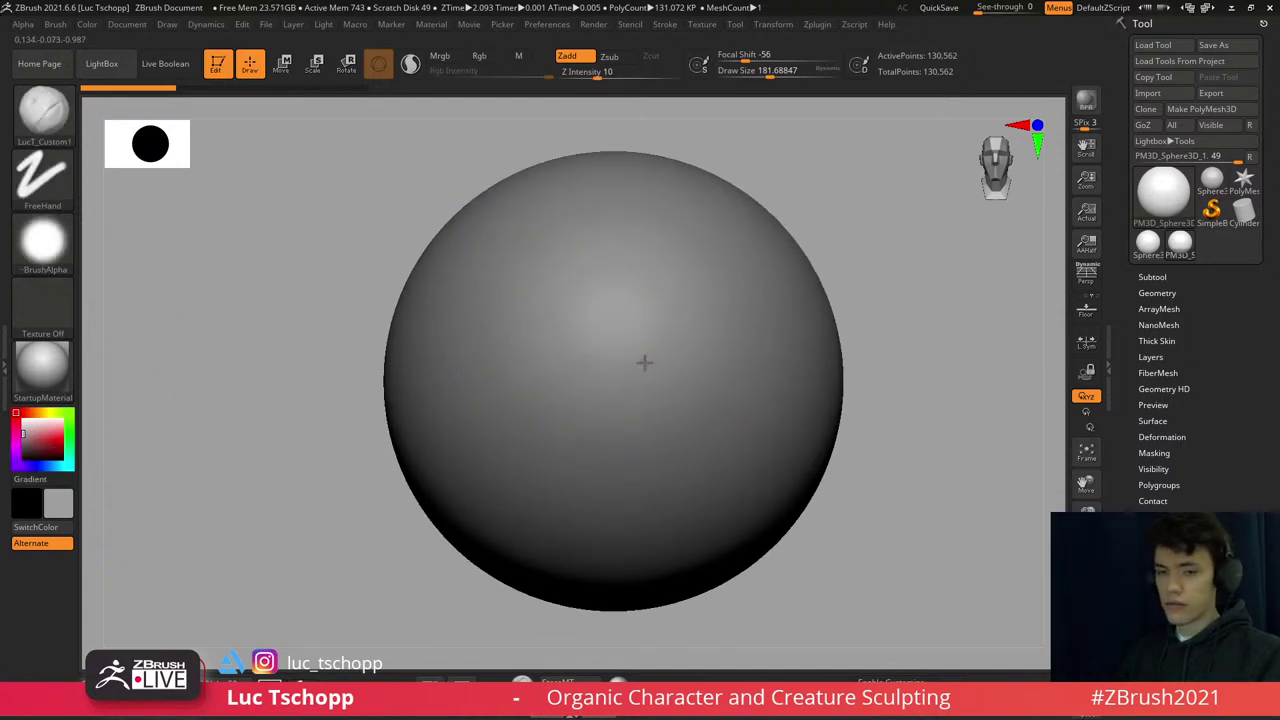
- Enlarge the brush draw size to about 393 while zooming the canvas
scroll(640, 361, "down", 1)
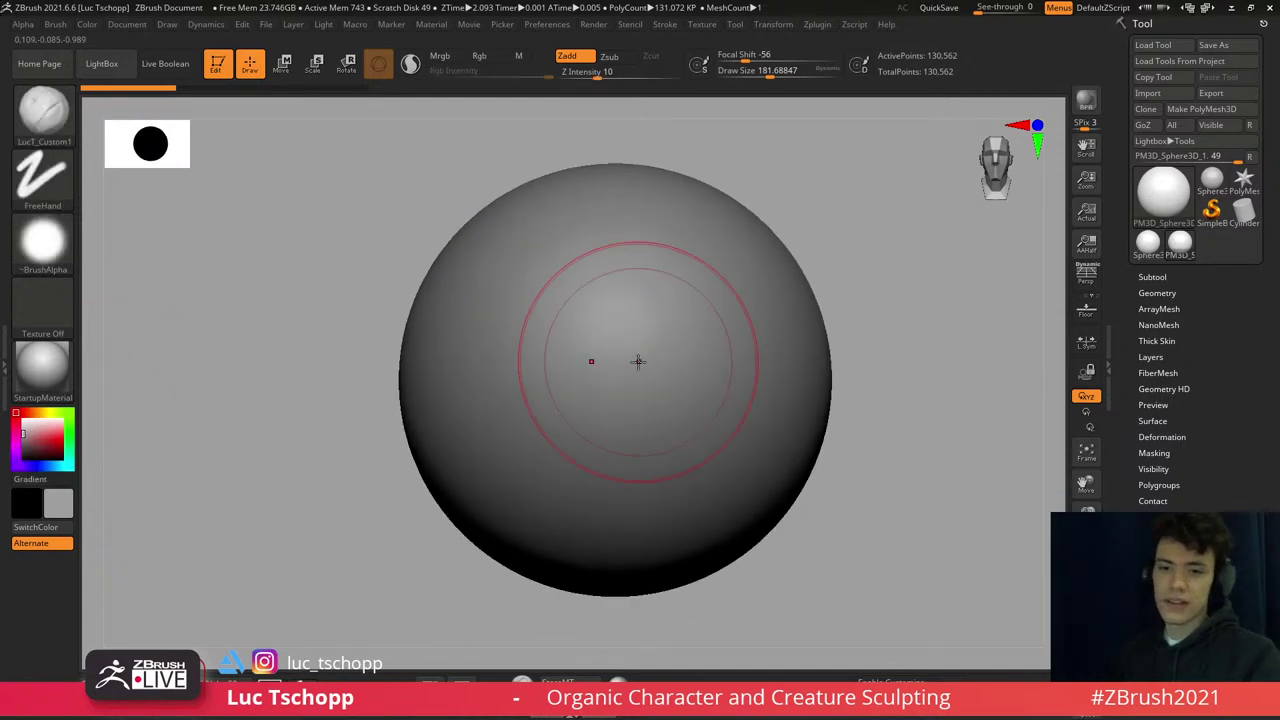
scroll(685, 386, "down", 1)
scroll(686, 386, "up", 2)
scroll(677, 386, "down", 3)
scroll(683, 385, "up", 1)
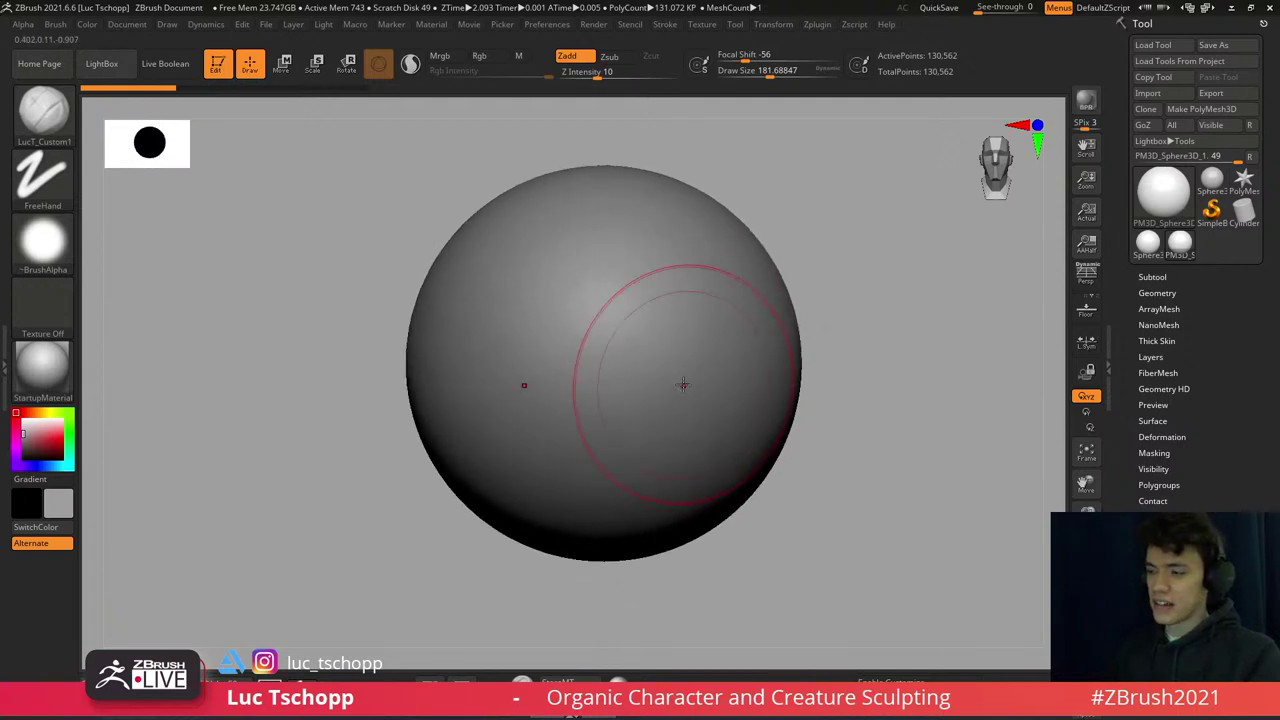
scroll(684, 385, "down", 2)
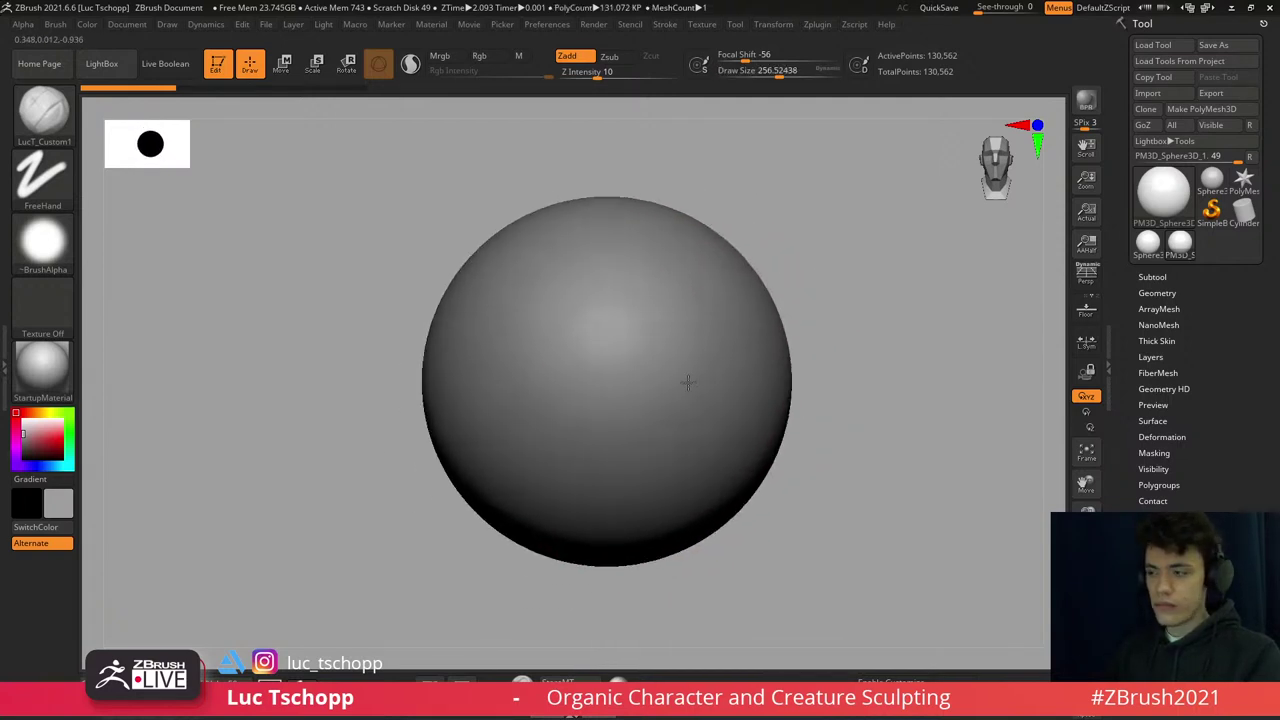
scroll(685, 360, "up", 1)
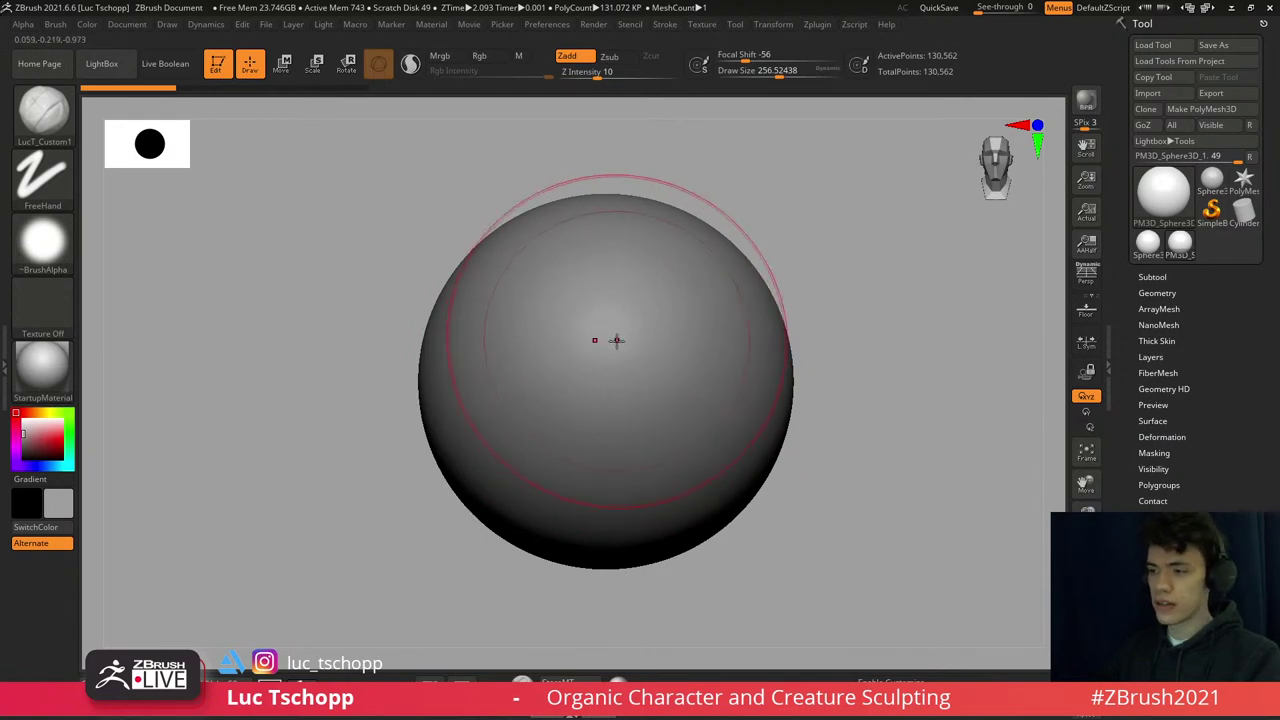
scroll(615, 342, "down", 2)
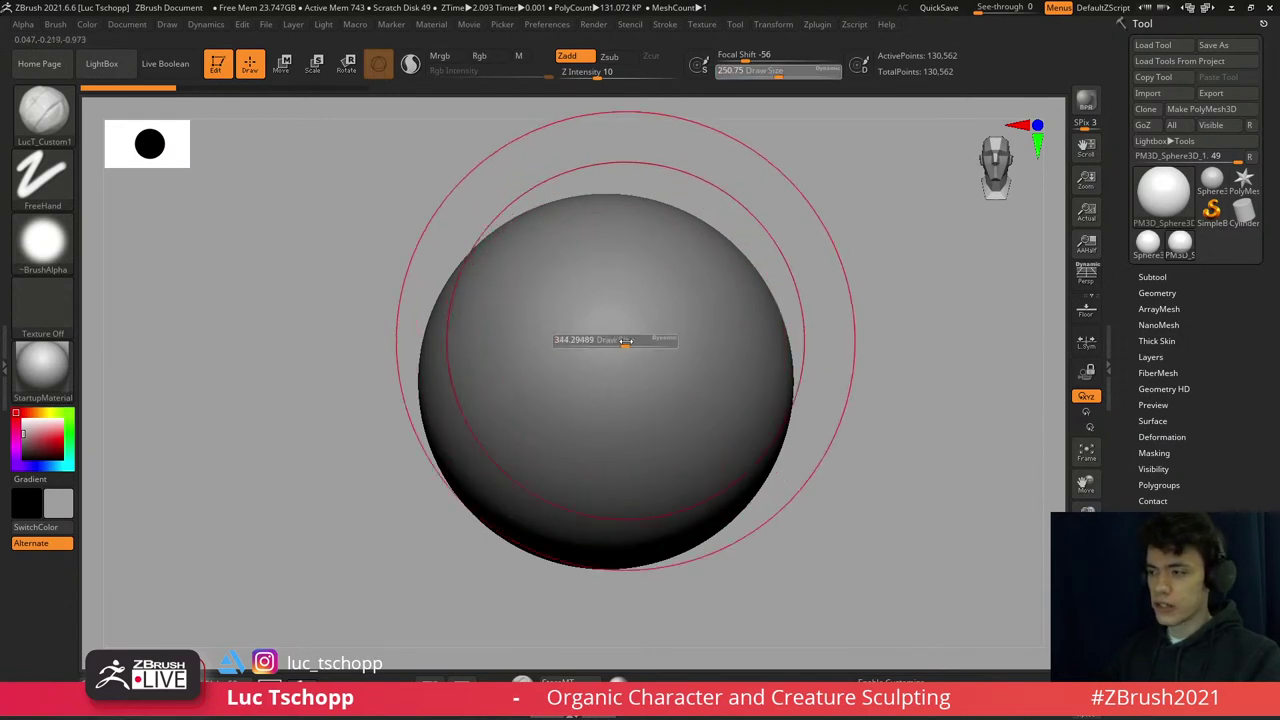
key("bracketright")
key("bracketright")
key("bracketright")
scroll(593, 346, "up", 1)
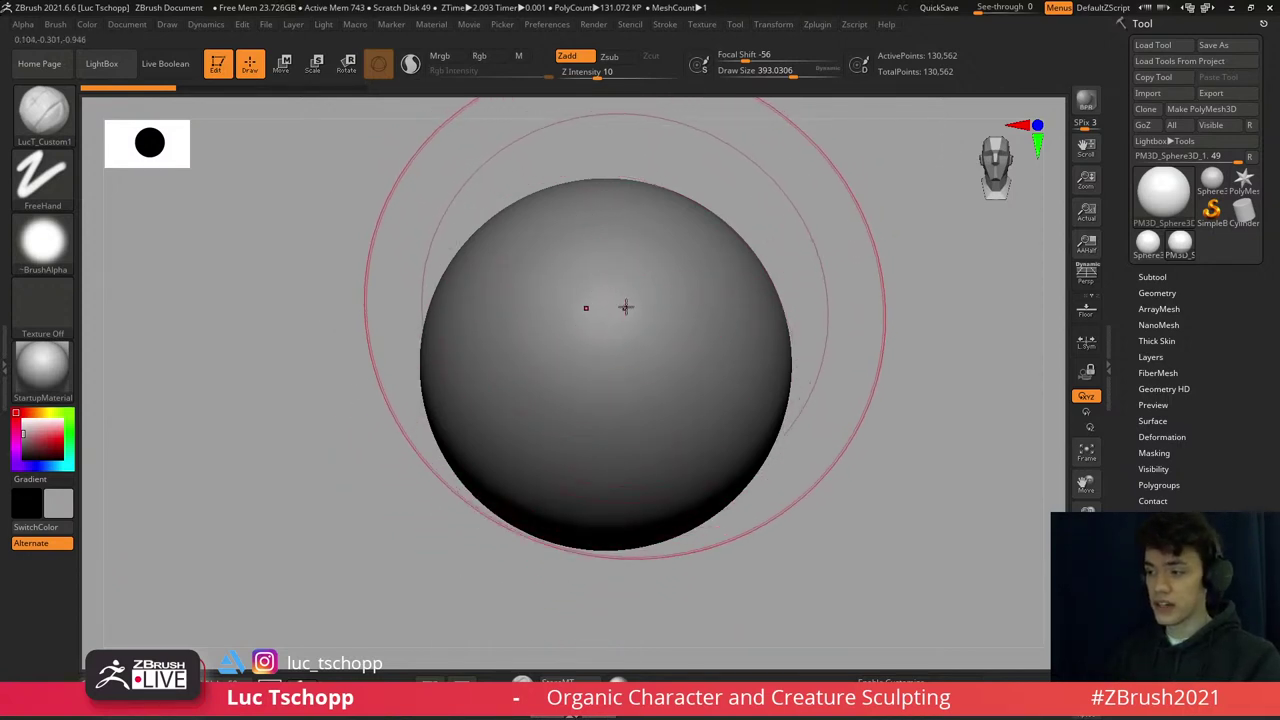
- Reframe and zoom in on the sphere, then load the Move brush with B-M-V
mouse_move(623, 306)
right_mouse_down("alt")
mouse_move(617, 320)
mouse_move(646, 334)
mouse_move(630, 332)
mouse_move(638, 363)
mouse_move(600, 334)
mouse_move(620, 331)
mouse_move(623, 376)
mouse_move(625, 346)
right_mouse_up("alt")
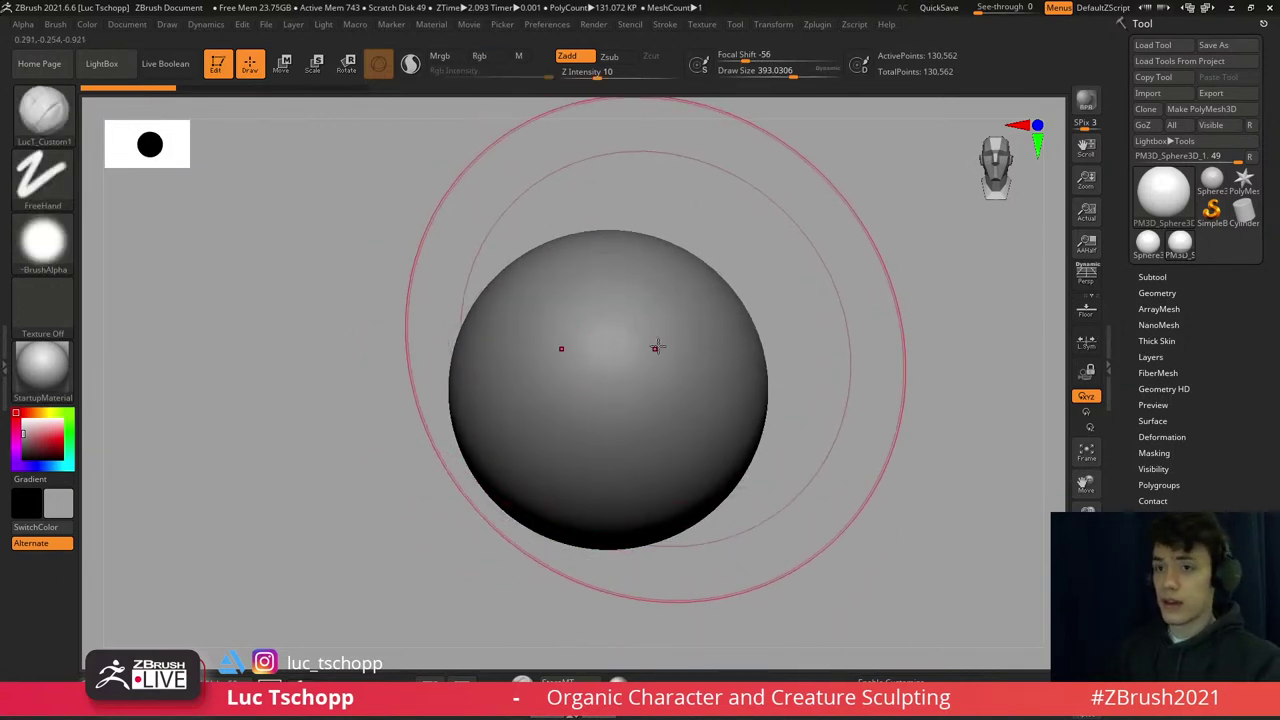
mouse_move(654, 346)
right_mouse_down("alt")
mouse_move(657, 389)
mouse_move(636, 393)
mouse_move(626, 371)
mouse_move(666, 374)
mouse_move(660, 392)
mouse_move(640, 374)
mouse_move(612, 459)
right_mouse_up("alt")
key("b")
key("m")
key("v")
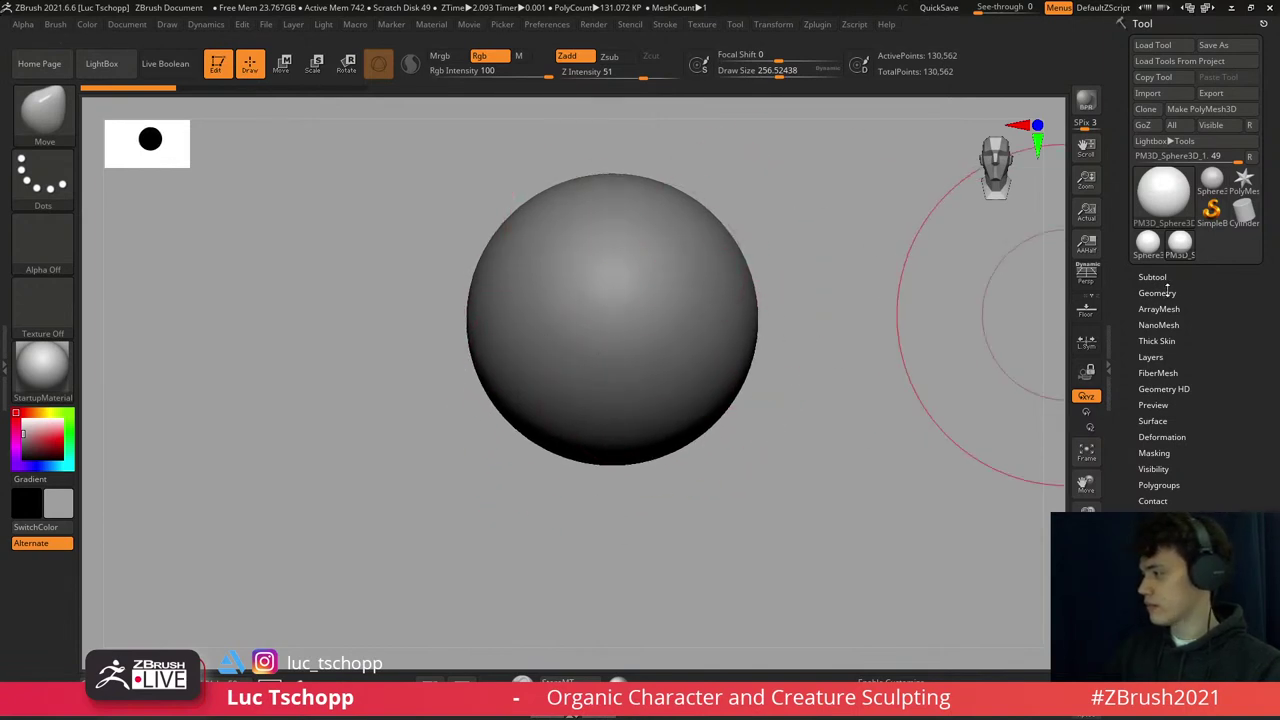
- Remesh the sphere with DynaMesh at resolution 32, giving 2,816 active points
left_click(1157, 293)
left_click_drag(1270, 362, 1270, 241)
key("shift")
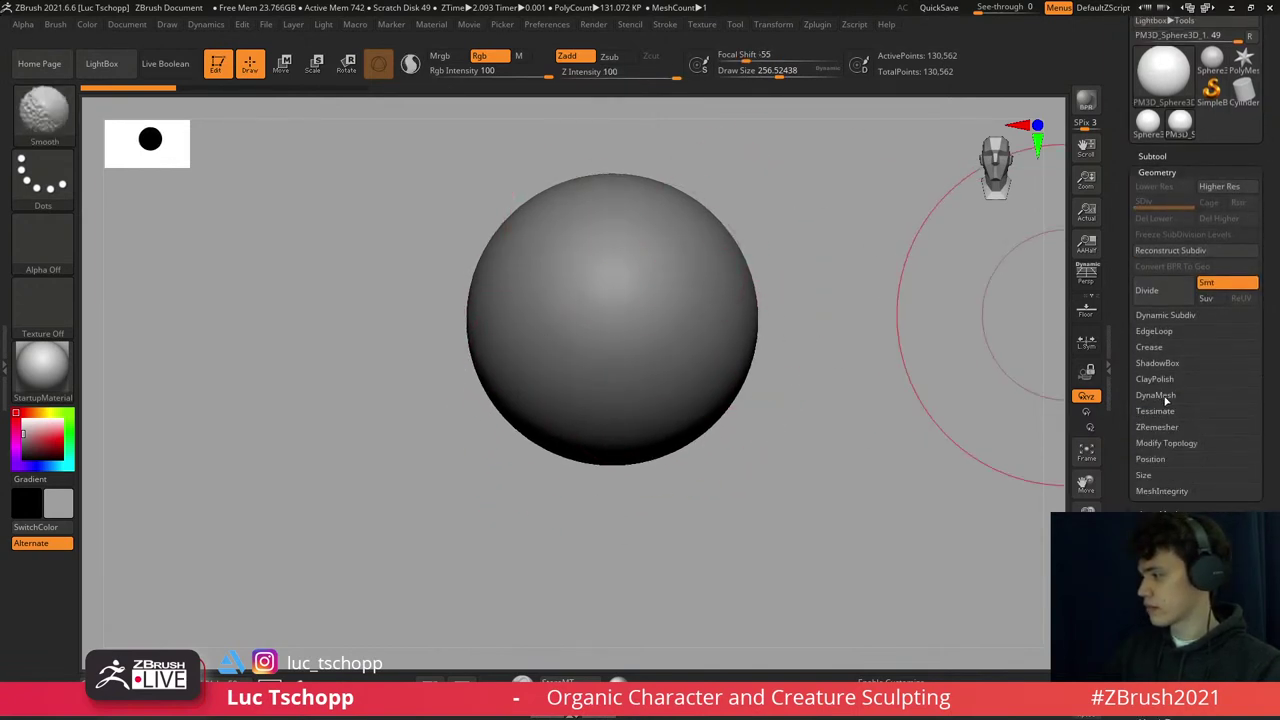
left_click(1157, 395)
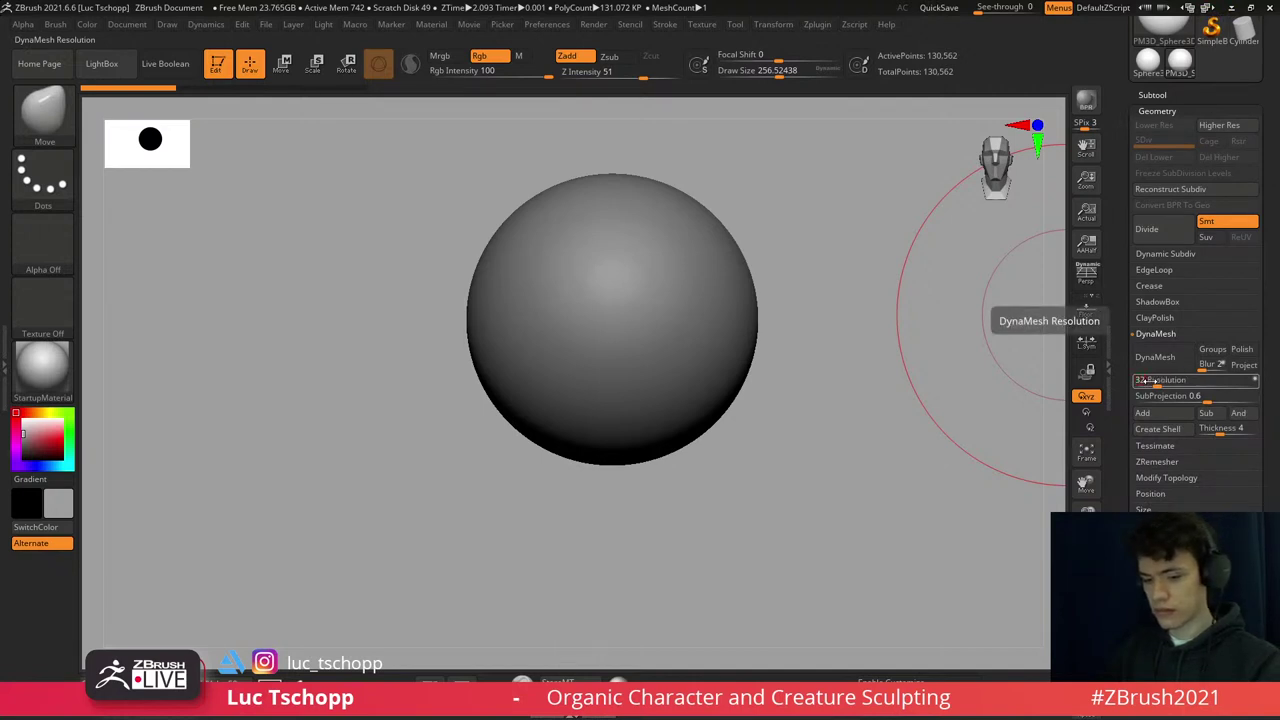
left_click(1155, 360)
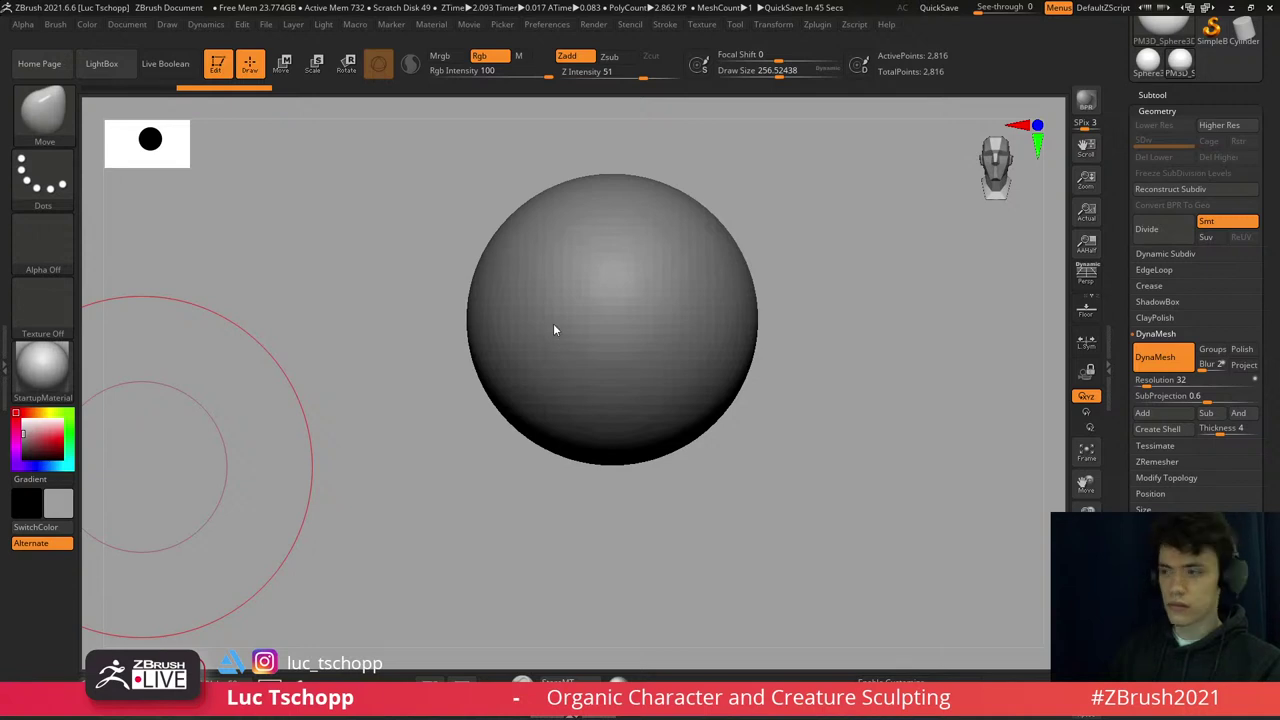
- Pull the sphere's bottom down and push its sides into a rounded egg with the Move brush
key("s")
left_click_drag(712, 381, 745, 381)
right_click_drag(700, 400, 689, 426, "ctrl")
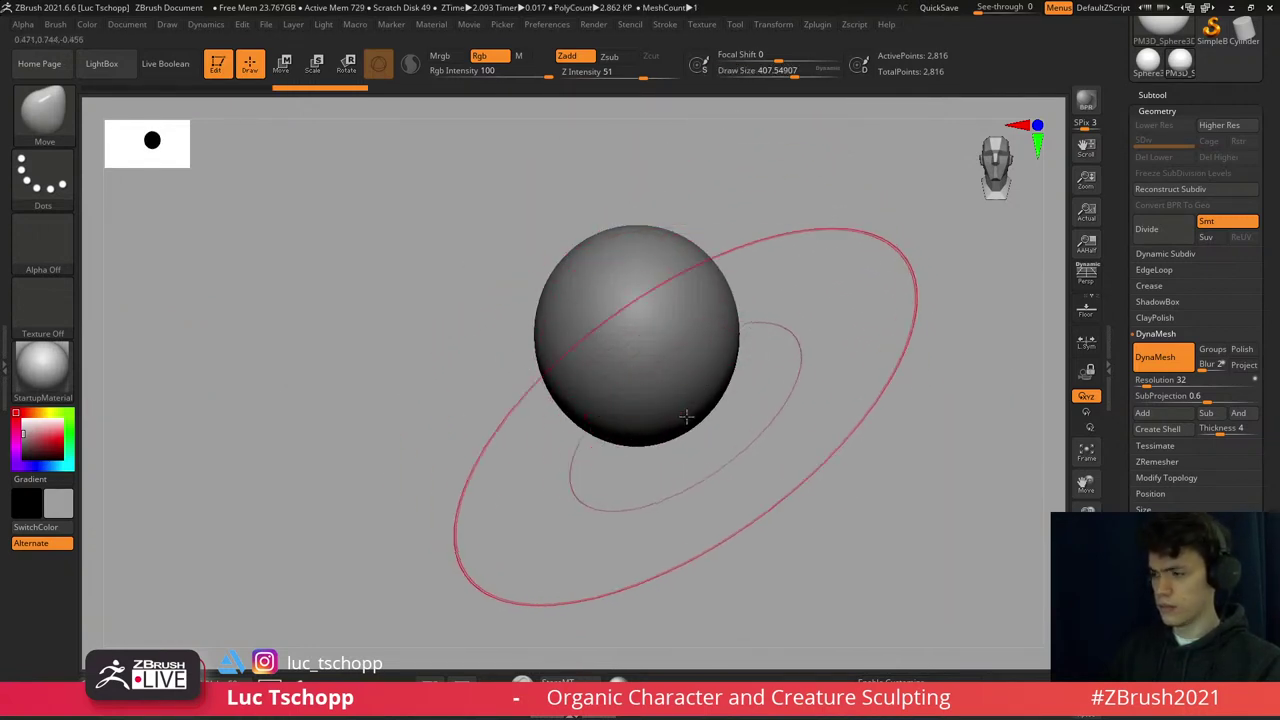
key("bracketleft")
key("bracketleft")
mouse_move(688, 430)
left_mouse_down()
mouse_move(703, 457)
mouse_move(634, 483)
mouse_move(663, 464)
mouse_move(686, 478)
left_mouse_up()
key("s")
left_click_drag(690, 430, 635, 420)
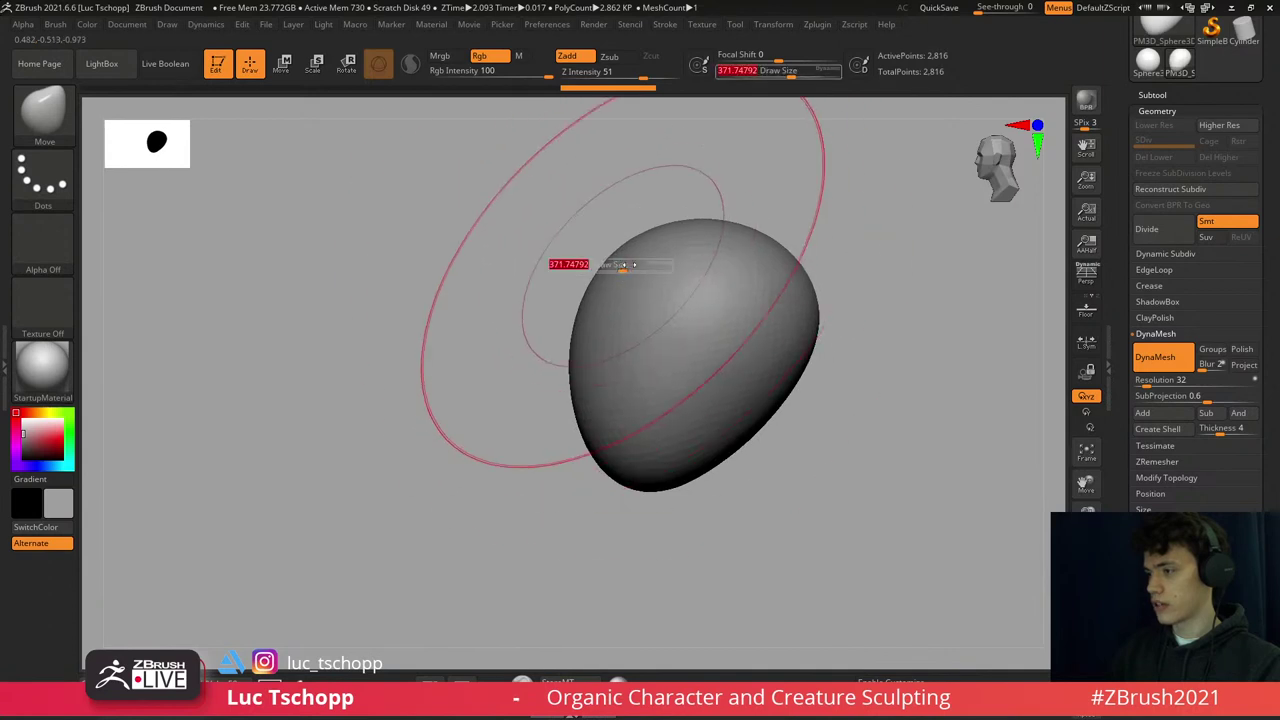
key("bracketleft")
key("bracketleft")
left_click_drag(634, 457, 609, 487)
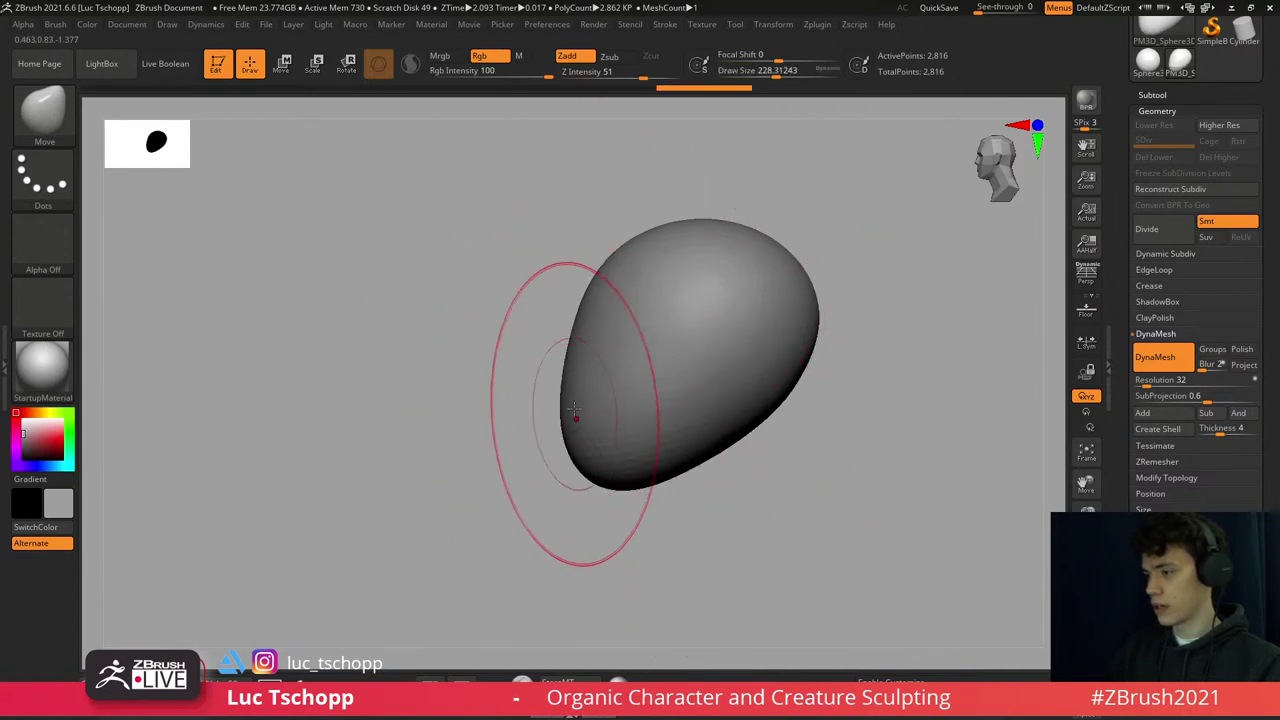
left_click_drag(551, 423, 585, 415)
mouse_move(590, 470)
left_mouse_down()
mouse_move(586, 409)
mouse_move(600, 425)
left_mouse_up()
- Resize the brush between about 136 and 460 while viewing the egg from front, side and top
key("s")
left_click_drag(610, 425, 595, 425)
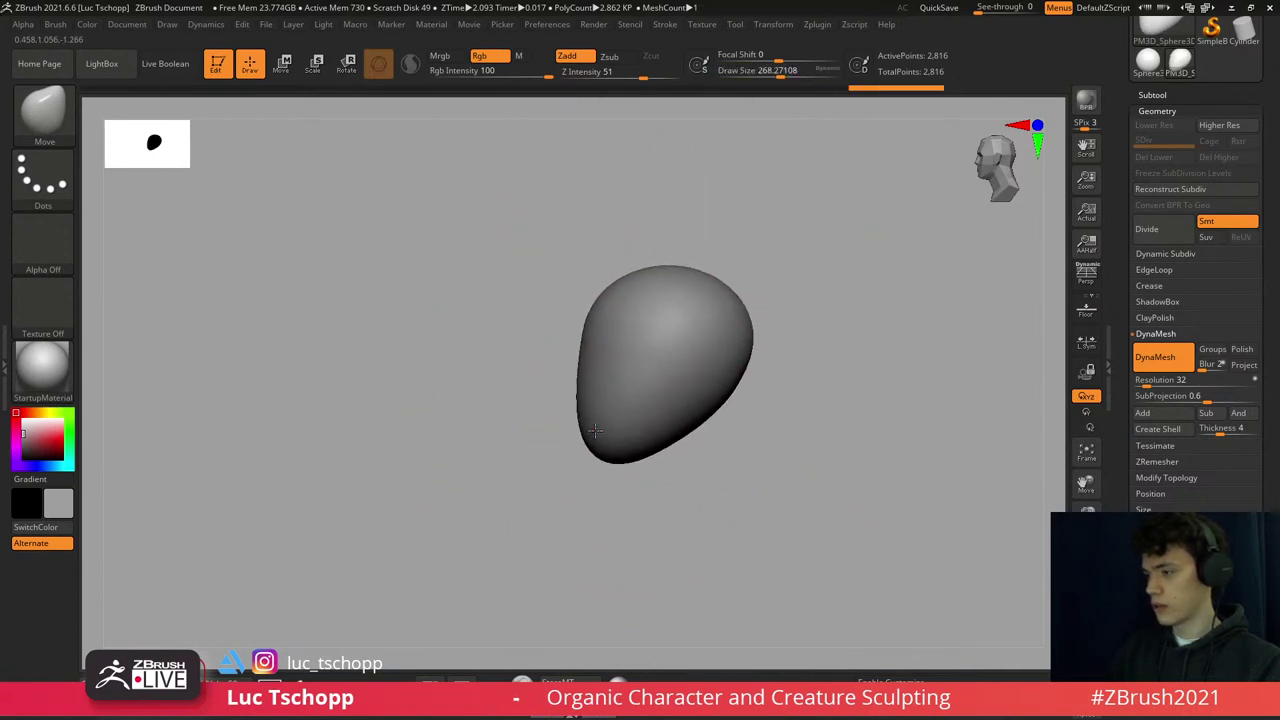
left_click_drag(770, 430, 700, 430)
key("s")
mouse_move(540, 397)
left_mouse_down()
mouse_move(551, 397)
mouse_move(521, 405)
left_mouse_up()
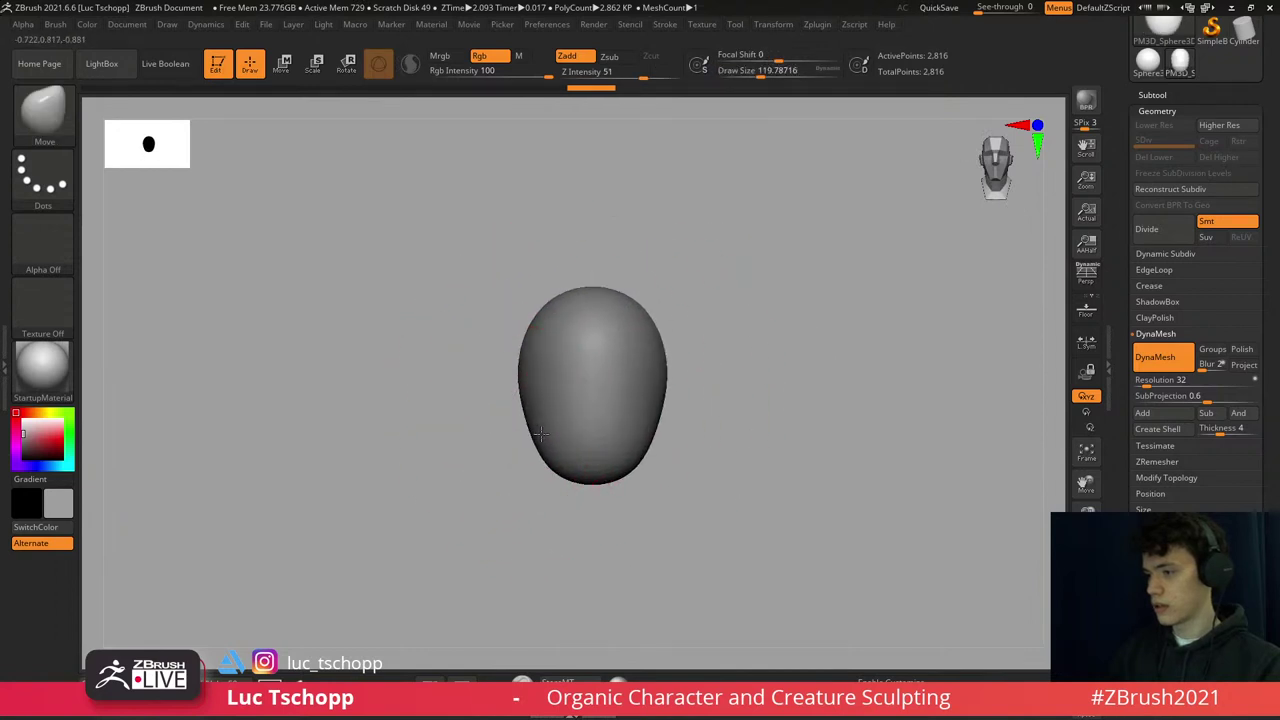
key("bracketright")
mouse_move(529, 397)
left_mouse_down()
mouse_move(637, 371)
mouse_move(651, 409)
left_mouse_up()
key("s")
key("bracketright")
key("bracketright")
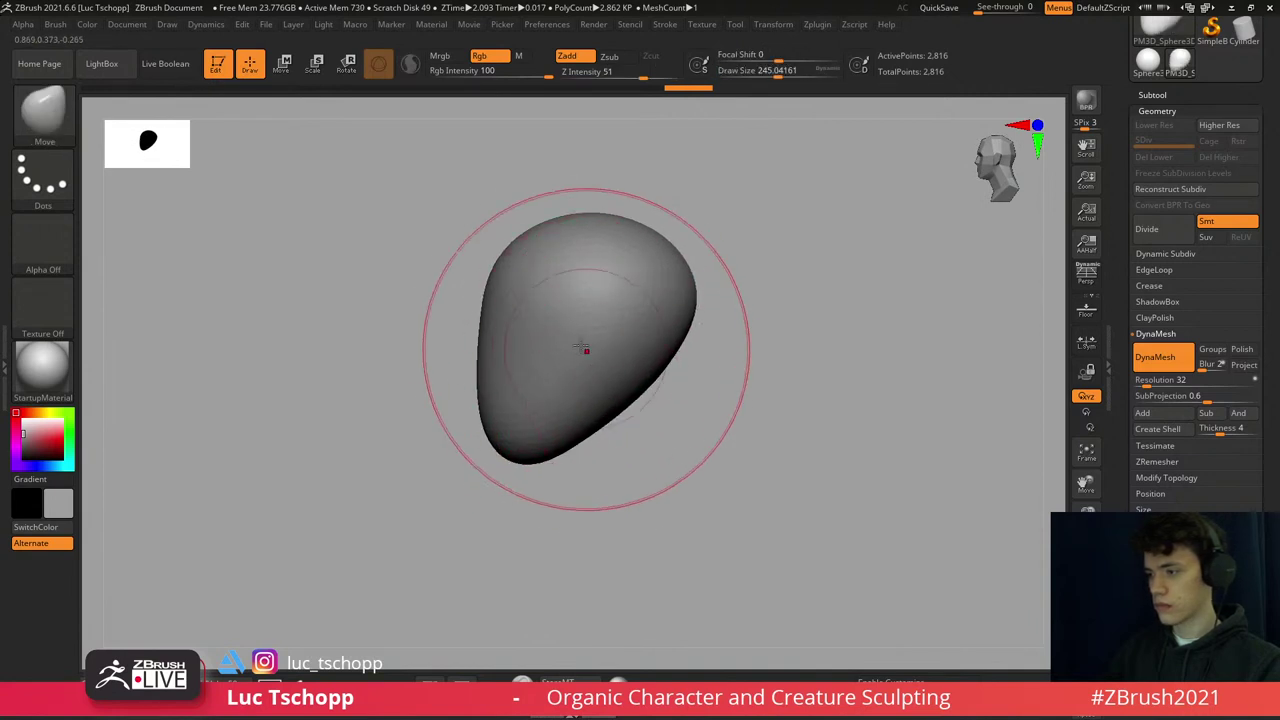
left_click_drag(517, 308, 616, 394)
scroll(583, 371, "up", 2)
key("s")
key("s")
- Invert the mask and pull the unmasked lower back out into a neck with Transpose Move
left_click(720, 271, "ctrl")
left_click_drag(720, 271, 706, 408)
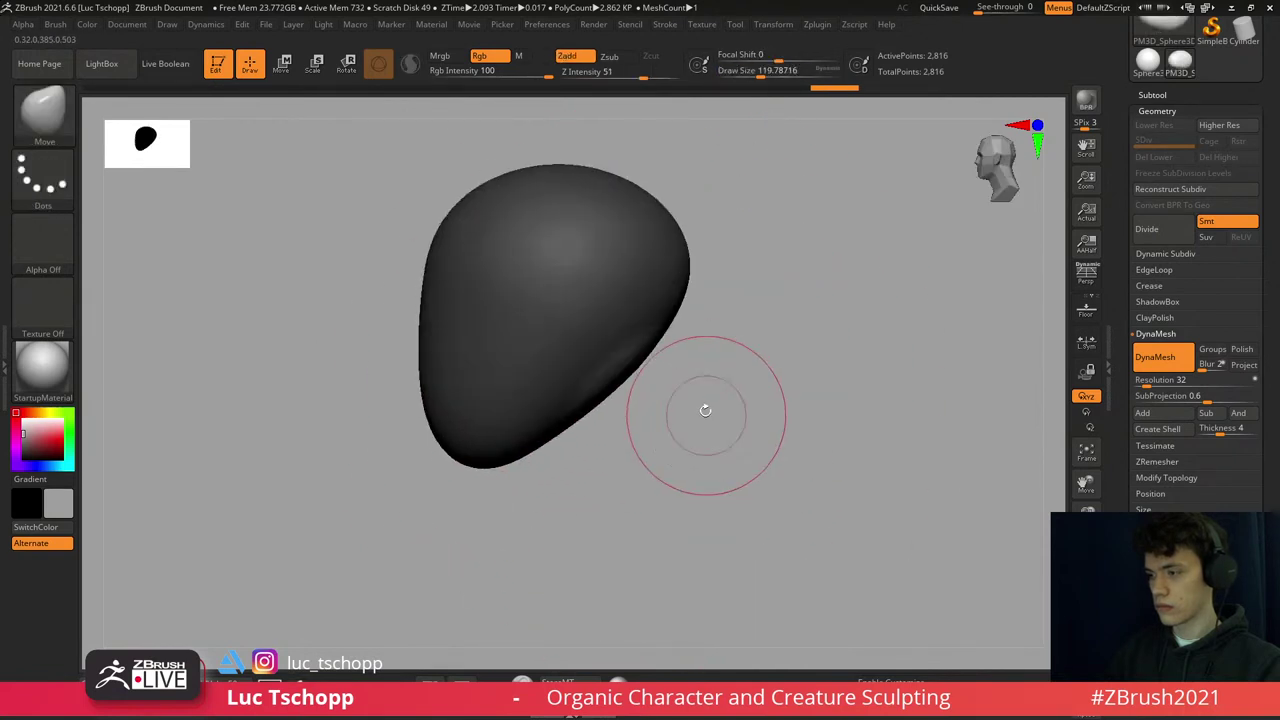
key("w")
left_click_drag(652, 257, 706, 384)
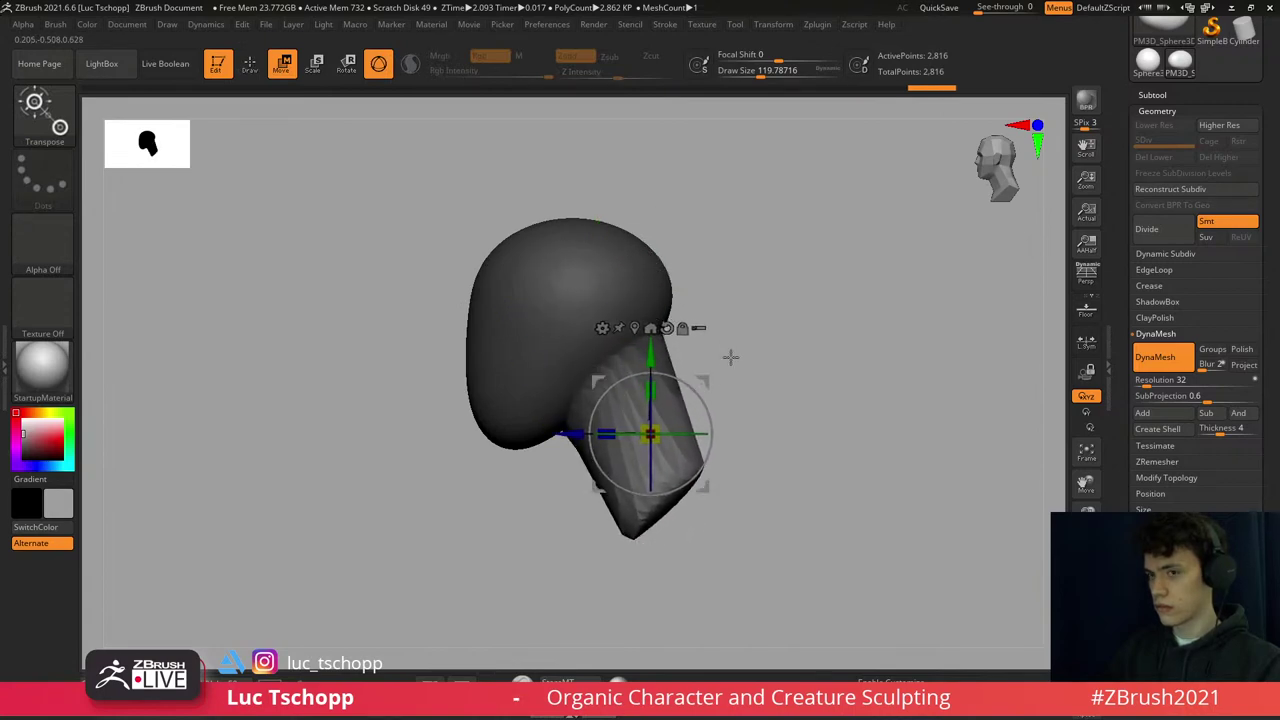
- Clear the mask from the head and switch back to the Move brush
left_click_drag(737, 334, 743, 271, "ctrl")
key("q")
key("b")
key("m")
key("v")
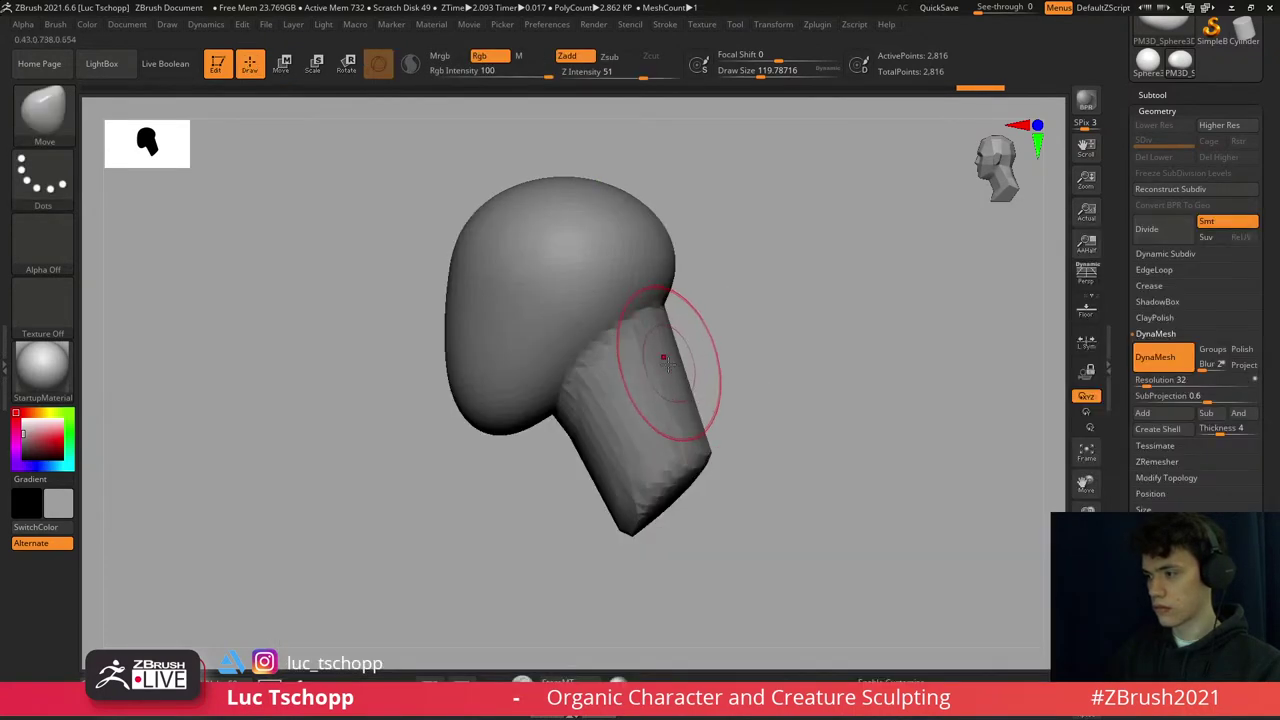
- Push and smooth the neck's edges, then lower Z Intensity to 16
key("]")
left_click_drag(671, 366, 634, 380)
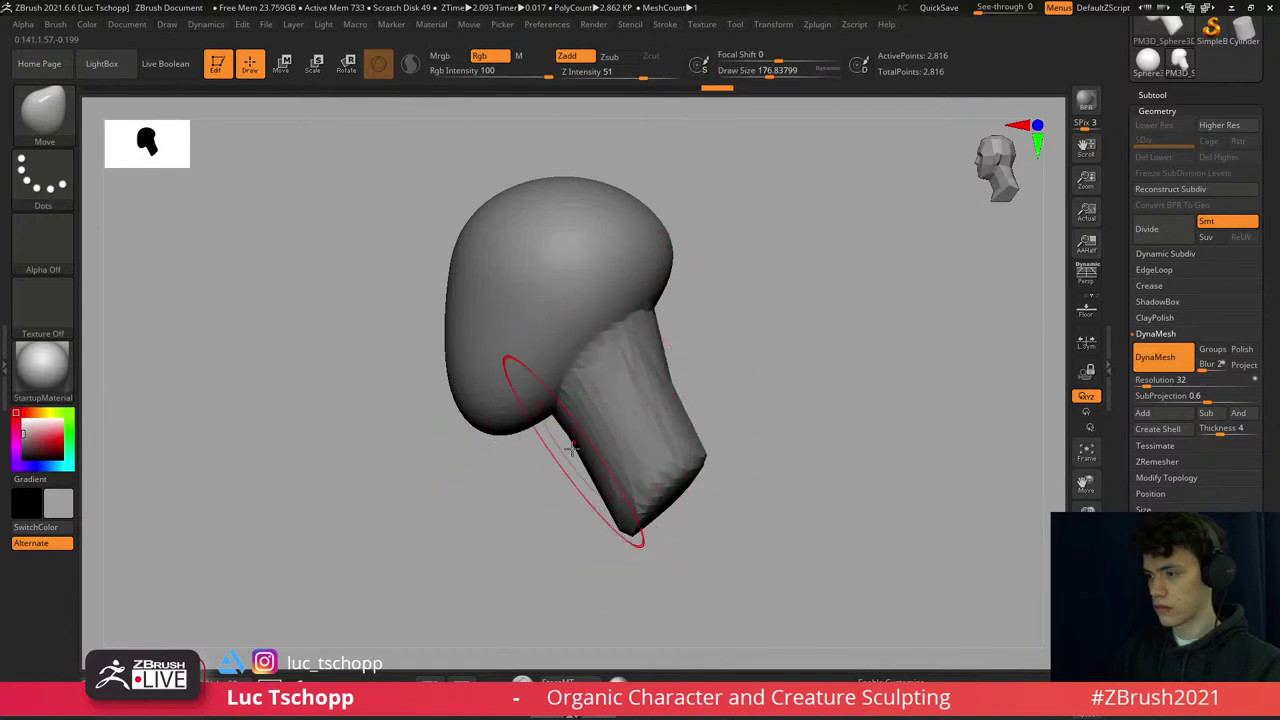
key("[")
mouse_move(532, 449)
left_mouse_down("shift")
mouse_move(543, 411)
mouse_move(543, 428)
left_mouse_up("shift")
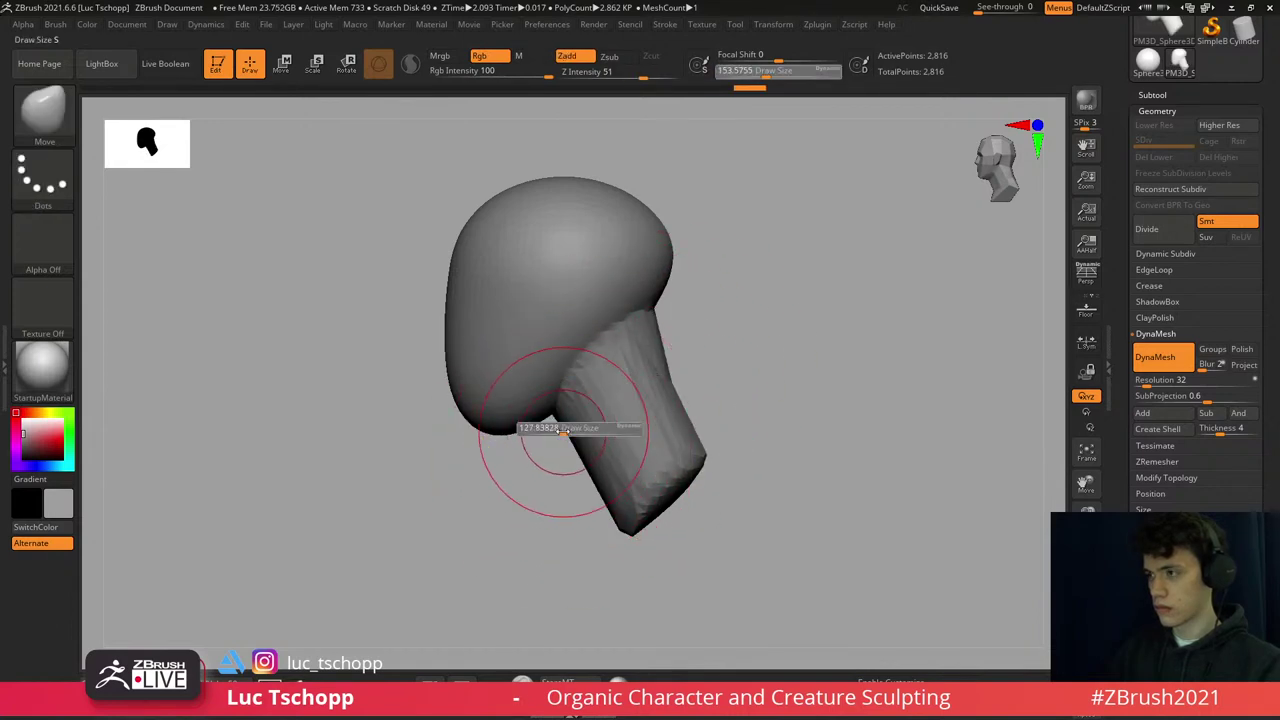
key("[")
left_click_drag(640, 73, 608, 72)
right_click_drag(660, 234, 661, 385)
- Refine the neck join with brush sizes from about 132 to 318, orbiting the head upright
key("]")
key("]")
key("]")
key("]")
key("]")
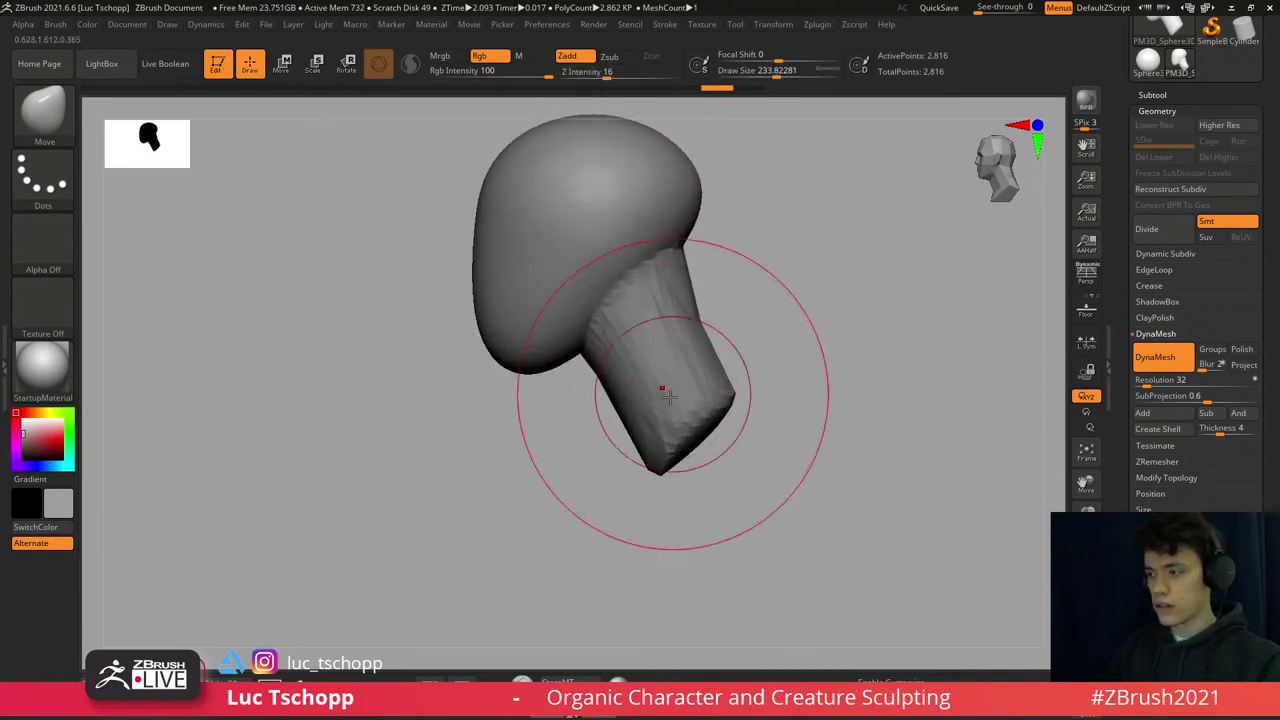
key("[")
key("[")
key("[")
key("[")
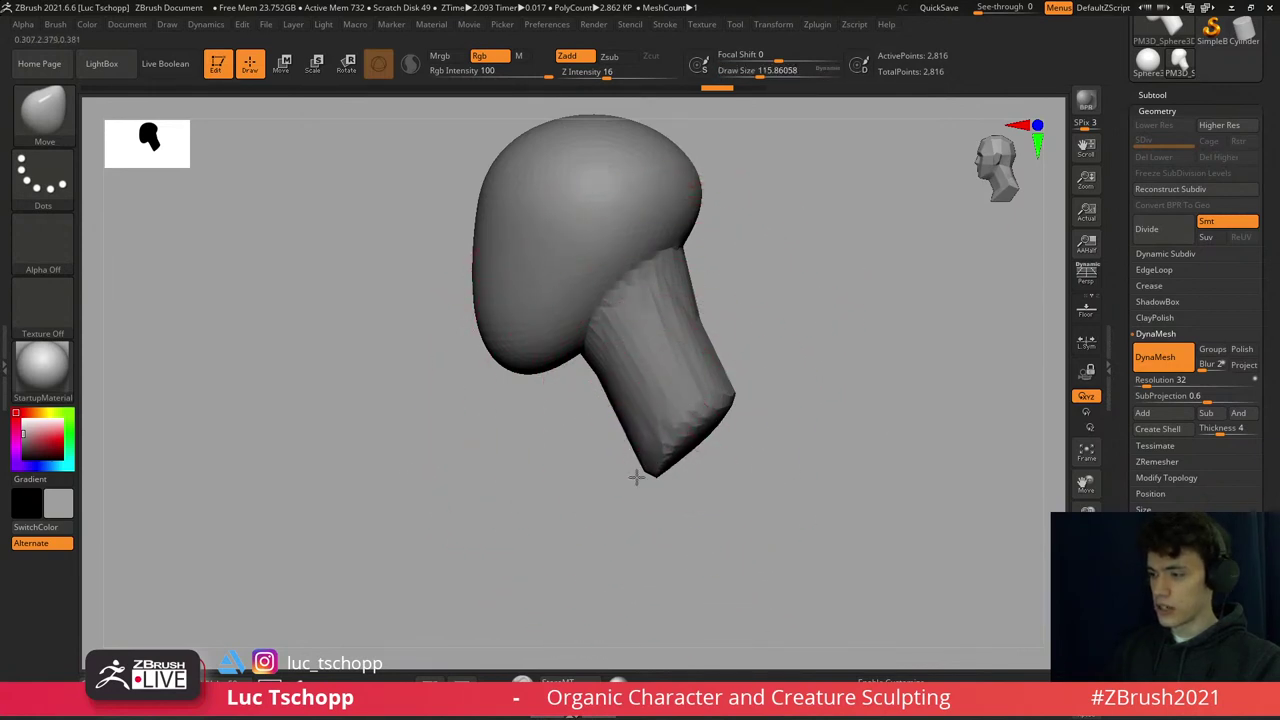
key("]")
key("]")
right_click_drag(624, 452, 590, 375)
key("[")
right_click_drag(611, 265, 667, 375)
key("s")
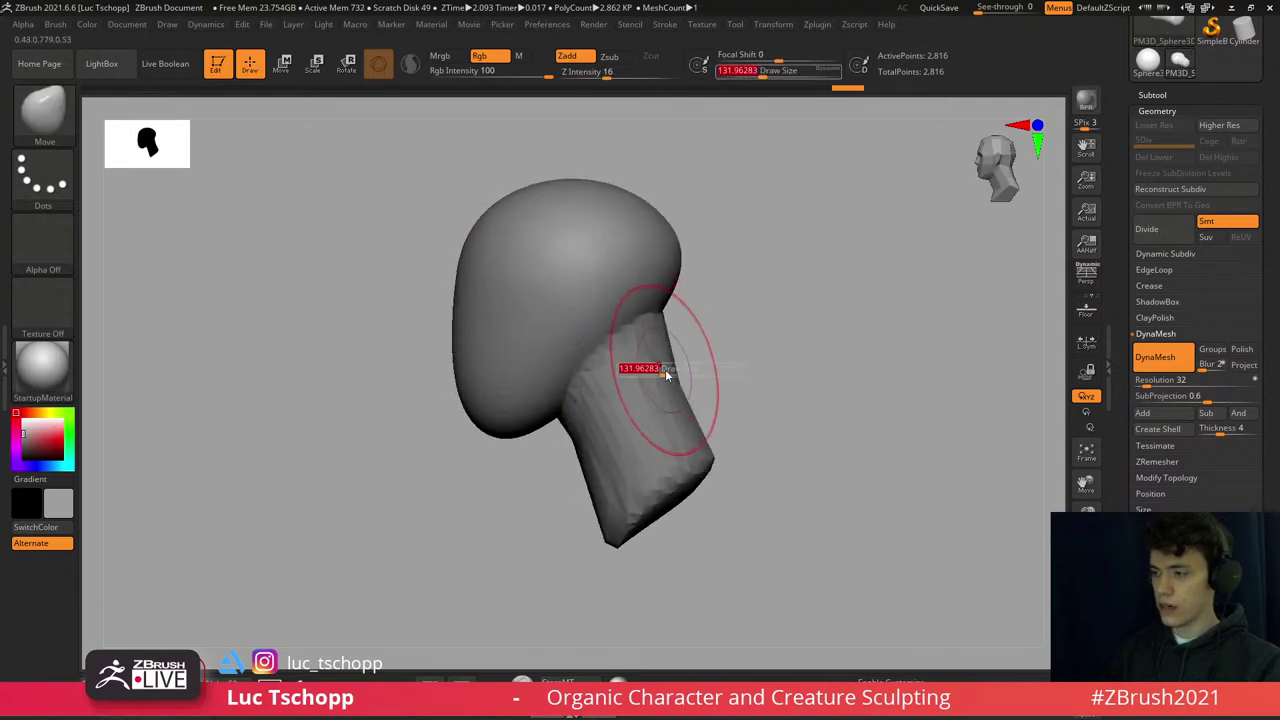
left_click(676, 378)
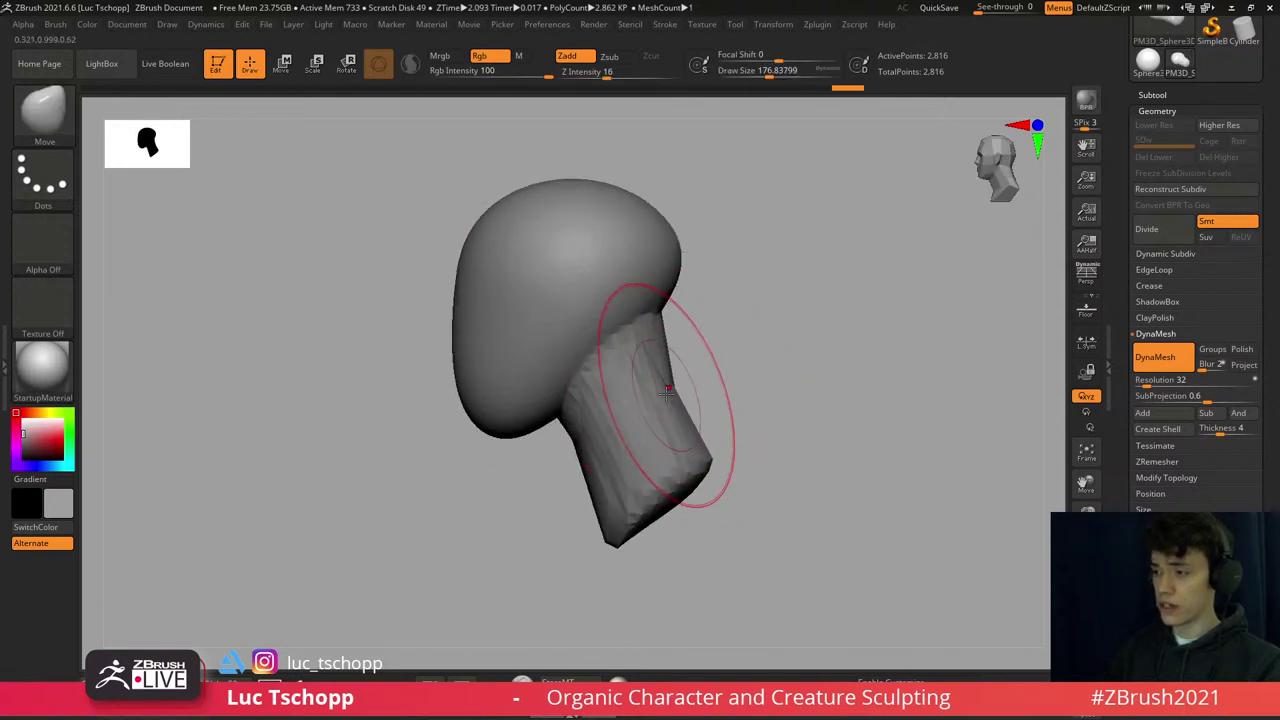
key("[")
mouse_move(633, 391)
right_mouse_down()
mouse_move(651, 294)
mouse_move(646, 397)
mouse_move(657, 383)
mouse_move(603, 343)
mouse_move(600, 300)
mouse_move(672, 378)
mouse_move(686, 357)
right_mouse_up()
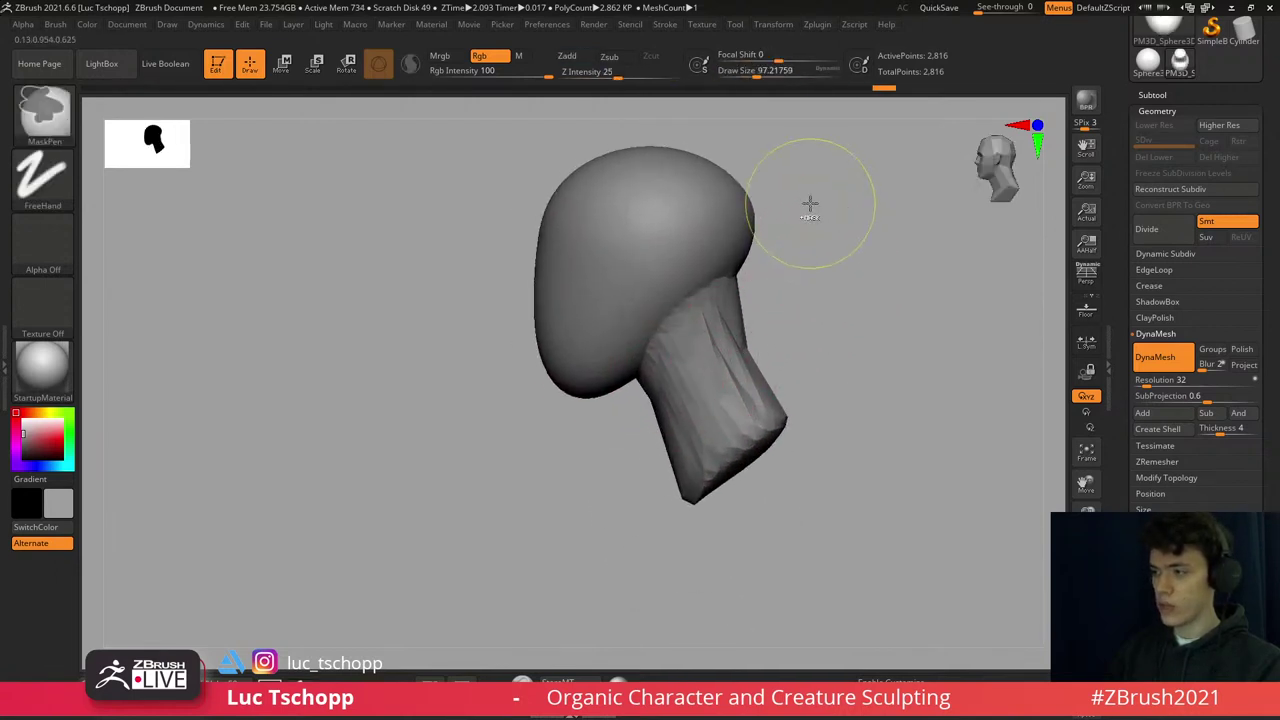
- Remesh the head and neck into smoother geometry, then load the LucT_Custom1 brush
left_click_drag(809, 203, 815, 210, "ctrl")
mouse_move(800, 230)
right_mouse_down()
mouse_move(712, 281)
mouse_move(585, 258)
mouse_move(606, 338)
right_mouse_up()
key("1")
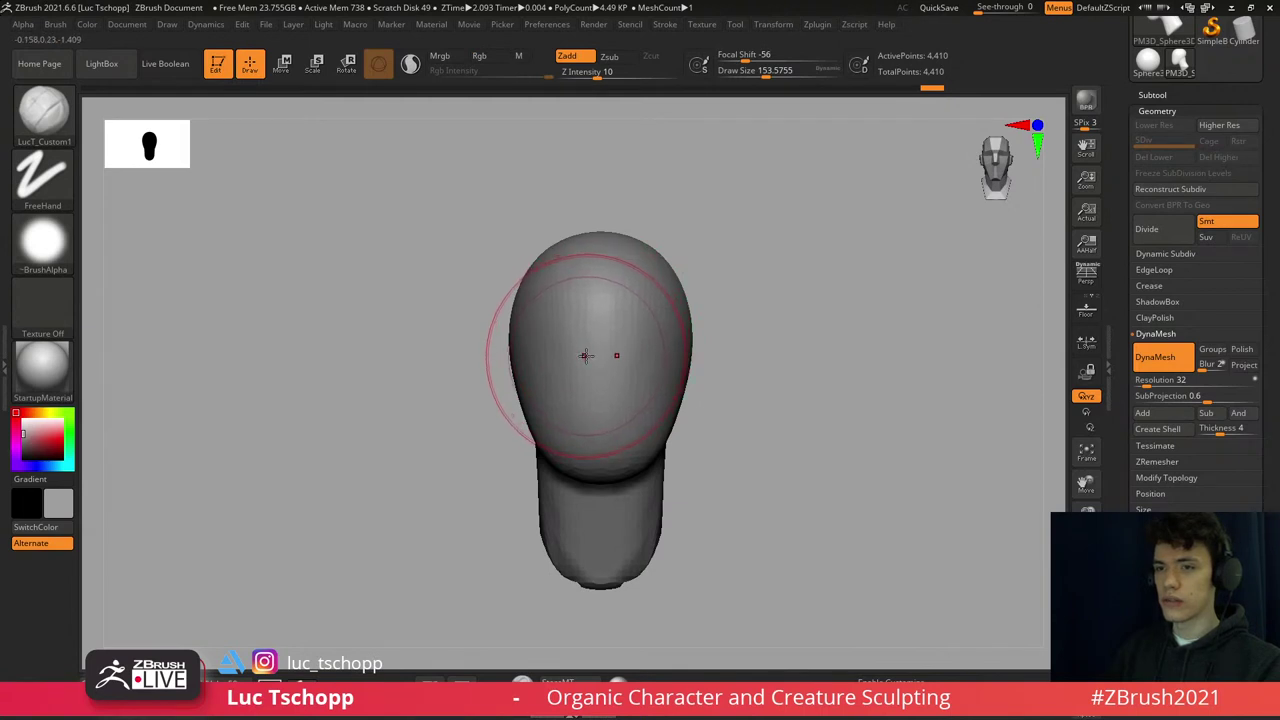
mouse_move(581, 354)
right_mouse_down("ctrl")
mouse_move(586, 371)
mouse_move(606, 337)
right_mouse_up("ctrl")
- Build up the cranium with a smaller LucT_Custom1 brush from a front view
key("s")
left_click_drag(608, 337, 606, 342)
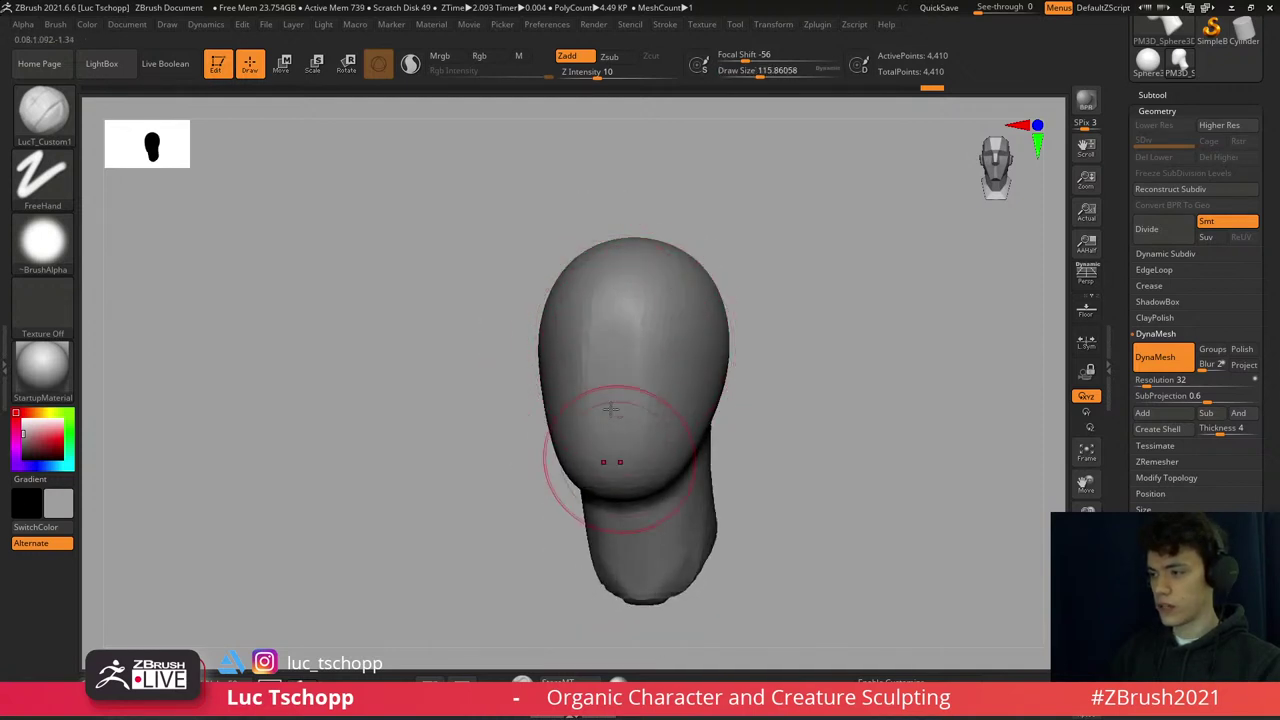
mouse_move(615, 313)
right_mouse_down()
mouse_move(651, 337)
mouse_move(634, 337)
mouse_move(640, 362)
right_mouse_up()
key("s")
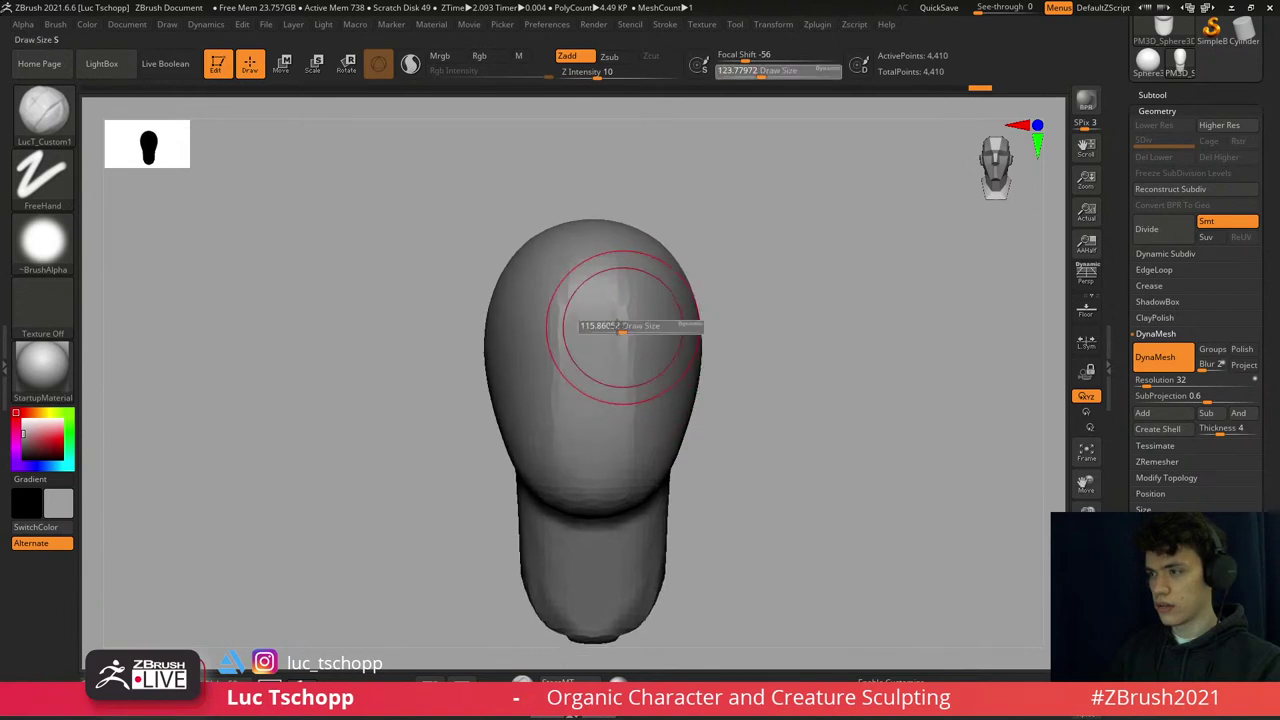
left_click_drag(614, 330, 608, 330)
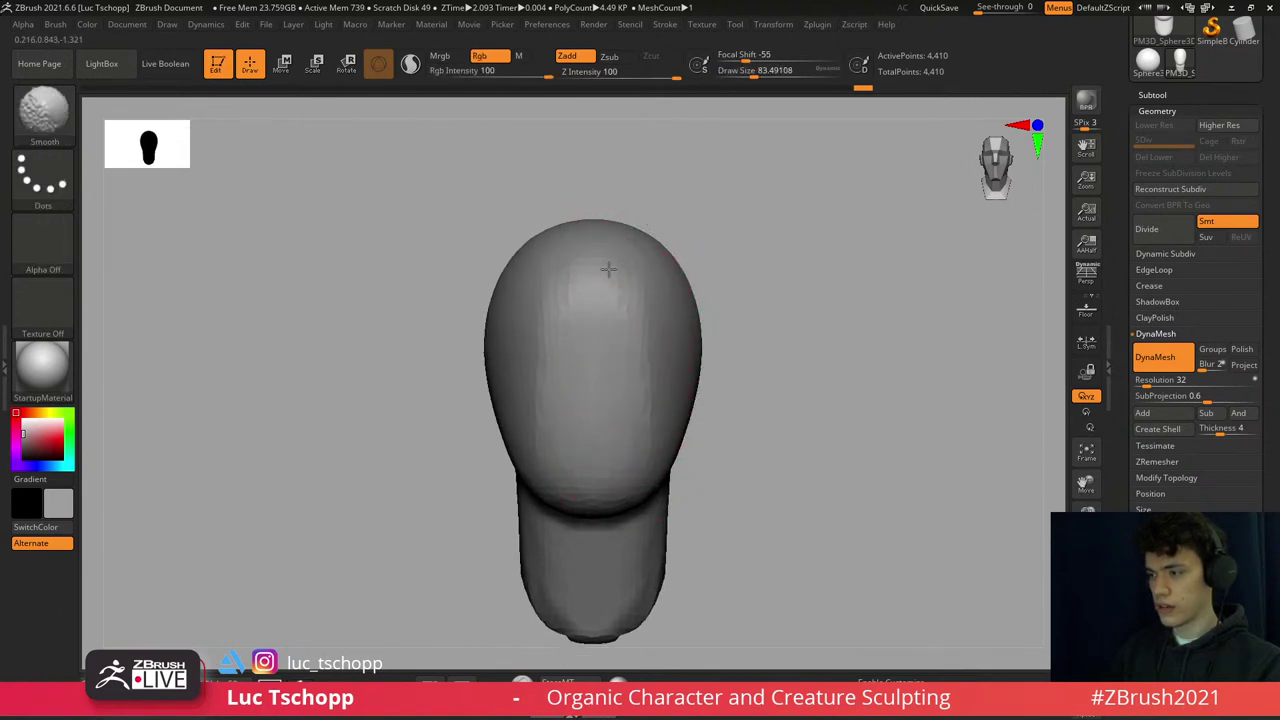
mouse_move(620, 425)
right_mouse_down("ctrl")
mouse_move(600, 400)
mouse_move(630, 415)
mouse_move(646, 363)
mouse_move(640, 372)
mouse_move(643, 330)
mouse_move(634, 357)
mouse_move(612, 300)
right_mouse_up("ctrl")
- Switch to the Move brush at a draw size of about 94
key("b")
key("m")
key("v")
key("]")
key("[")
- Smooth the surface briefly, then raise the sculpting intensity slightly from a front view
key("b")
key("s")
key("m")
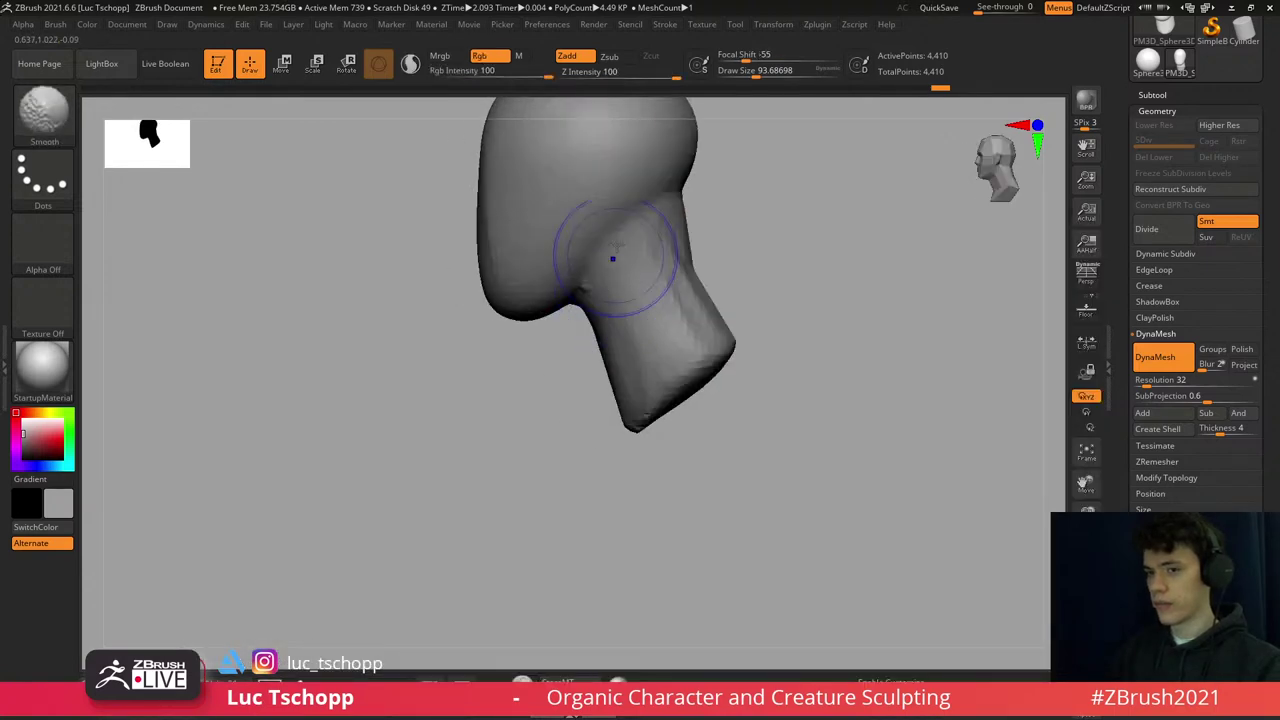
key("b")
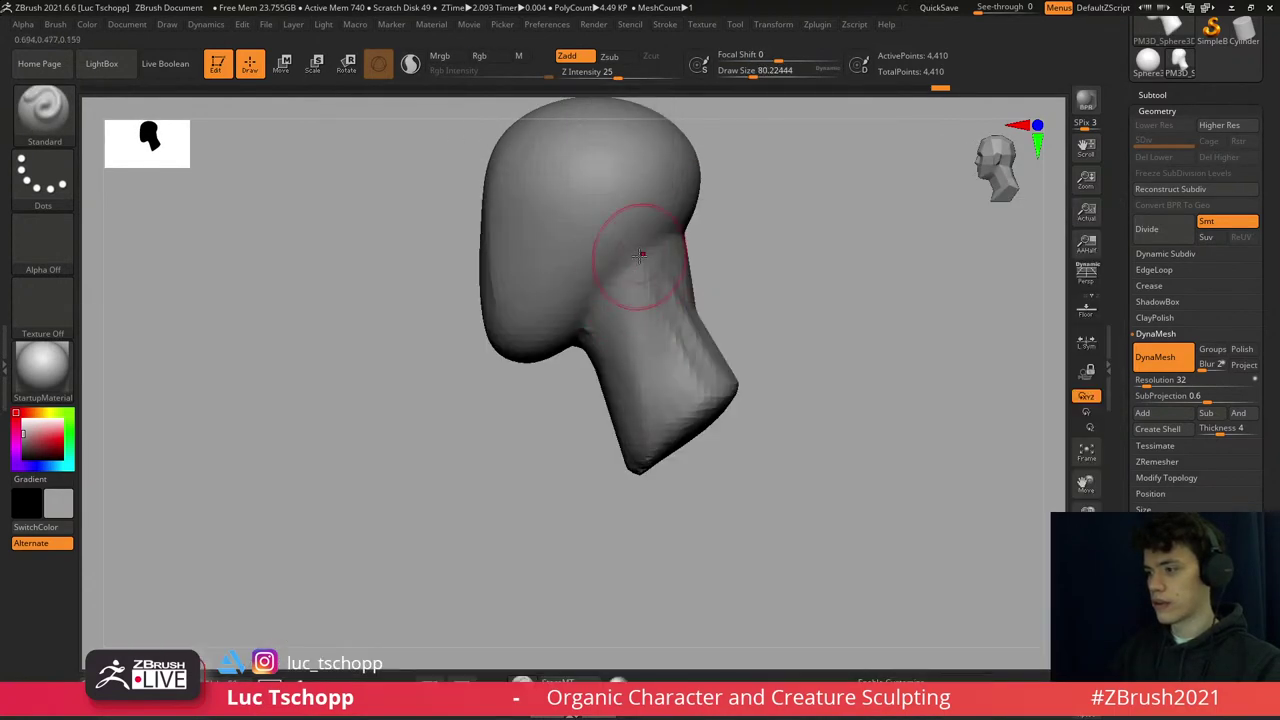
left_click_drag(639, 255, 700, 300)
left_click_drag(651, 371, 614, 129, "shift")
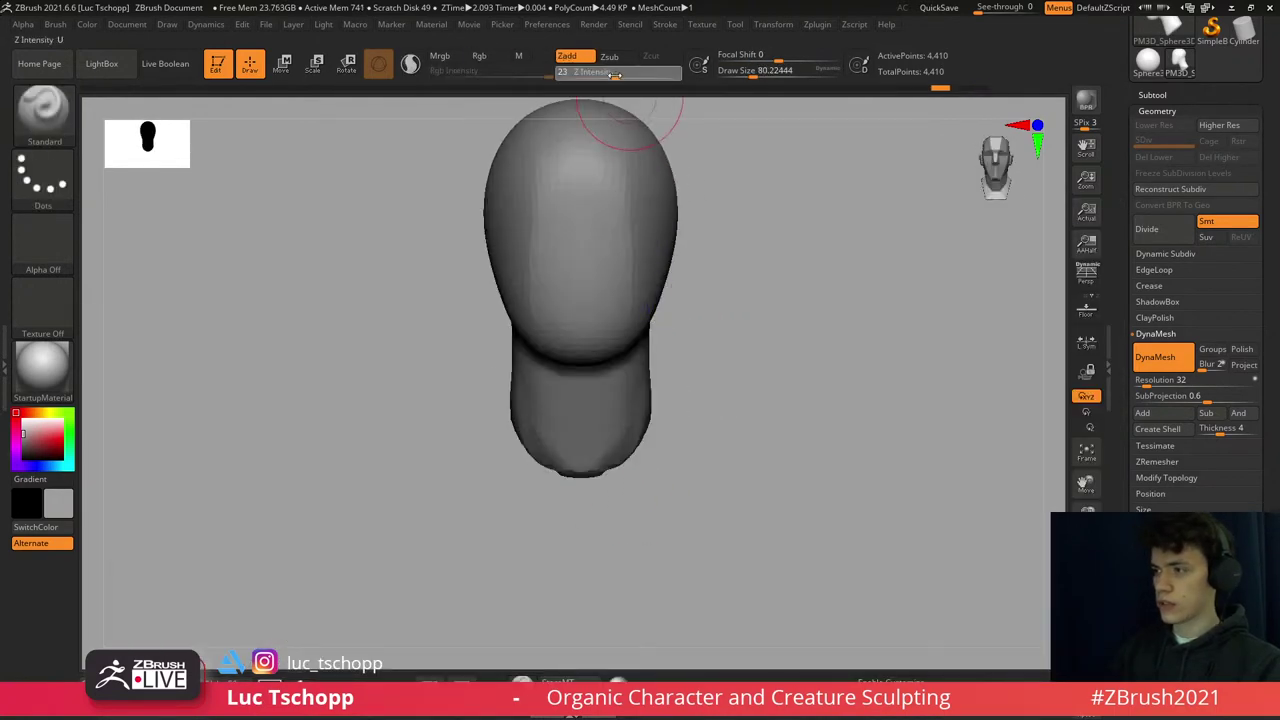
left_click_drag(598, 73, 605, 73)
left_click_drag(640, 118, 676, 355)
- Switch to a smaller Move brush from a front view of the head
key("s")
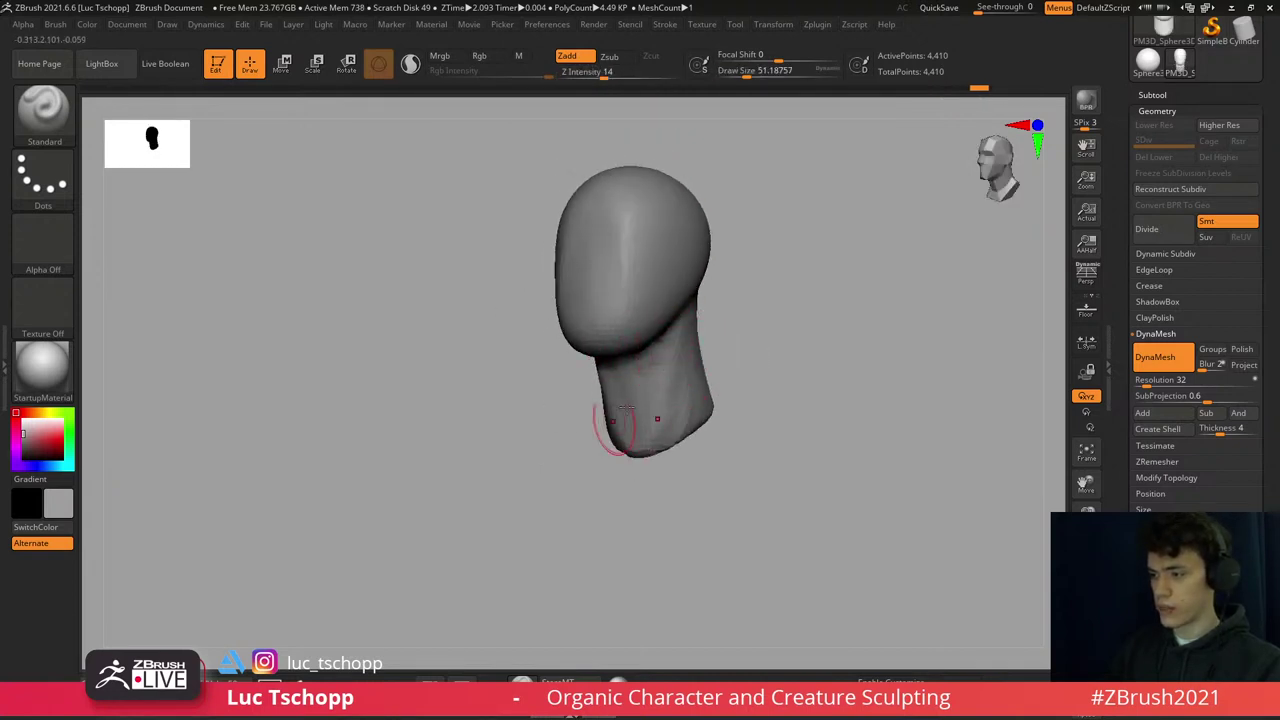
mouse_move(623, 406)
left_mouse_down("shift")
mouse_move(614, 366)
mouse_move(598, 423)
mouse_move(580, 418)
mouse_move(580, 349)
mouse_move(591, 408)
mouse_move(593, 343)
mouse_move(581, 369)
mouse_move(543, 371)
mouse_move(600, 429)
left_mouse_up("shift")
key("s")
key("b")
key("m")
key("v")
key("s")
key("s")
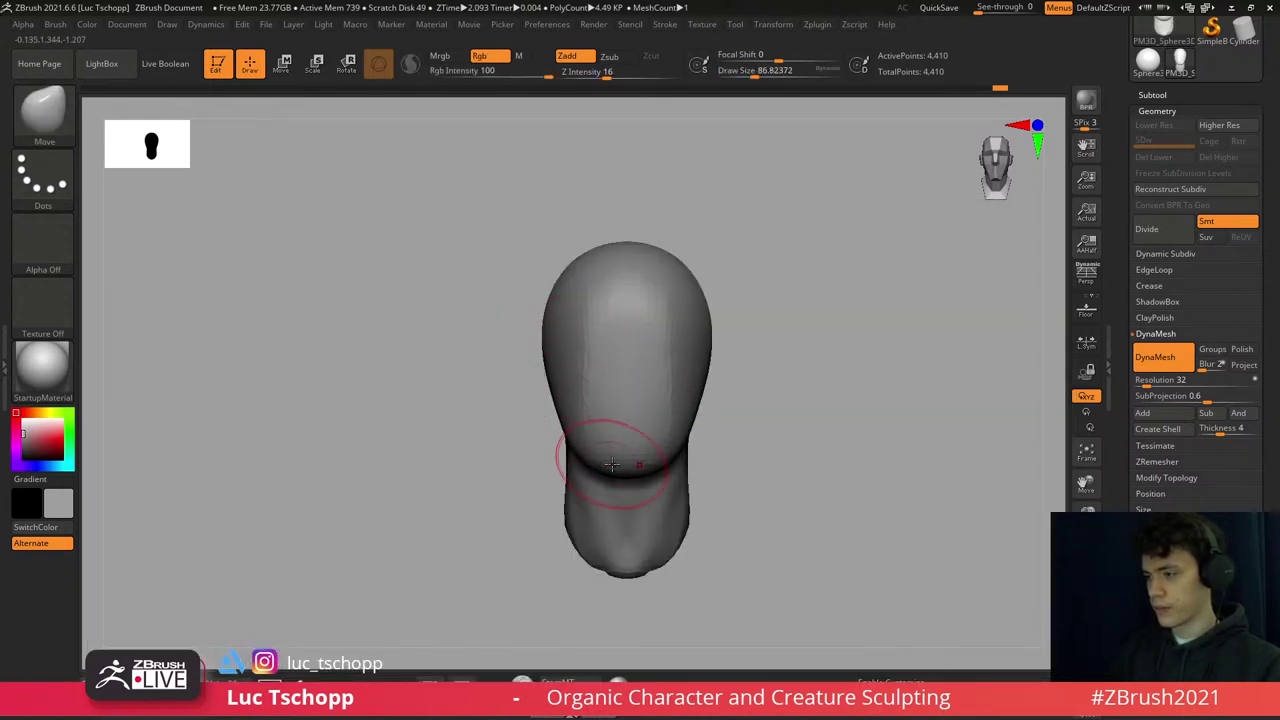
key("s")
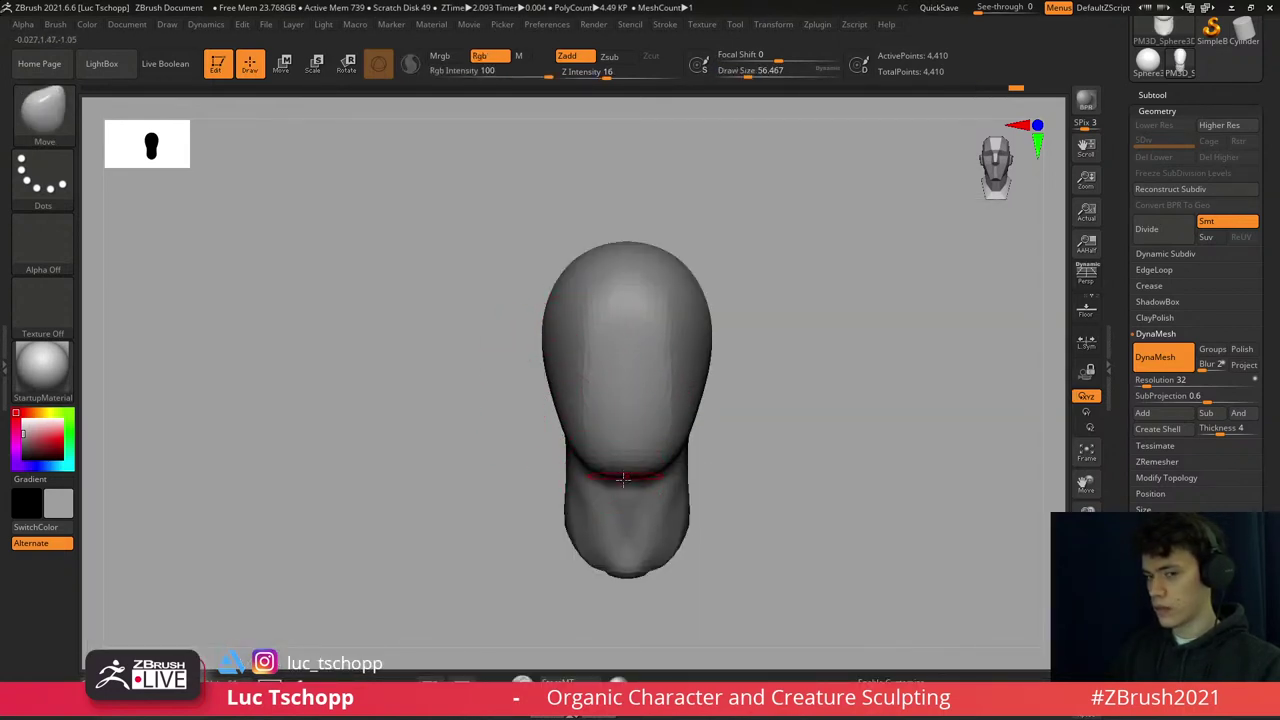
- Reshape the head and jaw with the Move brush at a size of about 200
right_click_drag(622, 480, 571, 400)
key("s")
left_click_drag(571, 400, 573, 393)
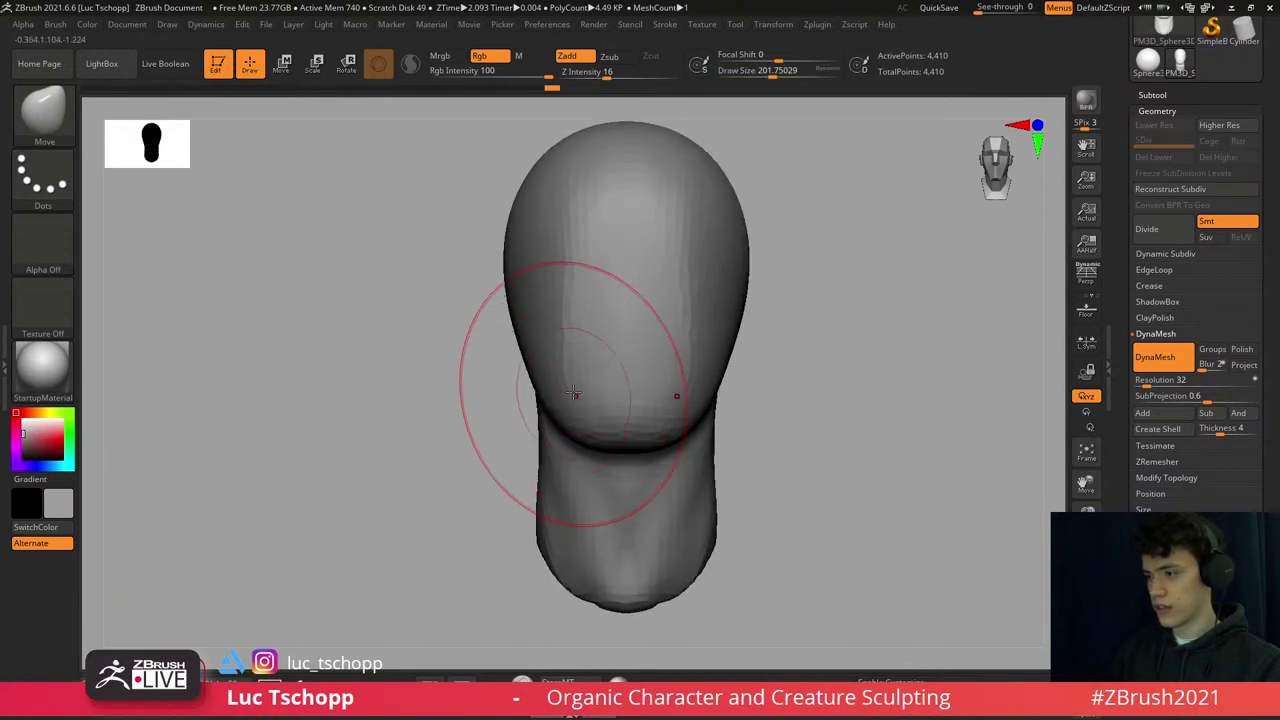
key("bracketleft")
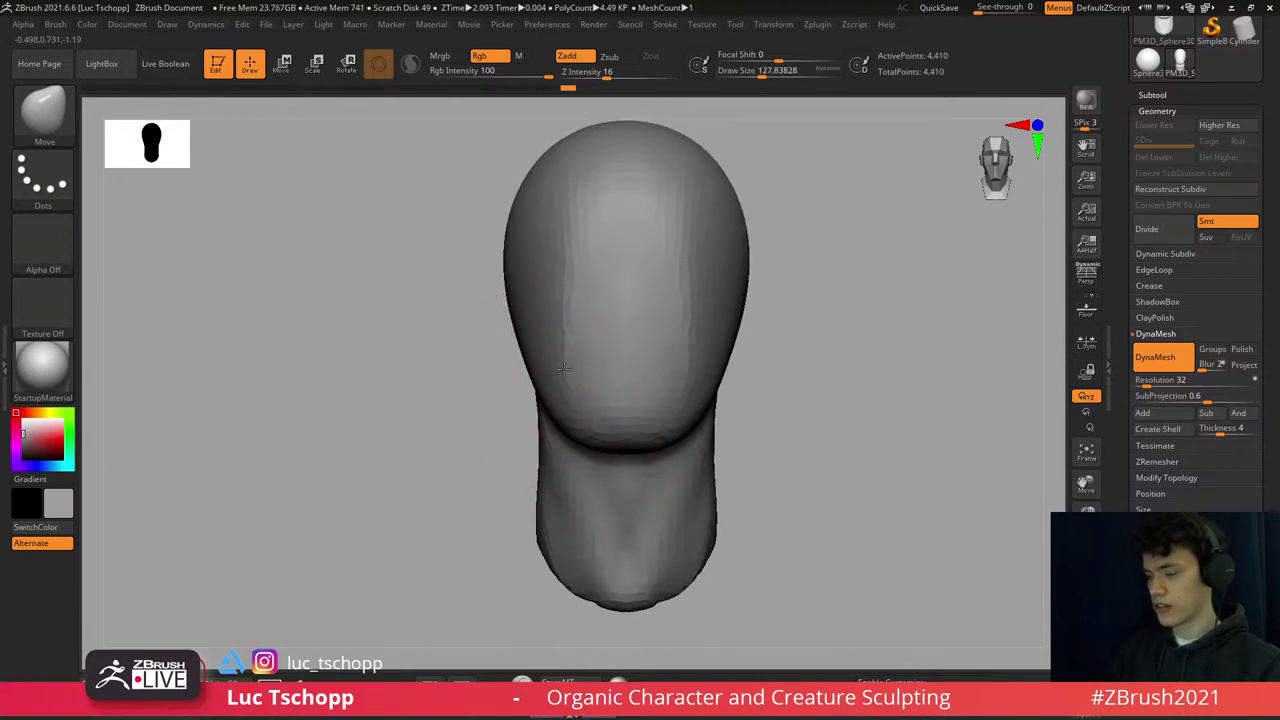
right_click_drag(563, 398, 610, 332)
mouse_move(693, 366)
right_mouse_down()
mouse_move(686, 329)
mouse_move(657, 412)
mouse_move(680, 377)
mouse_move(660, 334)
right_mouse_up()
- Sculpt the cheeks with the LucT_Custom1 brush at a size of about 200
key("1")
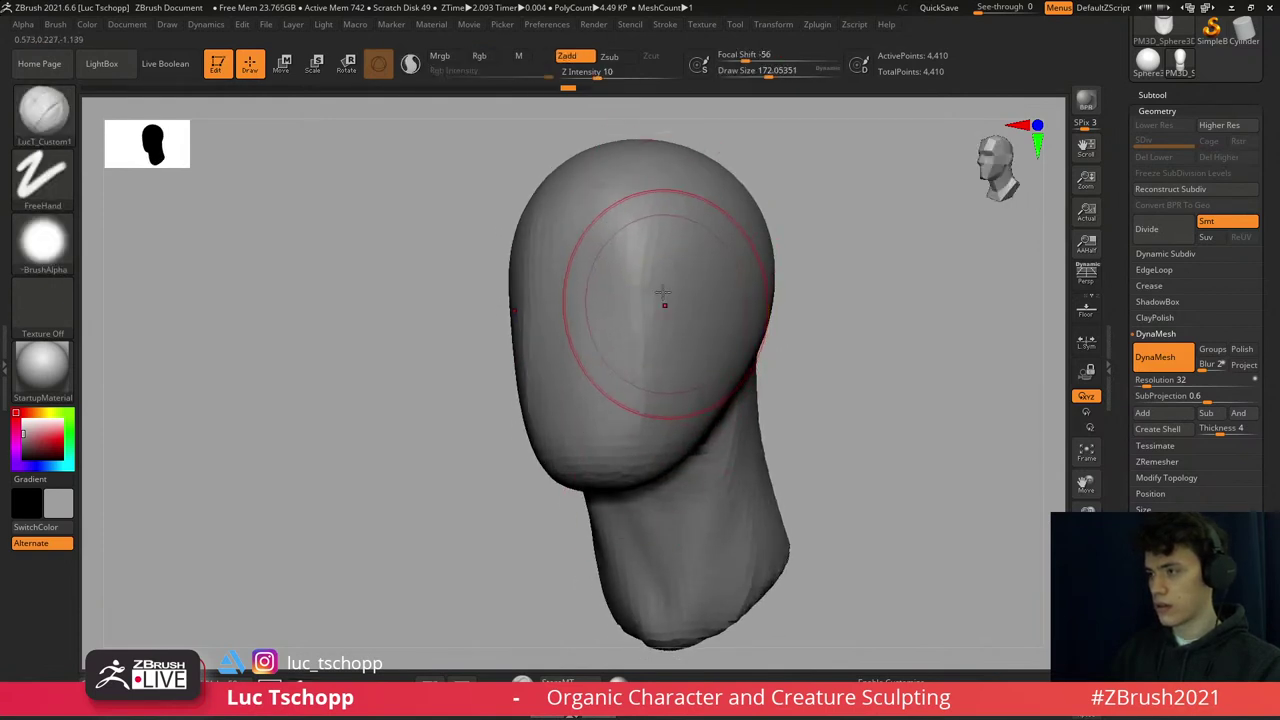
key("s")
left_click_drag(650, 267, 672, 267)
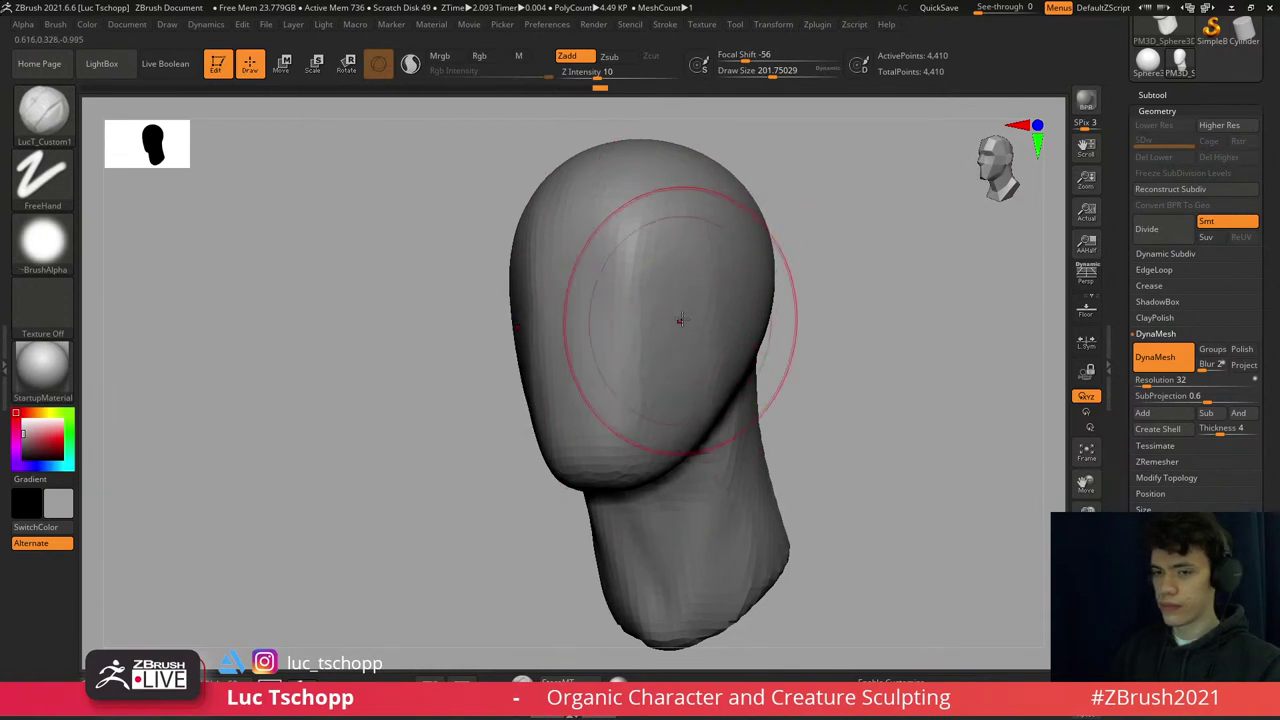
mouse_move(680, 453)
right_mouse_down()
mouse_move(671, 372)
mouse_move(640, 345)
mouse_move(544, 315)
mouse_move(623, 350)
mouse_move(585, 338)
right_mouse_up()
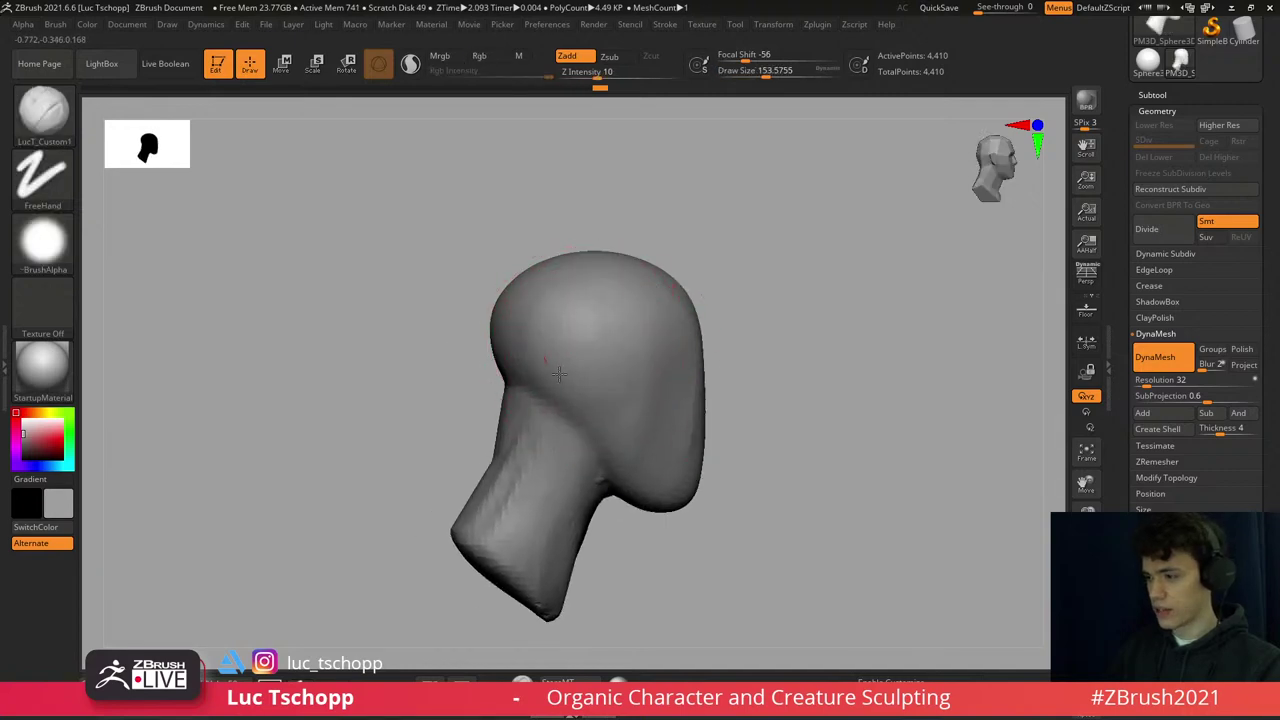
- Reshape the jaw with an enlarged Move brush, zoomed in on the head
key("b")
key("m")
key("v")
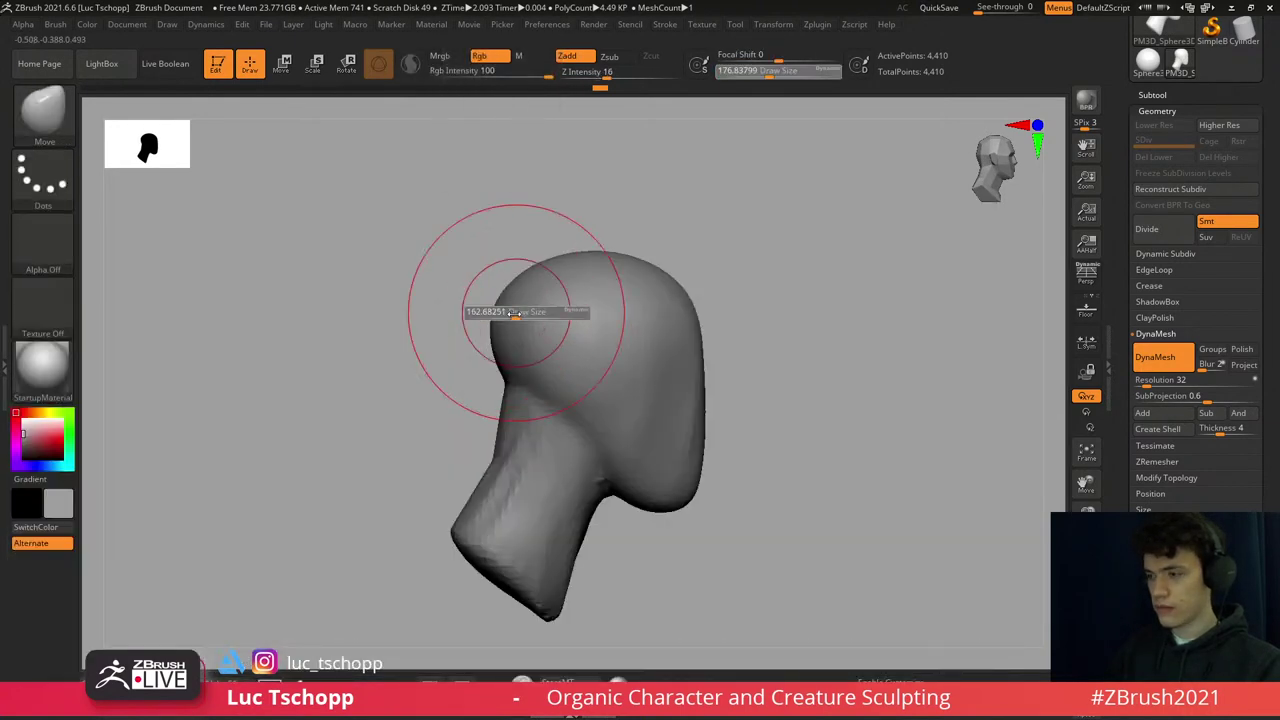
left_click_drag(522, 382, 528, 405)
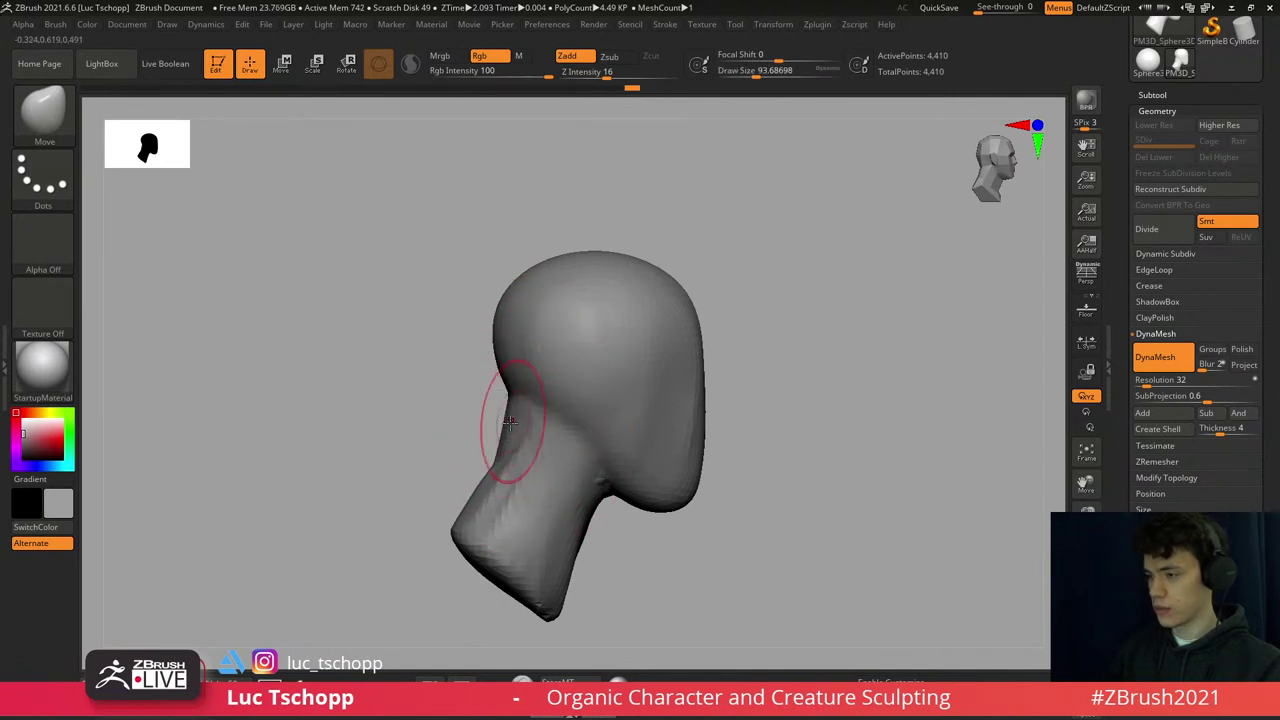
mouse_move(500, 435)
right_mouse_down()
mouse_move(443, 486)
mouse_move(543, 457)
mouse_move(557, 314)
right_mouse_up()
- Sculpt with LucT_Custom1 and Shift-smooth the cheeks and jaw from three-quarter views
key("b")
key("l")
key("c")
key("shift")
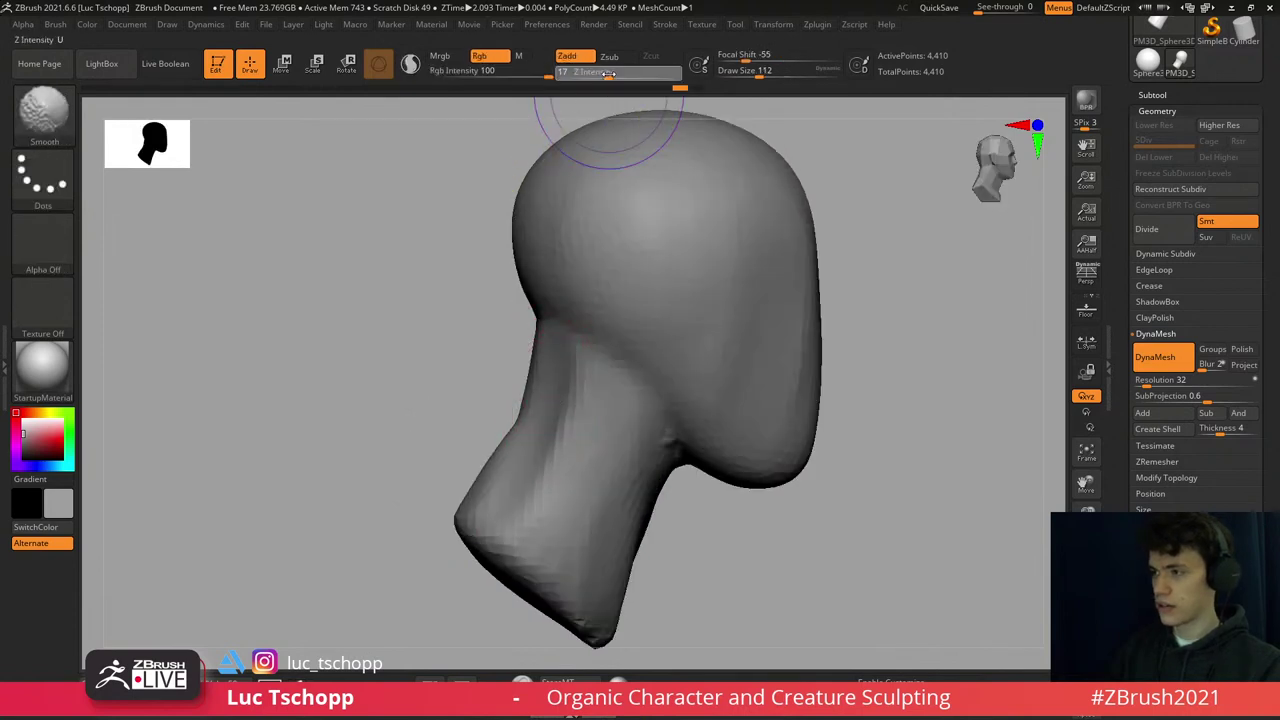
mouse_move(600, 128)
right_mouse_down()
mouse_move(541, 413)
mouse_move(550, 440)
mouse_move(571, 423)
mouse_move(551, 349)
mouse_move(554, 374)
mouse_move(614, 357)
right_mouse_up()
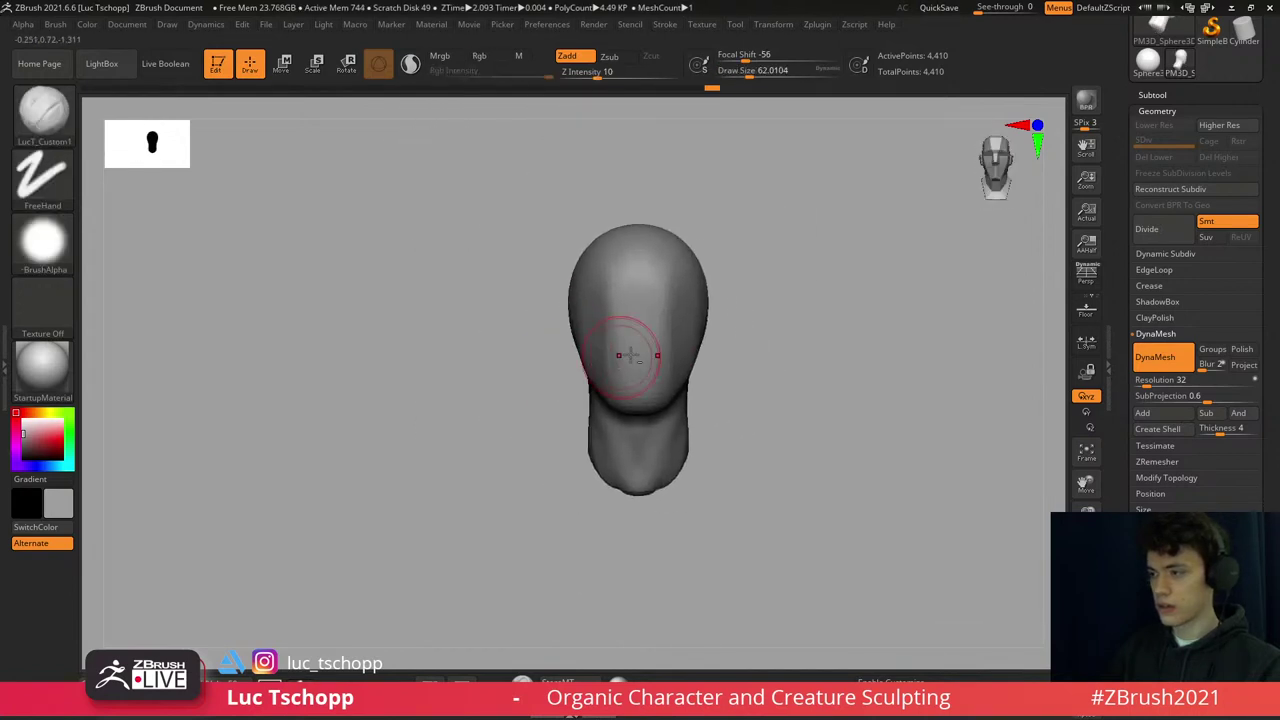
key("shift")
mouse_move(608, 260)
right_mouse_down()
mouse_move(571, 329)
mouse_move(637, 429)
mouse_move(589, 388)
right_mouse_up()
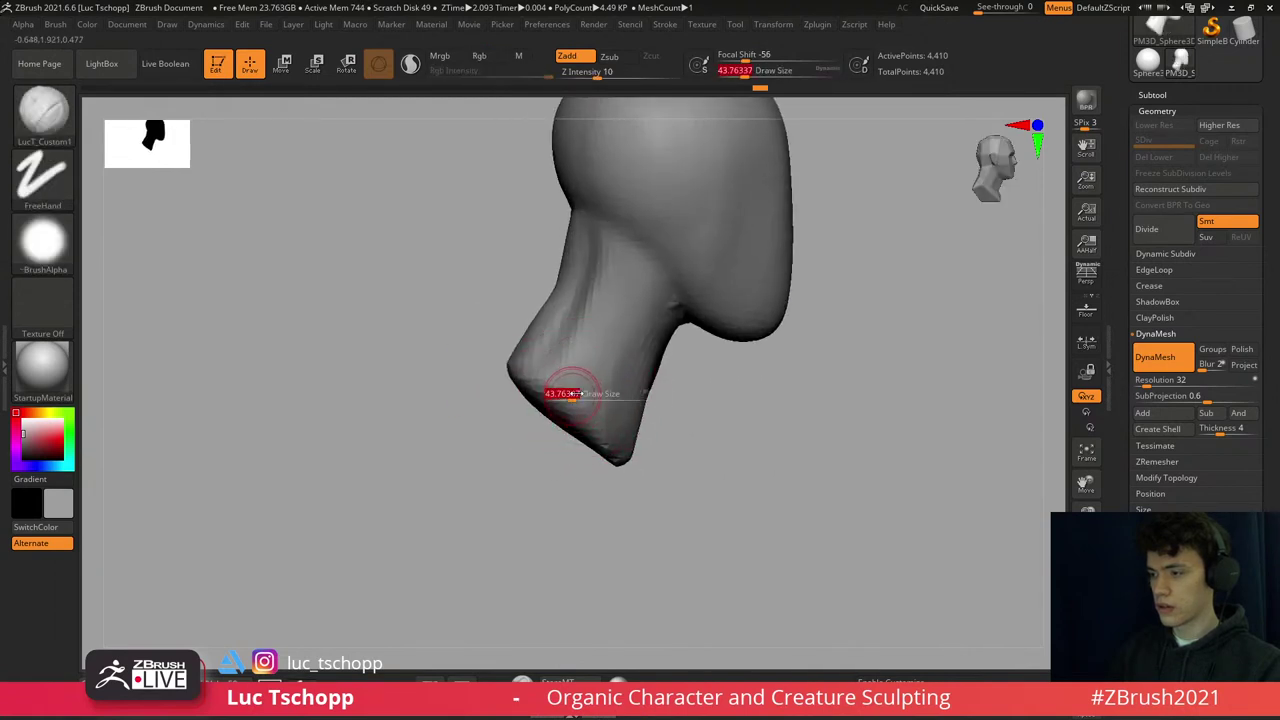
- Mask the neck's bottom and invert the mask so only the neck base stays free
left_click_drag(577, 400, 596, 424, "ctrl")
left_click(625, 507, "ctrl")
right_click_drag(625, 507, 617, 437)
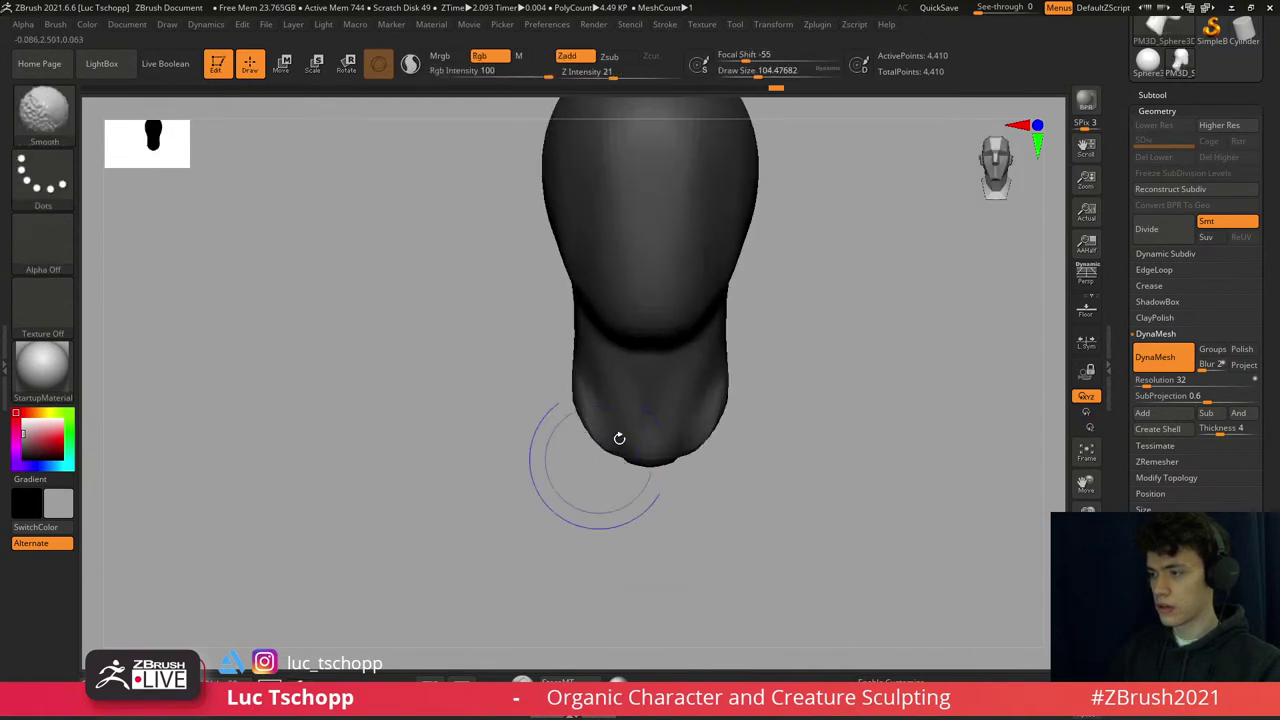
key("w")
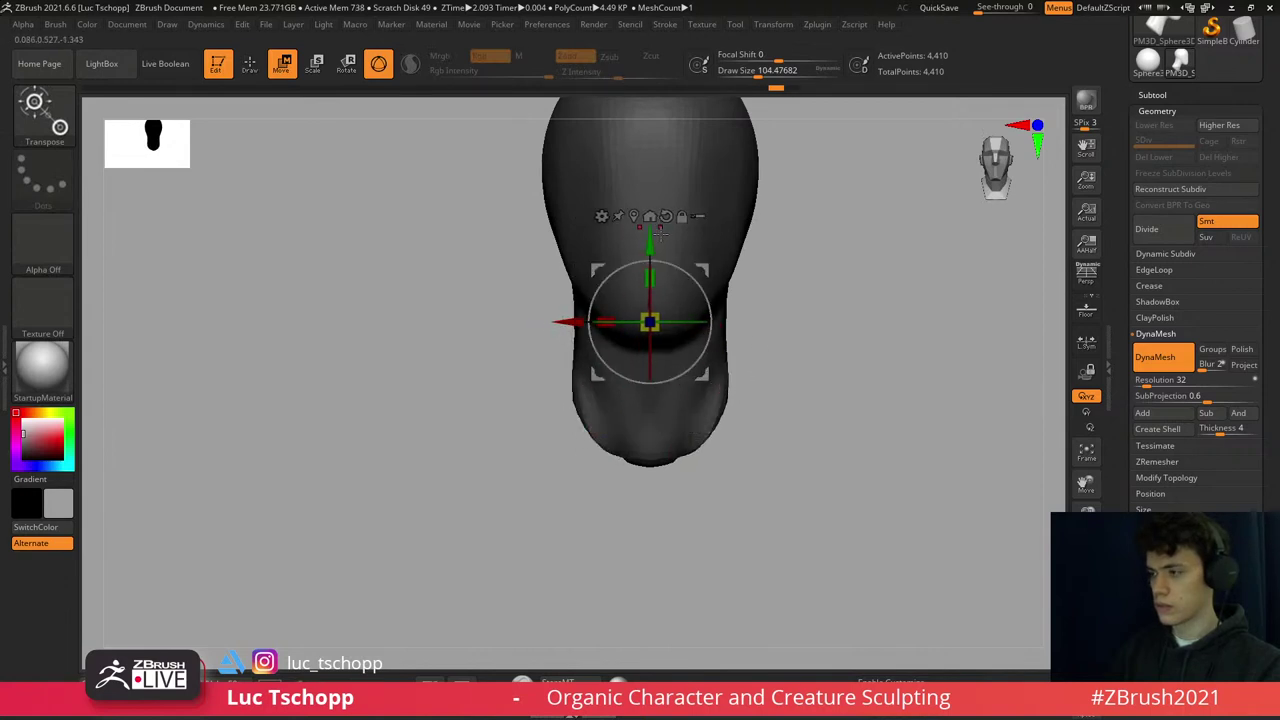
- Widen the lower neck into a shoulder base with the Transpose scale gizmo
left_click_drag(676, 333, 820, 342, "alt")
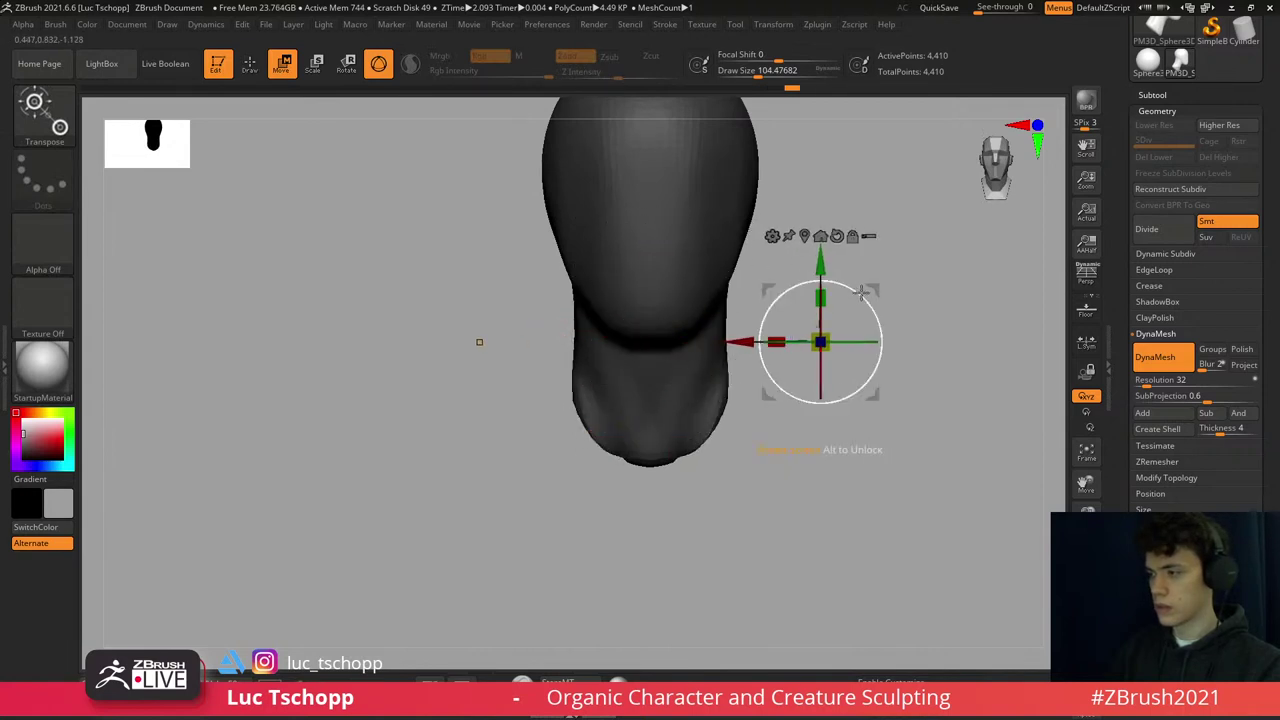
left_click_drag(861, 291, 910, 296)
right_click_drag(768, 430, 757, 429, "ctrl")
- Switch to the Move brush and pull the lower shoulders down slightly
key("q")
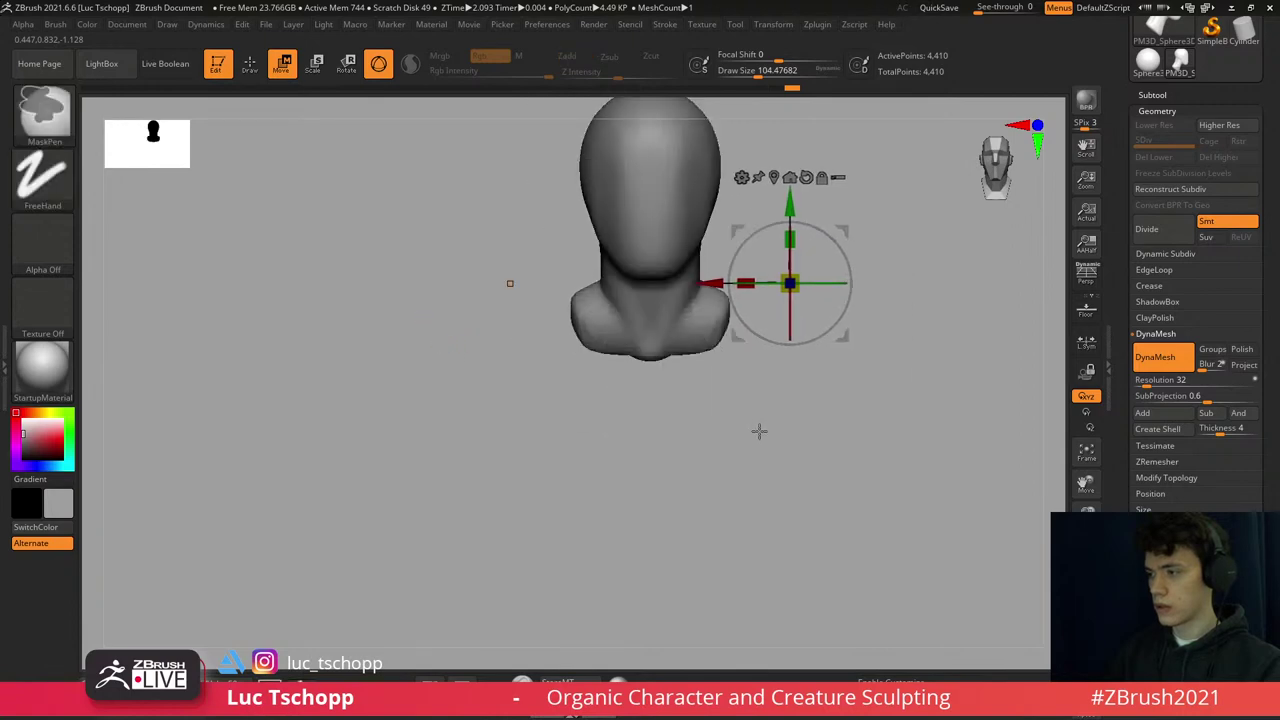
key("b")
key("m")
key("v")
mouse_move(716, 310)
left_mouse_down()
mouse_move(740, 310)
mouse_move(727, 394)
left_mouse_up()
- Reshape the neck and shoulders, resizing the brush to about 74 while orbiting around the neck
key("[")
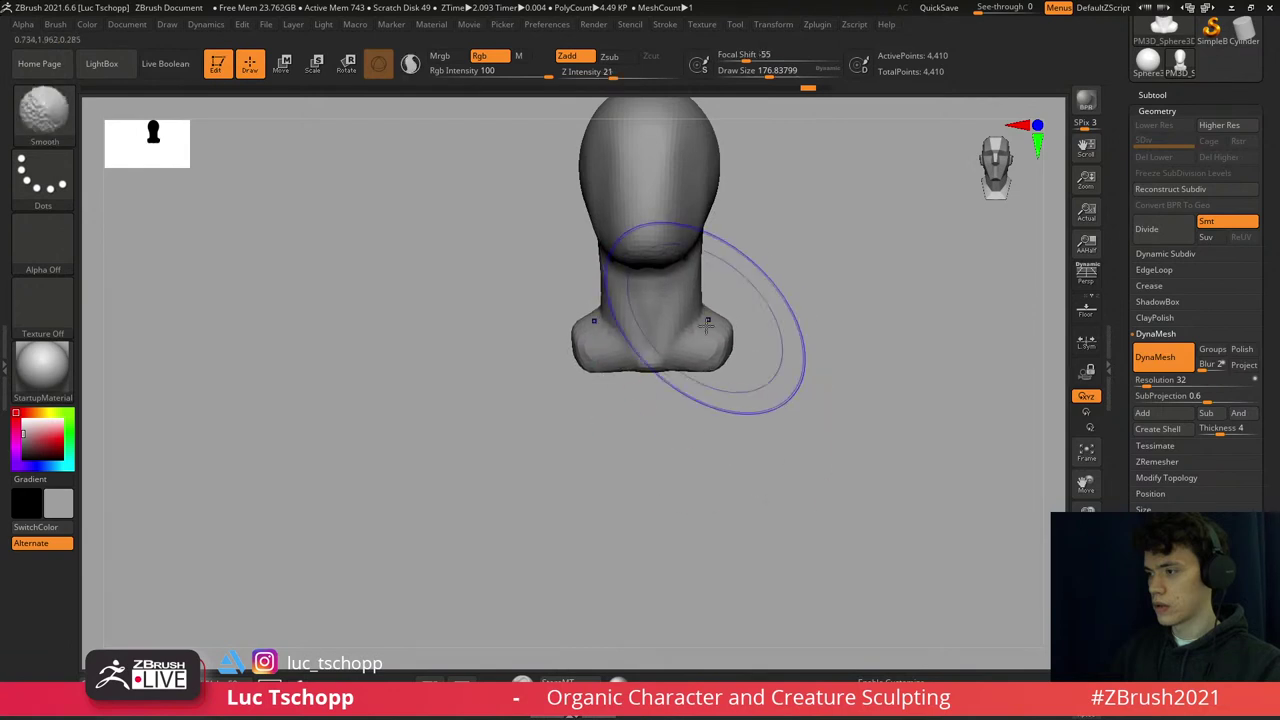
left_click_drag(650, 255, 617, 300)
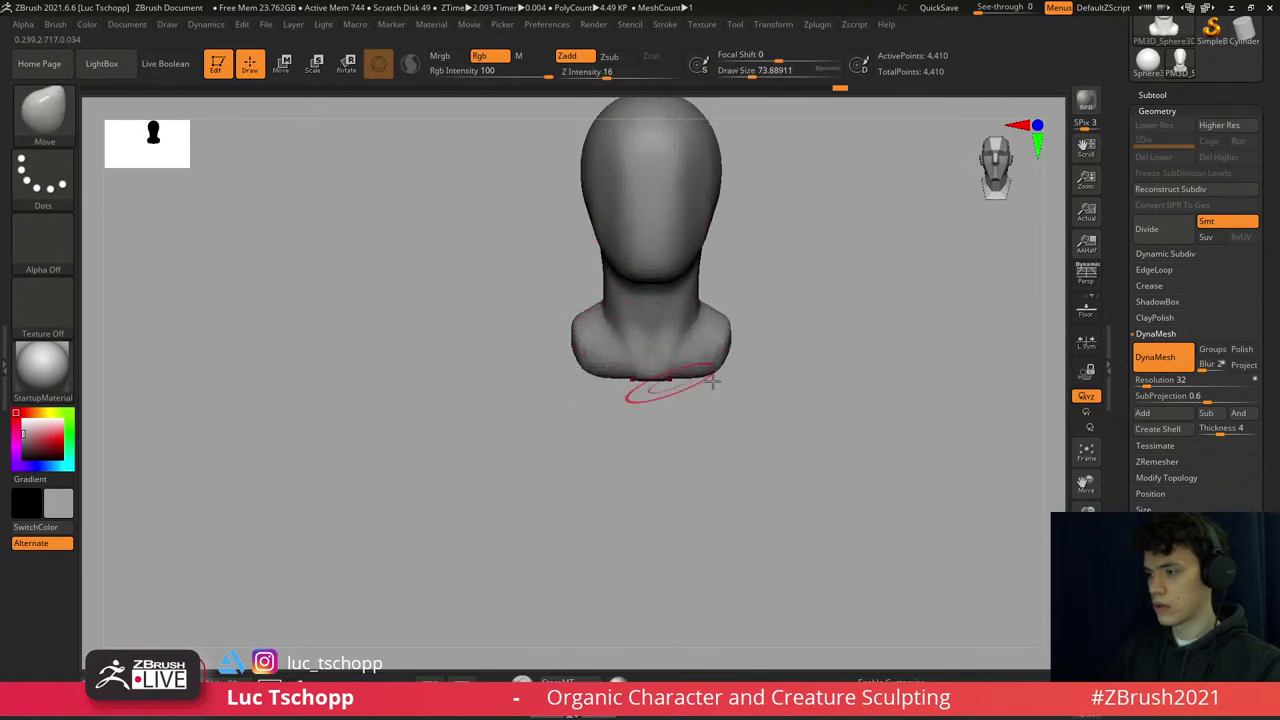
mouse_move(731, 323)
left_mouse_down()
mouse_move(755, 366)
mouse_move(686, 357)
mouse_move(689, 344)
mouse_move(675, 372)
left_mouse_up()
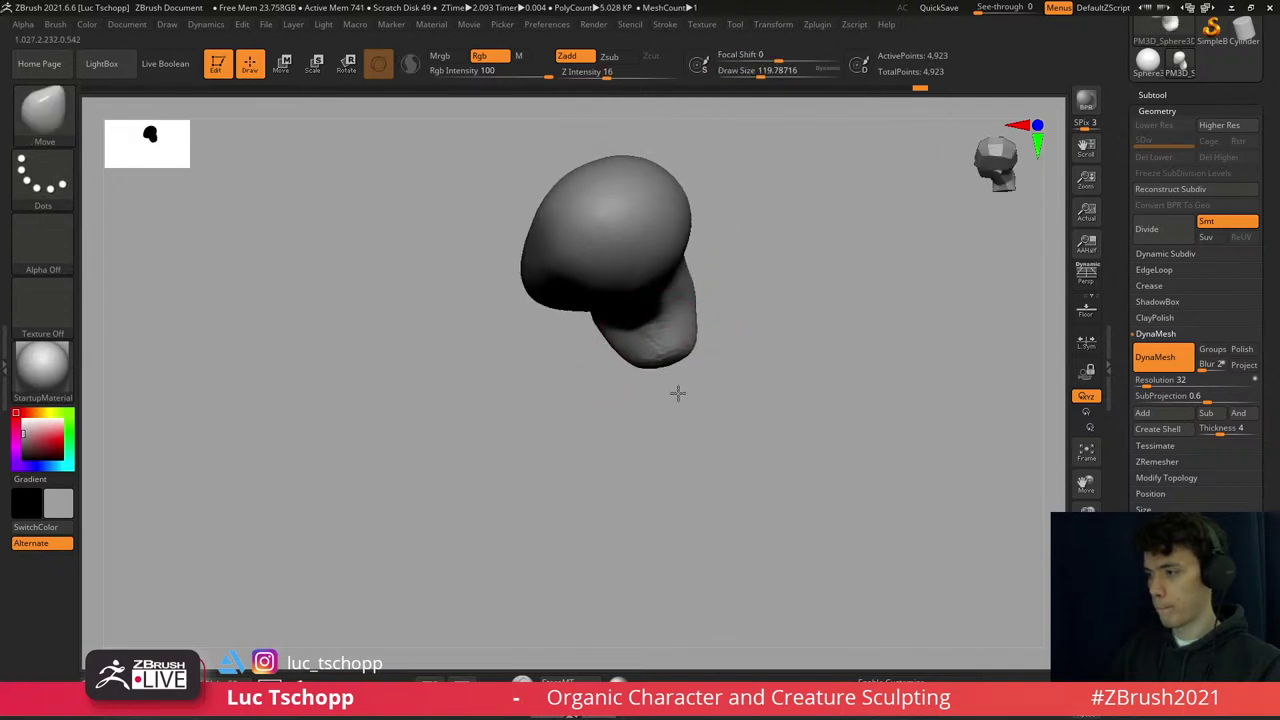
key("bracketleft")
key("bracketleft")
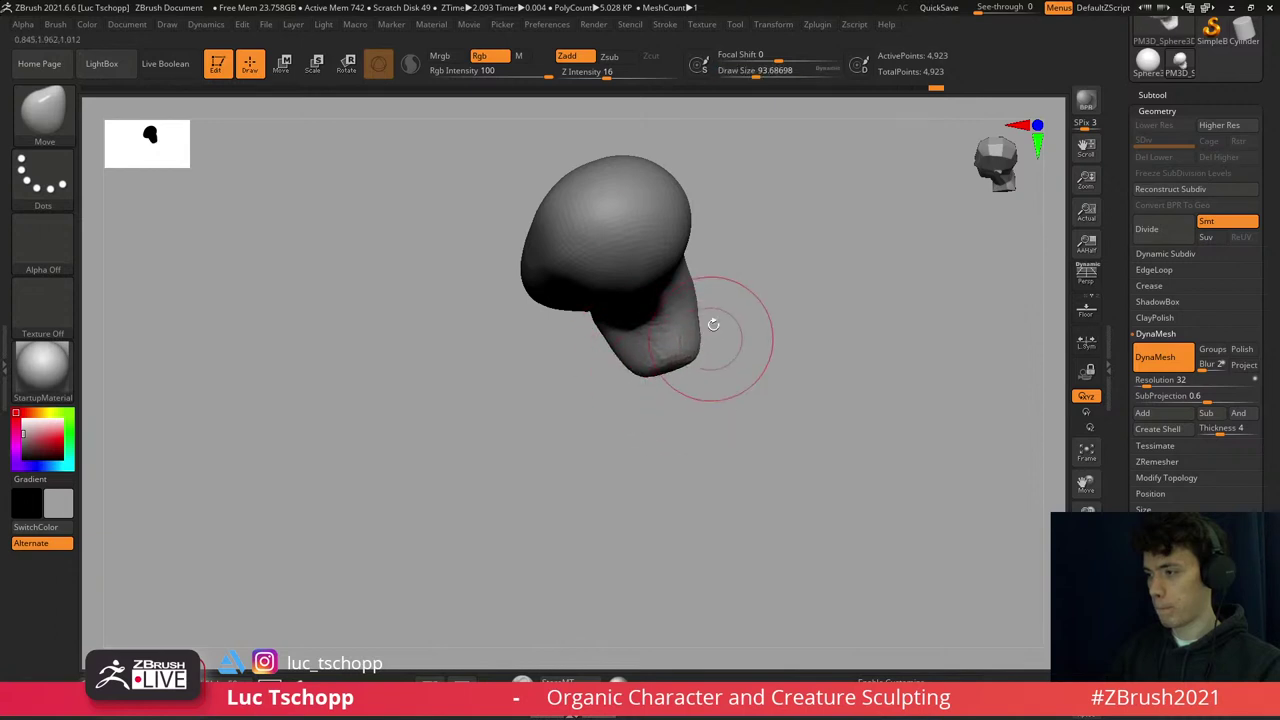
mouse_move(713, 324)
left_mouse_down()
mouse_move(697, 285)
mouse_move(700, 306)
left_mouse_up()
key("bracketright")
left_click_drag(731, 243, 694, 291)
- With LucT_Custom1 active, confirm BackfaceMask is enabled under Brush > Auto Masking
key("1")
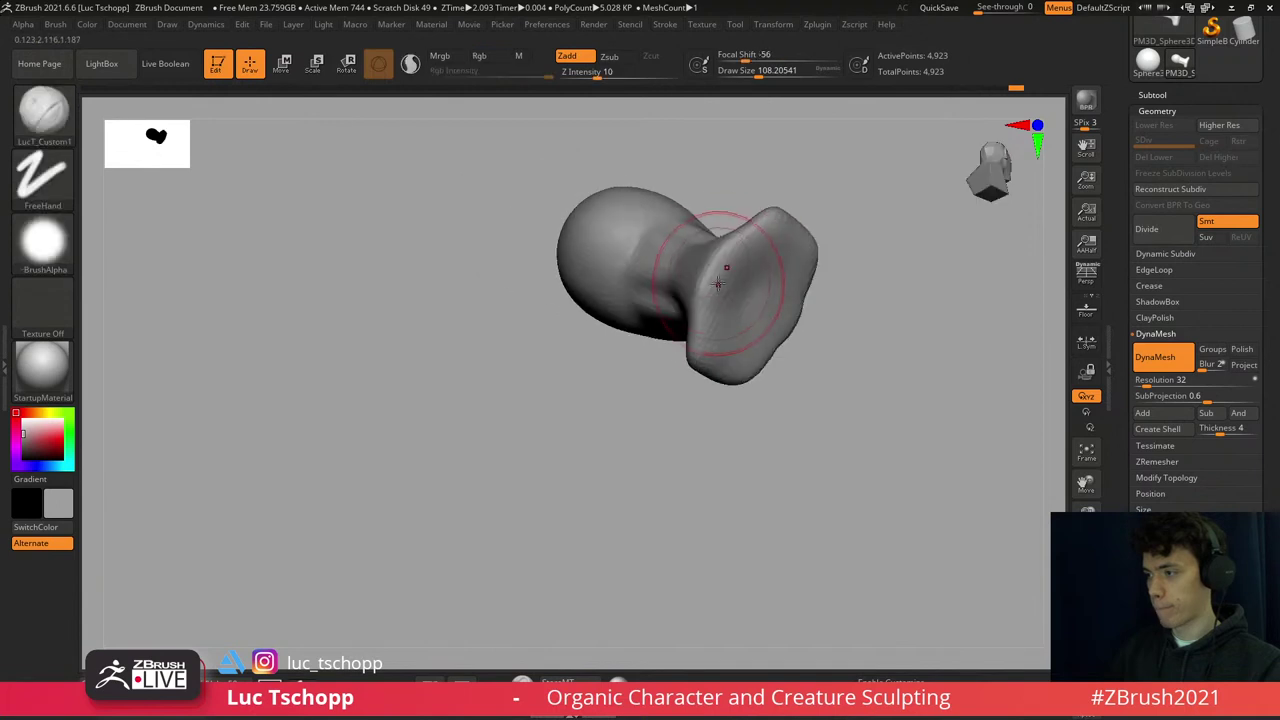
left_click_drag(781, 296, 443, 251)
left_click(55, 24)
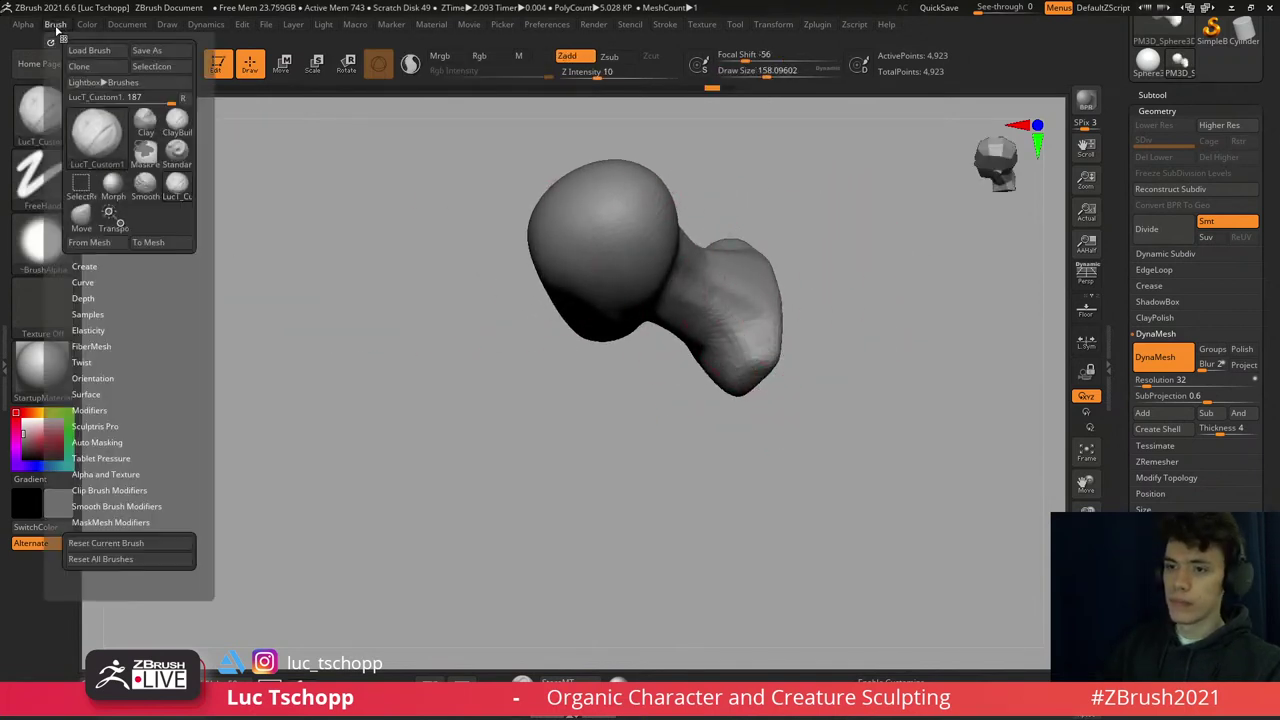
scroll(182, 330, "down", 3)
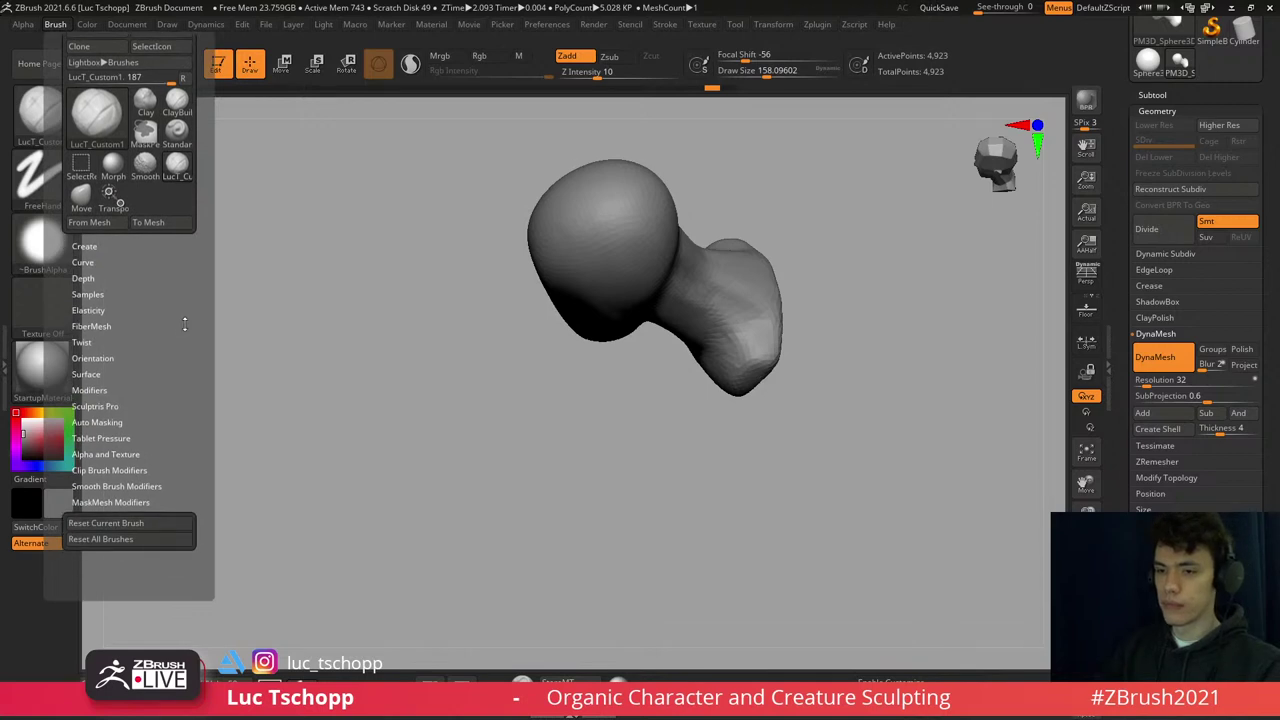
left_click(97, 424)
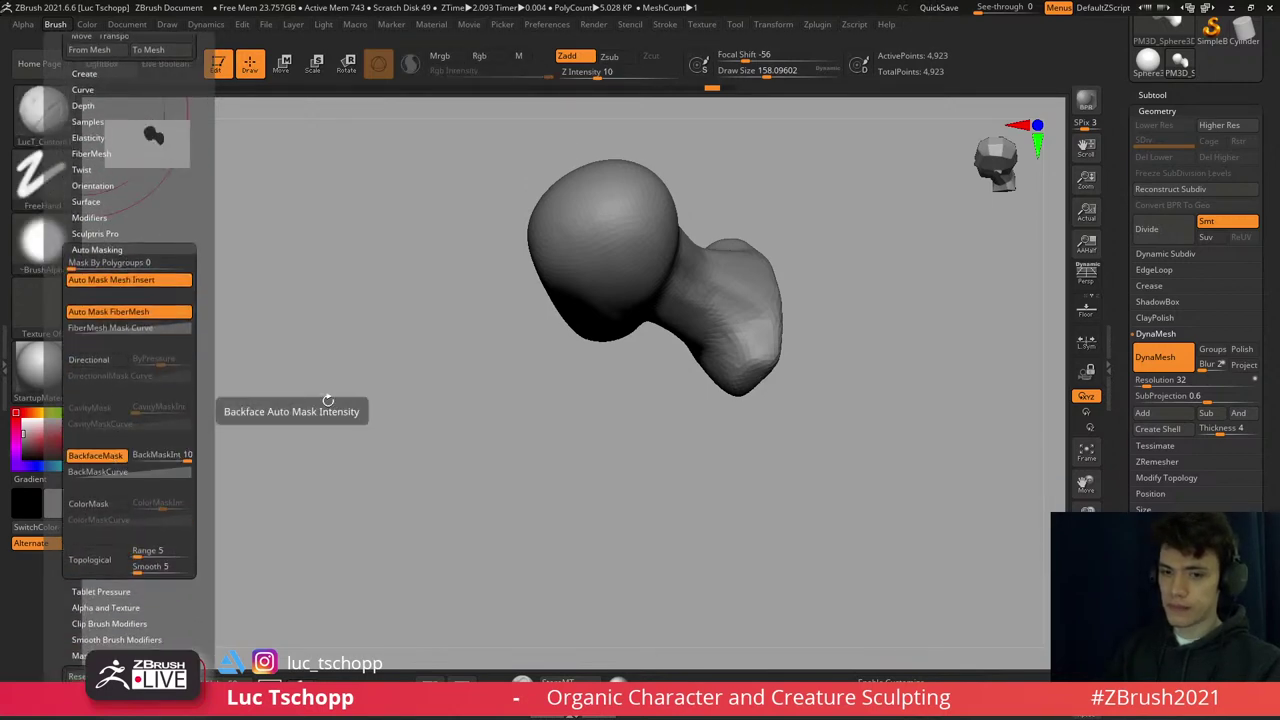
mouse_move(686, 286)
right_mouse_down()
mouse_move(638, 342)
mouse_move(680, 328)
right_mouse_up()
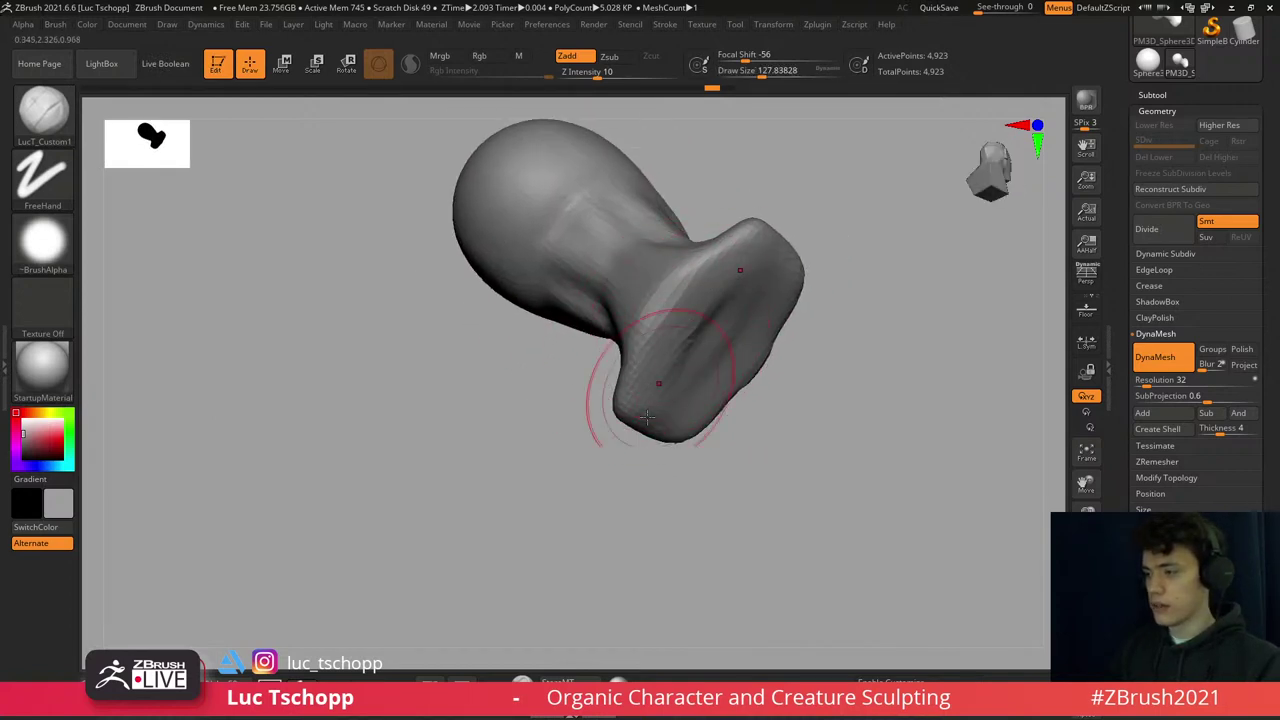
- Reshape the flared neck base and Shift-smooth the side of the neck
mouse_move(647, 417)
left_mouse_down()
mouse_move(698, 342)
mouse_move(776, 300)
left_mouse_up()
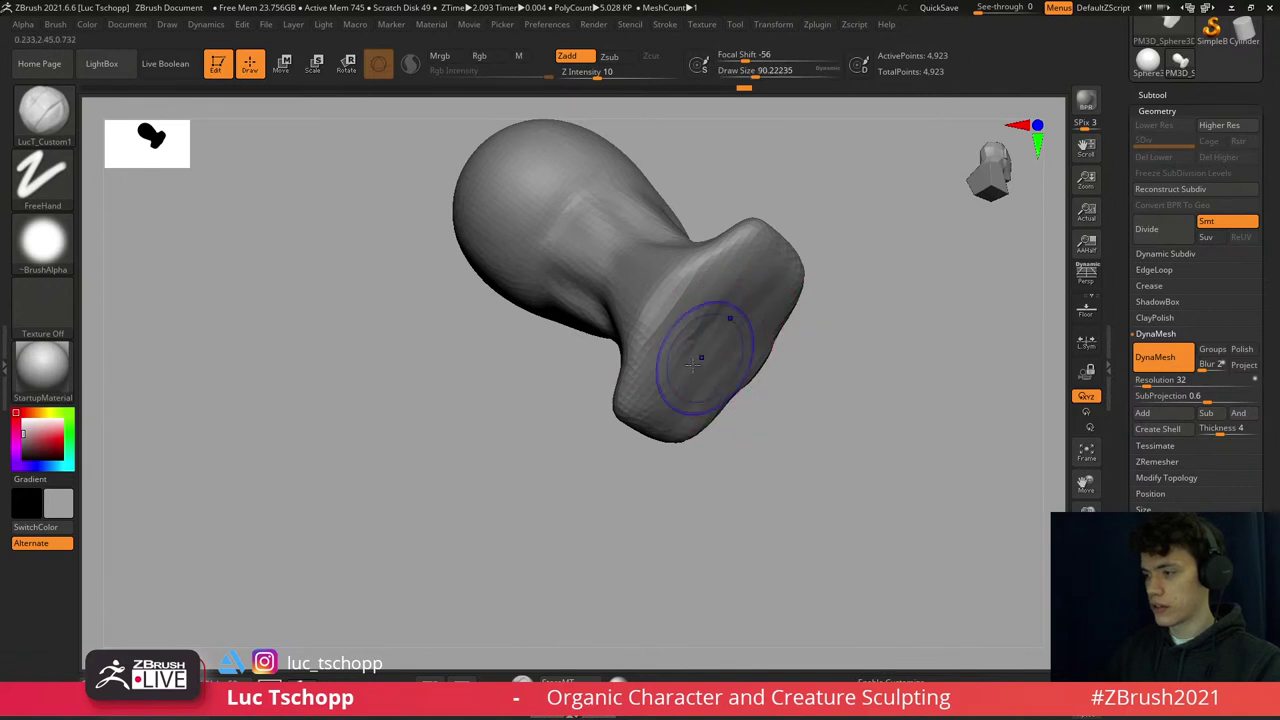
mouse_move(692, 365)
right_mouse_down()
mouse_move(720, 363)
mouse_move(680, 268)
mouse_move(563, 251)
mouse_move(563, 343)
mouse_move(663, 390)
mouse_move(650, 365)
mouse_move(680, 362)
mouse_move(655, 296)
right_mouse_up()
key("shift")
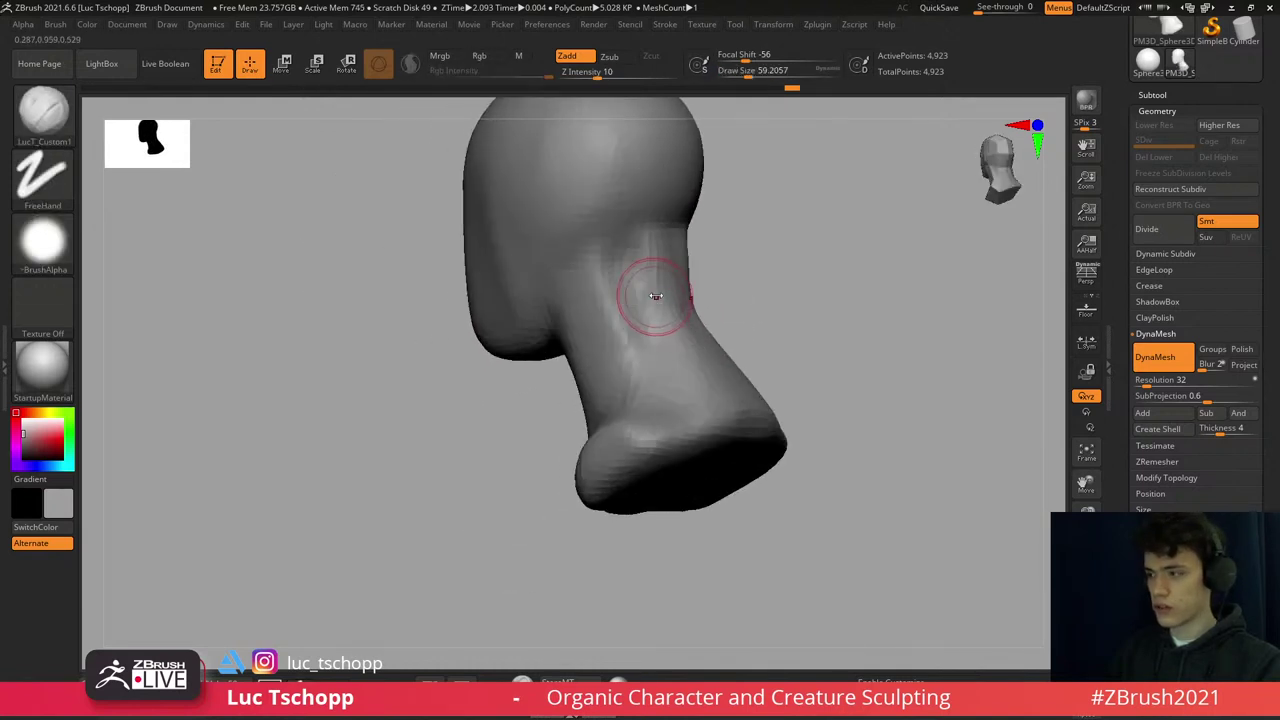
left_click_drag(610, 297, 613, 307)
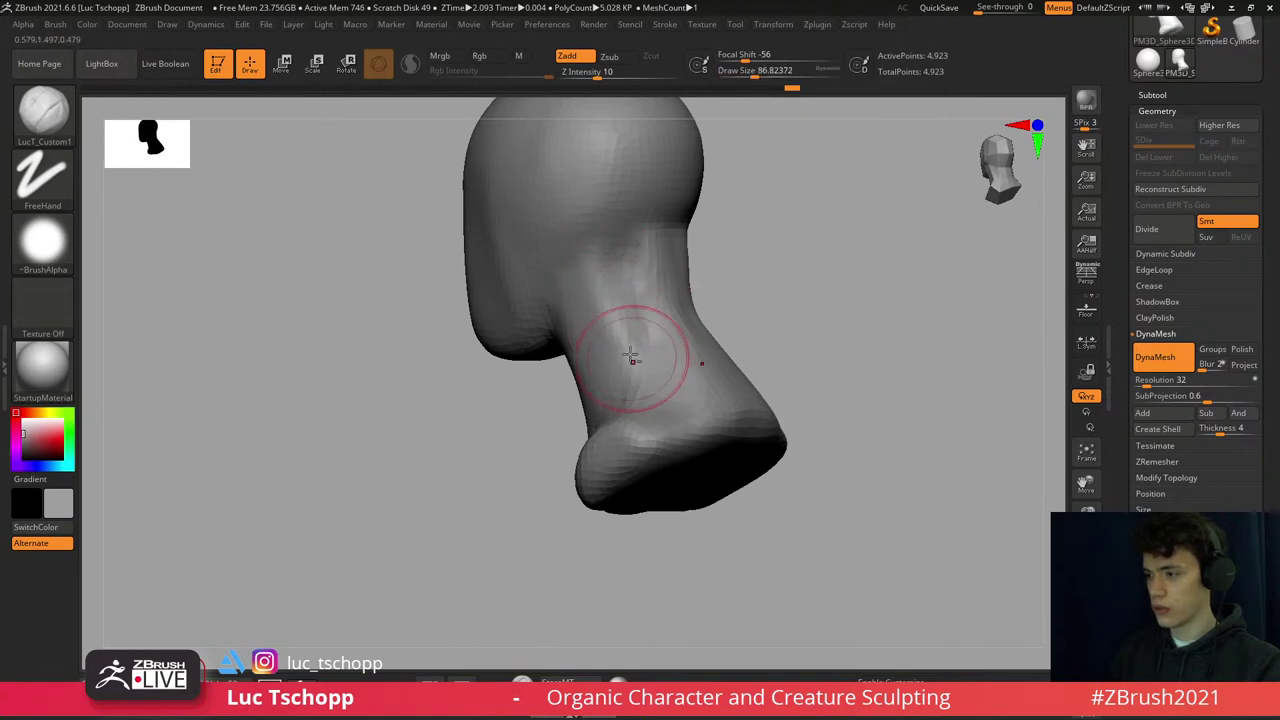
mouse_move(631, 357)
right_mouse_down()
mouse_move(586, 349)
mouse_move(639, 412)
mouse_move(577, 337)
right_mouse_up()
- Load the Move brush at size about 145, then return to the custom brush at size 74
key("b")
key("m")
key("v")
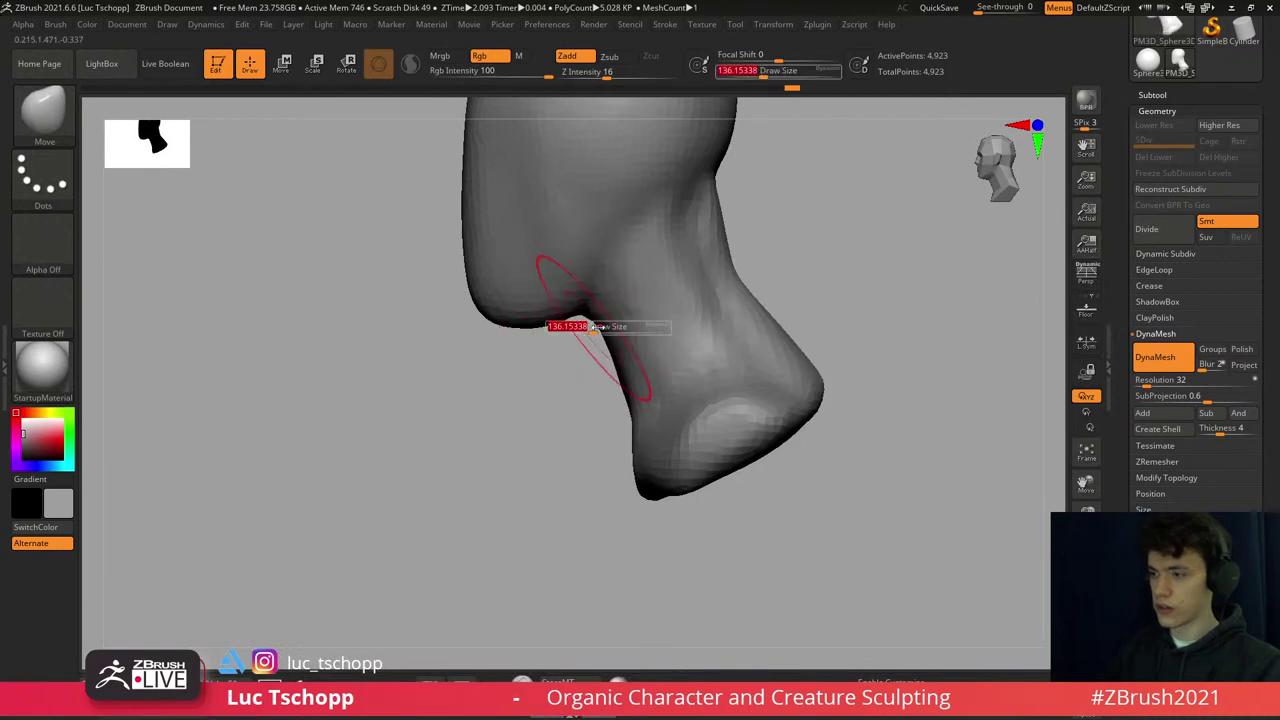
left_click_drag(594, 327, 600, 328)
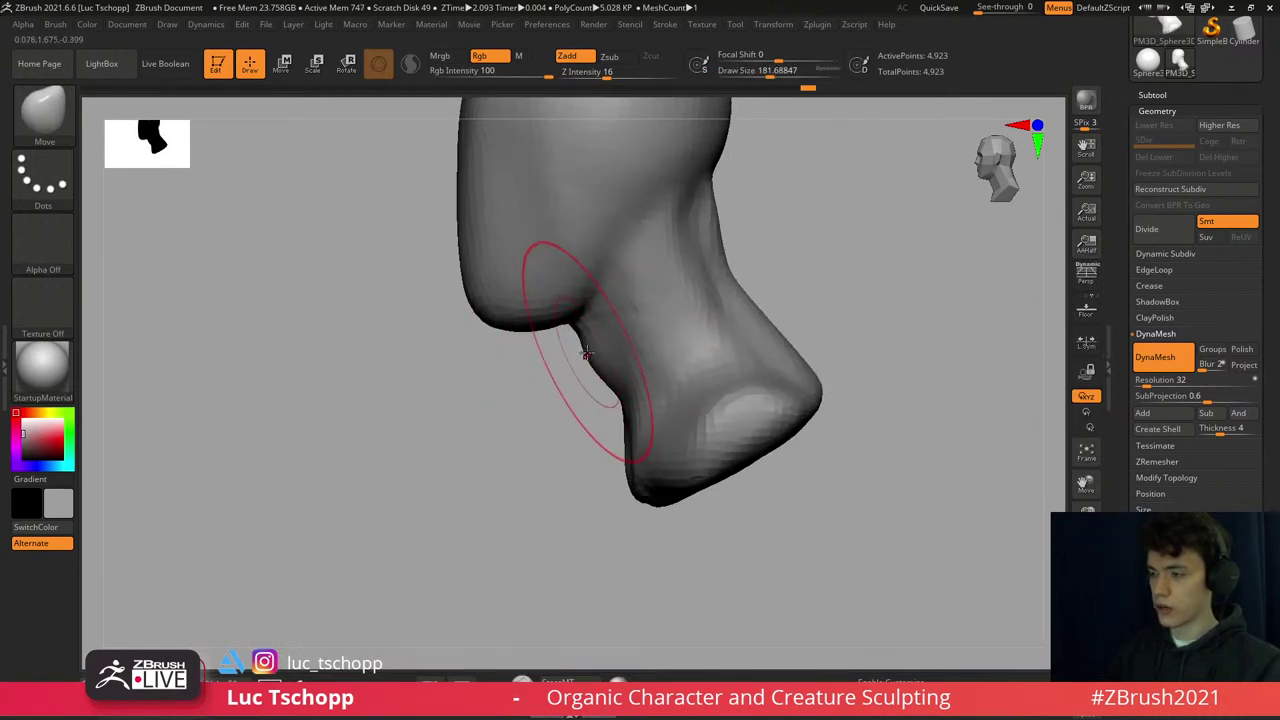
right_click_drag(591, 370, 514, 351)
key("1")
key("[")
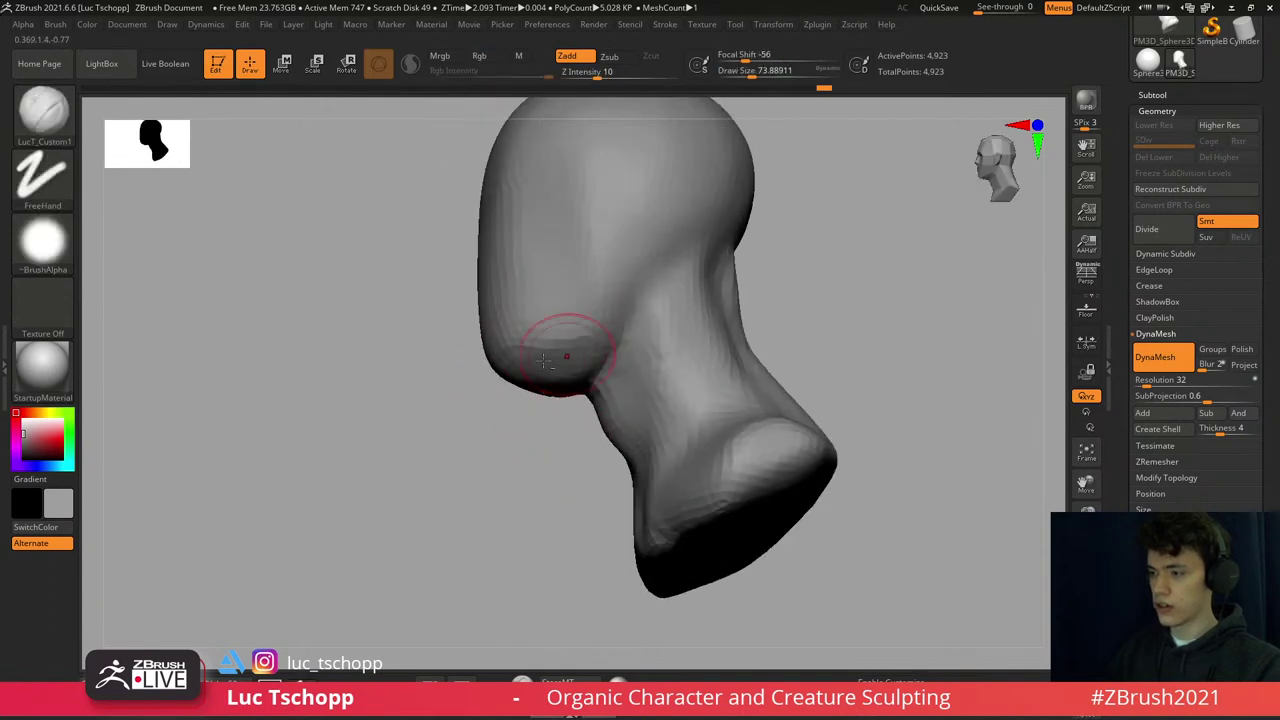
mouse_move(588, 384)
right_mouse_down()
mouse_move(539, 373)
mouse_move(549, 320)
mouse_move(563, 409)
right_mouse_up()
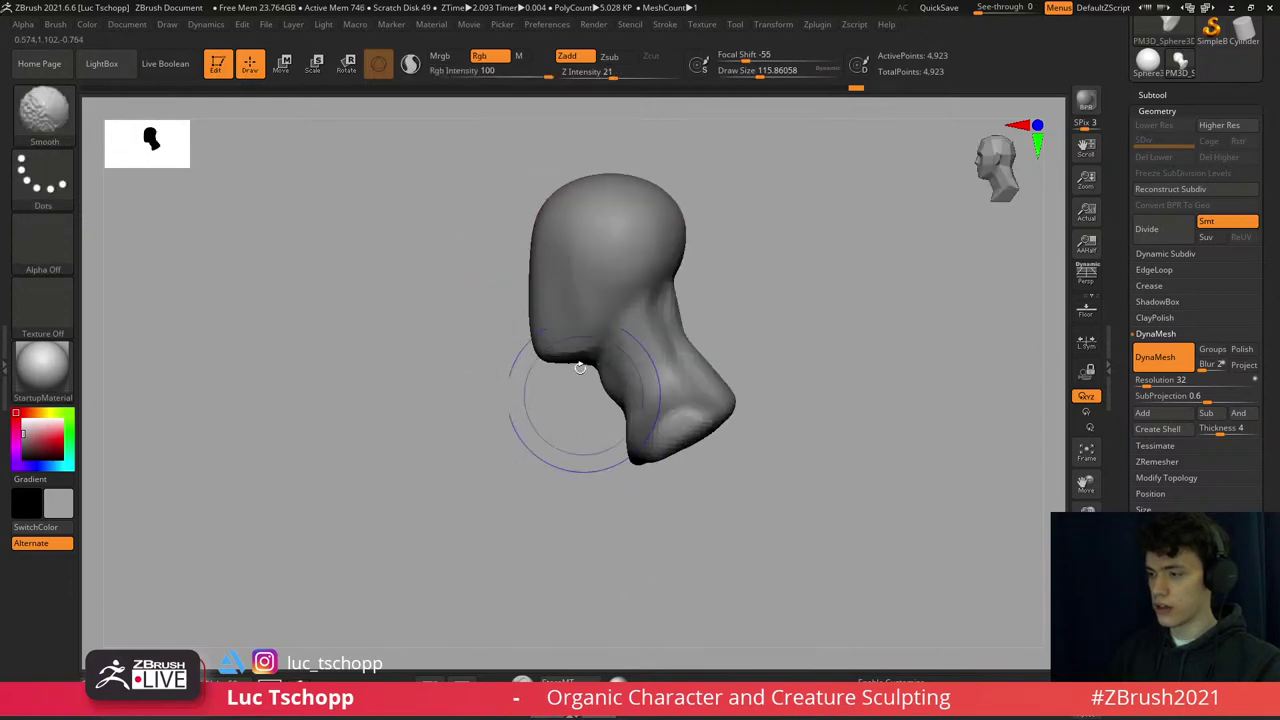
- Reload the Move brush at size about 77, then switch back to the custom brush facing front
key("[")
key("b")
key("v")
key("s")
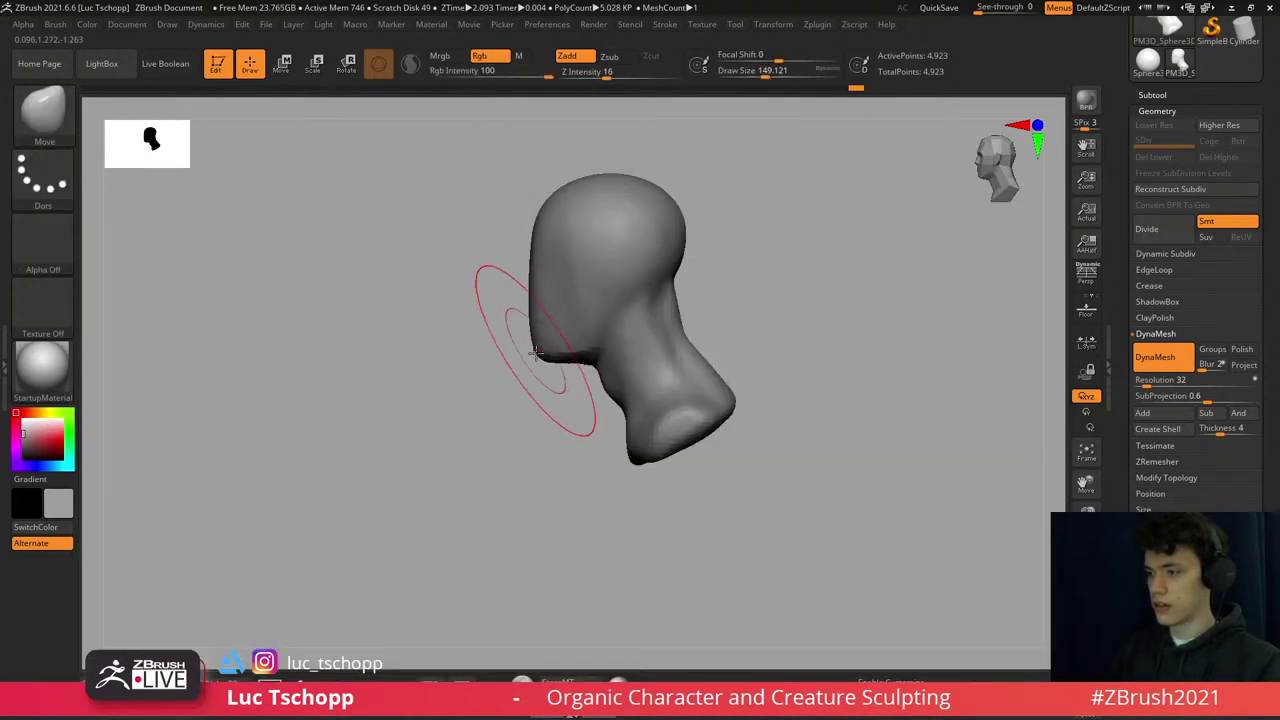
key("s")
key("bracketleft")
key("bracketleft")
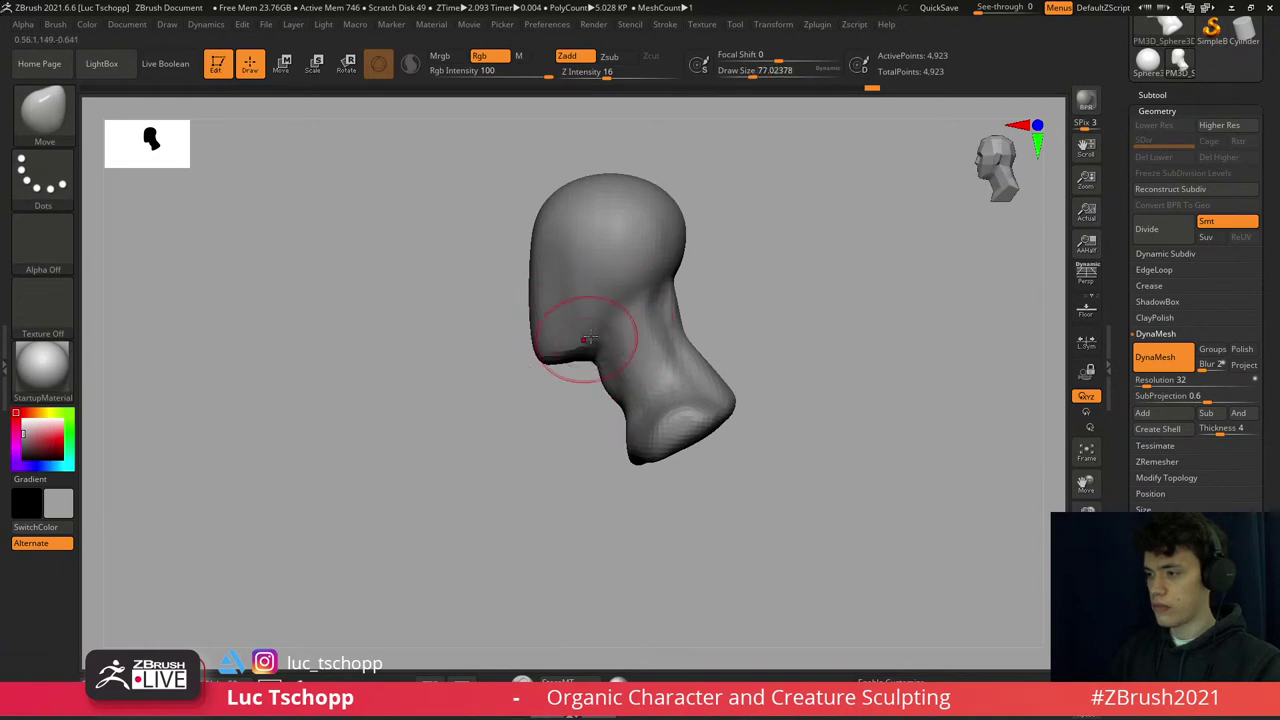
key("1")
mouse_move(582, 325)
right_mouse_down()
mouse_move(595, 254)
mouse_move(530, 325)
right_mouse_up()
- With the Move brush at size about 77, shape the jawline beneath the face
key("v")
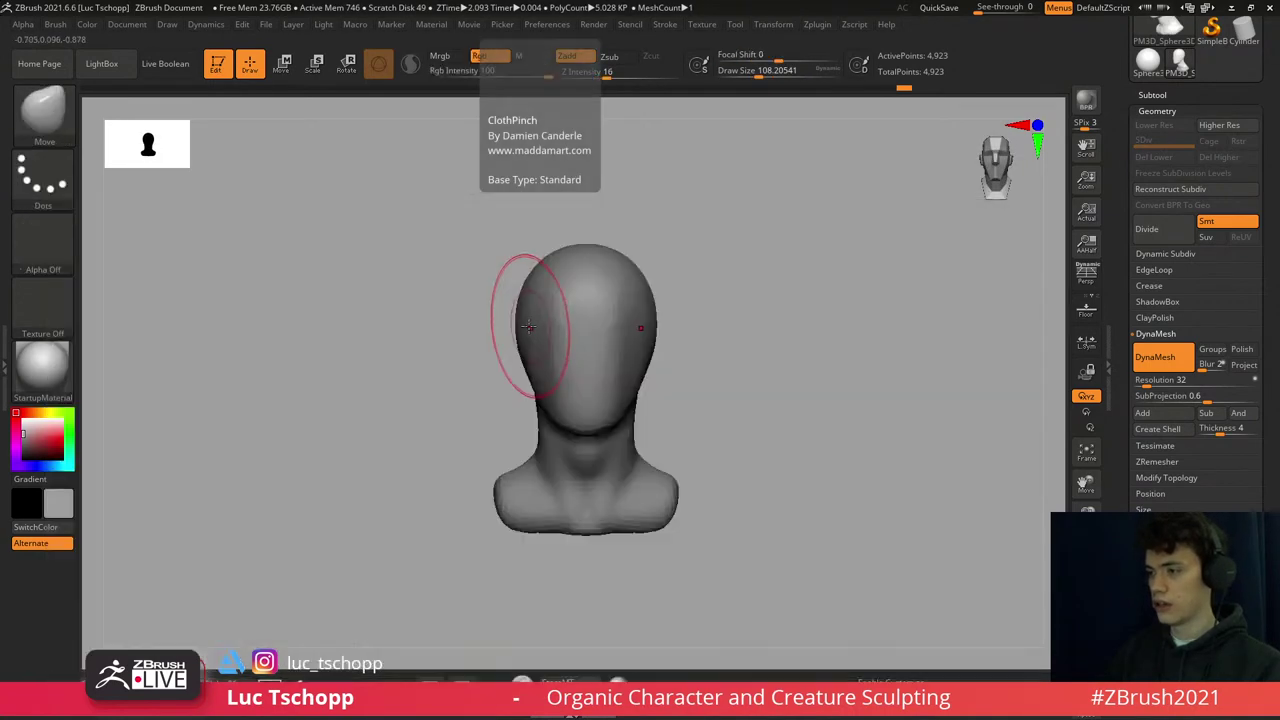
key("s")
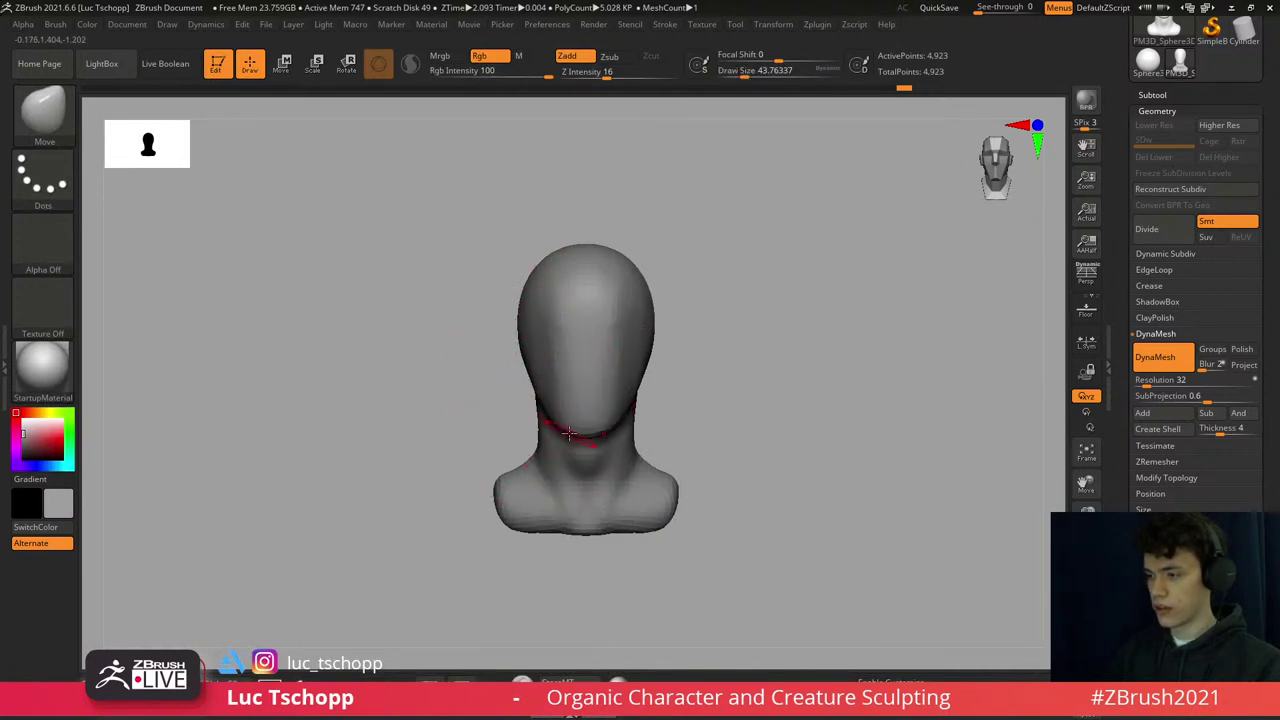
mouse_move(570, 432)
right_mouse_down()
mouse_move(540, 415)
mouse_move(560, 420)
mouse_move(590, 400)
mouse_move(551, 418)
right_mouse_up()
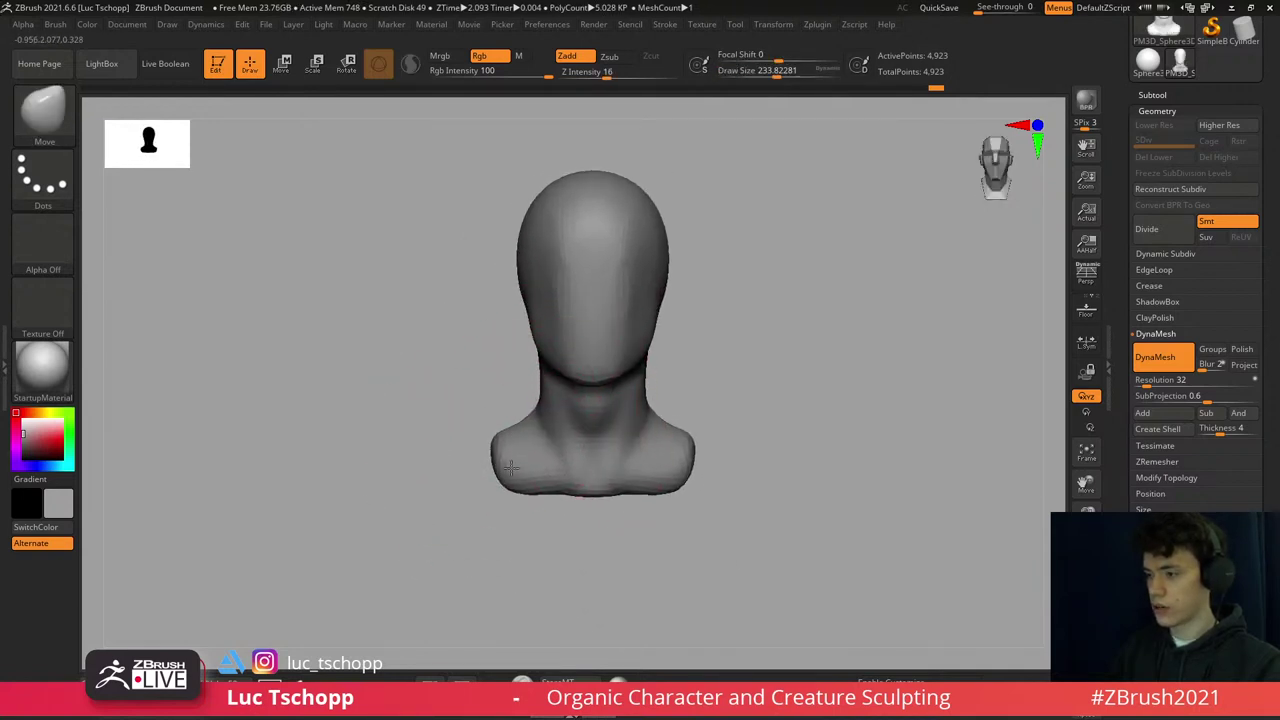
- Resize the brush between about 104 and 65 and shape the shoulder from side and front views
key("s")
mouse_move(556, 490)
left_mouse_down()
mouse_move(528, 489)
mouse_move(510, 463)
mouse_move(491, 469)
left_mouse_up()
key("s")
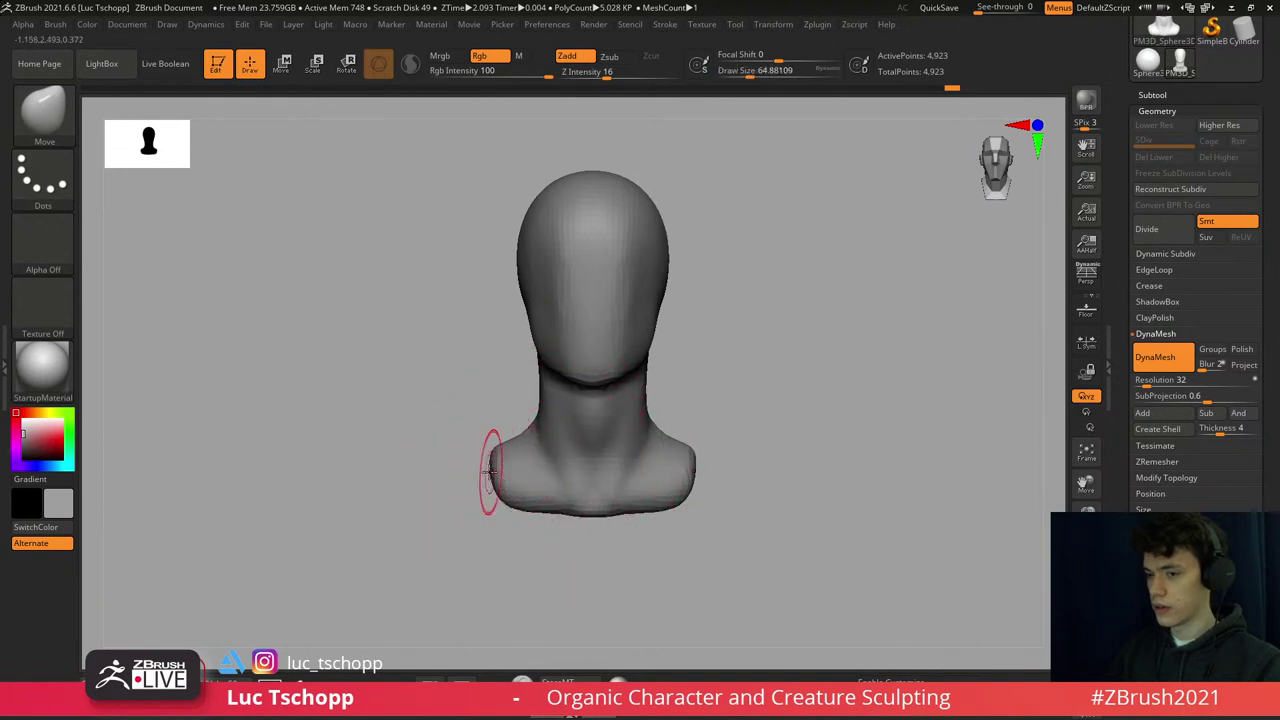
mouse_move(491, 469)
right_mouse_down("alt")
mouse_move(537, 440)
mouse_move(529, 432)
right_mouse_up("alt")
key("s")
left_click_drag(529, 432, 520, 420)
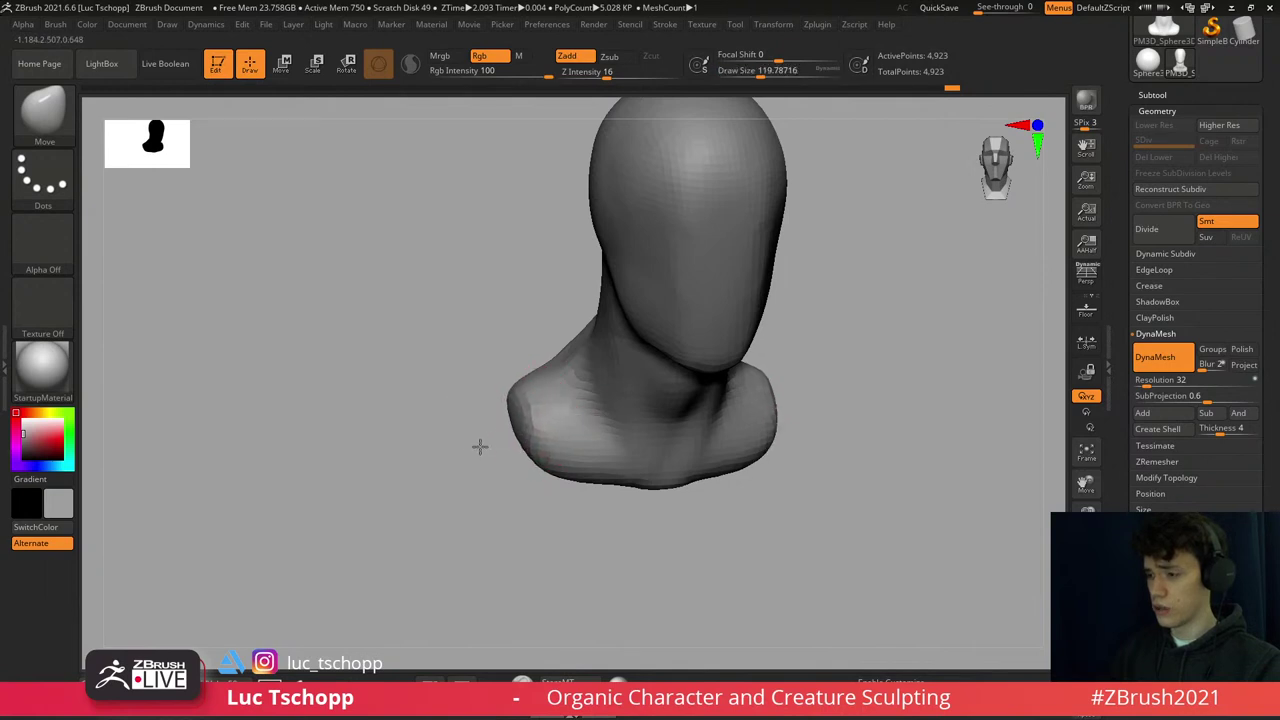
key("s")
mouse_move(513, 432)
right_mouse_down()
mouse_move(634, 343)
mouse_move(586, 332)
mouse_move(548, 360)
mouse_move(560, 380)
mouse_move(608, 375)
mouse_move(600, 430)
right_mouse_up()
key("s")
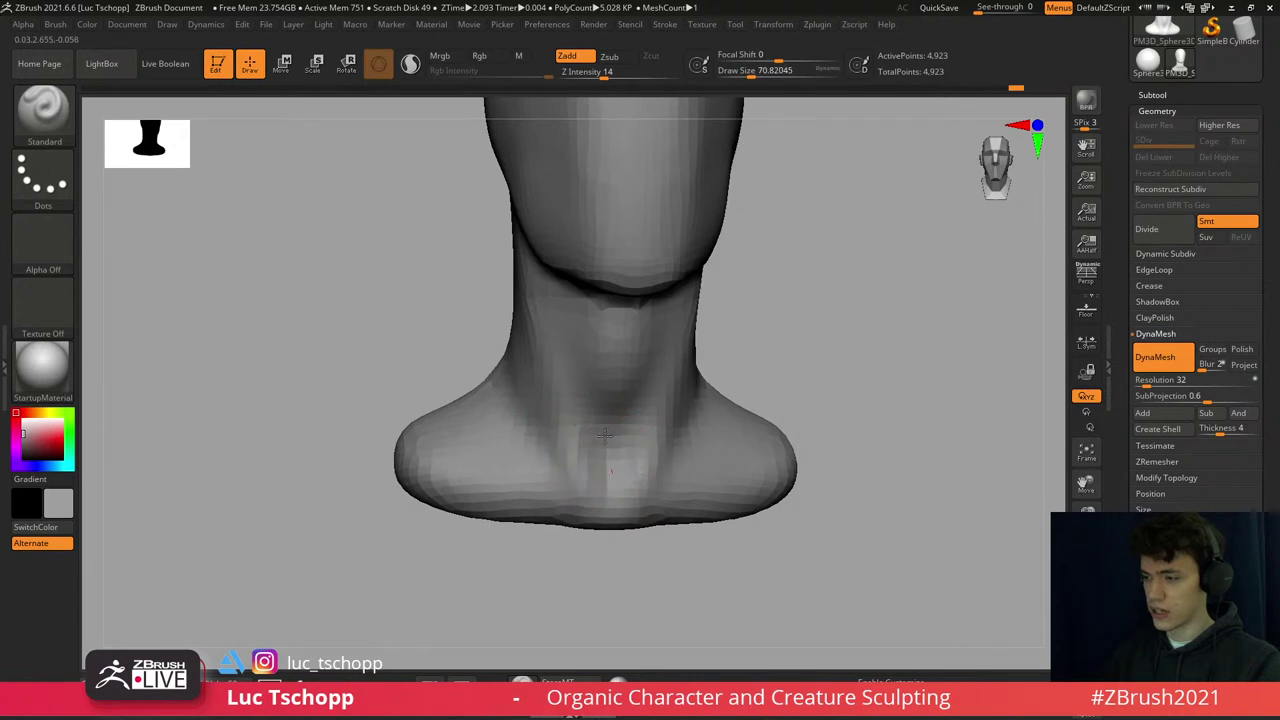
- Sculpt the neck with the custom brush at size about 87 and Shift-smooth it
key("s")
mouse_move(568, 390)
right_mouse_down()
mouse_move(592, 455)
mouse_move(591, 418)
right_mouse_up()
key("s")
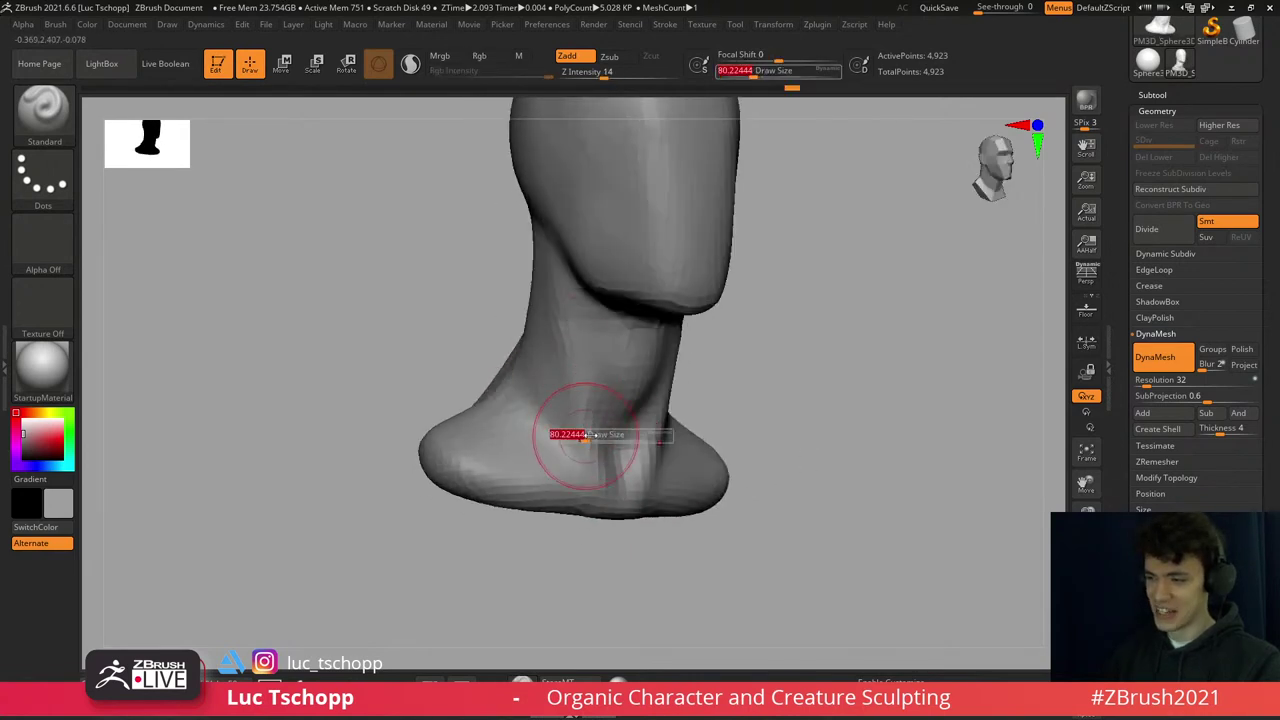
mouse_move(551, 343)
right_mouse_down()
mouse_move(571, 344)
mouse_move(529, 329)
mouse_move(557, 357)
mouse_move(516, 345)
right_mouse_up()
key("1")
key("s")
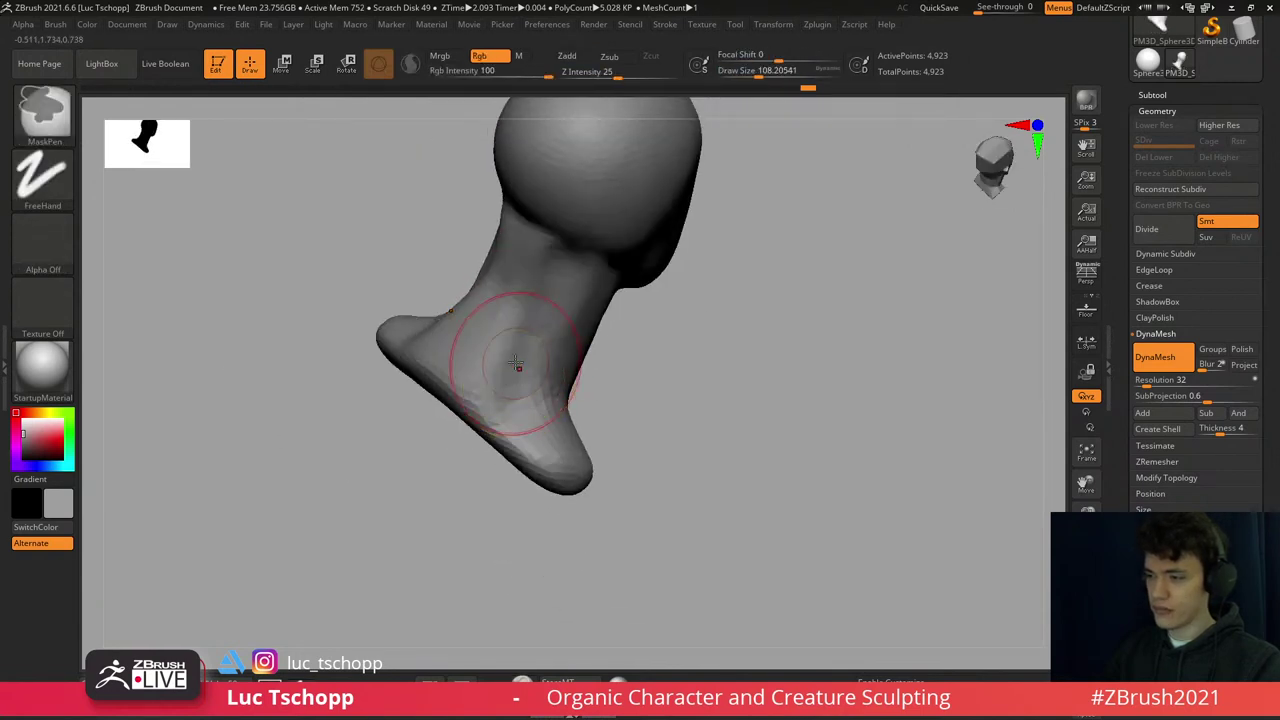
key("s")
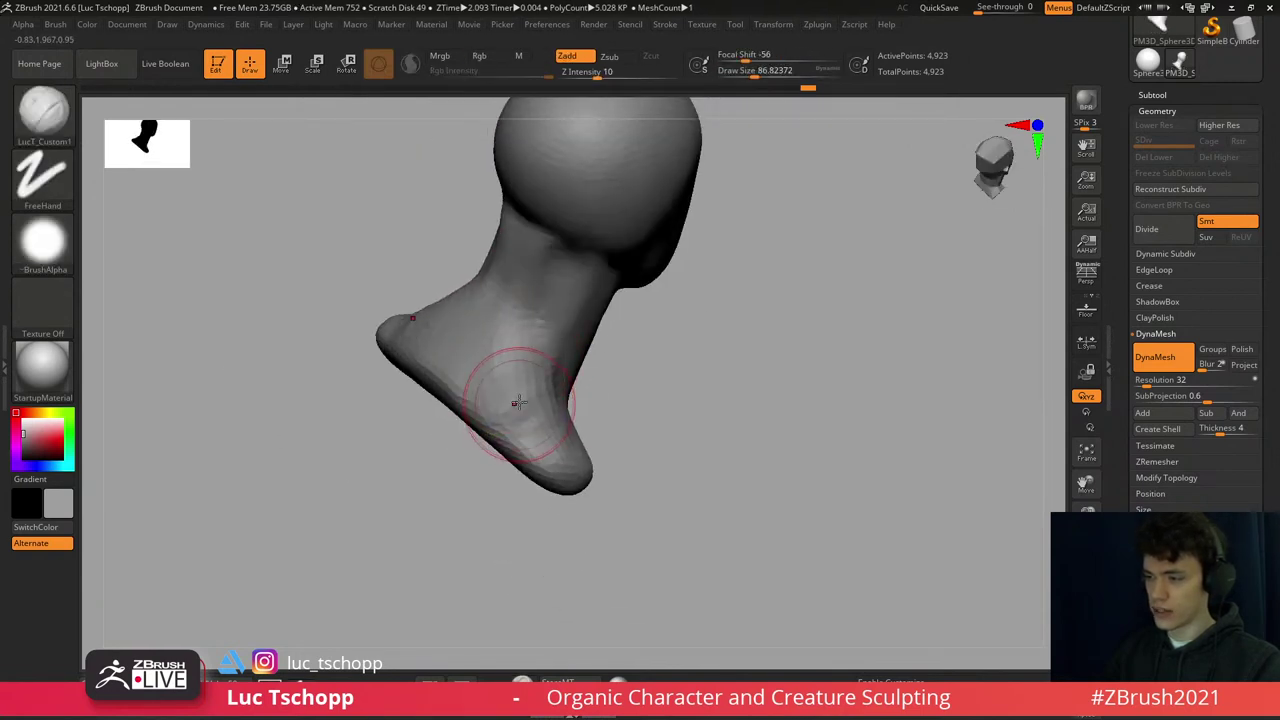
key("shift")
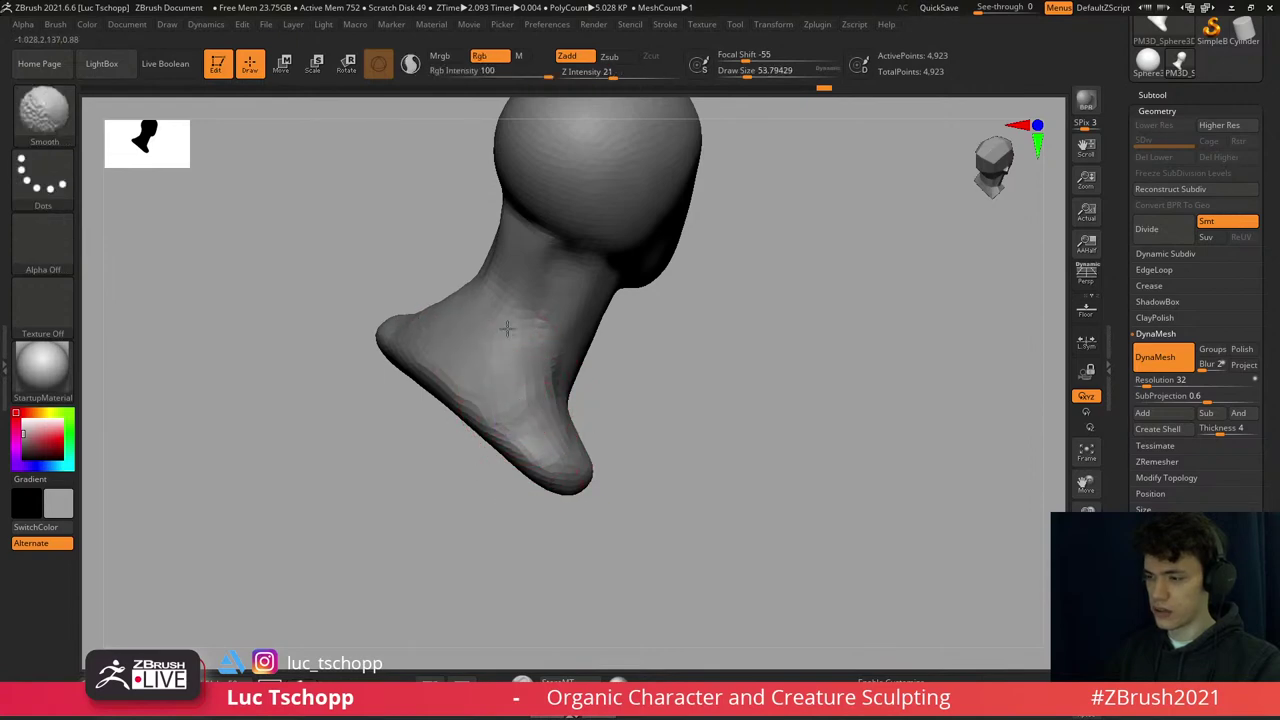
mouse_move(491, 330)
right_mouse_down()
mouse_move(534, 371)
mouse_move(550, 352)
right_mouse_up()
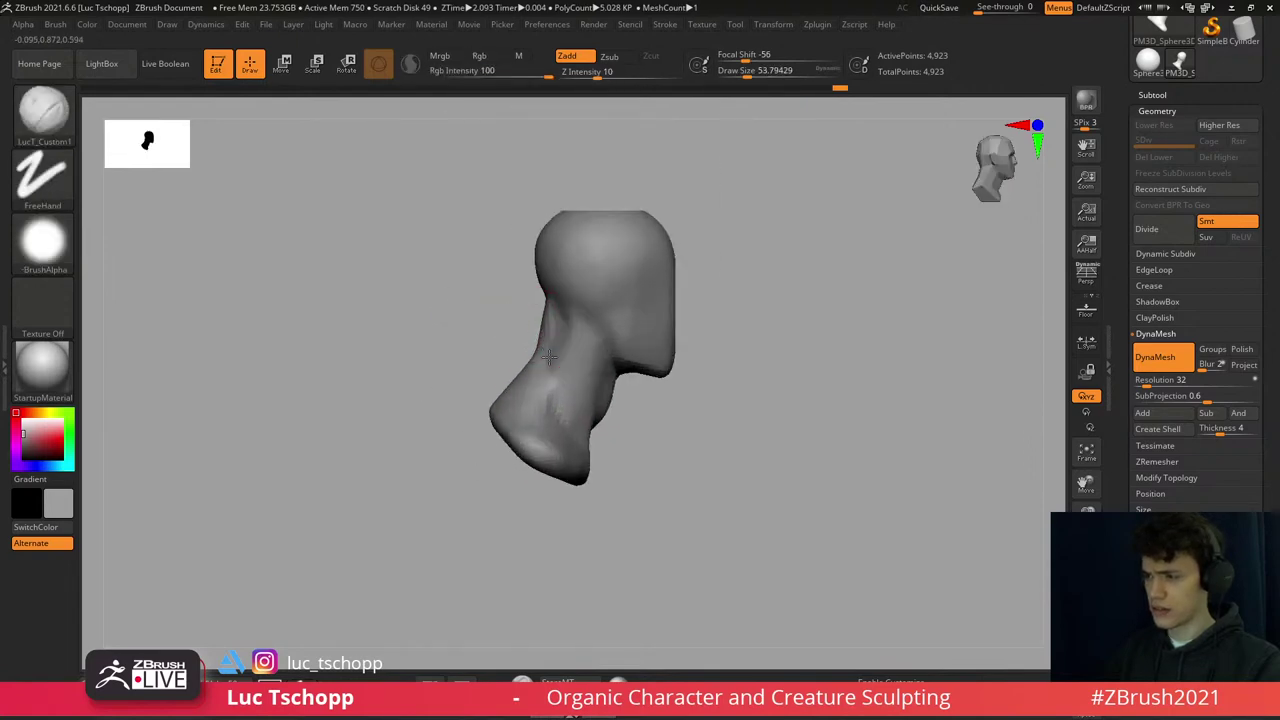
- Switch to the Move brush and pull the lower neck down into the shoulders
key("b")
key("v")
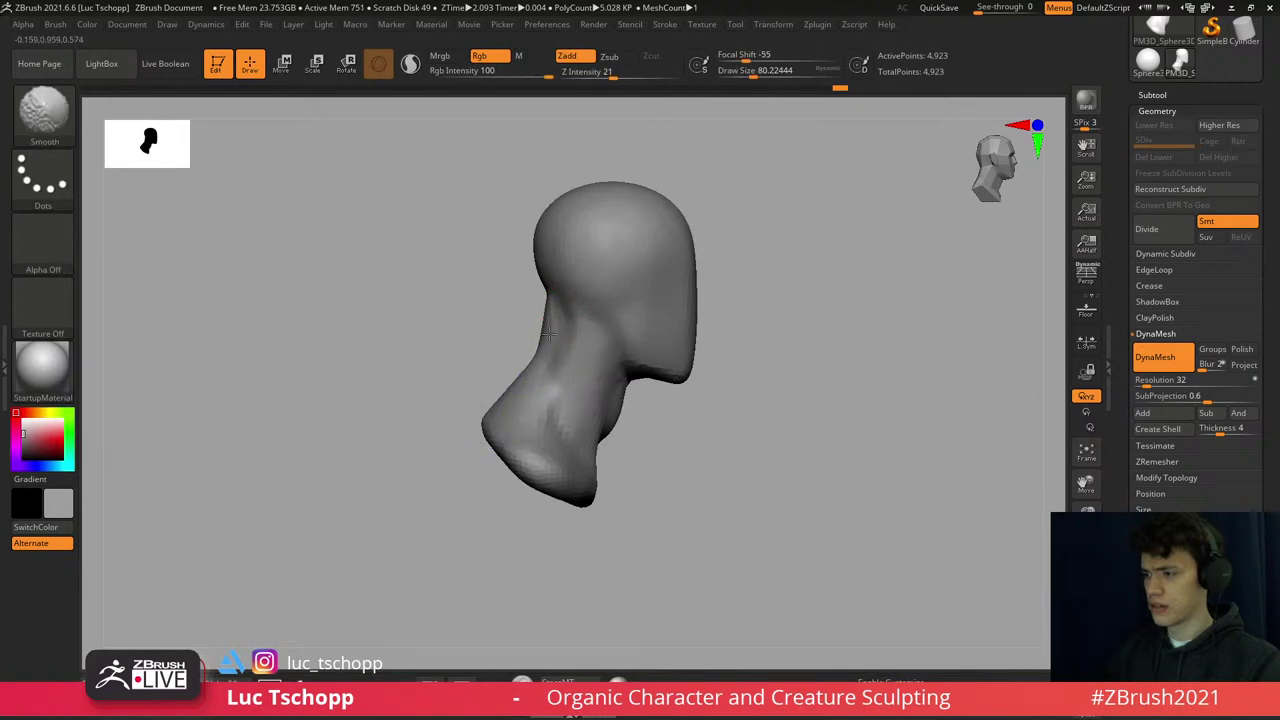
right_click_drag(600, 457, 614, 408)
key("b")
key("t")
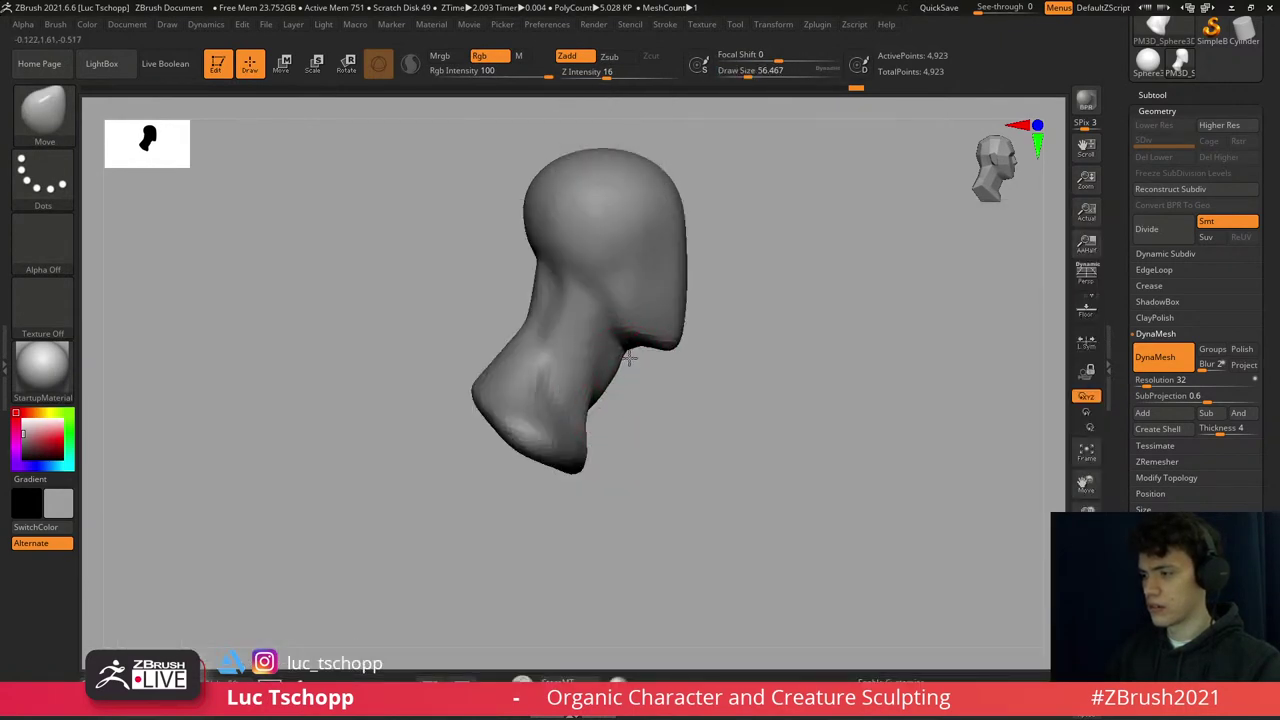
left_click_drag(614, 378, 606, 423)
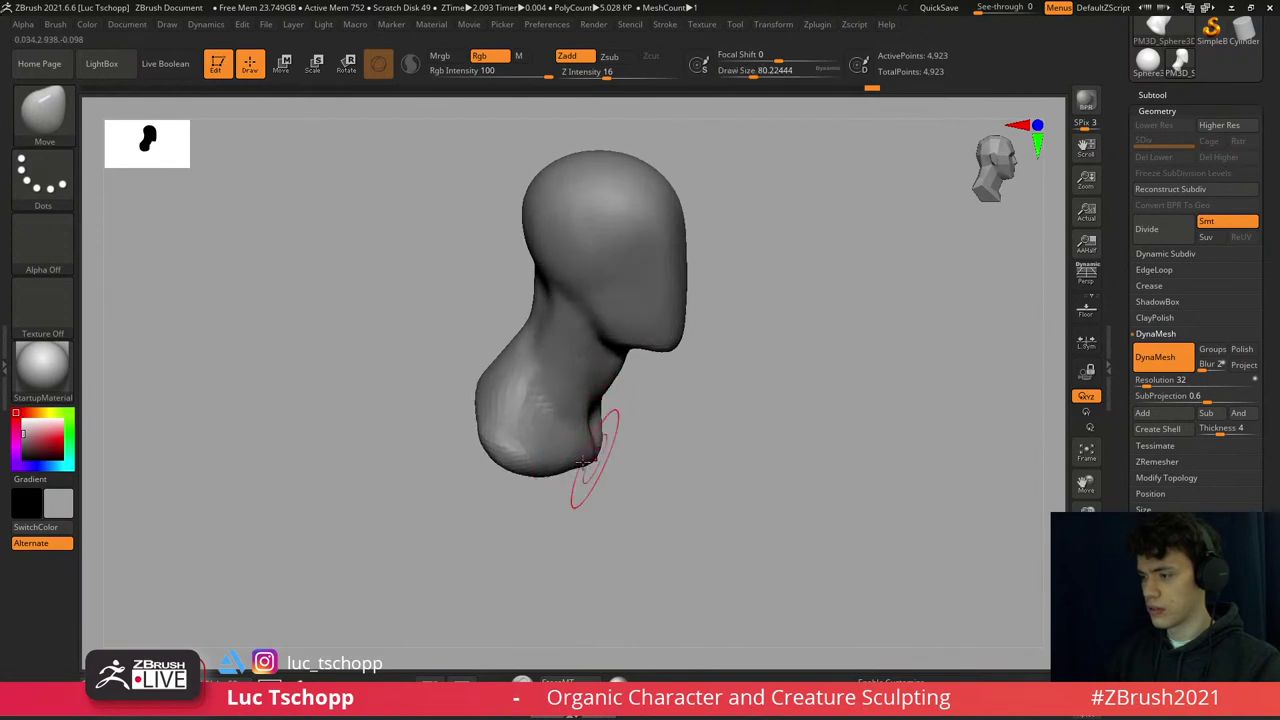
right_click_drag(586, 471, 563, 519)
- Resize the Move brush to about 104 and return to a front view of the head
key("s")
left_click_drag(543, 486, 529, 486)
right_click_drag(529, 486, 500, 490)
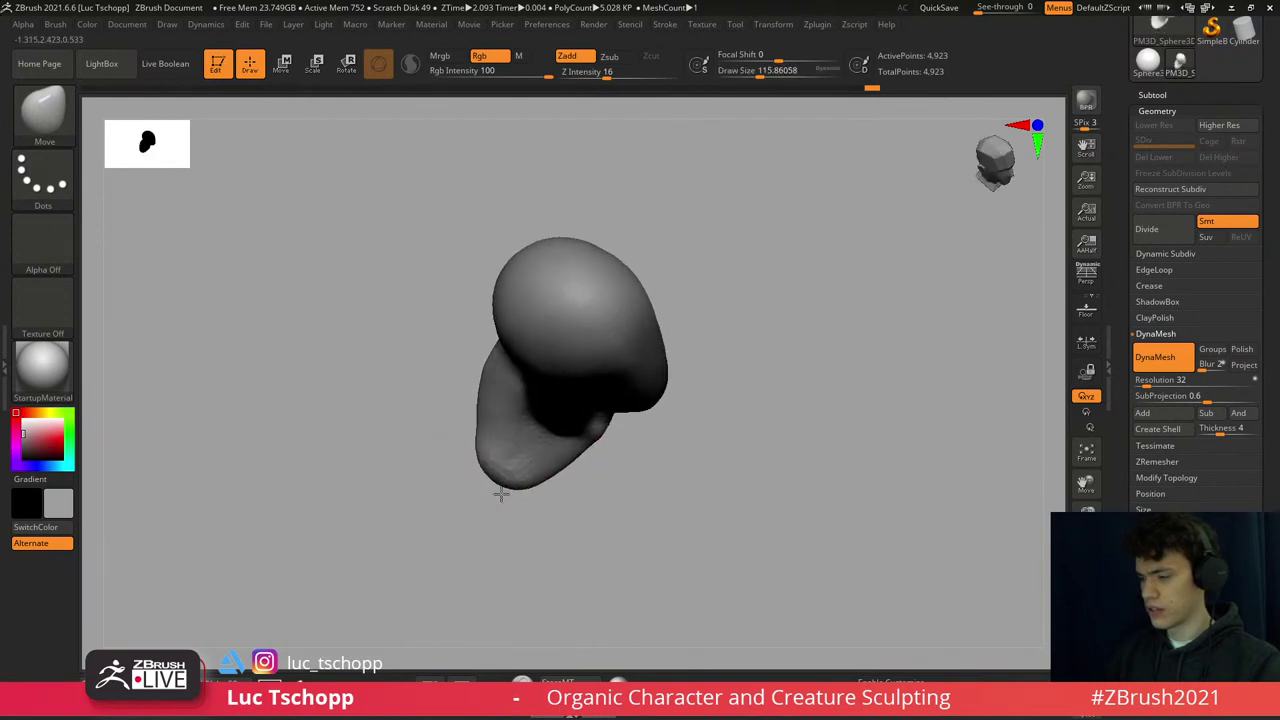
key("s")
left_click_drag(510, 484, 491, 491)
mouse_move(491, 491)
right_mouse_down()
mouse_move(457, 354)
mouse_move(543, 457)
mouse_move(512, 410)
mouse_move(624, 367)
right_mouse_up()
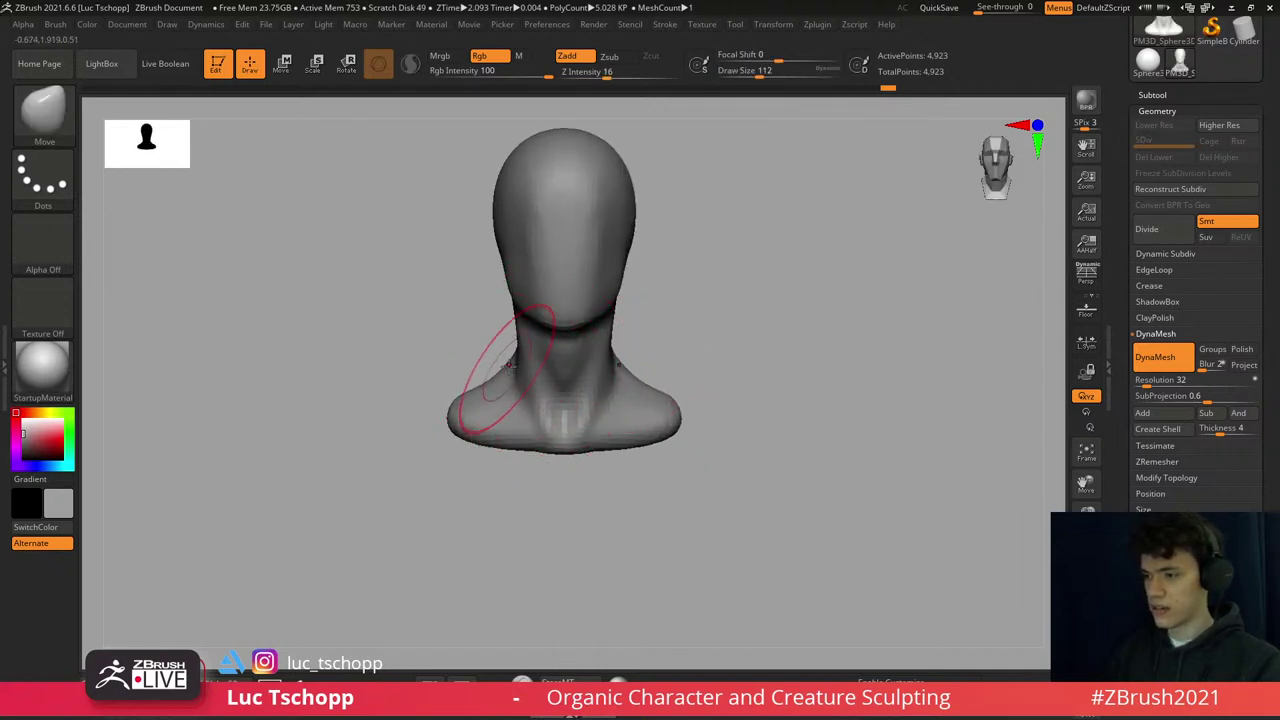
- Reframe the bust, resize the brush to about 87 and sculpt with the custom brush
left_click_drag(510, 450, 525, 280)
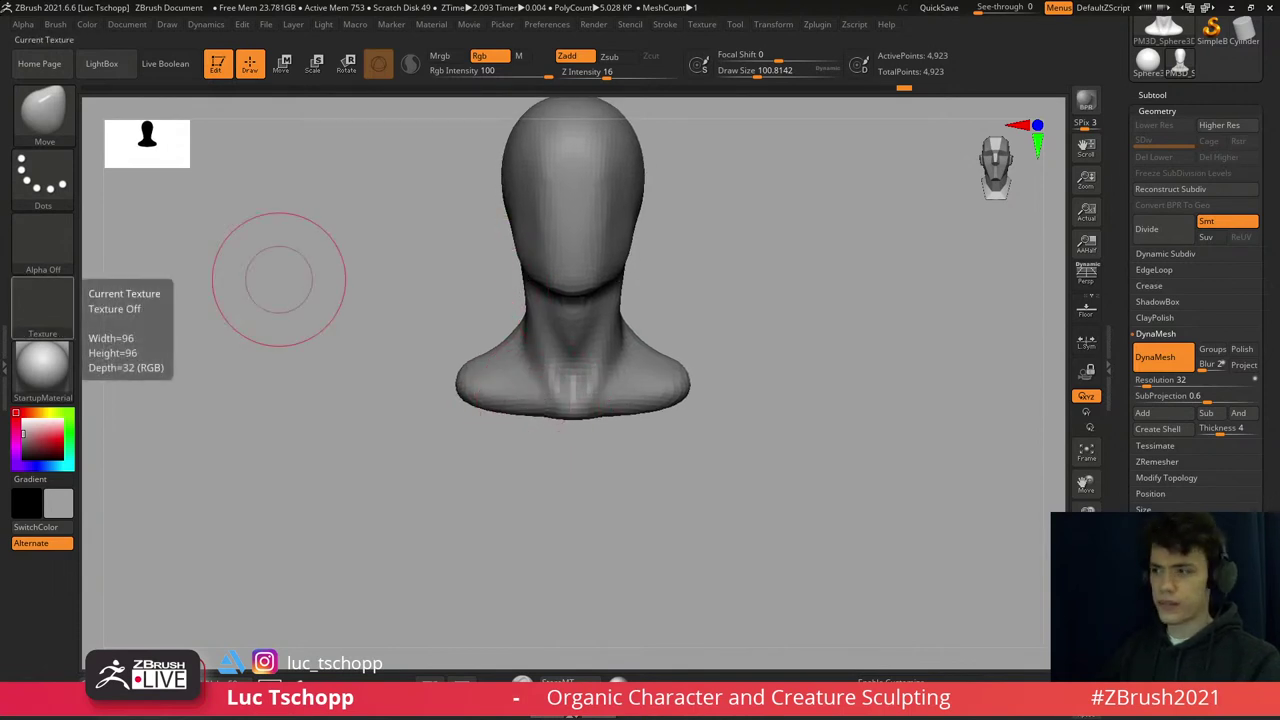
left_click_drag(694, 214, 727, 291, "alt")
key("s")
mouse_move(600, 357)
left_mouse_down()
mouse_move(575, 363)
mouse_move(557, 349)
mouse_move(600, 343)
left_mouse_up()
key("s")
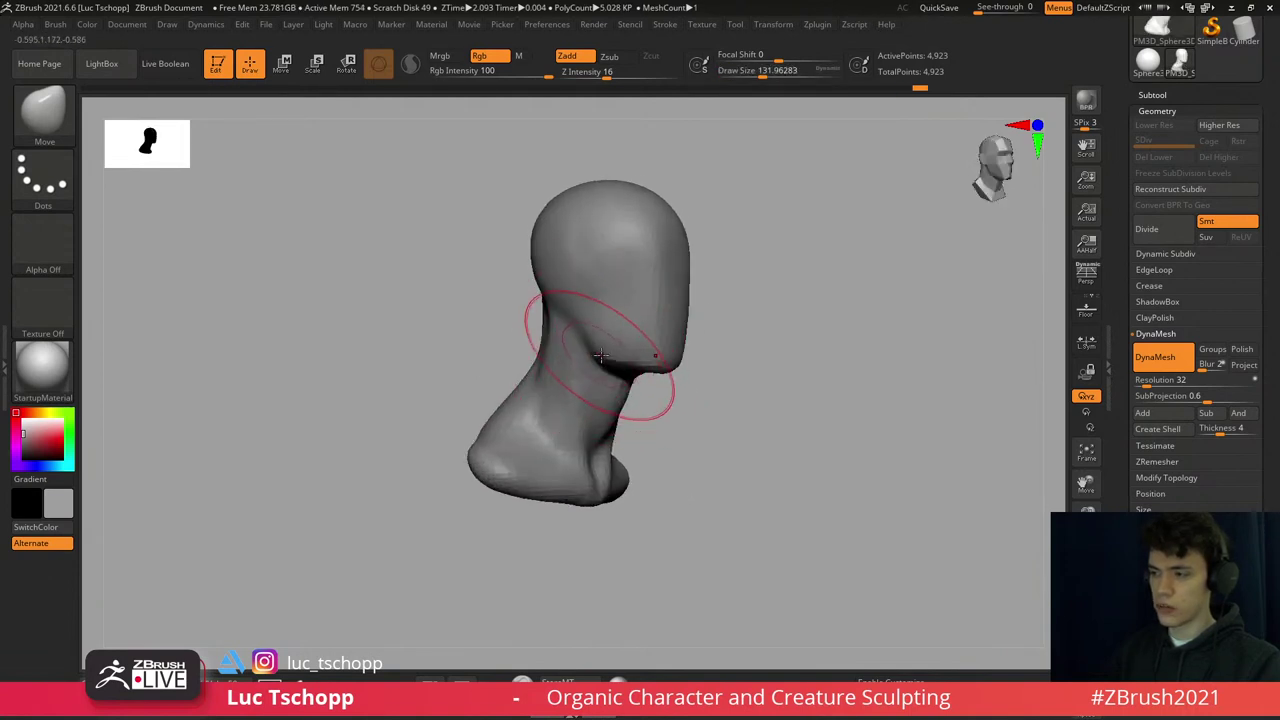
left_click_drag(557, 234, 581, 292)
key("1")
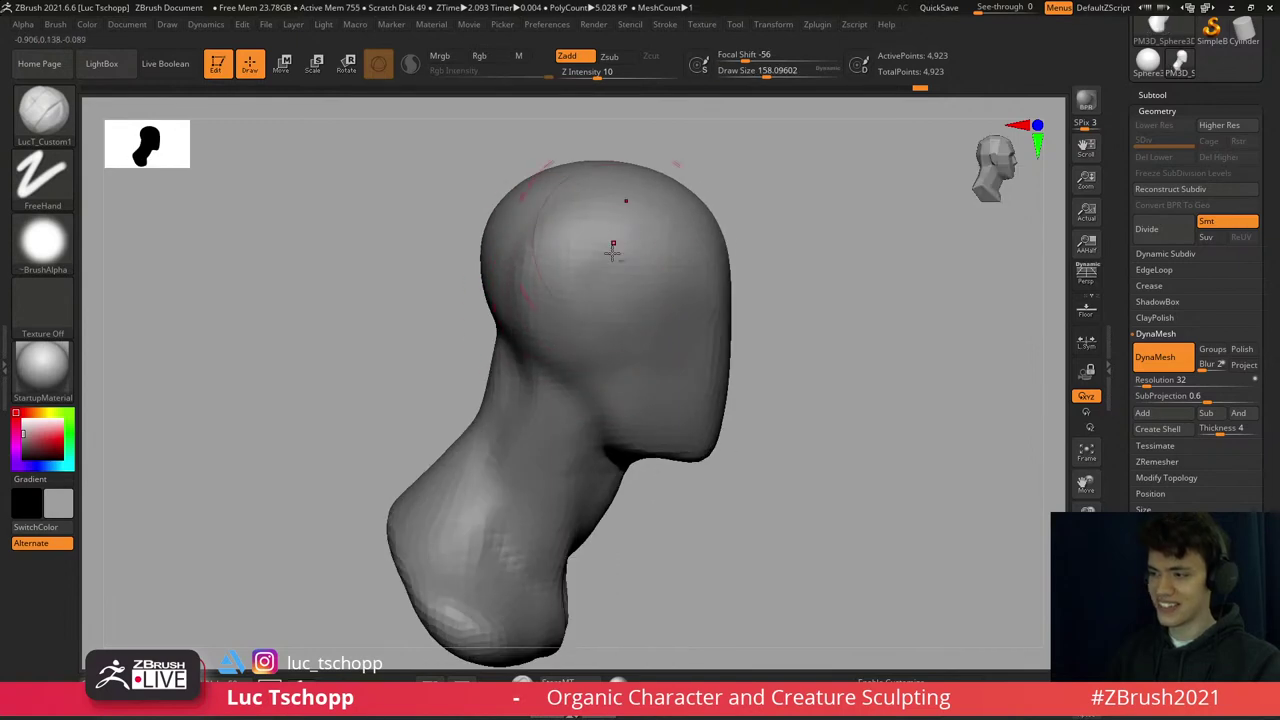
mouse_move(571, 263)
right_mouse_down()
mouse_move(588, 300)
mouse_move(657, 337)
mouse_move(628, 372)
right_mouse_up()
- Load the Move brush and Shift-smooth the back of the bust with an enlarged brush
key("b")
key("m")
key("v")
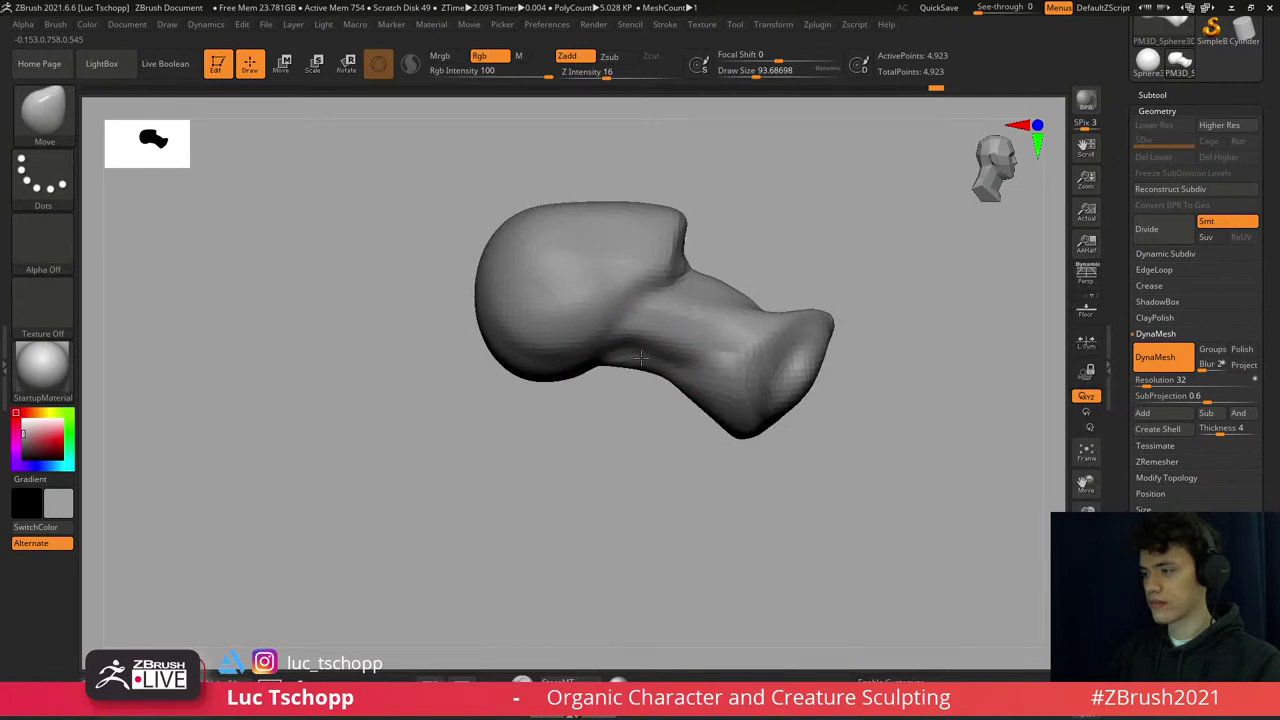
mouse_move(700, 415)
right_mouse_down()
mouse_move(737, 408)
mouse_move(751, 320)
mouse_move(657, 403)
mouse_move(629, 406)
right_mouse_up()
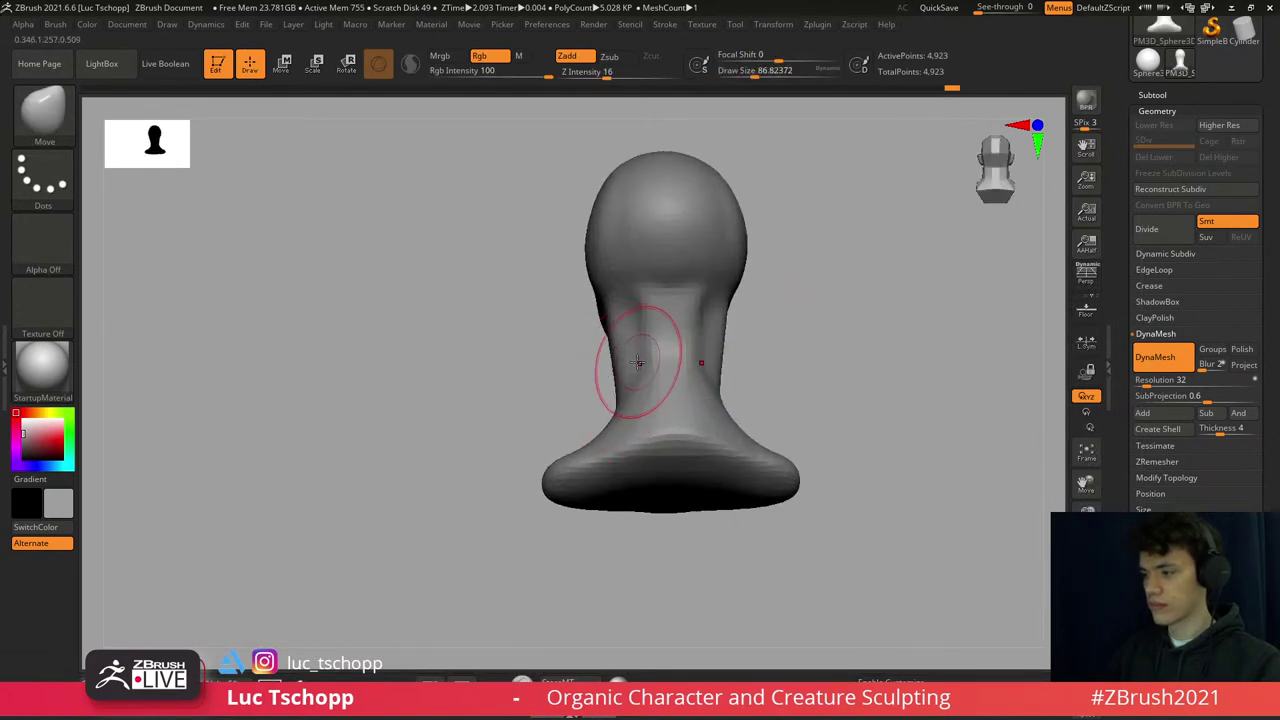
key("shift")
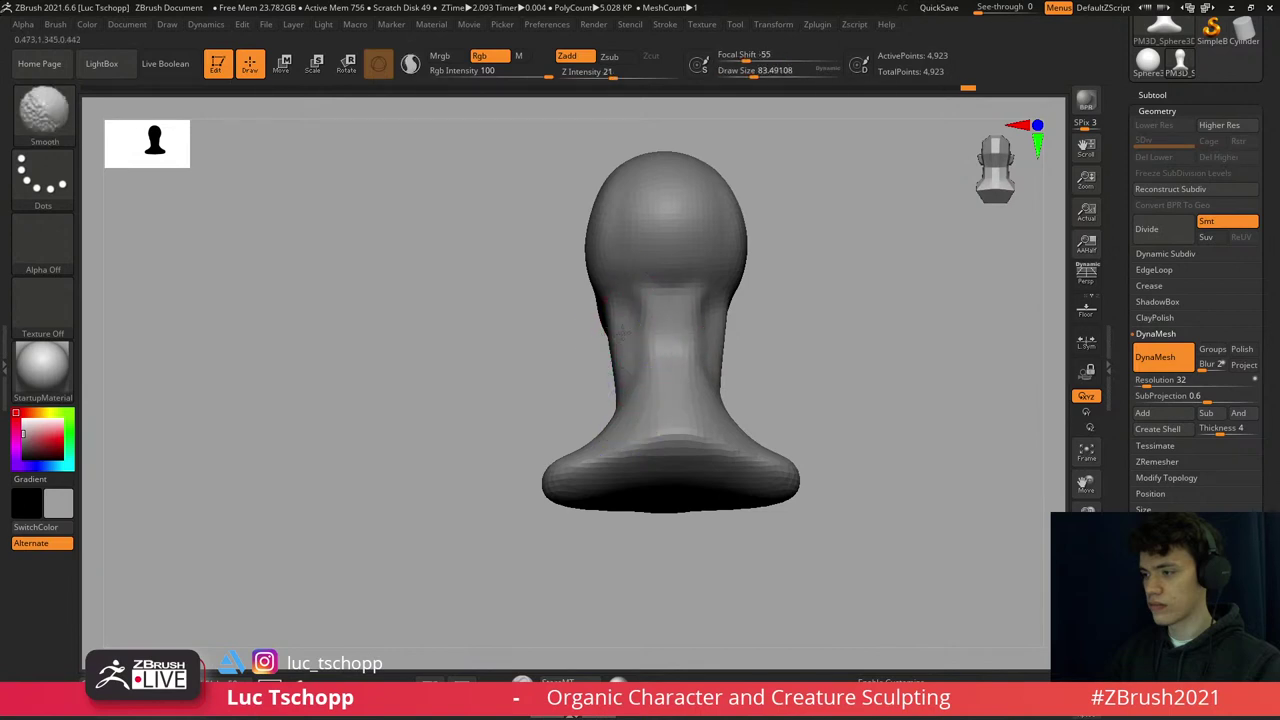
key("s")
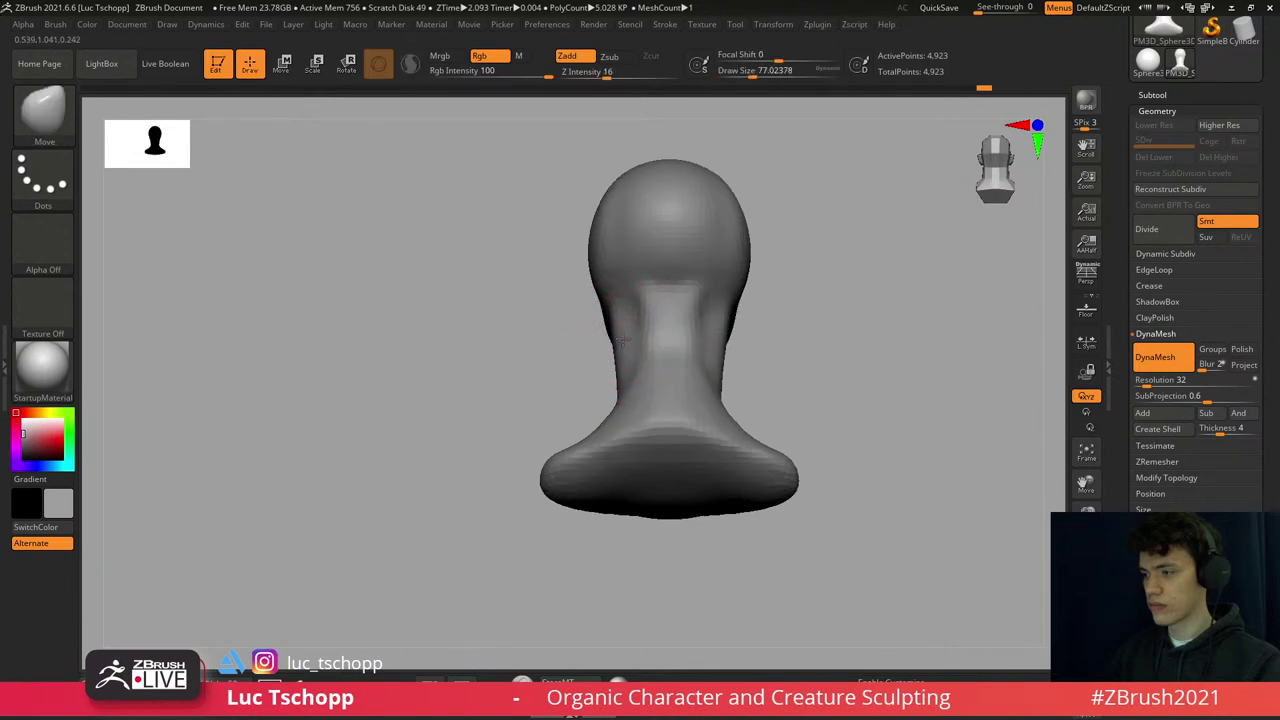
key("s")
left_click_drag(590, 266, 606, 271)
mouse_move(606, 271)
right_mouse_down()
mouse_move(697, 277)
mouse_move(654, 286)
mouse_move(606, 365)
right_mouse_up()
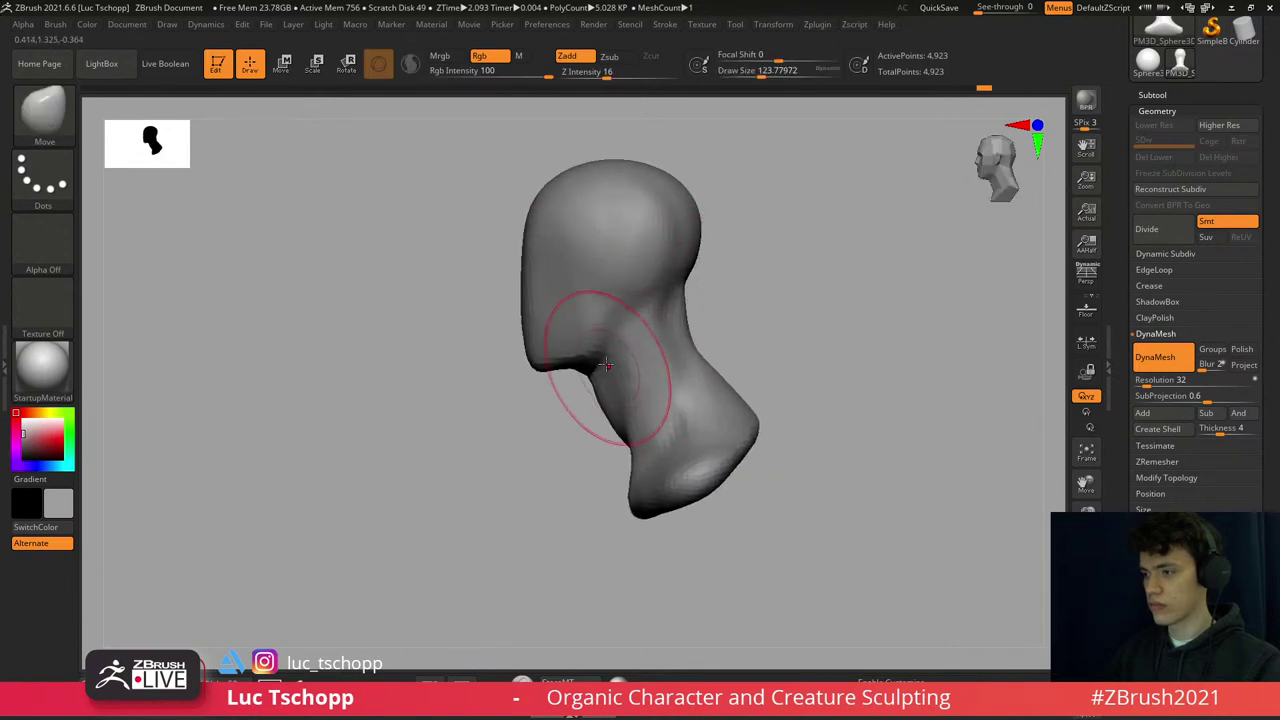
- With Move Topological, reshape the jaw edge under the chin and pull out the lower neck
key("b")
key("m")
key("t")
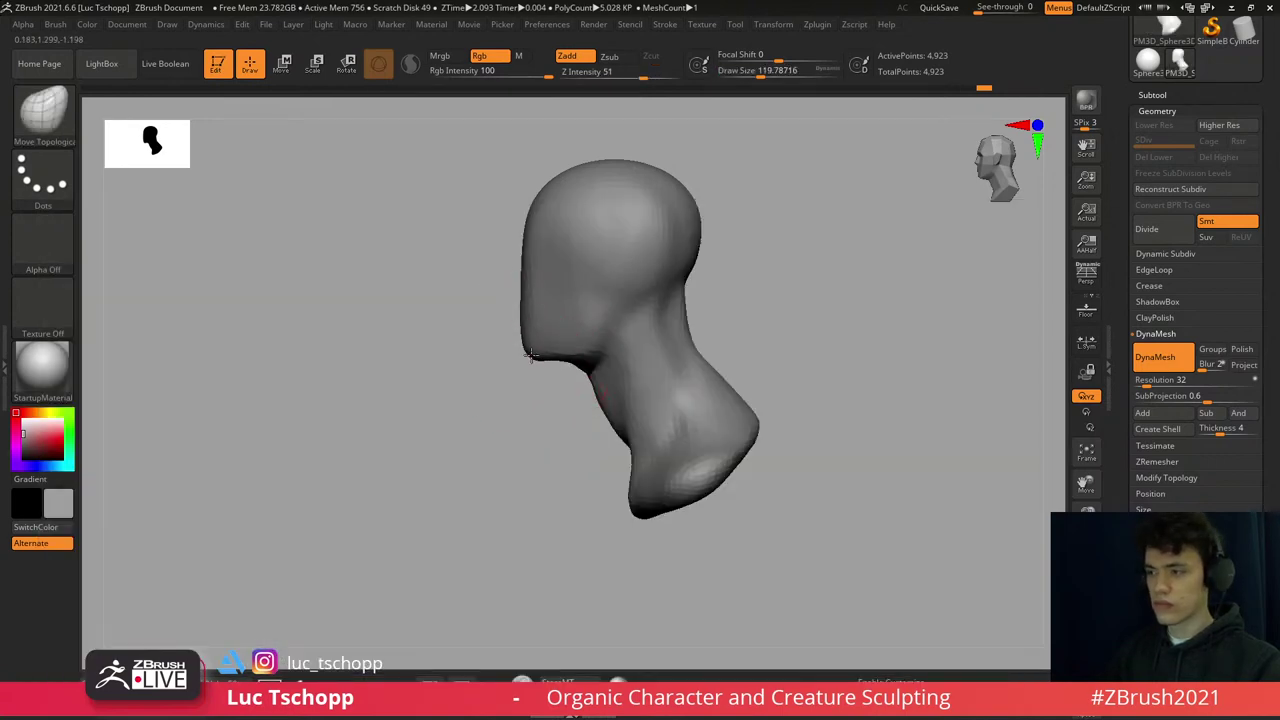
left_click_drag(530, 355, 527, 362)
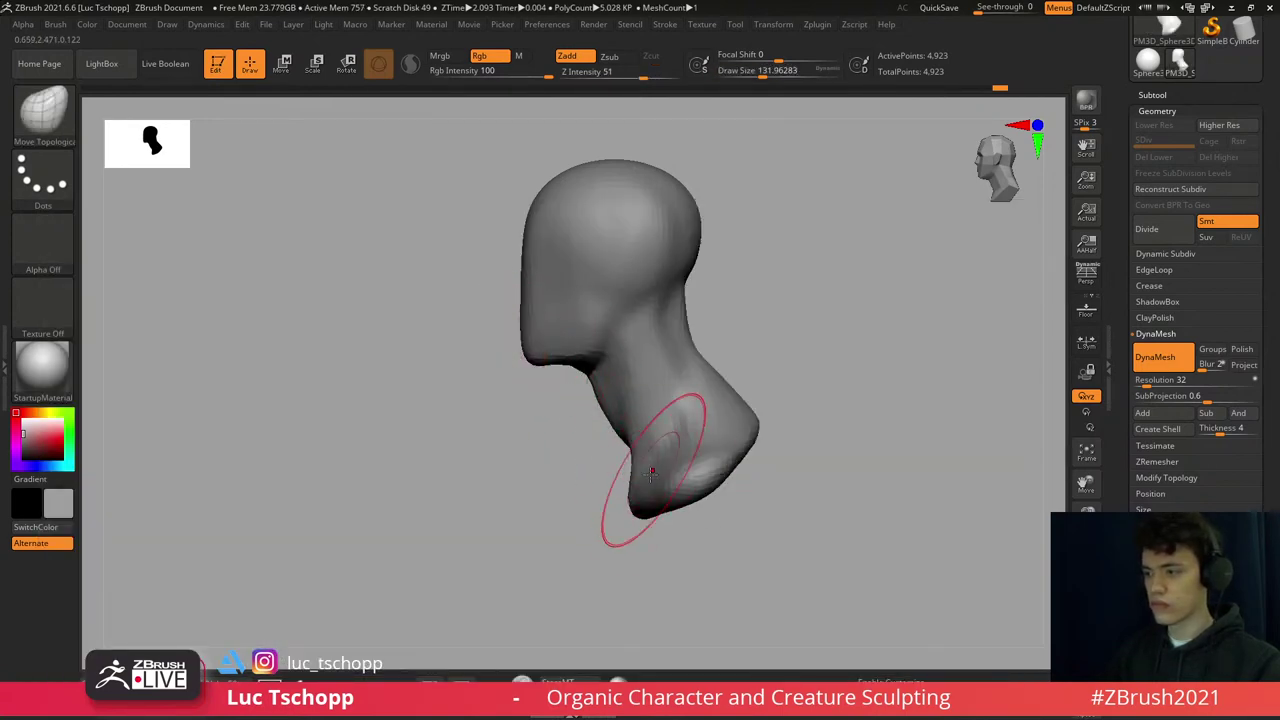
key("bracketright")
mouse_move(651, 472)
left_mouse_down()
mouse_move(608, 486)
mouse_move(617, 494)
left_mouse_up()
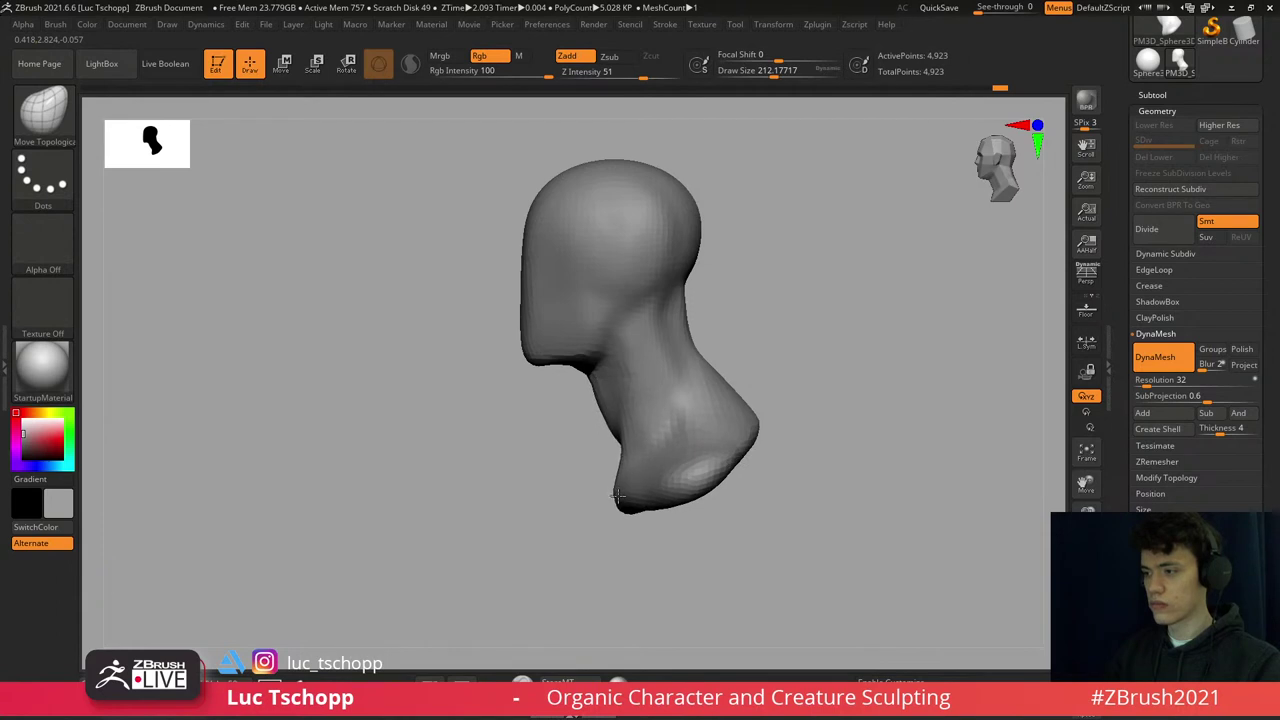
key("bracketleft")
key("bracketleft")
key("bracketleft")
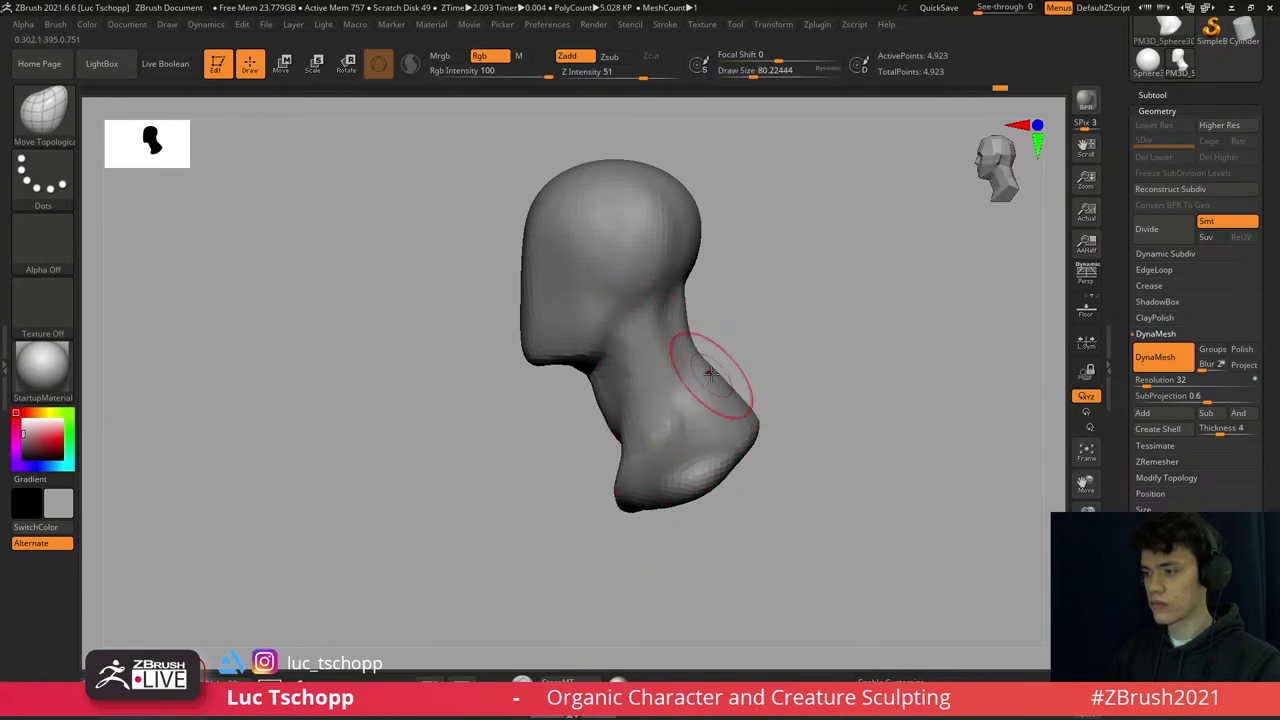
key("bracketright")
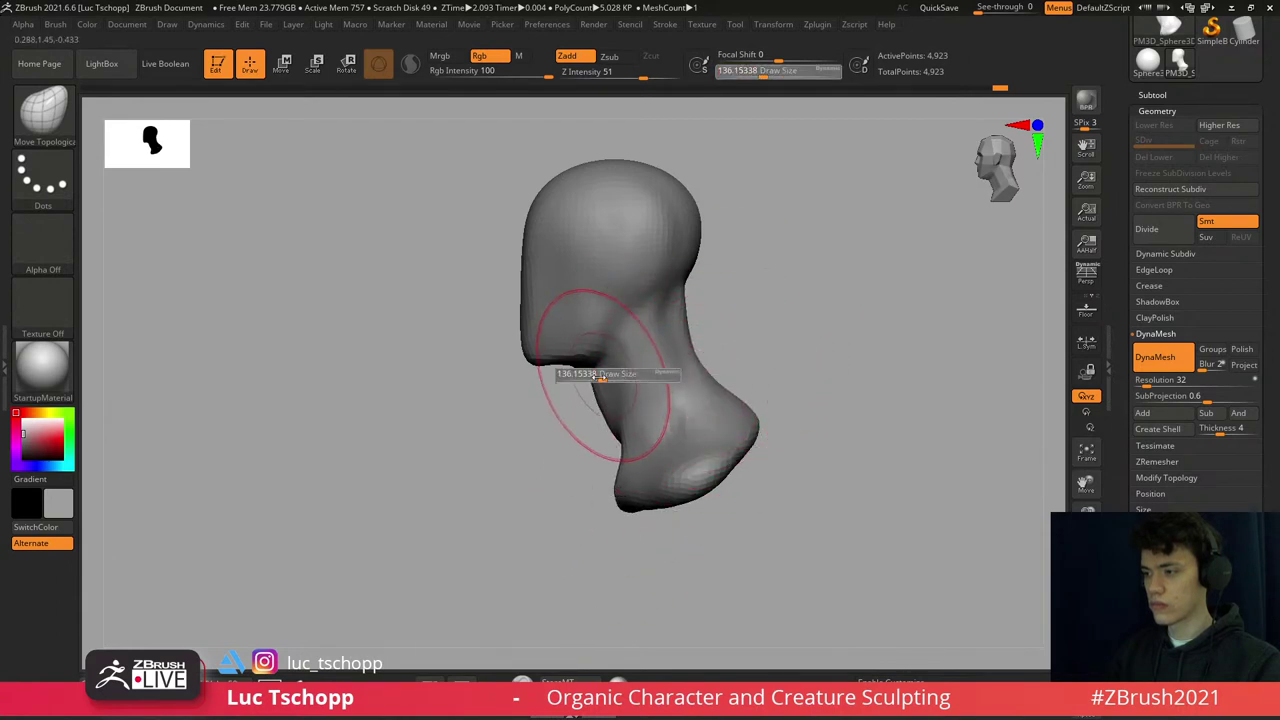
left_click_drag(573, 385, 567, 360)
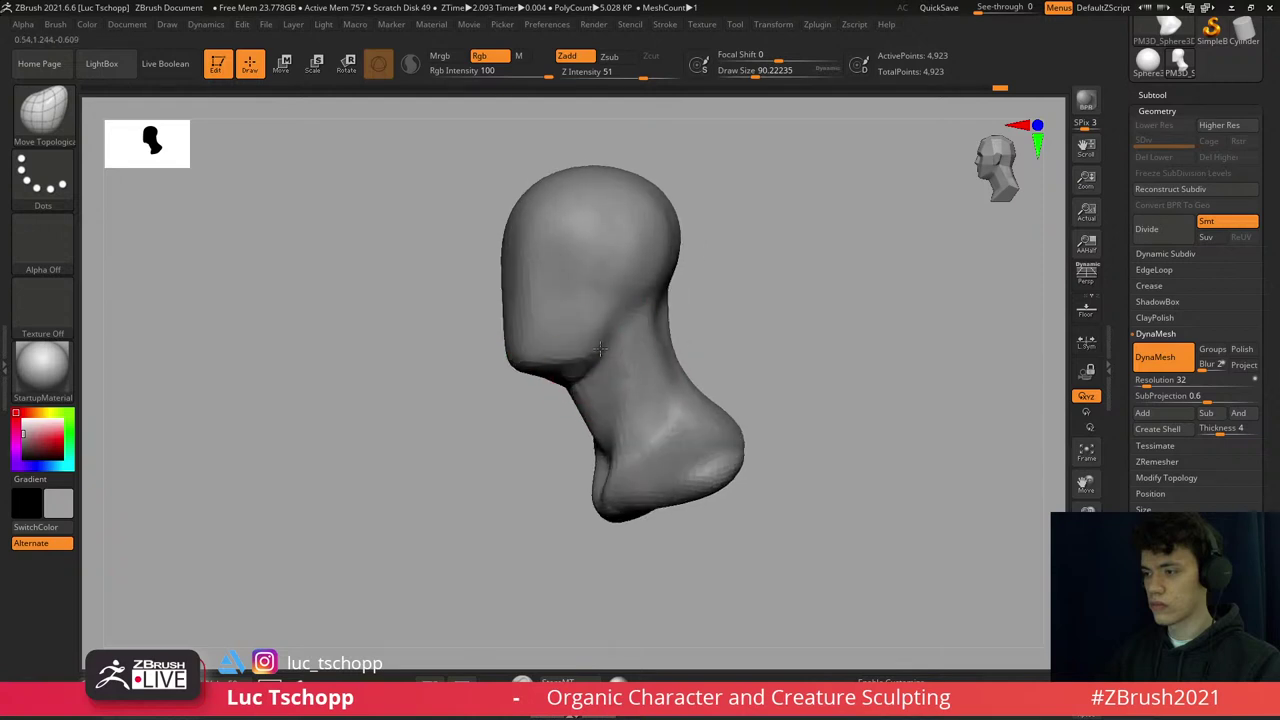
- Sculpt with the custom brush toward the front, then reload the Move brush at a smaller size
key("1")
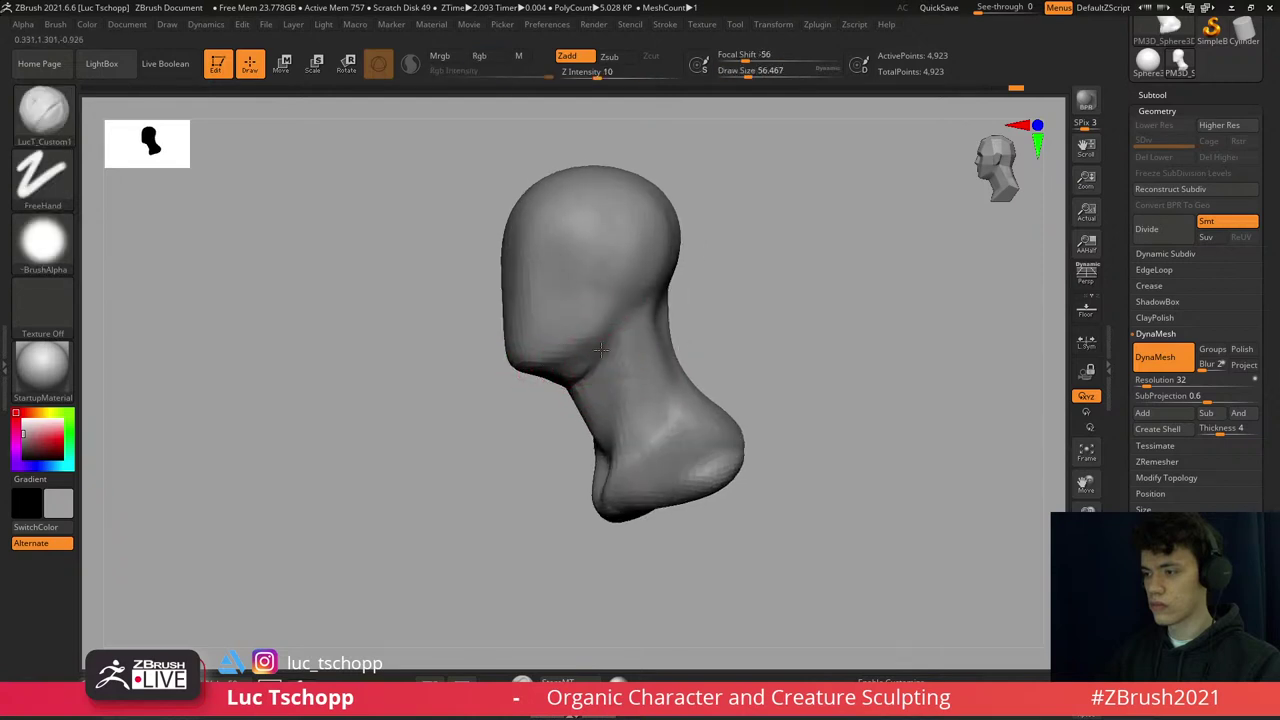
mouse_move(586, 357)
left_mouse_down()
mouse_move(634, 317)
mouse_move(608, 357)
mouse_move(586, 457)
mouse_move(550, 430)
mouse_move(557, 400)
mouse_move(540, 430)
mouse_move(508, 427)
left_mouse_up()
key("b")
key("m")
key("v")
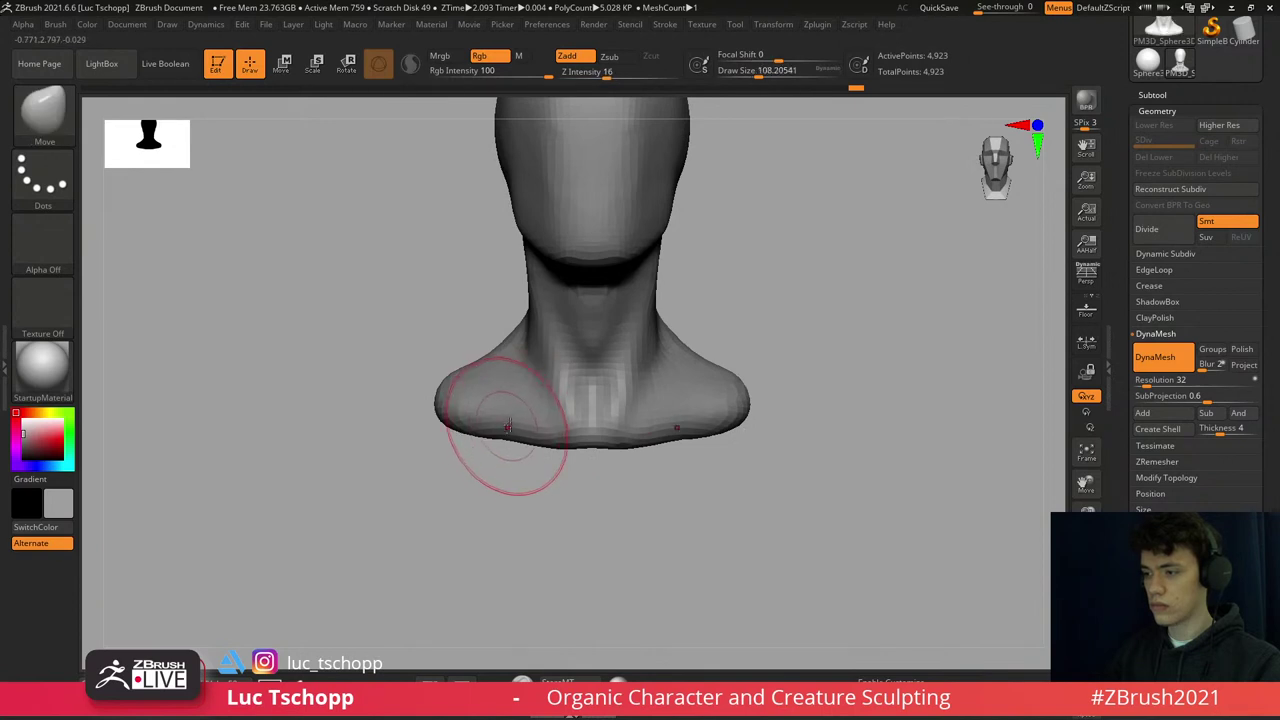
key("s")
left_click(434, 391)
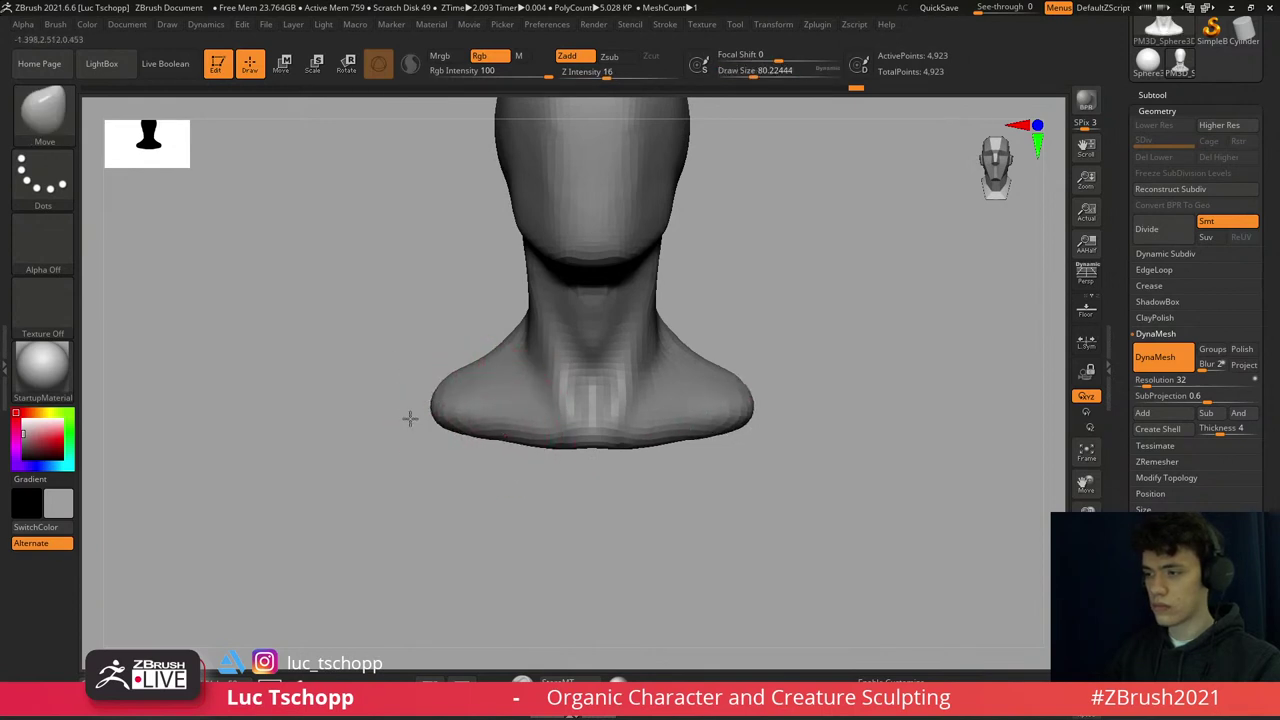
- Frame the bust and subdivide to SDiv 2 (19,900 points), declining Dynamic Subdiv
key("f")
key("d")
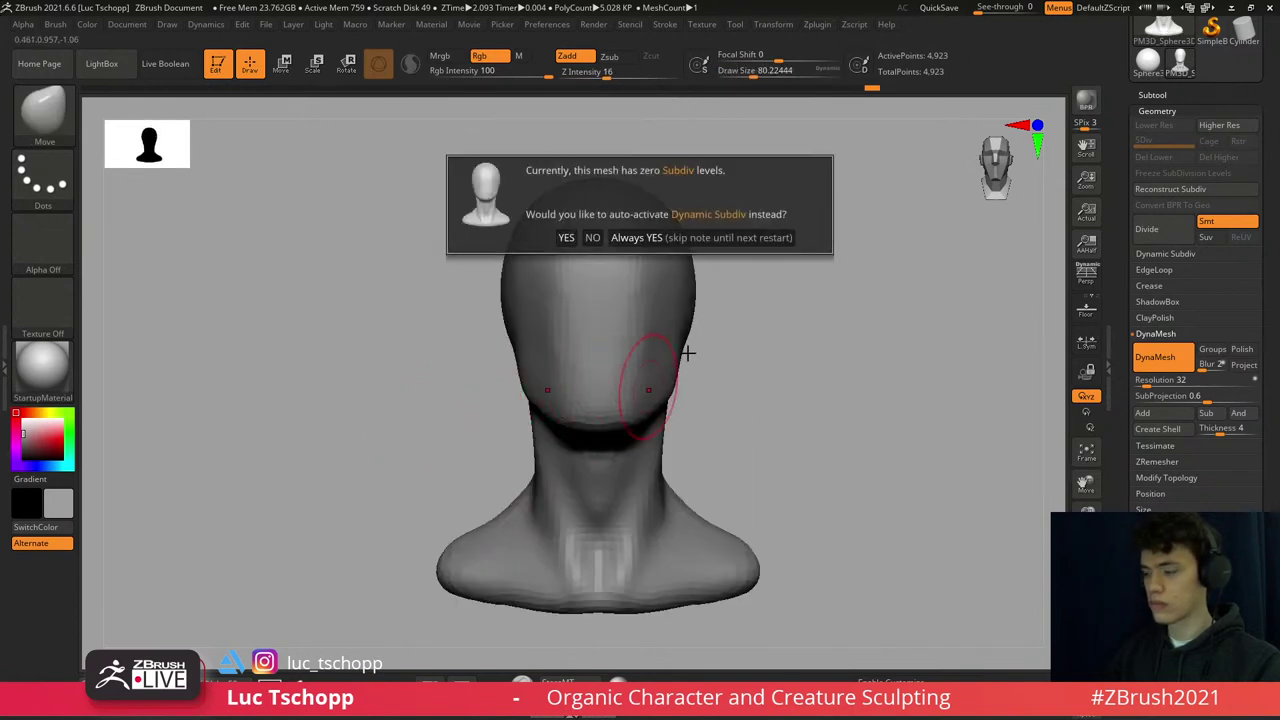
left_click_drag(687, 352, 677, 366)
left_click_drag(614, 337, 586, 349, "shift")
key("ctrl+d")
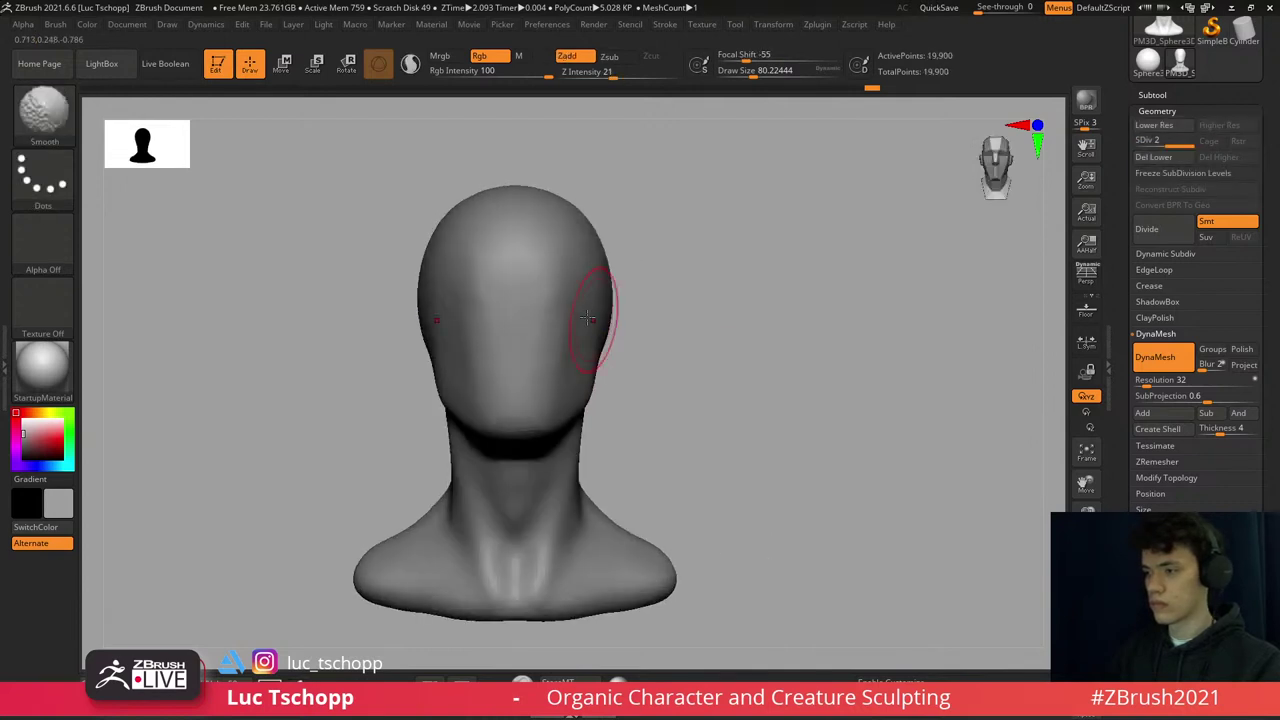
mouse_move(677, 349)
left_mouse_down()
mouse_move(614, 323)
mouse_move(624, 337)
left_mouse_up()
- Resize the brush and Shift-smooth the forehead from a straight front view
key("s")
mouse_move(634, 277)
left_mouse_down()
mouse_move(586, 286)
mouse_move(730, 225)
left_mouse_up()
left_click_drag(706, 288, 709, 257, "shift")
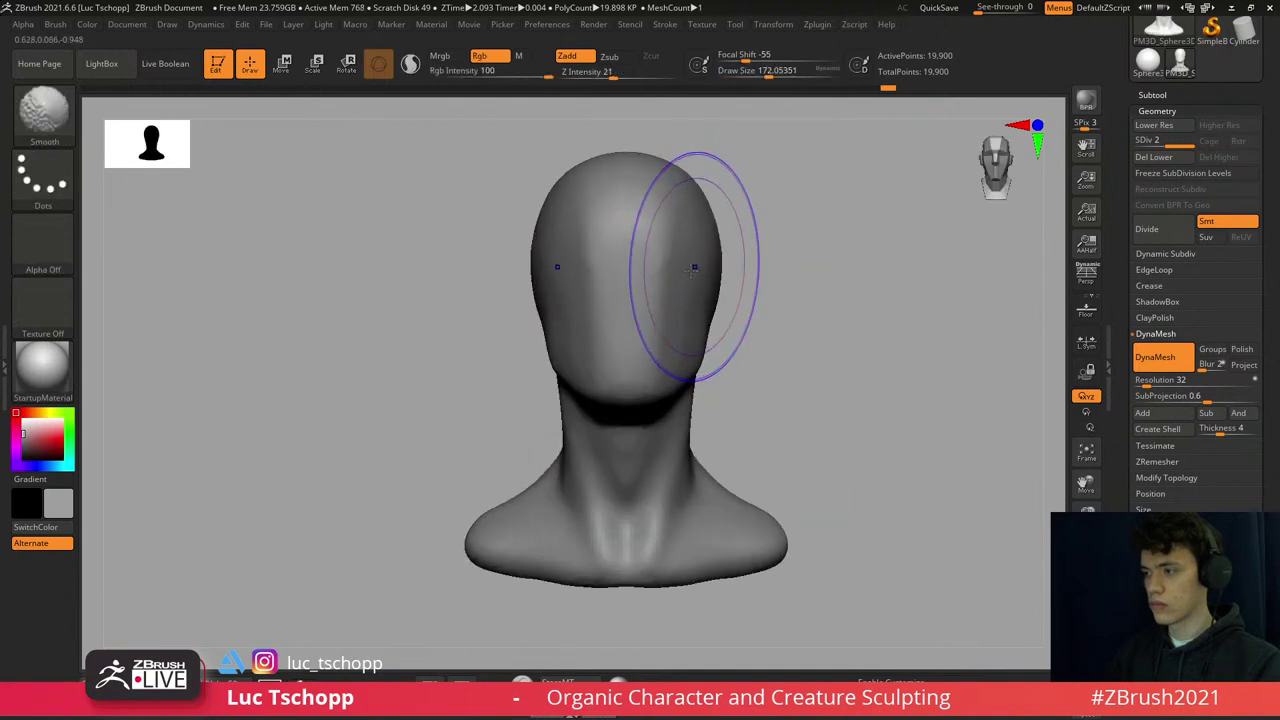
key("s")
left_click_drag(700, 368, 662, 366)
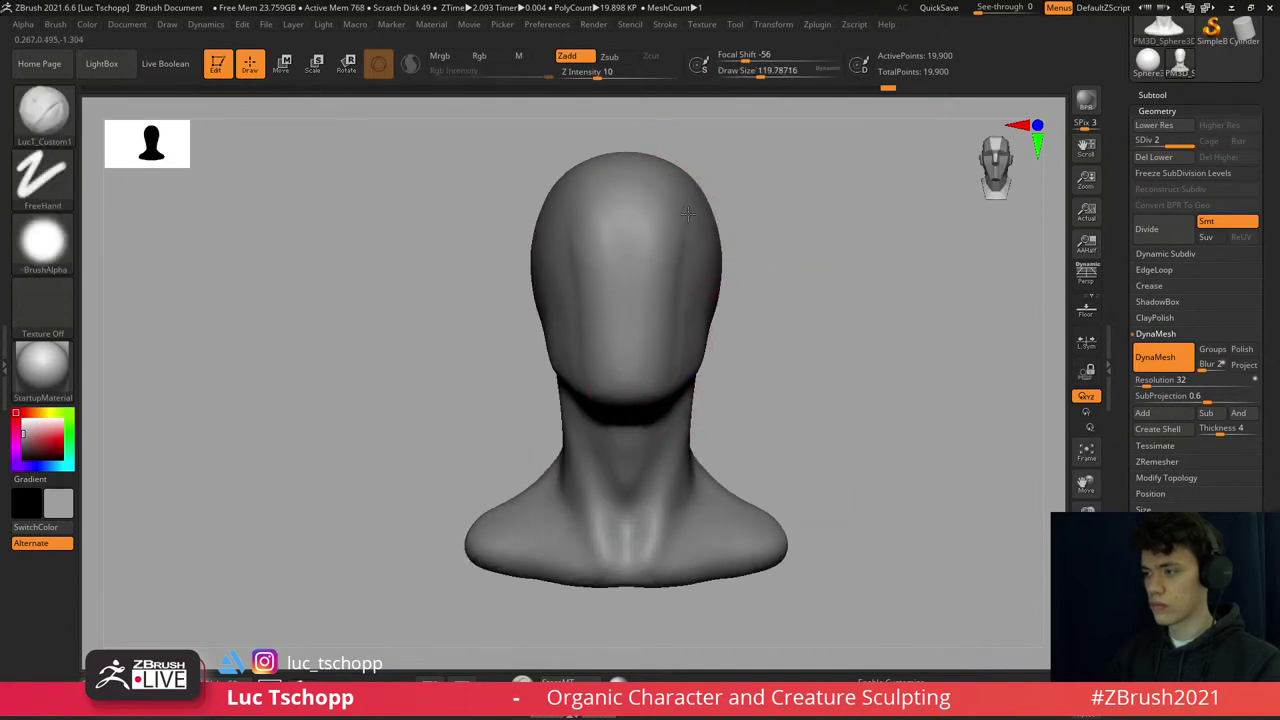
key("s")
left_click_drag(687, 261, 684, 262)
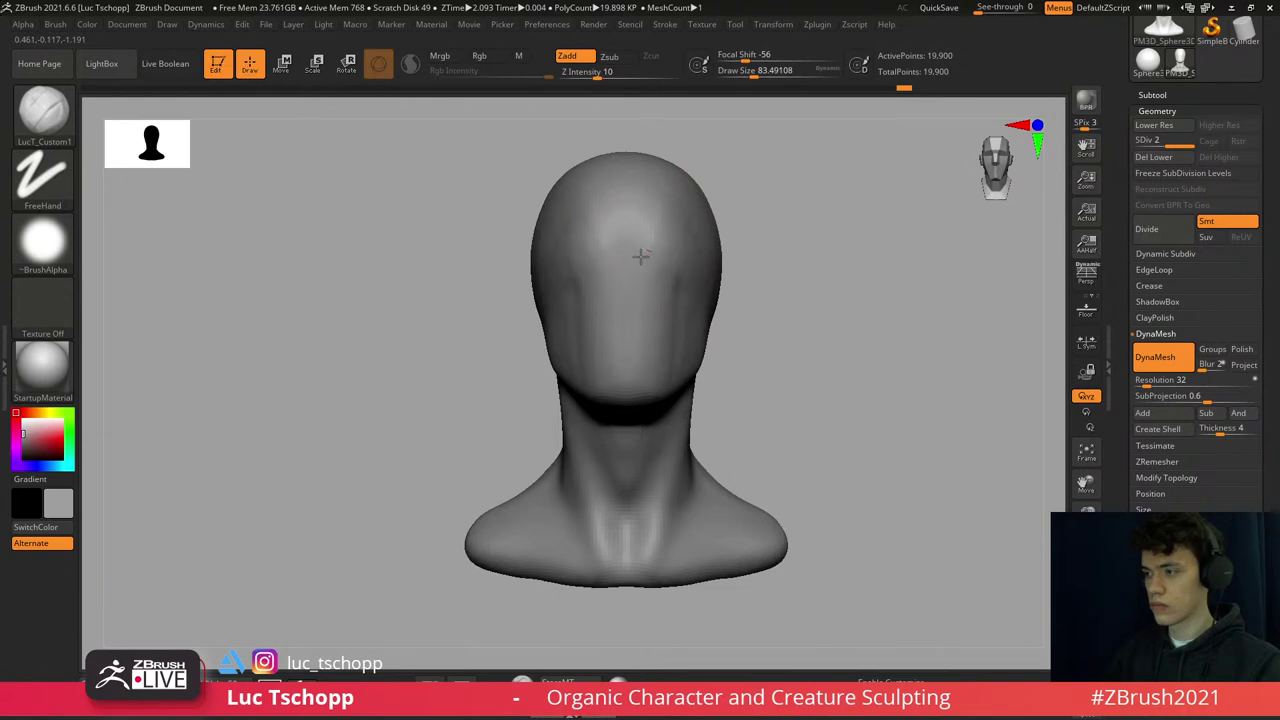
key("shift")
- Select the DamStandard brush in Zsub mode at intensity 33
key("b")
key("d")
key("s")
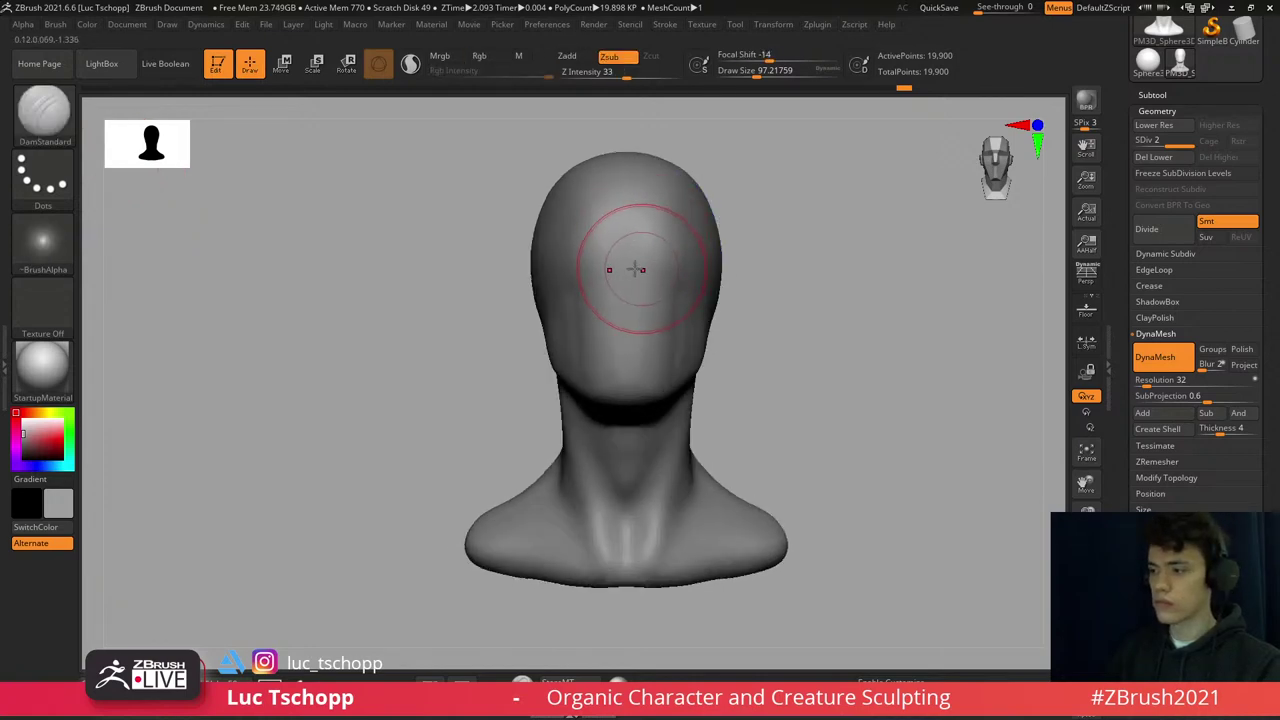
key("w")
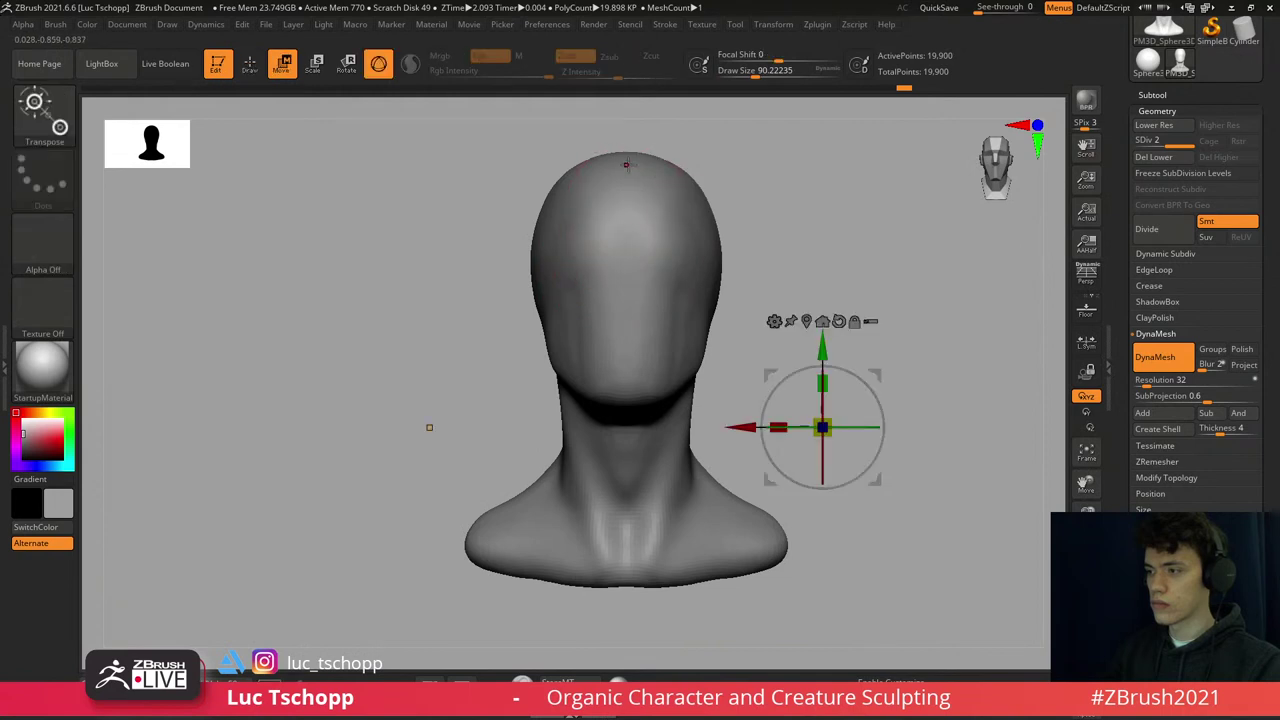
key("y")
mouse_move(474, 131)
left_mouse_down()
mouse_move(617, 234)
mouse_move(608, 227)
left_mouse_up()
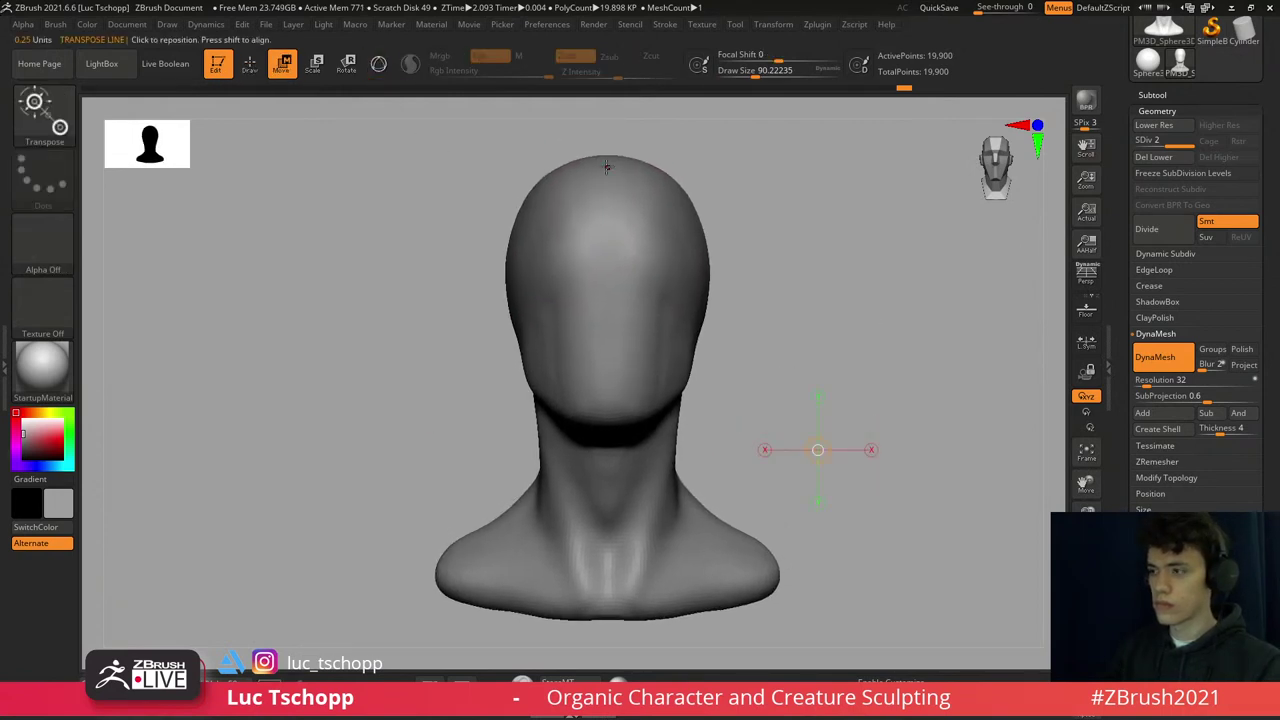
left_click_drag(606, 168, 611, 205)
key("q")
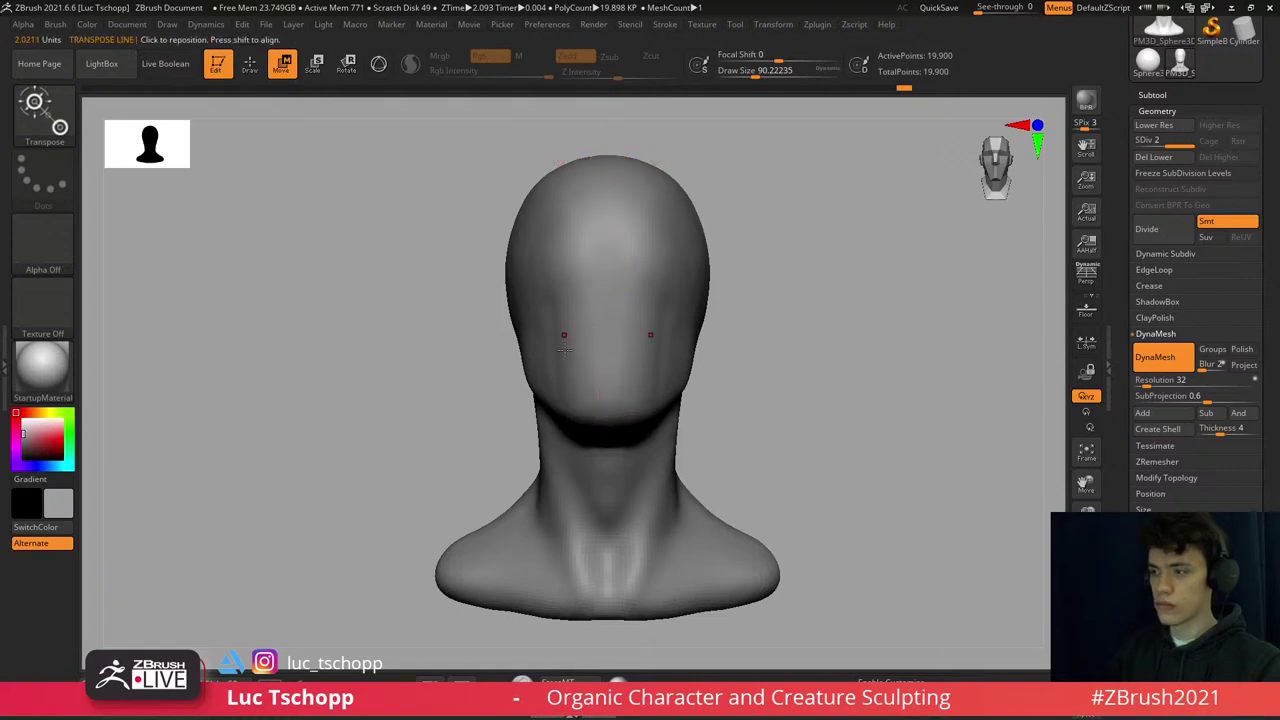
scroll(600, 285, "up", 3)
key("s")
key("w")
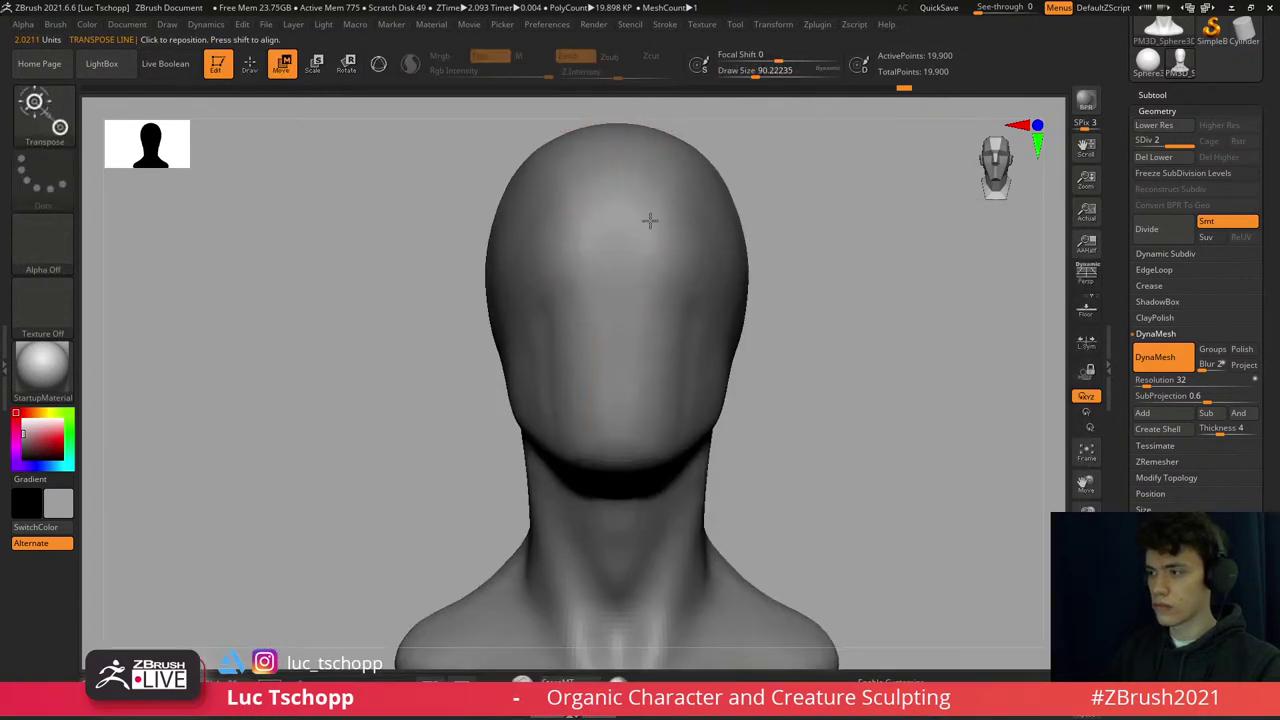
scroll(651, 220, "down", 2)
left_click_drag(622, 185, 632, 460, "shift")
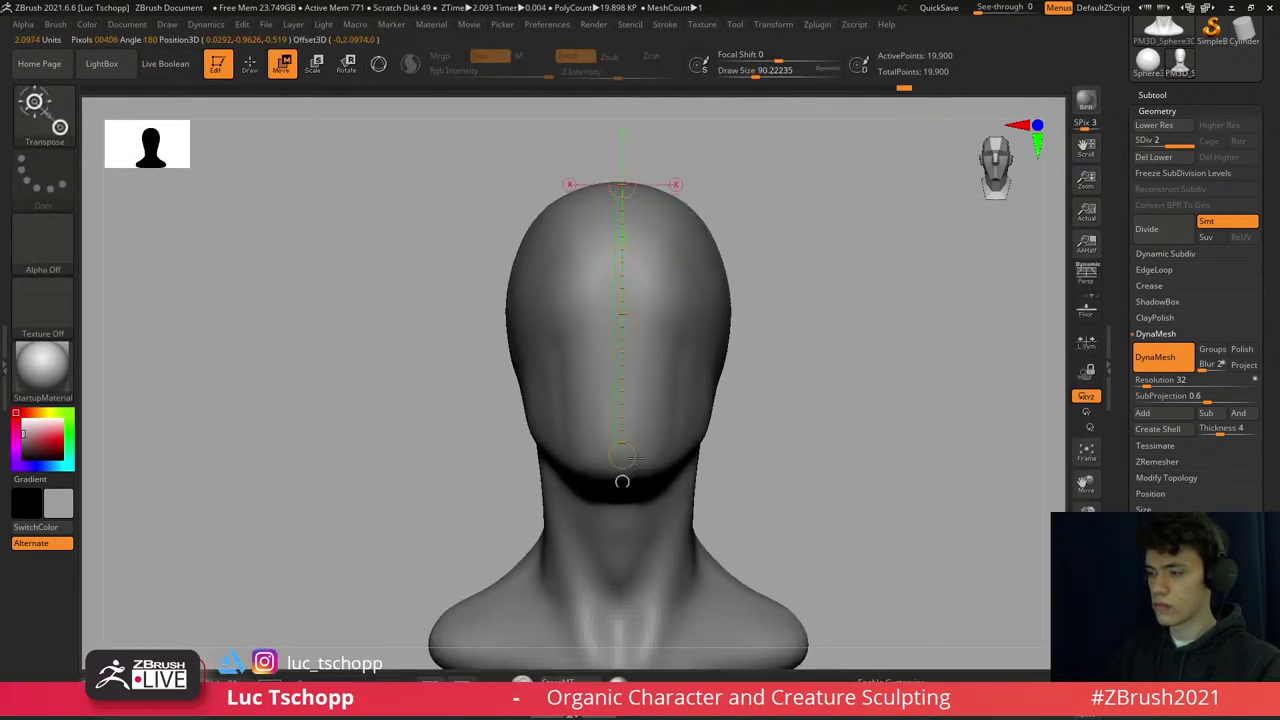
key("b")
- Load DamStandard and orbit the head to inspect it from the side and below
key("d")
key("s")
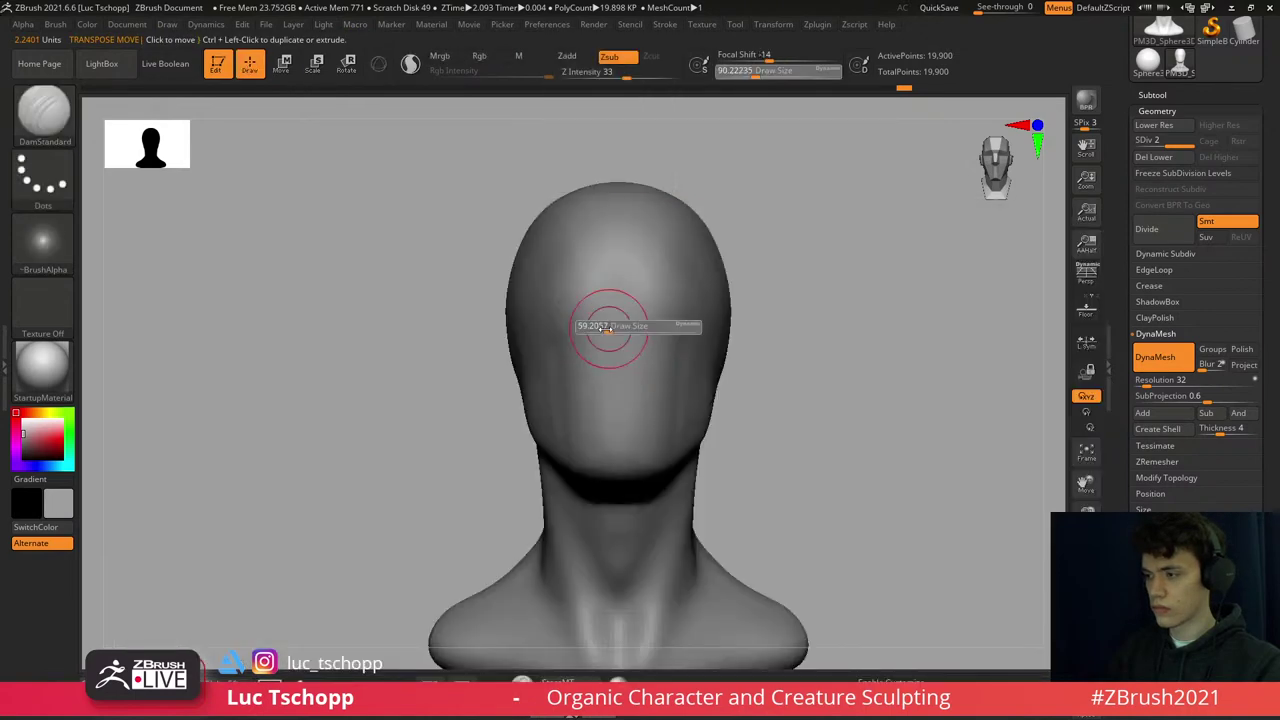
mouse_move(652, 325)
right_mouse_down()
mouse_move(586, 249)
mouse_move(623, 357)
mouse_move(604, 415)
right_mouse_up()
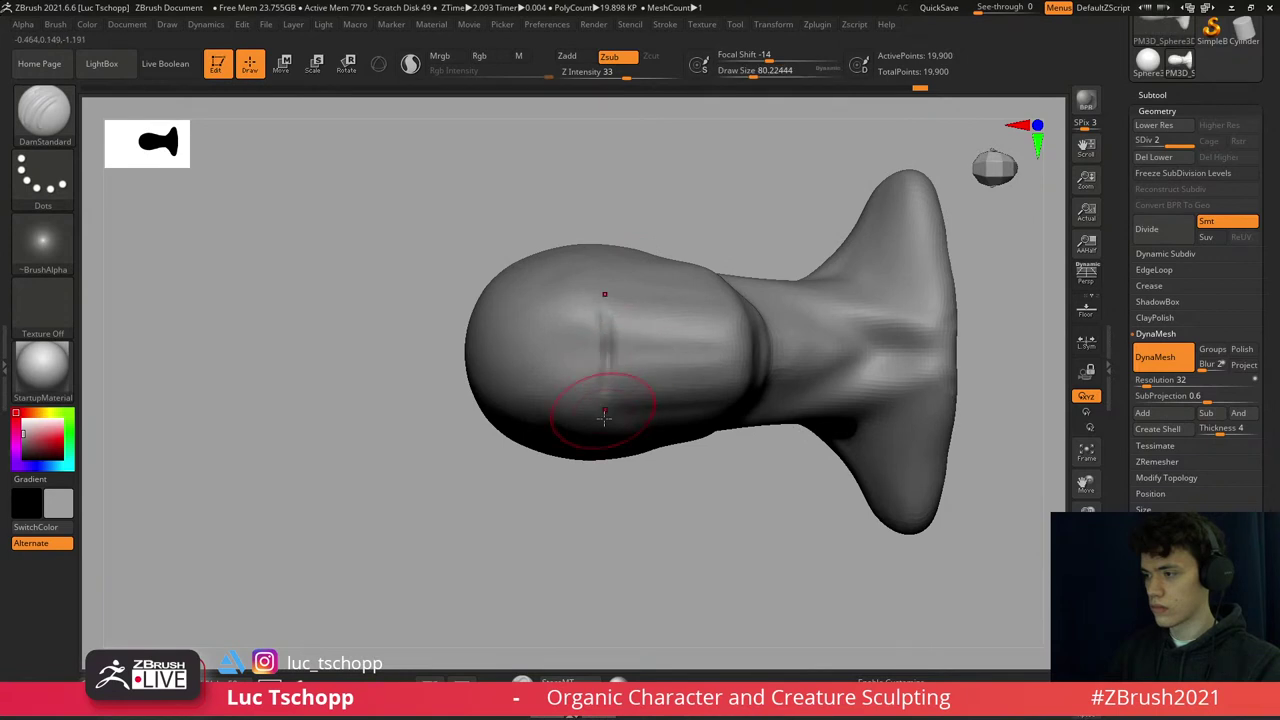
mouse_move(607, 312)
right_mouse_down()
mouse_move(606, 277)
mouse_move(600, 444)
mouse_move(628, 348)
mouse_move(586, 371)
mouse_move(580, 325)
mouse_move(591, 374)
mouse_move(586, 329)
right_mouse_up()
- Smooth out the deep crease across the head, then check it from below
key("1")
key("s")
left_click_drag(586, 329, 586, 343, "shift")
mouse_move(586, 343)
right_mouse_down()
mouse_move(614, 343)
mouse_move(620, 320)
right_mouse_up()
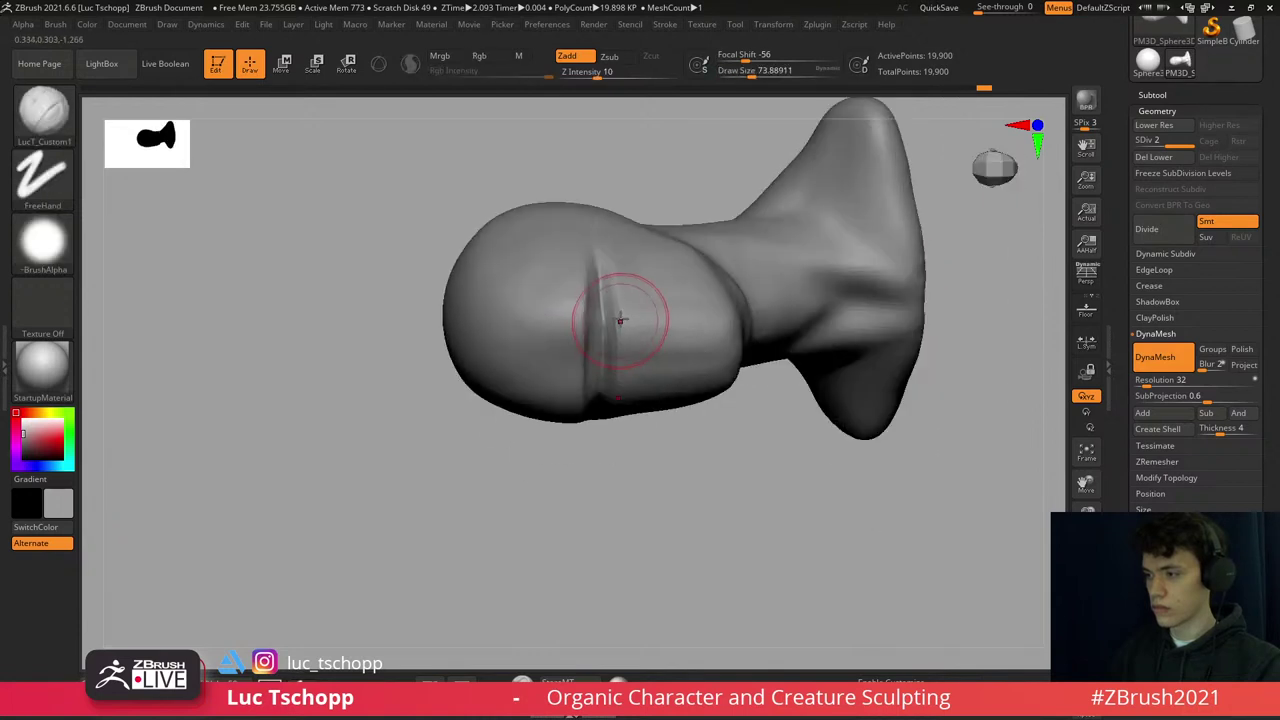
mouse_move(608, 266)
right_mouse_down()
mouse_move(625, 300)
mouse_move(634, 263)
mouse_move(640, 357)
right_mouse_up()
- Select the Move brush and reduce its size for working the cheeks
key("b")
key("m")
key("v")
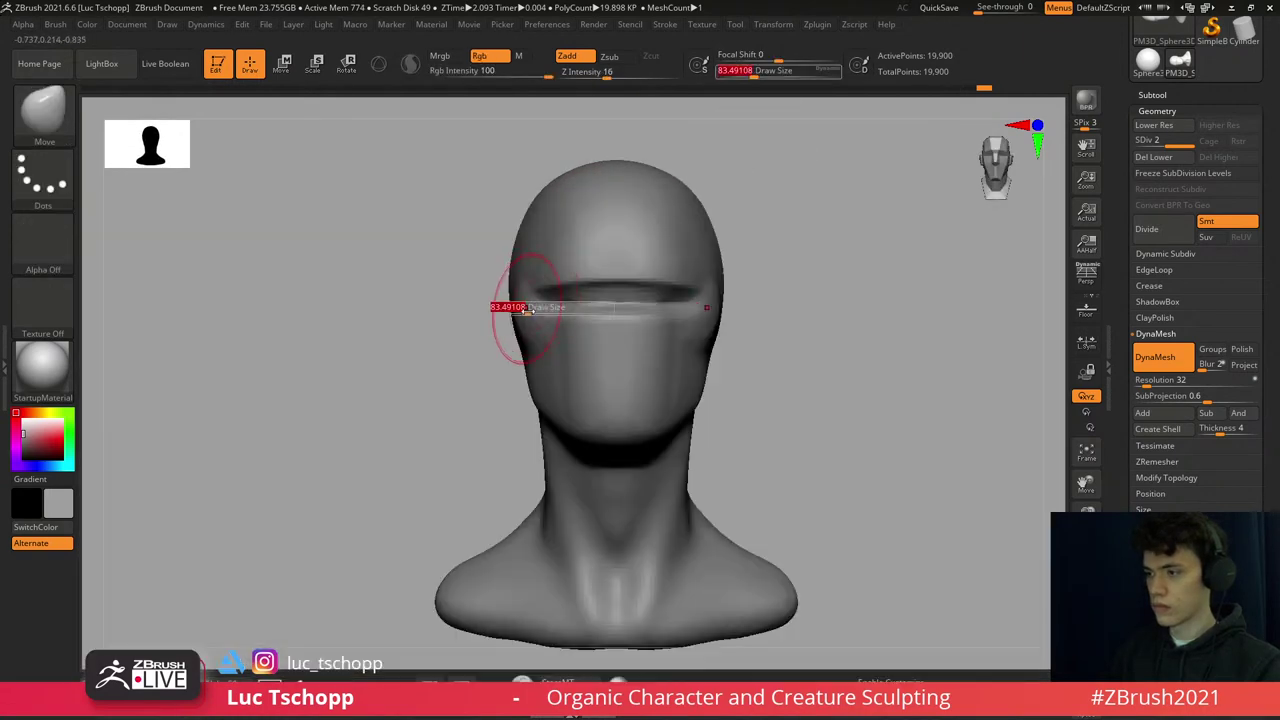
key("s")
left_click_drag(518, 262, 500, 214)
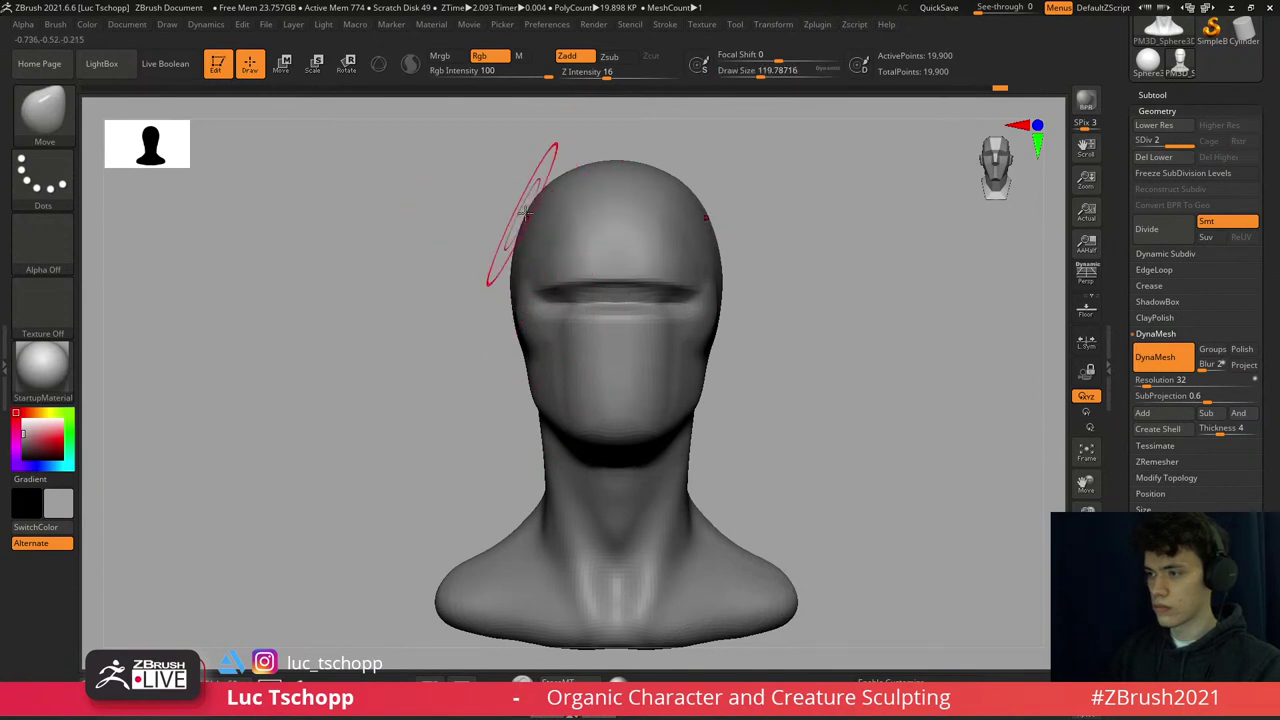
key("s")
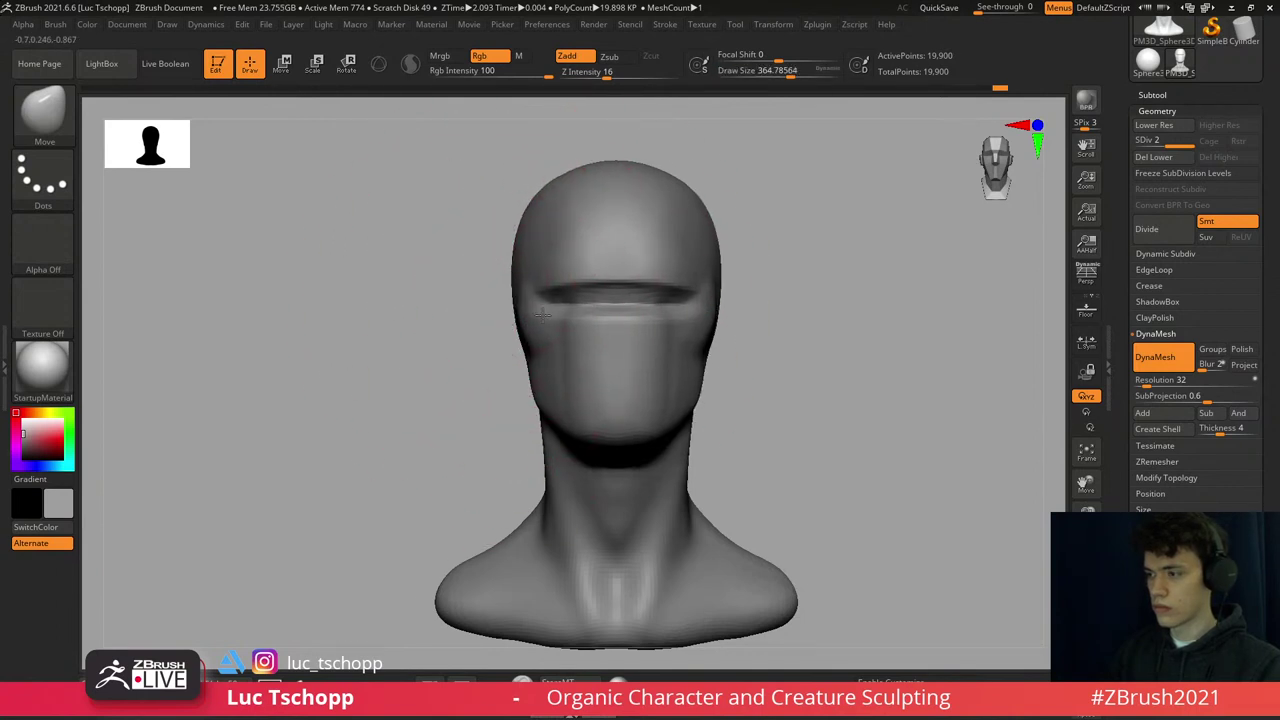
key("shift")
mouse_move(527, 318)
right_mouse_down()
mouse_move(593, 343)
mouse_move(550, 385)
mouse_move(578, 368)
right_mouse_up()
- Resize the brush to about 83, then about 177, and smooth the cheek and jaw surface
key("s")
left_click_drag(593, 383, 597, 372)
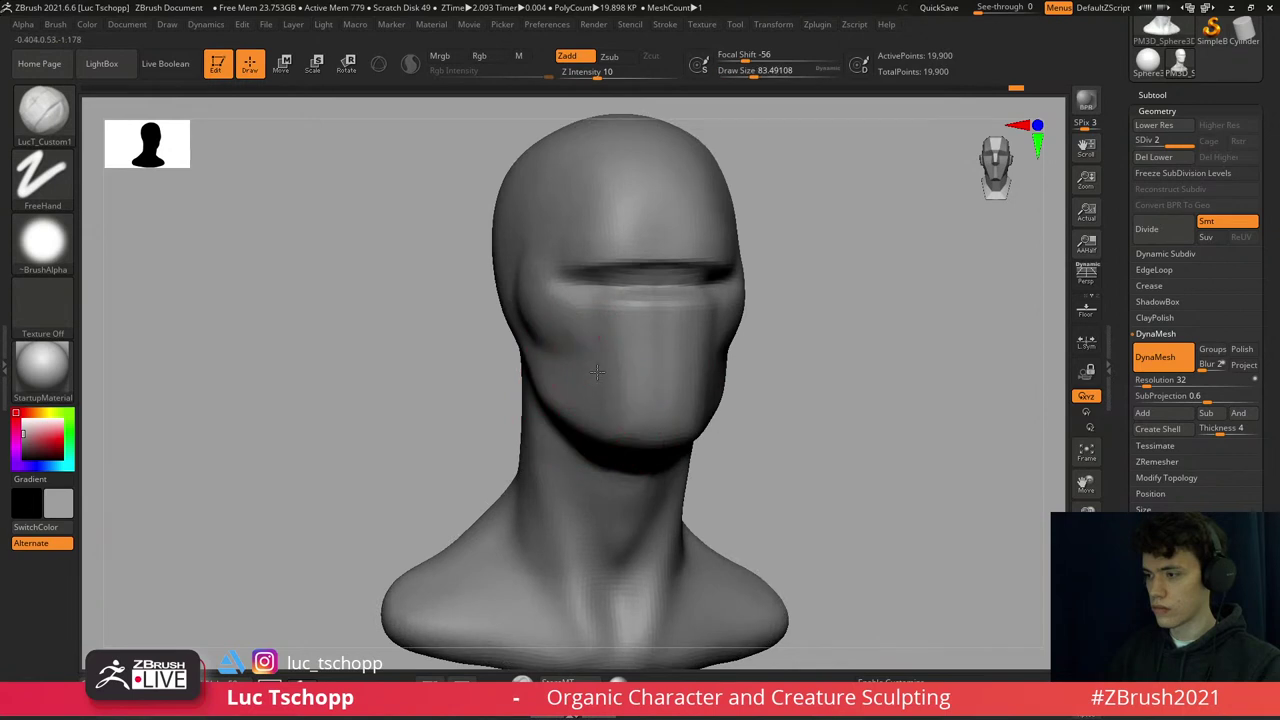
mouse_move(592, 378)
right_mouse_down()
mouse_move(574, 335)
mouse_move(634, 343)
mouse_move(620, 352)
right_mouse_up()
key("s")
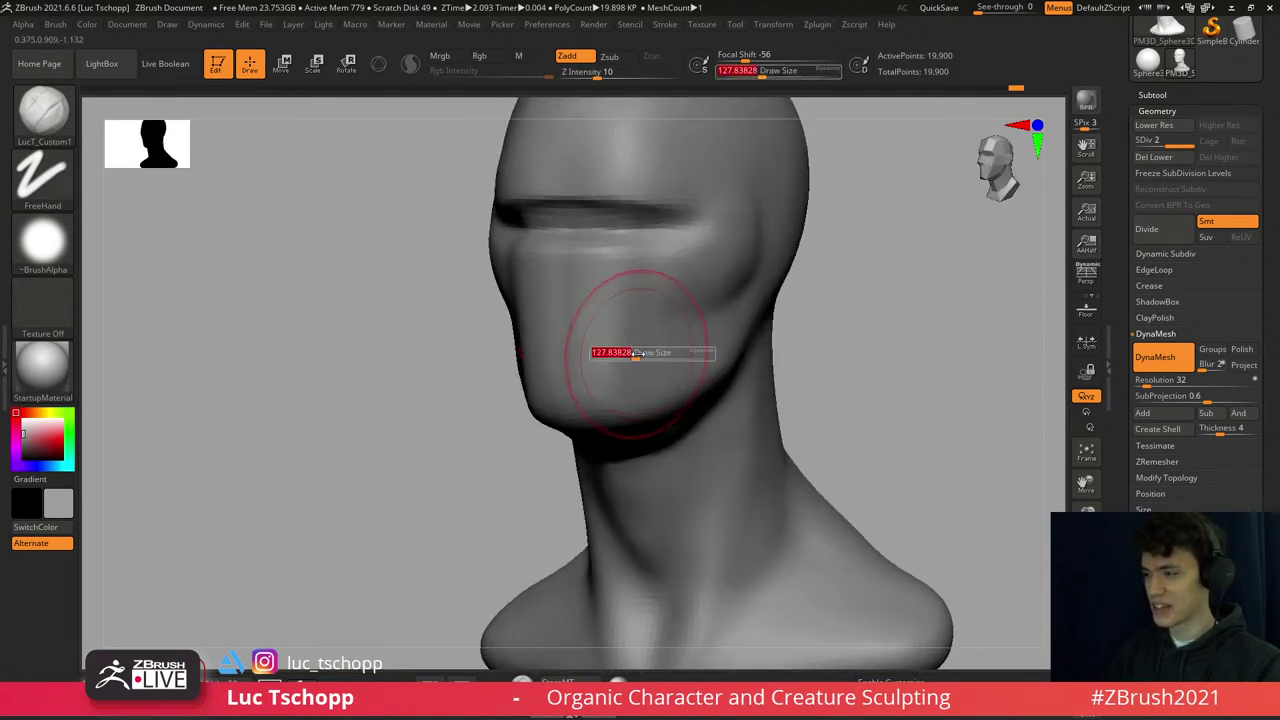
mouse_move(620, 352)
left_mouse_down()
mouse_move(659, 328)
mouse_move(640, 348)
left_mouse_up()
key("s")
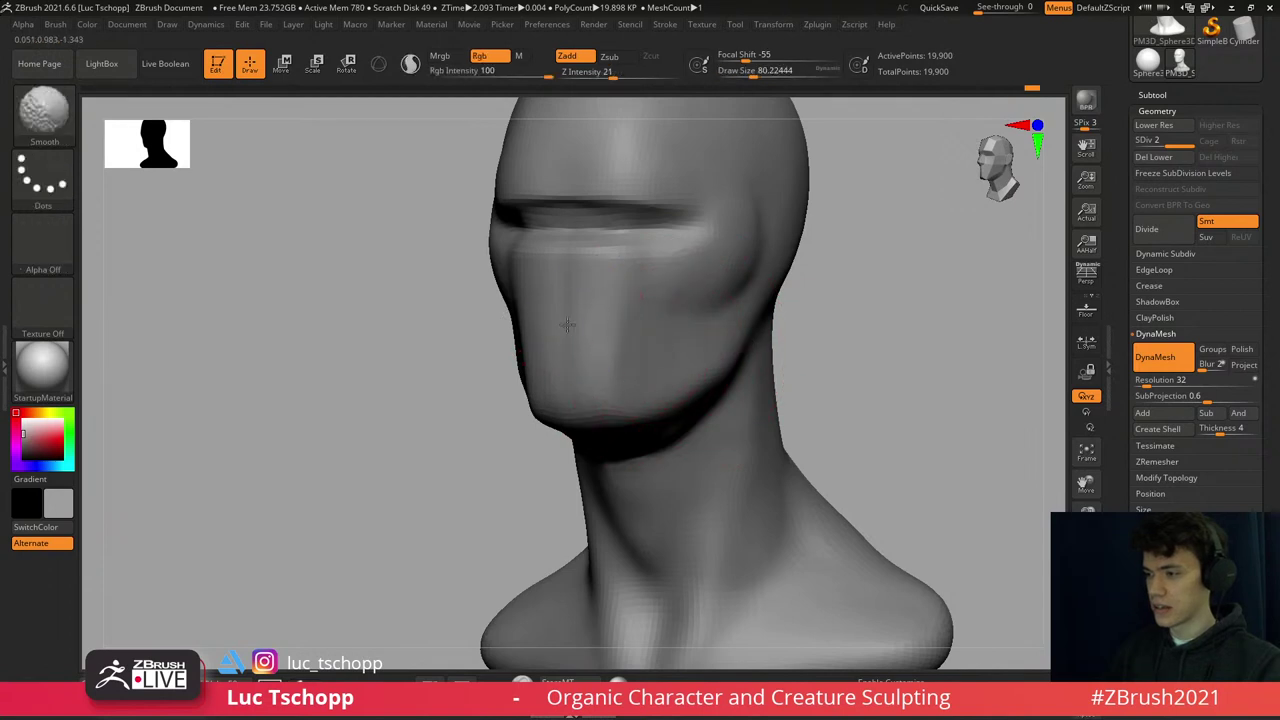
right_click_drag(620, 340, 580, 328, "shift")
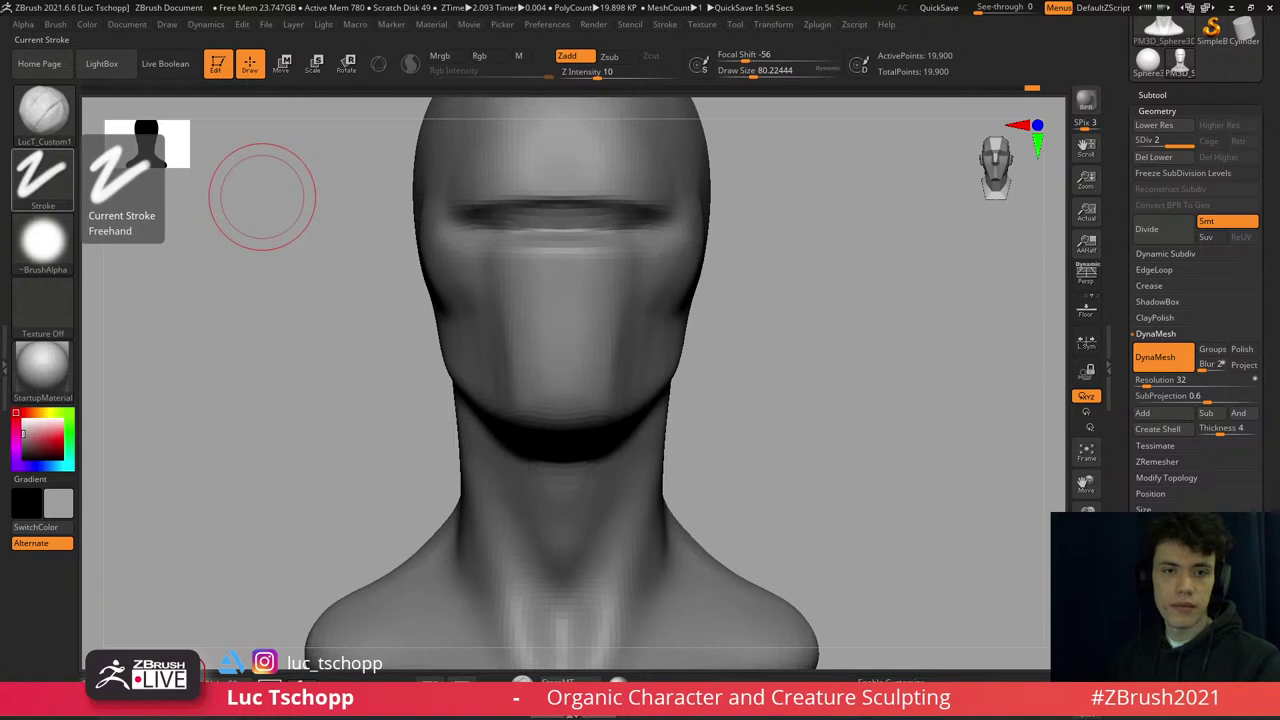
key("alt+Tab")
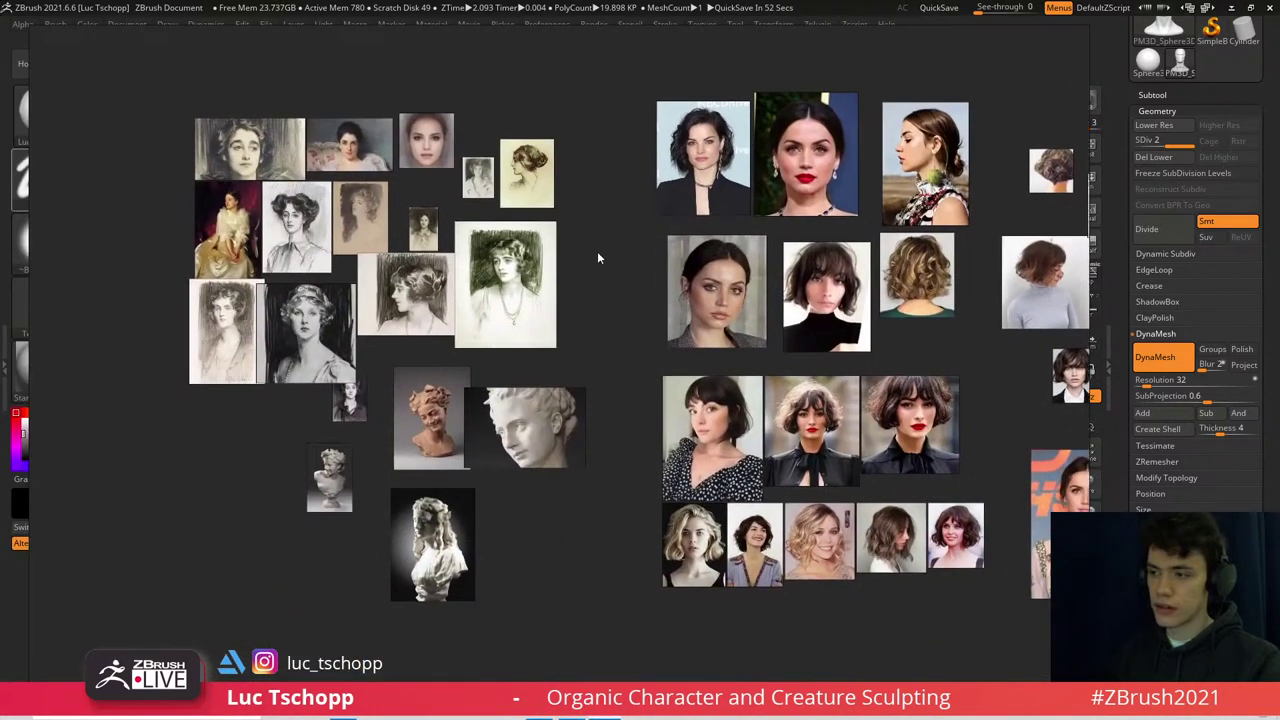
key("alt+Tab")
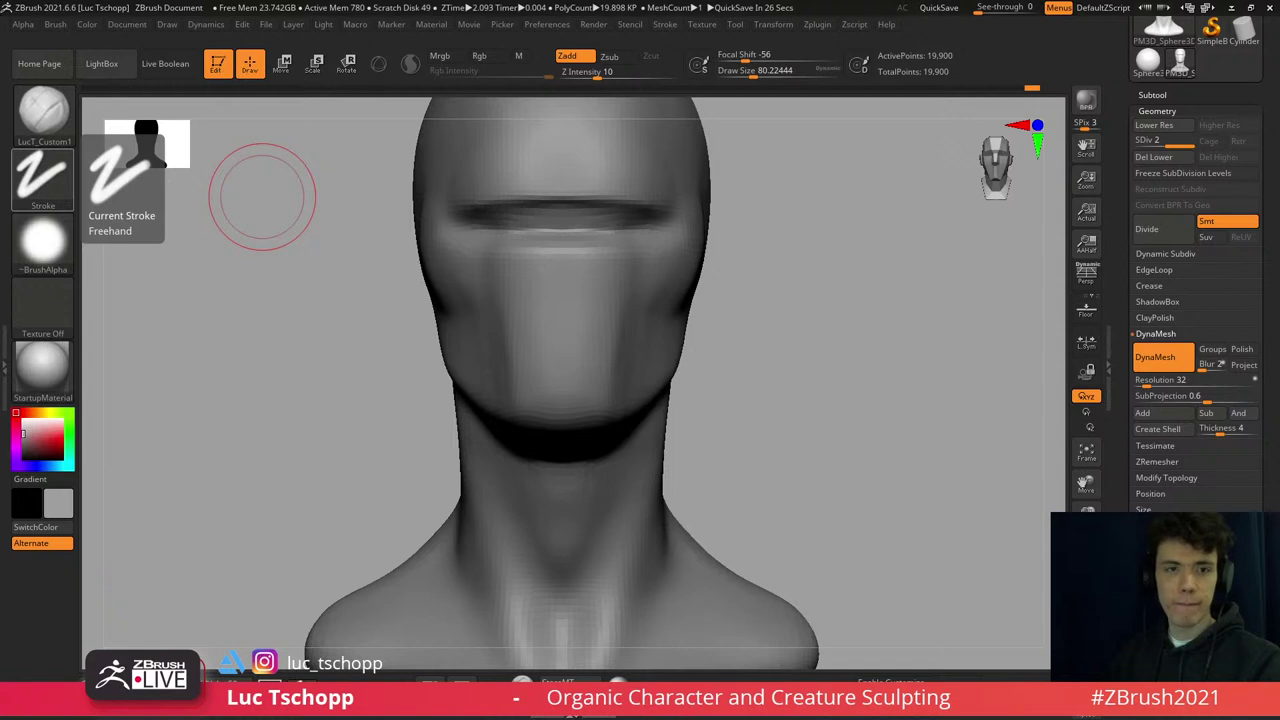
- Set the brush focal shift to -8 and reshape the area below the mouth line
left_click_drag(262, 196, 595, 237)
key("space")
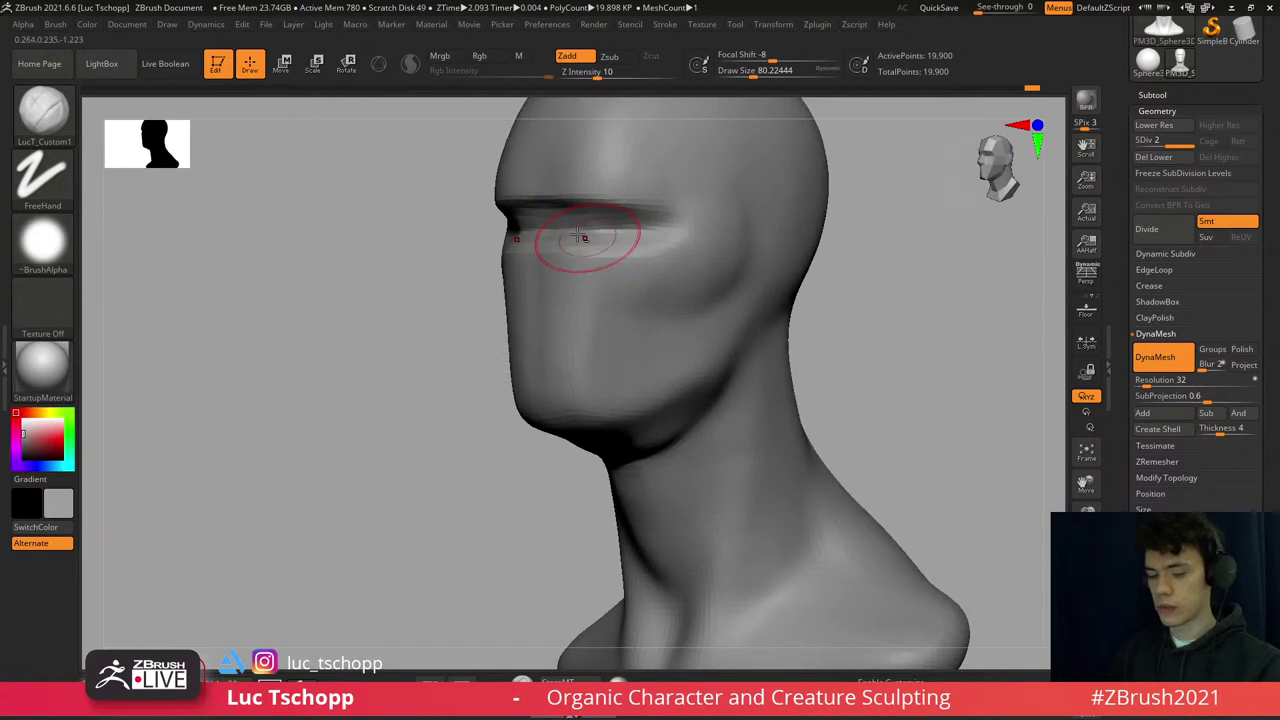
mouse_move(585, 240)
right_mouse_down()
mouse_move(640, 242)
mouse_move(598, 253)
right_mouse_up()
key("s")
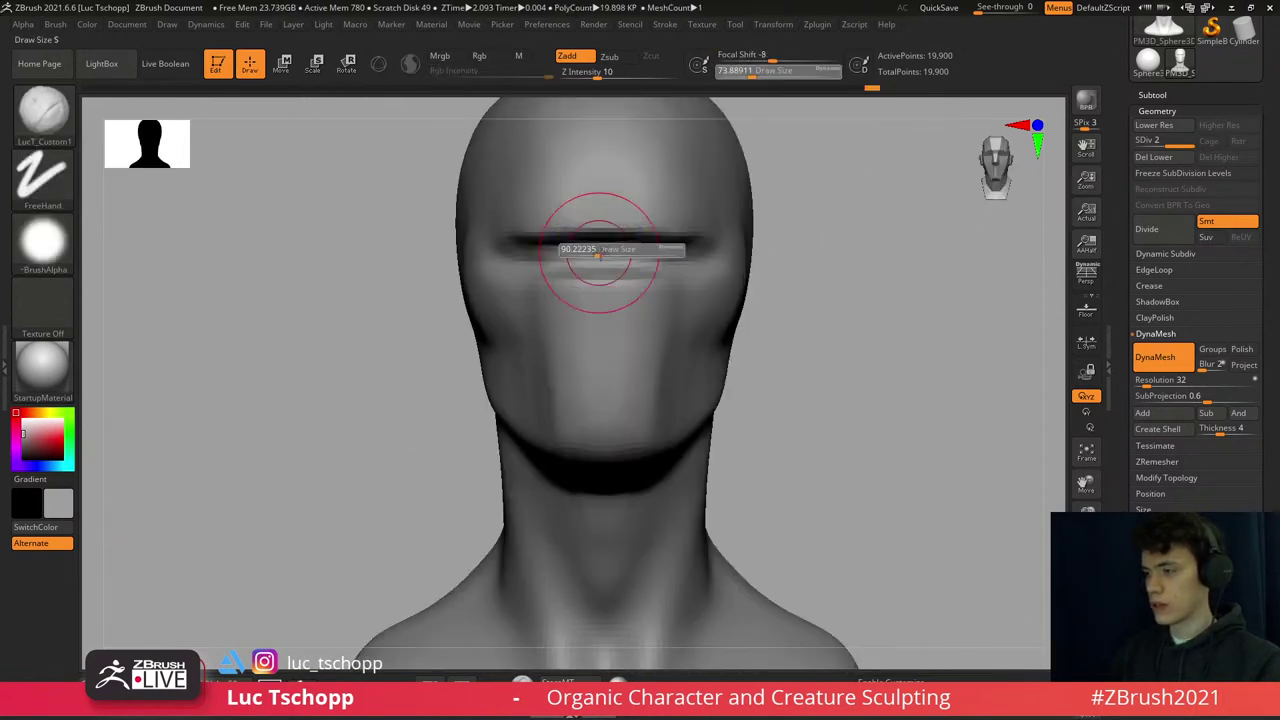
mouse_move(598, 255)
left_mouse_down()
mouse_move(625, 256)
mouse_move(600, 300)
mouse_move(540, 312)
mouse_move(560, 320)
mouse_move(532, 309)
left_mouse_up()
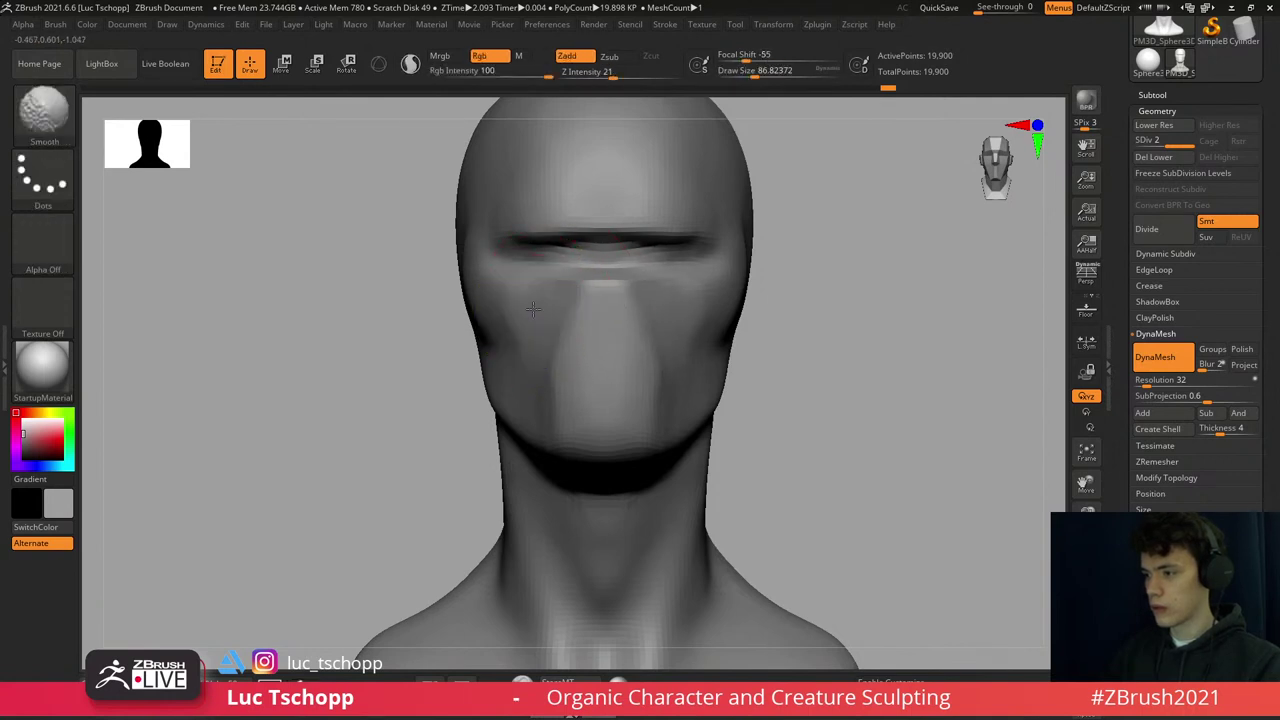
right_click_drag(532, 309, 651, 337)
- Resize the clay brush to about 104, then 163, and build up the area above the upper lip
key("]")
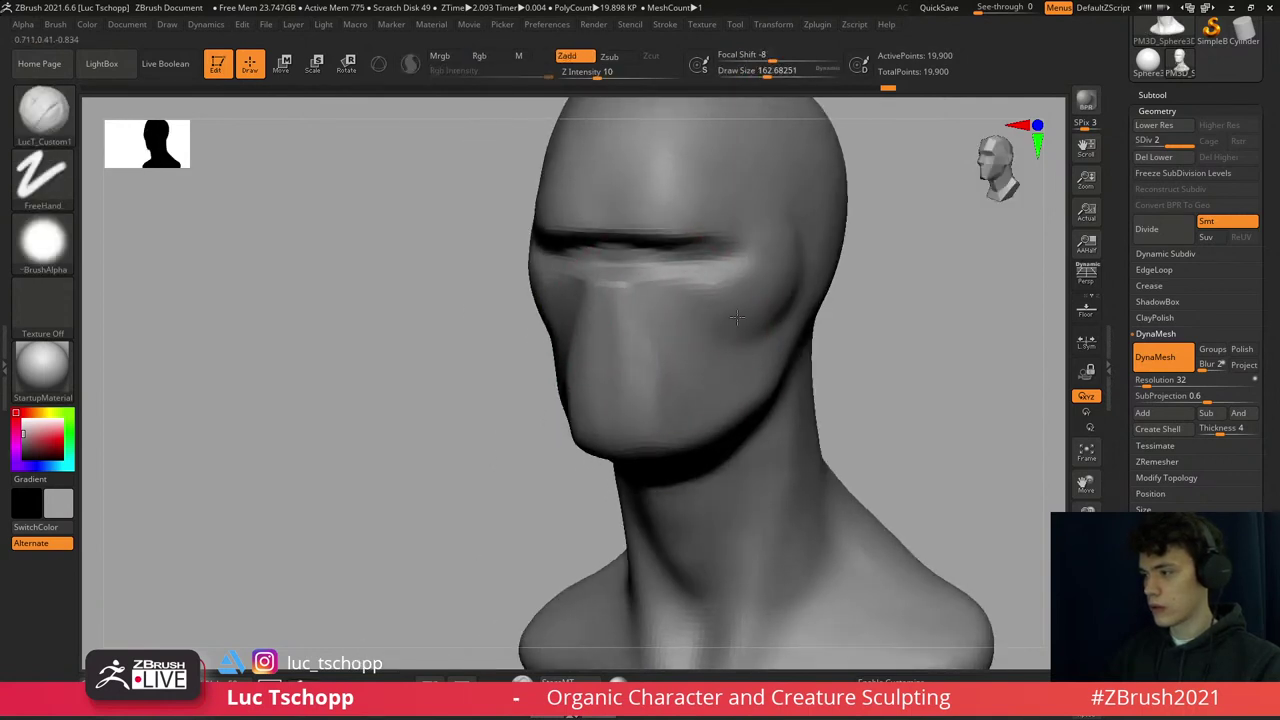
key("[")
right_click_drag(736, 318, 771, 243)
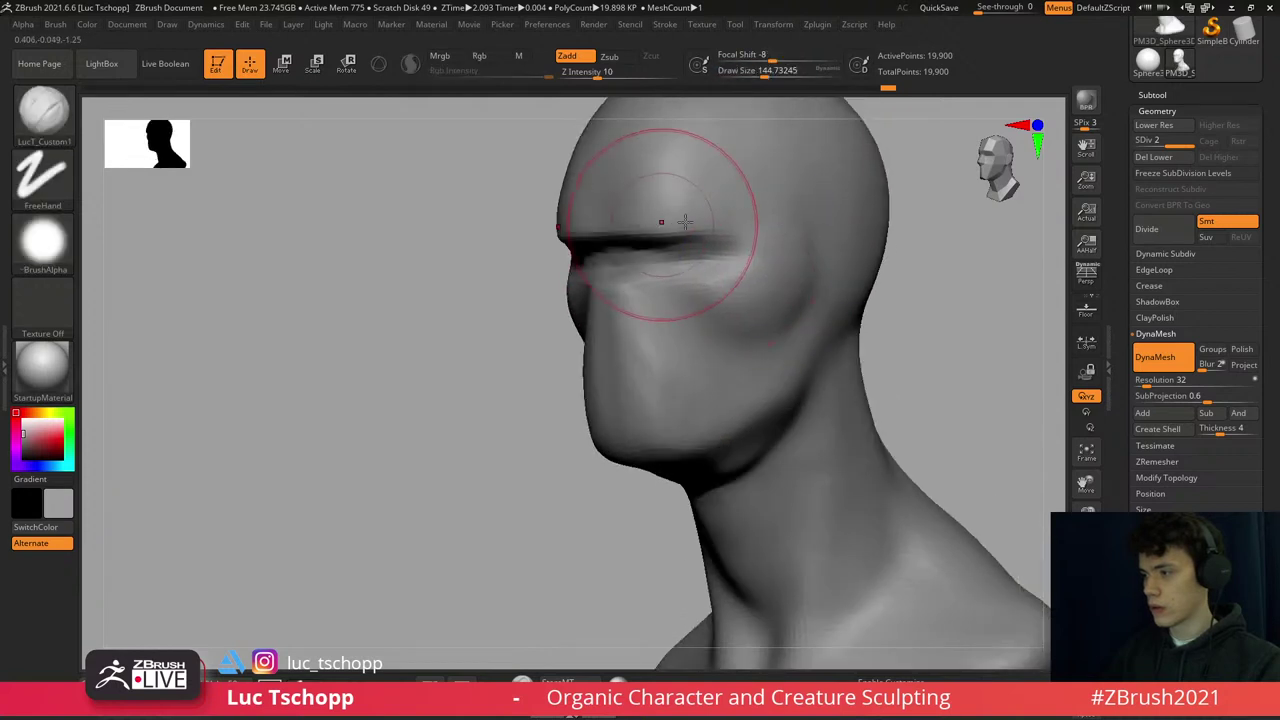
right_click_drag(663, 223, 651, 206)
key("s")
left_click_drag(652, 237, 666, 253)
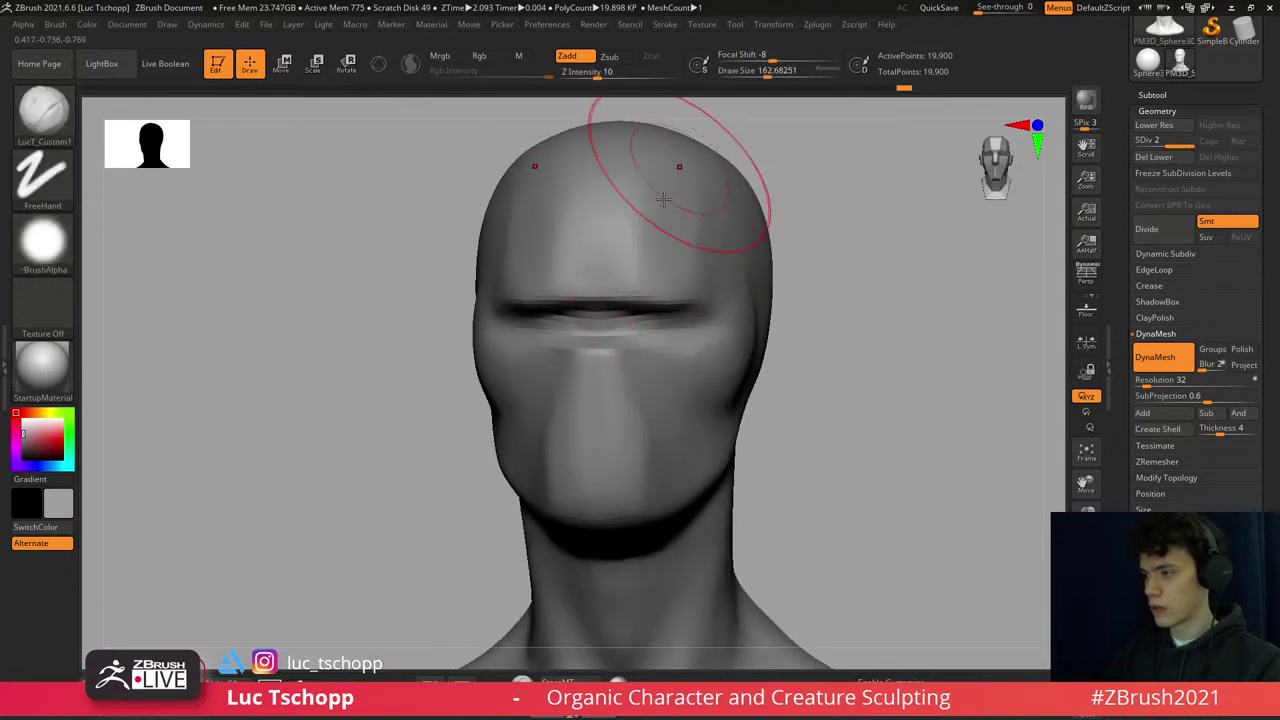
mouse_move(663, 199)
right_mouse_down()
mouse_move(654, 257)
mouse_move(666, 223)
right_mouse_up()
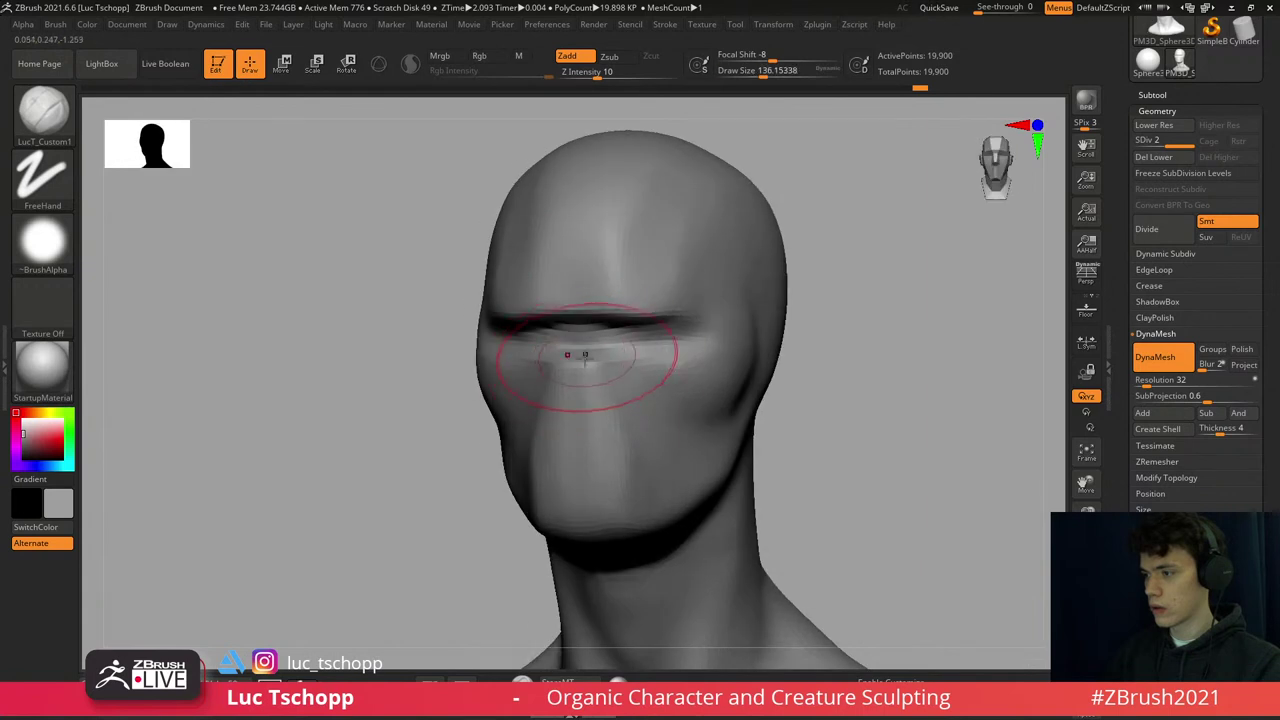
mouse_move(585, 355)
right_mouse_down()
mouse_move(557, 357)
mouse_move(539, 452)
right_mouse_up()
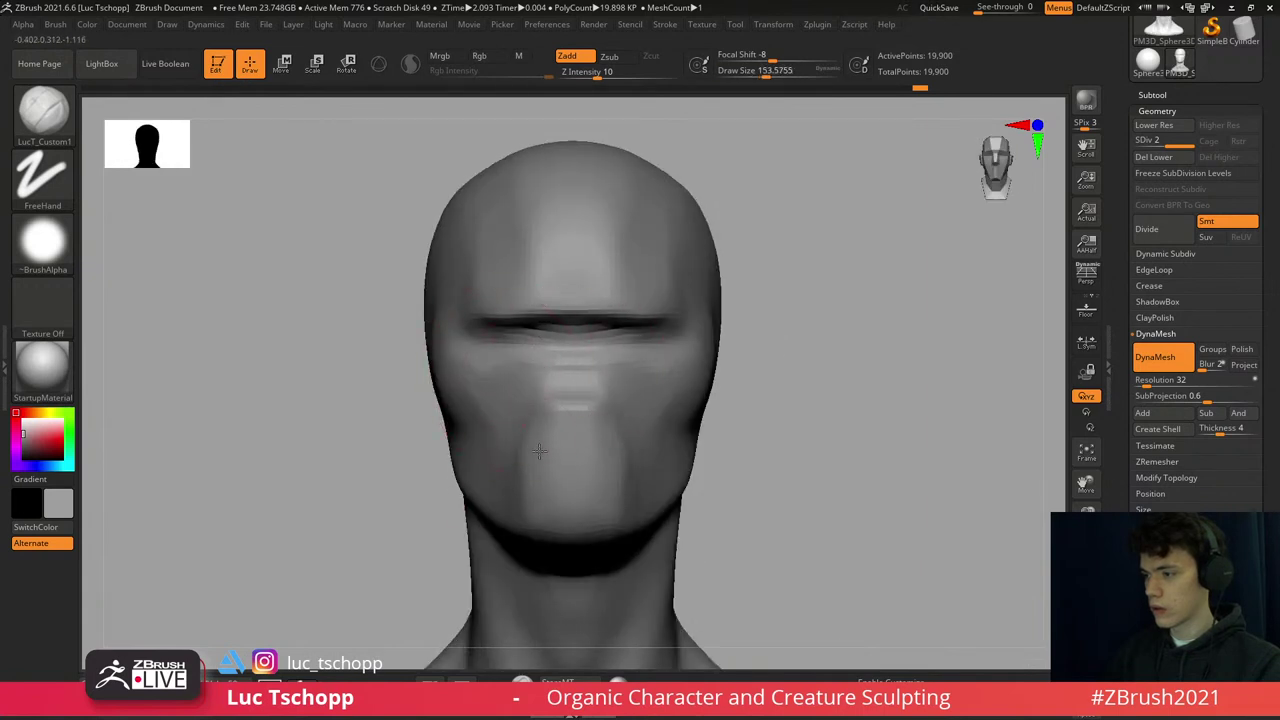
left_click_drag(530, 435, 562, 422)
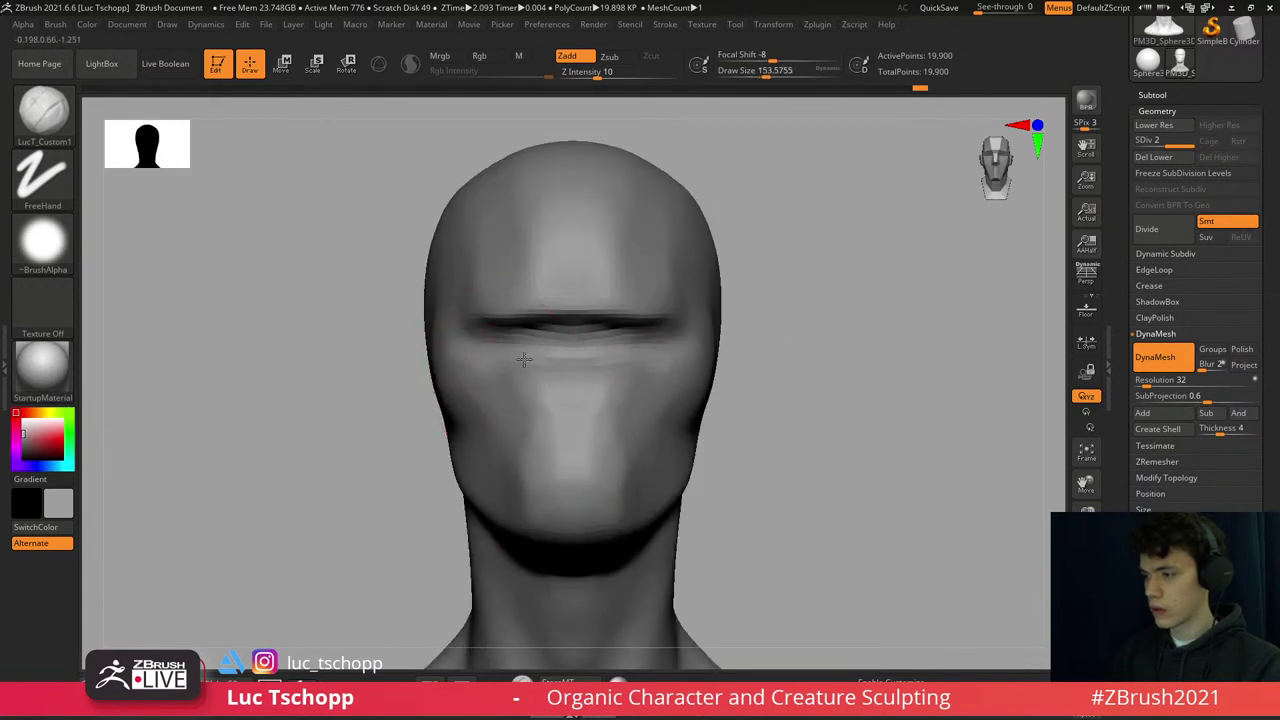
- Shrink the brush to about 74 and mask a vertical strip down the face centre
right_click_drag(593, 366, 541, 383)
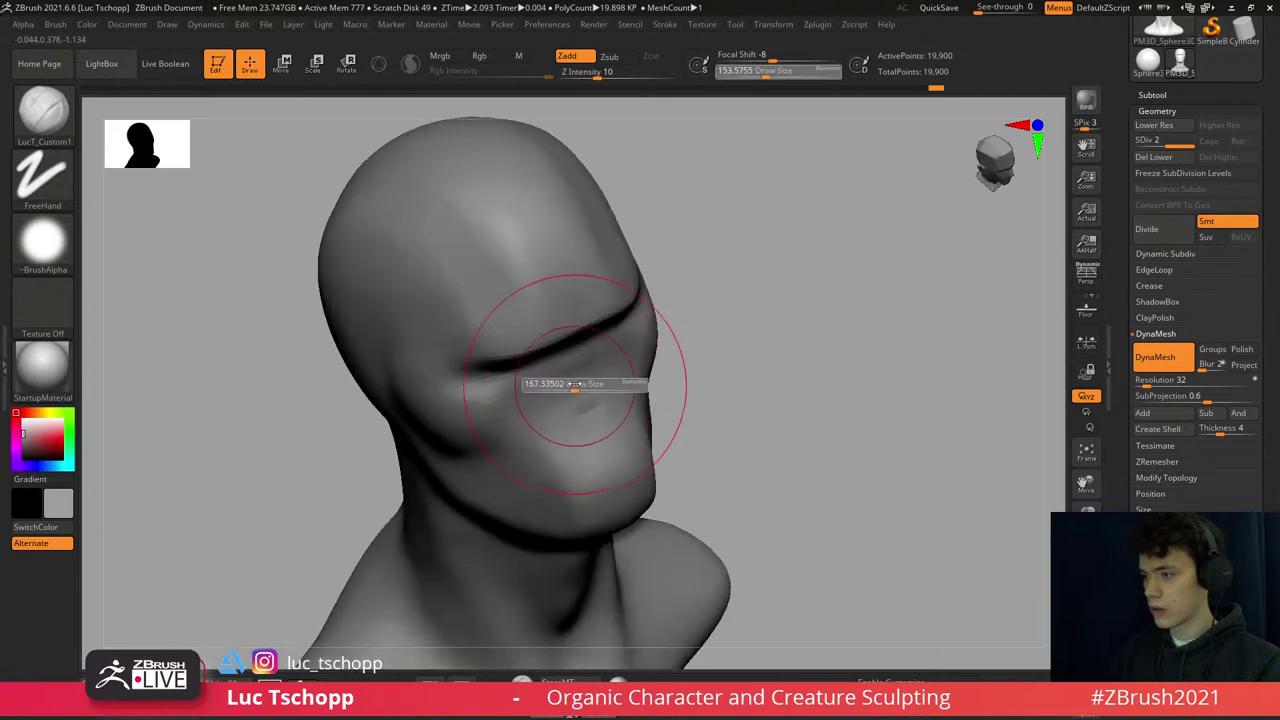
key("s")
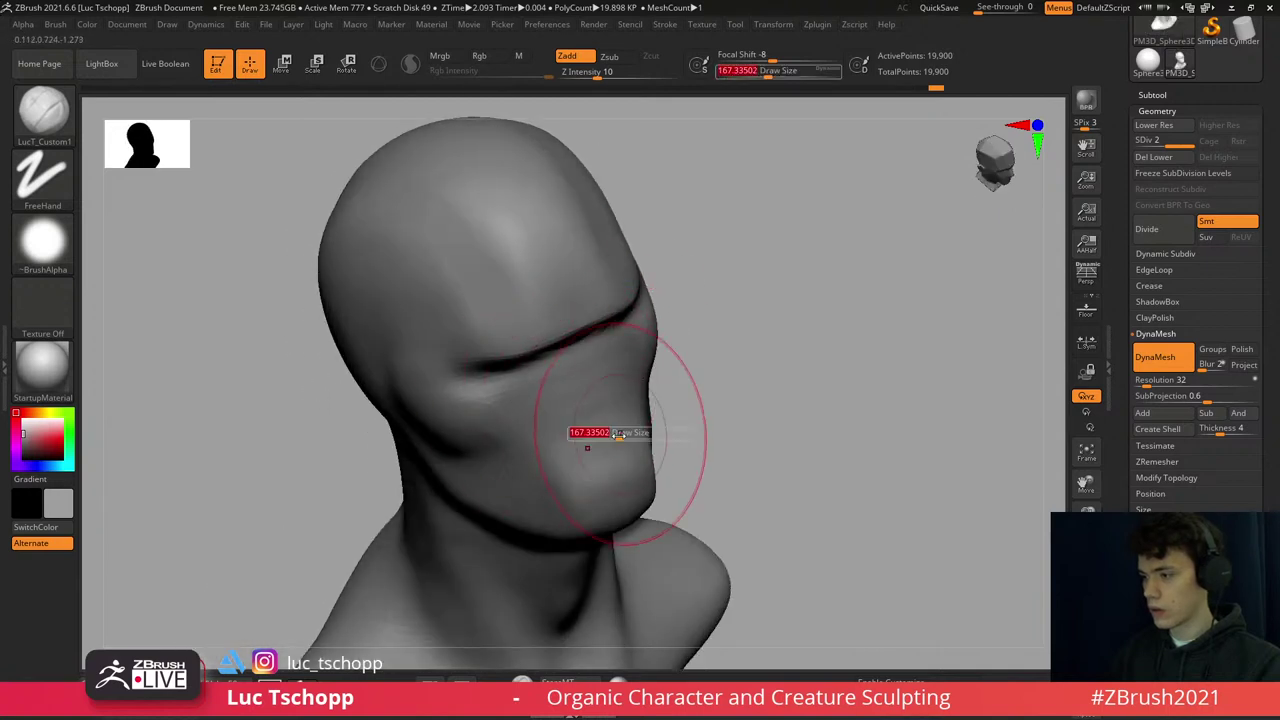
left_click(590, 432)
right_click_drag(600, 414, 586, 380, "shift")
key("s")
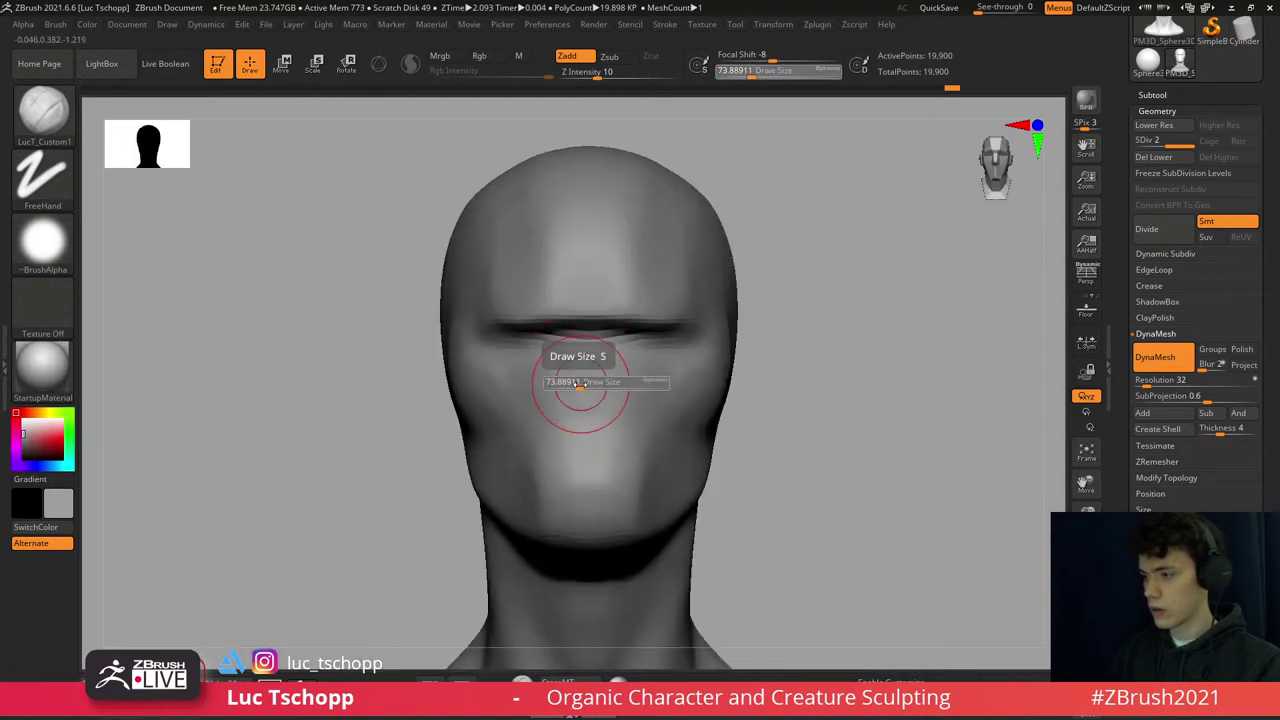
left_click(573, 366)
left_click_drag(586, 386, 590, 370, "ctrl")
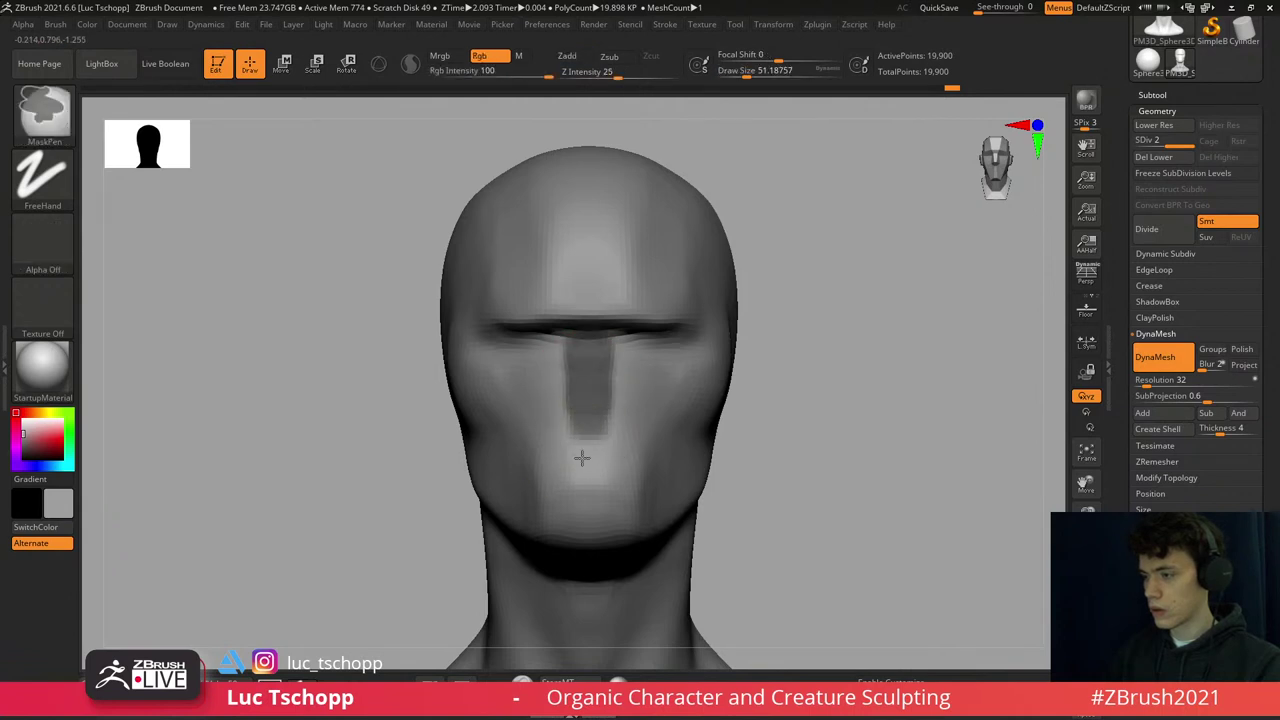
- Invert the mask and pull the centre strip forward into a nose in side profile
left_click(777, 280, "ctrl")
left_click_drag(657, 337, 607, 311)
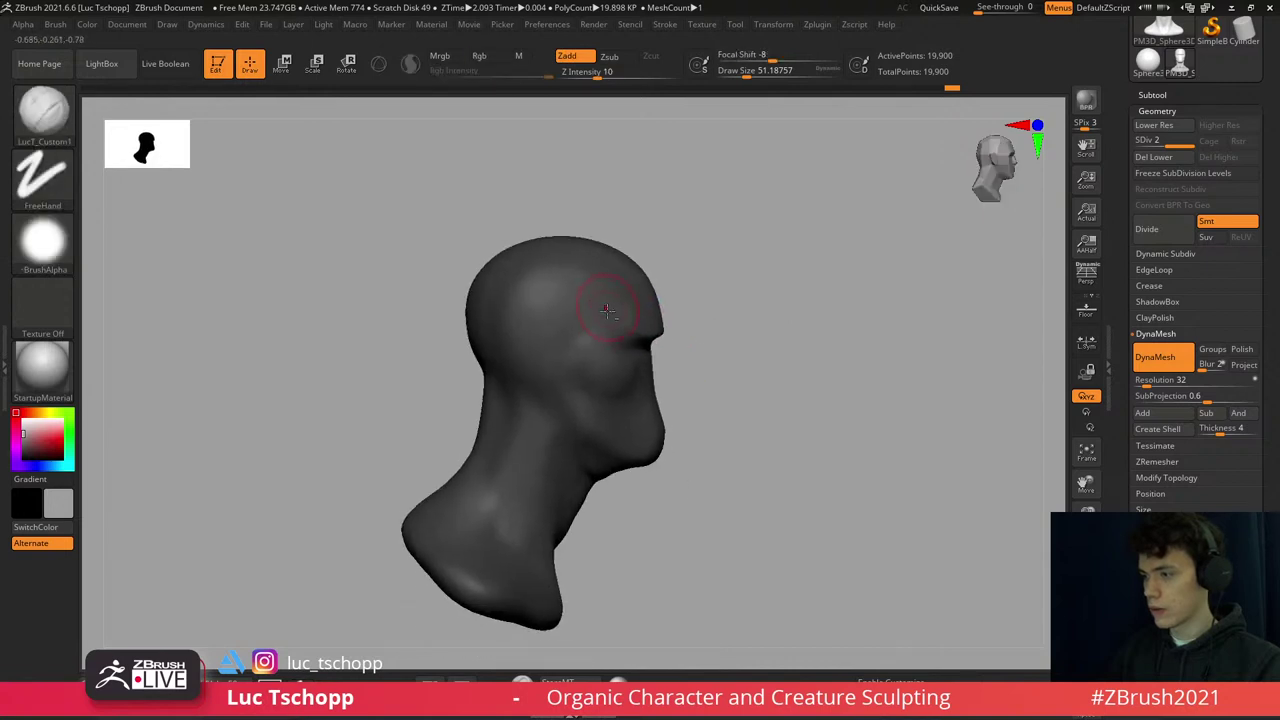
right_click_drag(607, 311, 680, 371, "shift")
key("w")
left_click_drag(684, 407, 720, 494)
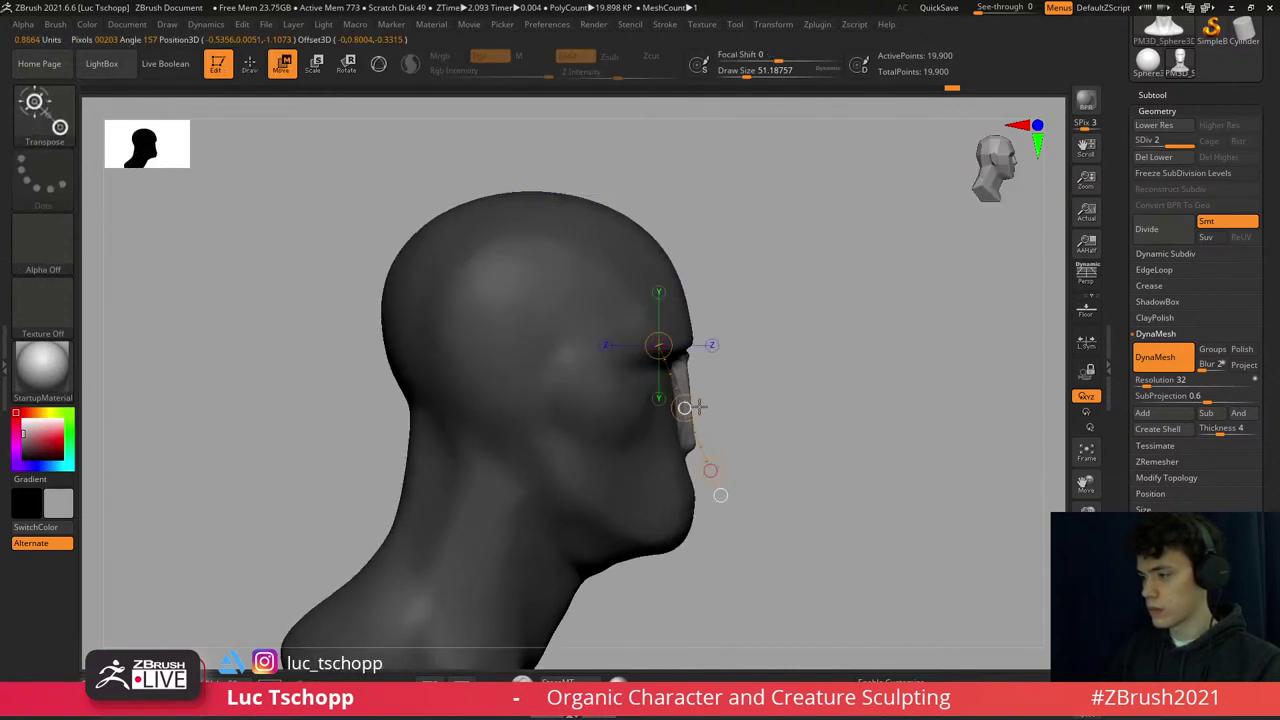
left_click_drag(698, 406, 727, 465)
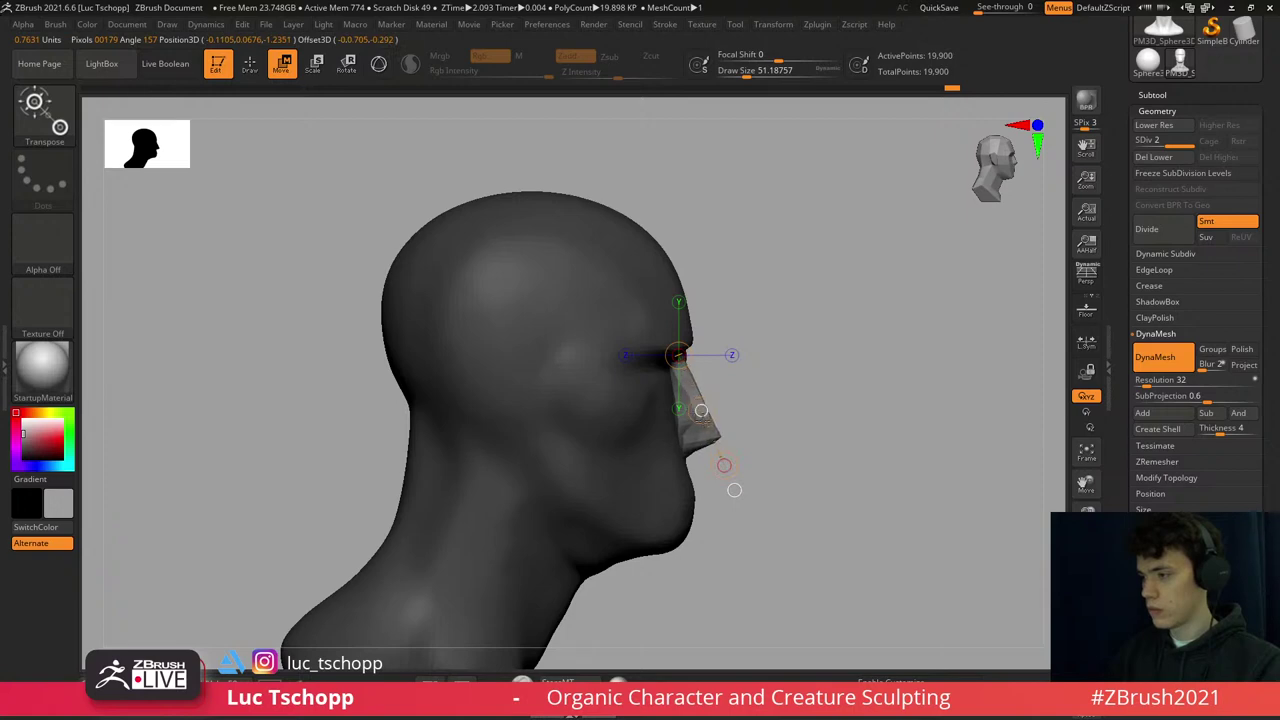
- Clear the mask and drop the mesh to its lowest subdivision level
left_click(734, 490, "ctrl")
mouse_move(734, 490)
left_mouse_down()
mouse_move(786, 434)
mouse_move(751, 289)
left_mouse_up()
key("shift+d")
- Step the mesh up to subdivision level 2 and remesh it with even topology
key("b")
key("v")
key("q")
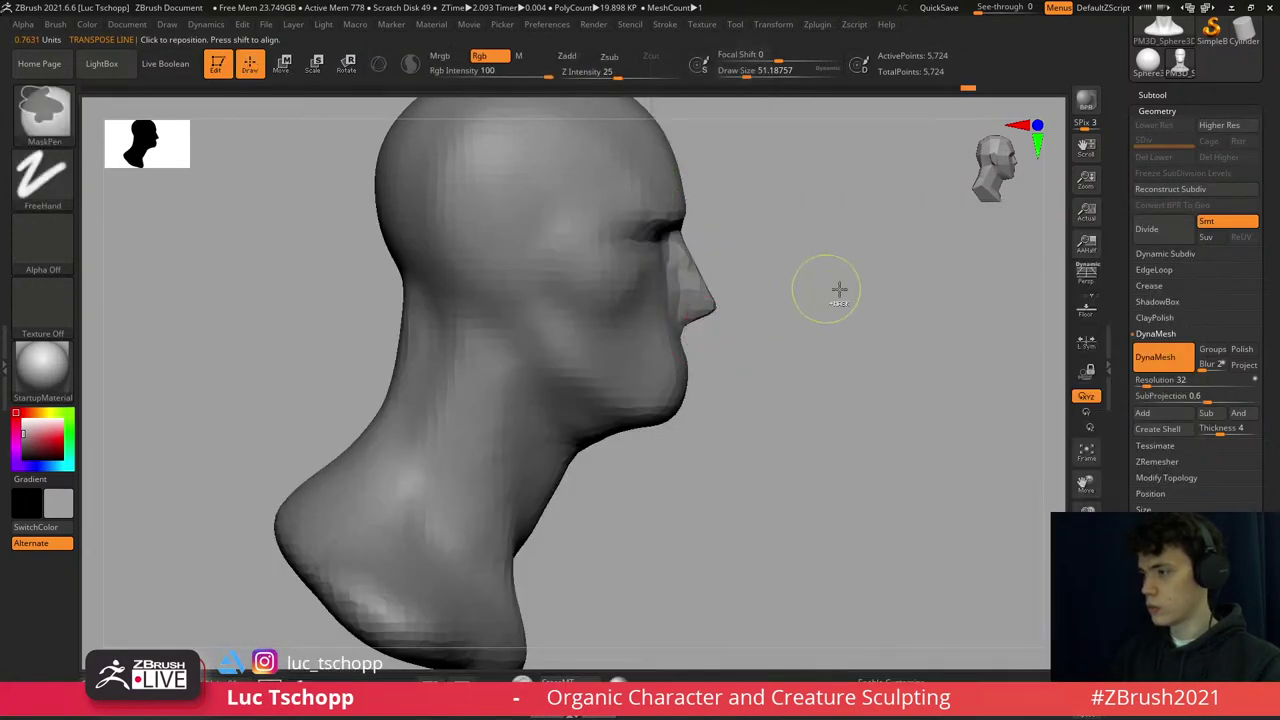
key("d")
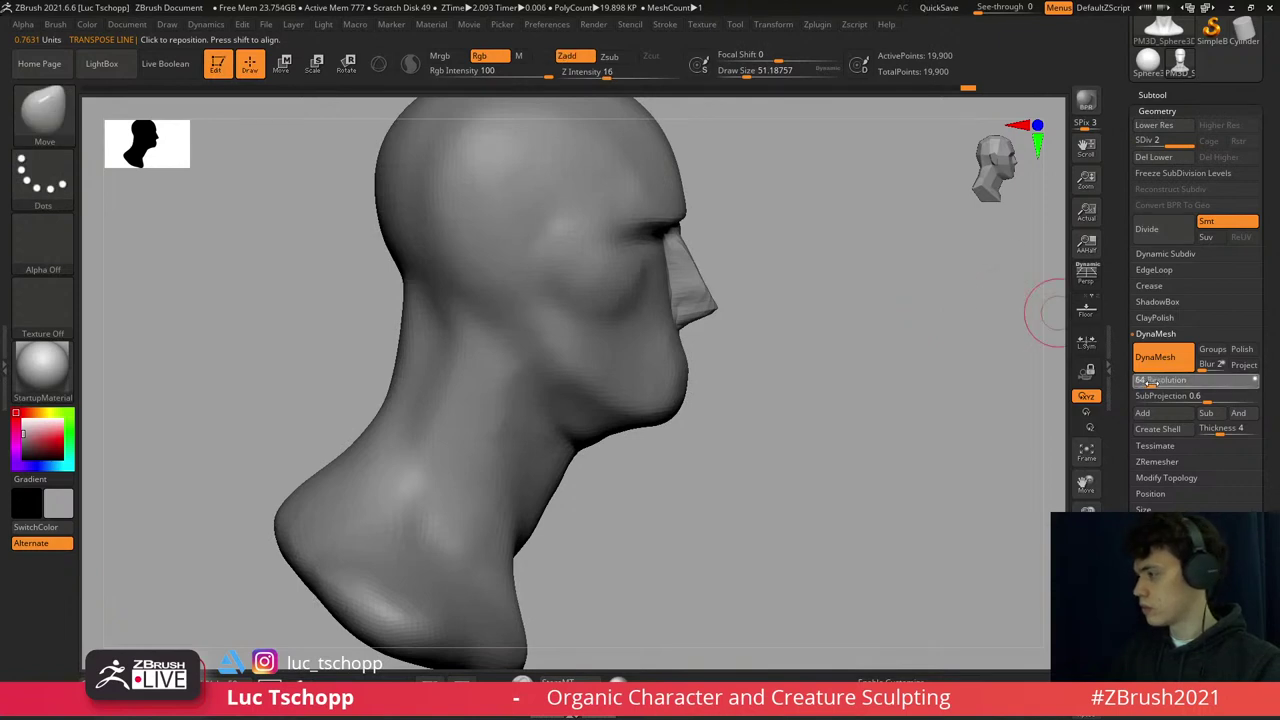
left_click_drag(837, 263, 857, 406, "ctrl")
- Smooth the nose surface and deepen the eye socket while shaping the cheek
mouse_move(880, 280)
left_mouse_down()
mouse_move(667, 293)
mouse_move(657, 320)
mouse_move(674, 357)
left_mouse_up()
key("shift")
mouse_move(660, 320)
right_mouse_down()
mouse_move(634, 286)
mouse_move(648, 280)
right_mouse_up()
left_click_drag(624, 301, 601, 277)
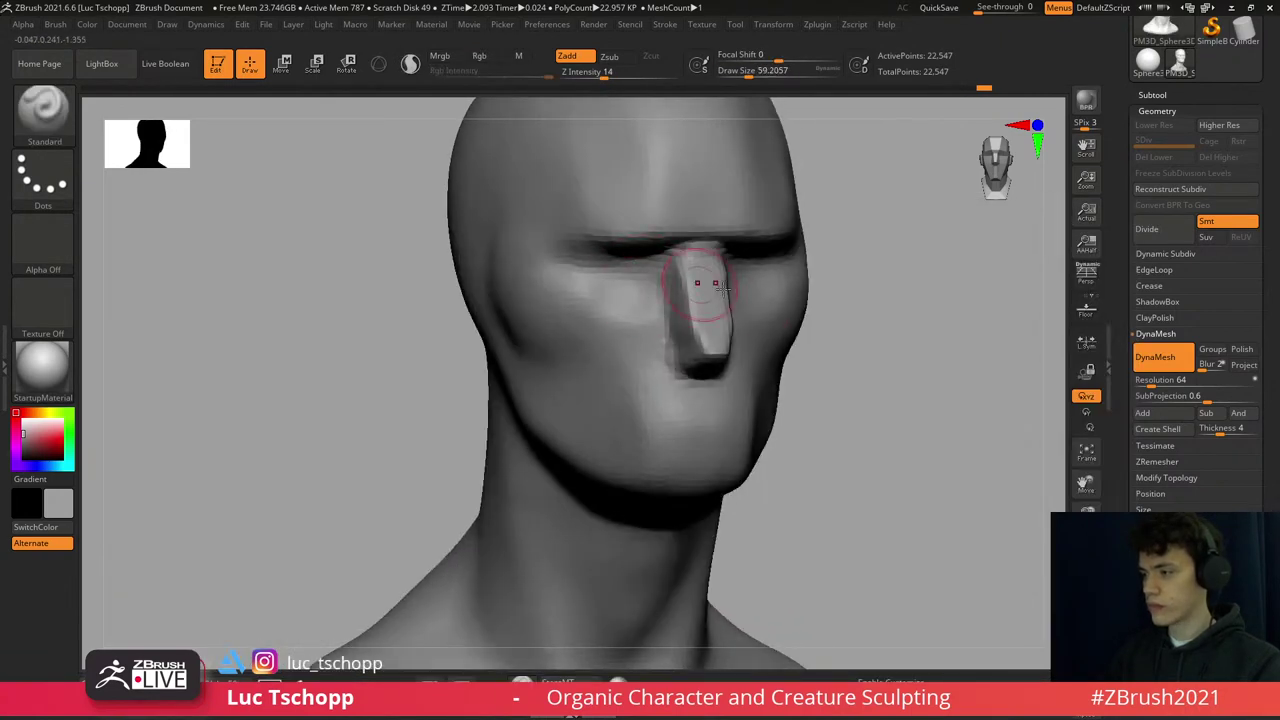
right_click_drag(716, 283, 749, 291, "shift")
- Select the Move brush, enlarge it, and toggle the dynamic subdivision preview
key("1")
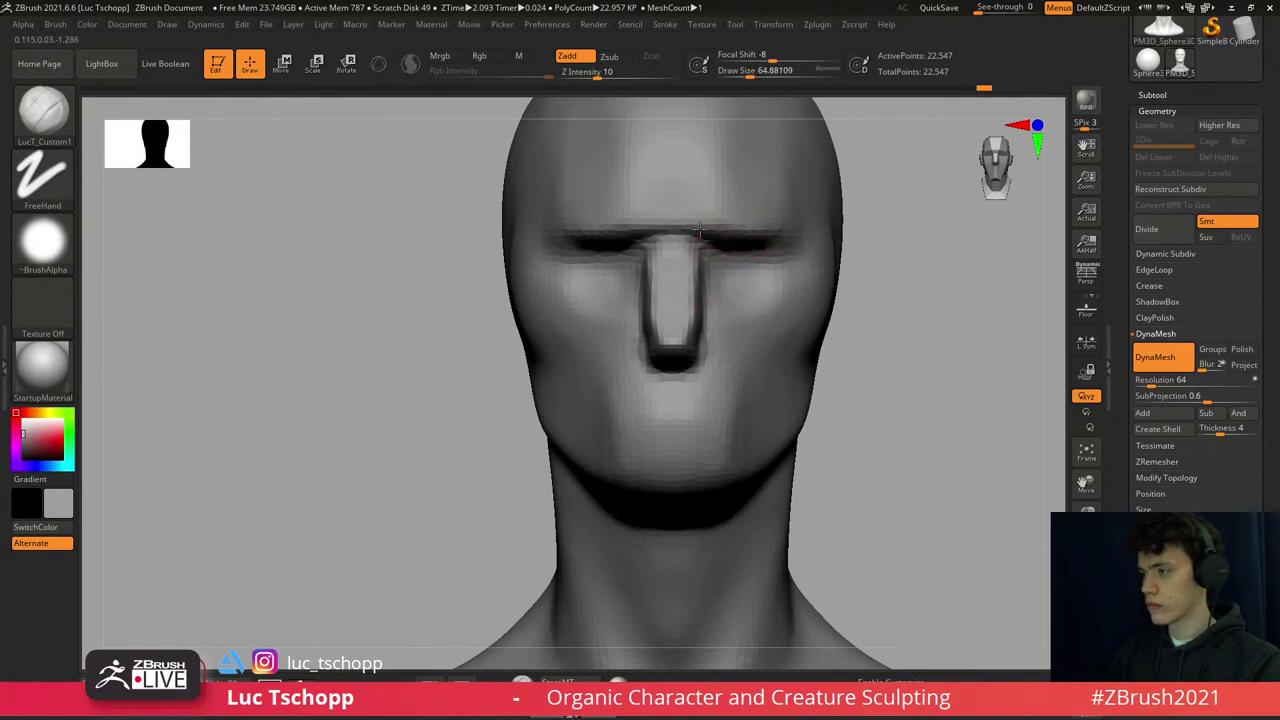
mouse_move(781, 228)
right_mouse_down()
mouse_move(757, 236)
mouse_move(770, 285)
mouse_move(731, 329)
mouse_move(720, 292)
mouse_move(650, 360)
mouse_move(620, 330)
mouse_move(620, 293)
right_mouse_up()
key("b")
key("m")
key("v")
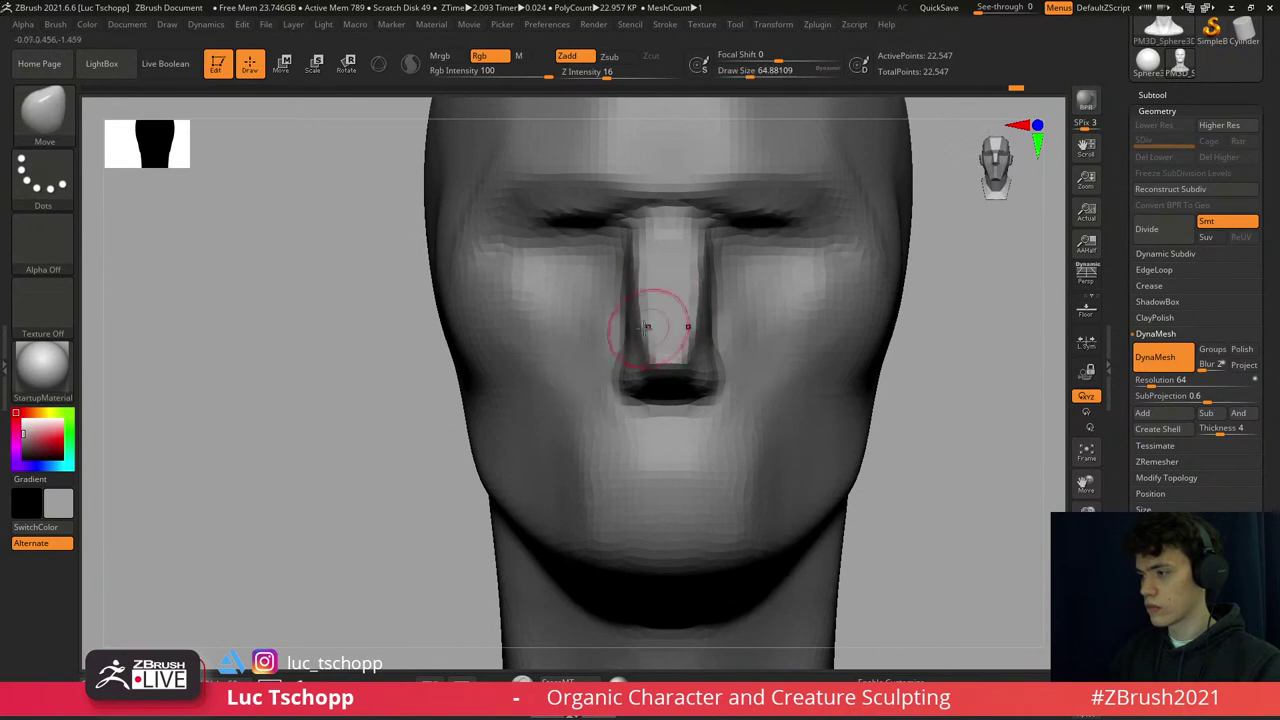
key("s")
left_click_drag(630, 300, 639, 301)
right_click_drag(639, 336, 758, 390, "alt")
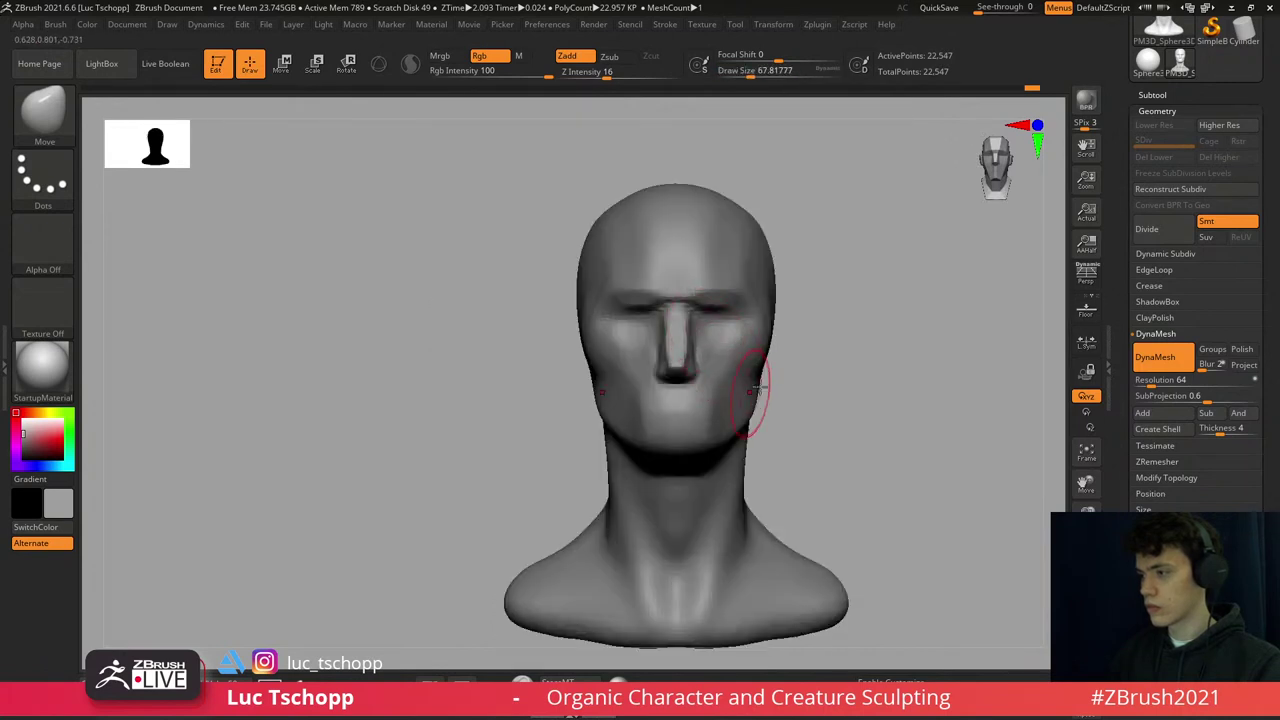
key("shift+d")
key("Escape")
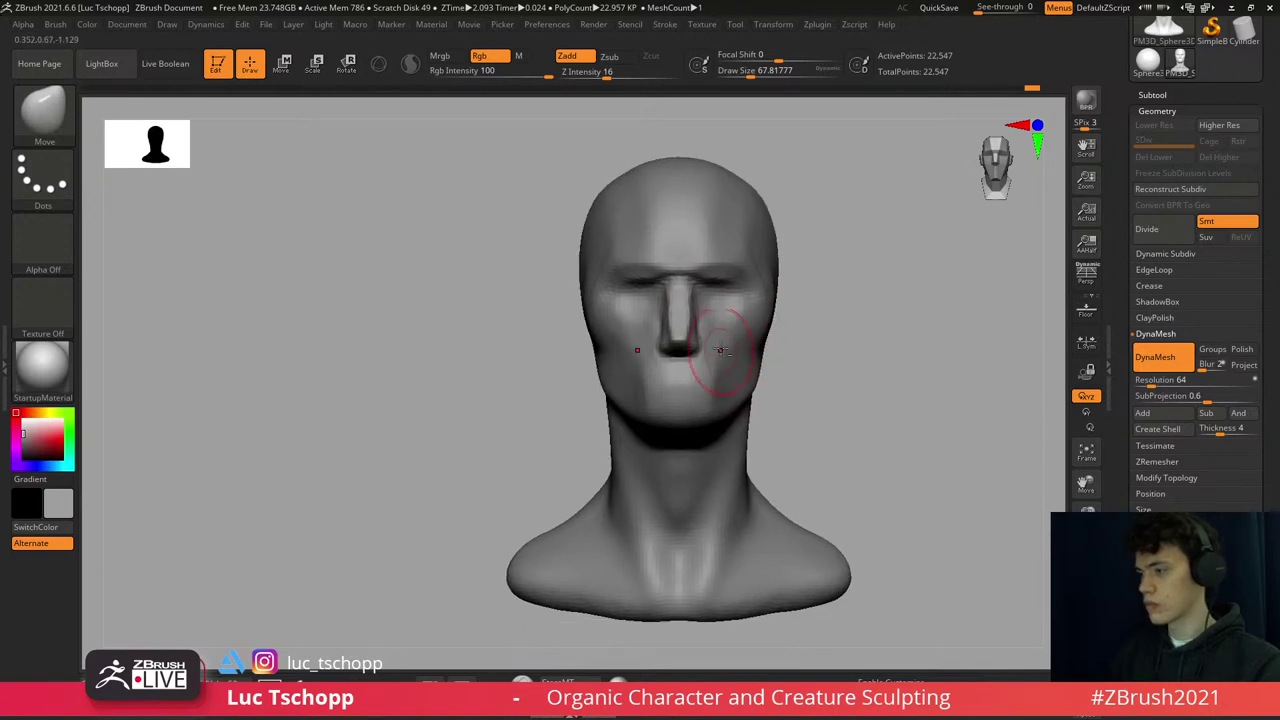
right_click_drag(691, 343, 736, 356, "alt")
- Shrink the Move brush slightly and push the jaw and cheek outward, then undo it
key("b")
key("m")
key("v")
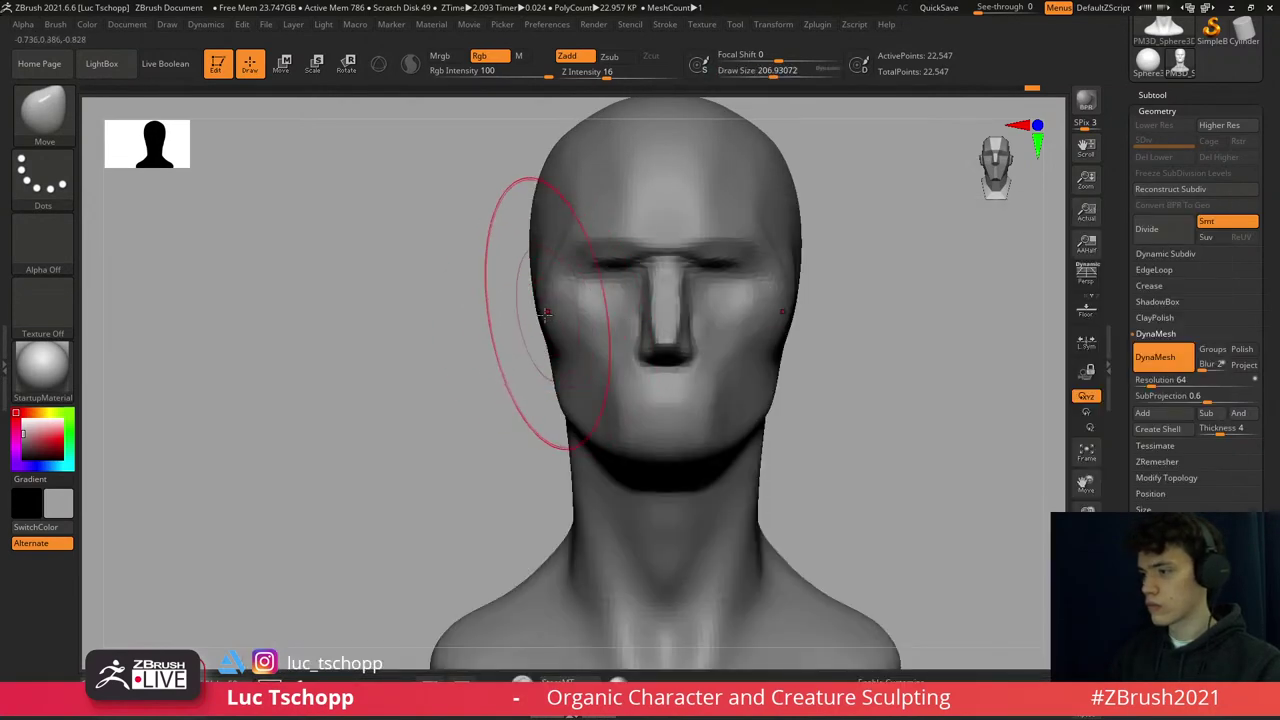
key("s")
left_click_drag(565, 371, 545, 371)
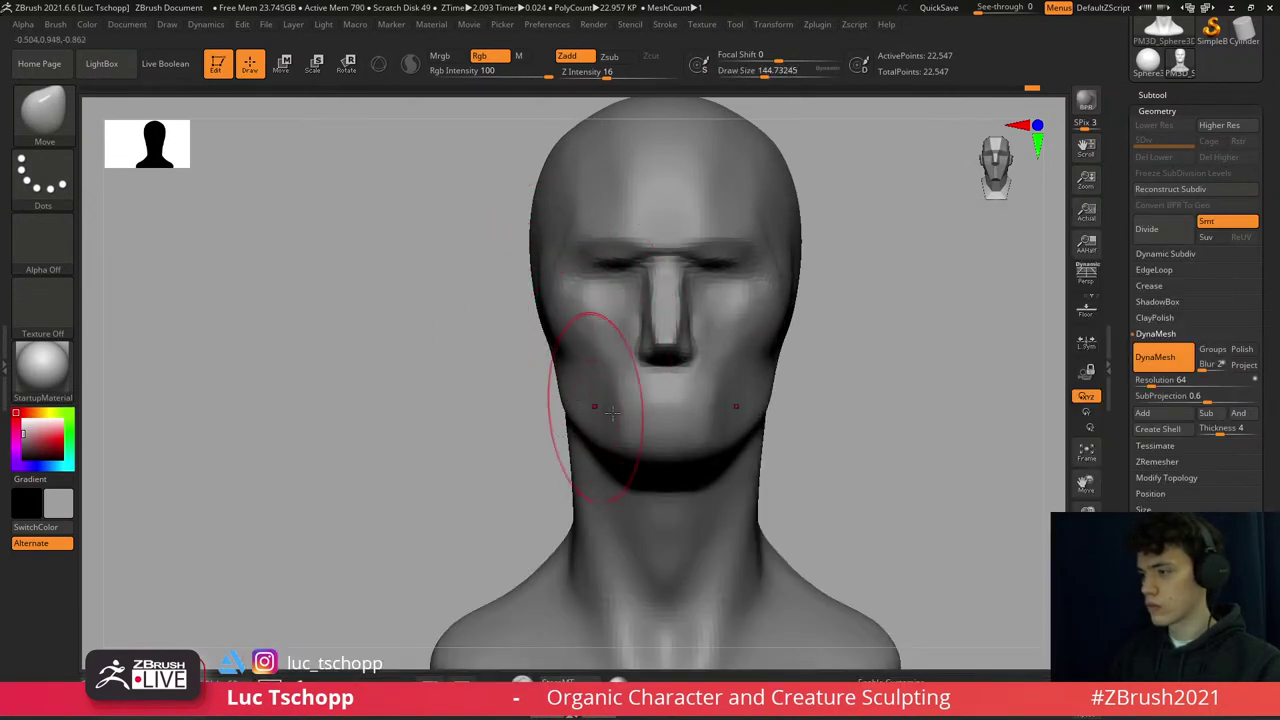
left_click_drag(636, 435, 616, 435)
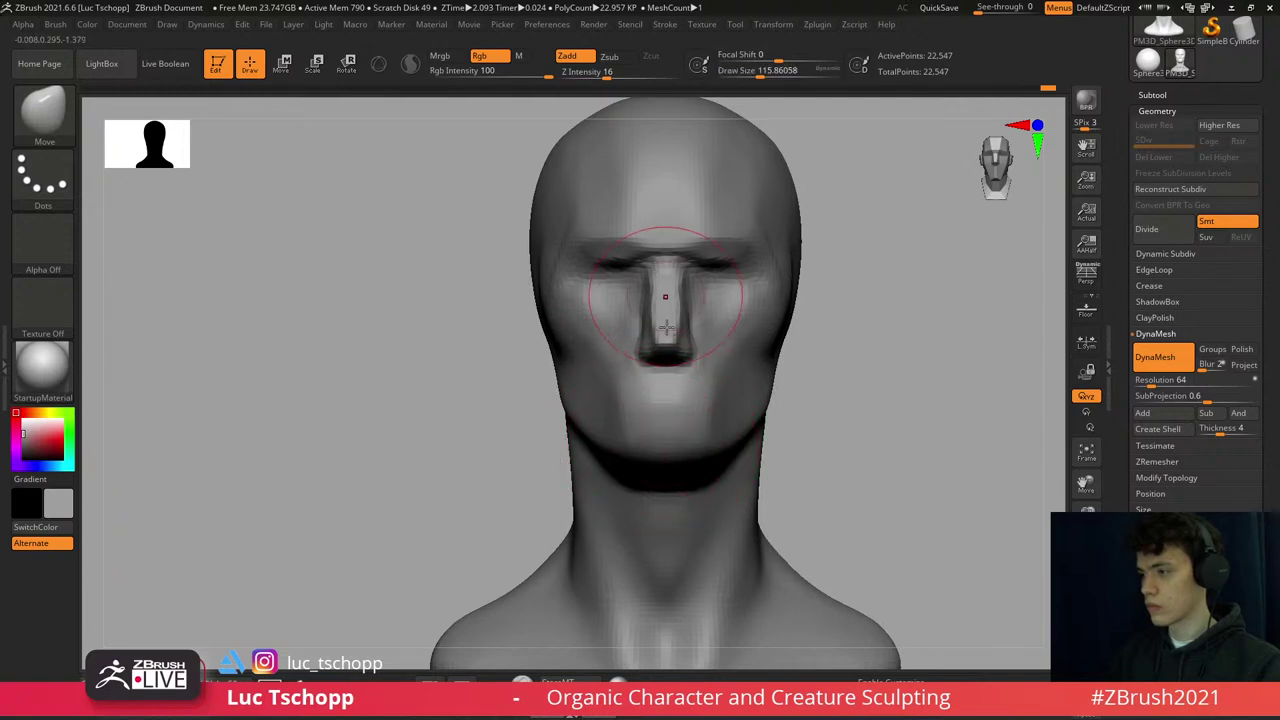
key("ctrl+z")
- Try Transpose Move lines from head top and brow down to the chin
key("w")
left_click_drag(652, 152, 678, 515)
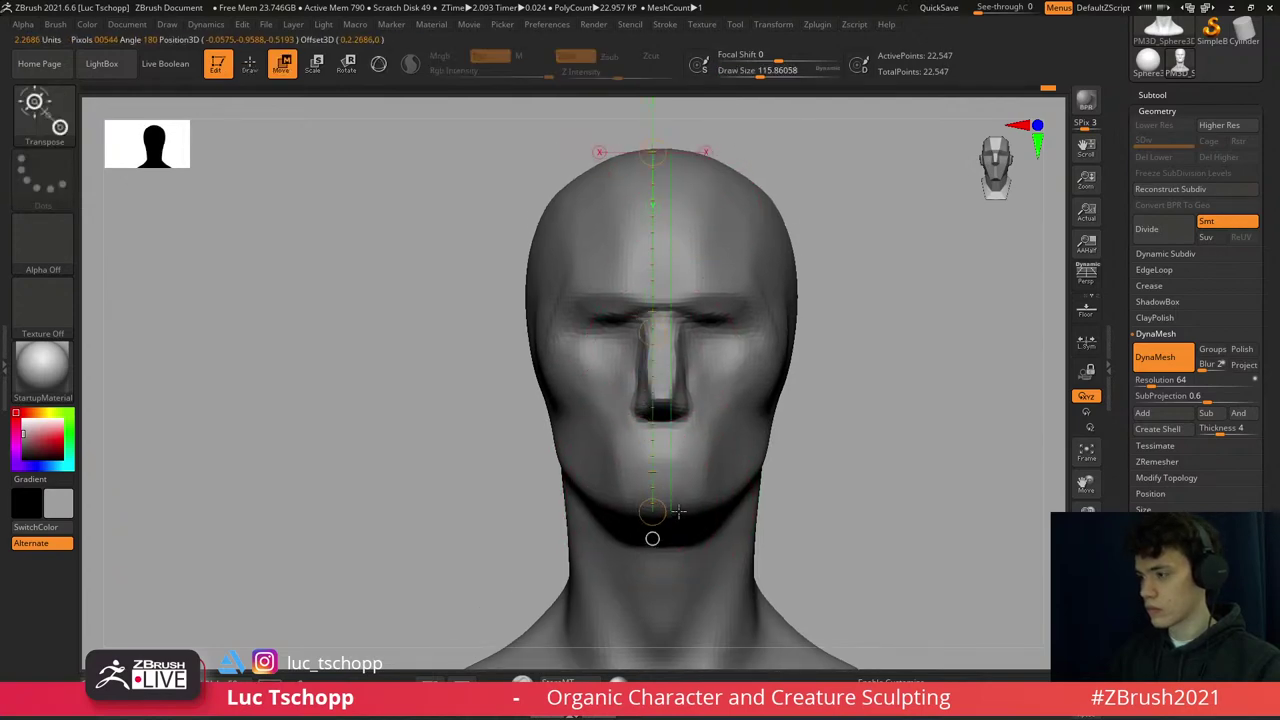
key("q")
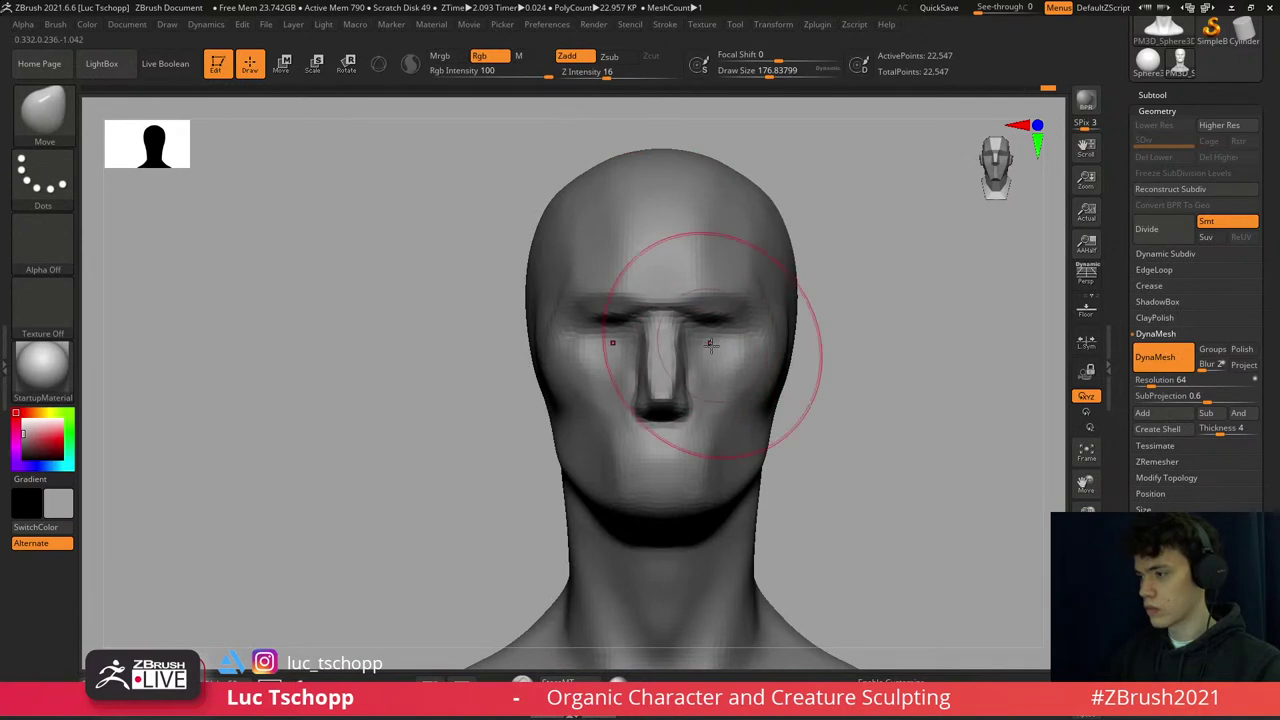
key("w")
left_click_drag(670, 155, 670, 538)
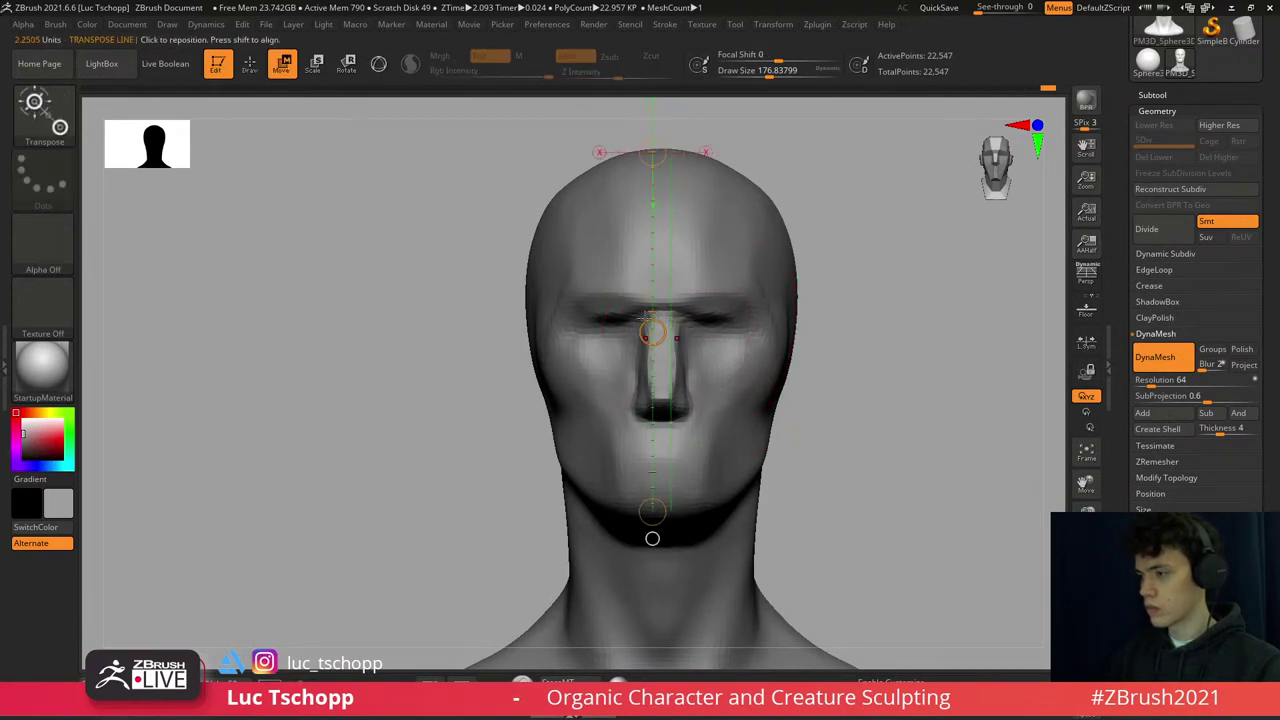
left_click_drag(627, 296, 652, 532)
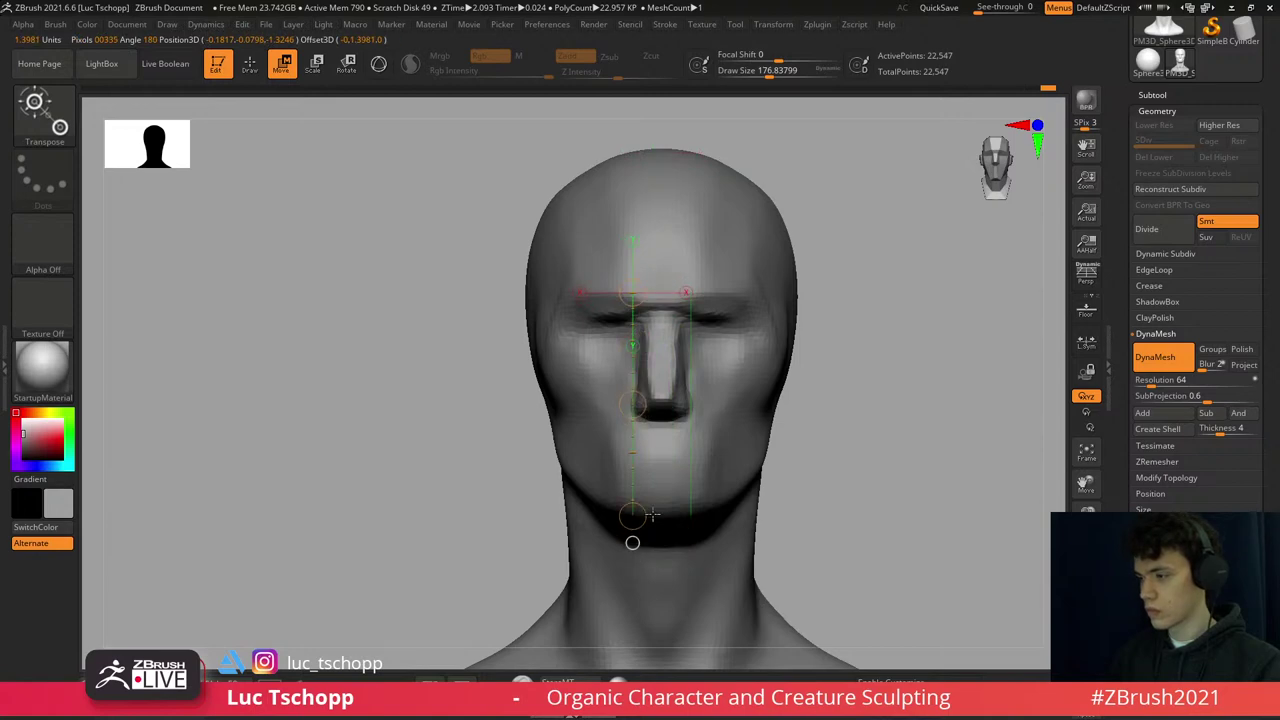
key("b")
key("m")
key("v")
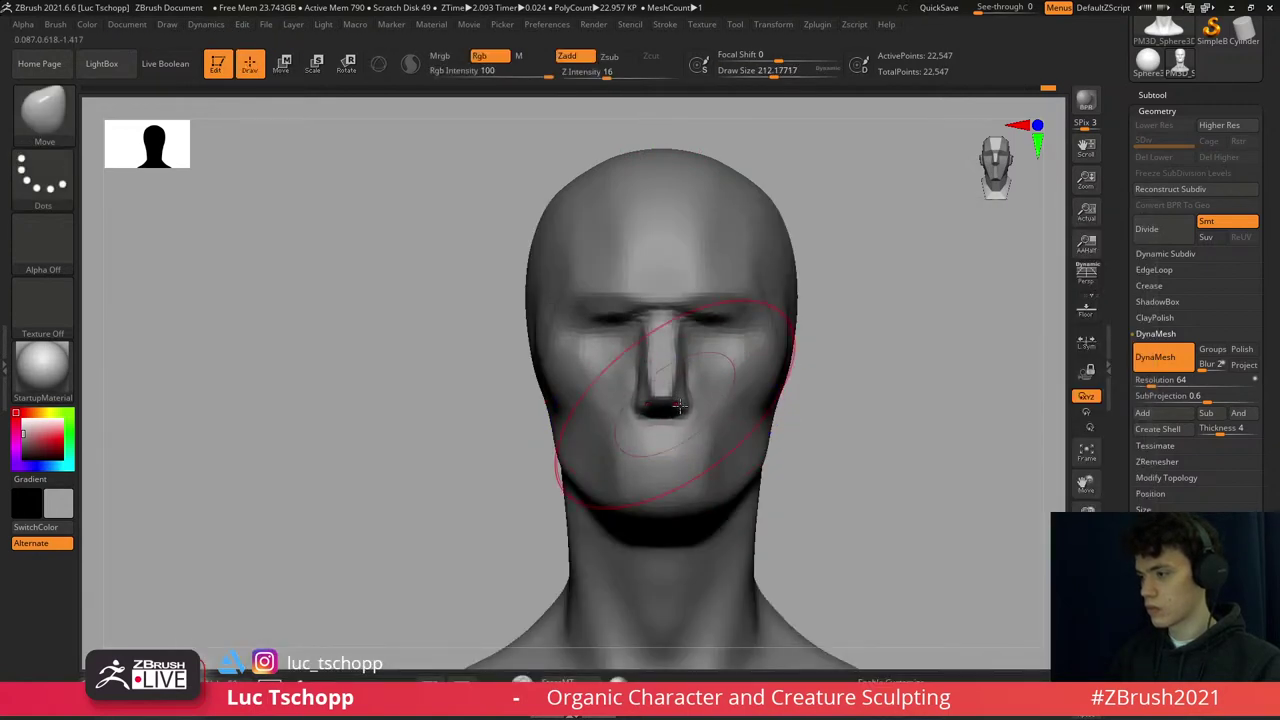
right_click_drag(679, 405, 685, 355)
key("1")
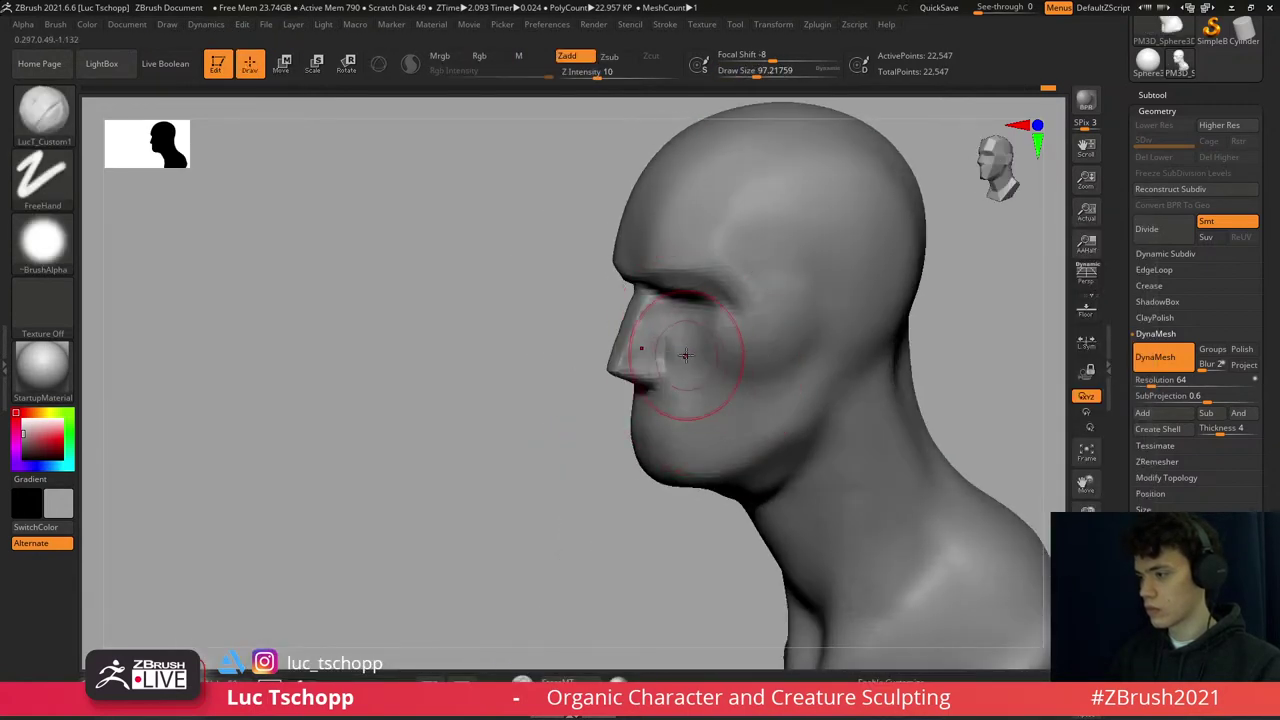
- Smooth out the dark eye-socket dents and refine the brow and chin
mouse_move(720, 413)
right_mouse_down()
mouse_move(685, 408)
mouse_move(694, 297)
mouse_move(650, 286)
right_mouse_up()
left_click_drag(650, 286, 698, 296, "shift")
right_click_drag(698, 296, 614, 277, "shift")
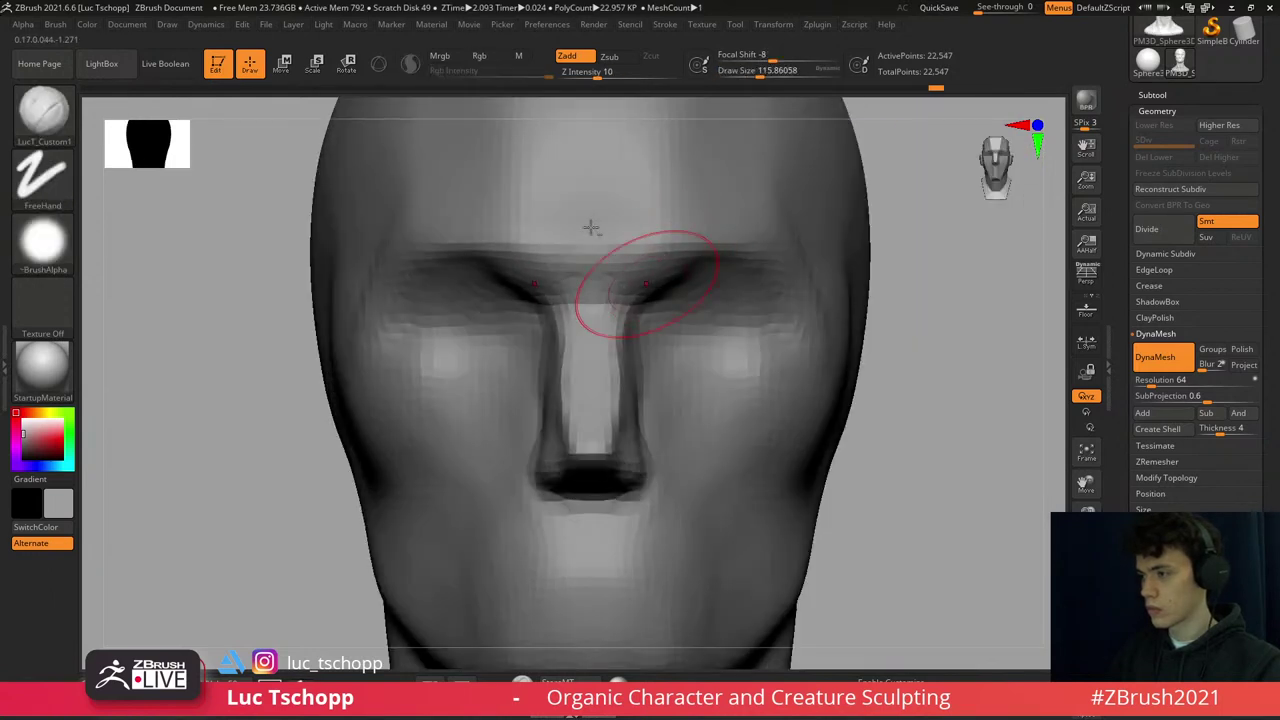
mouse_move(591, 228)
right_mouse_down()
mouse_move(670, 280)
mouse_move(688, 340)
mouse_move(686, 428)
mouse_move(657, 457)
mouse_move(671, 343)
mouse_move(740, 253)
mouse_move(729, 271)
mouse_move(620, 300)
right_mouse_up()
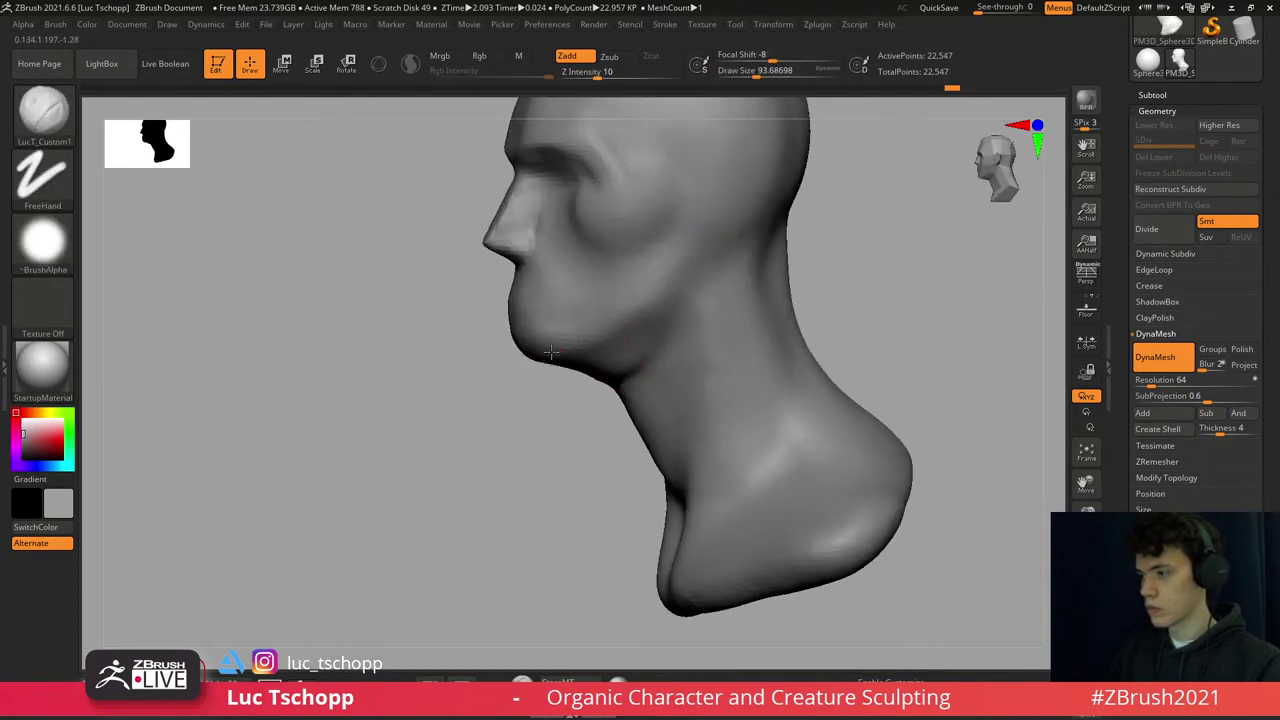
right_click_drag(551, 352, 528, 348)
key("b")
key("s")
key("t")
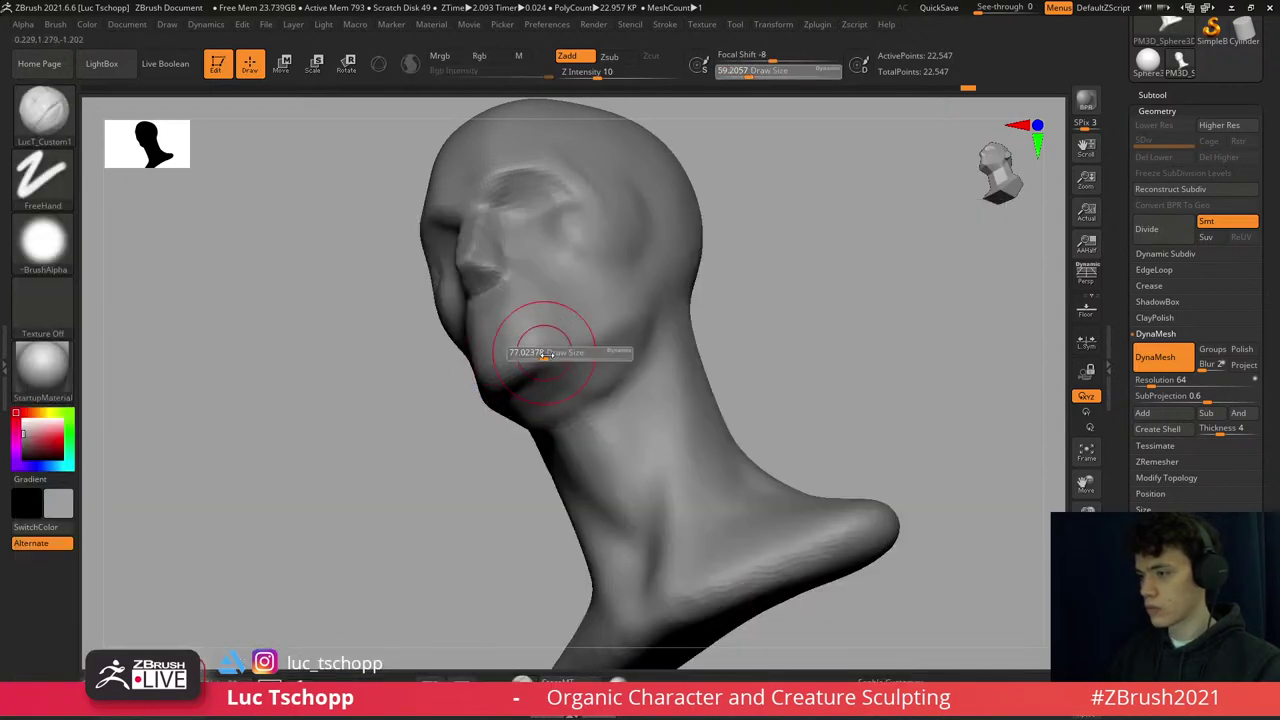
right_click_drag(608, 349, 563, 347, "shift")
key("1")
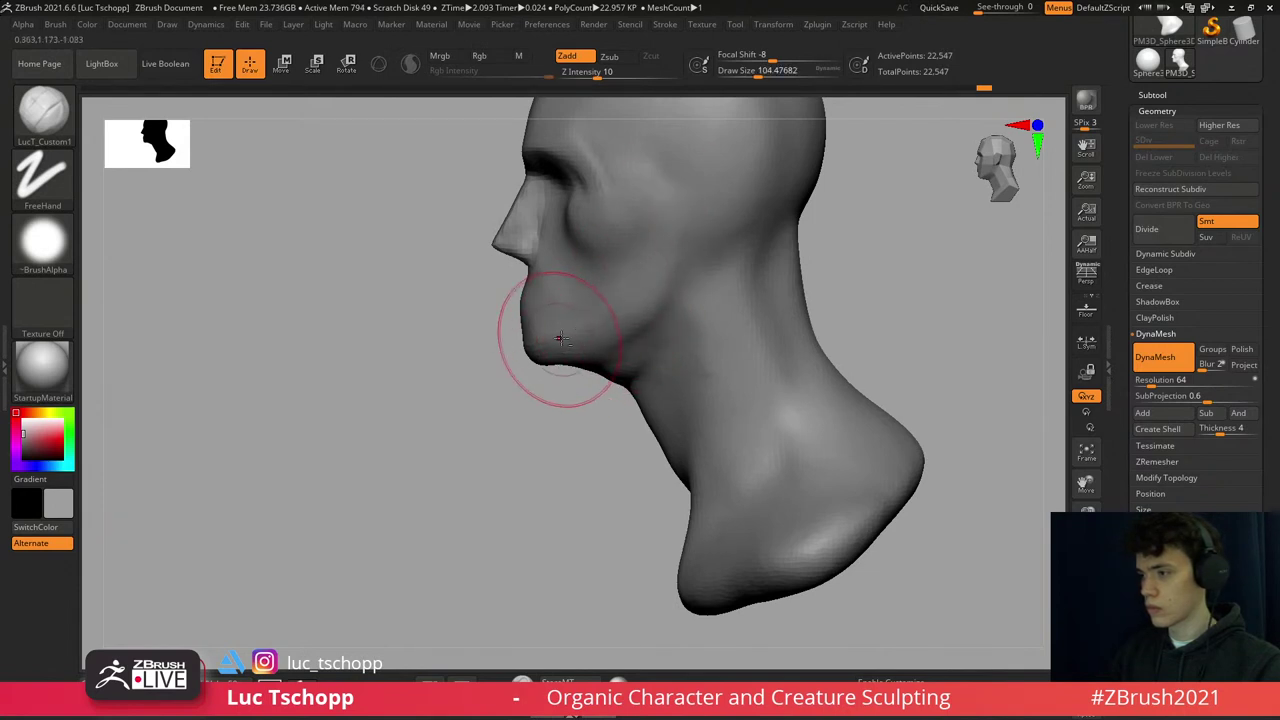
- Mask an oval patch on the side of the head where the ear goes
right_click_drag(648, 234, 666, 292)
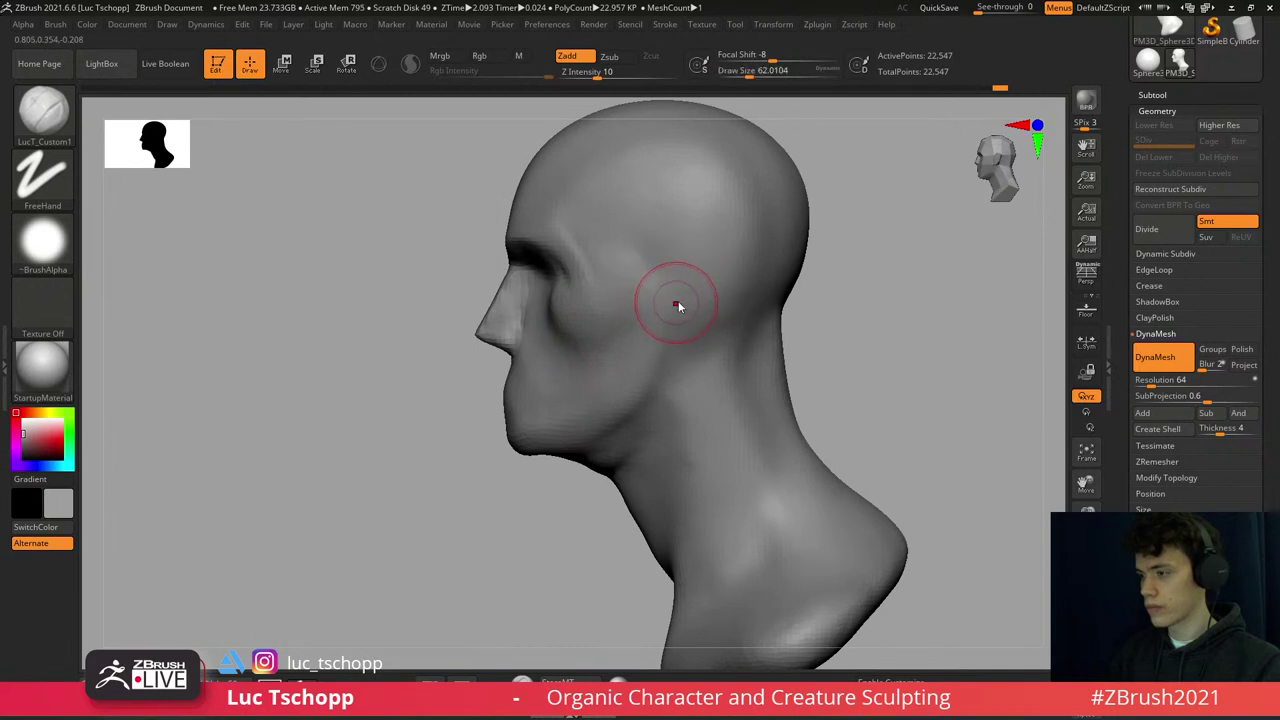
mouse_move(677, 305)
left_mouse_down("ctrl")
mouse_move(692, 268)
mouse_move(675, 309)
left_mouse_up("ctrl")
key("ctrl+z")
key("ctrl+z")
key("s")
key("s")
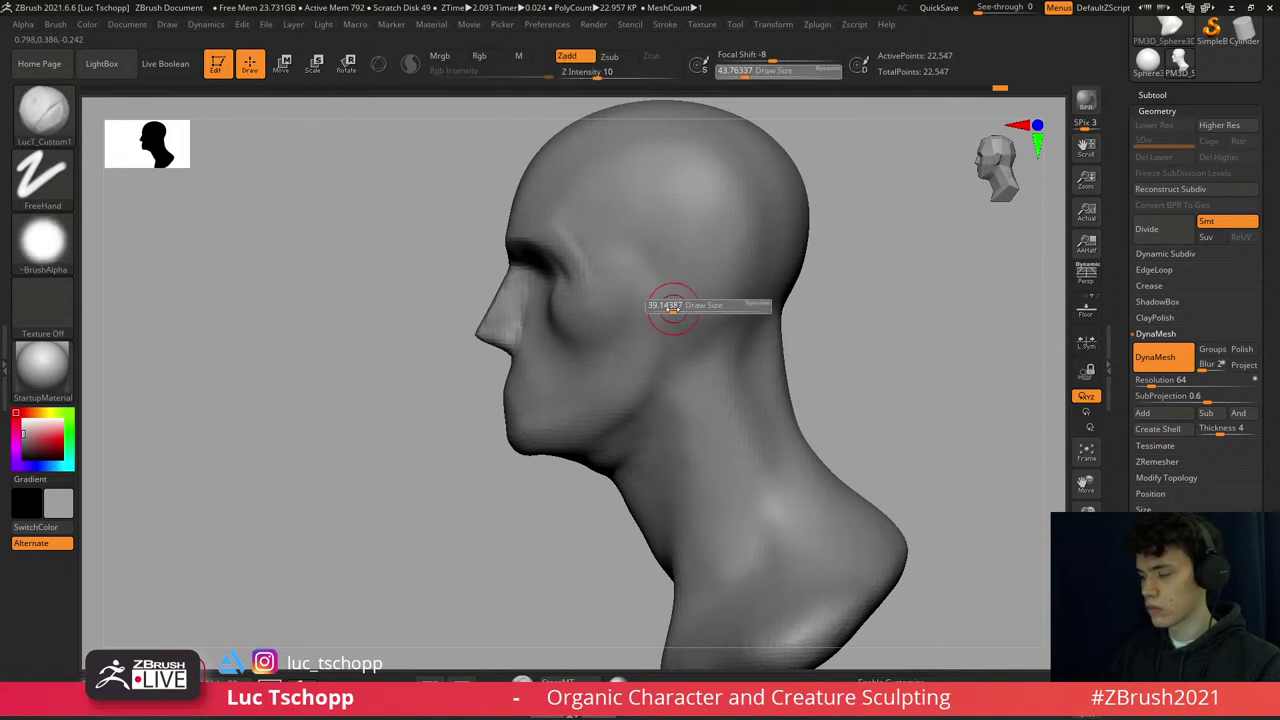
key("ctrl")
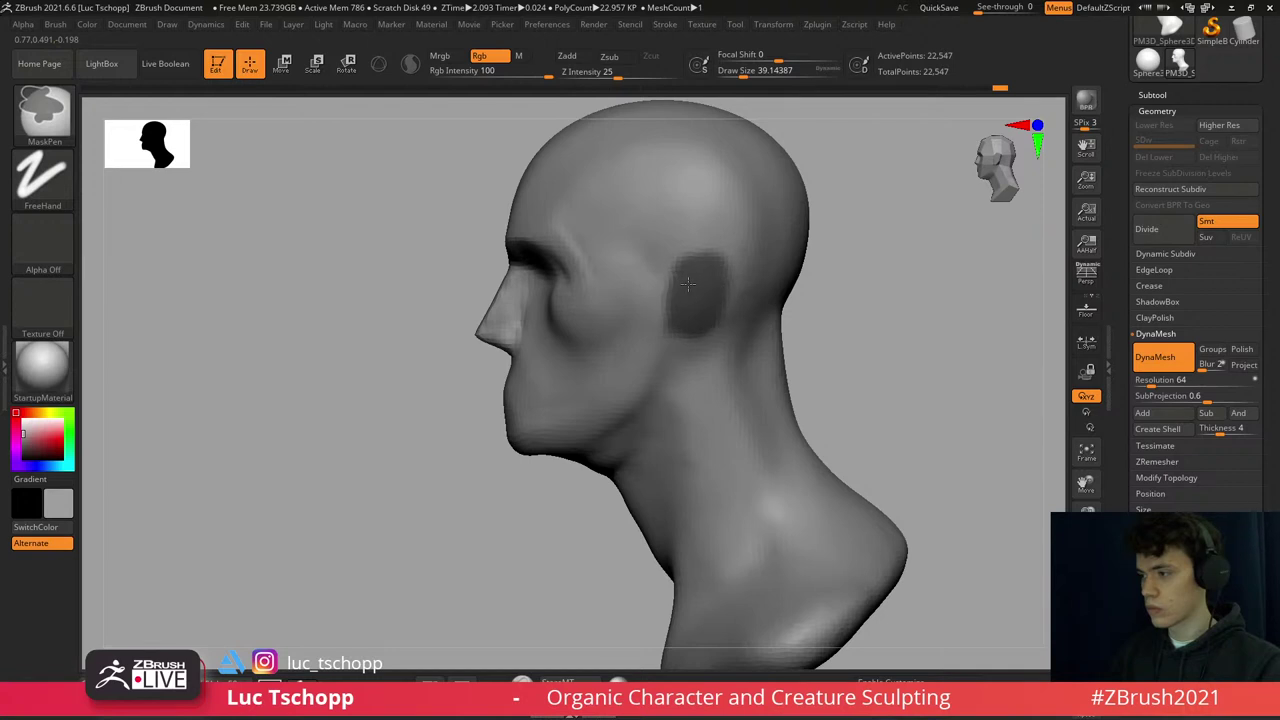
- Invert the mask and pull the ear patches outward with Transpose Move, undoing part of it
key("ctrl+i")
key("w")
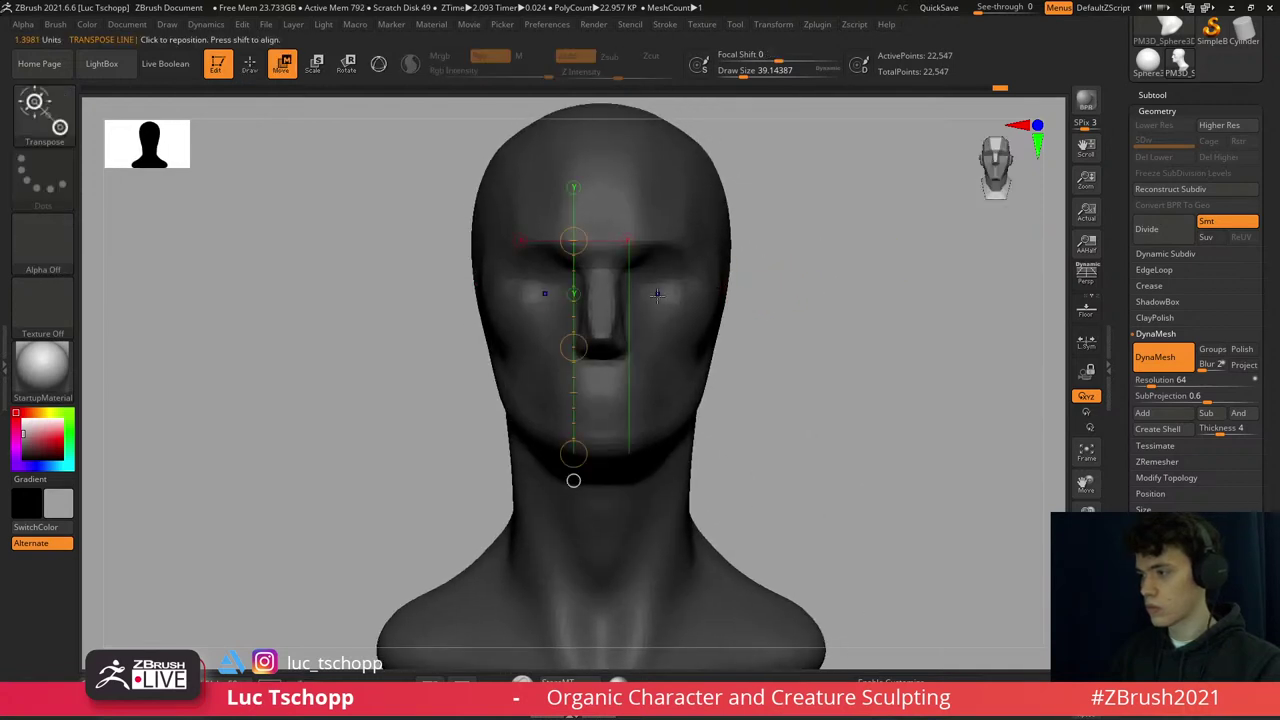
left_click_drag(727, 296, 721, 288)
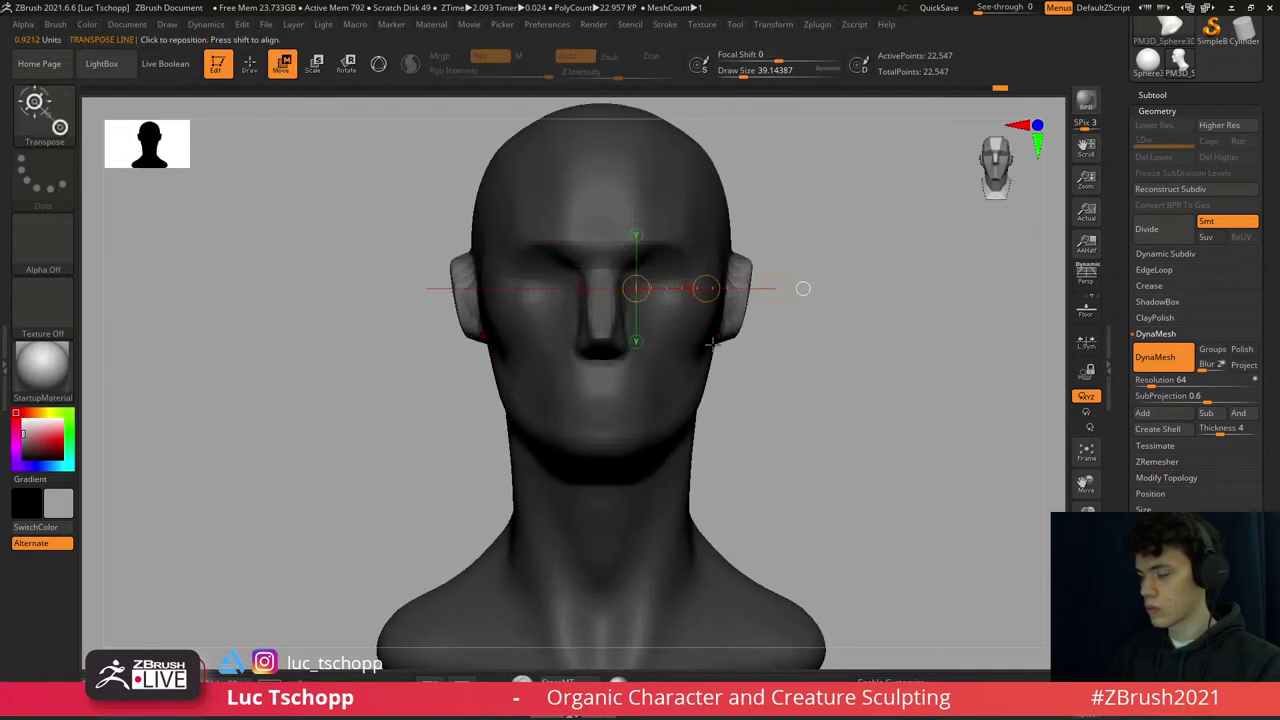
left_click_drag(708, 368, 771, 314)
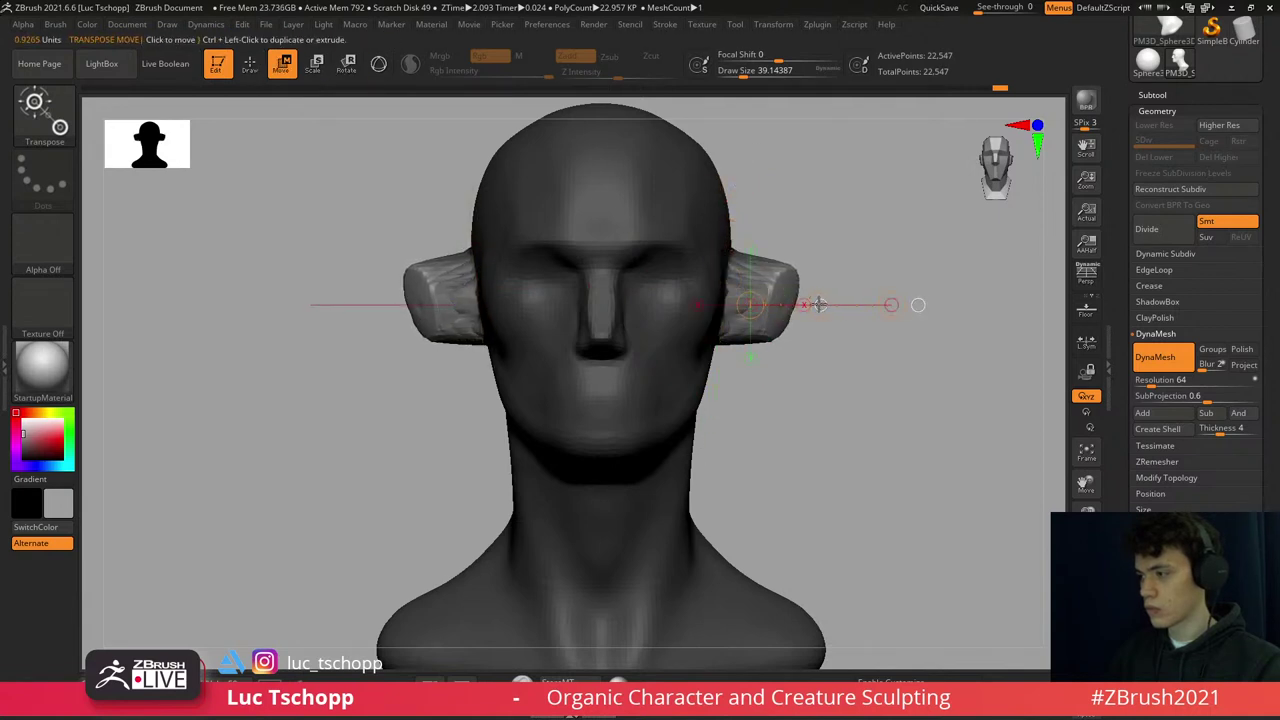
key("ctrl+z")
mouse_move(900, 258)
left_mouse_down()
mouse_move(742, 253)
mouse_move(872, 288)
left_mouse_up()
- Pick the Move brush at a smaller size and mask the area around the right ear
key("q")
key("b")
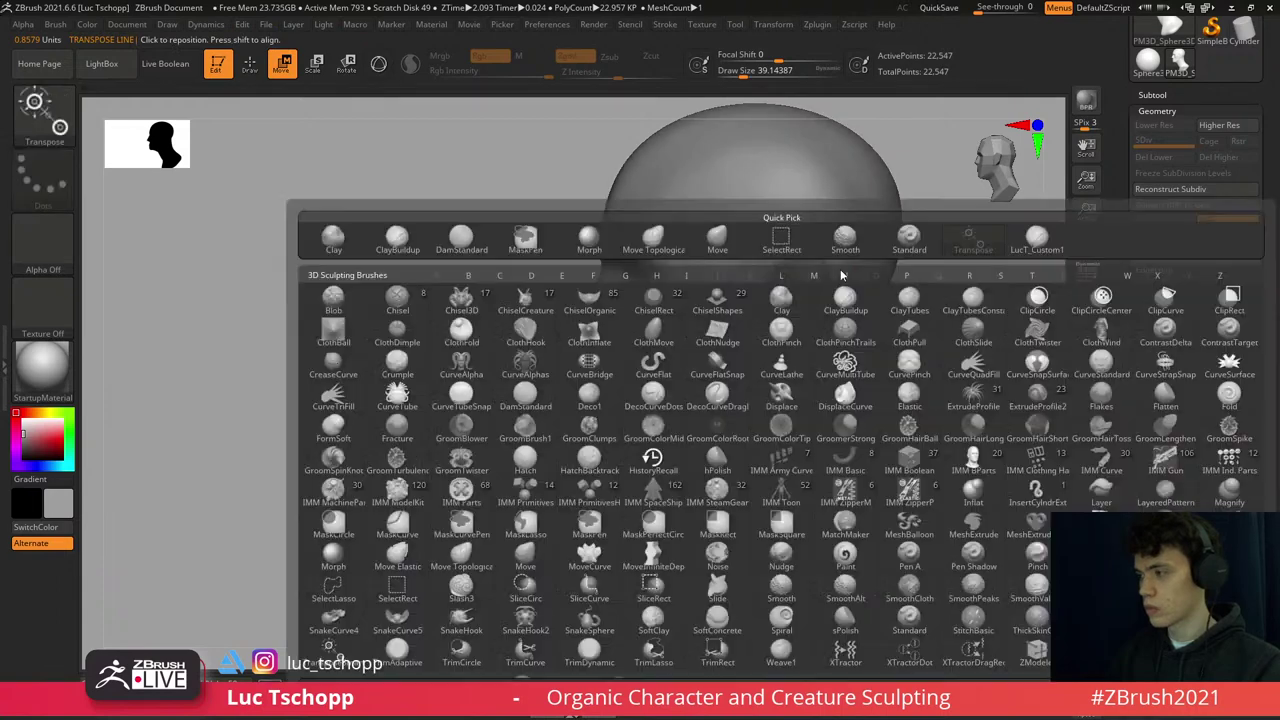
key("m")
key("v")
left_click_drag(950, 330, 805, 254)
key("s")
right_click_drag(816, 270, 828, 298)
key("s")
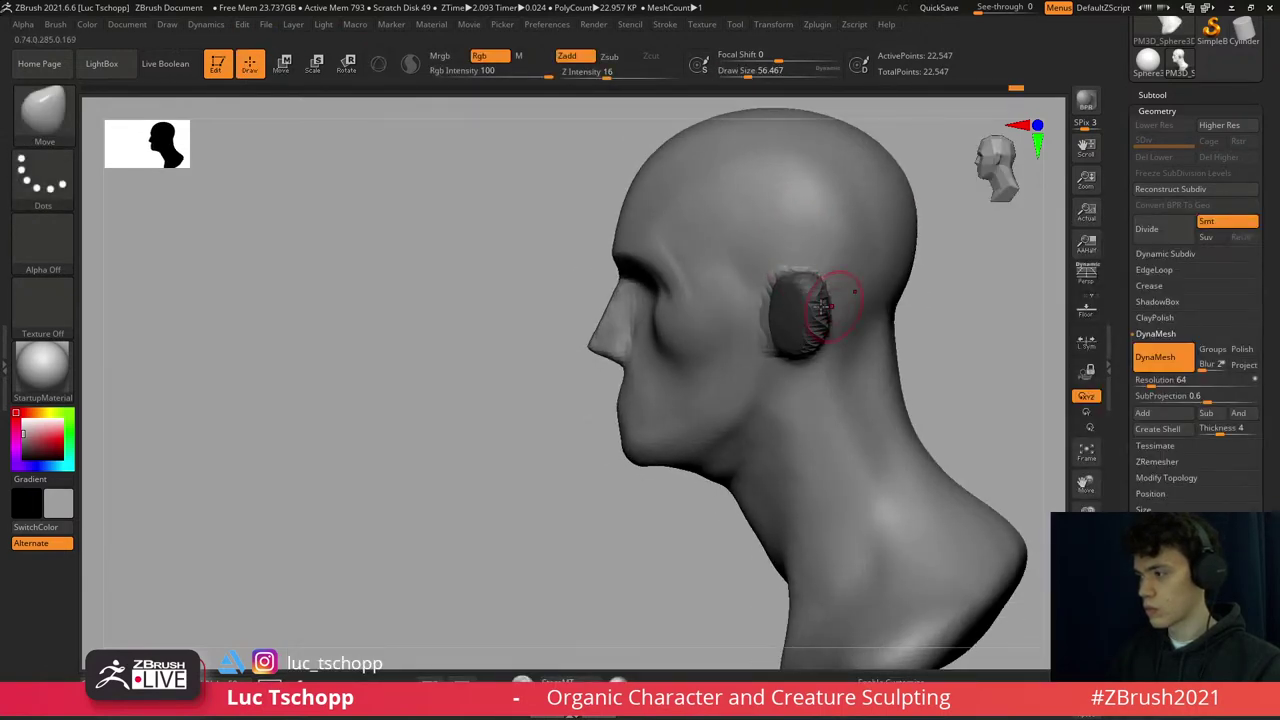
mouse_move(808, 347)
right_mouse_down()
mouse_move(826, 310)
mouse_move(857, 297)
right_mouse_up()
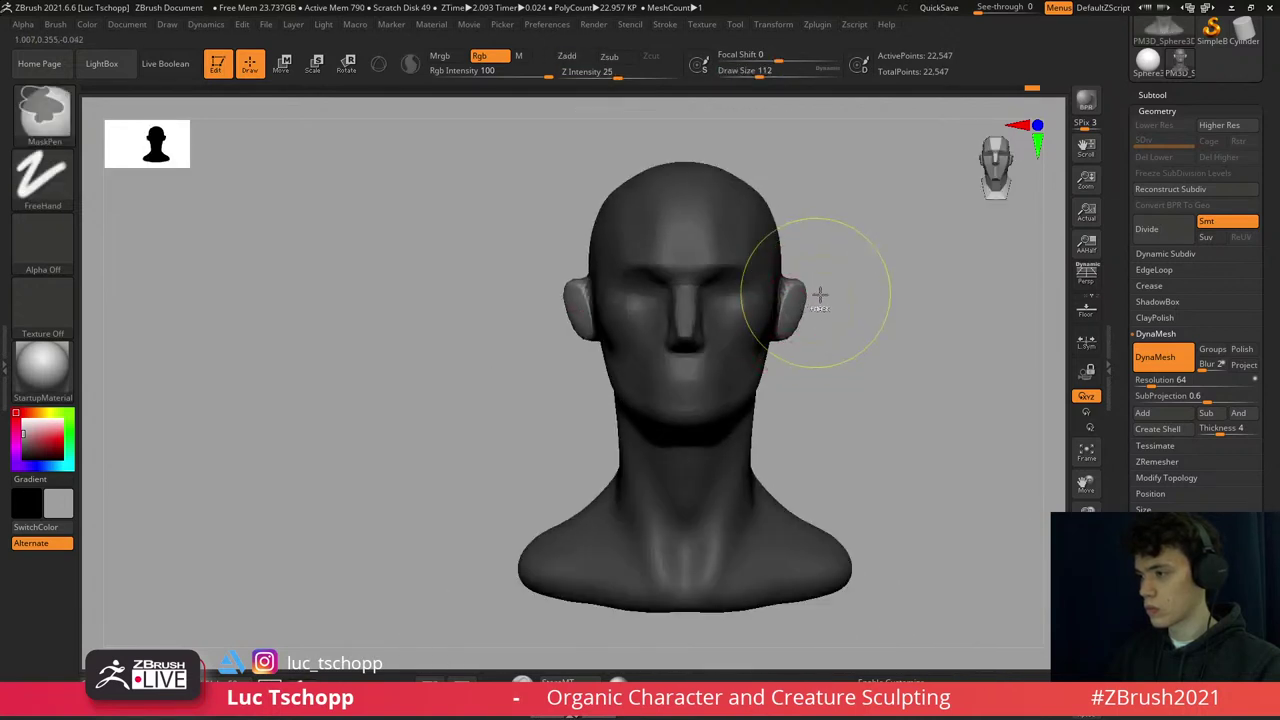
mouse_move(819, 295)
left_mouse_down("ctrl")
mouse_move(762, 365)
mouse_move(770, 316)
left_mouse_up("ctrl")
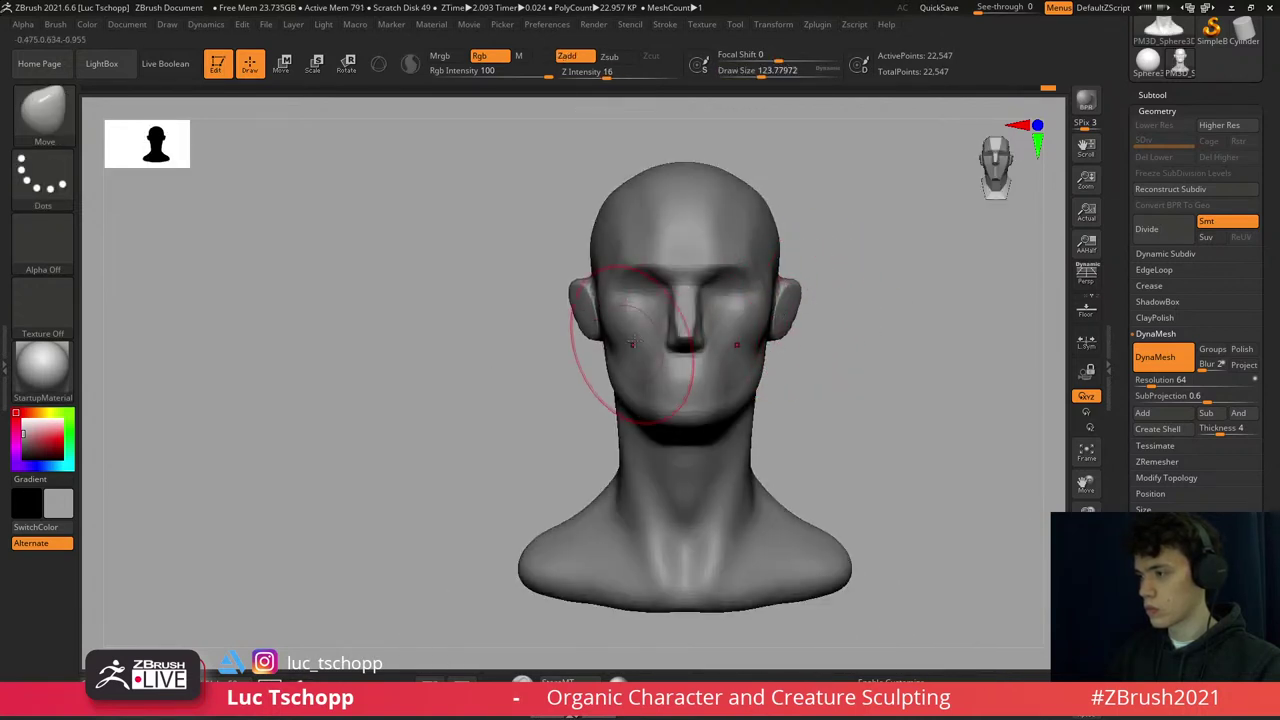
- Enlarge the brush and reshape the ears, cheeks and jaw from front and side views
mouse_move(631, 344)
right_mouse_down()
mouse_move(586, 329)
mouse_move(613, 330)
right_mouse_up()
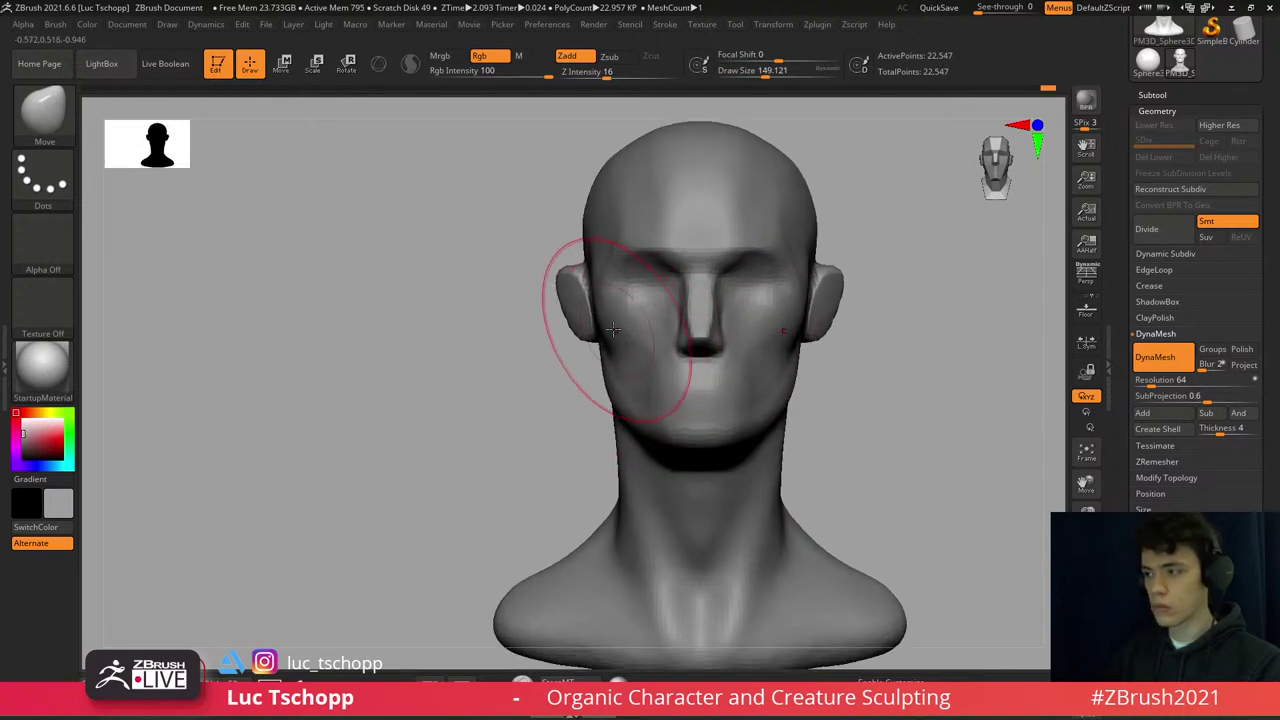
key("s")
left_click_drag(600, 377, 640, 424)
key("s")
mouse_move(640, 424)
right_mouse_down()
mouse_move(675, 445)
mouse_move(610, 420)
mouse_move(597, 308)
mouse_move(760, 280)
right_mouse_up()
key("1")
right_click_drag(908, 257, 694, 214, "alt")
- Push out the left cheek with the Move brush, checking it from three-quarter and front views
key("b")
key("m")
key("v")
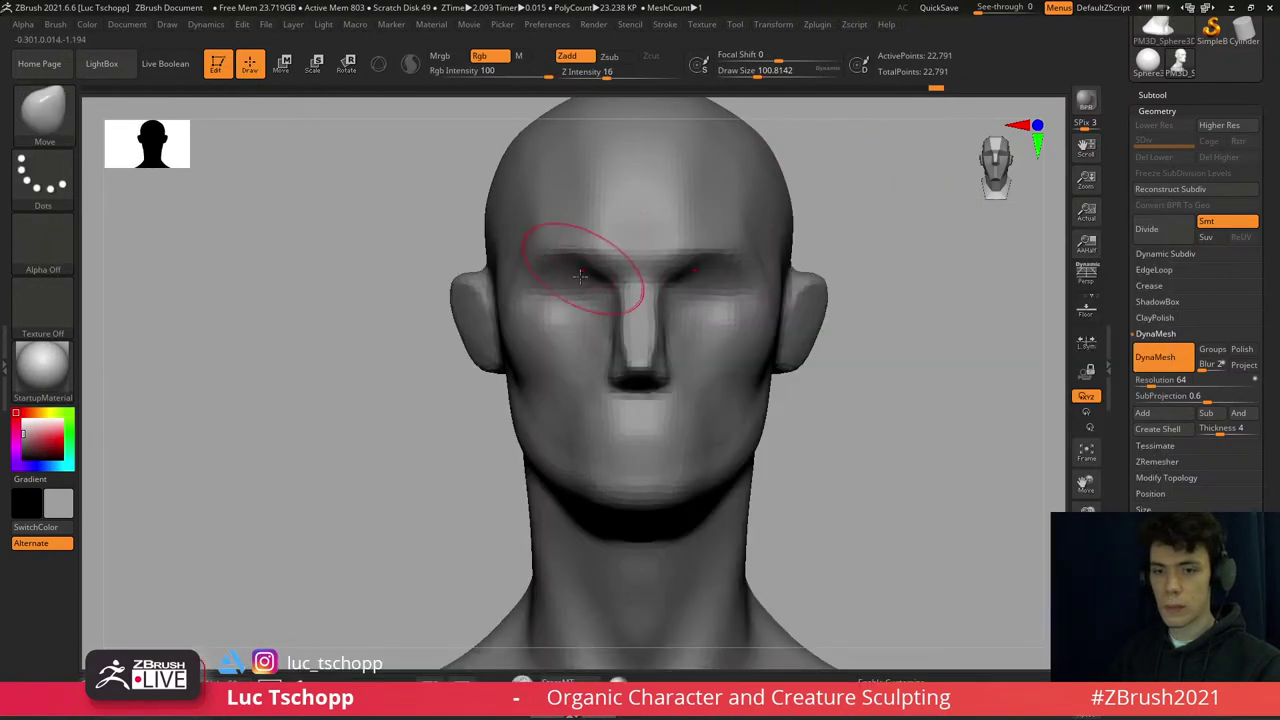
mouse_move(593, 285)
left_mouse_down()
mouse_move(586, 320)
mouse_move(537, 343)
mouse_move(528, 371)
left_mouse_up()
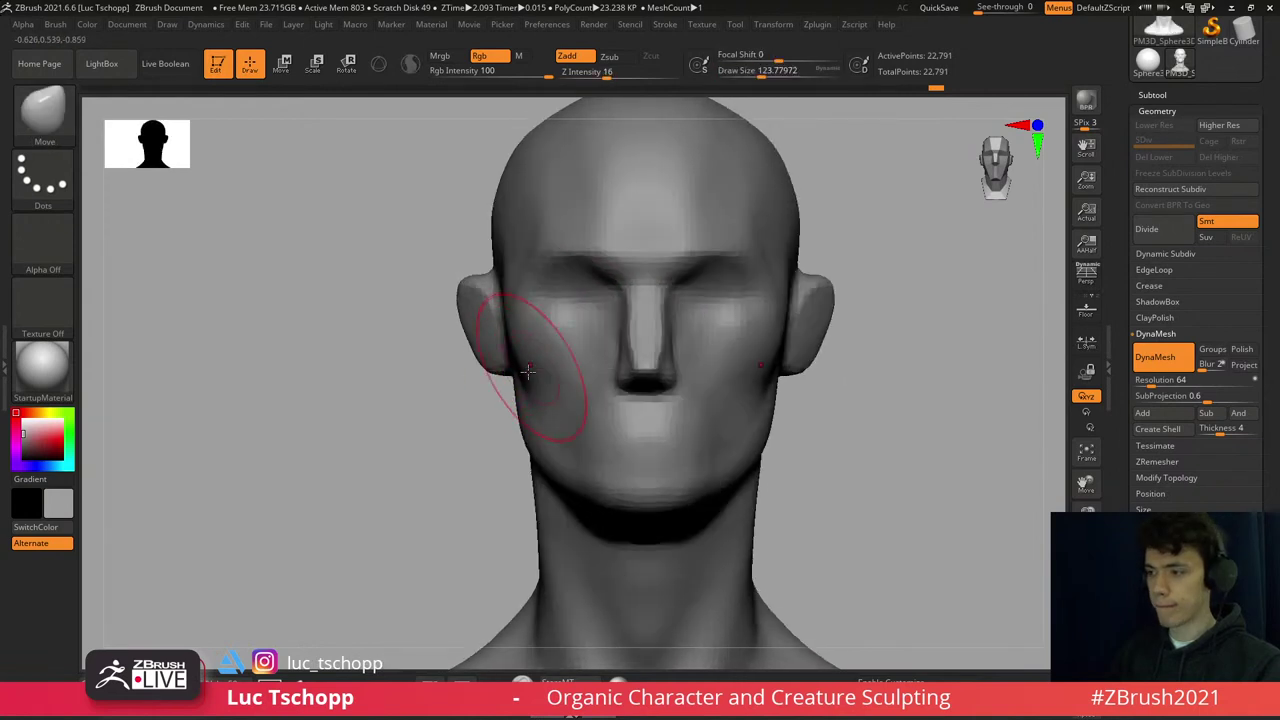
key("1")
right_click_drag(551, 360, 542, 332)
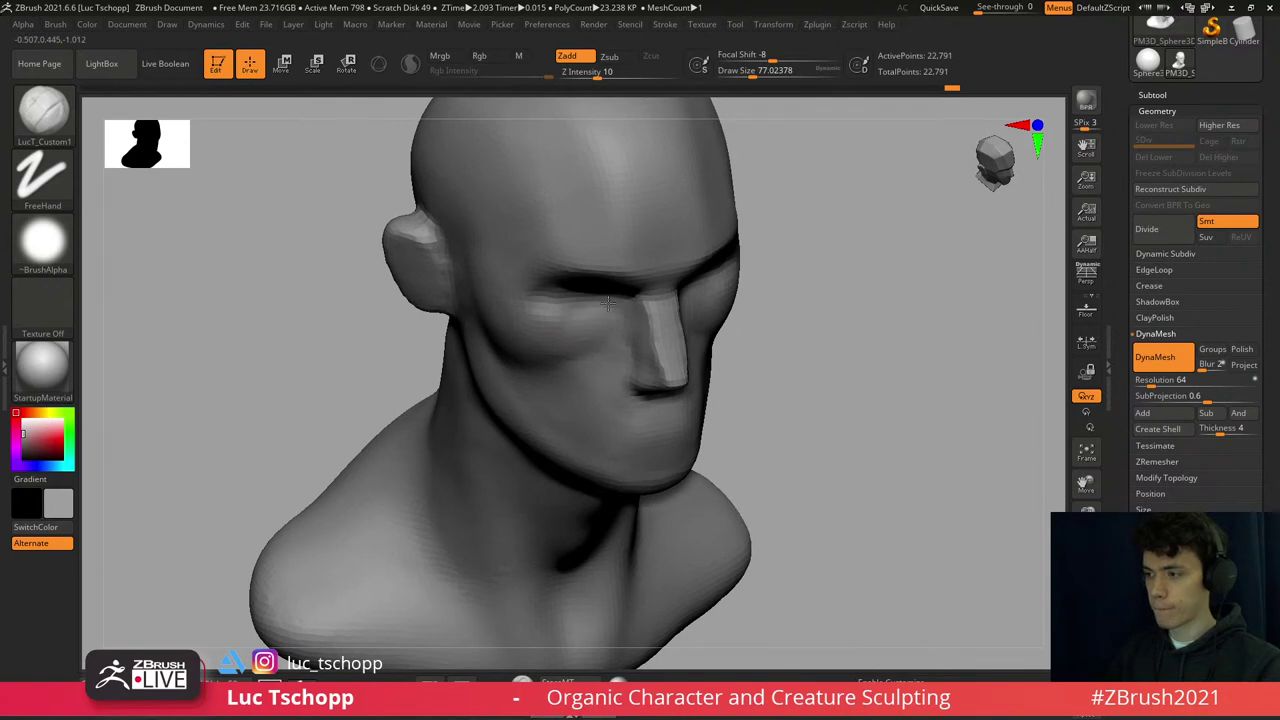
mouse_move(562, 347)
right_mouse_down()
mouse_move(594, 309)
mouse_move(704, 313)
mouse_move(663, 297)
mouse_move(677, 357)
mouse_move(686, 286)
mouse_move(727, 300)
right_mouse_up()
- Enlarge the Move brush to about 104 and reshape the face from a three-quarter view
key("b")
key("m")
key("v")
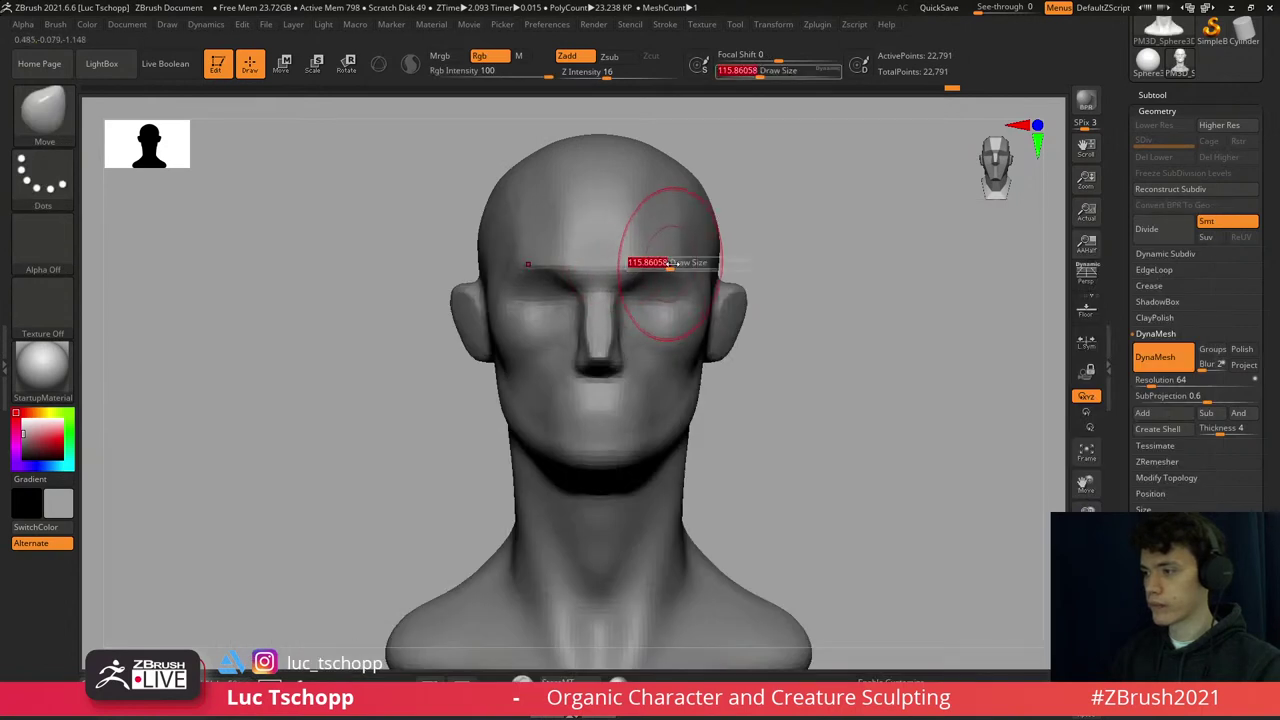
key("bracketright")
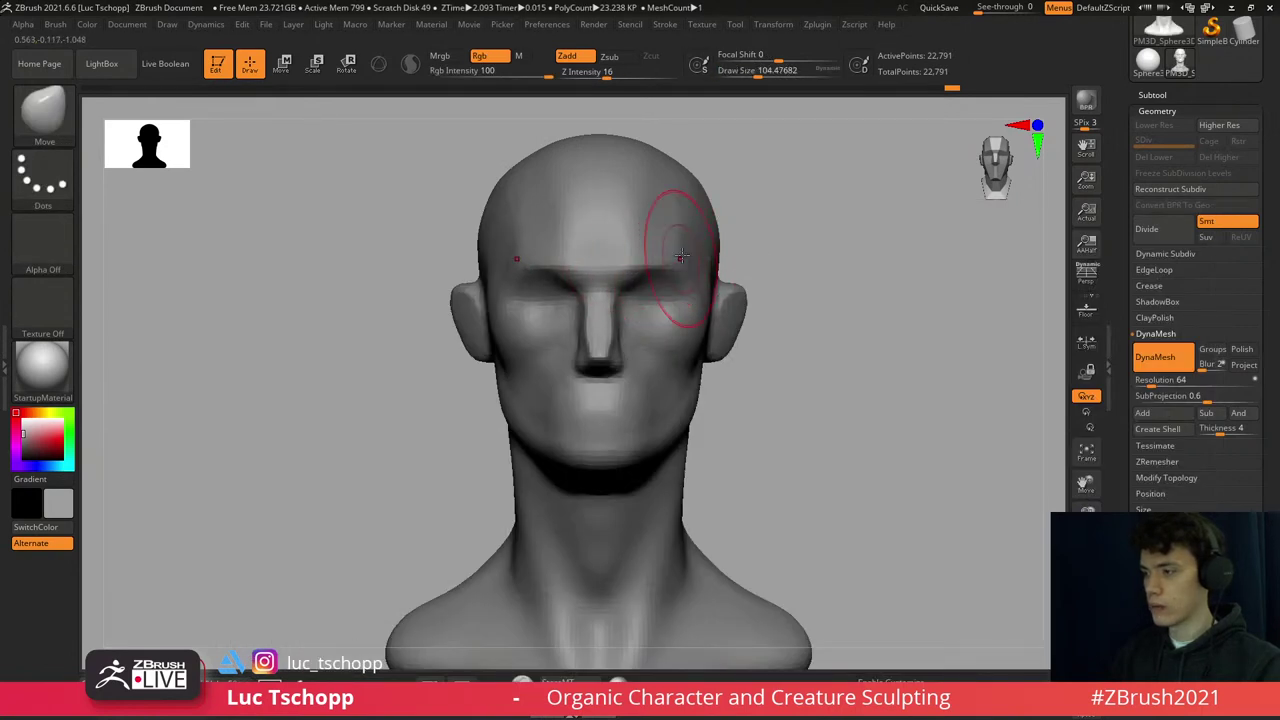
mouse_move(683, 267)
right_mouse_down()
mouse_move(667, 258)
mouse_move(729, 300)
mouse_move(643, 271)
mouse_move(600, 290)
mouse_move(665, 384)
mouse_move(650, 372)
mouse_move(686, 343)
right_mouse_up()
key("1")
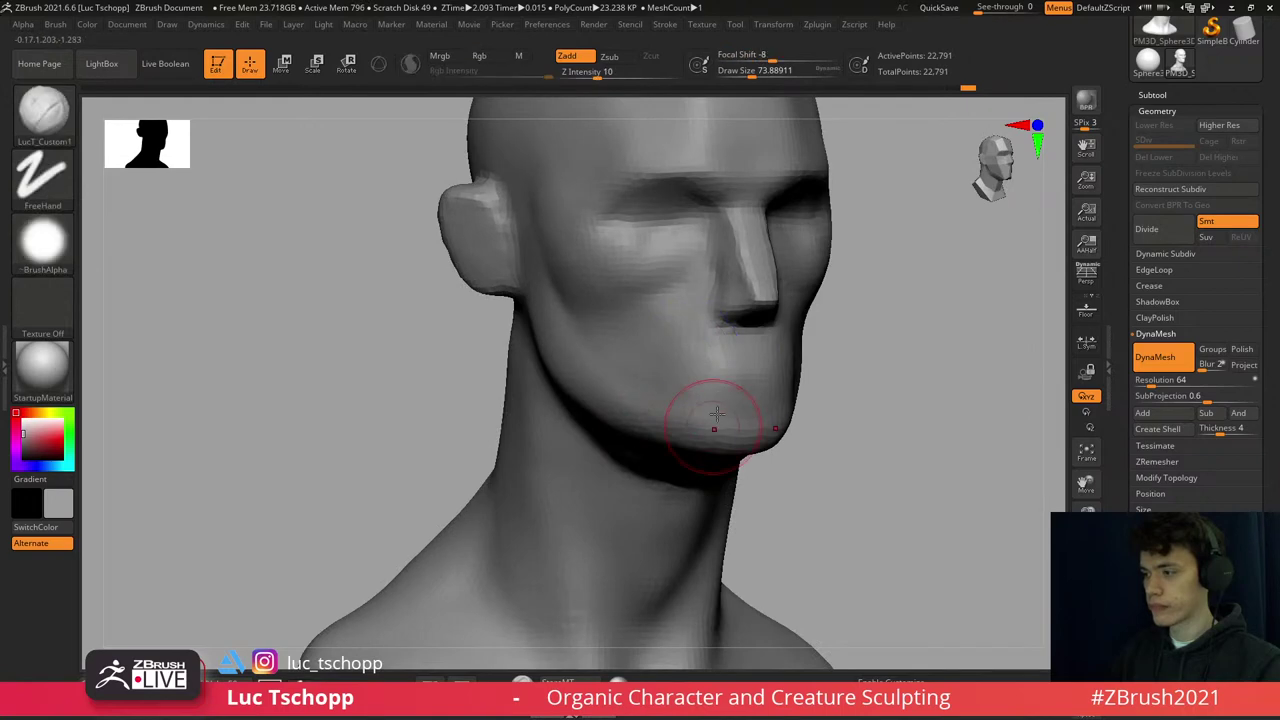
- Load the Standard brush and inspect the jaw from a side profile
key("b")
key("s")
key("t")
right_click_drag(717, 413, 586, 400)
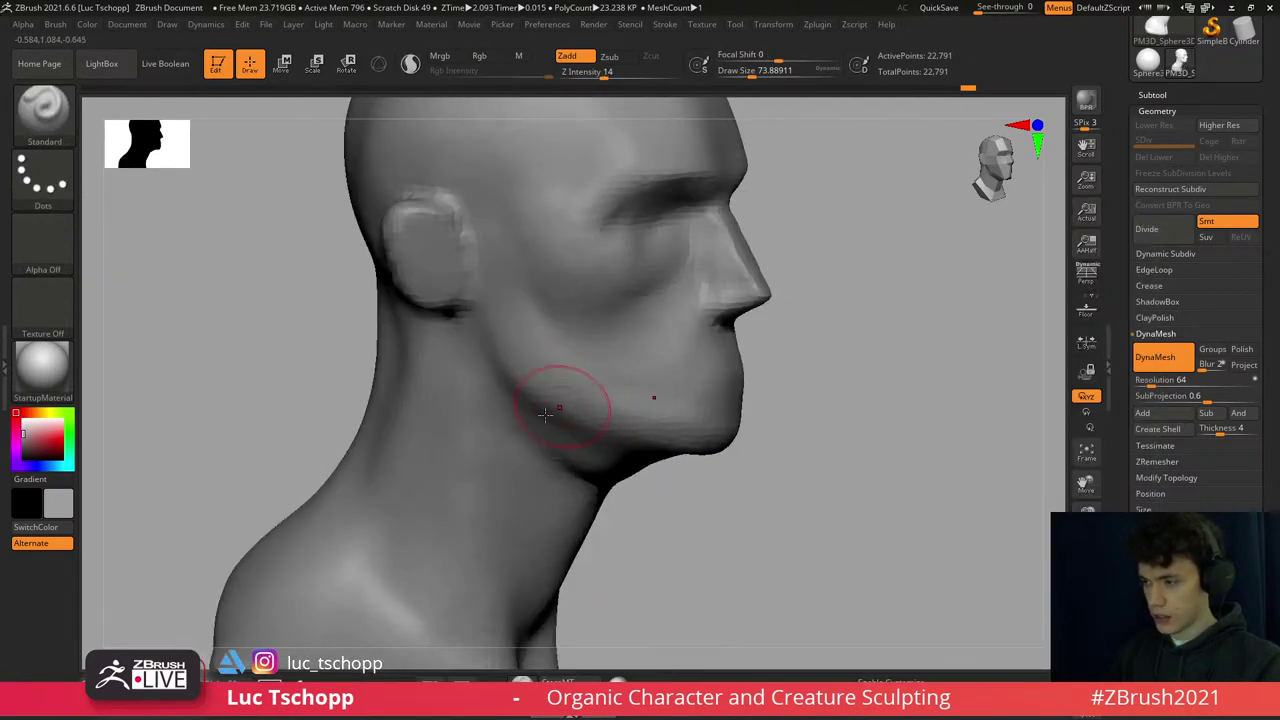
mouse_move(688, 447)
right_mouse_down()
mouse_move(614, 514)
mouse_move(630, 370)
mouse_move(666, 346)
right_mouse_up()
- Reshape the jaw and neck with the Move brush at size about 100, viewed in profile
key("b")
key("m")
key("v")
key("s")
key("1")
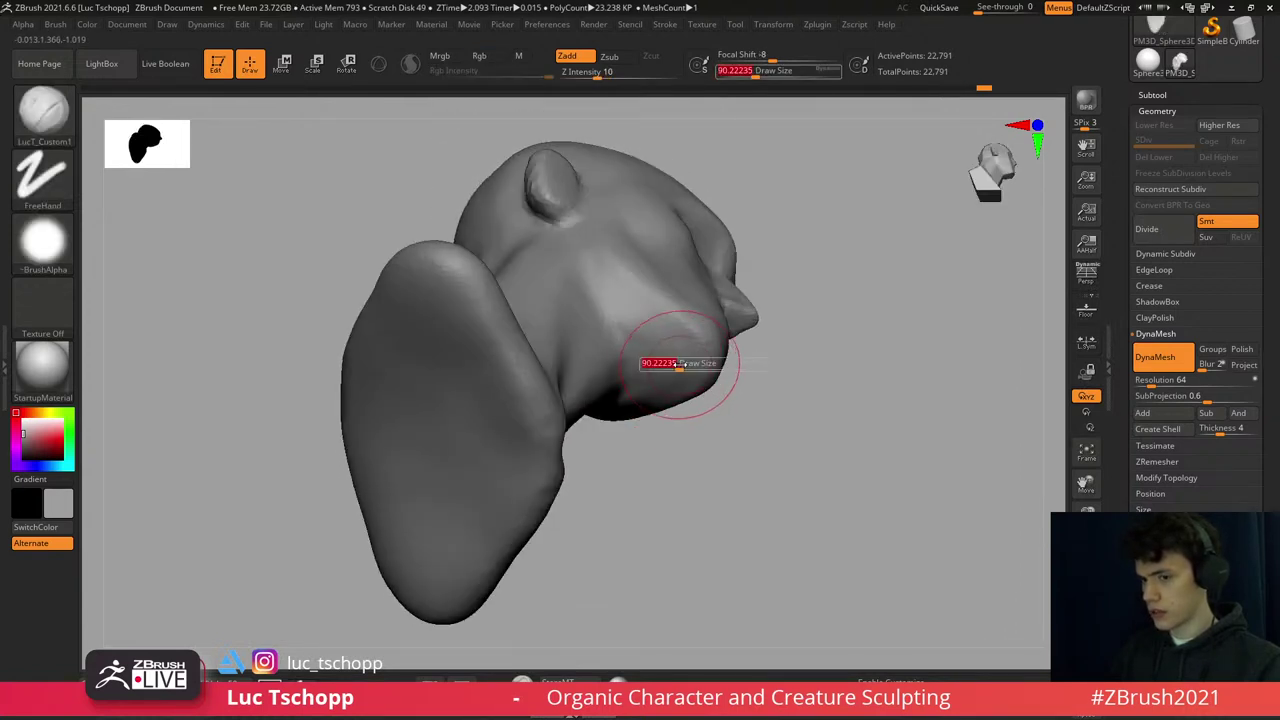
left_click_drag(679, 365, 665, 350)
right_click_drag(671, 366, 669, 338)
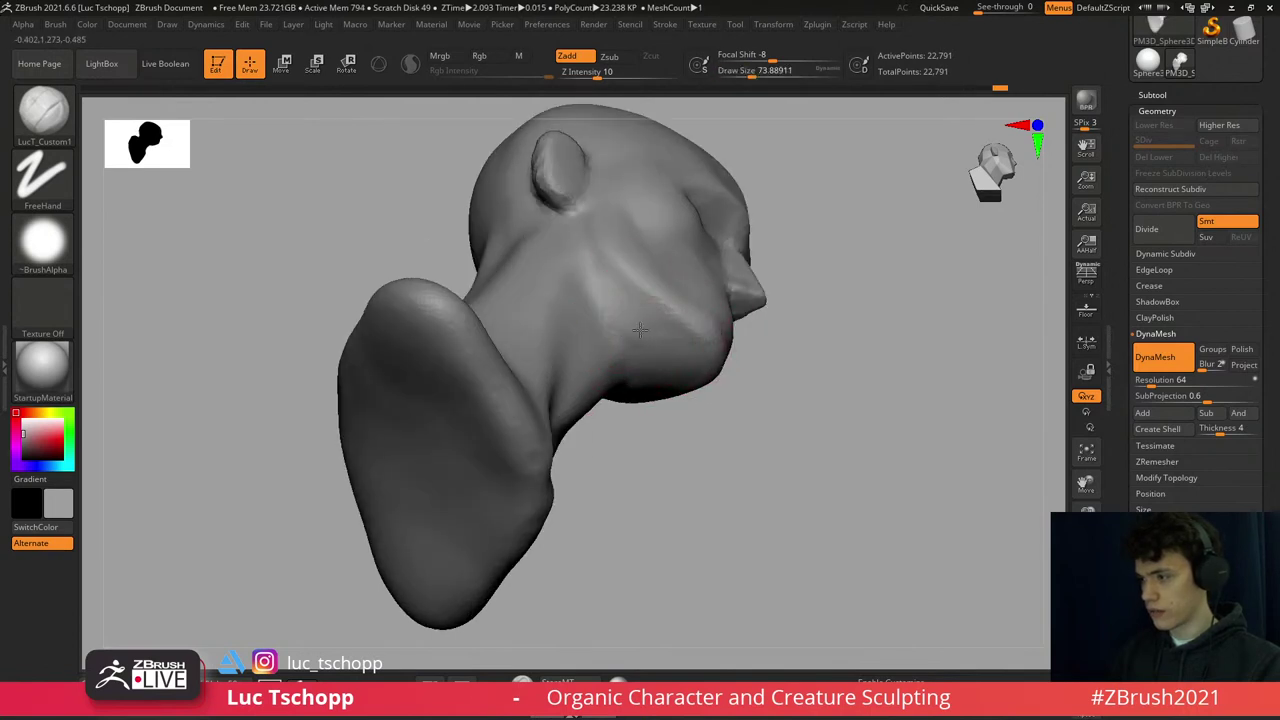
left_click_drag(655, 333, 620, 323)
mouse_move(620, 323)
right_mouse_down()
mouse_move(643, 423)
mouse_move(674, 383)
mouse_move(740, 432)
right_mouse_up()
- Sculpt the face with the Move brush, resizing it from about 172 down to 59
key("b")
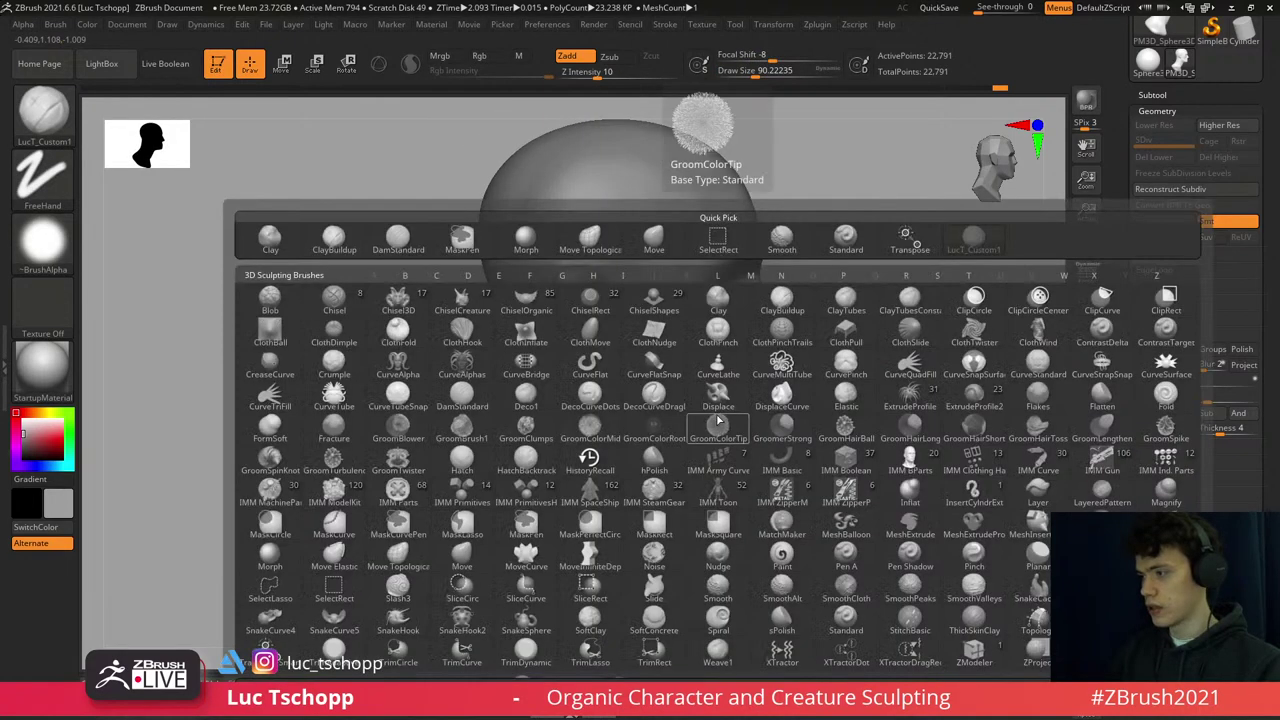
key("m")
key("v")
key("s")
key("s")
mouse_move(729, 440)
left_mouse_down()
mouse_move(745, 440)
mouse_move(760, 400)
left_mouse_up()
mouse_move(760, 400)
right_mouse_down("ctrl")
mouse_move(711, 417)
mouse_move(731, 337)
mouse_move(780, 357)
right_mouse_up("ctrl")
key("[")
key("[")
key("[")
key("[")
key("[")
key("s")
- Orbit through profile, front and three-quarter views, then frame the whole head to check the reshaping
left_click_drag(770, 334, 785, 330)
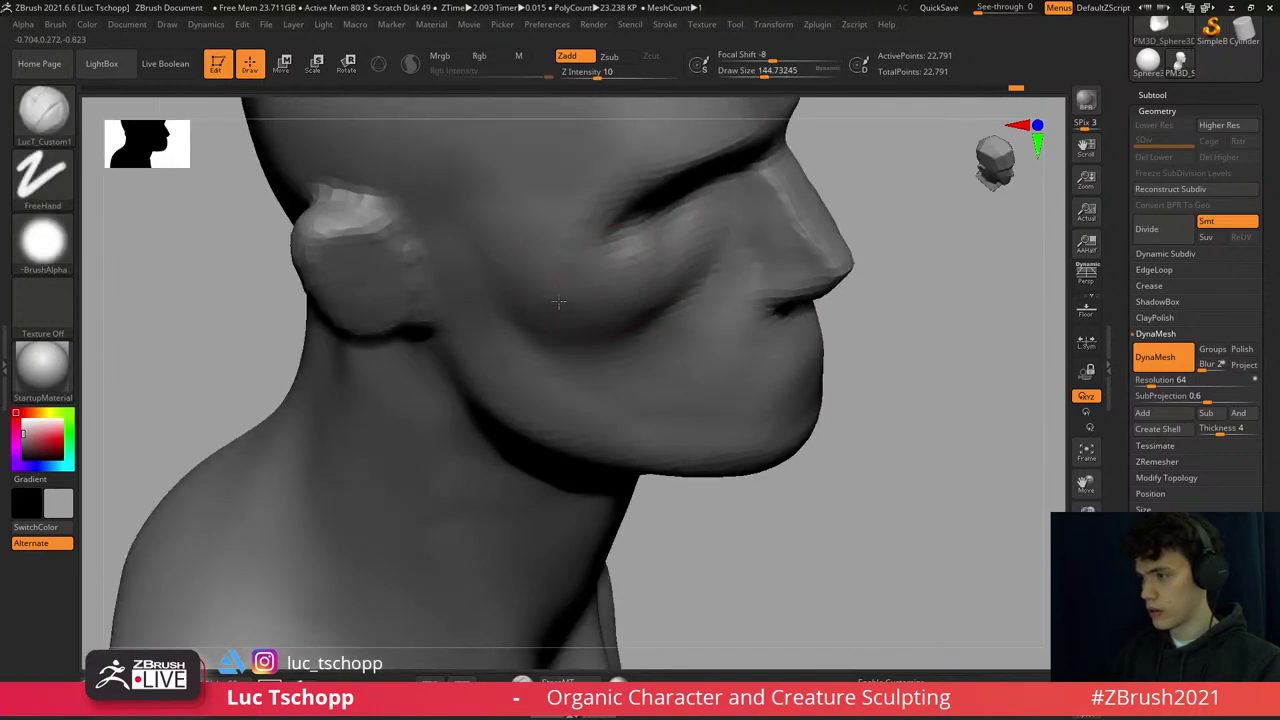
right_click_drag(590, 307, 622, 307)
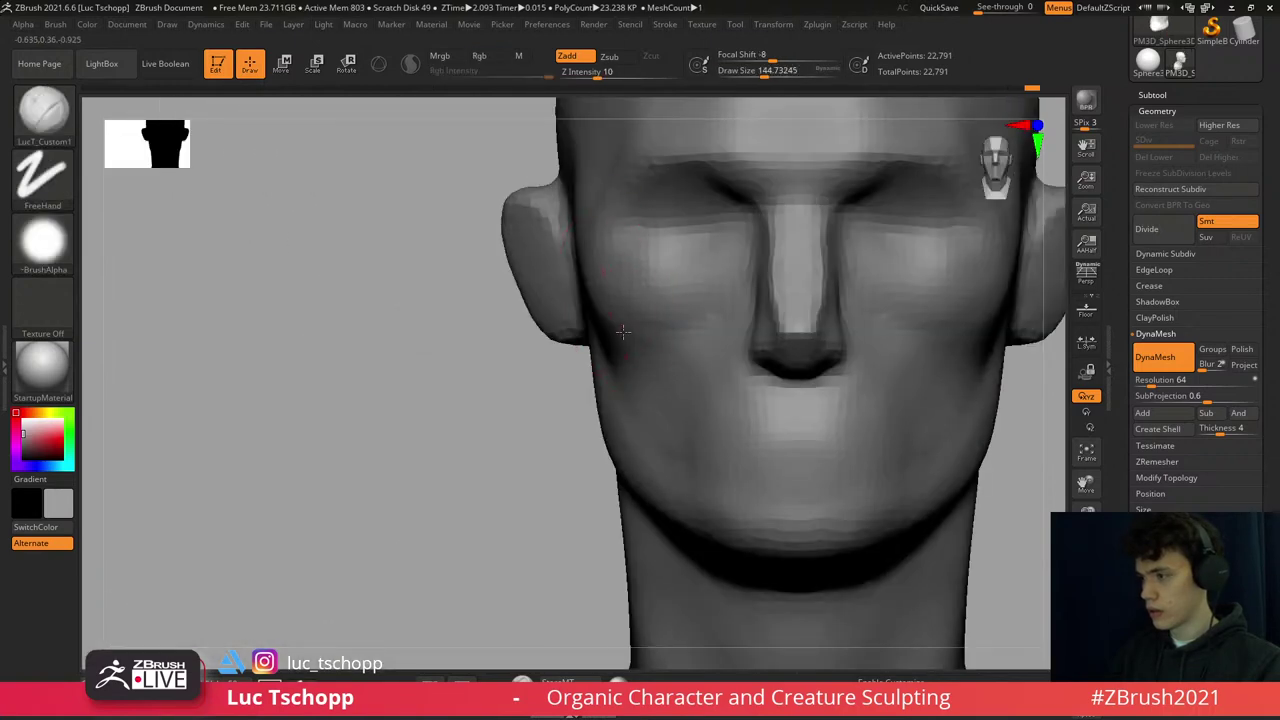
right_click_drag(683, 340, 705, 328)
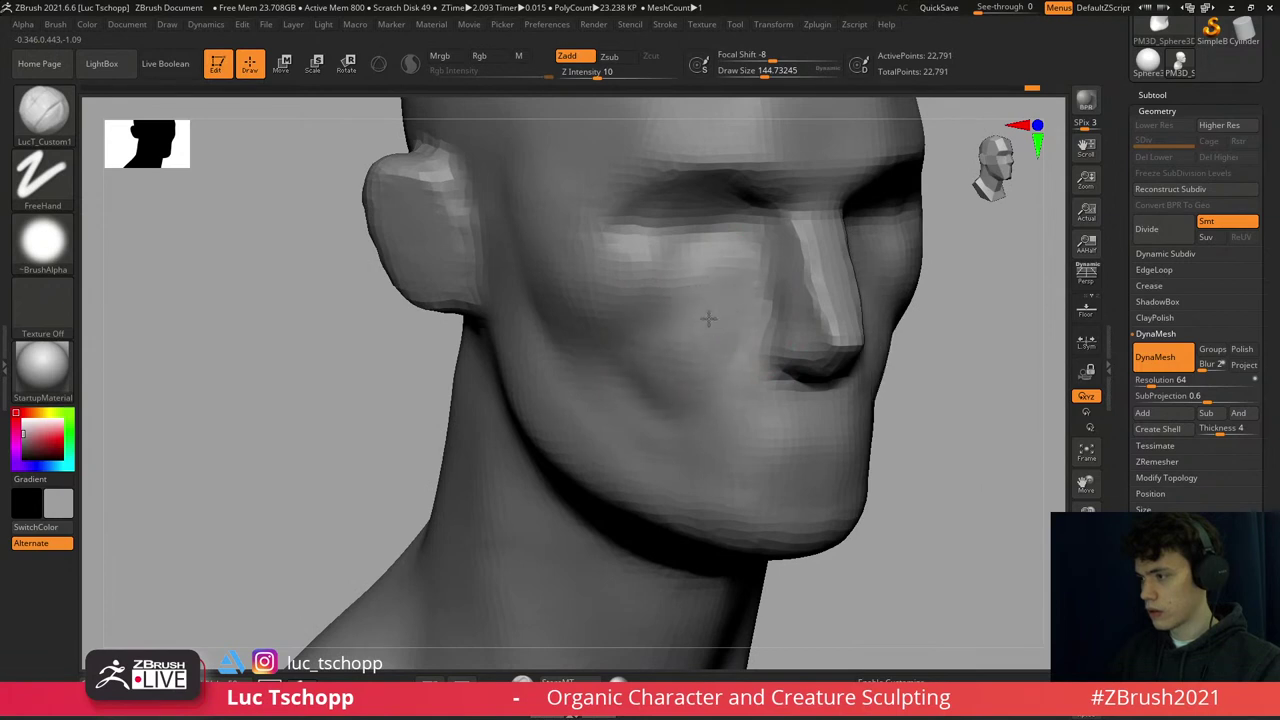
right_click_drag(666, 312, 648, 340, "shift")
key("f")
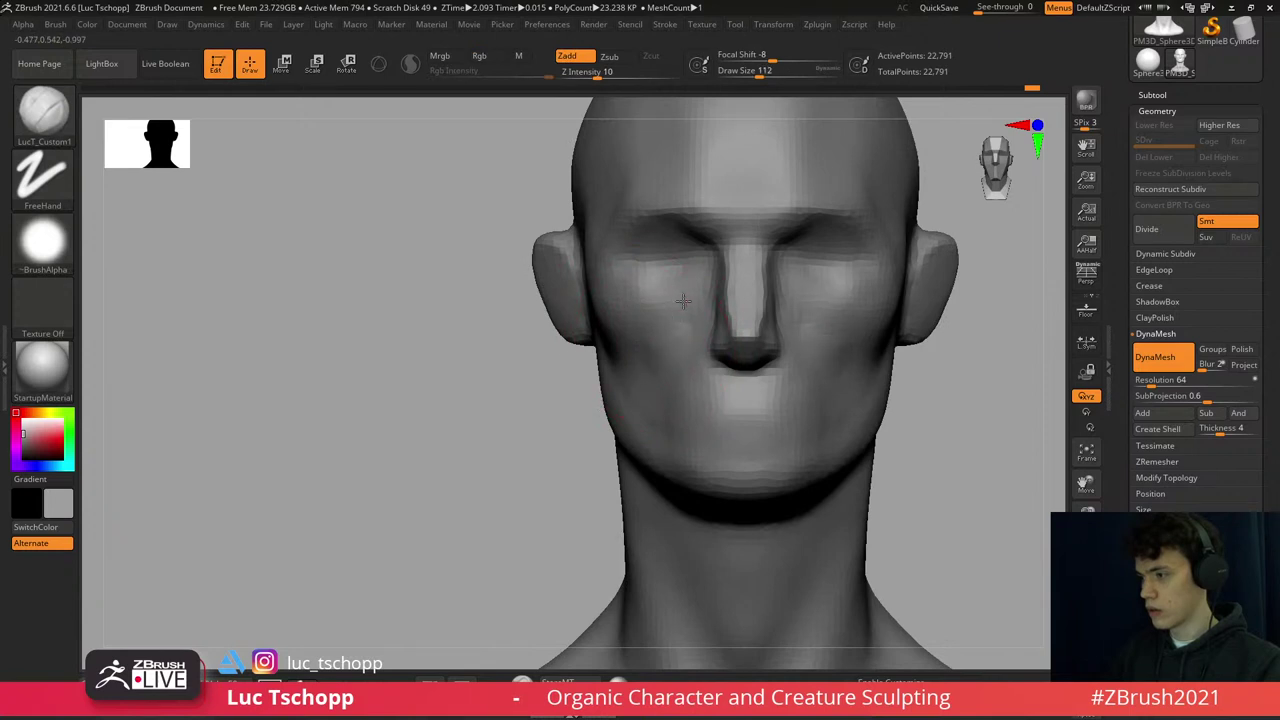
- Subdivide the head to level 2, frame it, and enlarge the brush
key("d")
right_click_drag(657, 300, 658, 341)
key("s")
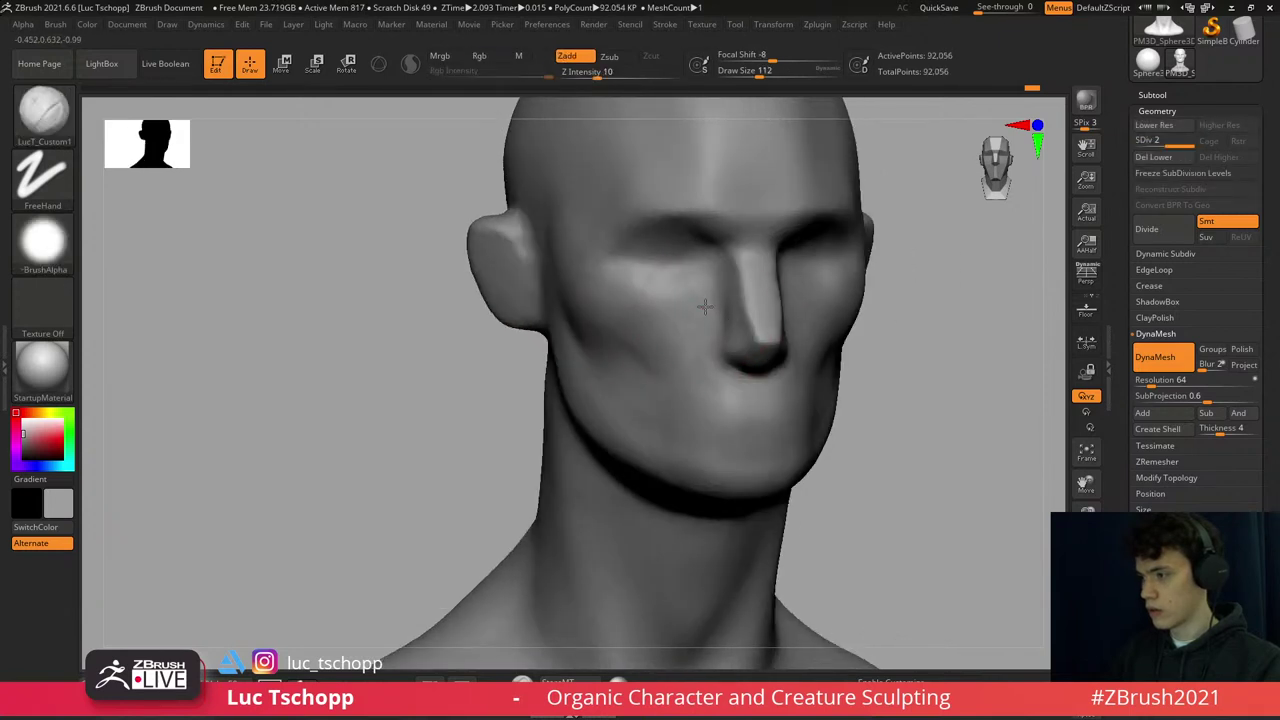
key("f")
right_click_drag(757, 223, 732, 263)
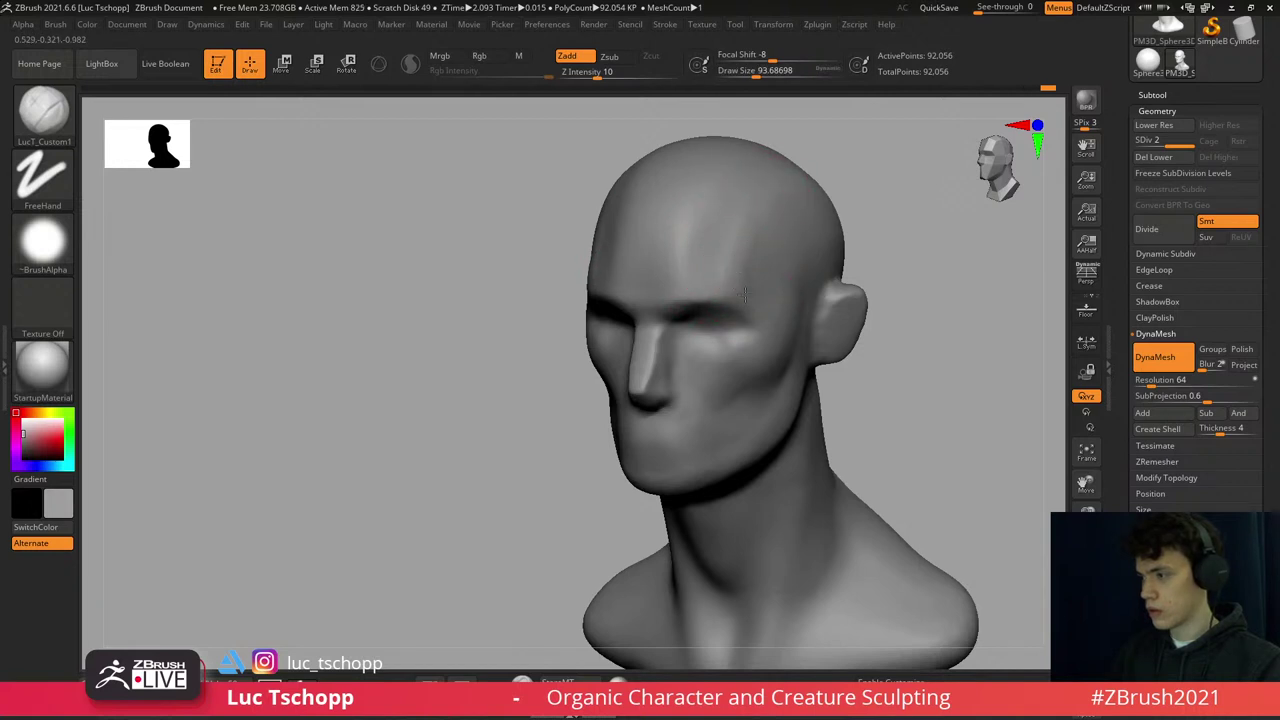
right_click_drag(743, 268, 729, 257)
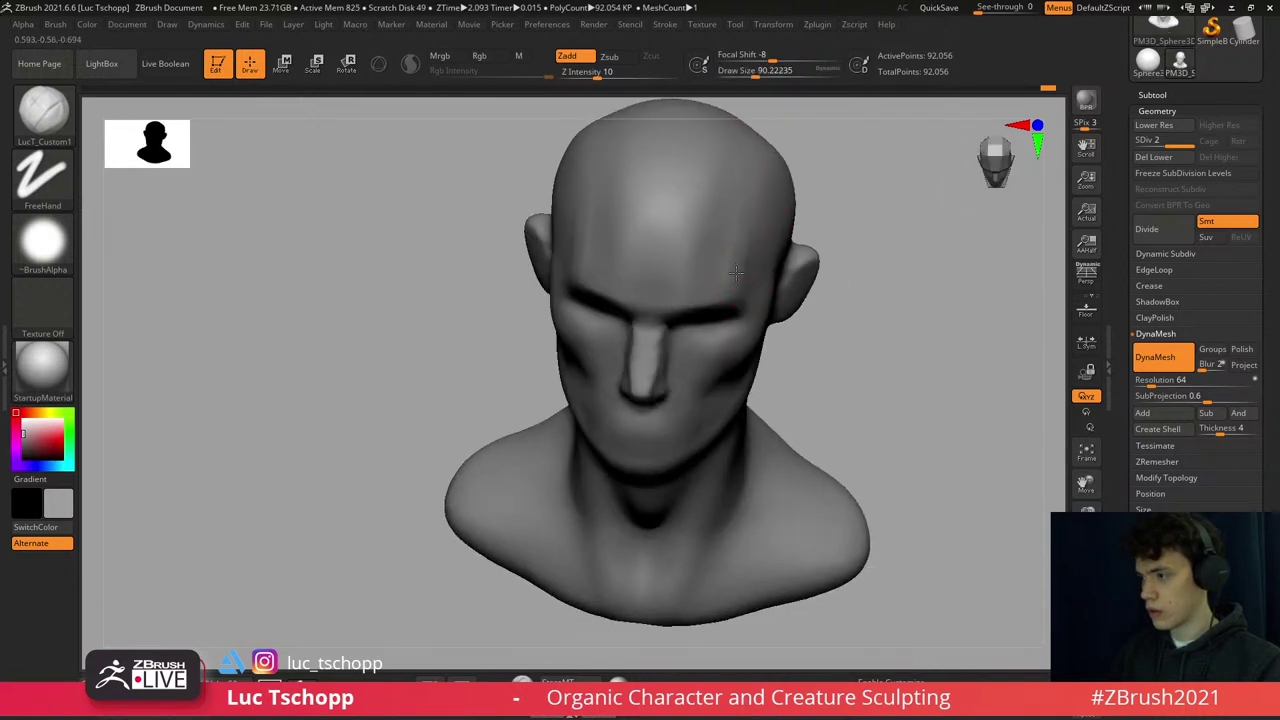
key("s")
left_click_drag(729, 229, 770, 229)
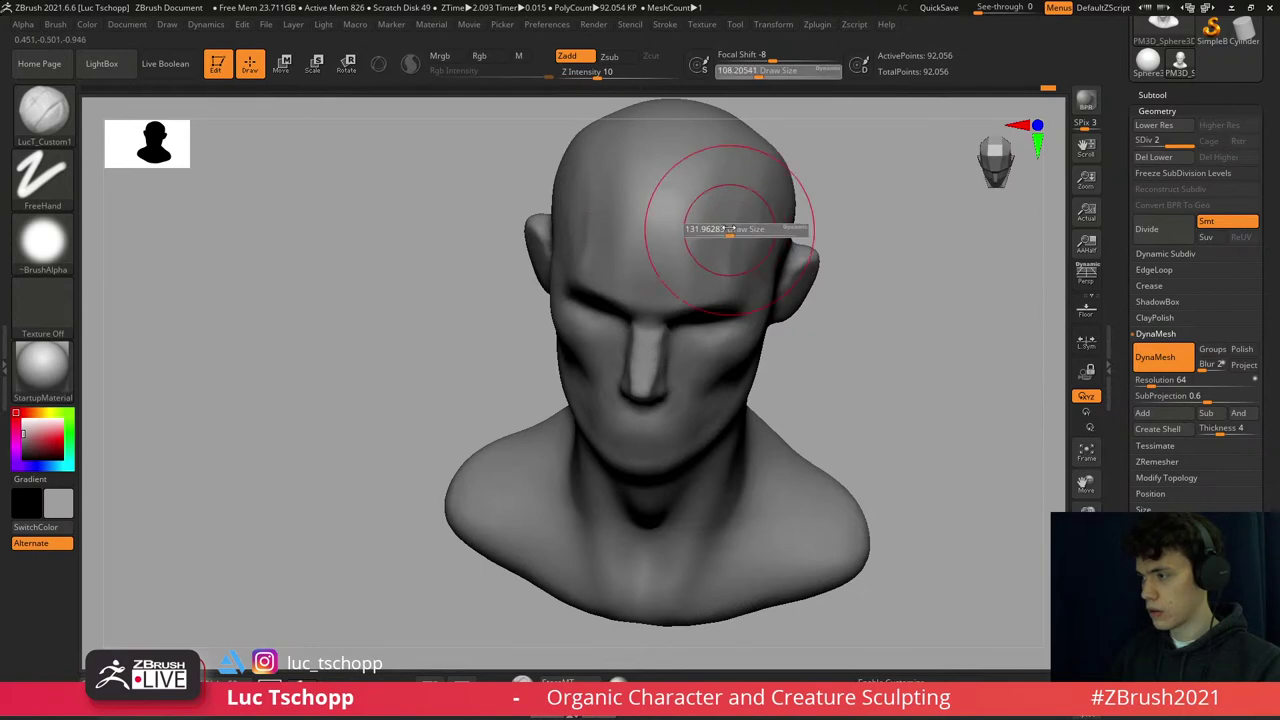
mouse_move(729, 229)
right_mouse_down()
mouse_move(621, 240)
mouse_move(643, 286)
mouse_move(643, 223)
mouse_move(663, 194)
right_mouse_up()
- At subdivision level 1, try reshaping the head, neck, skull and jaw with the Move brush, then undo
key("b")
key("m")
key("v")
key("shift+d")
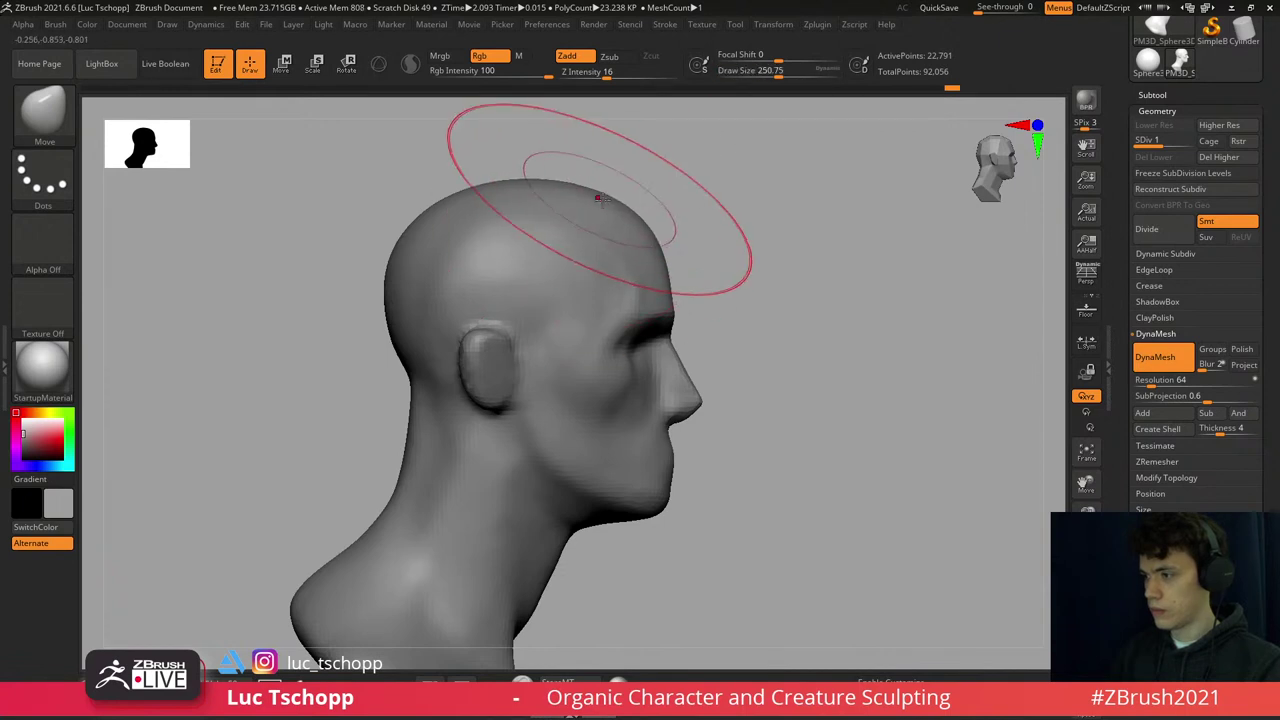
left_click_drag(621, 225, 621, 292)
right_click_drag(621, 292, 591, 286)
key("[")
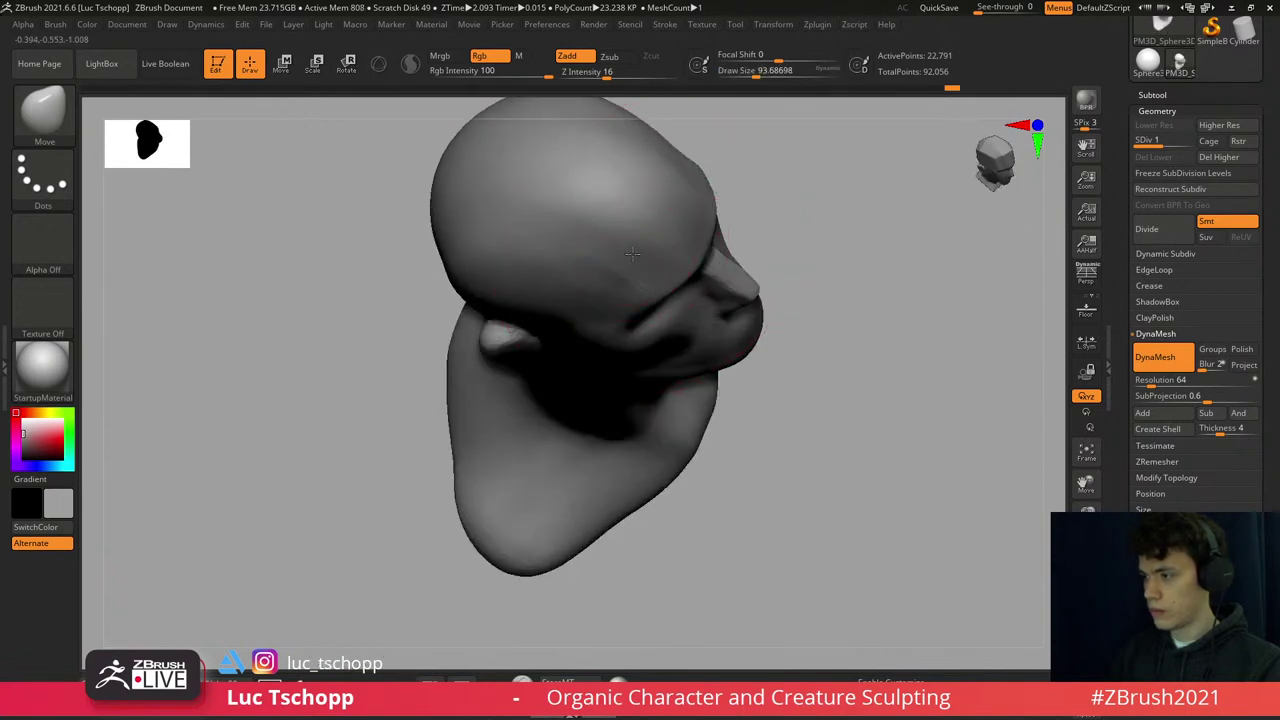
key("ctrl+z")
right_click_drag(651, 223, 695, 222, "shift")
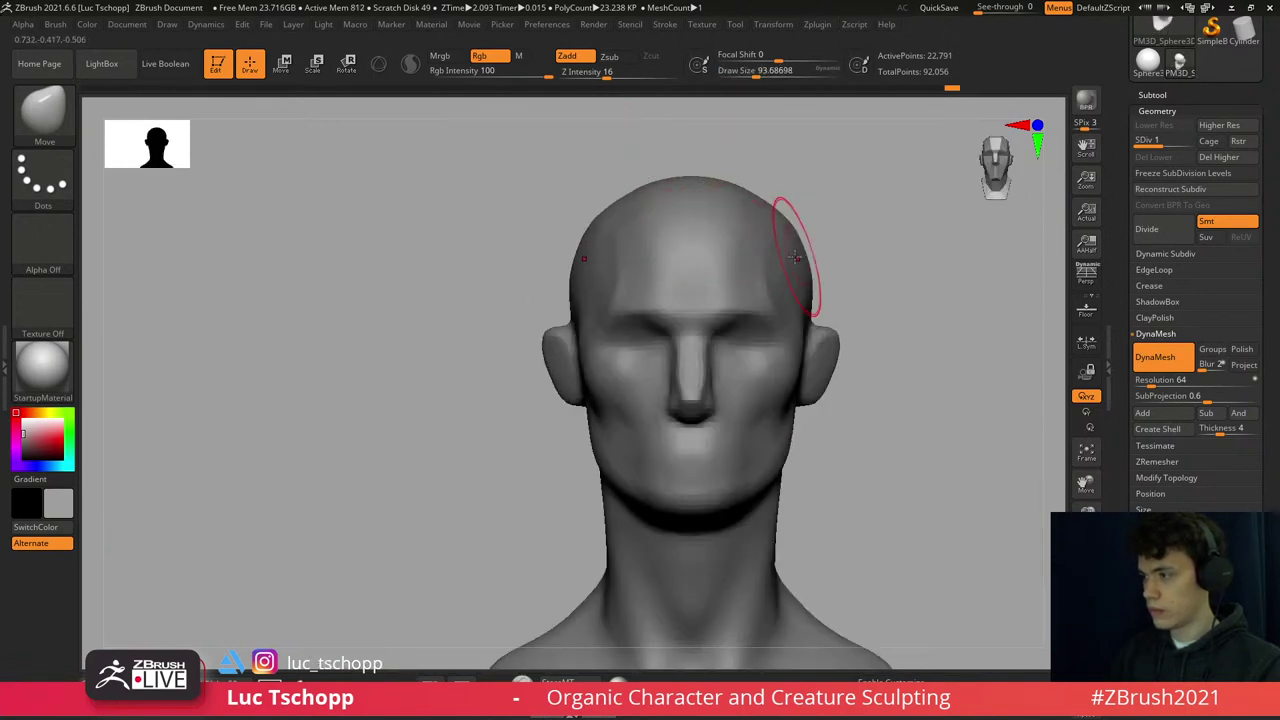
mouse_move(795, 258)
left_mouse_down()
mouse_move(728, 257)
mouse_move(745, 245)
left_mouse_up()
key("bracketright")
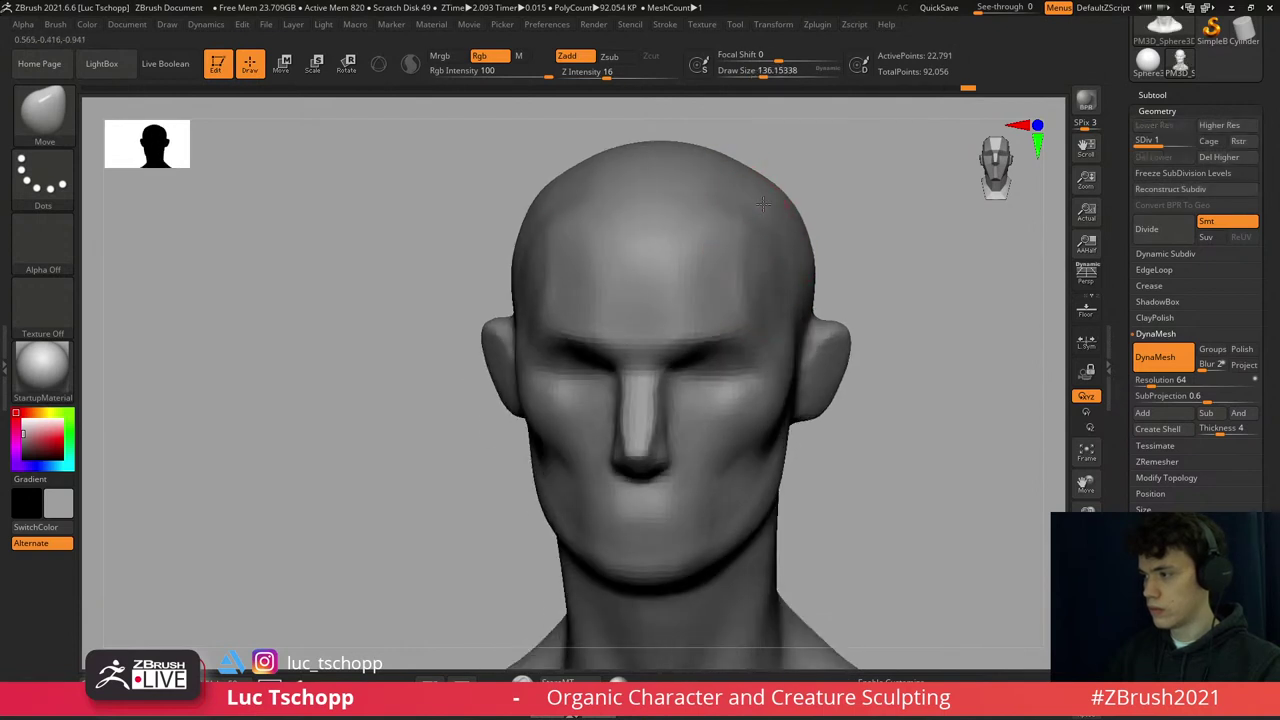
key("ctrl+z")
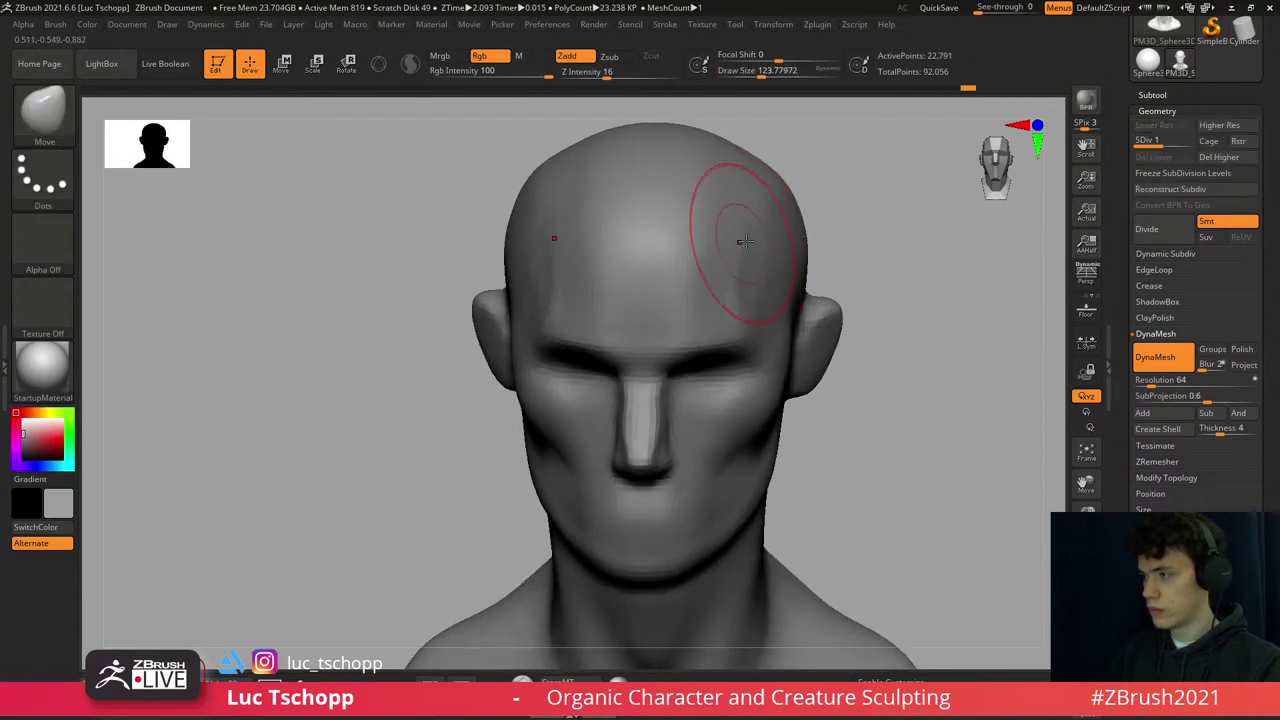
- Enlarge the brush to about 163, return to SDiv 2, and draw a Transpose line across the forehead
key("bracketright")
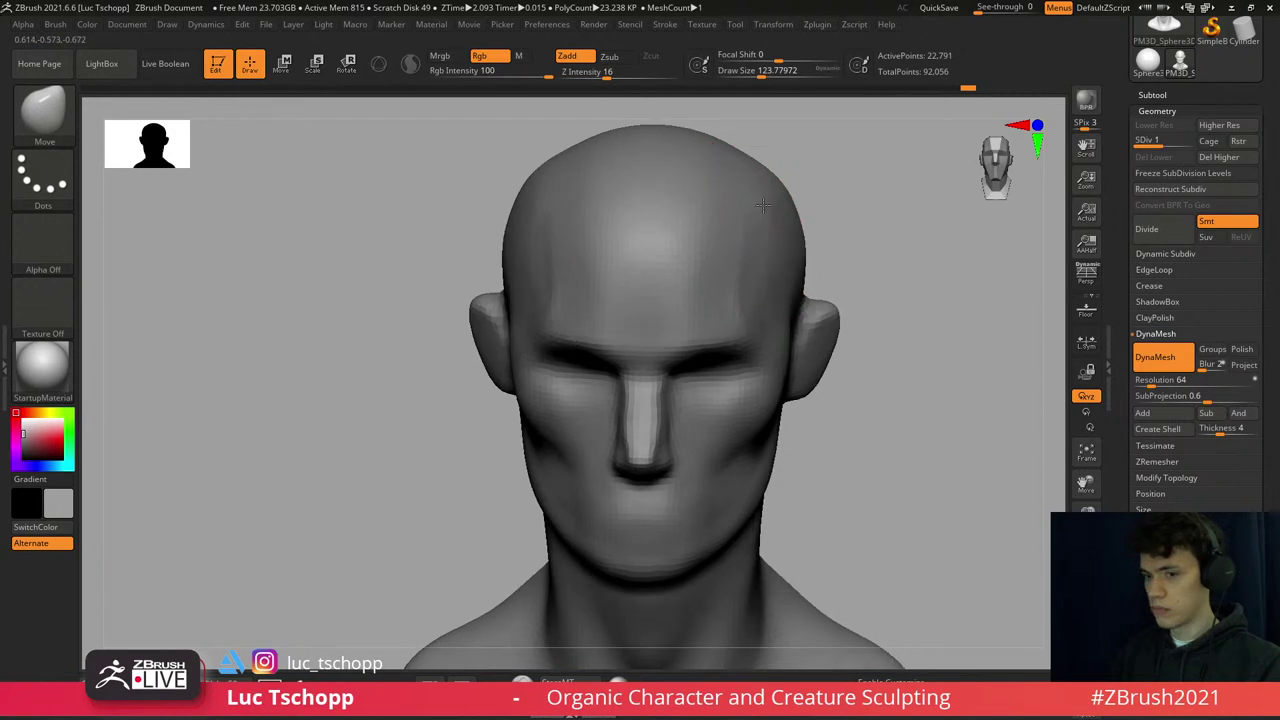
key("d")
mouse_move(760, 263)
right_mouse_down()
mouse_move(729, 223)
mouse_move(692, 268)
right_mouse_up()
key("1")
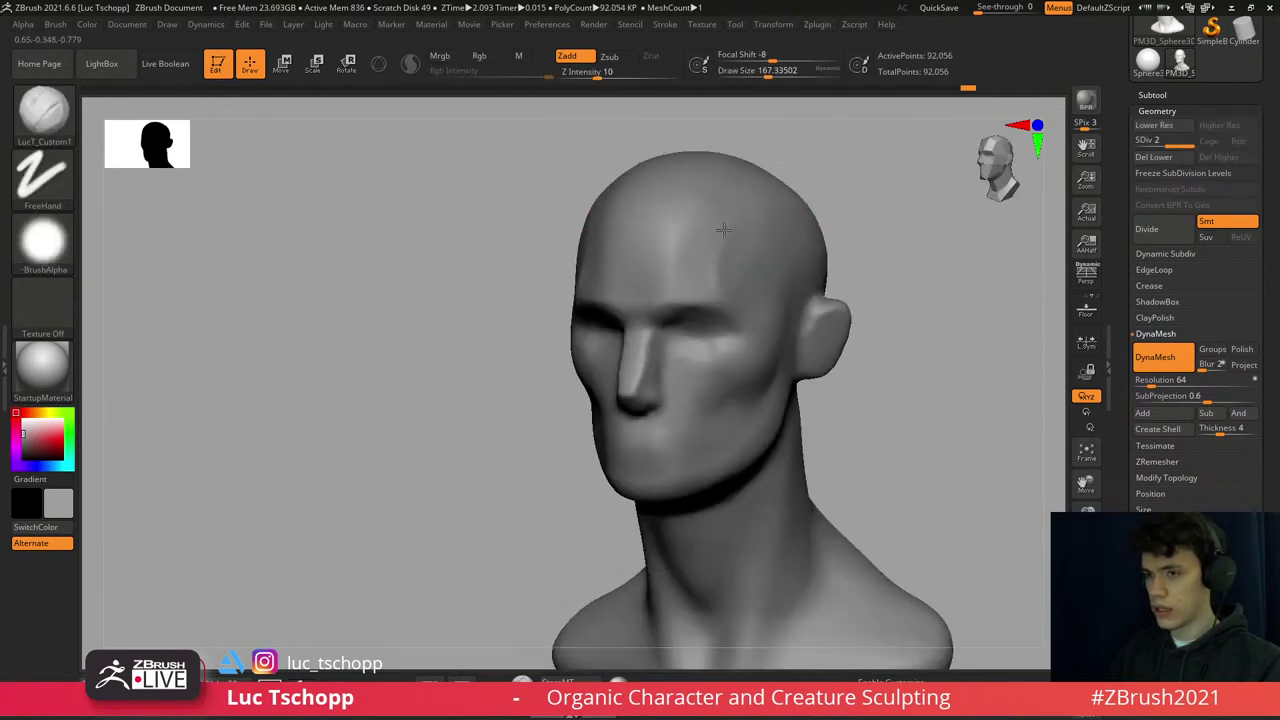
key("w")
left_click_drag(672, 287, 720, 218)
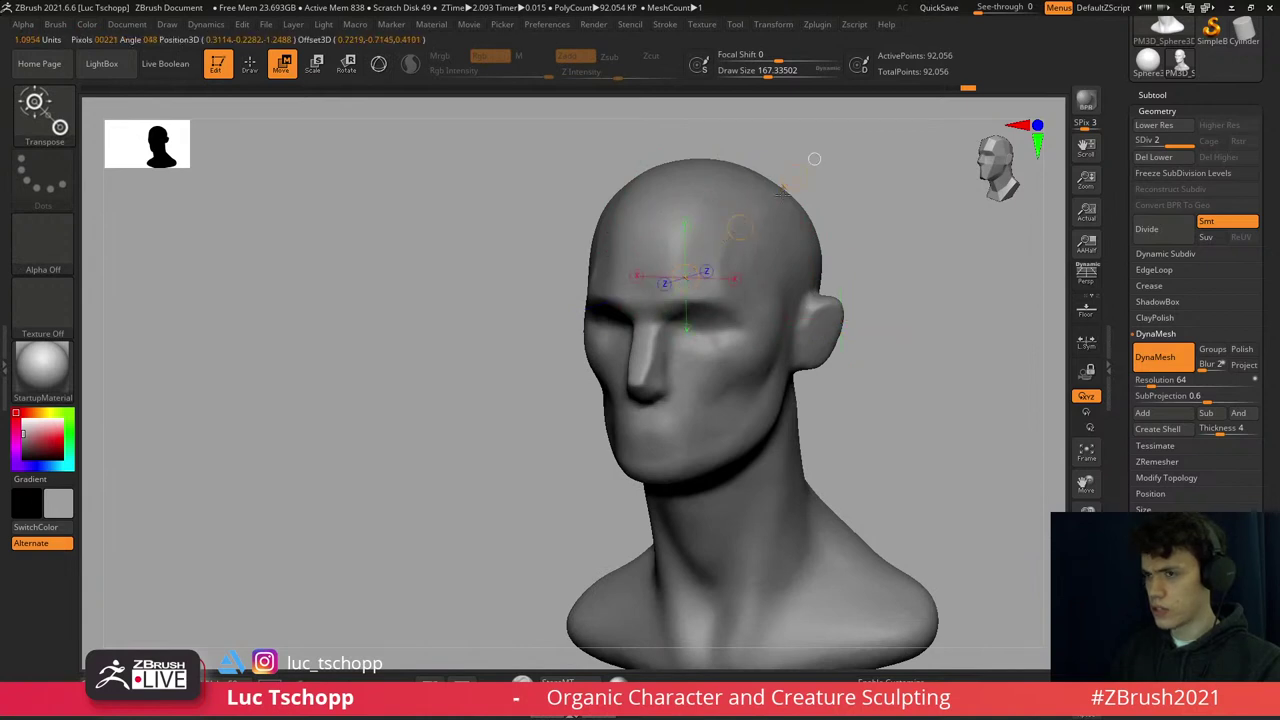
- Snap the head to front view, briefly toggle the 3D gizmo off, and return to sculpting
right_click_drag(812, 178, 763, 365, "shift")
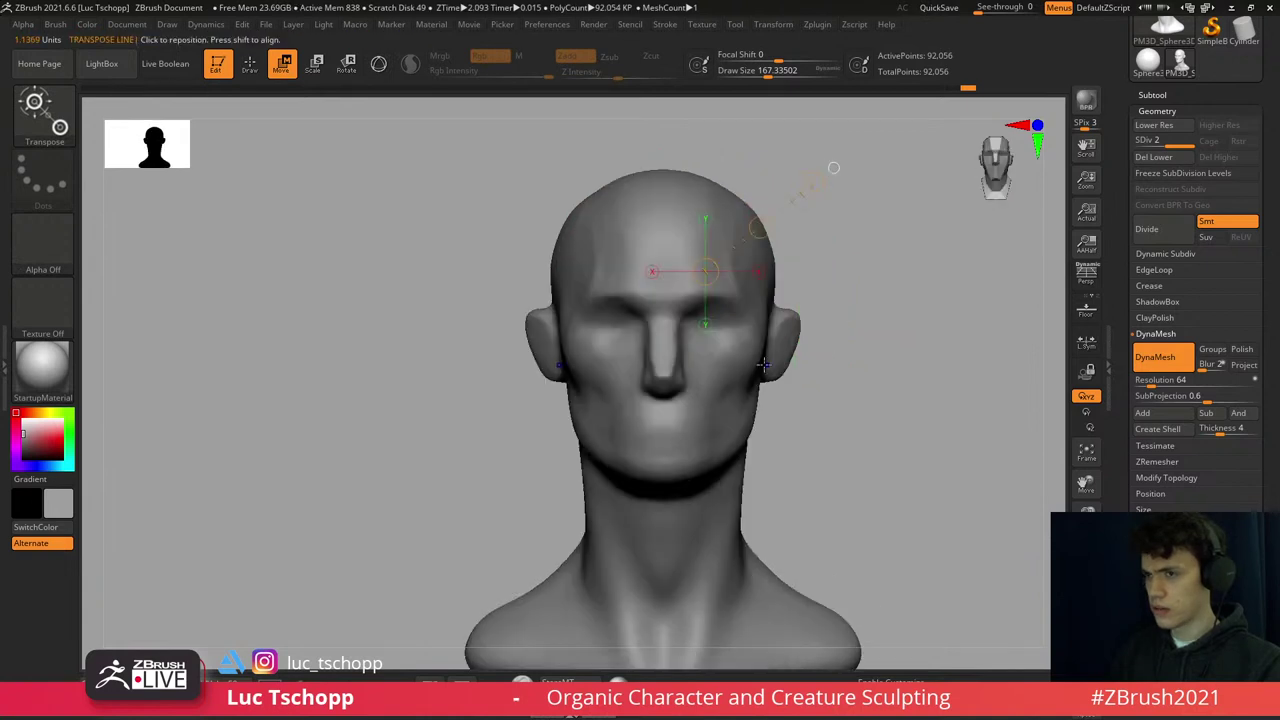
left_click(378, 63)
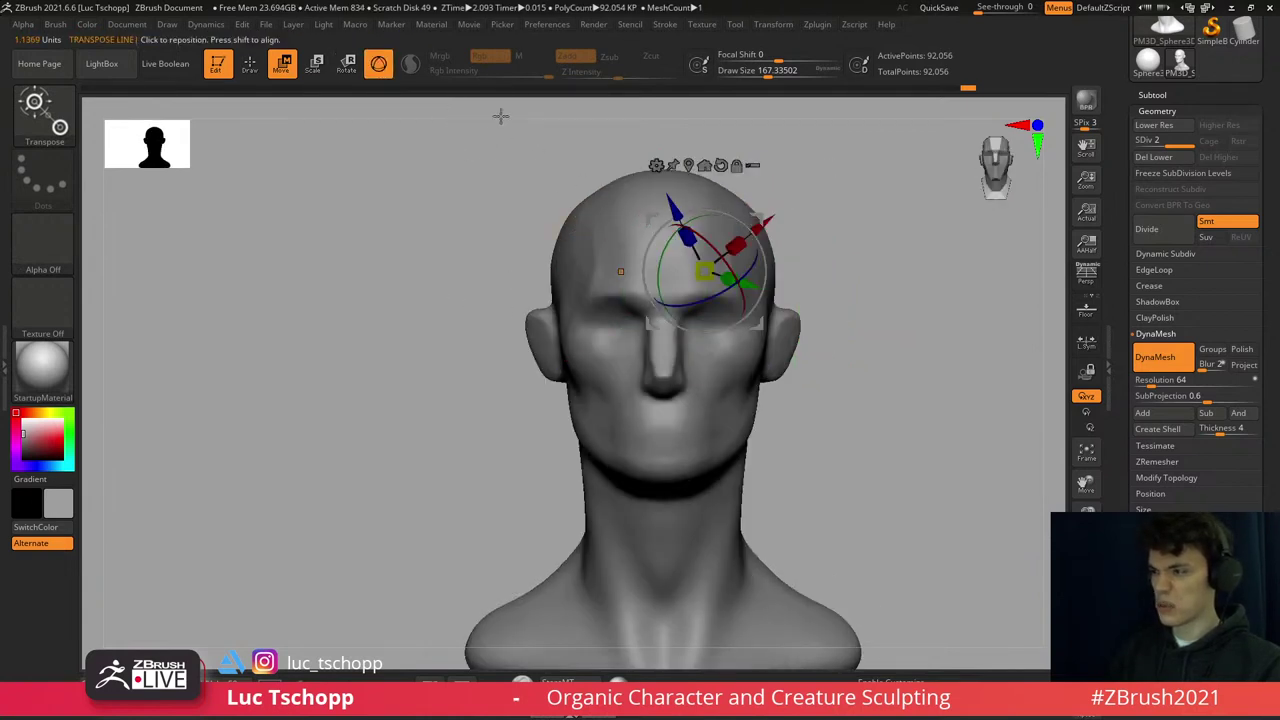
key("y")
mouse_move(600, 220)
right_mouse_down()
mouse_move(682, 292)
mouse_move(686, 329)
mouse_move(706, 335)
mouse_move(657, 286)
mouse_move(677, 283)
right_mouse_up()
key("q")
- Set the brush size to about 94 and orbit the head
key("s")
mouse_move(677, 283)
left_mouse_down()
mouse_move(650, 281)
mouse_move(668, 261)
mouse_move(682, 272)
mouse_move(651, 271)
mouse_move(660, 285)
mouse_move(678, 277)
mouse_move(663, 286)
mouse_move(675, 265)
left_mouse_up()
key("]")
key("1")
right_click_drag(669, 261, 730, 230)
- Open the Zplugin menu, expand Decimation Master to review its settings, then collapse it
left_click(817, 24)
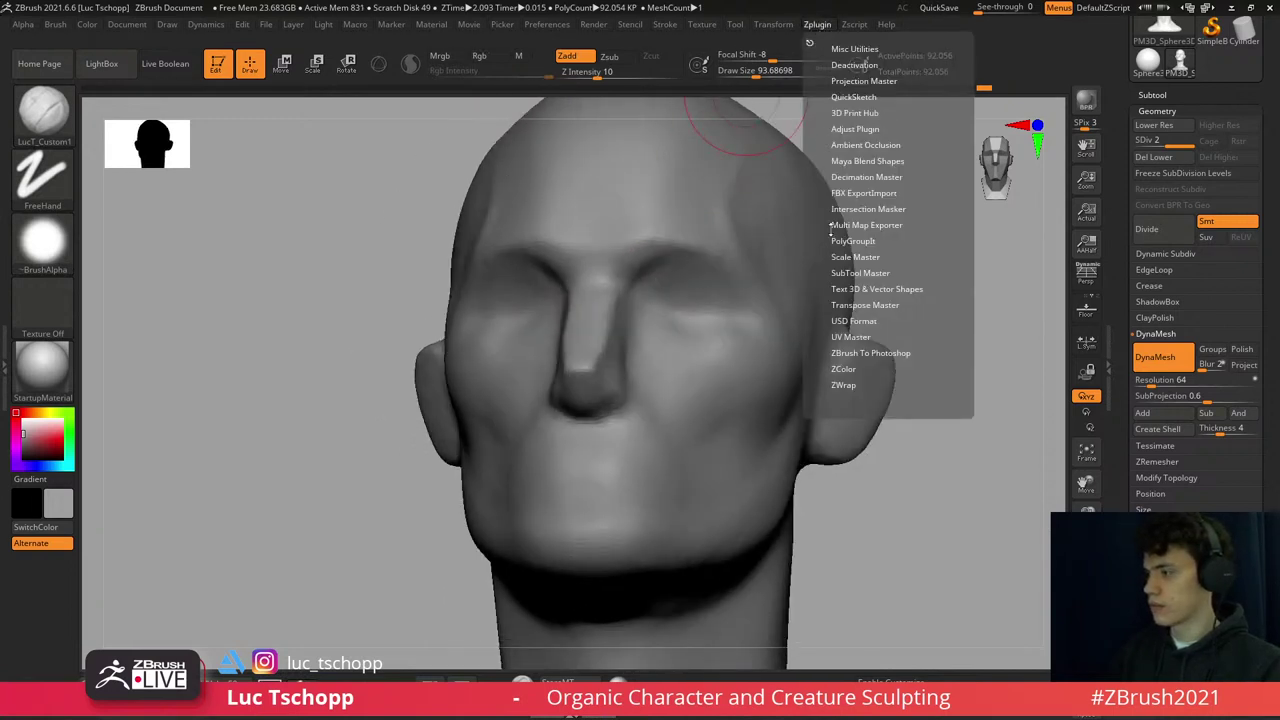
key("shift")
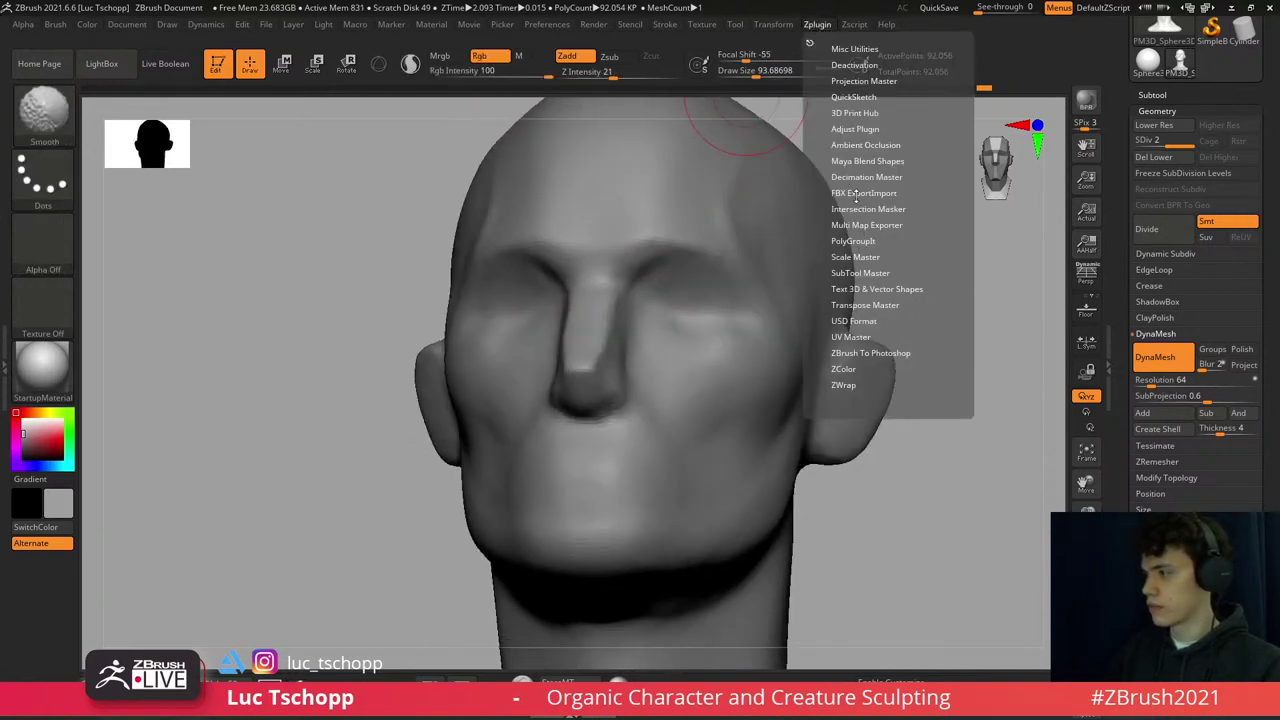
left_click(861, 176)
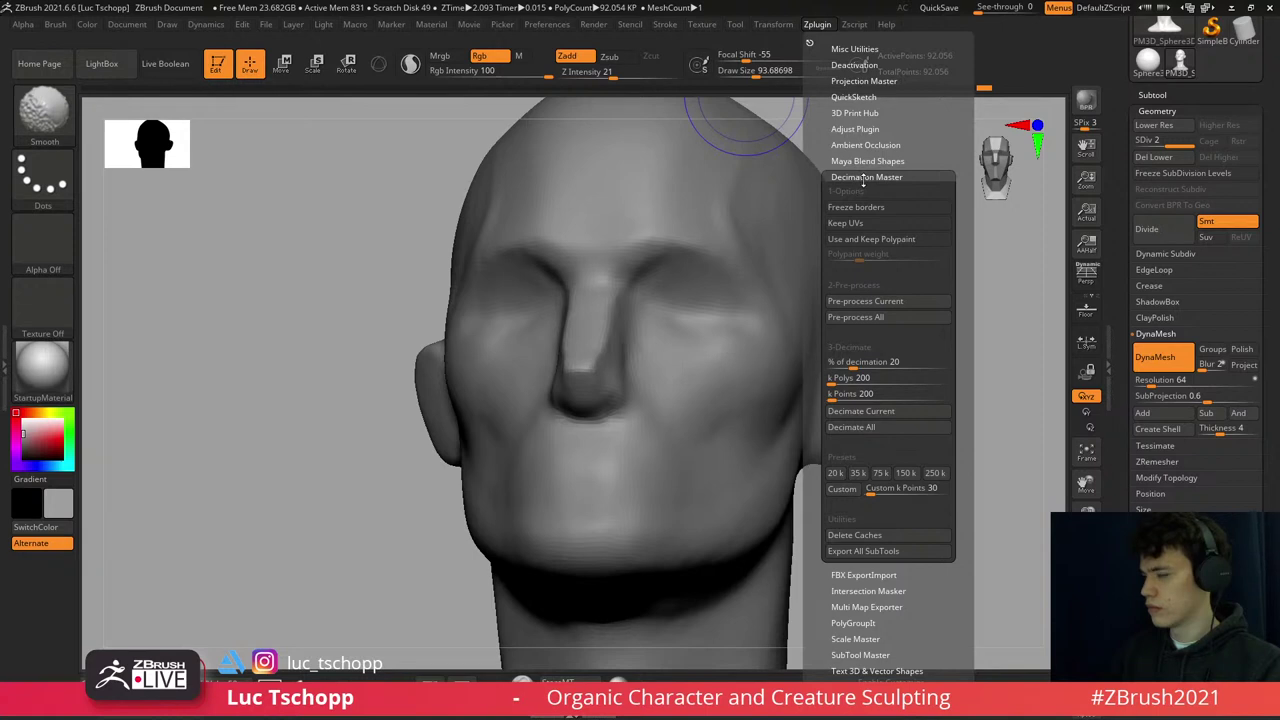
left_click(867, 180)
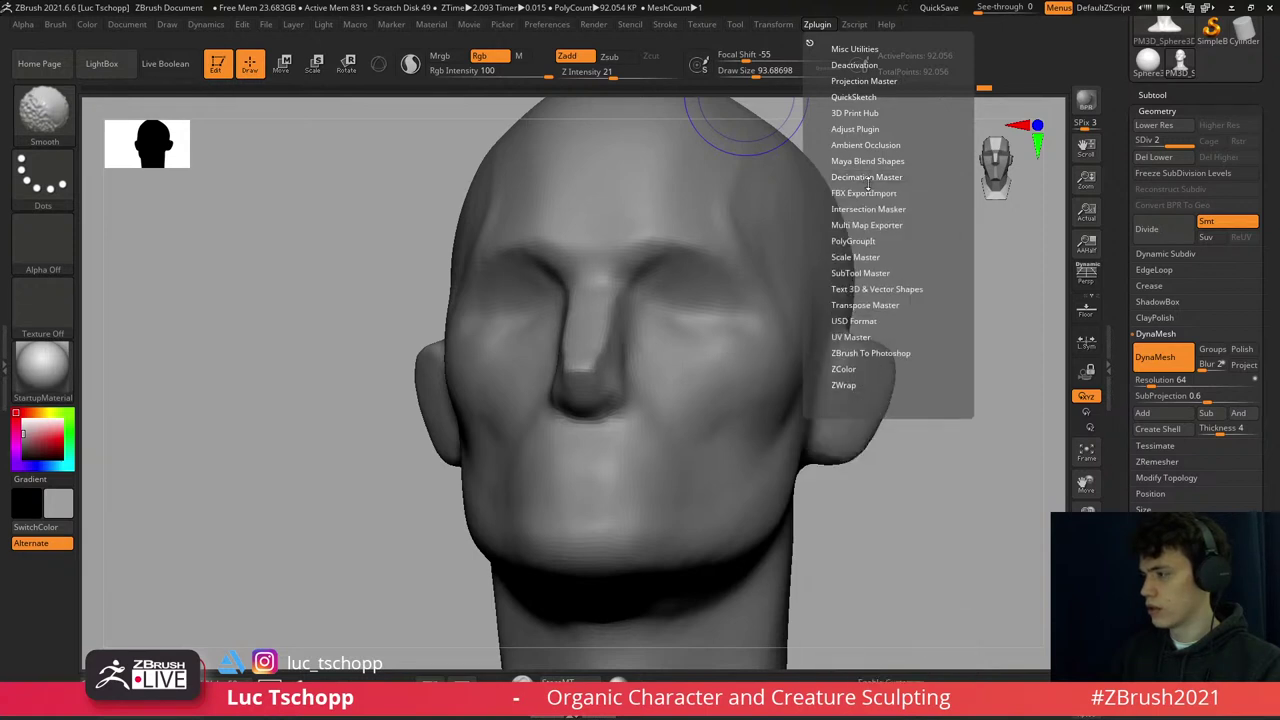
- Carve deeper creases along the cheeks with the DamStandard brush at Z Intensity 16
mouse_move(700, 194)
right_mouse_down("shift")
mouse_move(668, 350)
mouse_move(664, 288)
mouse_move(637, 274)
right_mouse_up("shift")
key("f")
key("b")
key("d")
key("s")
right_click_drag(731, 347, 694, 300)
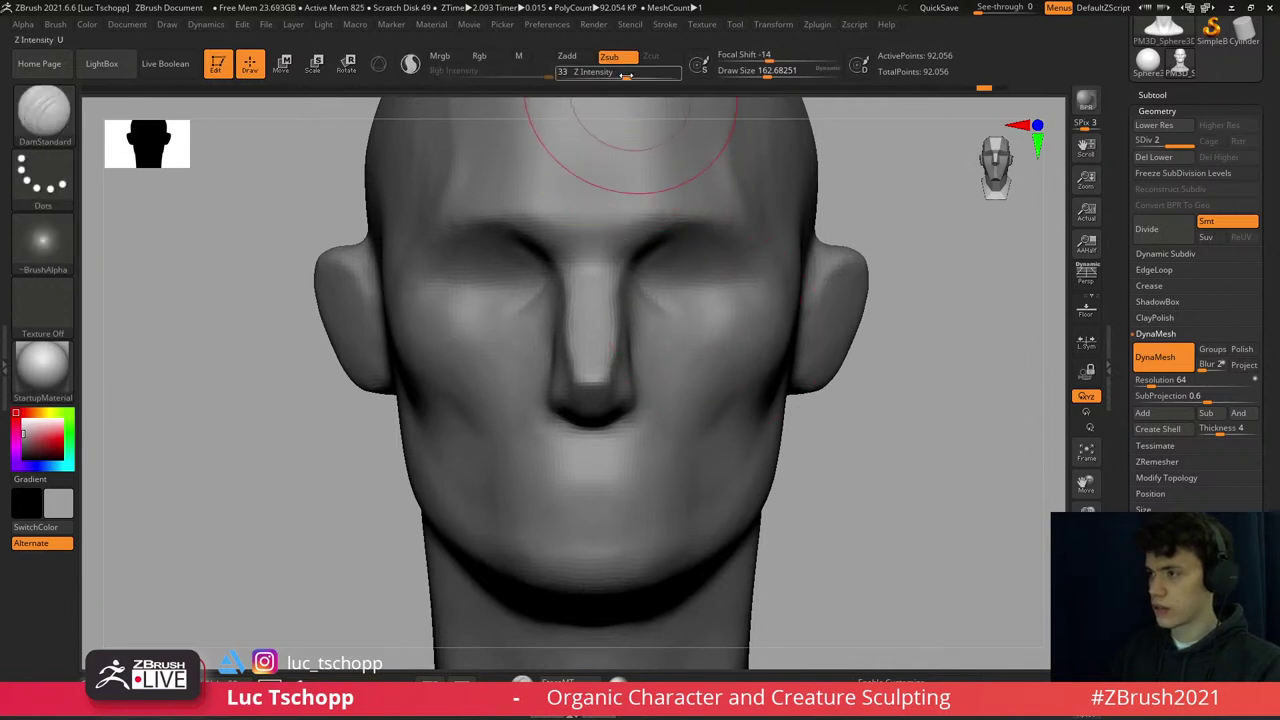
left_click_drag(625, 71, 610, 71)
right_click_drag(643, 277, 660, 314)
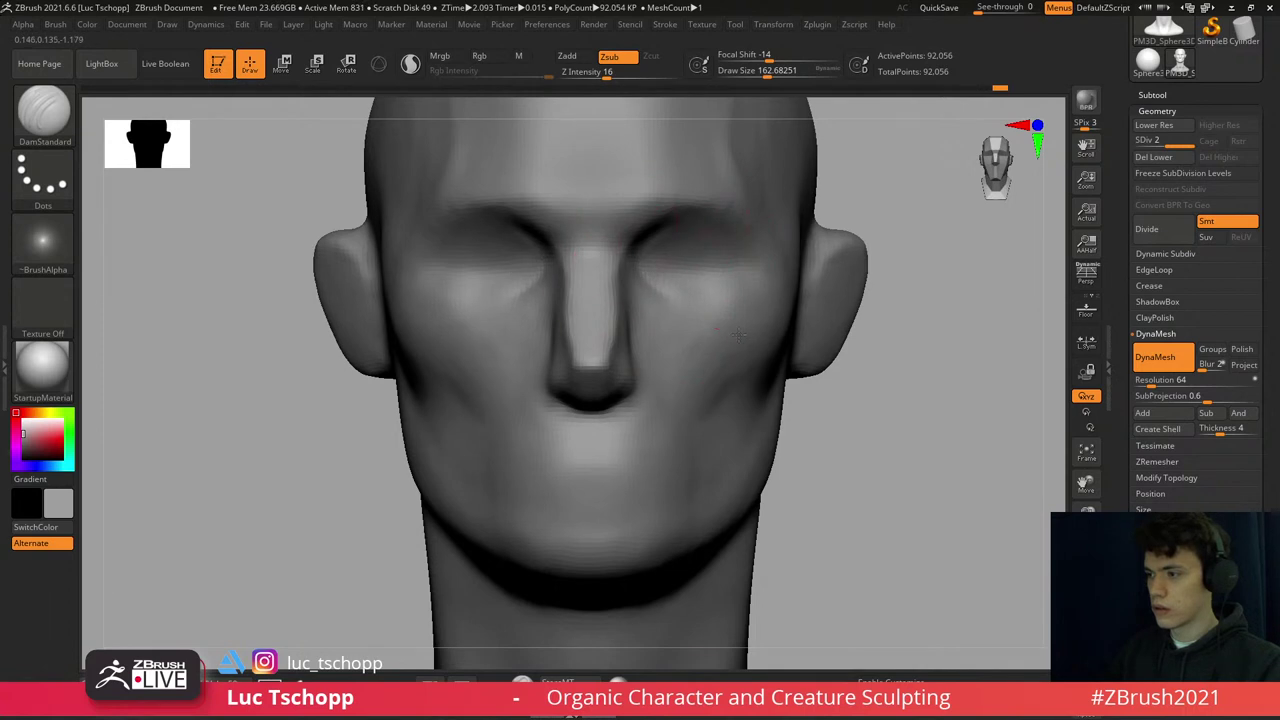
right_click_drag(706, 330, 737, 343)
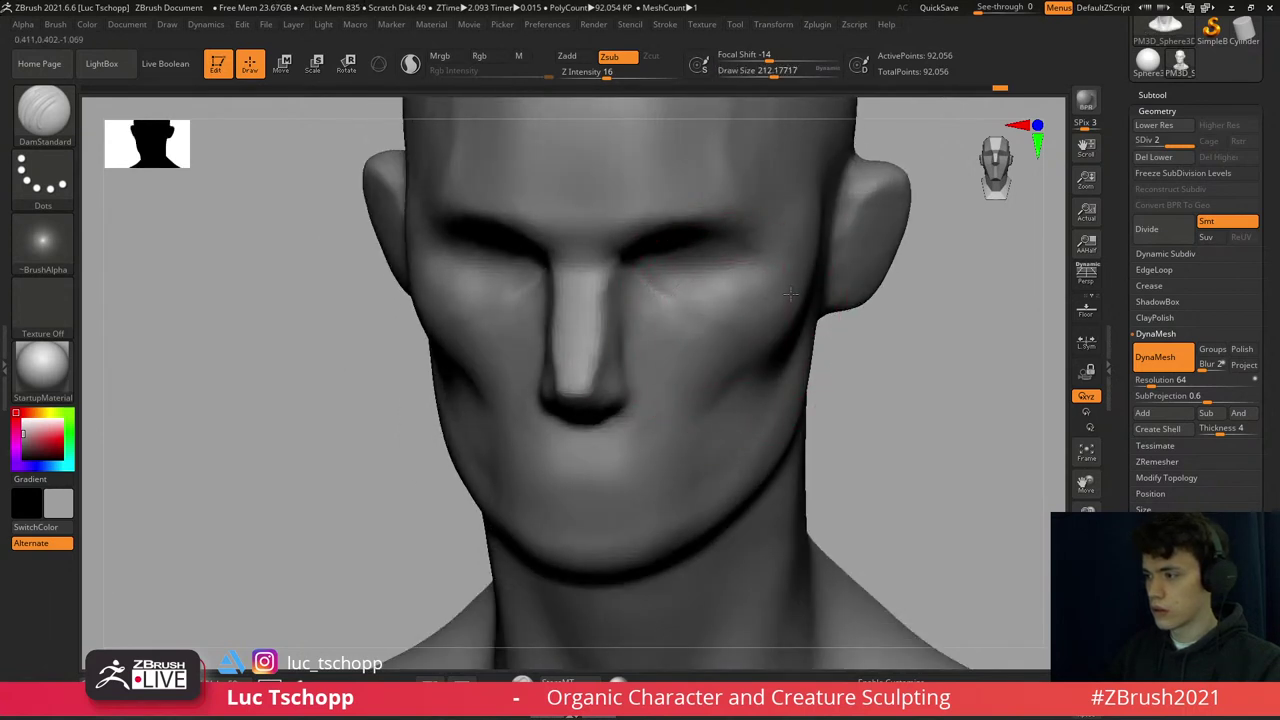
- Zoom out to view the whole bust and load the Standard brush
key("1")
mouse_move(709, 309)
right_mouse_down("ctrl")
mouse_move(634, 296)
mouse_move(640, 285)
mouse_move(600, 270)
mouse_move(723, 229)
mouse_move(609, 114)
right_mouse_up("ctrl")
key("b")
key("s")
key("t")
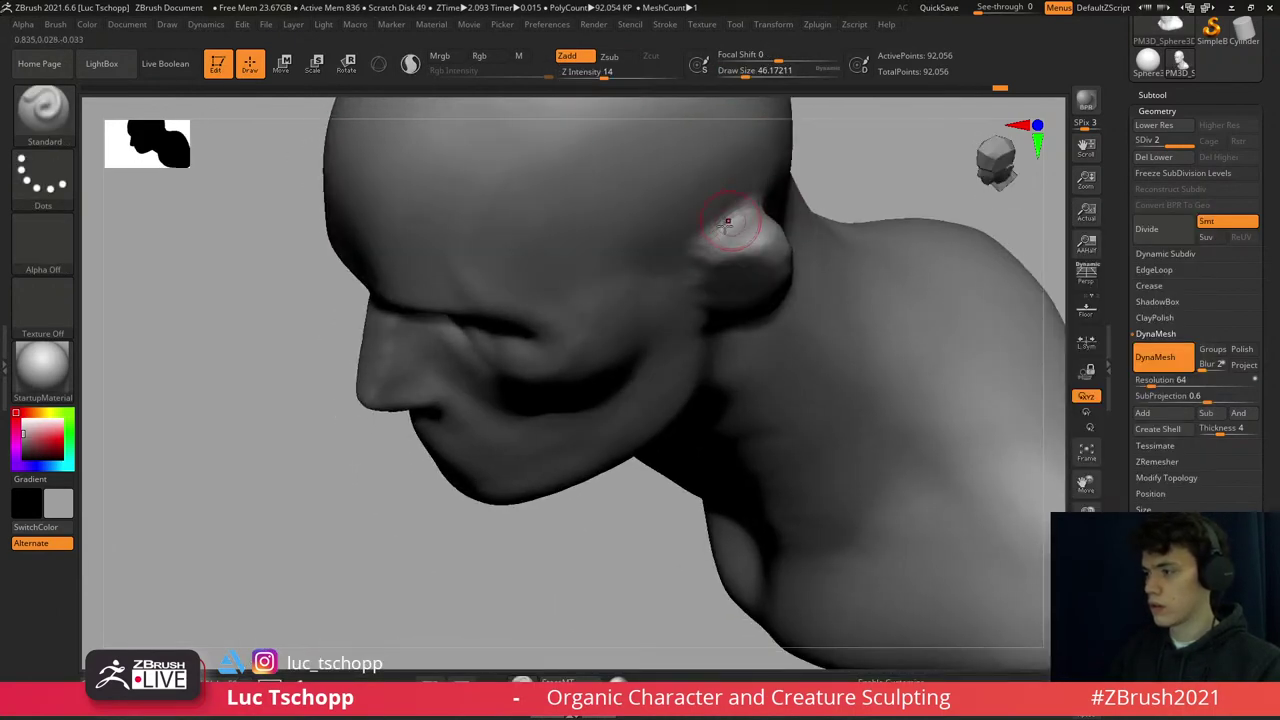
key("1")
- Build up the ear's form at brush size about 62, then reload the Standard brush at intensity 14
right_click_drag(741, 216, 750, 235)
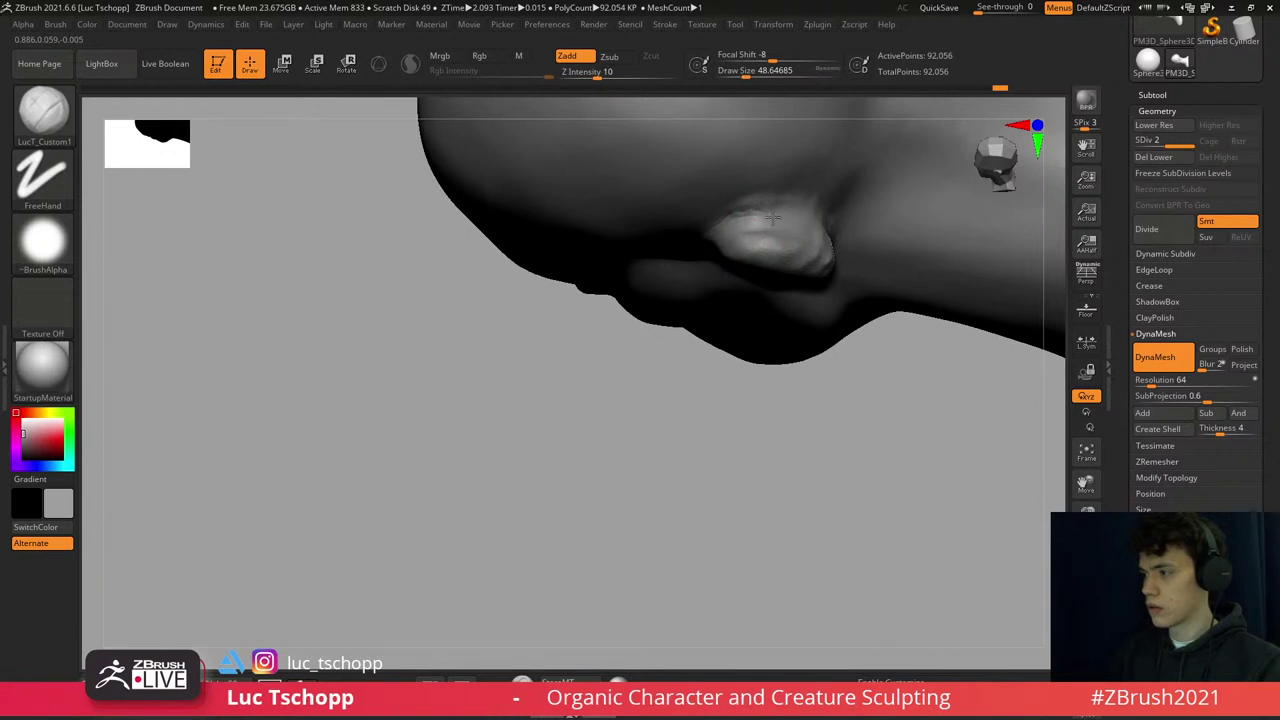
right_click_drag(736, 224, 826, 227)
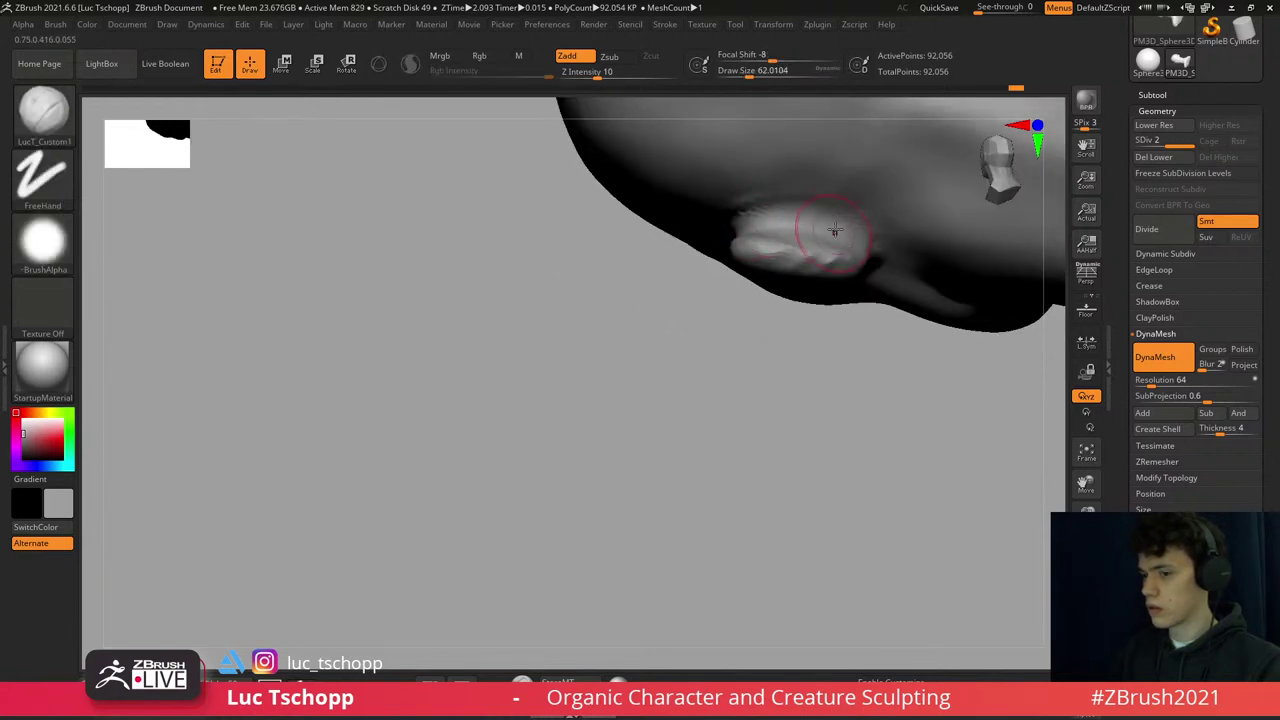
key("s")
mouse_move(820, 223)
right_mouse_down()
mouse_move(840, 236)
mouse_move(831, 171)
mouse_move(820, 237)
right_mouse_up()
key("b")
key("s")
key("t")
key("s")
- Frame the bust in a three-quarter close-up and load the LucT_Custom1 FreeHand brush
key("f")
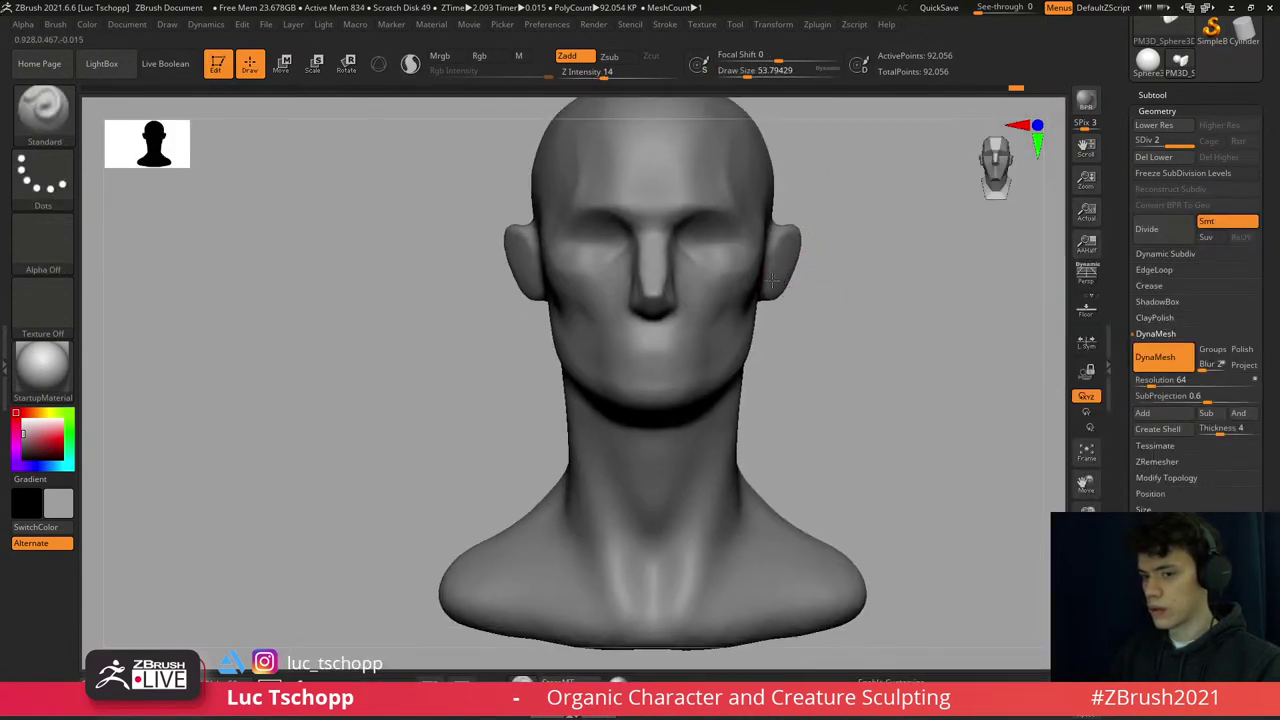
mouse_move(772, 280)
right_mouse_down()
mouse_move(812, 262)
mouse_move(805, 248)
mouse_move(791, 256)
right_mouse_up()
key("b")
key("l")
key("u")
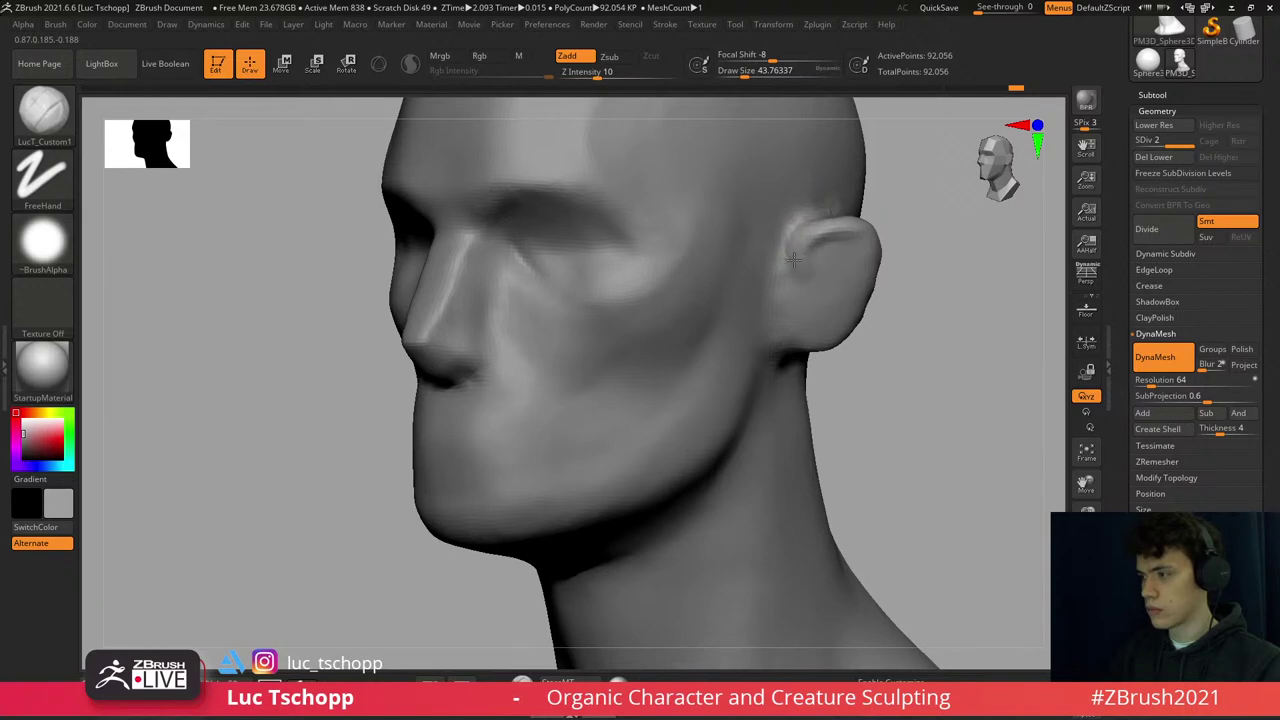
- Push the ears and cheeks from the front with the Move brush enlarged to about 167
right_click_drag(826, 220, 835, 214, "shift")
key("b")
key("m")
key("v")
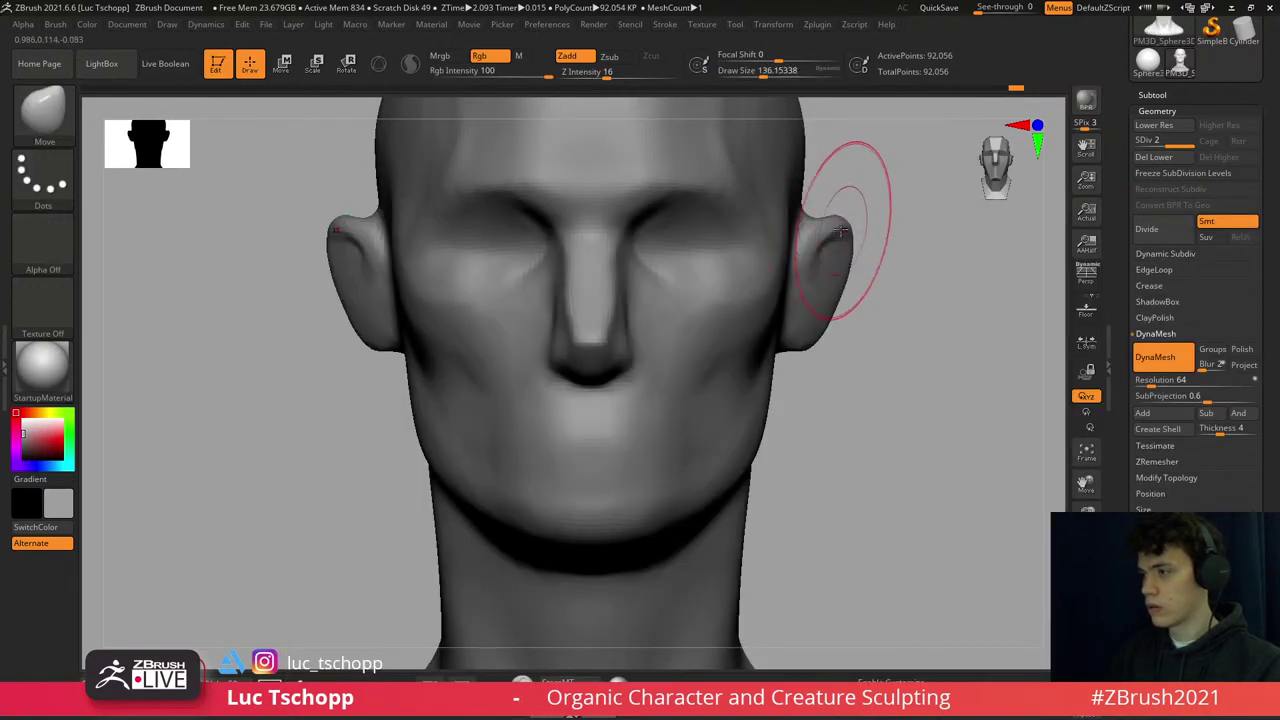
right_click_drag(775, 184, 614, 129)
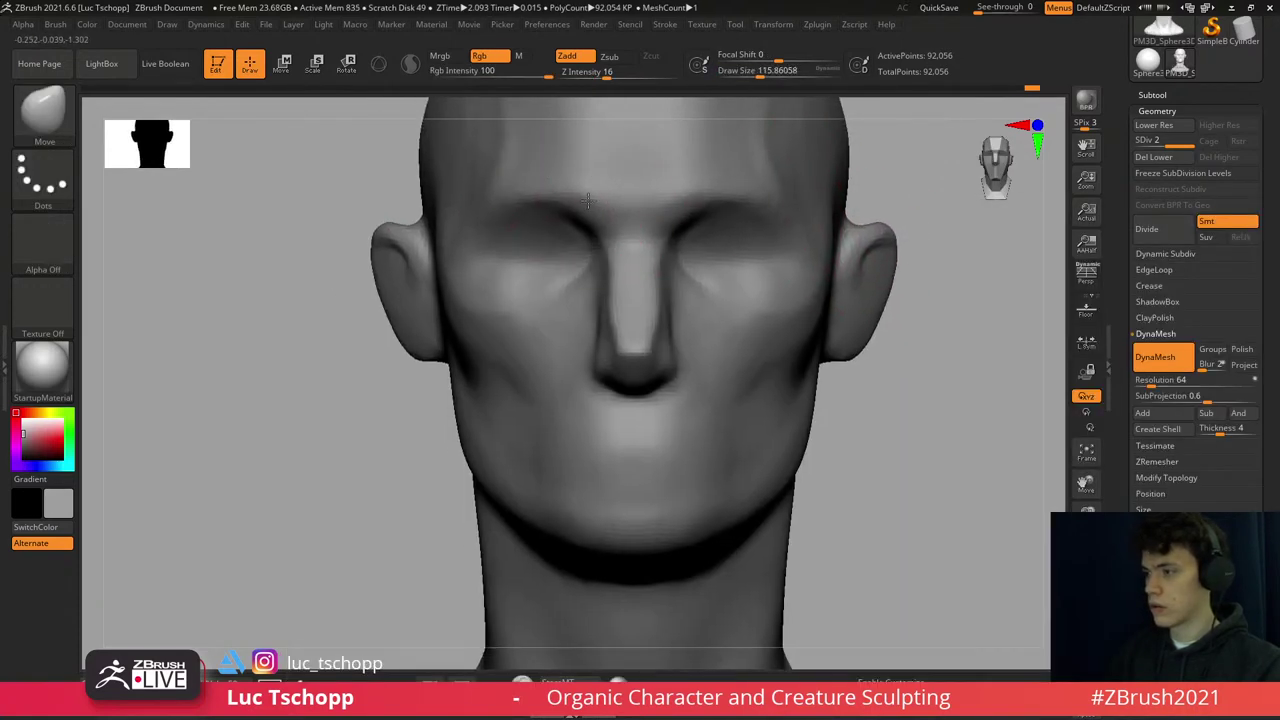
key("s")
left_click_drag(480, 203, 485, 201)
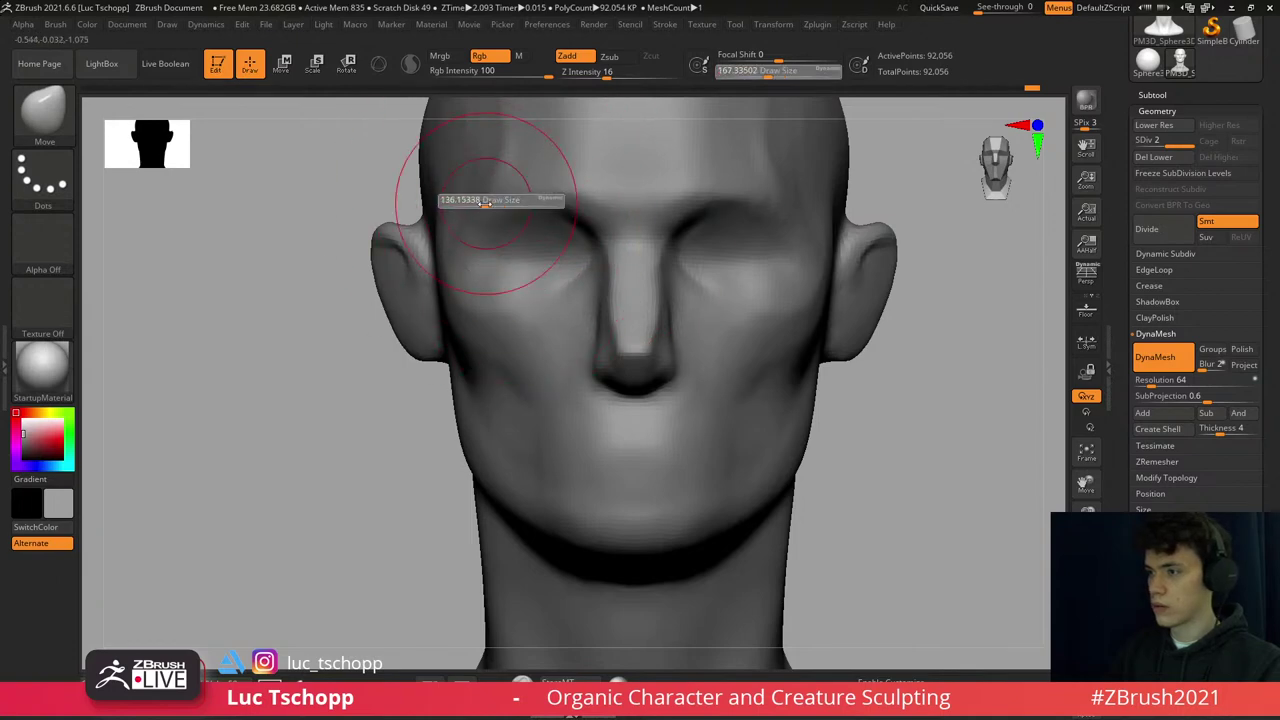
- Sculpt the cheeks in three-quarter view with the custom FreeHand brush at size about 48
key("b")
key("s")
key("t")
right_click_drag(485, 201, 457, 243)
key("1")
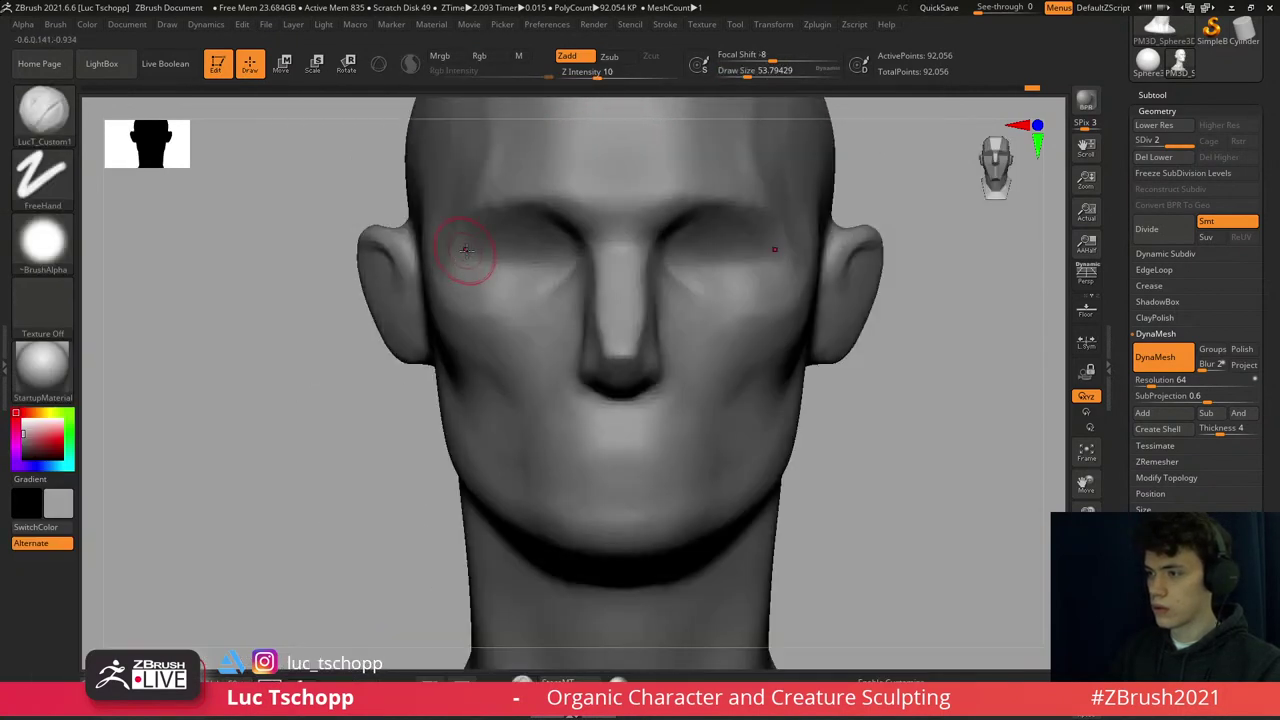
key("s")
left_click_drag(455, 263, 482, 289)
key("s")
key("s")
key("s")
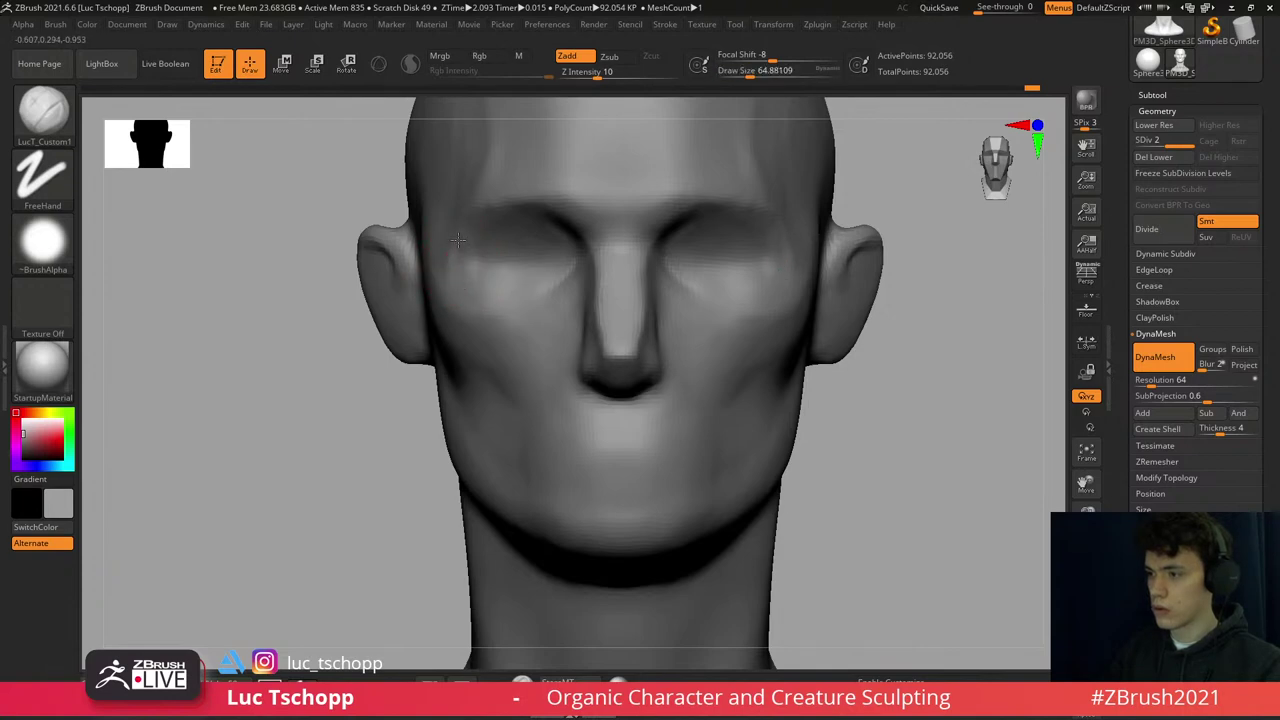
- Reshape the jaw and lower face, alternating the Move and custom FreeHand brushes
key("b")
key("m")
key("v")
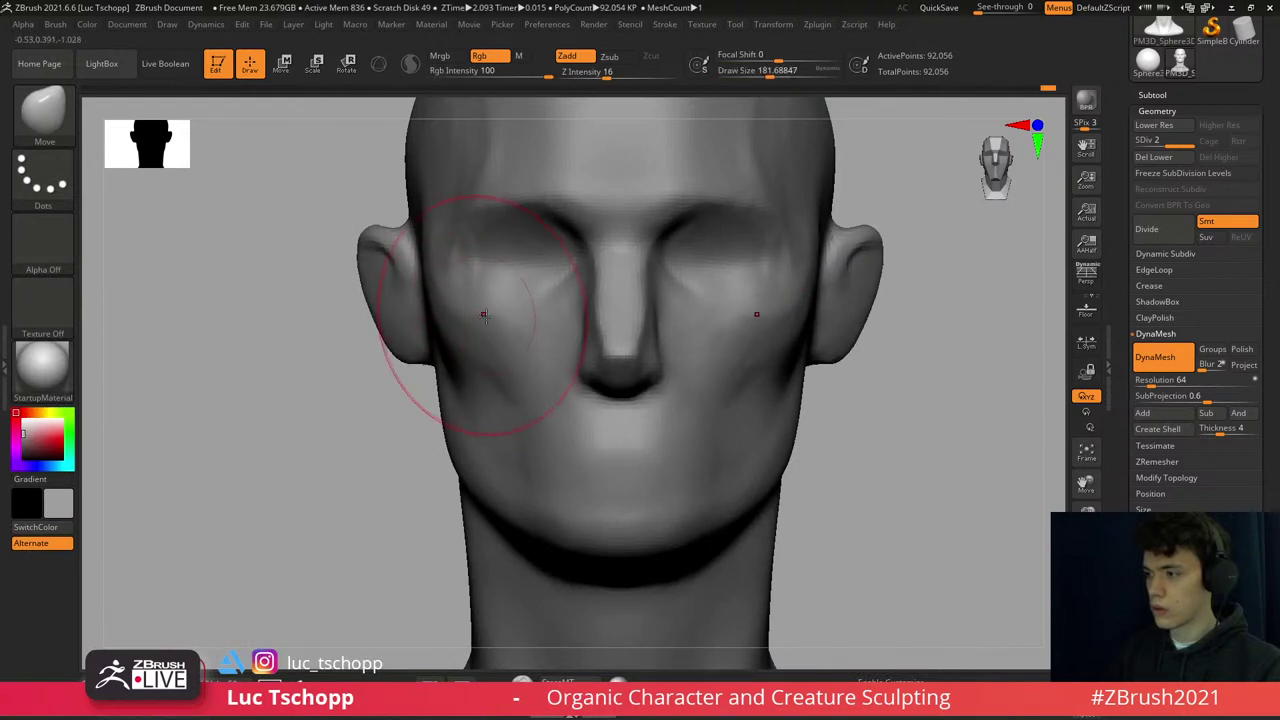
mouse_move(471, 314)
right_mouse_down("alt")
mouse_move(500, 330)
mouse_move(619, 480)
mouse_move(470, 300)
mouse_move(409, 287)
right_mouse_up("alt")
key("1")
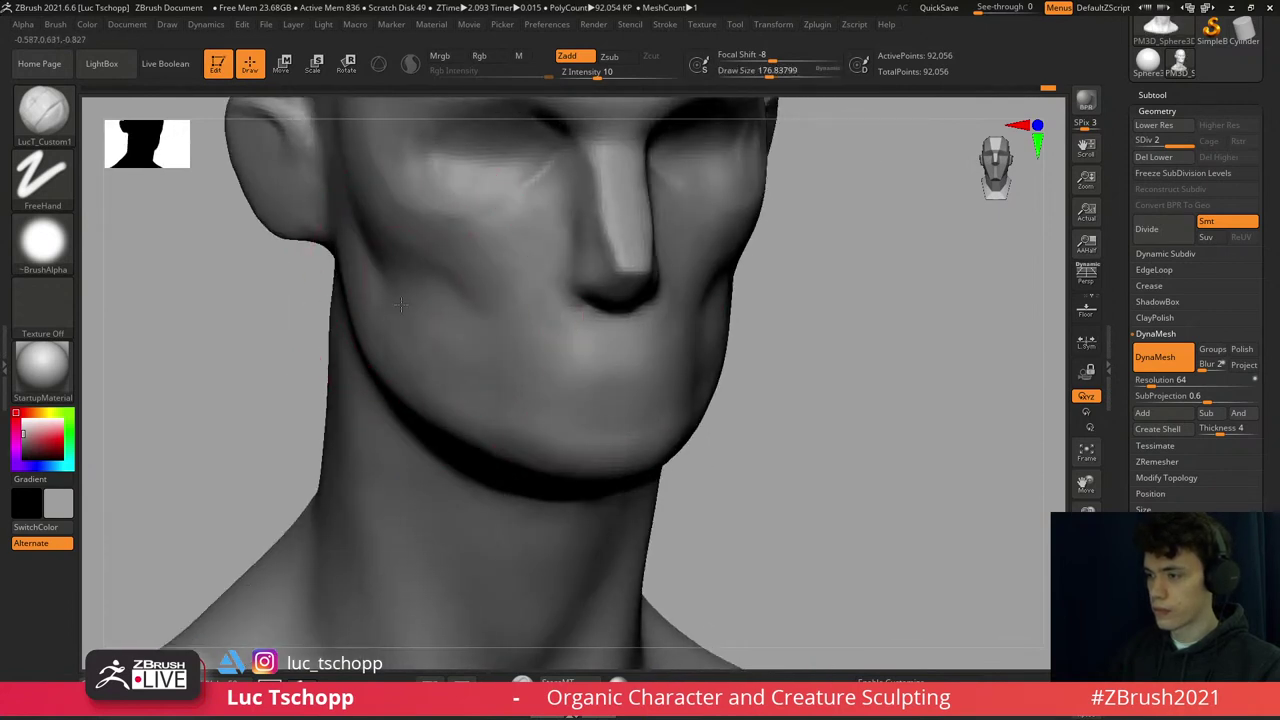
mouse_move(478, 322)
right_mouse_down()
mouse_move(526, 306)
mouse_move(508, 329)
mouse_move(614, 371)
mouse_move(600, 266)
right_mouse_up()
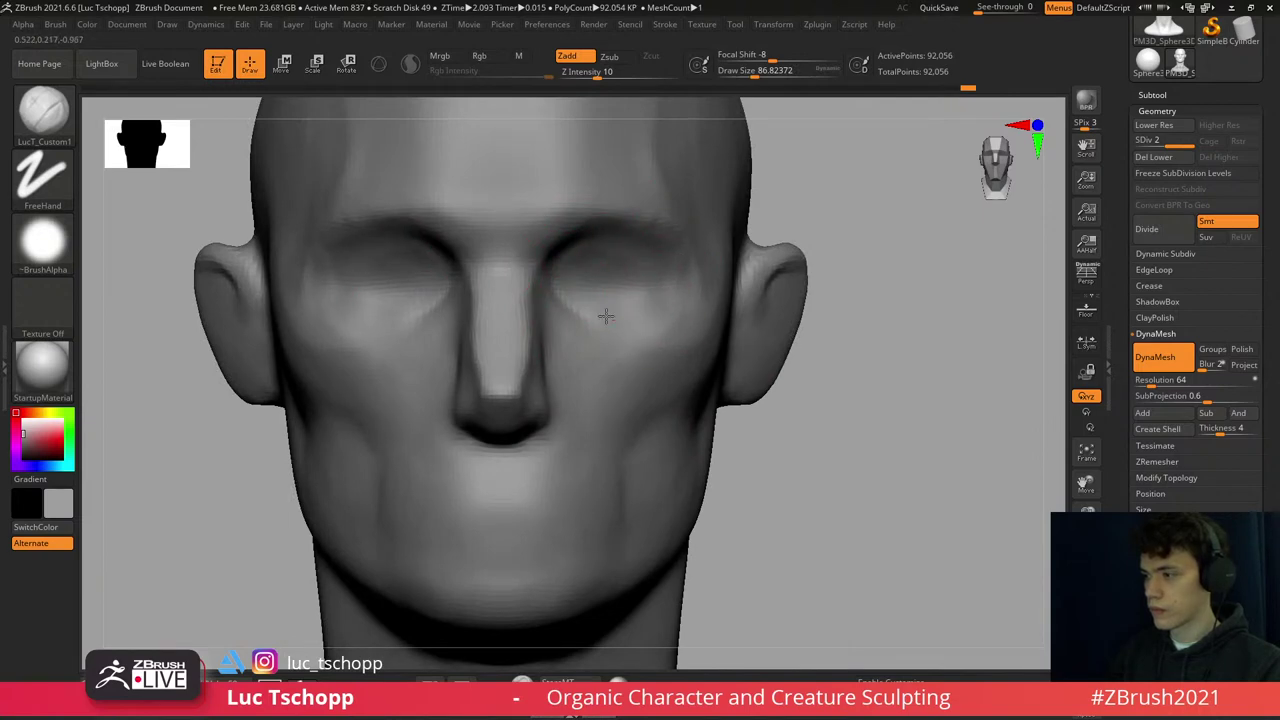
right_click_drag(667, 305, 735, 335, "alt")
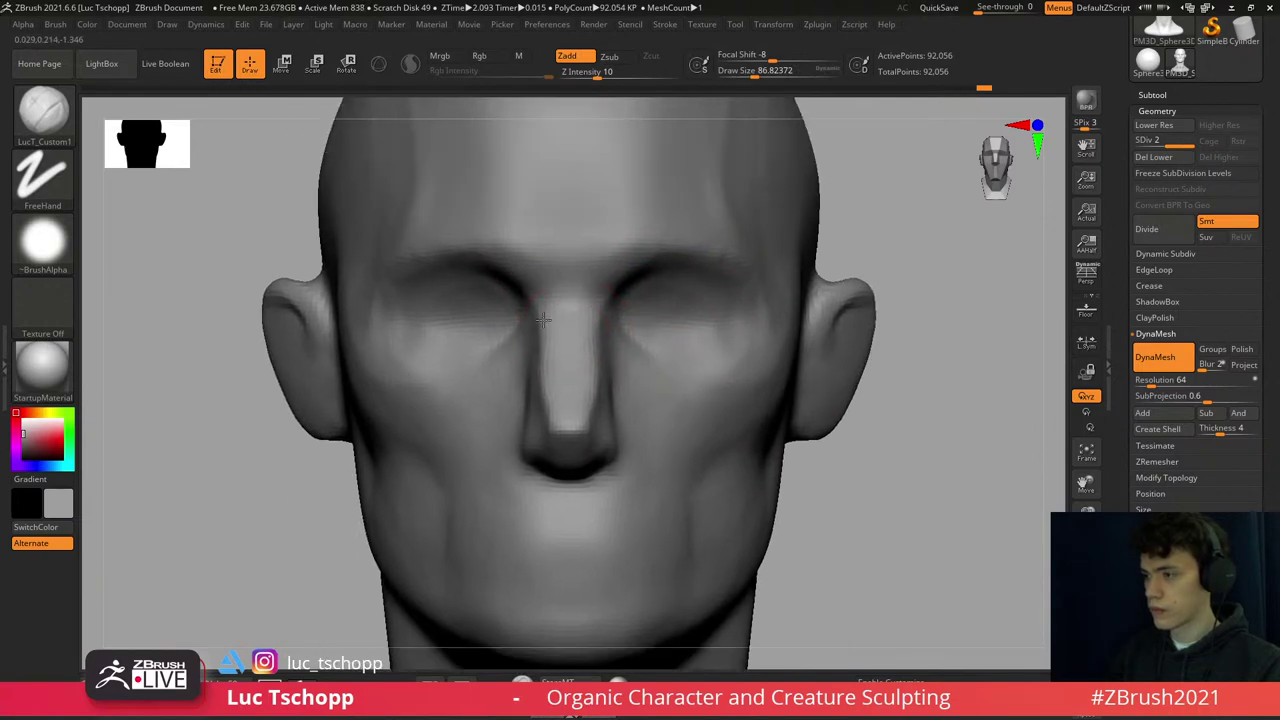
- Build up the nose bridge with the custom FreeHand brush at size about 71
key("b")
key("c")
key("b")
key("[")
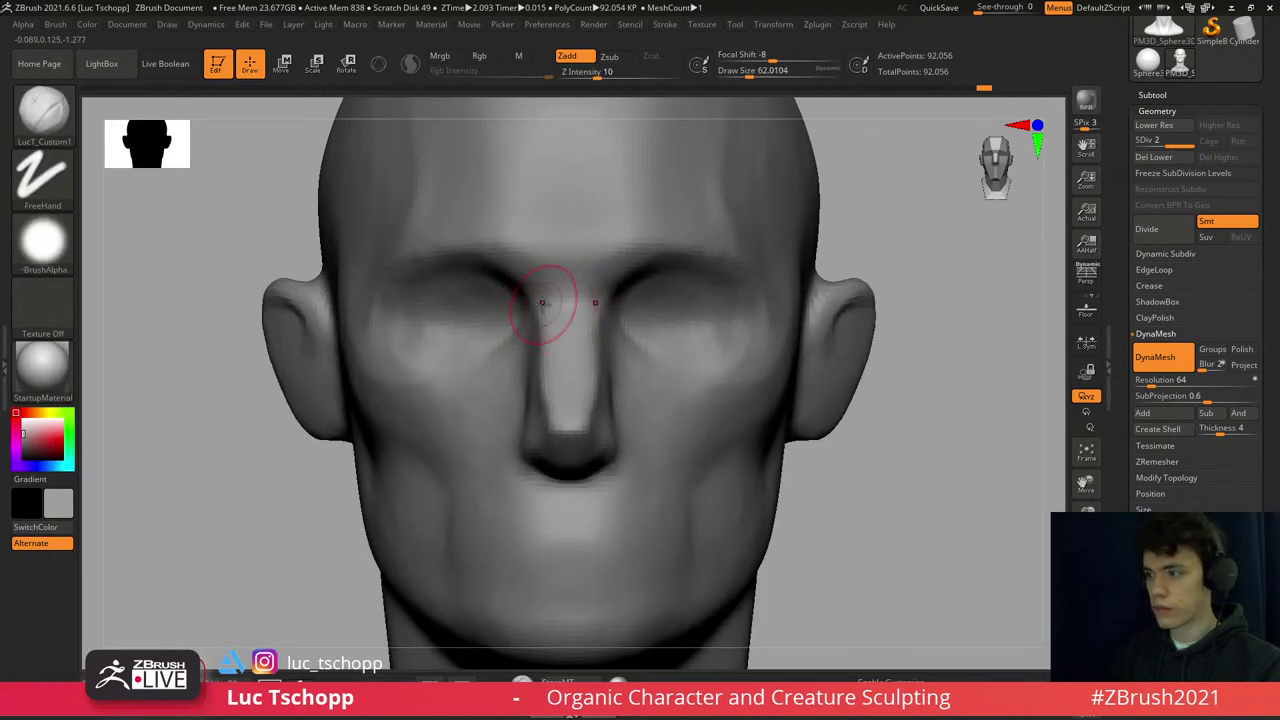
key("]")
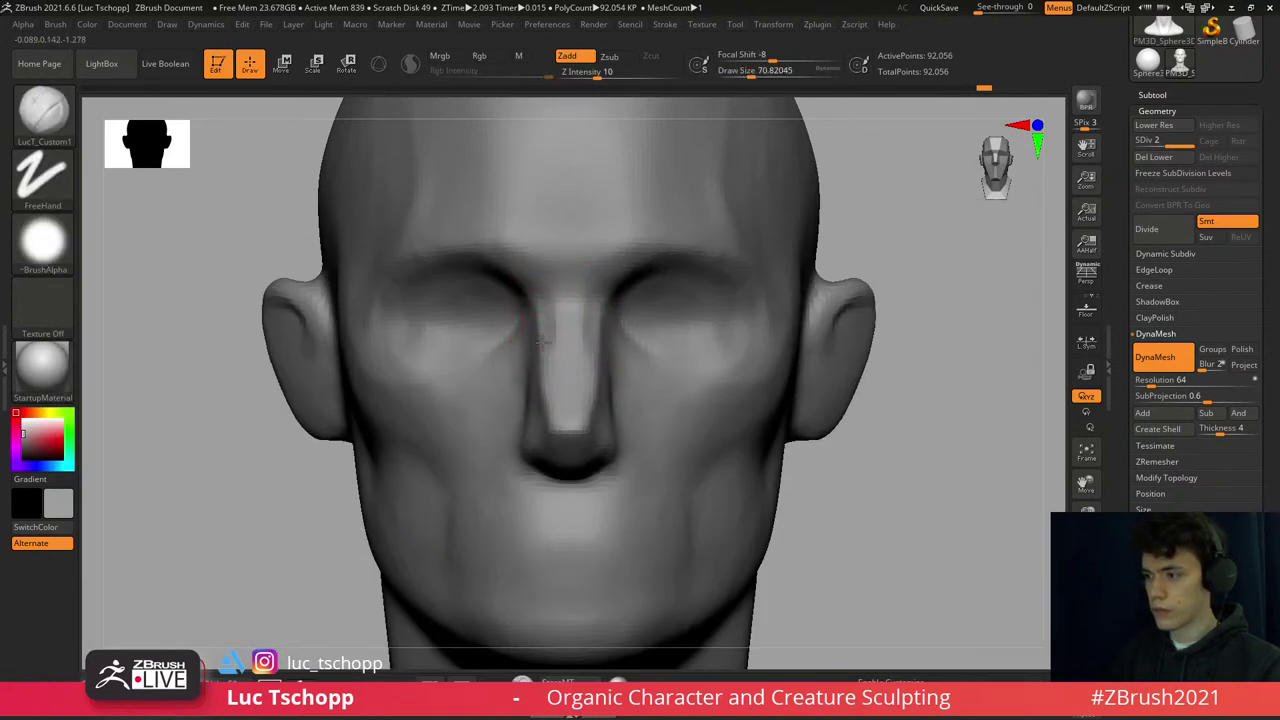
mouse_move(543, 332)
right_mouse_down()
mouse_move(535, 316)
mouse_move(543, 323)
right_mouse_up()
- Refine the cheek beside the nose with the Move brush at size 59, then smooth it
key("b")
key("m")
key("v")
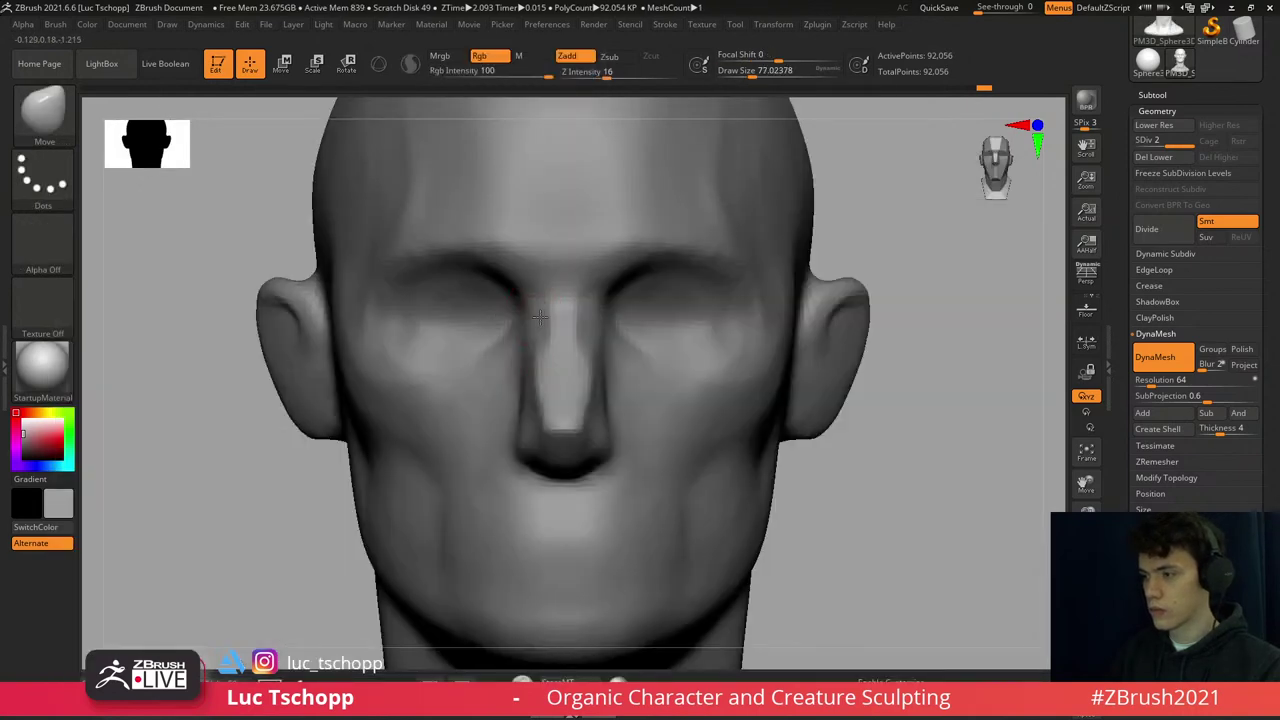
key("[")
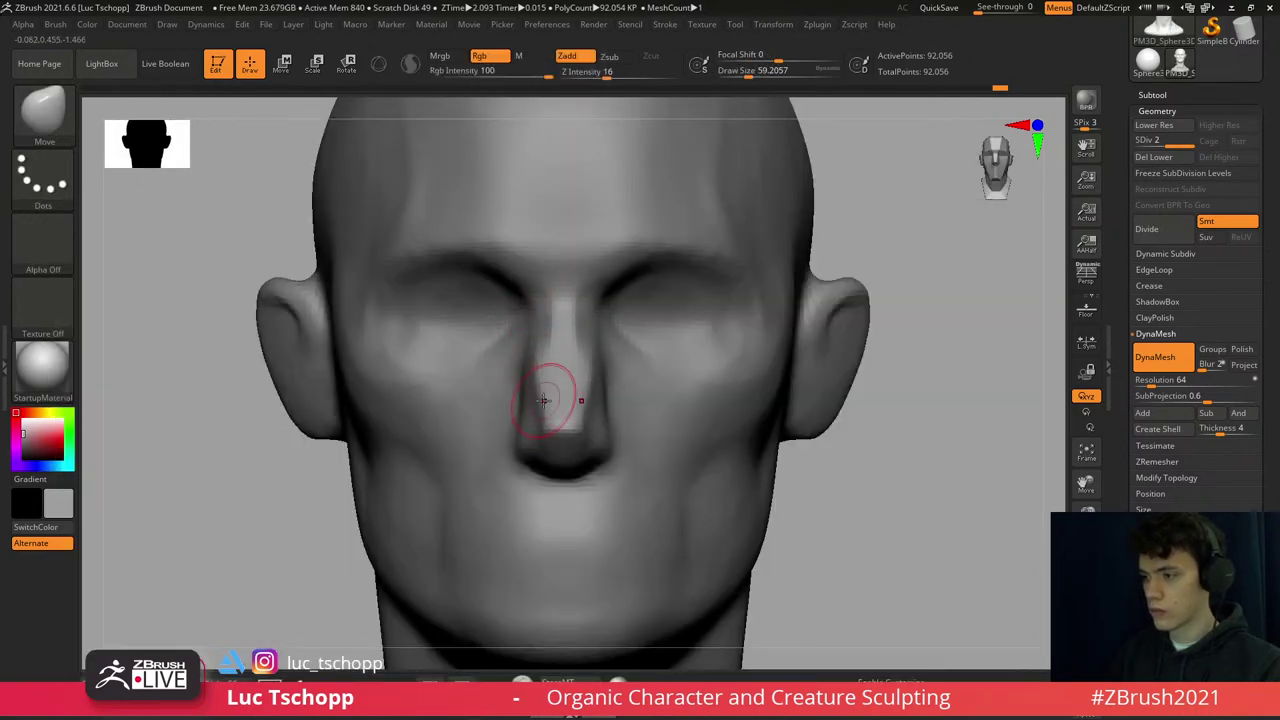
right_click_drag(539, 391, 546, 378)
key("1")
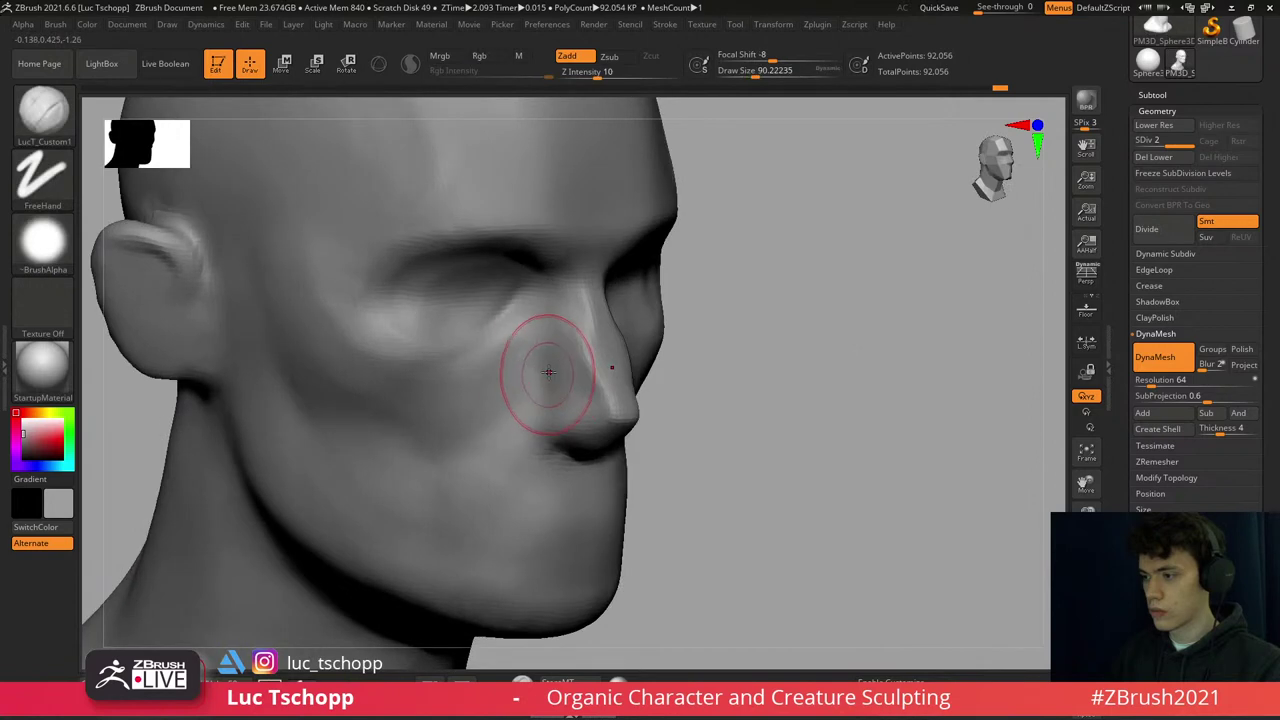
key("shift")
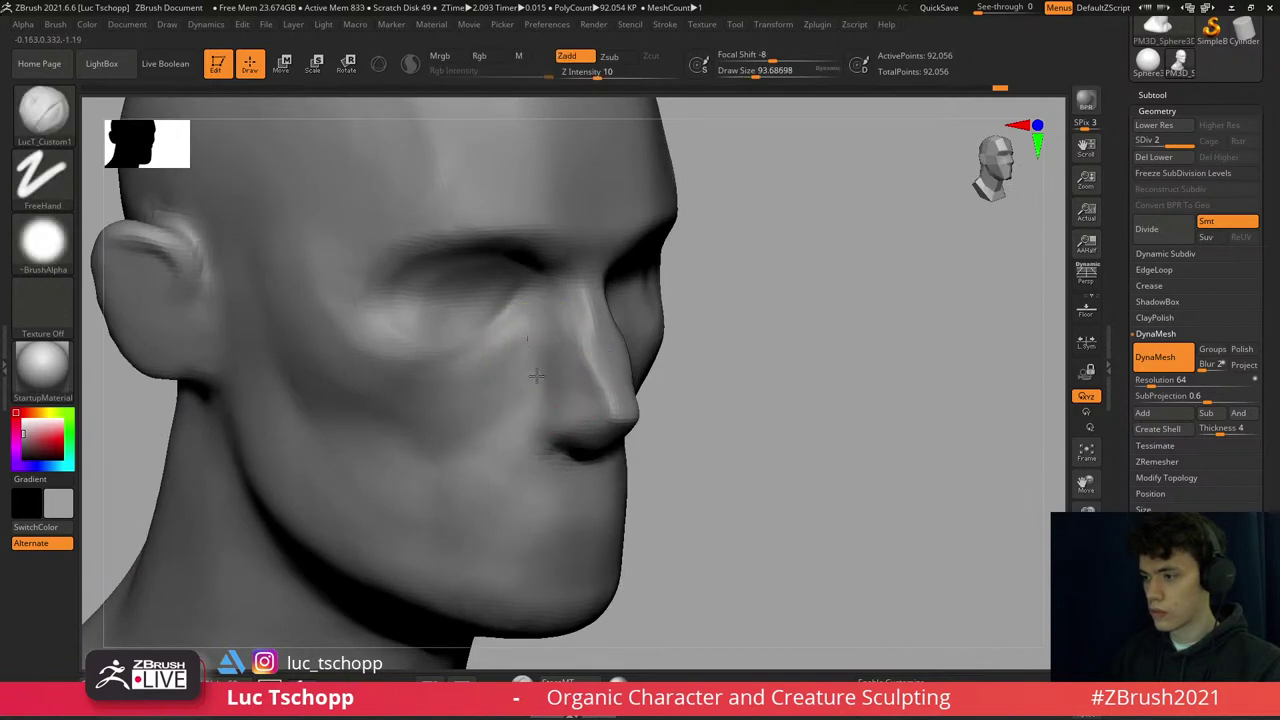
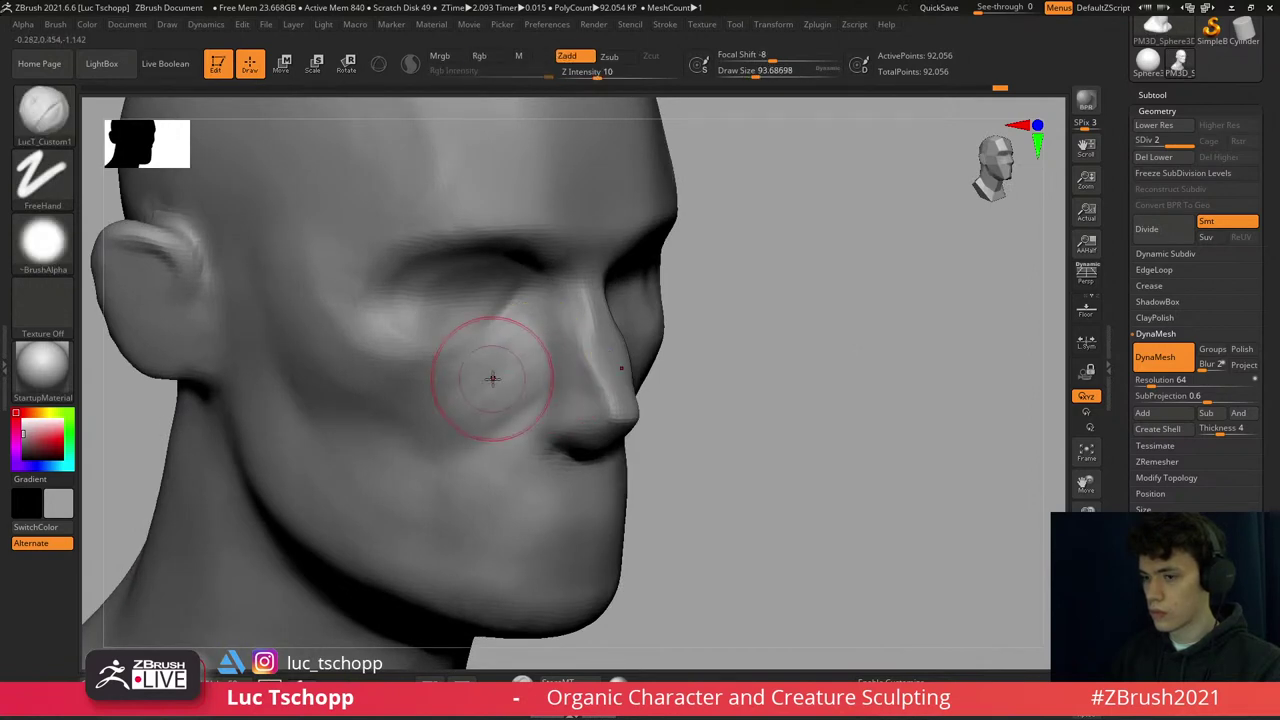
- Sculpt closed eyelid shapes into both eye sockets with an enlarged LucT_Custom1 brush
key("]")
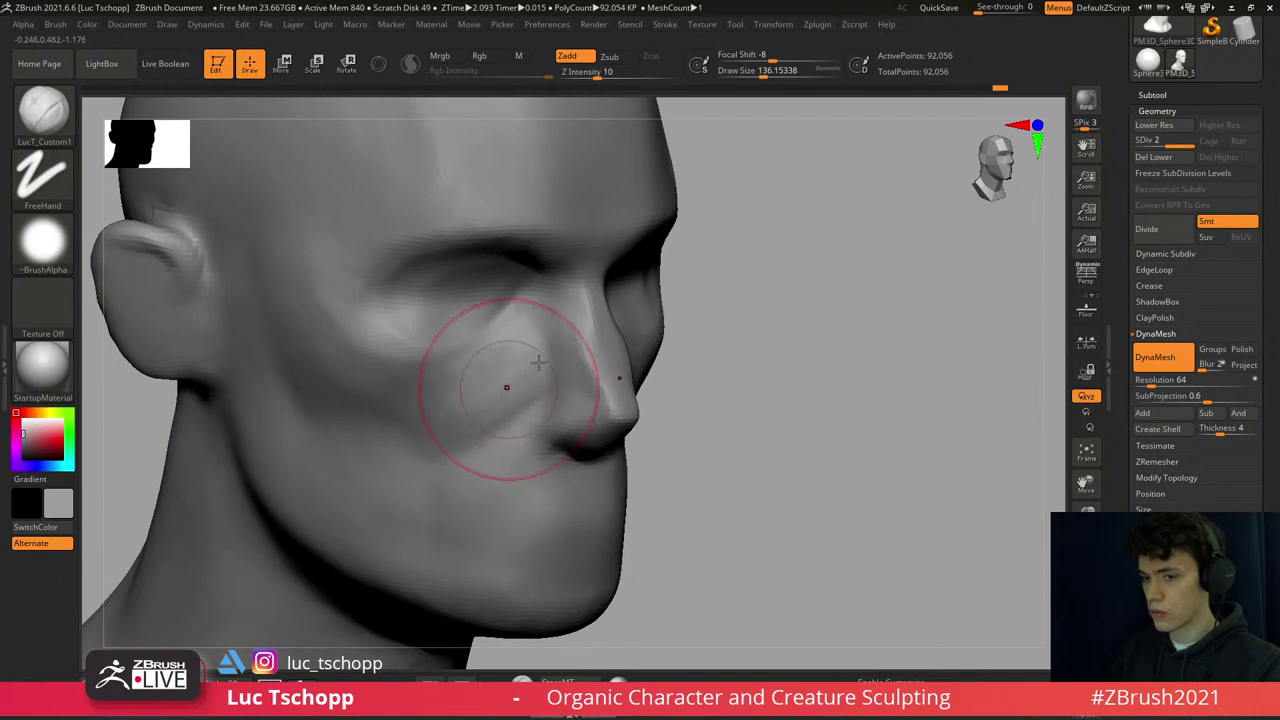
mouse_move(538, 362)
right_mouse_down()
mouse_move(625, 370)
mouse_move(609, 286)
mouse_move(539, 350)
mouse_move(486, 332)
right_mouse_up()
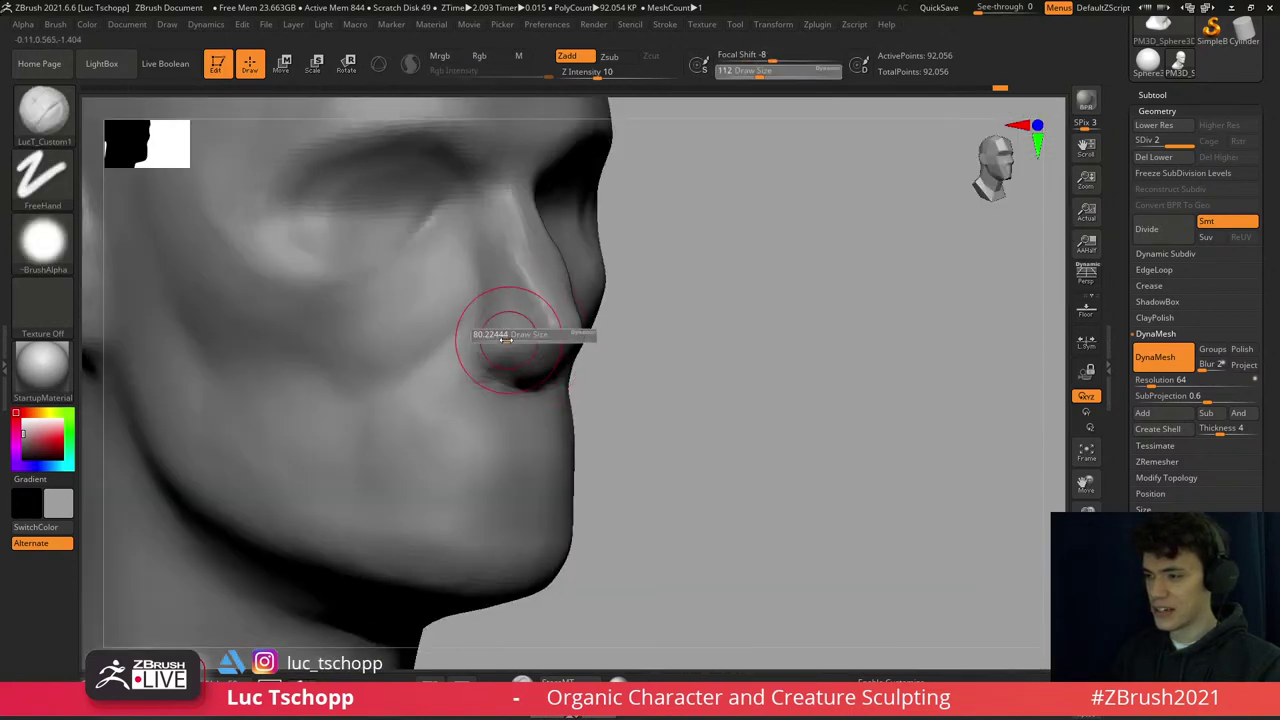
key("s")
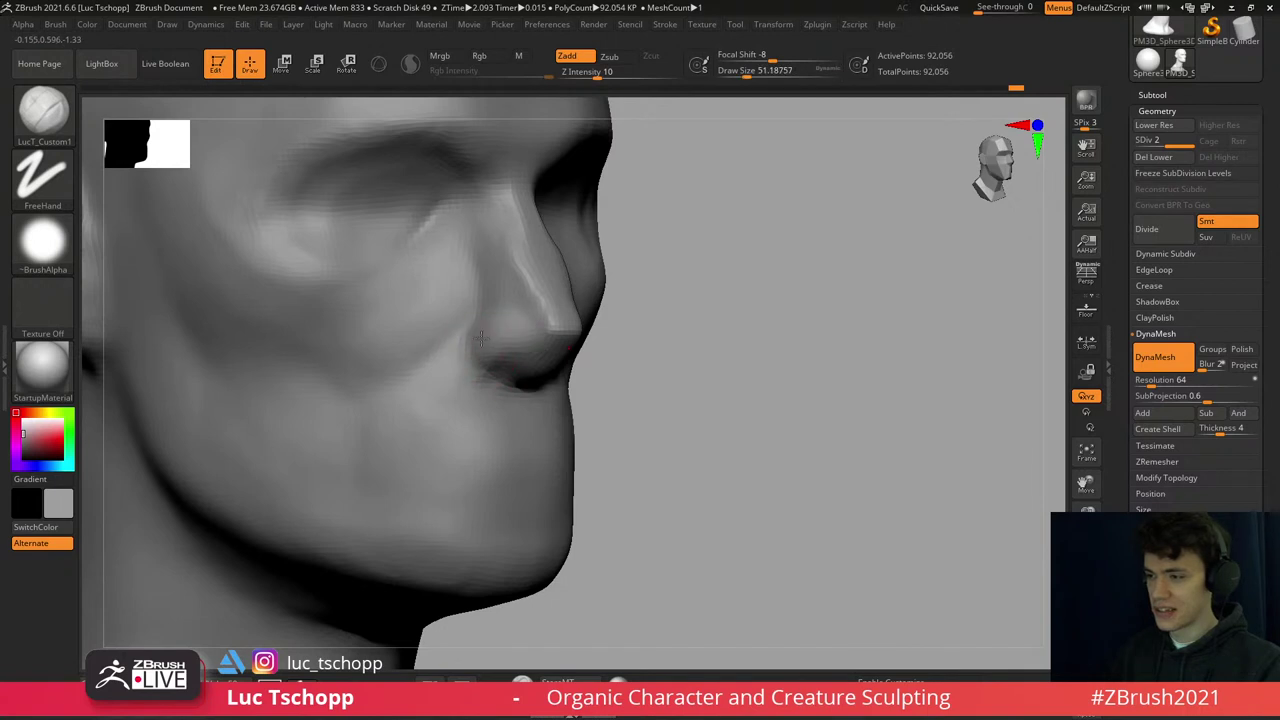
key("f")
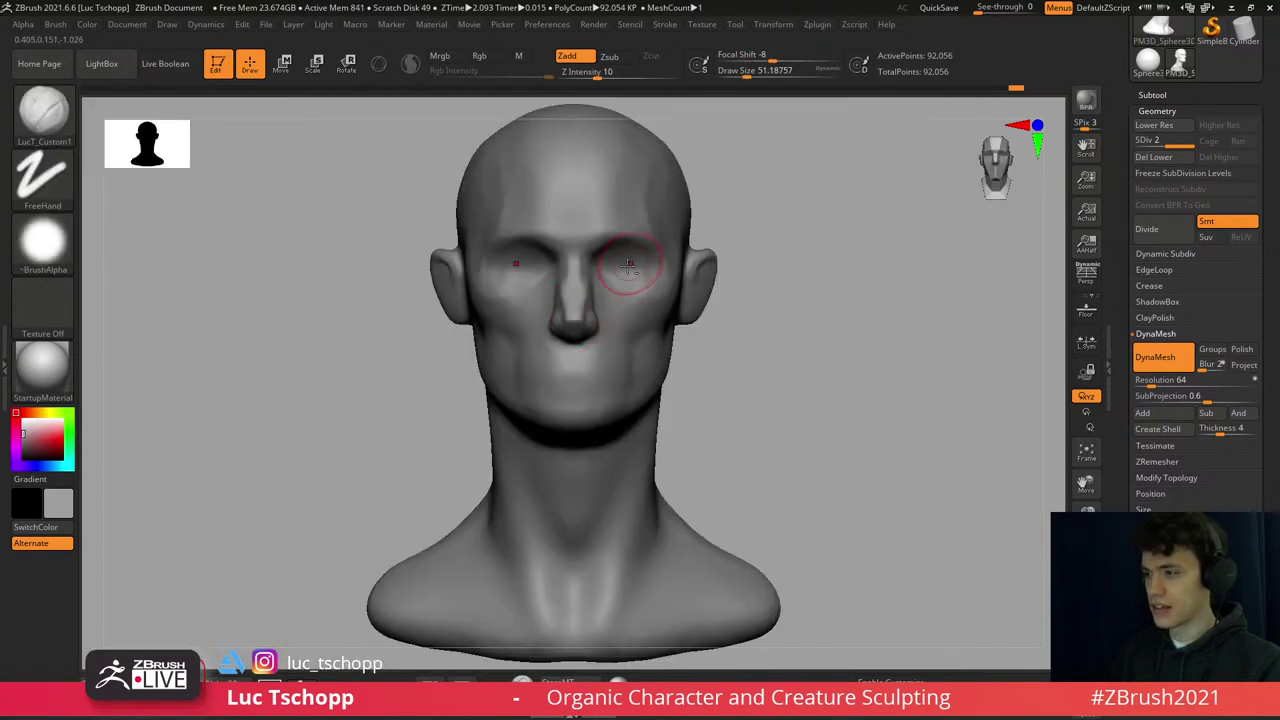
scroll(628, 263, "up", 5)
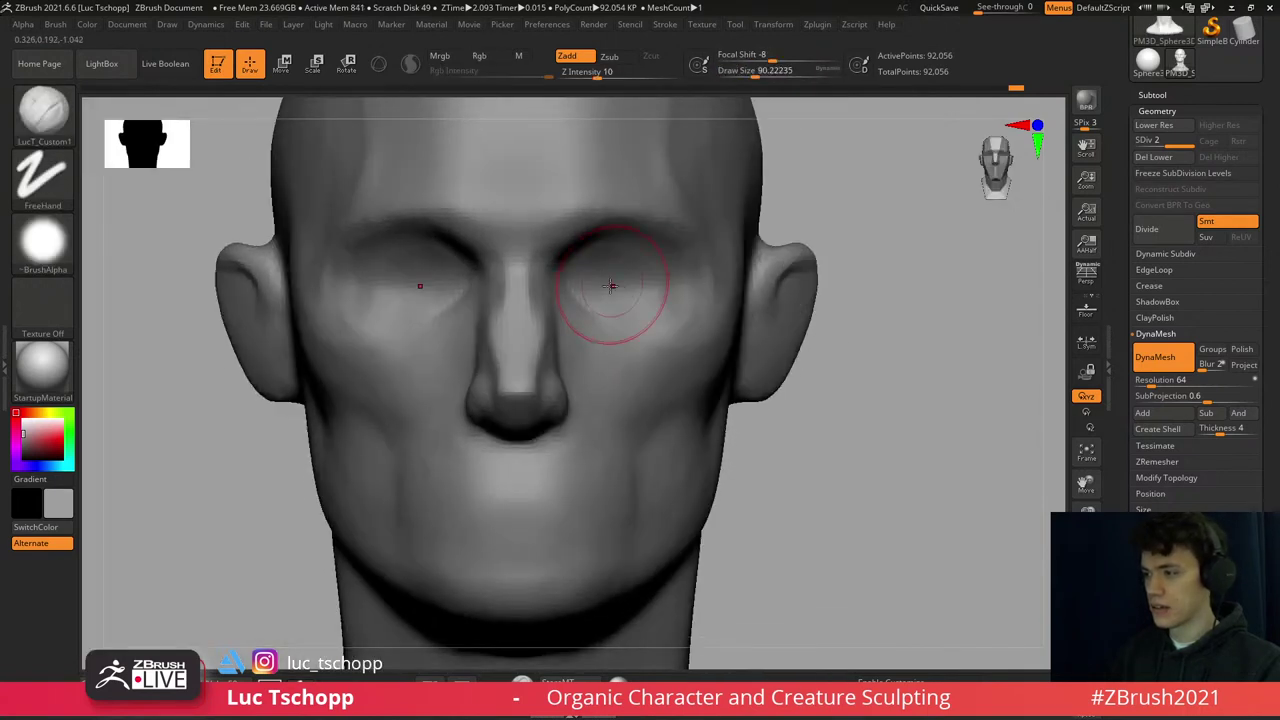
mouse_move(610, 286)
left_mouse_down()
mouse_move(632, 296)
mouse_move(604, 300)
mouse_move(640, 302)
mouse_move(657, 281)
left_mouse_up()
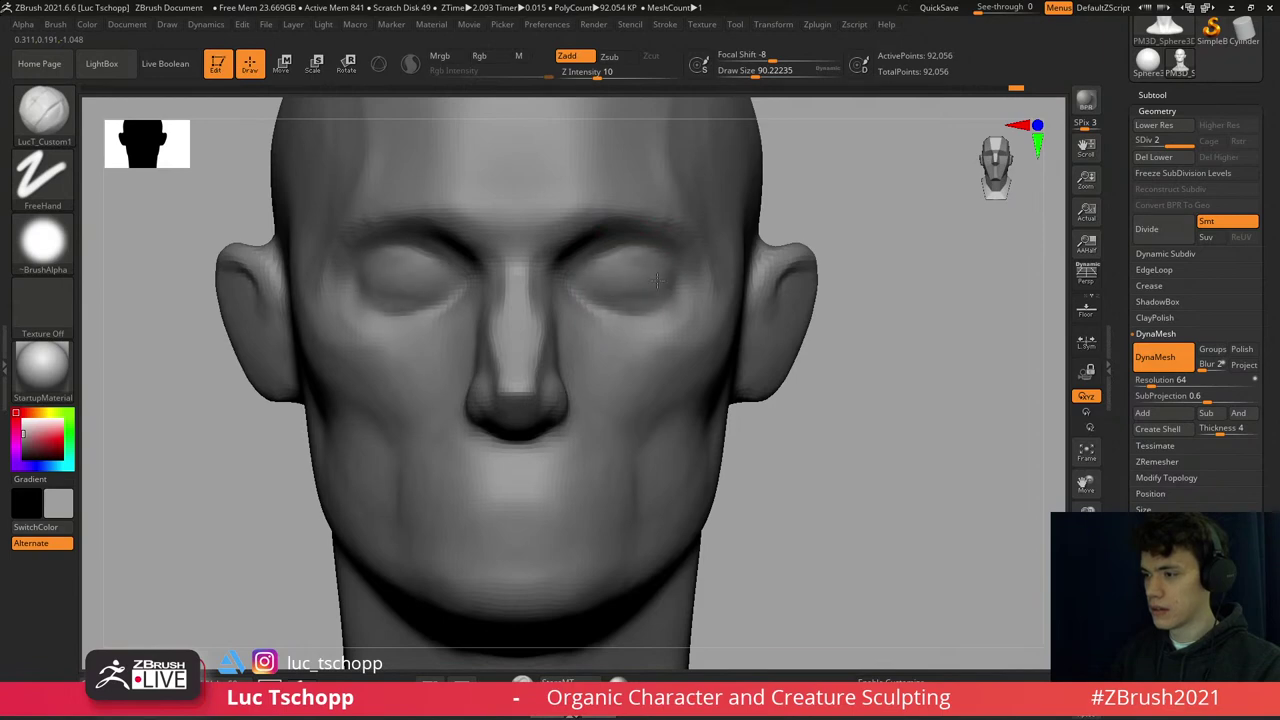
- Enlarge the brush and reshape the upper lip and cheek beside the nose
key("f")
scroll(614, 274, "up", 5)
mouse_move(614, 274)
right_mouse_down()
mouse_move(614, 243)
mouse_move(600, 303)
right_mouse_up()
key("s")
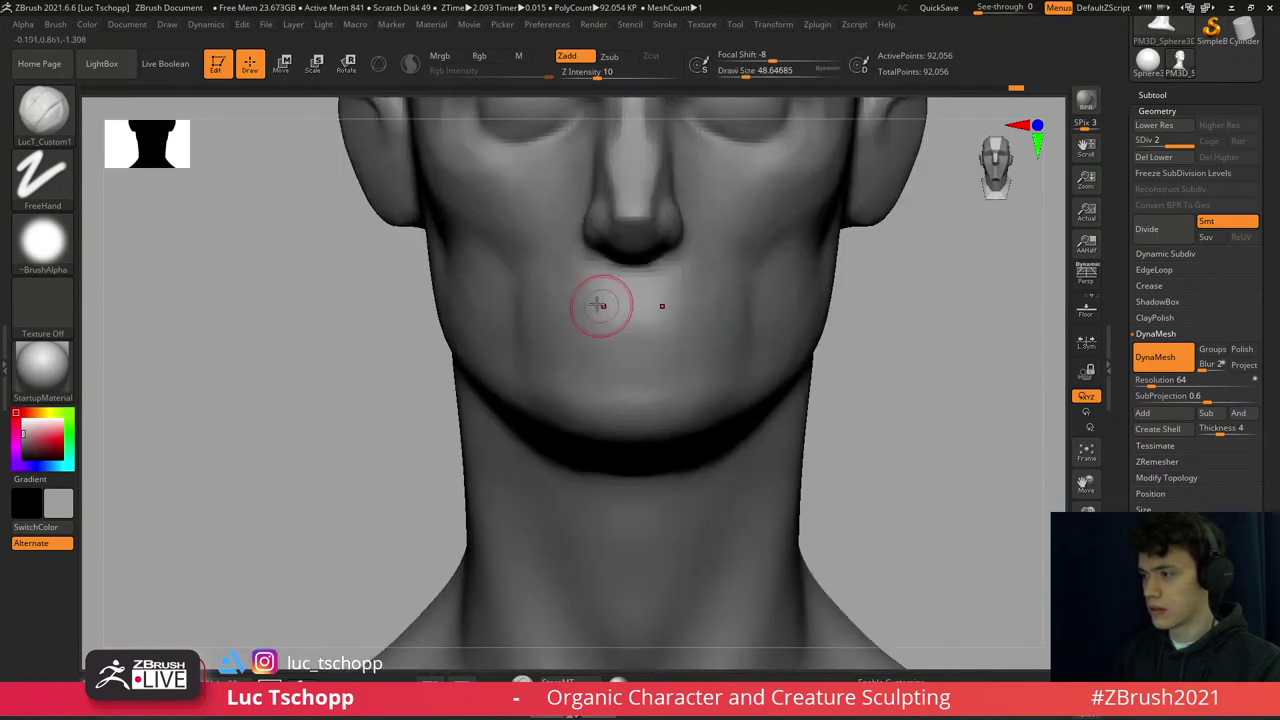
key("bracketright")
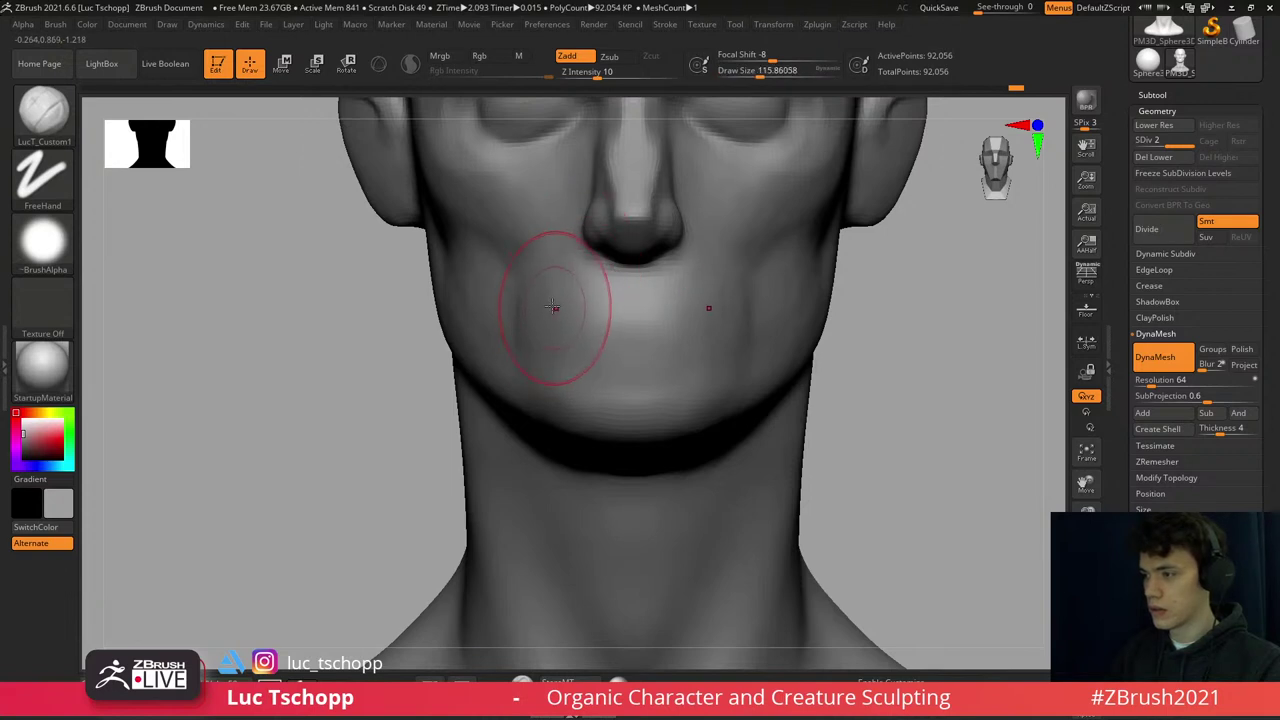
key("f")
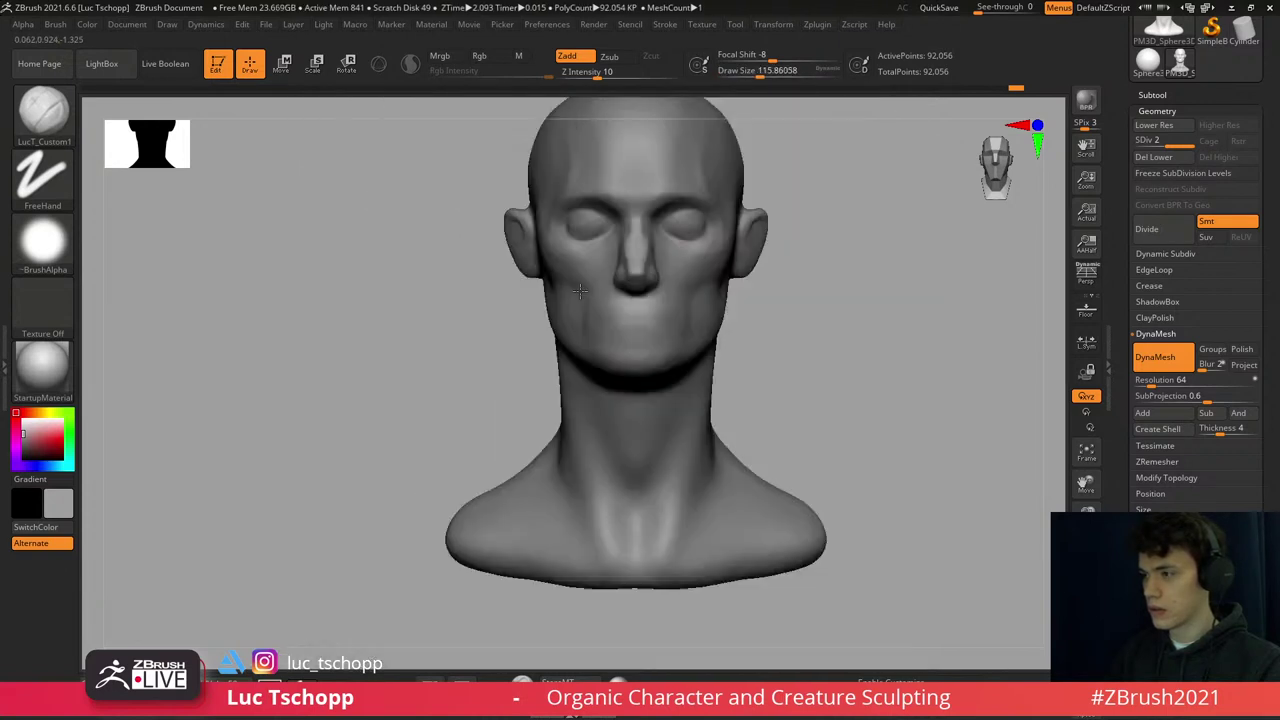
mouse_move(640, 310)
right_mouse_down()
mouse_move(649, 343)
mouse_move(600, 286)
right_mouse_up()
- Shift the jaw and cheeks near the ears with the Move brush at SDiv 1
key("b")
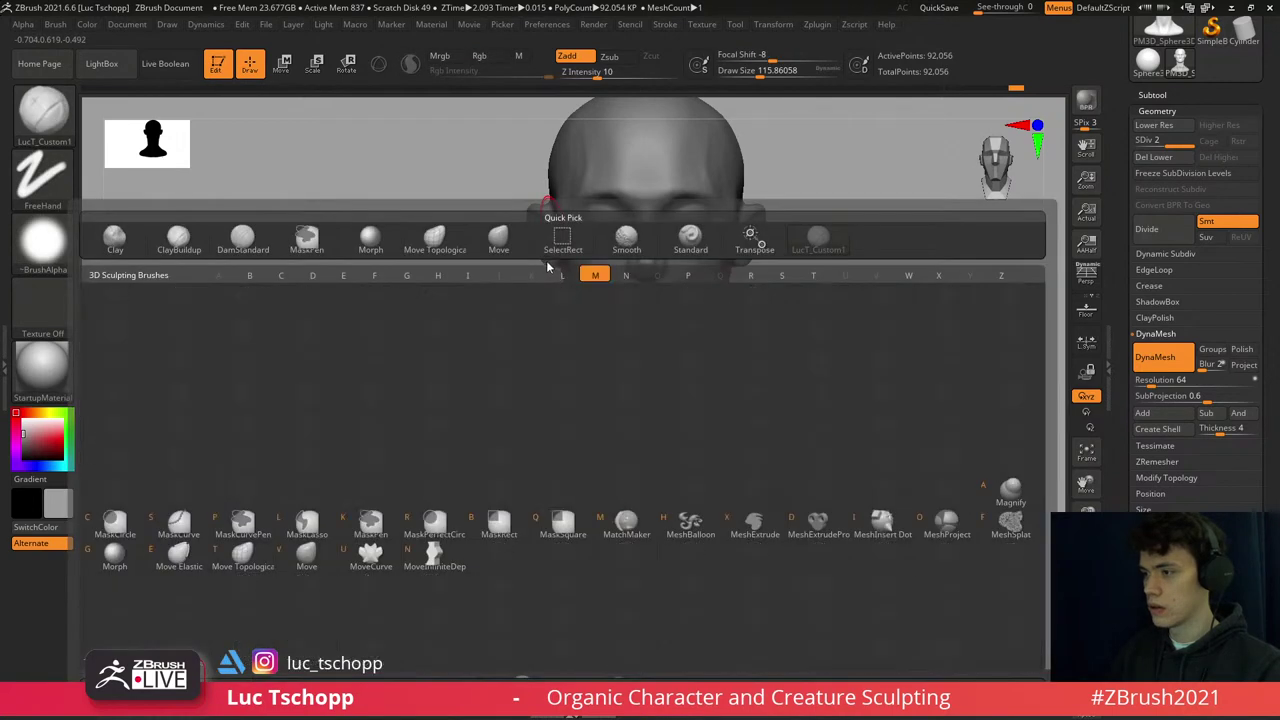
key("m")
key("v")
key("bracketright")
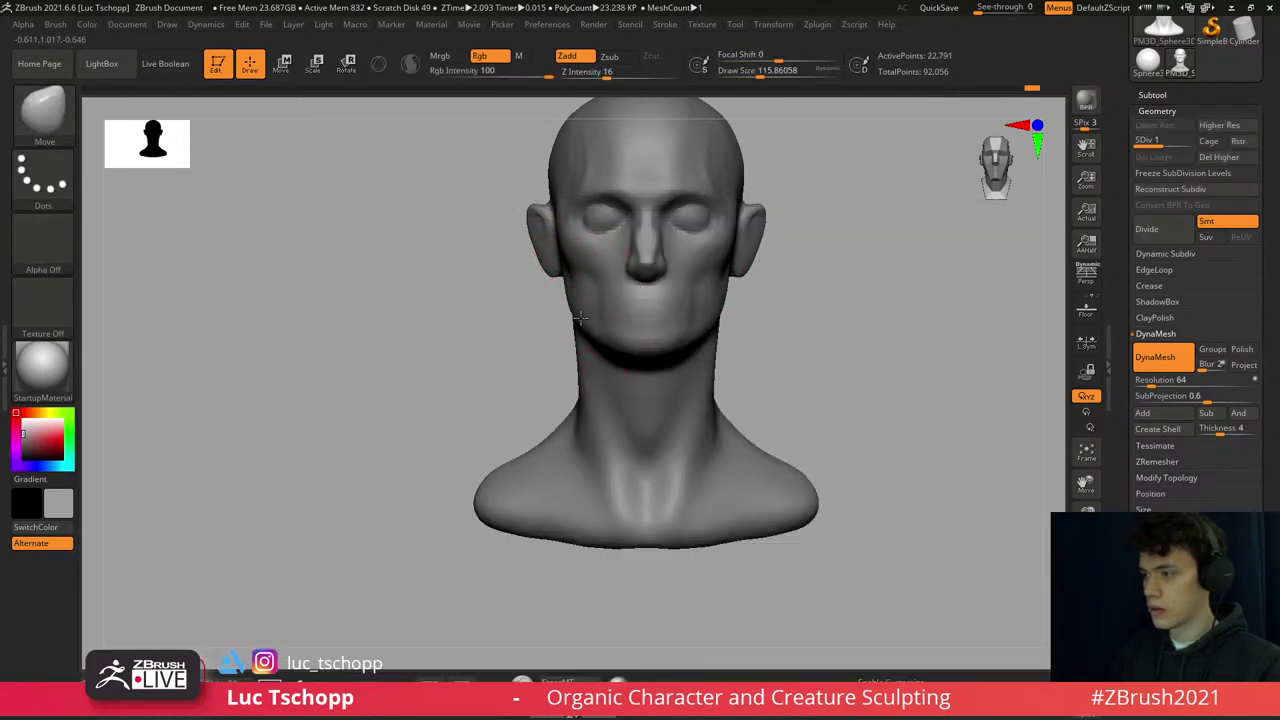
key("bracketleft")
key("bracketleft")
key("bracketleft")
key("bracketleft")
right_click_drag(571, 300, 571, 271)
key("bracketright")
key("bracketright")
key("bracketright")
key("bracketright")
key("bracketright")
key("bracketright")
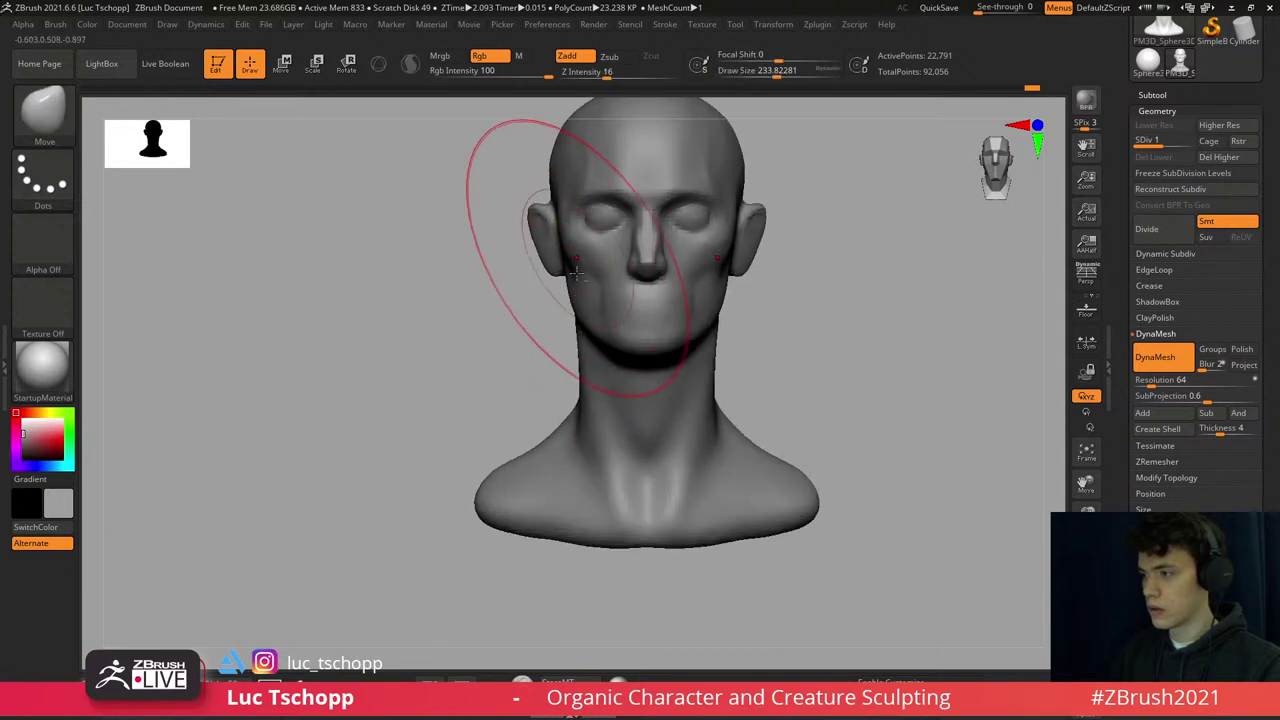
mouse_move(576, 270)
right_mouse_down()
mouse_move(548, 300)
mouse_move(528, 300)
mouse_move(555, 315)
right_mouse_up()
key("s")
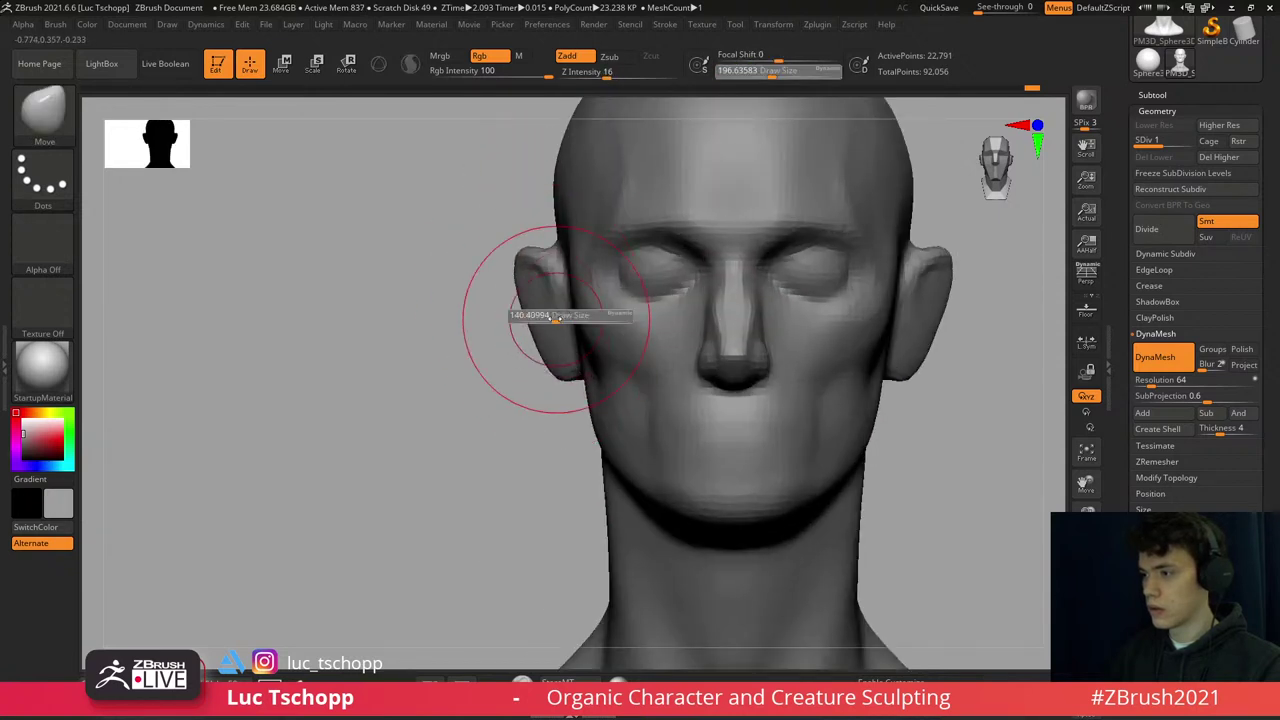
left_click_drag(555, 315, 518, 278)
key("s")
right_click_drag(518, 278, 588, 336)
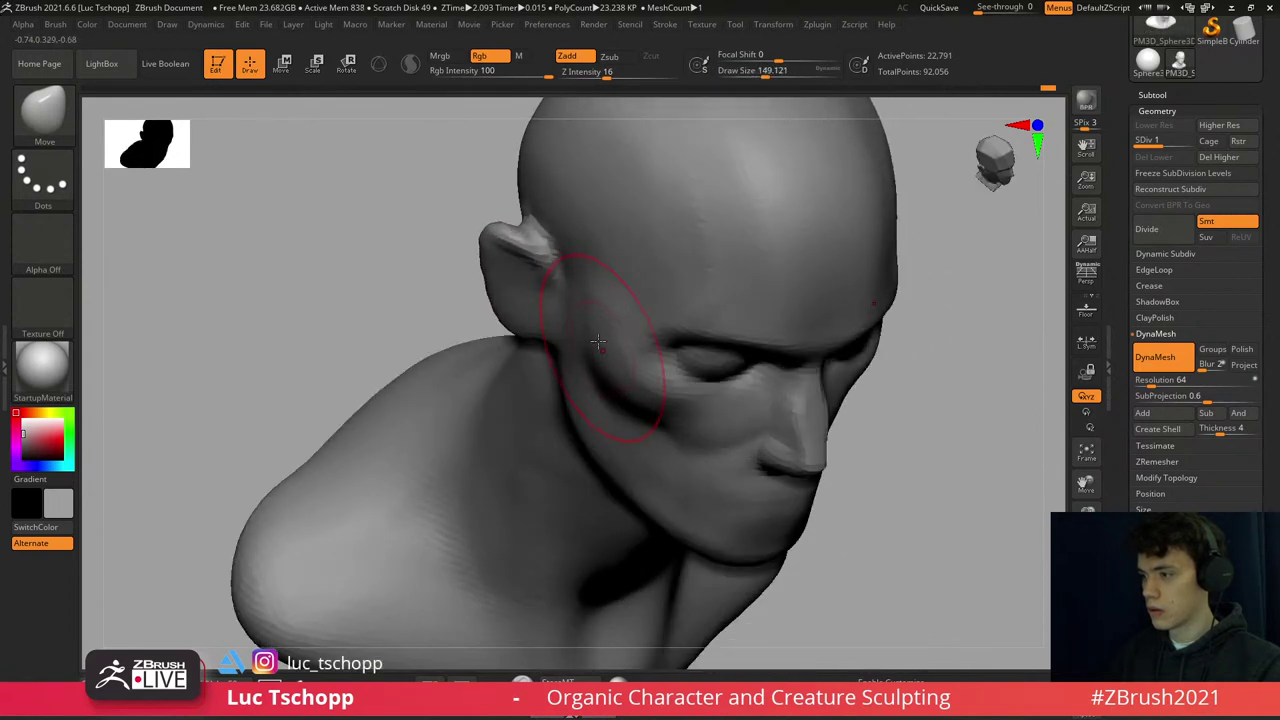
- Step up to SDiv 2 and build up the cheek between eye and ear with LucT_Custom1
key("1")
mouse_move(625, 378)
right_mouse_down("shift")
mouse_move(629, 251)
mouse_move(657, 237)
mouse_move(723, 271)
mouse_move(790, 357)
mouse_move(691, 314)
right_mouse_up("shift")
key("f")
key("d")
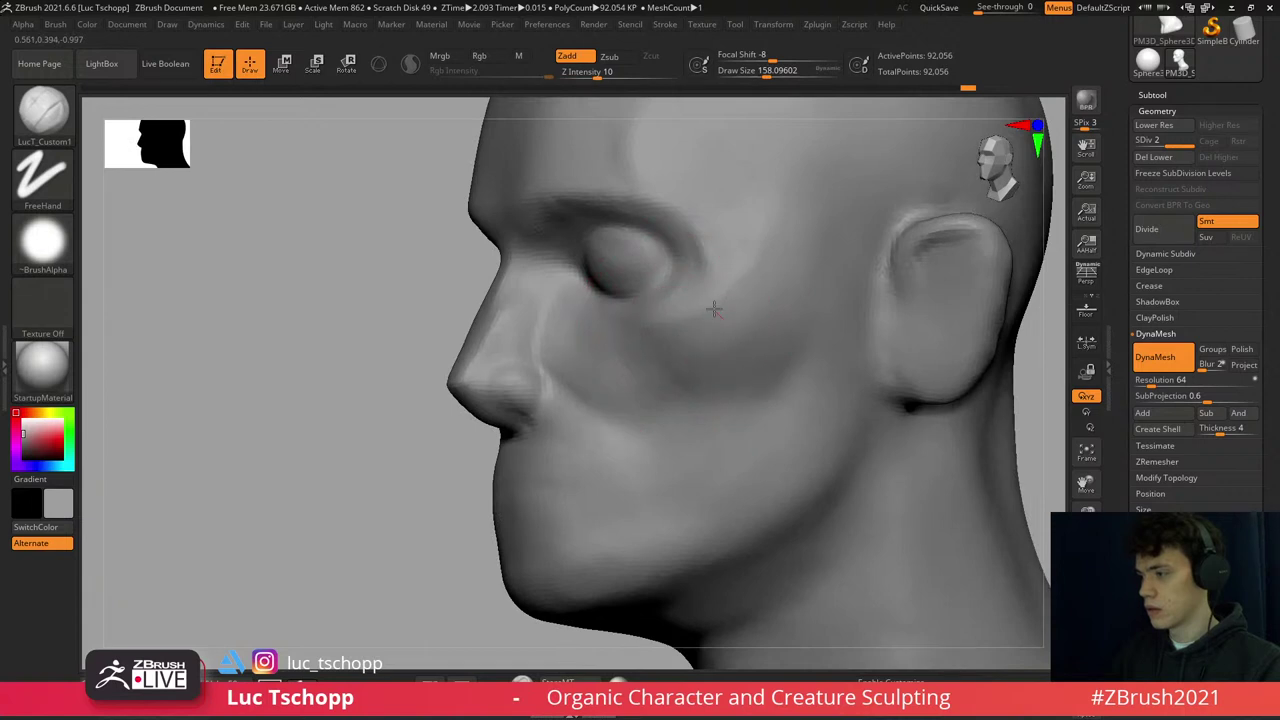
key("s")
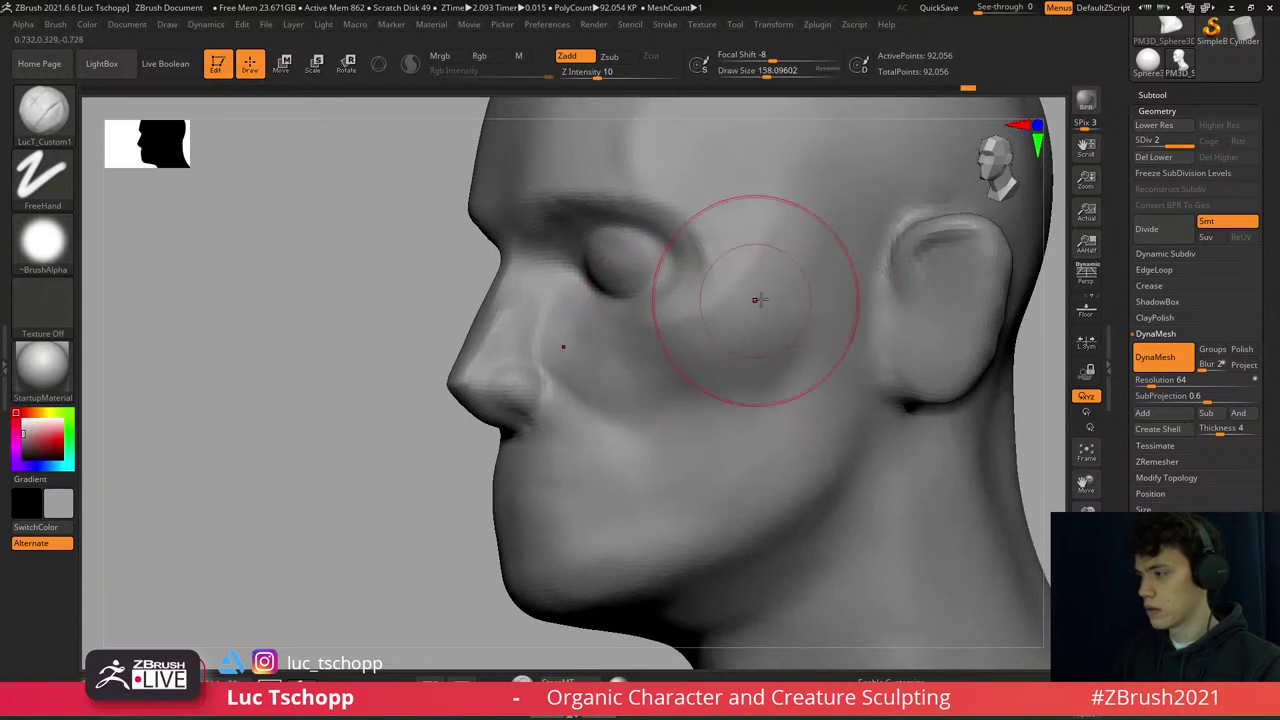
left_click_drag(757, 299, 860, 289)
mouse_move(699, 385)
right_mouse_down()
mouse_move(667, 313)
mouse_move(675, 393)
right_mouse_up()
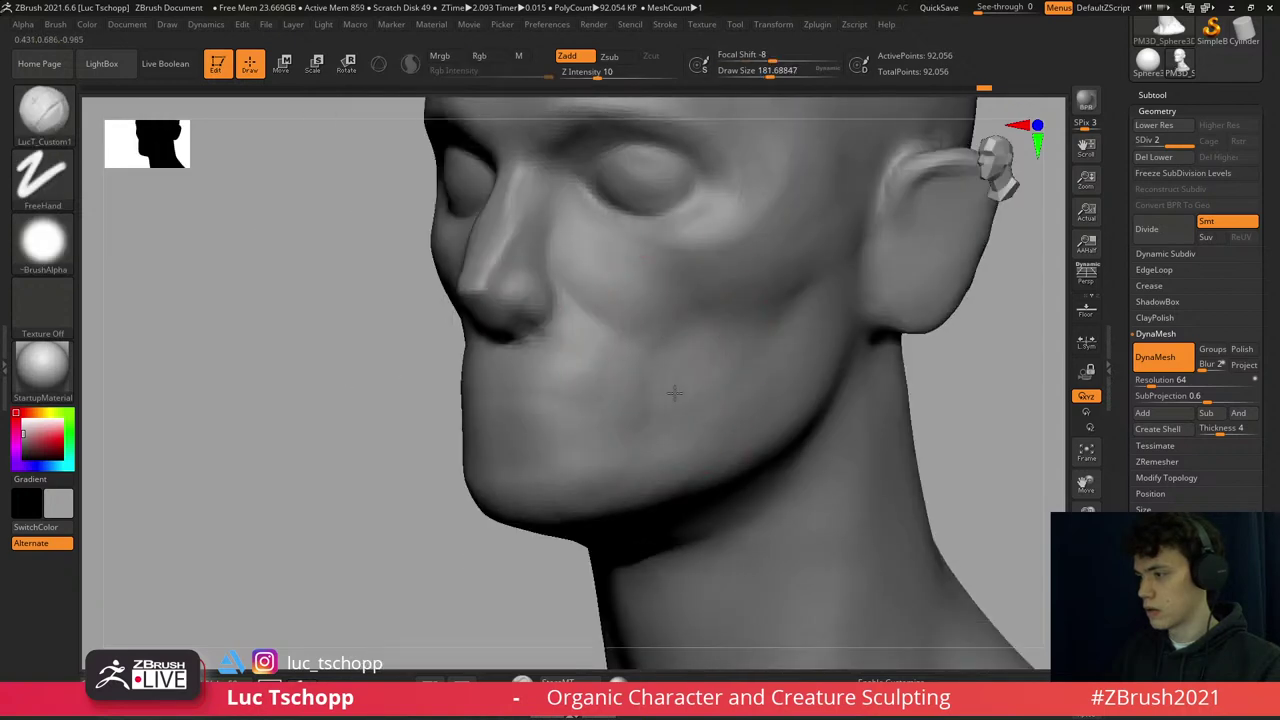
right_click_drag(785, 348, 585, 215)
key("bracketleft")
key("bracketleft")
key("bracketleft")
key("bracketleft")
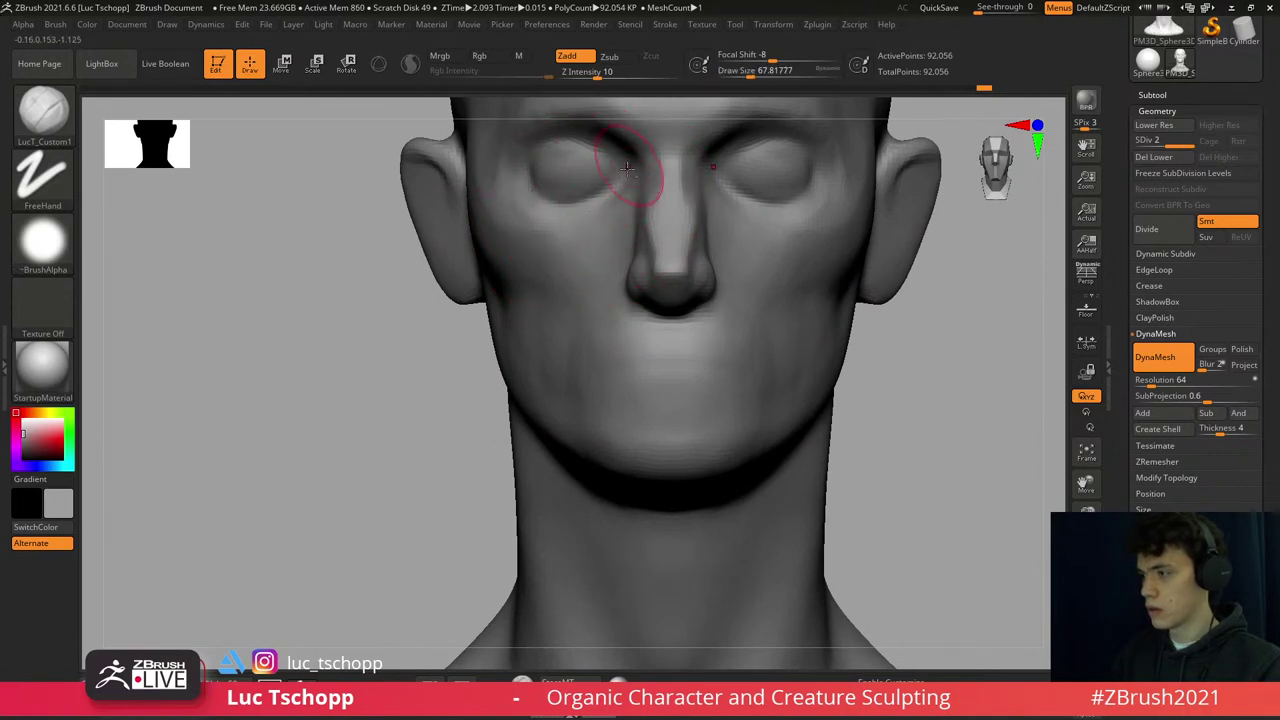
mouse_move(628, 170)
right_mouse_down("ctrl")
mouse_move(640, 230)
mouse_move(731, 339)
right_mouse_up("ctrl")
- Nudge forms with the Move brush, then sculpt the brow and eye sockets with LucT_Custom1
key("b")
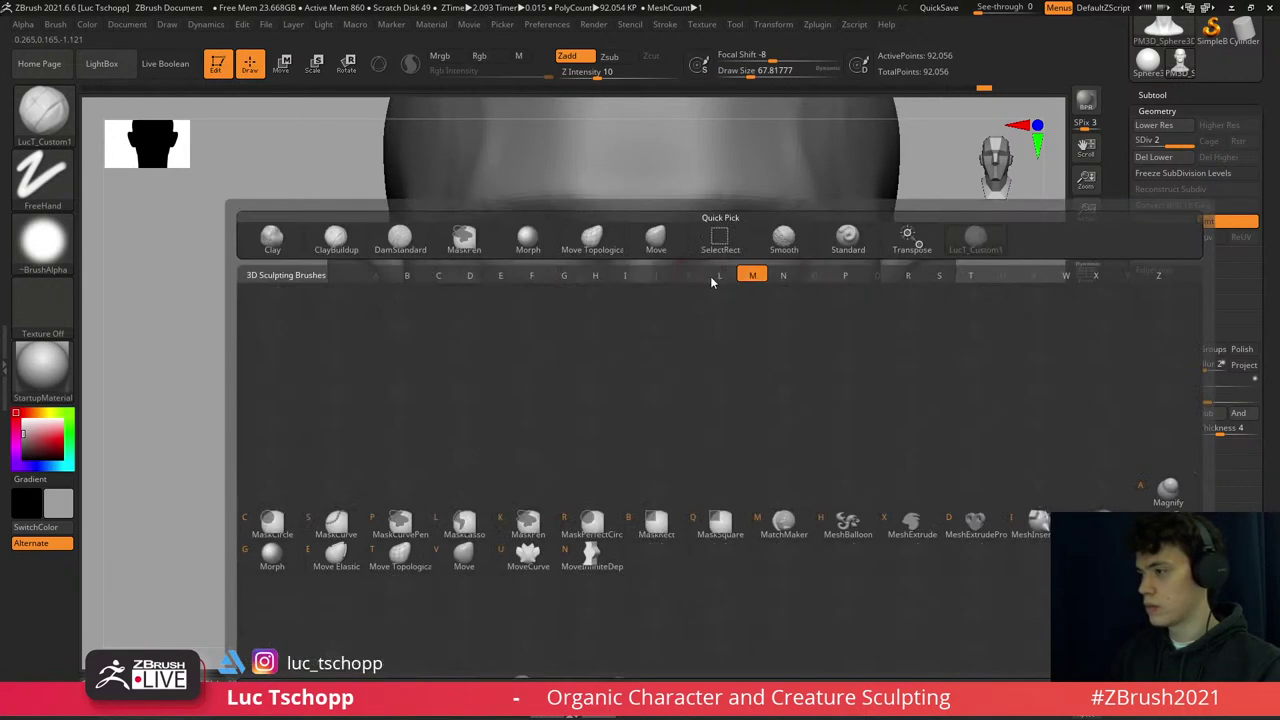
key("v")
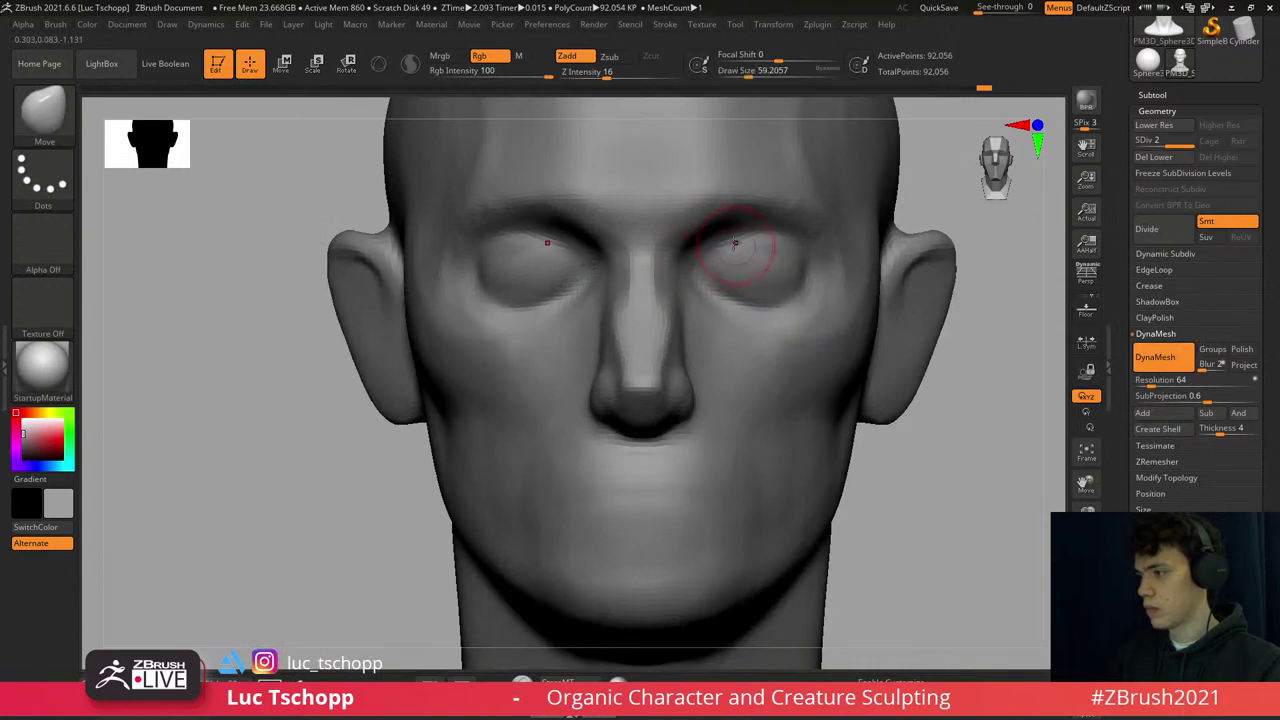
mouse_move(738, 237)
right_mouse_down("ctrl")
mouse_move(700, 260)
mouse_move(686, 314)
mouse_move(786, 271)
right_mouse_up("ctrl")
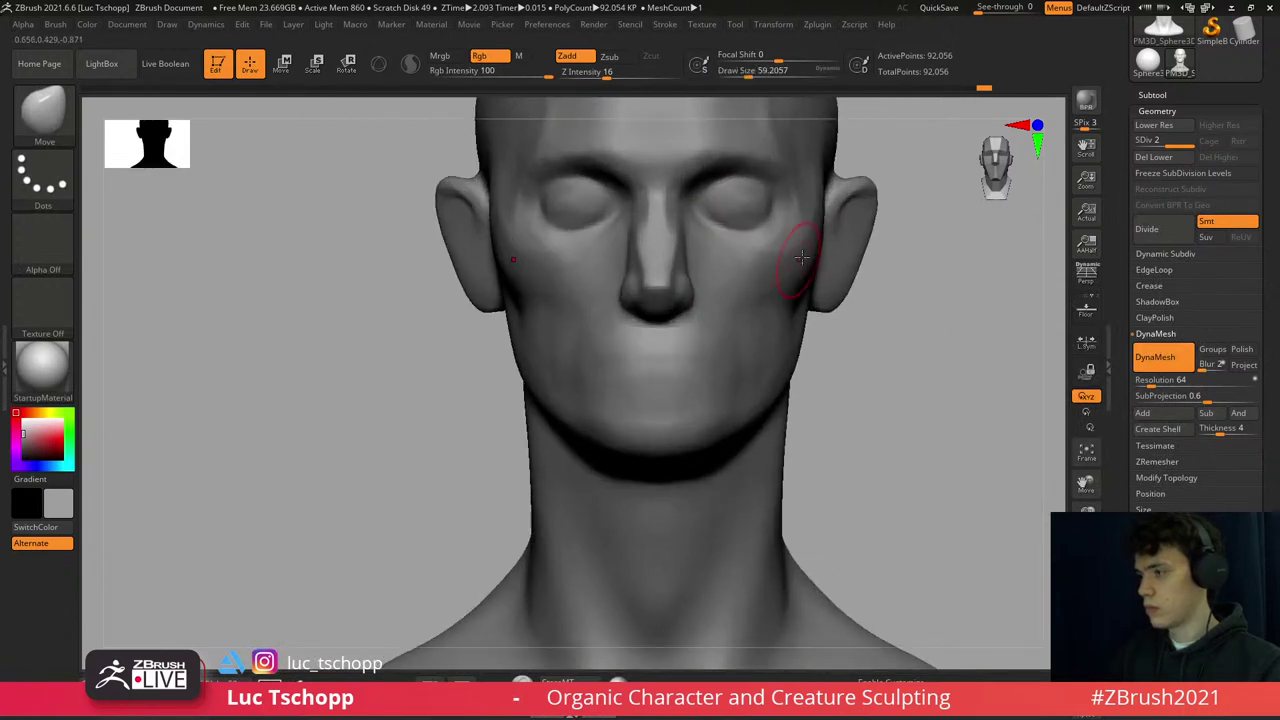
key("1")
mouse_move(856, 238)
left_mouse_down()
mouse_move(586, 251)
mouse_move(594, 259)
left_mouse_up()
key("s")
mouse_move(594, 259)
right_mouse_down()
mouse_move(537, 214)
mouse_move(597, 116)
right_mouse_up()
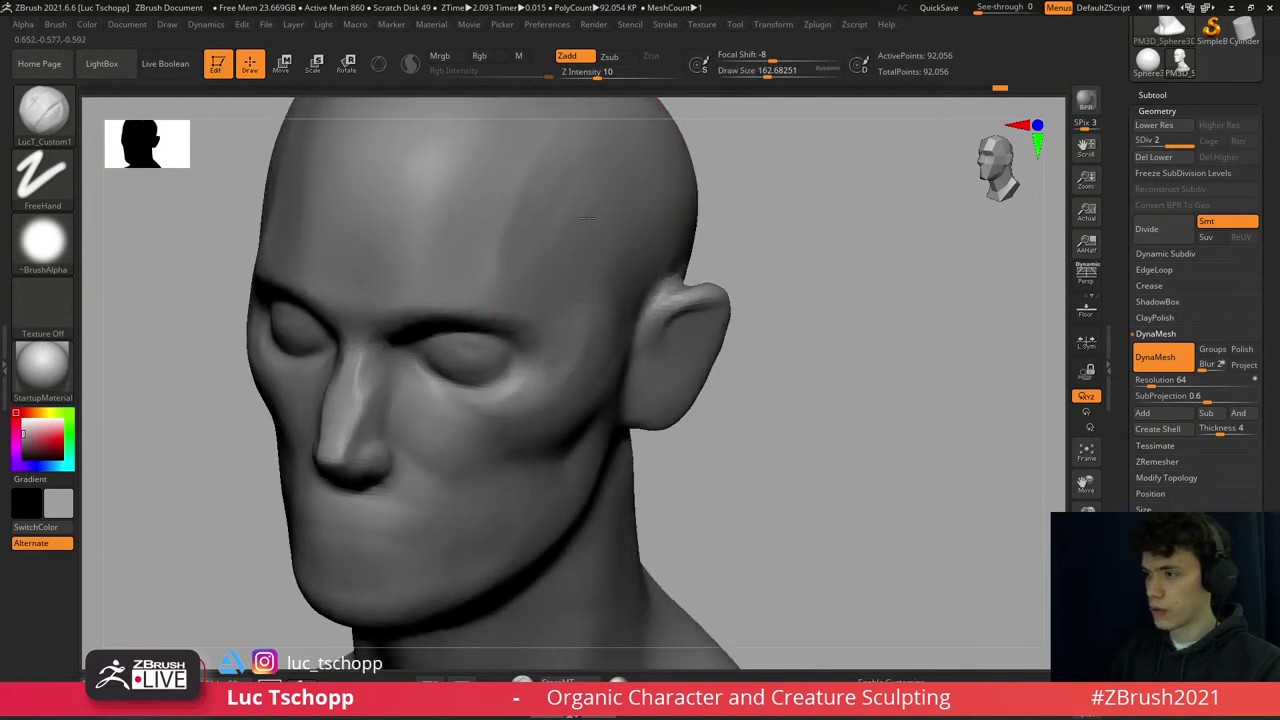
right_click_drag(587, 218, 545, 272)
right_click_drag(680, 151, 509, 214)
key("s")
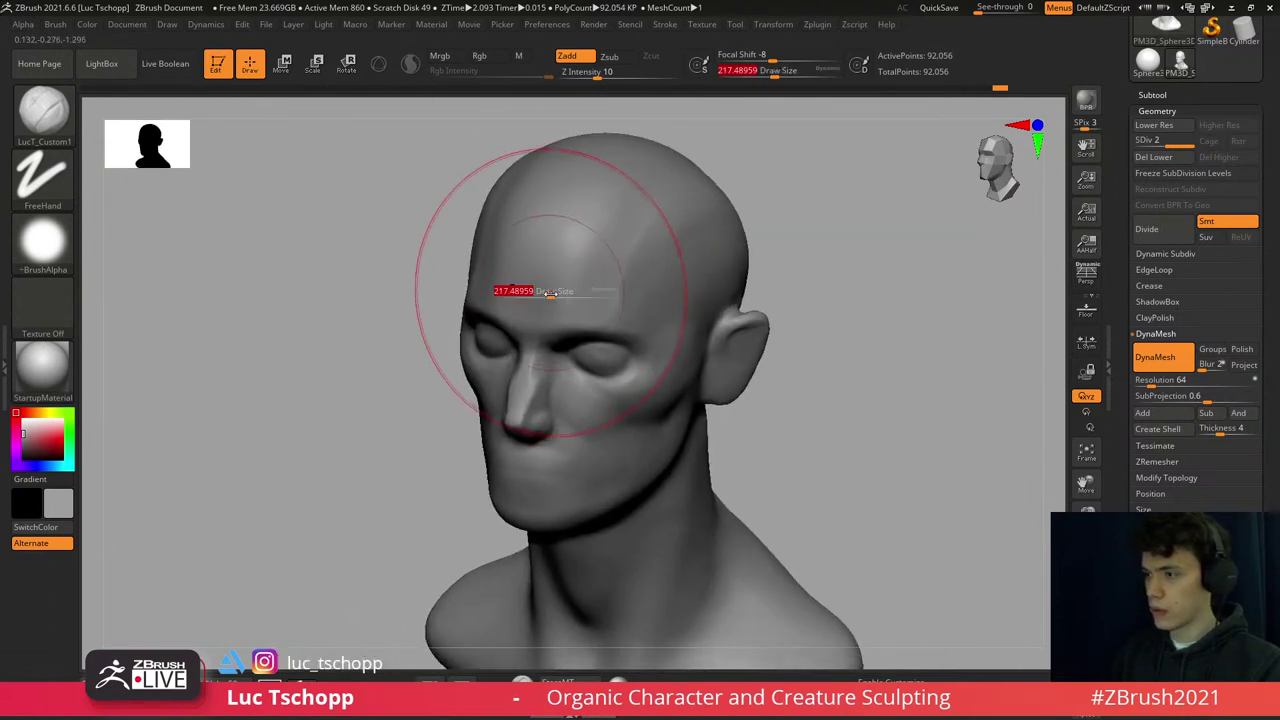
left_click_drag(500, 286, 490, 290)
right_click_drag(490, 290, 500, 300)
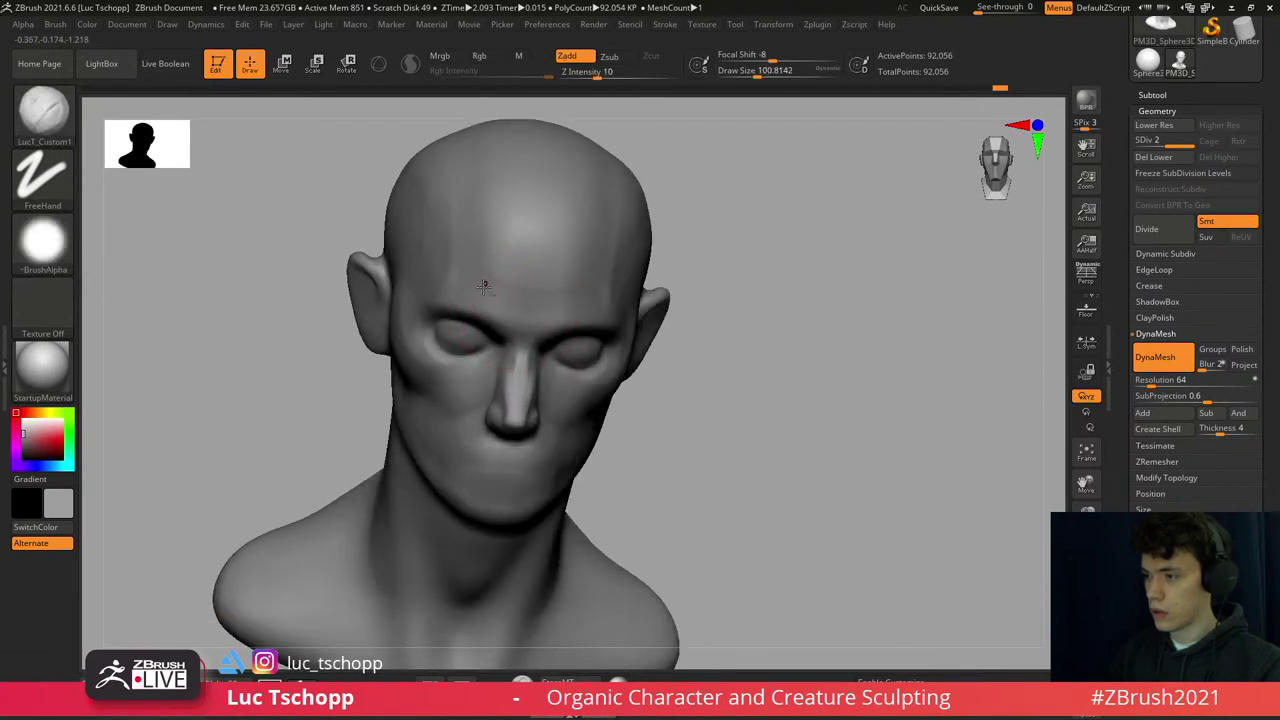
mouse_move(477, 218)
right_mouse_down()
mouse_move(551, 214)
mouse_move(624, 271)
mouse_move(634, 223)
mouse_move(606, 300)
mouse_move(620, 370)
mouse_move(657, 257)
right_mouse_up()
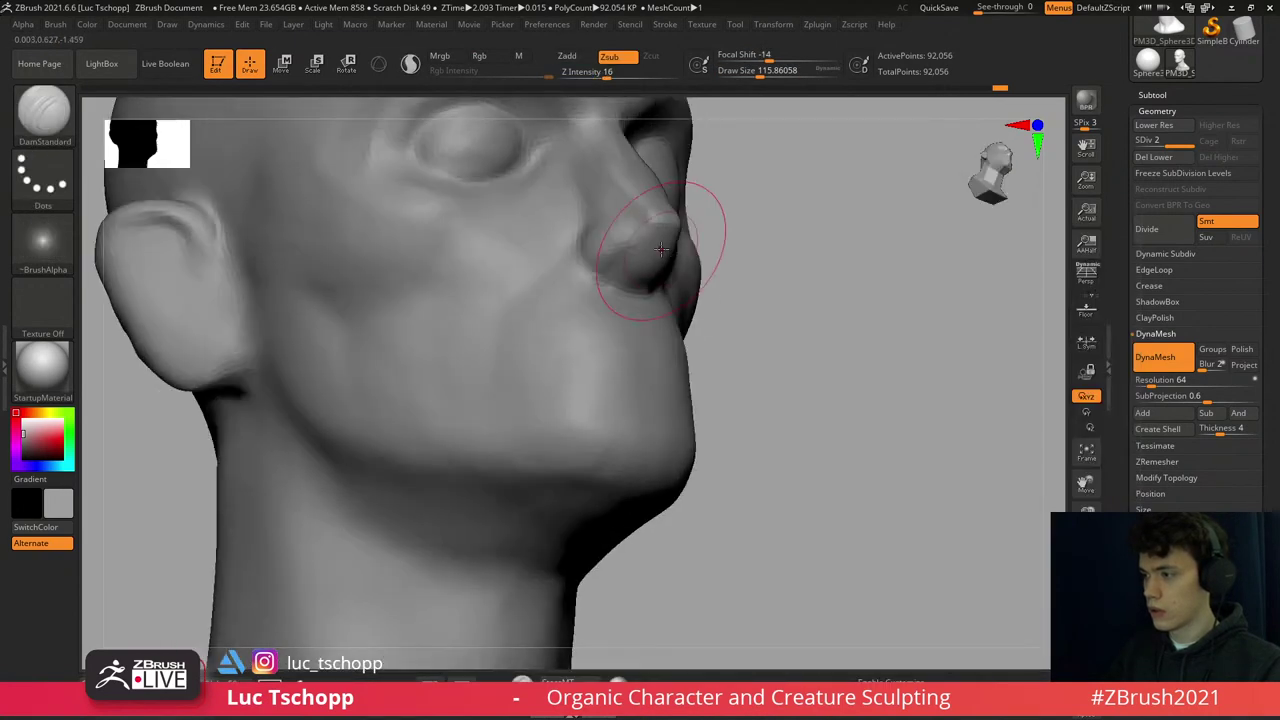
- Reduce the brush size and reshape the jaw line with the Move brush
key("s")
left_click_drag(660, 244, 640, 246)
mouse_move(640, 246)
right_mouse_down()
mouse_move(586, 271)
mouse_move(691, 266)
mouse_move(650, 268)
right_mouse_up()
key("b")
key("d")
key("s")
key("b")
key("m")
key("v")
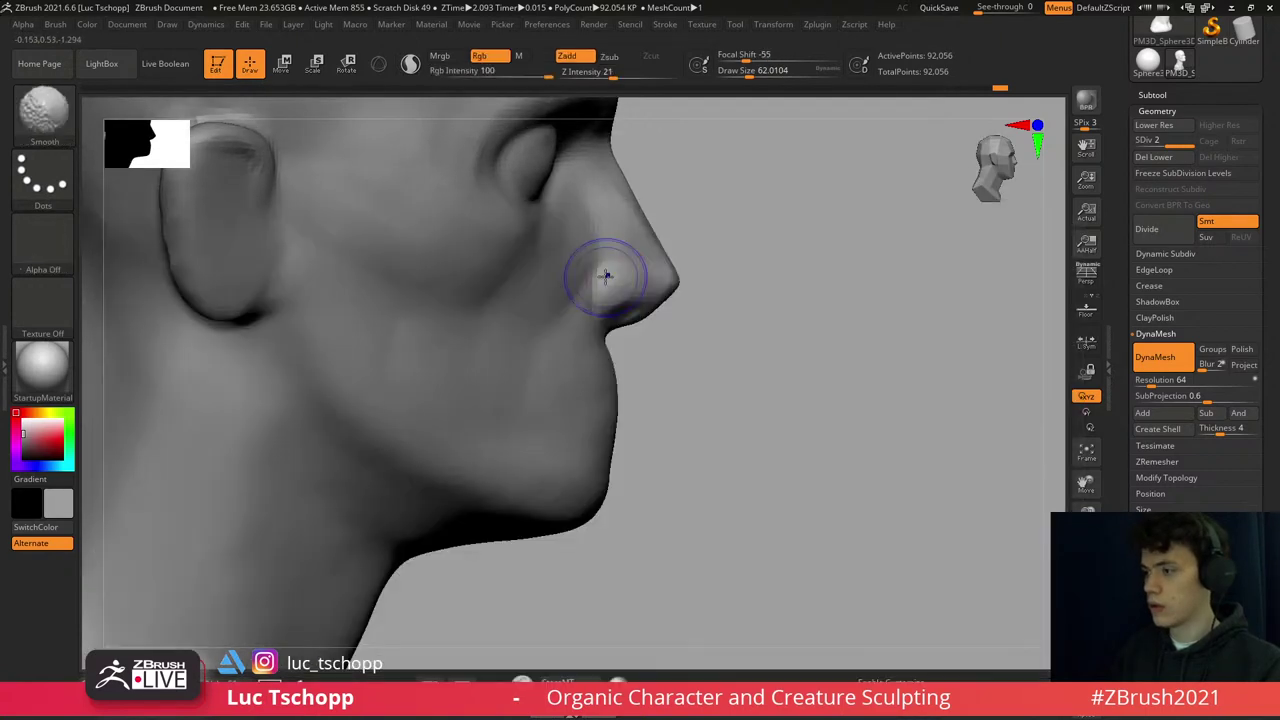
left_click_drag(661, 303, 657, 307)
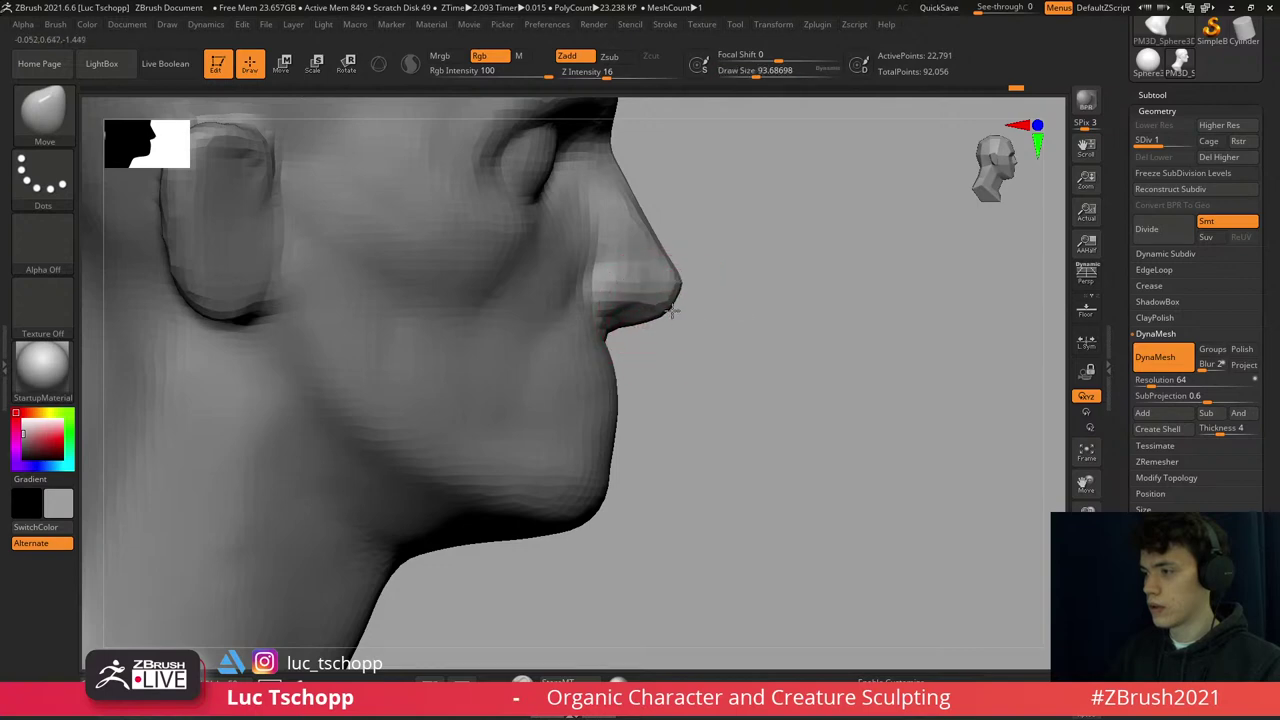
- Carve crease lines into the jaw and neck while switching between subdivision levels
key("d")
right_click_drag(663, 265, 678, 238, "ctrl")
right_click_drag(667, 336, 652, 345)
key("shift+d")
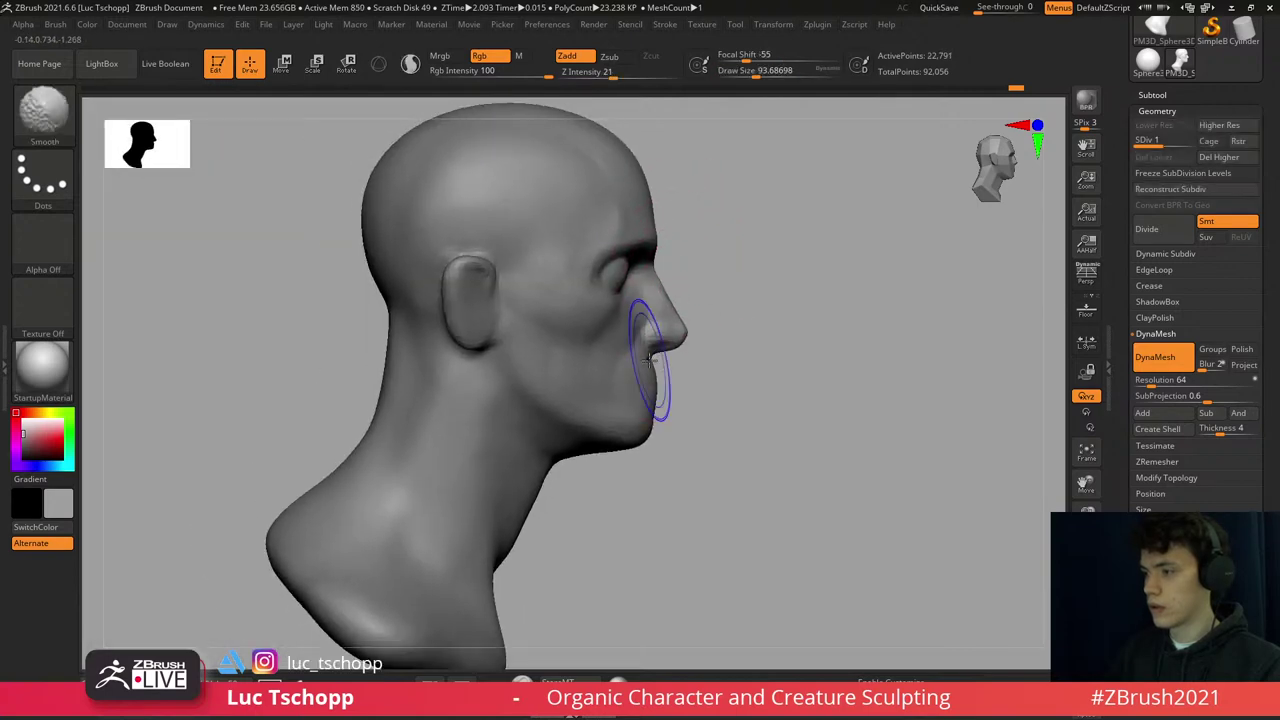
mouse_move(660, 398)
right_mouse_down()
mouse_move(655, 440)
mouse_move(657, 223)
mouse_move(636, 251)
right_mouse_up()
key("b")
key("d")
key("s")
key("d")
- Push the neck forms with the Move brush at the lowest level, then return to LucT_Custom1 higher up
key("b")
key("v")
key("shift+d")
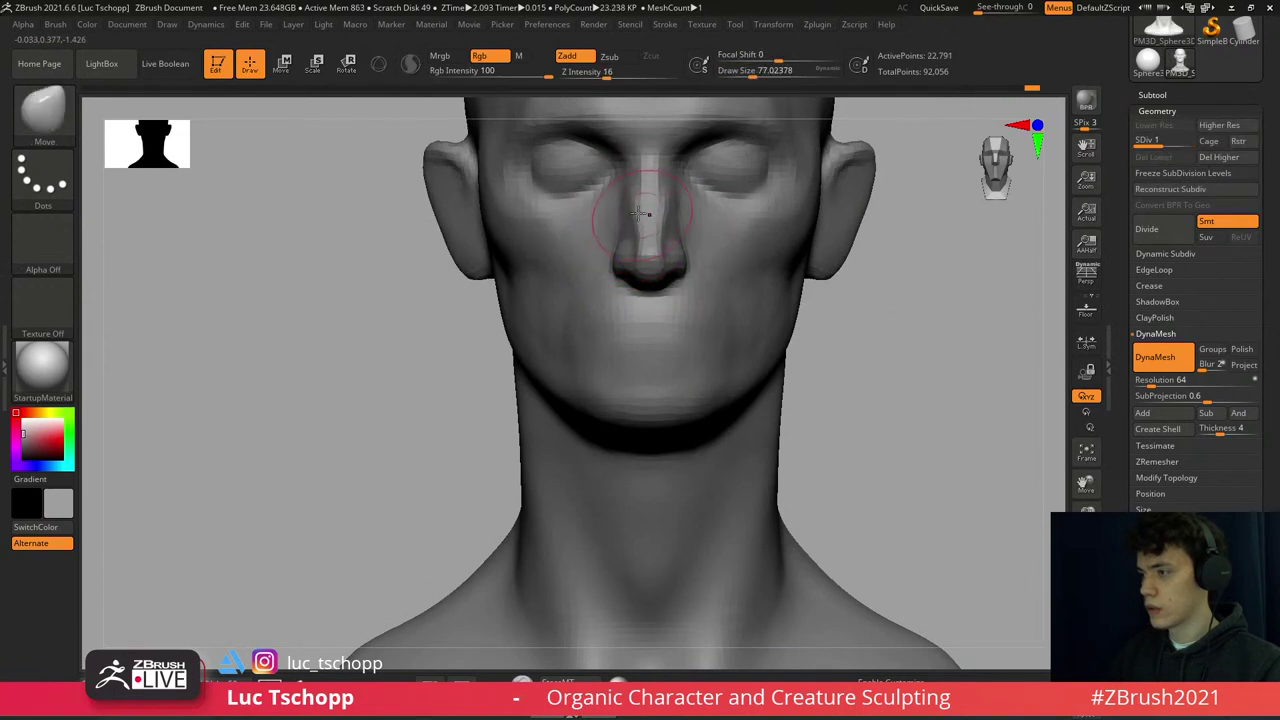
key("s")
mouse_move(628, 218)
right_mouse_down()
mouse_move(638, 213)
mouse_move(614, 290)
mouse_move(592, 285)
mouse_move(670, 383)
mouse_move(671, 428)
mouse_move(586, 428)
mouse_move(555, 410)
right_mouse_up()
key("d")
key("1")
- Define the side neck muscles and throat notch with the crease and Standard brushes
key("b")
key("d")
key("s")
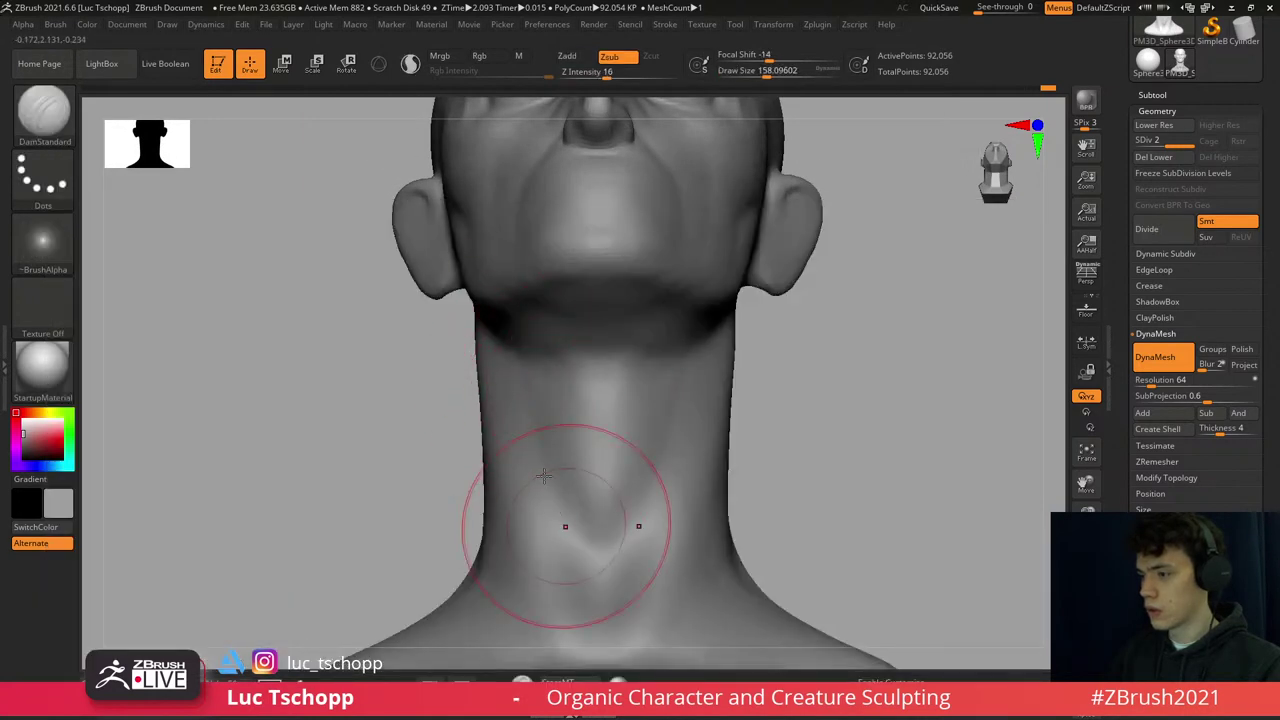
mouse_move(517, 346)
right_mouse_down("shift")
mouse_move(543, 366)
mouse_move(530, 265)
right_mouse_up("shift")
key("b")
key("s")
key("t")
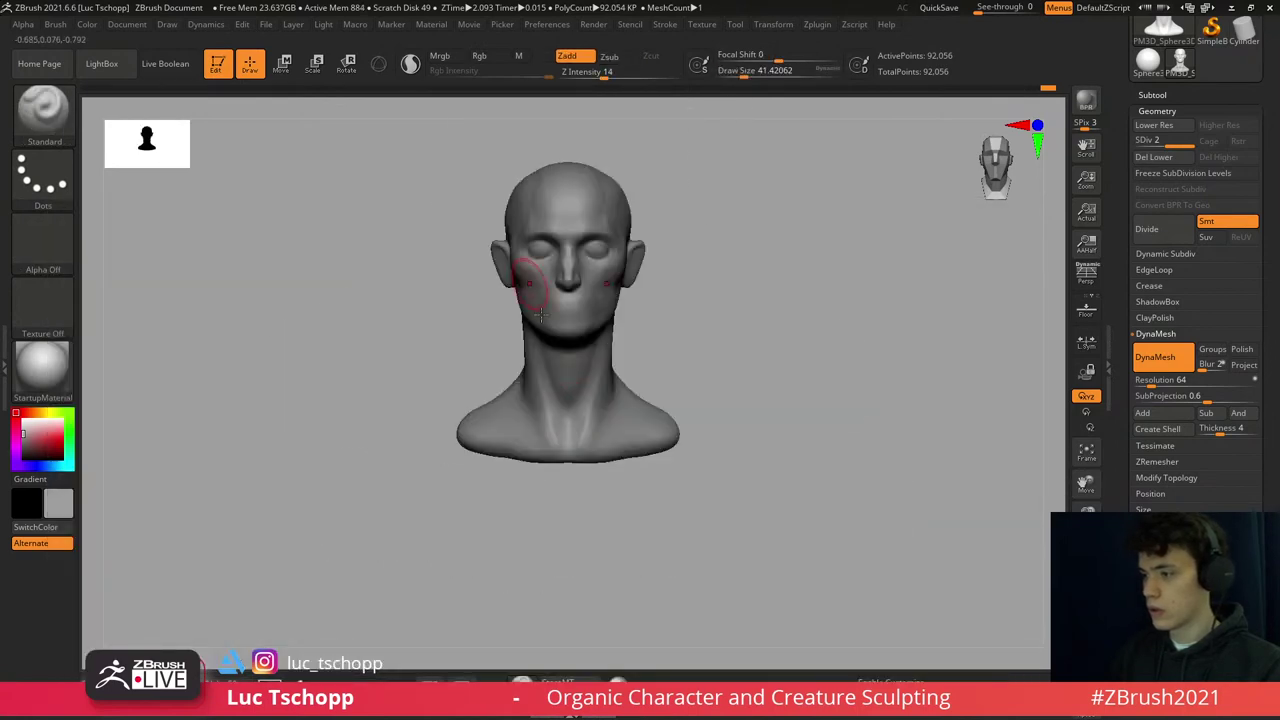
key("shift+d")
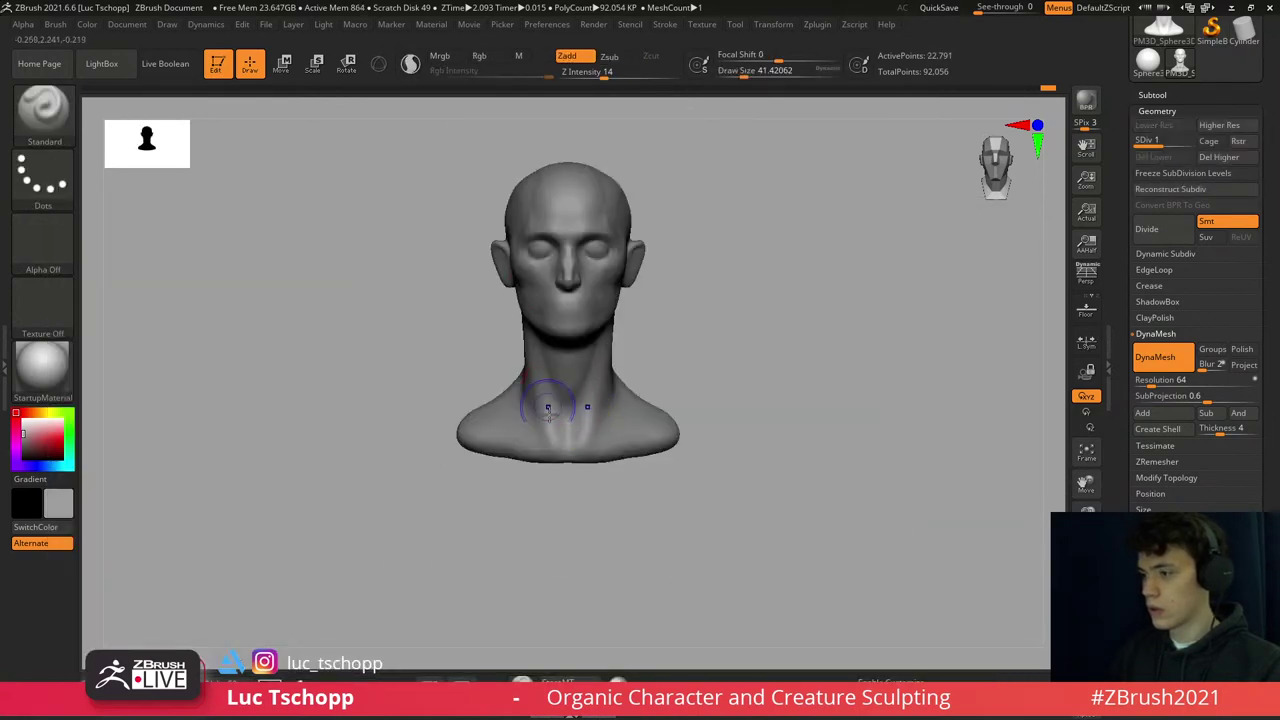
right_click_drag(556, 380, 560, 470, "ctrl")
- Hide the neck and shoulders so only the head remains visible
key("d")
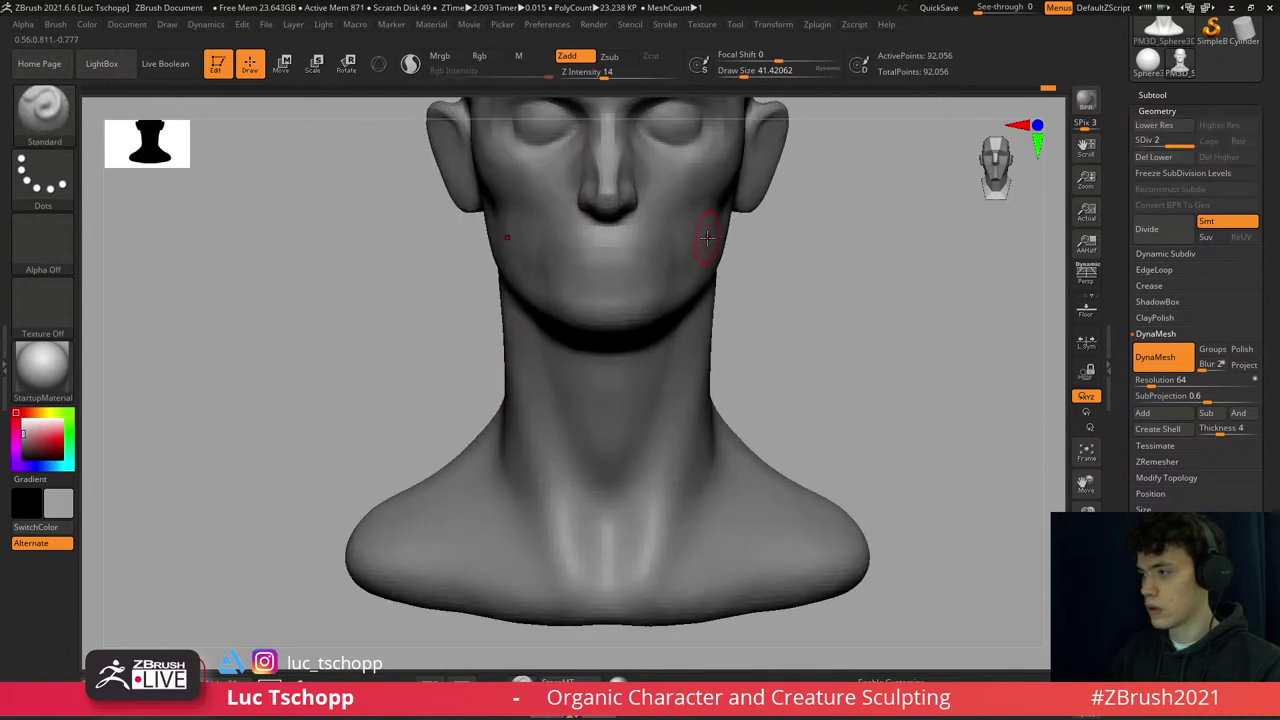
key("f")
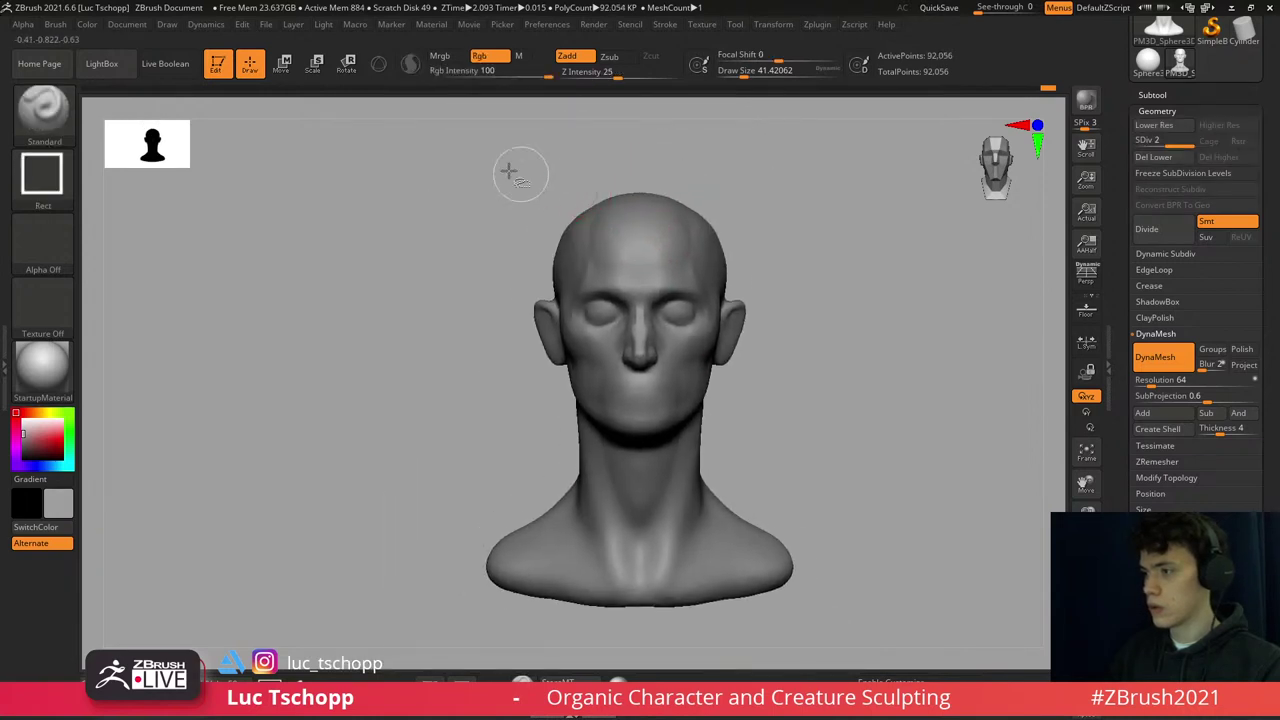
left_click_drag(471, 149, 802, 455, "ctrl+shift")
left_click_drag(711, 394, 609, 200)
left_click(663, 389, "ctrl+shift")
key("shift+d")
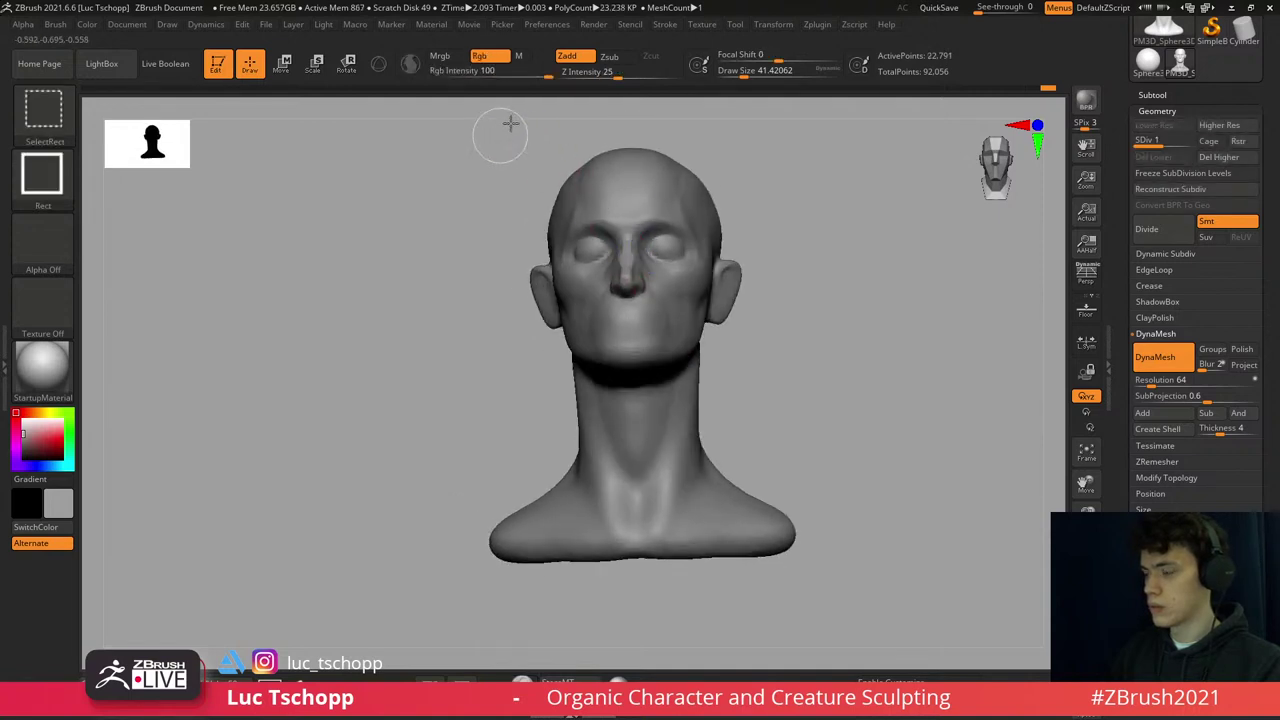
left_click_drag(505, 132, 837, 445, "ctrl+shift")
key("d")
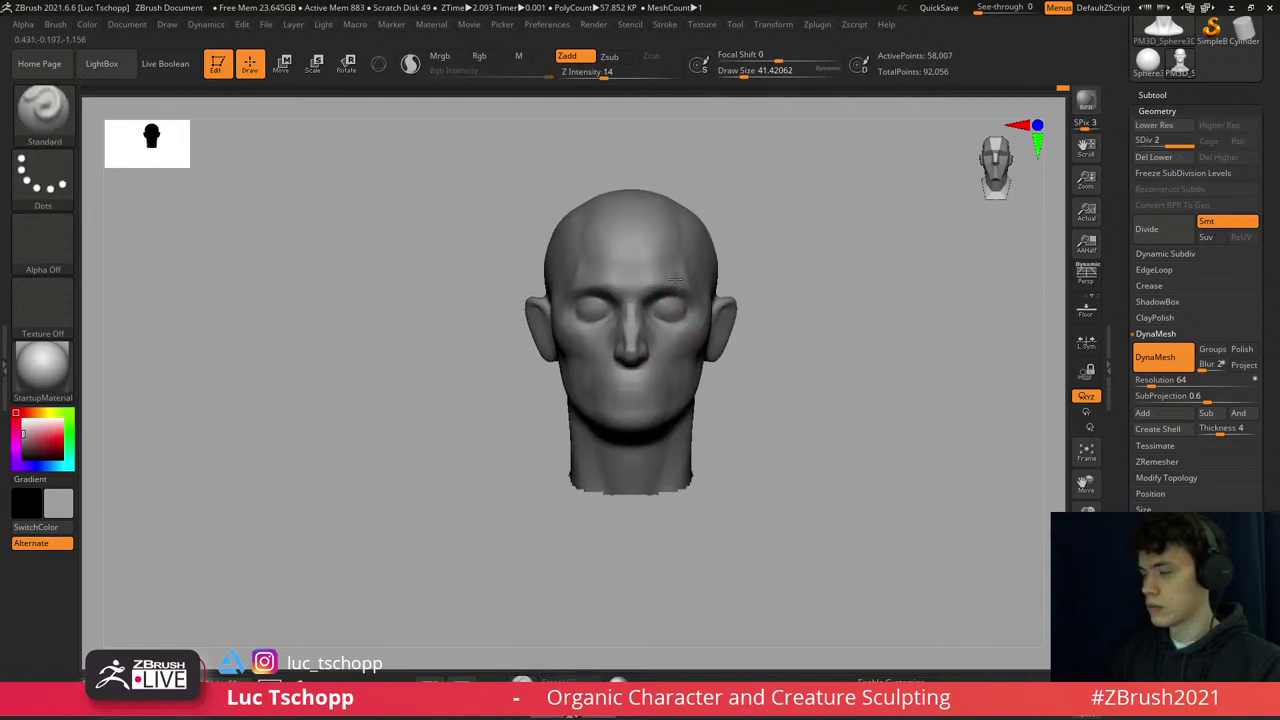
- Reshape the eye sockets with an enlarged Move brush at the lower subdivision level
right_click_drag(687, 268, 671, 263)
key("b")
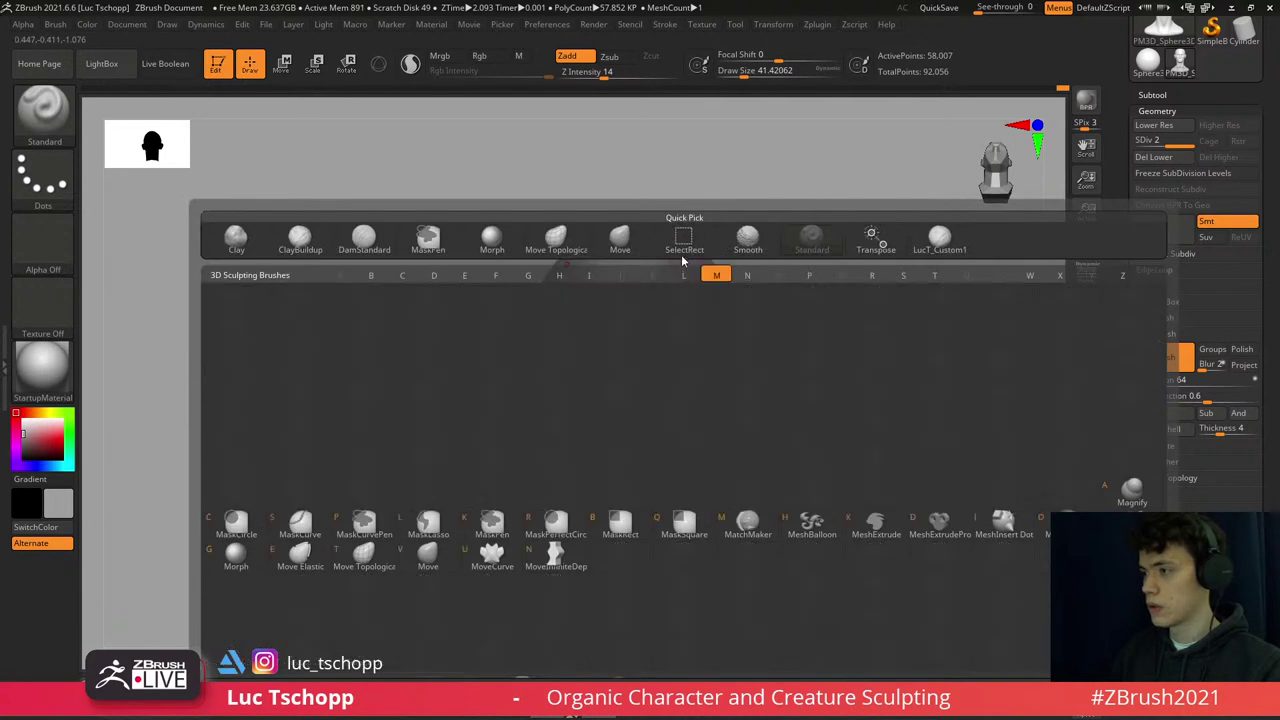
key("m")
key("v")
key("shift+d")
key("s")
left_click_drag(606, 222, 612, 222)
right_click_drag(612, 222, 543, 257)
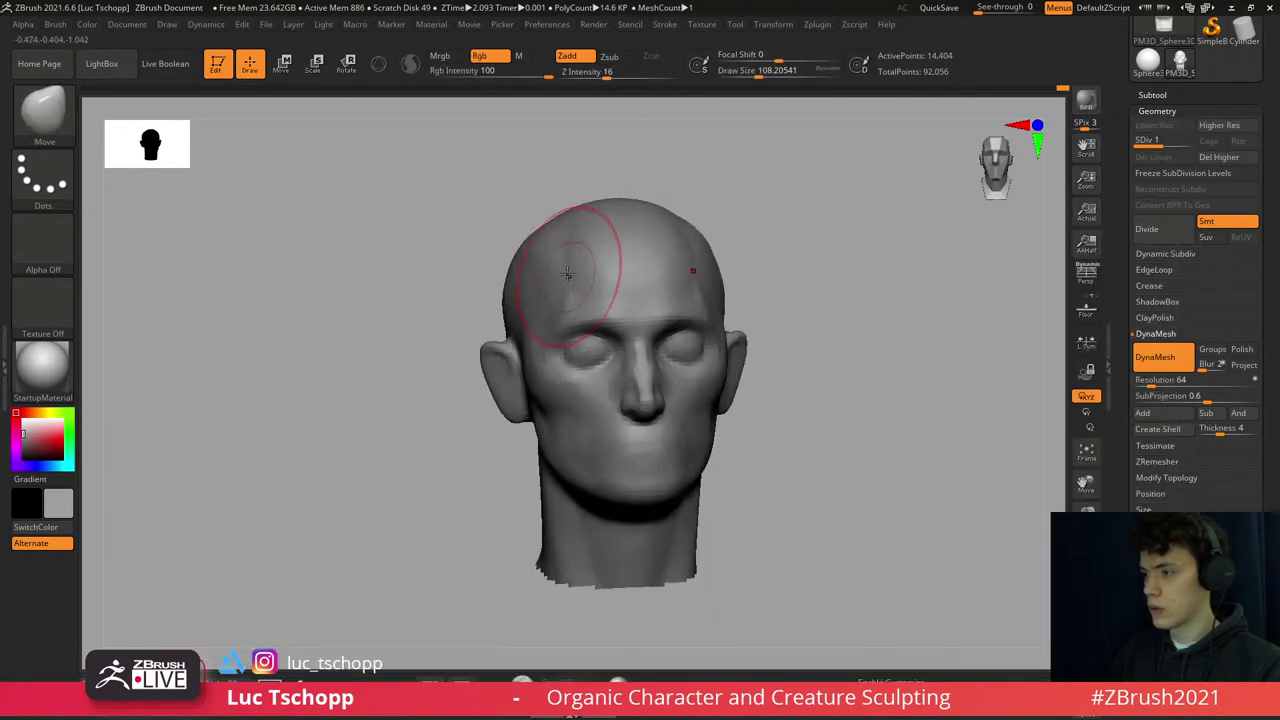
key("s")
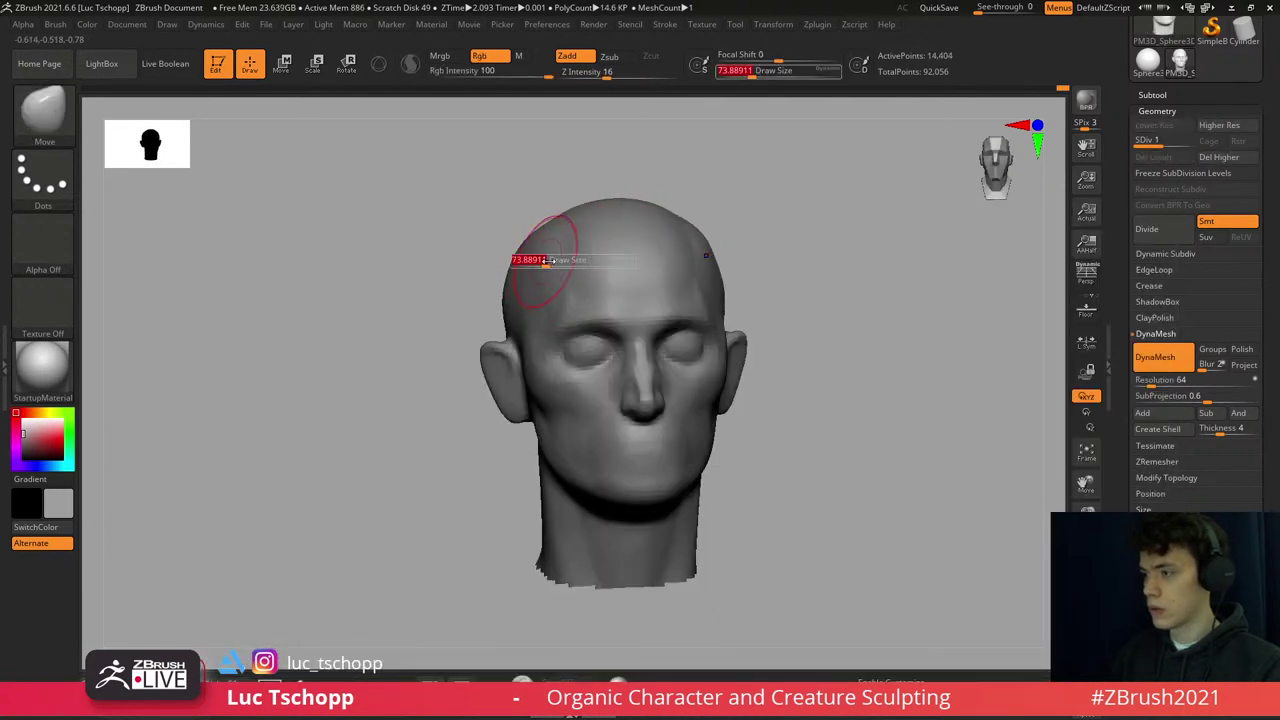
mouse_move(537, 258)
right_mouse_down("shift")
mouse_move(535, 287)
mouse_move(520, 255)
right_mouse_up("shift")
- Adjust the nose and cheek with the Move brush at size about 49 on the higher level
key("d")
key("1")
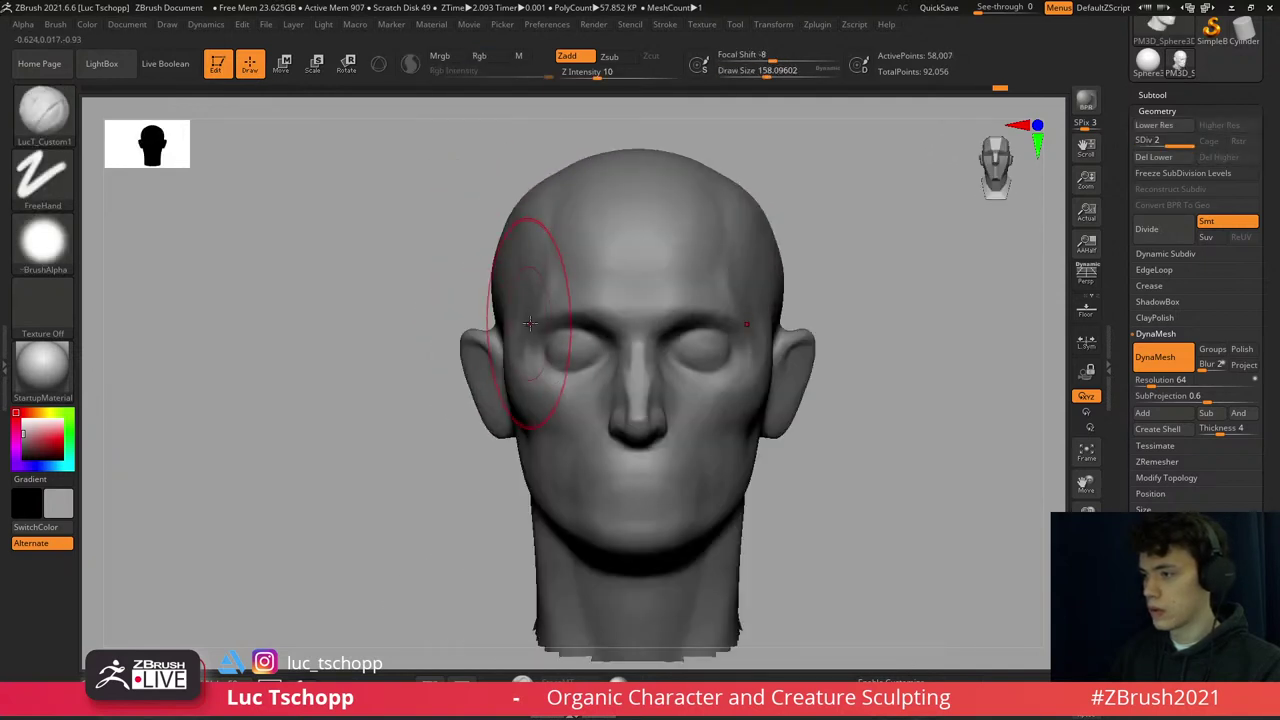
right_click_drag(630, 290, 630, 265, "alt")
key("b")
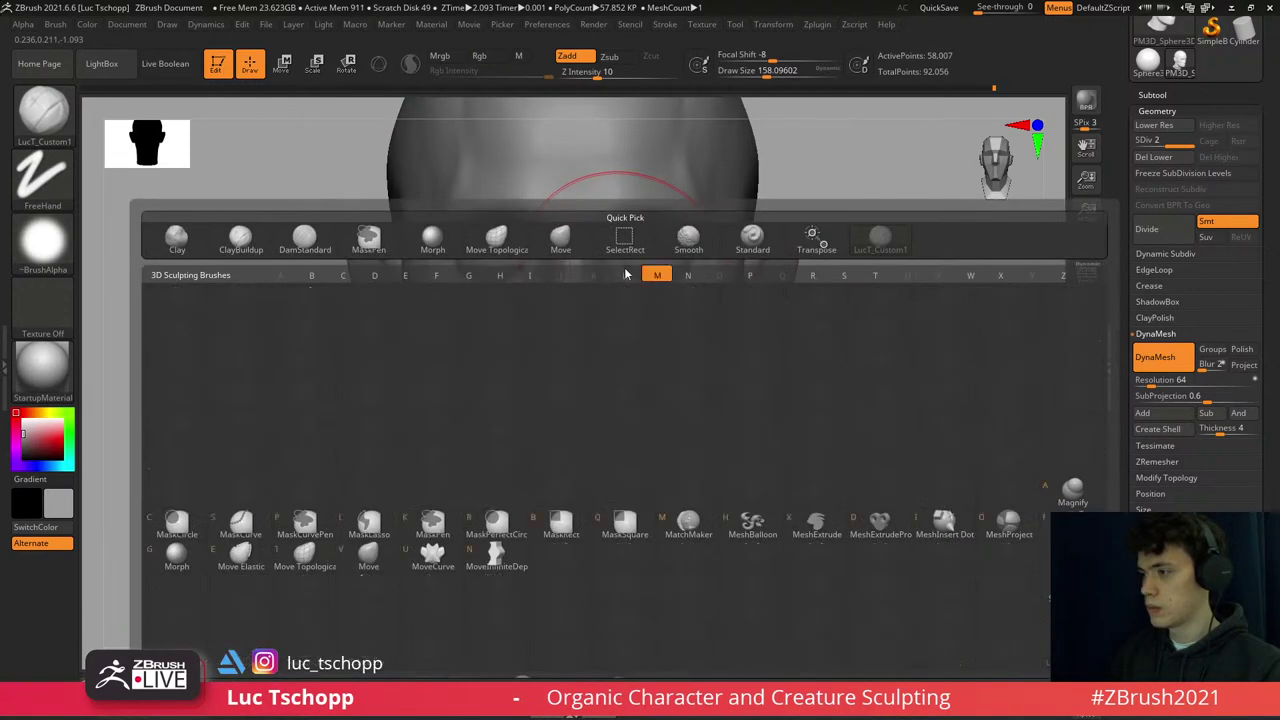
key("m")
key("v")
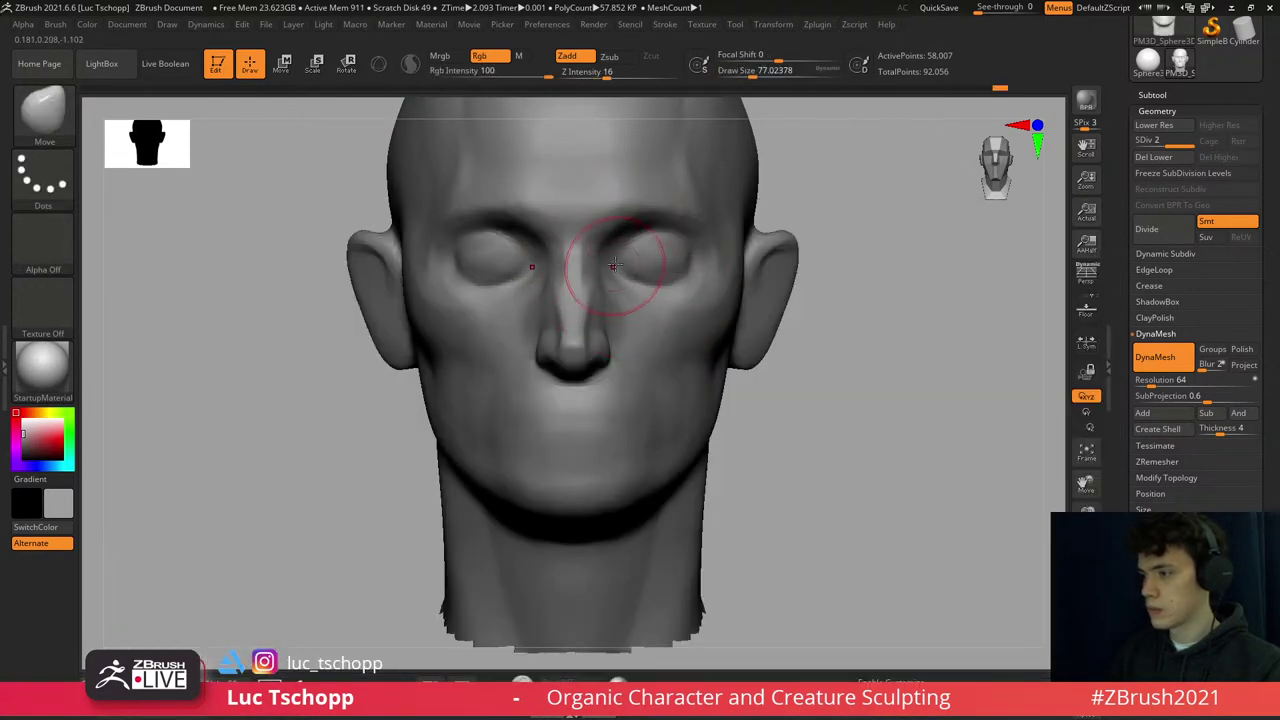
left_click_drag(628, 251, 623, 245)
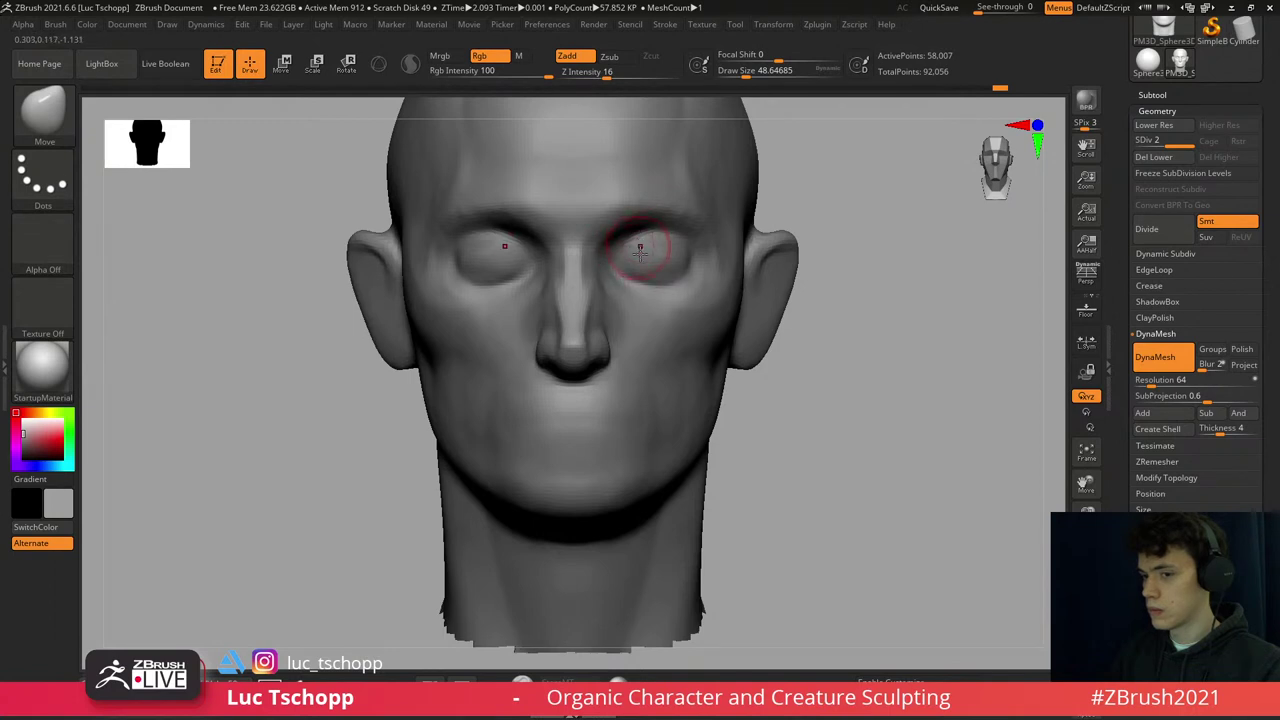
right_click_drag(667, 306, 632, 110)
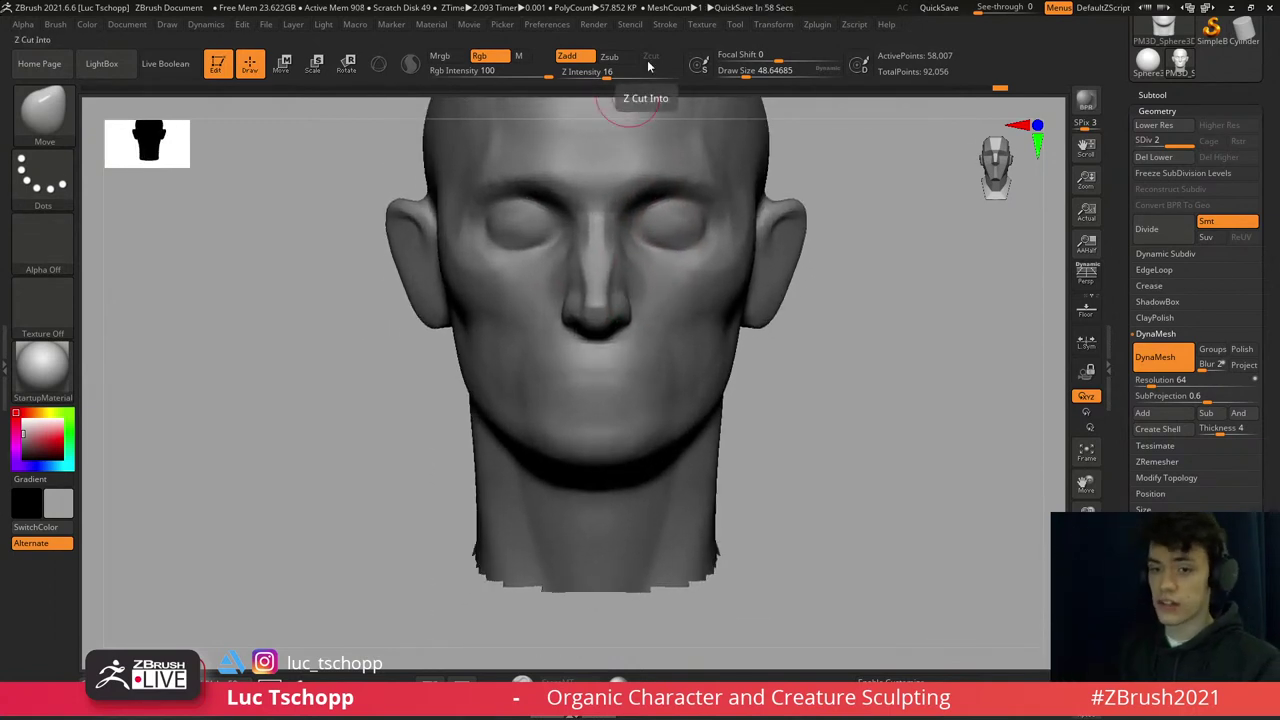
right_click_drag(656, 290, 598, 355)
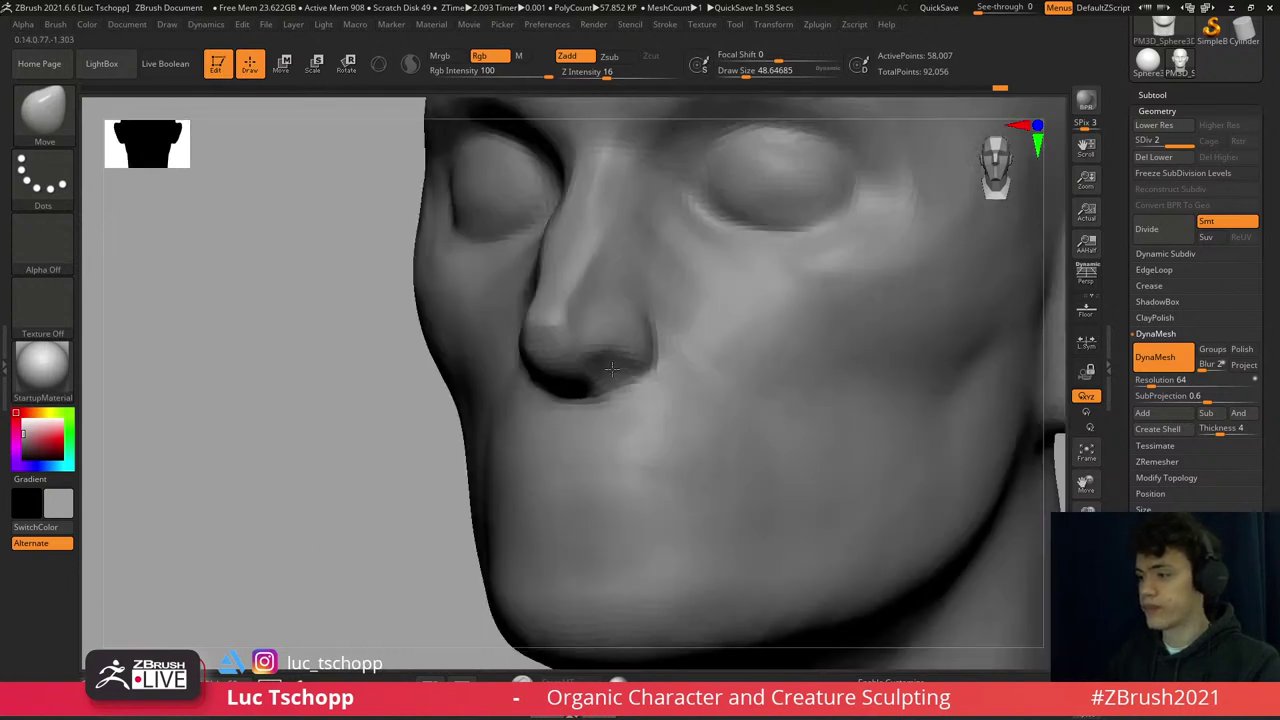
- Refine the nostrils and upper lip with a smaller custom brush, then check the whole head
key("s")
left_click_drag(598, 356, 605, 352)
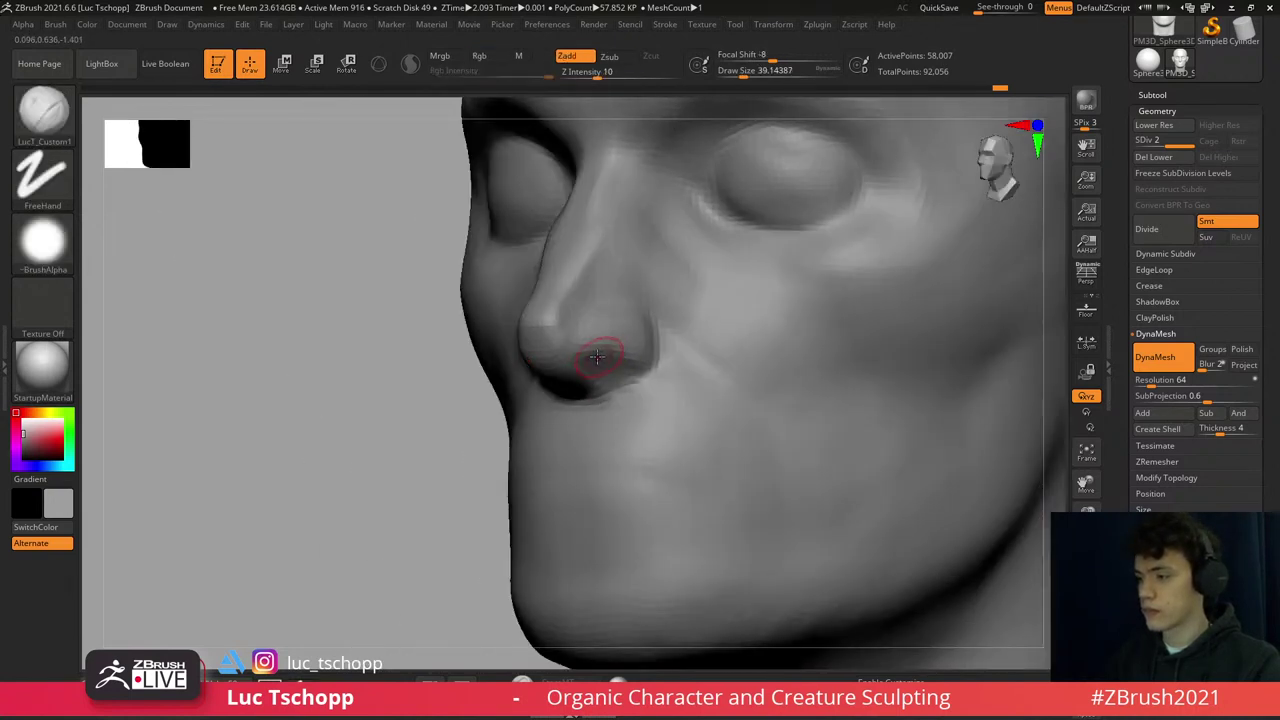
key("bracketright")
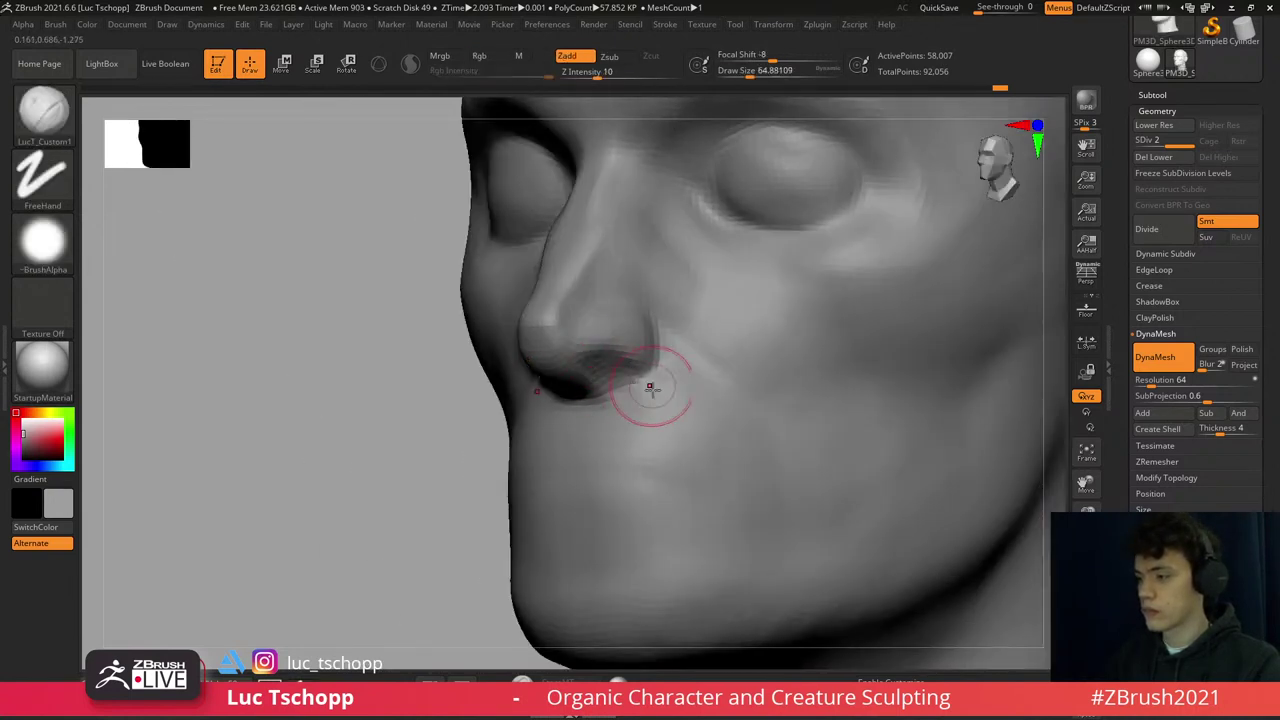
right_click_drag(600, 420, 569, 451, "shift")
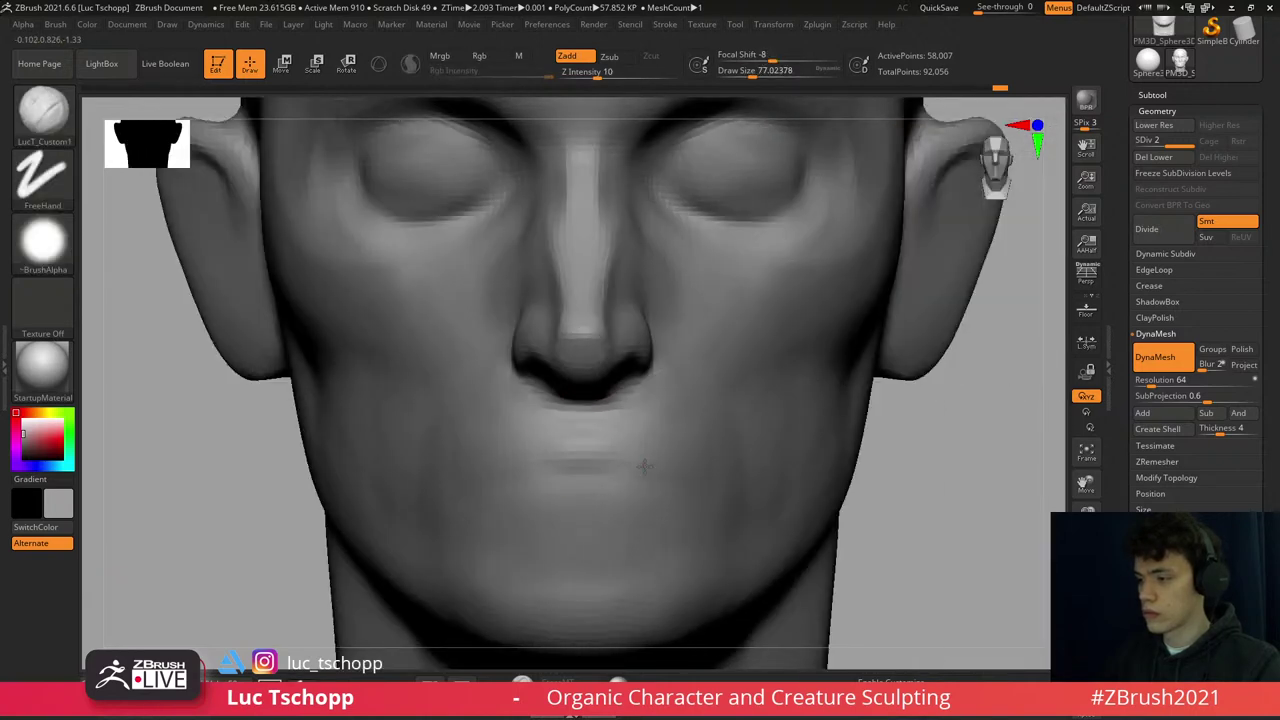
key("f")
mouse_move(654, 460)
right_mouse_down()
mouse_move(614, 457)
mouse_move(634, 423)
right_mouse_up()
key("b")
key("m")
key("v")
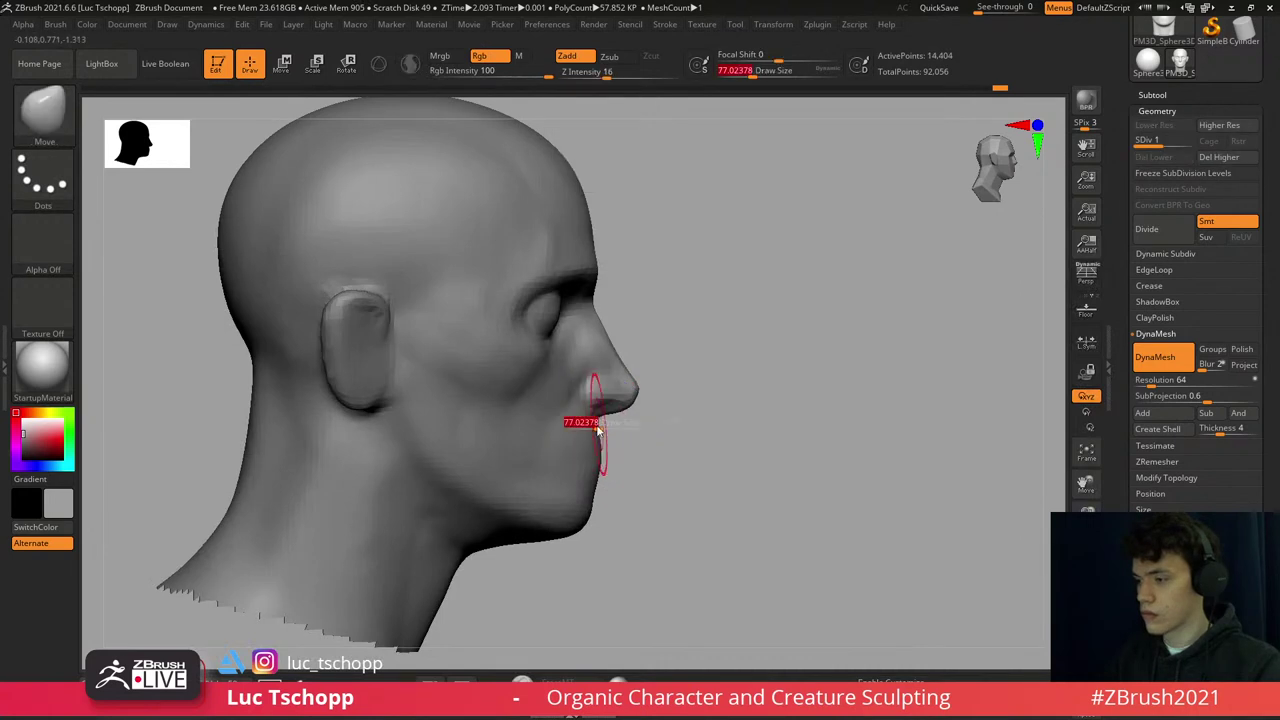
- Draw a transpose line down the face centre, crown to chin, to check the midline
right_click_drag(586, 514, 601, 421, "shift")
key("w")
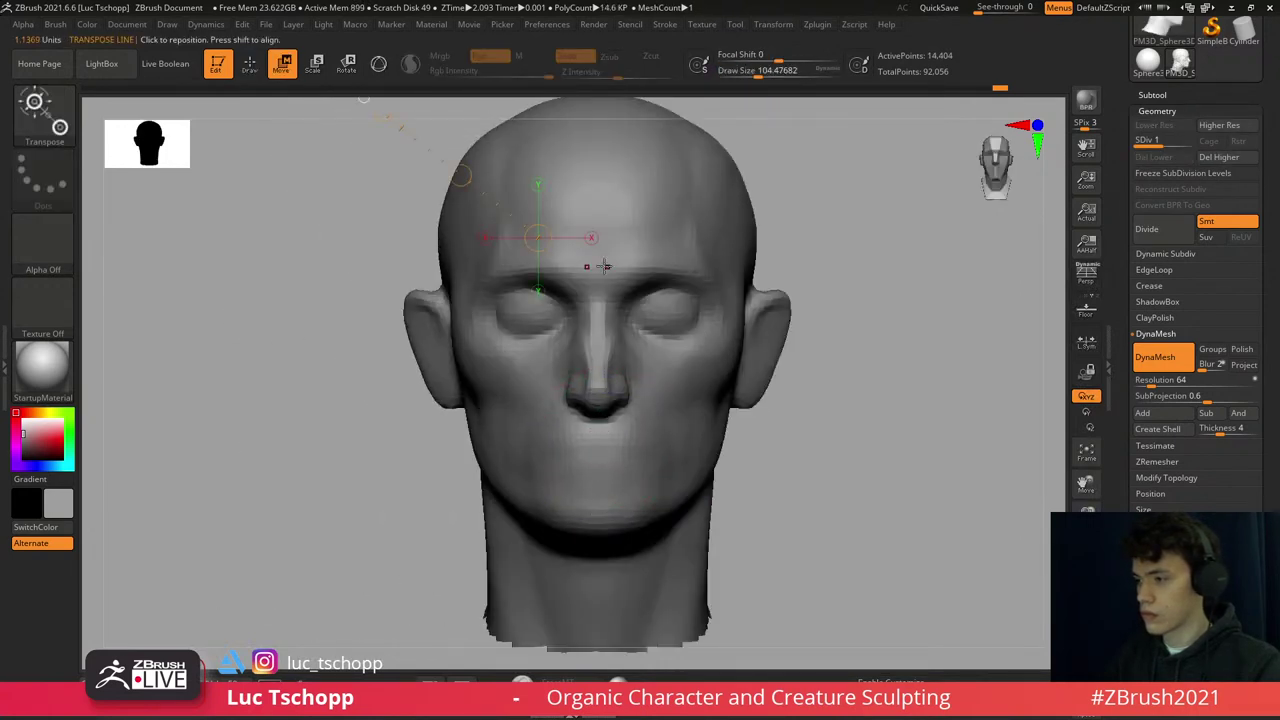
left_click_drag(604, 266, 598, 489, "shift")
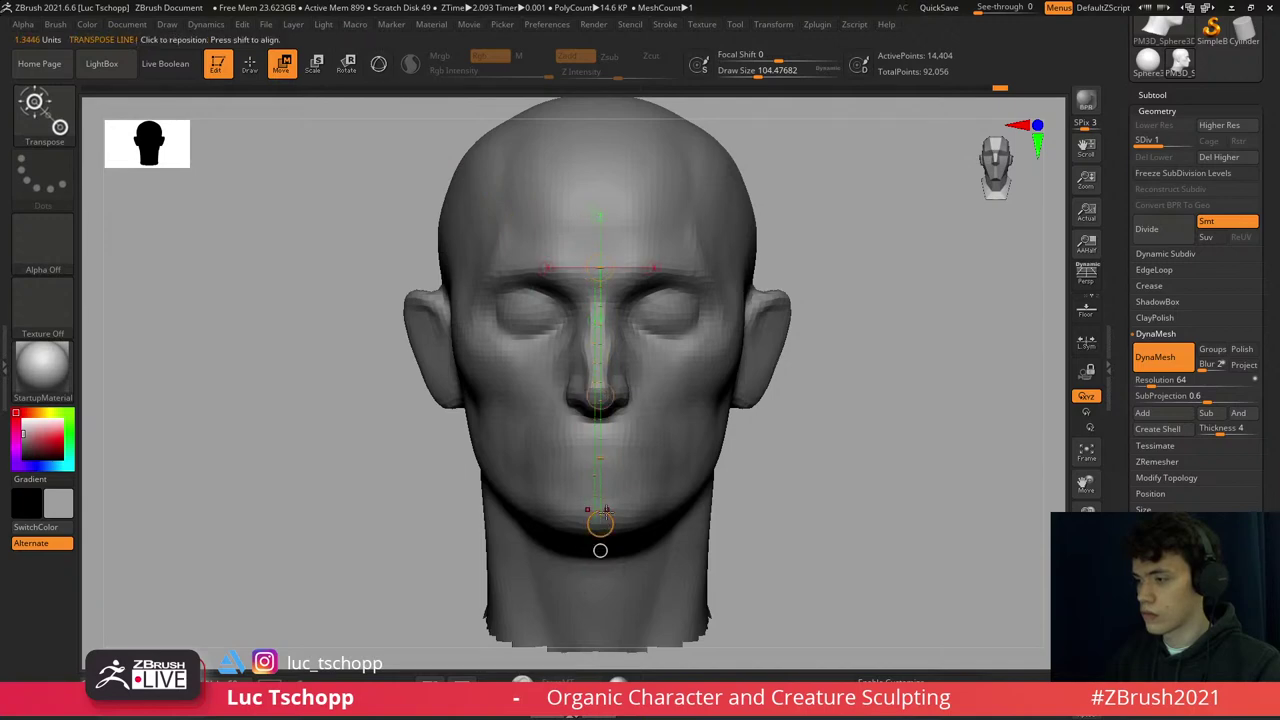
key("b")
right_click_drag(603, 522, 613, 212, "ctrl")
left_click_drag(613, 212, 615, 500, "shift")
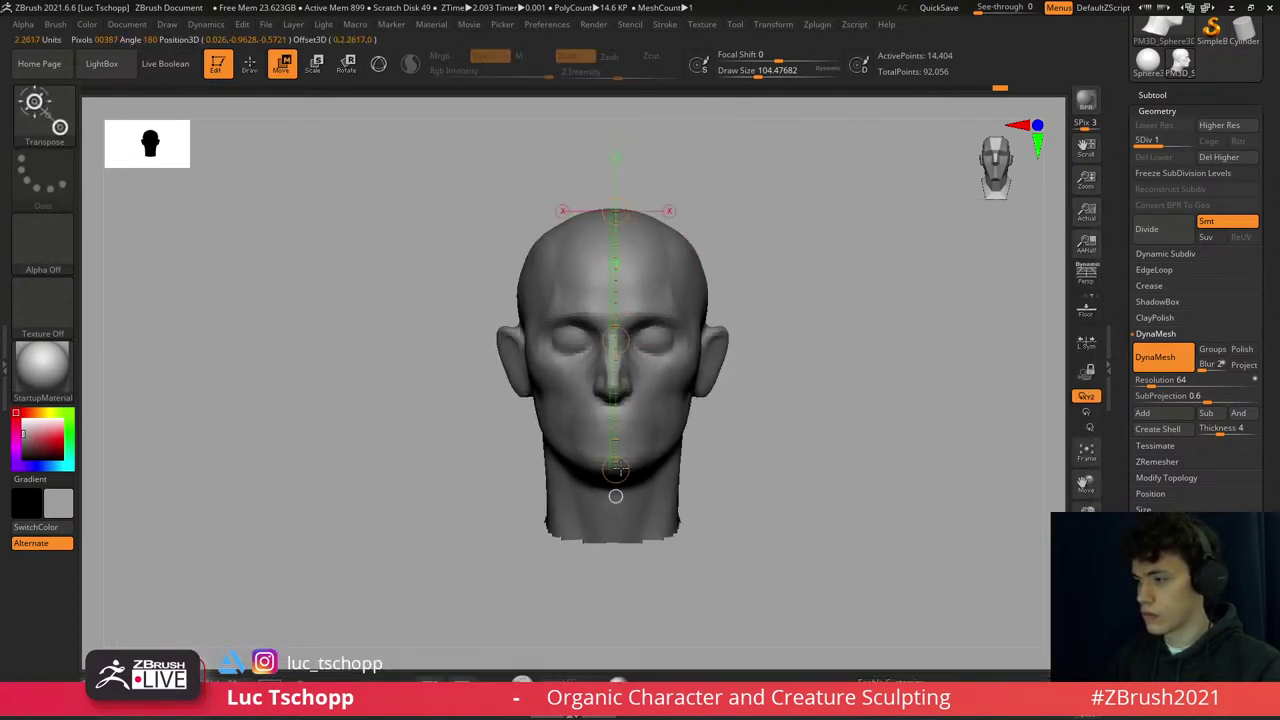
right_click_drag(615, 496, 686, 335)
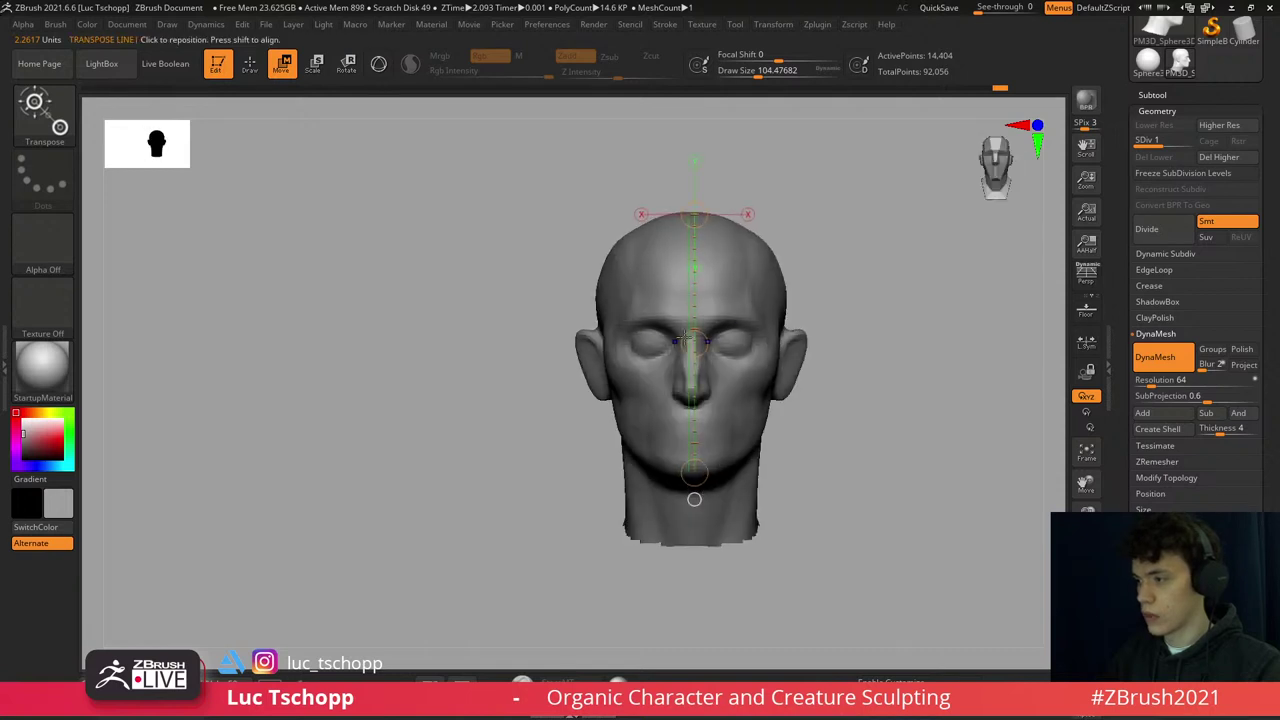
left_click(678, 320)
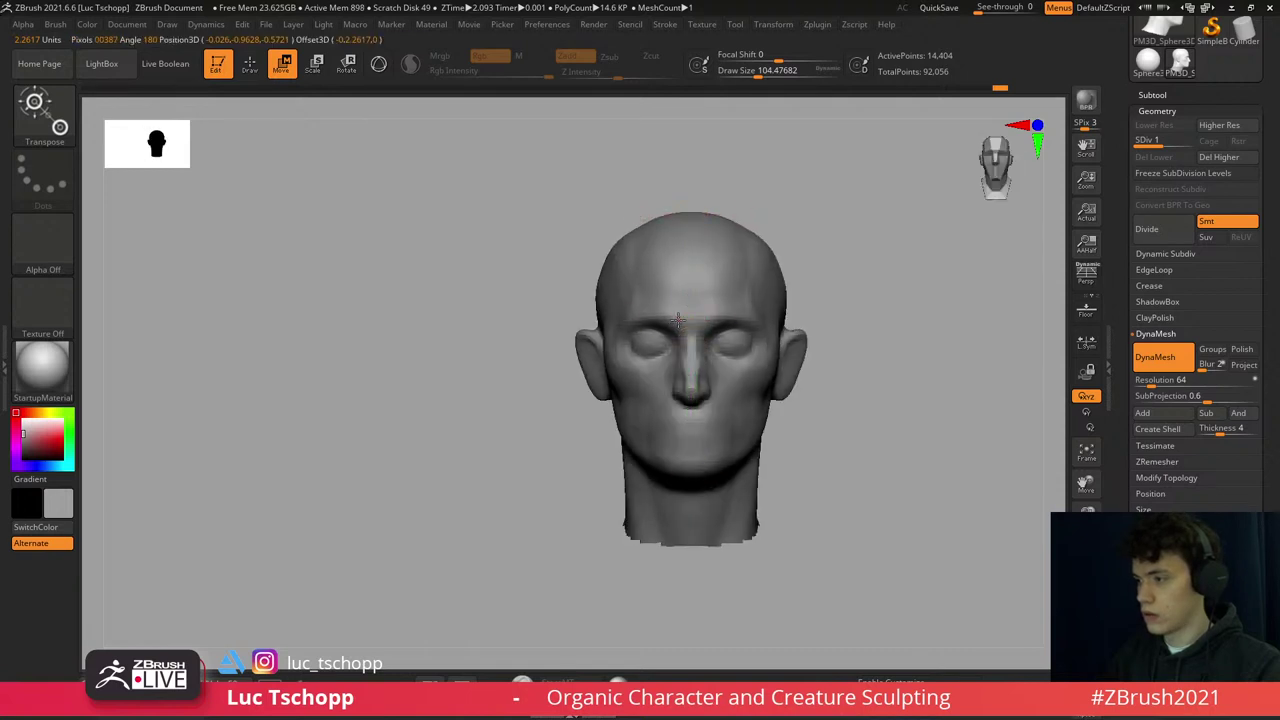
left_click_drag(678, 492, 678, 500)
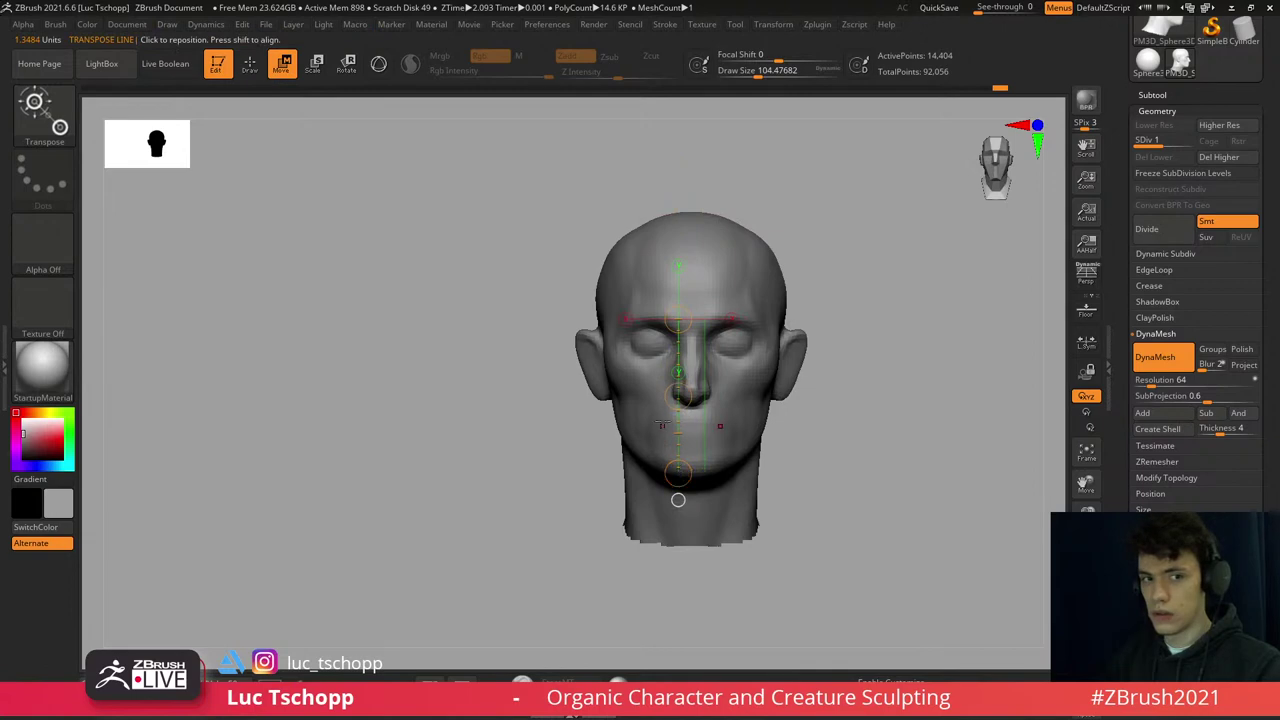
right_click_drag(648, 347, 620, 300, "alt")
- Reshape the eye area and cheeks with the Move brush at size about 68
key("b")
key("m")
key("v")
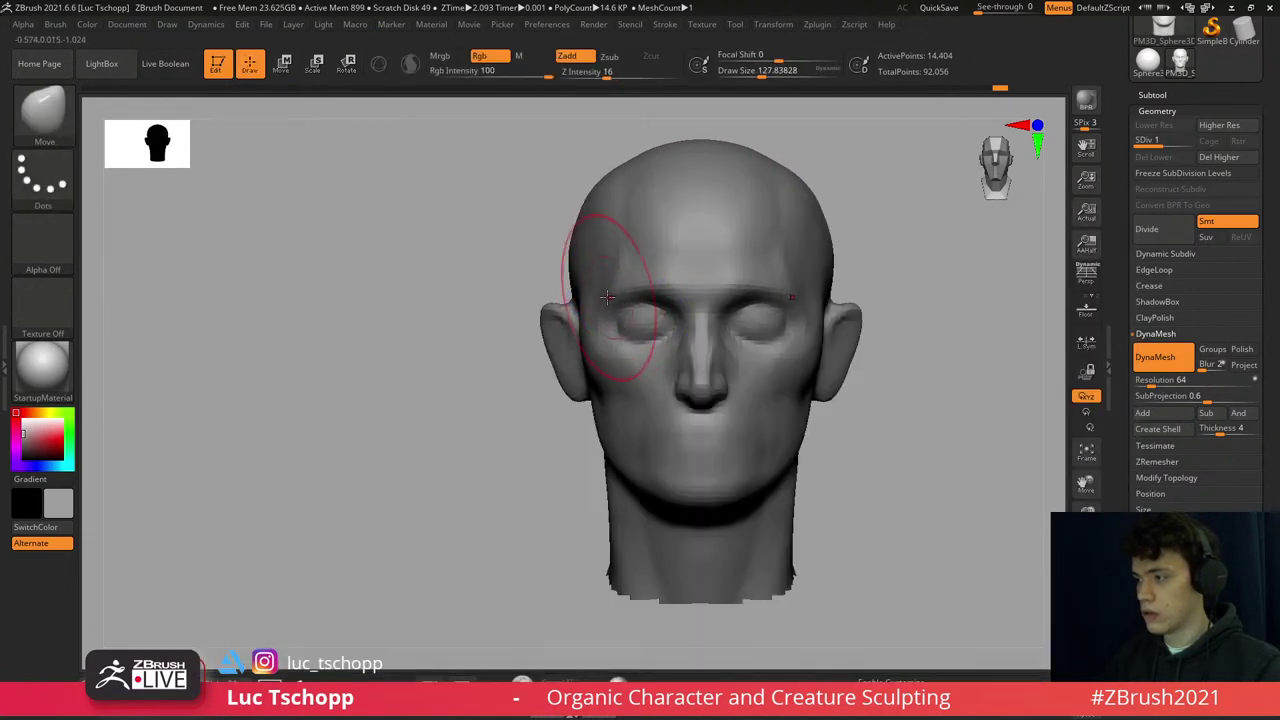
key("s")
left_click_drag(607, 297, 615, 297)
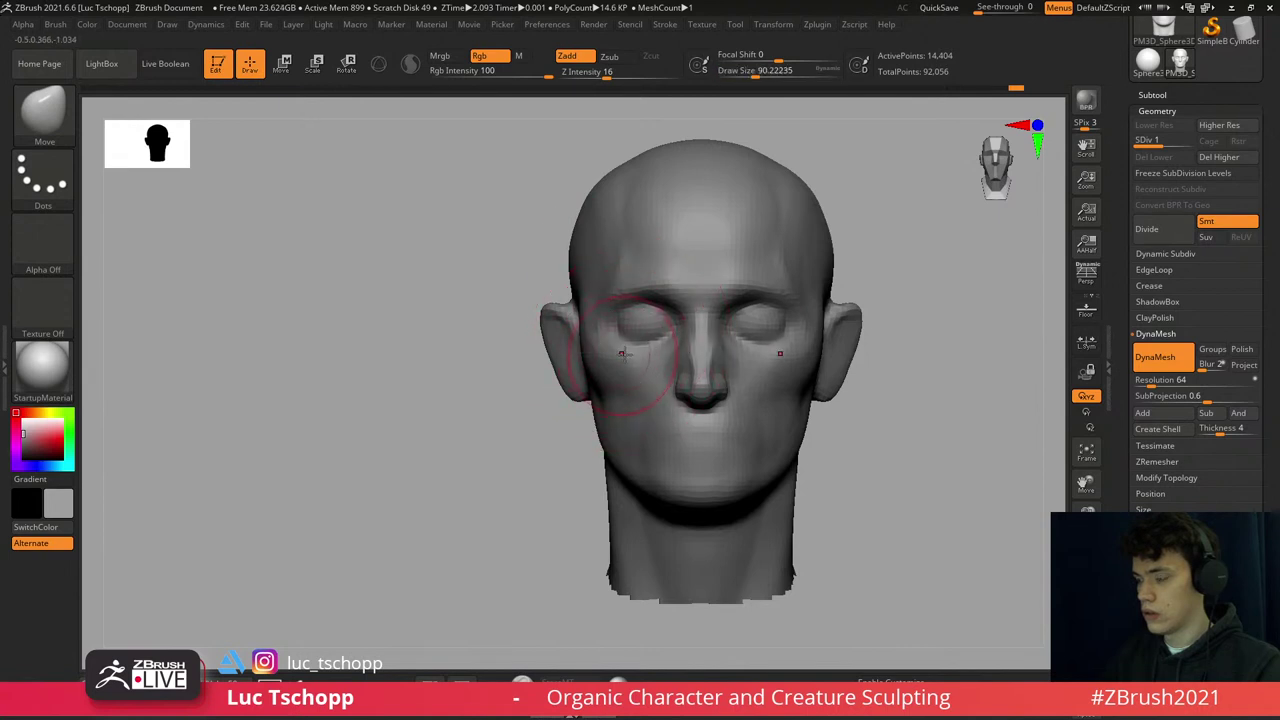
mouse_move(628, 352)
right_mouse_down()
mouse_move(607, 395)
mouse_move(620, 378)
right_mouse_up()
key("s")
left_click_drag(623, 372, 622, 391)
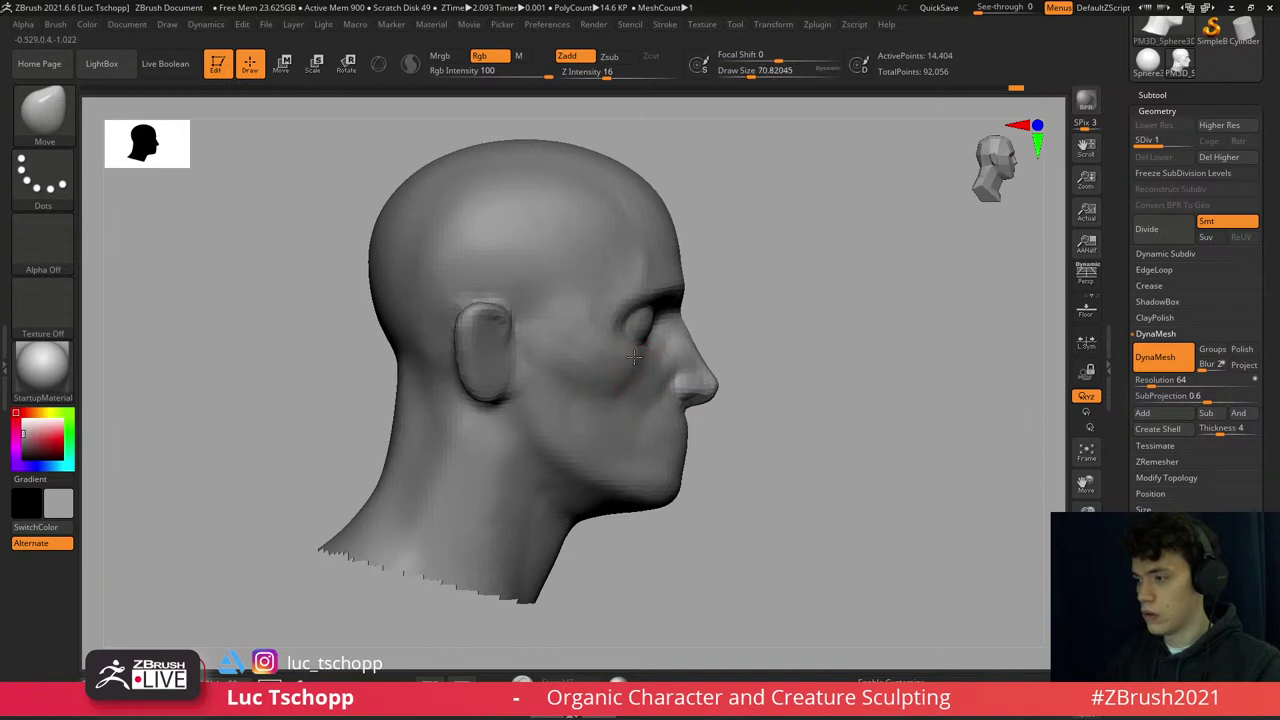
mouse_move(634, 357)
right_mouse_down()
mouse_move(586, 357)
mouse_move(600, 366)
right_mouse_up()
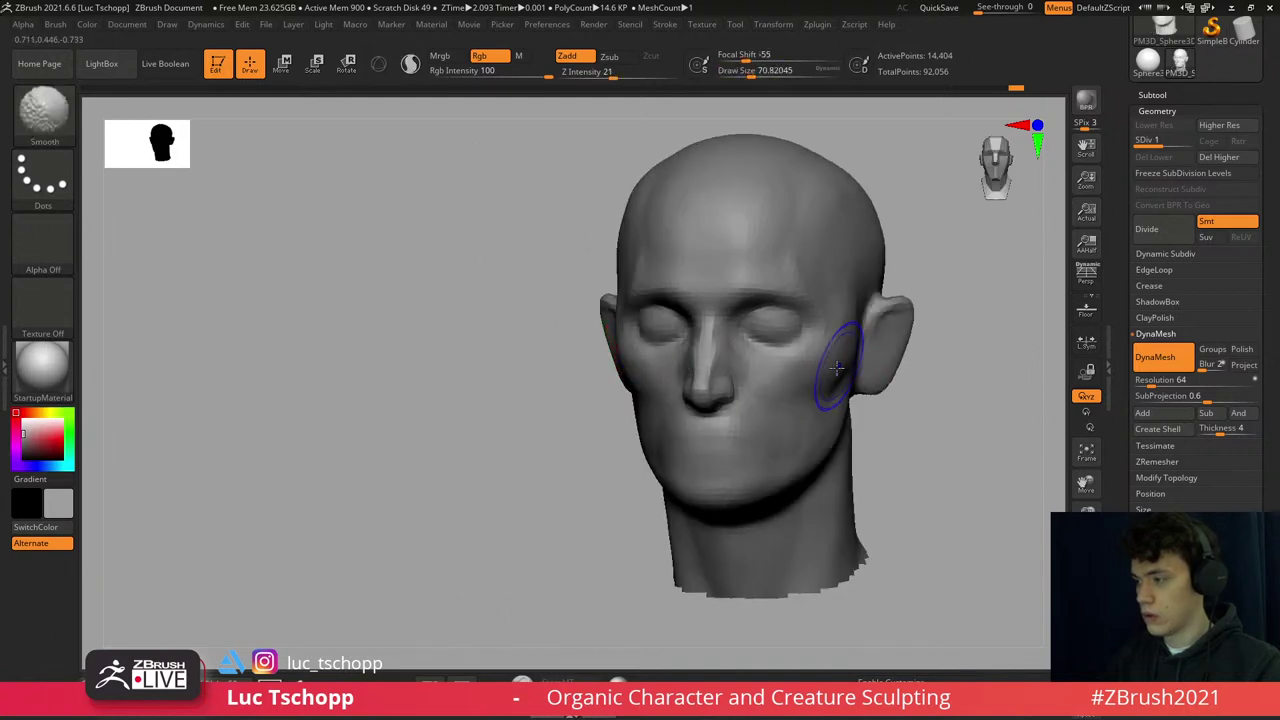
- Smooth and slim the cheeks and face sides near the ears with a size-74 brush
key("shift")
key("s")
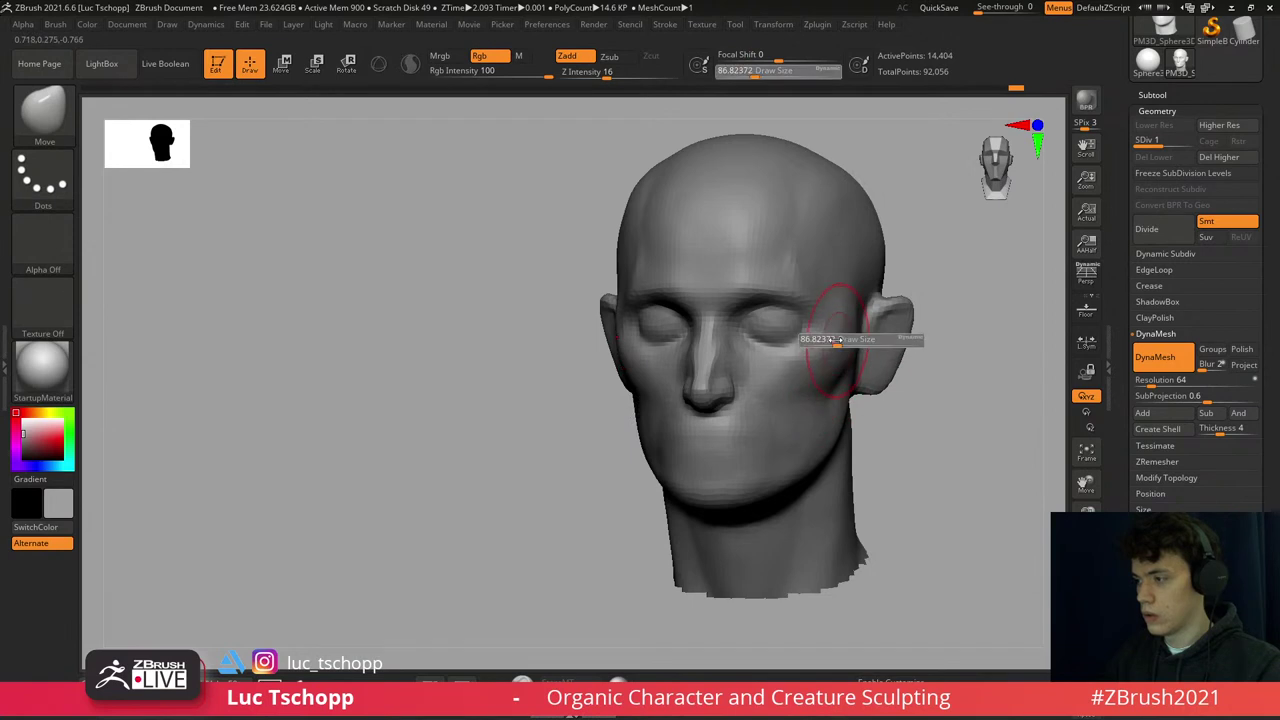
left_click(838, 334)
mouse_move(833, 316)
right_mouse_down()
mouse_move(828, 332)
mouse_move(797, 309)
right_mouse_up()
mouse_move(773, 354)
right_mouse_down()
mouse_move(734, 337)
mouse_move(737, 323)
mouse_move(700, 316)
mouse_move(720, 320)
mouse_move(690, 345)
right_mouse_up()
key("1")
- Drop to the lower subdivision level and adjust the area around the nose from front and three-quarter views
key("d")
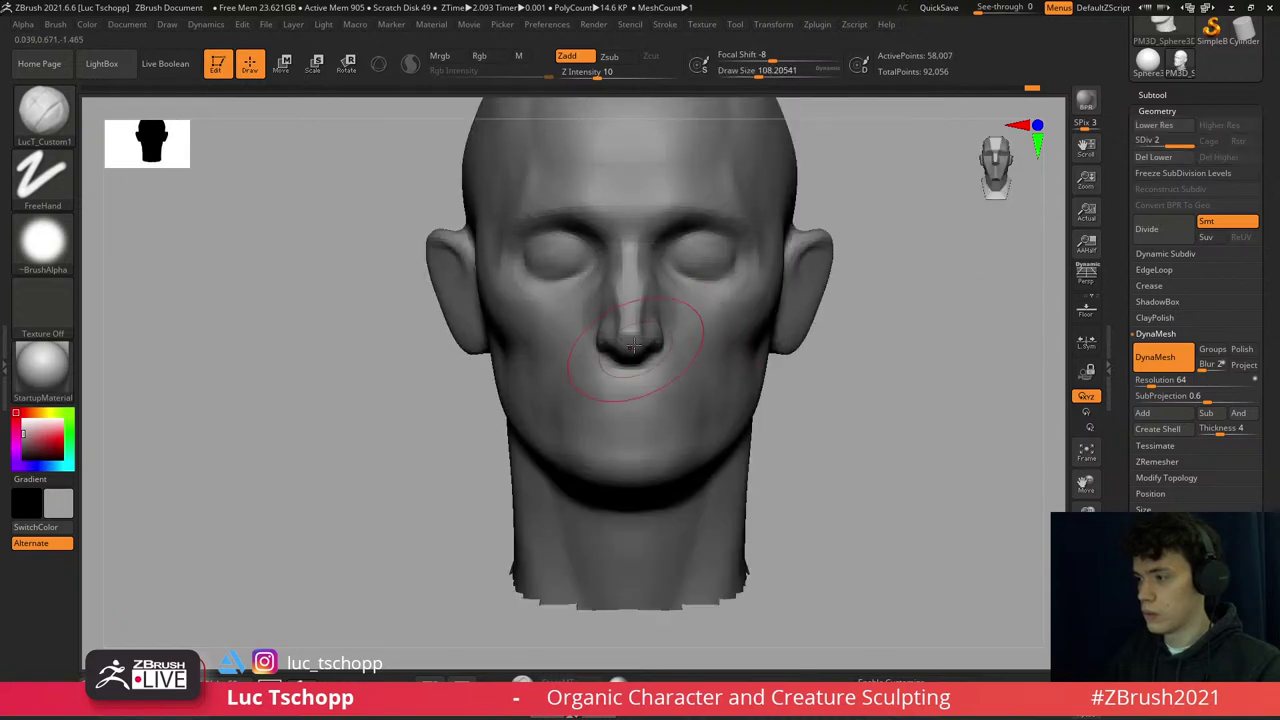
key("w")
key("shift+d")
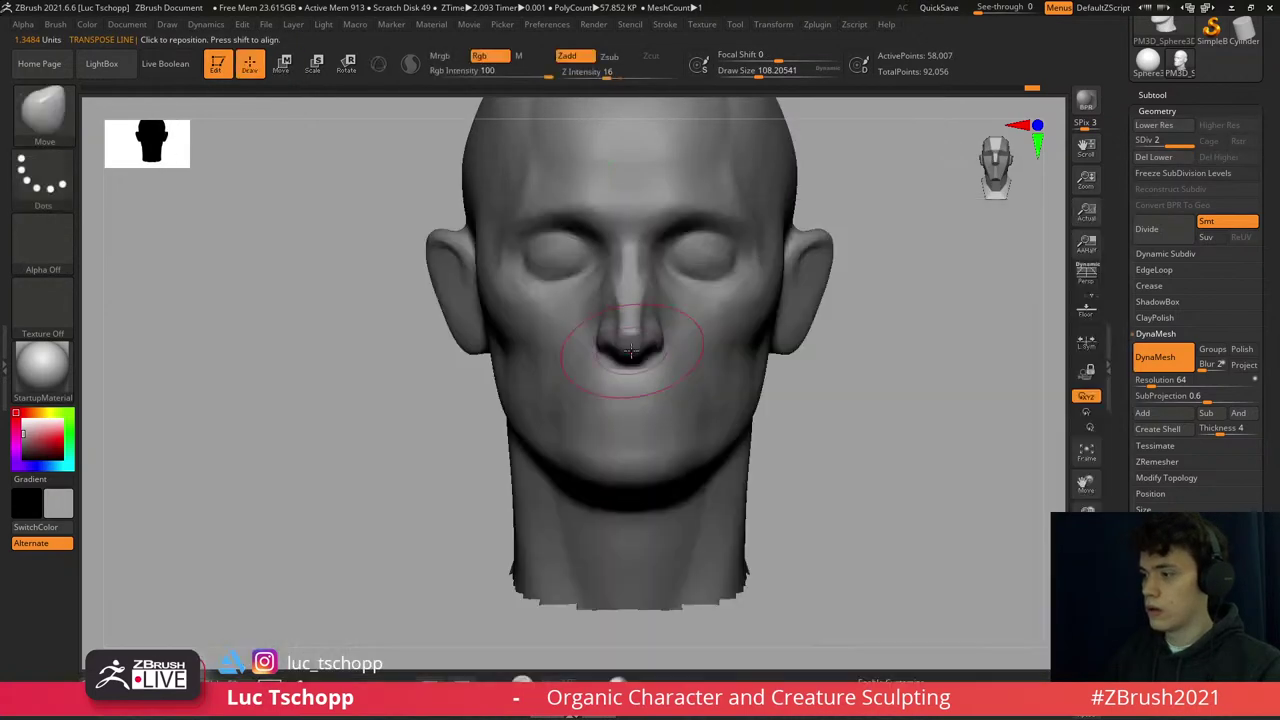
key("q")
key("ctrl")
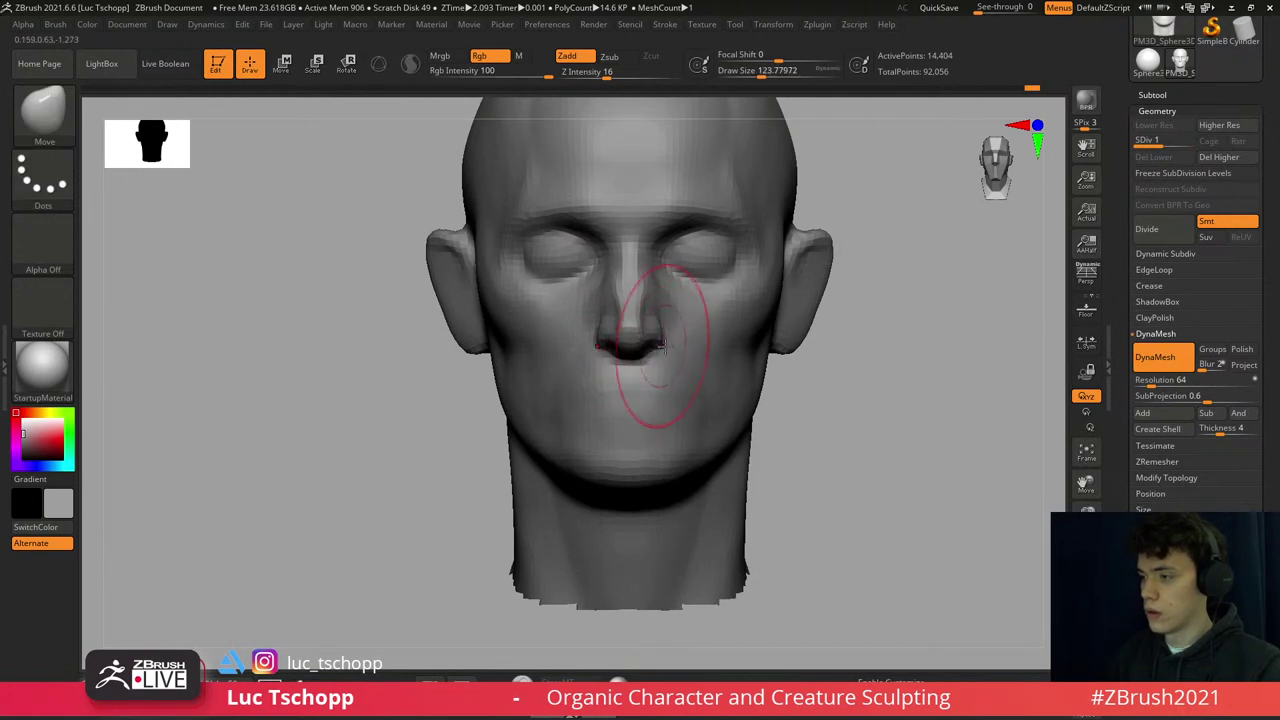
right_click_drag(661, 345, 620, 368)
key("w")
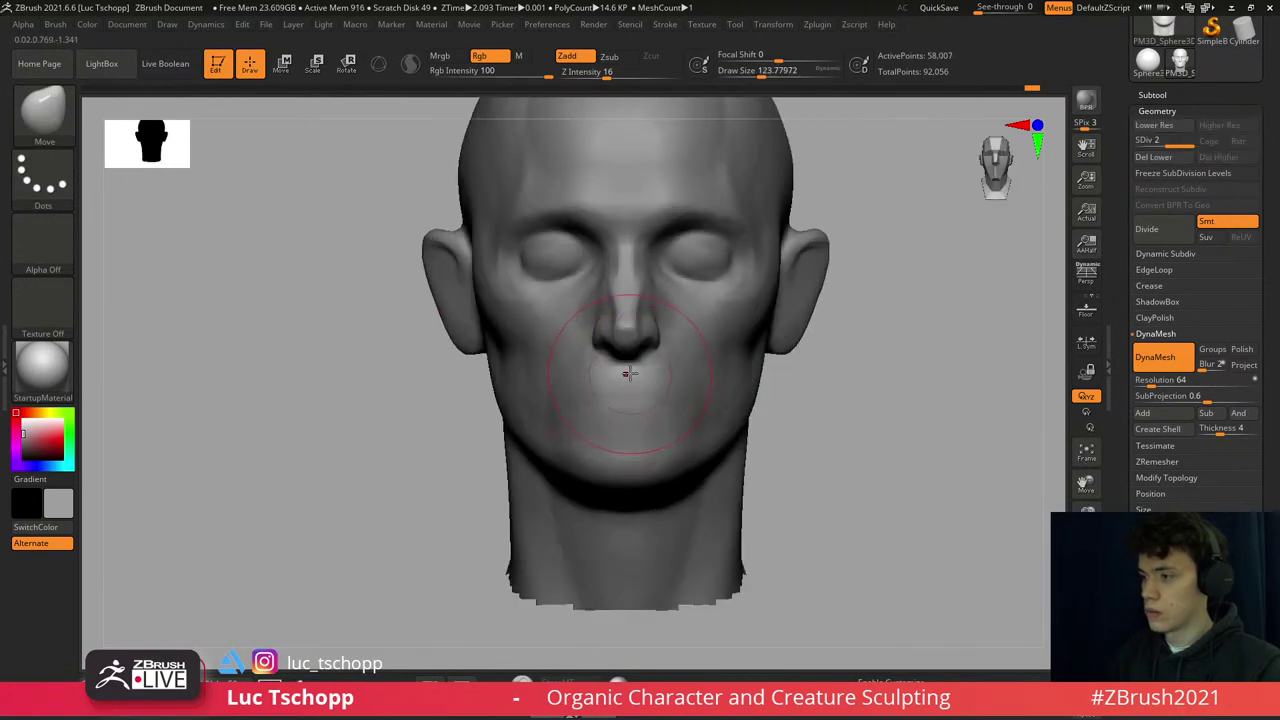
left_click(626, 360)
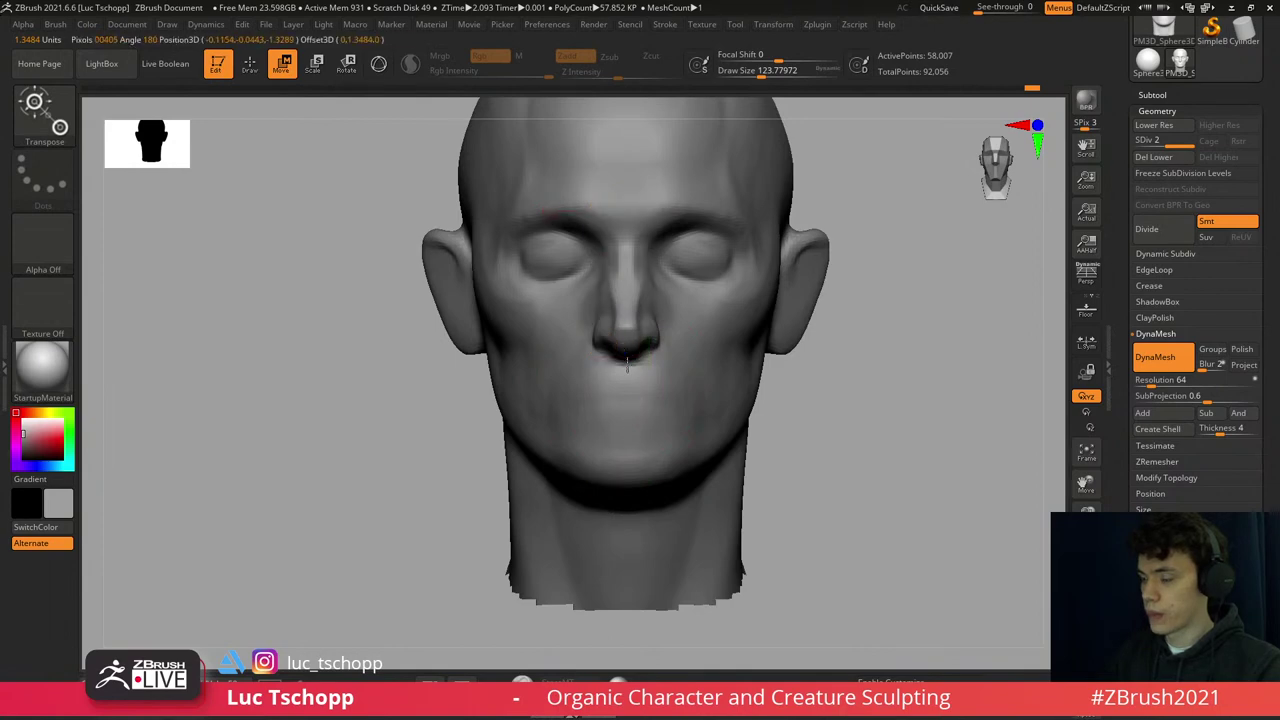
key("q")
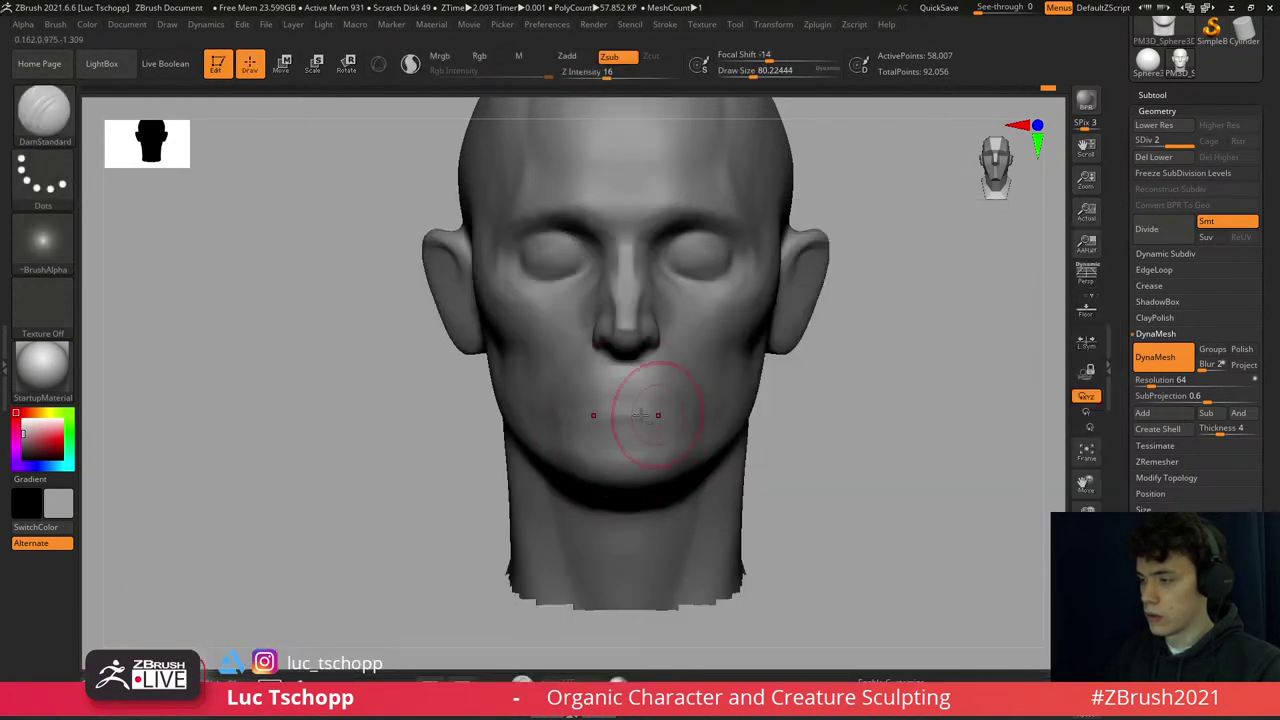
mouse_move(633, 410)
right_mouse_down()
mouse_move(655, 367)
mouse_move(680, 357)
right_mouse_up()
key("w")
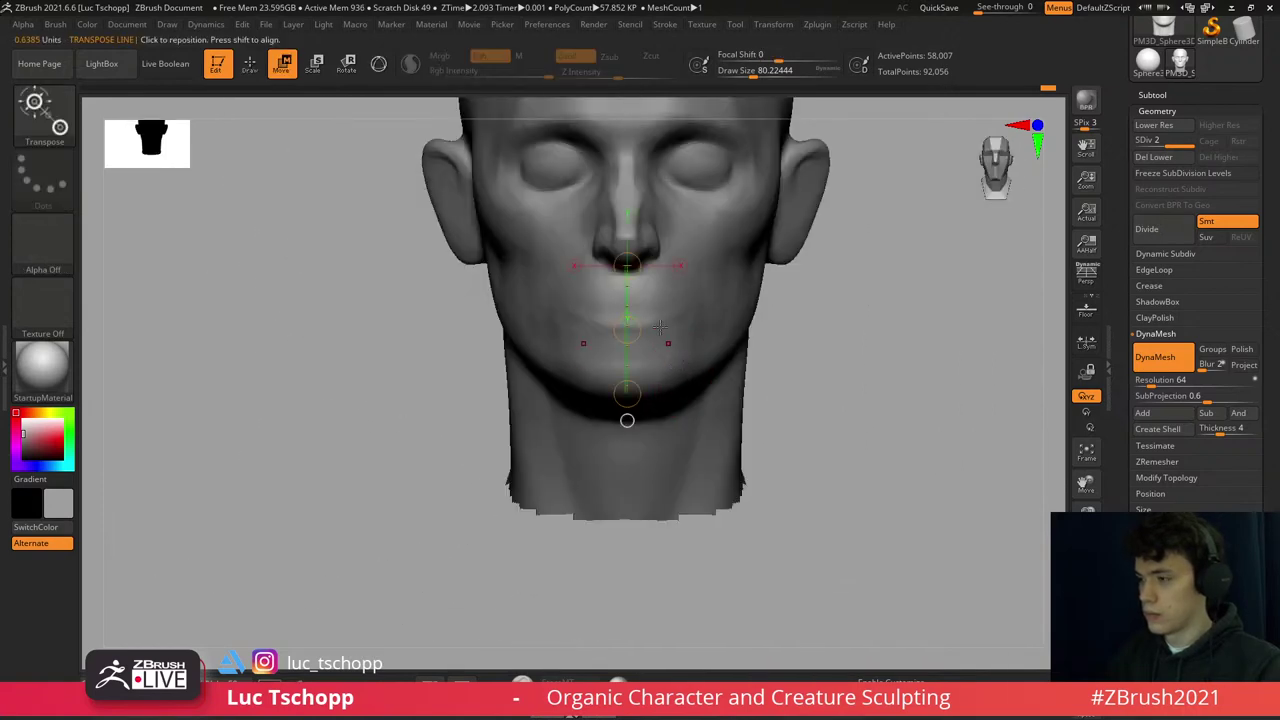
- Enlarge the DamStandard brush slightly and carve the line between the lips
key("b")
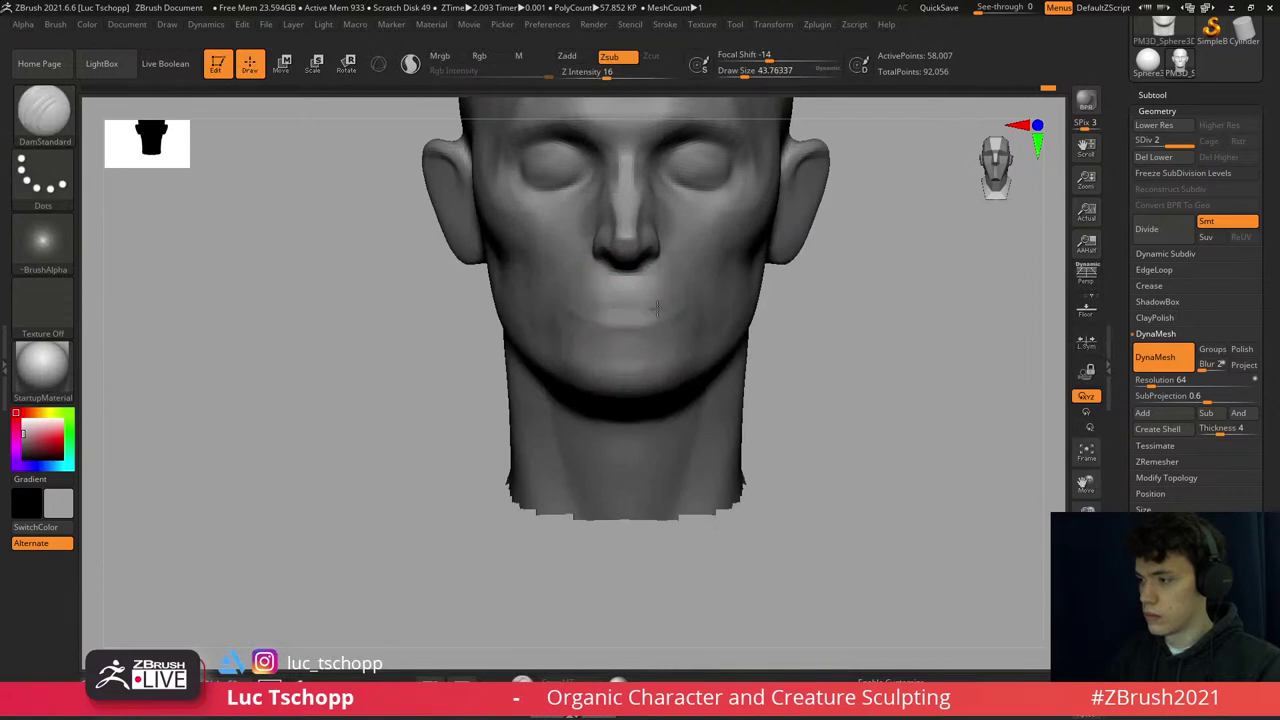
right_click_drag(662, 311, 626, 332)
key("s")
left_click_drag(624, 331, 640, 331)
mouse_move(640, 331)
right_mouse_down()
mouse_move(623, 330)
mouse_move(686, 251)
mouse_move(690, 190)
right_mouse_up()
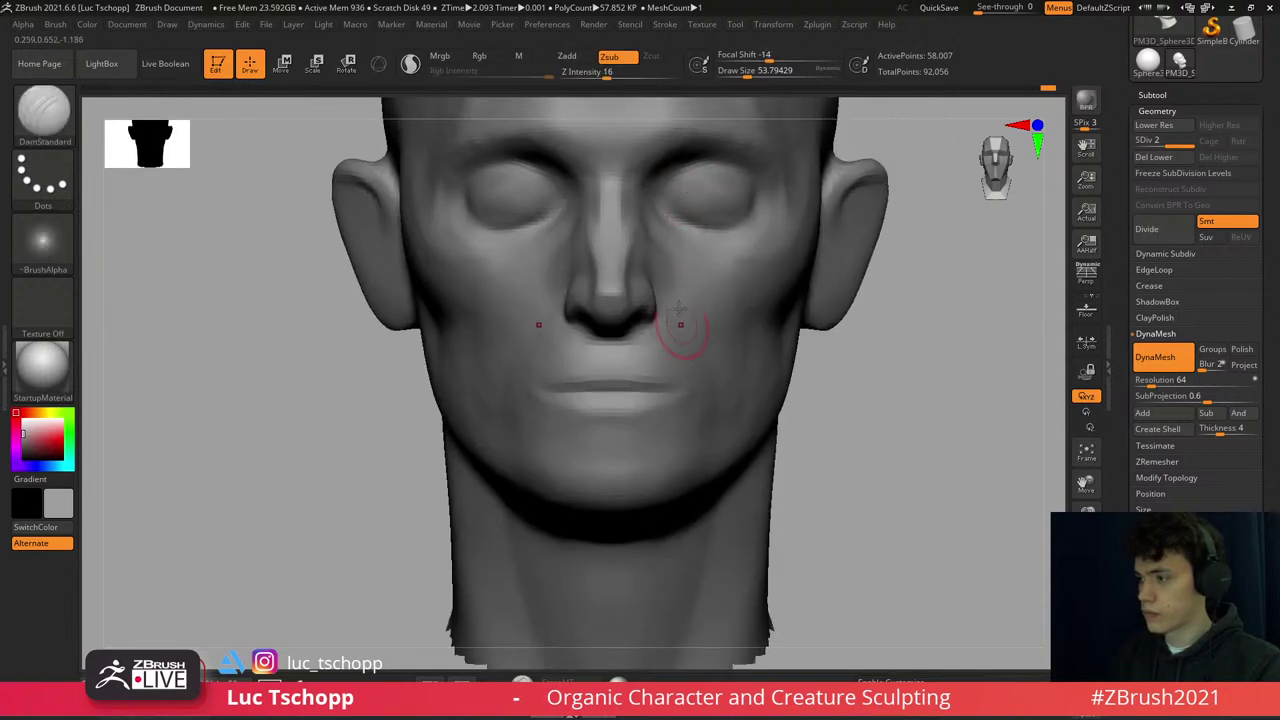
mouse_move(648, 396)
right_mouse_down()
mouse_move(669, 371)
mouse_move(677, 406)
mouse_move(591, 400)
right_mouse_up()
- Build the lips with a small LucT_Custom1 brush, then recut the mouth line with DamStandard
key("1")
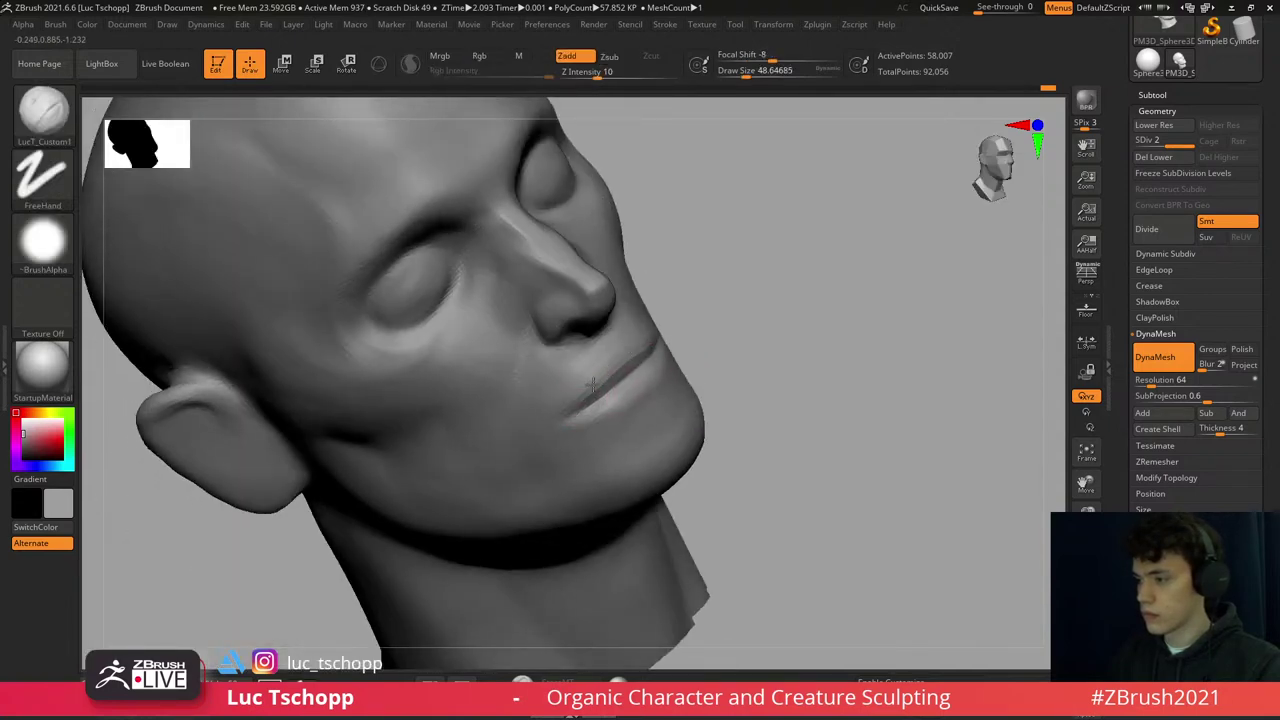
right_click_drag(624, 367, 614, 357)
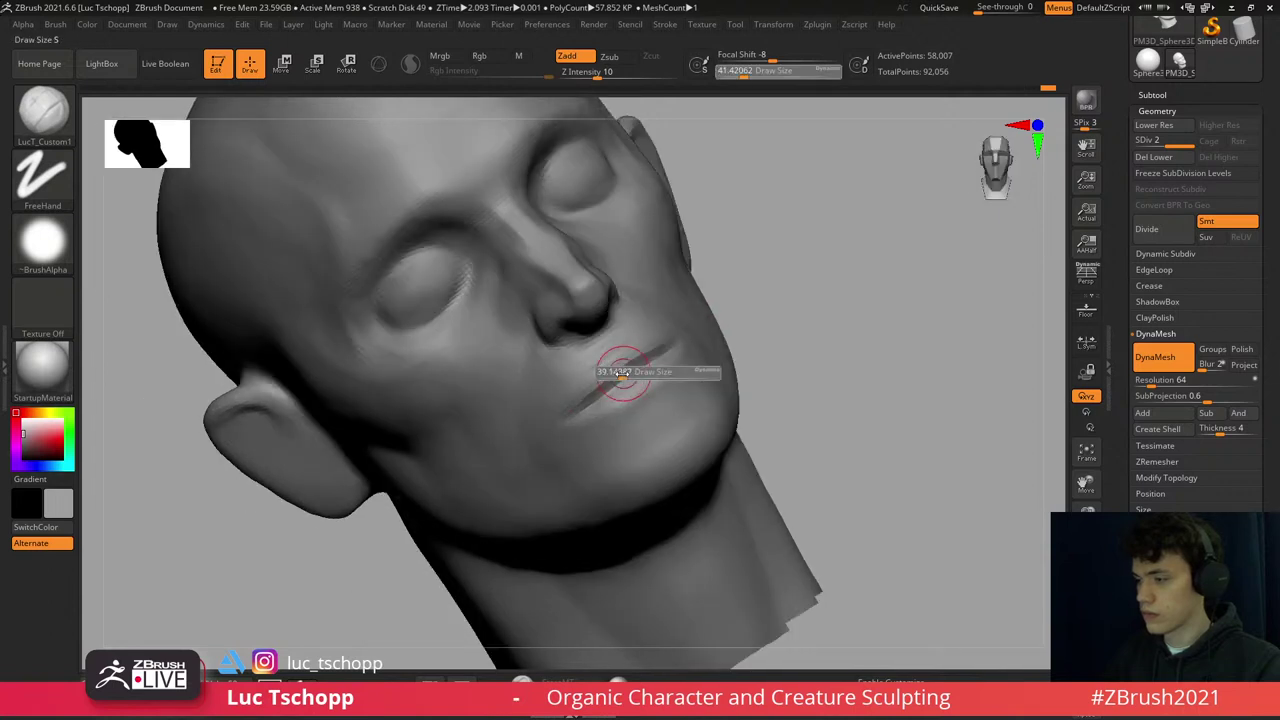
right_click_drag(565, 418, 620, 370, "shift")
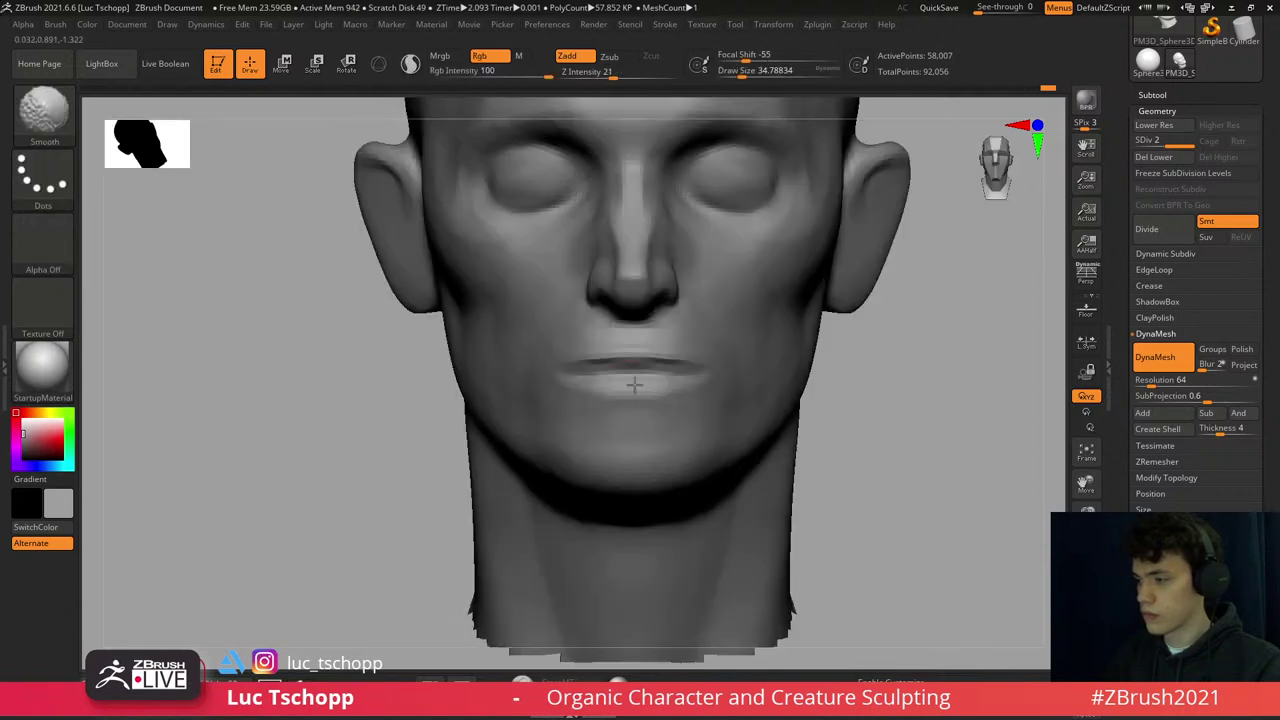
mouse_move(697, 386)
right_mouse_down("ctrl")
mouse_move(600, 340)
mouse_move(666, 327)
right_mouse_up("ctrl")
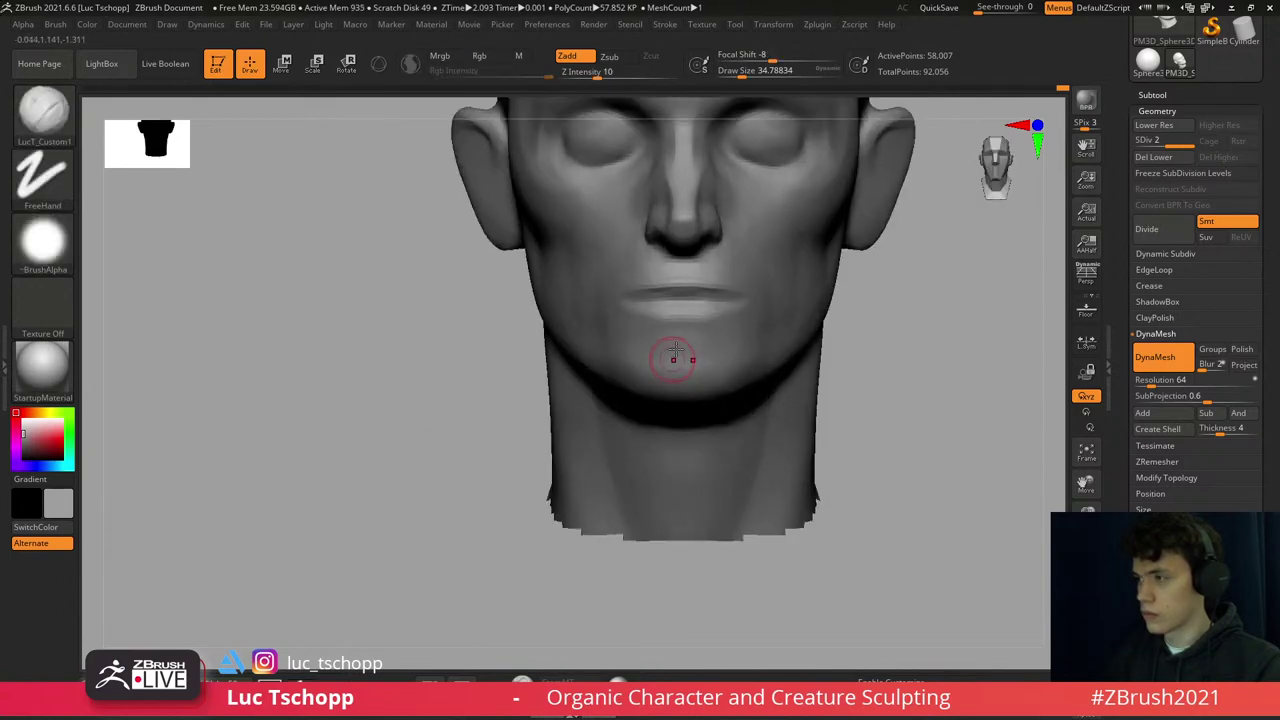
key("b")
key("d")
key("s")
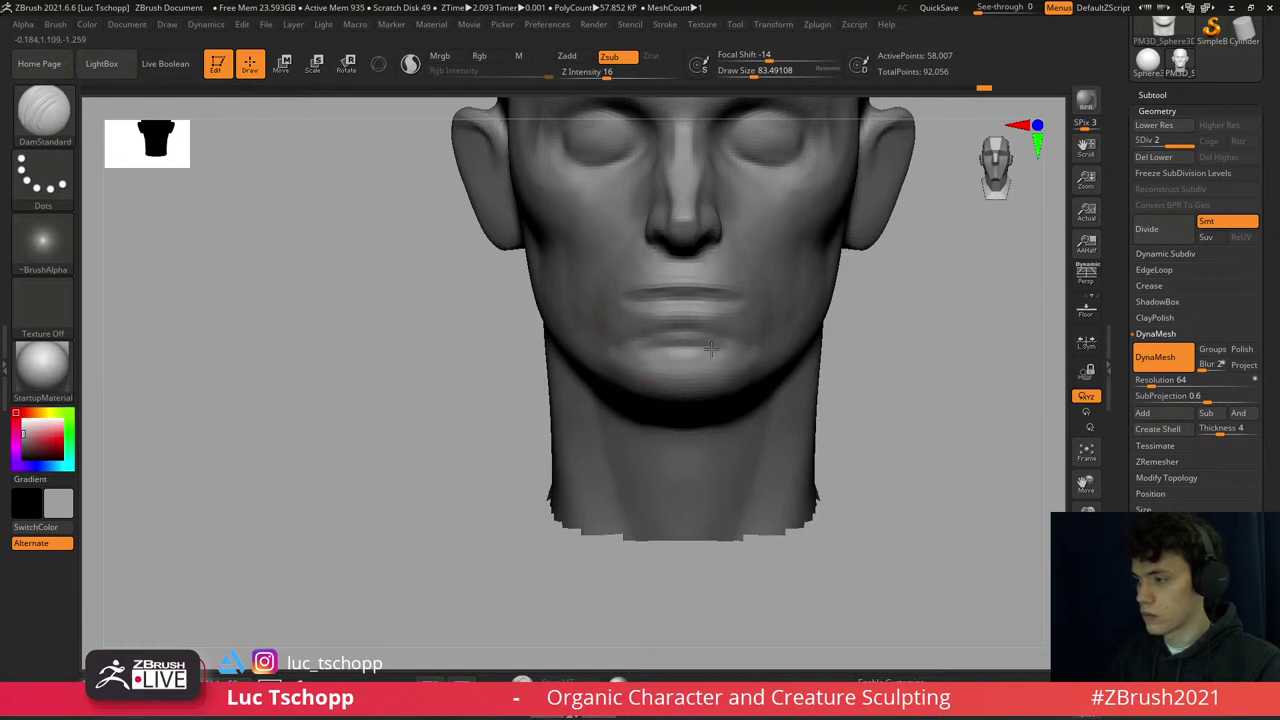
- Add lip volume with LucT_Custom1, then reshape the chin with an enlarged Move brush
mouse_move(697, 345)
right_mouse_down()
mouse_move(720, 340)
mouse_move(669, 349)
mouse_move(700, 329)
mouse_move(650, 379)
mouse_move(643, 357)
right_mouse_up()
key("b")
key("l")
key("c")
key("b")
key("m")
key("v")
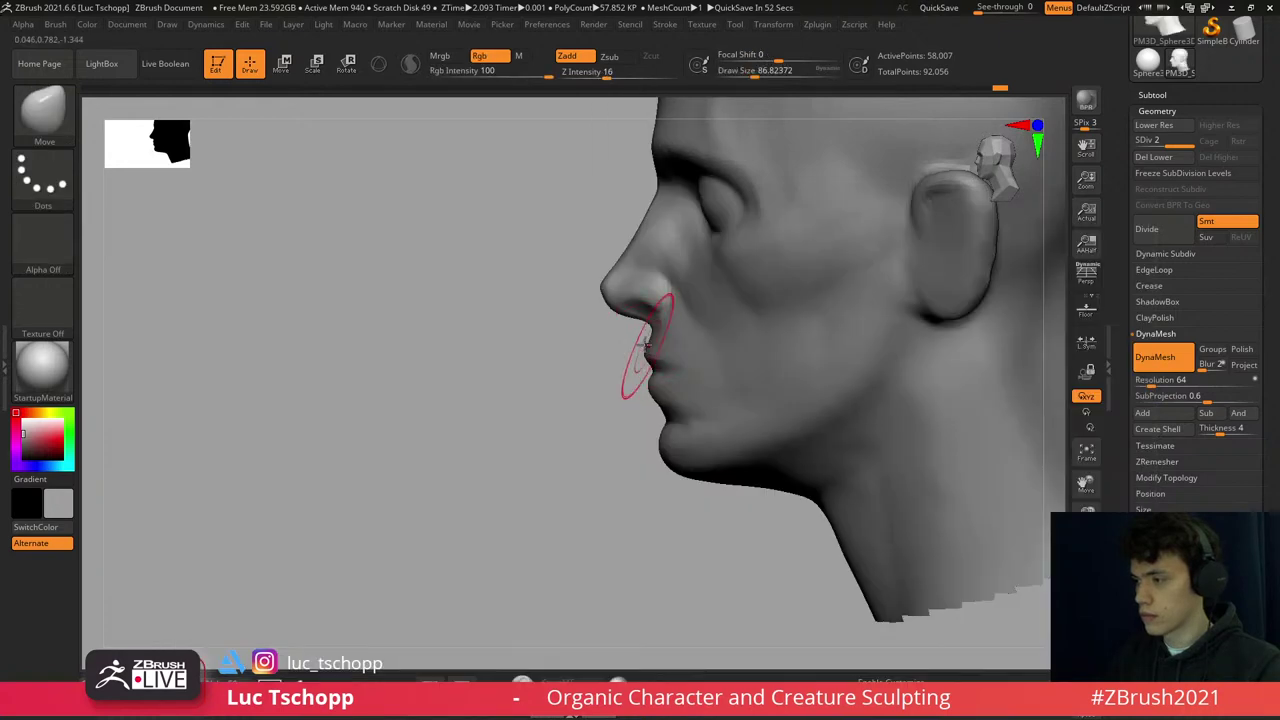
key("s")
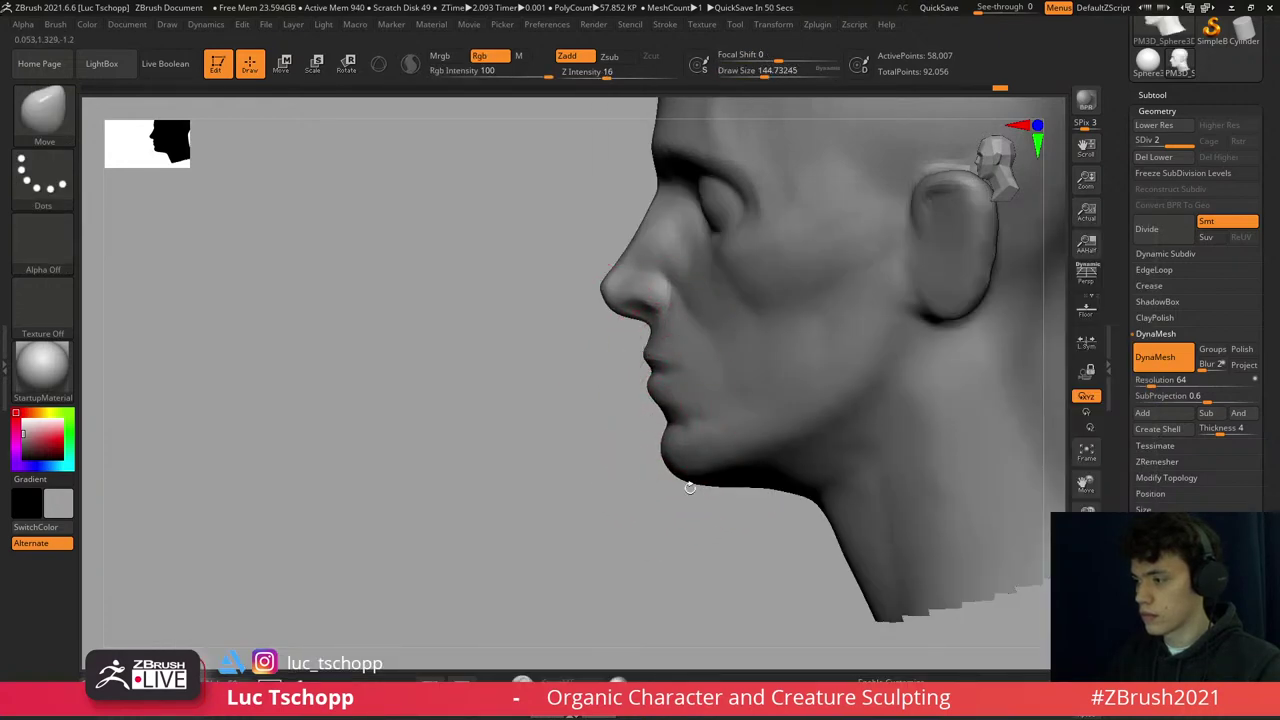
left_click_drag(682, 479, 690, 480)
- Build up the lower lip with the Standard brush, smoothing it and adjusting with Move
mouse_move(679, 440)
right_mouse_down()
mouse_move(614, 400)
mouse_move(647, 411)
right_mouse_up()
key("b")
key("s")
key("t")
left_click_drag(647, 411, 678, 418)
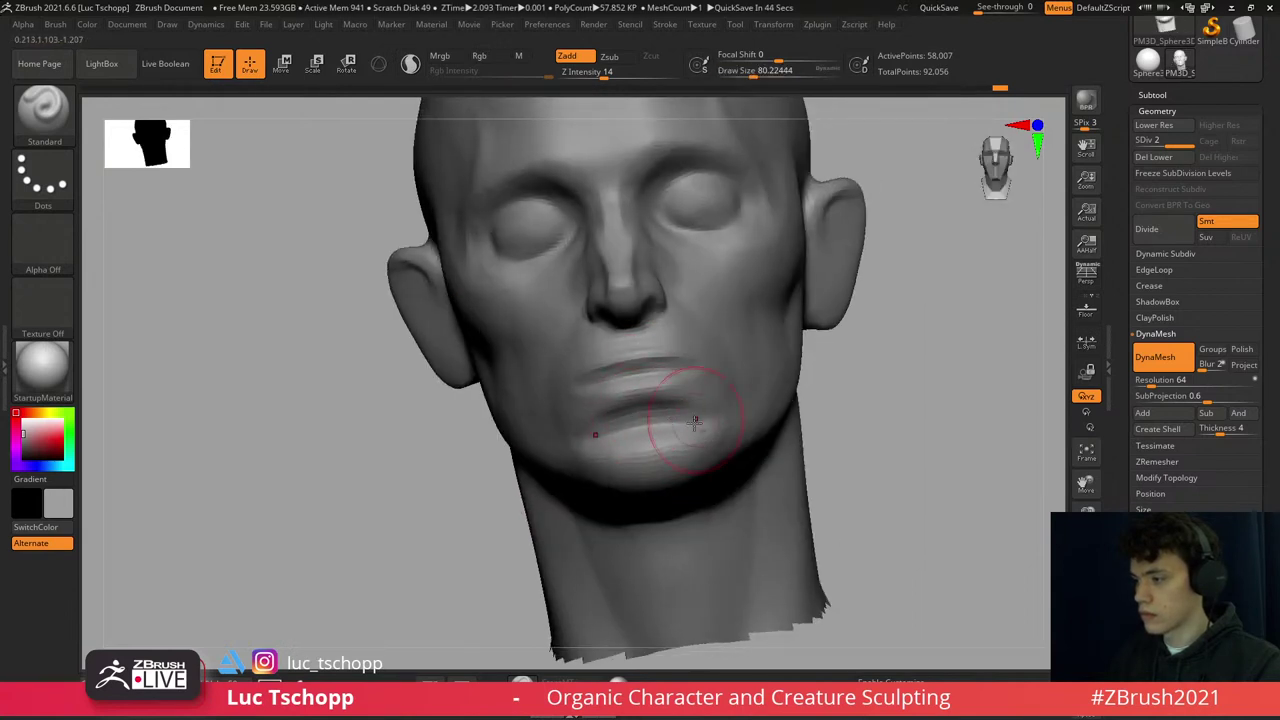
key("shift")
right_click_drag(687, 447, 663, 385, "shift")
key("b")
key("m")
key("v")
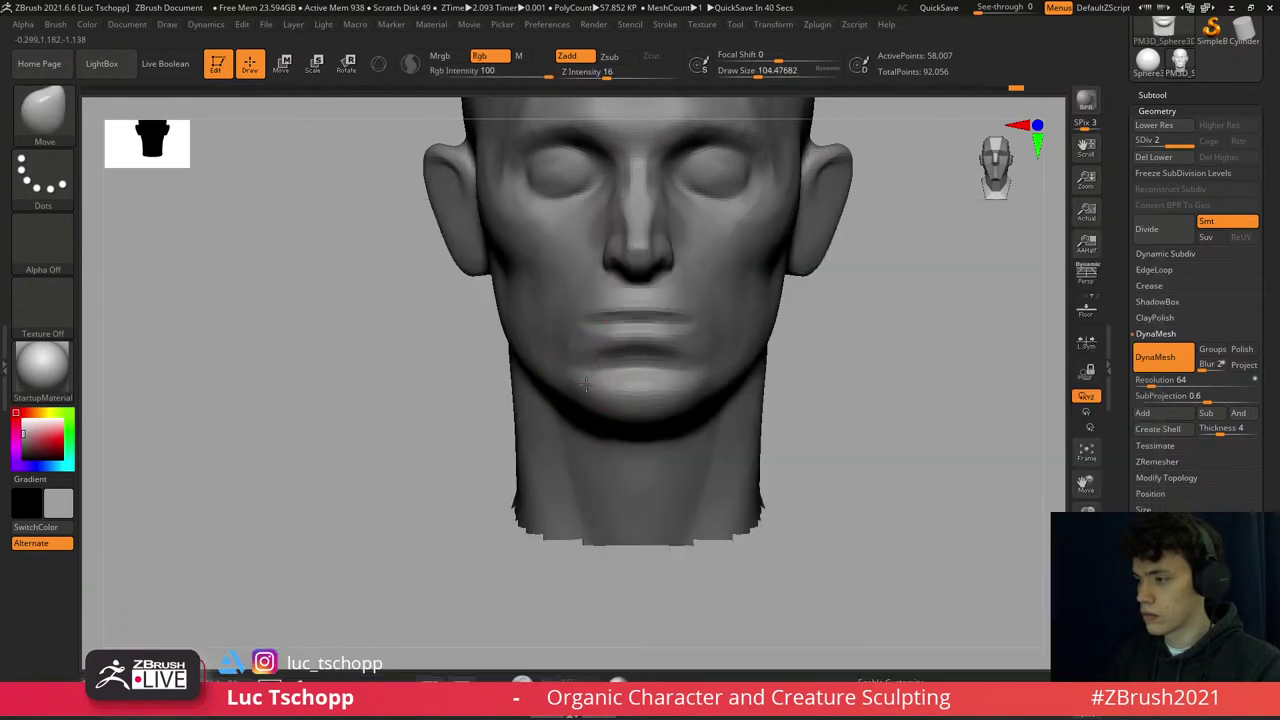
key("b")
key("s")
key("t")
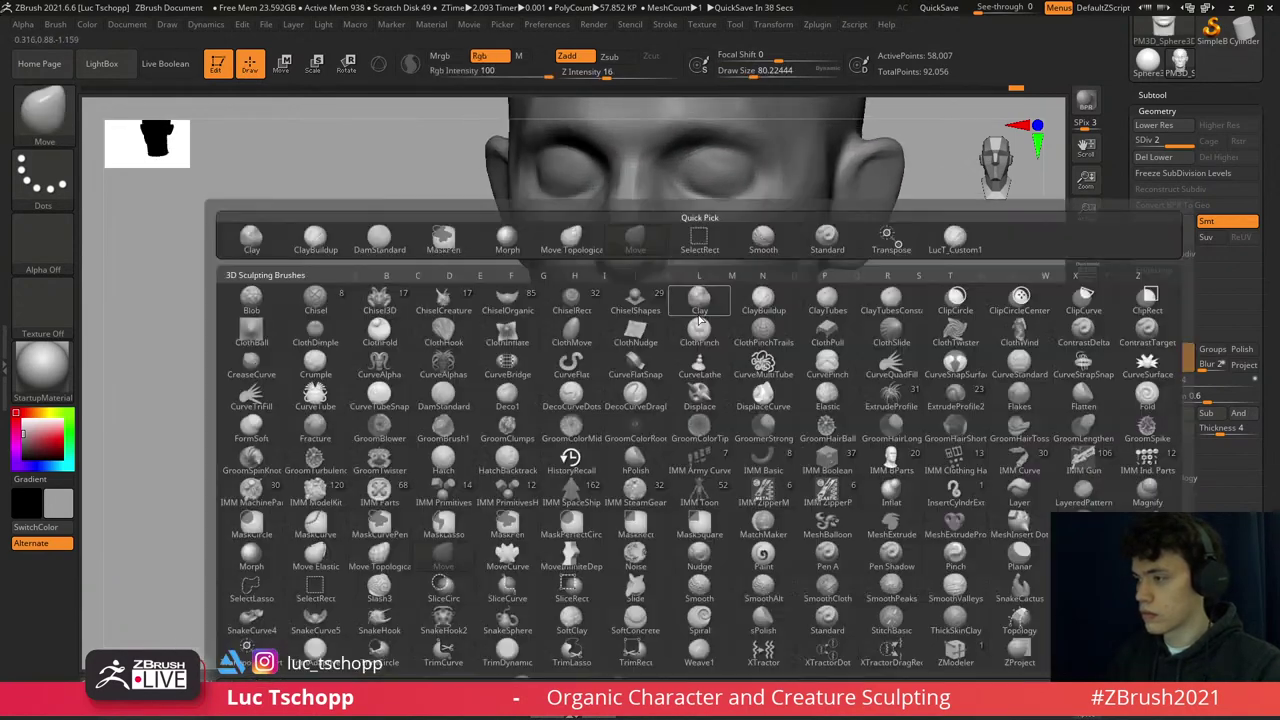
- Refine the lips with LucT_Custom1 and DamStandard, then subdivide the head to SDiv 3
mouse_move(707, 319)
right_mouse_down()
mouse_move(696, 301)
mouse_move(686, 337)
mouse_move(700, 320)
mouse_move(686, 286)
mouse_move(703, 309)
right_mouse_up()
key("b")
key("c")
key("u")
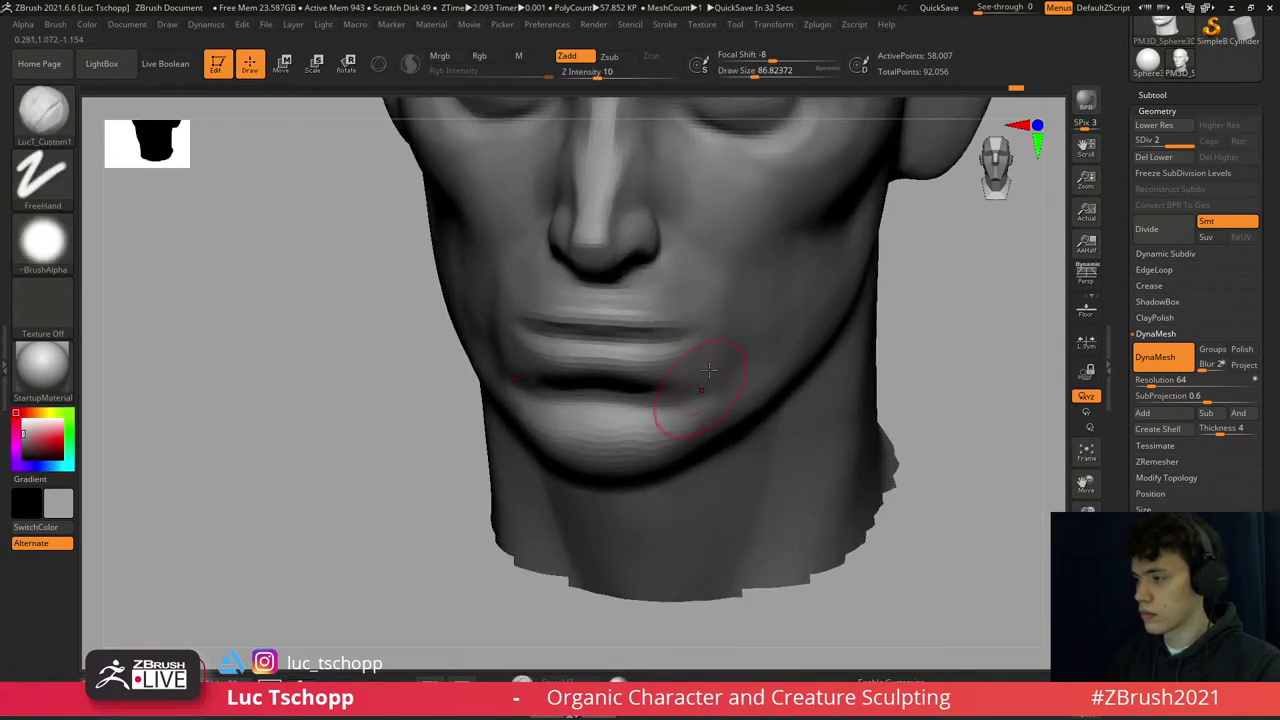
right_click_drag(708, 370, 657, 371, "ctrl")
key("b")
key("d")
key("s")
right_click_drag(629, 323, 586, 332)
key("shift")
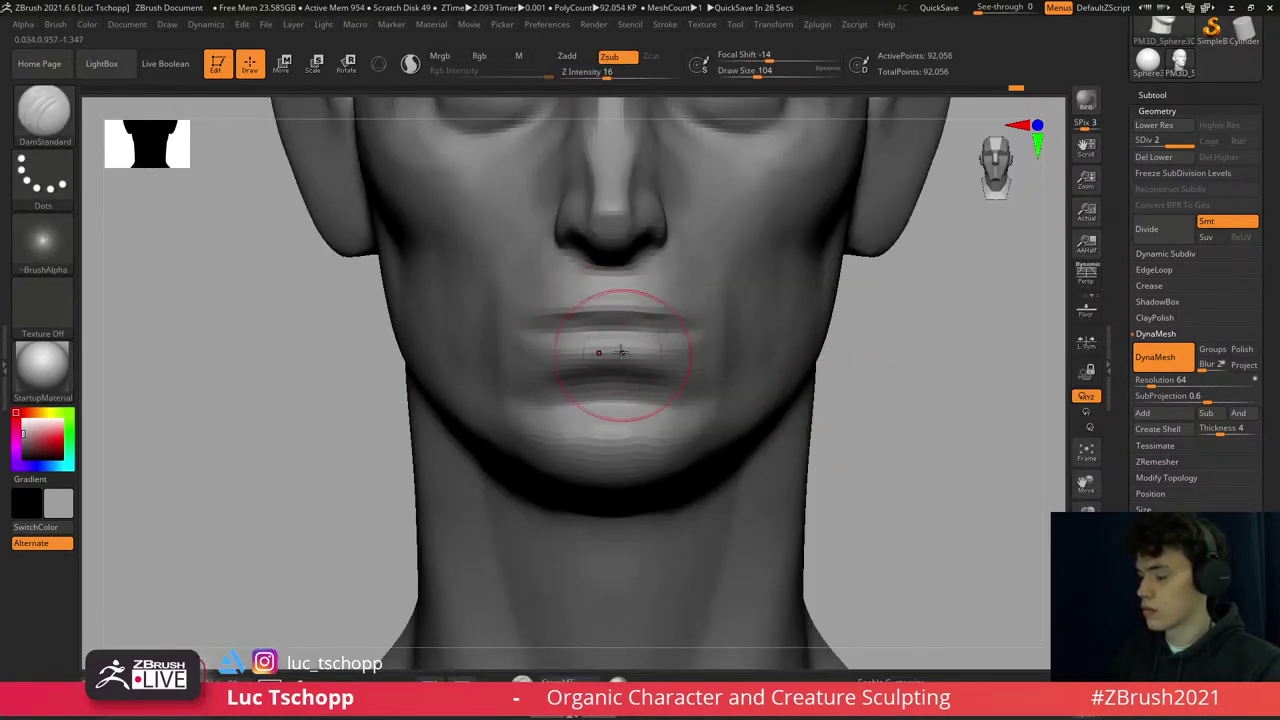
key("d")
mouse_move(610, 287)
right_mouse_down()
mouse_move(620, 437)
mouse_move(640, 390)
mouse_move(626, 370)
right_mouse_up()
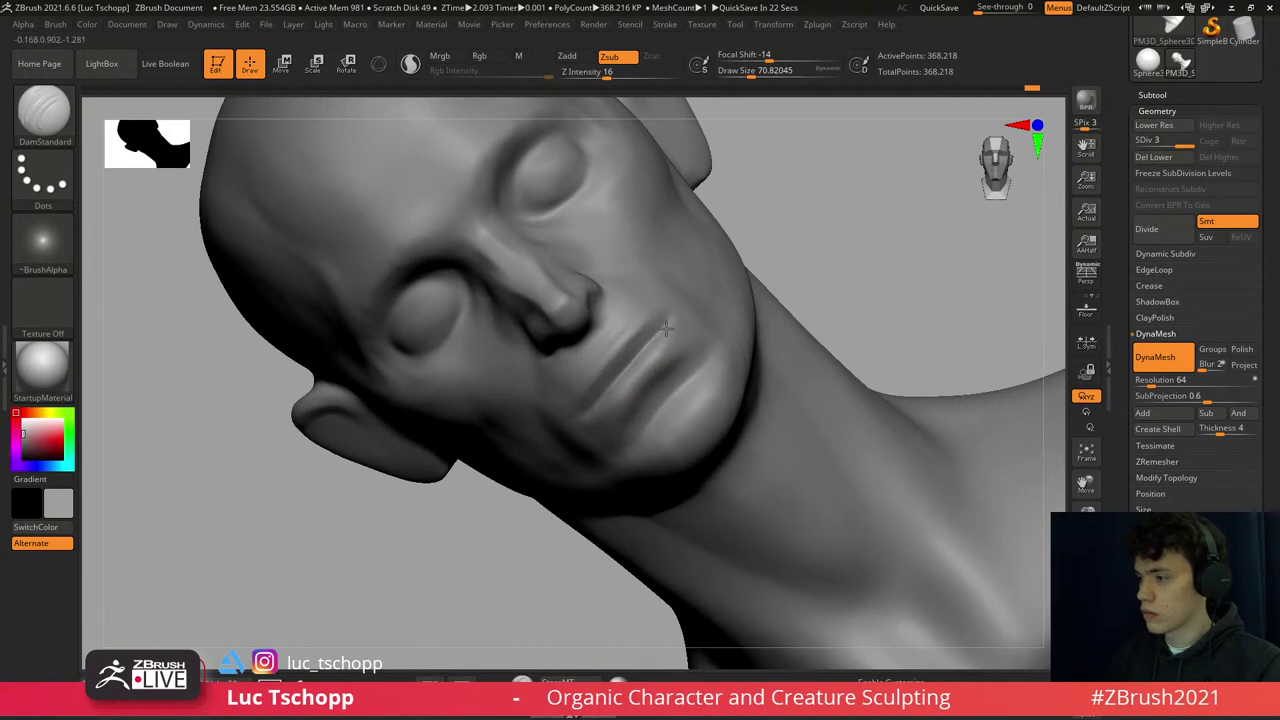
- Switch to the custom build-up brush at about size 80 and drop a subdivision level
mouse_move(617, 387)
right_mouse_down()
mouse_move(594, 372)
mouse_move(657, 371)
mouse_move(648, 332)
right_mouse_up()
left_click(633, 333)
key("1")
key("s")
left_click(648, 338)
key("shift+d")
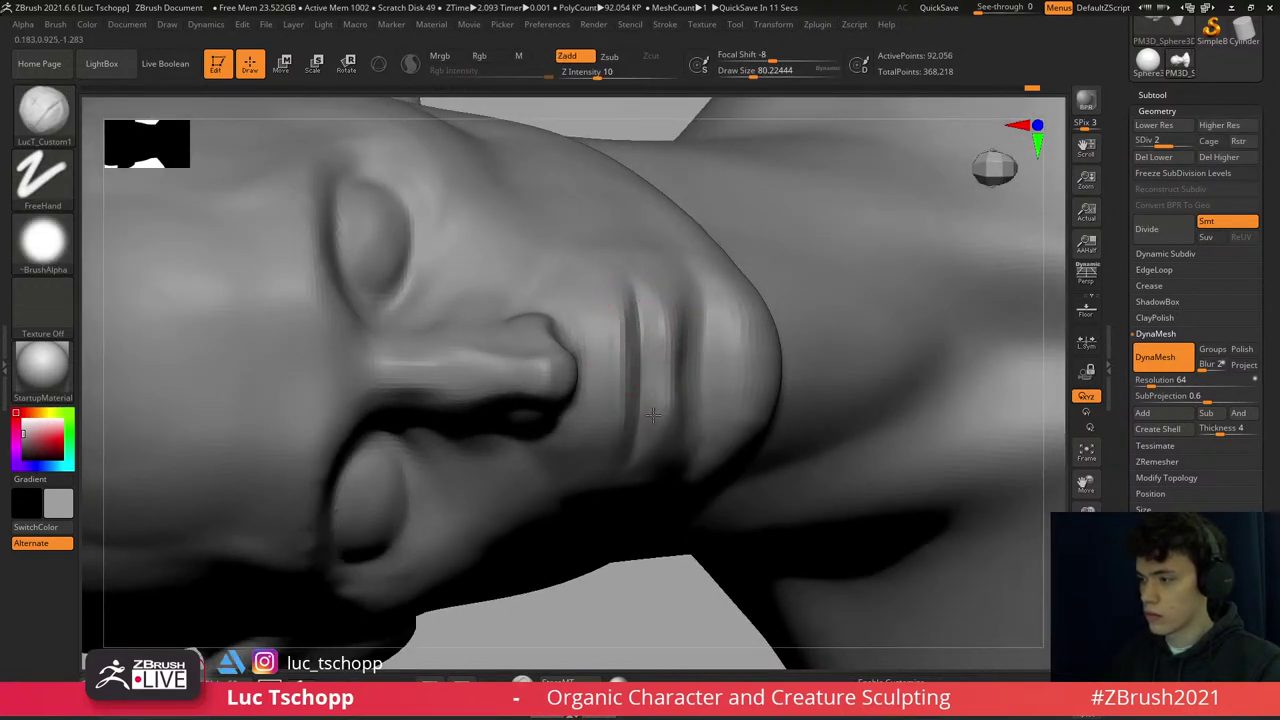
- Orbit the head and select the Standard brush
right_click_drag(645, 315, 600, 330)
key("b")
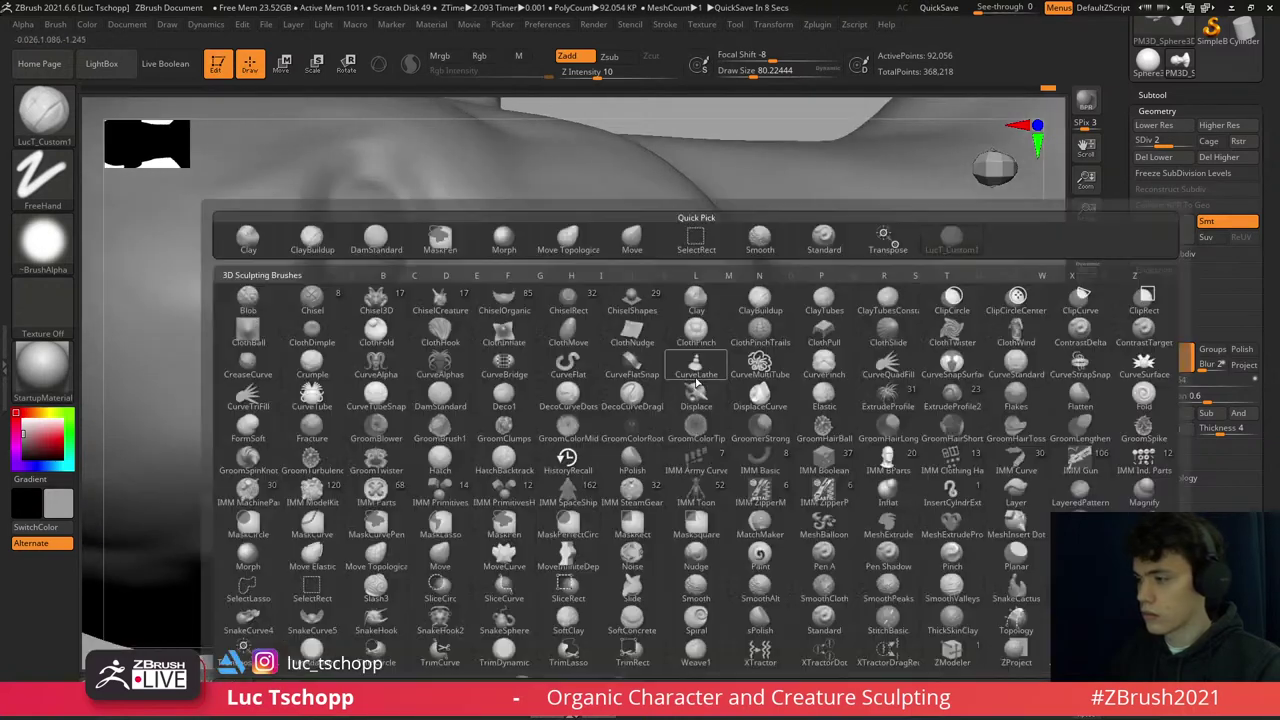
key("s")
key("t")
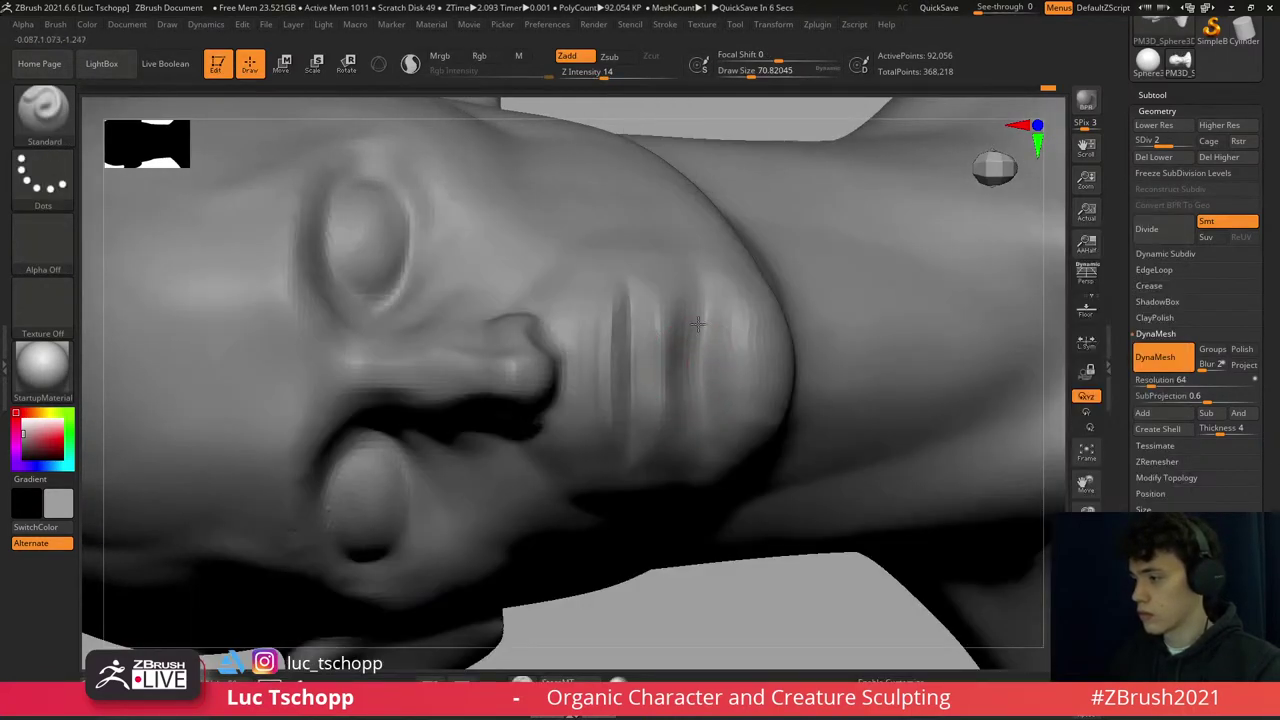
- Set up the thin DamStandard carving brush to cut inward at a higher subdivision level
key("b")
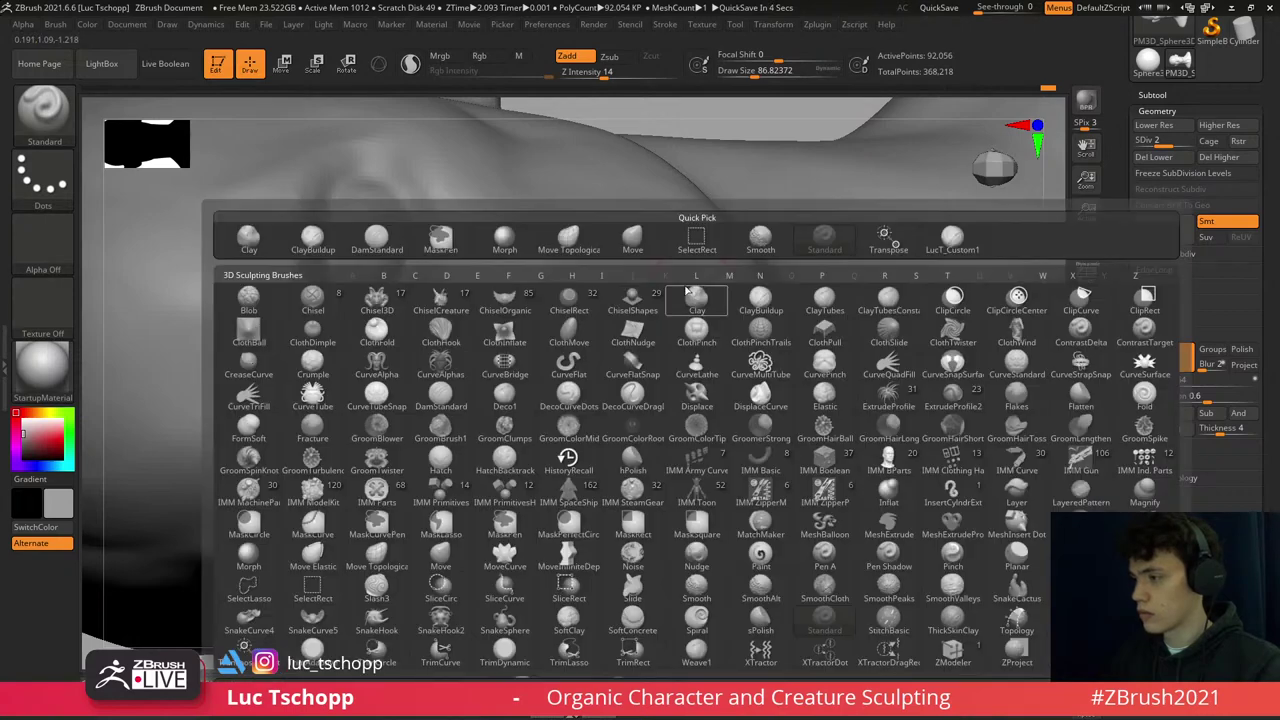
key("b")
key("l")
key("d")
key("s")
key("b")
key("d")
key("s")
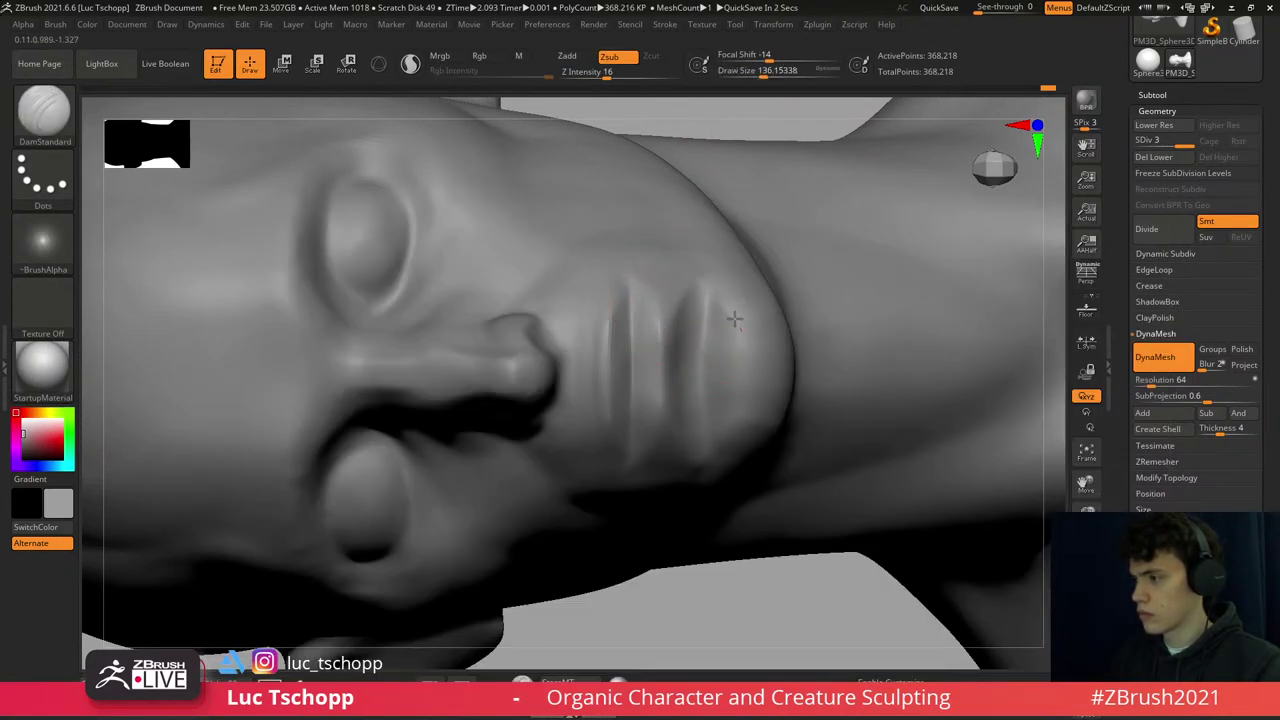
- Work the cheek with the custom build-up brush, fine-tuning its size
right_click_drag(731, 372, 663, 366)
mouse_move(663, 457)
right_mouse_down("ctrl")
mouse_move(703, 413)
mouse_move(714, 277)
right_mouse_up("ctrl")
key("1")
key("s")
left_click_drag(714, 277, 723, 314)
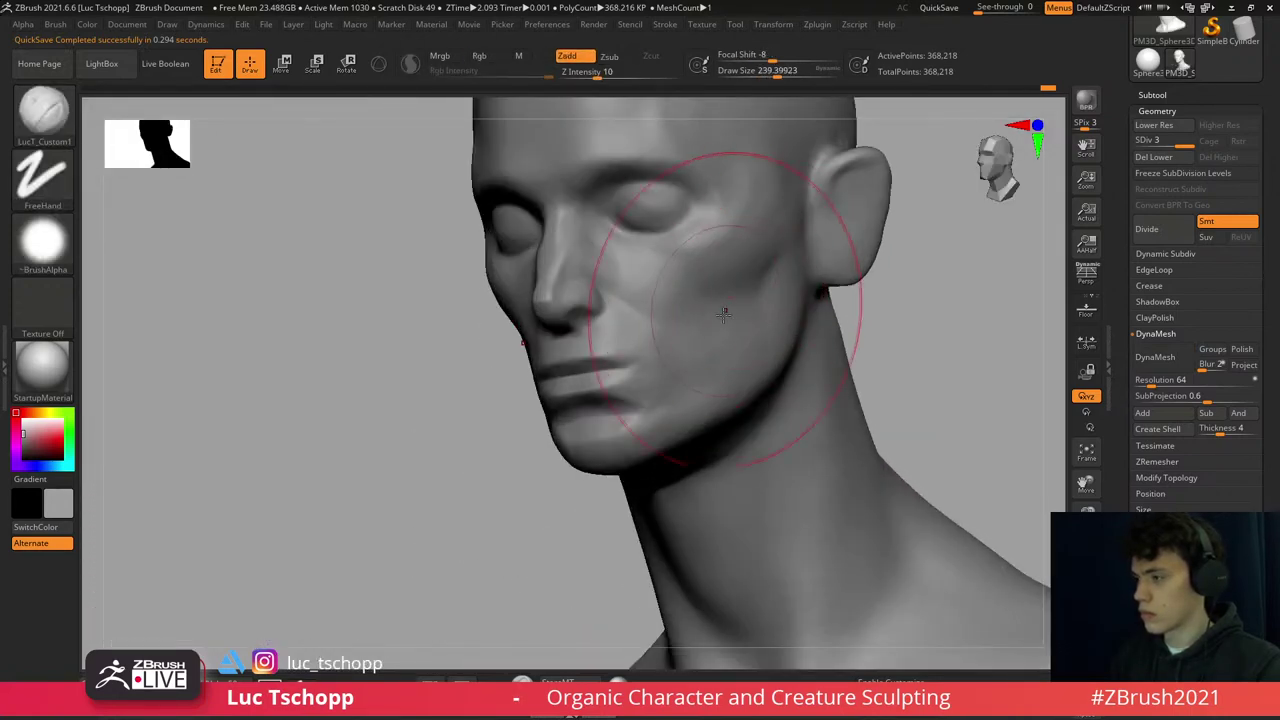
key("bracketleft")
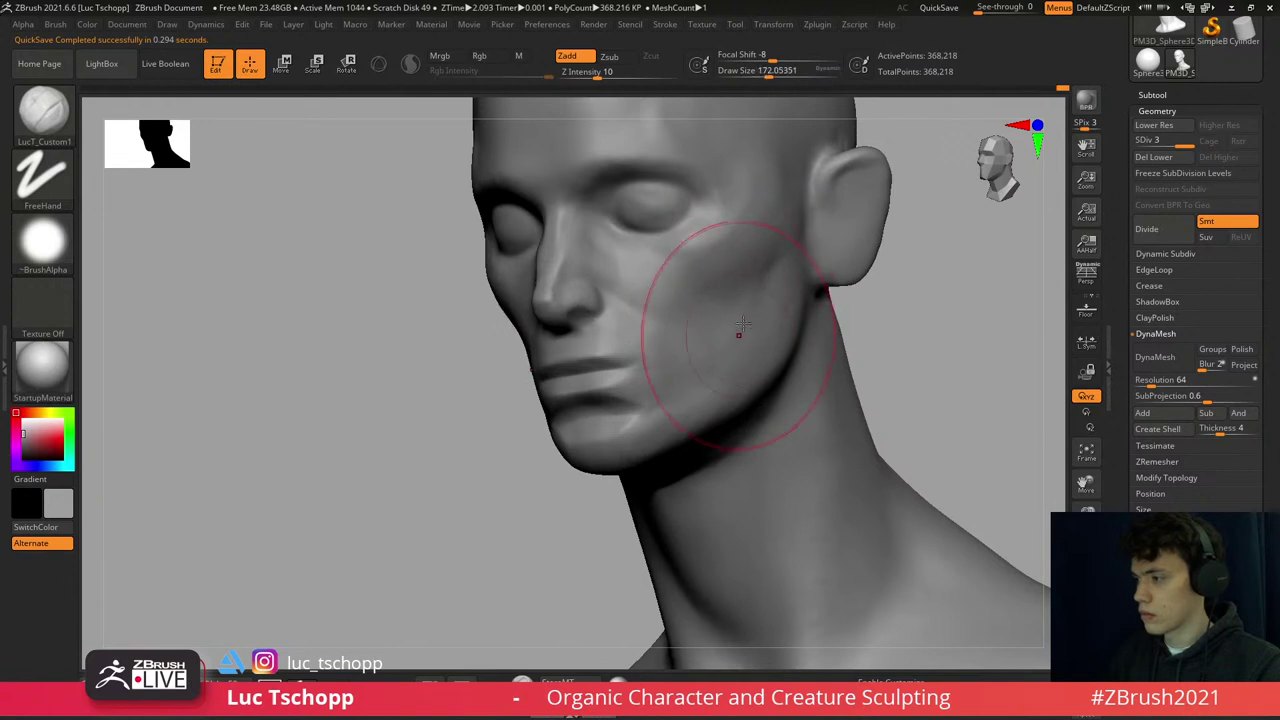
key("bracketright")
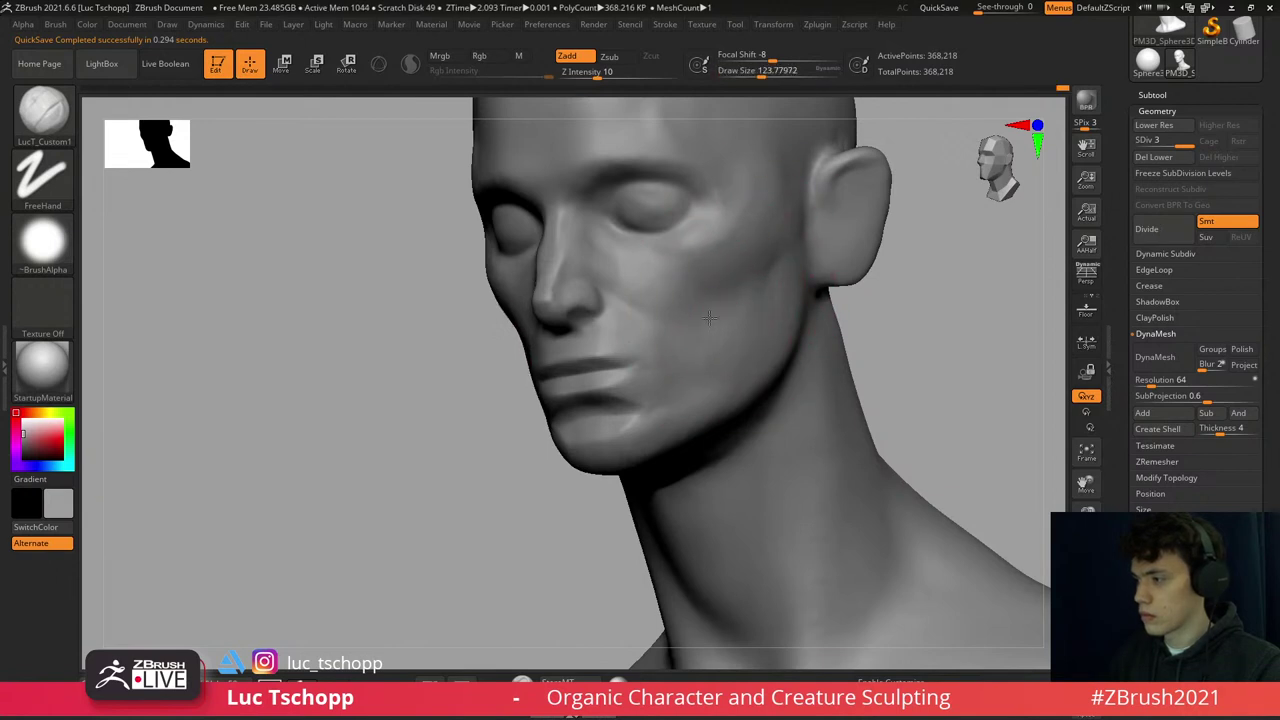
- Sculpt the side profile at the lowest subdivision level, adjusting brush size as the head turns
right_click_drag(708, 317, 814, 300)
key("shift+d")
key("bracketright")
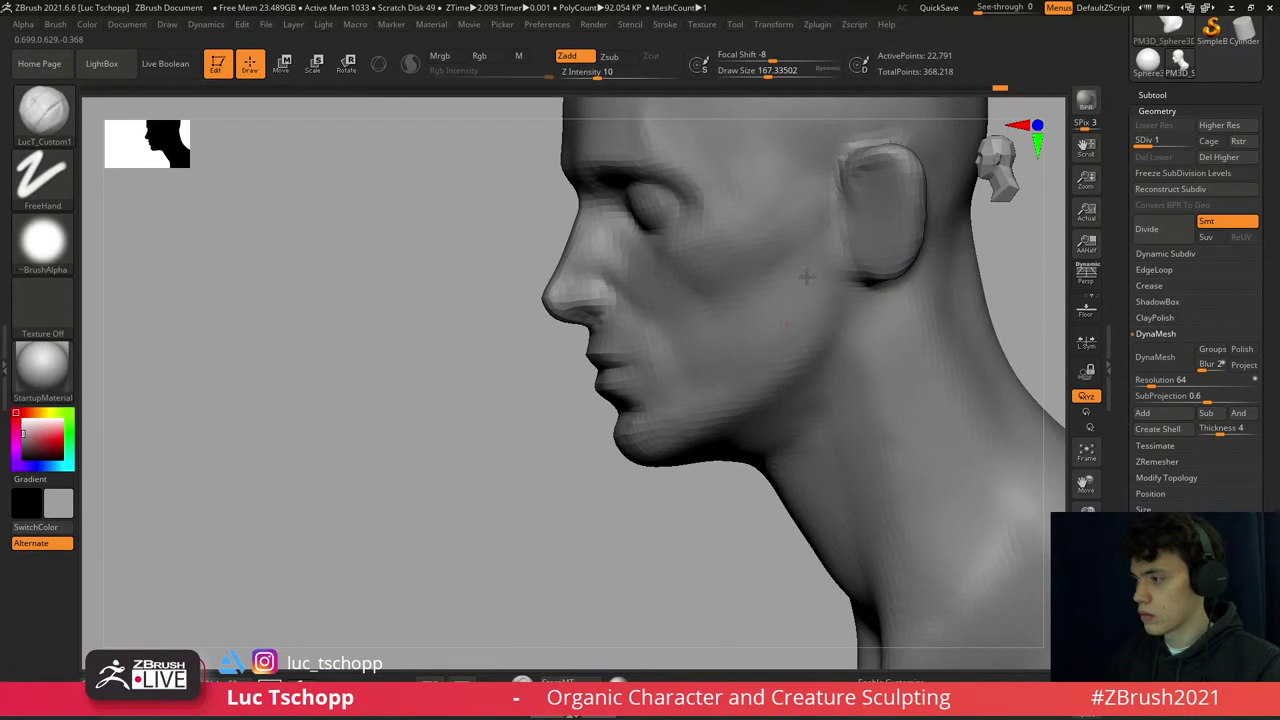
right_click_drag(760, 343, 820, 265)
key("bracketleft")
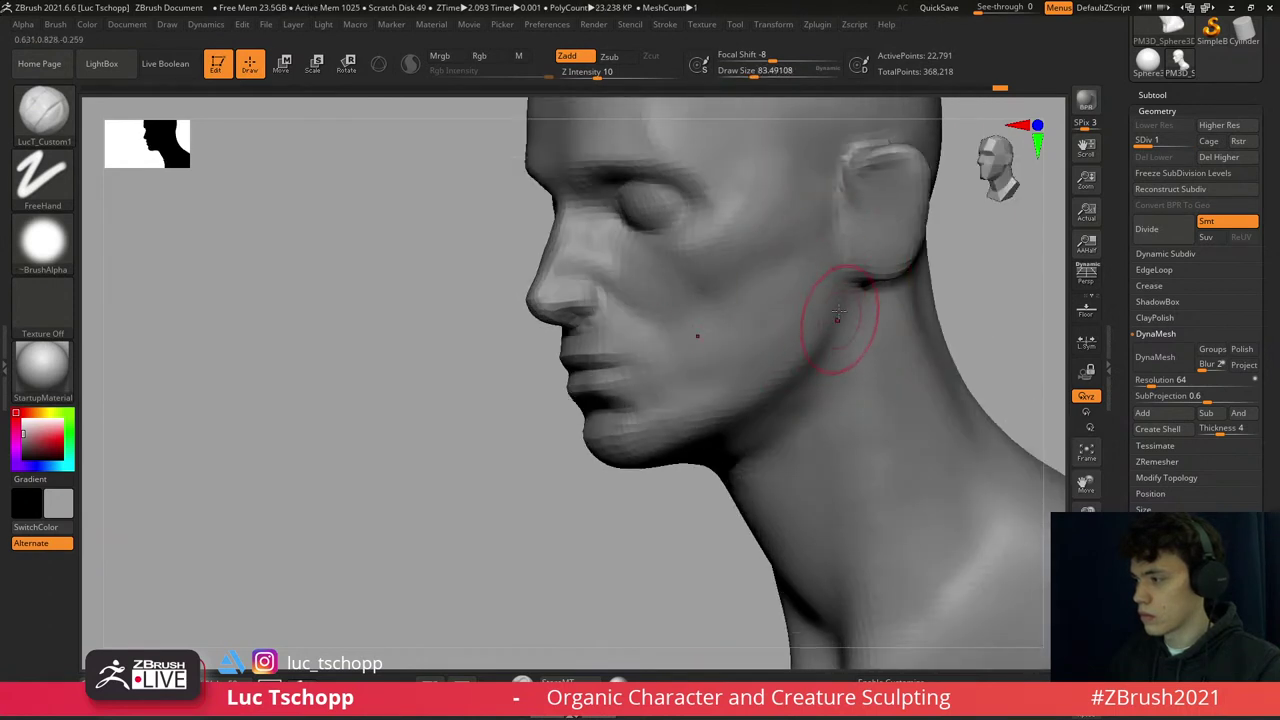
right_click_drag(848, 350, 871, 323, "shift")
key("d")
key("d")
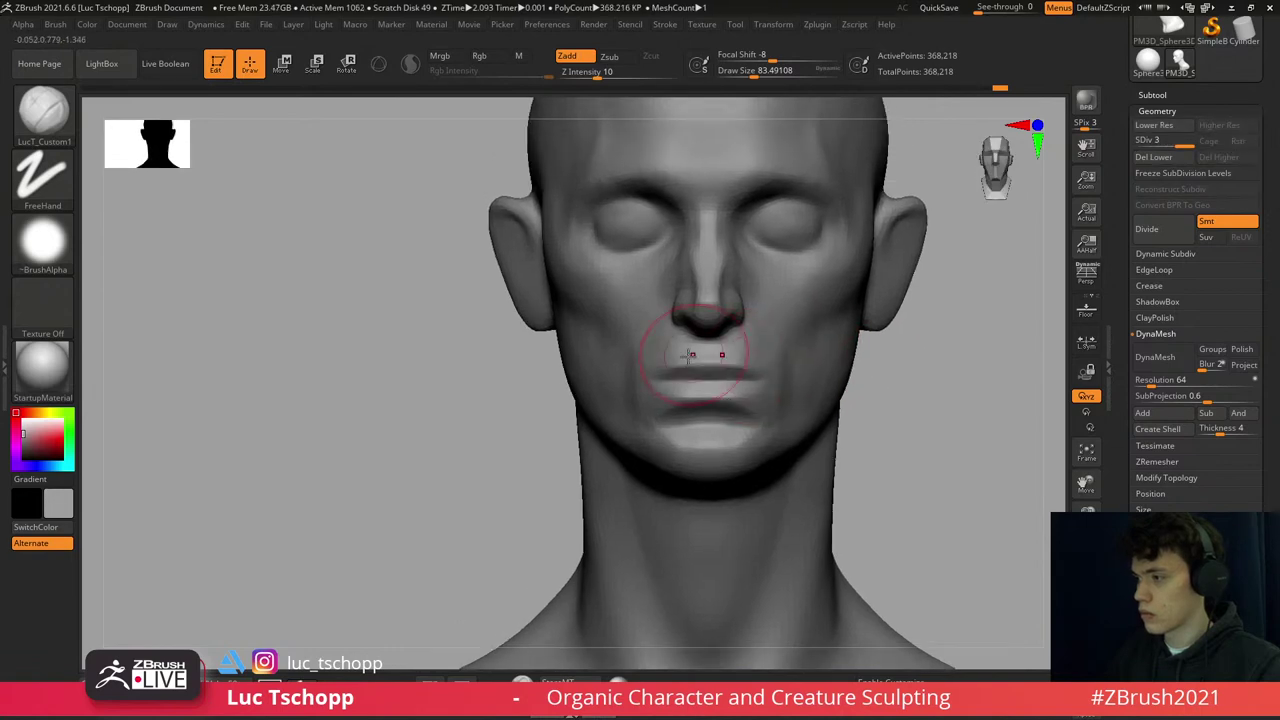
key("shift+d")
right_click_drag(627, 330, 615, 342)
- Shift larger forms with the Move brush and smooth them one level higher
key("b")
key("m")
key("v")
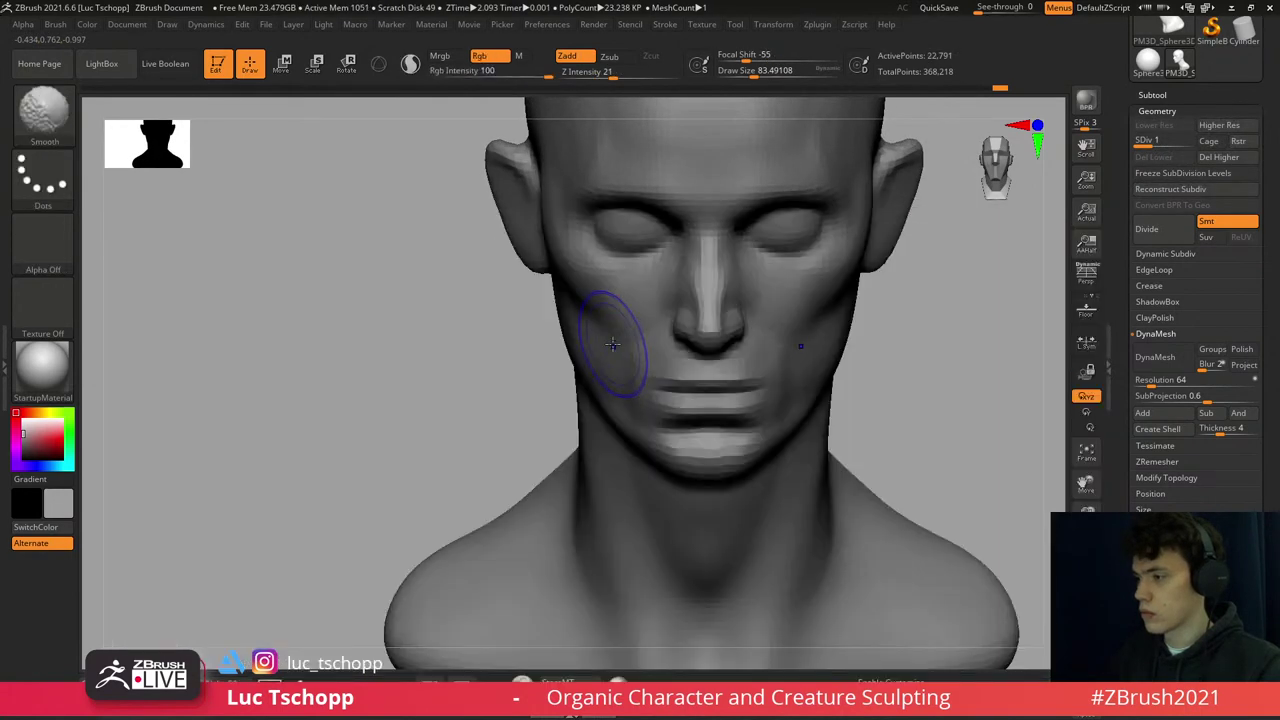
key("shift")
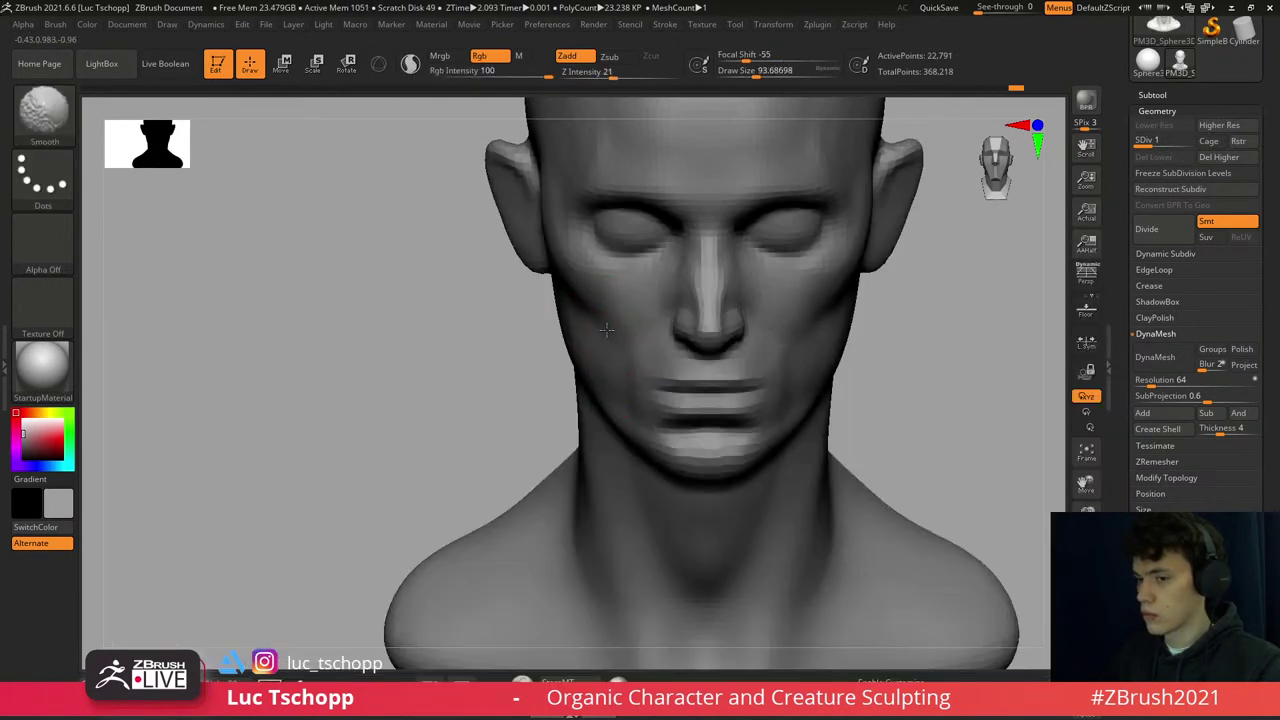
key("d")
right_click_drag(705, 365, 992, 177, "ctrl")
mouse_move(720, 270)
right_mouse_down("ctrl")
mouse_move(699, 252)
mouse_move(717, 290)
right_mouse_up("ctrl")
- Deepen the sockets around the closed eyelids with a smaller Standard brush
key("b")
key("s")
key("t")
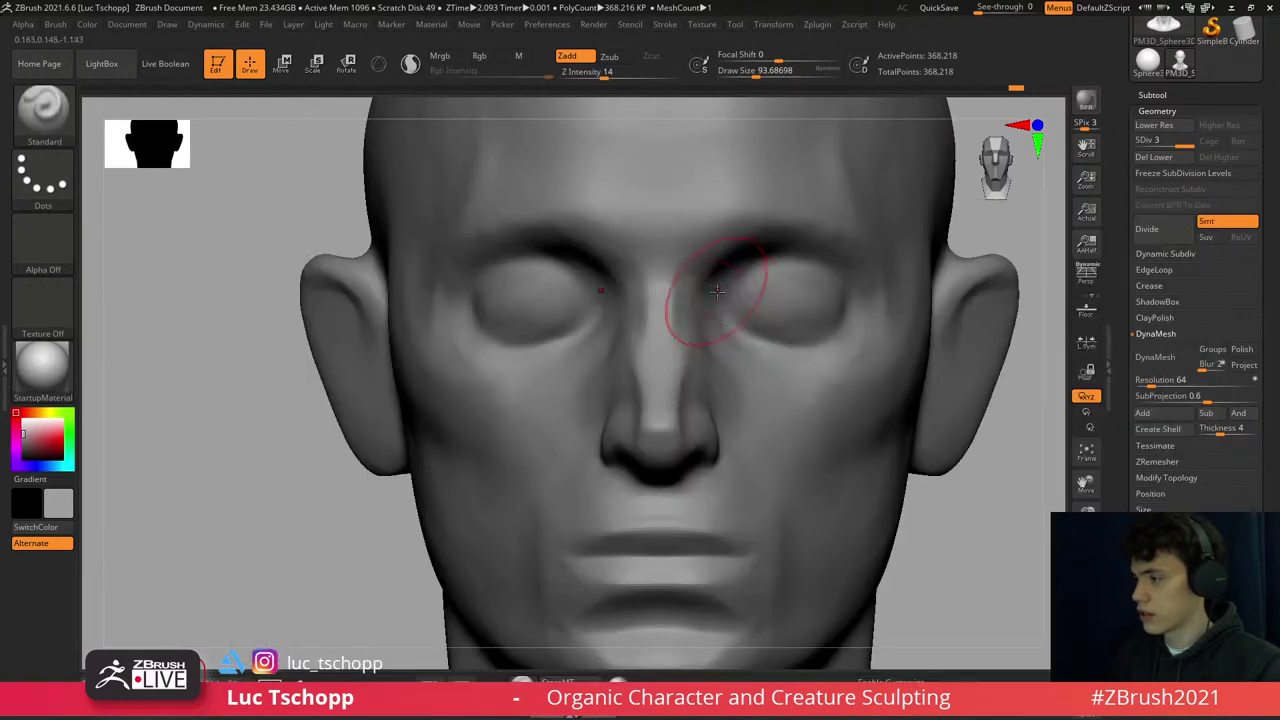
key("bracketleft")
key("bracketleft")
key("bracketleft")
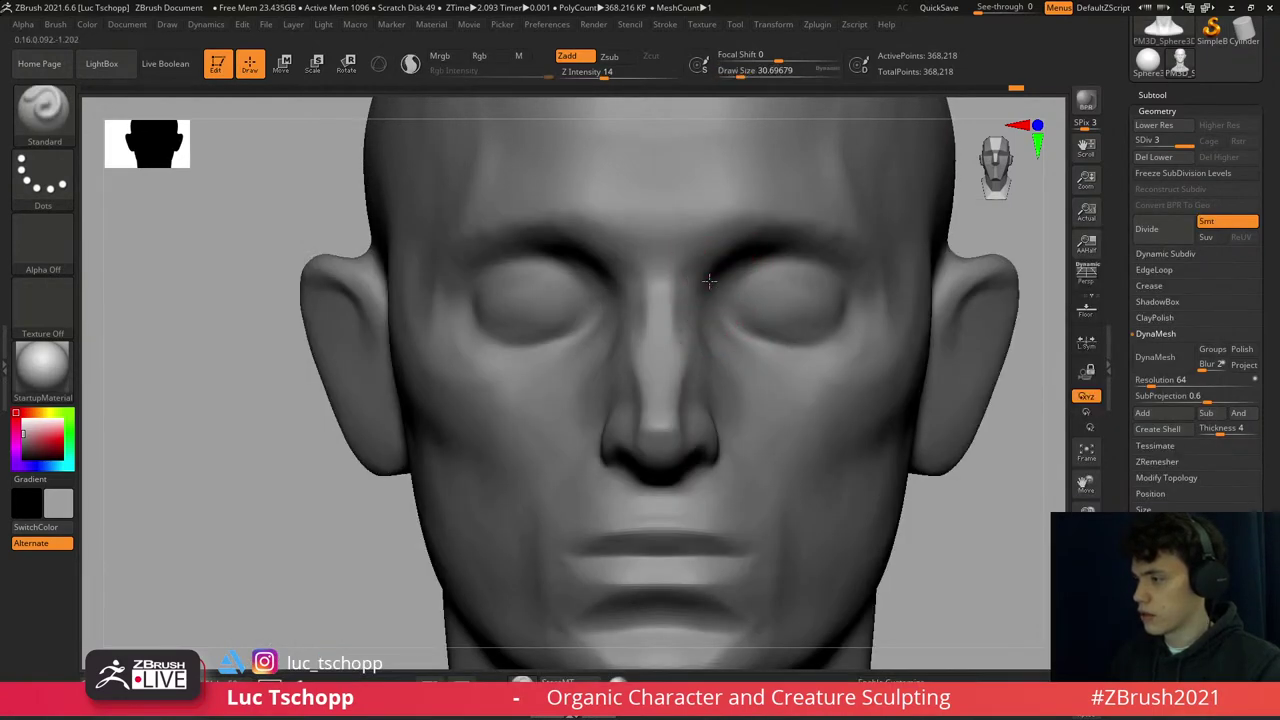
key("f")
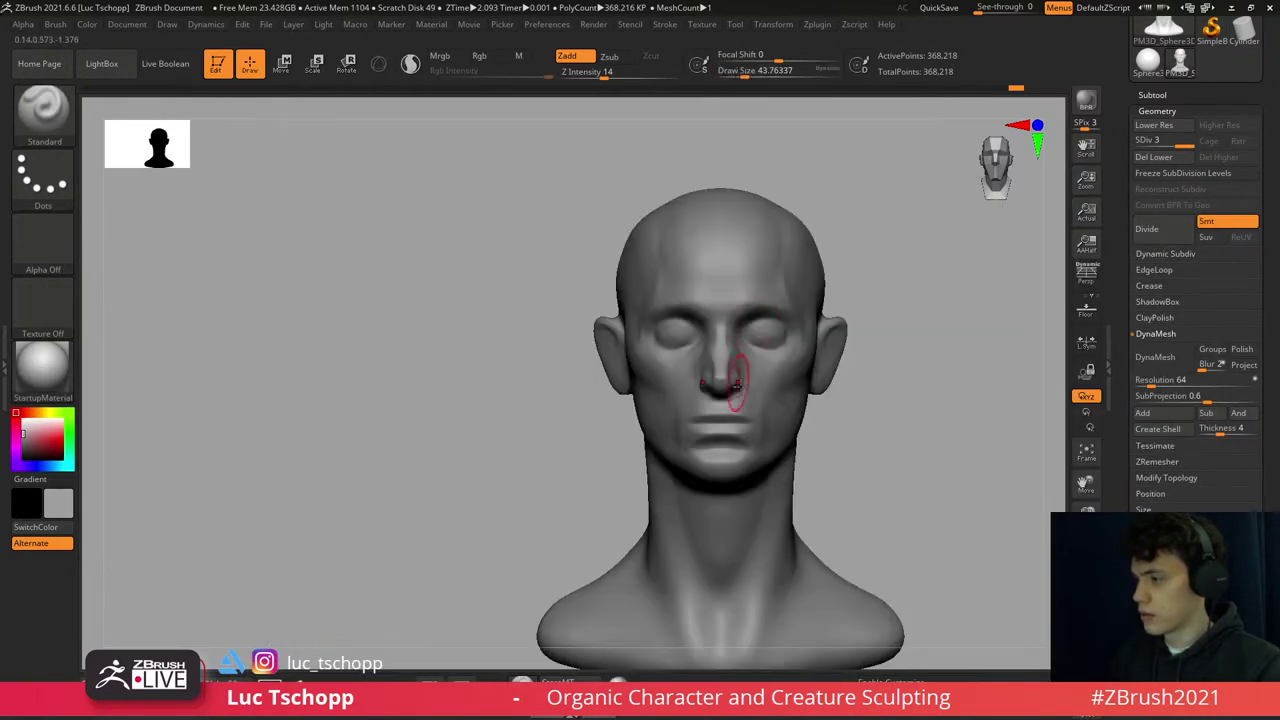
mouse_move(740, 300)
right_mouse_down("ctrl")
mouse_move(743, 343)
mouse_move(830, 280)
mouse_move(766, 277)
mouse_move(762, 298)
mouse_move(761, 252)
right_mouse_up("ctrl")
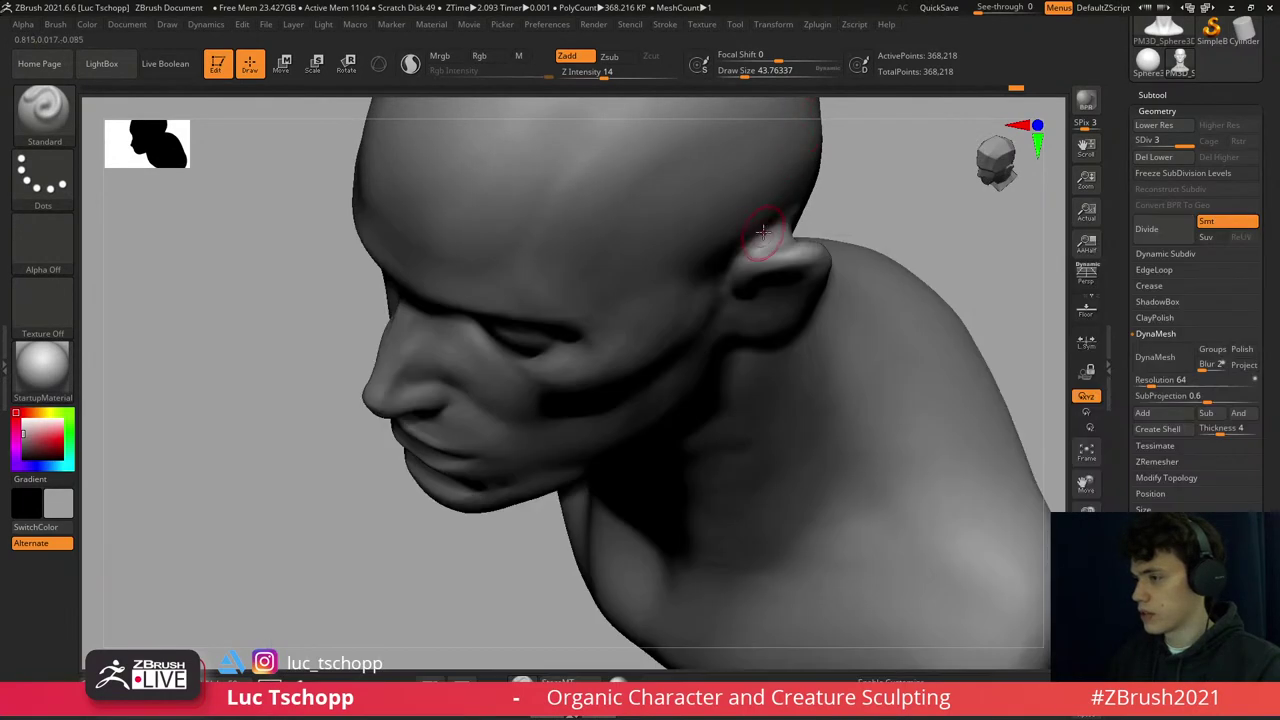
- Carve the crease behind the ear with DamStandard at subdivision level 3
key("b")
key("d")
key("s")
key("shift+d")
key("shift+d")
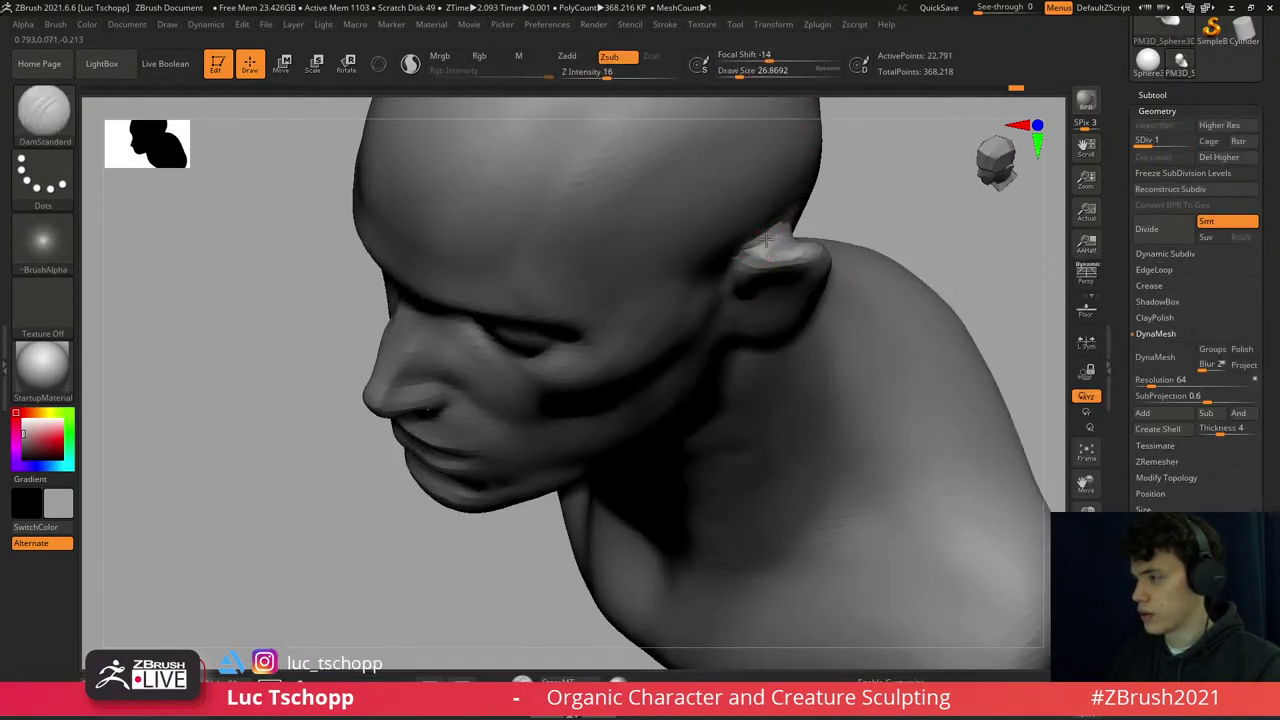
key("d")
key("d")
key("b")
key("Escape")
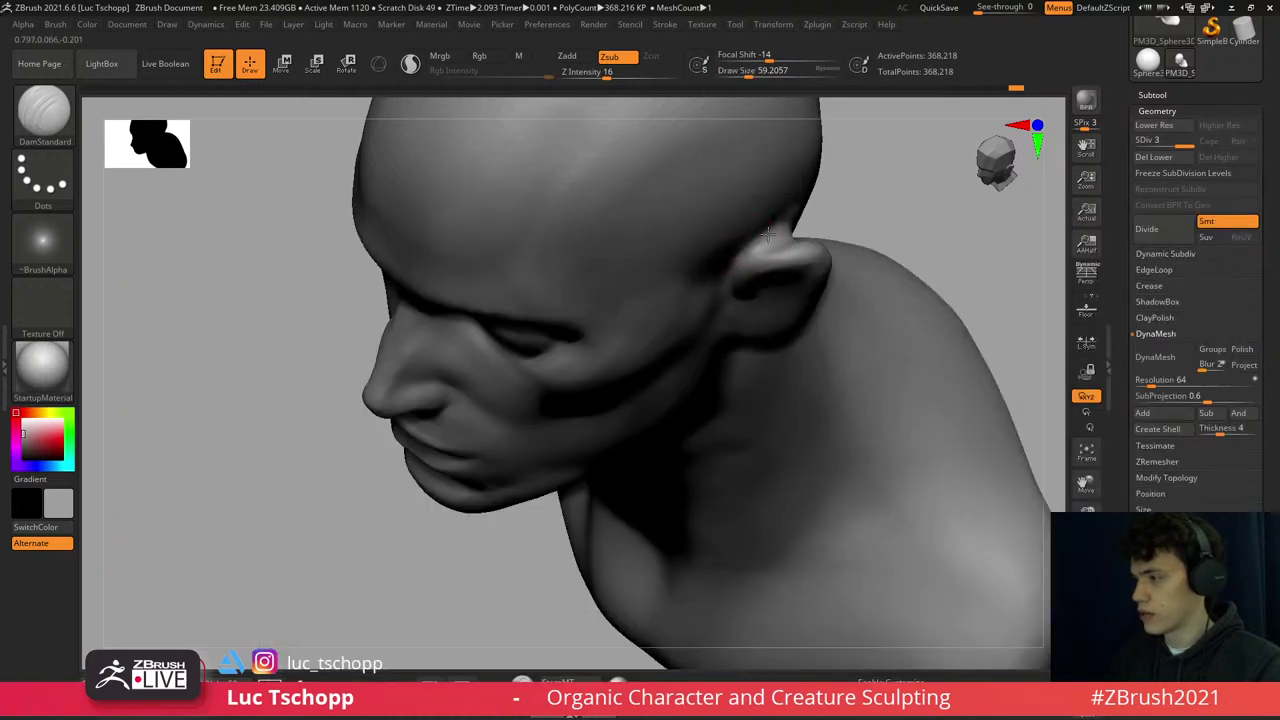
mouse_move(768, 234)
right_mouse_down()
mouse_move(828, 240)
mouse_move(770, 245)
right_mouse_up()
- Refine beneath the ear with the custom FreeHand brush, then level the head frontally
key("1")
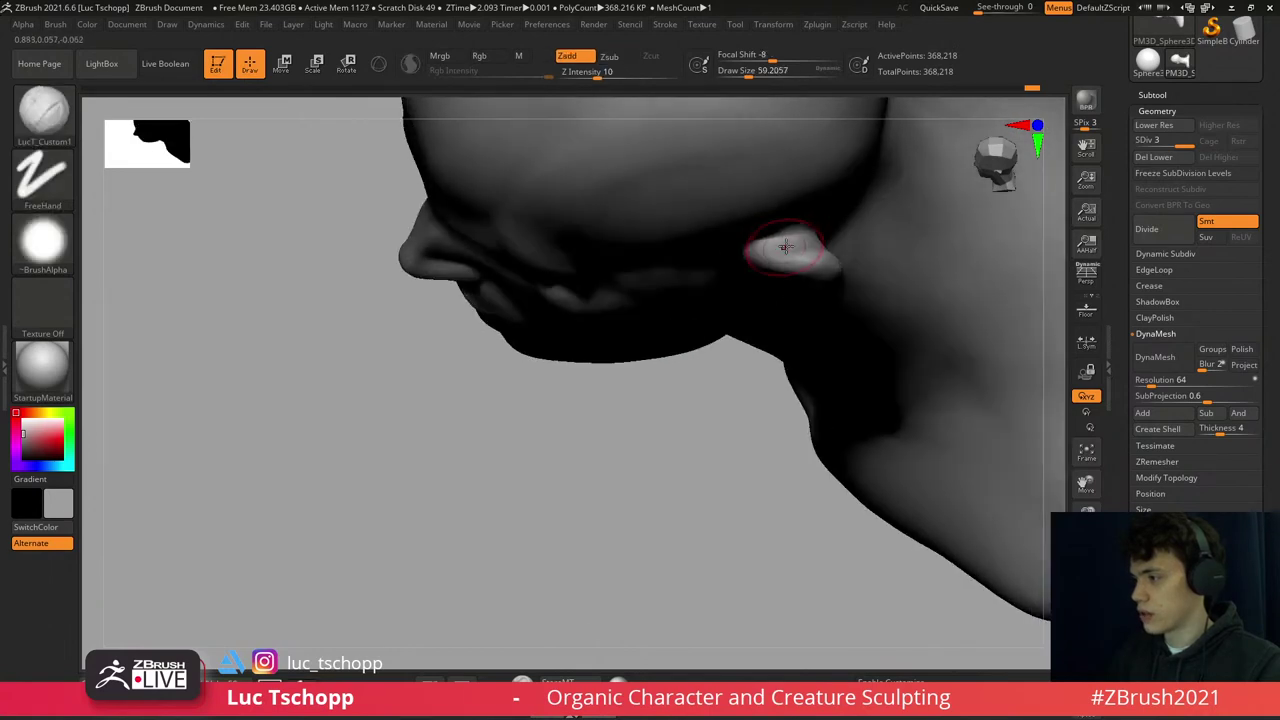
key("b")
key("s")
key("t")
key("f")
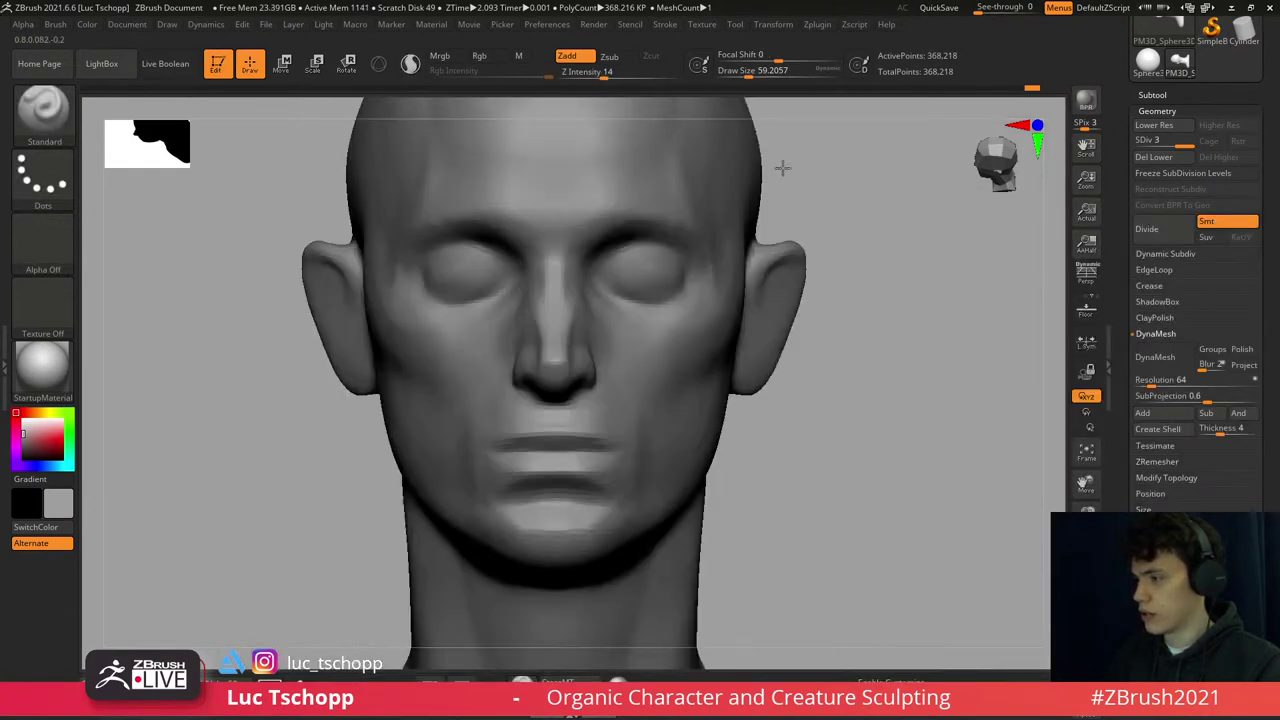
right_click_drag(646, 265, 584, 243)
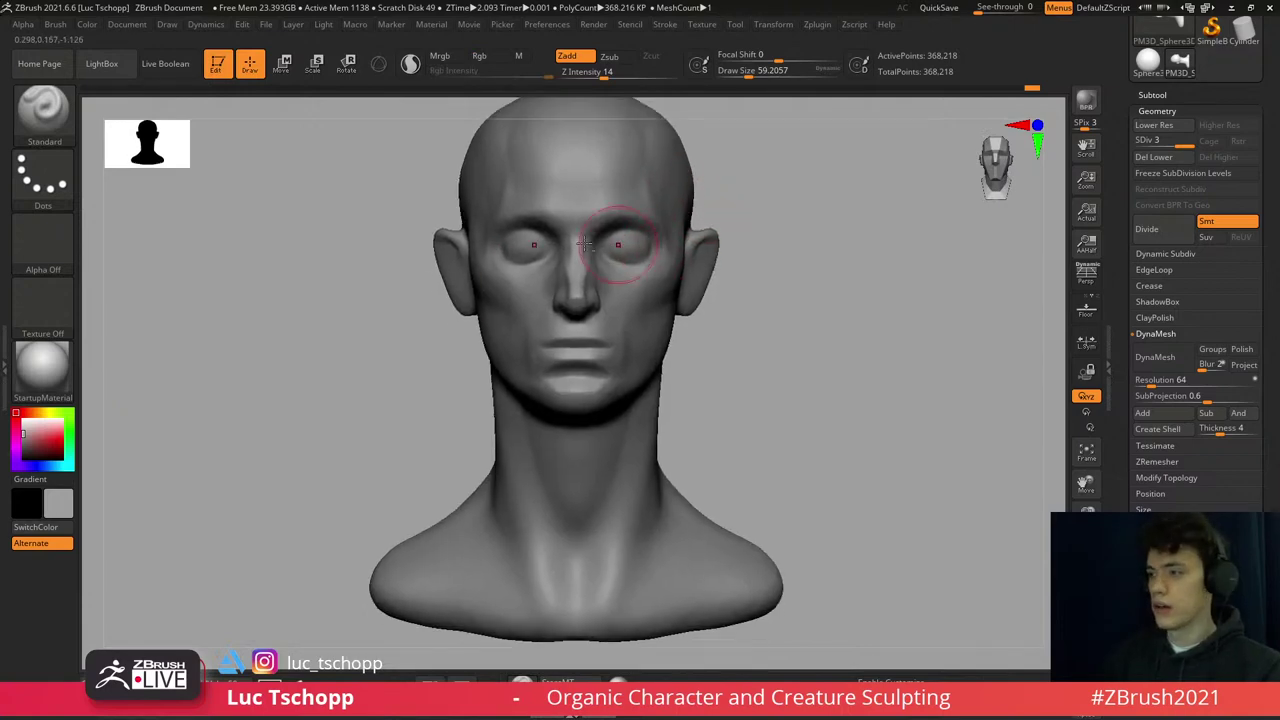
key("b")
key("Escape")
- Pull the ear region into a new shape with an enlarged Move brush at SDiv 1
key("b")
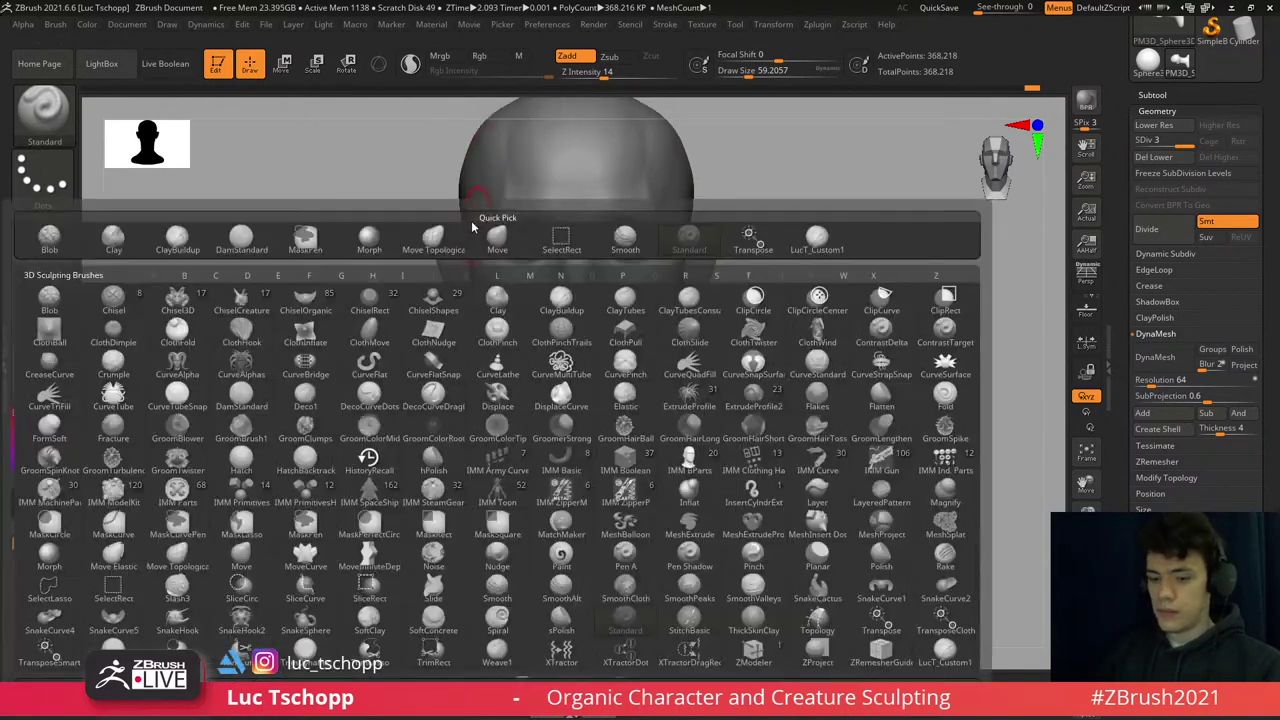
key("s")
key("m")
key("shift+d")
key("shift+d")
key("b")
key("m")
key("v")
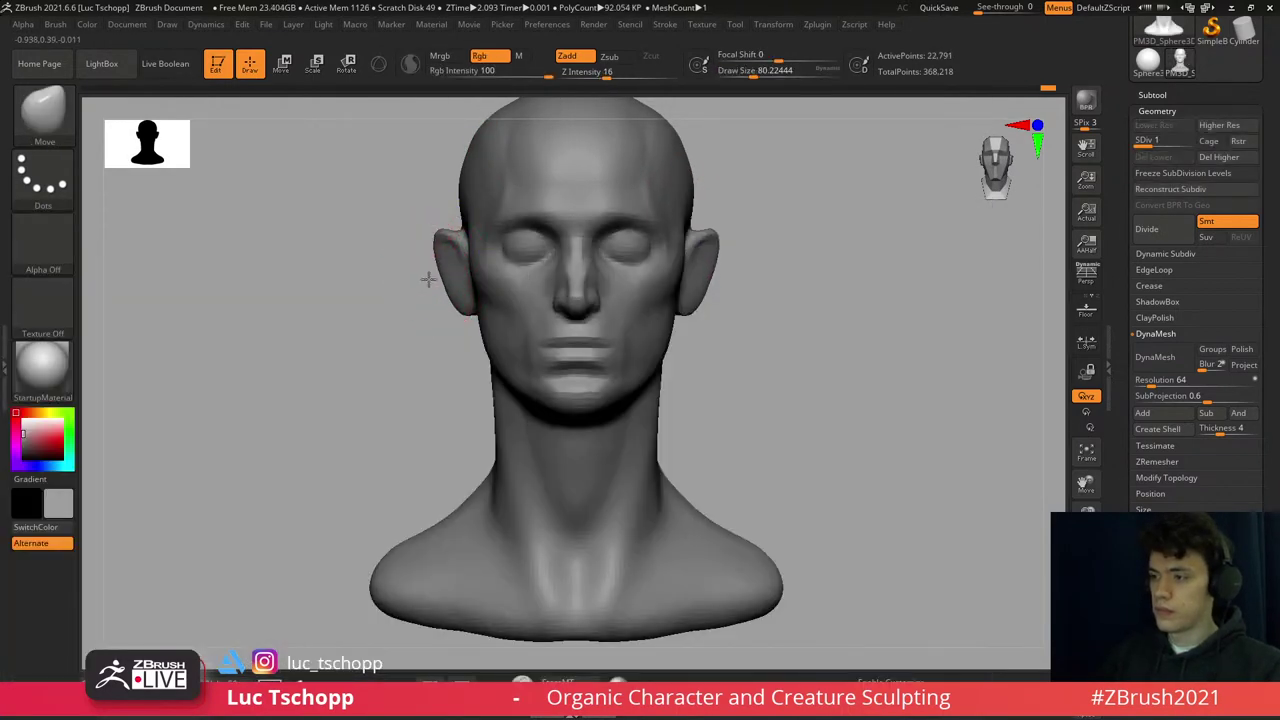
key("bracketright")
key("bracketright")
key("bracketright")
key("bracketright")
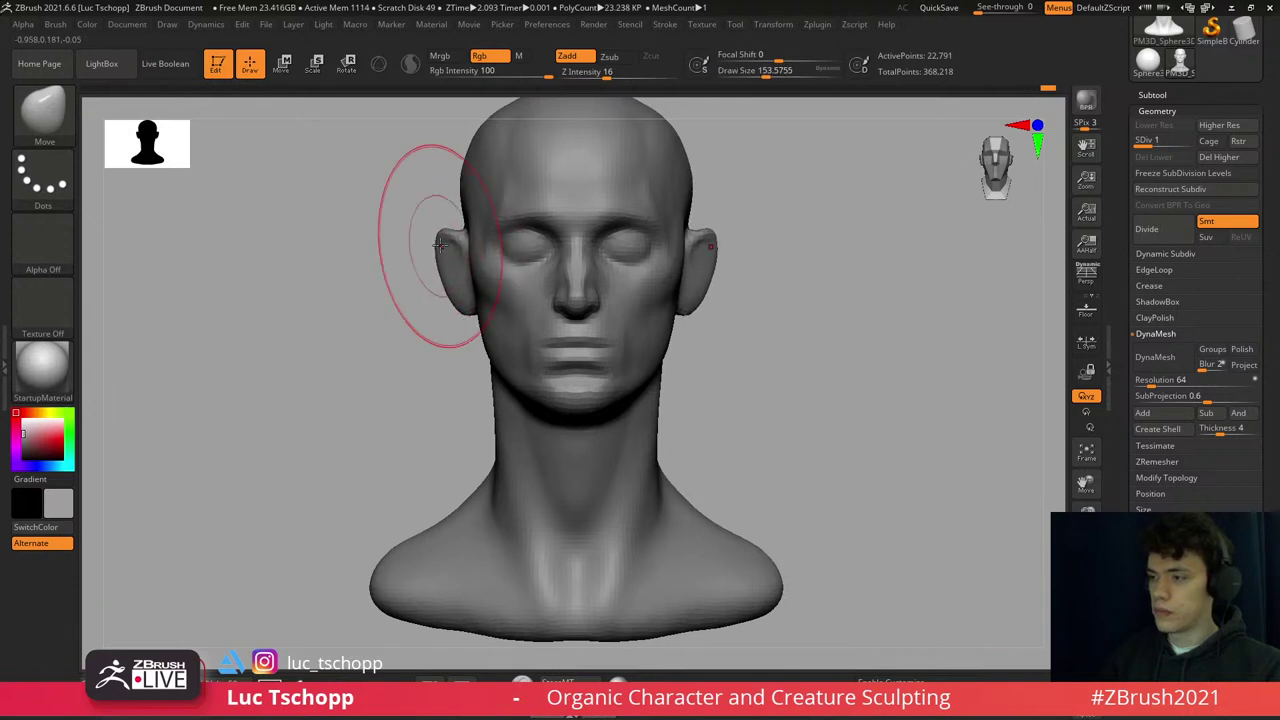
mouse_move(400, 243)
left_mouse_down()
mouse_move(440, 205)
mouse_move(540, 240)
left_mouse_up()
- Smooth, reposition the head with Transpose, and enlarge the Standard brush near the mouth
key("shift")
key("w")
key("d")
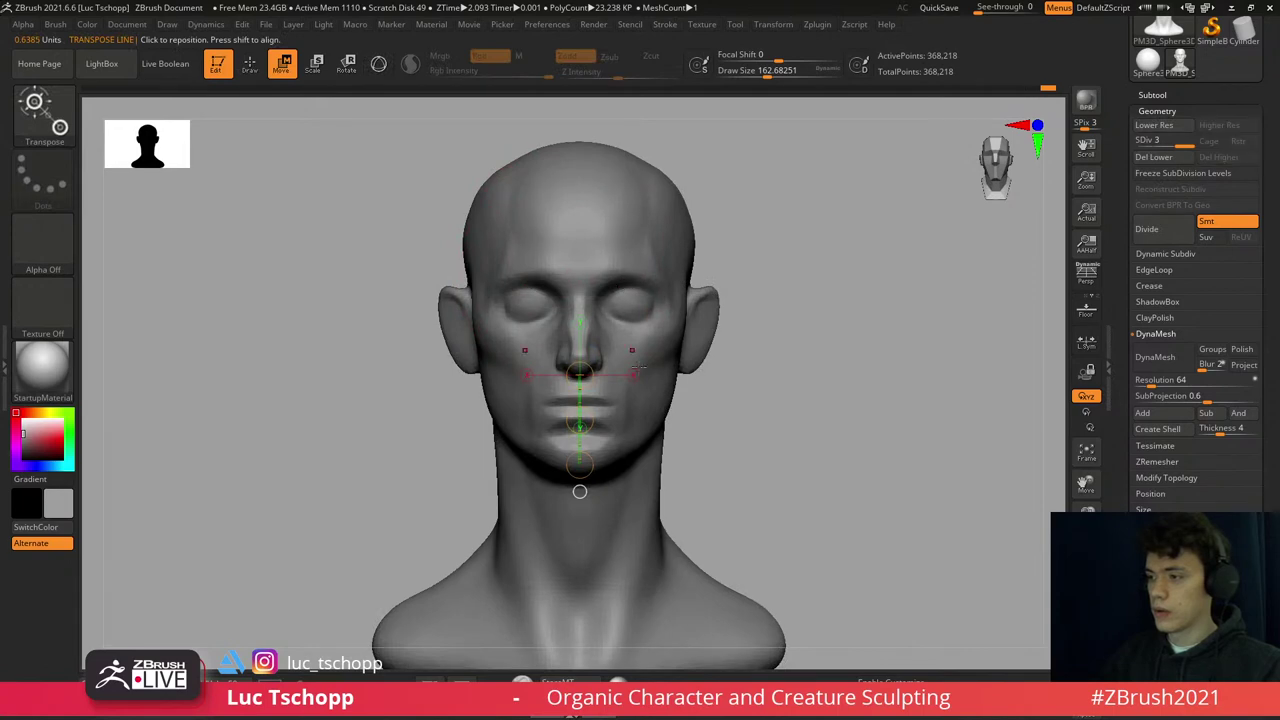
key("q")
mouse_move(639, 367)
right_mouse_down("ctrl")
mouse_move(560, 385)
mouse_move(564, 370)
right_mouse_up("ctrl")
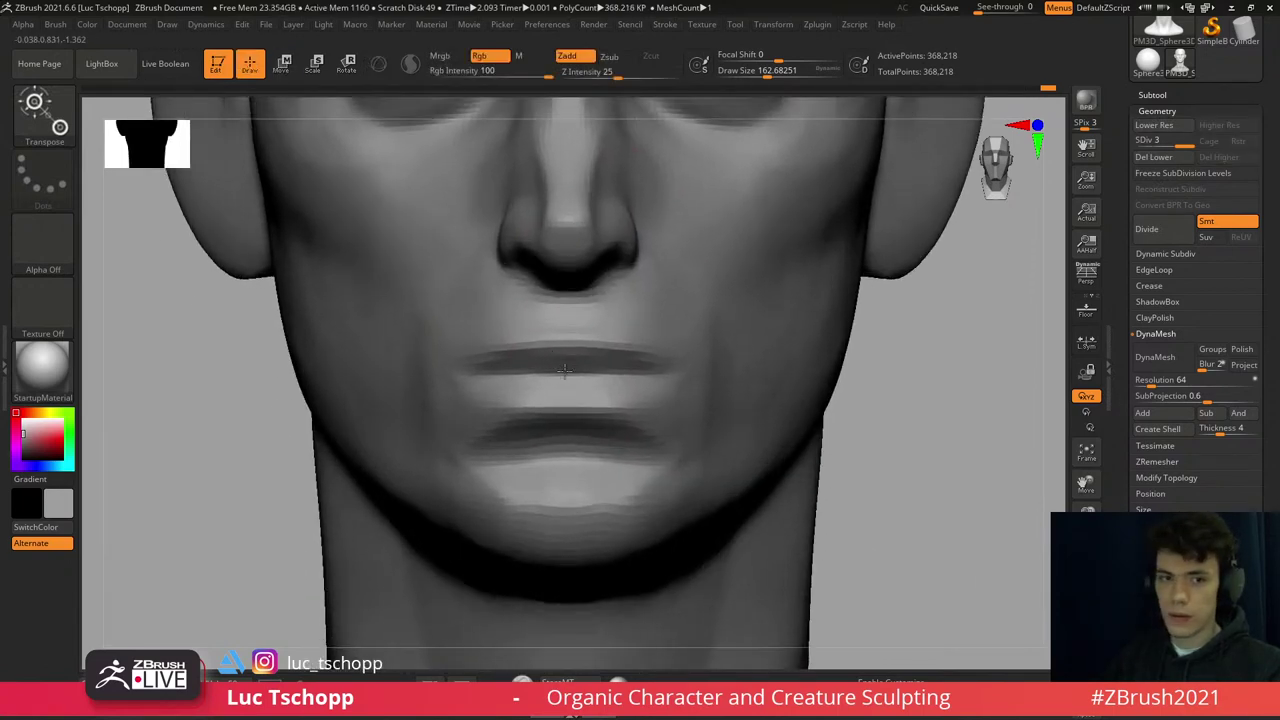
key("b")
key("s")
key("t")
key("s")
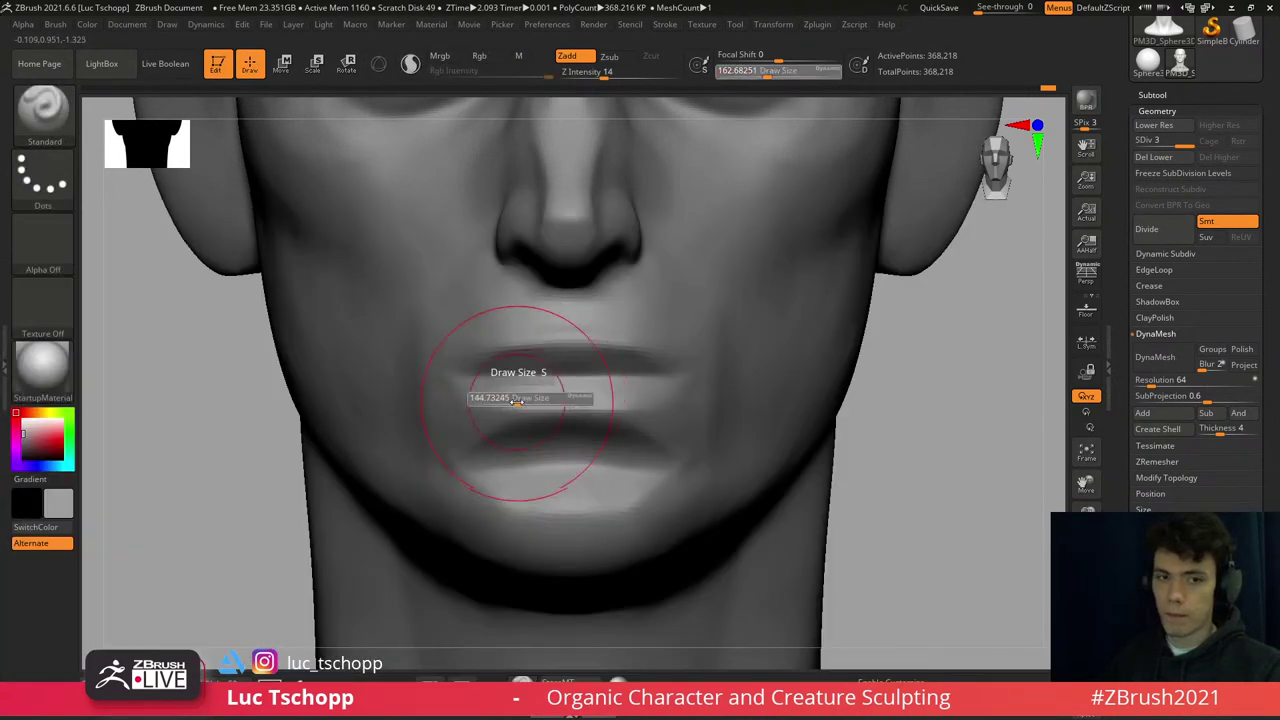
left_click_drag(516, 399, 535, 399)
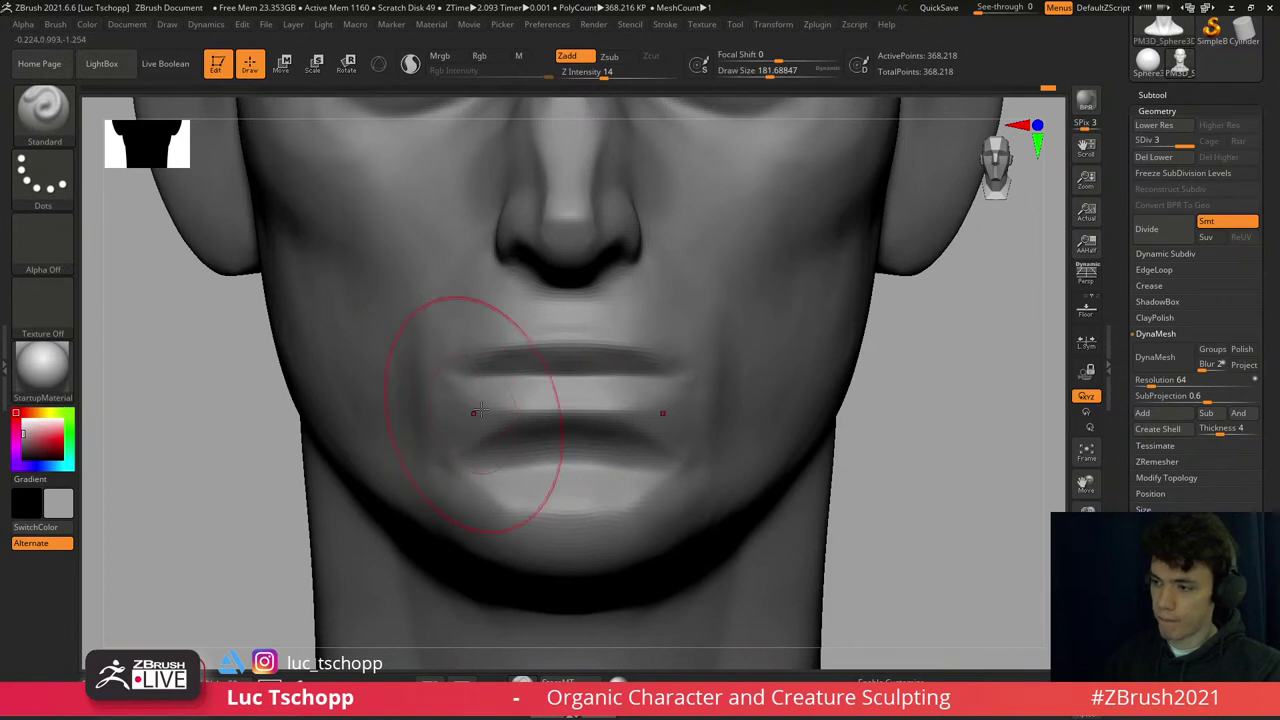
- Broaden the jaw beside the chin with a large Move brush at the lowest level
key("s")
key("b")
key("m")
key("v")
key("shift+d")
key("s")
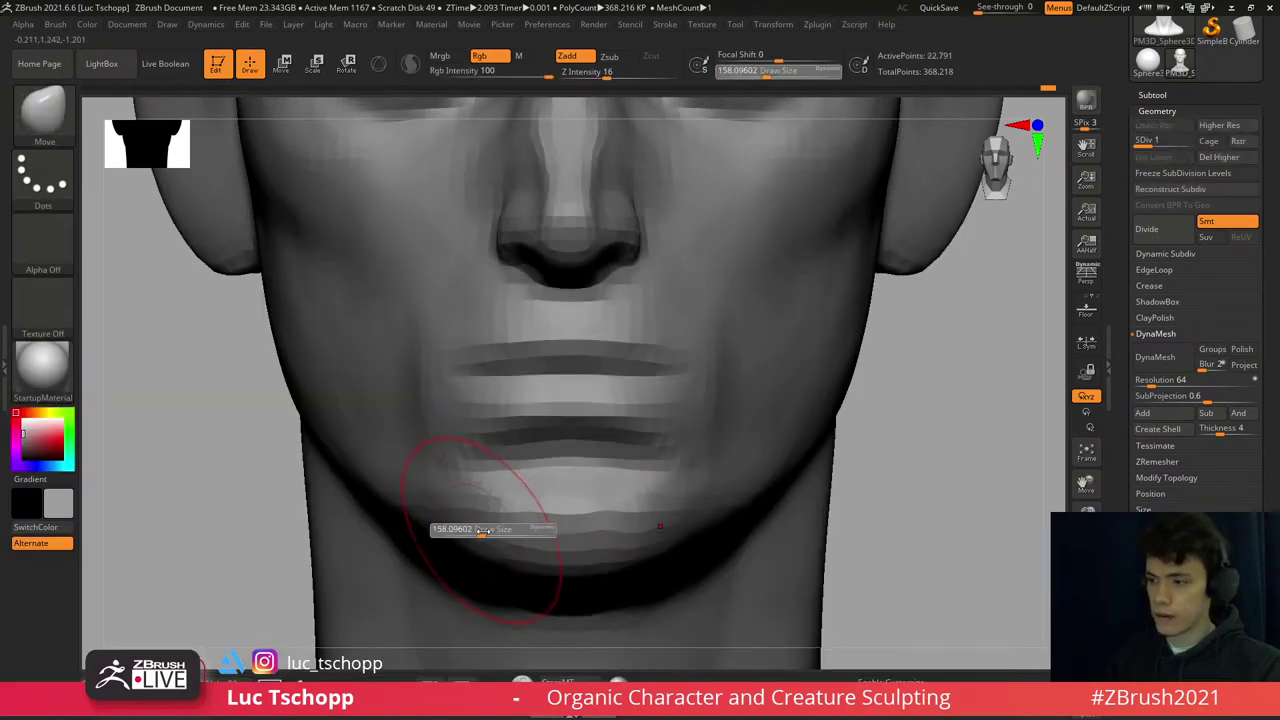
left_click_drag(482, 530, 604, 530)
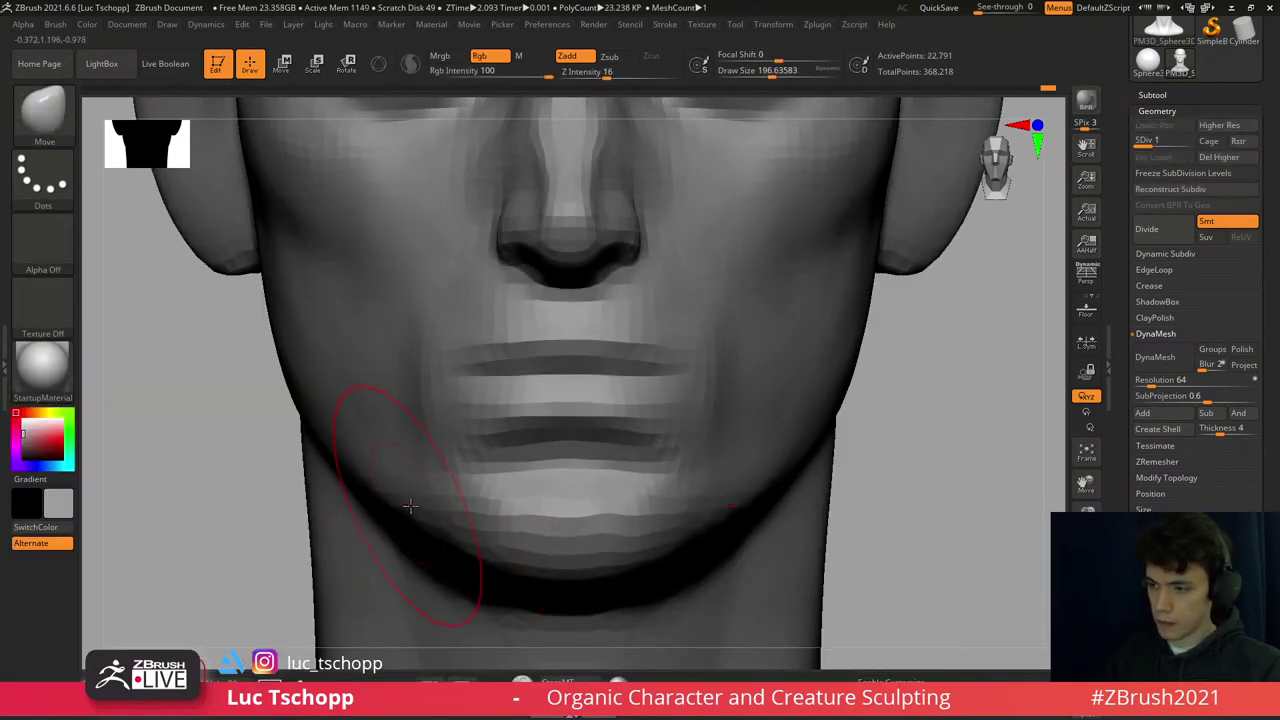
mouse_move(405, 491)
right_mouse_down()
mouse_move(371, 440)
mouse_move(362, 492)
right_mouse_up()
key("s")
mouse_move(362, 492)
left_mouse_down()
mouse_move(381, 492)
mouse_move(295, 460)
left_mouse_up()
- Resize the brush to about 116, then 154, viewing the jaw from the side at level 3
key("s")
right_click_drag(362, 410, 357, 420)
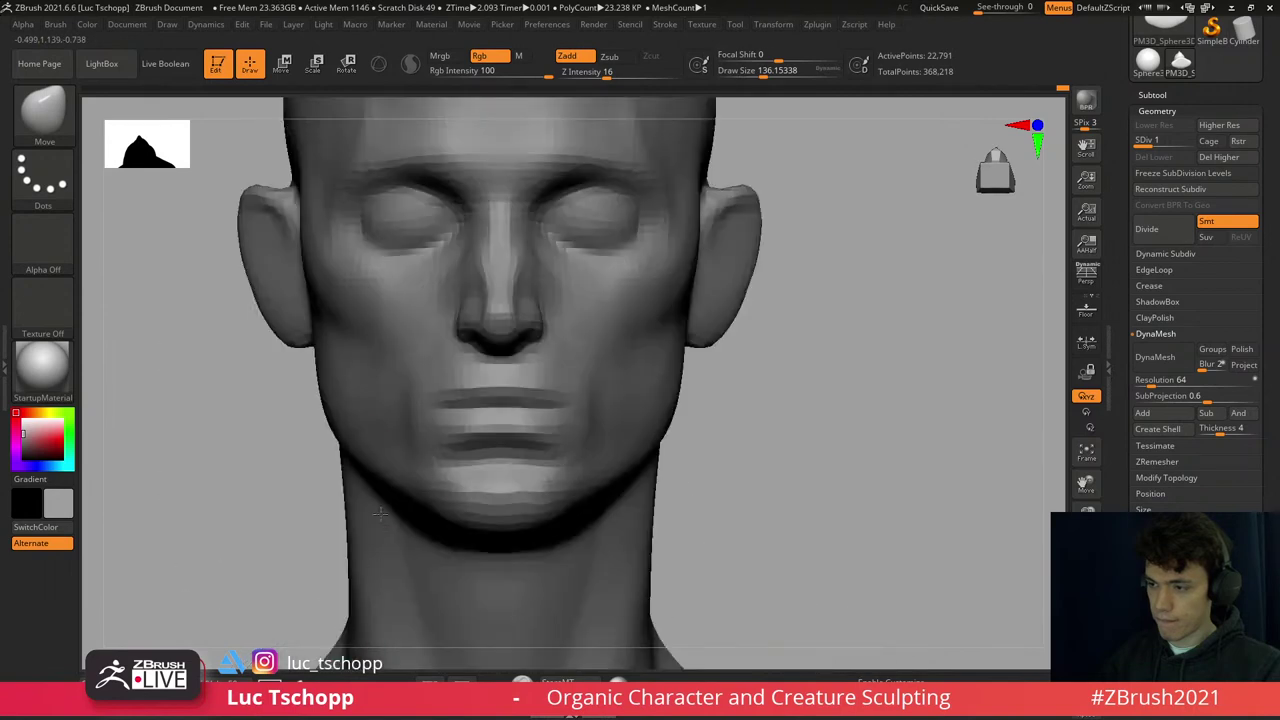
key("s")
left_click_drag(380, 430, 360, 433)
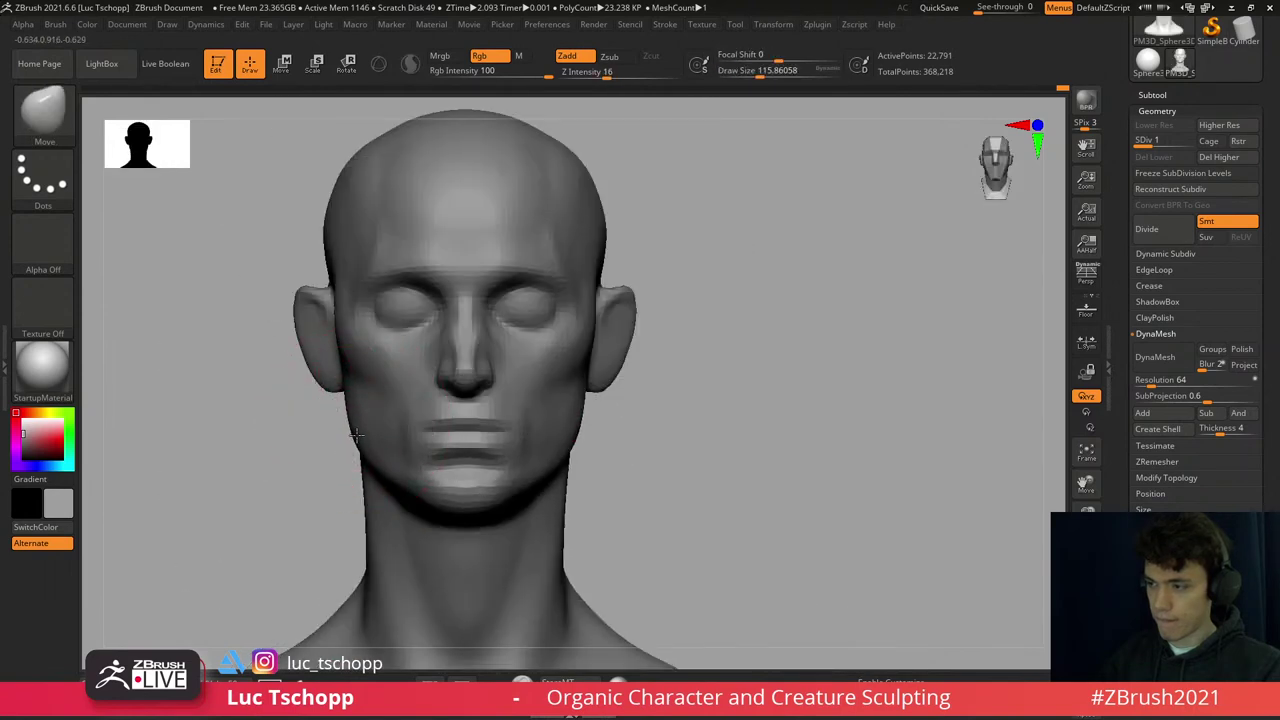
key("d")
key("d")
mouse_move(406, 457)
right_mouse_down()
mouse_move(443, 420)
mouse_move(344, 397)
right_mouse_up()
key("s")
left_click_drag(344, 397, 331, 390)
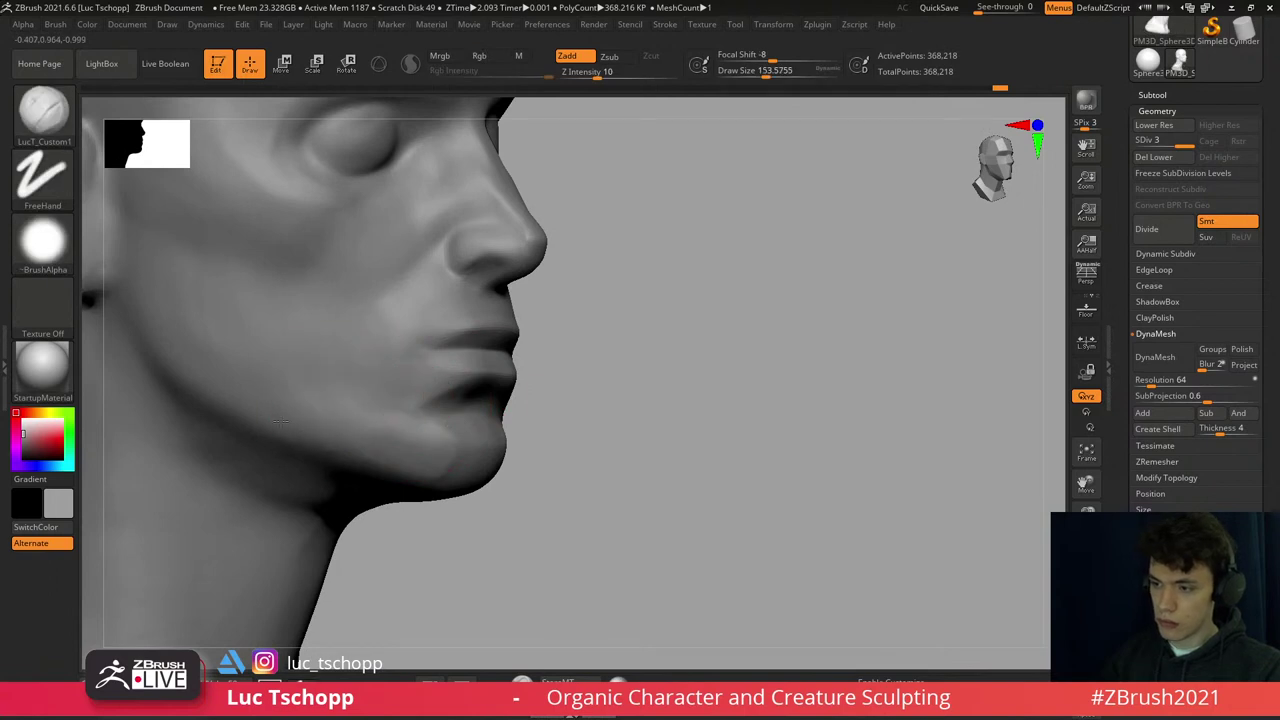
- Soften the form under the jawline, then shrink the brush to work the philtrum
left_click_drag(283, 427, 318, 459)
mouse_move(312, 441)
right_mouse_down()
mouse_move(290, 440)
mouse_move(294, 394)
mouse_move(340, 400)
right_mouse_up()
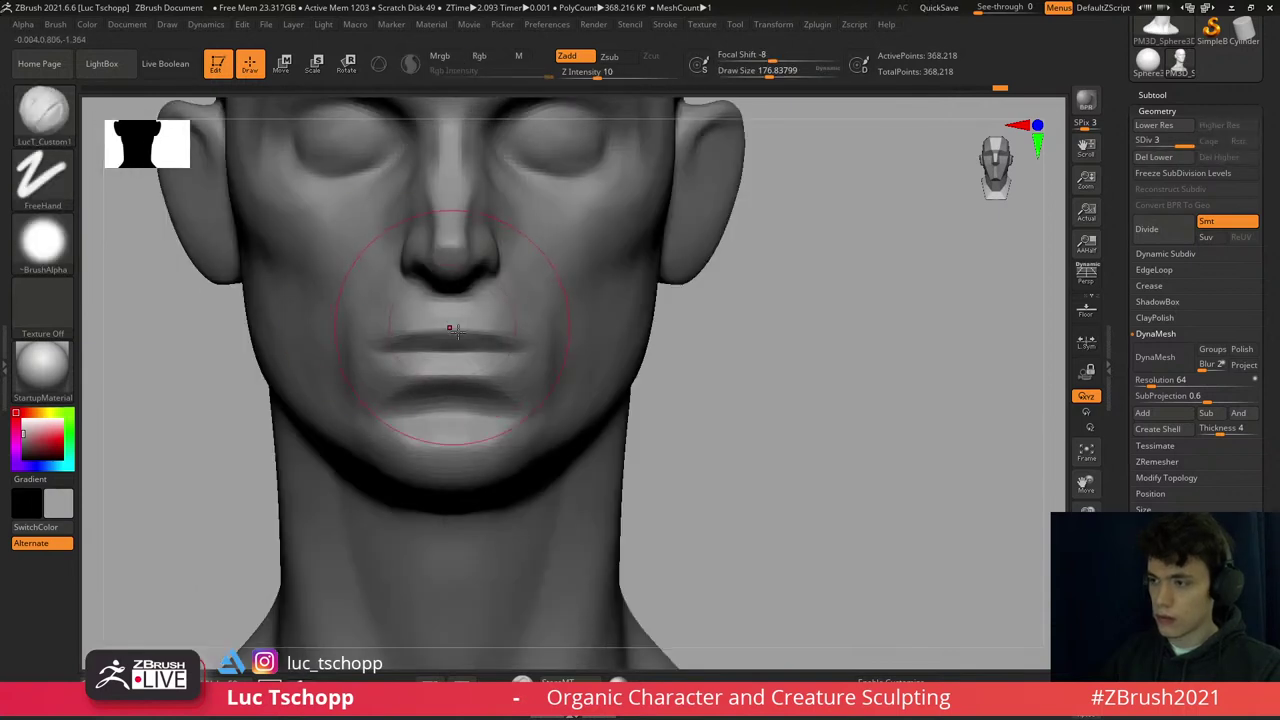
right_click_drag(400, 330, 474, 299, "alt")
key("s")
left_click_drag(474, 299, 457, 300)
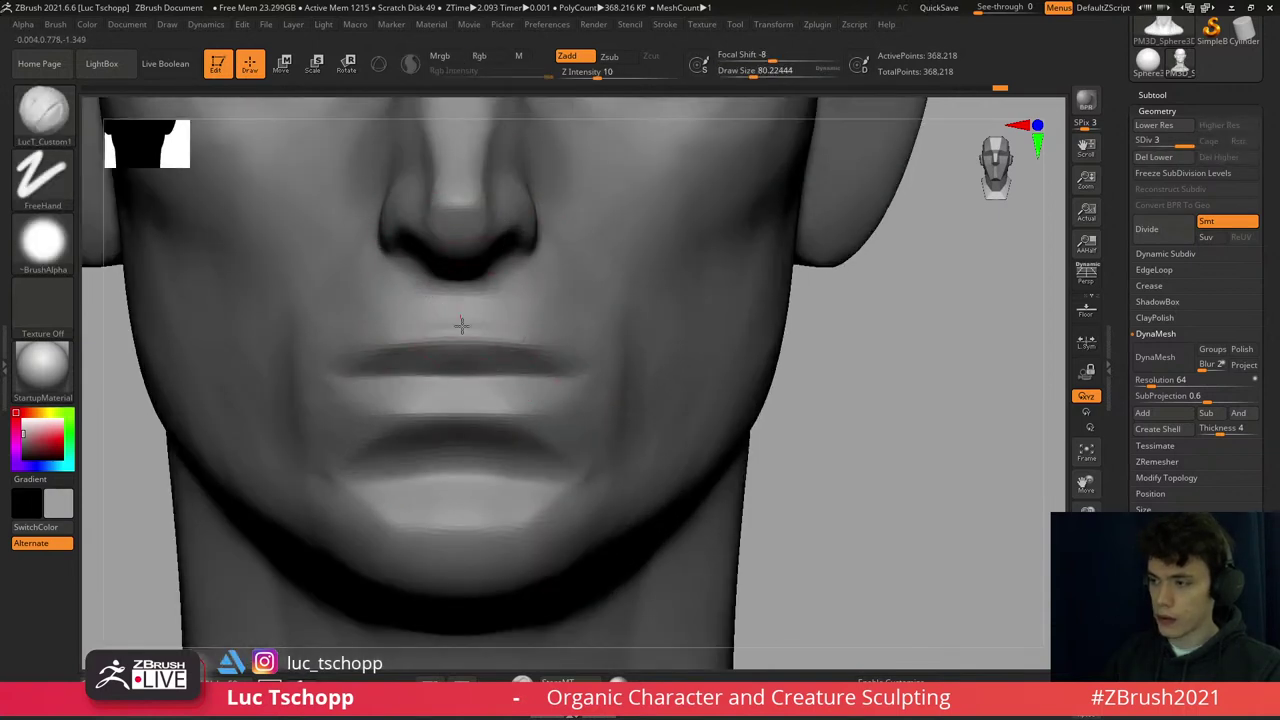
key("s")
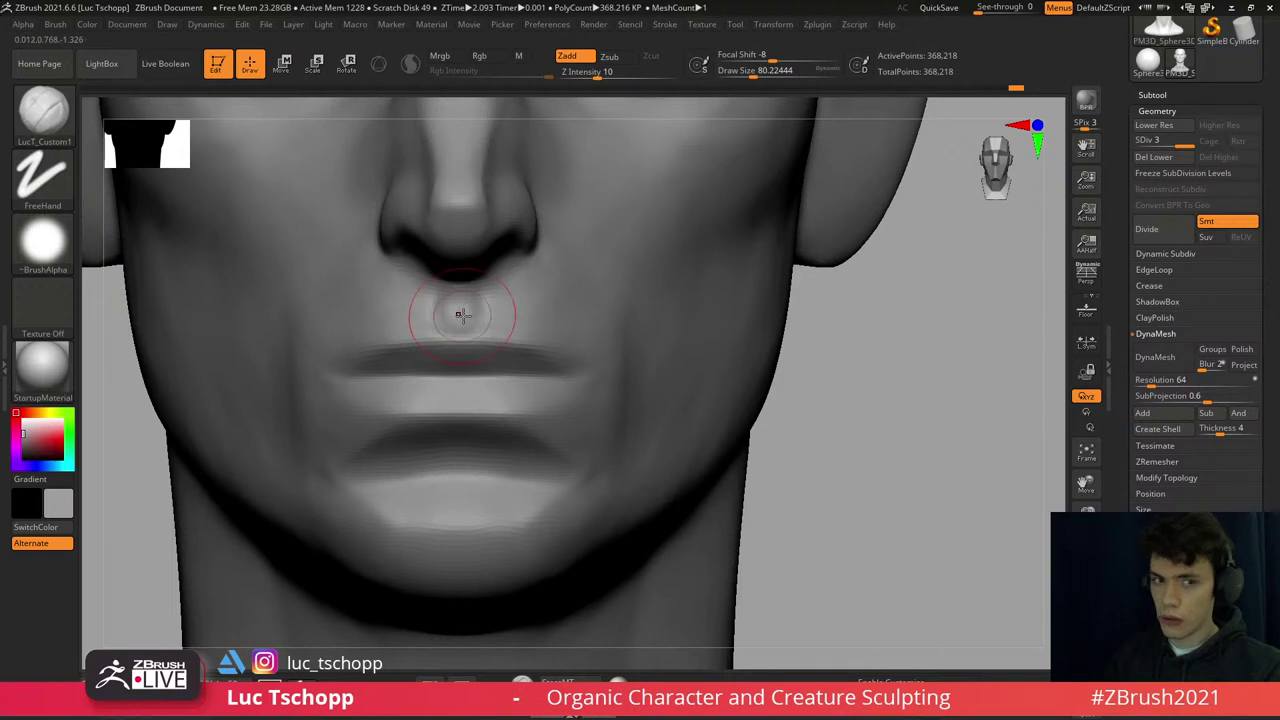
left_click_drag(457, 296, 452, 296)
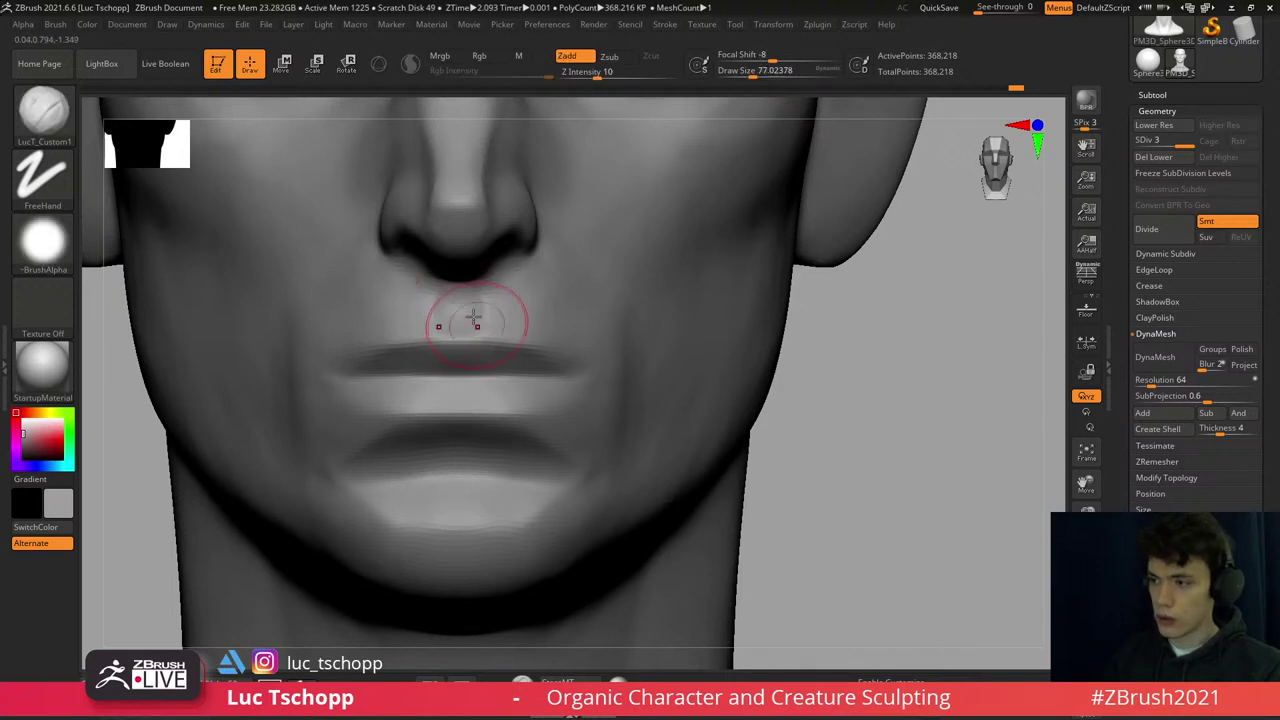
- Sculpt the mouth from the side with the brush at about size 59
right_click_drag(514, 251, 523, 223)
key("s")
left_click_drag(506, 244, 491, 244)
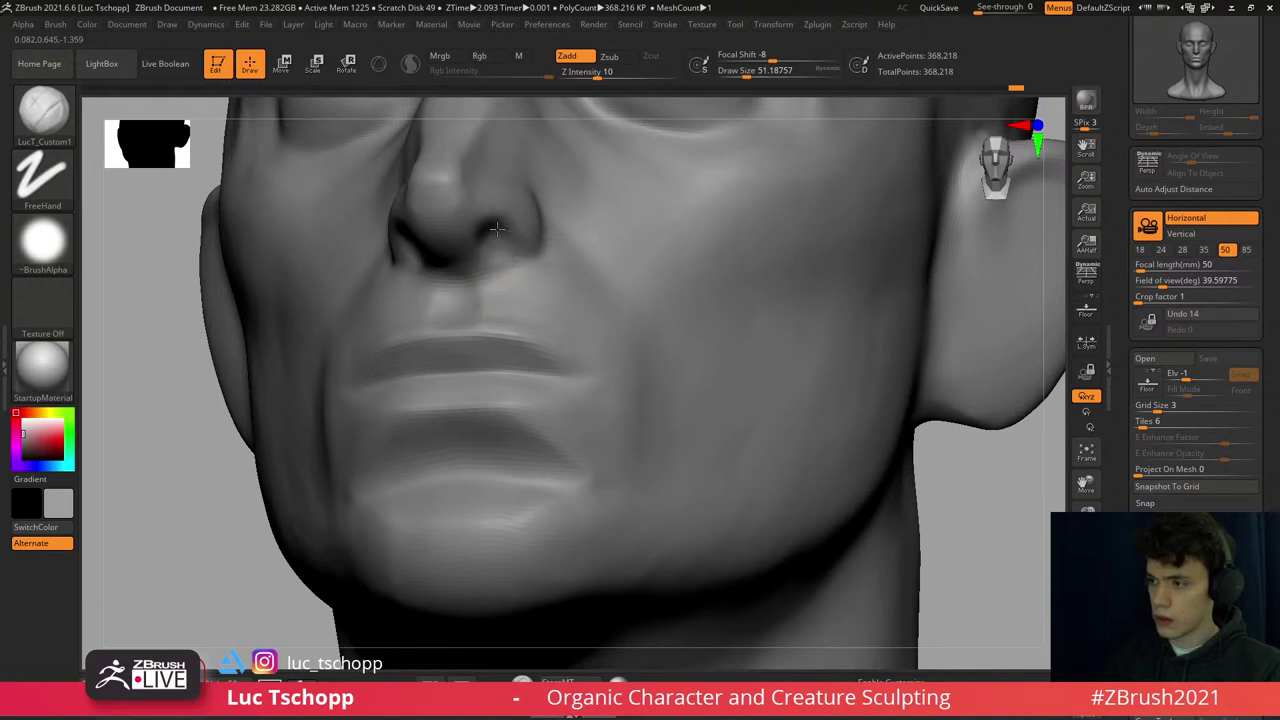
mouse_move(486, 243)
right_mouse_down()
mouse_move(455, 203)
mouse_move(443, 214)
mouse_move(500, 260)
right_mouse_up()
key("b")
key("s")
key("t")
key("f")
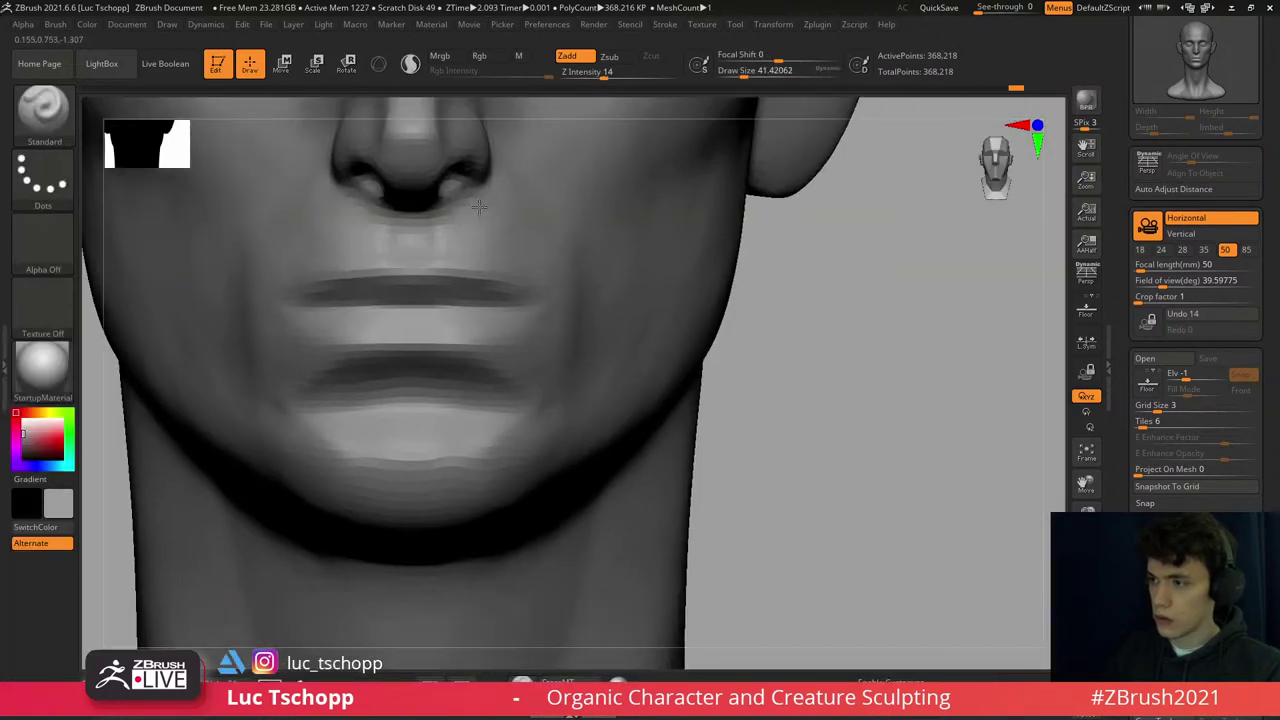
mouse_move(545, 330)
right_mouse_down()
mouse_move(500, 366)
mouse_move(586, 357)
mouse_move(594, 309)
mouse_move(562, 256)
mouse_move(600, 214)
mouse_move(563, 200)
right_mouse_up()
- Carve the nostrils deeper with the custom brush, switching between subdivision levels
key("1")
key("shift+d")
key("shift+d")
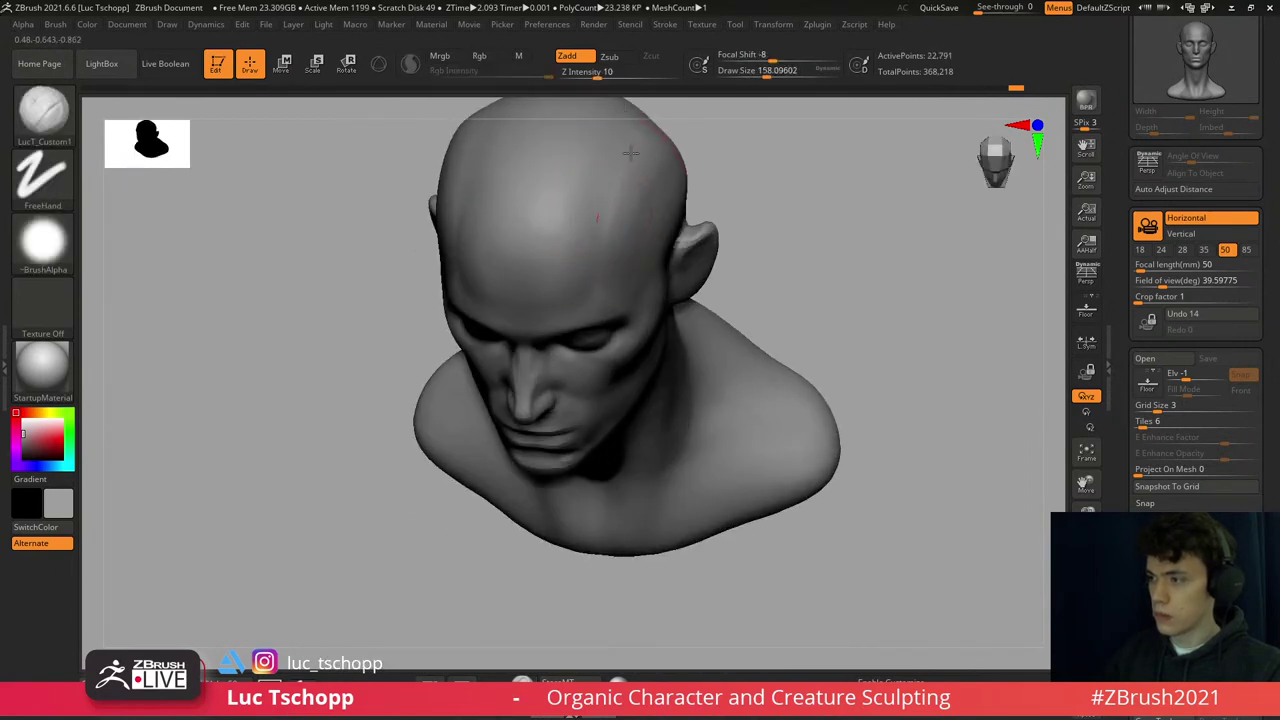
right_click_drag(686, 205, 645, 235)
right_click_drag(708, 181, 714, 214)
key("d")
key("d")
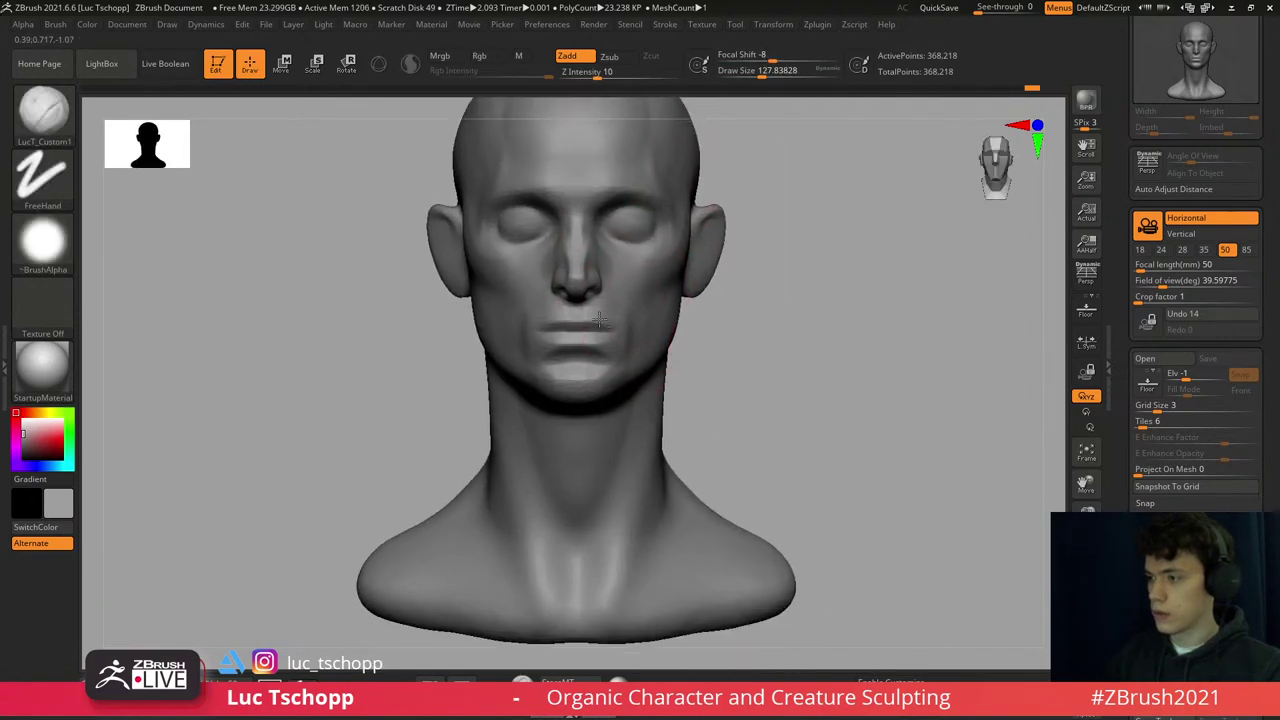
right_click_drag(600, 380, 560, 296, "ctrl")
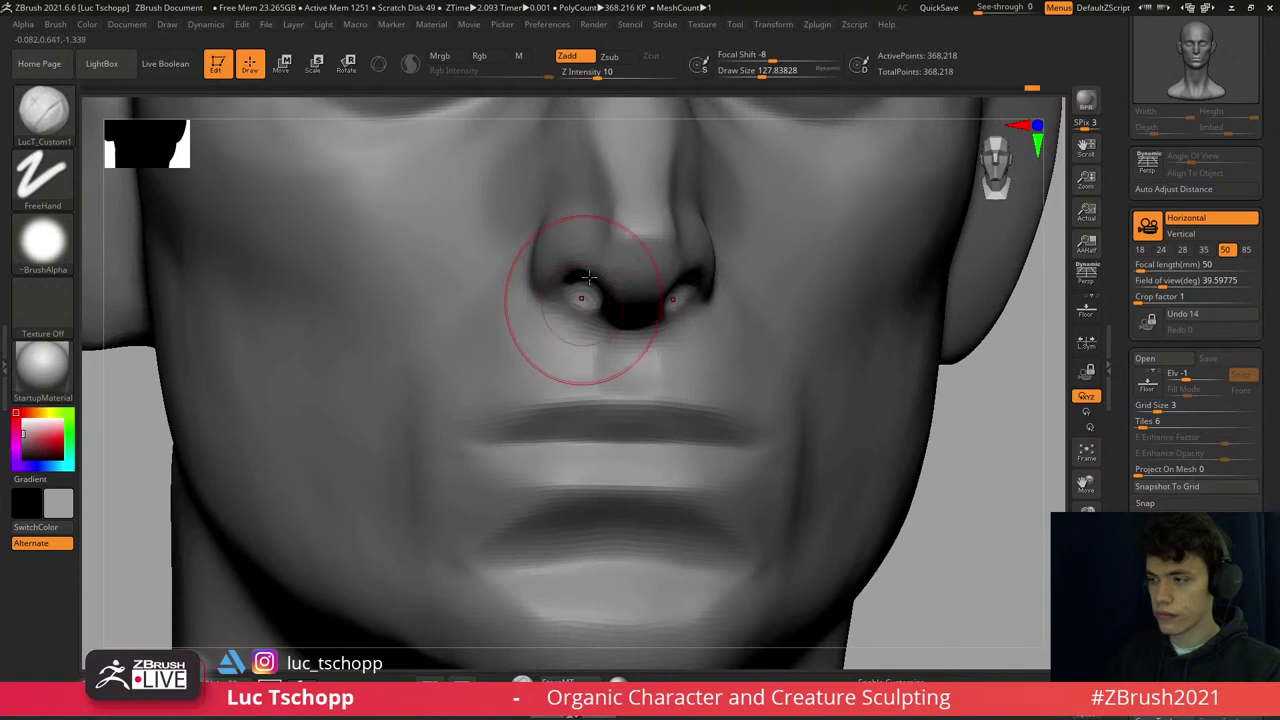
- Shrink the brush and inspect the nostrils from several angles around the nose
right_click_drag(590, 277, 572, 275)
key("s")
left_click_drag(572, 275, 545, 271)
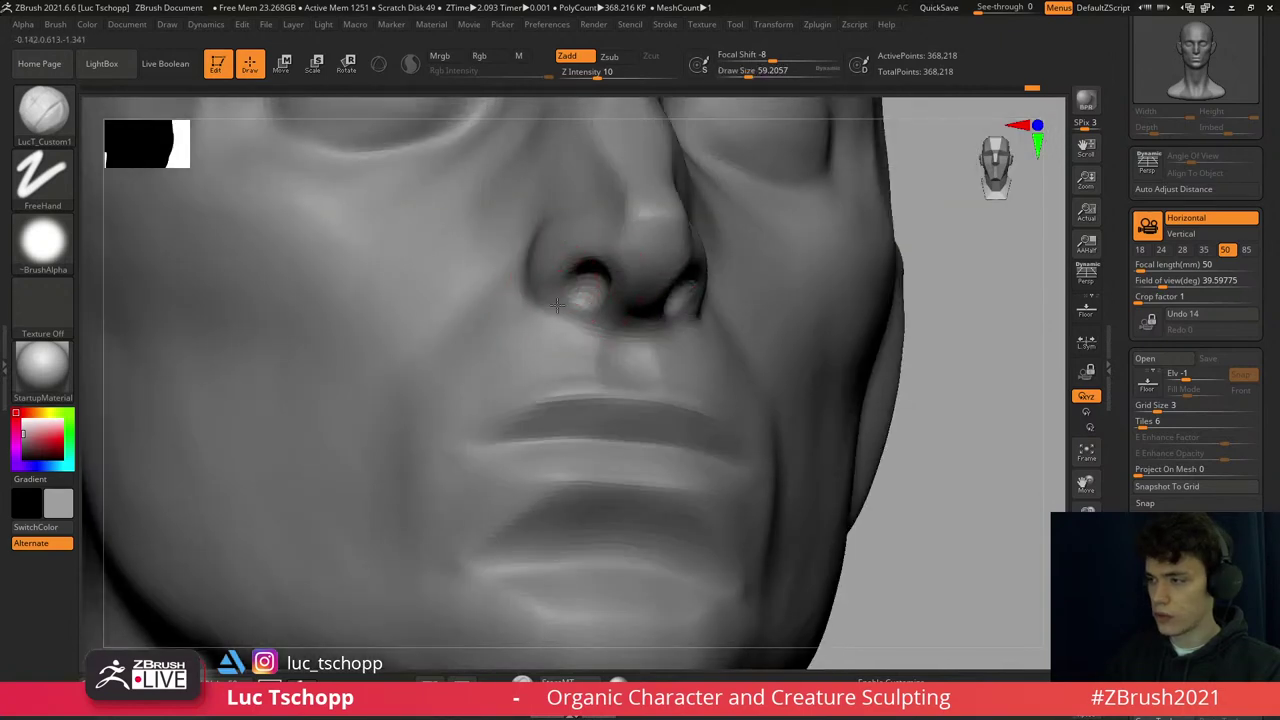
right_click_drag(573, 270, 585, 393)
right_click_drag(516, 322, 490, 357)
- Switch to the DamStandard brush at a slightly larger size from a side profile
key("b")
key("d")
key("s")
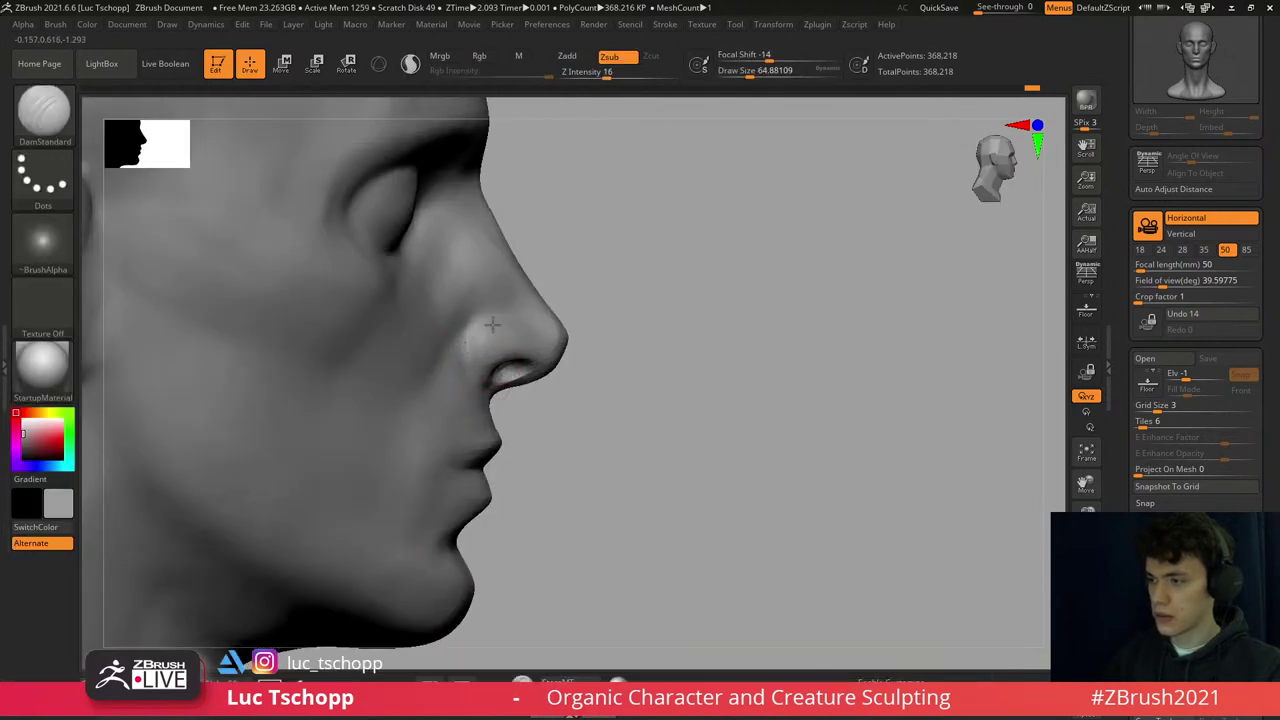
left_click_drag(493, 330, 471, 352)
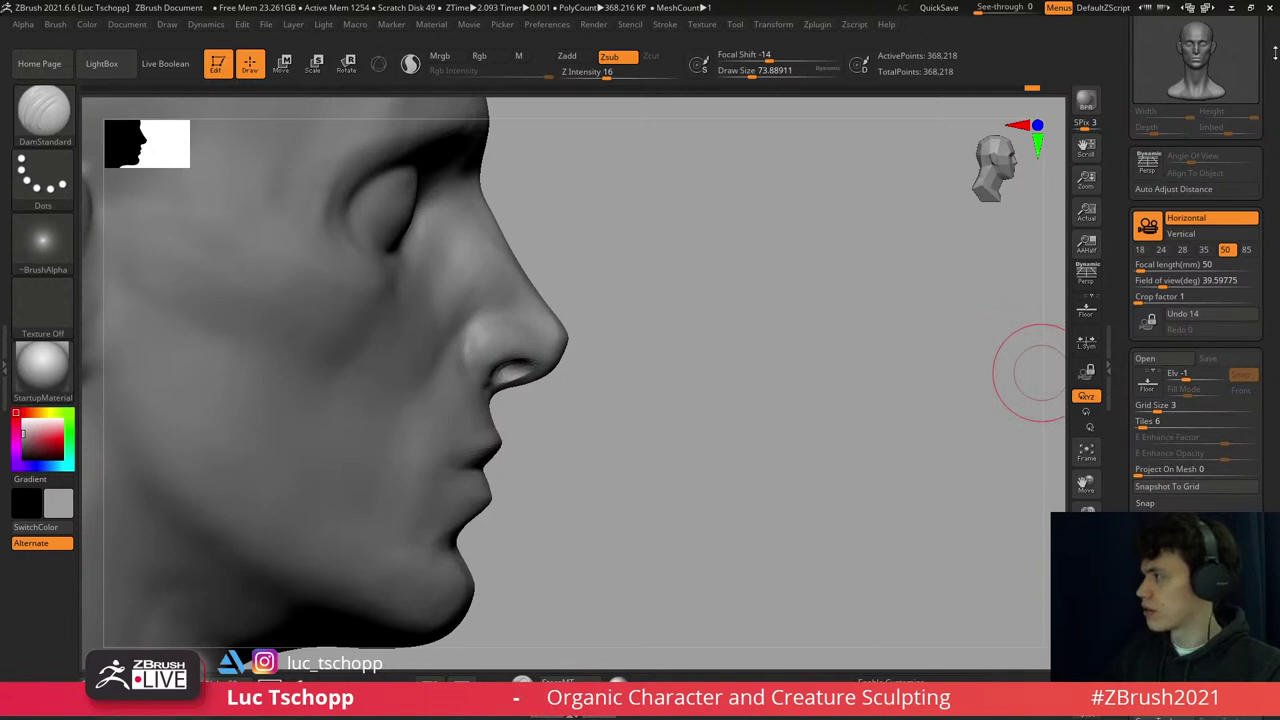
left_click_drag(1275, 52, 1271, 100)
left_click_drag(1264, 40, 1267, 4)
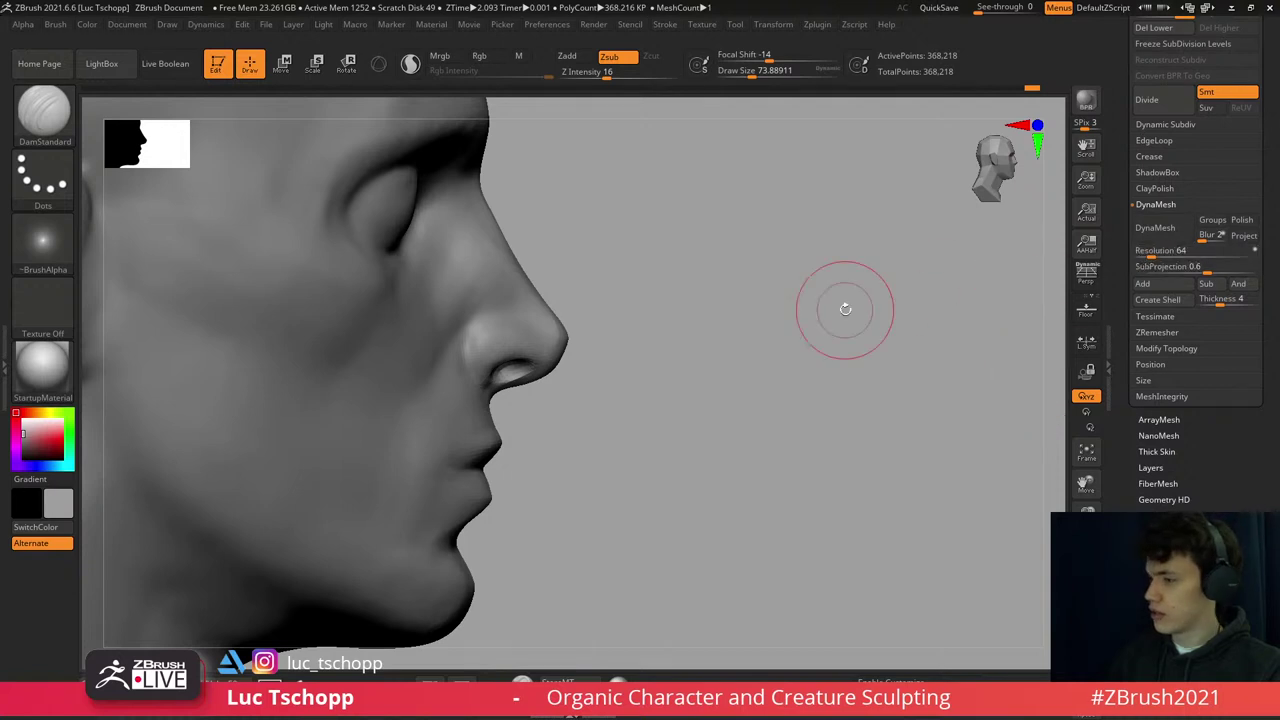
- Bring the mouth and left cheek into close view and pick a smaller Standard brush
mouse_move(719, 310)
left_mouse_down()
mouse_move(630, 355)
mouse_move(692, 328)
left_mouse_up()
key("f")
key("1")
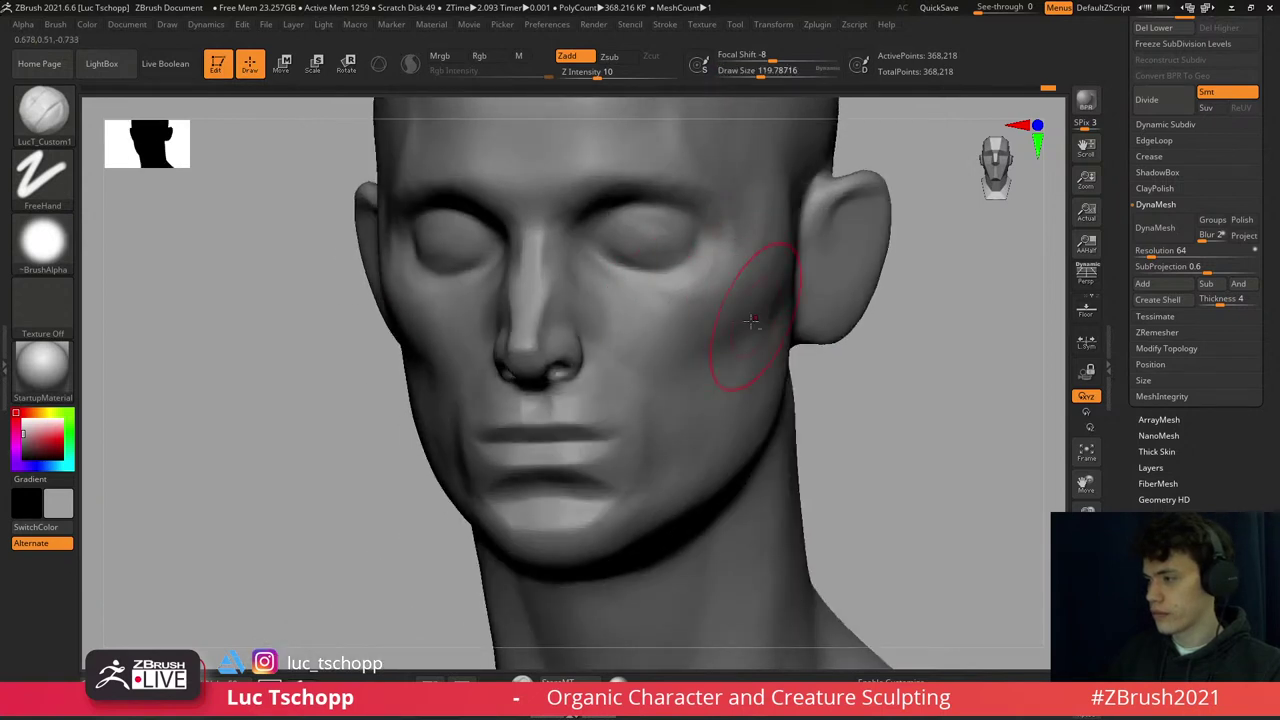
key("f")
mouse_move(720, 340)
left_mouse_down("shift")
mouse_move(600, 385)
mouse_move(600, 329)
left_mouse_up("shift")
key("shift")
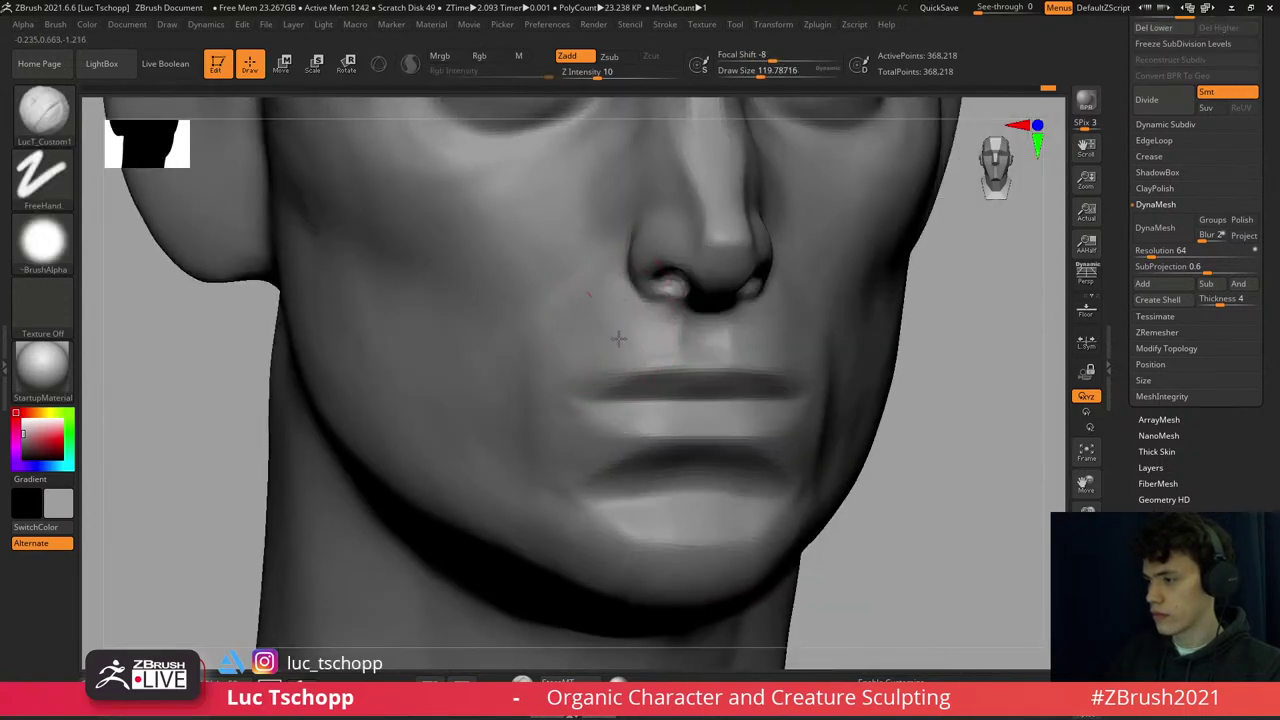
right_click_drag(606, 300, 600, 271)
key("bracketleft")
key("bracketleft")
key("bracketleft")
key("b")
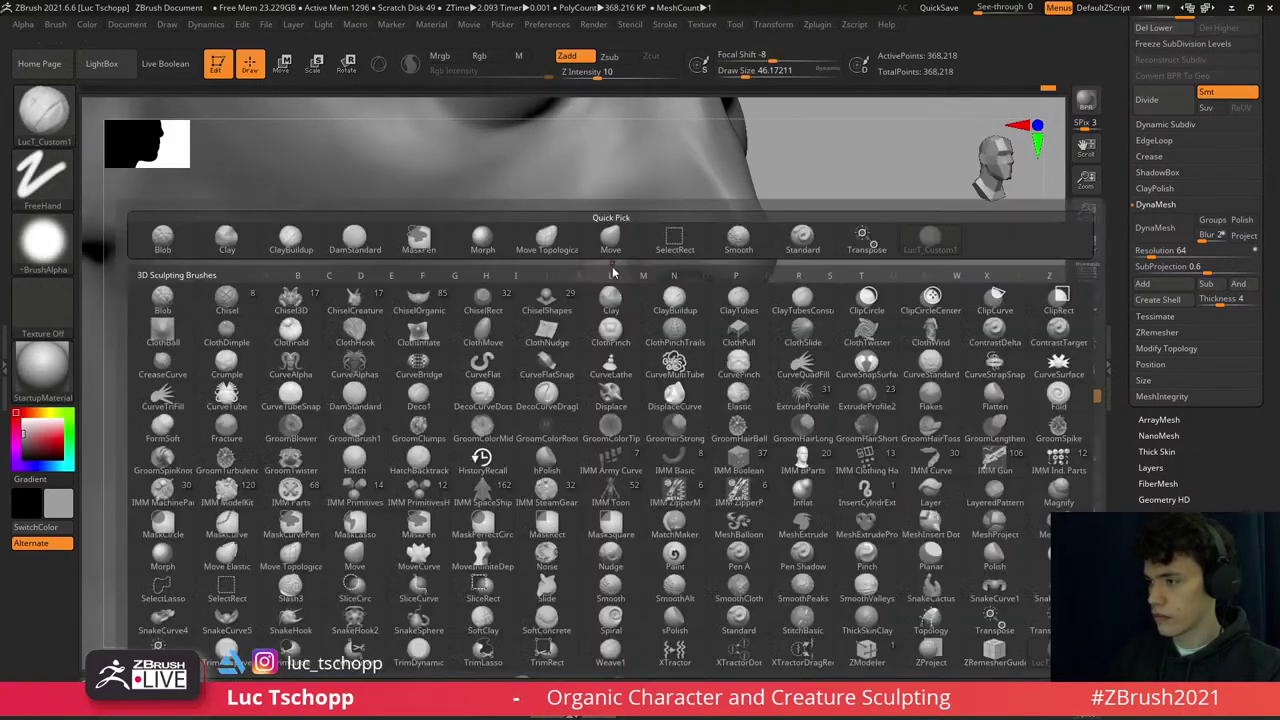
key("s")
key("t")
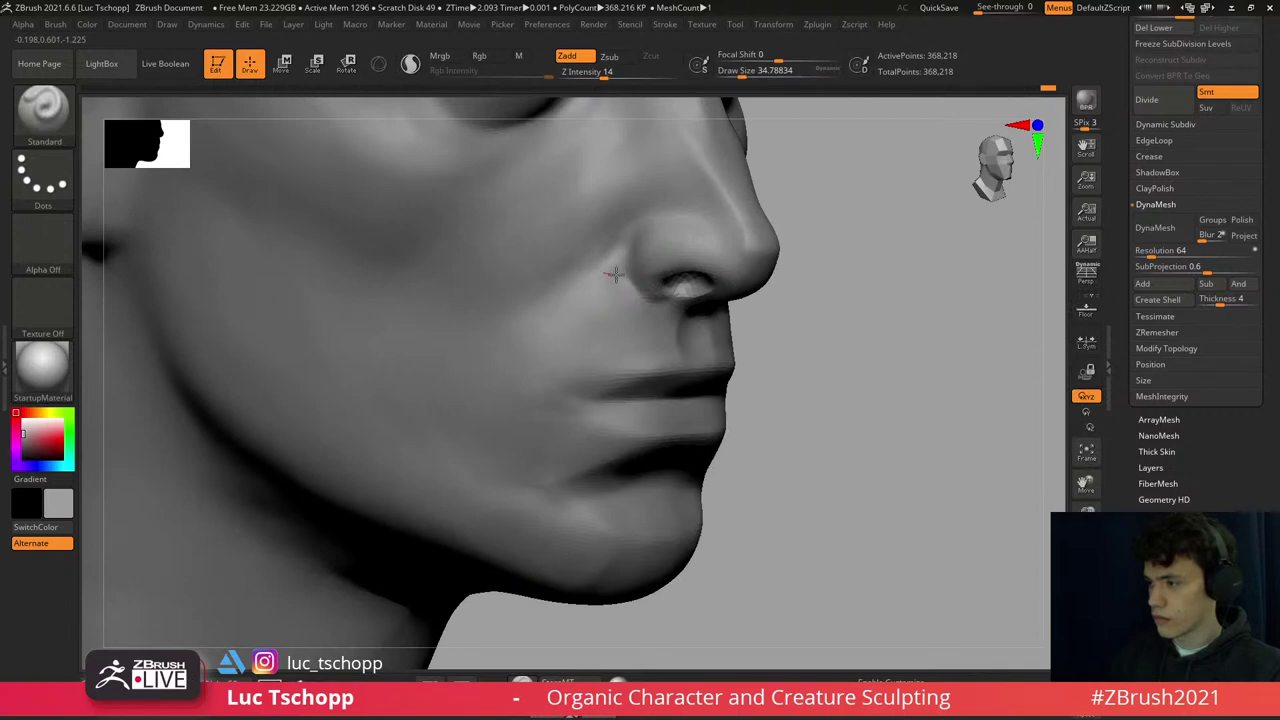
- Carve the crease around the nostril wings with DamStandard at about size 37
key("b")
key("d")
key("s")
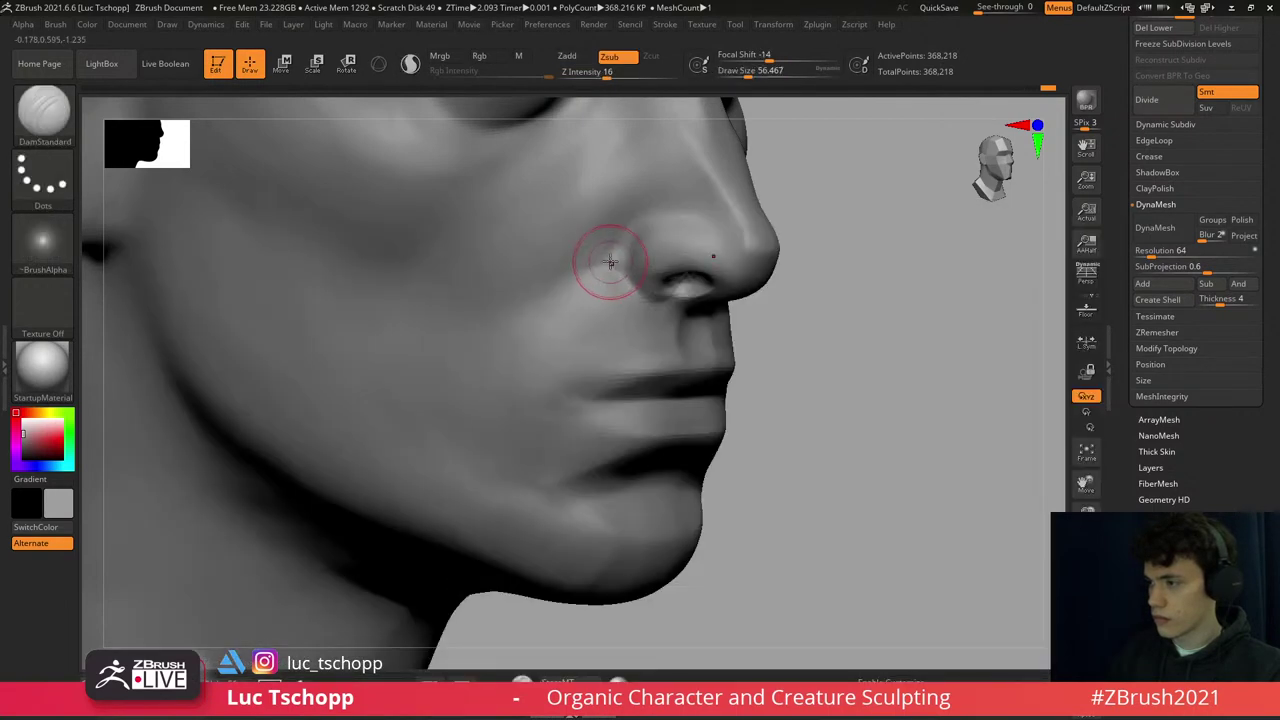
key("b")
key("d")
key("s")
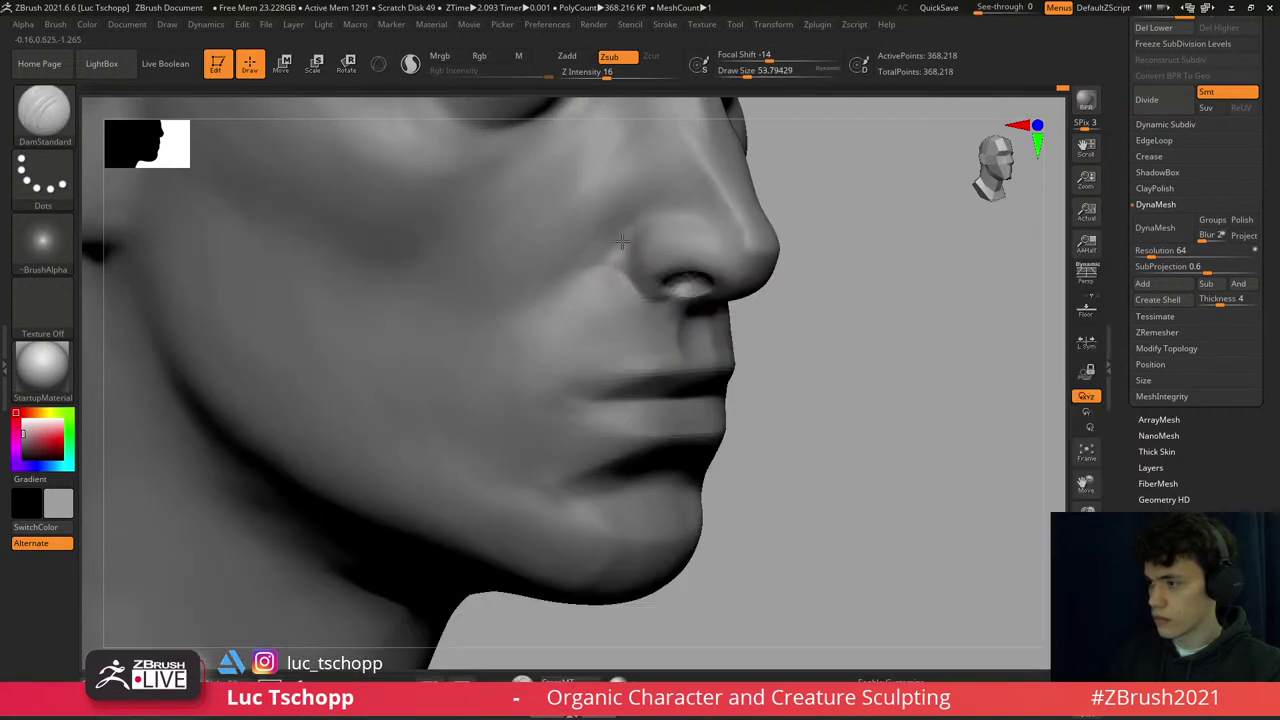
key("bracketleft")
key("bracketleft")
- Shape the nose sides with the LucT_Custom1 clay brush and a Move brush of about 145
key("b")
key("l")
key("c")
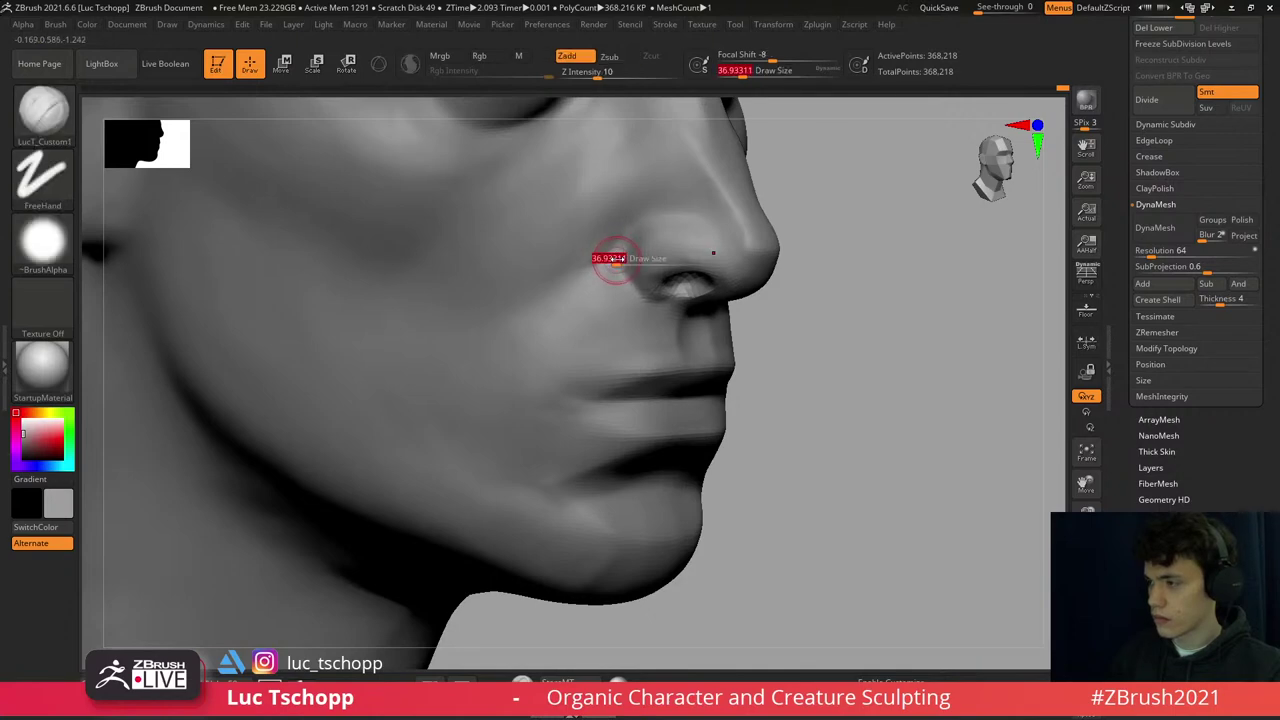
key("b")
key("m")
key("v")
right_click_drag(622, 243, 651, 229)
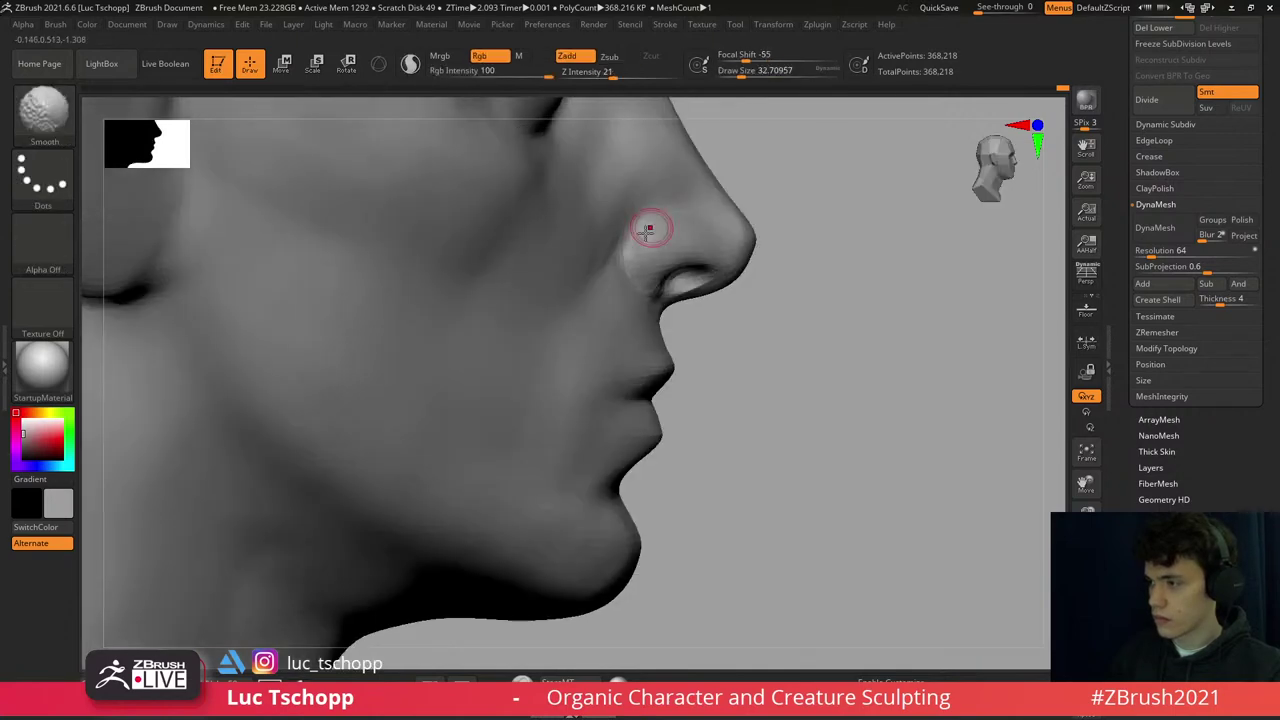
key("b")
key("Escape")
key("bracketright")
key("bracketright")
key("bracketright")
key("bracketright")
key("bracketright")
key("bracketright")
key("bracketright")
key("bracketright")
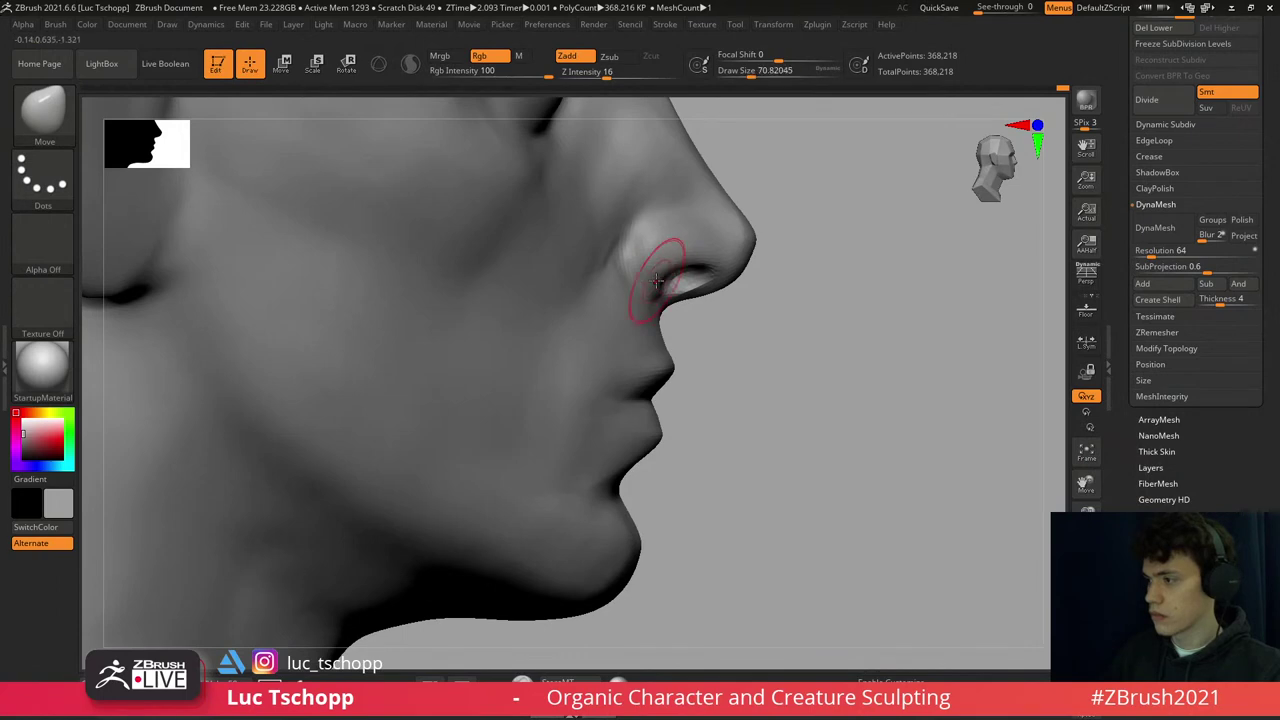
mouse_move(623, 303)
right_mouse_down("ctrl")
mouse_move(583, 284)
mouse_move(622, 366)
right_mouse_up("ctrl")
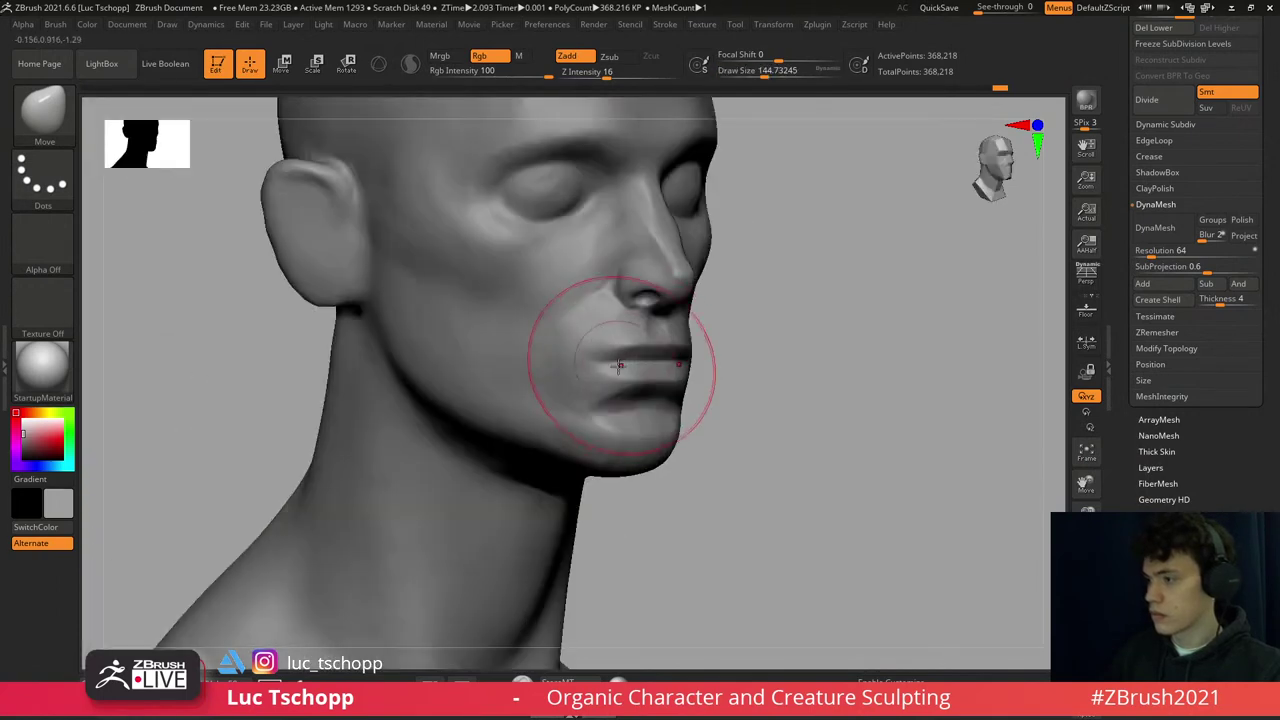
- Return to DamStandard to cut the nasolabial folds from a front view
key("b")
key("d")
key("s")
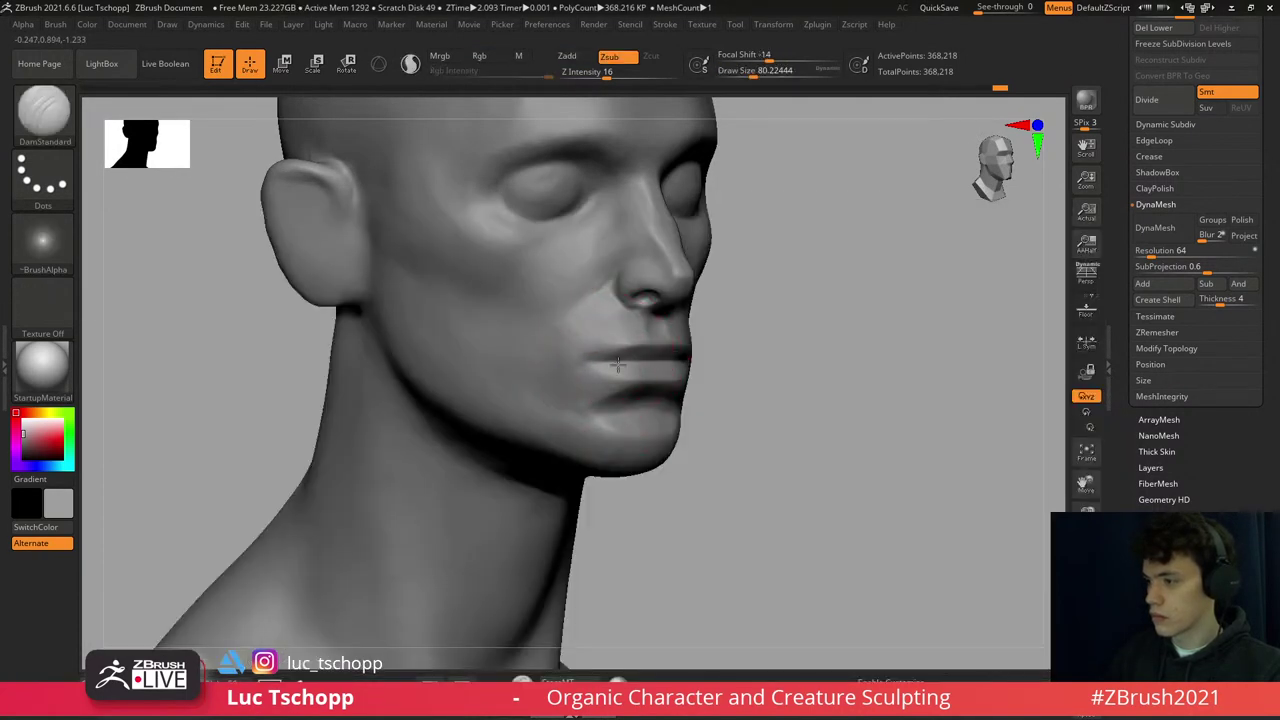
right_click_drag(607, 364, 620, 300, "shift")
- Build up the fold beside the nose and mouth with LucT_Custom1, then smooth it
key("1")
left_click_drag(714, 290, 722, 335)
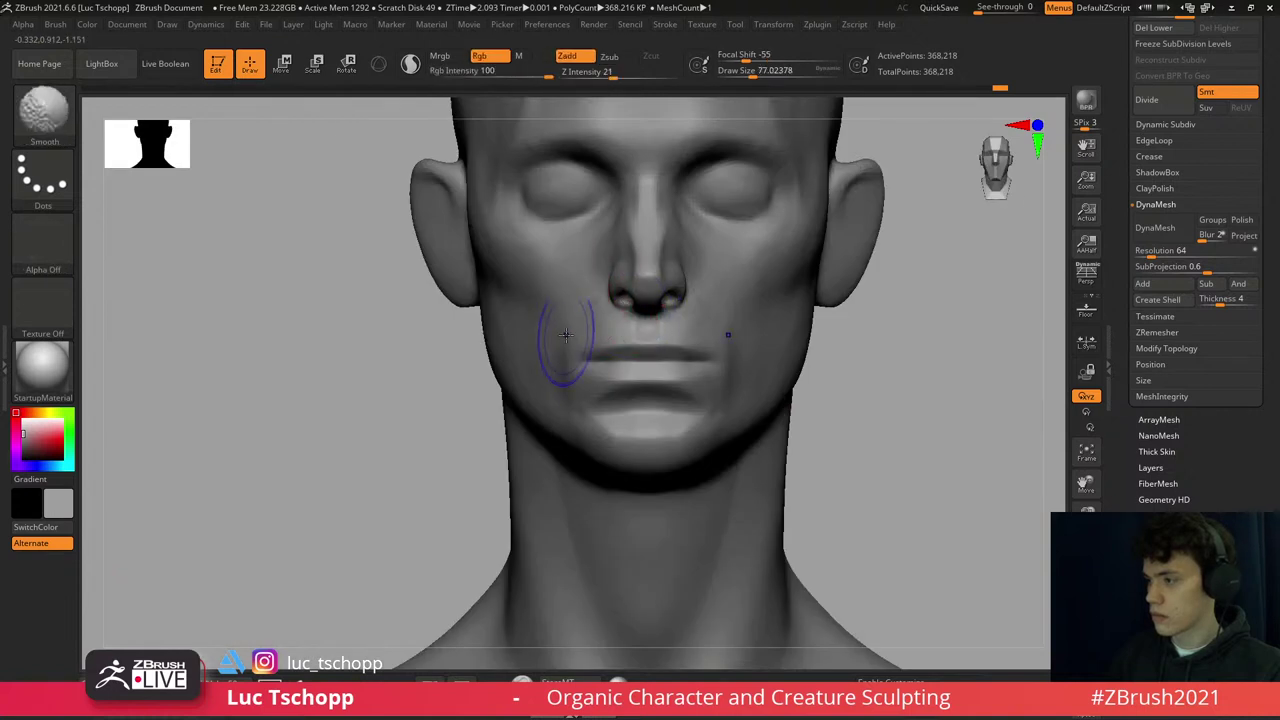
mouse_move(722, 335)
right_mouse_down()
mouse_move(733, 353)
mouse_move(723, 348)
right_mouse_up()
key("shift")
- Smooth the lower lip and chin, briefly dropping one subdivision level and back
key("shift+d")
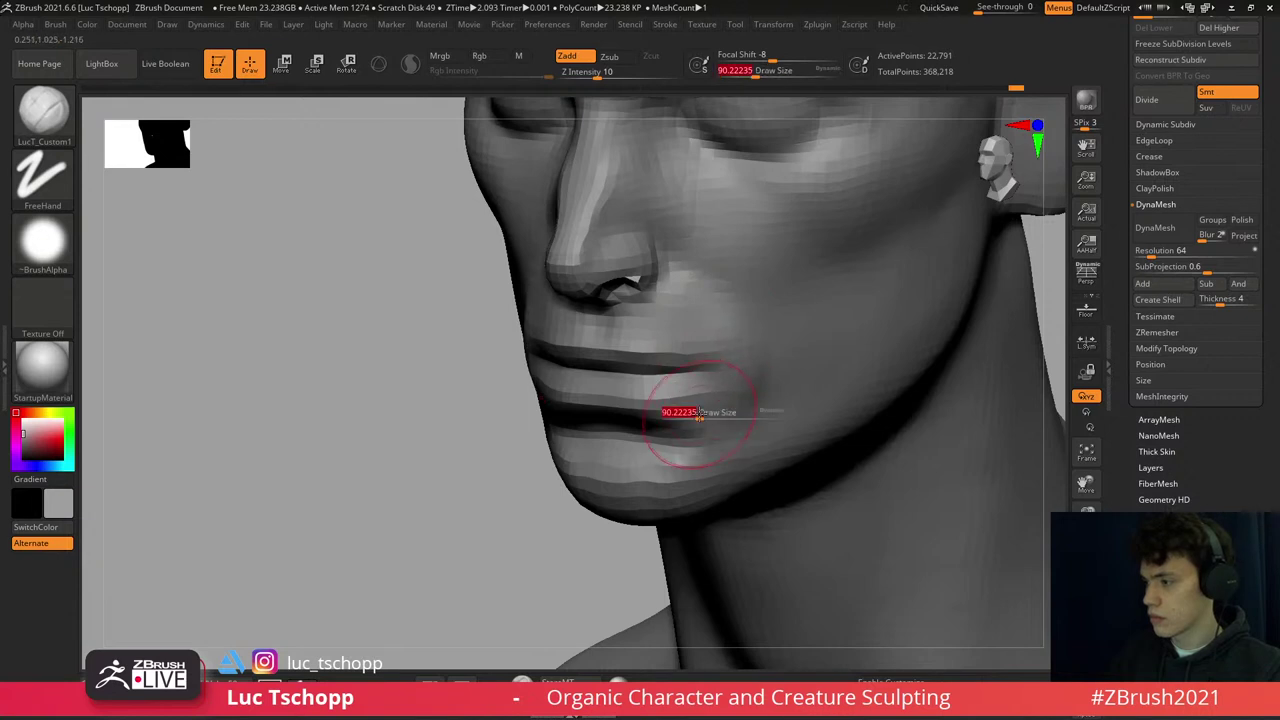
right_click_drag(680, 408, 665, 428)
key("d")
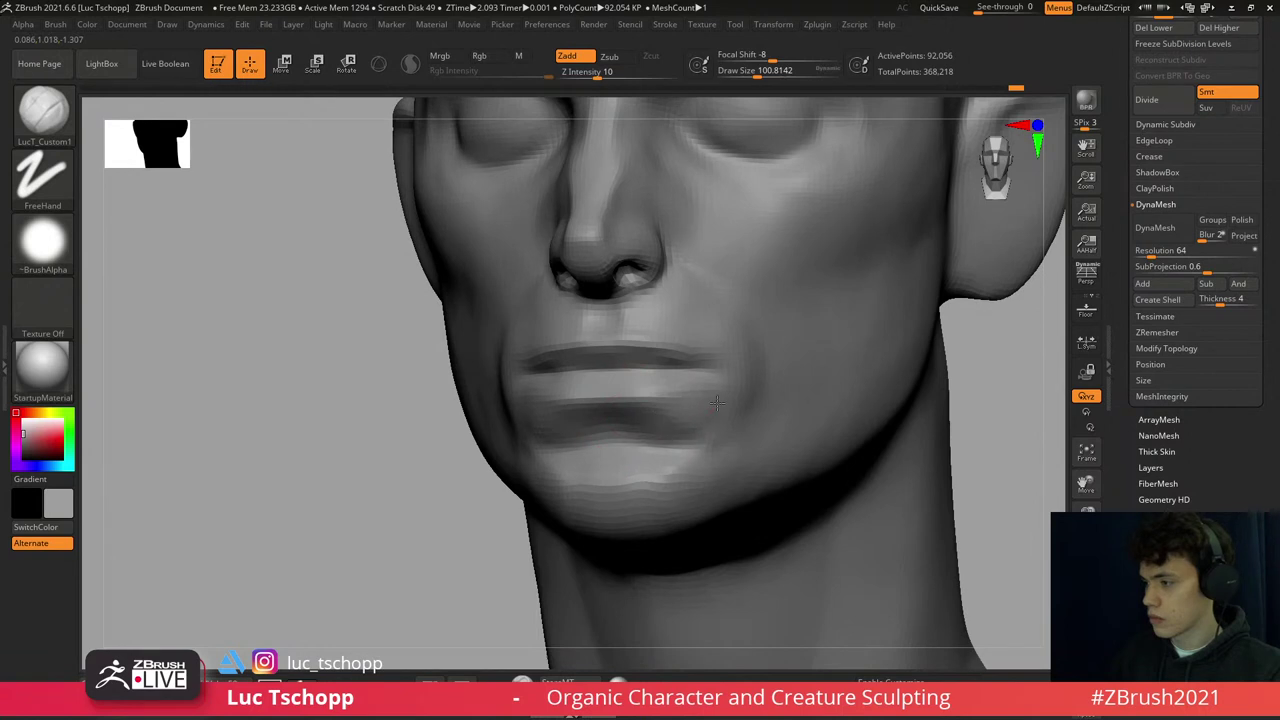
mouse_move(697, 449)
right_mouse_down()
mouse_move(643, 443)
mouse_move(607, 408)
right_mouse_up()
left_click_drag(586, 414, 632, 404, "shift")
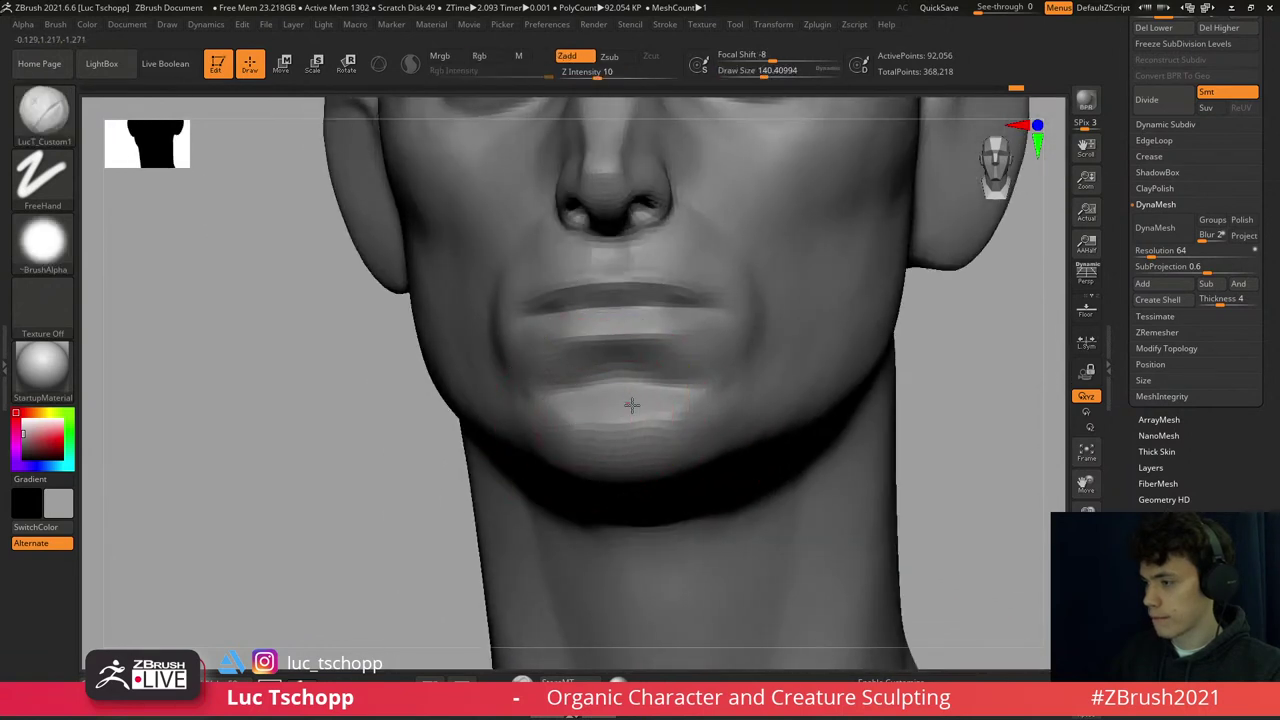
right_click_drag(661, 408, 640, 396)
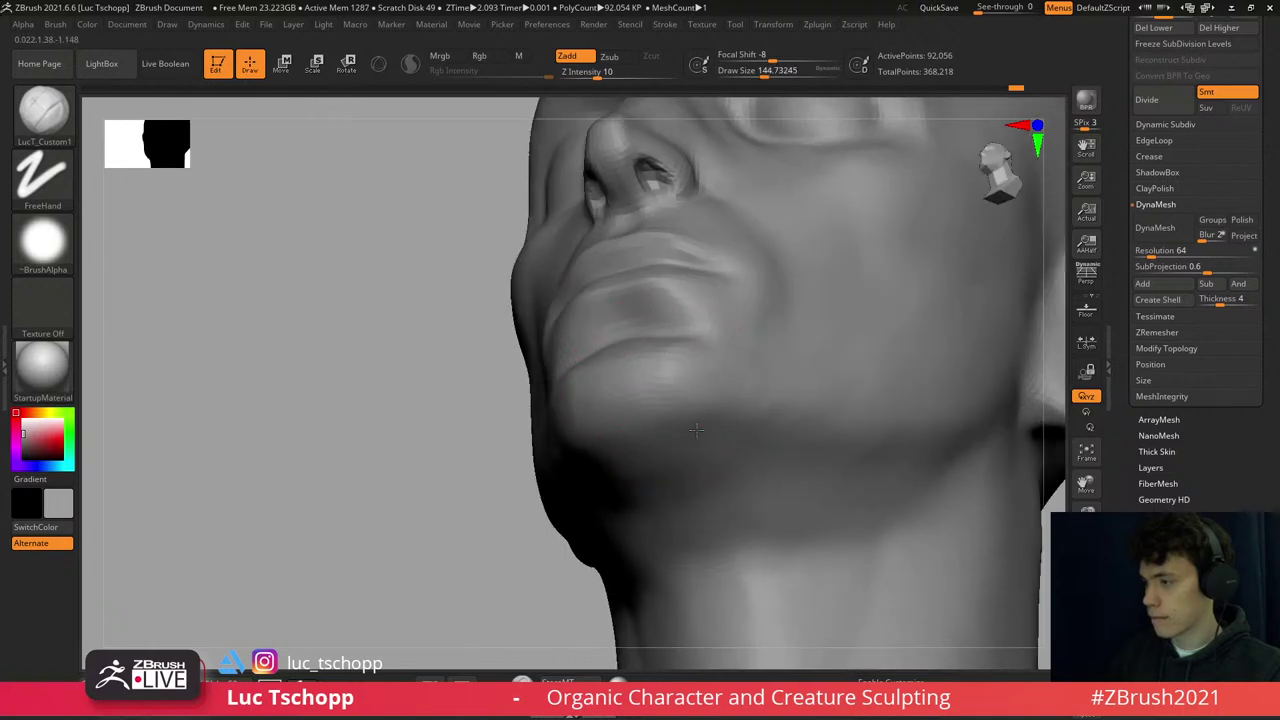
mouse_move(720, 409)
right_mouse_down("shift")
mouse_move(677, 406)
mouse_move(670, 363)
mouse_move(634, 386)
mouse_move(612, 356)
mouse_move(623, 374)
right_mouse_up("shift")
key("f")
- Reshape and smooth the cheeks at low subdivision with a brush of about 94
key("shift+d")
key("s")
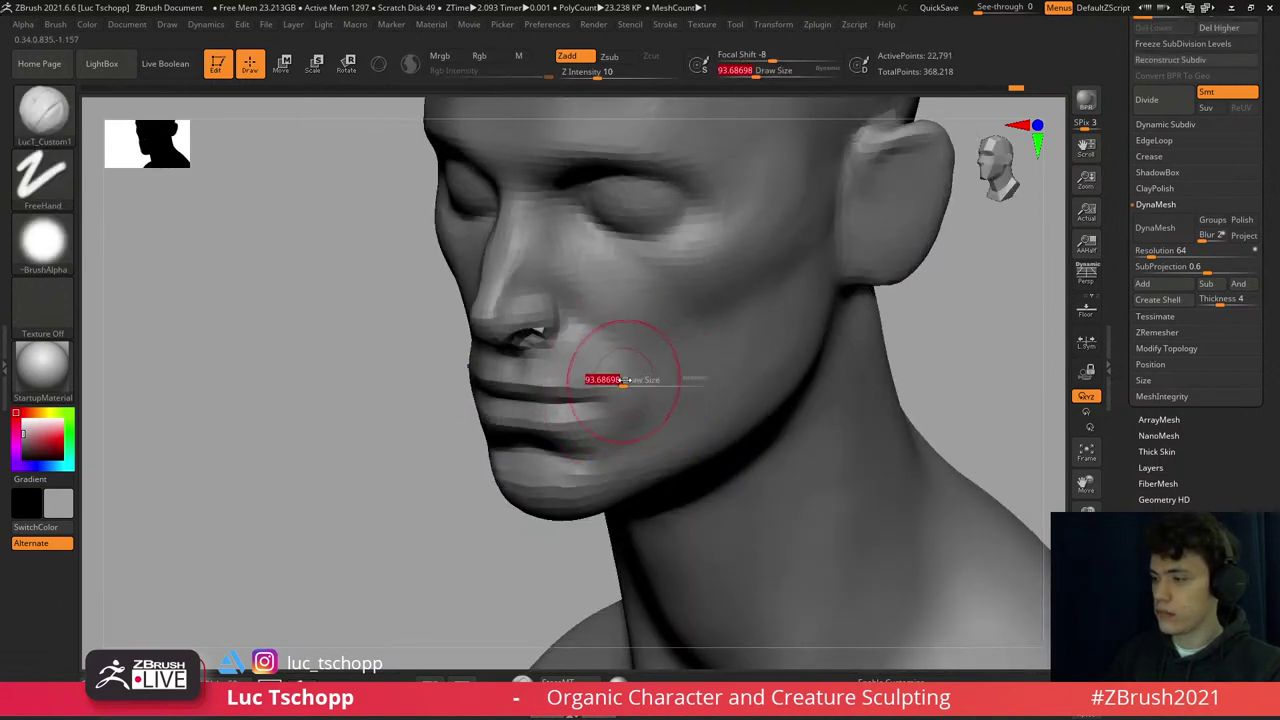
key("d")
key("d")
key("]")
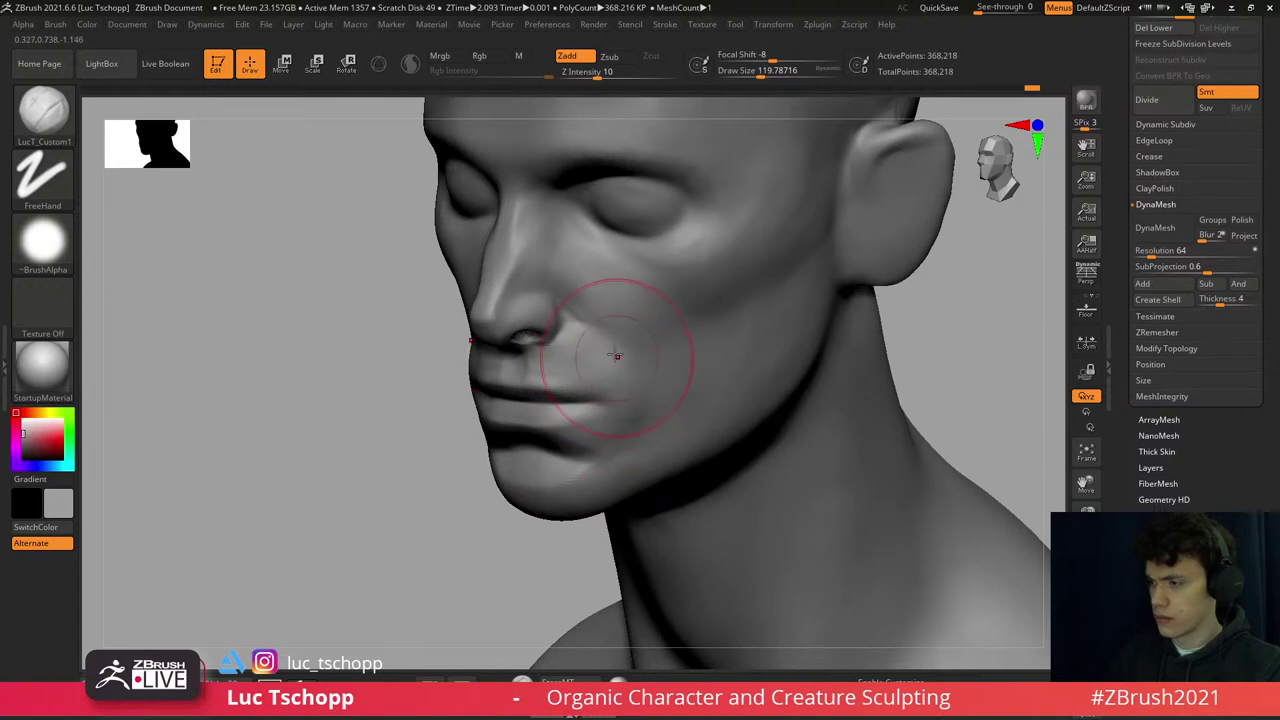
mouse_move(616, 355)
right_mouse_down()
mouse_move(589, 346)
mouse_move(580, 290)
right_mouse_up()
key("shift+d")
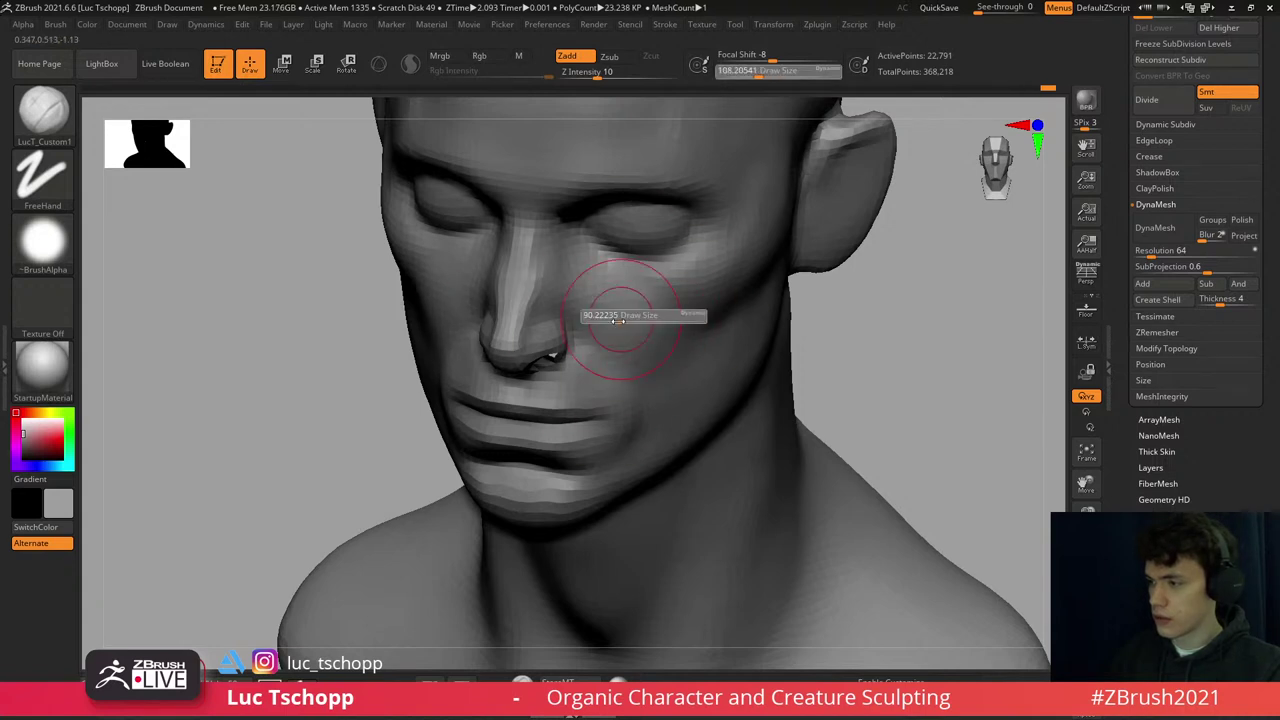
key("shift")
key("d")
- Make a final low-resolution cheek pass at brush size 144, then return to top subdivision
mouse_move(658, 357)
right_mouse_down()
mouse_move(671, 357)
mouse_move(660, 380)
mouse_move(691, 360)
mouse_move(657, 300)
right_mouse_up()
key("shift+d")
key("bracketright")
key("bracketright")
key("bracketright")
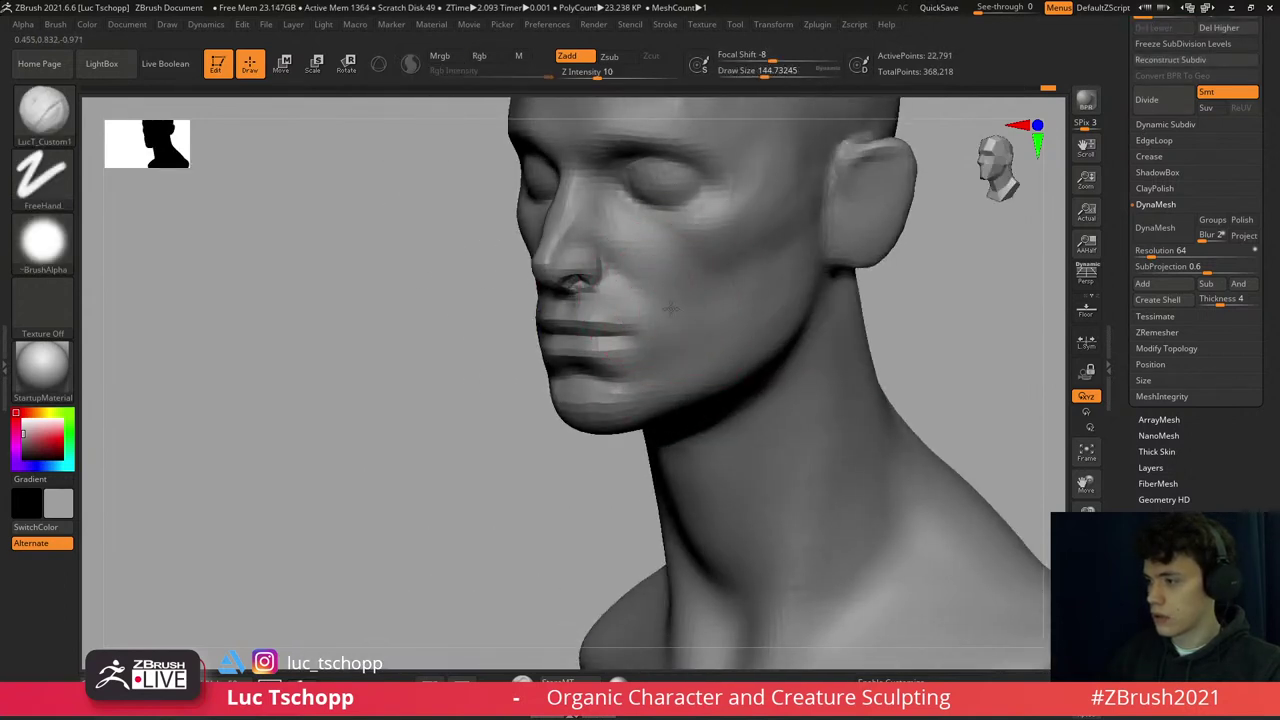
key("d")
mouse_move(643, 337)
right_mouse_down()
mouse_move(614, 300)
mouse_move(629, 337)
mouse_move(680, 320)
mouse_move(614, 386)
mouse_move(663, 214)
mouse_move(691, 300)
mouse_move(671, 329)
right_mouse_up()
- Carve the eyelid creases with DamStandard at about size 29 from a three-quarter view
key("b")
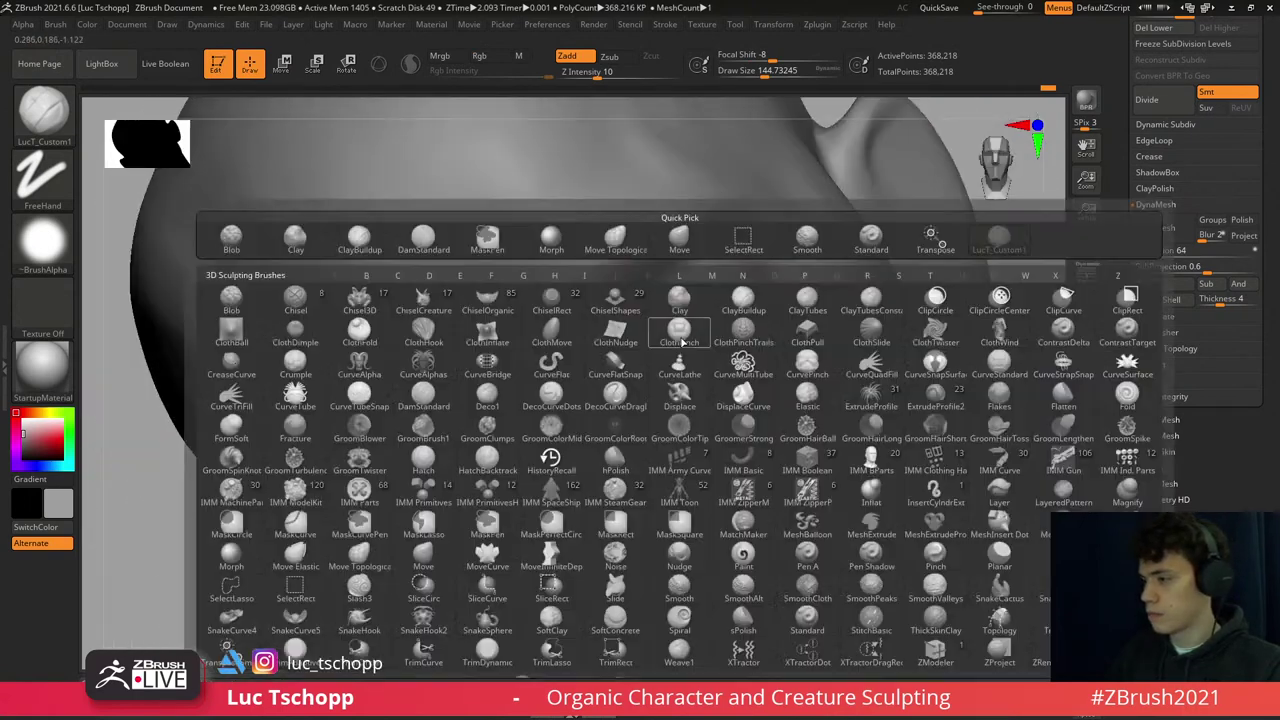
key("d")
key("s")
key("s")
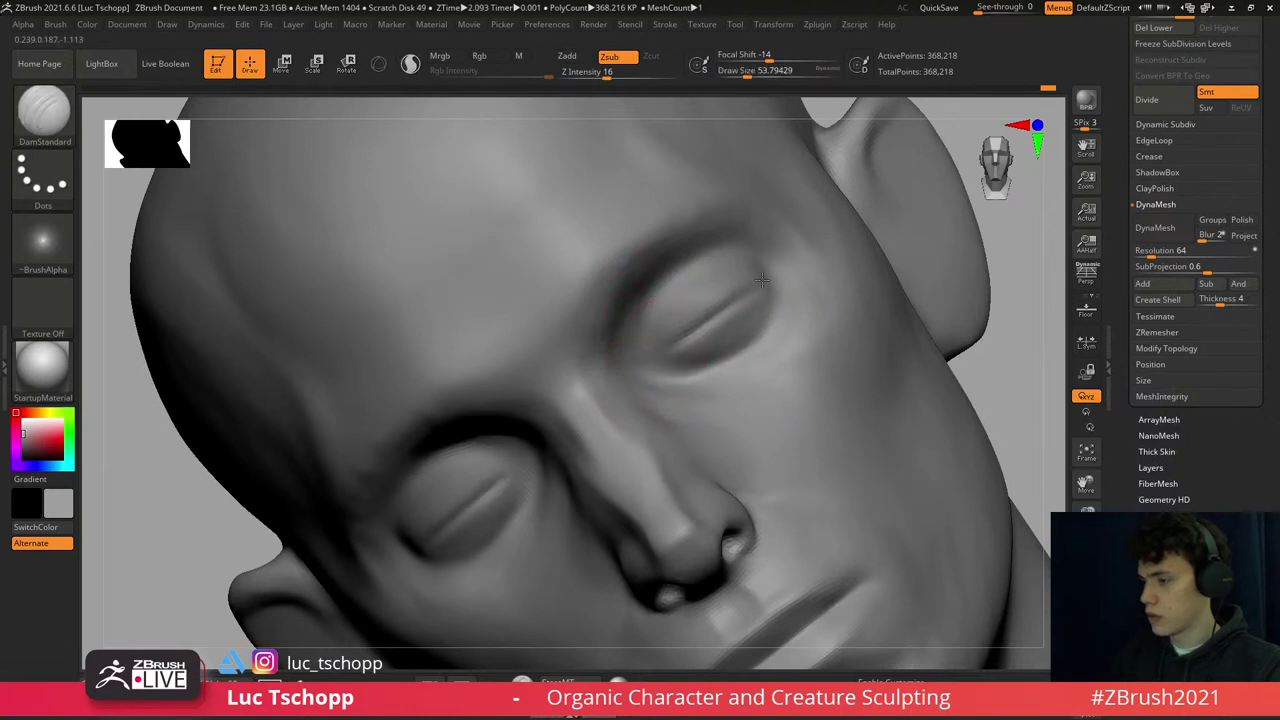
right_click_drag(762, 280, 769, 386)
key("f")
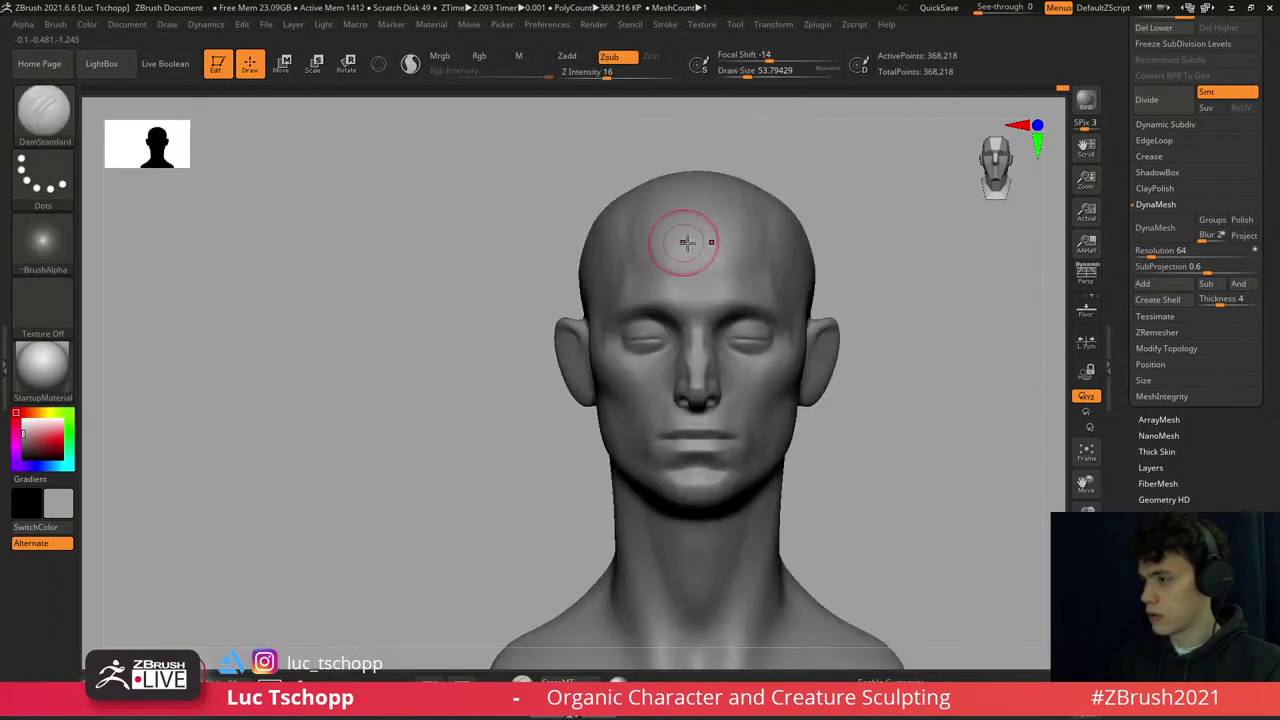
mouse_move(766, 300)
right_mouse_down()
mouse_move(690, 382)
mouse_move(729, 289)
mouse_move(705, 323)
mouse_move(700, 300)
right_mouse_up()
key("b")
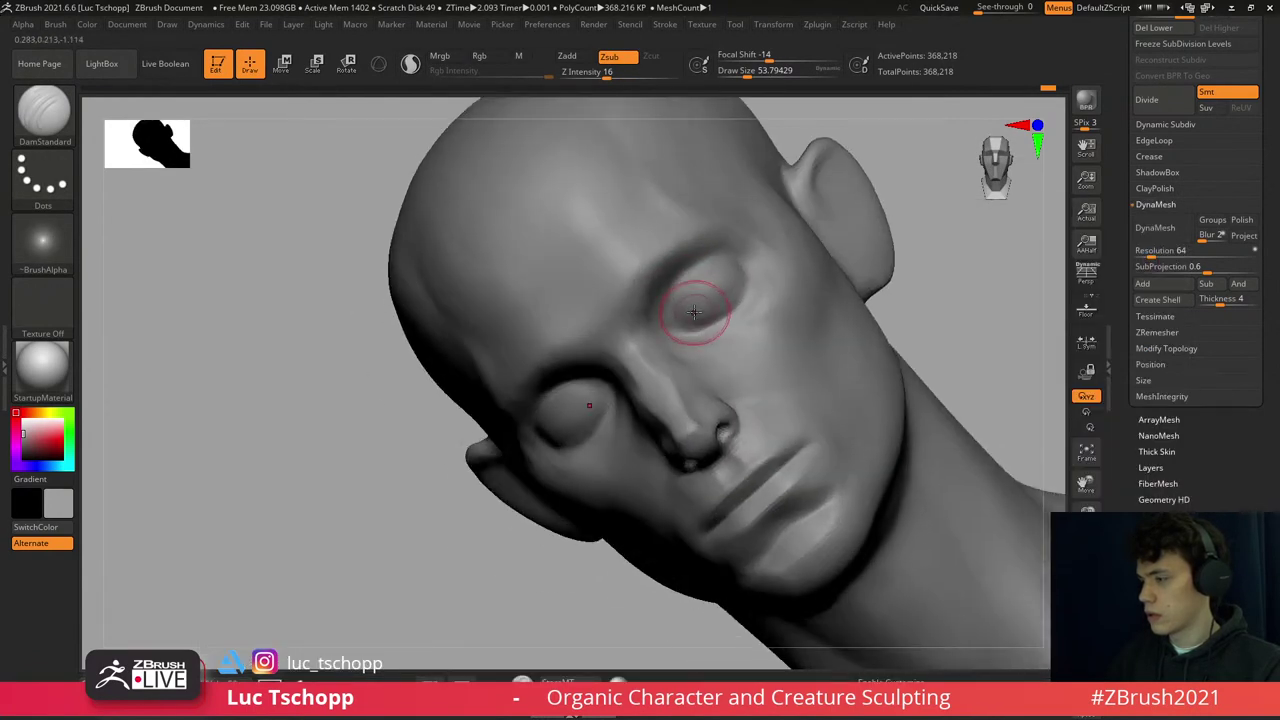
key("bracketleft")
key("bracketleft")
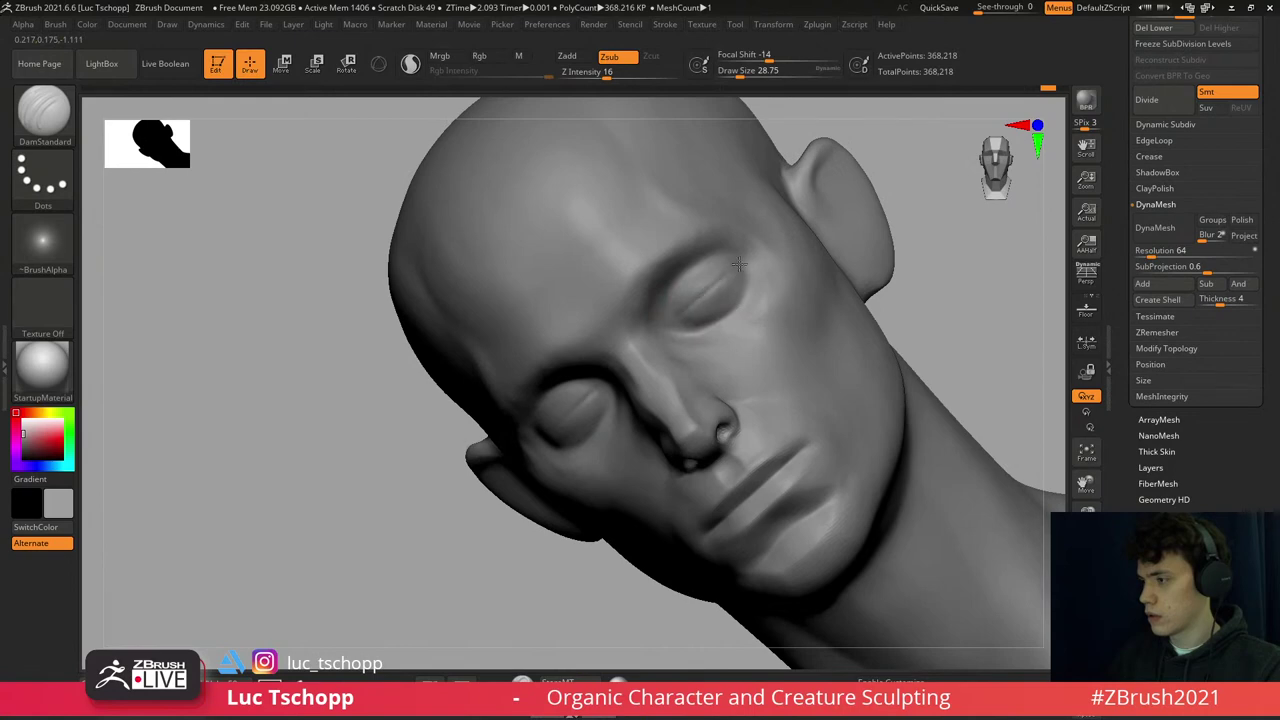
- Reshape the brow and eye sockets with the Move brush at a lower subdivision
key("b")
key("m")
key("v")
key("shift+d")
key("shift+d")
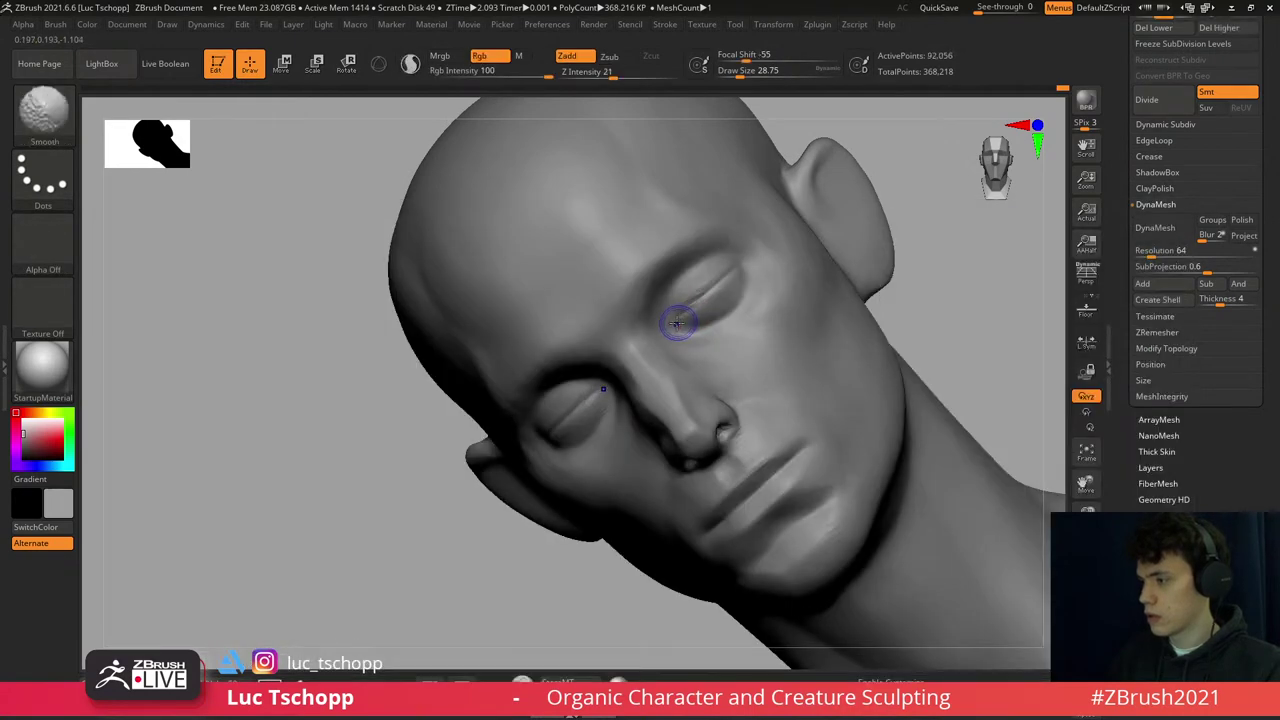
key("s")
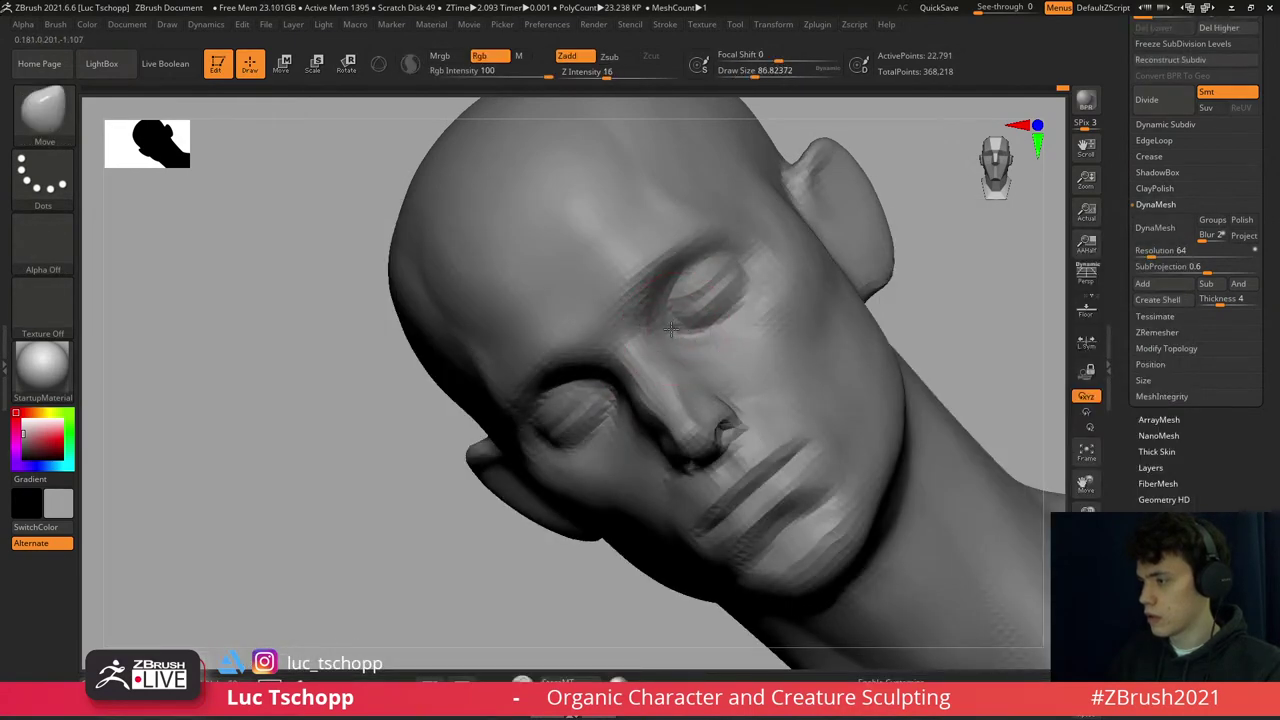
- Refine the sockets with the Standard brush at top subdivision, viewed close from the front
key("b")
key("s")
key("t")
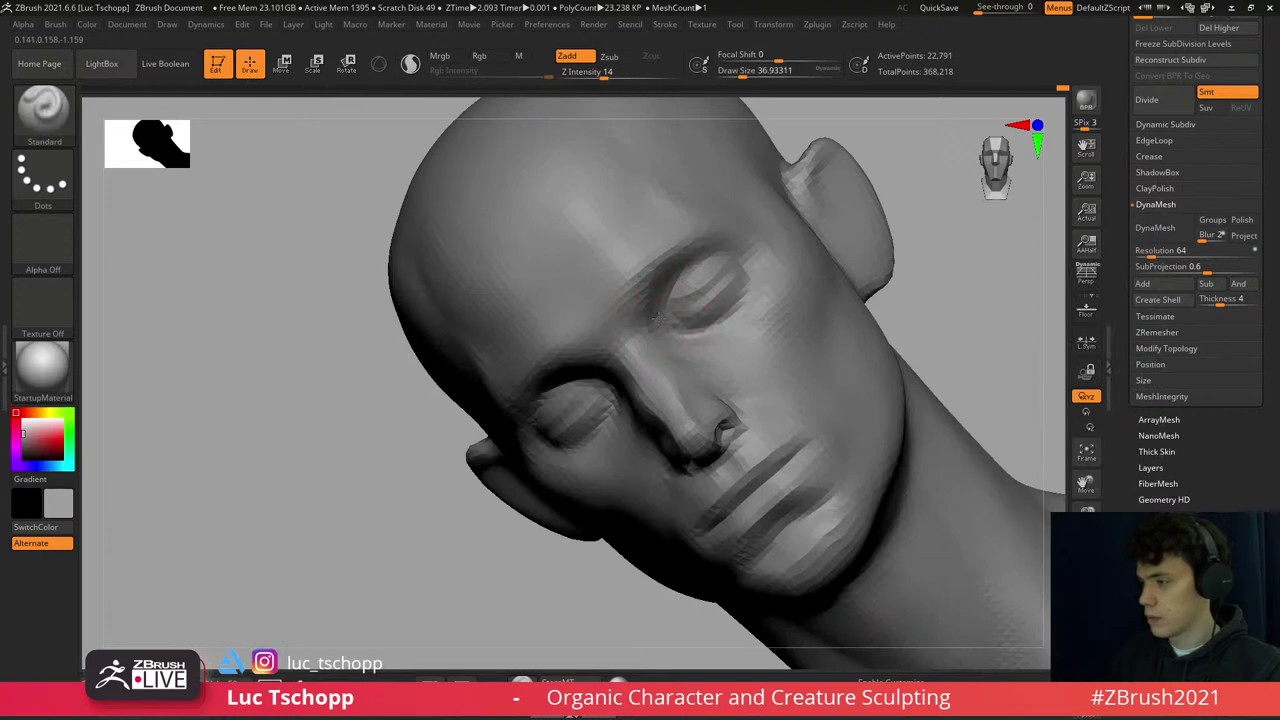
key("d")
key("d")
right_click_drag(661, 329, 651, 203, "shift")
key("f")
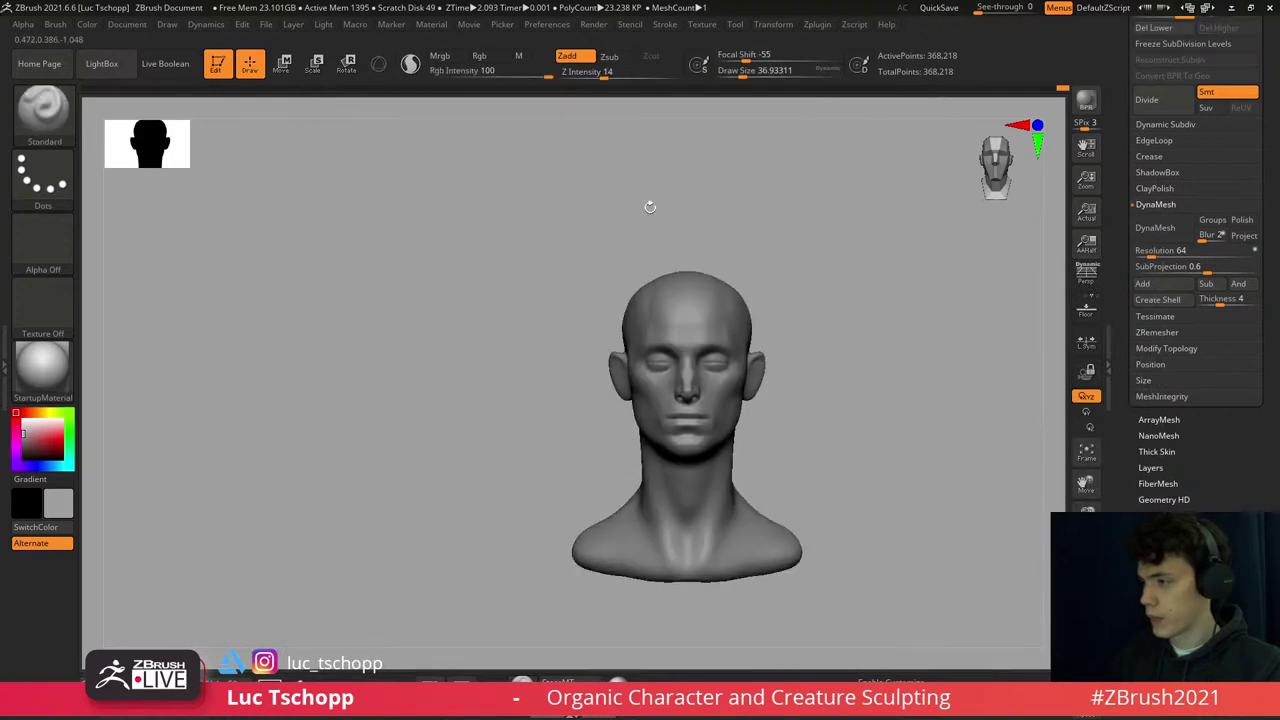
right_click_drag(690, 300, 700, 200, "ctrl")
- Push the eyelid masses with a Move brush of about 90 at the lowest subdivision
key("b")
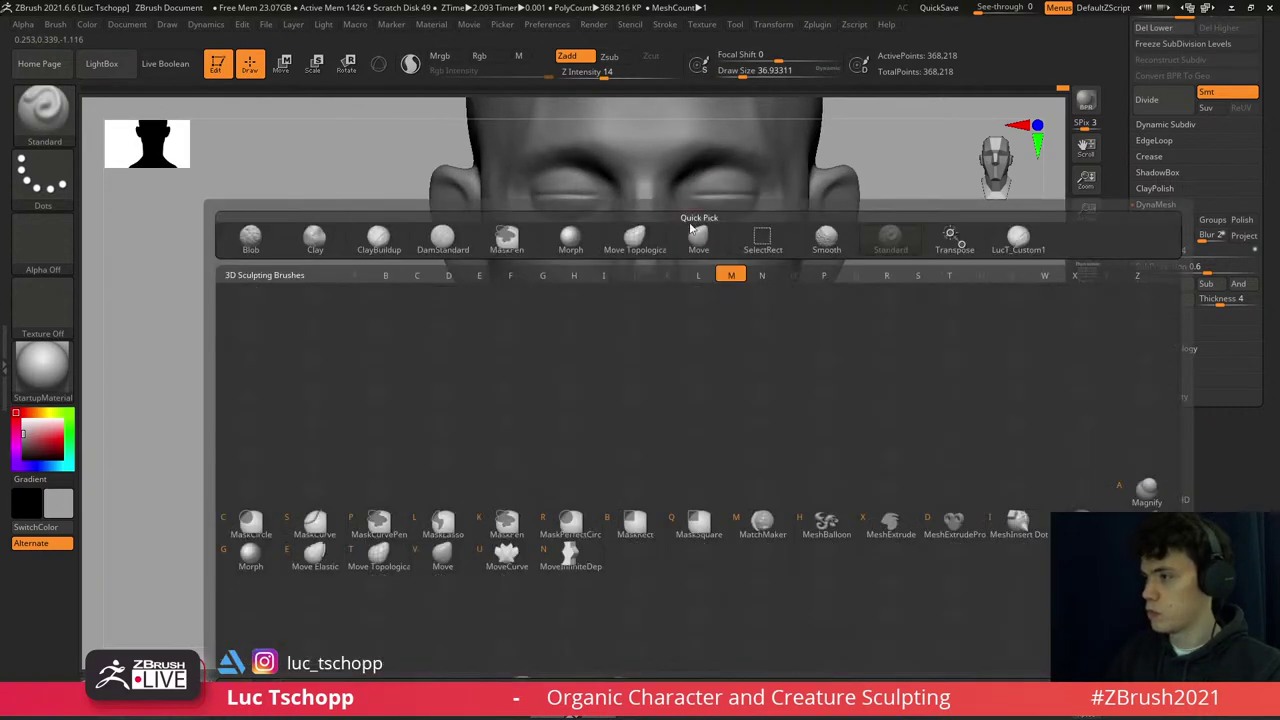
key("m")
key("v")
key("s")
key("shift+d")
key("shift+d")
mouse_move(700, 193)
left_mouse_down()
mouse_move(730, 193)
mouse_move(586, 214)
left_mouse_up()
key("d")
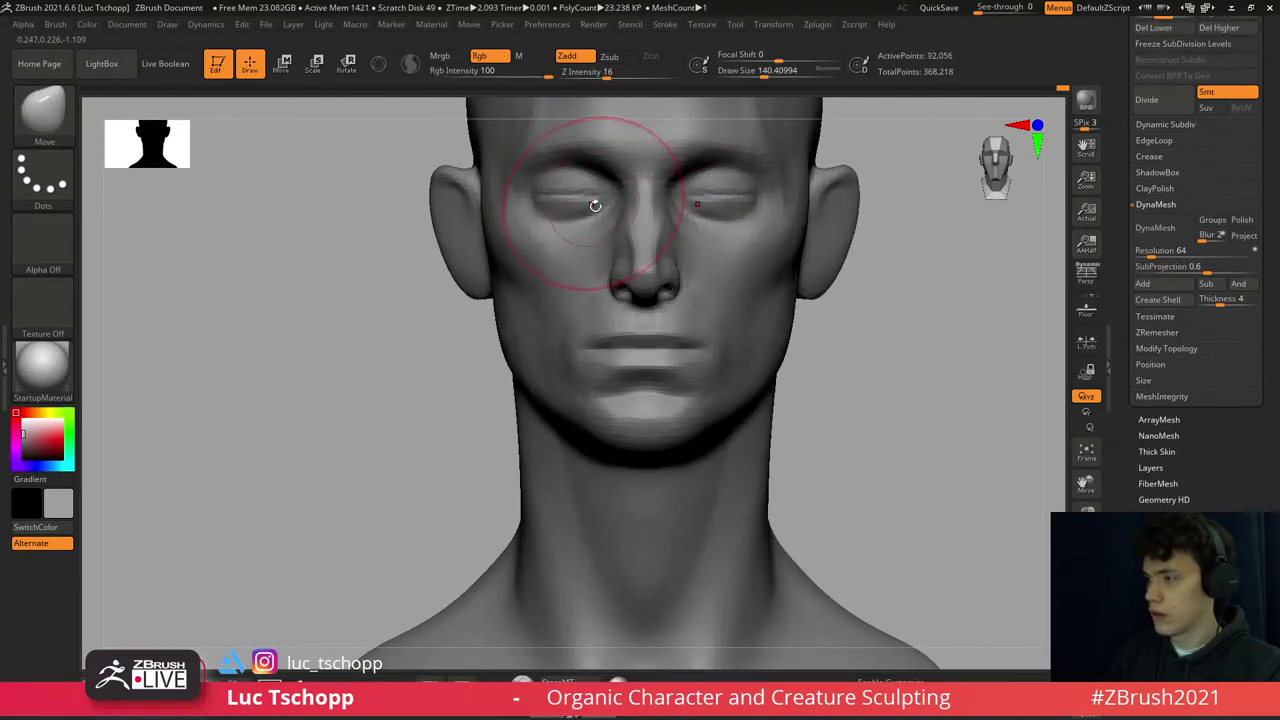
right_click_drag(683, 262, 757, 171, "ctrl")
- Smooth the eye sockets at a lower subdivision level
key("shift+d")
mouse_move(651, 177)
right_mouse_down("ctrl")
mouse_move(723, 271)
mouse_move(733, 264)
mouse_move(700, 320)
mouse_move(614, 329)
mouse_move(660, 252)
mouse_move(657, 191)
right_mouse_up("ctrl")
key("s")
key("shift+d")
key("b")
key("s")
key("m")
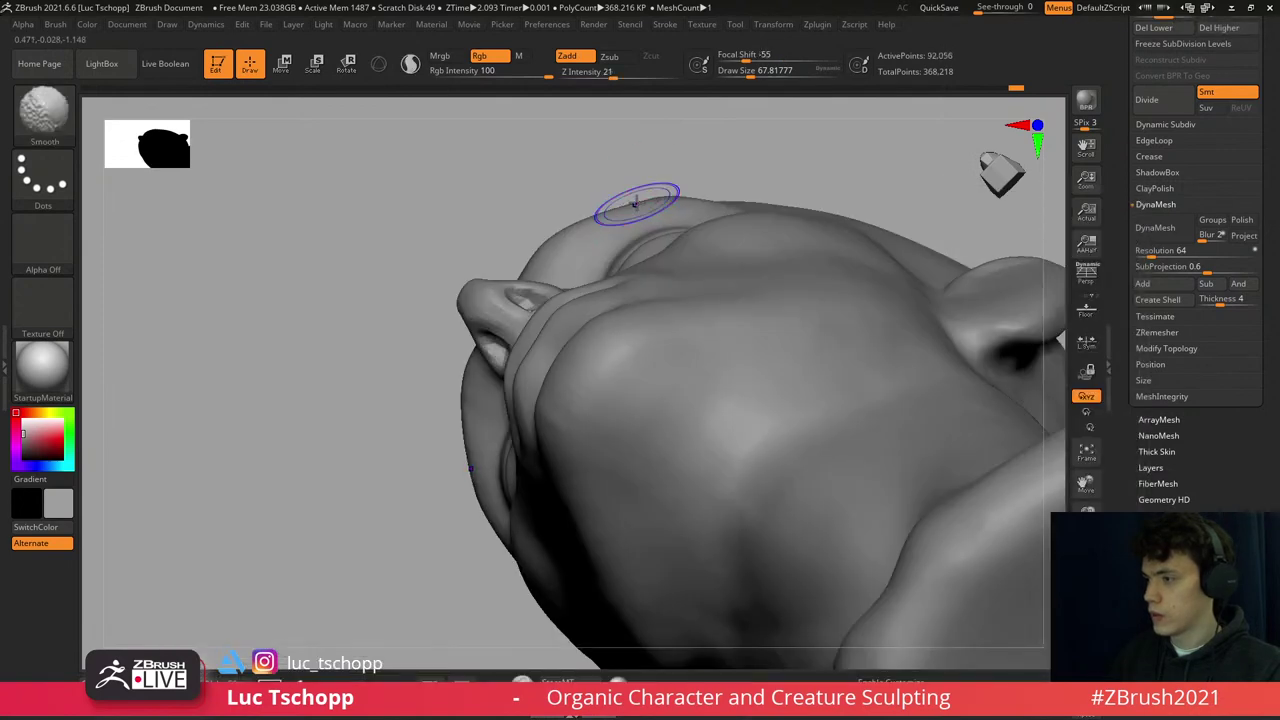
- Nudge the lids again with Move at the lowest level, then return to top subdivision
key("shift+d")
key("b")
key("m")
key("v")
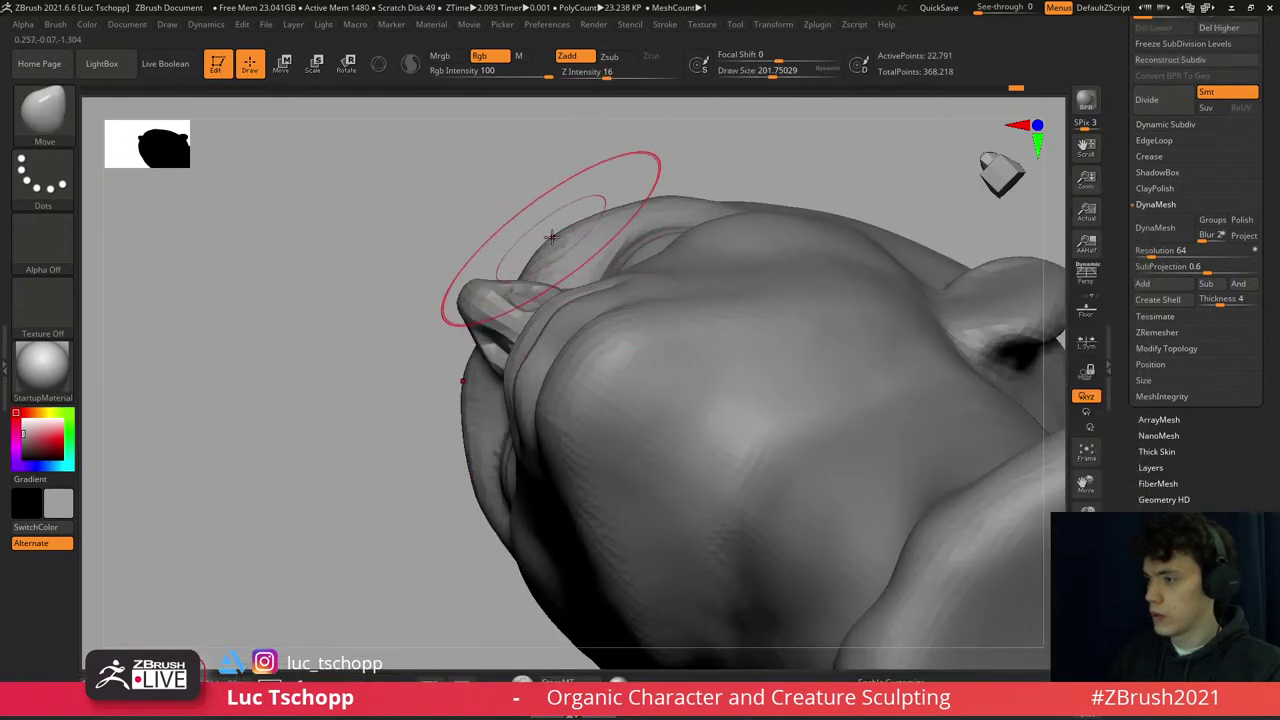
mouse_move(553, 236)
right_mouse_down()
mouse_move(657, 286)
mouse_move(660, 270)
mouse_move(680, 300)
right_mouse_up()
key("d")
key("d")
key("f")
- Carve finer lid folds with the LucT_Custom1 clay brush at about size 49
key("1")
key("s")
left_click_drag(686, 302, 683, 310)
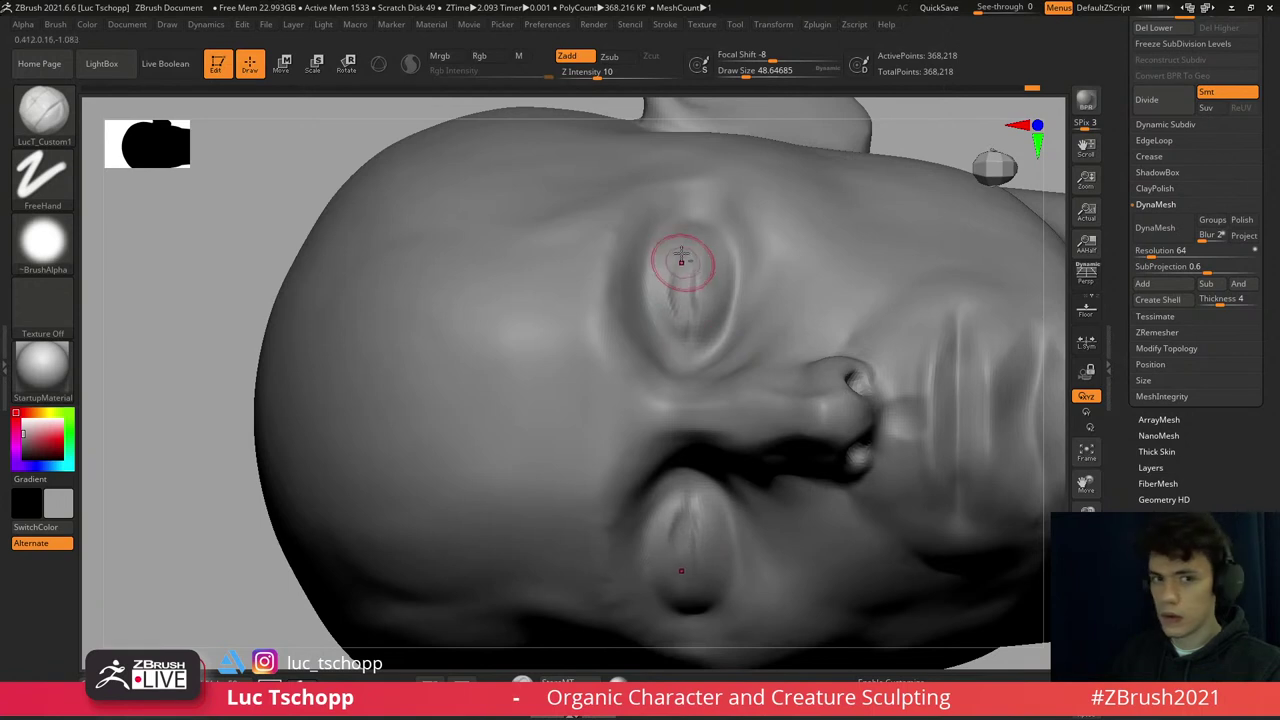
mouse_move(677, 257)
right_mouse_down()
mouse_move(643, 280)
mouse_move(668, 333)
right_mouse_up()
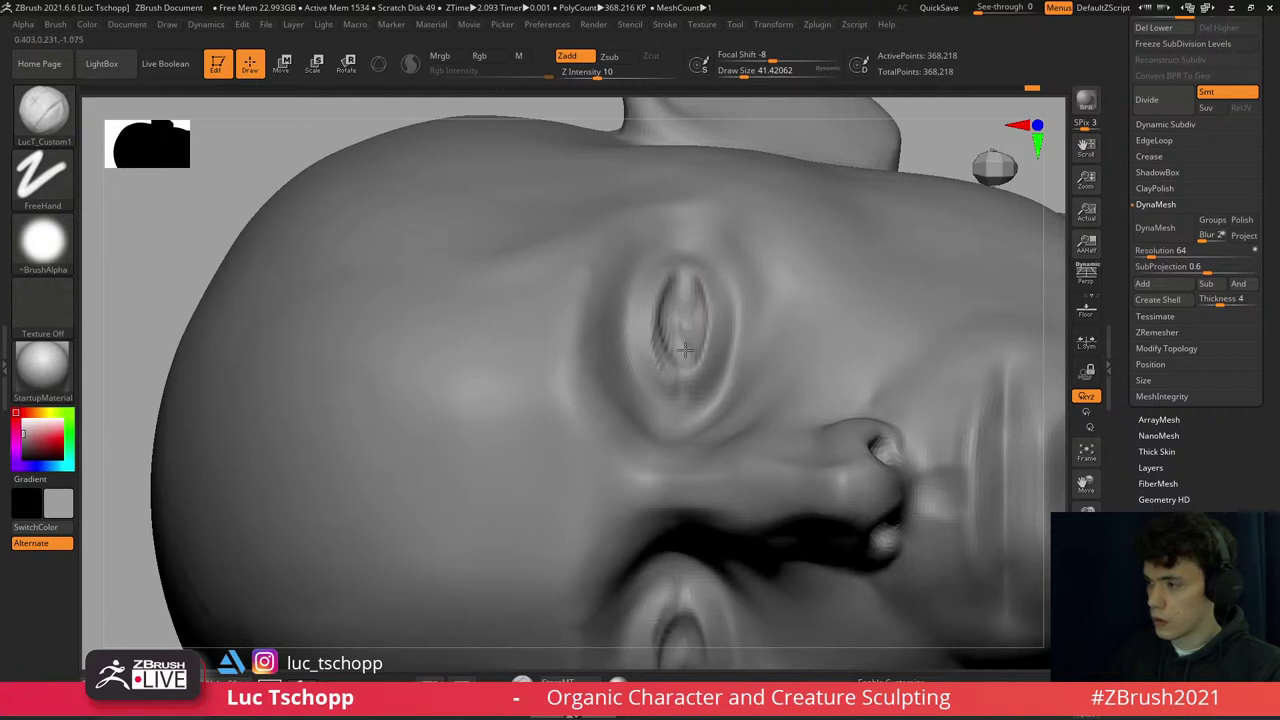
key("f")
left_click_drag(677, 243, 699, 156)
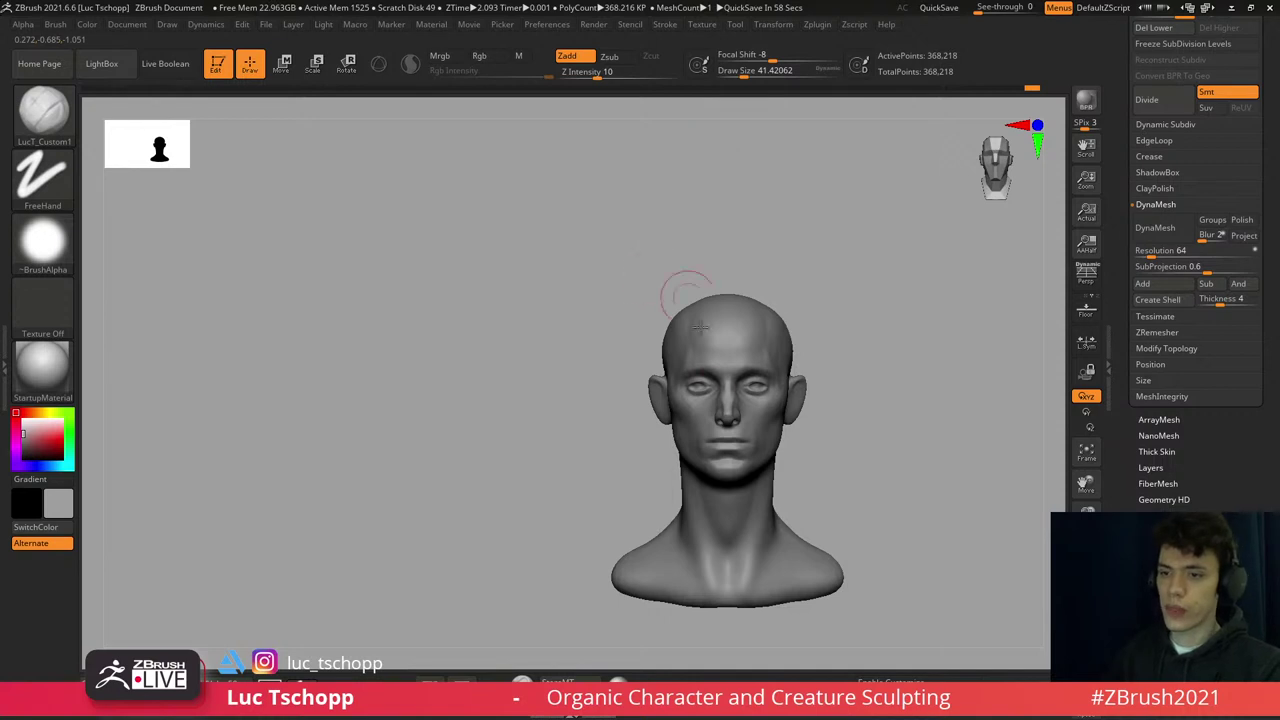
- Reshape the eyes with the Move brush at the lowest subdivision, brush size about 41
left_click_drag(680, 286, 556, 229, "alt")
mouse_move(578, 316)
left_mouse_down("alt")
mouse_move(653, 344)
mouse_move(643, 276)
left_mouse_up("alt")
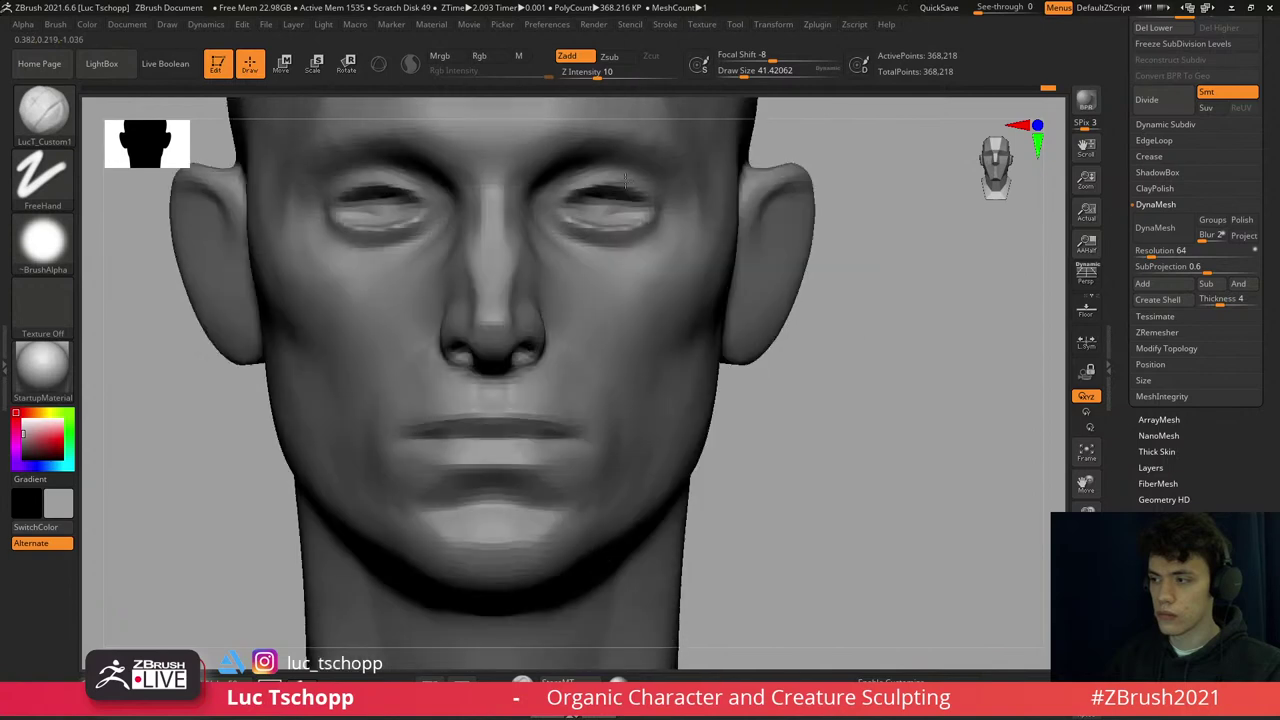
key("f")
left_click_drag(657, 290, 663, 303, "alt")
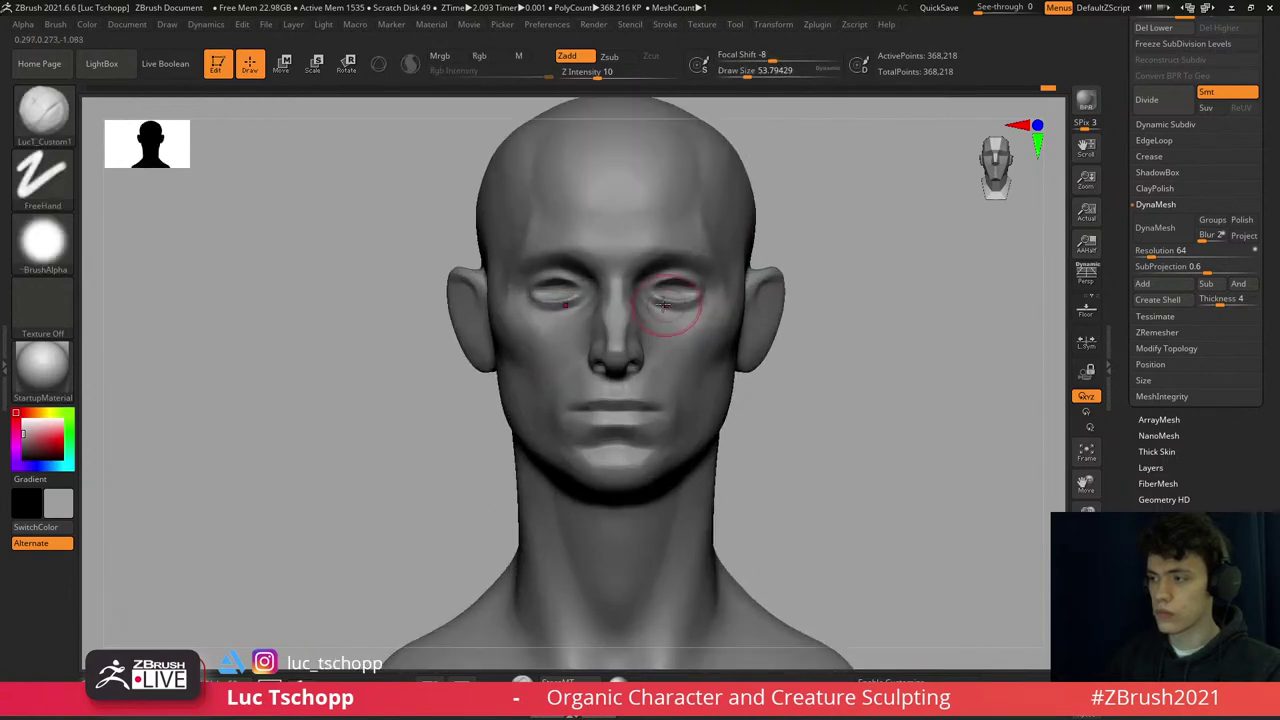
key("b")
key("m")
key("v")
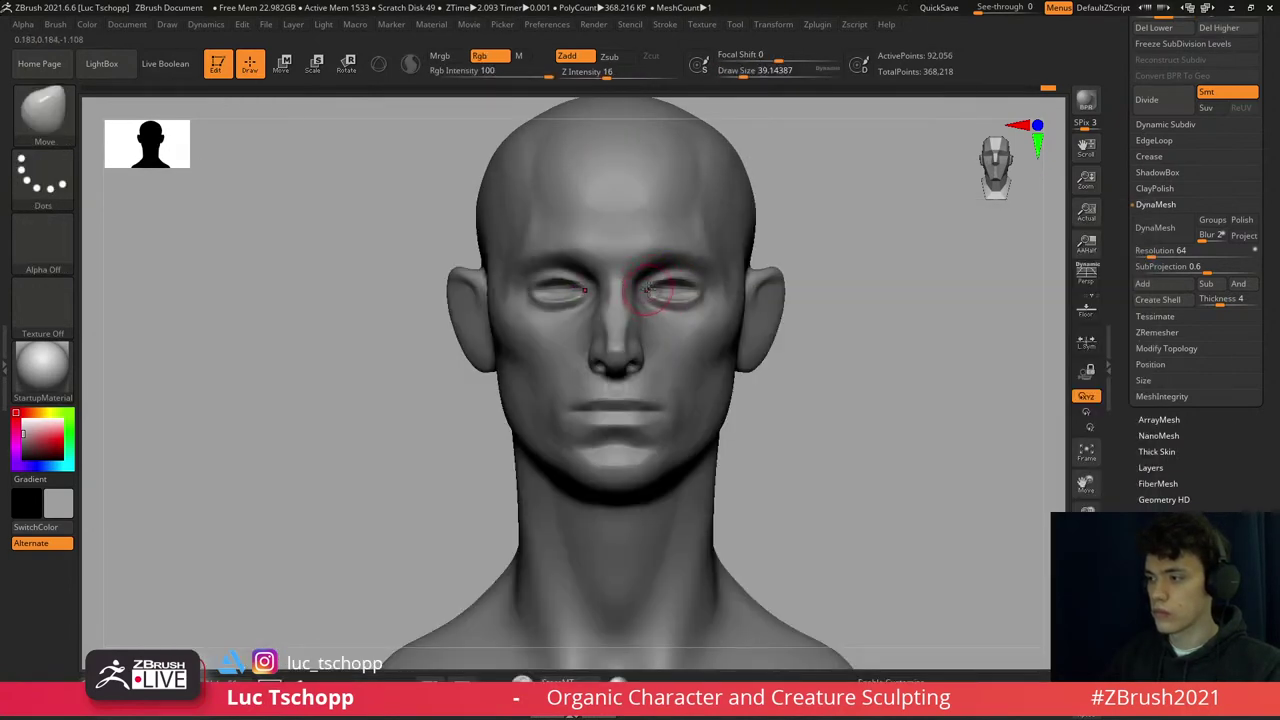
key("shift+d")
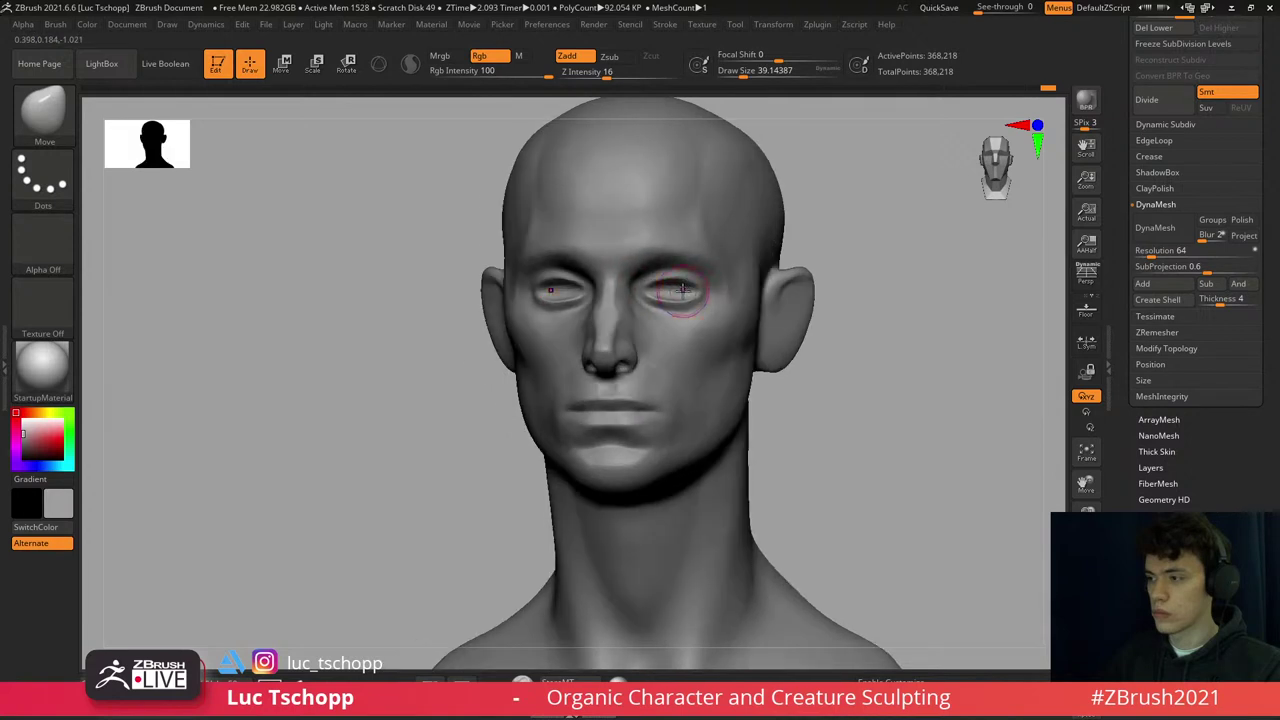
left_click_drag(692, 291, 656, 295)
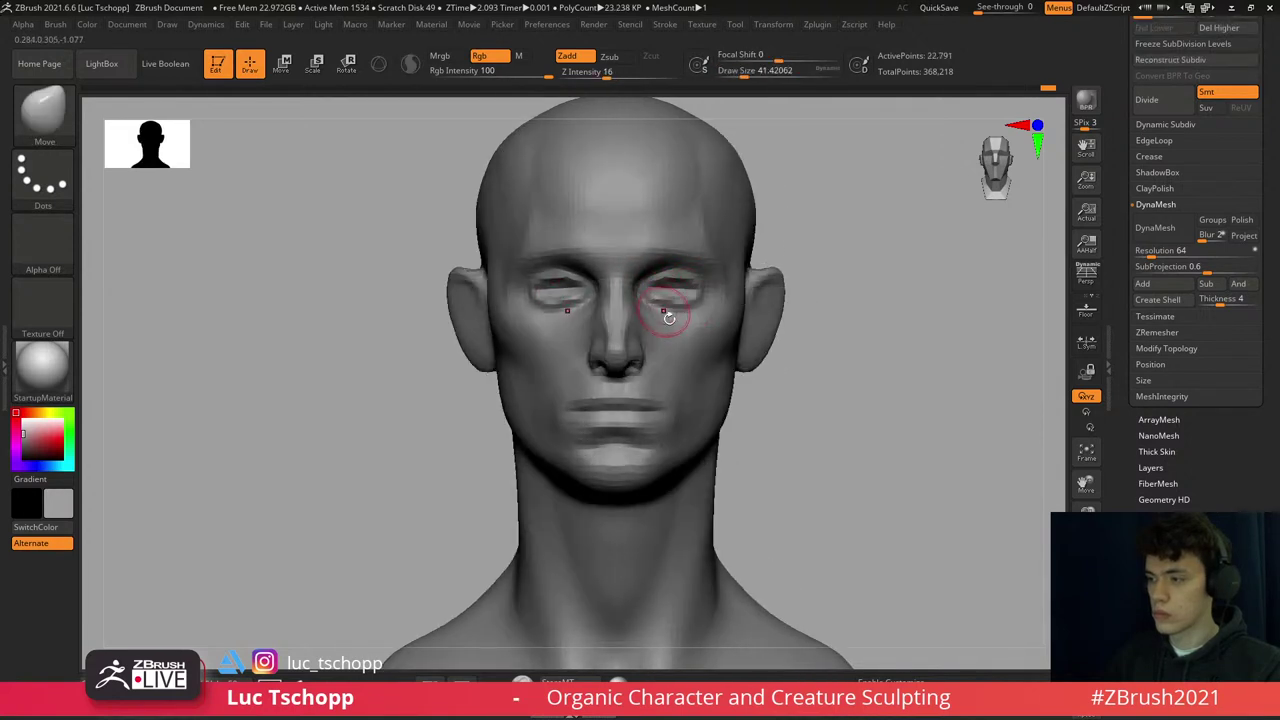
key("d")
- Carve sharper creases above the upper eyelids with the DamStandard brush
key("b")
key("s")
key("t")
right_click_drag(669, 317, 643, 312)
key("s")
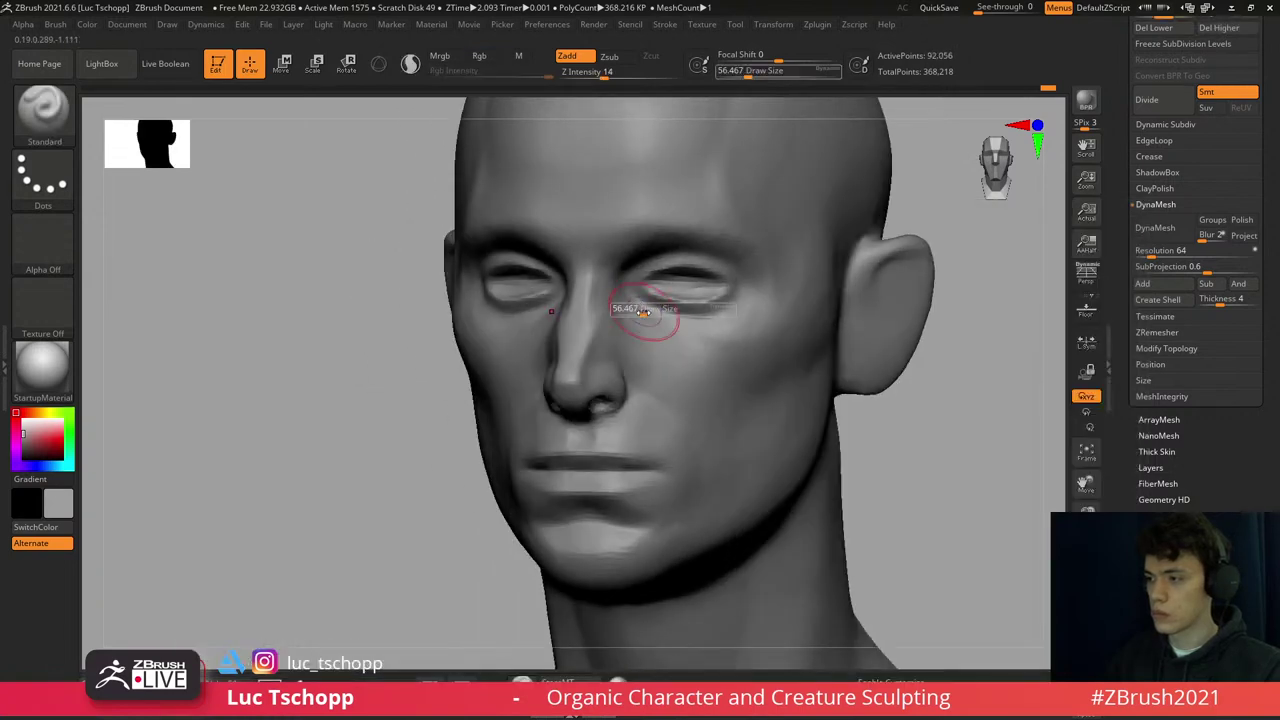
key("b")
key("d")
key("s")
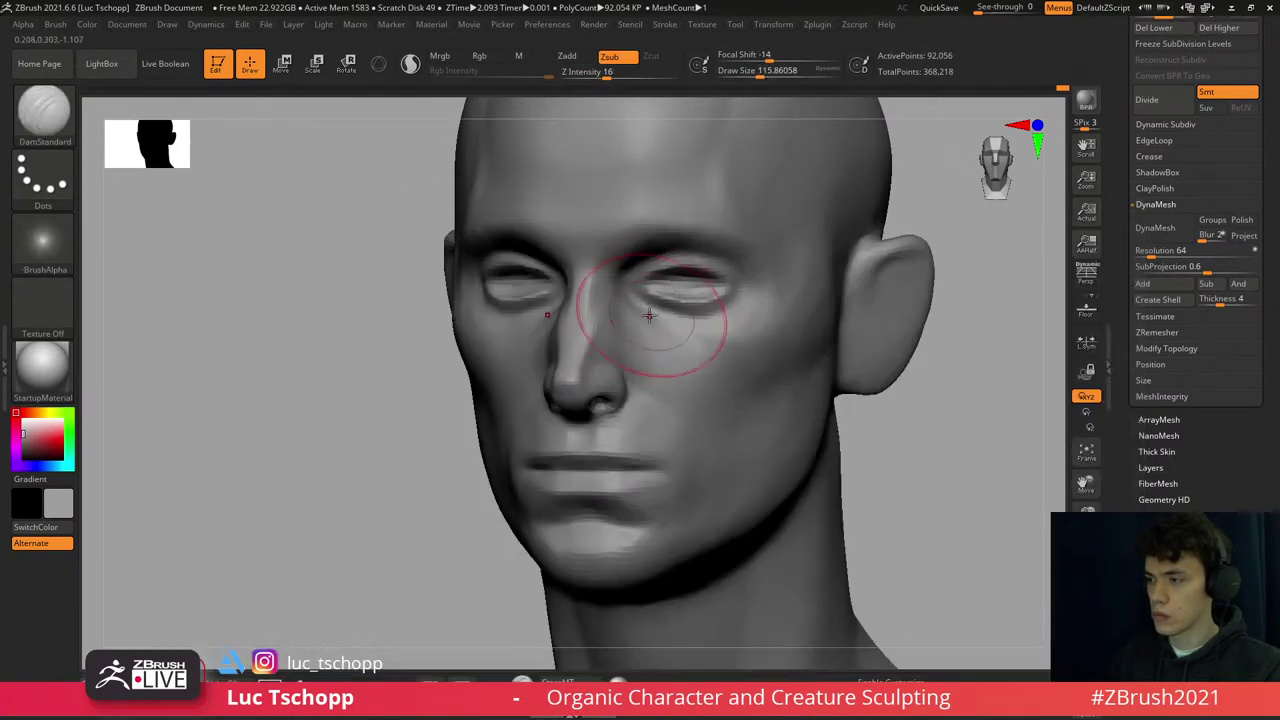
right_click_drag(630, 295, 655, 311)
key("d")
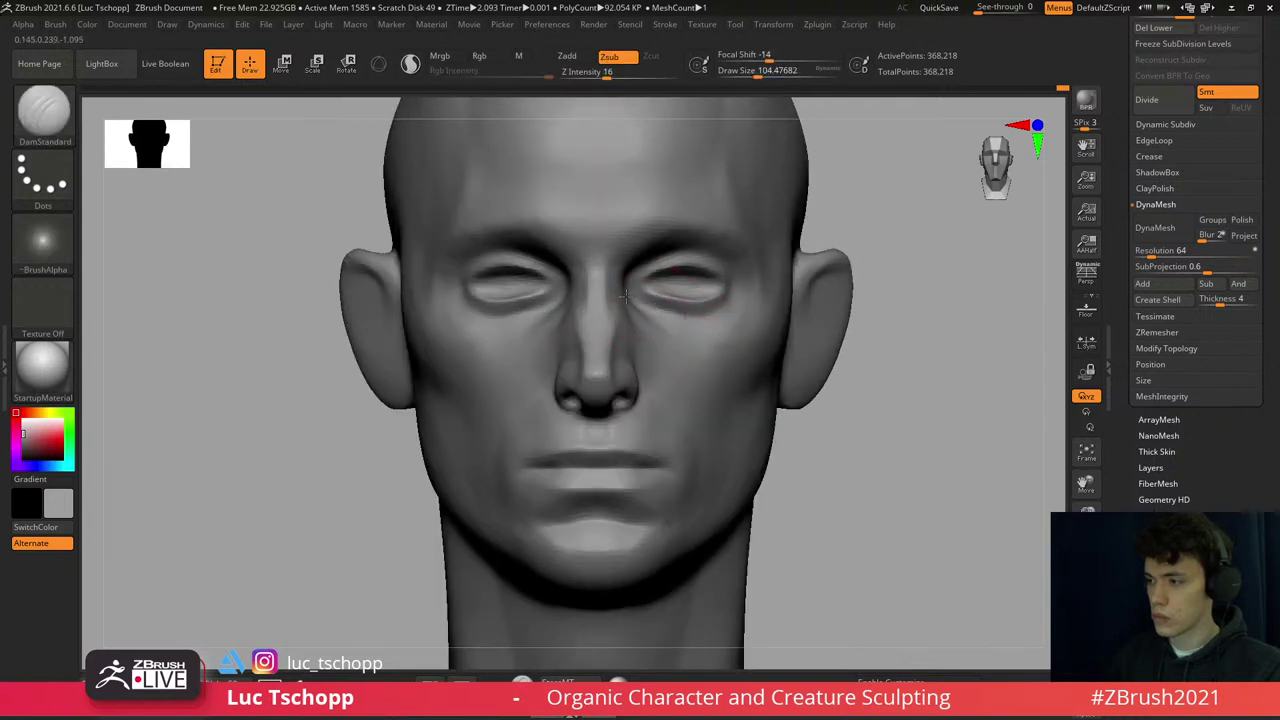
right_click_drag(730, 313, 701, 330)
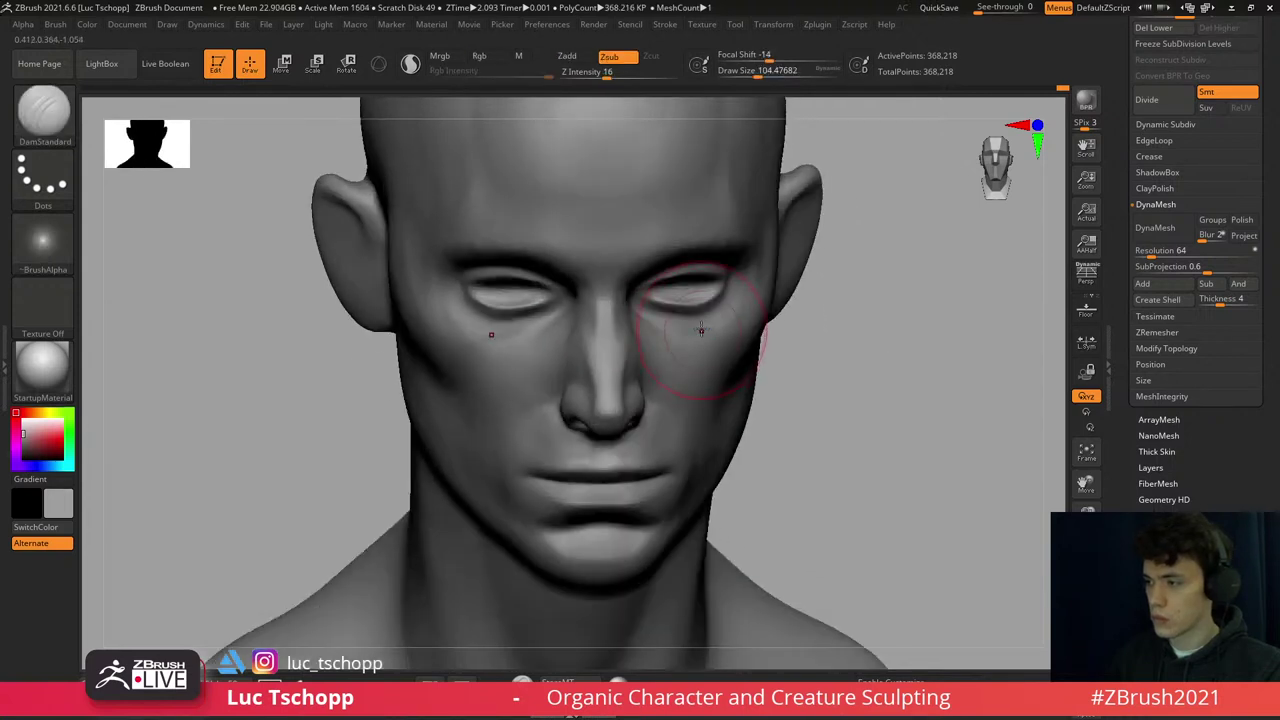
- Return to the custom clay brush with the face framed in three-quarter view
key("1")
left_click_drag(645, 318, 714, 328, "shift")
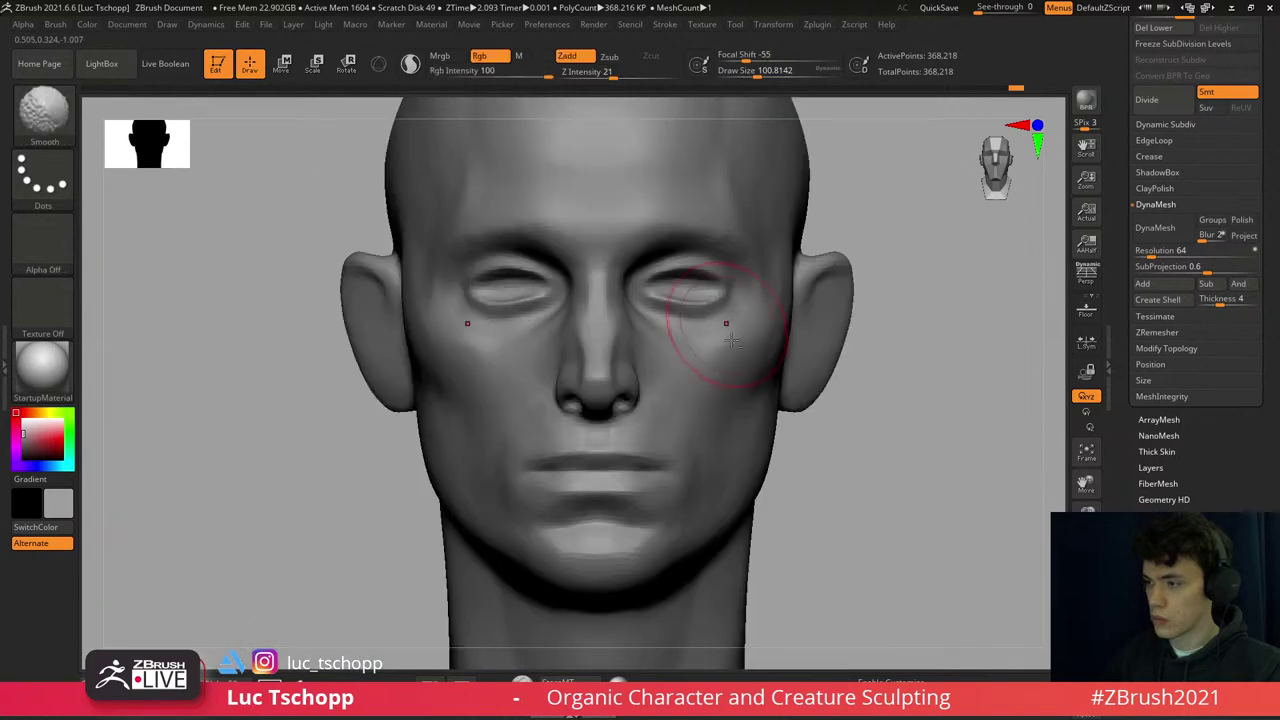
key("f")
left_click_drag(737, 257, 697, 332, "alt")
mouse_move(697, 332)
right_mouse_down()
mouse_move(660, 338)
mouse_move(665, 360)
mouse_move(669, 350)
right_mouse_up()
- Soften the cheeks below the eyes with Move at lower subdivision, brush size about 54
key("b")
key("m")
key("v")
key("shift+d")
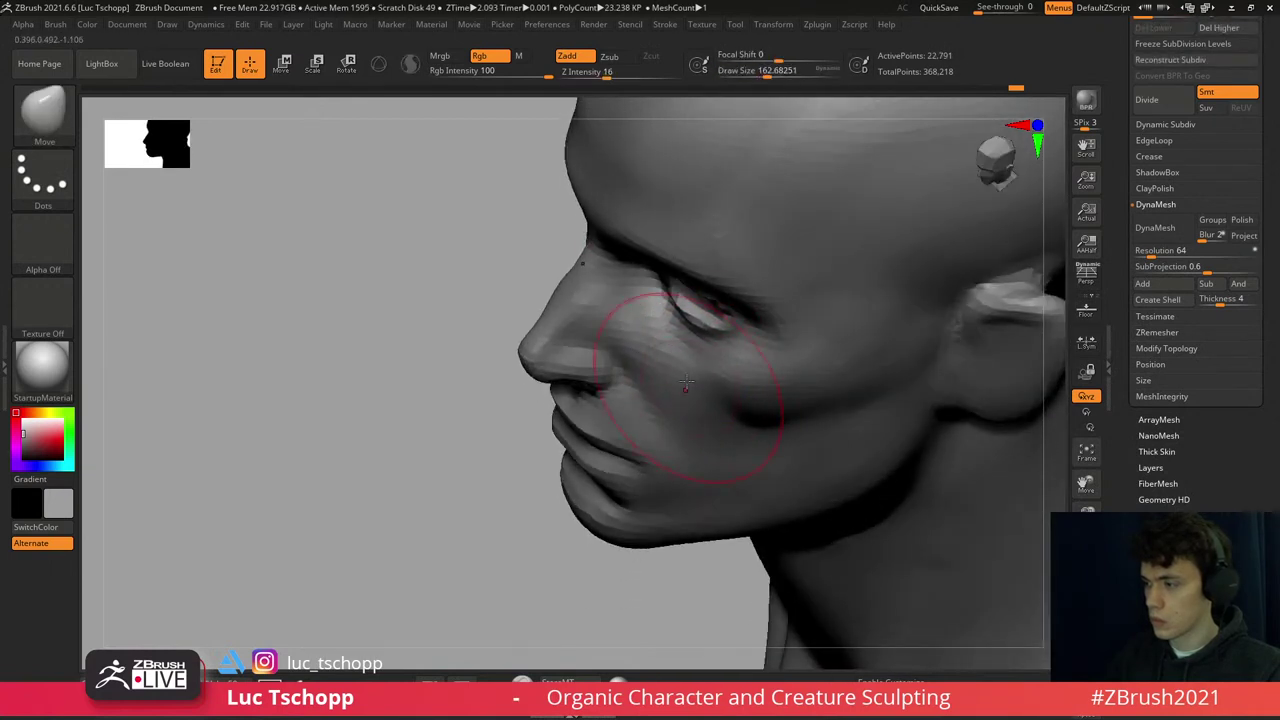
left_click_drag(685, 381, 679, 374, "shift")
mouse_move(641, 316)
right_mouse_down("shift")
mouse_move(623, 340)
mouse_move(697, 328)
mouse_move(680, 312)
right_mouse_up("shift")
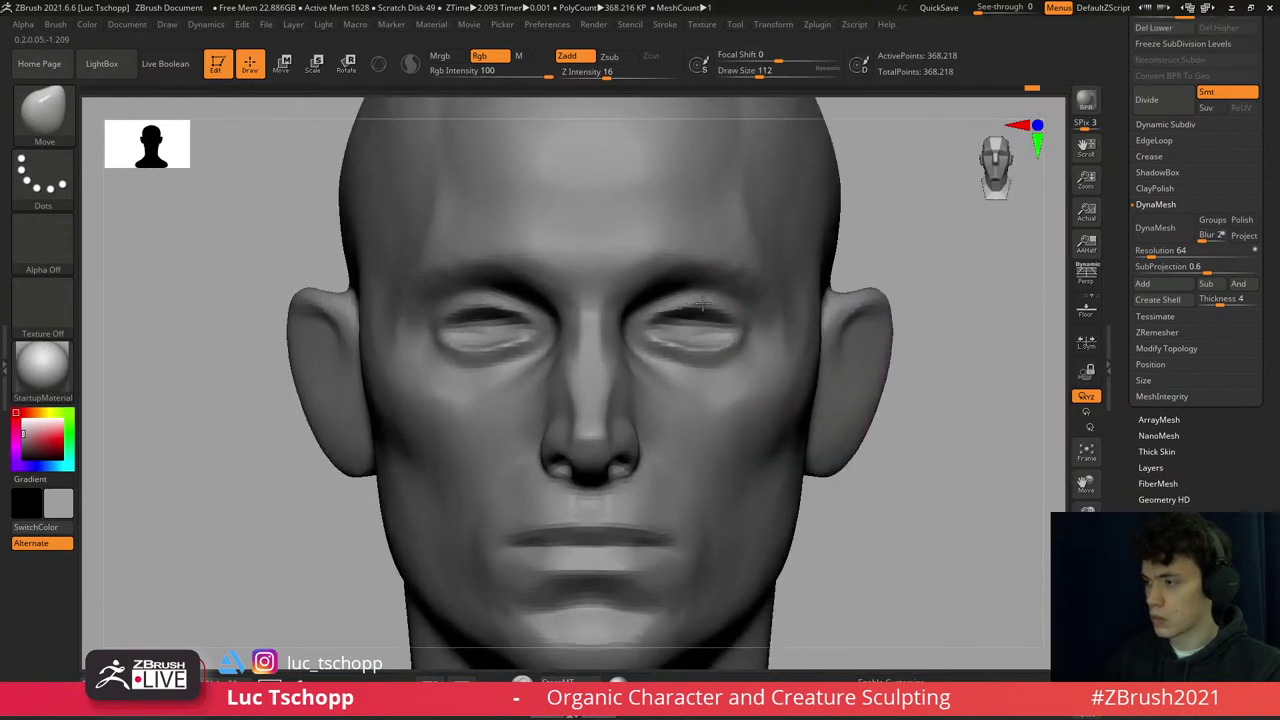
key("s")
left_click_drag(700, 300, 679, 311)
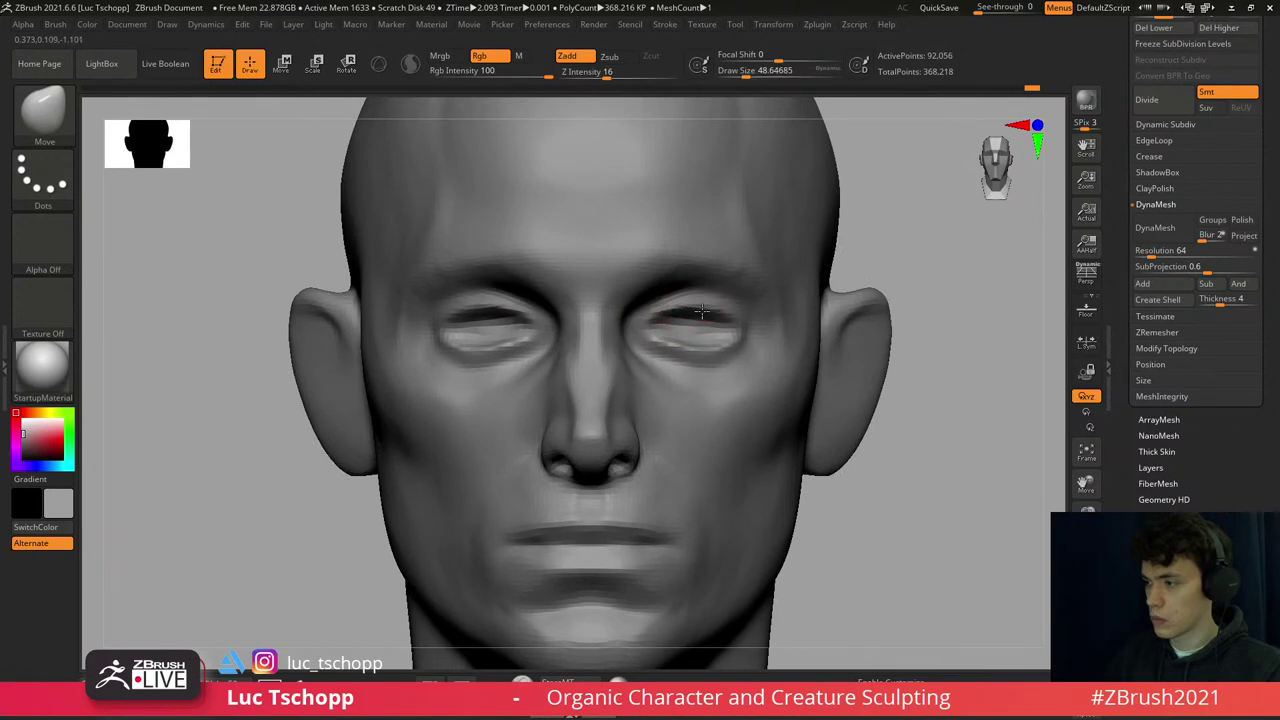
mouse_move(729, 337)
right_mouse_down()
mouse_move(690, 352)
mouse_move(686, 309)
mouse_move(674, 360)
right_mouse_up()
- Pick DamStandard, then the Smooth brush, checking the brow from above
key("b")
key("d")
key("s")
key("b")
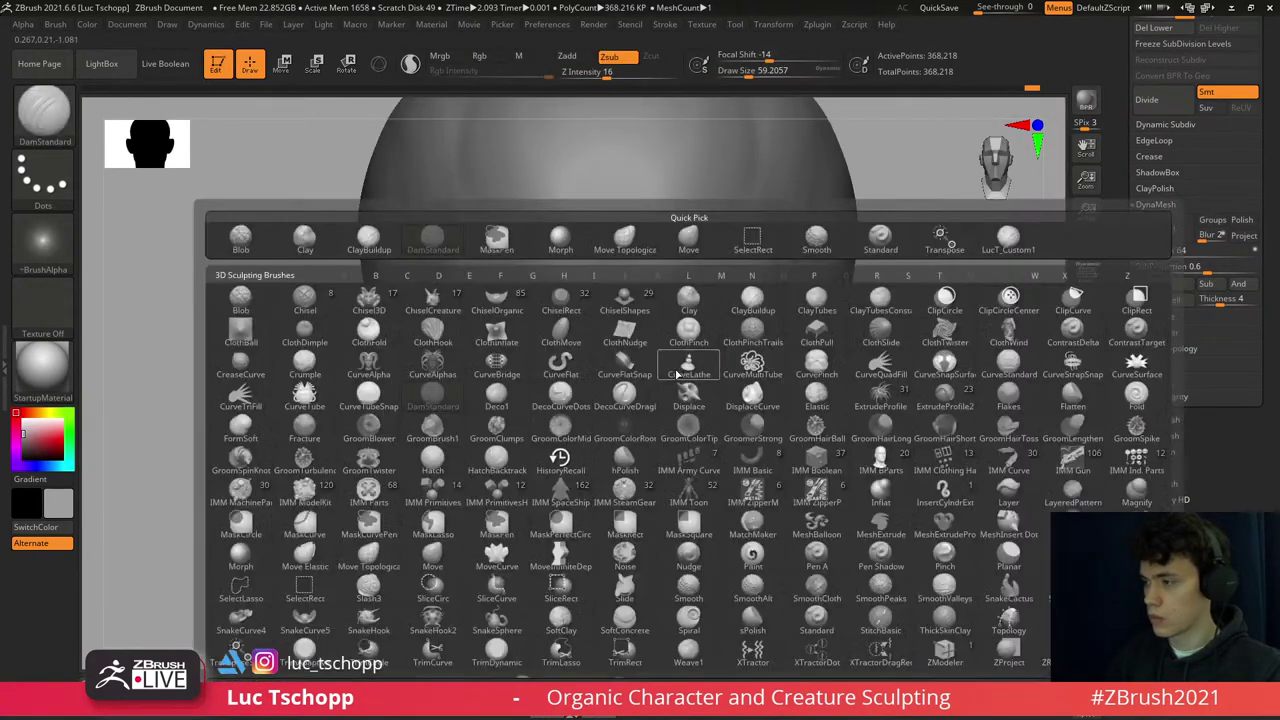
key("s")
key("m")
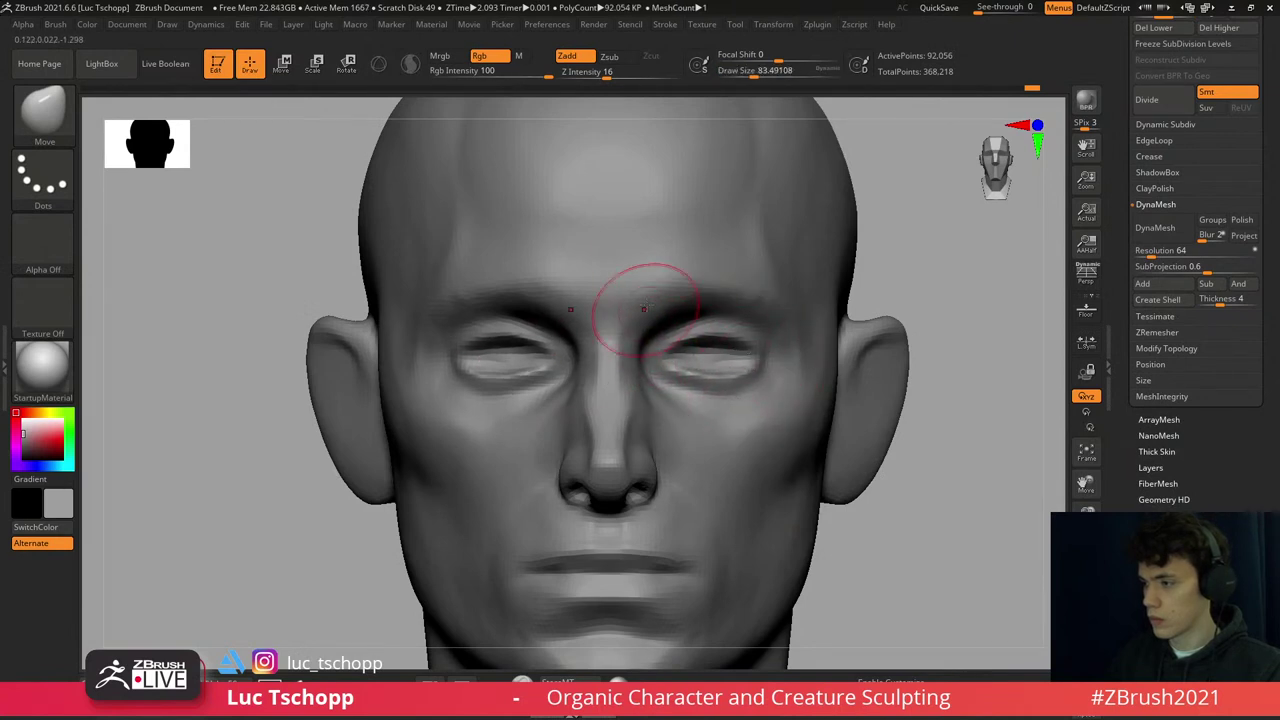
right_click_drag(663, 217, 749, 251)
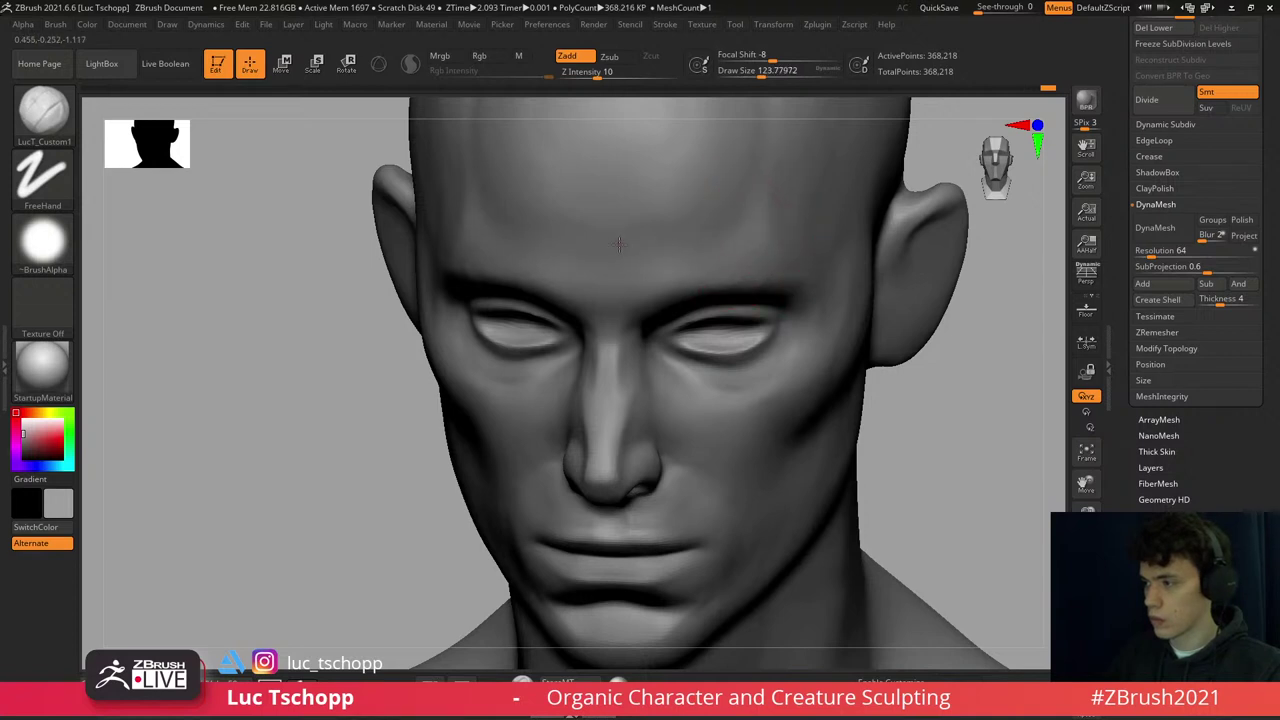
mouse_move(617, 238)
right_mouse_down()
mouse_move(709, 180)
mouse_move(689, 266)
mouse_move(731, 300)
mouse_move(713, 336)
right_mouse_up()
- Reduce the brush size to about 56 while toggling between lowest and highest subdivision
key("shift+d")
key("d")
key("d")
key("s")
left_click_drag(711, 336, 708, 312)
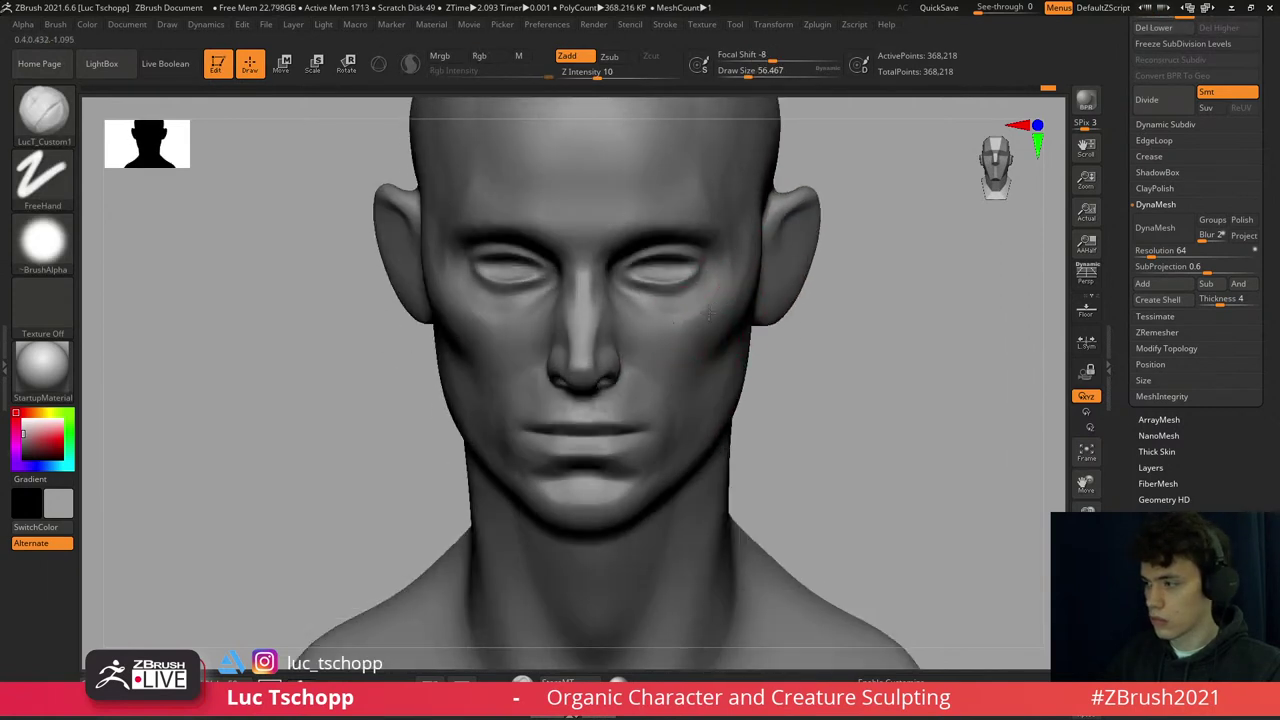
key("shift+d")
right_click_drag(695, 317, 680, 320)
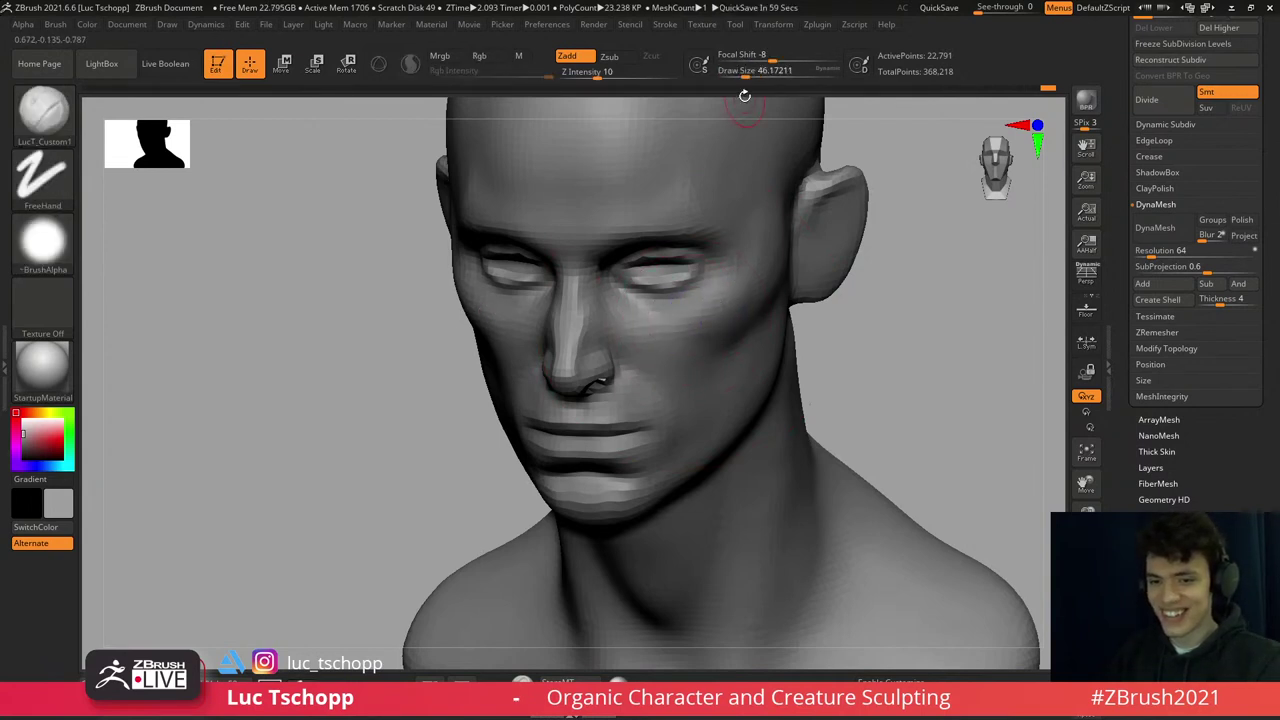
left_click_drag(745, 95, 694, 277)
key("d")
key("d")
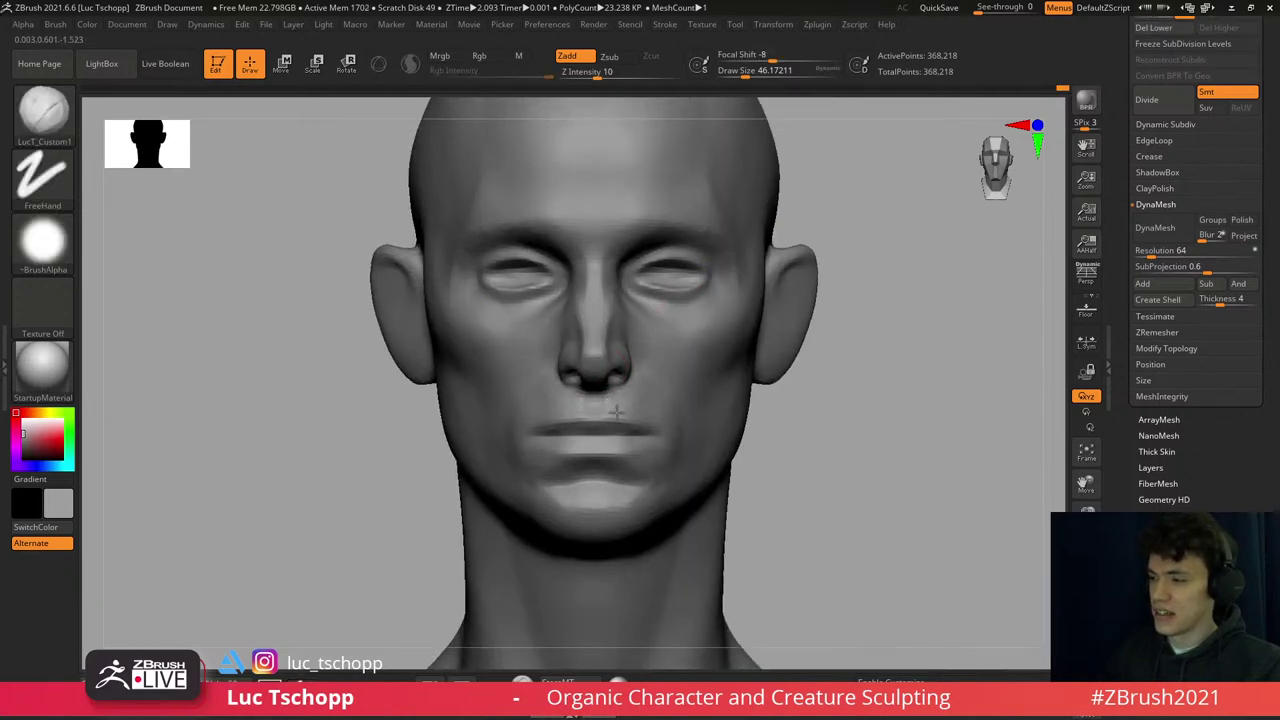
mouse_move(615, 410)
left_mouse_down("alt")
mouse_move(528, 257)
mouse_move(540, 291)
left_mouse_up("alt")
- Switch to Smooth, then Move at lower subdivision, reviewing the head in side profile
key("b")
key("s")
key("m")
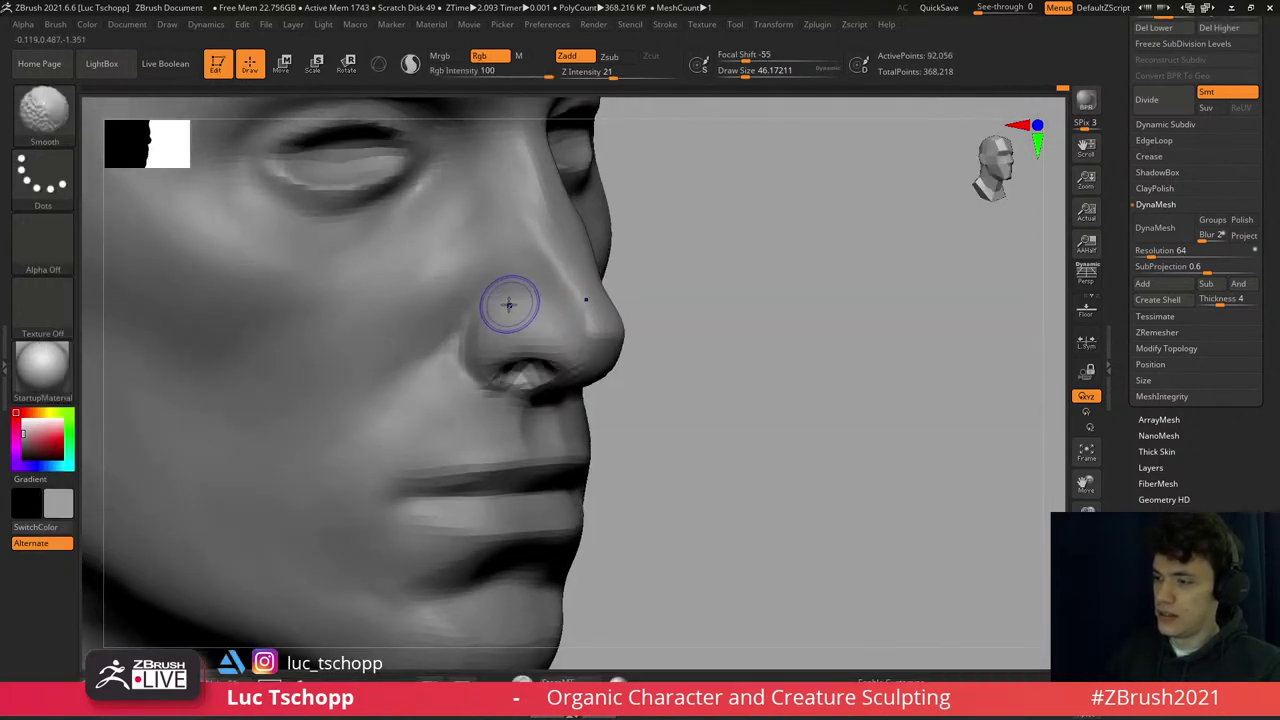
key("shift+d")
key("b")
key("m")
key("v")
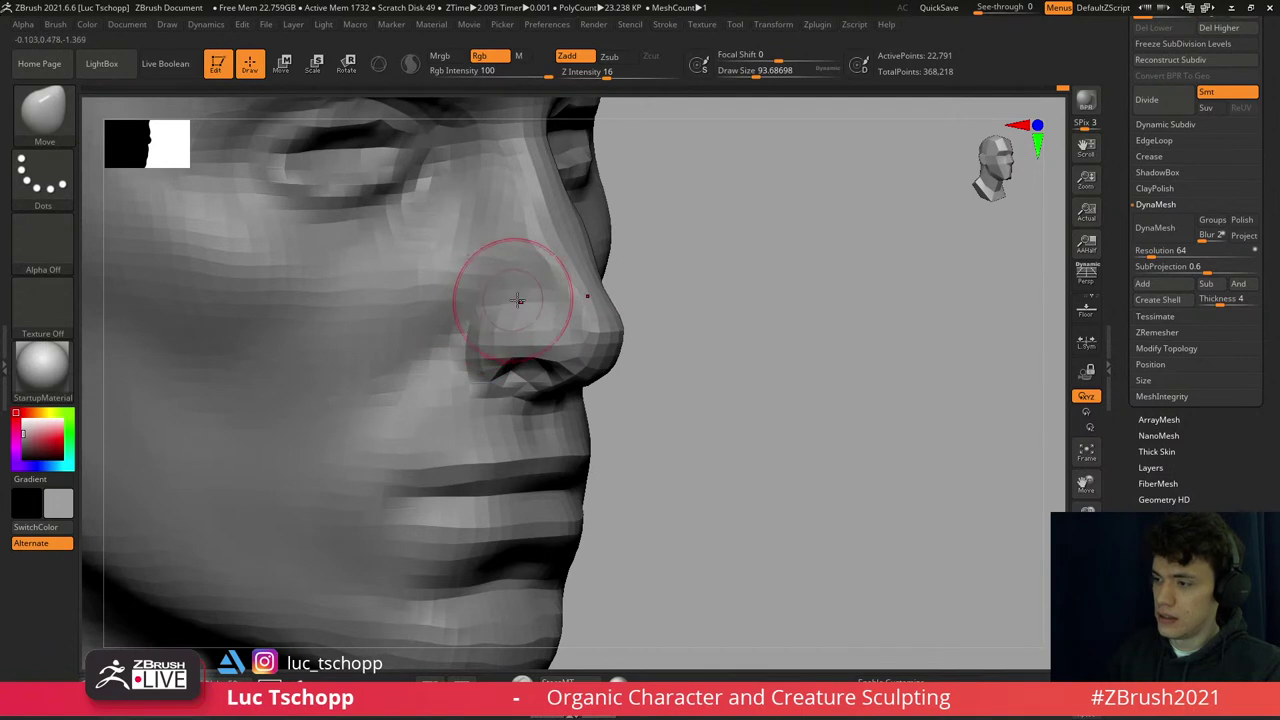
key("d")
key("d")
right_click_drag(523, 334, 557, 288)
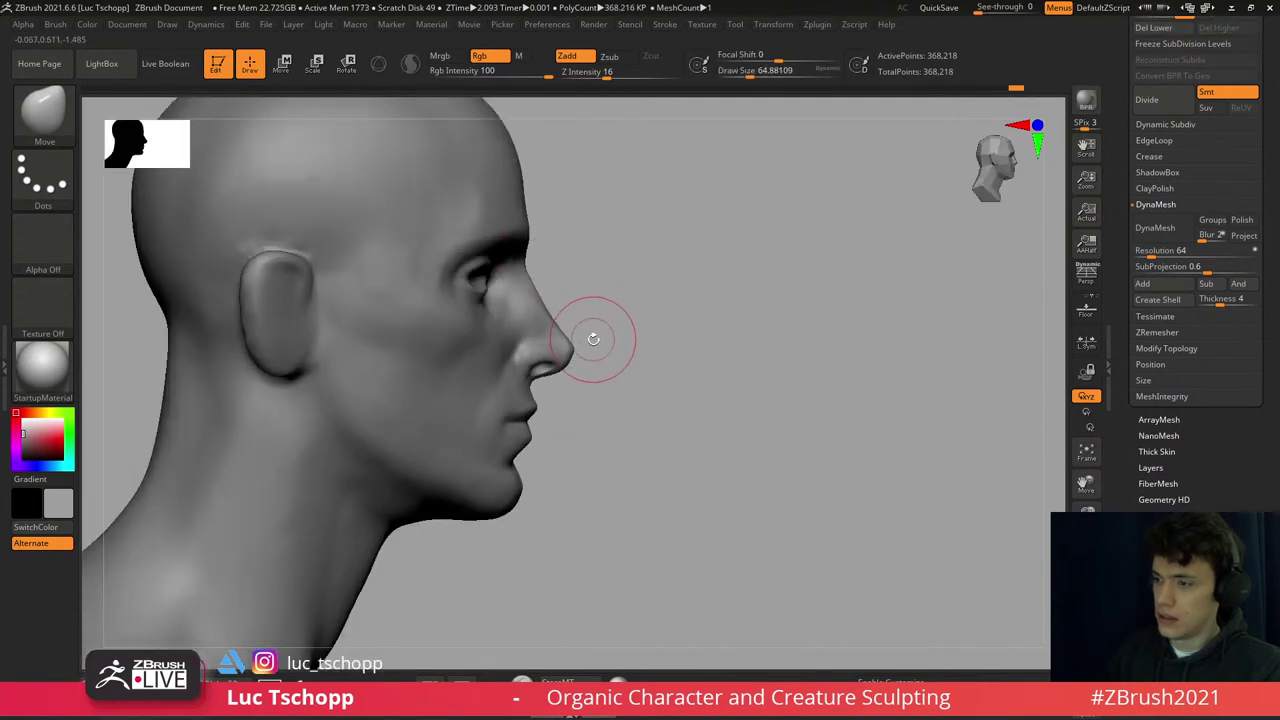
mouse_move(641, 303)
right_mouse_down()
mouse_move(537, 286)
mouse_move(580, 289)
right_mouse_up()
- Switch from the Standard brush to the custom clay brush in front view
key("b")
key("s")
key("t")
key("b")
key("l")
key("c")
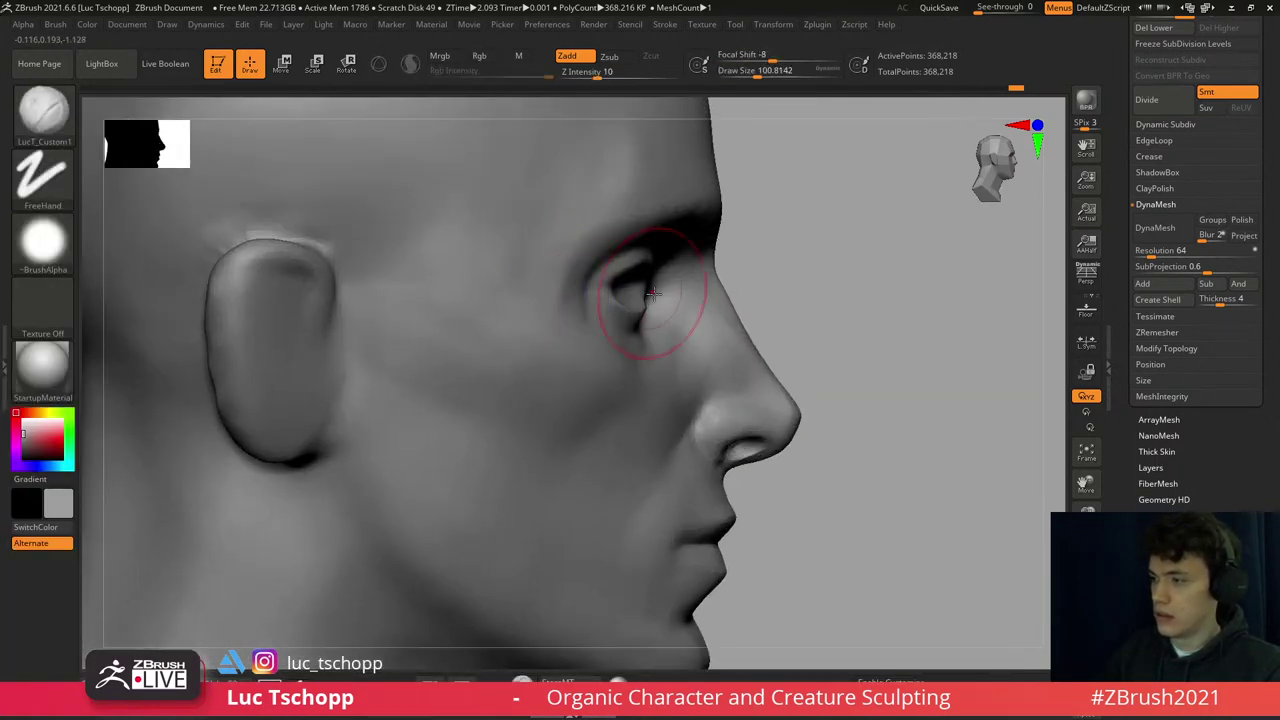
mouse_move(625, 300)
right_mouse_down("shift")
mouse_move(560, 300)
mouse_move(662, 280)
mouse_move(575, 215)
right_mouse_up("shift")
- Pull the cheek in near the left ear with the Move brush at size about 77
key("b")
key("m")
key("v")
key("s")
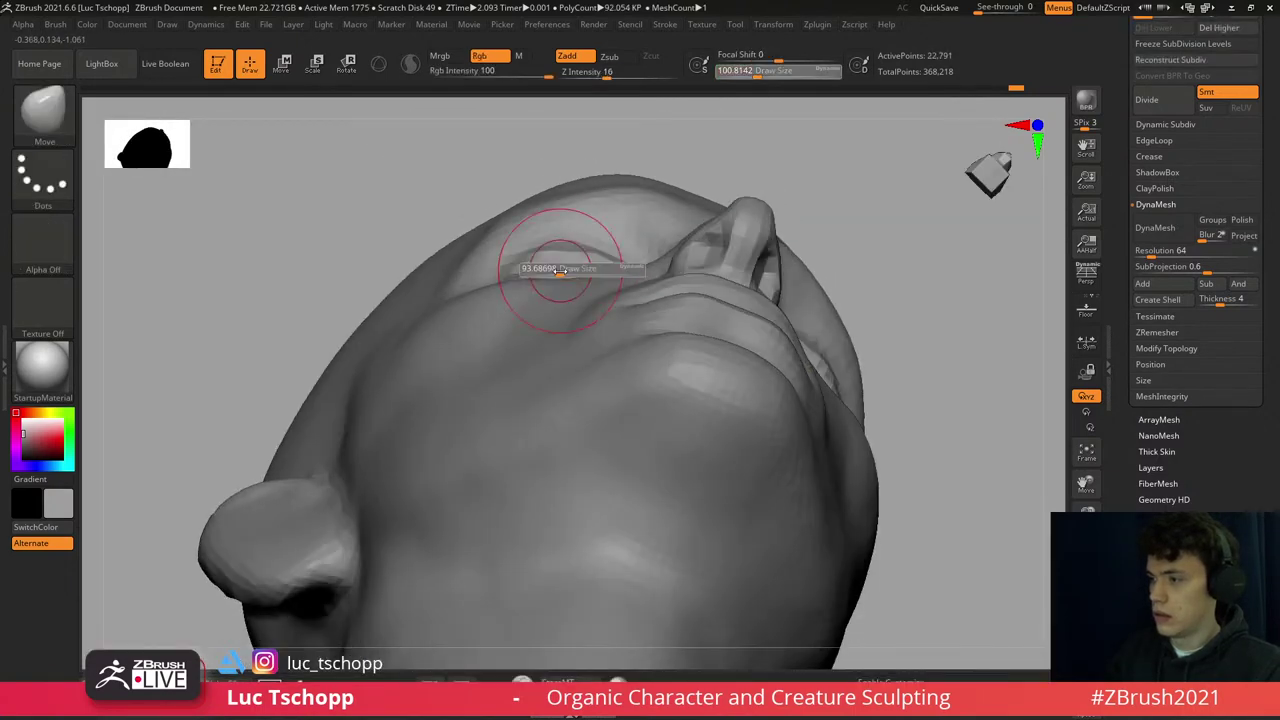
left_click_drag(563, 248, 562, 261)
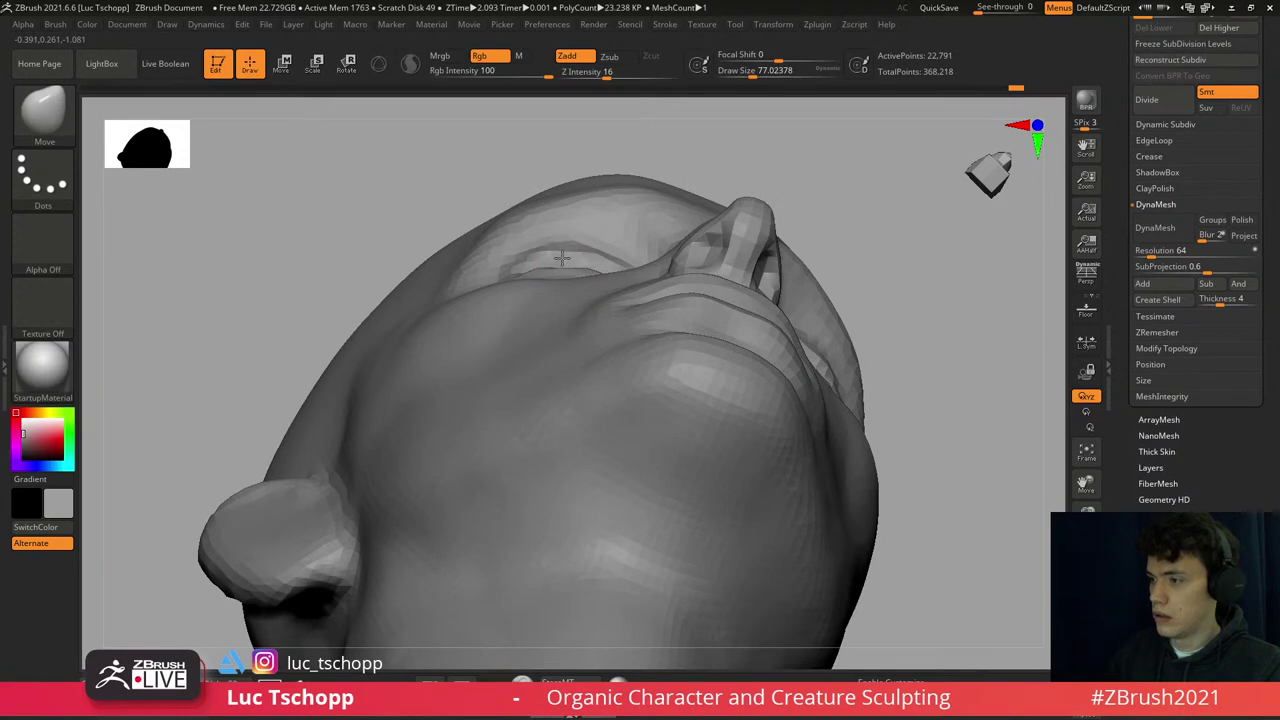
right_click_drag(561, 265, 466, 340)
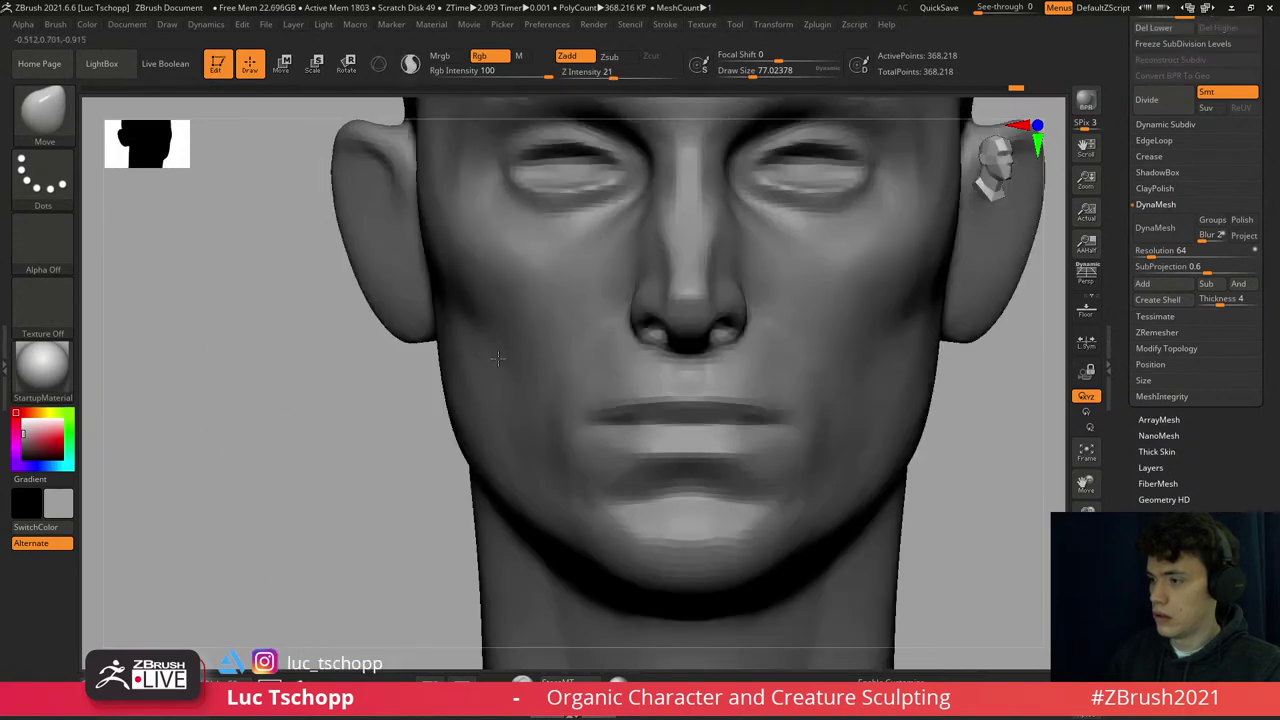
left_click_drag(461, 342, 463, 360)
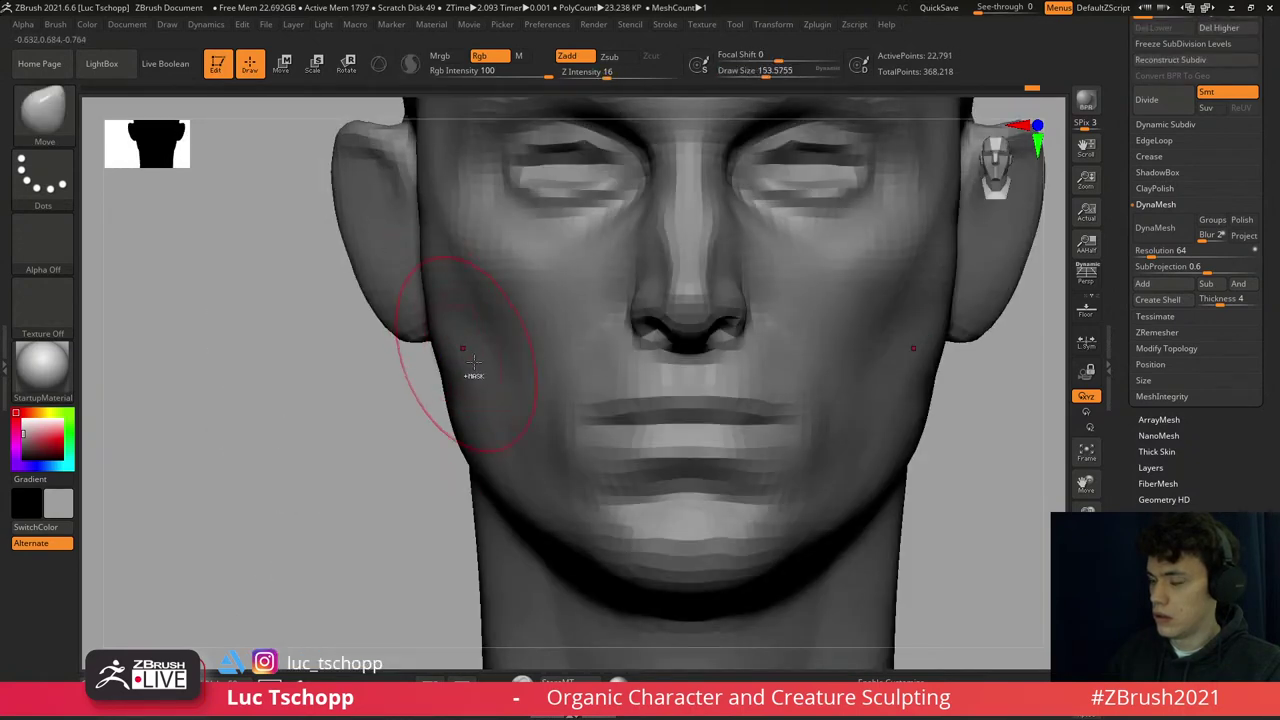
- Refine the nose tip and nostrils with LucT_Custom1 (size about 100) and Shift-Smooth (about 49)
key("b")
key("s")
left_click_drag(486, 411, 440, 388)
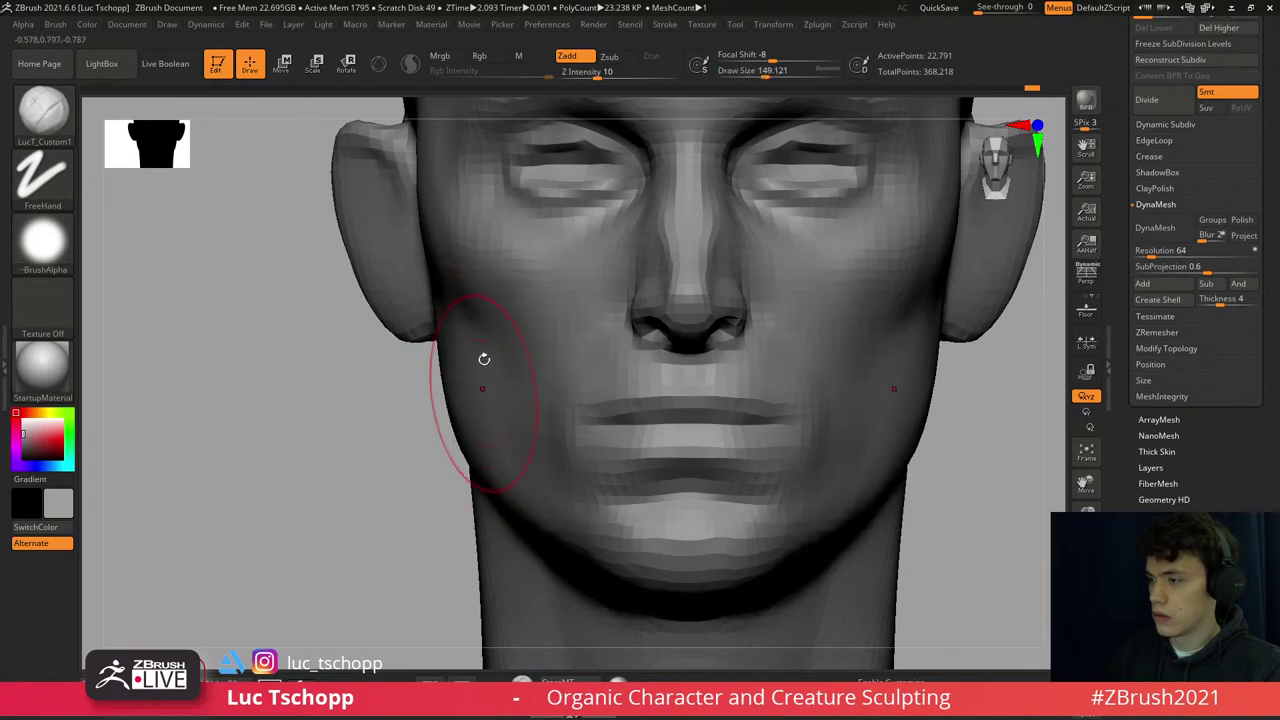
key("f")
mouse_move(677, 233)
right_mouse_down("alt")
mouse_move(685, 275)
mouse_move(600, 300)
mouse_move(640, 360)
mouse_move(520, 313)
mouse_move(560, 330)
mouse_move(553, 356)
right_mouse_up("alt")
key("s")
left_click_drag(580, 356, 553, 356)
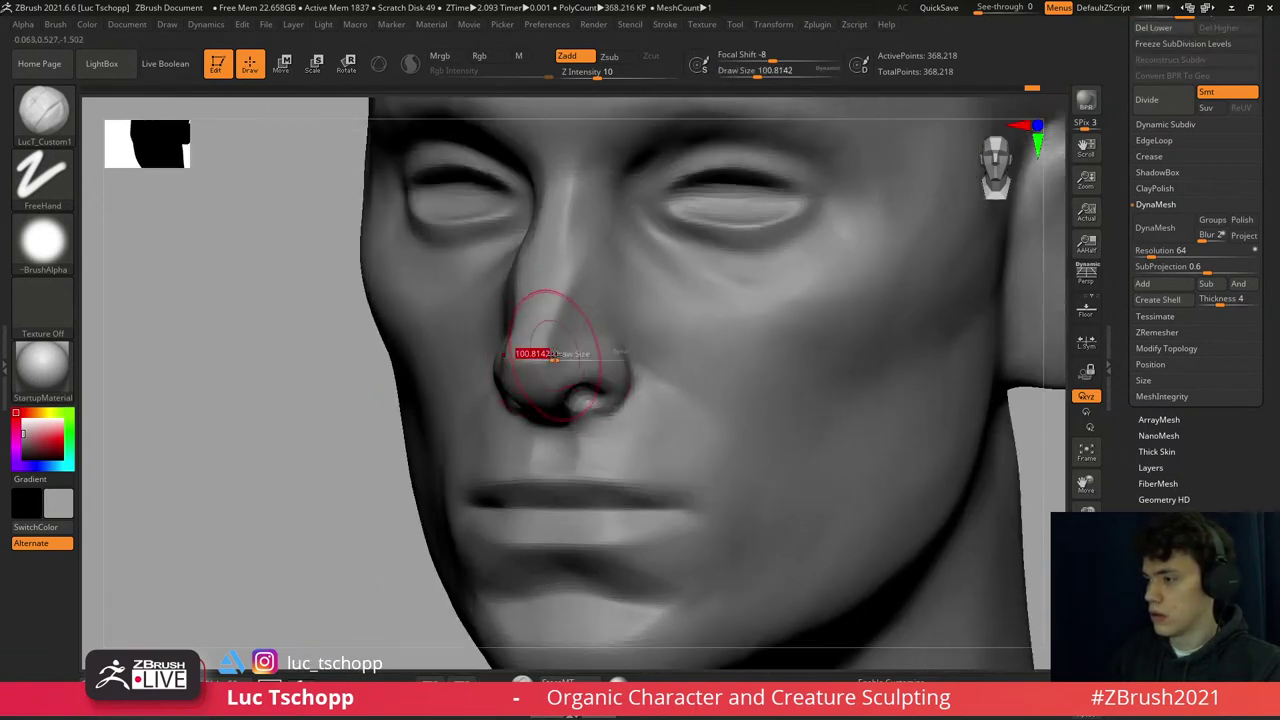
mouse_move(549, 370)
right_mouse_down()
mouse_move(575, 386)
mouse_move(565, 396)
right_mouse_up()
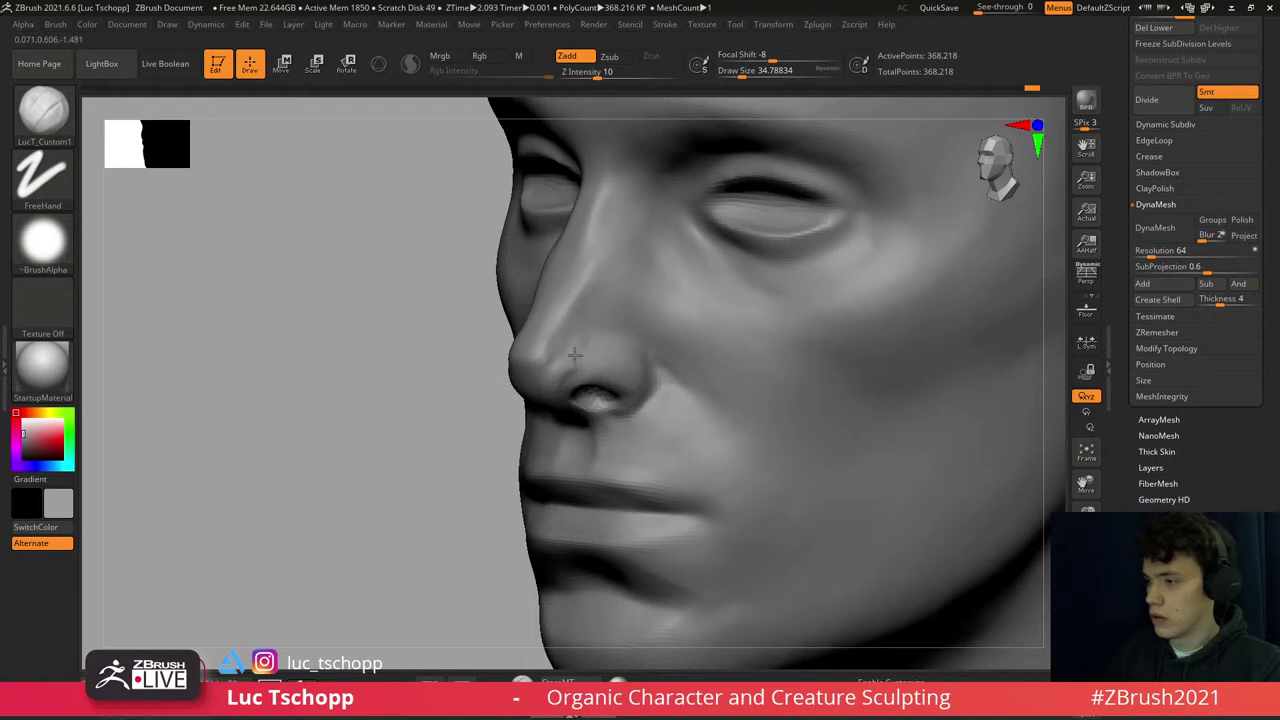
key("s")
left_click_drag(553, 350, 570, 345)
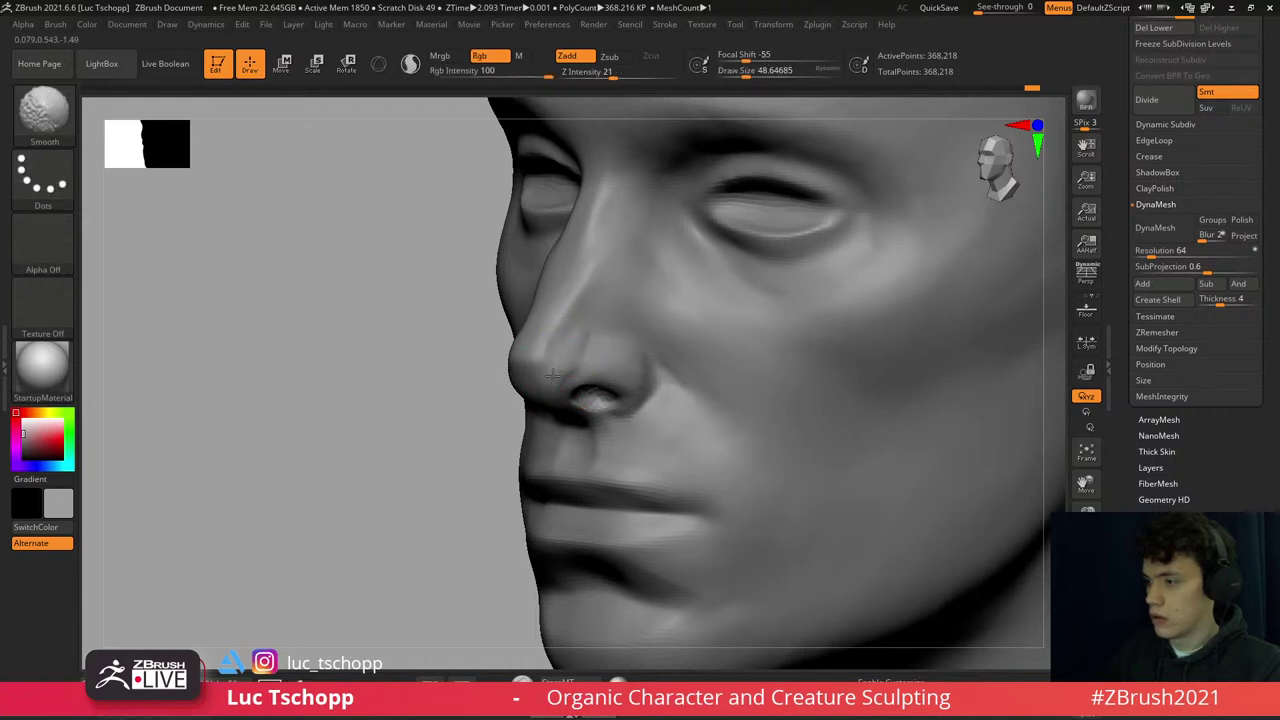
right_click_drag(560, 348, 590, 385, "shift")
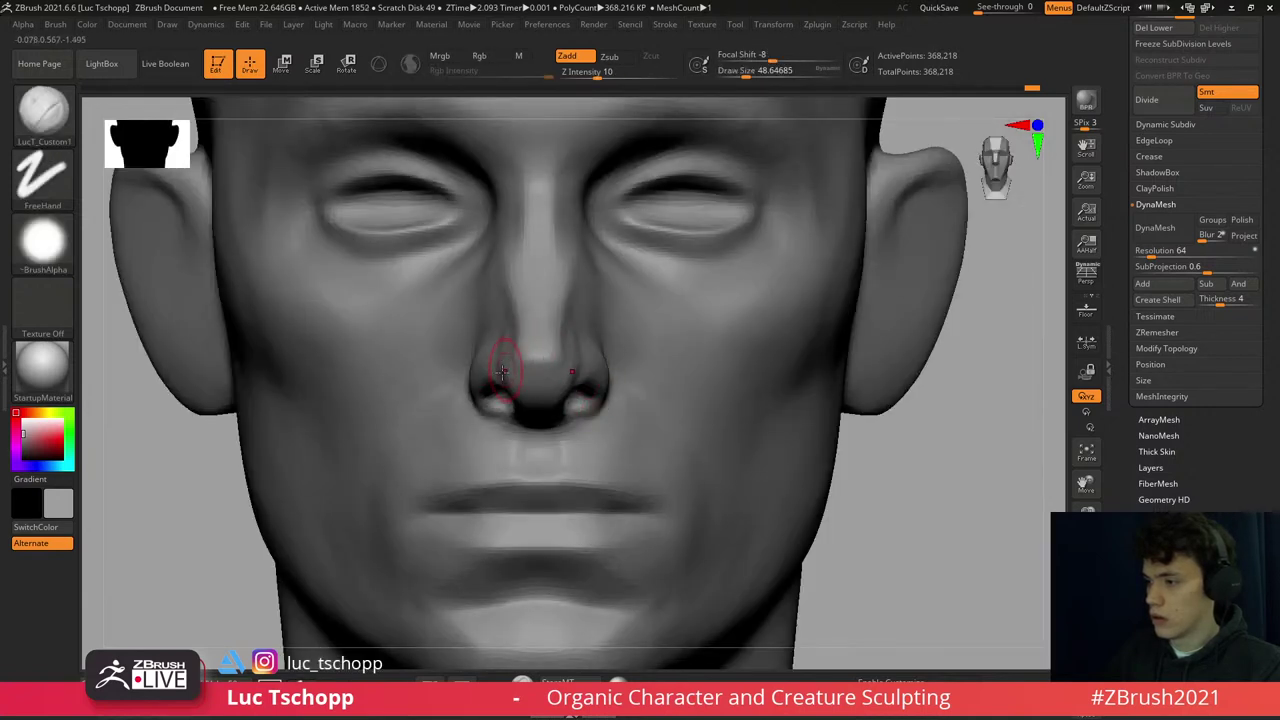
mouse_move(502, 371)
right_mouse_down()
mouse_move(520, 421)
mouse_move(442, 428)
right_mouse_up()
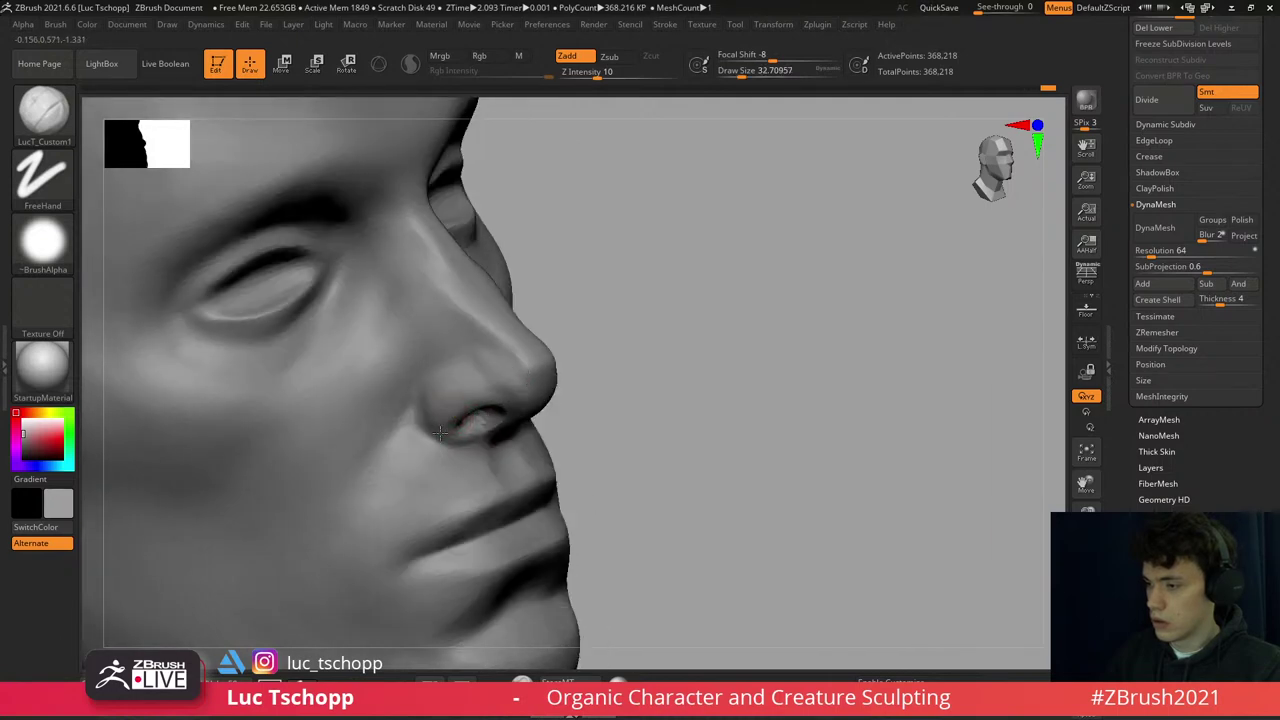
- Try the Standard brush, then return to the custom sculpting brush with the head framed
key("b")
key("s")
key("t")
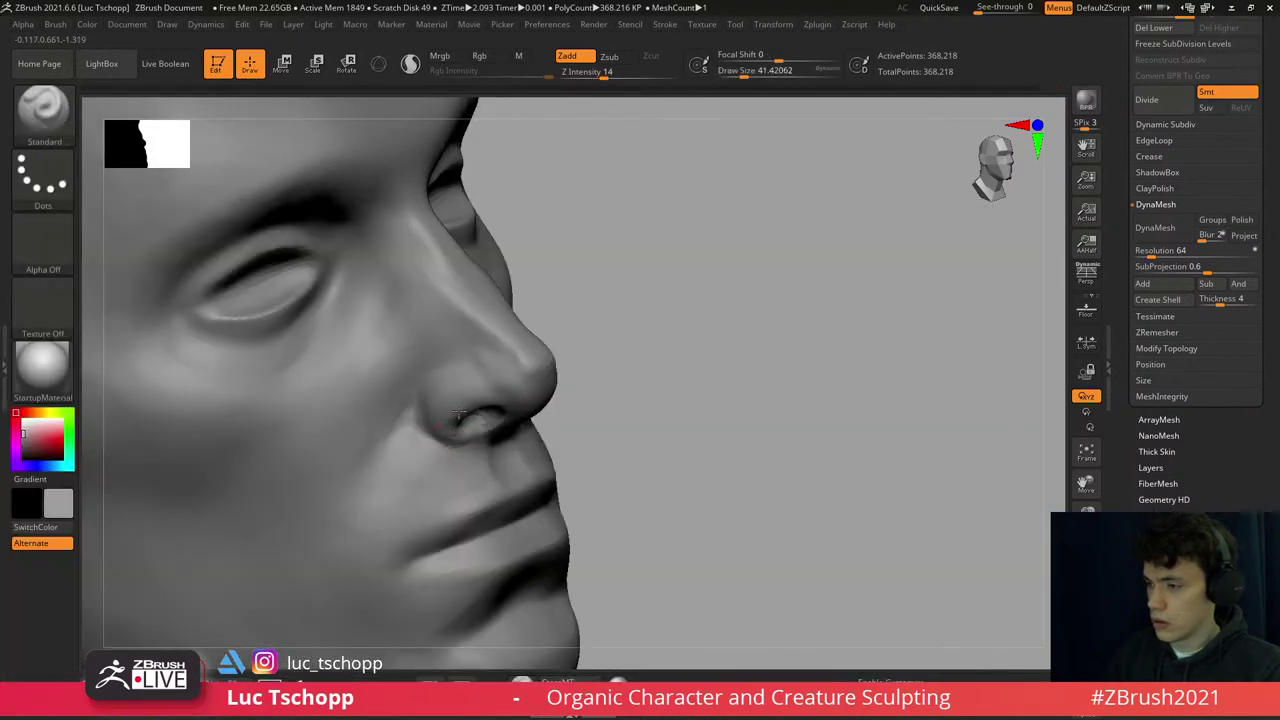
key("1")
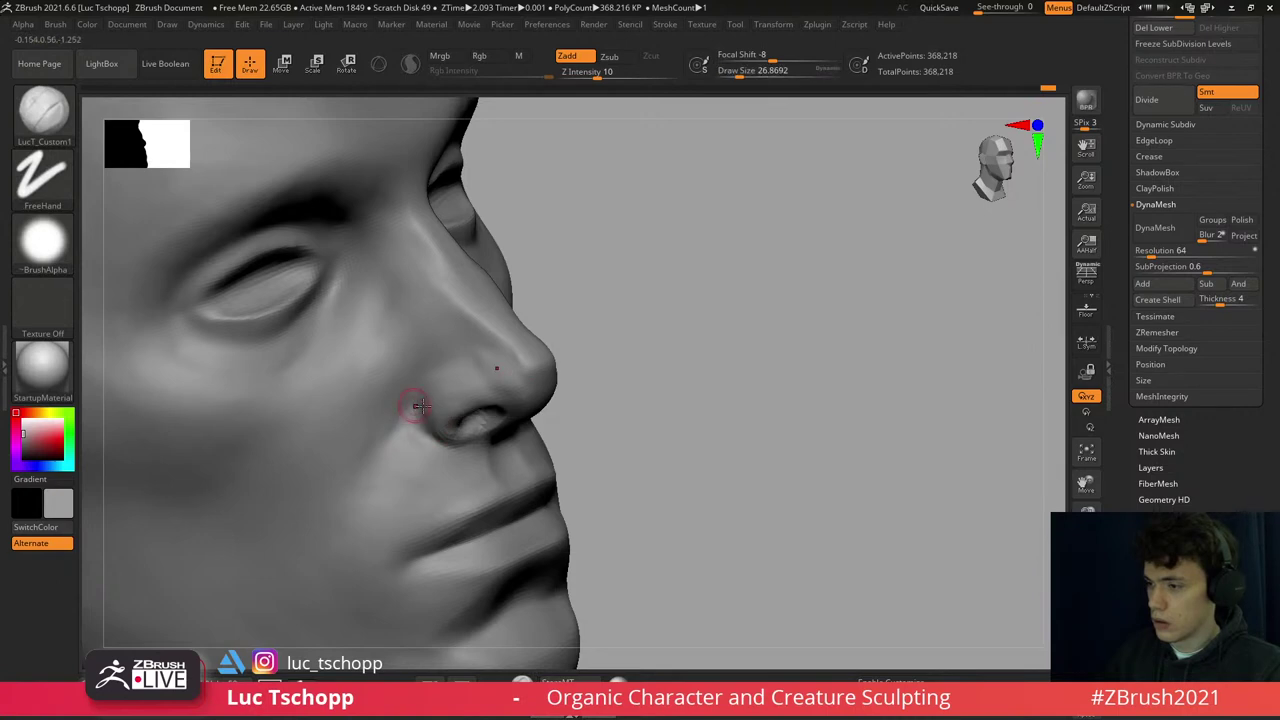
key("f")
right_click_drag(690, 300, 600, 305, "alt")
- Reshape the ear outline and lobe with the Move brush at the lowest subdivision
key("b")
key("m")
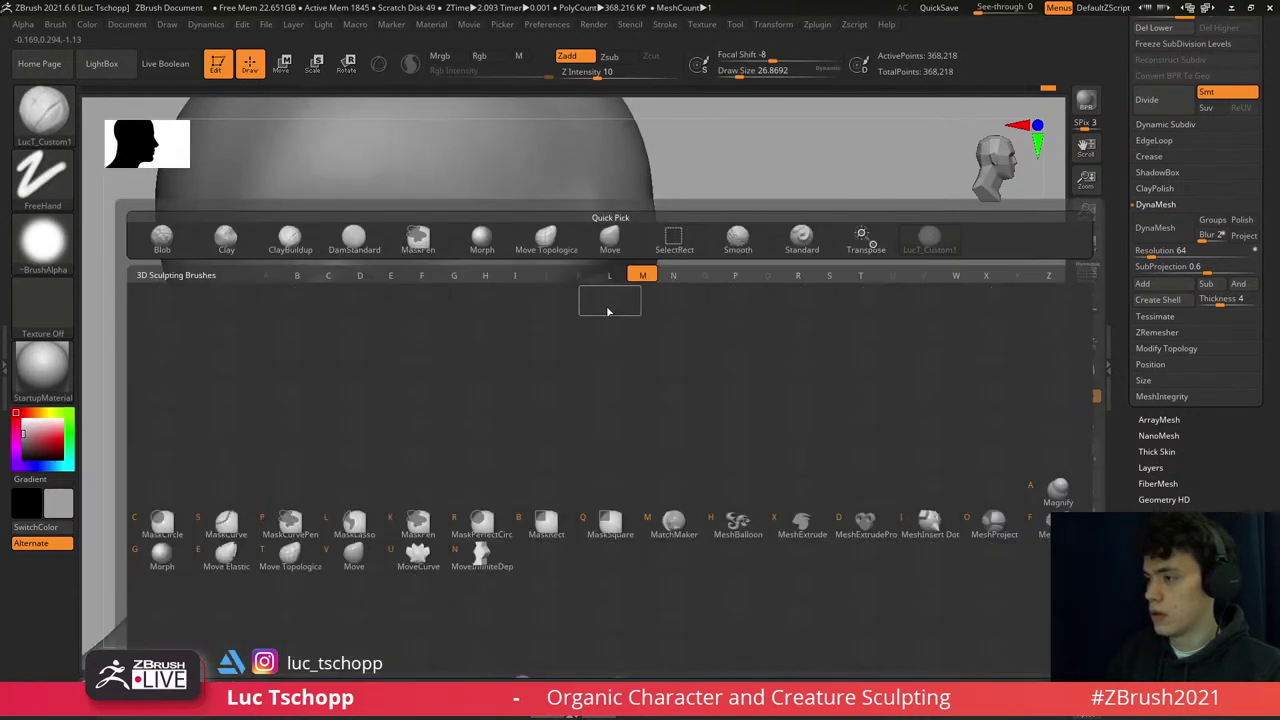
key("v")
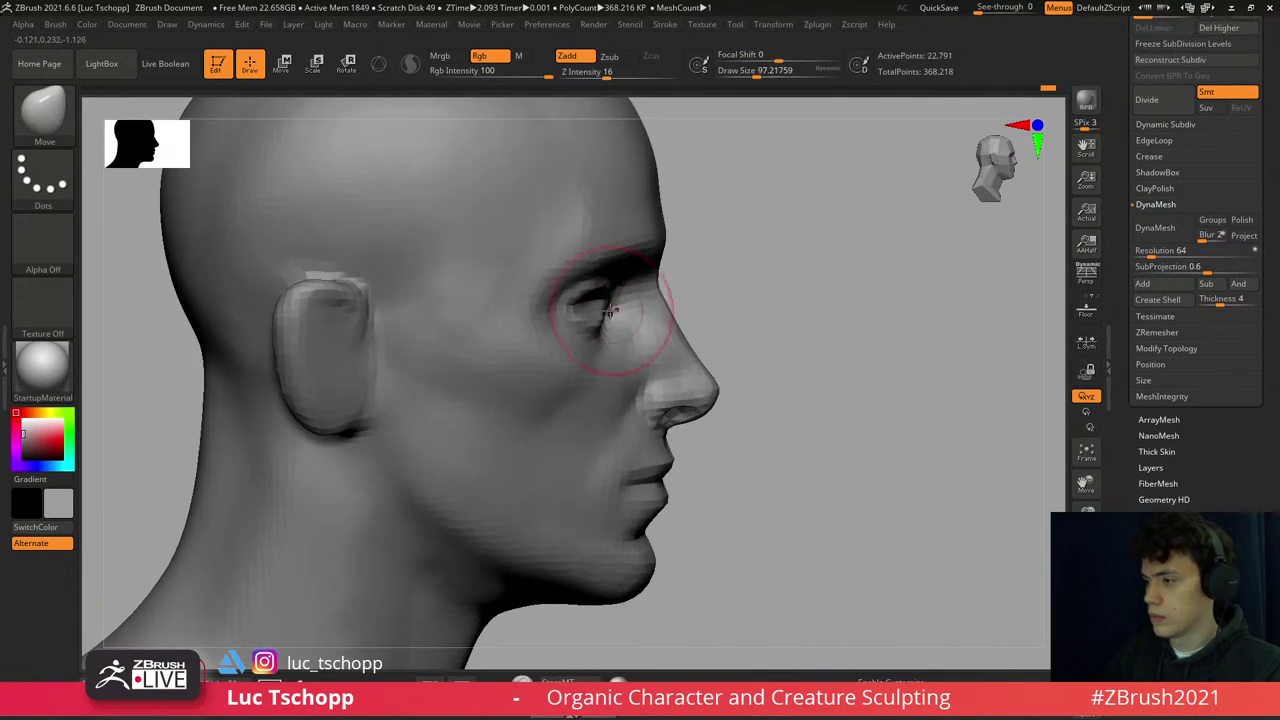
key("d")
key("shift+d")
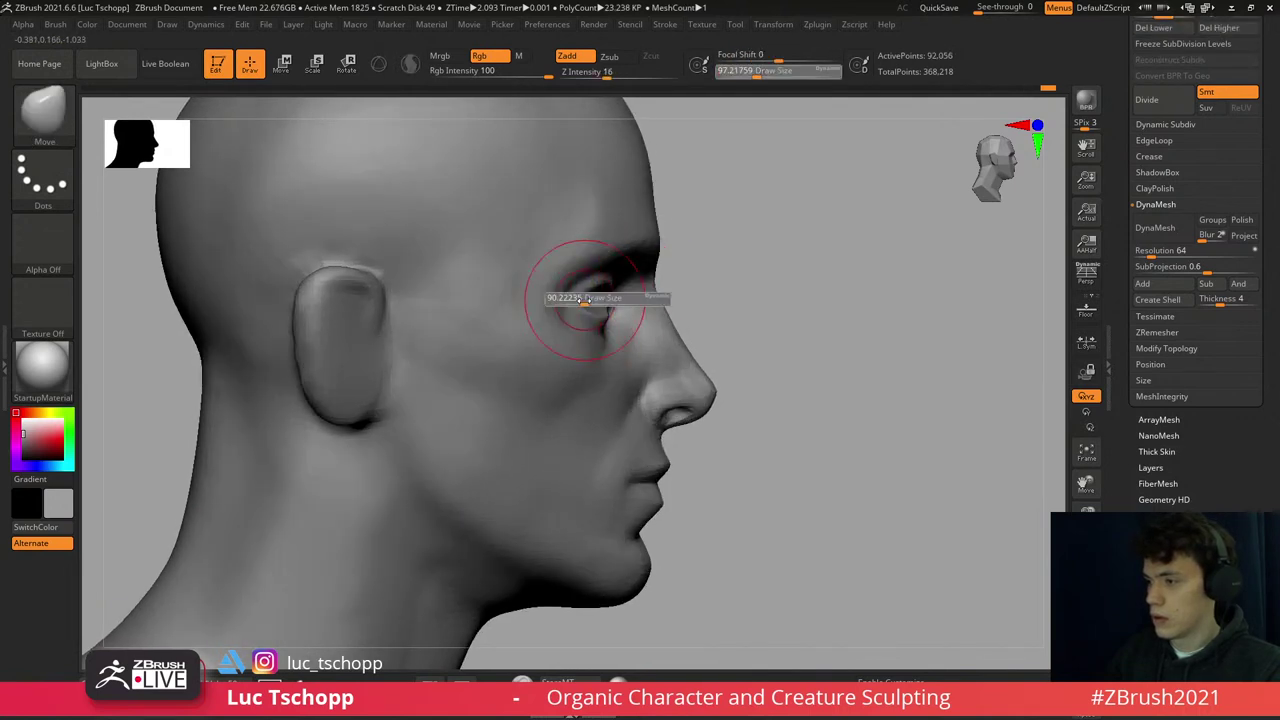
key("shift+d")
key("shift+d")
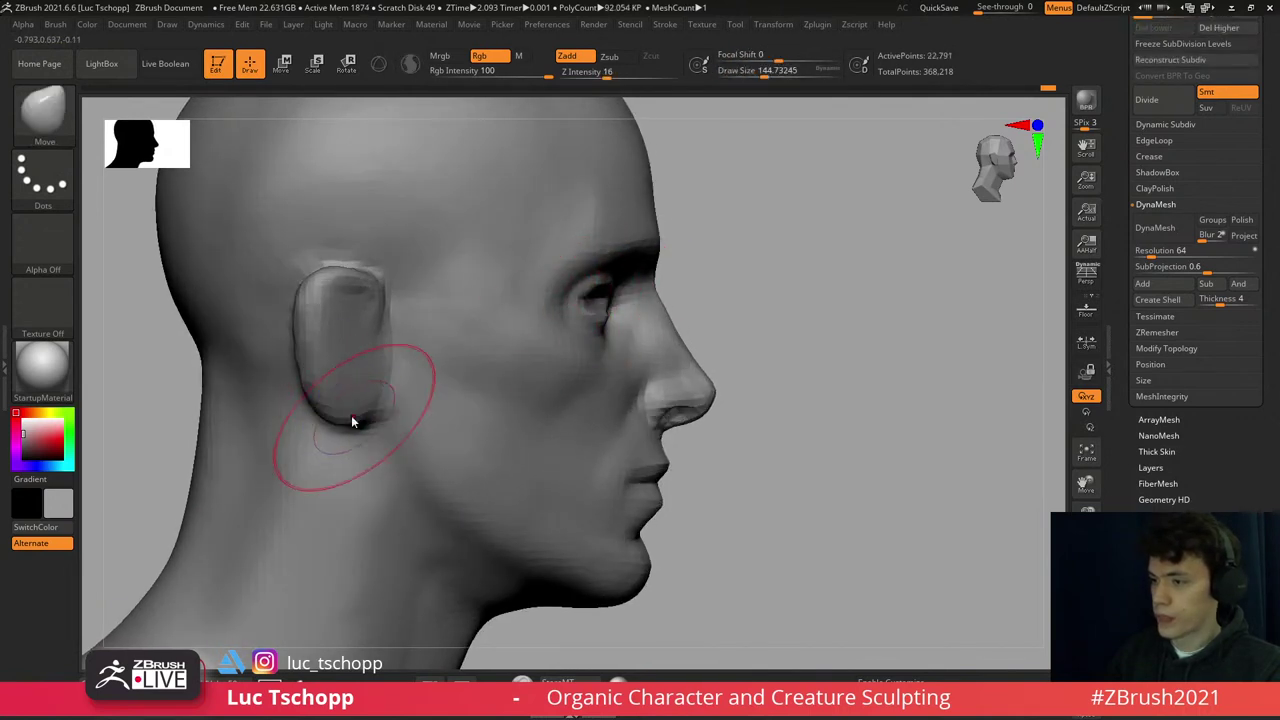
key("1")
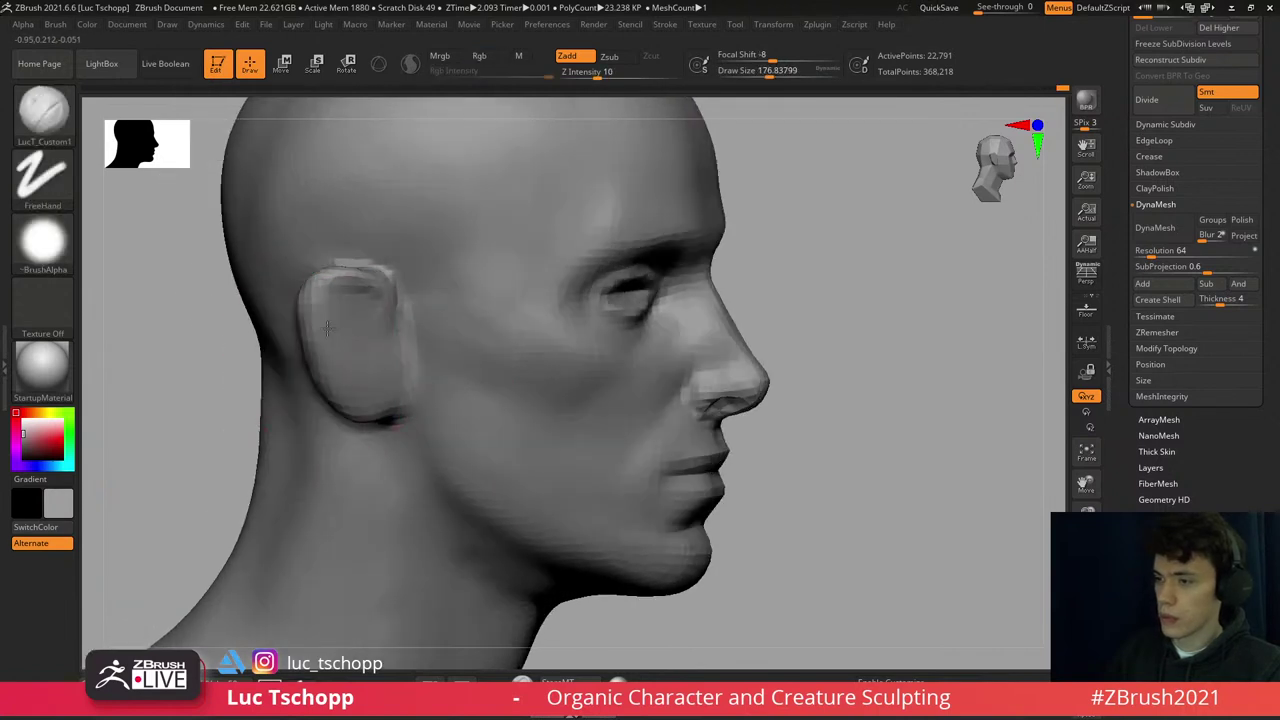
mouse_move(348, 370)
right_mouse_down()
mouse_move(318, 302)
mouse_move(368, 312)
mouse_move(386, 286)
right_mouse_up()
- Smooth the ear into the side of the head, brush size about 46
key("d")
key("d")
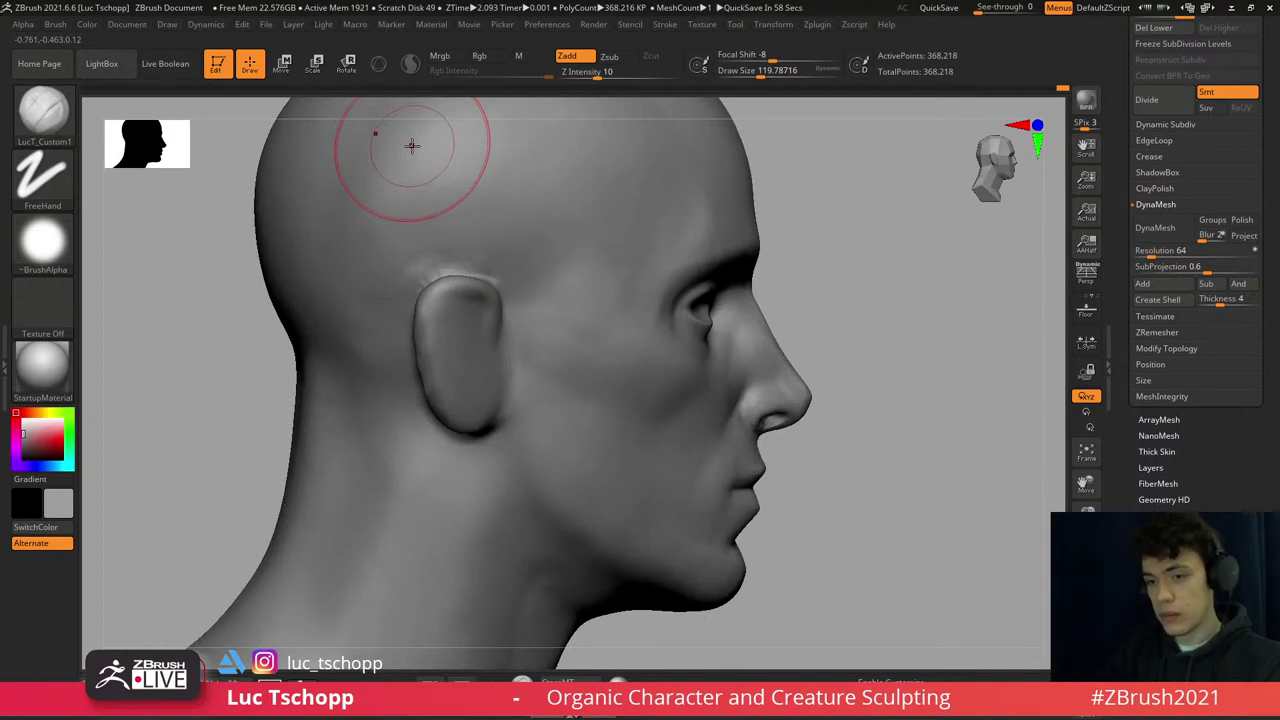
mouse_move(528, 271)
right_mouse_down()
mouse_move(577, 314)
mouse_move(471, 294)
right_mouse_up()
key("shift")
key("shift+d")
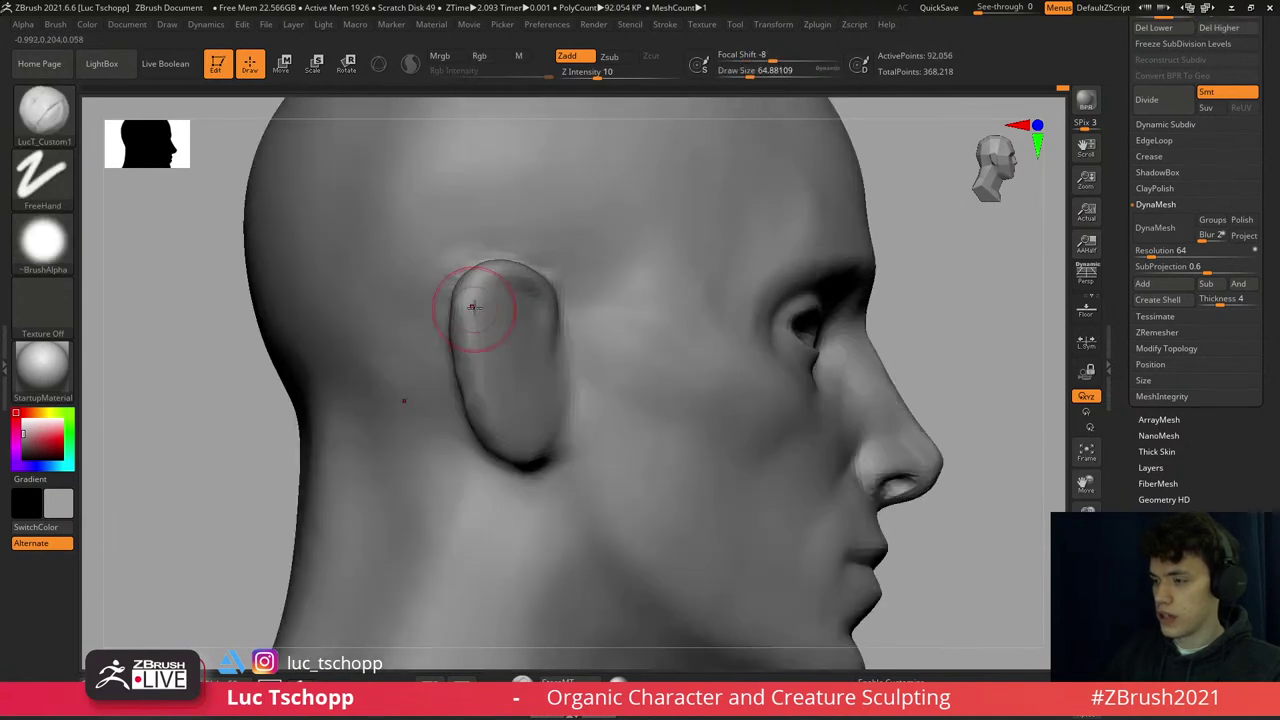
key("s")
left_click_drag(468, 362, 480, 362)
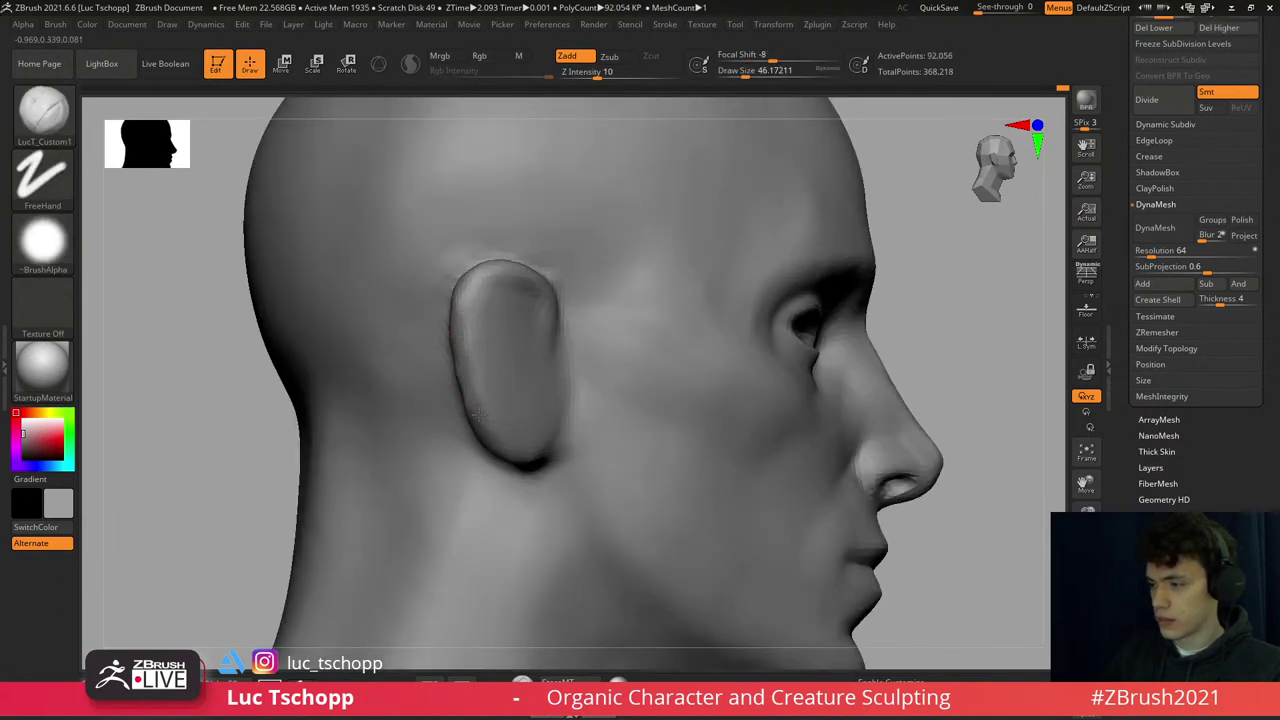
key("bracketright")
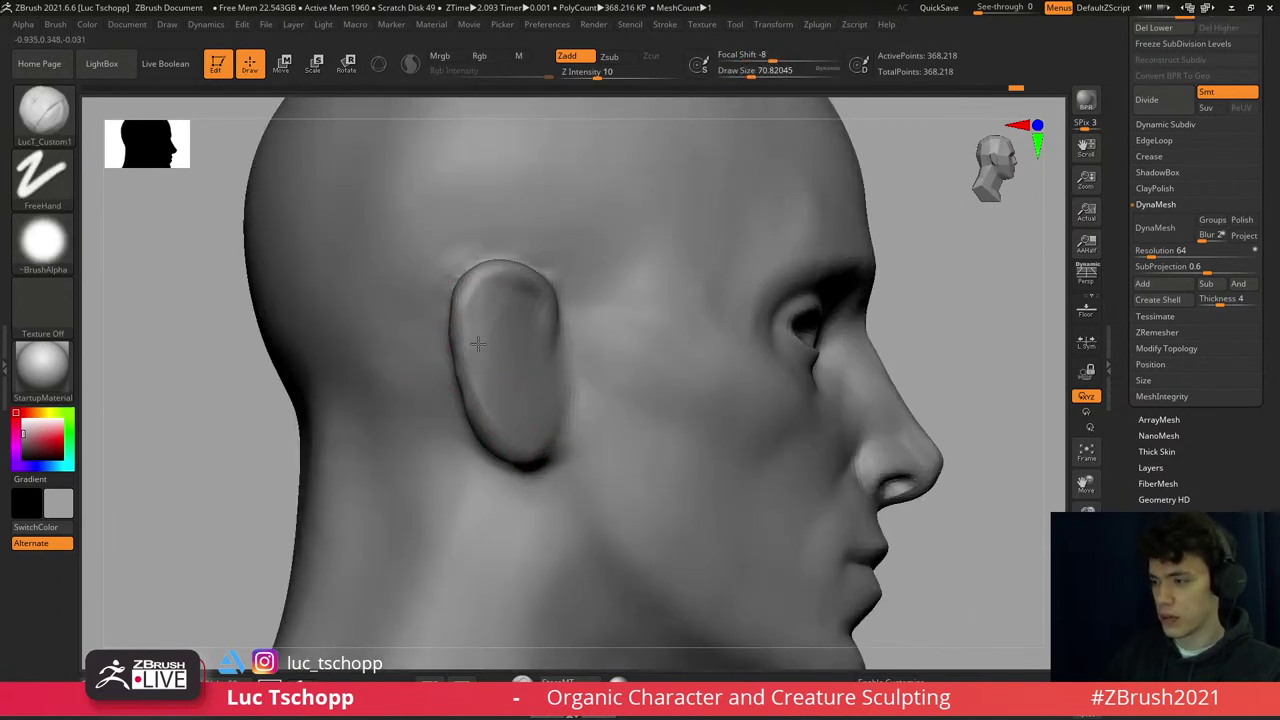
right_click_drag(514, 337, 703, 226, "shift")
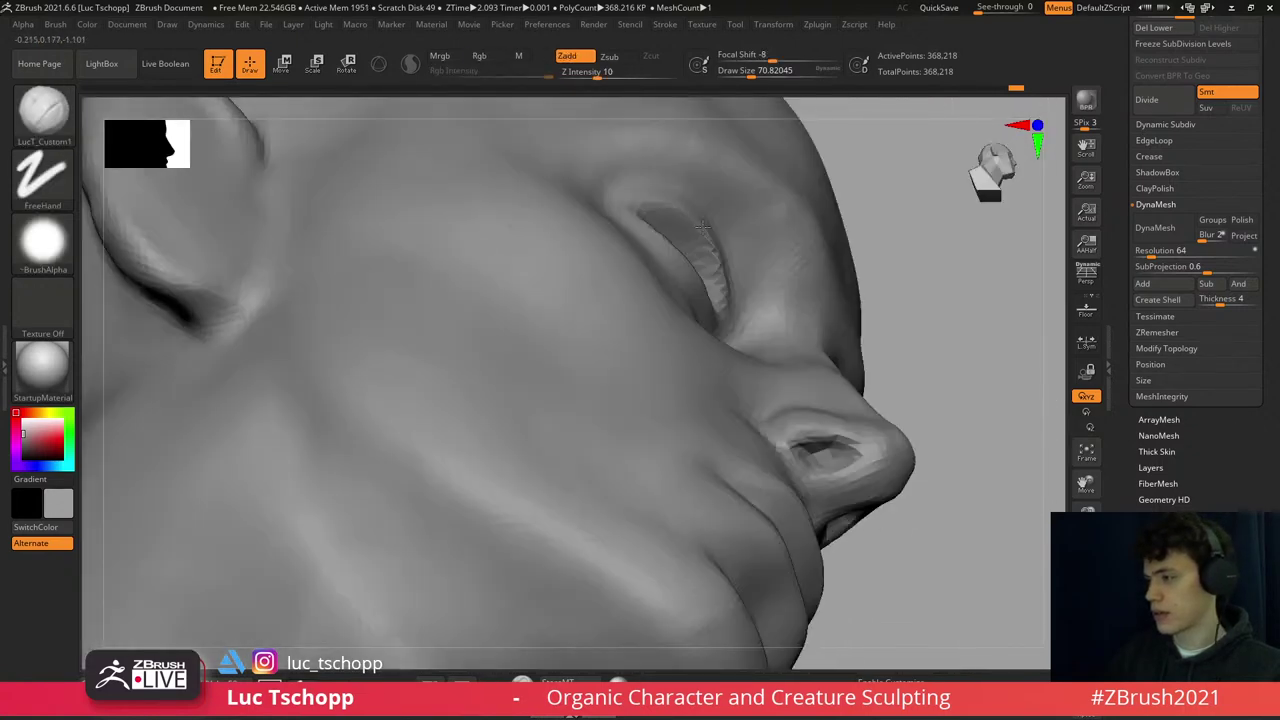
- Adjust the eye socket from below with the Move brush at the lowest subdivision
key("b")
key("m")
key("v")
key("shift+d")
key("shift+d")
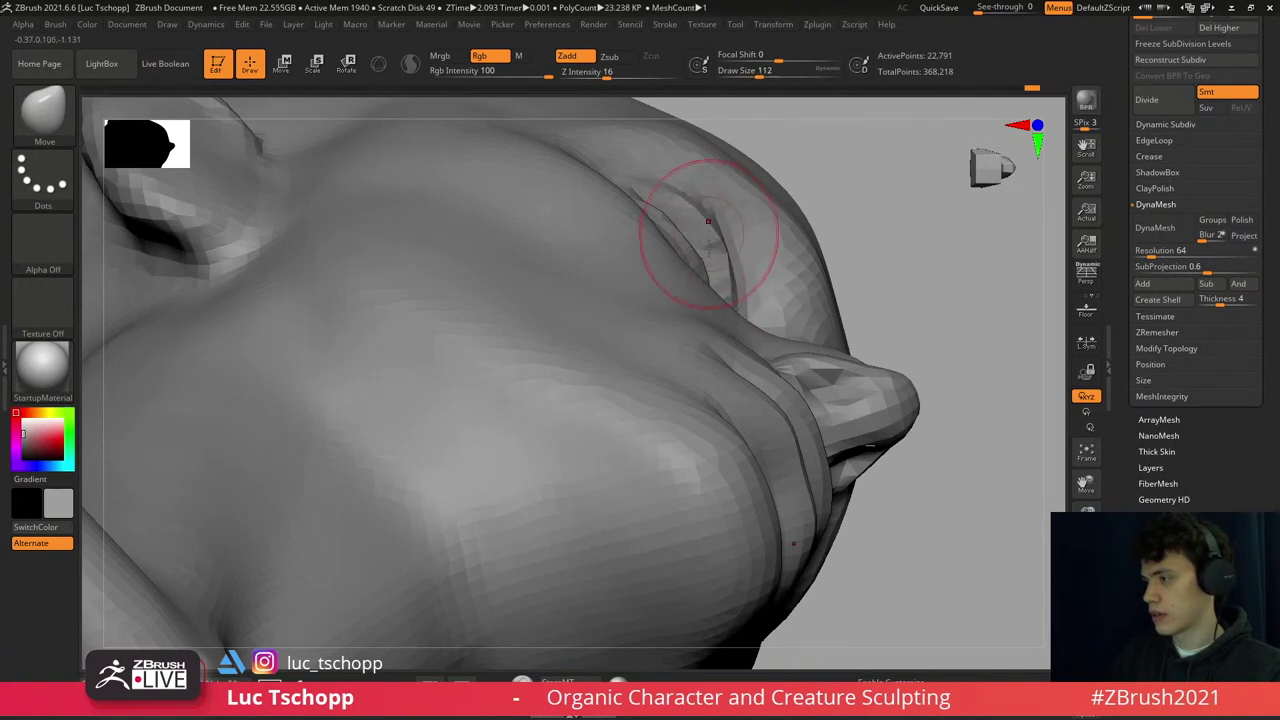
right_click_drag(708, 221, 700, 329)
key("d")
key("d")
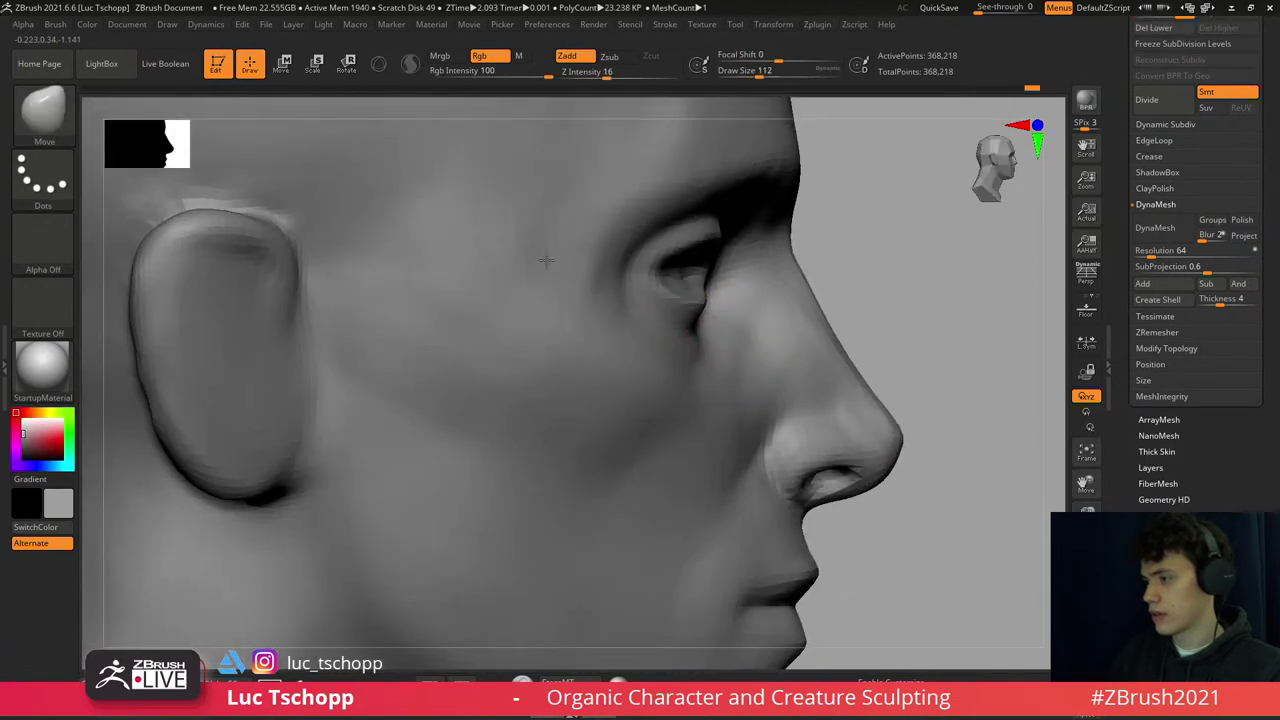
mouse_move(546, 260)
right_mouse_down("ctrl")
mouse_move(651, 337)
mouse_move(644, 355)
mouse_move(743, 400)
mouse_move(706, 358)
mouse_move(606, 357)
mouse_move(637, 377)
right_mouse_up("ctrl")
key("1")
- Pull the nostril rim downward with the Move brush enlarged to about 116
key("b")
key("d")
key("s")
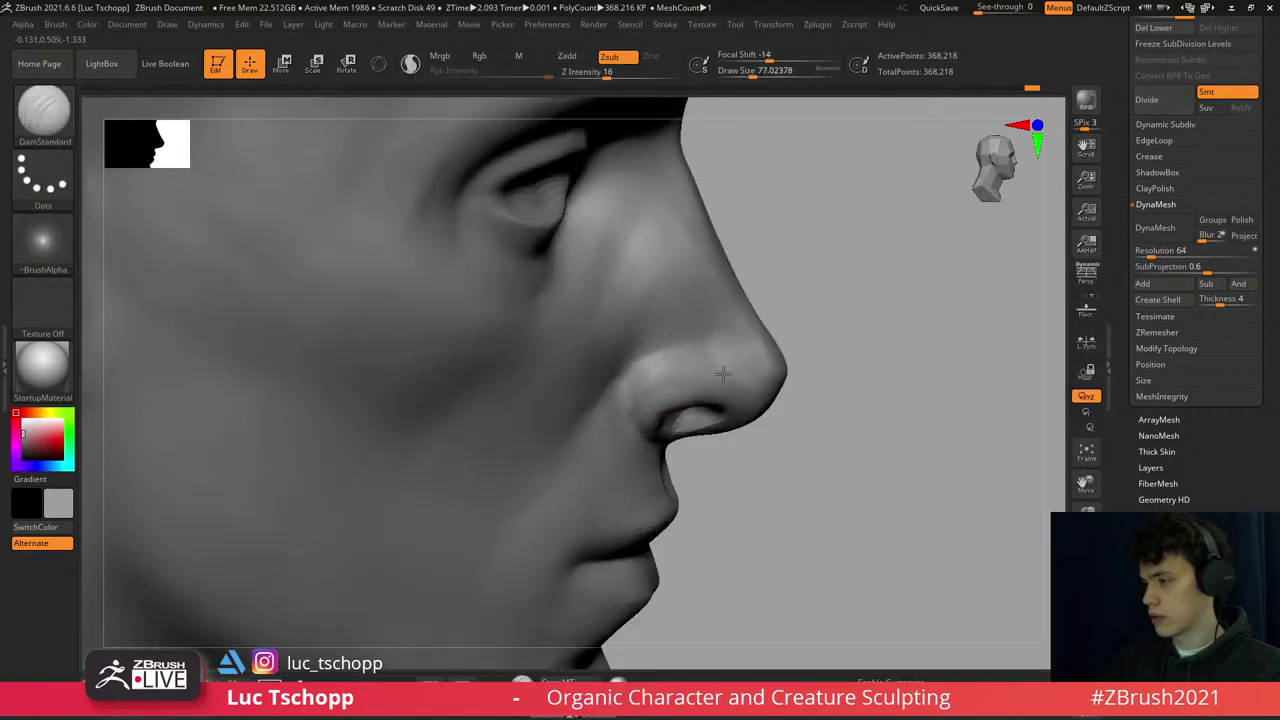
mouse_move(722, 374)
right_mouse_down()
mouse_move(686, 337)
mouse_move(690, 350)
right_mouse_up()
key("b")
key("m")
key("v")
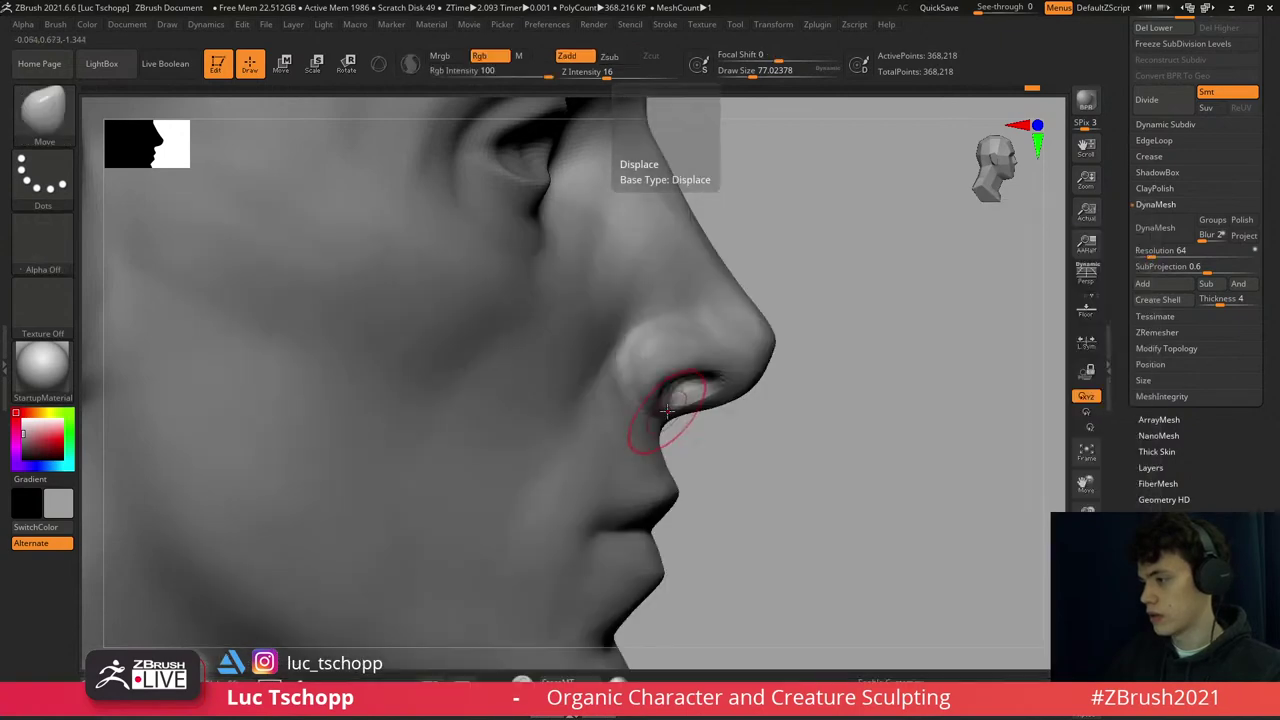
key("s")
mouse_move(667, 410)
left_mouse_down()
mouse_move(687, 406)
mouse_move(686, 393)
mouse_move(686, 420)
mouse_move(663, 423)
left_mouse_up()
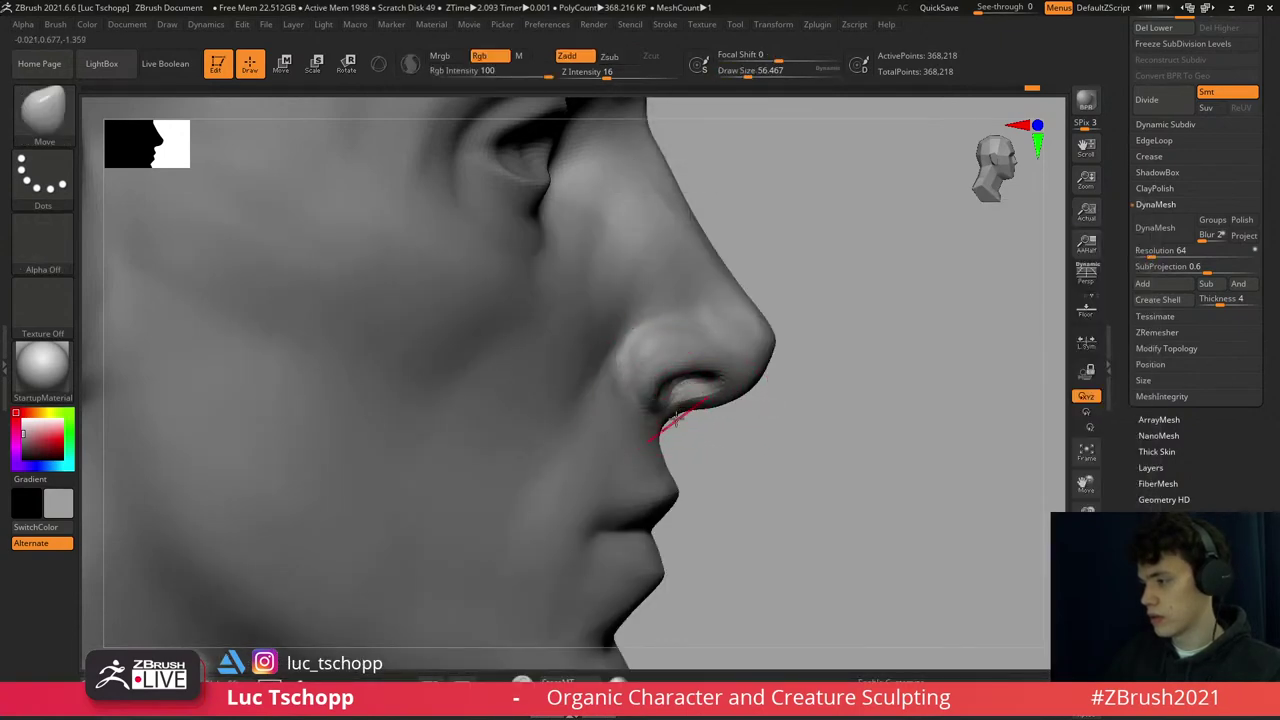
left_click(660, 428, "ctrl")
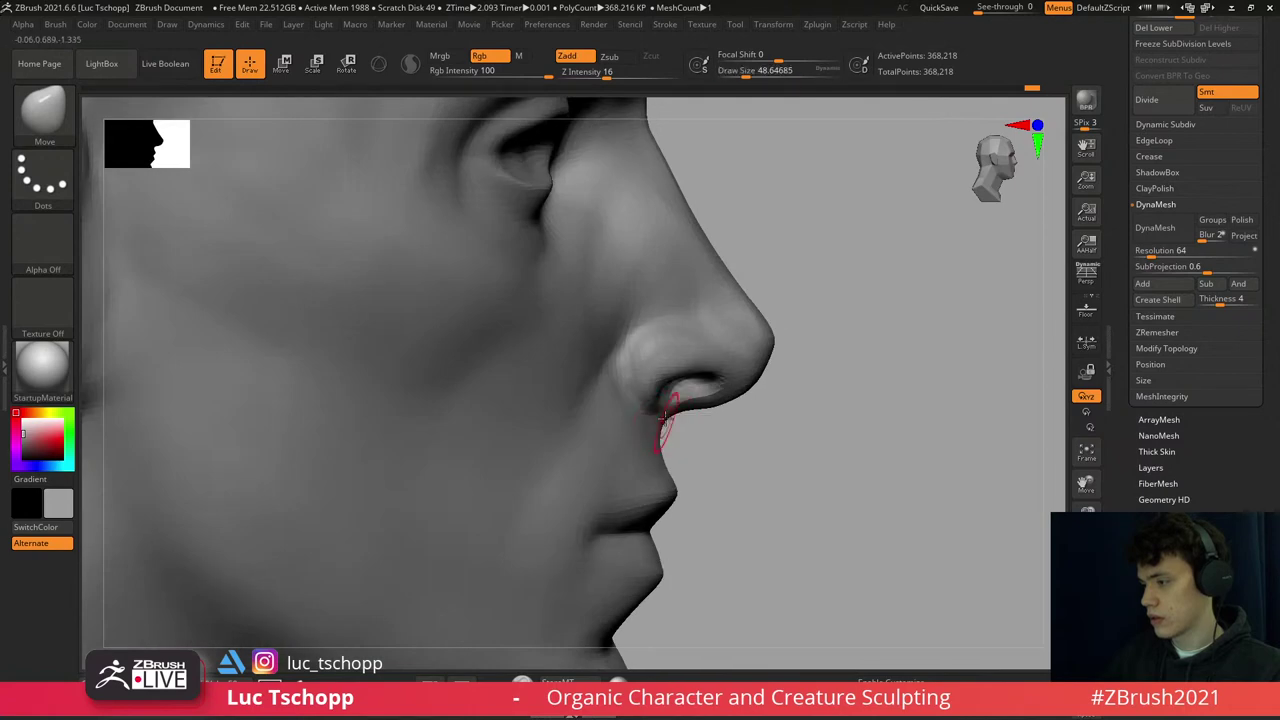
right_click_drag(668, 472, 560, 468)
- Zoom in on the lips, switching between the Standard and custom sculpting brushes
key("b")
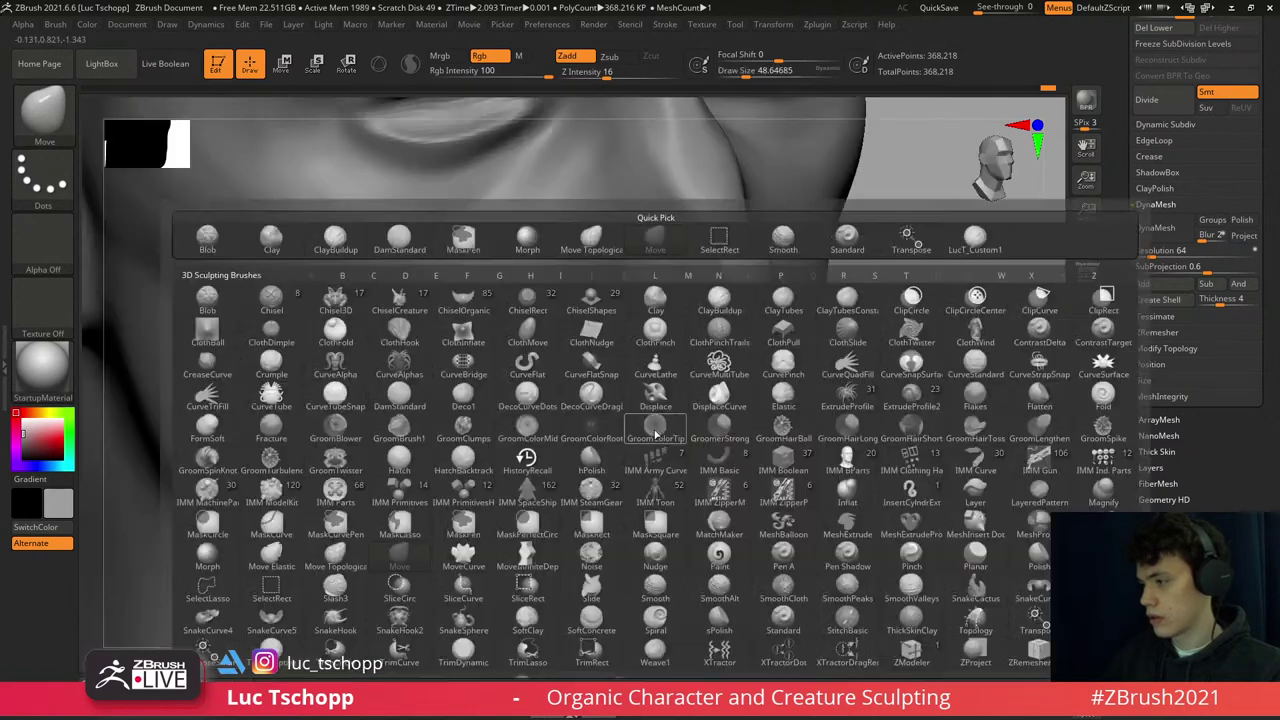
key("s")
key("t")
right_click_drag(657, 423, 640, 441, "ctrl")
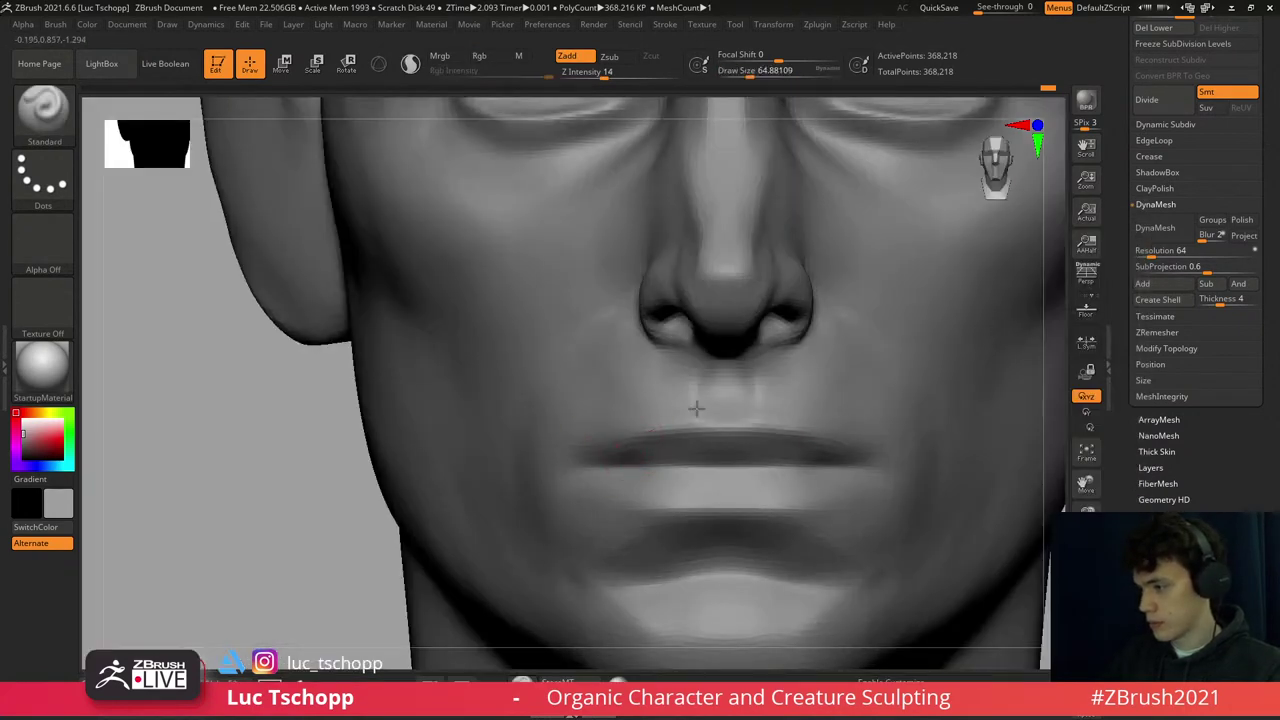
key("b")
key("l")
key("u")
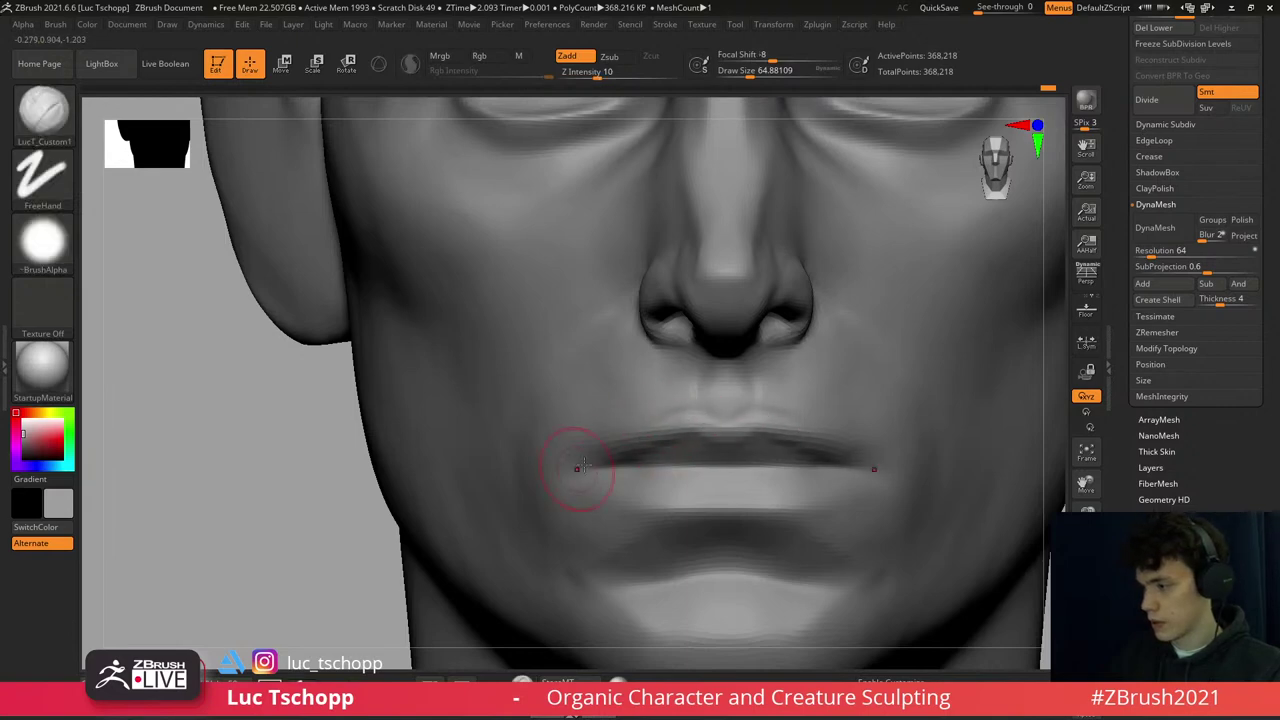
right_click_drag(585, 462, 591, 436, "ctrl")
- Carve a crisper lower-lip crease with the DamStandard brush and smooth around it
key("b")
key("d")
key("s")
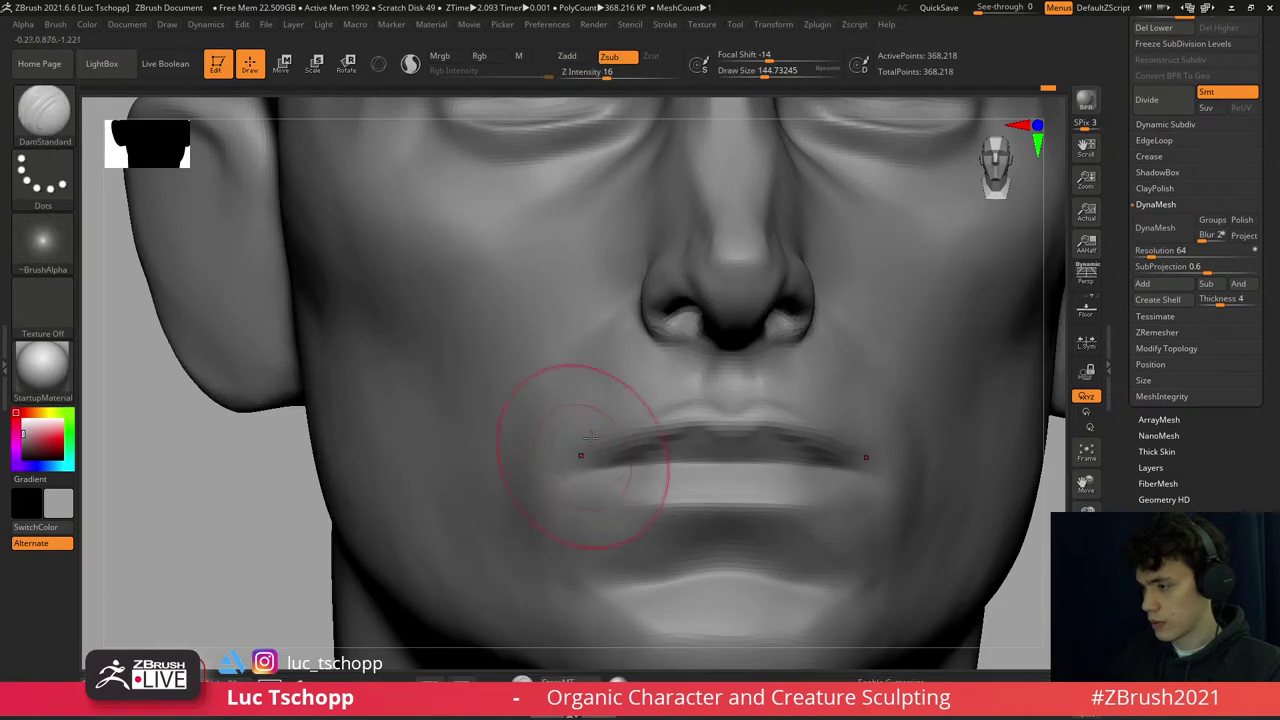
mouse_move(576, 522)
right_mouse_down("ctrl")
mouse_move(580, 490)
mouse_move(668, 474)
mouse_move(659, 453)
right_mouse_up("ctrl")
key("s")
key("shift")
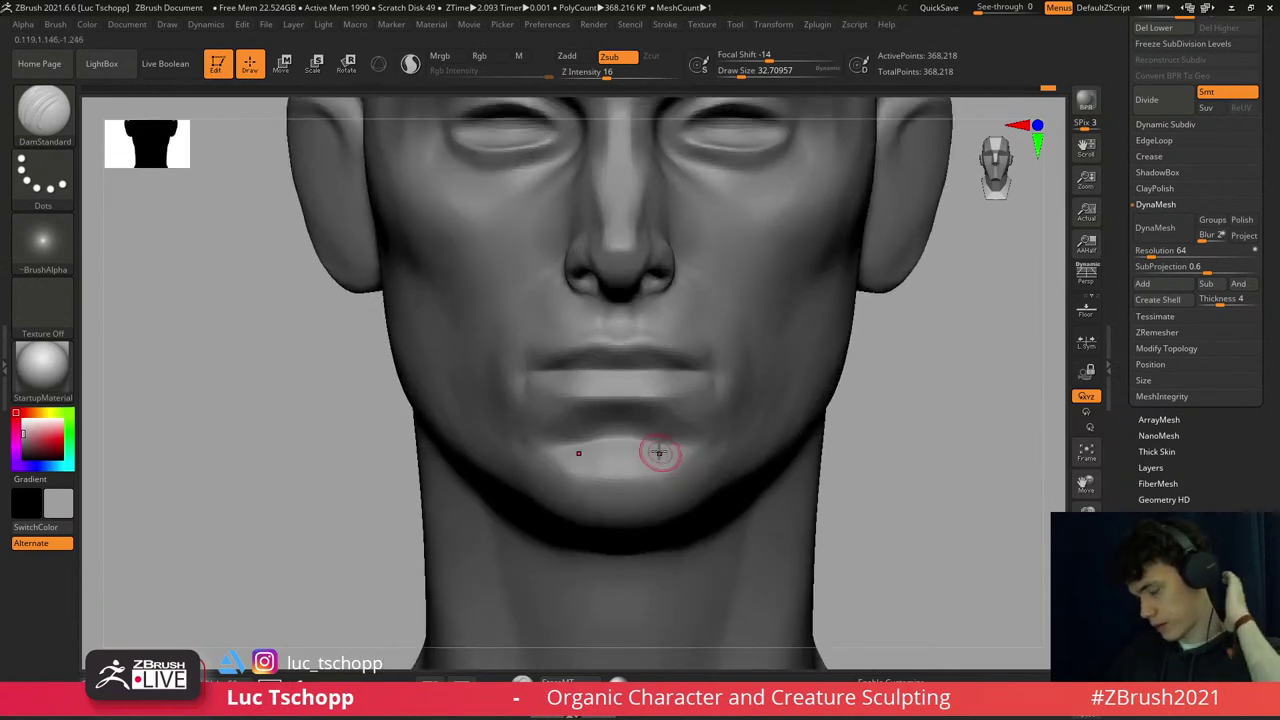
left_click_drag(660, 418, 620, 414)
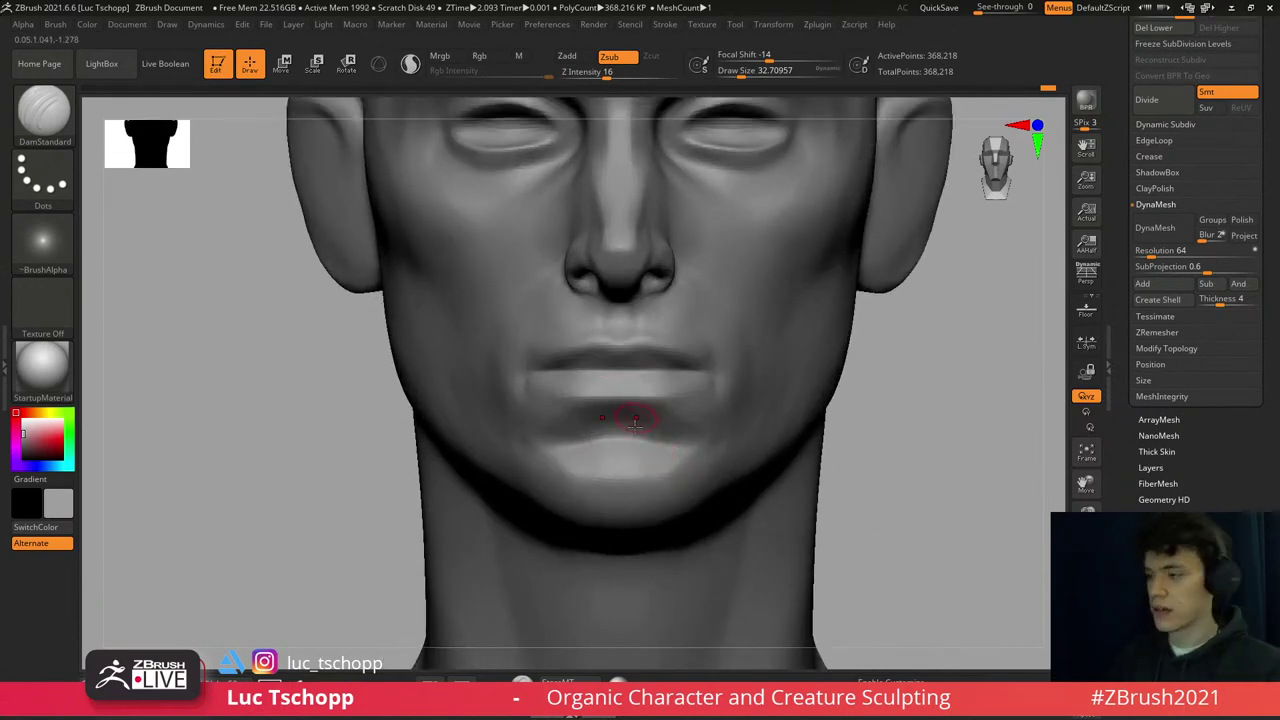
mouse_move(636, 424)
right_mouse_down("alt")
mouse_move(707, 432)
mouse_move(651, 463)
right_mouse_up("alt")
- At the lowest subdivision, reshape the lip and jaw profile with a Move brush of about 140
key("b")
key("m")
key("v")
key("shift+d")
key("shift+d")
key("s")
key("s")
left_click_drag(651, 463, 640, 484)
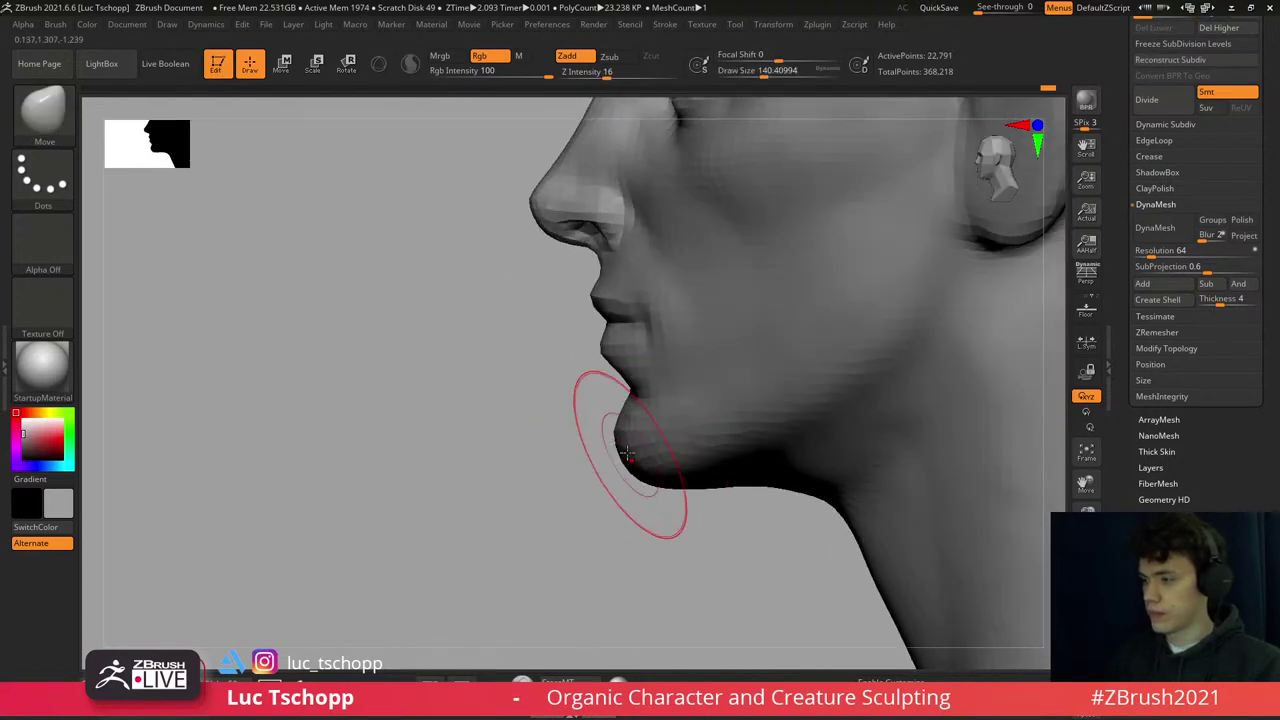
right_click_drag(652, 443, 651, 450)
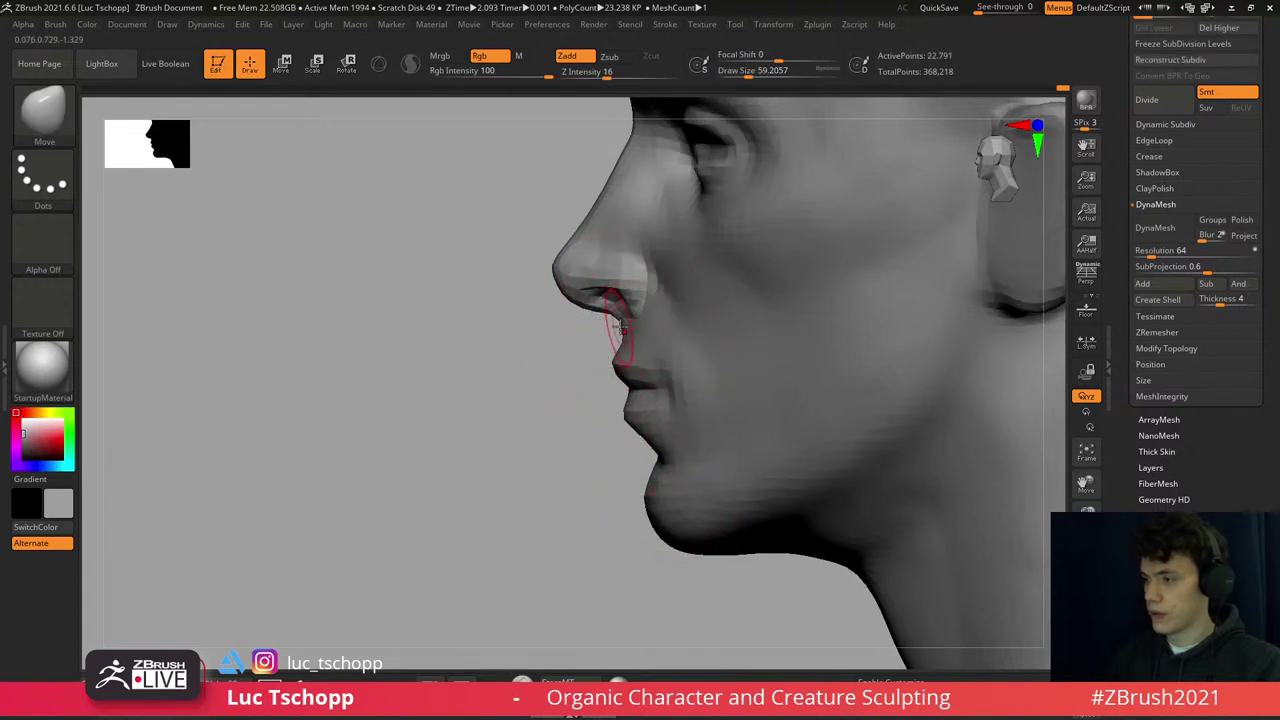
mouse_move(605, 332)
right_mouse_down("ctrl")
mouse_move(614, 343)
mouse_move(680, 300)
right_mouse_up("ctrl")
key("shift+d")
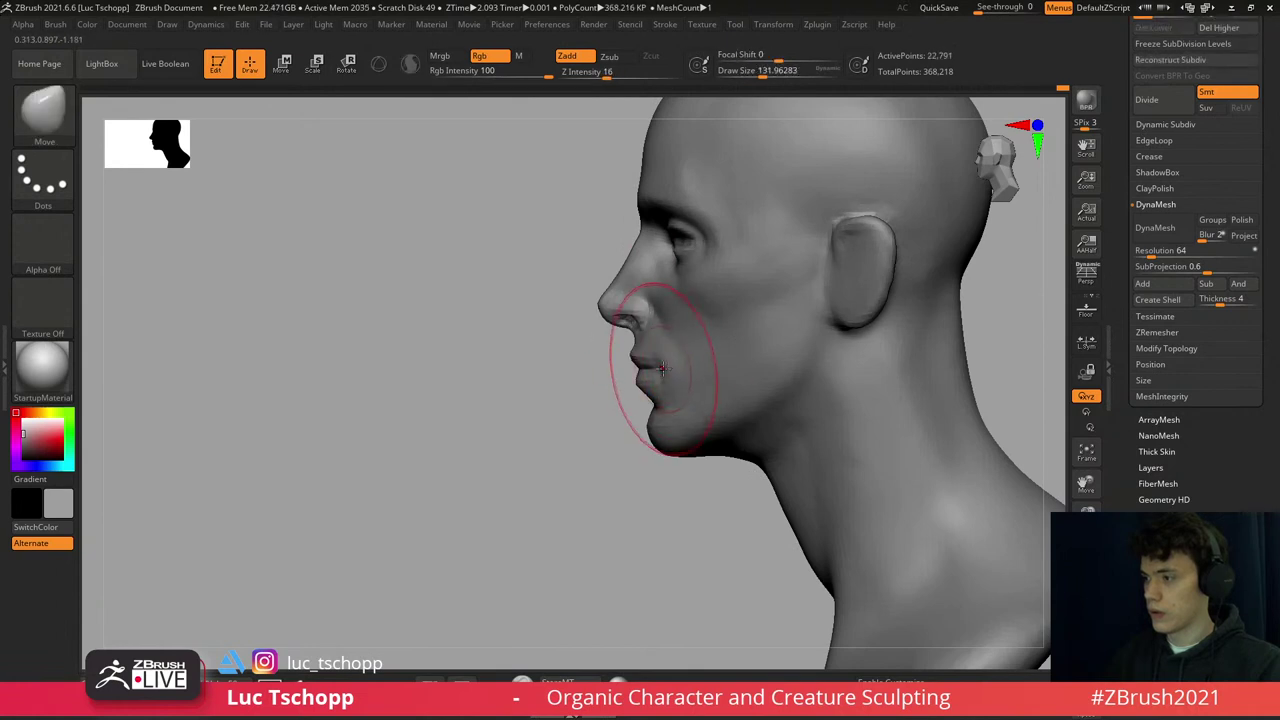
mouse_move(671, 364)
right_mouse_down()
mouse_move(657, 371)
mouse_move(742, 347)
right_mouse_up()
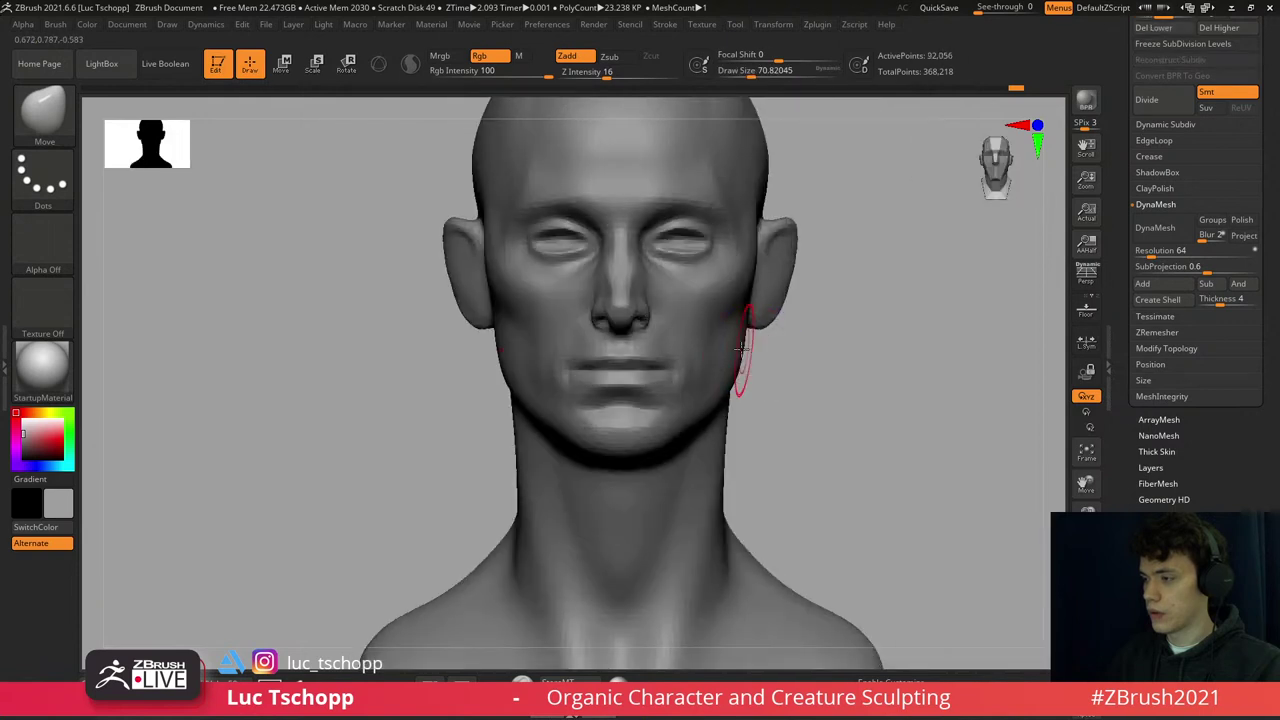
- Try and undo a cheek smoothing stroke, then enlarge the custom freehand brush for the temples
mouse_move(706, 360)
left_mouse_down("shift")
mouse_move(749, 366)
mouse_move(699, 364)
left_mouse_up("shift")
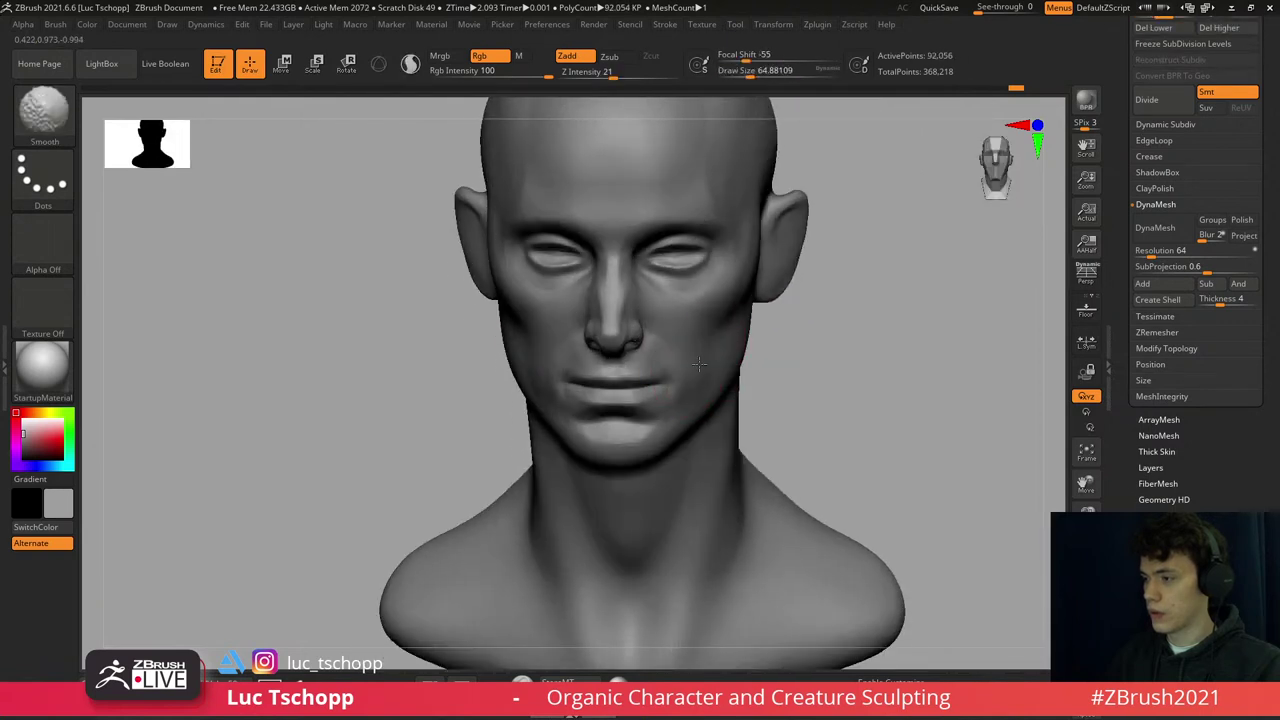
key("ctrl+z")
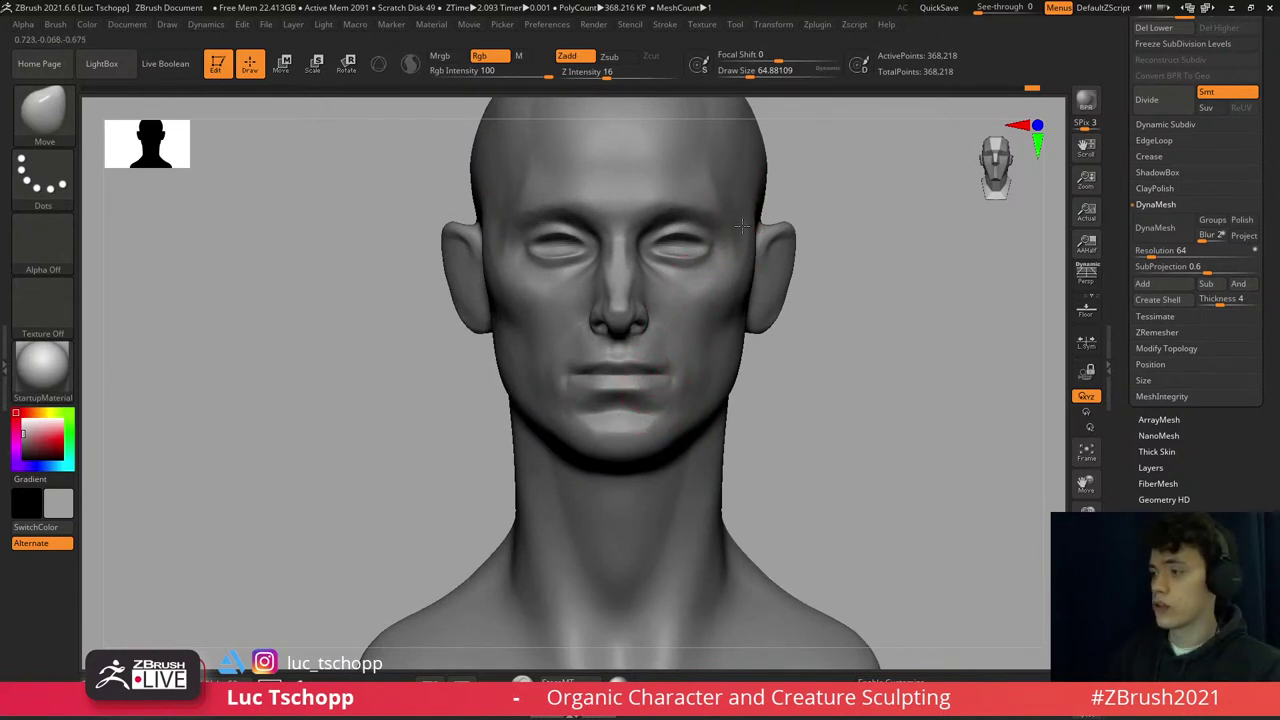
right_click_drag(729, 243, 680, 250)
key("s")
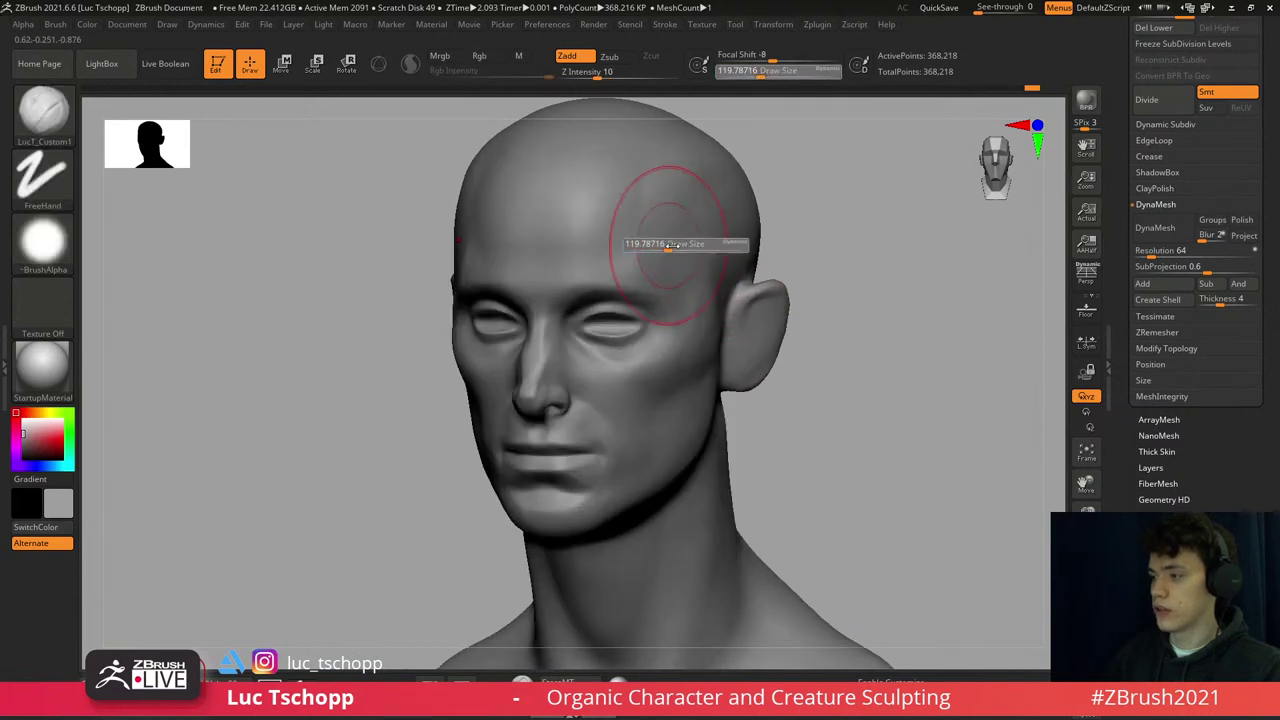
left_click_drag(672, 244, 680, 263)
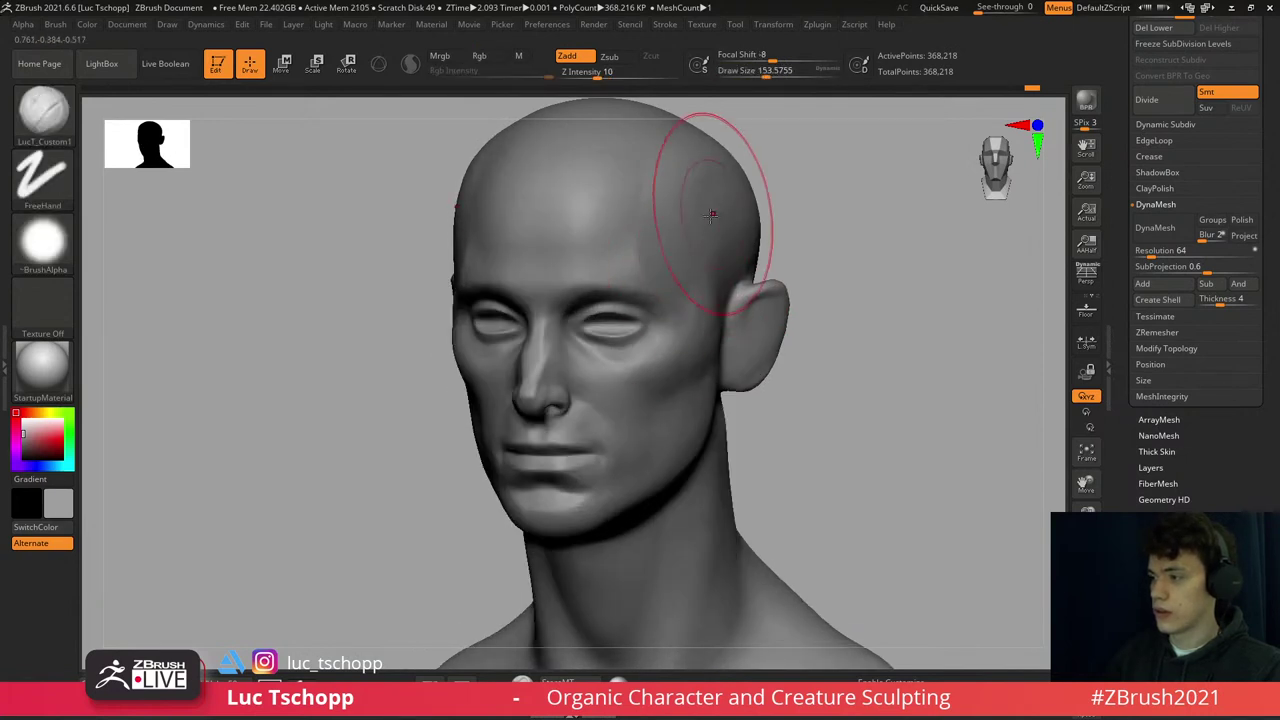
key("shift+d")
key("shift+d")
key("s")
key("s")
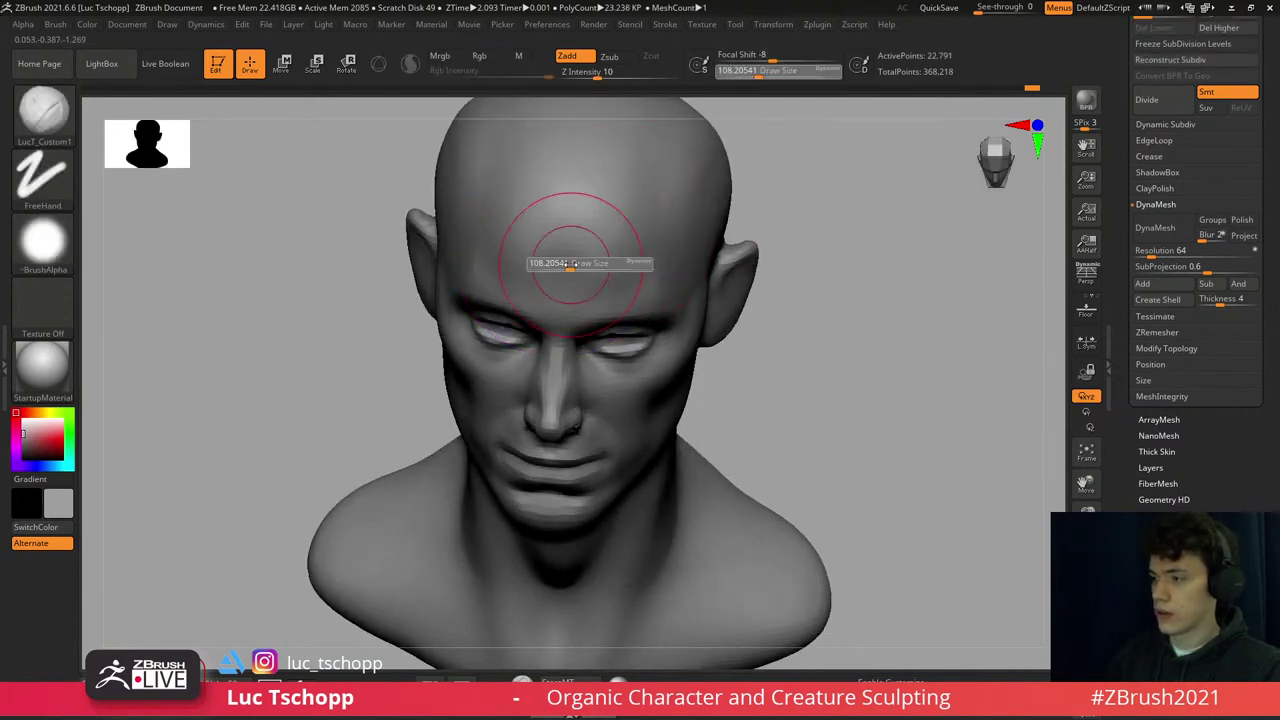
left_click_drag(570, 263, 634, 256)
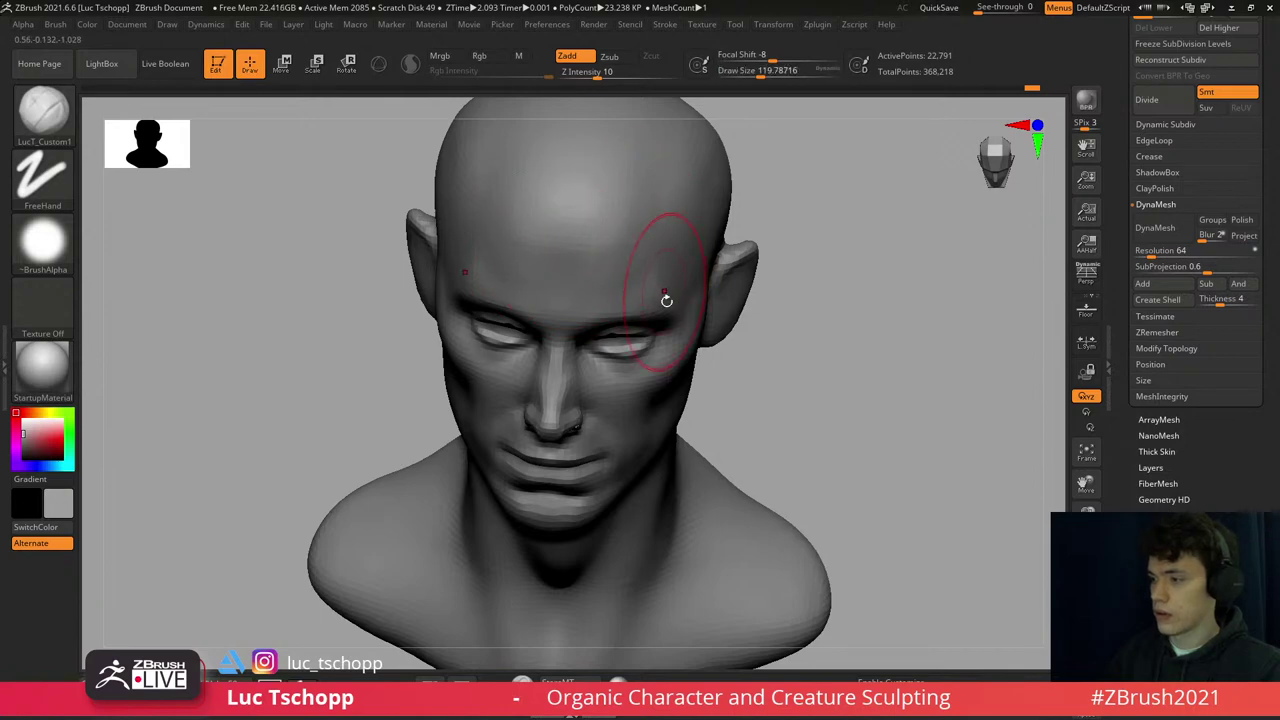
key("d")
key("d")
- Refine the forehead from above, alternating the Move and custom freehand brushes
mouse_move(600, 357)
right_mouse_down()
mouse_move(634, 428)
mouse_move(657, 386)
mouse_move(655, 430)
mouse_move(610, 425)
mouse_move(662, 386)
mouse_move(688, 402)
mouse_move(757, 386)
mouse_move(732, 405)
right_mouse_up()
key("b")
key("m")
key("v")
key("1")
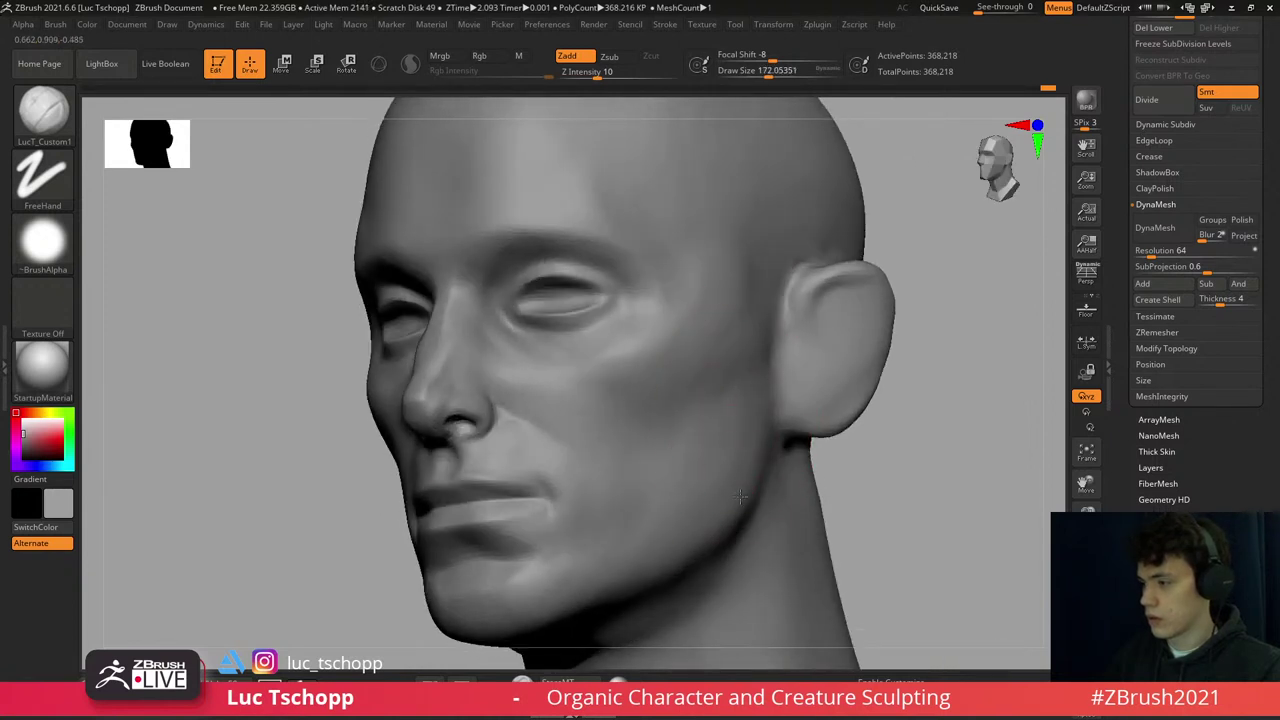
mouse_move(740, 495)
right_mouse_down()
mouse_move(686, 400)
mouse_move(623, 374)
mouse_move(680, 395)
right_mouse_up()
key("shift+d")
- At the lowest subdivision, adjust broad cheek and jaw forms from the front with a Move brush of about 177
key("b")
key("m")
key("v")
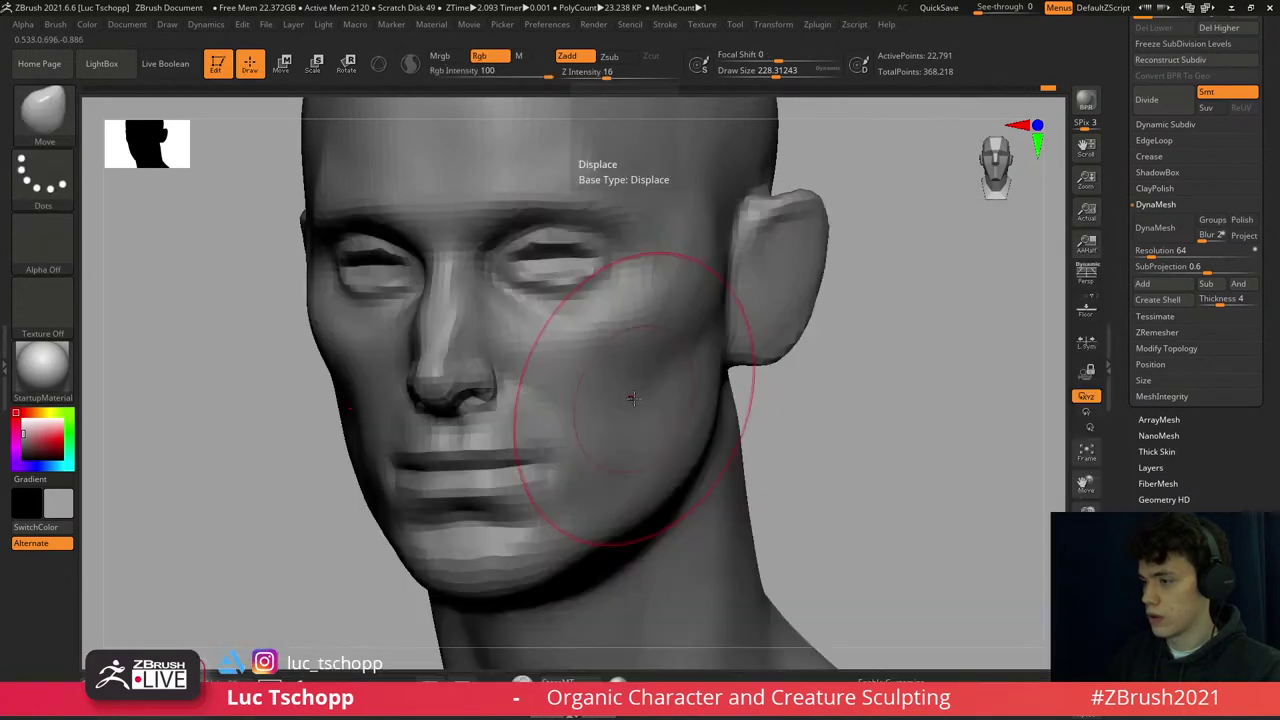
key("[")
key("s")
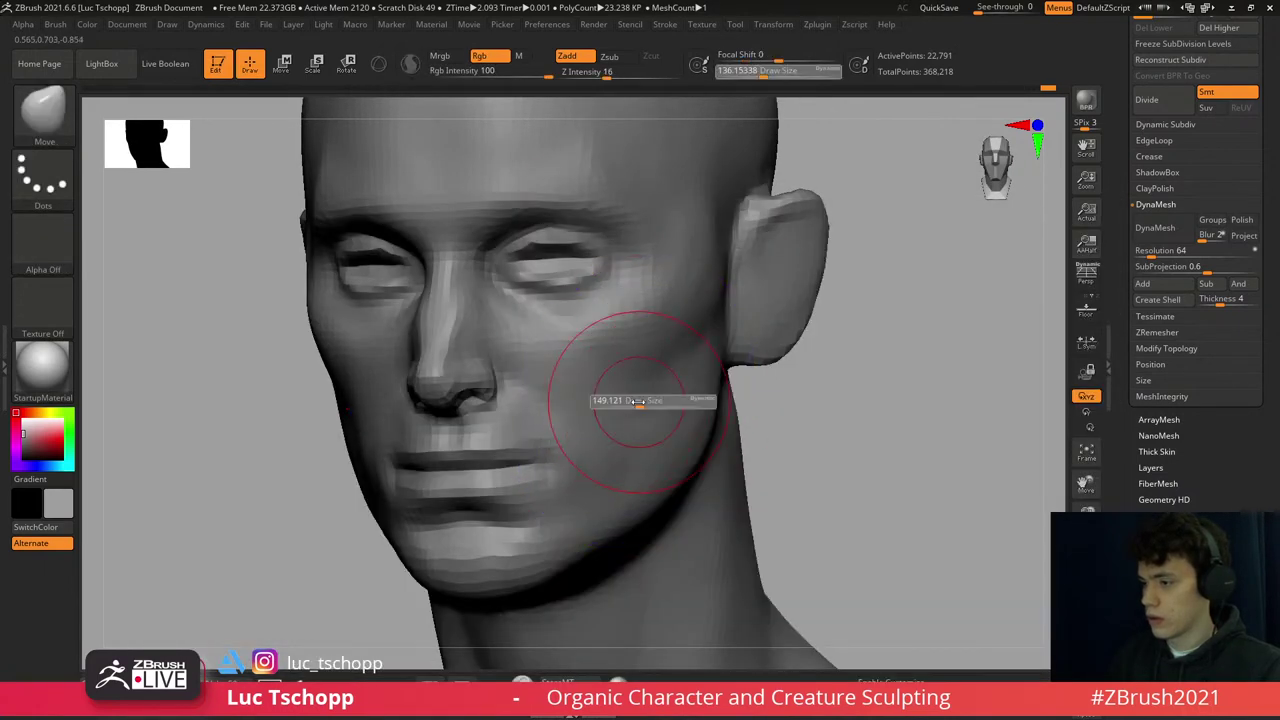
left_click_drag(632, 407, 640, 406)
mouse_move(636, 415)
right_mouse_down()
mouse_move(657, 400)
mouse_move(692, 316)
mouse_move(623, 217)
mouse_move(600, 292)
right_mouse_up()
key("f")
key("1")
- Reshape the nose bridge and brow profile with an enlarged Move brush at low resolution
right_click_drag(757, 214, 792, 268)
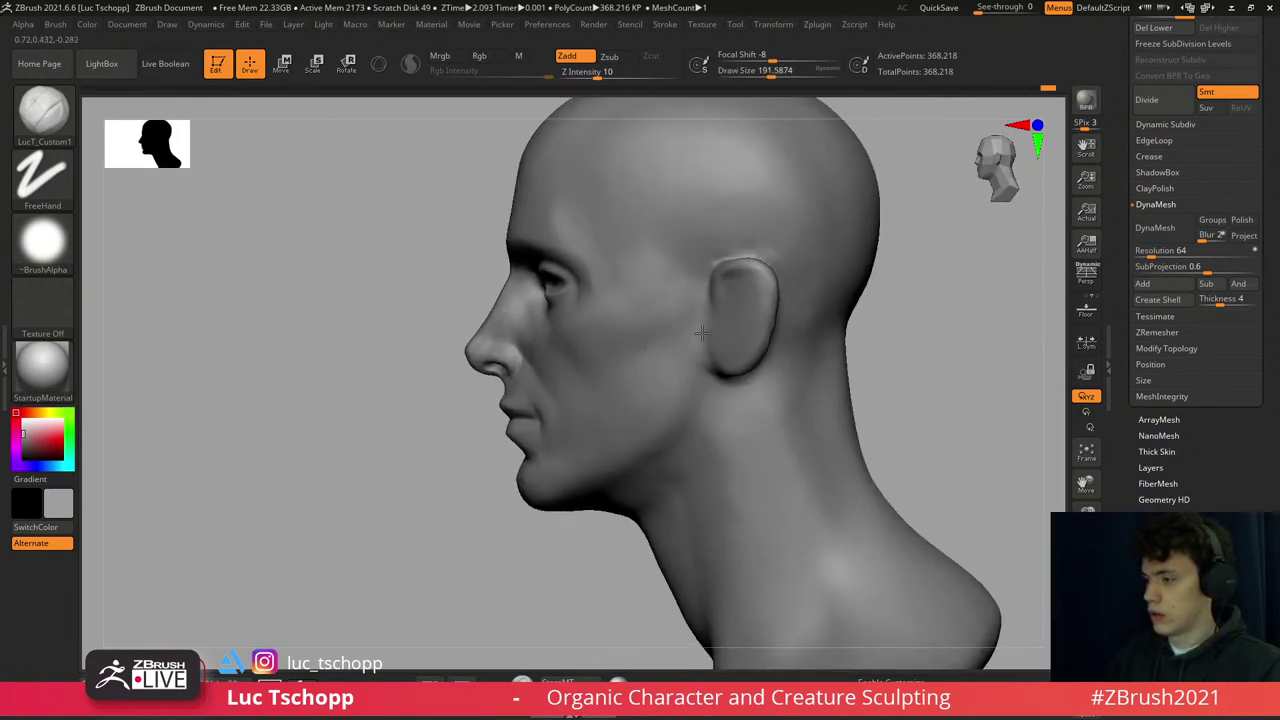
right_click_drag(663, 383, 722, 315, "alt")
key("b")
key("m")
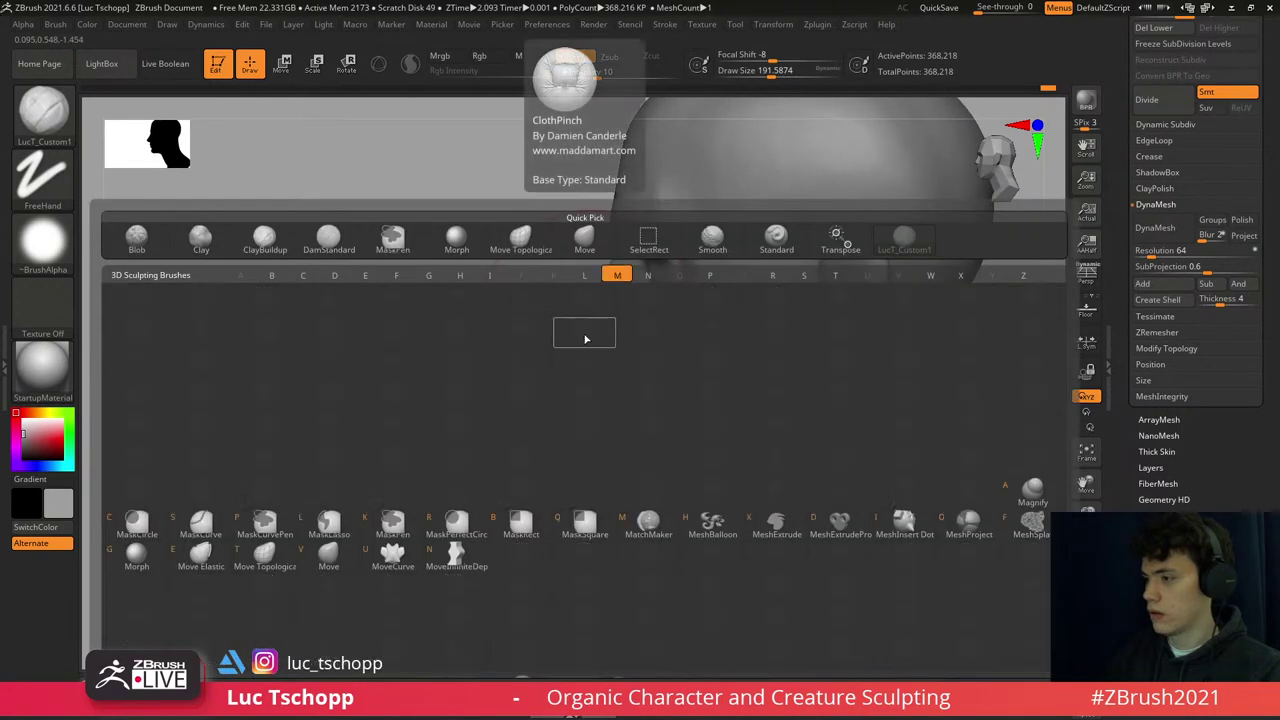
key("v")
key("bracketright")
key("shift+d")
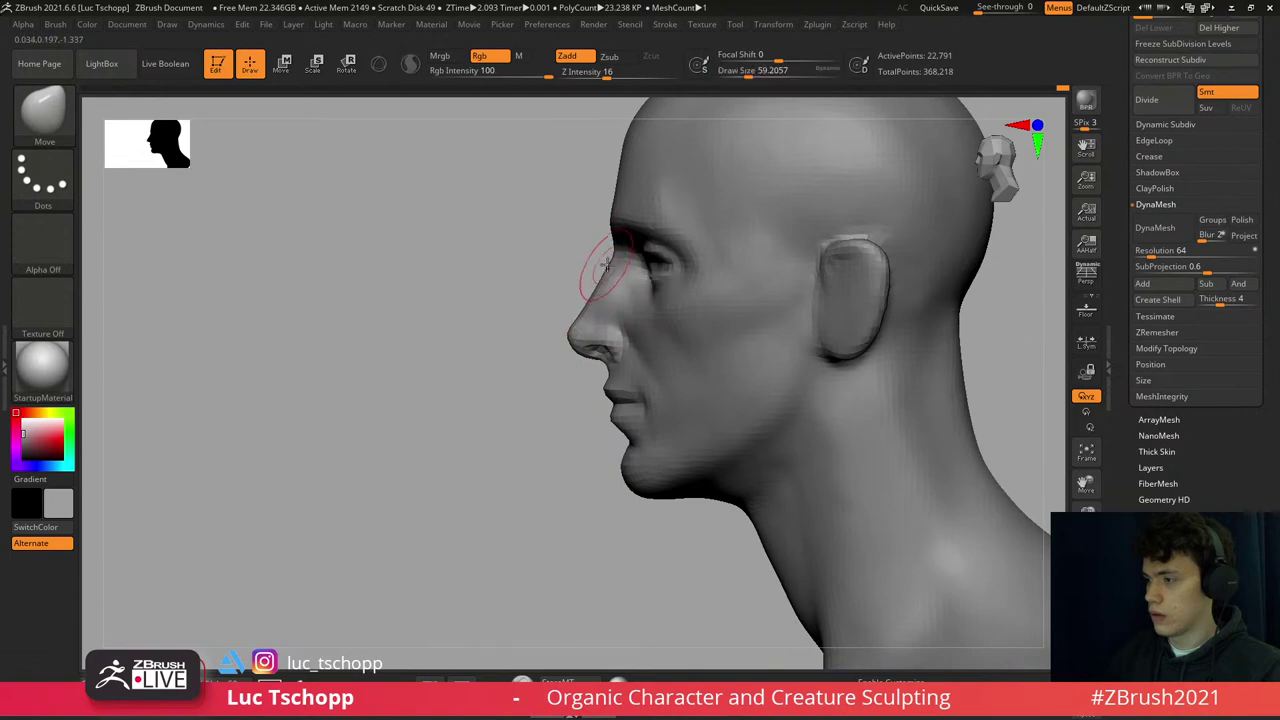
mouse_move(613, 243)
right_mouse_down()
mouse_move(640, 255)
mouse_move(604, 250)
mouse_move(943, 194)
right_mouse_up()
- Return the mesh to full resolution and show the Tool geometry settings
key("b")
key("t")
key("d")
key("d")
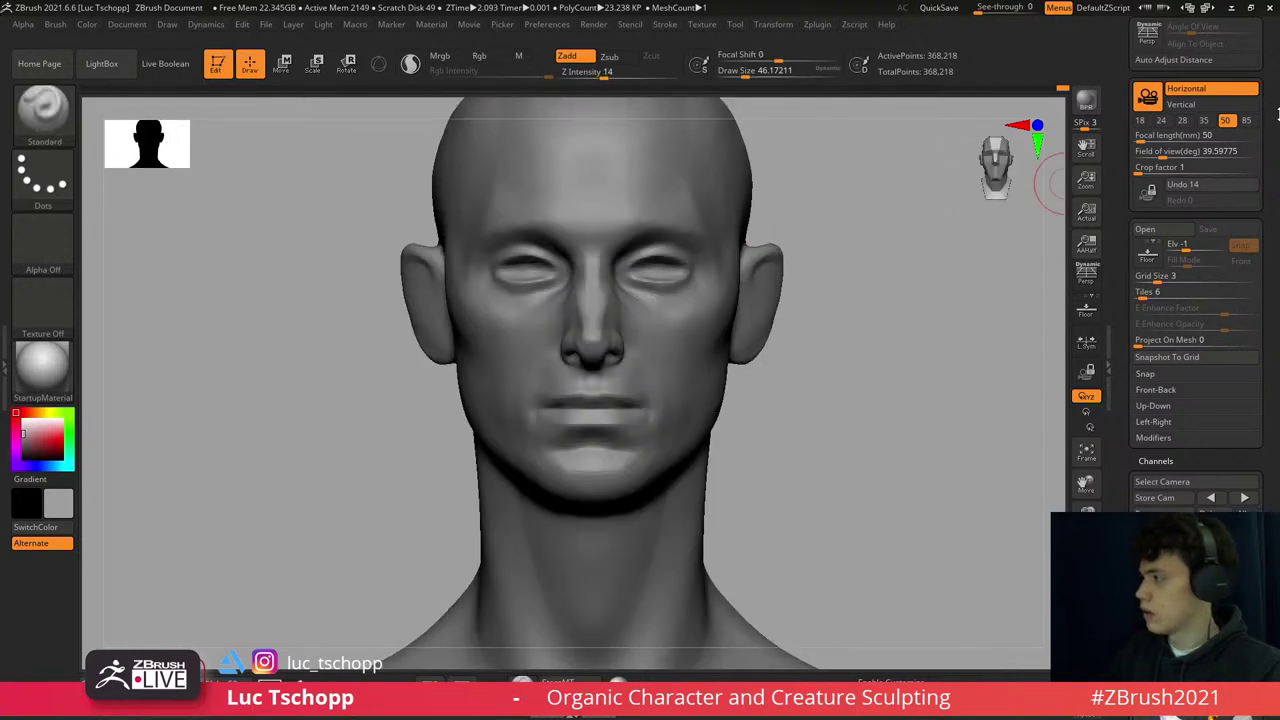
scroll(1270, 258, "up", 3)
left_click(1265, 24)
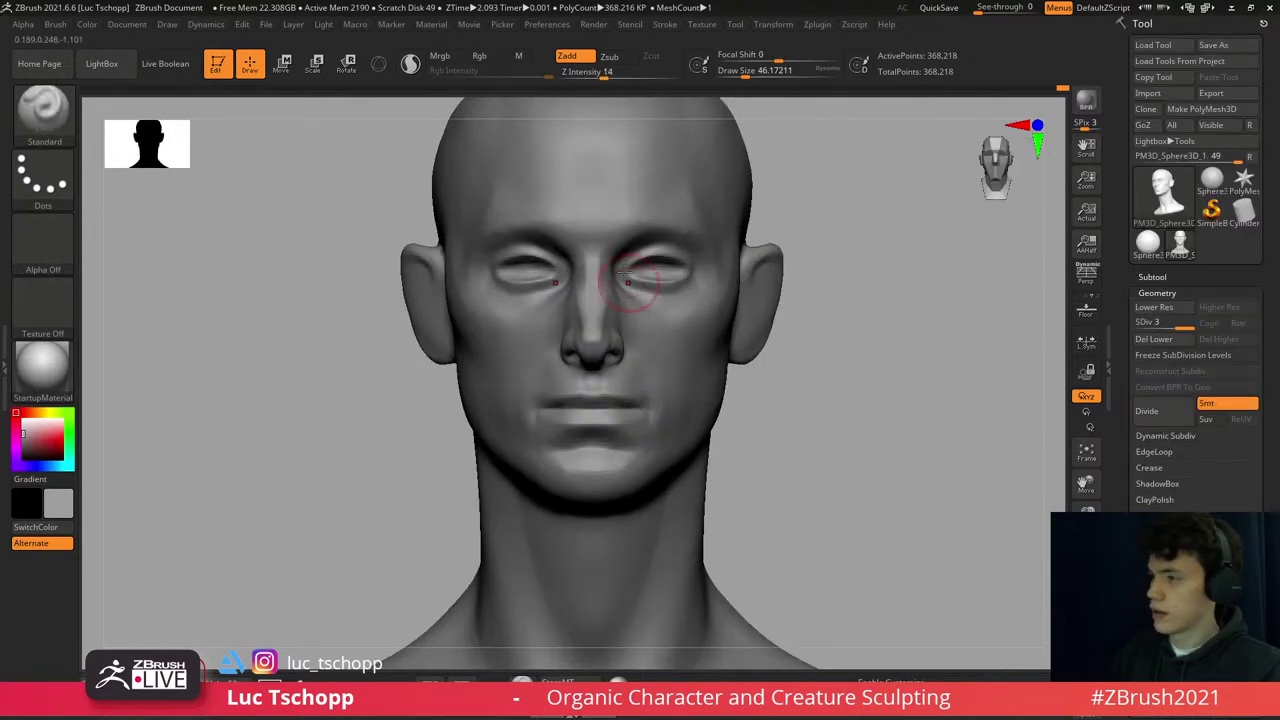
key("1")
mouse_move(634, 243)
right_mouse_down("alt")
mouse_move(646, 273)
mouse_move(611, 277)
right_mouse_up("alt")
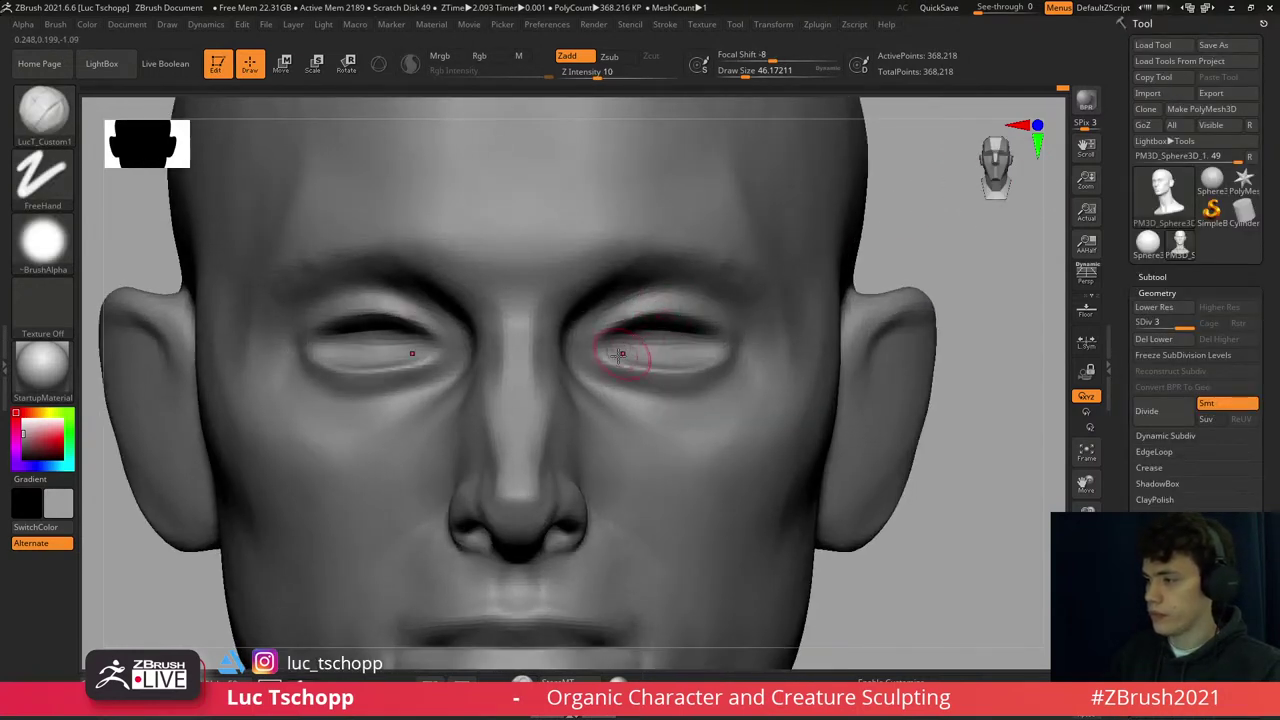
right_click_drag(614, 345, 571, 357)
- Resize the custom brush and smooth the lower face, viewed straight from the front
key("s")
left_click_drag(563, 360, 573, 390)
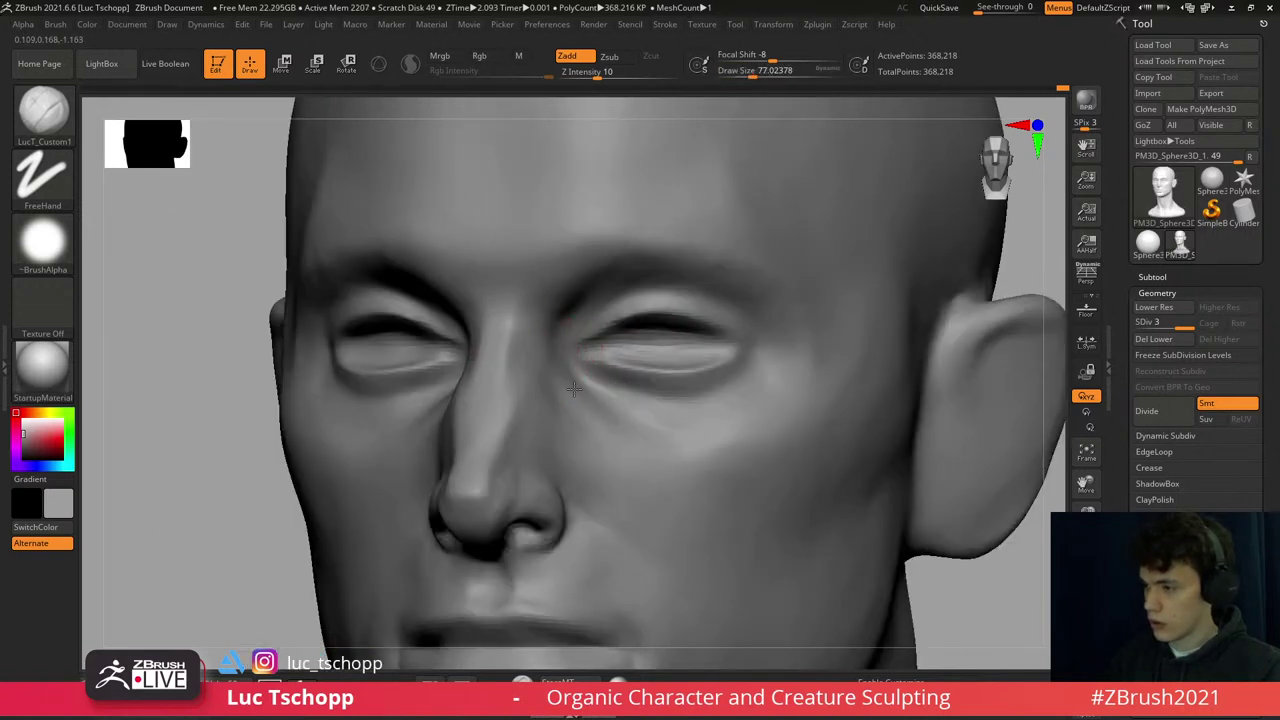
key("s")
left_click_drag(545, 335, 566, 301)
right_click_drag(555, 310, 600, 296)
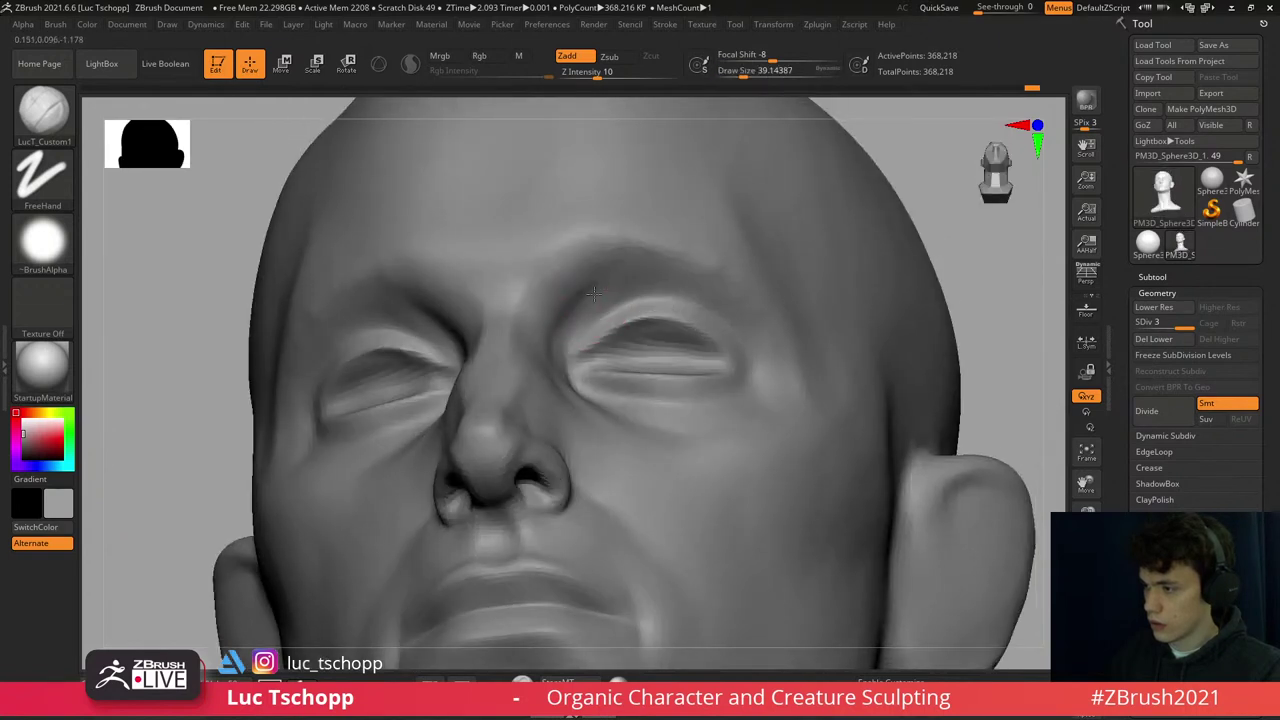
key("shift")
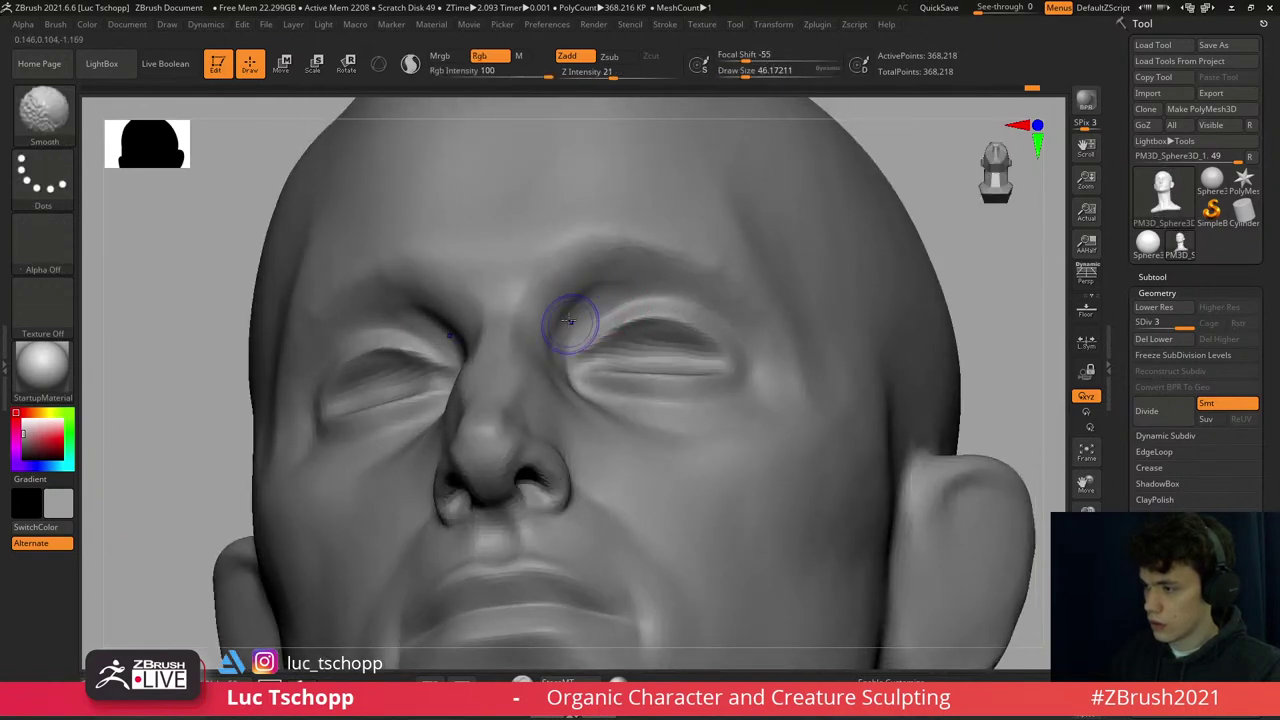
right_click_drag(543, 342, 636, 258, "shift")
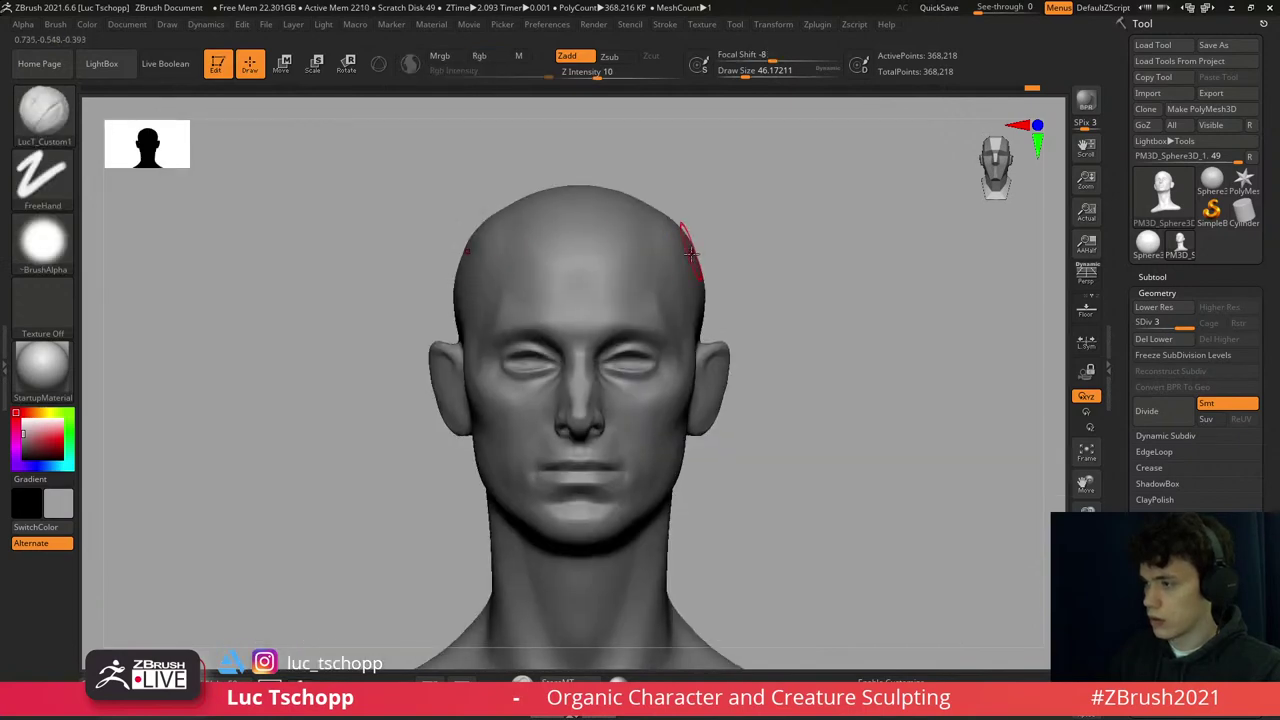
mouse_move(633, 367)
right_mouse_down()
mouse_move(572, 405)
mouse_move(543, 403)
mouse_move(669, 407)
right_mouse_up()
- Cycle through the Standard and DamStandard brushes for the lips
key("b")
key("s")
key("t")
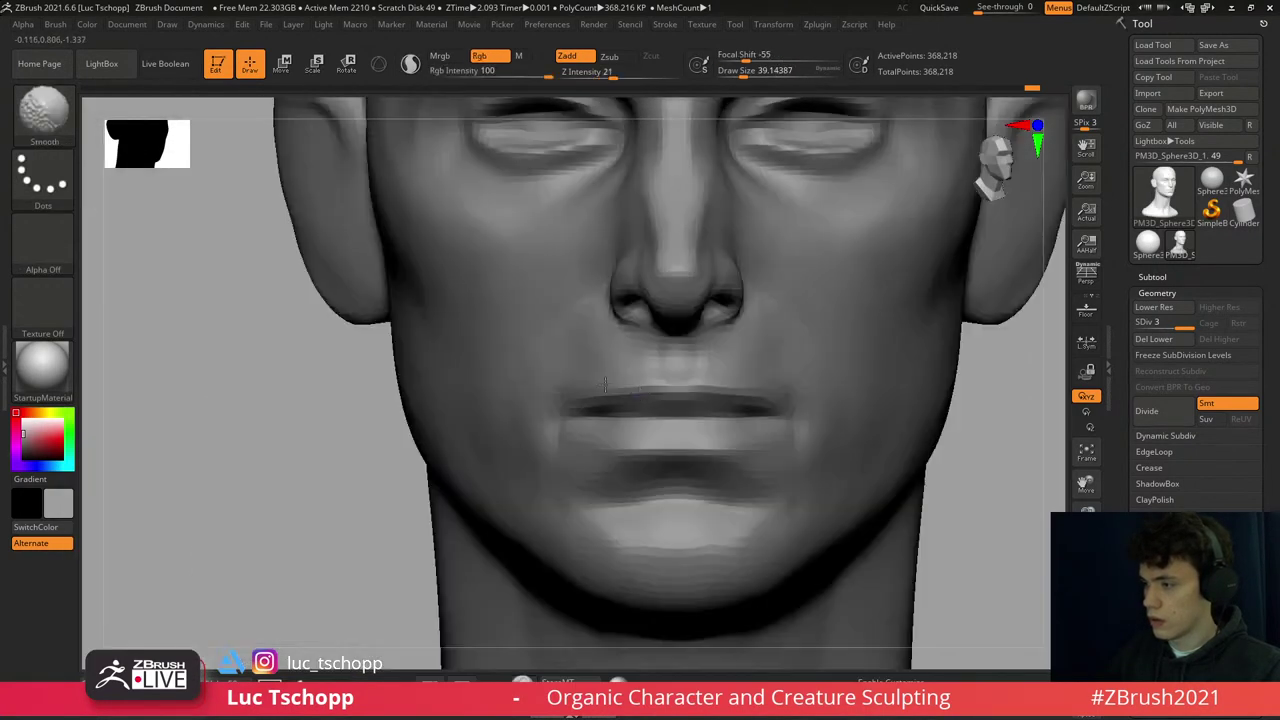
key("b")
key("d")
key("s")
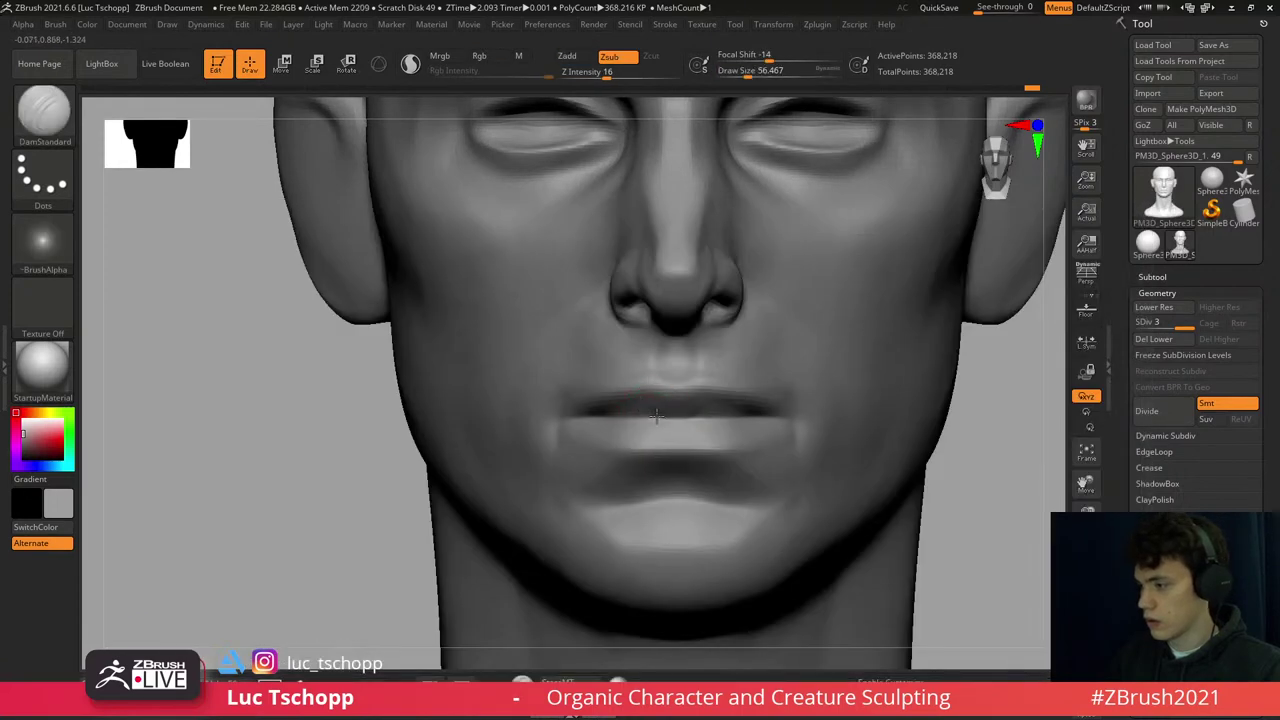
- Lightly smooth the lips with the custom freehand brush up close
key("b")
key("s")
key("t")
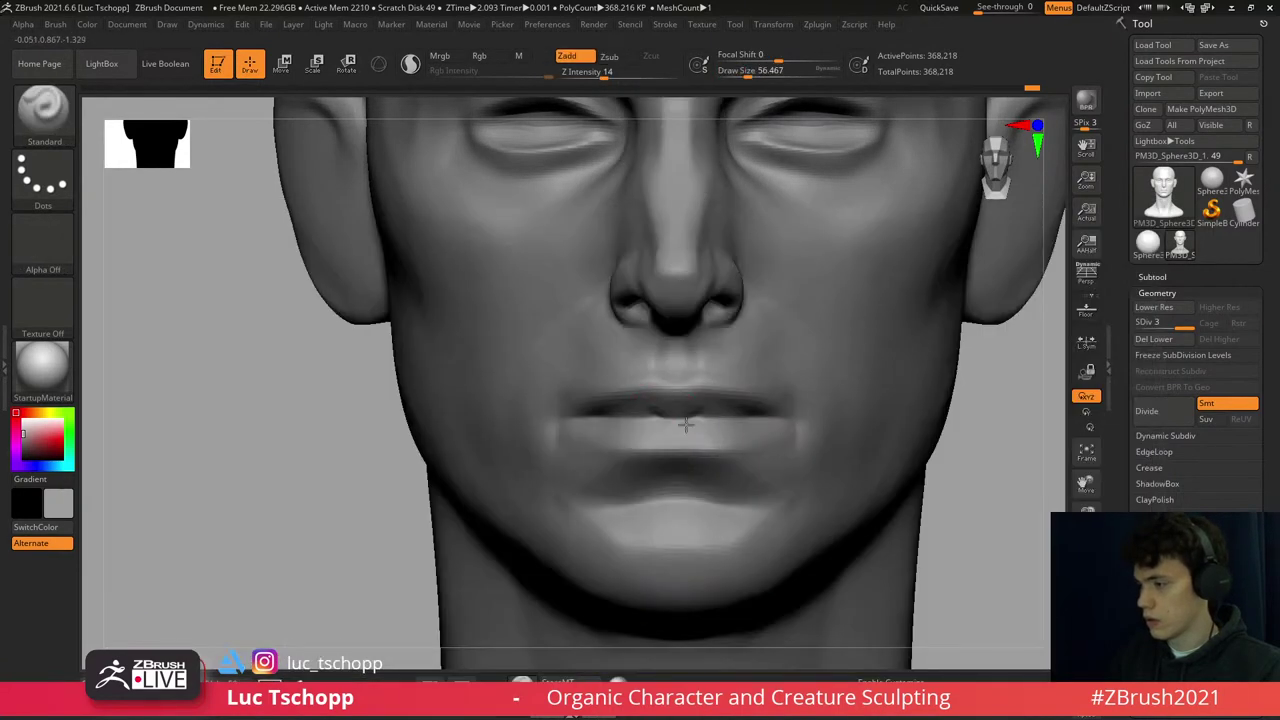
key("1")
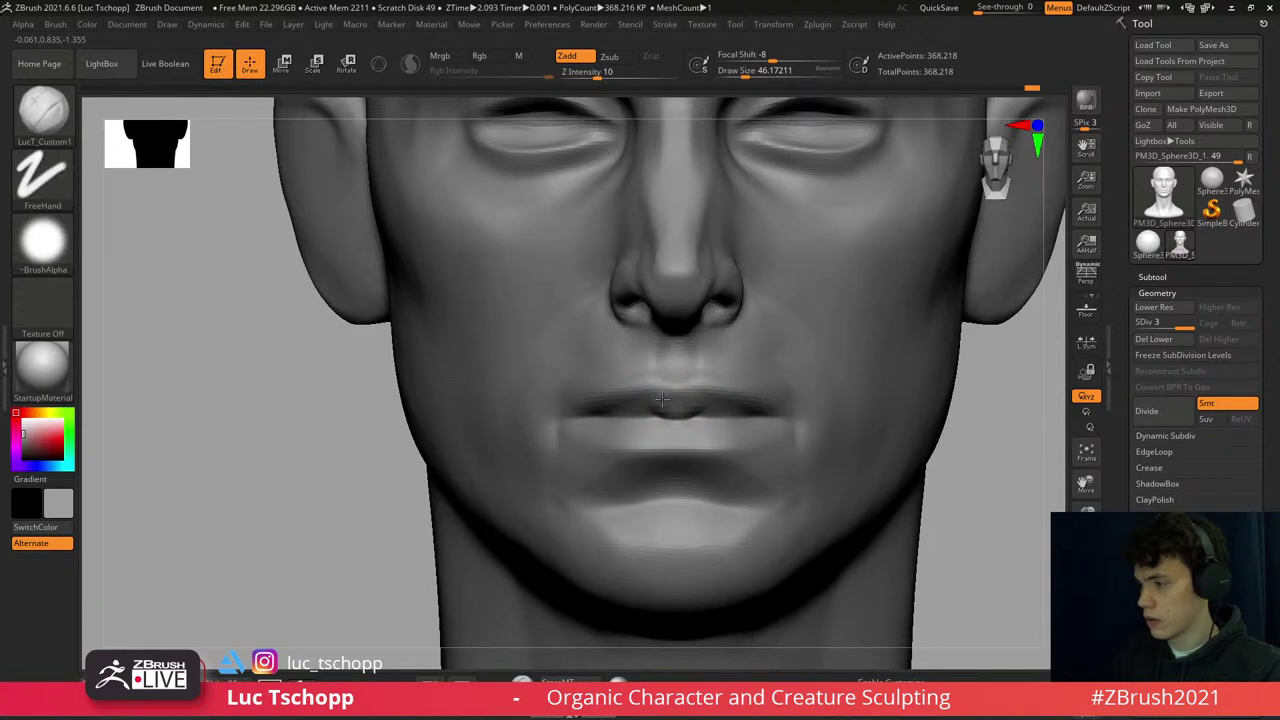
left_click_drag(672, 415, 706, 428, "shift")
mouse_move(706, 428)
right_mouse_down("ctrl")
mouse_move(620, 365)
mouse_move(590, 363)
right_mouse_up("ctrl")
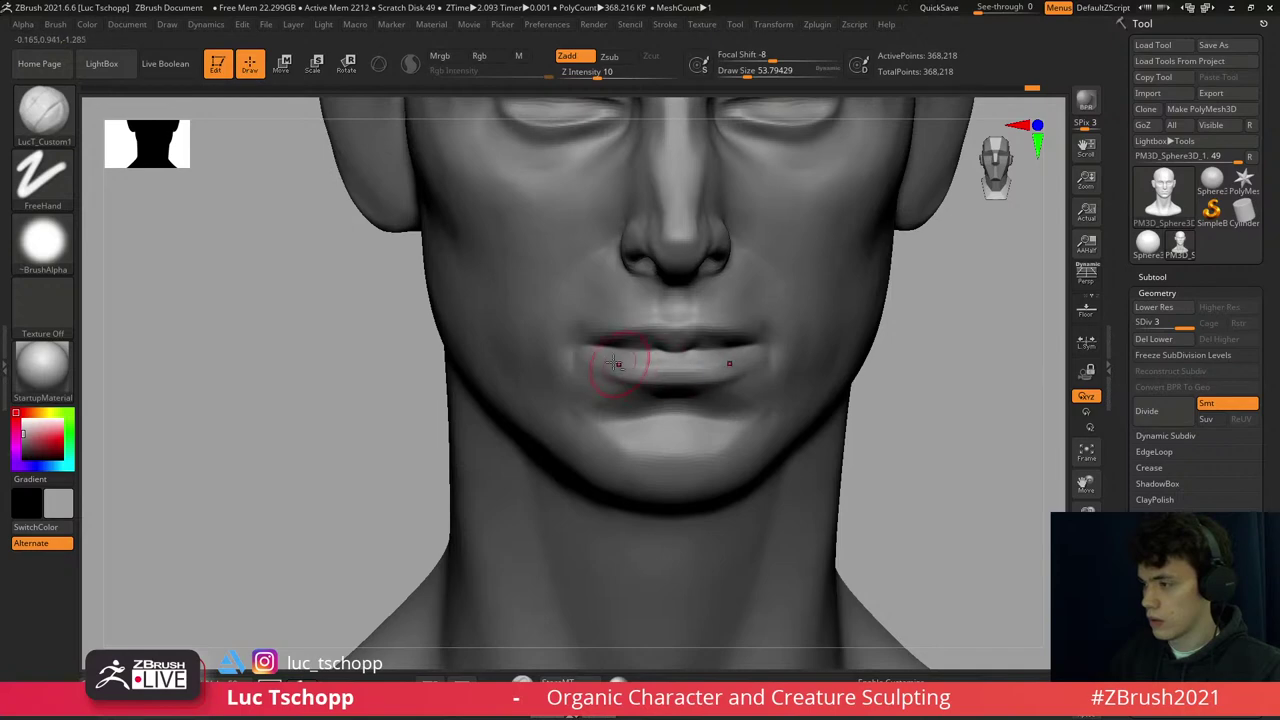
mouse_move(616, 363)
right_mouse_down("ctrl")
mouse_move(605, 350)
mouse_move(614, 366)
right_mouse_up("ctrl")
- Build up the lips with an enlarged Standard brush, then refine them with the custom brush
key("b")
key("s")
key("t")
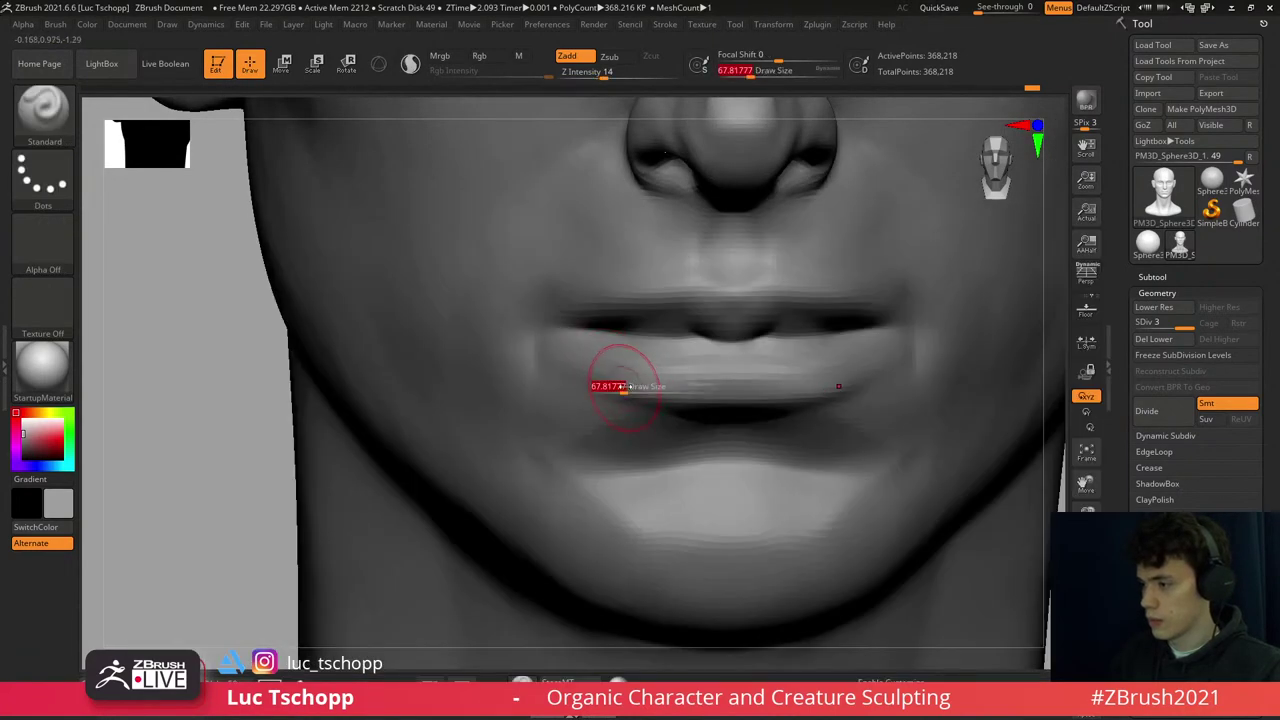
left_click_drag(623, 387, 648, 386)
right_click_drag(557, 390, 543, 371)
key("1")
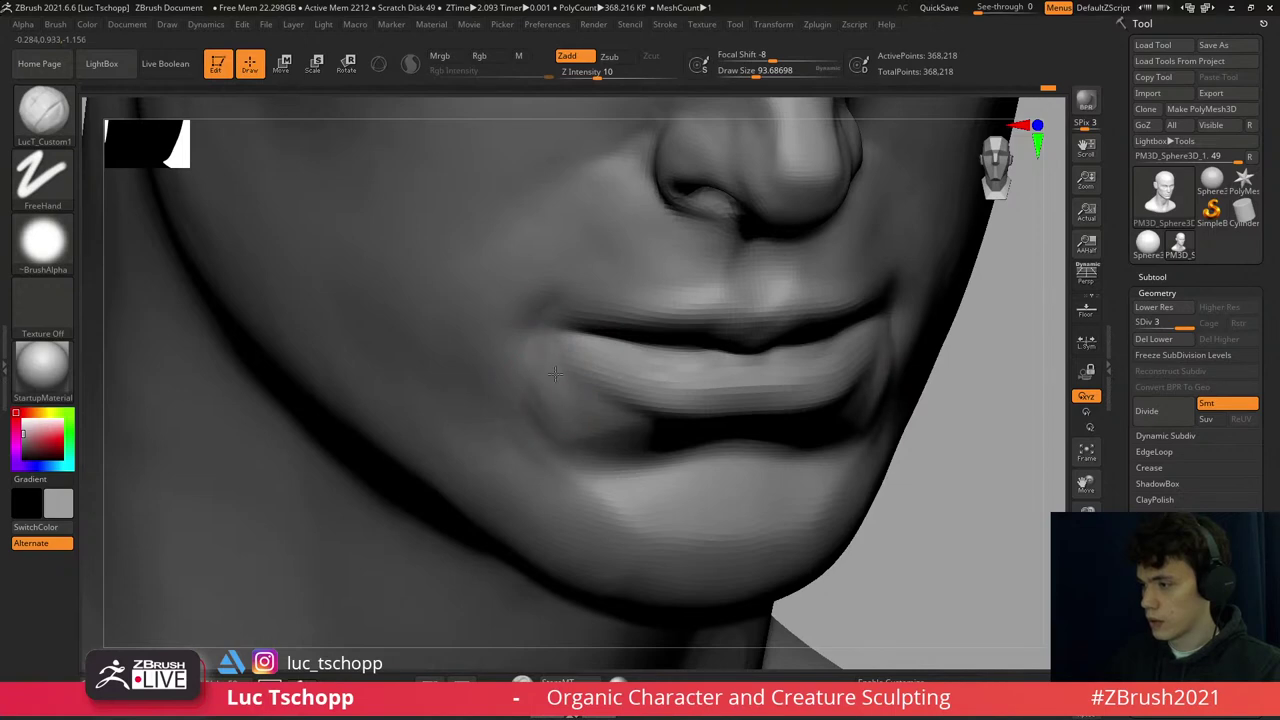
mouse_move(570, 392)
right_mouse_down("ctrl")
mouse_move(771, 414)
mouse_move(734, 438)
mouse_move(750, 430)
right_mouse_up("ctrl")
right_click_drag(750, 430, 766, 420)
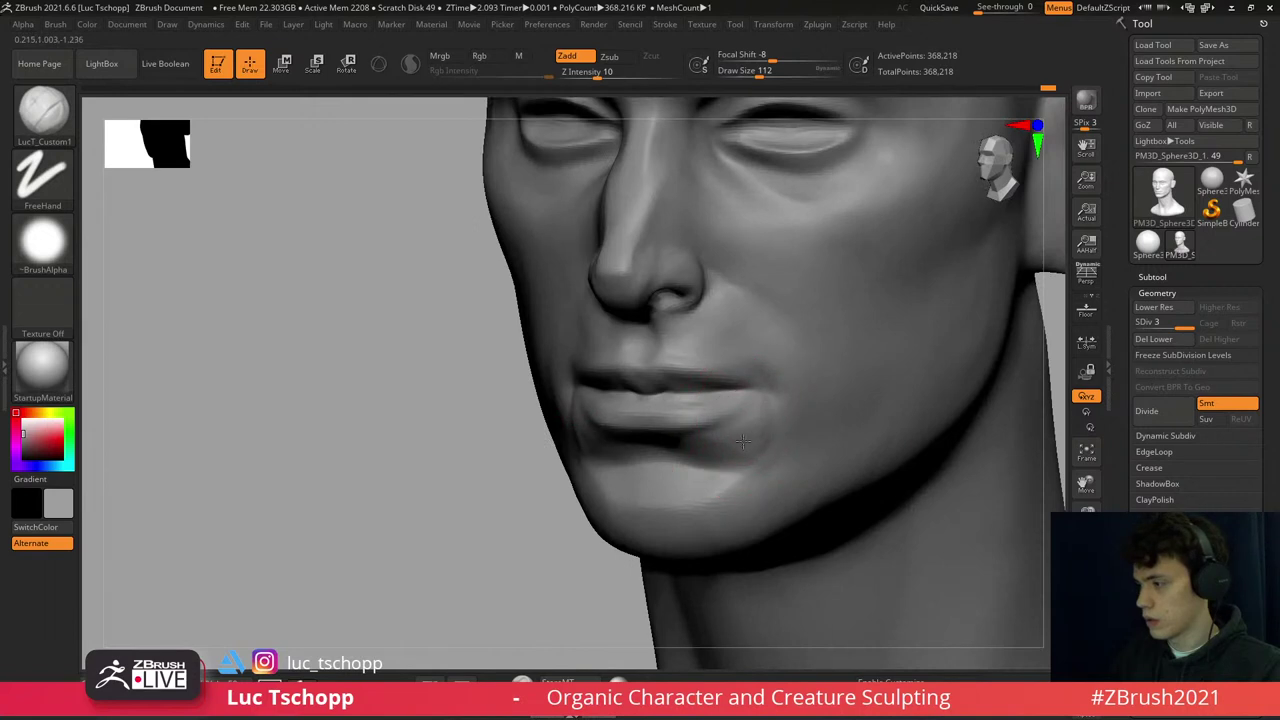
key("[")
key("[")
key("[")
key("[")
key("[")
- Smooth the lips at the highest subdivision with the whole head framed
key("shift+d")
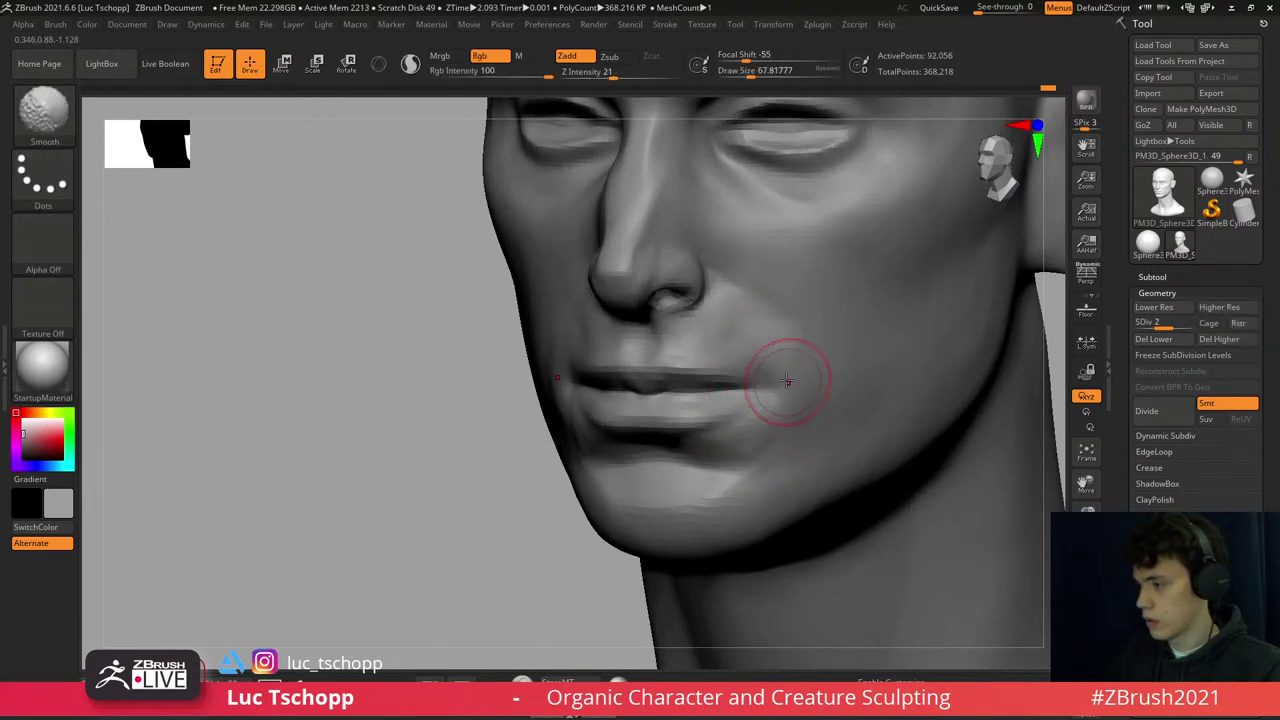
key("d")
key("f")
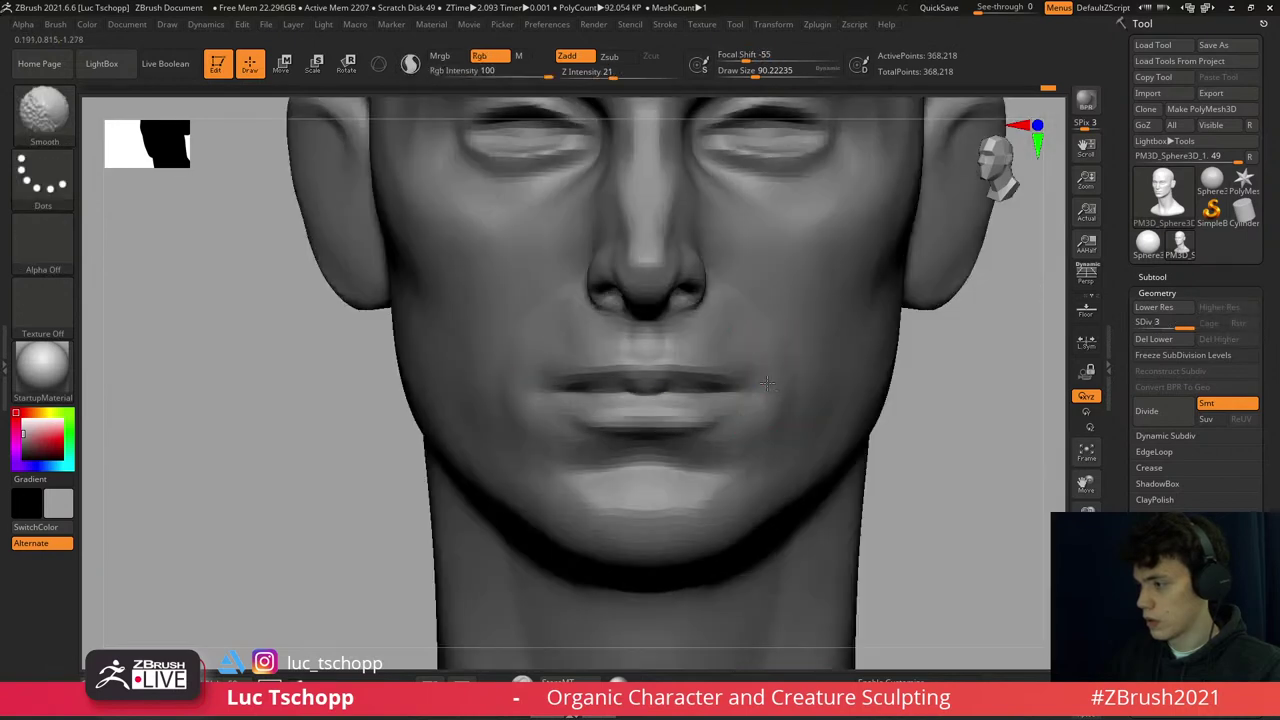
key("shift")
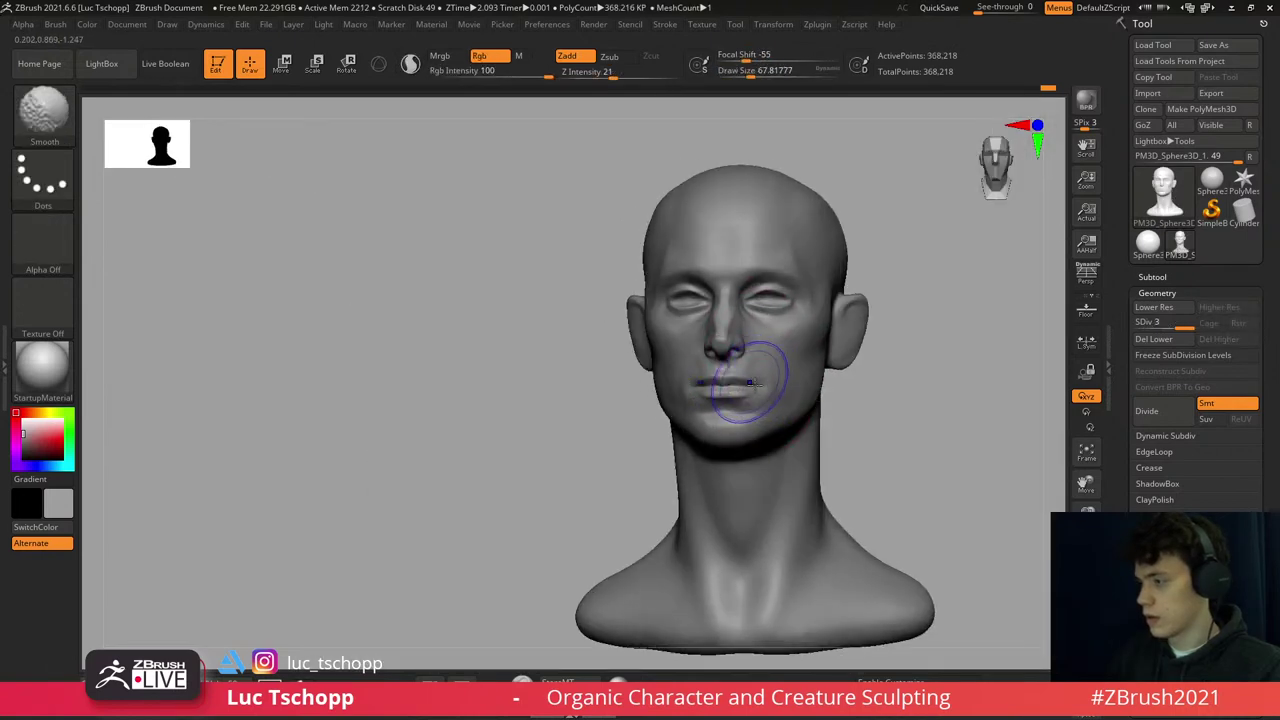
scroll(745, 380, "up", 3)
key("b")
key("shift")
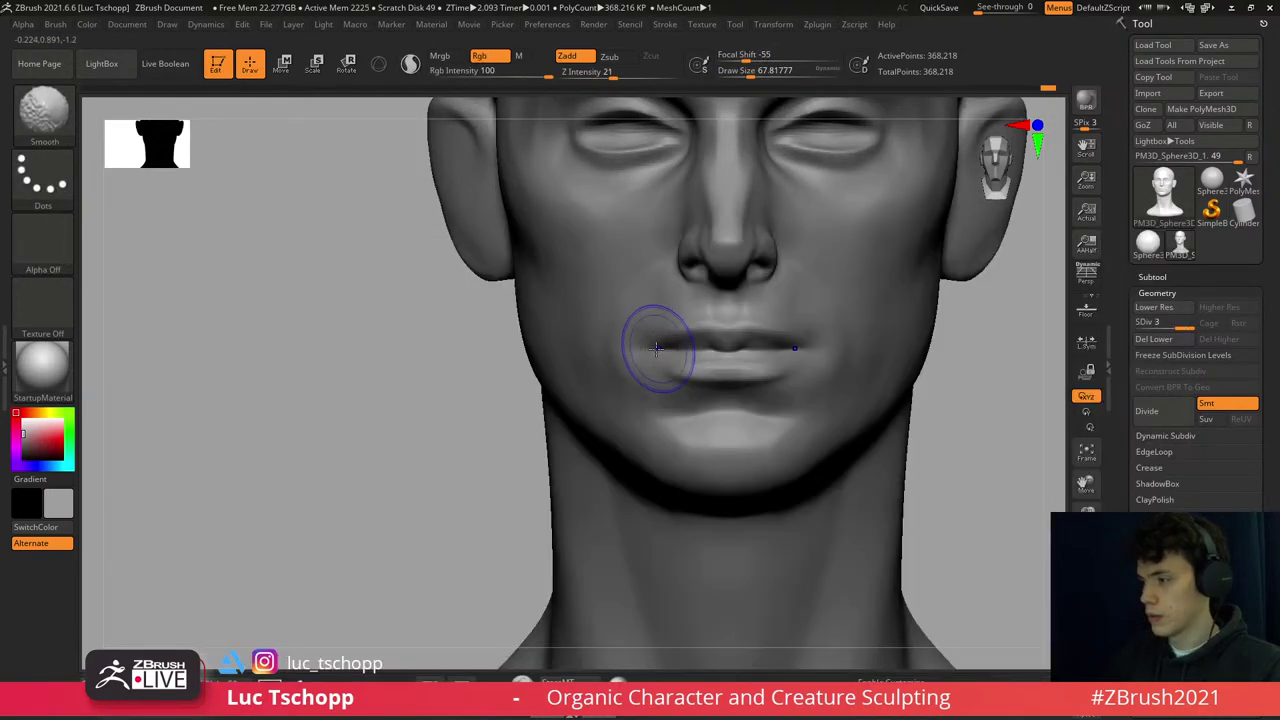
- At SDiv 1, push the mouth corners with a Move brush sized about 149, then 112
key("shift+d")
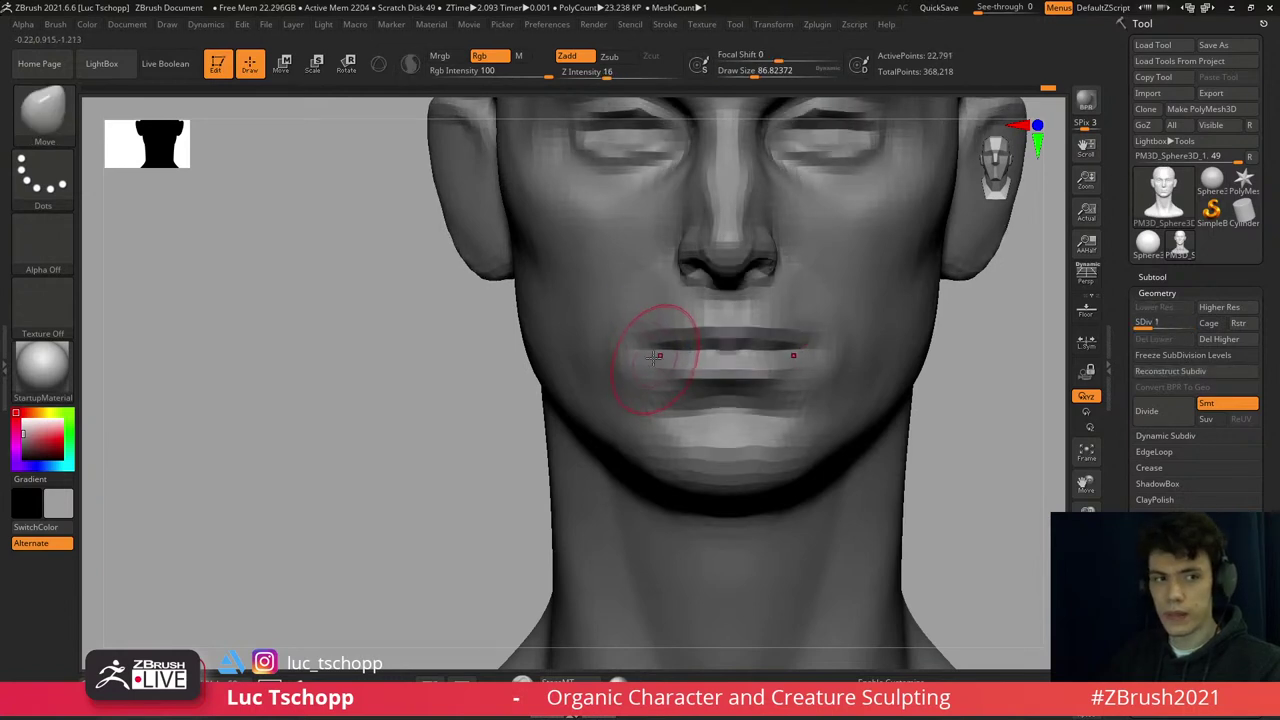
key("s")
left_click_drag(658, 356, 690, 356)
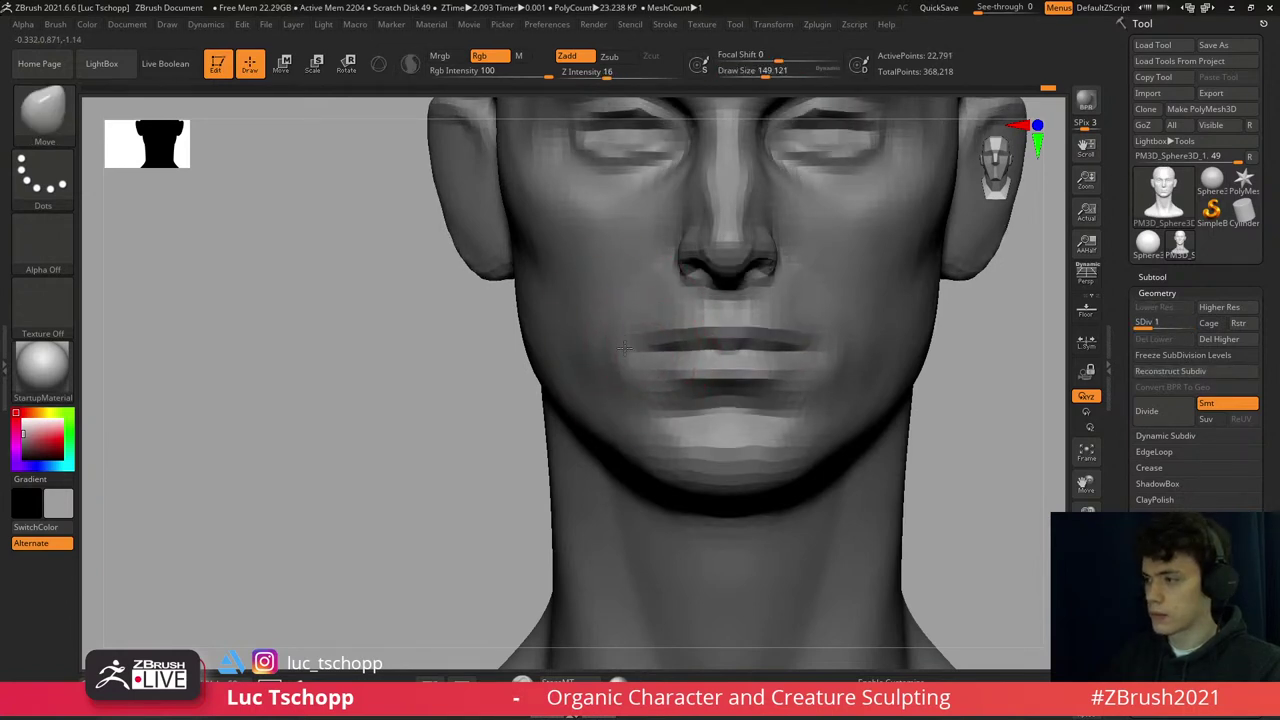
right_click_drag(634, 223, 614, 410)
key("s")
left_click_drag(600, 414, 586, 414)
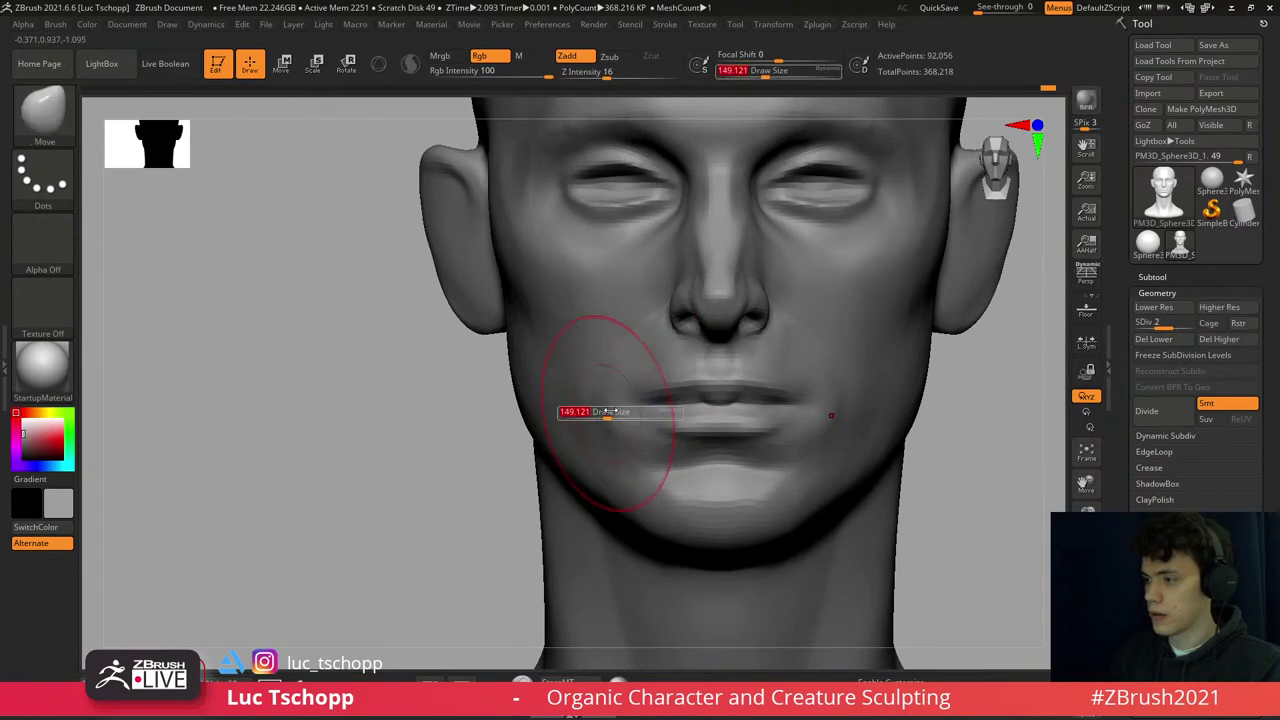
key("shift")
- From below the chin, reshape the underside of the nose at SDiv 1 with a brush of about 104
mouse_move(618, 388)
right_mouse_down()
mouse_move(642, 362)
mouse_move(666, 378)
right_mouse_up()
key("s")
left_click_drag(670, 378, 668, 378)
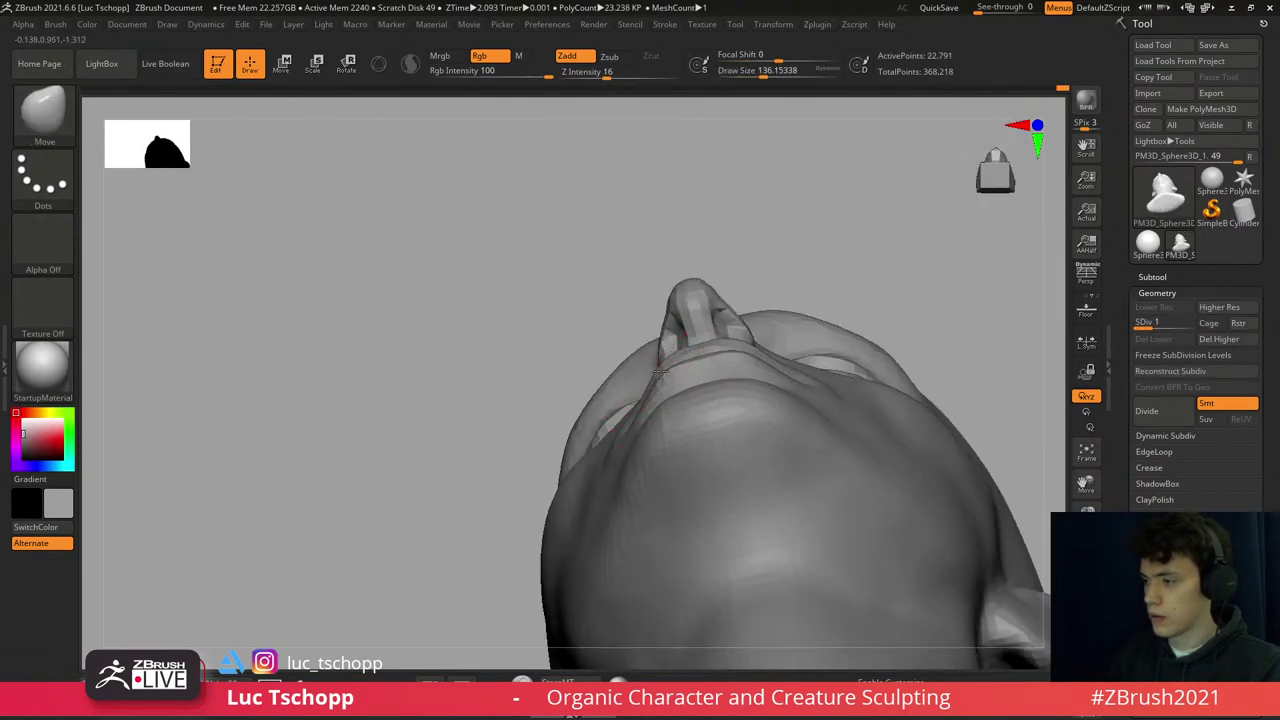
right_click_drag(668, 378, 689, 366)
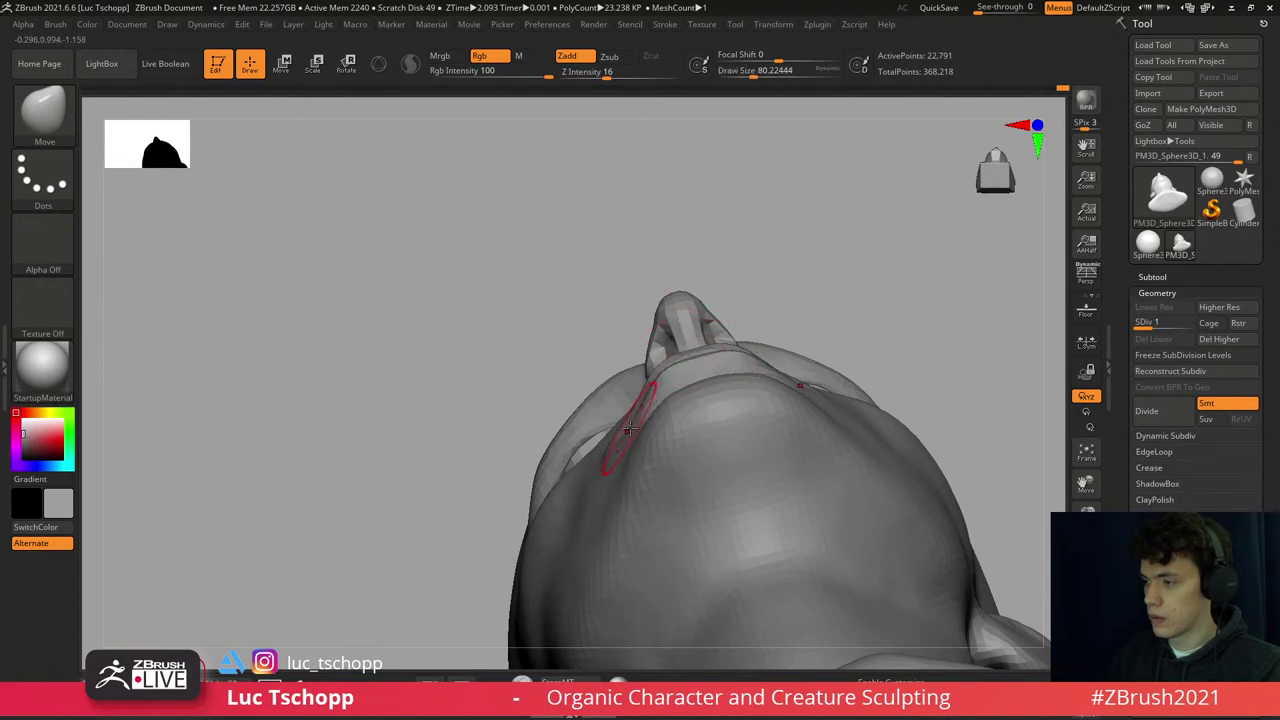
key("s")
left_click_drag(630, 432, 643, 390)
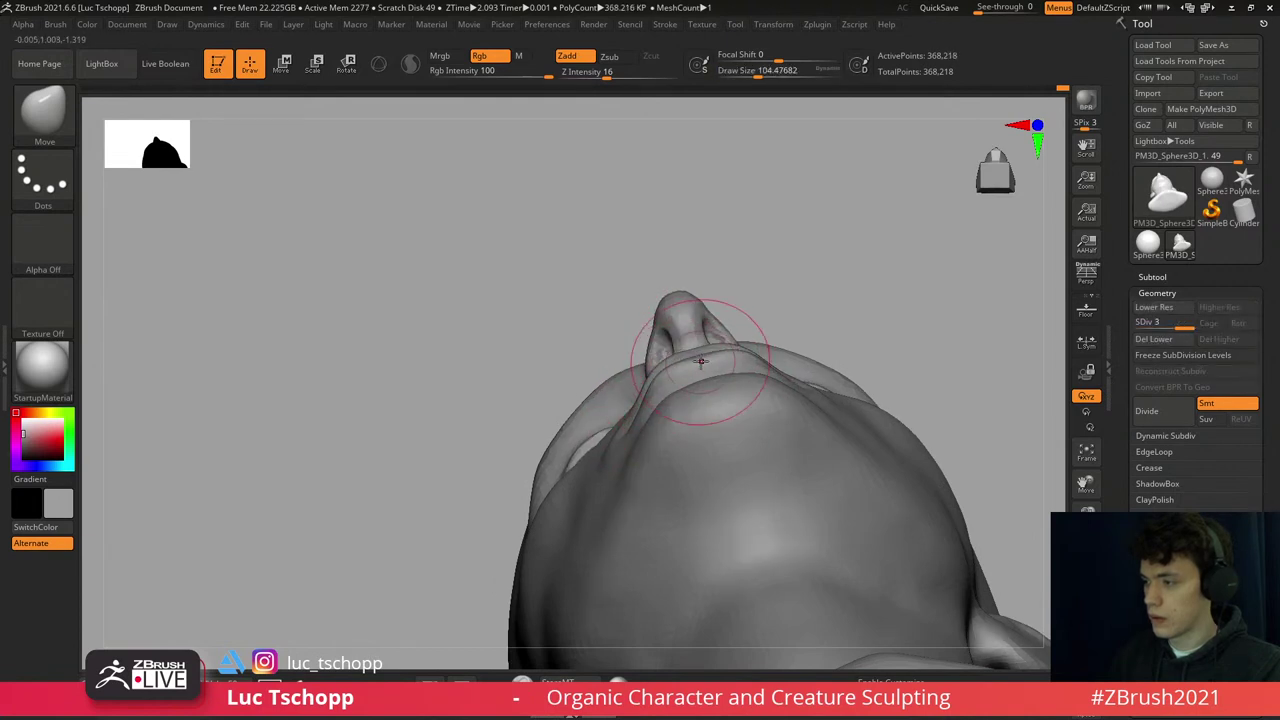
key("d")
key("d")
key("shift+d")
key("shift+d")
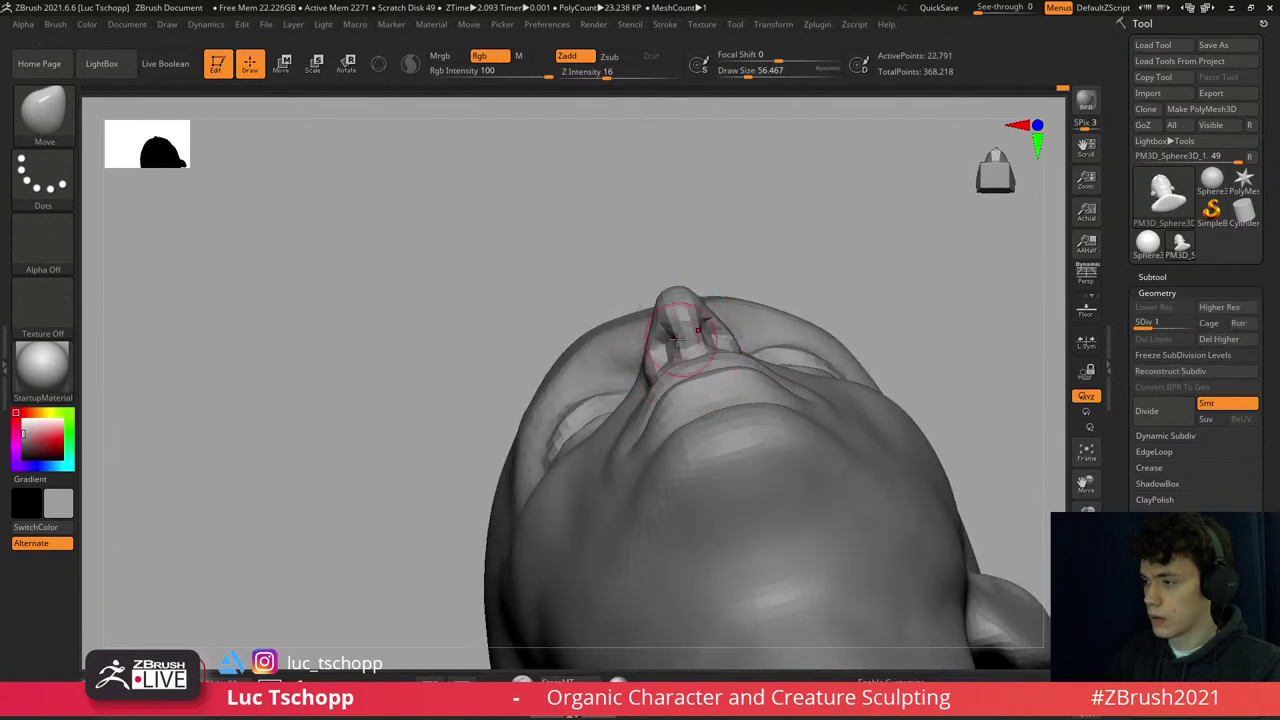
- At subdivision level 3, carve the nostril openings with the LucT_Custom1 brush
key("d")
key("d")
key("b")
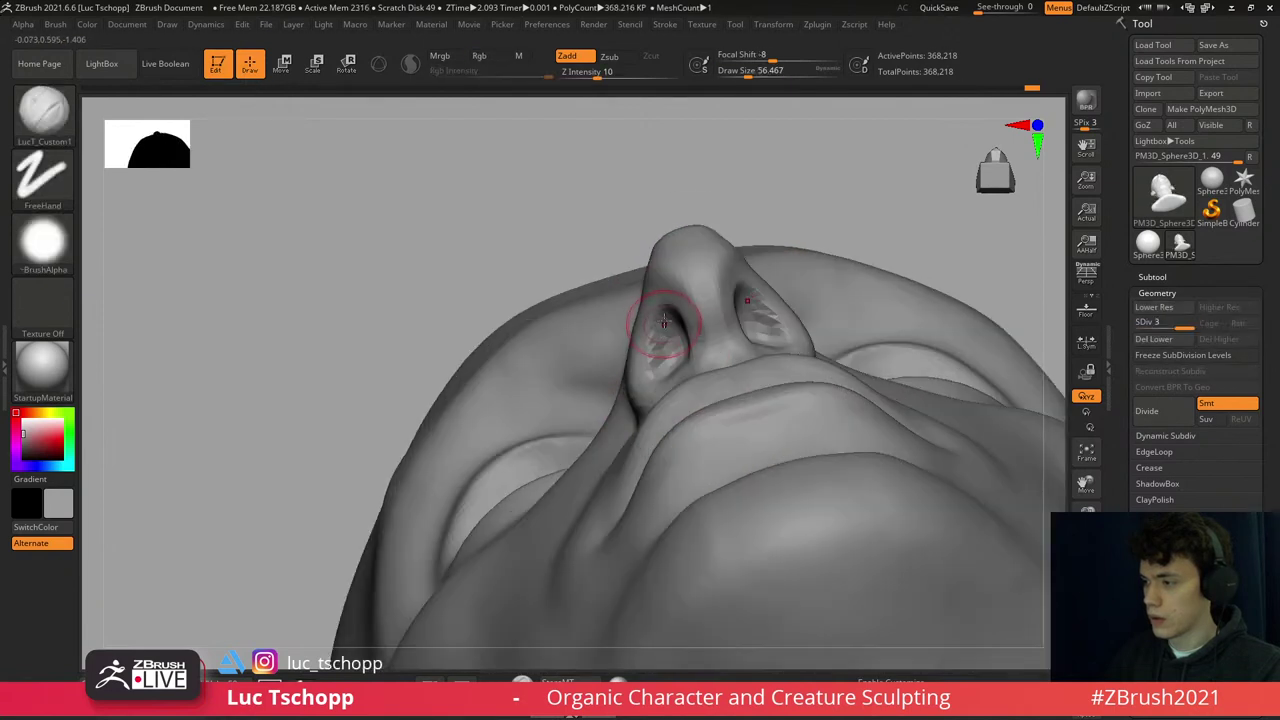
mouse_move(651, 373)
right_mouse_down()
mouse_move(663, 298)
mouse_move(749, 337)
mouse_move(808, 293)
mouse_move(828, 235)
right_mouse_up()
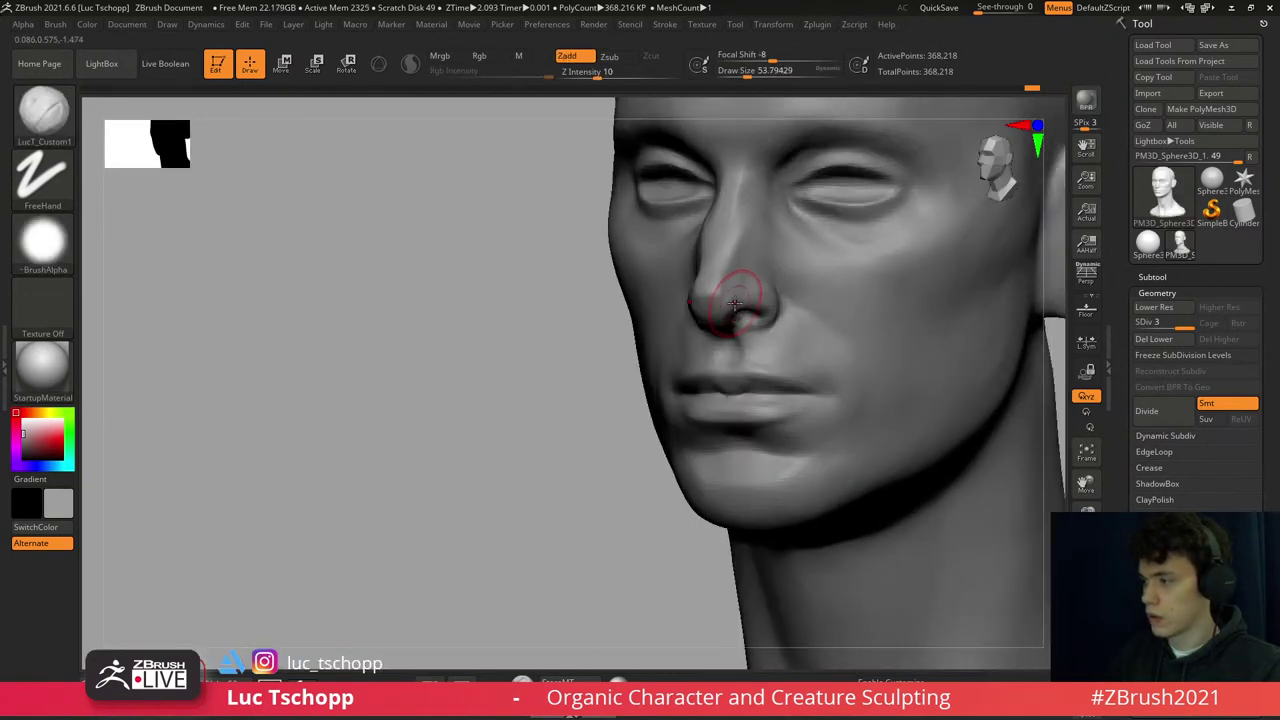
key("b")
key("s")
key("t")
key("1")
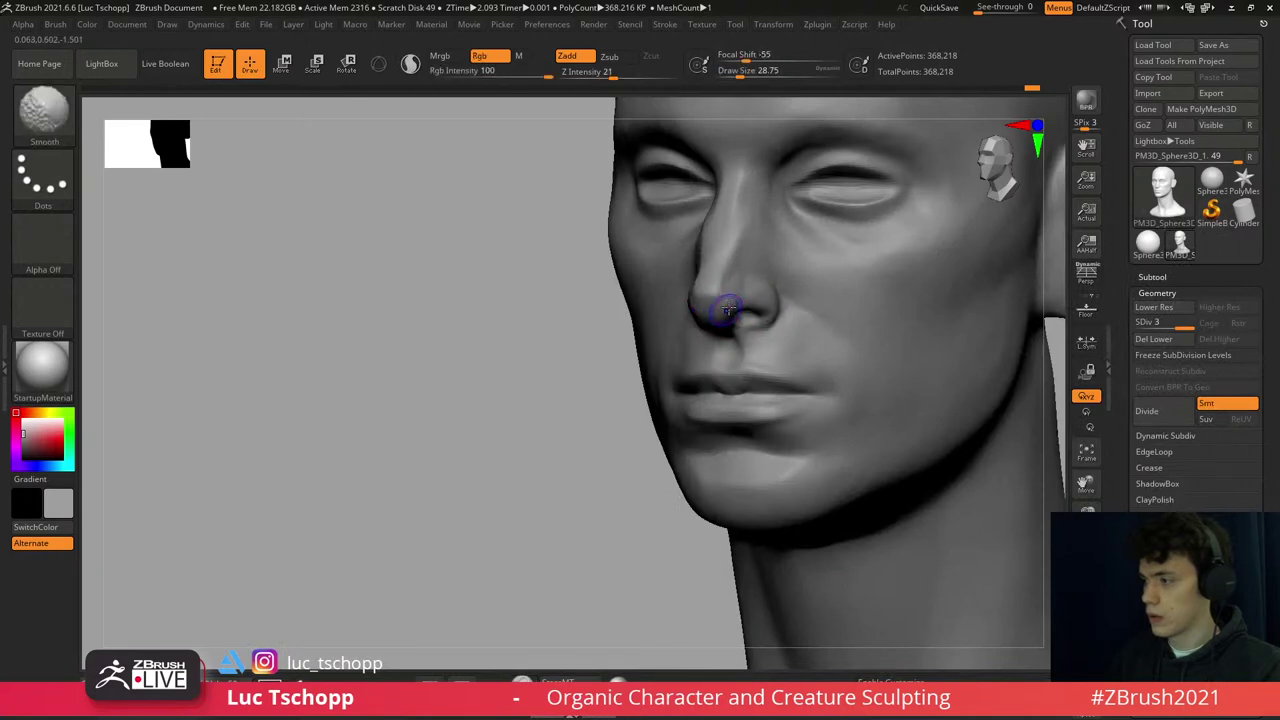
right_click_drag(860, 208, 684, 304)
- At subdivision level 2, deepen both upper-eyelid creases using the Move brush at about size 124
key("b")
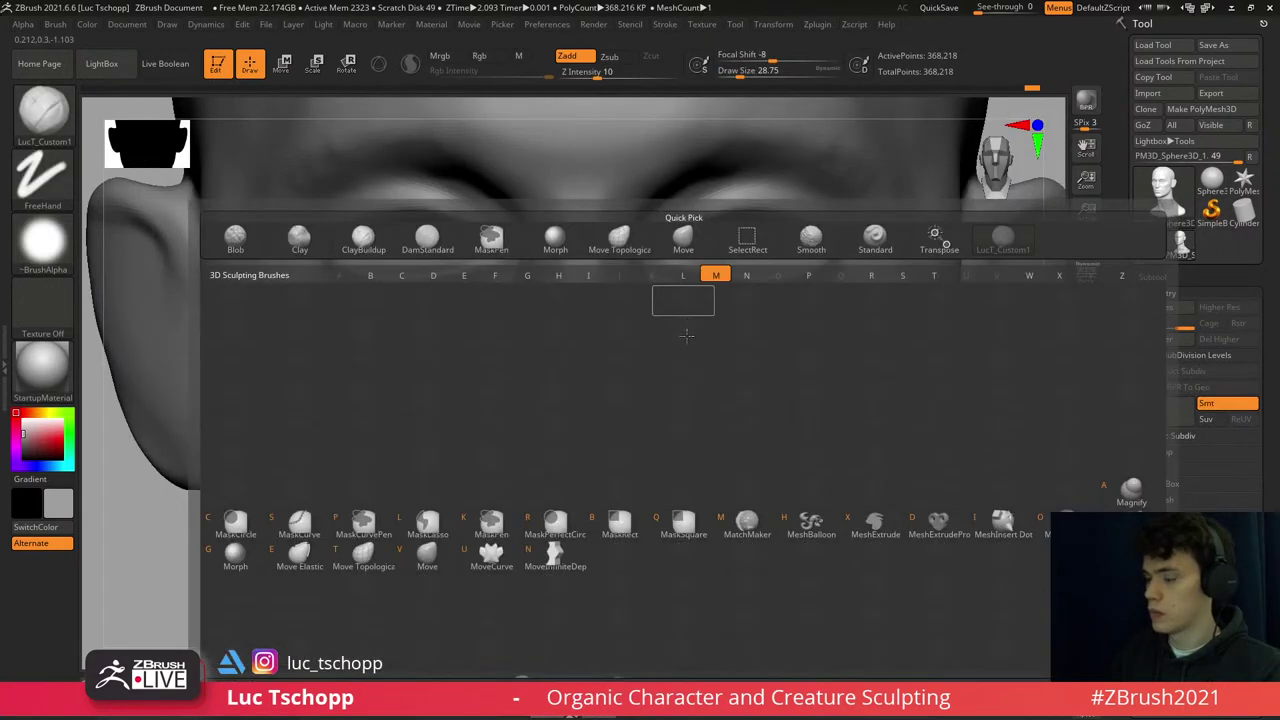
key("m")
key("v")
key("shift+d")
key("s")
left_click_drag(680, 340, 696, 254)
key("s")
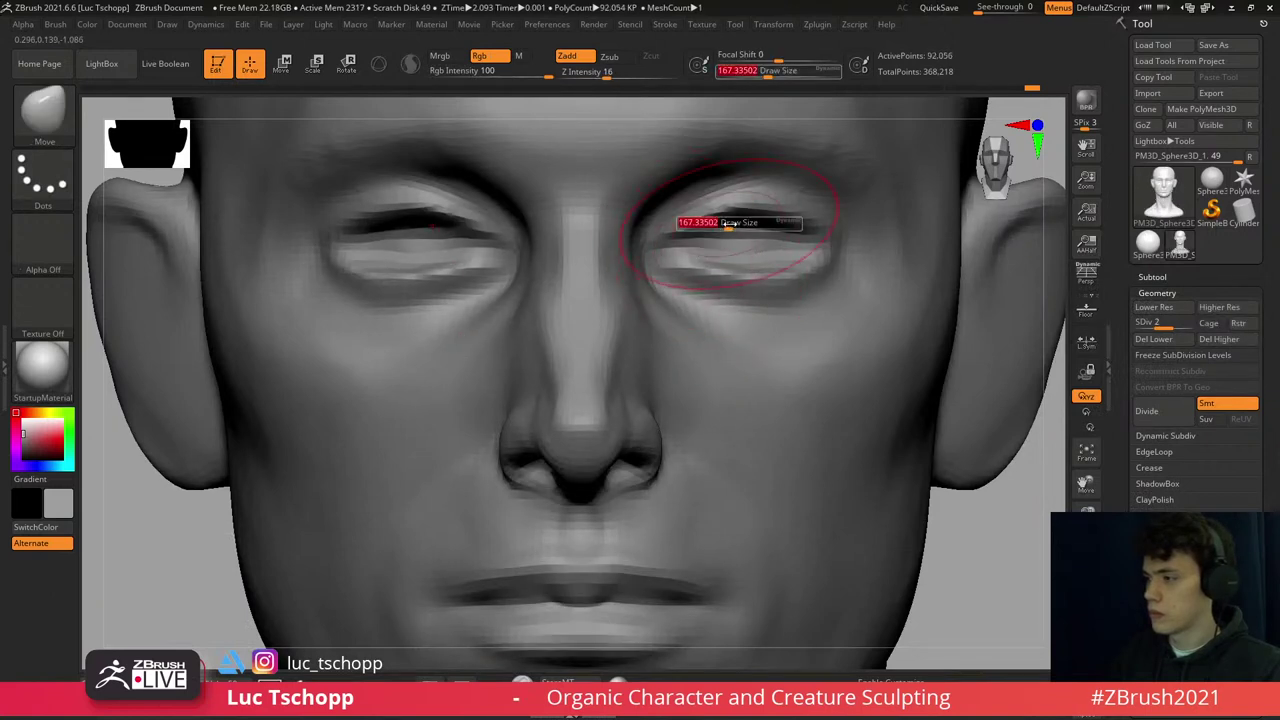
left_click(728, 217)
left_click_drag(752, 208, 772, 200)
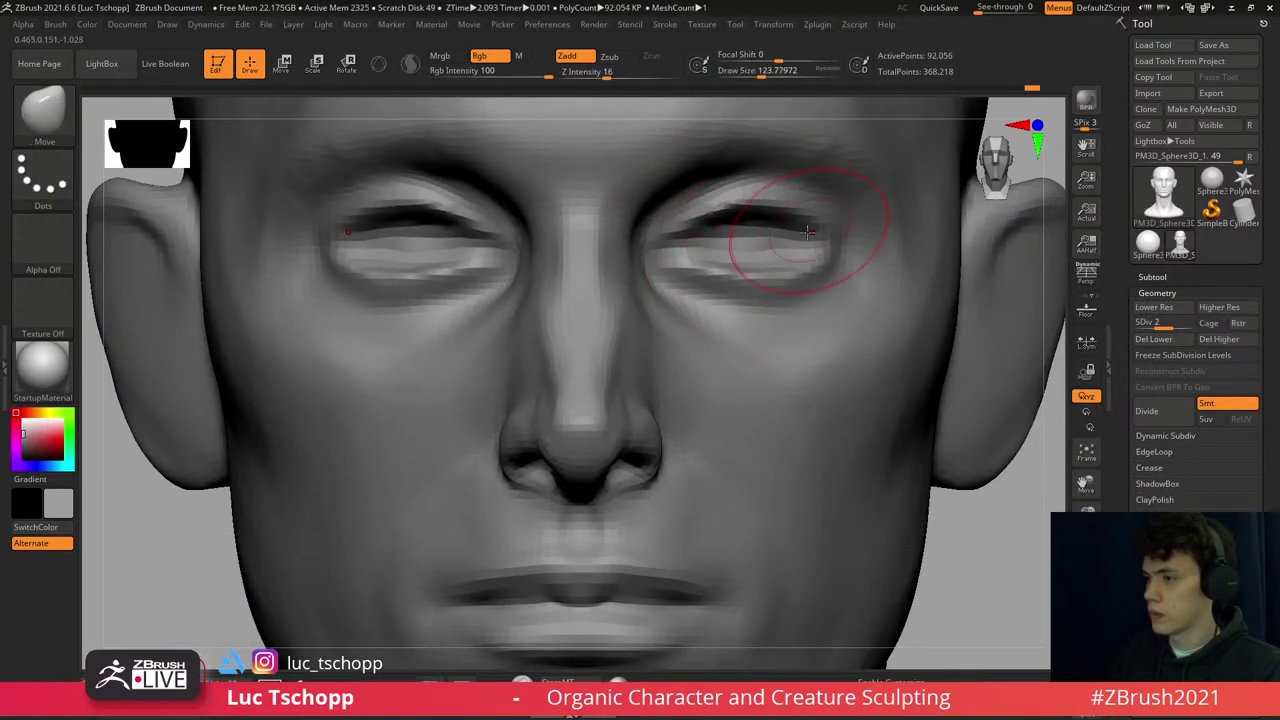
- At subdivision level 3, sharpen the mouth corners and lip line with DamStandard and smoothing
key("d")
key("f")
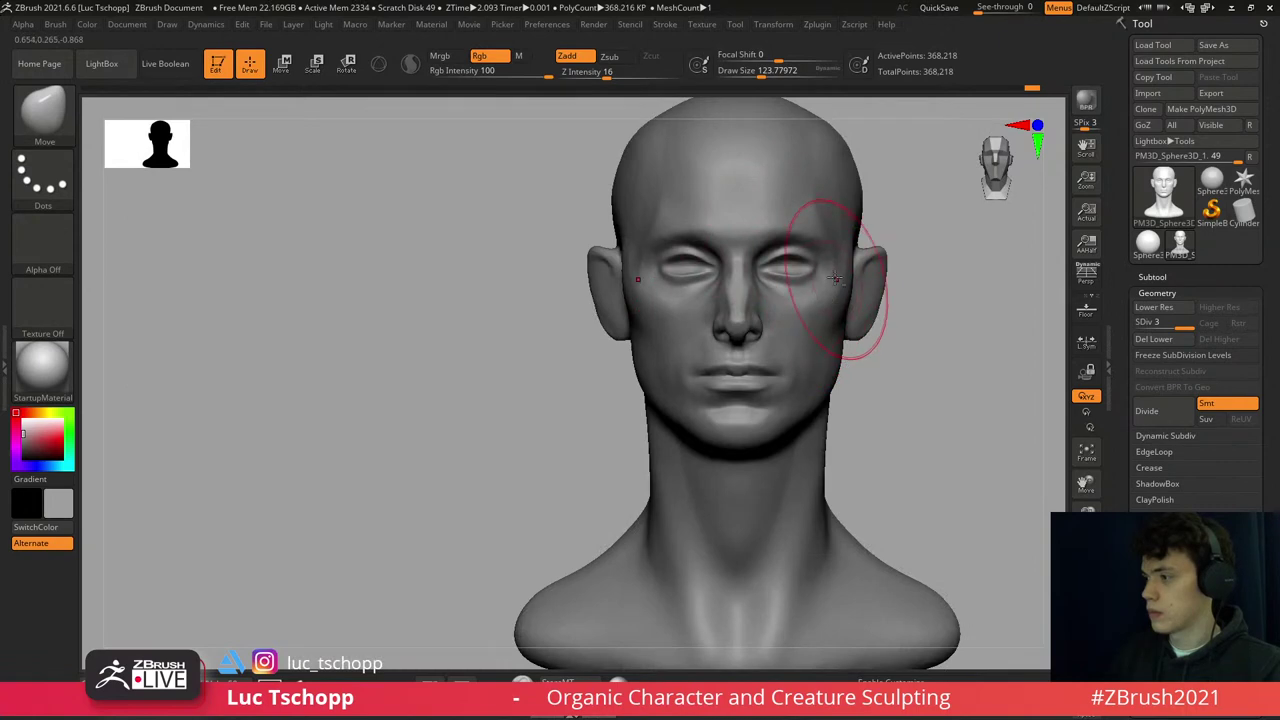
mouse_move(835, 278)
right_mouse_down()
mouse_move(810, 390)
mouse_move(620, 330)
mouse_move(690, 300)
mouse_move(720, 322)
mouse_move(704, 357)
mouse_move(750, 319)
right_mouse_up()
key("b")
key("s")
key("t")
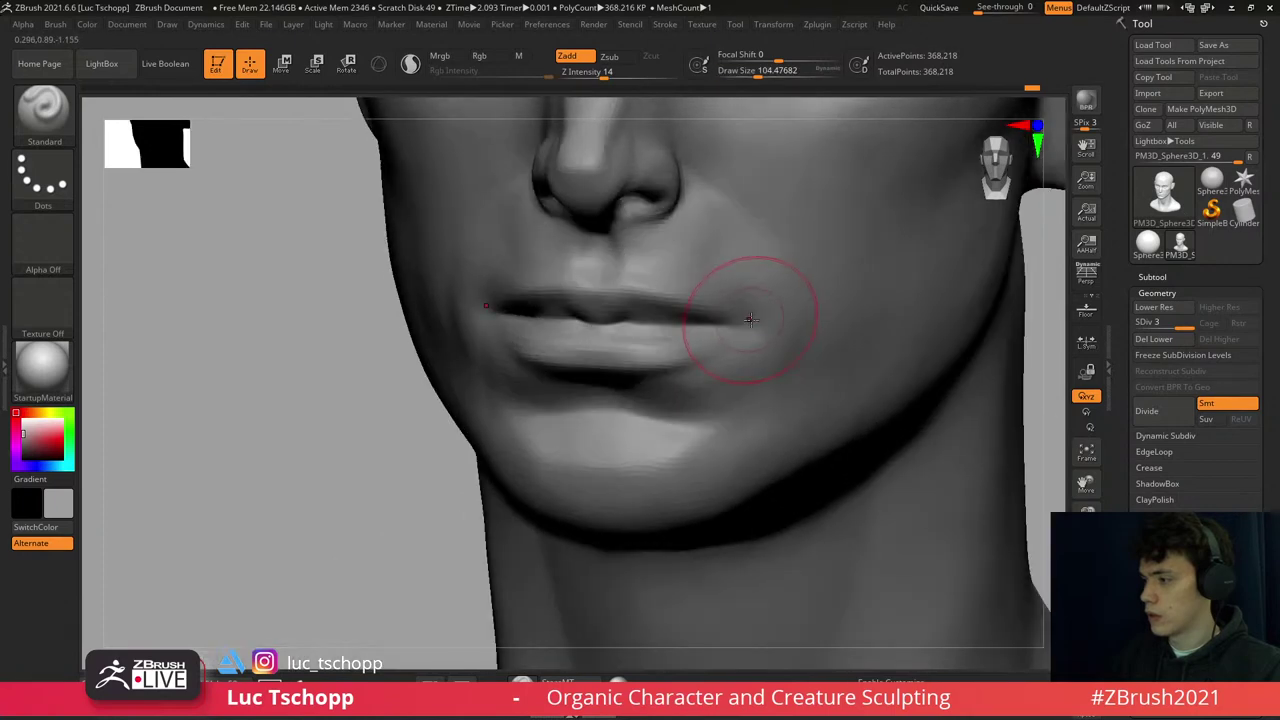
key("b")
key("d")
key("s")
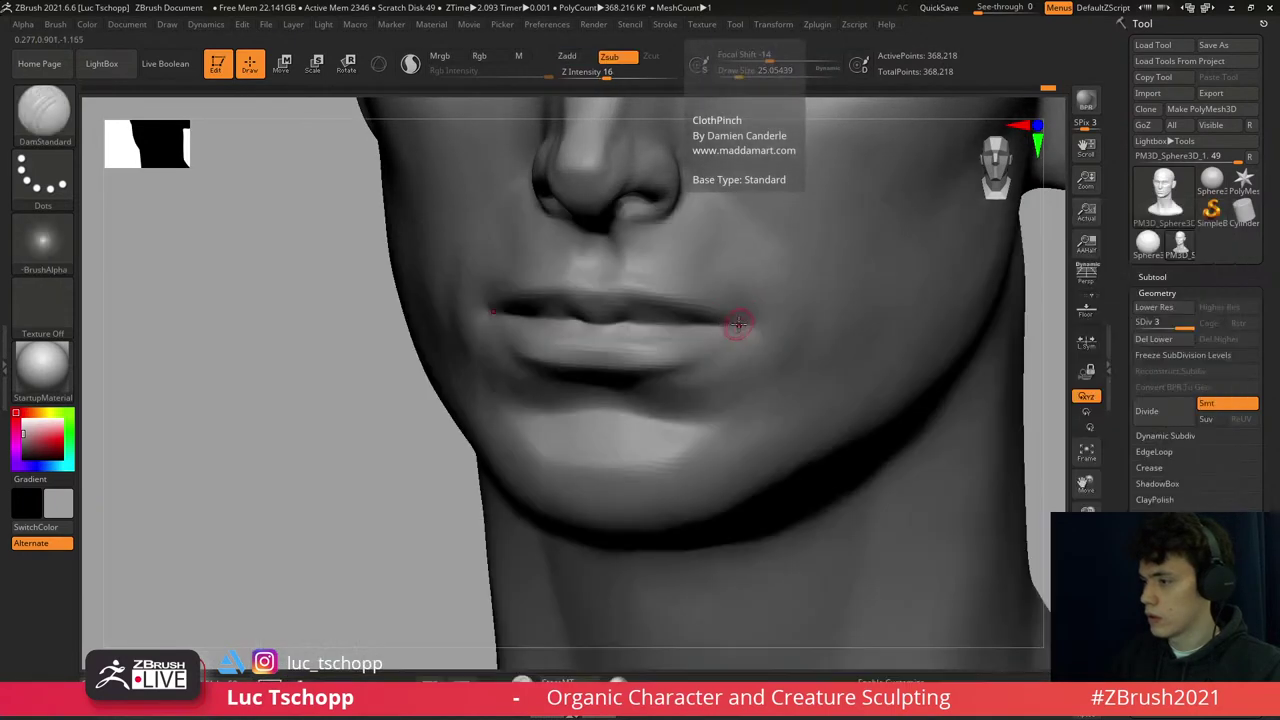
right_click_drag(737, 314, 743, 334, "shift")
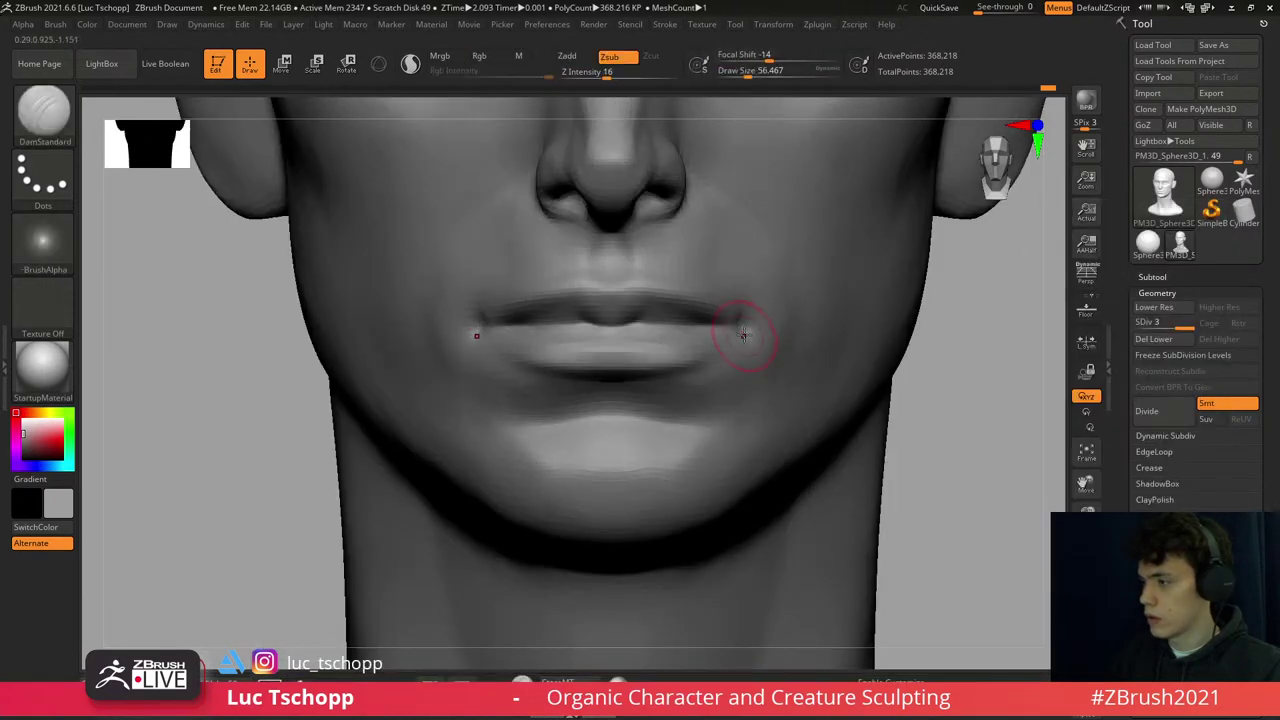
key("shift")
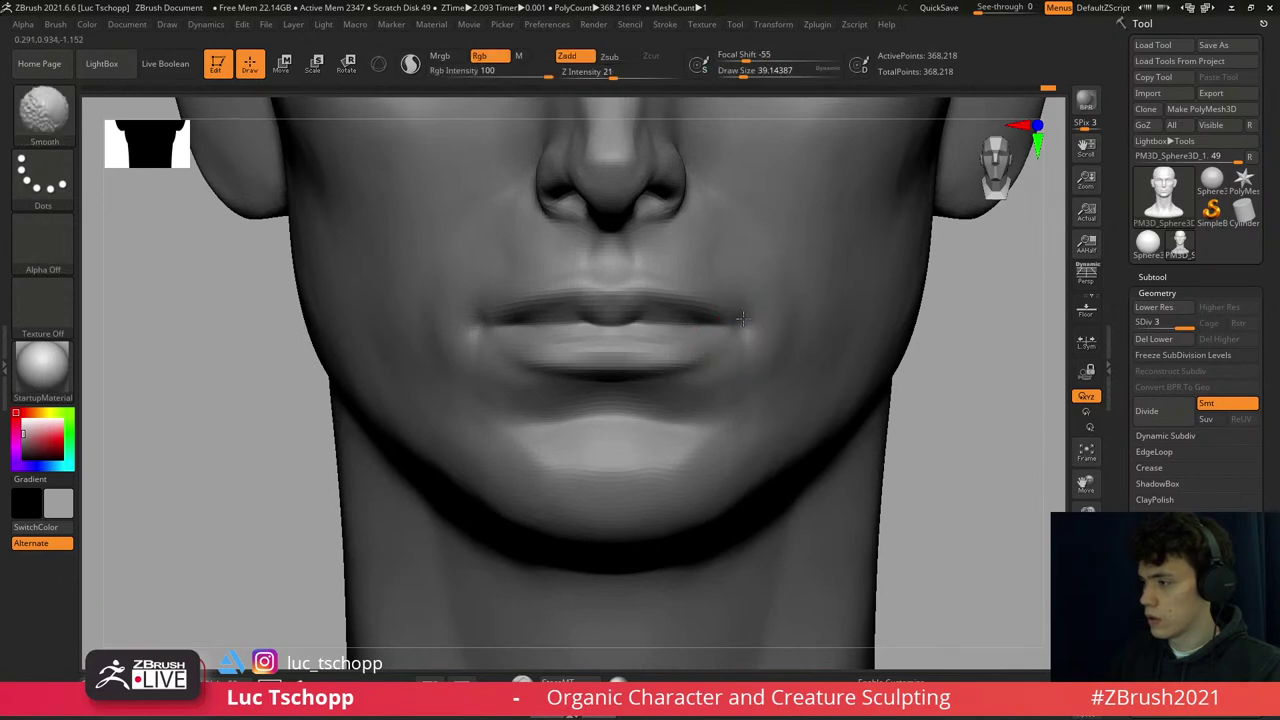
- Reshape the lower lip and chin with the Standard and Move brushes from a three-quarter view
key("b")
key("s")
key("t")
right_click_drag(624, 279, 641, 277)
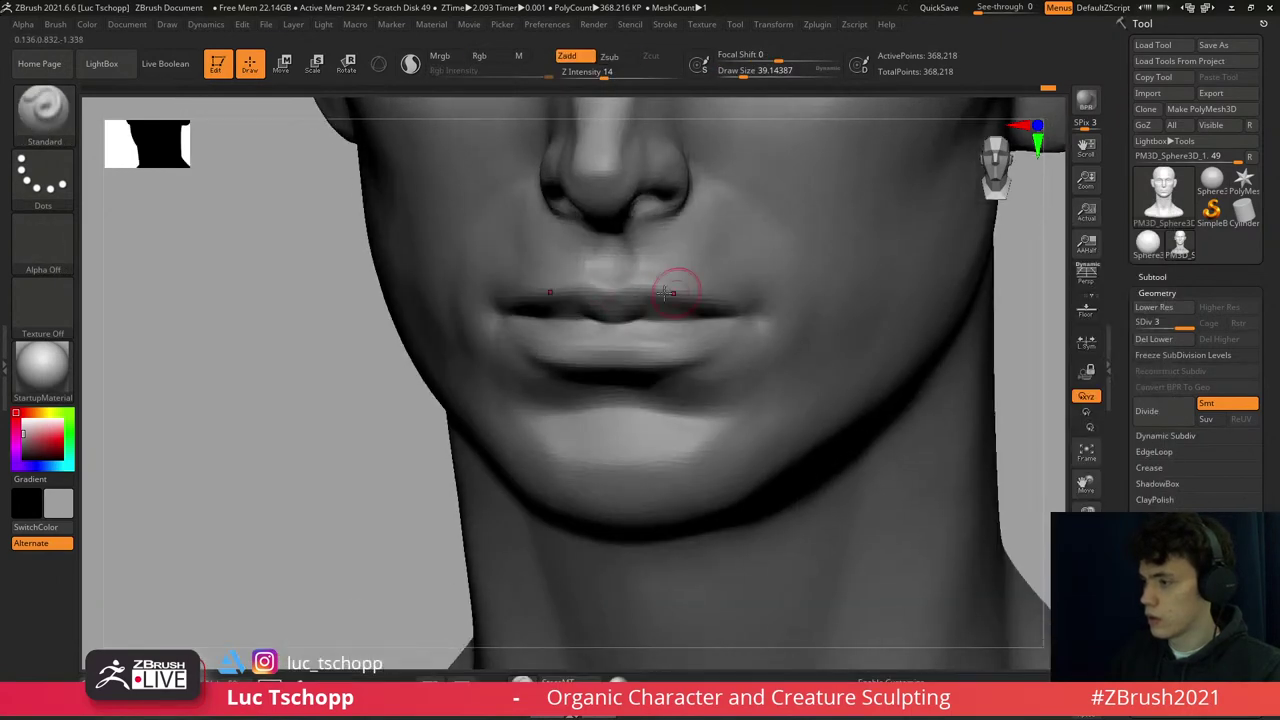
right_click_drag(716, 303, 612, 378)
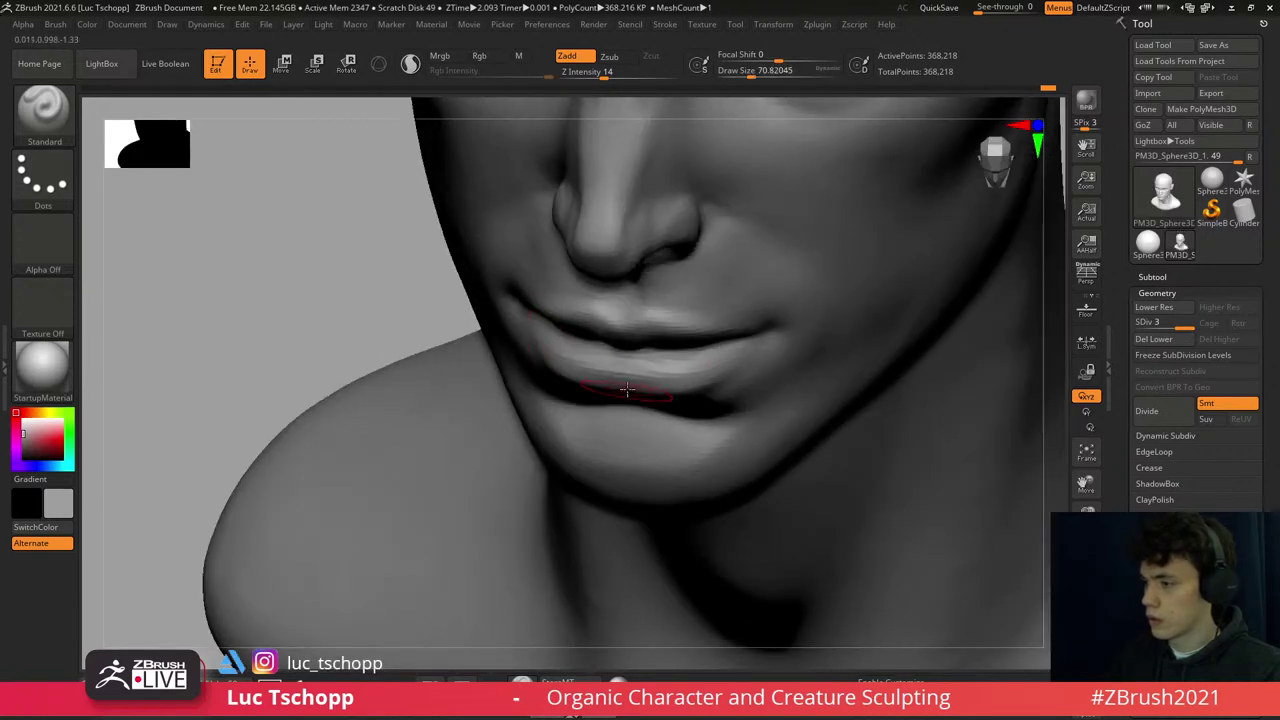
key("b")
key("m")
key("v")
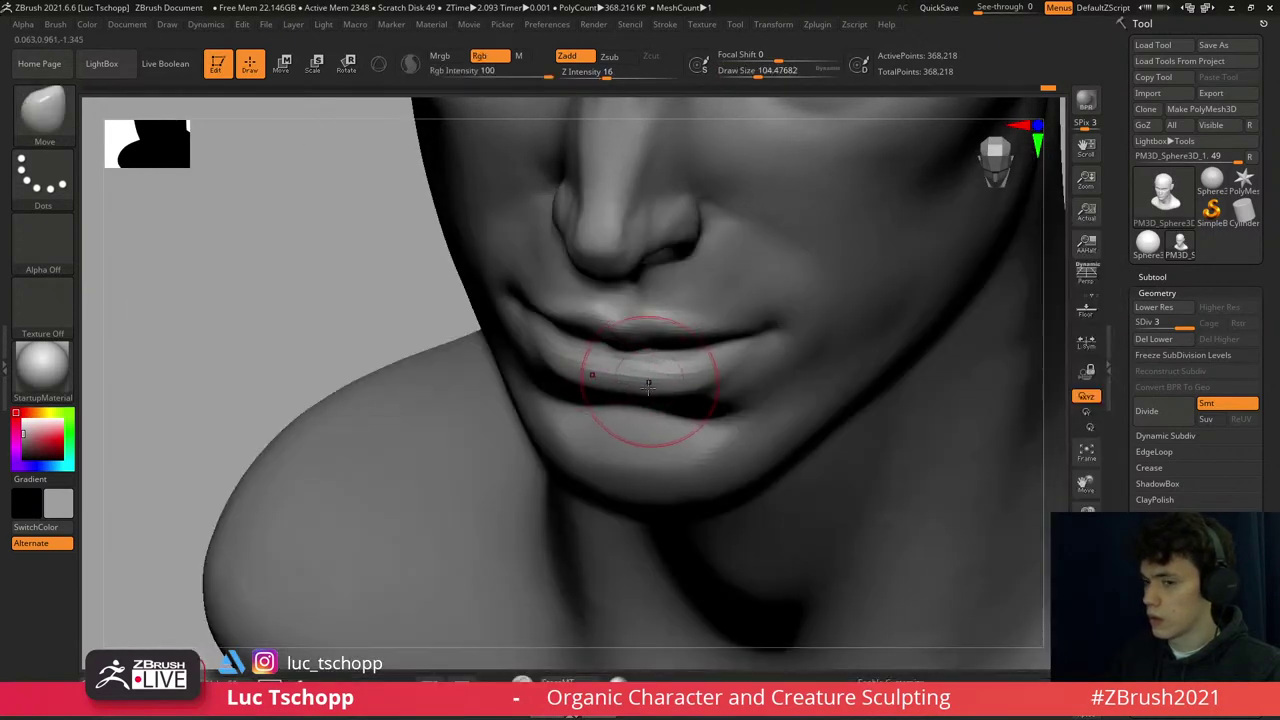
right_click_drag(648, 385, 651, 457)
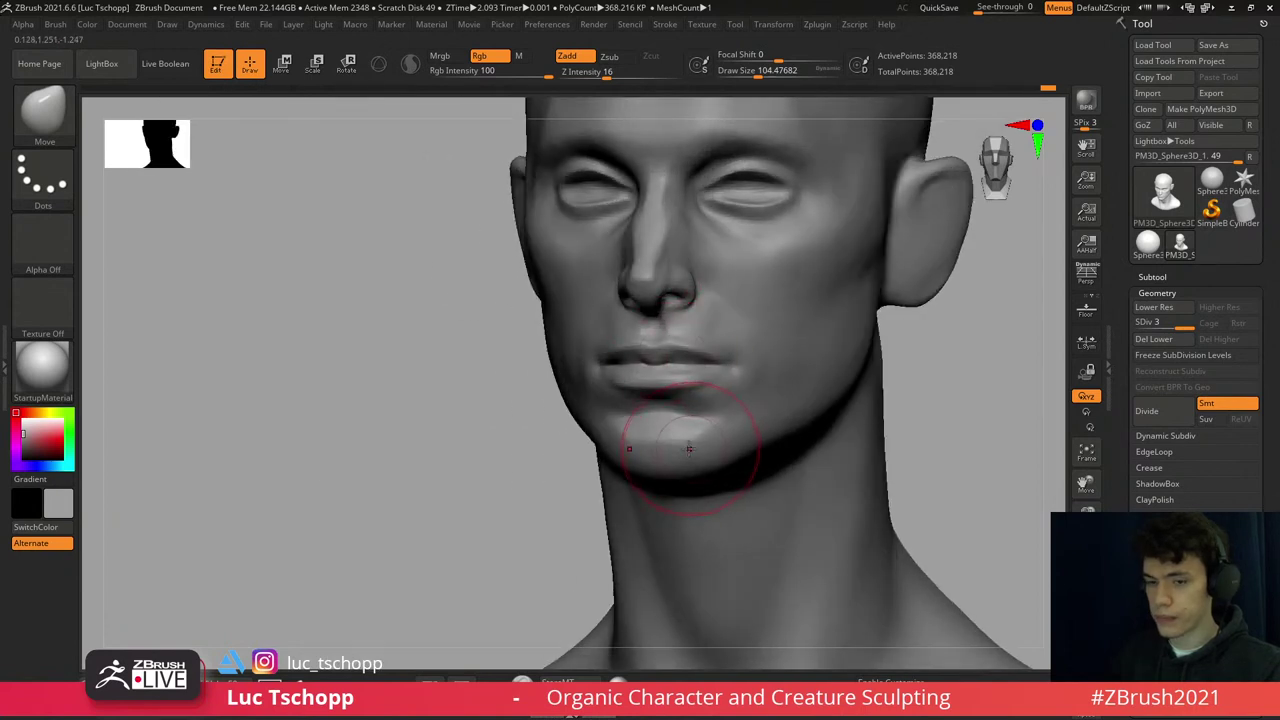
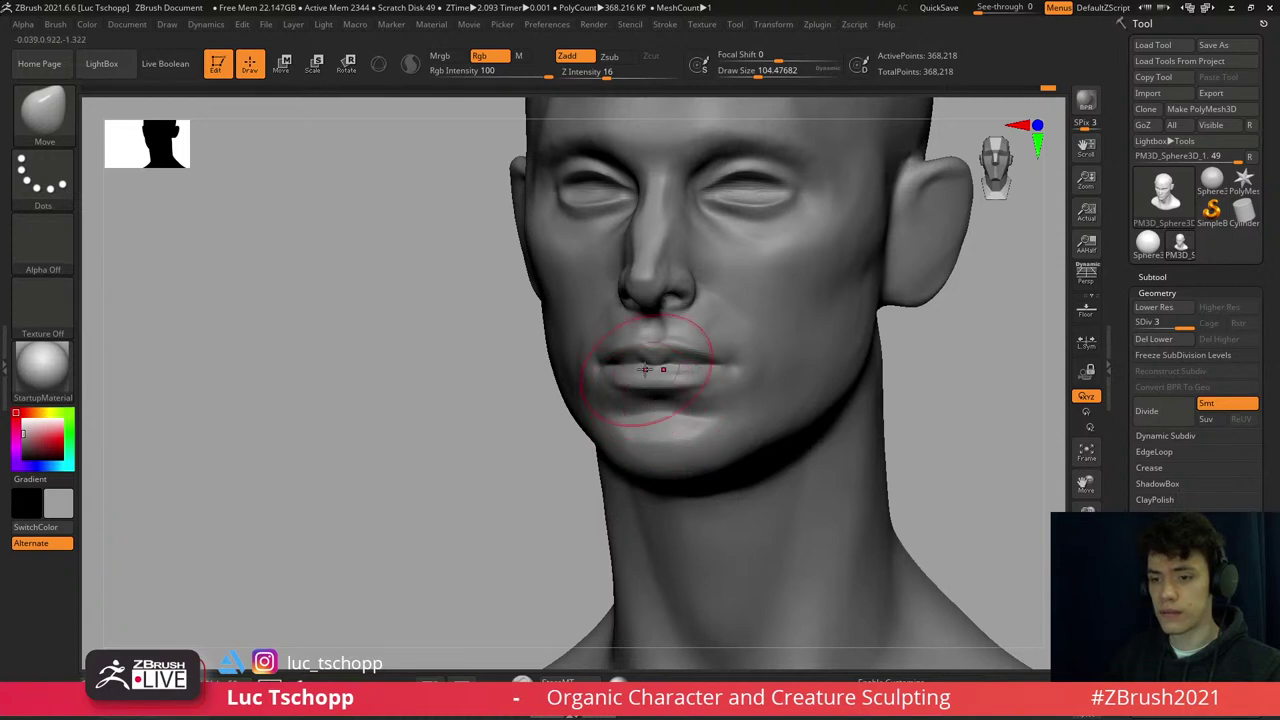
- Smooth and sculpt the nostril wing with the custom FreeHand brush at size about 62
key("shift")
mouse_move(642, 352)
right_mouse_down("shift")
mouse_move(685, 399)
mouse_move(684, 374)
right_mouse_up("shift")
key("b")
right_click_drag(676, 324, 659, 256, "ctrl")
key("[")
key("[")
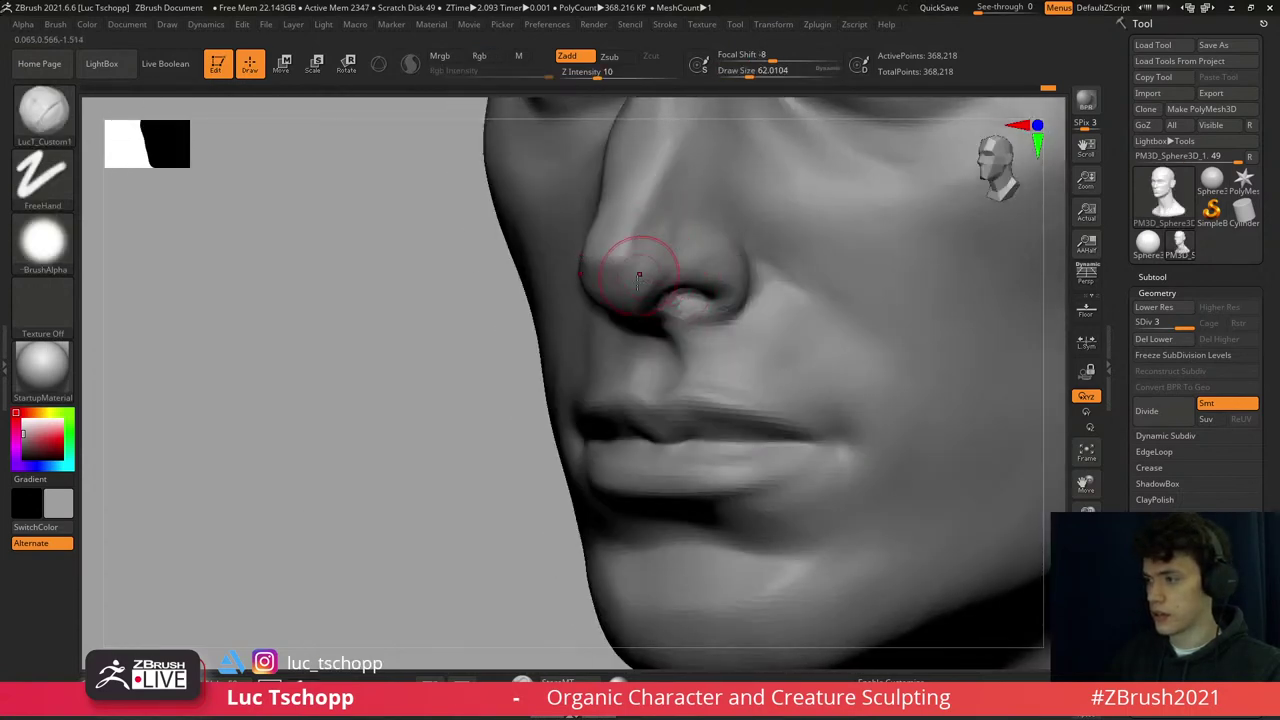
key("shift")
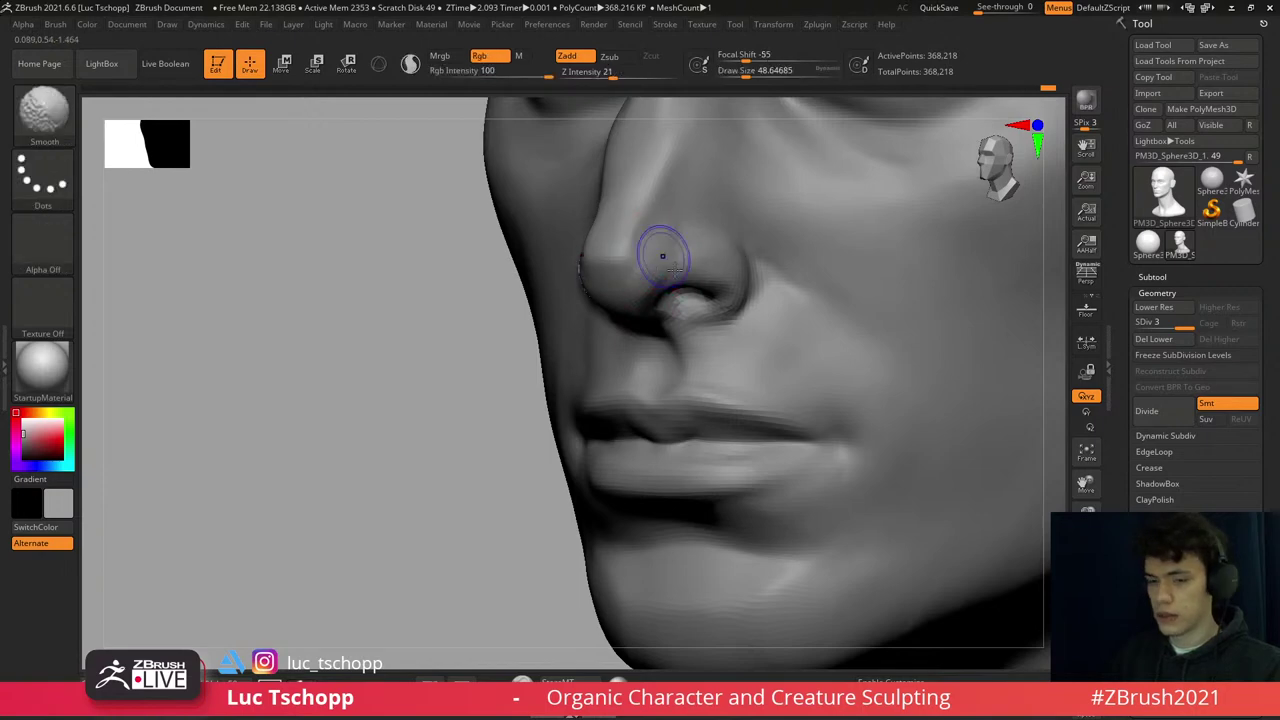
mouse_move(662, 256)
right_mouse_down()
mouse_move(663, 289)
mouse_move(663, 274)
right_mouse_up()
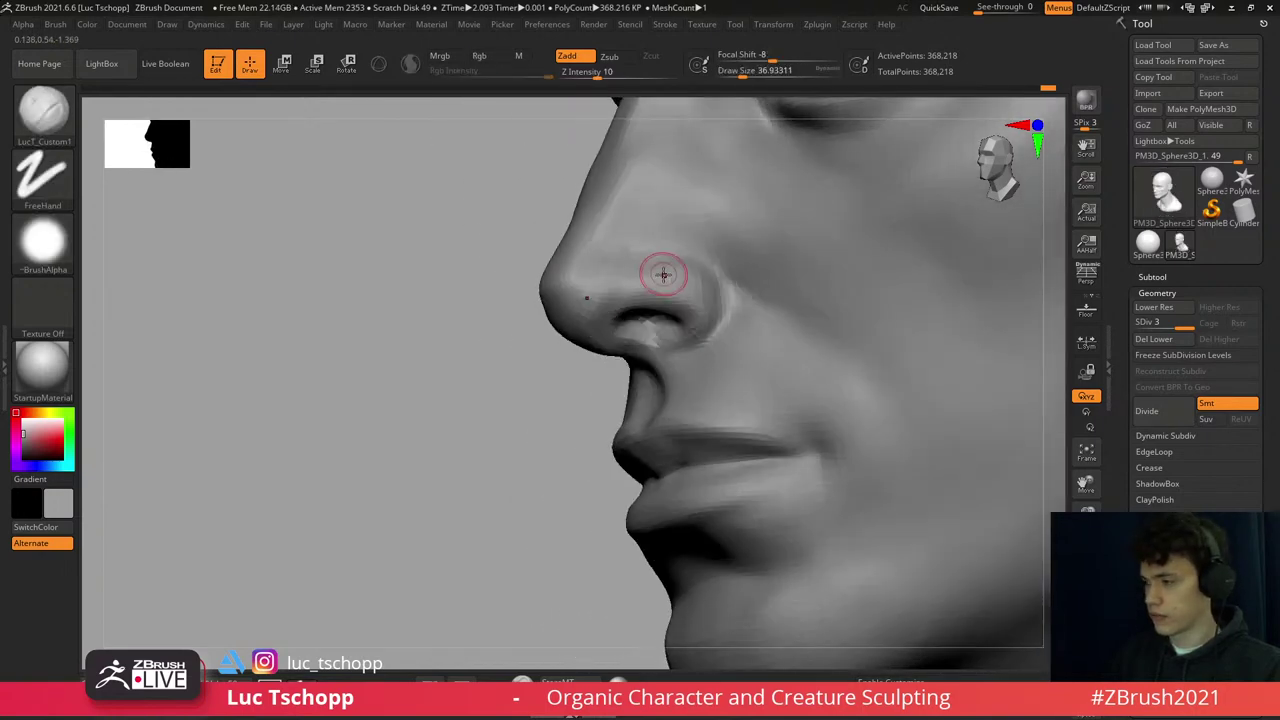
- Build up the nose sides with the Standard brush, then the custom brush at size about 56
key("b")
key("s")
key("t")
key("1")
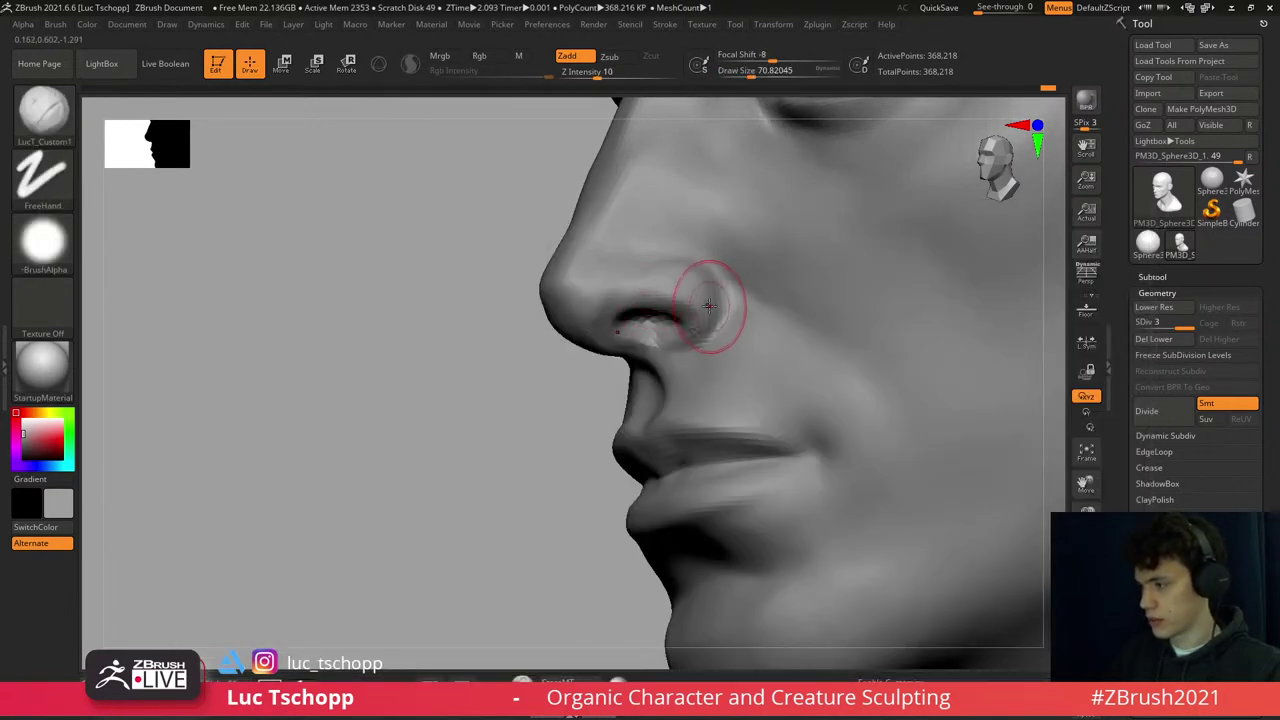
left_click_drag(705, 285, 691, 283)
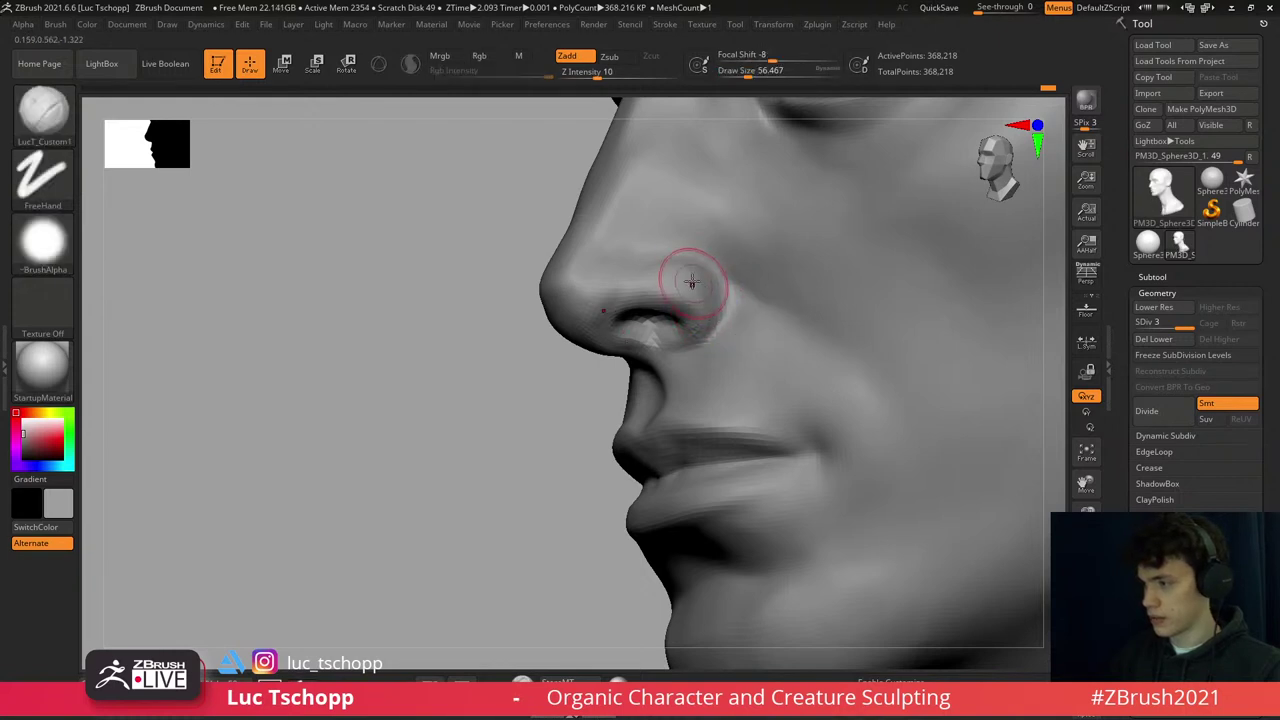
mouse_move(690, 263)
right_mouse_down()
mouse_move(622, 342)
mouse_move(743, 286)
mouse_move(698, 286)
mouse_move(690, 310)
right_mouse_up()
- Nudge the nostril shape with the Move brush one subdivision level down, then return to full subdivision
key("b")
key("m")
key("v")
key("shift+d")
key("s")
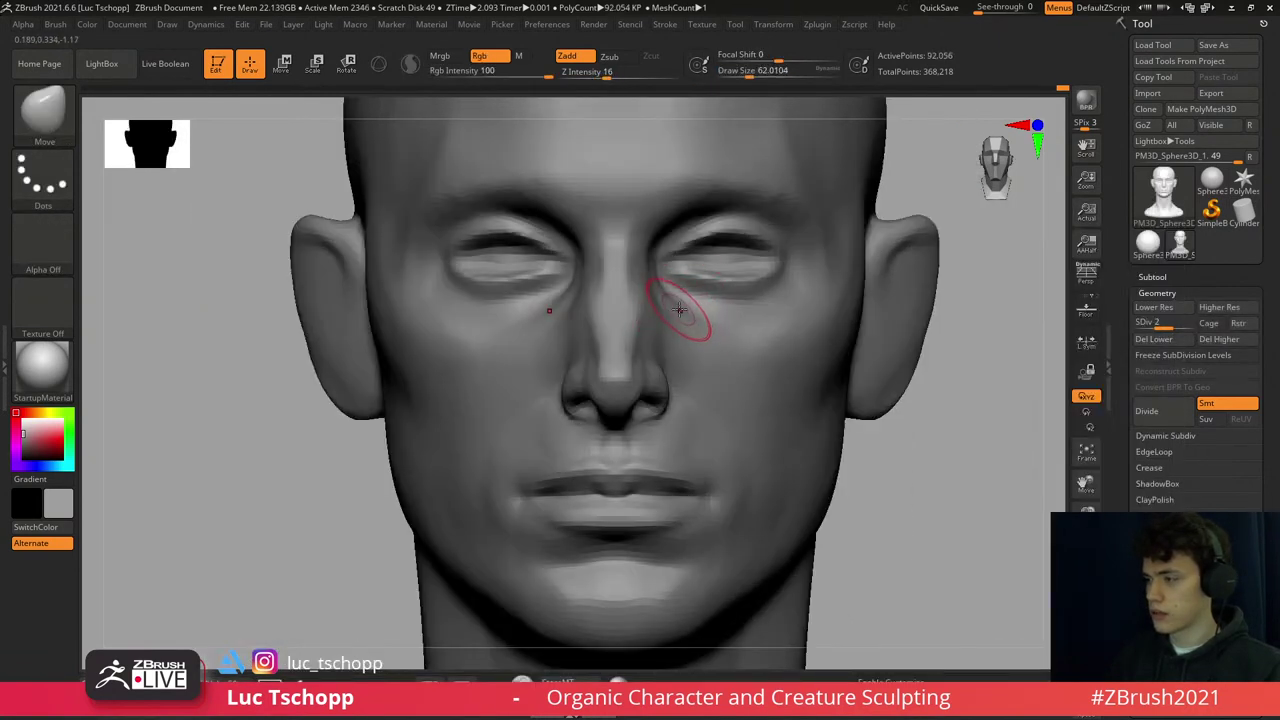
key("d")
right_click_drag(723, 334, 674, 337)
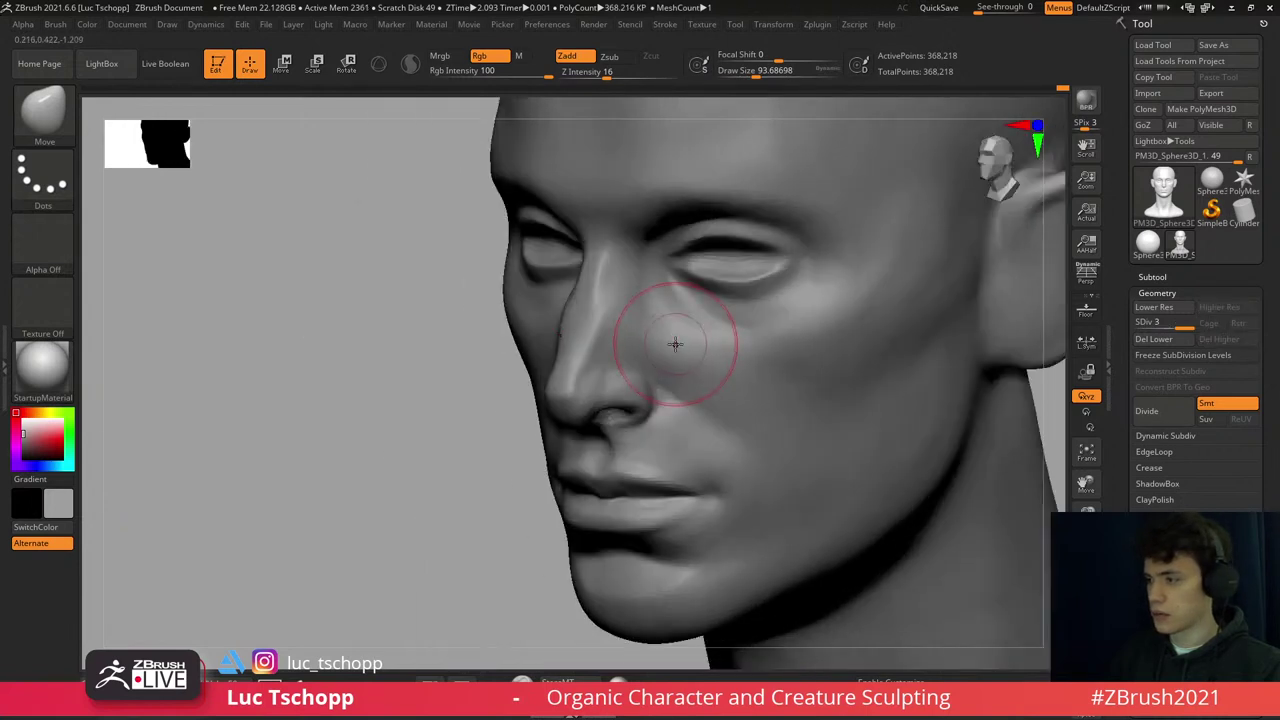
- Adjust the broad form at the lowest level, then enlarge the custom brush to about 124
key("shift+d")
key("shift+d")
key("s")
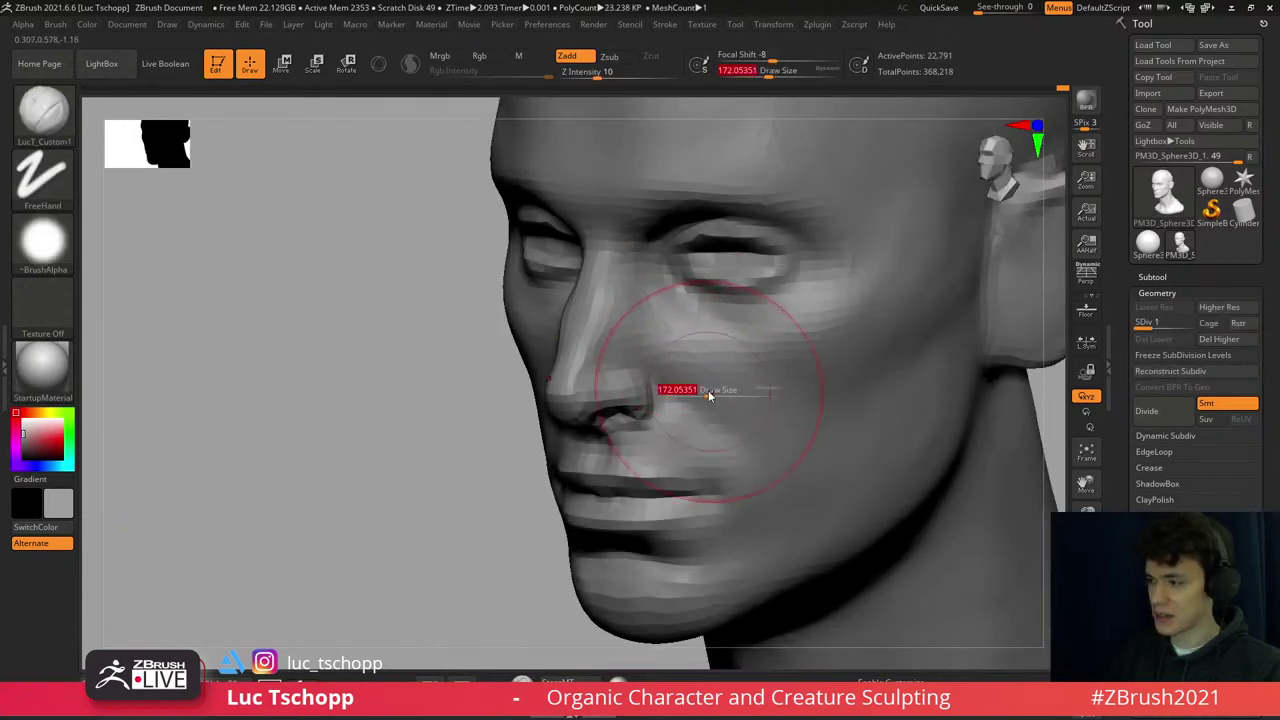
right_click_drag(732, 397, 673, 347)
key("d")
key("d")
key("s")
left_click_drag(673, 347, 692, 347)
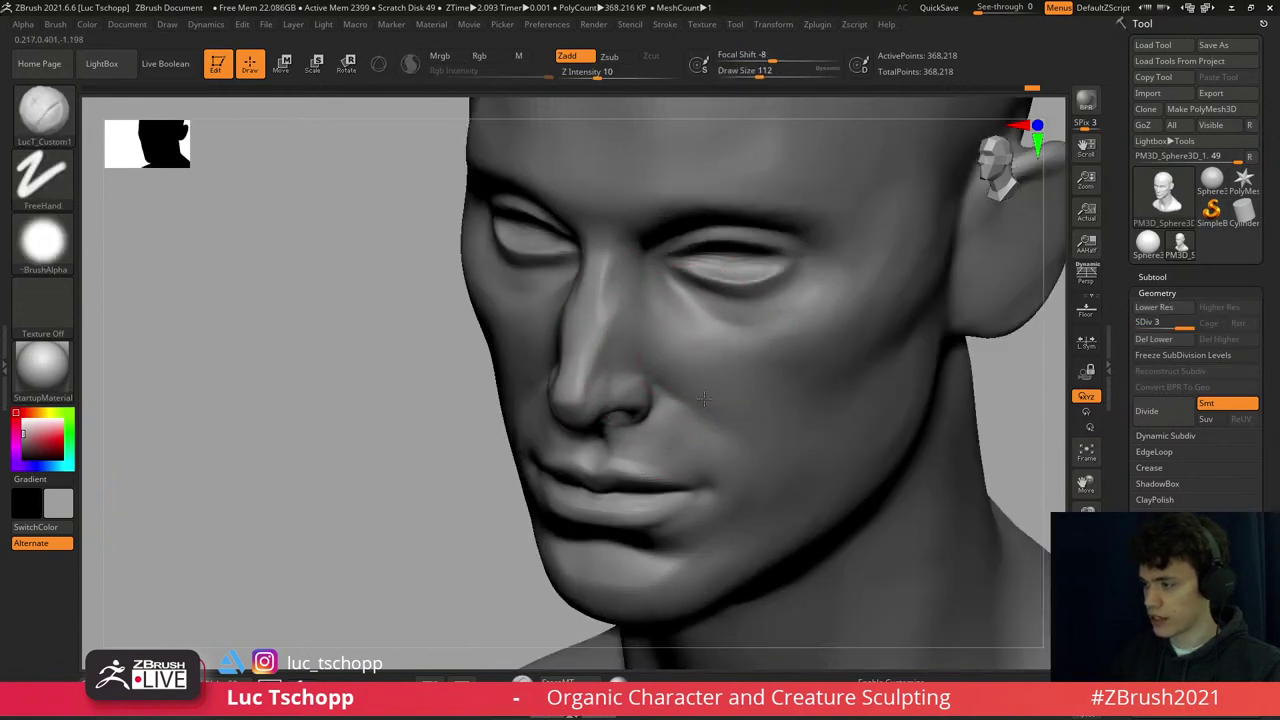
key("bracketright")
- Smooth and sculpt the cheek beside the nose with brush sizes around 149, then 62
key("shift")
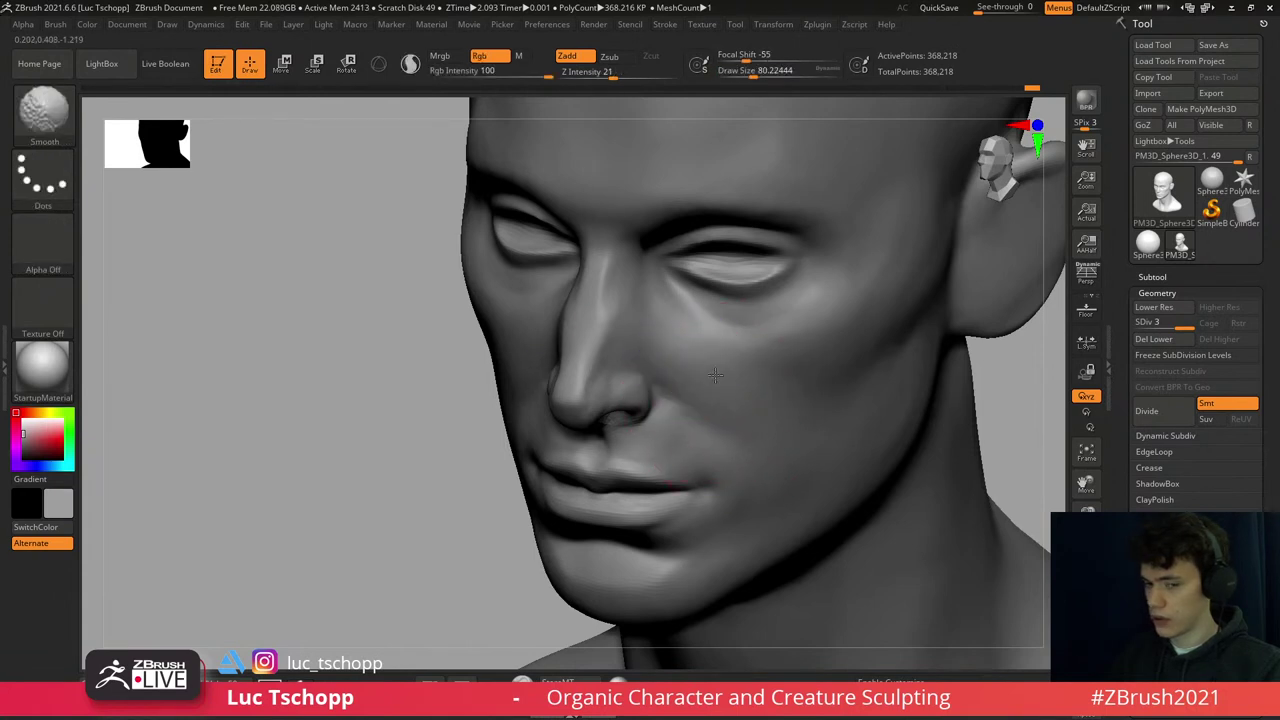
mouse_move(714, 375)
right_mouse_down("shift")
mouse_move(714, 357)
mouse_move(629, 443)
right_mouse_up("shift")
key("s")
left_click_drag(663, 360, 672, 340)
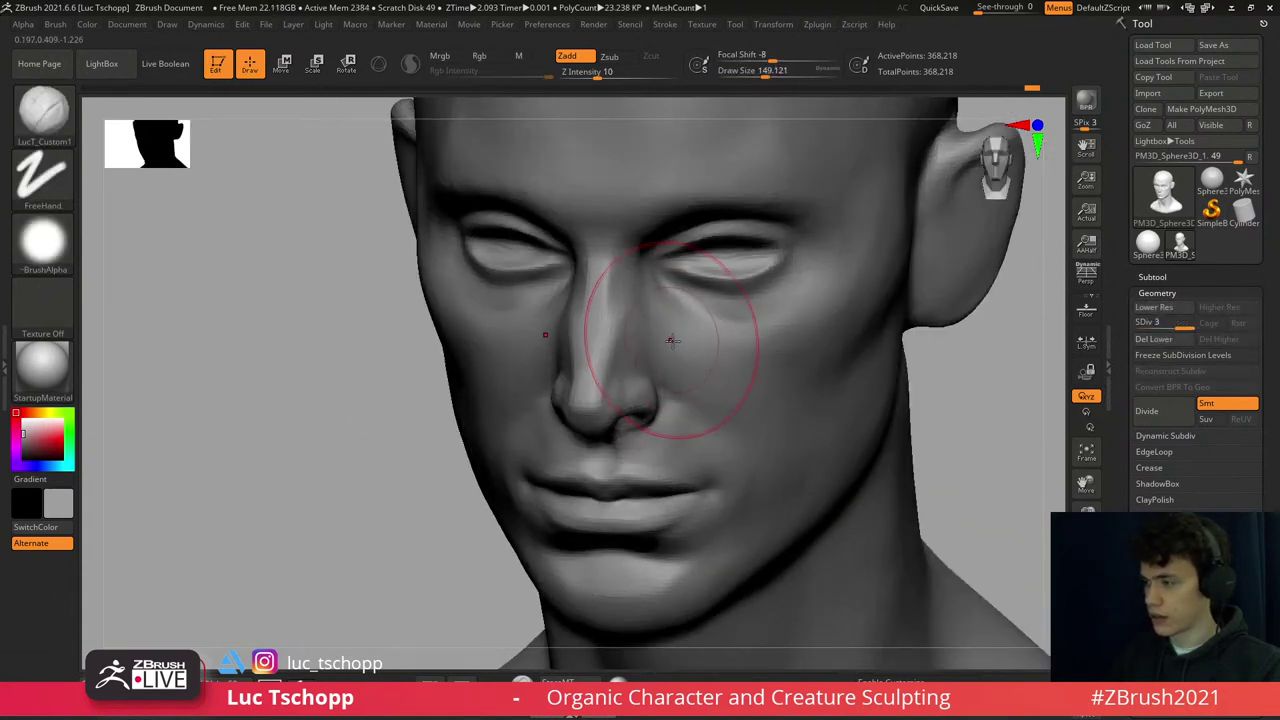
mouse_move(672, 340)
right_mouse_down()
mouse_move(630, 352)
mouse_move(640, 368)
right_mouse_up()
key("s")
left_click_drag(660, 368, 643, 368)
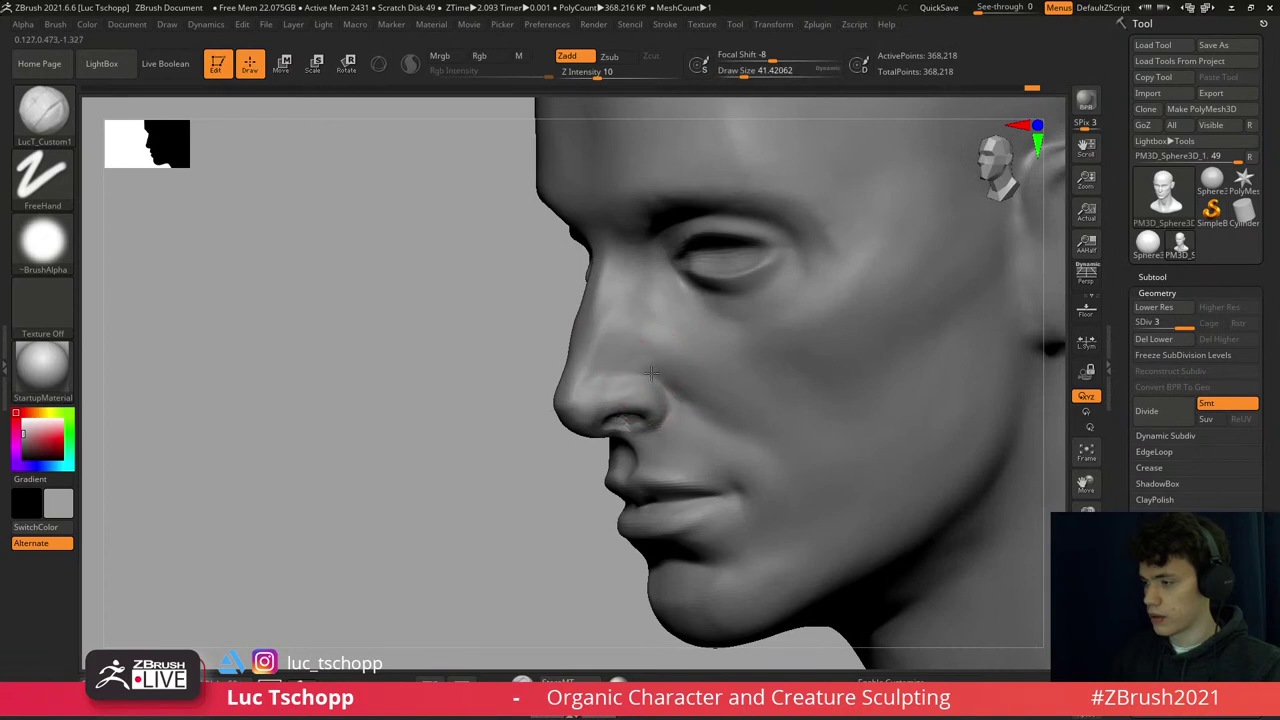
mouse_move(651, 371)
right_mouse_down()
mouse_move(700, 406)
mouse_move(680, 418)
mouse_move(714, 423)
right_mouse_up()
- Refine the face shape at subdivision level 1, then check it at full subdivision
key("shift+d")
key("shift+d")
key("s")
left_click_drag(698, 427, 700, 427)
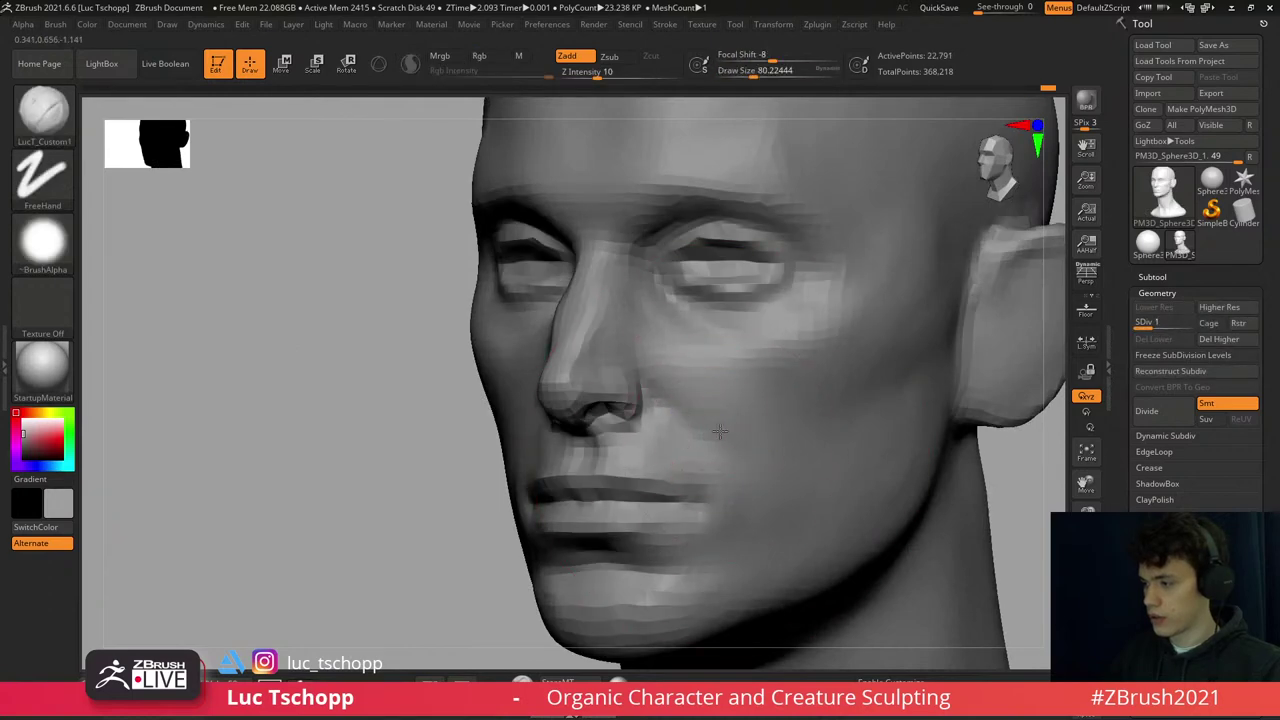
key("d")
key("d")
mouse_move(708, 417)
right_mouse_down("shift")
mouse_move(737, 443)
mouse_move(700, 430)
mouse_move(609, 323)
mouse_move(546, 418)
right_mouse_up("shift")
- Push the cheeks around the mouth corners with the Move brush at subdivision level 1
key("b")
key("m")
key("v")
key("shift+d")
key("shift+d")
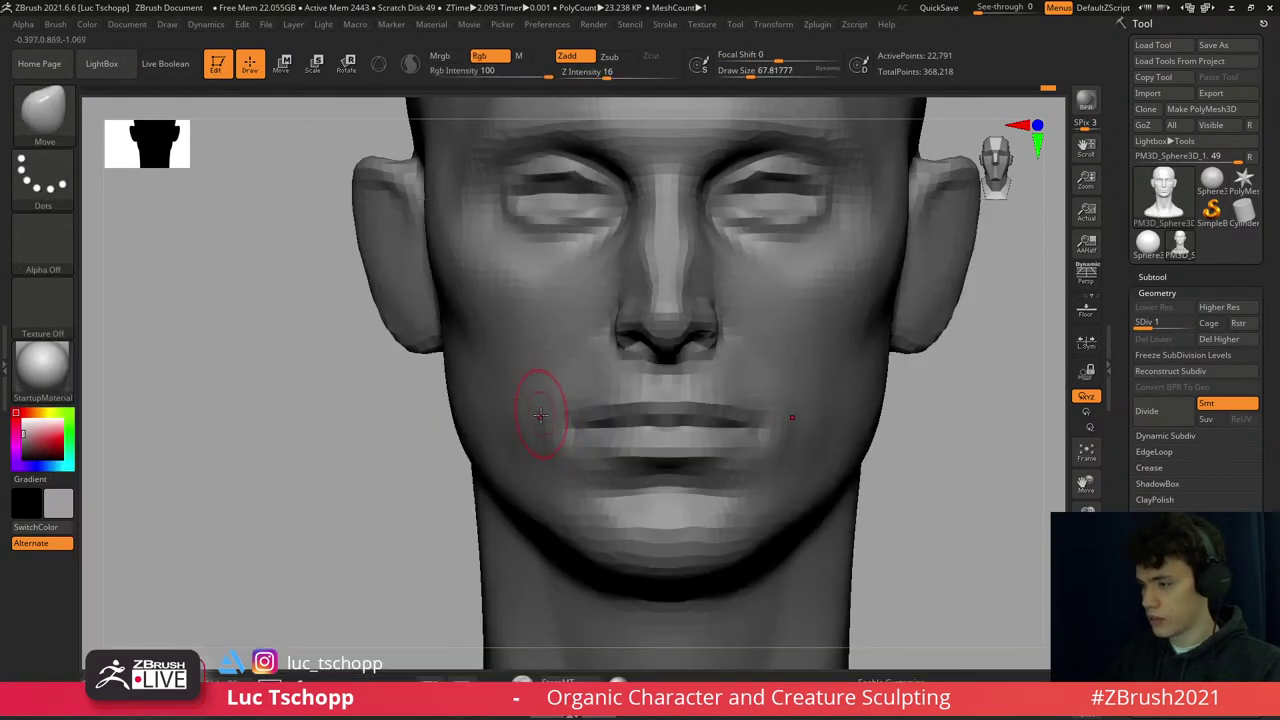
key("d")
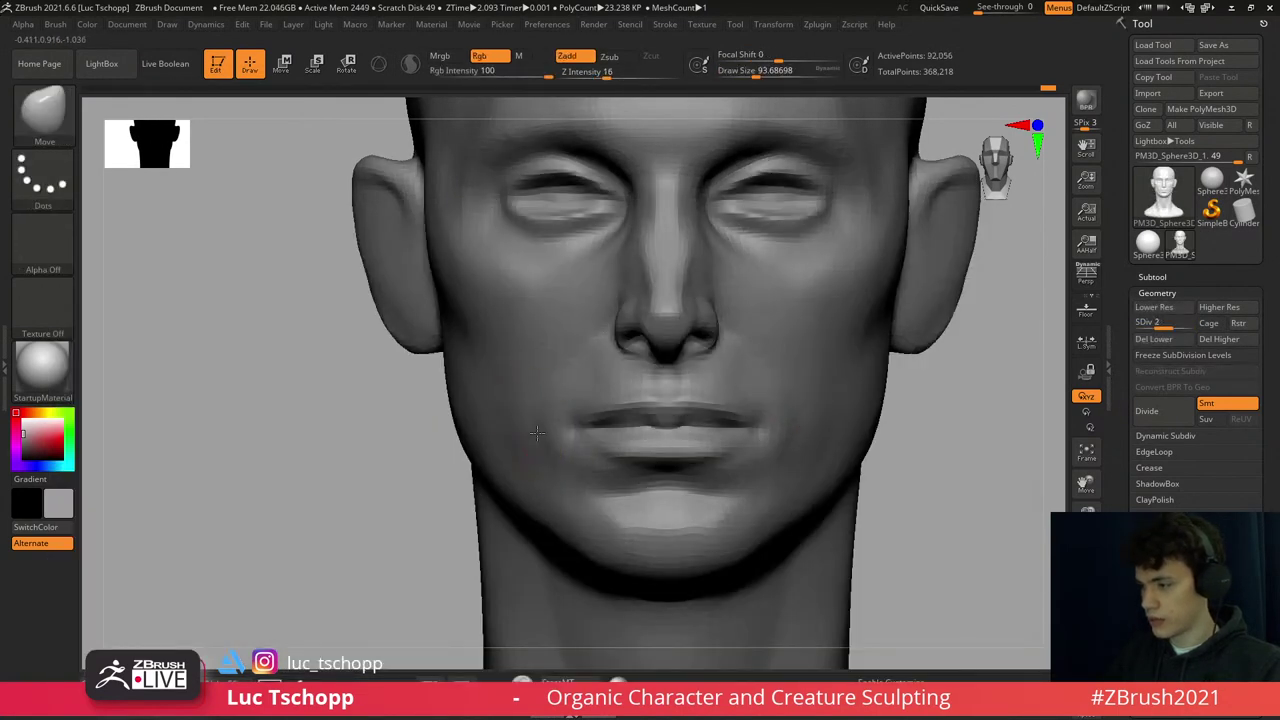
key("shift+d")
key("shift")
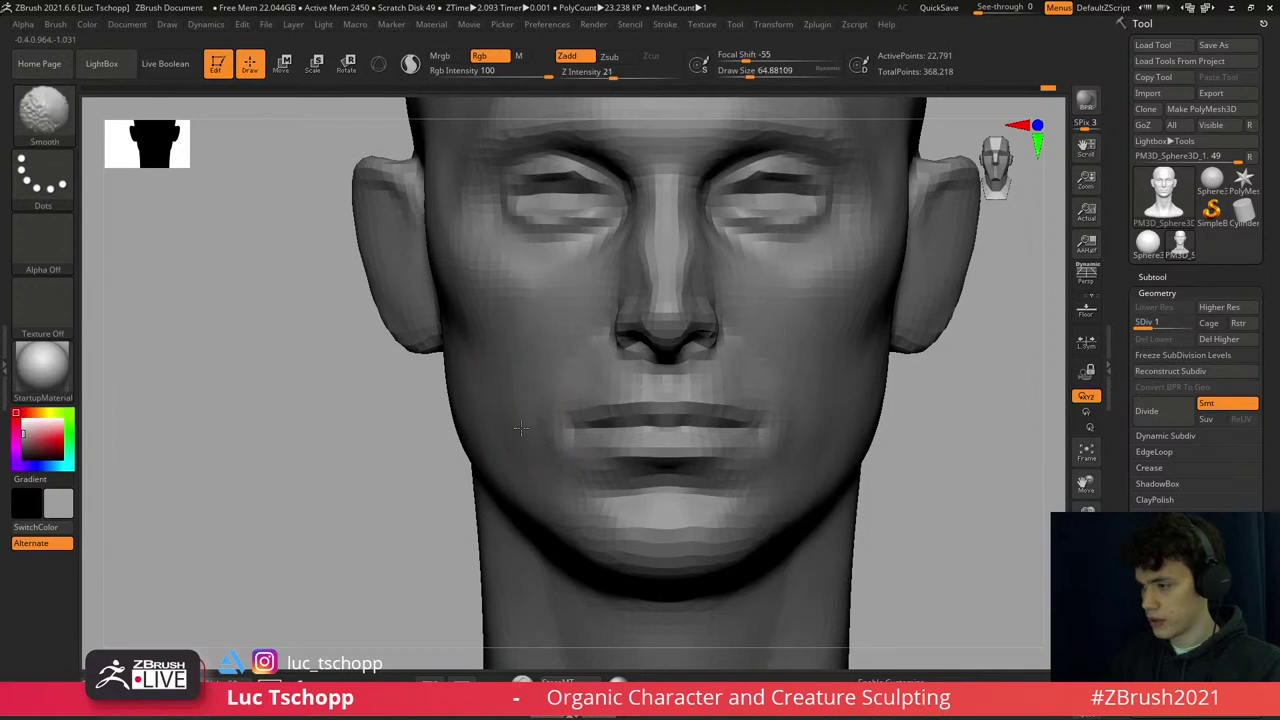
key("d")
key("d")
mouse_move(534, 400)
right_mouse_down()
mouse_move(600, 380)
mouse_move(543, 349)
right_mouse_up()
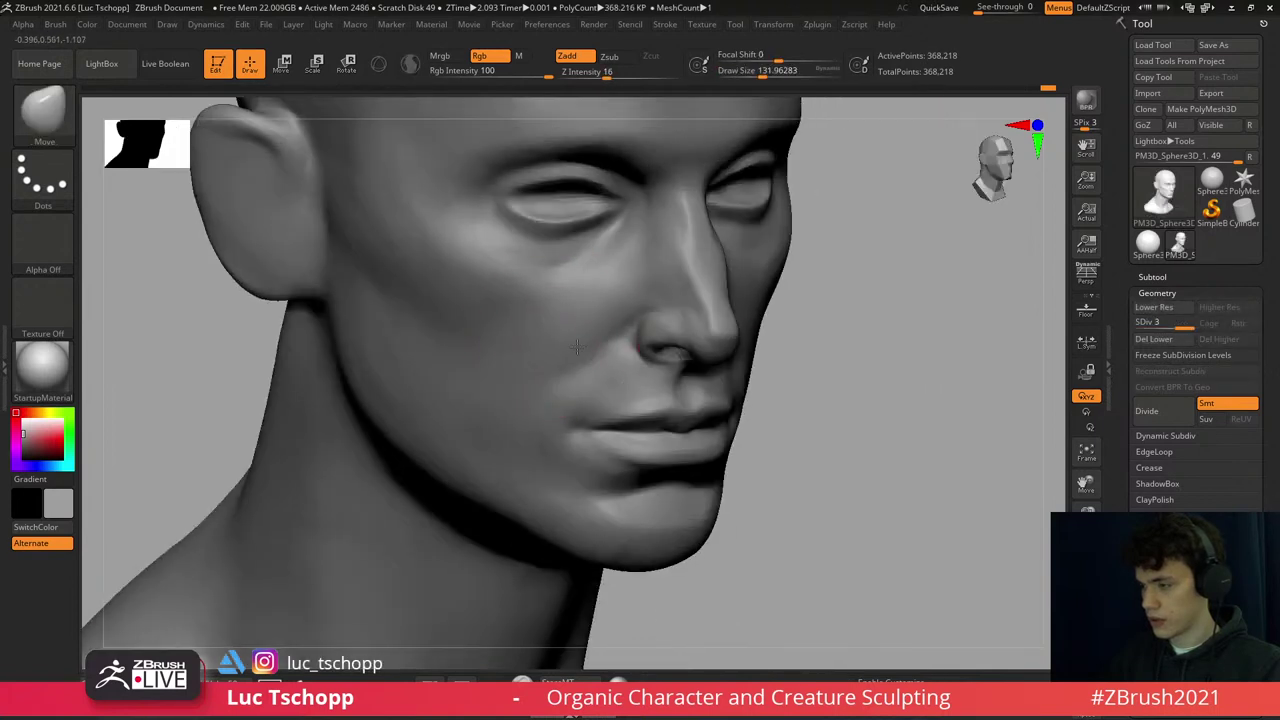
- Sculpt and smooth the cheek beside the mouth with the custom FreeHand brush
key("1")
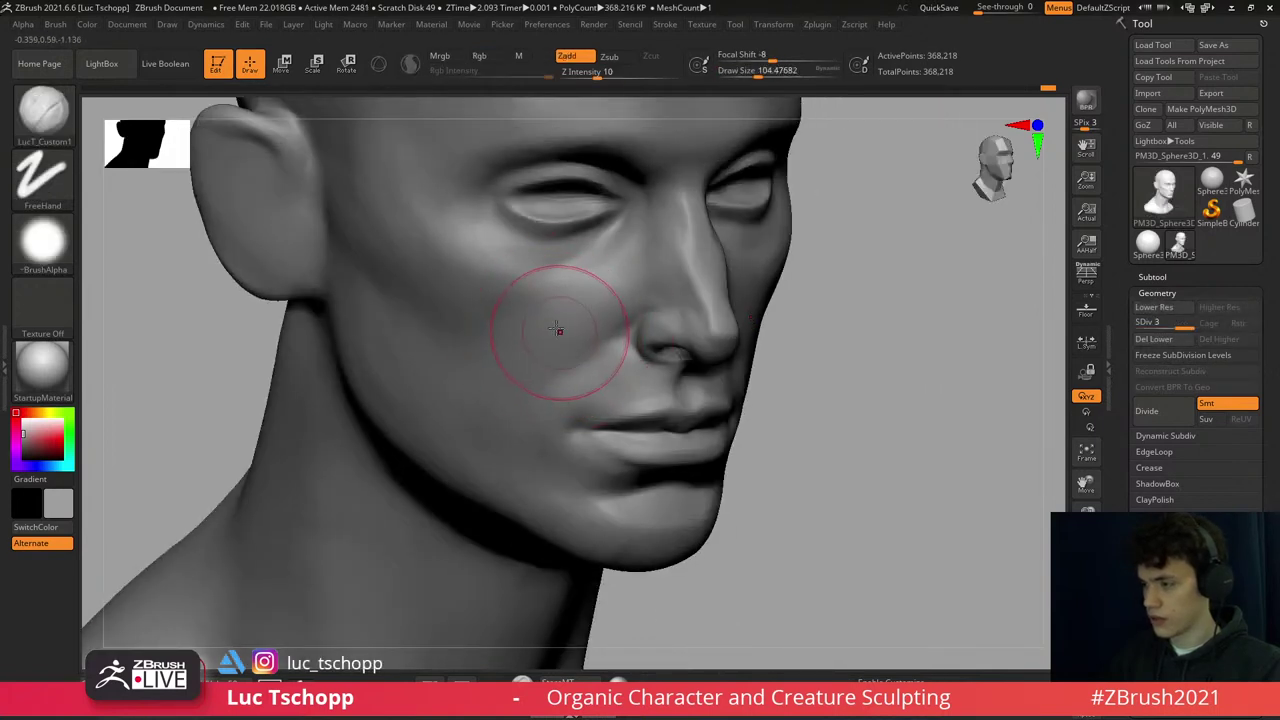
mouse_move(567, 361)
right_mouse_down()
mouse_move(620, 340)
mouse_move(685, 372)
mouse_move(709, 489)
mouse_move(663, 371)
right_mouse_up()
key("f")
key("shift")
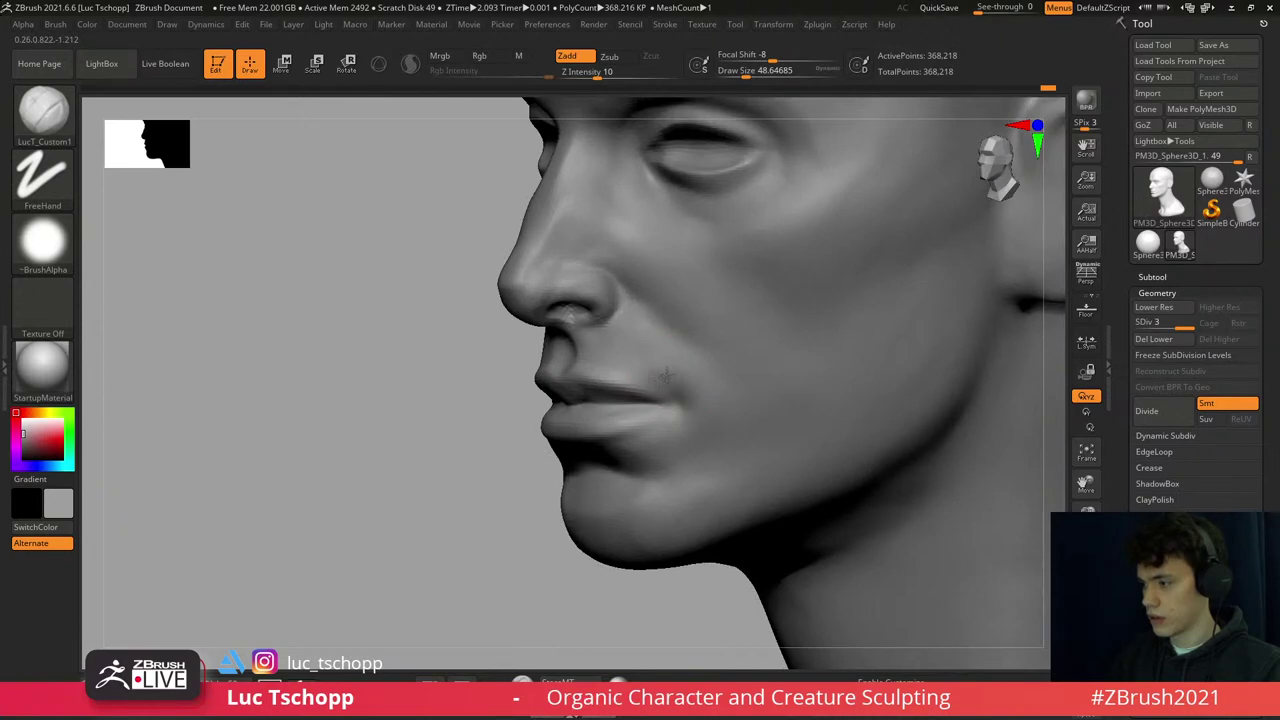
- Refine the lips with the Standard and custom FreeHand brushes, smoothing between passes
key("b")
key("s")
key("t")
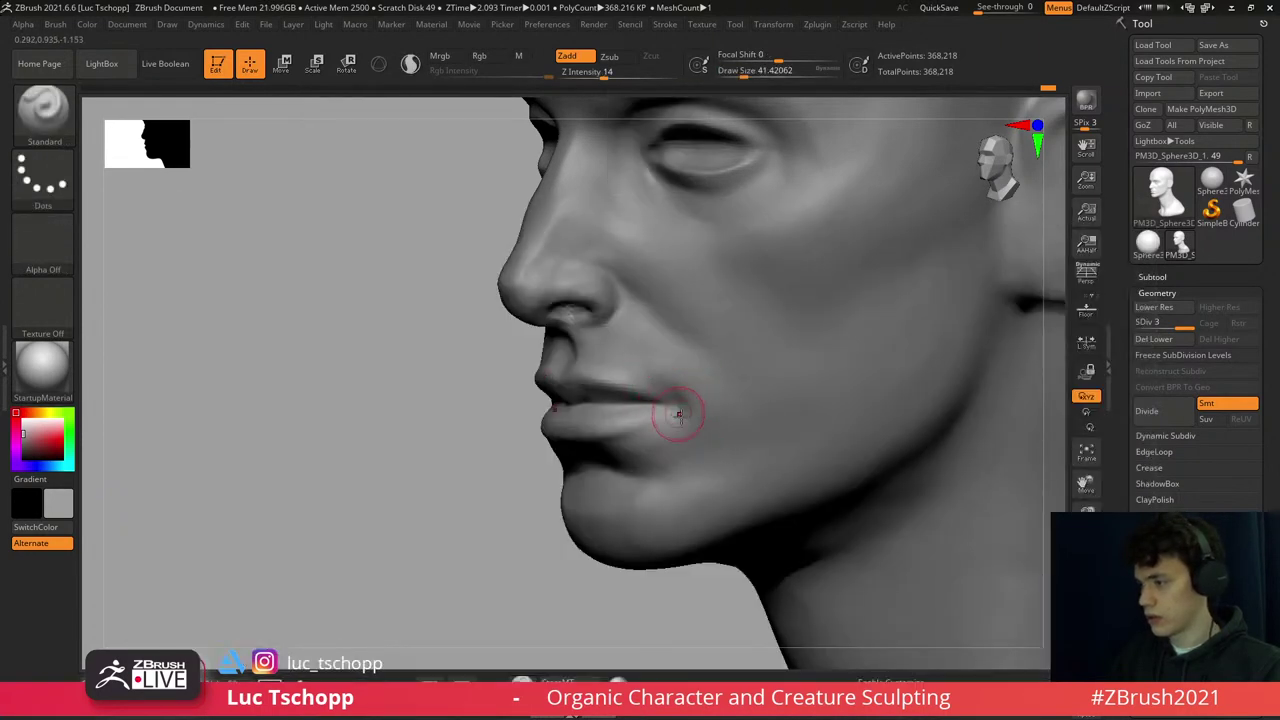
key("shift")
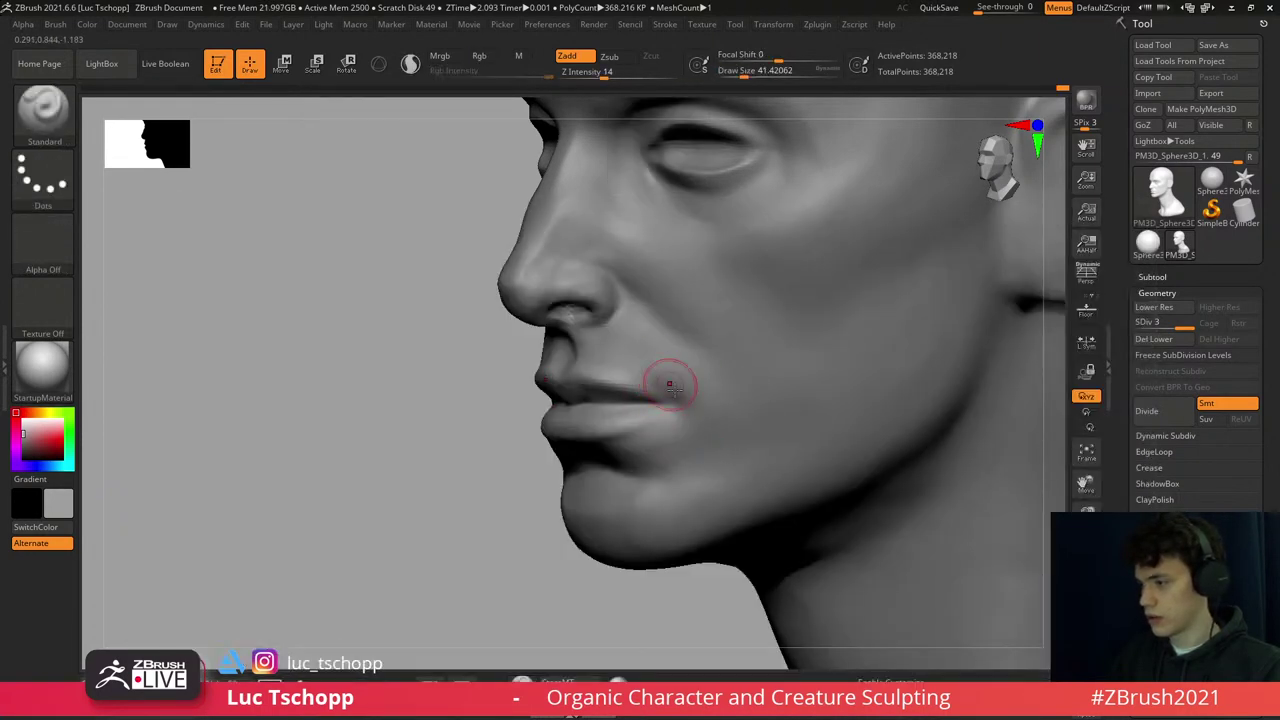
mouse_move(585, 413)
right_mouse_down()
mouse_move(600, 400)
mouse_move(577, 386)
right_mouse_up()
key("1")
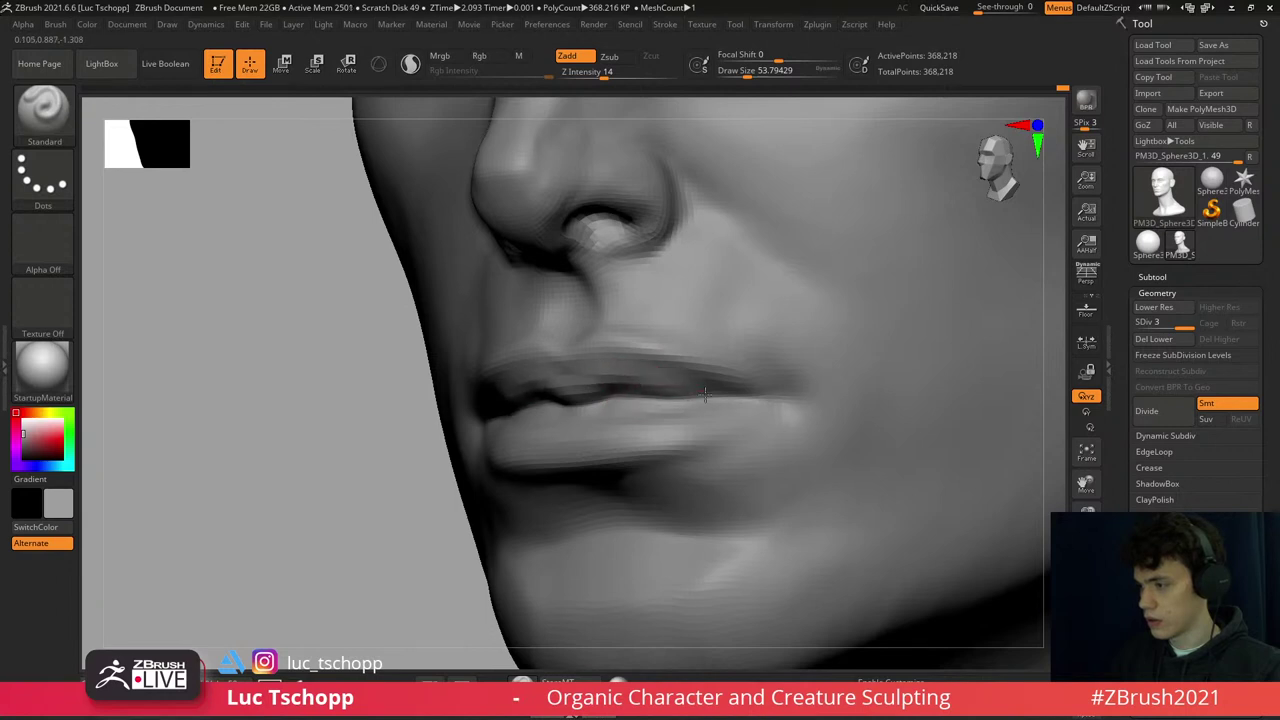
mouse_move(705, 395)
right_mouse_down("shift")
mouse_move(680, 390)
mouse_move(707, 372)
mouse_move(651, 394)
mouse_move(670, 375)
mouse_move(651, 371)
right_mouse_up("shift")
- Step down one subdivision level and set the custom brush size to about 87
key("shift+d")
key("1")
key("s")
left_click_drag(651, 371, 648, 373)
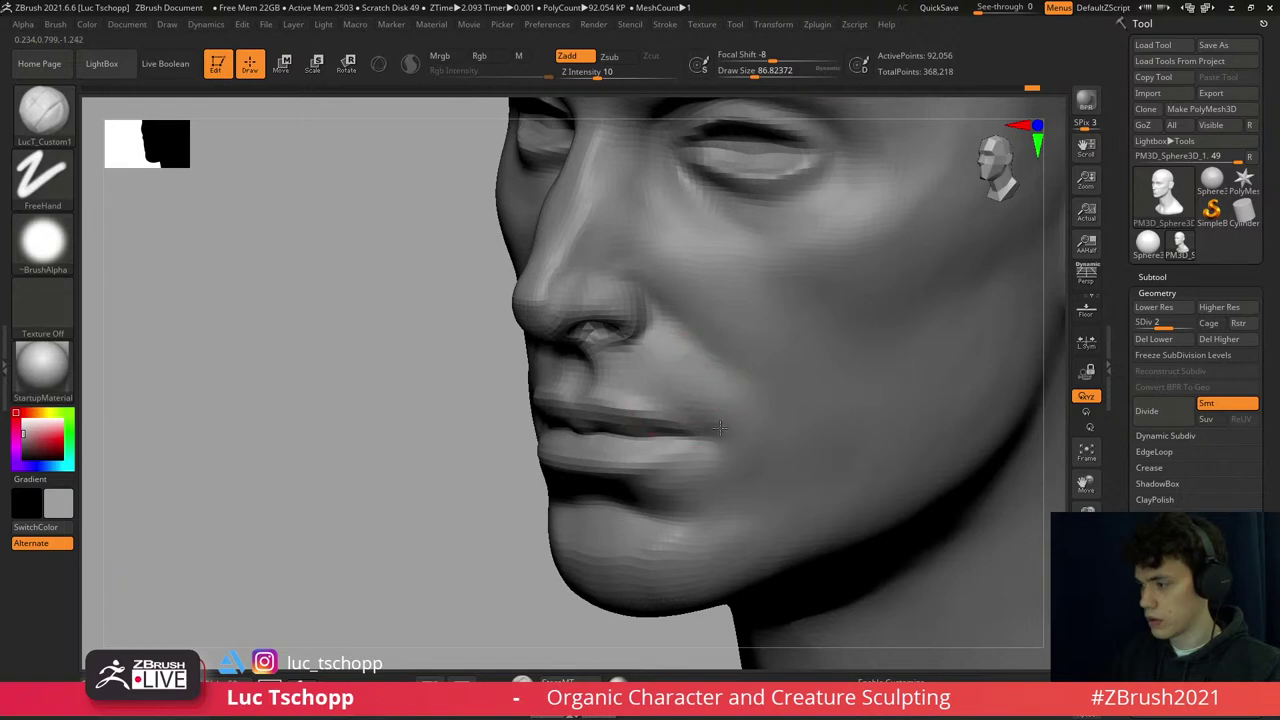
- Reshape the mouth area at the lowest subdivision with sculpting strength lowered to 14
key("ctrl+z")
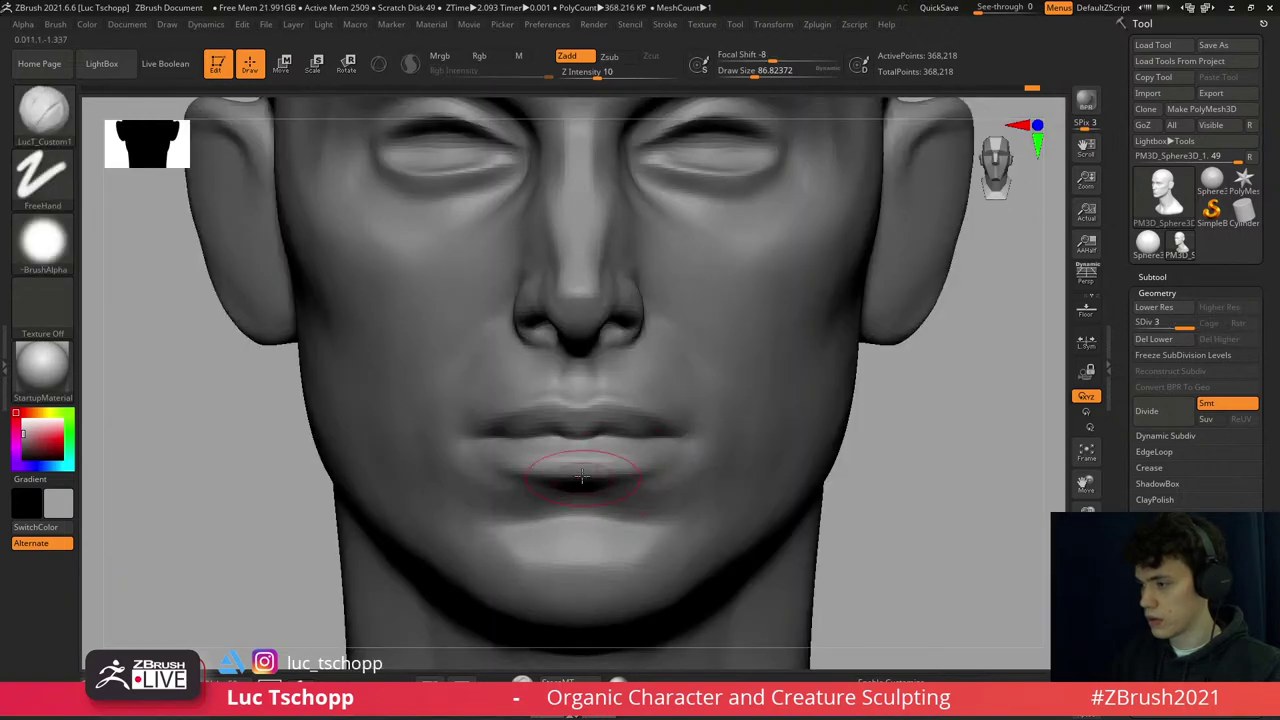
key("shift+d")
key("shift+d")
key("b")
key("m")
key("t")
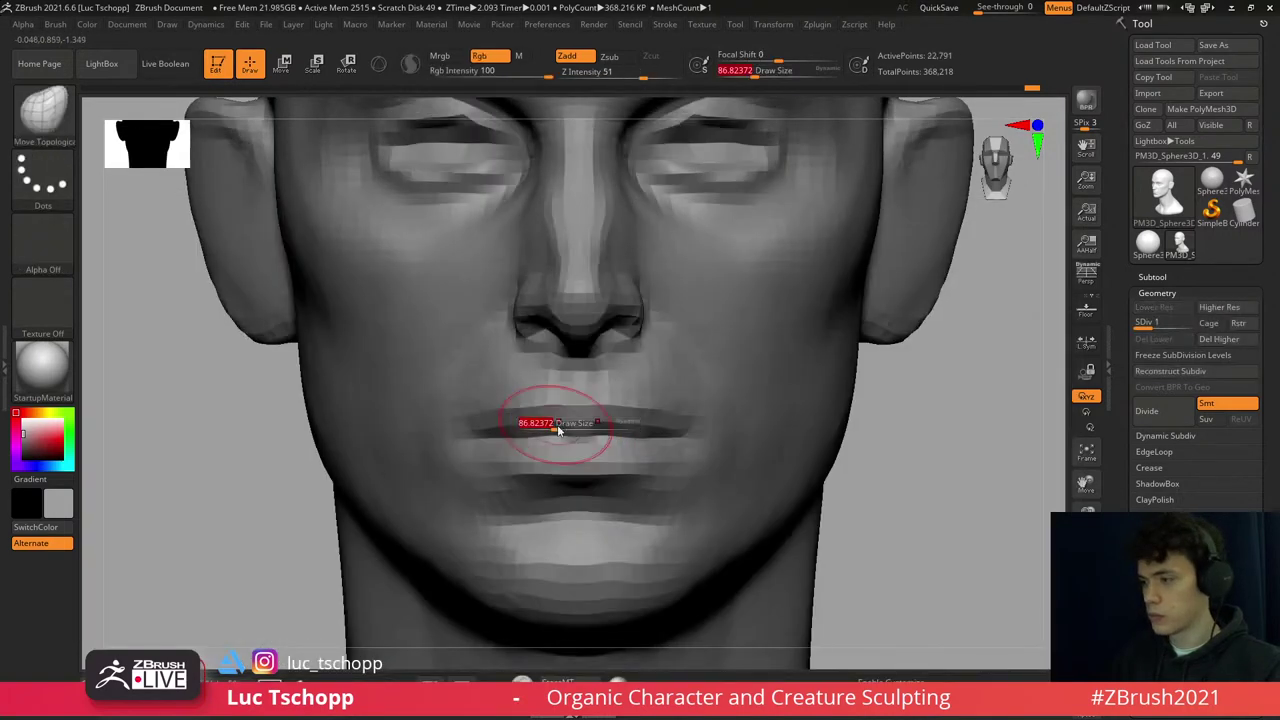
left_click_drag(557, 420, 543, 428, "shift")
left_click(613, 72)
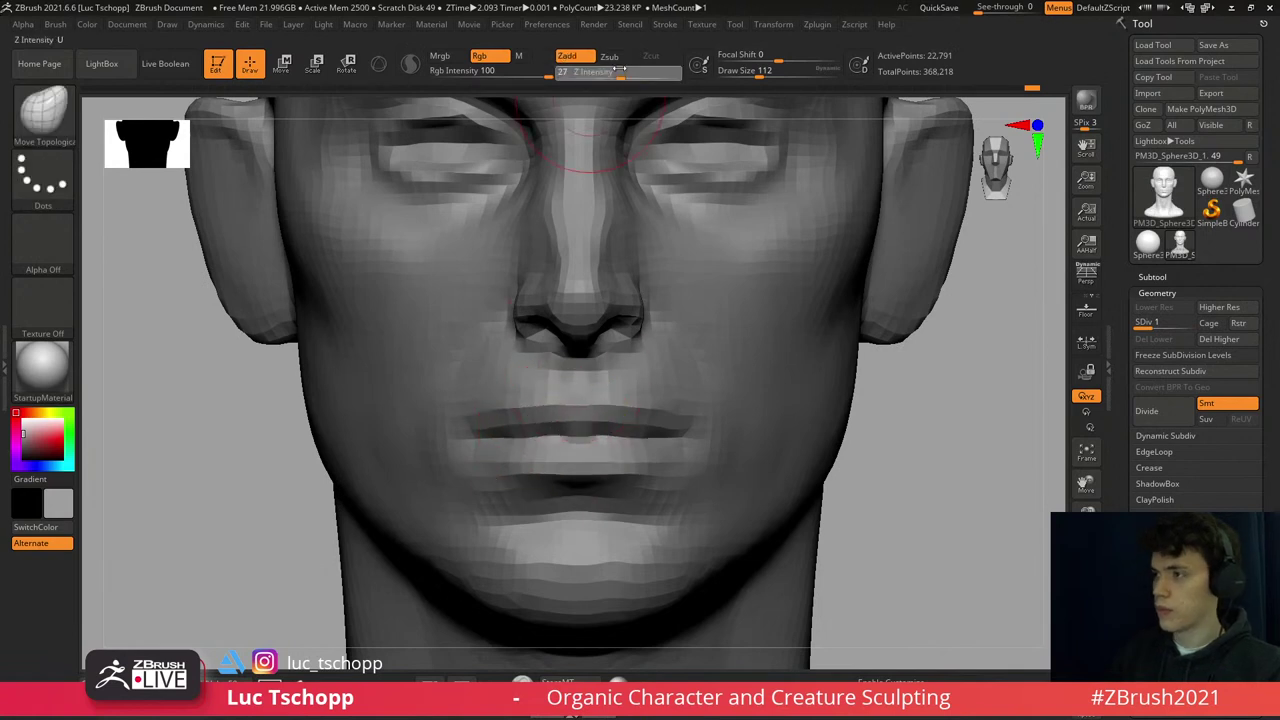
left_click(574, 72)
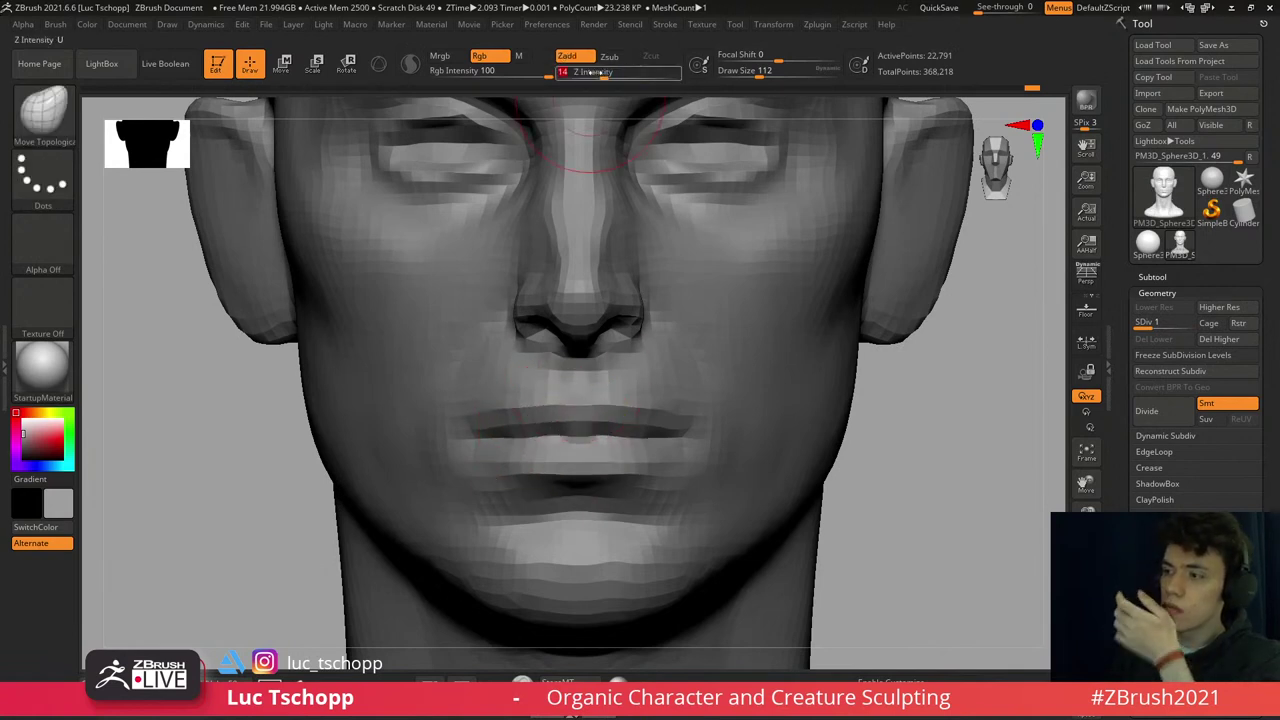
mouse_move(558, 390)
right_mouse_down("ctrl")
mouse_move(540, 432)
mouse_move(543, 400)
right_mouse_up("ctrl")
- Deepen the mouth corner crease at full subdivision with the Standard brush at about size 80
key("d")
key("d")
key("b")
key("d")
key("s")
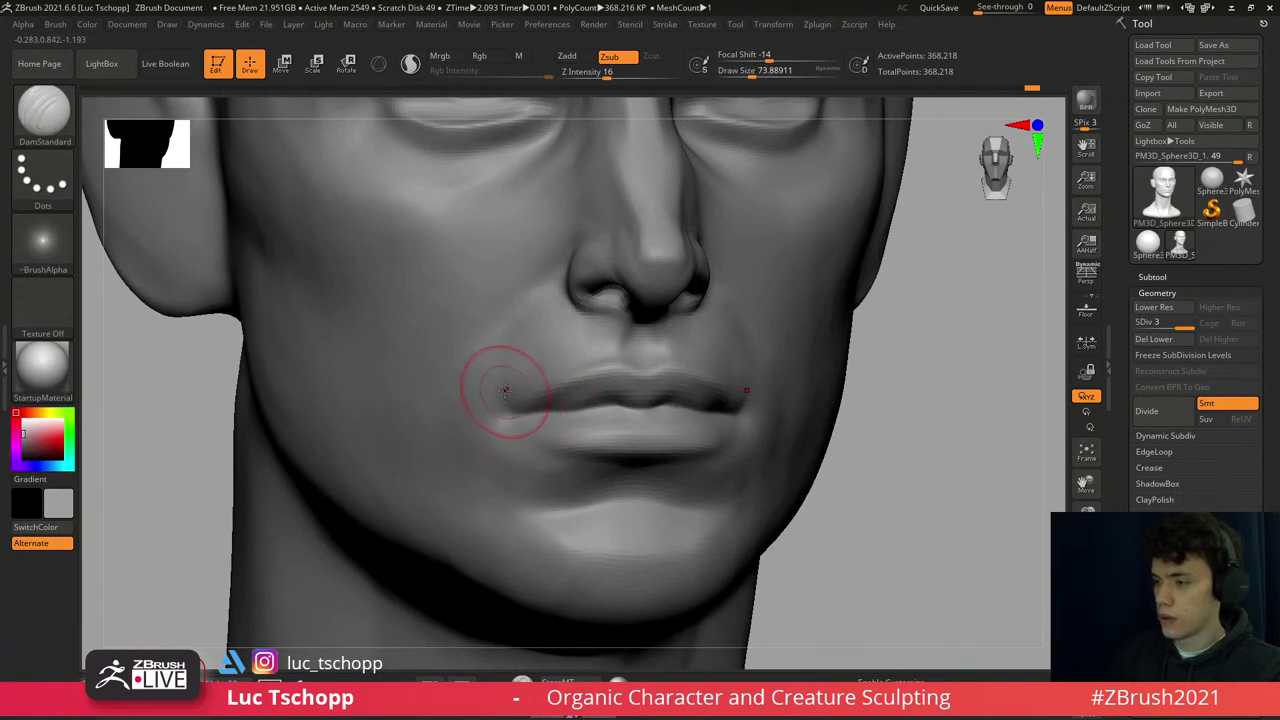
key("b")
key("s")
key("t")
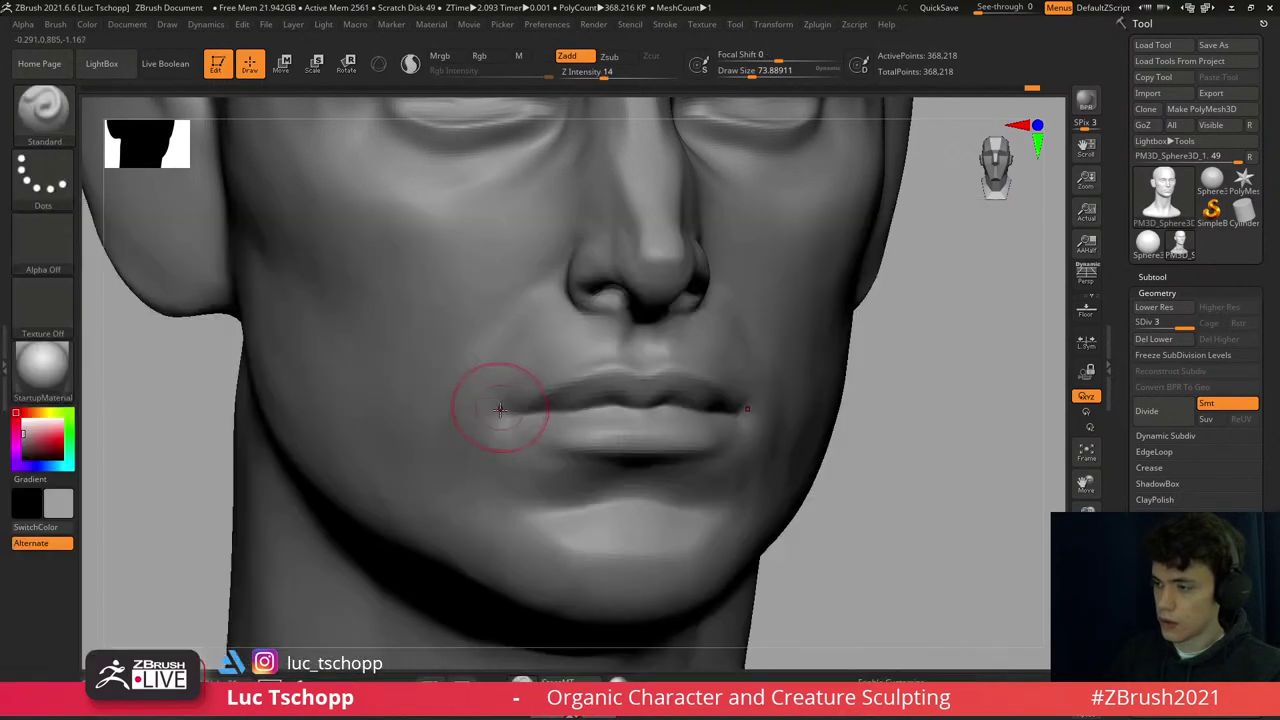
key("]")
mouse_move(503, 384)
right_mouse_down()
mouse_move(470, 390)
mouse_move(491, 394)
right_mouse_up()
- Switch to the LucT_Custom1 brush and enlarge it considerably for the cheek under the eye
key("1")
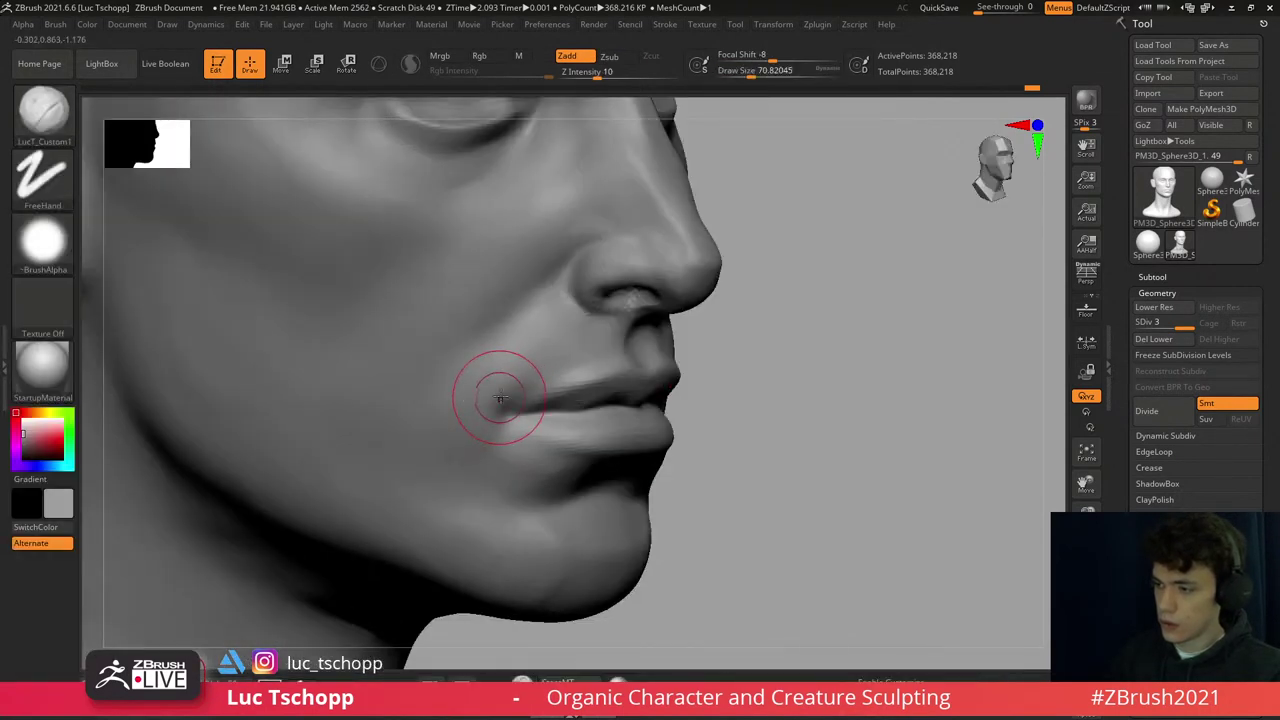
key("[")
key("b")
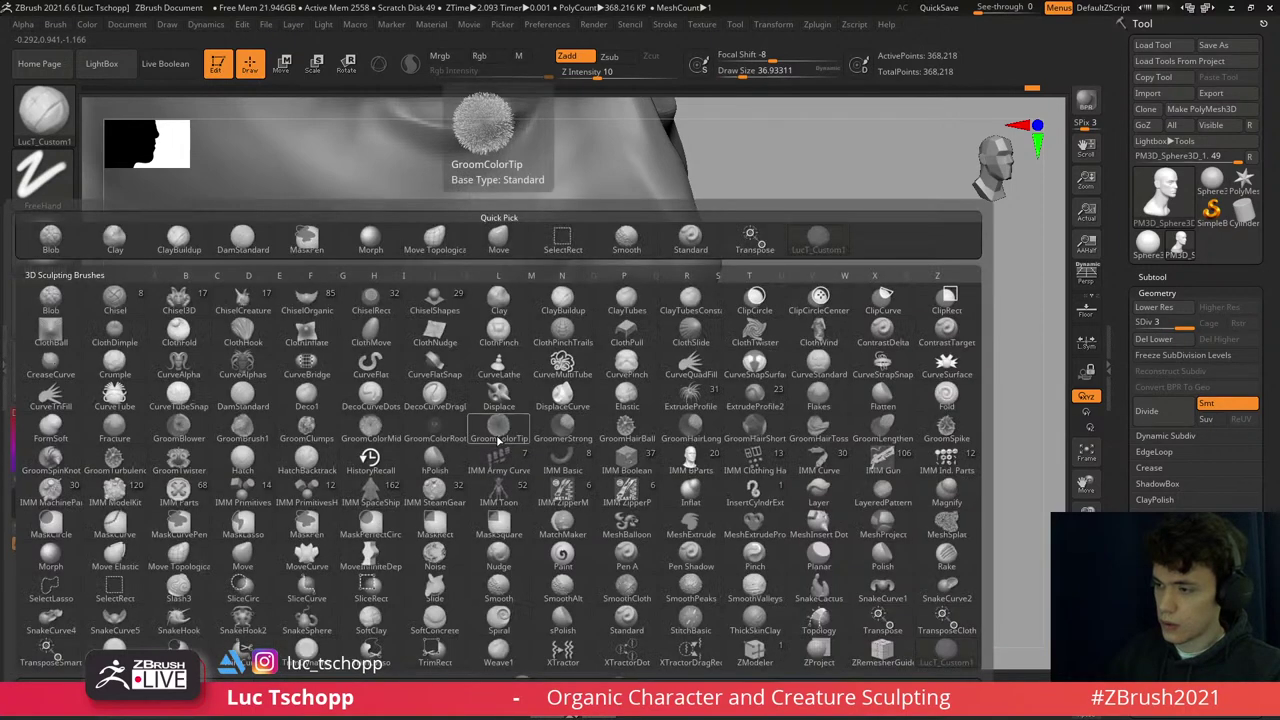
key("Escape")
key("]")
key("]")
key("]")
key("]")
key("]")
key("]")
key("]")
key("]")
key("]")
key("]")
key("]")
key("]")
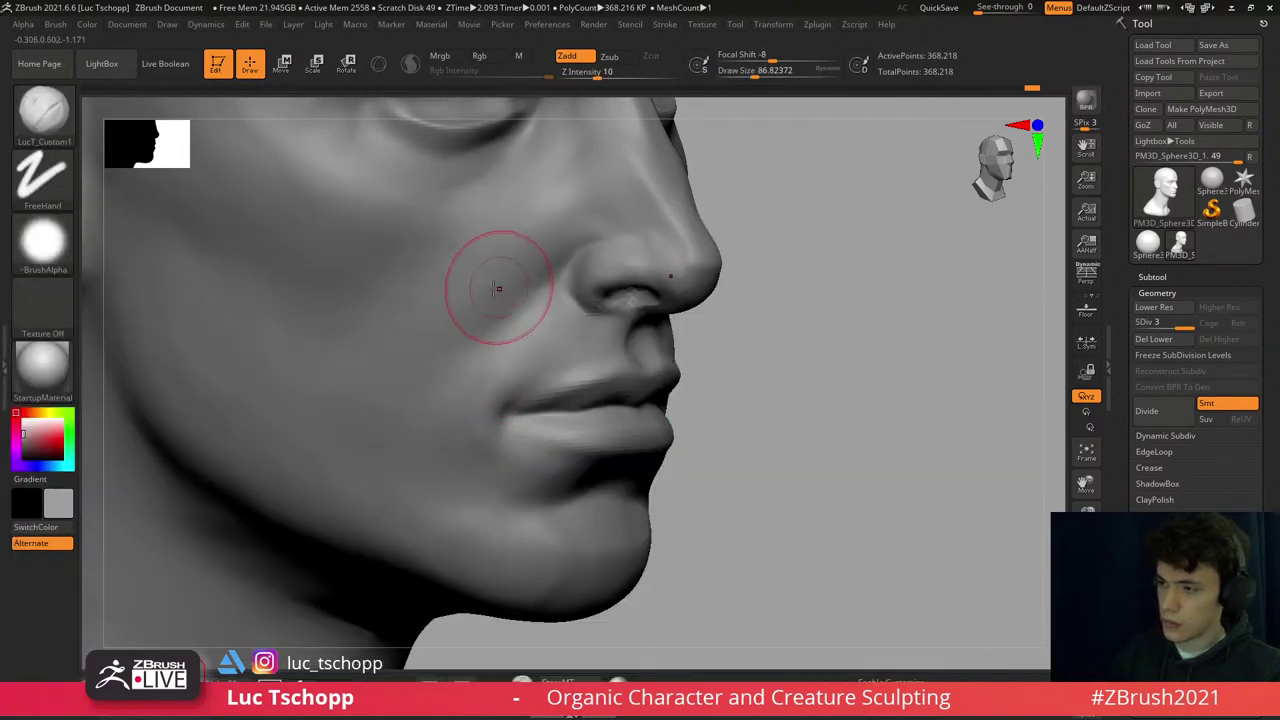
mouse_move(466, 313)
right_mouse_down()
mouse_move(434, 301)
mouse_move(429, 283)
right_mouse_up()
- Sculpt the nose bridge with a larger brush, then refine detail at about size 74
key("]")
key("]")
key("]")
key("]")
key("]")
key("]")
key("]")
key("]")
key("]")
key("]")
key("]")
key("]")
key("]")
key("]")
key("]")
key("]")
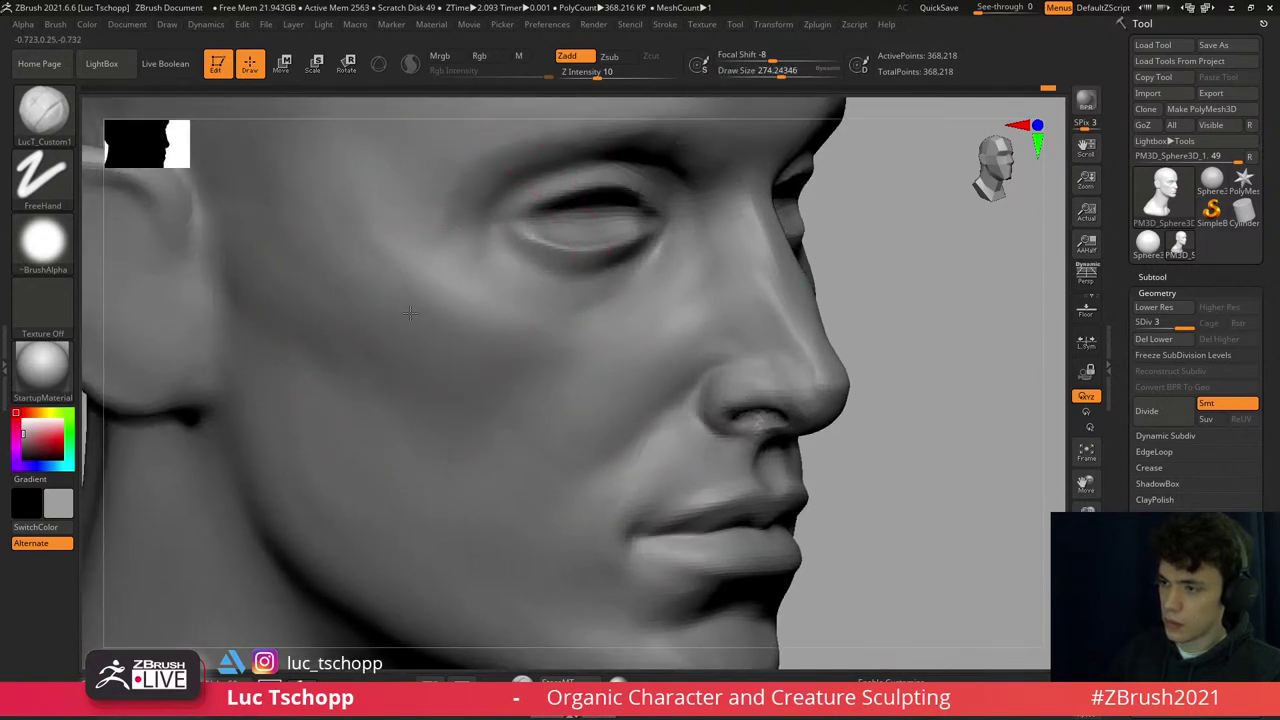
key("]")
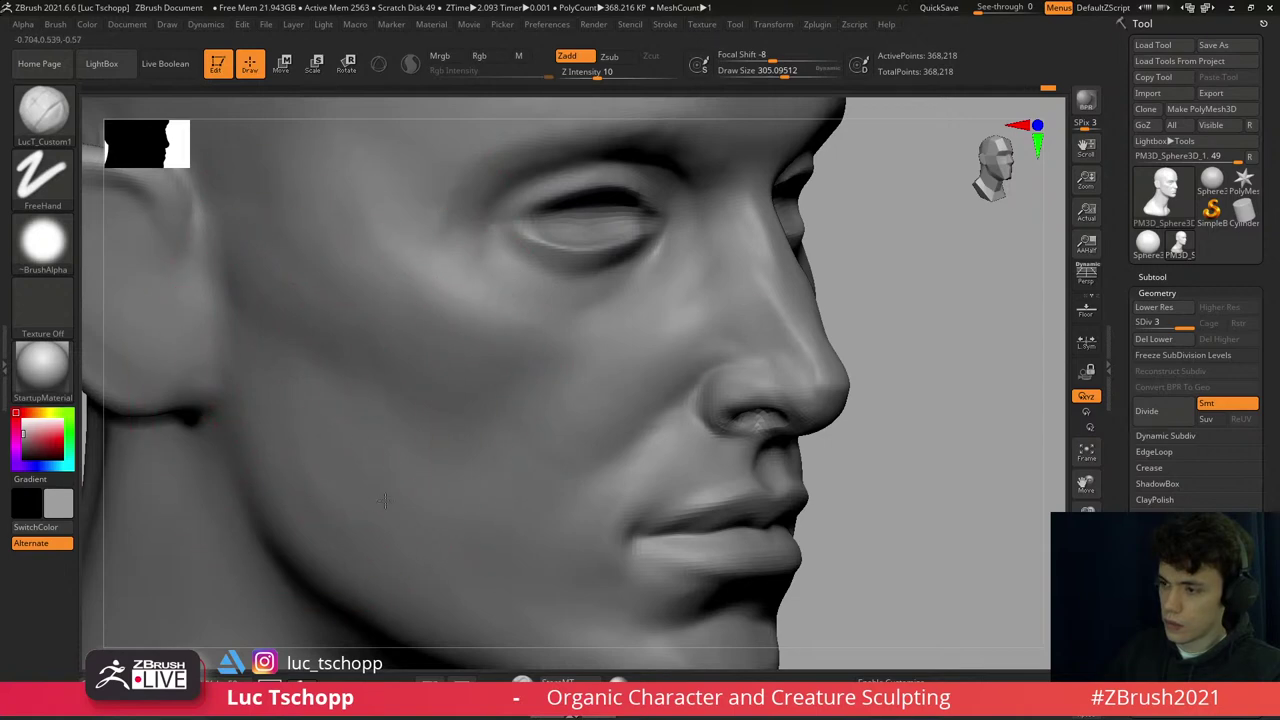
mouse_move(291, 503)
right_mouse_down()
mouse_move(400, 455)
mouse_move(525, 431)
mouse_move(549, 371)
mouse_move(472, 390)
mouse_move(414, 323)
mouse_move(441, 281)
right_mouse_up()
key("[")
key("[")
key("[")
key("[")
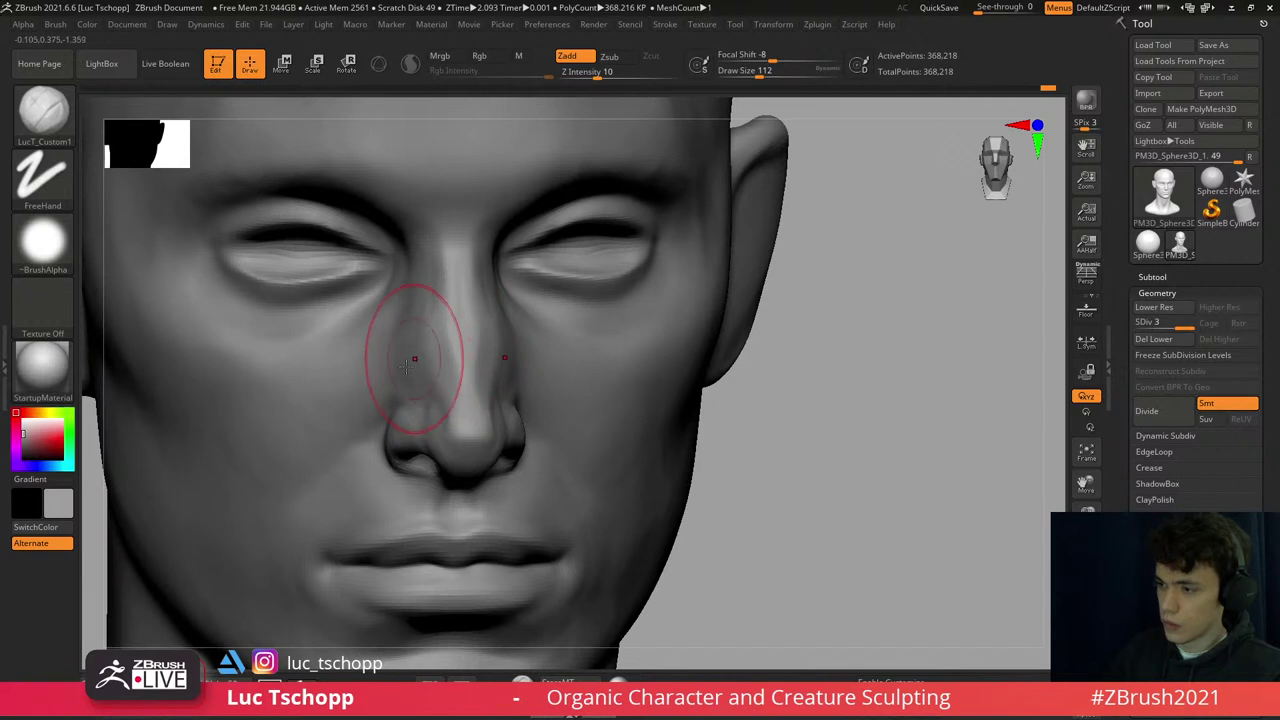
right_click_drag(414, 336, 457, 371)
key("s")
key("Escape")
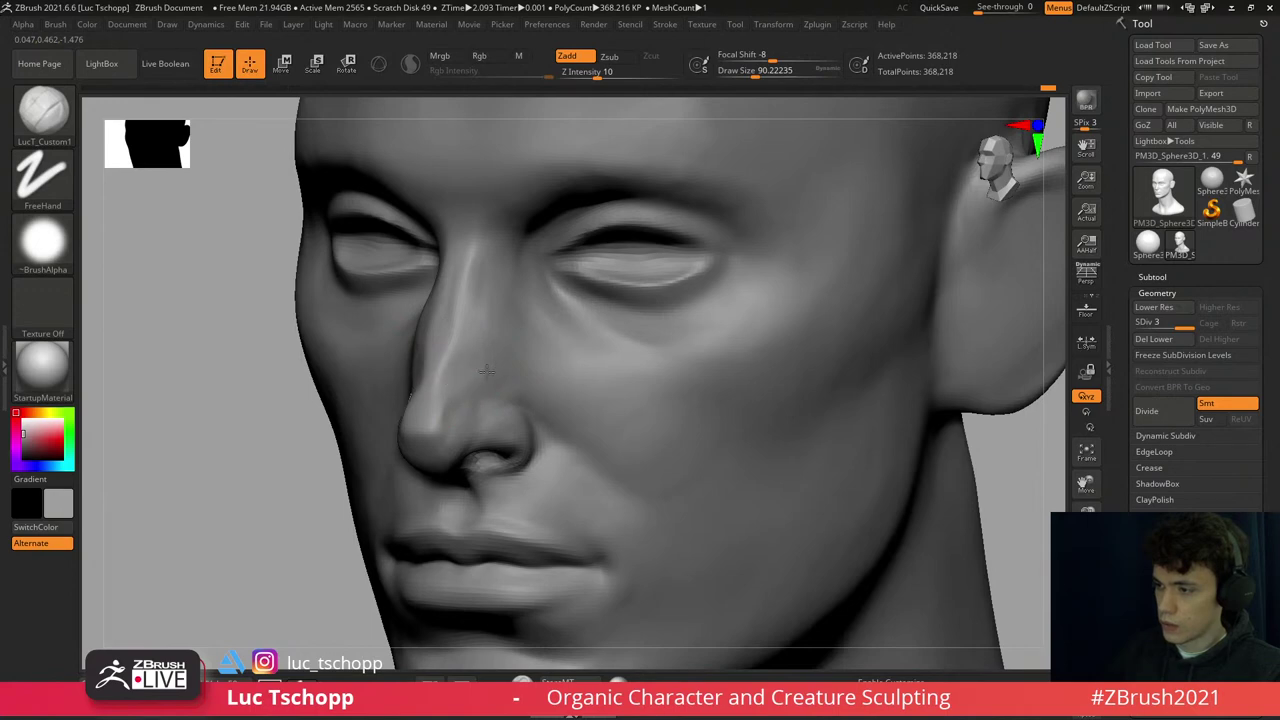
mouse_move(459, 388)
right_mouse_down("shift")
mouse_move(531, 493)
mouse_move(494, 414)
mouse_move(495, 445)
right_mouse_up("shift")
key("f")
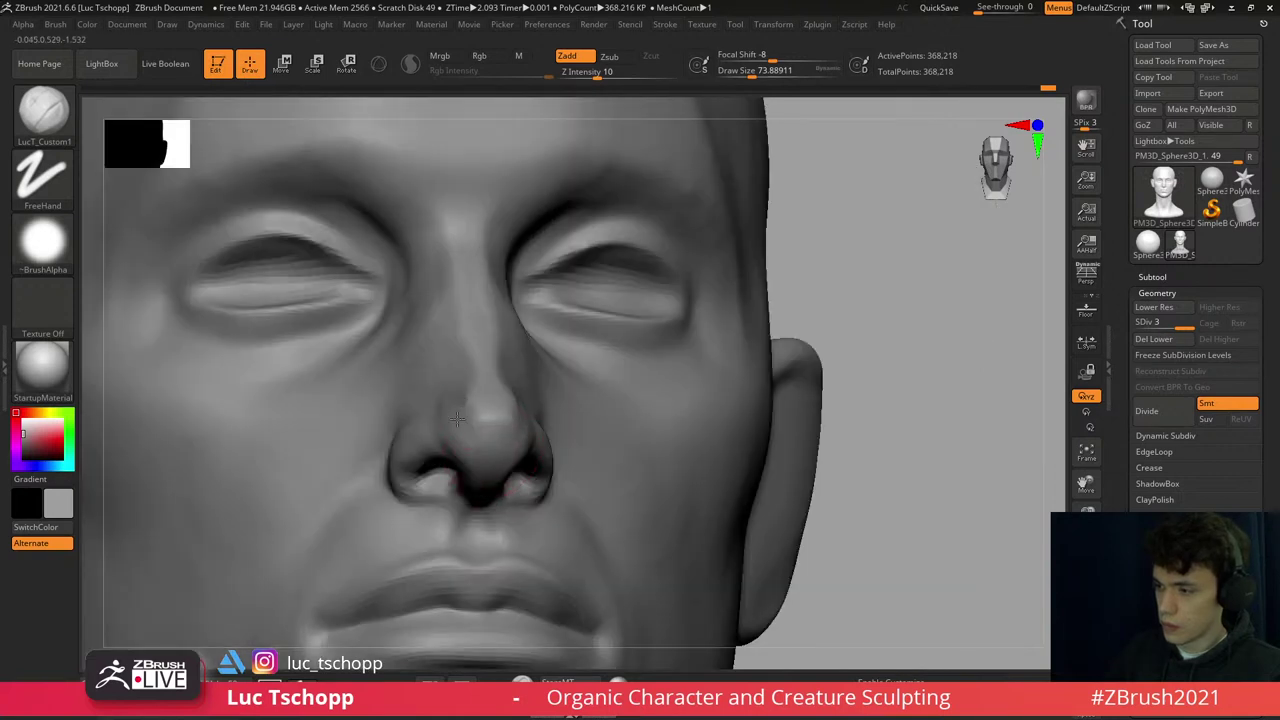
- Refine the nostril base and upper lip, checking from front, side and above
mouse_move(467, 369)
right_mouse_down("shift")
mouse_move(489, 417)
mouse_move(471, 443)
right_mouse_up("shift")
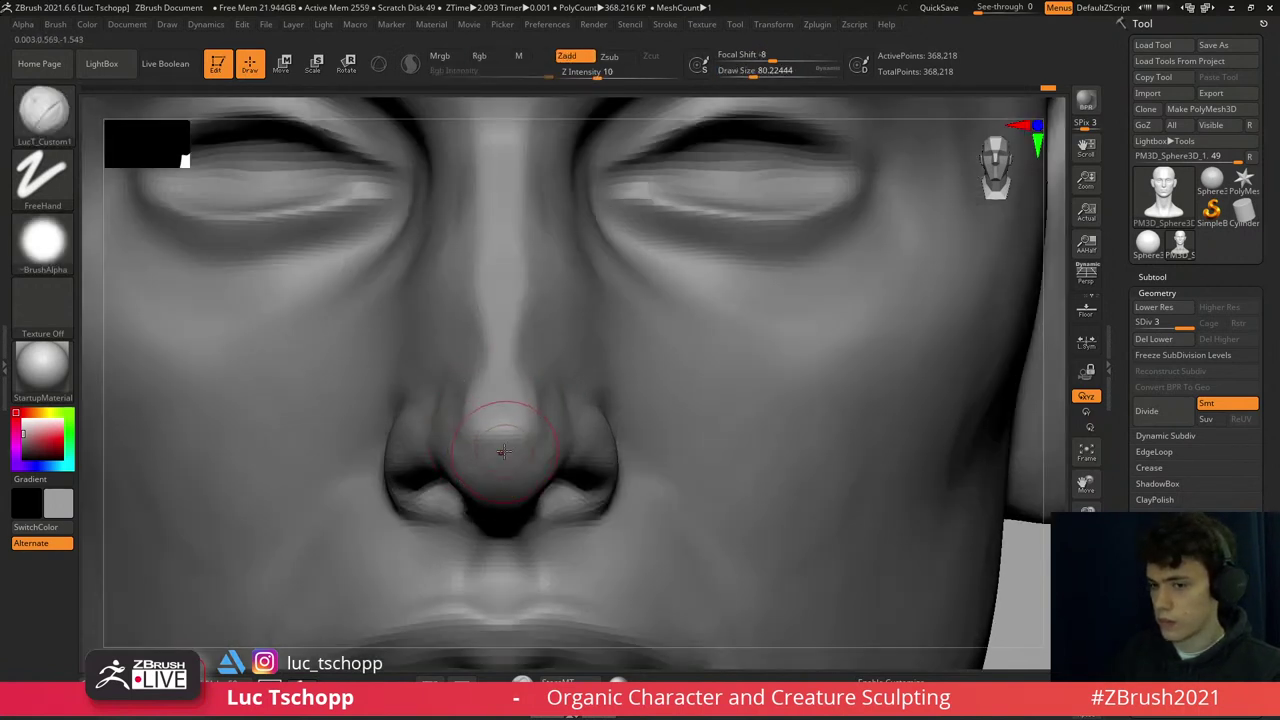
mouse_move(516, 432)
right_mouse_down()
mouse_move(528, 463)
mouse_move(514, 380)
right_mouse_up()
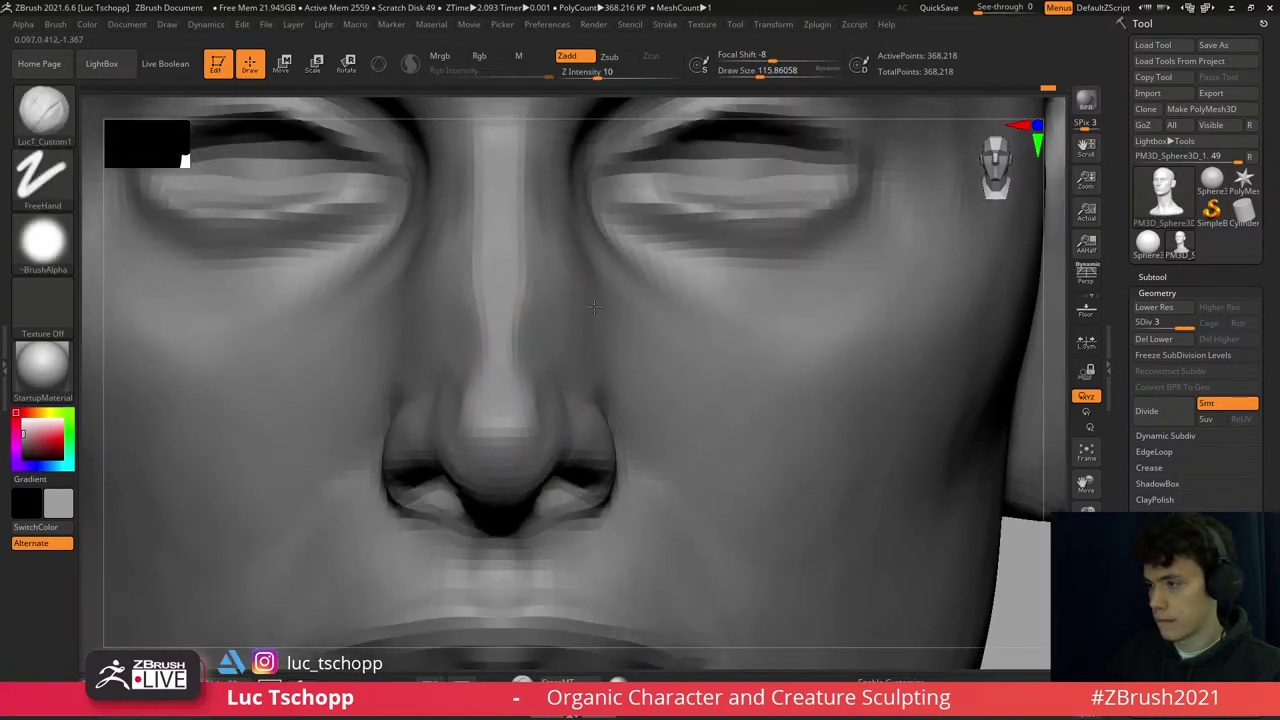
right_click_drag(594, 307, 557, 263, "alt")
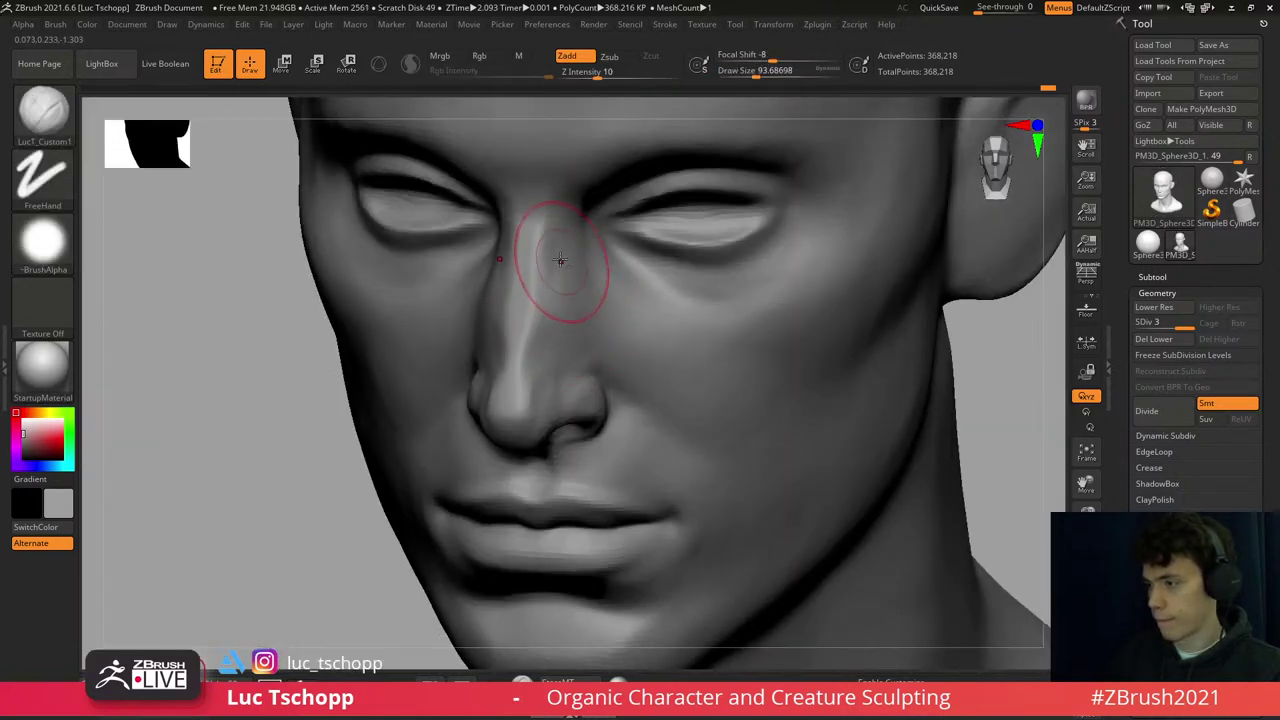
right_click_drag(573, 295, 537, 332)
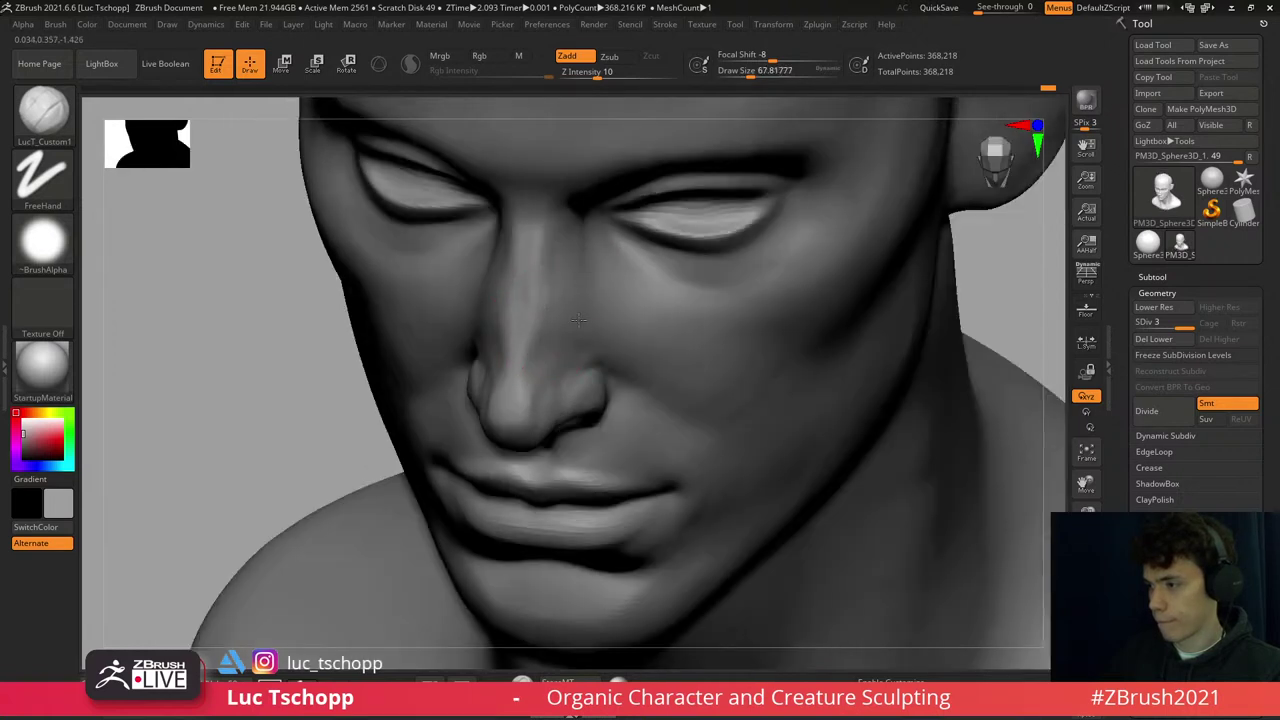
right_click_drag(560, 286, 575, 368)
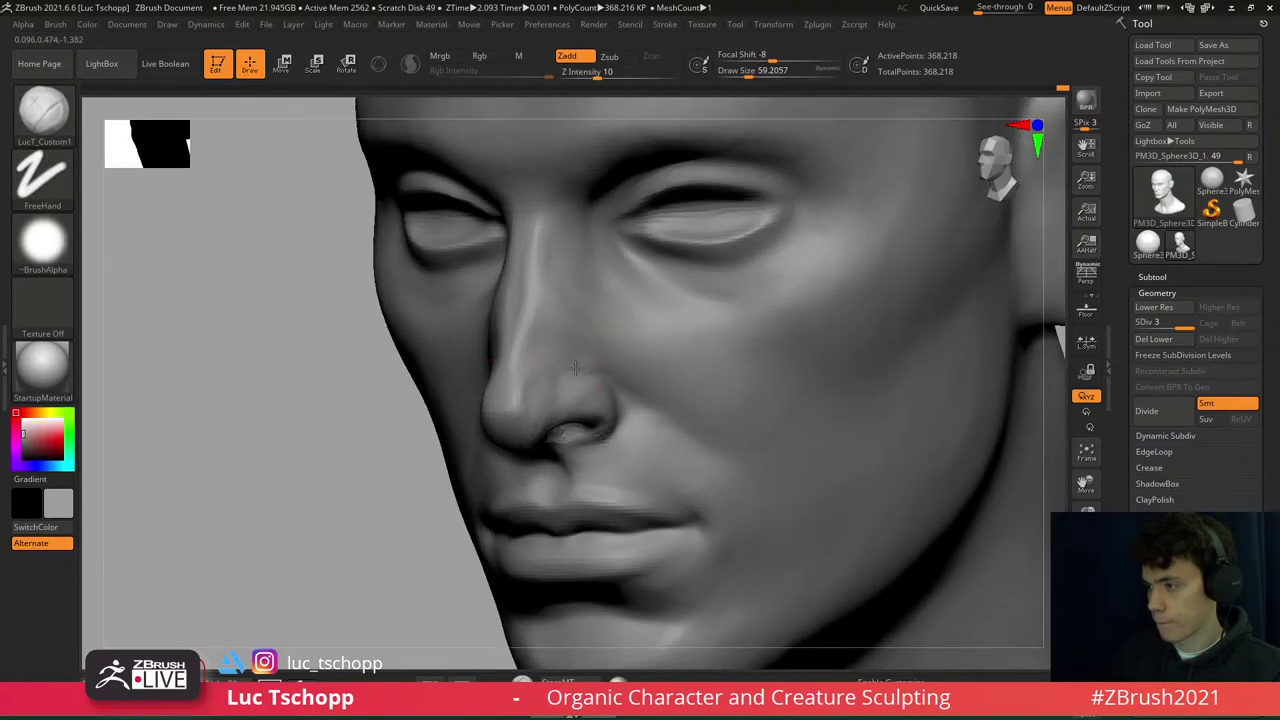
mouse_move(640, 343)
right_mouse_down()
mouse_move(620, 340)
mouse_move(608, 362)
right_mouse_up()
- Sculpt and Shift-smooth the cheek beside the mouth corner using Standard and LucT_Custom1
key("b")
key("s")
key("t")
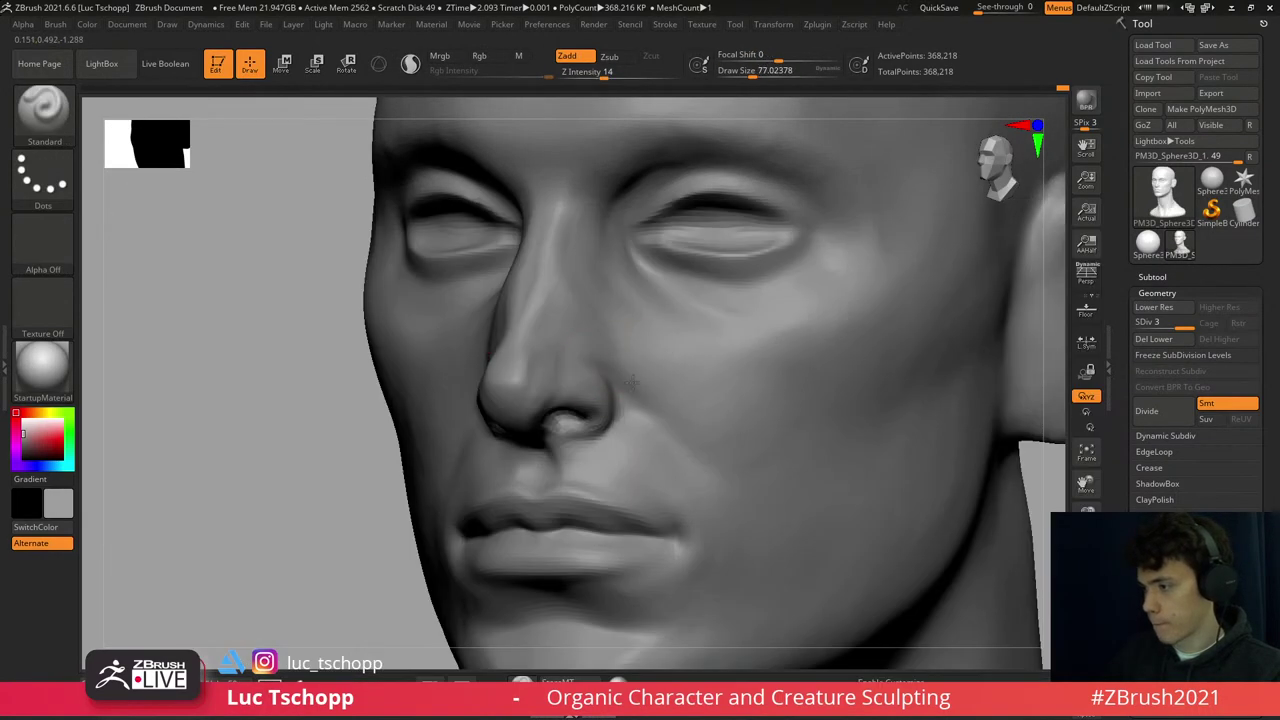
key("1")
right_click_drag(640, 380, 634, 386)
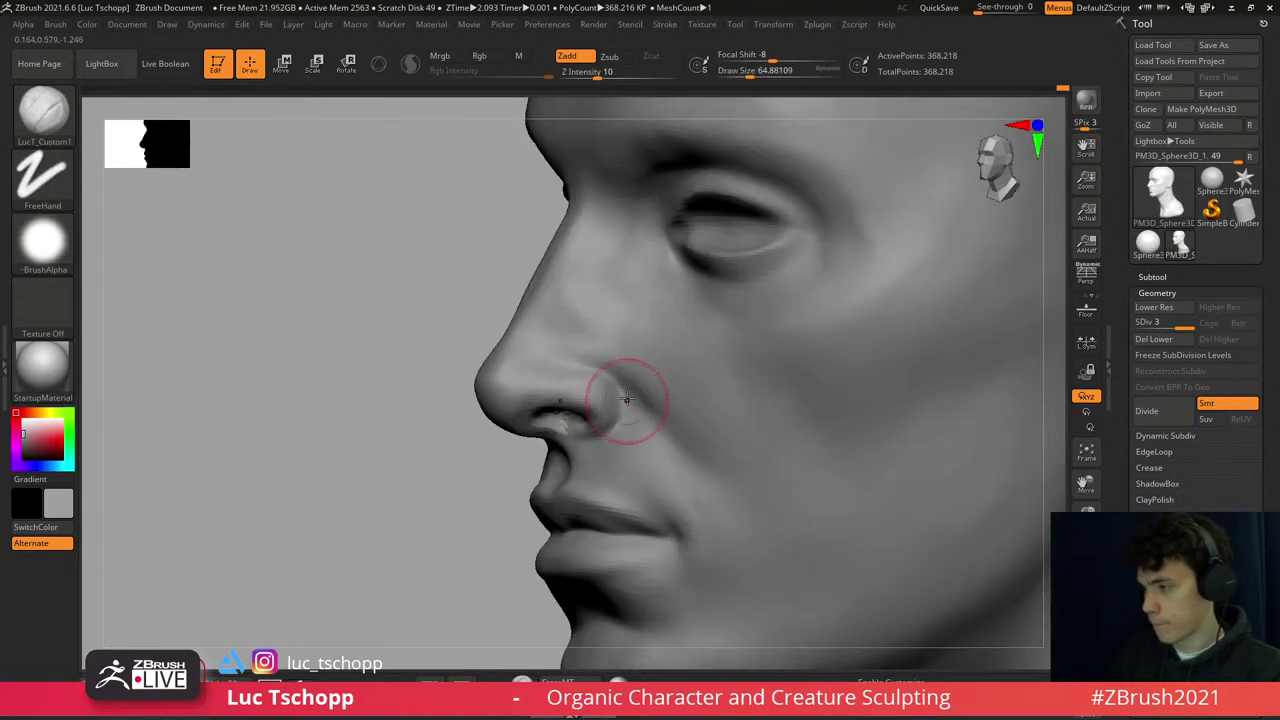
key("shift")
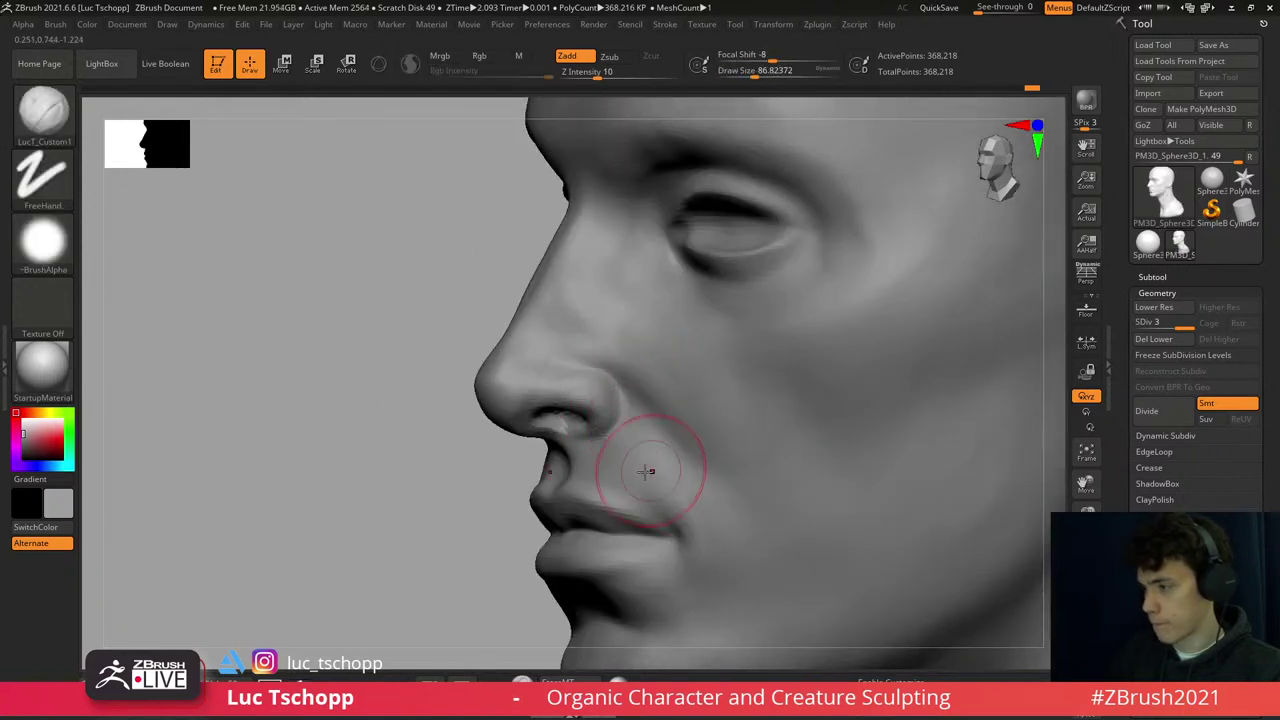
right_click_drag(651, 466, 623, 466)
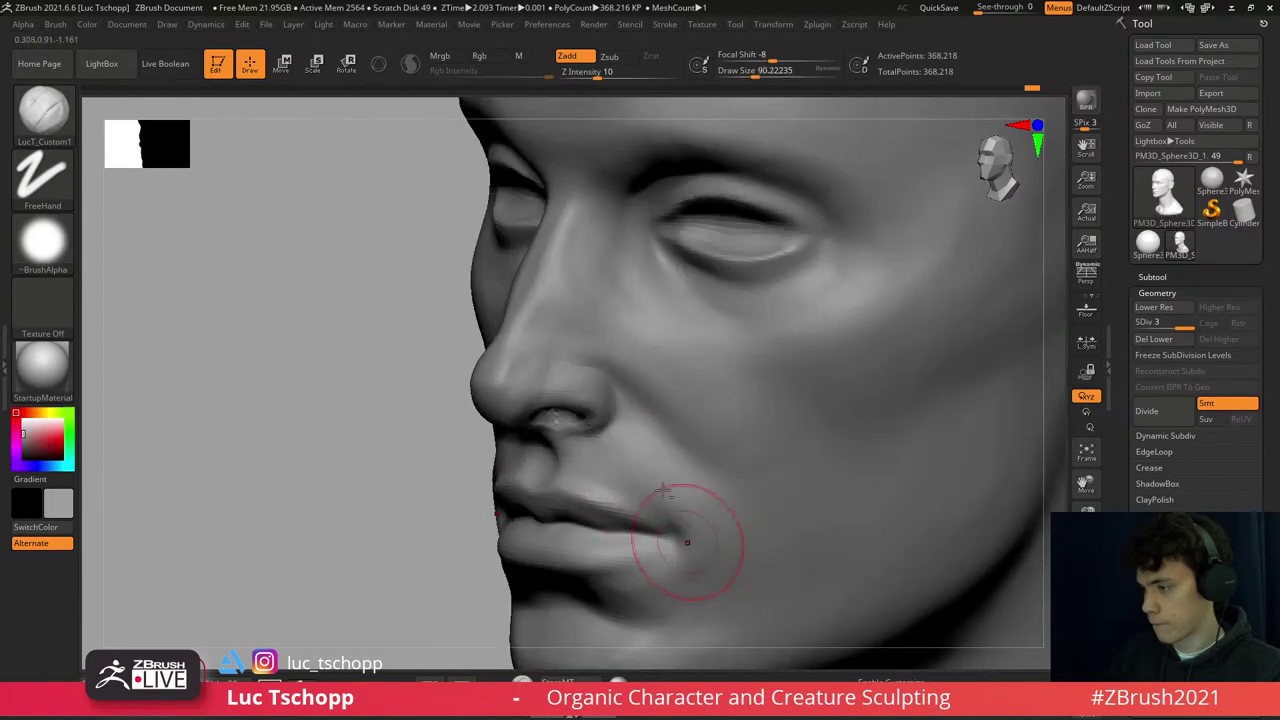
mouse_move(680, 543)
right_mouse_down("ctrl")
mouse_move(646, 500)
mouse_move(674, 557)
mouse_move(695, 548)
right_mouse_up("ctrl")
- Pick the Move Topological brush and compare the head at lowest and highest subdivision
key("b")
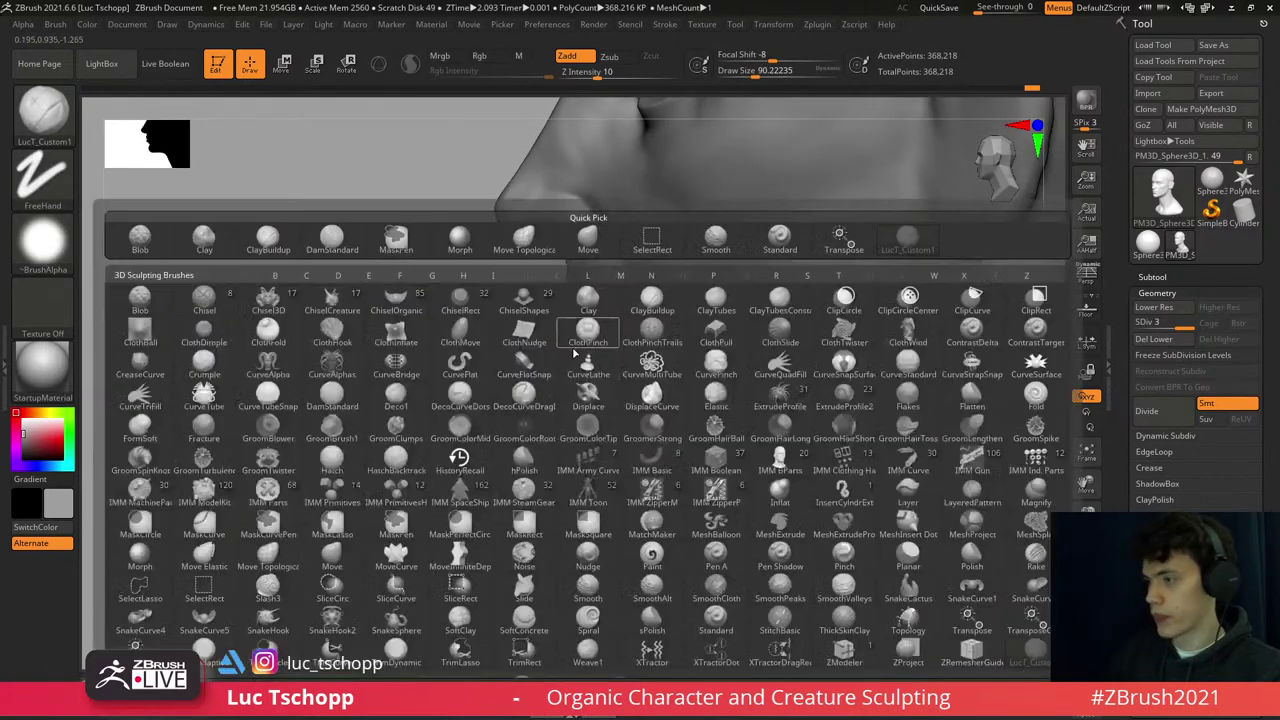
key("m")
key("t")
key("shift+d")
key("shift+d")
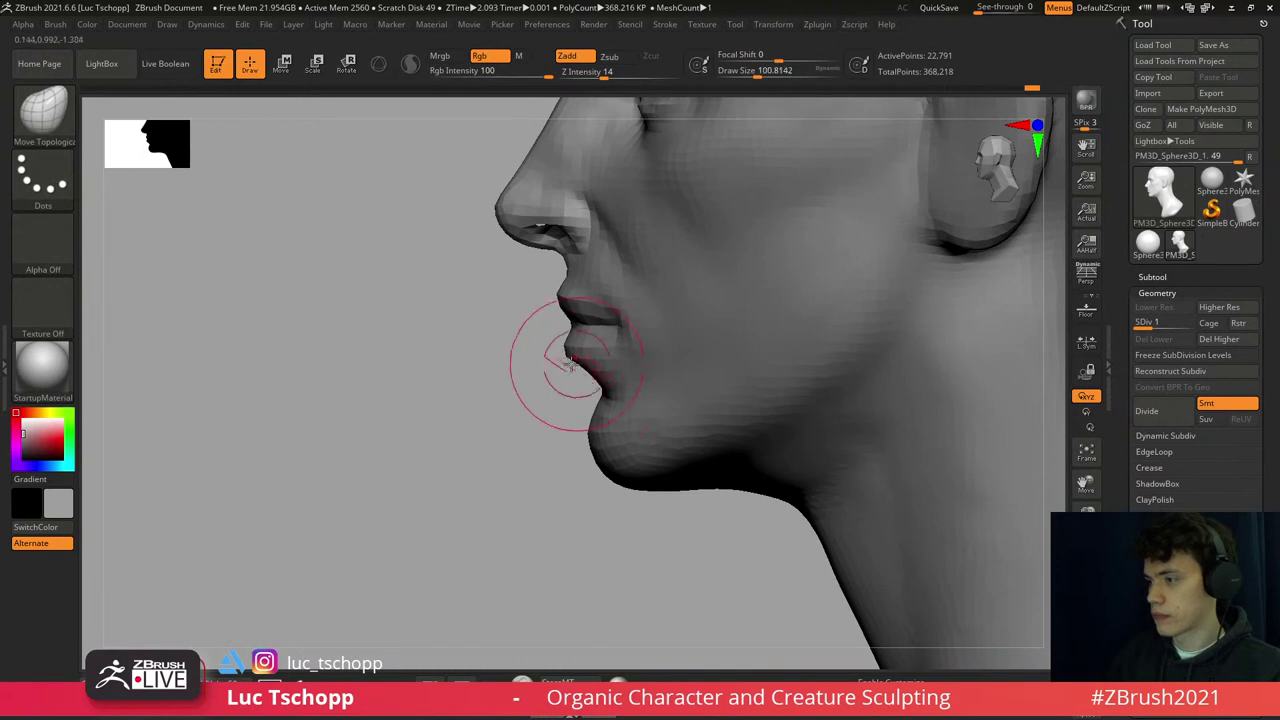
right_click_drag(568, 362, 545, 360)
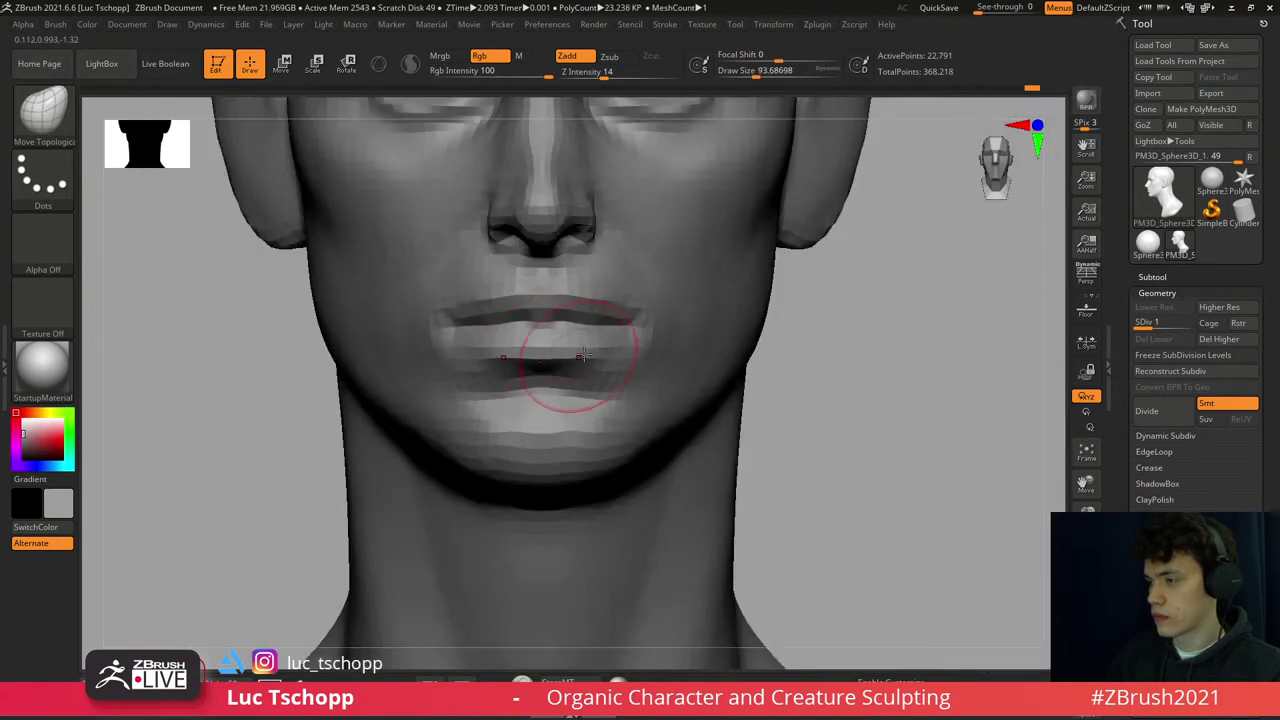
key("d")
key("d")
mouse_move(586, 371)
right_mouse_down()
mouse_move(600, 365)
mouse_move(588, 356)
mouse_move(694, 491)
right_mouse_up()
- Switch to the Move brush at size about 163 and return to the highest subdivision level
key("1")
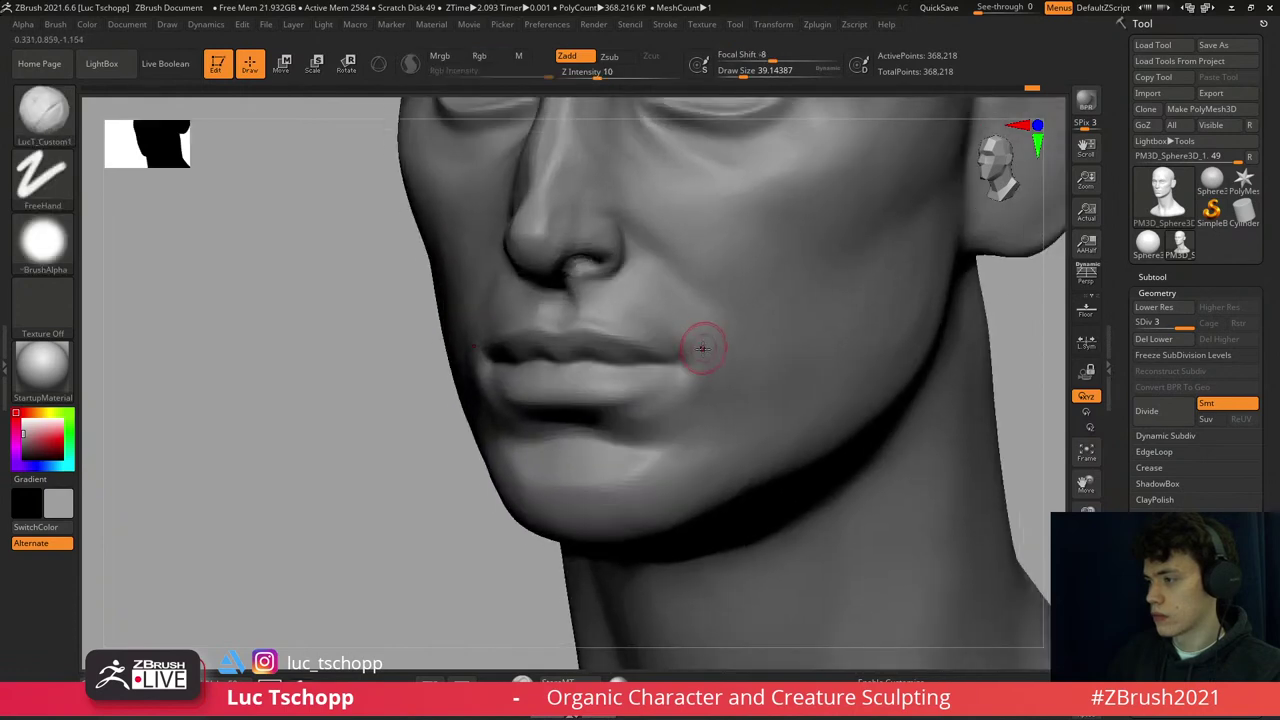
mouse_move(700, 346)
right_mouse_down()
mouse_move(668, 337)
mouse_move(708, 214)
right_mouse_up()
key("shift")
key("b")
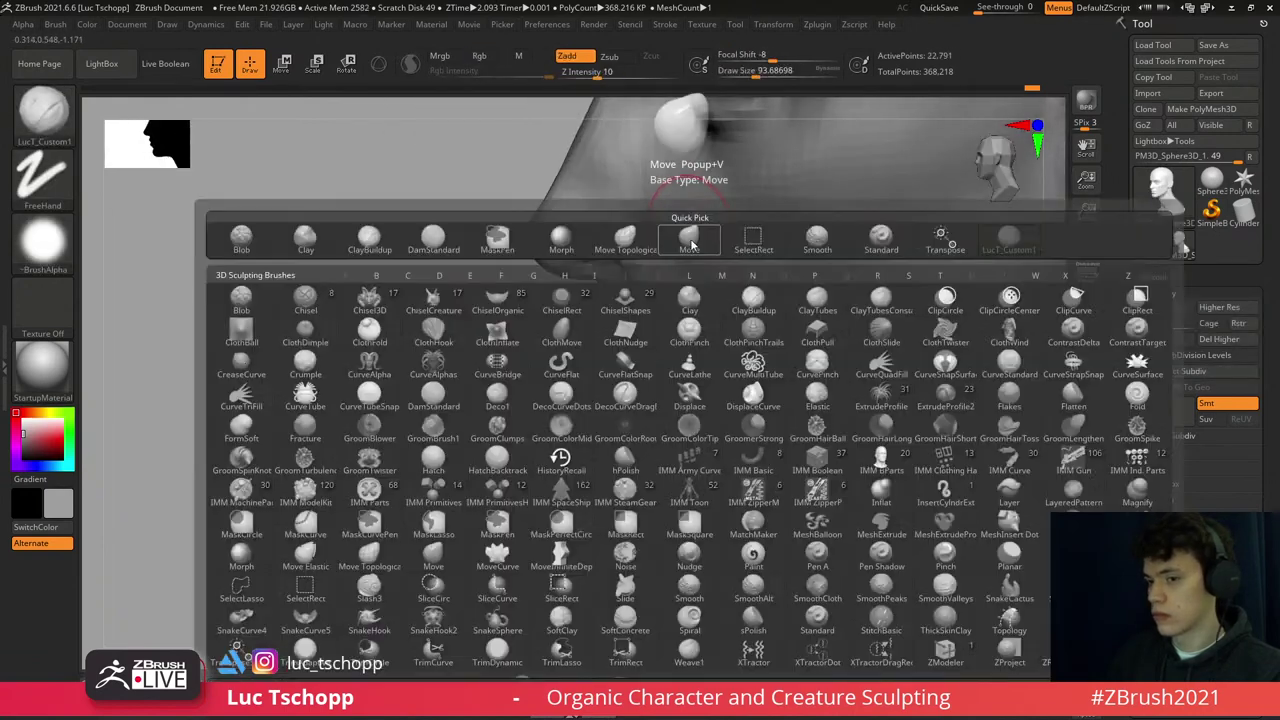
key("m")
key("v")
key("shift+d")
key("s")
left_click(703, 269)
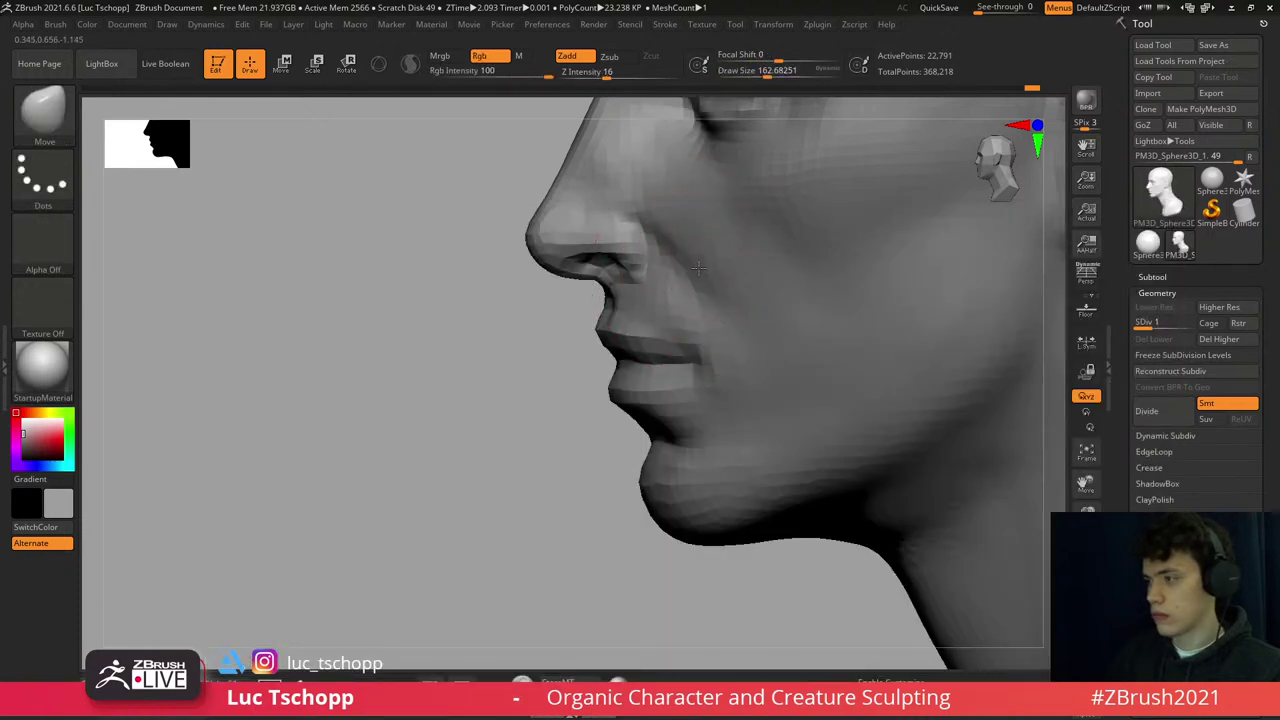
right_click_drag(690, 263, 660, 230)
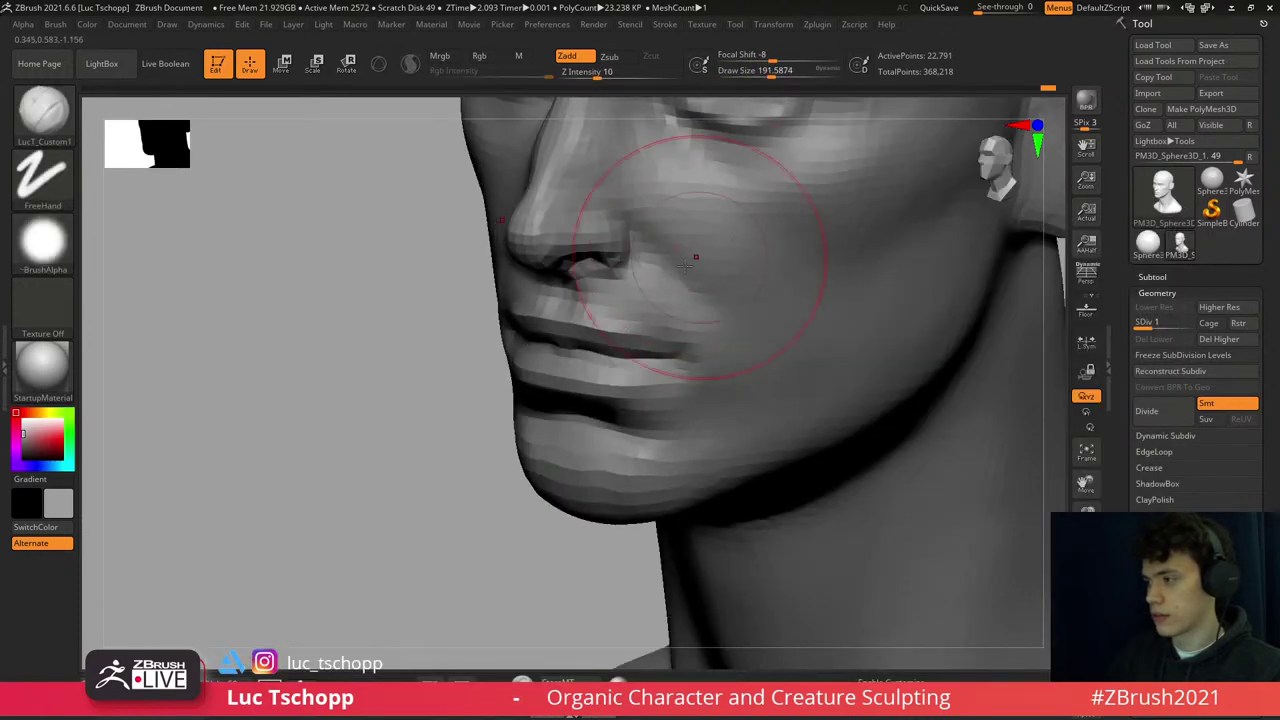
key("d")
key("d")
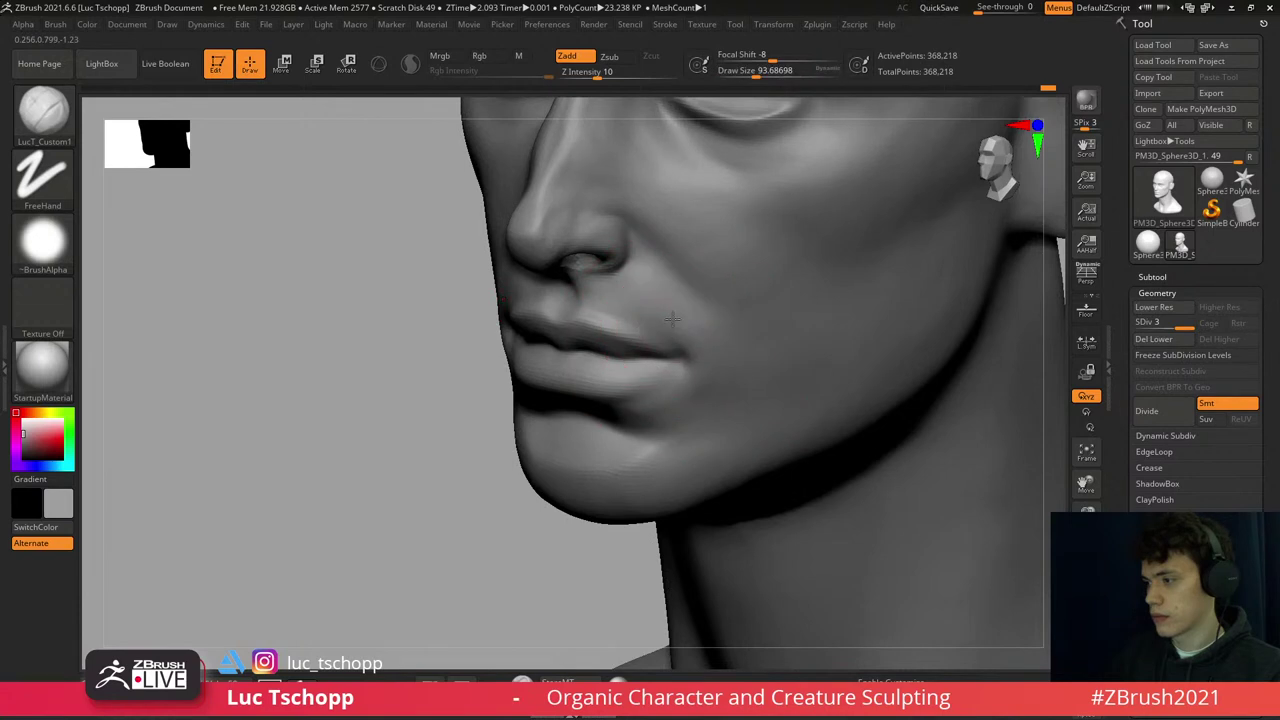
- From the front view, set brush sizes of about 104, 74, 108 and finally 120
key("s")
left_click(712, 366)
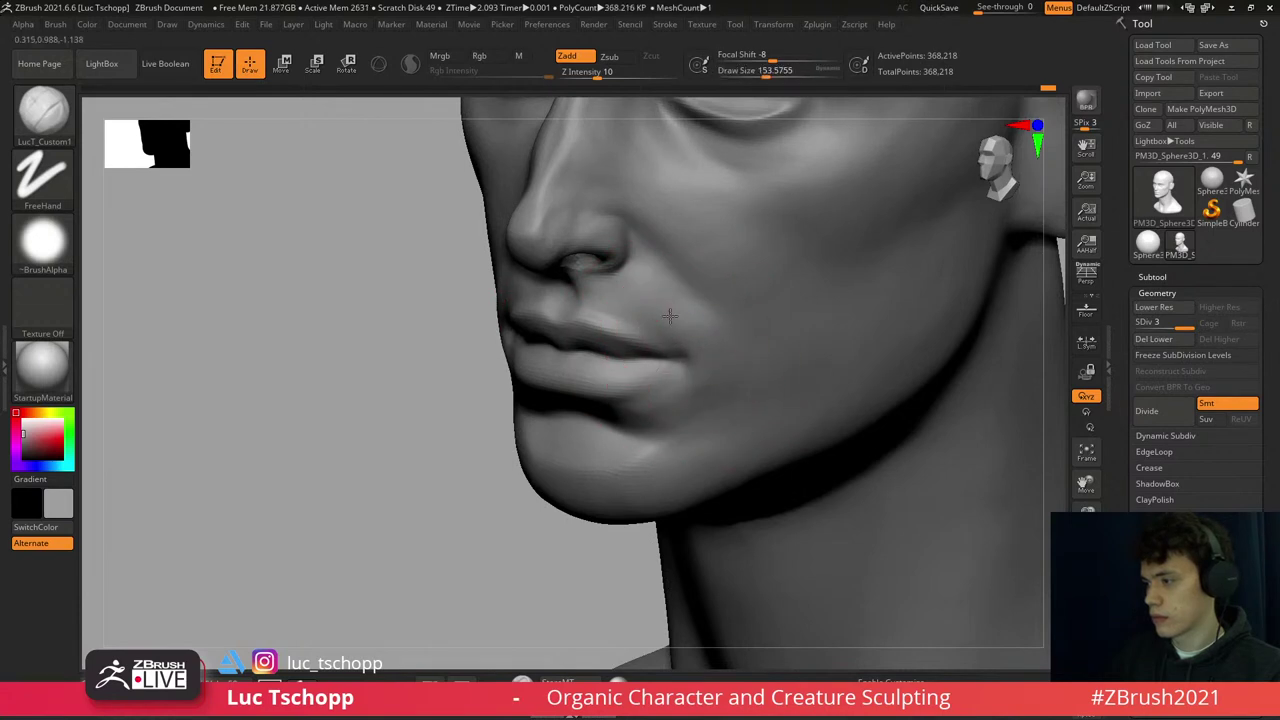
key("shift+d")
key("shift+d")
key("d")
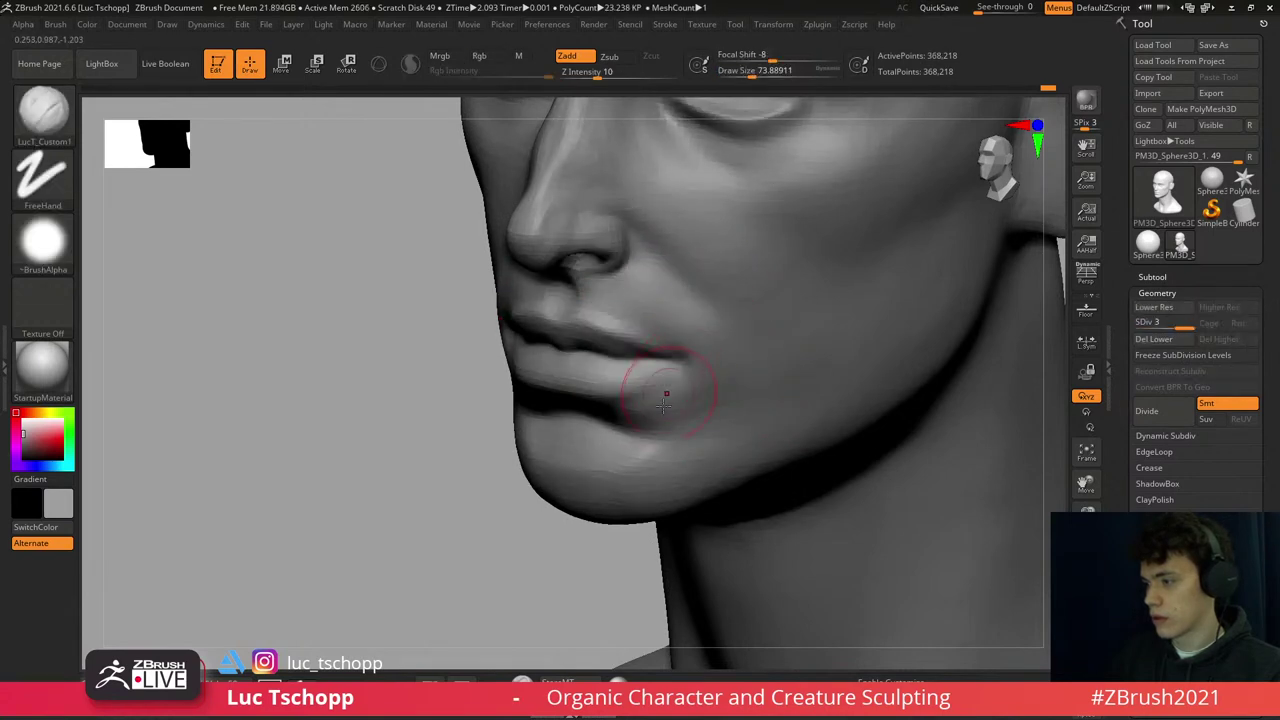
right_click_drag(663, 386, 657, 423, "shift")
key("s")
left_click(637, 408)
key("s")
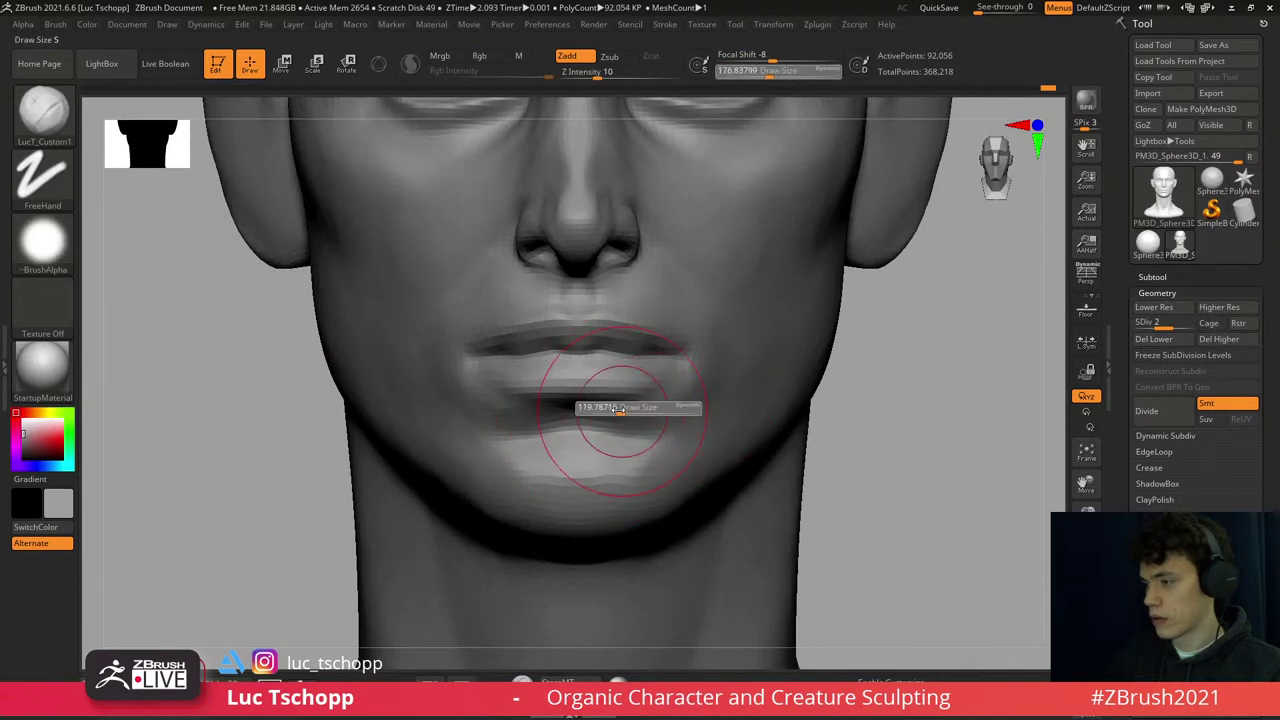
left_click(617, 409)
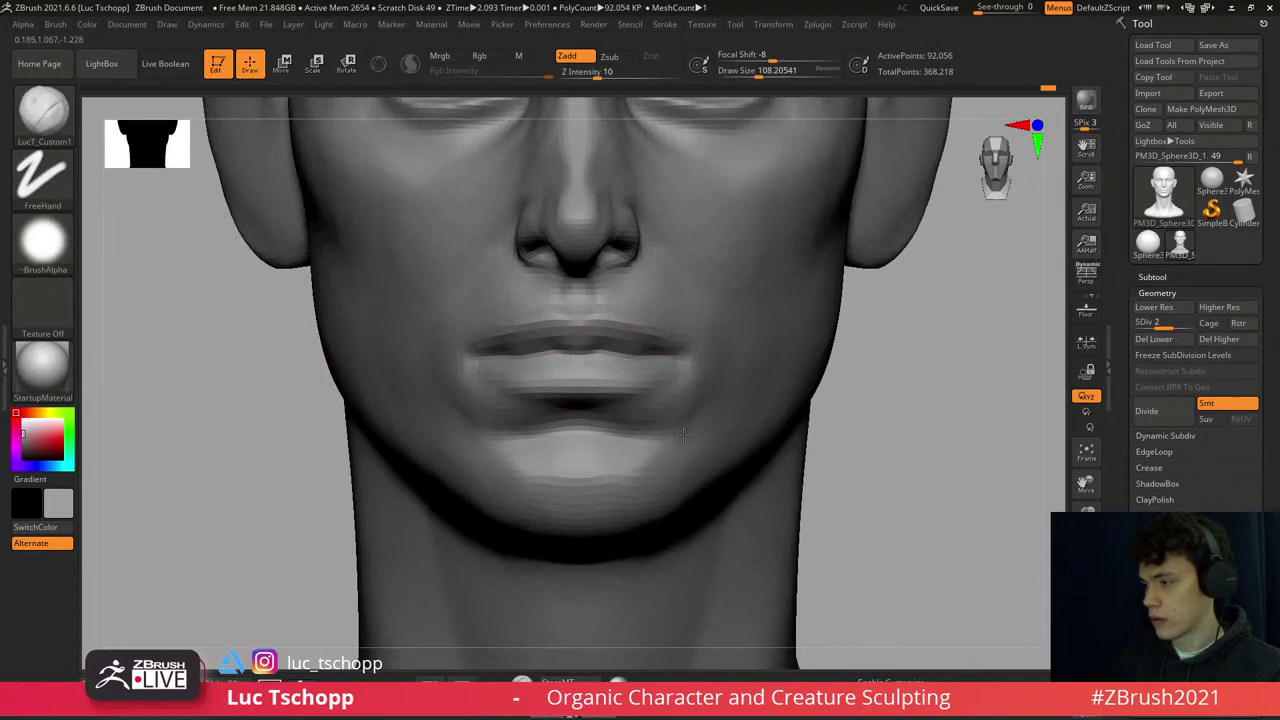
key("s")
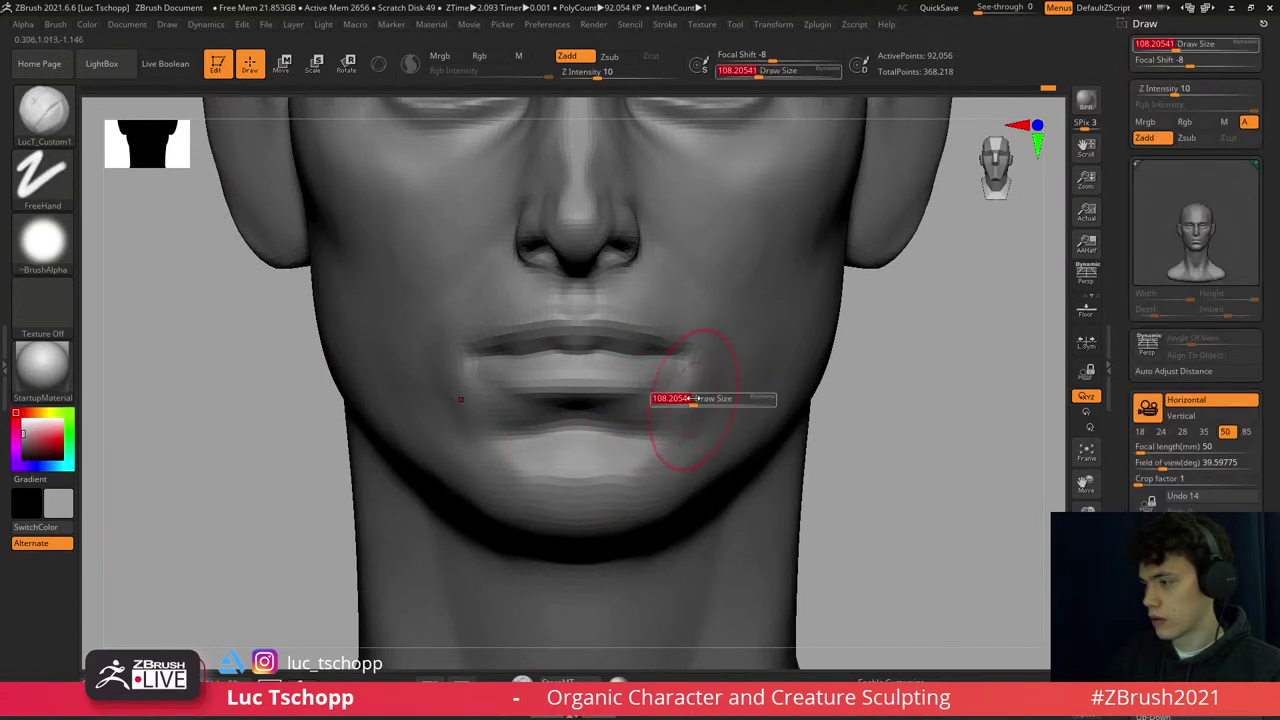
left_click(687, 401)
- Raise the mesh to the higher subdivision level with the Standard brush in three-quarter view
key("d")
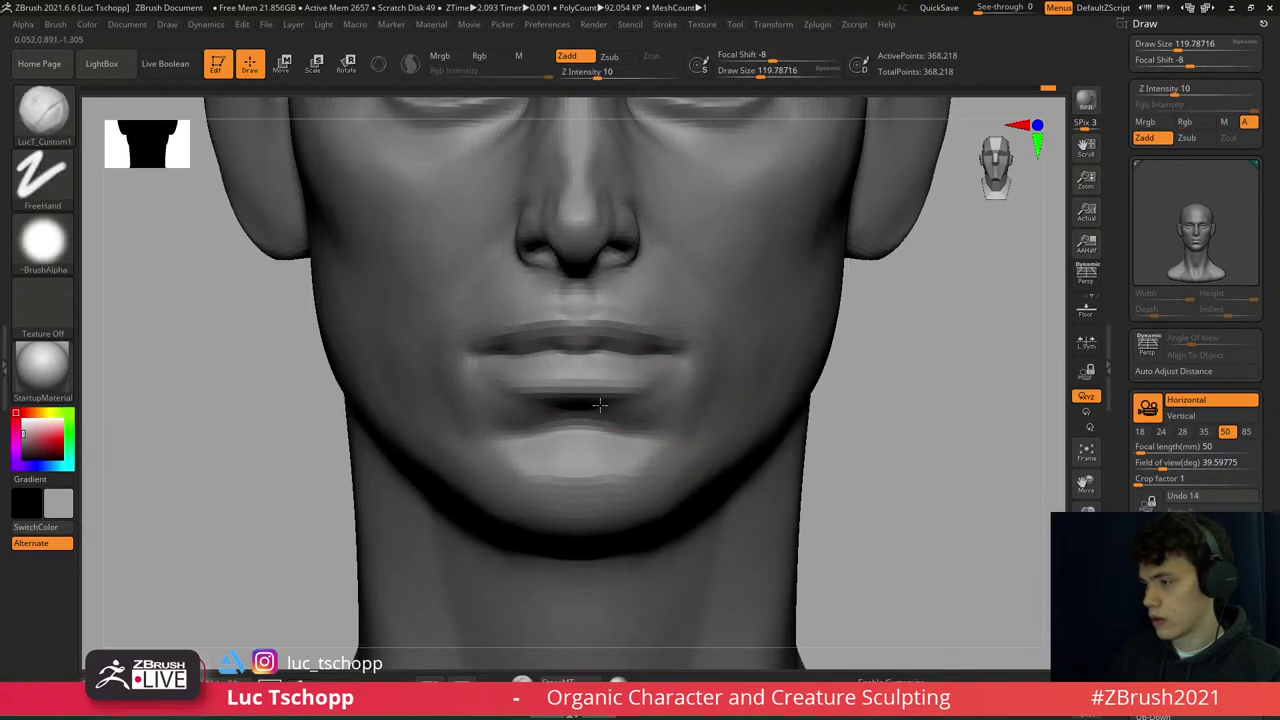
key("b")
key("s")
key("t")
right_click_drag(651, 390, 543, 386)
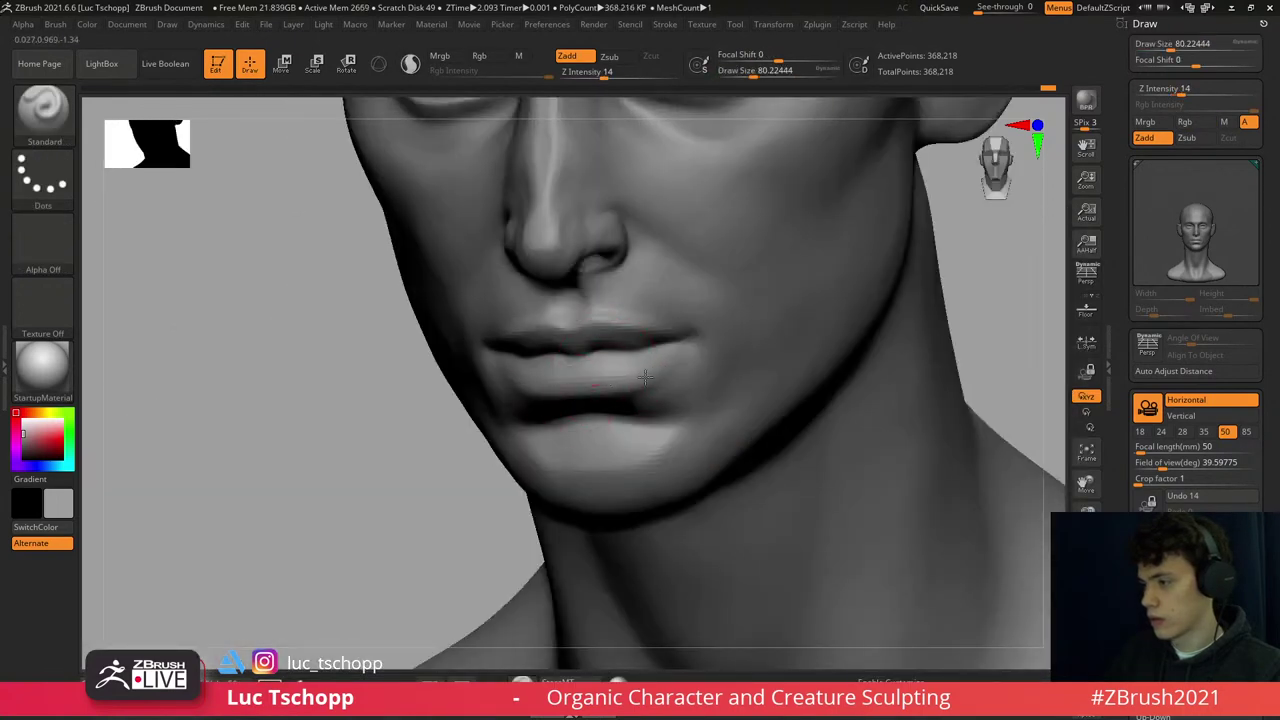
- Define the upper lip line from the front using smoothing, LucT_Custom1 and the Standard brush
mouse_move(614, 443)
right_mouse_down("shift")
mouse_move(614, 457)
mouse_move(562, 452)
mouse_move(610, 380)
mouse_move(640, 365)
mouse_move(548, 376)
right_mouse_up("shift")
key("shift")
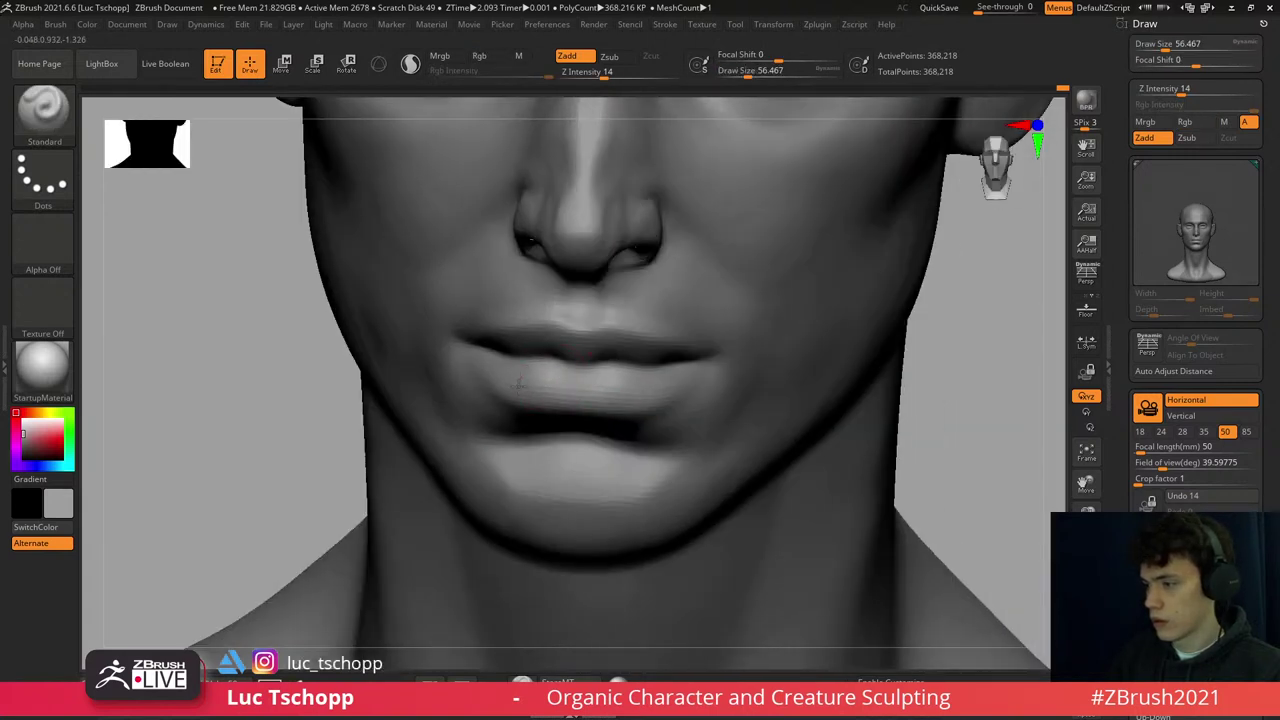
key("shift")
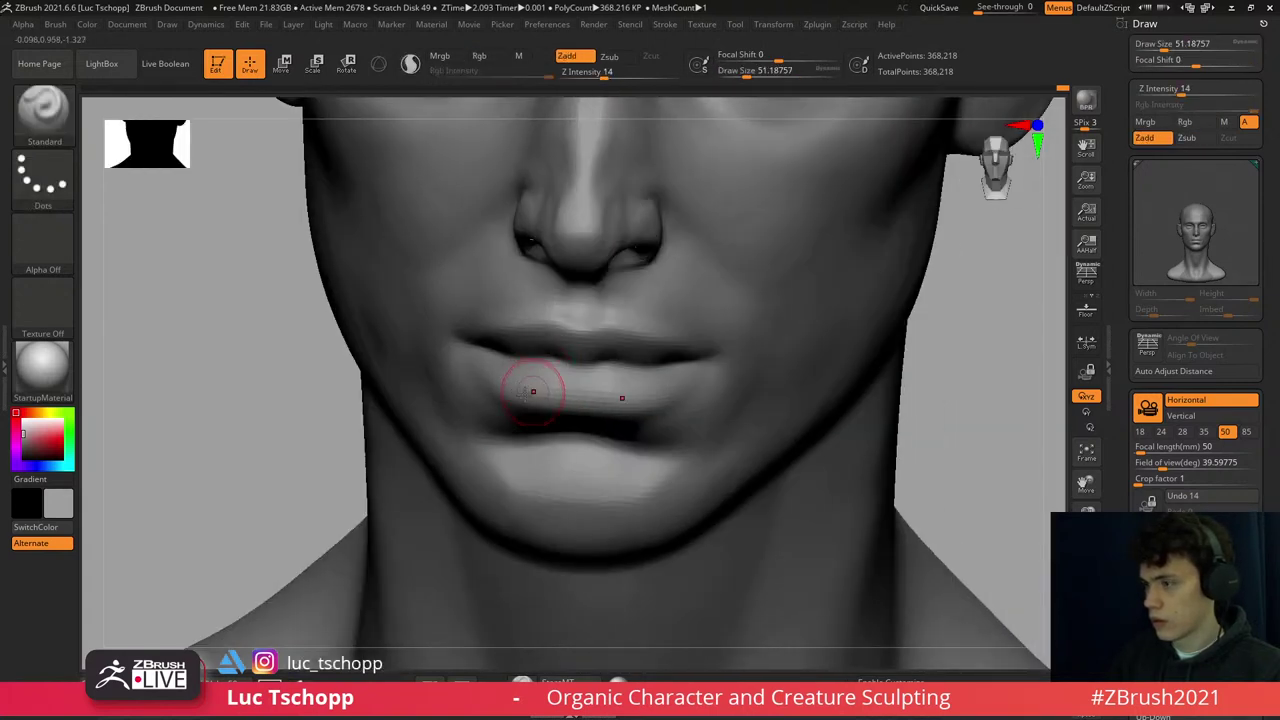
key("1")
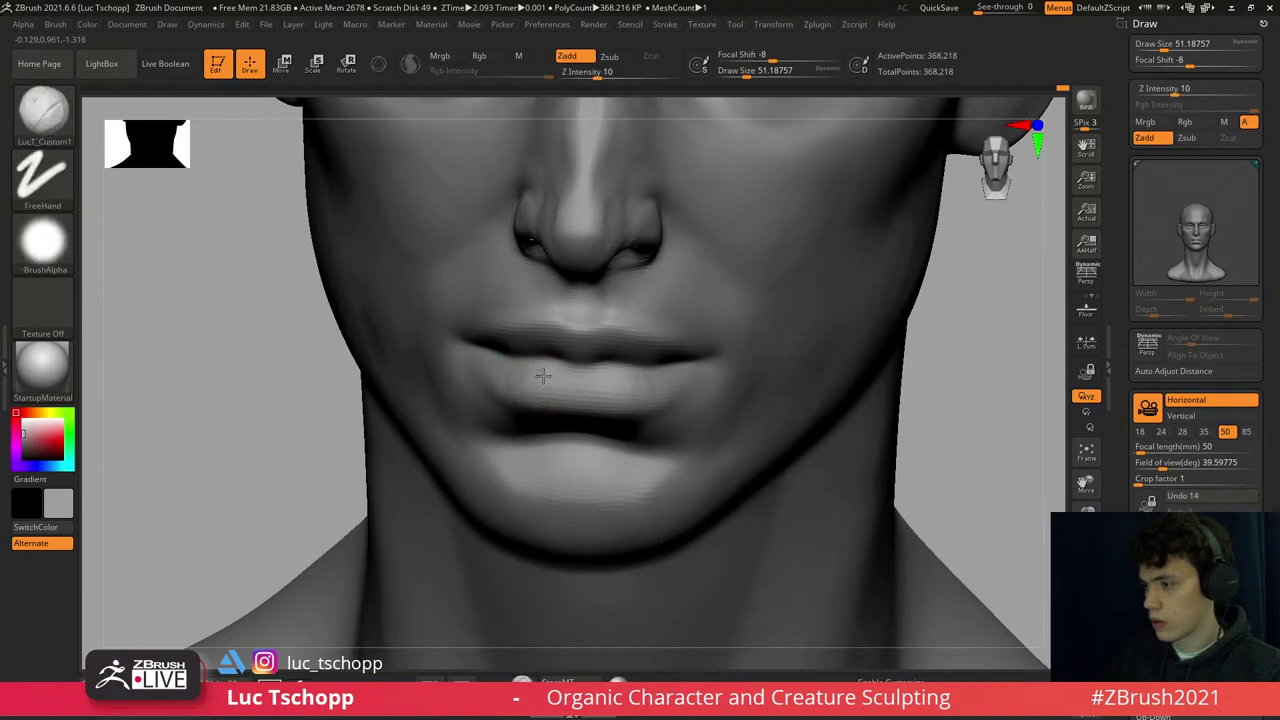
mouse_move(540, 390)
right_mouse_down("ctrl")
mouse_move(549, 366)
mouse_move(606, 343)
mouse_move(678, 362)
mouse_move(588, 372)
mouse_move(657, 371)
mouse_move(671, 386)
mouse_move(620, 400)
right_mouse_up("ctrl")
key("b")
key("s")
key("t")
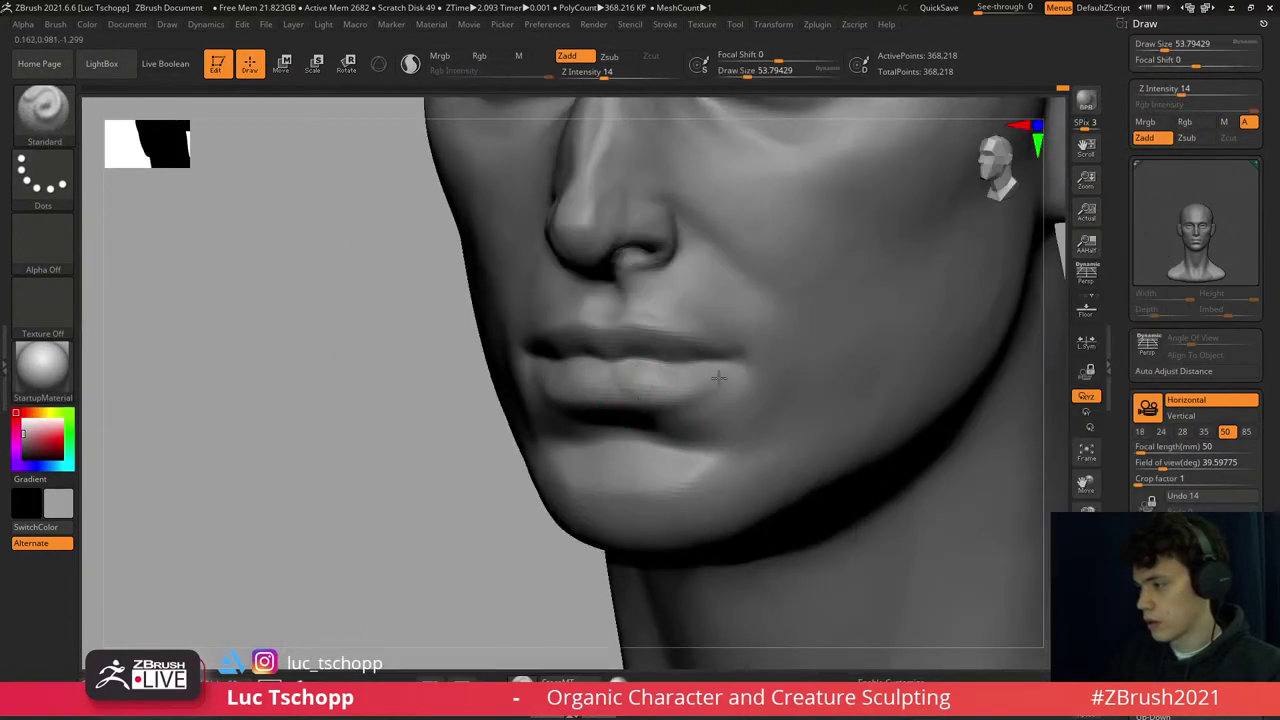
- Soften the lower lip with LucT_Custom1, smoothing and Standard, checking the mouth and neck
right_click_drag(704, 362, 677, 371)
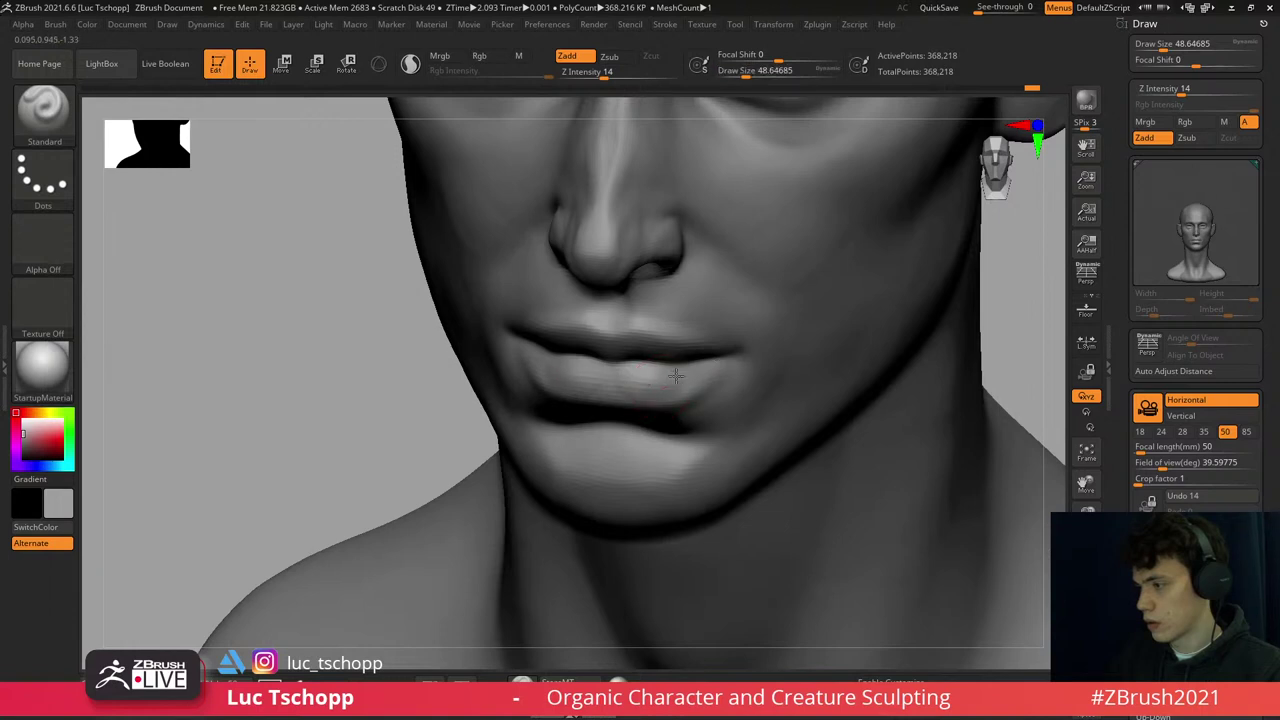
mouse_move(676, 377)
right_mouse_down("ctrl")
mouse_move(707, 398)
mouse_move(660, 392)
mouse_move(723, 388)
right_mouse_up("ctrl")
key("s")
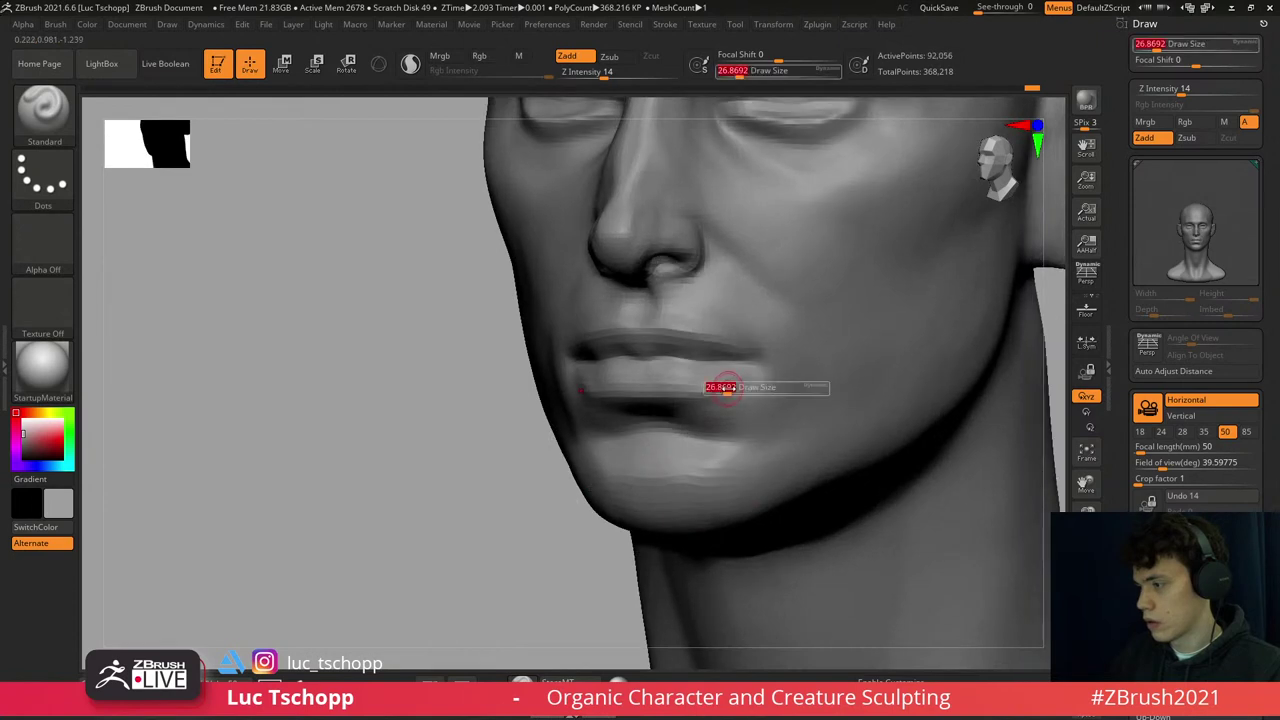
key("1")
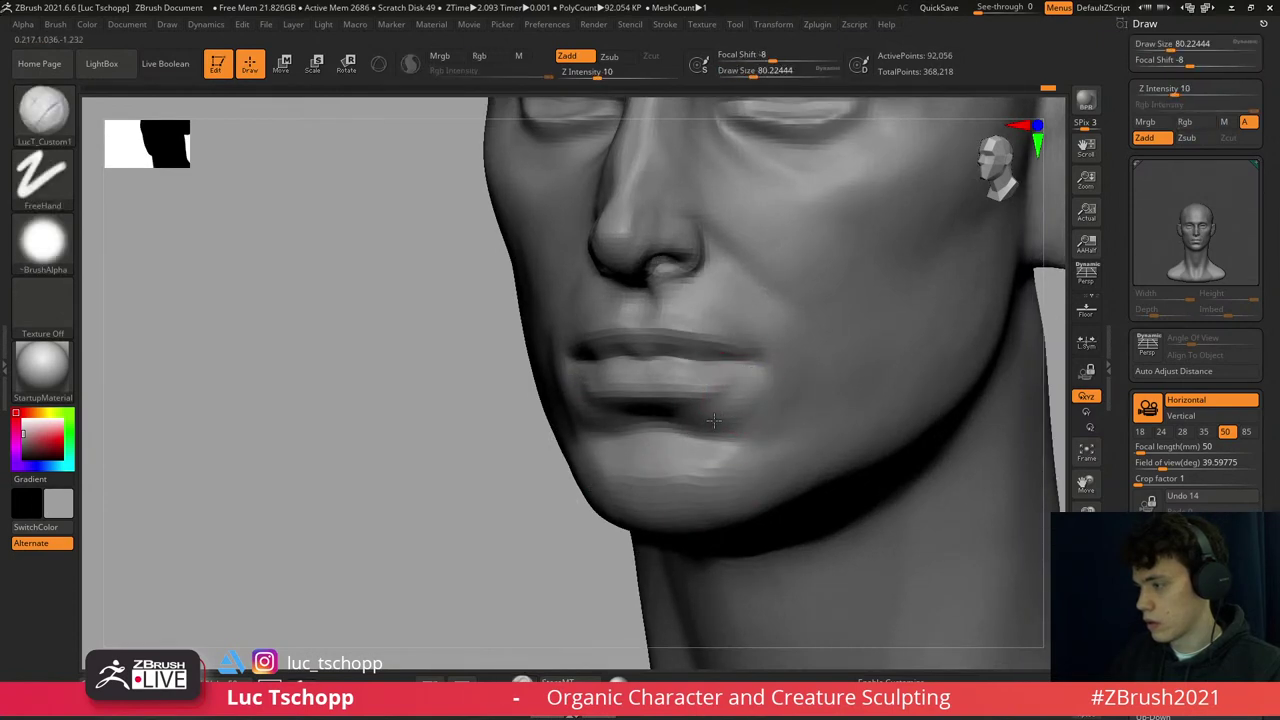
key("shift")
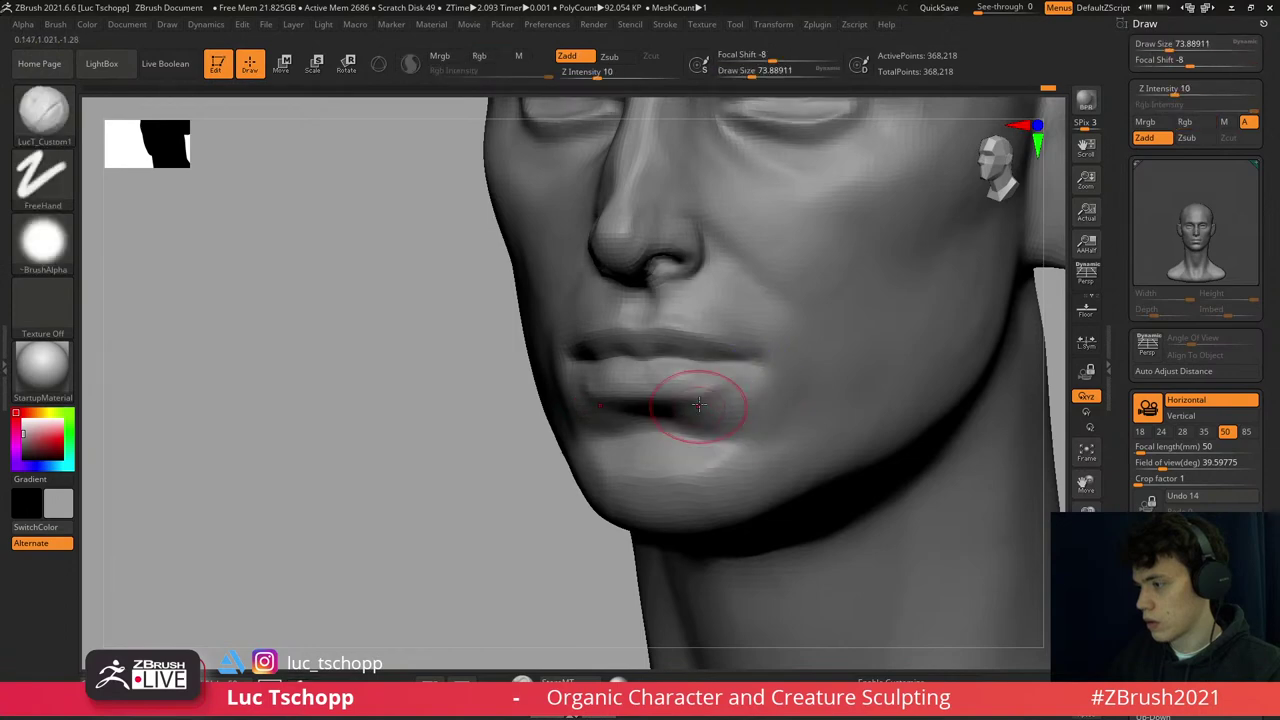
right_click_drag(700, 386, 771, 351)
key("b")
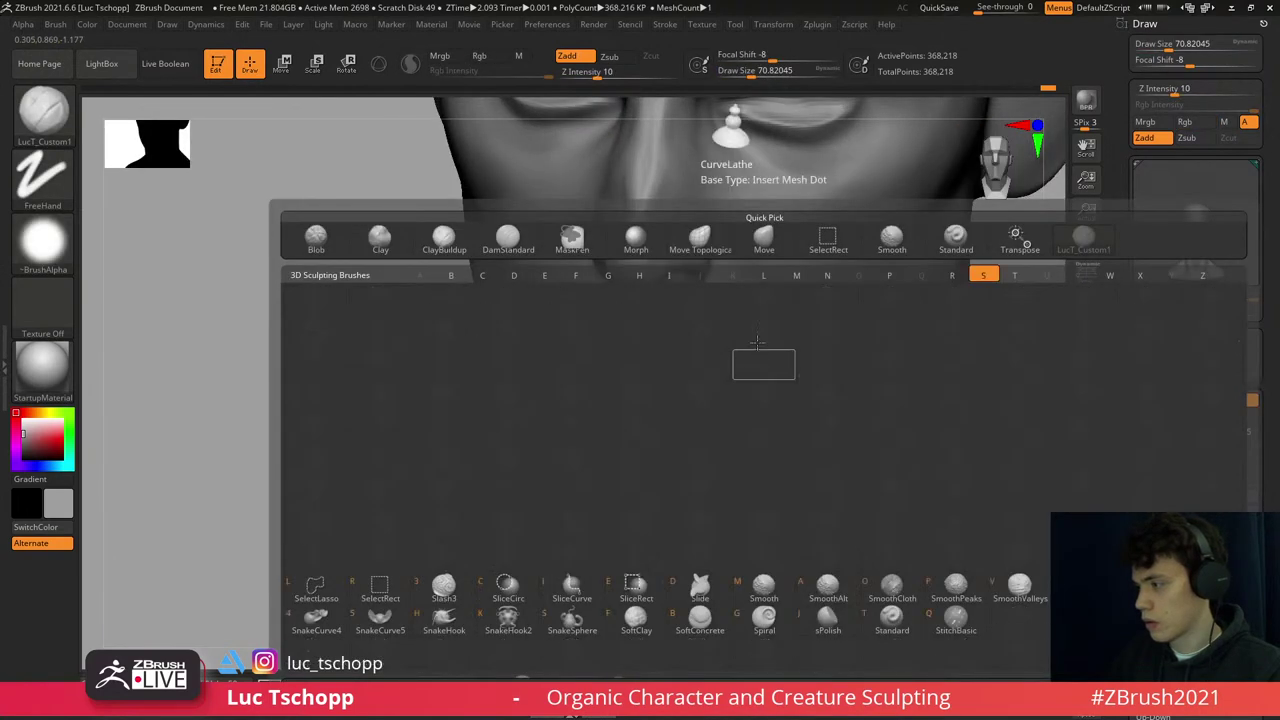
key("s")
key("t")
key("f")
mouse_move(763, 365)
right_mouse_down("shift")
mouse_move(723, 389)
mouse_move(697, 443)
mouse_move(661, 354)
right_mouse_up("shift")
- Alternate the Move and Standard brushes on the mouth, checking the lip profile from the side
key("b")
key("m")
key("v")
key("b")
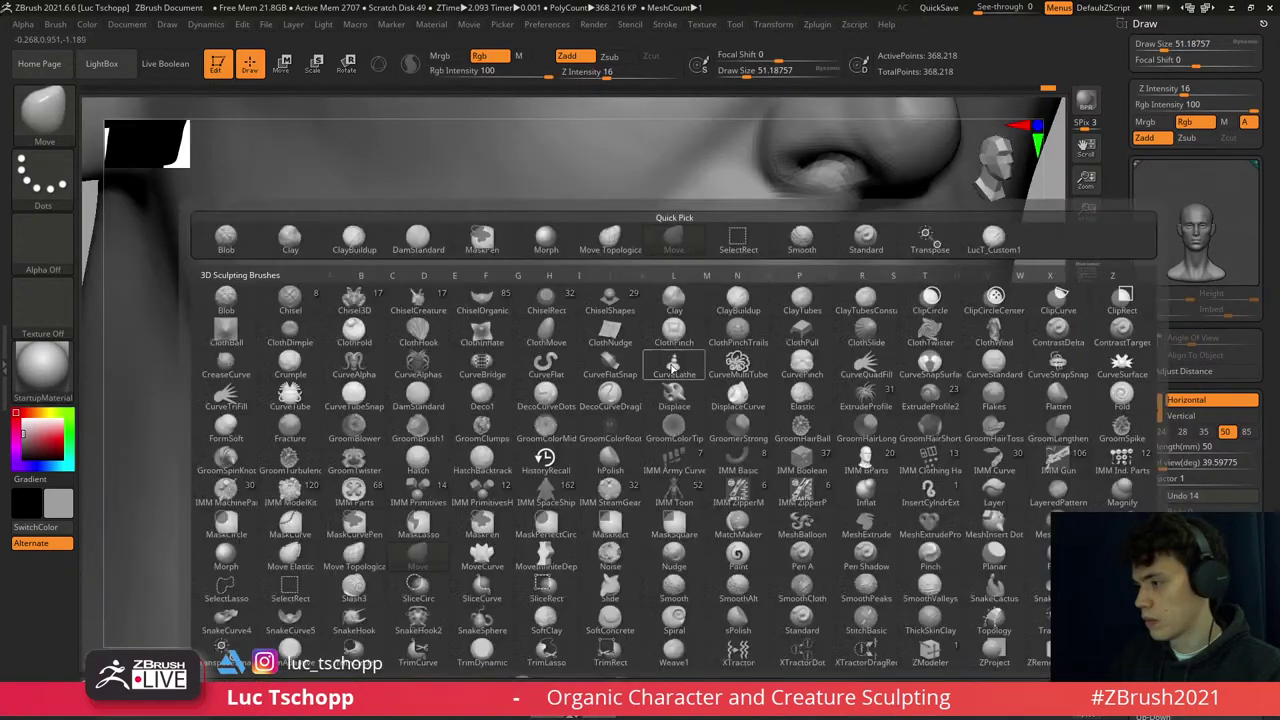
key("s")
key("t")
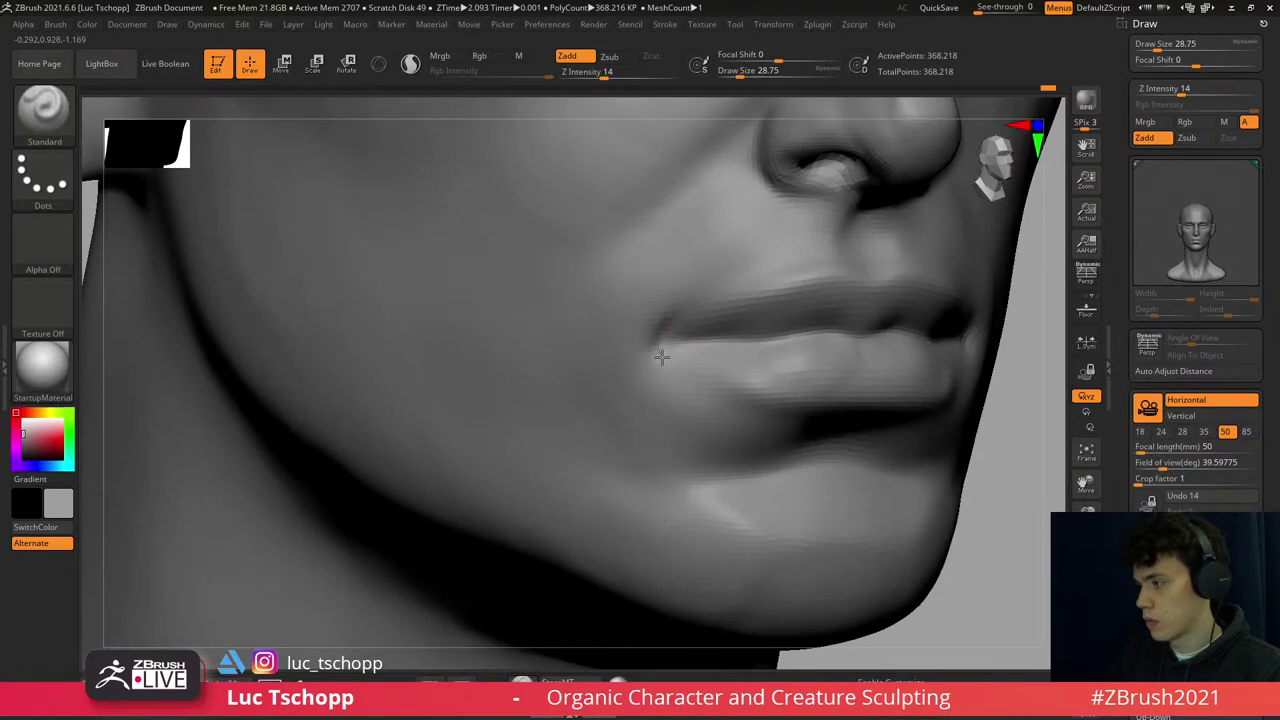
mouse_move(670, 328)
right_mouse_down("shift")
mouse_move(668, 355)
mouse_move(715, 350)
right_mouse_up("shift")
key("b")
key("s")
key("t")
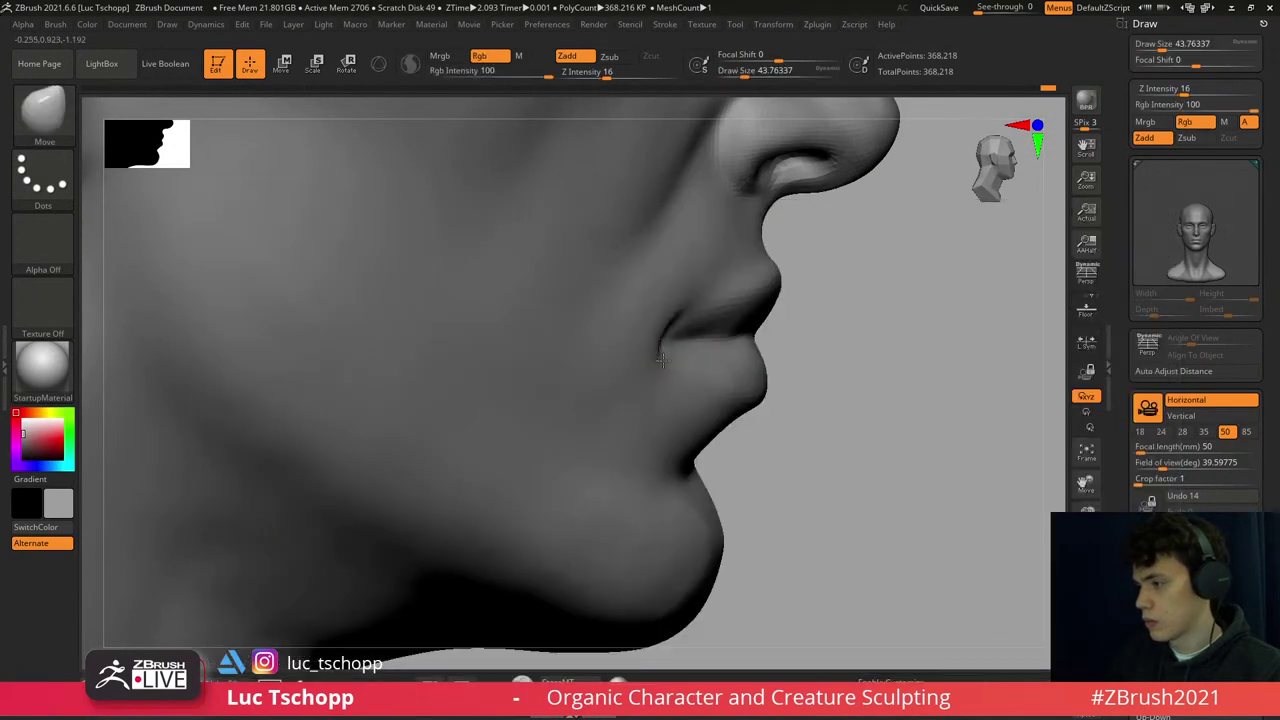
- Reshape the mouth corners with a size-97 brush and smoothing, viewed from the front
key("shift+d")
key("s")
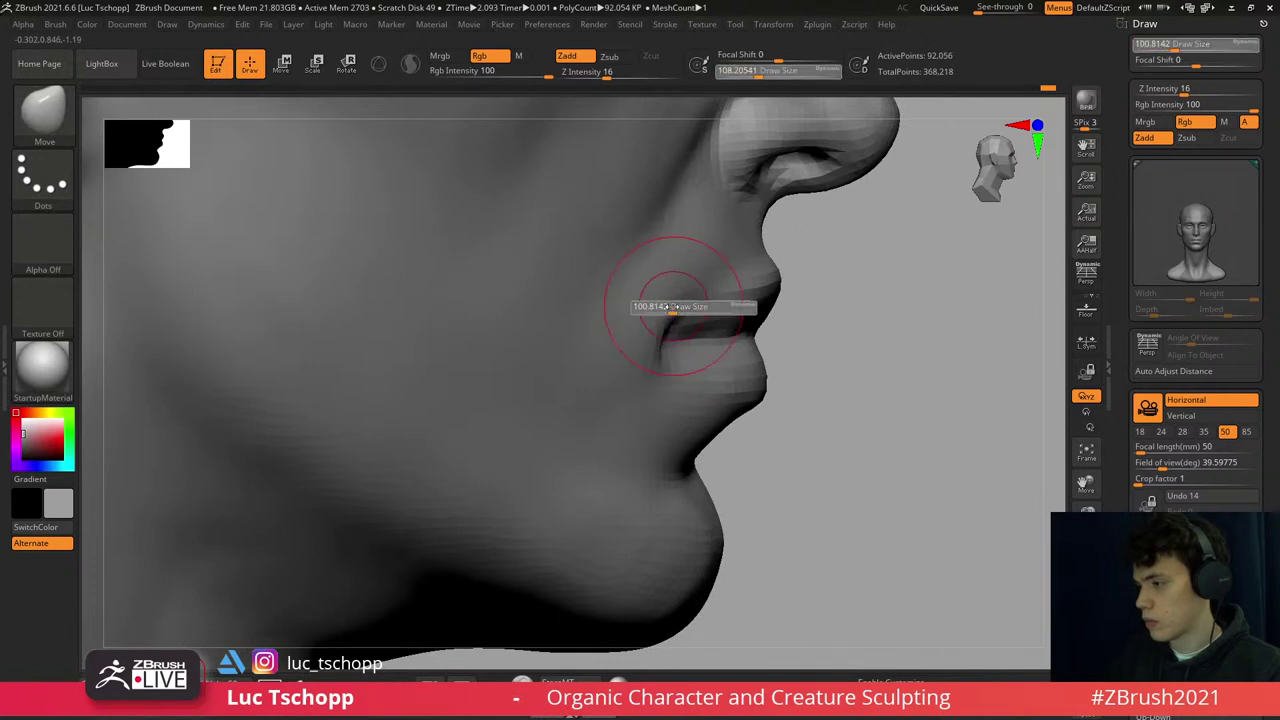
key("d")
mouse_move(698, 372)
right_mouse_down("alt")
mouse_move(698, 318)
mouse_move(666, 307)
right_mouse_up("alt")
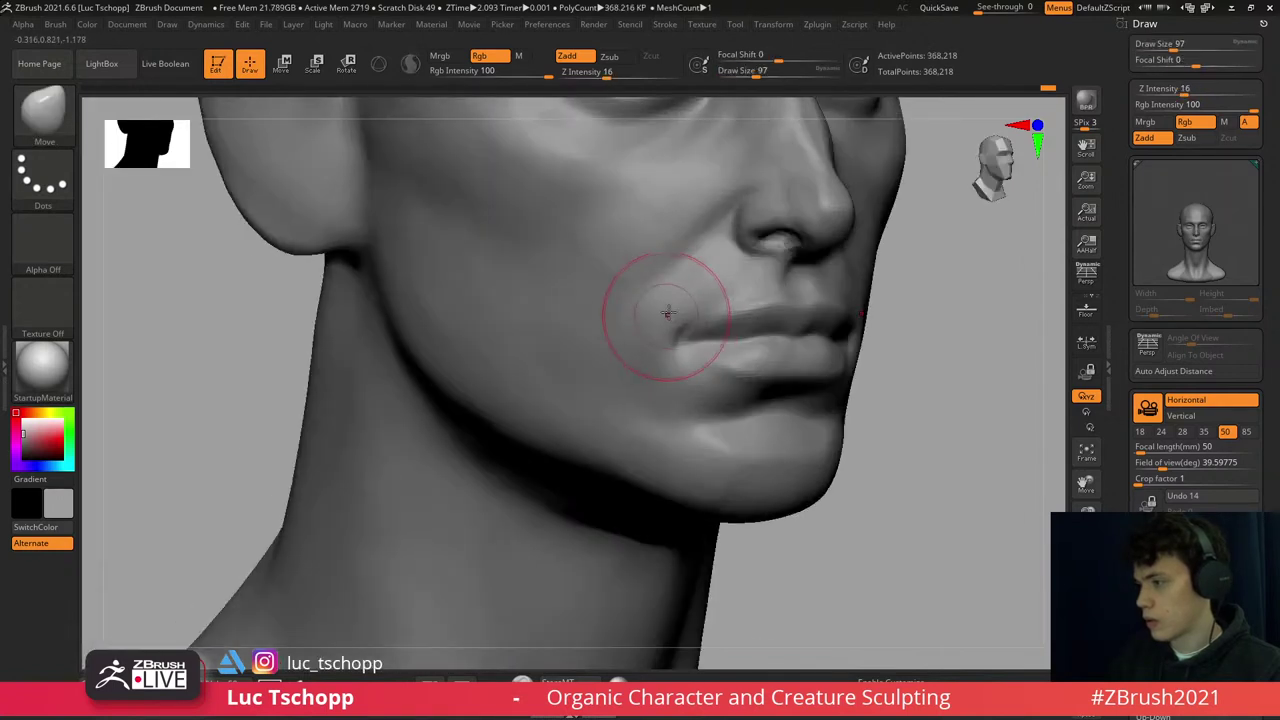
key("shift")
right_click_drag(692, 258, 706, 258, "shift")
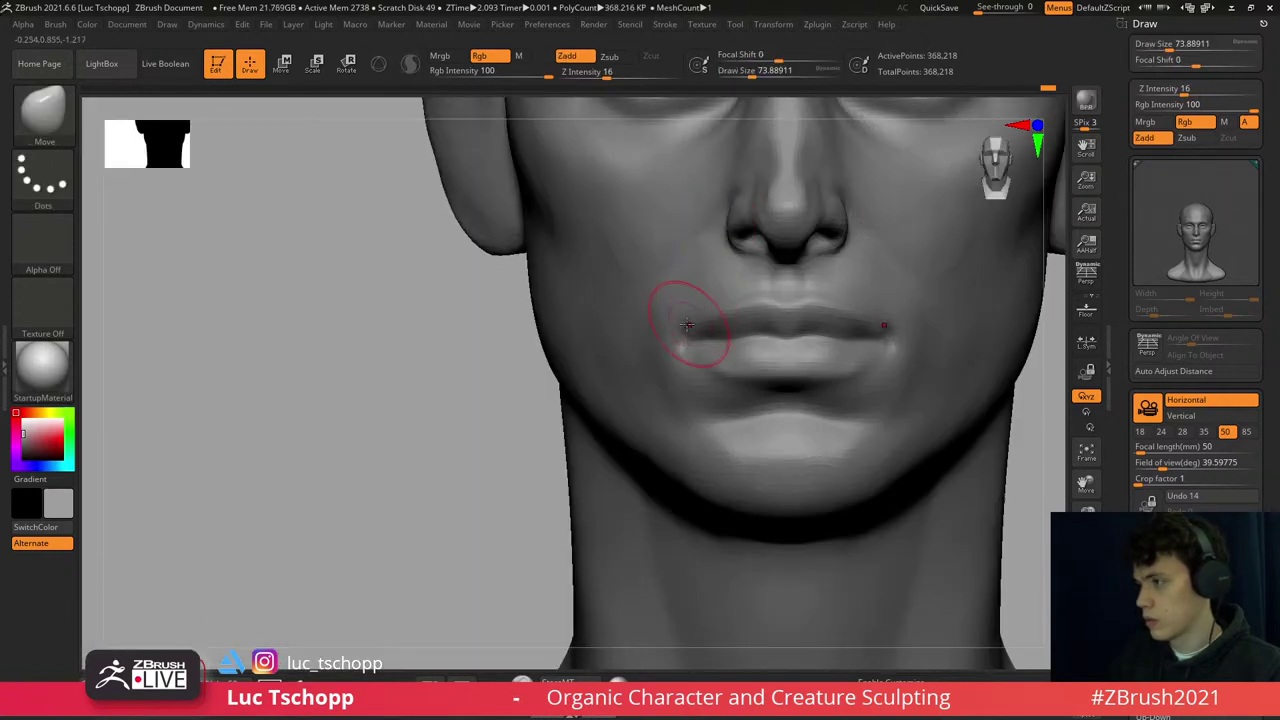
key("shift")
mouse_move(689, 317)
right_mouse_down("alt")
mouse_move(700, 340)
mouse_move(790, 340)
mouse_move(807, 366)
mouse_move(820, 360)
mouse_move(775, 403)
mouse_move(654, 329)
right_mouse_up("alt")
- Smooth the inner eye corner beside the nose
key("b")
key("s")
key("m")
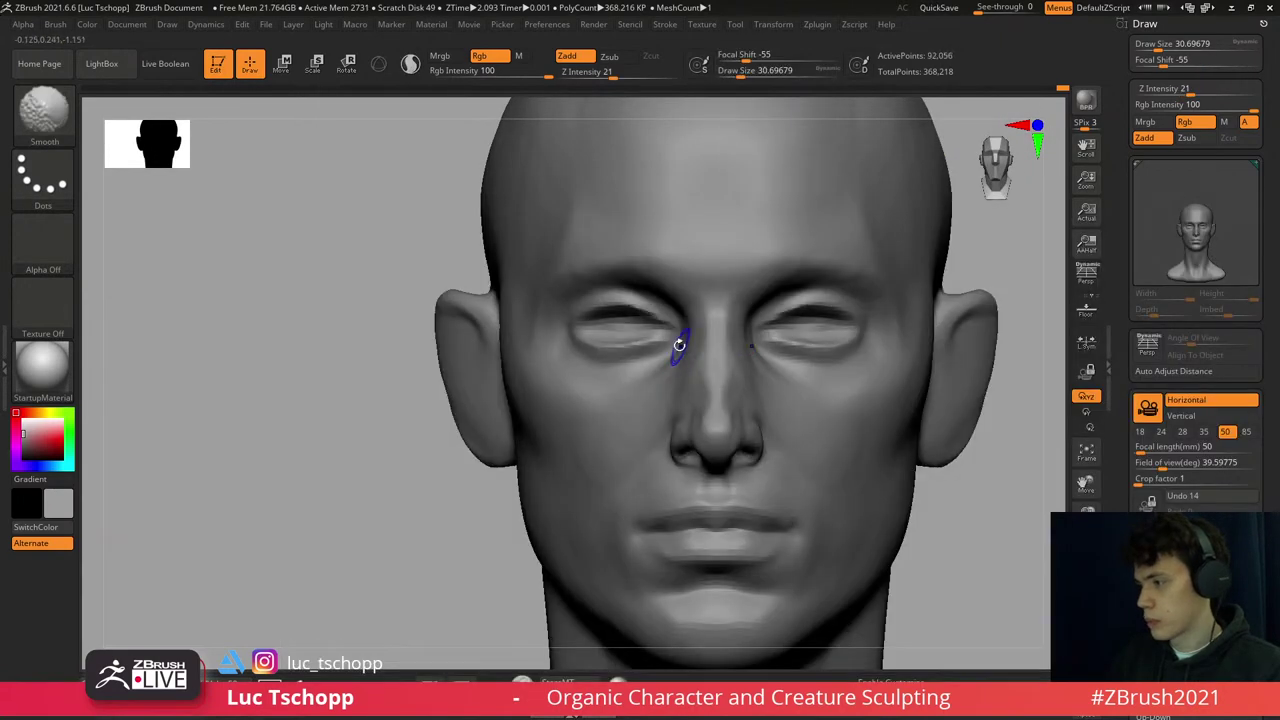
left_click_drag(679, 343, 677, 338, "shift")
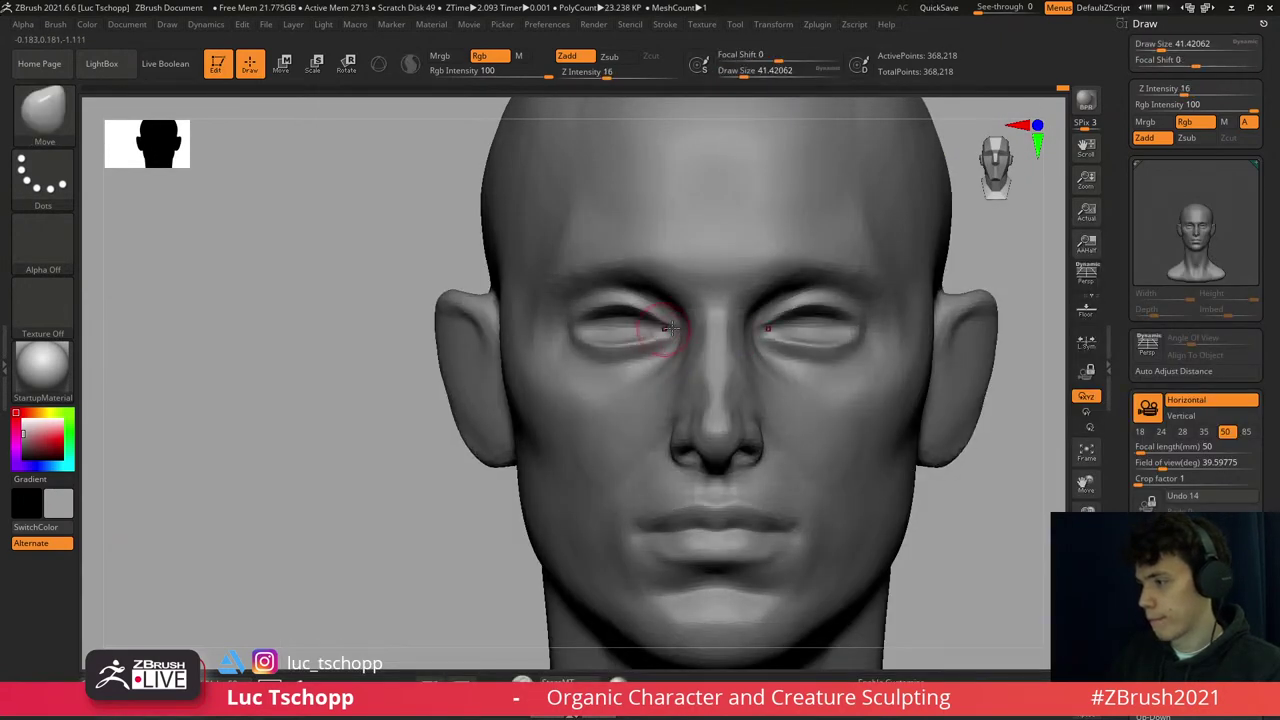
- Reshape the eyelids with LucT_Custom1 and the Standard brush, checking the side profile
mouse_move(669, 328)
right_mouse_down()
mouse_move(586, 320)
mouse_move(651, 301)
mouse_move(703, 253)
mouse_move(710, 285)
right_mouse_up()
key("1")
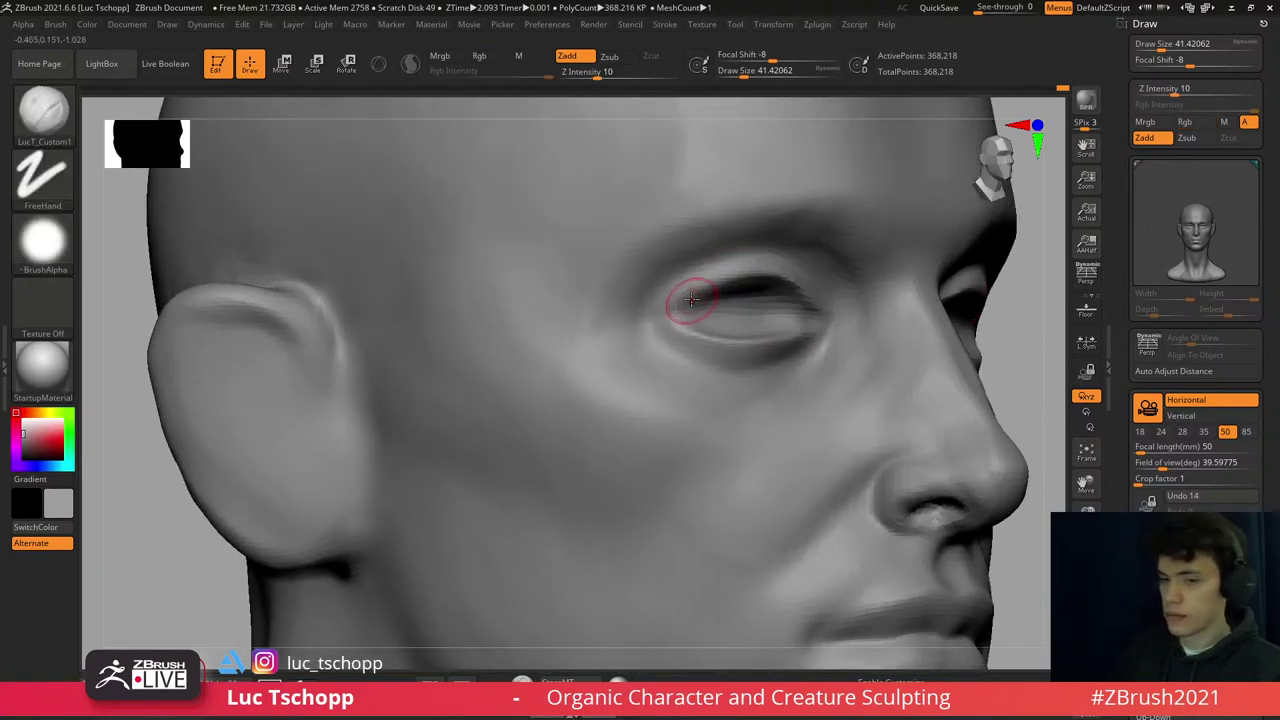
key("b")
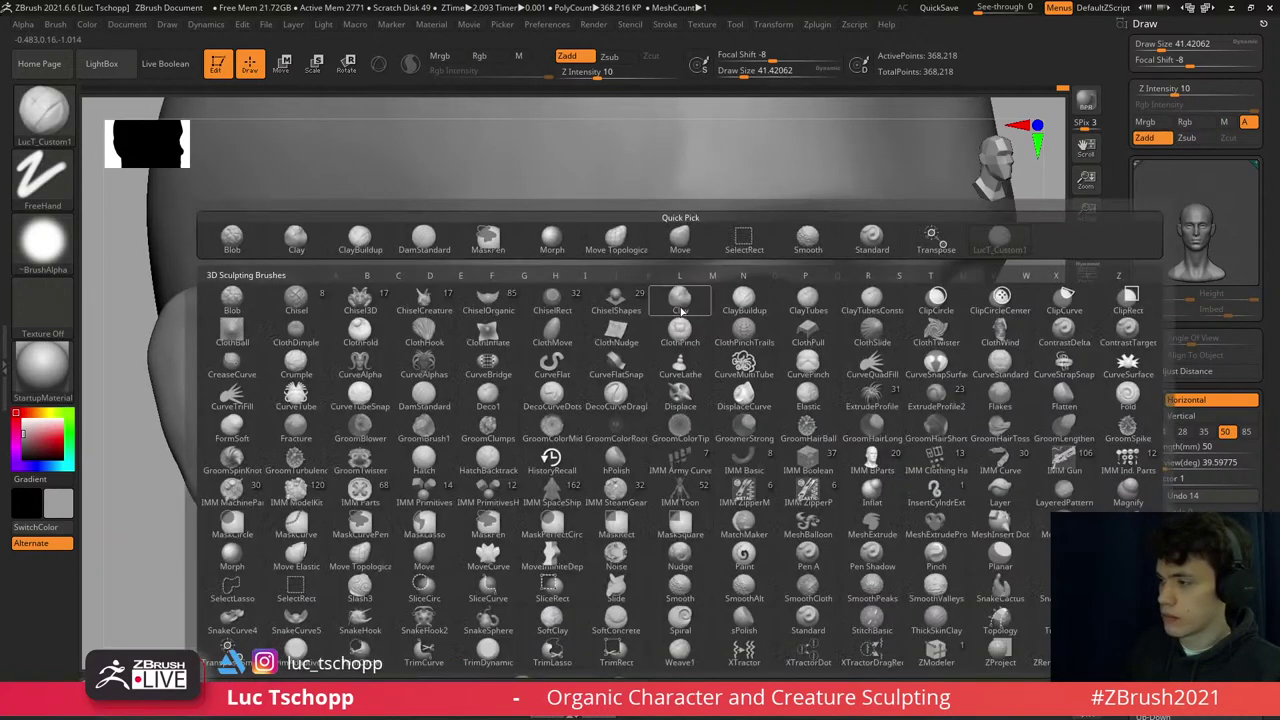
key("s")
key("t")
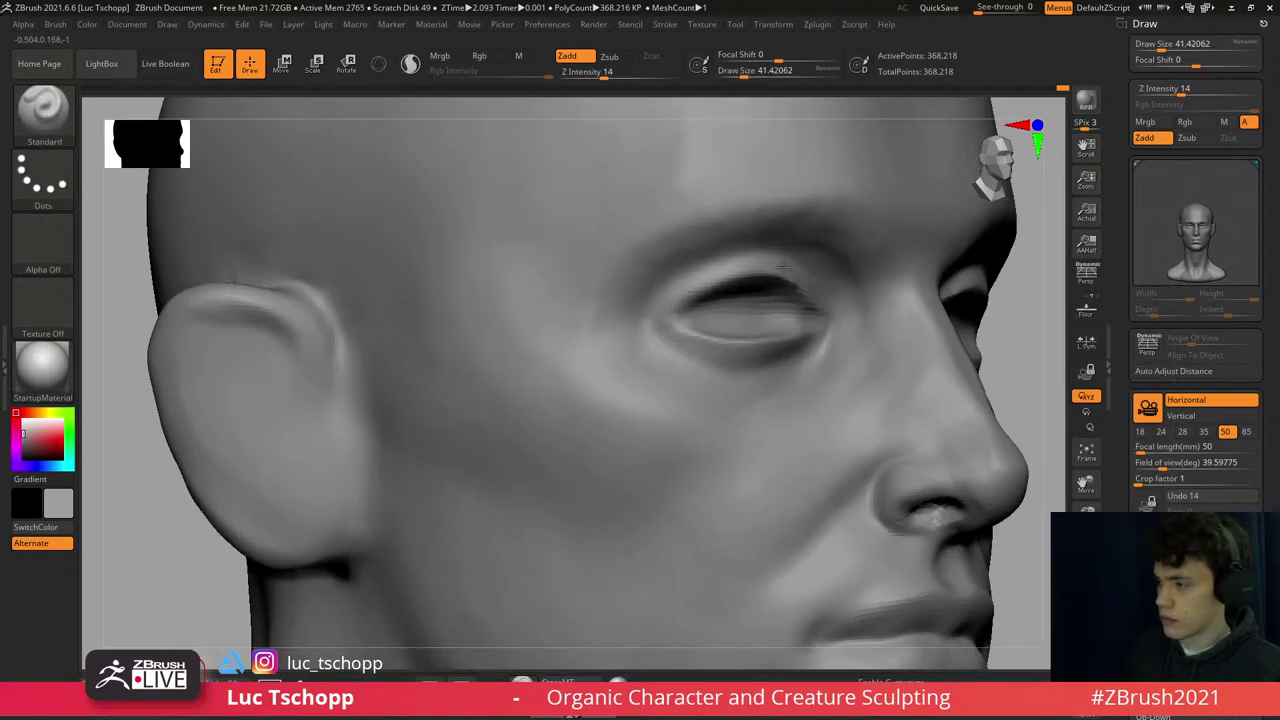
right_click_drag(731, 277, 739, 359, "shift")
key("f")
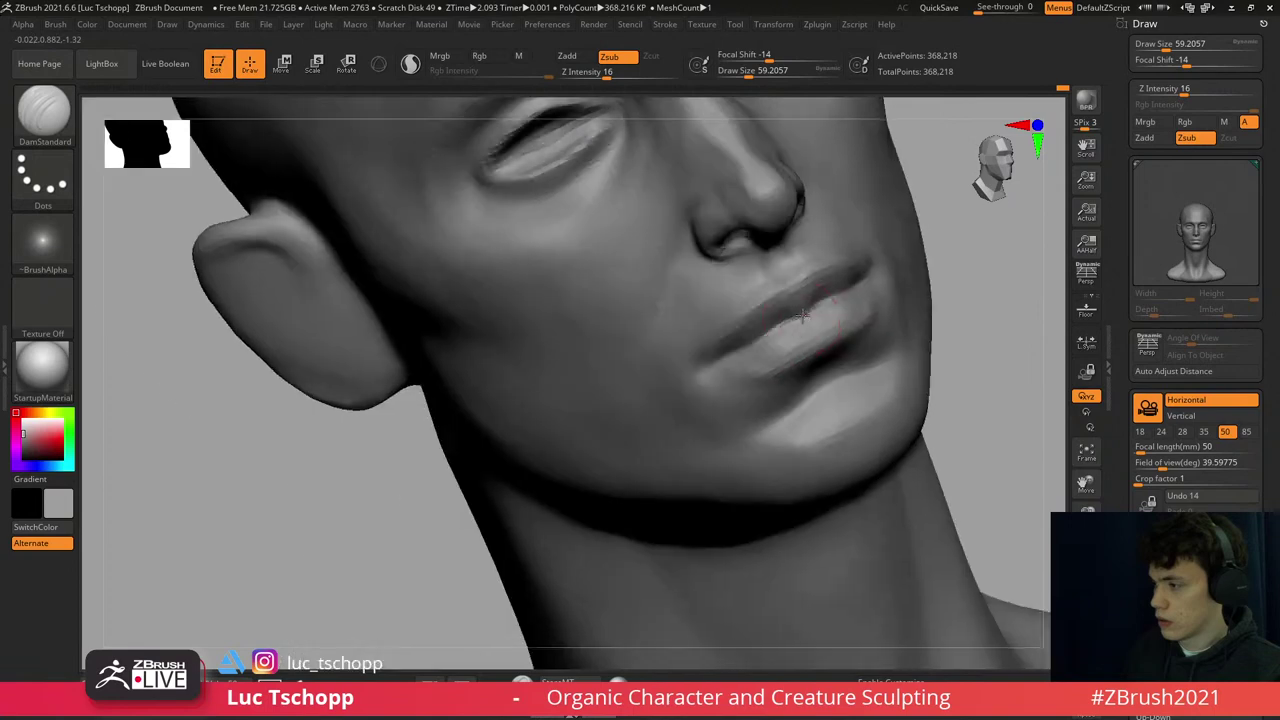
- Deepen the line between the lips with the Standard brush from a frontal view
right_click_drag(748, 347, 779, 322)
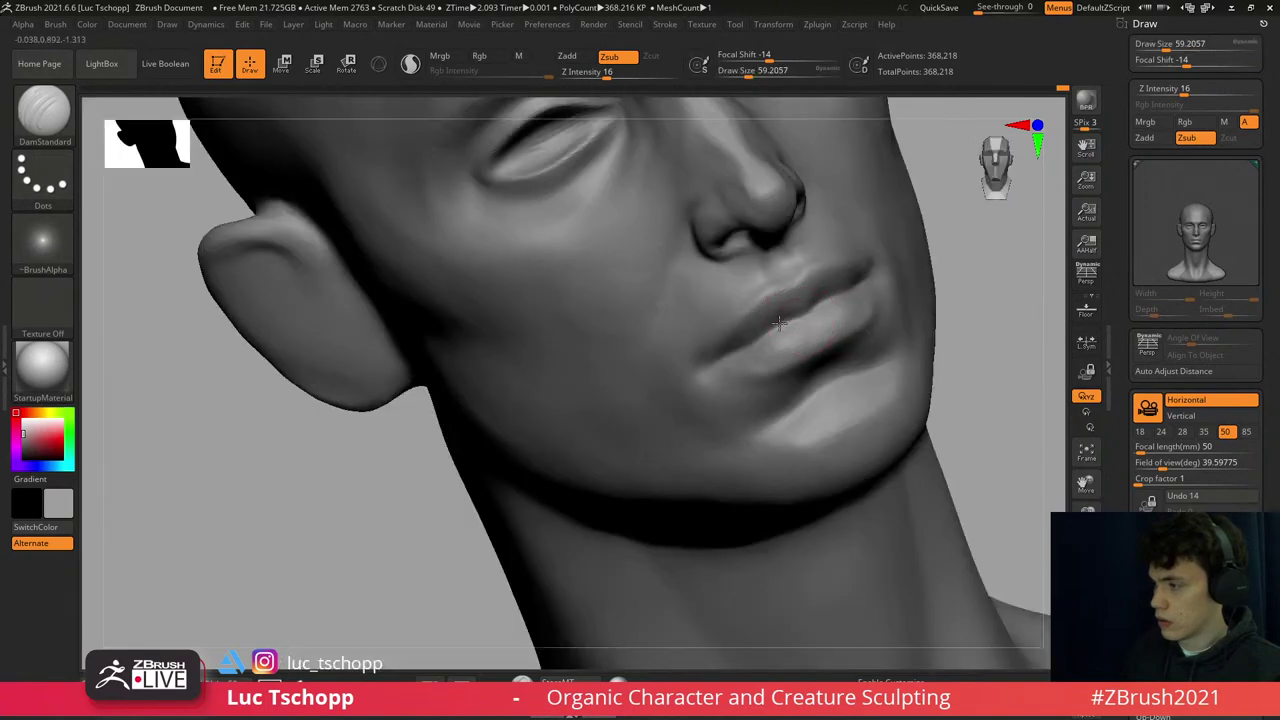
key("b")
key("s")
key("t")
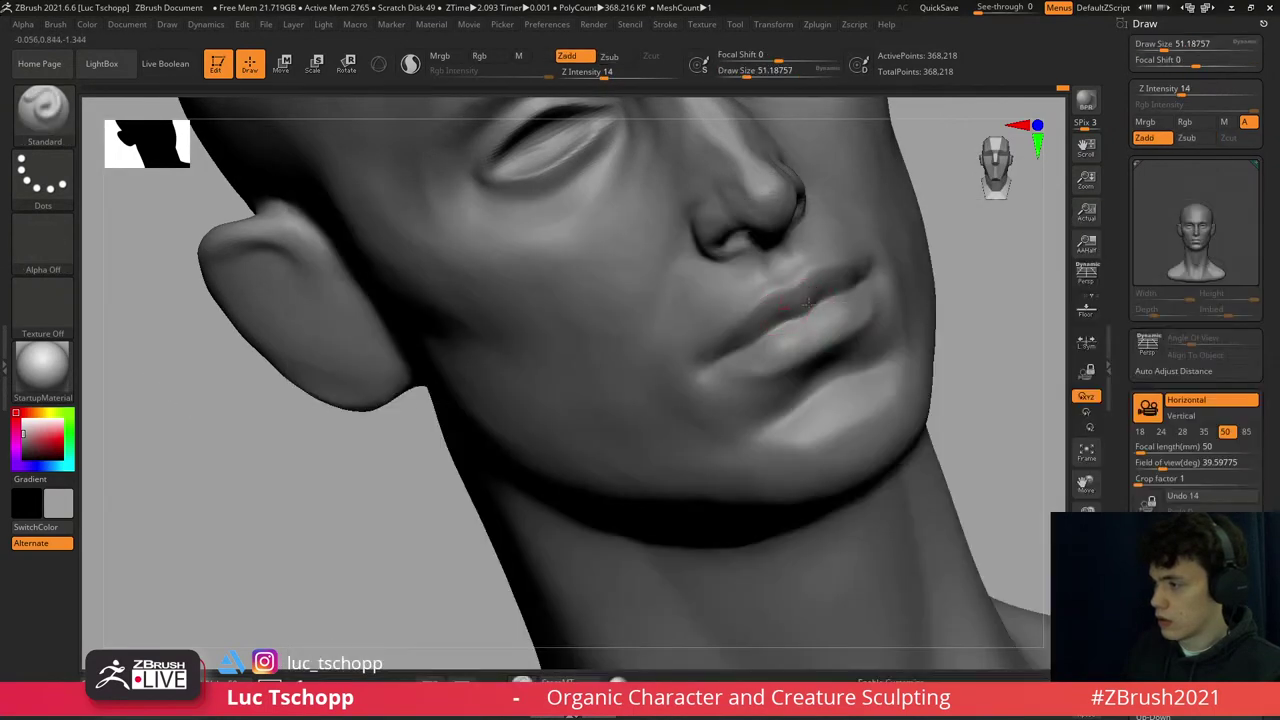
mouse_move(810, 292)
right_mouse_down()
mouse_move(810, 360)
mouse_move(788, 385)
right_mouse_up()
key("shift")
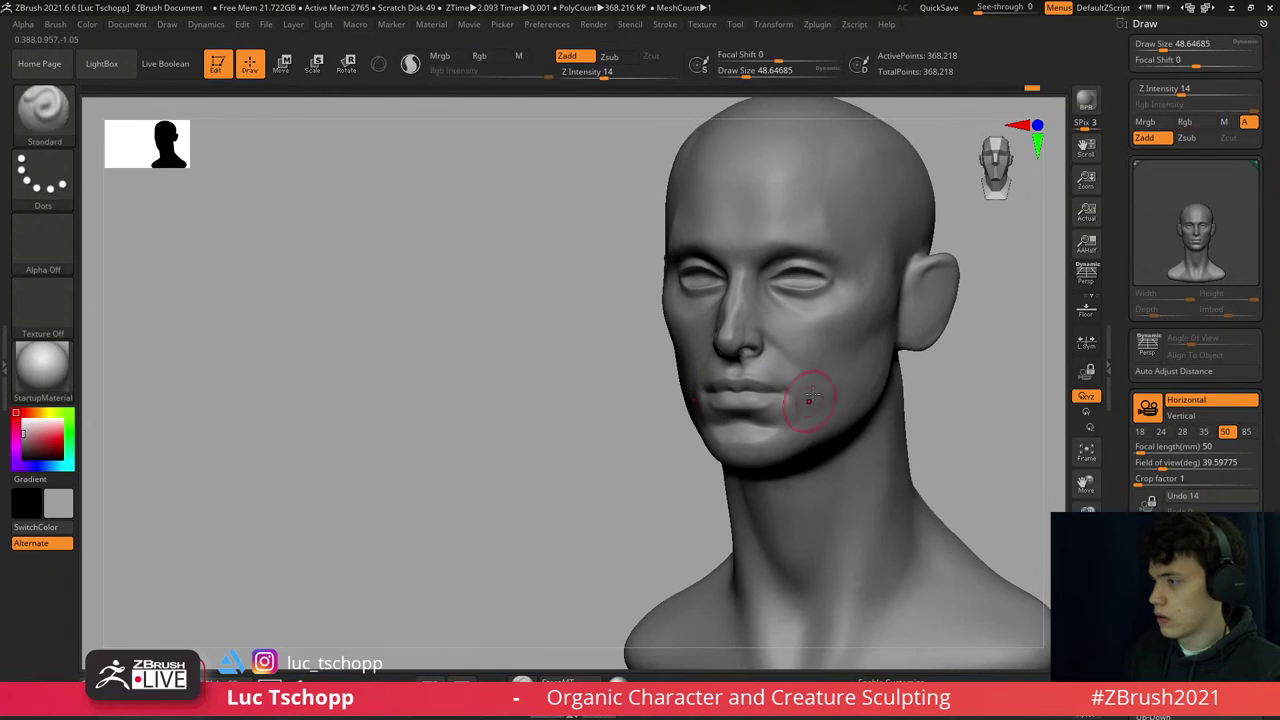
mouse_move(777, 303)
right_mouse_down()
mouse_move(694, 266)
mouse_move(731, 280)
mouse_move(737, 323)
mouse_move(749, 251)
mouse_move(749, 297)
right_mouse_up()
- Set up the Move brush at size about 70 on a lower subdivision around the eyes
key("shift")
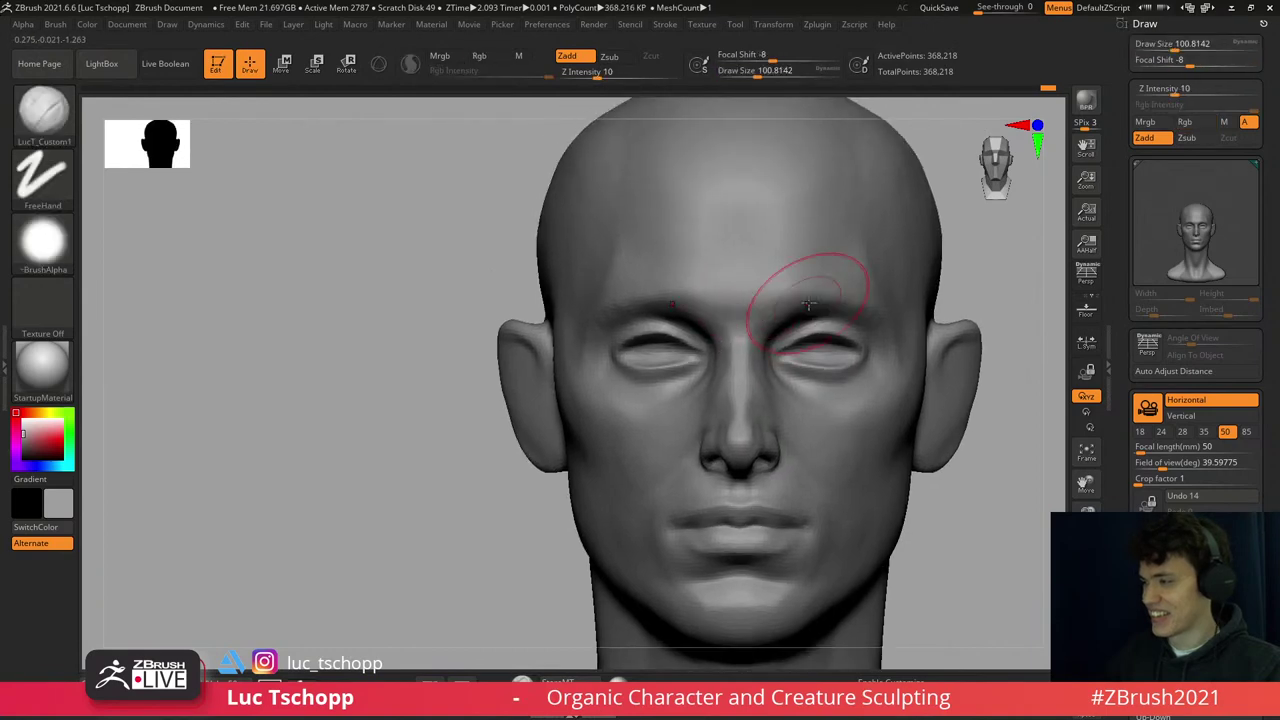
right_click_drag(812, 350, 700, 320, "ctrl")
key("b")
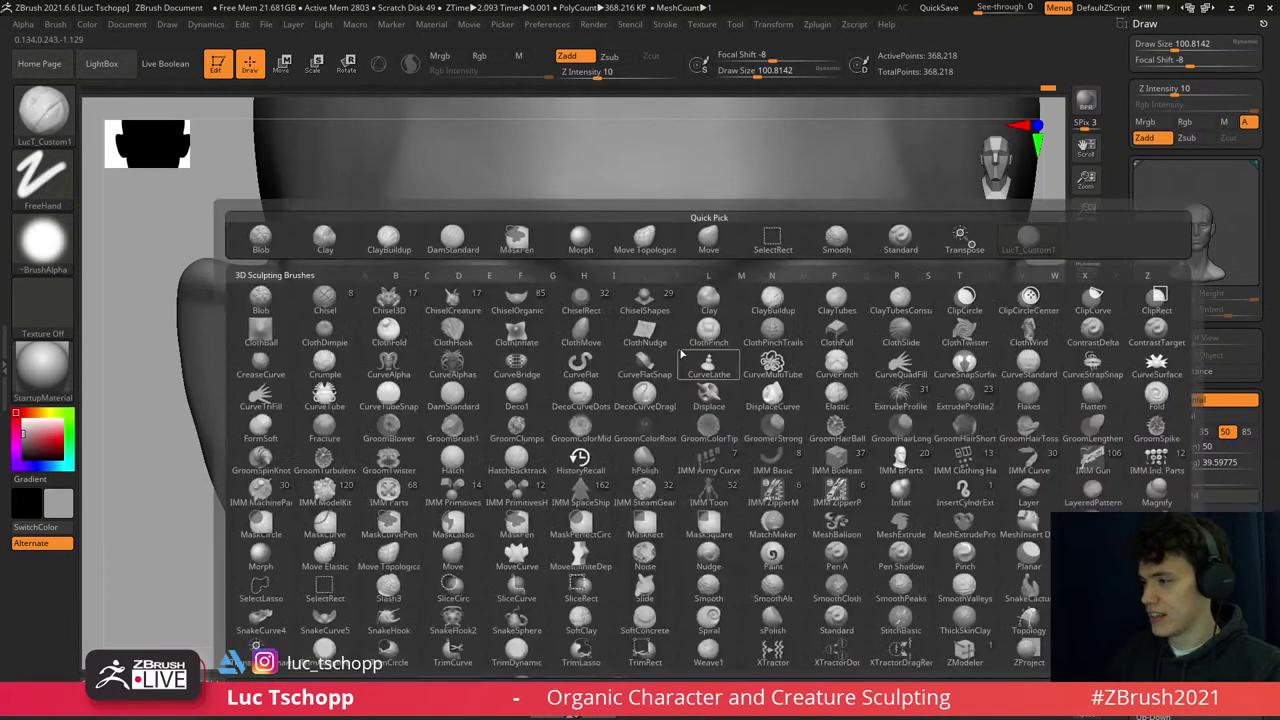
key("m")
key("v")
key("shift+d")
key("[")
mouse_move(600, 309)
right_mouse_down("ctrl")
mouse_move(600, 330)
mouse_move(560, 255)
right_mouse_up("ctrl")
key("b")
key("s")
left_click(590, 306)
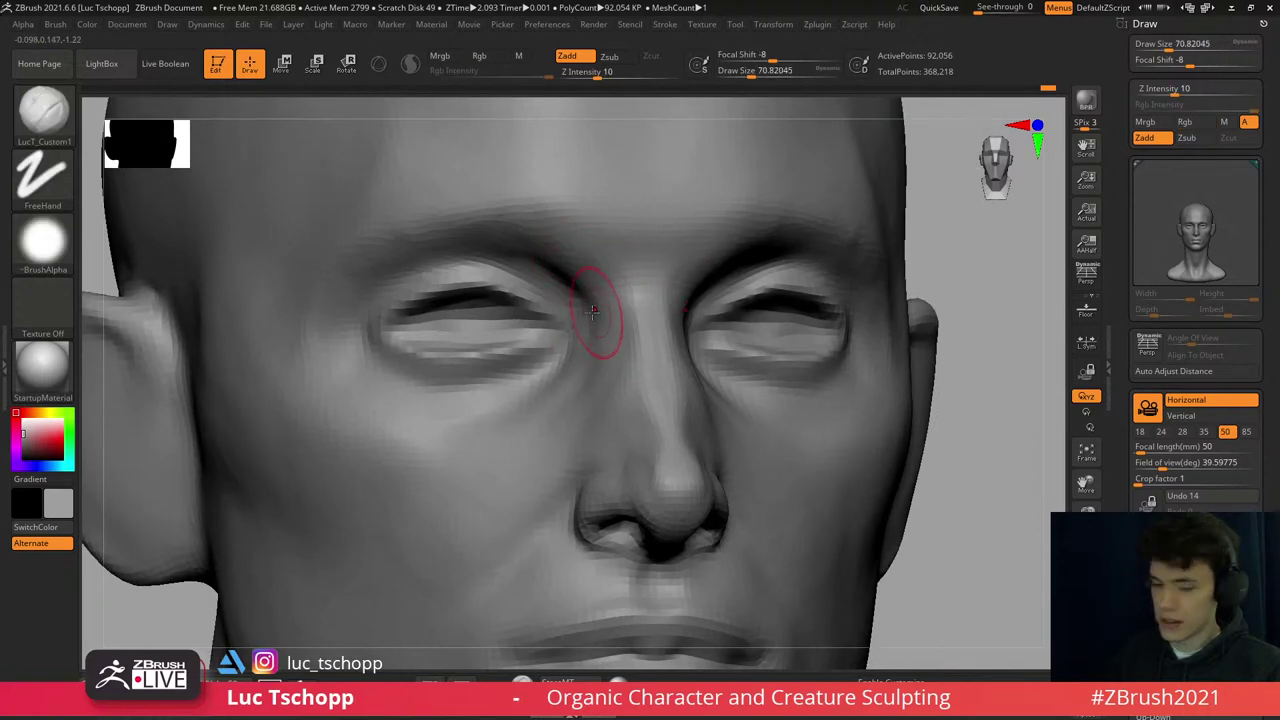
- Compare the whole bust at lower and highest subdivision from a straight front view
key("d")
mouse_move(600, 310)
right_mouse_down("ctrl")
mouse_move(678, 366)
mouse_move(634, 334)
right_mouse_up("ctrl")
key("f")
key("shift+d")
key("shift+d")
key("bracketright")
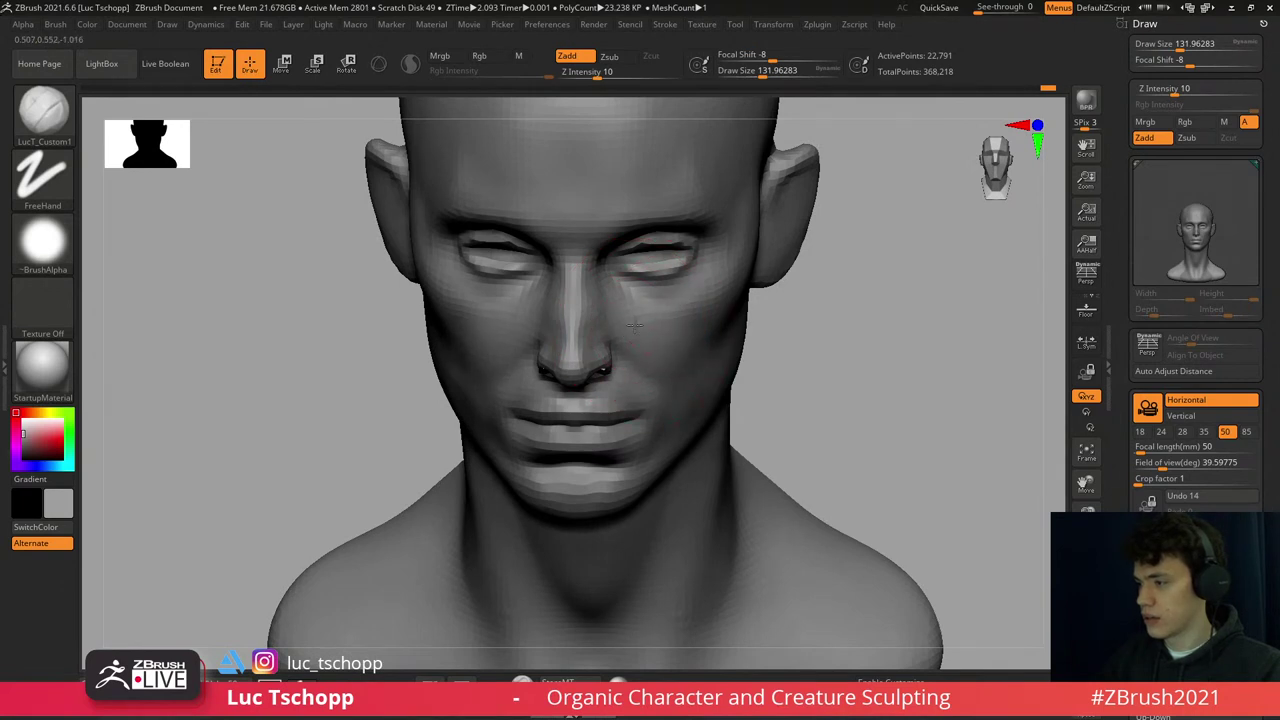
key("d")
key("d")
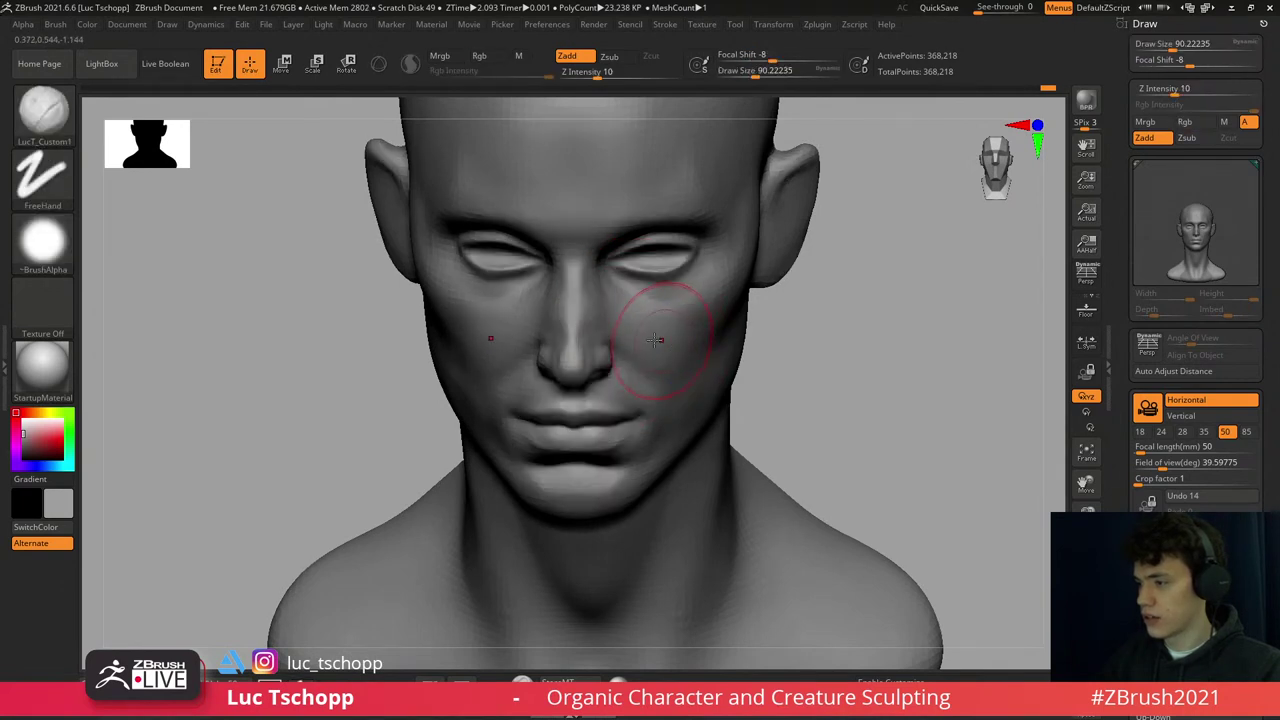
mouse_move(657, 343)
right_mouse_down()
mouse_move(571, 314)
mouse_move(657, 400)
mouse_move(640, 378)
mouse_move(675, 397)
mouse_move(709, 391)
right_mouse_up()
- Carve the side of the nose with DamStandard to deepen the nostril crease
key("b")
key("s")
key("t")
key("b")
key("Escape")
key("b")
key("d")
key("s")
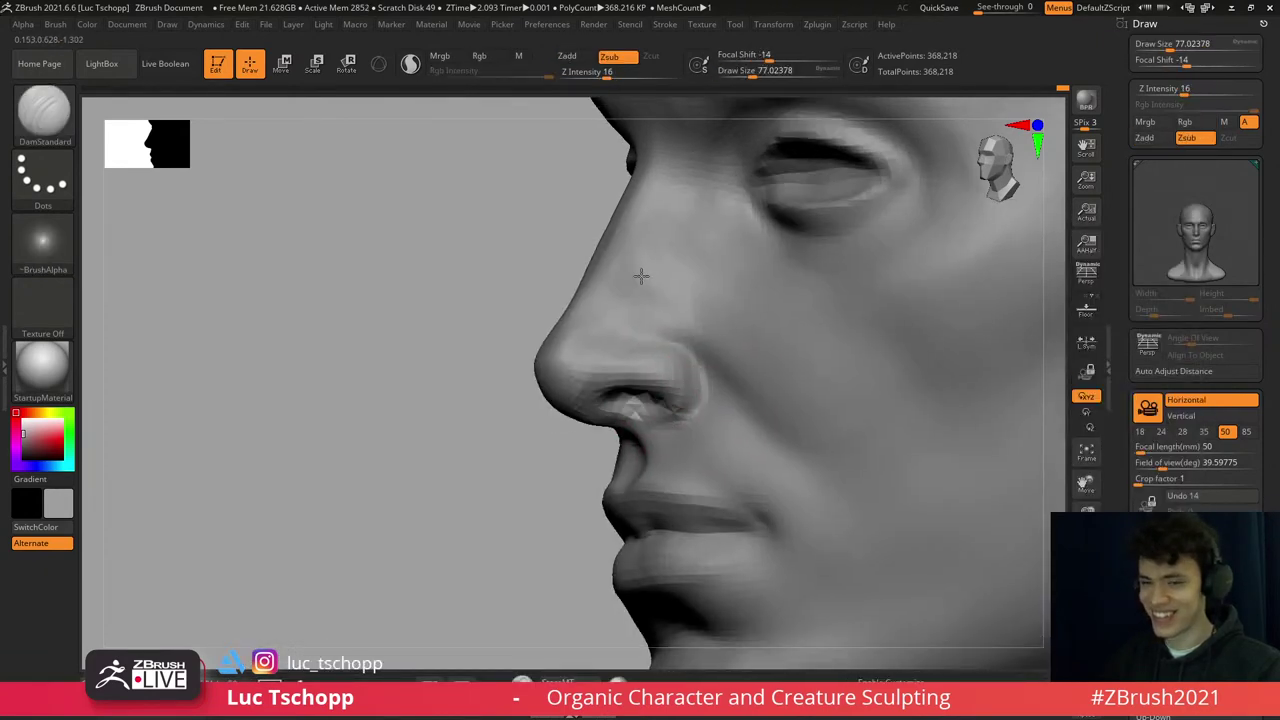
key("f")
- Reshape the cheek with the Move brush from a three-quarter view
mouse_move(640, 277)
right_mouse_down("shift")
mouse_move(738, 334)
mouse_move(690, 310)
right_mouse_up("shift")
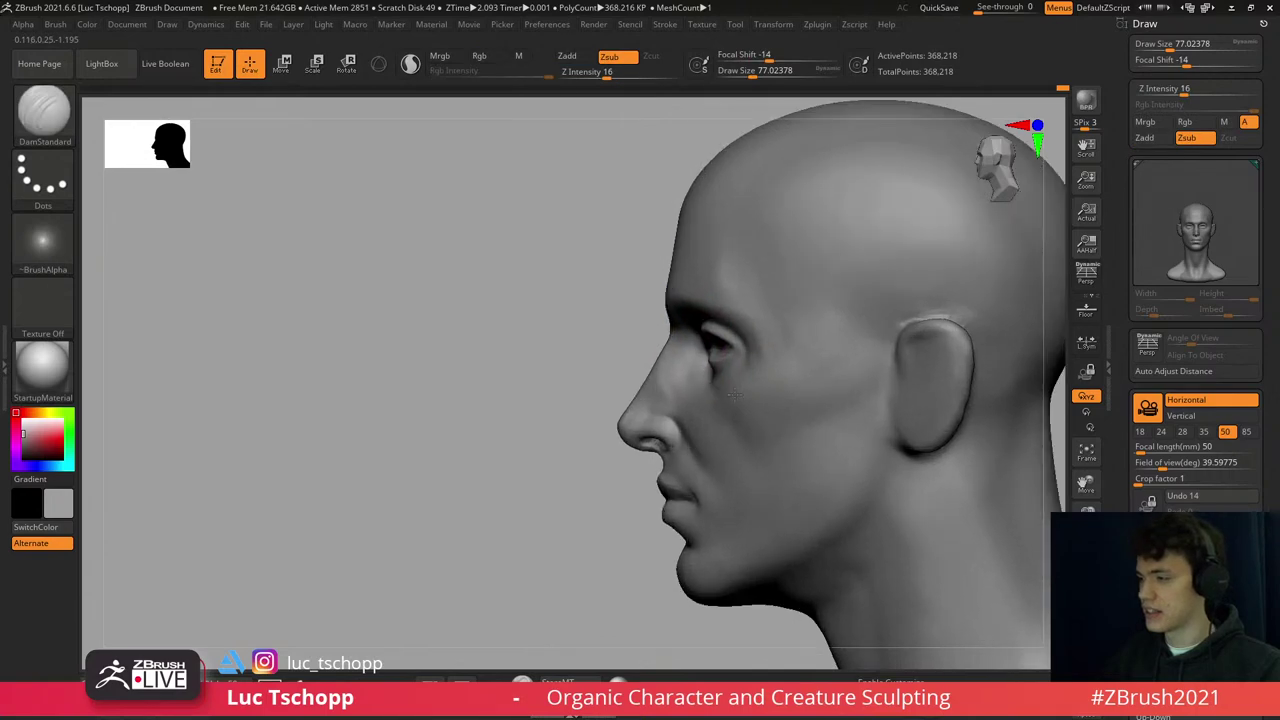
key("b")
key("m")
key("v")
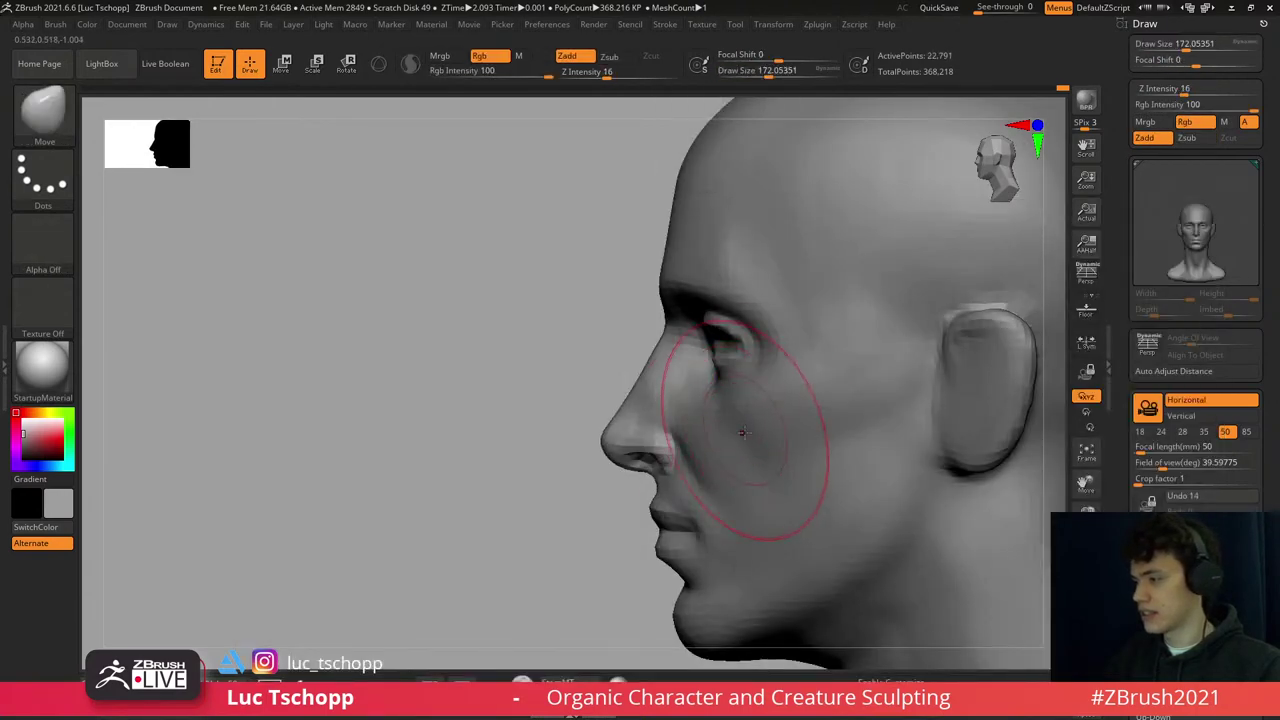
right_click_drag(745, 443, 725, 447)
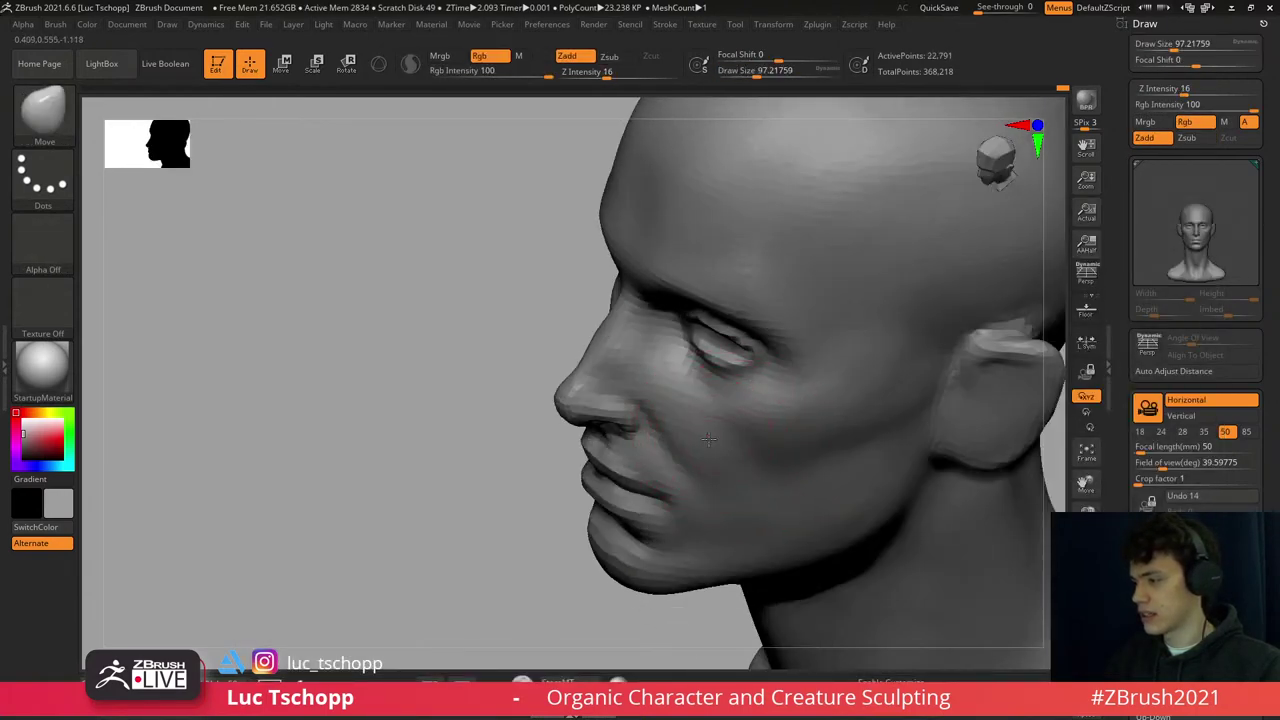
- Smooth and push the lower eyelids with the Move brush from a front view
key("shift")
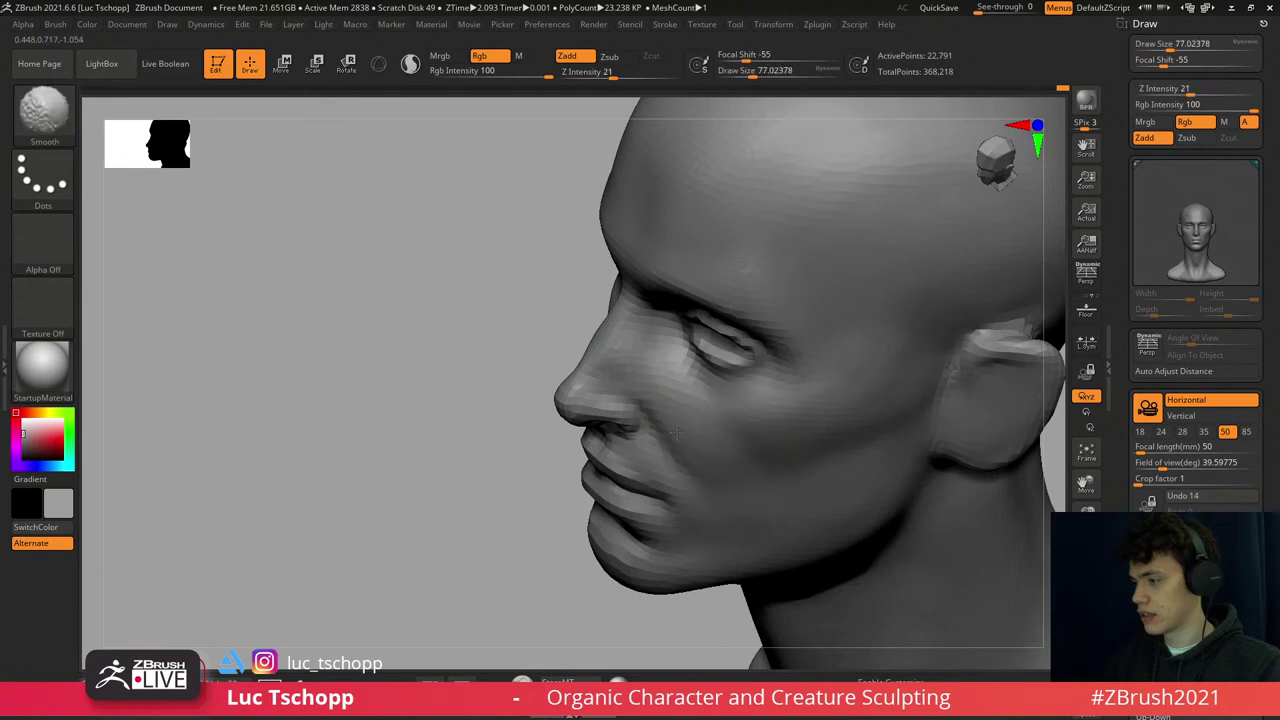
mouse_move(676, 432)
right_mouse_down("shift")
mouse_move(689, 343)
mouse_move(692, 365)
mouse_move(737, 343)
right_mouse_up("shift")
key("b")
key("m")
key("v")
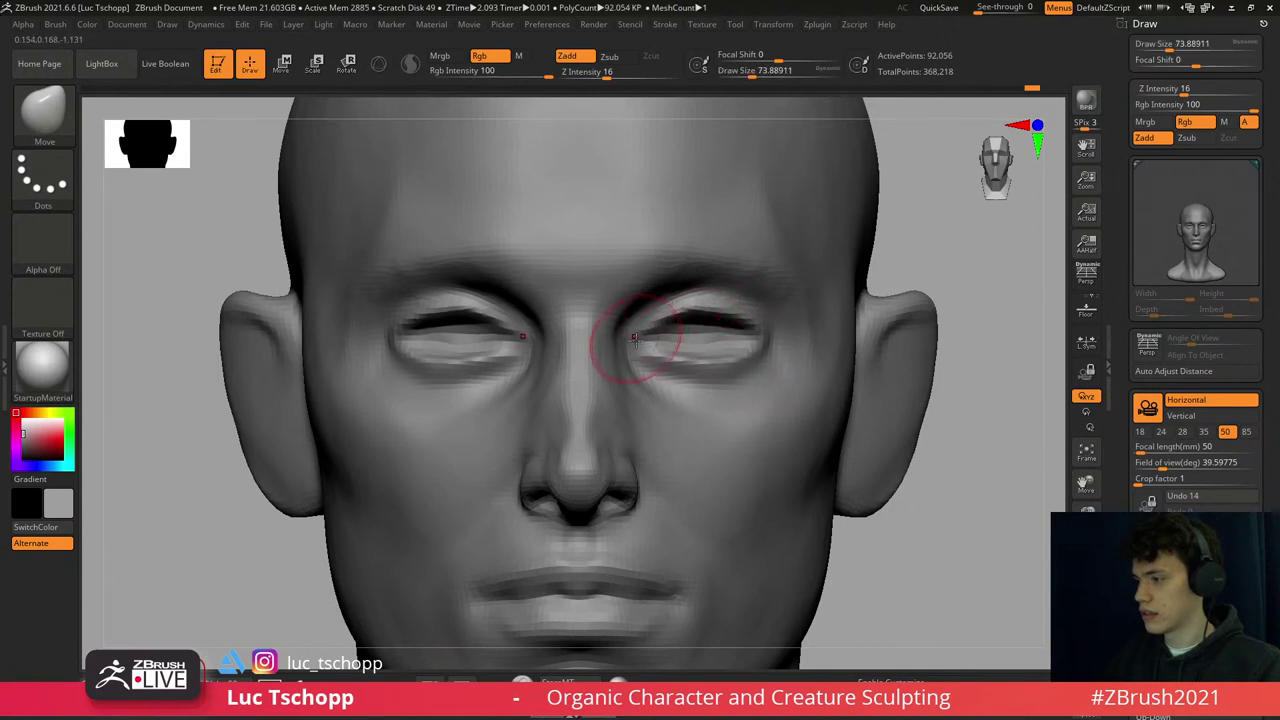
- Build up the under-eye area with the Standard brush, then the custom brush
key("b")
key("s")
key("t")
right_click_drag(571, 300, 542, 381)
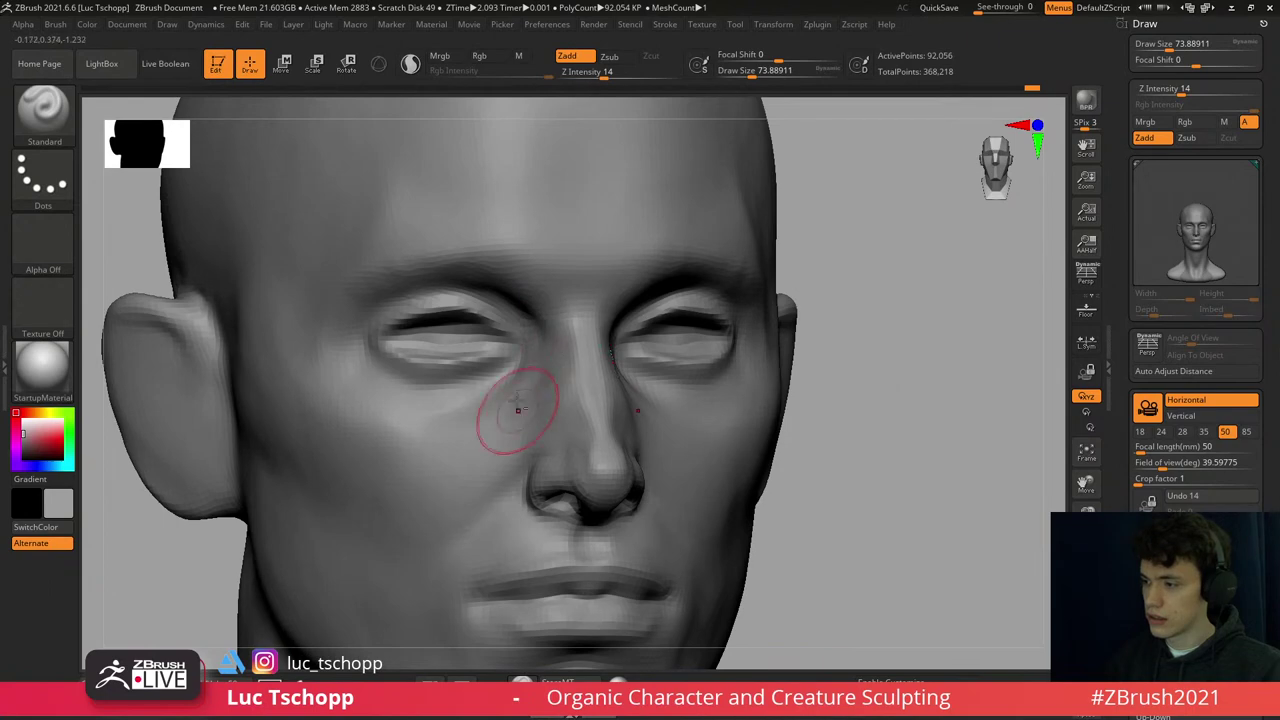
key("b")
key("l")
key("c")
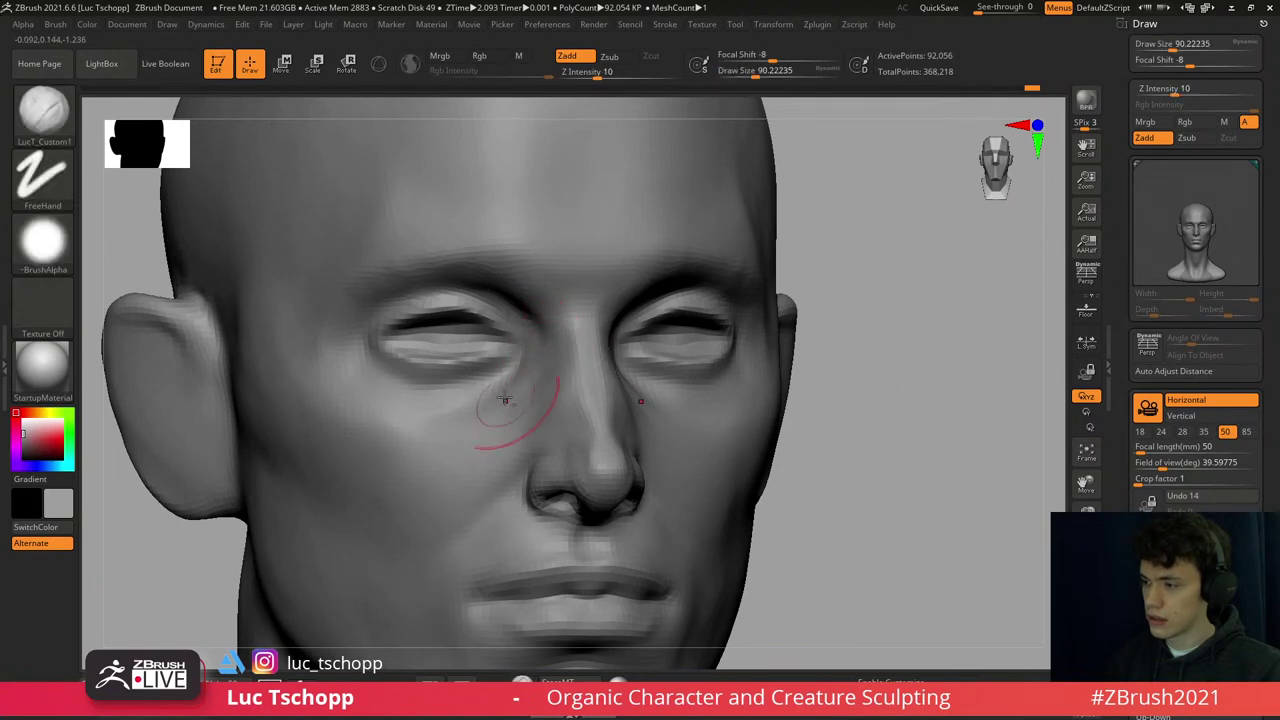
right_click_drag(505, 400, 543, 371)
- Refine the lower lids near the nose with Standard at the highest subdivision level
key("d")
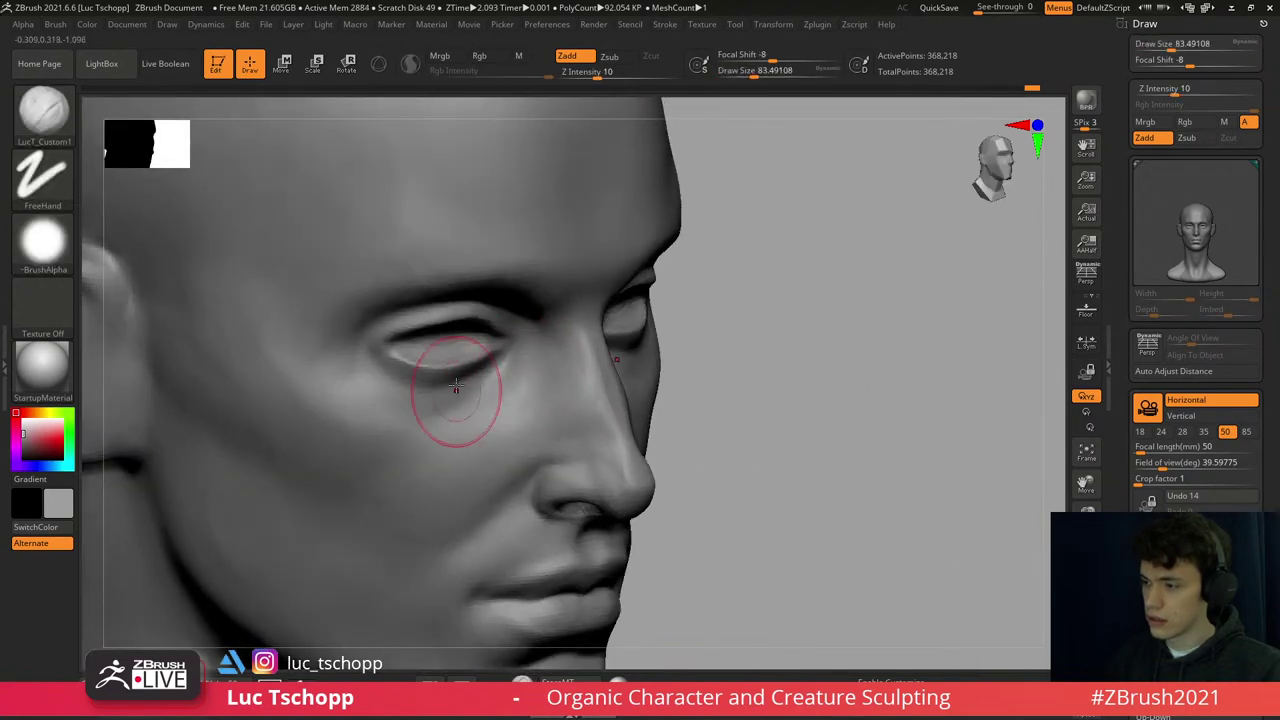
key("b")
key("s")
key("t")
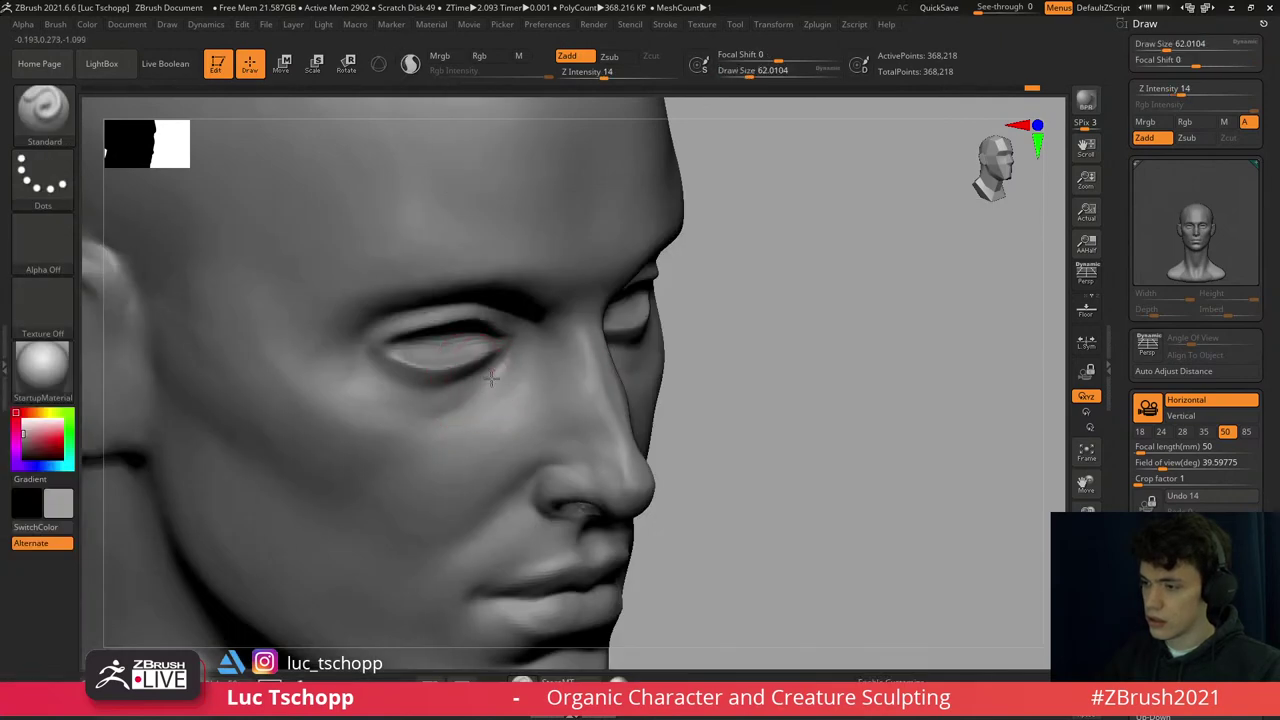
right_click_drag(487, 373, 490, 374)
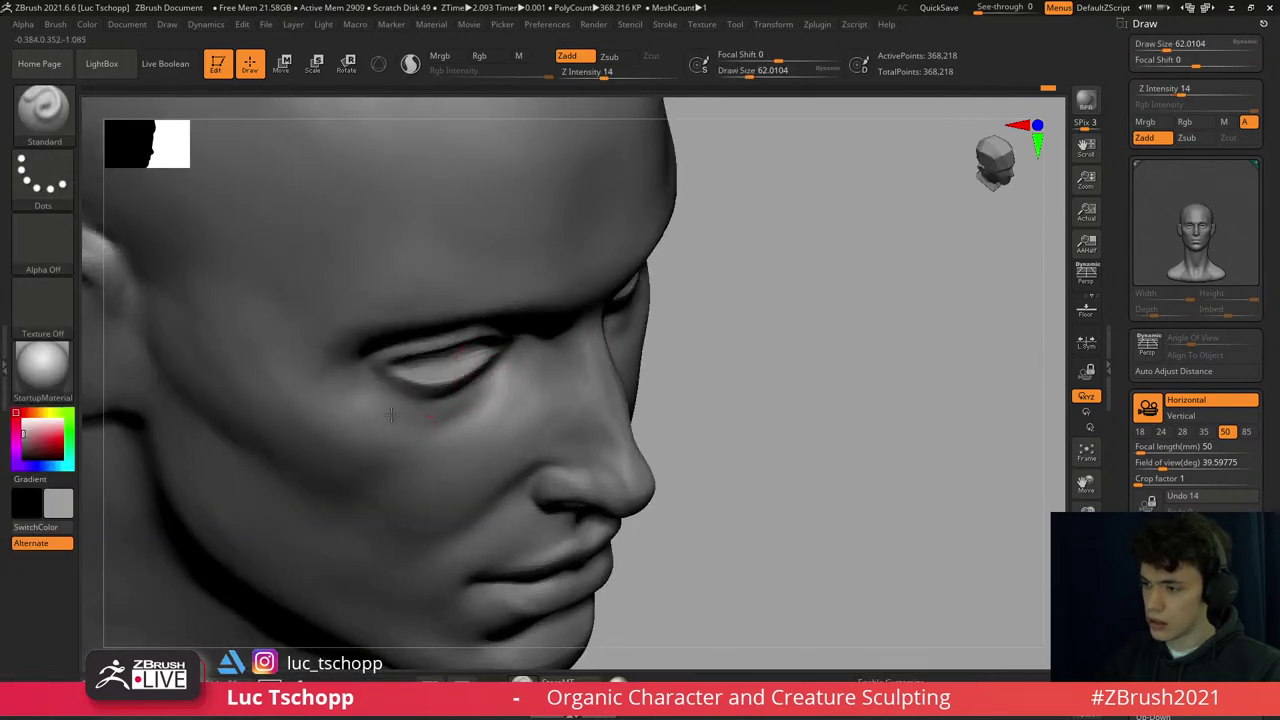
right_click_drag(390, 415, 655, 255)
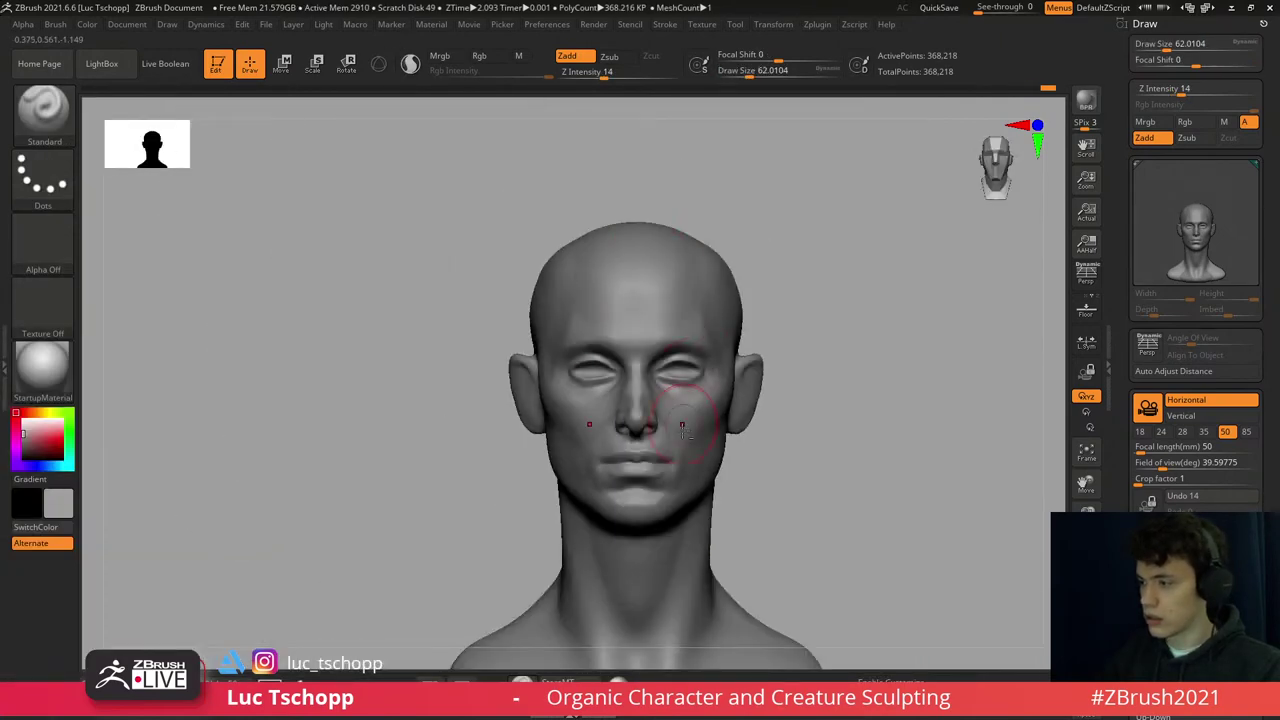
right_click_drag(682, 425, 674, 346, "ctrl")
- Shape the eye area with the Move brush at about size 62, highest subdivision
key("b")
key("m")
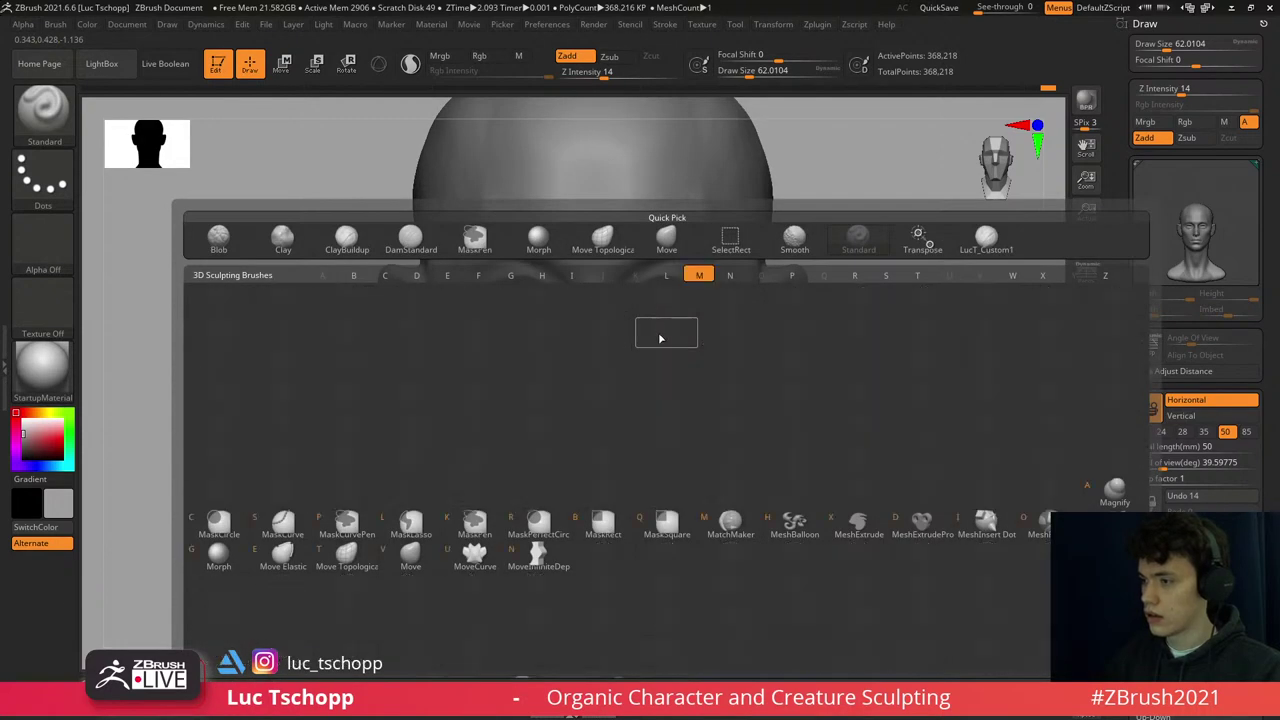
key("v")
left_click_drag(633, 325, 648, 333)
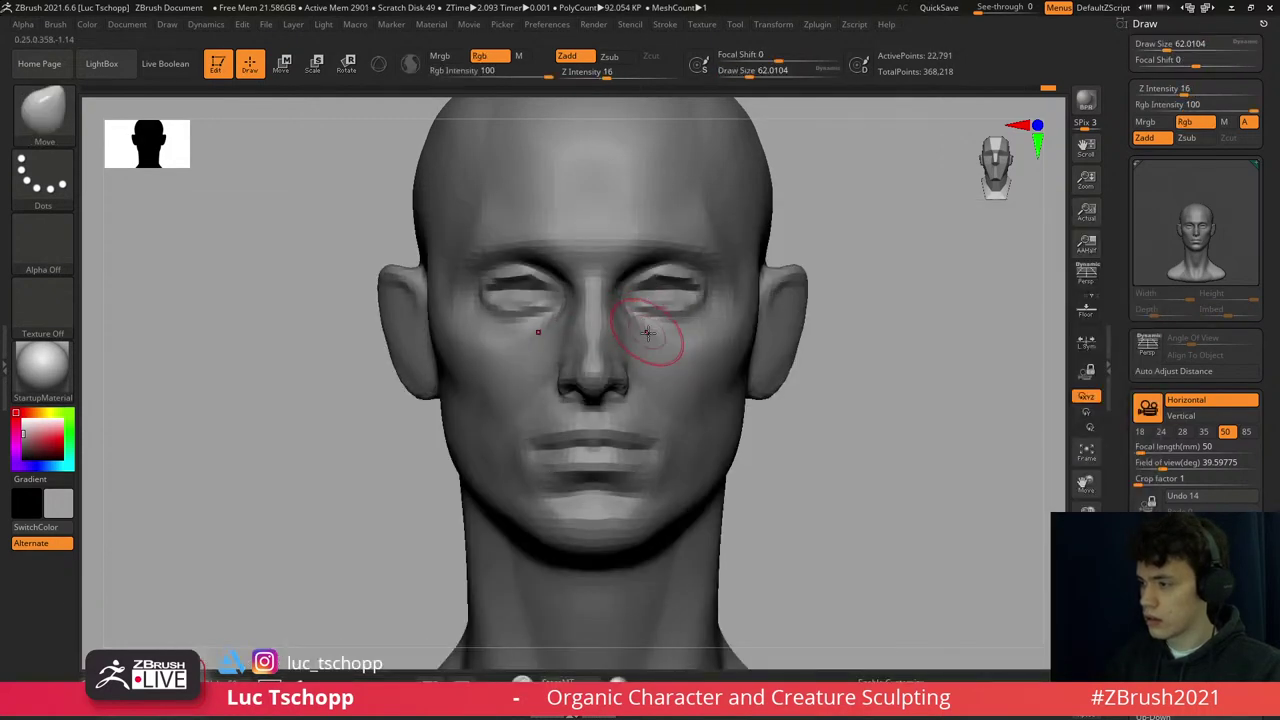
key("d")
key("d")
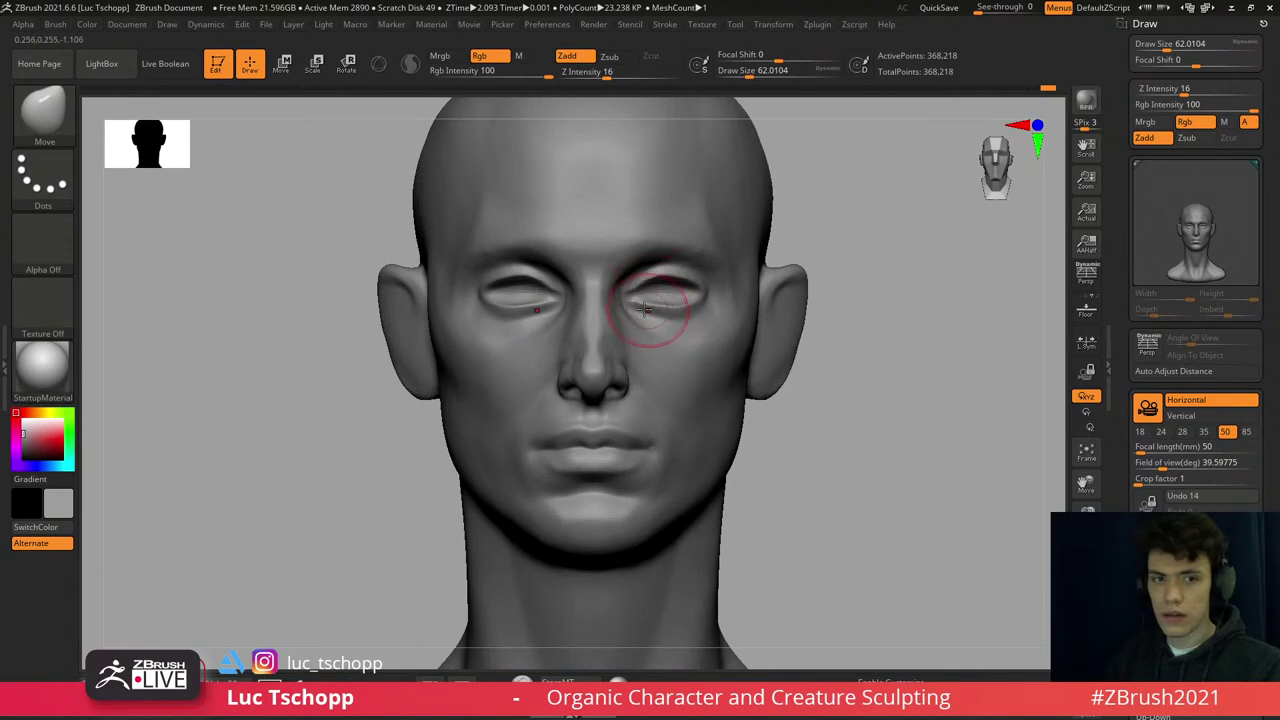
right_click_drag(645, 310, 700, 294, "ctrl")
- Carve the upper eyelid creases with DamStandard and refine the inner eye corner with the custom brush
key("b")
key("s")
key("t")
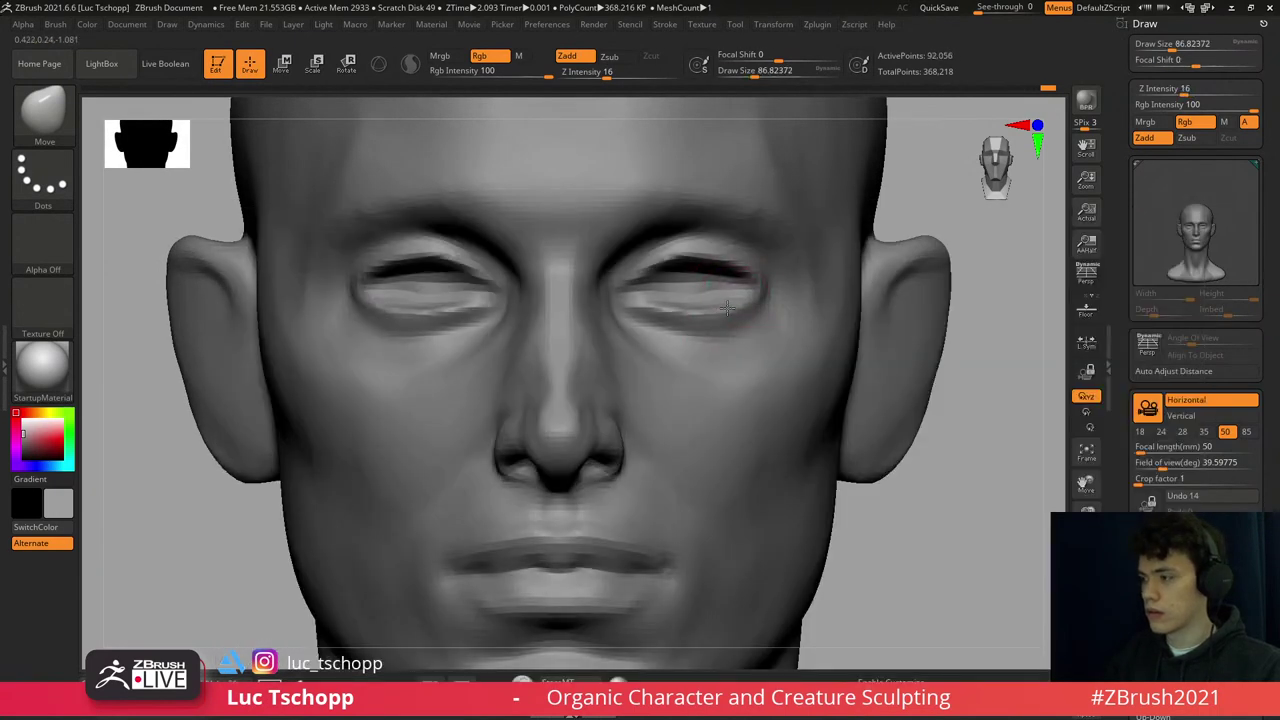
key("b")
key("d")
key("s")
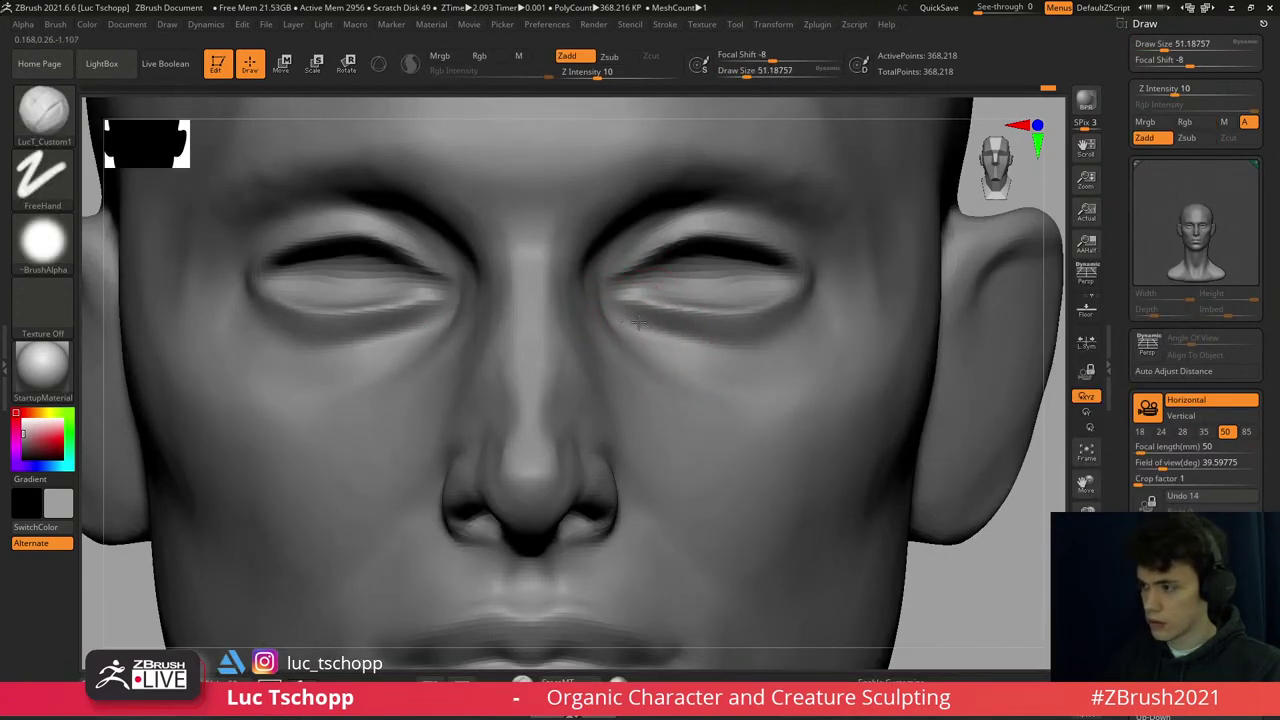
key("b")
key("d")
key("s")
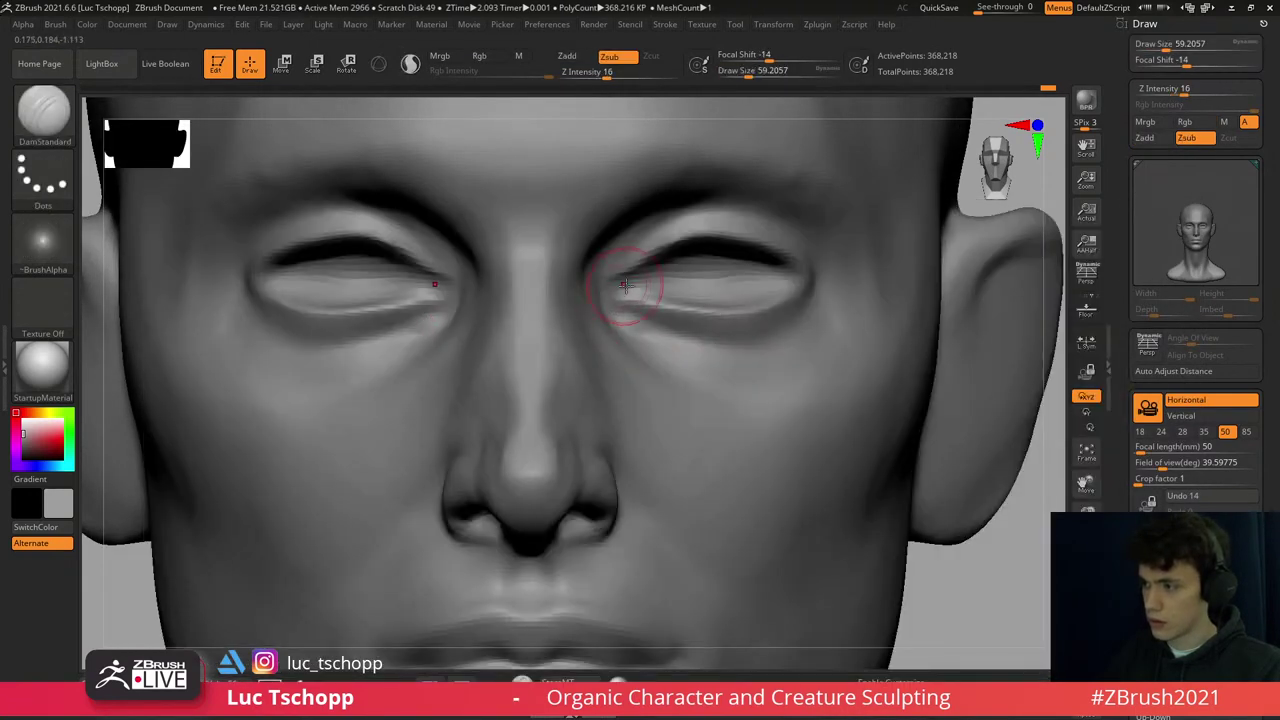
key("1")
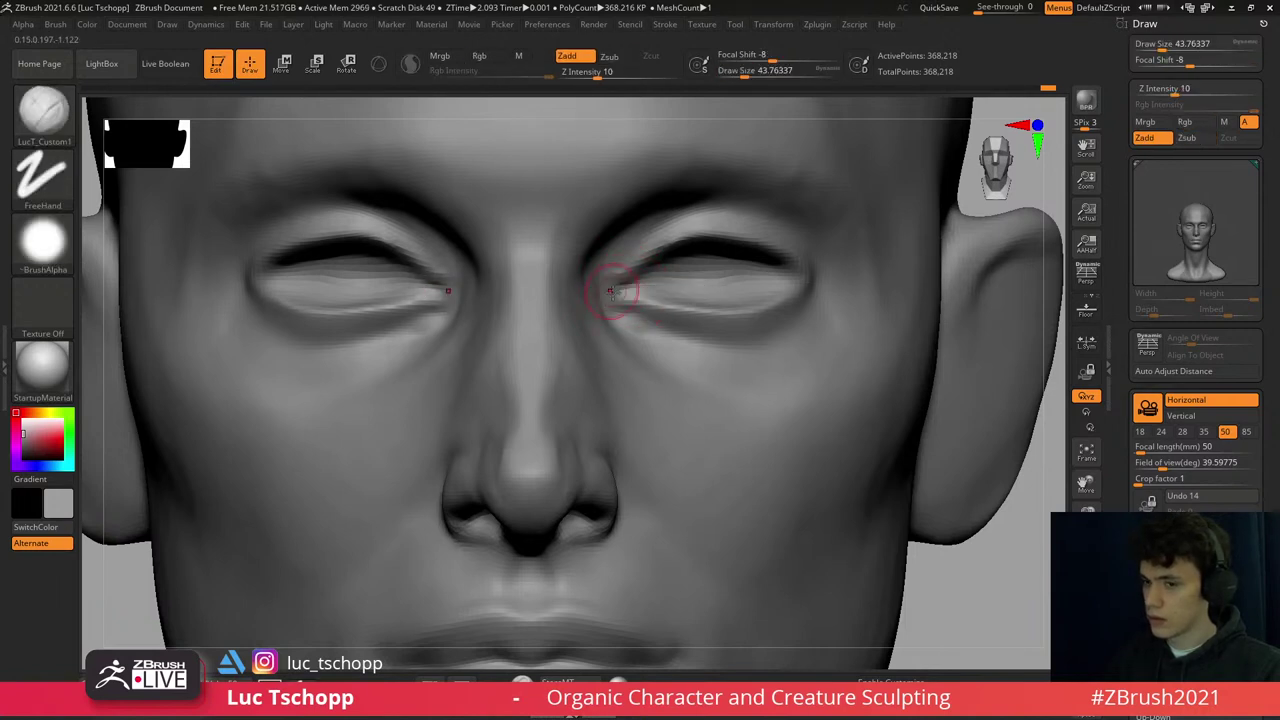
mouse_move(650, 298)
right_mouse_down("ctrl")
mouse_move(660, 362)
mouse_move(640, 245)
mouse_move(614, 214)
mouse_move(636, 212)
right_mouse_up("ctrl")
- Sculpt the brow, forehead and cheeks with brush sizes from about 80 up to 154
key("bracketright")
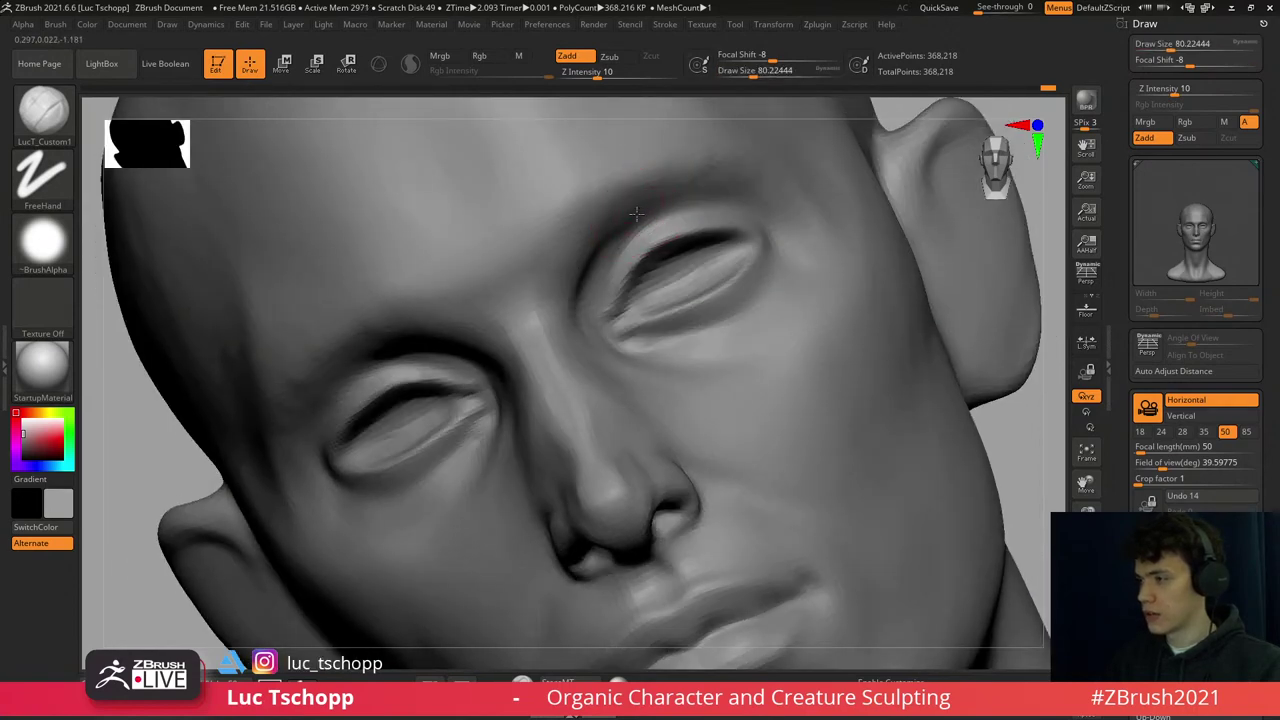
mouse_move(748, 203)
right_mouse_down()
mouse_move(714, 212)
mouse_move(656, 363)
mouse_move(717, 246)
mouse_move(671, 214)
mouse_move(675, 259)
mouse_move(623, 263)
right_mouse_up()
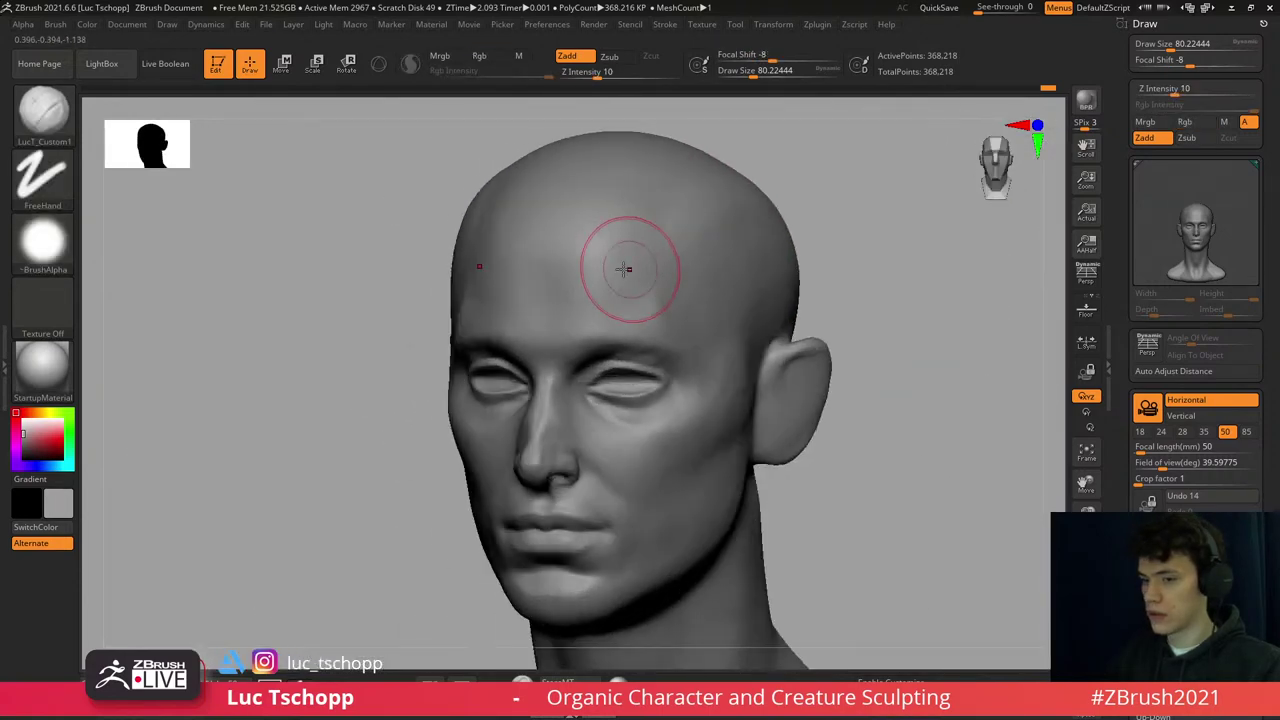
key("s")
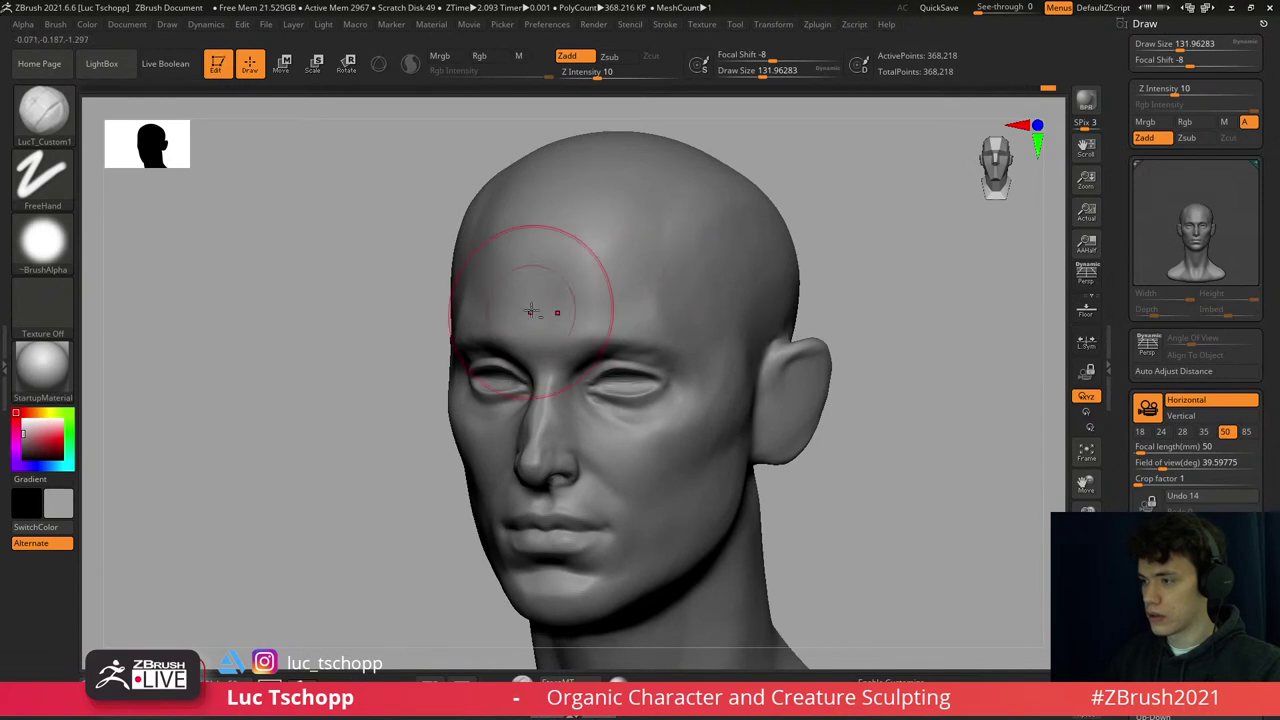
right_click_drag(531, 311, 567, 308)
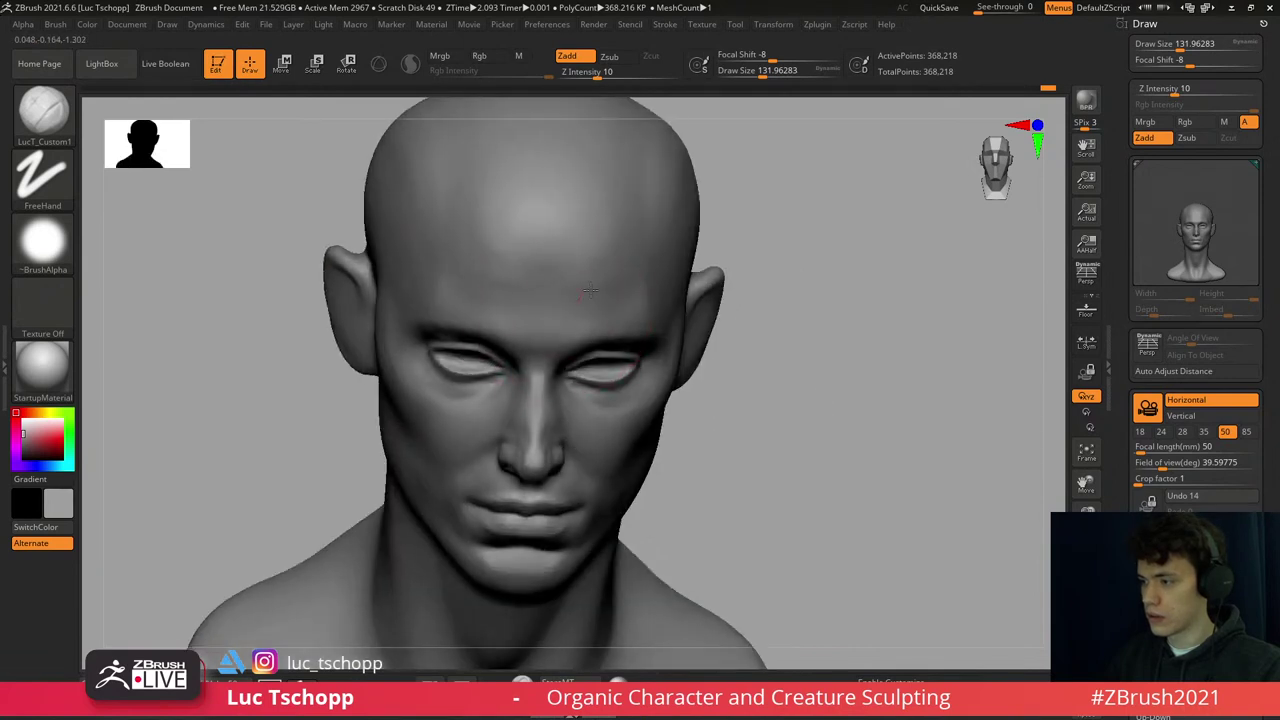
right_click_drag(625, 341, 600, 395)
key("s")
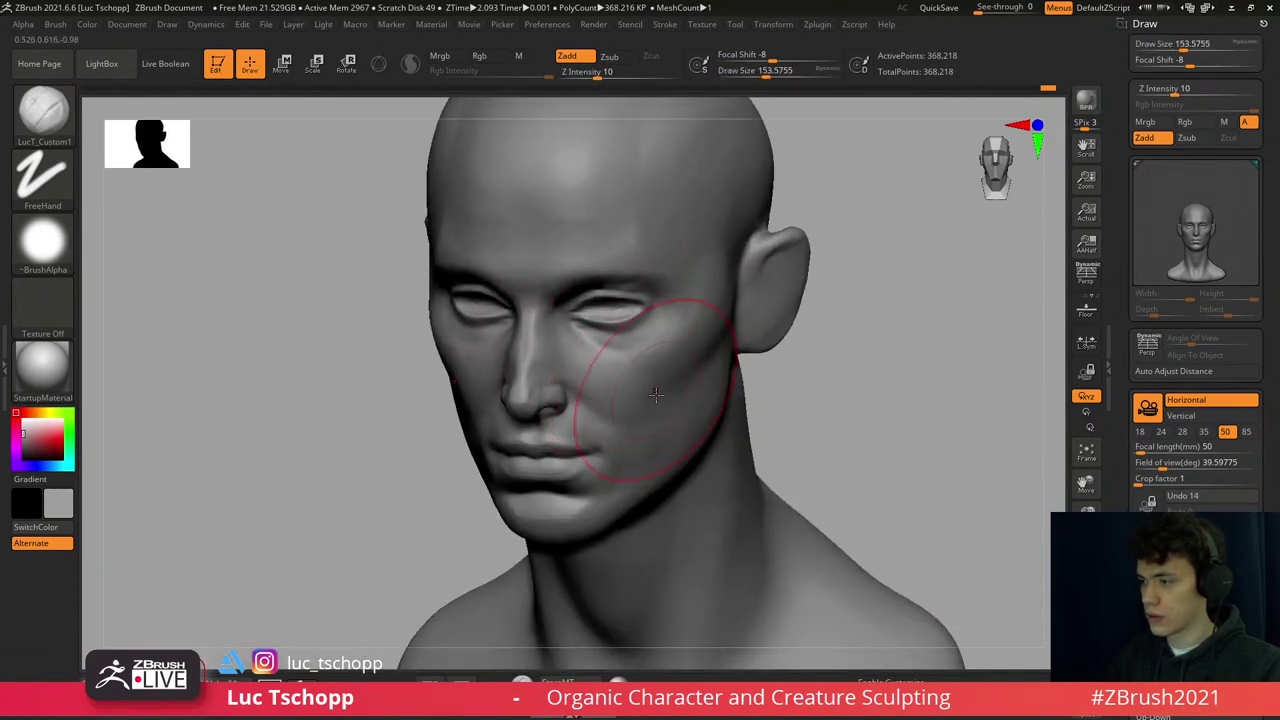
mouse_move(672, 411)
right_mouse_down()
mouse_move(652, 442)
mouse_move(668, 486)
right_mouse_up()
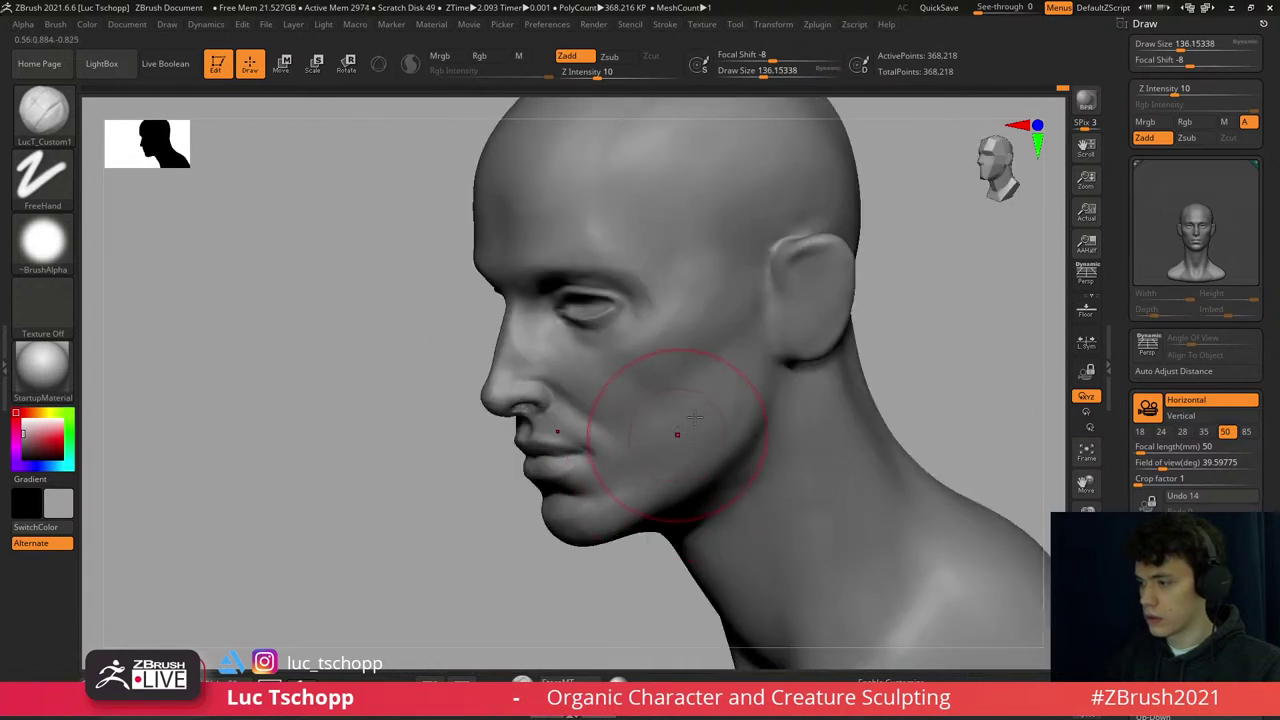
right_click_drag(694, 418, 614, 429)
- Push the lower lip into shape with the Move brush, resizing it from about 172 to 77
key("b")
key("s")
key("m")
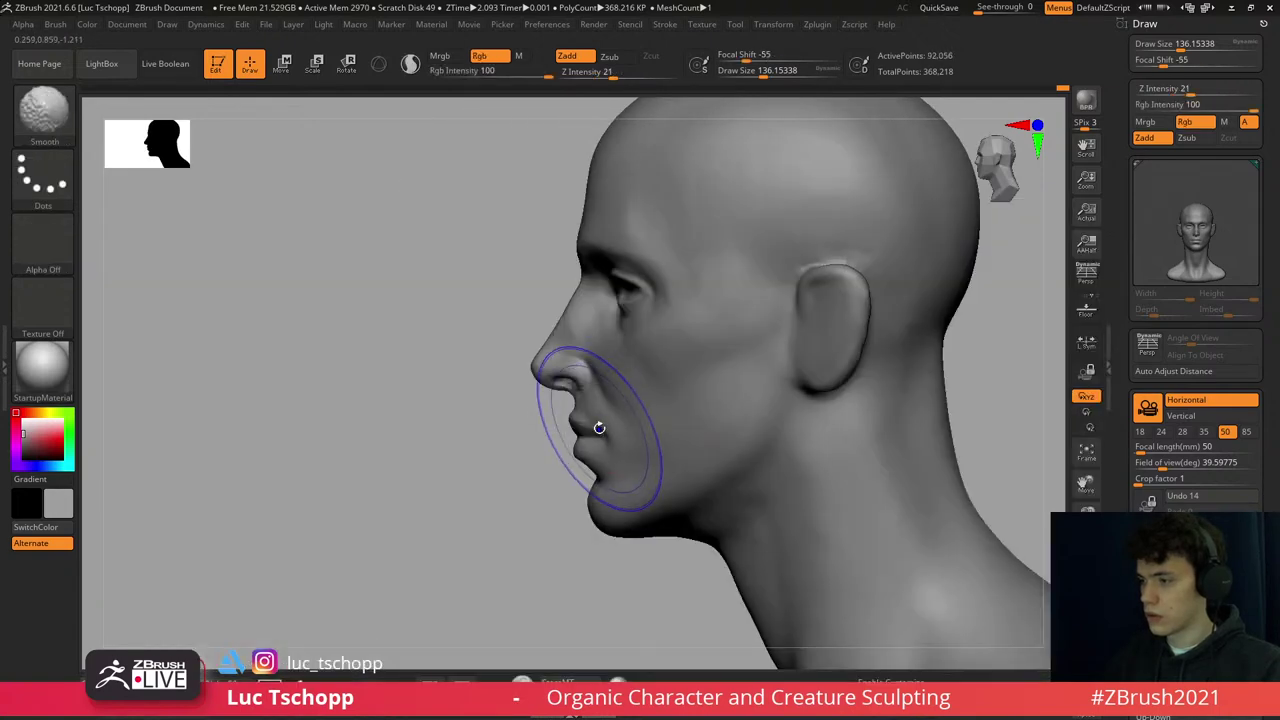
key("b")
key("m")
key("v")
left_click_drag(592, 455, 612, 433)
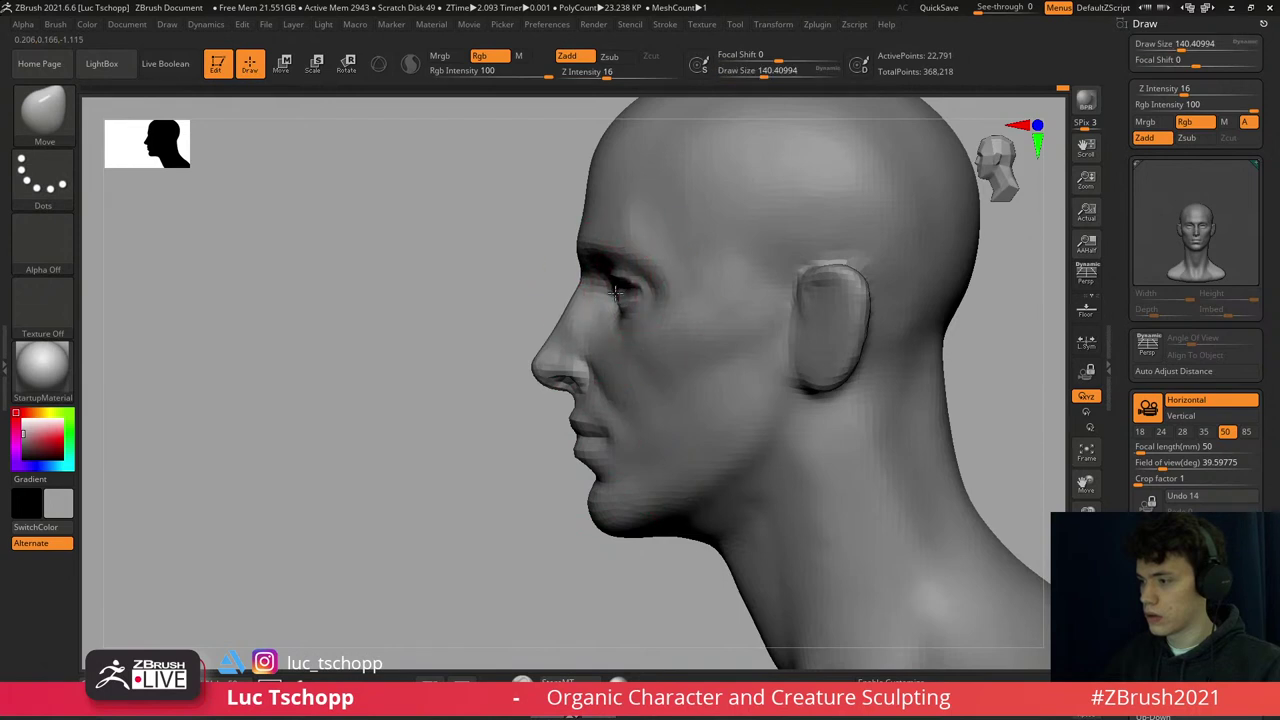
key("bracketright")
key("bracketright")
key("bracketright")
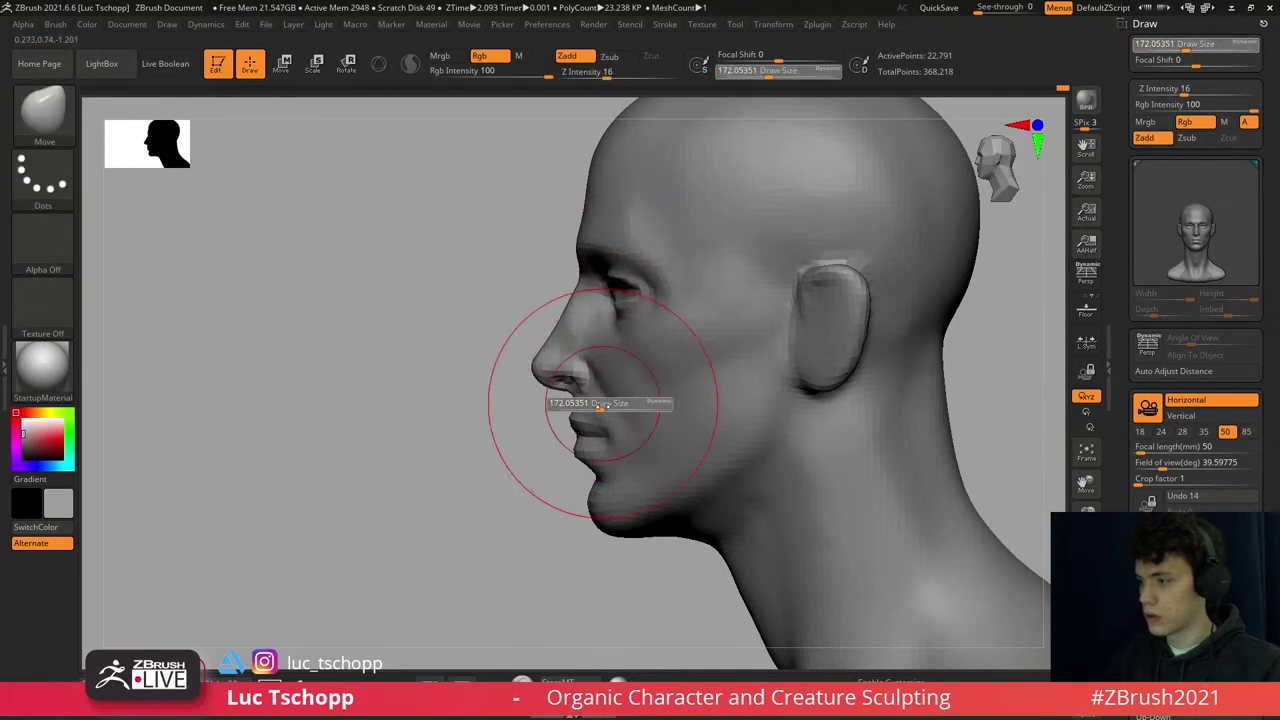
key("bracketleft")
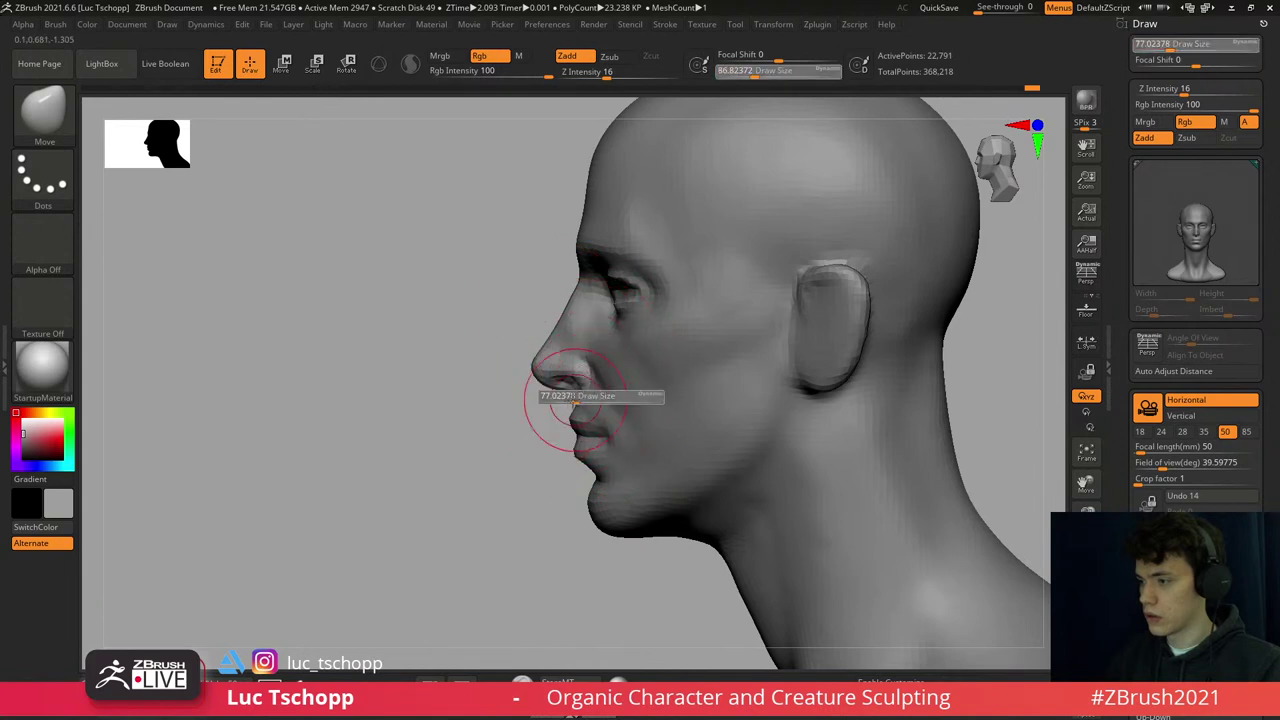
key("bracketleft")
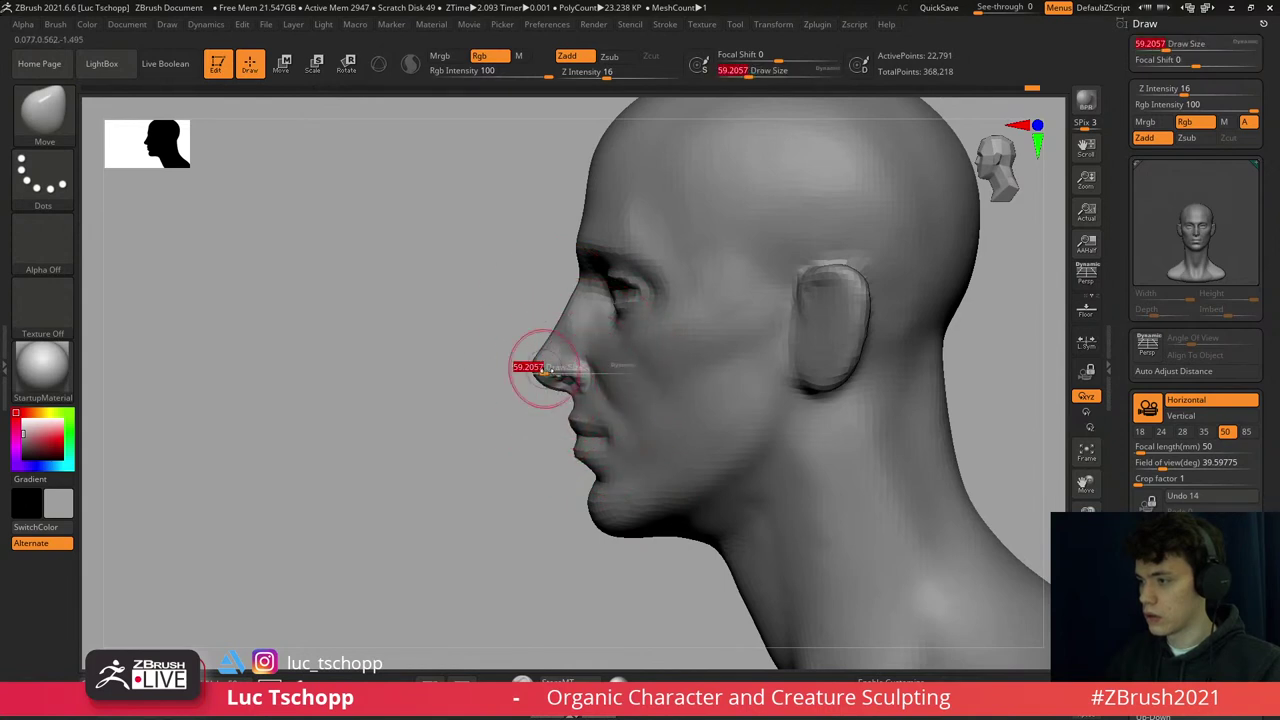
- Enlarge the Move brush and reshape the top of the skull in profile
right_click_drag(603, 338, 596, 310, "ctrl")
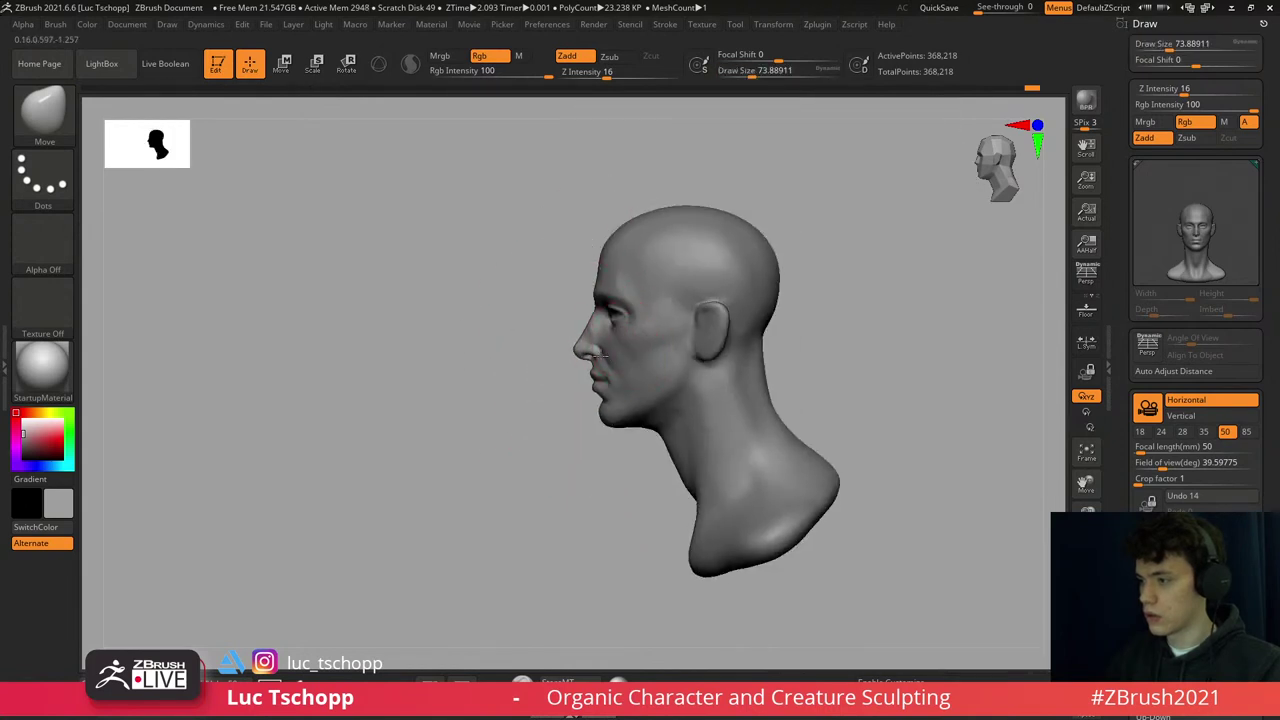
right_click_drag(598, 355, 566, 286, "ctrl")
key("bracketright")
key("bracketright")
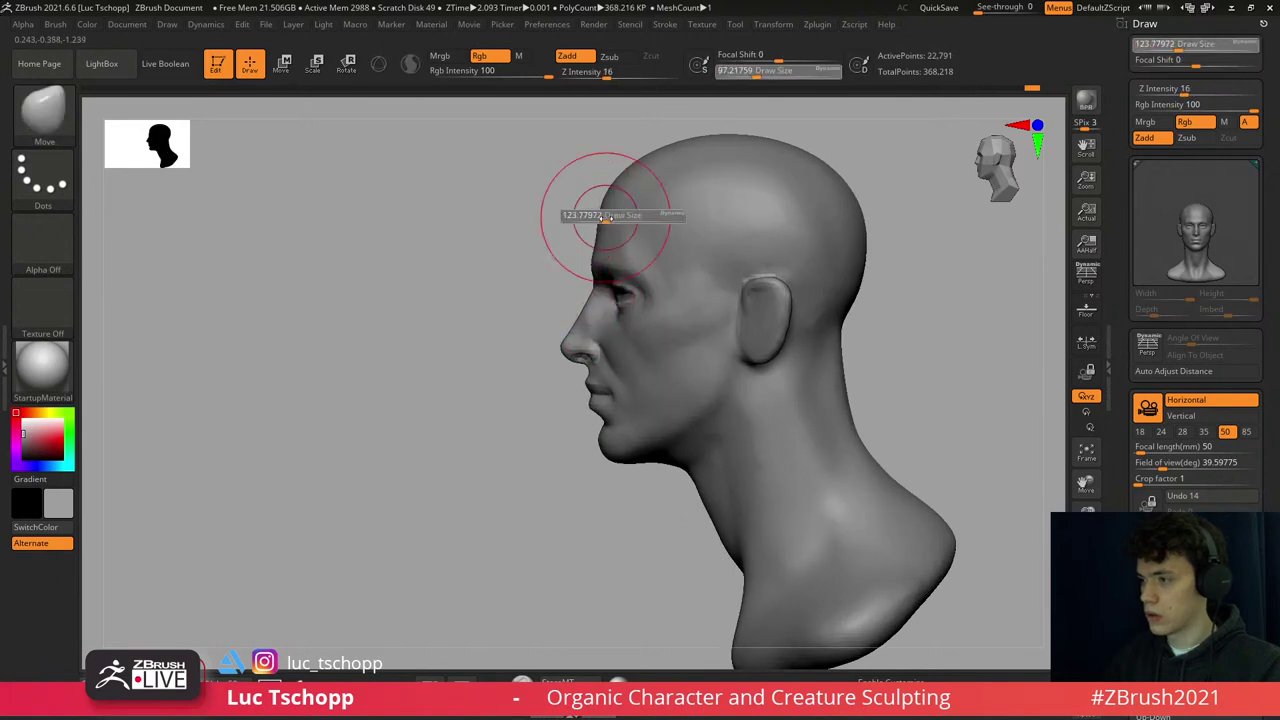
key("bracketright")
key("bracketright")
key("bracketright")
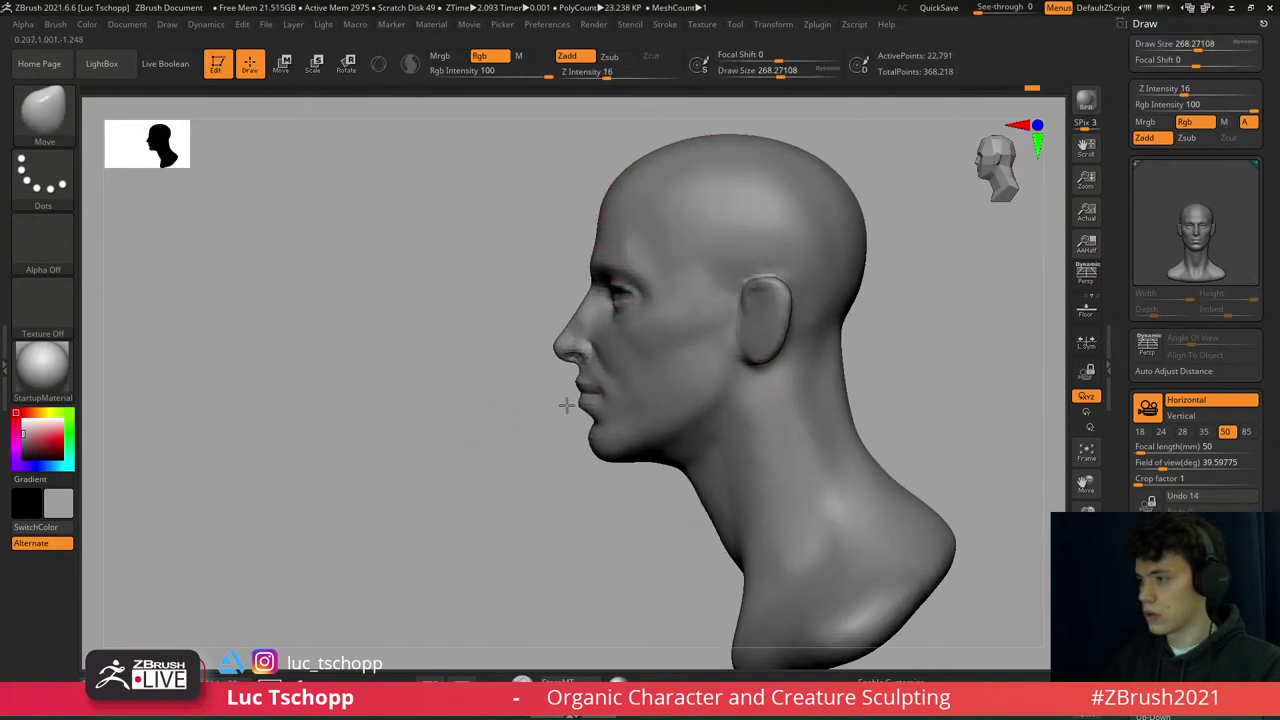
key("ctrl")
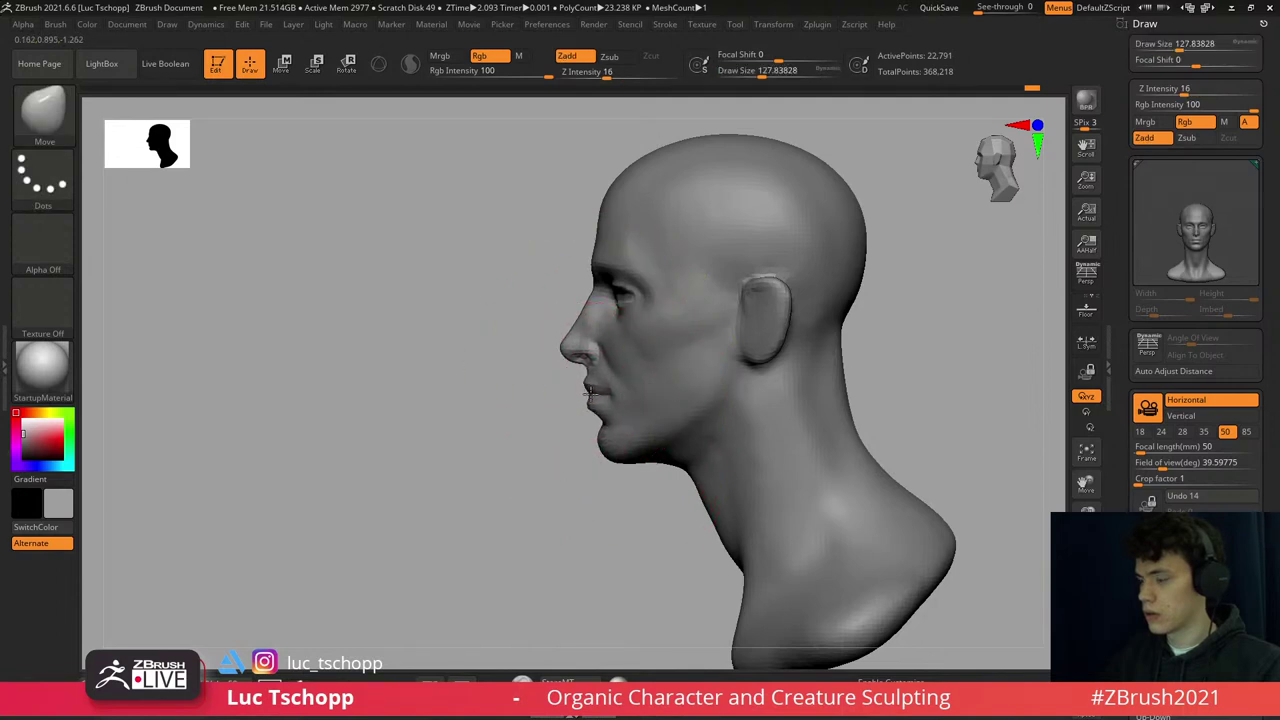
left_click_drag(603, 220, 594, 209)
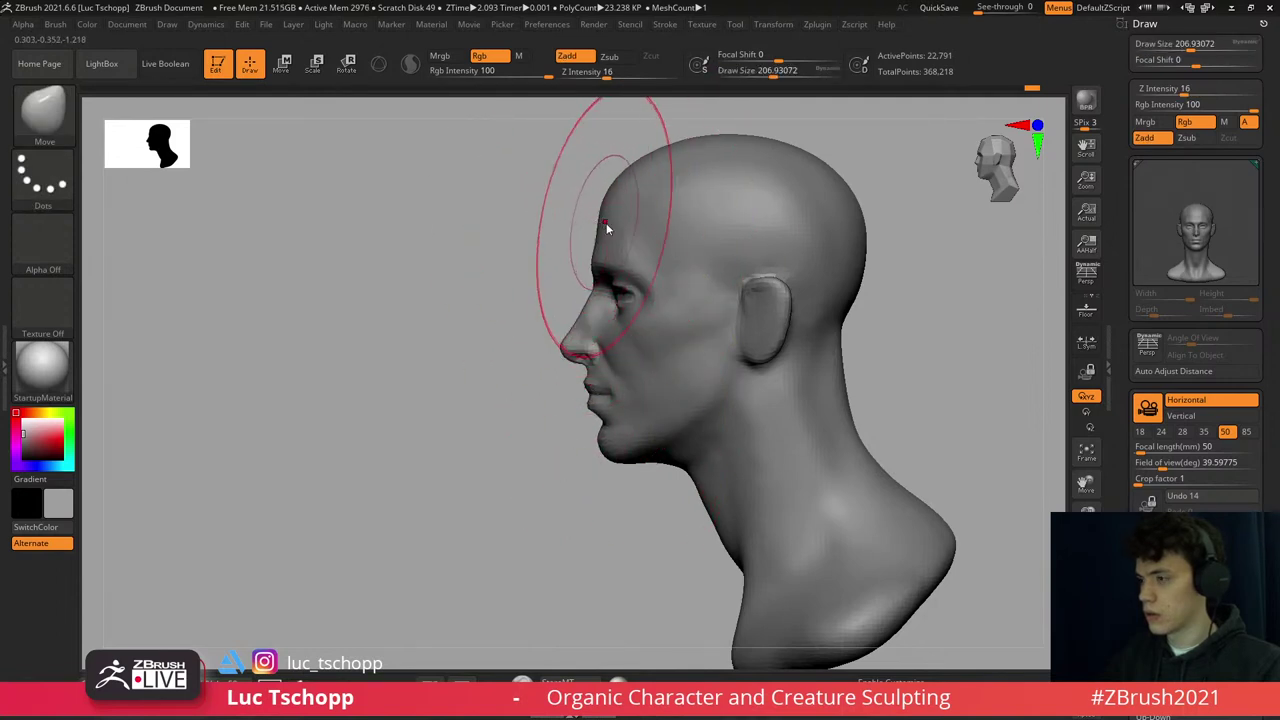
key("s")
mouse_move(612, 158)
left_mouse_down()
mouse_move(652, 162)
mouse_move(616, 190)
left_mouse_up()
key("s")
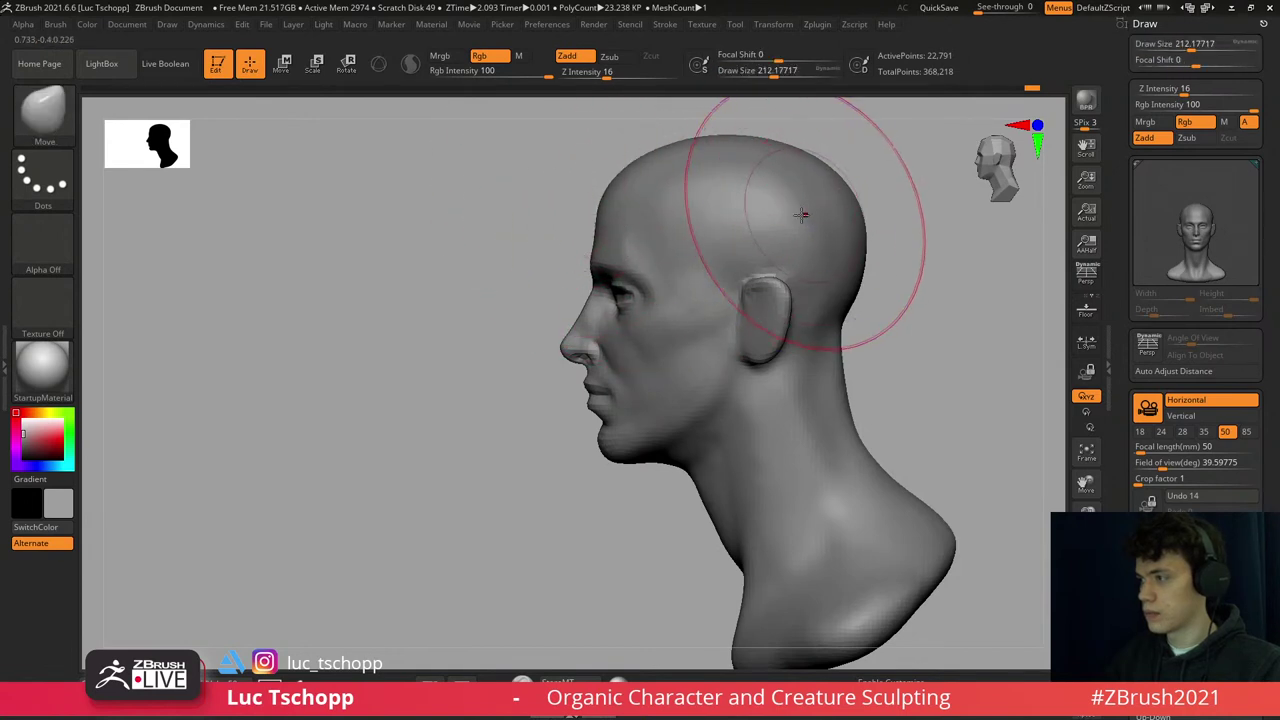
mouse_move(800, 214)
right_mouse_down()
mouse_move(808, 188)
mouse_move(621, 373)
mouse_move(614, 300)
mouse_move(586, 329)
mouse_move(580, 354)
mouse_move(620, 457)
mouse_move(594, 366)
mouse_move(570, 375)
mouse_move(543, 343)
right_mouse_up()
- Touch up the forehead with the custom freehand brush and smoothing
key("1")
key("shift")
key("b")
key("m")
key("v")
- Enlarge the custom freehand brush and smooth the face, ending at the highest subdivision level
key("1")
right_click_drag(560, 402, 507, 360, "ctrl")
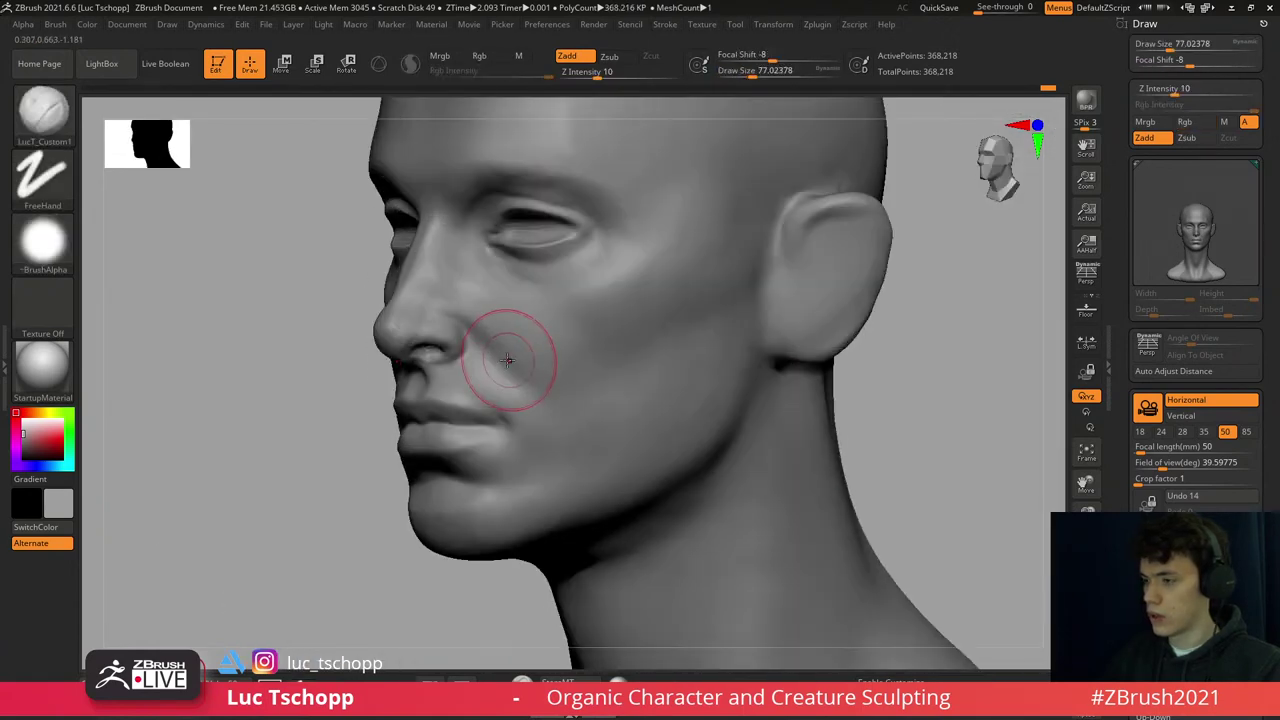
key("s")
left_click_drag(490, 363, 530, 395)
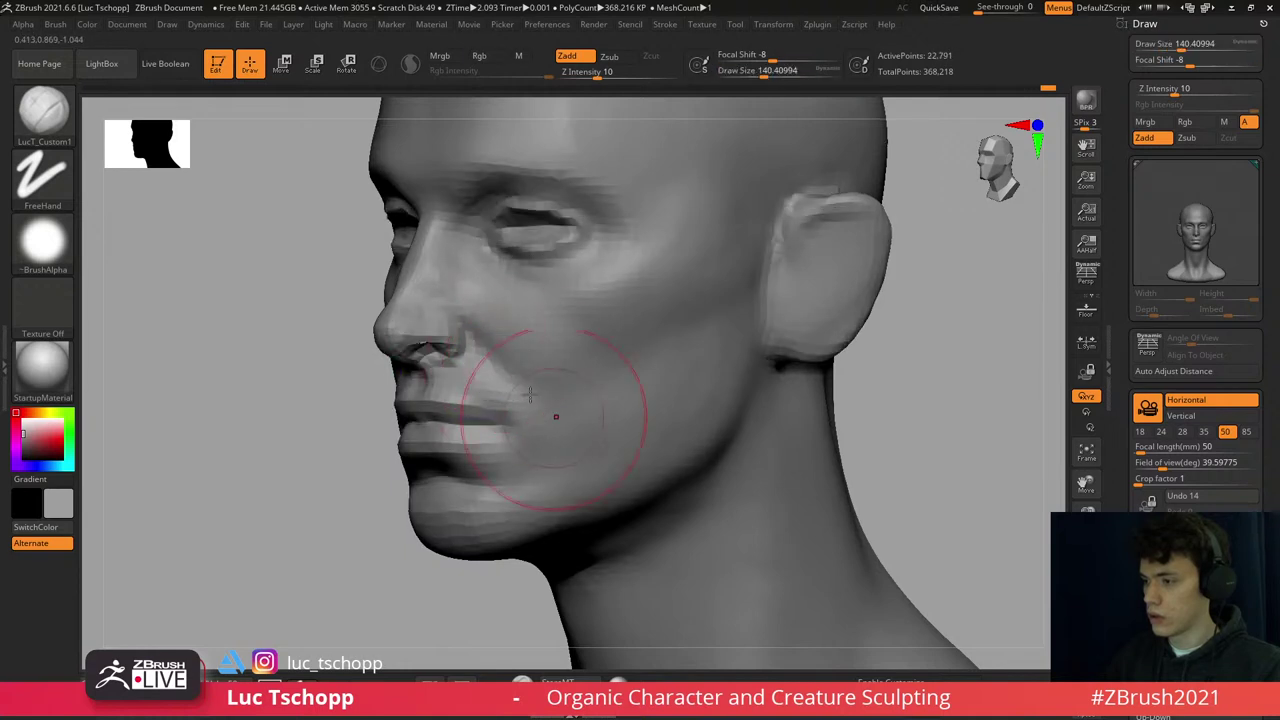
key("d")
key("d")
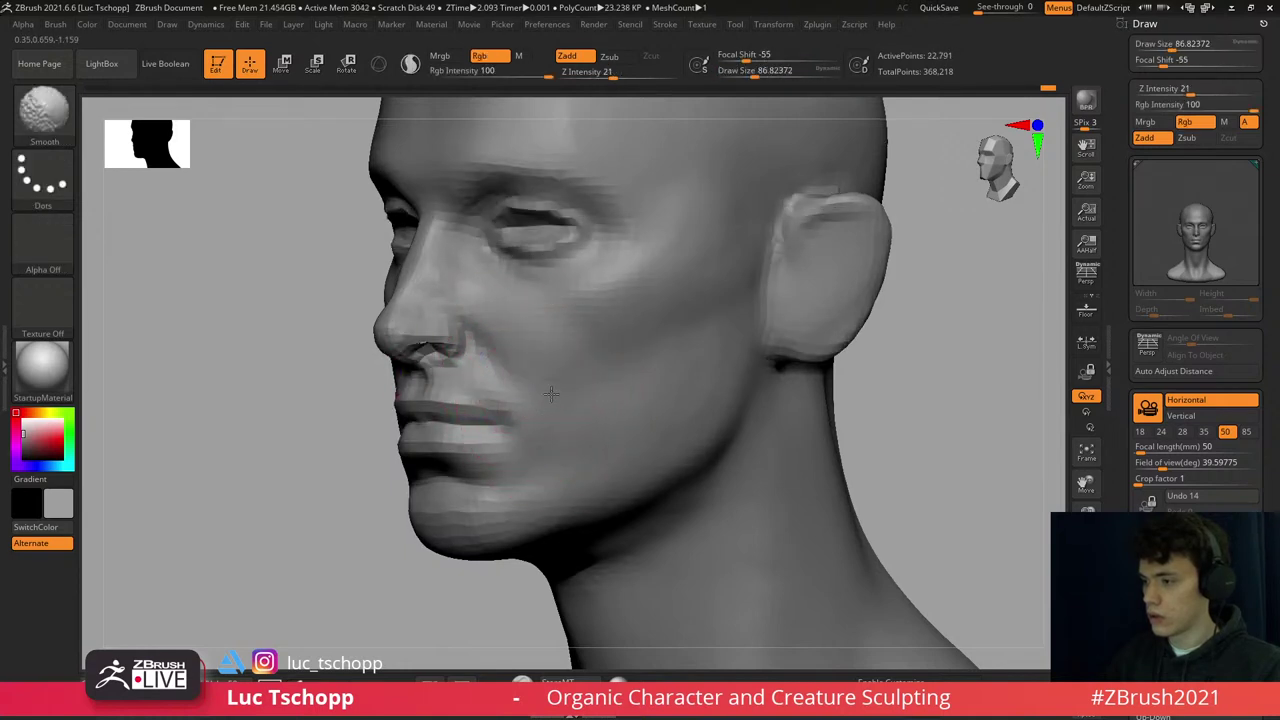
mouse_move(551, 391)
right_mouse_down()
mouse_move(586, 380)
mouse_move(538, 361)
mouse_move(582, 357)
mouse_move(545, 380)
mouse_move(567, 409)
right_mouse_up()
key("f")
key("b")
key("Escape")
key("shift+d")
key("shift+d")
key("shift")
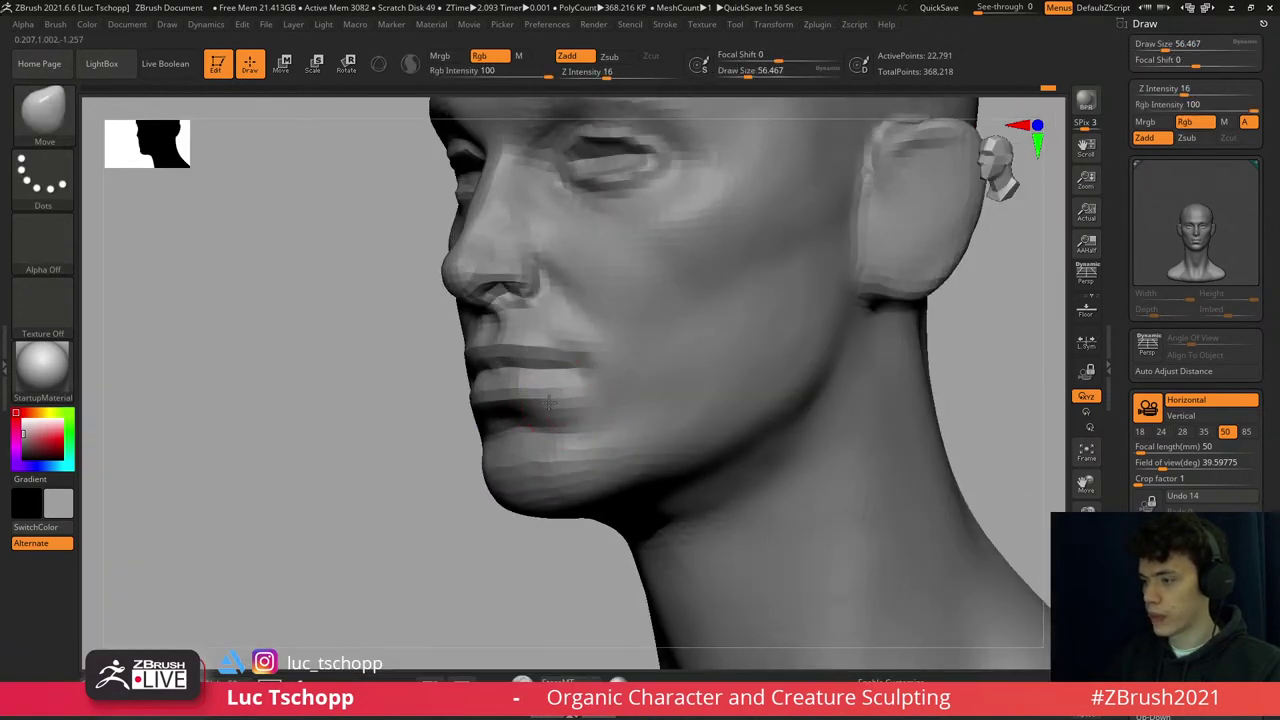
key("d")
key("d")
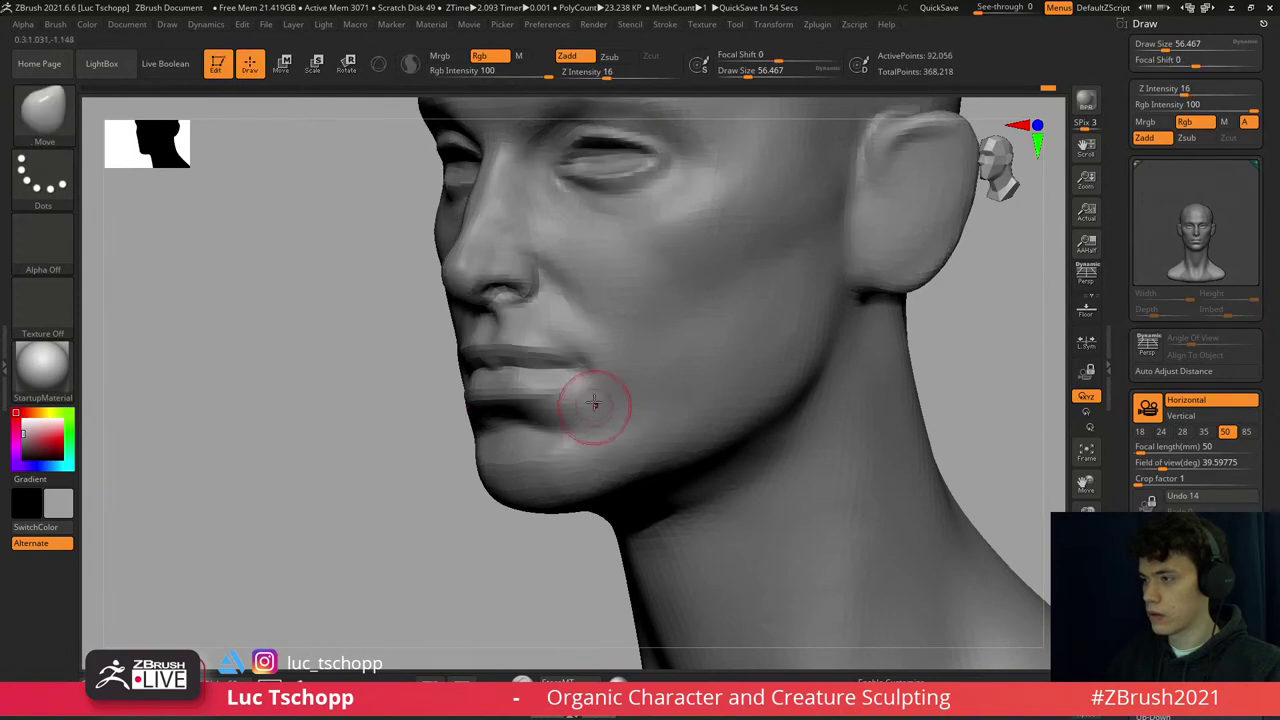
- Build up and smooth the eyelids with the custom freehand brush from front and side views
mouse_move(589, 406)
right_mouse_down("shift")
mouse_move(615, 268)
mouse_move(503, 214)
right_mouse_up("shift")
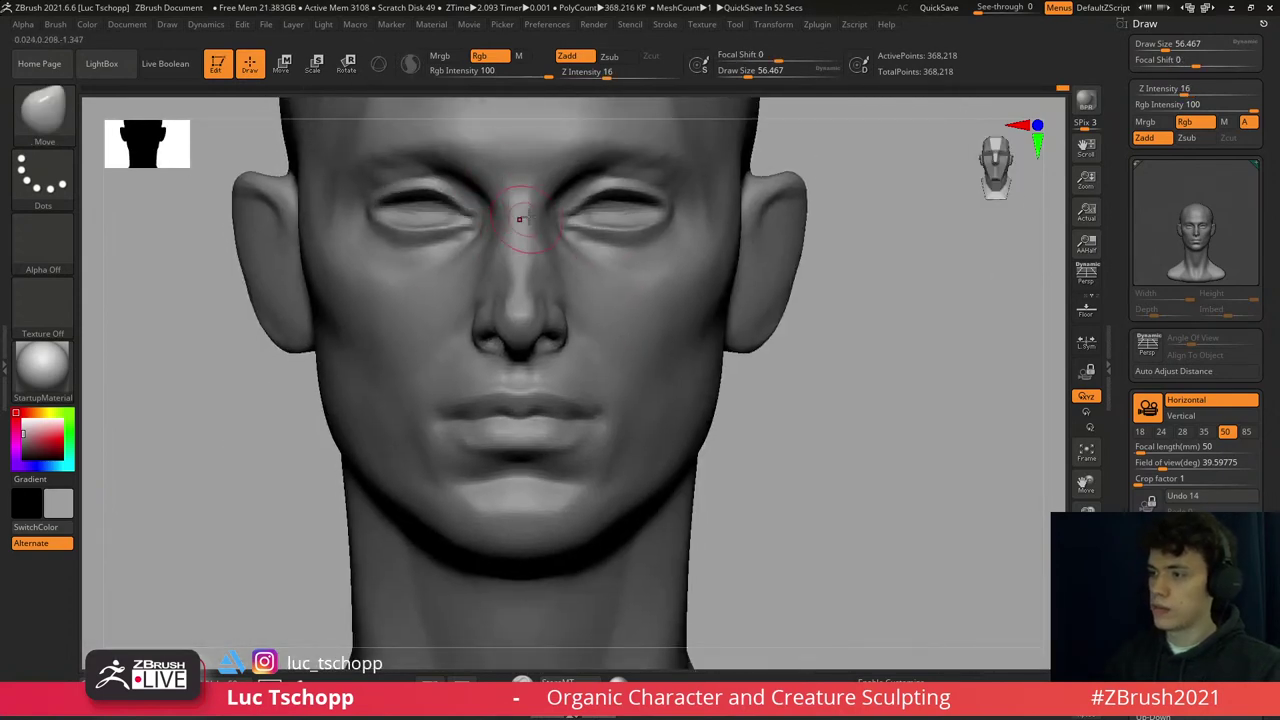
right_click_drag(590, 201, 631, 251, "alt")
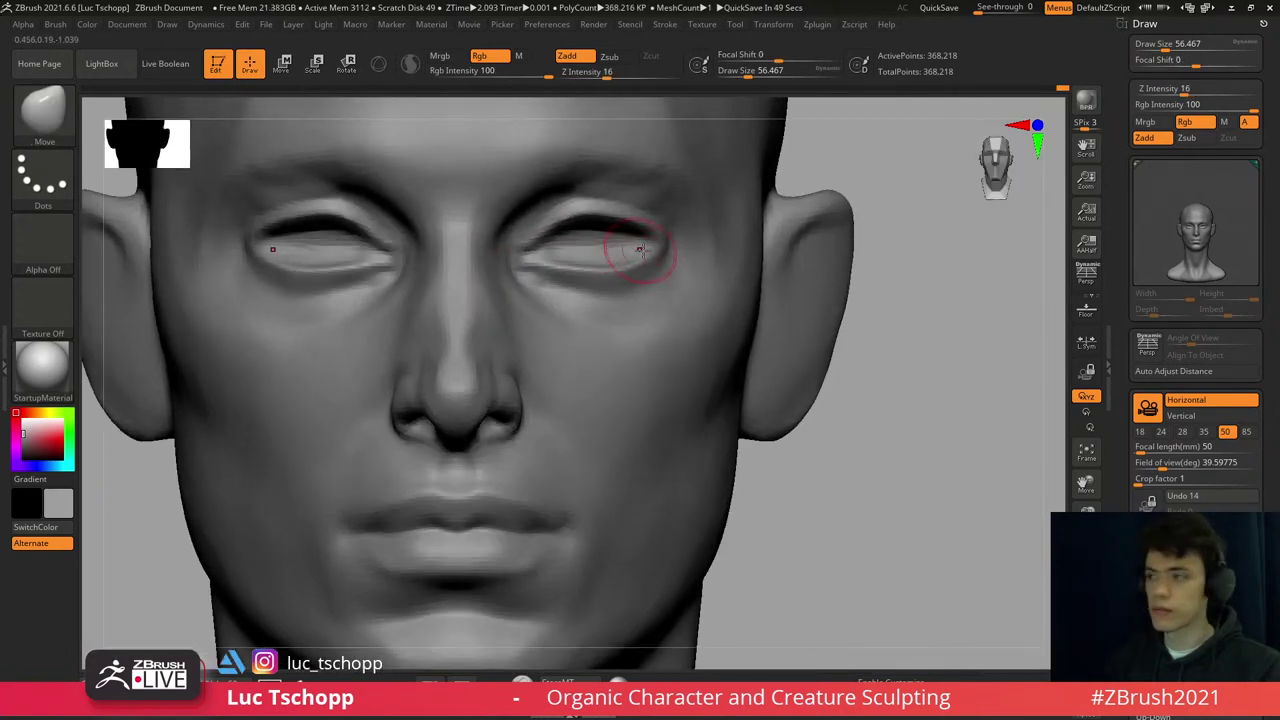
key("1")
right_click_drag(571, 222, 548, 183)
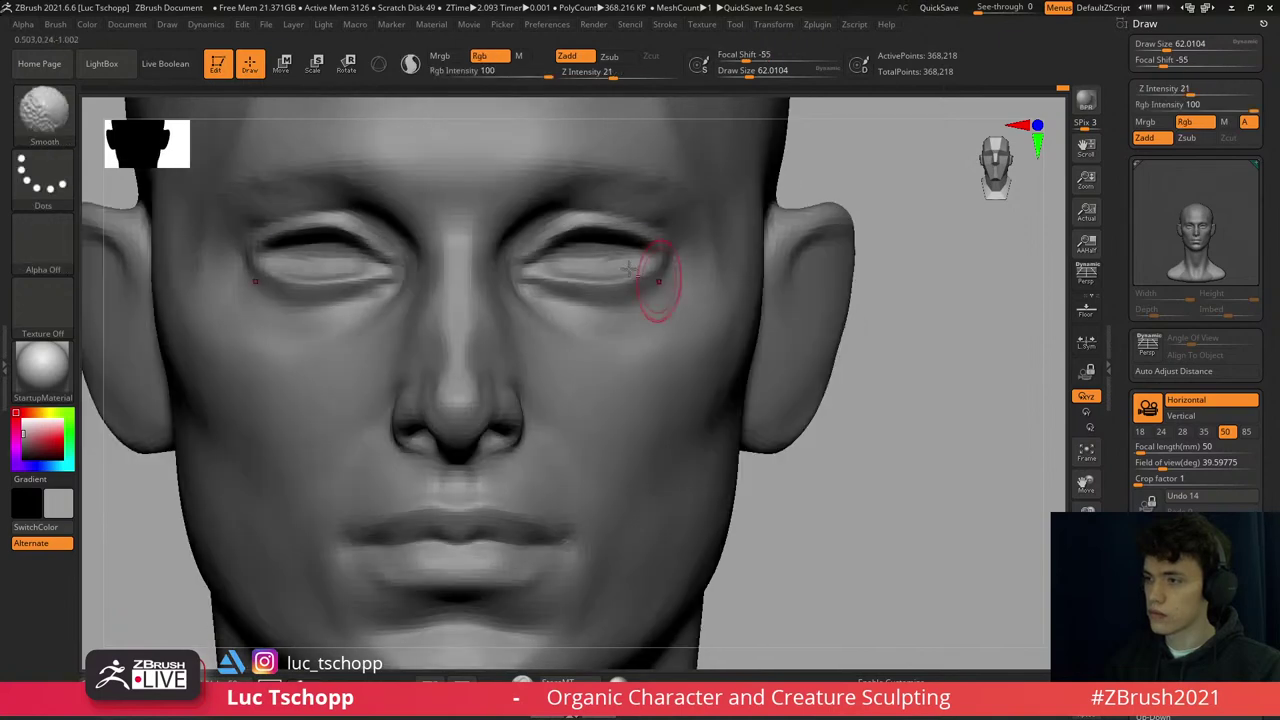
key("f")
mouse_move(623, 314)
right_mouse_down()
mouse_move(551, 297)
mouse_move(595, 248)
mouse_move(537, 249)
mouse_move(595, 292)
right_mouse_up()
key("shift")
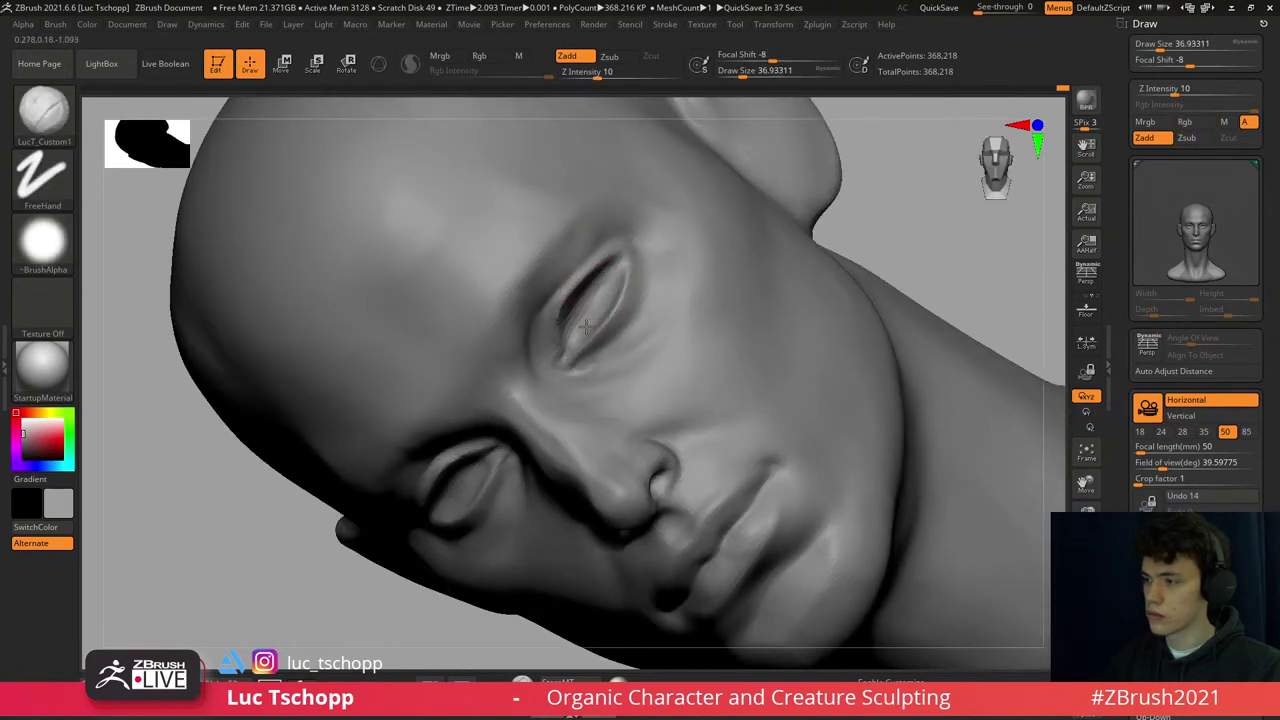
key("f")
right_click_drag(620, 300, 697, 320)
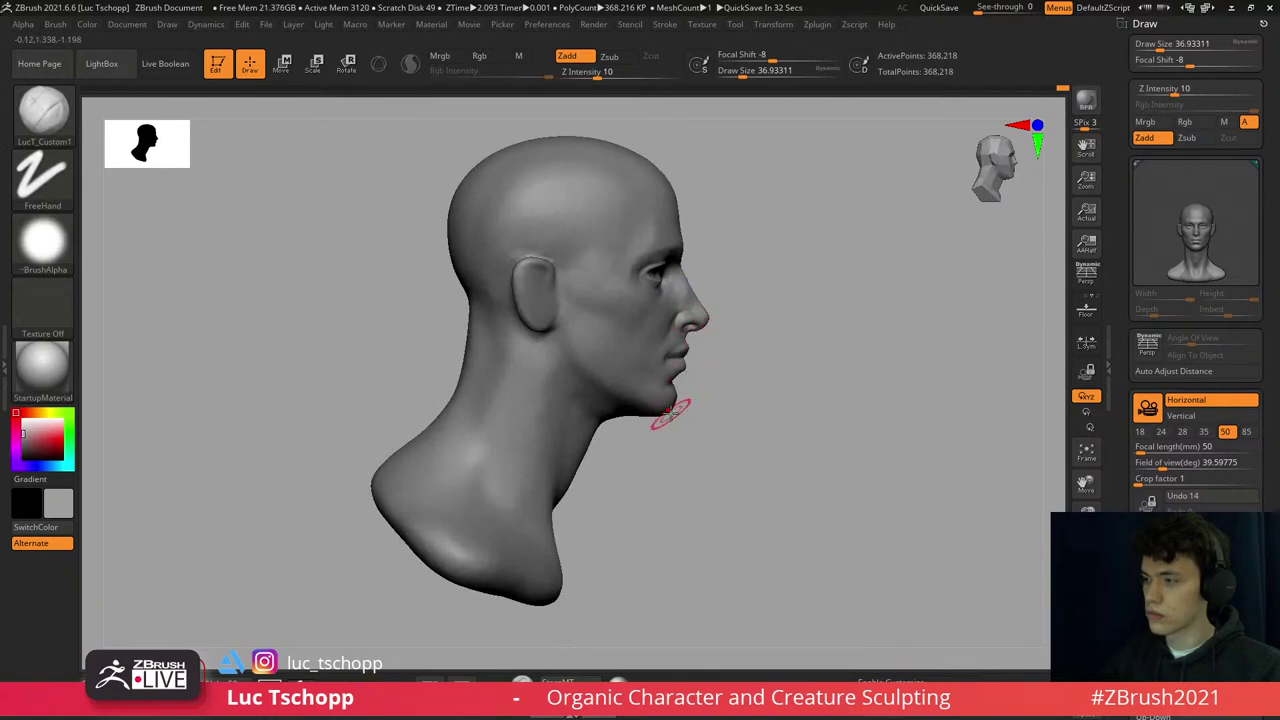
- Try pulling the nose forward with the Move brush, then undo both attempts
key("b")
key("m")
key("v")
key("bracketright")
key("bracketright")
key("bracketright")
key("bracketright")
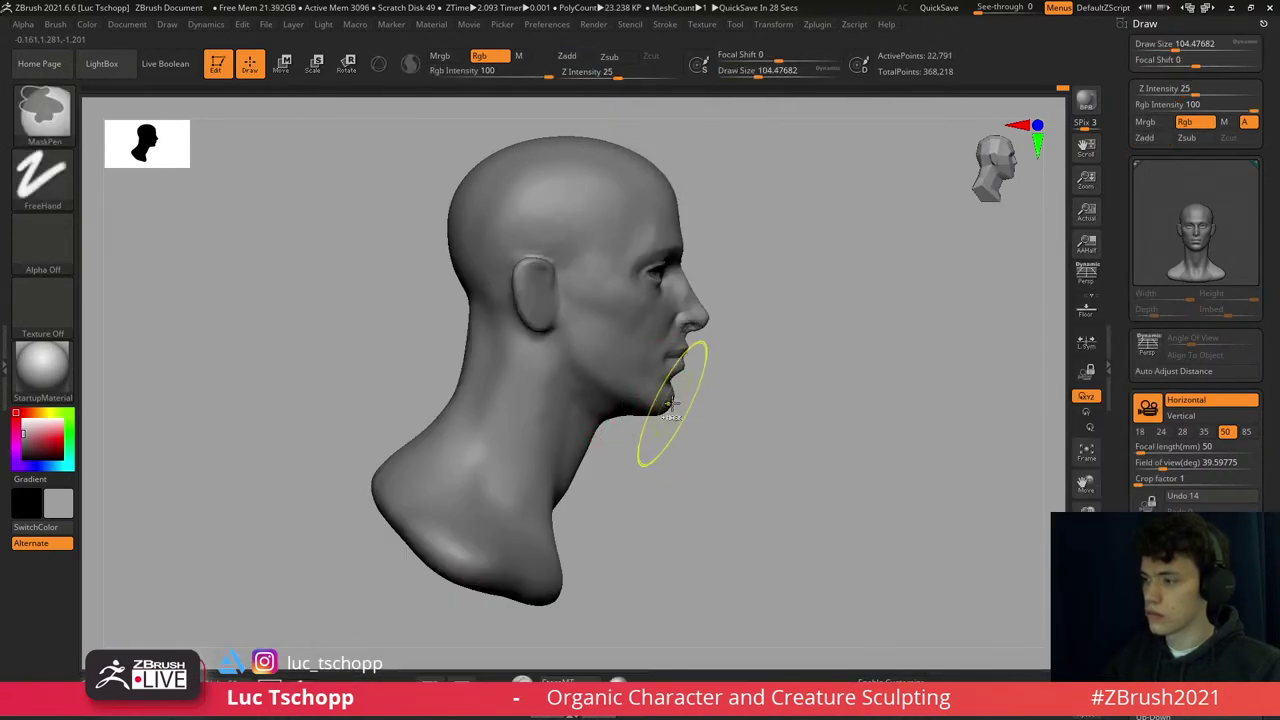
key("bracketleft")
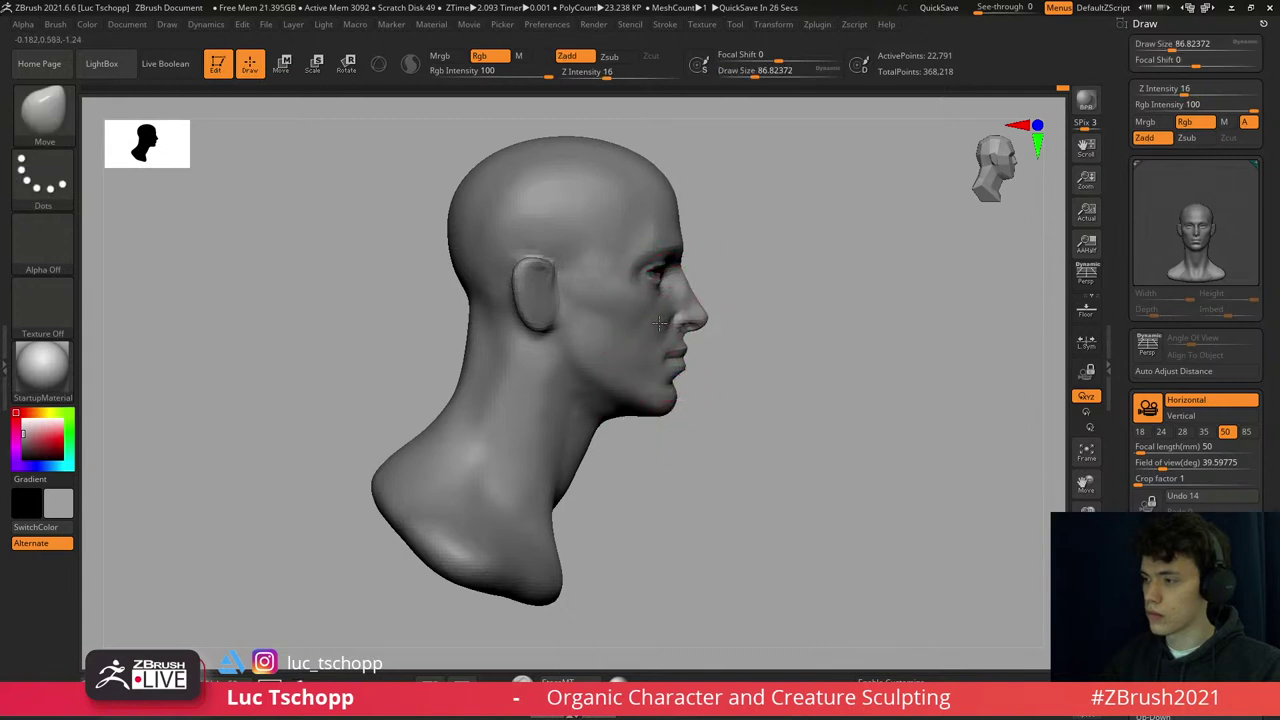
left_click_drag(664, 325, 749, 331)
key("ctrl+z")
mouse_move(666, 328)
left_mouse_down()
mouse_move(743, 329)
mouse_move(680, 296)
left_mouse_up()
key("ctrl+z")
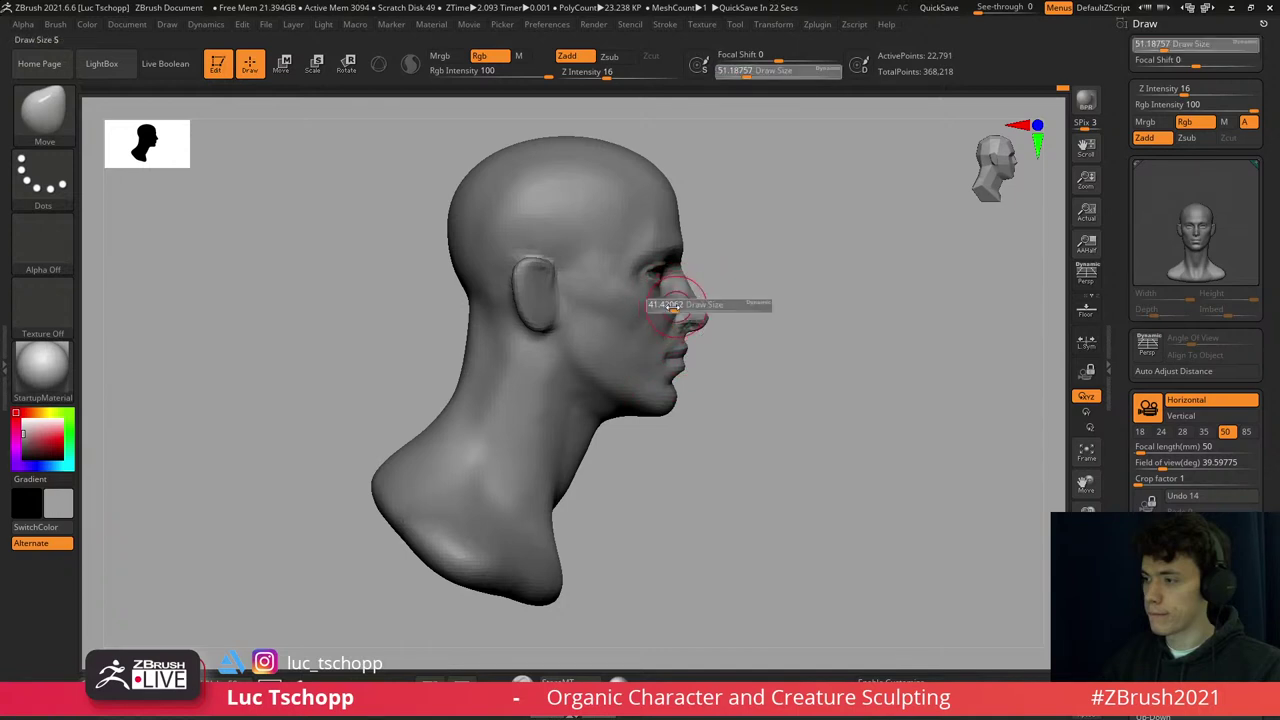
key("ctrl+z")
key("bracketleft")
- Shape the under-eye area with the custom freehand brush one subdivision level down
right_click_drag(675, 297, 625, 297, "shift")
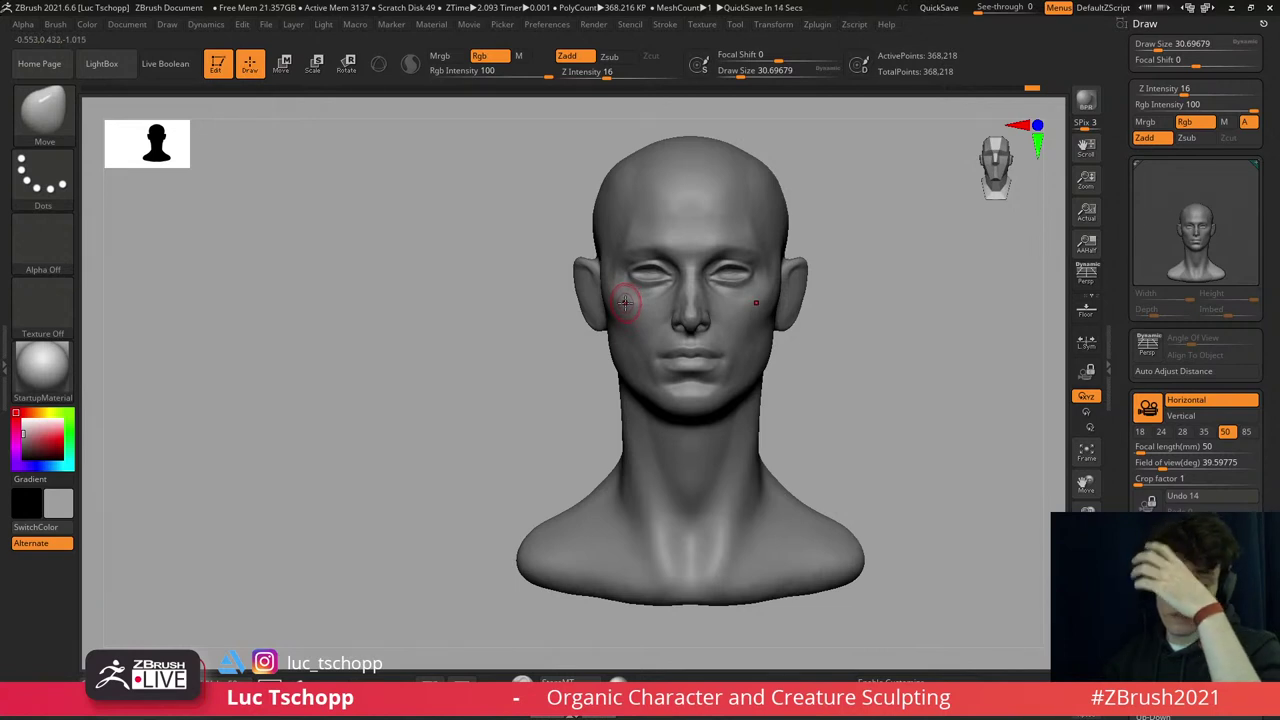
mouse_move(735, 279)
right_mouse_down()
mouse_move(680, 285)
mouse_move(700, 300)
mouse_move(711, 364)
right_mouse_up()
key("shift+d")
key("1")
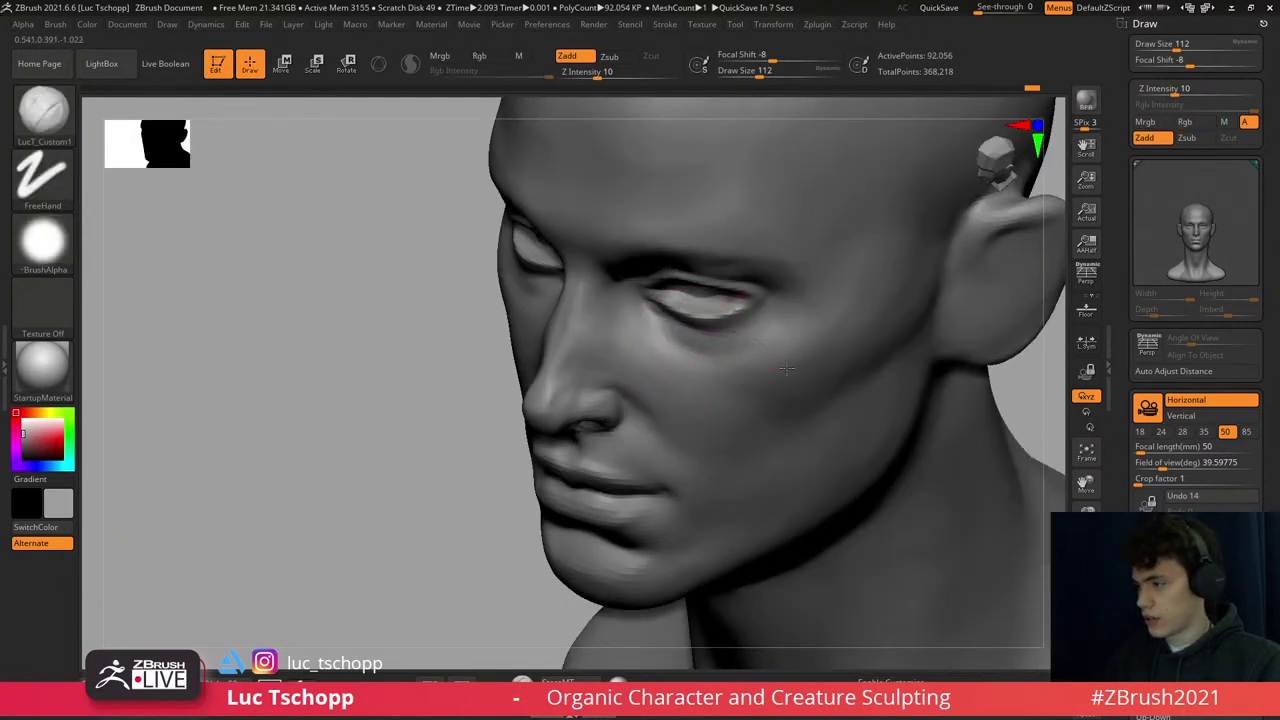
right_click_drag(711, 356, 663, 334)
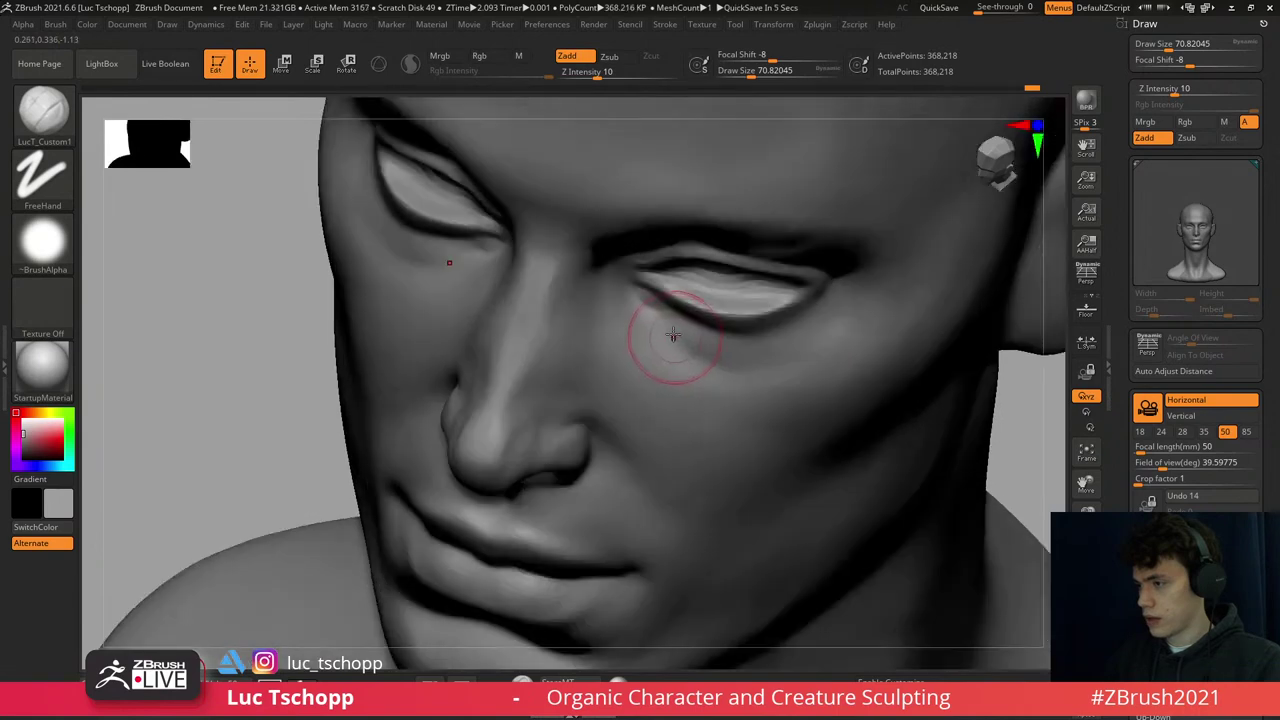
key("d")
- Carve eyelid creases with DamStandard (Zsub), then refine with the custom and Standard brushes
key("b")
key("d")
key("s")
key("bracketright")
key("bracketright")
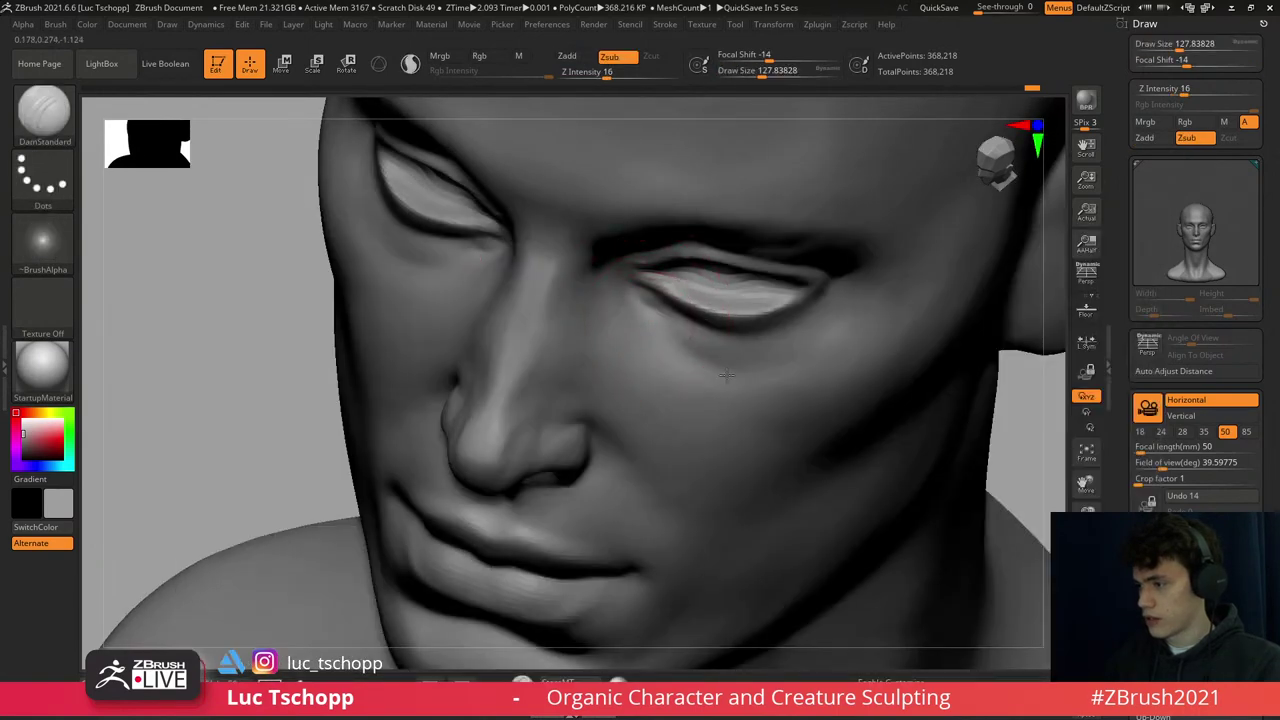
right_click_drag(682, 345, 677, 323)
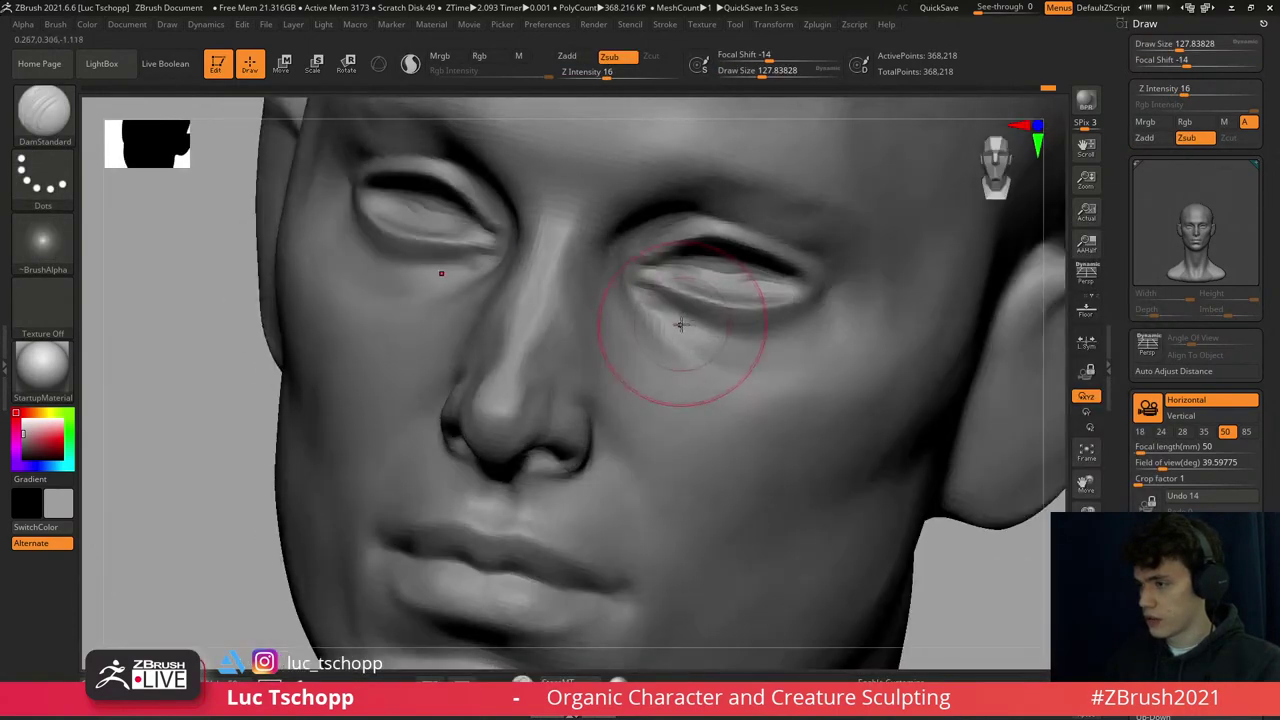
key("1")
key("bracketleft")
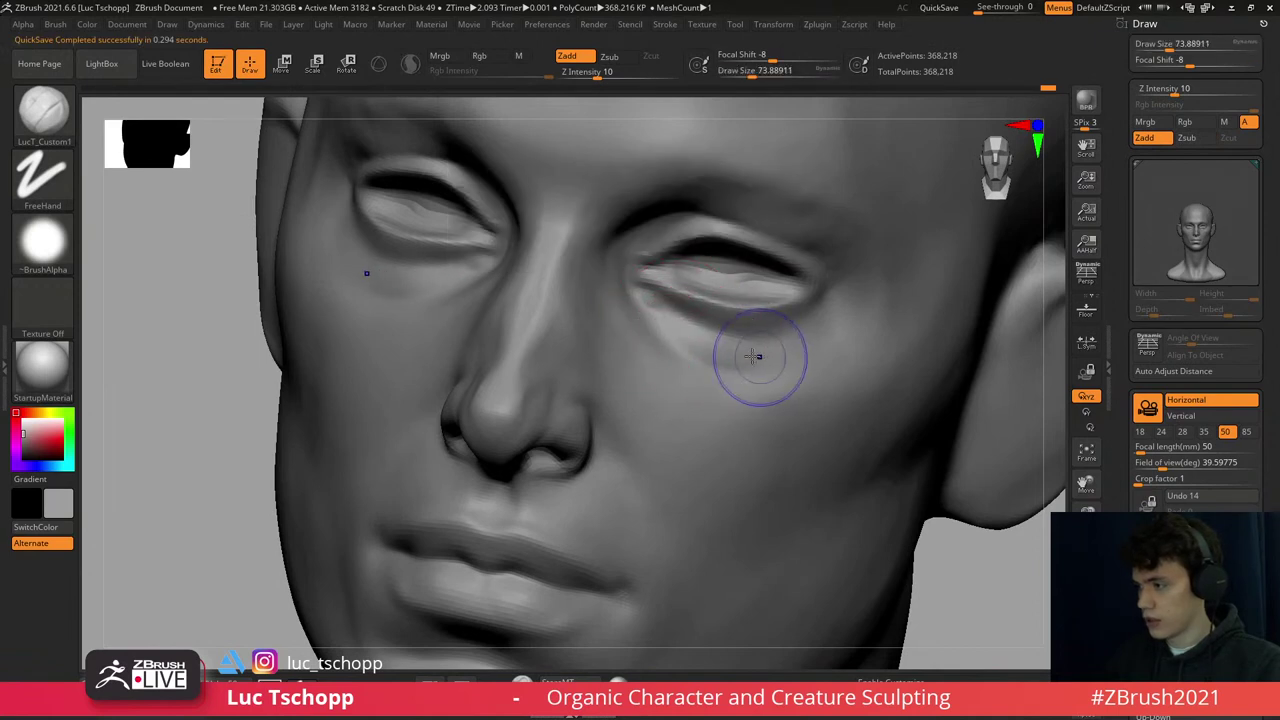
mouse_move(753, 356)
right_mouse_down("shift")
mouse_move(750, 390)
mouse_move(576, 330)
right_mouse_up("shift")
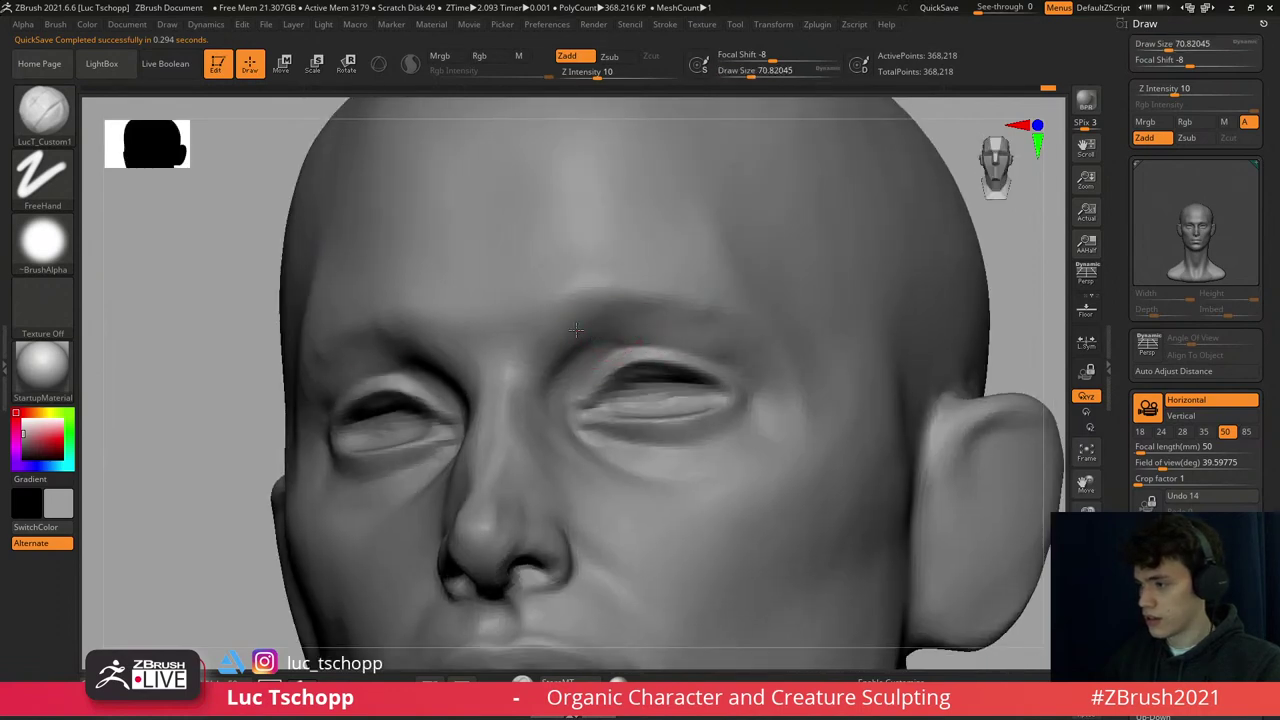
key("b")
key("s")
key("t")
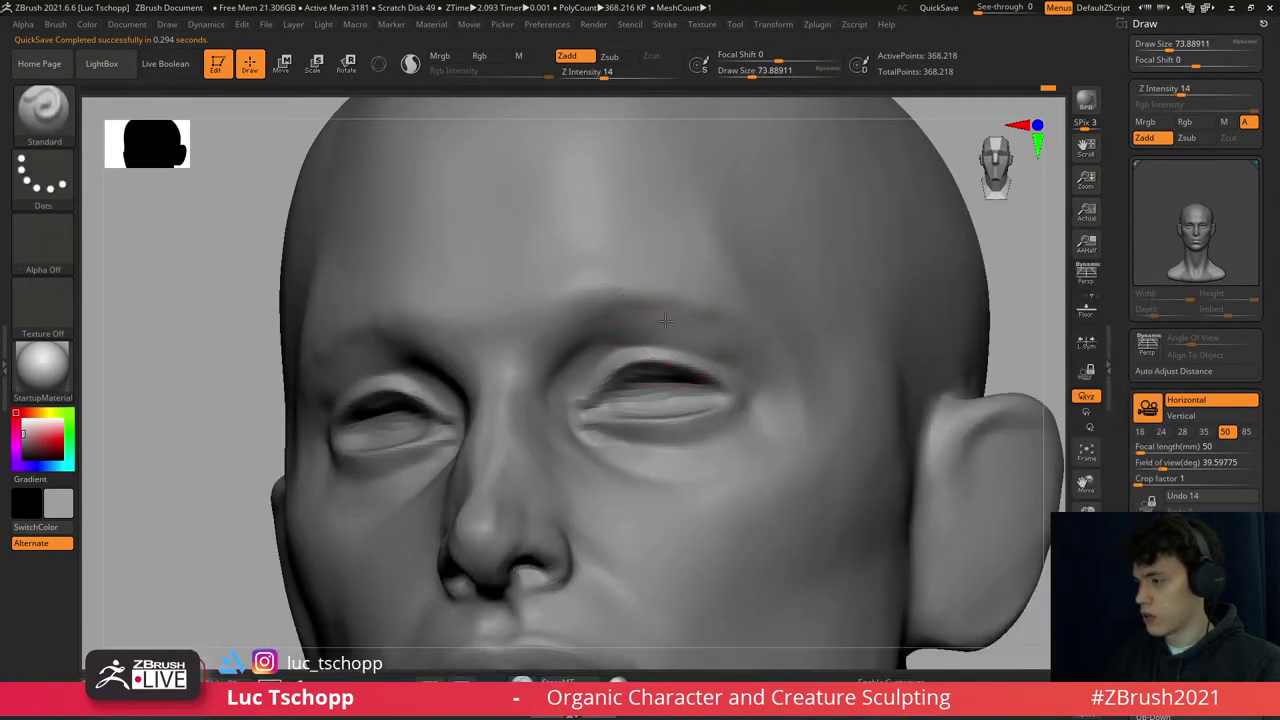
mouse_move(585, 343)
right_mouse_down("shift")
mouse_move(737, 300)
mouse_move(749, 337)
right_mouse_up("shift")
- Sculpt and smooth the inner ear with the Move and custom brushes in three-quarter view
key("s")
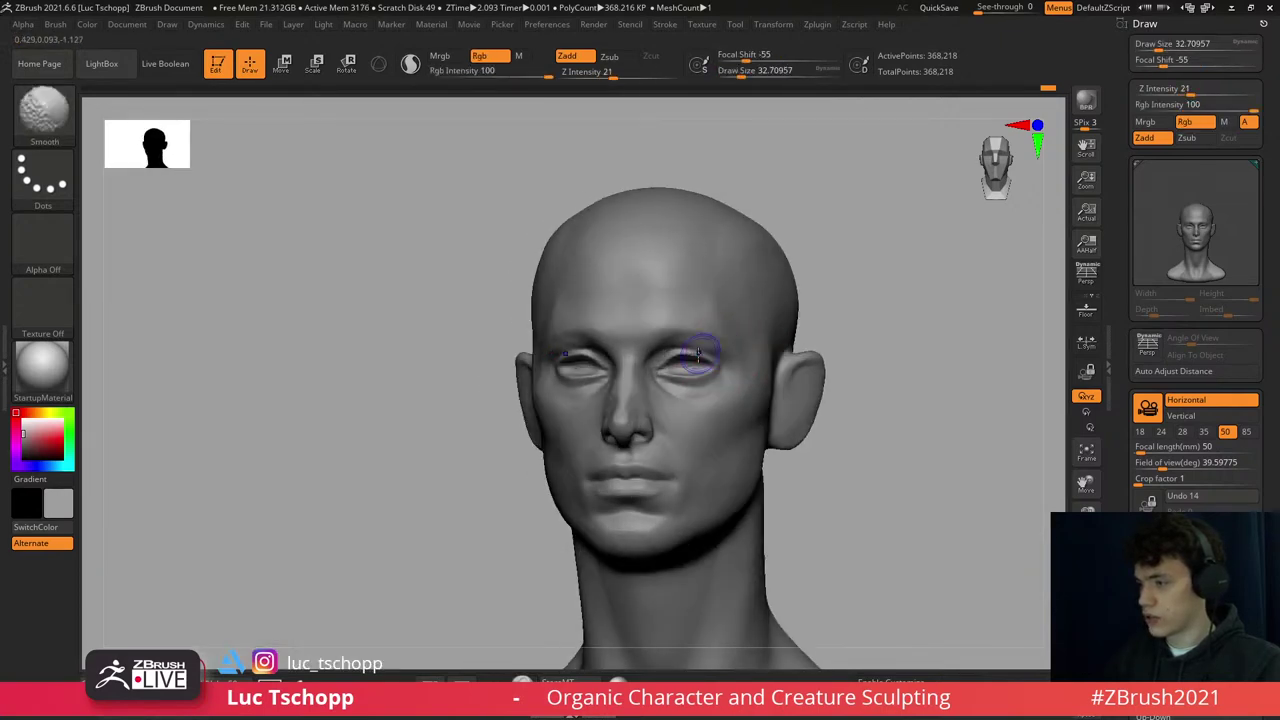
key("b")
key("m")
key("v")
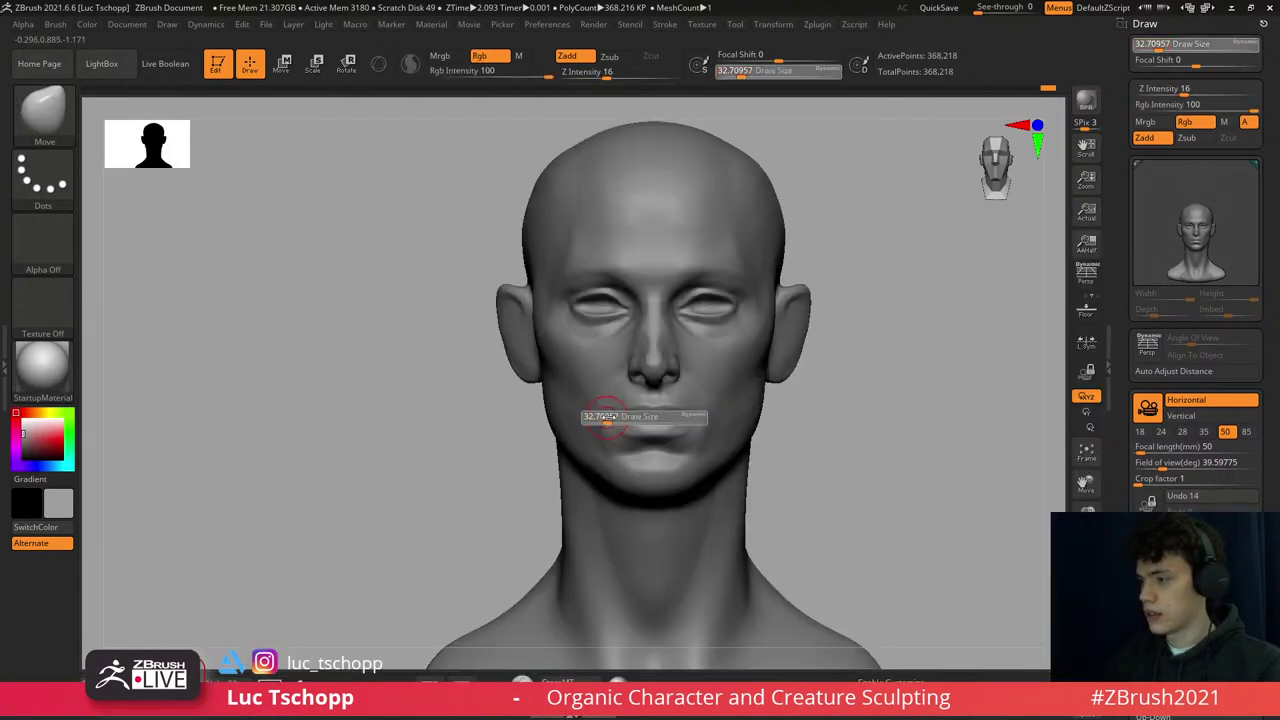
mouse_move(805, 308)
right_mouse_down()
mouse_move(809, 294)
mouse_move(780, 300)
mouse_move(757, 286)
right_mouse_up()
key("1")
key("bracketleft")
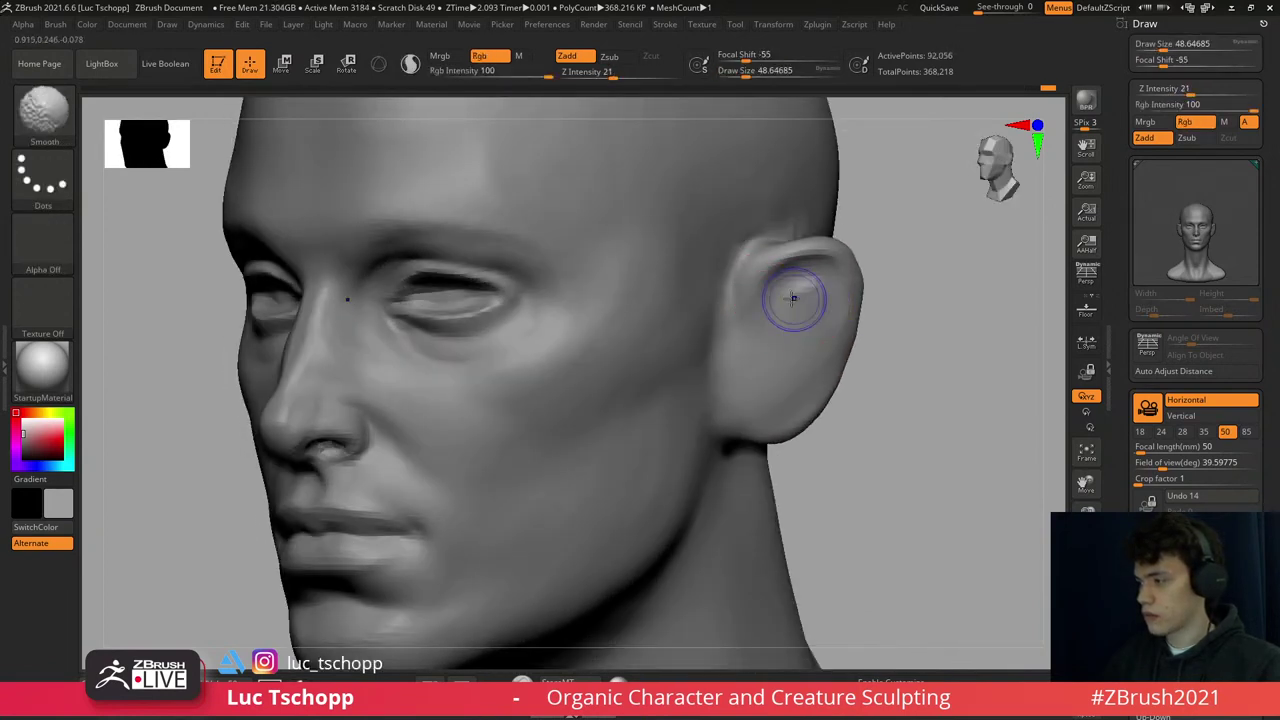
key("shift+d")
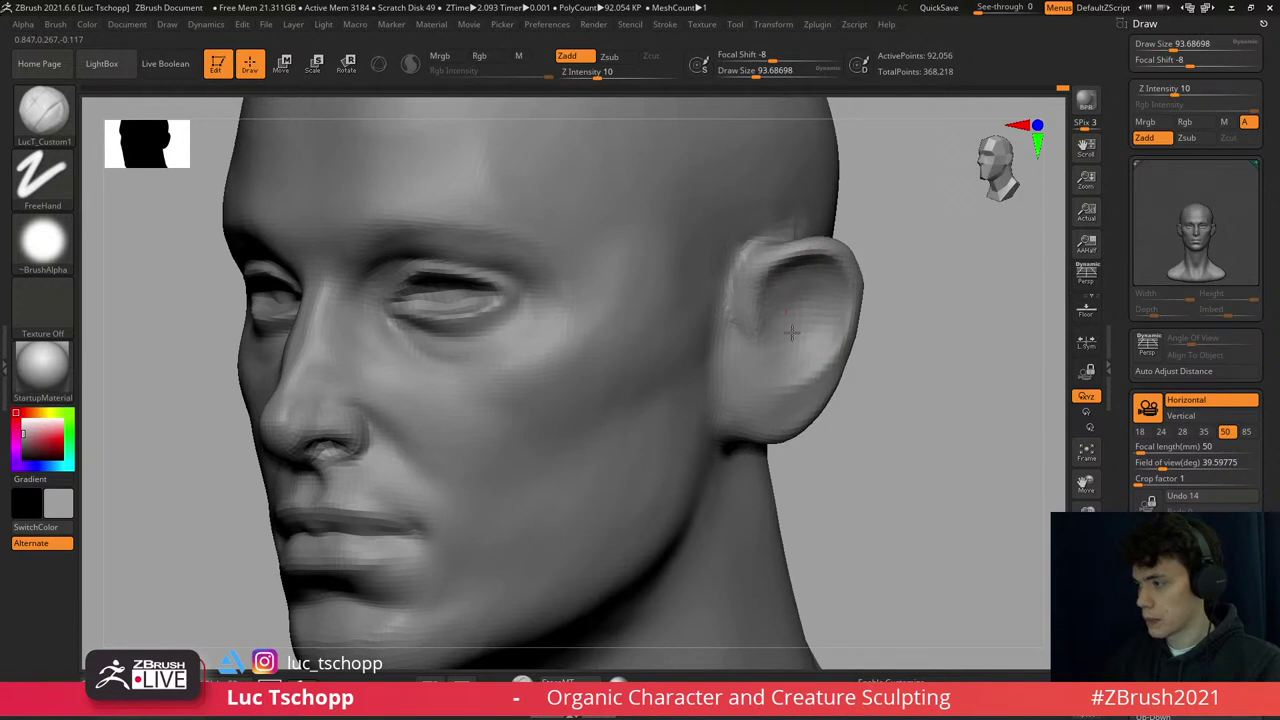
- Set the head in pure profile with the Move brush at its lowest subdivision level
right_click_drag(805, 283, 771, 314)
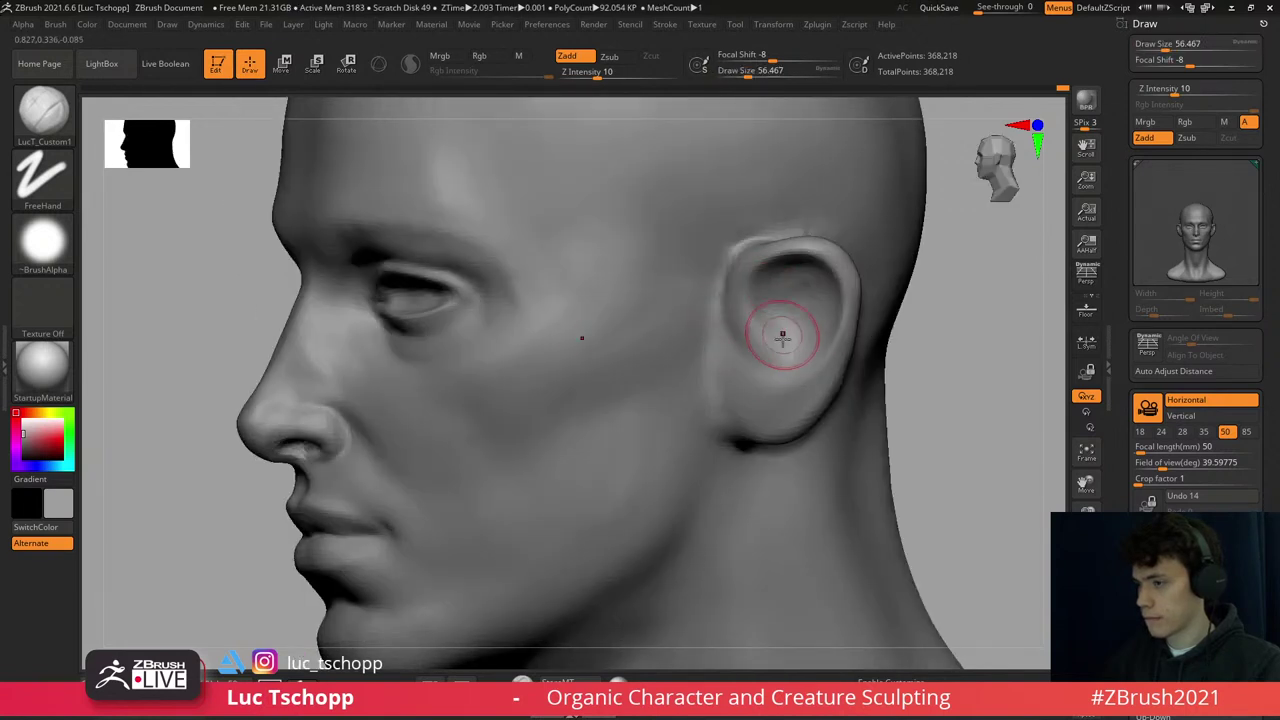
right_click_drag(782, 335, 686, 261, "alt")
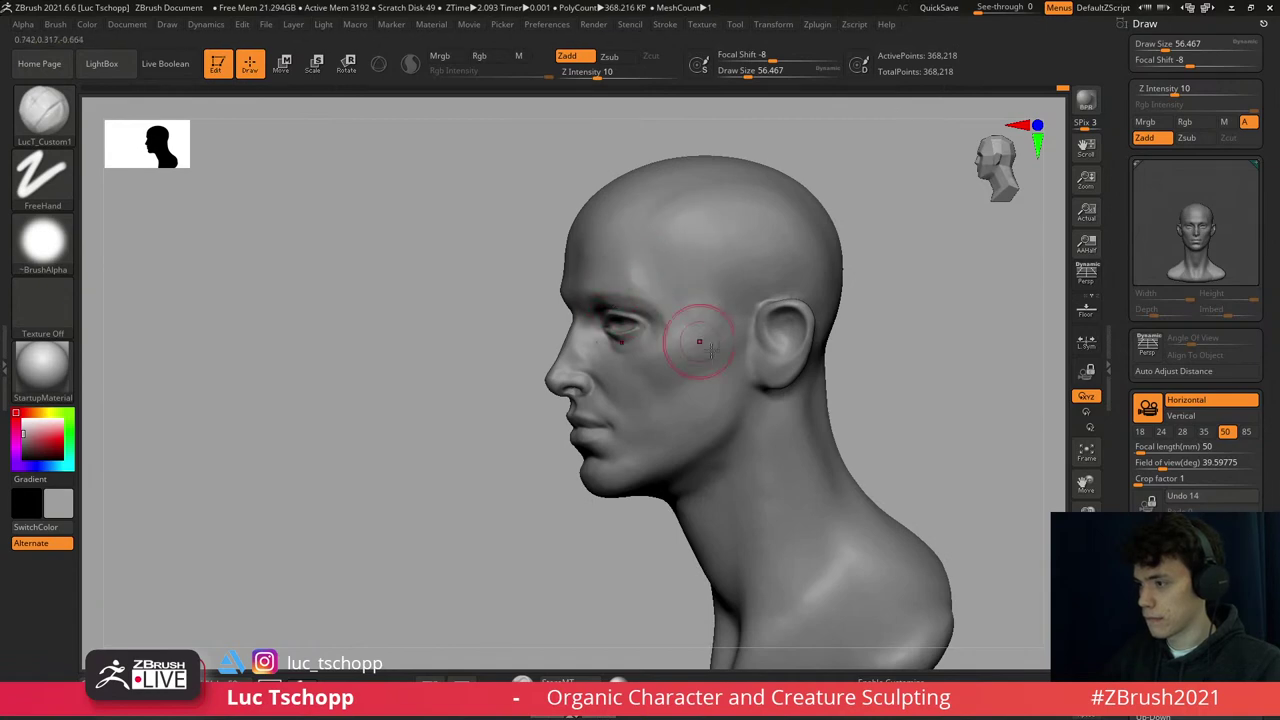
mouse_move(699, 343)
right_mouse_down()
mouse_move(571, 251)
mouse_move(563, 285)
right_mouse_up()
key("b")
key("m")
key("v")
key("shift+d")
key("shift+d")
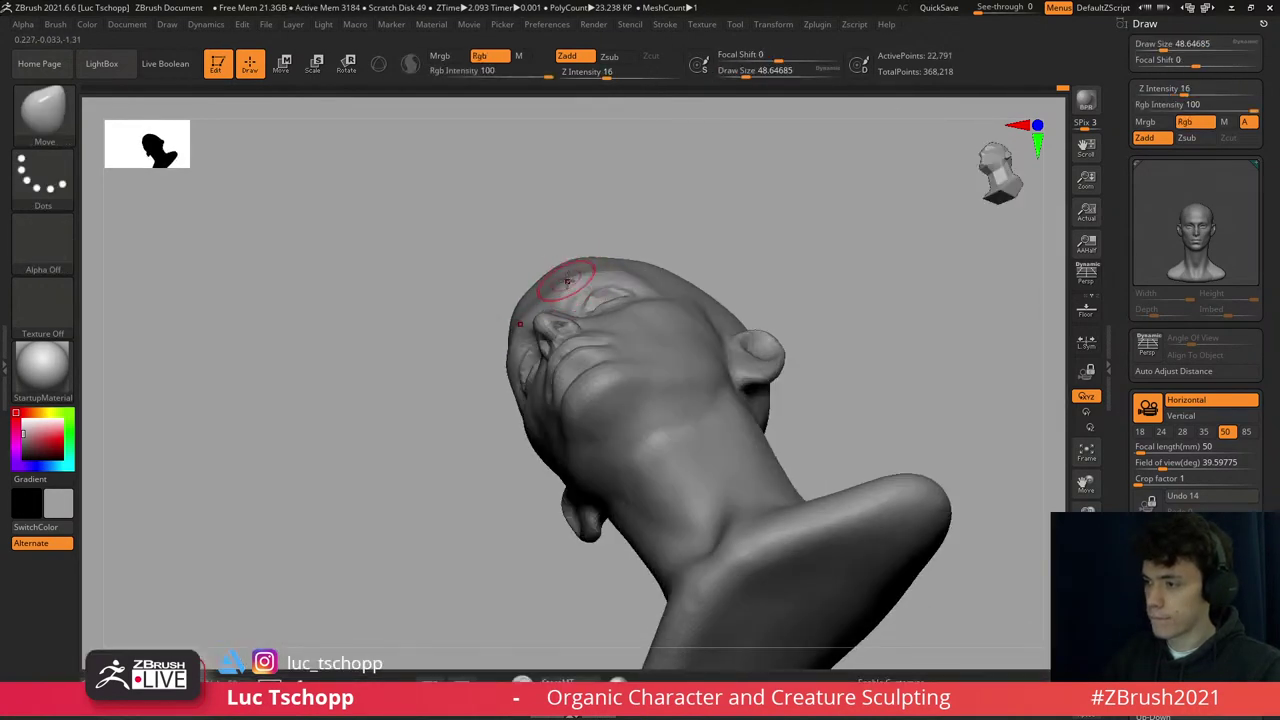
- Reshape the head from below at low subdivision, then raise it back to full detail
key("shift")
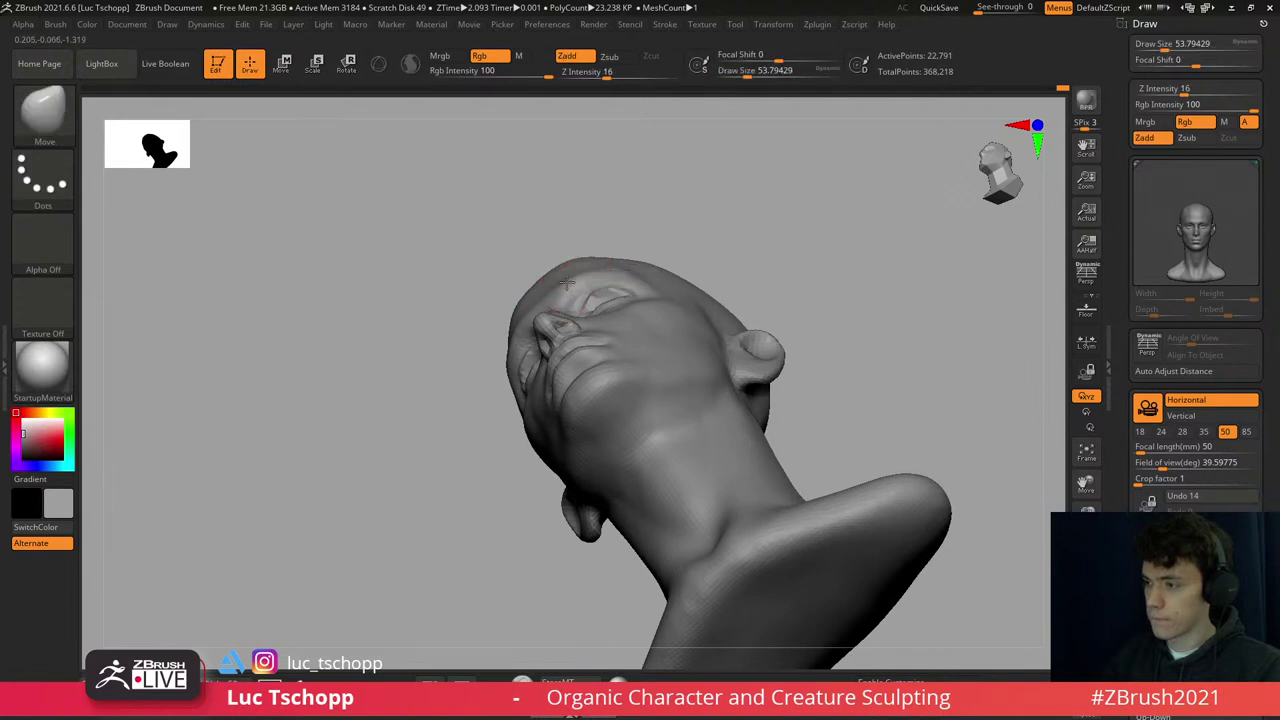
mouse_move(567, 283)
right_mouse_down()
mouse_move(543, 300)
mouse_move(557, 286)
mouse_move(556, 300)
right_mouse_up()
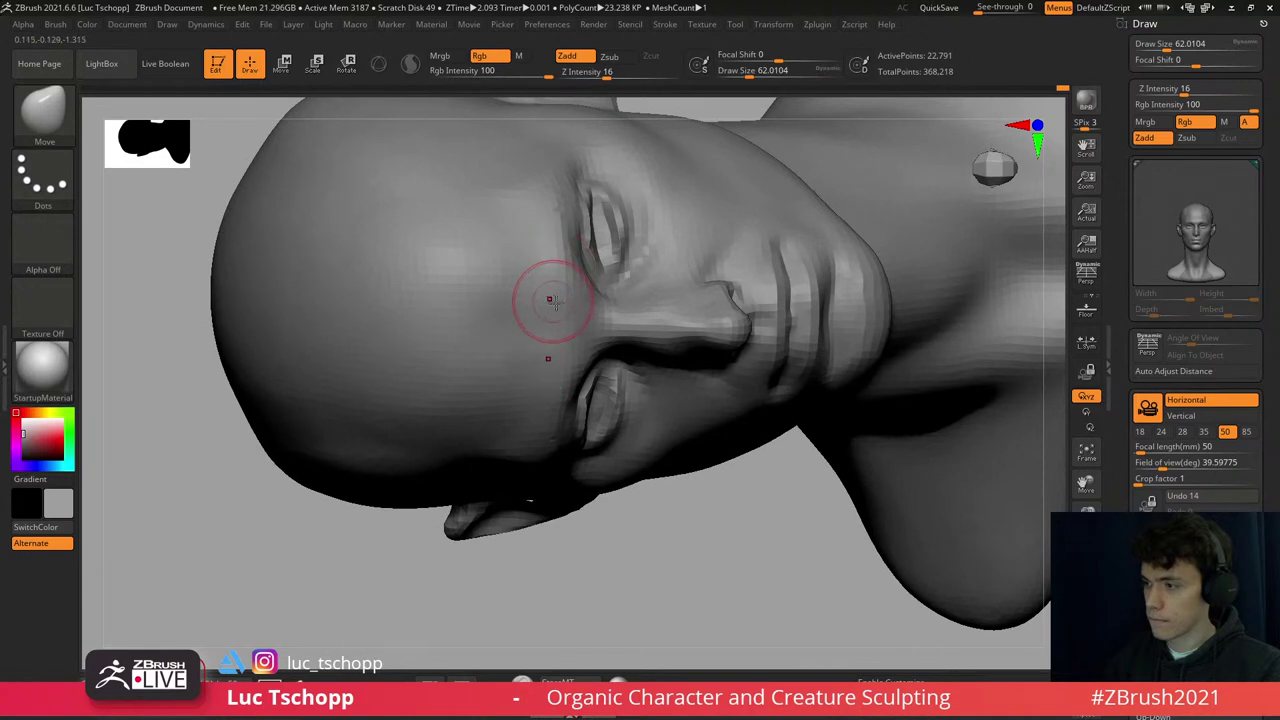
right_click_drag(565, 313, 620, 337)
key("d")
- Sculpt and smooth the nose and nostrils at full resolution, checking them from below
key("shift")
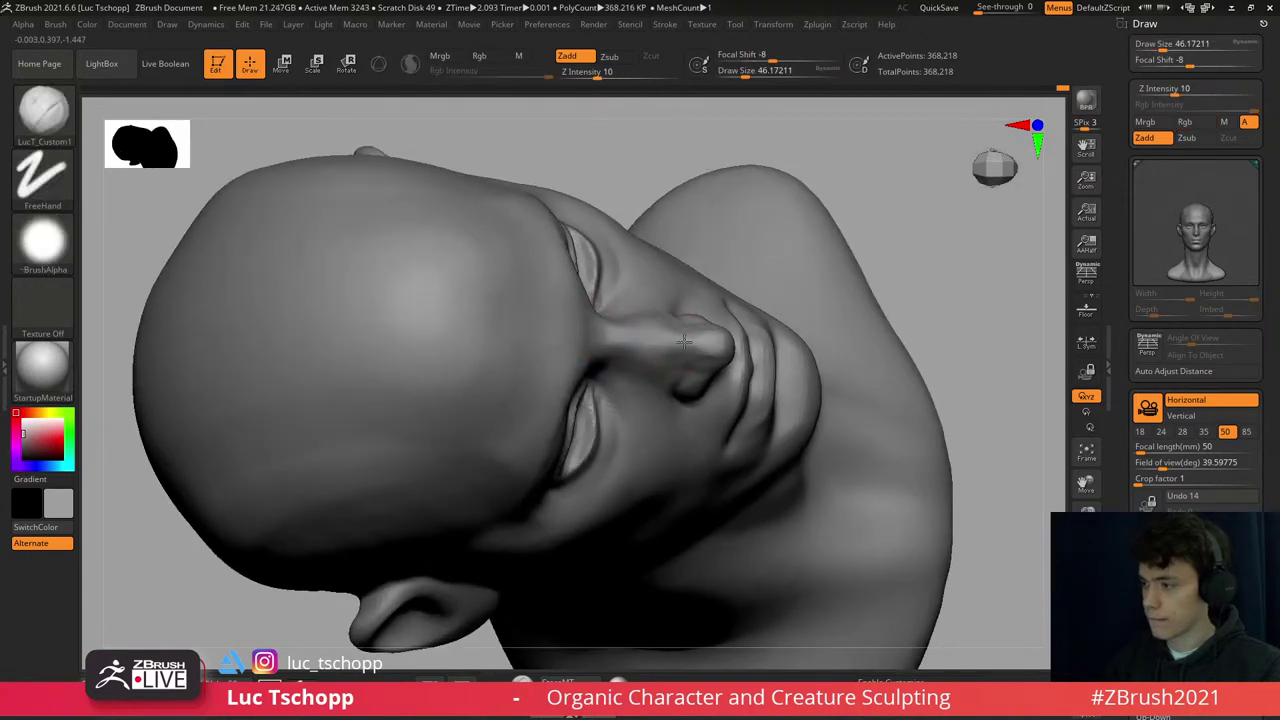
right_click_drag(697, 340, 731, 344, "ctrl")
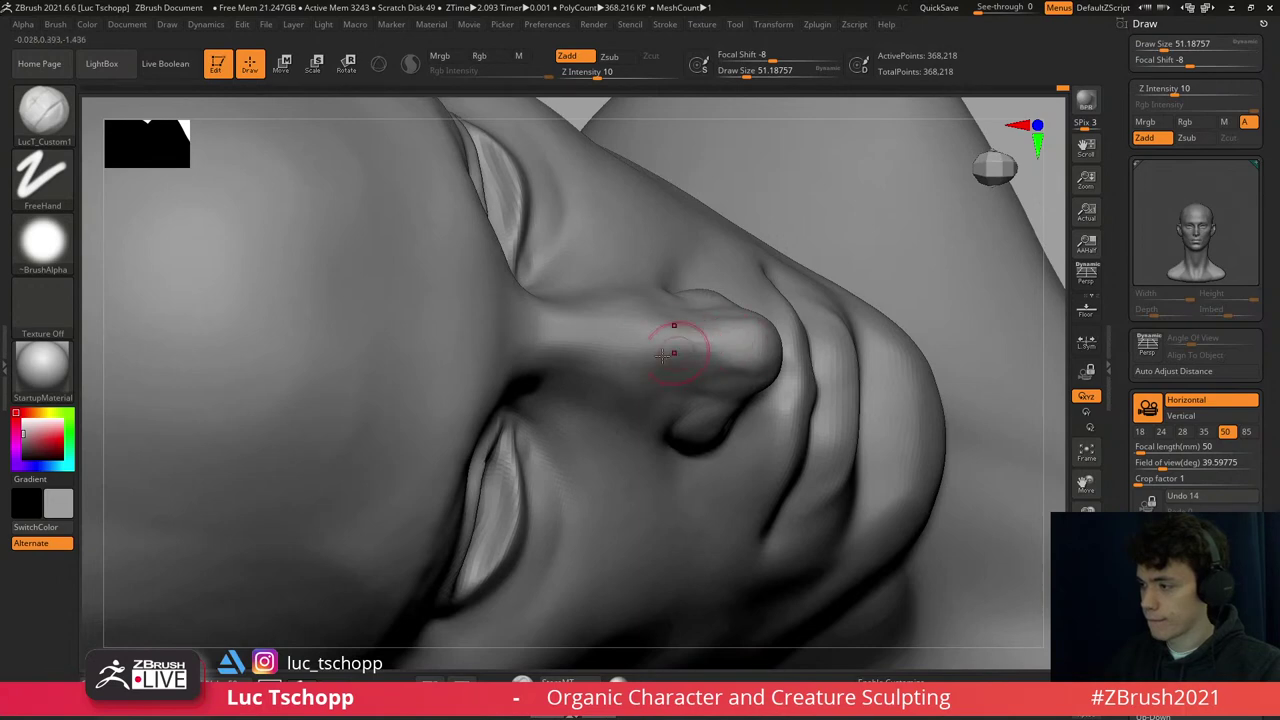
mouse_move(731, 347)
right_mouse_down()
mouse_move(746, 373)
mouse_move(757, 357)
mouse_move(745, 330)
mouse_move(780, 290)
mouse_move(720, 278)
right_mouse_up()
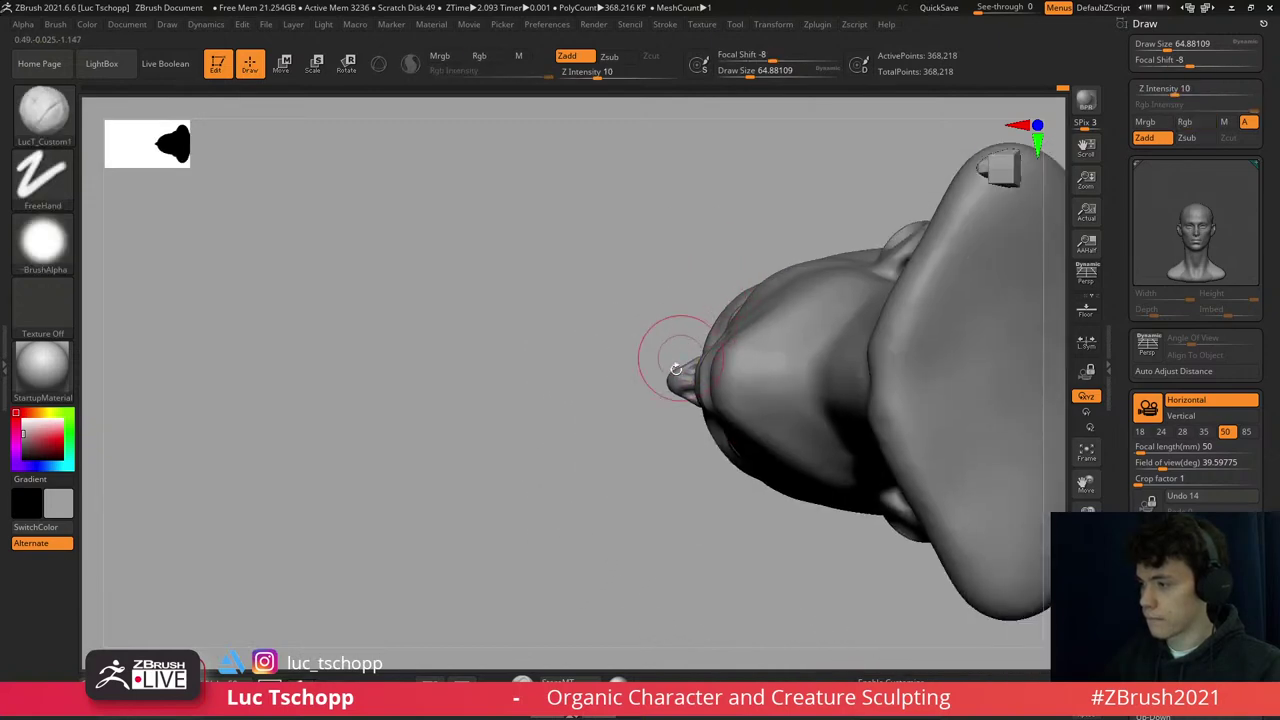
right_click_drag(676, 369, 728, 352)
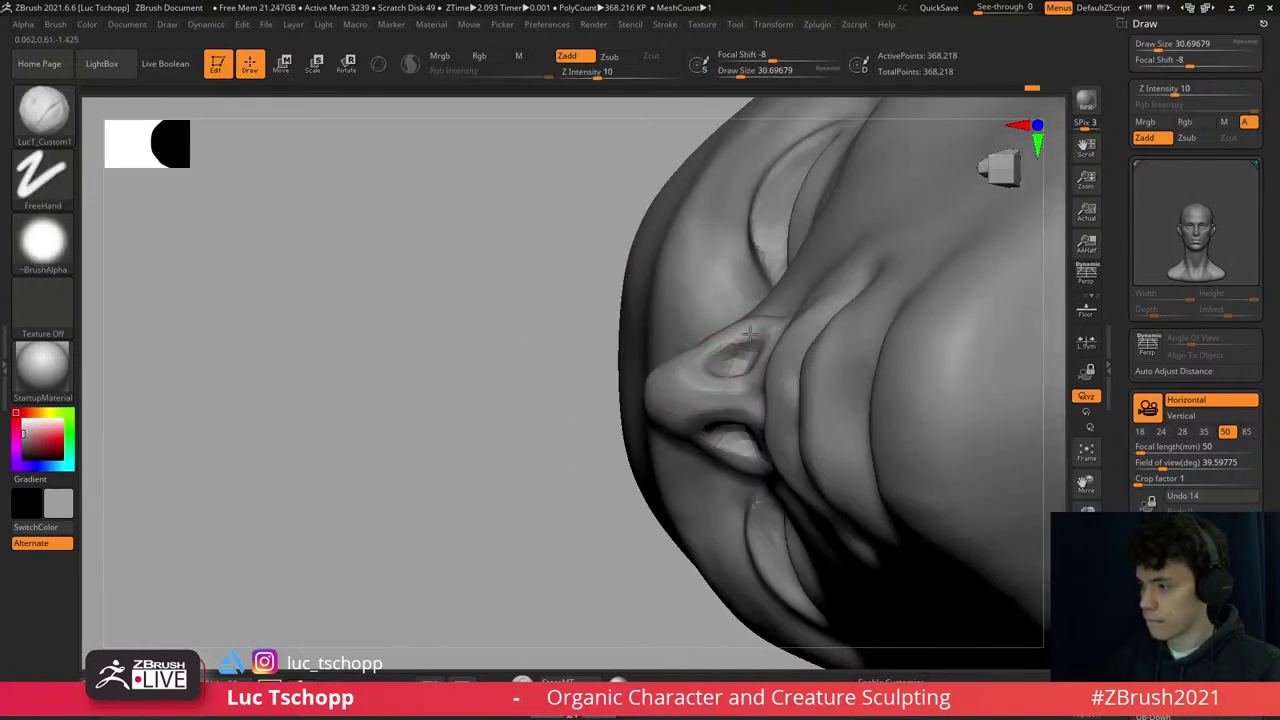
mouse_move(696, 277)
right_mouse_down()
mouse_move(742, 358)
mouse_move(743, 329)
right_mouse_up()
- Refine the ear helix, lobe and tragus from a three-quarter view using an enlarged LucT_Custom1 brush
key("s")
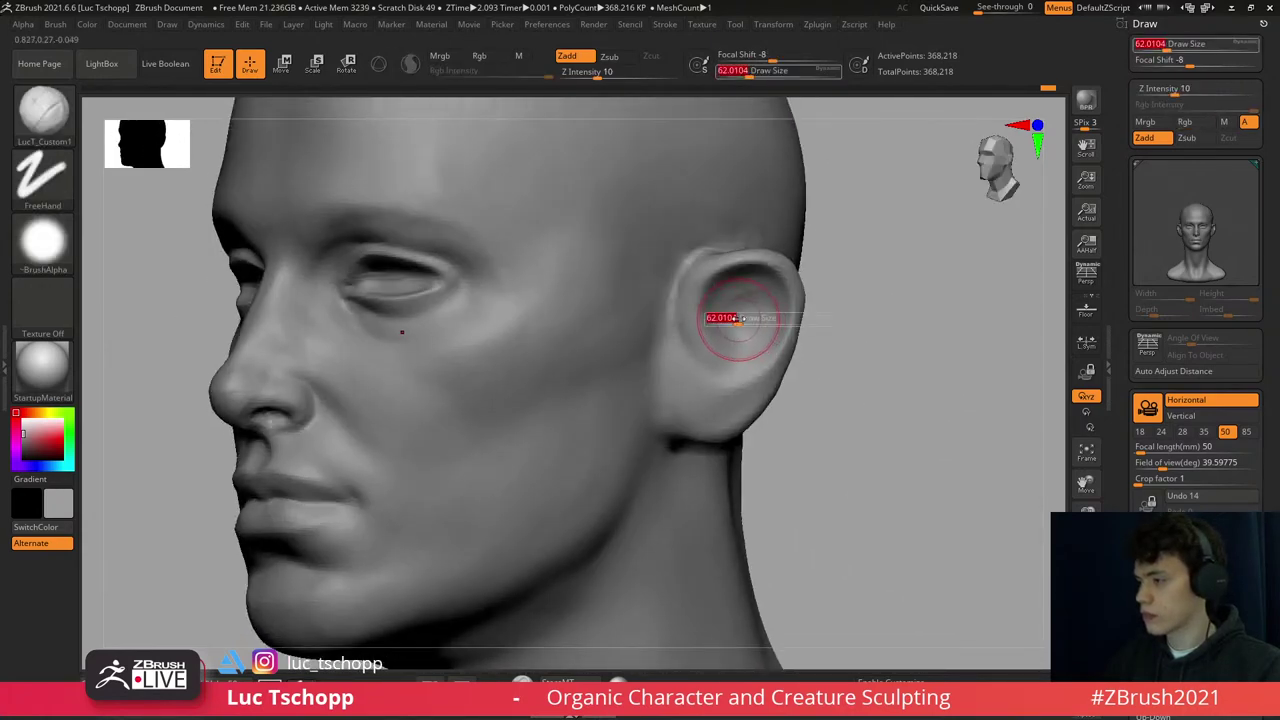
left_click_drag(729, 314, 750, 325)
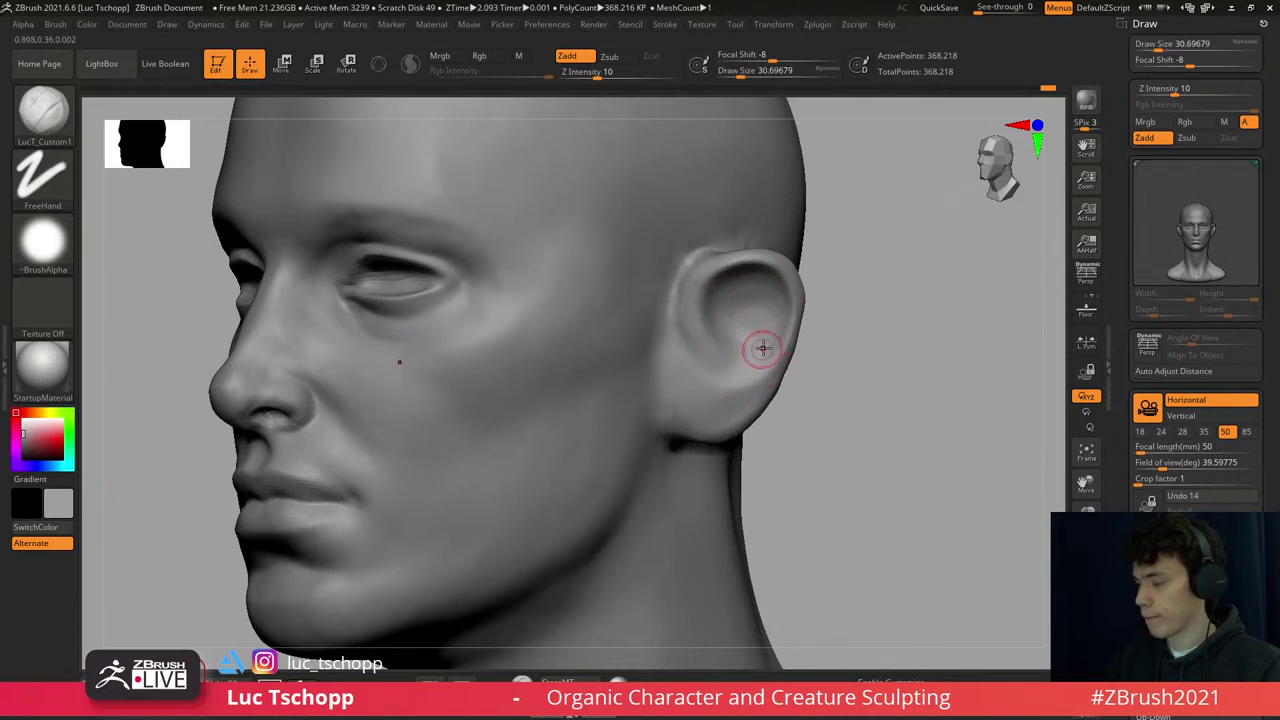
right_click_drag(745, 350, 760, 329, "alt")
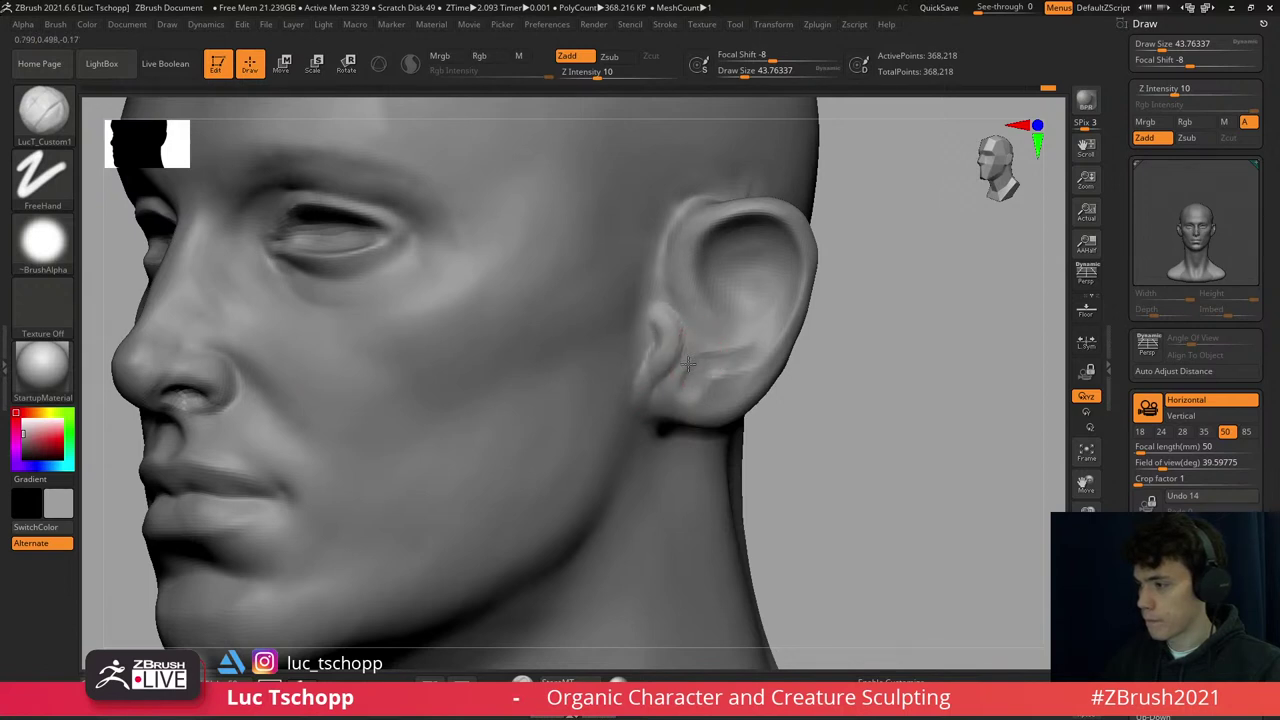
right_click_drag(686, 352, 629, 314)
- With a smaller Move brush at the lowest subdivision, push the nose profile, jaw and temples
key("b")
key("Escape")
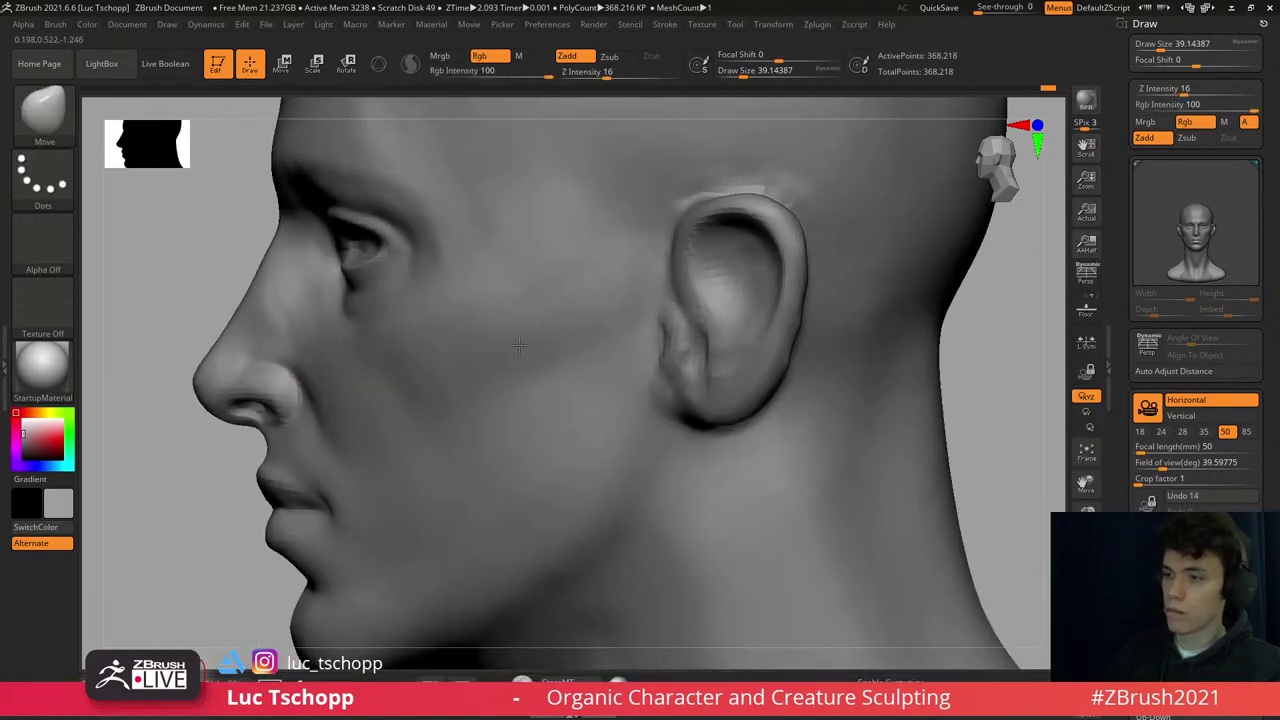
right_click_drag(509, 334, 434, 326)
key("b")
key("m")
key("v")
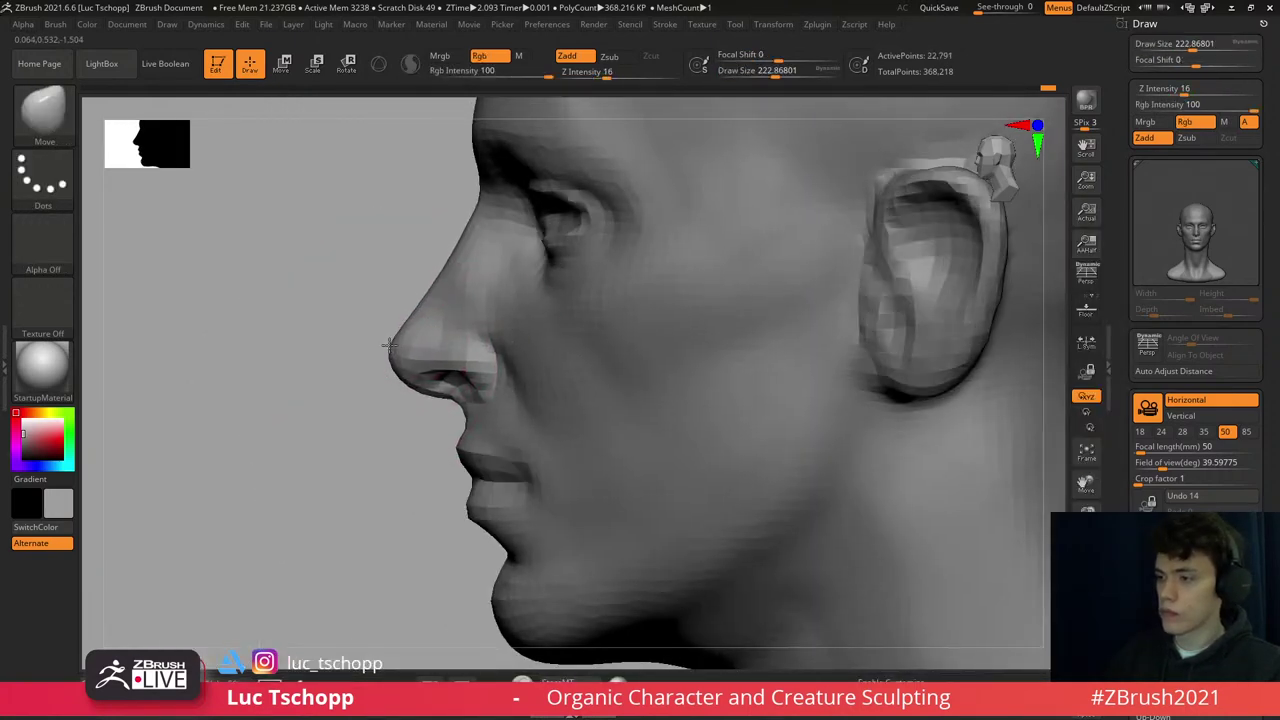
key("shift+d")
key("[")
key("[")
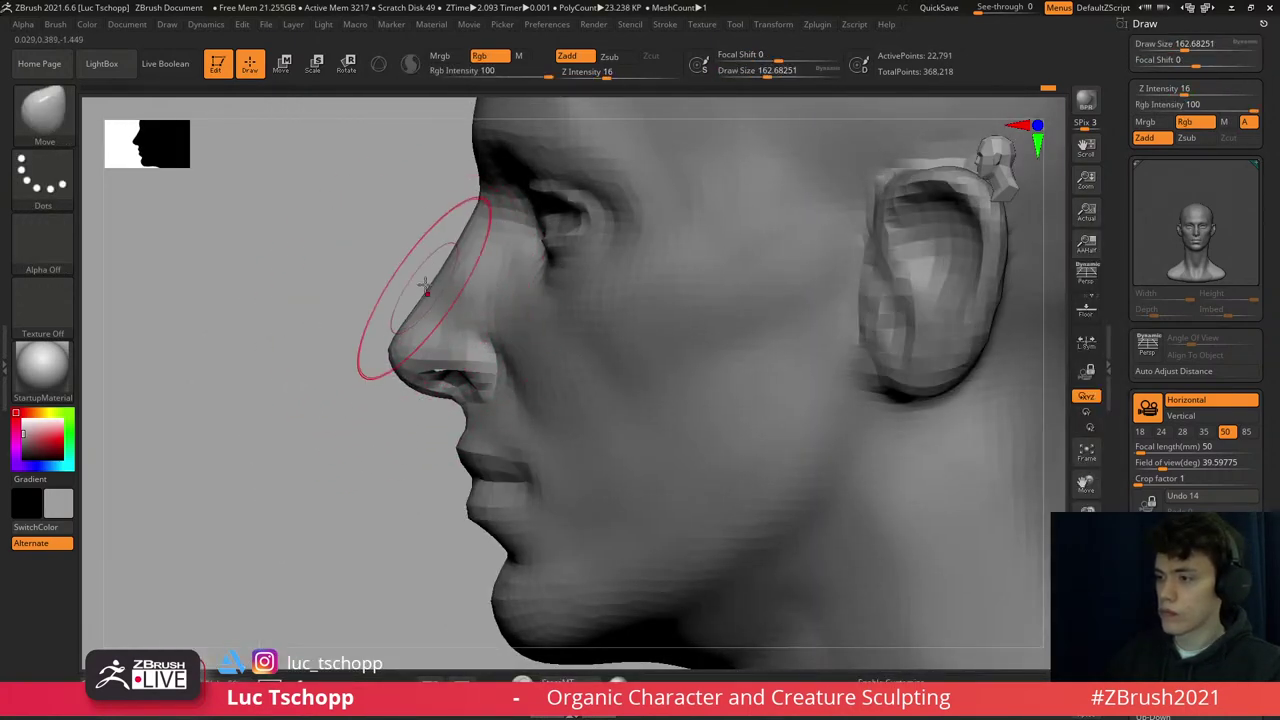
key("[")
key("[")
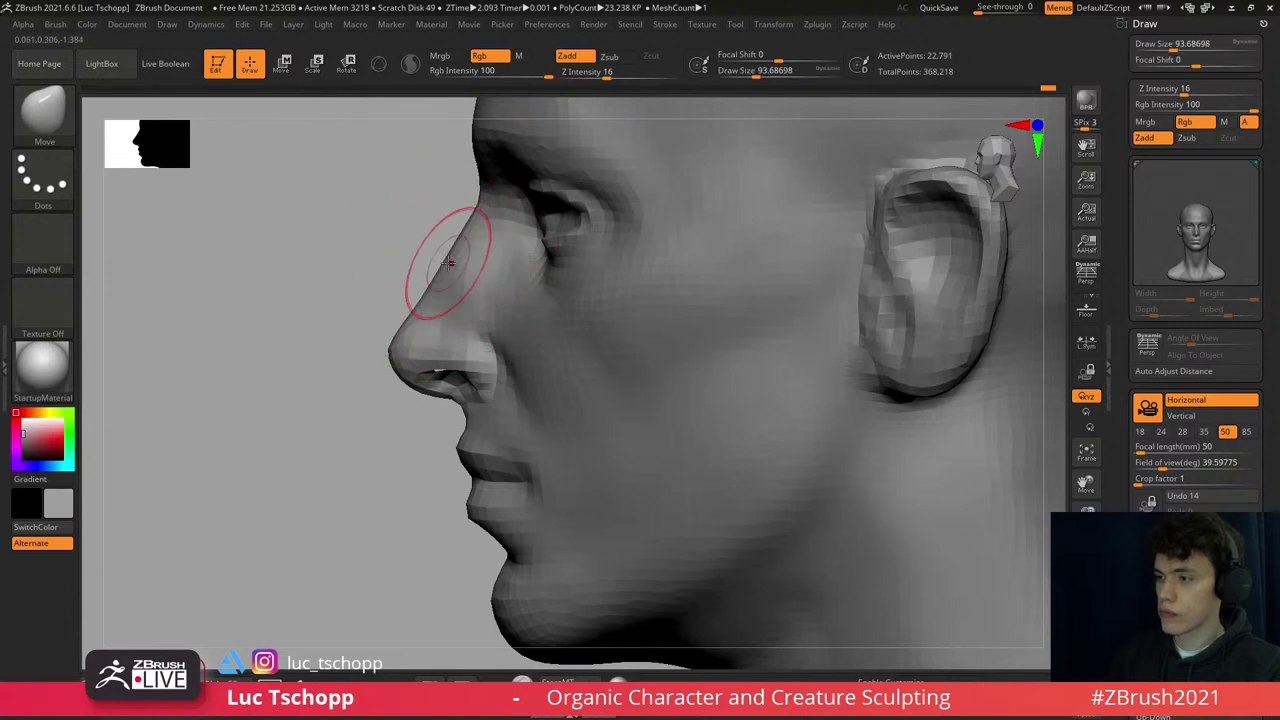
key("[")
- Return to full subdivision and sculpt the face with the custom brush from a three-quarter view
key("d")
key("d")
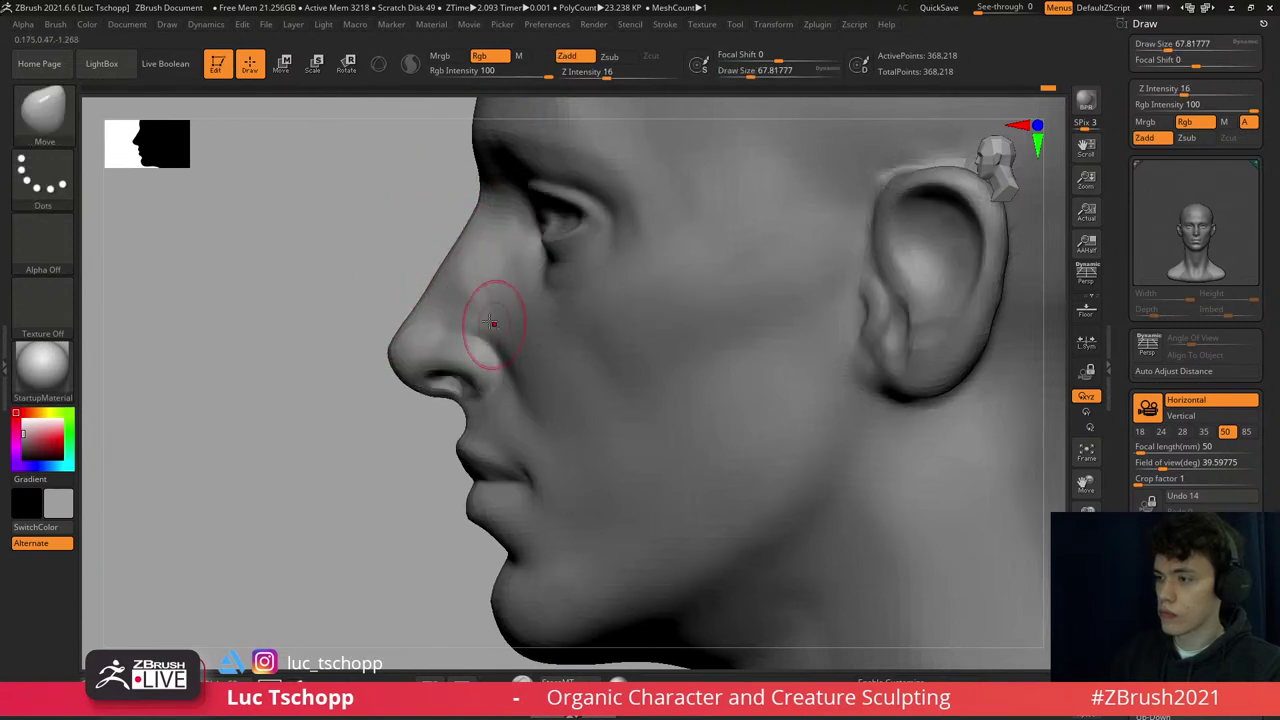
key("f")
left_click_drag(457, 243, 524, 281)
key("1")
mouse_move(471, 297)
right_mouse_down()
mouse_move(492, 316)
mouse_move(502, 252)
mouse_move(482, 333)
mouse_move(571, 243)
right_mouse_up()
key("f")
- Smooth the jawline and cheek below the ear at adjusted brush sizes, ending on the Standard brush
key("shift")
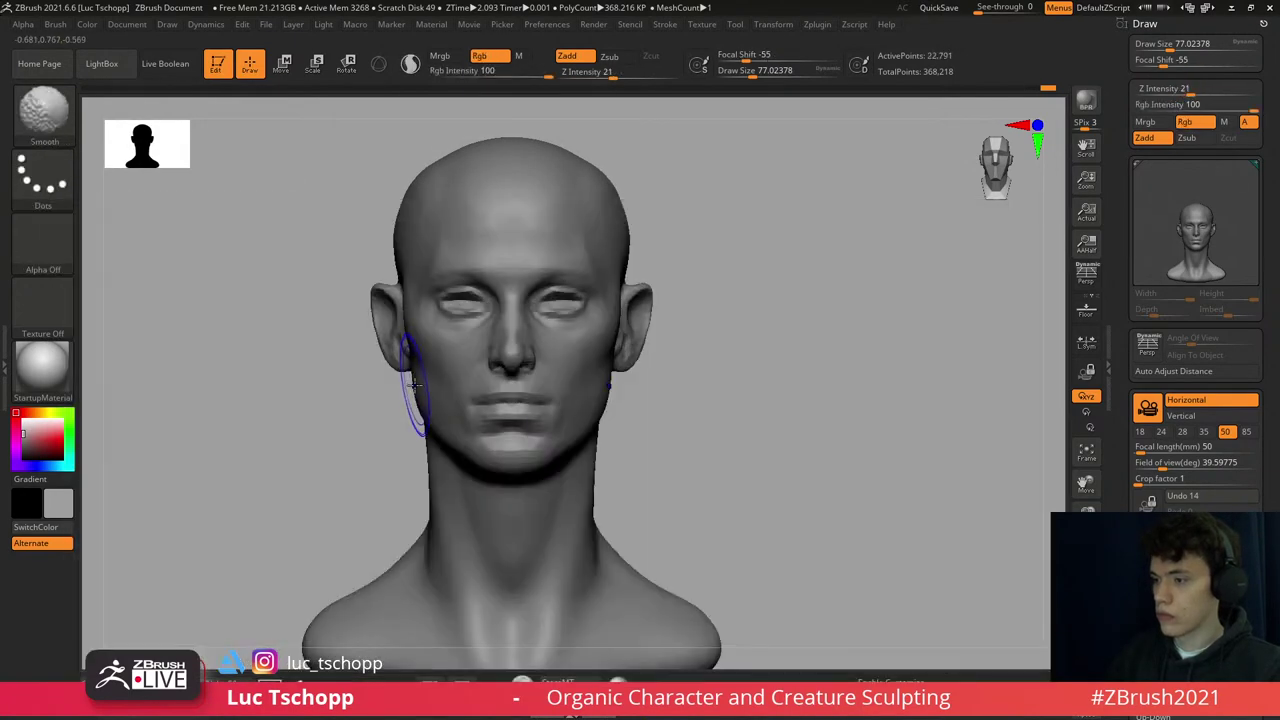
key("s")
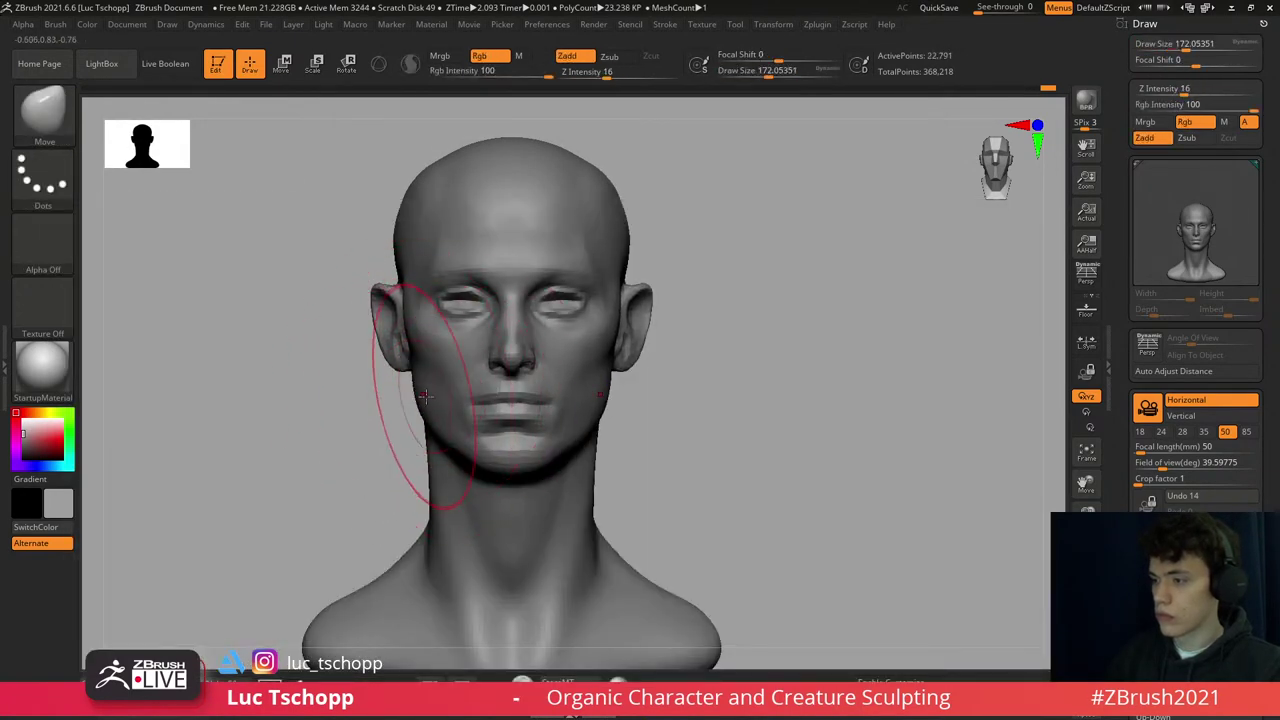
key("s")
left_click_drag(424, 410, 420, 411)
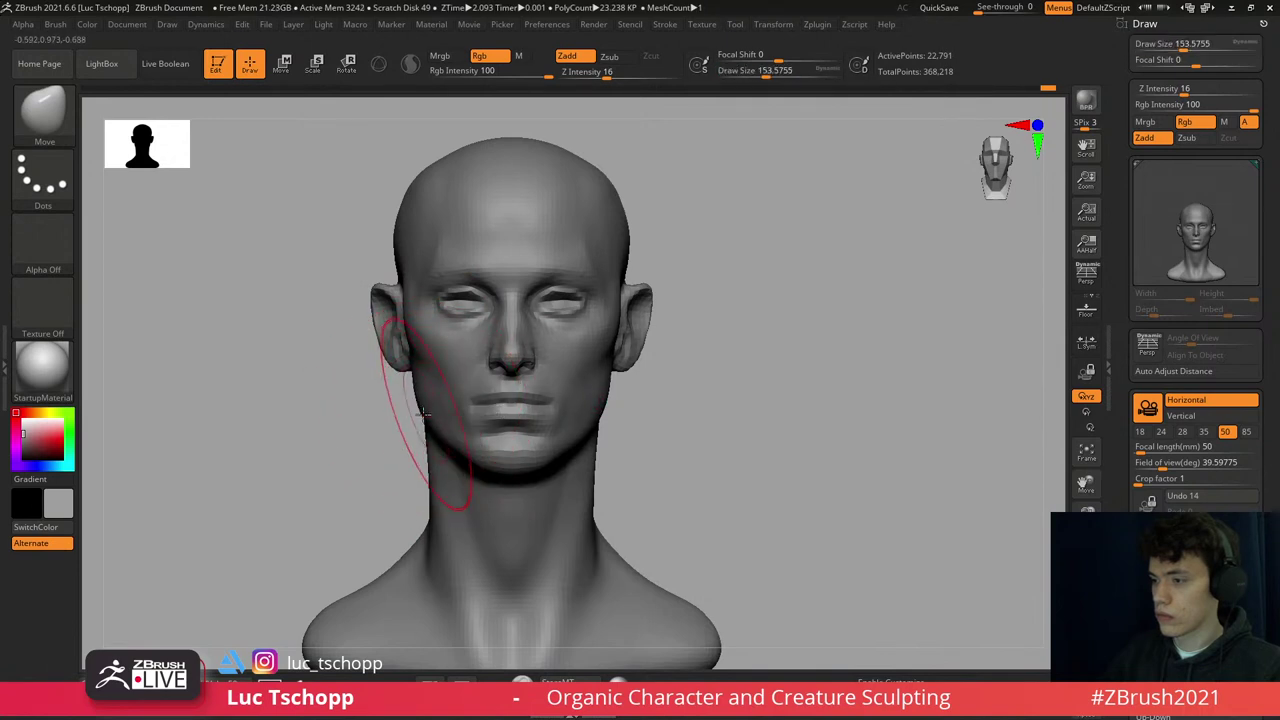
right_click_drag(424, 409, 425, 410)
key("s")
left_click_drag(418, 412, 418, 412)
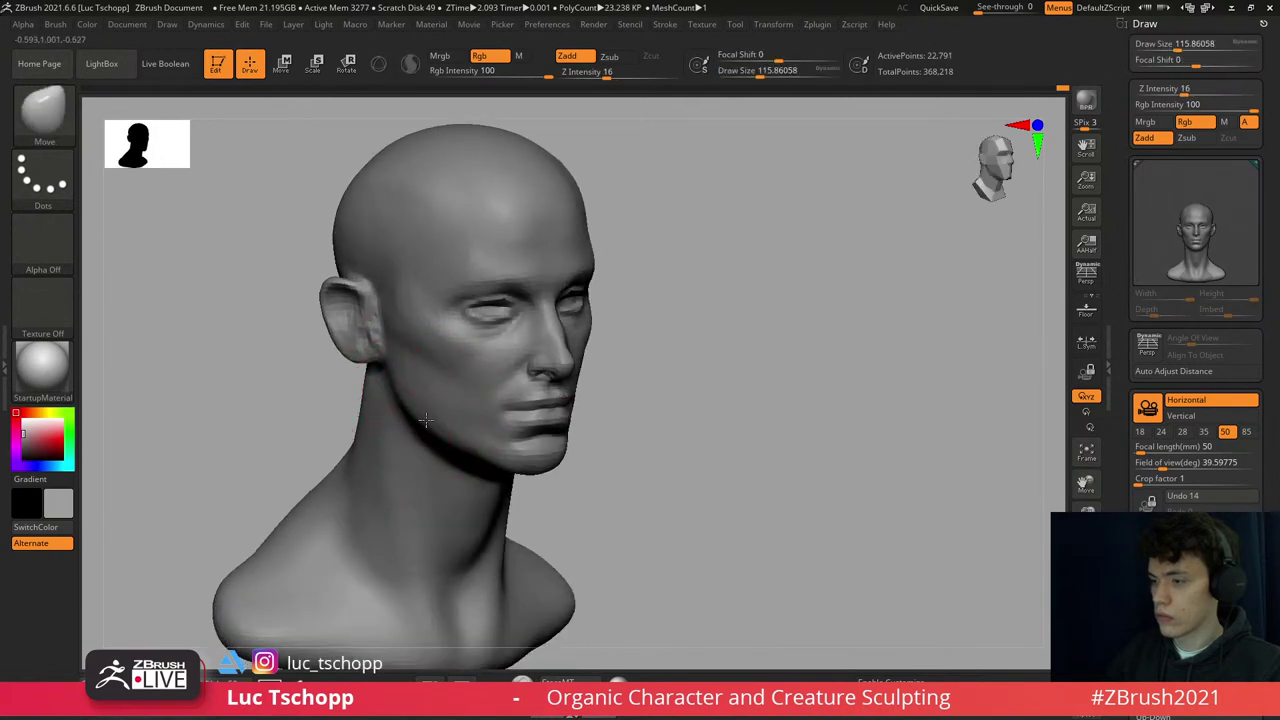
right_click_drag(427, 420, 429, 314, "shift")
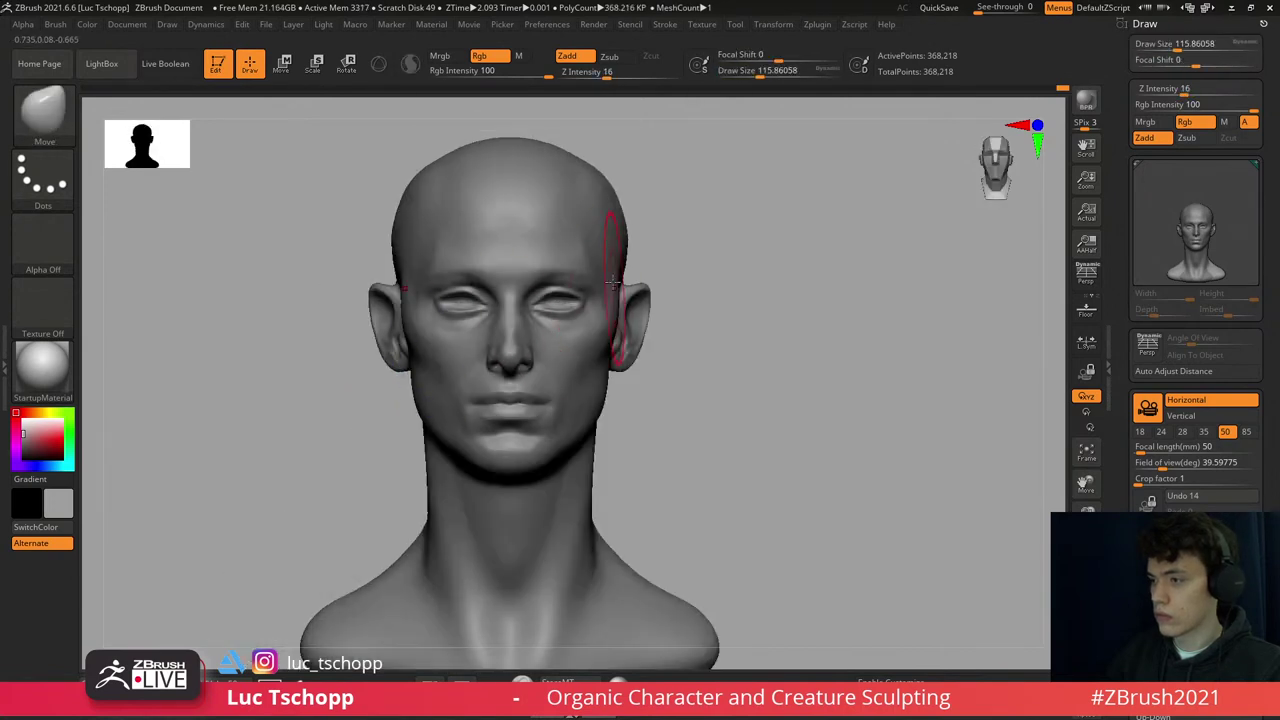
mouse_move(569, 316)
right_mouse_down("alt")
mouse_move(557, 266)
mouse_move(598, 233)
right_mouse_up("alt")
key("1")
key("2")
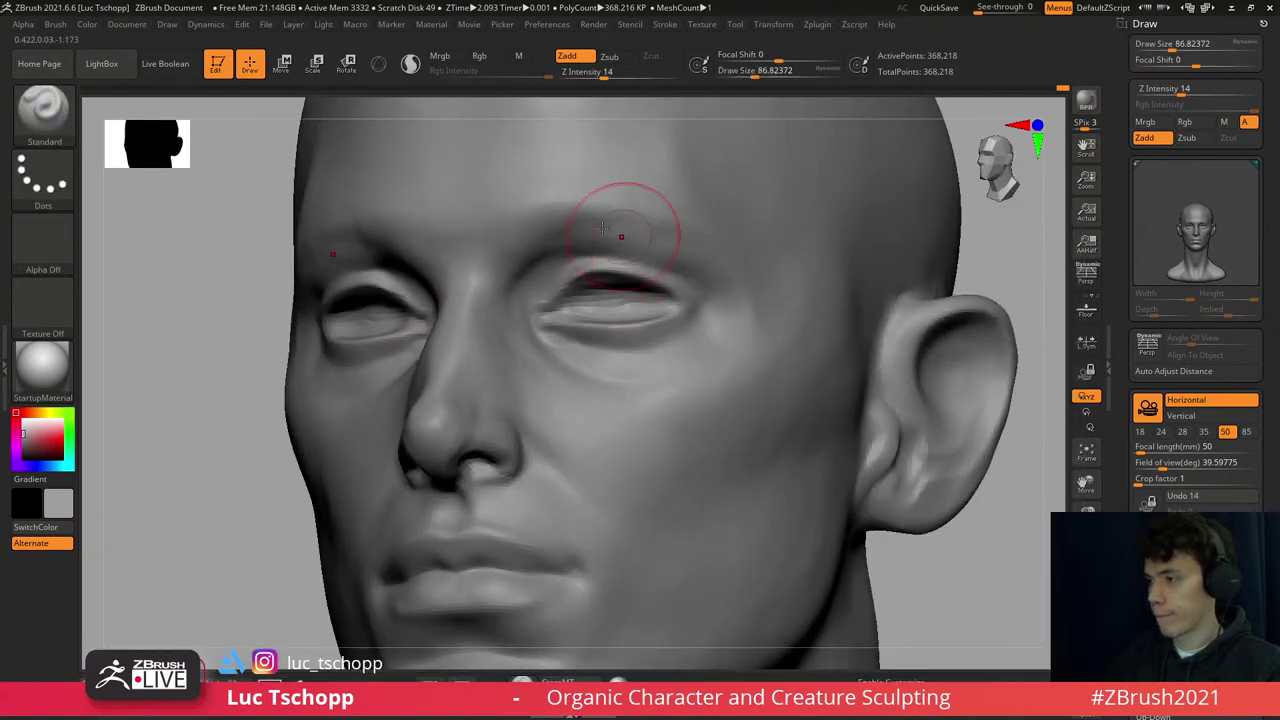
- Push the chin and underside forms with the Move brush reduced to size 112
key("1")
right_click_drag(703, 275, 729, 300)
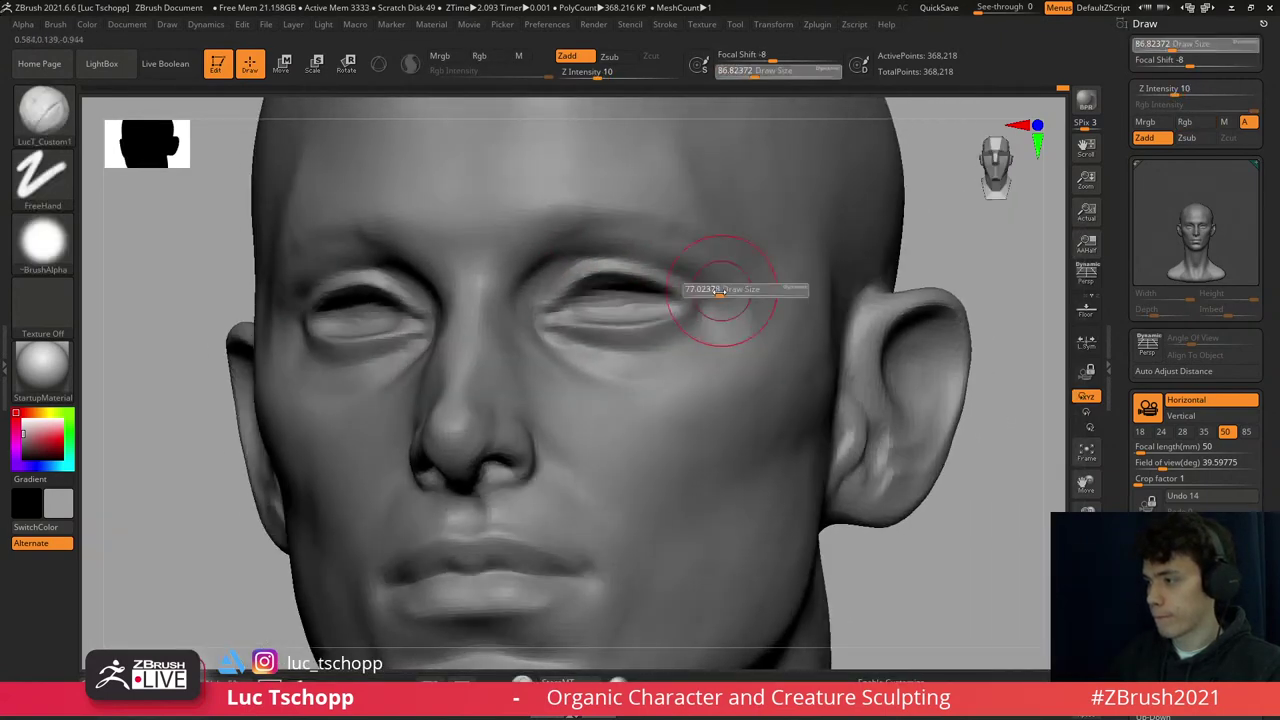
right_click_drag(717, 253, 720, 240)
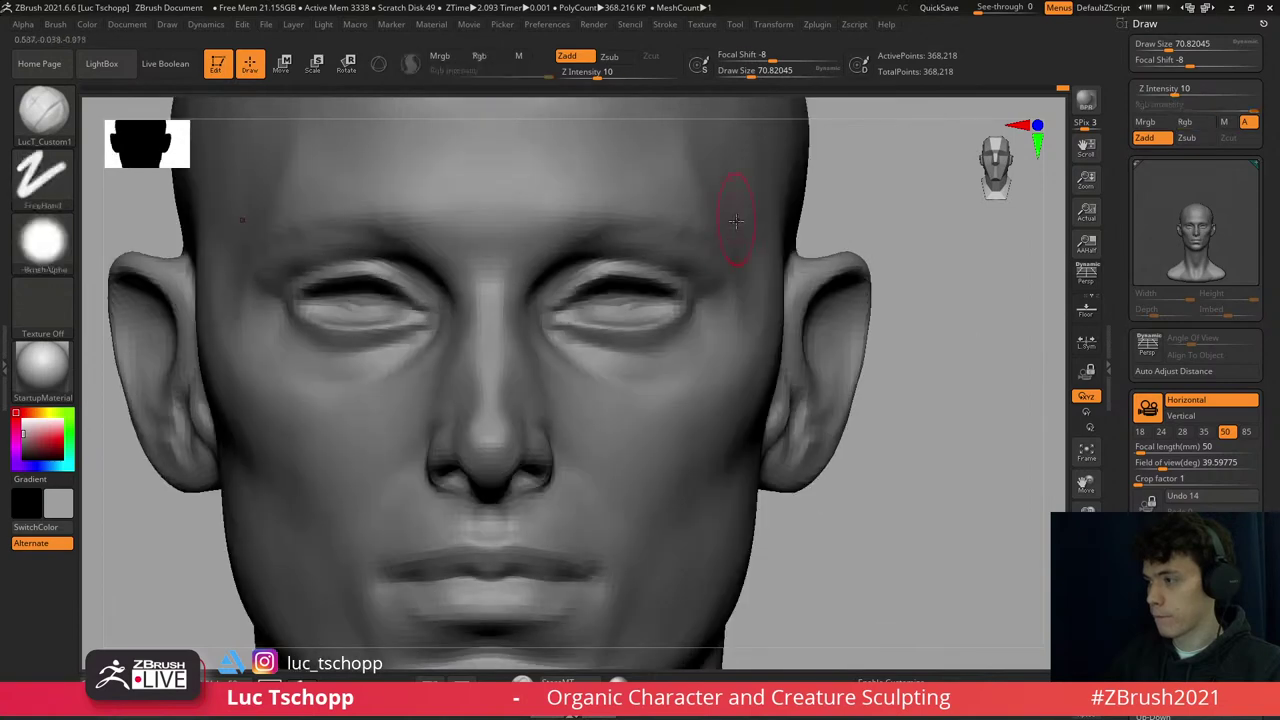
key("b")
key("m")
key("v")
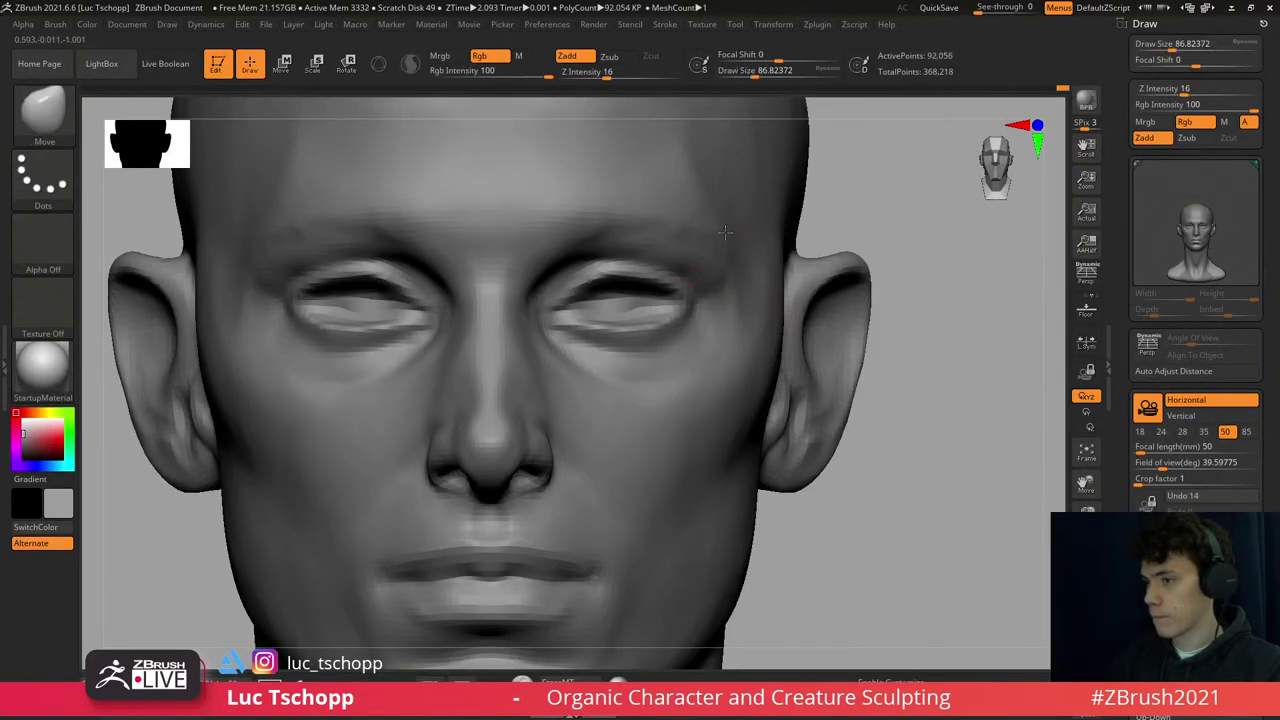
mouse_move(721, 232)
right_mouse_down()
mouse_move(714, 200)
mouse_move(729, 286)
mouse_move(733, 269)
mouse_move(686, 286)
right_mouse_up()
key("bracketleft")
- Sculpt the temple and upper cheek with the custom brush, resizing between strokes
key("1")
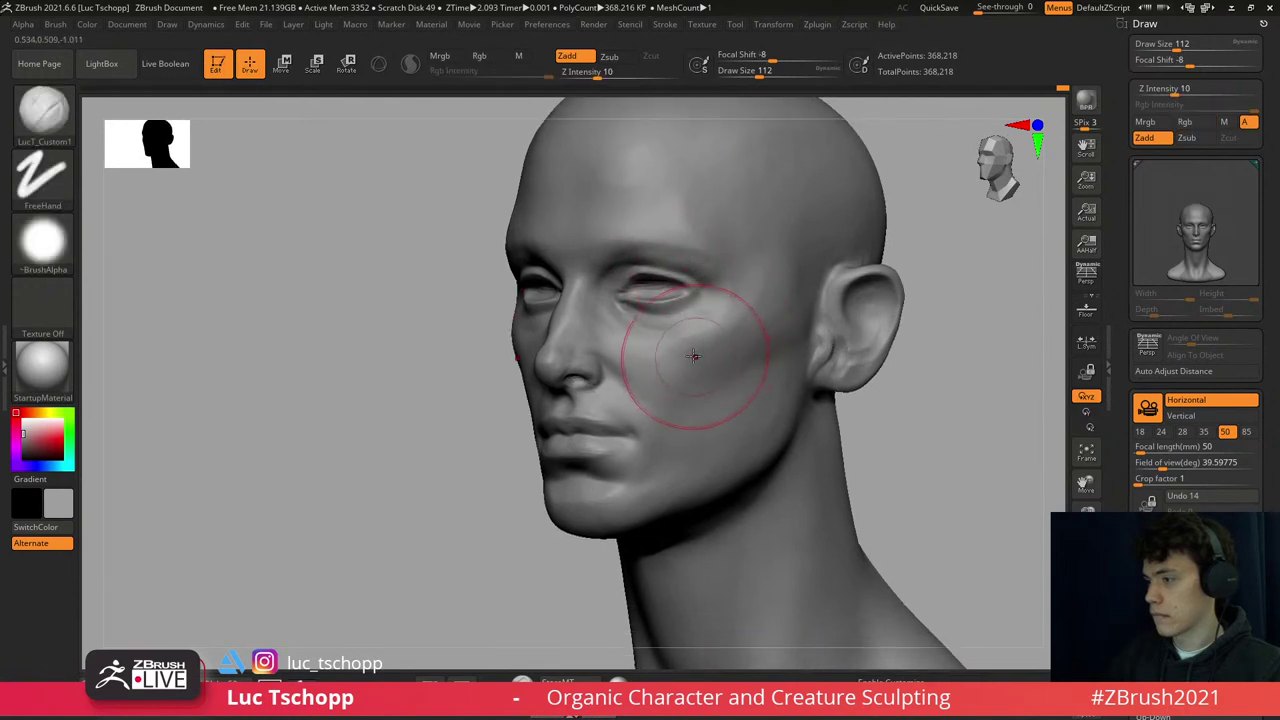
key("s")
left_click_drag(697, 357, 695, 355)
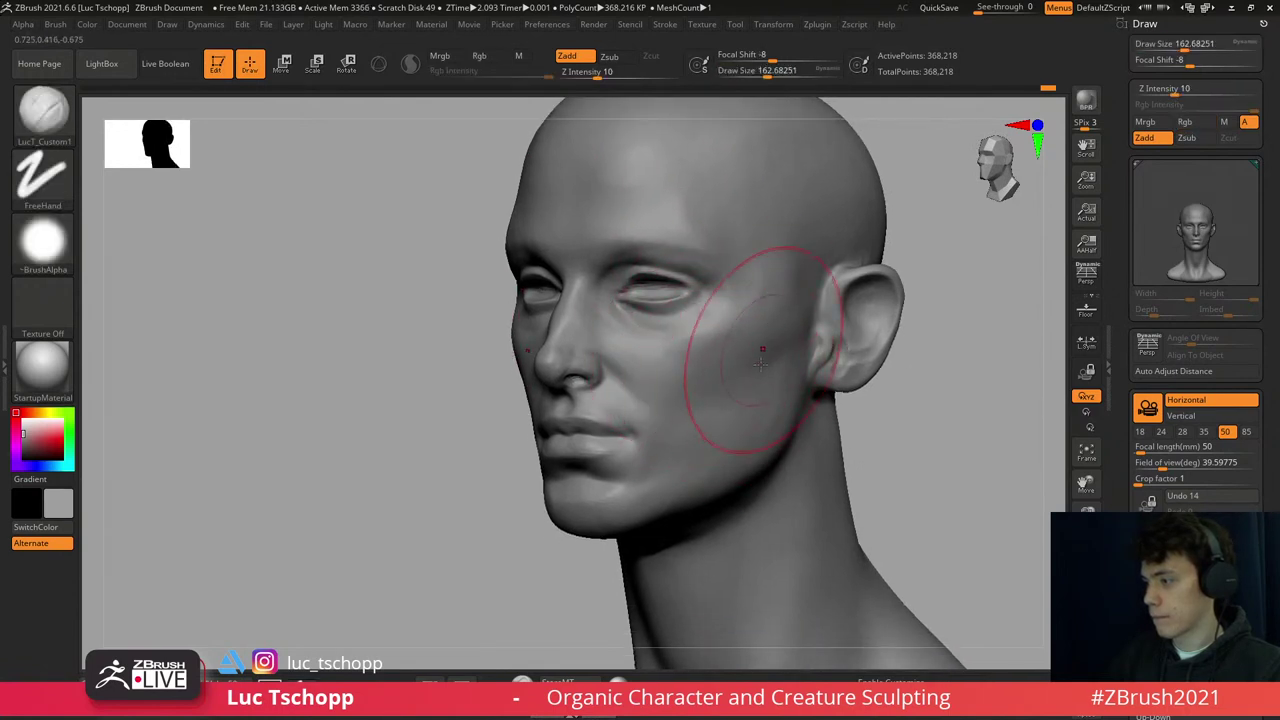
right_click_drag(752, 330, 785, 327)
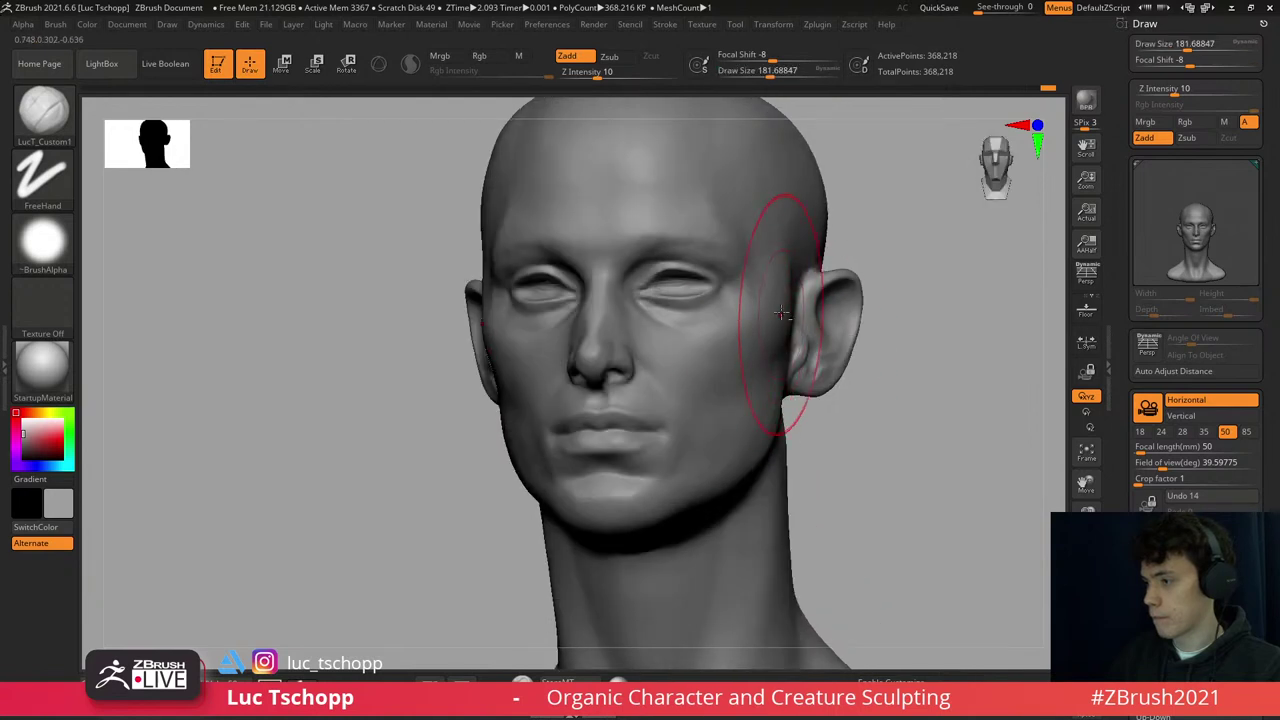
mouse_move(789, 256)
right_mouse_down()
mouse_move(745, 290)
mouse_move(766, 263)
right_mouse_up()
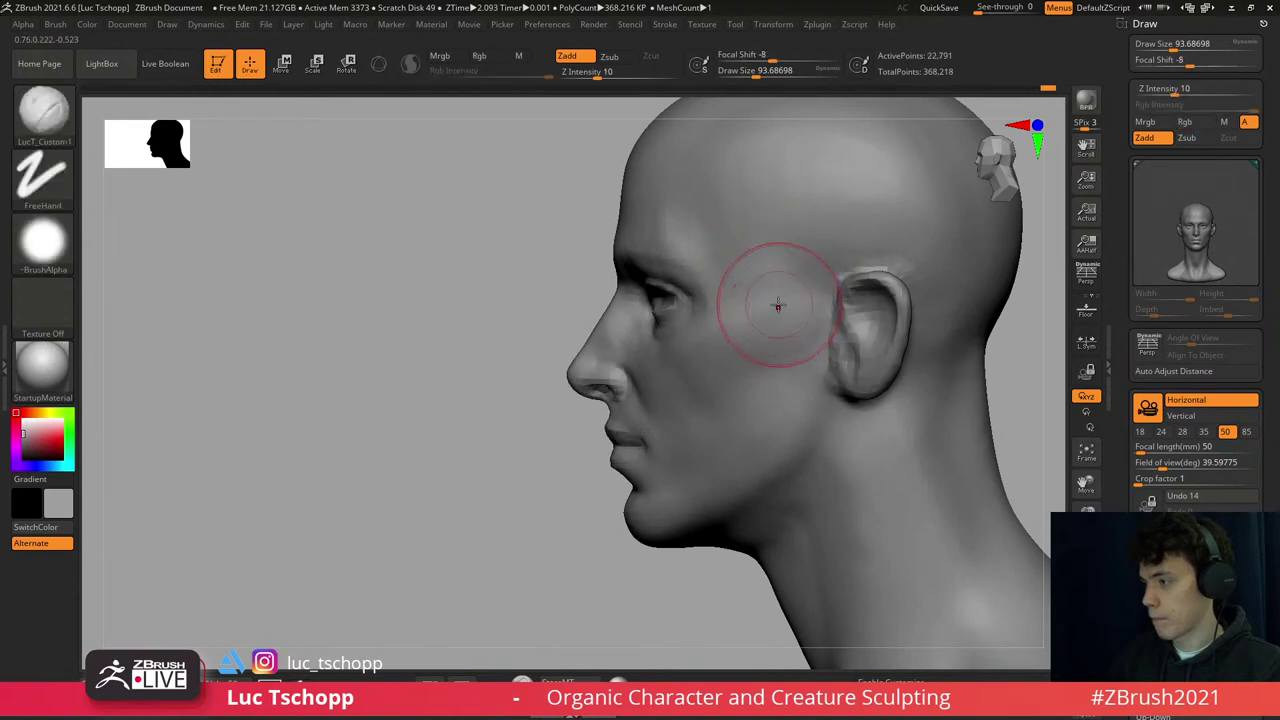
key("shift")
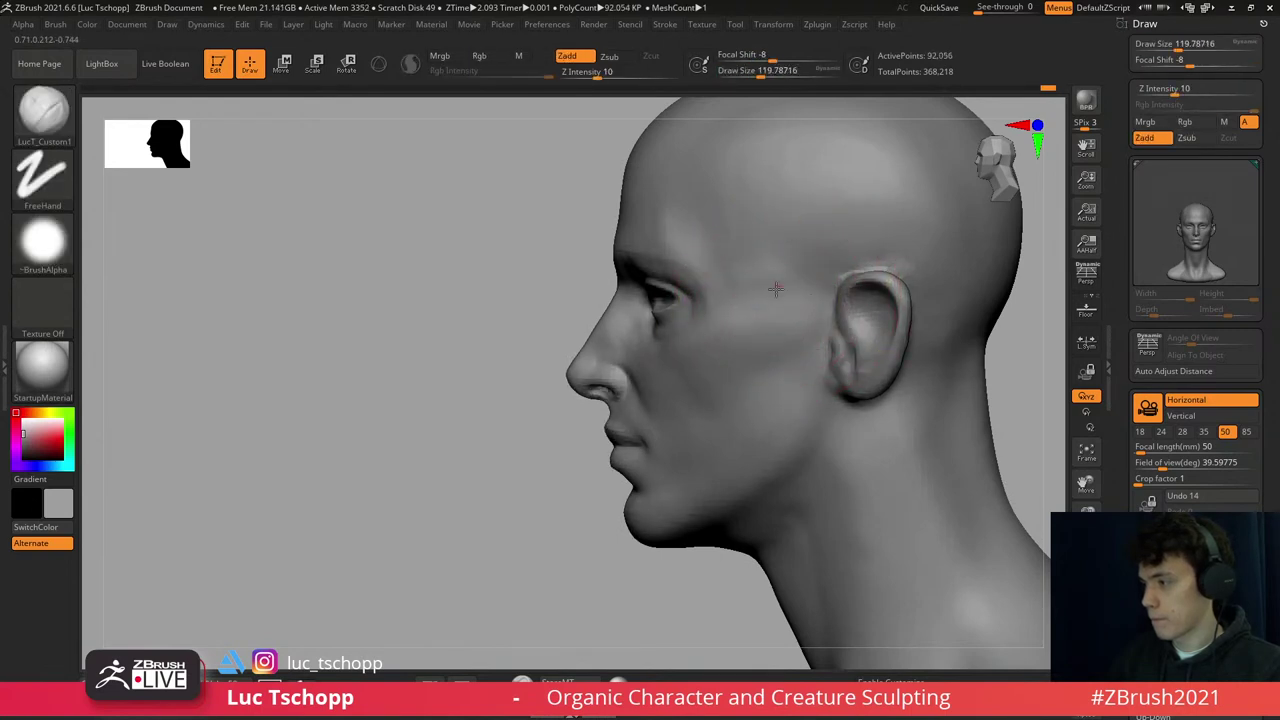
right_click_drag(783, 268, 789, 272)
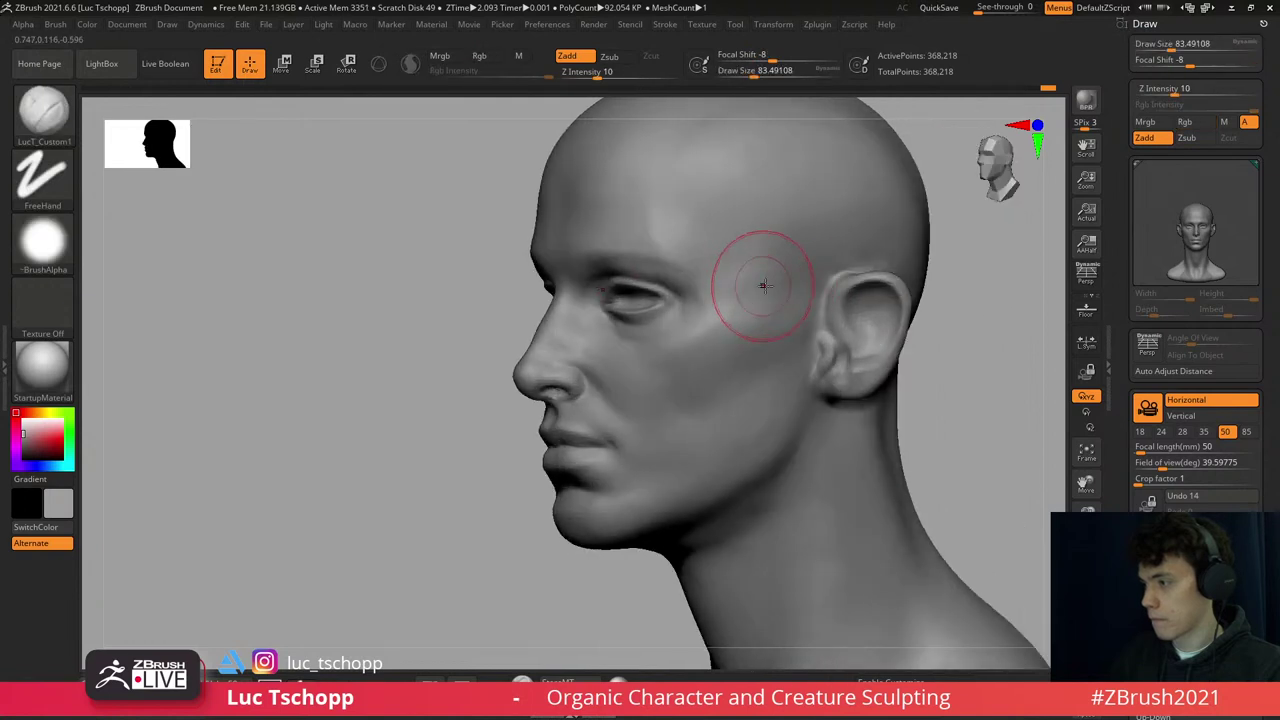
mouse_move(723, 319)
right_mouse_down("ctrl")
mouse_move(688, 346)
mouse_move(686, 325)
right_mouse_up("ctrl")
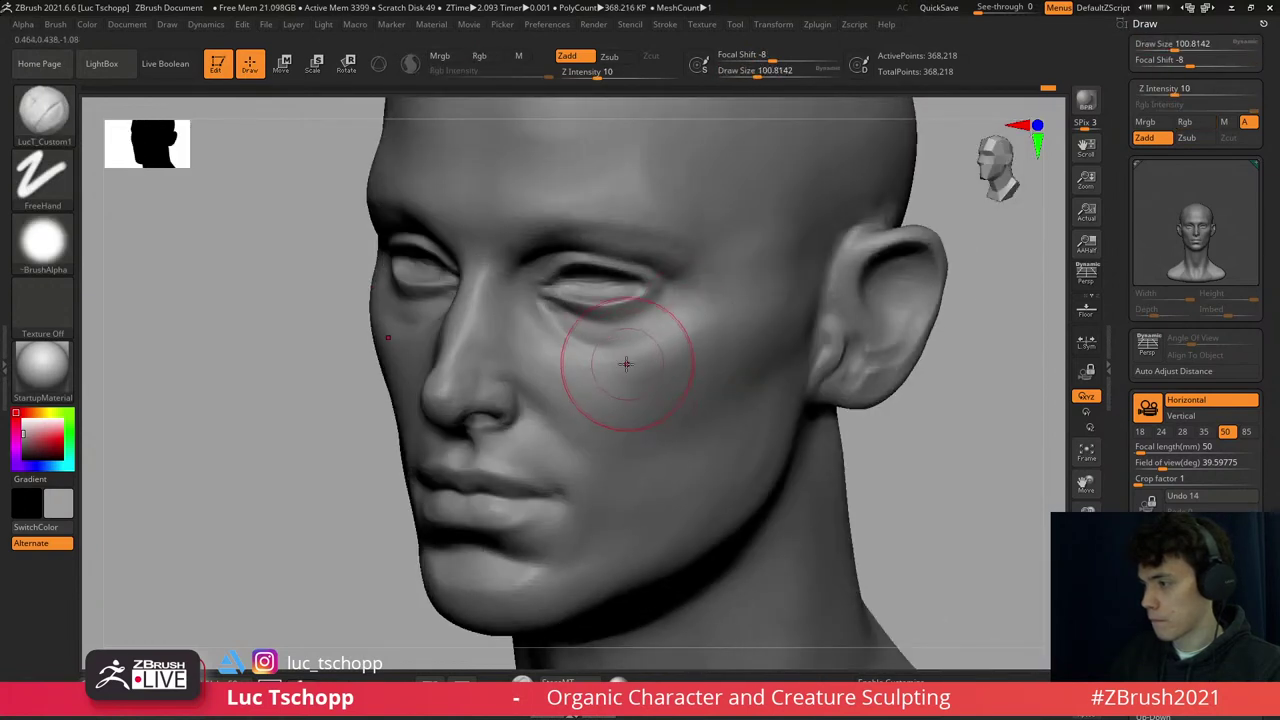
key("shift")
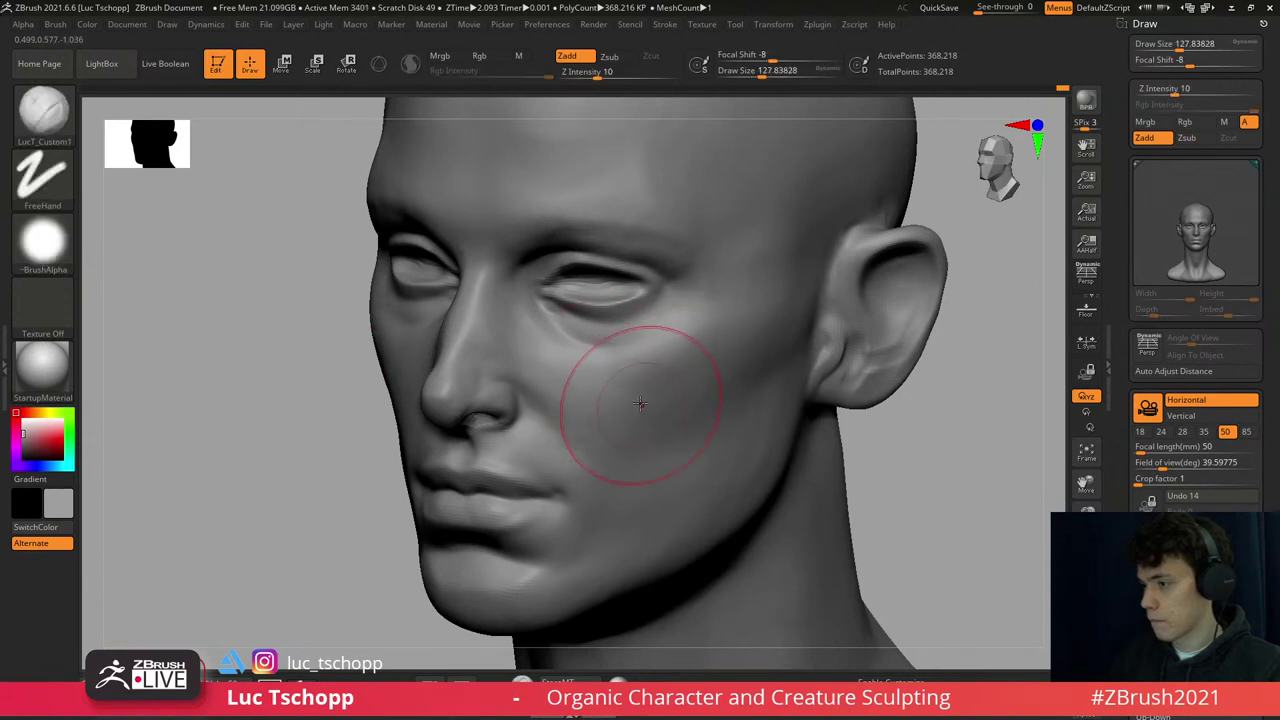
key("f")
mouse_move(640, 403)
right_mouse_down("shift")
mouse_move(680, 391)
mouse_move(590, 393)
mouse_move(560, 380)
mouse_move(540, 340)
right_mouse_up("shift")
- Carve a deeper crease at the lip corner with DamStandard in subtractive mode
key("b")
key("d")
key("s")
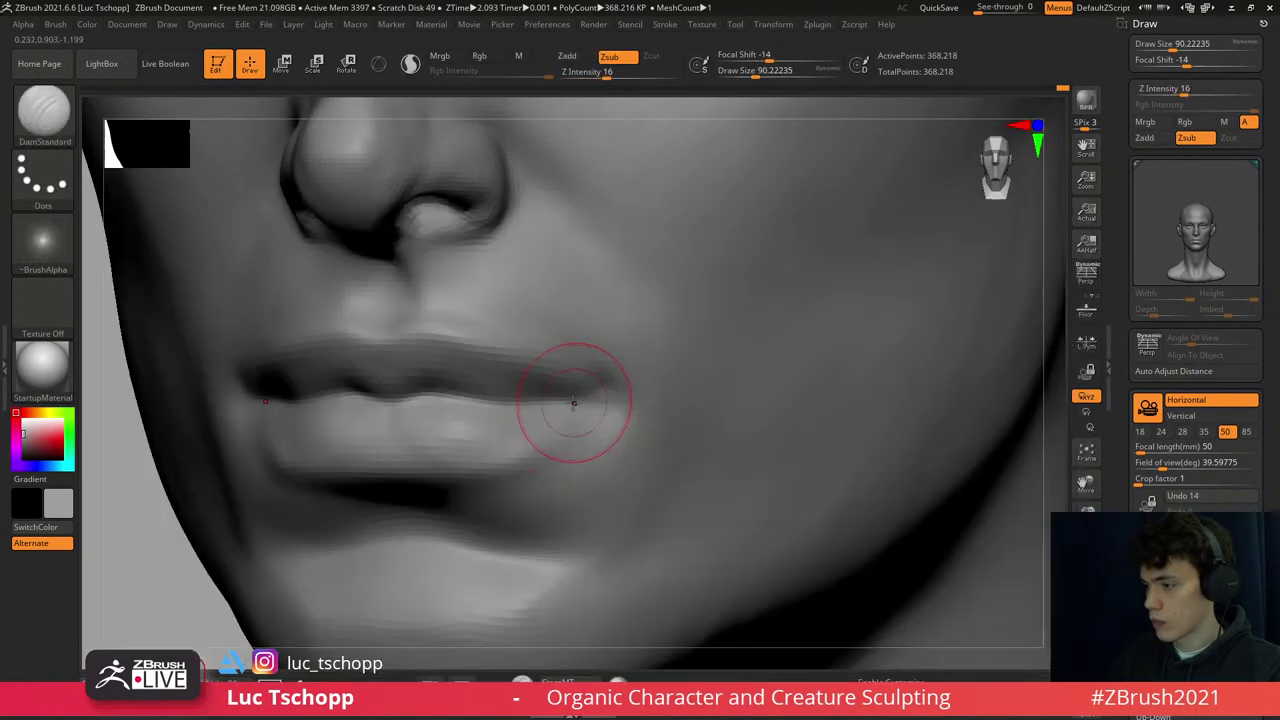
left_click_drag(596, 402, 613, 396)
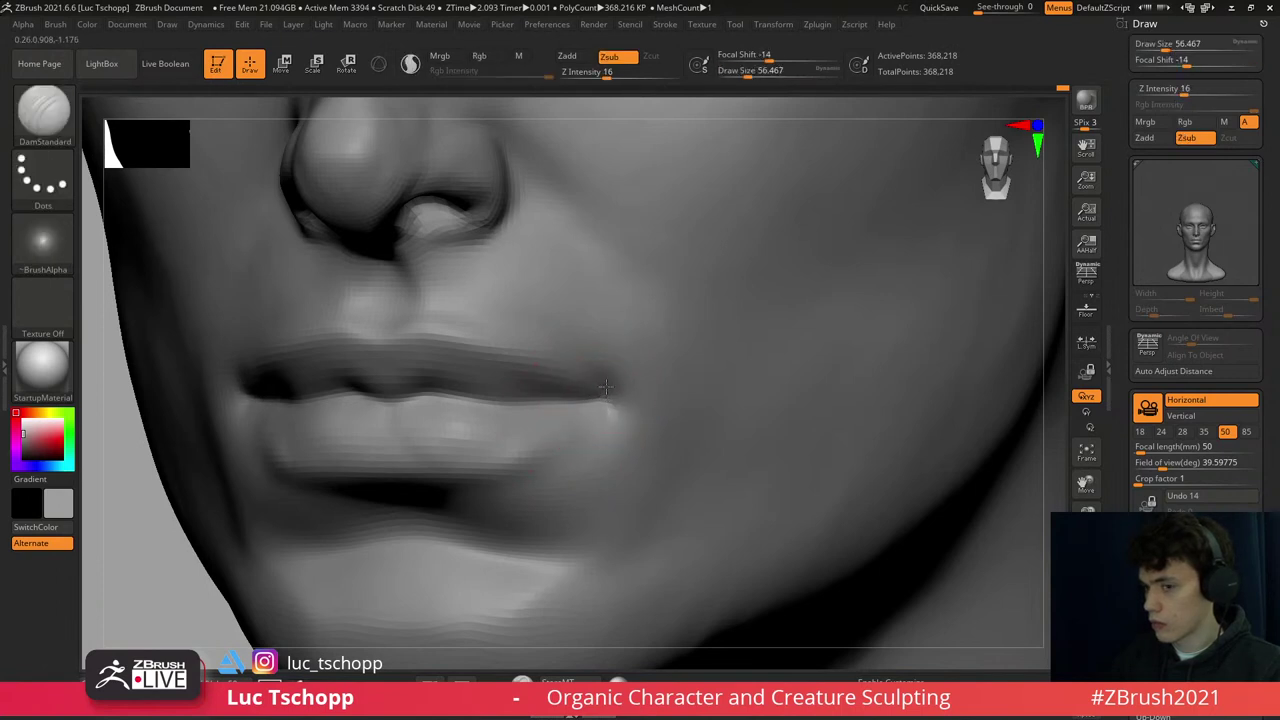
key("f")
mouse_move(586, 277)
right_mouse_down("shift")
mouse_move(640, 320)
mouse_move(663, 309)
mouse_move(634, 323)
right_mouse_up("shift")
- Reshape the mouth and chin area with an enlarged Move brush
key("bracketright")
key("bracketright")
key("bracketright")
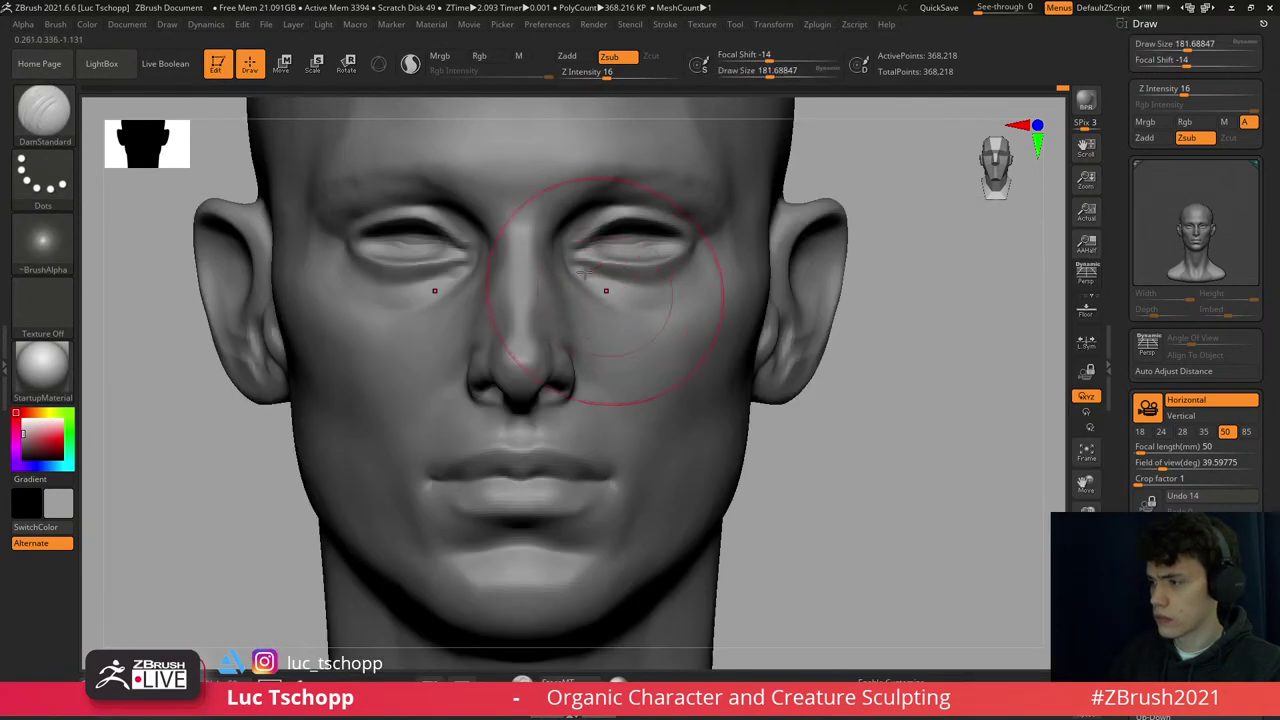
key("bracketright")
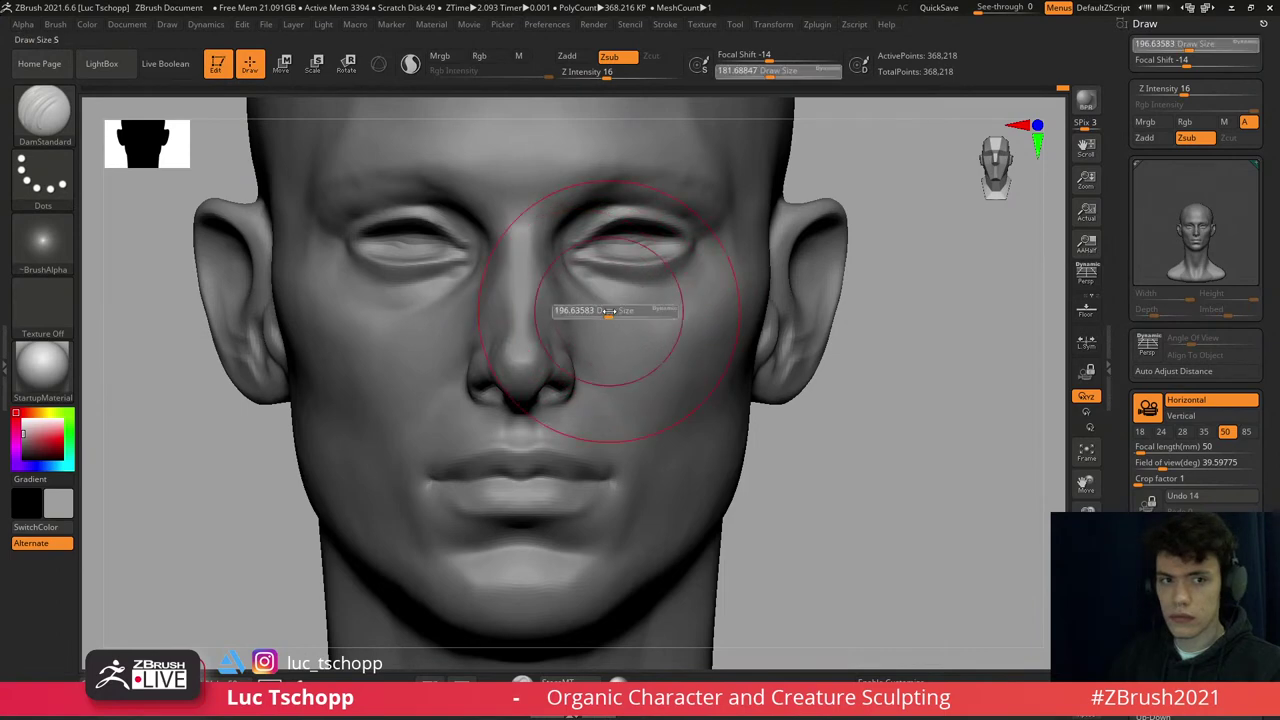
key("b")
key("m")
key("v")
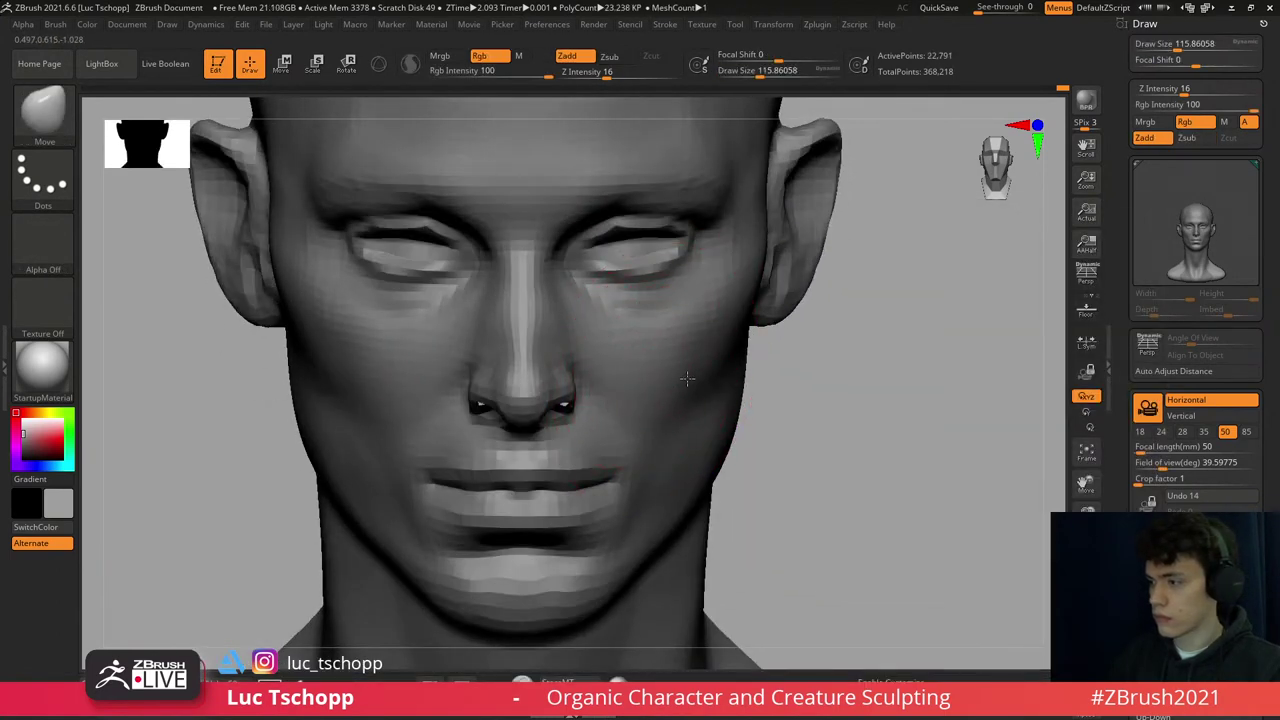
mouse_move(682, 376)
right_mouse_down("ctrl")
mouse_move(693, 378)
mouse_move(636, 460)
mouse_move(643, 423)
right_mouse_up("ctrl")
- Build and smooth the mouth corner with the Standard and custom brushes at sizes about 223 and 94
key("1")
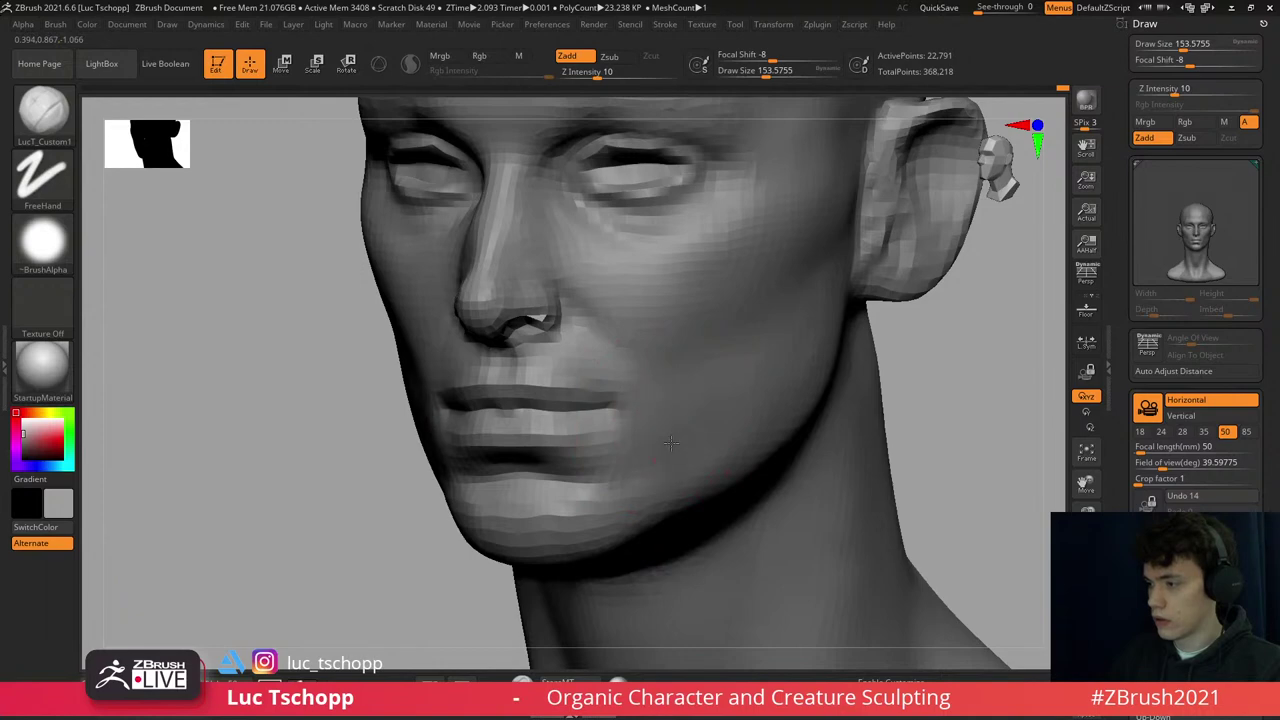
mouse_move(655, 427)
right_mouse_down()
mouse_move(657, 414)
mouse_move(623, 394)
right_mouse_up()
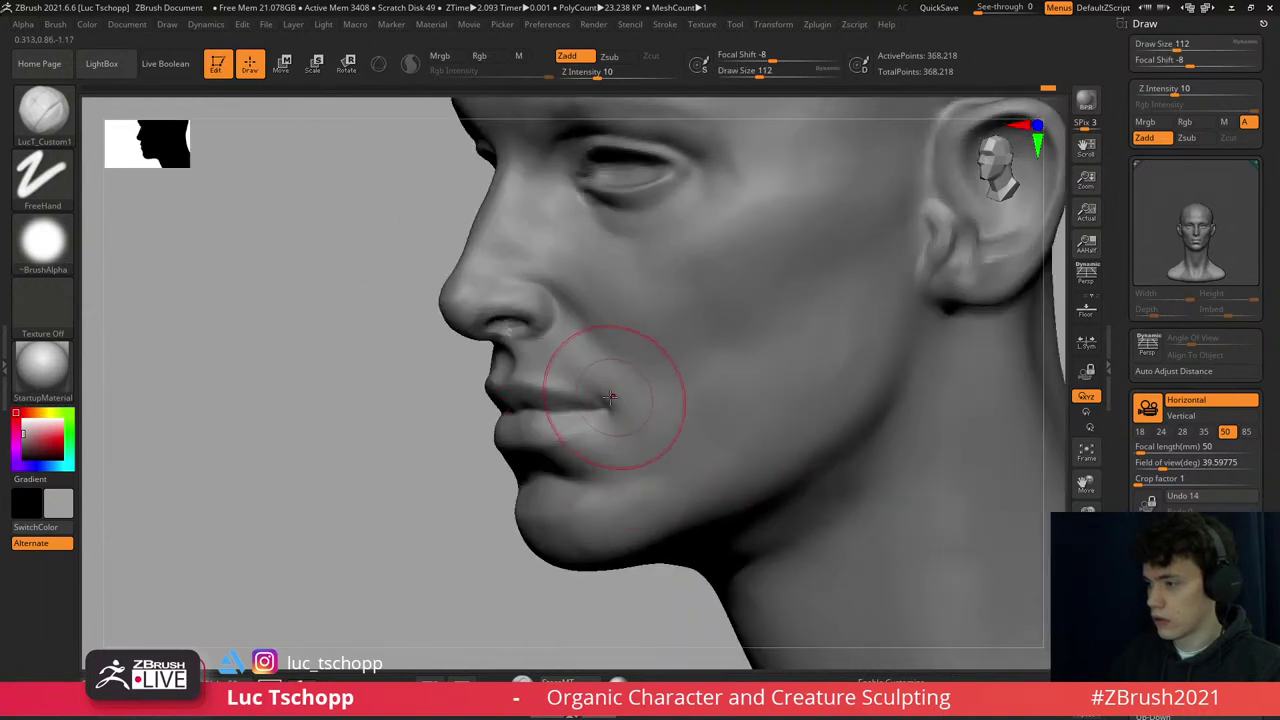
key("2")
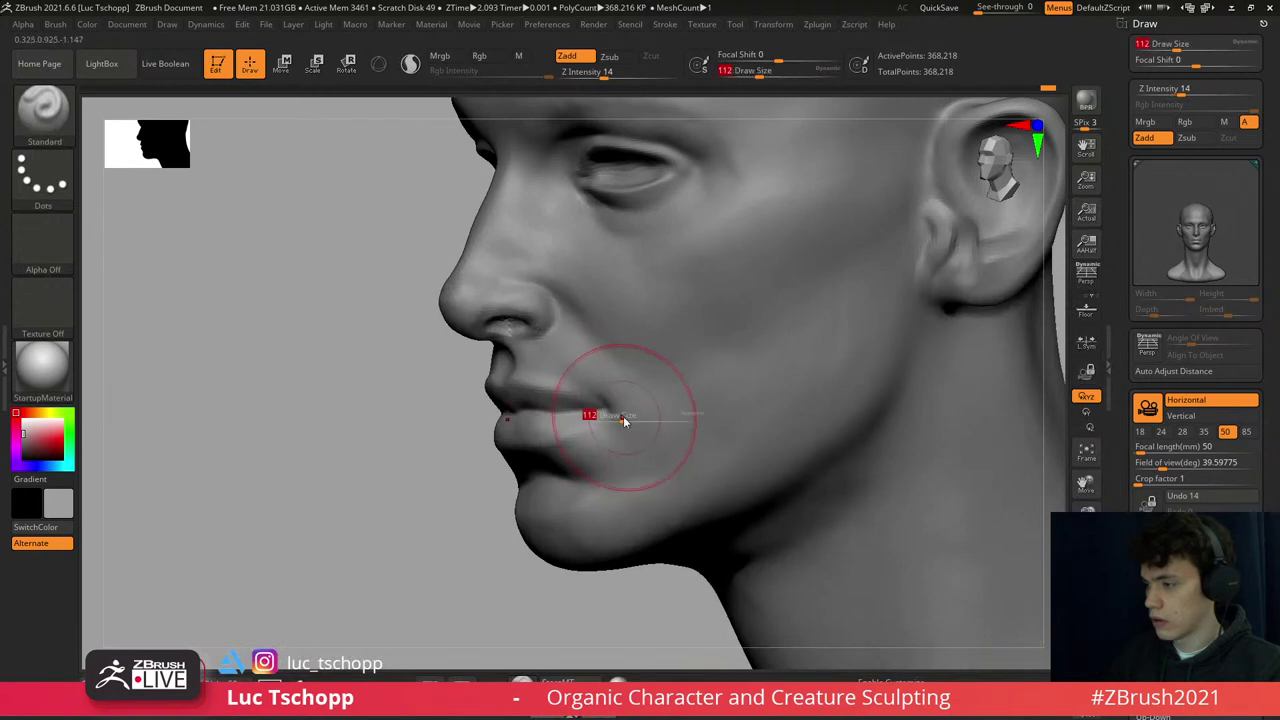
key("]")
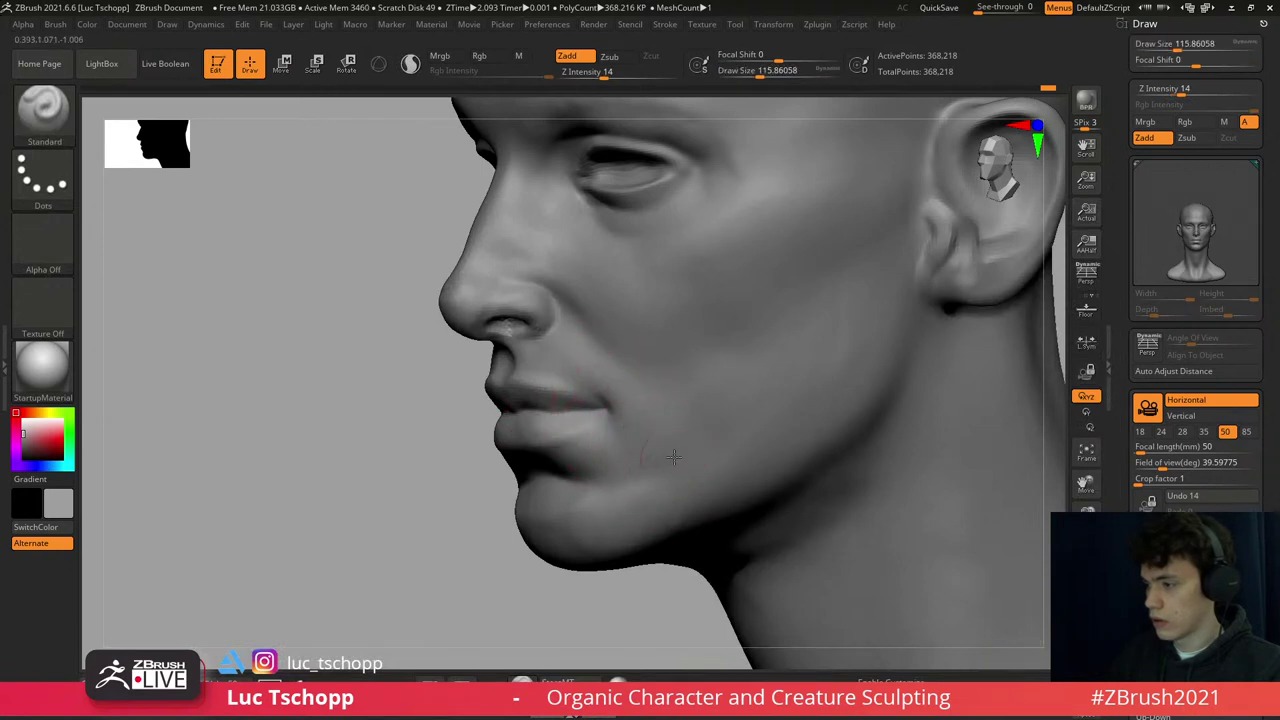
key("1")
key("s")
mouse_move(657, 434)
left_mouse_down()
mouse_move(655, 459)
mouse_move(640, 410)
mouse_move(651, 418)
left_mouse_up()
key("s")
key("shift")
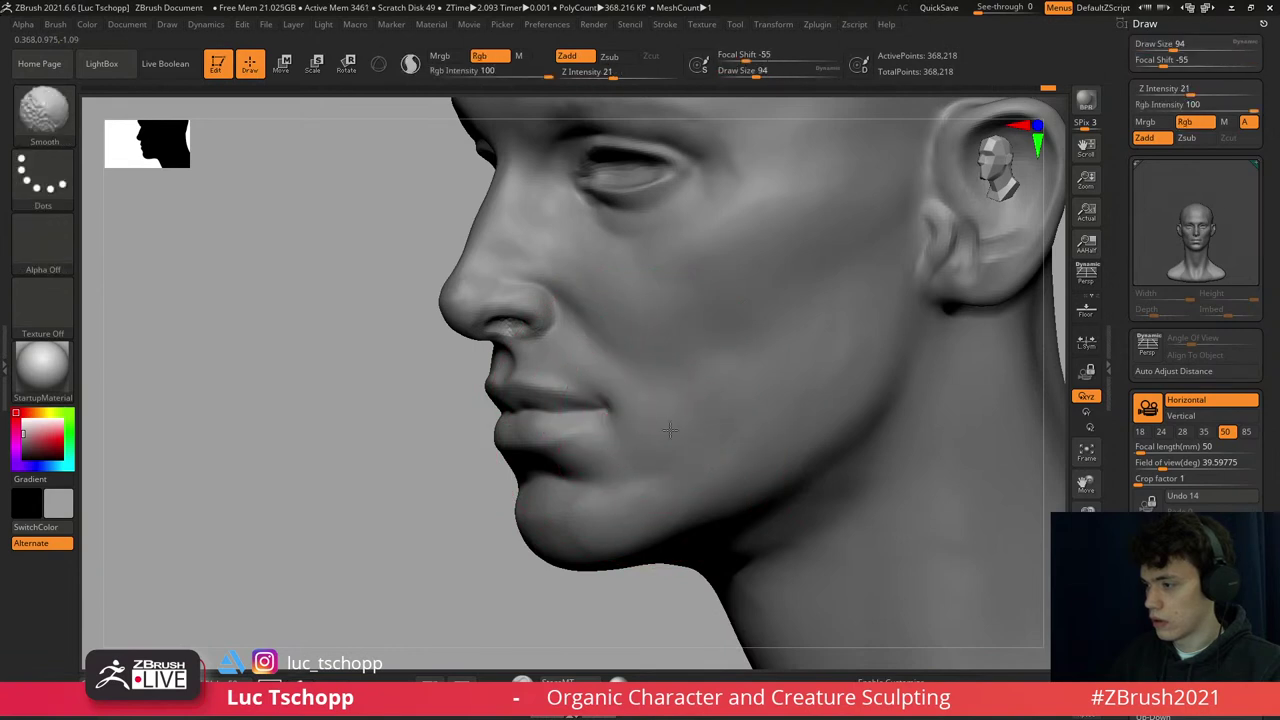
mouse_move(670, 430)
right_mouse_down()
mouse_move(620, 350)
mouse_move(663, 400)
mouse_move(716, 243)
right_mouse_up()
key("f")
- Lift the shoulders and shape the neck with the Move brush at sizes about 299 then 187
key("b")
key("m")
key("v")
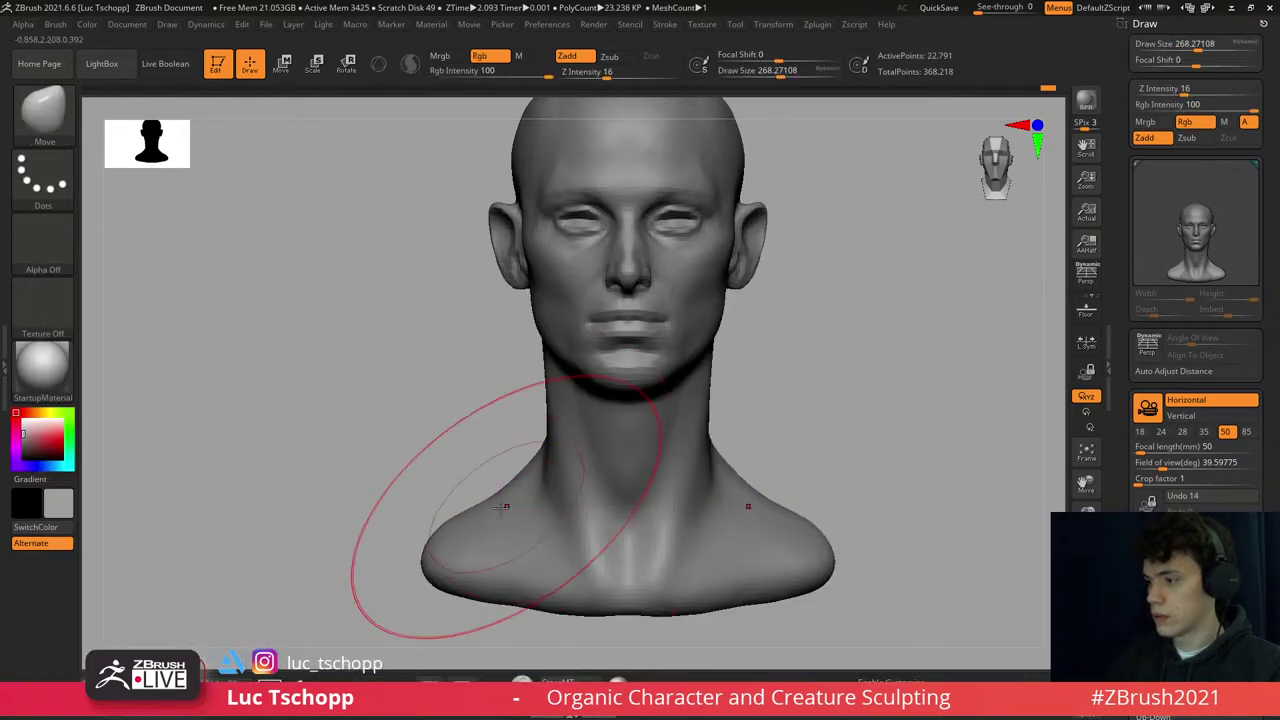
key("s")
mouse_move(538, 553)
left_mouse_down()
mouse_move(550, 553)
mouse_move(500, 522)
left_mouse_up()
key("bracketleft")
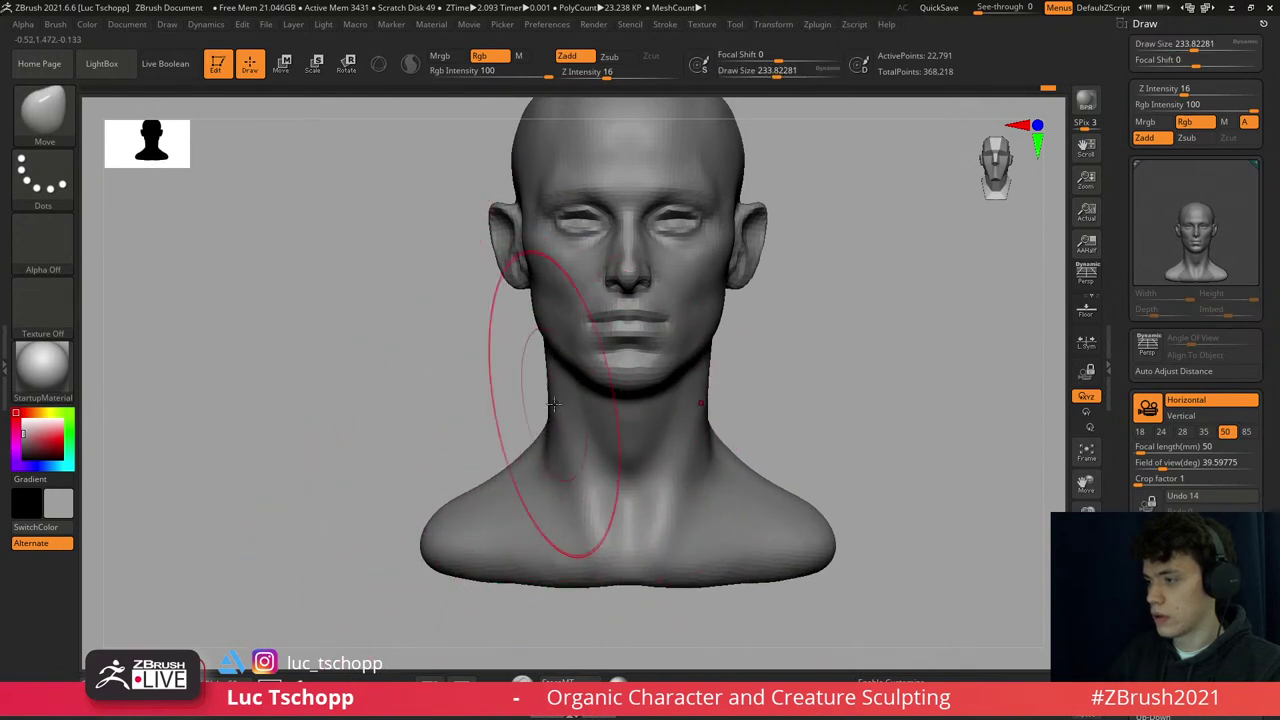
key("bracketleft")
- Check the head at full subdivision, then drop back to the lowest level
key("d")
key("d")
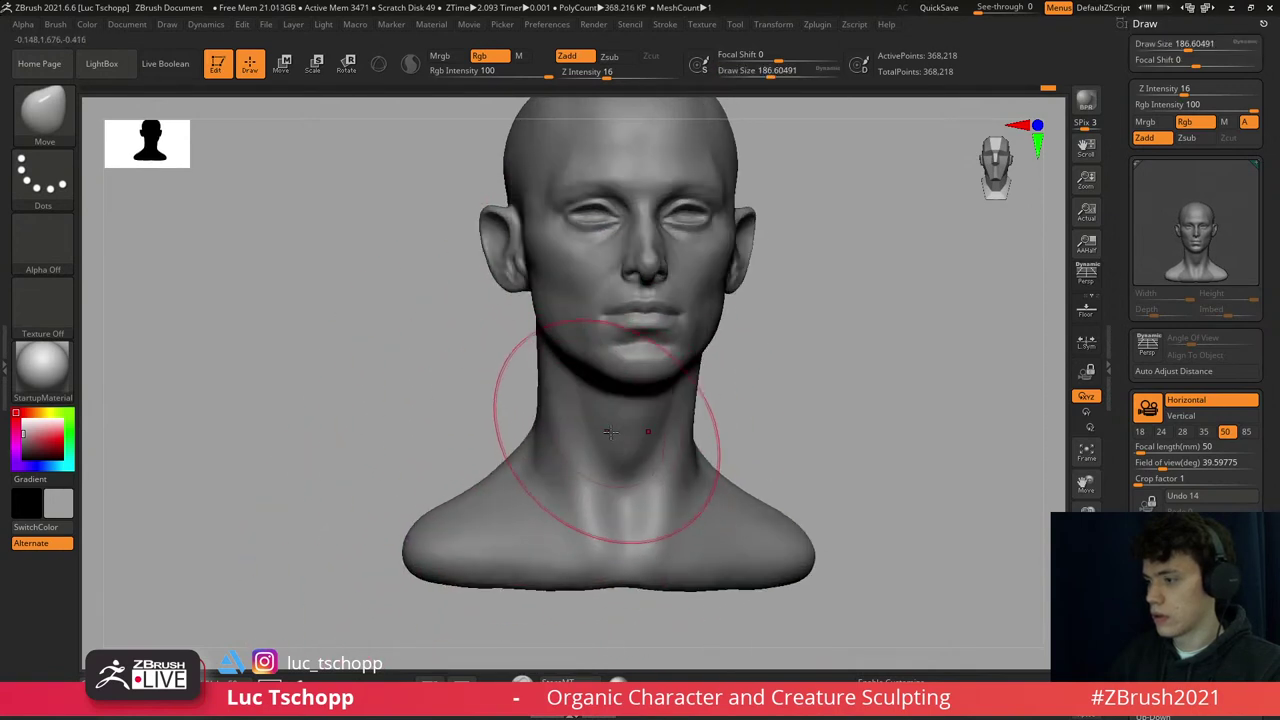
right_click_drag(610, 432, 634, 320, "alt")
mouse_move(686, 271)
right_mouse_down("ctrl")
mouse_move(680, 285)
mouse_move(674, 260)
right_mouse_up("ctrl")
key("shift+d")
key("shift+d")
key("1")
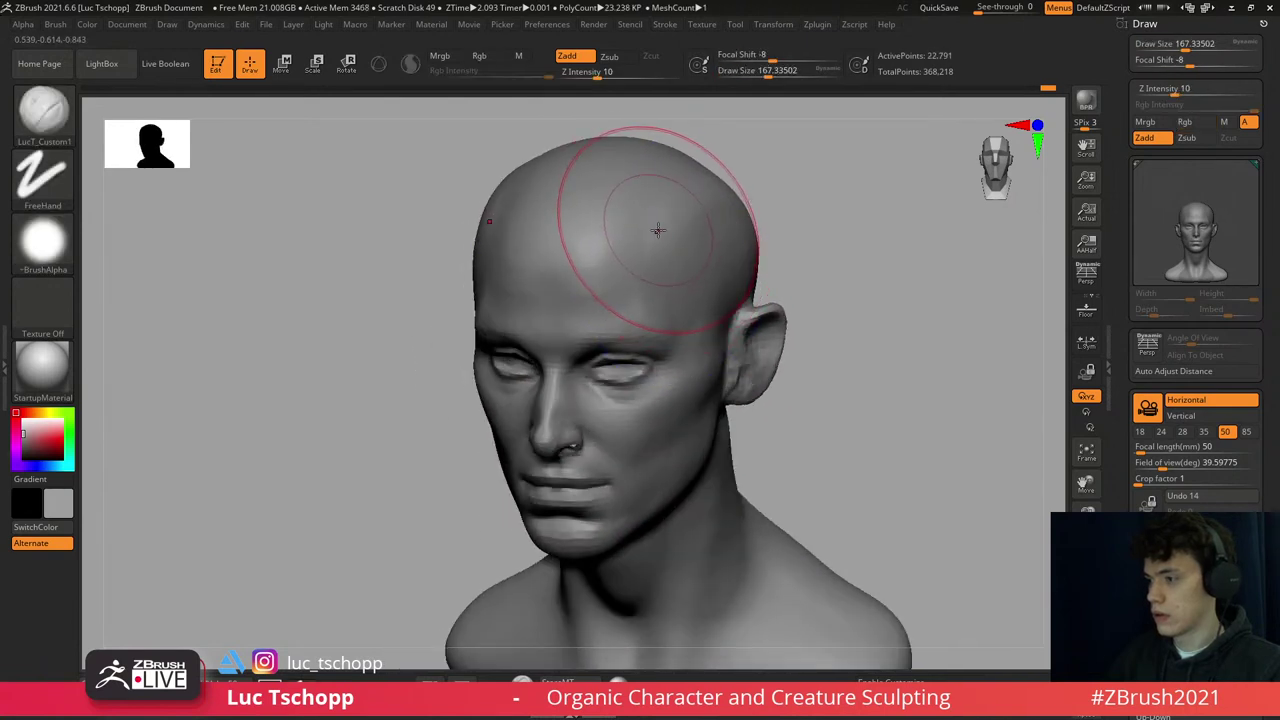
key("w")
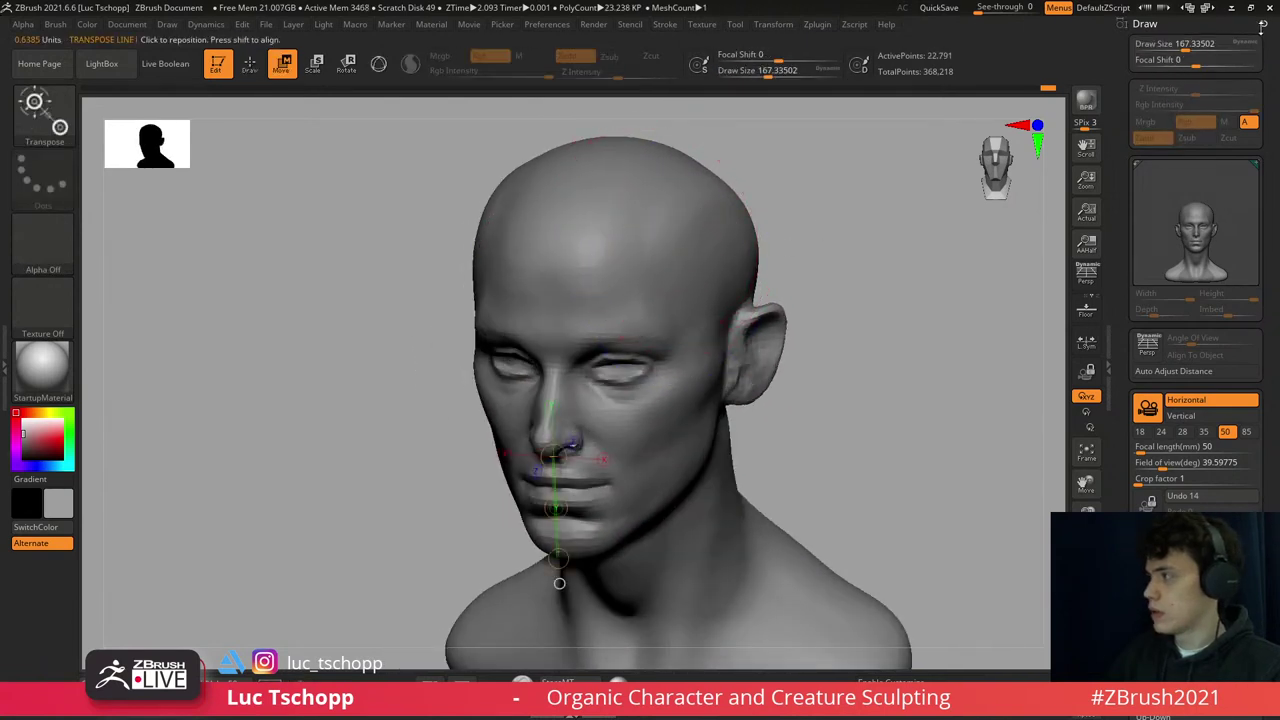
- Save the head tool to disk and return to full subdivision at 368,218 points
left_click(1262, 23)
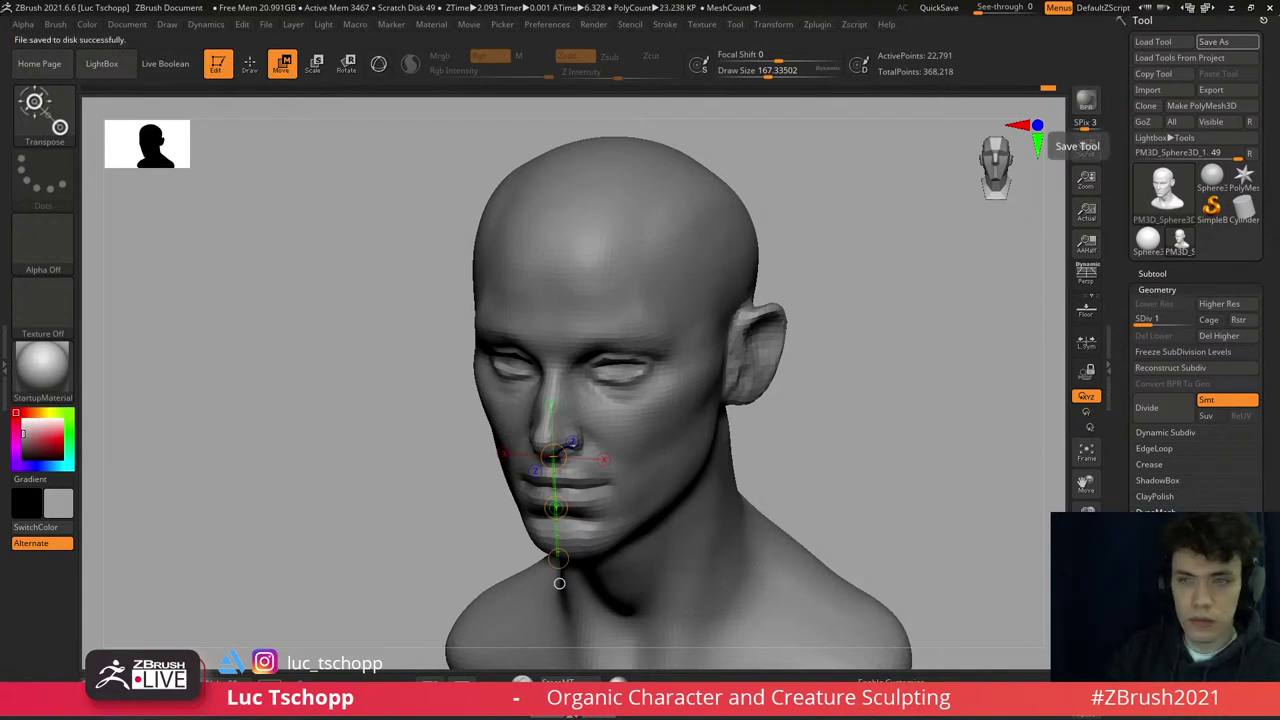
left_click_drag(848, 180, 850, 172, "shift")
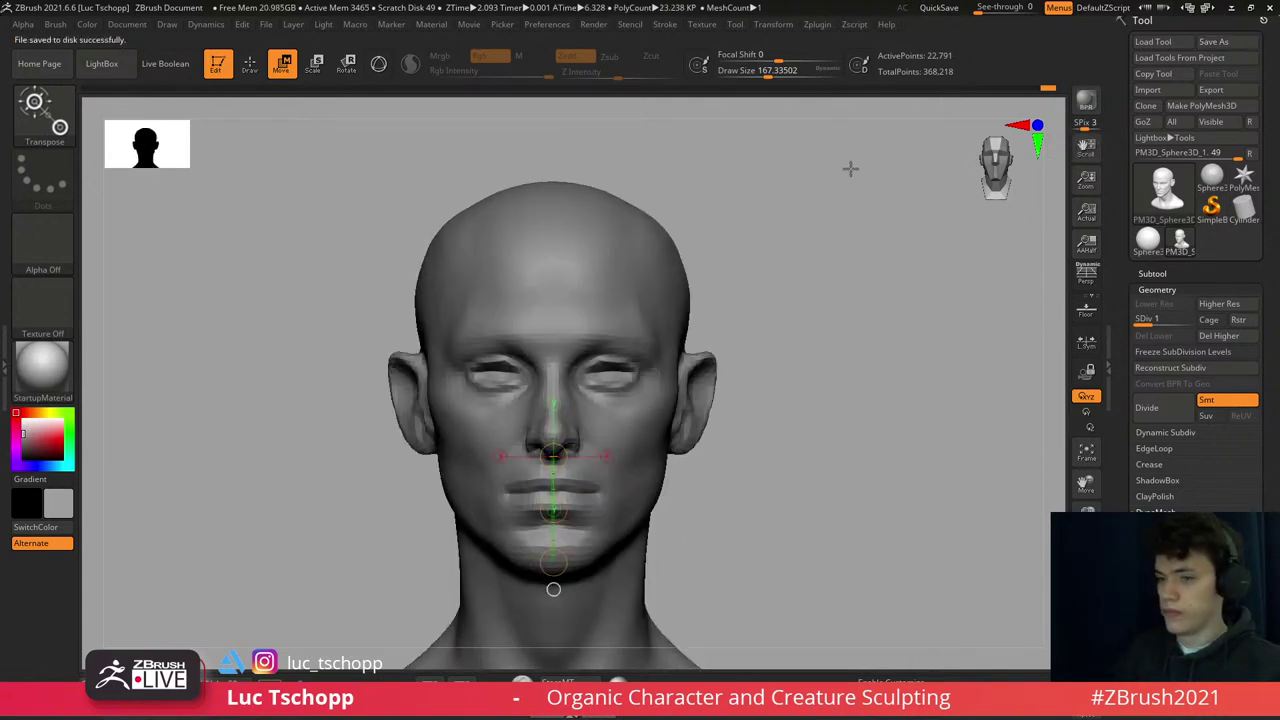
key("d")
key("d")
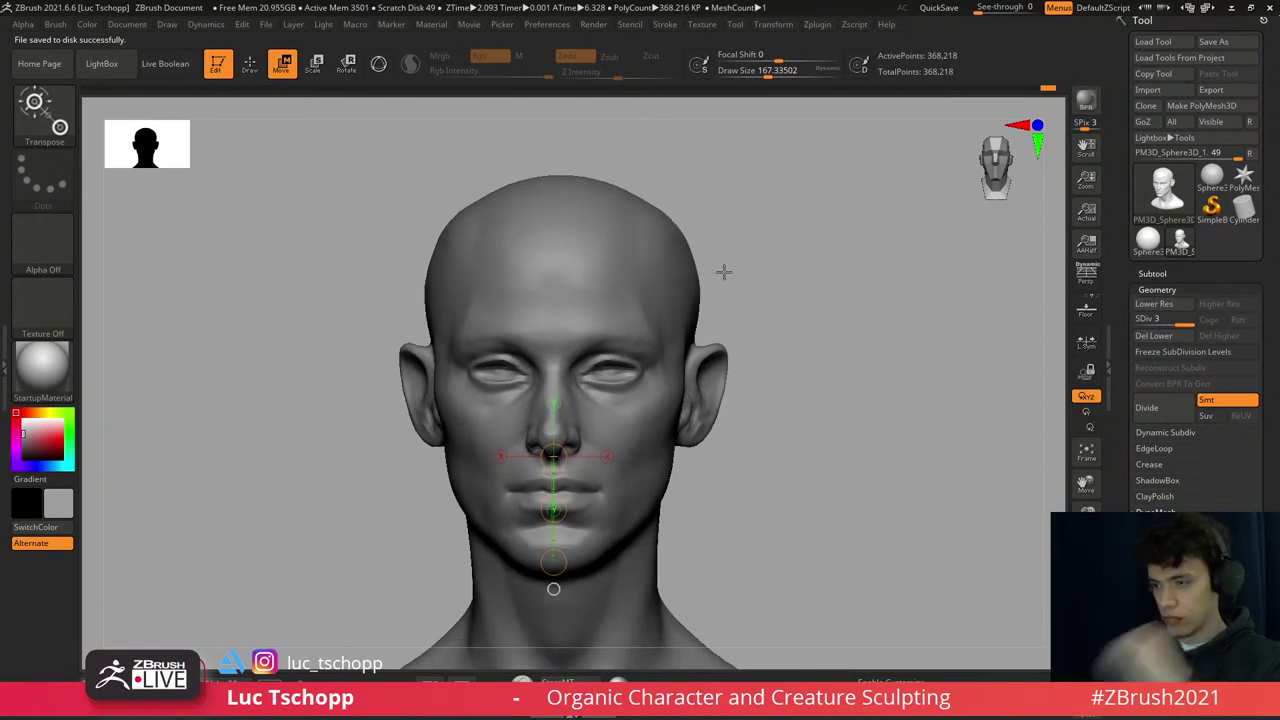
right_click_drag(623, 410, 600, 337, "ctrl")
- Build up the upper and lower eyelids with the LucT_Custom1 brush at sizes about 90 to 124
key("q")
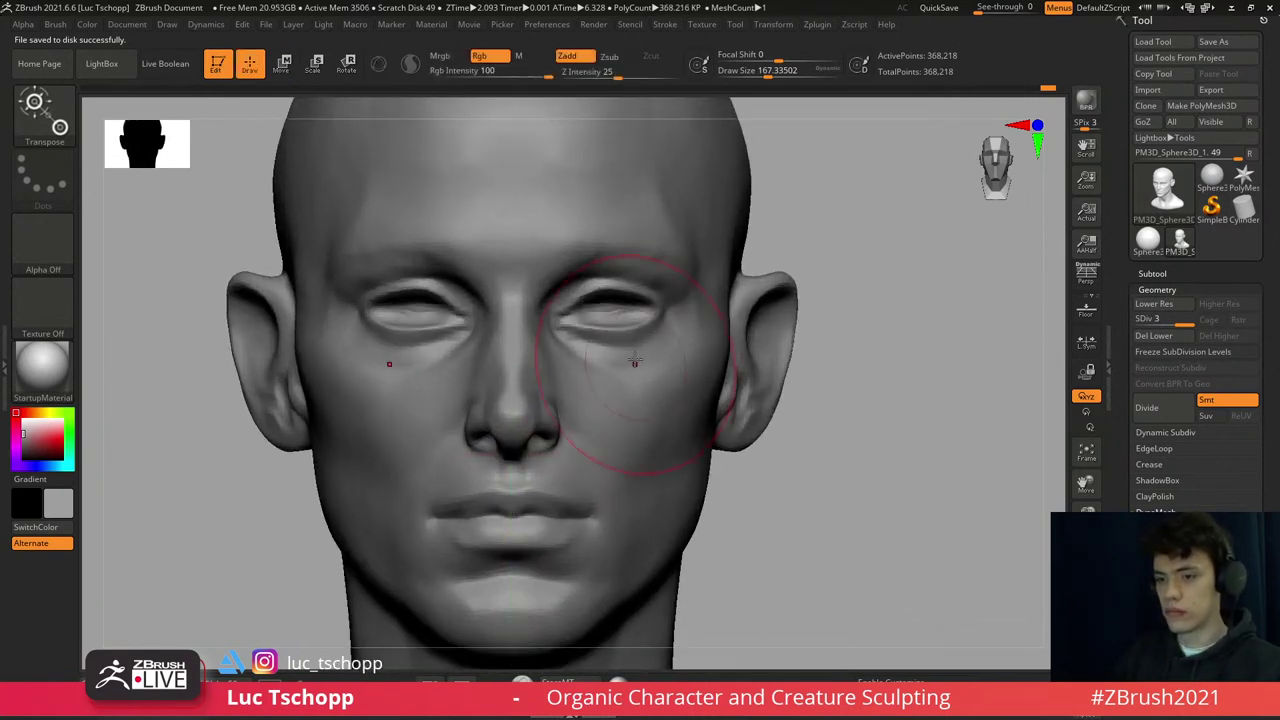
mouse_move(586, 286)
right_mouse_down("ctrl")
mouse_move(655, 333)
mouse_move(690, 252)
right_mouse_up("ctrl")
key("1")
key("s")
left_click_drag(690, 252, 670, 256)
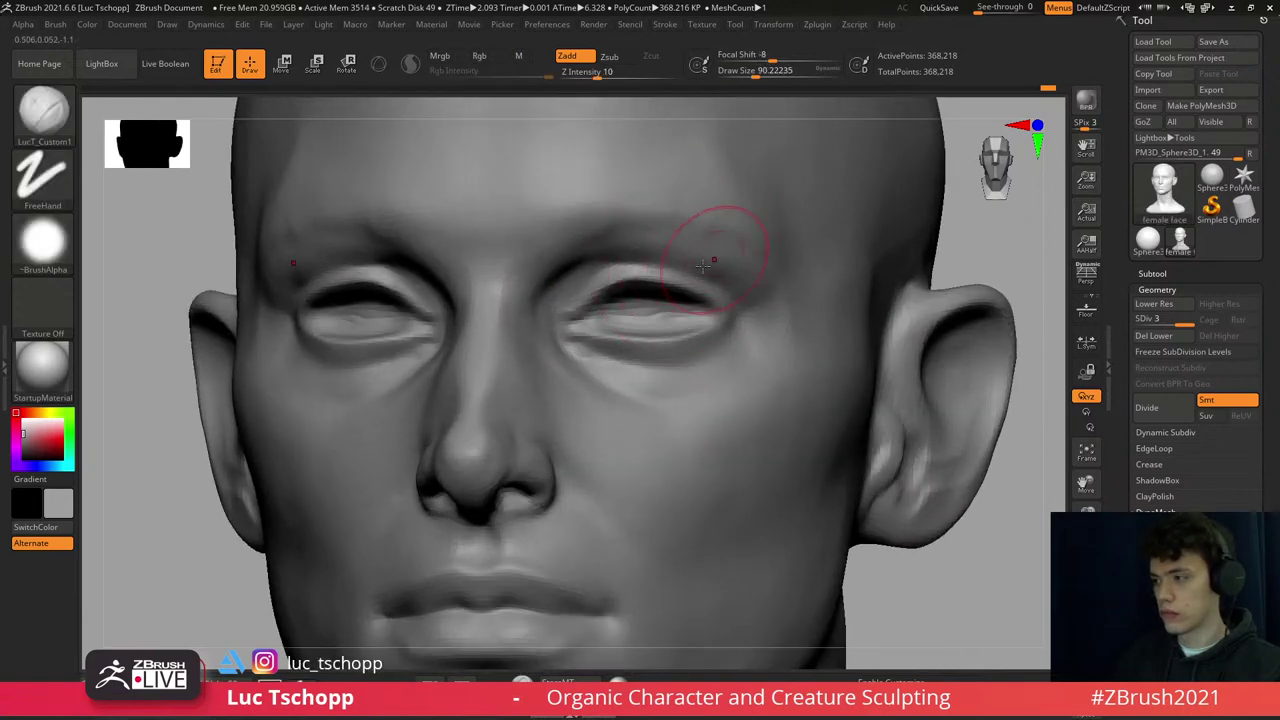
right_click_drag(703, 263, 750, 214)
key("[")
key("]")
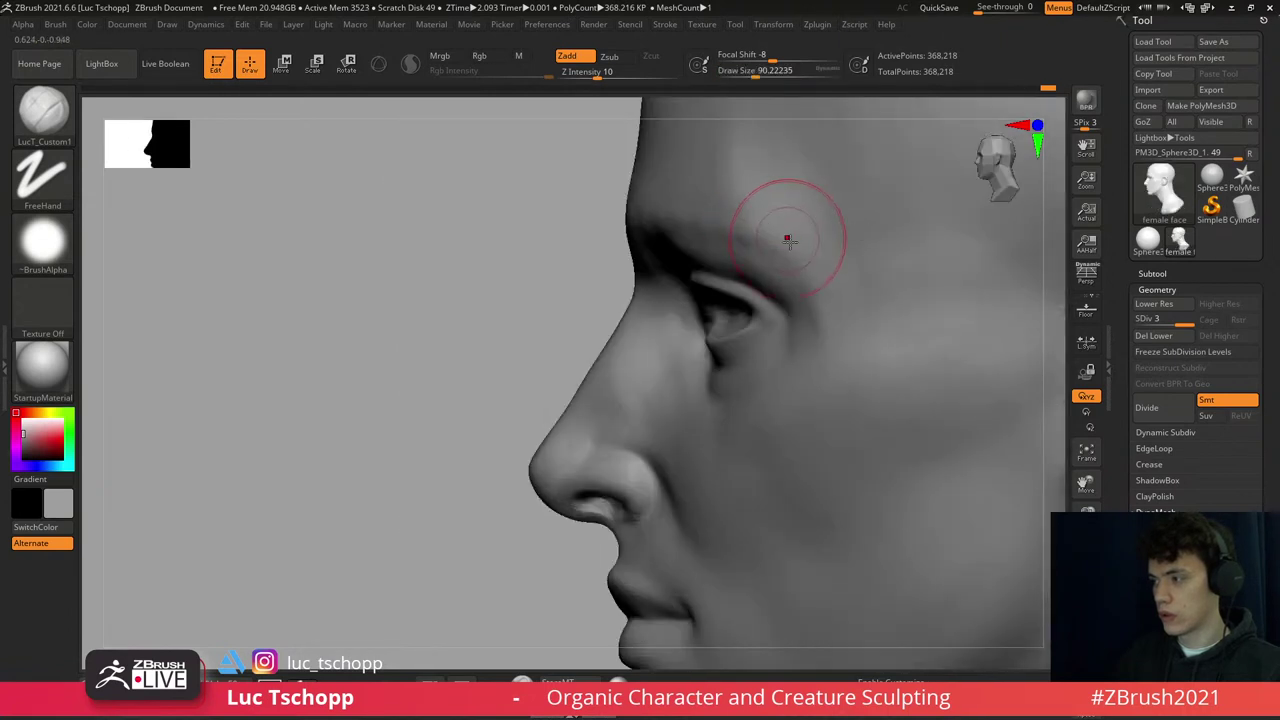
key("s")
left_click_drag(795, 294, 815, 296)
right_click_drag(776, 300, 769, 285)
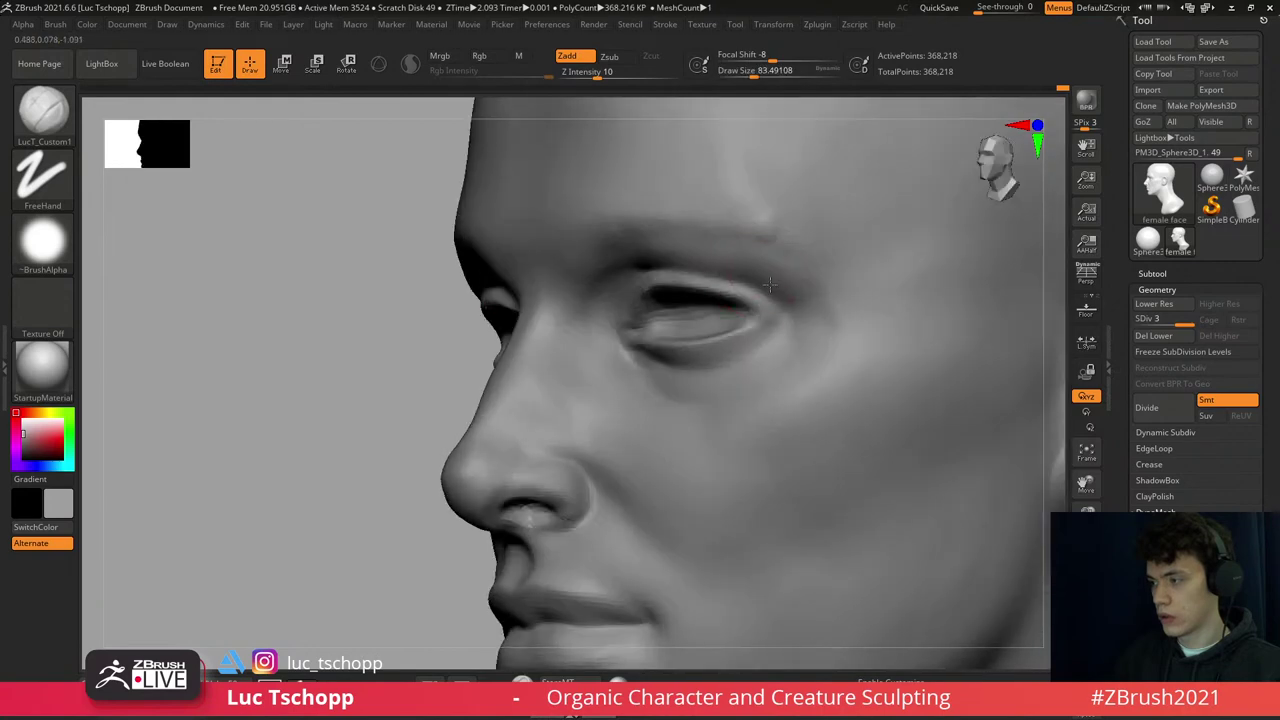
- Carve the upper eyelid crease with DamStandard set to subtractive
key("b")
key("d")
key("s")
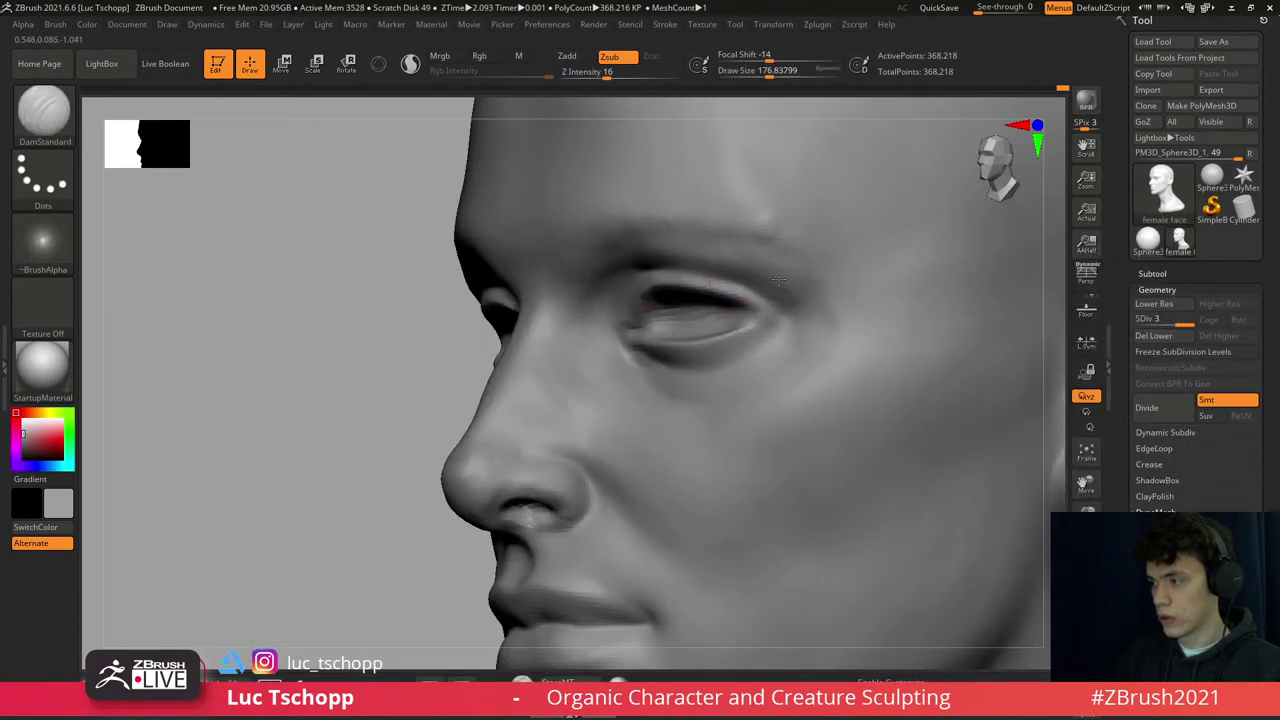
mouse_move(700, 251)
right_mouse_down()
mouse_move(785, 312)
mouse_move(760, 305)
right_mouse_up()
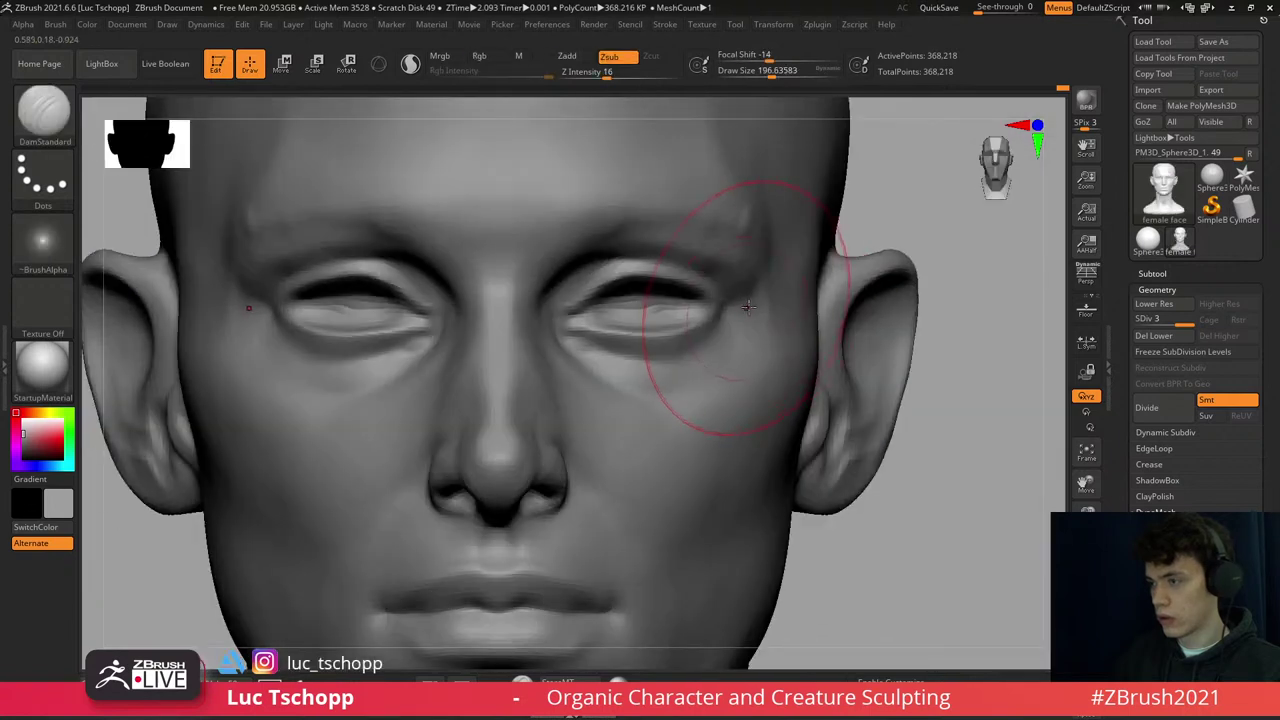
- Soften and refine the eyelids on both eyes with the custom brush at sizes 86 to 128
key("1")
key("s")
left_click_drag(758, 296, 714, 326)
key("f")
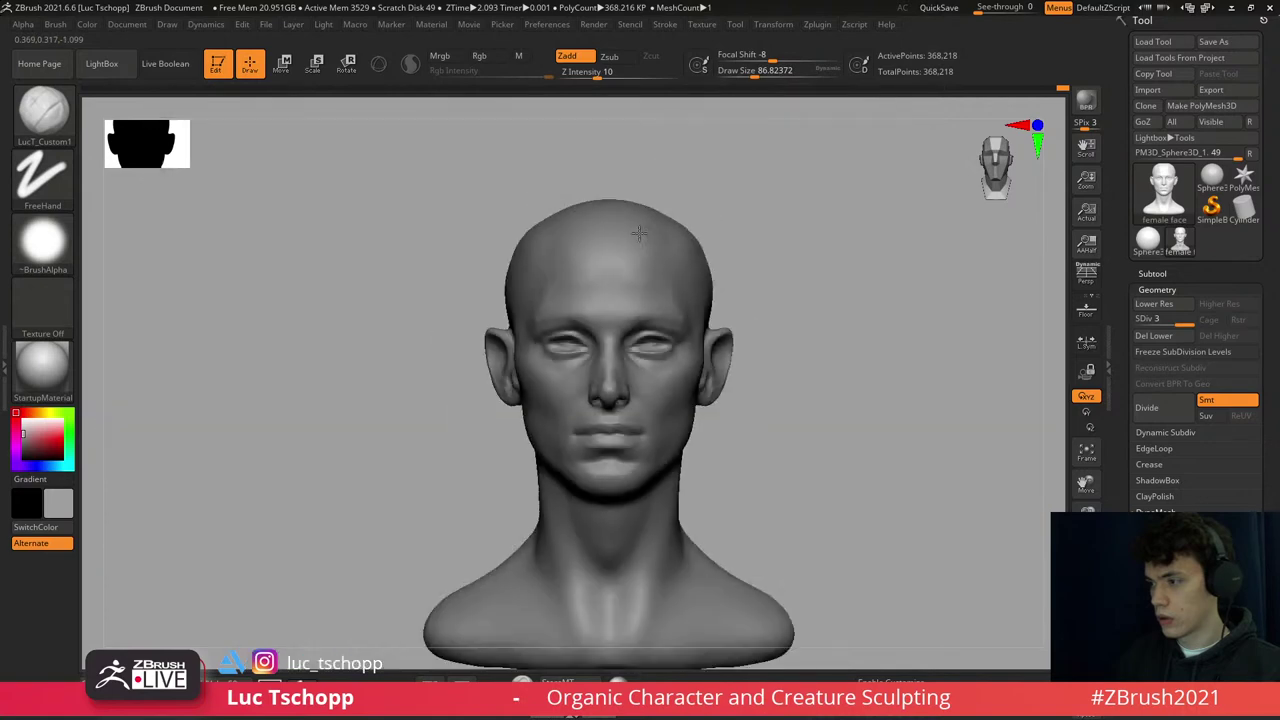
right_click_drag(600, 348, 588, 350)
key("bracketleft")
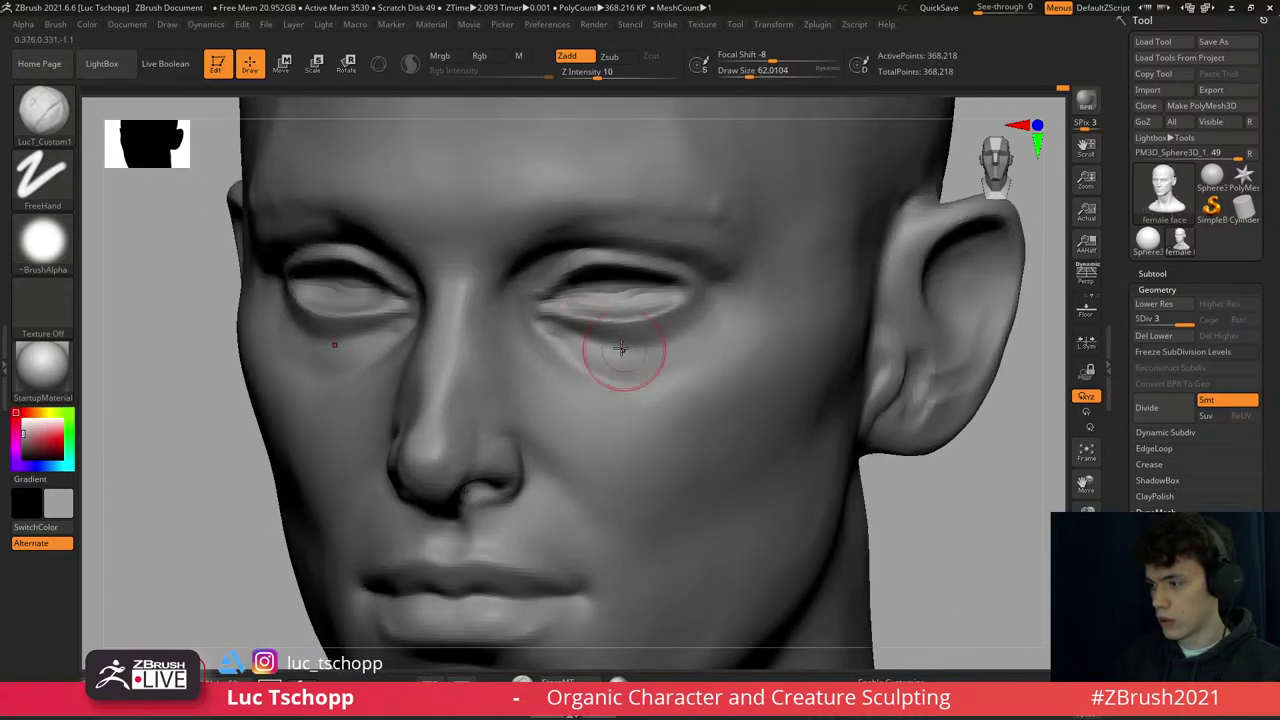
key("s")
mouse_move(713, 327)
right_mouse_down()
mouse_move(686, 371)
mouse_move(700, 383)
mouse_move(686, 343)
mouse_move(714, 357)
right_mouse_up()
key("f")
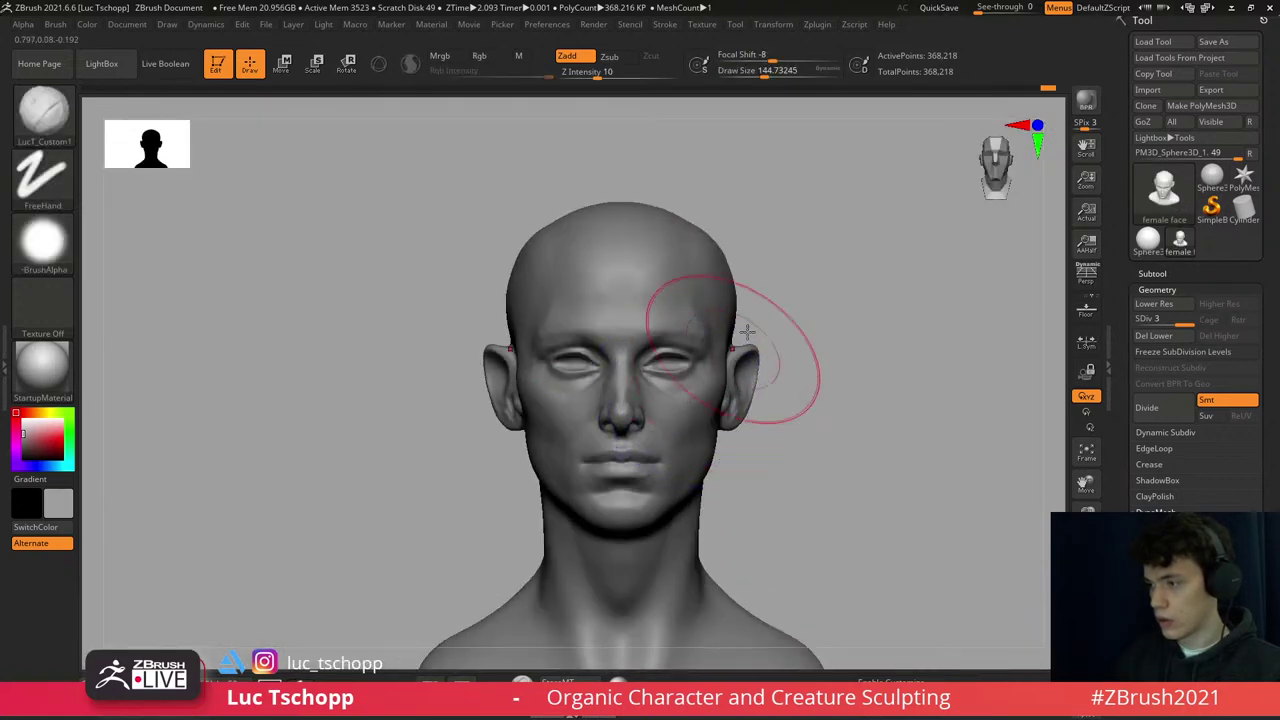
mouse_move(643, 271)
right_mouse_down("ctrl")
mouse_move(729, 337)
mouse_move(690, 317)
mouse_move(700, 270)
mouse_move(700, 285)
right_mouse_up("ctrl")
- Carve the upper lid crease with a Zsub DamStandard brush, then ready a smaller Zadd Standard brush
key("b")
key("d")
key("s")
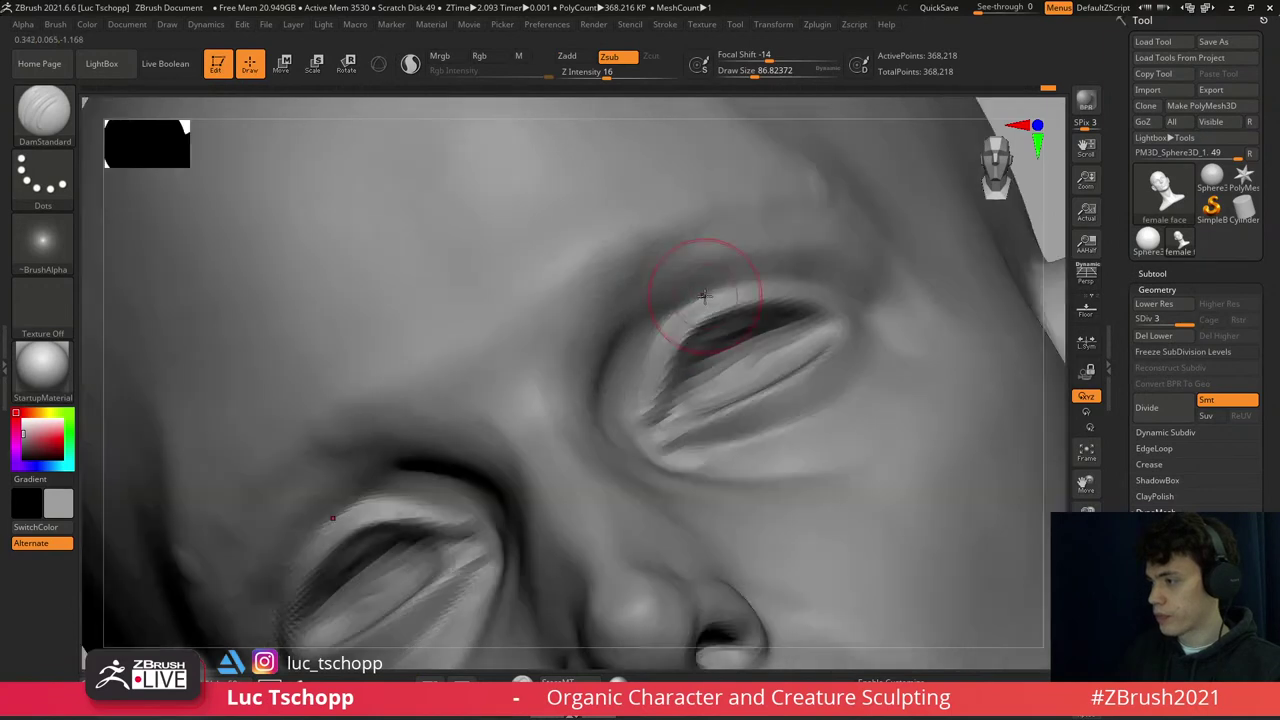
key("b")
key("s")
key("t")
key("bracketleft")
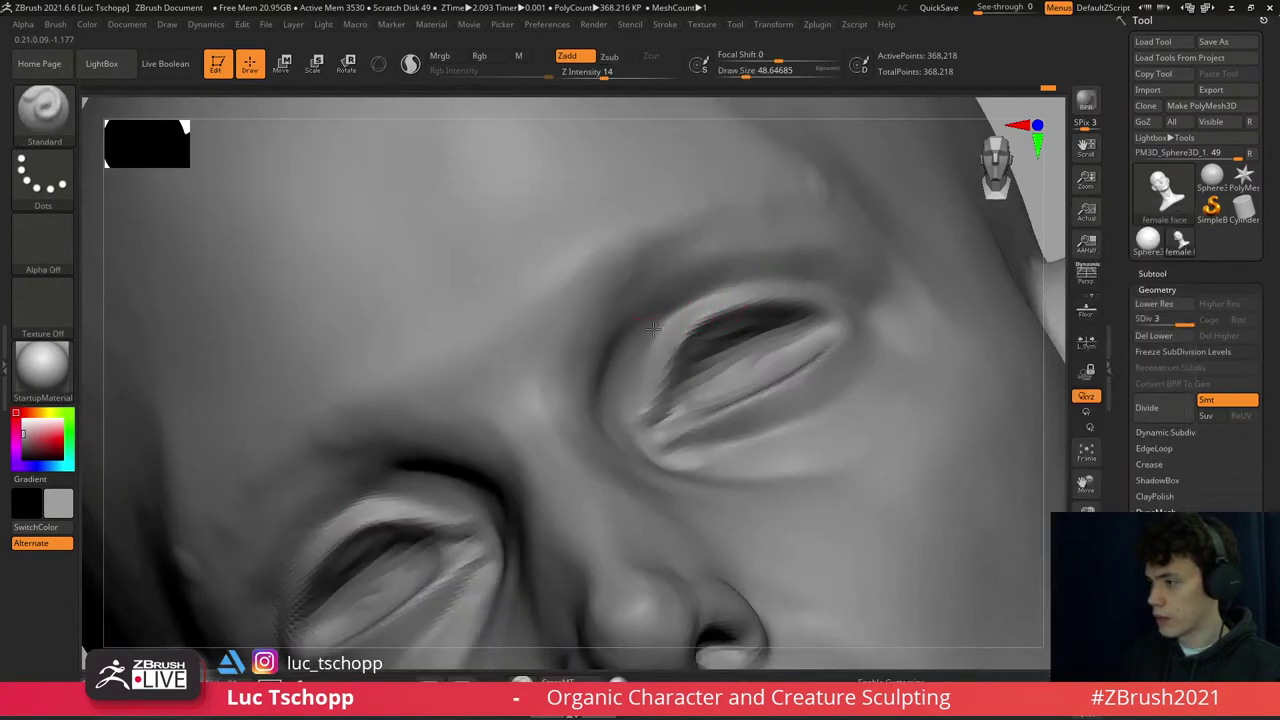
key("bracketleft")
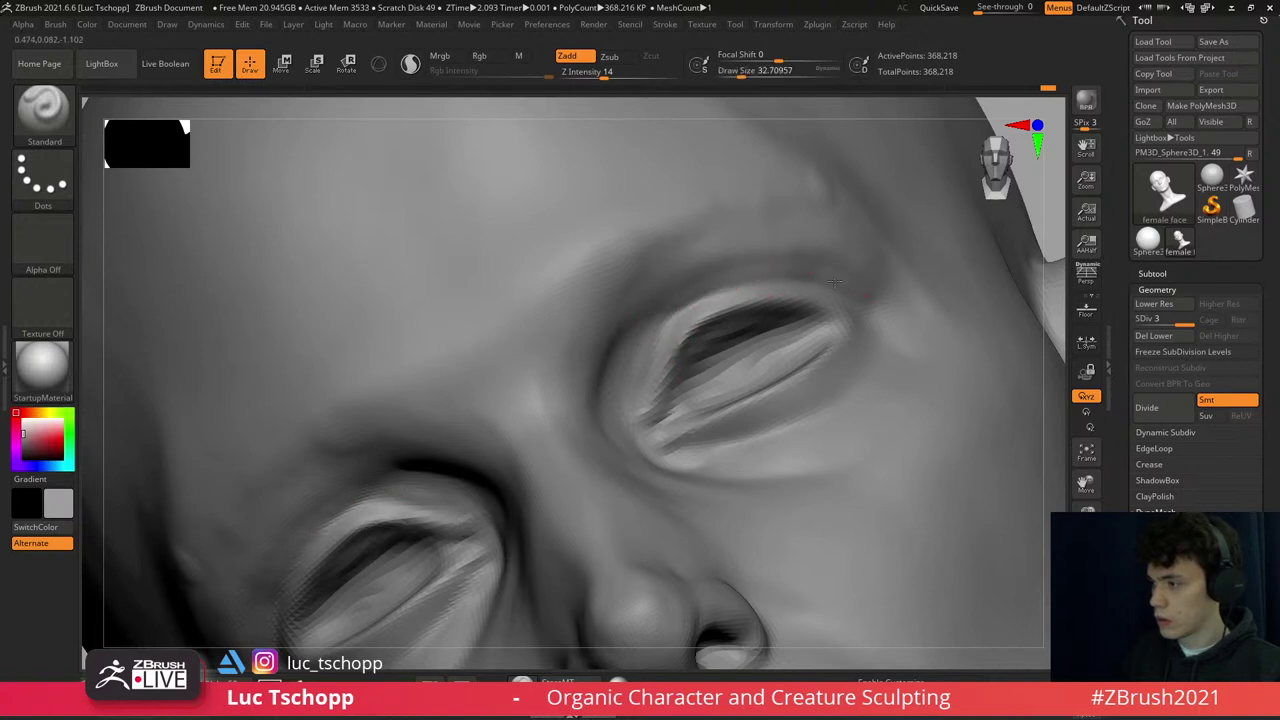
- Cut finer creases above the upper eyelid with a smaller carving DamStandard brush
key("1")
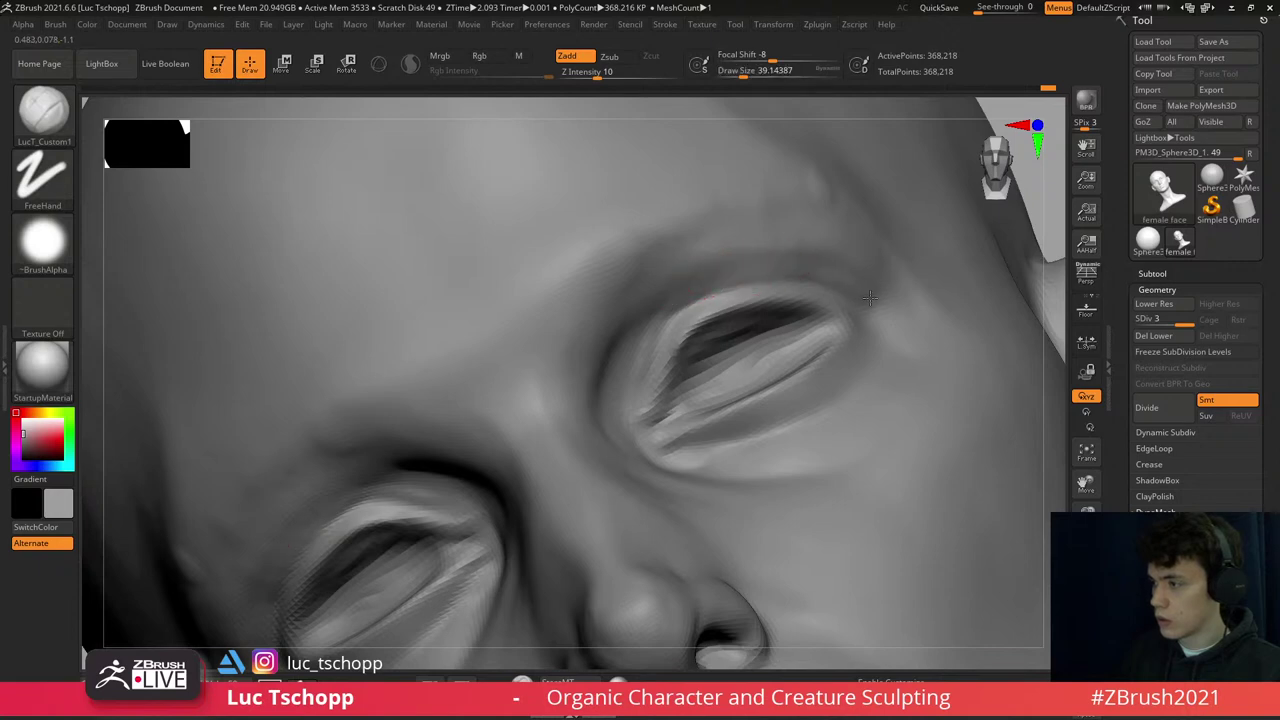
key("b")
key("d")
key("s")
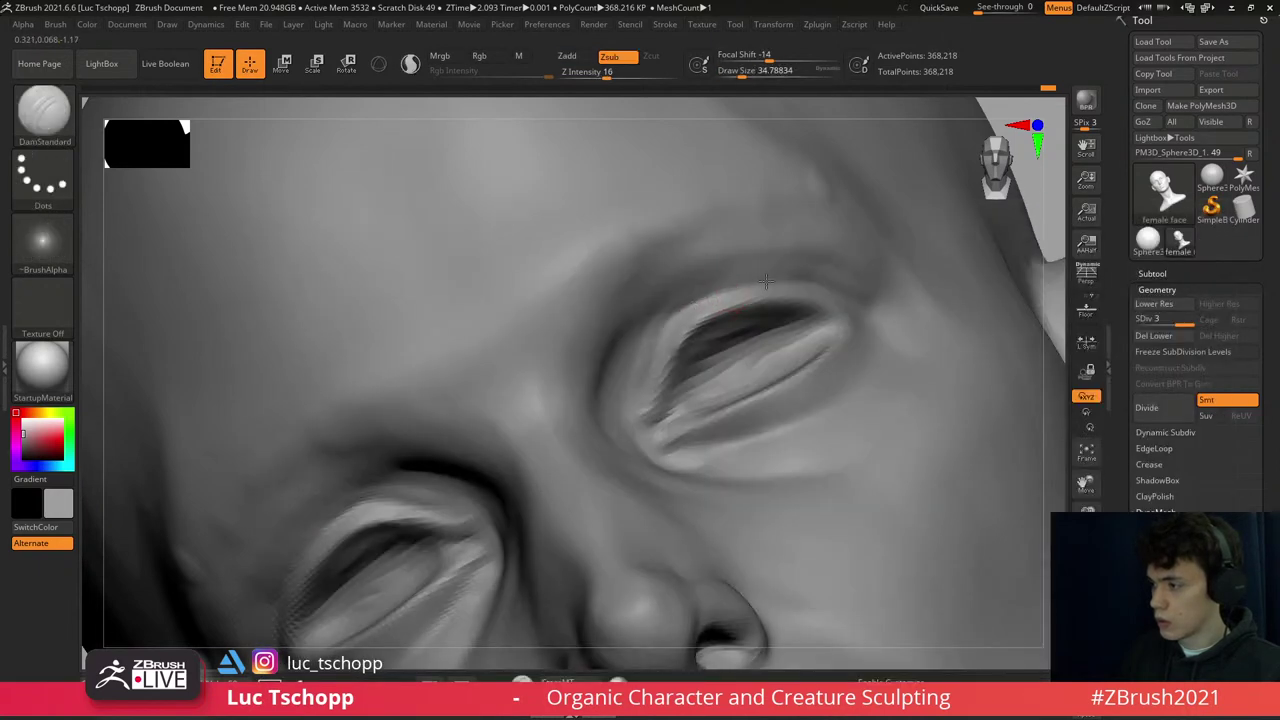
key("bracketleft")
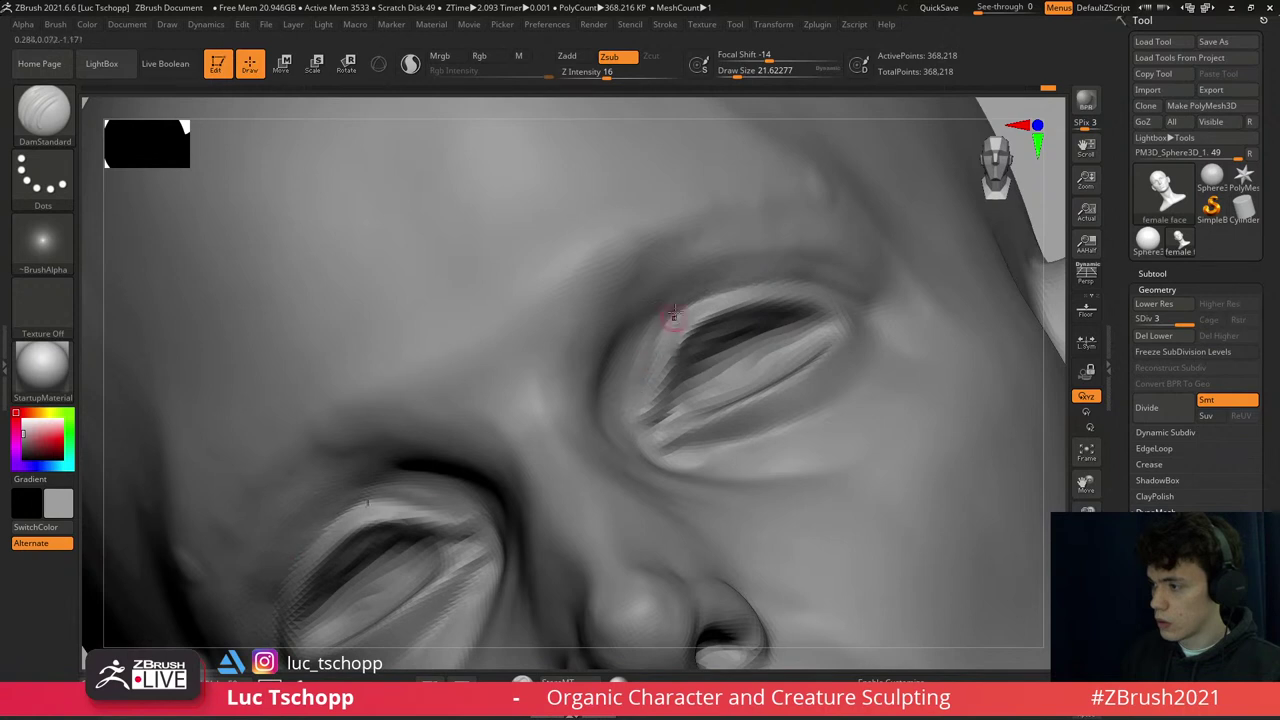
mouse_move(688, 313)
right_mouse_down()
mouse_move(771, 277)
mouse_move(737, 277)
right_mouse_up()
key("bracketright")
key("bracketright")
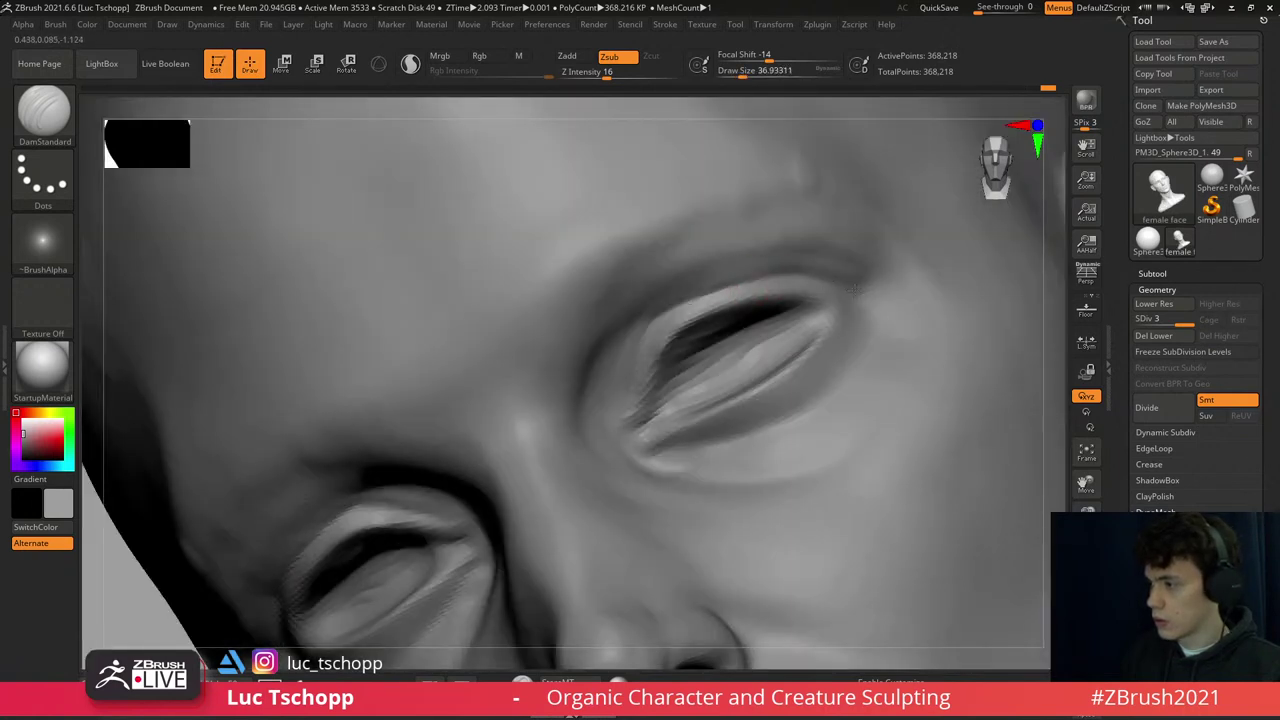
- Build up the eyelid rims with an additive Standard brush, turning the head toward nose and skull
key("b")
key("s")
key("t")
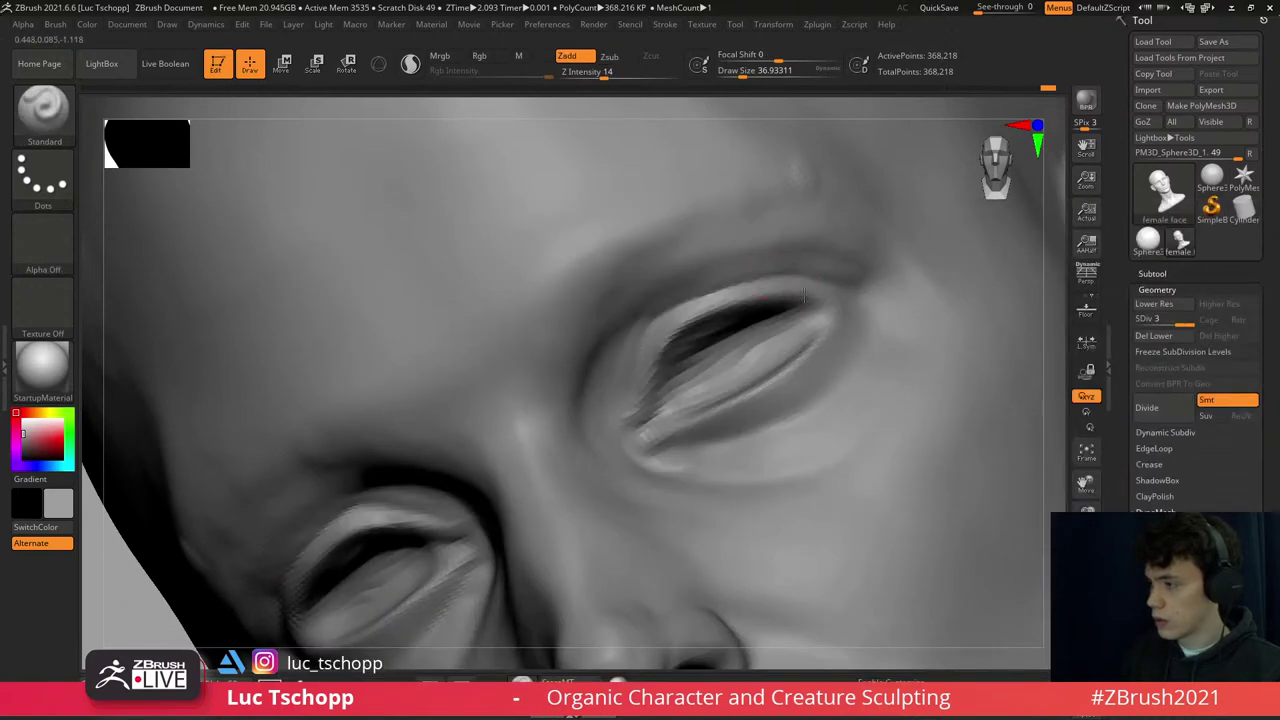
right_click_drag(751, 303, 700, 321)
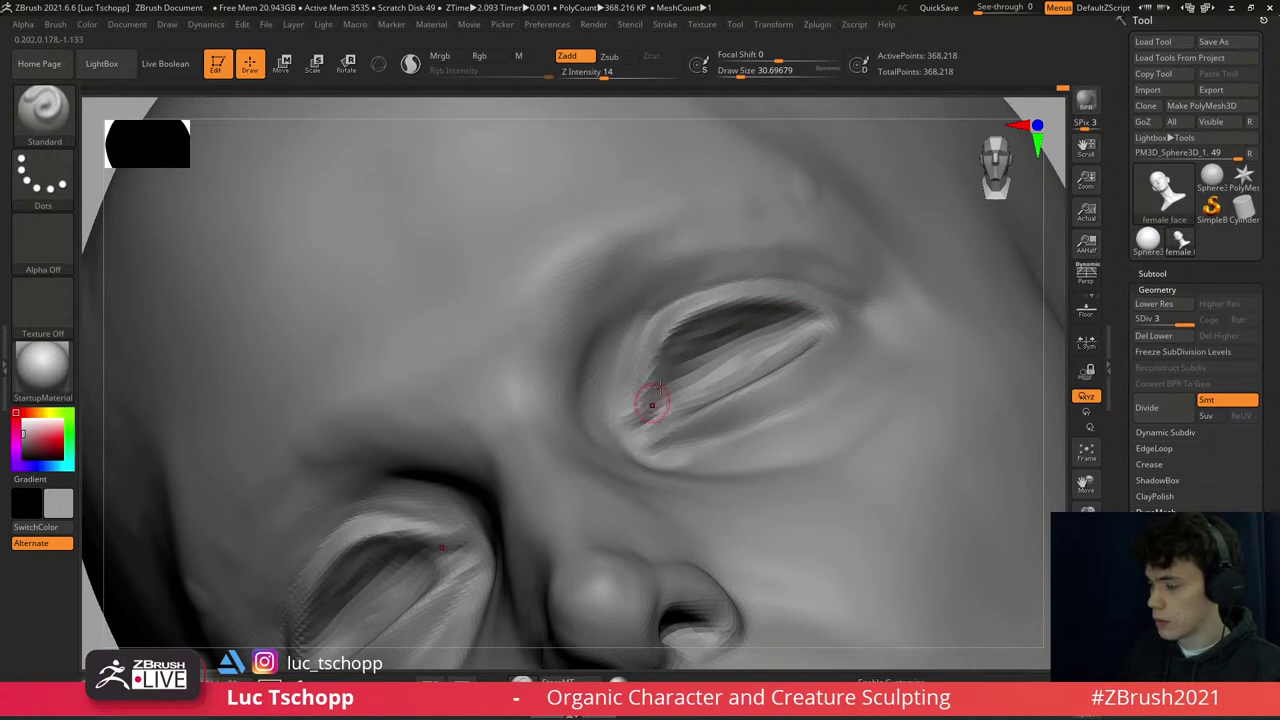
mouse_move(651, 404)
right_mouse_down()
mouse_move(798, 364)
mouse_move(757, 401)
right_mouse_up()
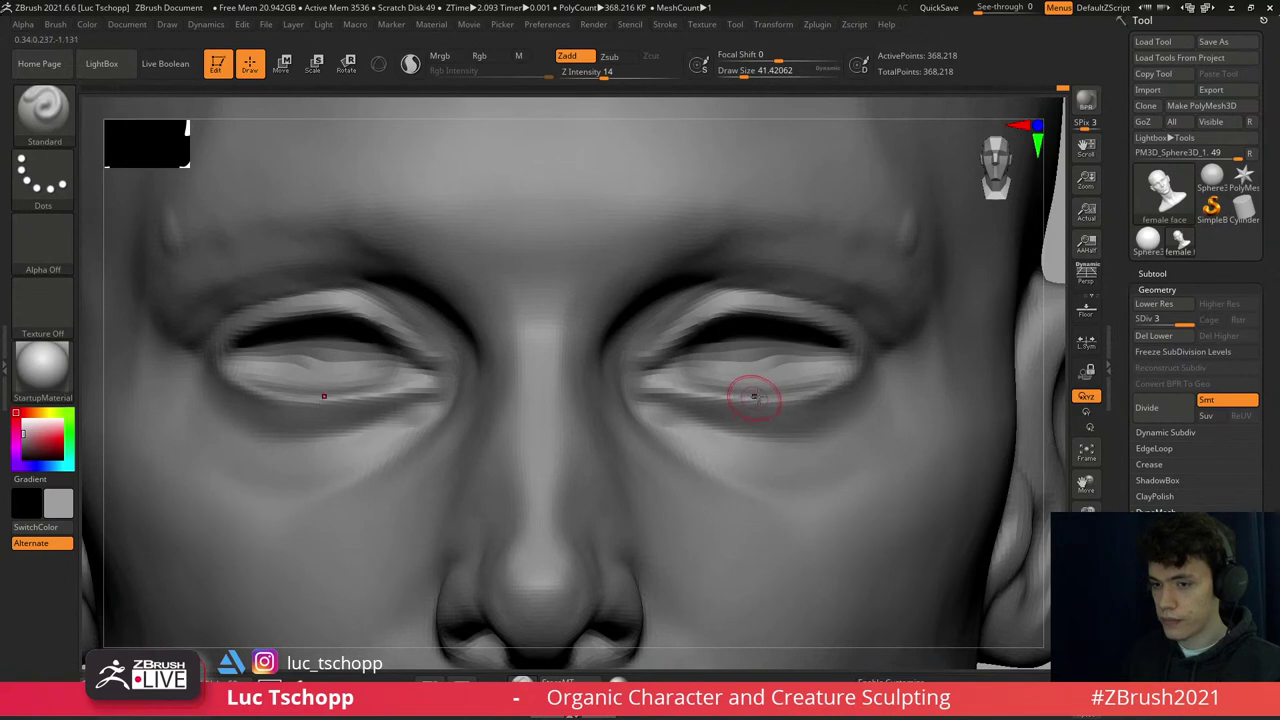
- Frame the whole bust in a straight front view and check the lowest subdivision level
key("f")
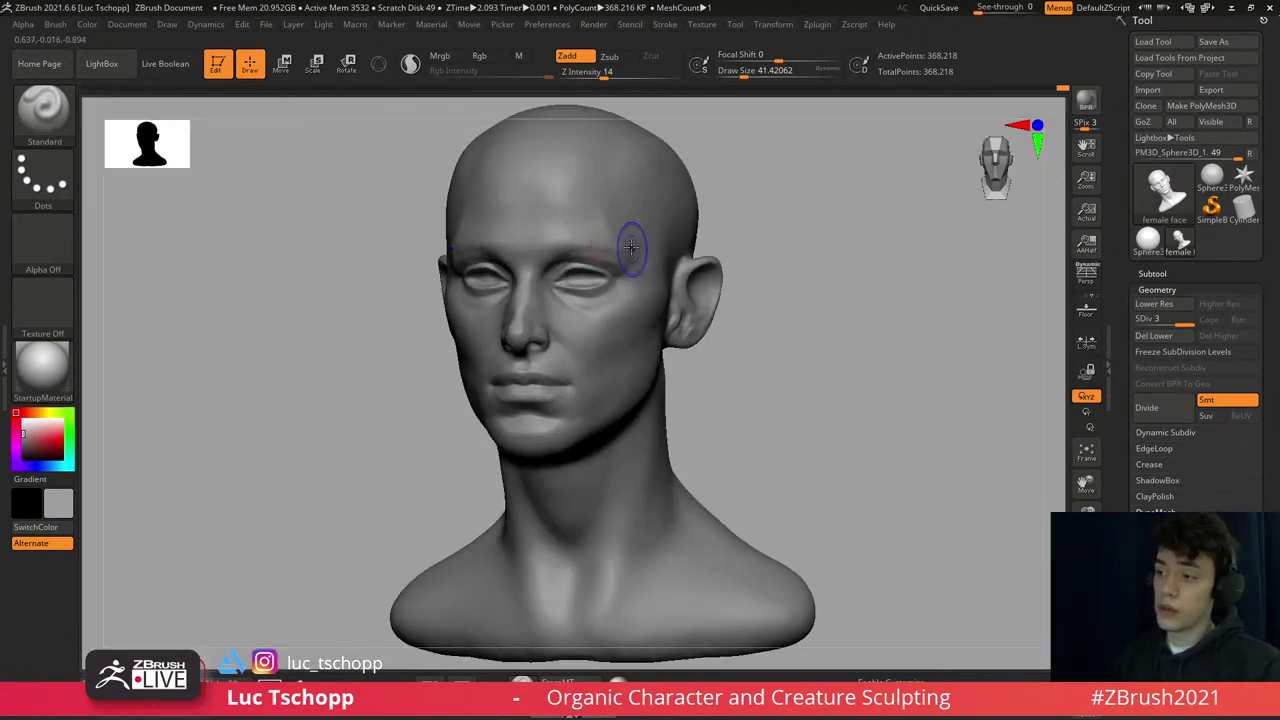
key("1")
right_click_drag(631, 247, 611, 243, "shift")
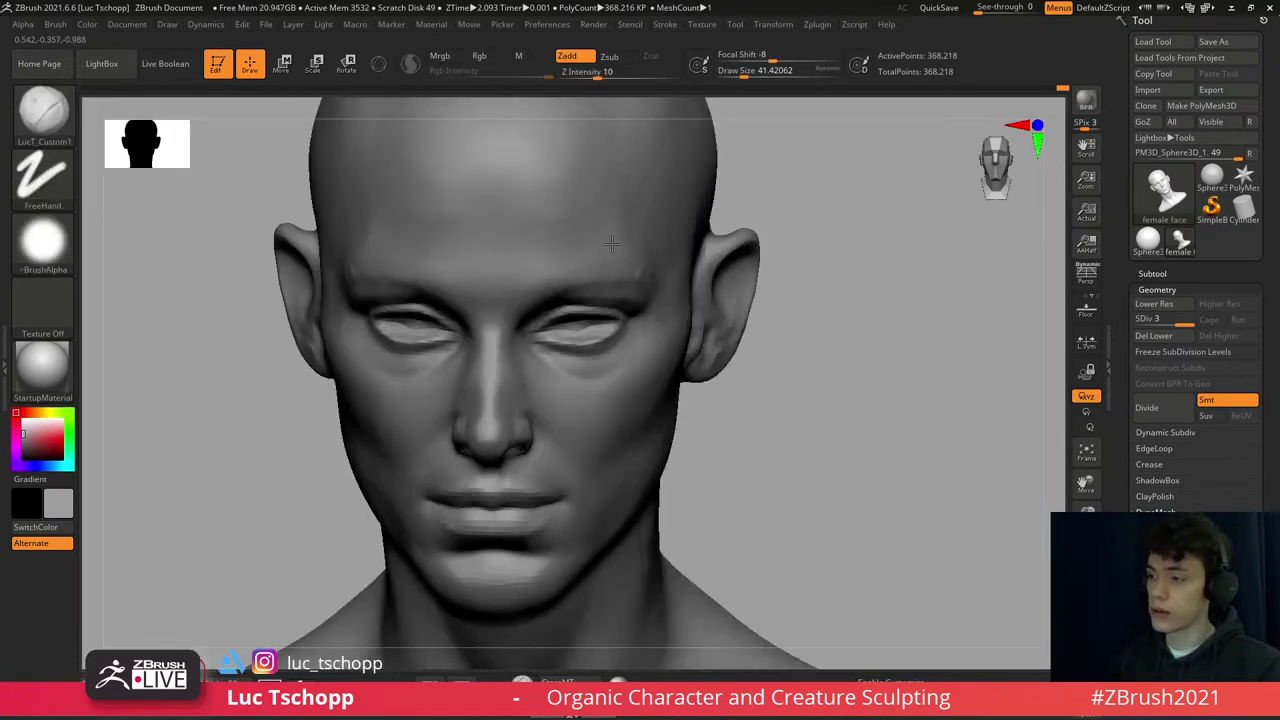
key("shift+d")
key("shift+d")
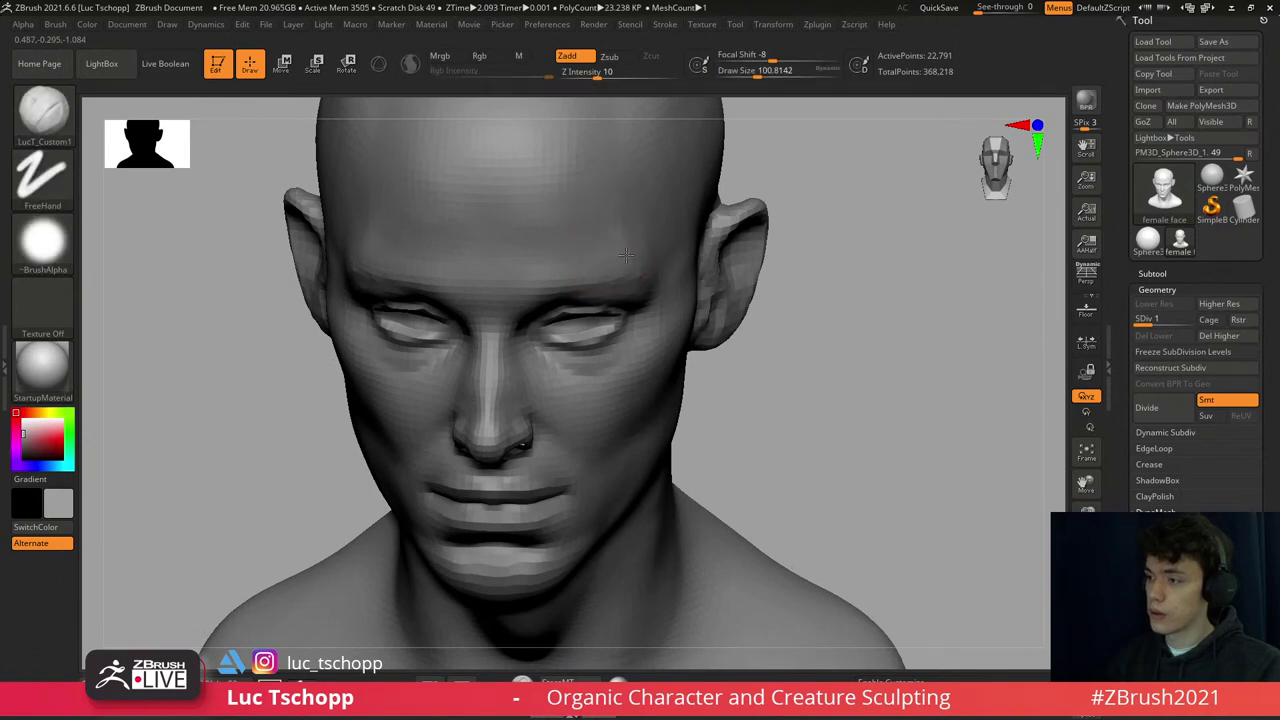
key("d")
key("d")
- Reshape the cheeks with a size-176 Move brush at the lowest subdivision level
key("b")
key("m")
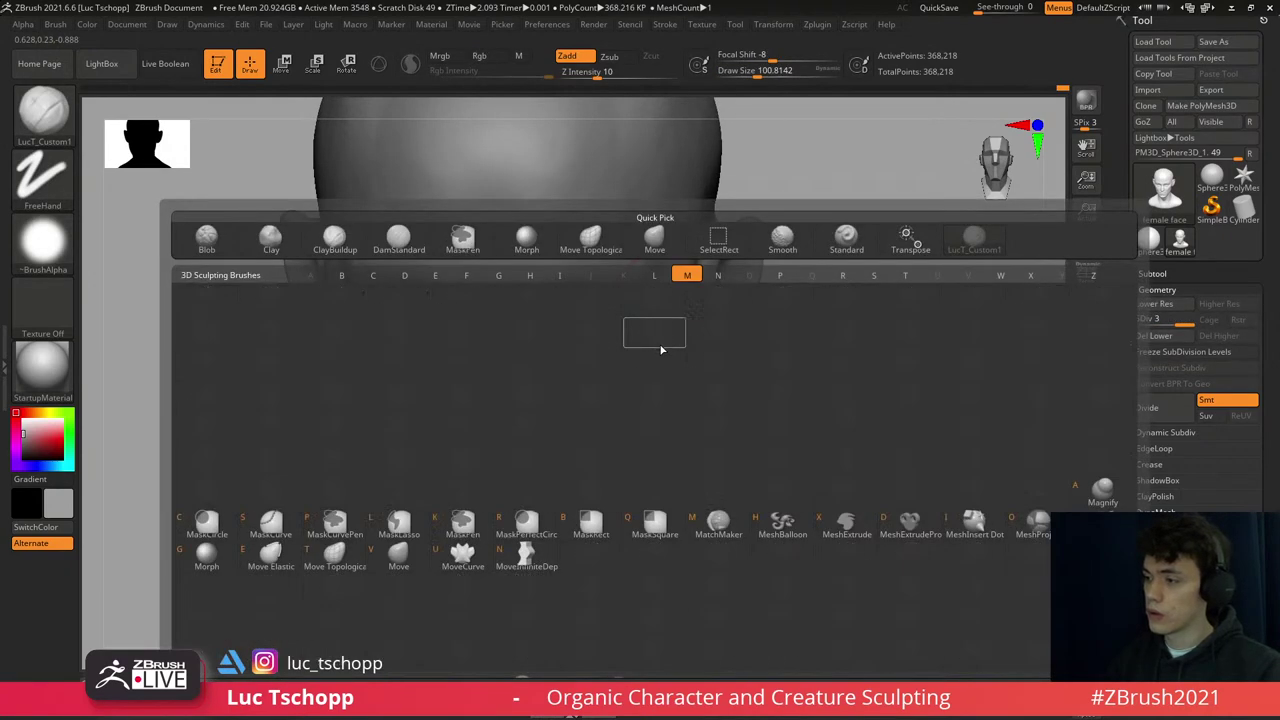
key("v")
key("shift+d")
key("s")
mouse_move(670, 378)
left_mouse_down()
mouse_move(700, 360)
mouse_move(678, 366)
mouse_move(590, 286)
left_mouse_up()
key("s")
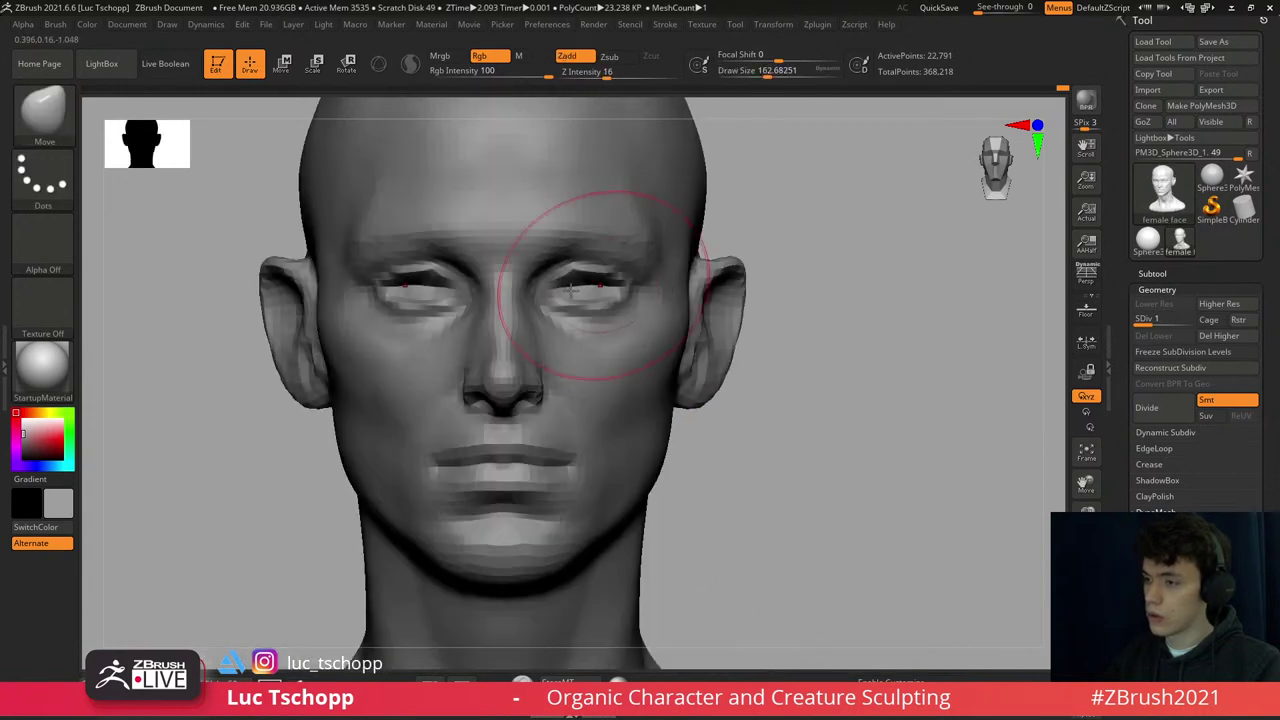
key("d")
key("d")
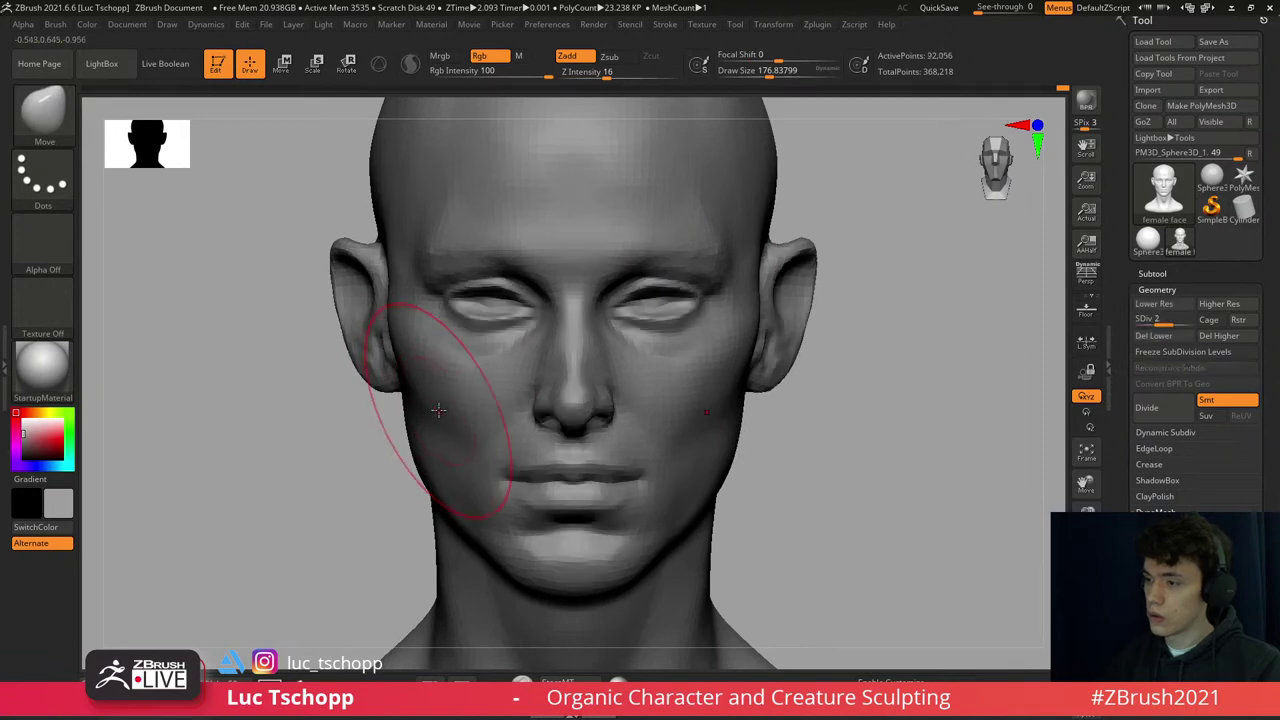
- From a side view, reshape the brow with a Move brush shrunk to about 124 at SDiv 1
right_click_drag(449, 414, 565, 338, "ctrl")
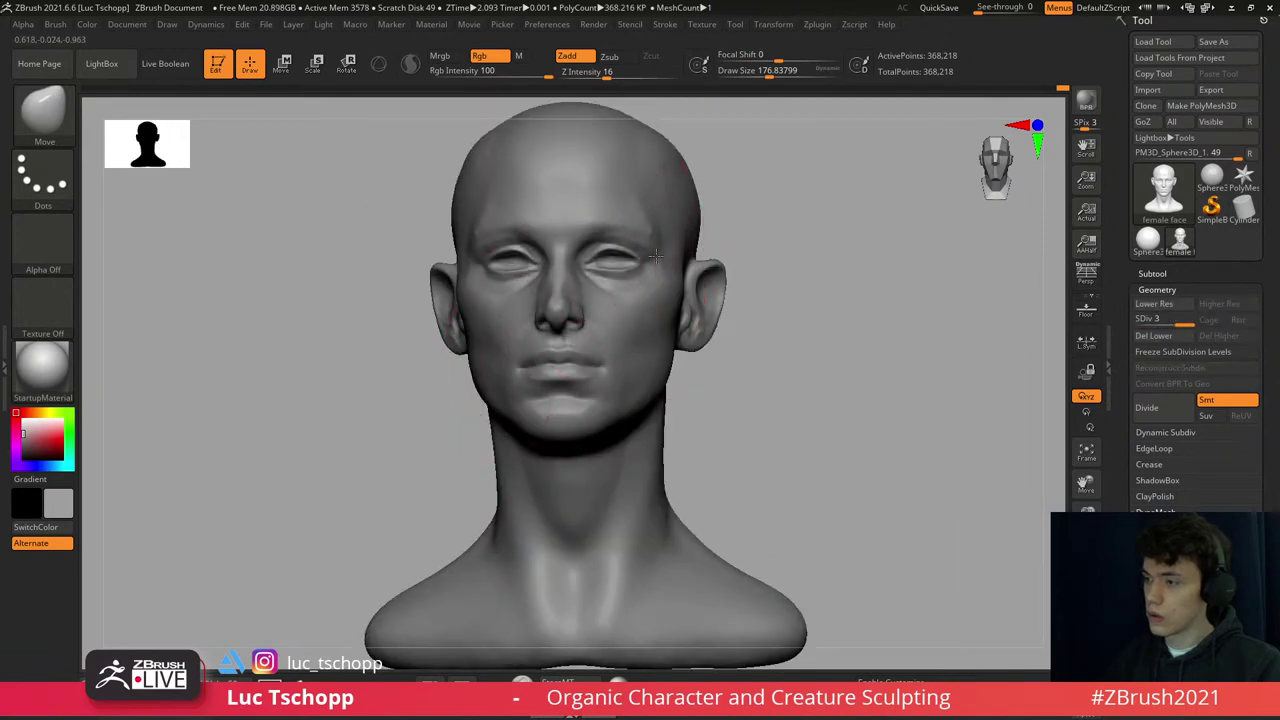
mouse_move(655, 256)
right_mouse_down()
mouse_move(629, 271)
mouse_move(604, 253)
mouse_move(643, 251)
right_mouse_up()
key("1")
key("b")
key("m")
key("v")
key("shift+d")
key("shift+d")
key("s")
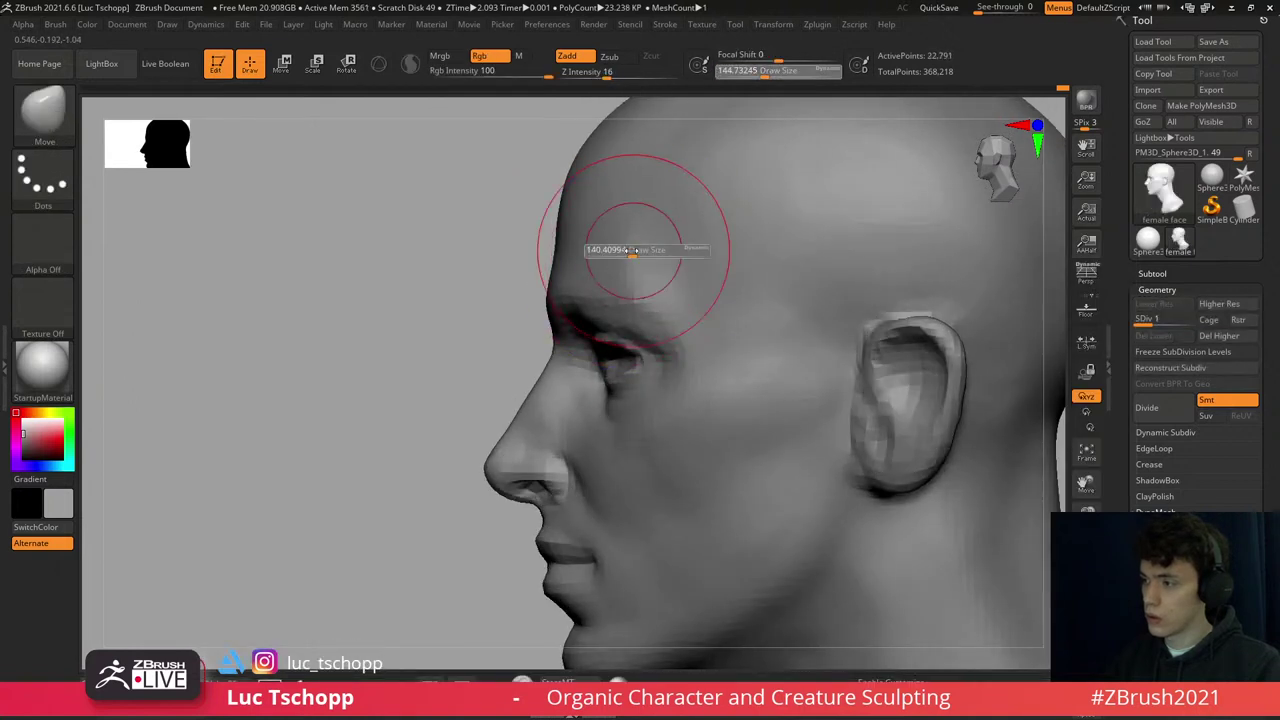
left_click_drag(631, 250, 628, 251)
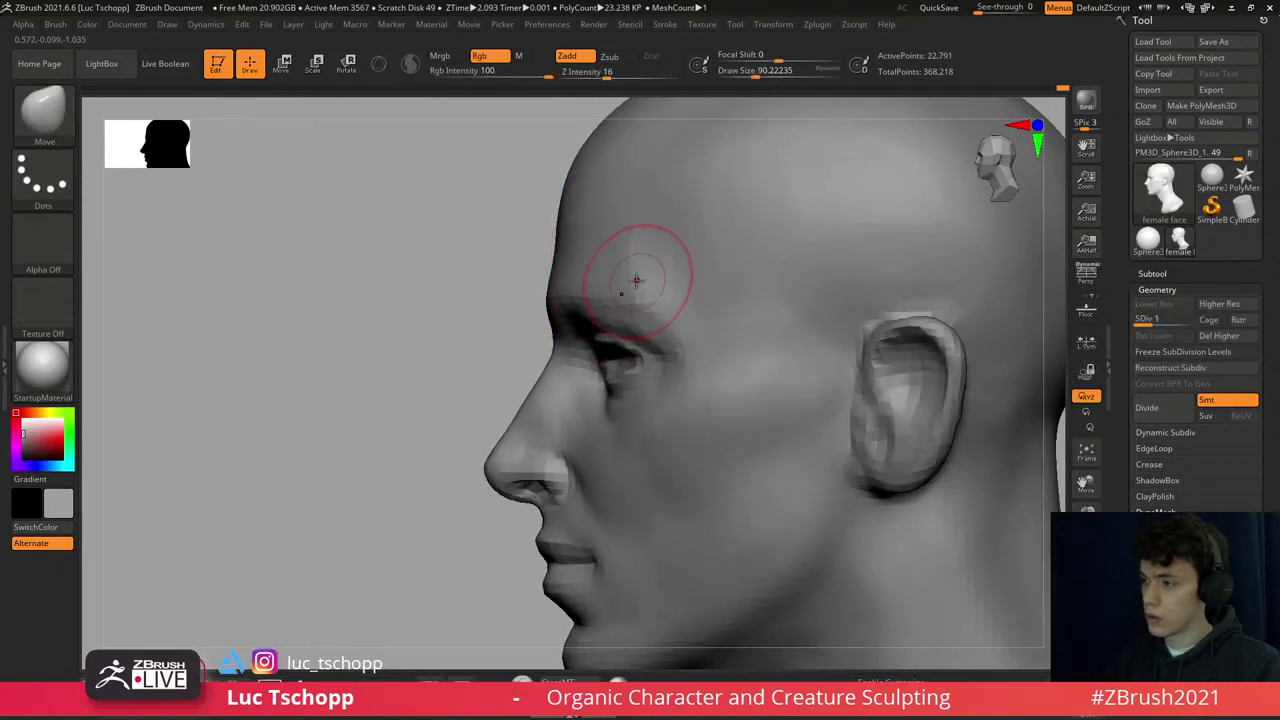
key("d")
key("d")
- Smooth the brow above the eye at full resolution, then return to the custom clay brush
mouse_move(636, 280)
right_mouse_down("alt")
mouse_move(636, 330)
mouse_move(567, 341)
right_mouse_up("alt")
key("s")
key("shift")
key("b")
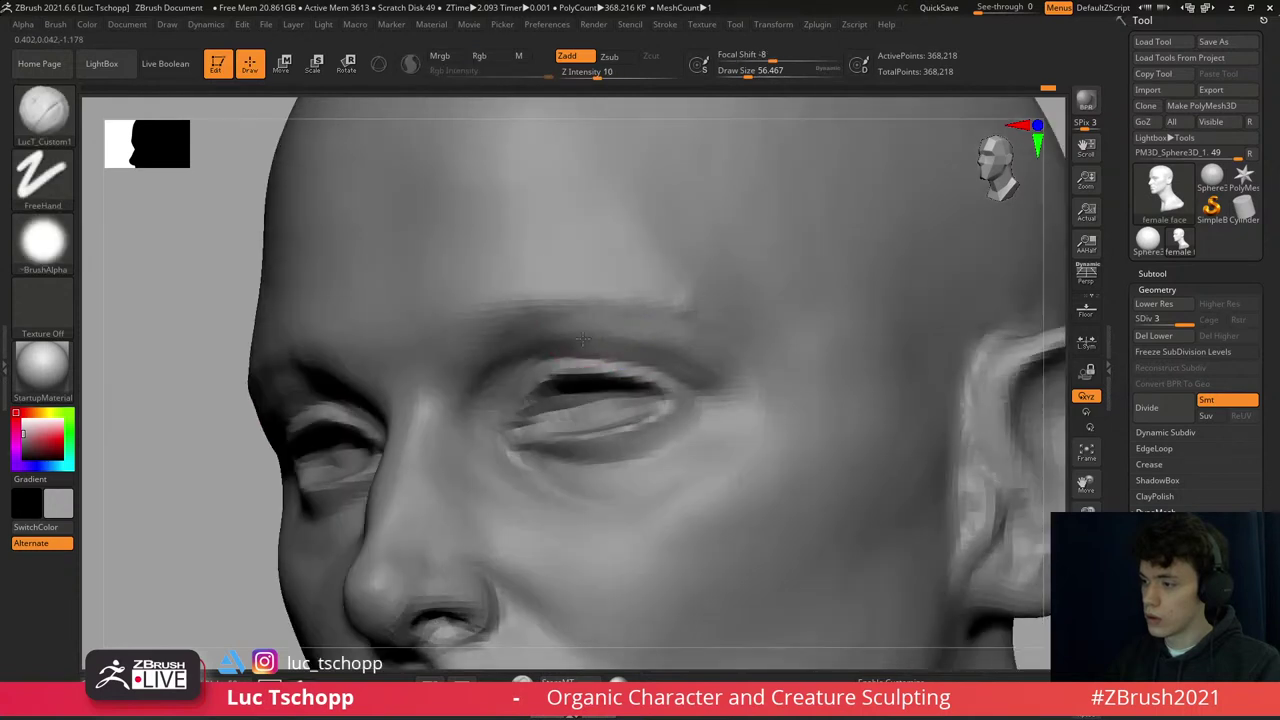
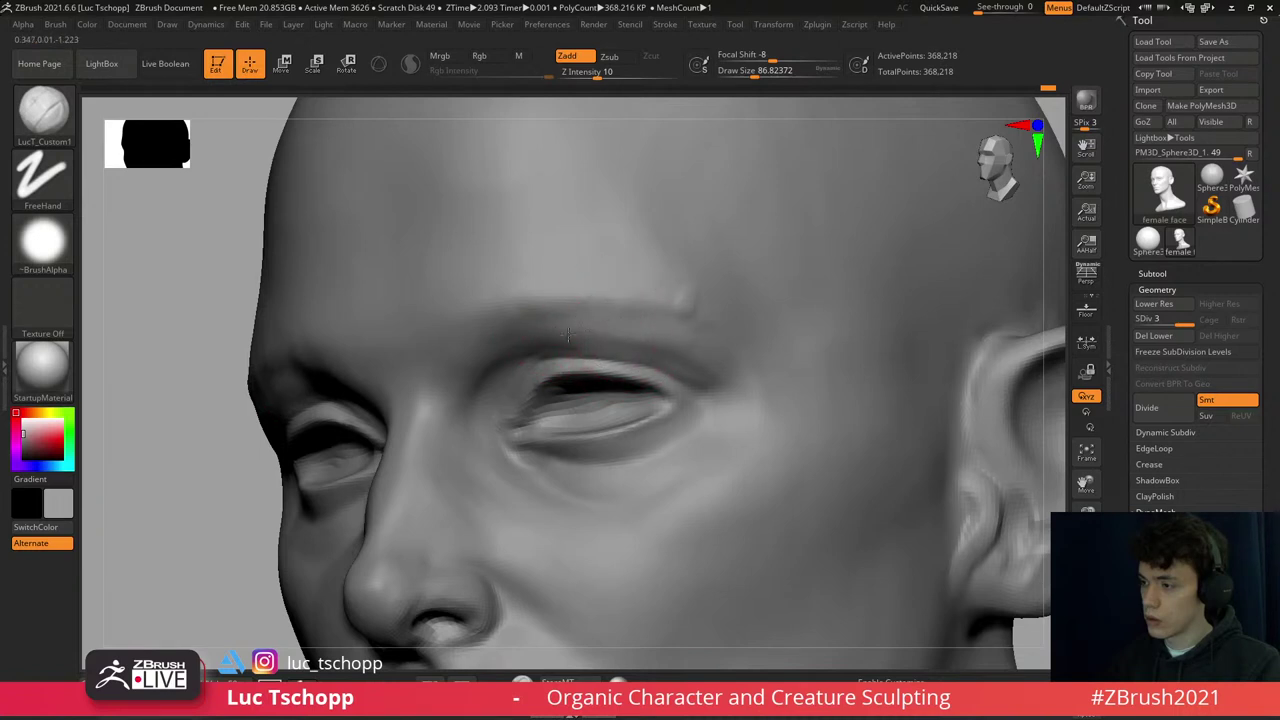
- With Smooth and Move at the lowest subdivision level, push the upper eyelid shapes, then return to full detail
key("shift")
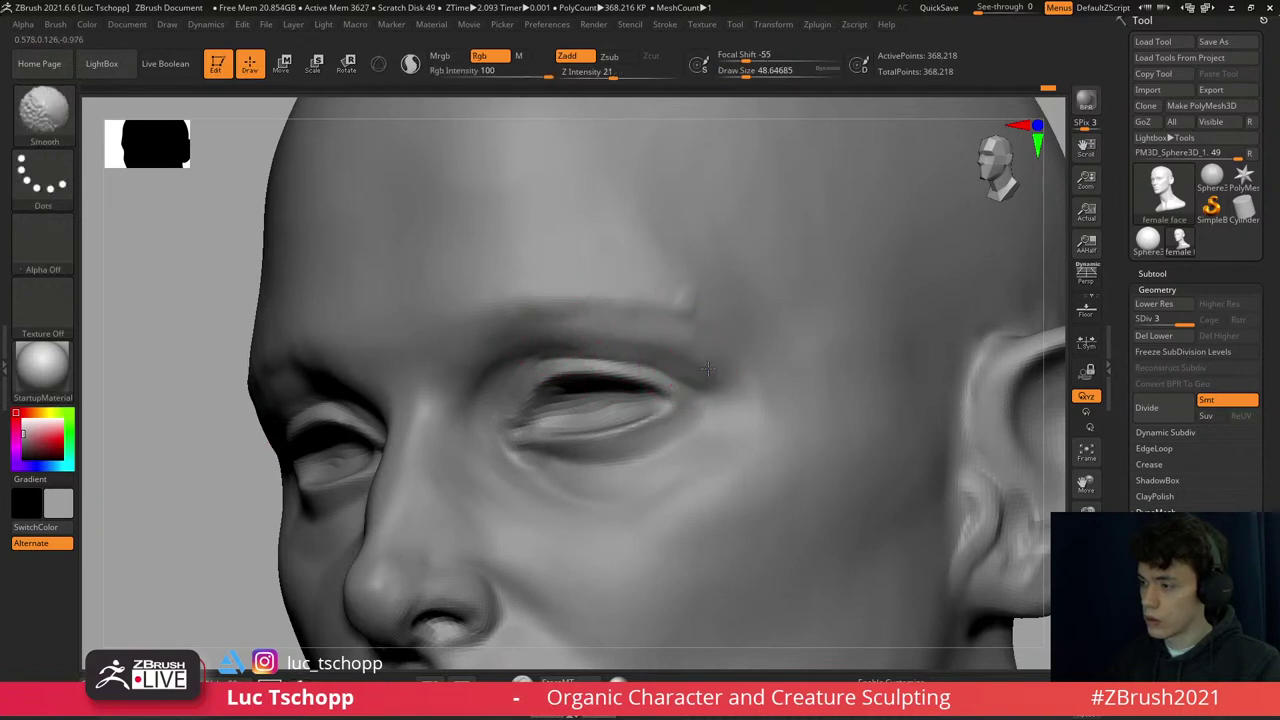
mouse_move(611, 332)
right_mouse_down("ctrl")
mouse_move(551, 337)
mouse_move(600, 320)
mouse_move(622, 226)
right_mouse_up("ctrl")
mouse_move(667, 368)
right_mouse_down("alt")
mouse_move(680, 280)
mouse_move(669, 235)
right_mouse_up("alt")
key("b")
key("m")
key("v")
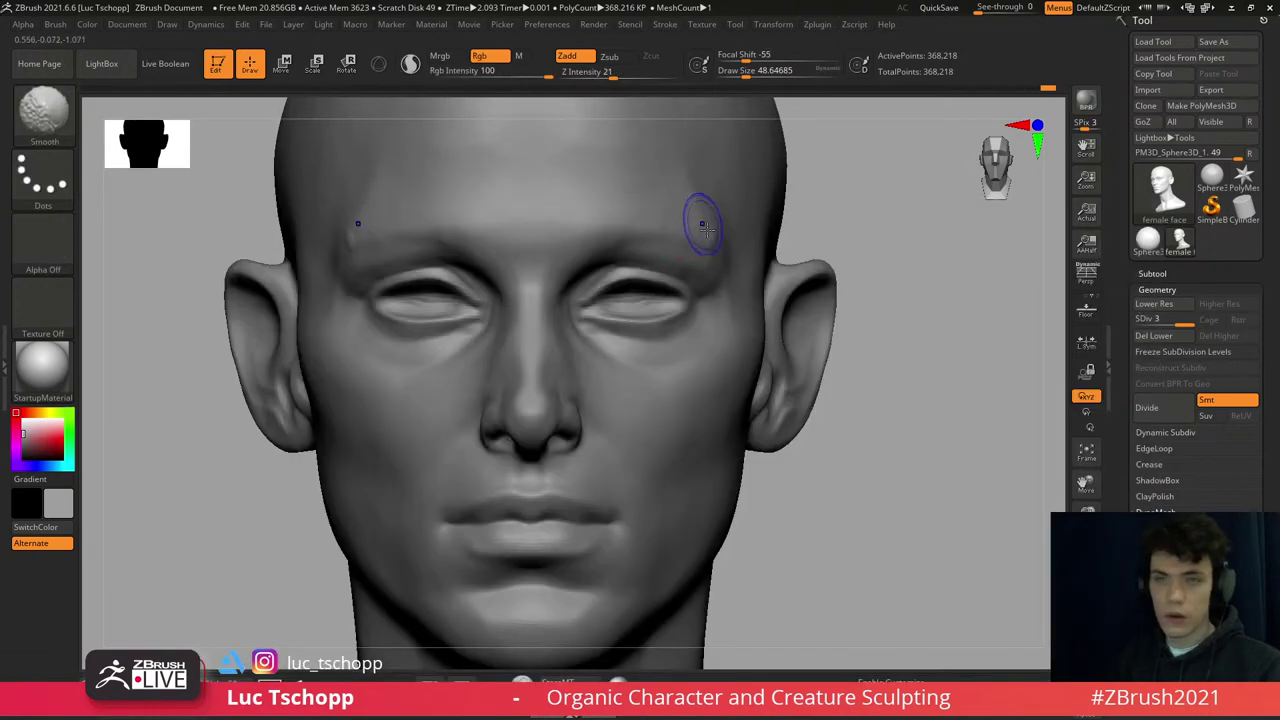
key("shift+d")
key("shift+d")
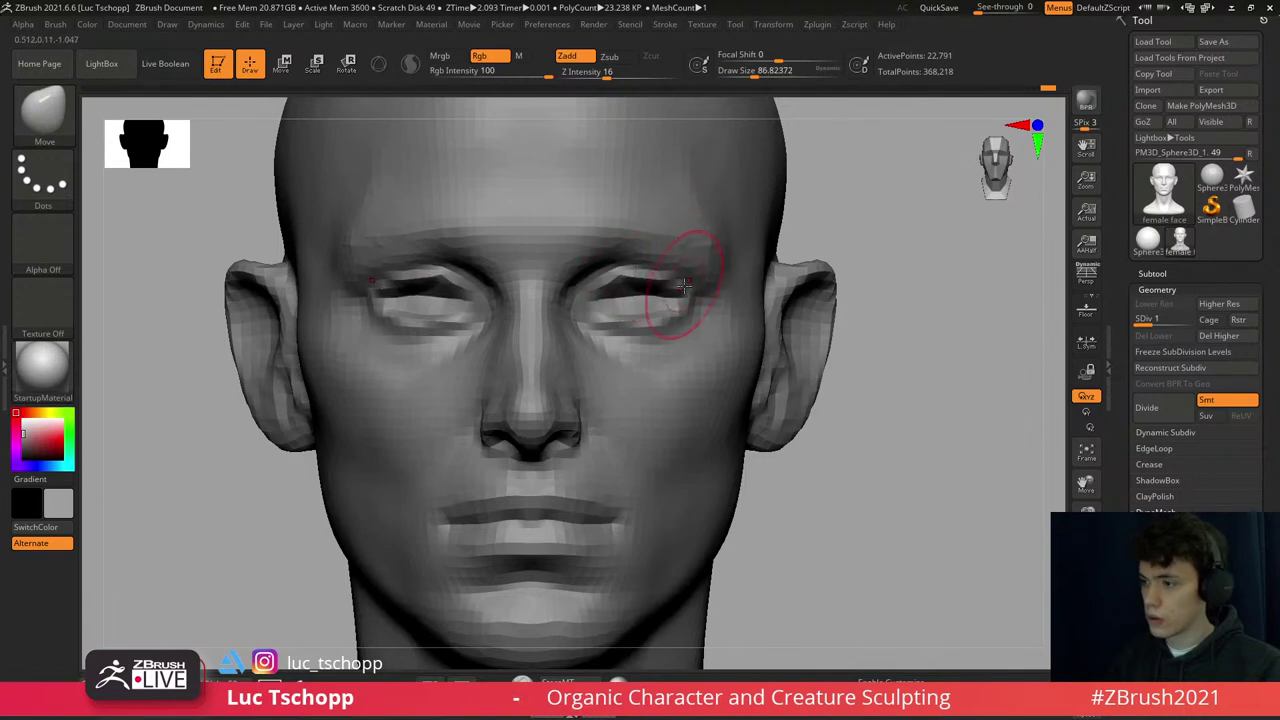
key("d")
key("d")
key("f")
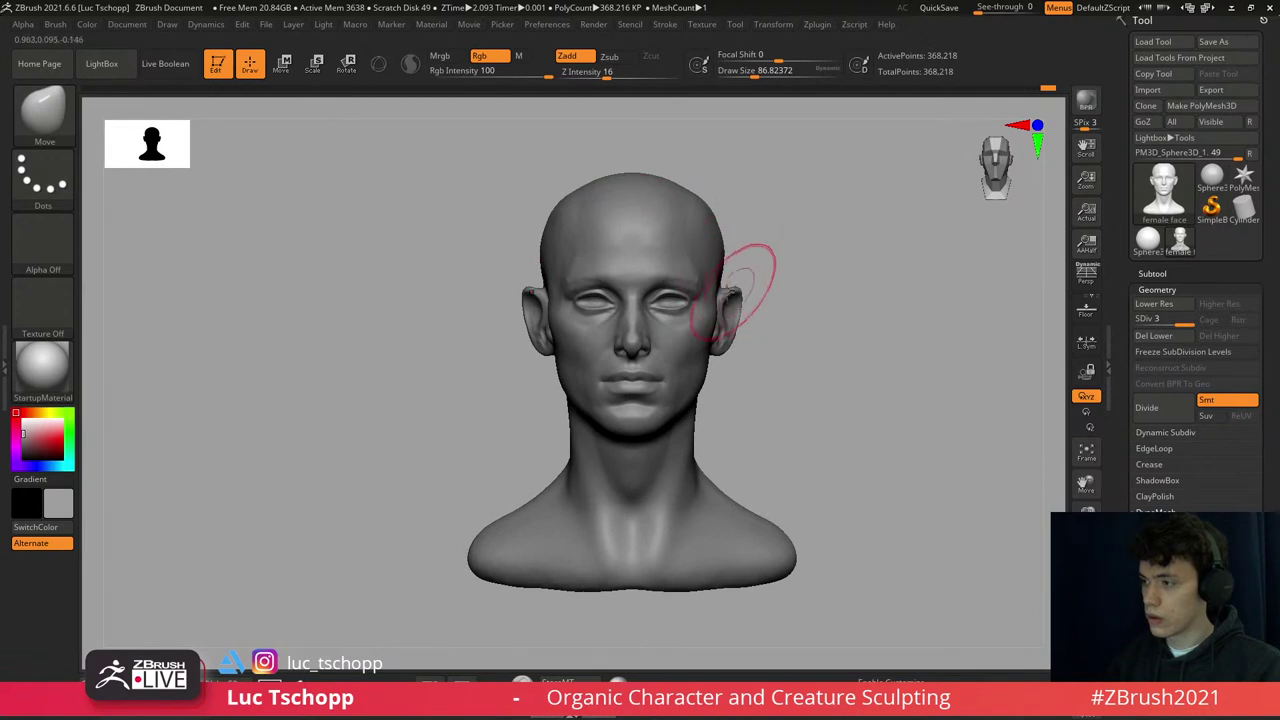
- One level down, shrink the brush to about 77 and reshape the eye sockets around the nose bridge
key("shift+d")
right_click_drag(735, 285, 737, 312, "ctrl")
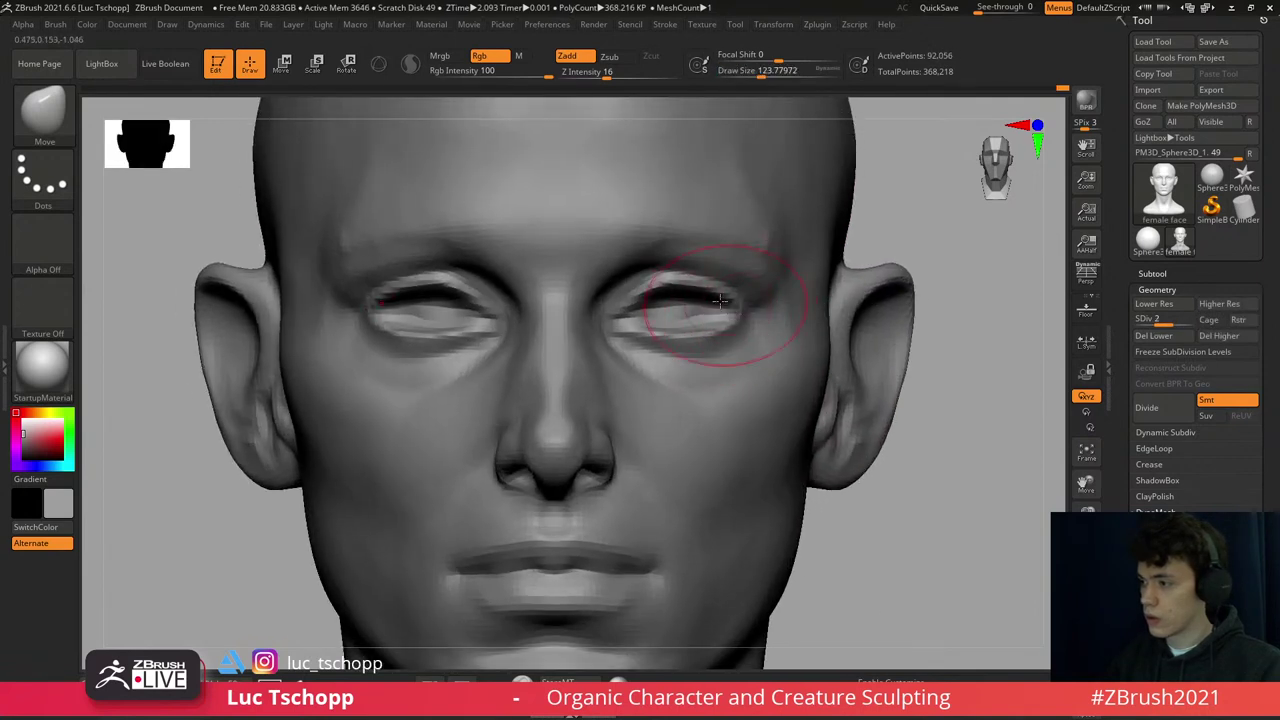
key("s")
left_click_drag(720, 300, 698, 290)
key("d")
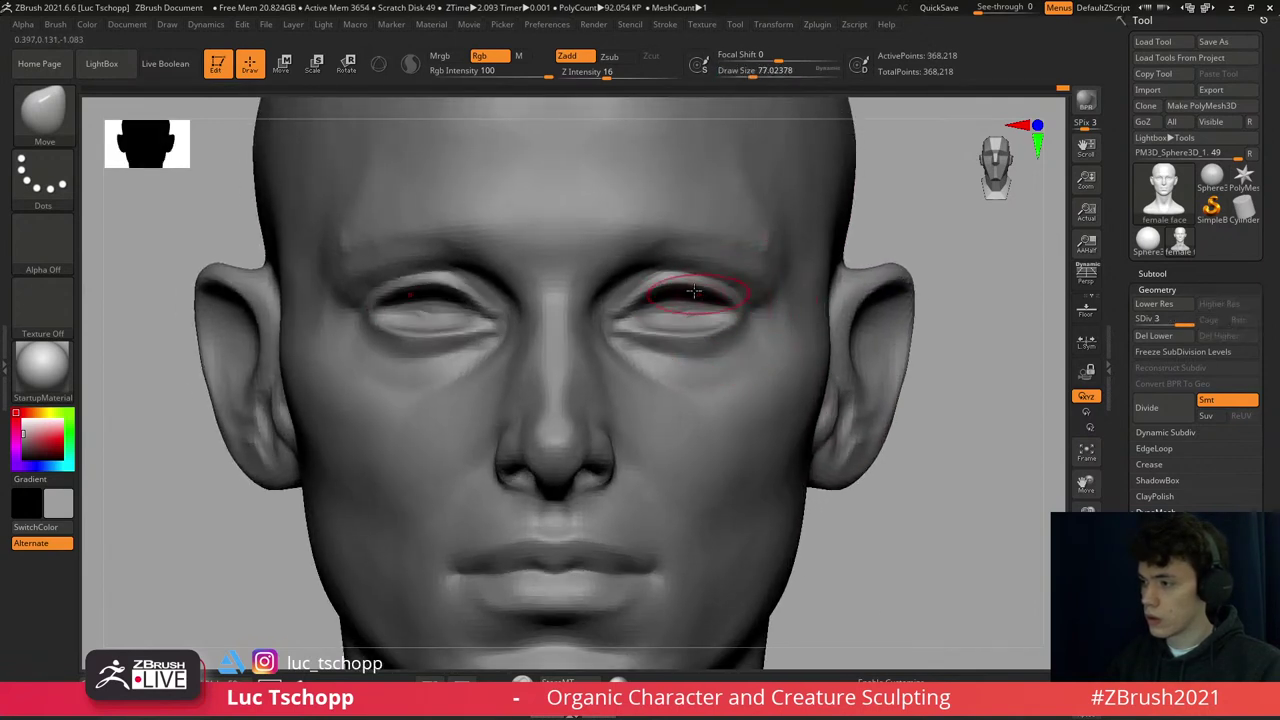
key("b")
key("Escape")
- Soften the areas around the eyes at the lowest subdivision level, then reframe on the face
key("shift+d")
key("shift+d")
key("s")
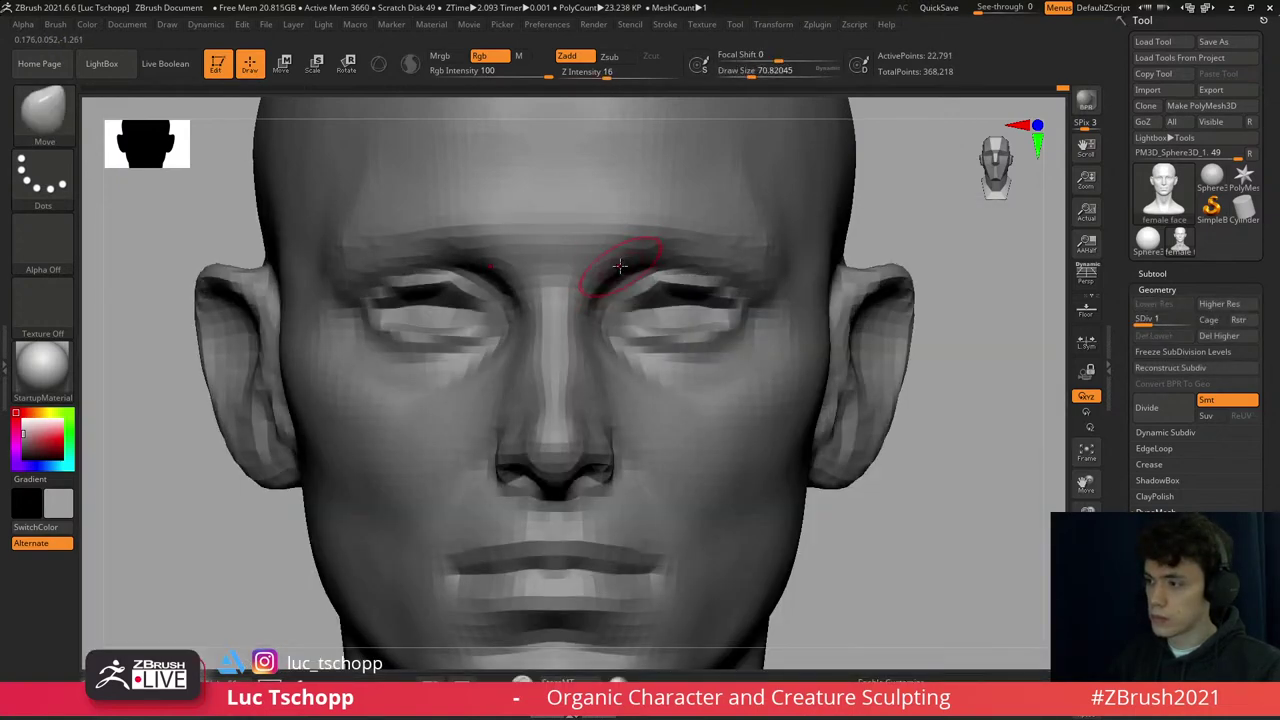
key("d")
- Build up the eye forms with the Standard brush, then switch to the custom brush and step down a level
key("d")
key("f")
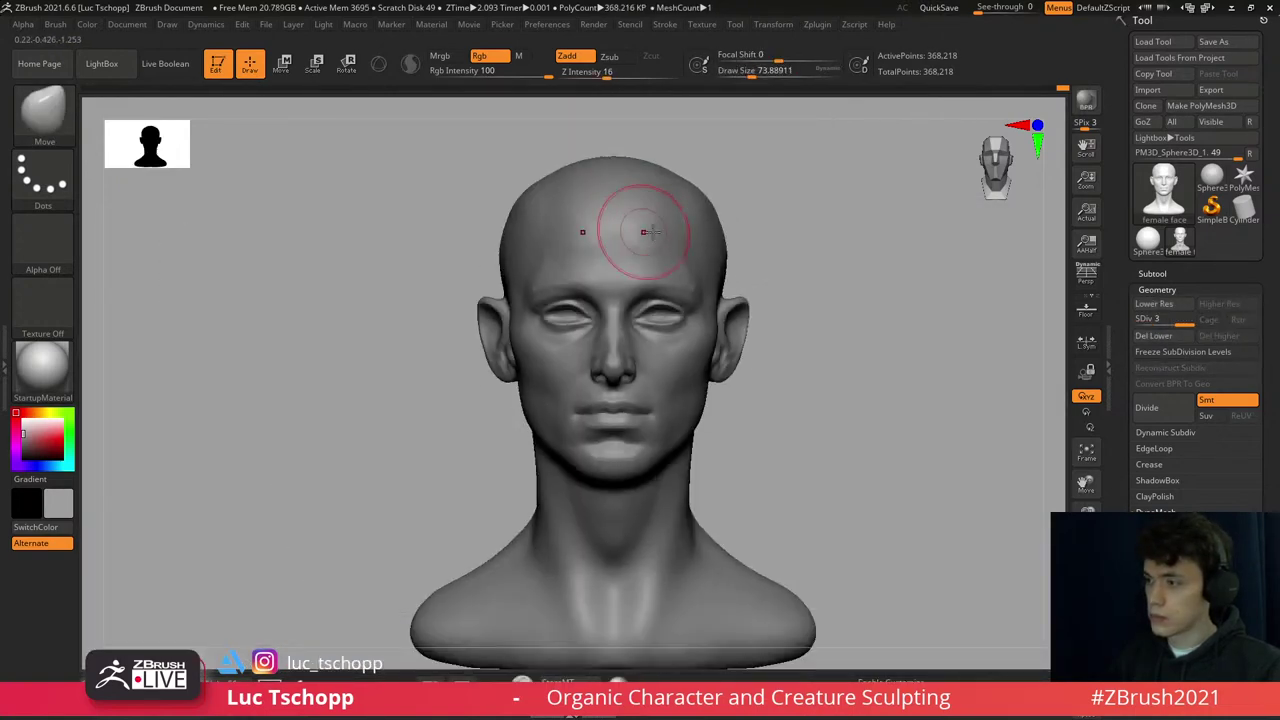
mouse_move(693, 304)
right_mouse_down("ctrl")
mouse_move(610, 280)
mouse_move(634, 321)
mouse_move(627, 312)
right_mouse_up("ctrl")
key("b")
key("s")
key("t")
key("shift+d")
key("shift+d")
key("d")
key("d")
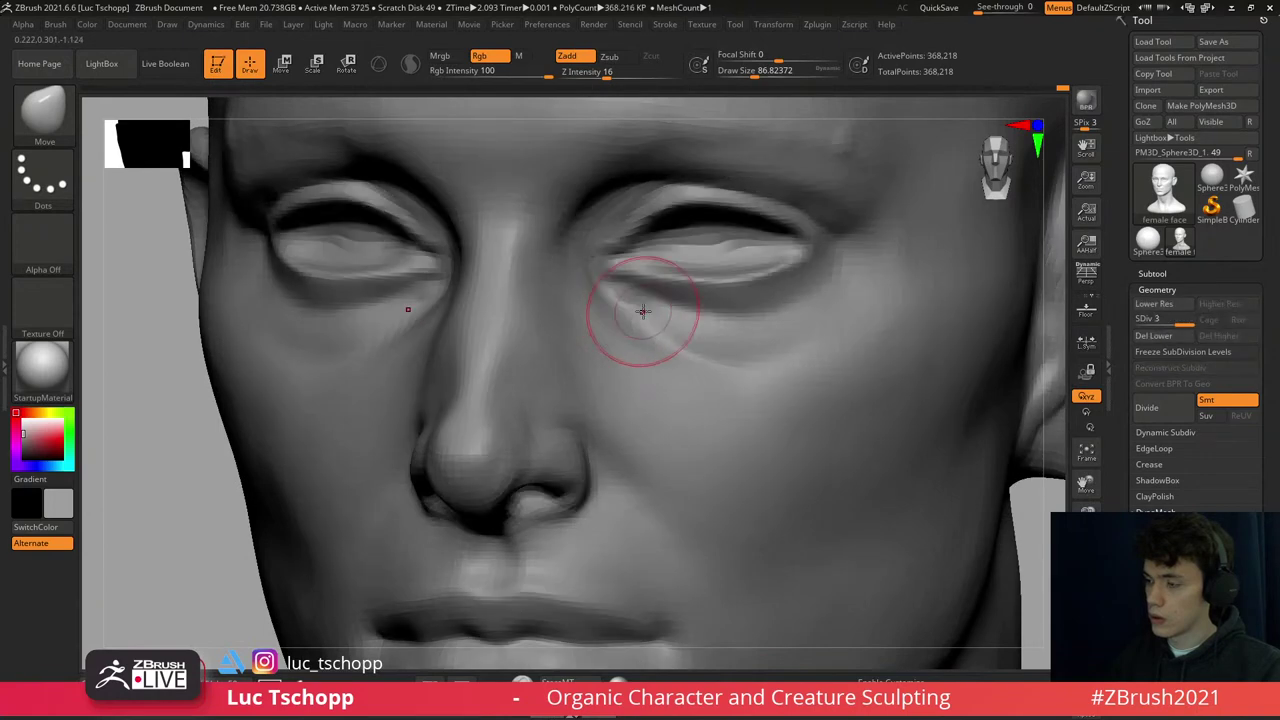
key("b")
key("t")
key("1")
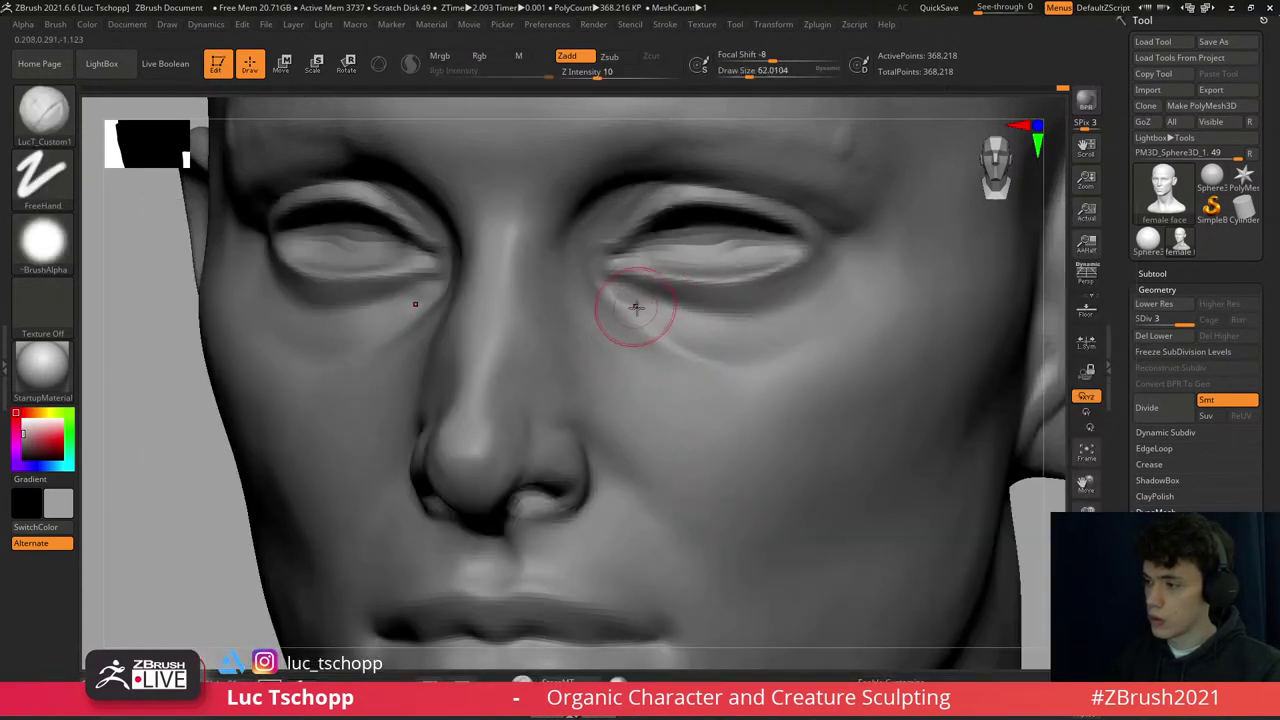
key("f")
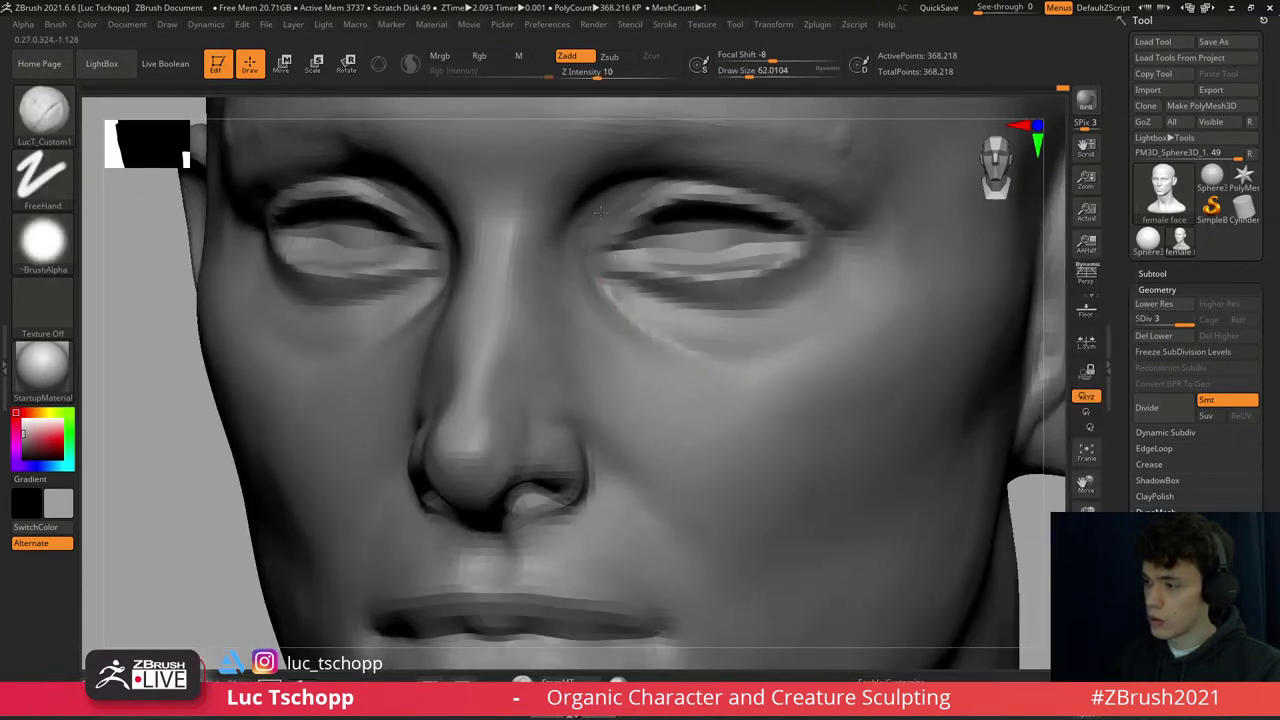
key("shift+d")
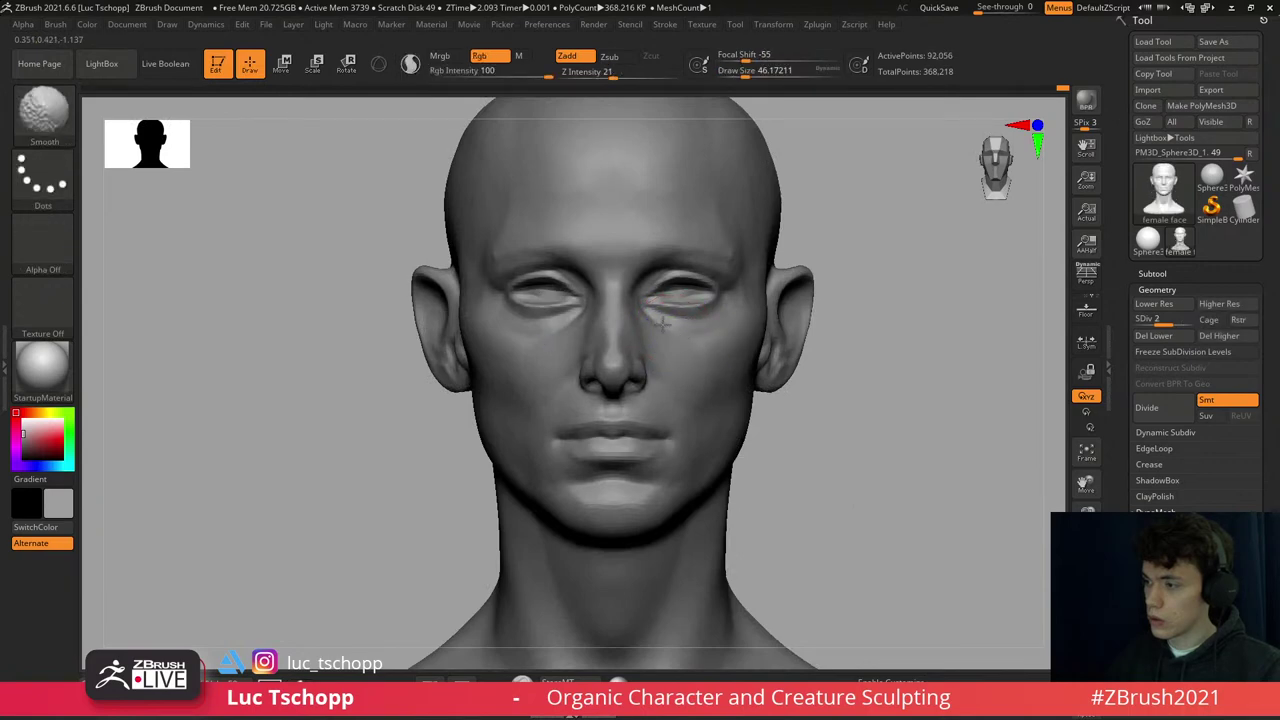
- Pick the cloth-pinch brush at size about 136 and turn toward the ear
key("b")
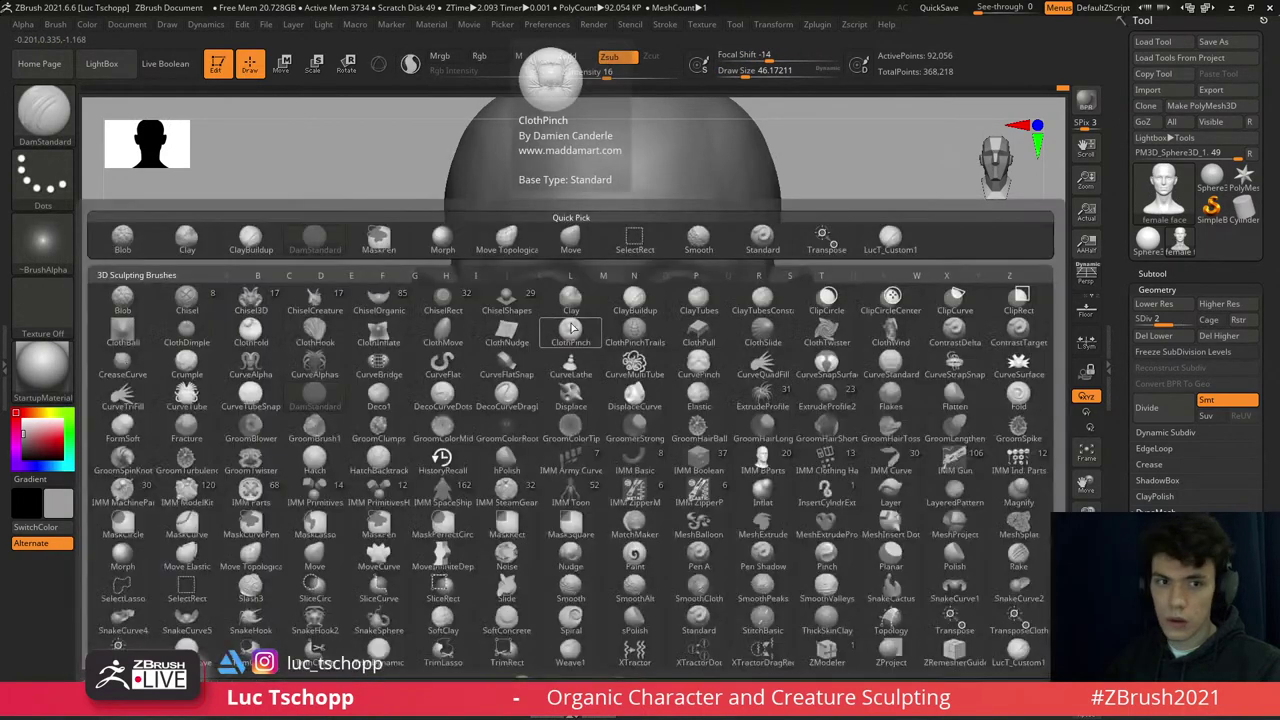
left_click(573, 328)
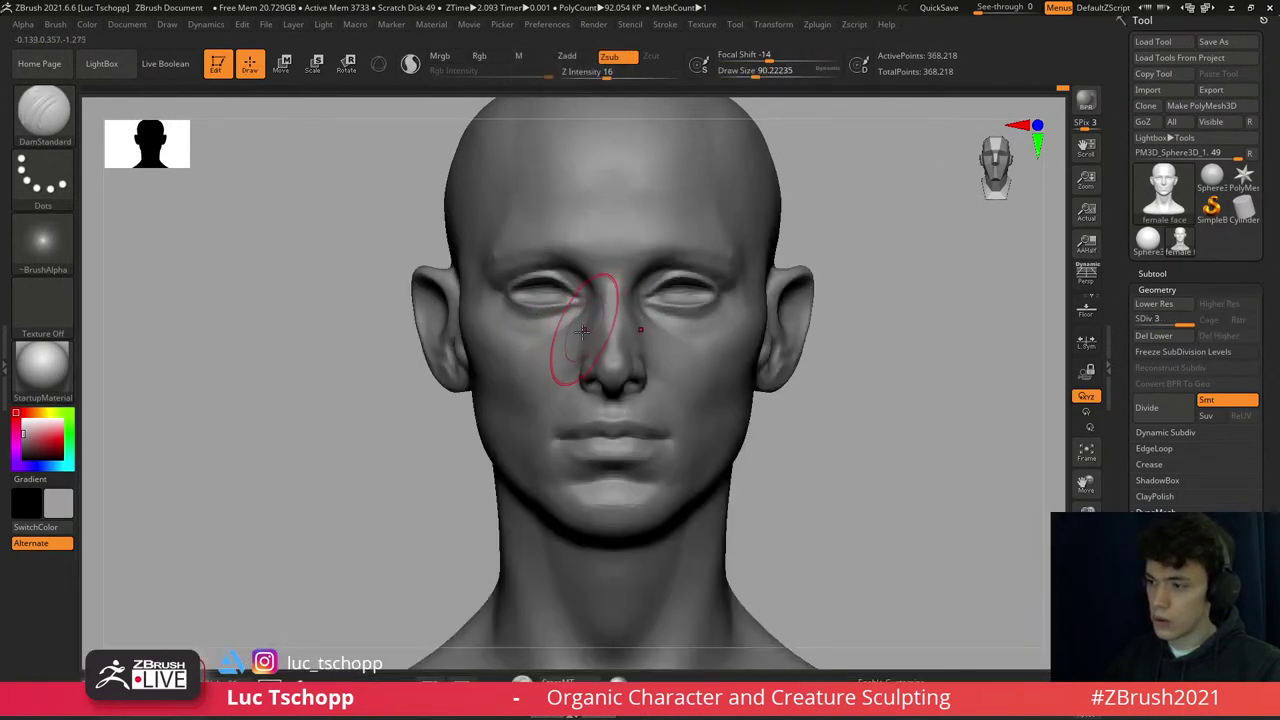
mouse_move(610, 432)
right_mouse_down()
mouse_move(700, 386)
mouse_move(657, 371)
mouse_move(648, 383)
right_mouse_up()
key("s")
left_click_drag(648, 383, 655, 383)
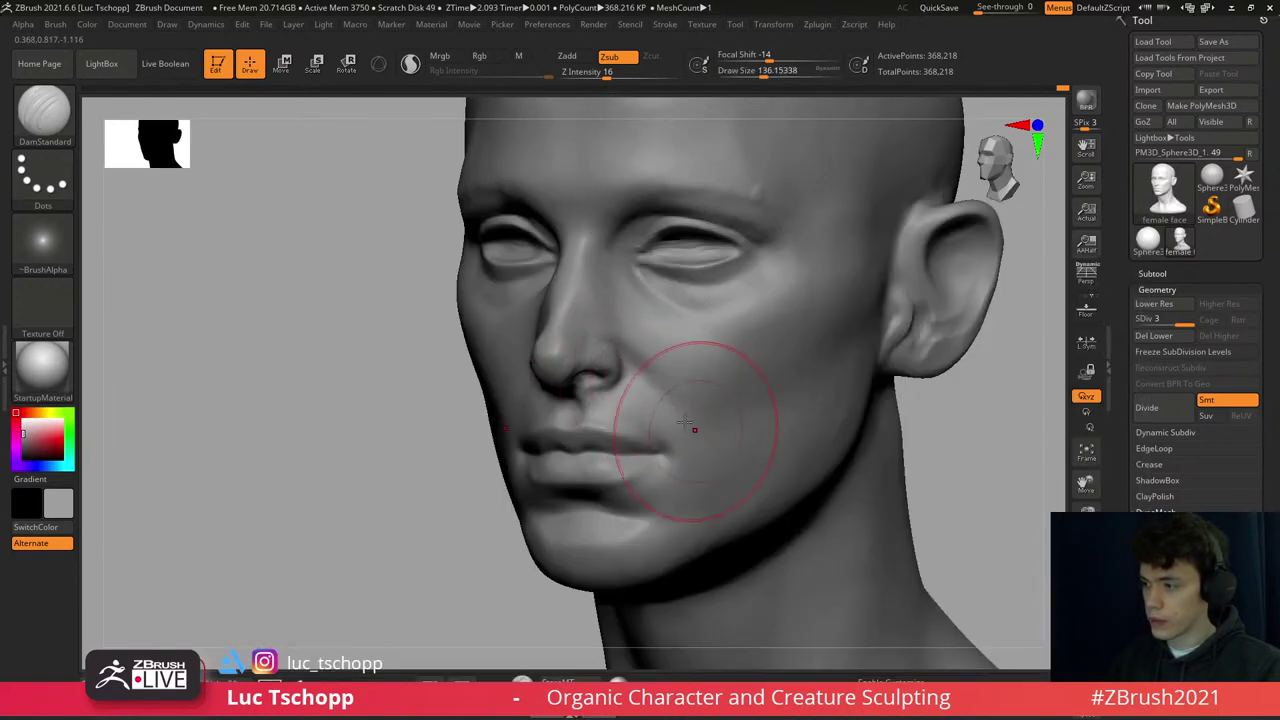
right_click_drag(690, 491, 533, 372, "shift")
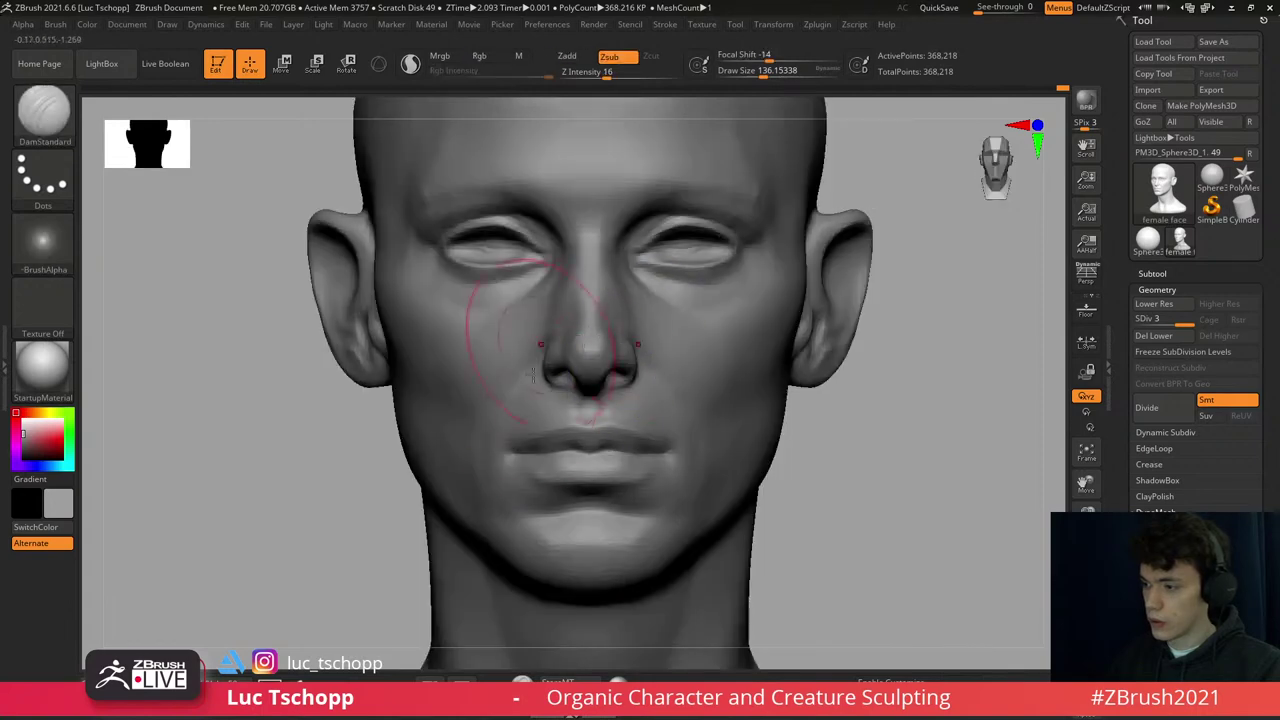
key("f")
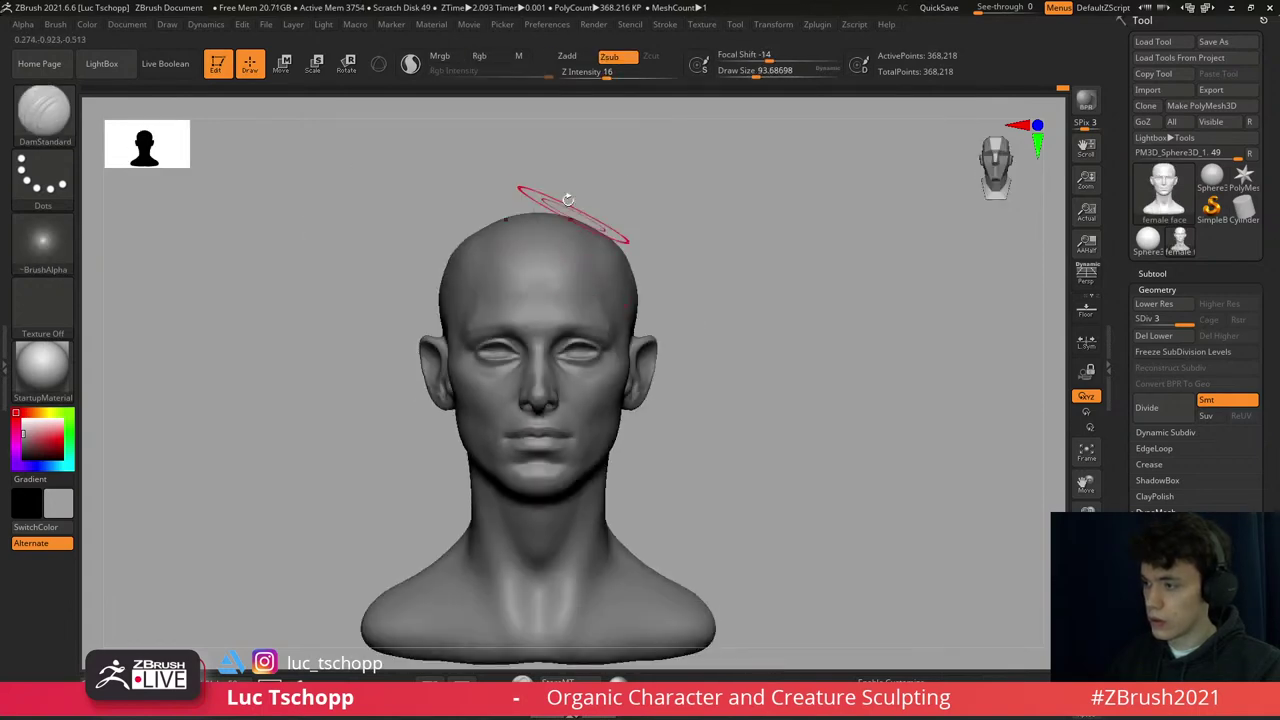
mouse_move(647, 383)
right_mouse_down("ctrl")
mouse_move(657, 423)
mouse_move(634, 354)
mouse_move(543, 254)
mouse_move(505, 269)
right_mouse_up("ctrl")
- Smooth the cheek with the custom brush and Smooth at the lowest subdivision level
key("1")
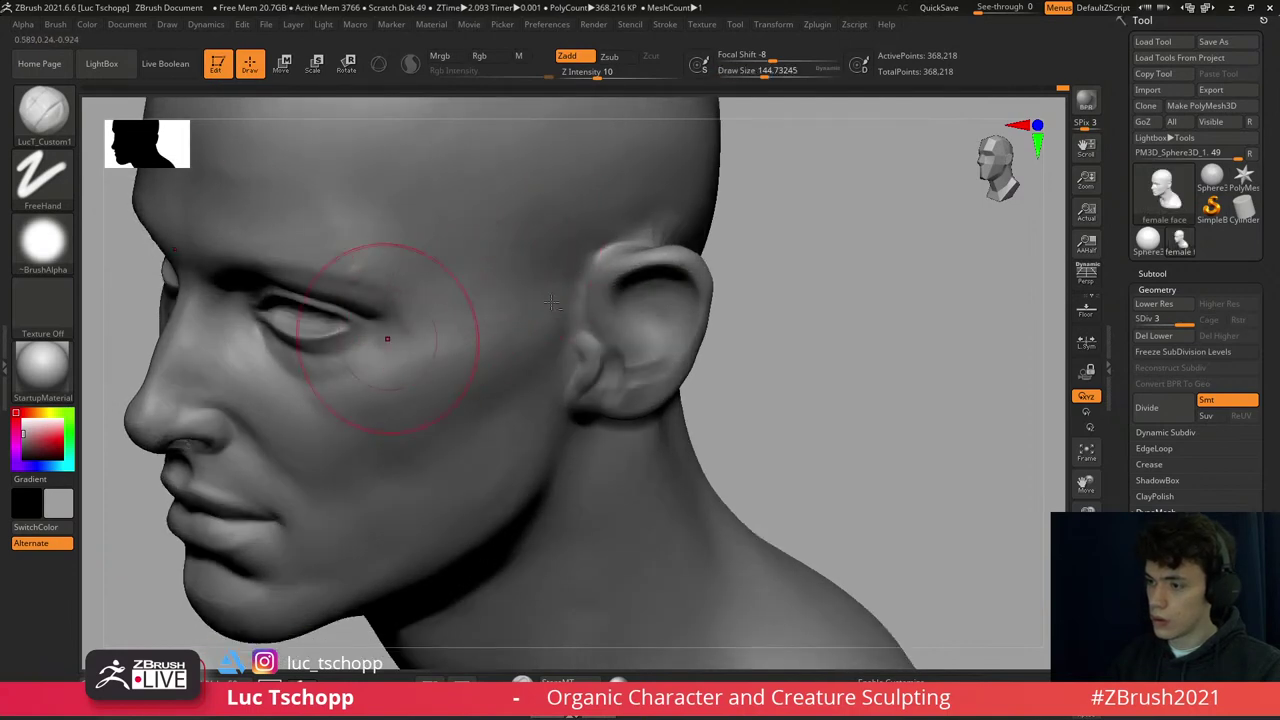
right_click_drag(551, 301, 520, 250)
key("b")
key("Escape")
right_click_drag(470, 90, 498, 328)
key("shift+d")
key("shift+d")
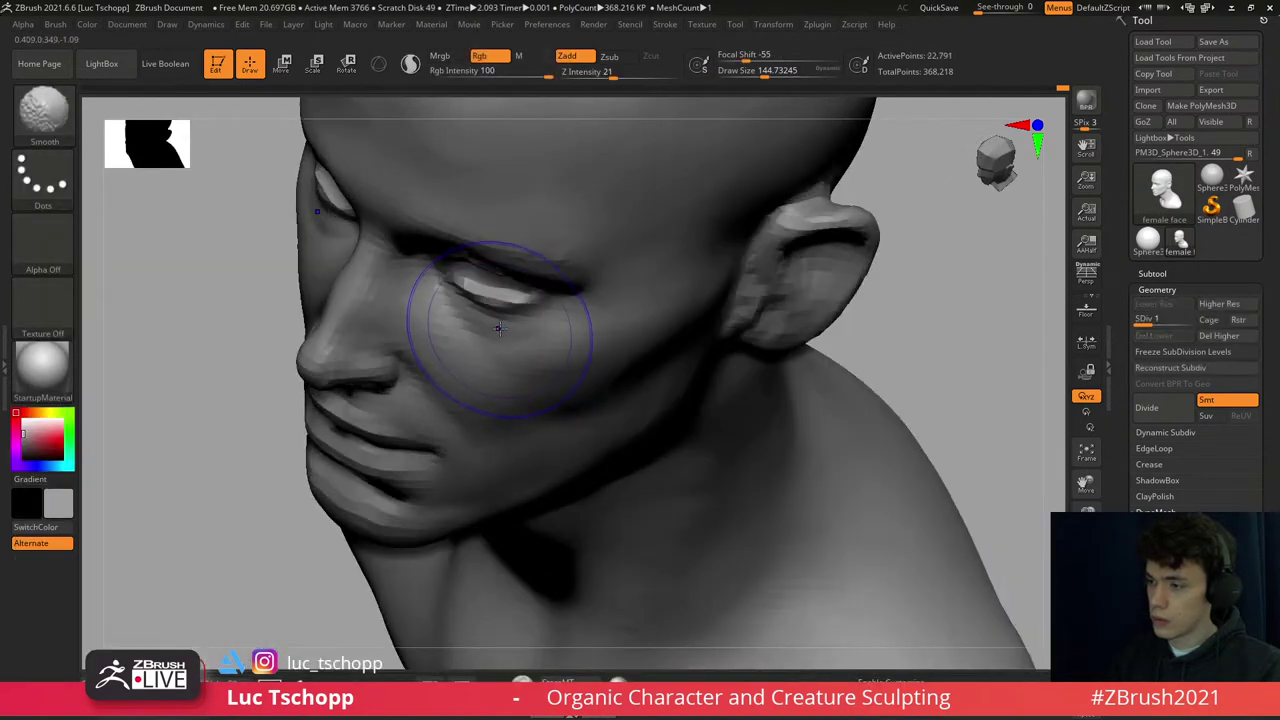
key("s")
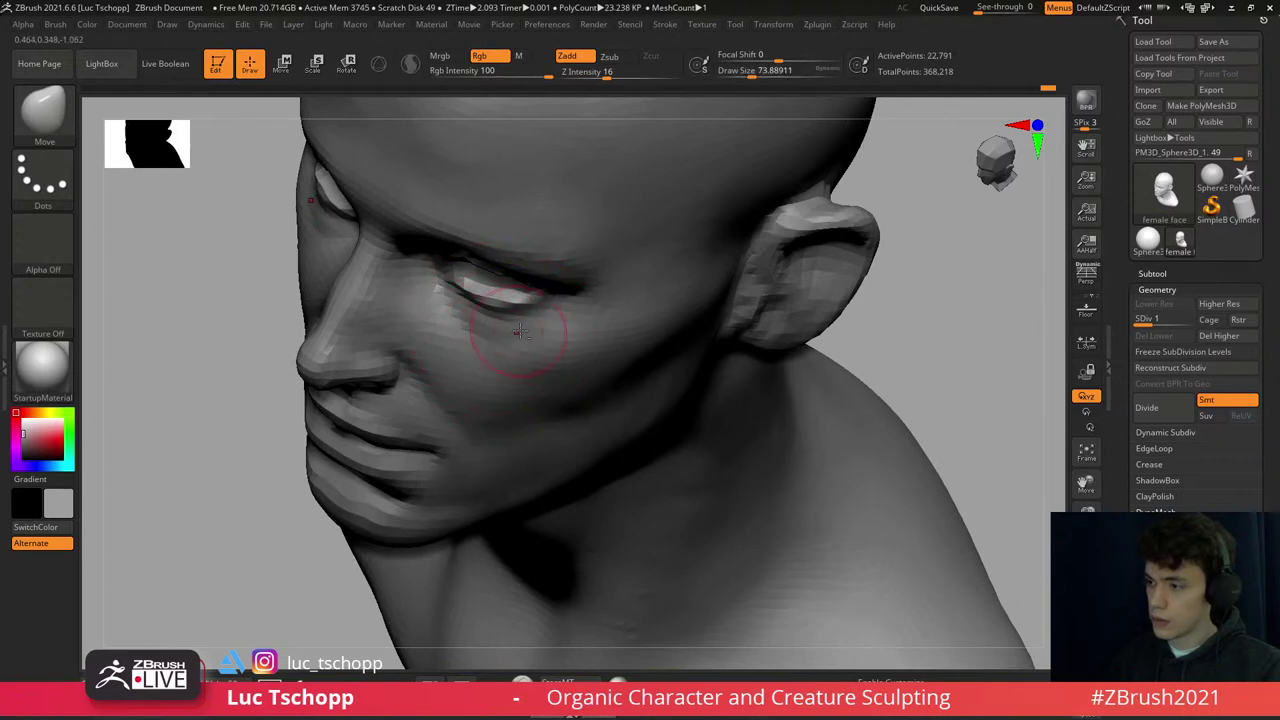
key("d")
key("d")
- Reshape the lips and chin with the Move brush at the lowest subdivision level
right_click_drag(528, 286, 543, 229, "shift")
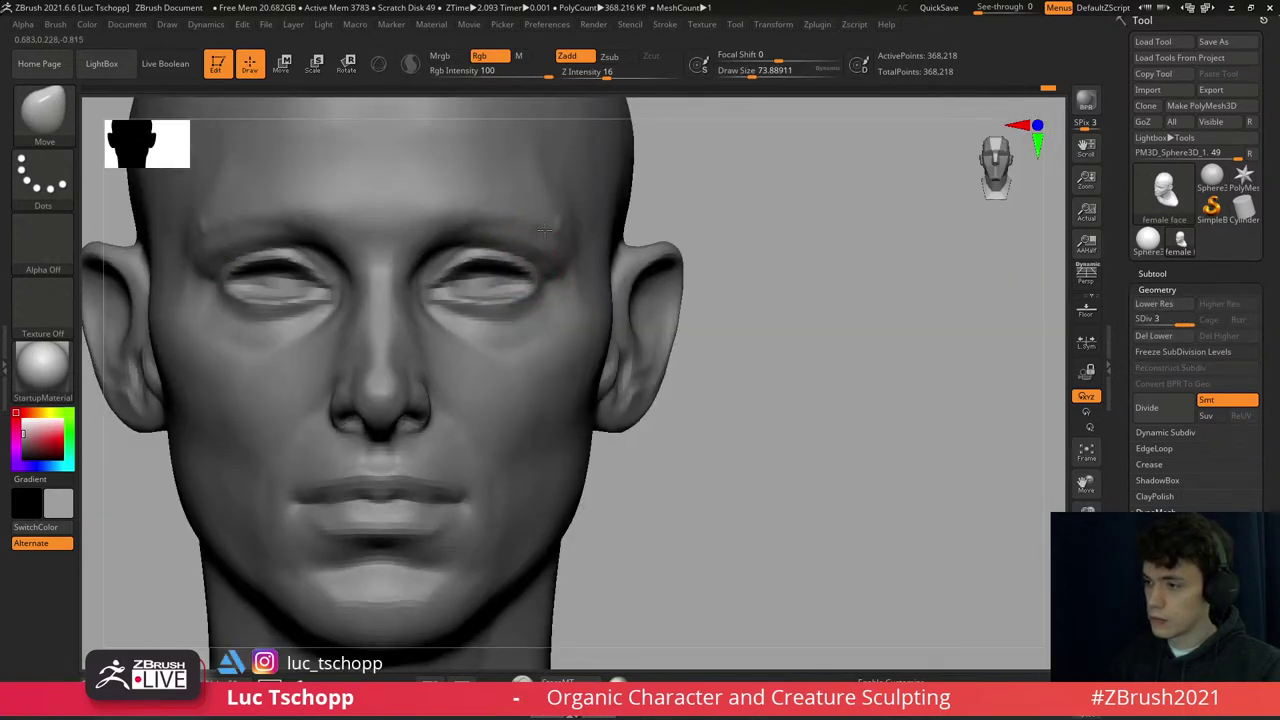
key("f")
right_click_drag(606, 257, 598, 264)
right_click_drag(596, 340, 514, 423)
key("b")
key("Escape")
key("shift+d")
key("shift+d")
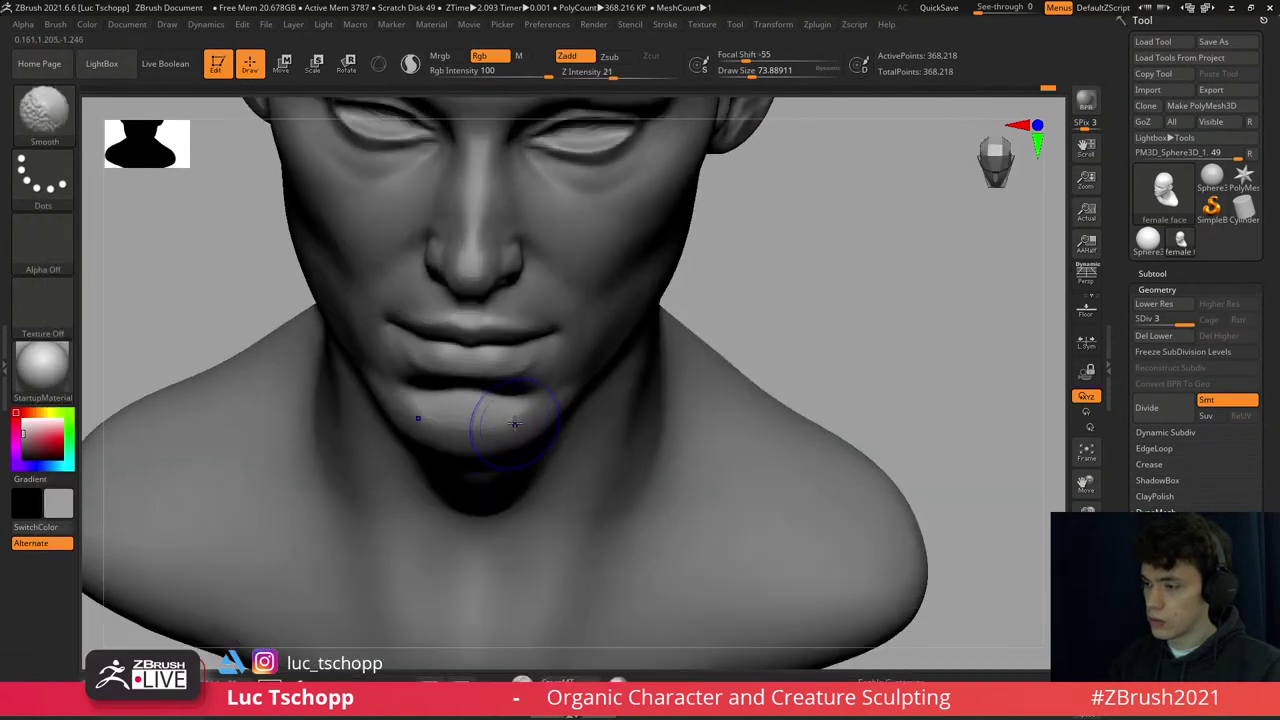
key("d")
key("d")
- Adjust the jaw at the lowest level with the brush enlarged to about 132
right_click_drag(512, 428, 520, 440, "shift")
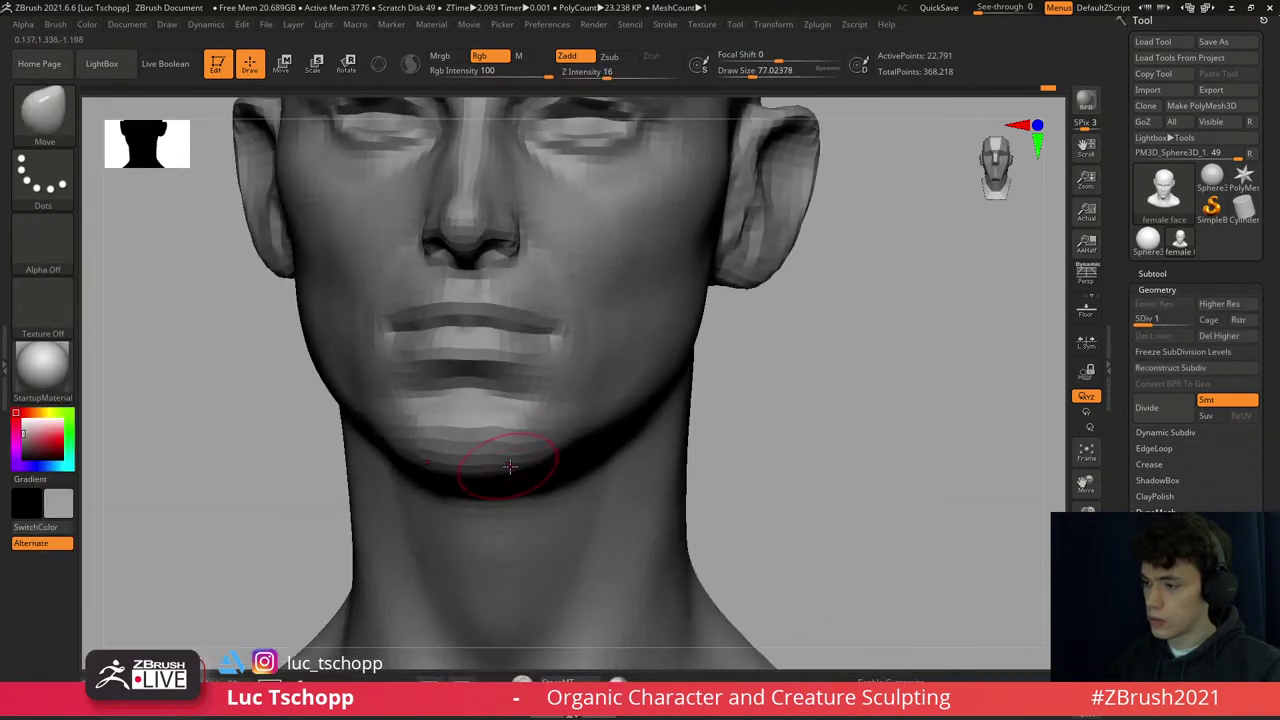
mouse_move(593, 366)
right_mouse_down()
mouse_move(614, 320)
mouse_move(613, 337)
right_mouse_up()
key("b")
key("Escape")
key("shift+d")
key("s")
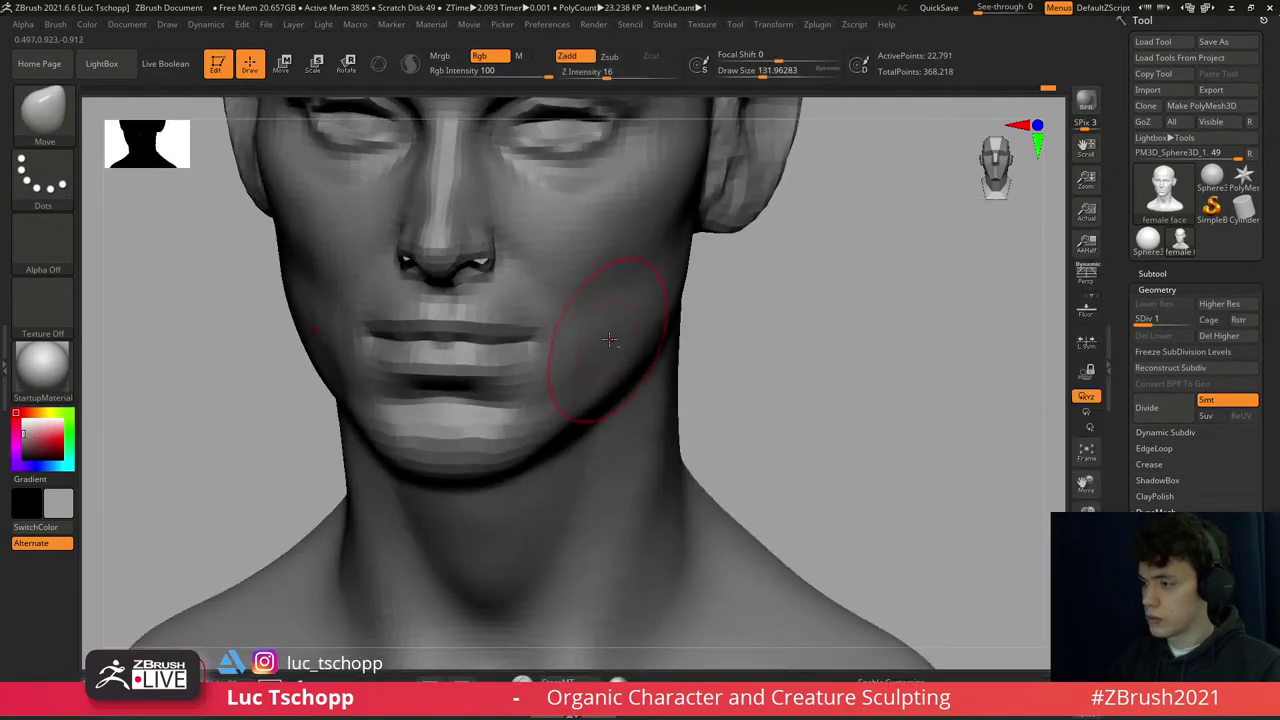
key("d")
key("d")
key("f")
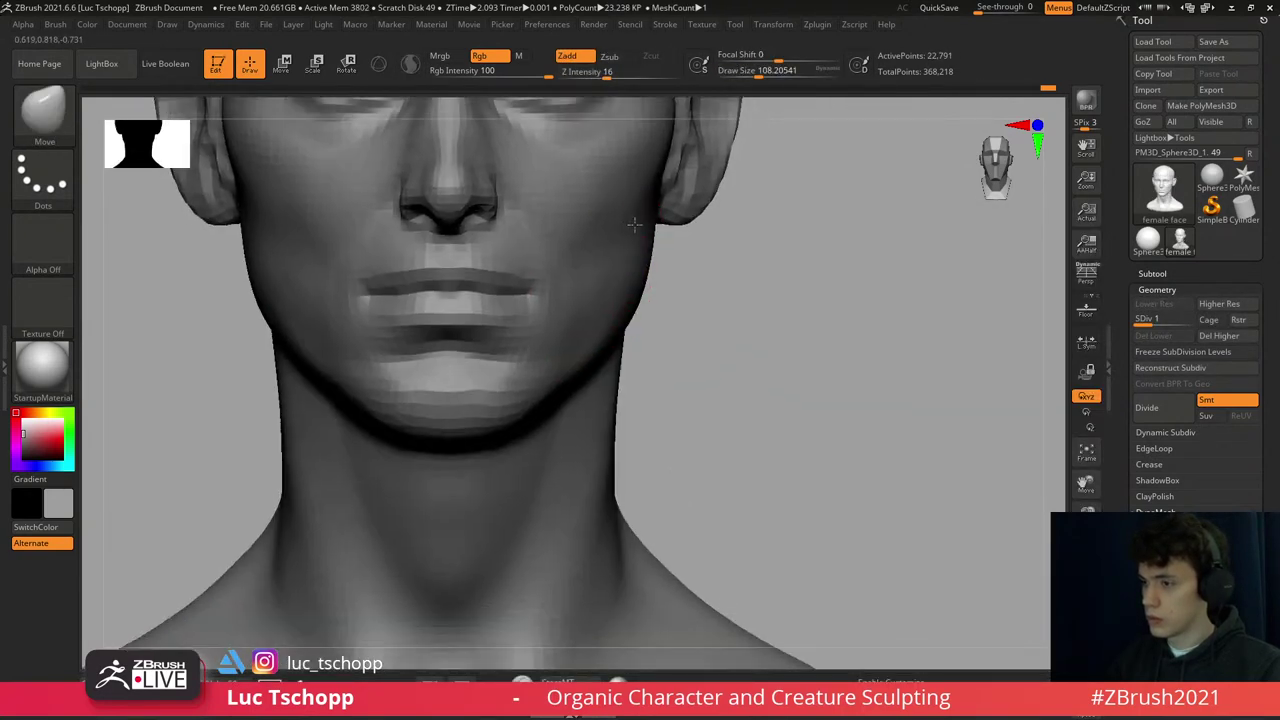
- Blend the mouth corners into the cheeks using a brush of about 71 and smoothing
mouse_move(720, 300)
right_mouse_down()
mouse_move(666, 304)
mouse_move(712, 306)
right_mouse_up()
key("shift+d")
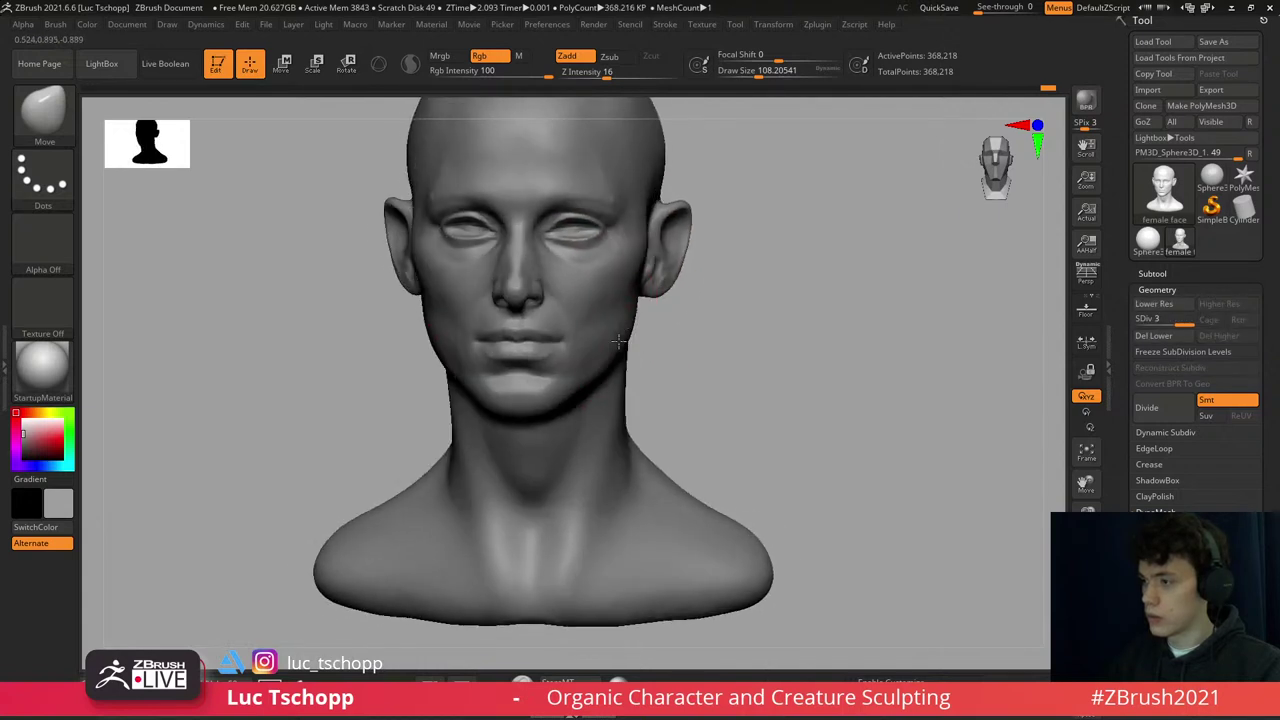
key("s")
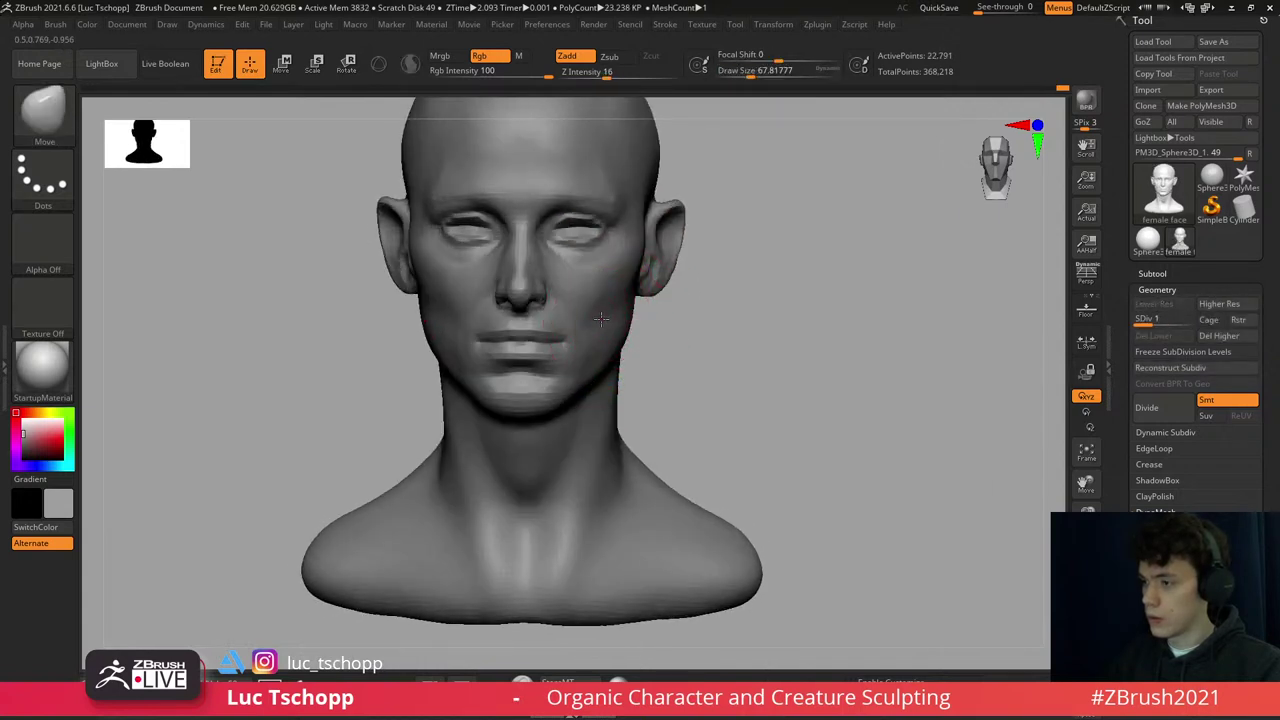
right_click_drag(600, 318, 586, 329)
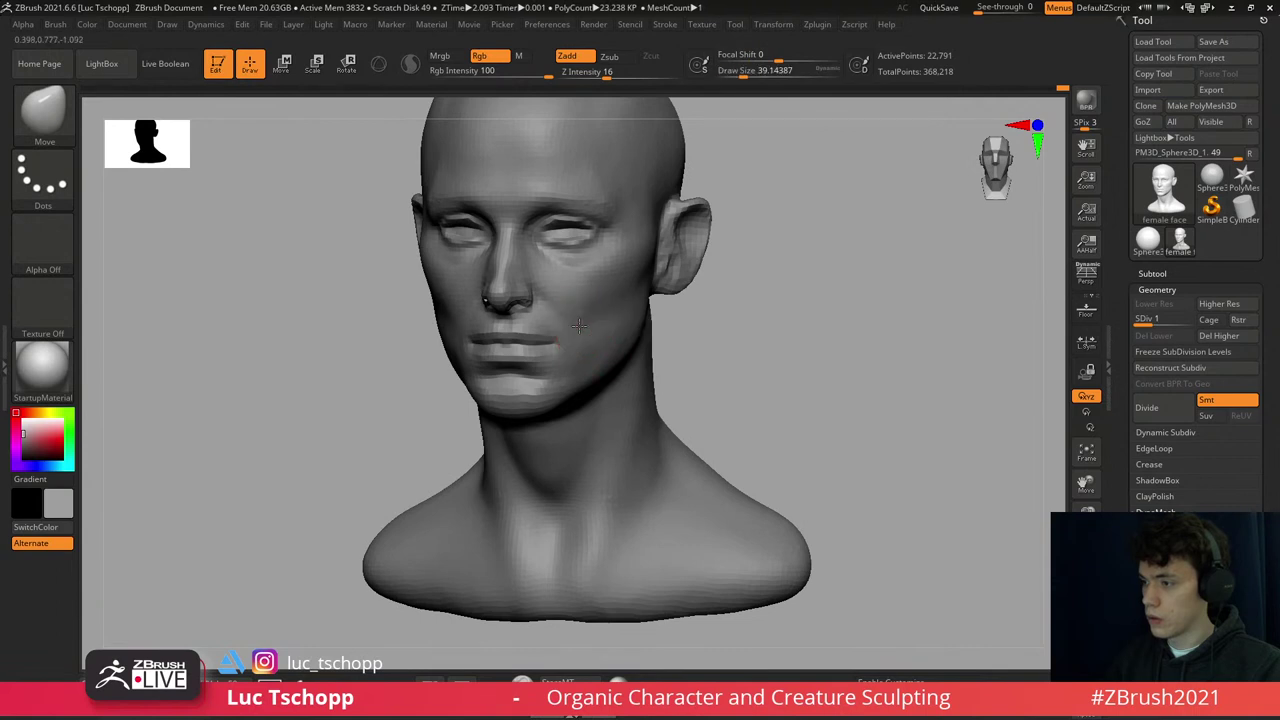
key("1")
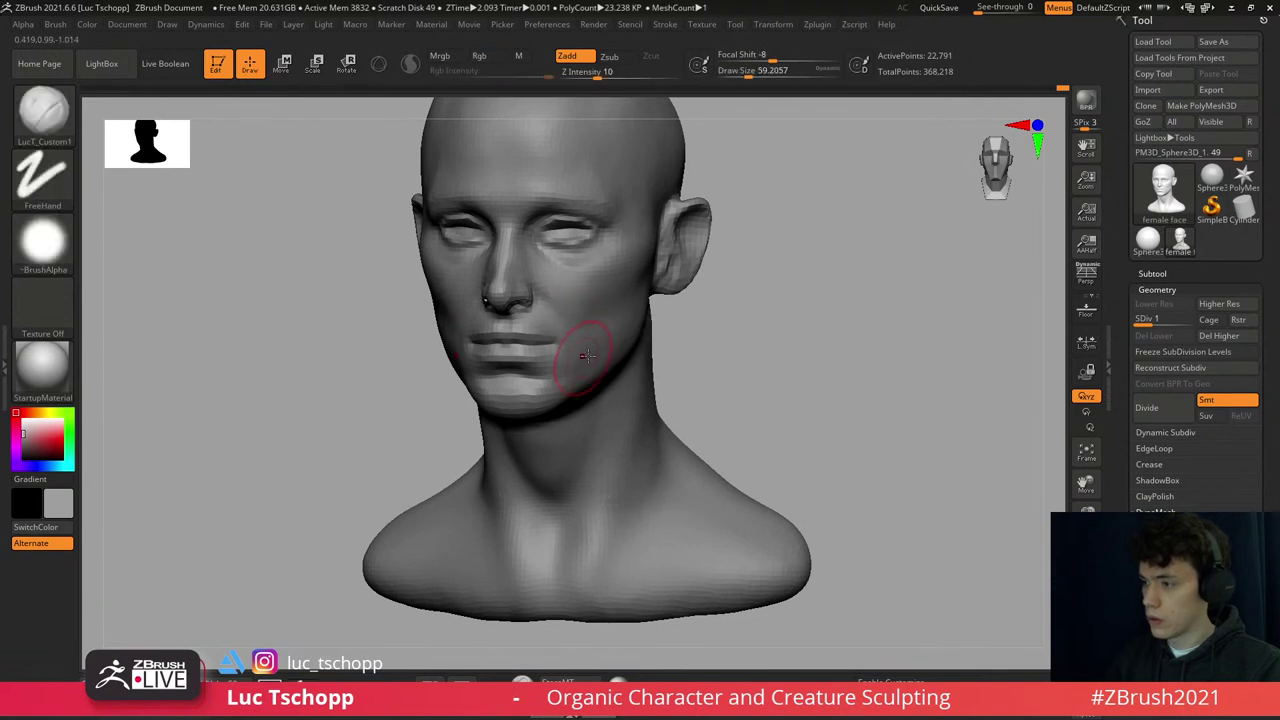
key("d")
key("d")
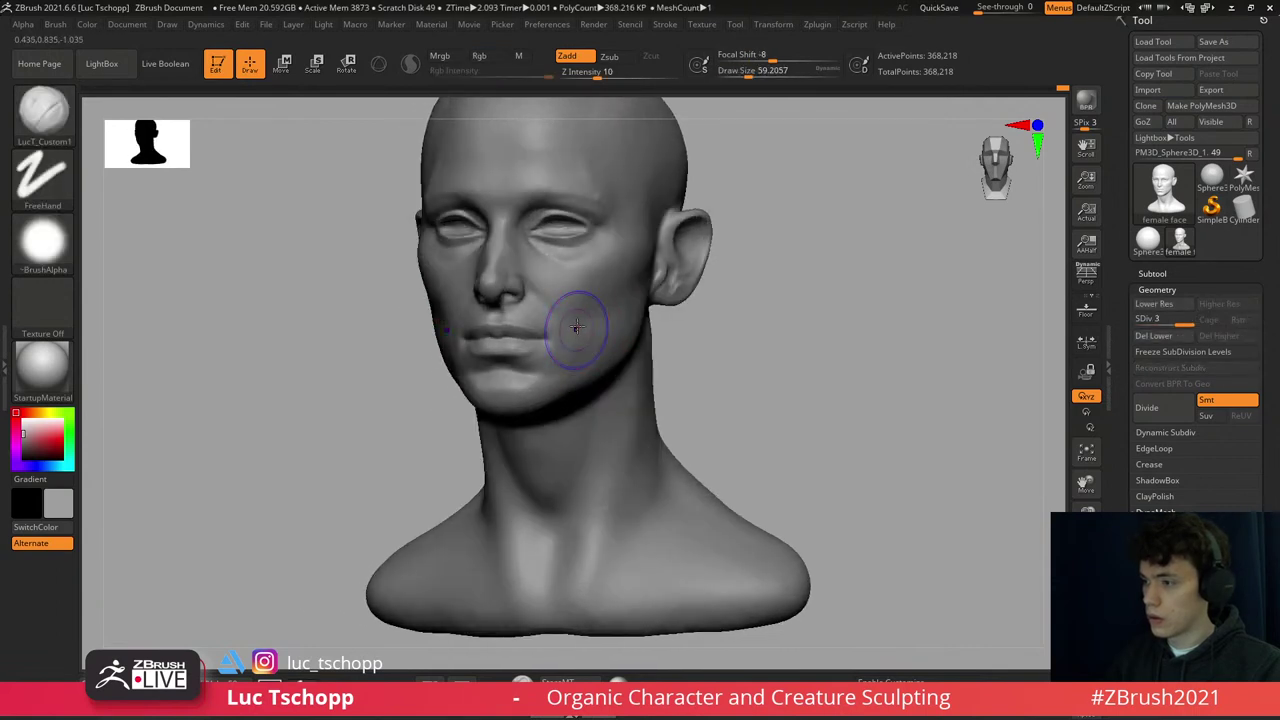
key("shift")
mouse_move(580, 353)
right_mouse_down()
mouse_move(640, 280)
mouse_move(686, 329)
mouse_move(663, 323)
mouse_move(703, 213)
right_mouse_up()
- Shape the face with the Move brush at the lowest subdivision level
key("b")
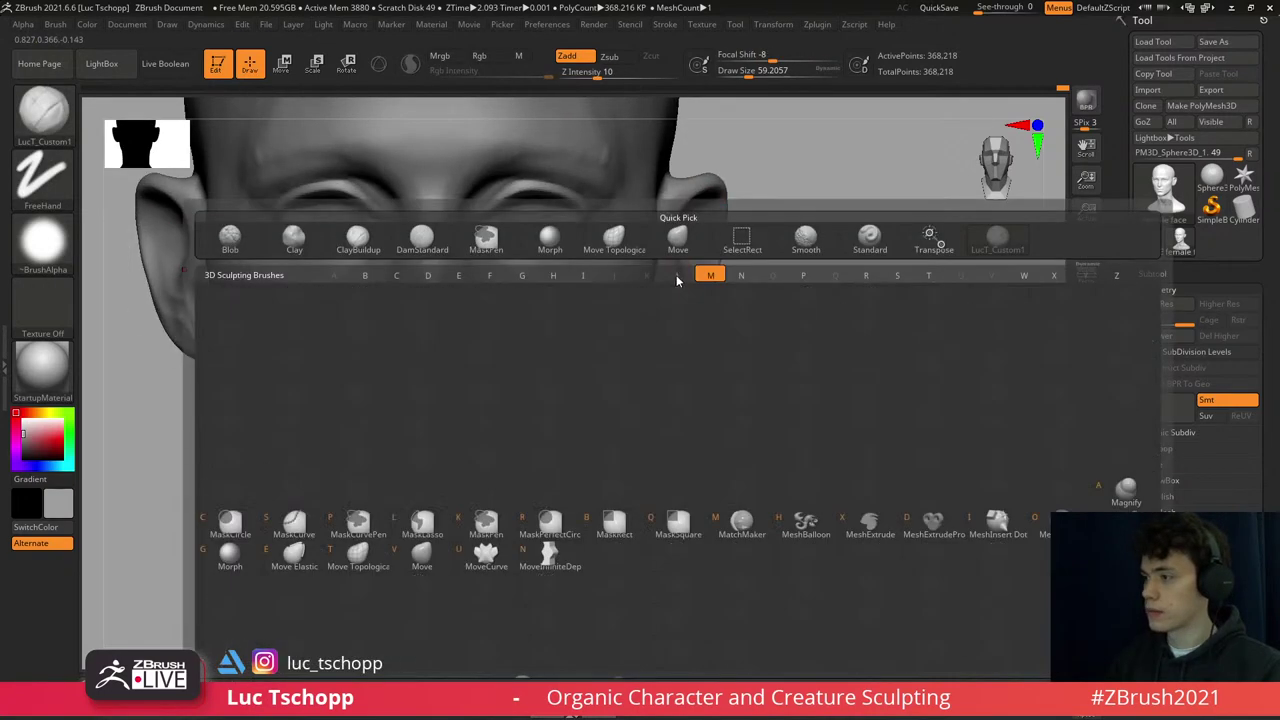
key("m")
key("v")
key("shift+d")
key("shift+d")
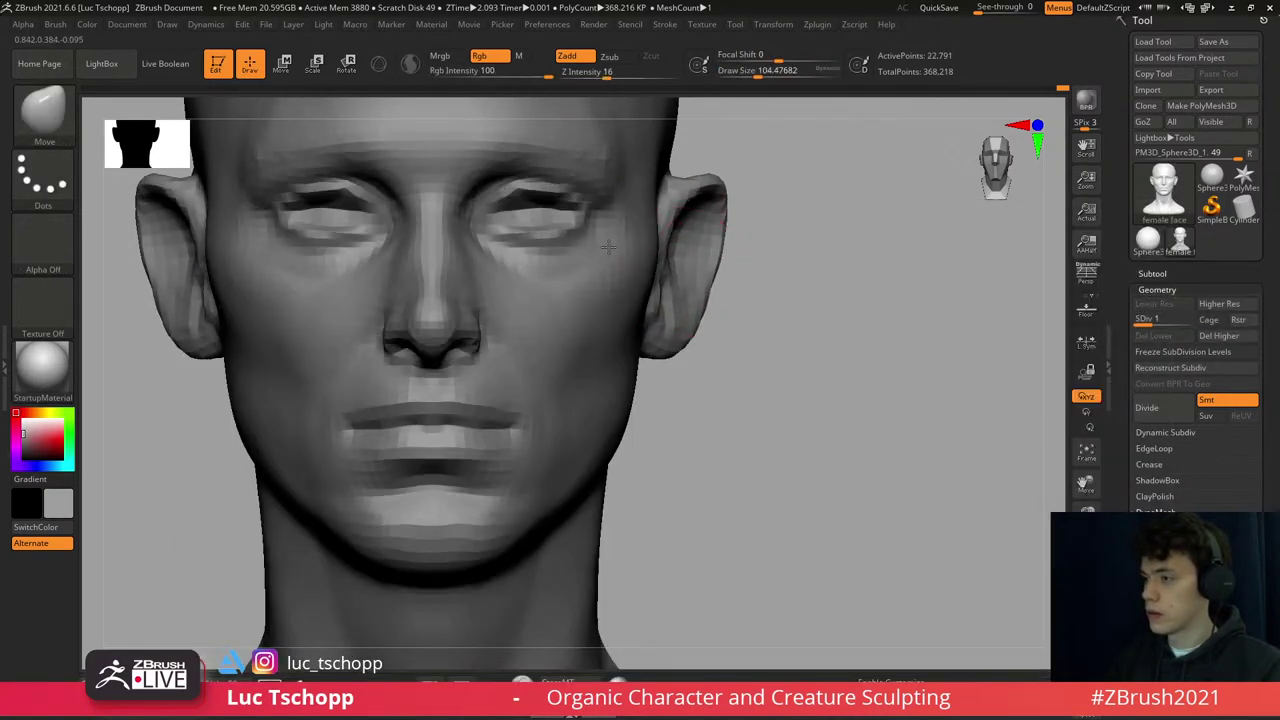
key("s")
key("d")
key("d")
key("f")
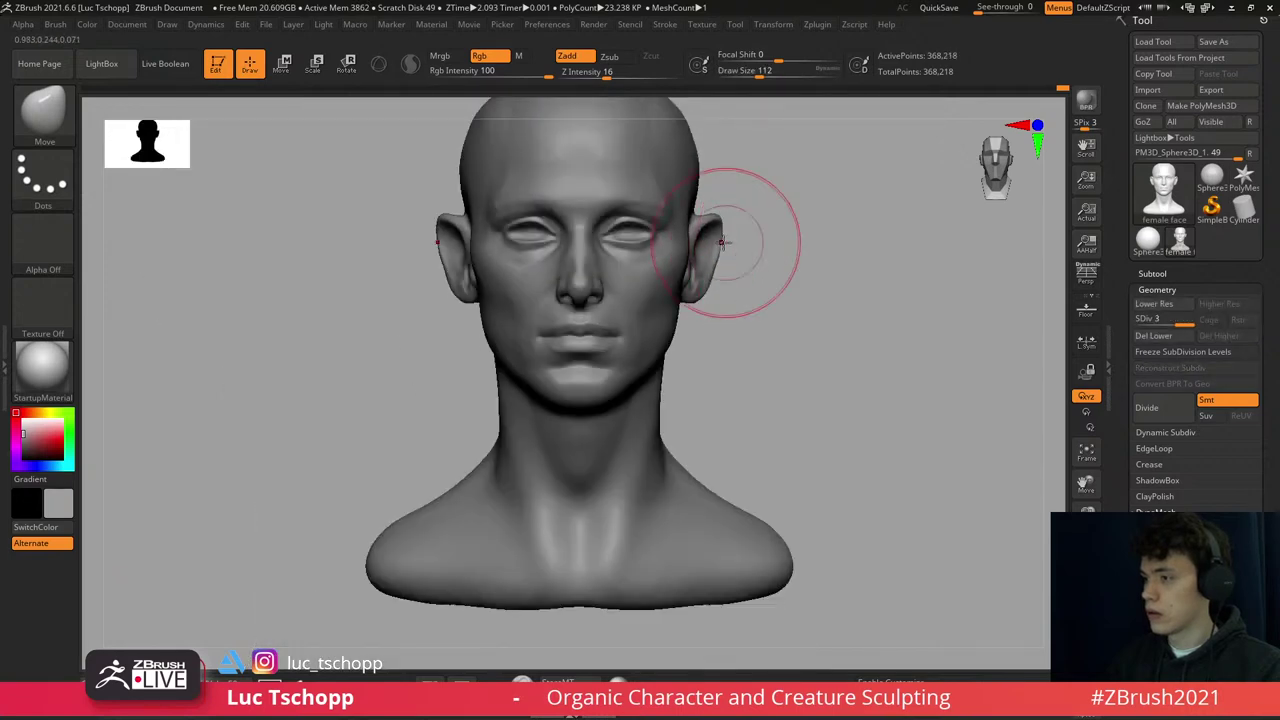
right_click_drag(720, 241, 598, 311)
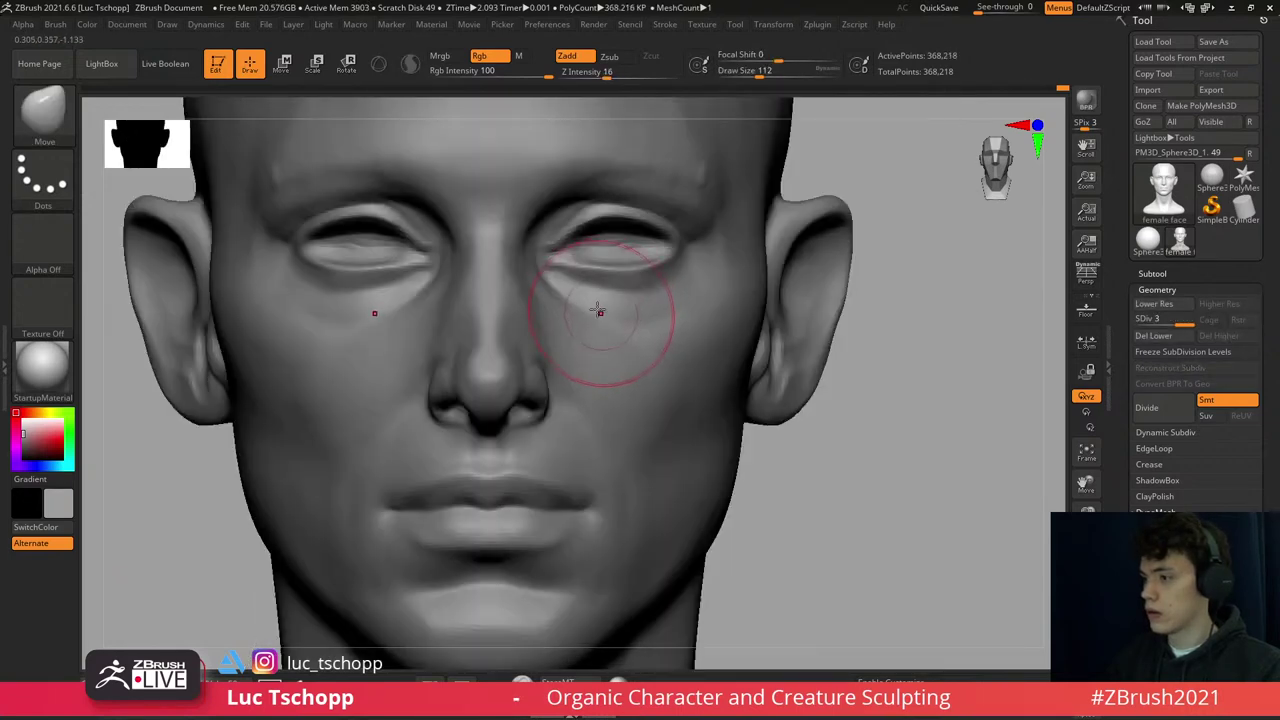
- Adjust the face at low resolution and review it from front, three-quarter and nose-profile views
key("shift+d")
key("shift+d")
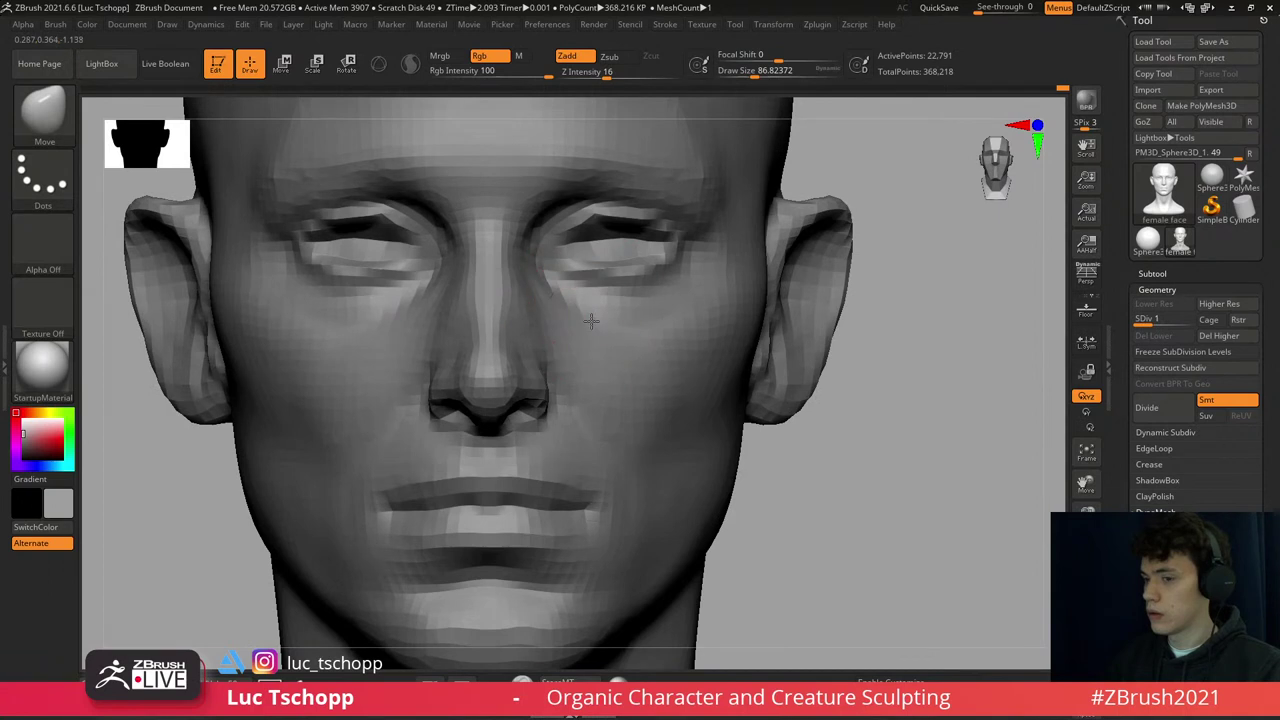
key("d")
key("d")
key("f")
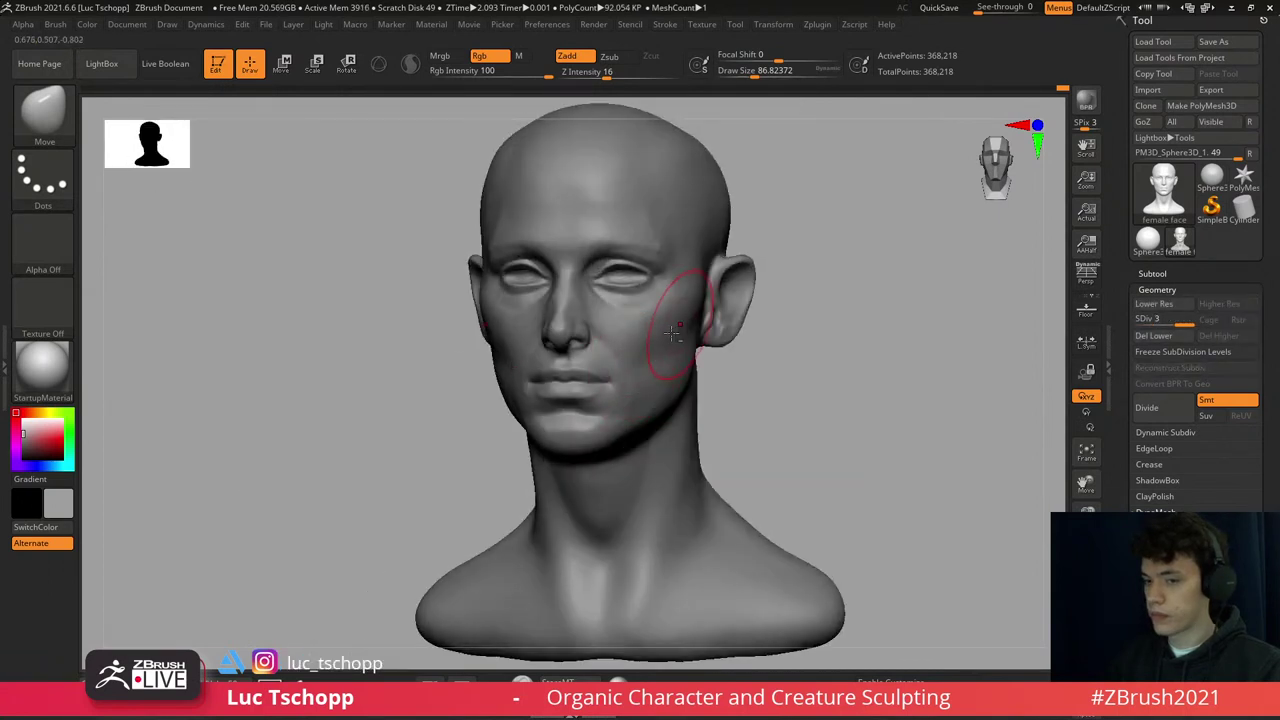
right_click_drag(676, 332, 635, 387, "ctrl")
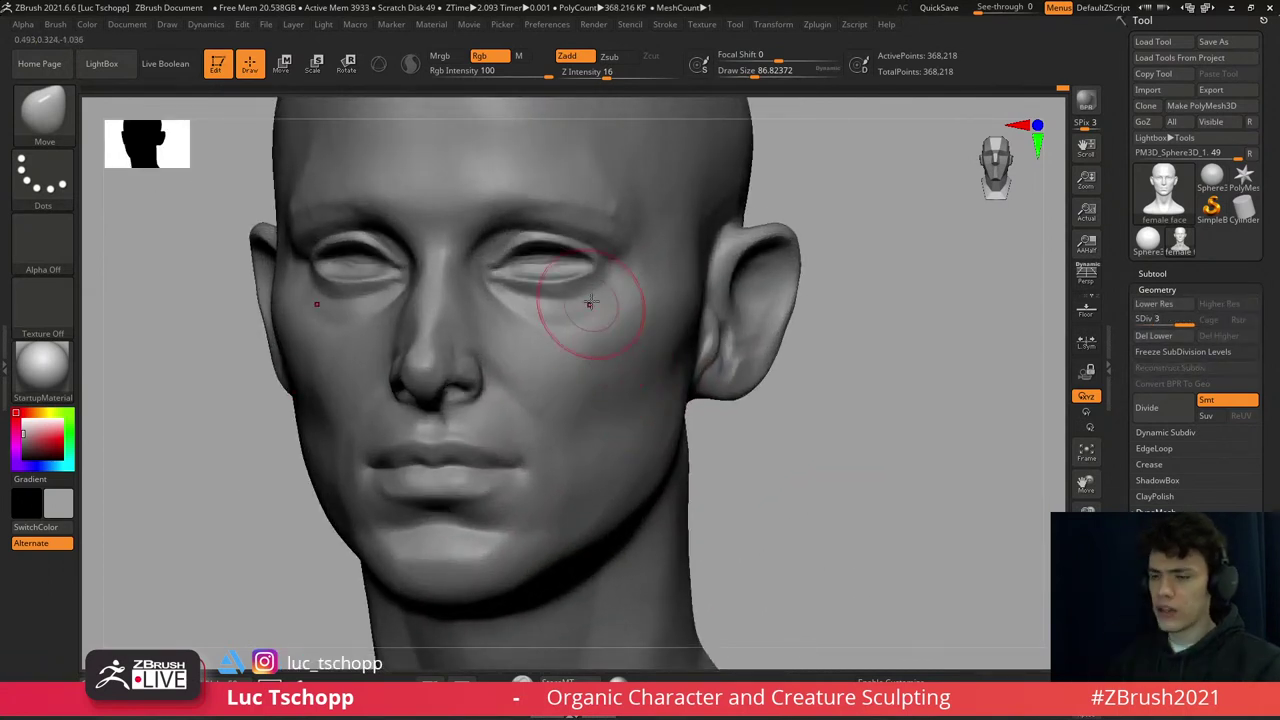
right_click_drag(572, 234, 480, 255)
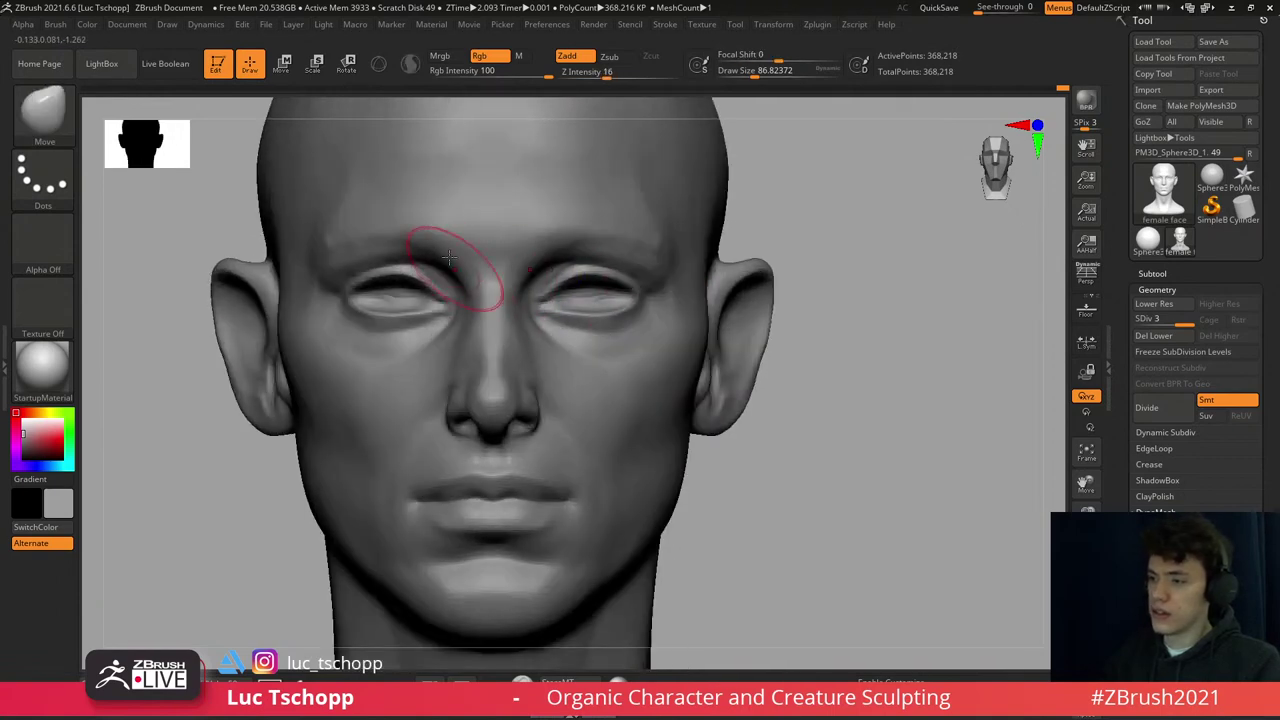
right_click_drag(396, 297, 578, 326)
mouse_move(463, 256)
right_mouse_down()
mouse_move(560, 280)
mouse_move(569, 316)
mouse_move(556, 340)
right_mouse_up()
- Push the nose profile with the Move brush at the lowest subdivision level
key("b")
key("m")
key("b")
key("Escape")
key("shift+d")
key("shift+d")
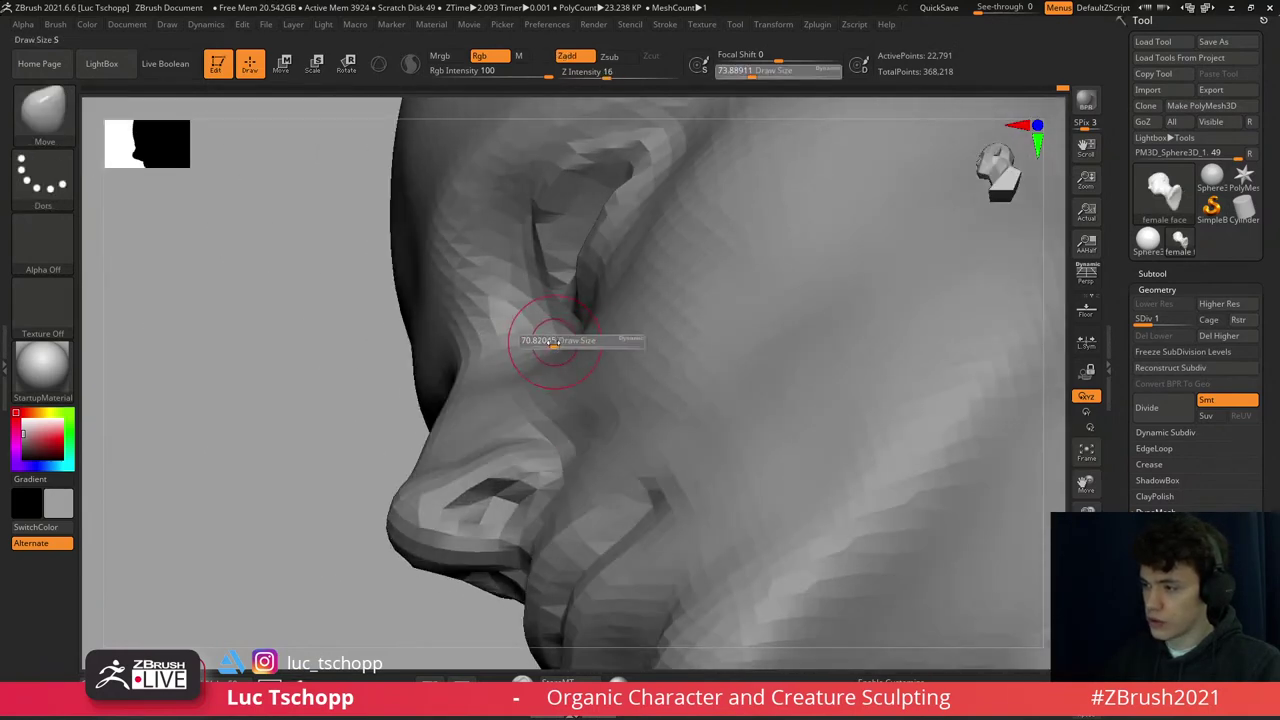
key("d")
key("d")
- Carve sharper creases along the closed eyelids with a small DamStandard brush, masking the brow and nose bridge
mouse_move(532, 298)
right_mouse_down()
mouse_move(528, 254)
mouse_move(555, 300)
right_mouse_up()
key("b")
key("d")
key("s")
key("s")
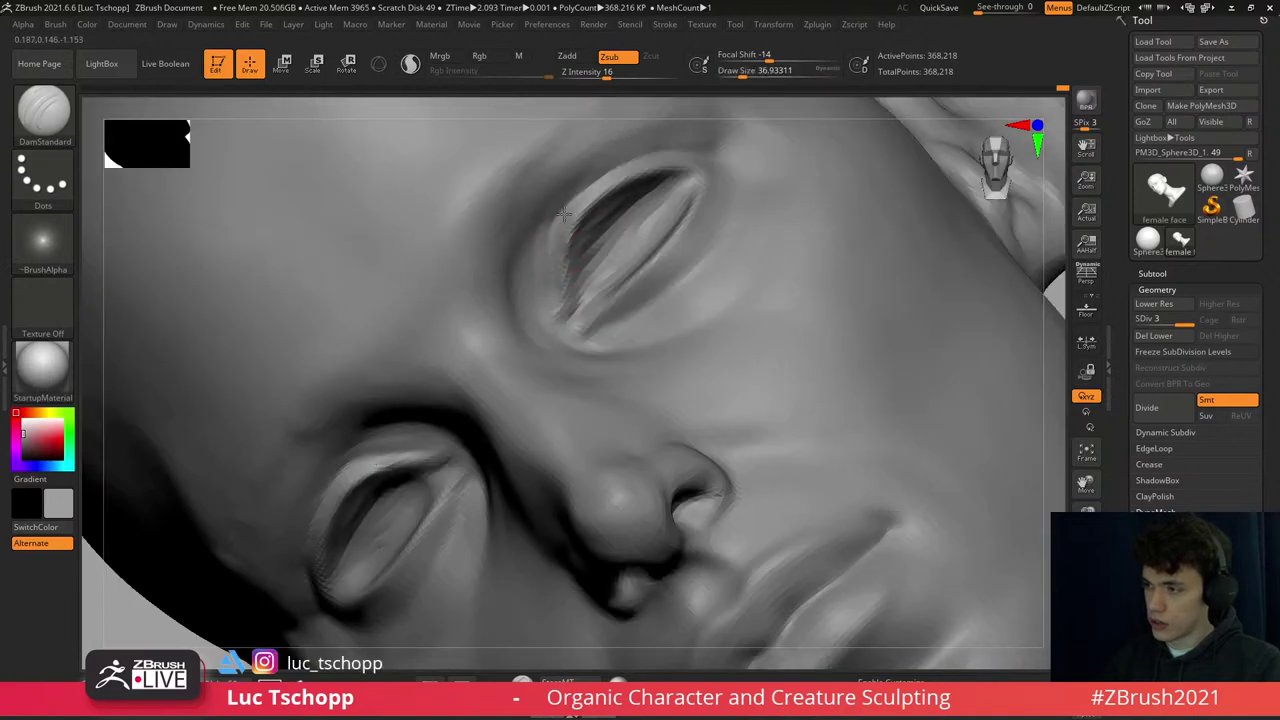
right_click_drag(590, 196, 560, 200, "shift")
right_click_drag(480, 200, 465, 202, "alt")
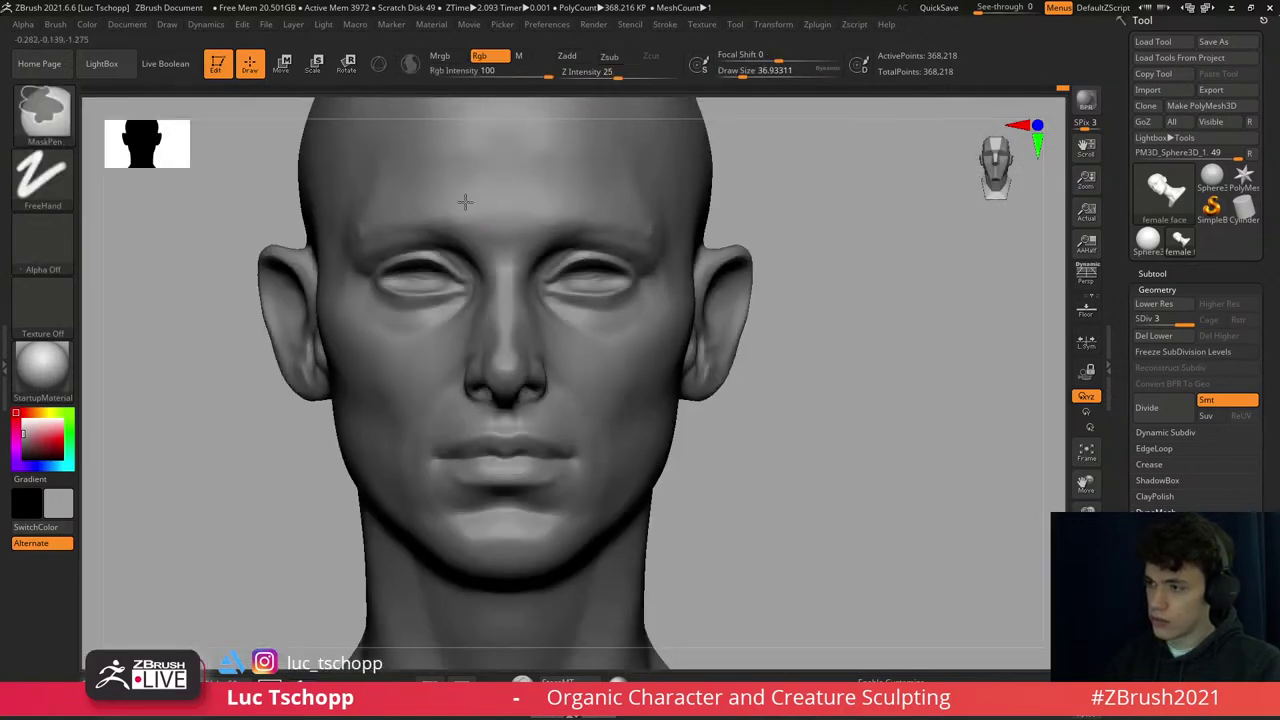
mouse_move(528, 251)
left_mouse_down("ctrl")
mouse_move(560, 245)
mouse_move(512, 318)
left_mouse_up("ctrl")
mouse_move(540, 287)
right_mouse_down("alt")
mouse_move(684, 245)
mouse_move(600, 320)
mouse_move(700, 271)
mouse_move(710, 300)
right_mouse_up("alt")
- Sculpt the ear with the Standard and custom brushes
key("1")
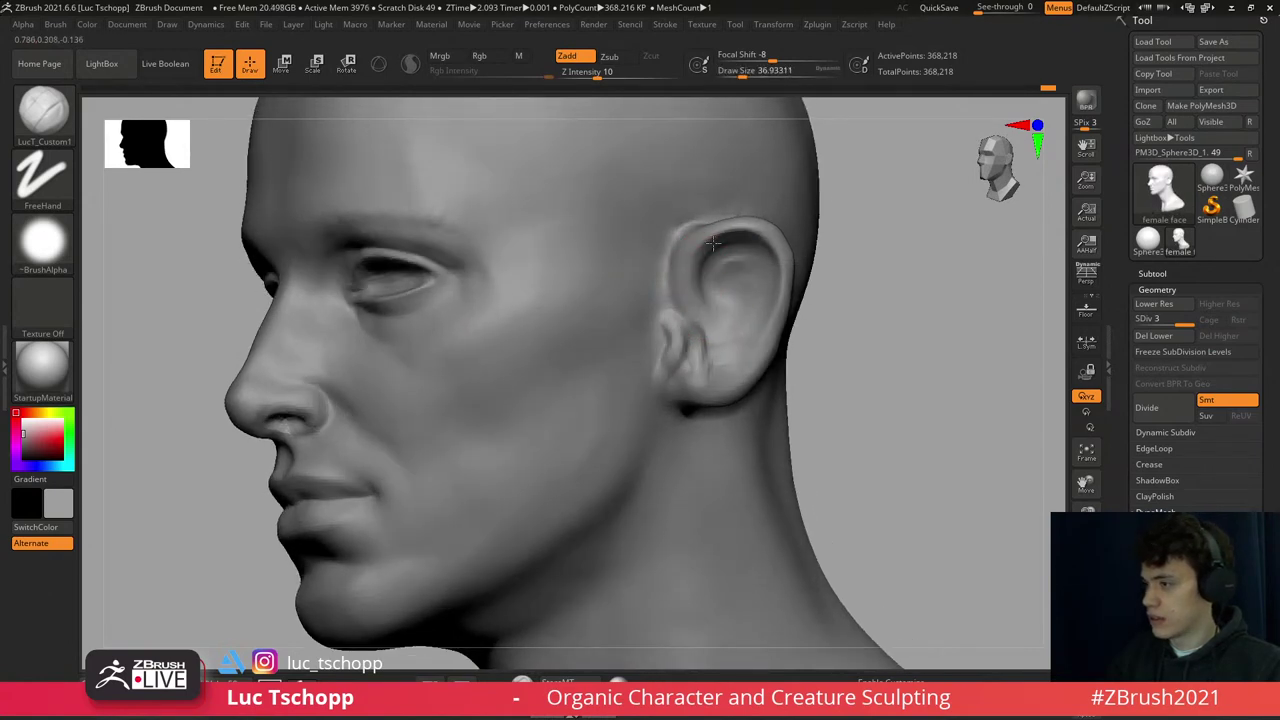
key("b")
key("s")
key("t")
key("s")
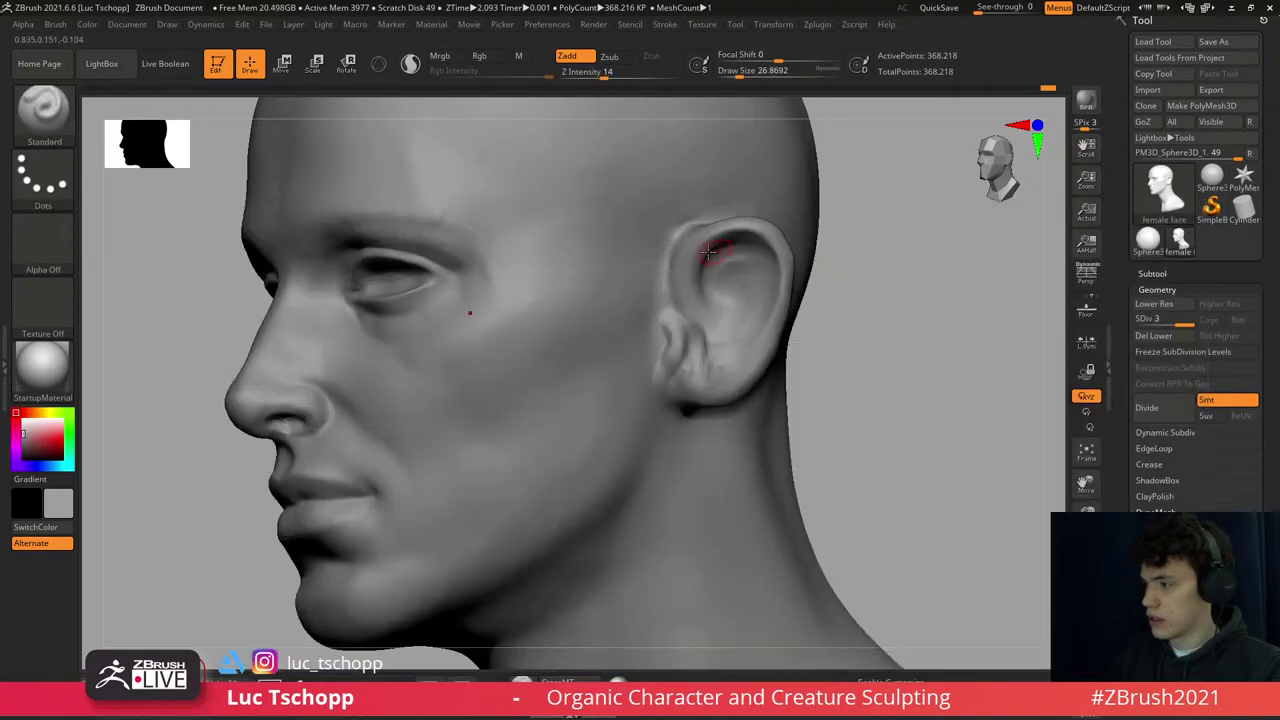
key("1")
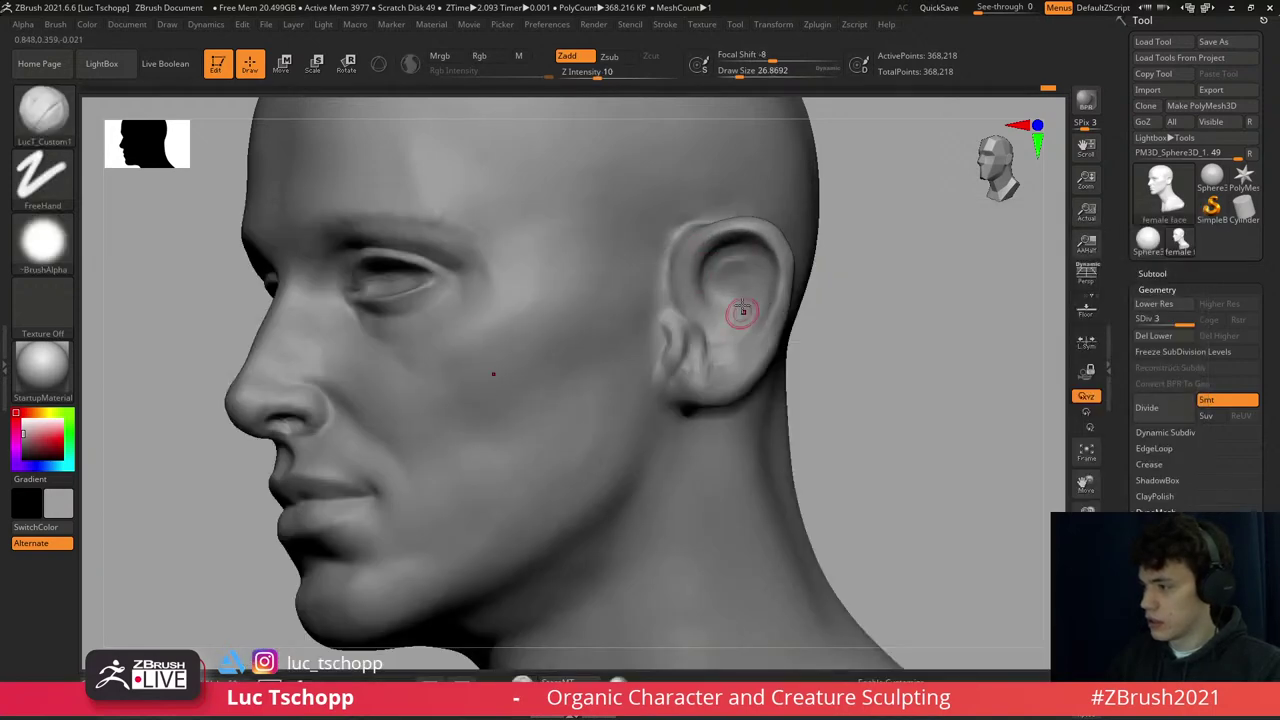
right_click_drag(737, 309, 705, 337)
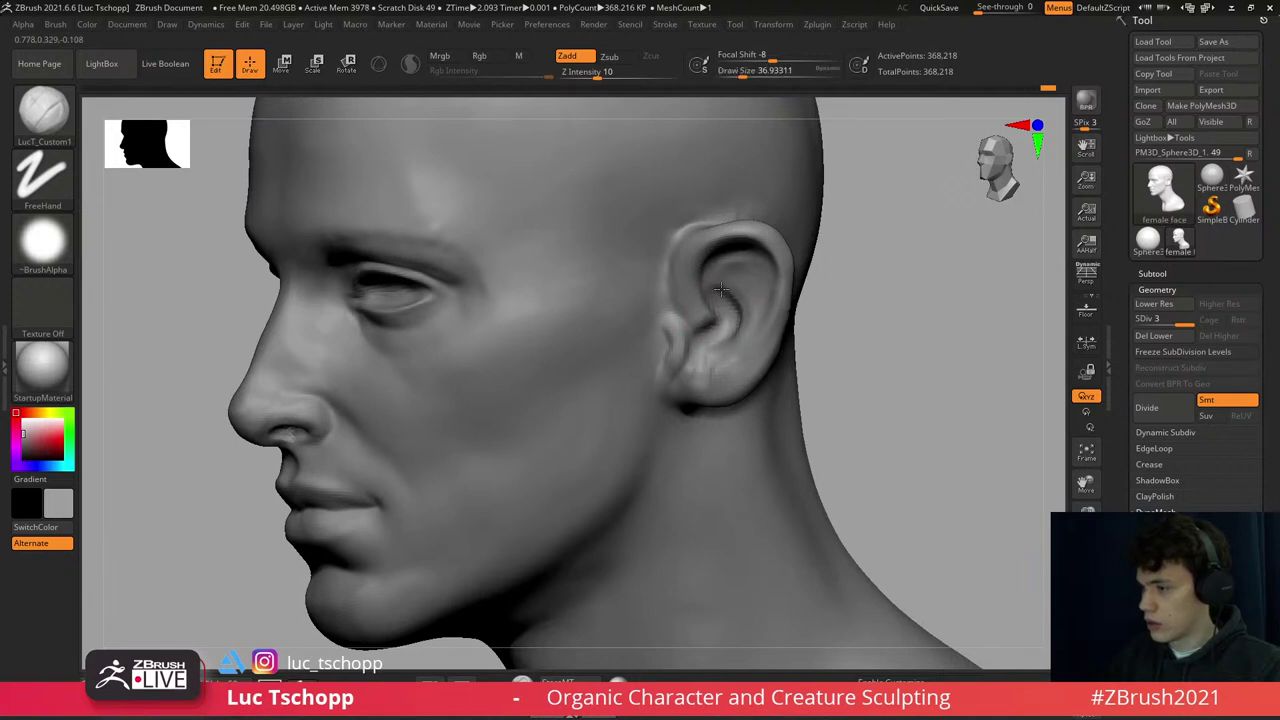
right_click_drag(720, 289, 752, 281)
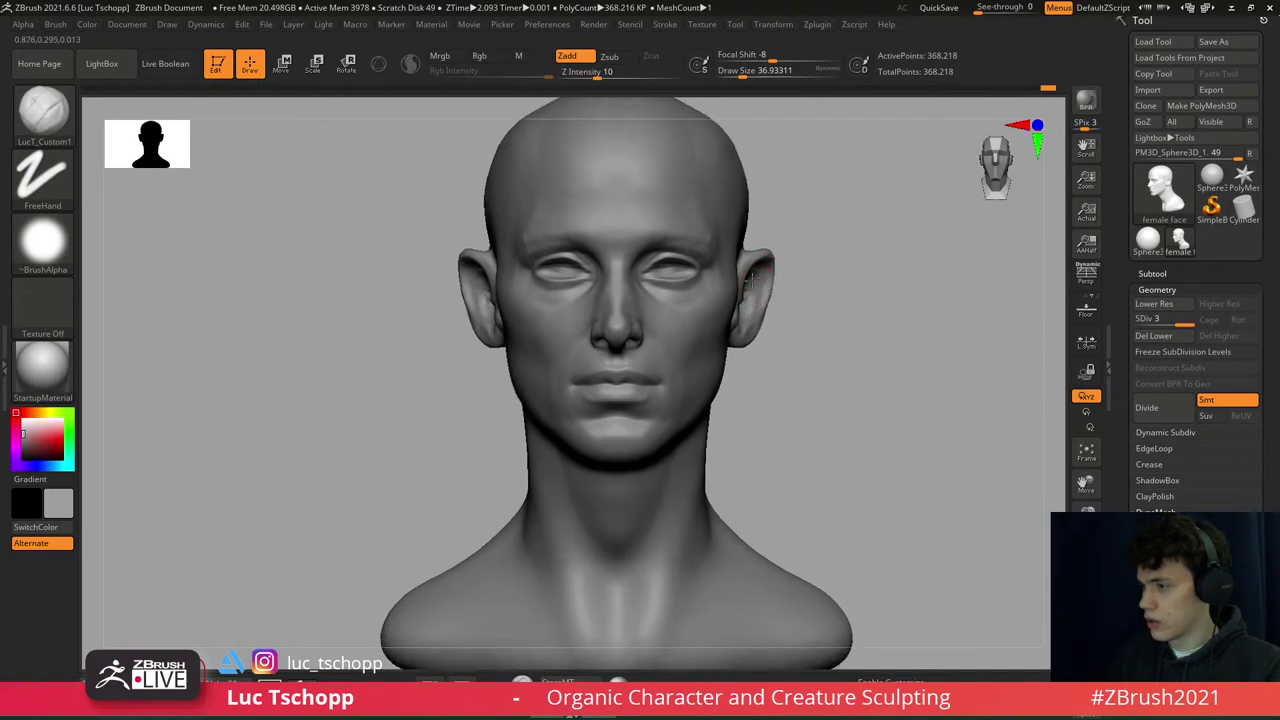
- Reshape the ears and jaw at SDiv 1 with the Move brush at size about 54
key("b")
key("m")
key("v")
key("shift+d")
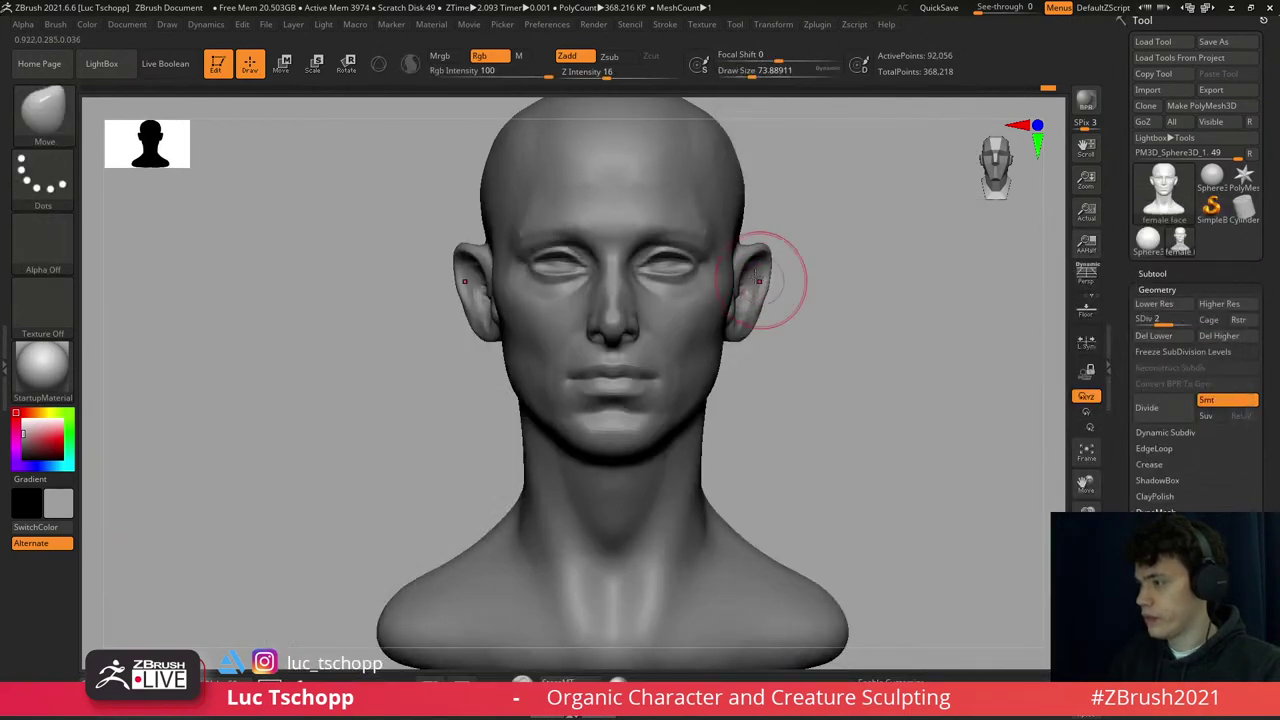
key("shift+d")
key("s")
left_click_drag(736, 268, 739, 269)
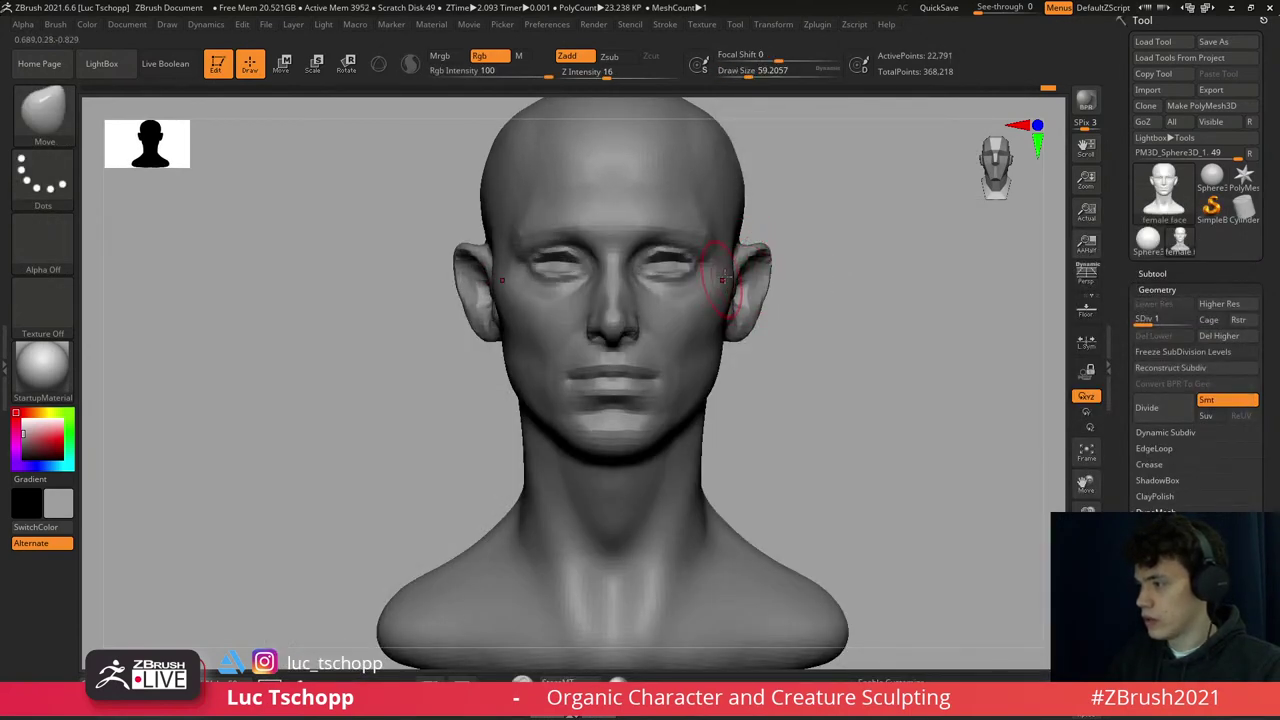
key("]")
key("s")
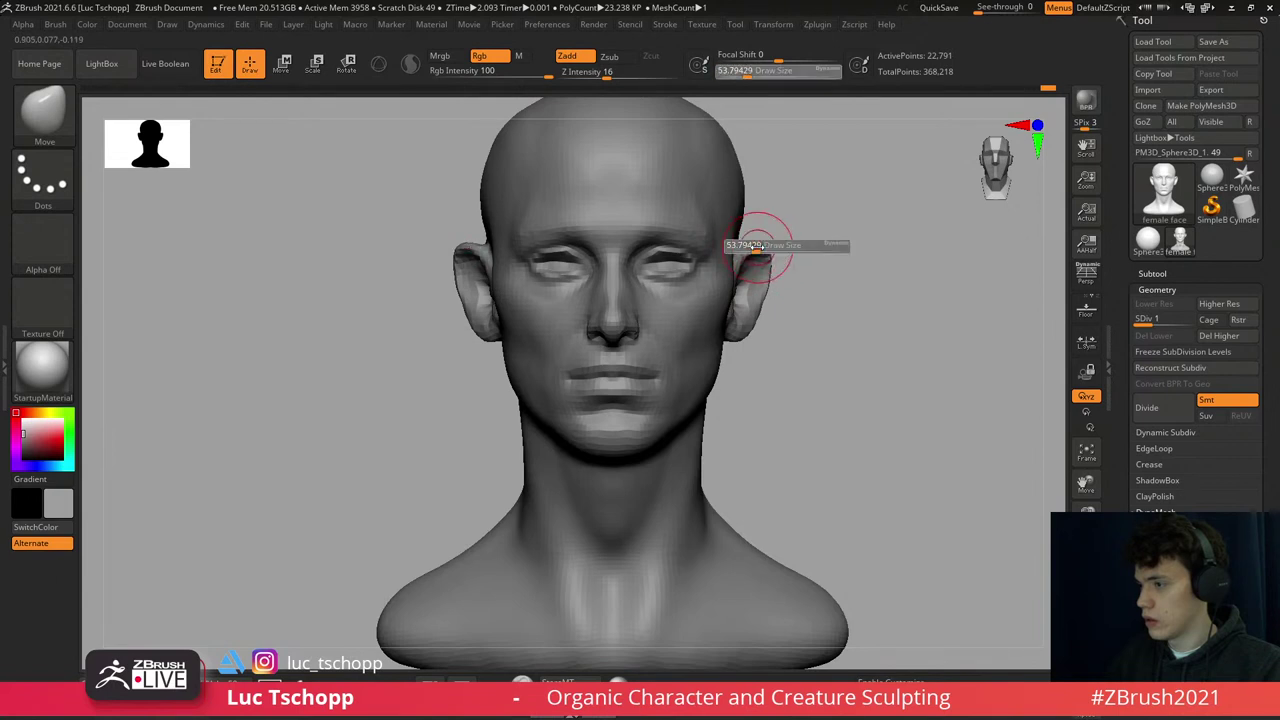
left_click_drag(748, 250, 773, 259)
key("d")
key("d")
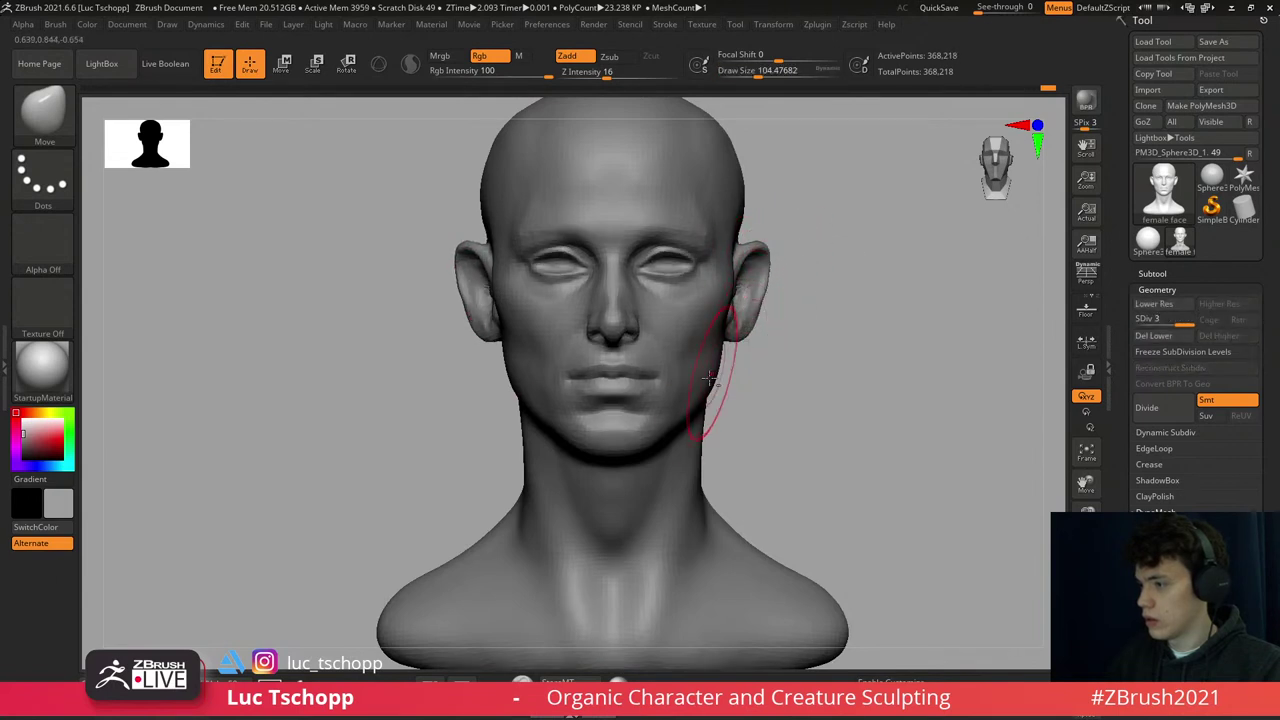
mouse_move(690, 381)
right_mouse_down("ctrl")
mouse_move(690, 340)
mouse_move(677, 334)
mouse_move(690, 352)
mouse_move(665, 363)
right_mouse_up("ctrl")
- Work the face with the custom brush, sized up to about 234, then much smaller
key("1")
key("shift+d")
key("shift+d")
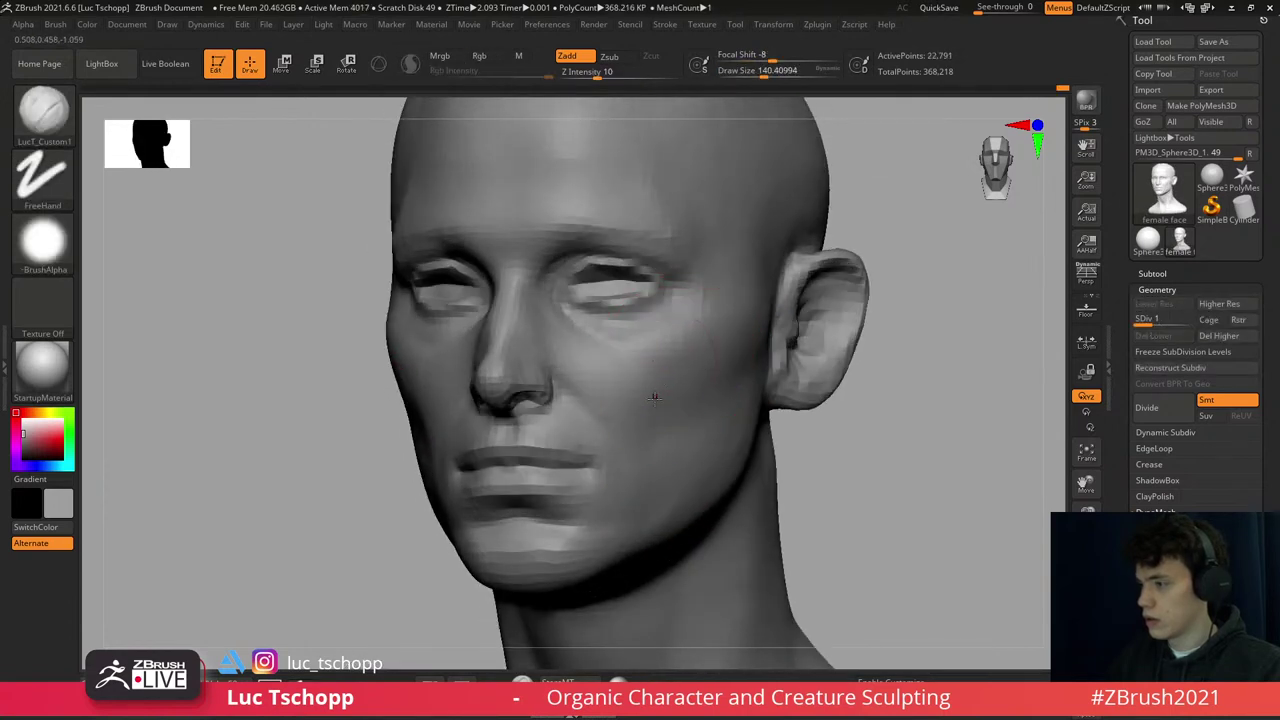
key("s")
left_click_drag(660, 366, 711, 314)
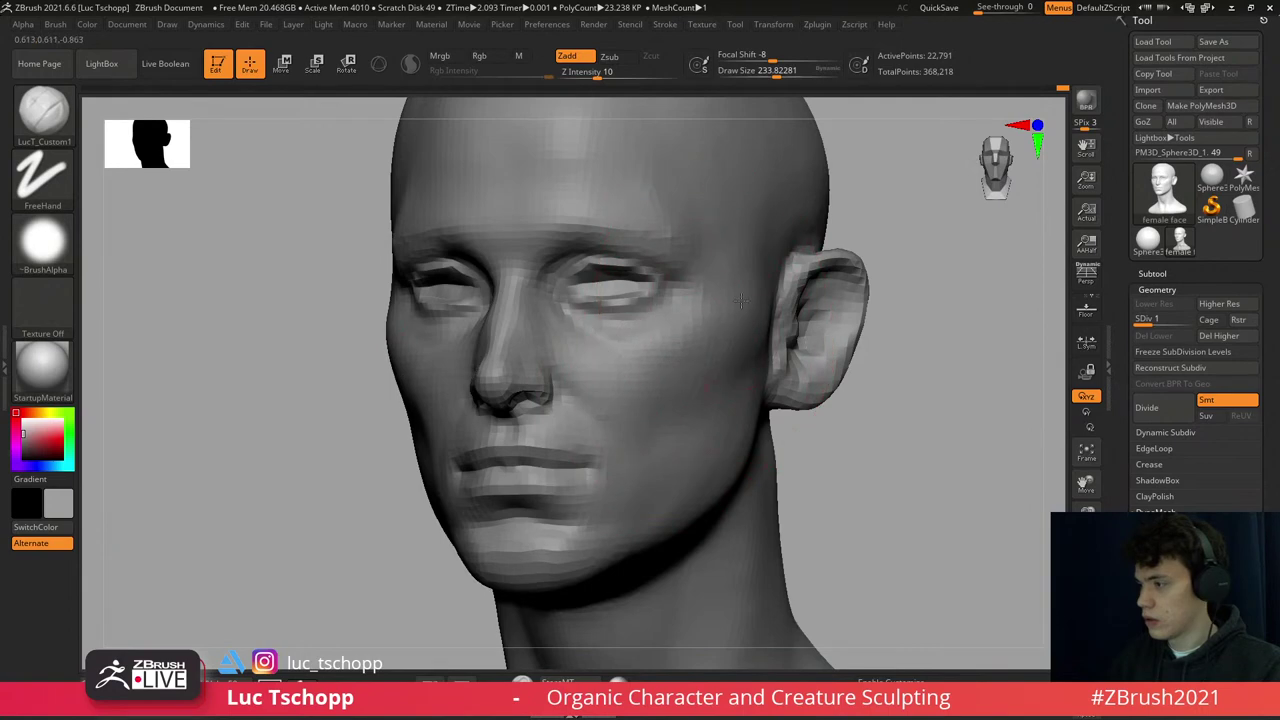
right_click_drag(741, 300, 700, 285)
key("s")
left_click_drag(700, 285, 737, 271)
right_click_drag(737, 271, 735, 292)
- Switch from DamStandard to the Move brush at size about 154 for the side of the head
key("b")
key("d")
key("s")
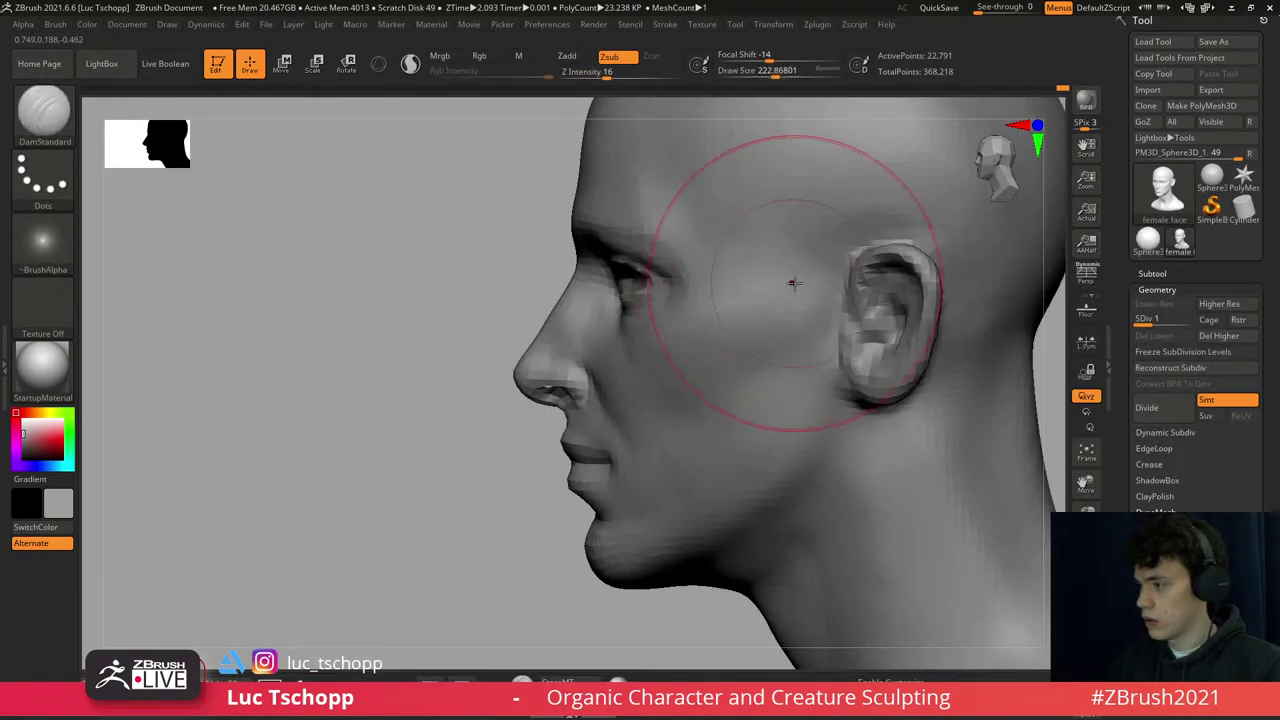
key("b")
key("m")
key("v")
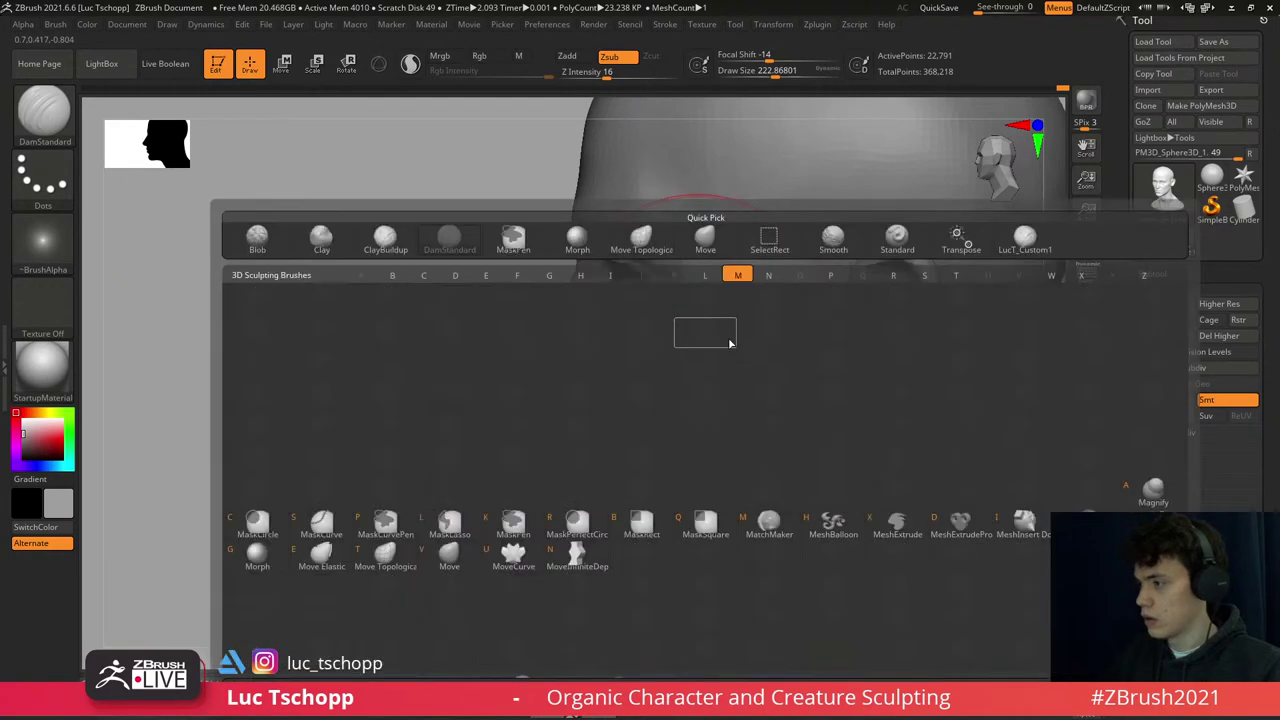
key("s")
left_click_drag(722, 370, 689, 372)
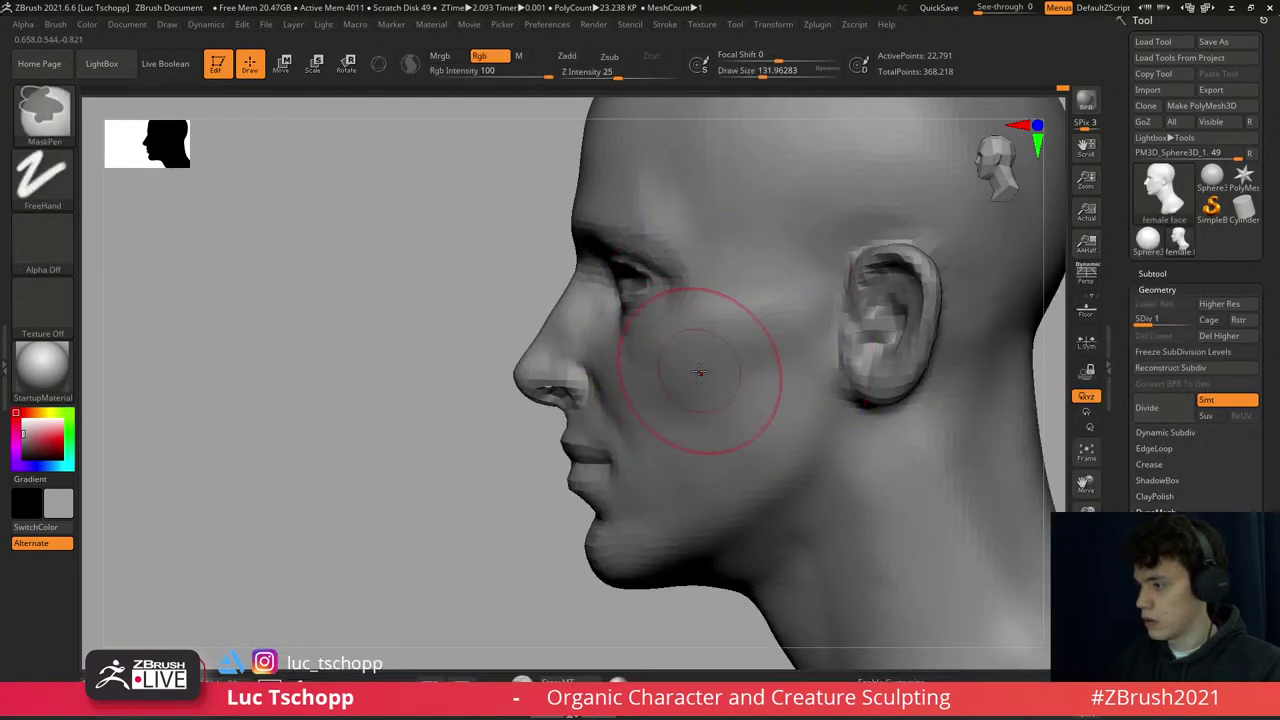
- Enlarge the Move brush to about 192, shape from three-quarter view, and return to full detail
right_click_drag(779, 342, 725, 332)
key("s")
left_click_drag(712, 330, 740, 329)
key("d")
key("d")
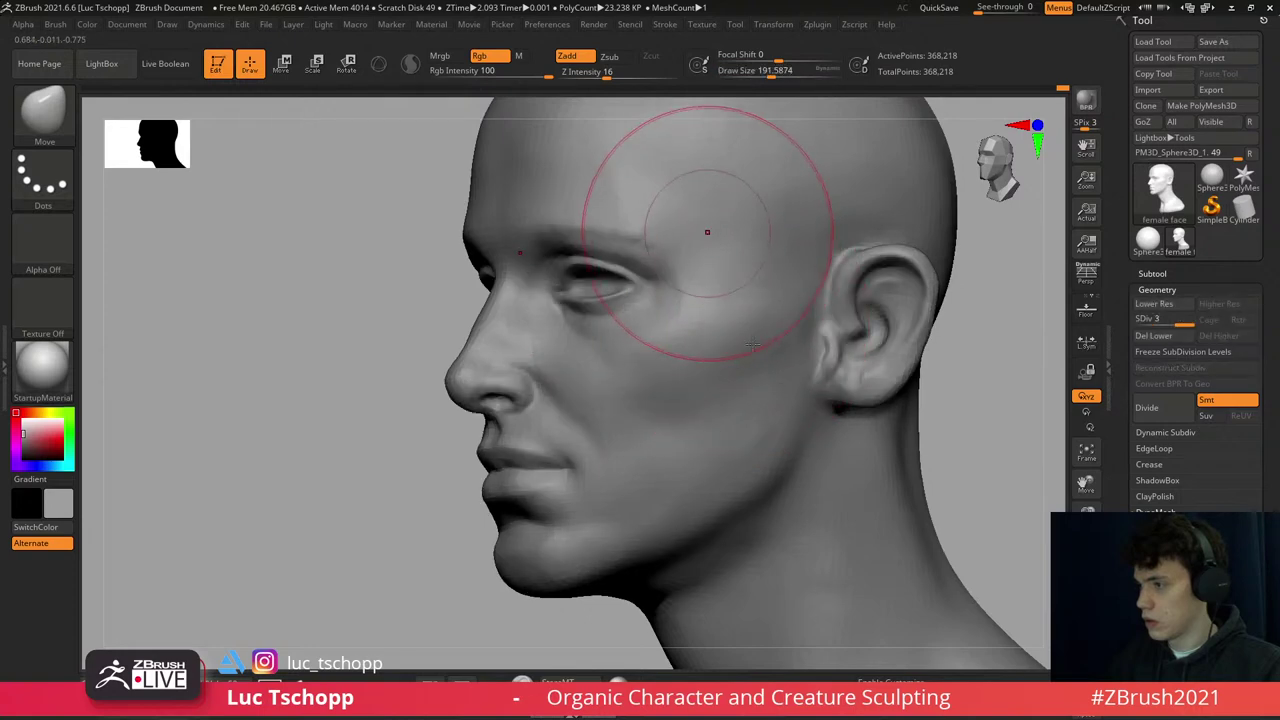
mouse_move(700, 229)
right_mouse_down()
mouse_move(591, 263)
mouse_move(610, 279)
mouse_move(565, 250)
right_mouse_up()
- Step between the lowest and full subdivision levels while viewing the bust from the front
key("b")
key("s")
key("t")
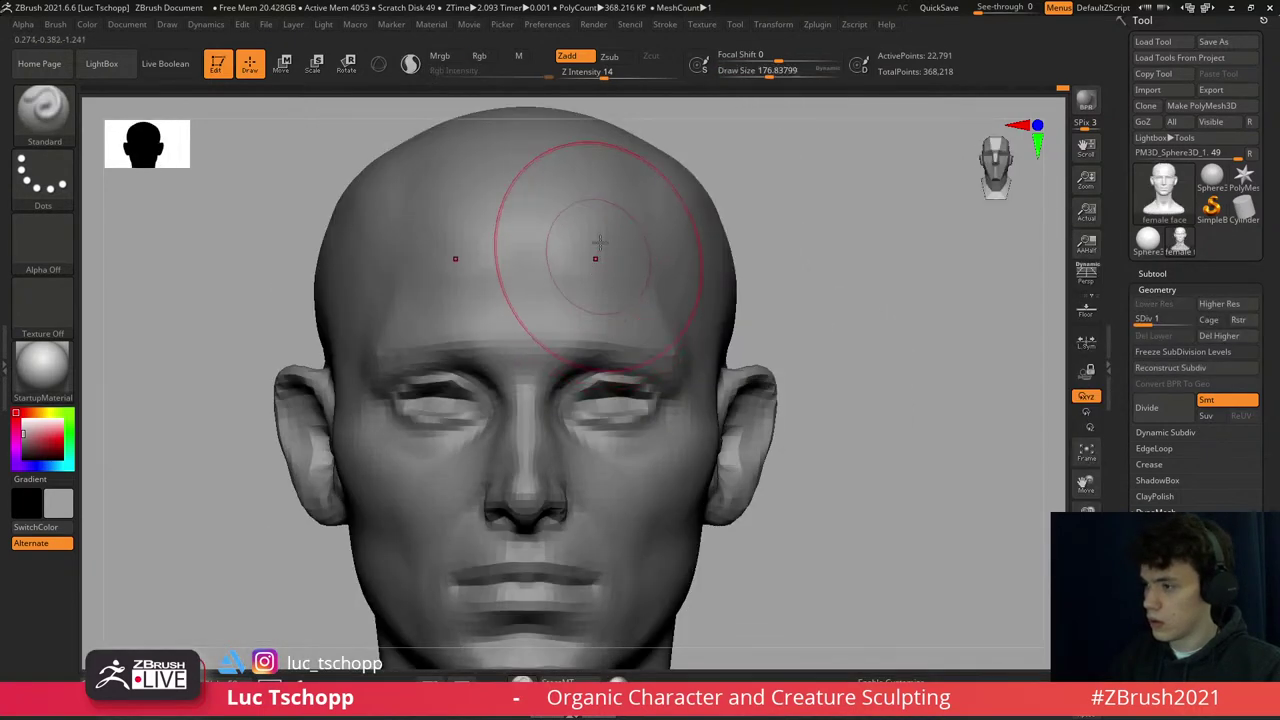
key("shift+d")
key("shift+d")
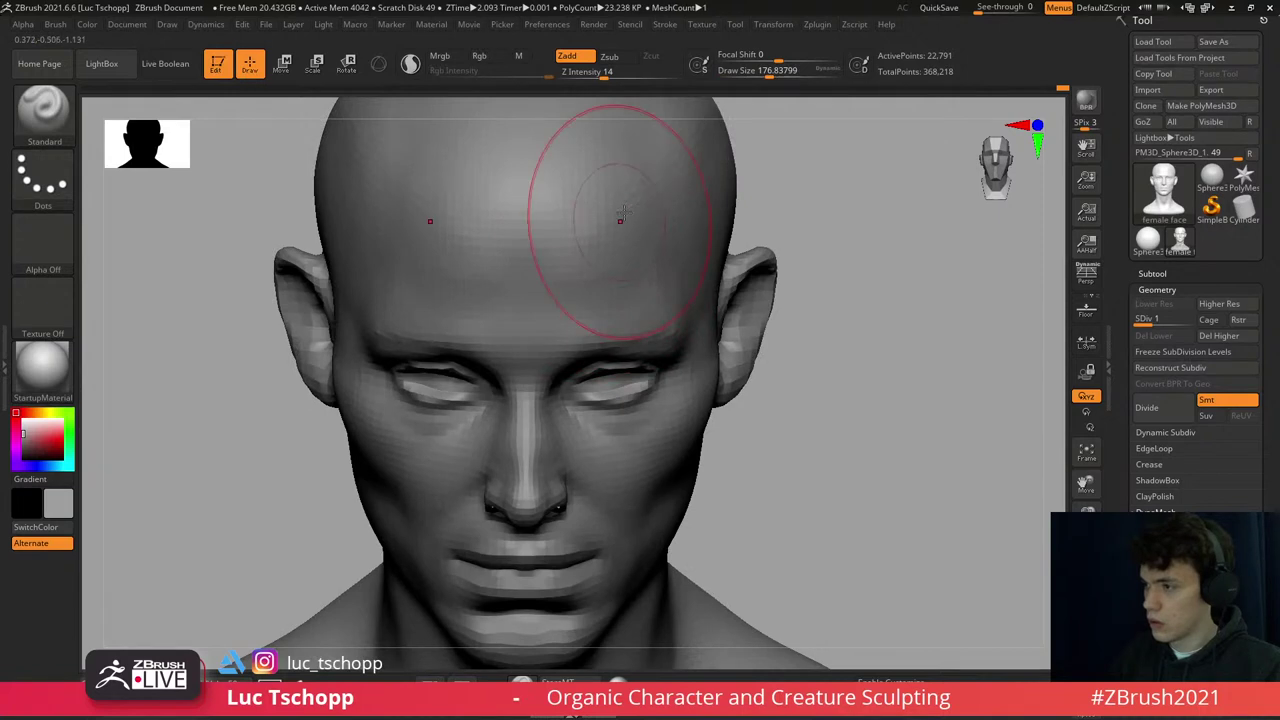
key("1")
key("d")
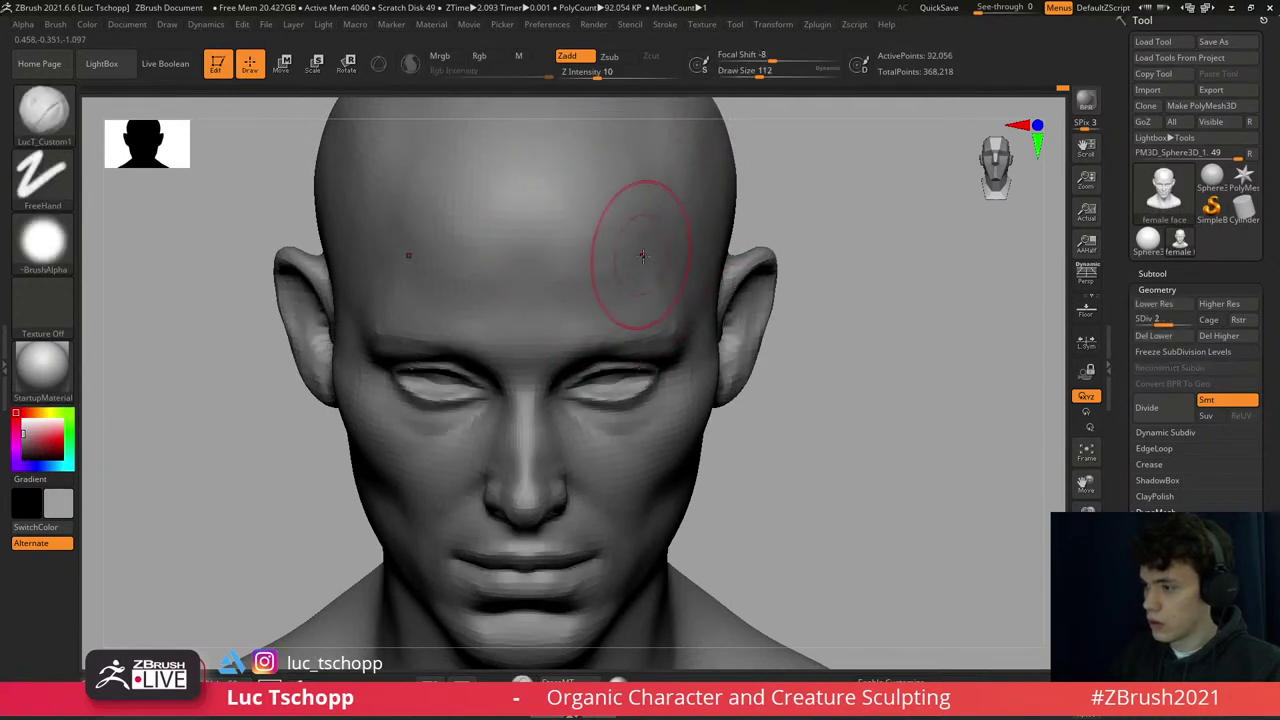
mouse_move(642, 256)
right_mouse_down()
mouse_move(620, 300)
mouse_move(686, 371)
right_mouse_up()
key("d")
- At the lowest subdivision level, set the Move brush to about size 108 and turn to a front view
key("b")
key("shift+d")
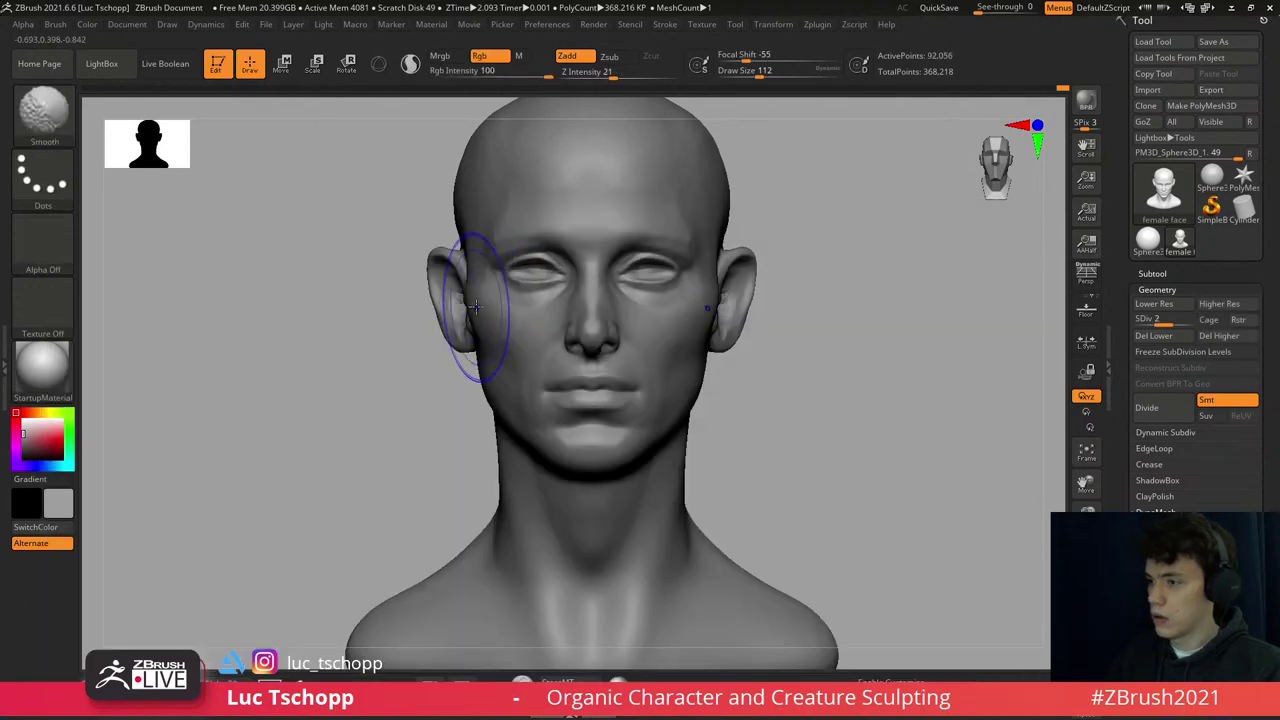
key("b")
key("m")
key("v")
key("shift+d")
key("bracketleft")
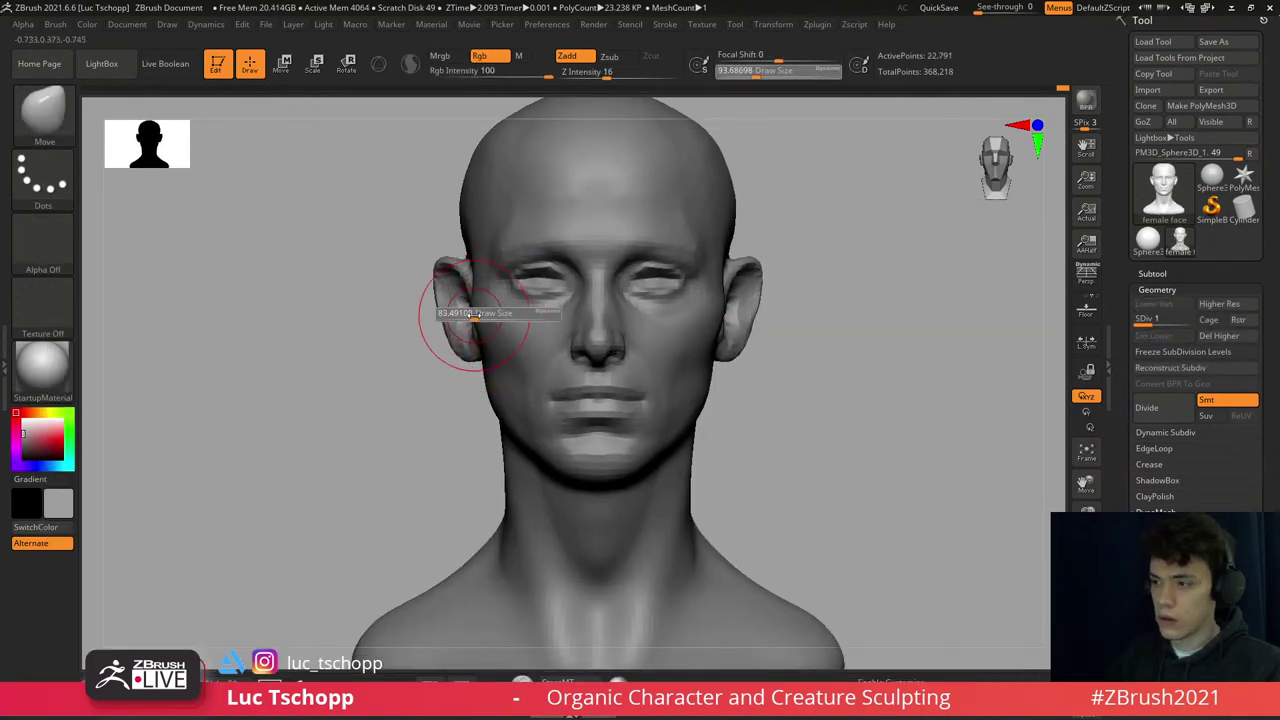
key("s")
right_click_drag(482, 316, 486, 314)
key("1")
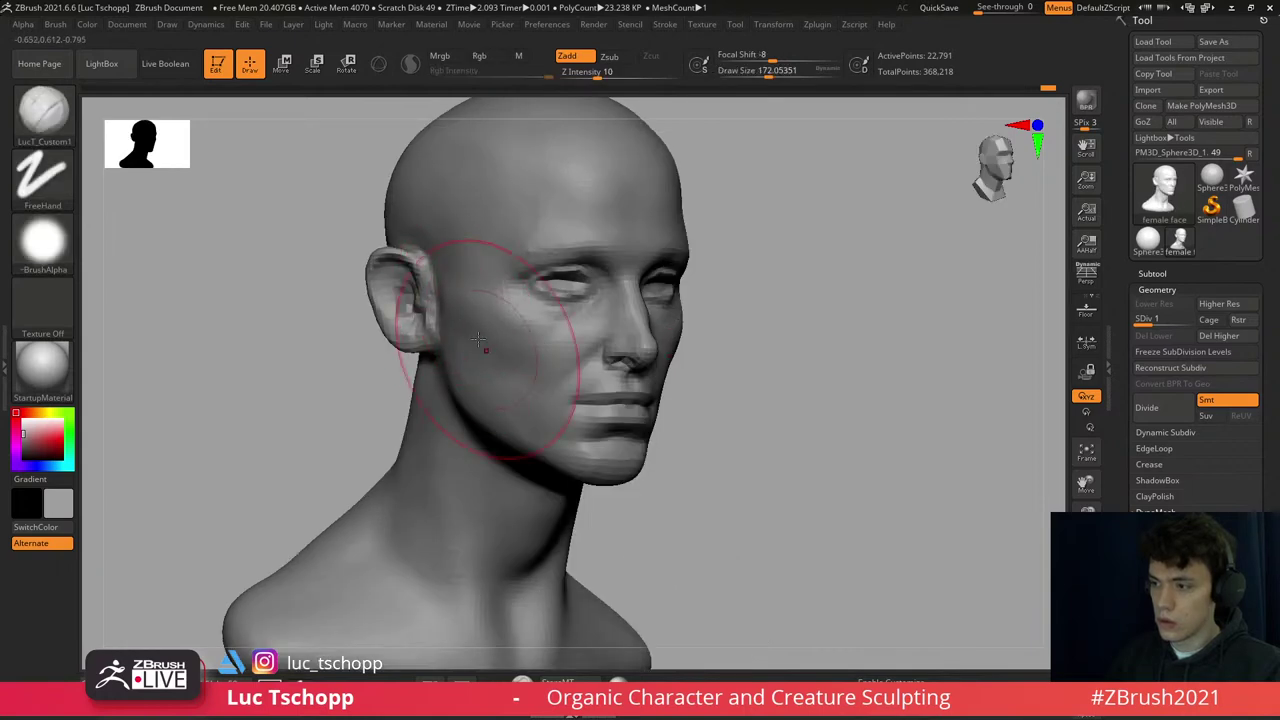
right_click_drag(480, 338, 497, 330)
- Reshape the ears and temples with Move, smoothing and masking, then return to SDiv 3
key("b")
key("m")
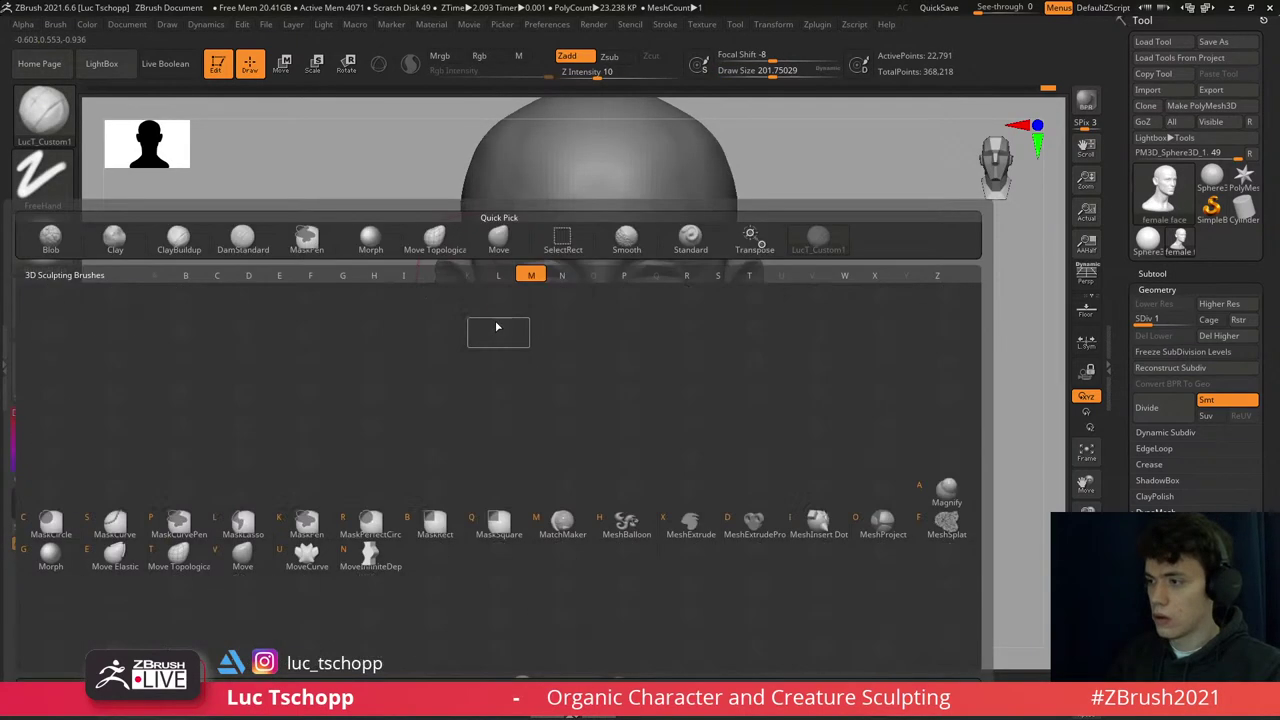
key("v")
key("shift")
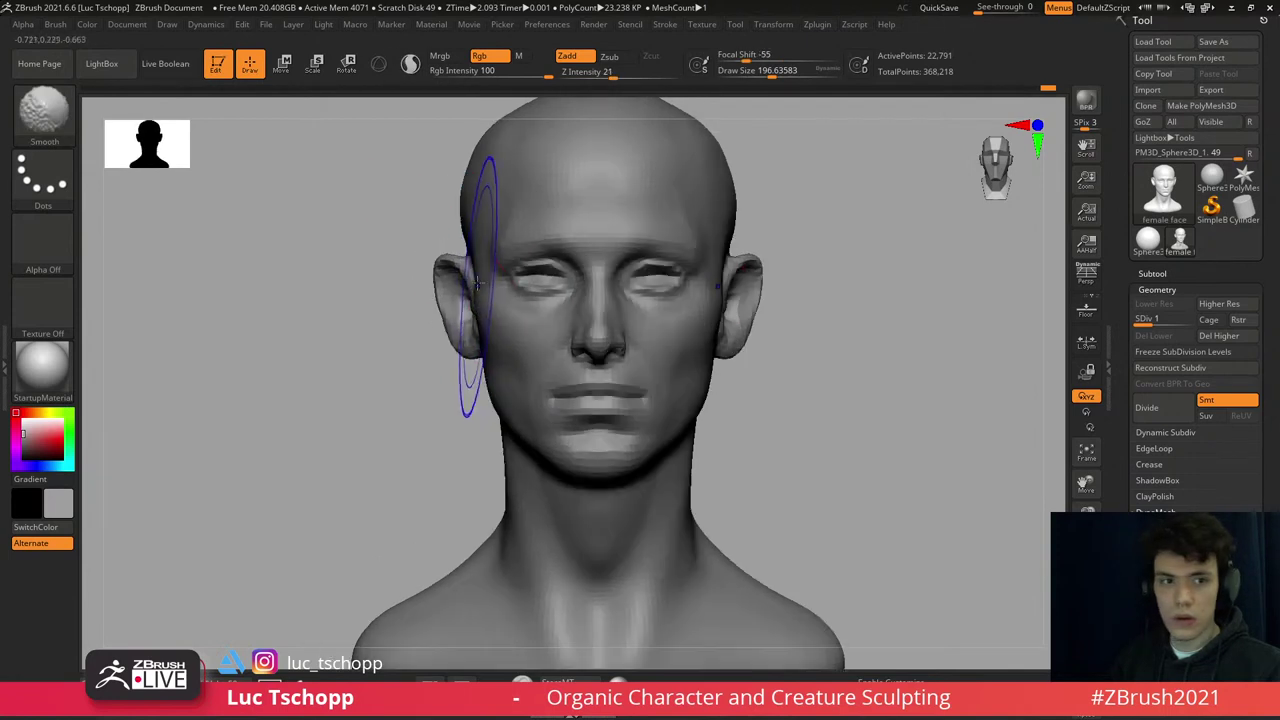
key("s")
right_click_drag(465, 300, 484, 282)
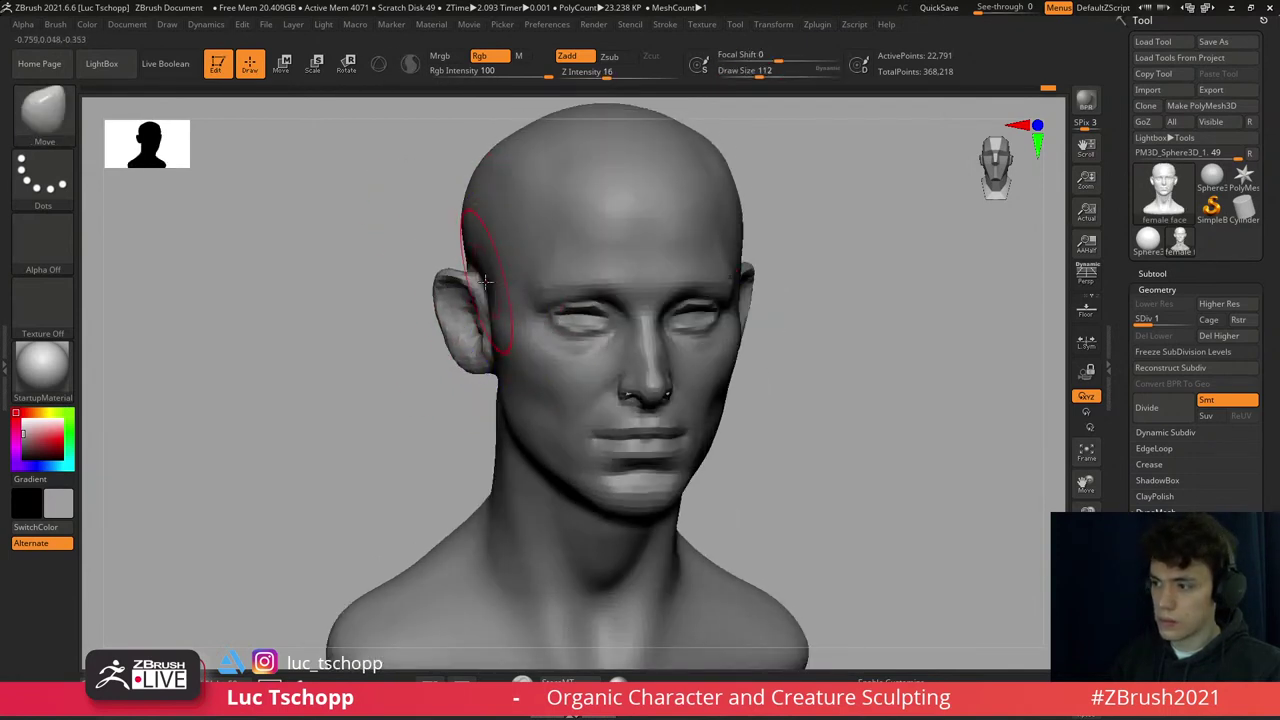
key("ctrl")
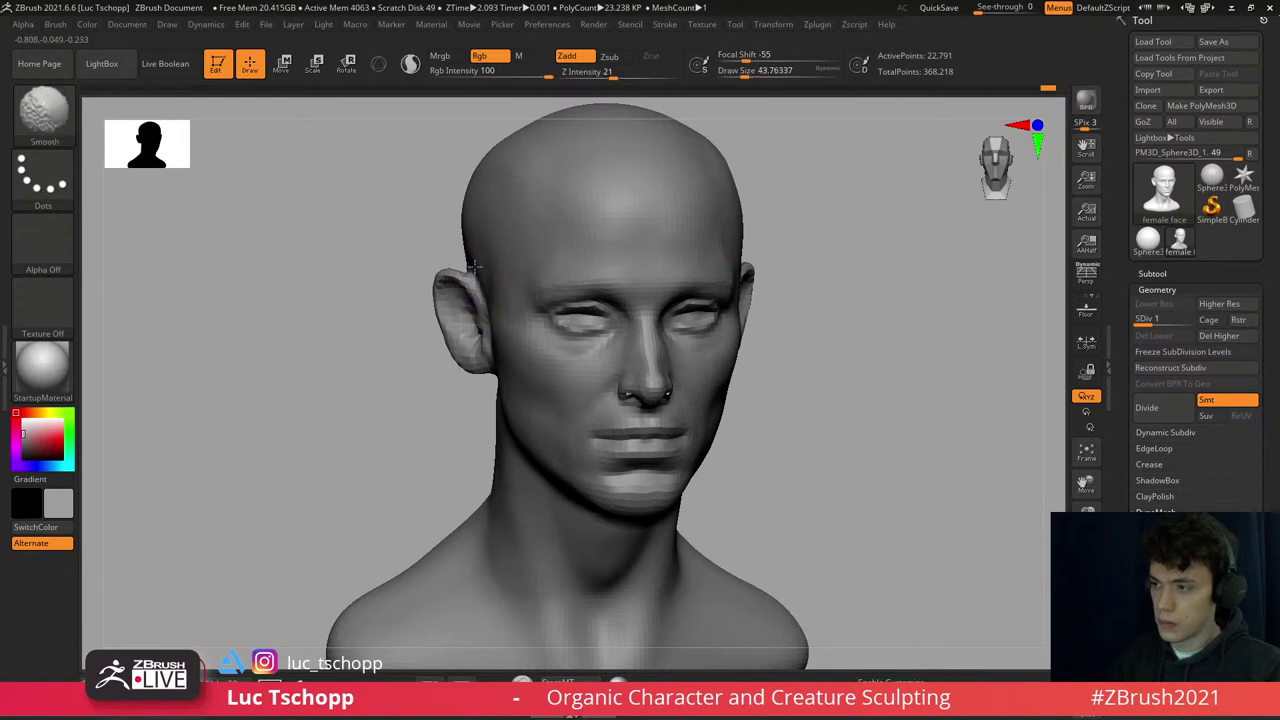
key("d")
key("d")
mouse_move(600, 260)
right_mouse_down("shift")
mouse_move(667, 272)
mouse_move(672, 302)
right_mouse_up("shift")
key("1")
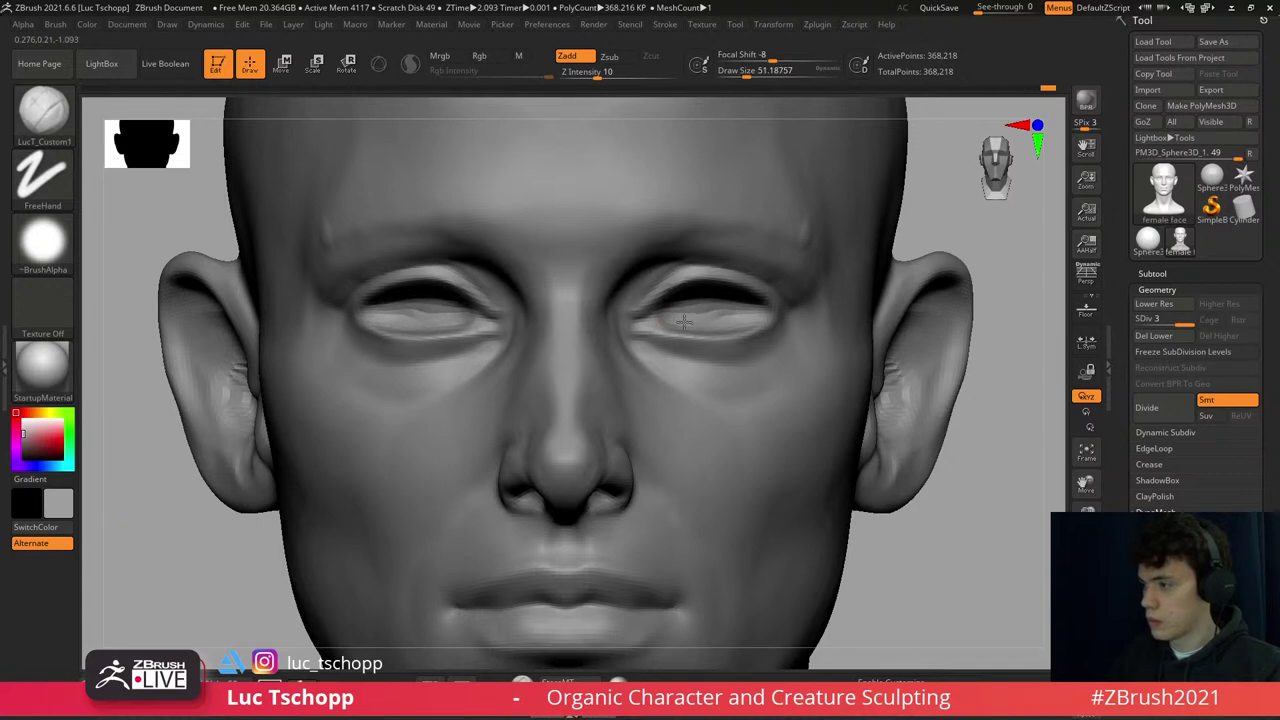
- Push the eye sockets with the Move brush at SDiv 1, size about 90, then return to SDiv 3
right_click_drag(733, 340, 661, 364)
right_click_drag(789, 380, 777, 377, "shift")
key("b")
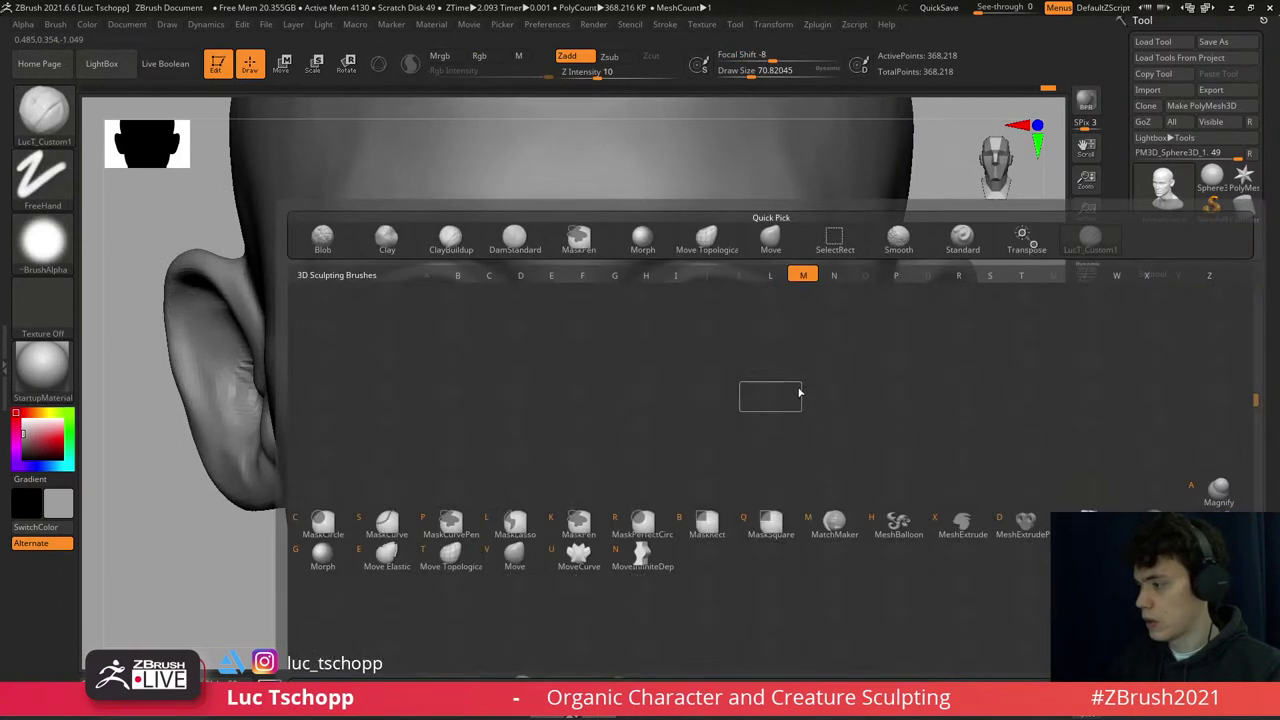
key("m")
key("v")
key("shift+d")
key("shift+d")
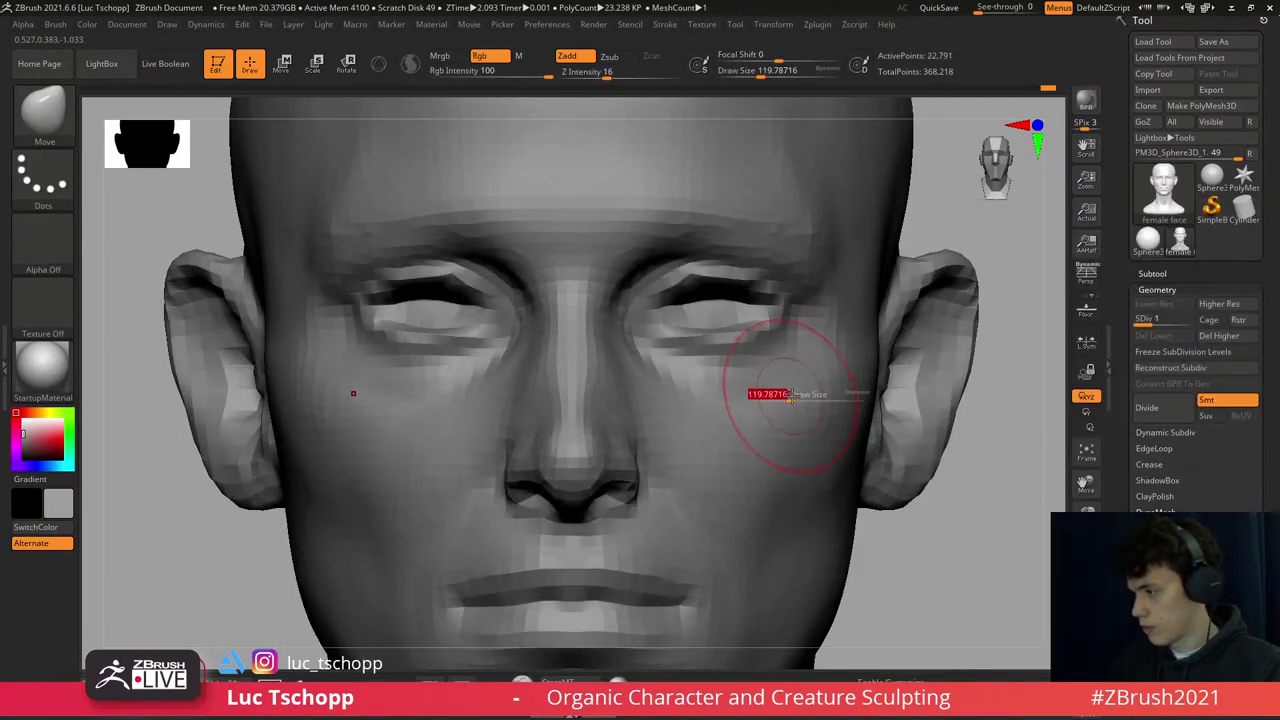
mouse_move(790, 394)
left_mouse_down()
mouse_move(815, 371)
mouse_move(809, 357)
left_mouse_up()
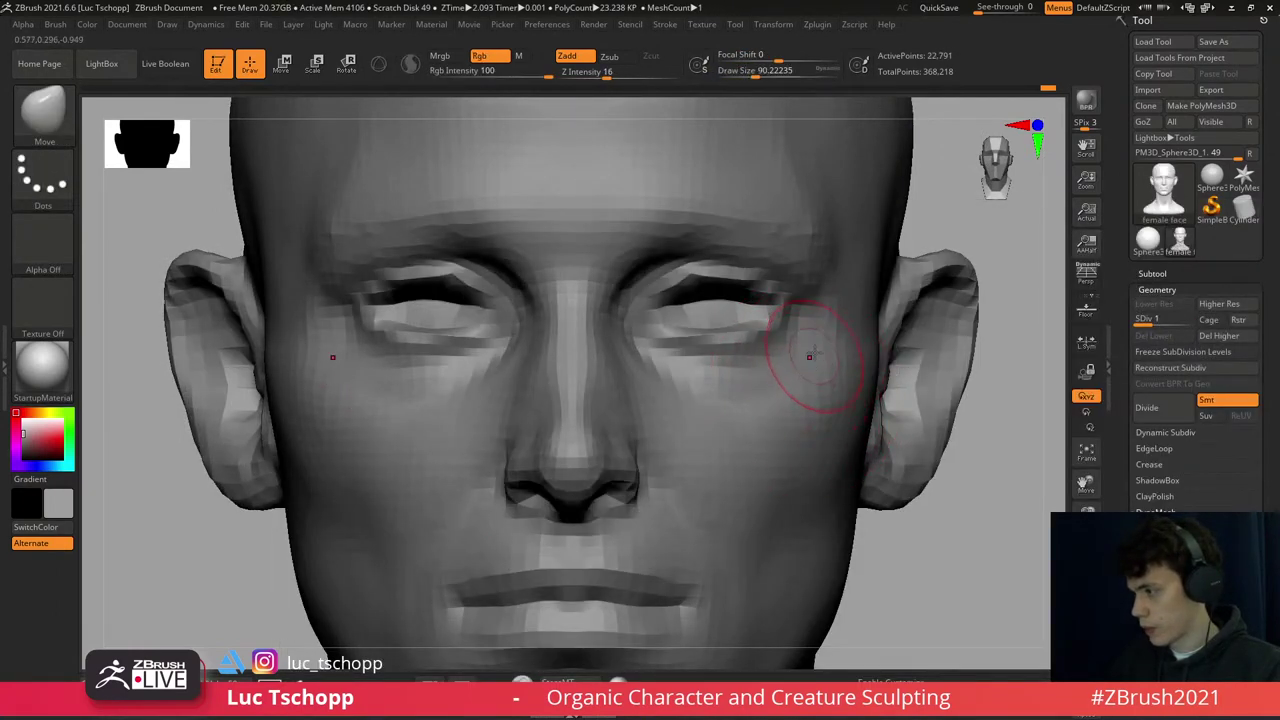
key("d")
key("d")
right_click_drag(817, 354, 789, 374)
key("1")
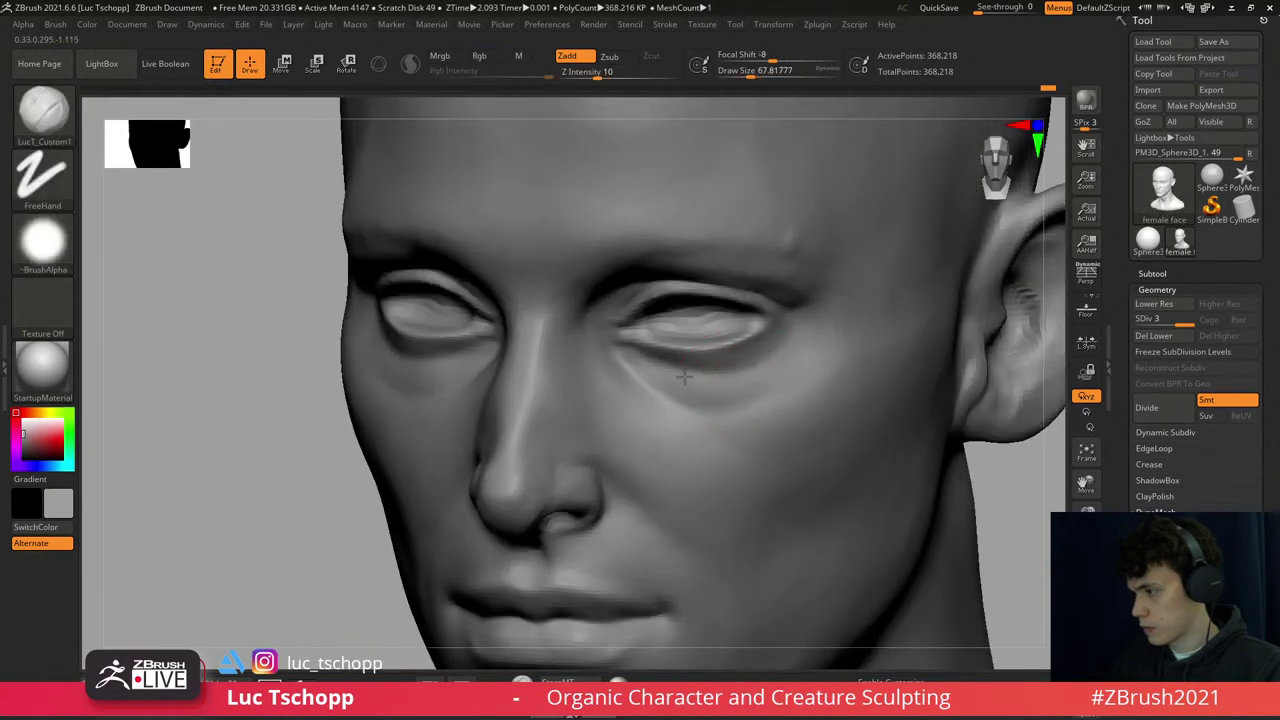
- Refine the cheeks and lips with the custom clay brush, sizes about 124 then 97, smoothing around the mouth
key("s")
left_click_drag(807, 366, 820, 366)
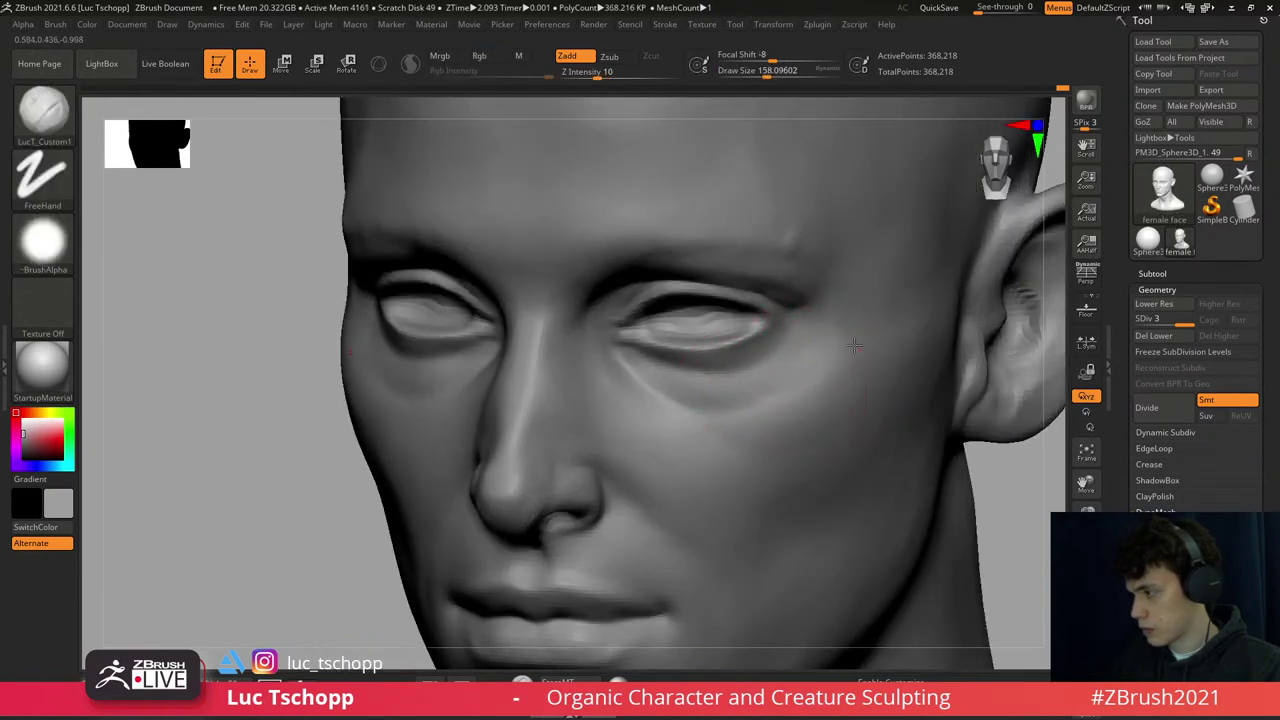
key("f")
key("s")
left_click_drag(872, 388, 858, 388)
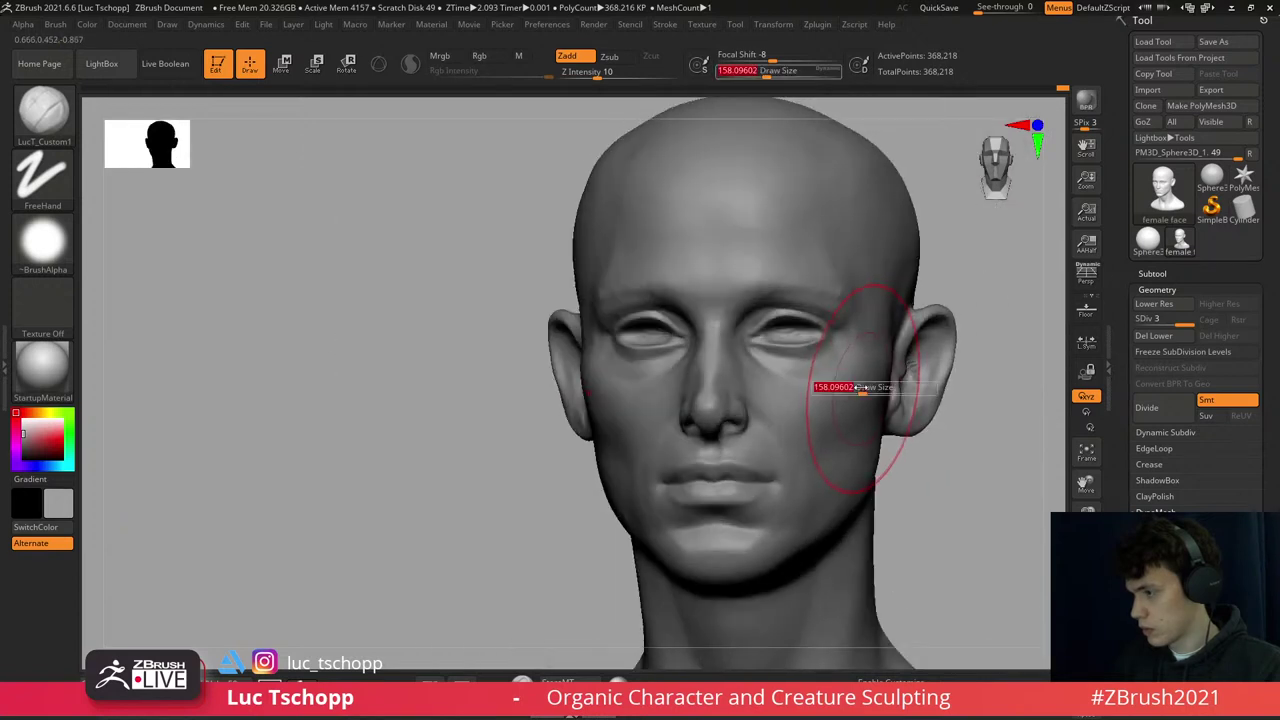
key("shift")
mouse_move(843, 392)
right_mouse_down()
mouse_move(843, 443)
mouse_move(757, 286)
mouse_move(837, 337)
mouse_move(851, 314)
mouse_move(700, 314)
mouse_move(823, 391)
mouse_move(771, 366)
mouse_move(630, 415)
right_mouse_up()
key("s")
mouse_move(630, 415)
left_mouse_down()
mouse_move(645, 415)
mouse_move(618, 414)
left_mouse_up()
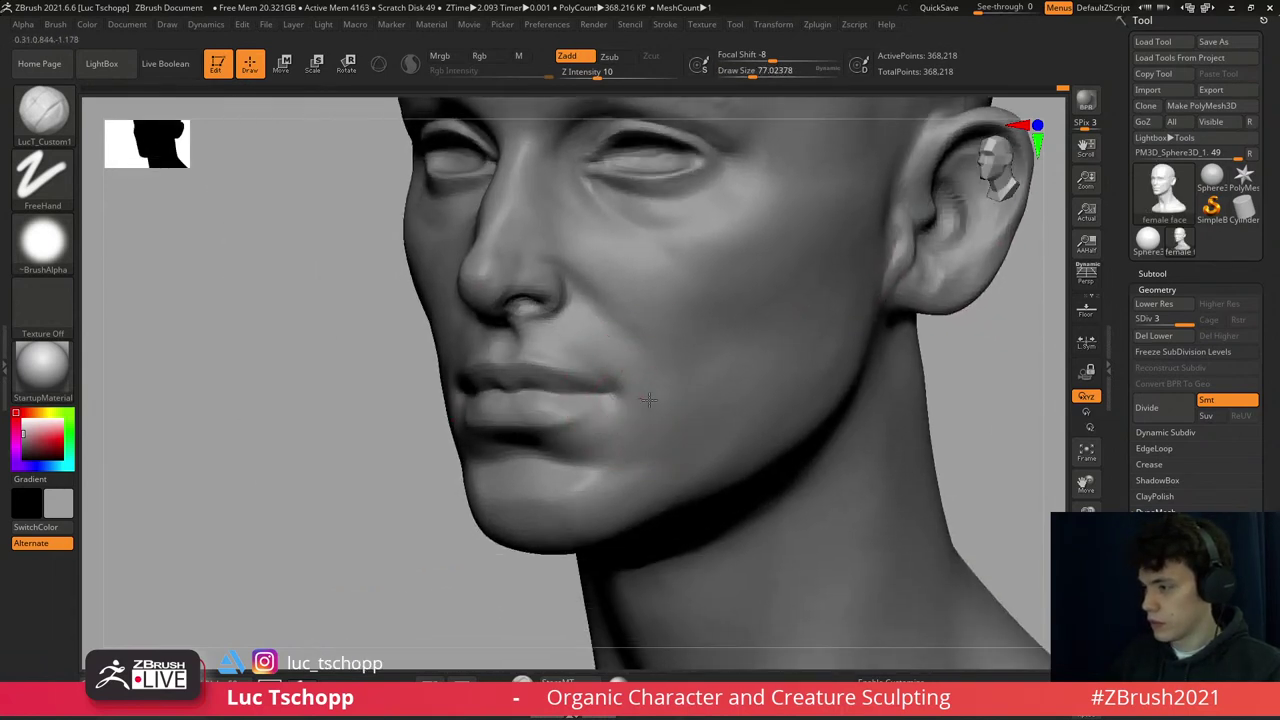
right_click_drag(510, 493, 517, 480)
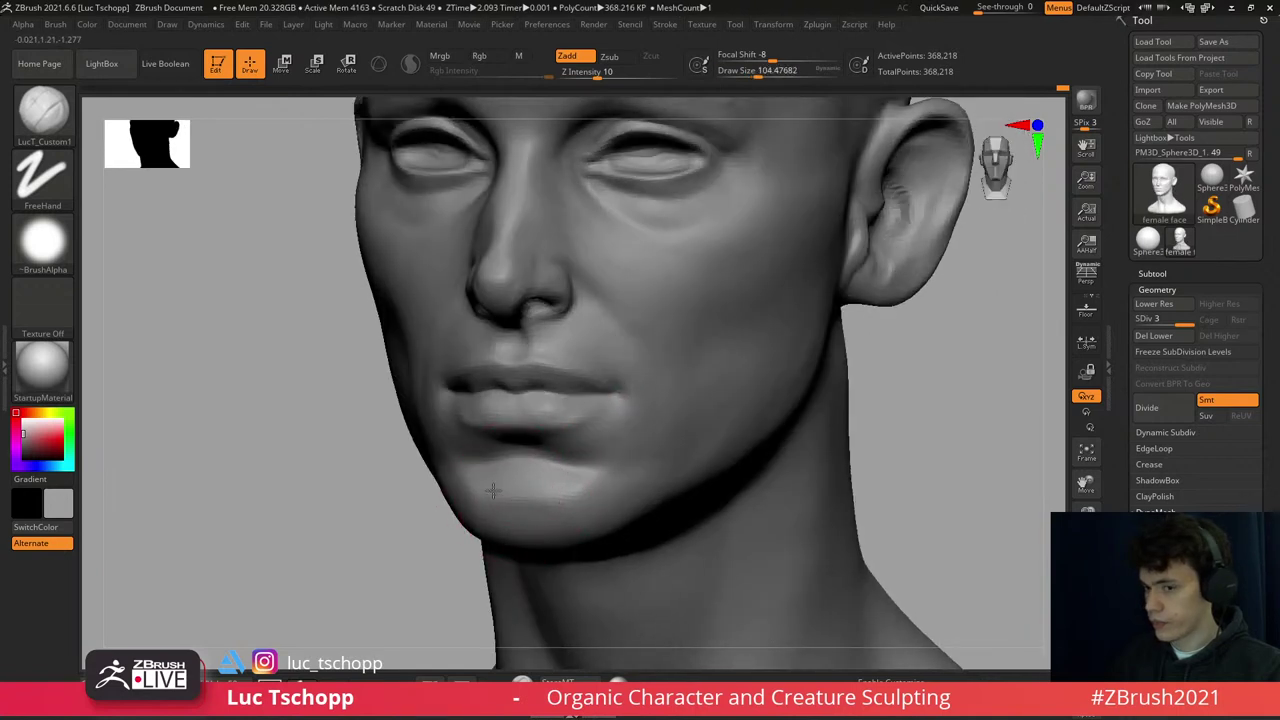
left_click_drag(500, 488, 518, 480, "shift")
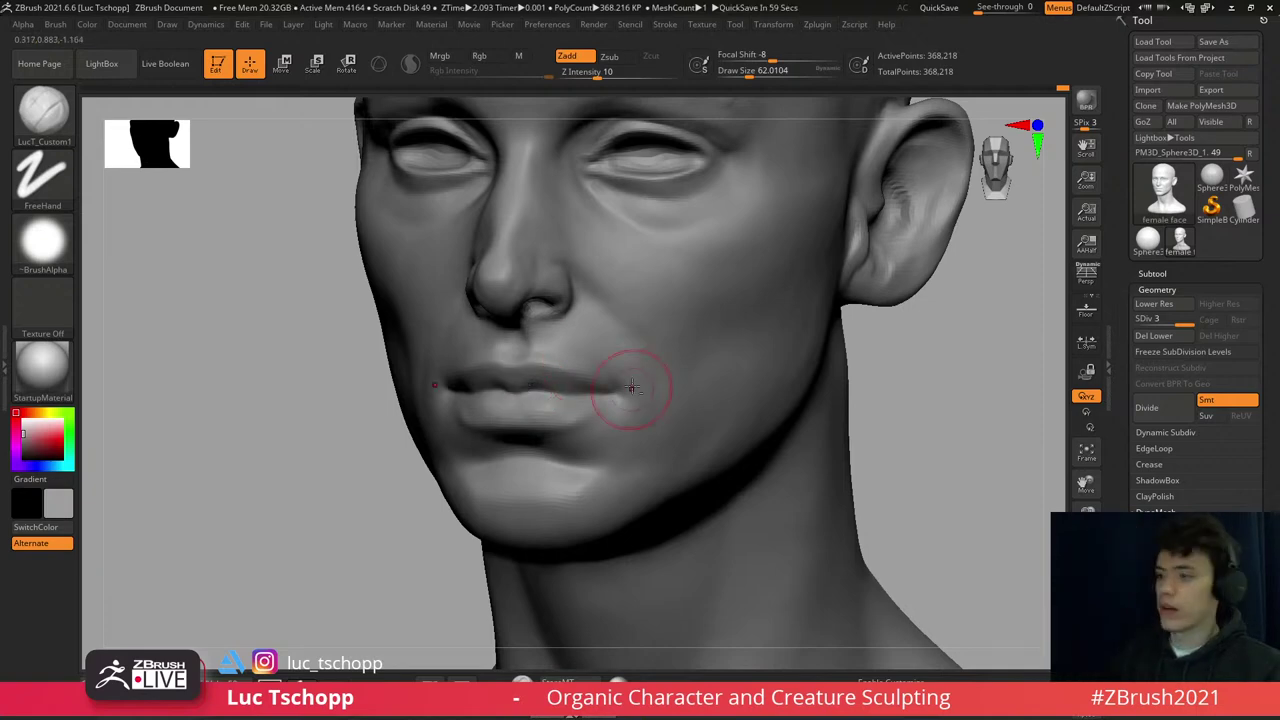
right_click_drag(634, 386, 583, 357)
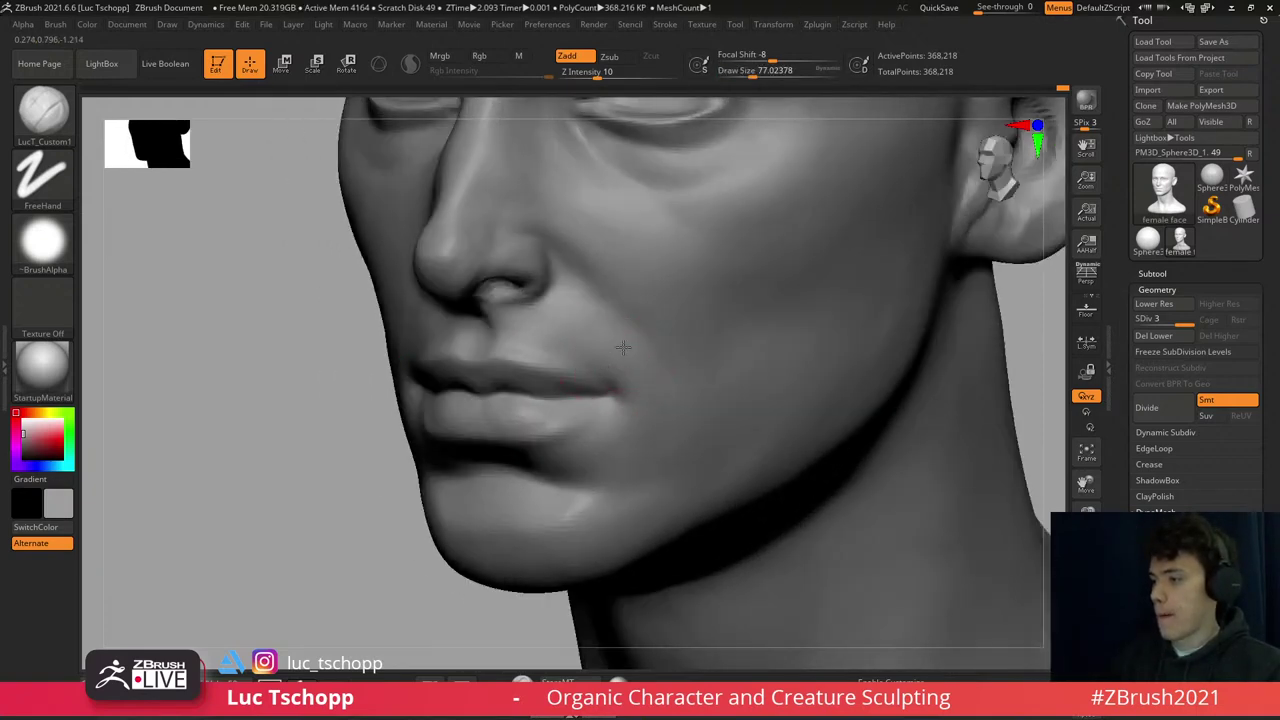
- Reselect the LucT_Custom1 clay brush and reframe the bust, seen slightly from below
key("b")
key("s")
key("t")
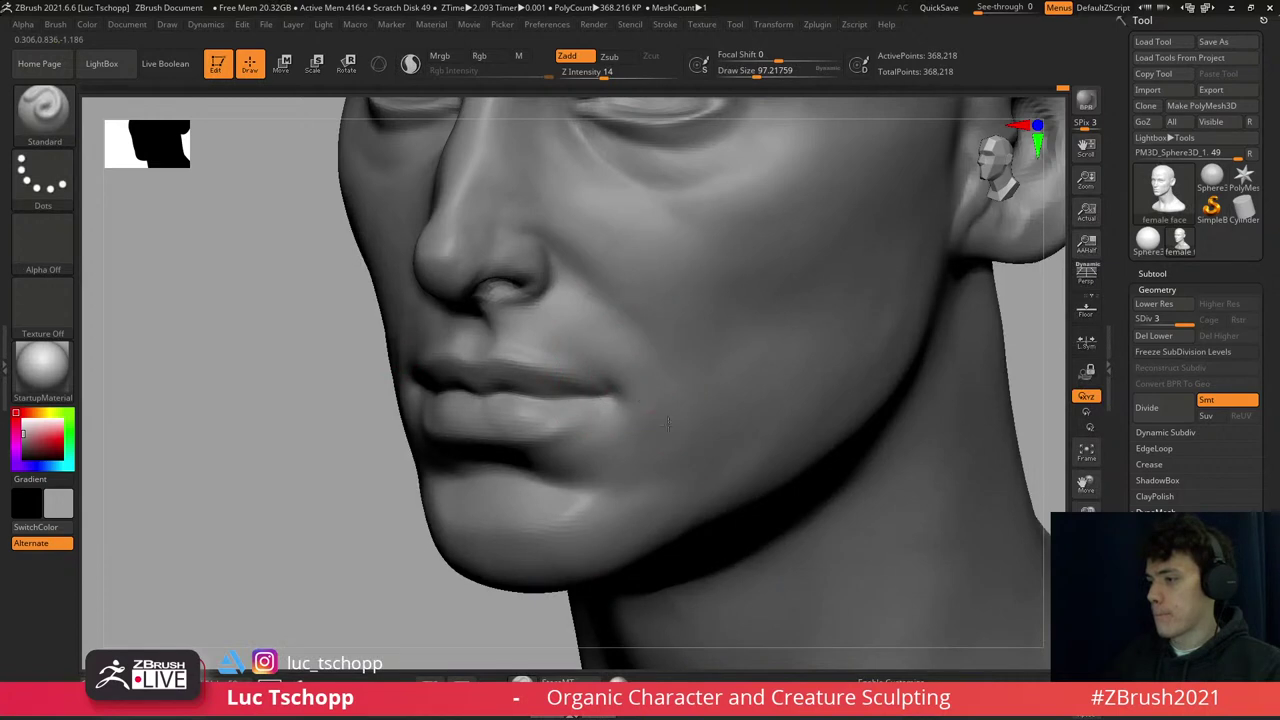
key("b")
key("l")
key("u")
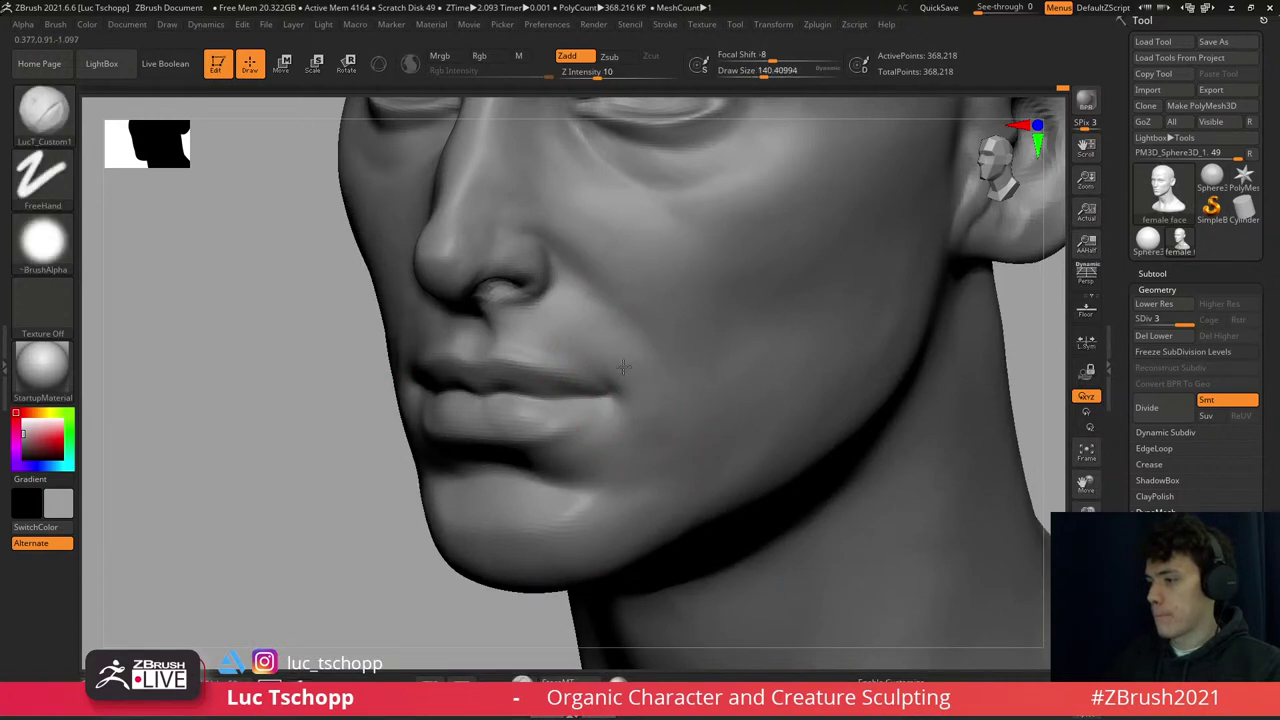
right_click_drag(622, 368, 700, 386, "shift")
key("f")
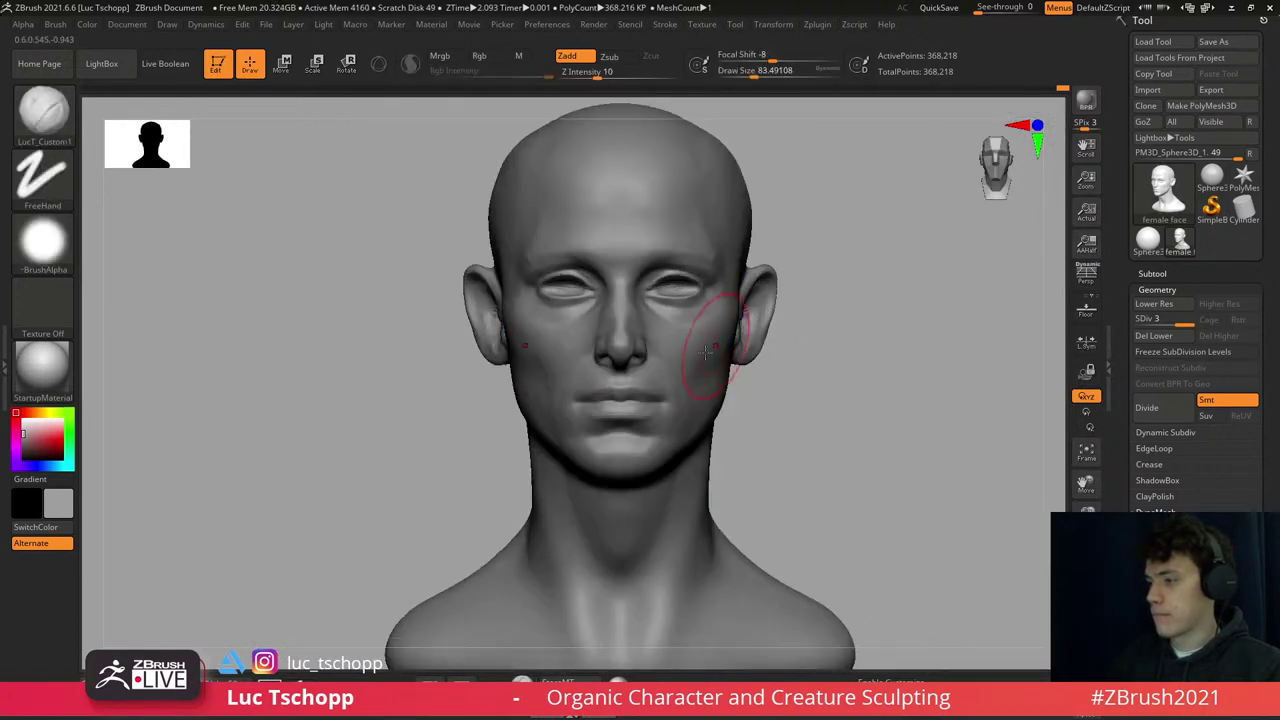
right_click_drag(742, 276, 680, 256)
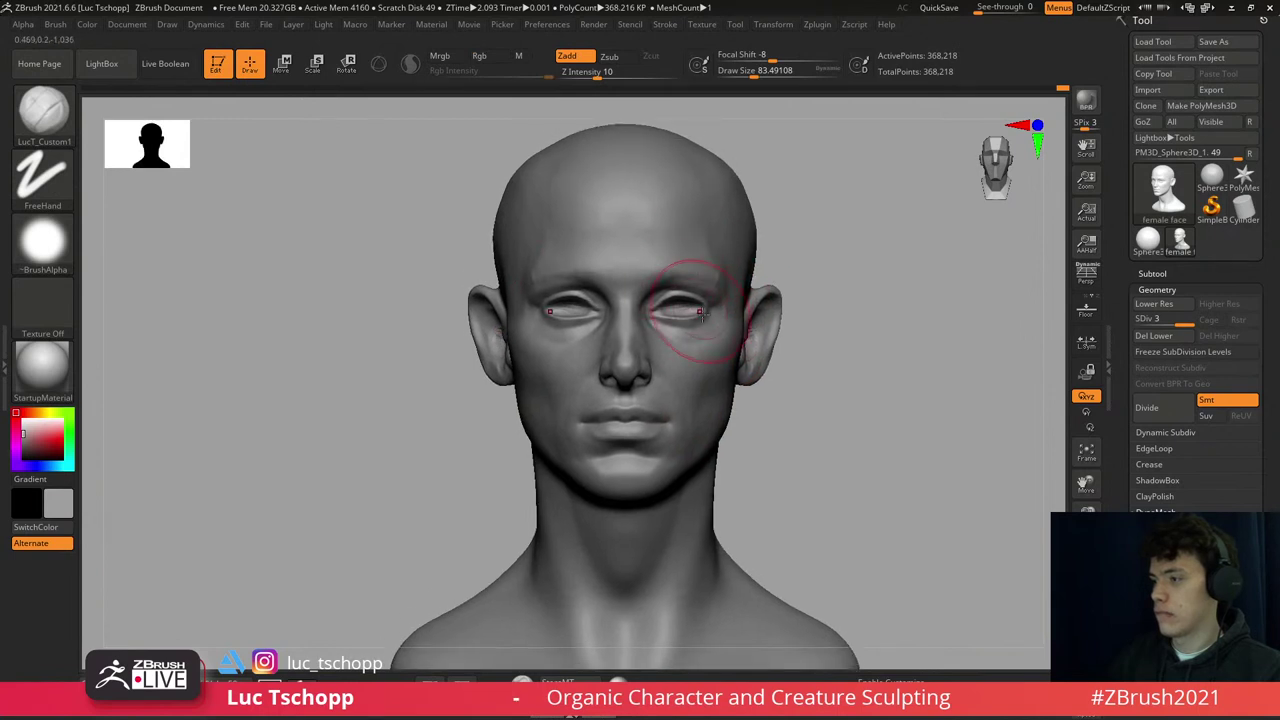
- Append a sphere subtool, shrink it and move it into the right eye socket
left_click(1155, 276)
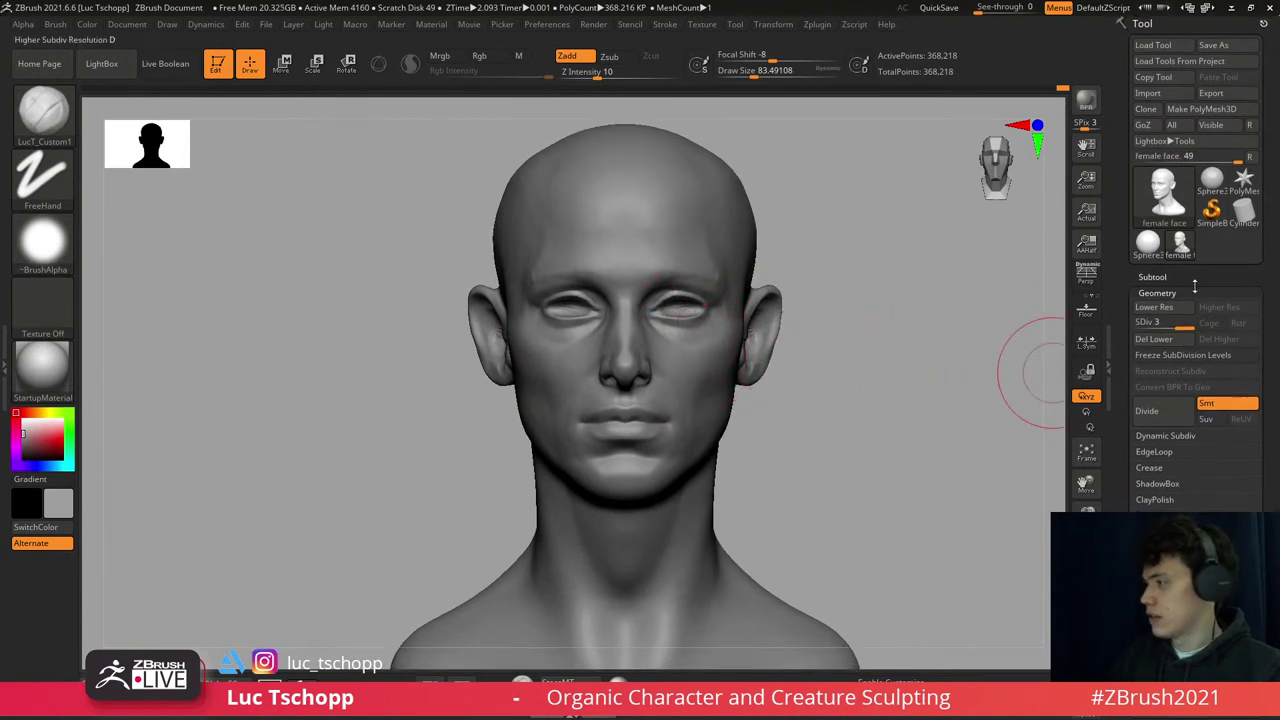
key("shift")
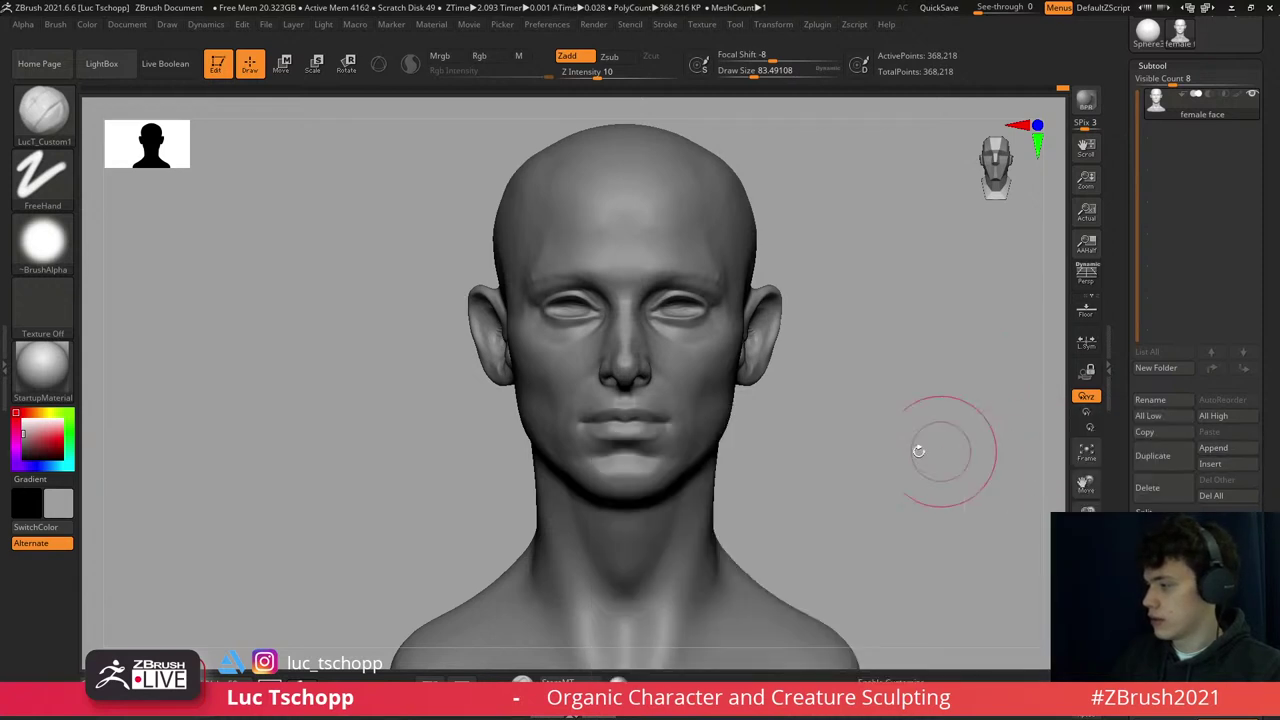
left_click(1213, 447)
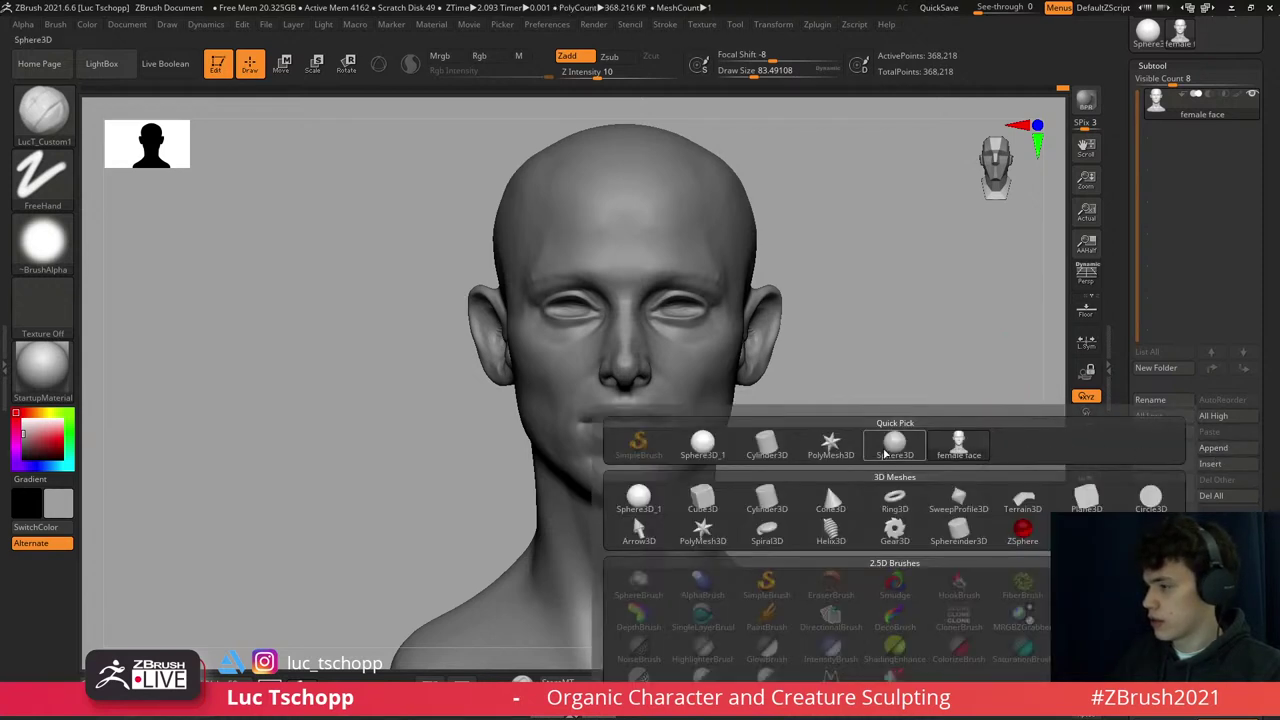
left_click(885, 452)
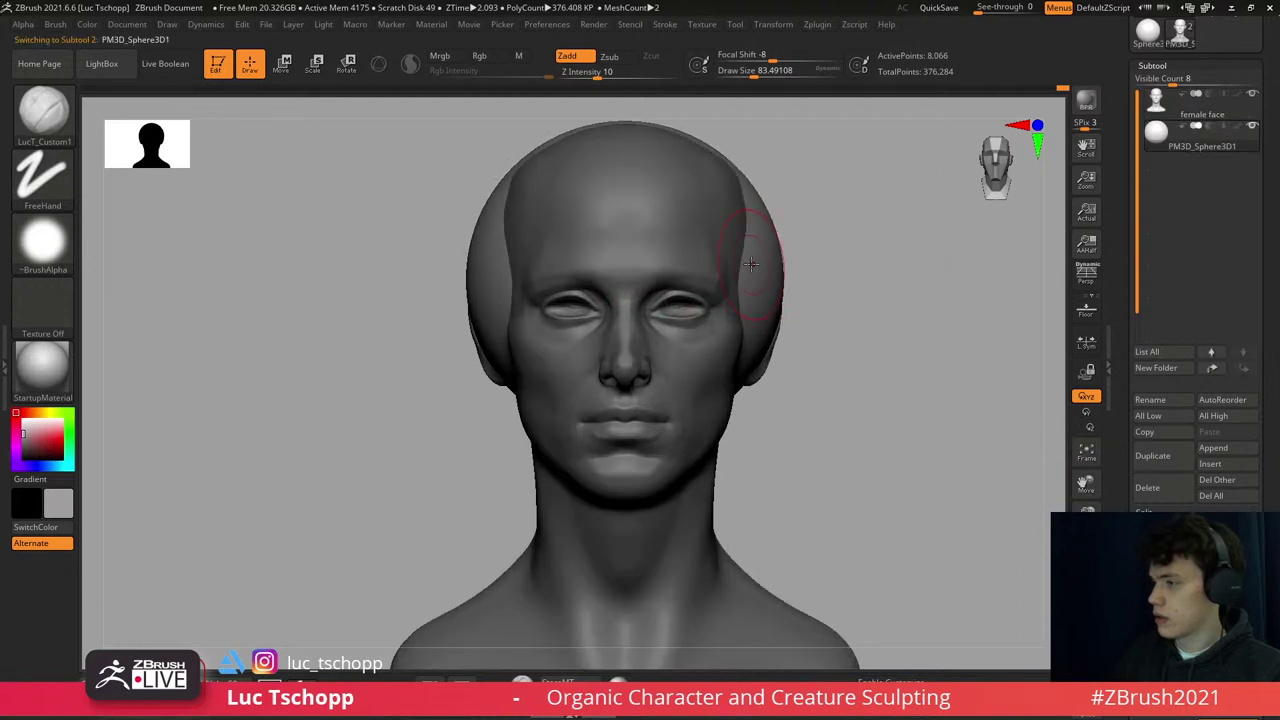
key("w")
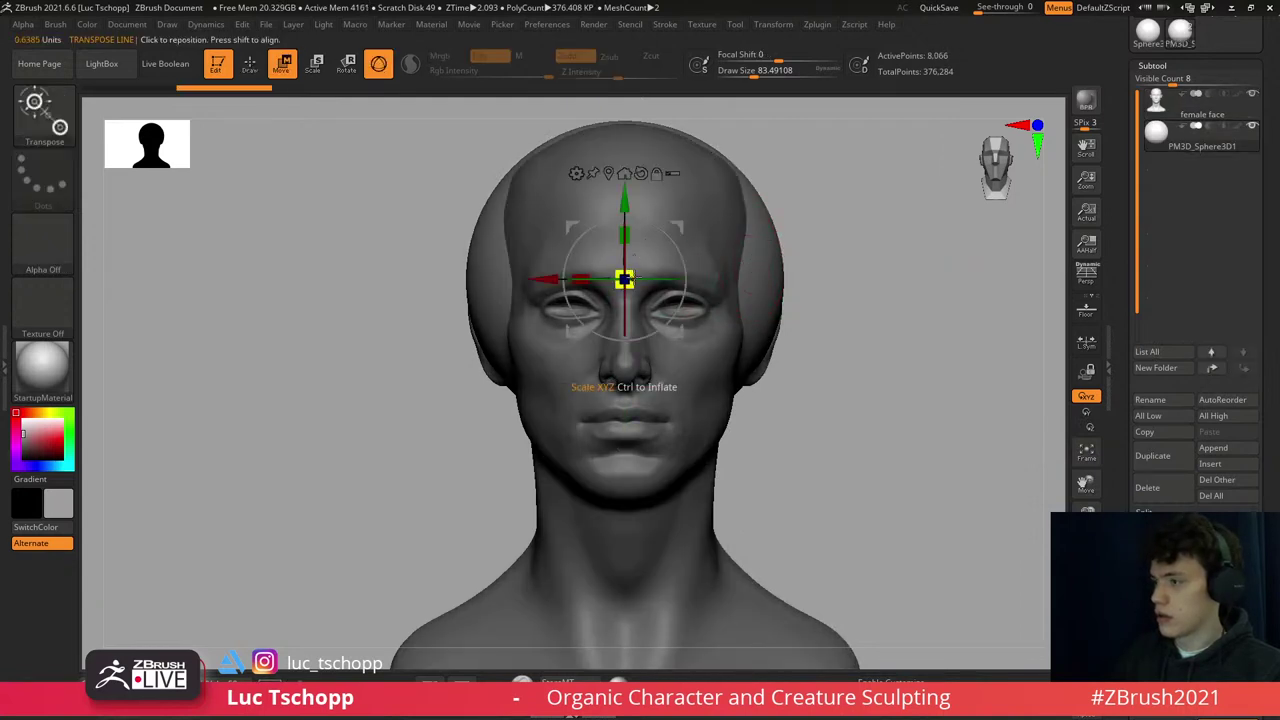
left_click_drag(680, 228, 650, 255)
left_click_drag(860, 420, 1010, 420)
left_click_drag(617, 277, 470, 298)
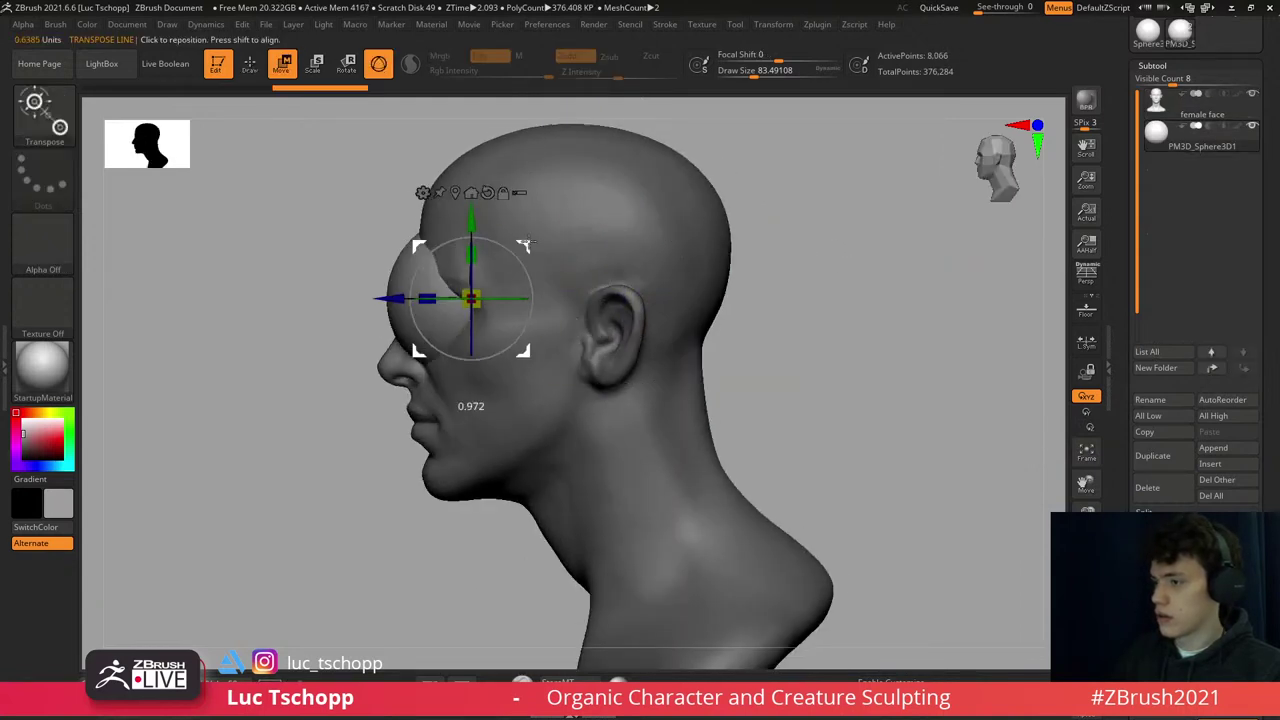
left_click_drag(525, 245, 453, 311)
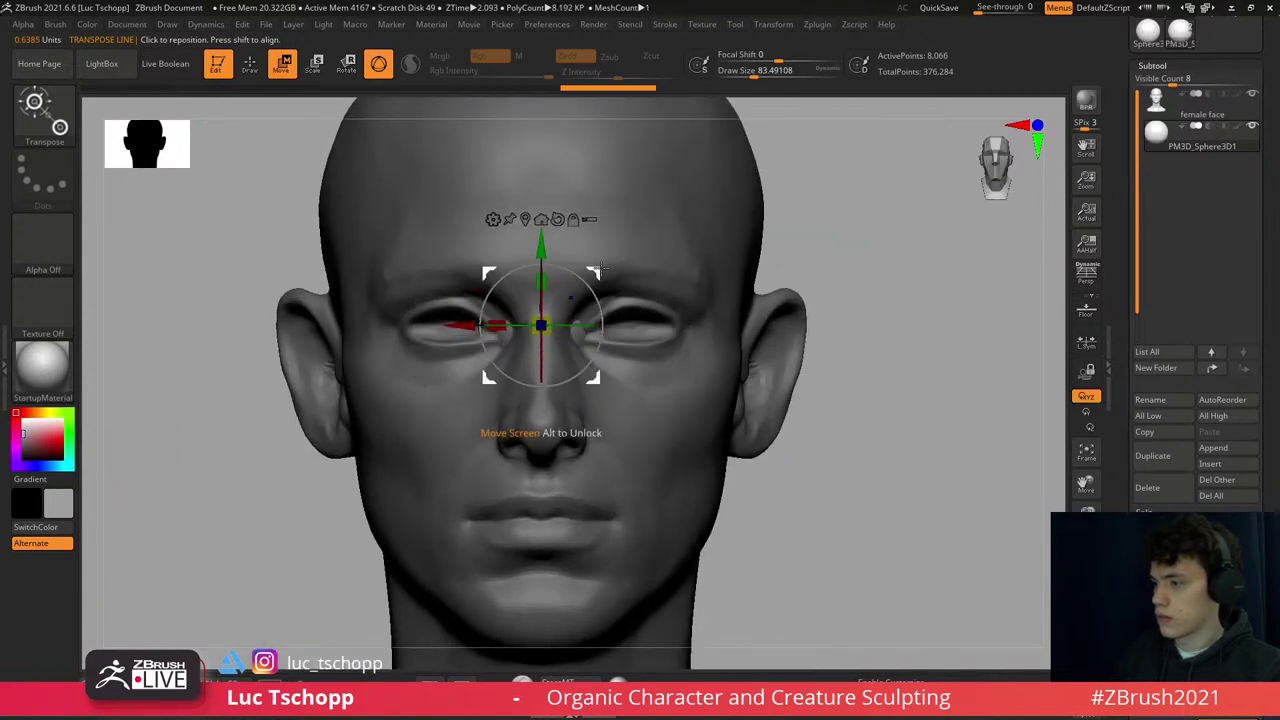
left_click_drag(597, 272, 681, 266)
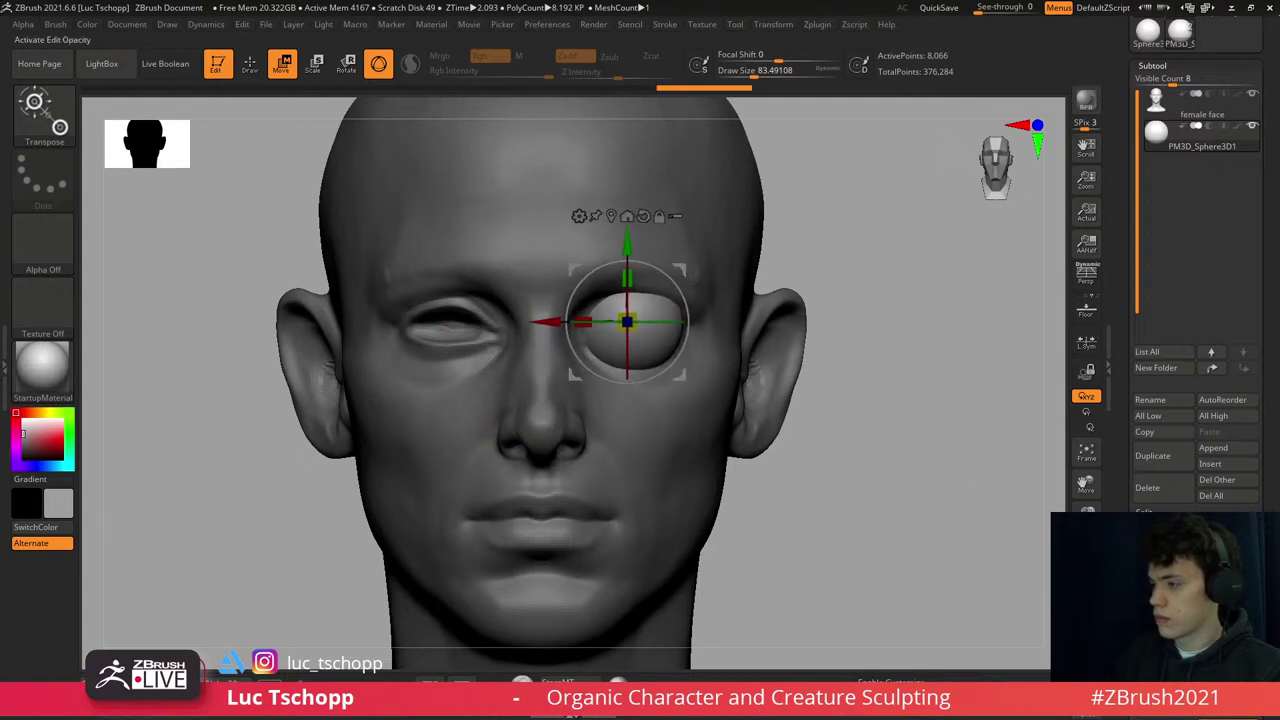
- With the head see-through, scale the eyeball to fill the socket and centre it
key("shift+t")
scroll(688, 232, "up", 3)
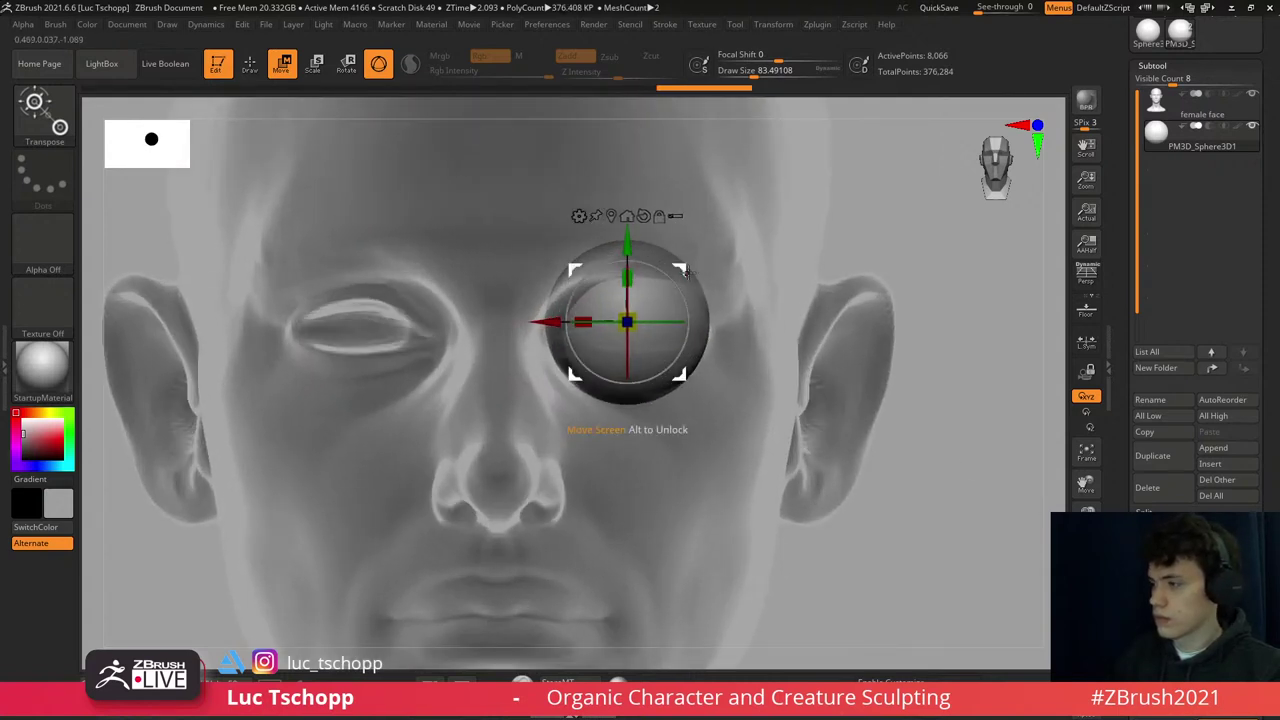
mouse_move(648, 320)
left_mouse_down()
mouse_move(664, 311)
mouse_move(648, 315)
left_mouse_up()
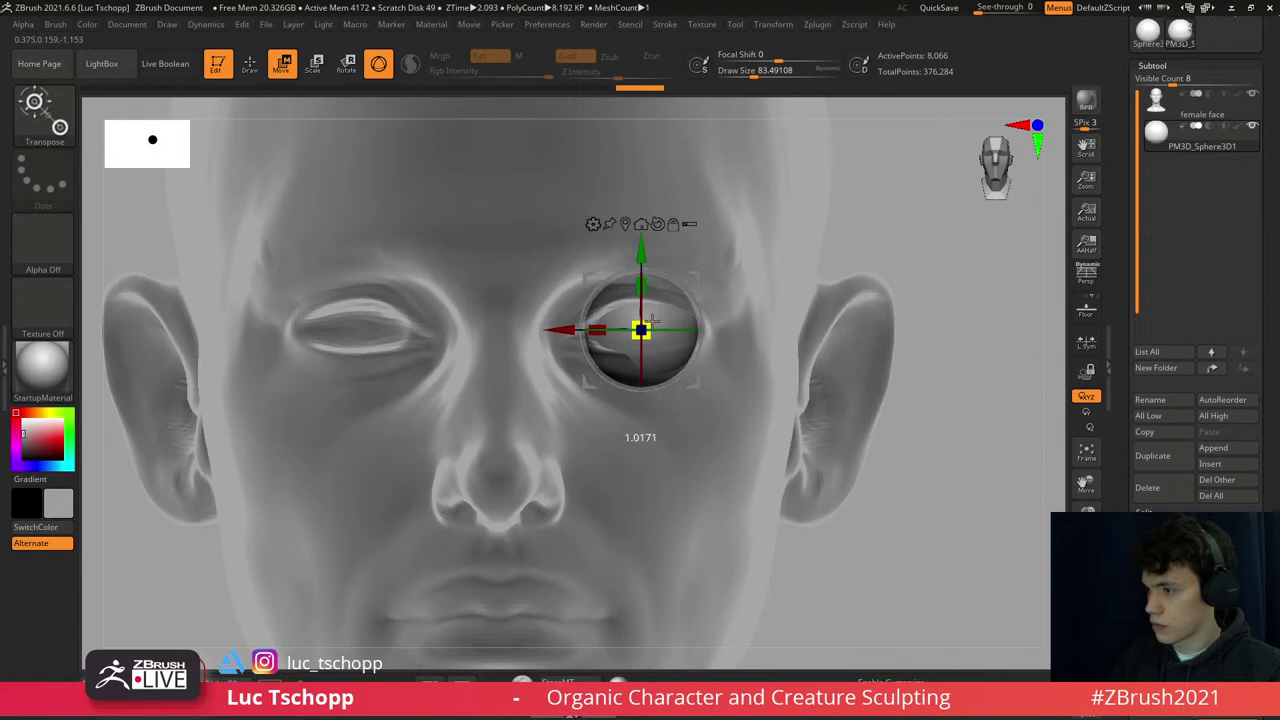
right_click_drag(771, 300, 804, 329, "ctrl")
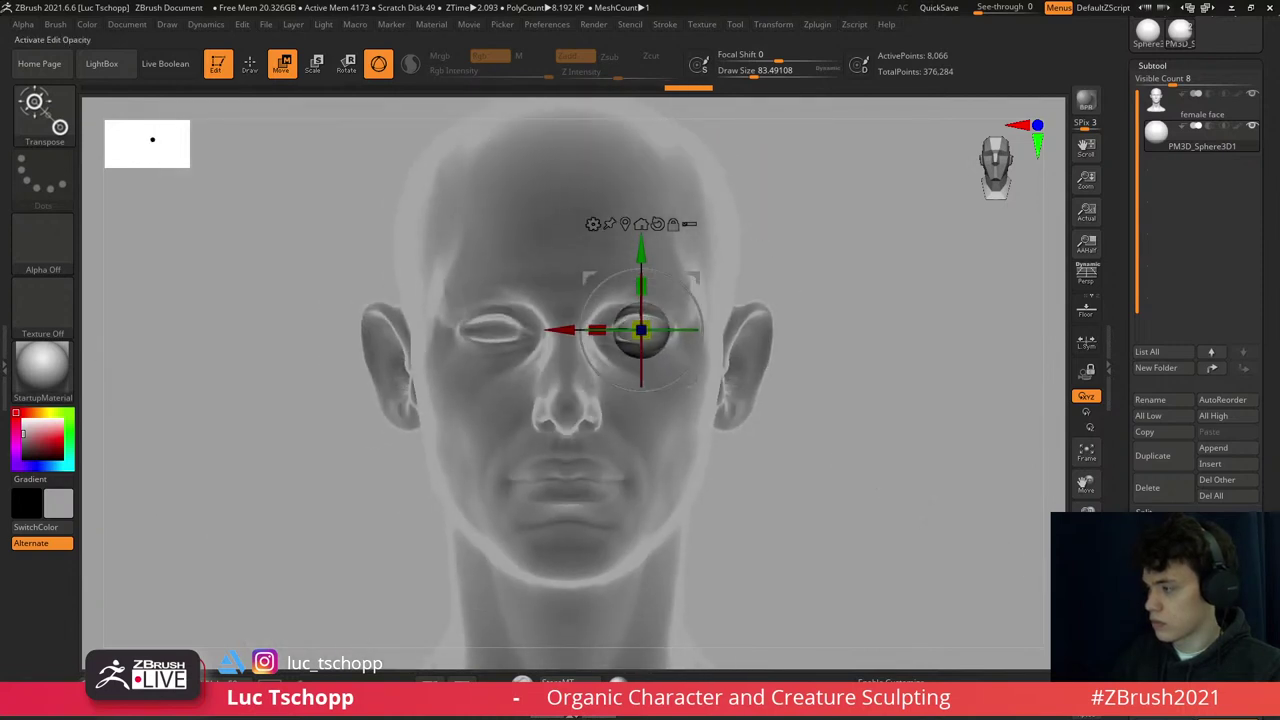
mouse_move(971, 544)
right_mouse_down("ctrl")
mouse_move(685, 466)
mouse_move(779, 467)
right_mouse_up("ctrl")
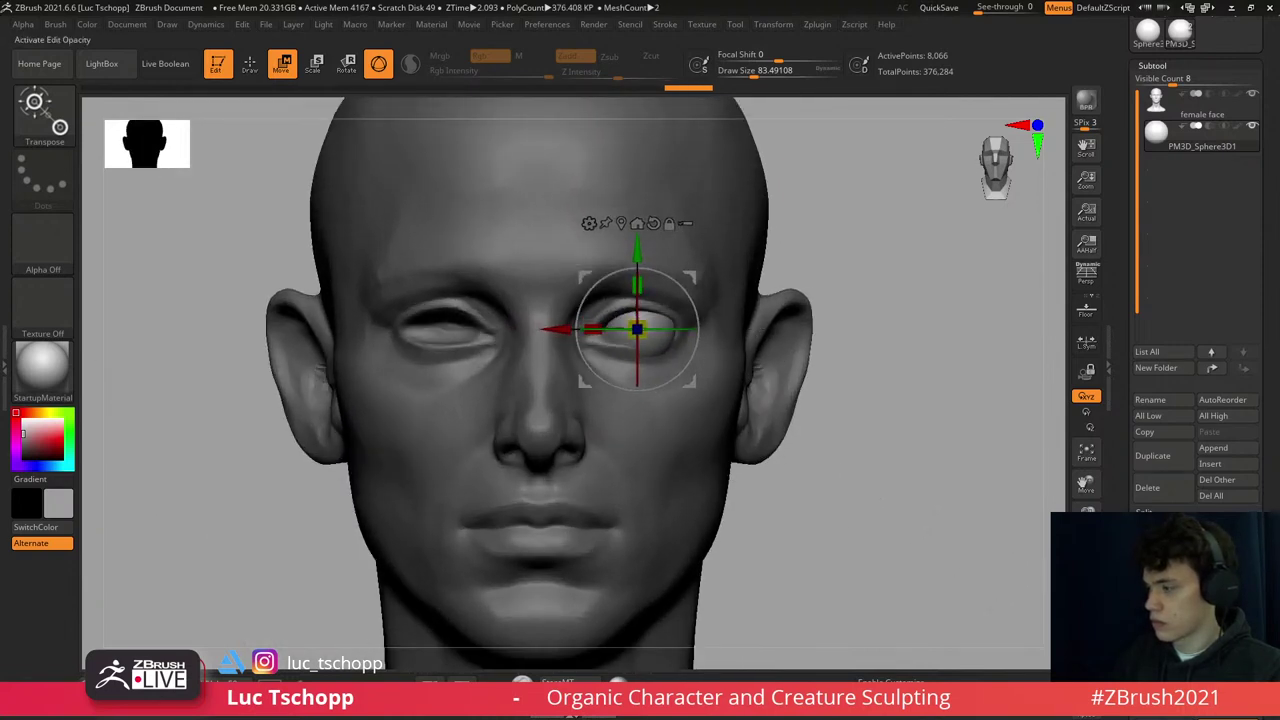
right_click_drag(640, 332, 651, 322, "ctrl")
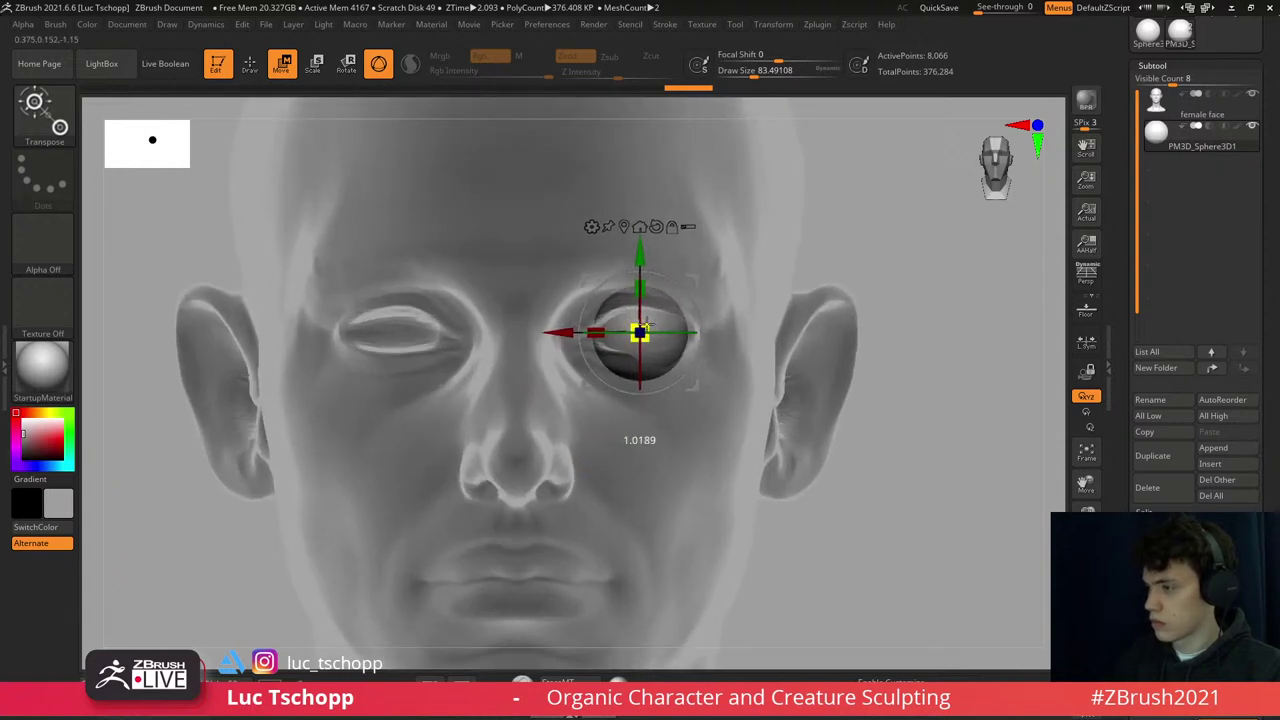
left_click_drag(645, 322, 666, 318)
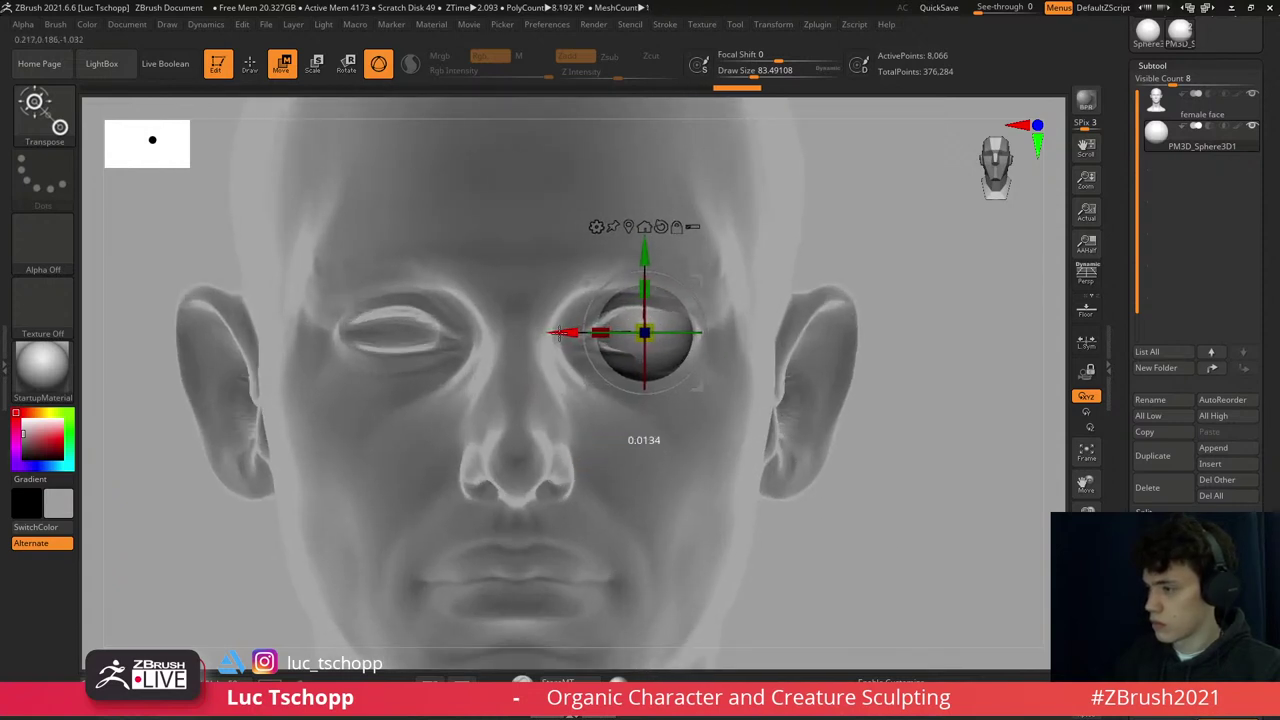
left_click_drag(565, 332, 568, 332)
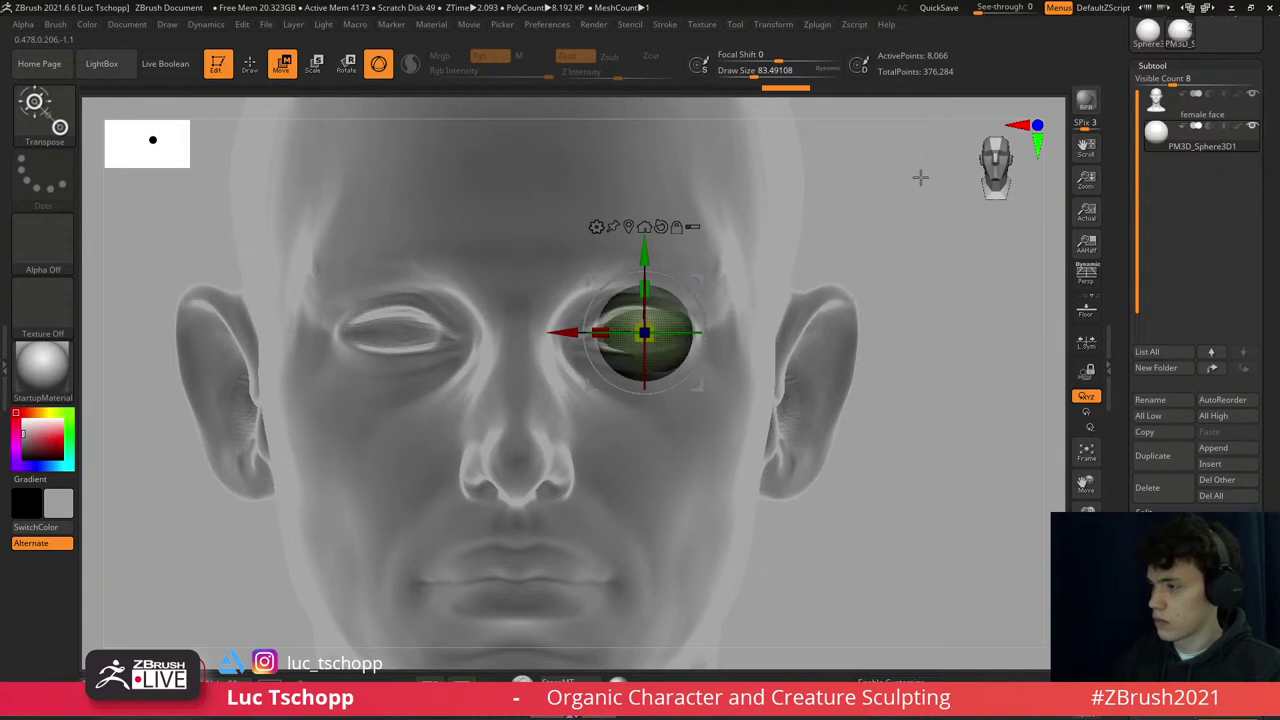
- Apply Mirror And Weld so the eyeball is copied into the opposite socket
key("f")
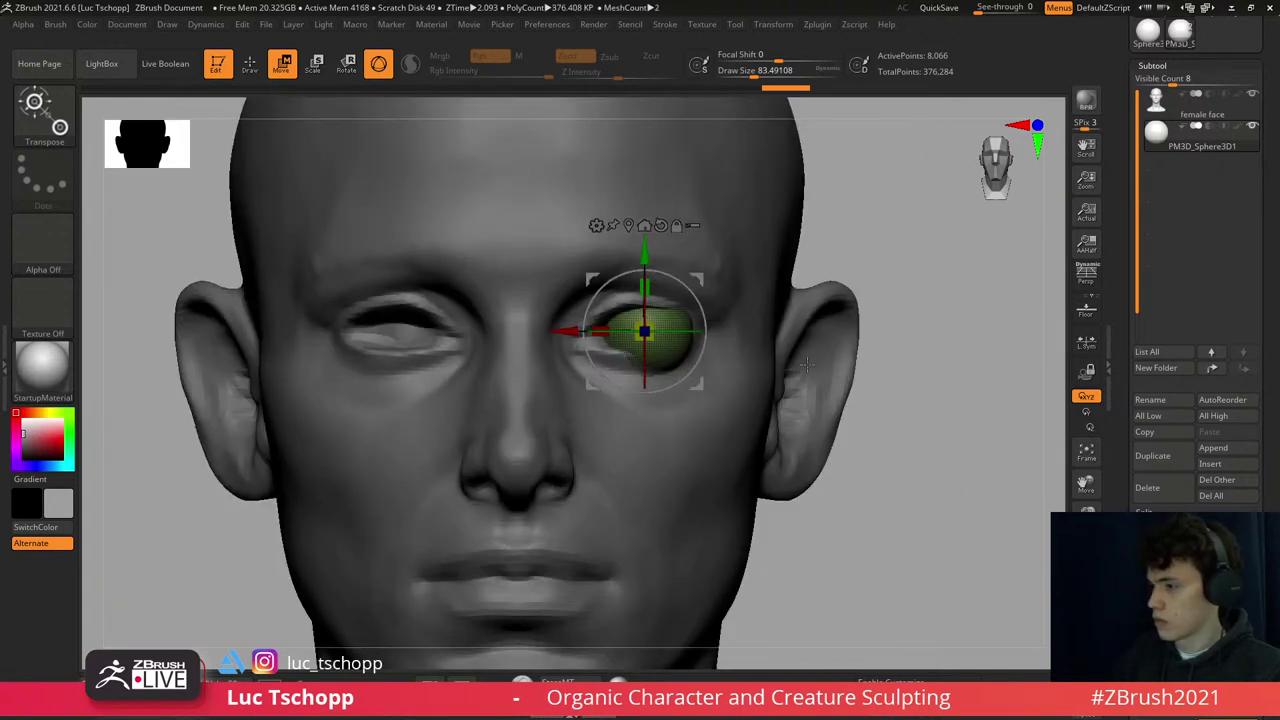
scroll(1189, 251, "down", 10)
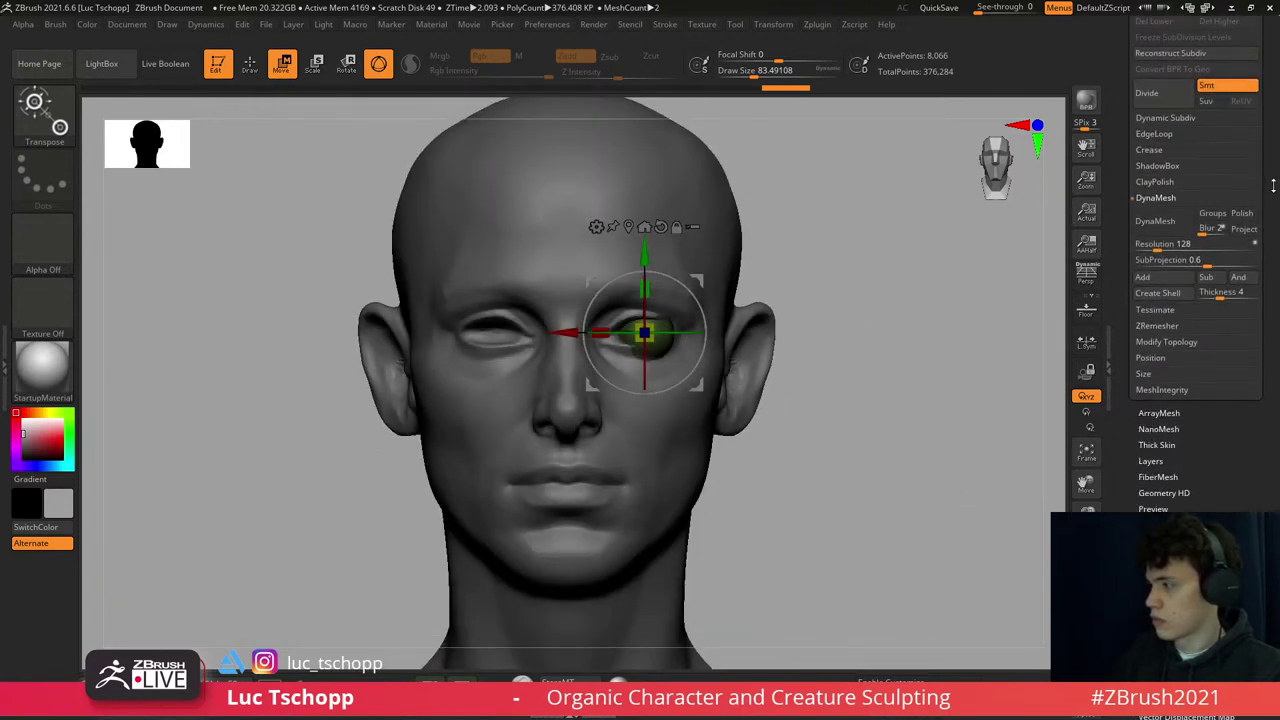
left_click(1166, 279)
left_click(1165, 326)
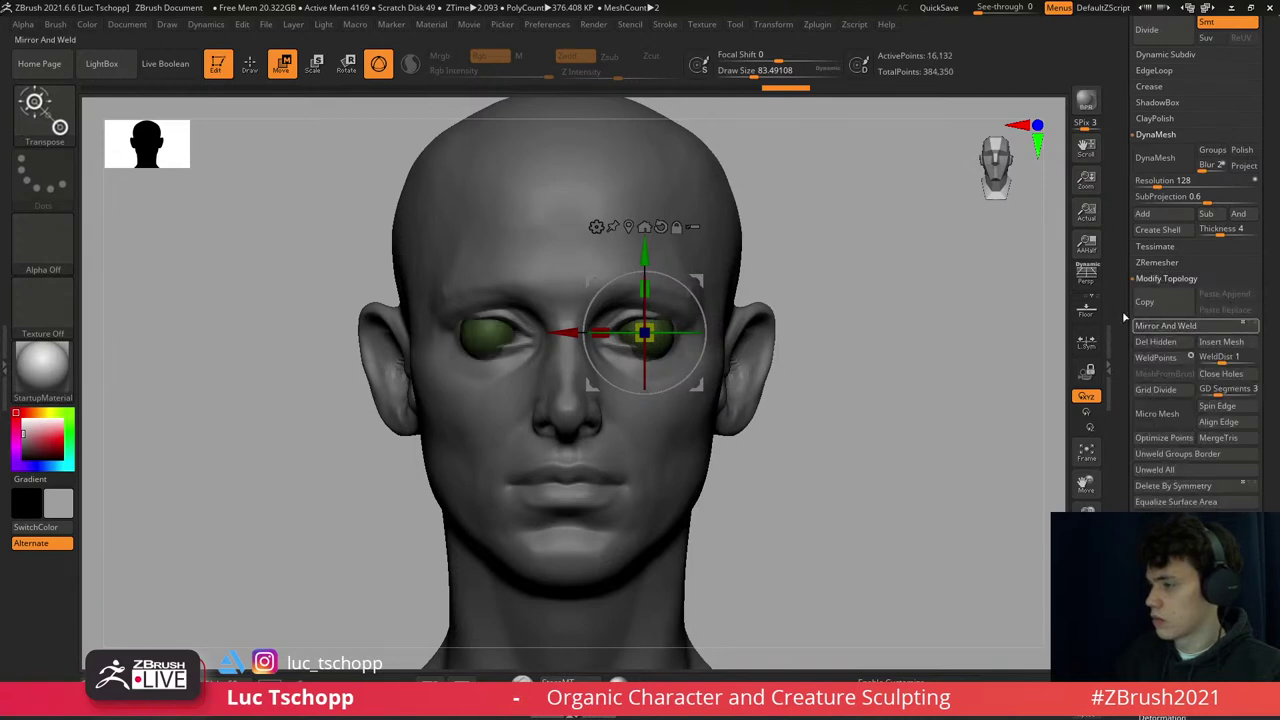
- Select the face subtool and set up the Move brush at a lower subdivision level
left_click(829, 363, "alt")
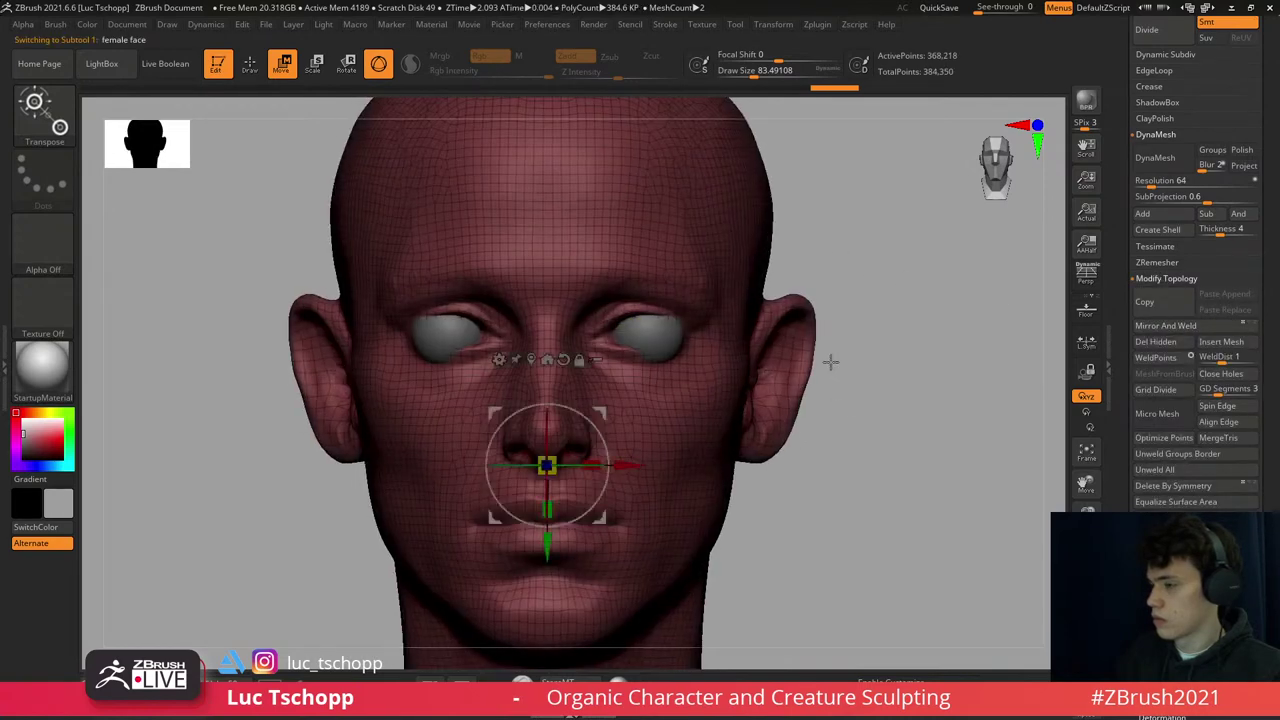
left_click_drag(829, 363, 823, 362)
key("b")
key("m")
key("v")
key("shift+f")
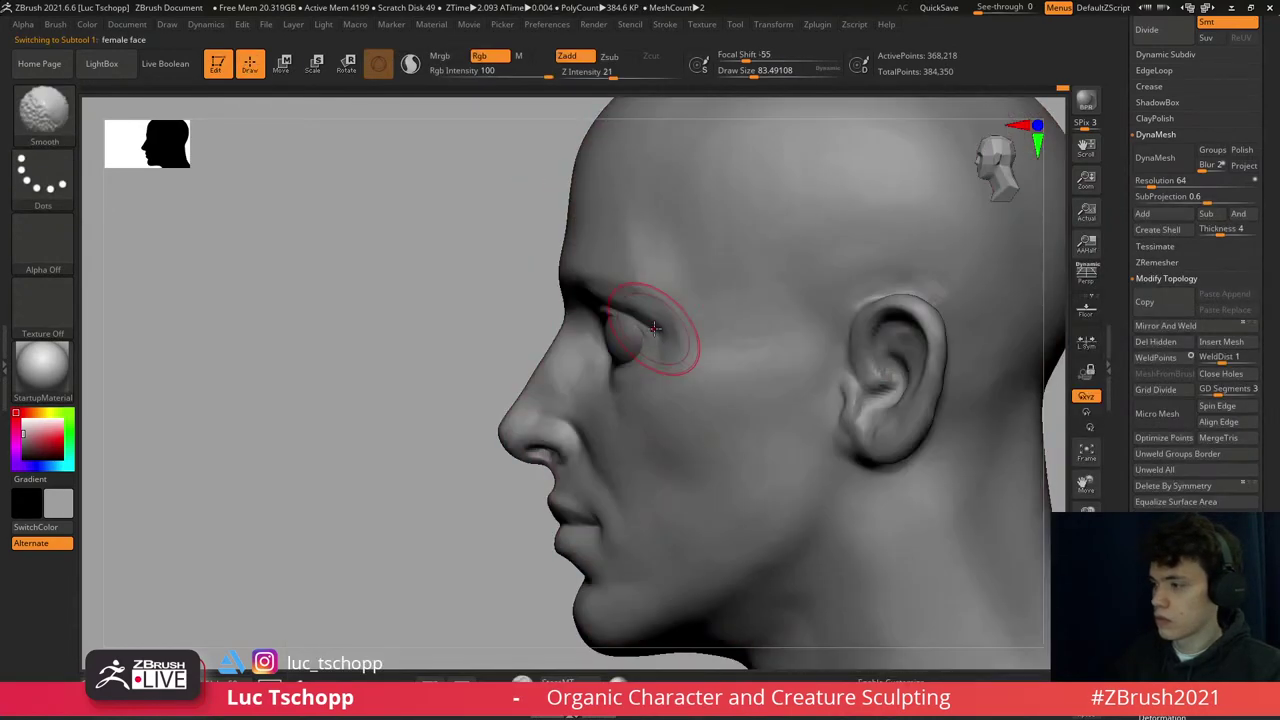
mouse_move(686, 329)
right_mouse_down()
mouse_move(600, 298)
mouse_move(612, 342)
mouse_move(619, 322)
mouse_move(584, 340)
mouse_move(600, 337)
right_mouse_up()
key("shift+d")
key("s")
- Shape the eyelids around the eyeballs with the Move brush and masking, zoomed in on the eyes
key("w")
left_click(598, 337, "alt")
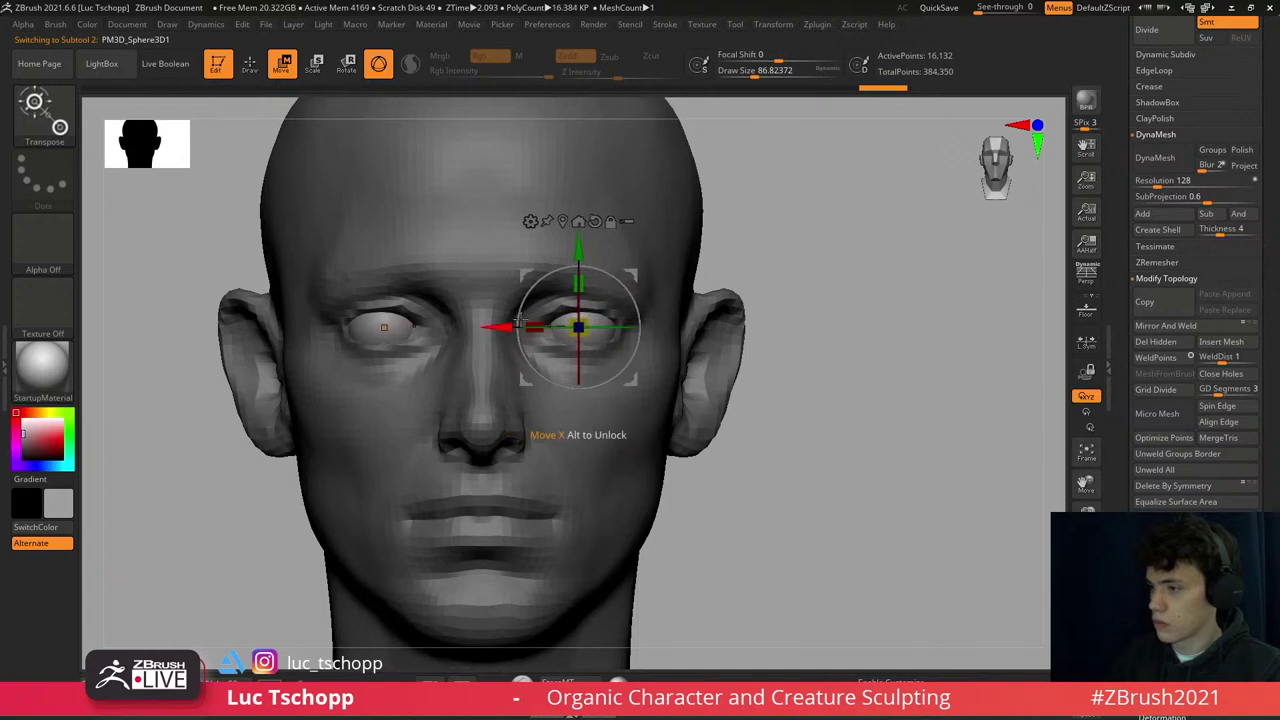
left_click(650, 263, "alt")
key("b")
key("m")
key("v")
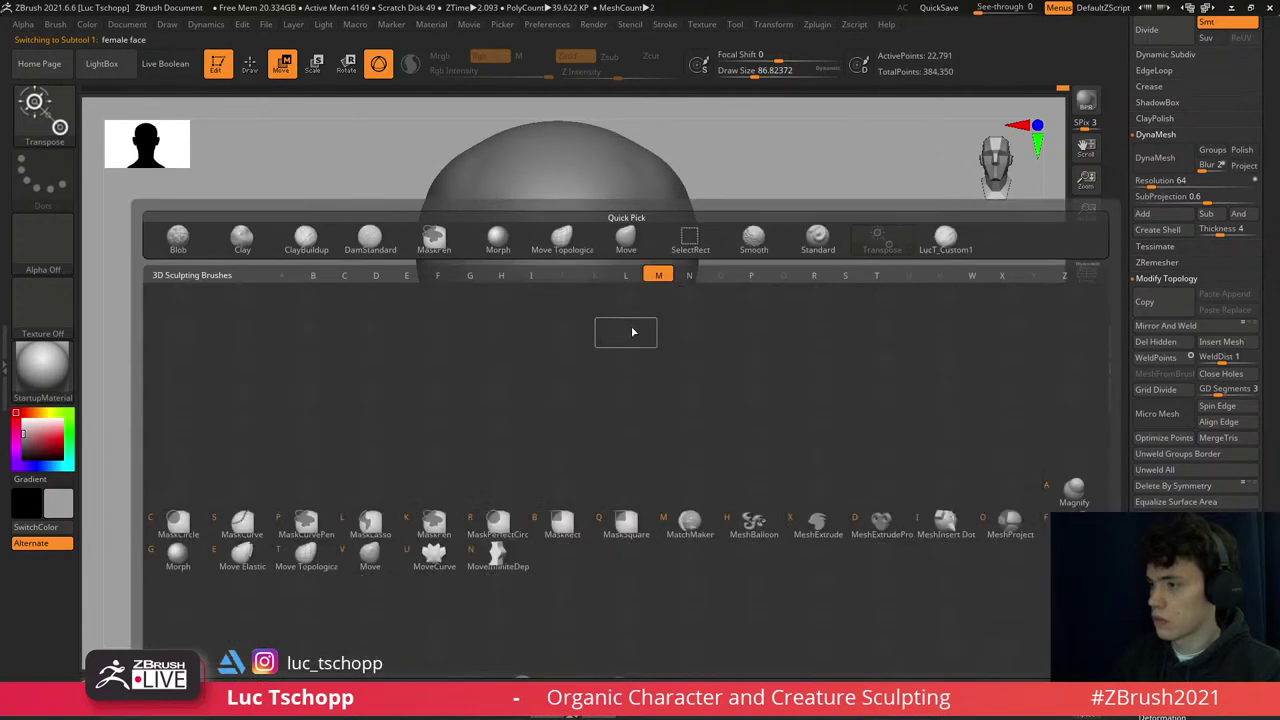
mouse_move(637, 385)
right_mouse_down("ctrl")
mouse_move(637, 318)
mouse_move(657, 300)
mouse_move(652, 332)
mouse_move(689, 350)
right_mouse_up("ctrl")
key("ctrl")
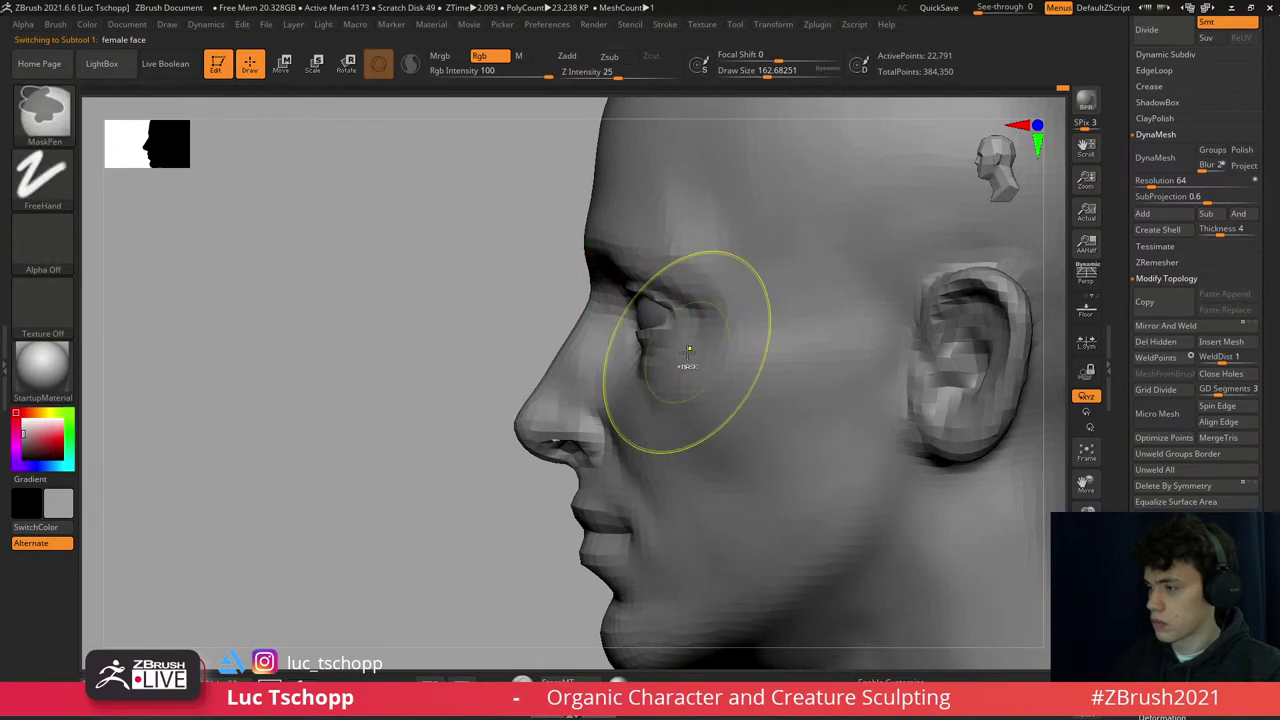
- Push the eyeball sphere slightly deeper along Z with the gizmo, then reselect the face subtool
left_click(650, 312, "alt")
key("w")
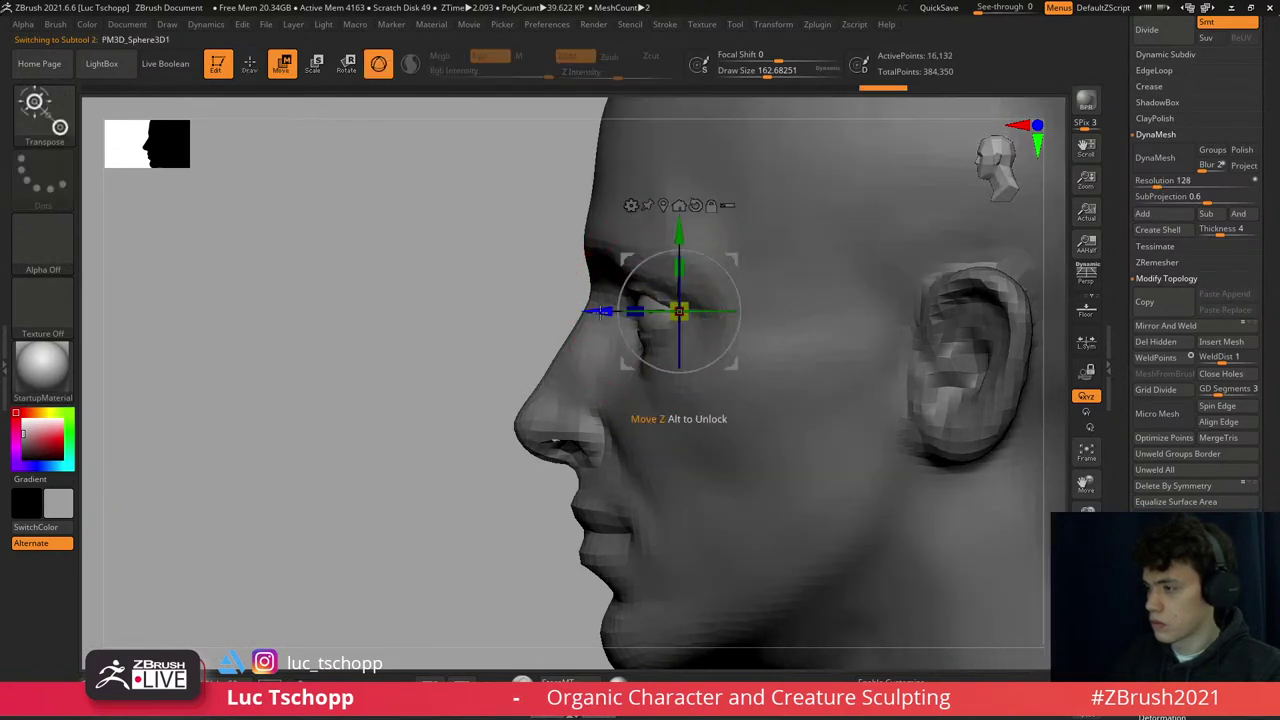
left_click_drag(601, 312, 594, 312)
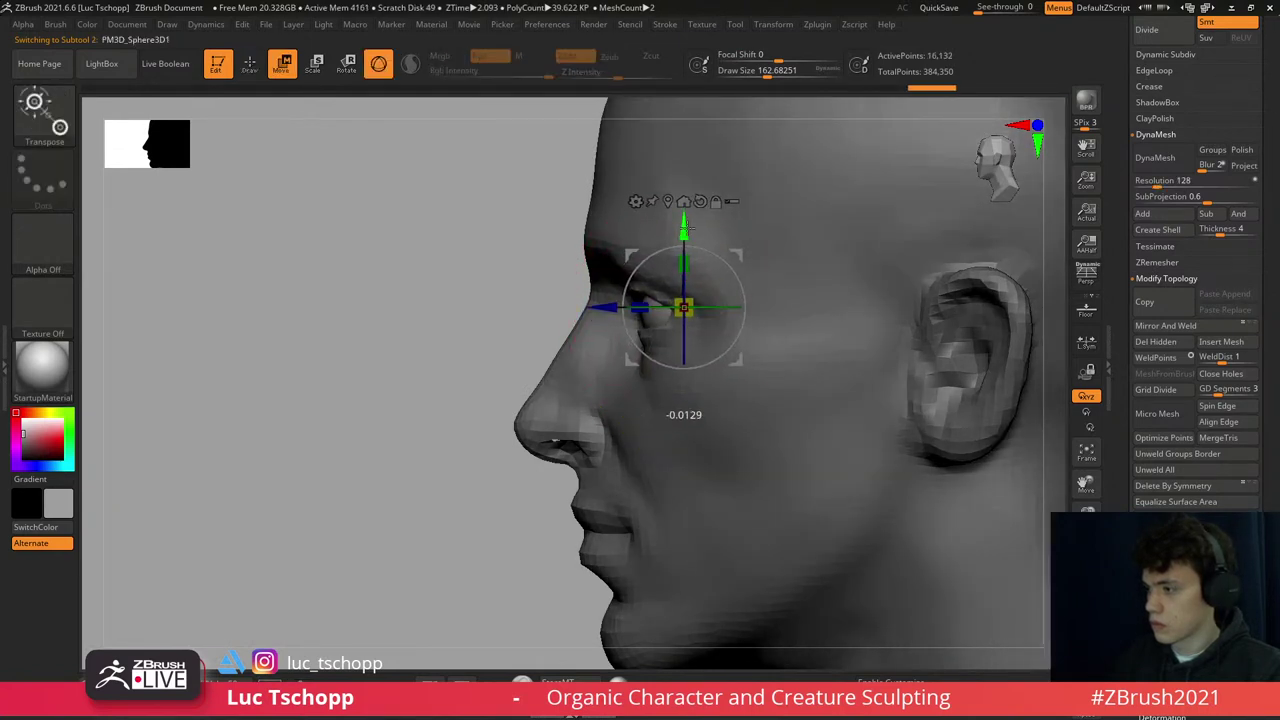
right_click_drag(690, 240, 717, 232, "shift")
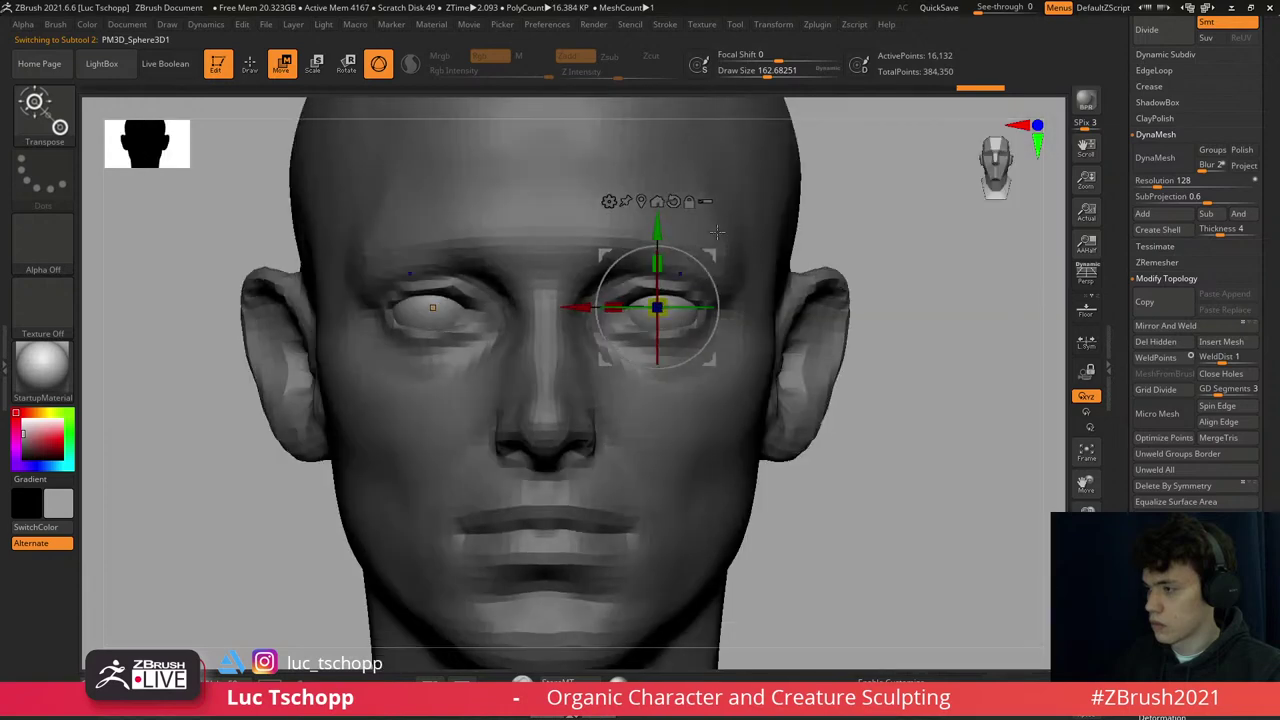
left_click(745, 279, "alt")
- Inspect the face from below while cycling through the clay, smooth and Move brushes
right_click_drag(719, 305, 658, 243, "ctrl")
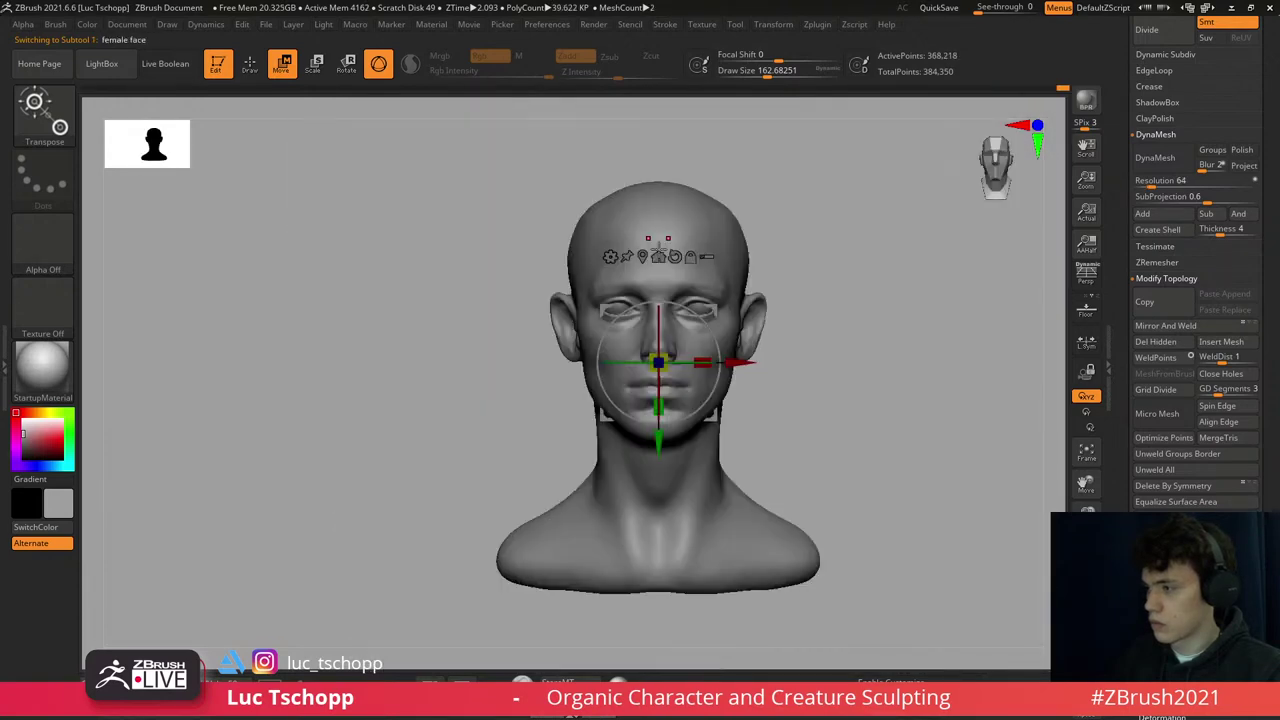
key("b")
key("c")
key("b")
mouse_move(733, 330)
right_mouse_down("ctrl")
mouse_move(790, 300)
mouse_move(760, 360)
mouse_move(729, 329)
mouse_move(700, 400)
mouse_move(720, 386)
mouse_move(731, 346)
mouse_move(971, 491)
right_mouse_up("ctrl")
key("b")
key("s")
key("m")
key("b")
key("m")
key("v")
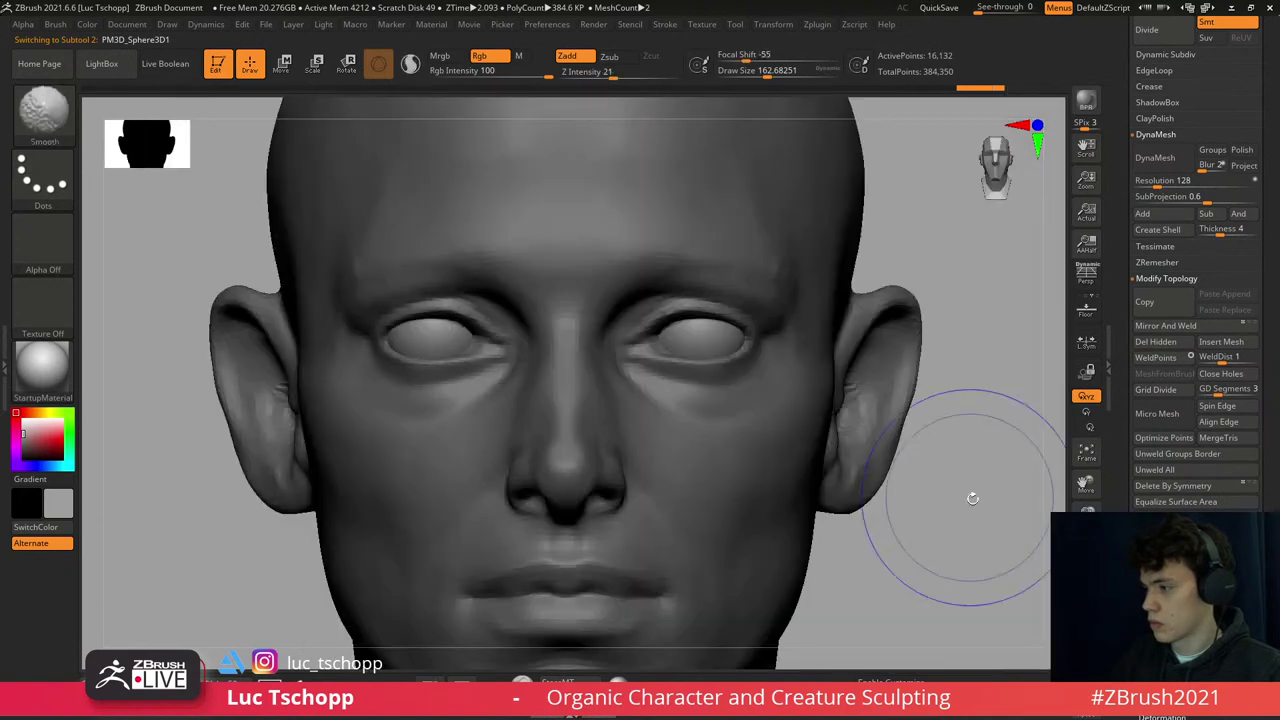
- Select the eyeballs, resize them with the Transpose gizmo and move both slightly closer together
key("Down")
key("e")
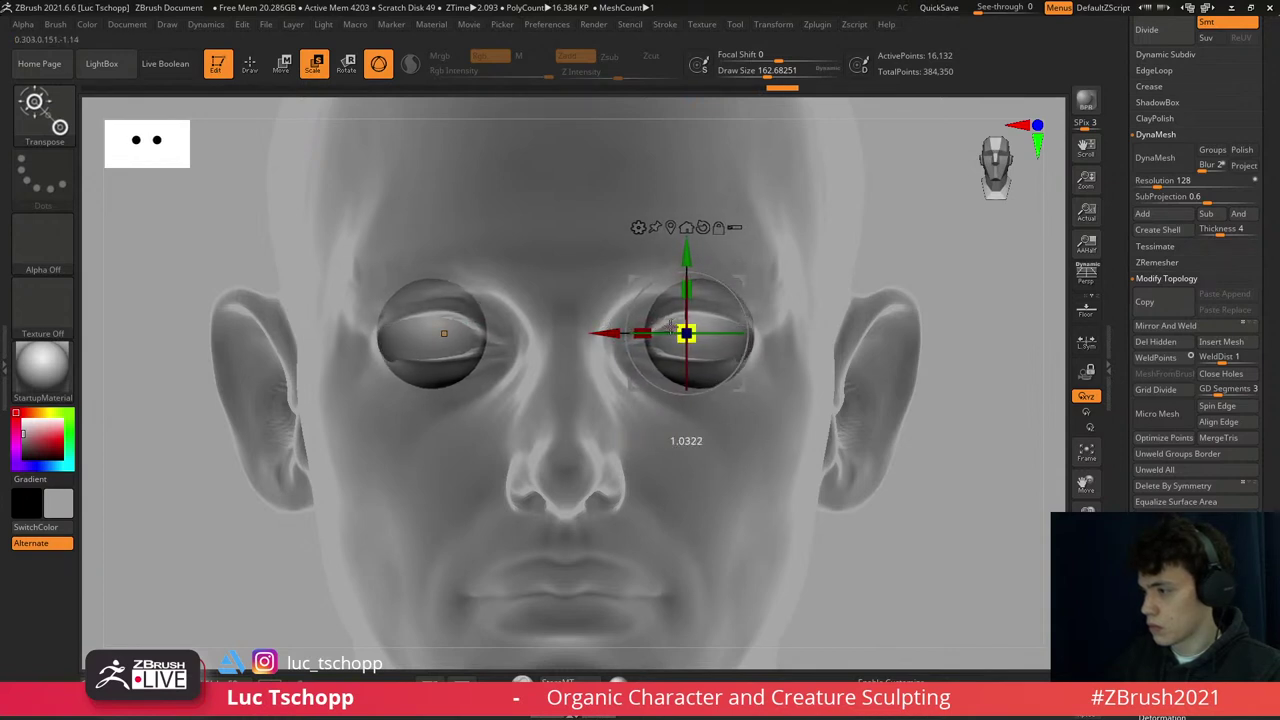
left_click_drag(670, 328, 598, 333)
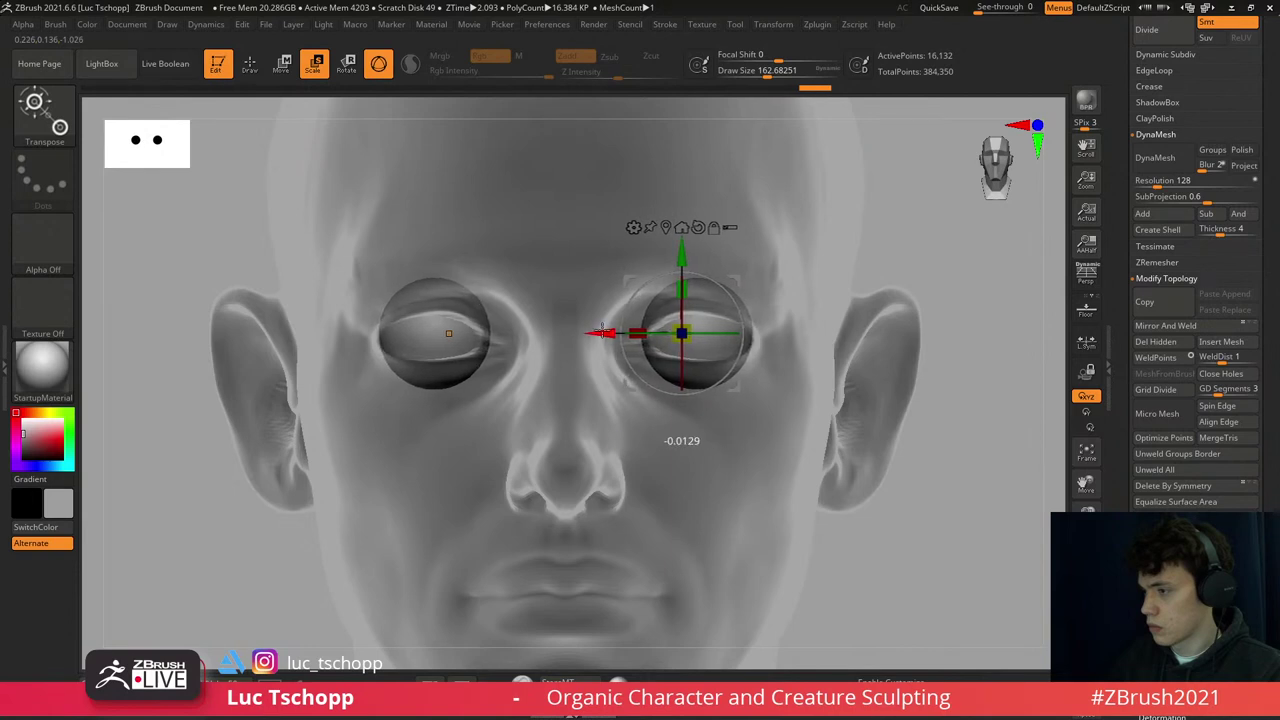
left_click_drag(619, 323, 603, 333)
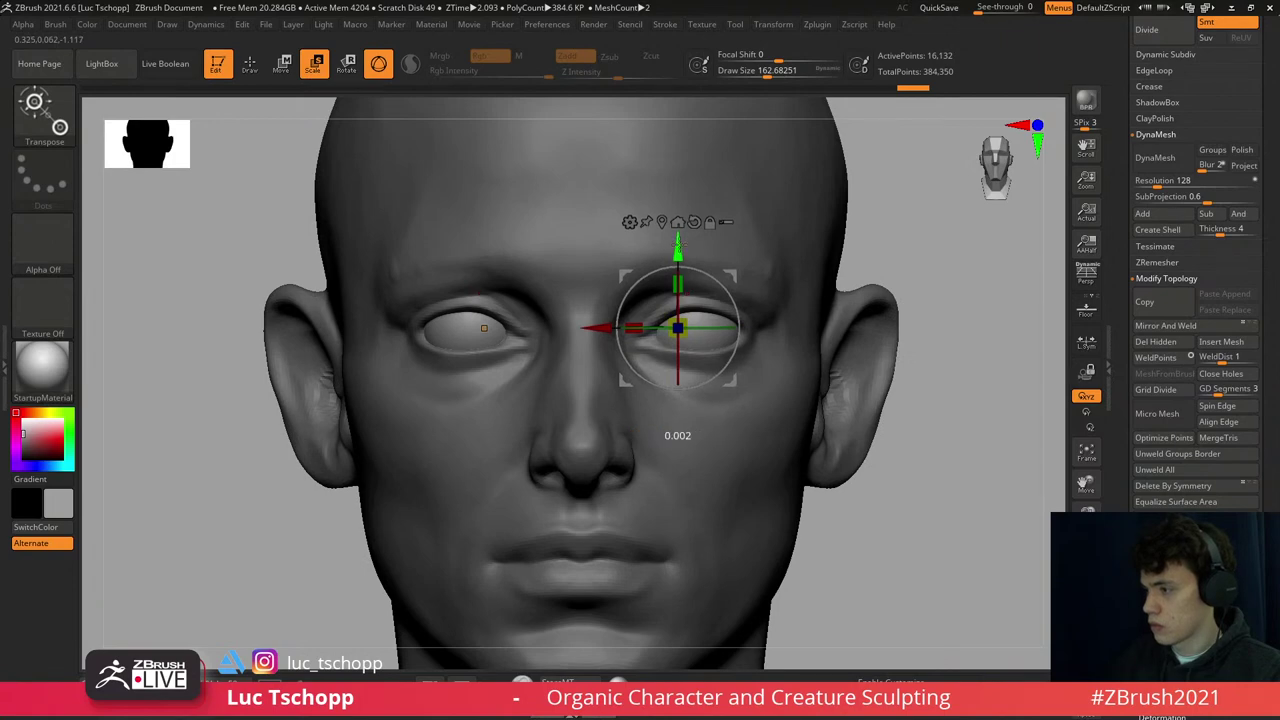
- Return to the face mesh with the Move brush and make it see-through to show the eyeballs
left_click(771, 348, "alt")
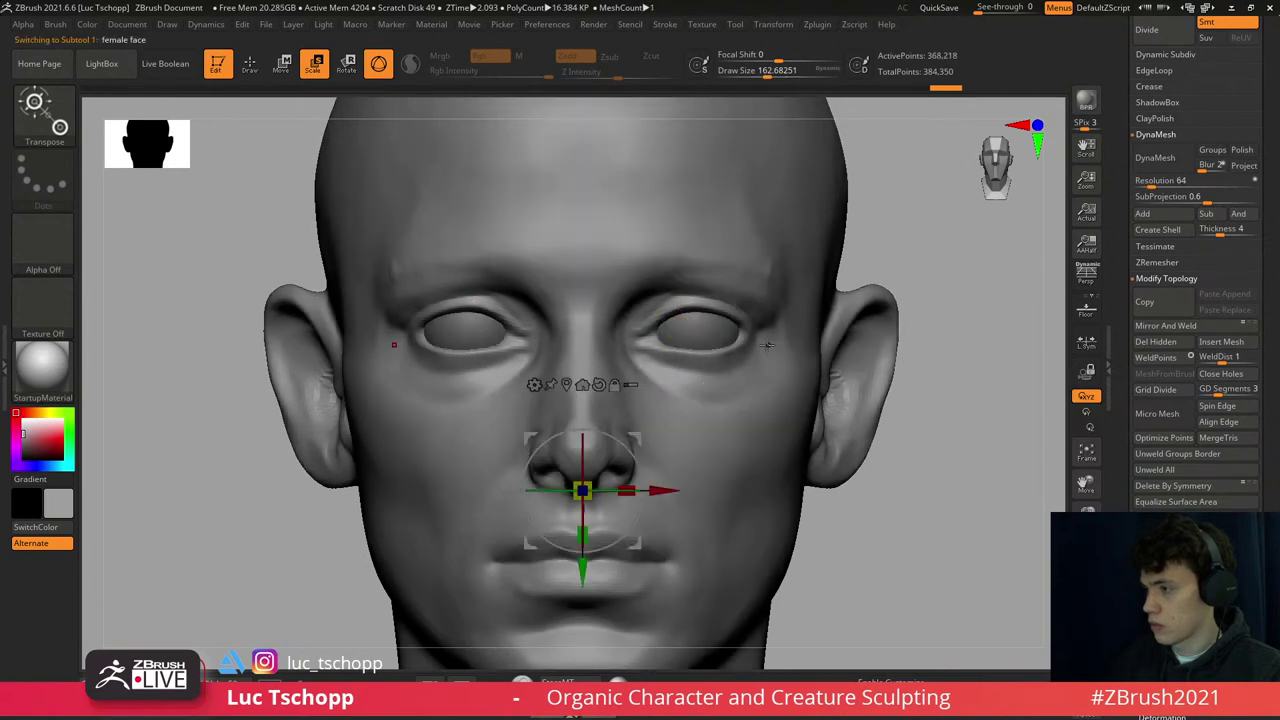
key("b")
key("m")
key("v")
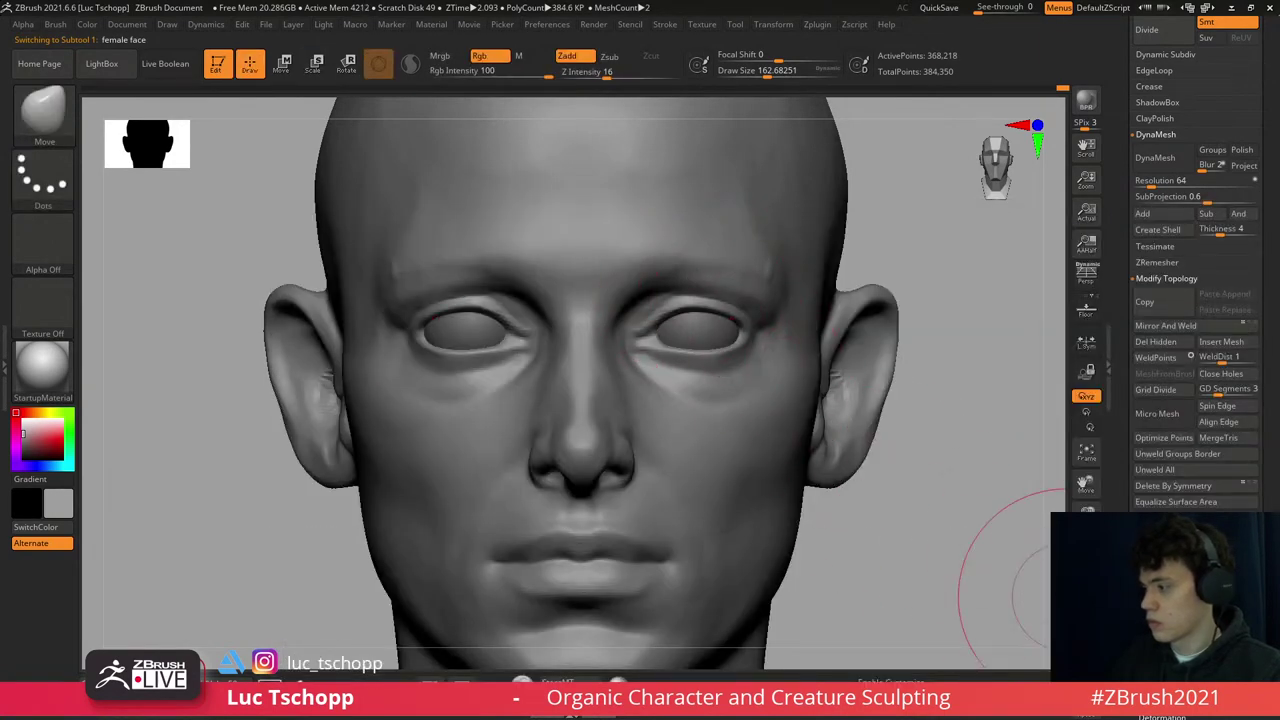
left_click(1086, 605)
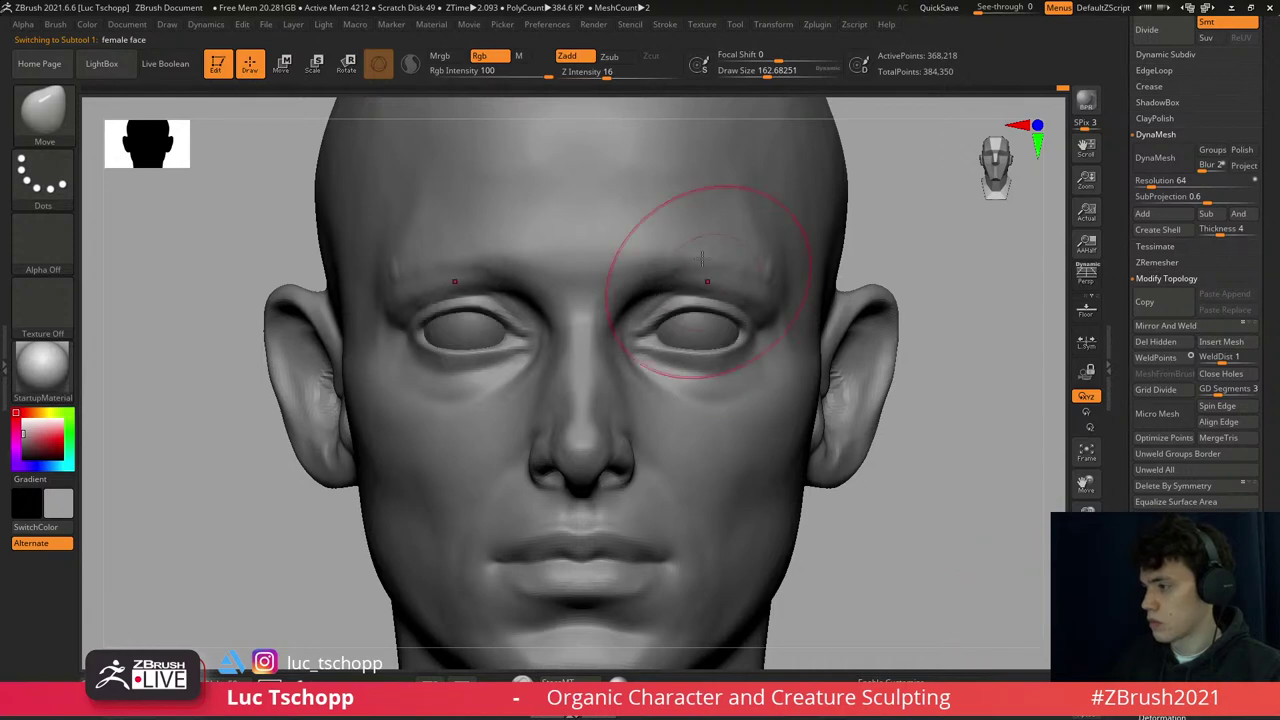
key("b")
key("Escape")
- Zoom in on the eyes, shrink the brush and smooth the surface around the right eye
key("shift+d")
key("shift+d")
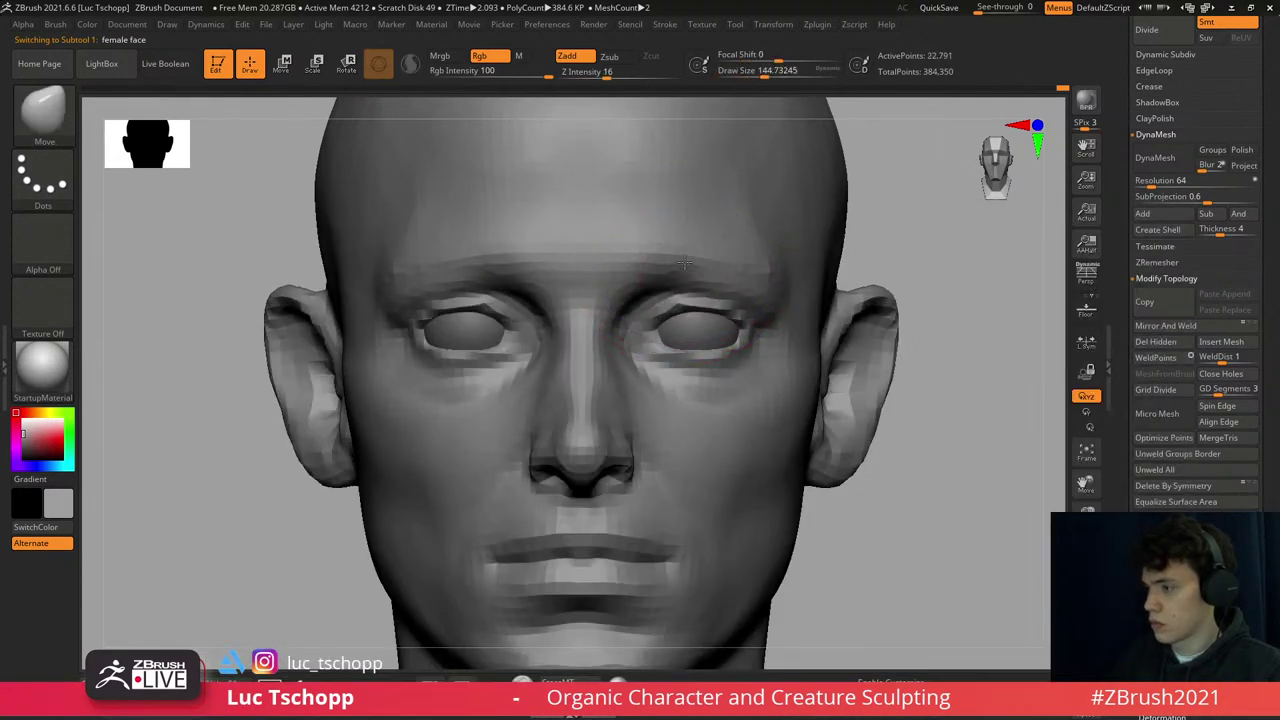
key("d")
key("d")
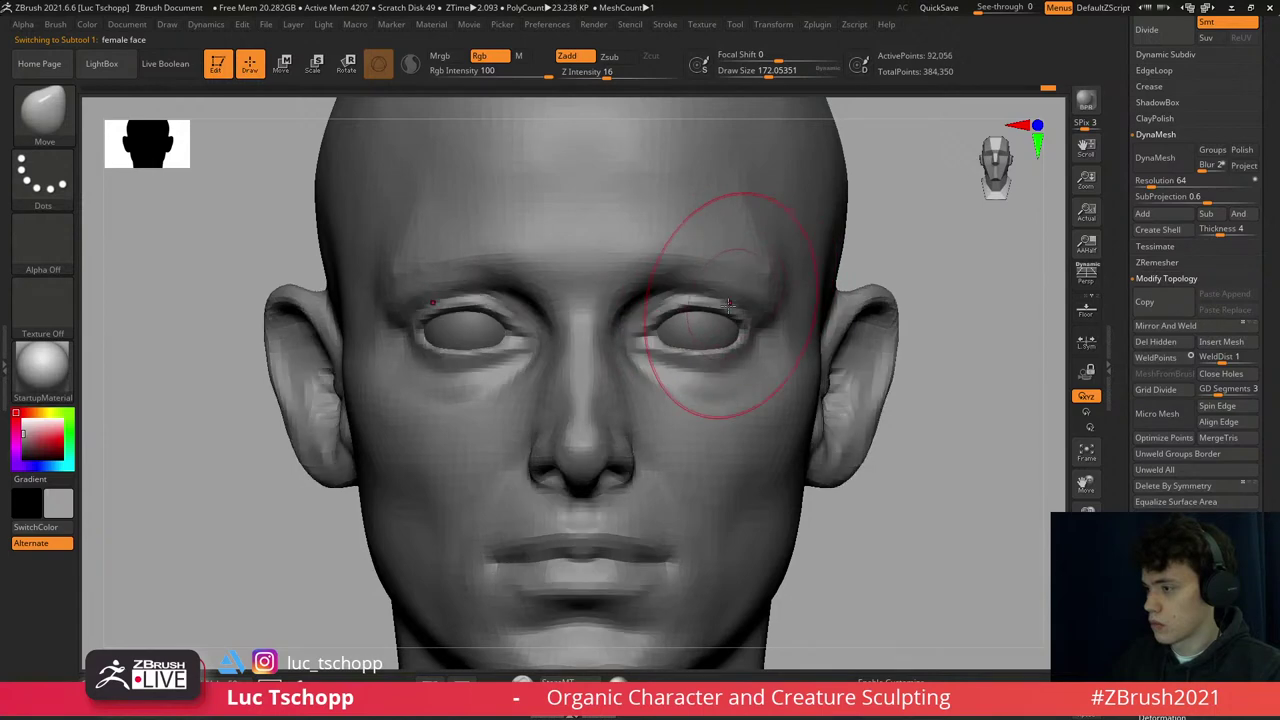
key("f")
right_click_drag(760, 420, 700, 330, "ctrl")
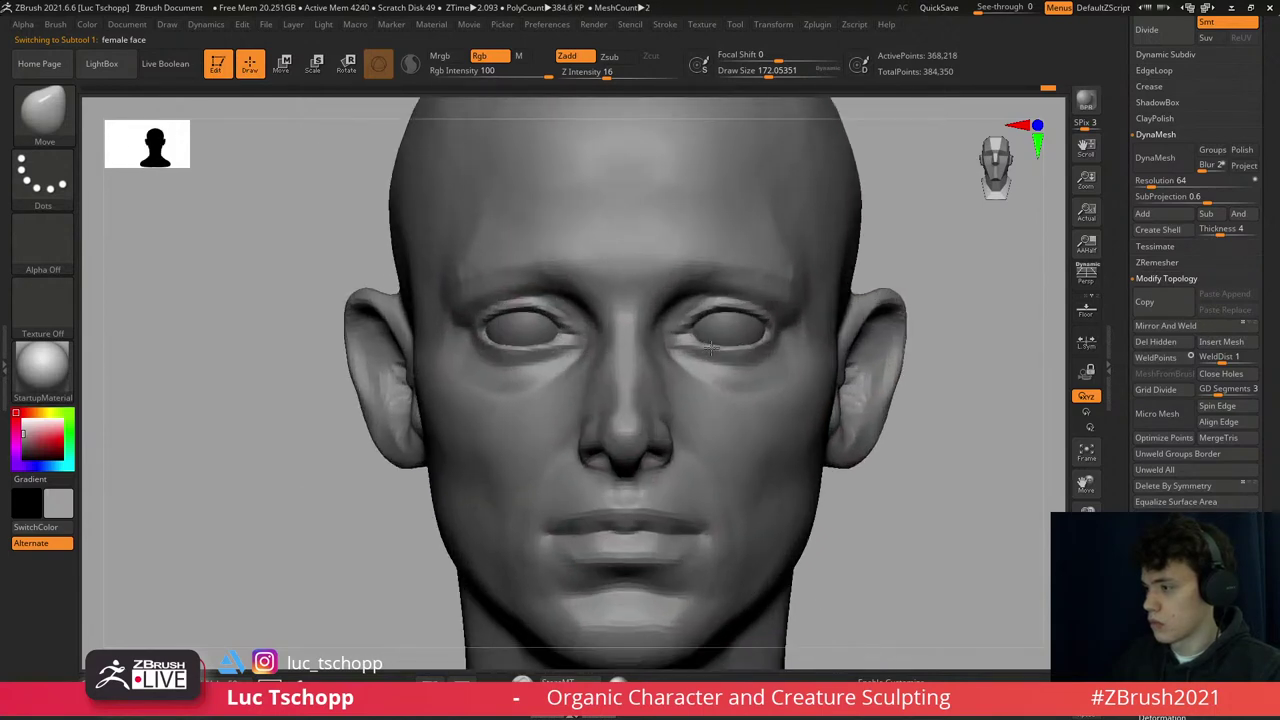
key("shift+d")
key("shift+d")
key("s")
left_click_drag(695, 320, 686, 329)
key("d")
key("d")
right_click_drag(671, 337, 692, 342, "ctrl")
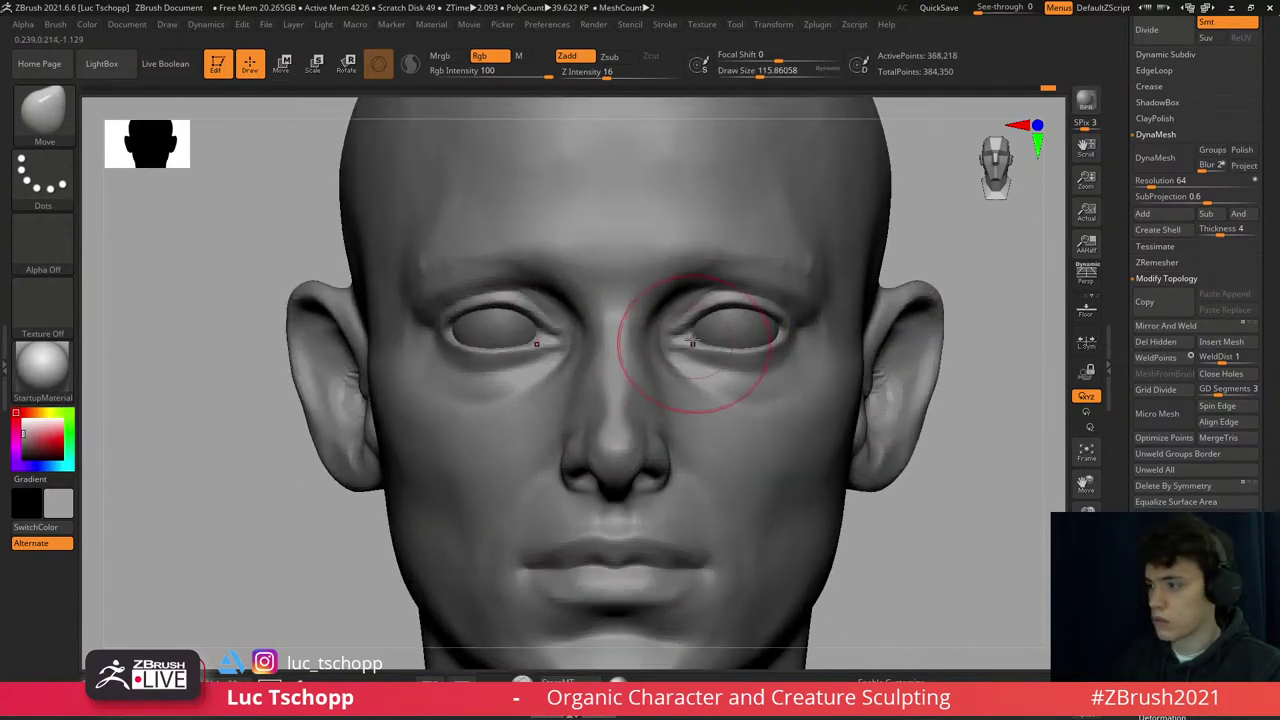
left_click_drag(700, 340, 690, 333, "shift")
- Shape the eyelids from below at a lower subdivision level with a smaller brush
key("shift+d")
key("shift+d")
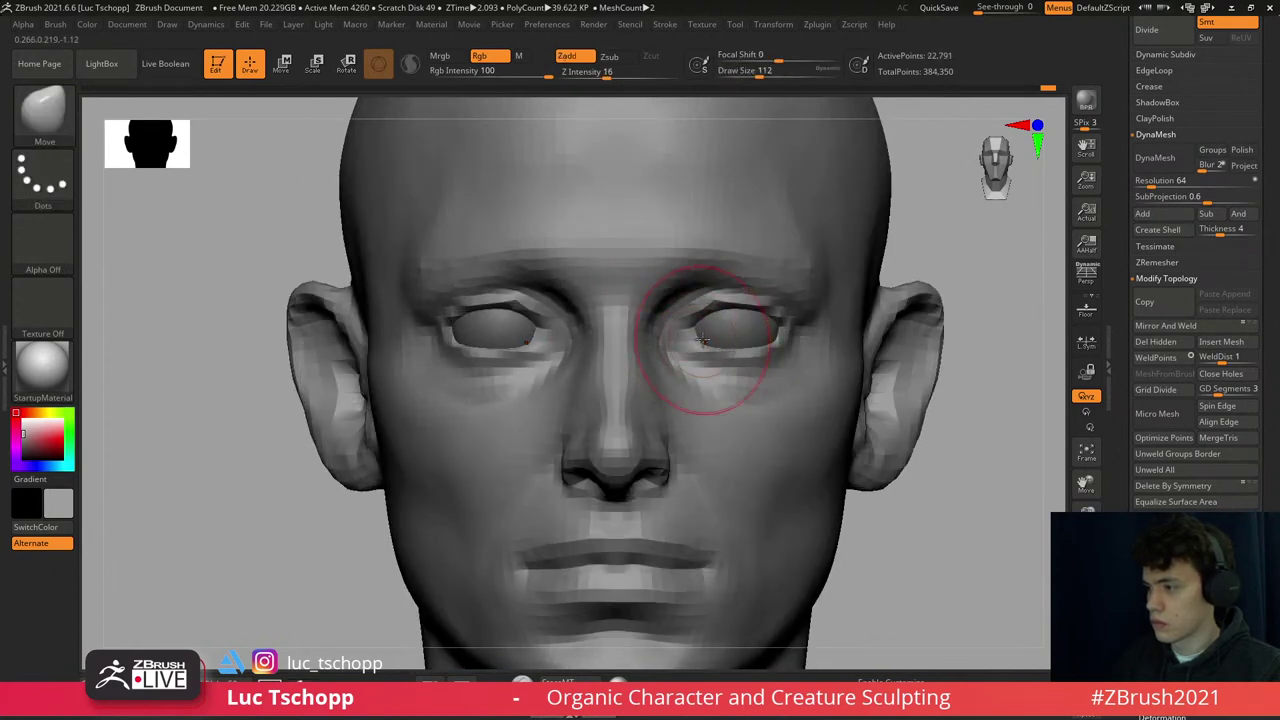
key("s")
left_click_drag(703, 340, 690, 340)
right_click_drag(697, 343, 688, 335)
key("]")
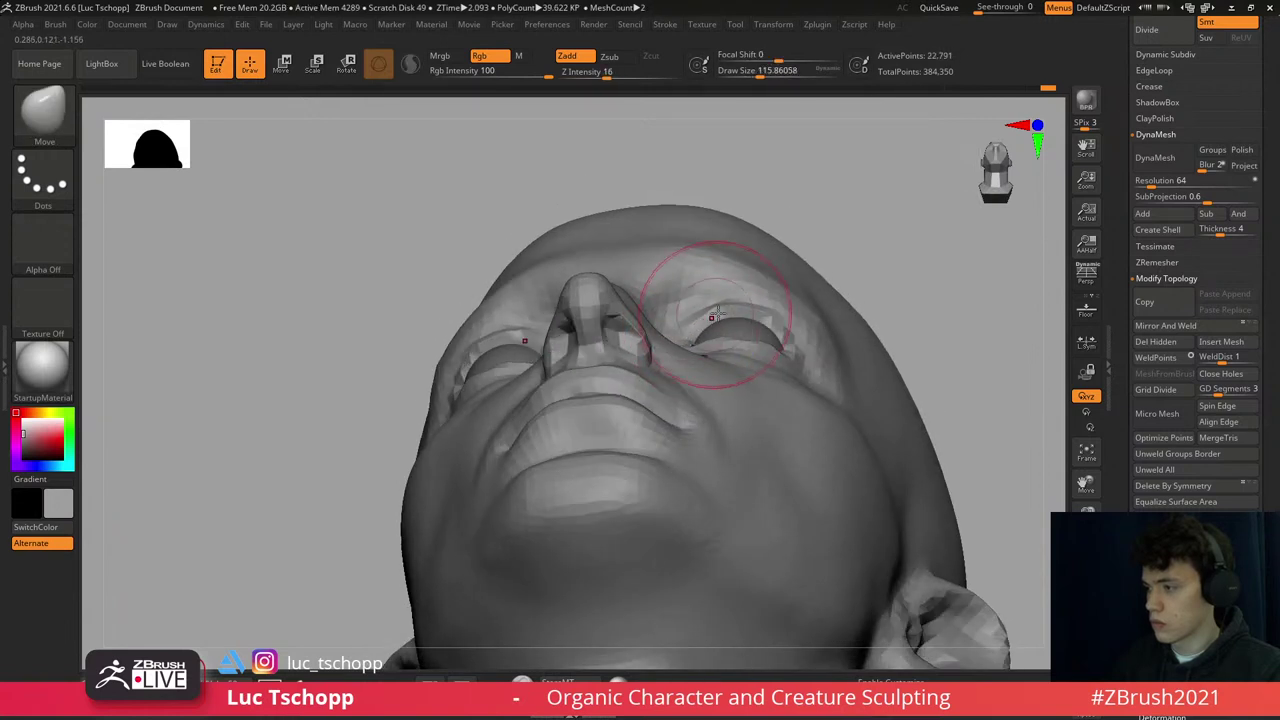
key("ctrl+d")
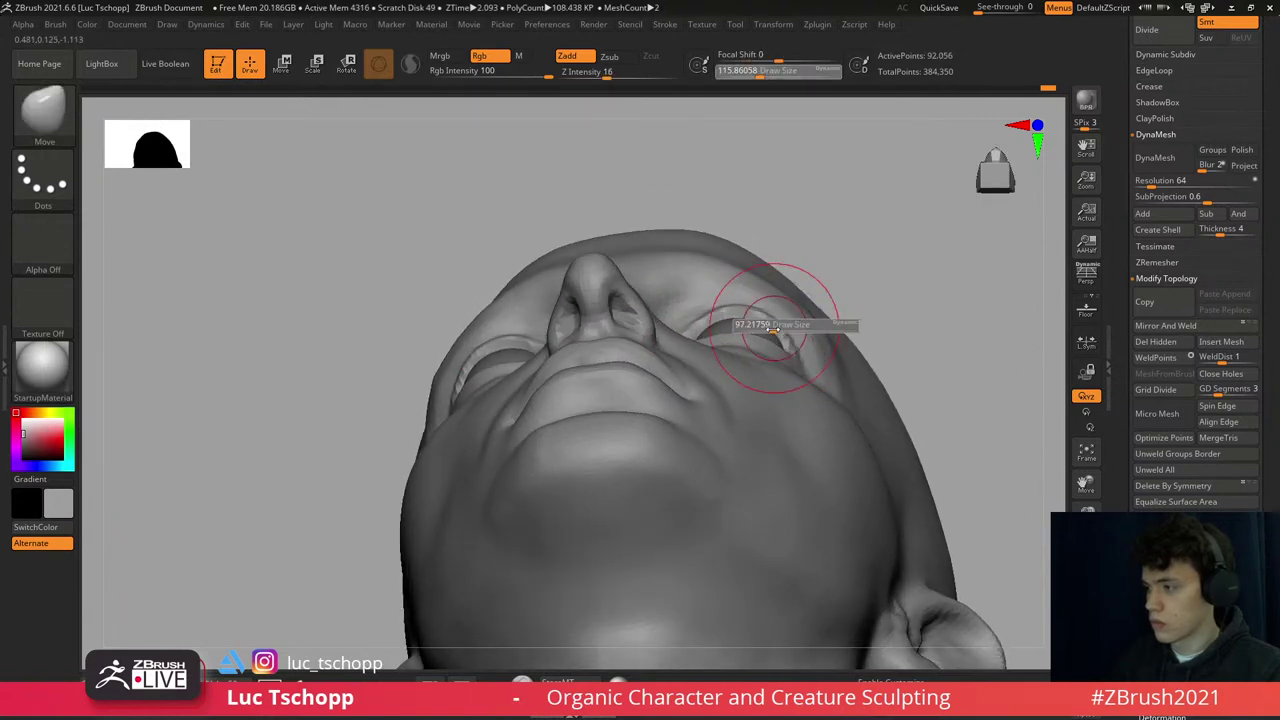
key("d")
key("shift+d")
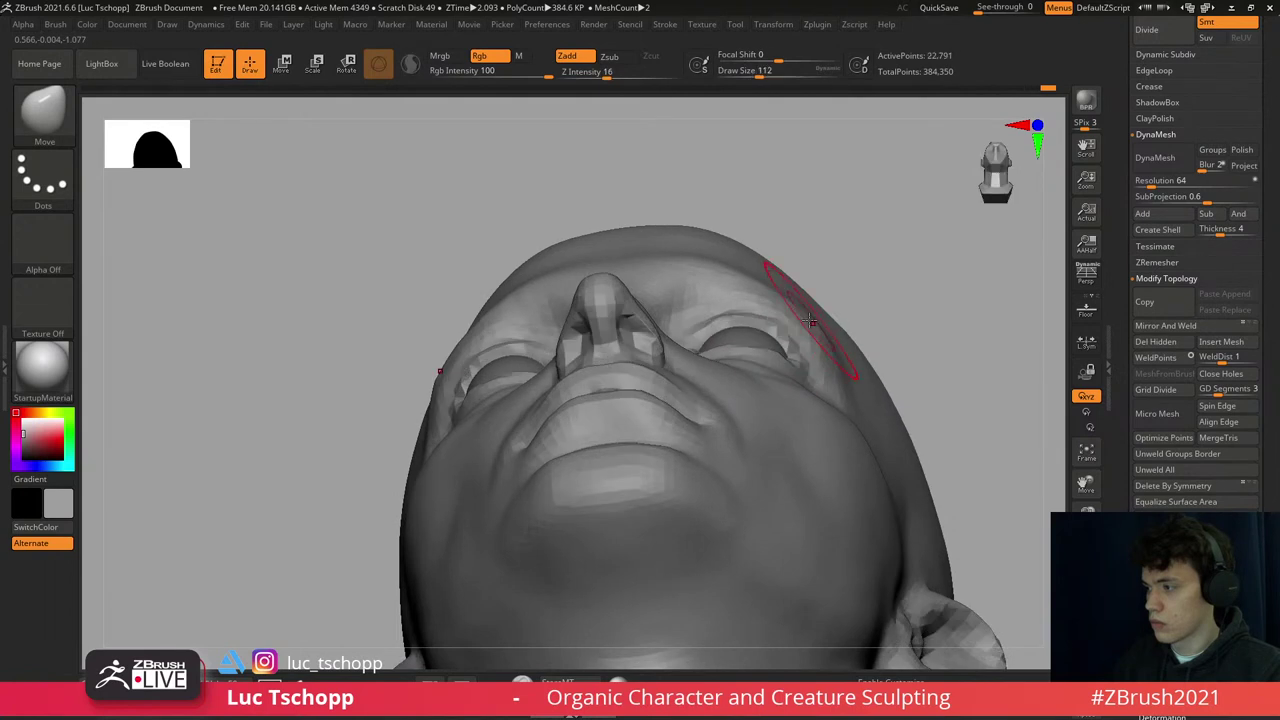
right_click_drag(826, 318, 810, 401)
- Refine the eyelids from three-quarter and front views, switching between subdivision levels
key("d")
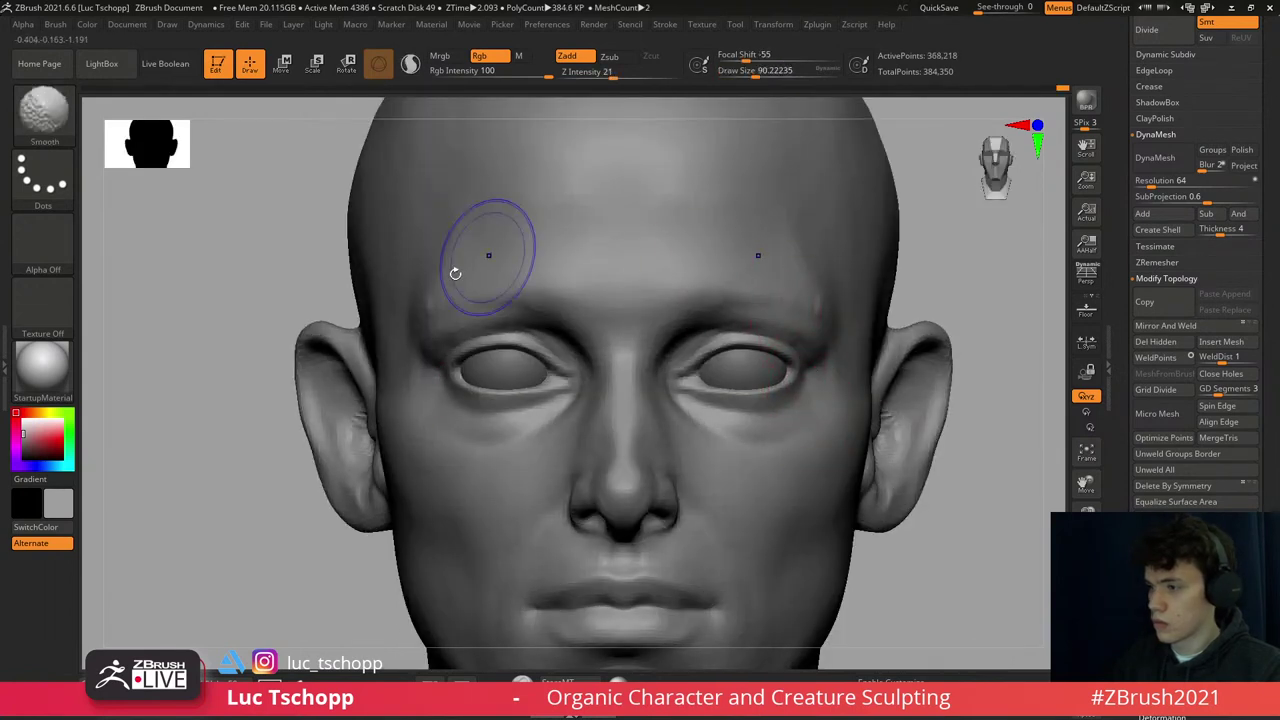
key("shift+d")
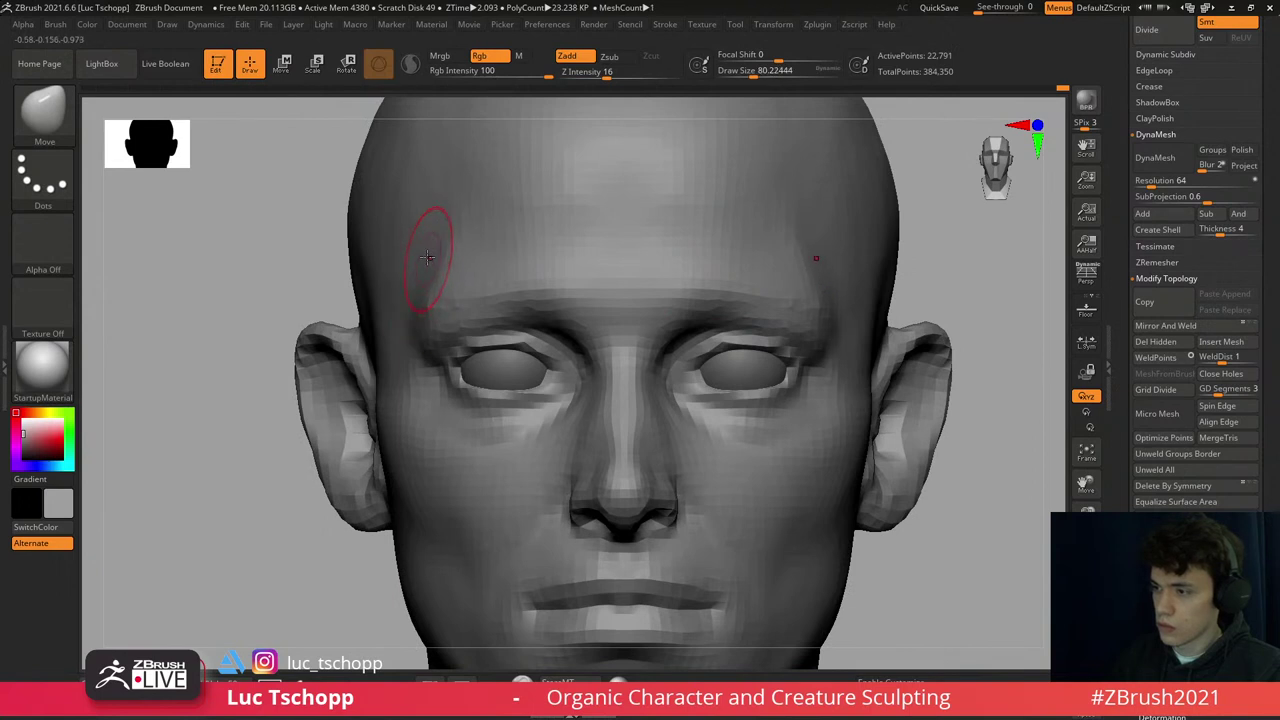
key("d")
right_click_drag(427, 258, 657, 183)
key("s")
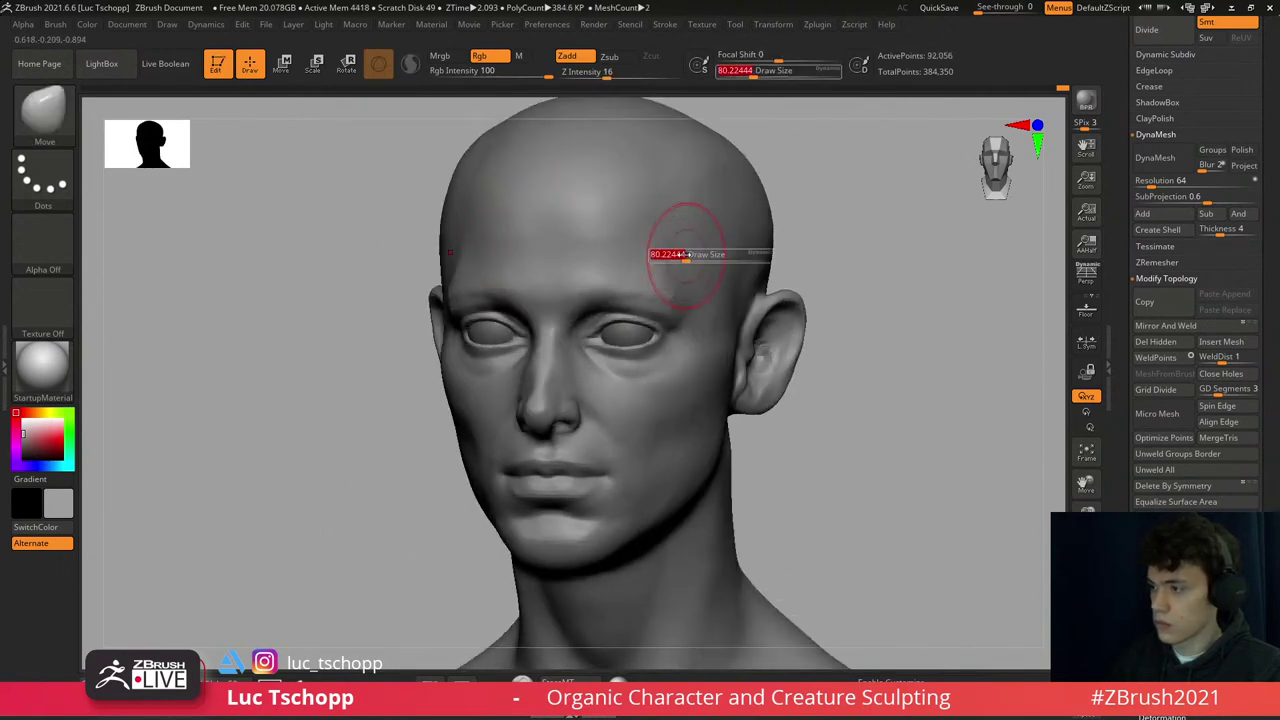
left_click_drag(685, 254, 664, 254)
mouse_move(663, 286)
right_mouse_down("shift")
mouse_move(640, 310)
mouse_move(658, 362)
mouse_move(600, 335)
mouse_move(700, 343)
right_mouse_up("shift")
key("d")
- Carve the eyelid creases with a small DamStandard brush, checking the side profile
key("b")
key("d")
key("s")
key("s")
left_click(697, 337)
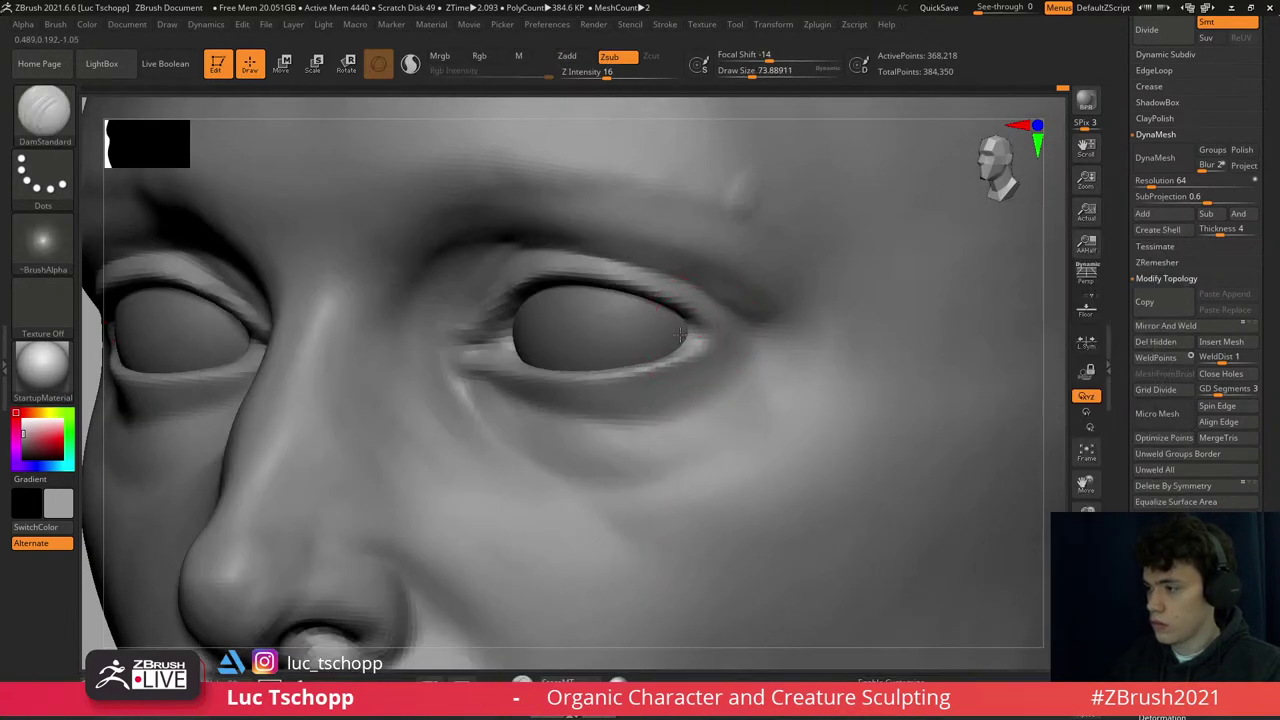
right_click_drag(706, 338, 700, 337)
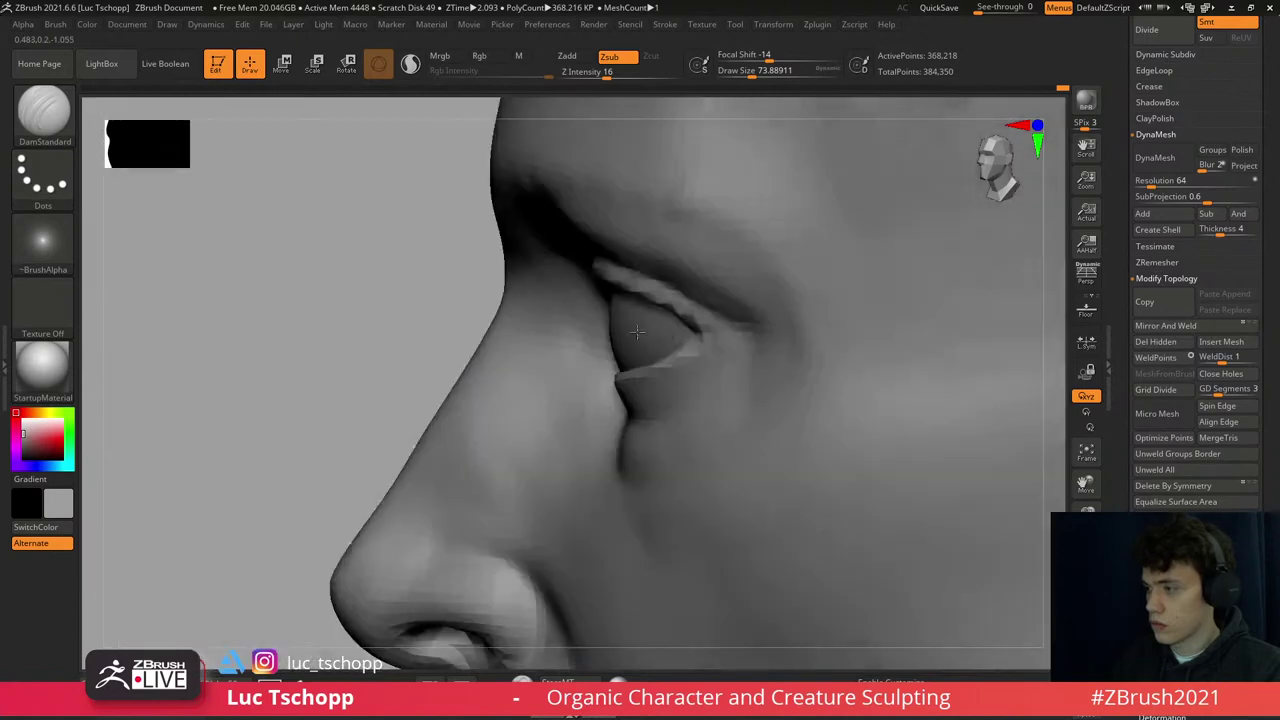
- Pull the eyelids tighter around the eyeballs with the Move brush, ending at a lower subdivision level
key("b")
key("m")
key("v")
key("s")
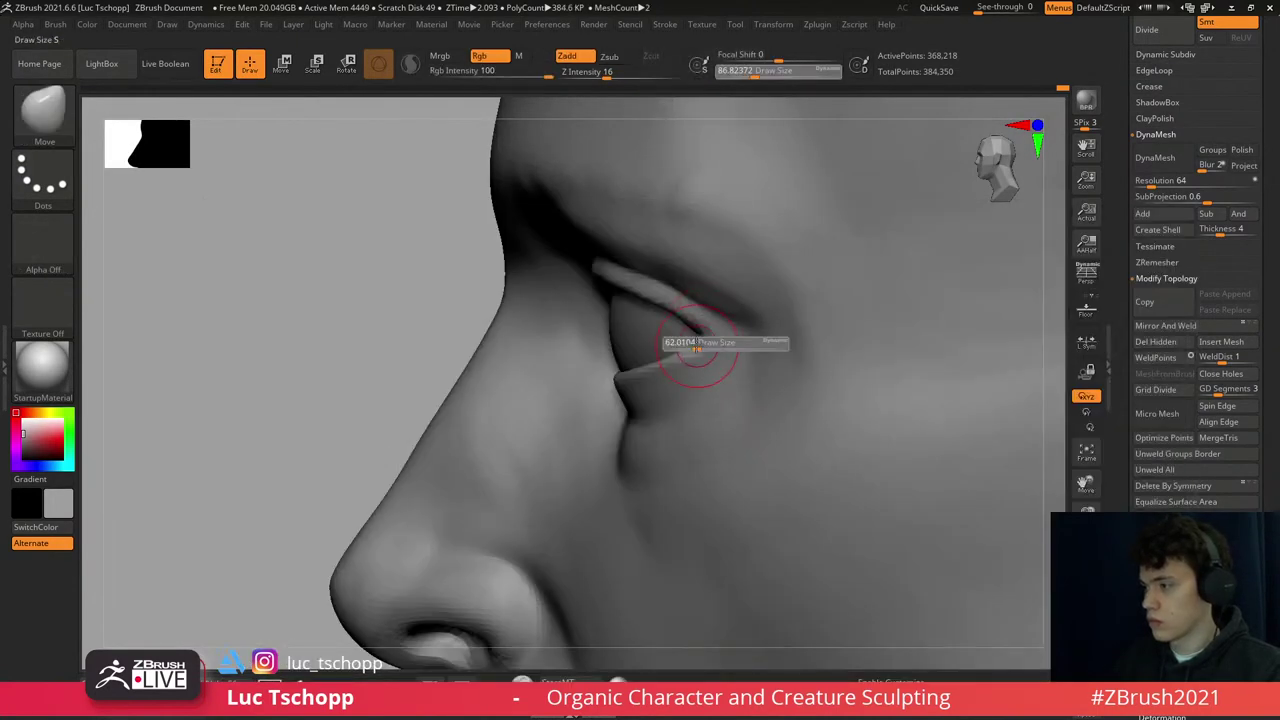
mouse_move(697, 336)
left_mouse_down()
mouse_move(685, 340)
mouse_move(704, 331)
left_mouse_up()
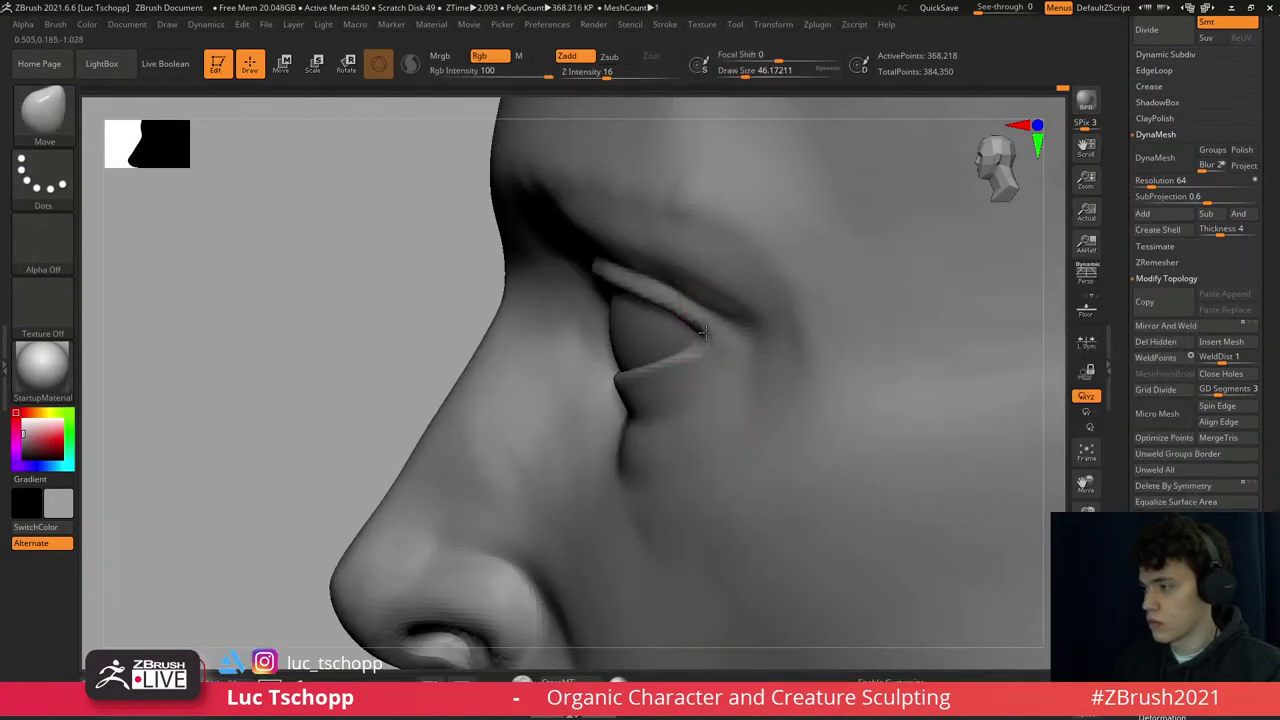
mouse_move(694, 325)
right_mouse_down("ctrl")
mouse_move(634, 157)
mouse_move(657, 186)
mouse_move(685, 318)
mouse_move(650, 260)
mouse_move(720, 290)
mouse_move(710, 300)
right_mouse_up("ctrl")
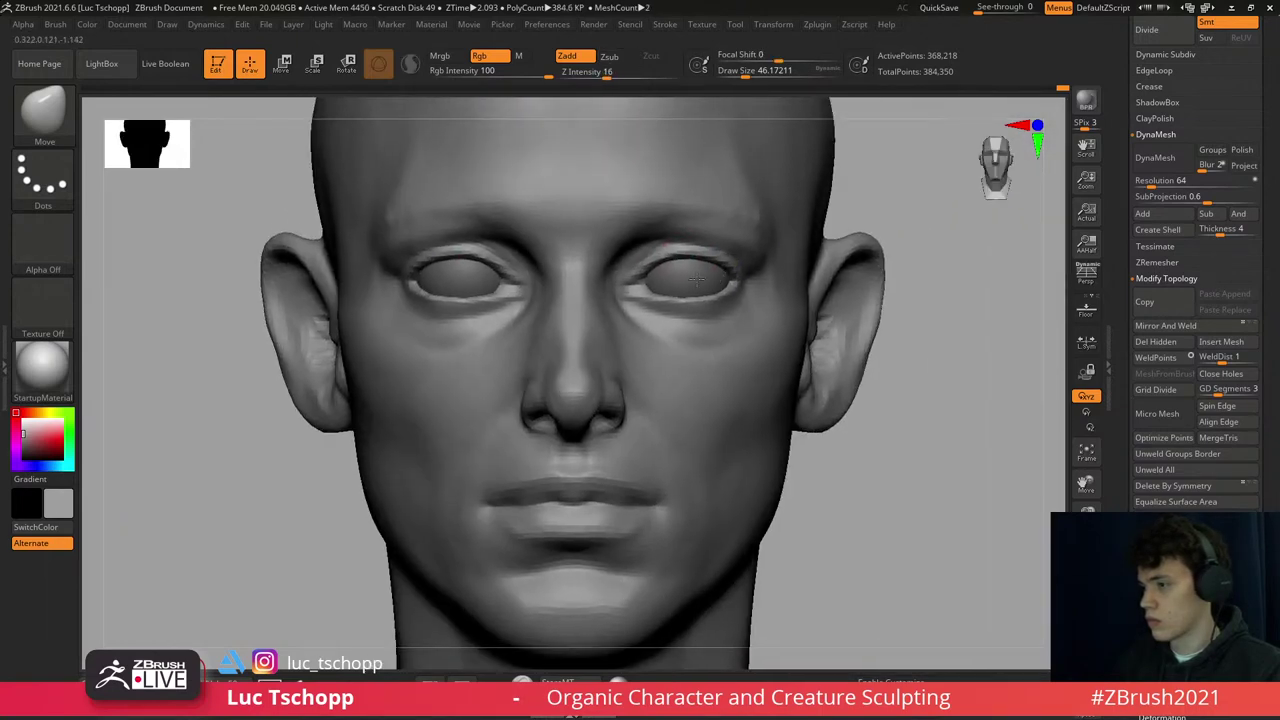
key("s")
left_click_drag(710, 298, 728, 297)
key("shift+d")
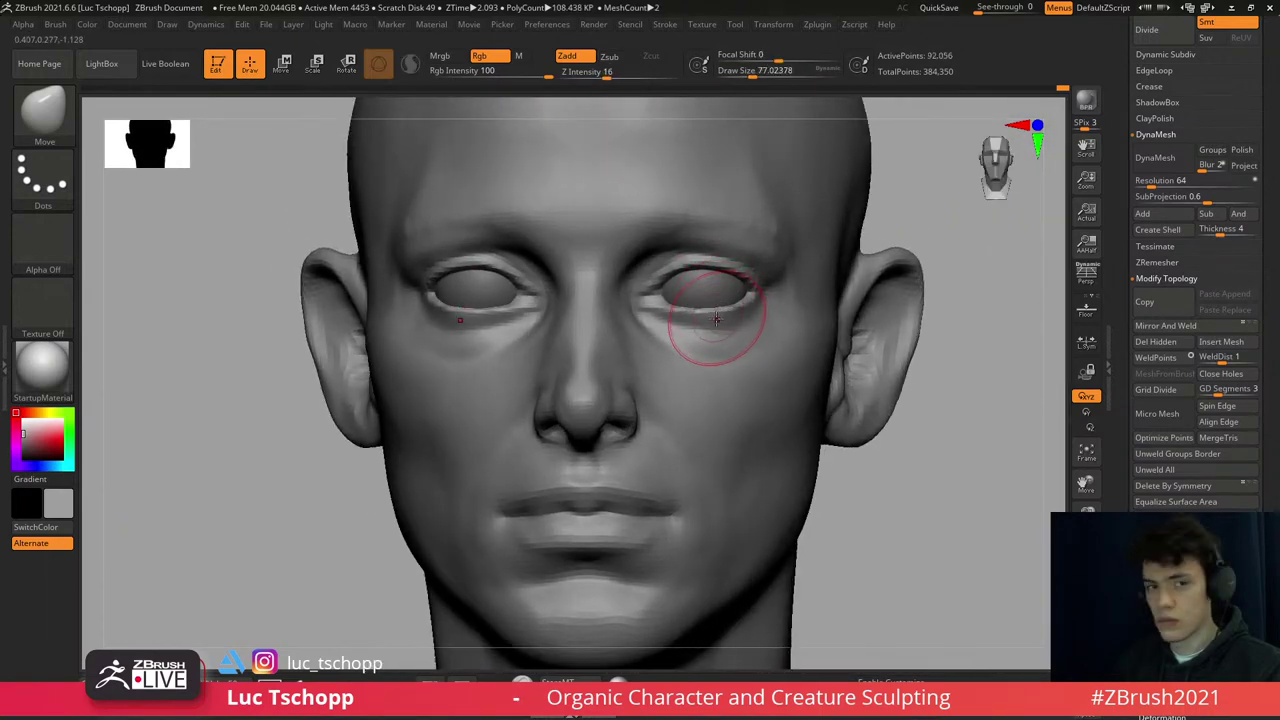
- Zoom in on the eyes with the LucT_Custom1 clay brush set to about size 59
key("1")
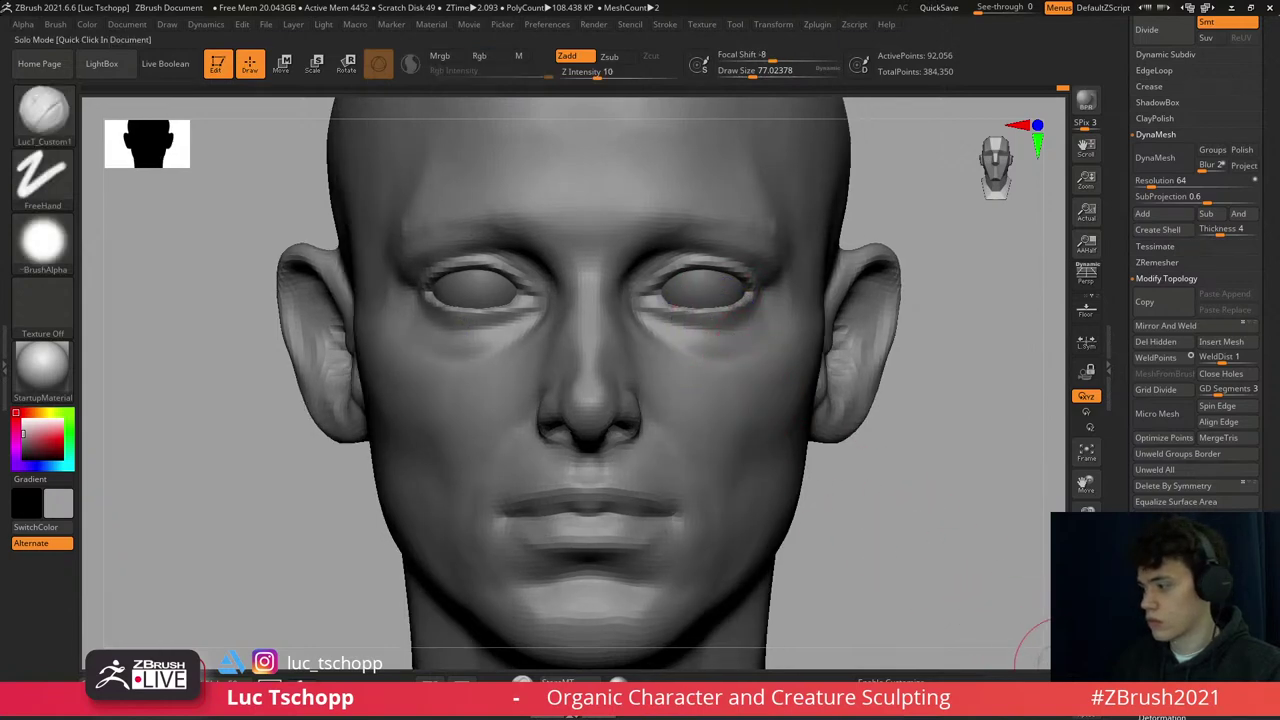
key("d")
mouse_move(757, 359)
right_mouse_down()
mouse_move(697, 286)
mouse_move(675, 285)
right_mouse_up()
key("s")
mouse_move(675, 285)
left_mouse_down()
mouse_move(665, 282)
mouse_move(701, 283)
left_mouse_up()
key("s")
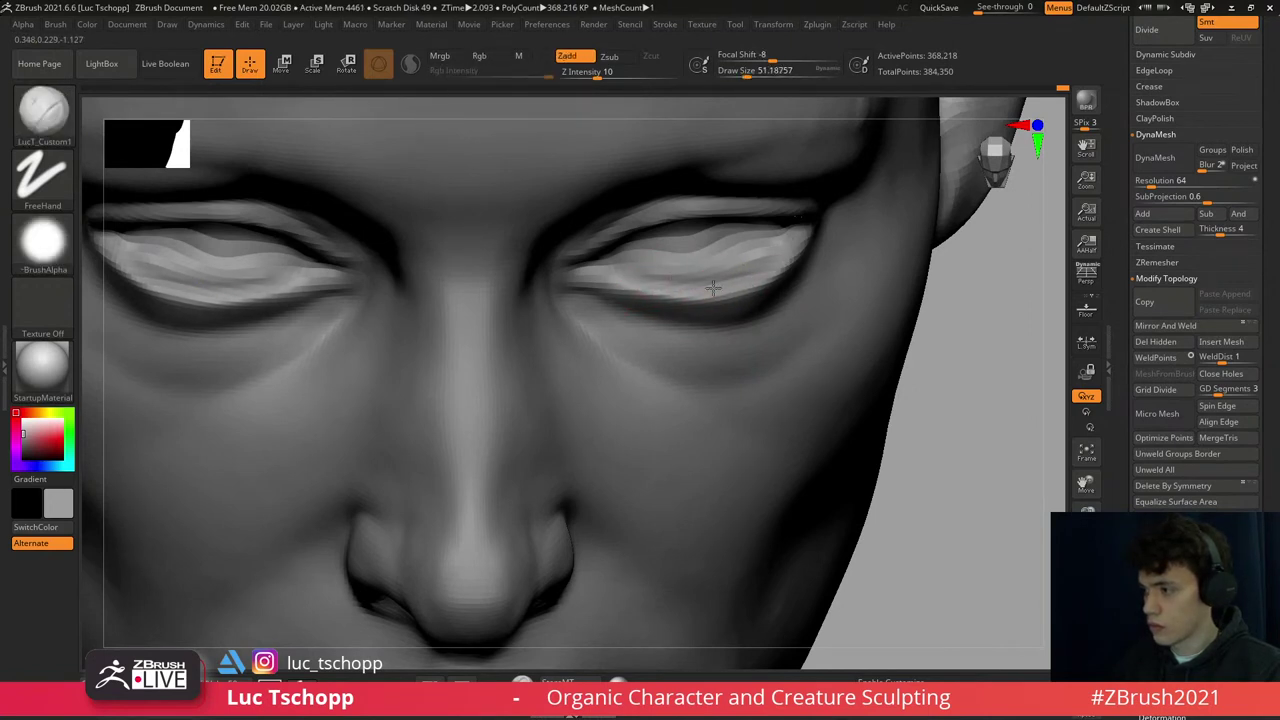
right_click_drag(706, 289, 620, 242)
- Subdivide the head to about 1.47 million points and build up the upper-eyelid folds
key("ctrl+d")
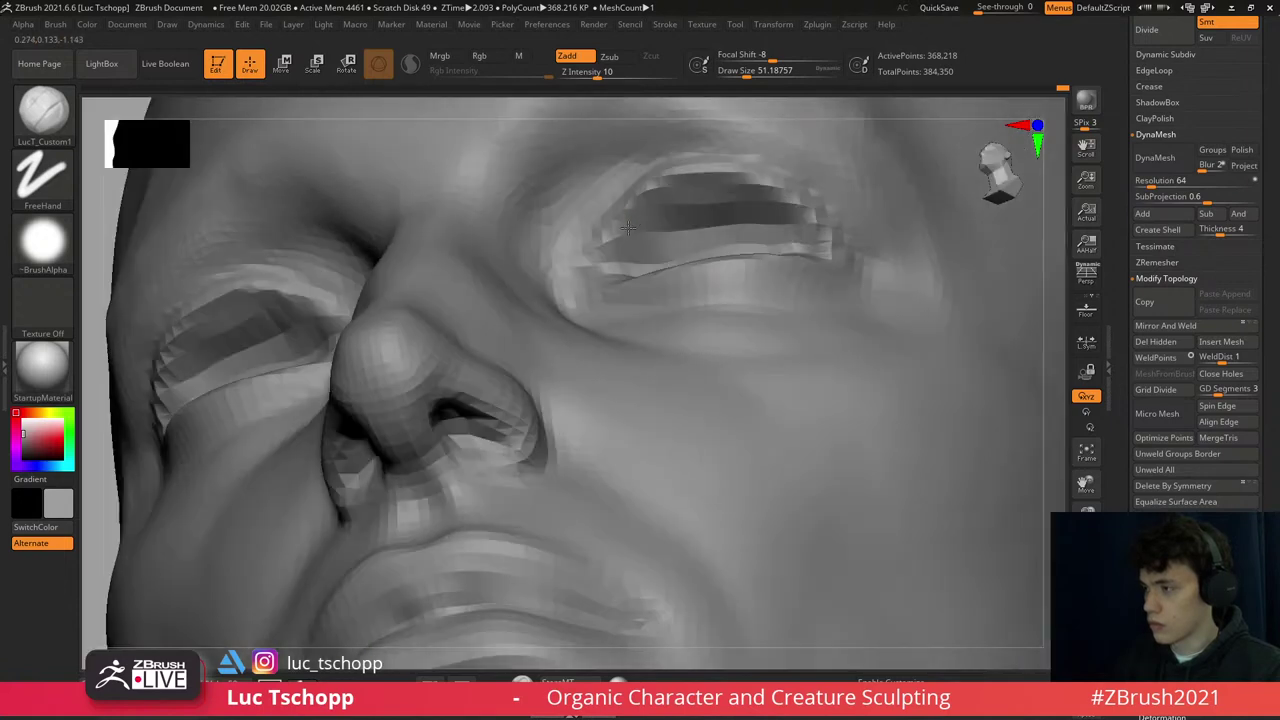
key("s")
left_click_drag(617, 241, 650, 205)
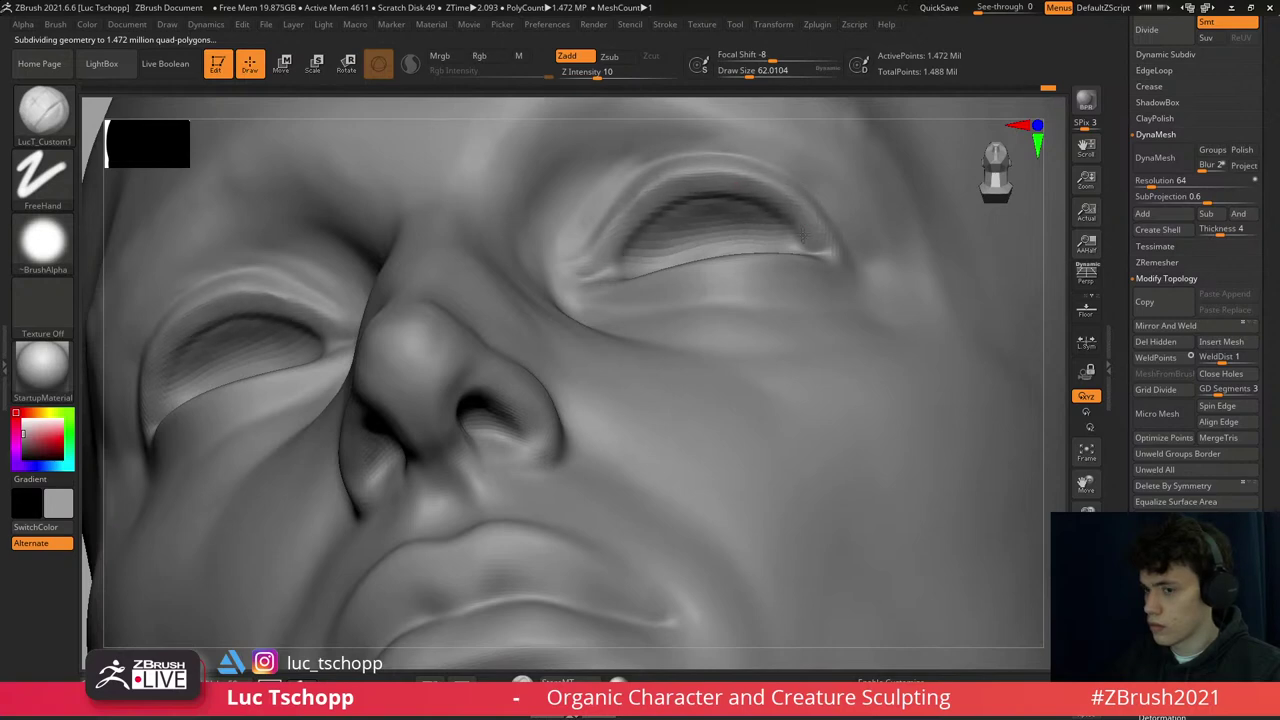
mouse_move(805, 237)
right_mouse_down()
mouse_move(651, 214)
mouse_move(766, 257)
mouse_move(676, 268)
mouse_move(767, 236)
mouse_move(762, 250)
mouse_move(764, 224)
right_mouse_up()
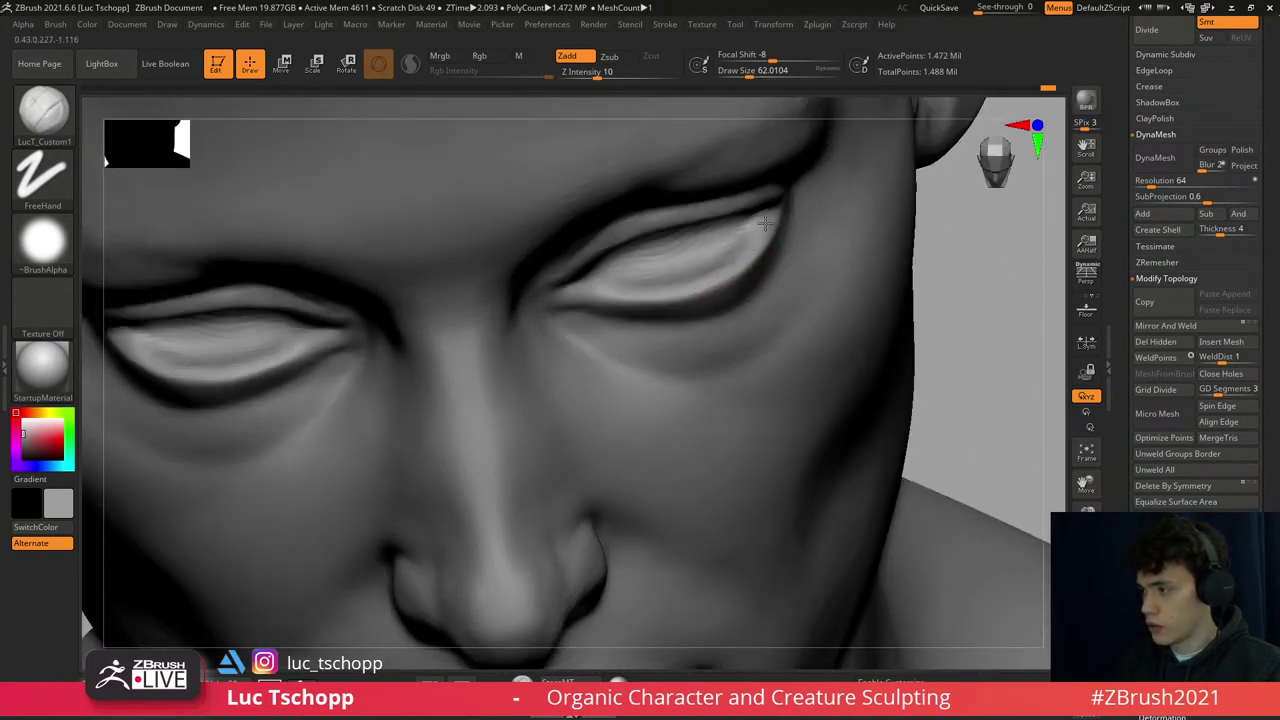
key("[")
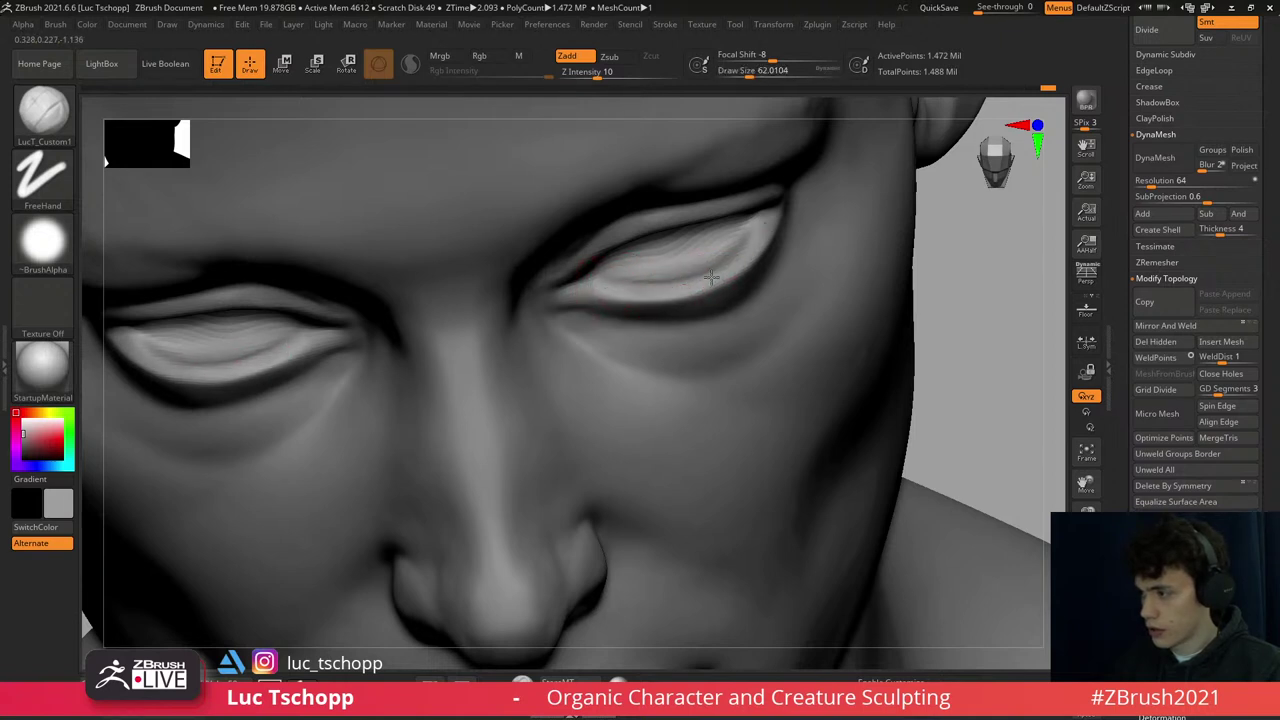
key("f")
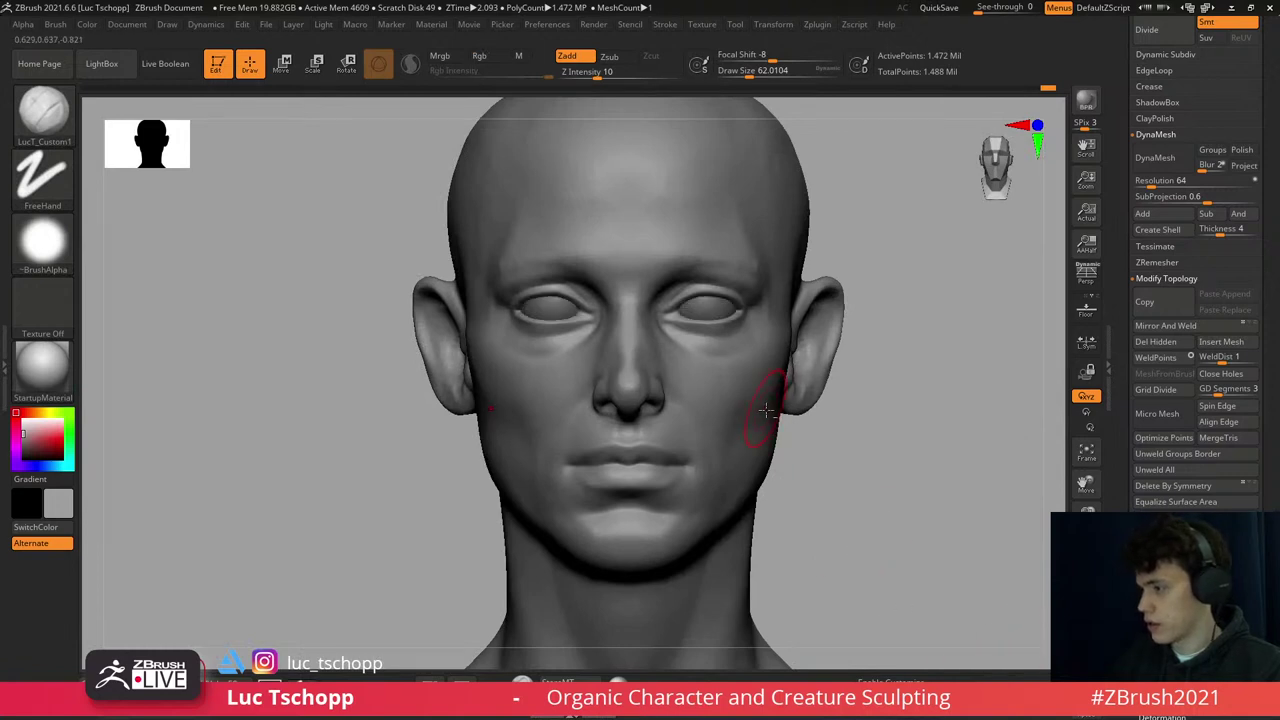
right_click_drag(771, 371, 700, 257, "ctrl")
mouse_move(788, 443)
right_mouse_down("ctrl")
mouse_move(748, 386)
mouse_move(740, 340)
mouse_move(760, 400)
mouse_move(758, 382)
mouse_move(698, 341)
right_mouse_up("ctrl")
- Carve the upper-eyelid creases with DamStandard, then refine them with the LucT_Custom1 brush
key("b")
key("d")
key("s")
key("b")
key("d")
key("Escape")
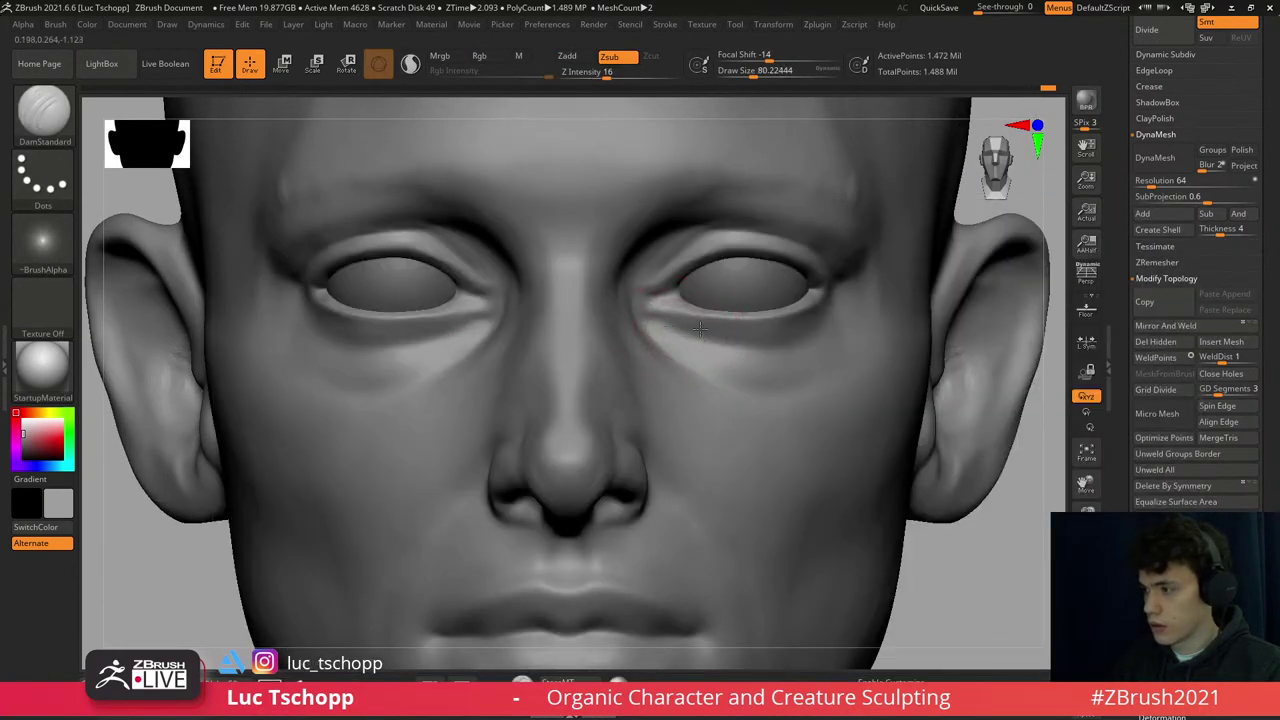
key("1")
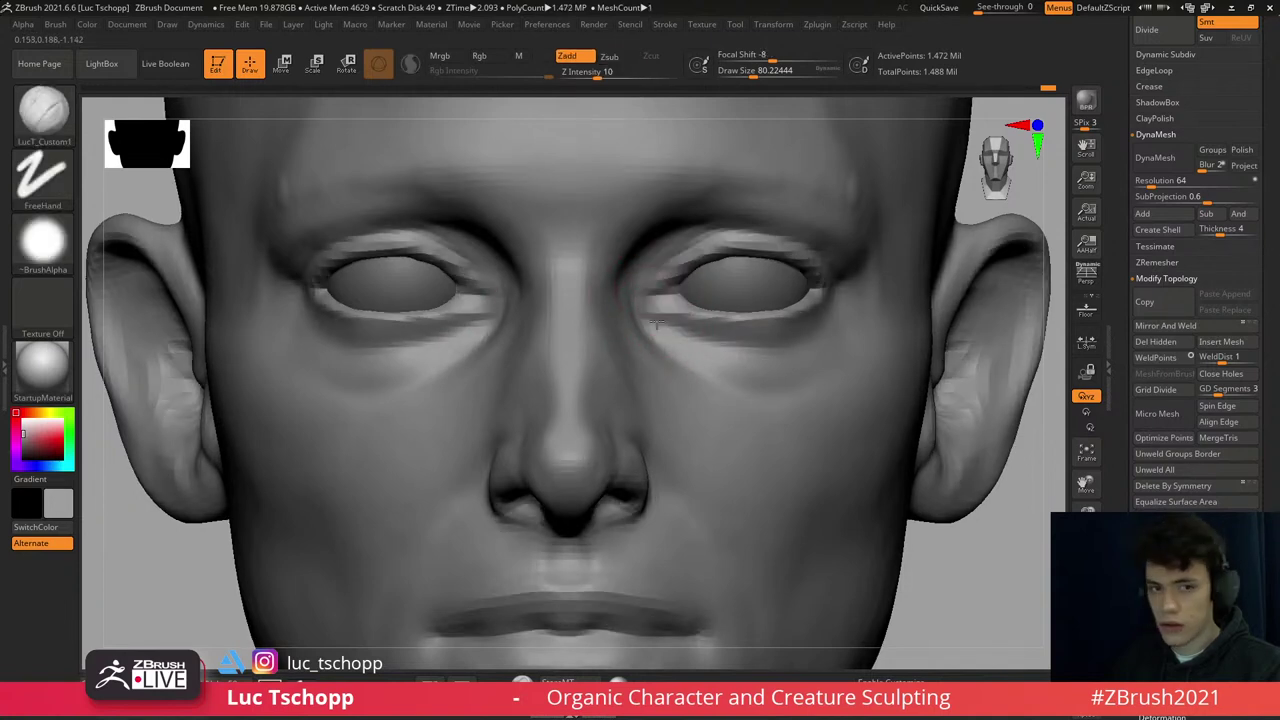
right_click_drag(665, 297, 671, 287, "ctrl")
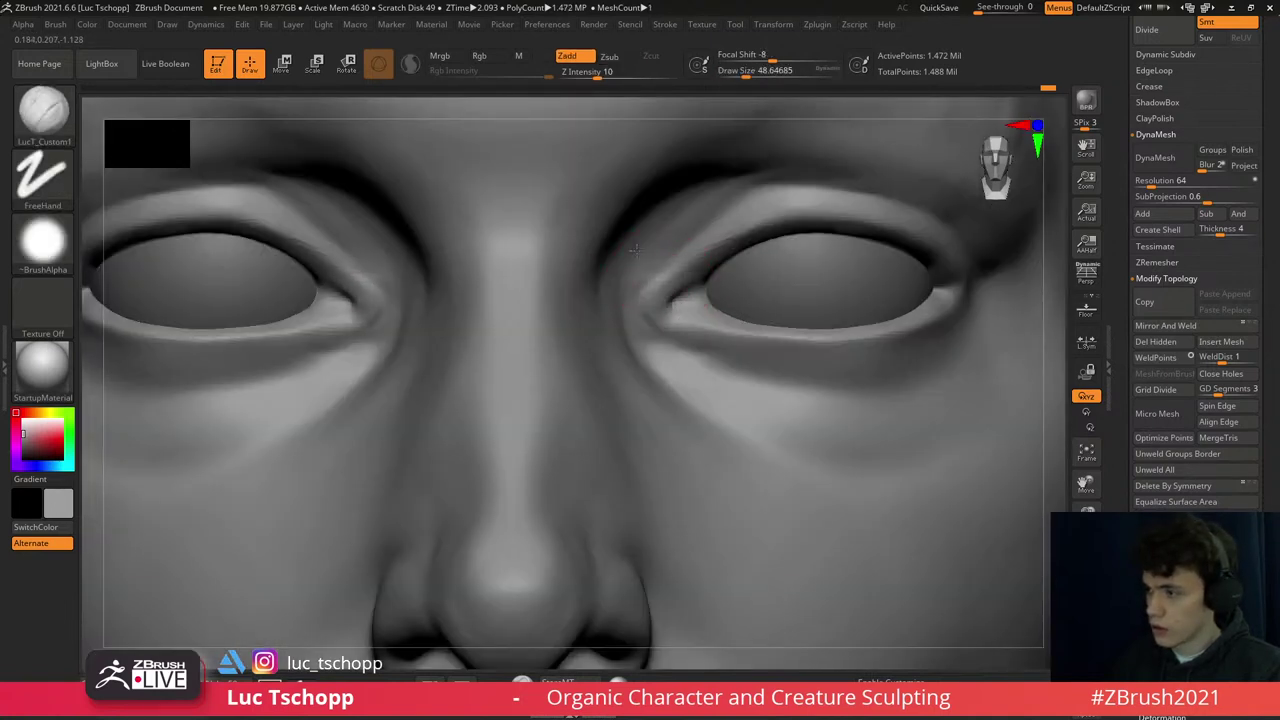
mouse_move(634, 250)
right_mouse_down("ctrl")
mouse_move(676, 303)
mouse_move(624, 229)
right_mouse_up("ctrl")
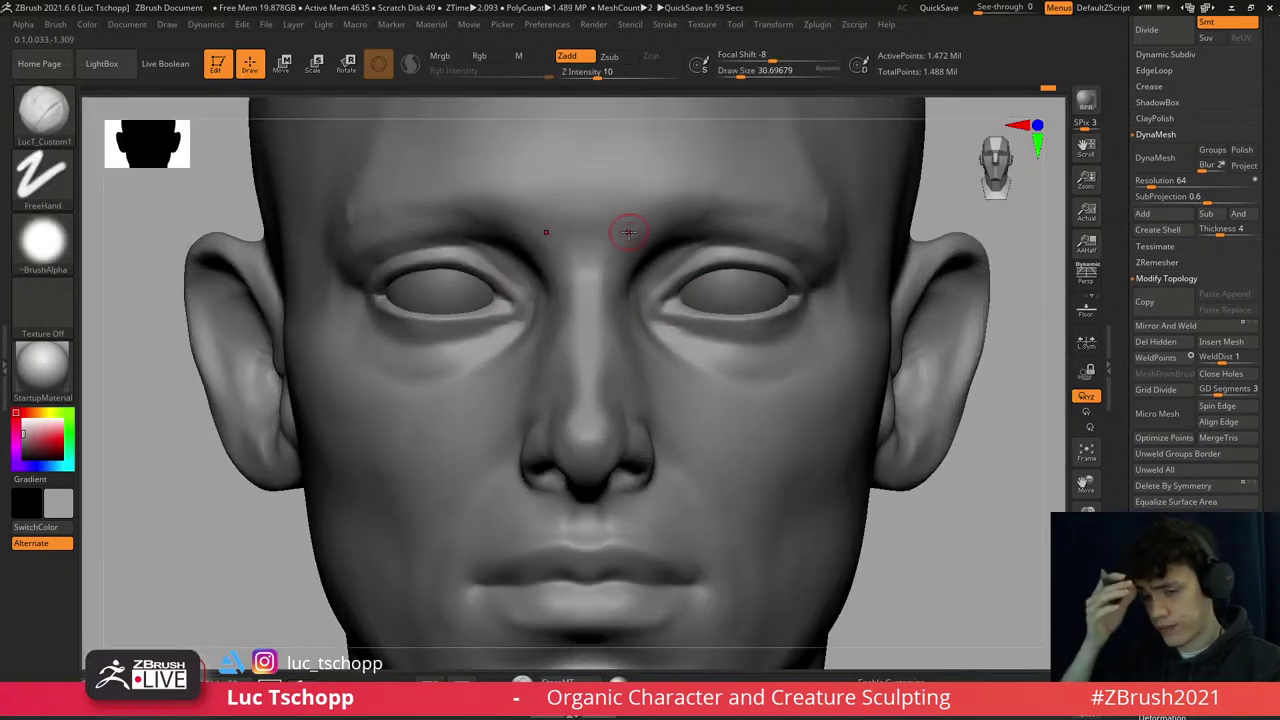
- Adjust the eyelids with Move and deepen the creases with DamStandard at about size 51
key("b")
key("m")
key("v")
mouse_move(661, 264)
right_mouse_down("ctrl")
mouse_move(690, 268)
mouse_move(676, 264)
right_mouse_up("ctrl")
key("b")
key("d")
key("s")
key("s")
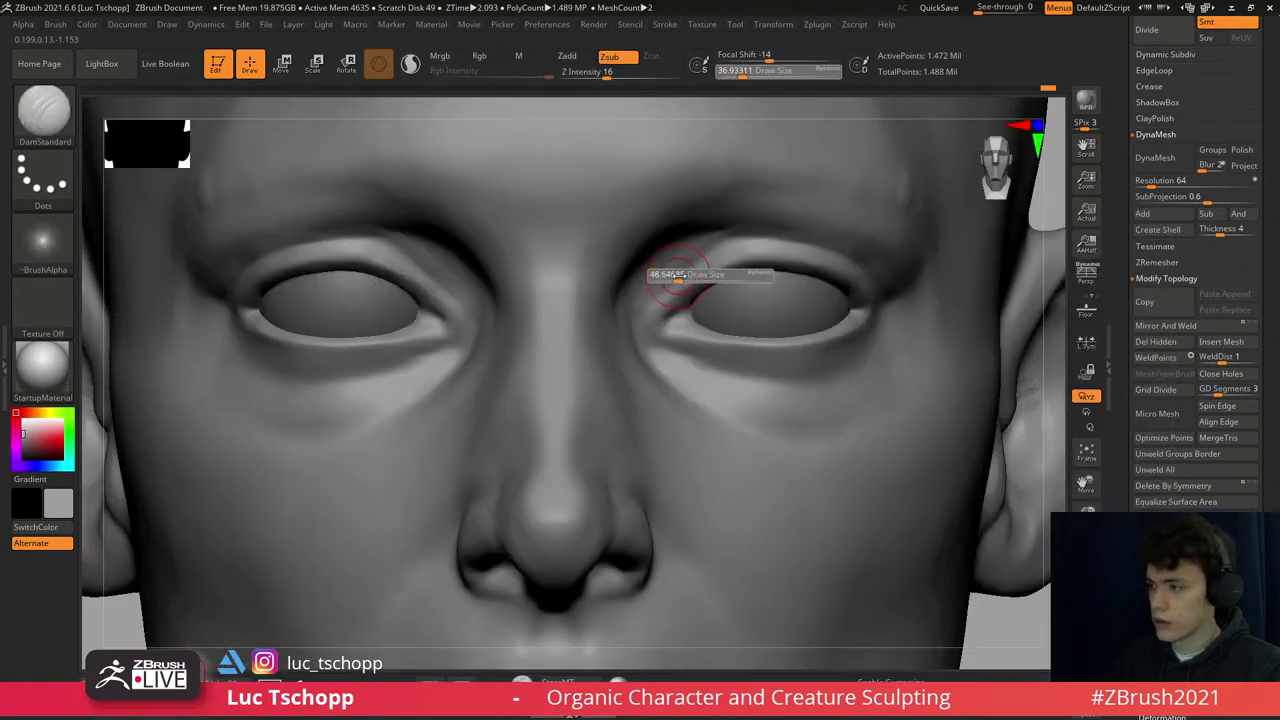
left_click_drag(678, 274, 697, 256)
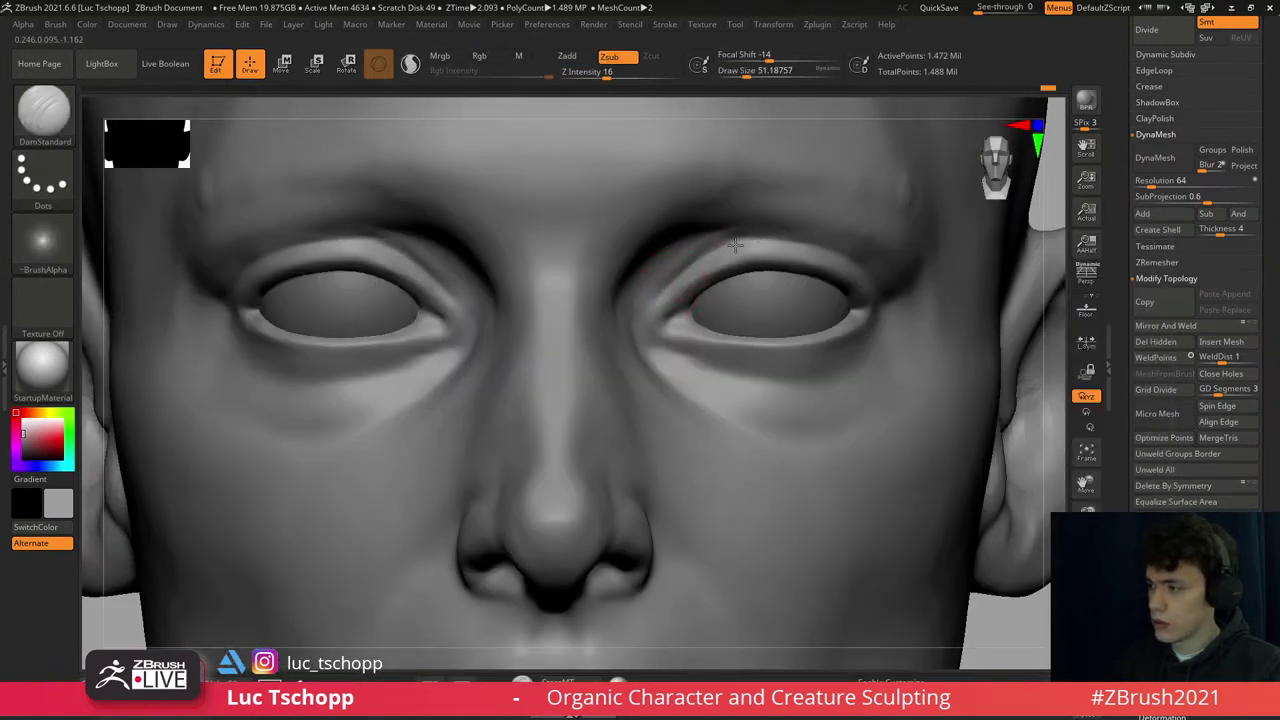
- Smooth the forms around both eyes with the Standard brush, checking from a three-quarter view
key("b")
key("s")
key("t")
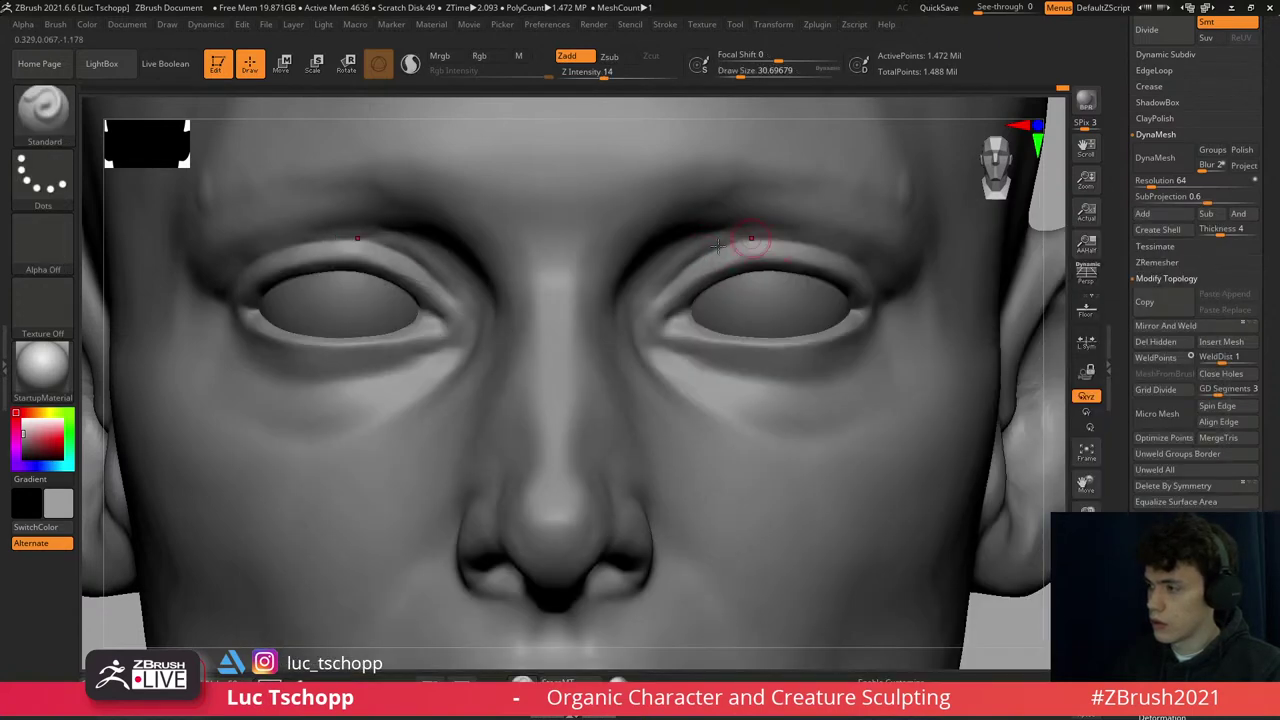
right_click_drag(733, 240, 697, 314, "ctrl")
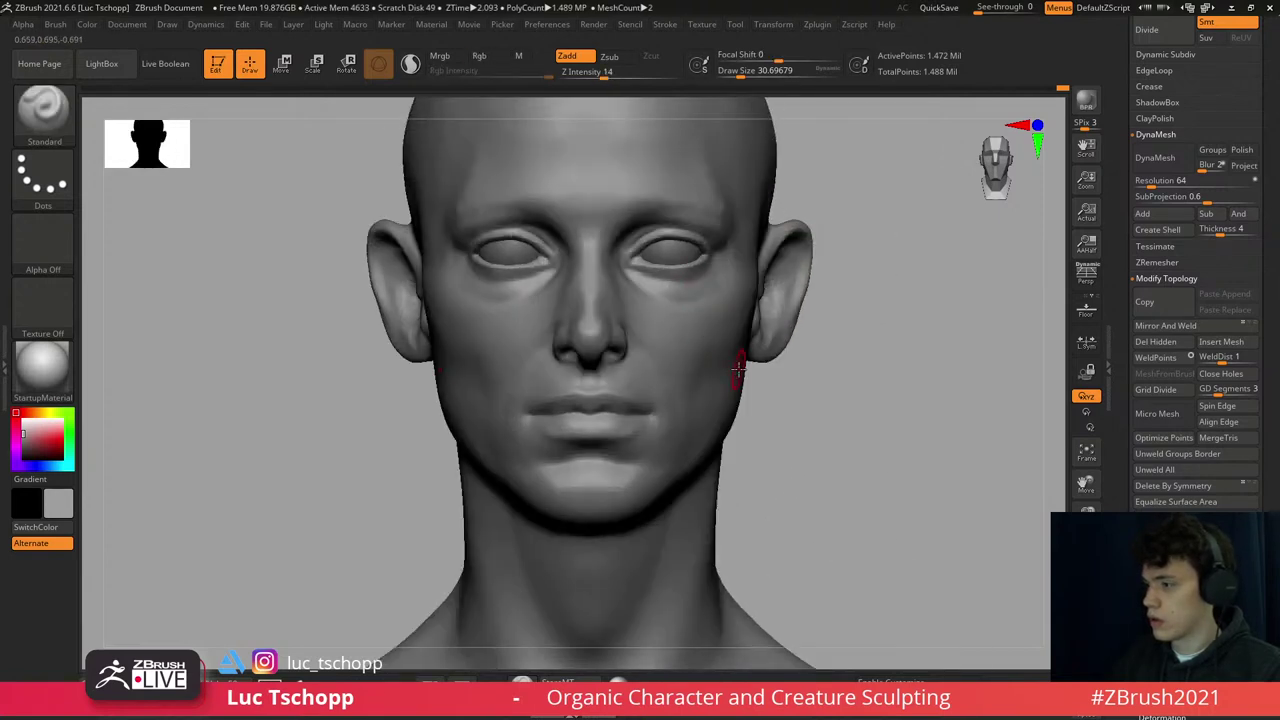
right_click_drag(737, 368, 680, 358)
- Build up the mouth and jawline with the custom clay brush, trying Move and Standard
key("1")
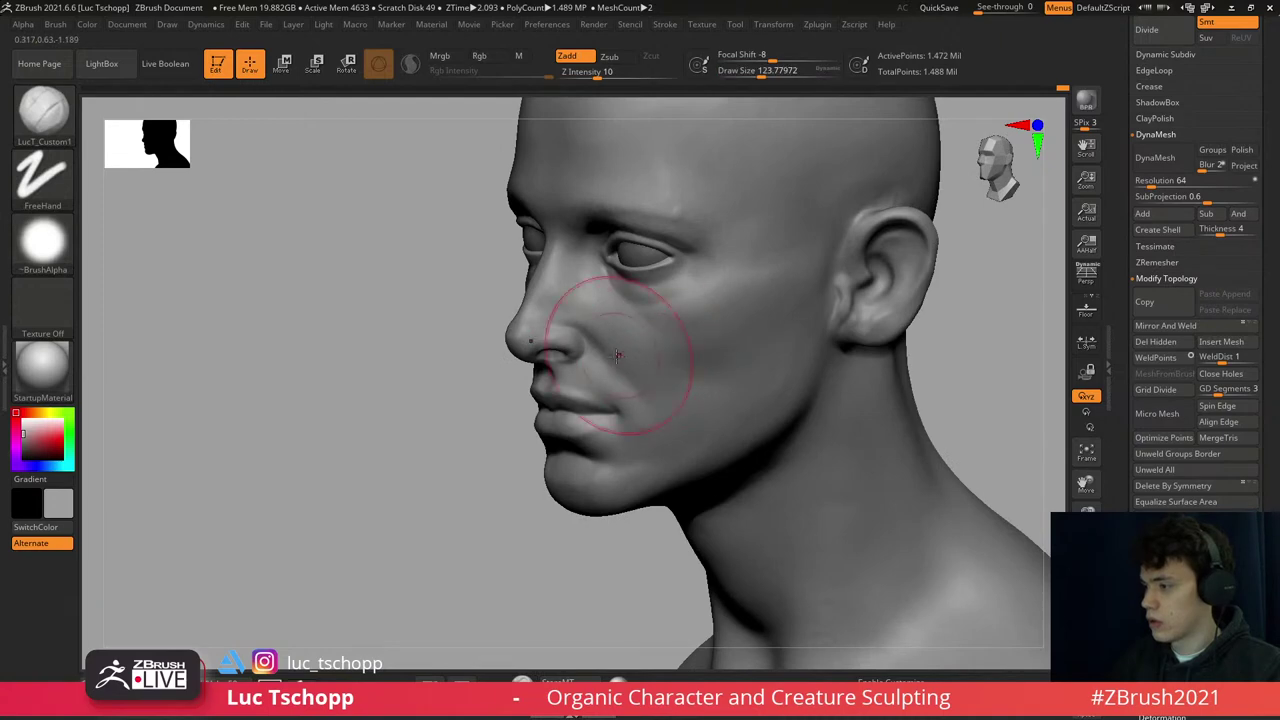
left_click_drag(652, 412, 694, 425)
mouse_move(694, 412)
right_mouse_down("shift")
mouse_move(762, 296)
mouse_move(714, 214)
mouse_move(655, 275)
mouse_move(663, 251)
right_mouse_up("shift")
key("b")
key("m")
key("t")
key("1")
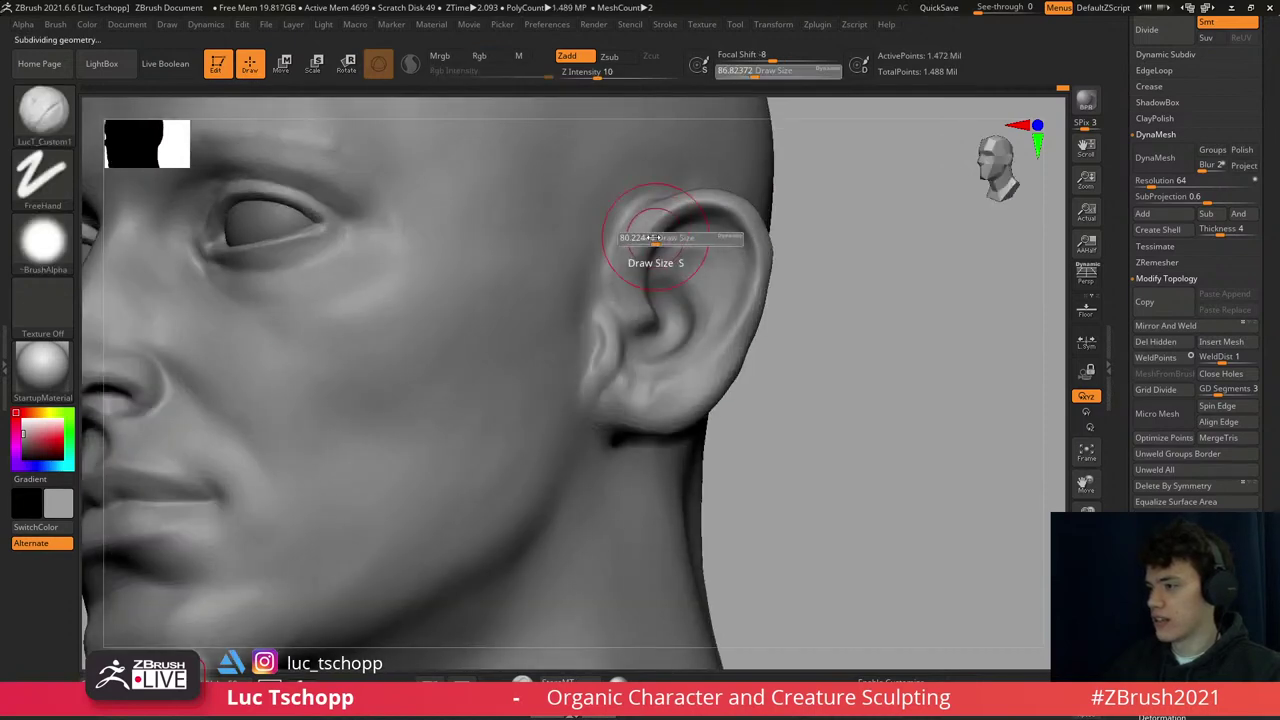
key("b")
key("s")
key("t")
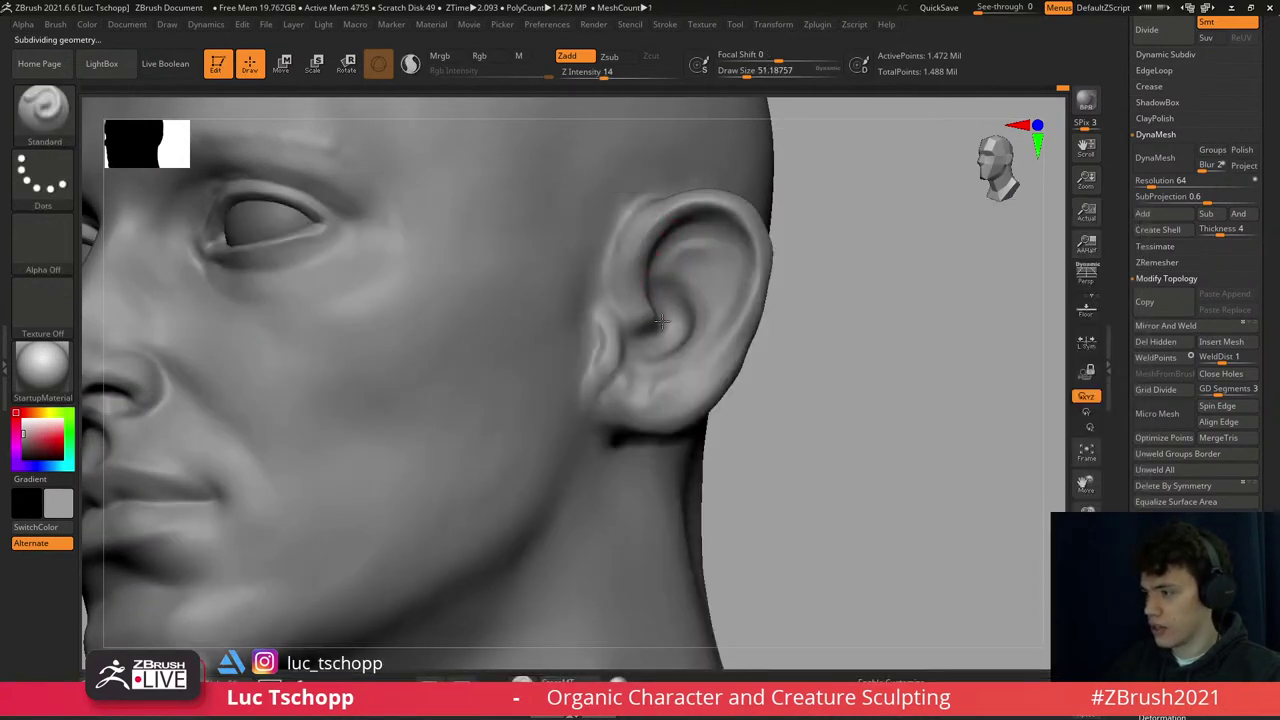
key("1")
- Turn the head to a side profile and zoom in on the ear
right_click_drag(661, 320, 632, 322)
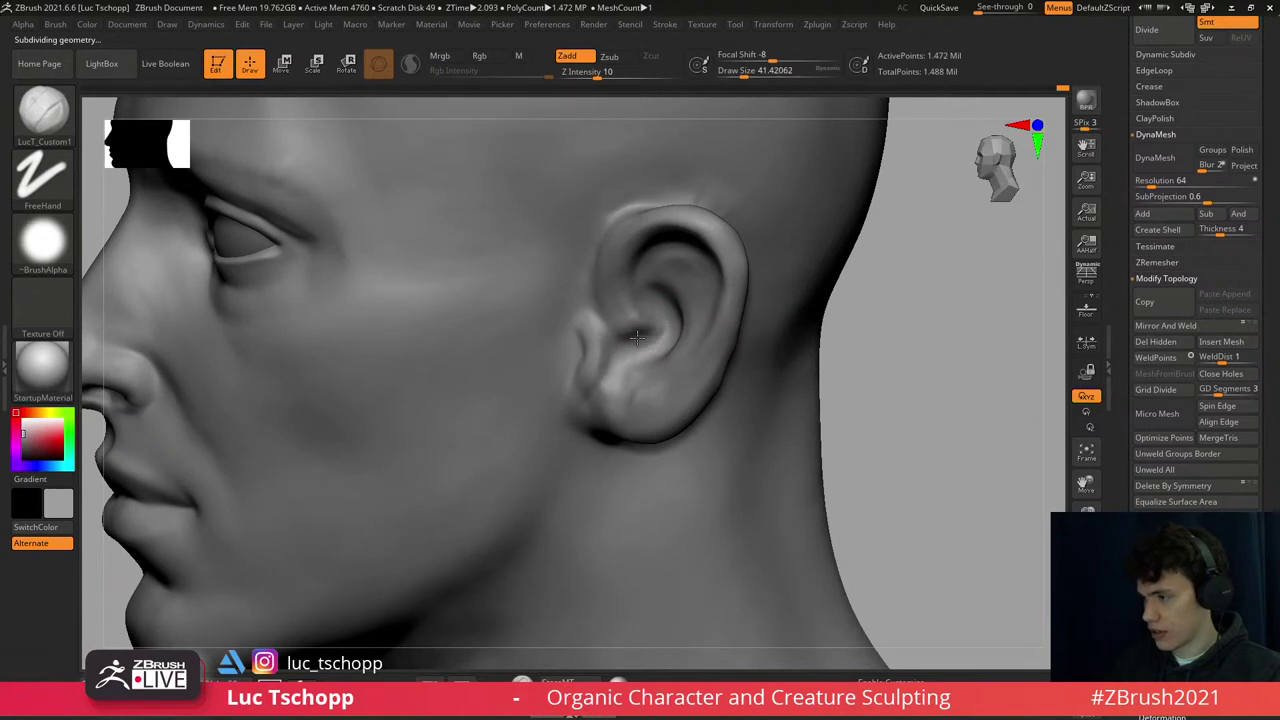
right_click_drag(630, 327, 628, 322, "shift")
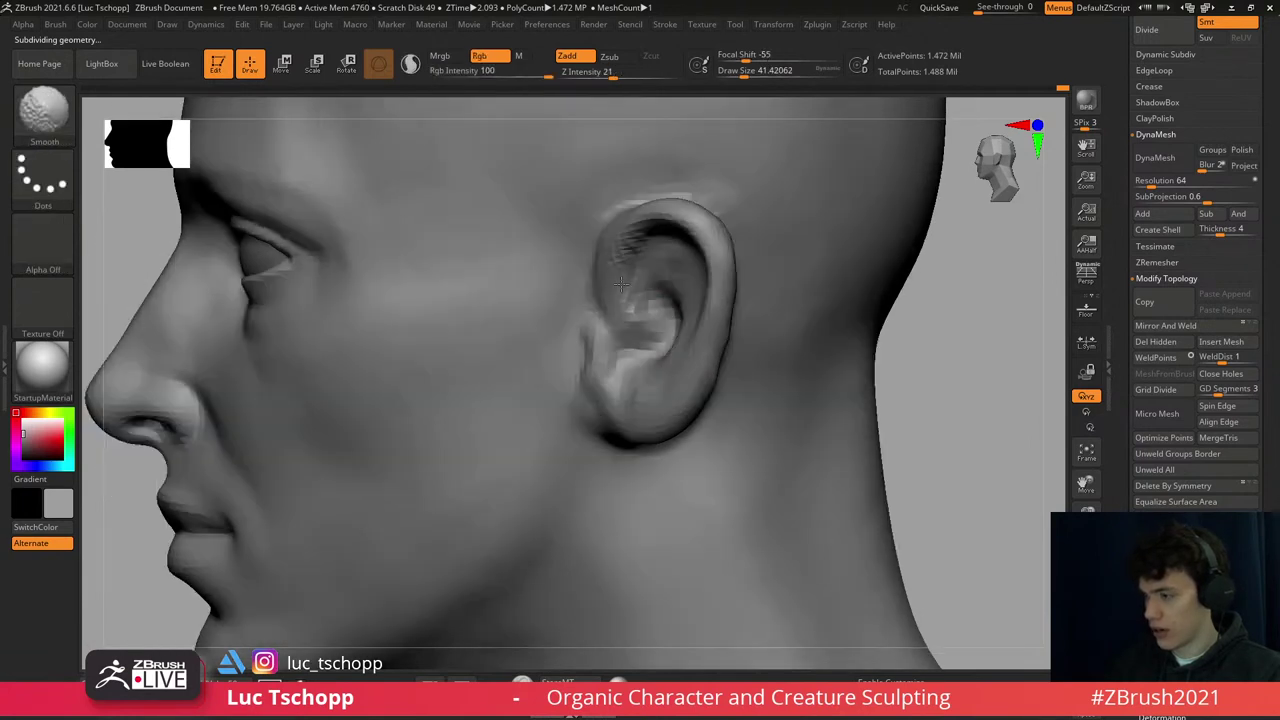
key("s")
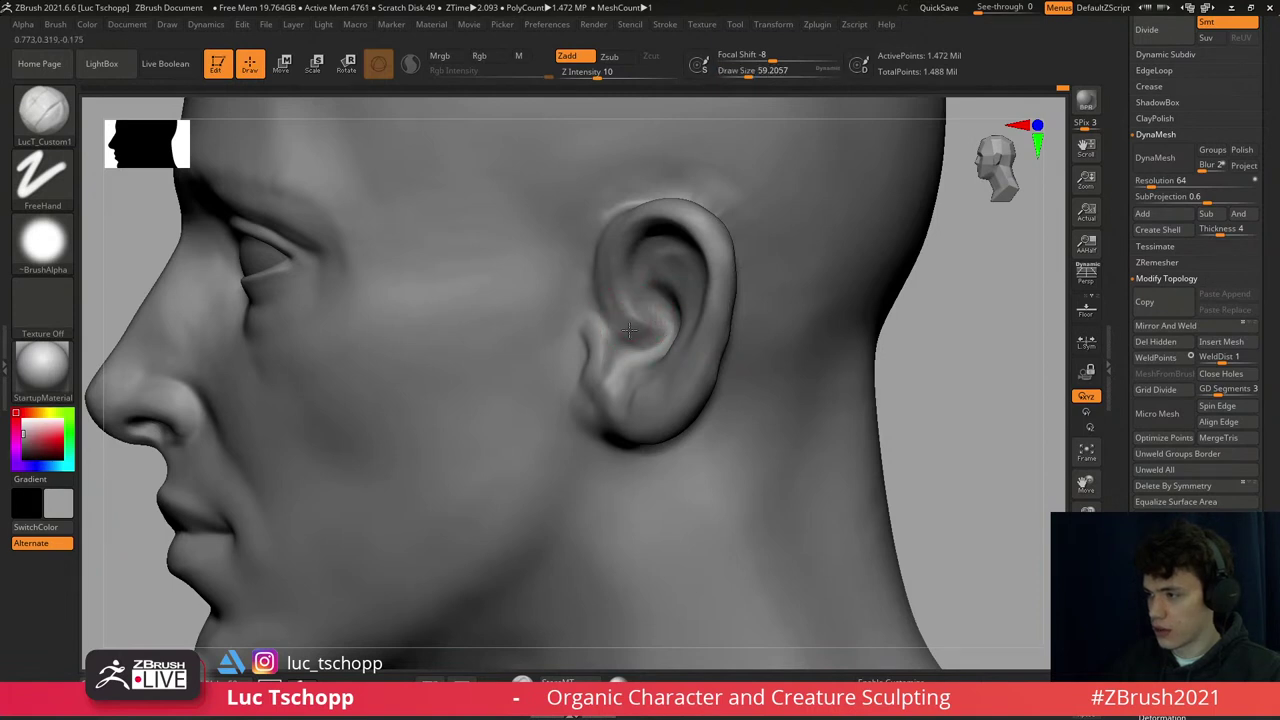
right_click_drag(680, 315, 666, 310)
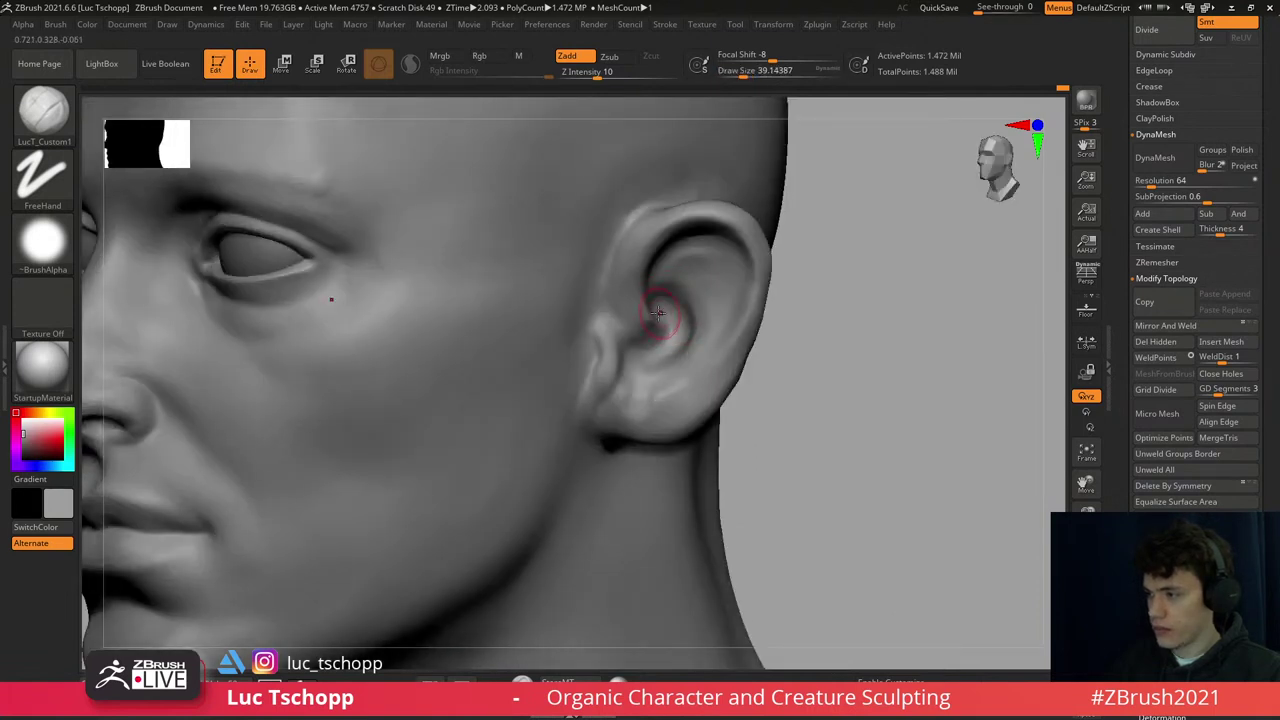
mouse_move(662, 336)
right_mouse_down("shift")
mouse_move(680, 329)
mouse_move(690, 279)
right_mouse_up("shift")
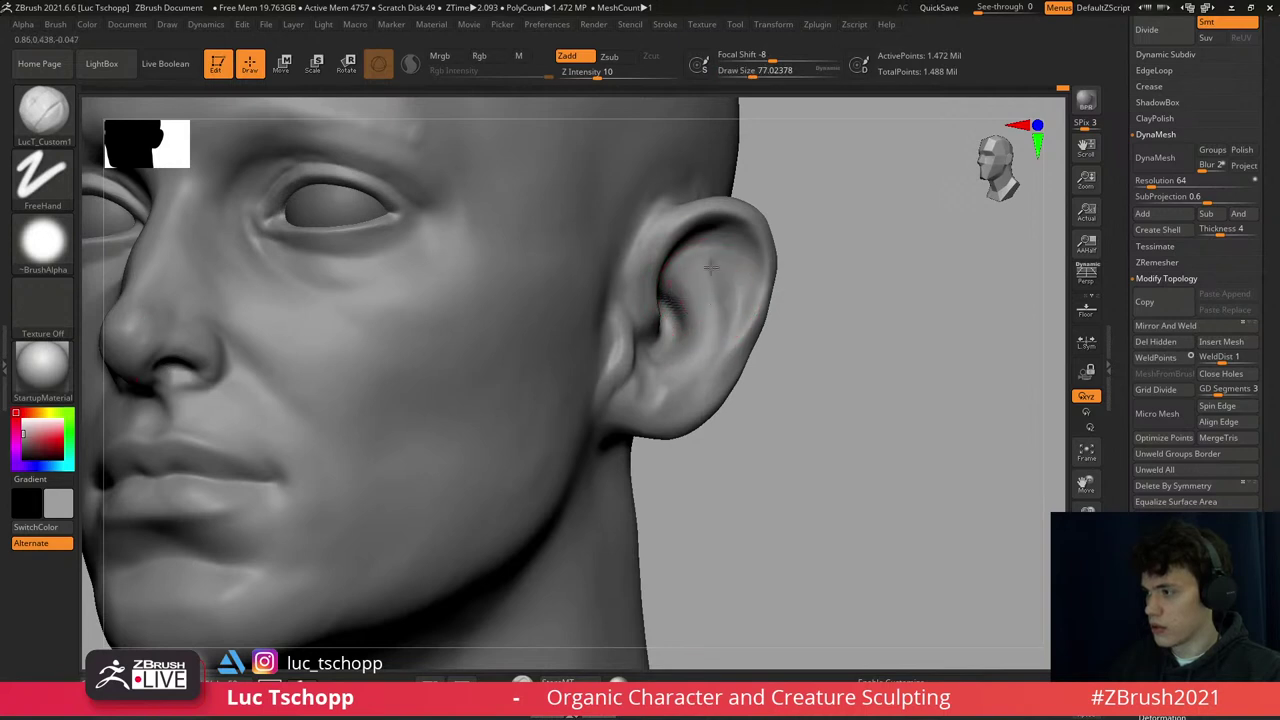
mouse_move(719, 294)
right_mouse_down()
mouse_move(640, 272)
mouse_move(690, 303)
right_mouse_up()
- Carve deeper folds in the ear's inner bowl and smooth the concha, then reframe the head
left_click_drag(690, 303, 712, 280)
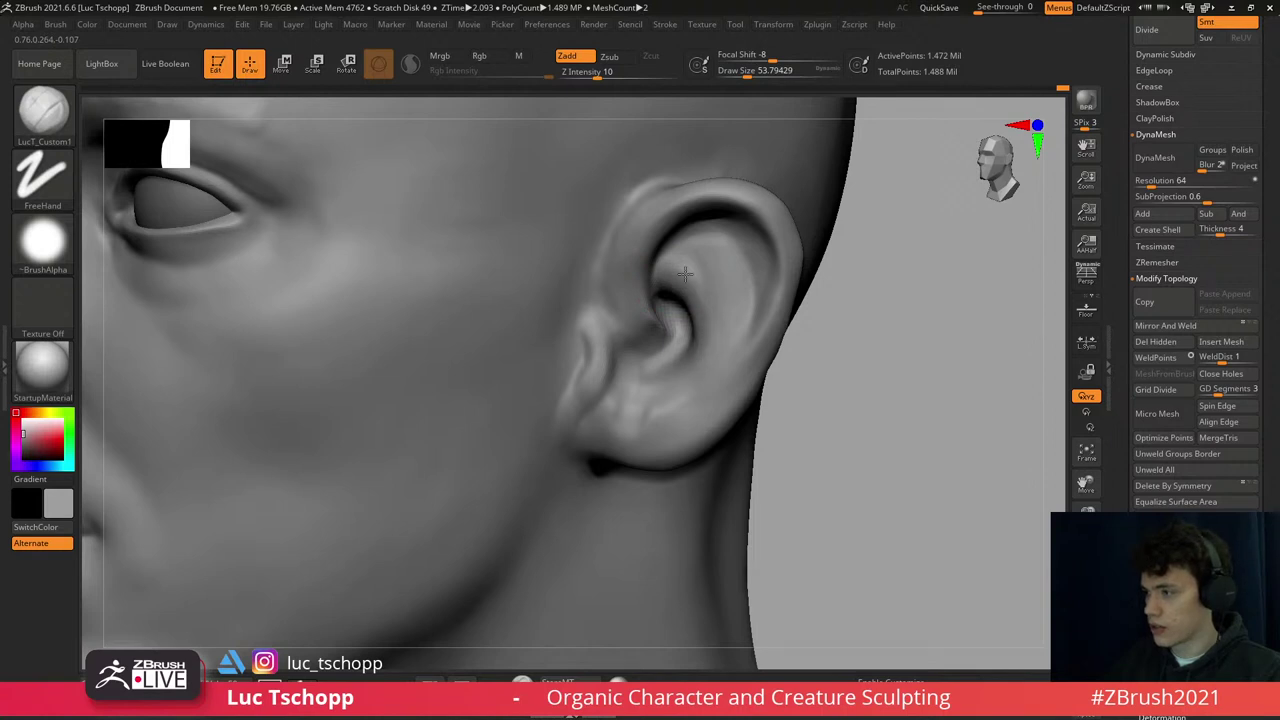
right_click_drag(696, 311, 653, 284)
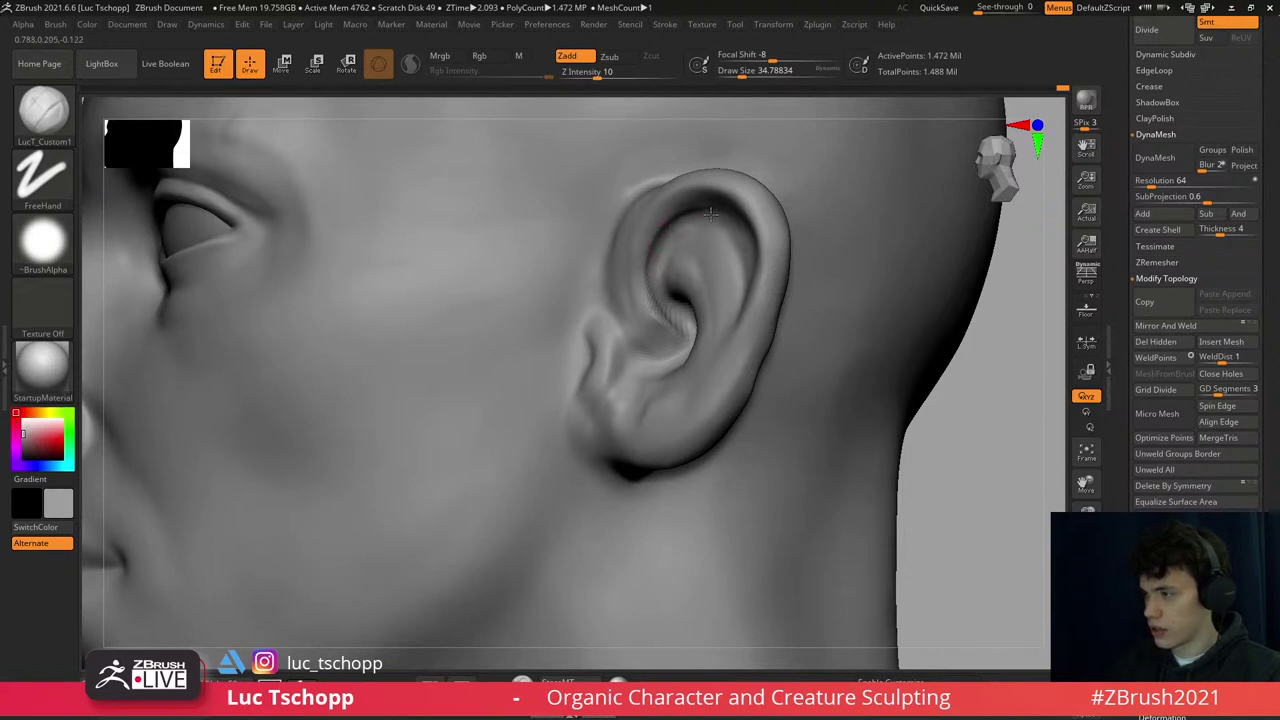
right_click_drag(709, 214, 665, 302)
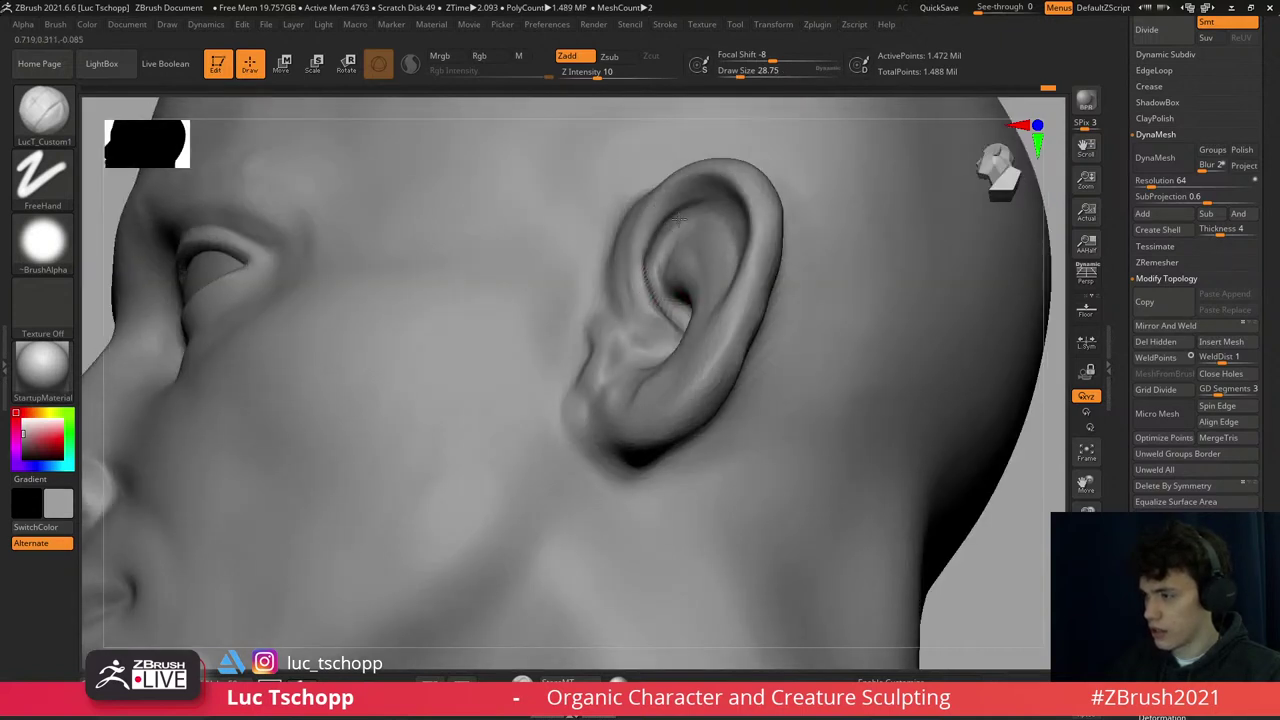
left_click_drag(671, 223, 651, 229, "shift")
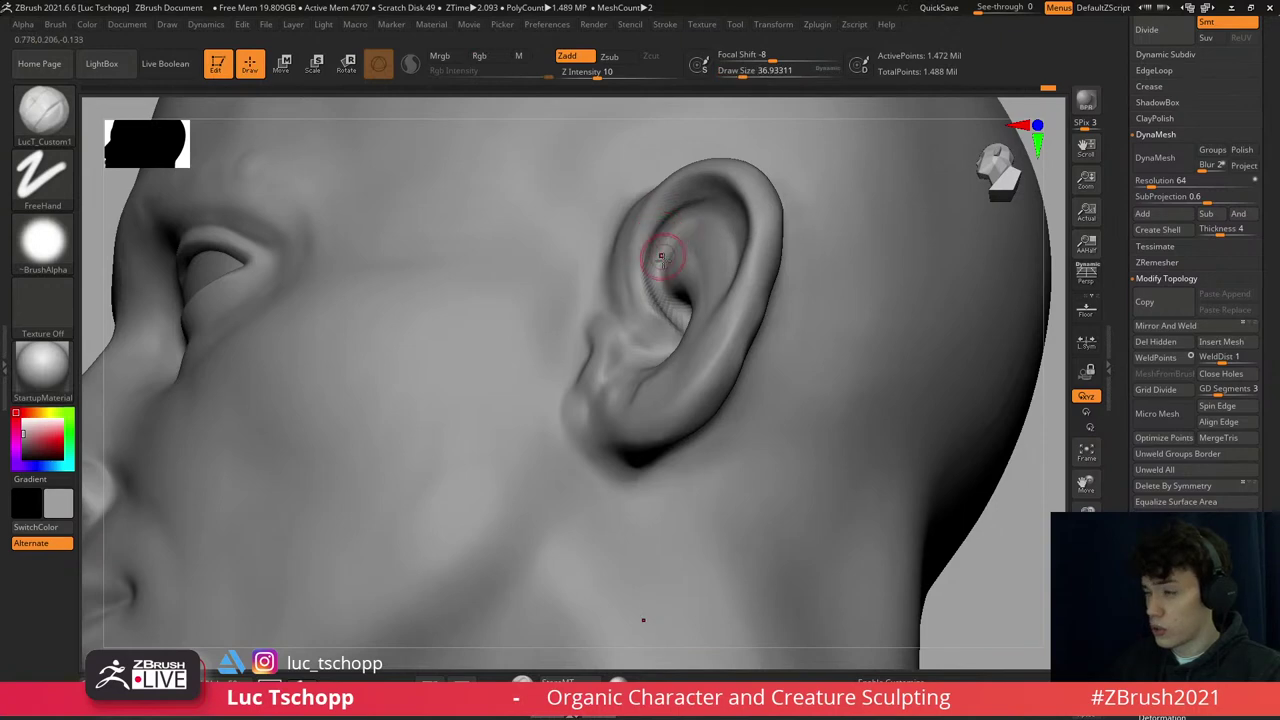
right_click_drag(668, 218, 652, 278)
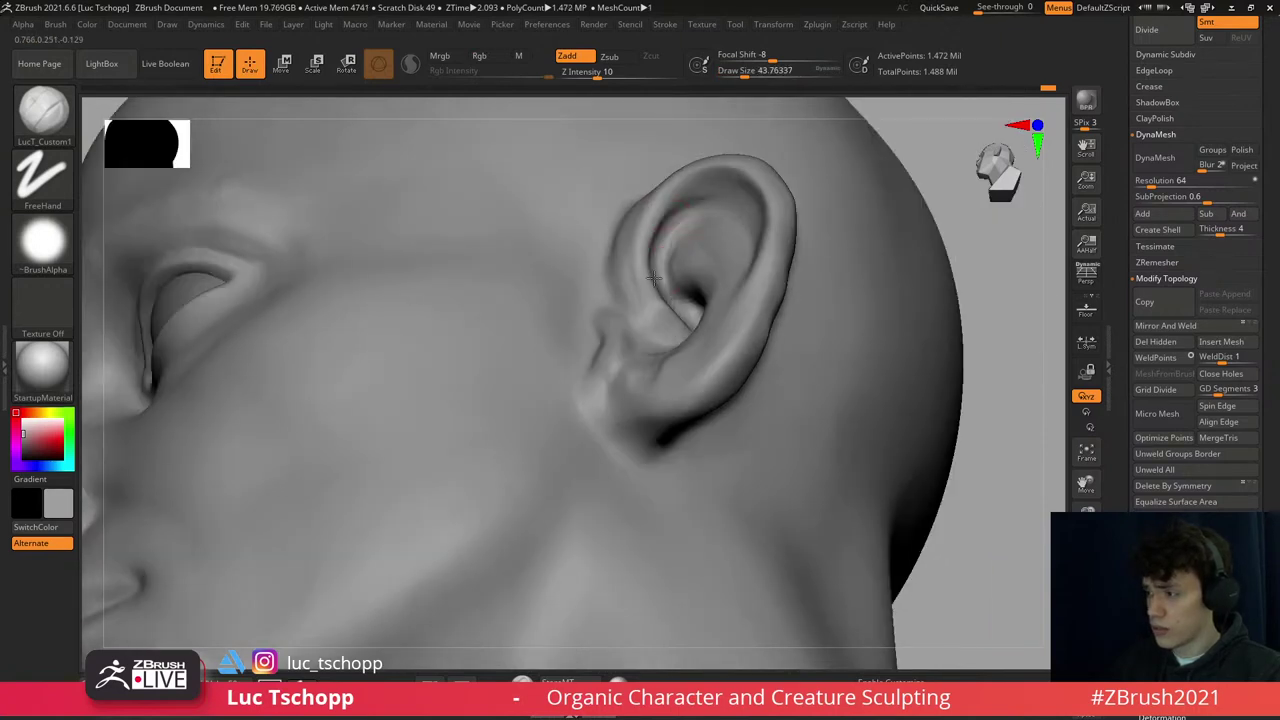
key("f")
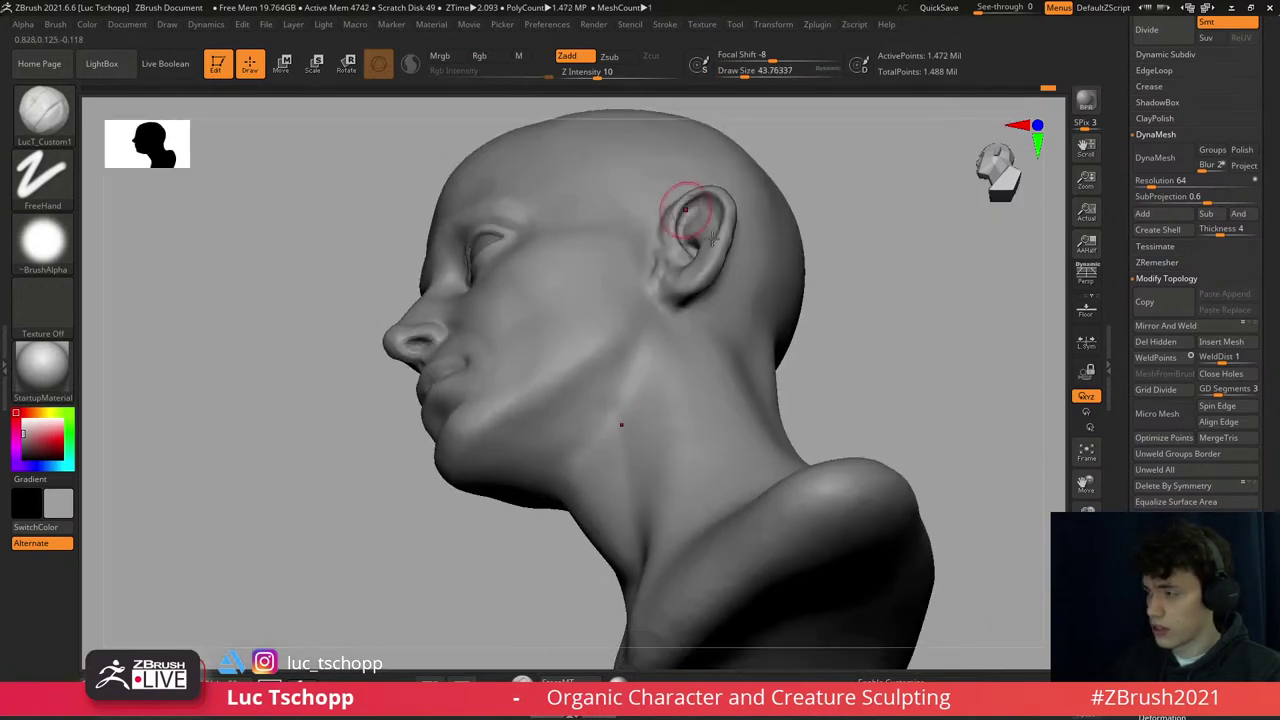
mouse_move(686, 209)
right_mouse_down("shift")
mouse_move(751, 206)
mouse_move(722, 265)
mouse_move(700, 214)
mouse_move(703, 374)
mouse_move(711, 337)
mouse_move(722, 444)
mouse_move(700, 288)
right_mouse_up("shift")
key("f")
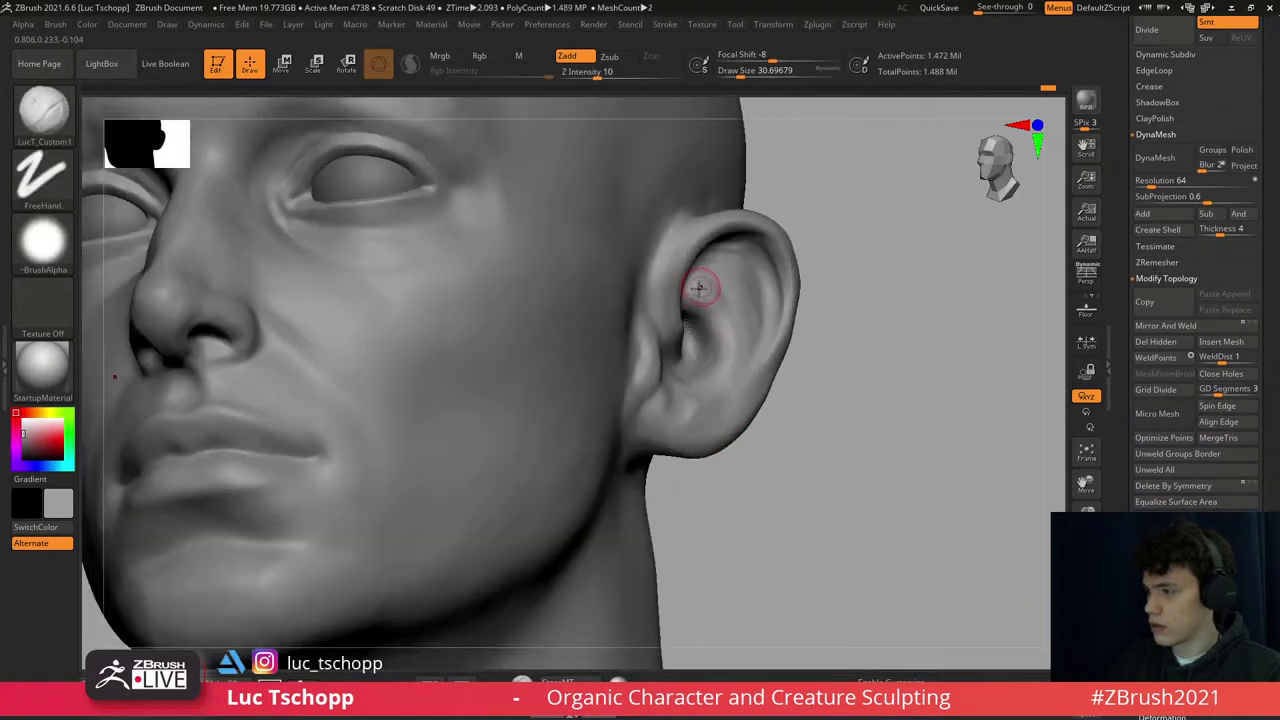
- Smooth the inner ear surface with the Move brush
key("s")
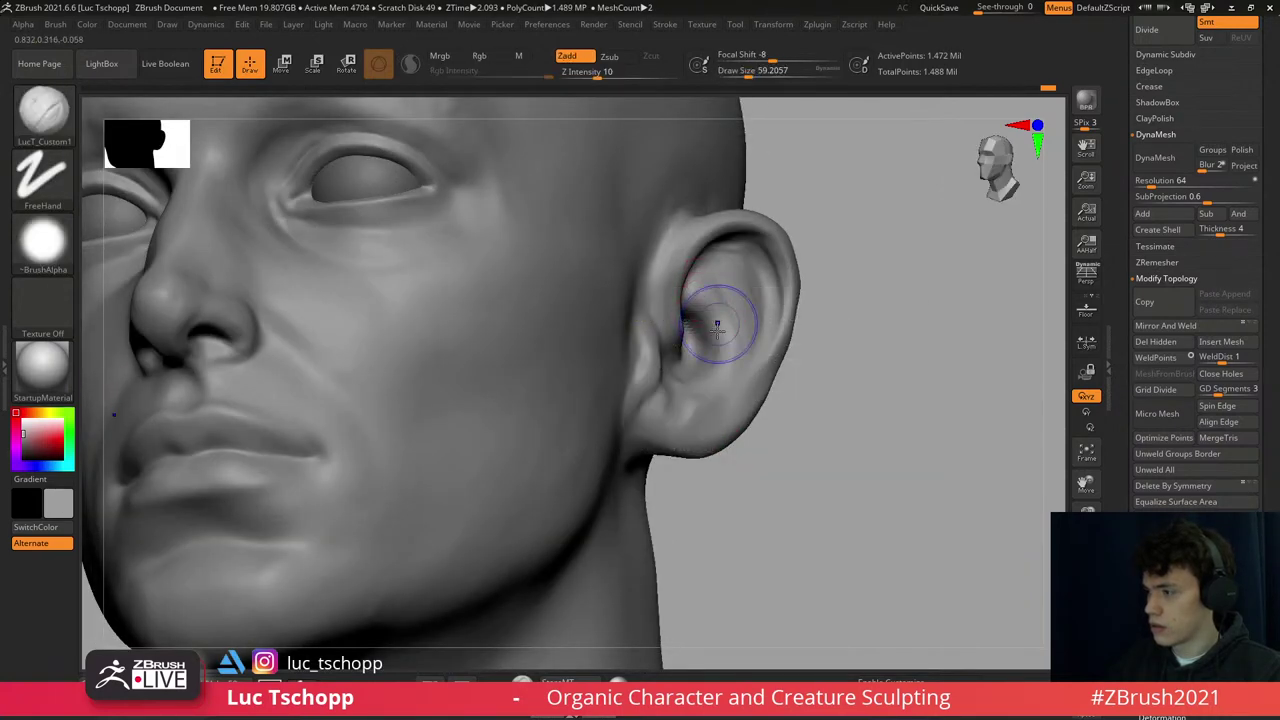
key("b")
key("m")
key("v")
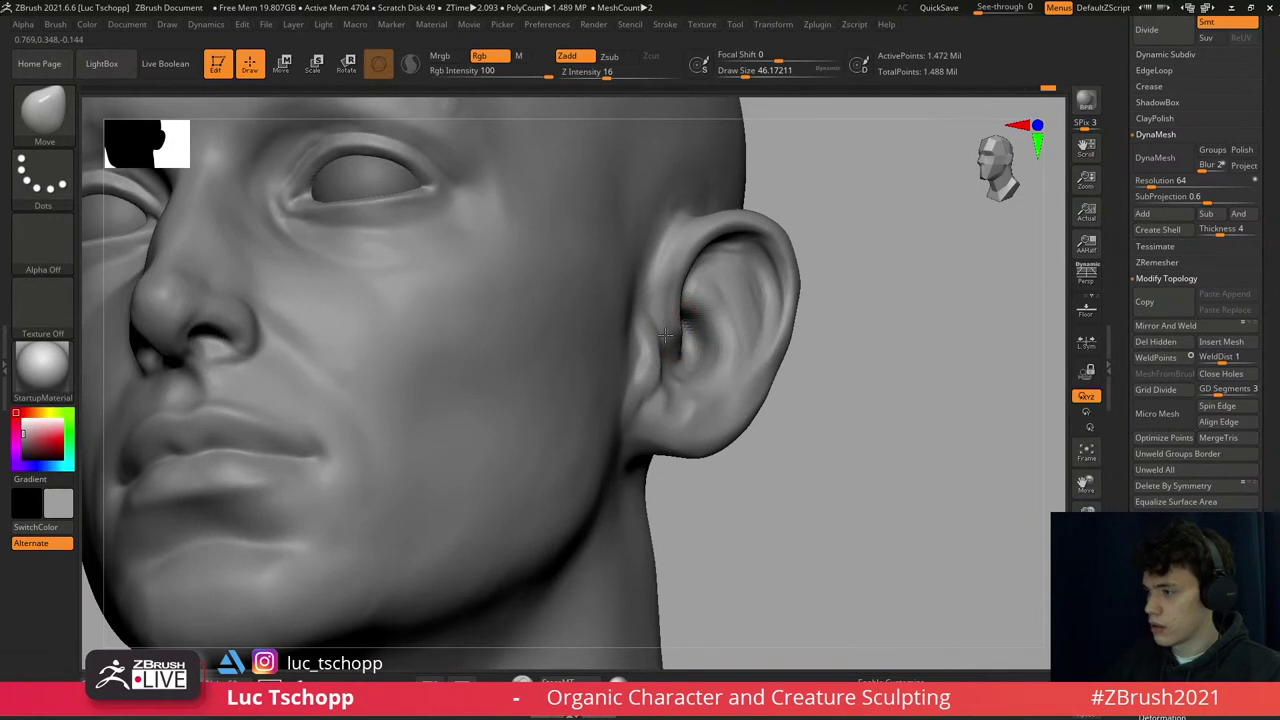
left_click_drag(665, 336, 678, 340, "shift")
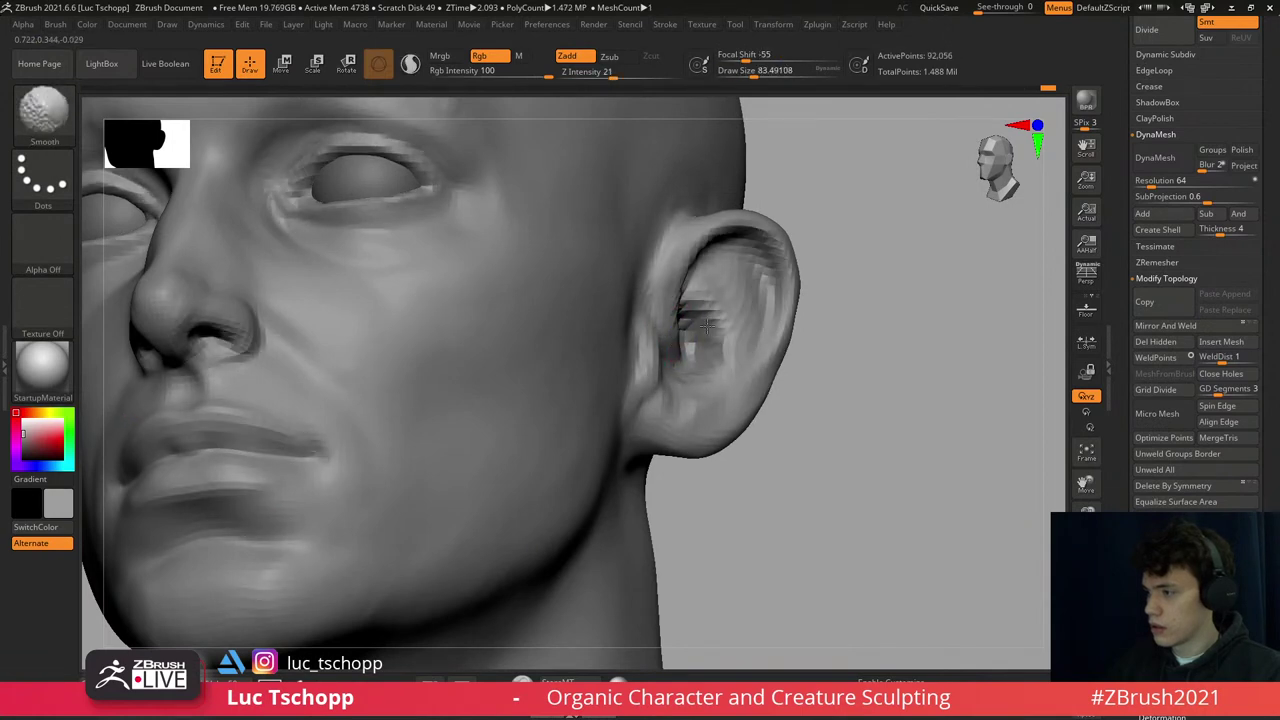
- Return to the highest subdivision level, frame the bust, and settle on the LucT_Custom1 clay brush
key("d")
key("d")
key("f")
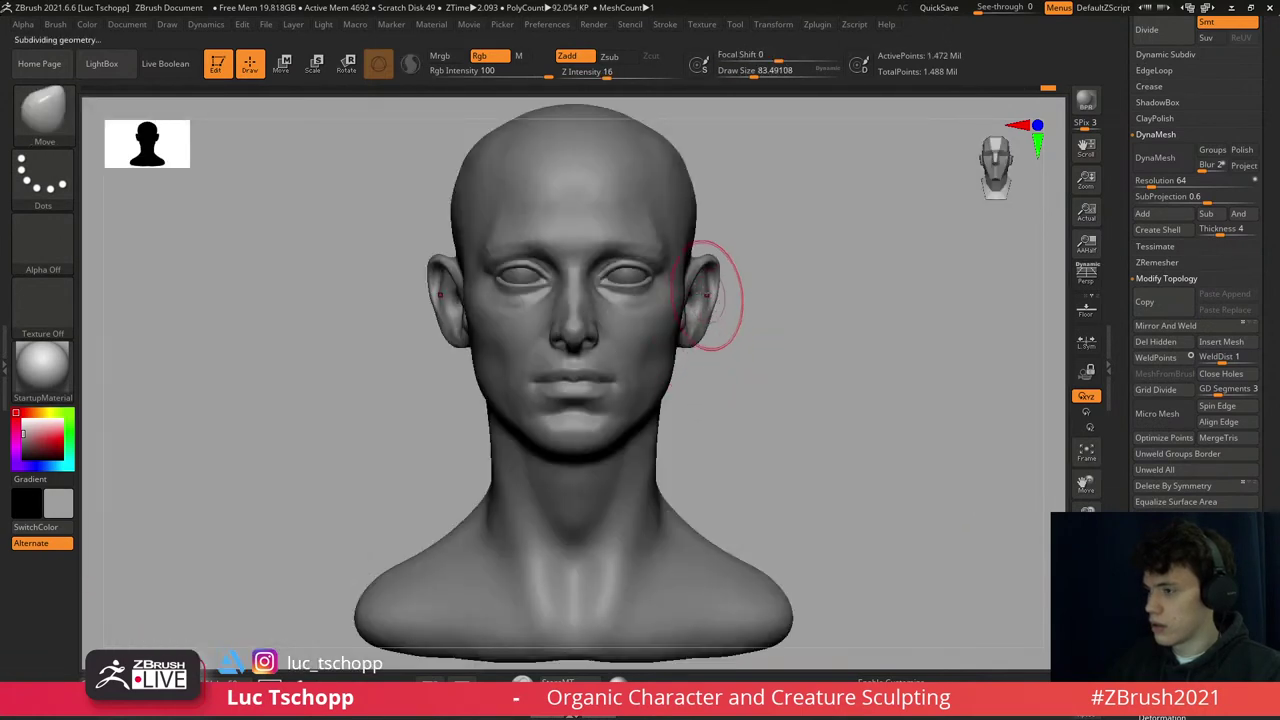
scroll(706, 293, "up", 5)
key("b")
key("d")
key("s")
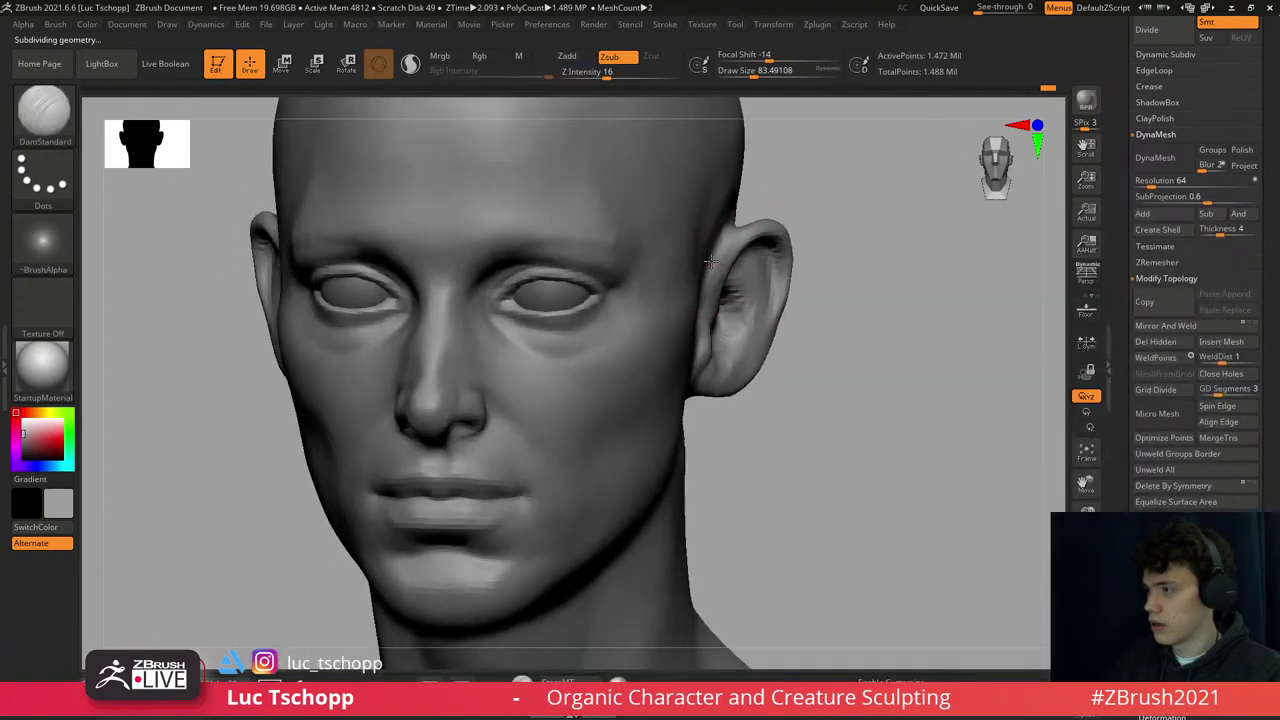
key("b")
key("l")
key("c")
- Rotate the head to a side profile and switch to the Standard brush
mouse_move(757, 257)
left_mouse_down()
mouse_move(671, 257)
mouse_move(693, 262)
left_mouse_up()
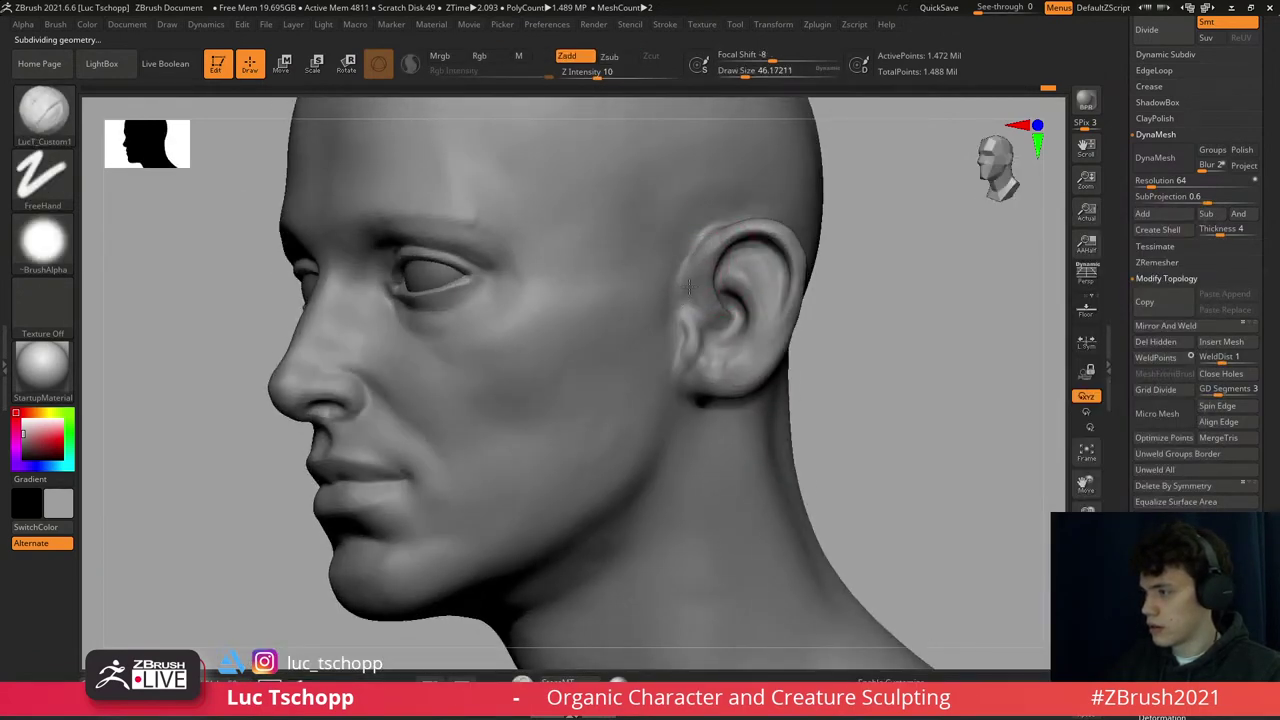
left_click_drag(691, 287, 729, 286)
key("b")
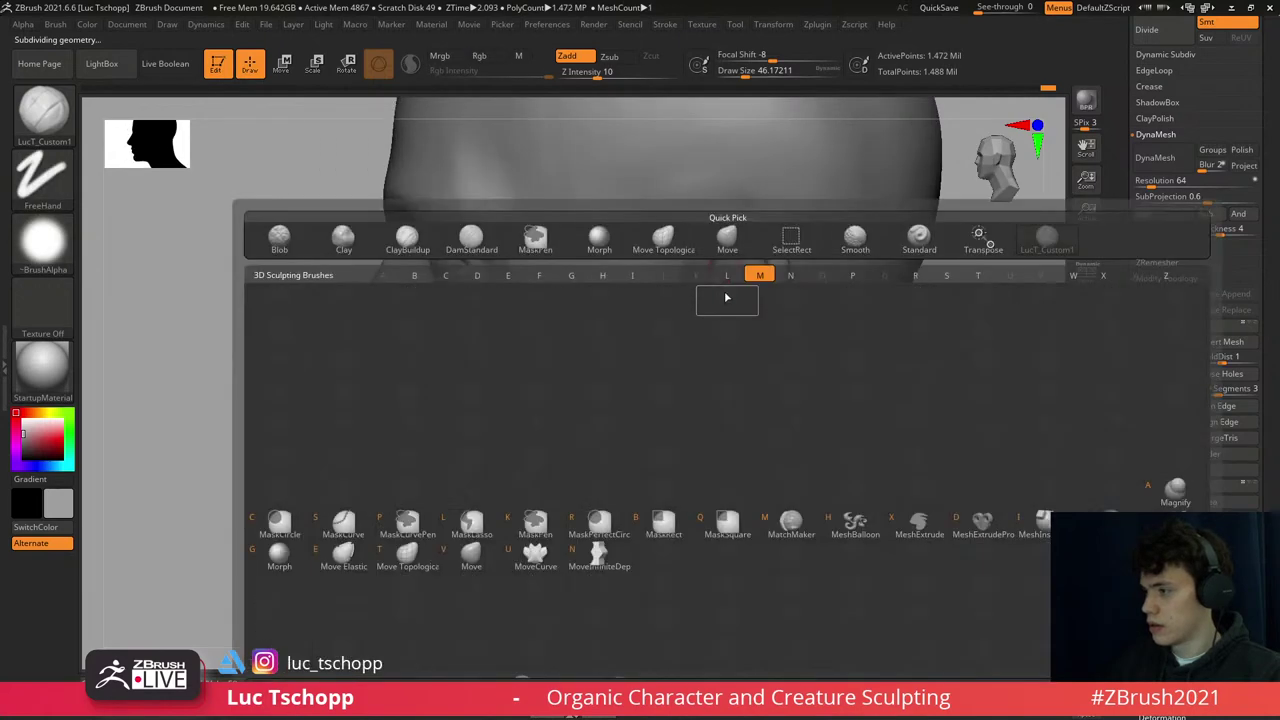
key("m")
key("v")
scroll(712, 283, "up", 3)
key("b")
key("s")
key("t")
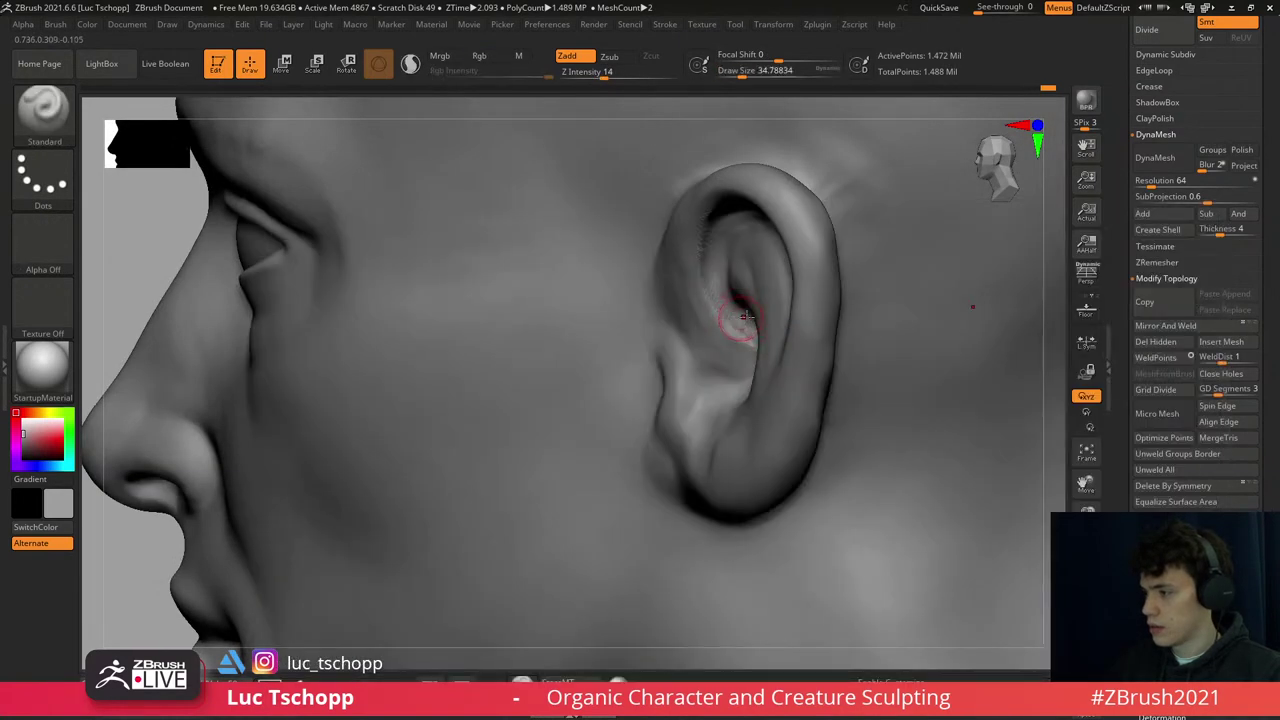
scroll(740, 310, "up", 3)
key("s")
- Orbit around the ear and the neck underside, alternating between the clay and Standard brushes
key("b")
key("l")
key("c")
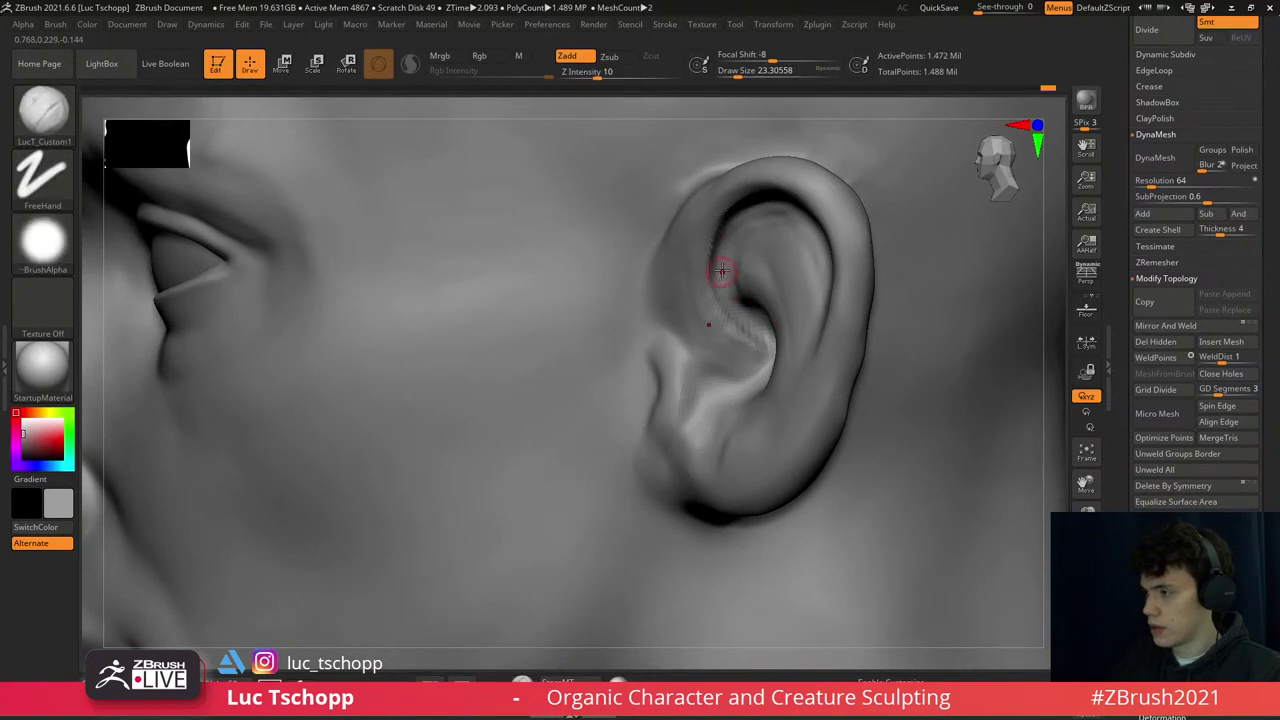
right_click_drag(724, 292, 748, 332)
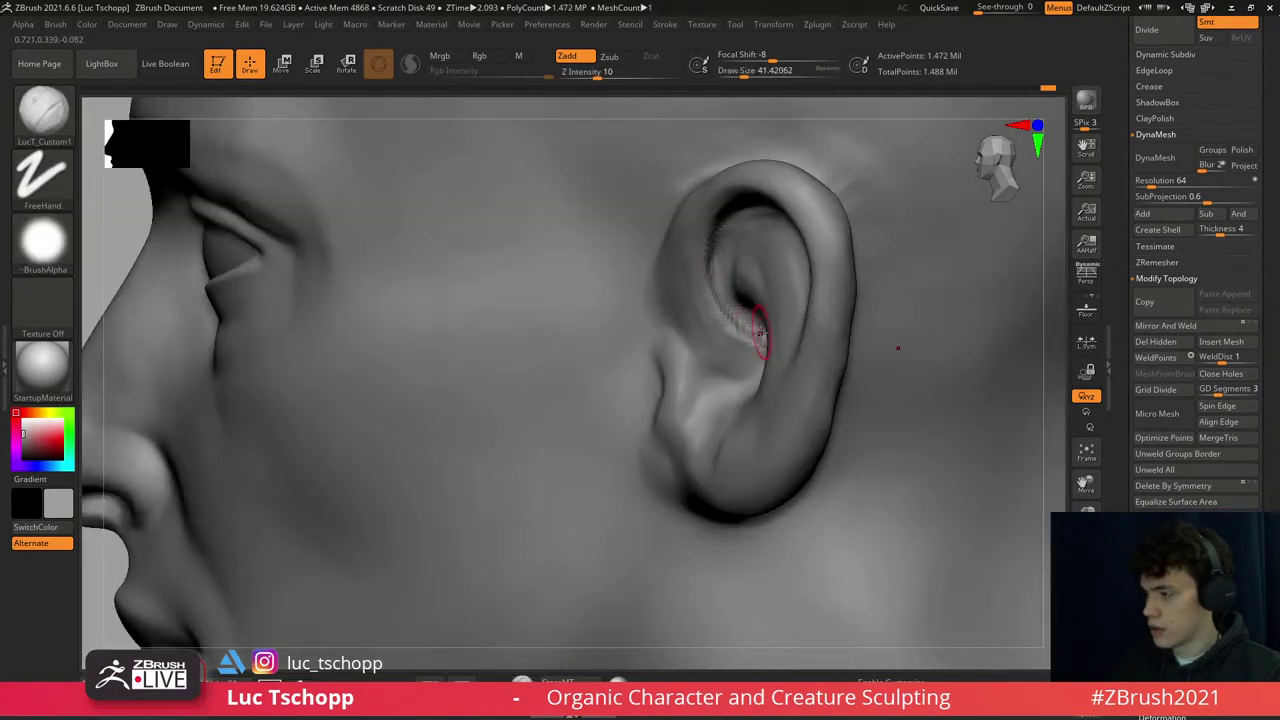
key("b")
key("s")
key("t")
right_click_drag(723, 243, 705, 240)
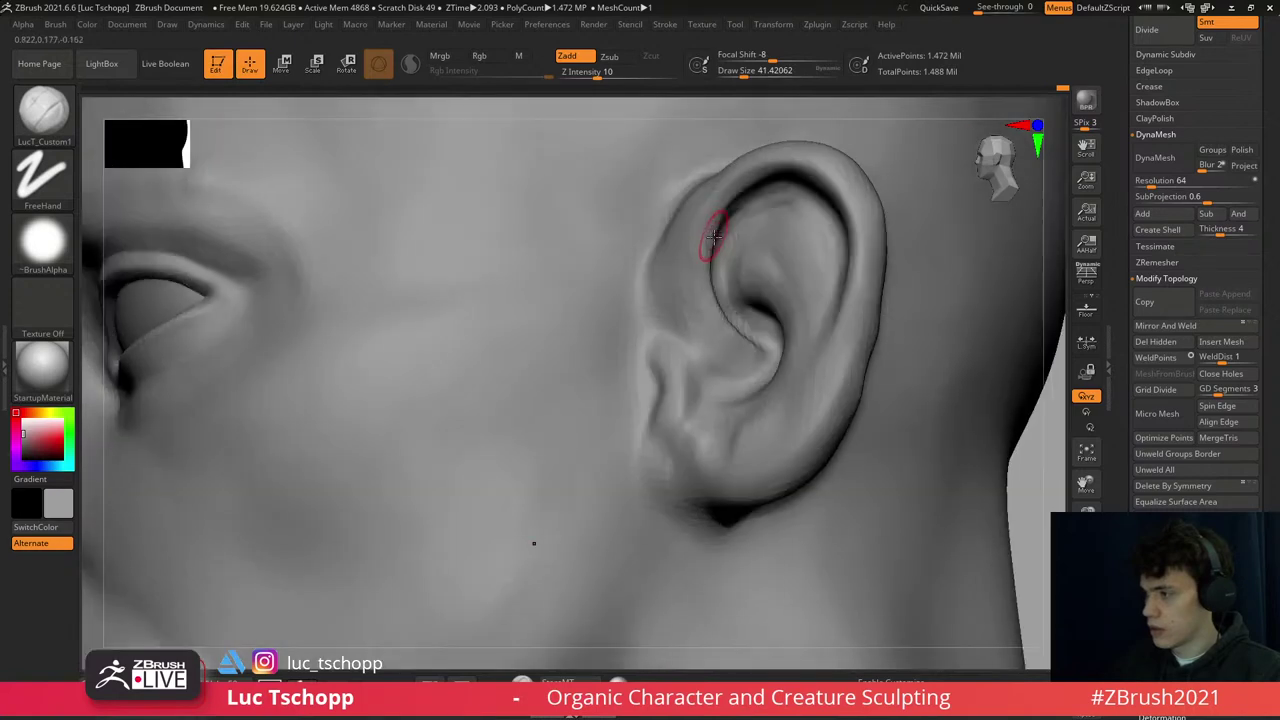
key("s")
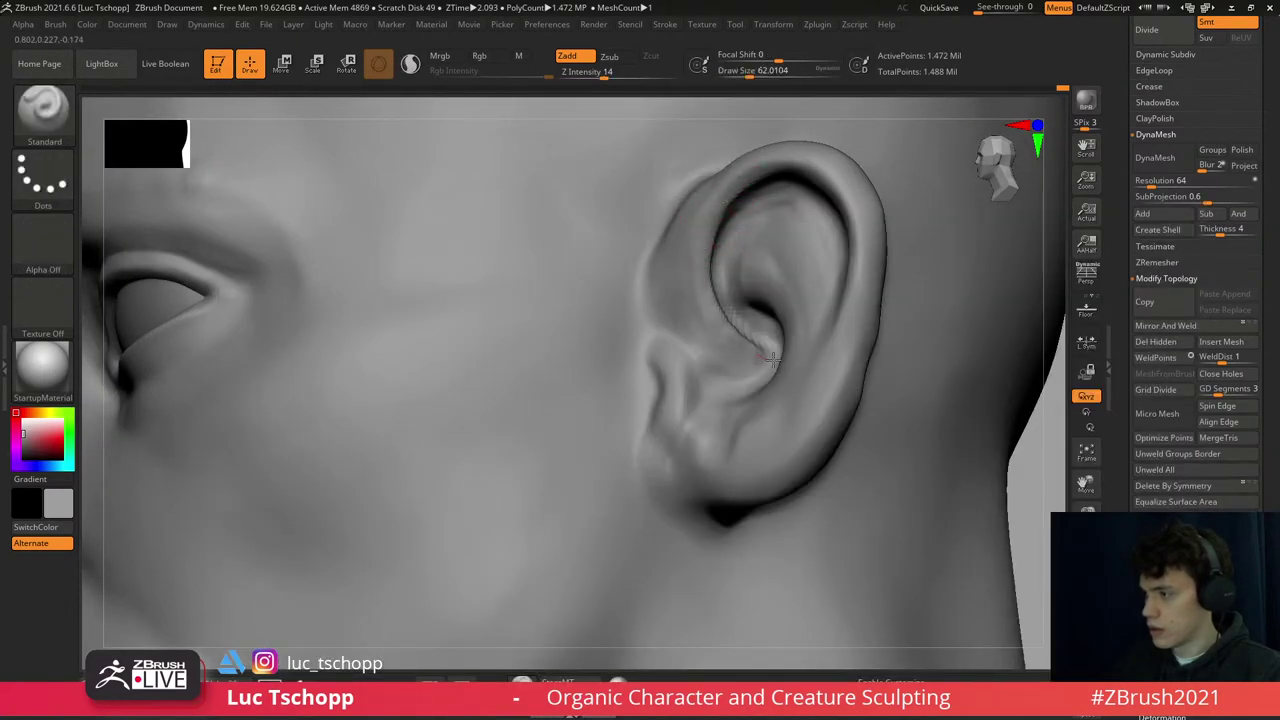
mouse_move(698, 258)
right_mouse_down()
mouse_move(763, 355)
mouse_move(778, 296)
mouse_move(722, 318)
right_mouse_up()
- Sculpt a more defined tragus fold with LucT_Custom1 at brush size about 51
key("1")
key("s")
left_click_drag(722, 318, 714, 302)
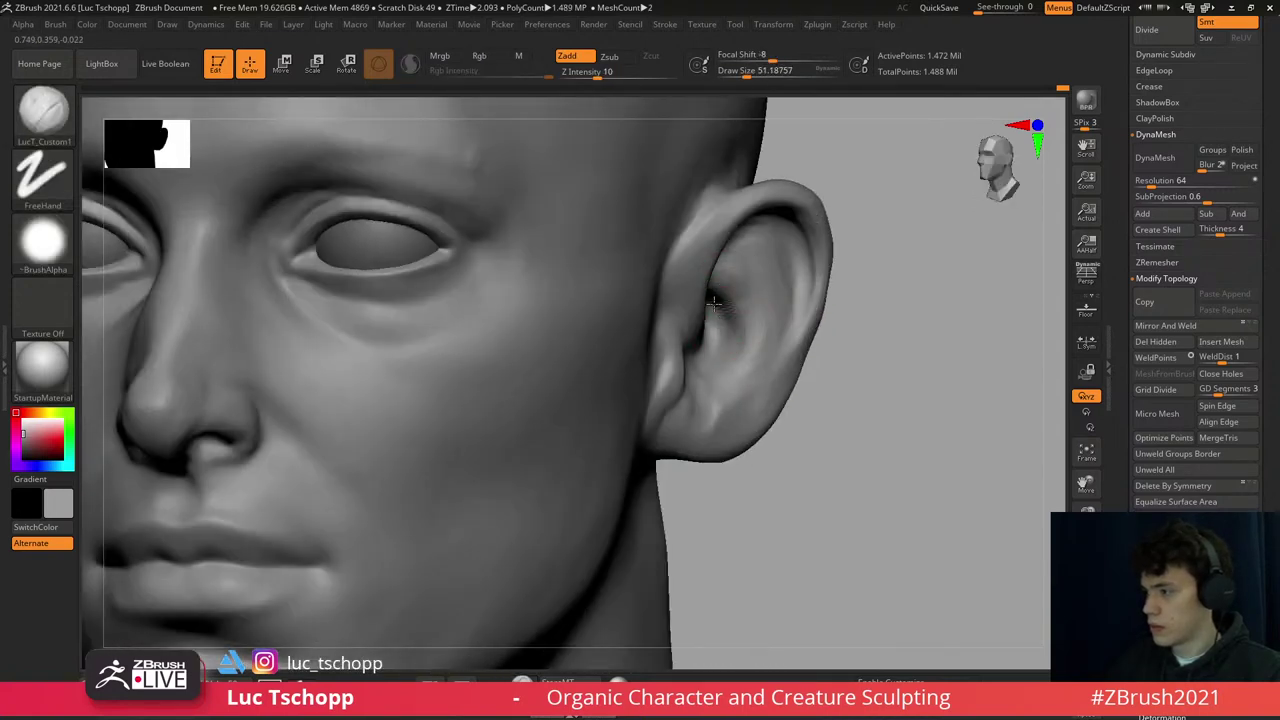
mouse_move(698, 345)
right_mouse_down()
mouse_move(707, 315)
mouse_move(706, 352)
mouse_move(643, 366)
right_mouse_up()
left_click_drag(629, 349, 612, 388)
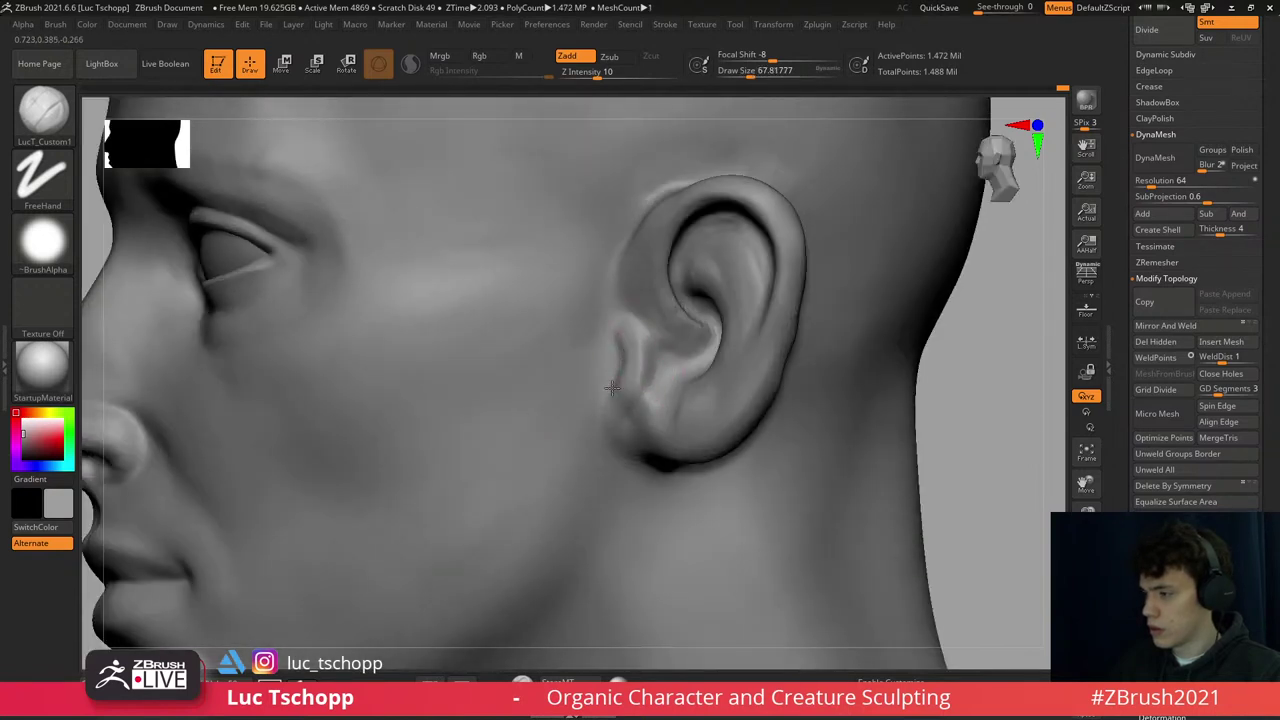
right_click_drag(604, 372, 628, 360)
key("shift")
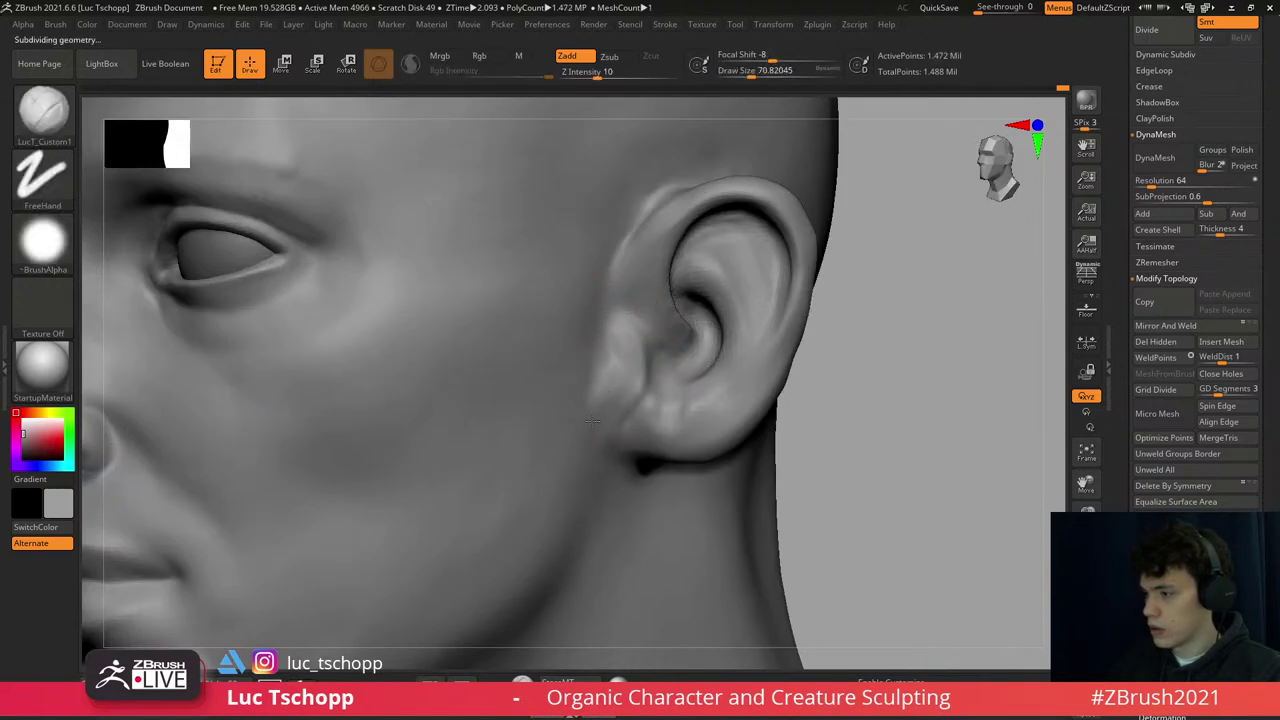
- Reshape the earlobe with the Move brush at a lower subdivision level
right_click_drag(648, 449, 645, 401, "alt")
key("b")
key("m")
key("v")
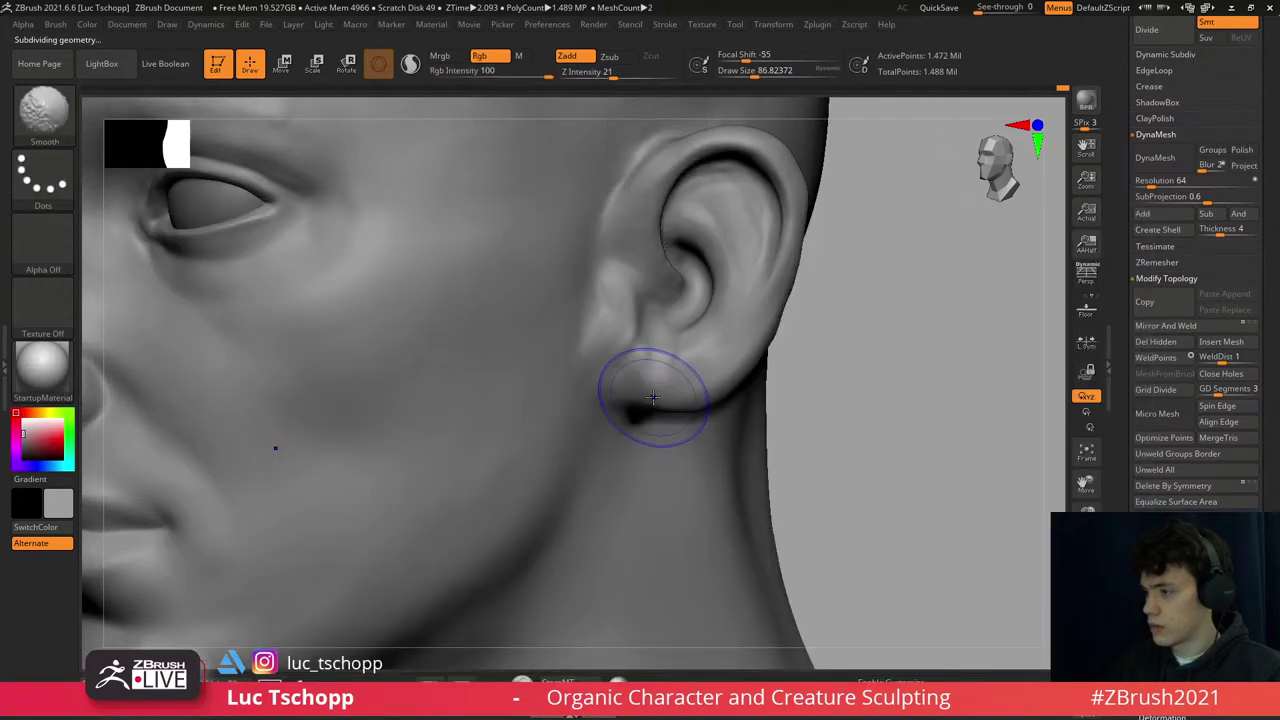
key("s")
key("shift+d")
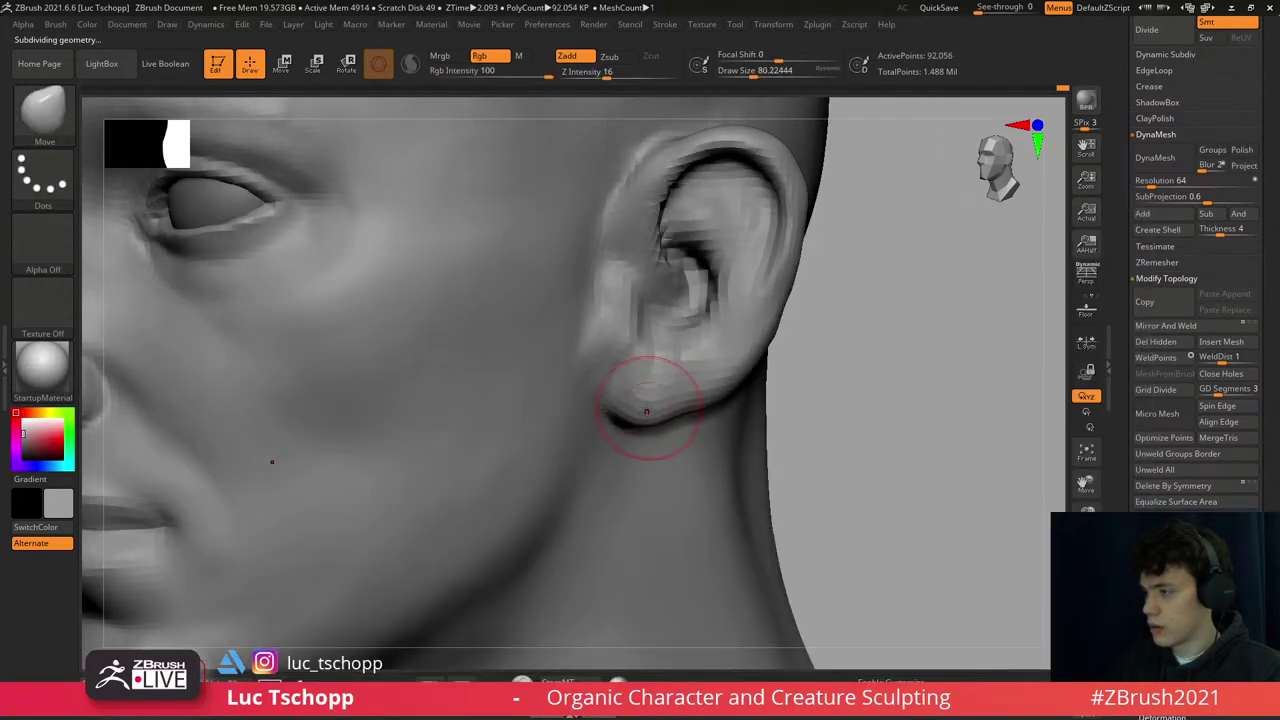
key("s")
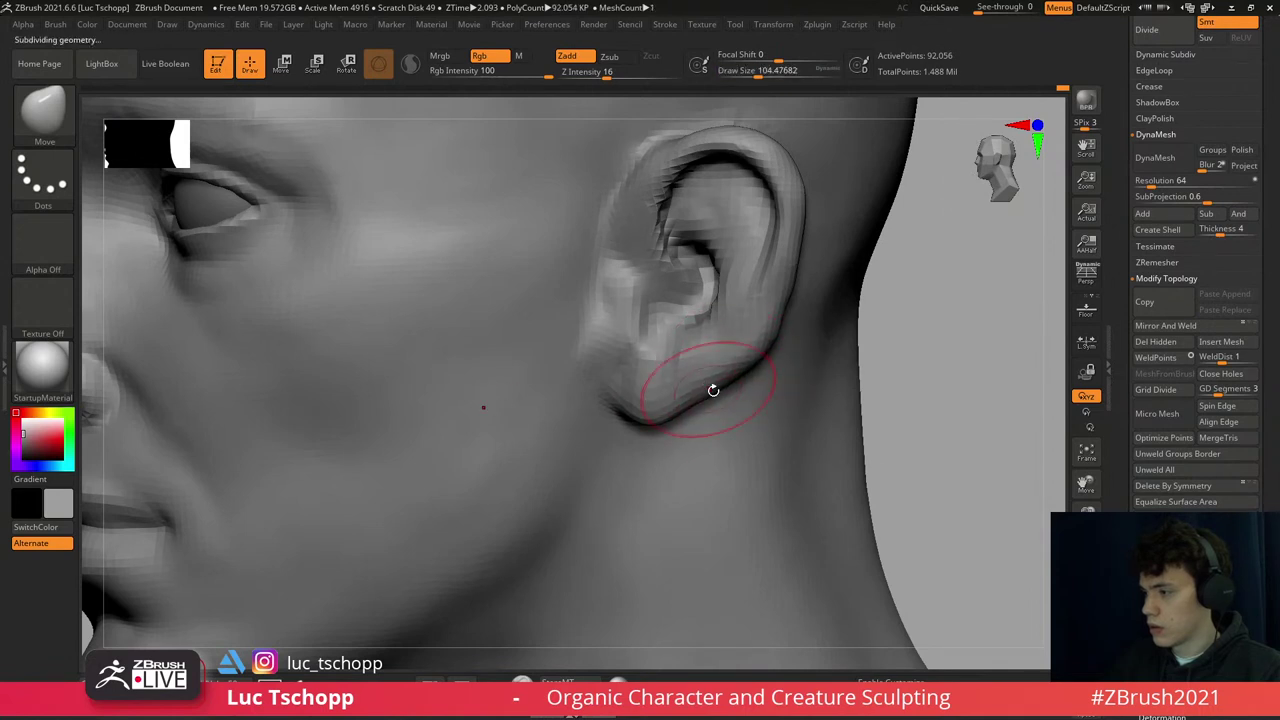
- Adjust the ears' outline from the front with the brush enlarged to about 83
key("d")
key("f")
mouse_move(645, 366)
right_mouse_down("shift")
mouse_move(686, 357)
mouse_move(707, 333)
mouse_move(700, 366)
right_mouse_up("shift")
key("shift+d")
key("shift+d")
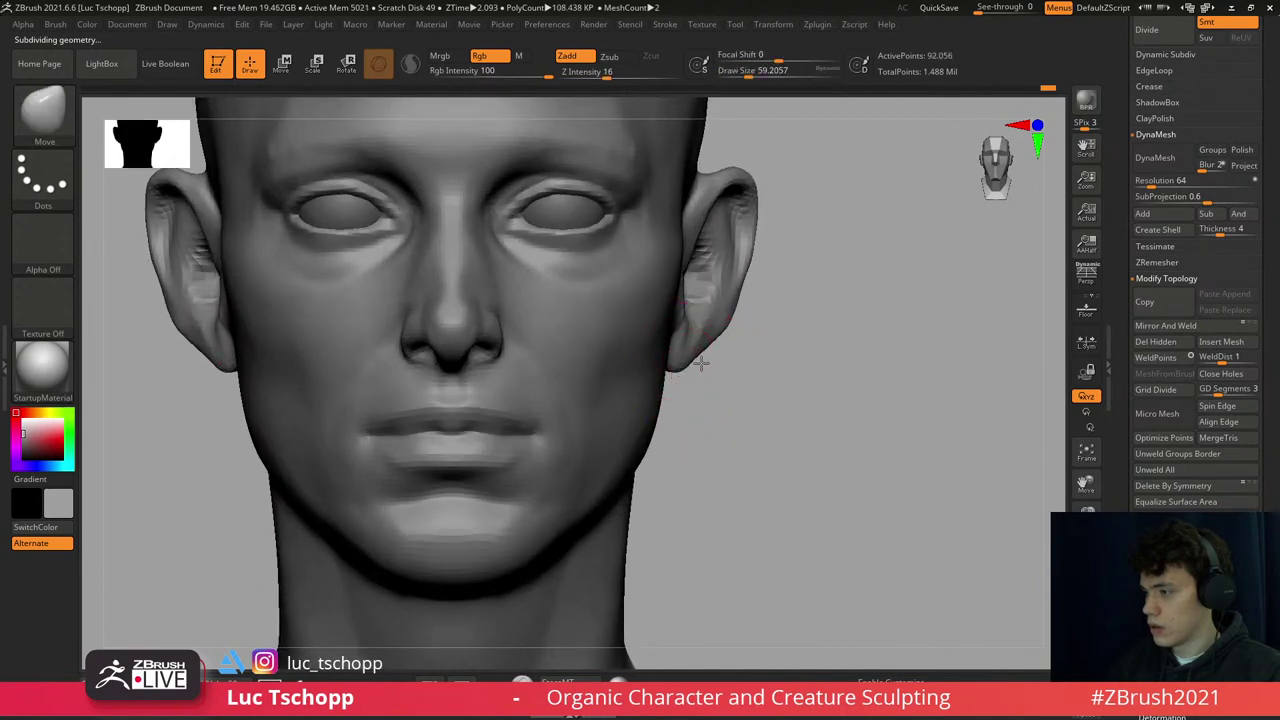
key("d")
key("s")
mouse_move(680, 357)
left_mouse_down()
mouse_move(700, 343)
mouse_move(700, 314)
left_mouse_up()
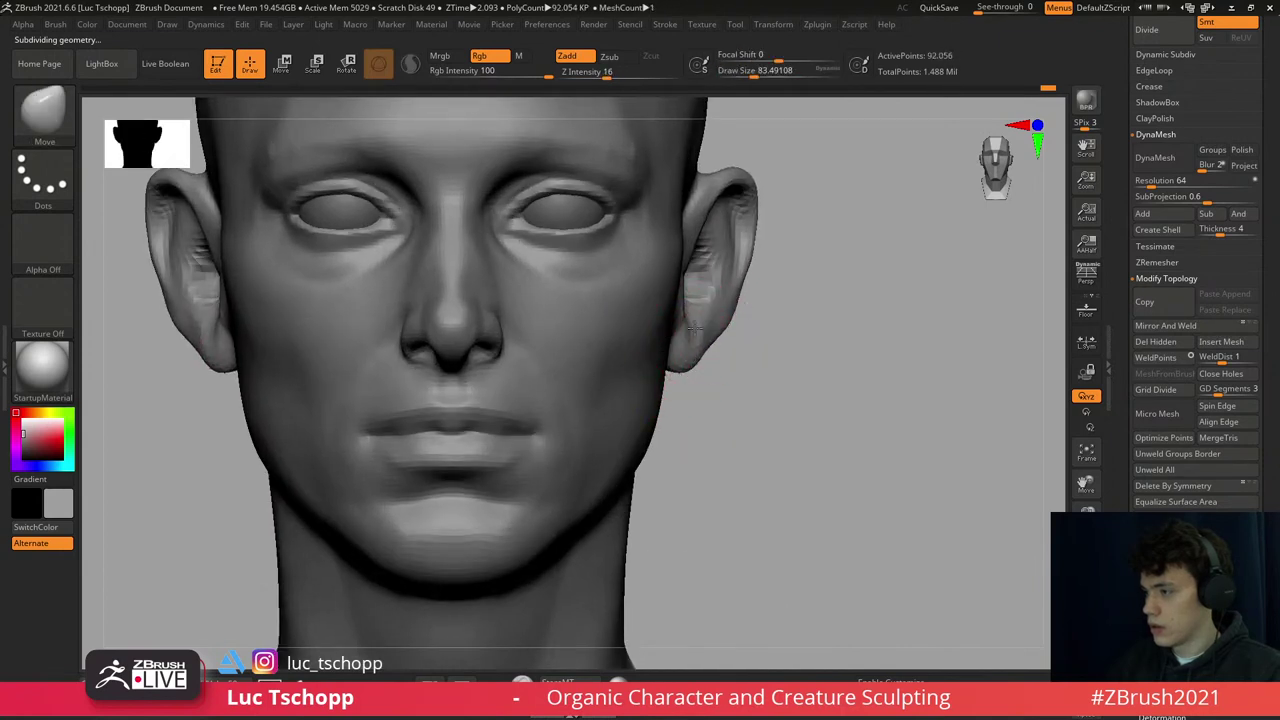
mouse_move(716, 222)
right_mouse_down()
mouse_move(737, 257)
mouse_move(511, 288)
mouse_move(529, 260)
right_mouse_up()
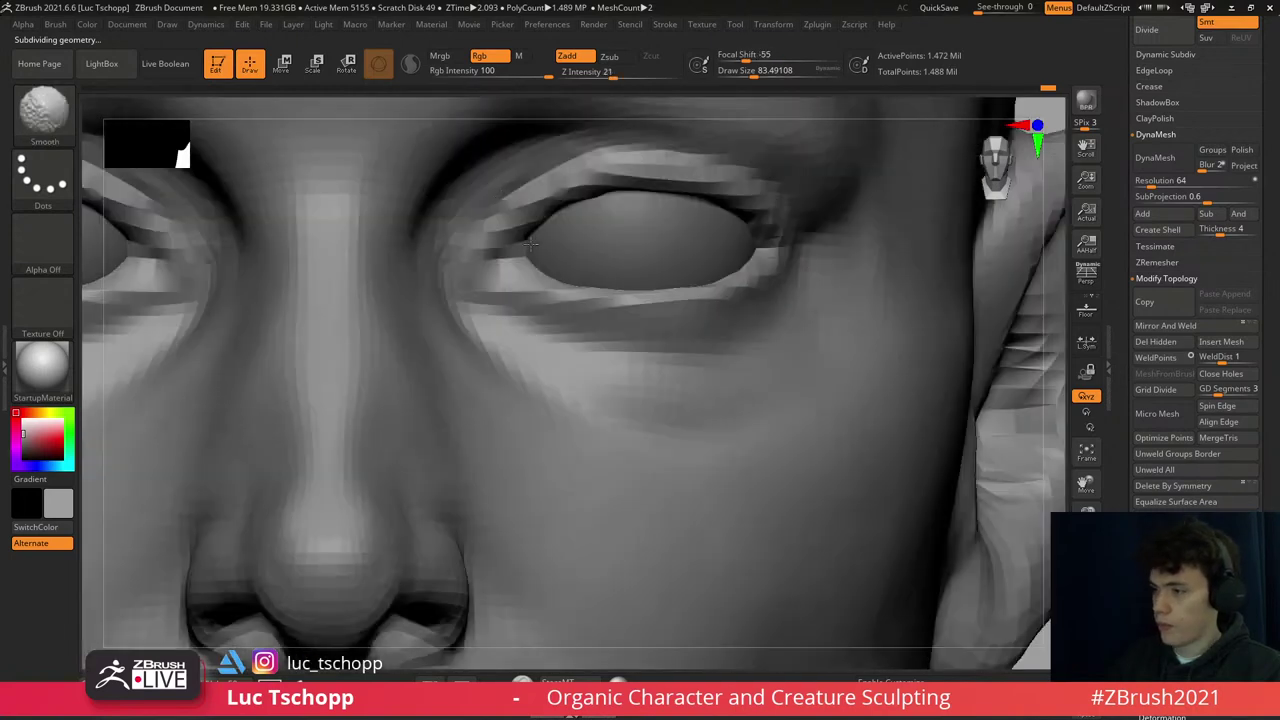
- Carve the upper eyelid crease with DamStandard, then take the Move brush to nudge the lower lid
key("b")
key("d")
key("s")
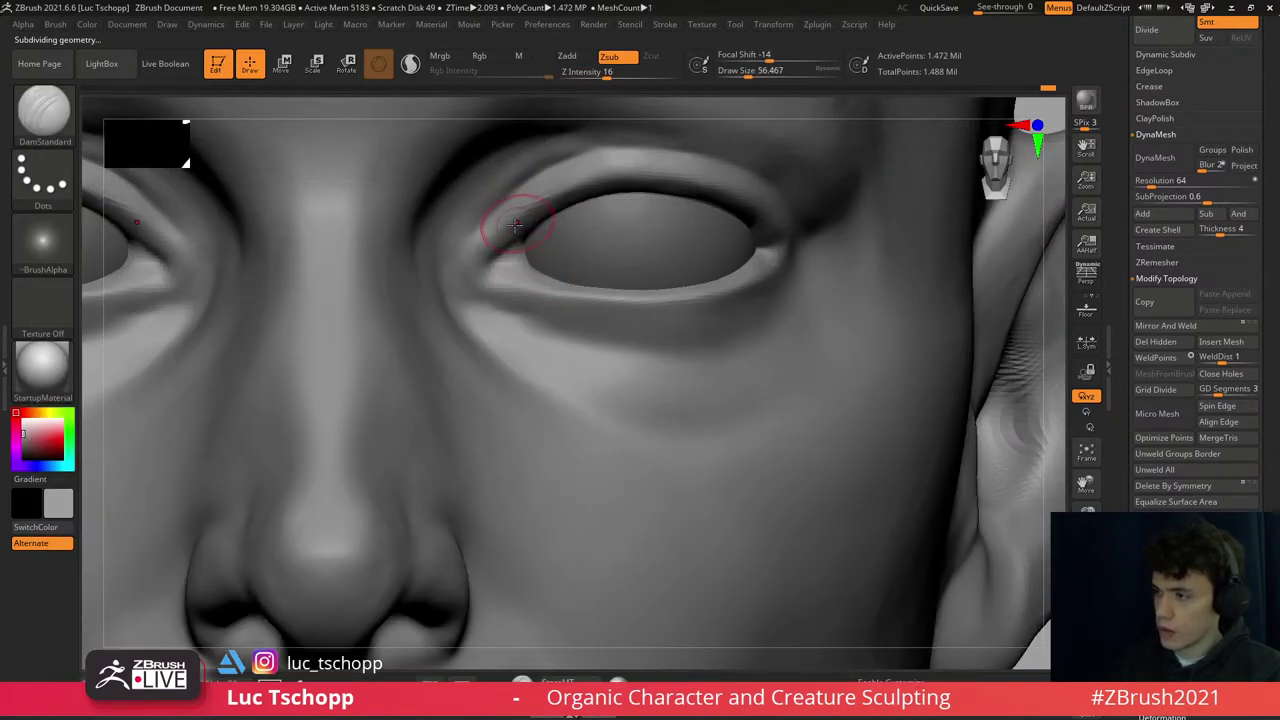
left_click_drag(517, 228, 497, 249)
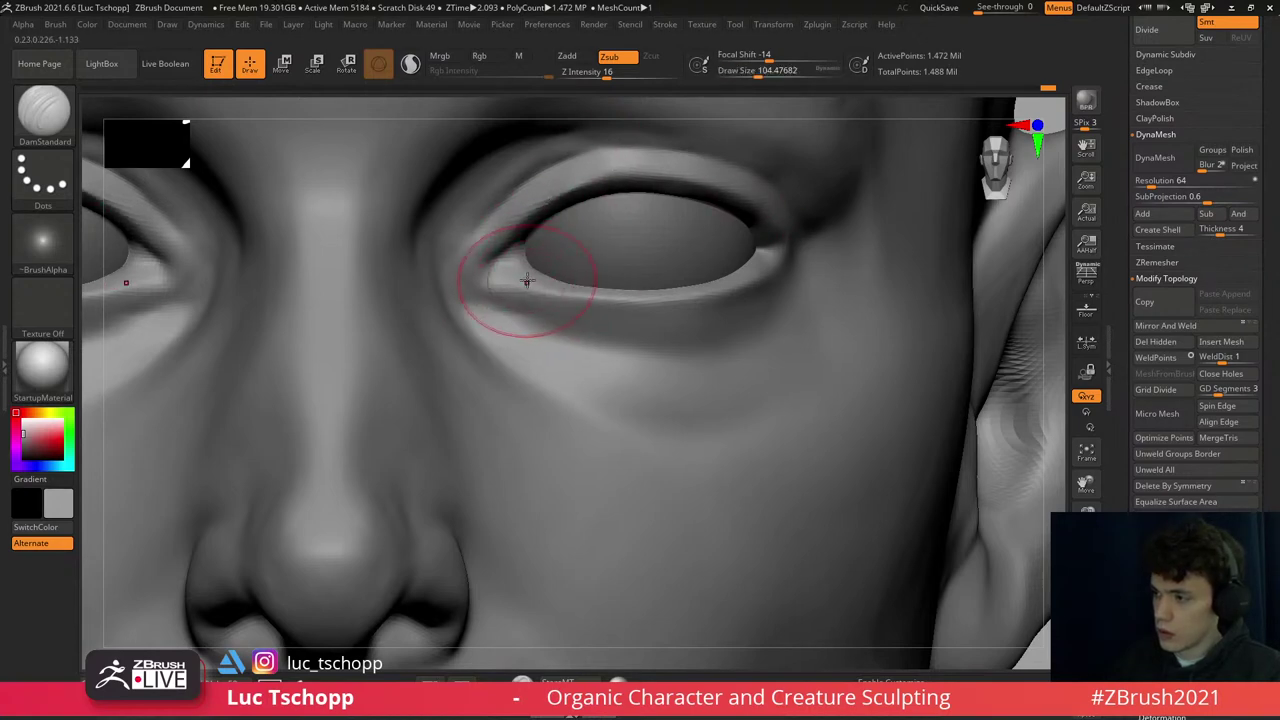
key("b")
key("m")
key("v")
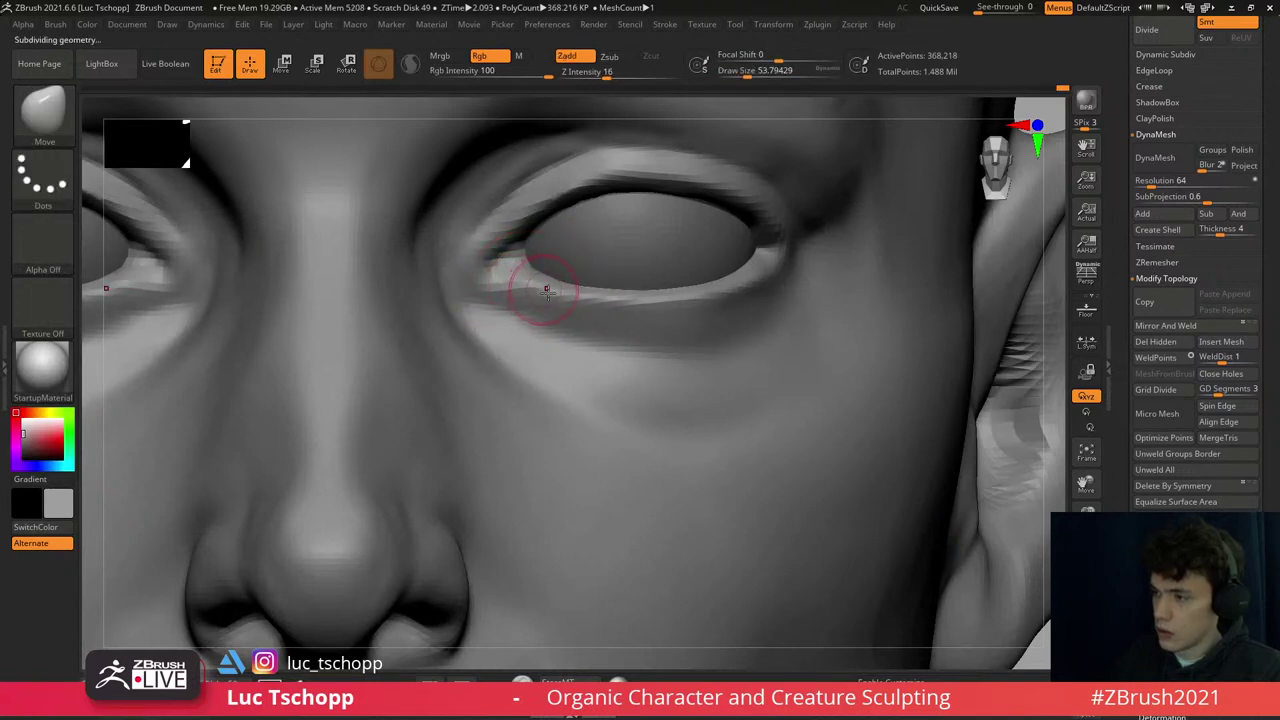
- Take LucT_Custom1 at brush size about 145 and angle the bust for cheek work
key("f")
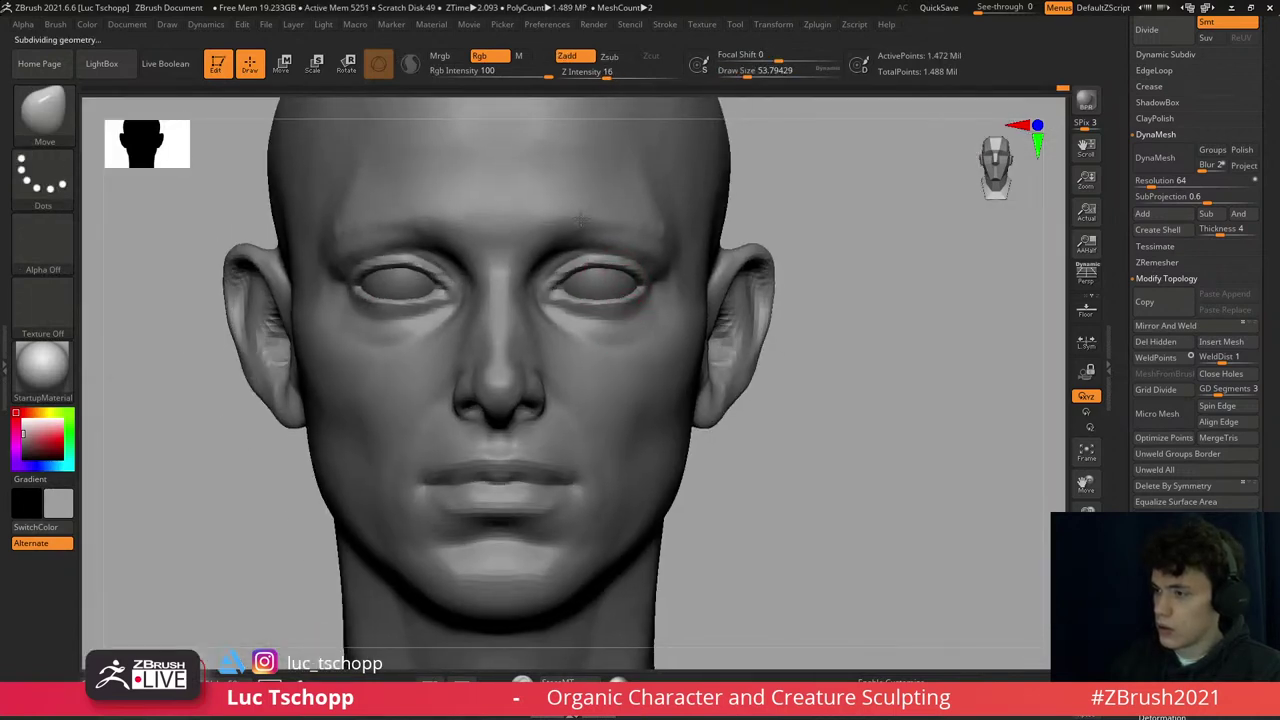
key("f")
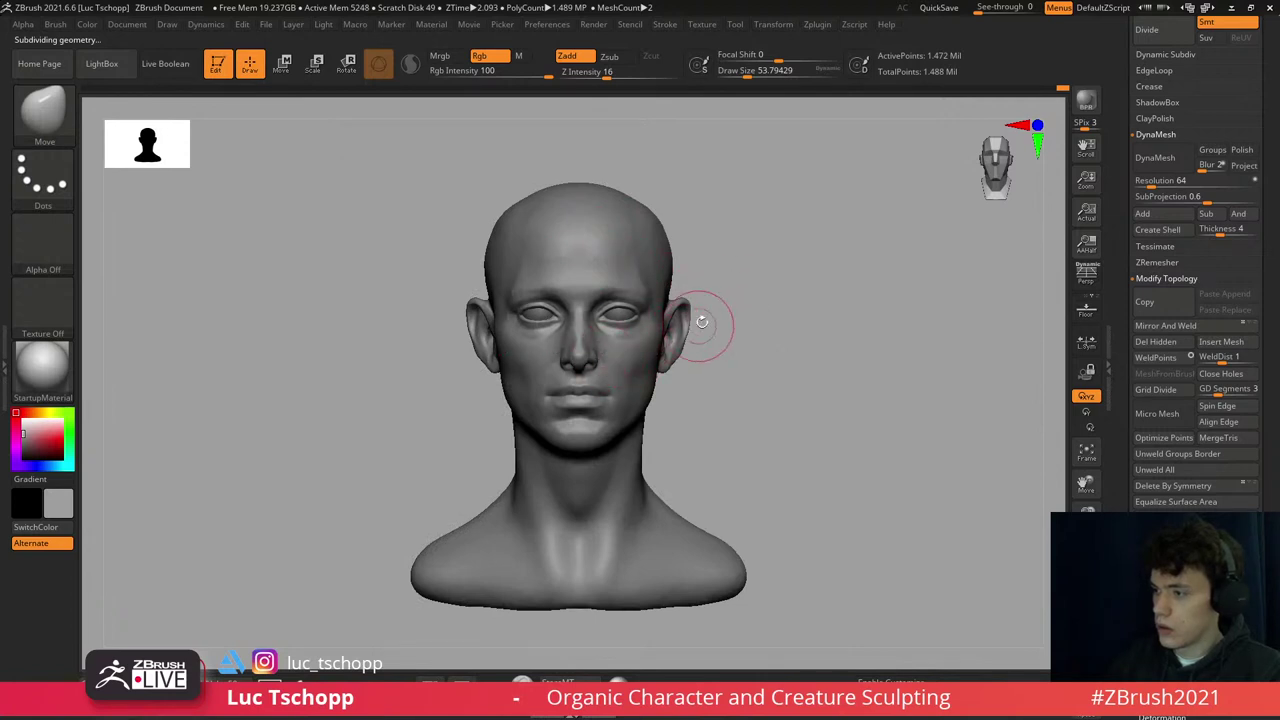
left_click_drag(702, 321, 674, 227)
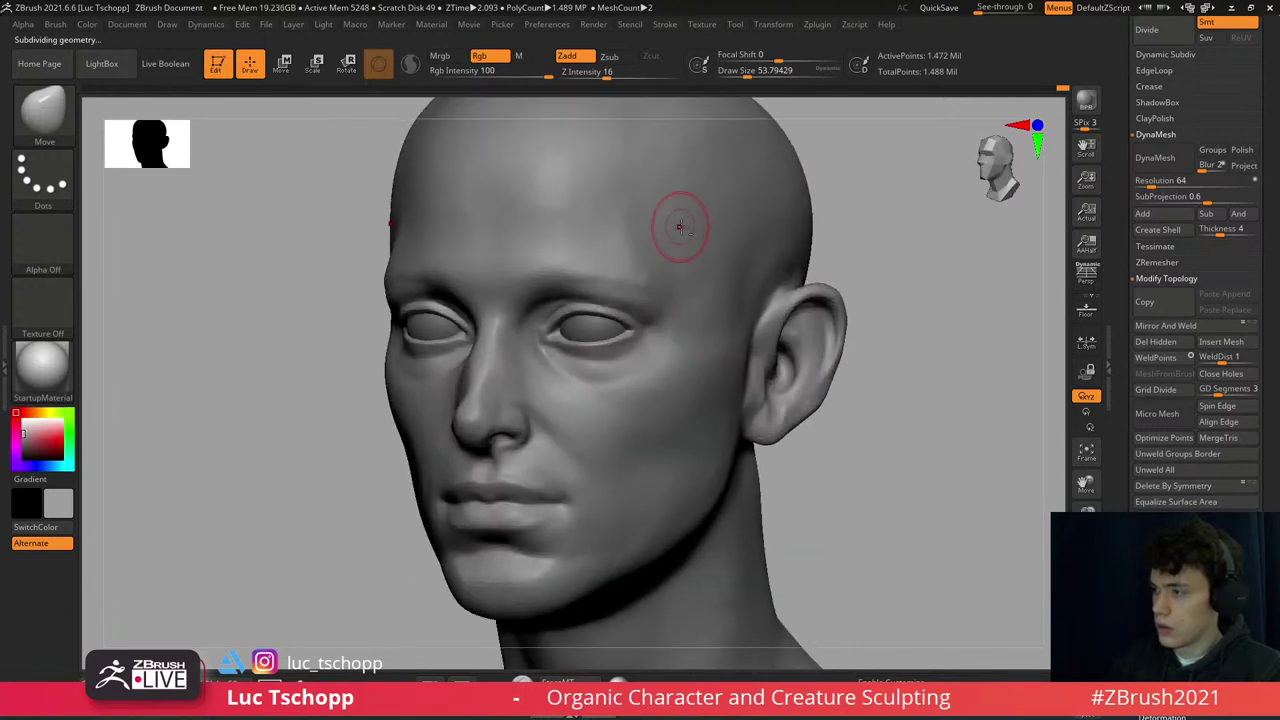
key("1")
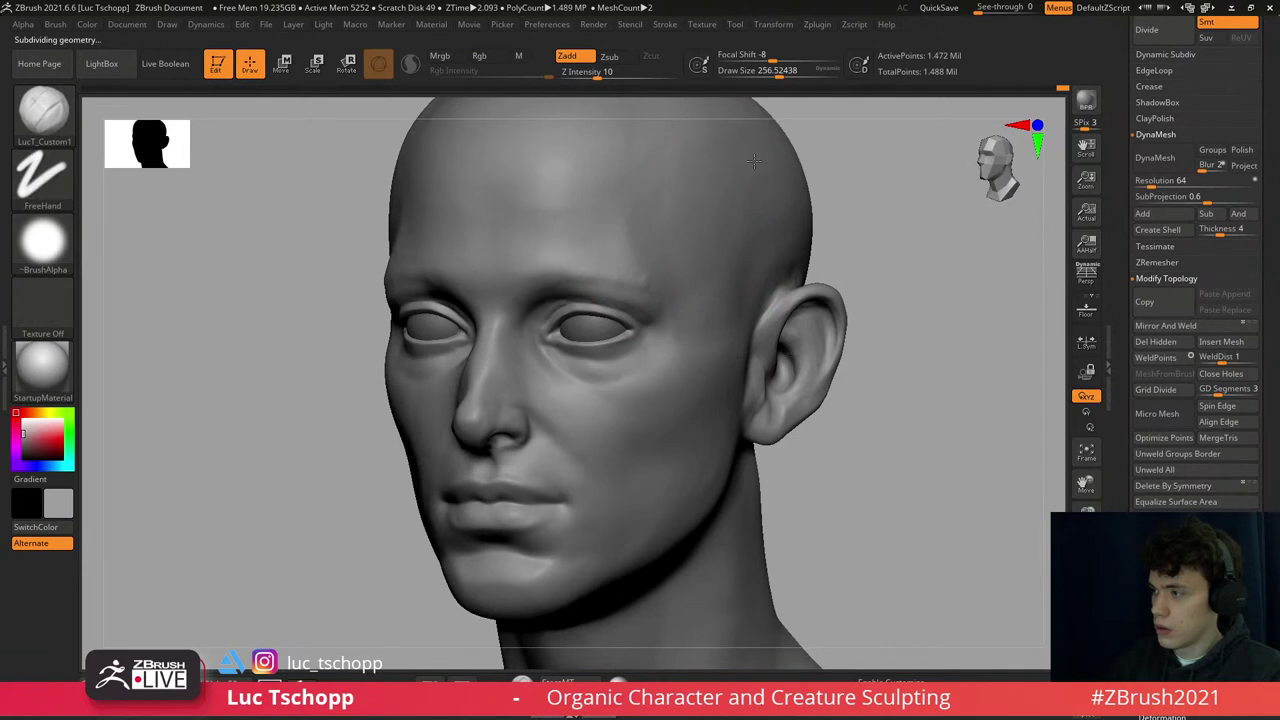
key("s")
left_click_drag(729, 271, 710, 272)
mouse_move(710, 272)
right_mouse_down()
mouse_move(714, 320)
mouse_move(673, 243)
right_mouse_up()
- Build up the cheeks at a lower subdivision level with the brush enlarged to about 154
key("f")
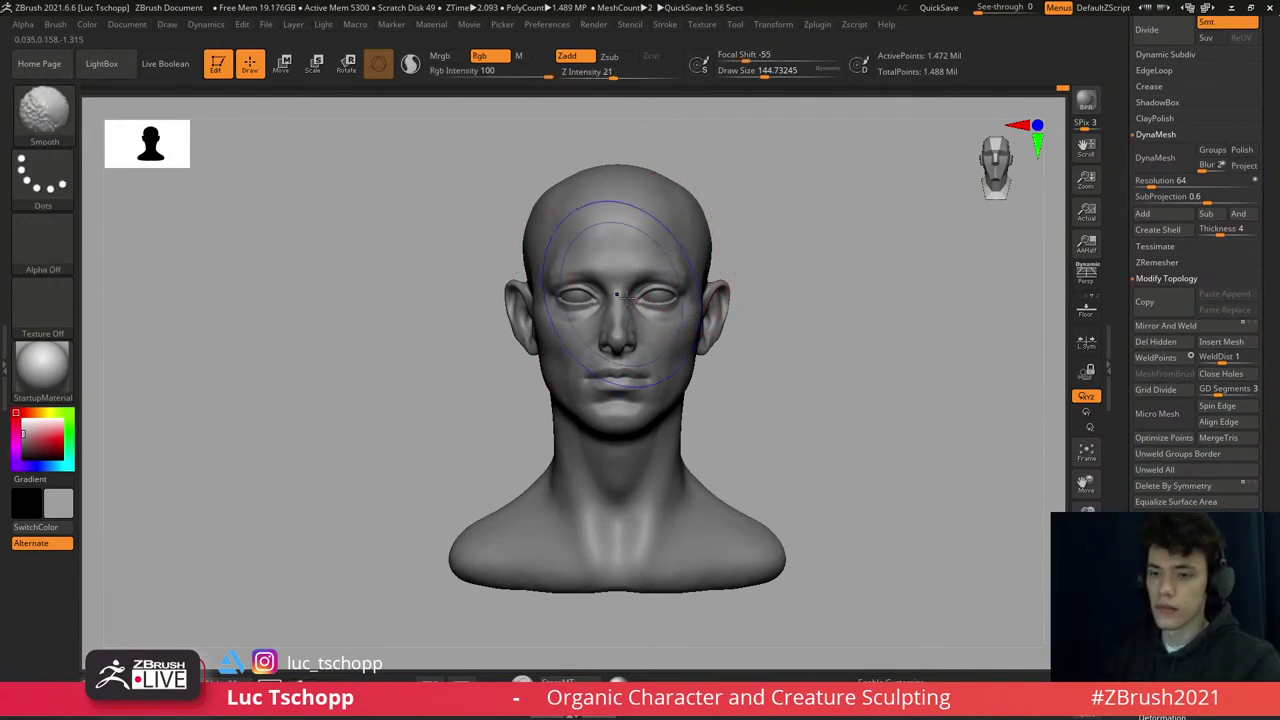
mouse_move(623, 271)
right_mouse_down("ctrl")
mouse_move(655, 347)
mouse_move(666, 311)
mouse_move(700, 318)
mouse_move(631, 296)
right_mouse_up("ctrl")
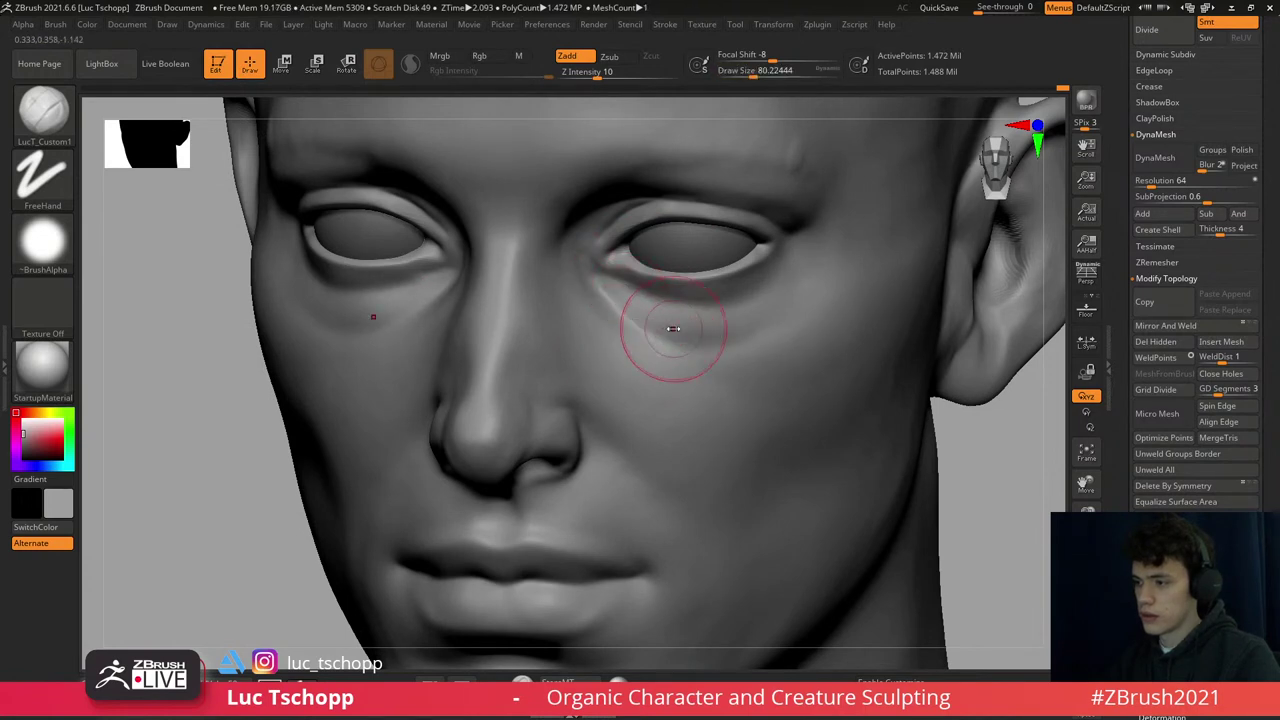
key("f")
mouse_move(737, 277)
right_mouse_down()
mouse_move(757, 257)
mouse_move(745, 240)
mouse_move(745, 285)
mouse_move(770, 326)
right_mouse_up()
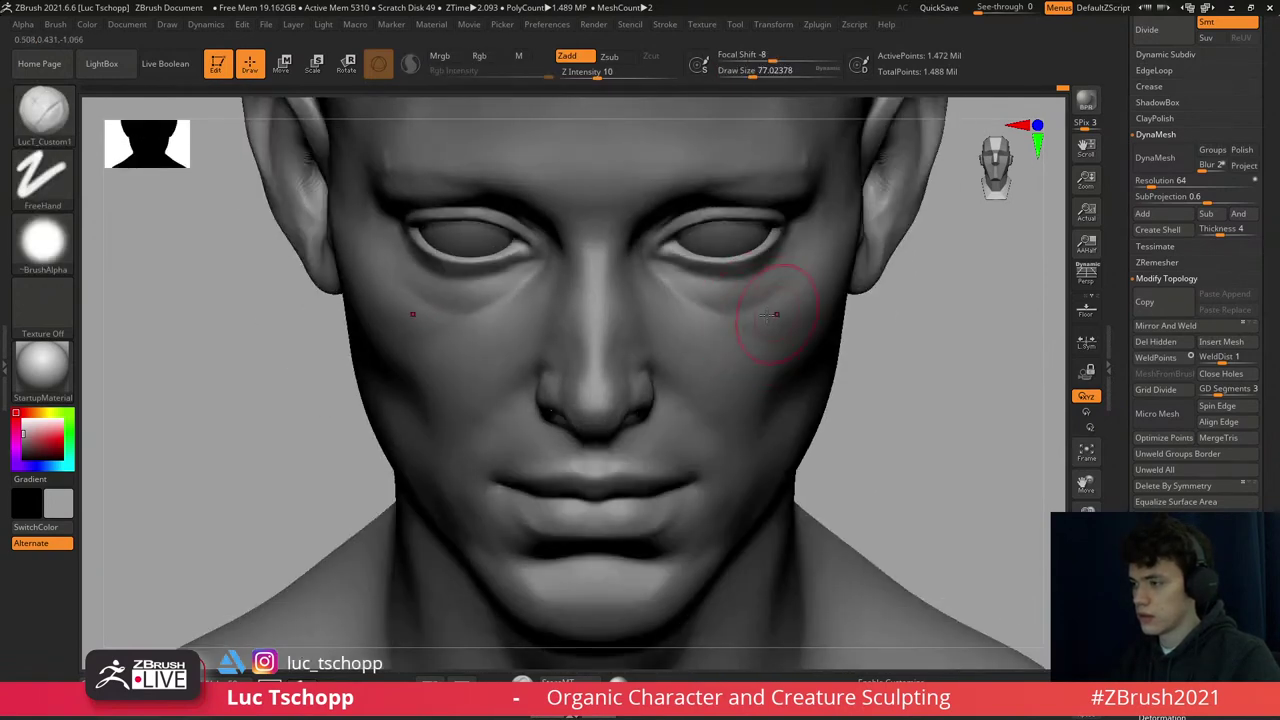
right_click_drag(814, 284, 774, 313)
key("shift+d")
key("shift+d")
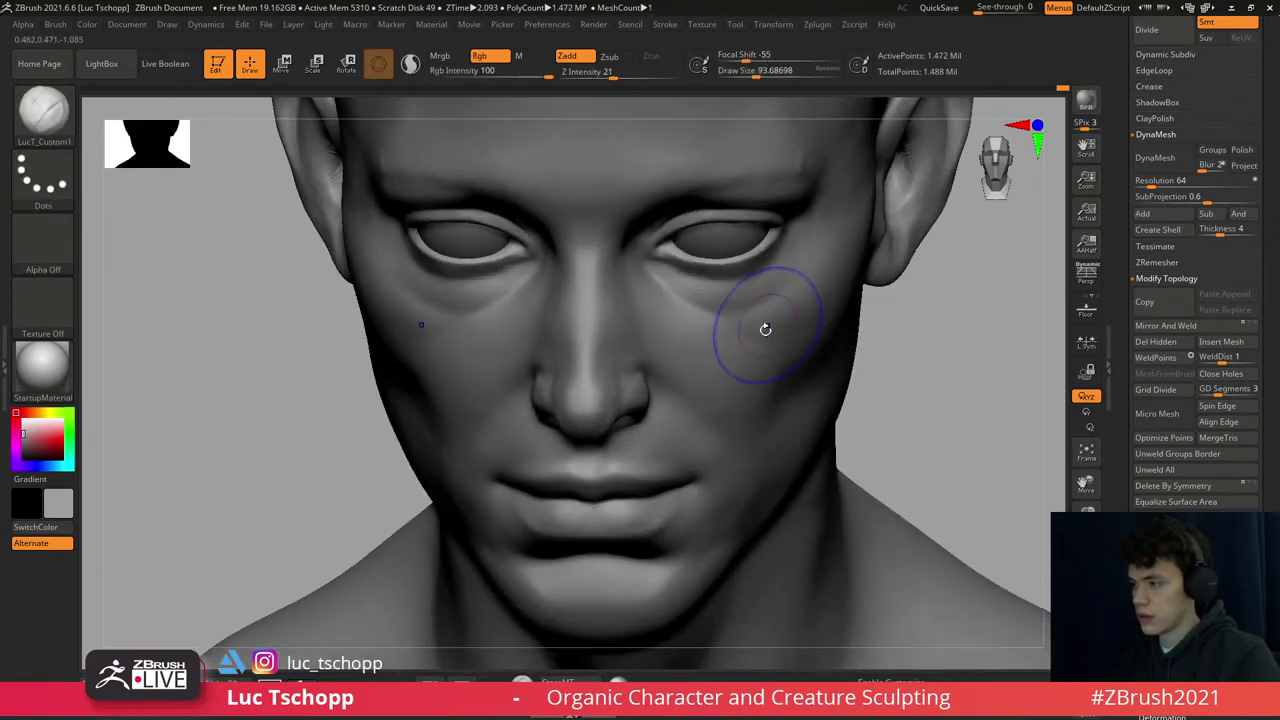
key("]")
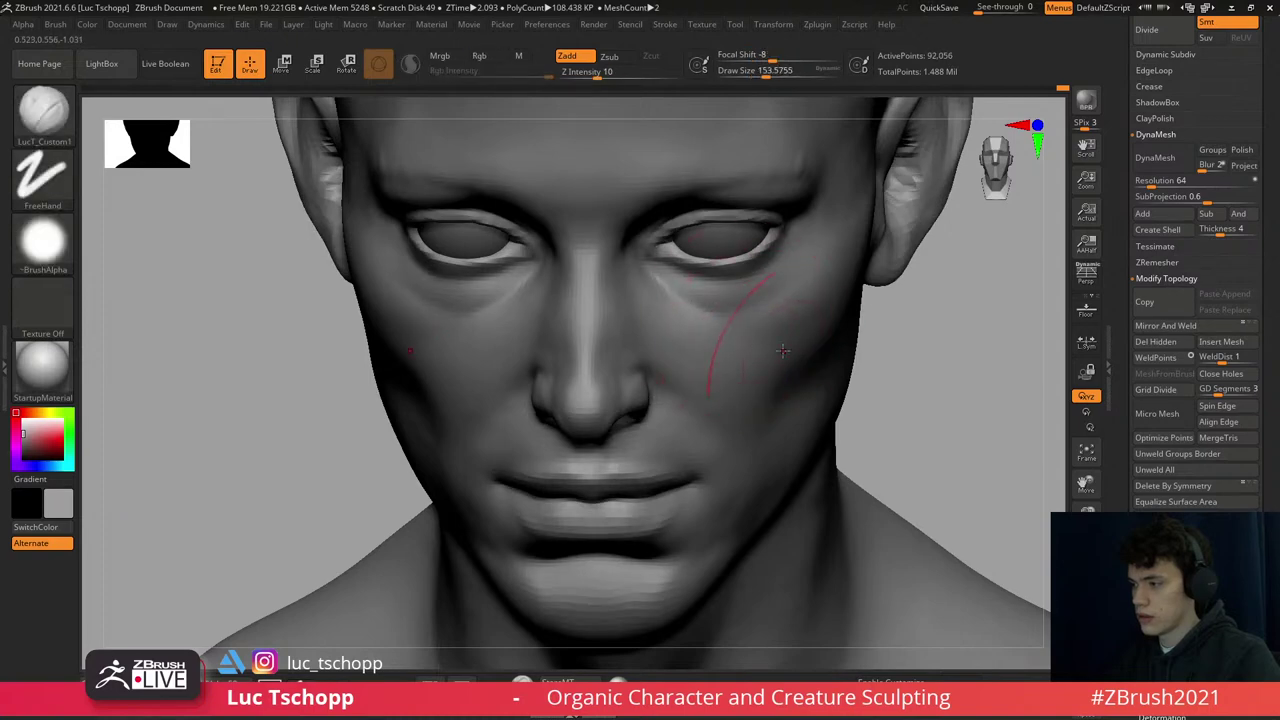
right_click_drag(826, 270, 712, 322)
- Smooth the area under the eye with the Move brush at size about 100
key("b")
key("m")
key("v")
key("s")
left_click_drag(712, 322, 704, 322)
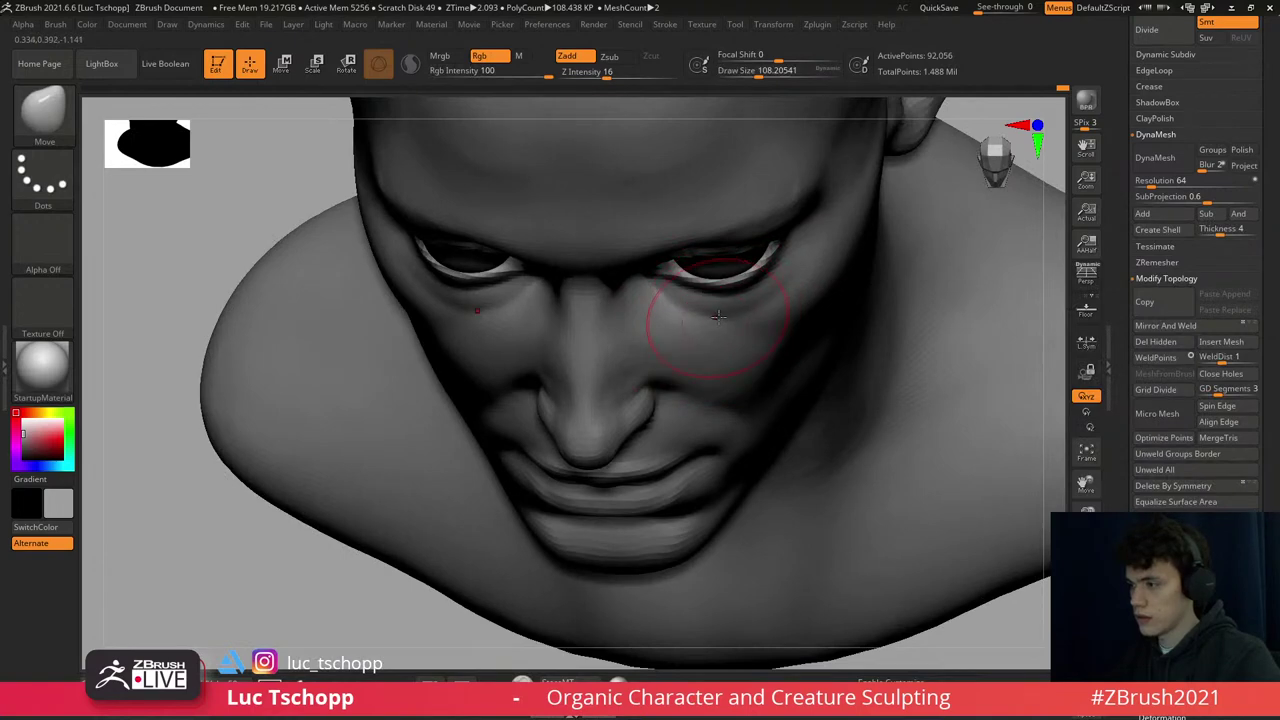
right_click_drag(793, 267, 786, 243)
key("ctrl+d")
right_click_drag(648, 199, 729, 314)
key("shift+d")
key("shift+d")
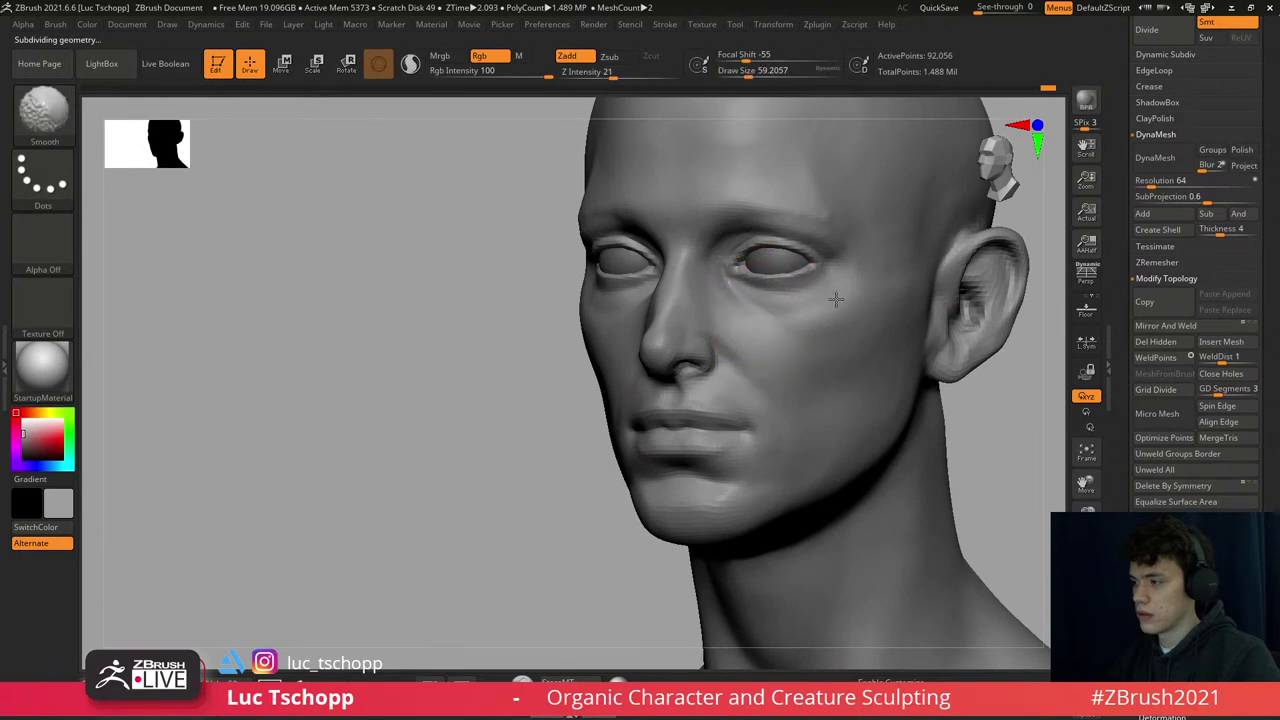
left_click_drag(766, 314, 806, 320, "shift")
right_click_drag(808, 310, 771, 337, "shift")
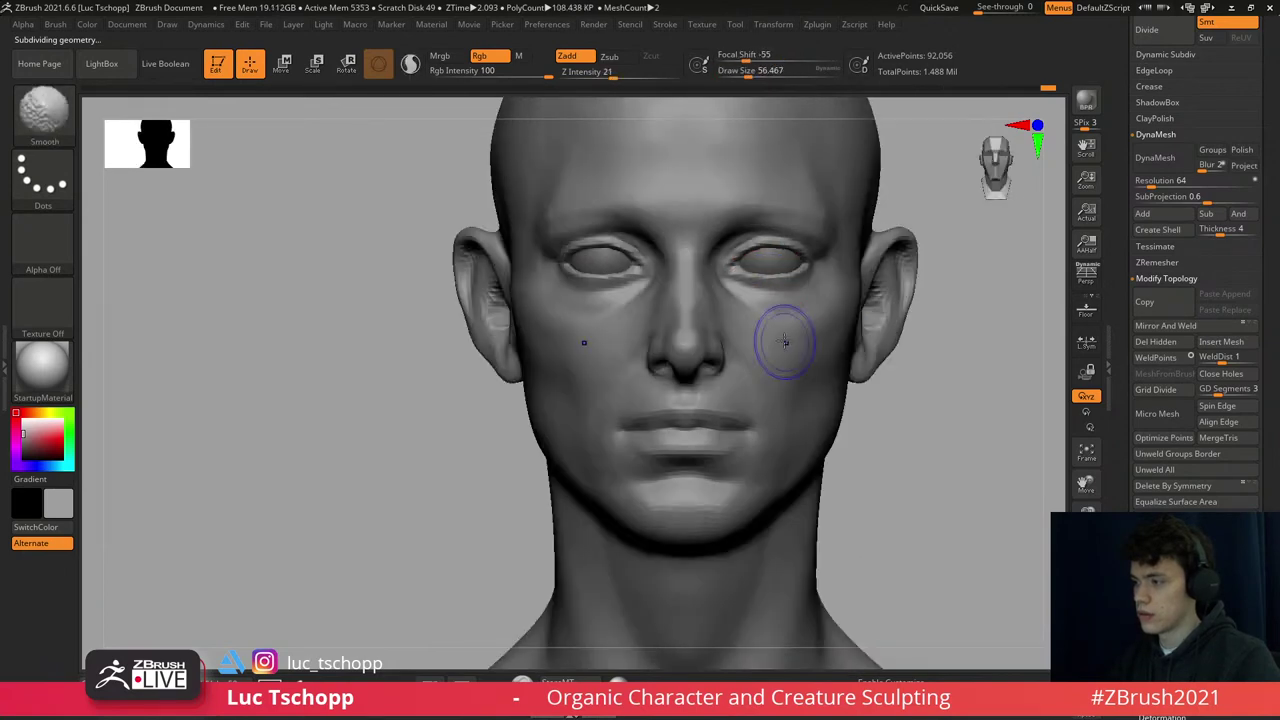
- Reshape the cheek with Move at the highest subdivision level from a three-quarter view
key("b")
key("m")
key("v")
key("d")
key("d")
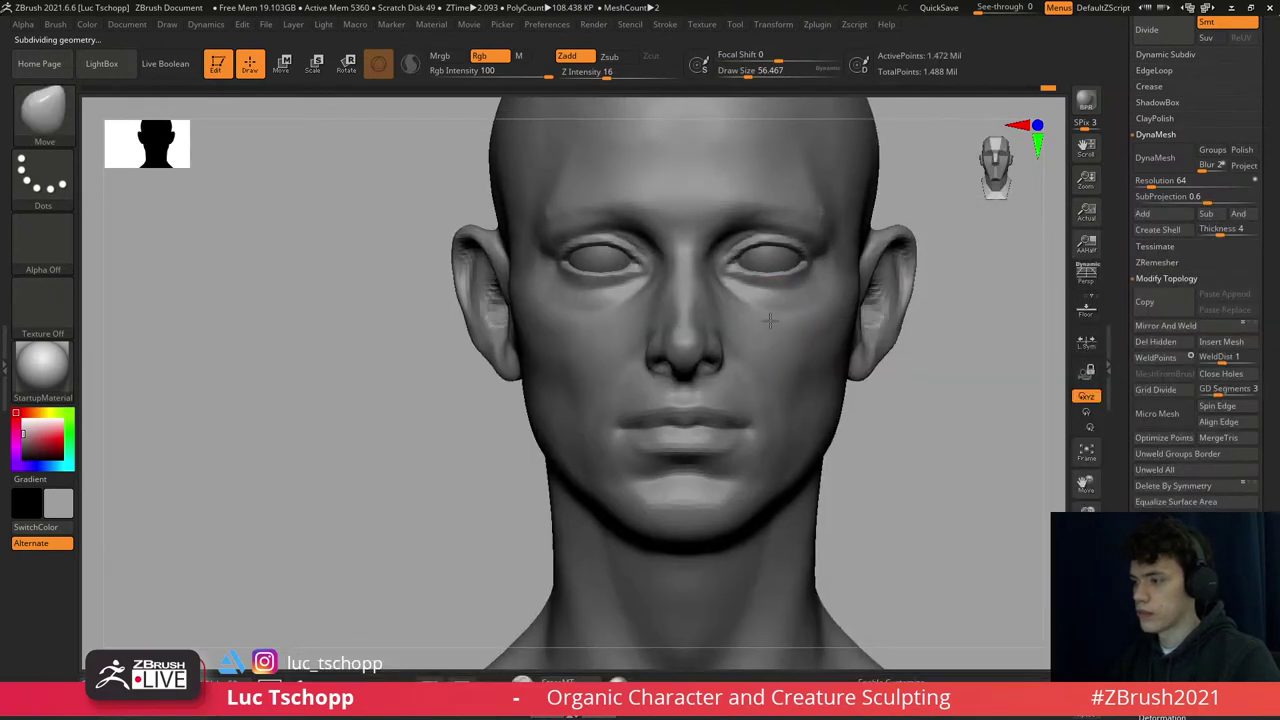
key("f")
right_click_drag(849, 294, 771, 293)
- Refine the cheek beside the nose with Move, toggling subdivision levels and checking the profile
key("shift+d")
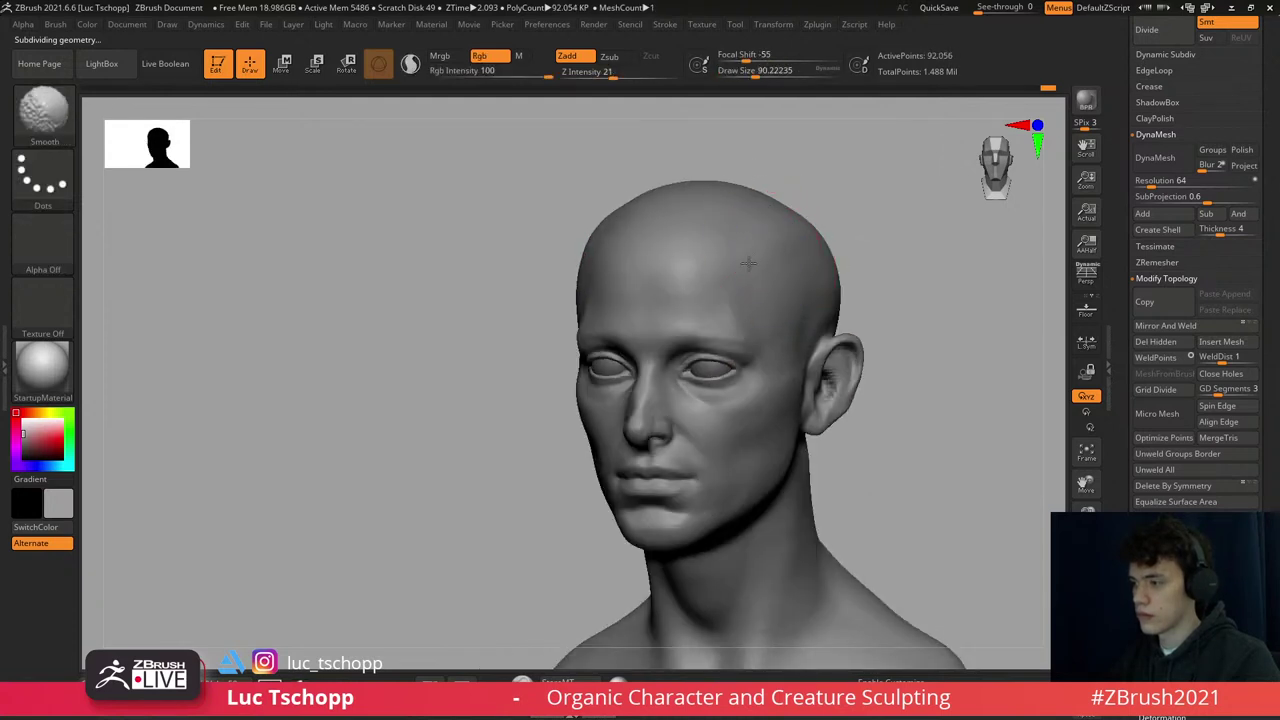
key("d")
key("d")
key("f")
mouse_move(749, 329)
right_mouse_down("shift")
mouse_move(745, 361)
mouse_move(794, 286)
right_mouse_up("shift")
key("b")
key("m")
key("v")
- Soften the cheek beside the nose and mouth using LucT_Custom1 at brush size 112 and smoothing
key("shift+d")
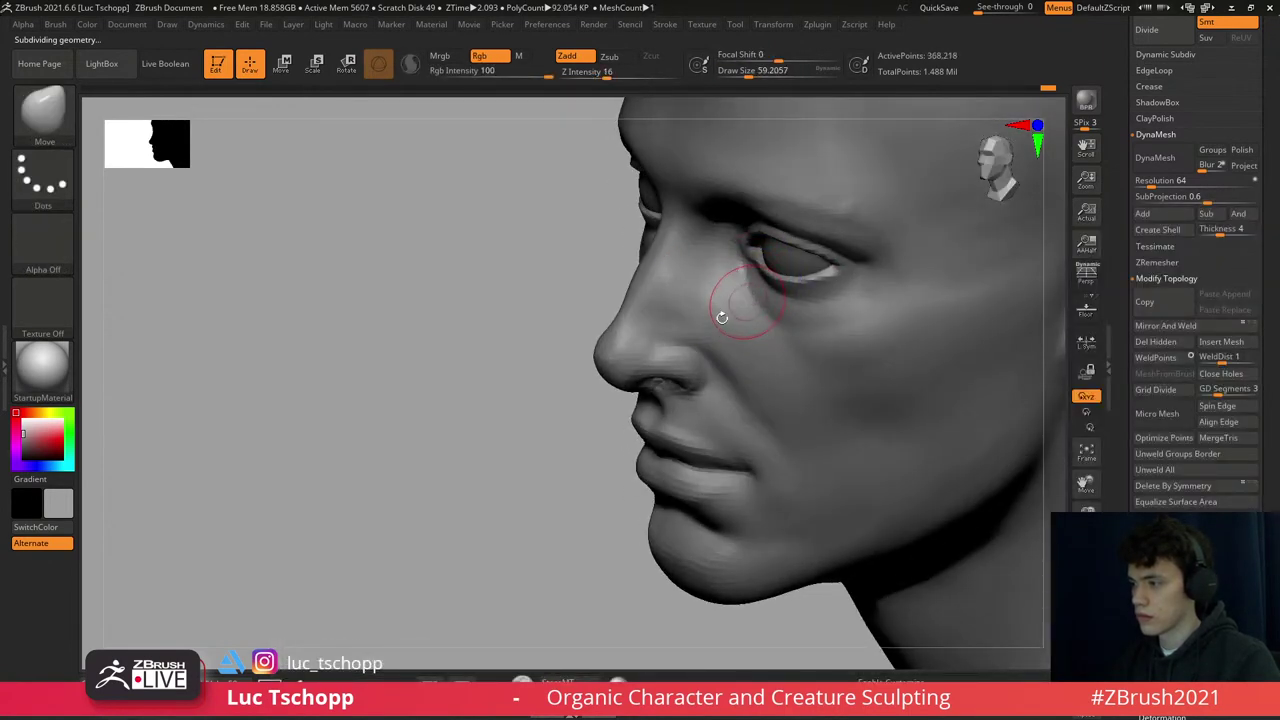
key("d")
right_click_drag(721, 317, 725, 318)
left_click_drag(727, 313, 760, 313)
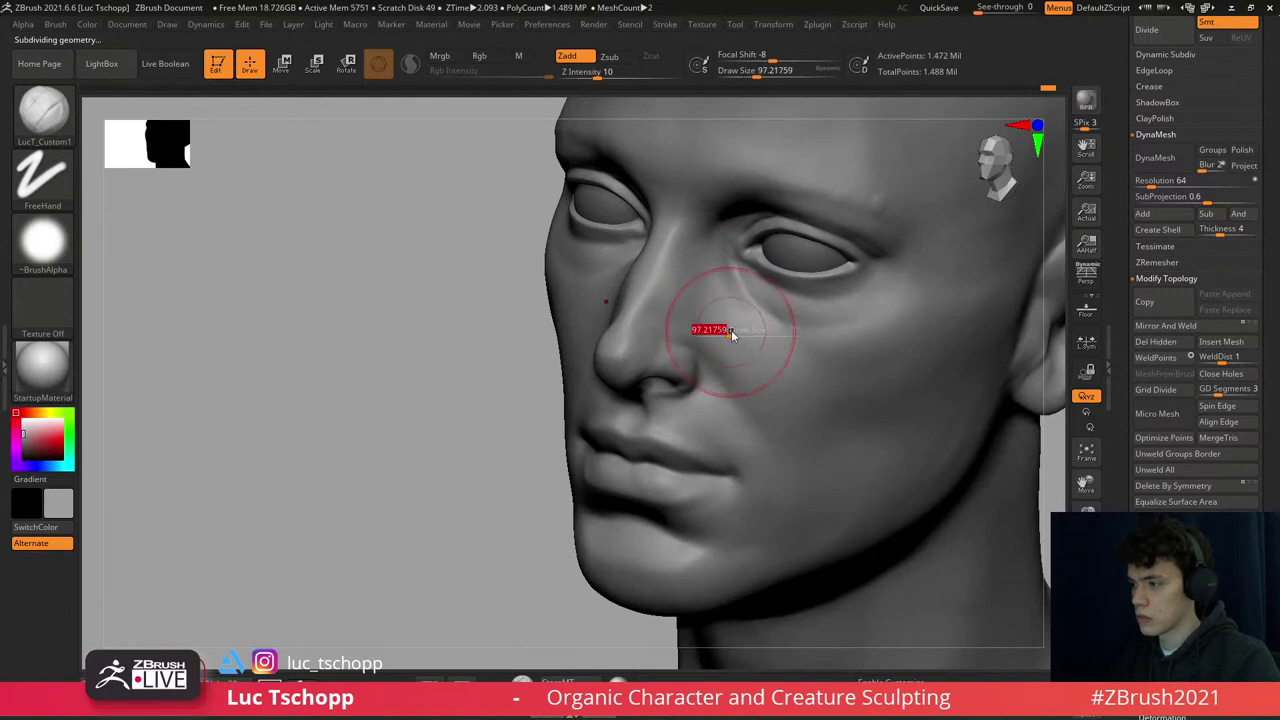
type("112")
key("Return")
key("shift+d")
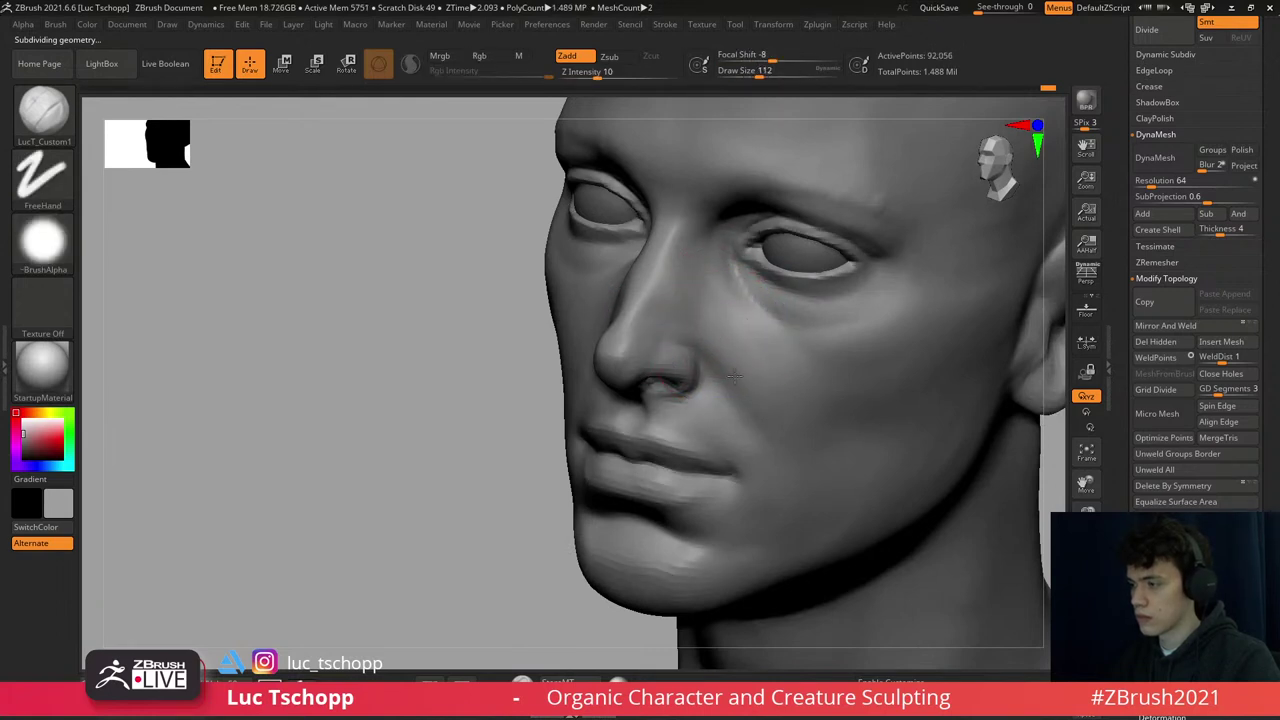
key("shift")
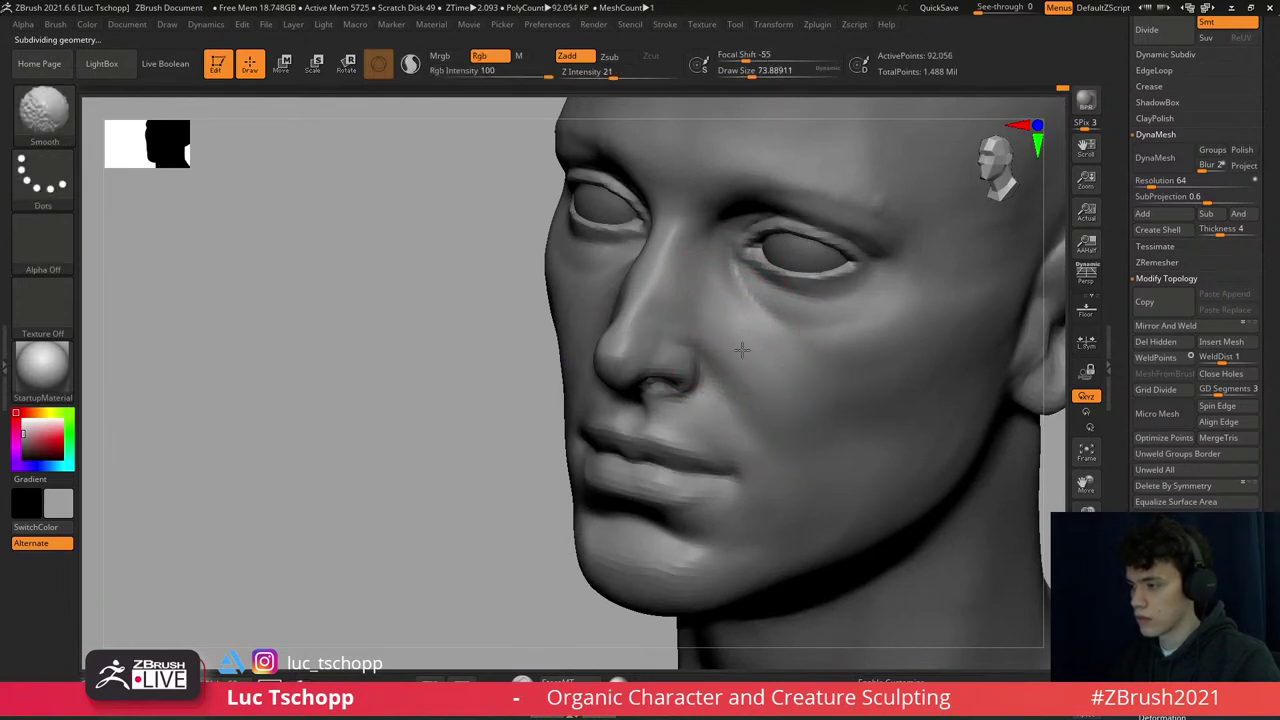
right_click_drag(766, 414, 749, 409)
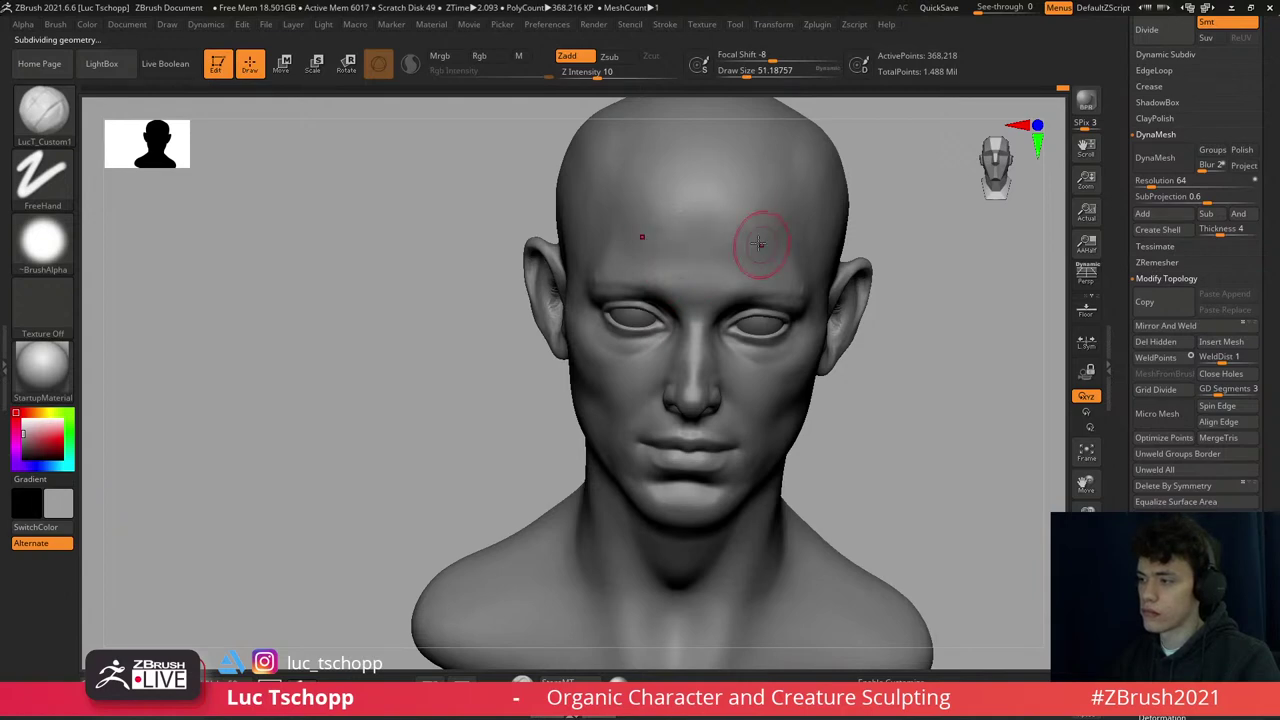
- Smooth the forehead and reshape the temple with Move at the lowest subdivision level
key("shift")
key("b")
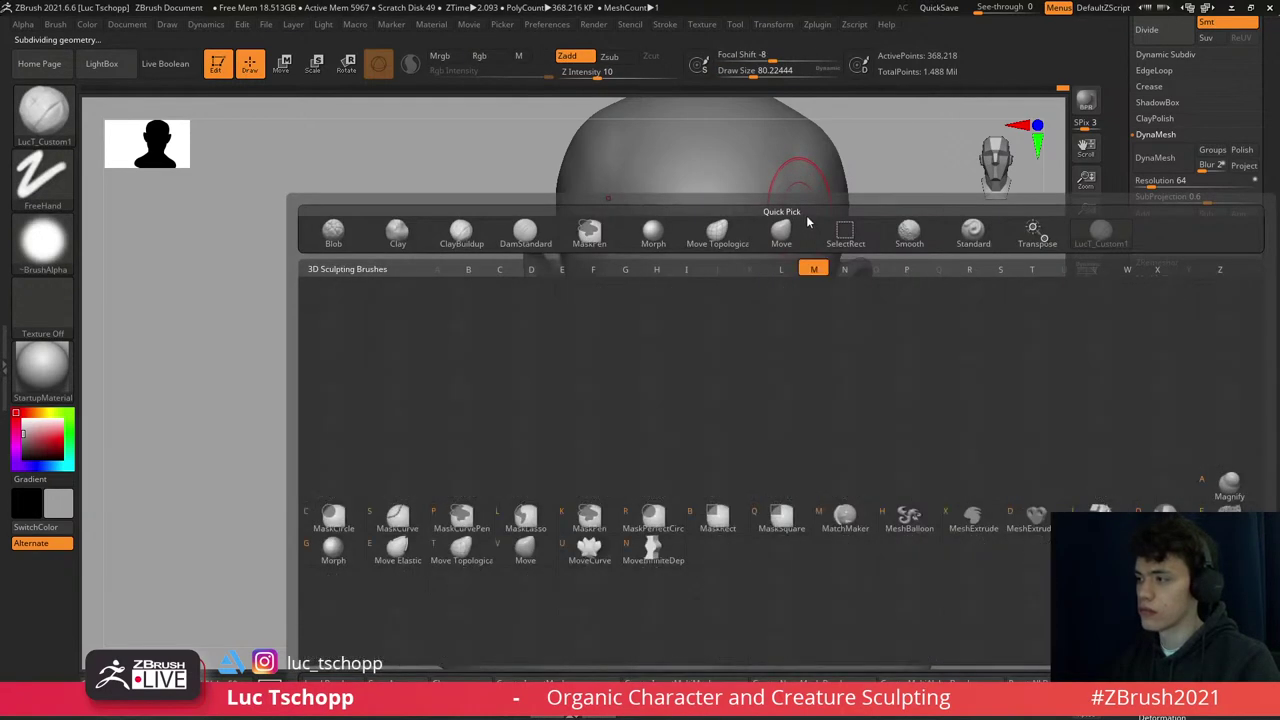
key("m")
key("v")
key("shift+d")
key("shift+d")
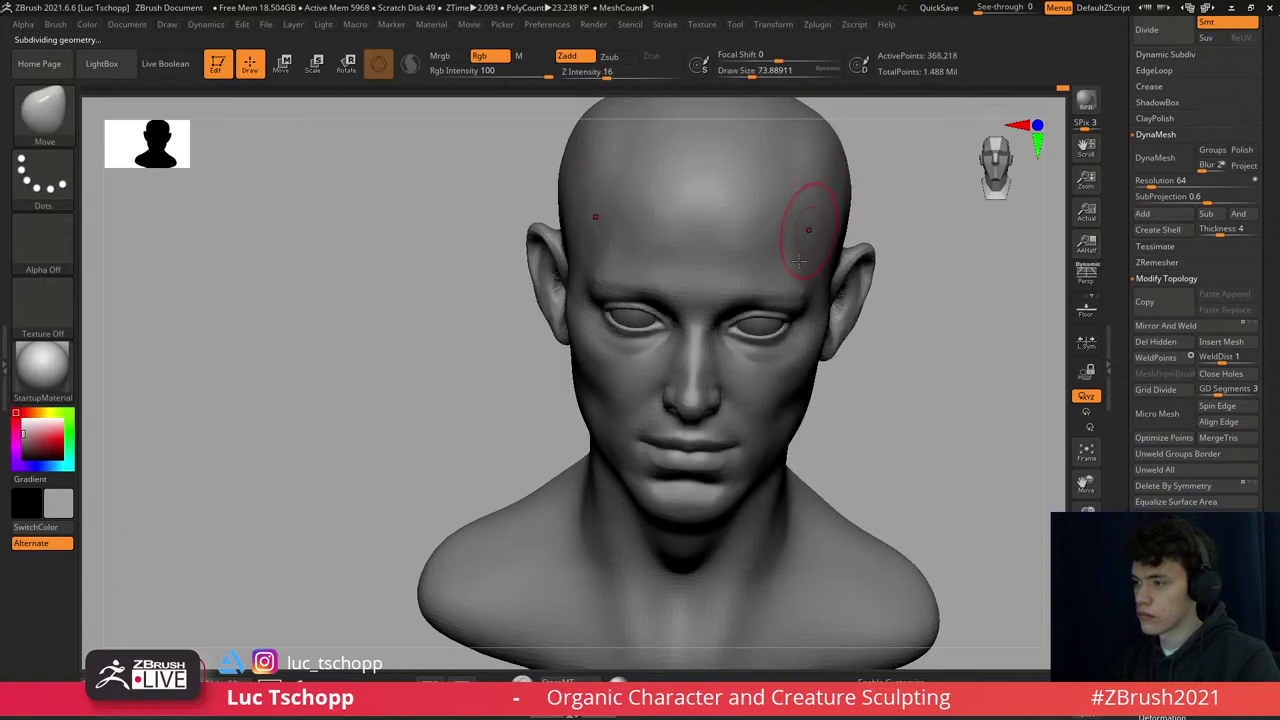
key("d")
key("d")
key("d")
mouse_move(834, 238)
right_mouse_down("alt")
mouse_move(843, 209)
mouse_move(790, 242)
mouse_move(780, 231)
mouse_move(851, 206)
mouse_move(863, 258)
mouse_move(829, 314)
right_mouse_up("alt")
- Reshape the area above the ear at lower subdivision, resizing the Move brush to about 108
key("b")
key("Escape")
key("b")
left_click(789, 241)
key("shift+d")
key("shift+d")
key("bracketleft")
key("bracketright")
key("s")
key("bracketright")
- Switch to a larger DamStandard brush and orbit so the ear faces the viewer
key("1")
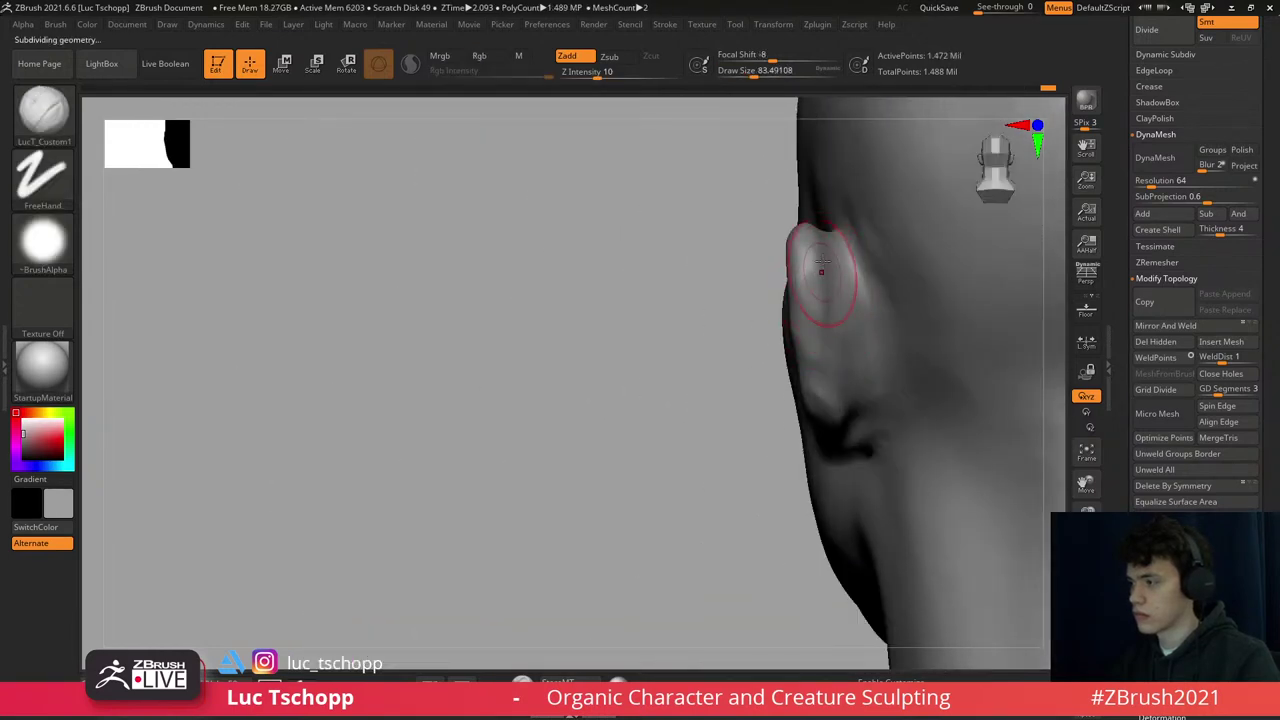
key("b")
key("d")
key("s")
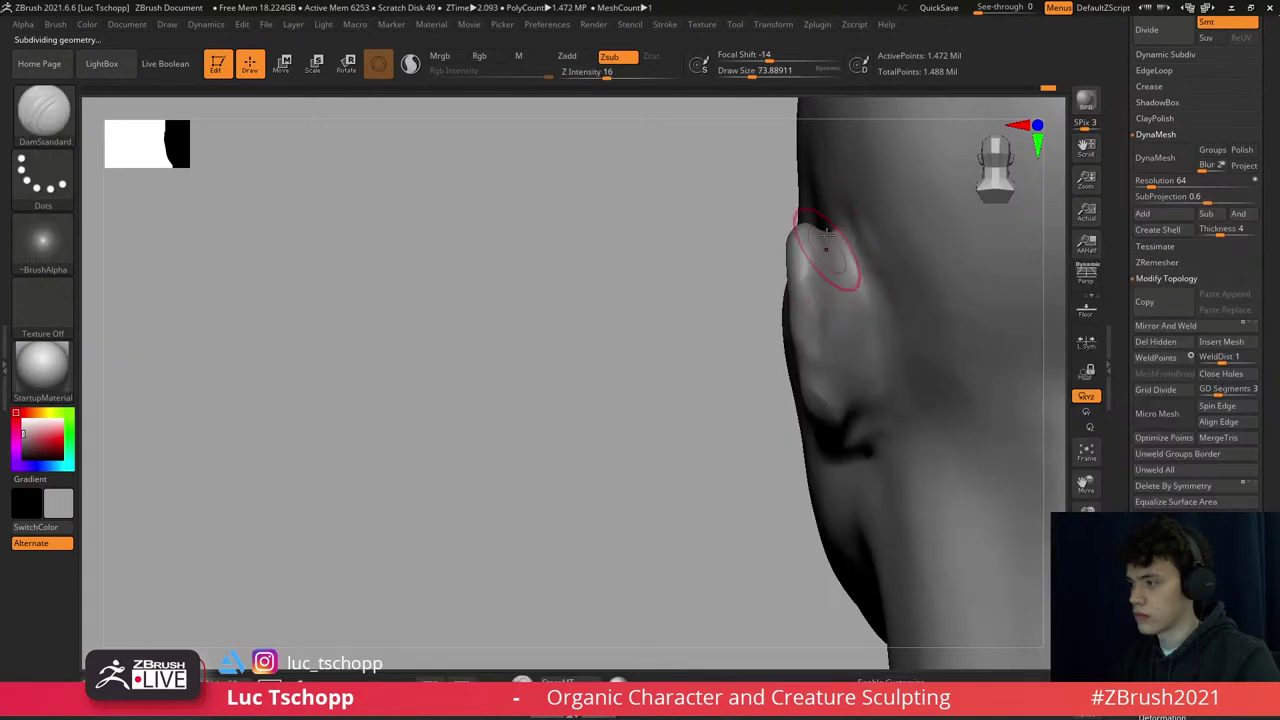
key("bracketright")
right_click_drag(819, 220, 830, 283)
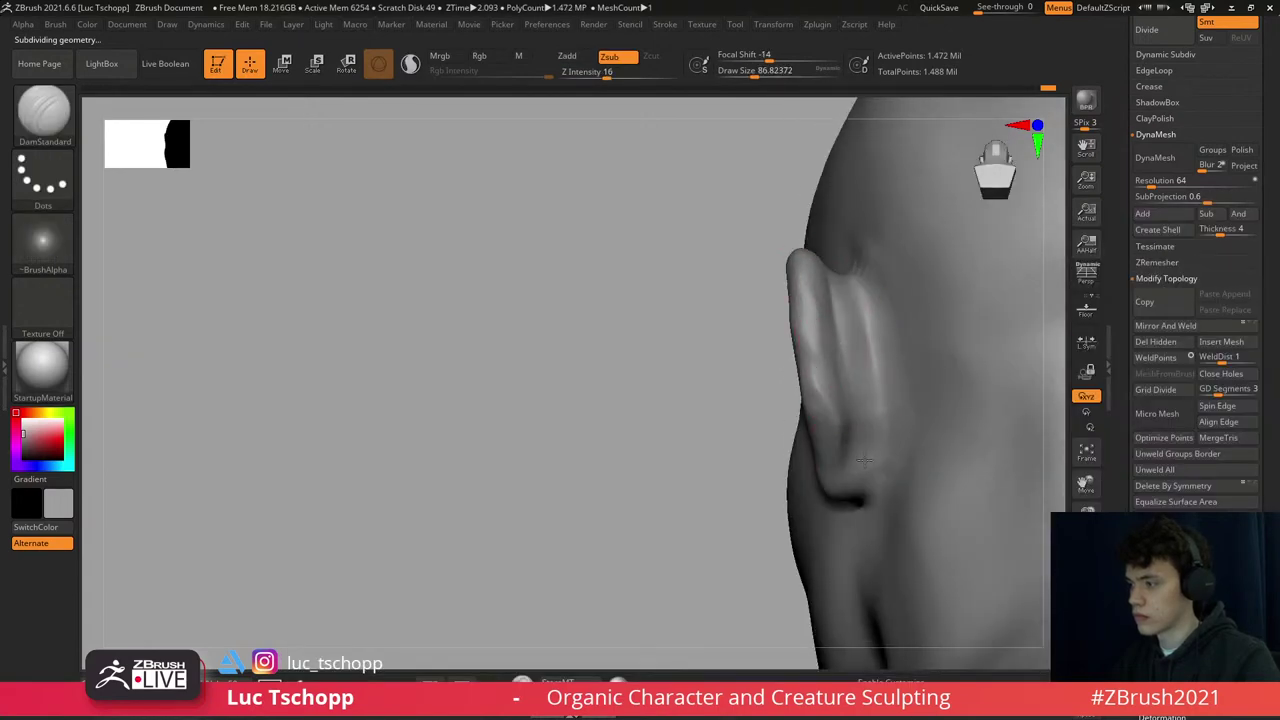
mouse_move(865, 461)
right_mouse_down()
mouse_move(849, 263)
mouse_move(837, 251)
mouse_move(843, 308)
mouse_move(829, 334)
right_mouse_up()
- Pick the Move brush (B, M, V), enlarge it twice, and rotate out to the whole head
key("b")
key("m")
key("v")
key("bracketright")
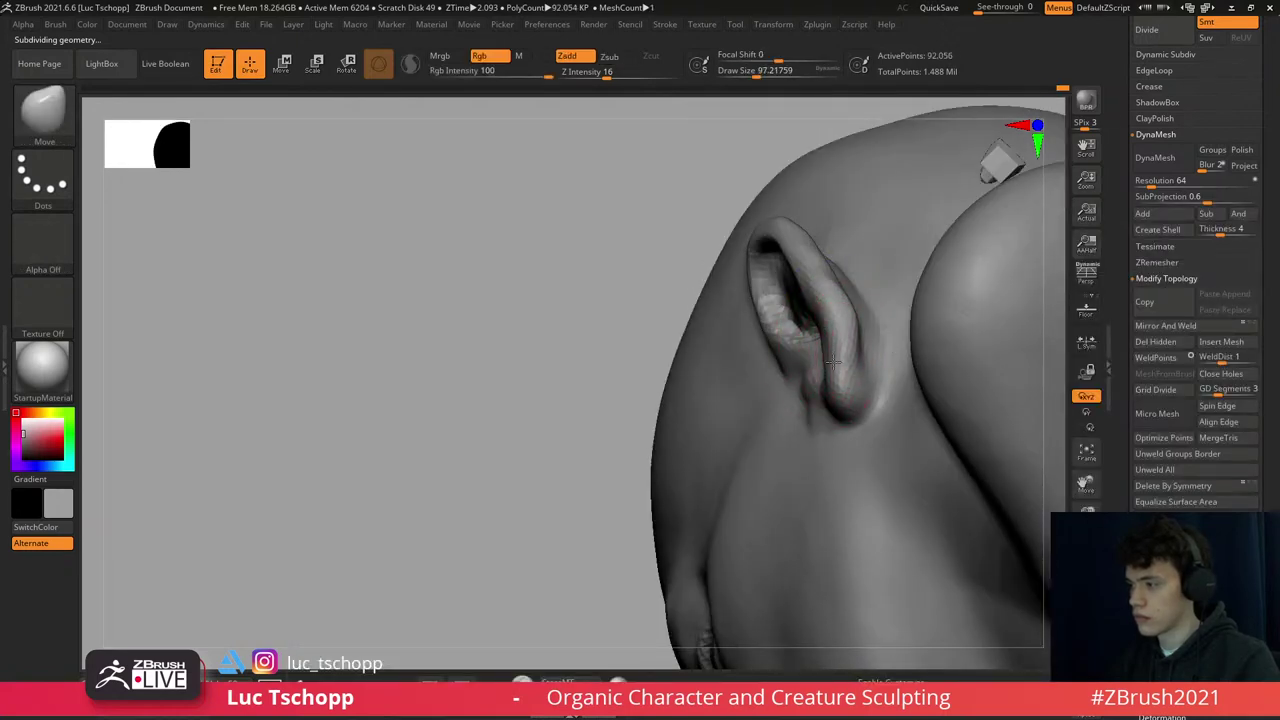
key("bracketright")
key("bracketright")
mouse_move(805, 290)
right_mouse_down()
mouse_move(845, 272)
mouse_move(871, 231)
mouse_move(884, 248)
mouse_move(843, 280)
right_mouse_up()
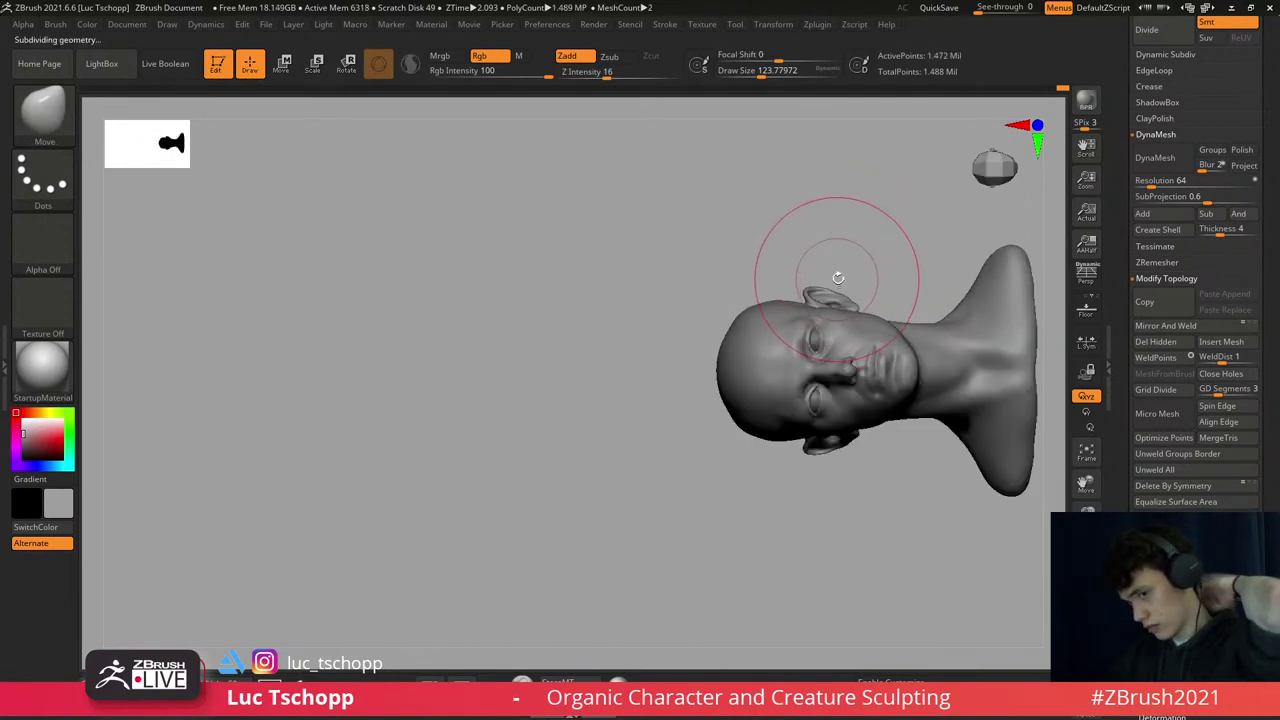
- Turn on perspective, rotate to a straight front view, and frame the head
left_click(1088, 281)
mouse_move(860, 277)
right_mouse_down("shift")
mouse_move(871, 297)
mouse_move(784, 283)
right_mouse_up("shift")
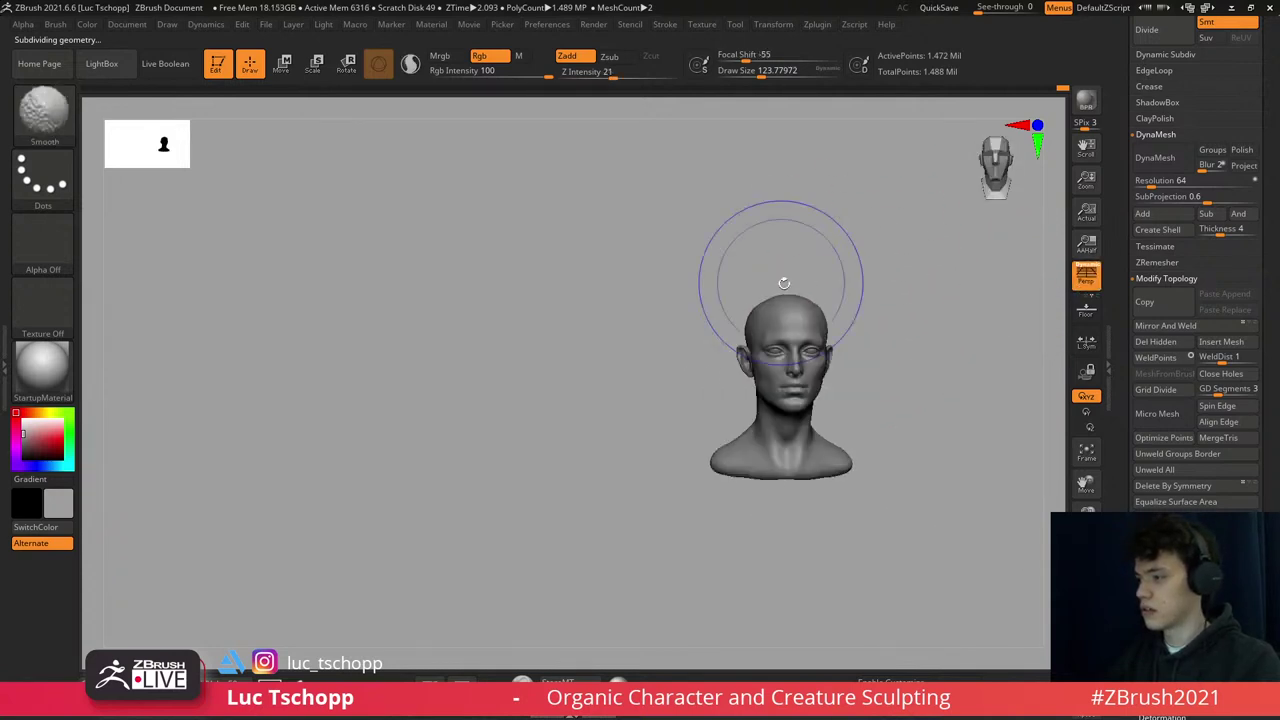
key("f")
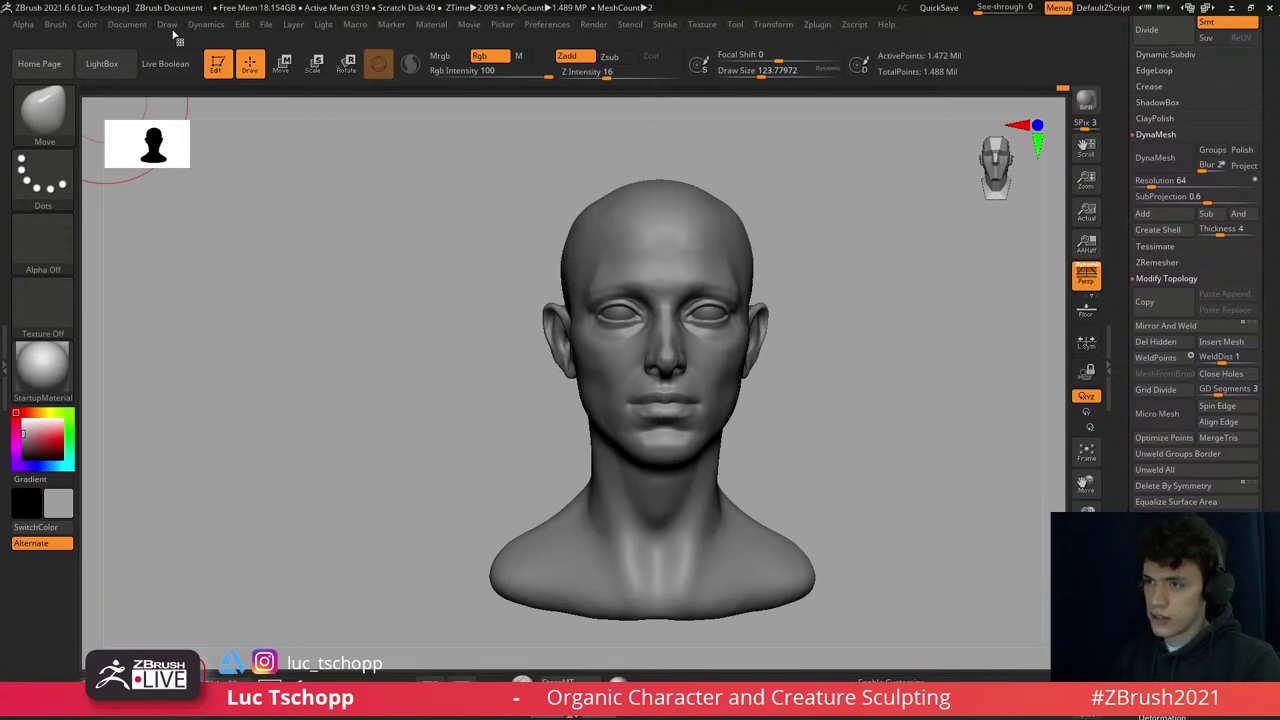
left_click(170, 28)
left_click(293, 438)
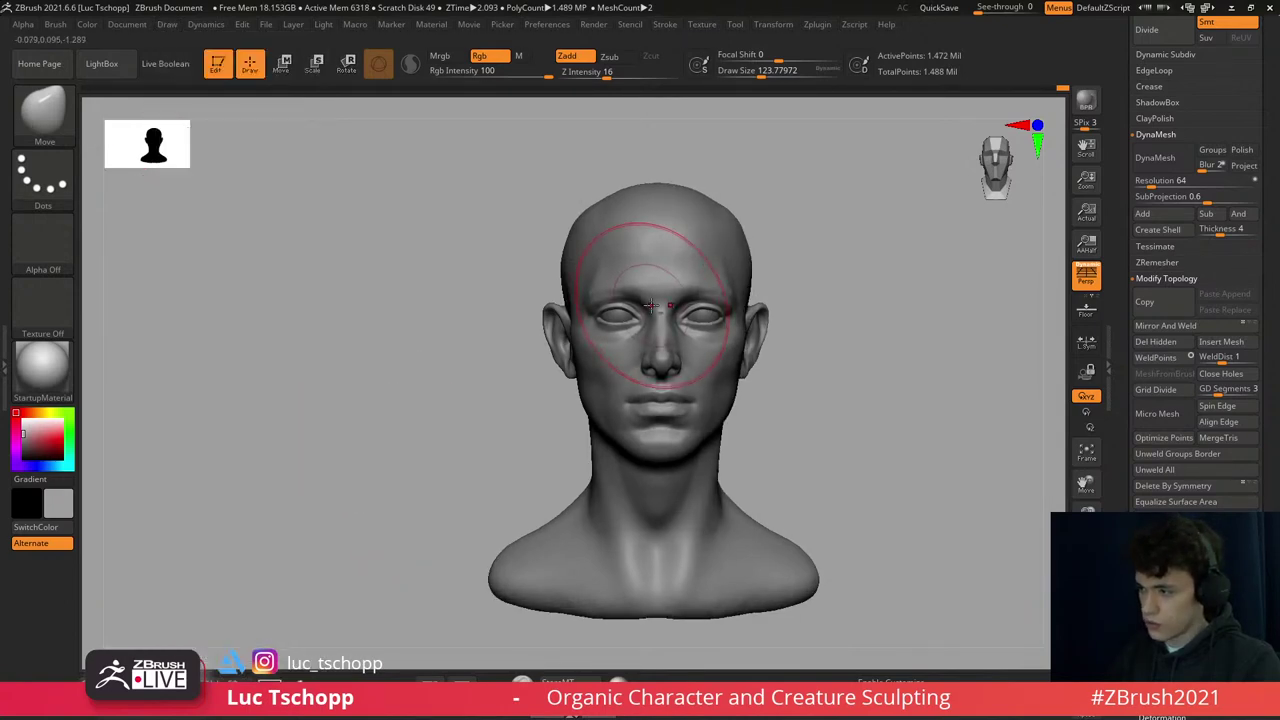
- With the Move brush, reshape the face, temple and eye area
key("b")
key("m")
key("v")
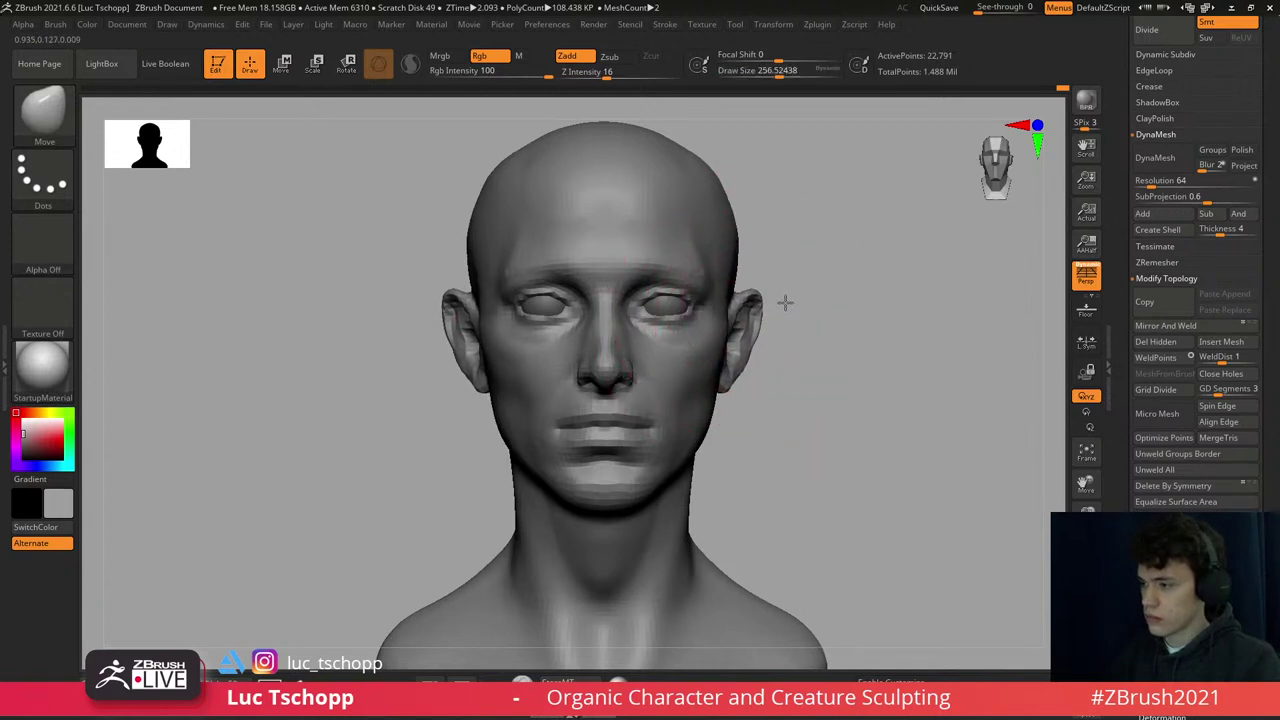
left_click_drag(700, 329, 703, 380, "shift")
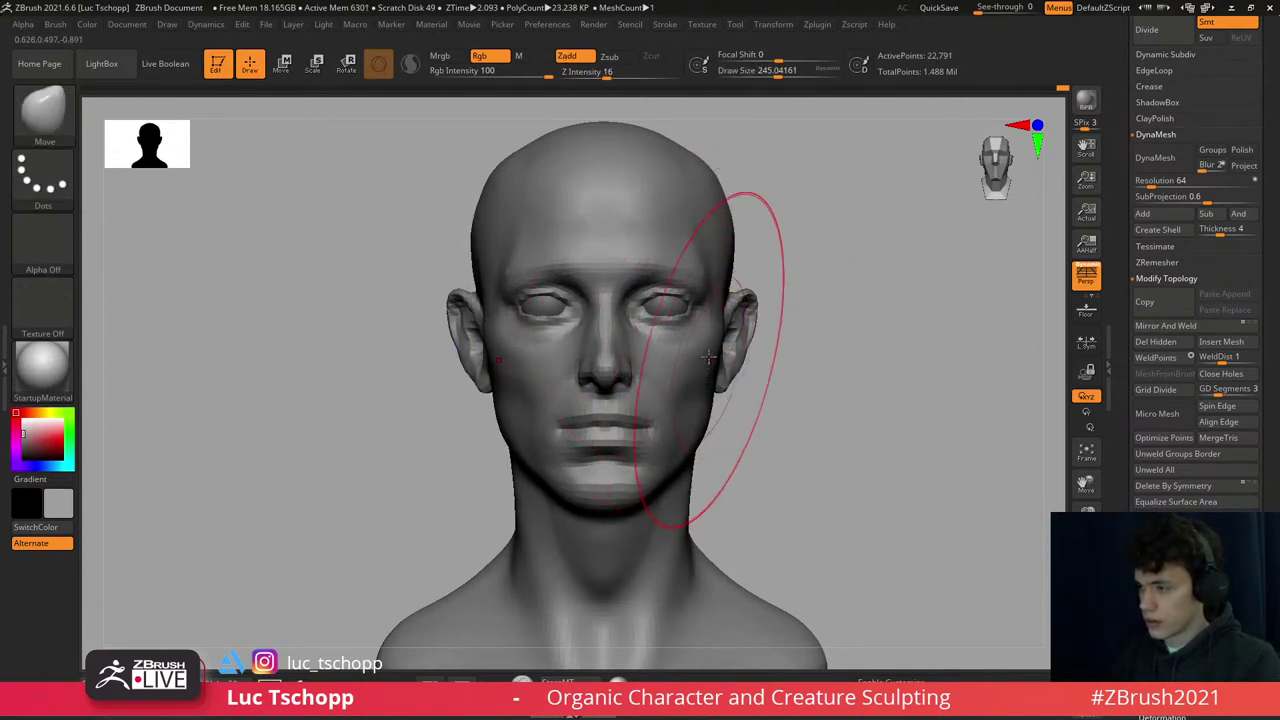
right_click_drag(655, 263, 700, 263)
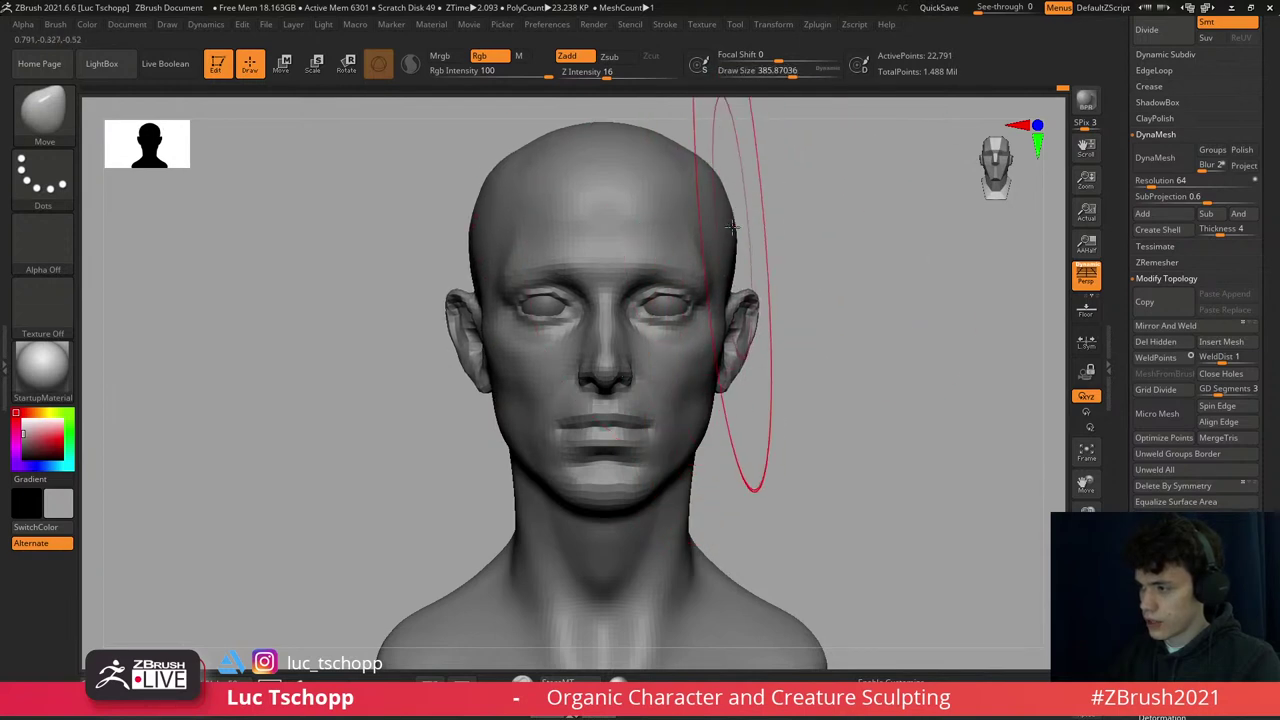
mouse_move(757, 298)
right_mouse_down()
mouse_move(690, 298)
mouse_move(758, 322)
mouse_move(742, 326)
right_mouse_up()
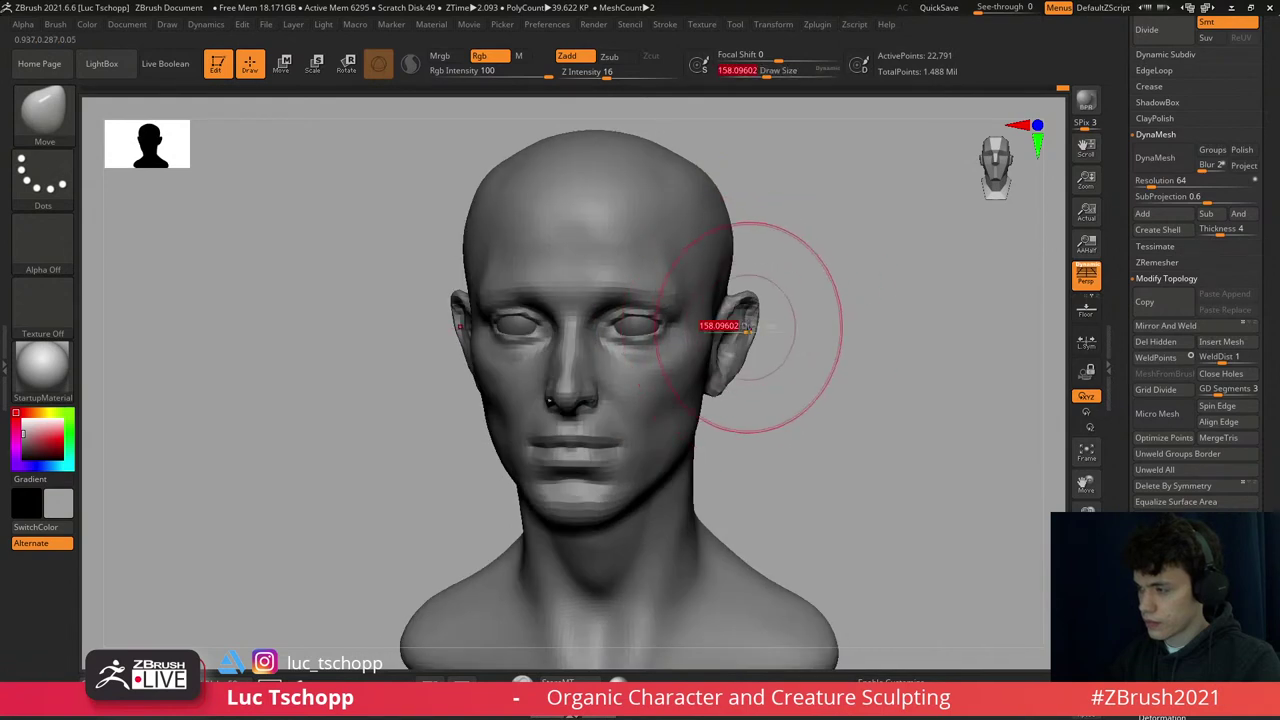
- Check the forms at the highest subdivision, then smooth the jaw at the lowest level
key("d")
key("d")
key("d")
left_click_drag(771, 323, 766, 271, "alt")
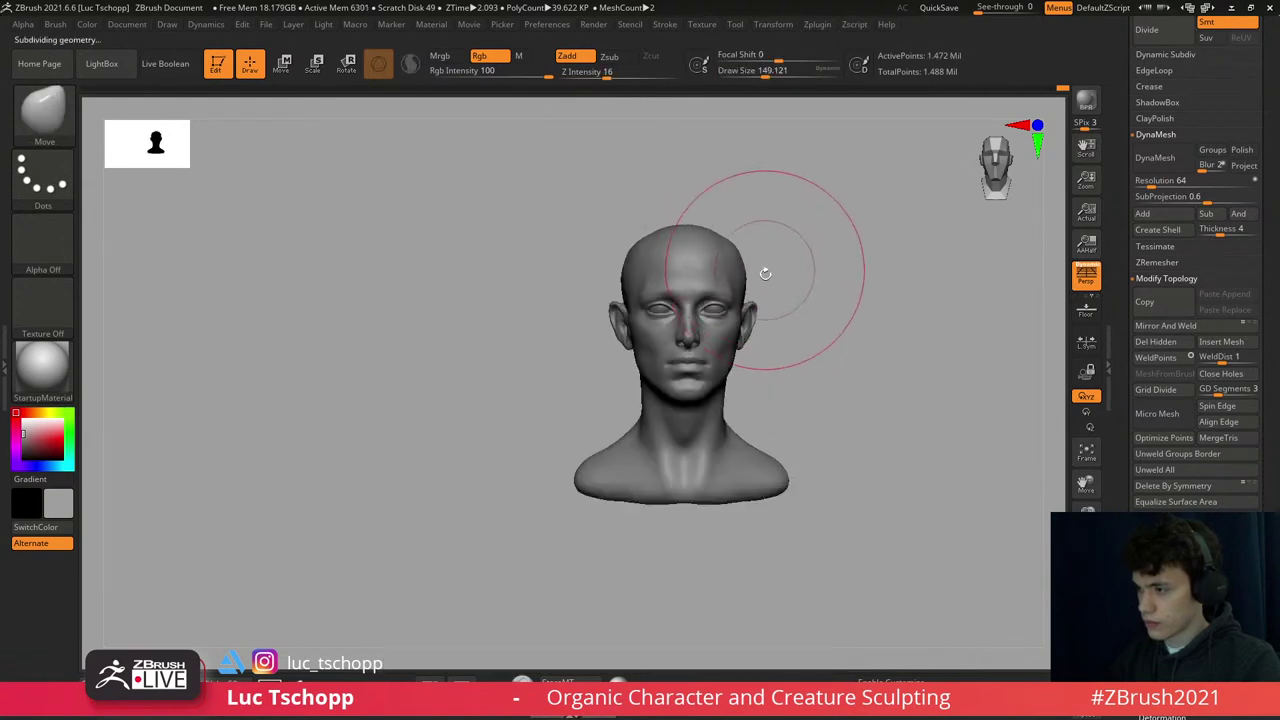
left_click_drag(700, 306, 771, 386, "alt")
key("shift+d")
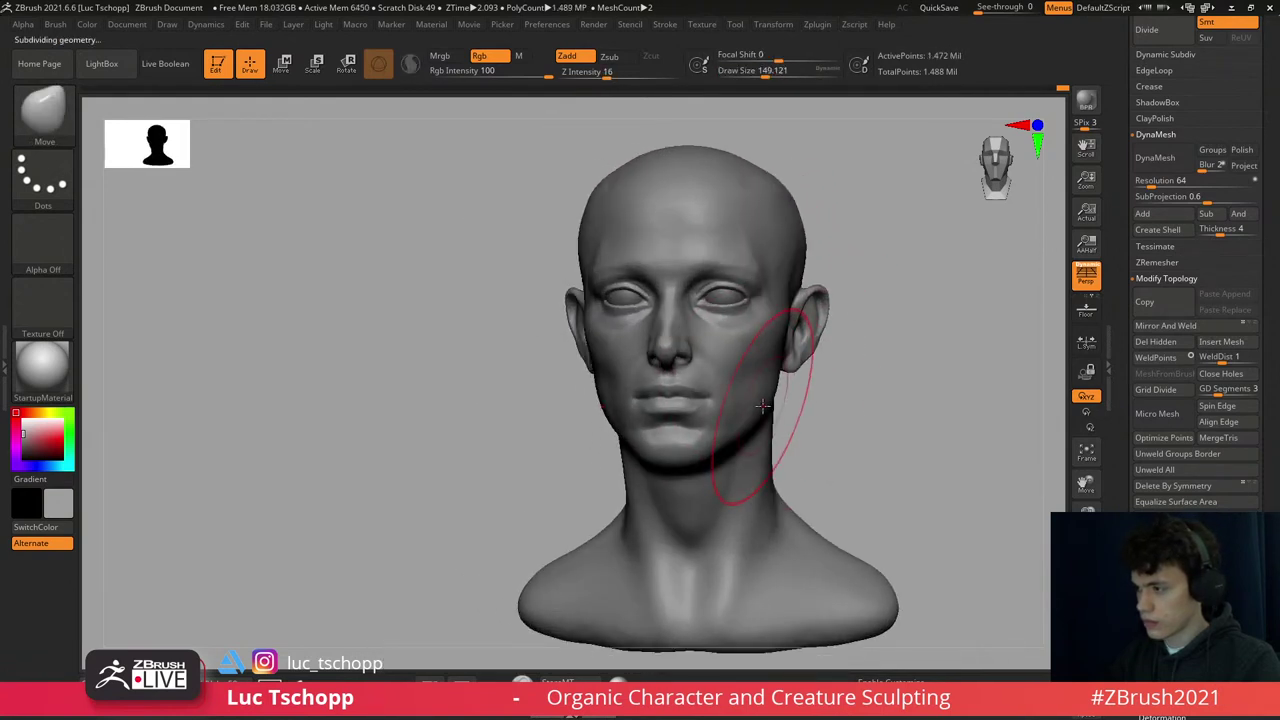
key("shift")
key("shift+d")
key("shift+d")
mouse_move(757, 409)
right_mouse_down()
mouse_move(771, 414)
mouse_move(764, 395)
right_mouse_up()
key("d")
key("d")
- Inspect the face from below and front while toggling subdivision levels, enlarging the brush
mouse_move(690, 362)
right_mouse_down("ctrl")
mouse_move(634, 400)
mouse_move(690, 355)
mouse_move(738, 340)
mouse_move(757, 372)
right_mouse_up("ctrl")
key("shift+d")
key("shift+d")
key("d")
key("d")
key("shift+d")
key("shift+d")
key("s")
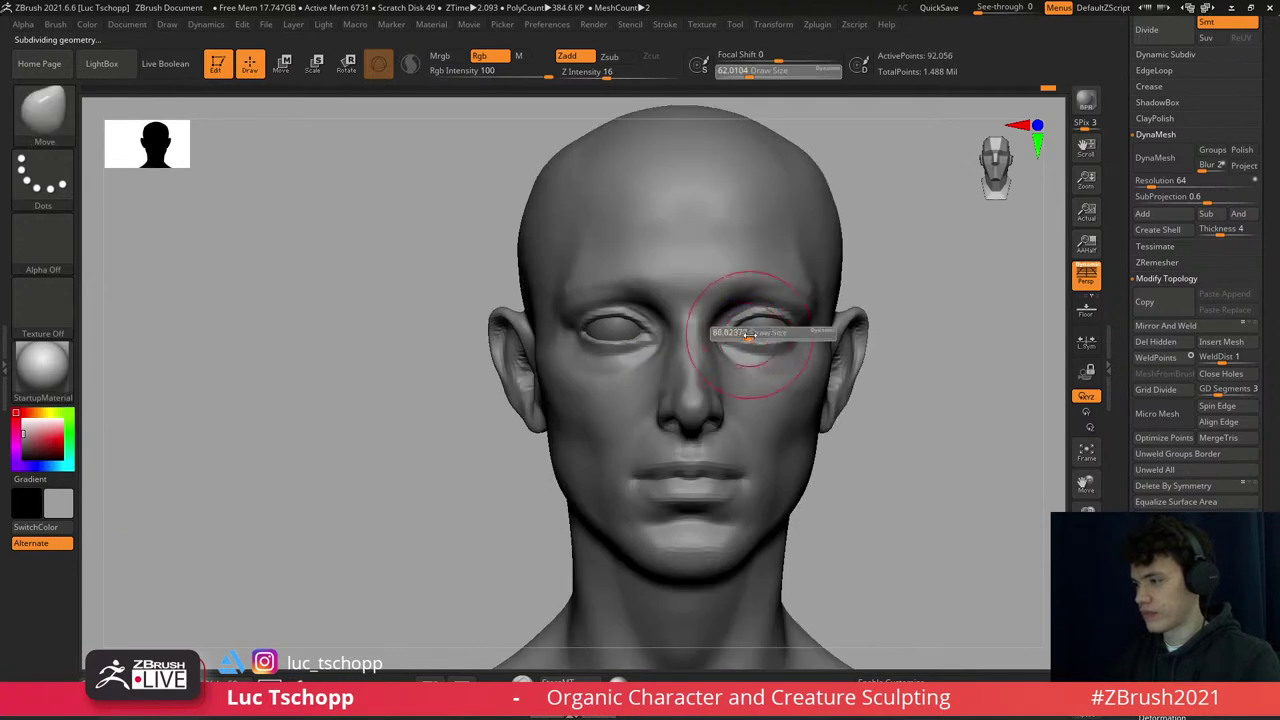
left_click_drag(757, 337, 752, 335)
- Select the eyeball sphere and check its placement with the transform gizmo
left_click(762, 332, "alt")
key("w")
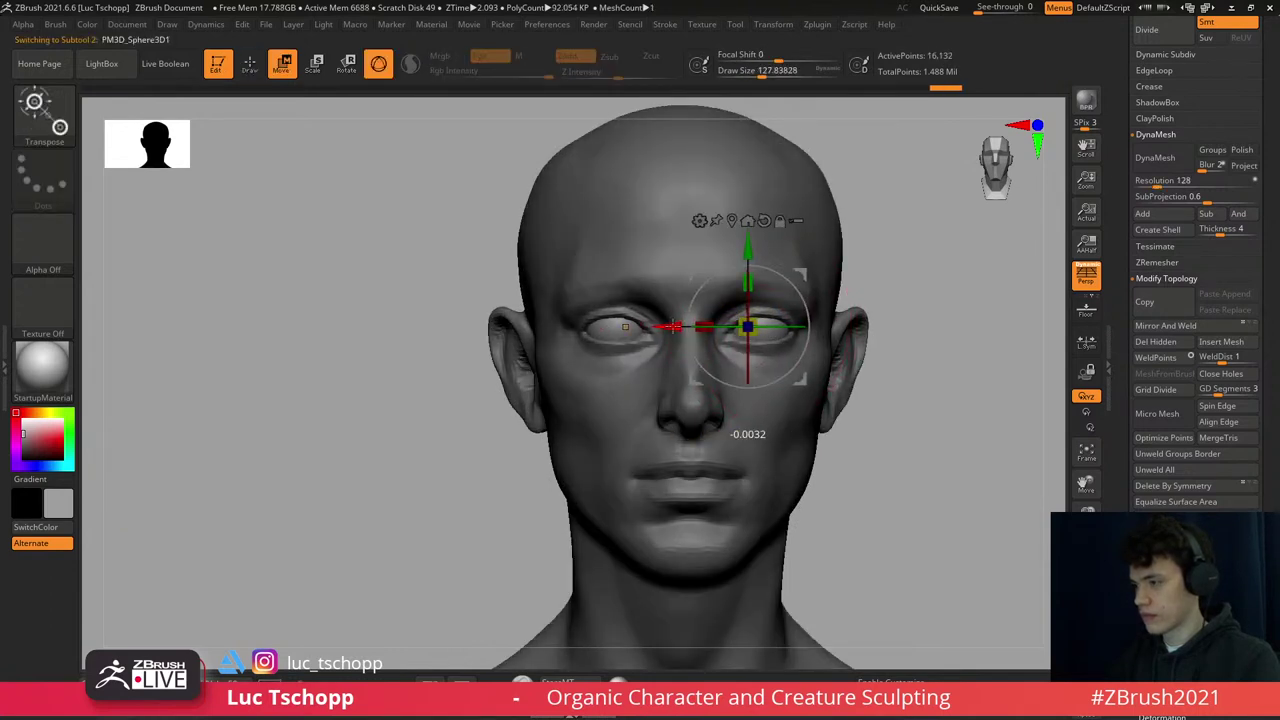
key("b")
key("c")
key("b")
- Return to the face mesh, pick the Move brush, and zoom in on the face
left_click(835, 427, "alt")
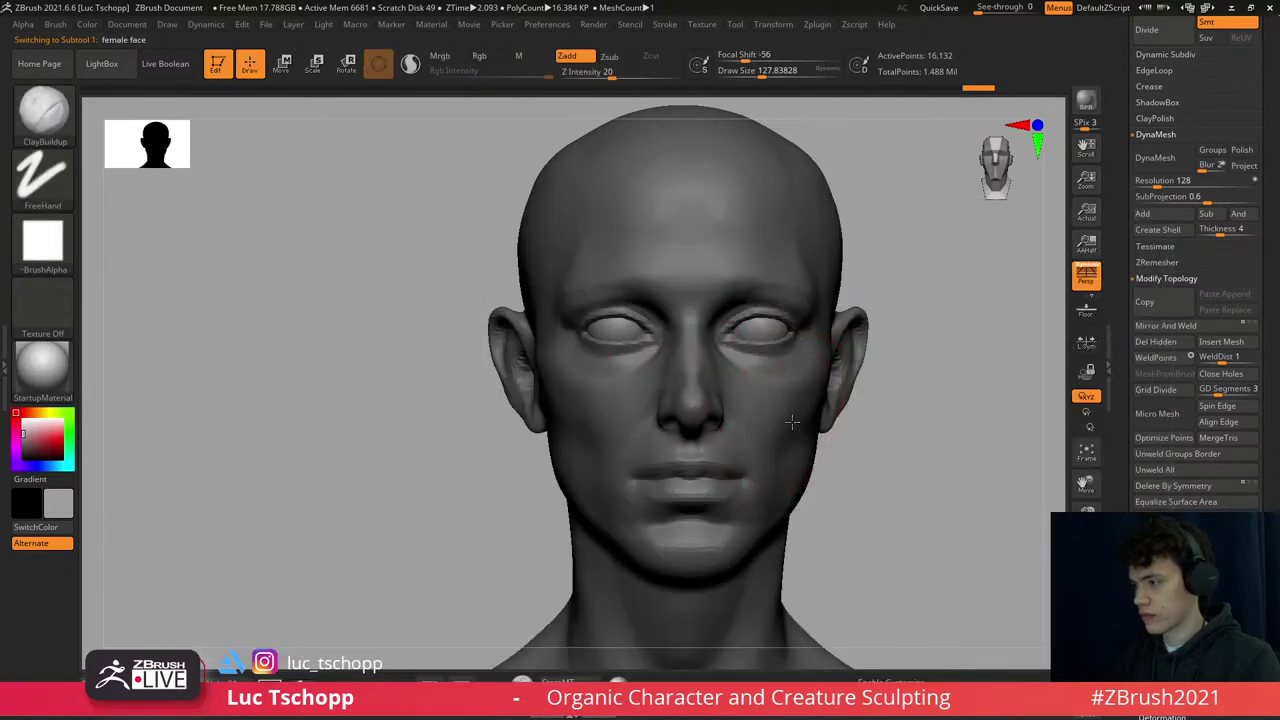
key("b")
key("m")
key("v")
mouse_move(585, 300)
right_mouse_down("ctrl")
mouse_move(571, 343)
mouse_move(591, 257)
mouse_move(629, 287)
mouse_move(697, 295)
right_mouse_up("ctrl")
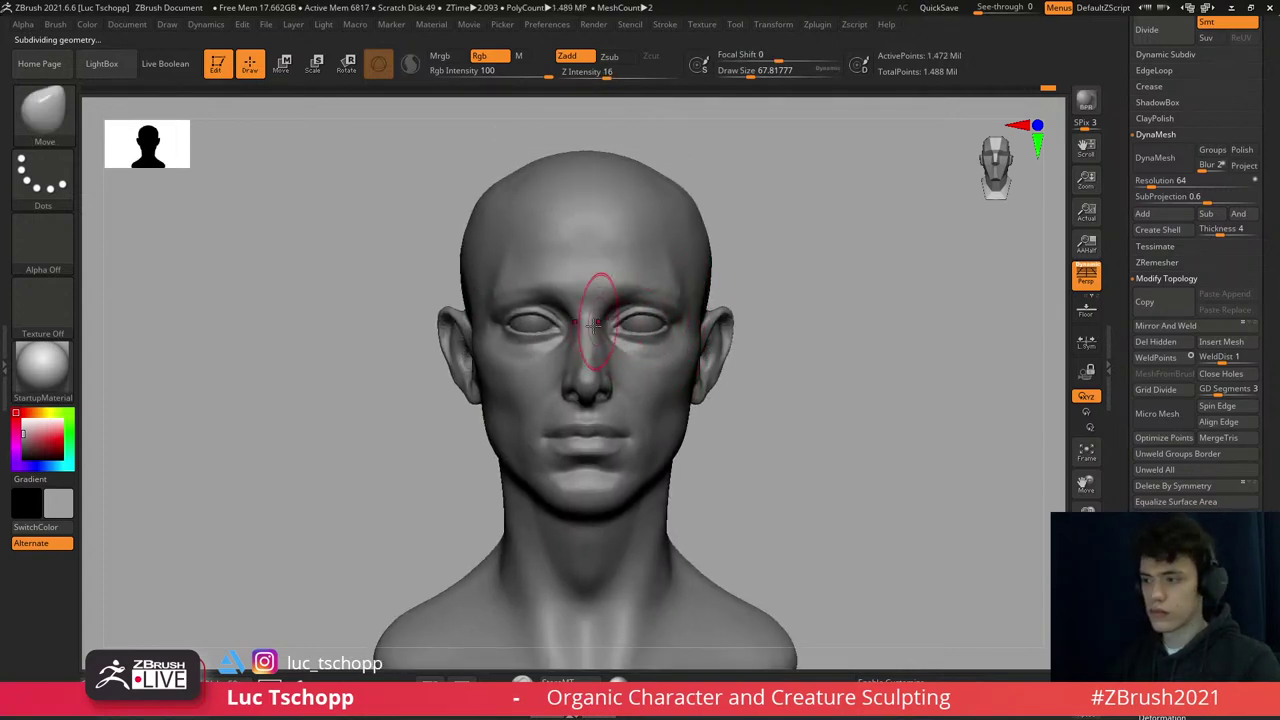
- Reselect the Move brush and enlarge it to about 192 draw size
key("b")
key("Escape")
key("b")
key("m")
key("v")
key("s")
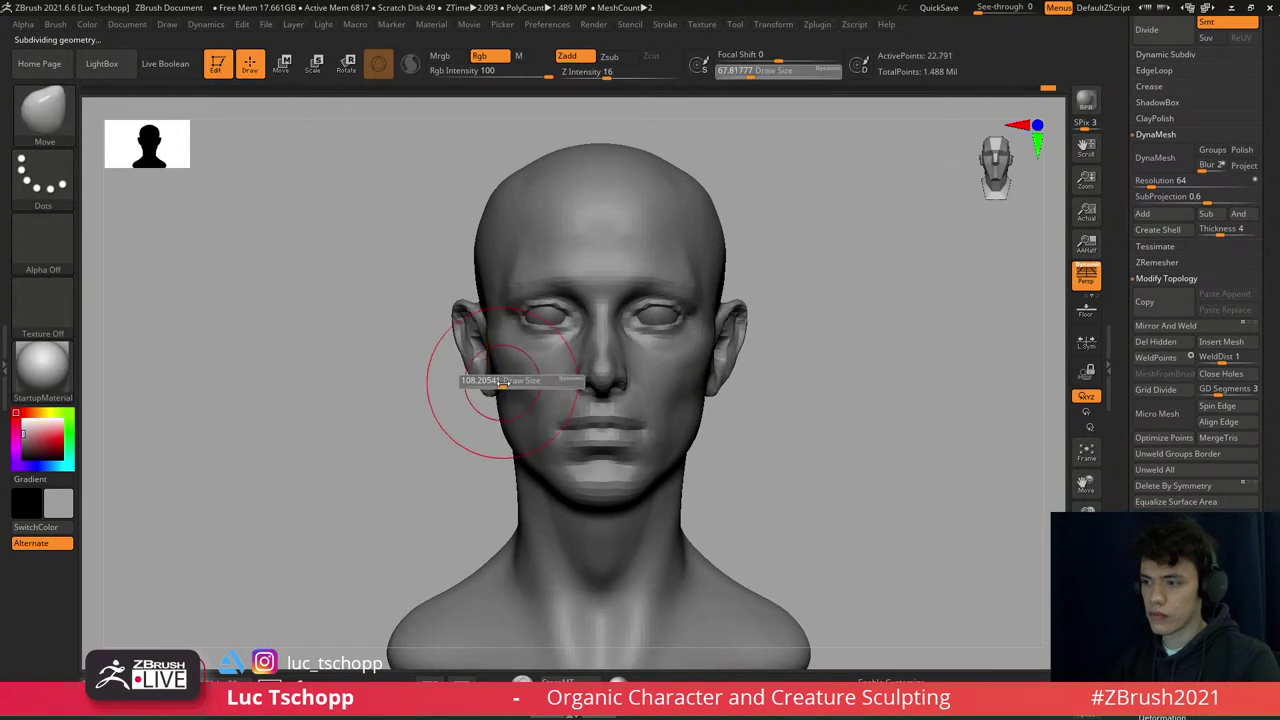
key("s")
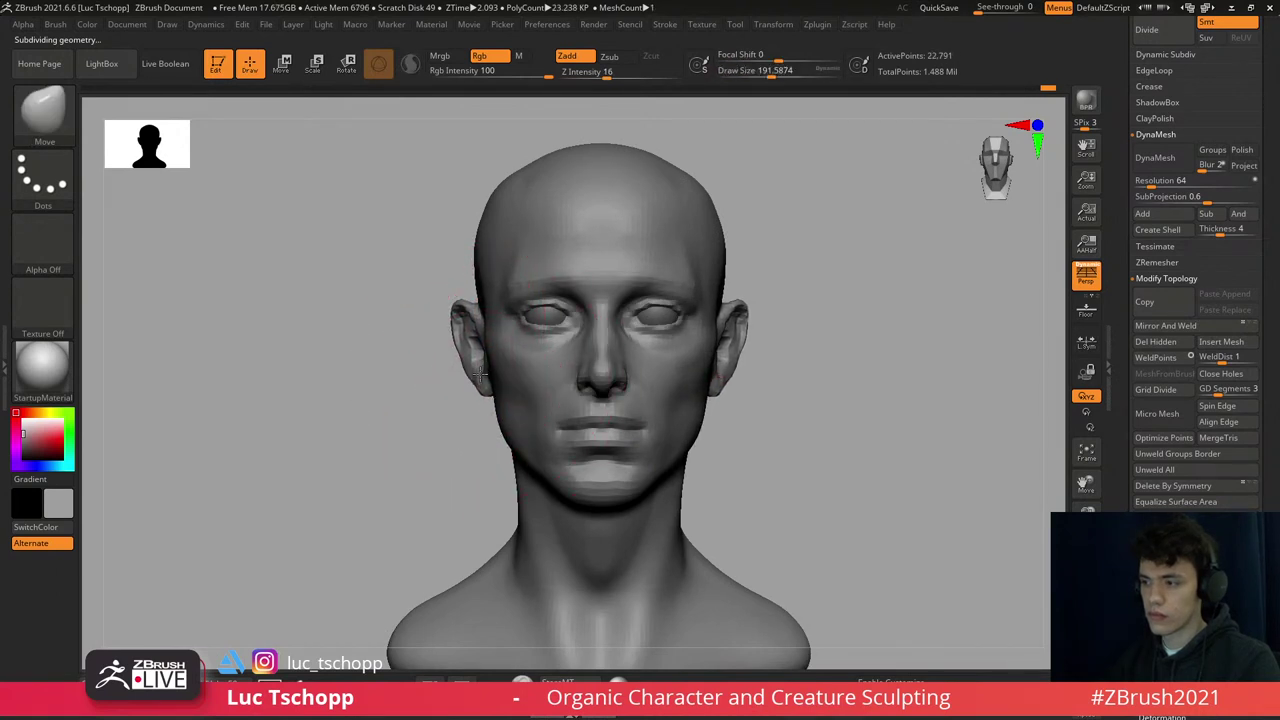
- Reposition a transpose line down the face, then pick a smaller Move brush for the lips
key("w")
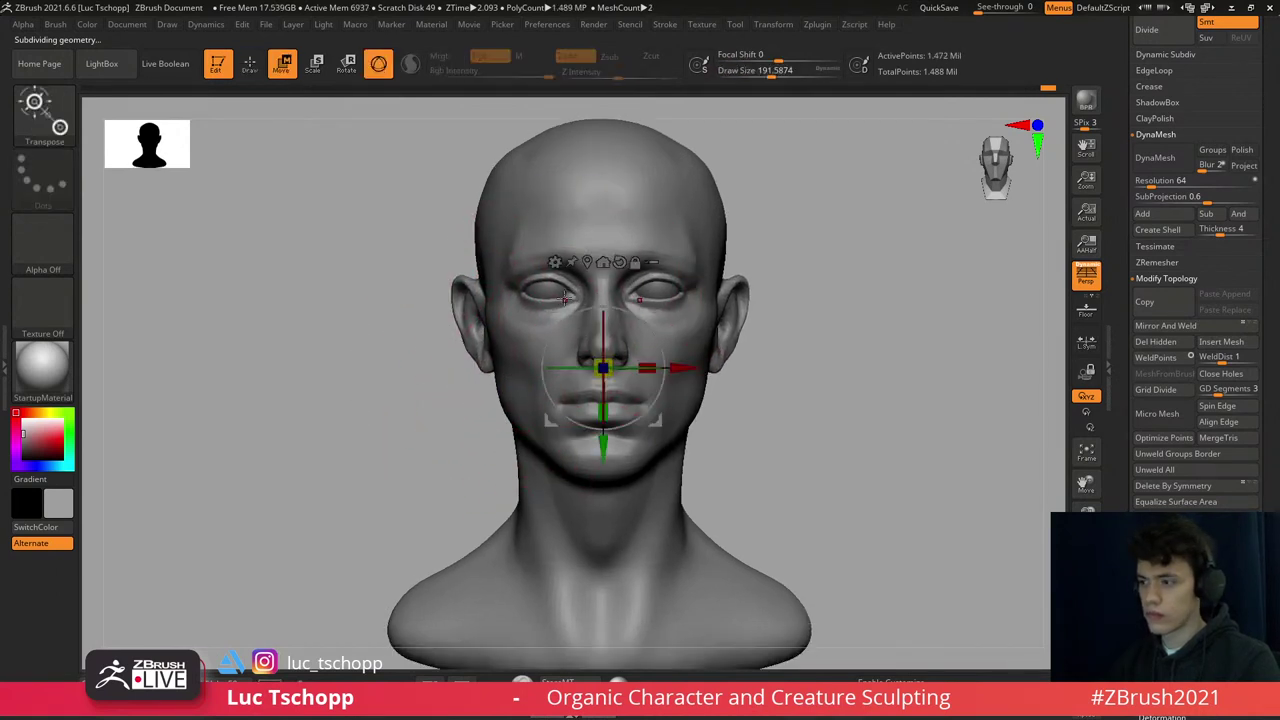
key("y")
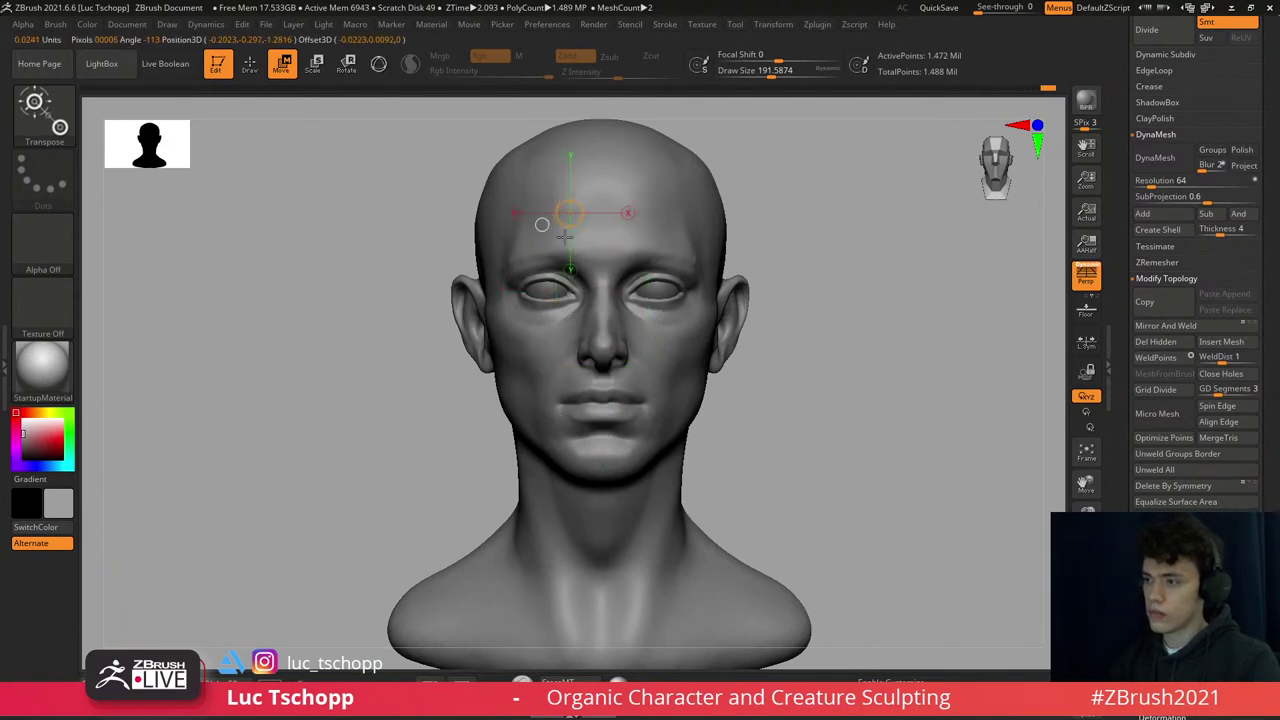
left_click_drag(570, 439, 561, 443)
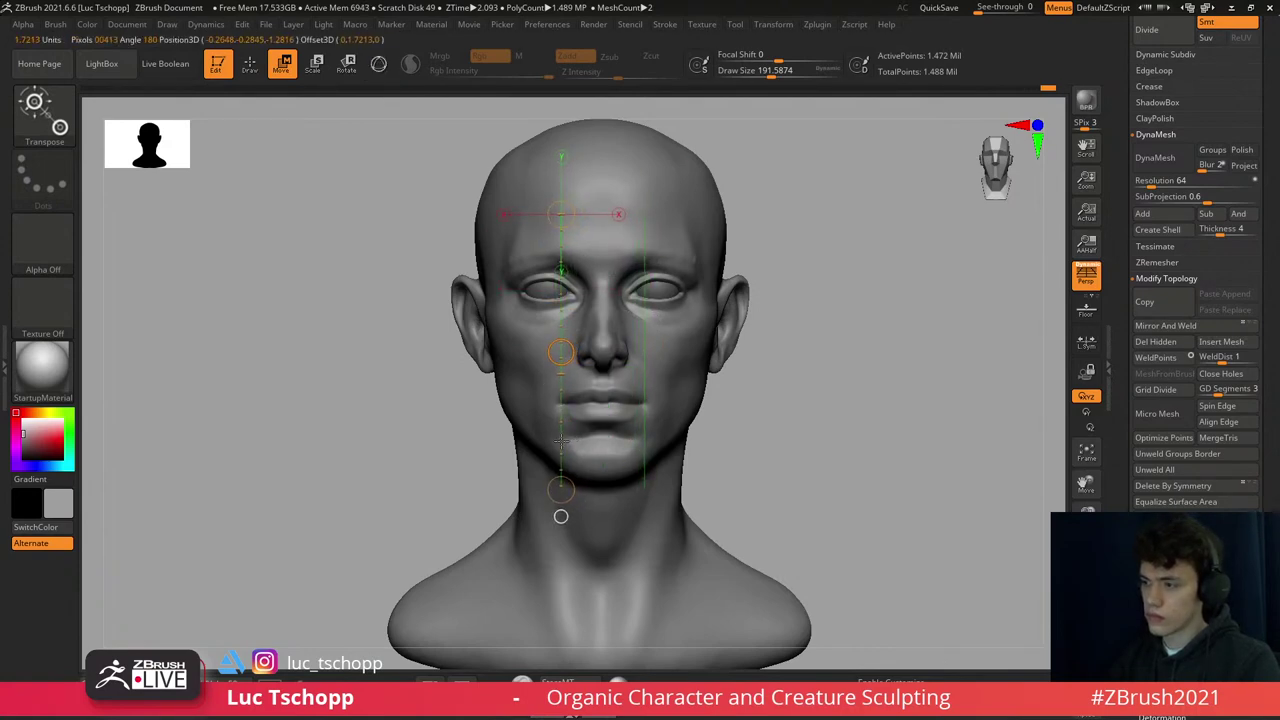
key("b")
key("m")
key("v")
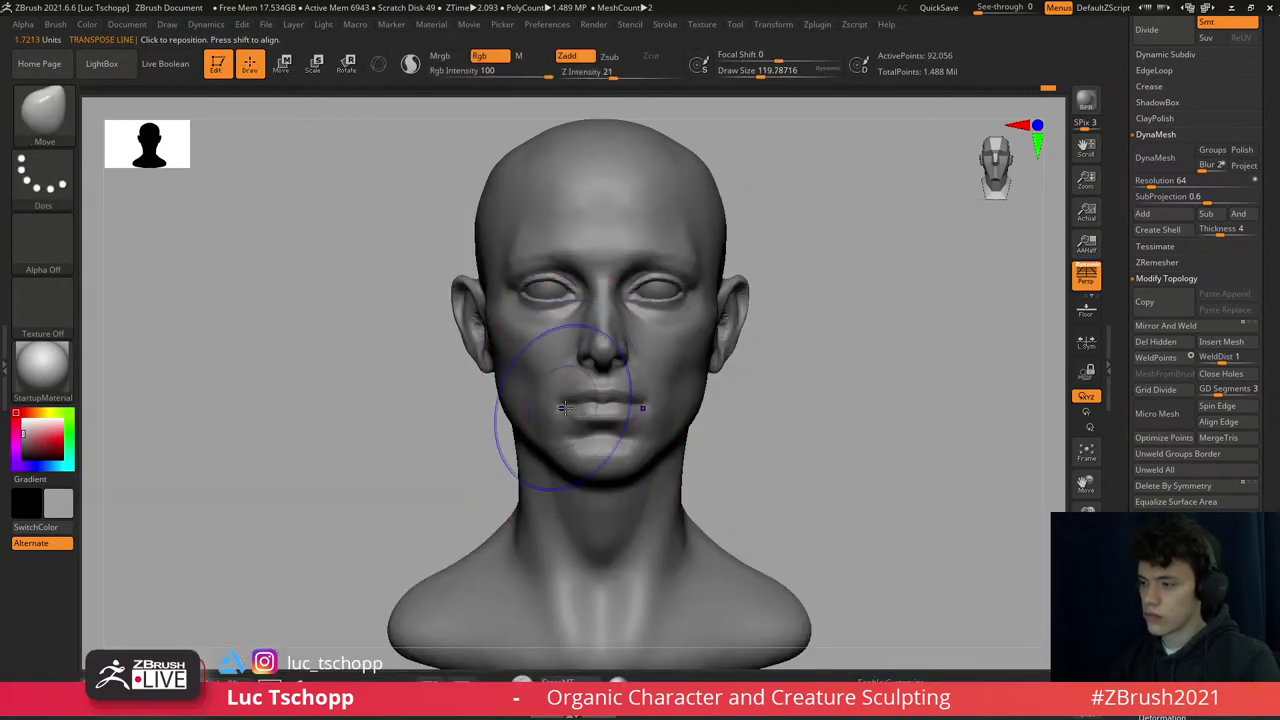
key("s")
left_click(560, 402)
- Check the head across subdivision levels, then drop to the lowest level in three-quarter view
key("shift+d")
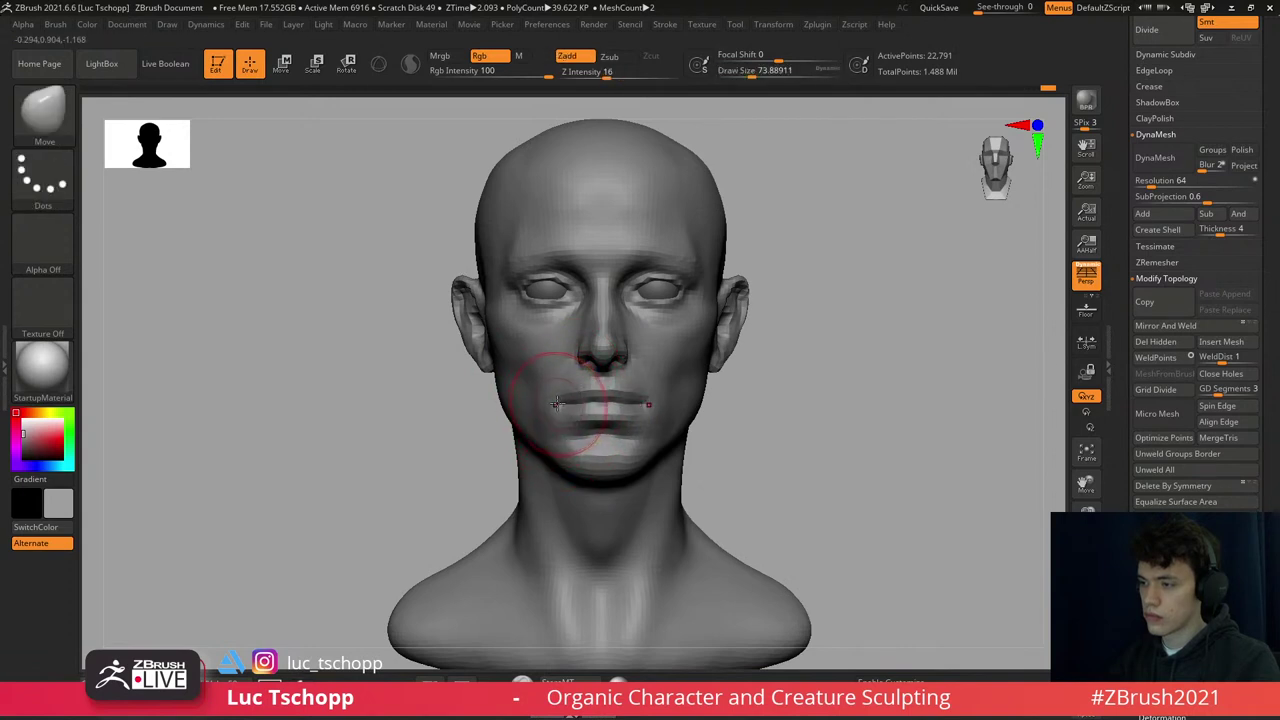
key("d")
key("f")
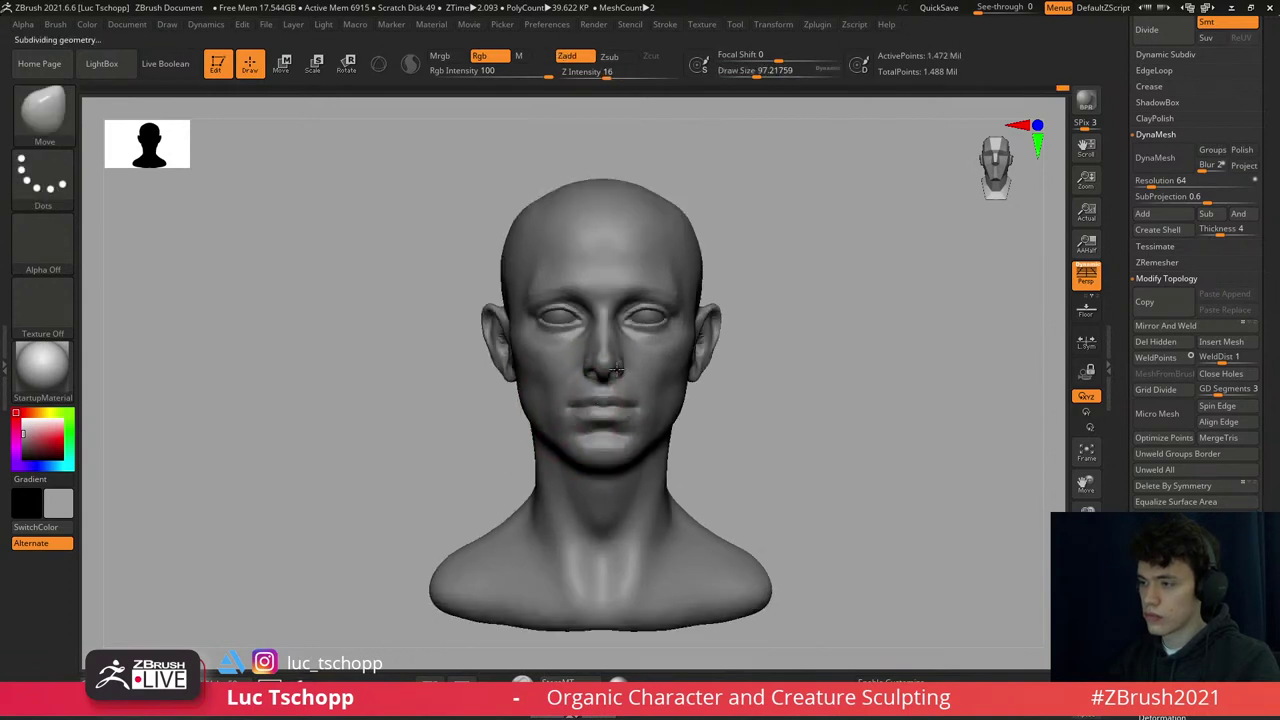
mouse_move(698, 262)
left_mouse_down("alt")
mouse_move(586, 277)
mouse_move(543, 257)
left_mouse_up("alt")
key("shift+d")
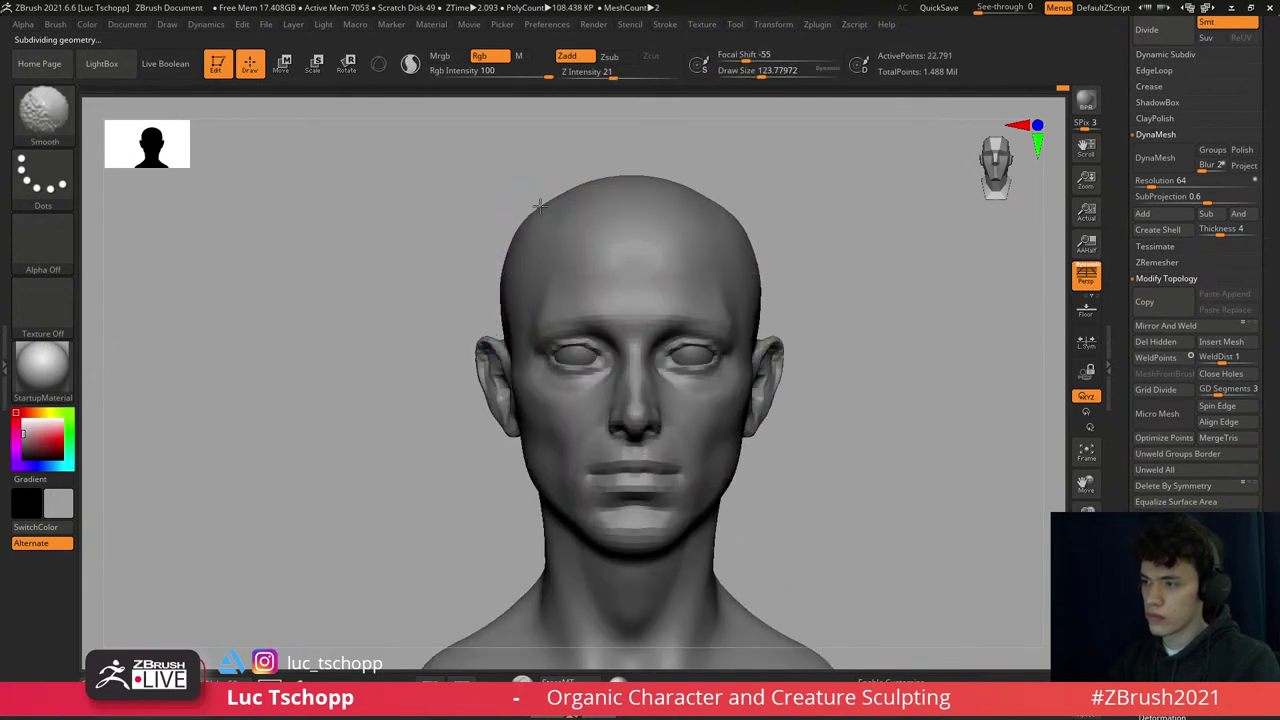
left_click_drag(548, 196, 587, 247)
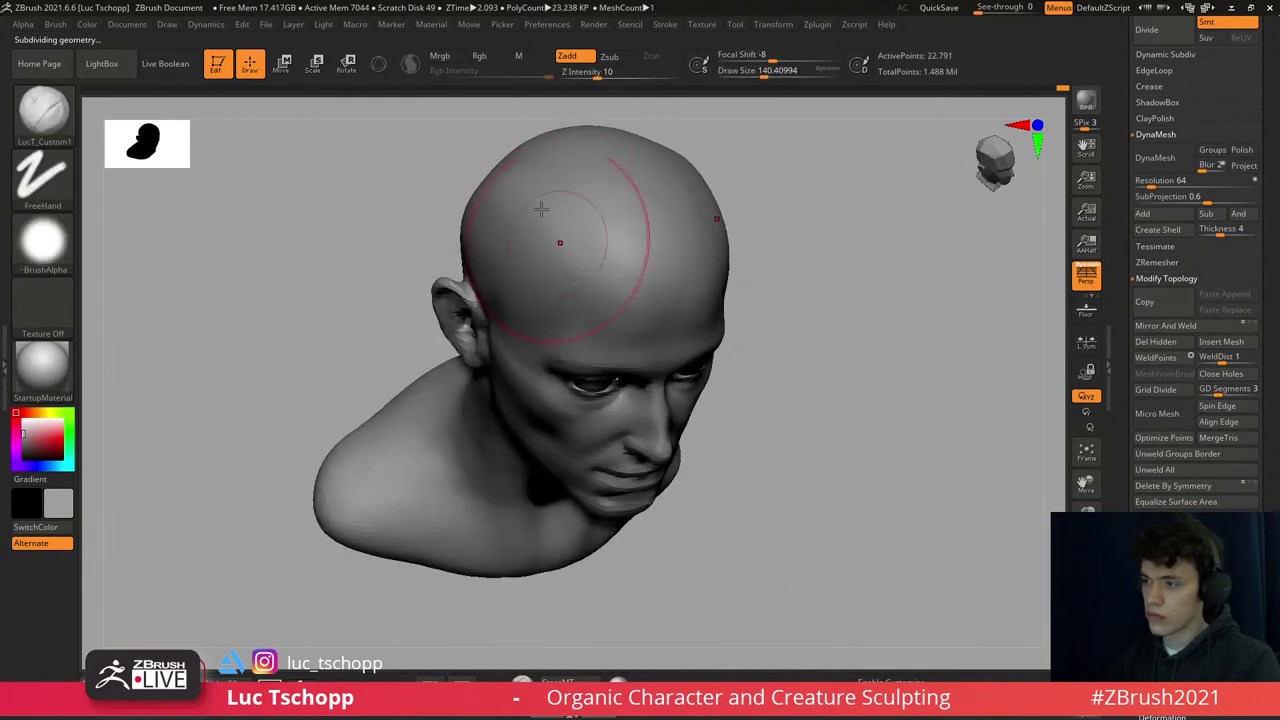
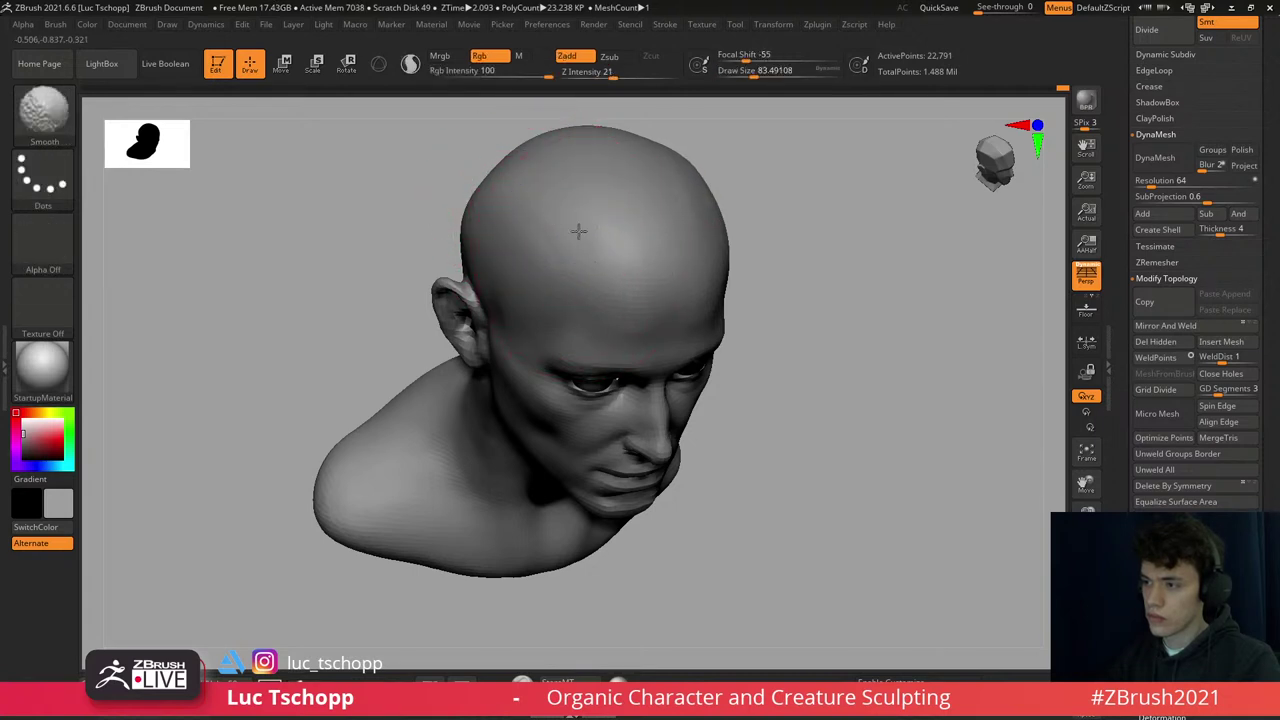
- Raise the subdivision level and smooth the ear's inner folds from behind and the side
key("d")
key("d")
mouse_move(497, 293)
right_mouse_down()
mouse_move(540, 300)
mouse_move(586, 251)
right_mouse_up()
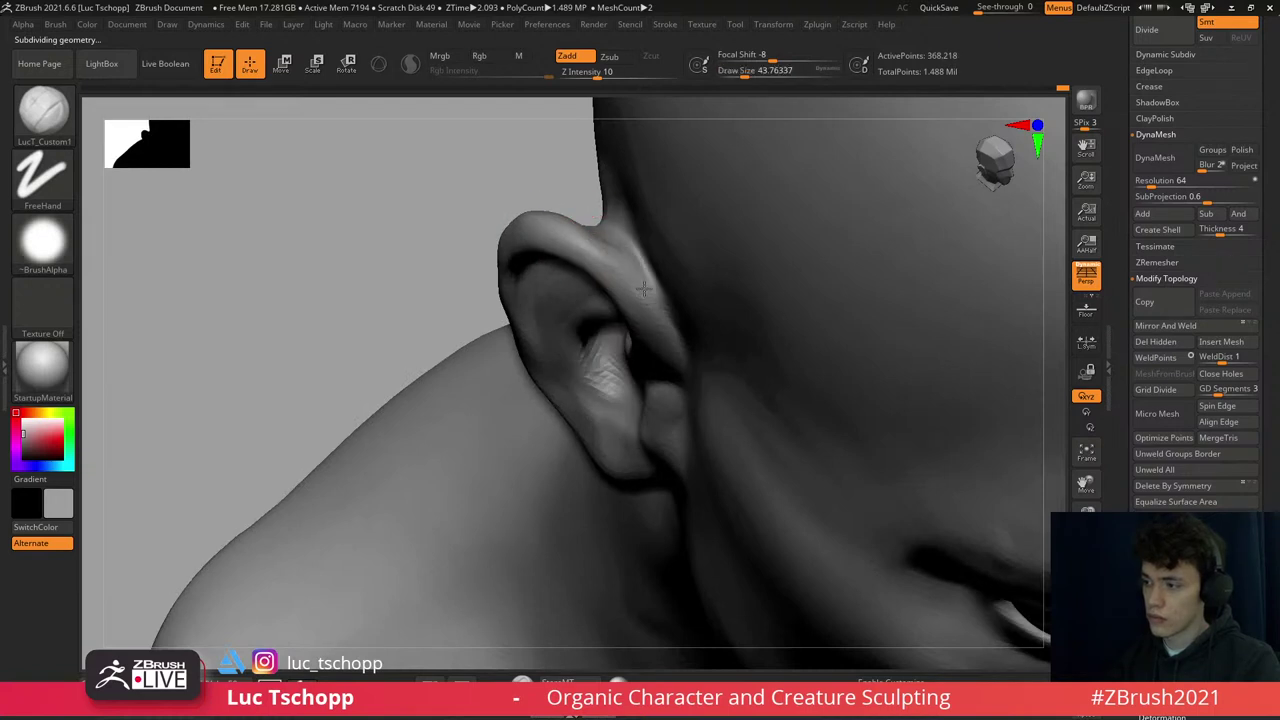
right_click_drag(610, 258, 604, 236)
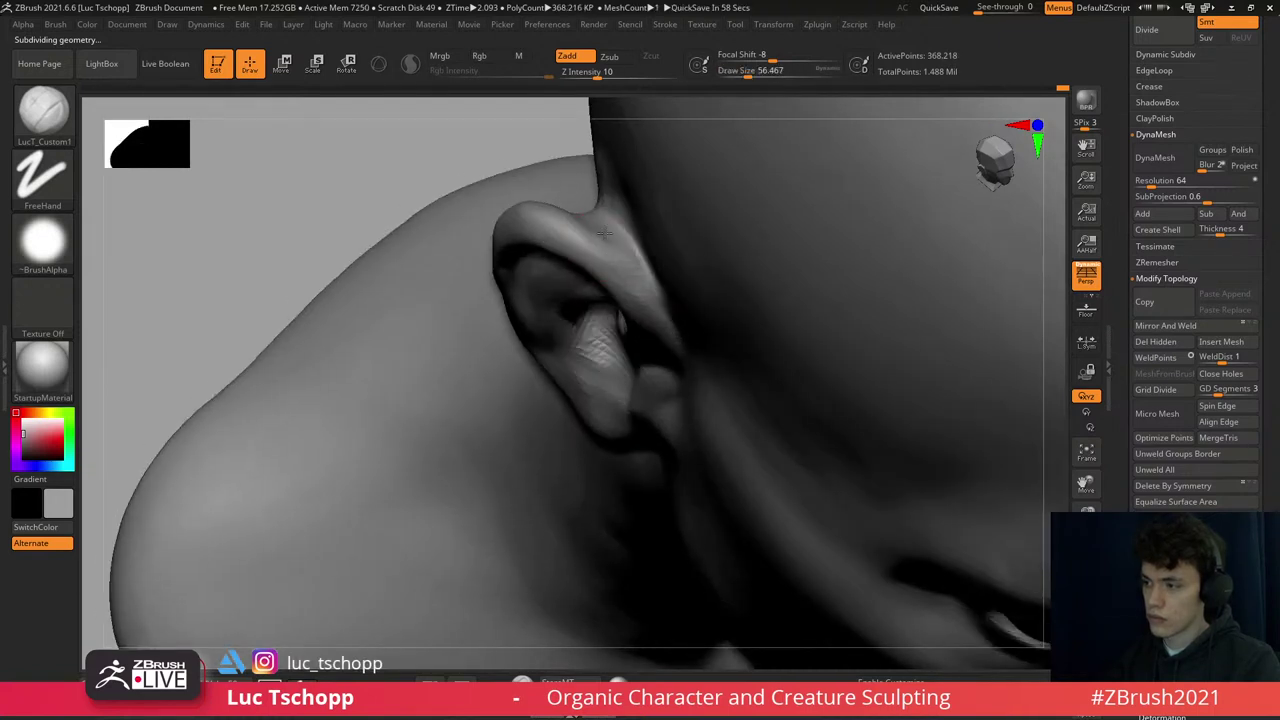
key("shift")
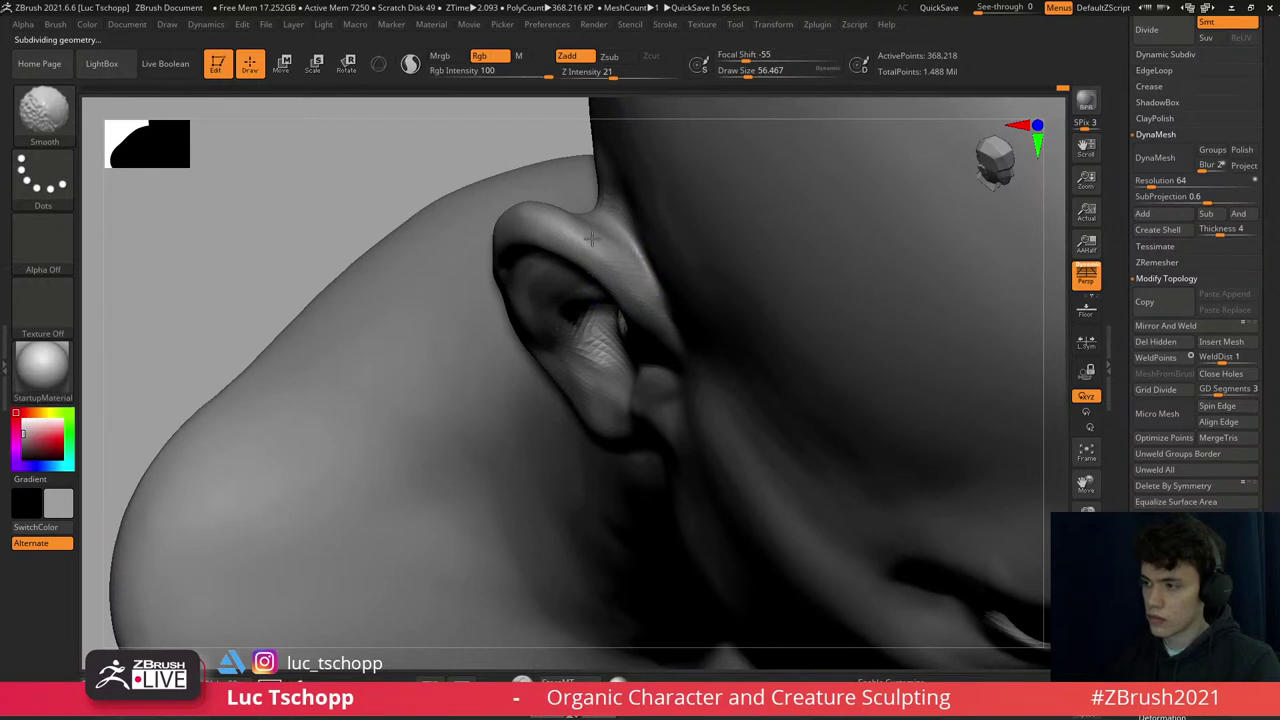
mouse_move(591, 238)
right_mouse_down()
mouse_move(634, 345)
mouse_move(597, 368)
right_mouse_up()
- Reshape the ear side-on with the Move and custom clay brushes, then smooth it
key("b")
key("m")
key("v")
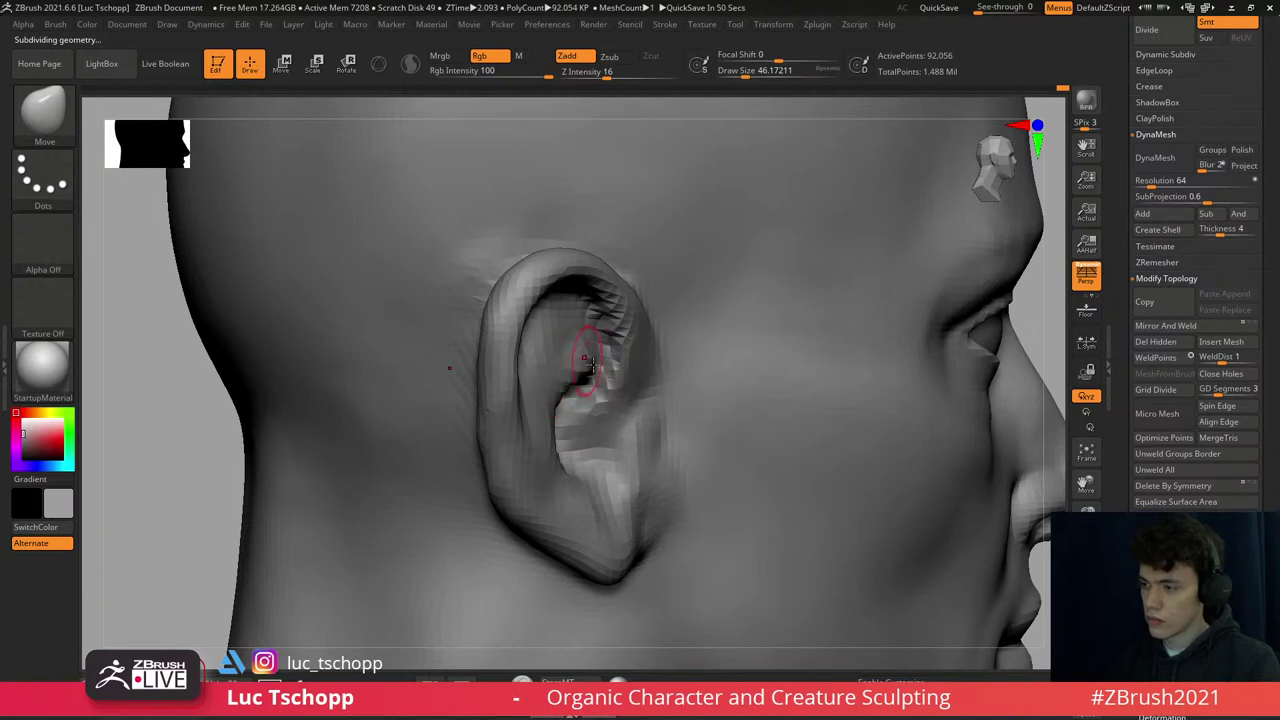
mouse_move(588, 362)
right_mouse_down()
mouse_move(570, 365)
mouse_move(545, 340)
mouse_move(596, 358)
right_mouse_up()
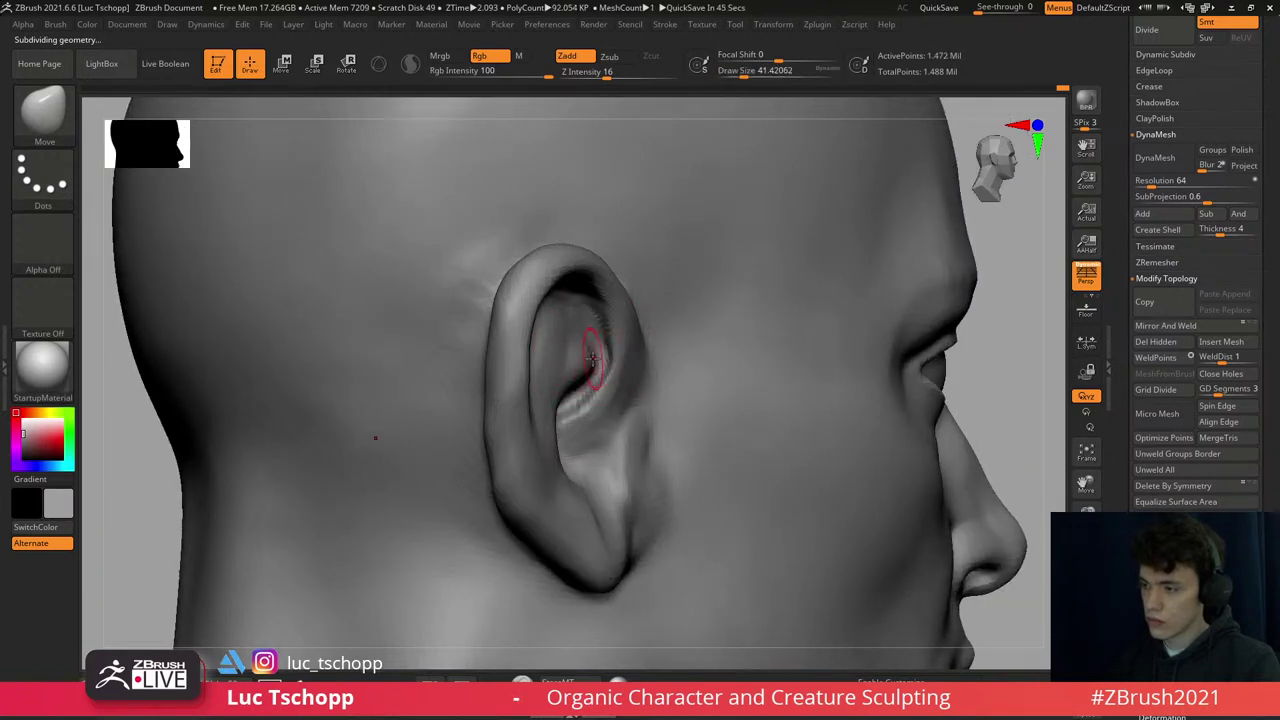
key("1")
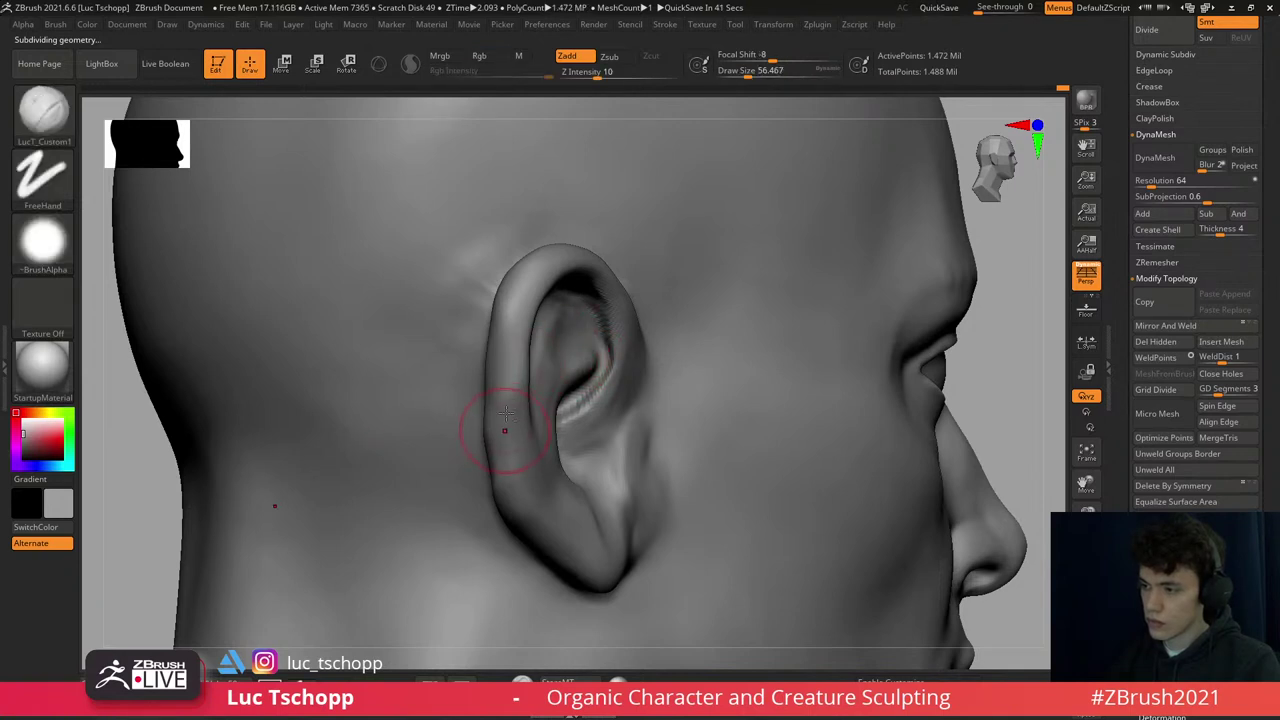
right_click_drag(505, 413, 498, 362)
key("shift")
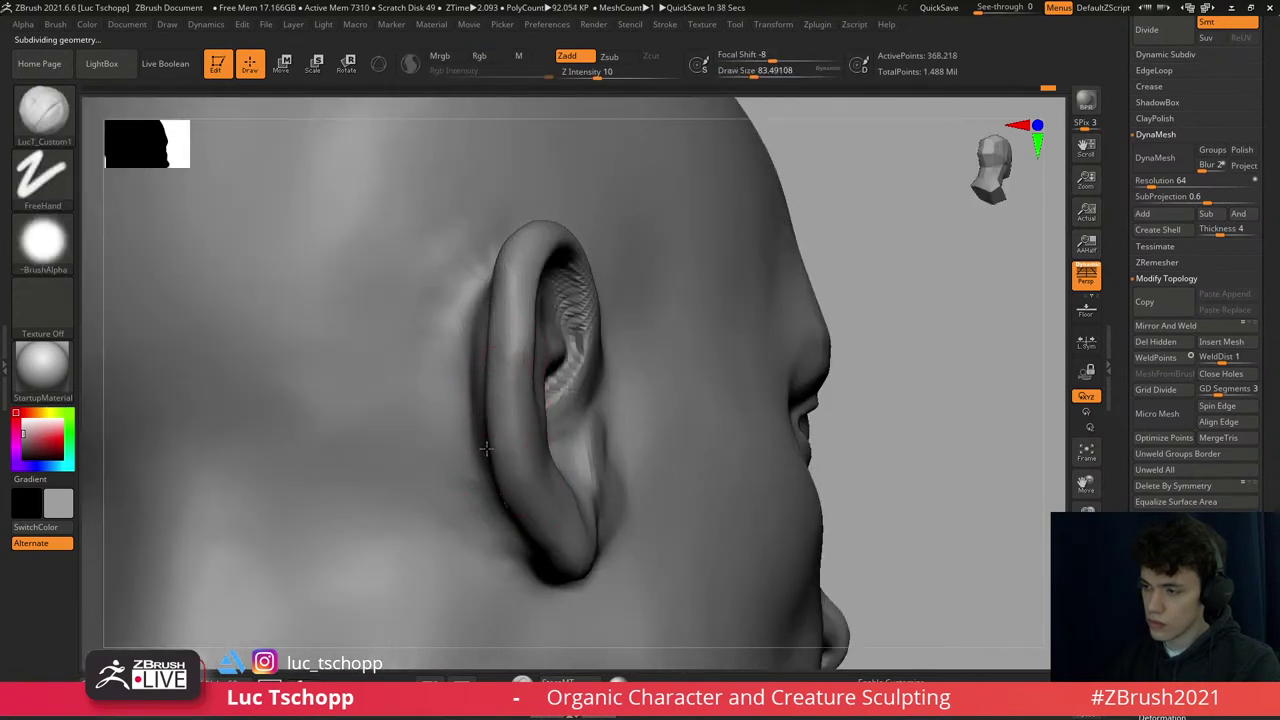
right_click_drag(485, 448, 499, 354)
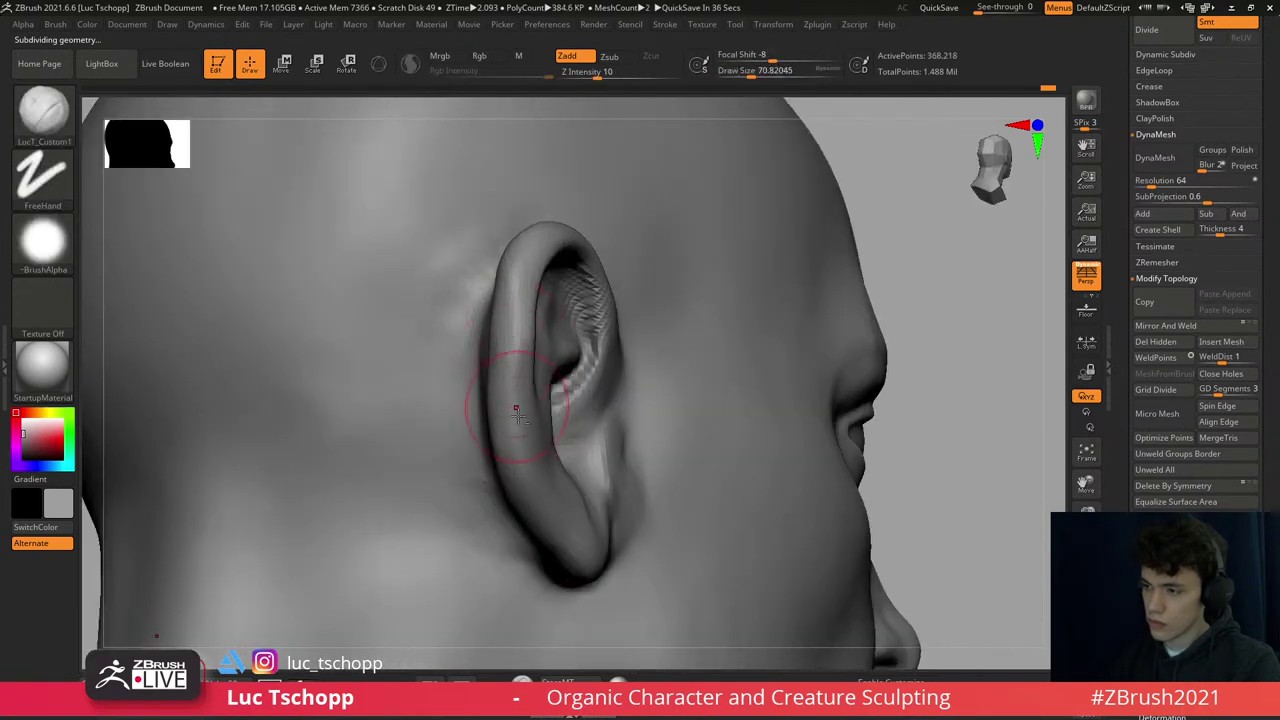
right_click_drag(521, 286, 506, 353)
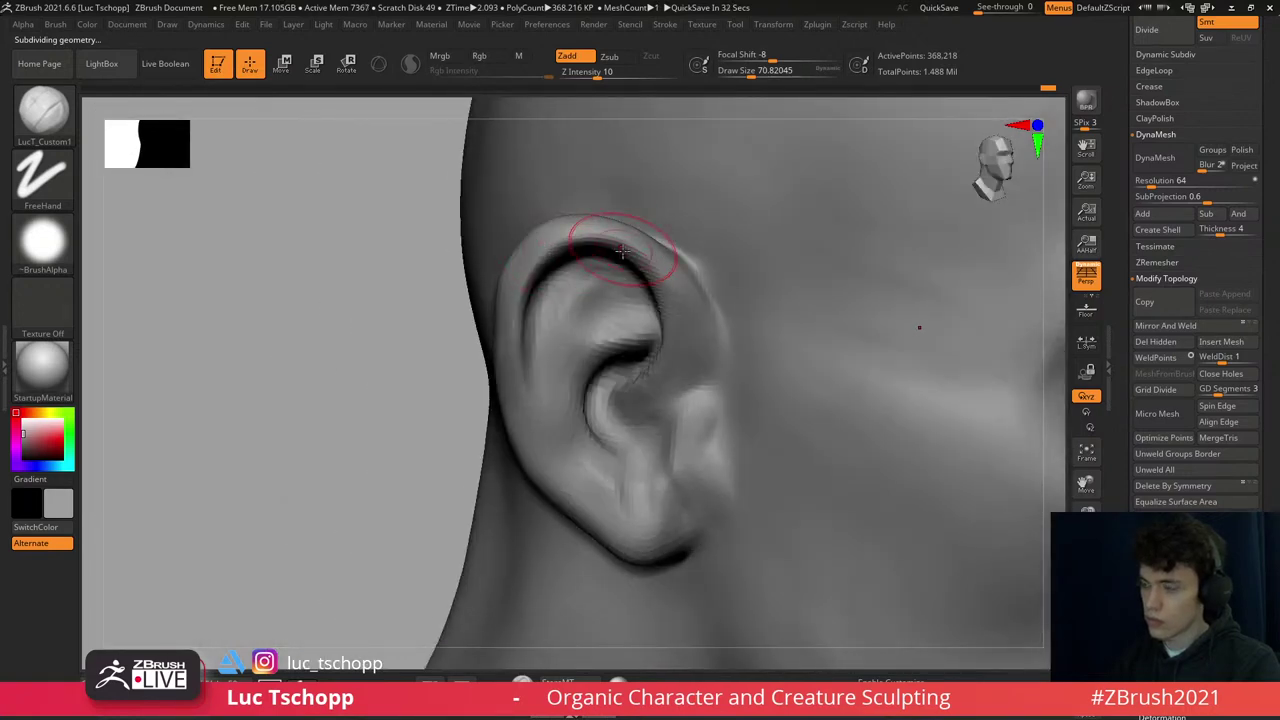
- Drop one subdivision level and use Move Topological at Draw Size about 41
key("shift+d")
key("b")
key("m")
key("t")
key("s")
left_click_drag(580, 241, 576, 241)
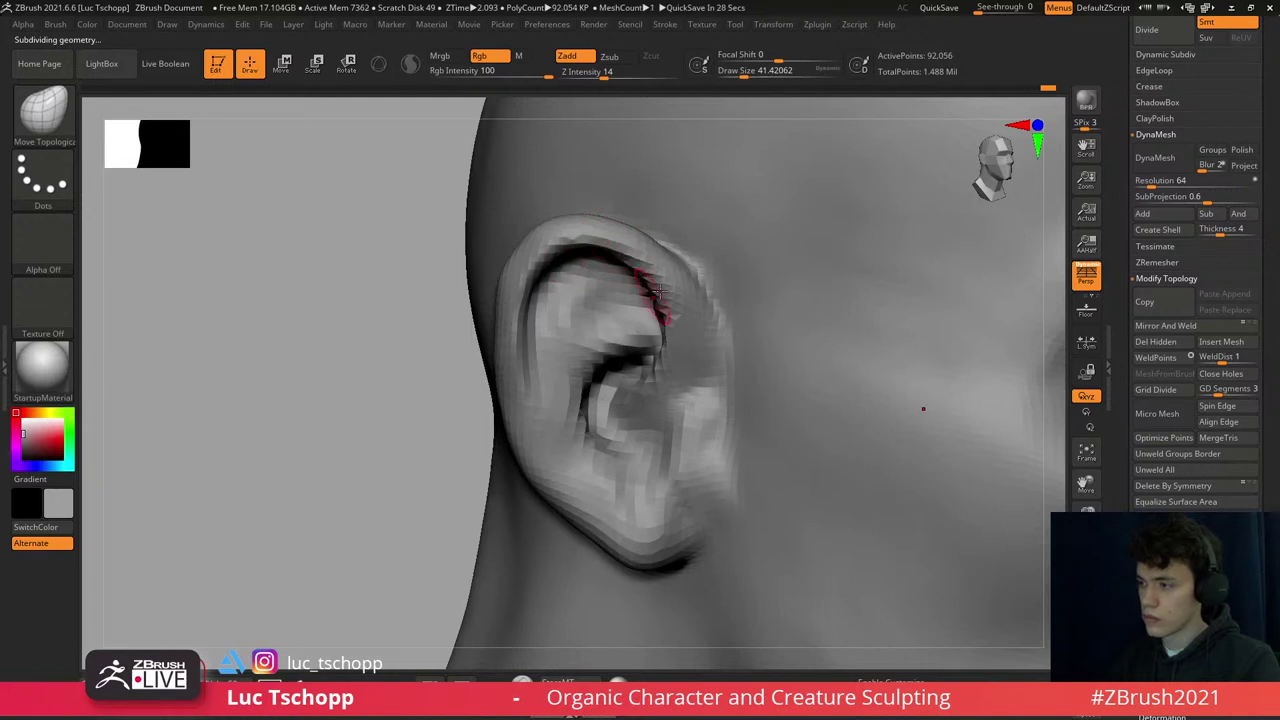
- Reshape the upper ear rim with a slightly smaller Move Topological brush
right_click_drag(657, 343, 614, 365)
key("d")
key("d")
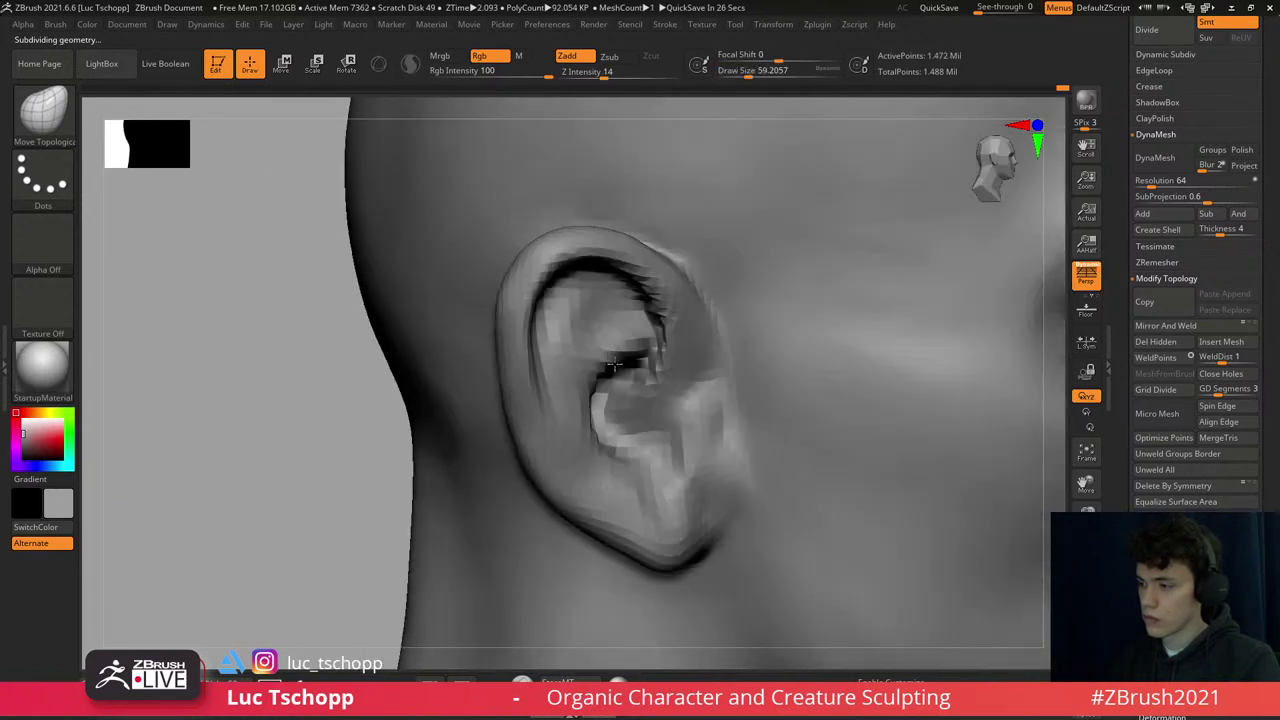
key("shift+d")
key("s")
left_click_drag(612, 365, 581, 362)
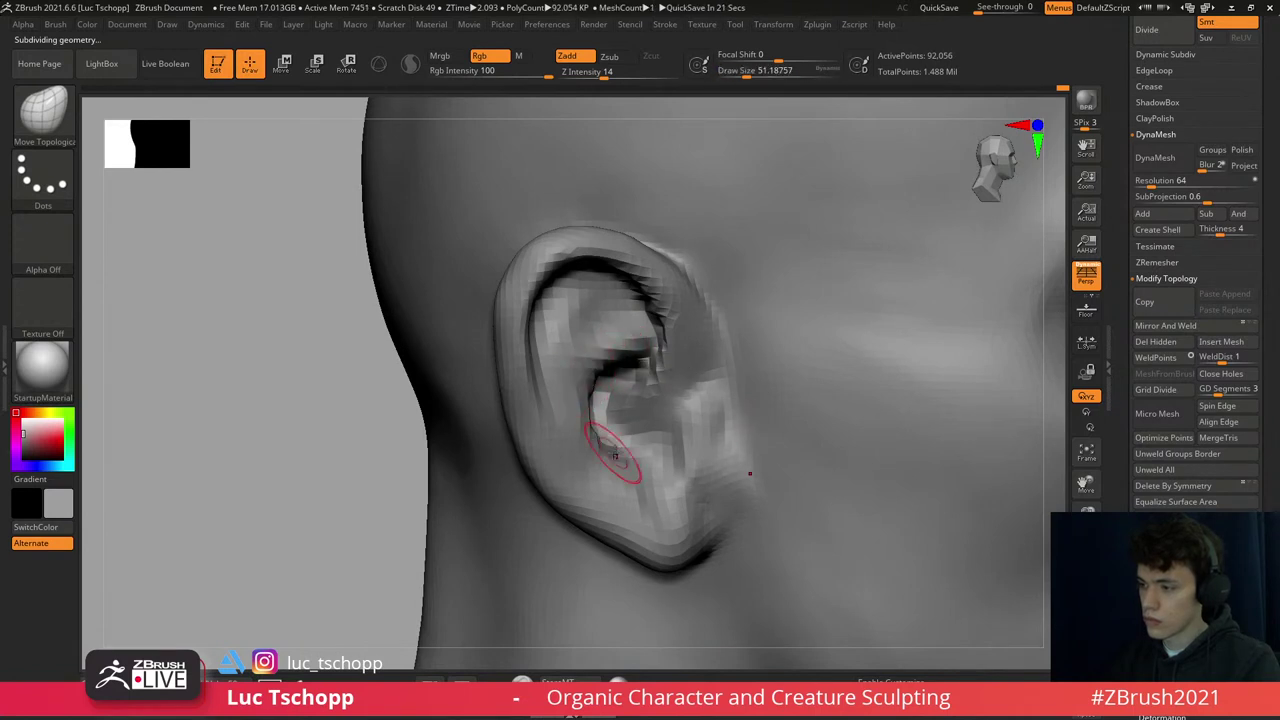
key("d")
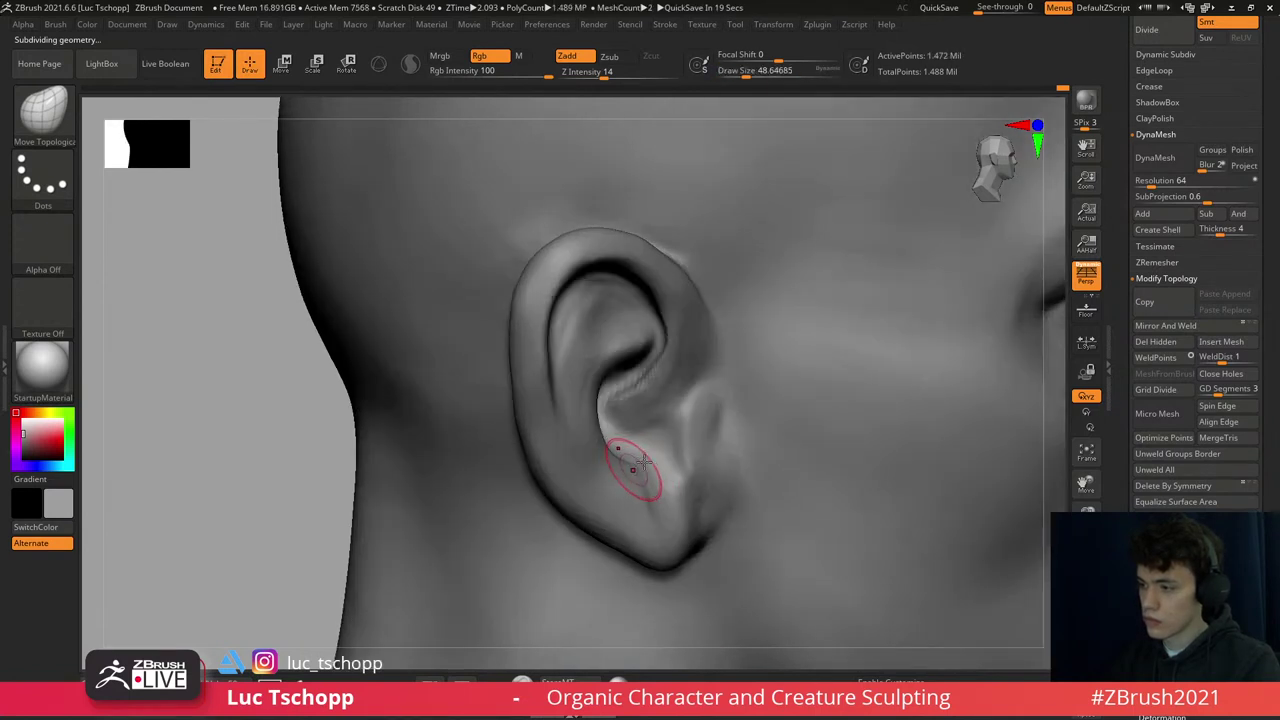
- Push the lower ear bowl near the lobe with the Move brush, then resume with the clay brush
key("b")
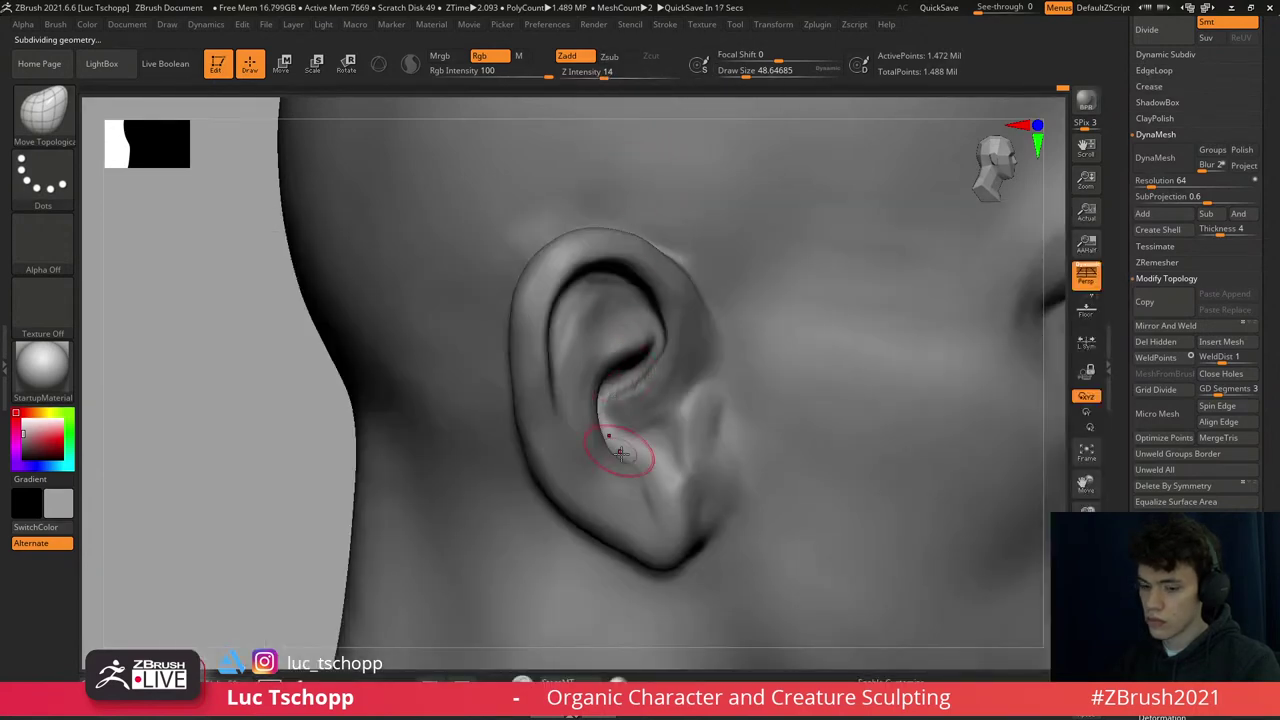
key("b")
key("m")
key("v")
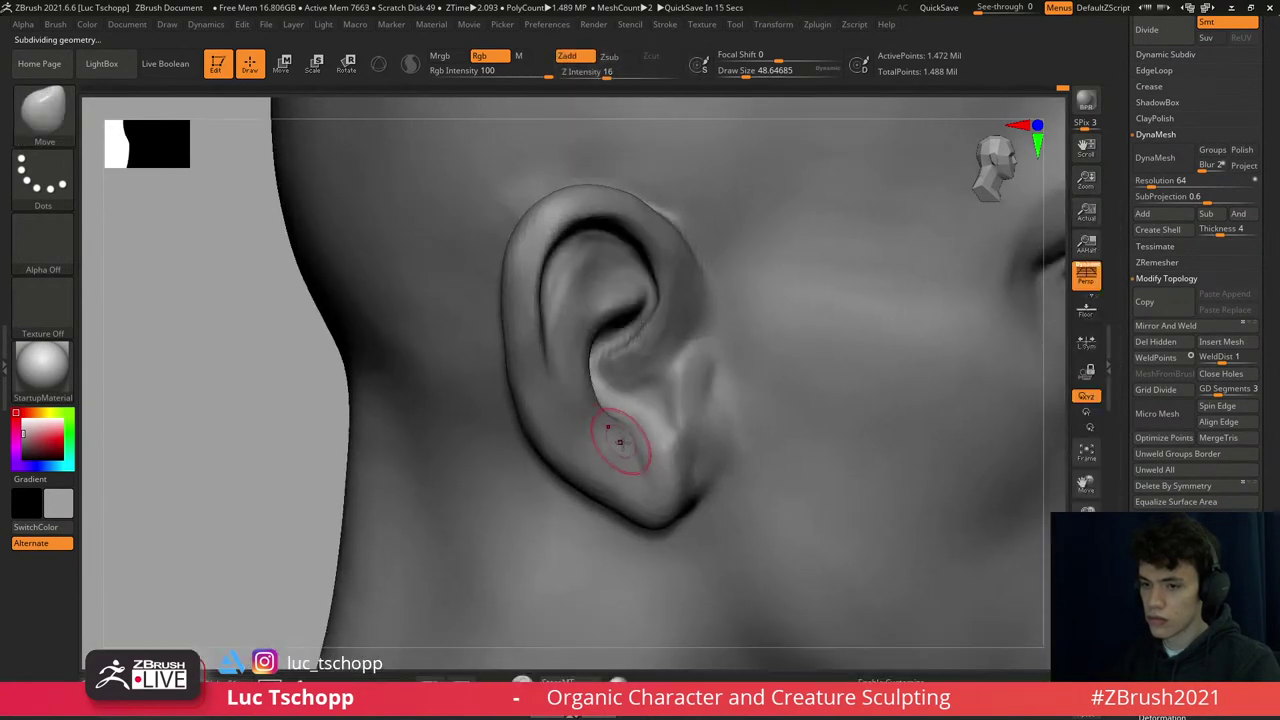
key("1")
mouse_move(620, 430)
right_mouse_down()
mouse_move(584, 378)
mouse_move(614, 366)
mouse_move(591, 357)
mouse_move(617, 320)
mouse_move(545, 345)
right_mouse_up()
- Smooth the temple, frame the head, and set the brush to about 83
key("shift")
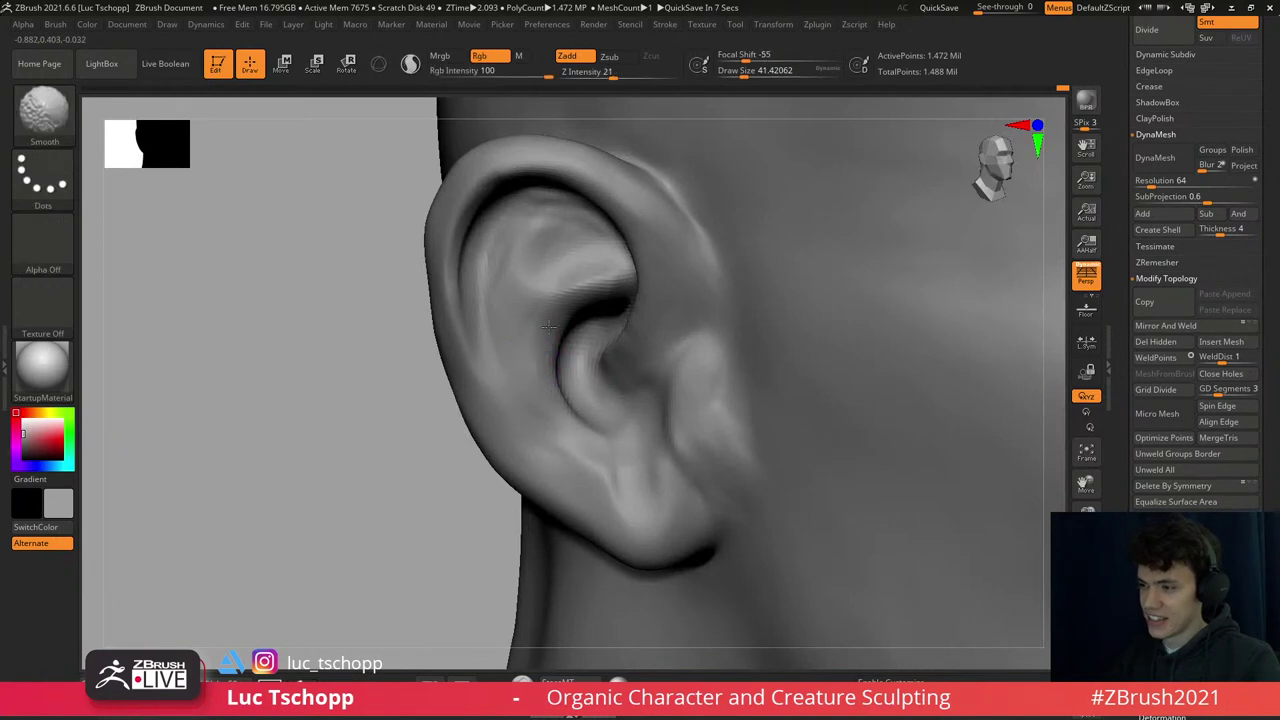
mouse_move(566, 295)
right_mouse_down()
mouse_move(553, 290)
mouse_move(636, 330)
right_mouse_up()
key("f")
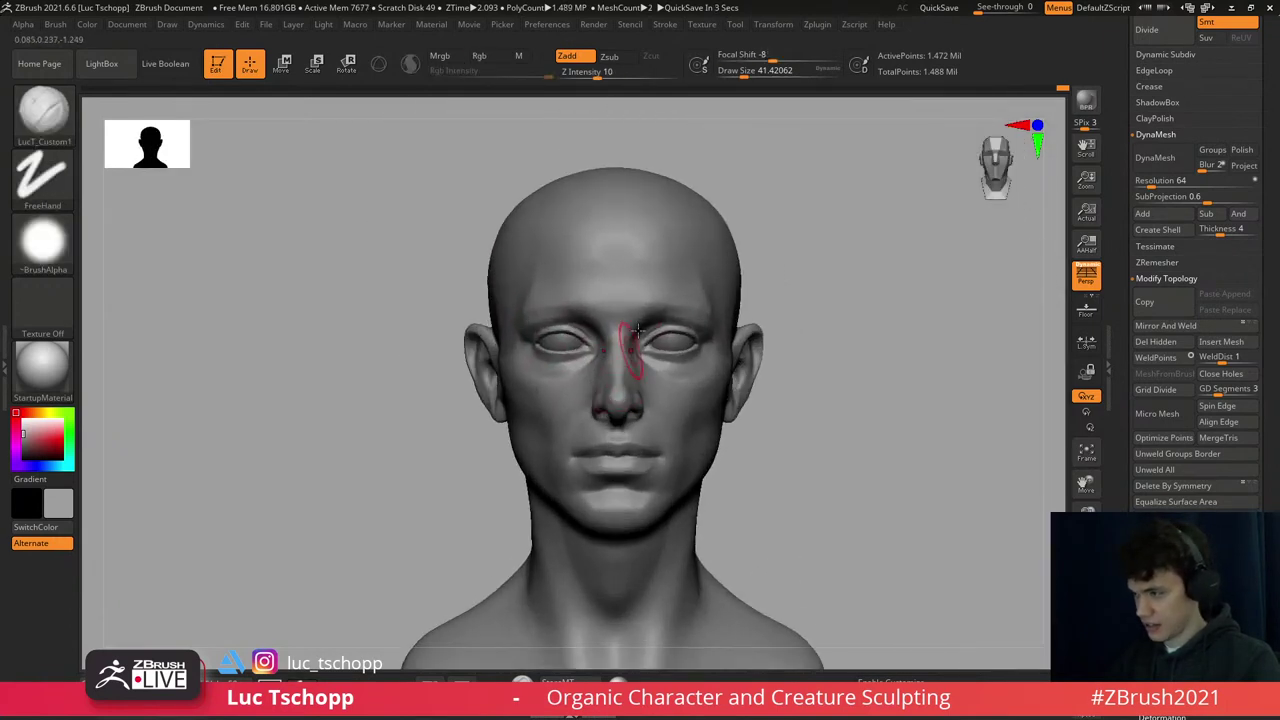
right_click_drag(698, 267, 699, 279)
key("s")
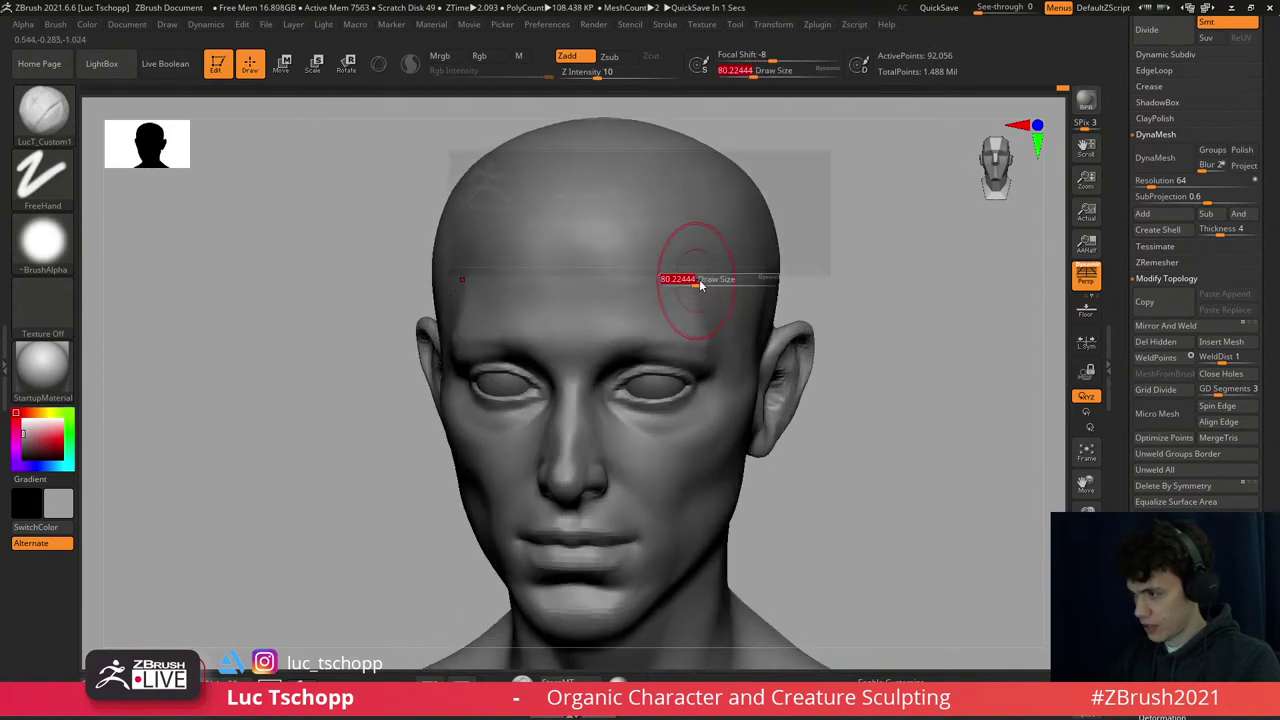
mouse_move(699, 279)
left_mouse_down()
mouse_move(707, 293)
mouse_move(729, 207)
left_mouse_up()
key("s")
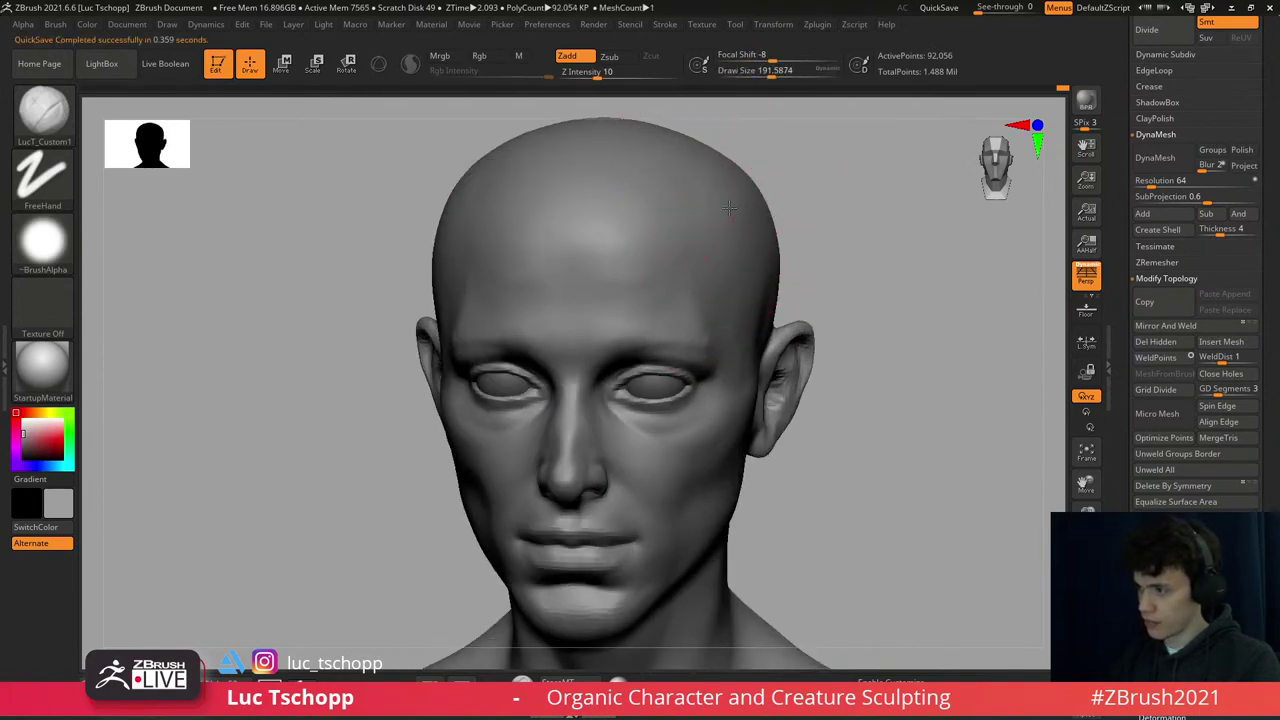
key("bracketleft")
key("bracketleft")
- Soften the cheeks and temples at high subdivision from frontal and three-quarter views
mouse_move(725, 235)
right_mouse_down()
mouse_move(698, 312)
mouse_move(688, 268)
right_mouse_up()
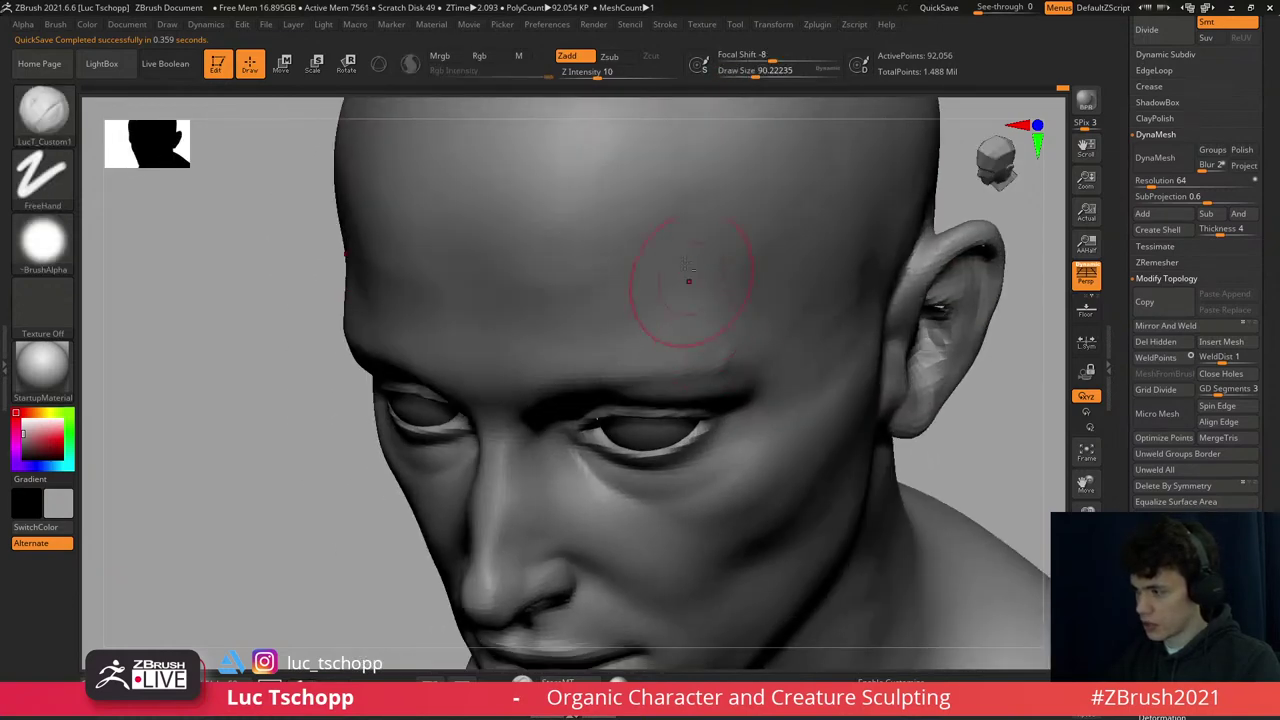
right_click_drag(760, 378, 760, 360)
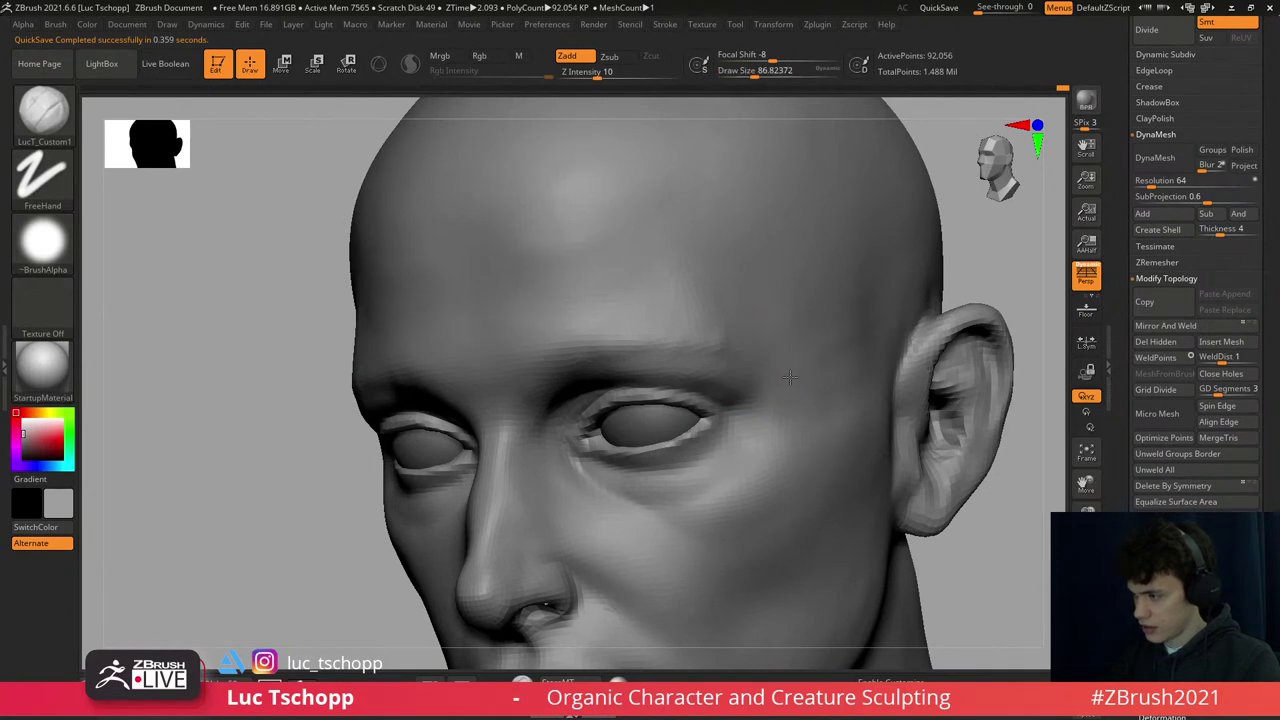
key("d")
key("f")
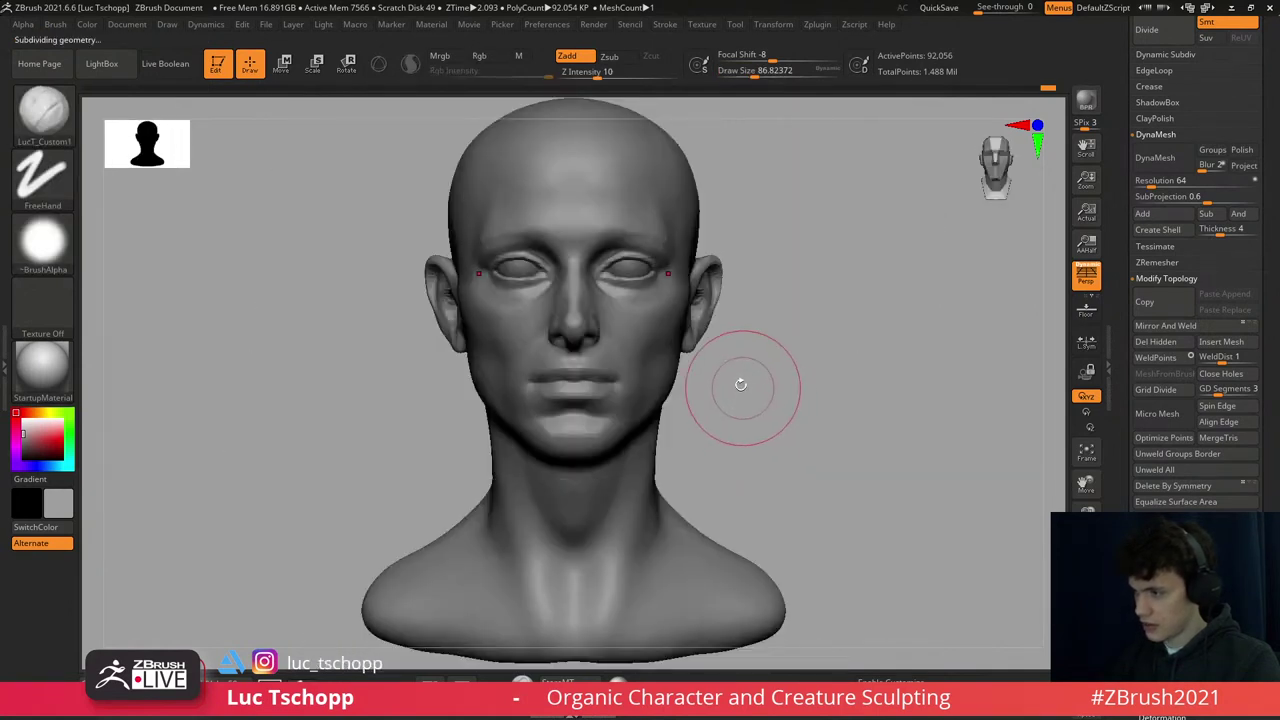
mouse_move(704, 345)
right_mouse_down()
mouse_move(662, 340)
mouse_move(671, 362)
mouse_move(678, 340)
right_mouse_up()
key("shift+d")
key("d")
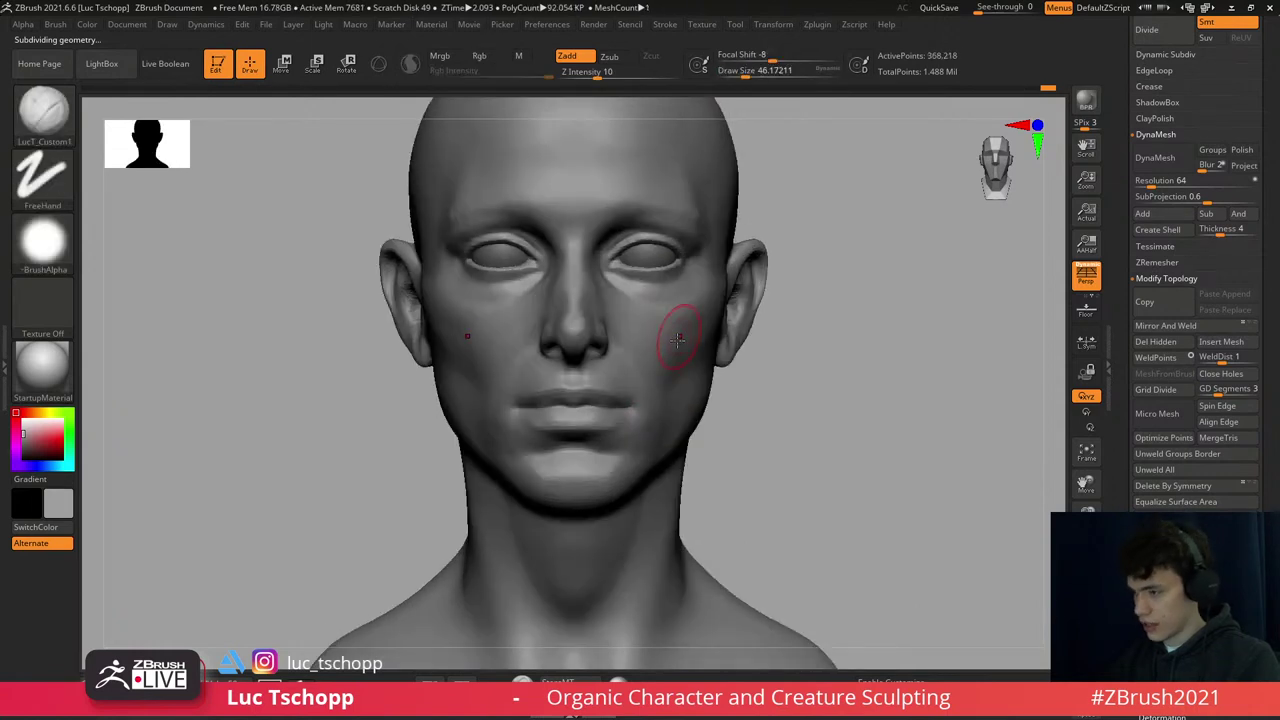
mouse_move(688, 289)
right_mouse_down()
mouse_move(633, 248)
mouse_move(593, 262)
mouse_move(643, 243)
right_mouse_up()
key("shift")
- Shift the cheek in front of the ear with the Move brush at lower subdivision levels
key("b")
key("m")
key("v")
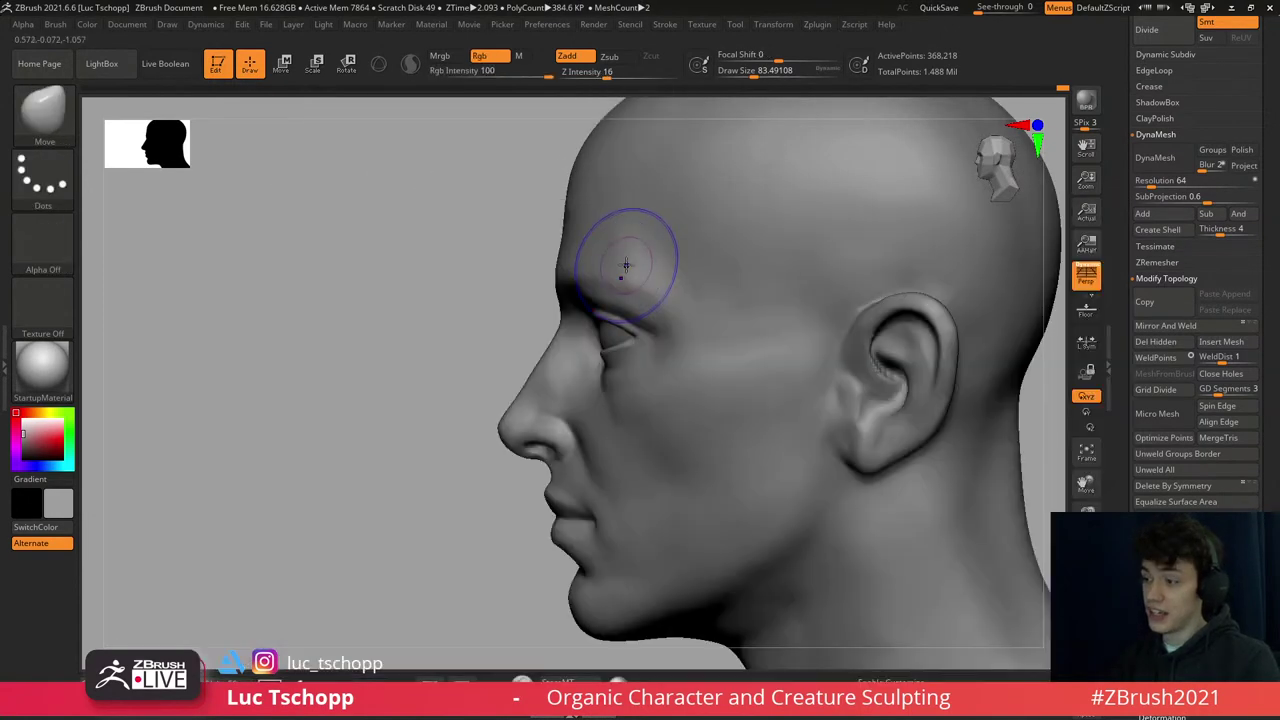
key("shift+d")
right_click_drag(591, 287, 589, 322)
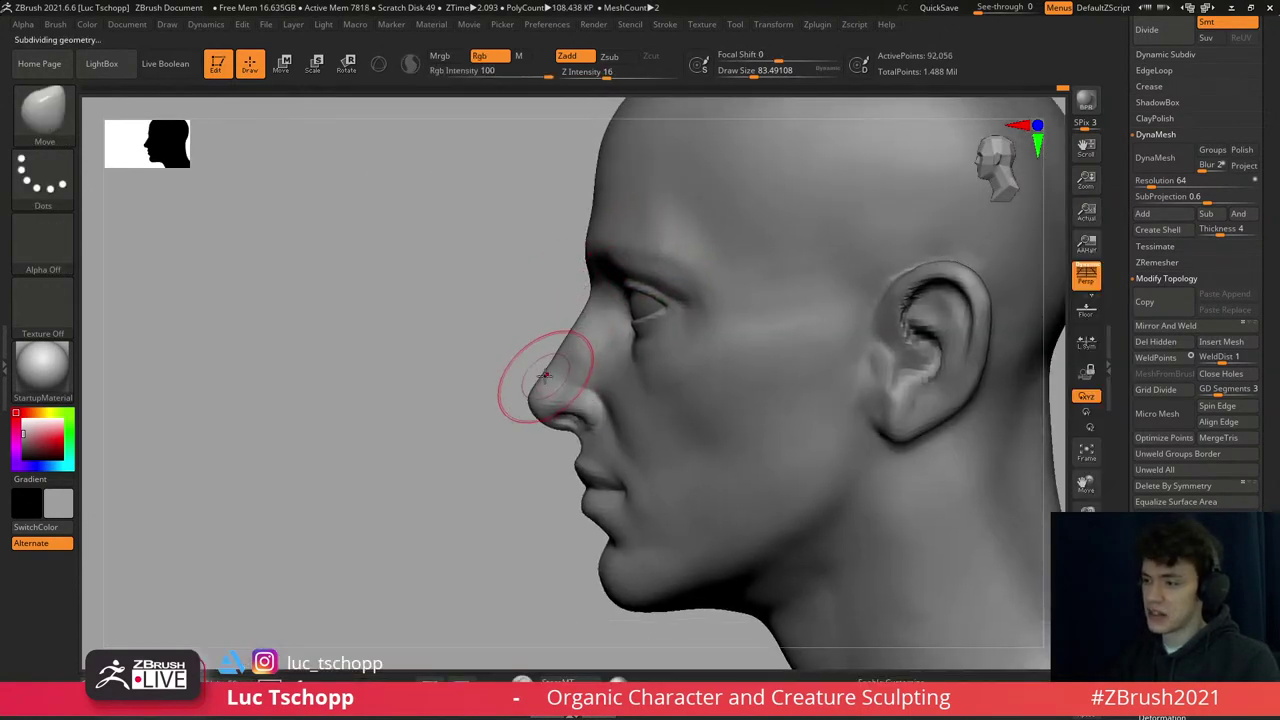
key("shift+d")
key("d")
key("d")
key("d")
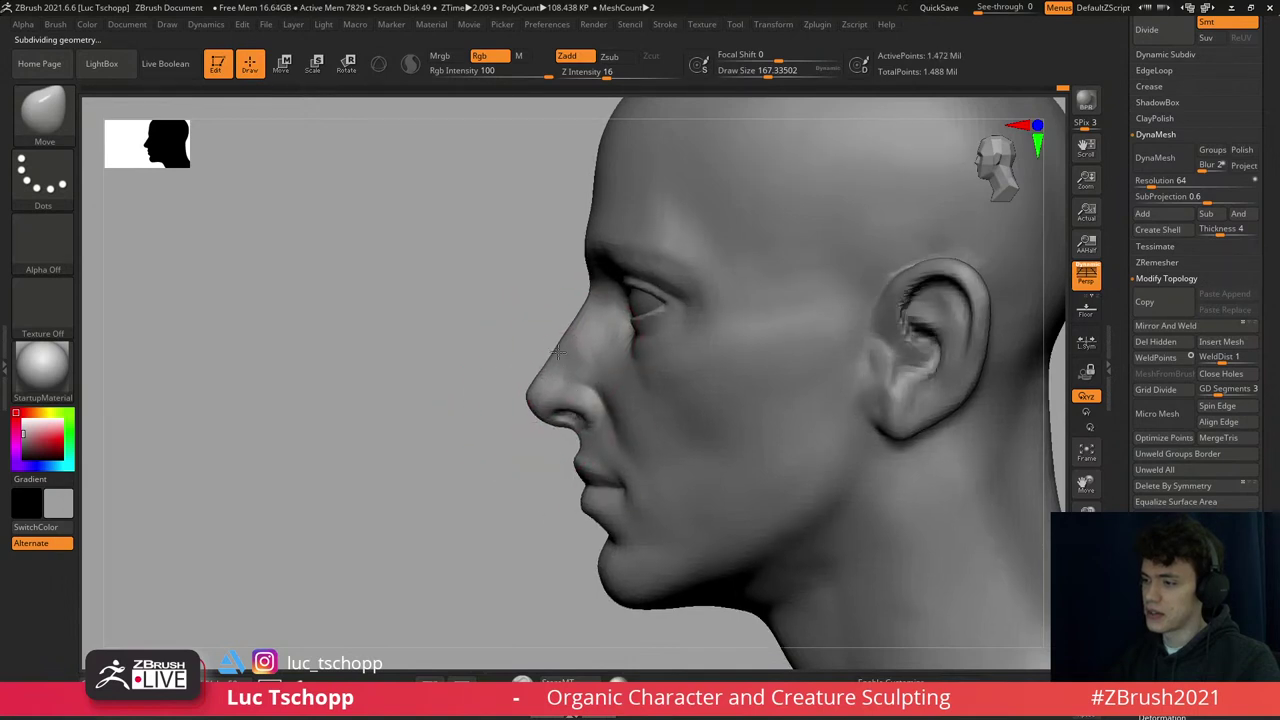
scroll(540, 375, "down", 5)
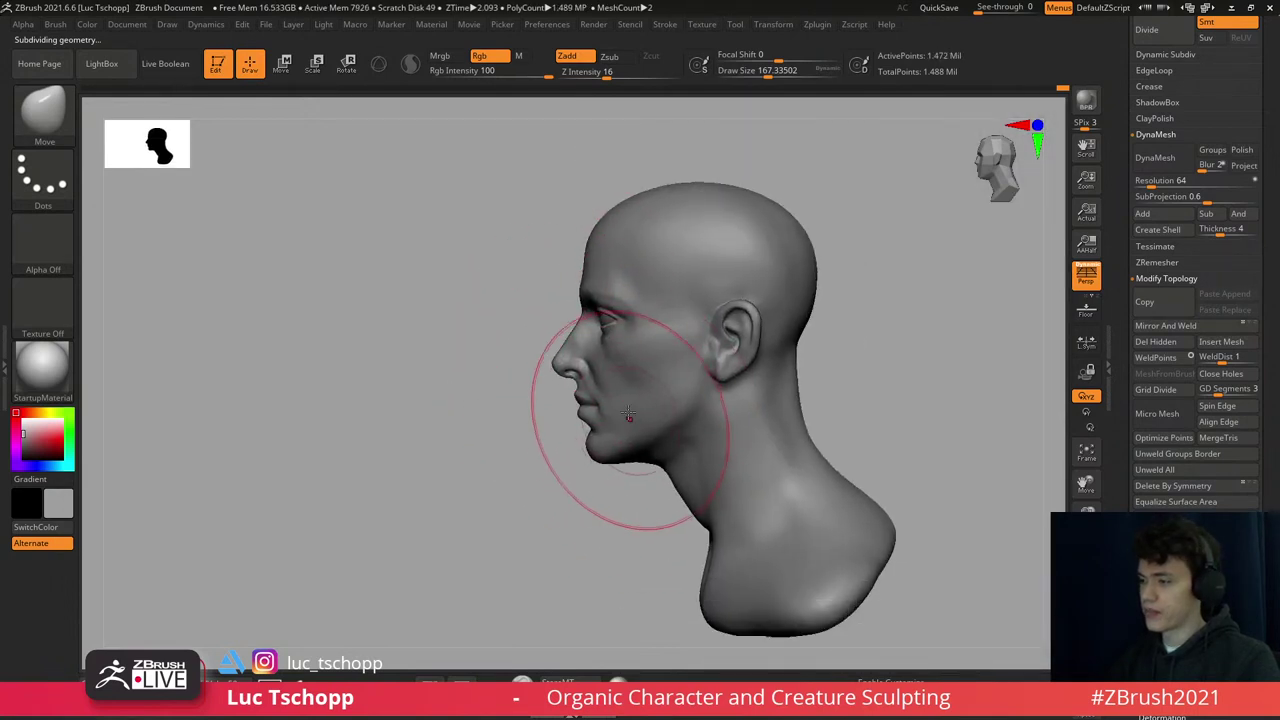
scroll(623, 478, "up", 3)
key("shift+d")
key("shift+d")
- Blend the cheek beside the ear across subdivision levels from front and three-quarter views
mouse_move(623, 478)
right_mouse_down()
mouse_move(660, 420)
mouse_move(606, 367)
right_mouse_up()
key("s")
key("shift+d")
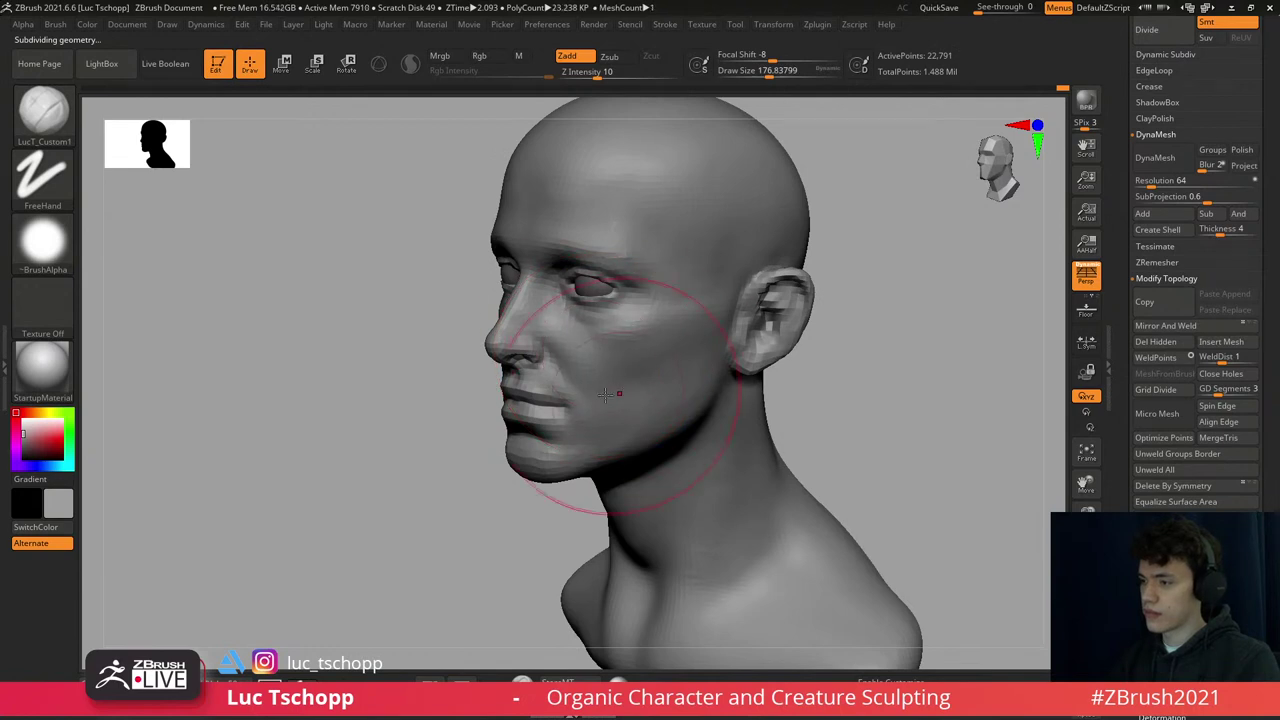
key("d")
key("d")
key("d")
right_click_drag(590, 364, 657, 357)
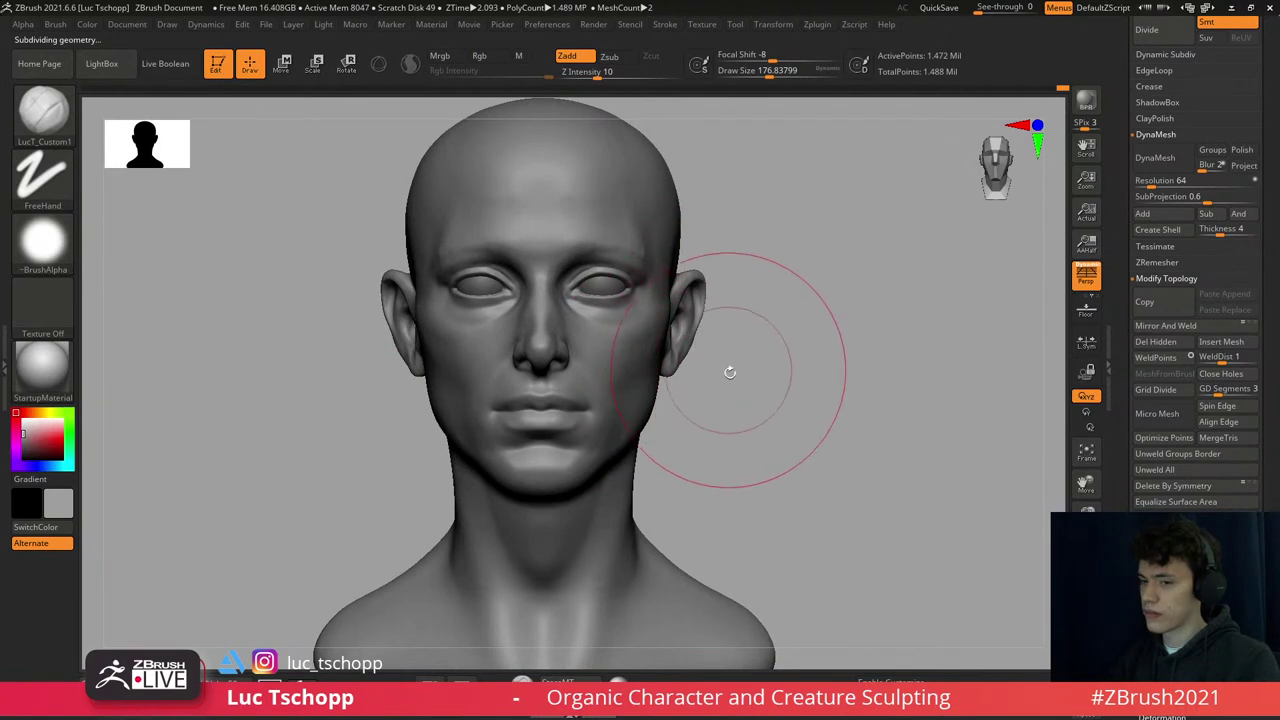
right_click_drag(690, 387, 720, 313, "ctrl")
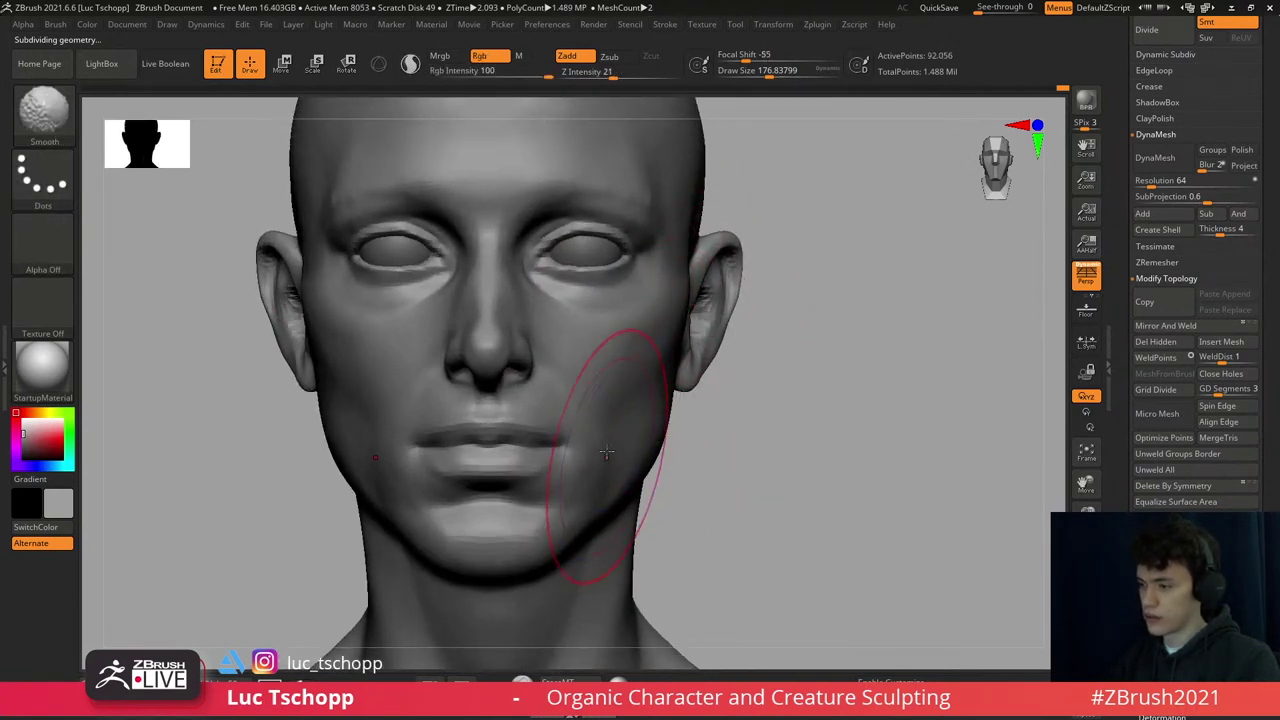
key("shift+d")
key("shift+d")
key("shift+d")
right_click_drag(600, 460, 590, 445)
key("d")
key("d")
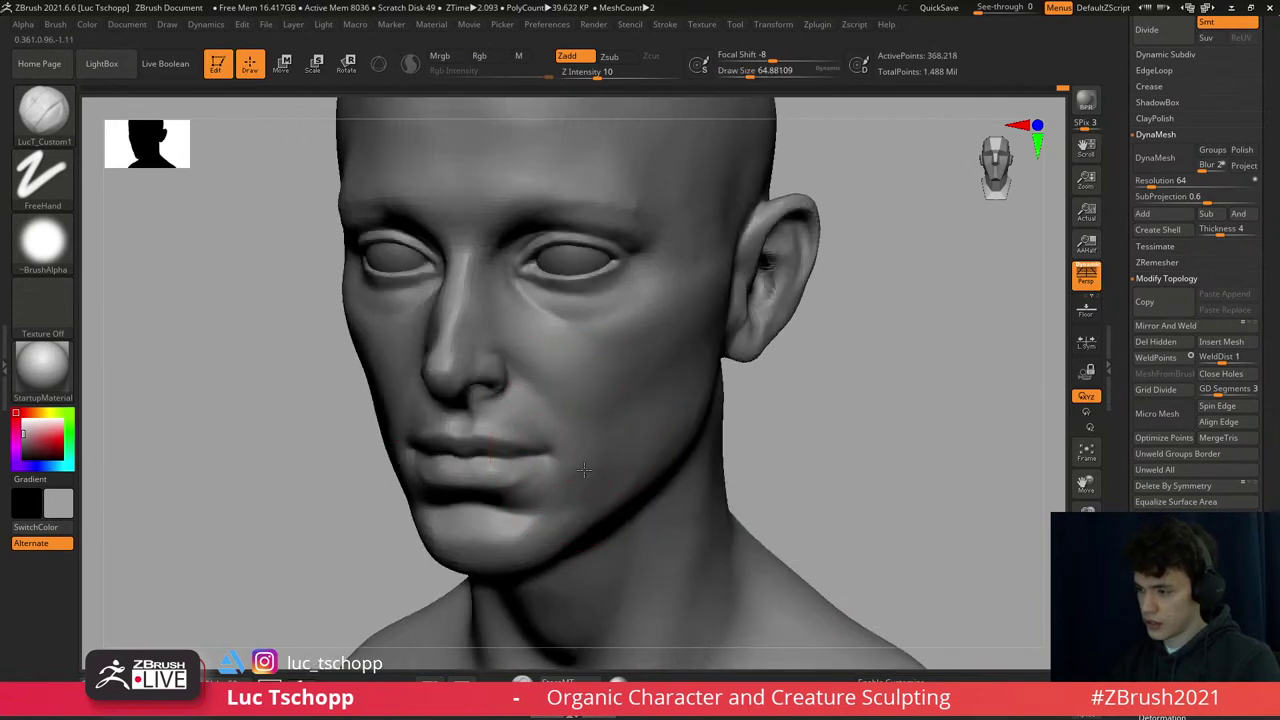
- Set the brush size to about 51 in profile and select the Standard brush
mouse_move(584, 442)
right_mouse_down()
mouse_move(666, 386)
mouse_move(651, 363)
mouse_move(665, 397)
mouse_move(697, 355)
right_mouse_up()
key("bracketright")
key("bracketright")
key("bracketright")
key("bracketright")
key("bracketleft")
key("bracketleft")
key("s")
left_click_drag(697, 355, 680, 342)
right_click_drag(669, 365, 791, 295)
key("b")
key("s")
key("t")
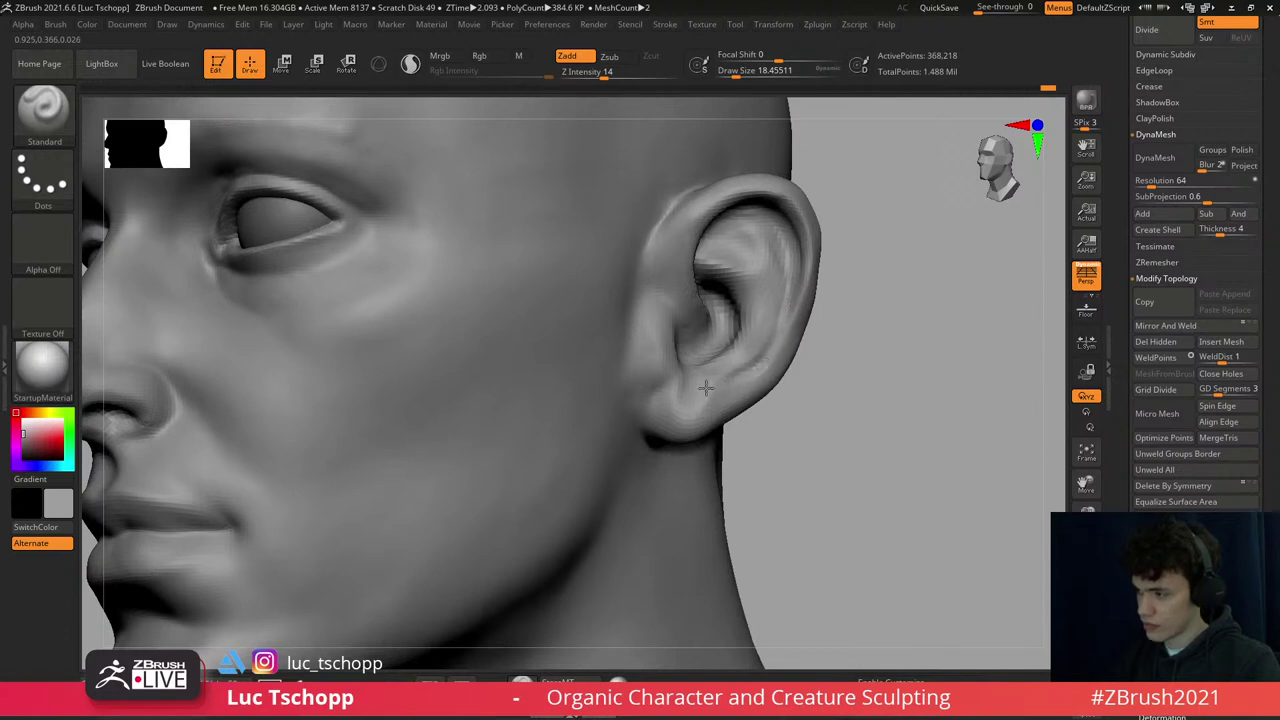
- Shape the ear lobe from below with the custom freehand brush and the Move brush
right_click_drag(695, 428, 667, 428)
key("1")
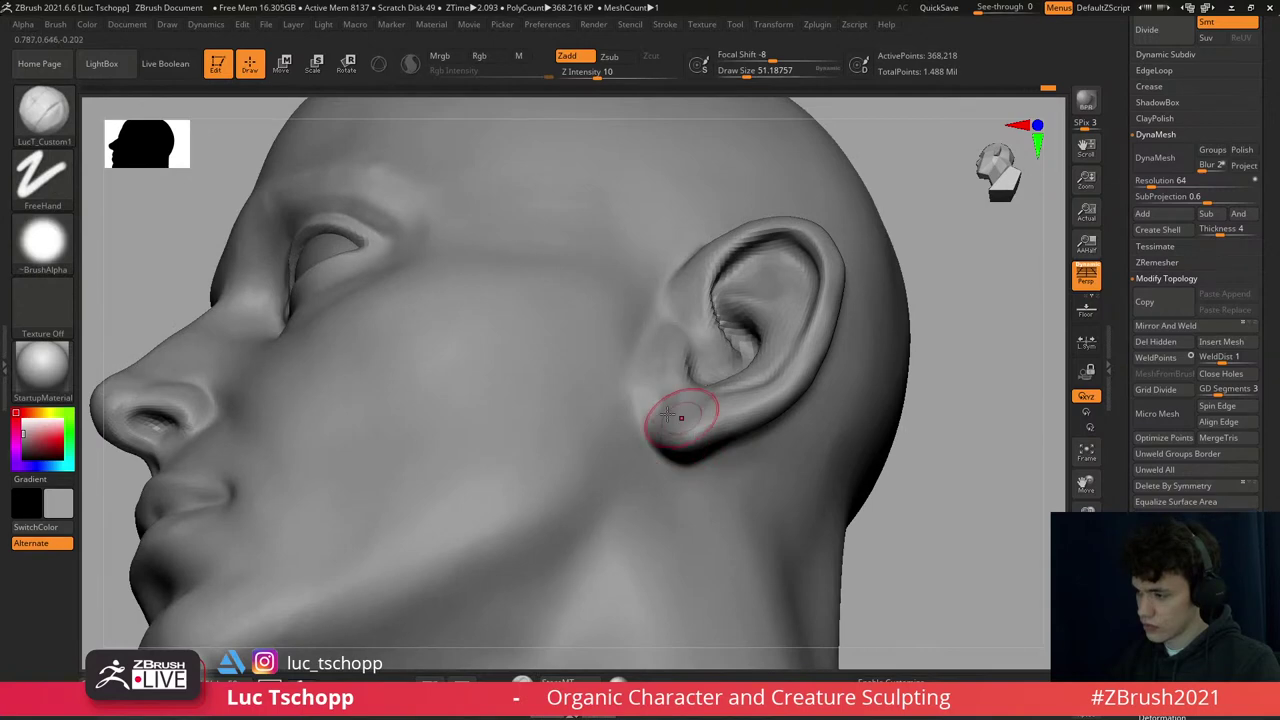
mouse_move(703, 372)
right_mouse_down()
mouse_move(680, 408)
mouse_move(675, 345)
right_mouse_up()
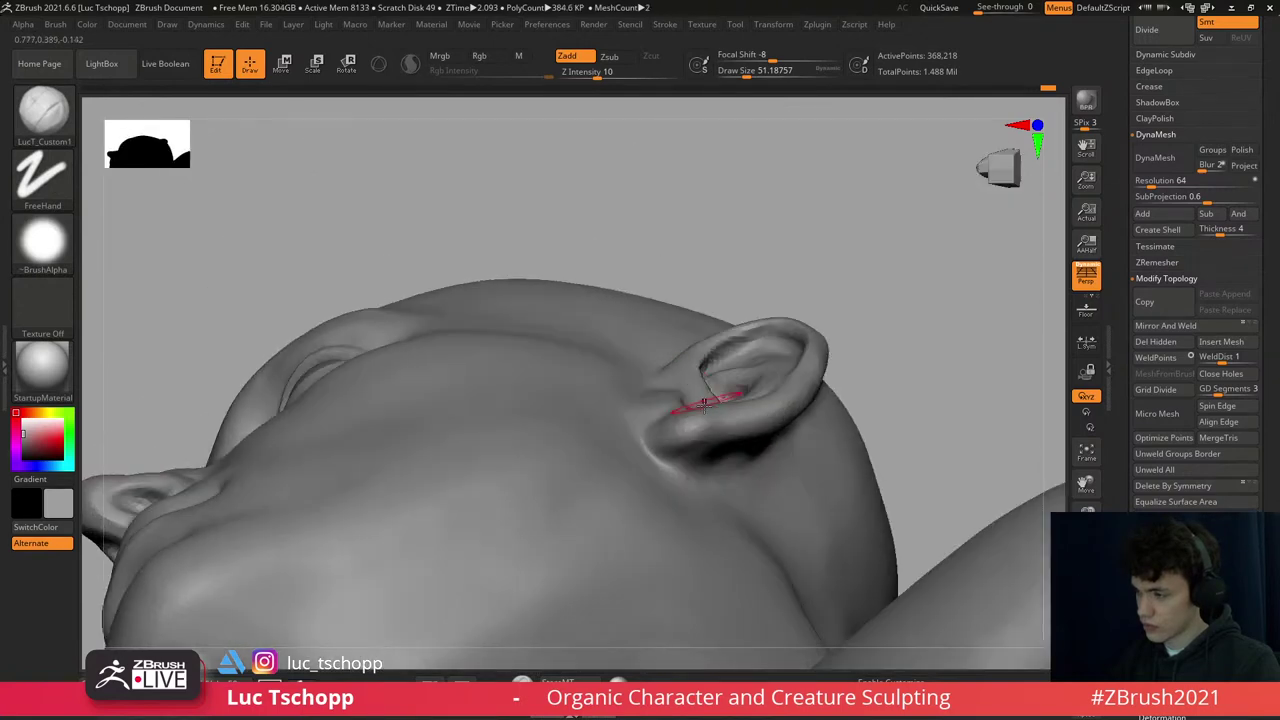
key("b")
key("m")
key("v")
key("1")
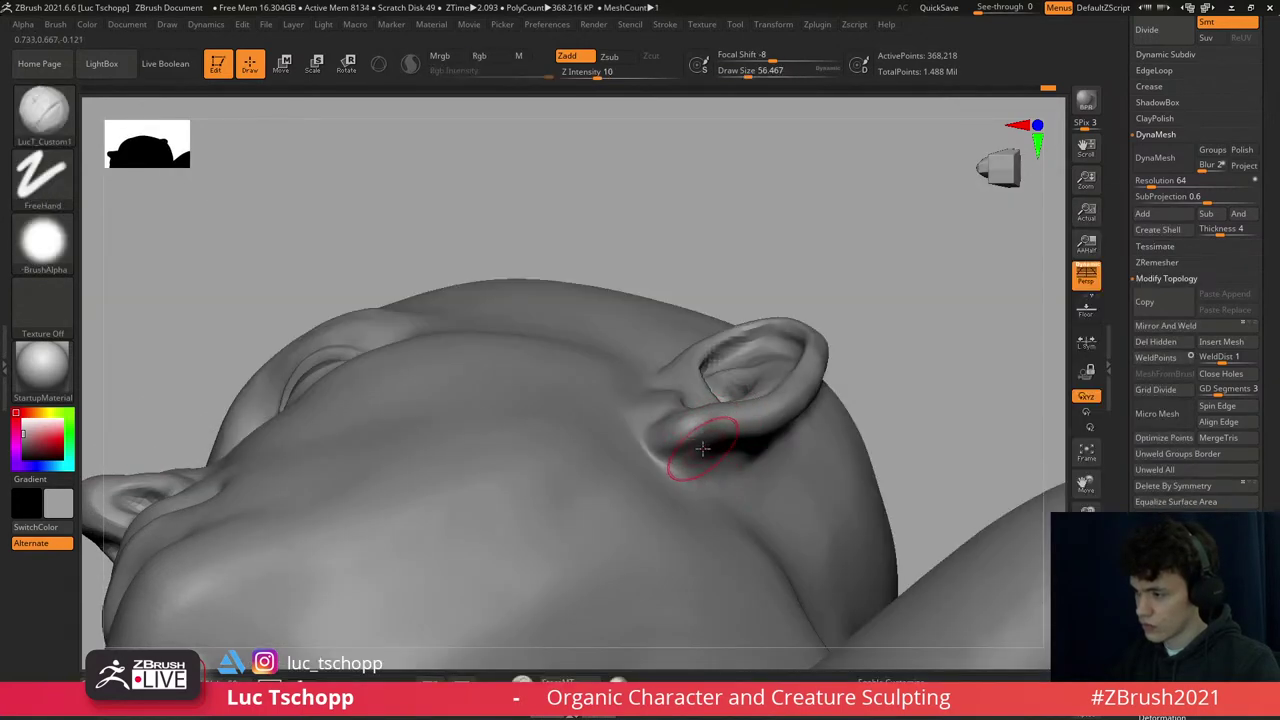
right_click_drag(673, 437, 789, 340)
key("f")
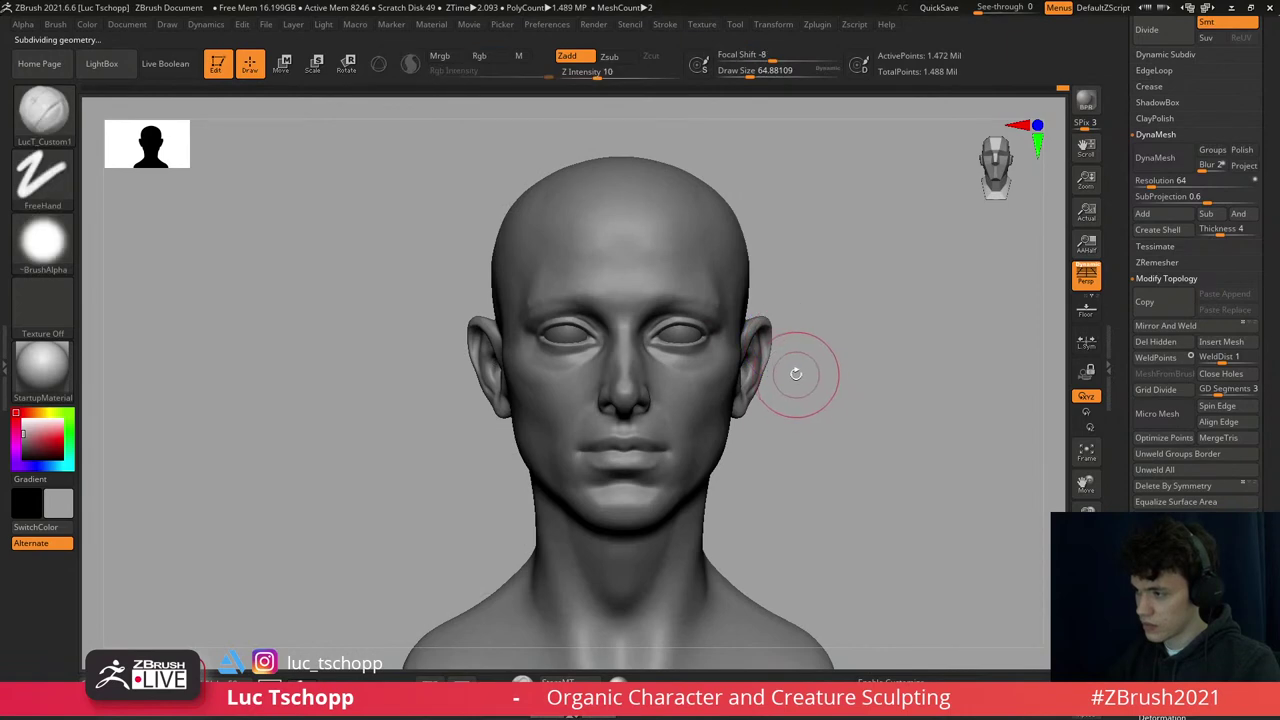
- Nudge the ear's placement with the Move brush at size about 59
key("b")
key("m")
key("v")
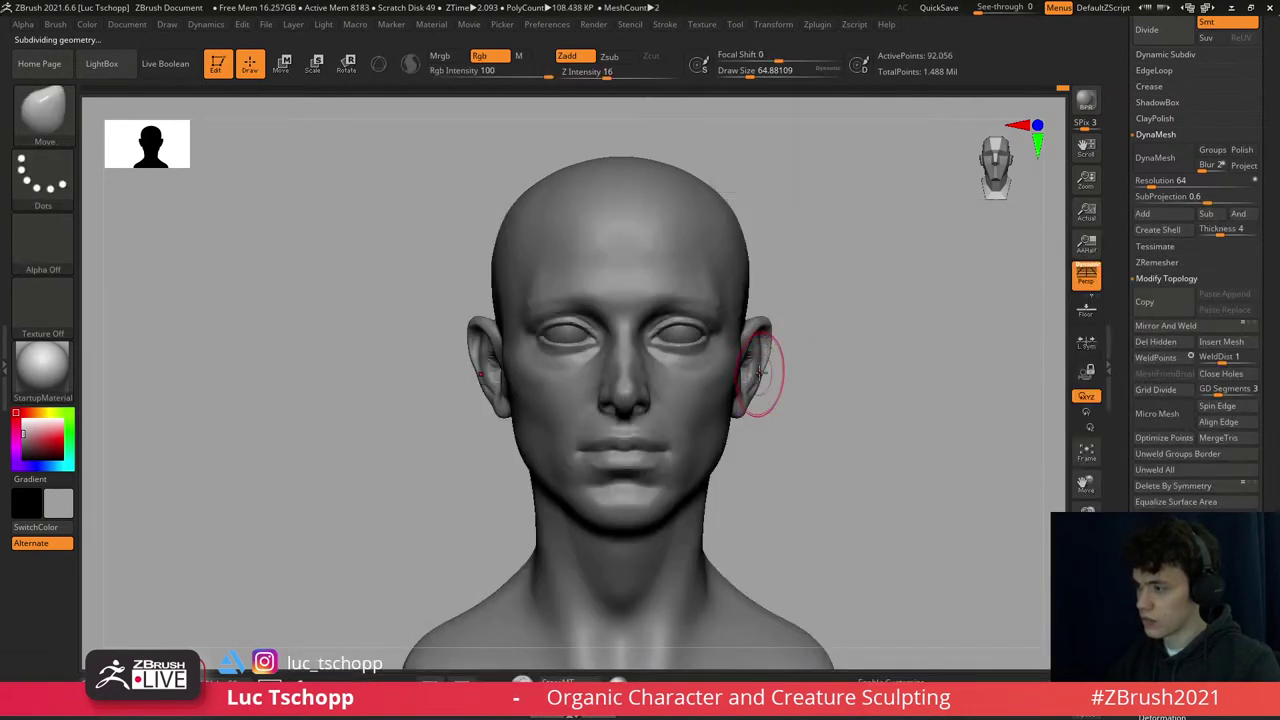
key("s")
mouse_move(768, 378)
left_mouse_down()
mouse_move(748, 377)
mouse_move(766, 363)
mouse_move(758, 370)
left_mouse_up()
key("s")
key("s")
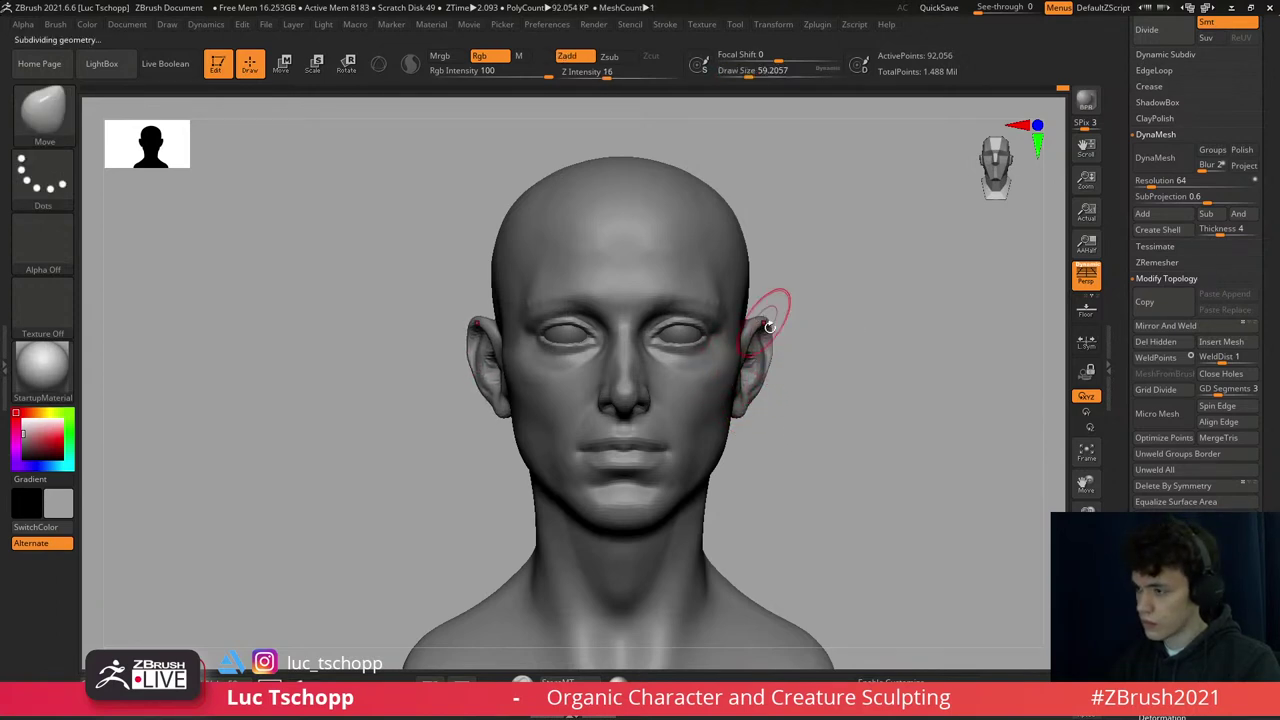
right_click_drag(775, 342, 737, 286)
key("1")
right_click_drag(686, 251, 700, 309, "ctrl")
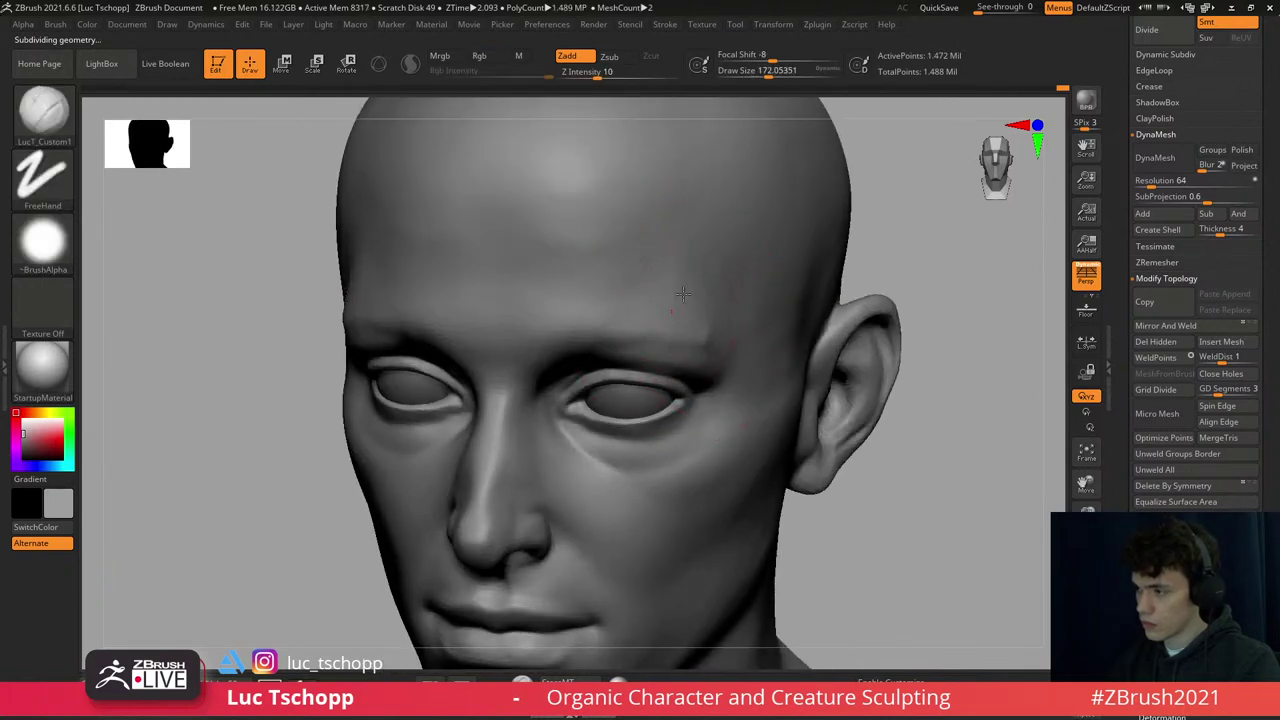
- Sculpt the head front at brush size 245, then refine the inner ear at size 49
key("s")
left_click_drag(714, 294, 750, 294)
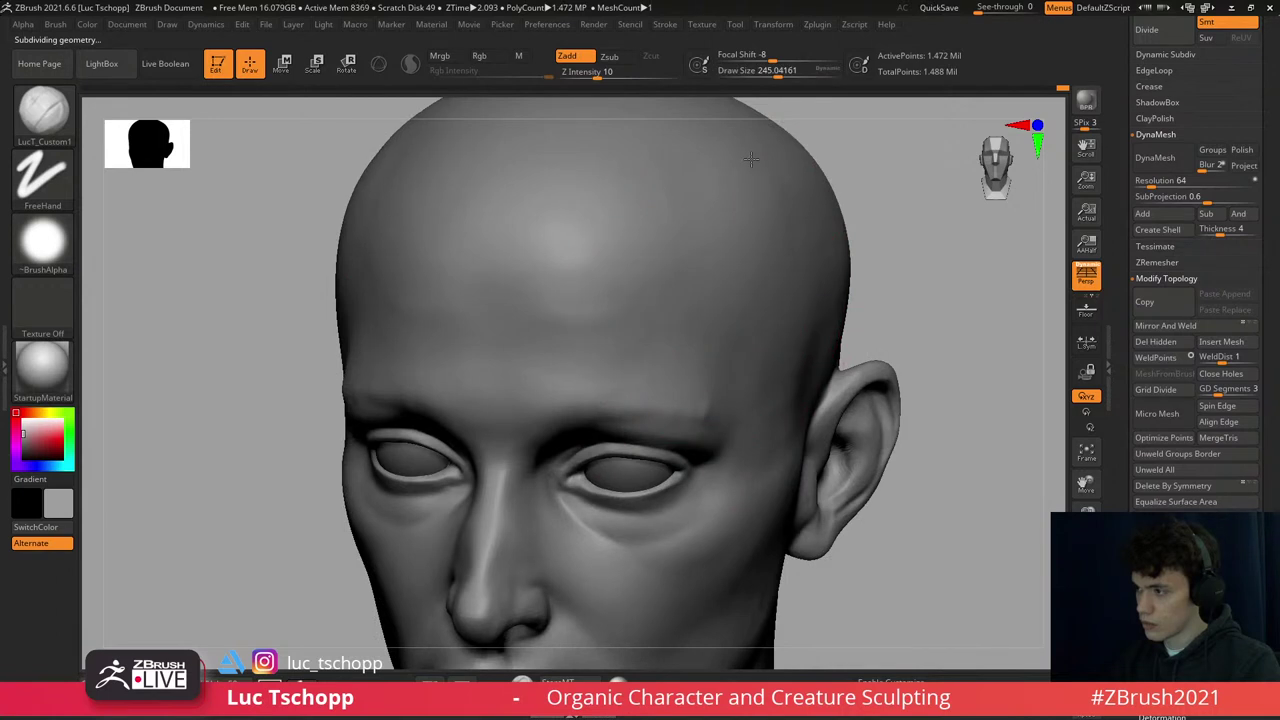
mouse_move(700, 290)
right_mouse_down("shift")
mouse_move(722, 252)
mouse_move(686, 271)
mouse_move(729, 314)
mouse_move(771, 505)
right_mouse_up("shift")
key("shift+d")
key("d")
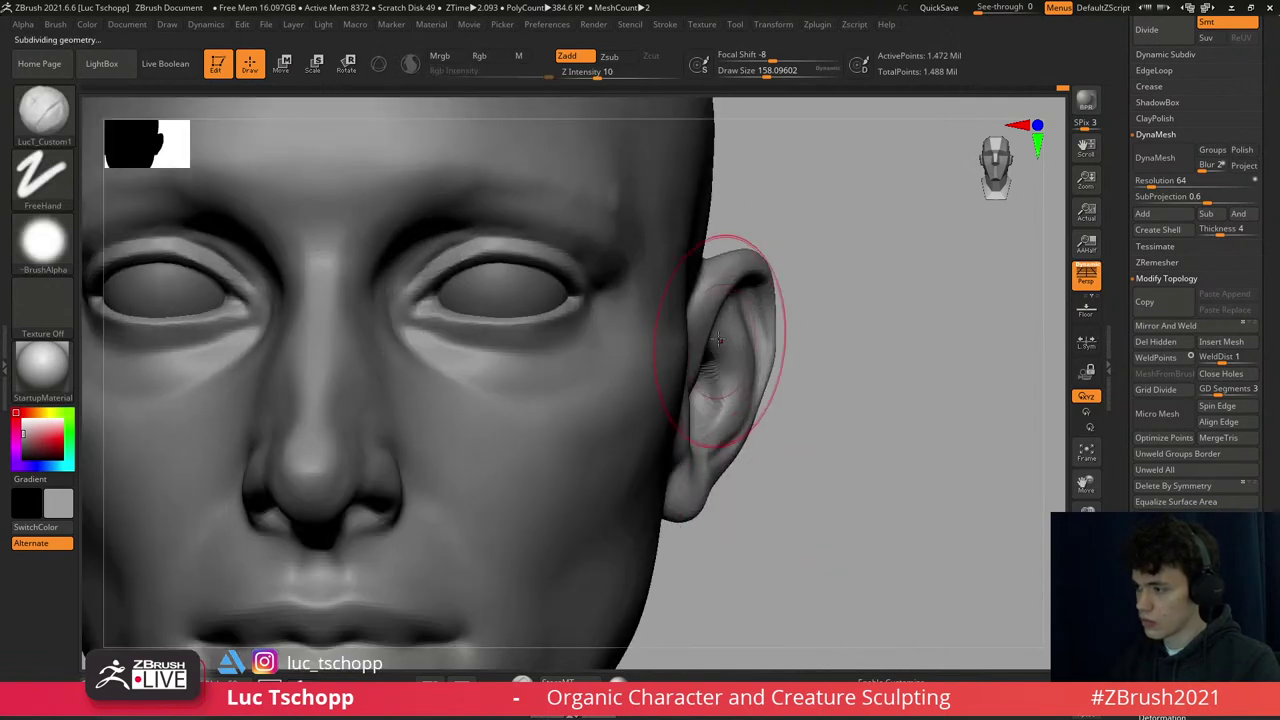
right_click_drag(737, 314, 712, 358)
left_click_drag(724, 390, 568, 386)
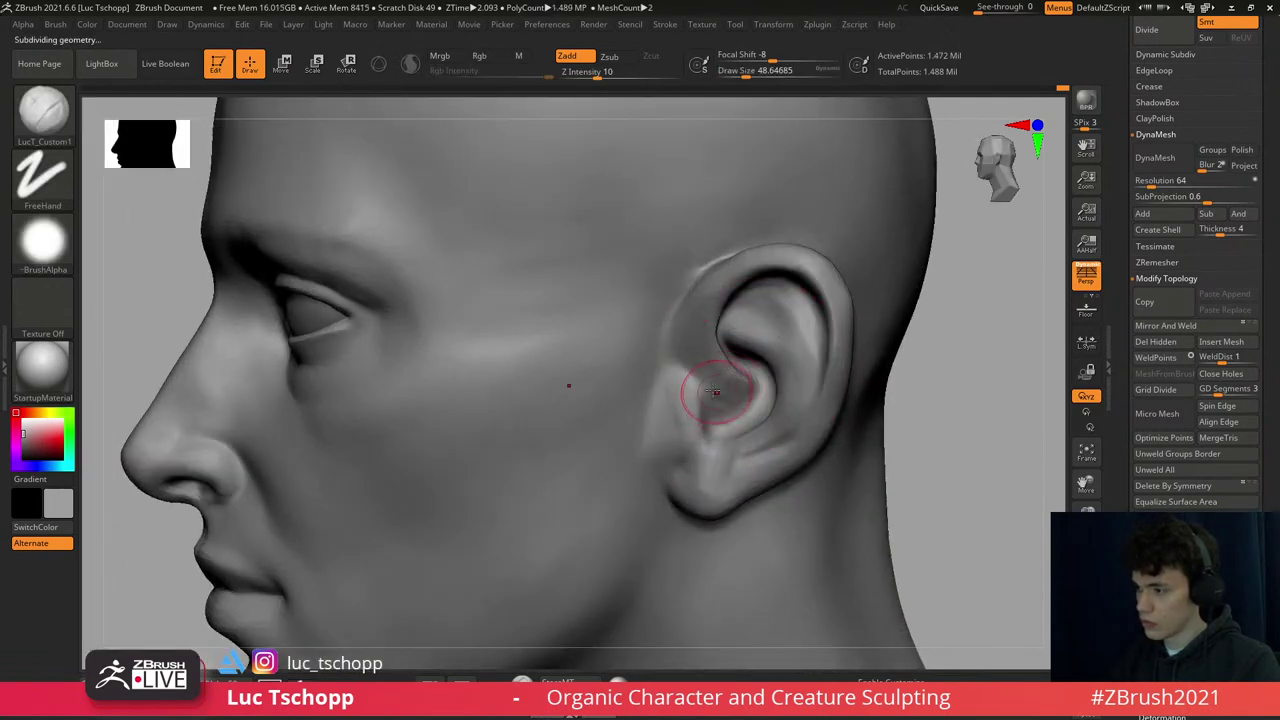
mouse_move(718, 405)
right_mouse_down()
mouse_move(686, 408)
mouse_move(694, 437)
mouse_move(700, 414)
mouse_move(754, 384)
mouse_move(726, 468)
right_mouse_up()
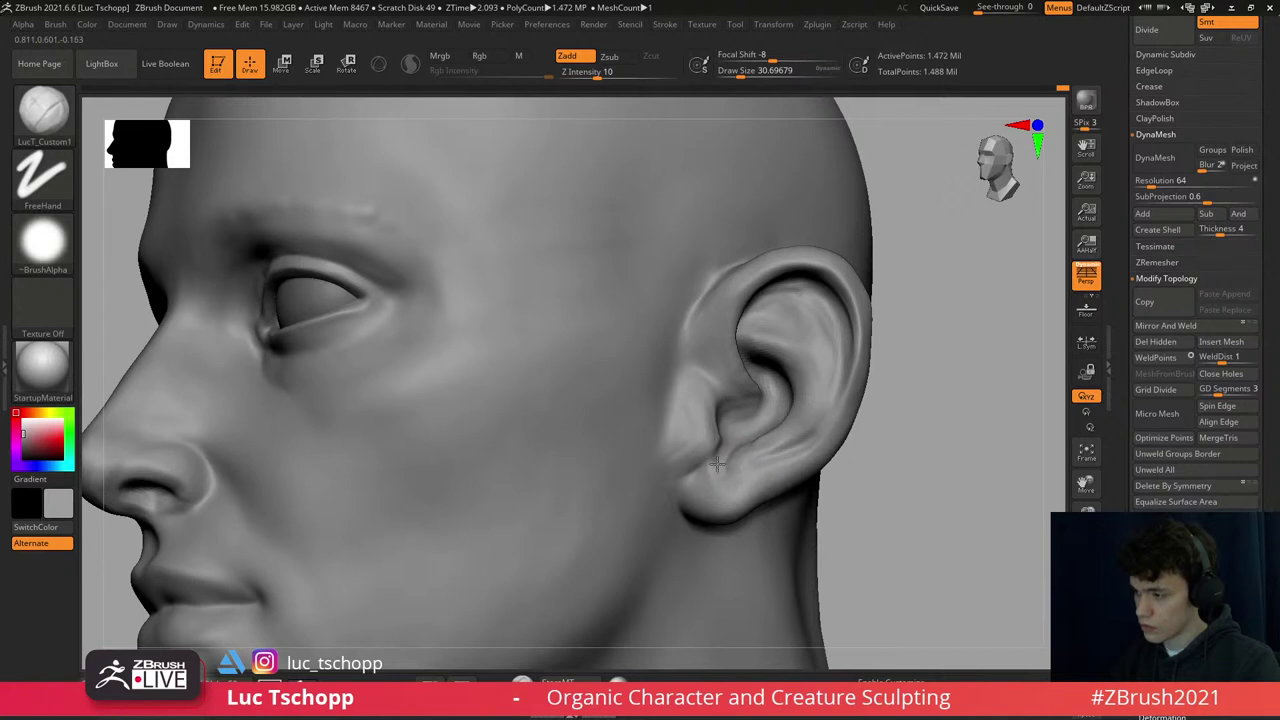
- Adjust how the ear sits against the head using the Move brush at size about 90
mouse_move(736, 467)
right_mouse_down()
mouse_move(694, 508)
mouse_move(686, 440)
mouse_move(700, 386)
mouse_move(777, 420)
right_mouse_up()
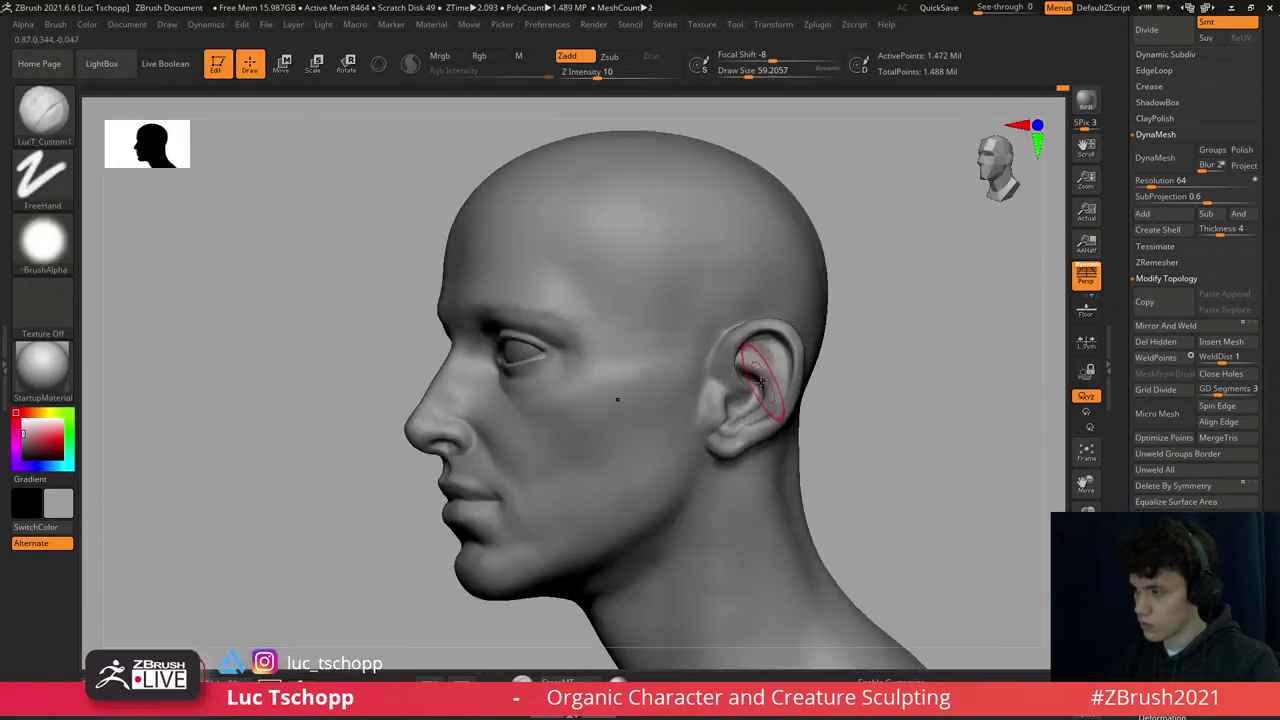
key("b")
key("m")
key("v")
key("s")
left_click_drag(737, 376, 740, 375)
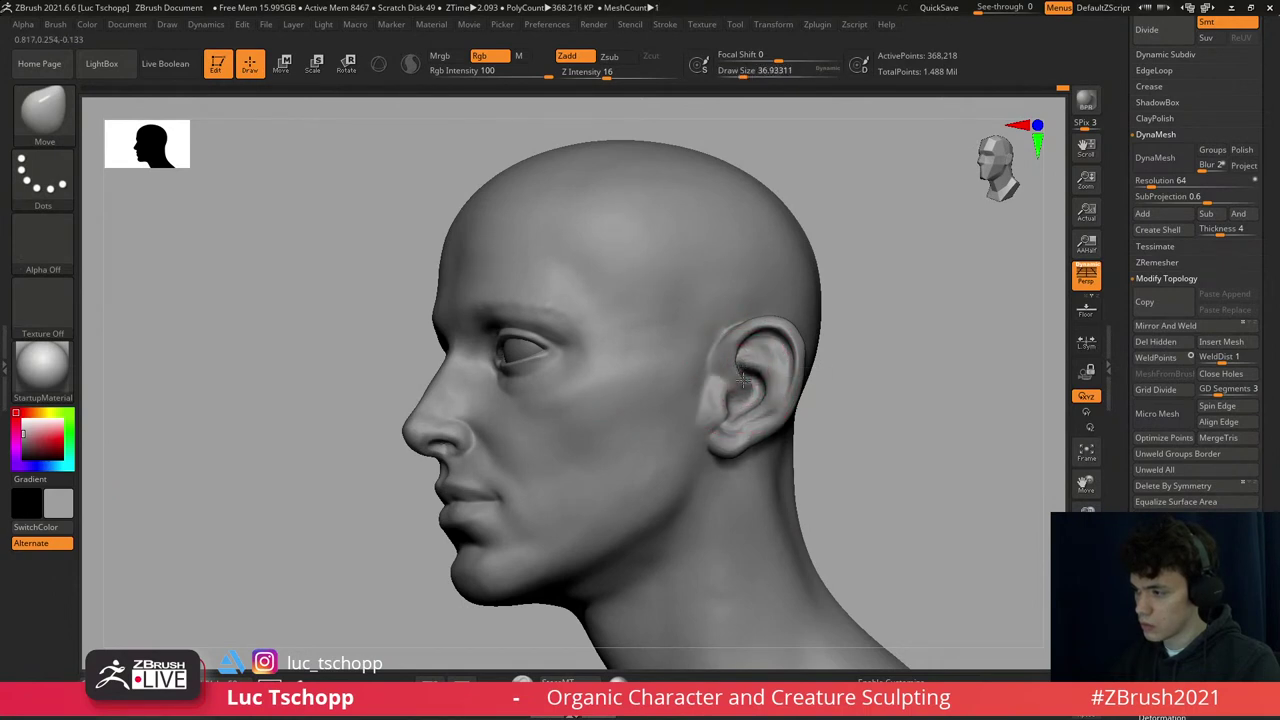
- Push the jaw and neck below the ear with the Move brush at sizes 124 and 136
key("s")
left_click_drag(744, 372, 741, 372)
right_click_drag(755, 373, 760, 365)
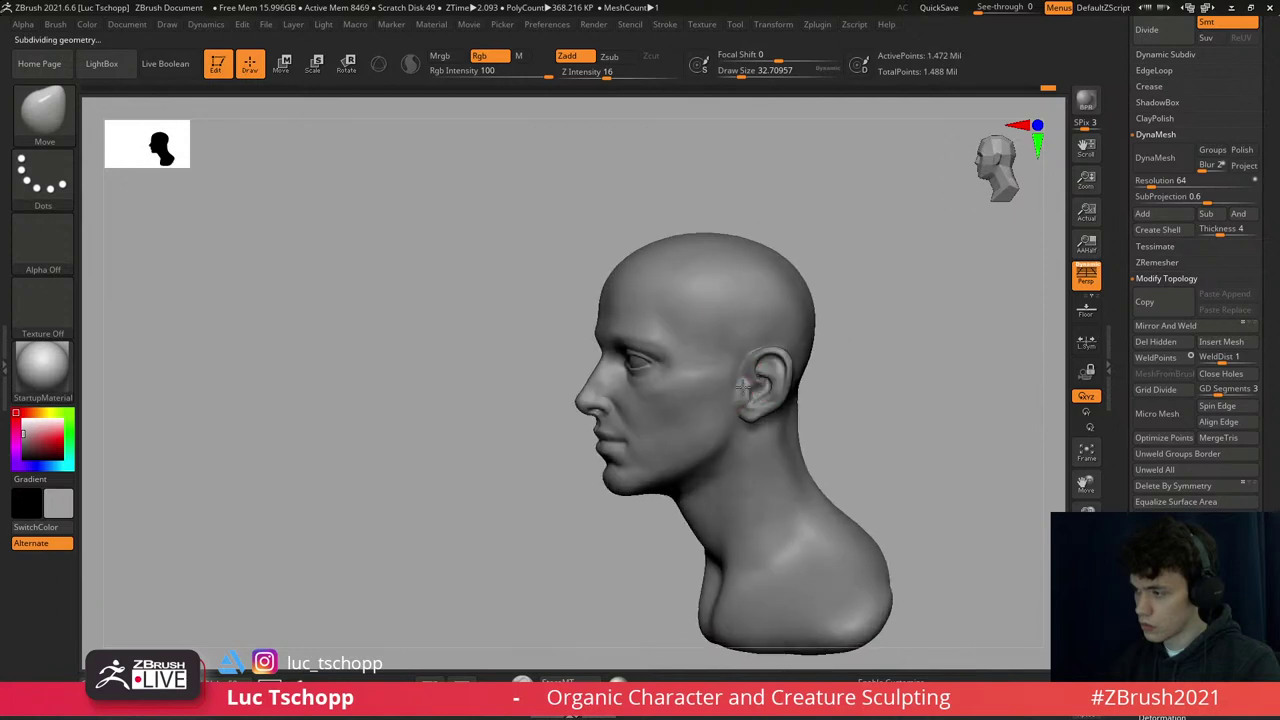
key("s")
left_click_drag(762, 410, 760, 408)
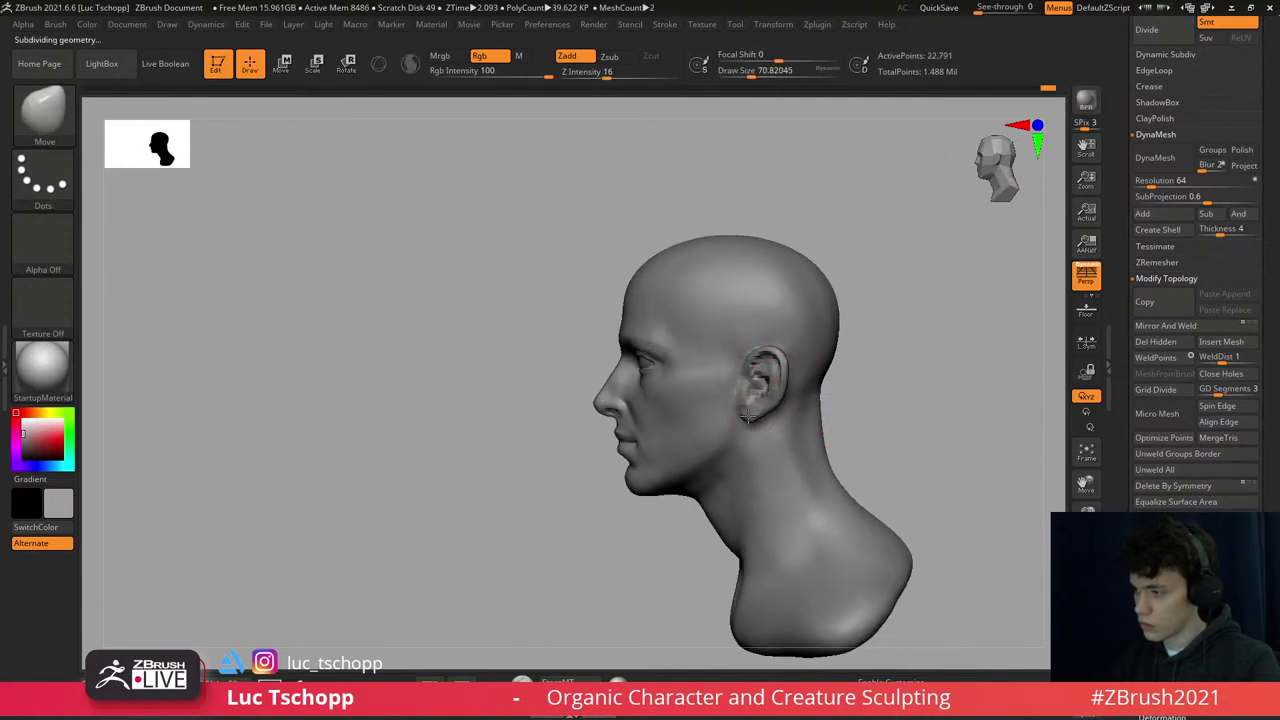
key("s")
left_click_drag(703, 452, 703, 462)
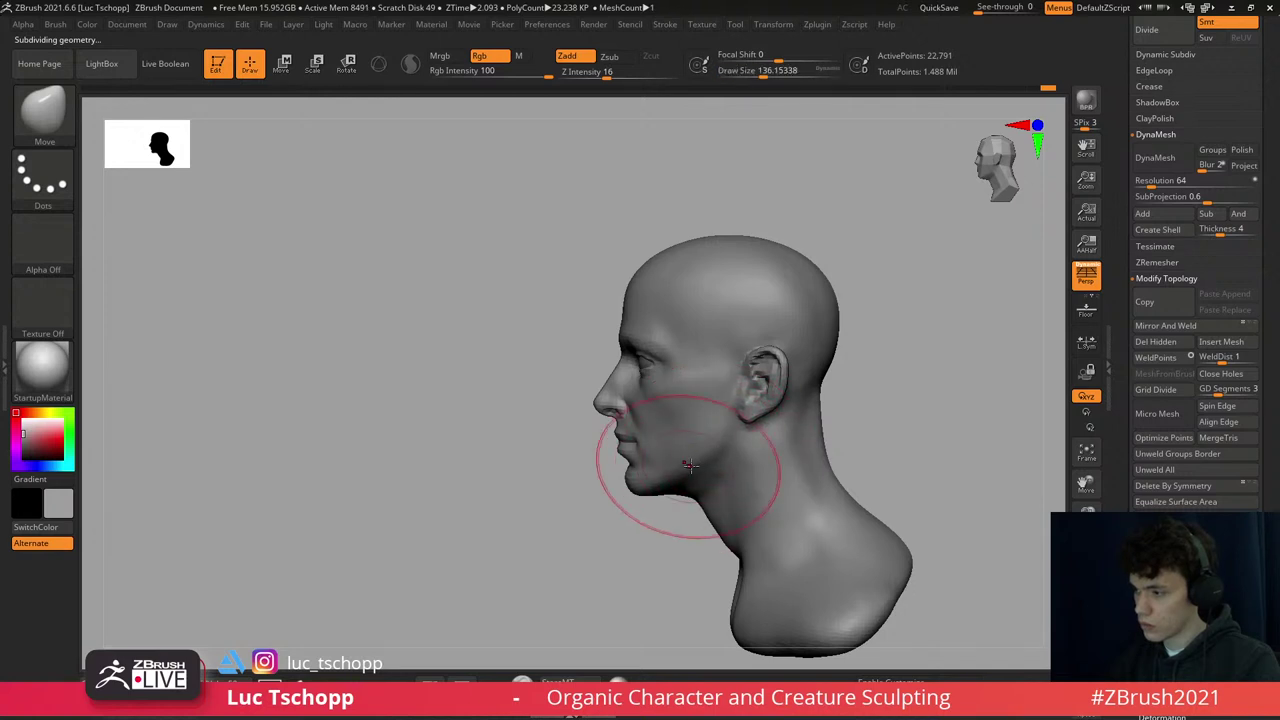
- Smooth the jaw area and continue at brush size 104 from a three-quarter view
key("shift")
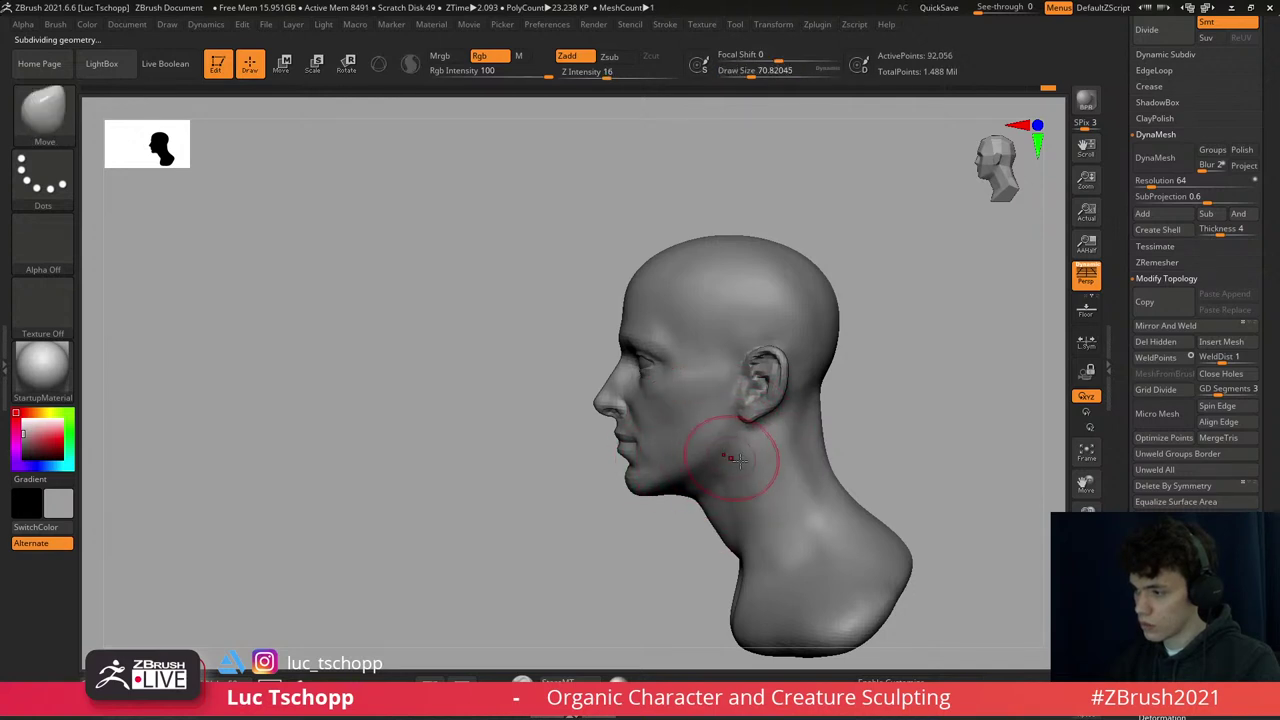
right_click_drag(729, 457, 740, 405)
key("s")
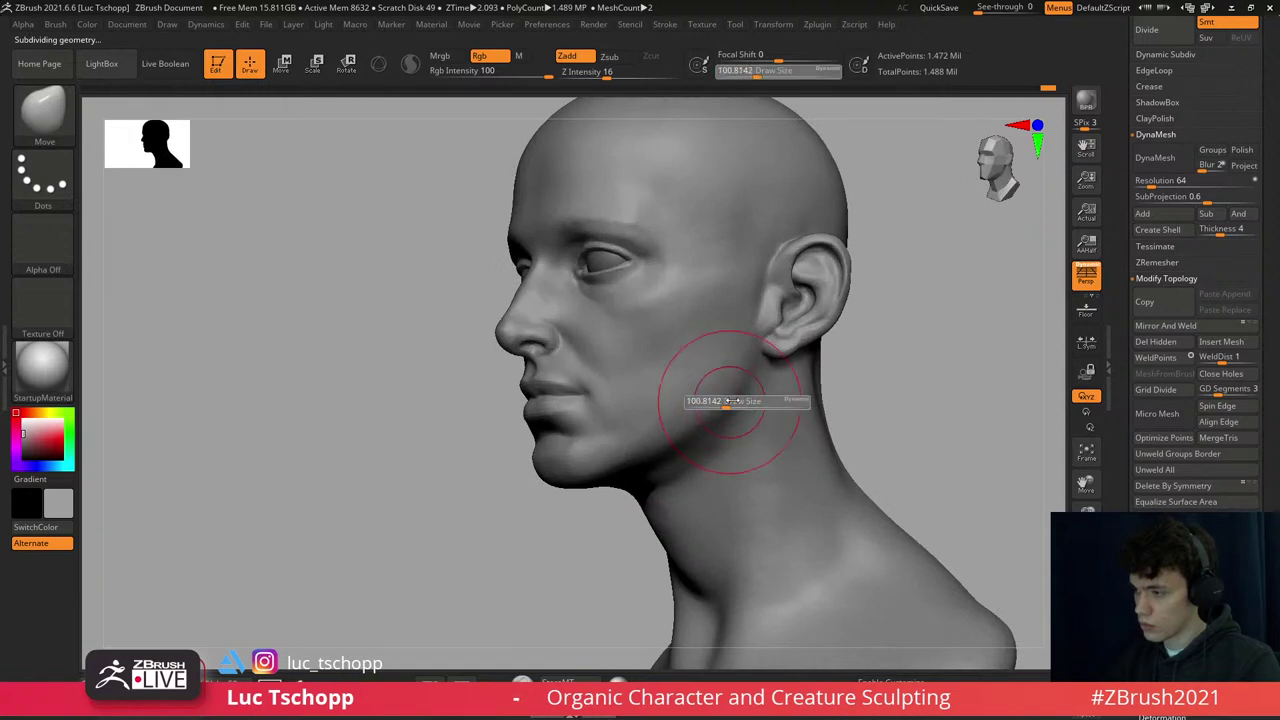
left_click_drag(737, 406, 760, 406)
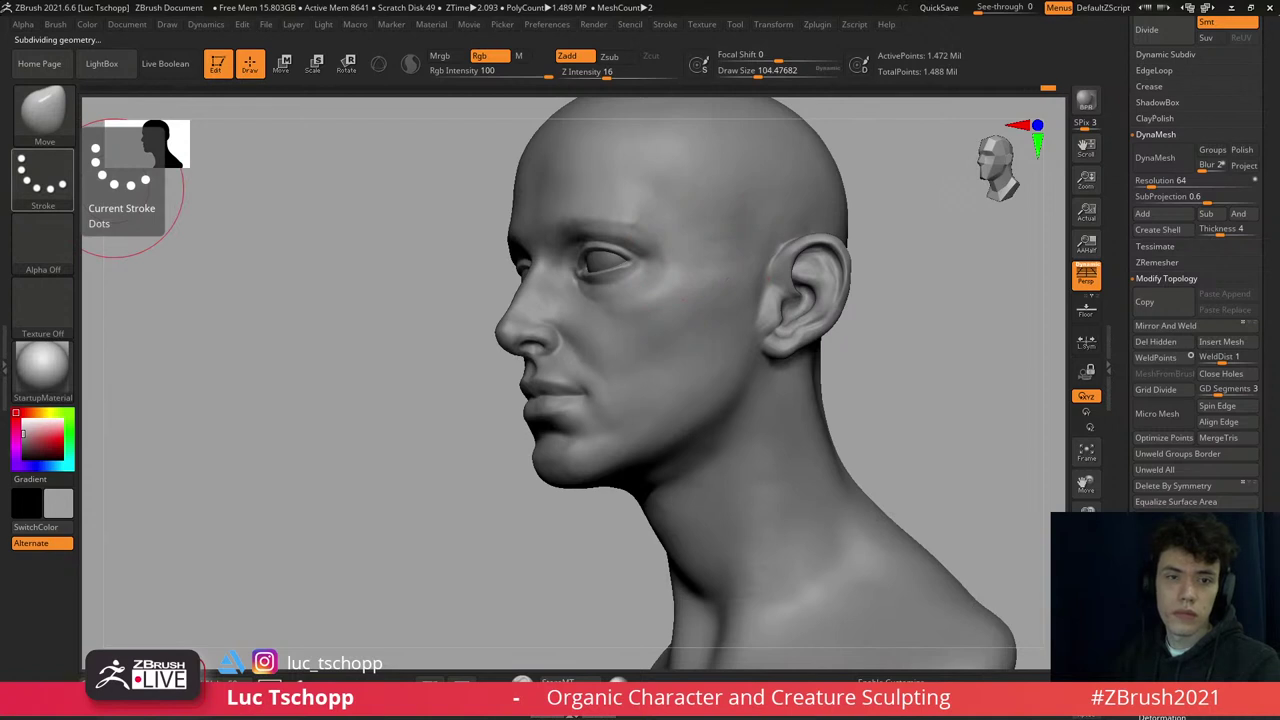
mouse_move(612, 345)
right_mouse_down()
mouse_move(577, 420)
mouse_move(651, 350)
right_mouse_up()
- Reshape the side of the nose above the nostril with the custom brush at size 51
key("1")
key("[")
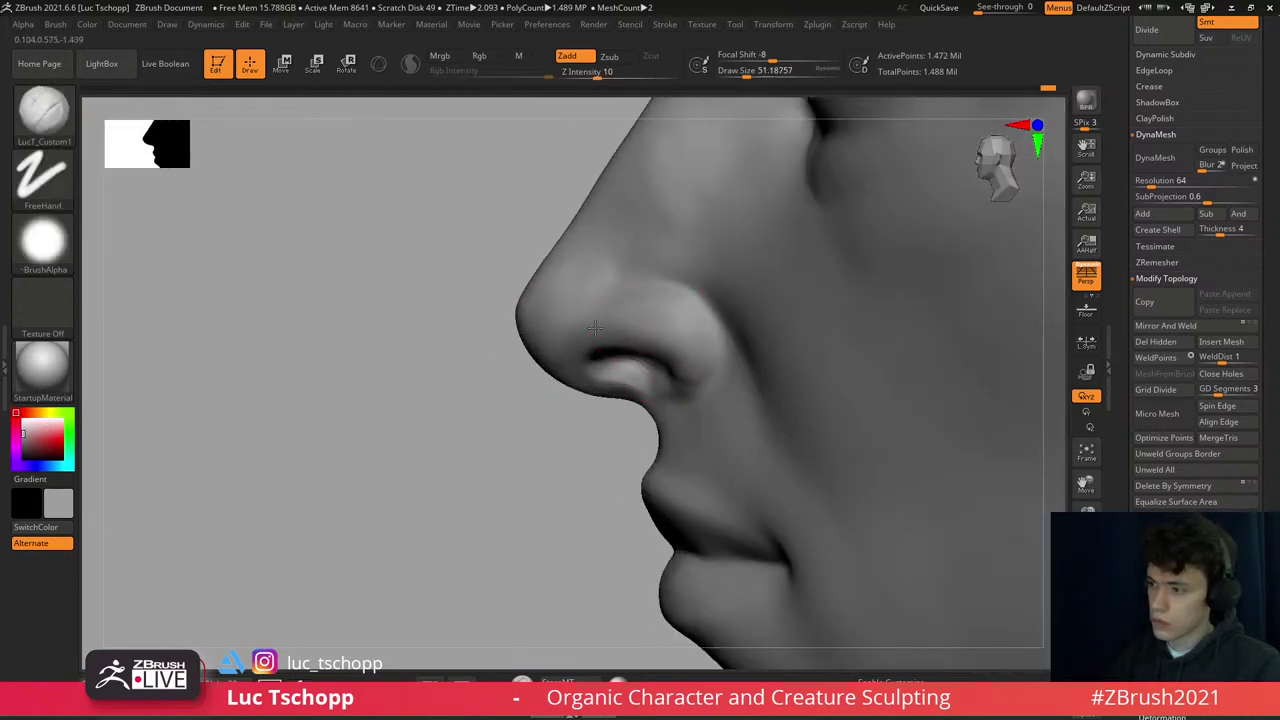
mouse_move(679, 333)
left_mouse_down()
mouse_move(649, 286)
mouse_move(683, 329)
left_mouse_up()
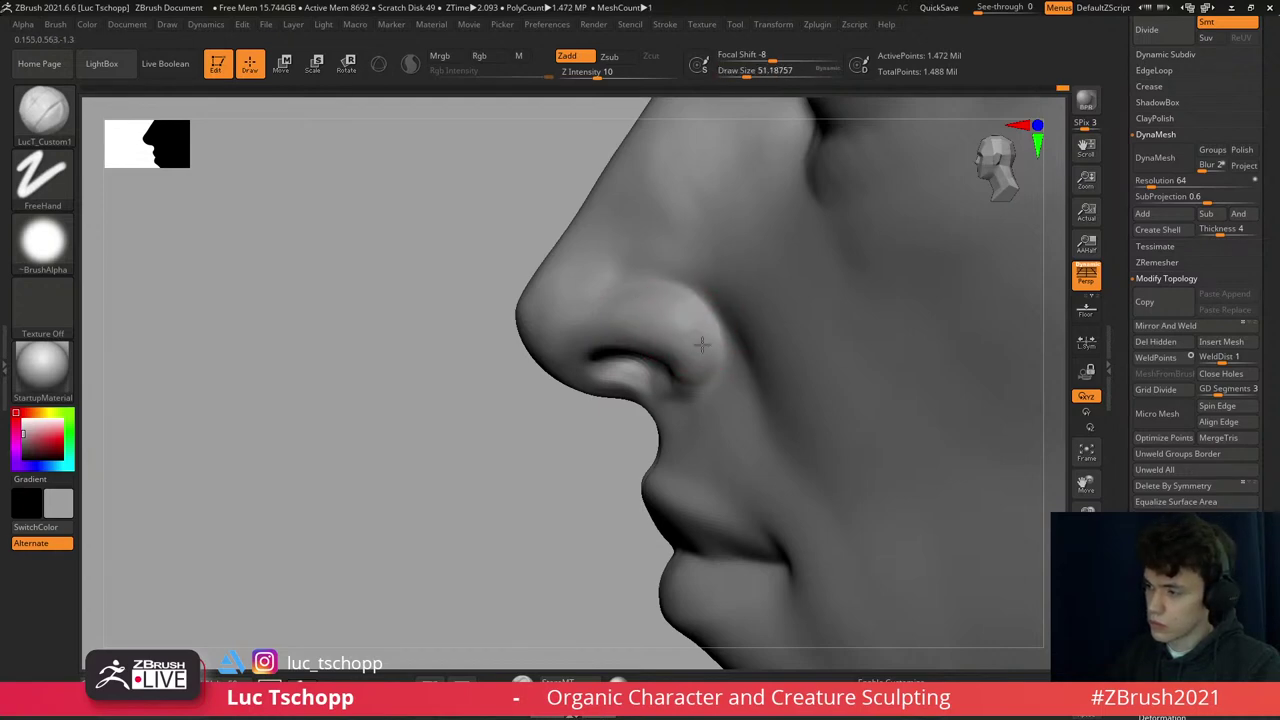
- Load DamStandard, set its size to about 71, and orbit around the nose
key("b")
key("d")
key("s")
key("s")
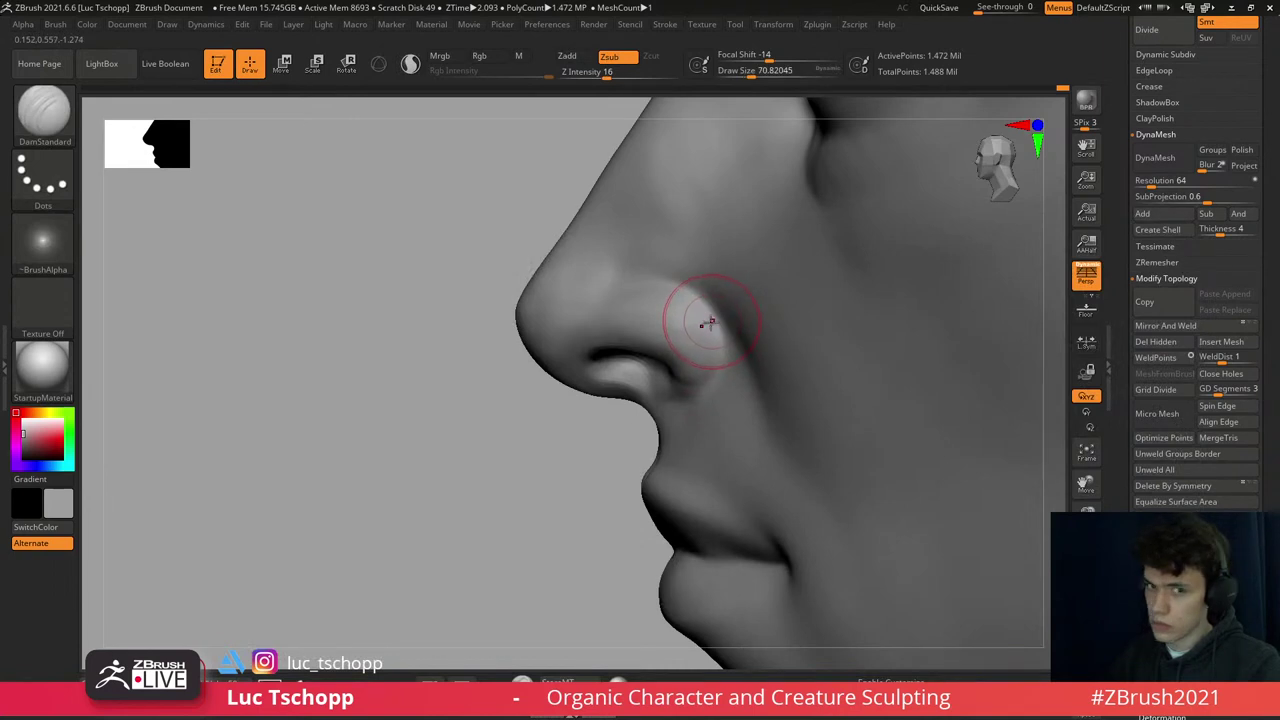
left_click_drag(700, 317, 700, 303)
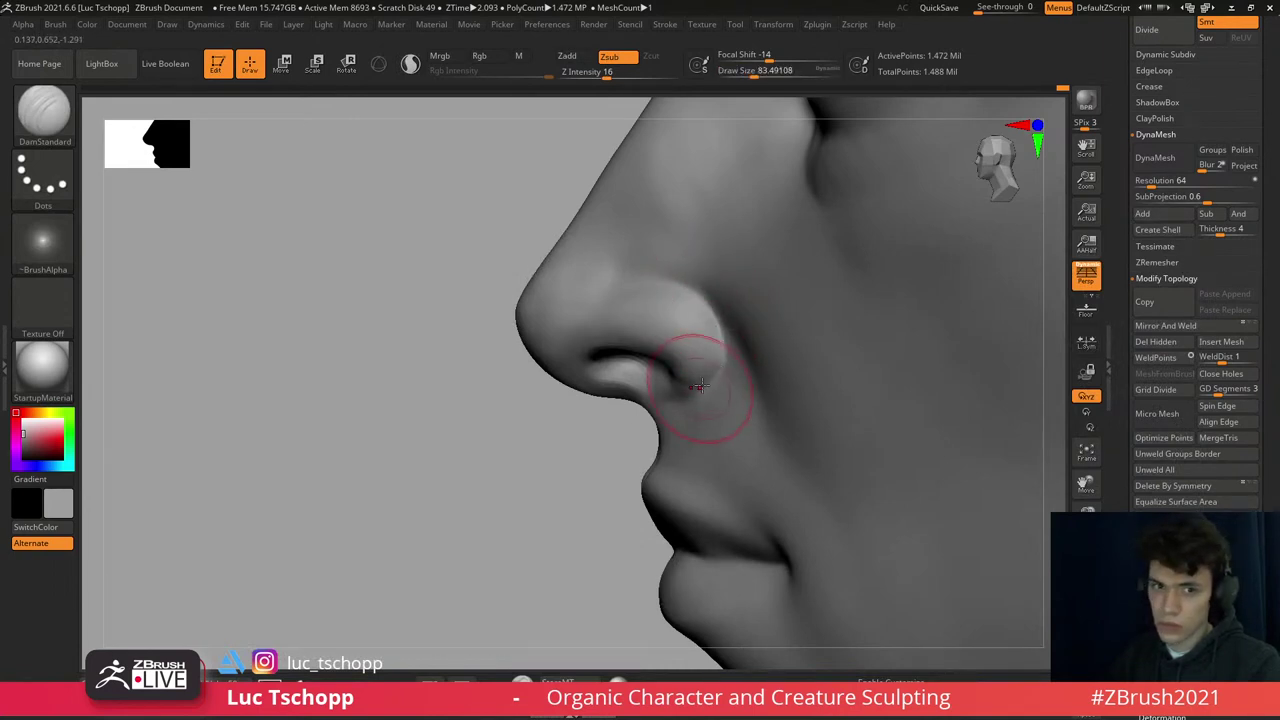
key("[")
mouse_move(700, 393)
right_mouse_down()
mouse_move(760, 395)
mouse_move(608, 358)
mouse_move(627, 352)
right_mouse_up()
- Smooth the area under the nostril from a side profile of the nose and lips
key("b")
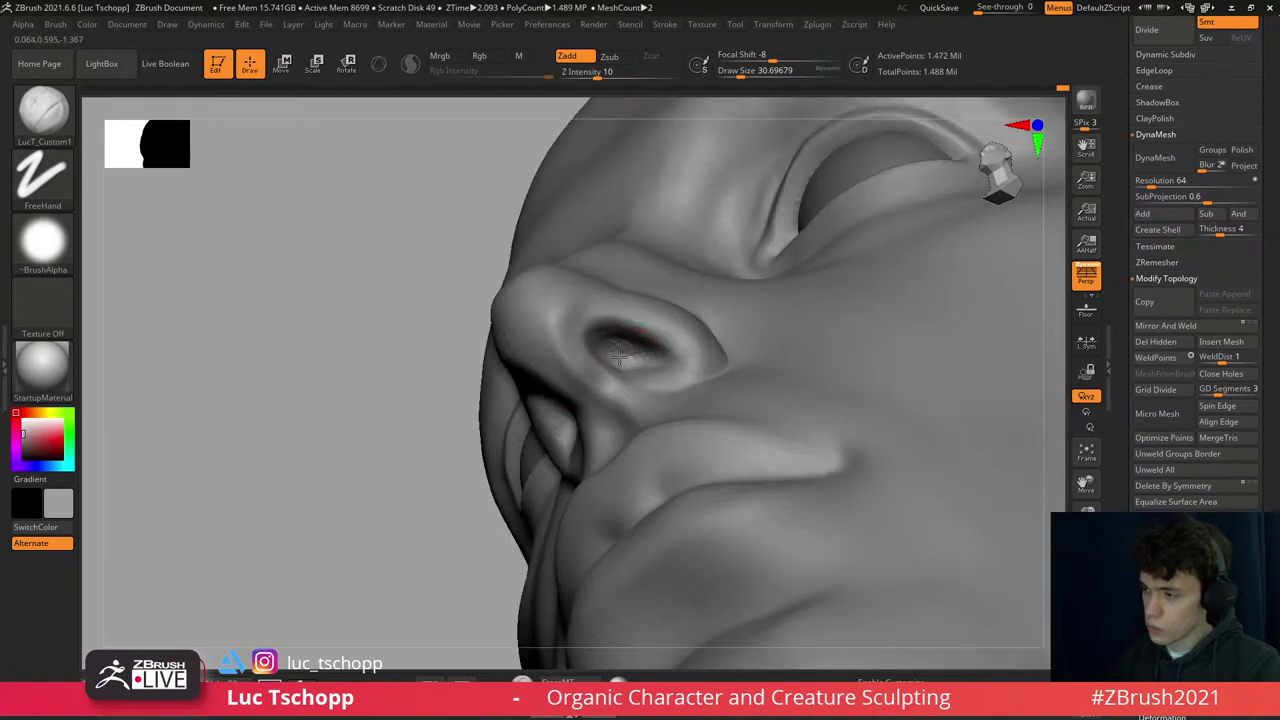
right_click_drag(672, 365, 673, 350)
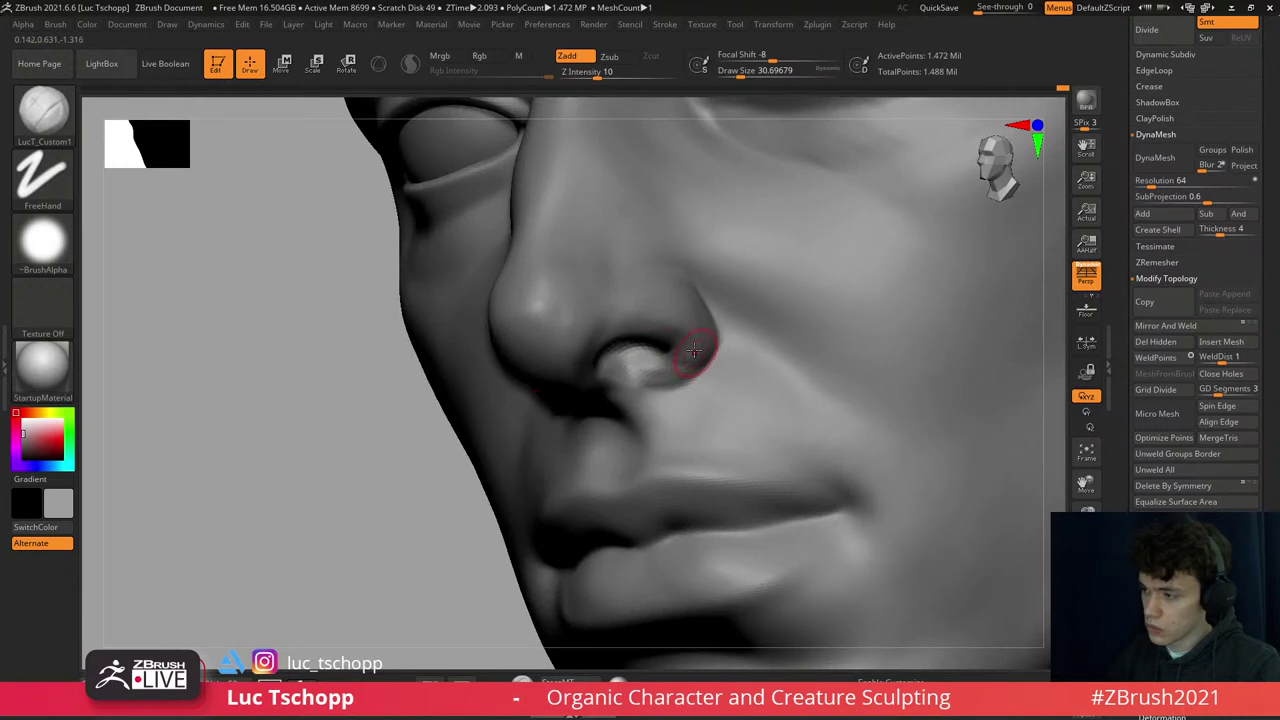
key("shift")
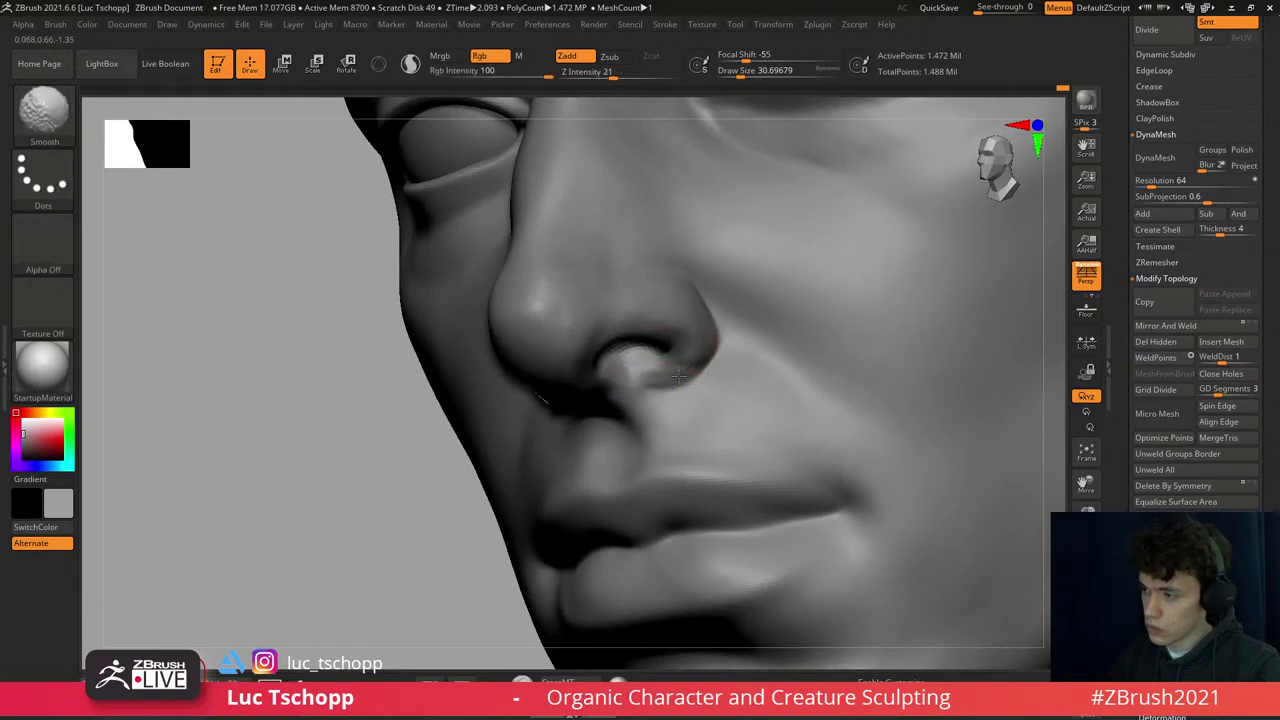
right_click_drag(679, 375, 714, 360)
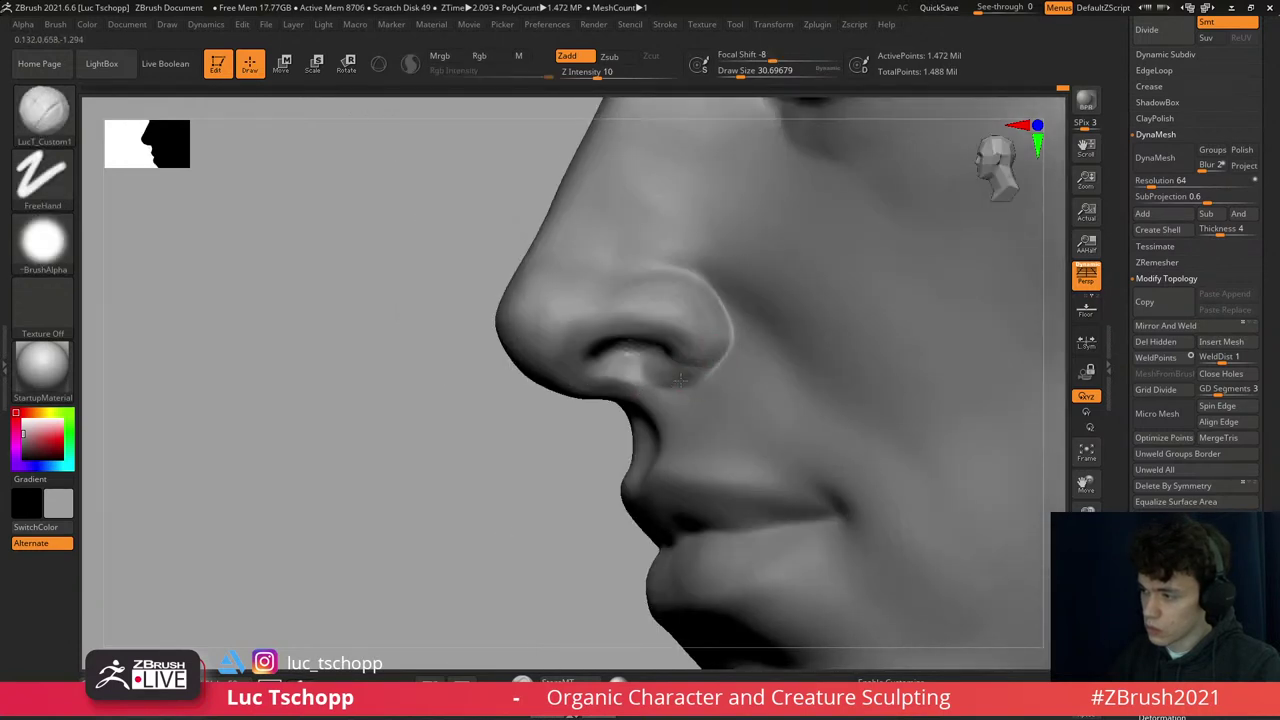
right_click_drag(622, 371, 600, 375)
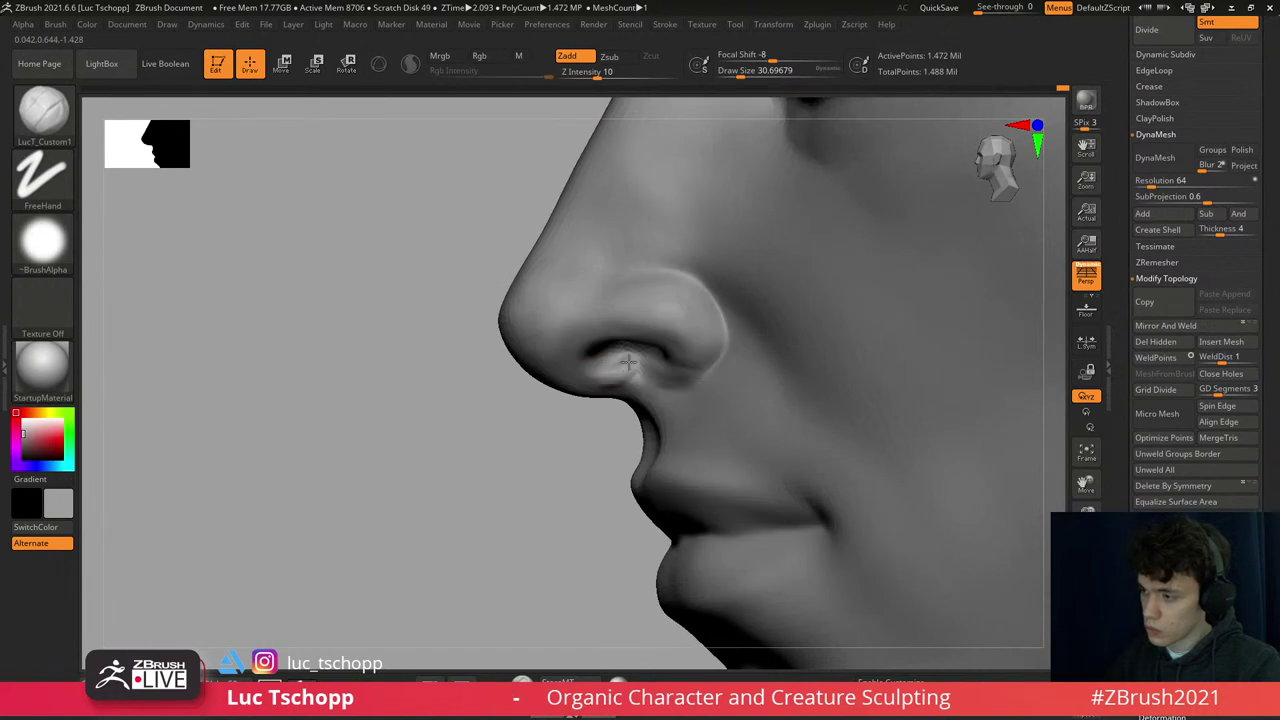
left_click_drag(611, 368, 590, 375, "shift")
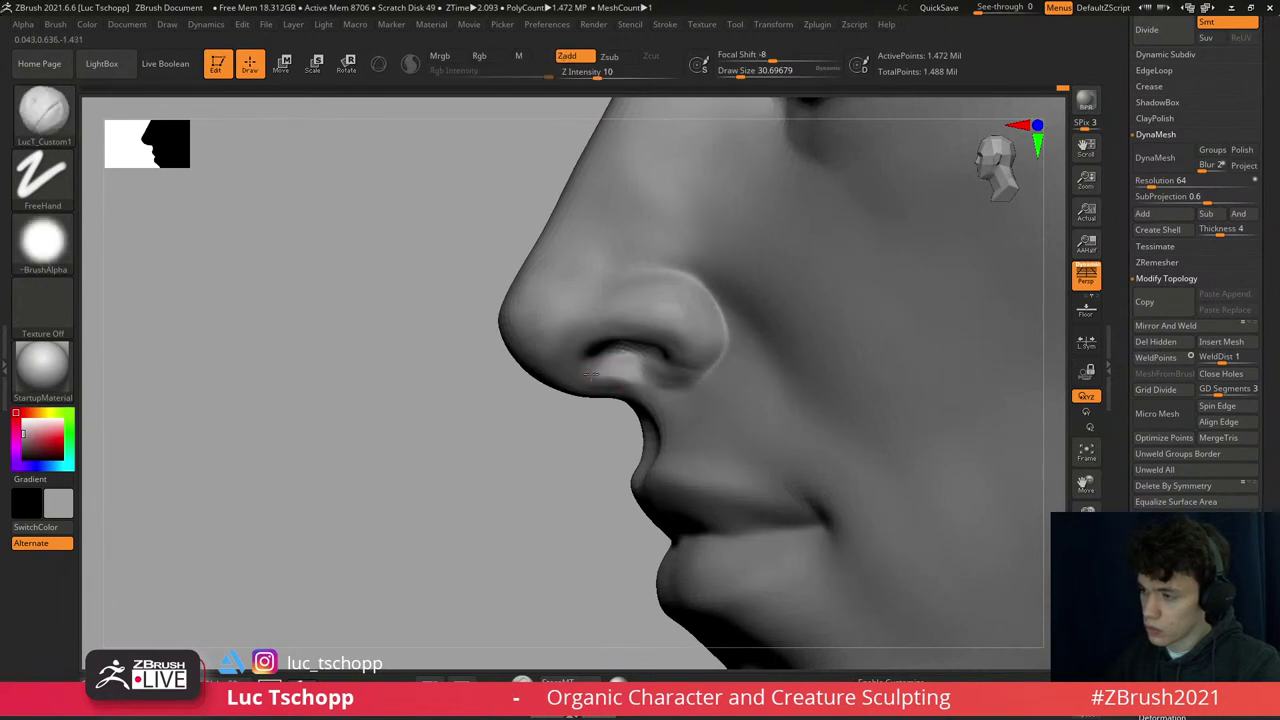
- Turn the head to a straight front view, select DamStandard, and frame the head
mouse_move(598, 360)
right_mouse_down()
mouse_move(674, 354)
mouse_move(661, 284)
mouse_move(670, 397)
mouse_move(651, 380)
mouse_move(680, 334)
mouse_move(669, 349)
right_mouse_up()
key("b")
key("d")
key("s")
key("f")
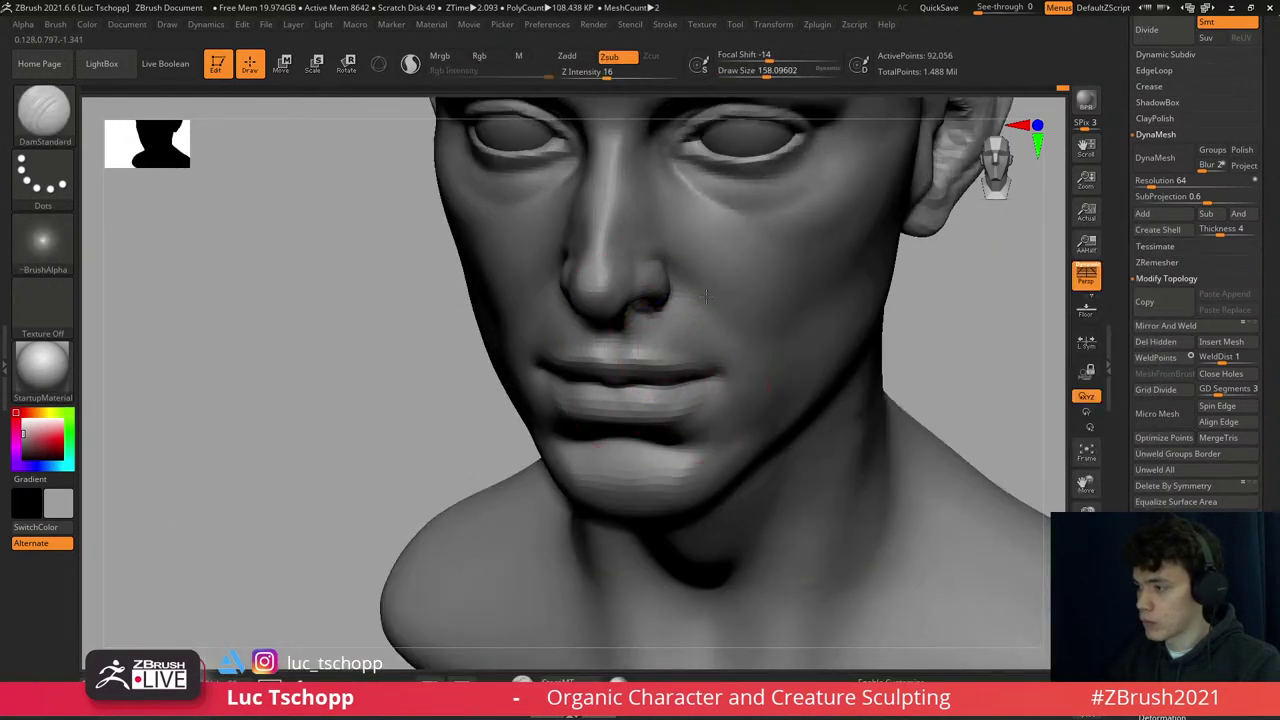
- Shrink the brush, frame the head in front view, and sit one subdivision level down
key("shift+d")
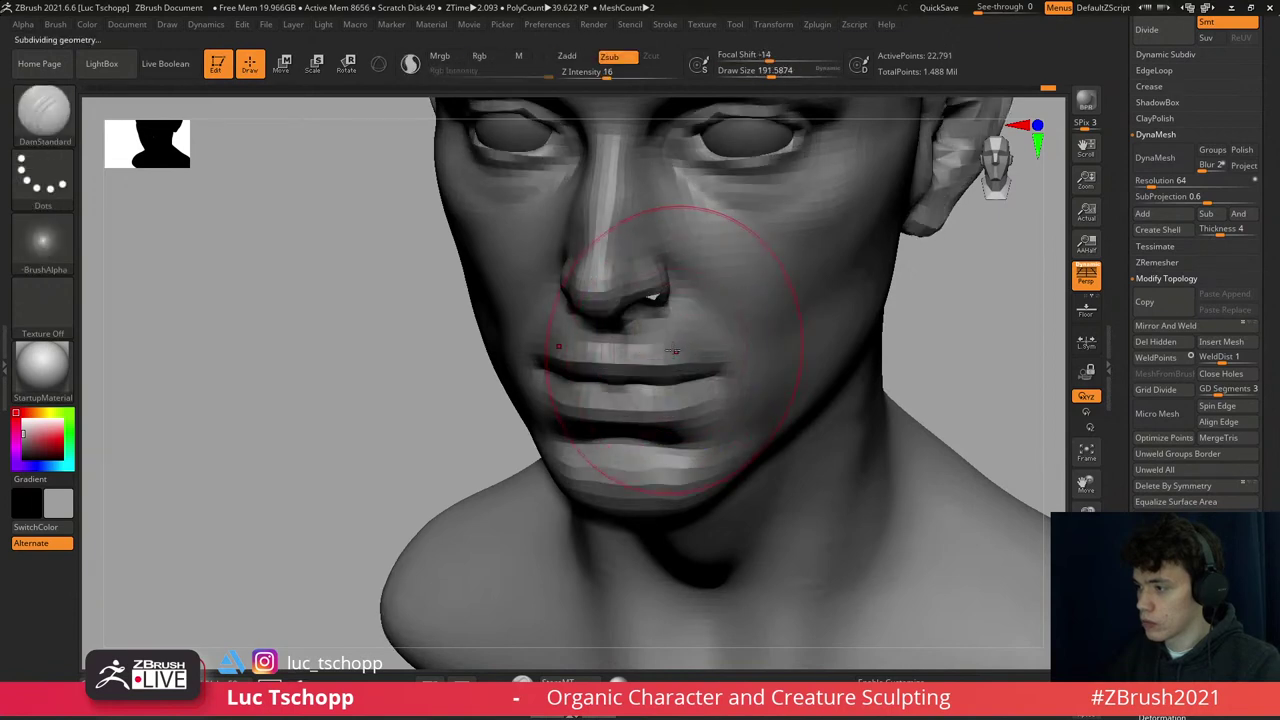
key("bracketleft")
key("bracketleft")
key("bracketleft")
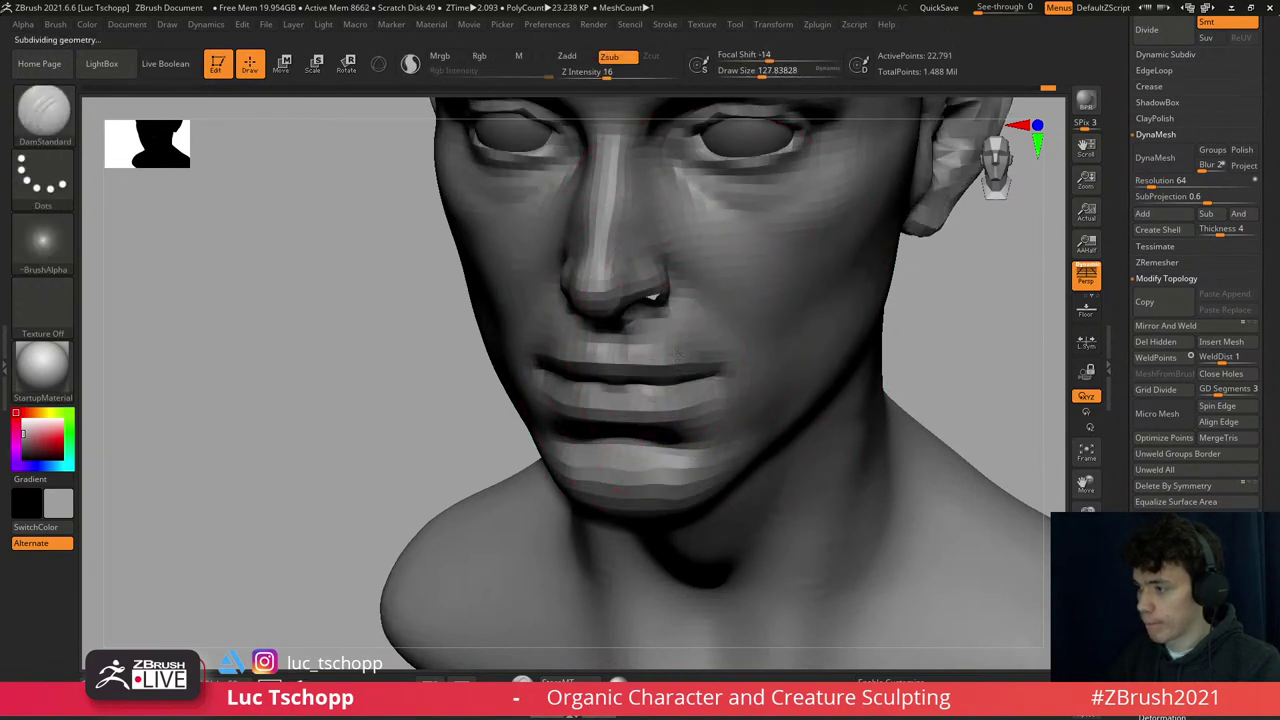
key("d")
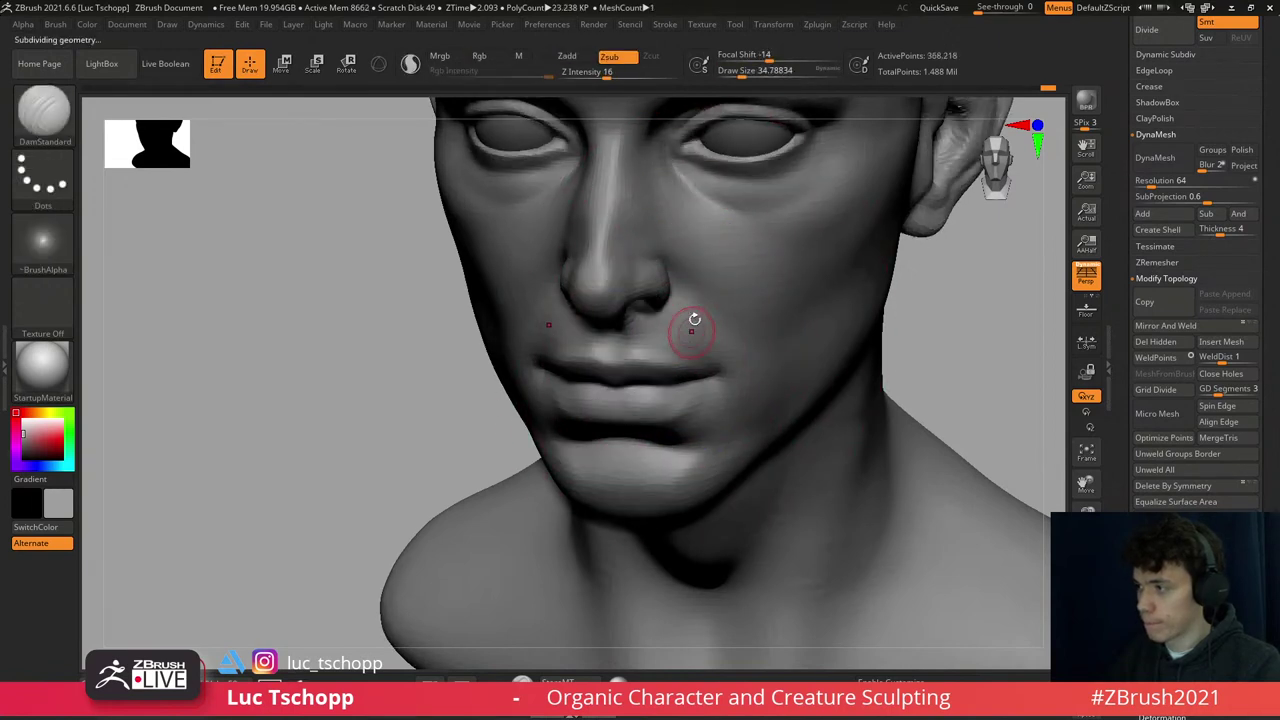
mouse_move(686, 320)
right_mouse_down("shift")
mouse_move(800, 208)
mouse_move(790, 260)
mouse_move(748, 289)
mouse_move(692, 232)
mouse_move(709, 214)
right_mouse_up("shift")
key("f")
key("shift+d")
- Load the Standard brush slightly enlarged and raise the mesh to top subdivision at the ear
key("b")
key("s")
key("t")
key("s")
left_click_drag(702, 210, 735, 263)
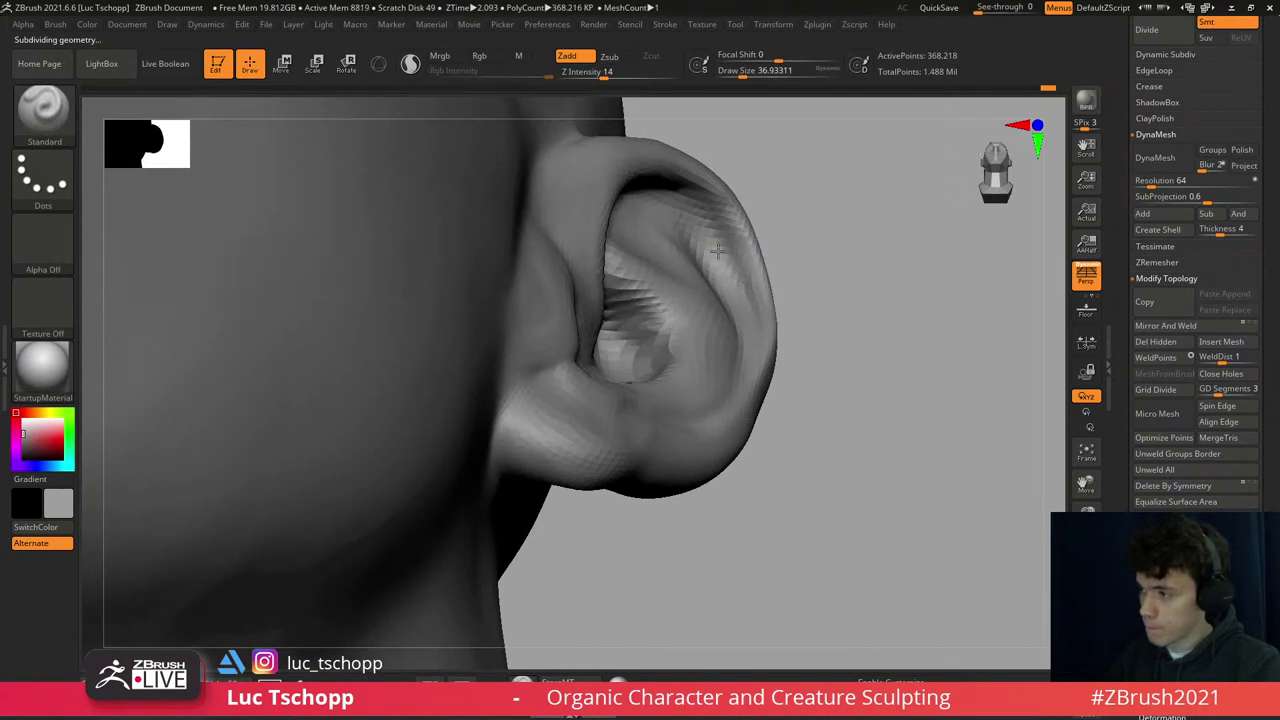
right_click_drag(700, 230, 640, 178)
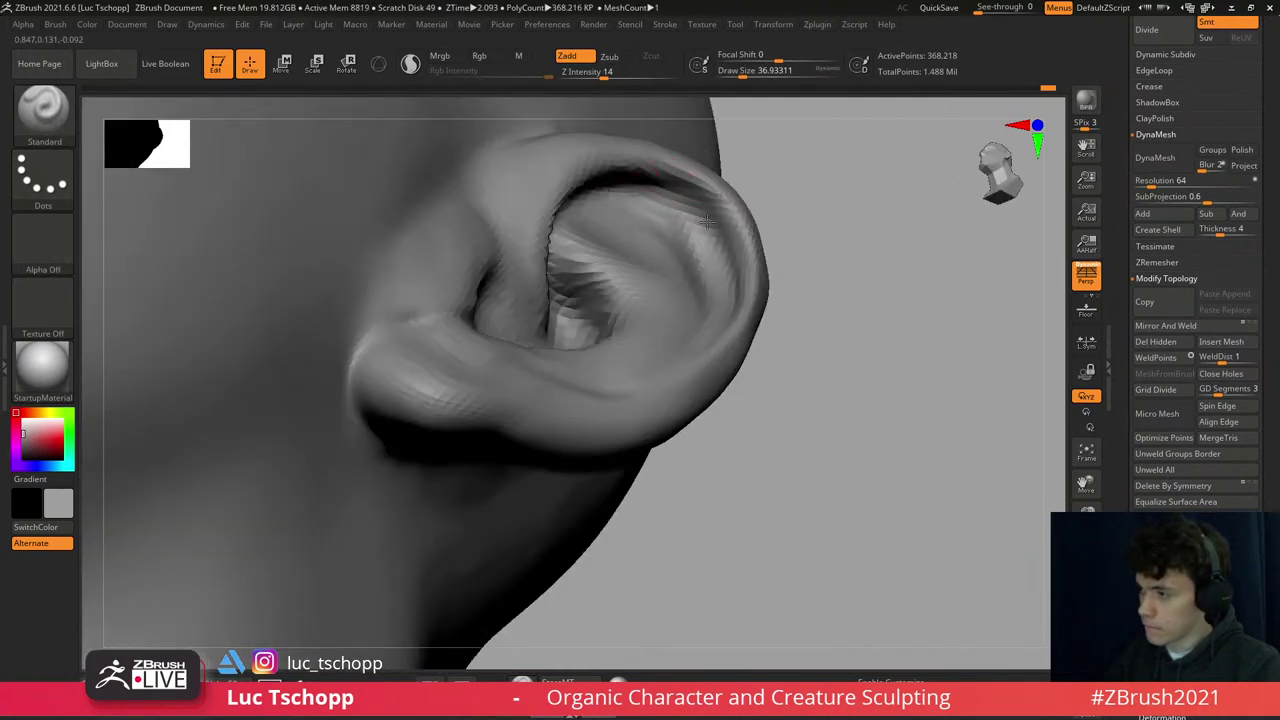
key("ctrl+d")
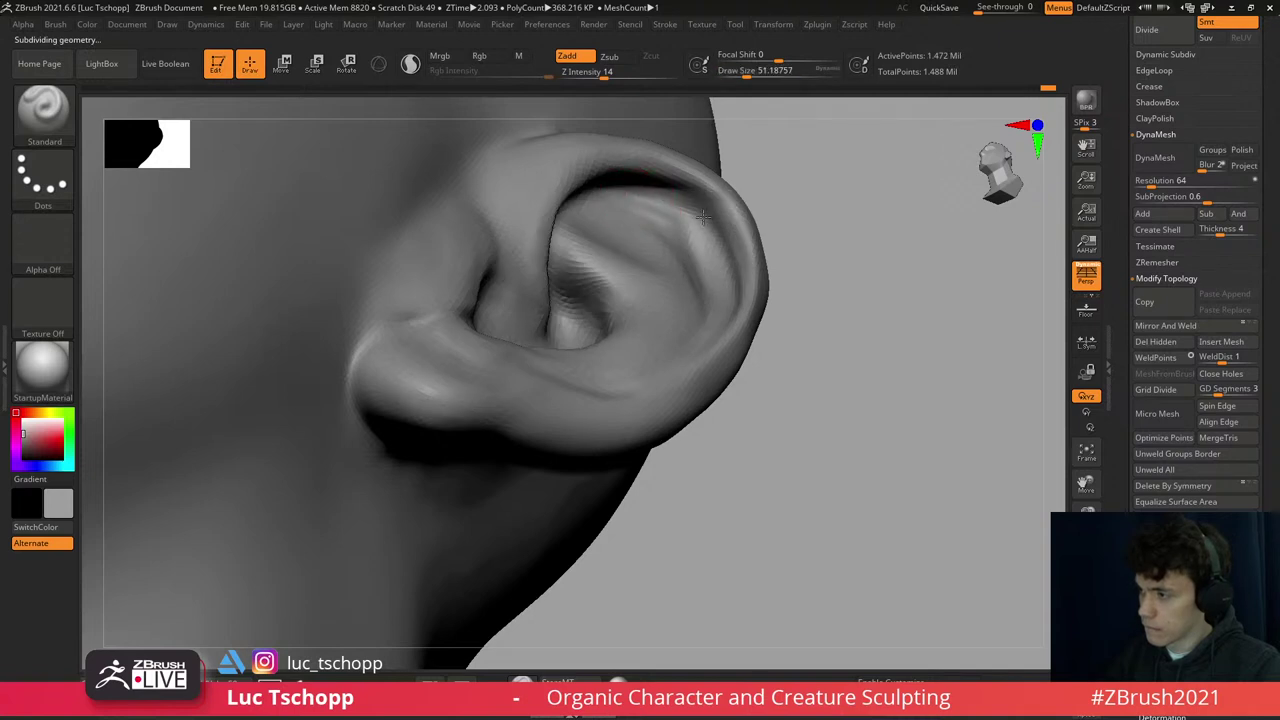
- Zoom in on the ear with the enlarged custom brush and smooth the earlobe
key("1")
right_click_drag(700, 229, 666, 197)
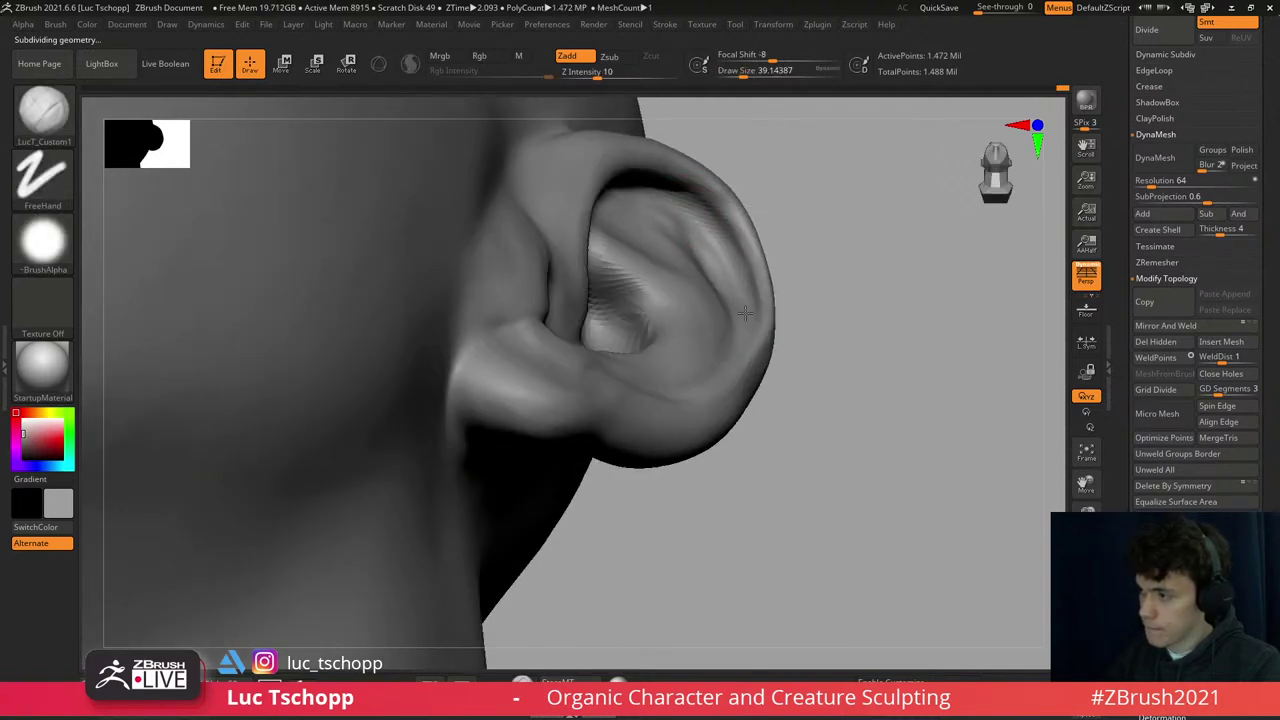
key("f")
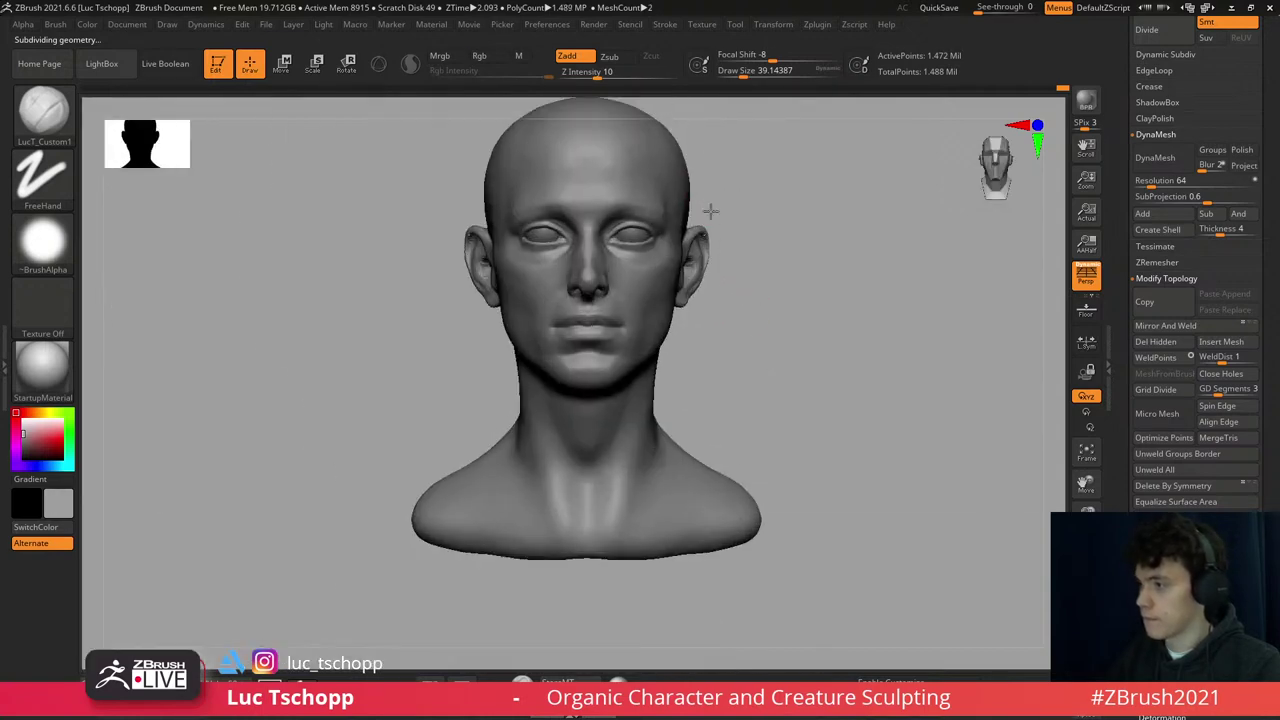
mouse_move(570, 255)
right_mouse_down()
mouse_move(634, 243)
mouse_move(608, 280)
right_mouse_up()
key("s")
left_click_drag(608, 280, 624, 272)
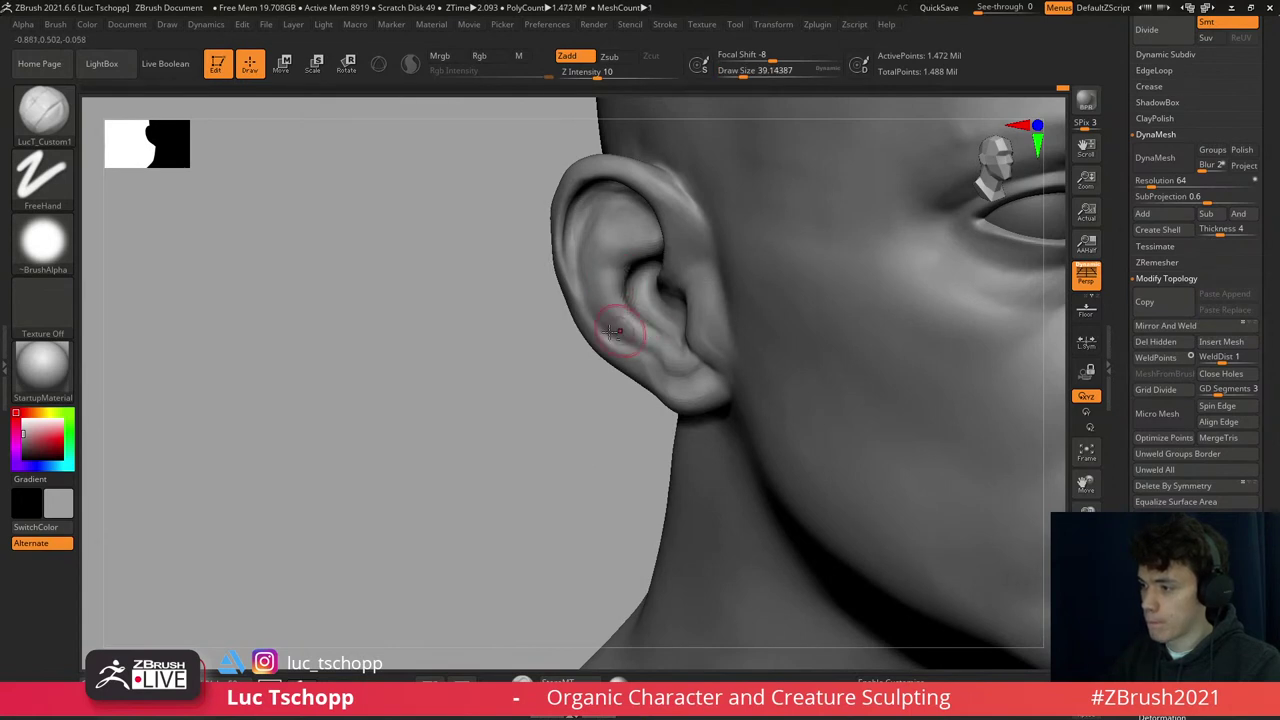
right_click_drag(633, 355, 623, 354)
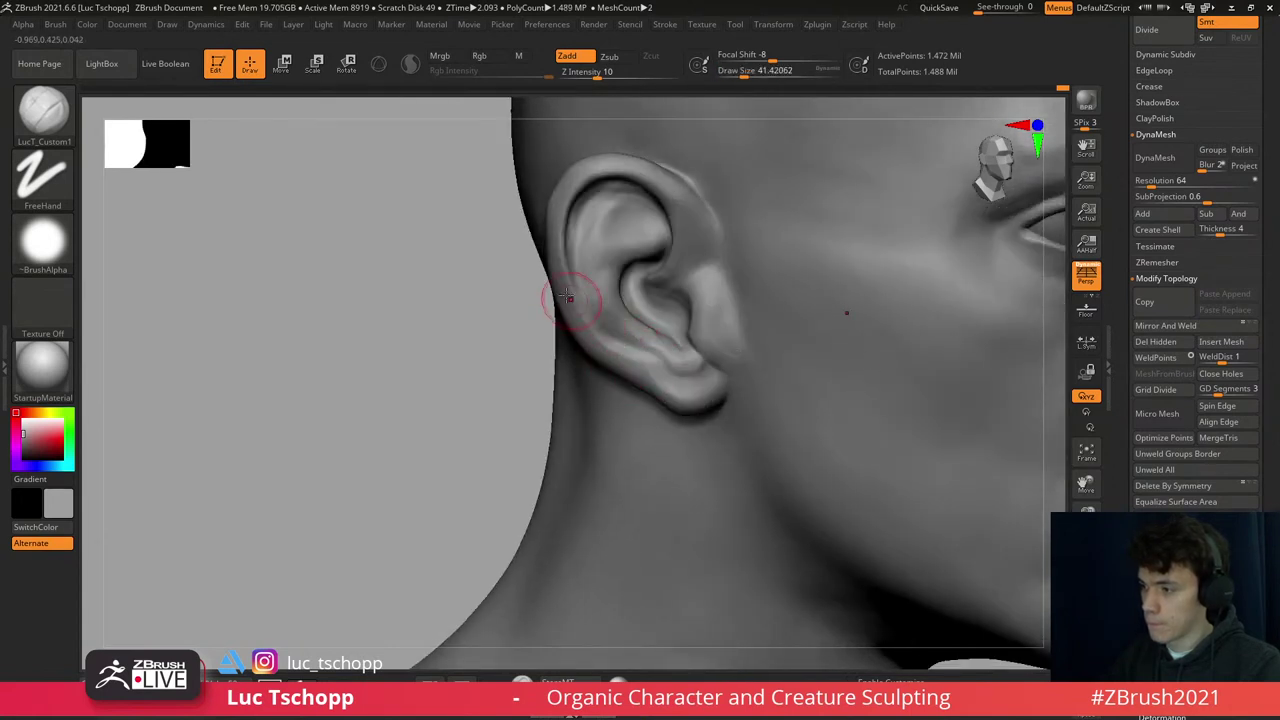
left_click_drag(609, 346, 652, 344, "shift")
- Switch to the Move brush at the lowest subdivision level, about 92K points, with the whole head visible
key("b")
key("m")
key("v")
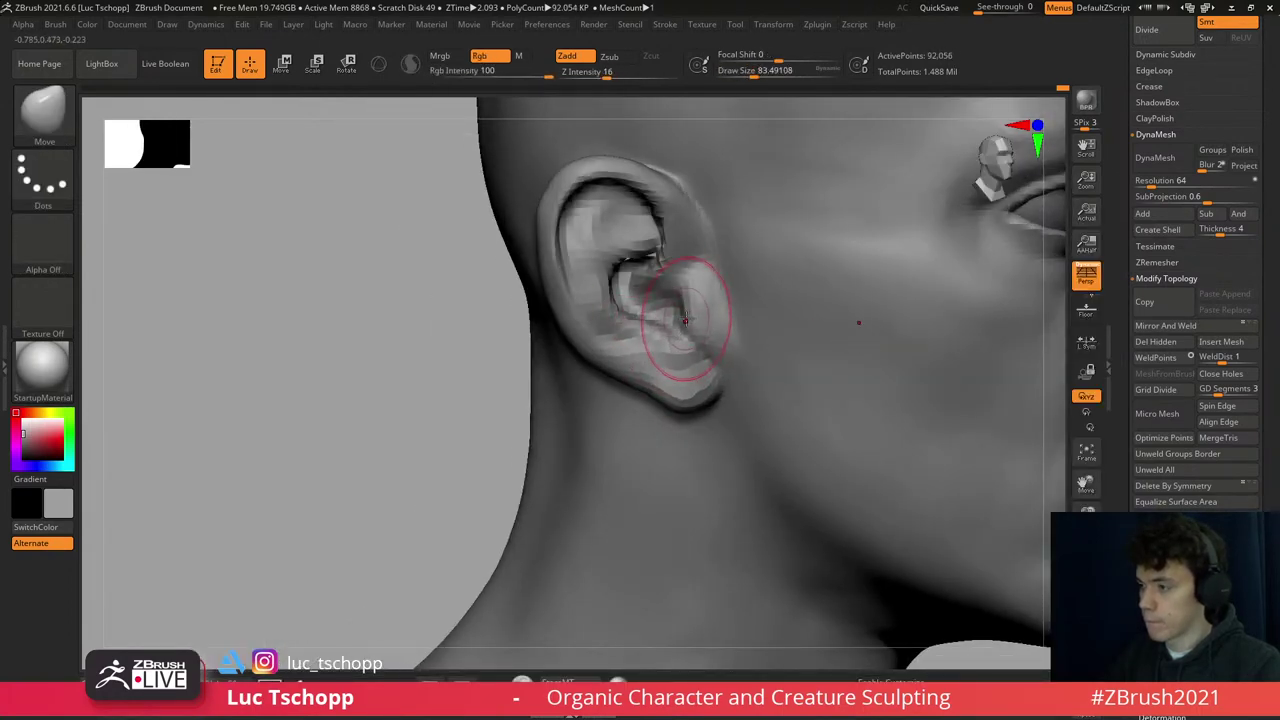
key("shift+d")
mouse_move(688, 314)
right_mouse_down("ctrl")
mouse_move(676, 346)
mouse_move(686, 290)
mouse_move(543, 290)
right_mouse_up("ctrl")
key("shift+d")
- Set the brush size to 112 and drop to the lowest subdivision in front view
key("s")
left_click_drag(510, 337, 517, 337)
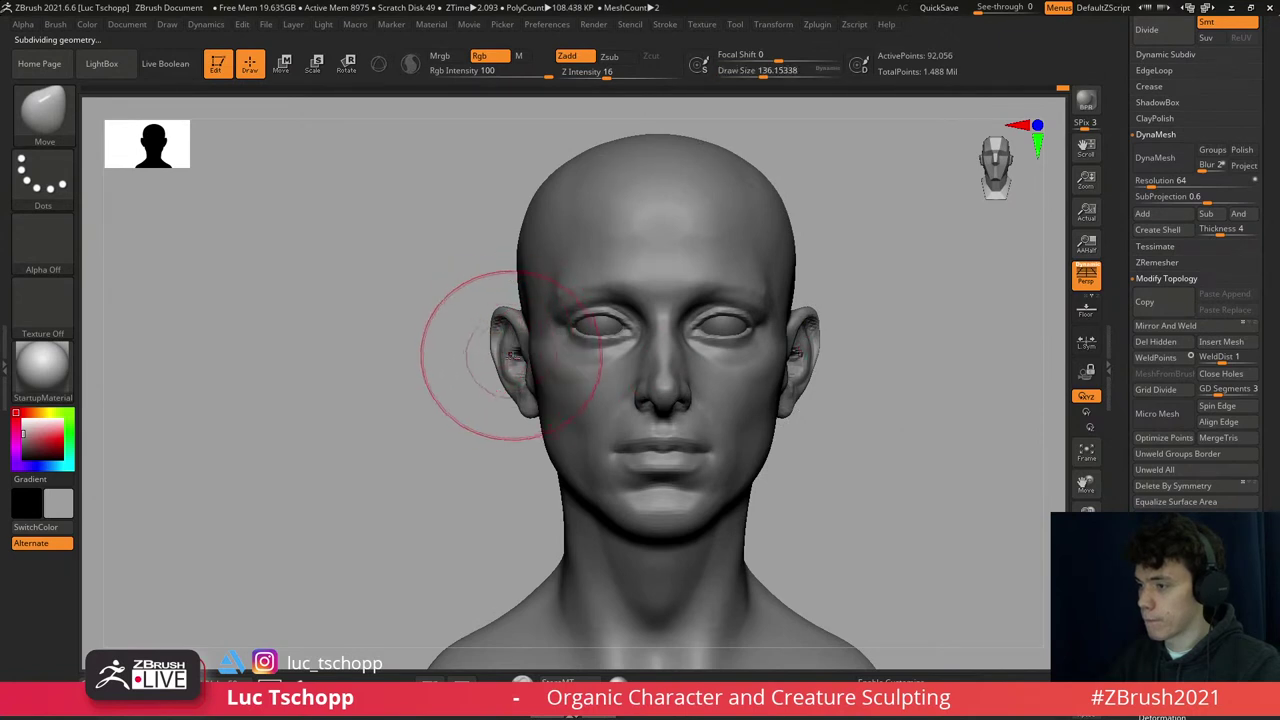
right_click_drag(470, 345, 538, 393)
key("s")
left_click(538, 393)
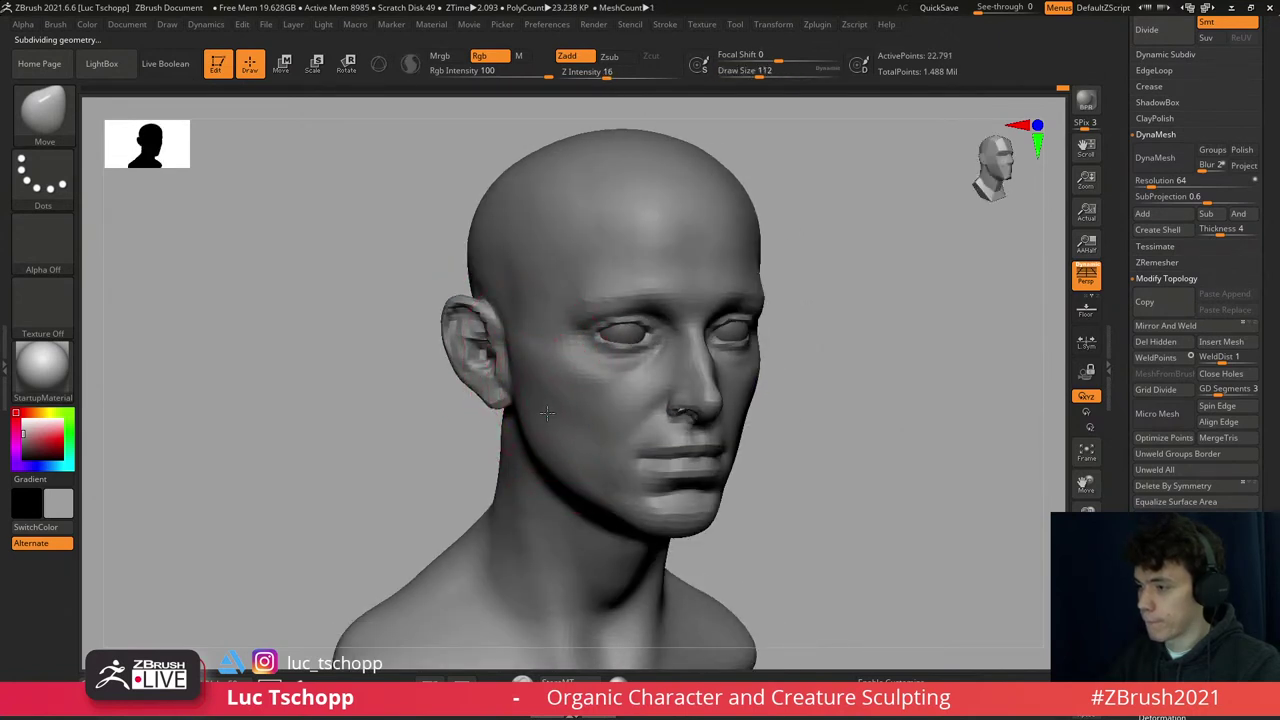
right_click_drag(547, 412, 571, 428, "shift")
key("d")
key("d")
key("d")
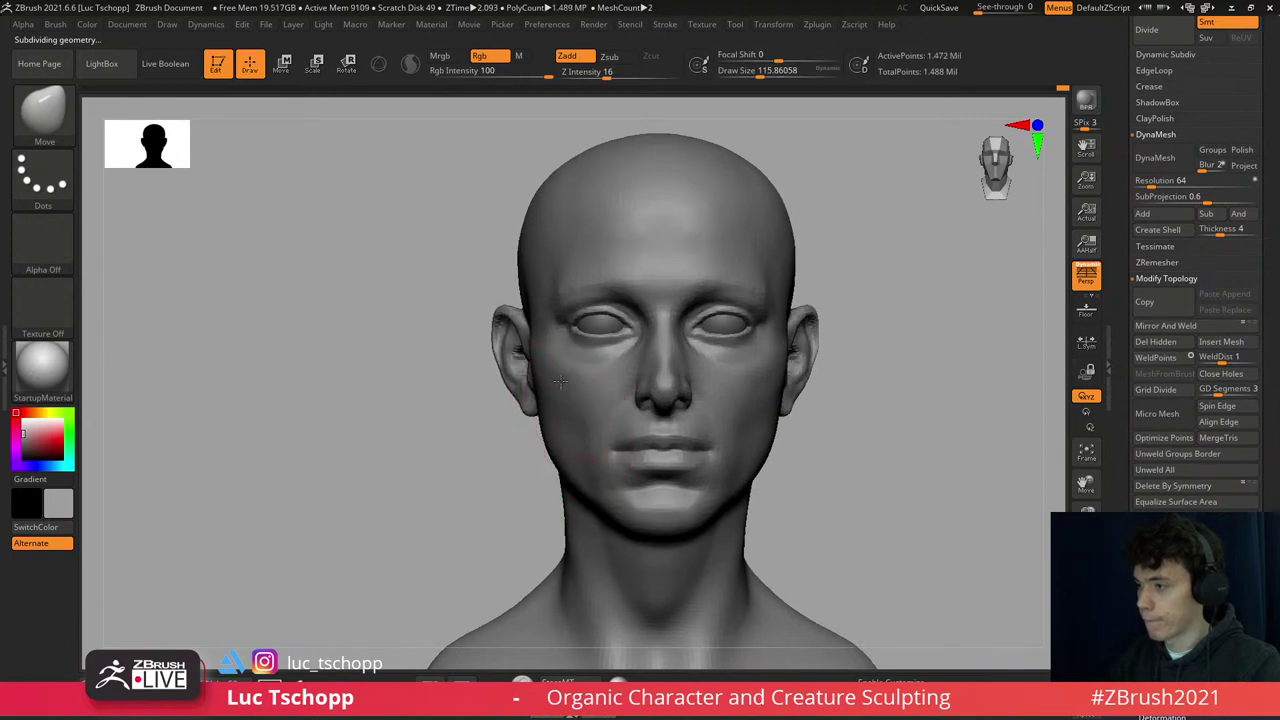
key("shift+d")
- Reduce the brush to about 71 and zoom out two subdivision levels down
key("s")
mouse_move(490, 372)
left_mouse_down()
mouse_move(540, 374)
mouse_move(505, 398)
left_mouse_up()
key("s")
key("s")
left_click_drag(532, 337, 527, 337)
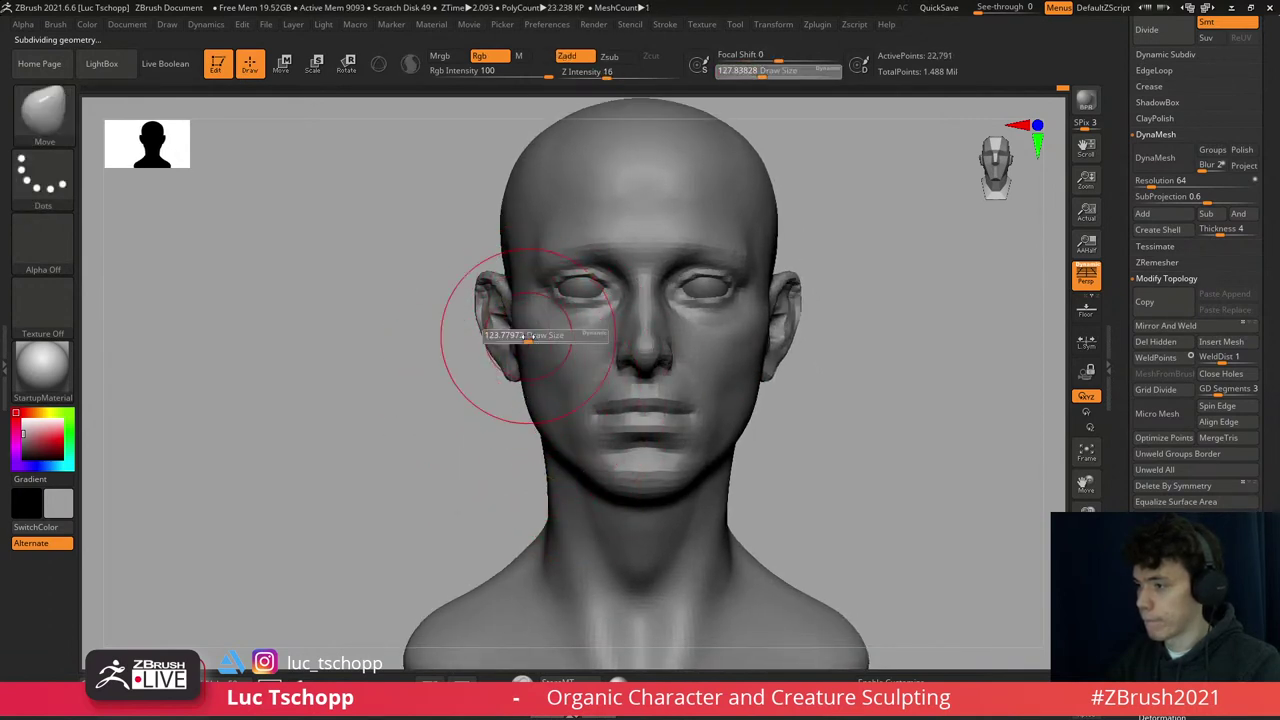
key("s")
left_click_drag(535, 274, 528, 272)
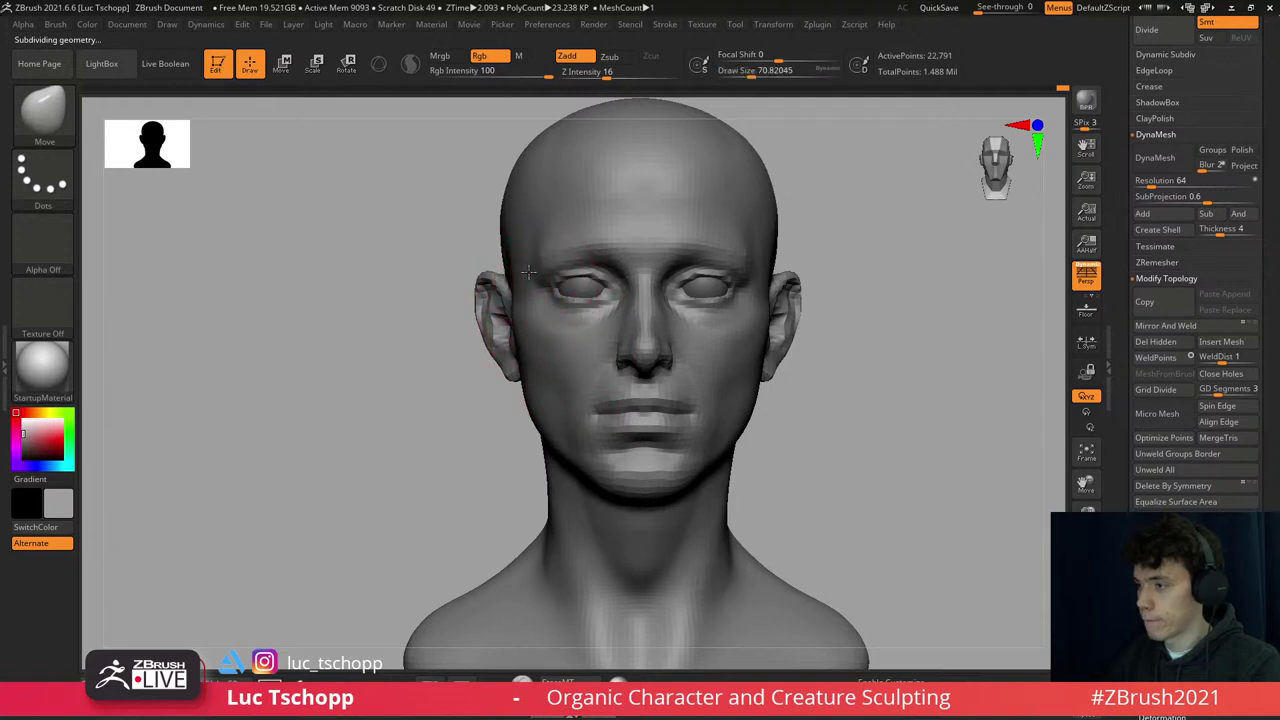
key("d")
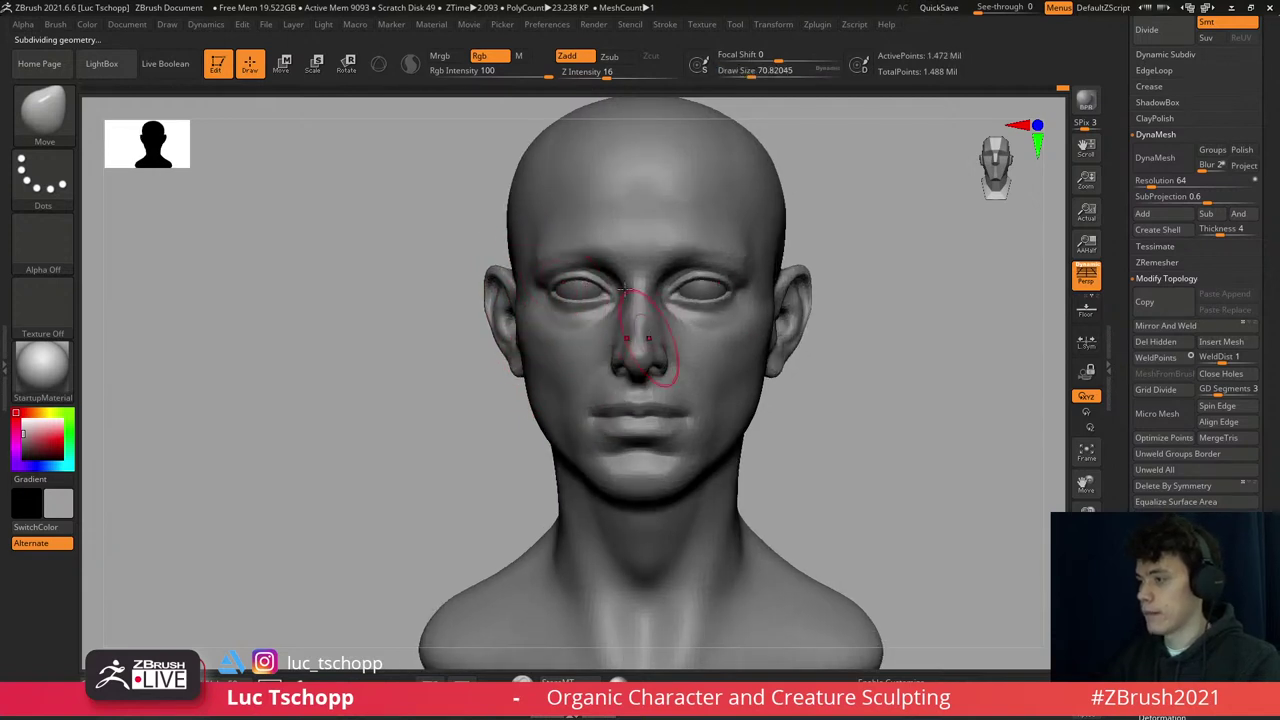
mouse_move(651, 343)
right_mouse_down("ctrl")
mouse_move(705, 285)
mouse_move(748, 365)
right_mouse_up("ctrl")
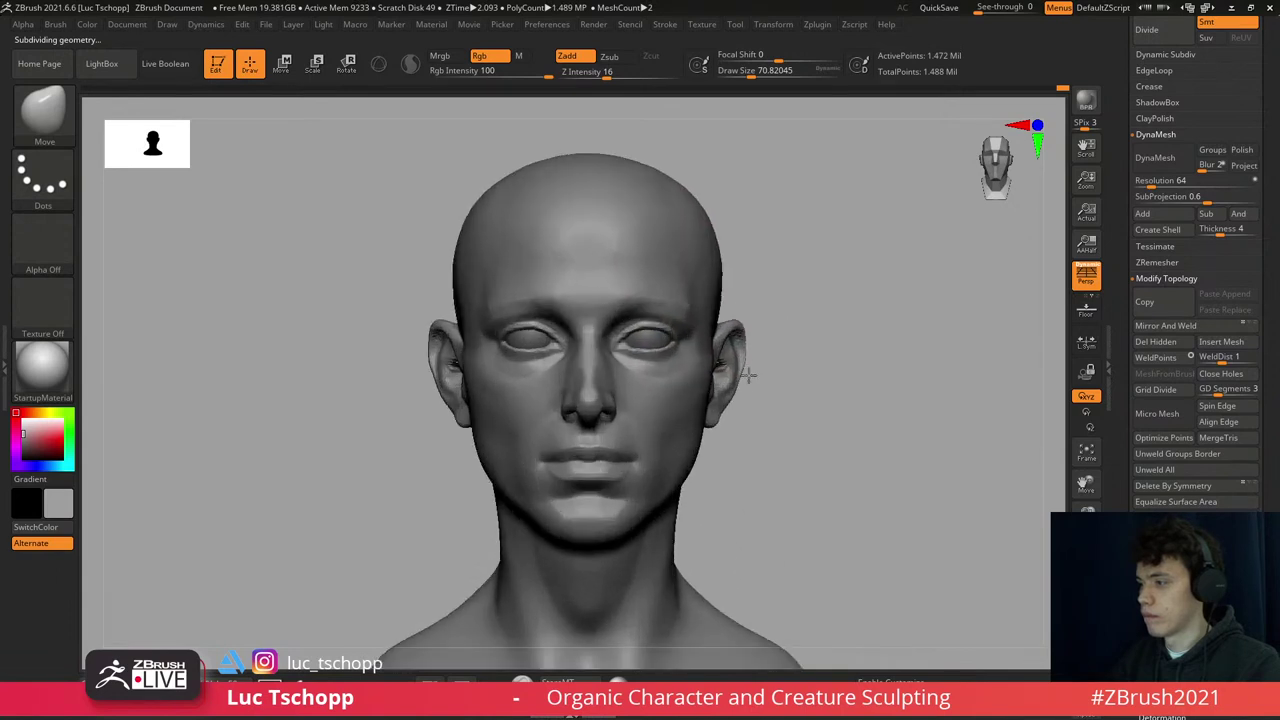
key("shift+d")
key("shift+d")
- Shape around the eyes and temples with a smaller Move brush, viewed from slightly above
key("b")
key("m")
key("v")
key("bracketleft")
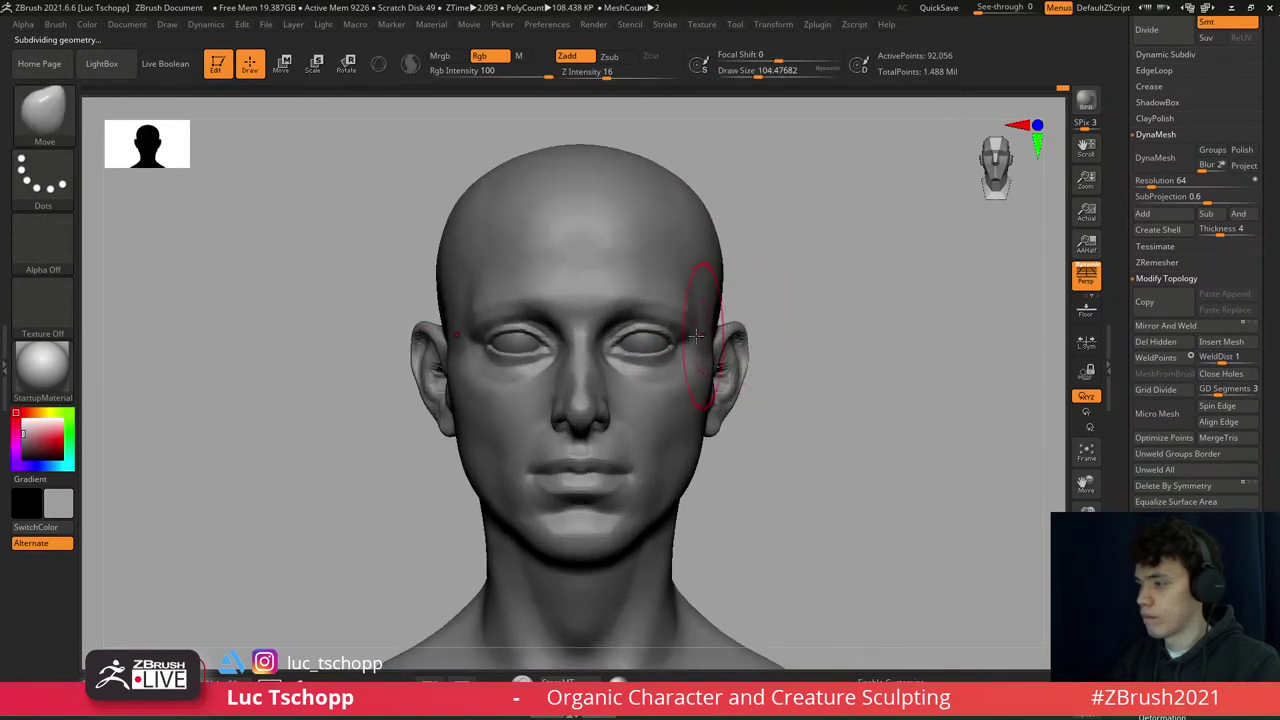
right_click_drag(620, 335, 697, 352, "ctrl")
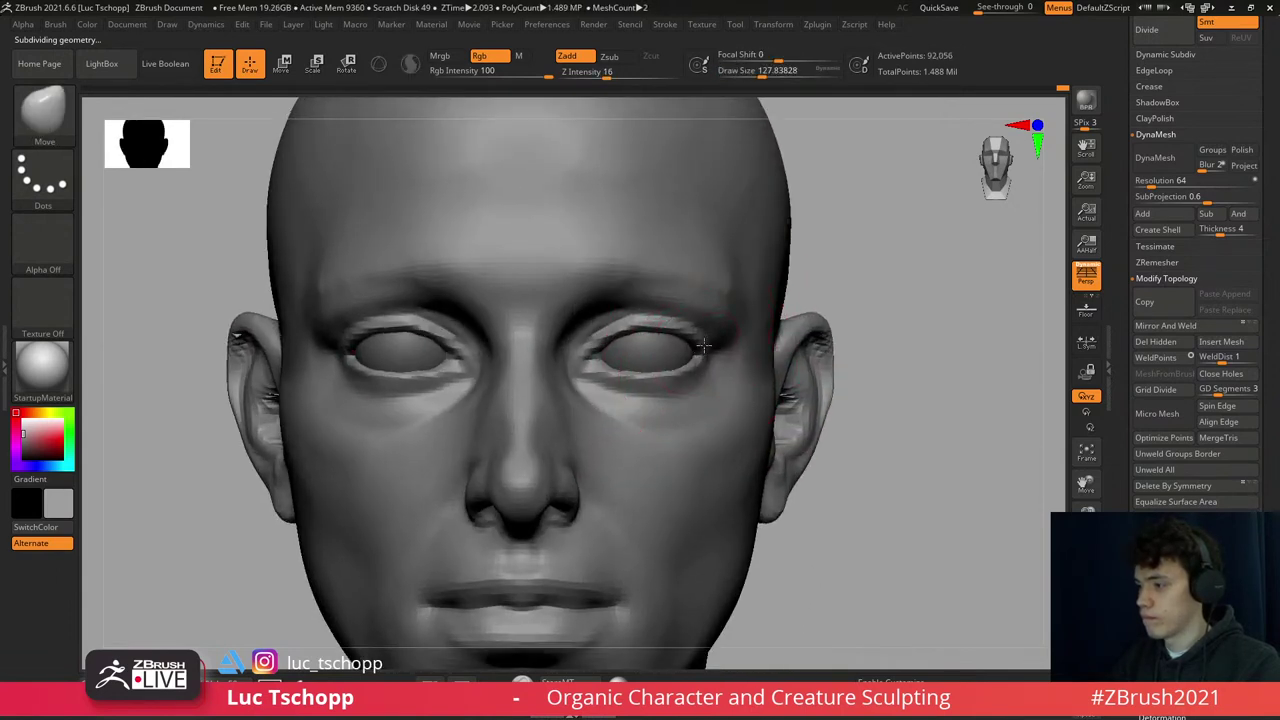
key("bracketleft")
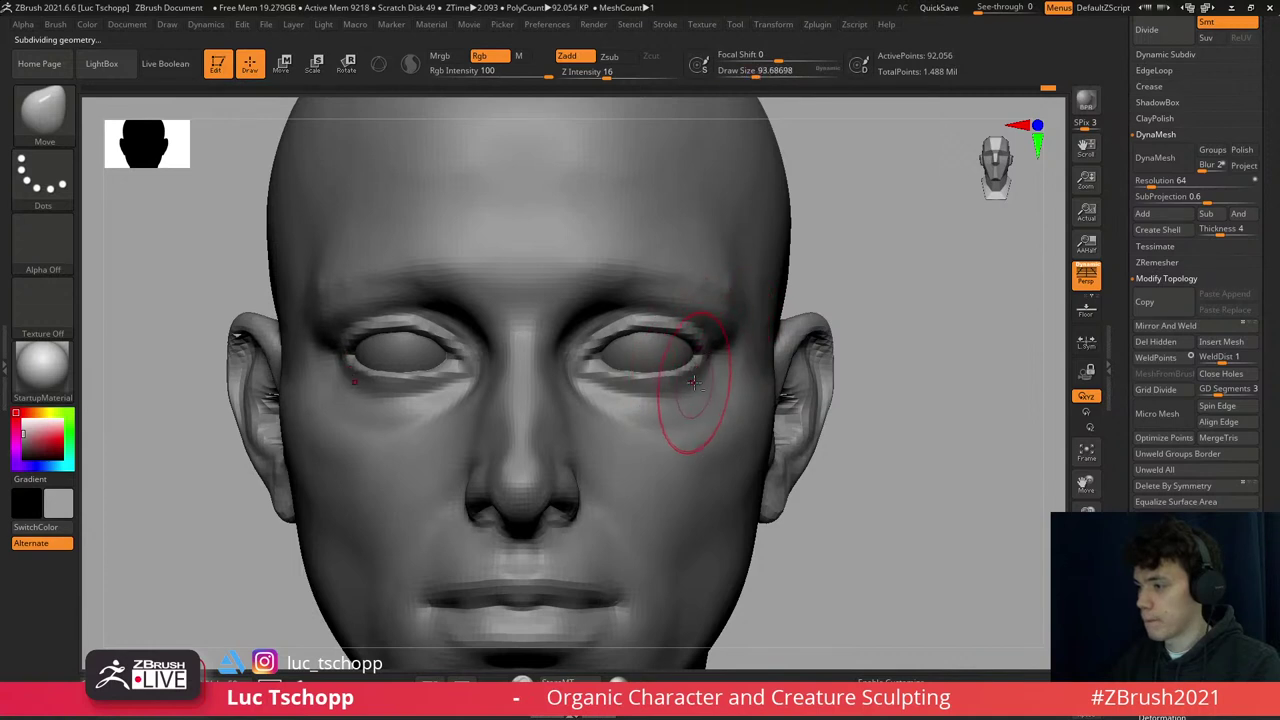
right_click_drag(693, 381, 652, 428)
key("bracketleft")
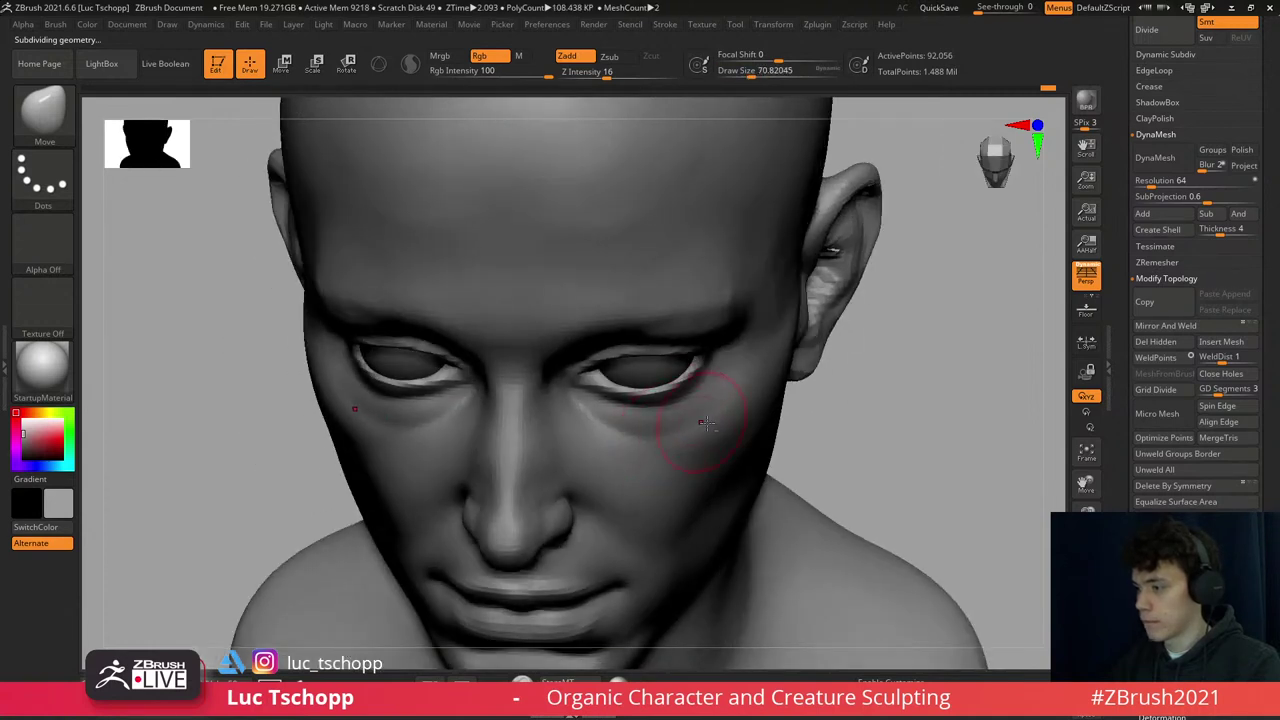
key("bracketright")
- Smooth the cheek and jaw area two subdivision levels down from the front view
key("shift+d")
right_click_drag(745, 440, 714, 457)
key("d")
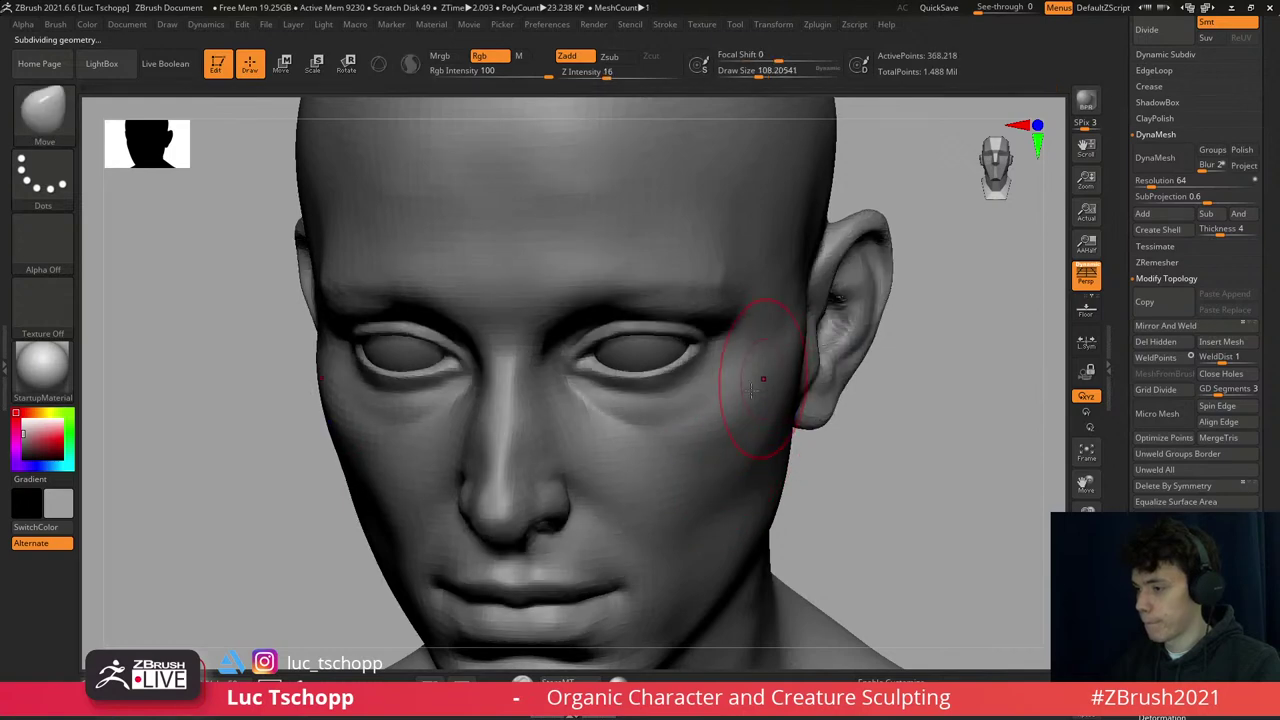
mouse_move(757, 371)
right_mouse_down("shift")
mouse_move(733, 350)
mouse_move(684, 351)
right_mouse_up("shift")
key("f")
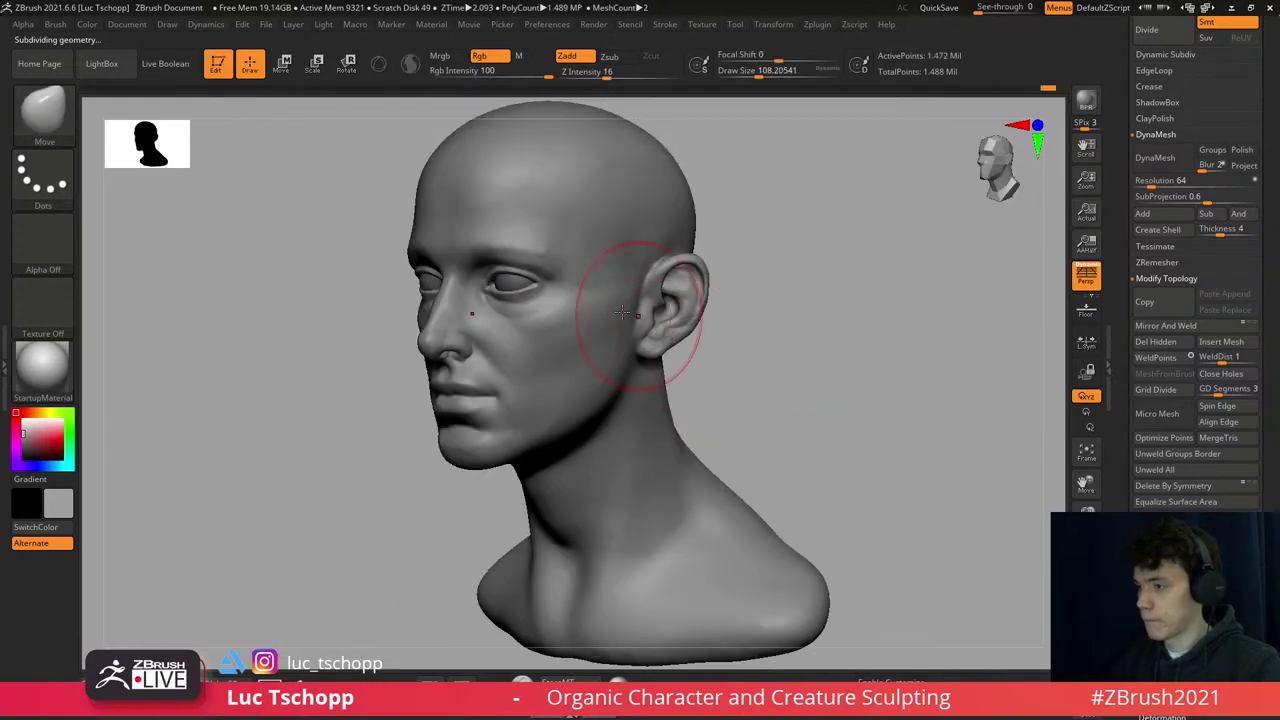
right_click_drag(622, 313, 709, 352)
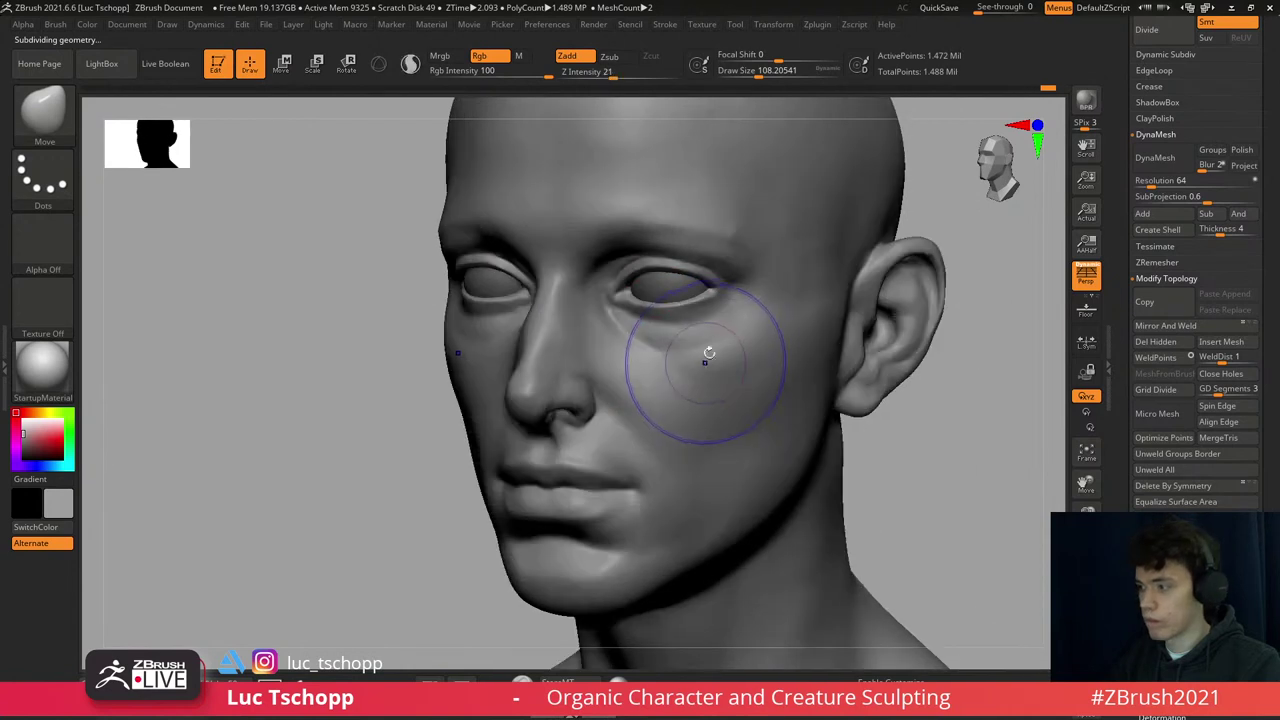
key("shift+d")
key("shift+d")
key("[")
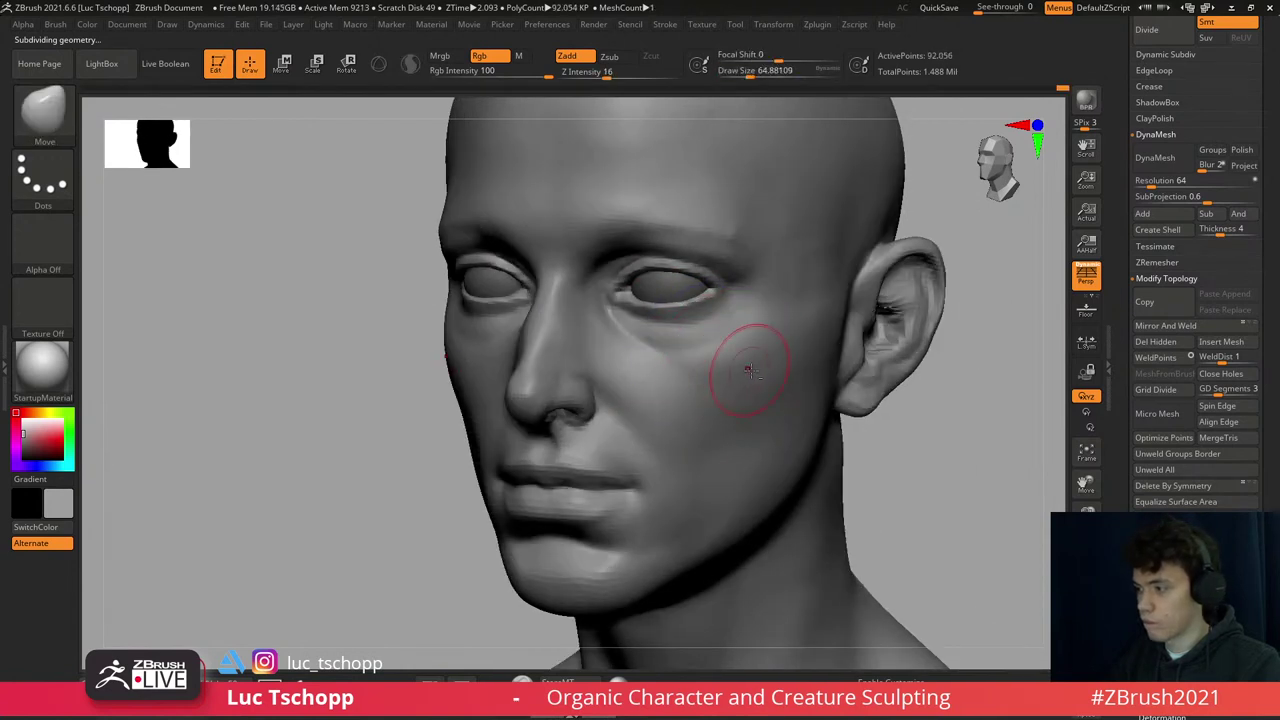
key("s")
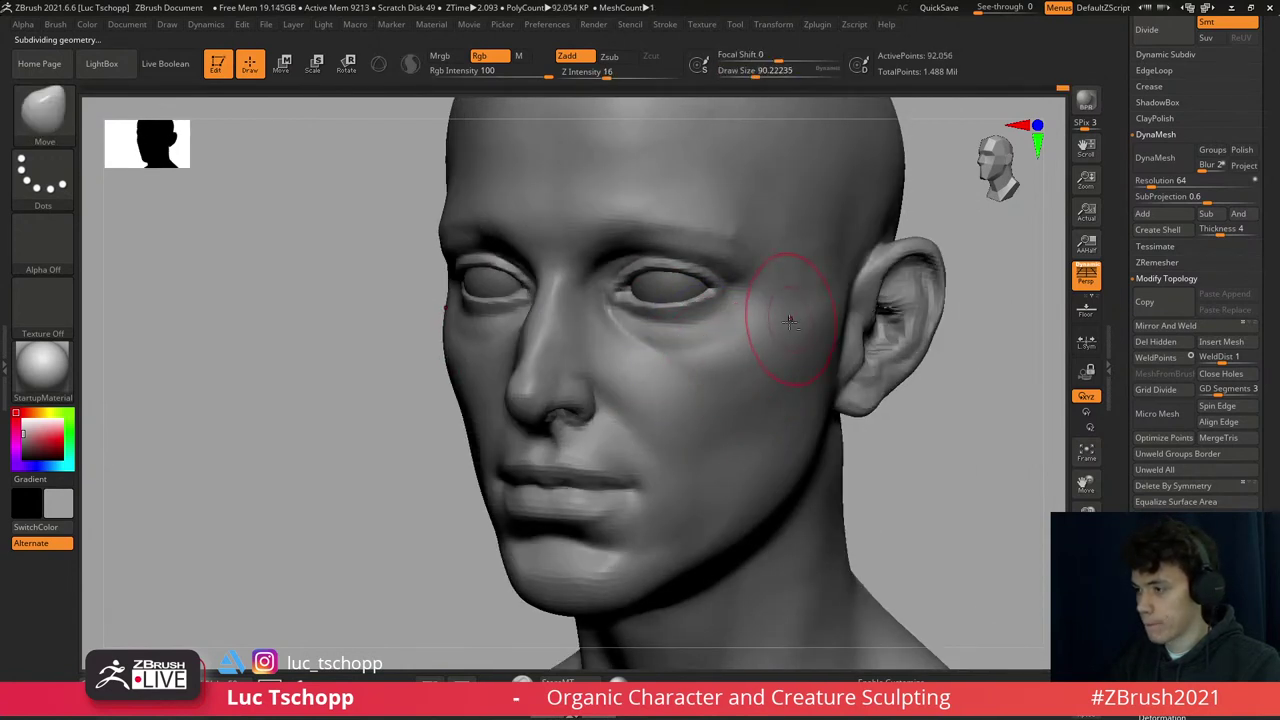
key("shift")
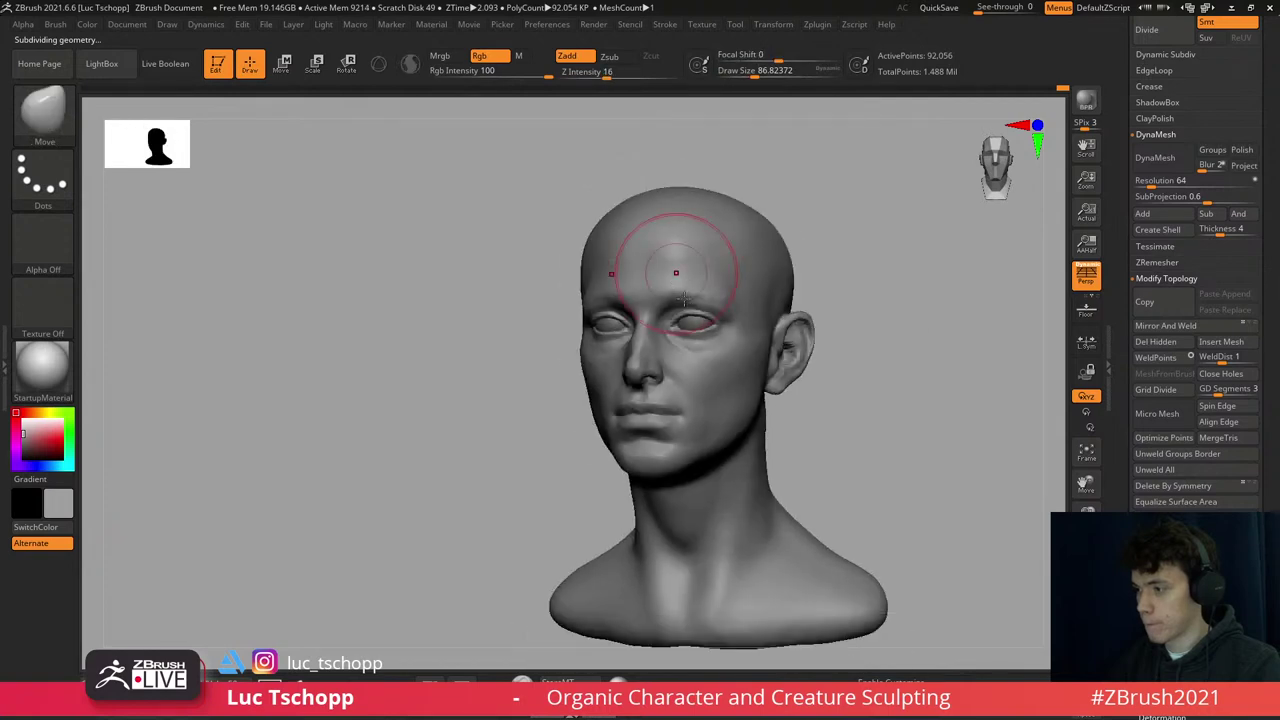
mouse_move(629, 457)
right_mouse_down("shift")
mouse_move(640, 300)
mouse_move(686, 337)
mouse_move(665, 338)
mouse_move(651, 330)
mouse_move(712, 327)
right_mouse_up("shift")
- Load the Standard brush at about 62, then smooth the cheek and ear in three-quarter view
key("1")
key("b")
key("s")
key("t")
key("bracketright")
key("bracketright")
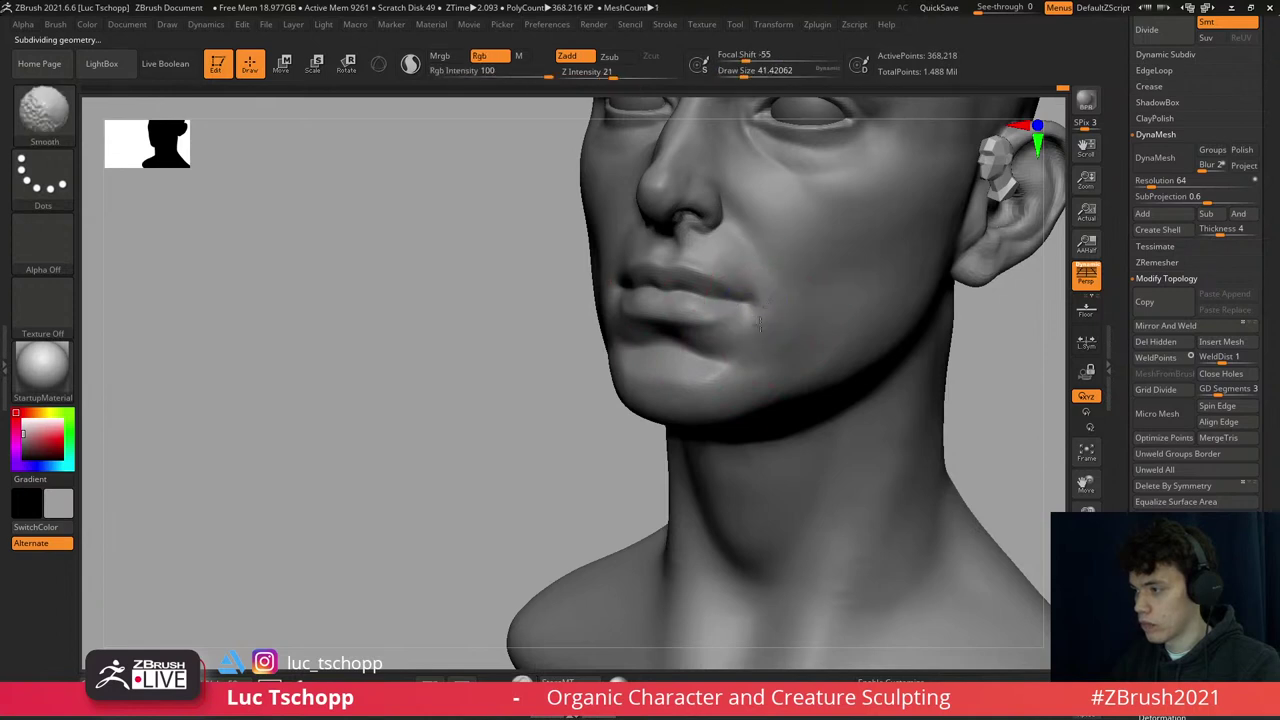
right_click_drag(757, 294, 749, 297, "shift")
key("f")
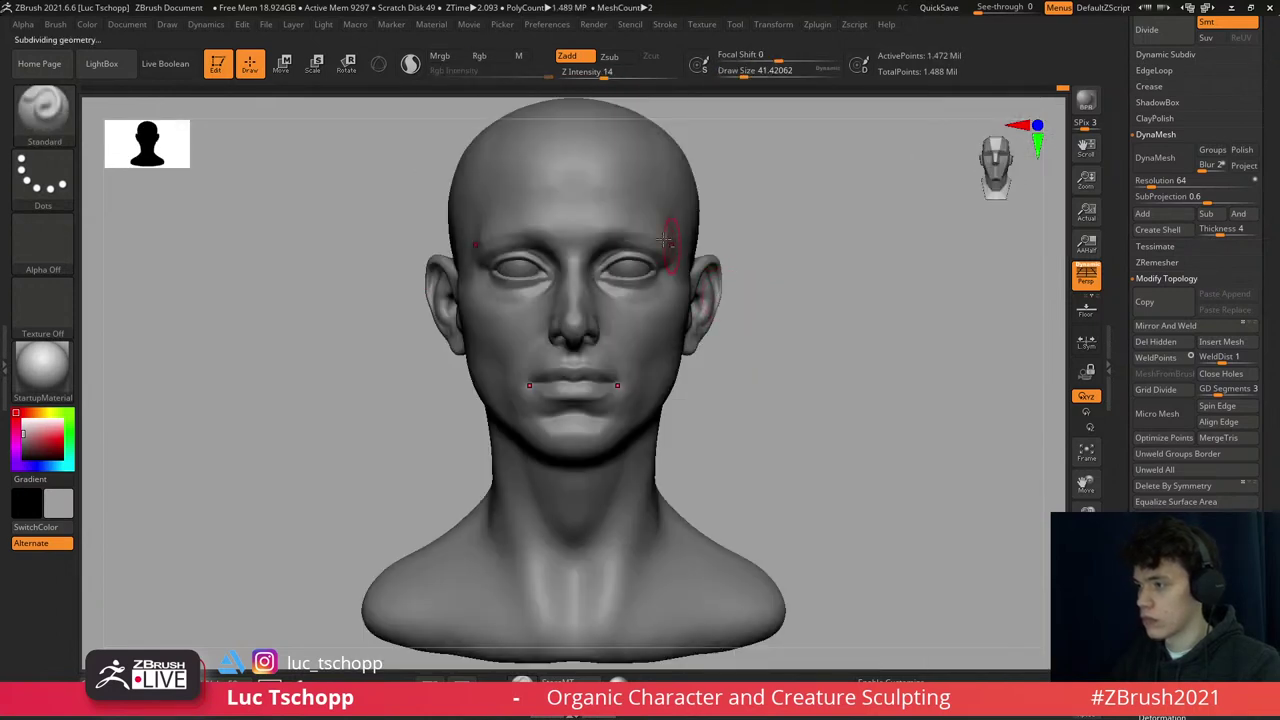
right_click_drag(663, 240, 686, 286)
key("shift")
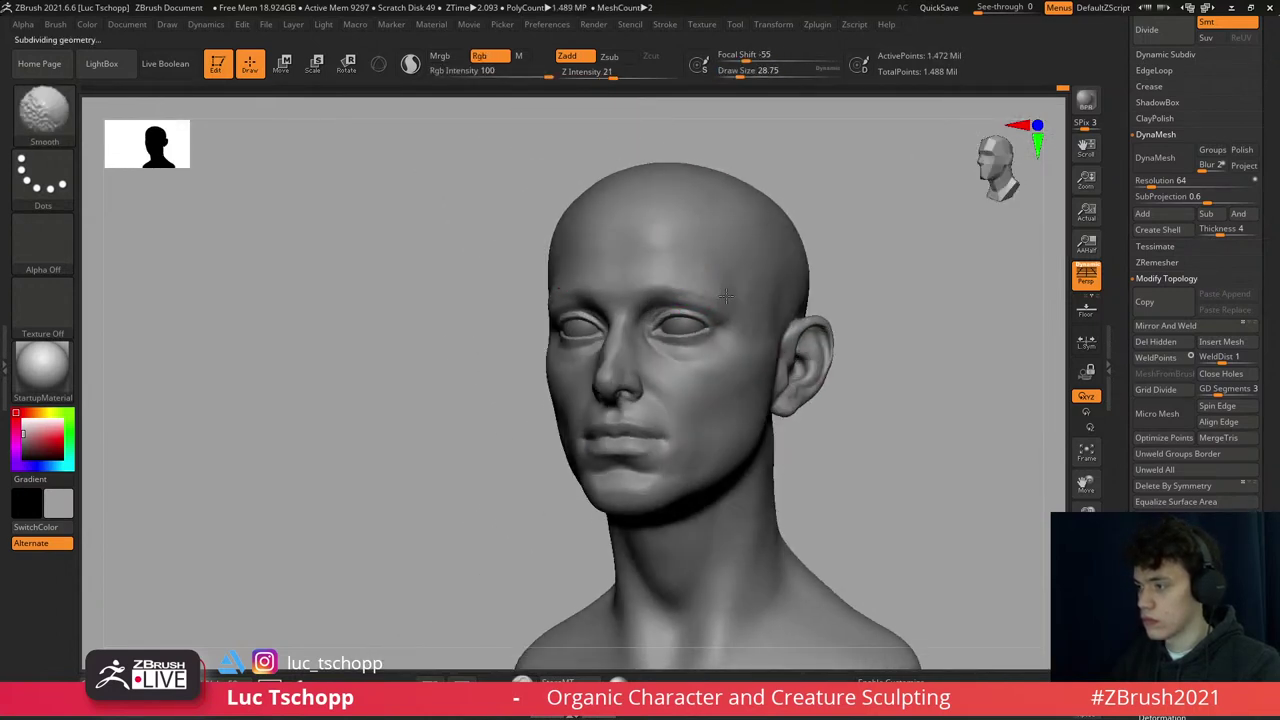
mouse_move(786, 371)
right_mouse_down()
mouse_move(749, 380)
mouse_move(737, 263)
mouse_move(731, 273)
mouse_move(757, 263)
right_mouse_up()
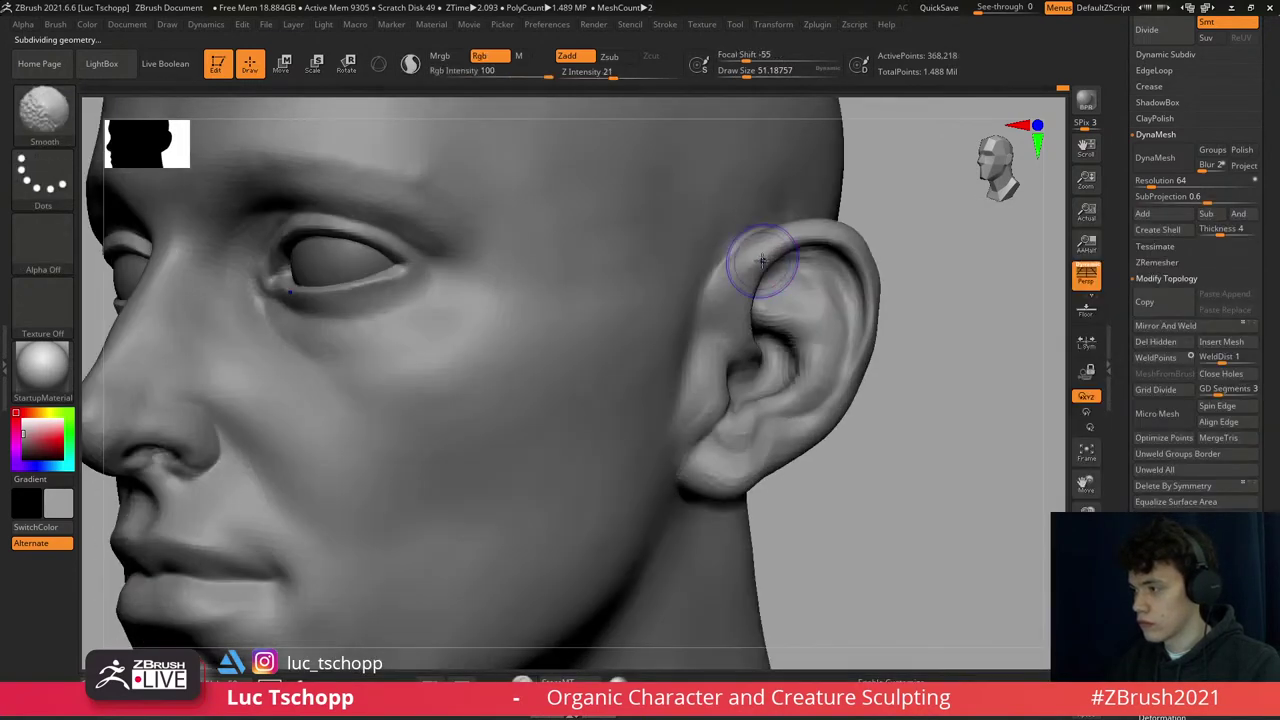
- Reshape the ear in side profile with the Move brush at a lower subdivision level
key("shift+d")
key("d")
mouse_move(750, 330)
right_mouse_down()
mouse_move(714, 286)
mouse_move(730, 355)
mouse_move(705, 282)
right_mouse_up()
key("b")
key("s")
key("m")
key("shift+d")
key("b")
key("m")
key("v")
key("shift+d")
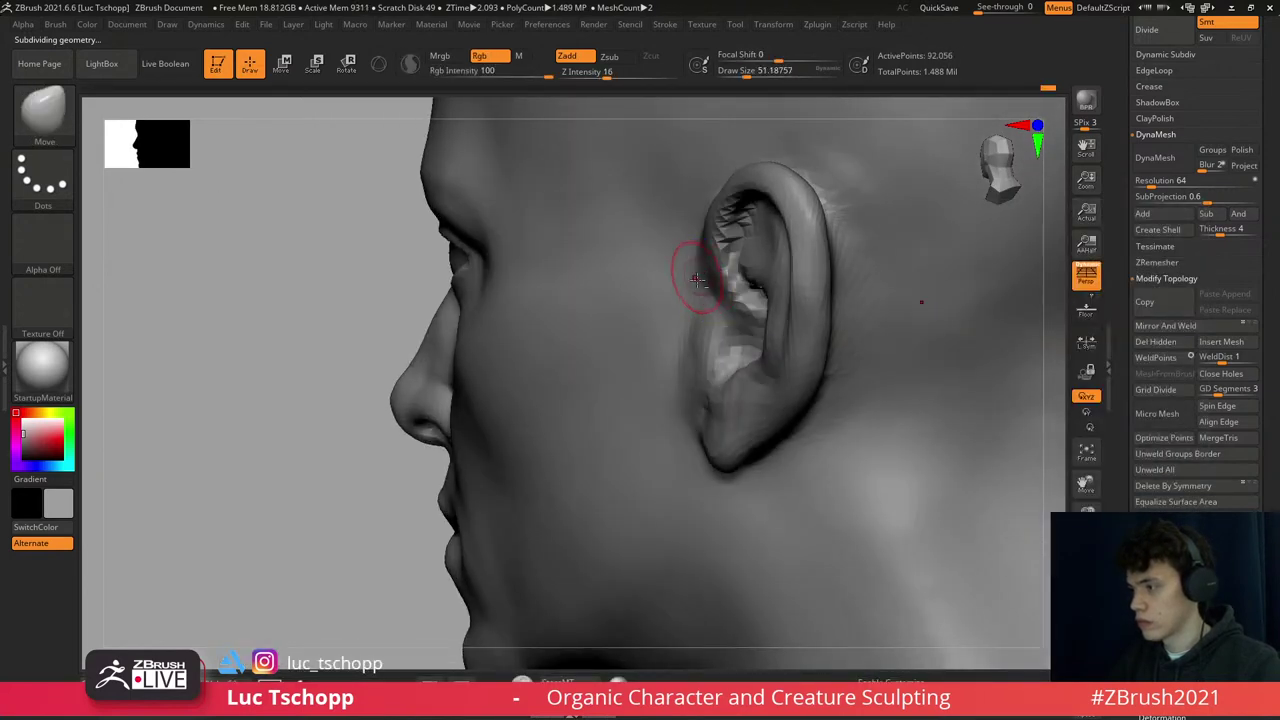
- Smooth the ear's inner bowl at top subdivision, sizing the brush between 37 and 56
key("shift")
key("1")
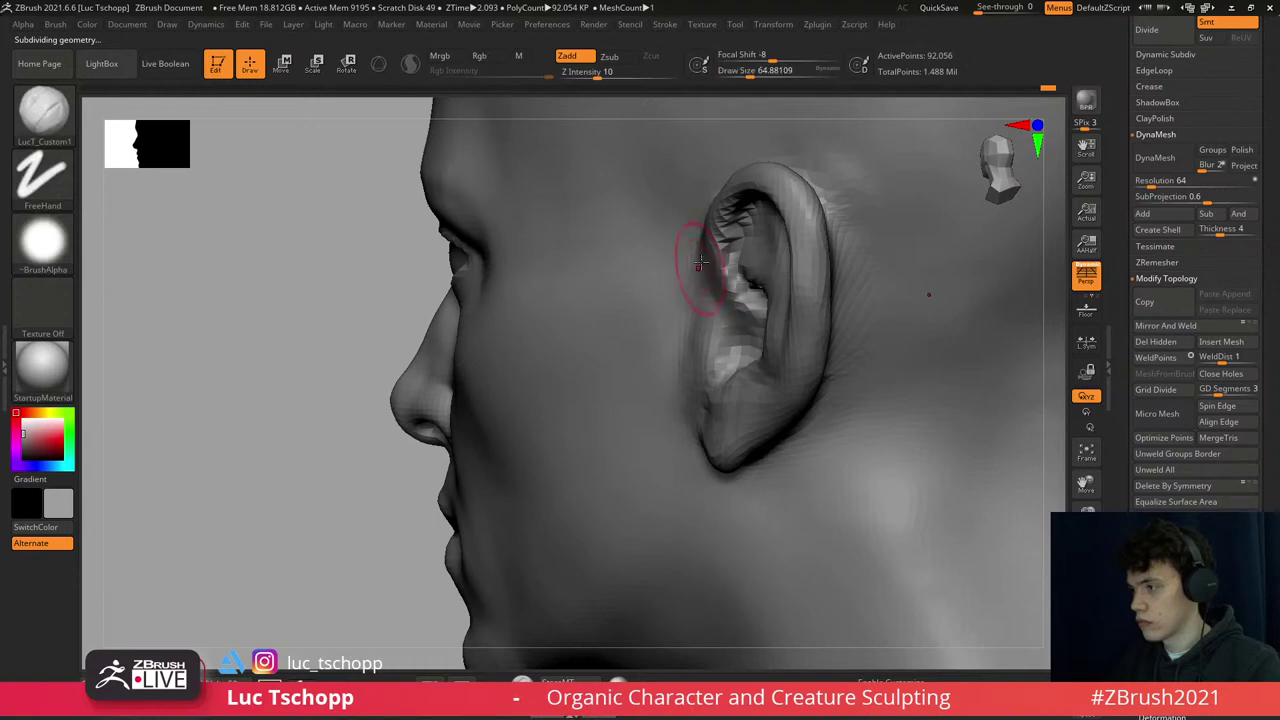
key("d")
key("d")
mouse_move(742, 262)
right_mouse_down()
mouse_move(748, 249)
mouse_move(733, 240)
right_mouse_up()
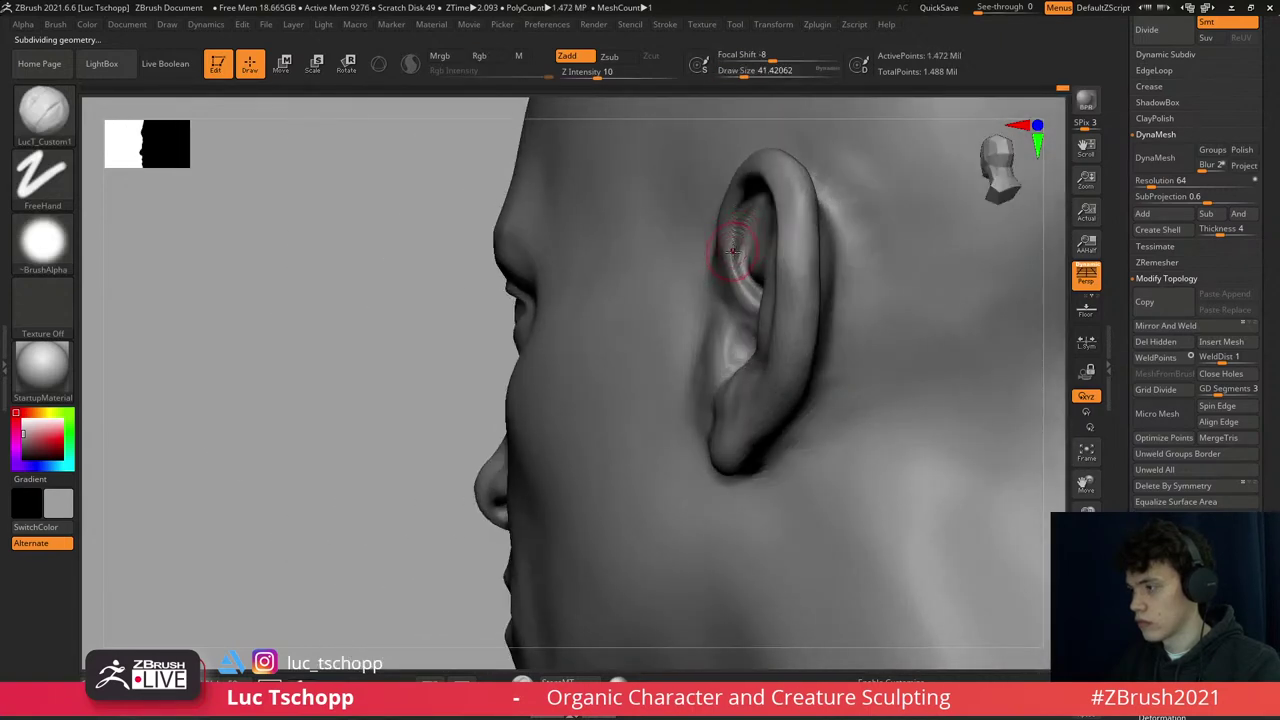
key("s")
left_click_drag(733, 250, 728, 250)
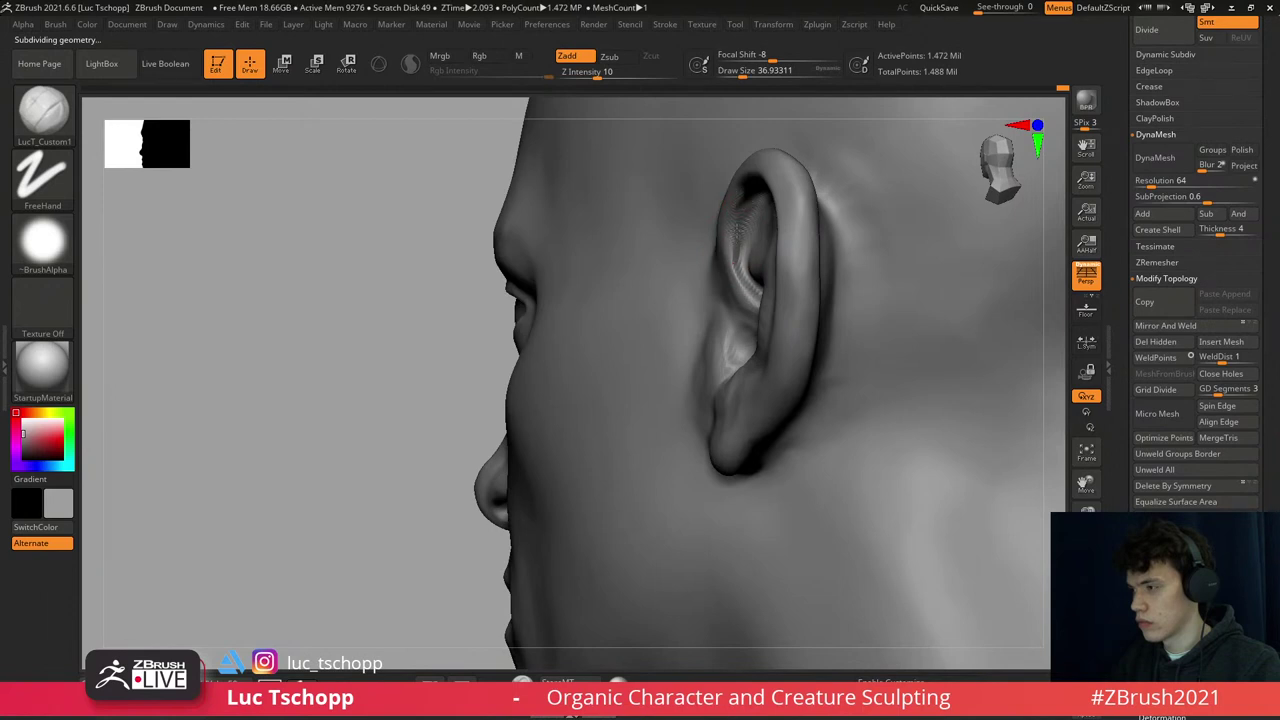
mouse_move(738, 240)
right_mouse_down()
mouse_move(743, 198)
mouse_move(766, 185)
mouse_move(758, 207)
right_mouse_up()
key("s")
left_click_drag(758, 207, 764, 207)
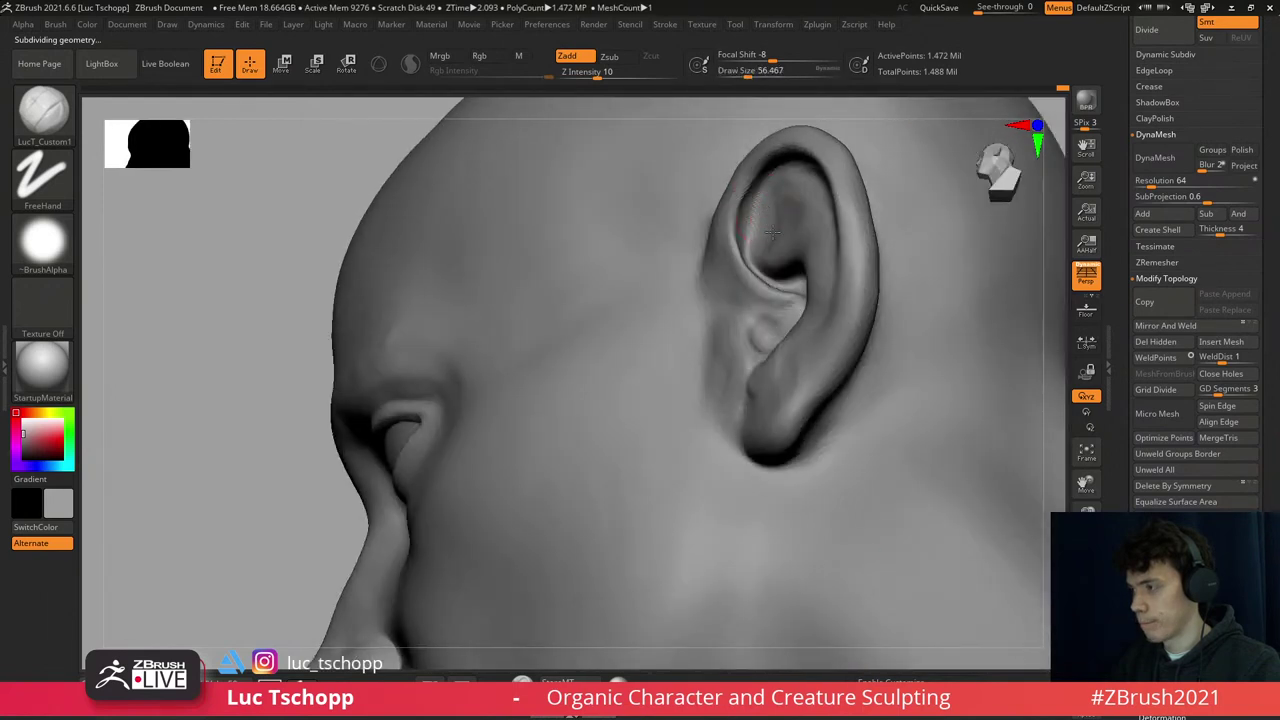
mouse_move(756, 261)
right_mouse_down()
mouse_move(787, 330)
mouse_move(740, 347)
right_mouse_up()
key("s")
left_click_drag(740, 347, 744, 392)
- Carve a DamStandard crease along the inner ear folds near the tragus, brush about 62
key("b")
key("d")
key("s")
key("s")
right_click_drag(742, 432, 700, 340)
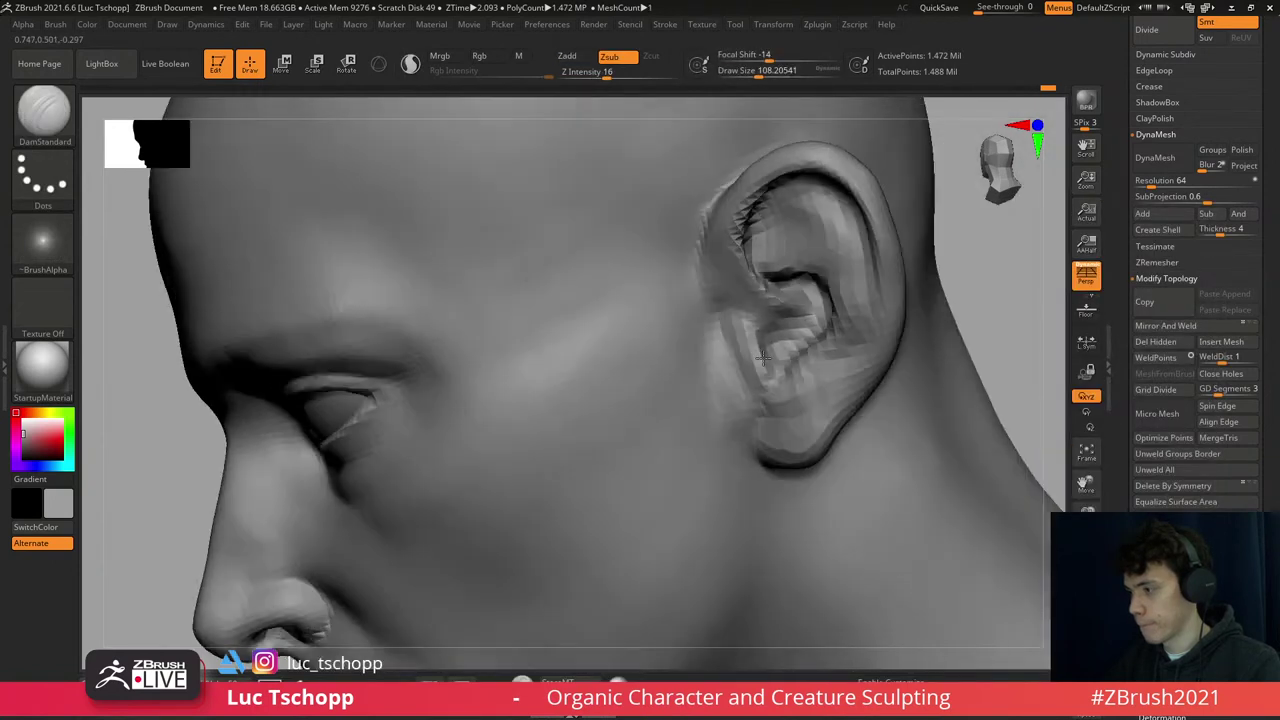
key("s")
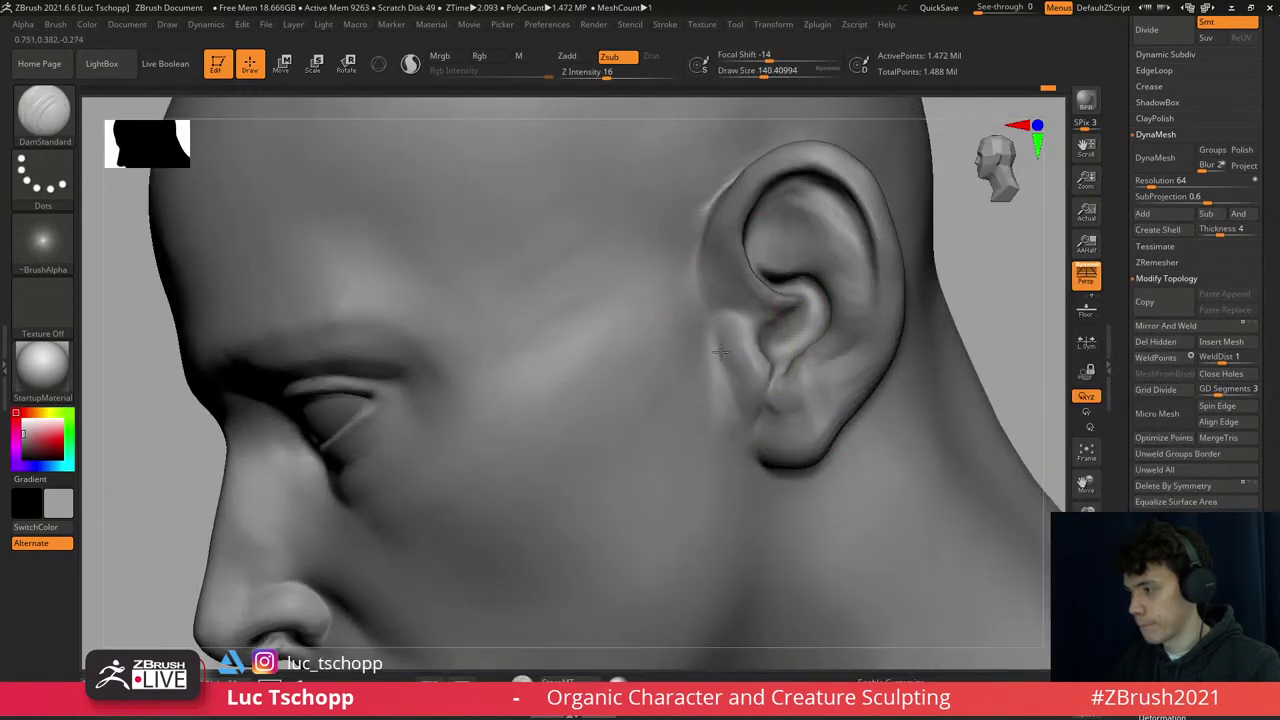
left_click_drag(707, 321, 700, 316)
right_click_drag(750, 425, 700, 330)
- Soften the side of the face near the ear with LucT_Custom1 and Smooth
key("f")
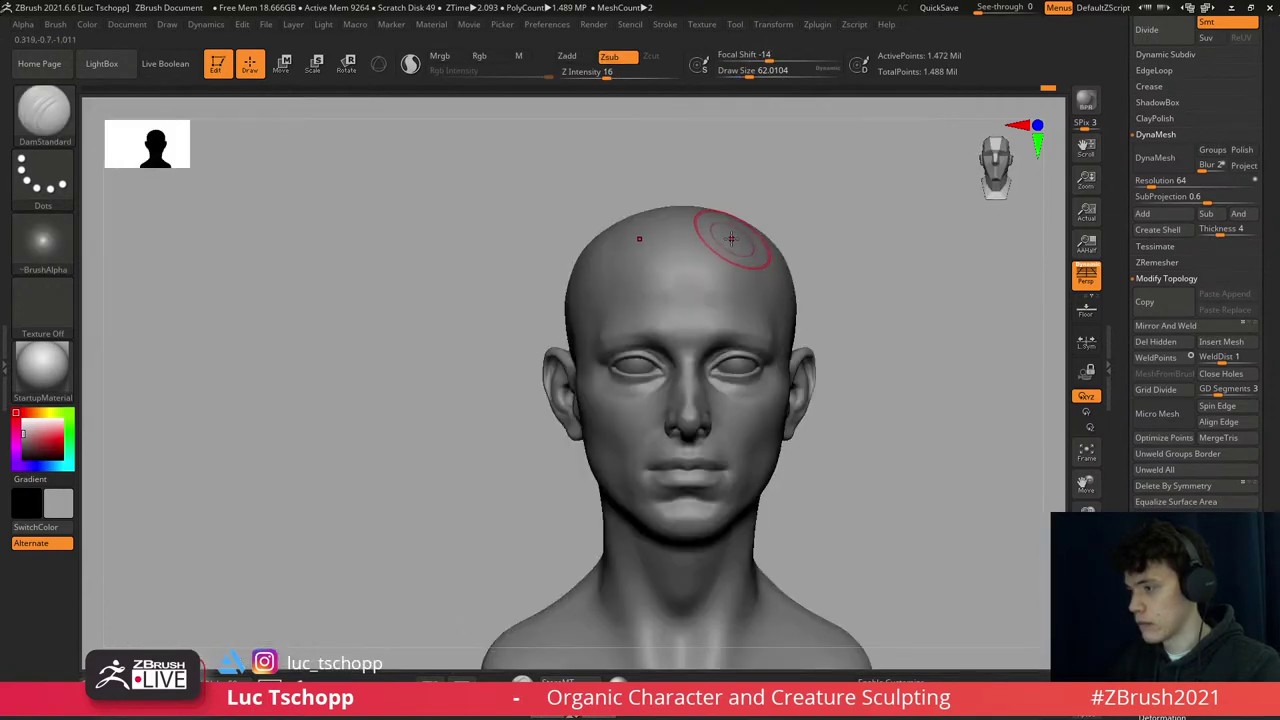
mouse_move(731, 238)
right_mouse_down("ctrl")
mouse_move(700, 428)
mouse_move(551, 345)
right_mouse_up("ctrl")
key("1")
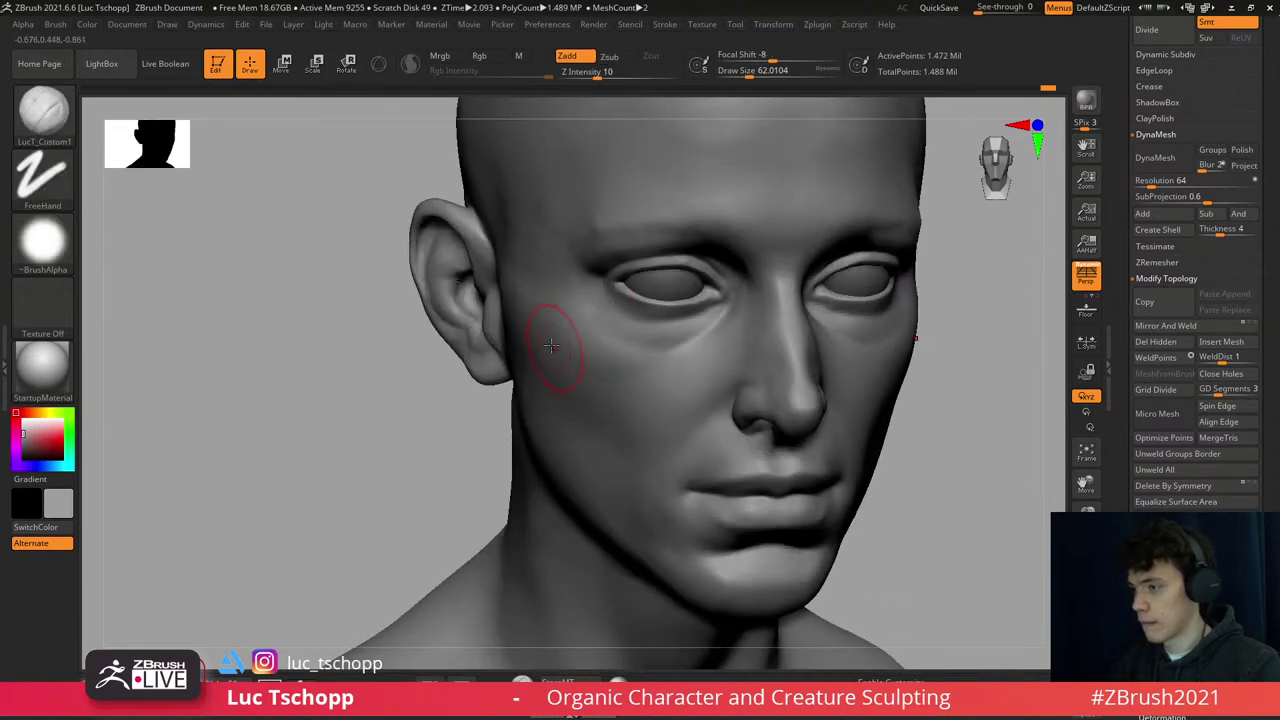
left_click_drag(551, 345, 533, 313, "shift")
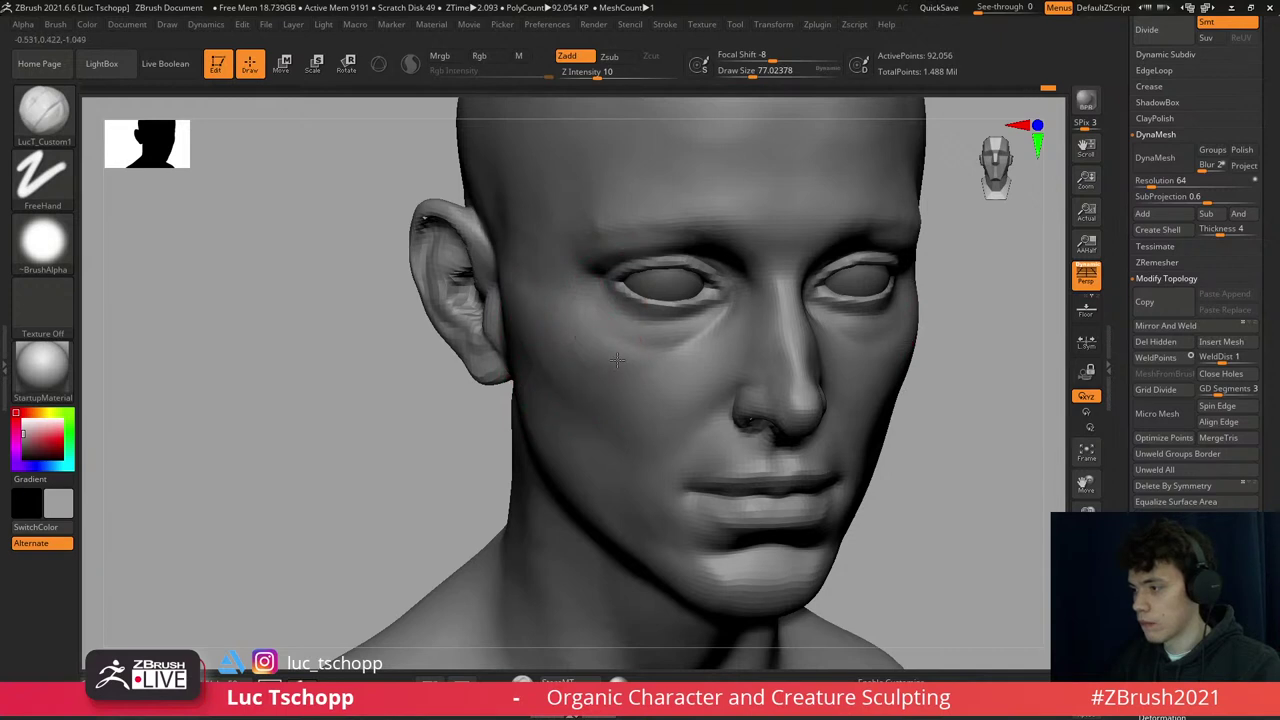
key("shift")
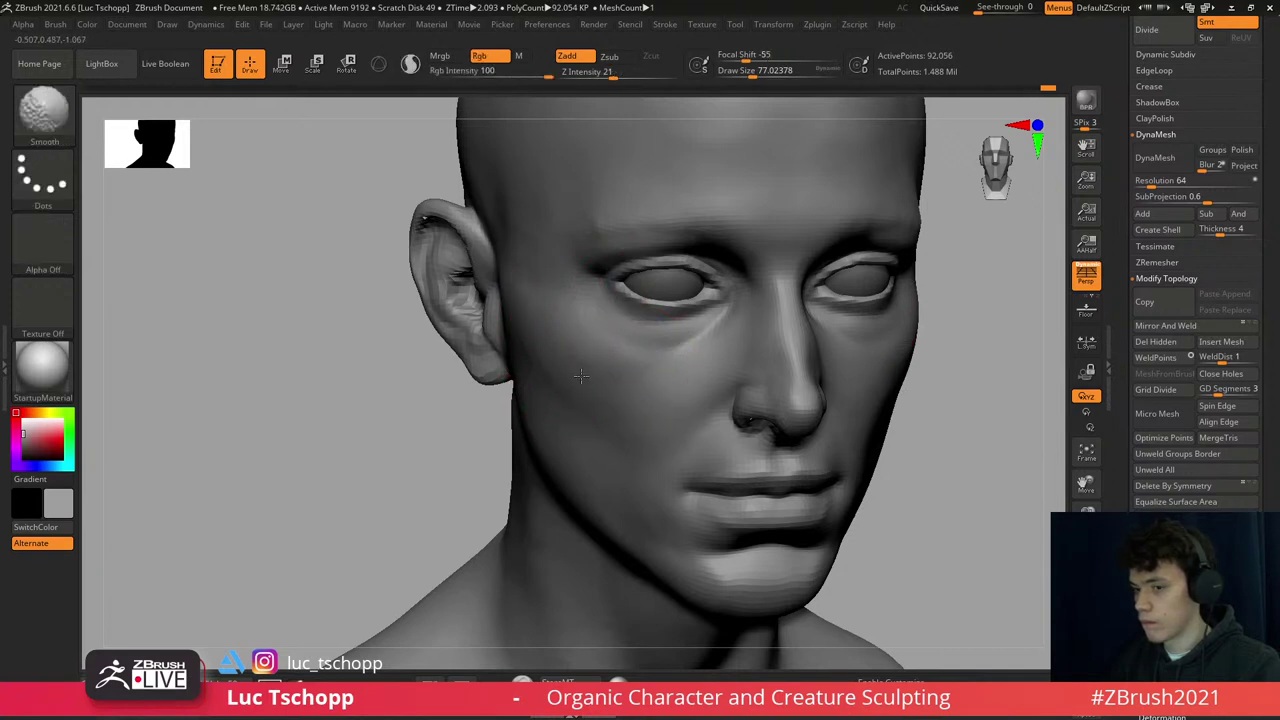
right_click_drag(557, 344, 594, 343, "shift")
- Smooth the cheek and under-eye area at a lower subdivision with brush size 54
key("d")
key("d")
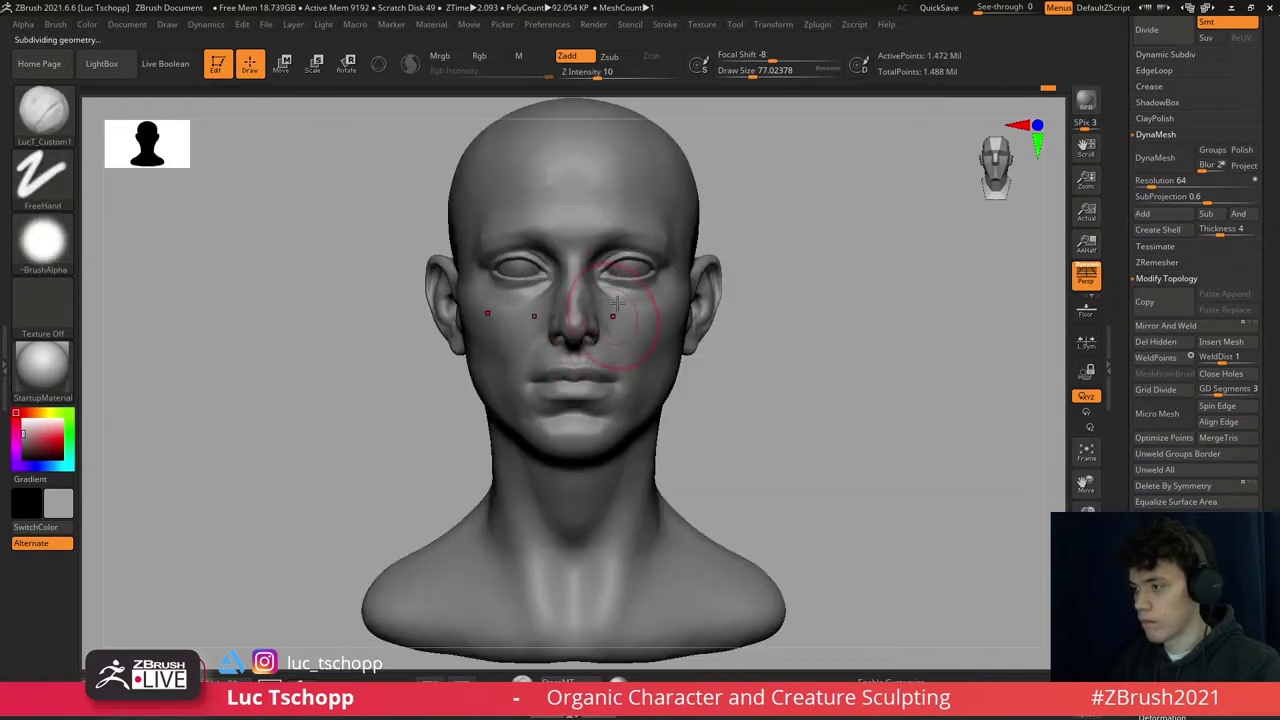
key("shift+d")
key("shift+d")
right_click_drag(634, 285, 634, 312, "ctrl")
key("s")
left_click_drag(630, 296, 589, 272)
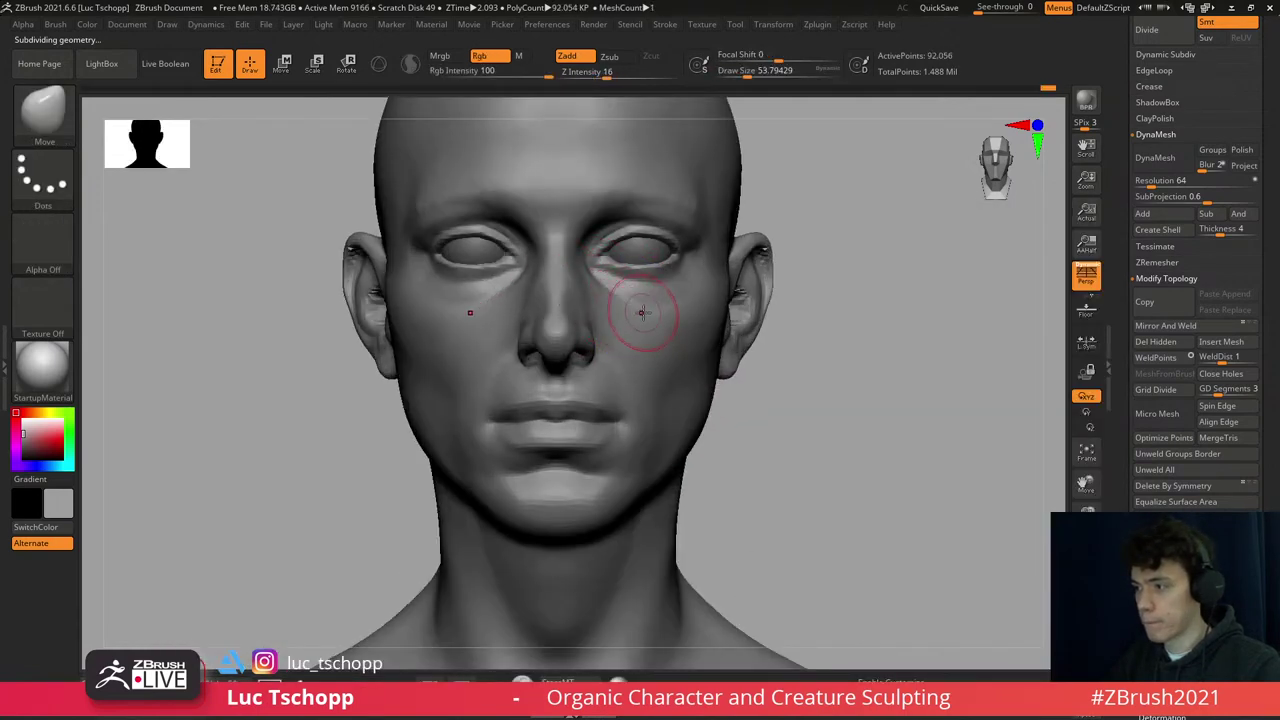
mouse_move(662, 307)
right_mouse_down()
mouse_move(636, 304)
mouse_move(663, 300)
mouse_move(622, 290)
mouse_move(626, 277)
right_mouse_up()
key("shift")
- Build up the cheeks with the Standard brush at size 59, back at top subdivision
key("b")
key("s")
key("t")
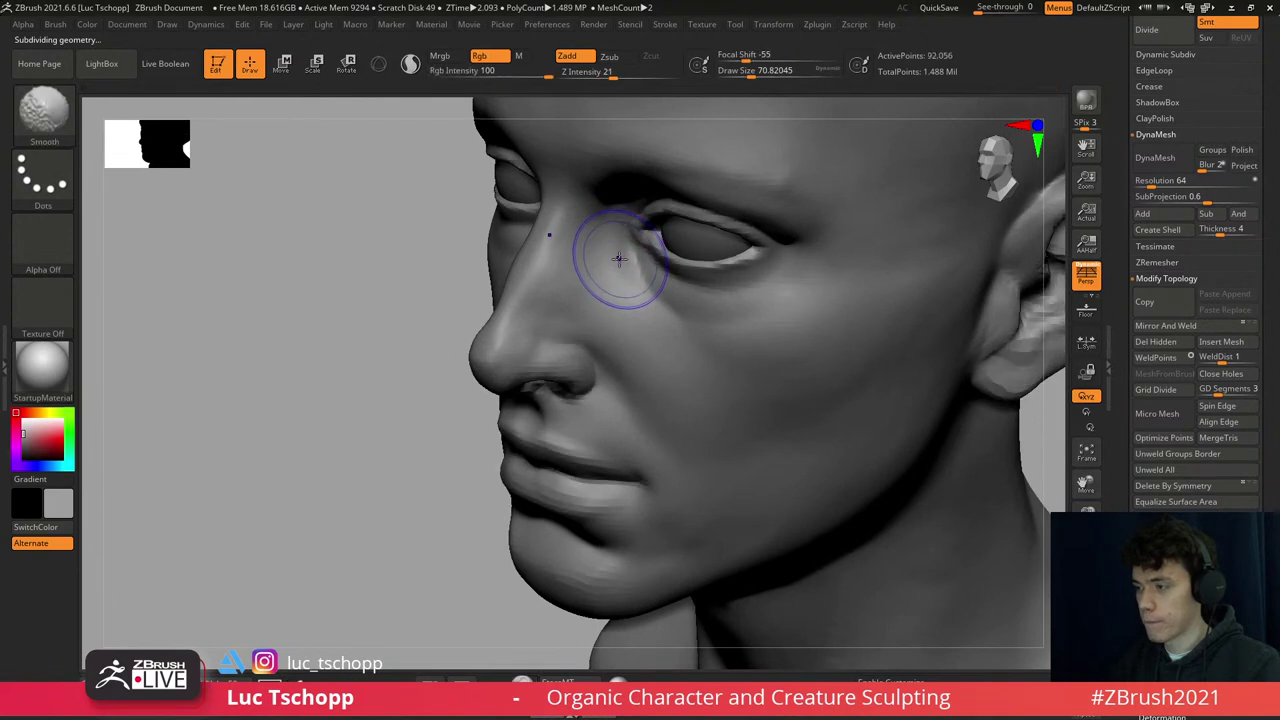
key("bracketleft")
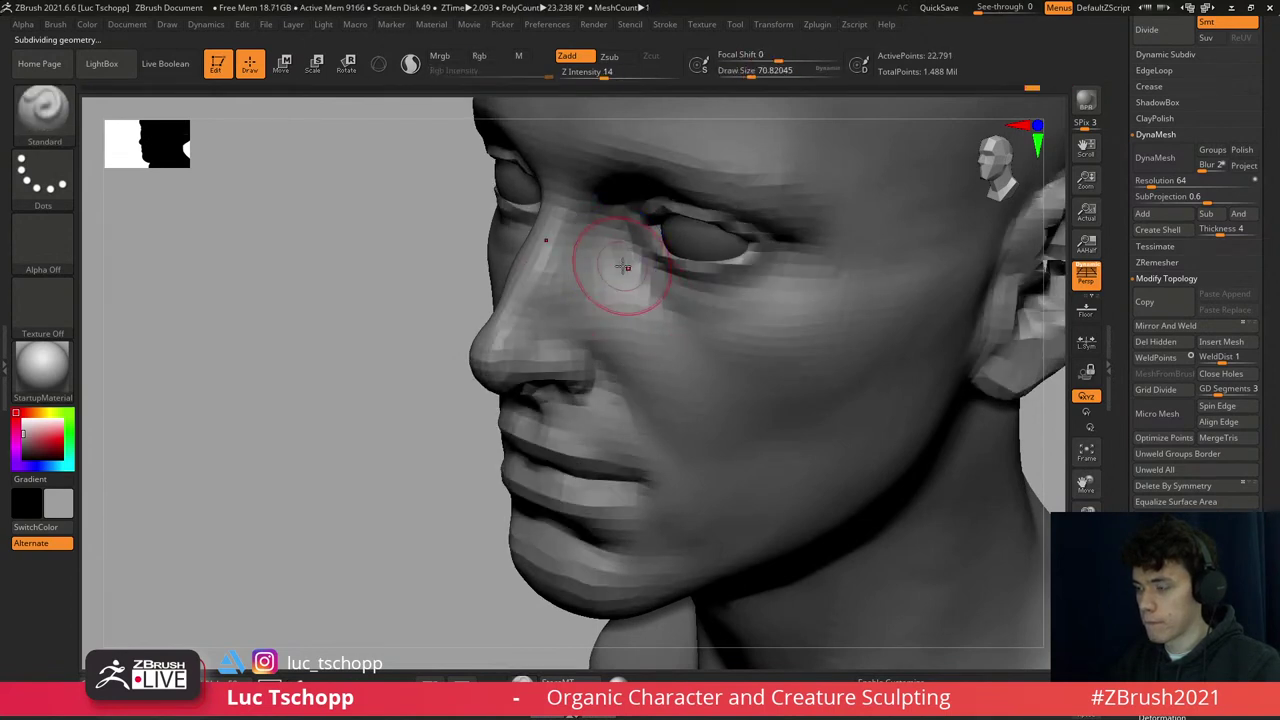
key("d")
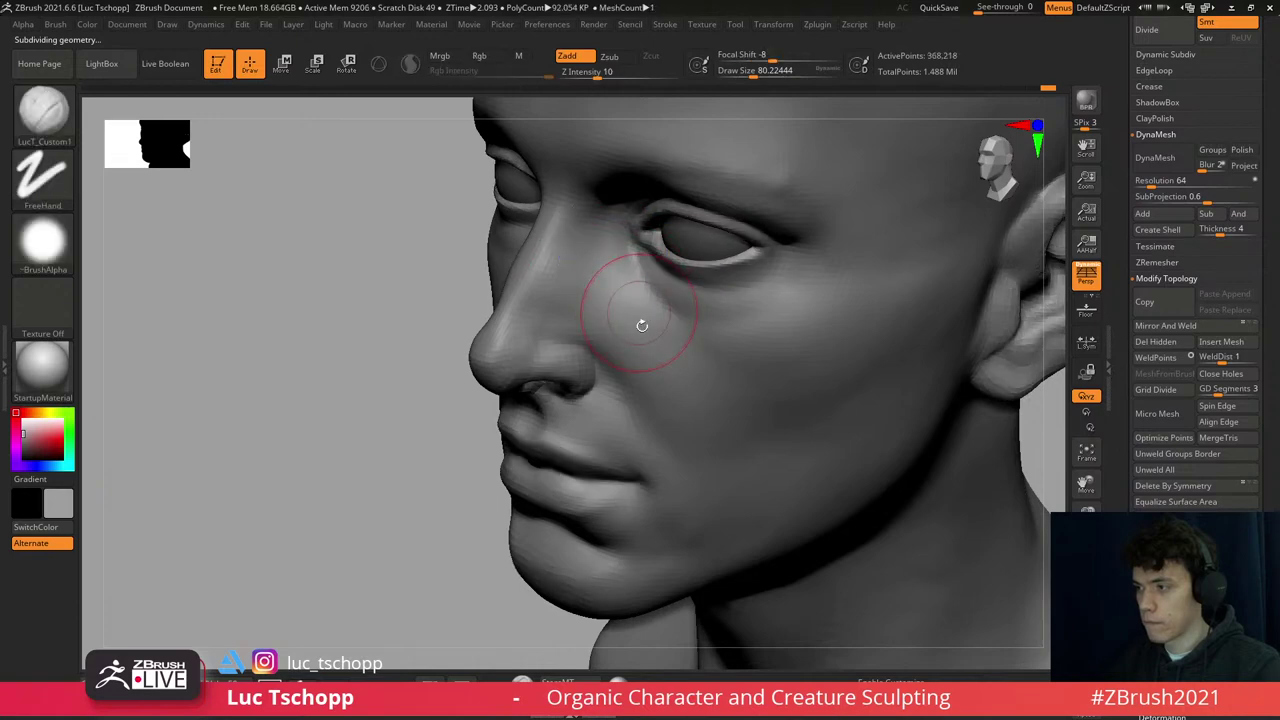
mouse_move(643, 323)
right_mouse_down("shift")
mouse_move(712, 295)
mouse_move(700, 337)
mouse_move(688, 280)
mouse_move(729, 204)
right_mouse_up("shift")
key("d")
key("d")
- Push the upper eyelid forms into shape with the Move brush from a front view
key("s")
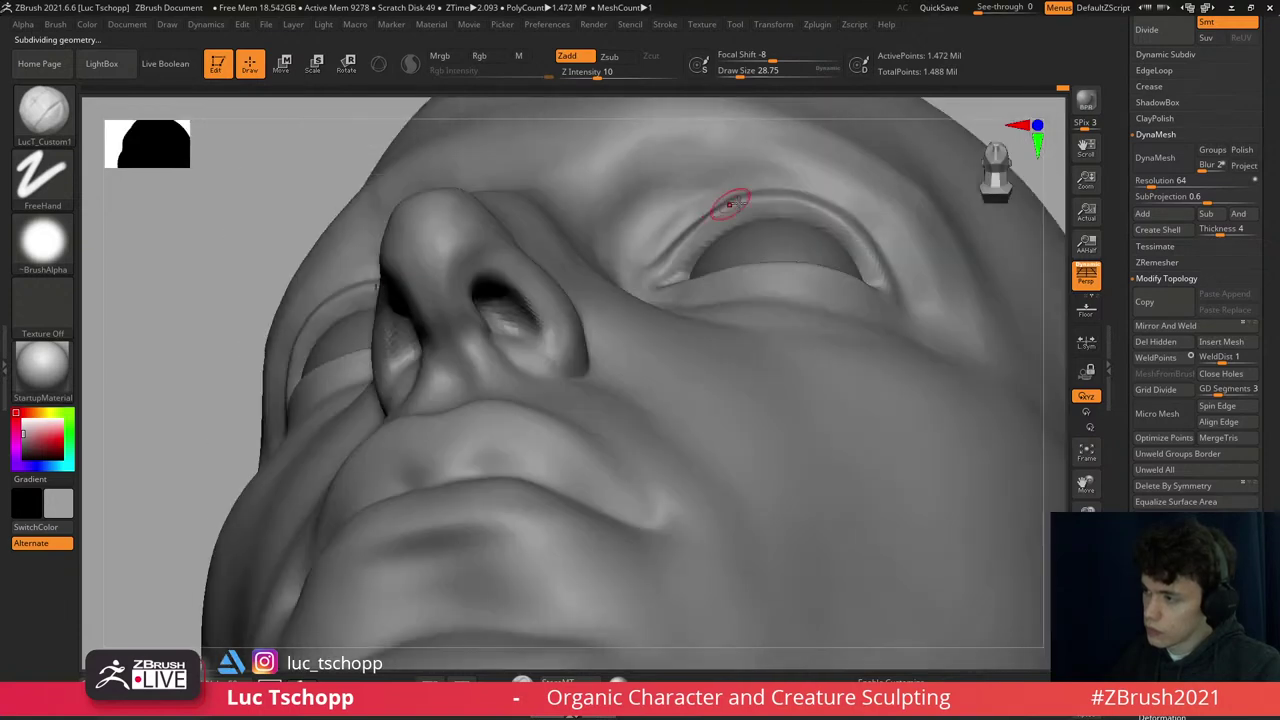
key("b")
key("m")
key("v")
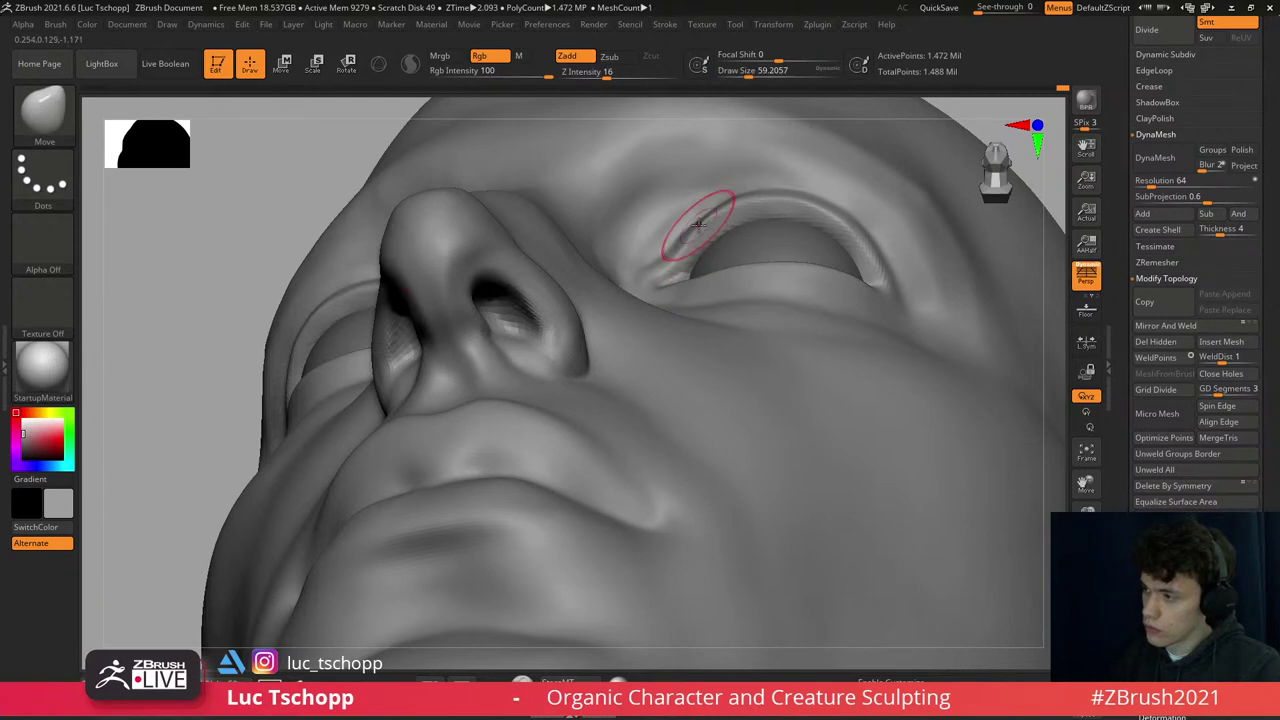
right_click_drag(731, 205, 714, 206)
- Carve sharper upper eyelid creases with DamStandard, then touch up with Standard
key("b")
key("d")
key("s")
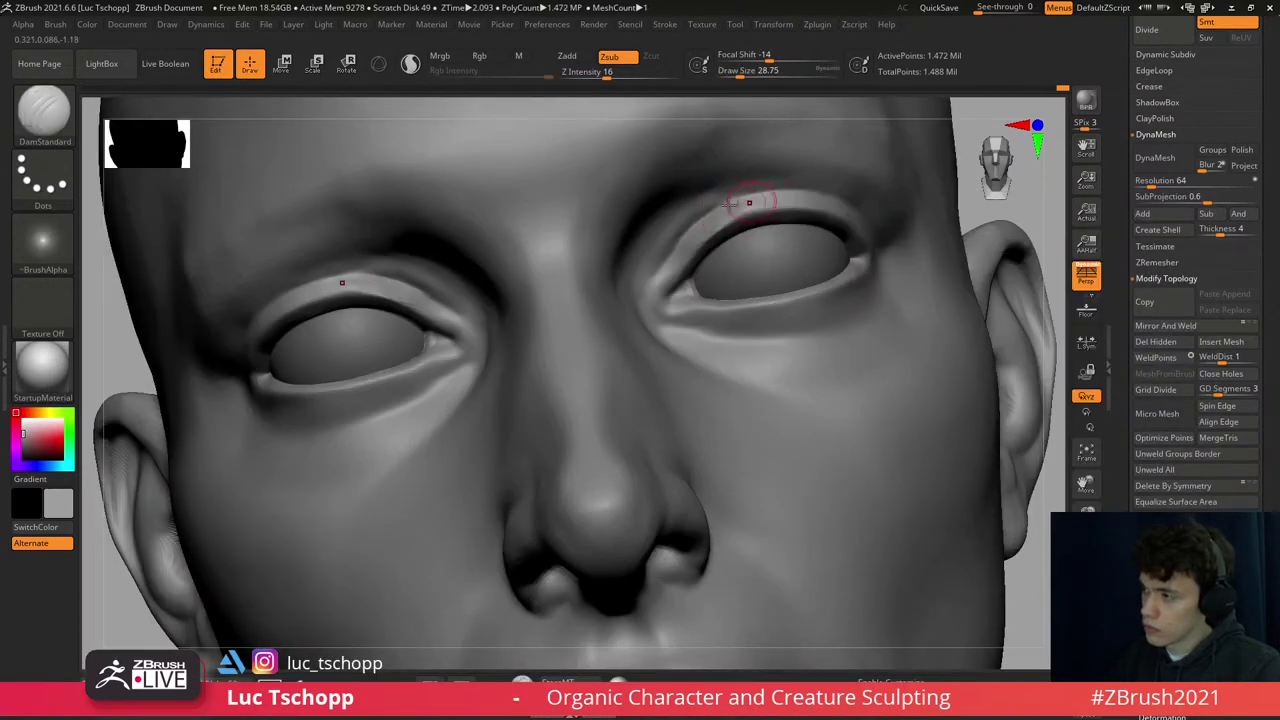
key("b")
key("s")
key("t")
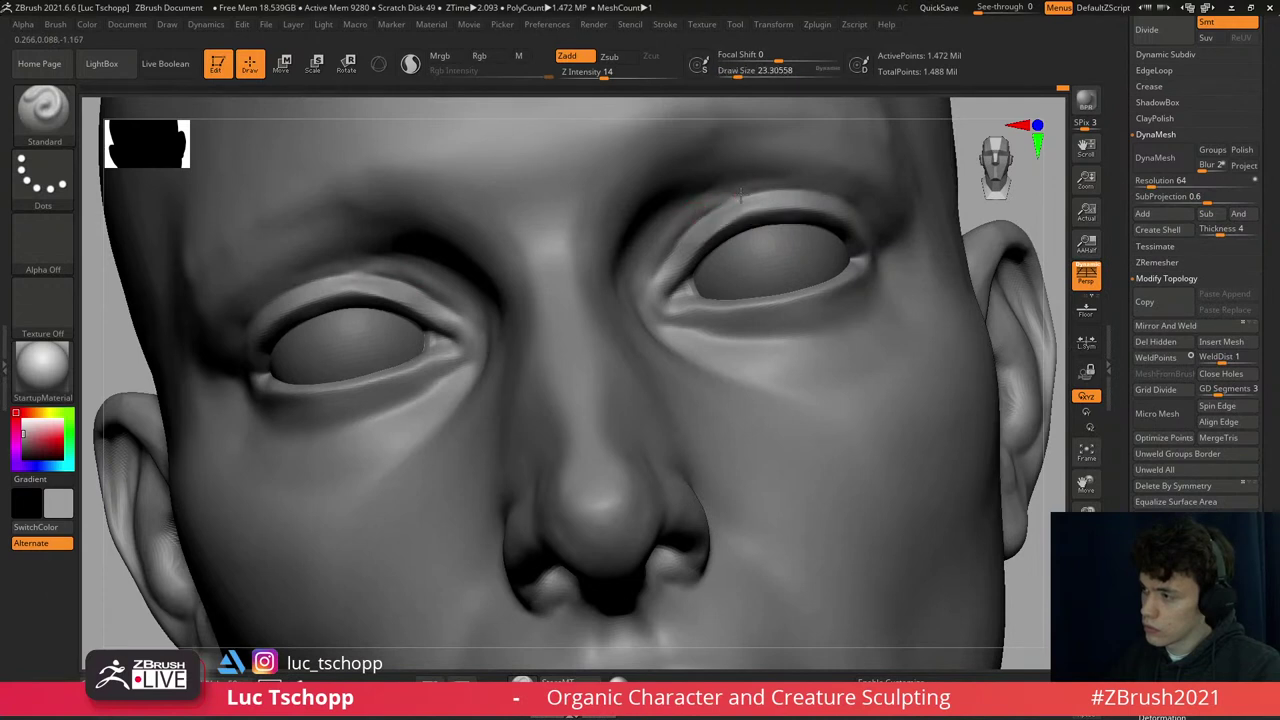
key("f")
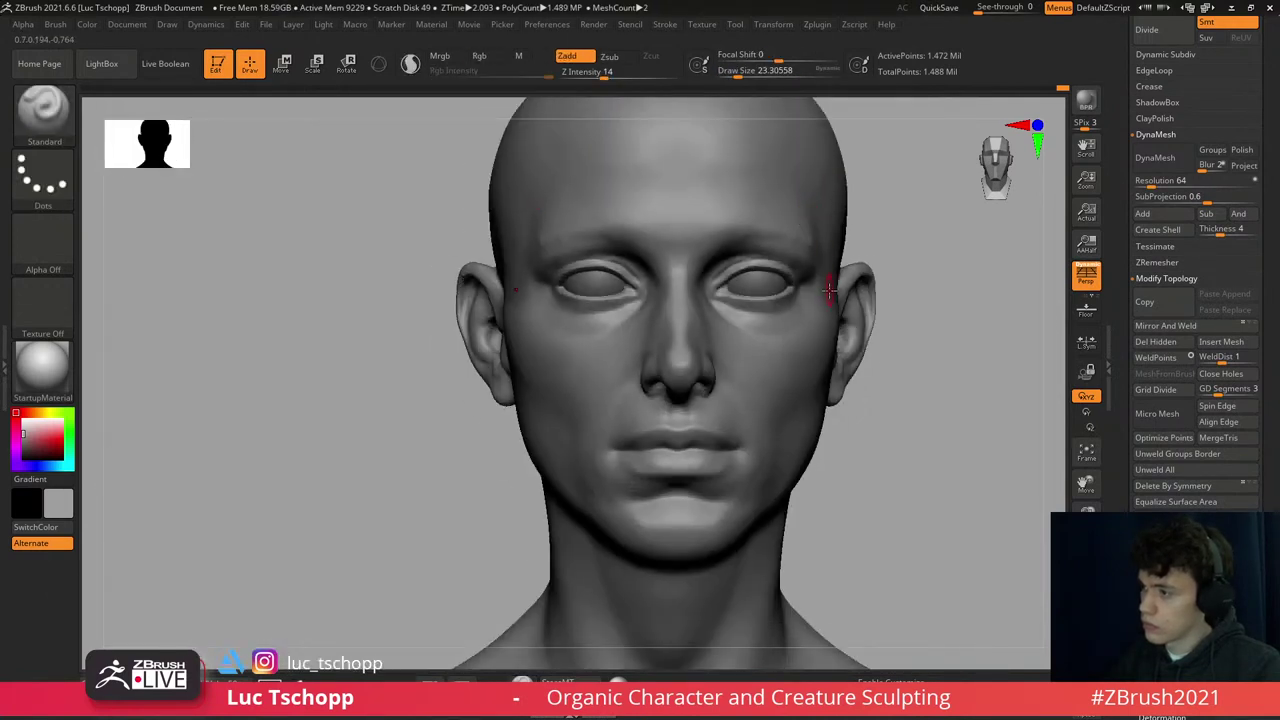
right_click_drag(787, 319, 651, 337, "alt")
- Work the lips with DamStandard, Standard and the custom brush, framing a frontal close-up
key("b")
key("d")
key("s")
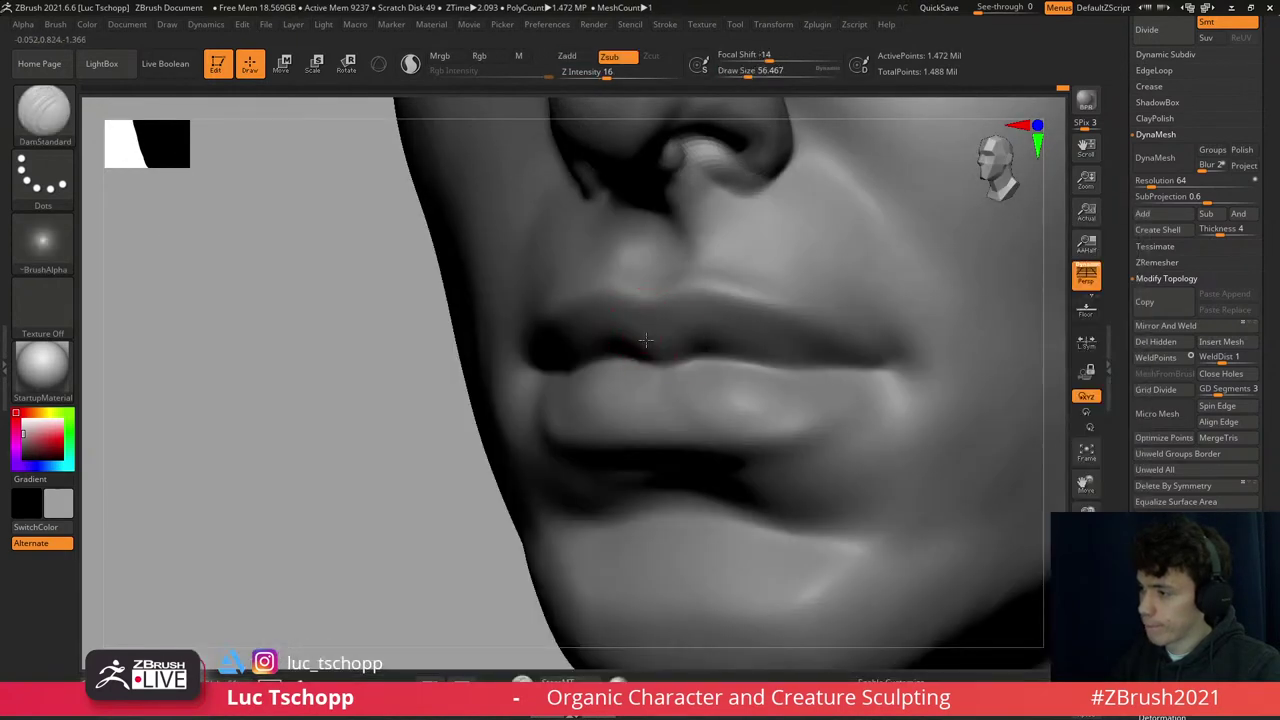
key("b")
key("s")
key("t")
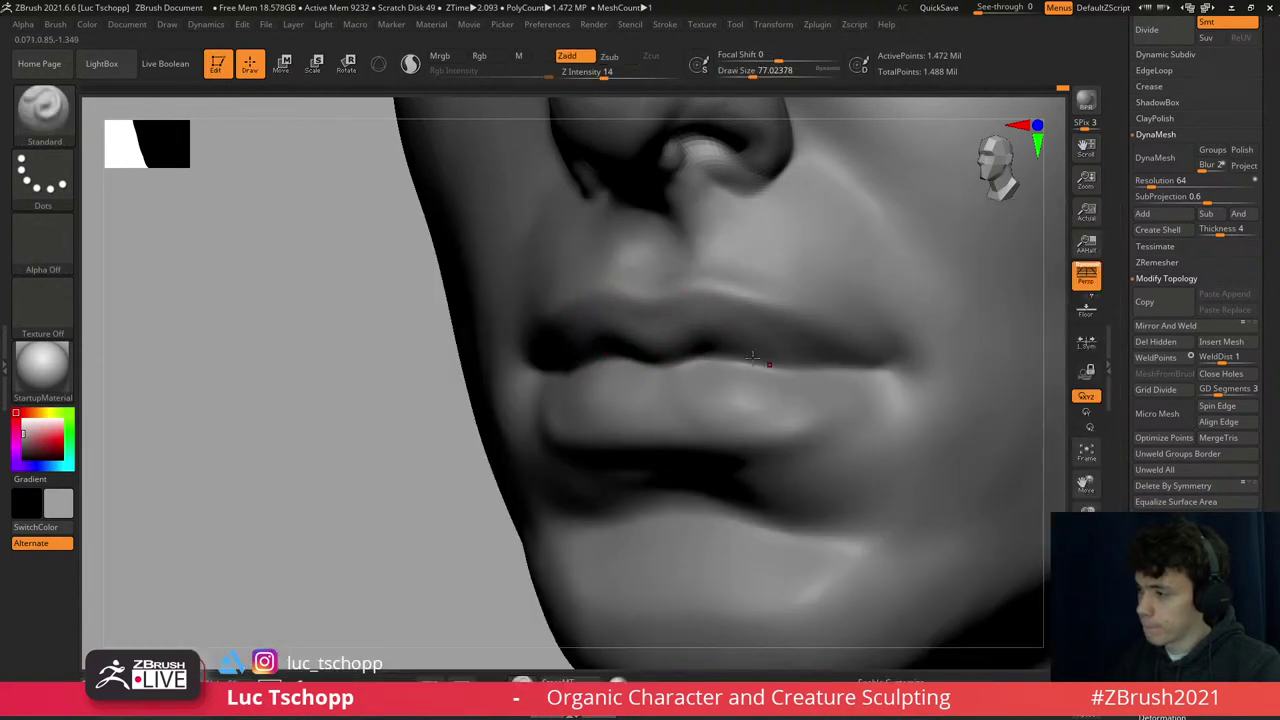
key("b")
key("l")
key("u")
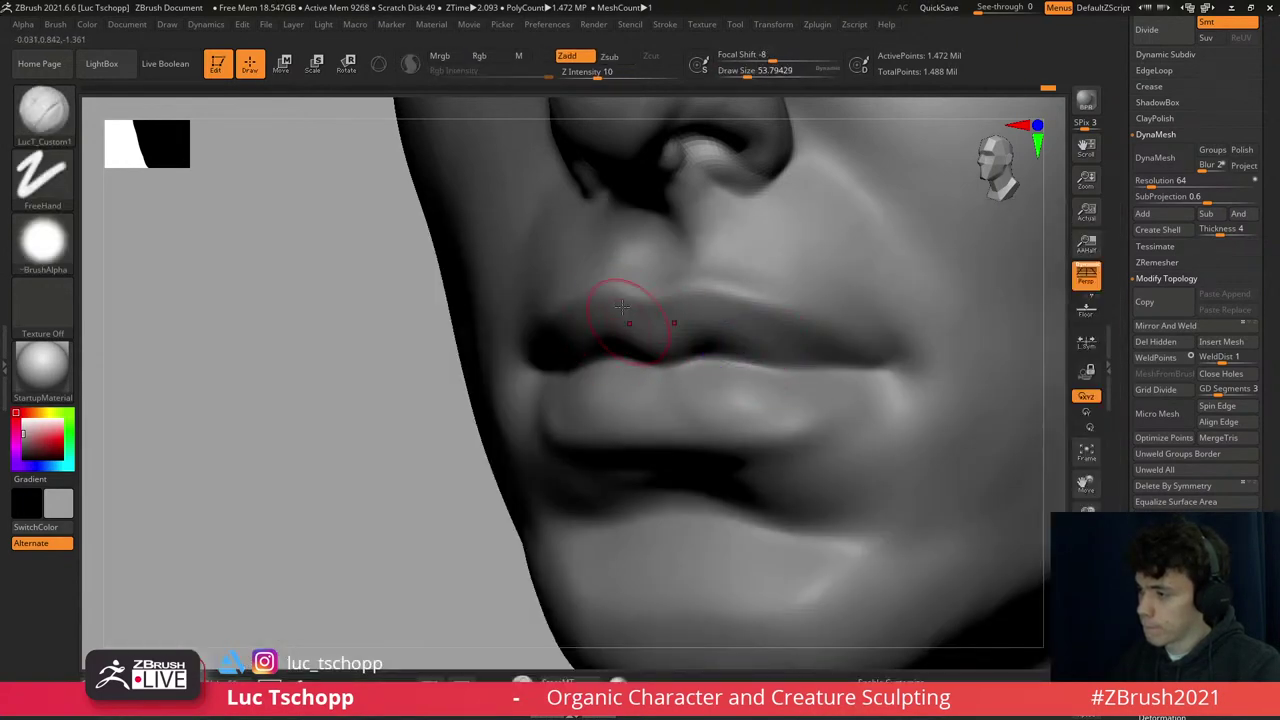
right_click_drag(632, 312, 700, 222, "alt")
key("f")
mouse_move(771, 337)
right_mouse_down("alt")
mouse_move(760, 529)
mouse_move(690, 350)
right_mouse_up("alt")
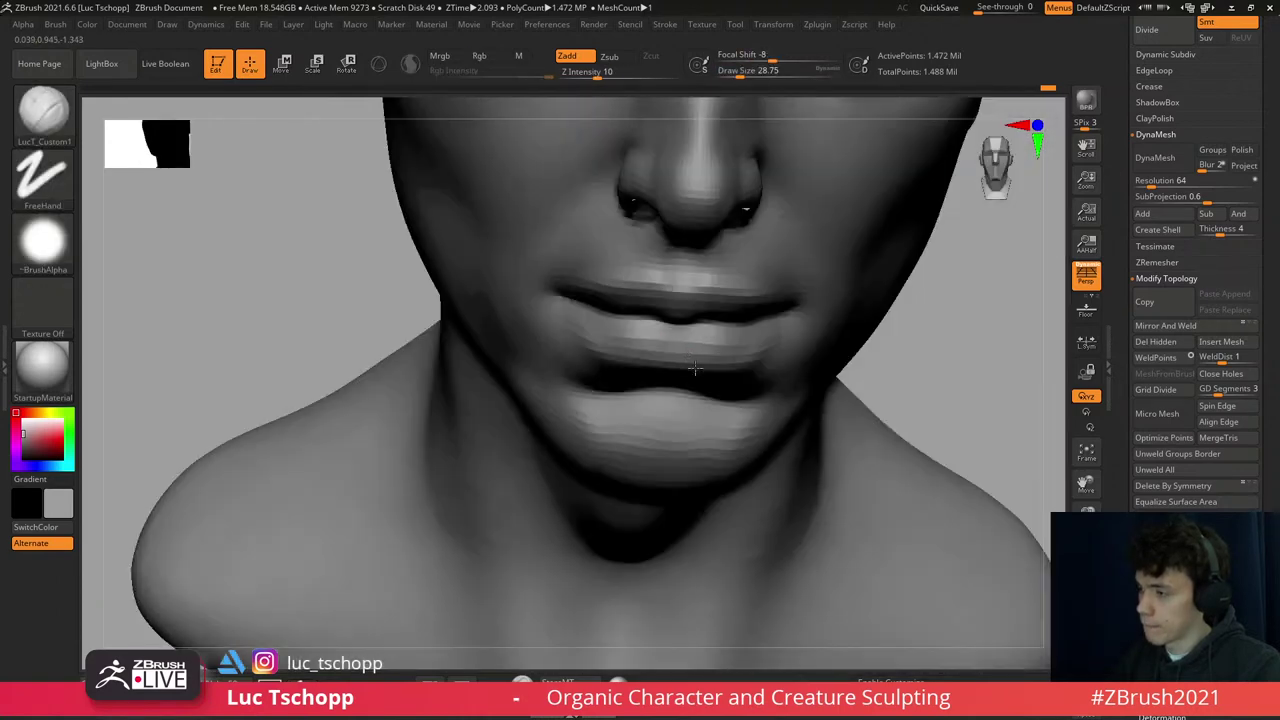
- Define the lip line with DamStandard, then shape the lips with Move at size 74
key("b")
key("d")
key("s")
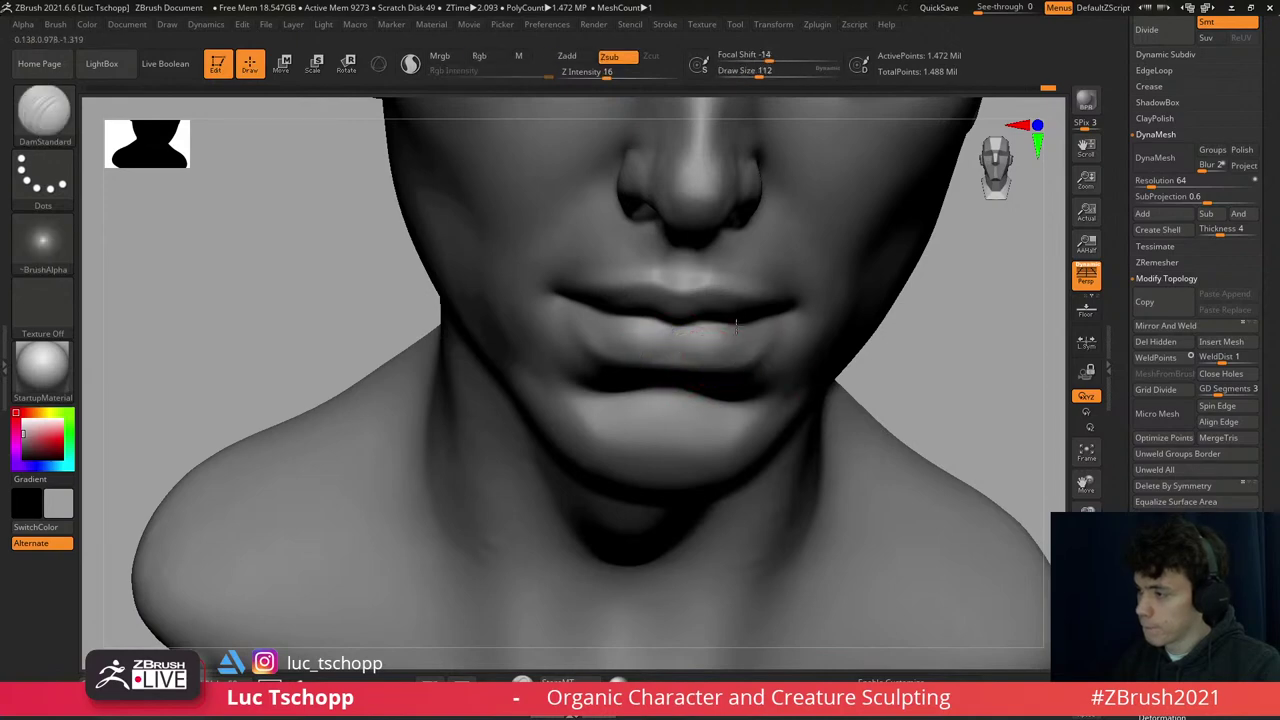
mouse_move(755, 347)
right_mouse_down()
mouse_move(760, 330)
mouse_move(752, 364)
right_mouse_up()
key("b")
key("m")
key("v")
key("s")
left_click_drag(752, 364, 745, 361)
key("s")
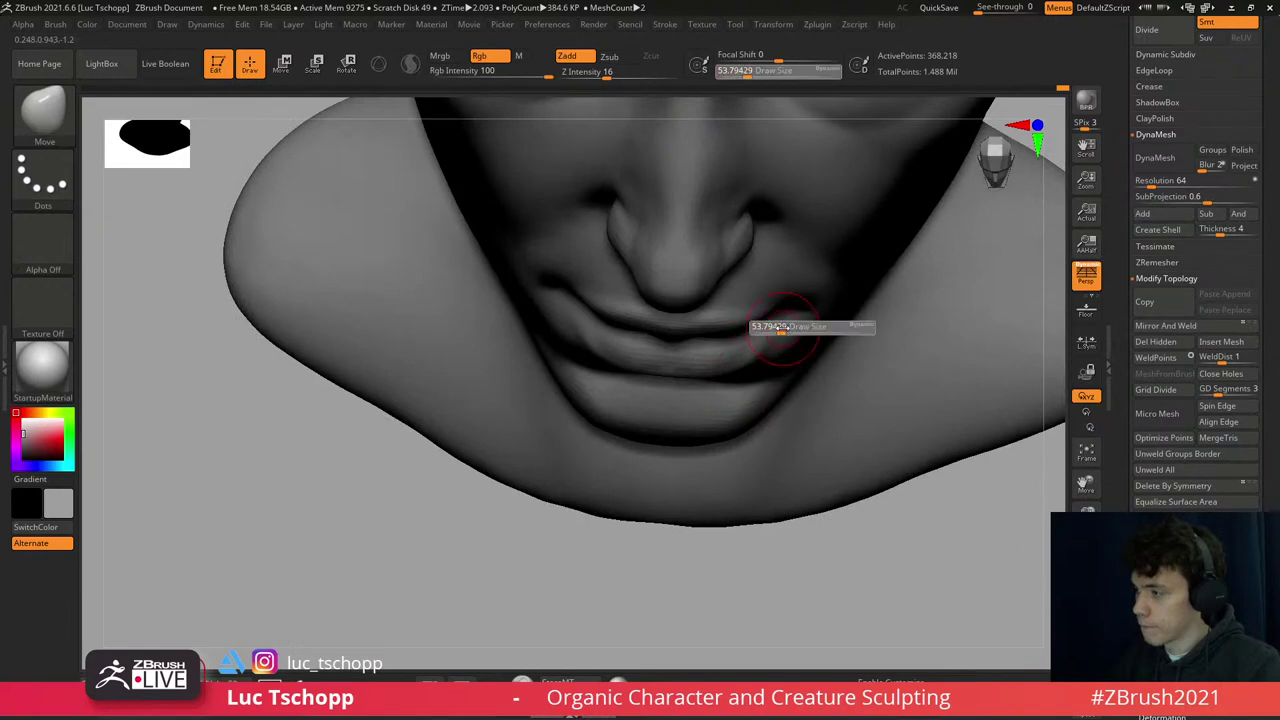
key("1")
right_click_drag(820, 300, 804, 285)
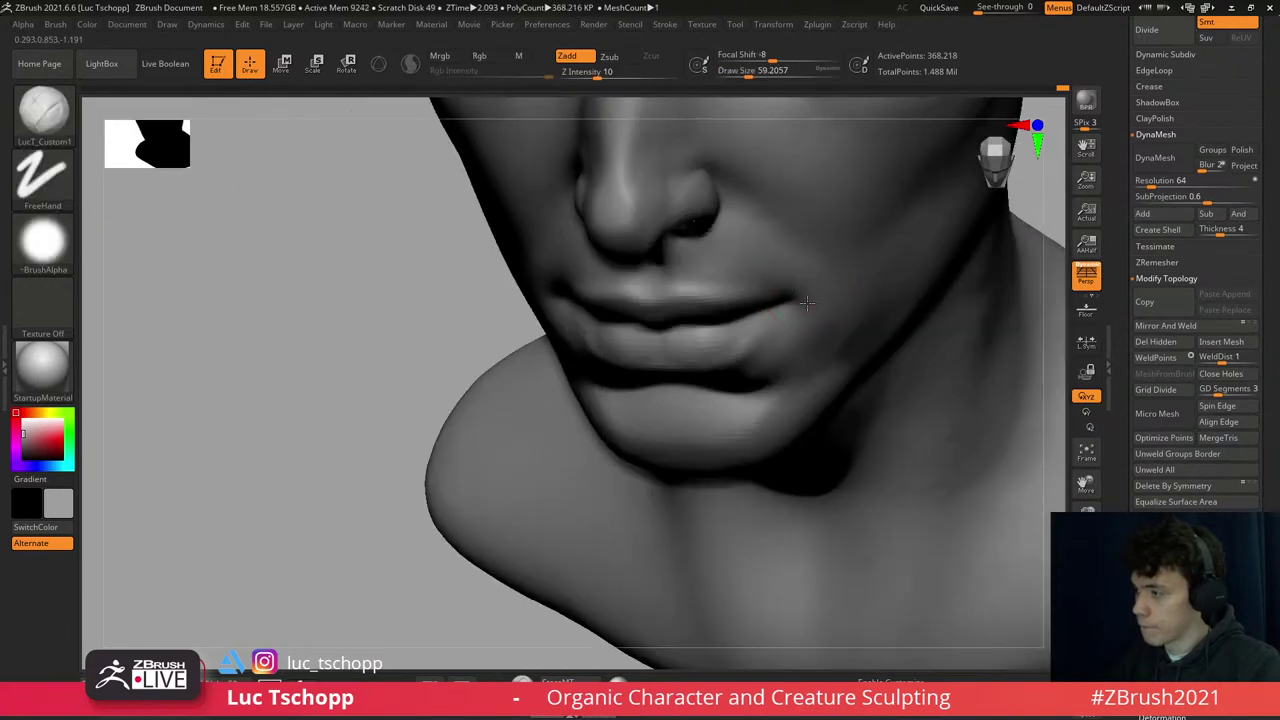
- Build up and smooth the upper lip along its length at a lower subdivision level
key("b")
key("s")
key("t")
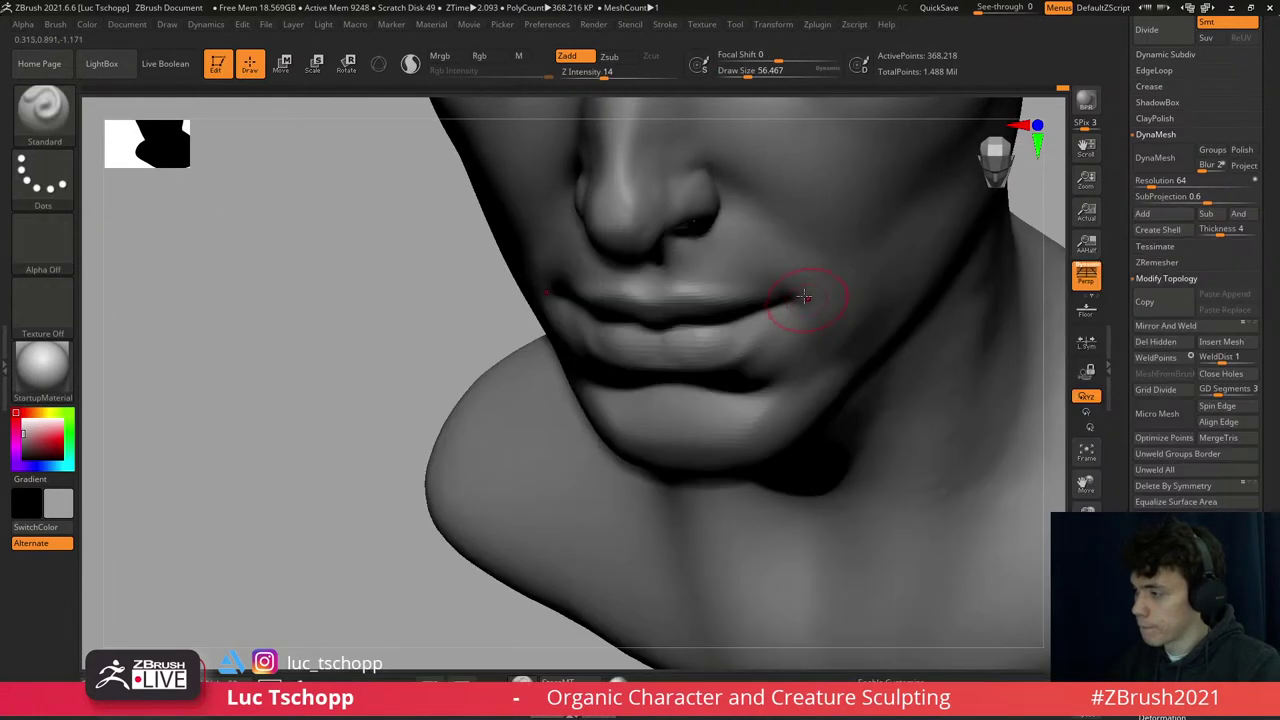
key("f")
mouse_move(646, 366)
right_mouse_down()
mouse_move(446, 286)
mouse_move(694, 363)
mouse_move(700, 340)
mouse_move(710, 365)
right_mouse_up()
key("f")
key("b")
key("s")
key("m")
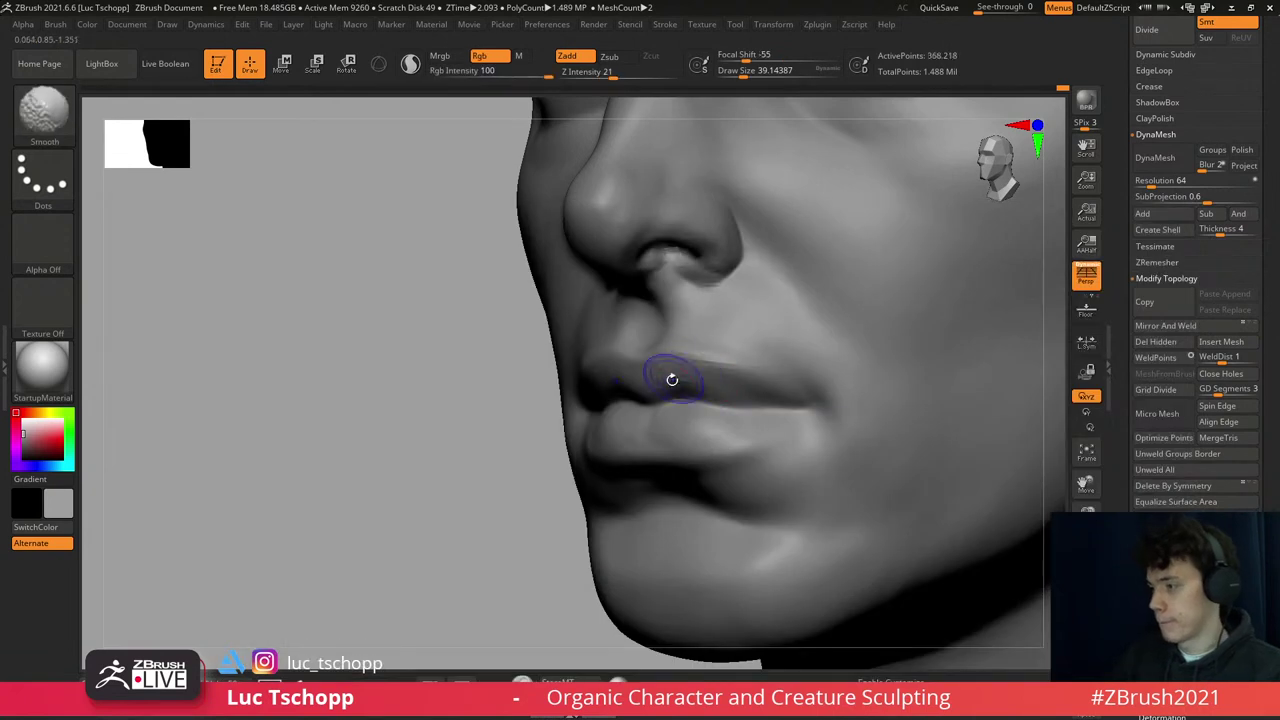
key("shift+d")
left_click_drag(660, 370, 755, 397, "shift")
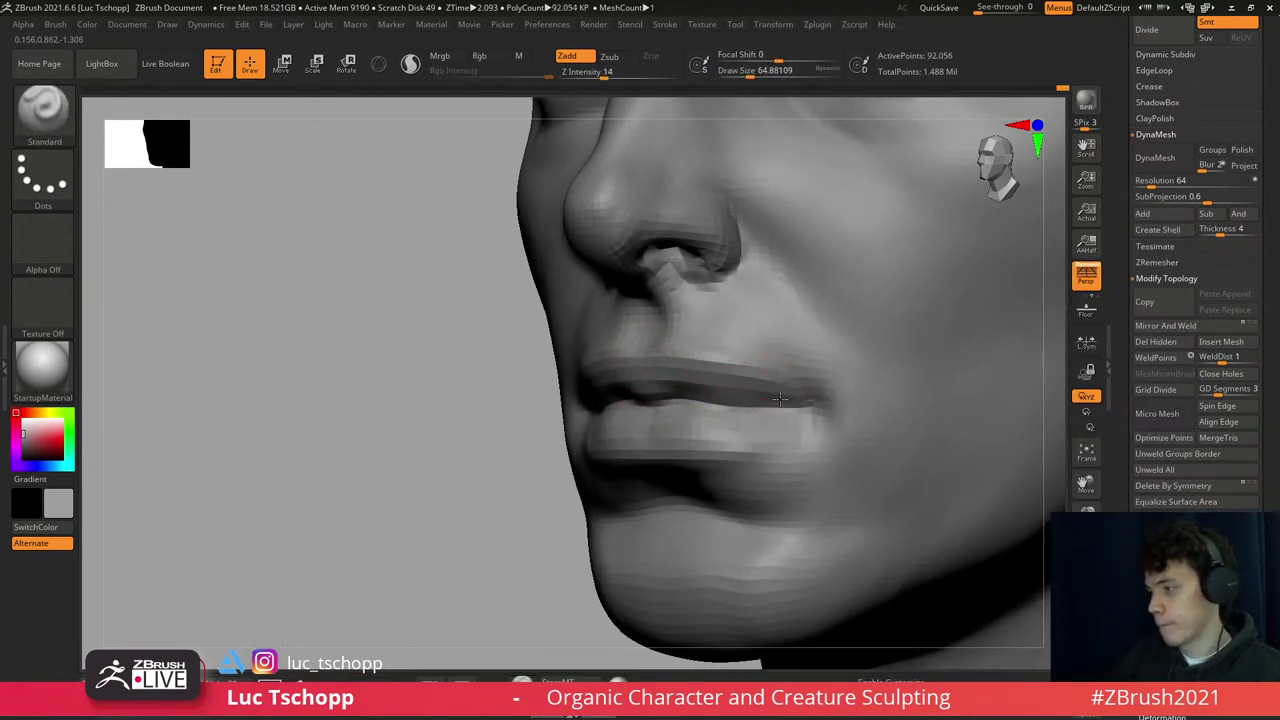
- Sculpt the mouth corners with the custom freehand brush, varying size between 59 and 104
key("1")
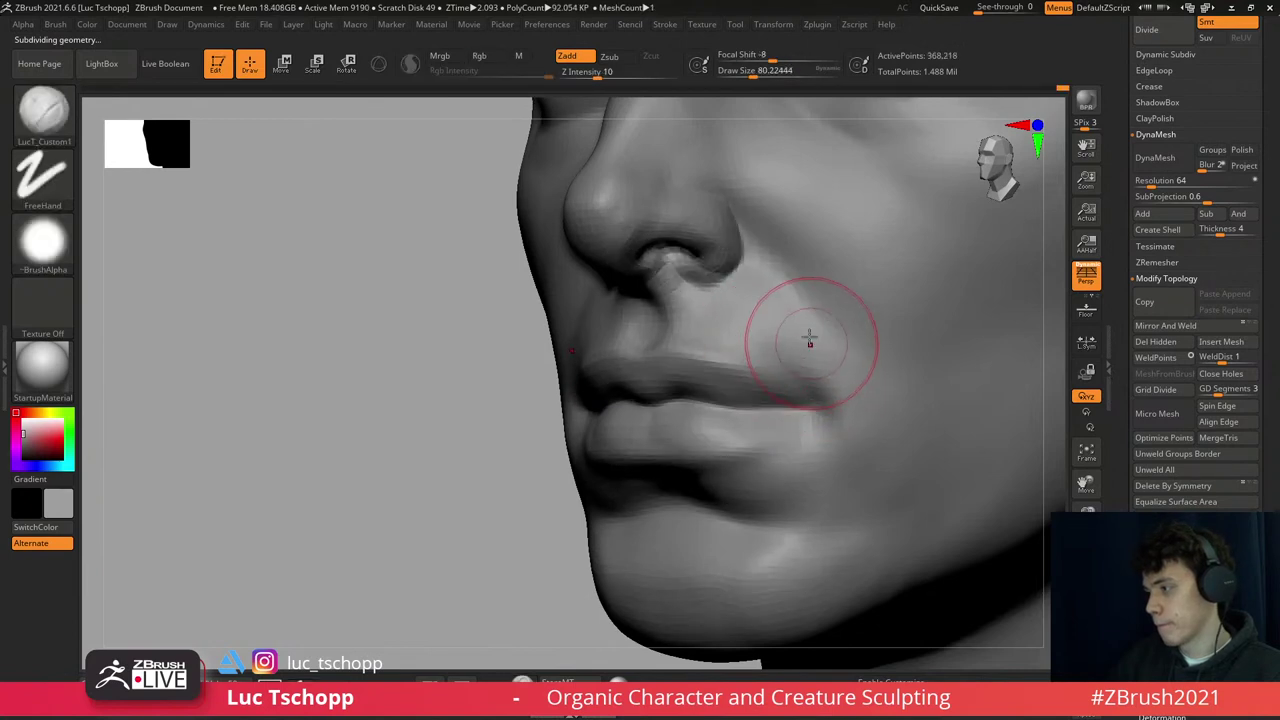
key("s")
key("s")
left_click_drag(768, 343, 771, 357)
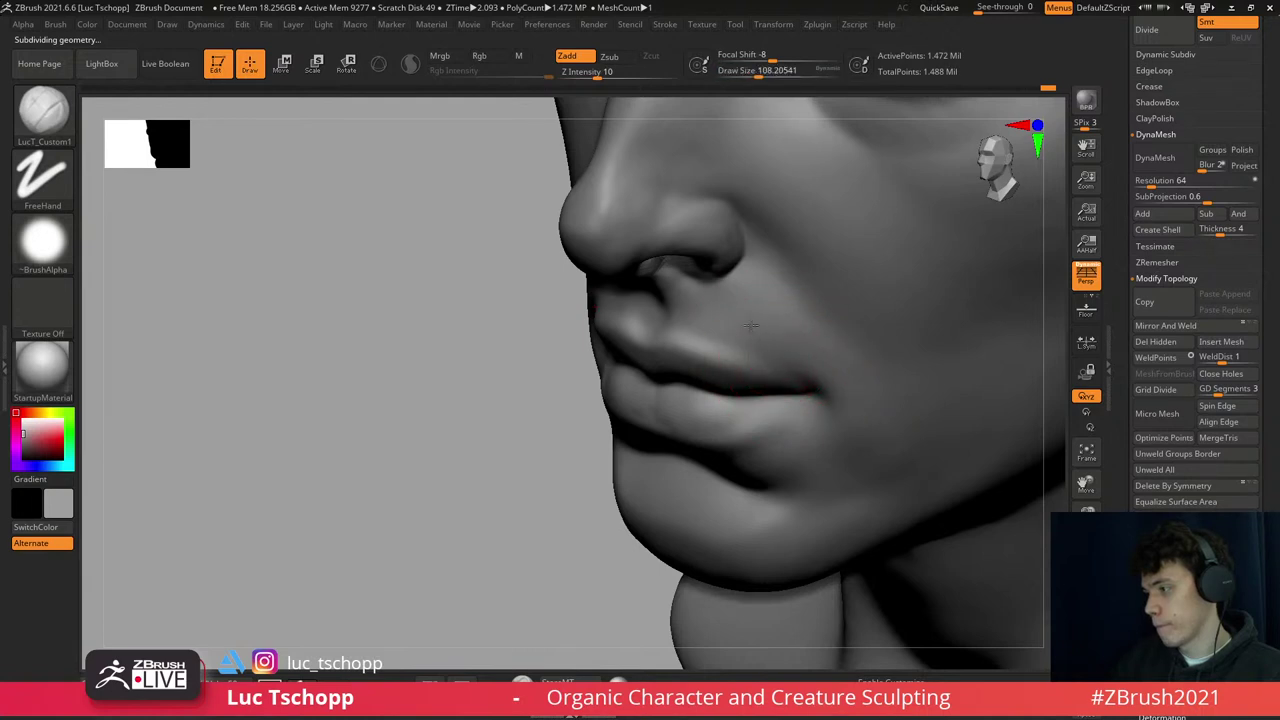
key("s")
left_click_drag(830, 352, 838, 356)
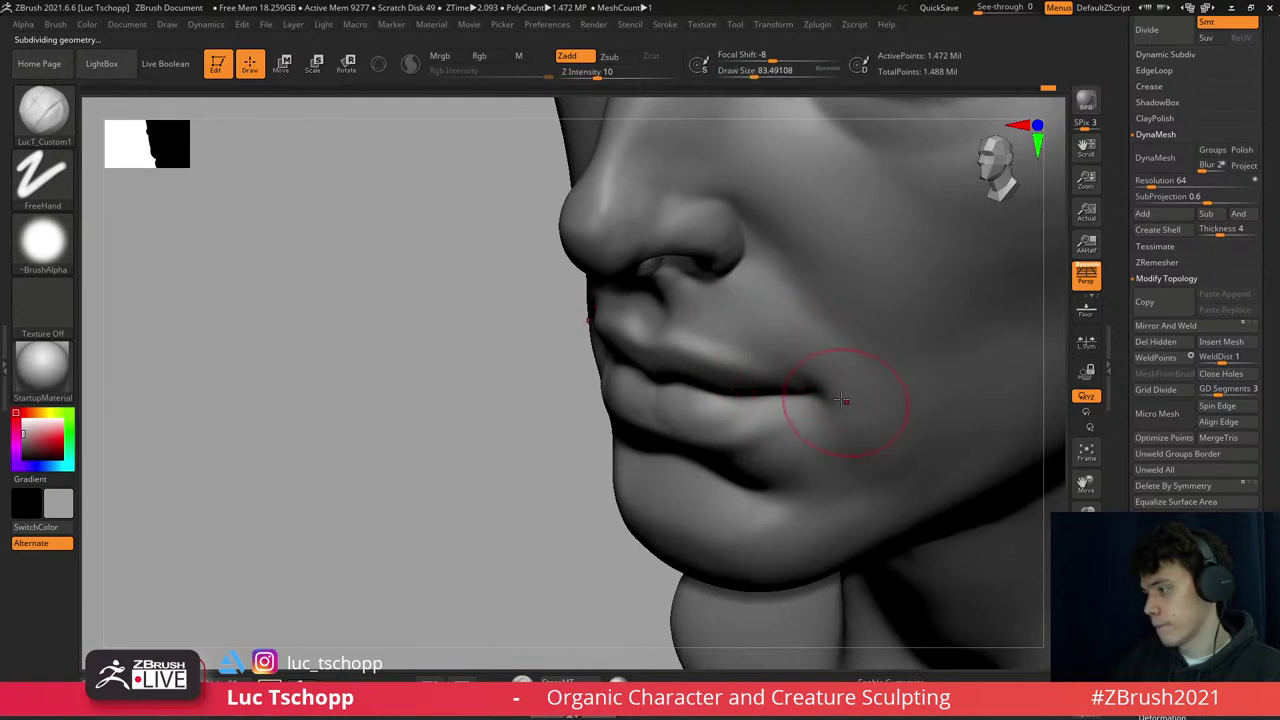
key("s")
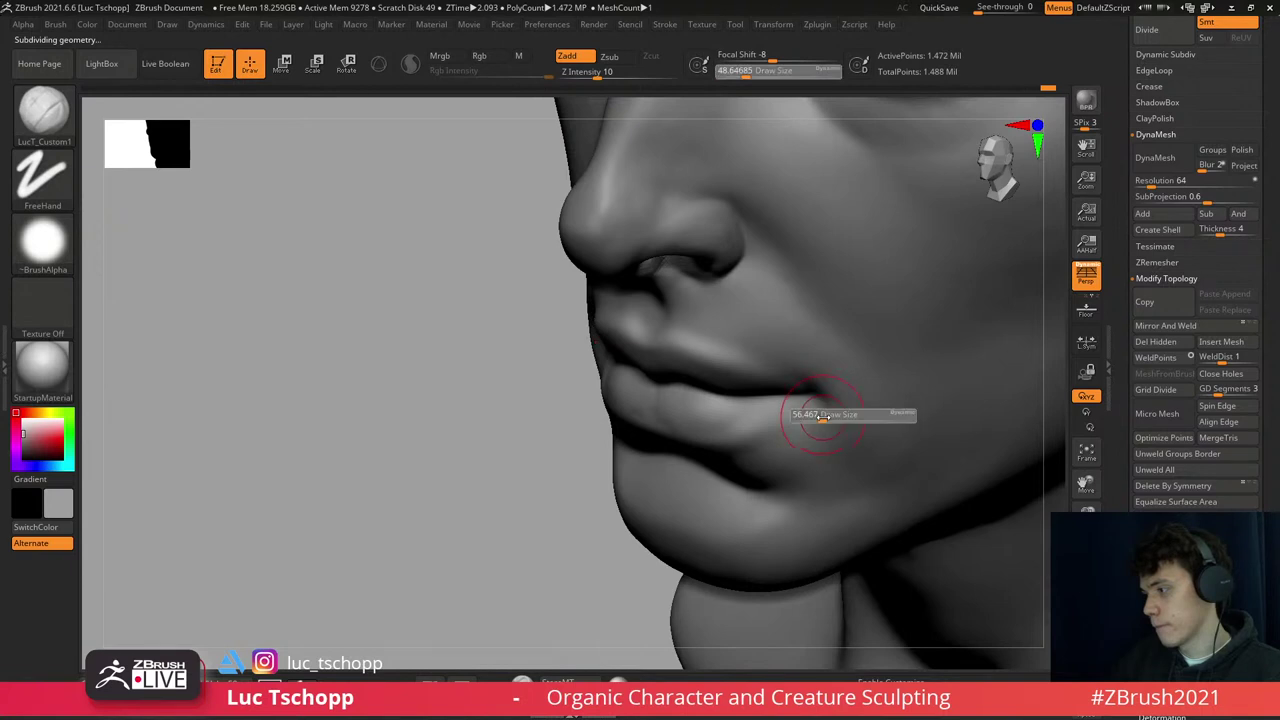
mouse_move(818, 416)
left_mouse_down()
mouse_move(836, 424)
mouse_move(853, 410)
left_mouse_up()
key("s")
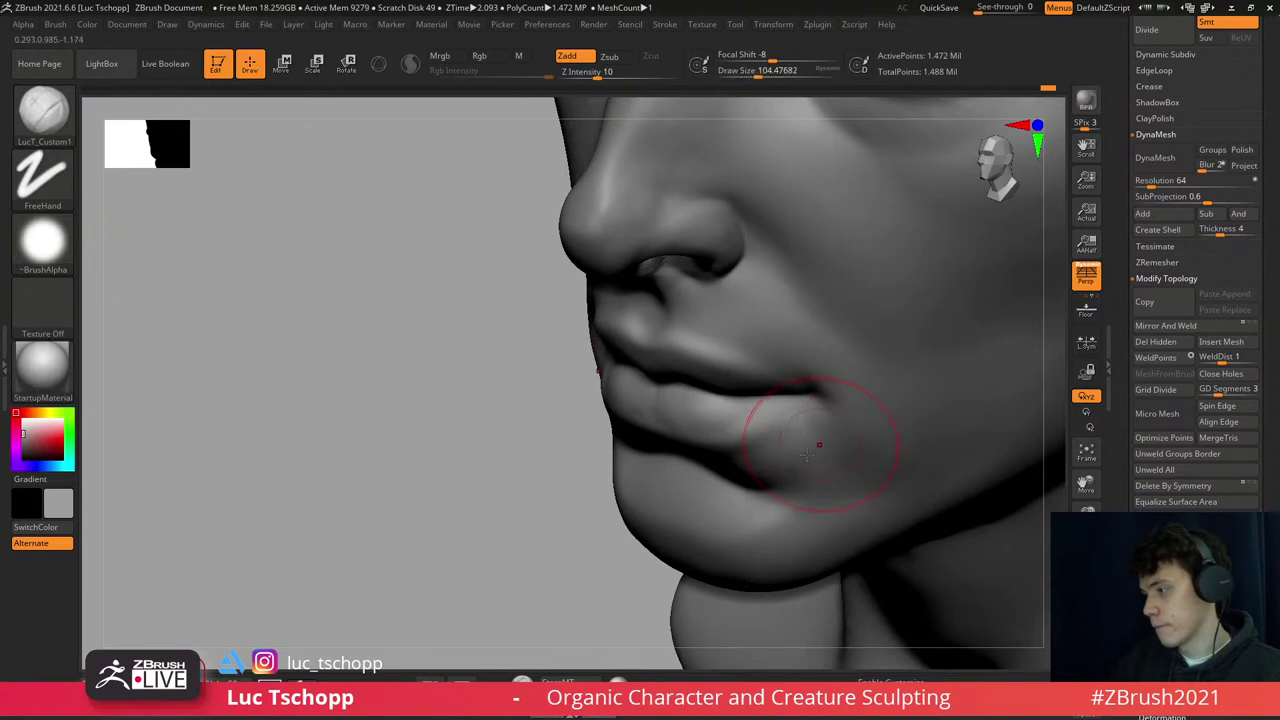
right_click_drag(832, 462, 757, 471)
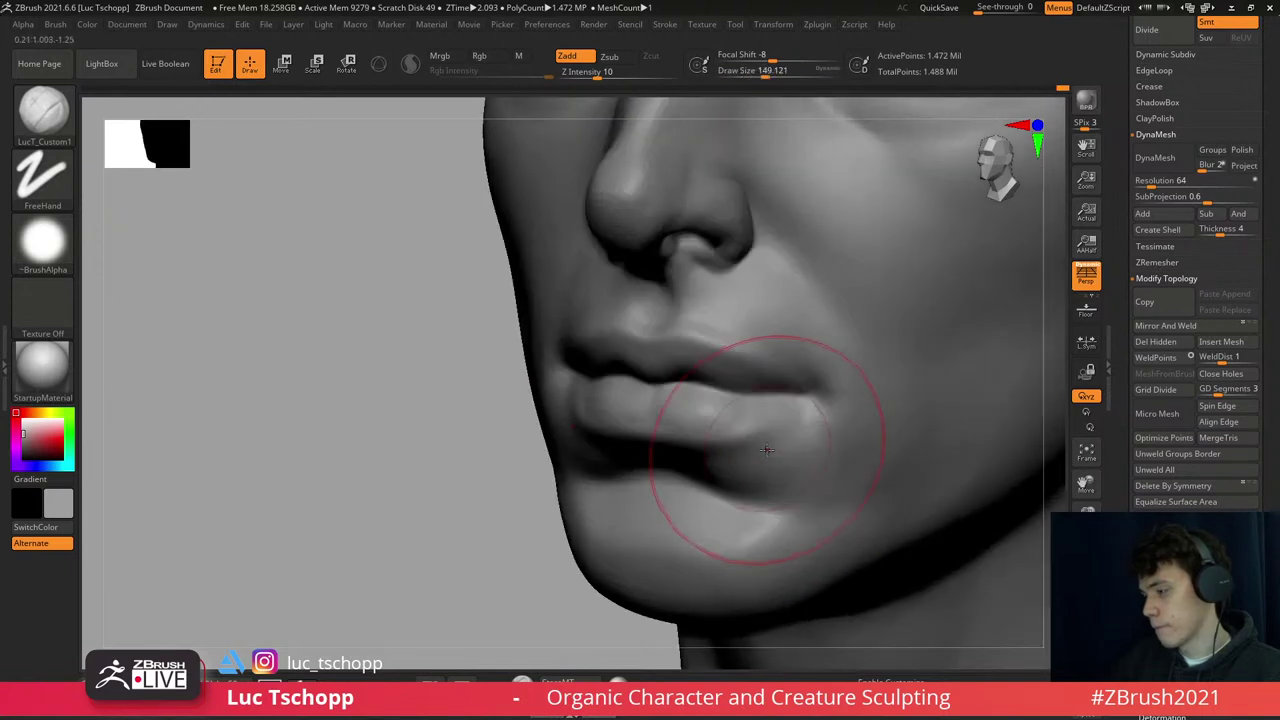
- Soften the lower lip with Standard, Smooth and Move, ending at the highest subdivision
key("b")
key("s")
key("t")
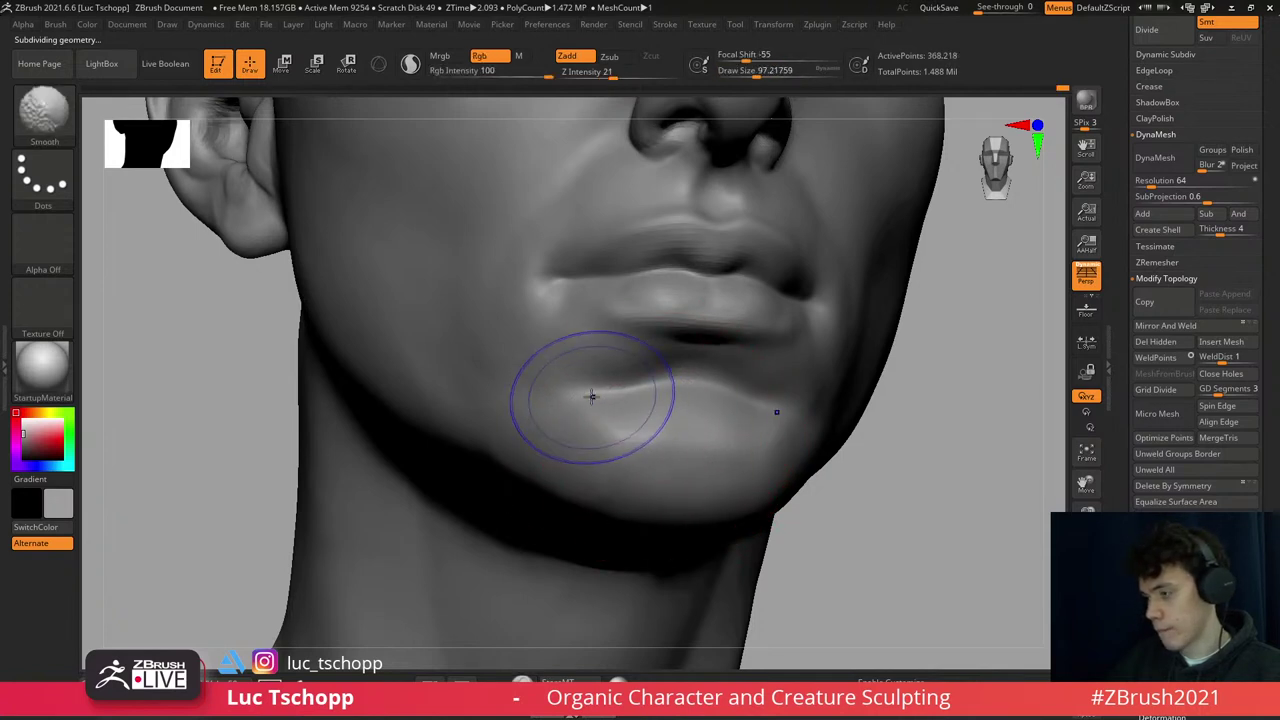
key("d")
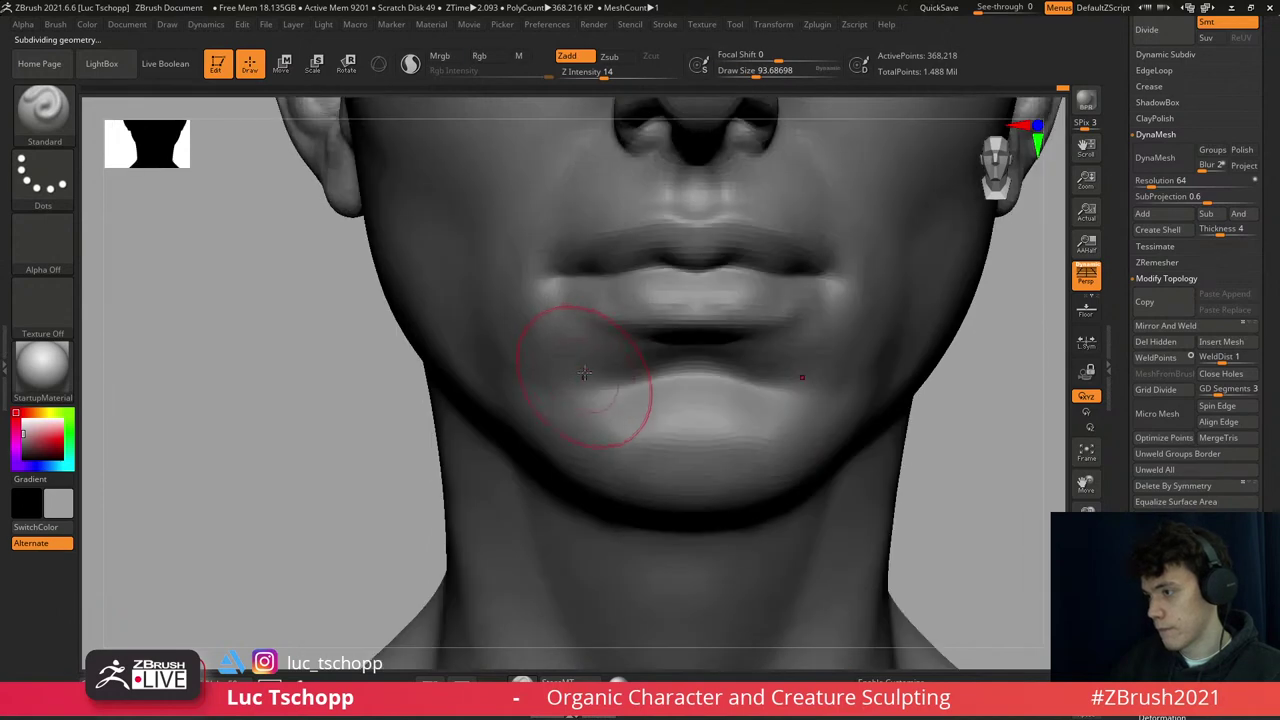
mouse_move(577, 448)
right_mouse_down("ctrl")
mouse_move(701, 406)
mouse_move(632, 463)
mouse_move(586, 414)
mouse_move(704, 428)
mouse_move(655, 370)
mouse_move(630, 286)
mouse_move(618, 296)
mouse_move(645, 308)
right_mouse_up("ctrl")
key("shift+d")
key("b")
key("s")
key("m")
key("shift+d")
key("b")
key("m")
key("v")
key("d")
key("d")
key("d")
- Measure the eye with a Transpose line, then reshape the skull with Move at size 311
key("w")
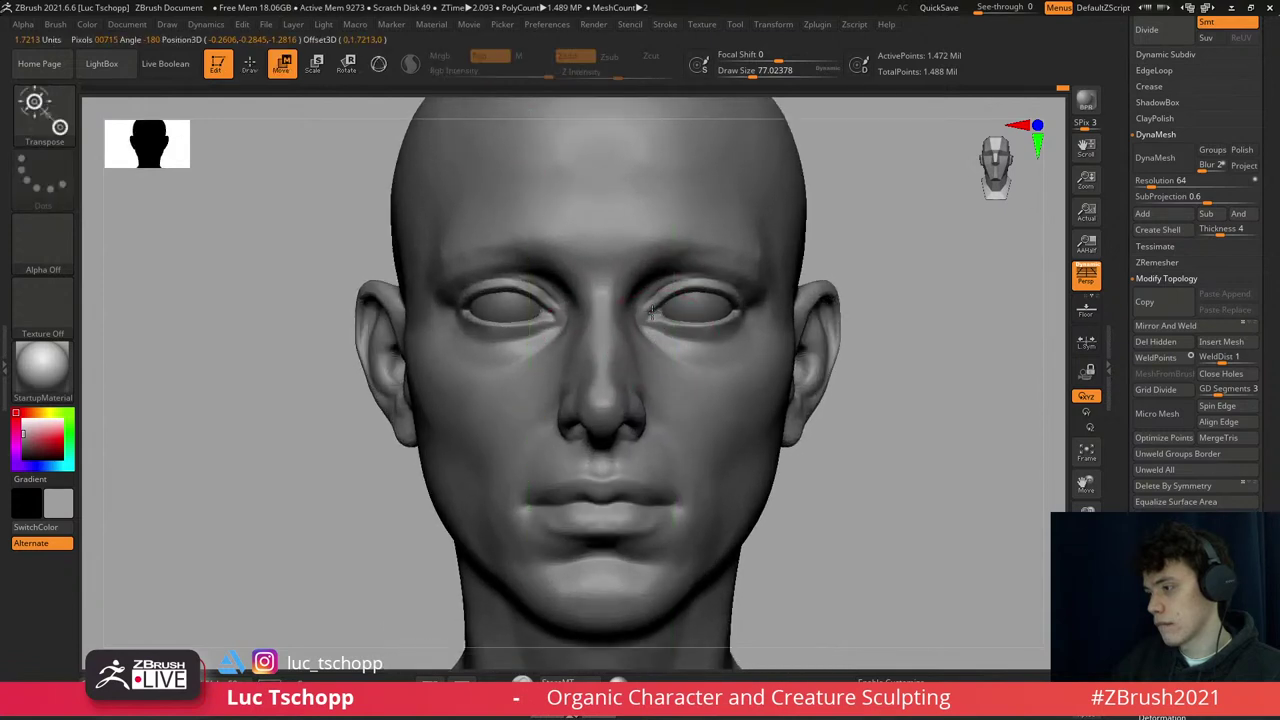
left_click_drag(652, 313, 731, 313)
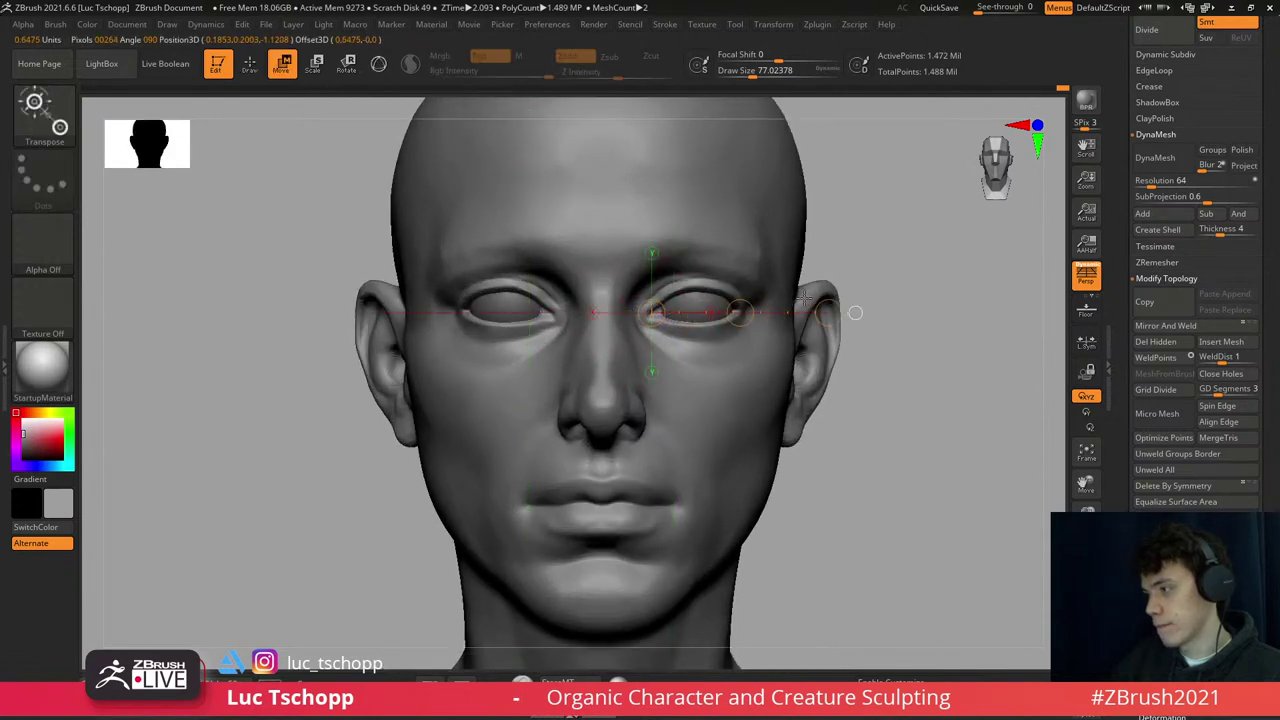
mouse_move(800, 300)
right_mouse_down("ctrl")
mouse_move(760, 282)
mouse_move(724, 307)
right_mouse_up("ctrl")
key("b")
key("m")
key("v")
key("s")
left_click_drag(750, 266, 790, 266)
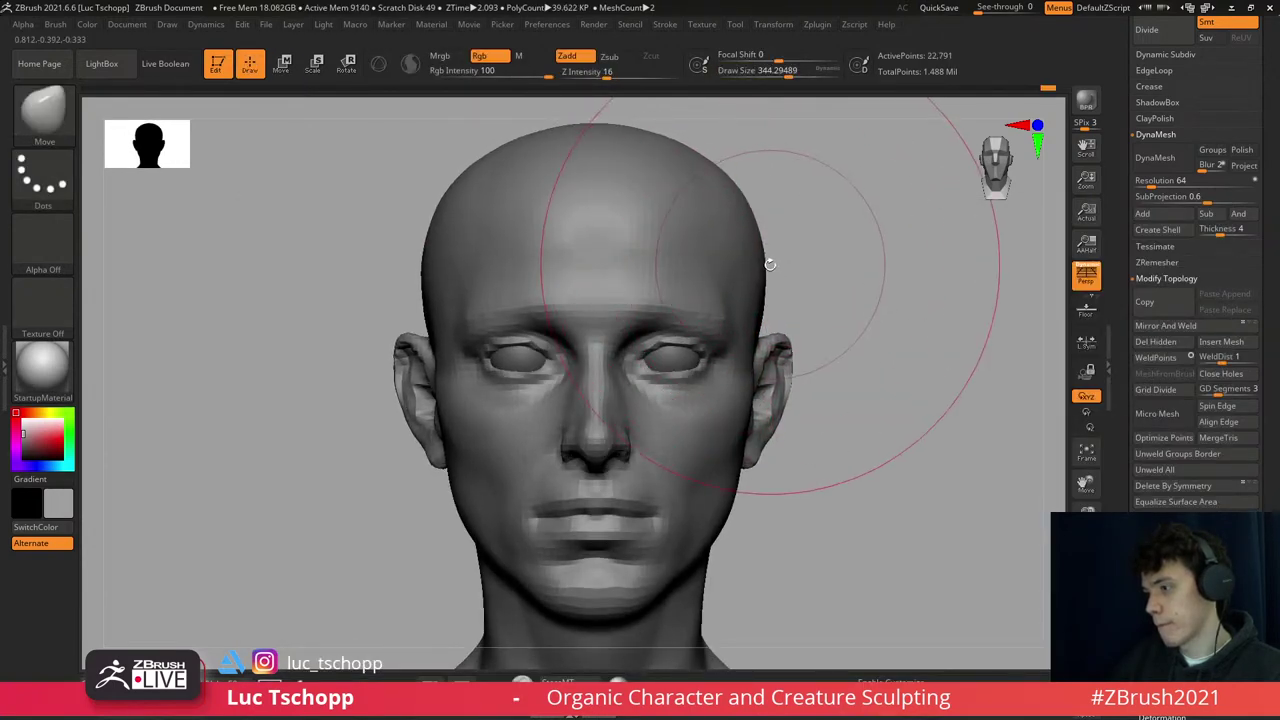
key("ctrl")
key("d")
key("d")
key("d")
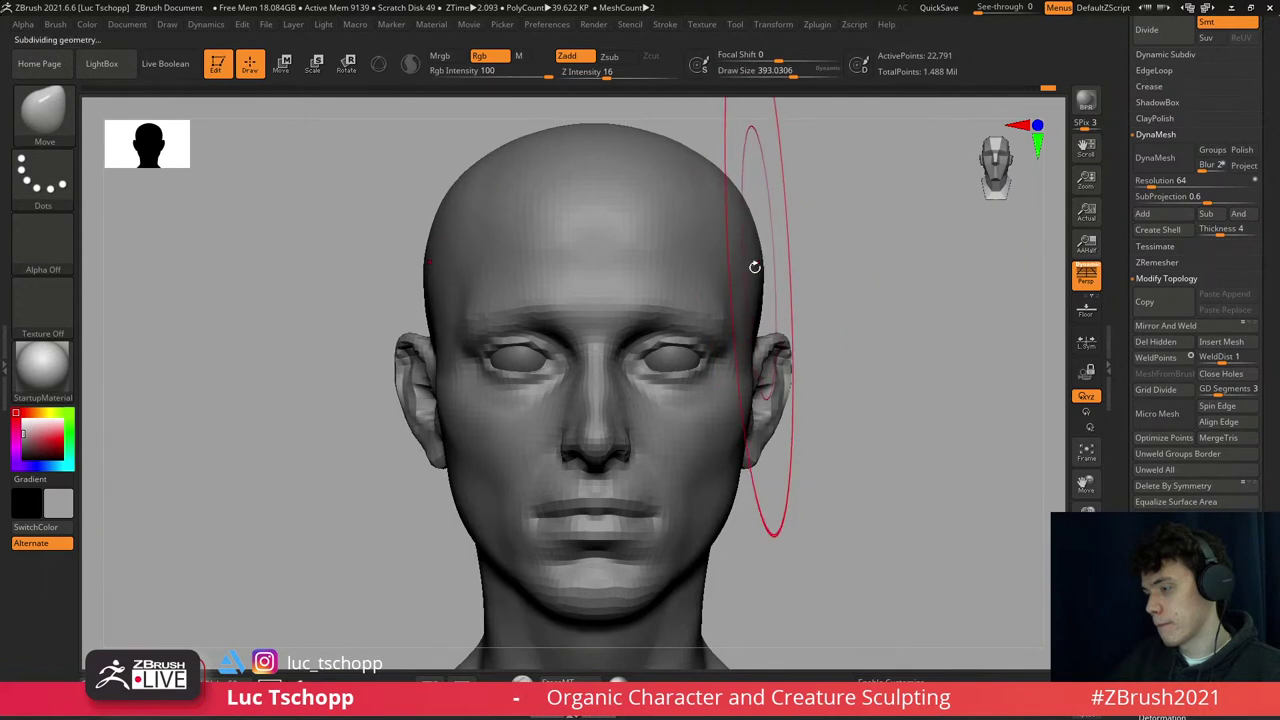
right_click_drag(644, 358, 872, 363, "alt")
- Place a Transpose line across the eyes and reshape the head's side with Move at size 268
key("w")
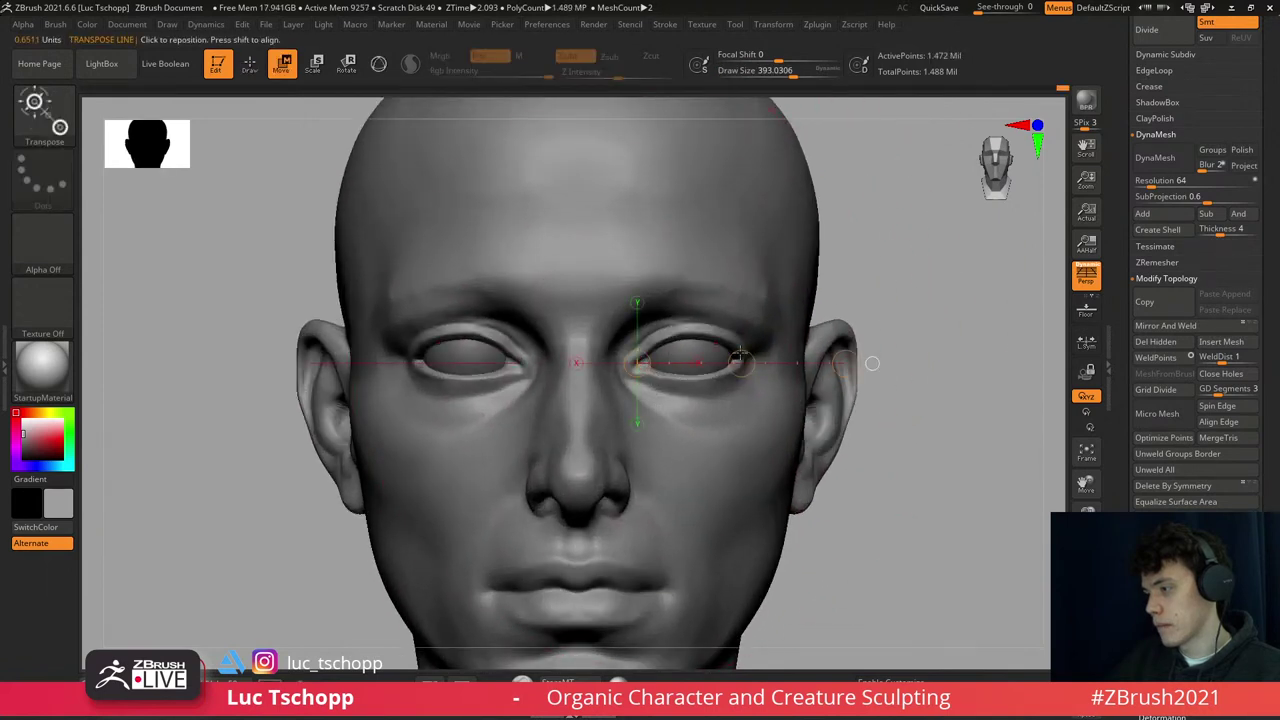
left_click_drag(790, 362, 688, 363)
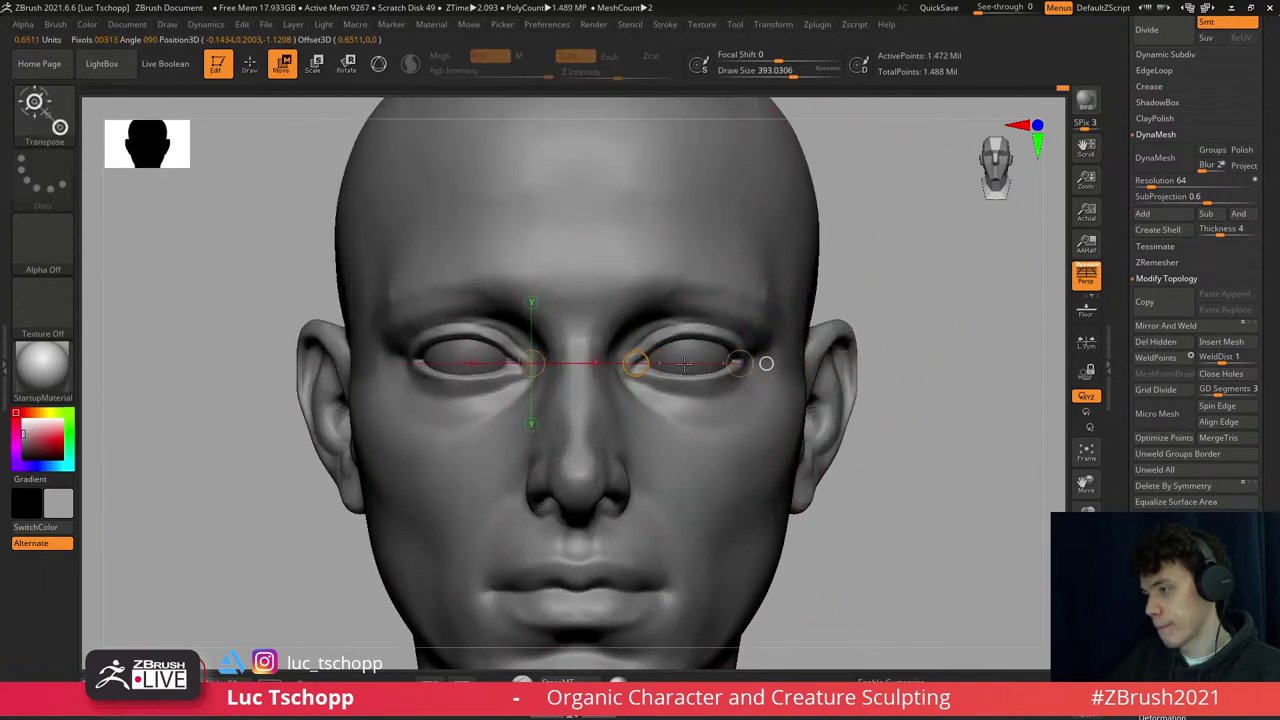
key("b")
key("m")
key("v")
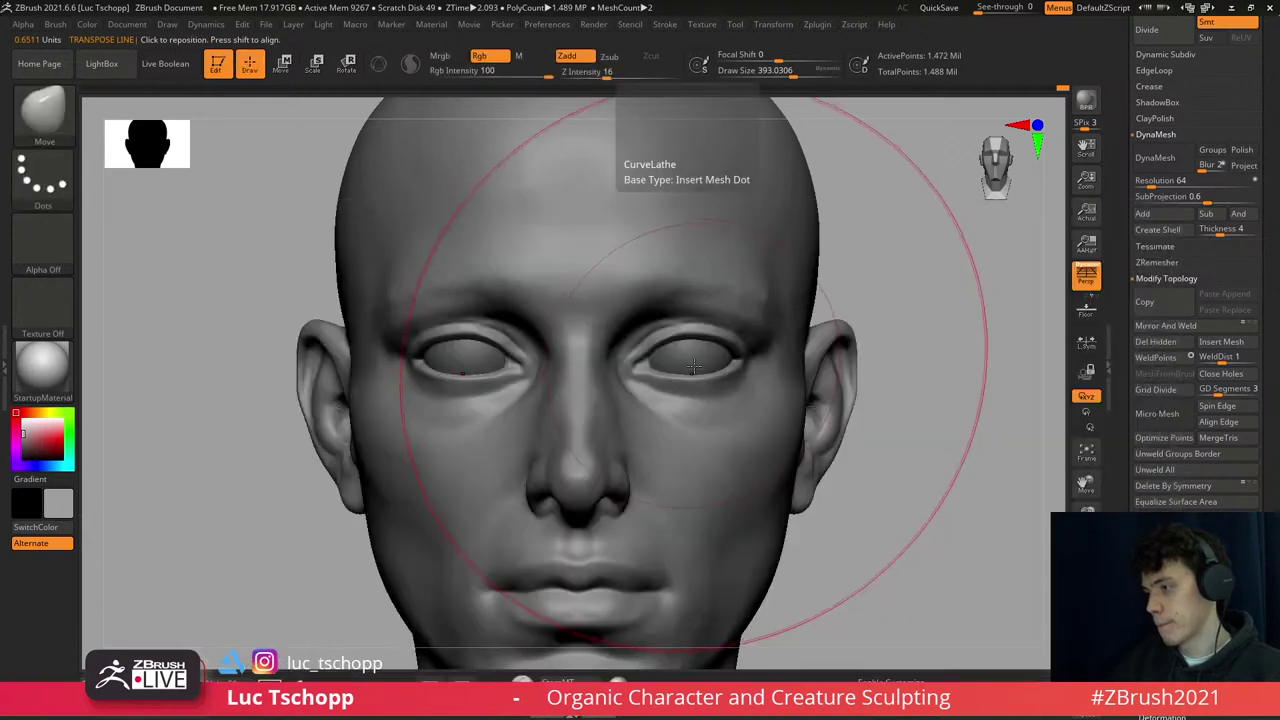
mouse_move(760, 358)
right_mouse_down()
mouse_move(672, 355)
mouse_move(700, 367)
right_mouse_up()
key("s")
left_click_drag(700, 367, 691, 369)
key("s")
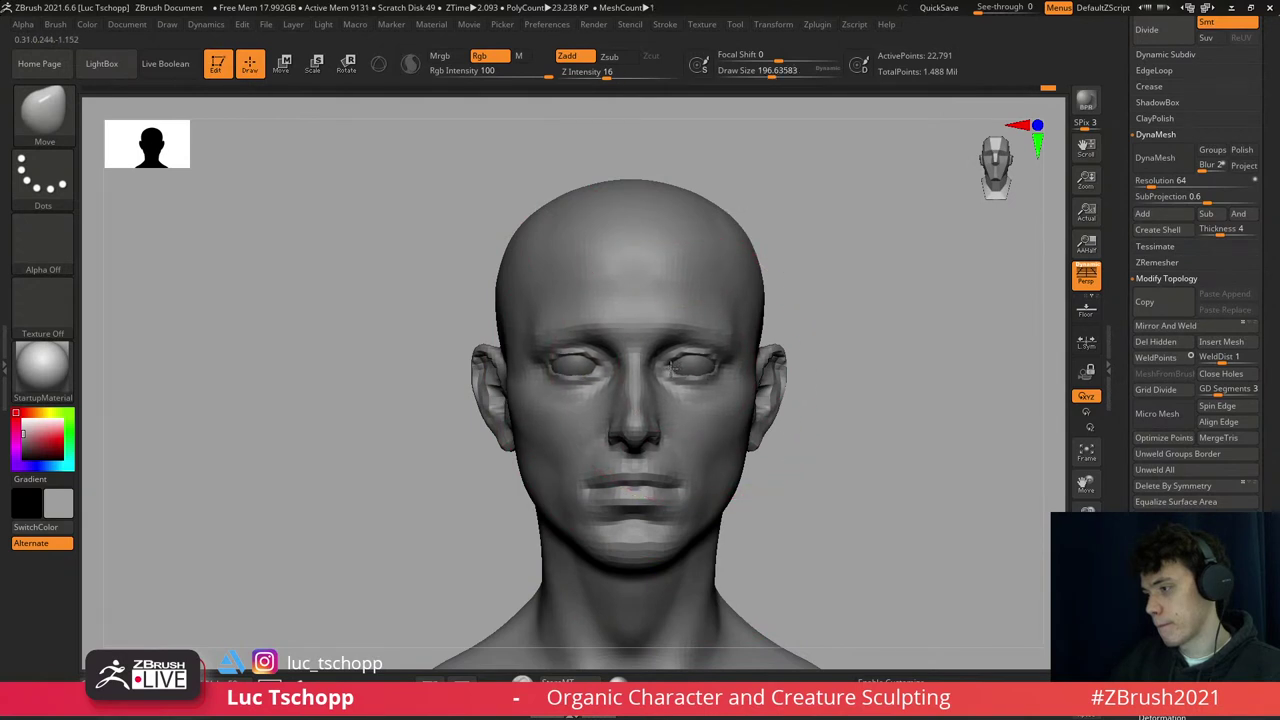
- Select the eyes SubTool and shift the eyeballs toward the right with a Transpose move
left_click(700, 366, "alt")
key("w")
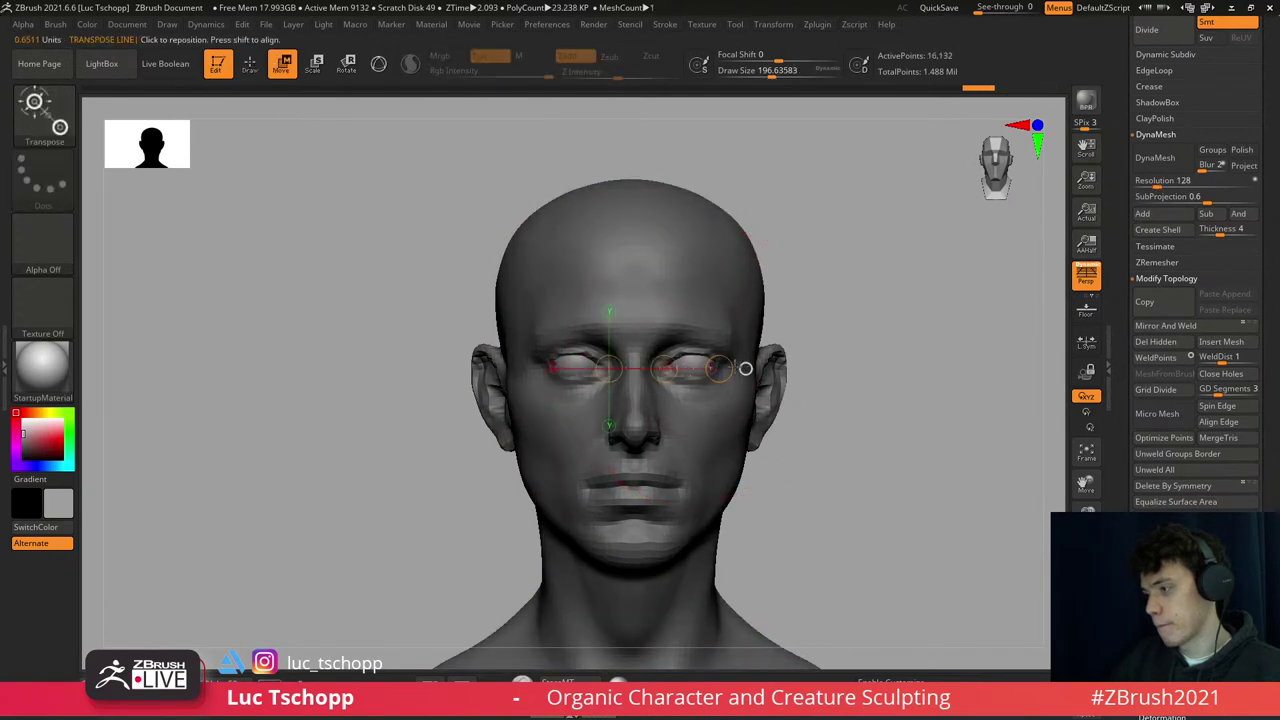
left_click_drag(745, 369, 818, 360)
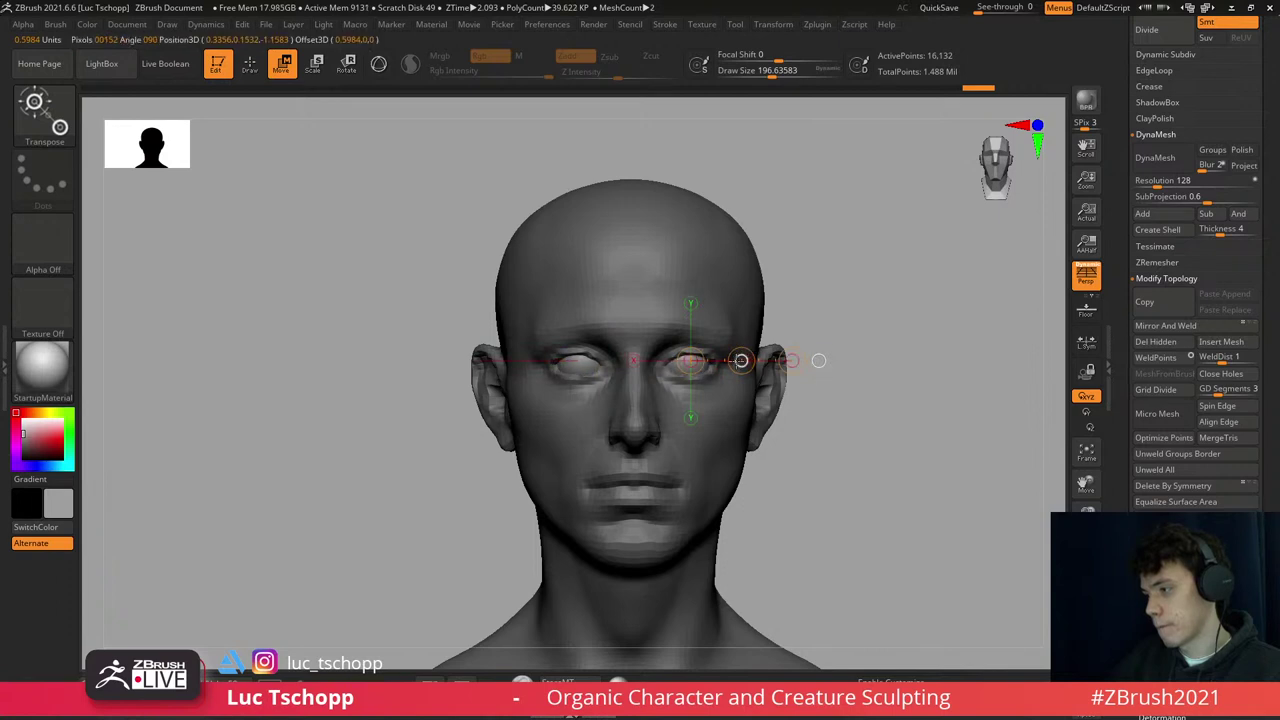
key("d")
key("Escape")
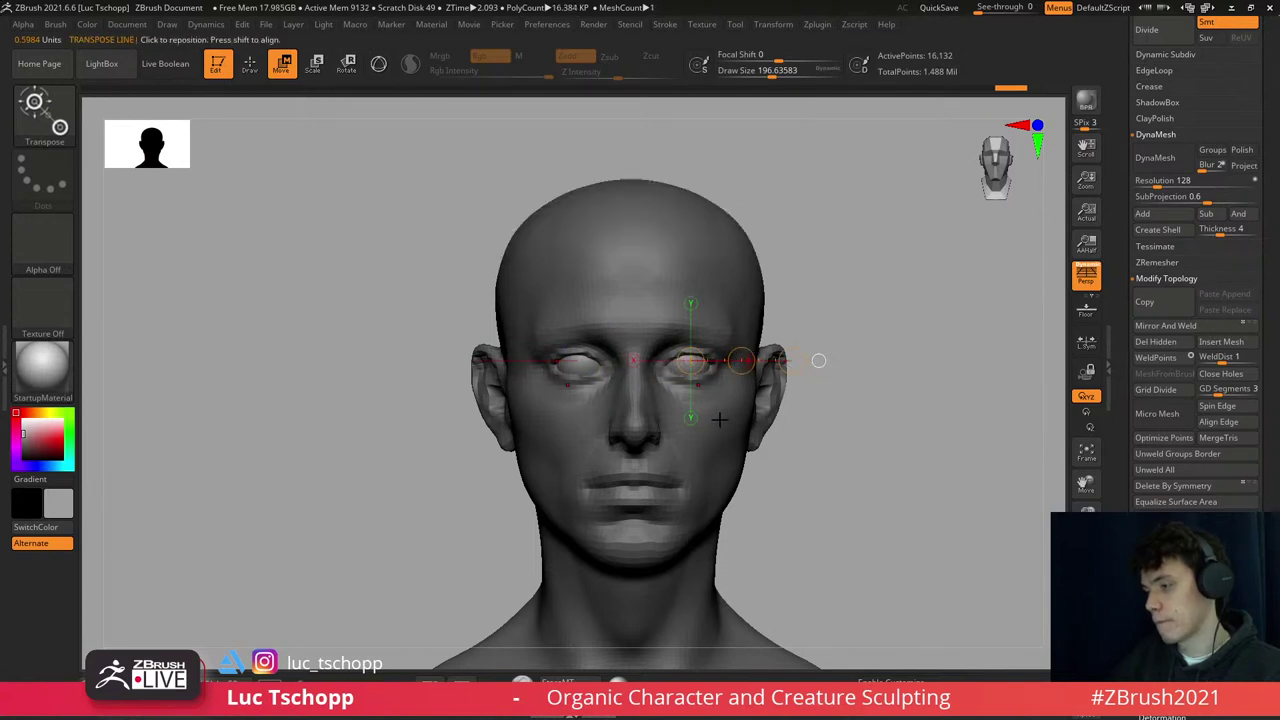
key("ctrl+z")
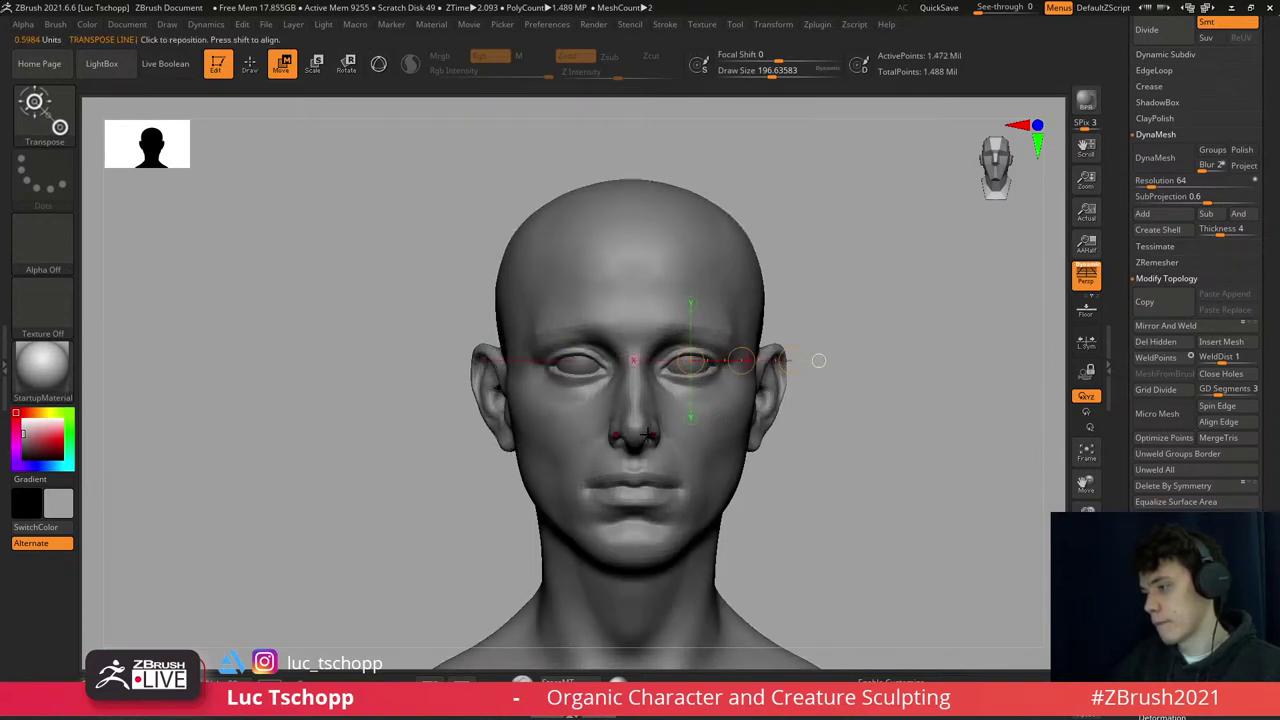
- Draw a Transpose line down the face and set a smaller Move brush
right_click_drag(814, 357, 660, 408, "ctrl")
left_click_drag(657, 294, 666, 508)
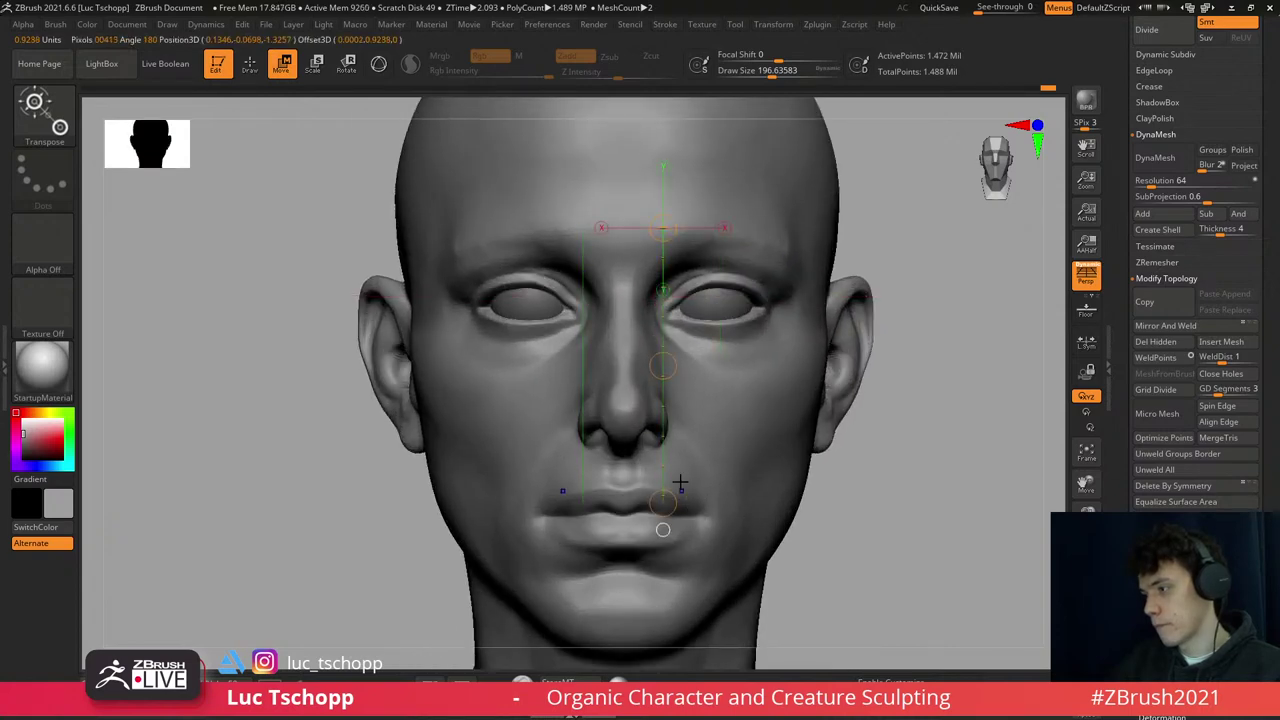
key("b")
key("v")
key("s")
left_click_drag(571, 420, 569, 413)
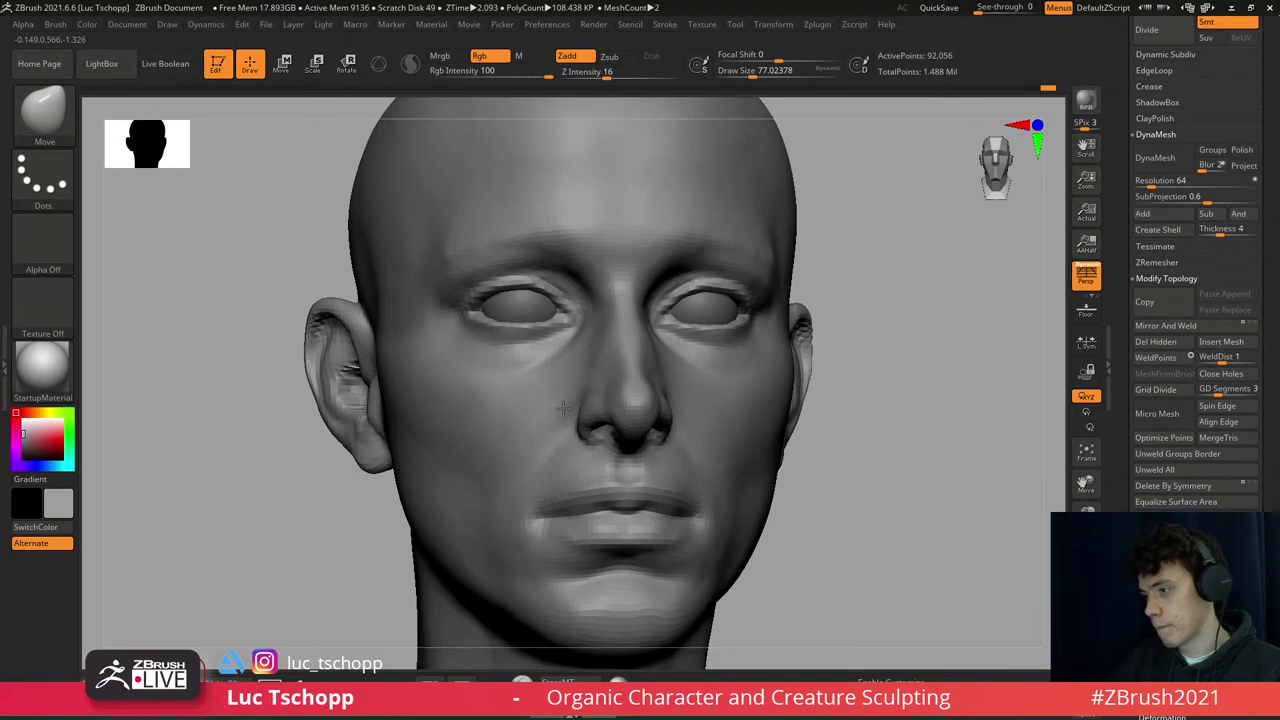
- Smooth and reshape the nostril rims from below at a lower subdivision with a smaller brush
key("d")
key("f")
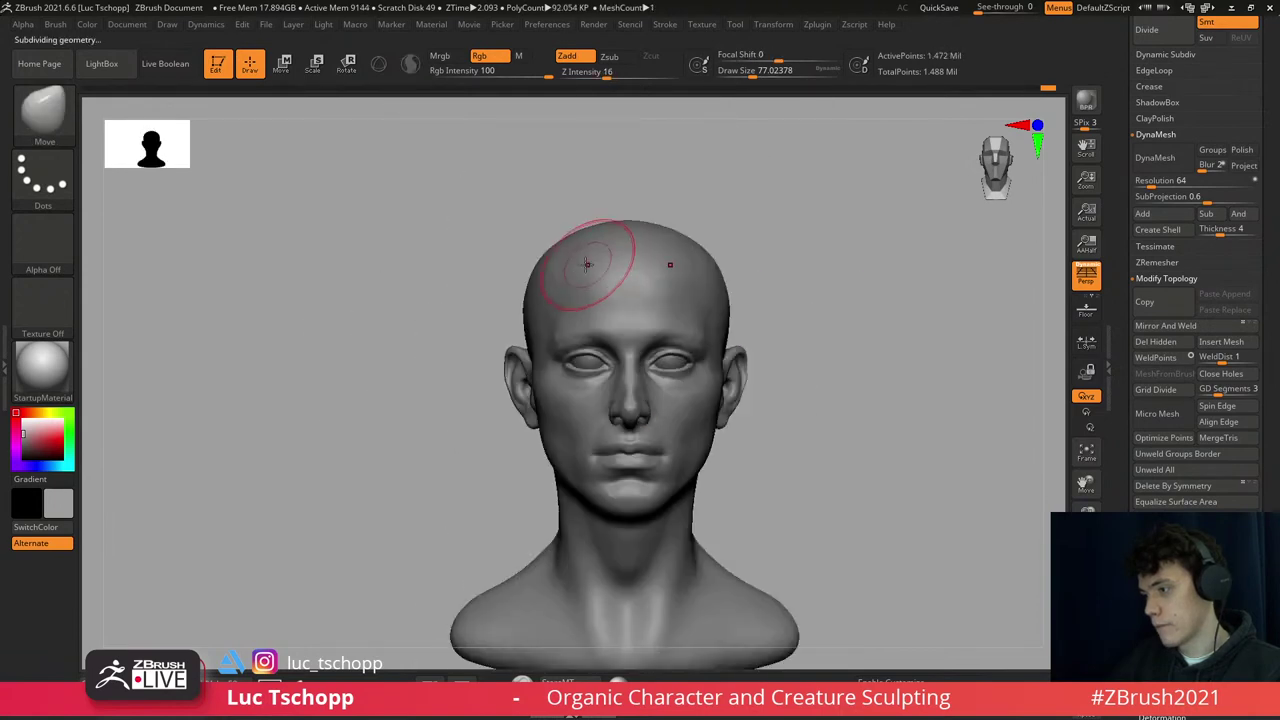
key("shift+d")
key("shift+d")
left_click_drag(587, 264, 604, 365)
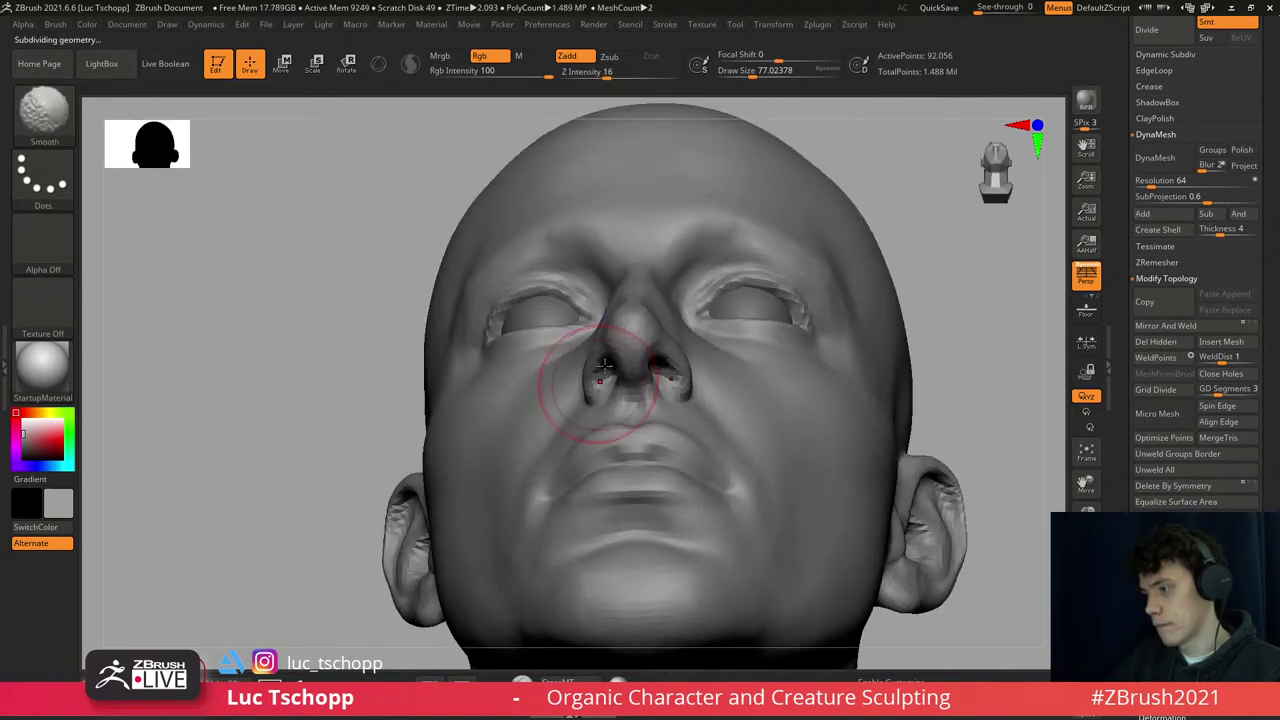
right_click_drag(604, 365, 600, 357)
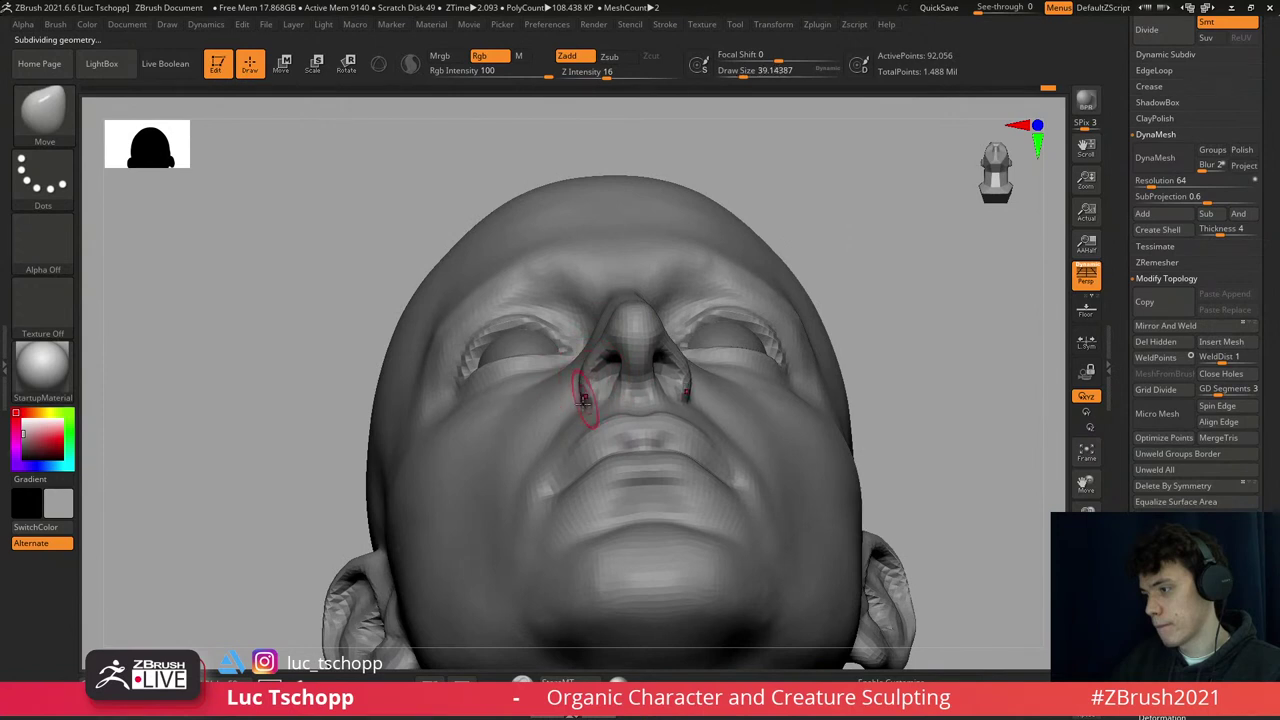
key("bracketleft")
left_click_drag(597, 352, 578, 378)
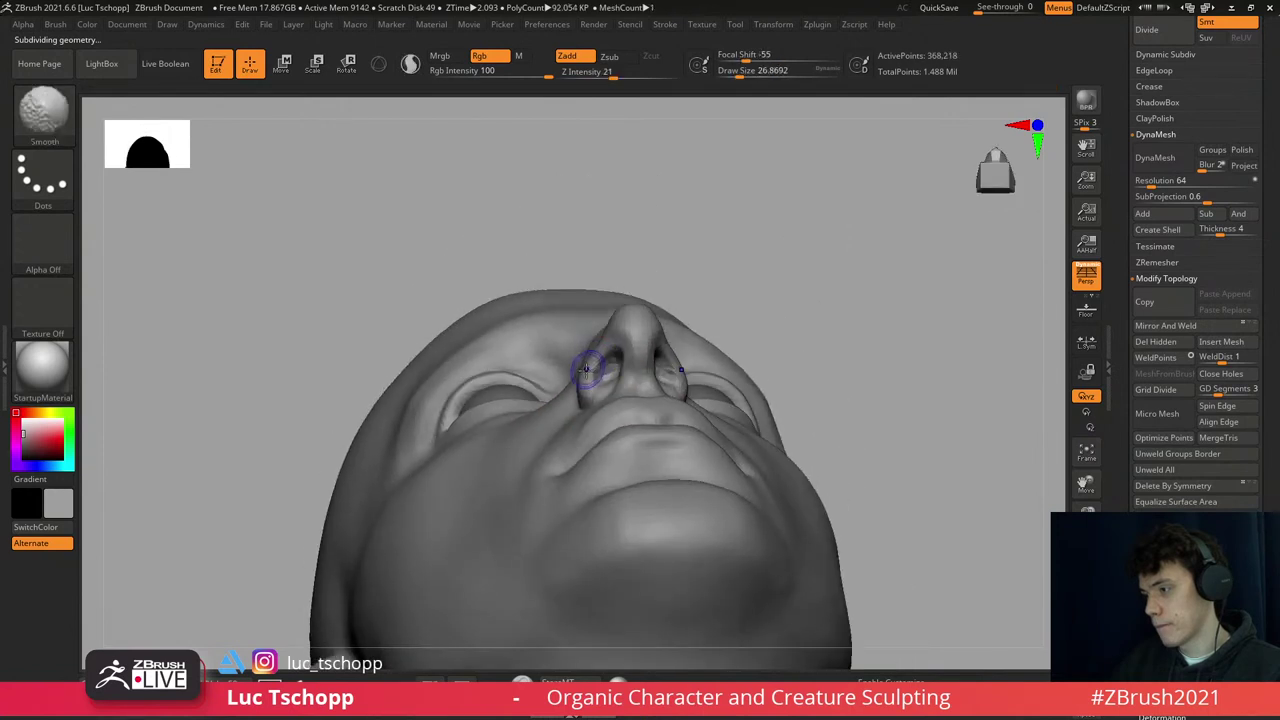
right_click_drag(603, 365, 605, 374)
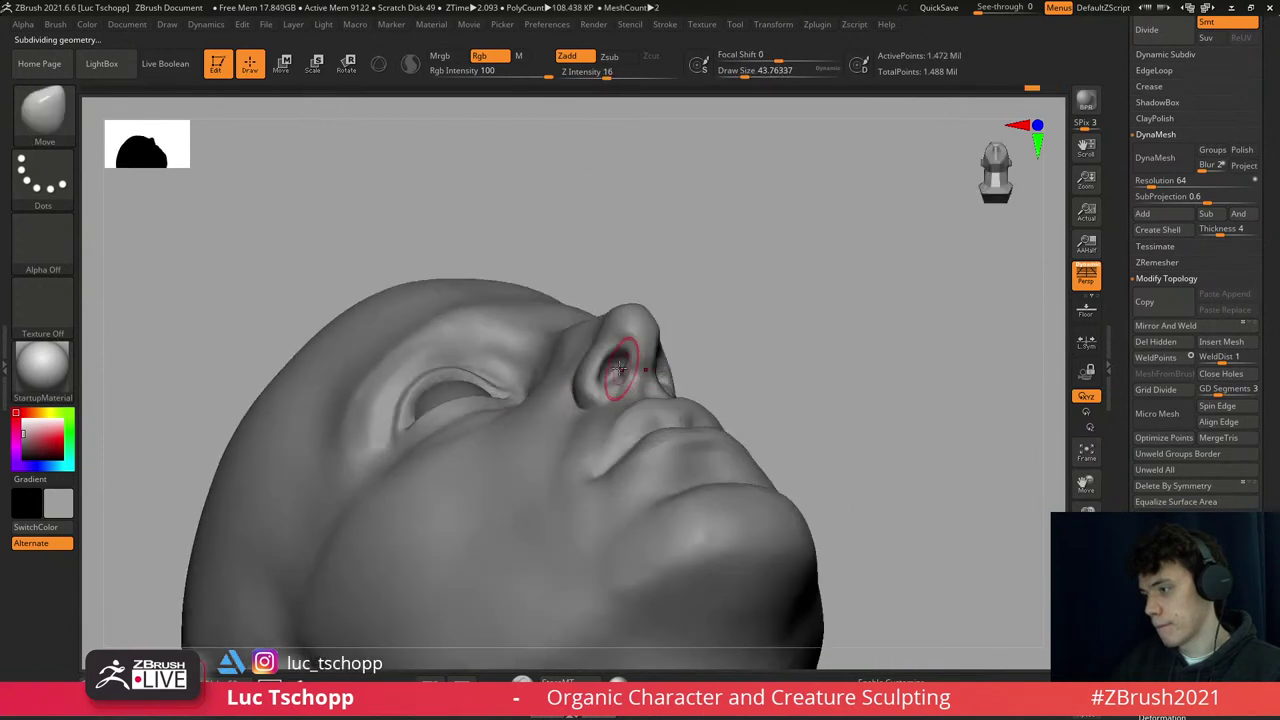
- Carve the nostril openings deeper with LucT_Custom1, then return to a front view
key("1")
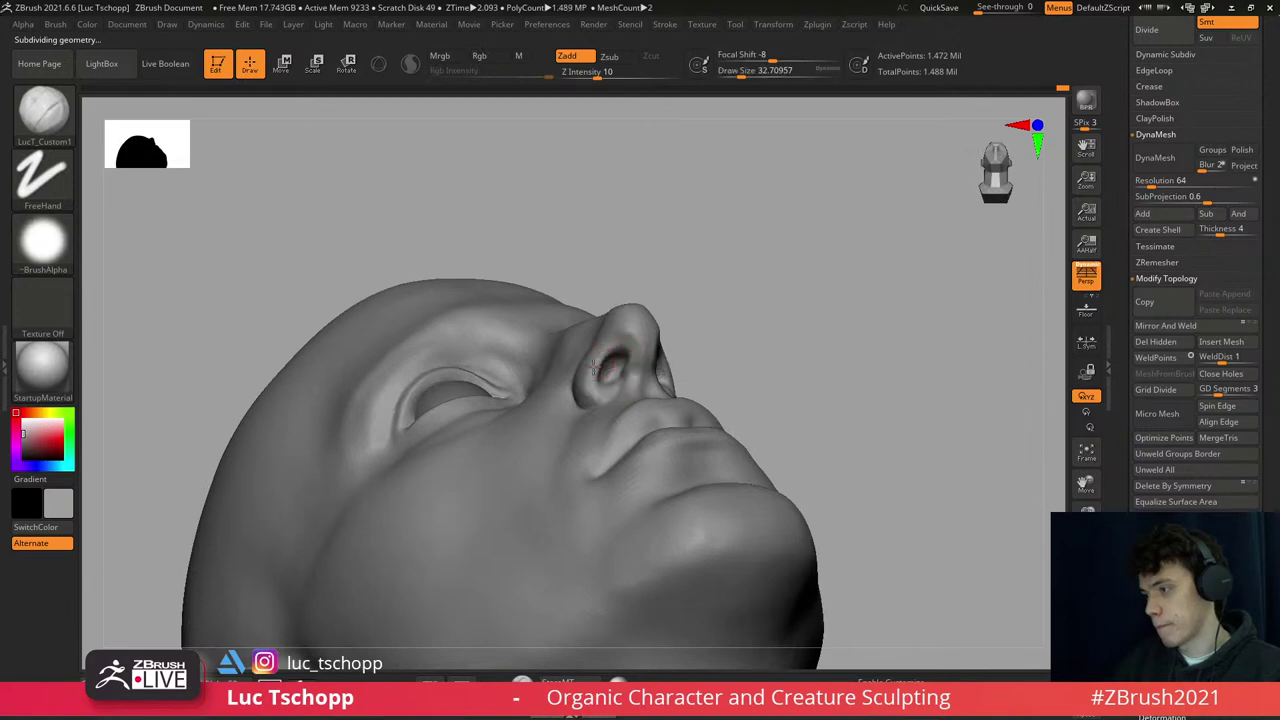
mouse_move(631, 431)
right_mouse_down()
mouse_move(600, 420)
mouse_move(631, 425)
mouse_move(628, 443)
right_mouse_up()
key("s")
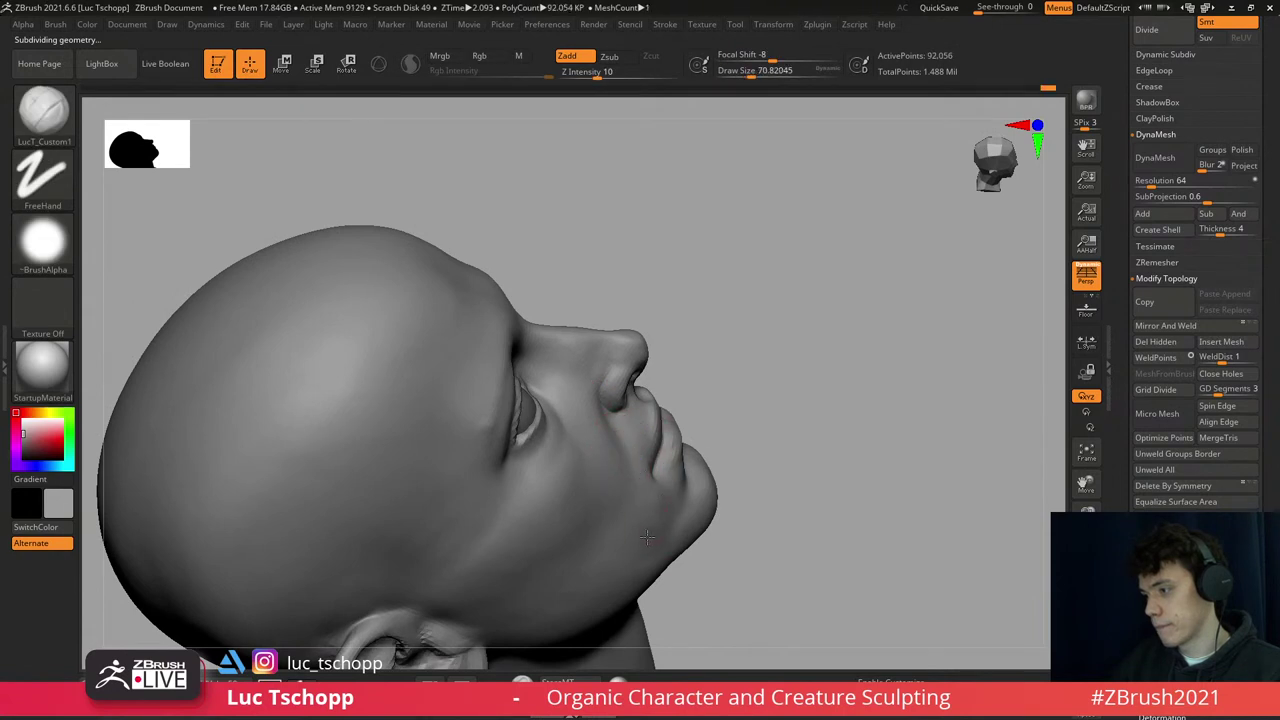
mouse_move(647, 537)
right_mouse_down()
mouse_move(634, 271)
mouse_move(609, 517)
mouse_move(623, 491)
mouse_move(617, 371)
mouse_move(694, 457)
mouse_move(714, 503)
mouse_move(565, 300)
right_mouse_up()
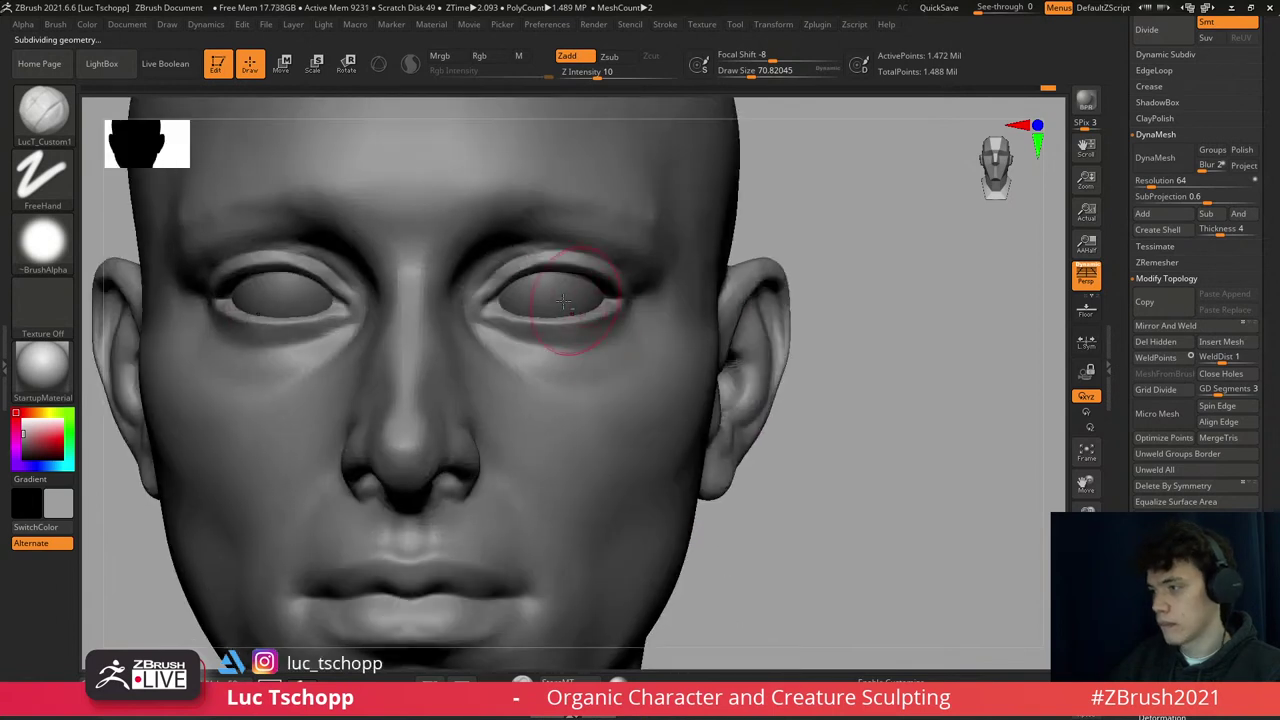
- Measure the eye's width with a transpose line across the eyeball and face
left_click(550, 297, "alt")
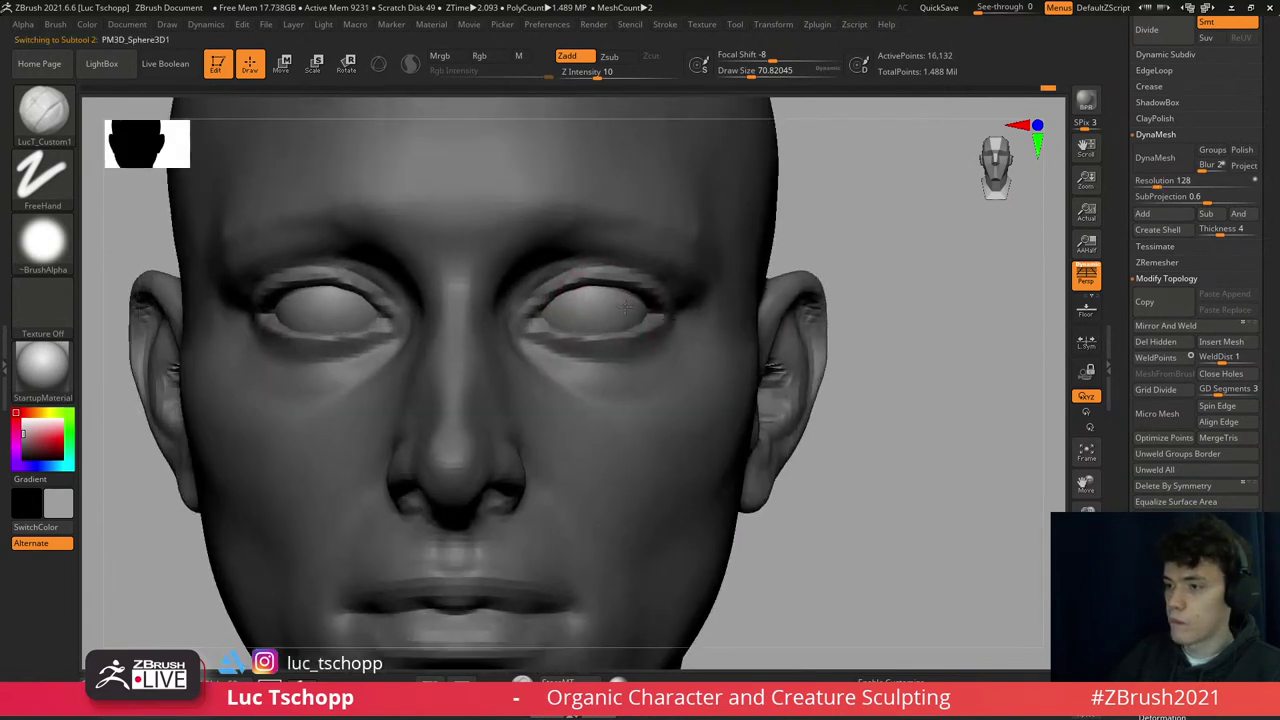
key("w")
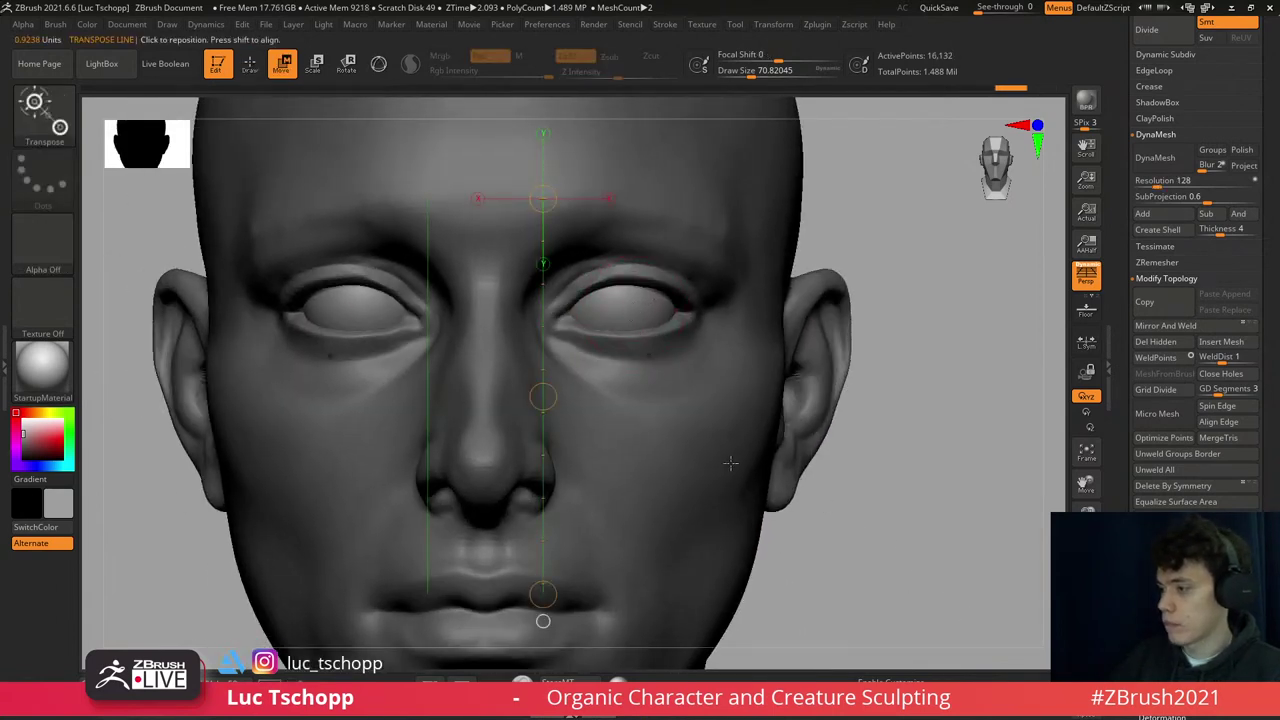
left_click(730, 463)
left_click(733, 474, "alt")
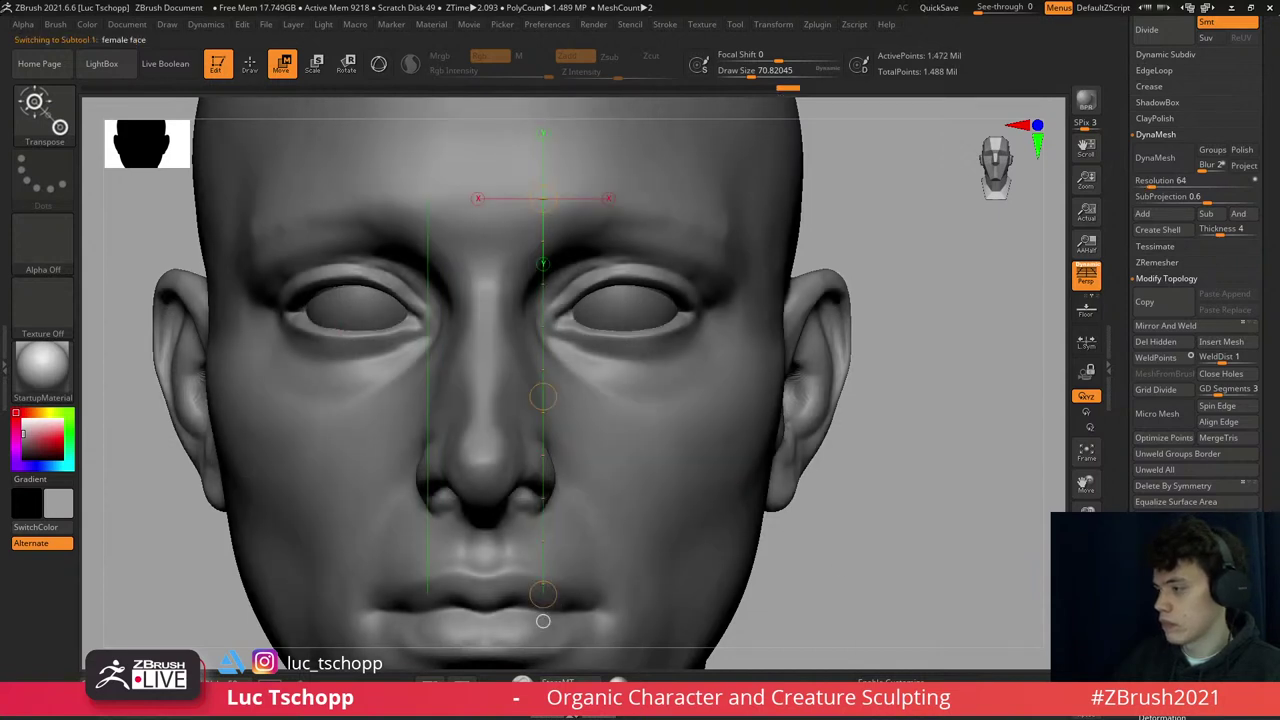
mouse_move(560, 480)
right_mouse_down("ctrl")
mouse_move(560, 400)
mouse_move(575, 380)
right_mouse_up("ctrl")
left_click_drag(751, 336, 598, 335)
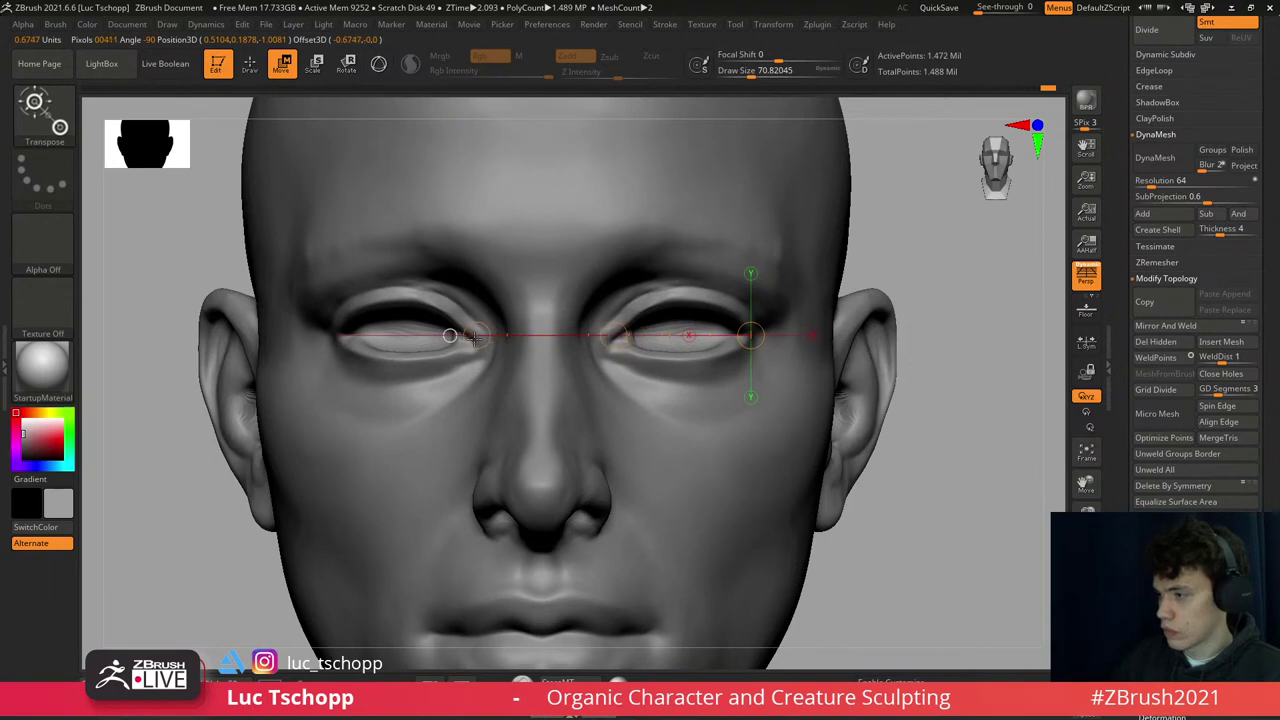
- Load a slightly smaller Move brush, toggle subdivision levels and frame the whole head
key("b")
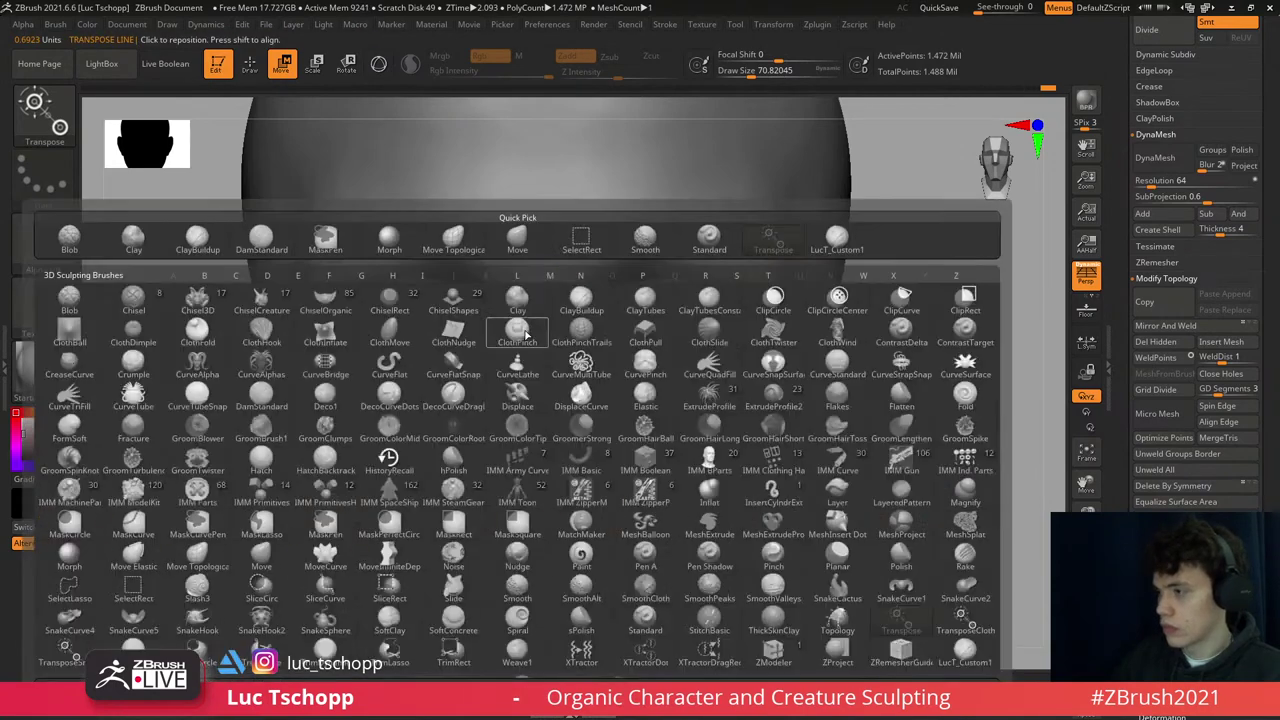
key("s")
key("m")
key("shift+d")
key("b")
key("m")
key("v")
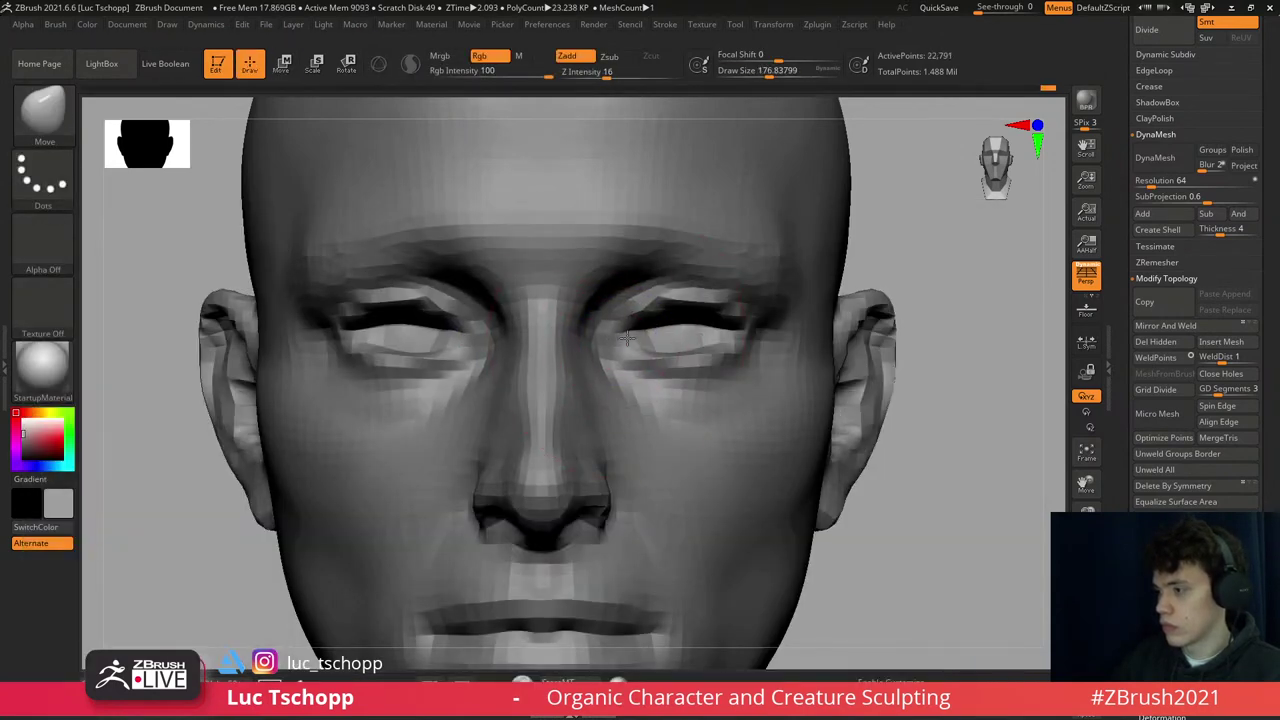
key("bracketleft")
key("d")
key("d")
key("d")
key("f")
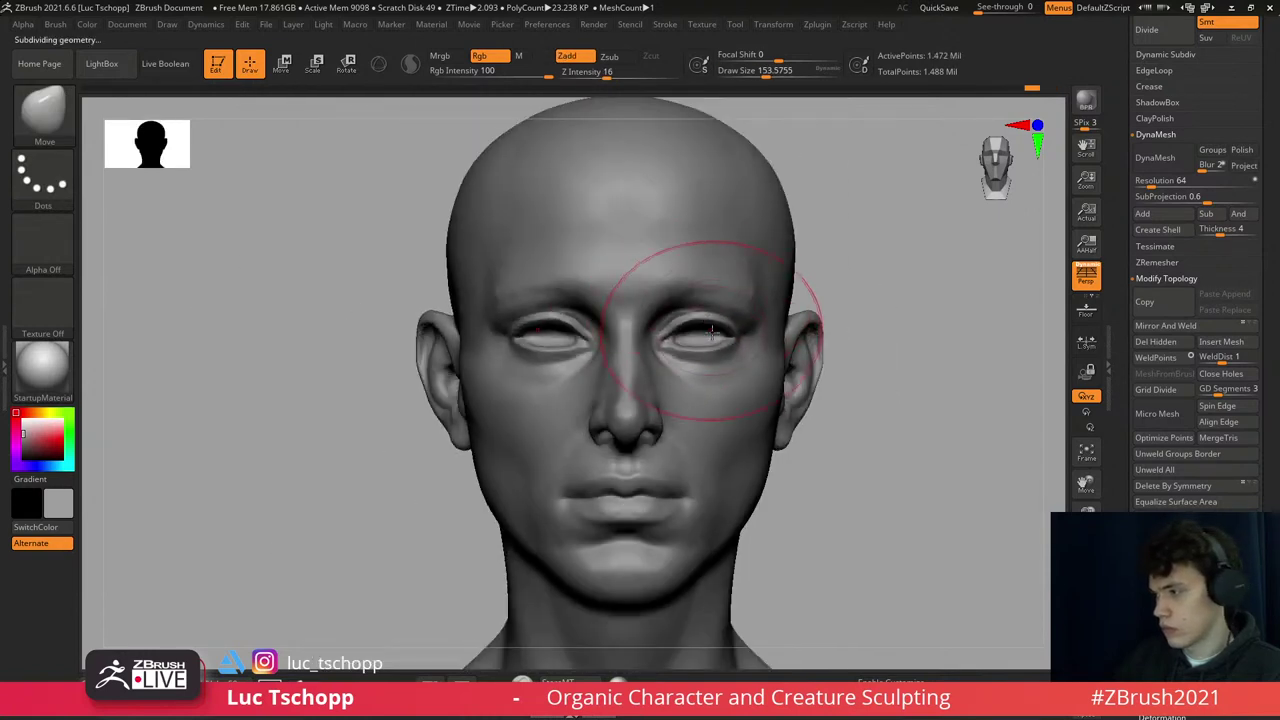
key("w")
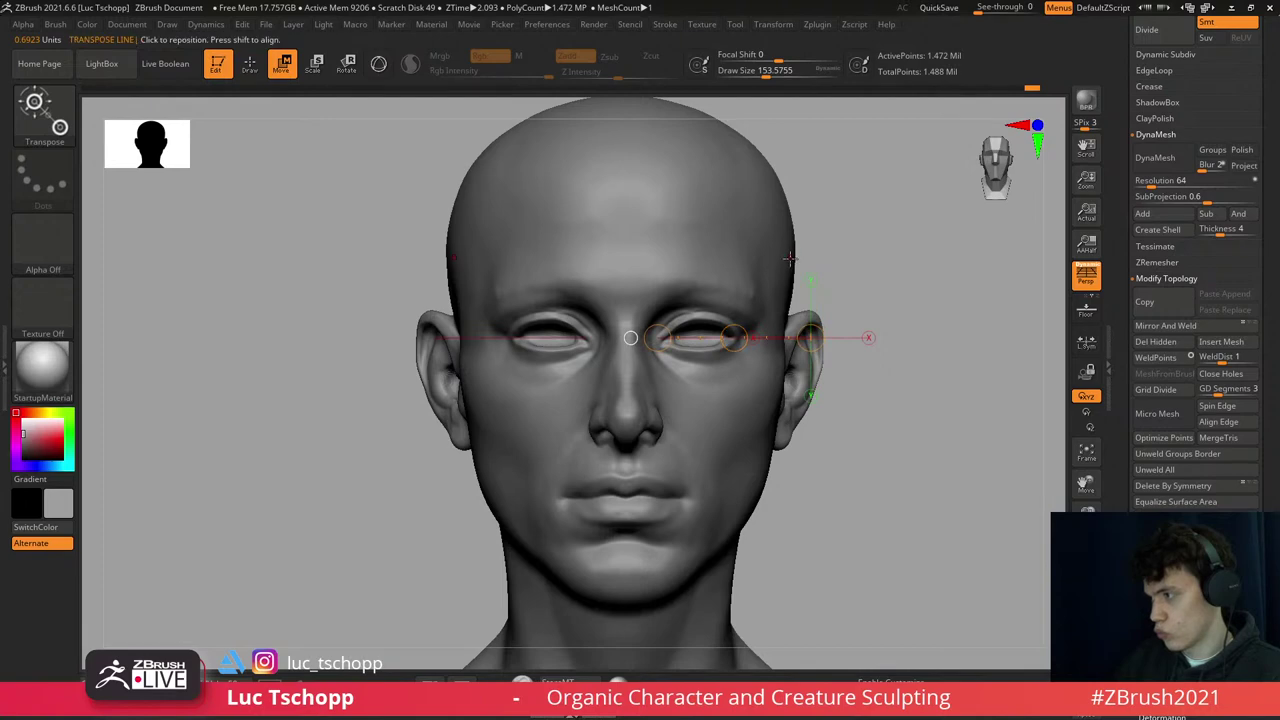
- Set up a smaller Move brush at the lowest subdivision and view the head's side
key("b")
key("m")
key("v")
key("q")
key("shift+d")
key("shift+d")
key("shift+d")
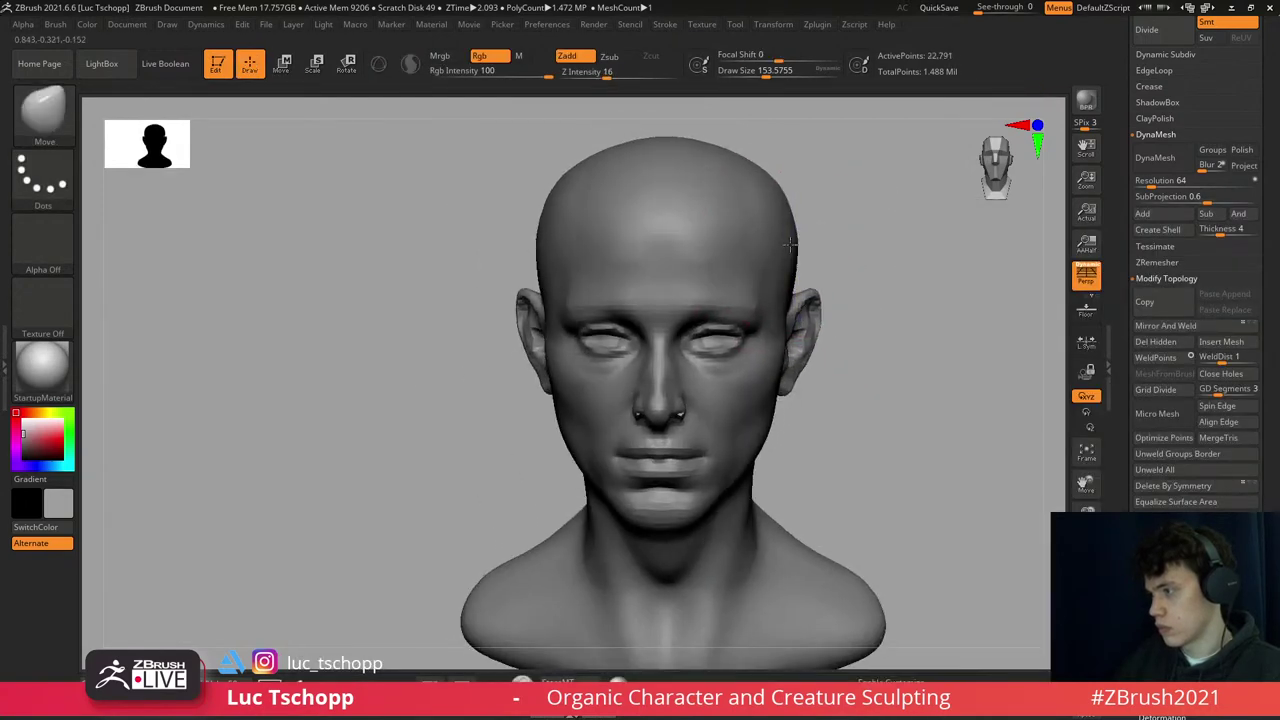
mouse_move(790, 243)
right_mouse_down()
mouse_move(786, 214)
mouse_move(829, 229)
right_mouse_up()
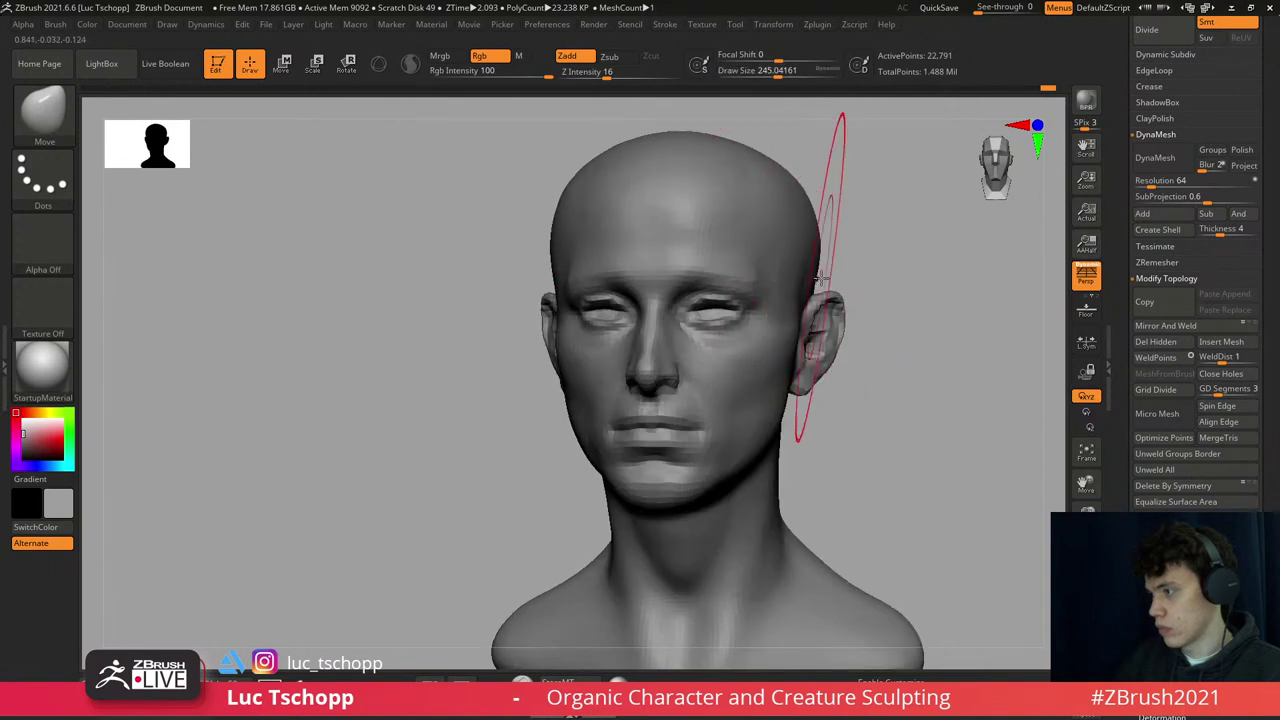
key("d")
key("shift+d")
key("s")
- Push in the side of the head near the ear and smooth the left jaw
left_click_drag(800, 366, 783, 375)
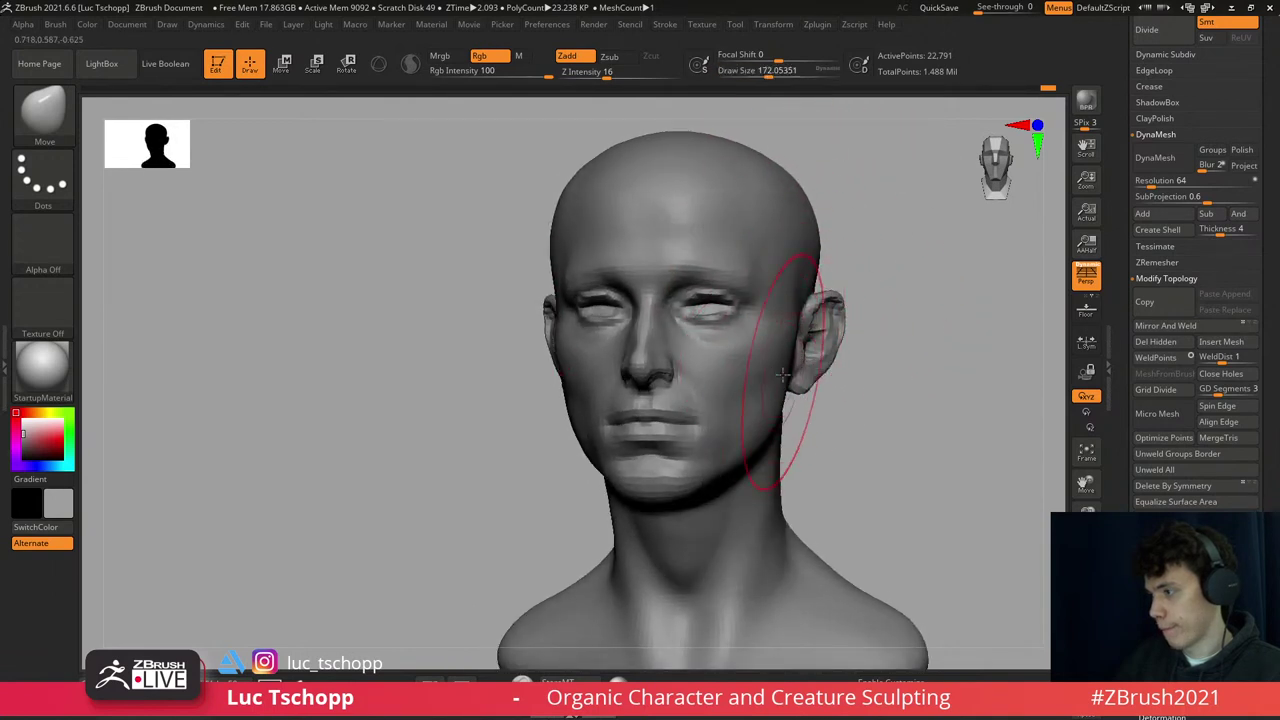
key("d")
right_click_drag(770, 377, 786, 329, "shift")
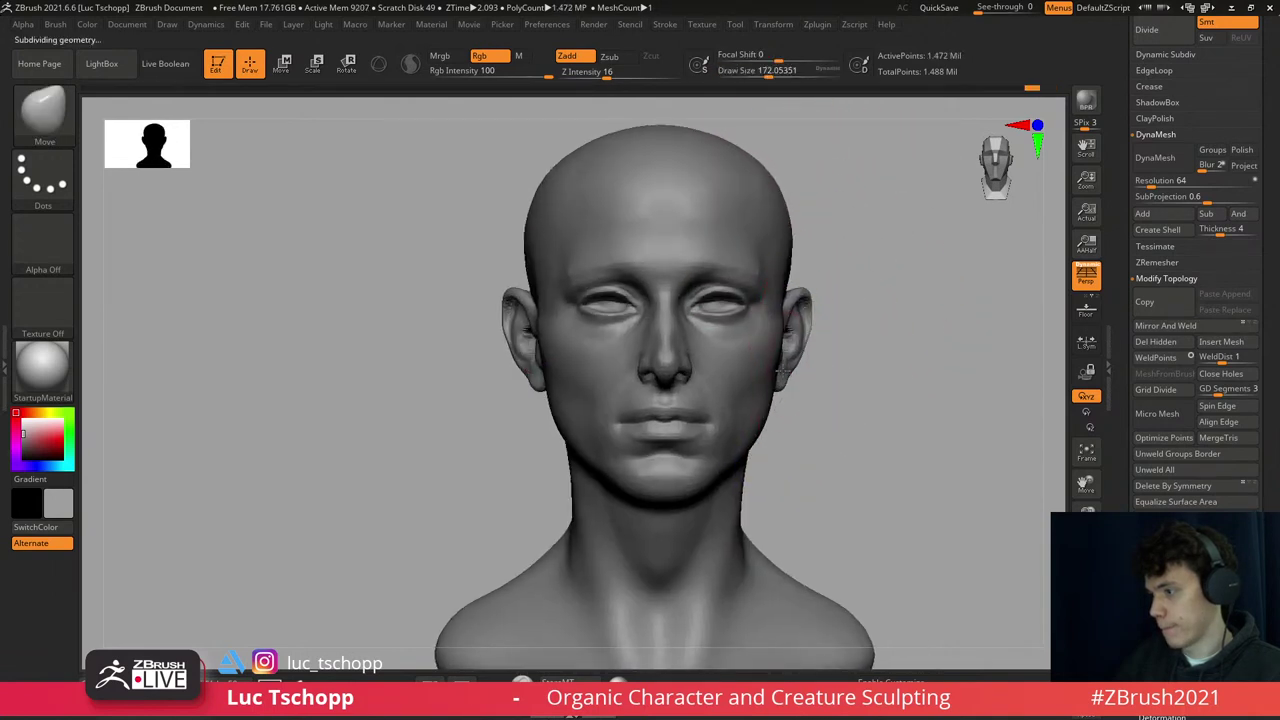
key("shift+d")
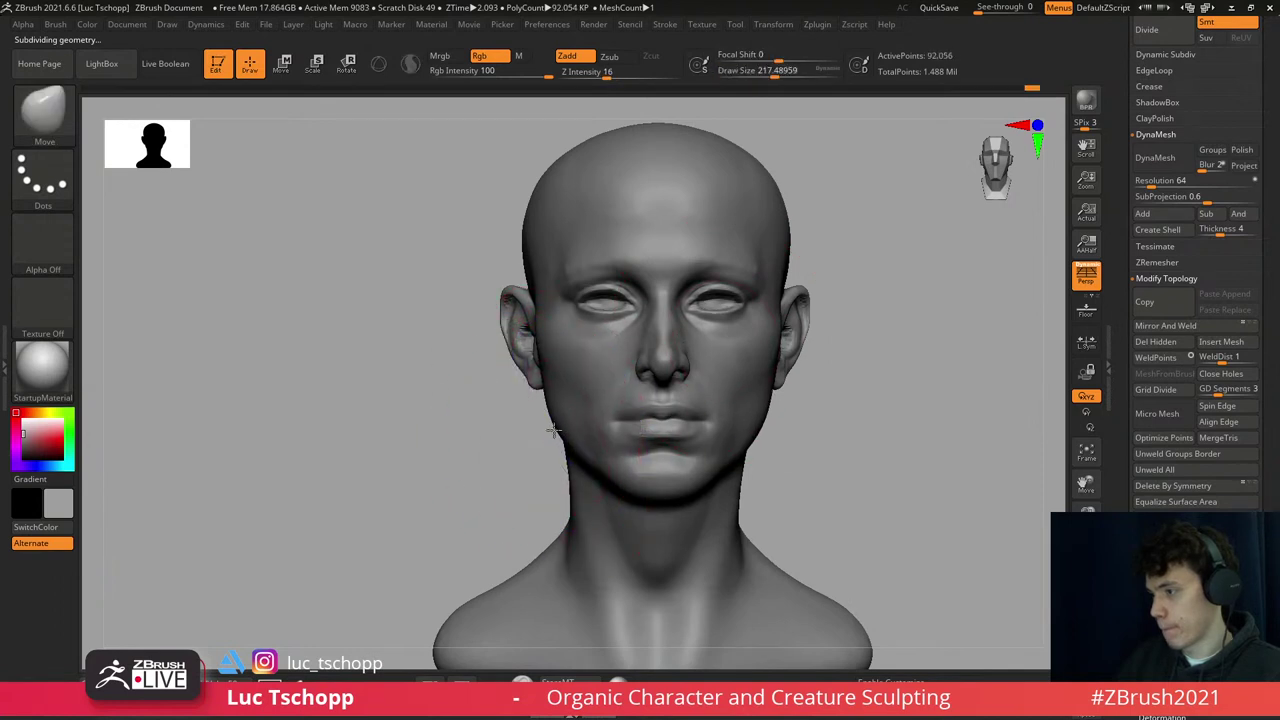
key("shift+d")
key("[")
key("[")
key("[")
key("[")
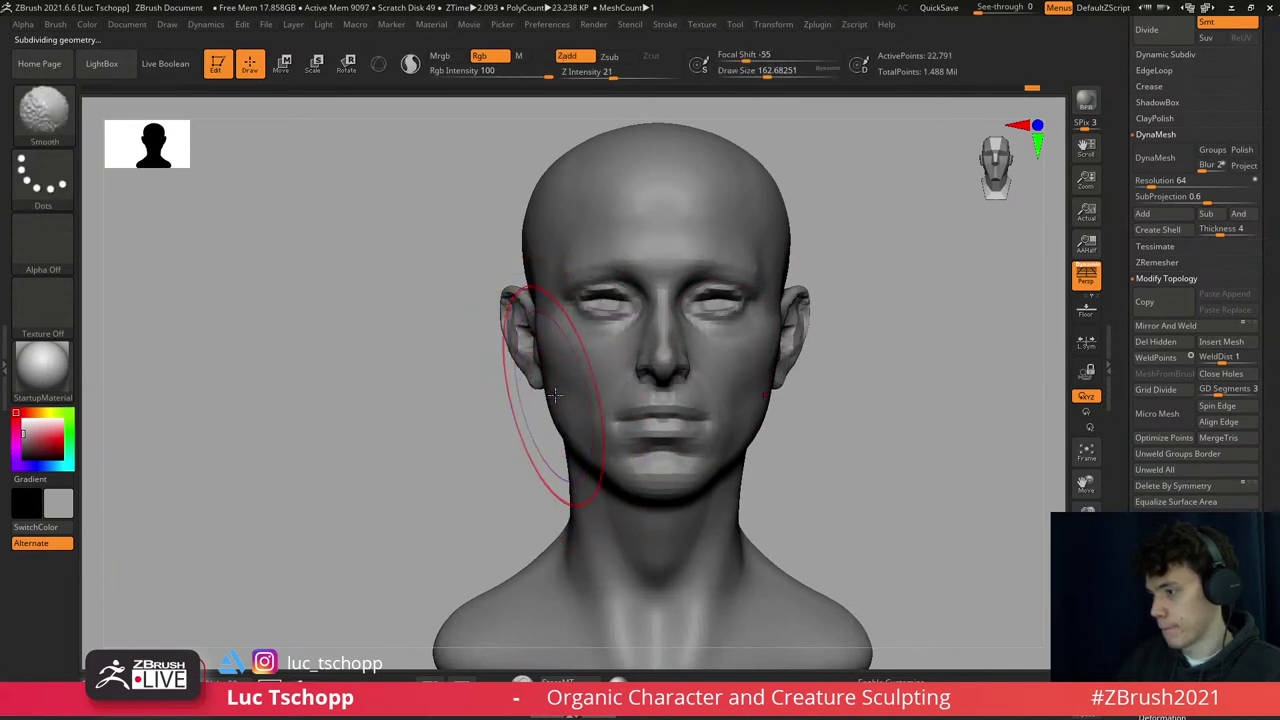
key("d")
key("d")
key("d")
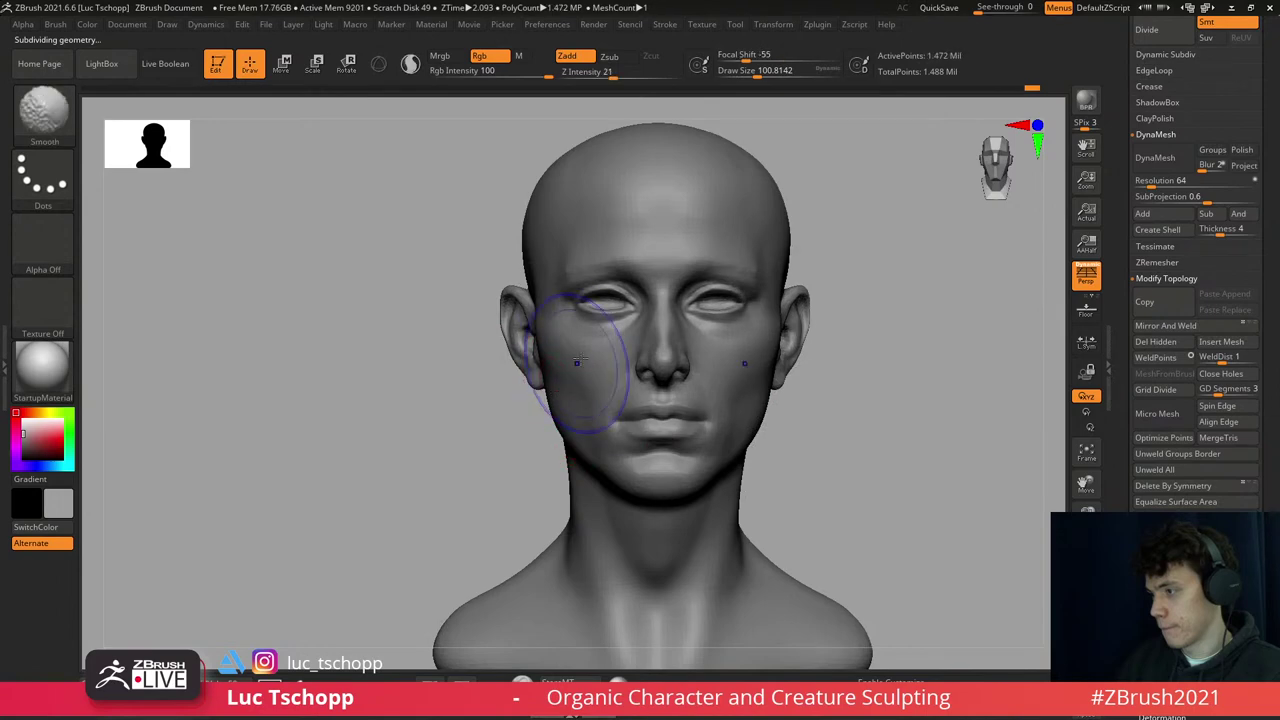
key("w")
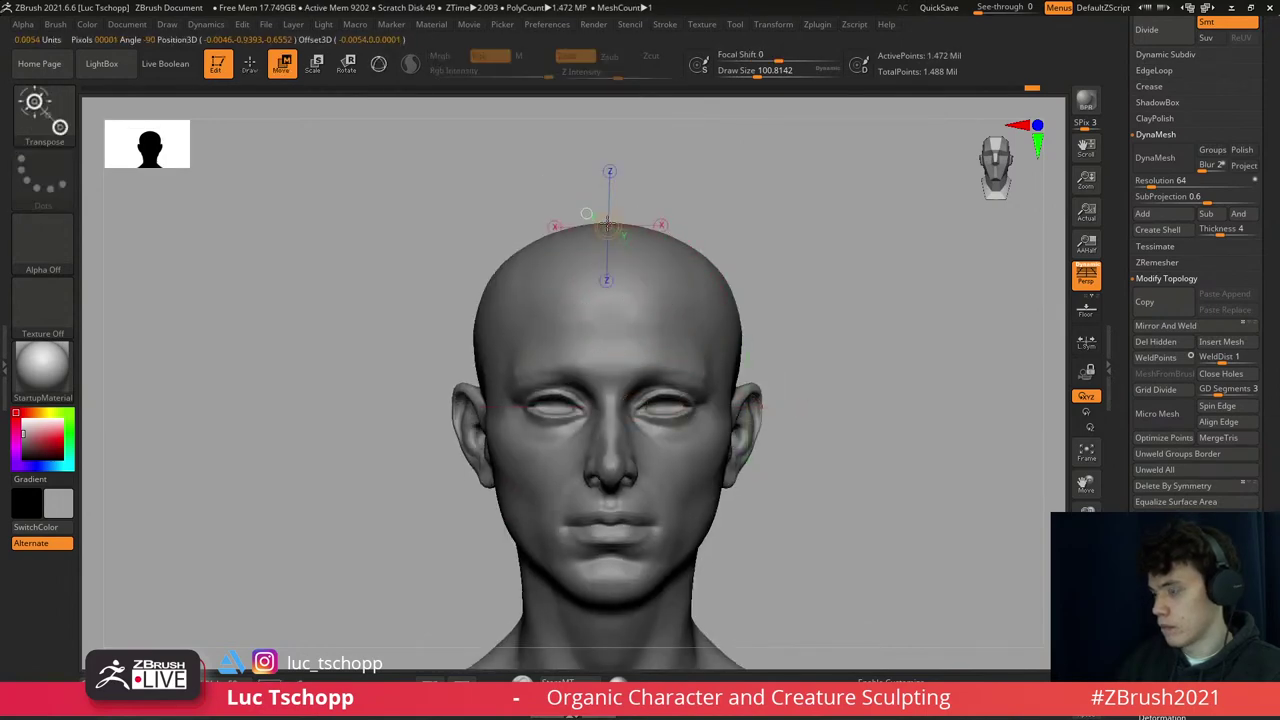
- Measure head height from crown to chin, then enlarge the Move brush at SDiv 1
left_click_drag(608, 168, 608, 620)
key("q")
key("shift+d")
key("shift+d")
key("shift+d")
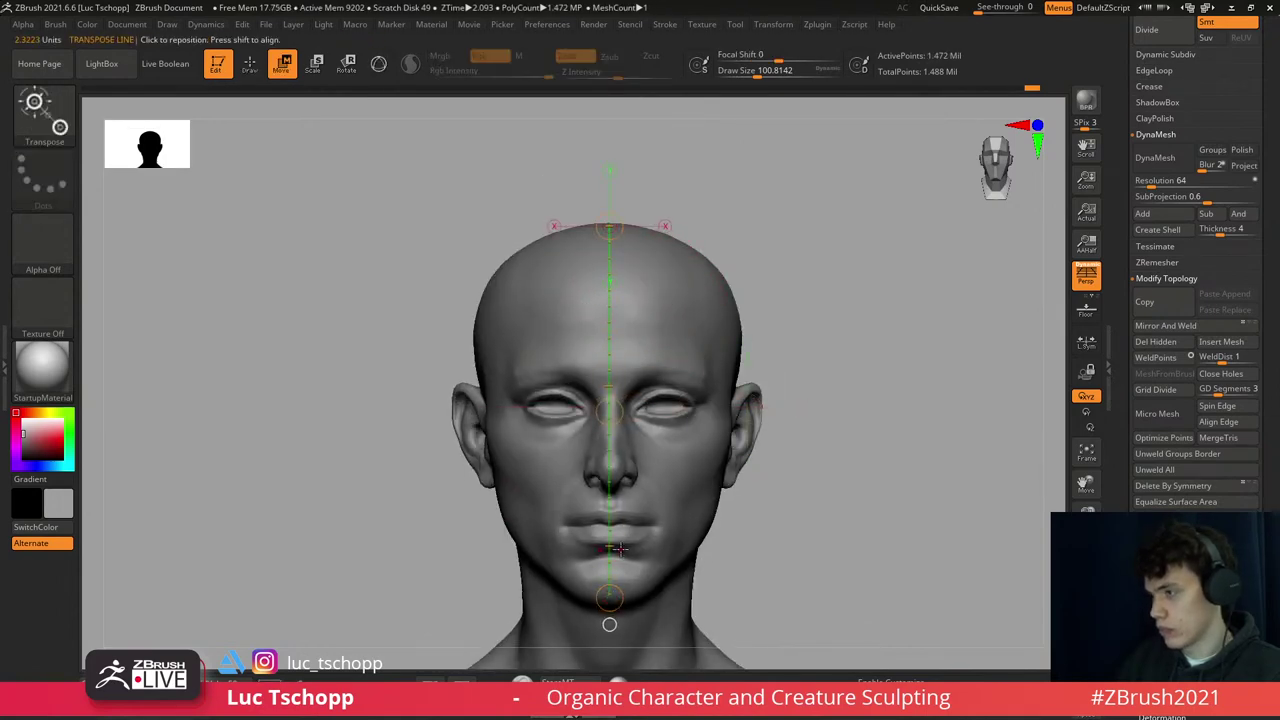
key("b")
key("m")
key("v")
key("s")
left_click_drag(665, 407, 700, 407)
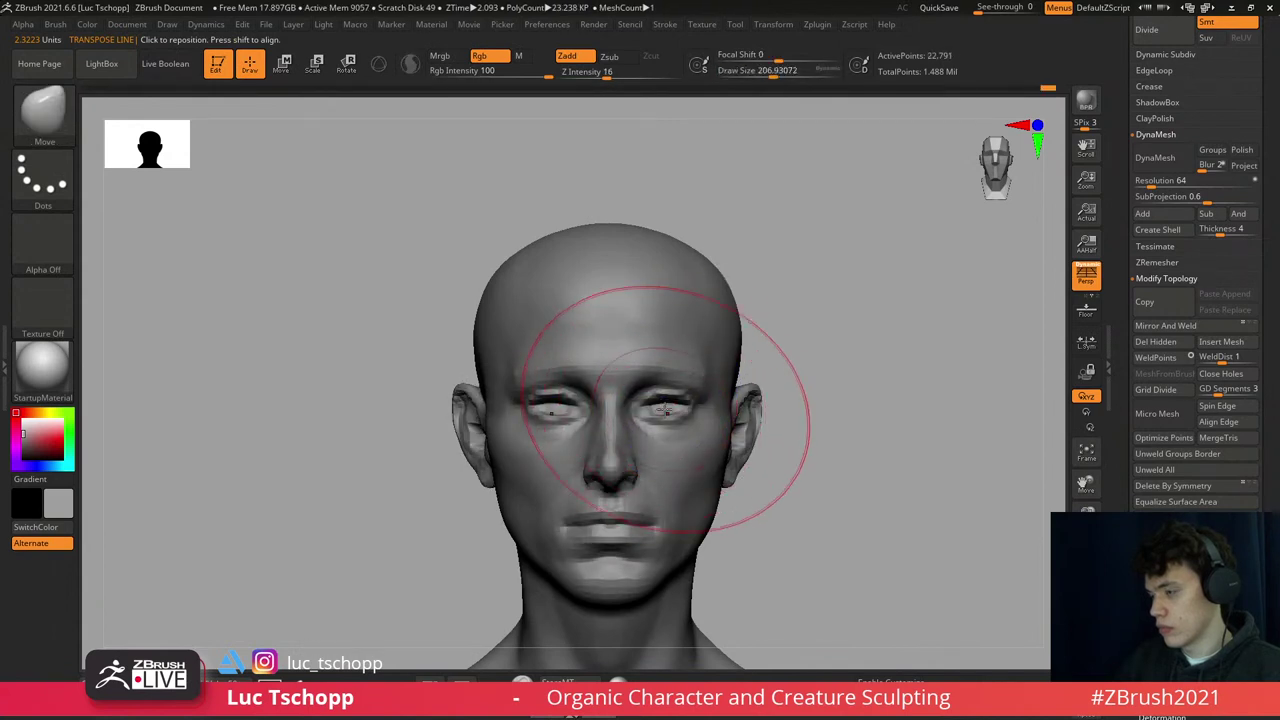
- Measure across the top of the head and set a larger Move brush size
key("w")
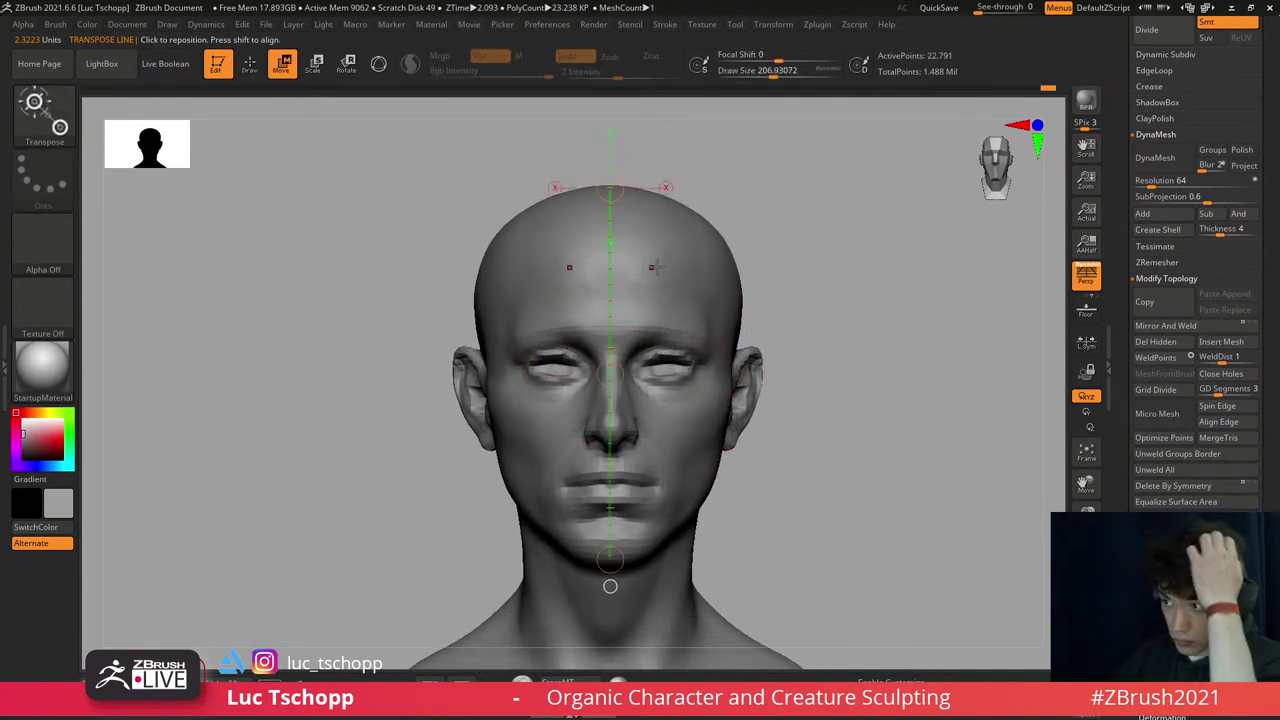
mouse_move(671, 232)
left_mouse_down()
mouse_move(676, 210)
mouse_move(615, 306)
left_mouse_up()
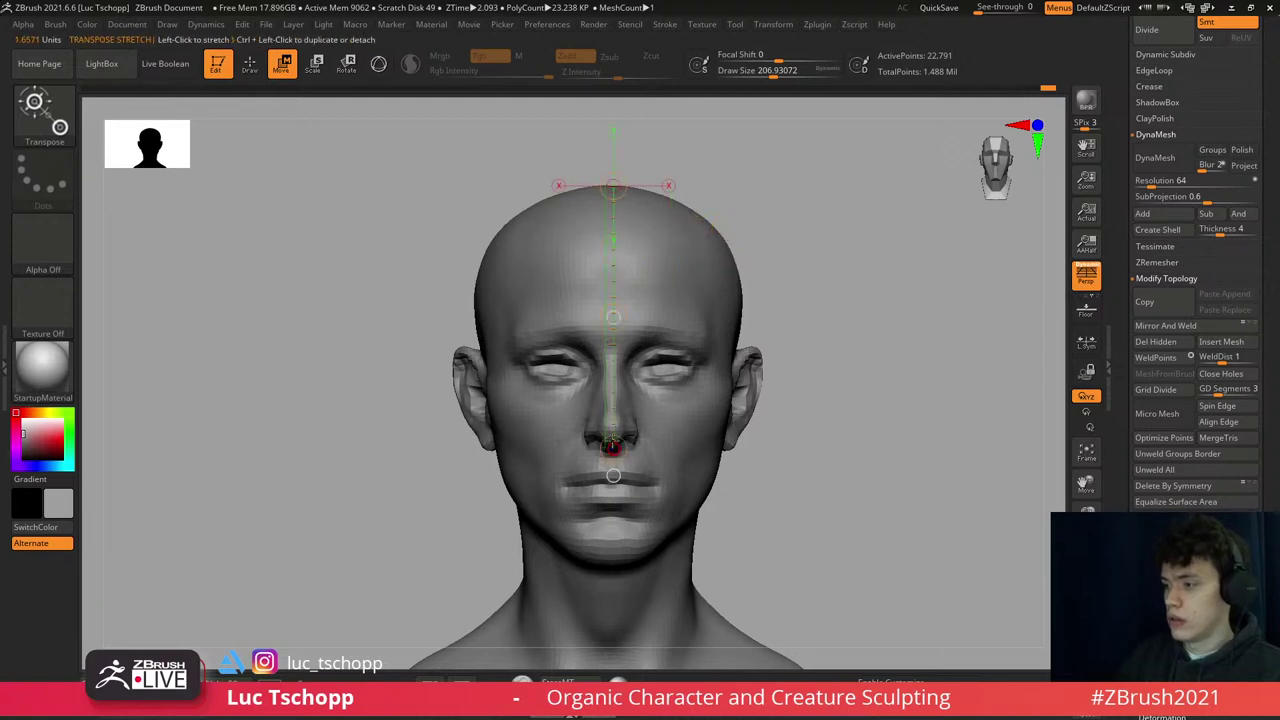
left_click_drag(342, 185, 875, 185)
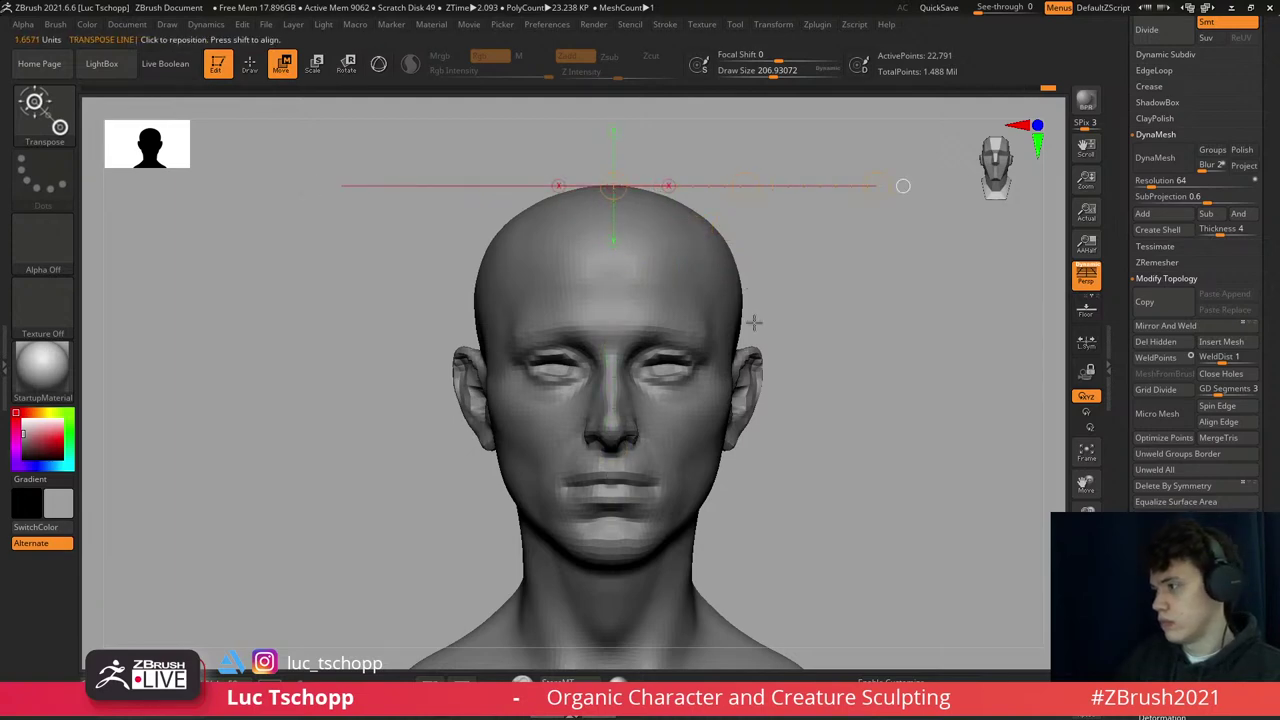
key("b")
key("m")
key("v")
key("s")
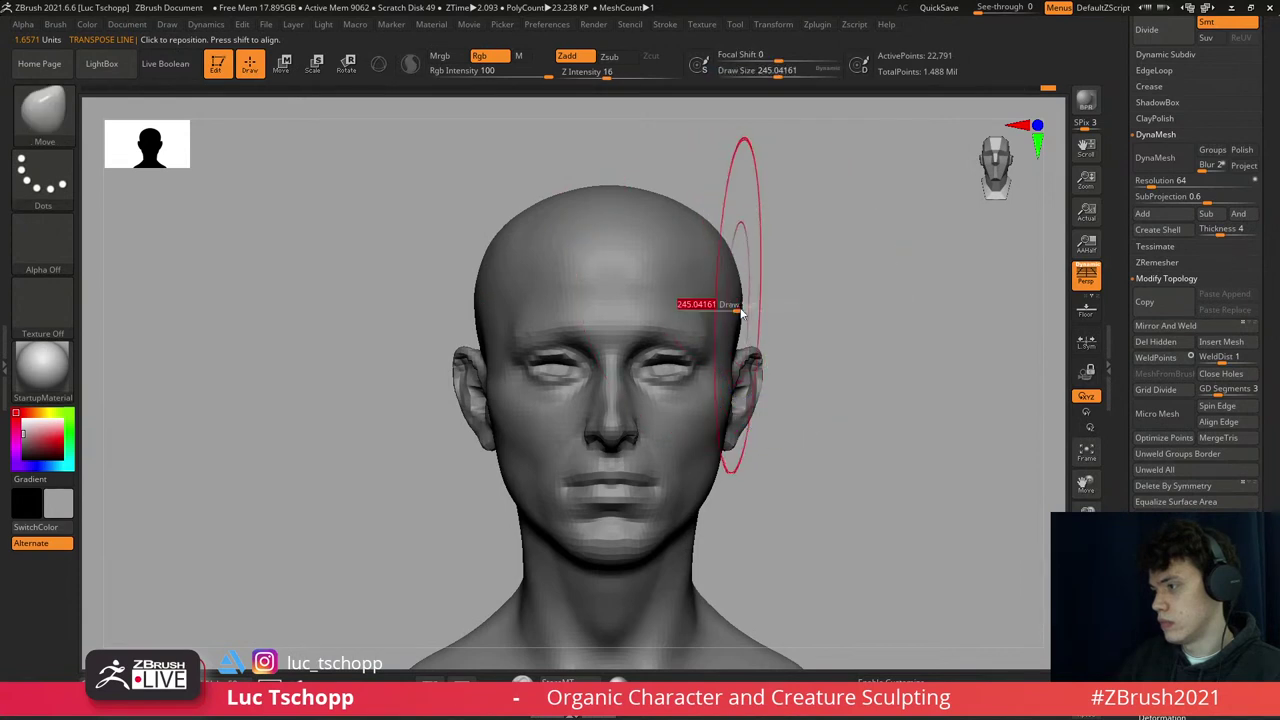
left_click_drag(742, 321, 745, 328)
- Step back through the undo history to the early blob stage of the head
key("s")
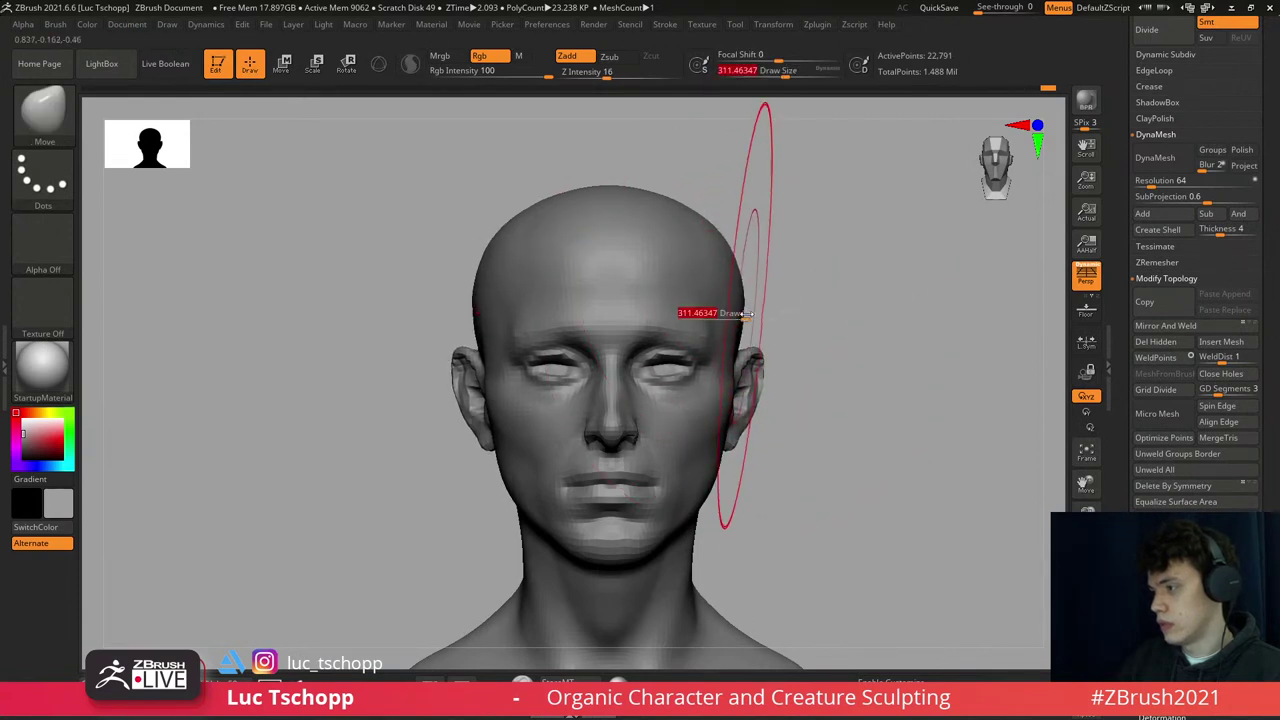
left_click(720, 314)
key("ctrl+z")
key("ctrl+z")
key("ctrl+z")
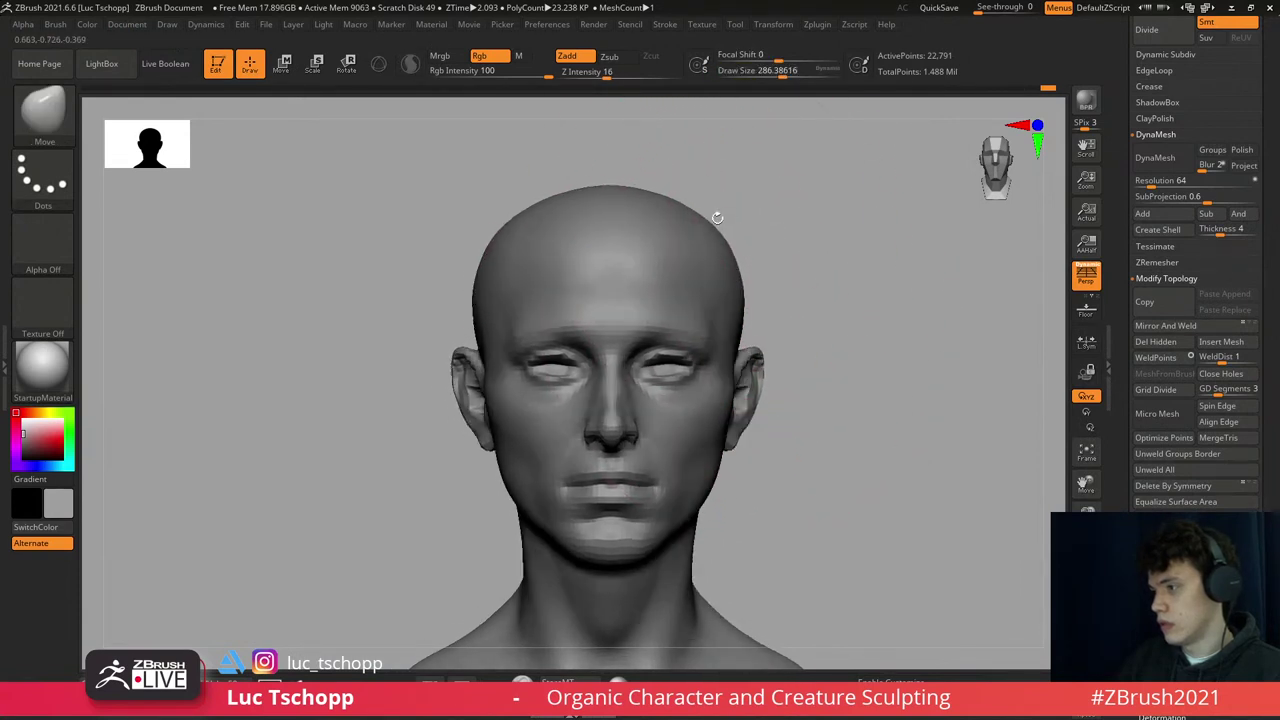
key("s")
left_click_drag(720, 216, 701, 208)
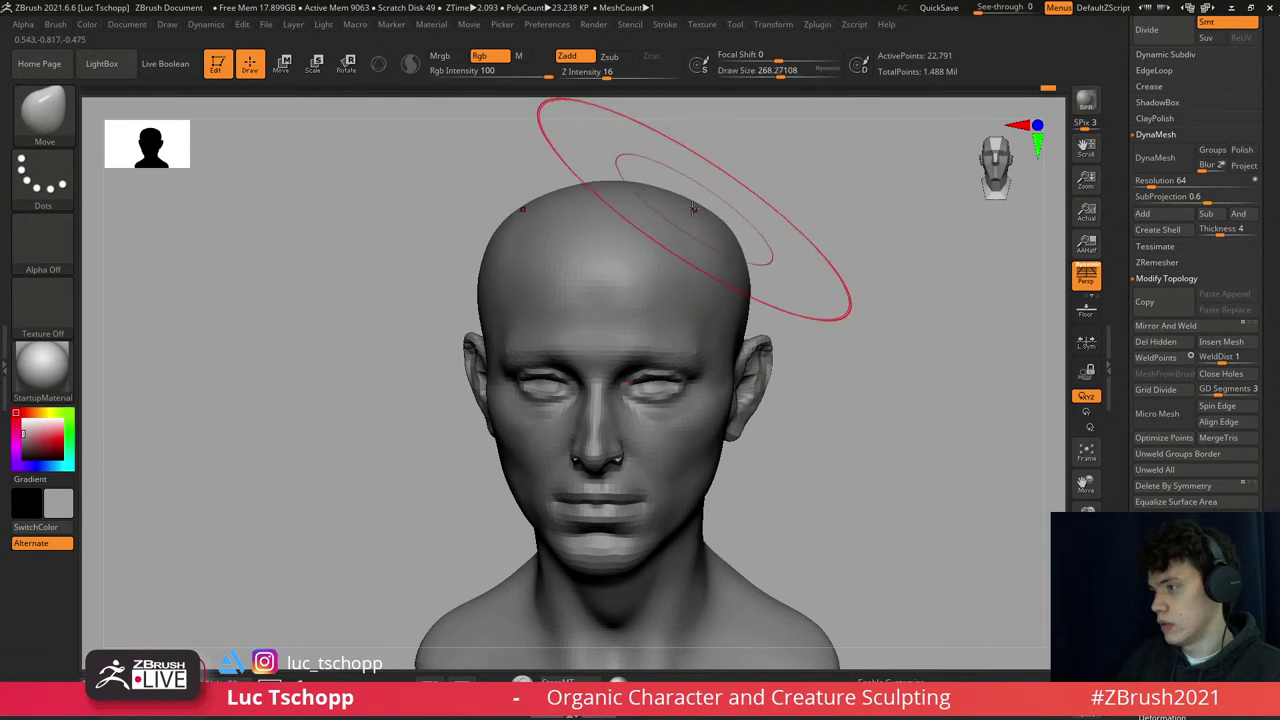
key("ctrl+z")
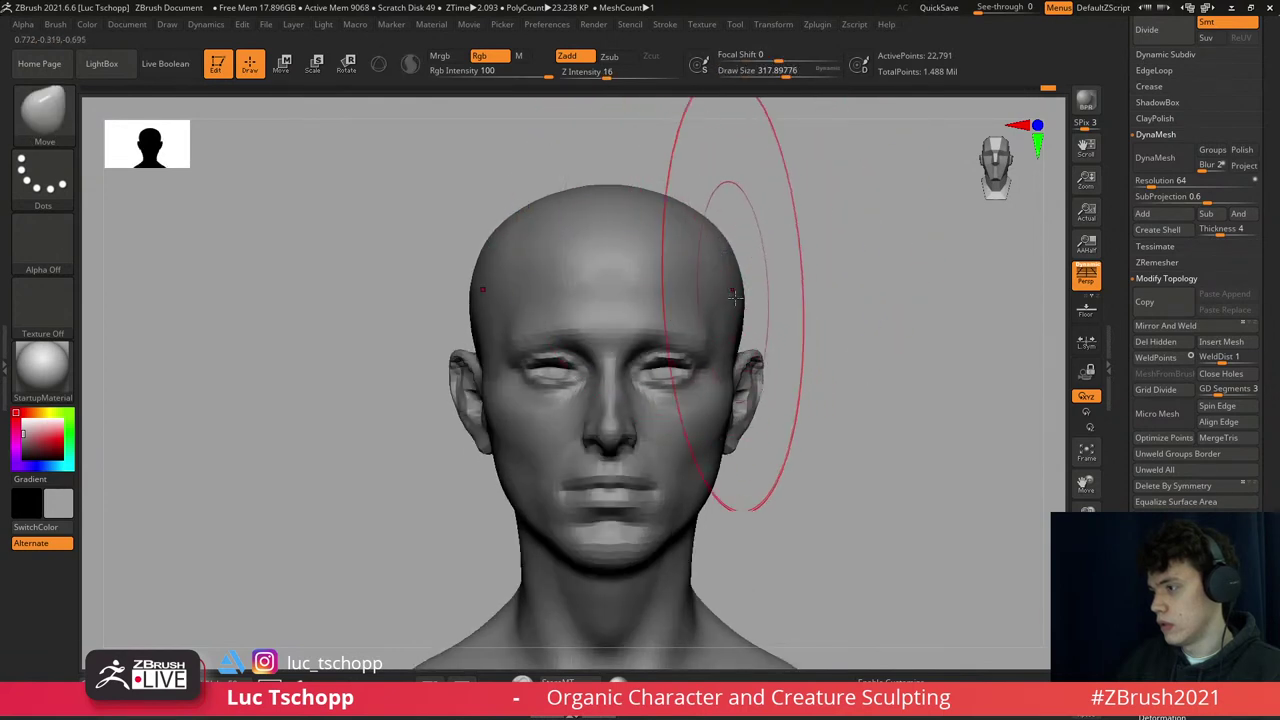
key("bracketleft")
key("ctrl+z")
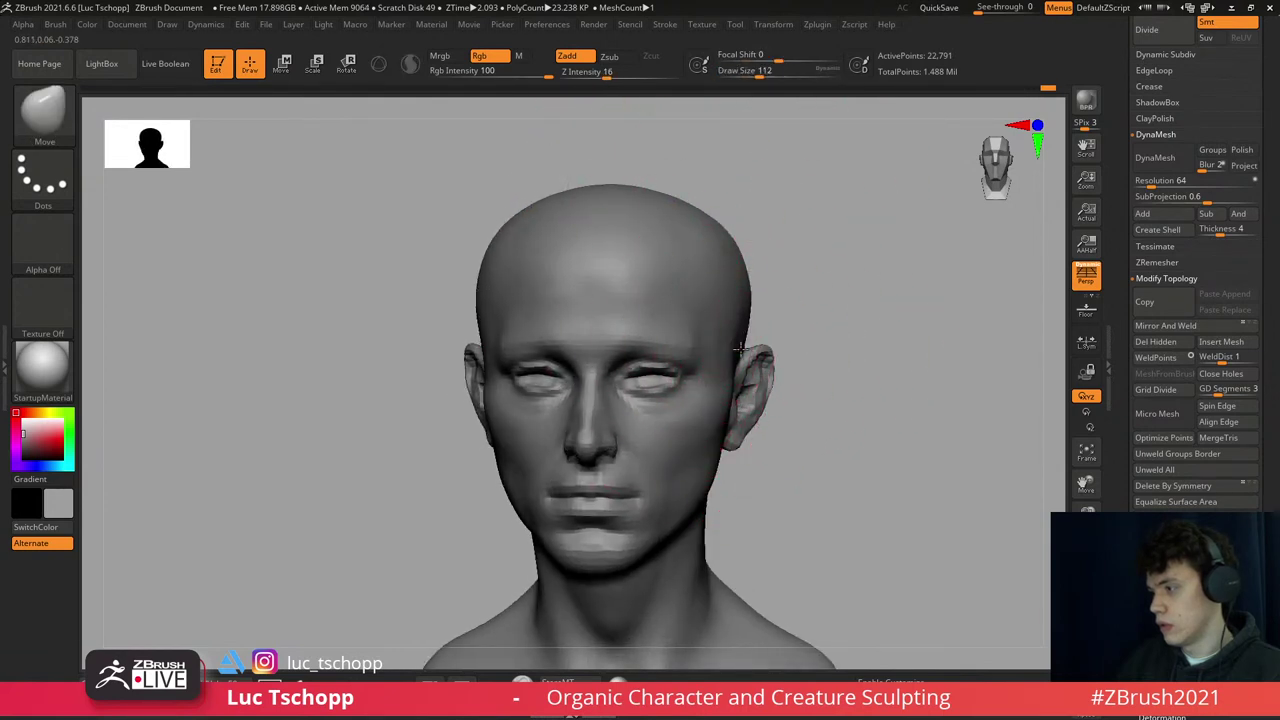
key("ctrl+z")
key("ctrl+z")
key("ctrl+z")
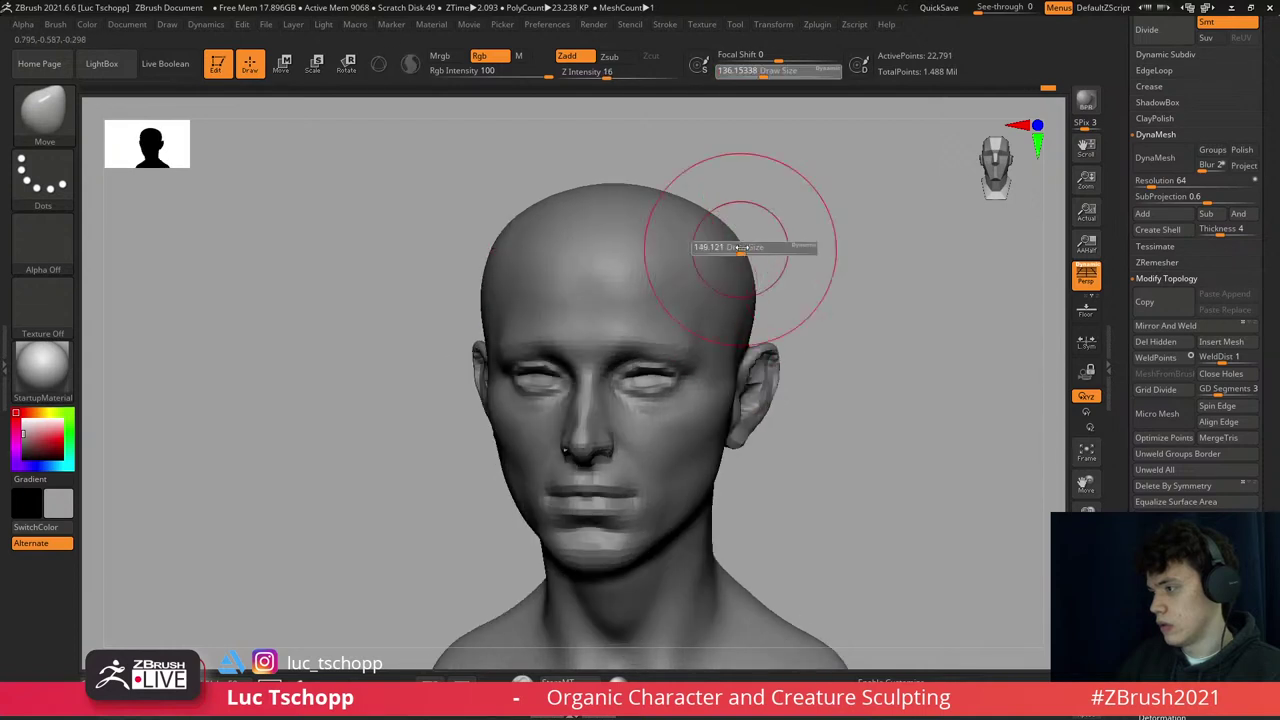
key("ctrl+z")
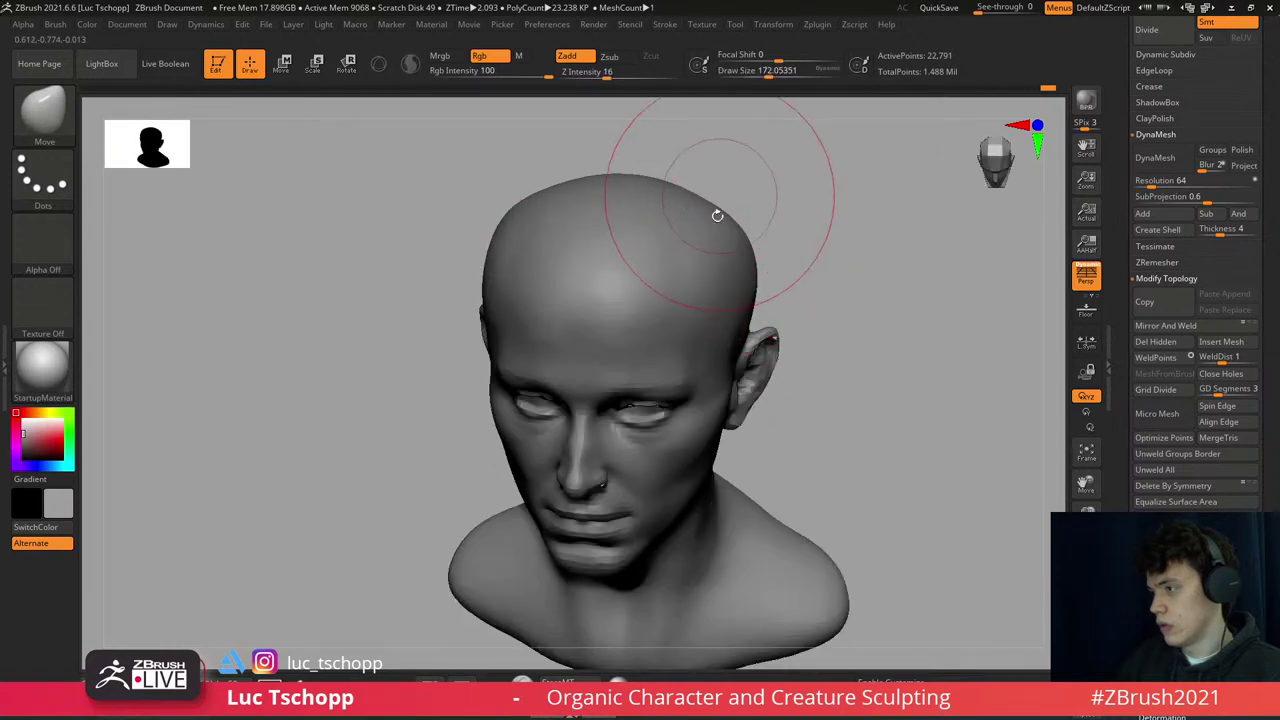
key("ctrl+z")
key("ctrl+z")
key("ctrl+z")
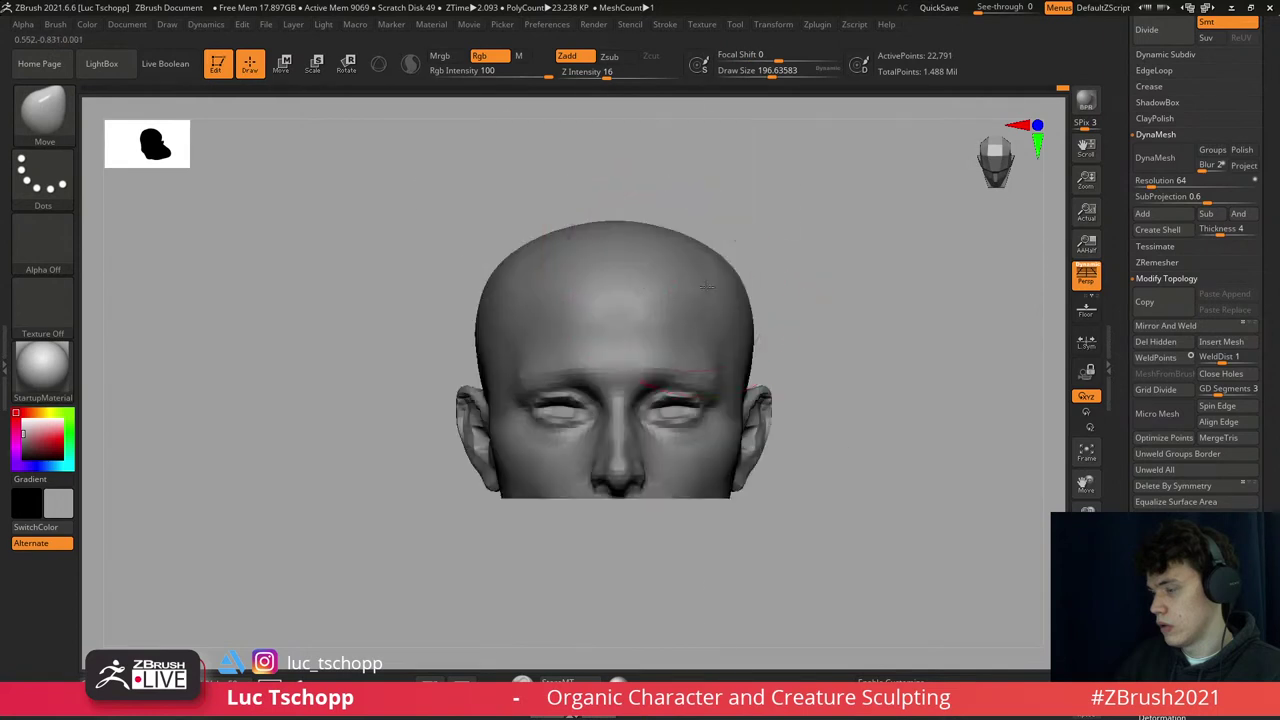
key("ctrl+z")
key("ctrl+z")
key("ctrl+z")
key("ctrl+z")
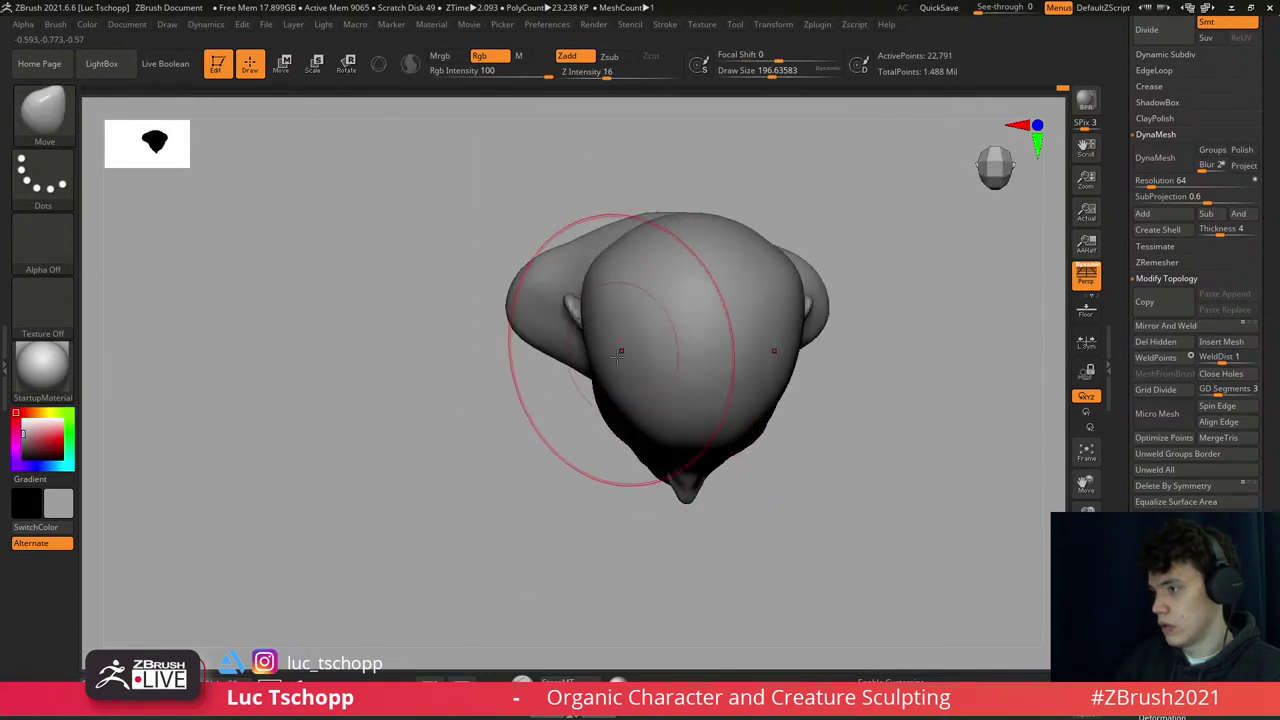
key("ctrl+z")
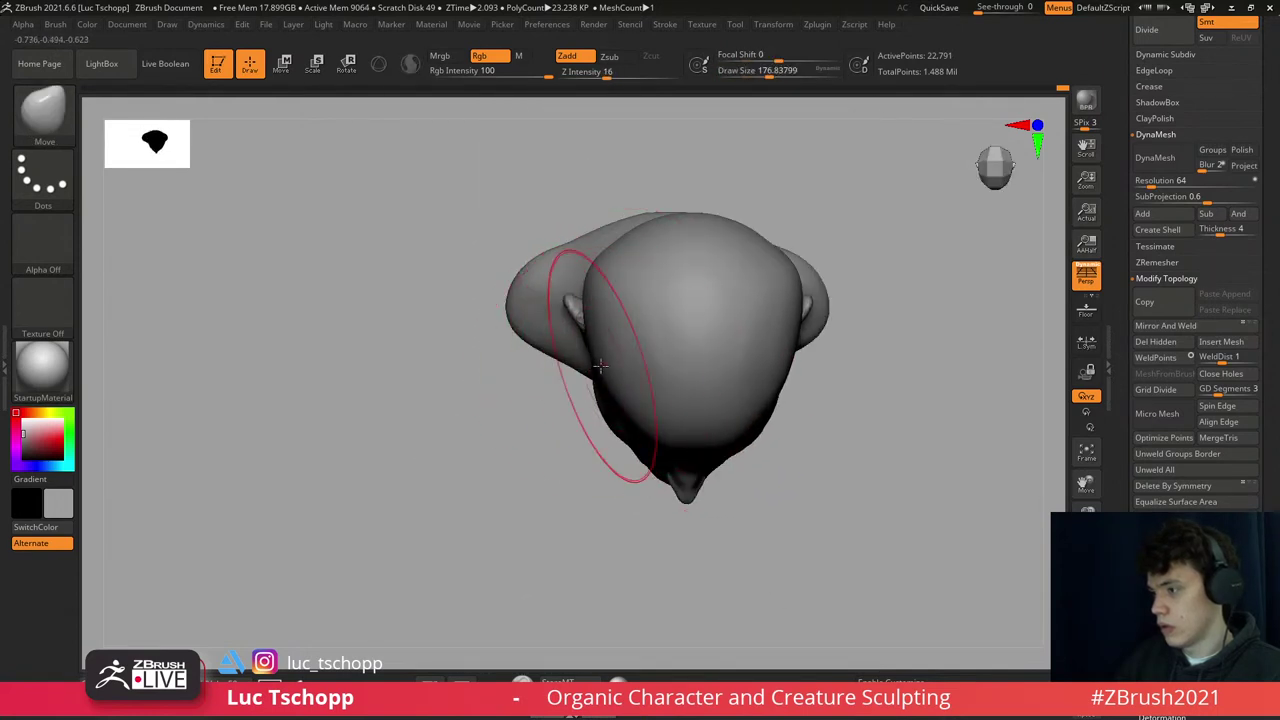
- Redo forward to the current sculpt and turn the bust to a three-quarter view
key("ctrl+z")
key("ctrl+z")
key("ctrl+z")
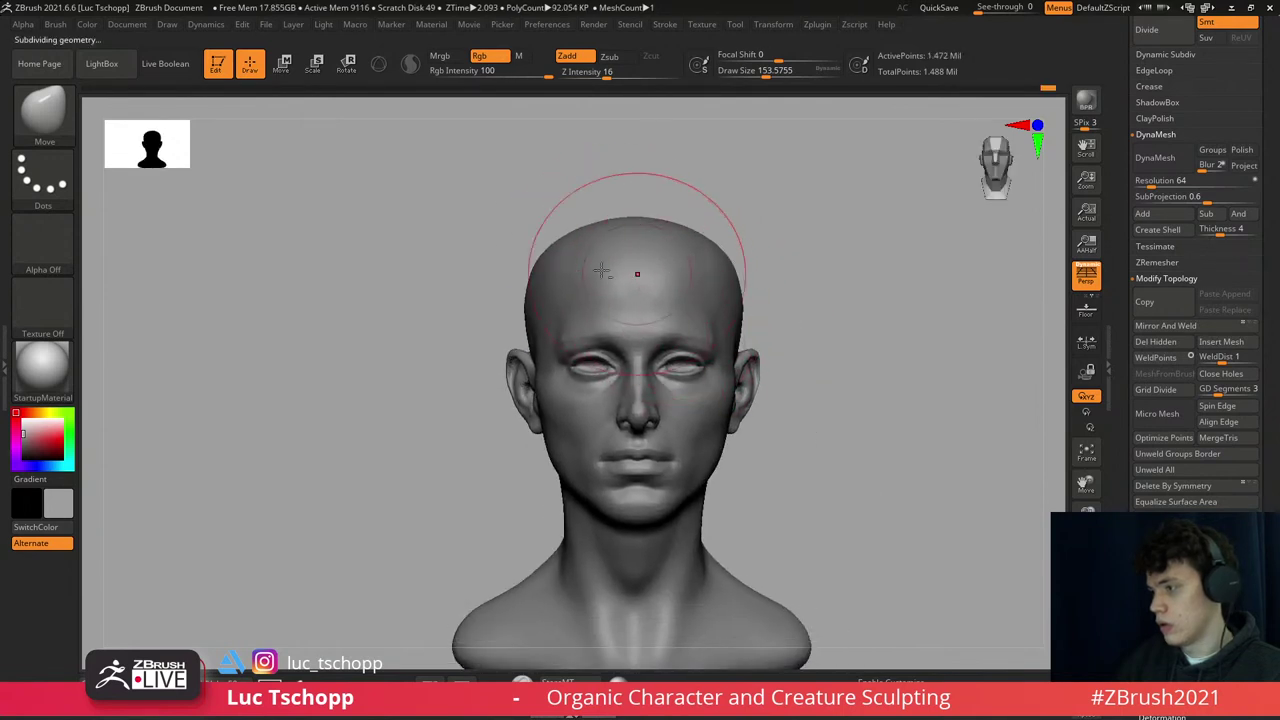
key("ctrl+z")
key("s")
left_click_drag(530, 288, 520, 306)
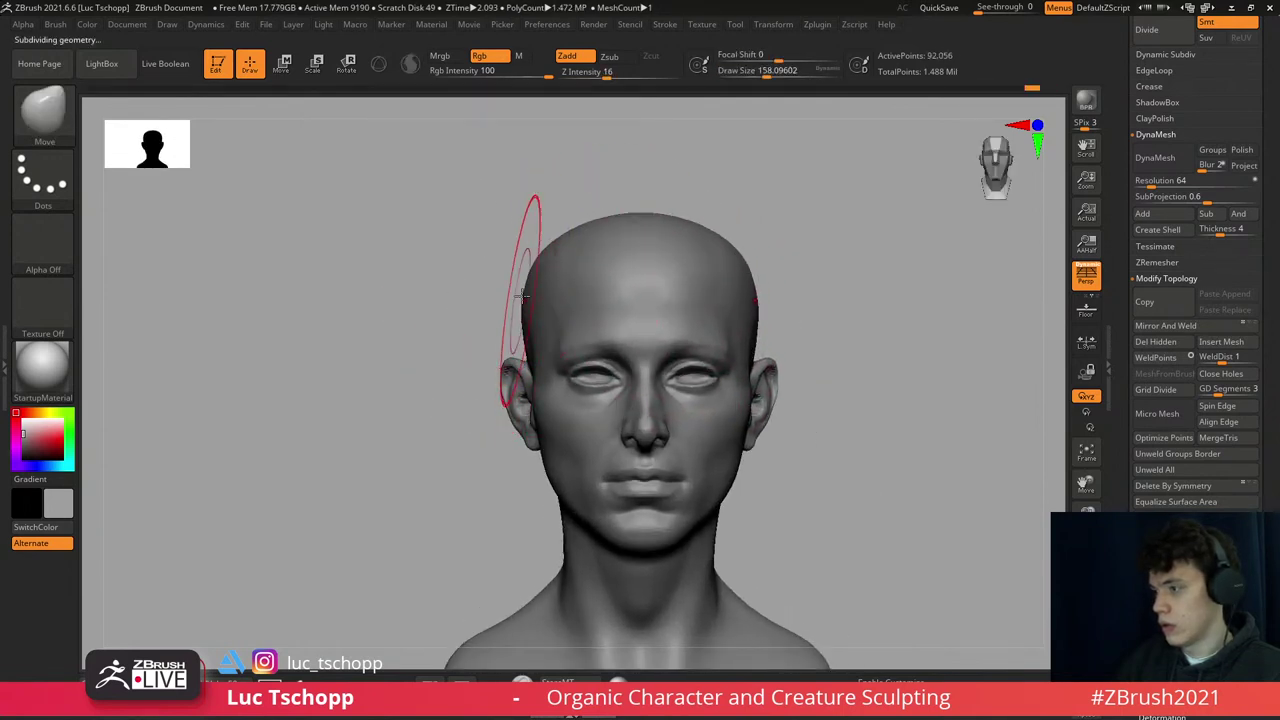
key("ctrl+z")
key("ctrl+z")
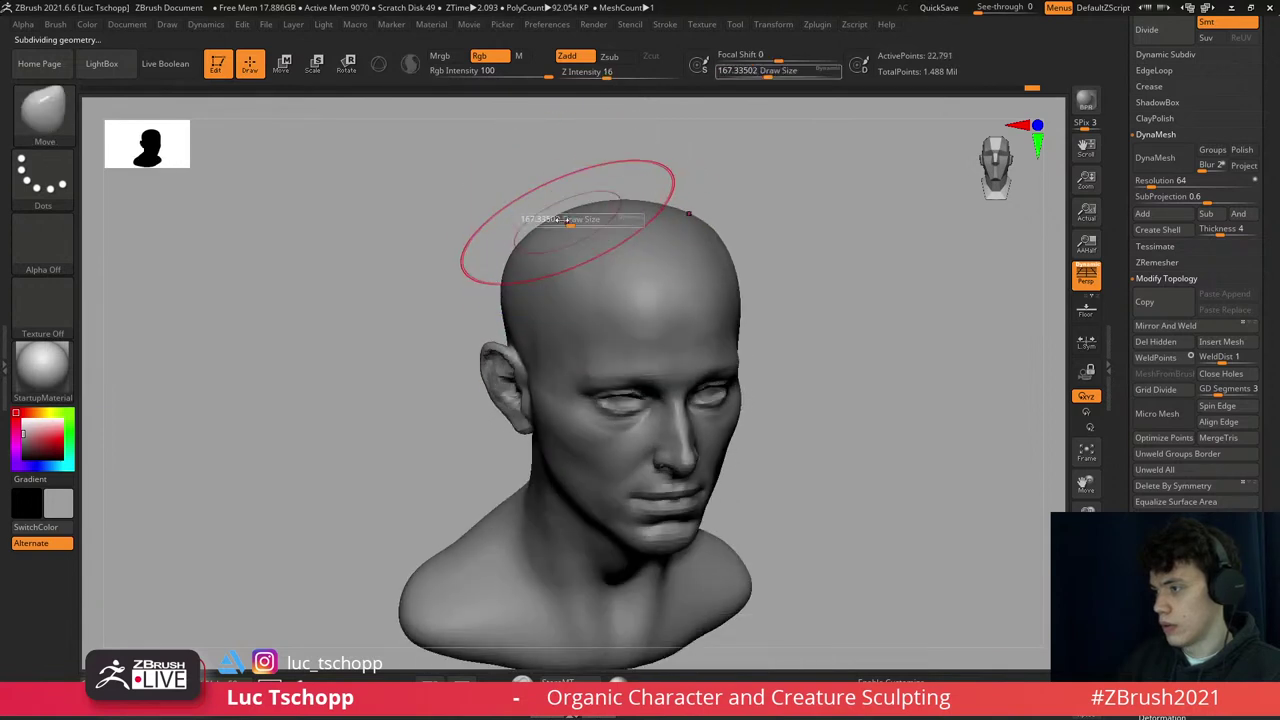
left_click_drag(552, 222, 530, 292)
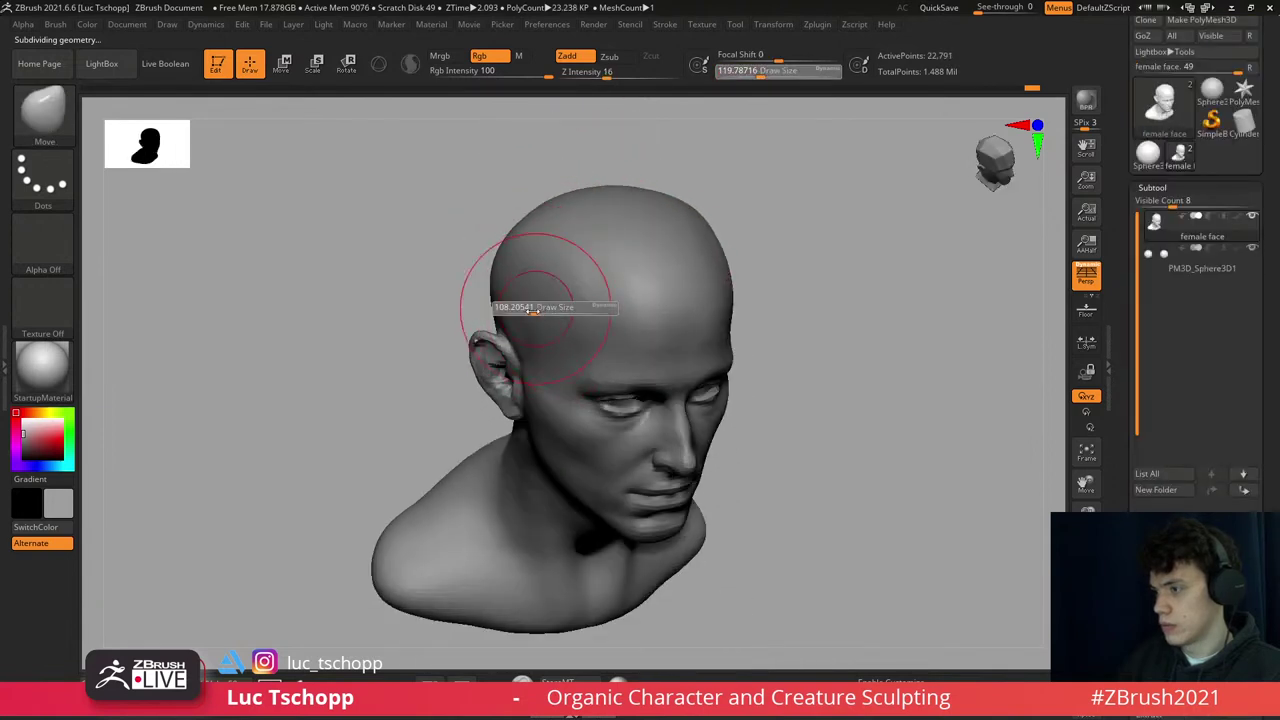
- Compare the face at lowest and highest subdivision levels from profile and front
mouse_move(519, 323)
right_mouse_down()
mouse_move(543, 286)
mouse_move(567, 344)
right_mouse_up()
key("s")
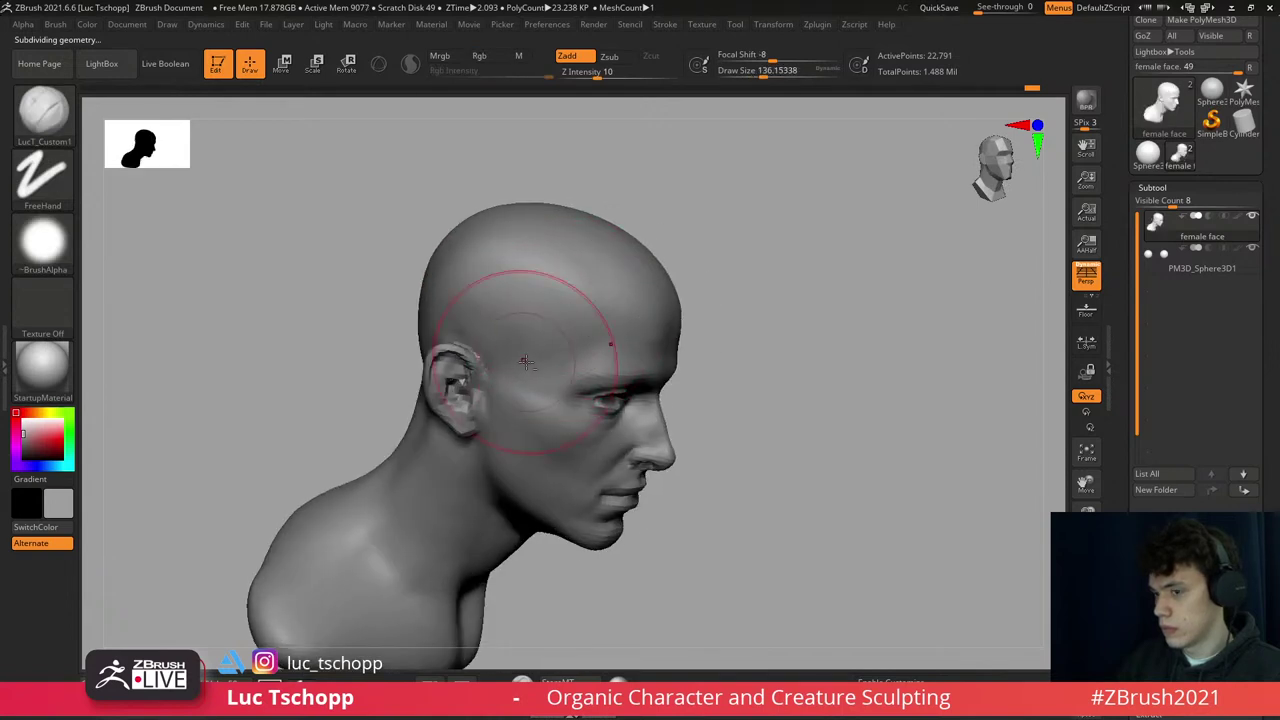
key("ctrl+d")
key("ctrl+d")
right_click_drag(543, 343, 557, 300)
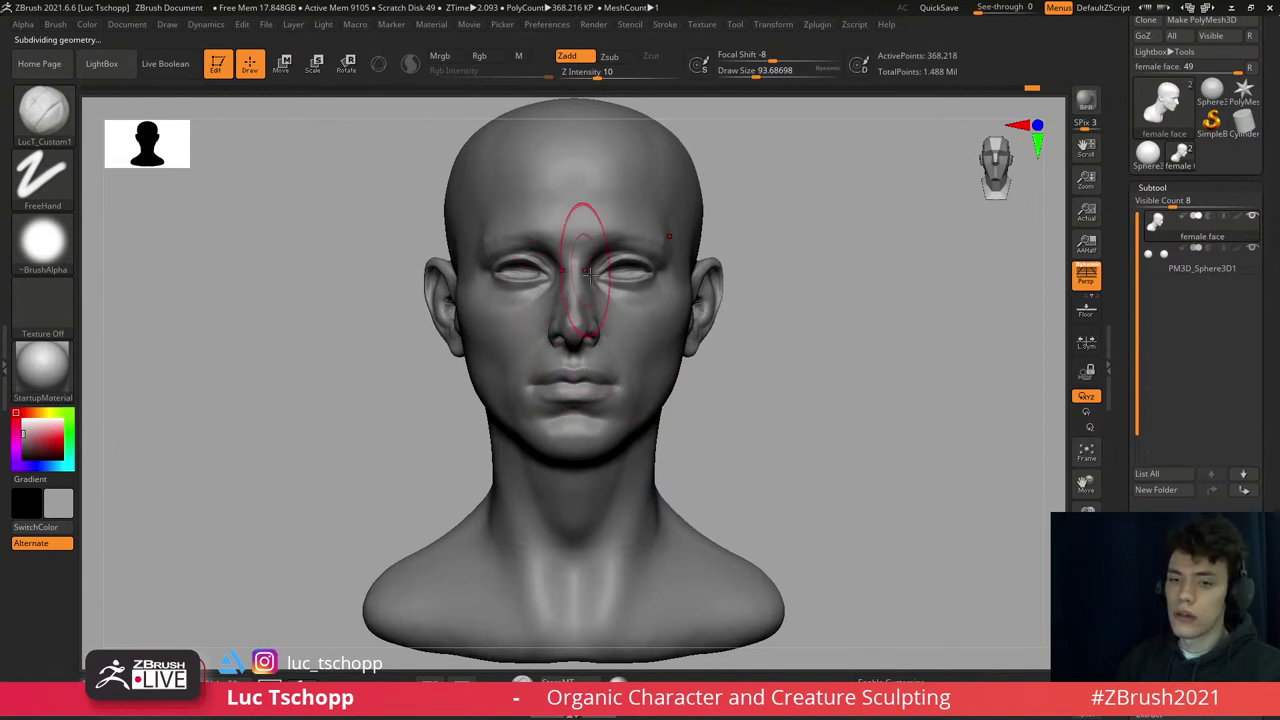
right_click_drag(589, 272, 560, 310, "ctrl")
key("shift+d")
key("shift+d")
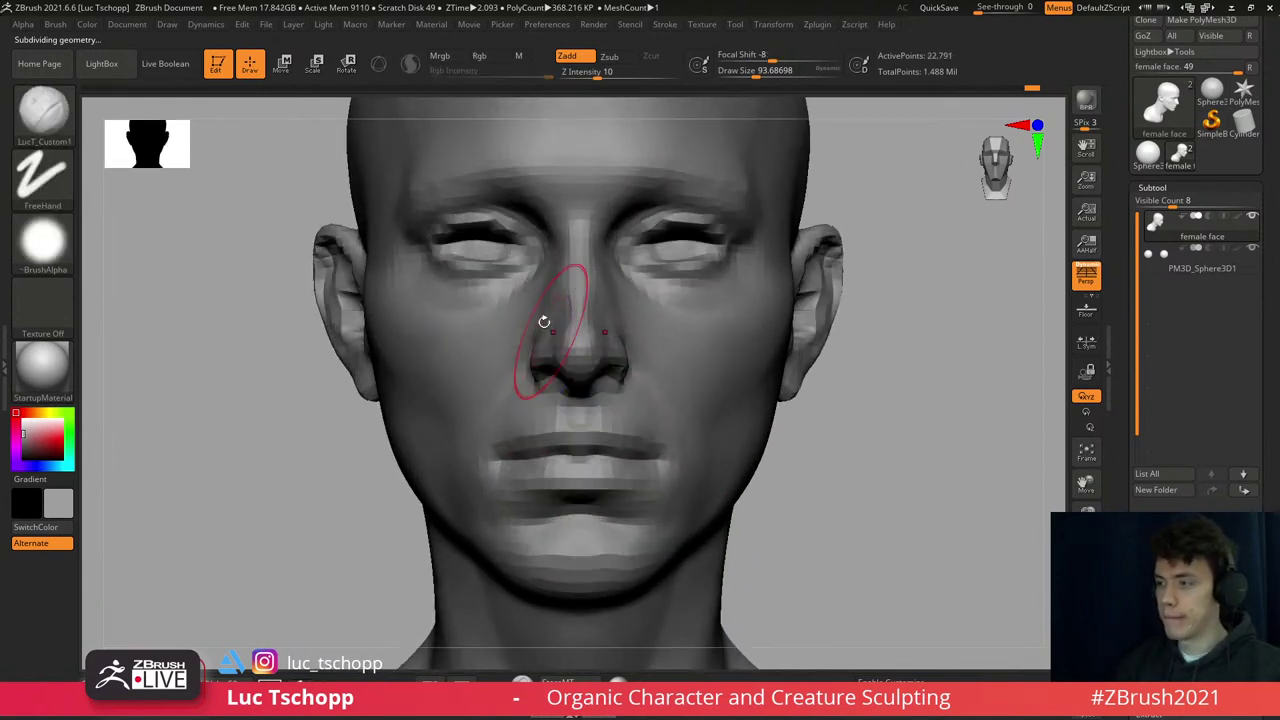
key("d")
key("d")
key("d")
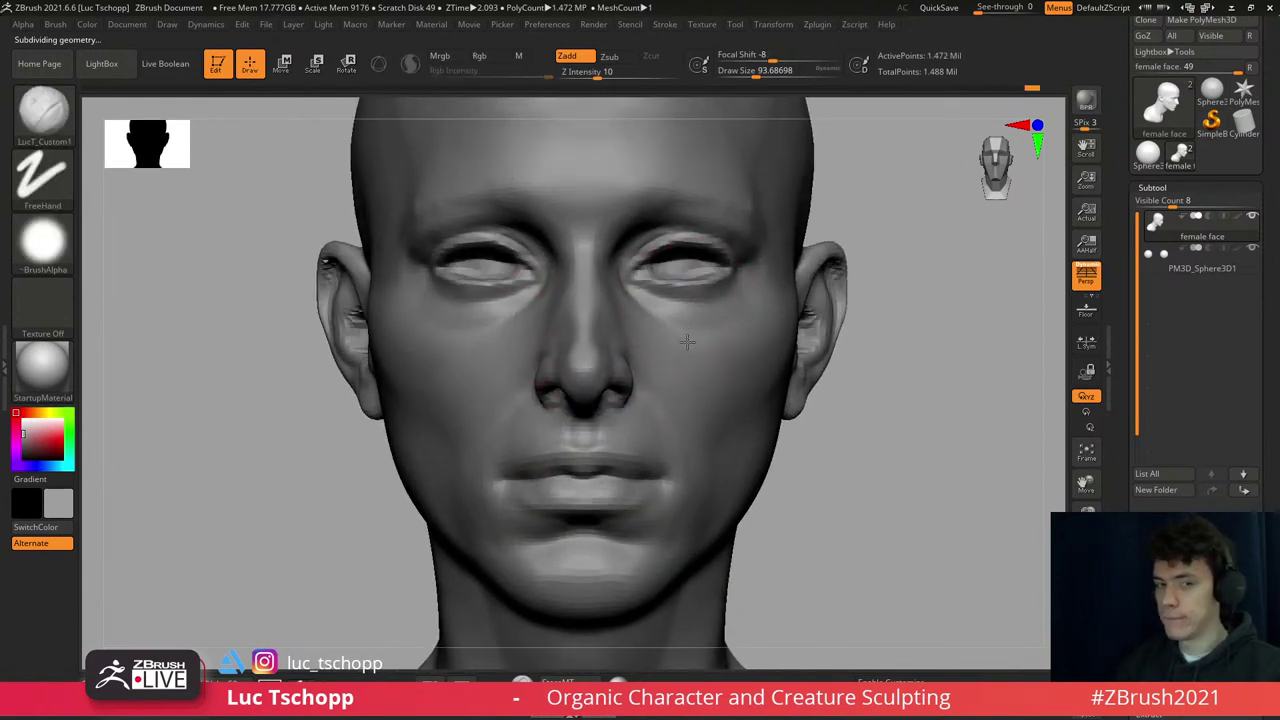
right_click_drag(687, 342, 651, 300)
key("shift+d")
key("shift+d")
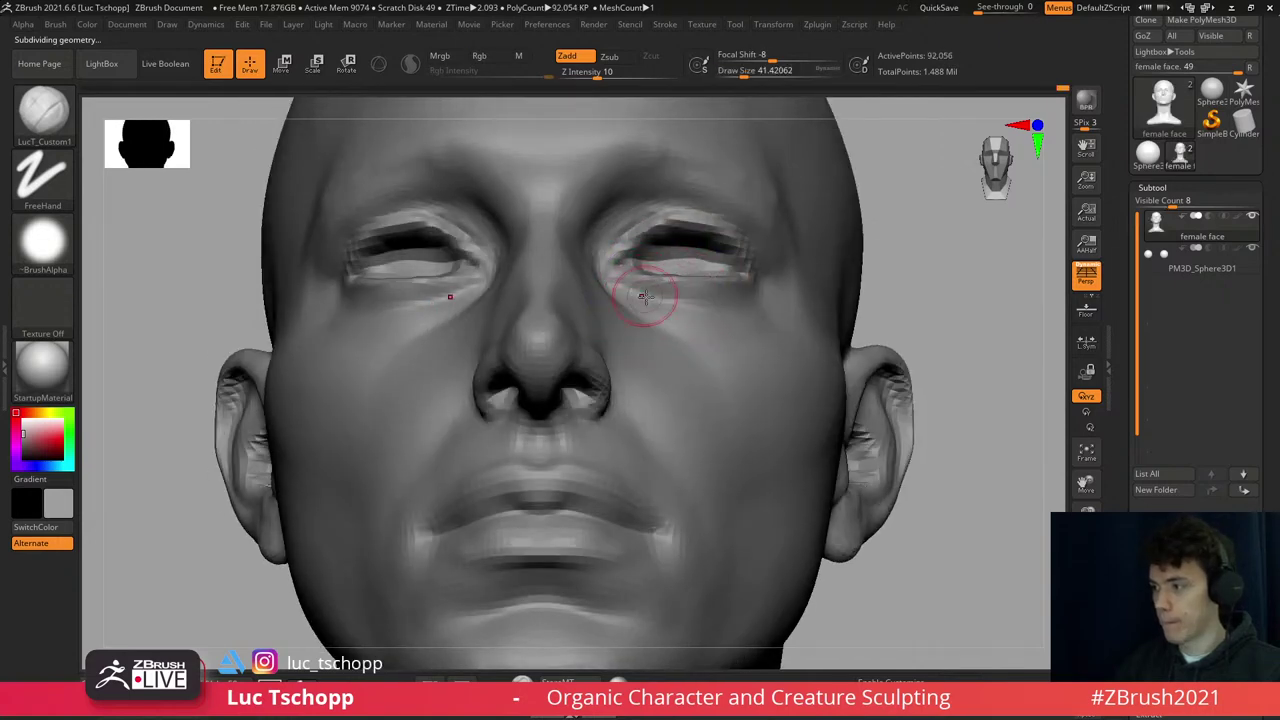
- Switch brushes and inspect the face from below, front and three-quarter at top subdivision
key("b")
key("c")
key("l")
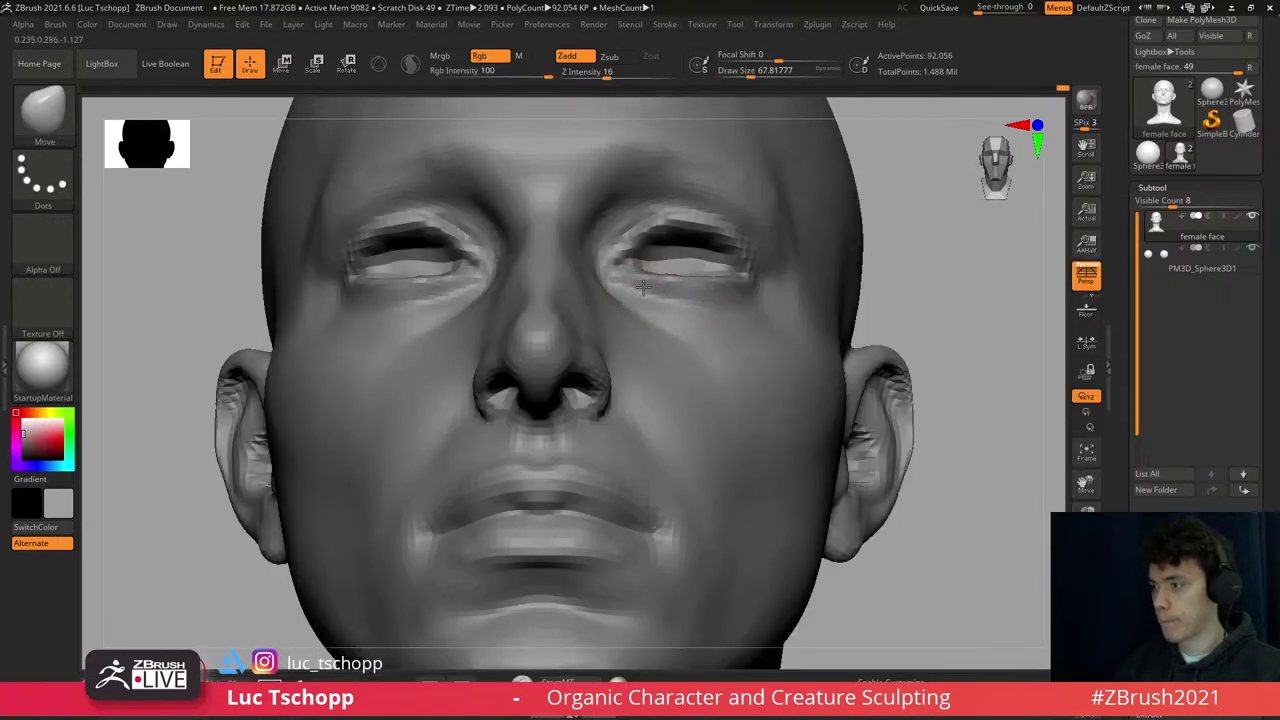
key("ctrl")
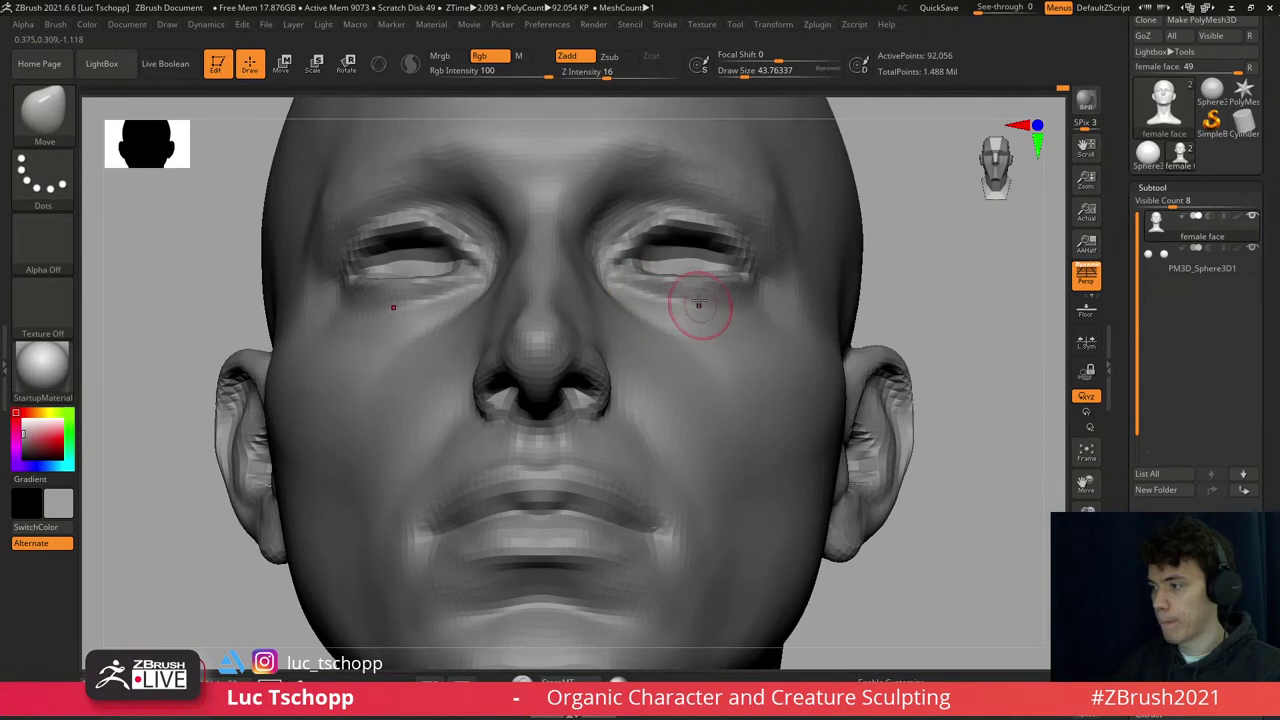
mouse_move(699, 305)
right_mouse_down()
mouse_move(720, 318)
mouse_move(724, 307)
right_mouse_up()
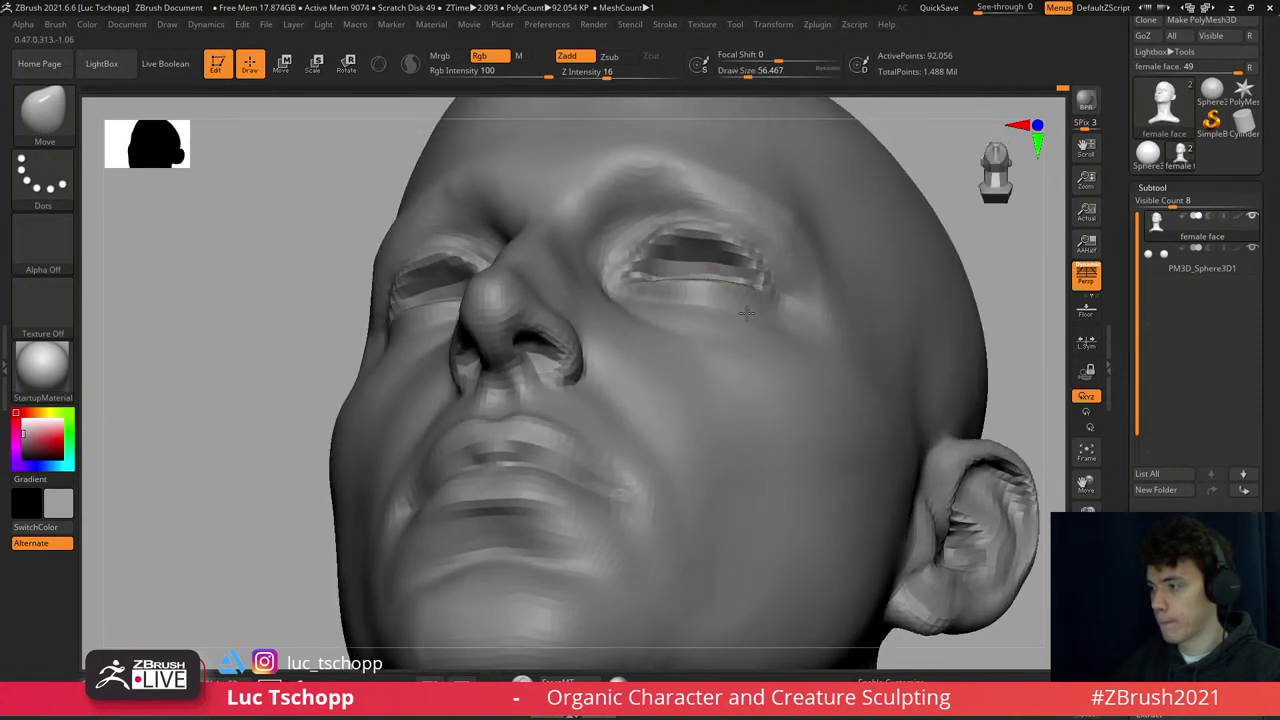
key("ctrl+d")
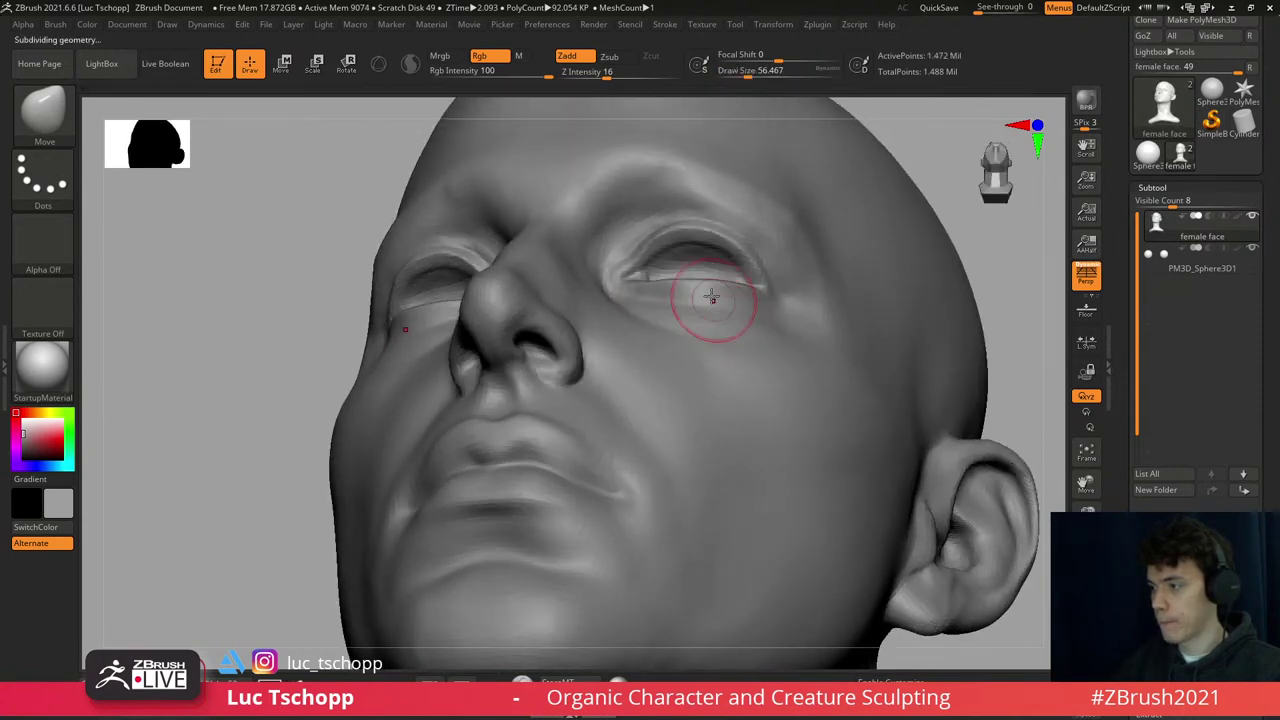
right_click_drag(714, 286, 724, 374, "shift")
key("f")
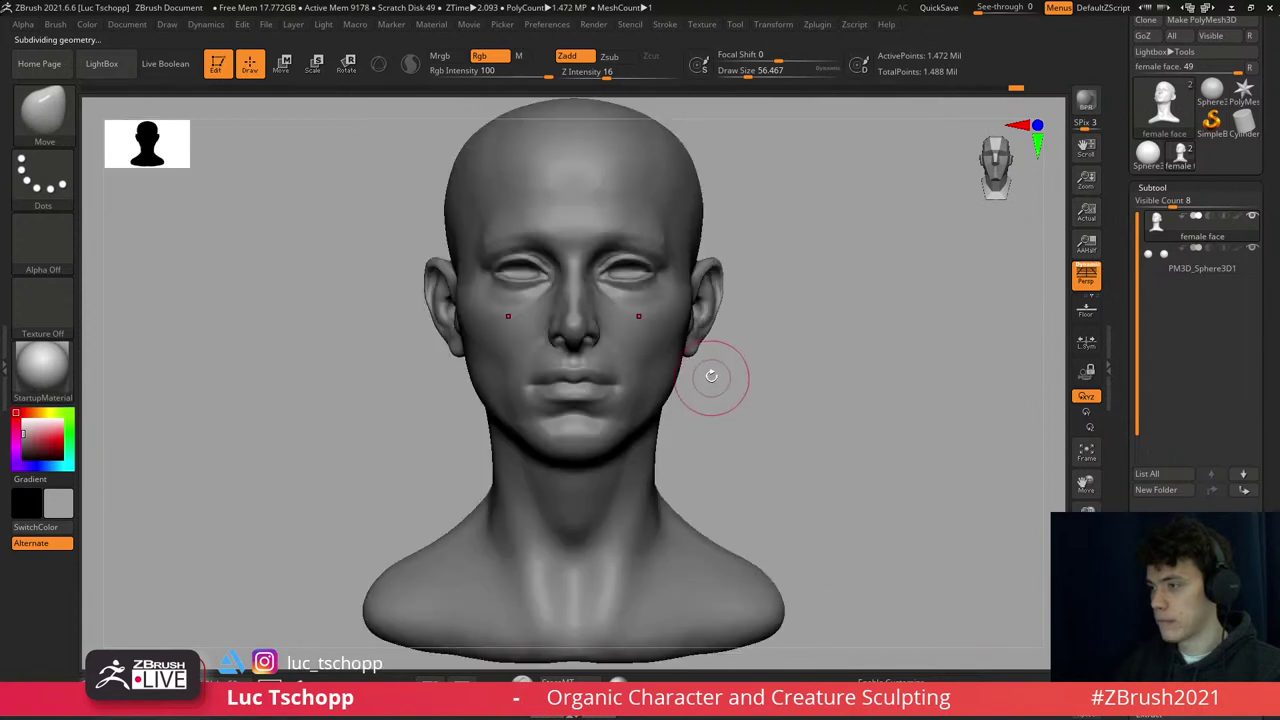
right_click_drag(699, 325, 672, 330)
right_click_drag(565, 328, 682, 345, "shift")
mouse_move(699, 510)
right_mouse_down("ctrl")
mouse_move(594, 314)
mouse_move(600, 340)
mouse_move(571, 337)
right_mouse_up("ctrl")
- Enlarge the brush for the nose and zoom in close at a lower subdivision level
key("b")
key("Escape")
key("shift")
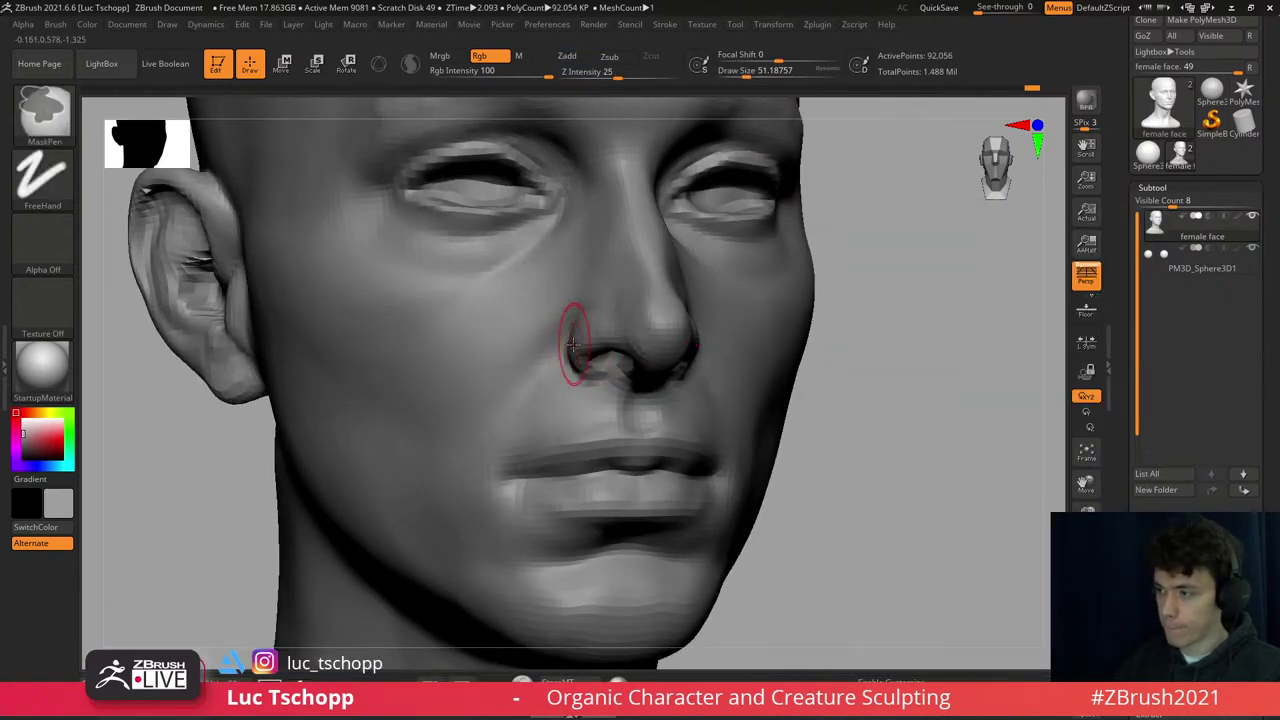
key("d")
right_click_drag(561, 343, 543, 323, "shift")
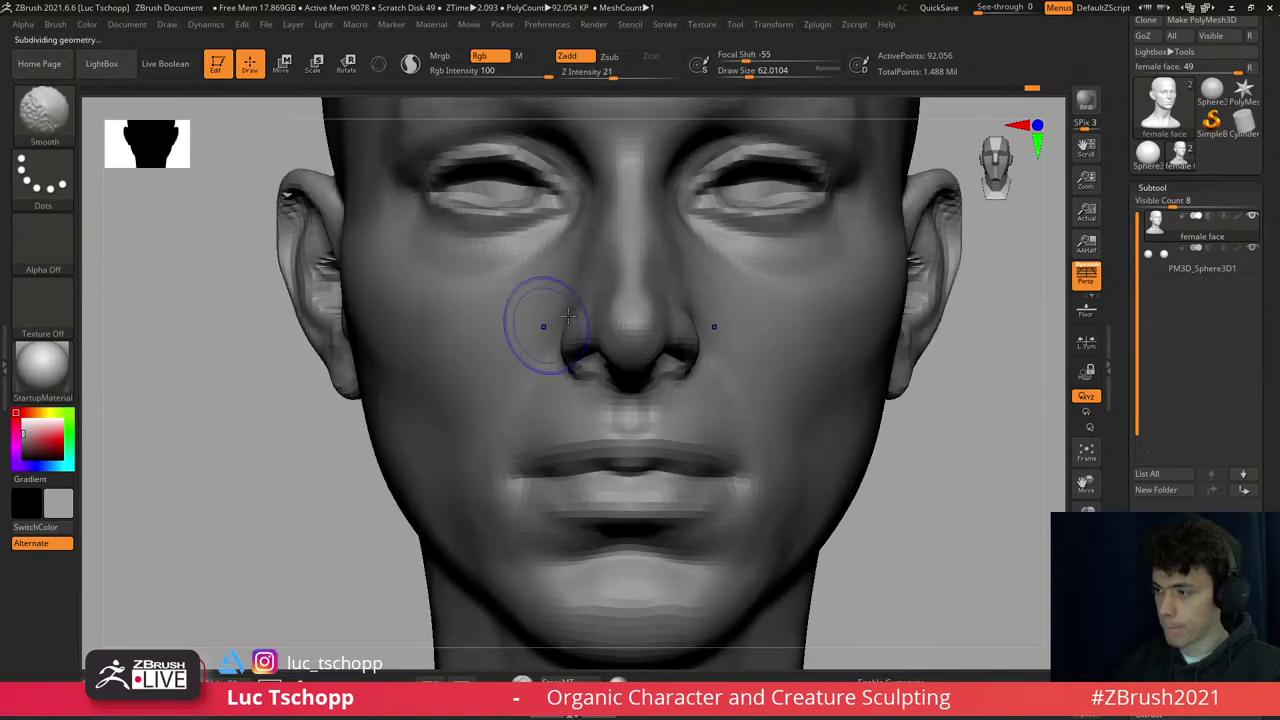
key("f")
key("shift+d")
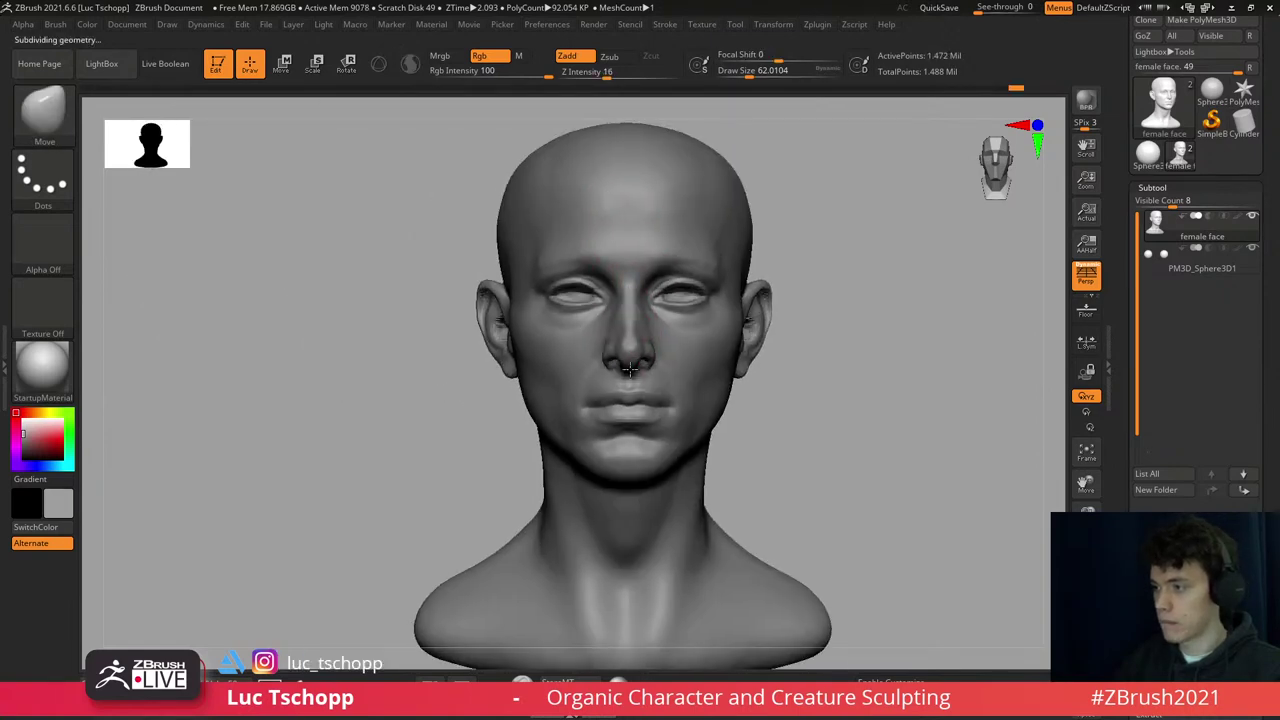
mouse_move(623, 270)
right_mouse_down("ctrl")
mouse_move(576, 330)
mouse_move(586, 334)
right_mouse_up("ctrl")
- Zoom in on the nostril and smooth its inner surface
key("s")
key("1")
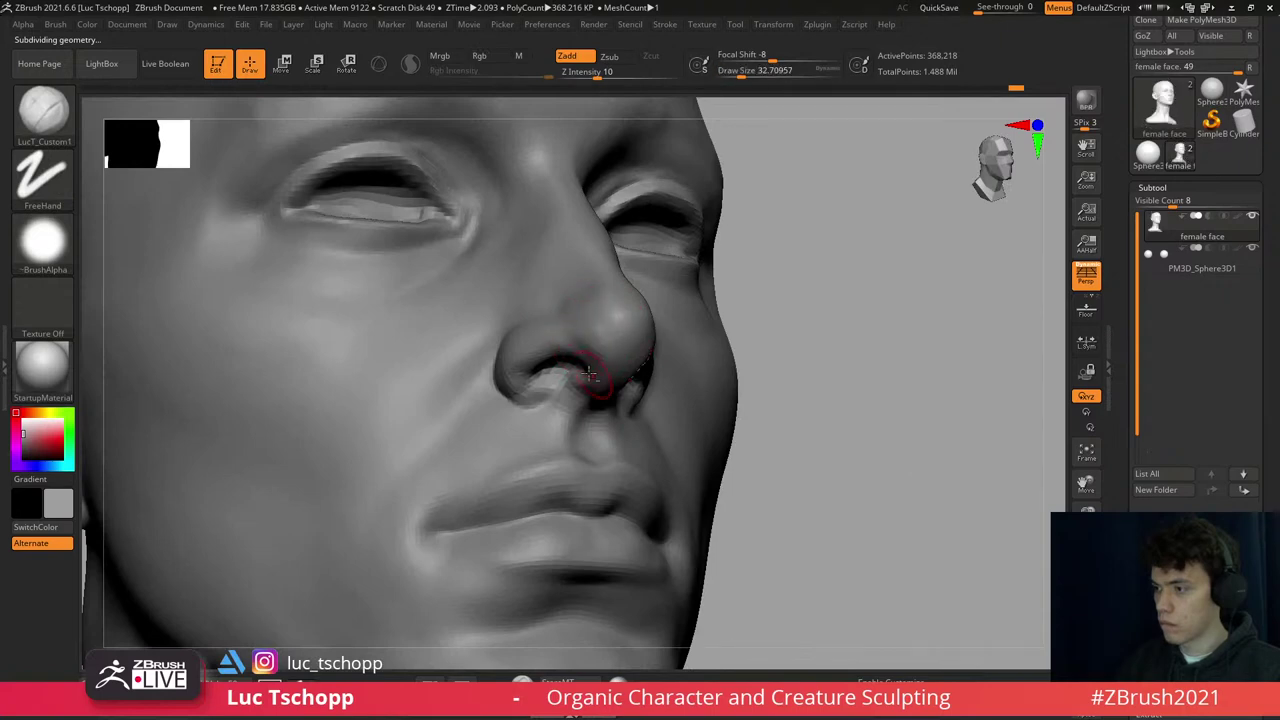
key("d")
mouse_move(585, 335)
right_mouse_down("ctrl")
mouse_move(582, 354)
mouse_move(514, 366)
right_mouse_up("ctrl")
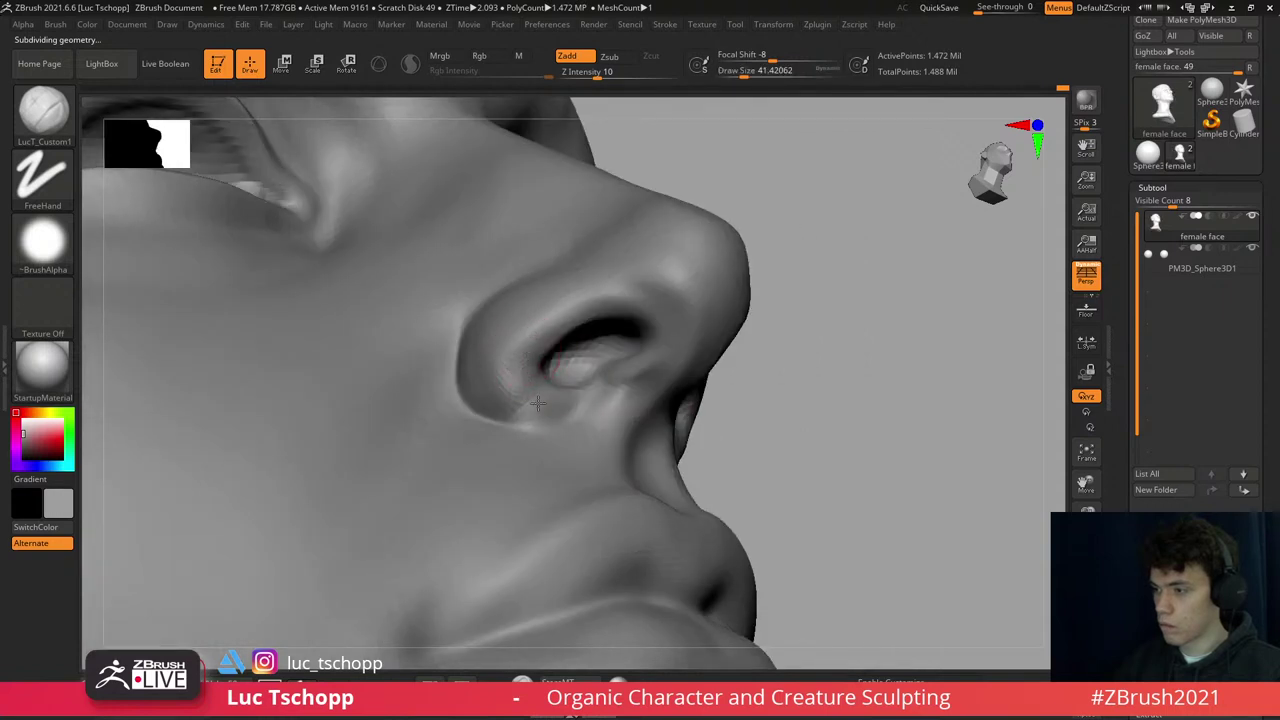
right_click_drag(520, 412, 450, 385)
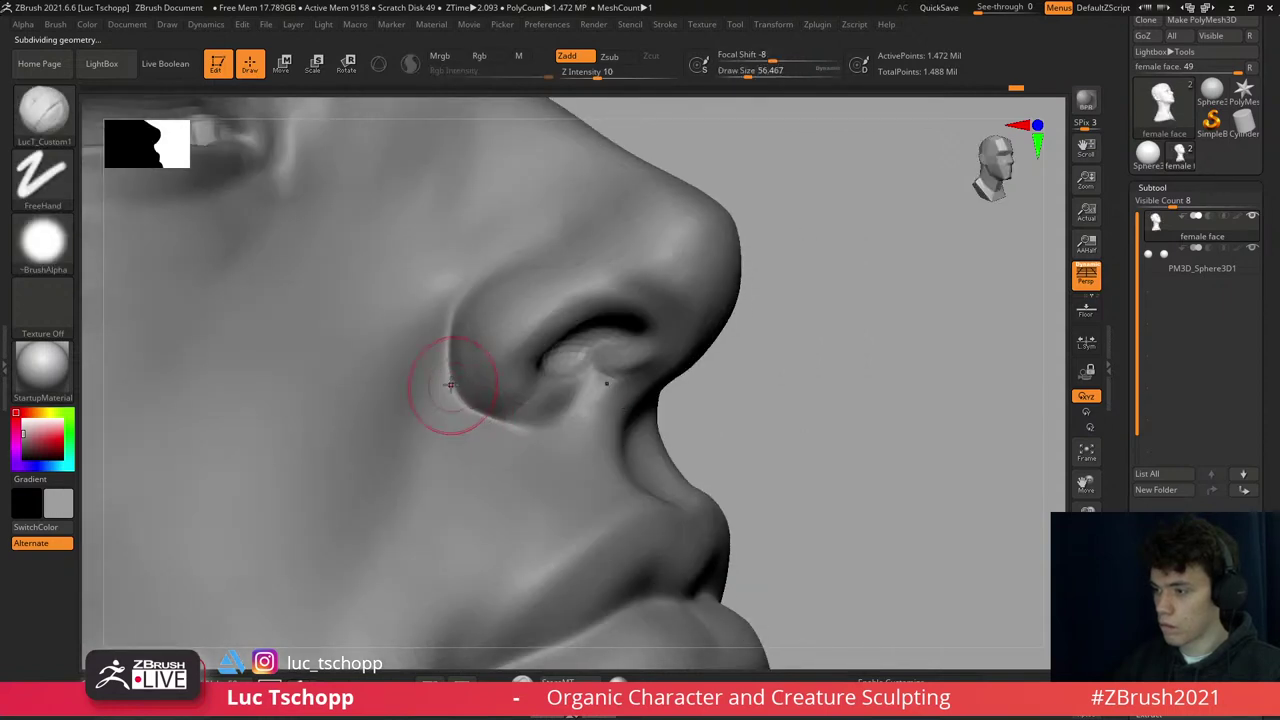
key("shift")
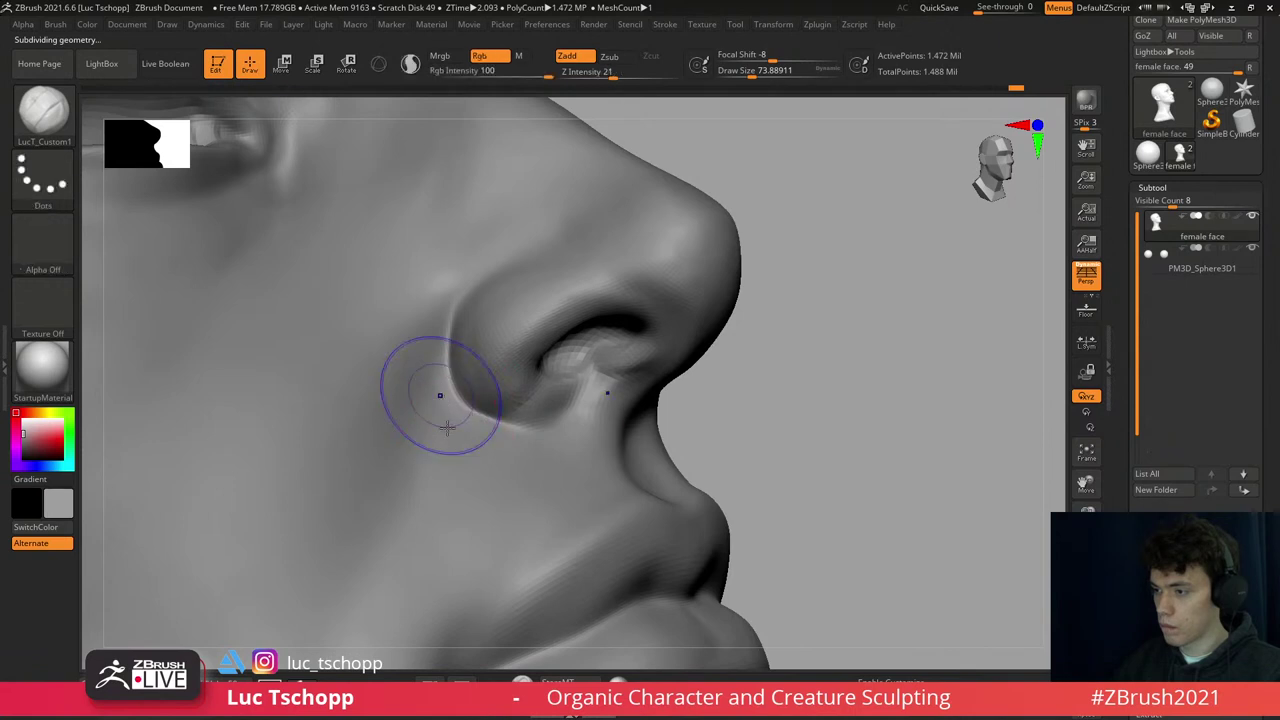
right_click_drag(443, 392, 513, 397)
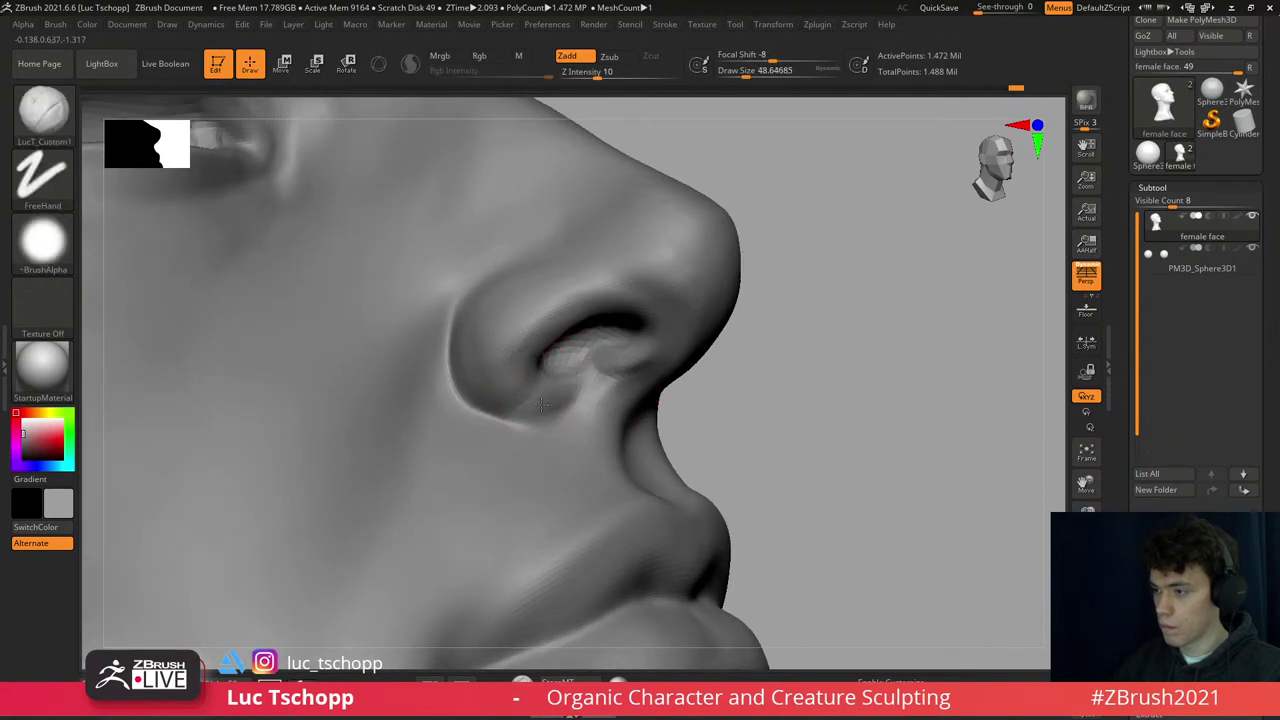
mouse_move(543, 386)
left_mouse_down("shift")
mouse_move(517, 395)
mouse_move(528, 410)
left_mouse_up("shift")
- Enlarge the brush to about 87 and smooth the cheek from a three-quarter view
right_click_drag(597, 400, 608, 408)
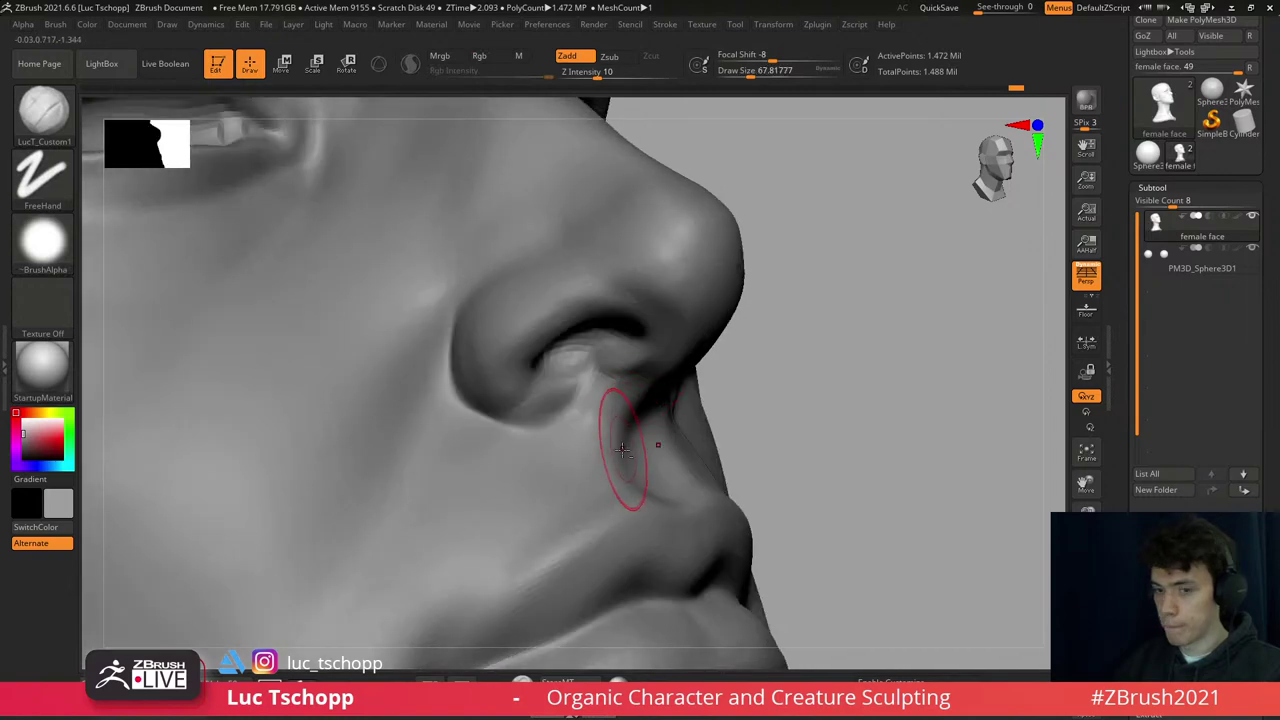
right_click_drag(628, 457, 585, 392)
key("f")
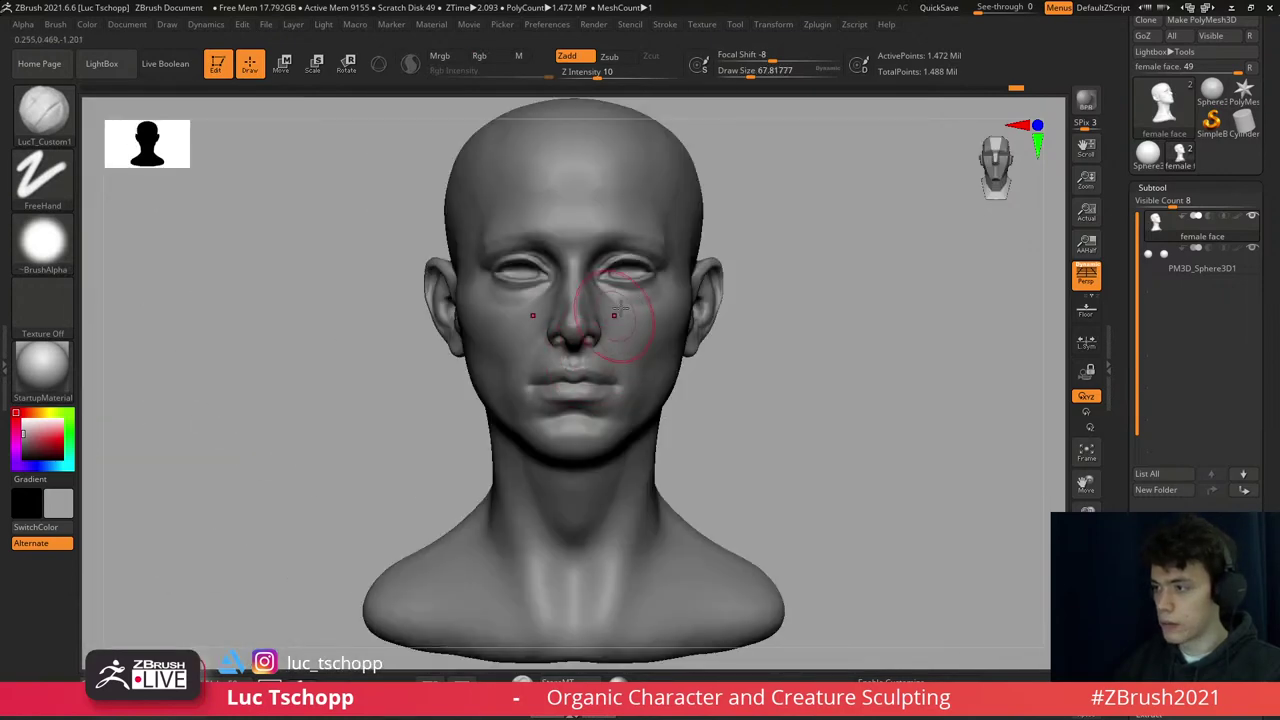
mouse_move(614, 315)
right_mouse_down()
mouse_move(643, 329)
mouse_move(643, 400)
right_mouse_up()
key("s")
left_click_drag(643, 400, 655, 407)
right_click_drag(655, 407, 645, 422)
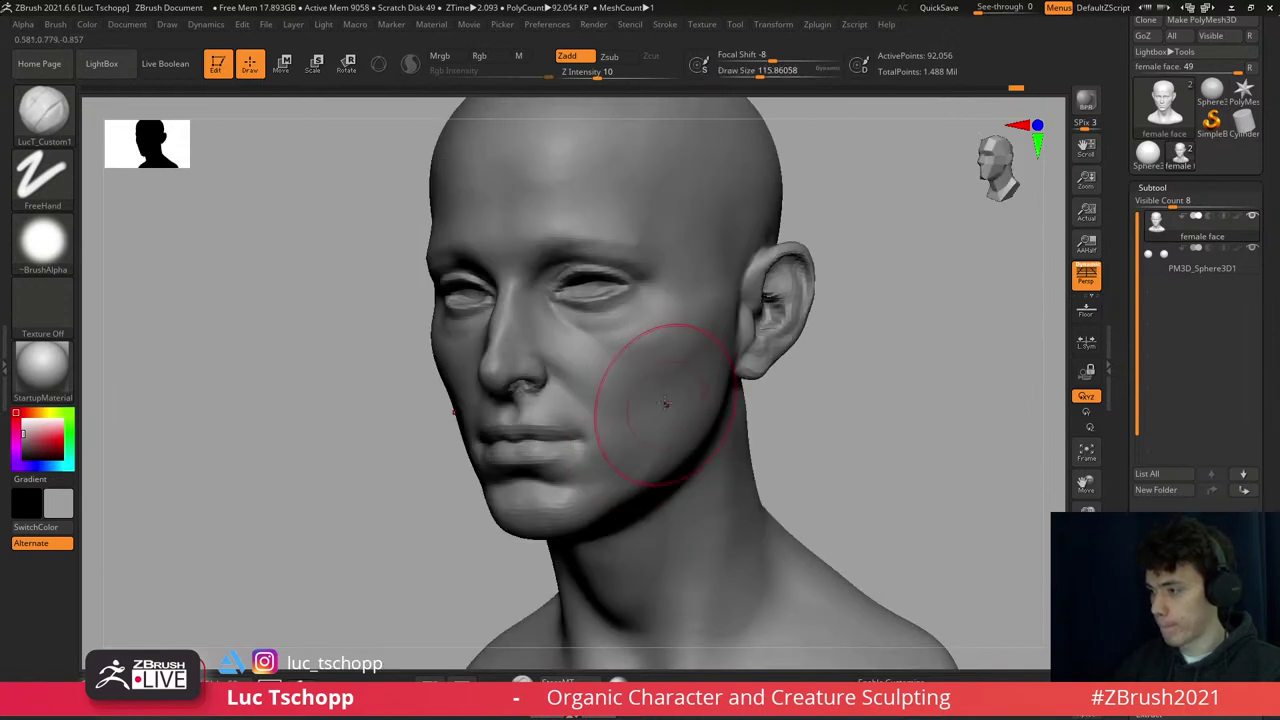
key("shift")
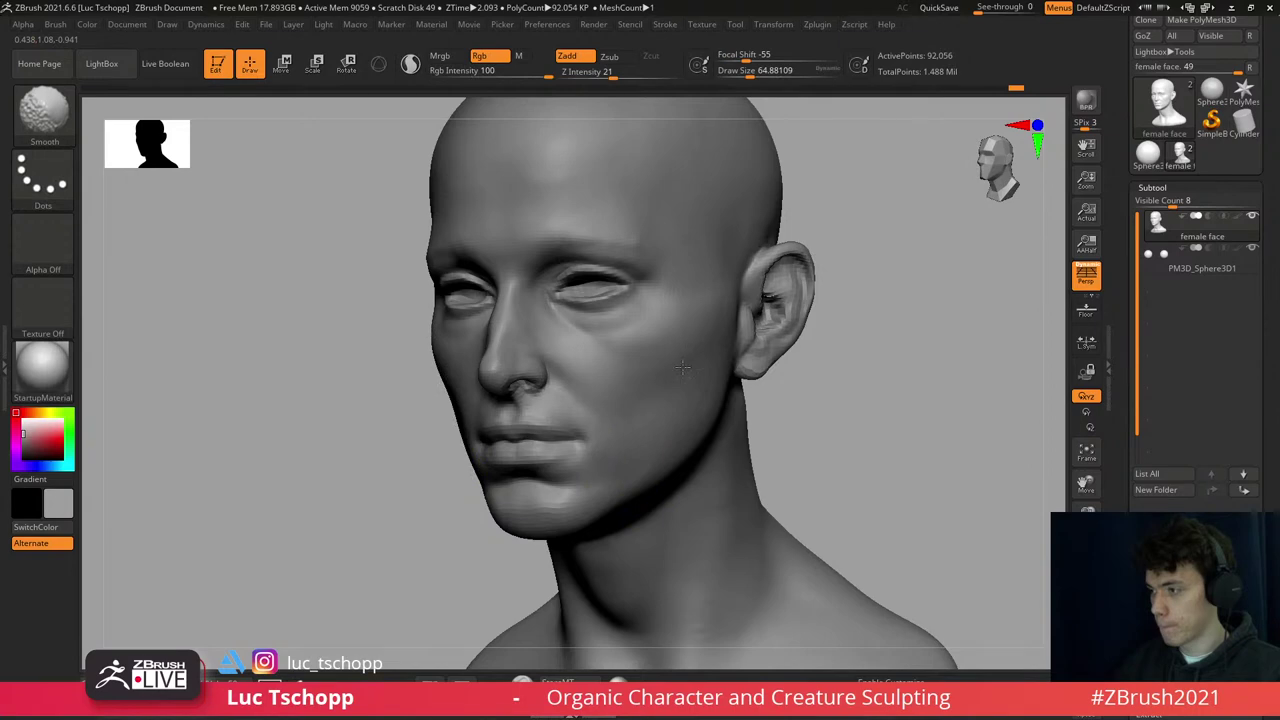
right_click_drag(682, 367, 748, 257, "shift")
- With the Move brush, reshape the cheek and ear region, then shrink the brush to about 172
key("b")
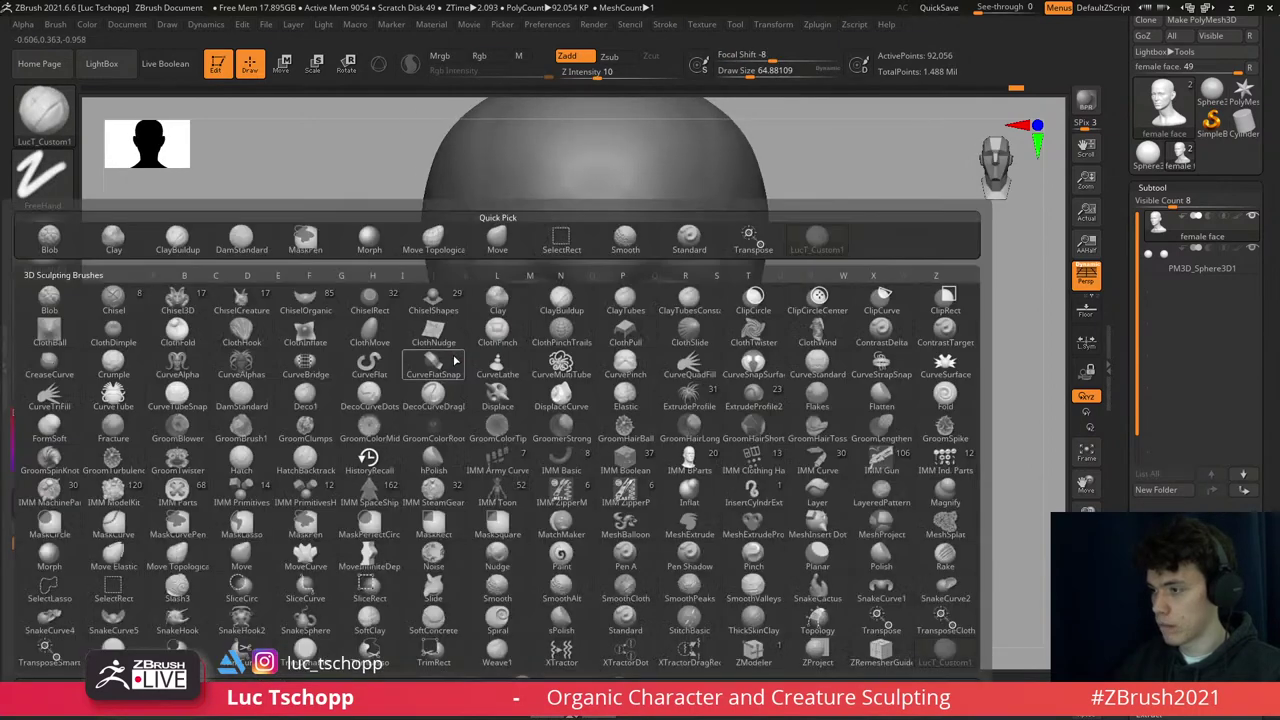
key("m")
key("v")
key("s")
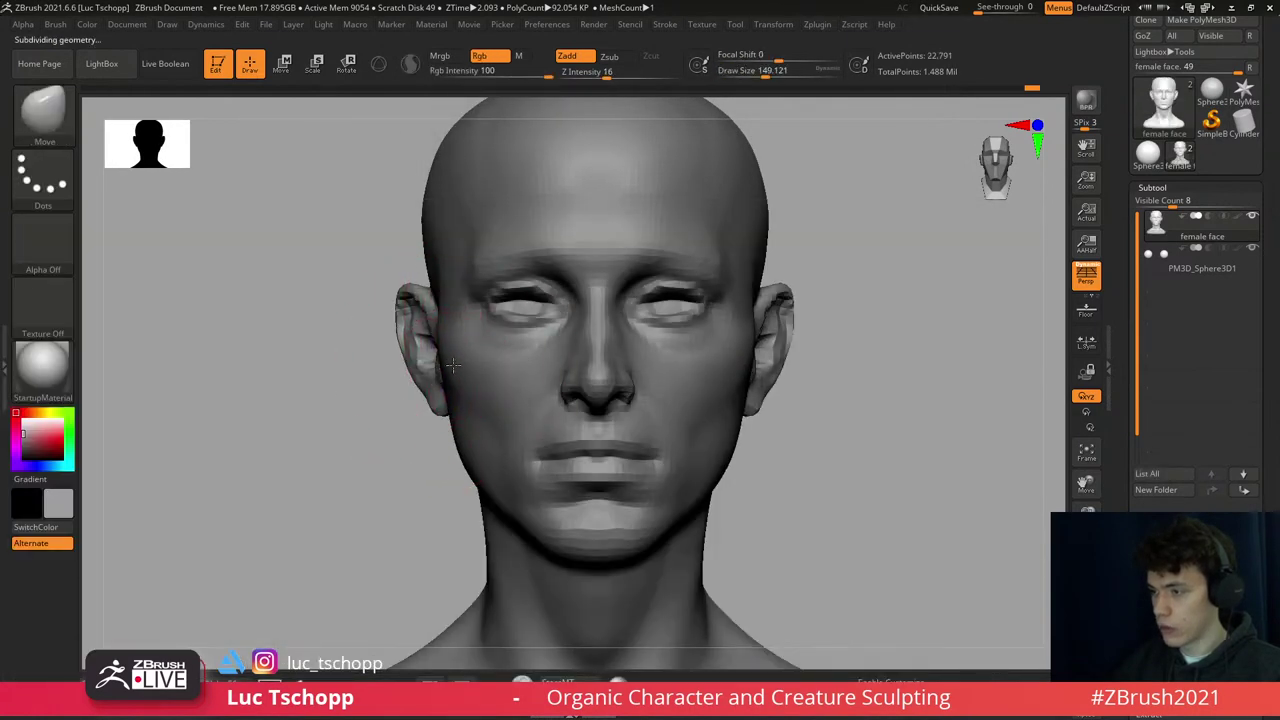
left_click_drag(451, 365, 481, 368)
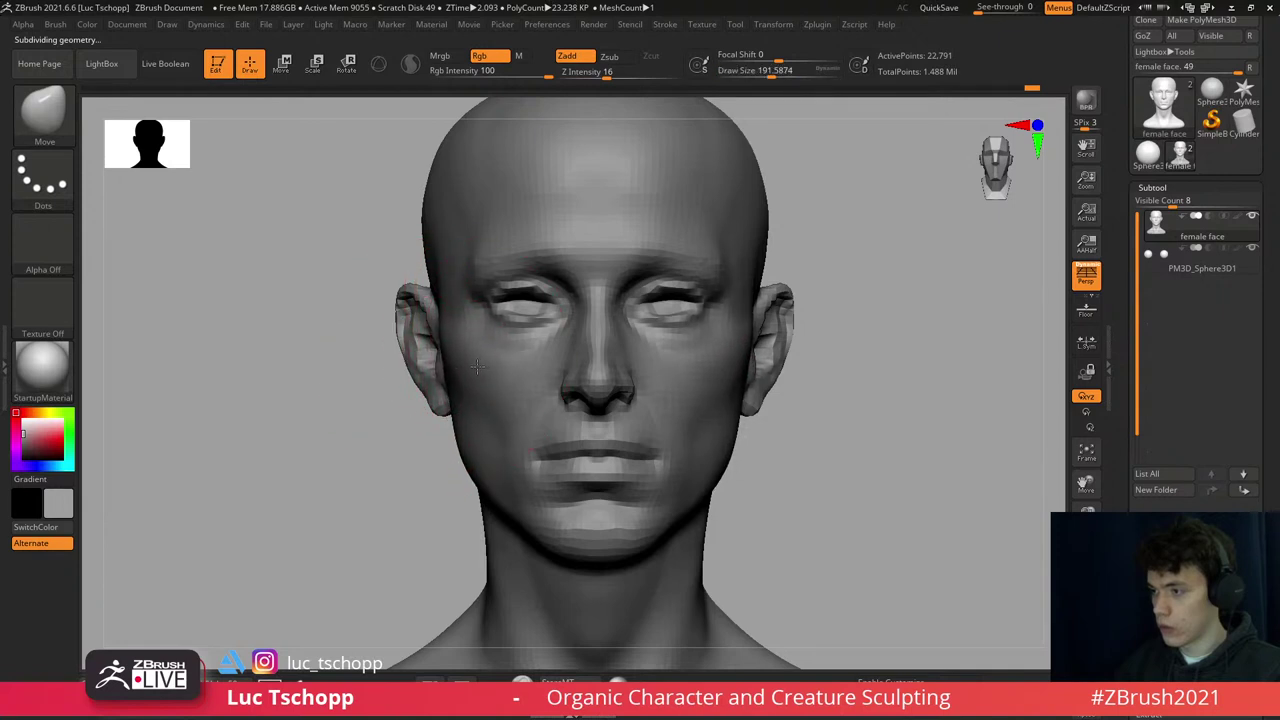
key("s")
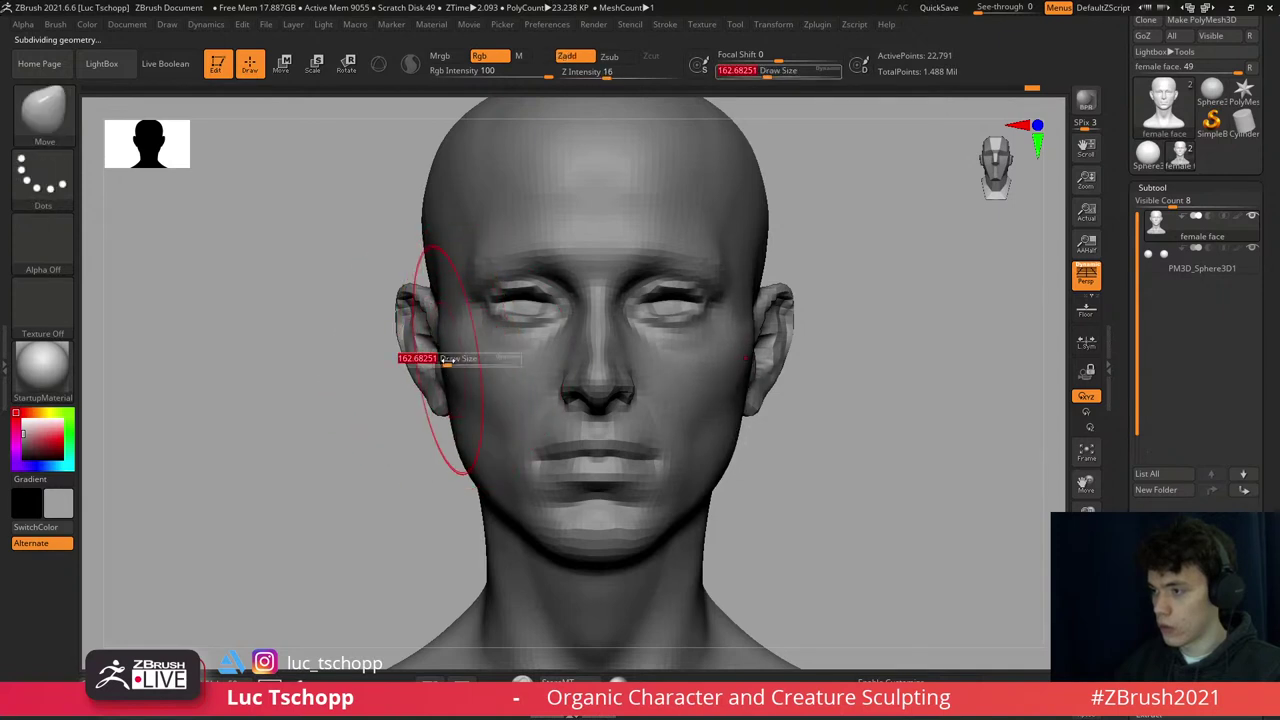
left_click_drag(400, 357, 385, 357)
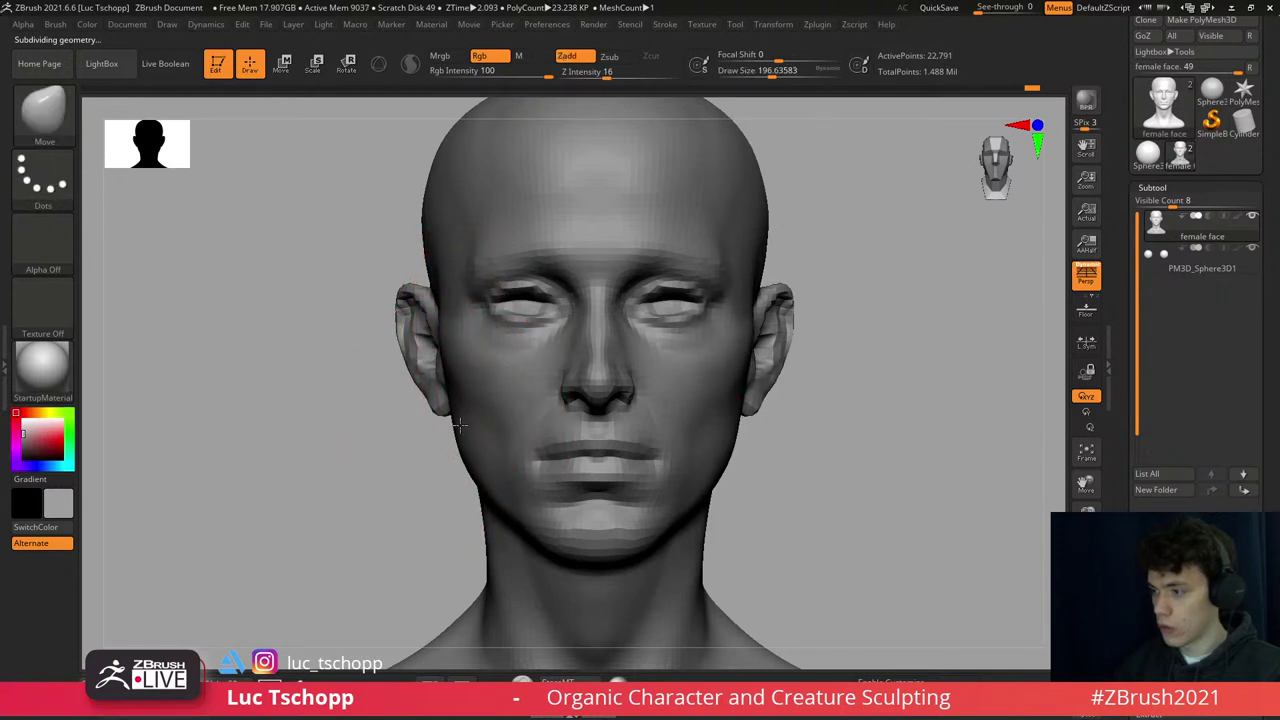
- Check the bust framed at its highest subdivision level, then reload the Move brush
key("d")
key("d")
key("d")
left_click_drag(481, 432, 558, 374, "alt")
key("w")
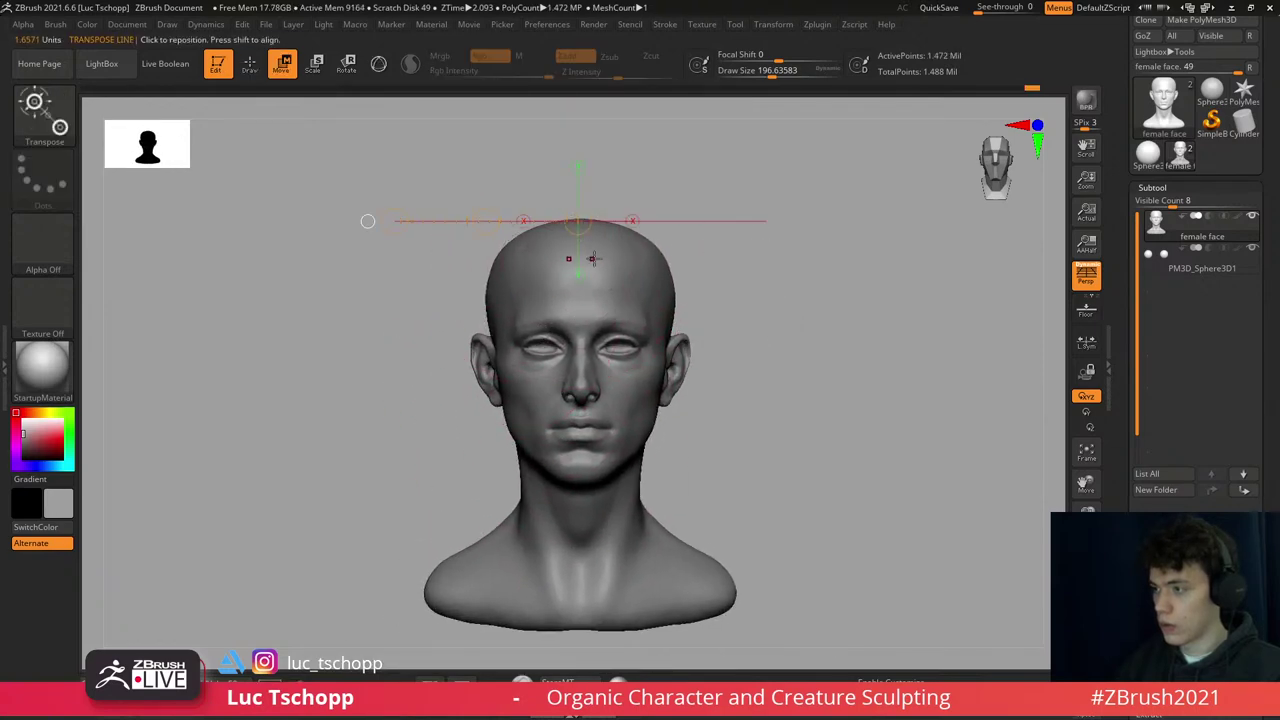
key("b")
key("m")
key("v")
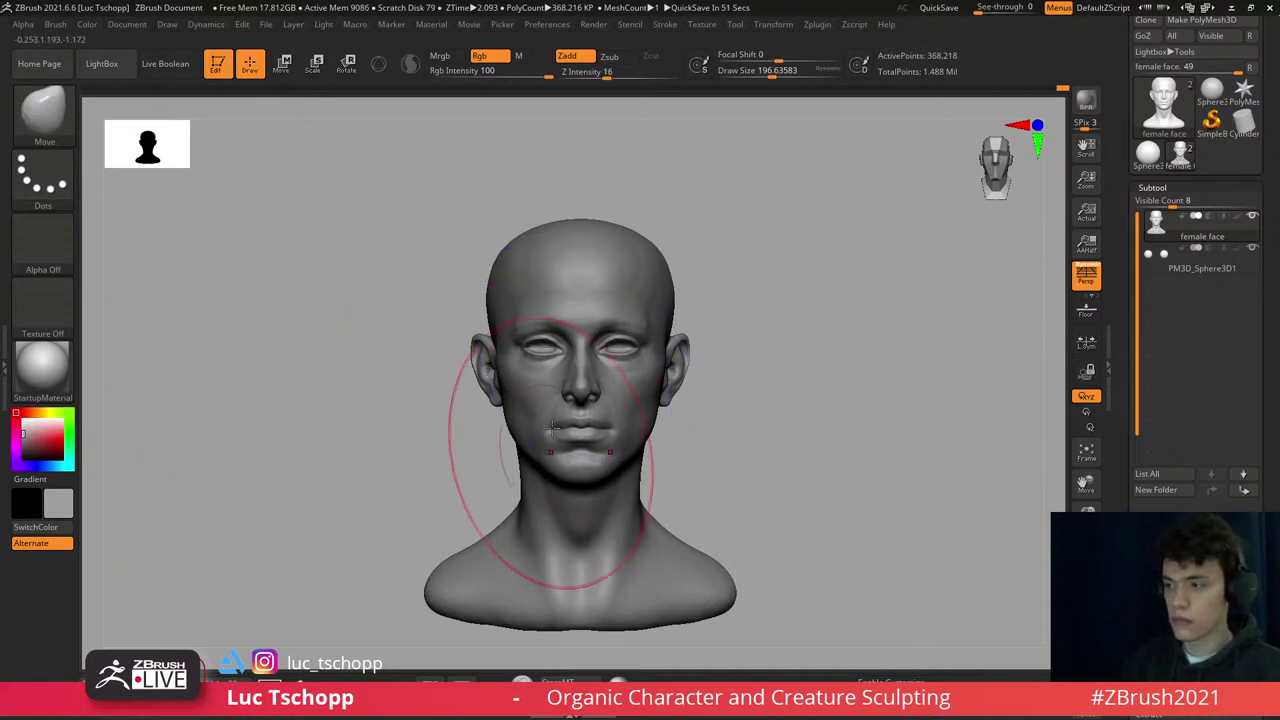
right_click_drag(480, 440, 500, 428, "ctrl")
- Drop to the lowest subdivision, view the head in profile, and set brush size to about 112
key("b")
key("Escape")
key("ctrl+d")
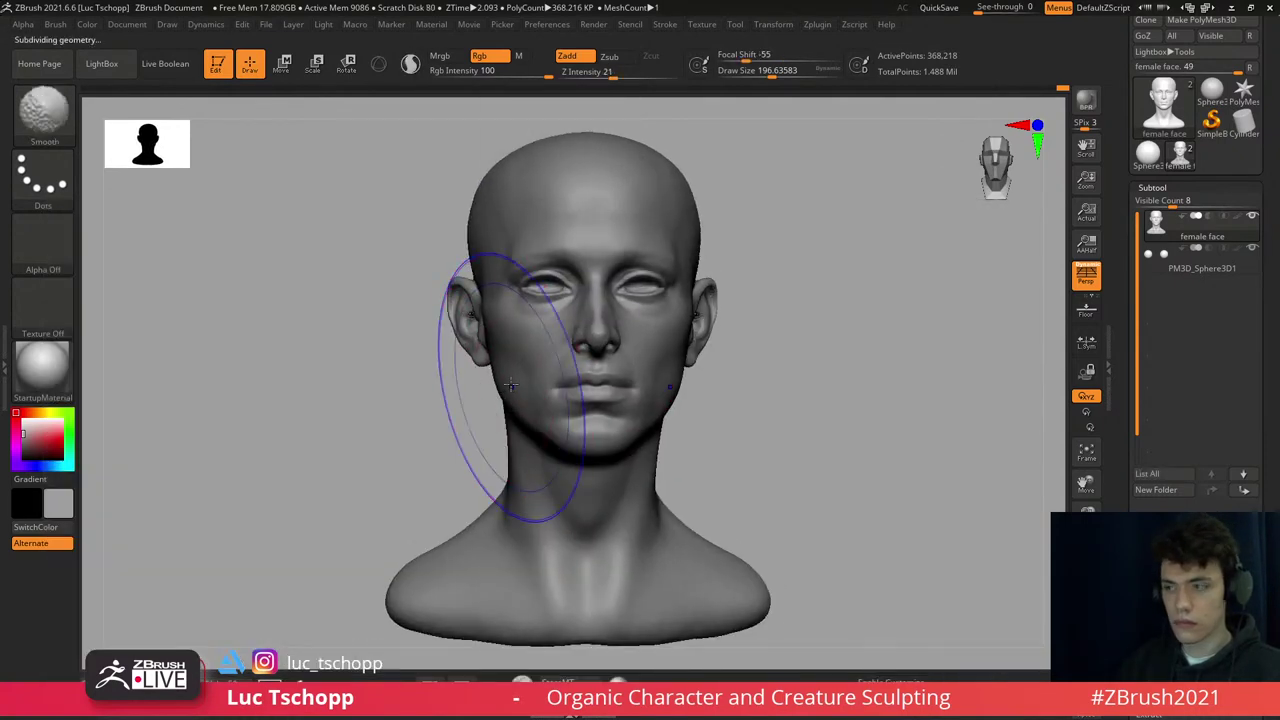
mouse_move(493, 398)
left_mouse_down()
mouse_move(530, 398)
mouse_move(484, 392)
left_mouse_up()
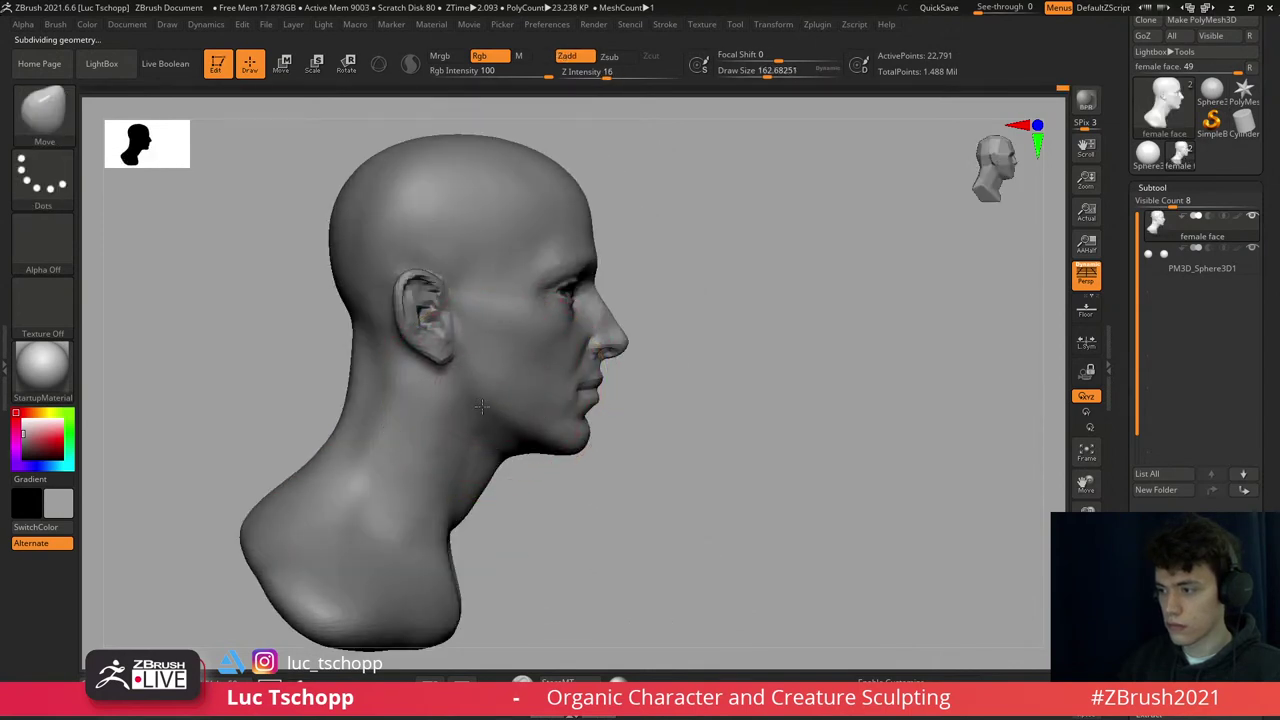
key("s")
mouse_move(486, 397)
left_mouse_down()
mouse_move(429, 383)
mouse_move(487, 392)
left_mouse_up()
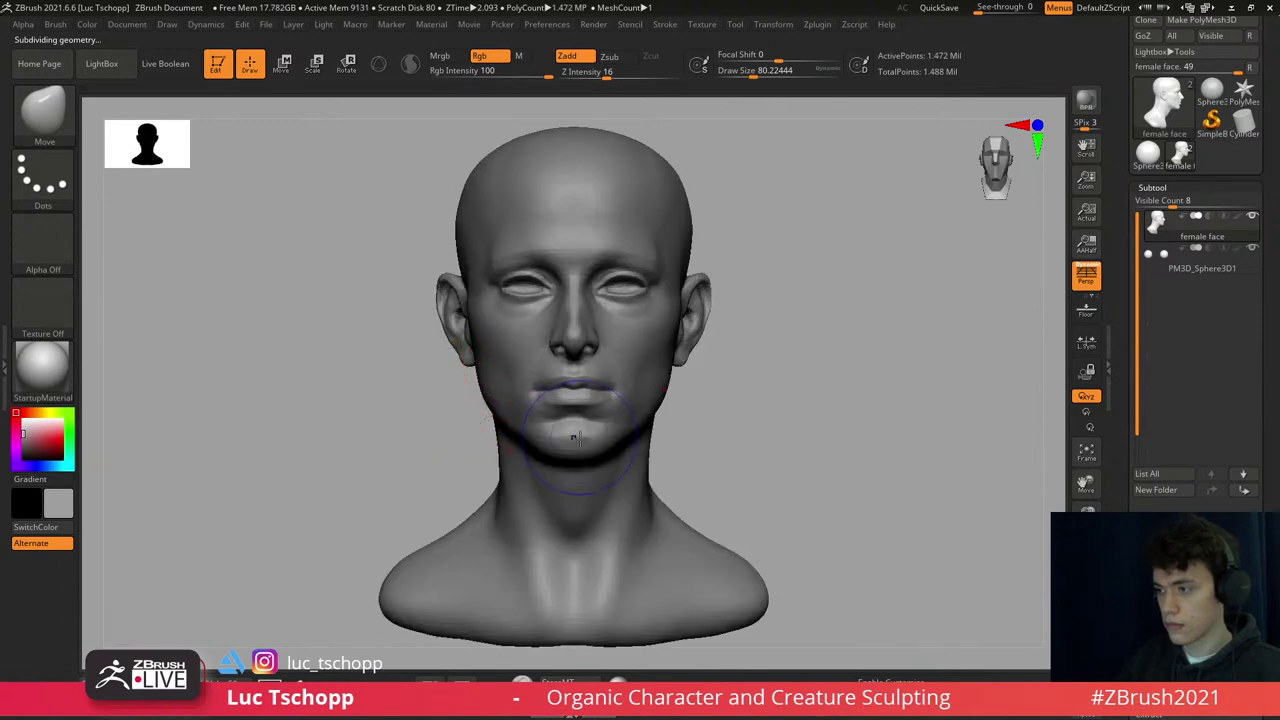
key("shift+d")
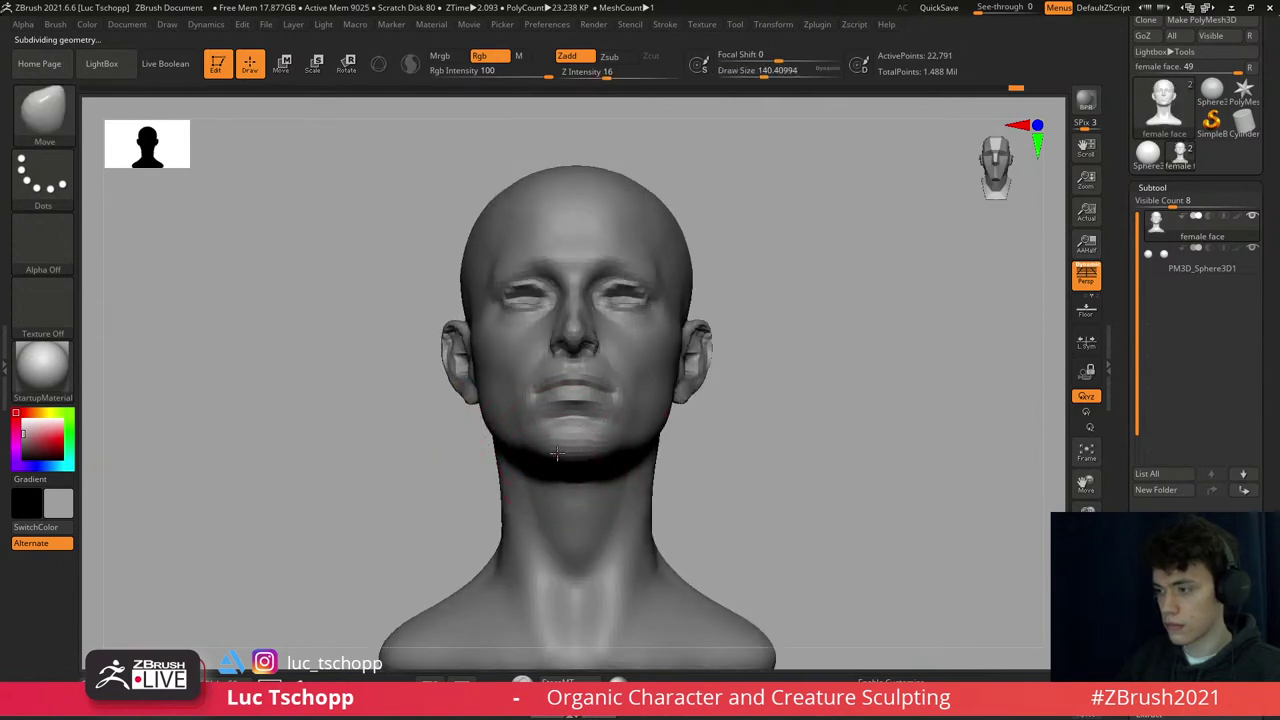
- Zoom onto the face at a finer subdivision, shrink the custom brush to about 51, and undo the last lip stroke
key("d")
key("d")
mouse_move(587, 423)
right_mouse_down("ctrl")
mouse_move(586, 371)
mouse_move(634, 423)
right_mouse_up("ctrl")
key("shift+d")
key("shift+d")
key("s")
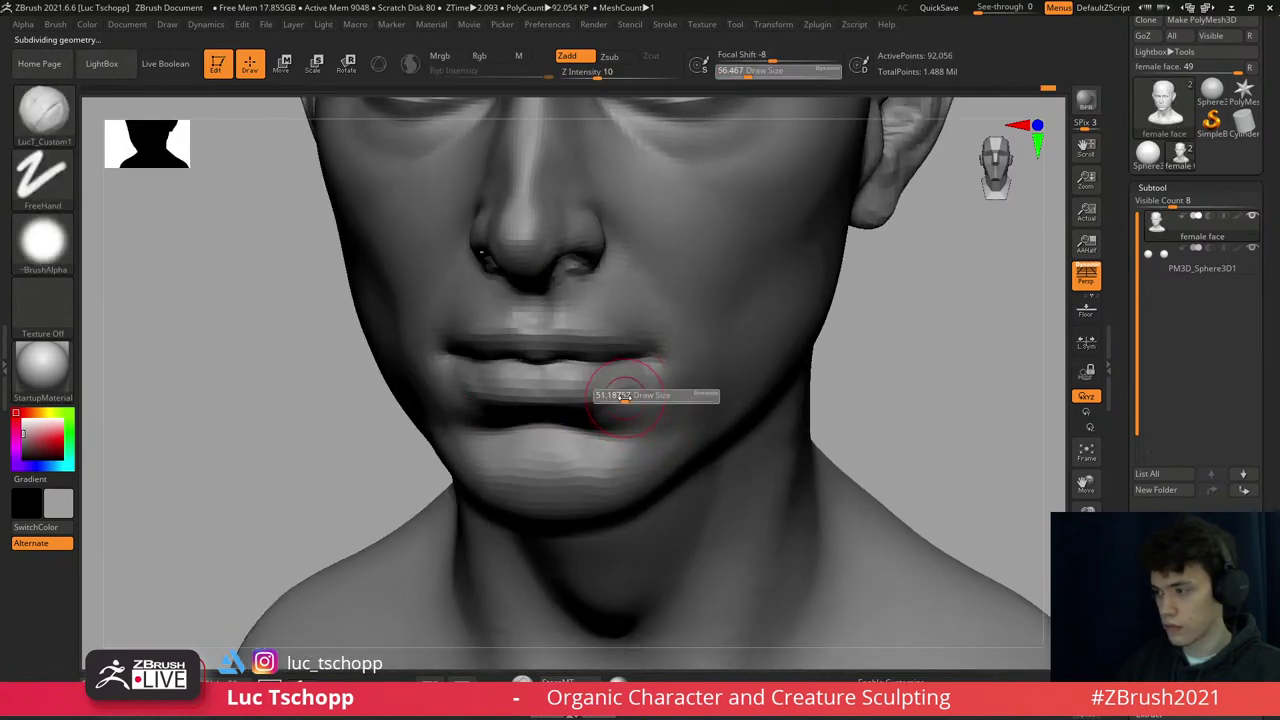
left_click_drag(640, 400, 620, 400)
key("ctrl+z")
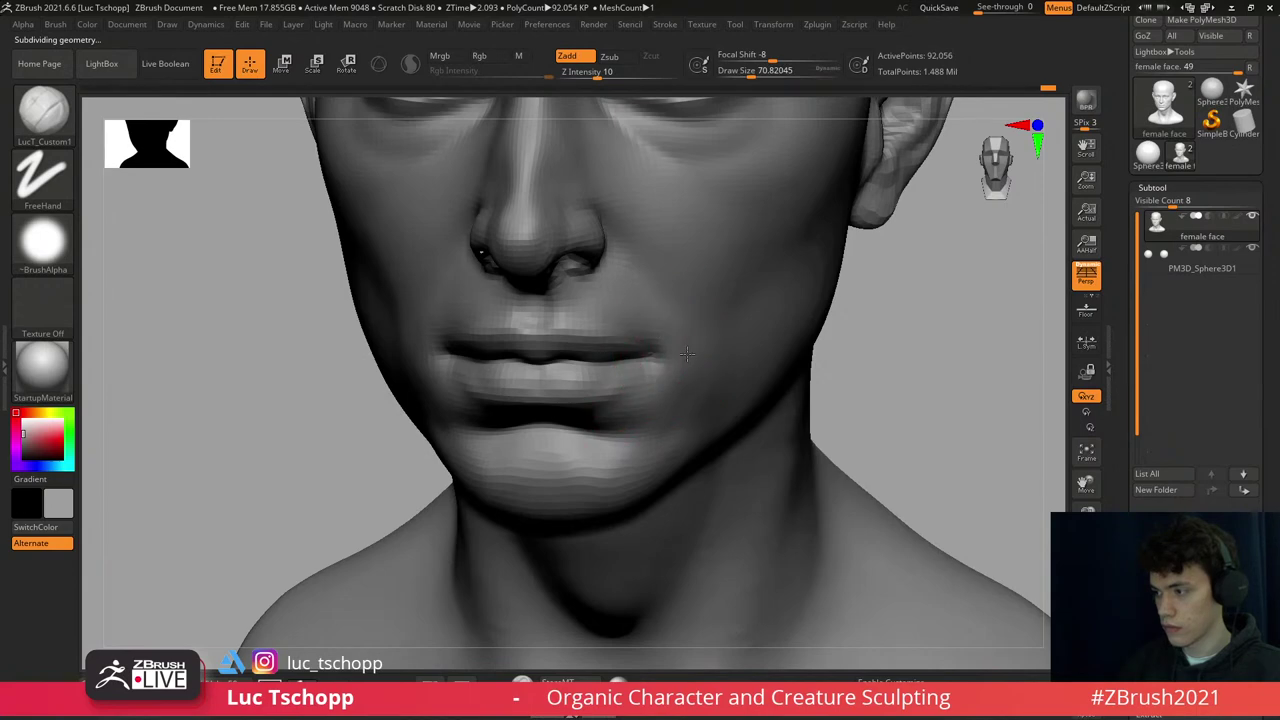
- Switch to the Move brush at a lower subdivision and check the head from the left and front
key("b")
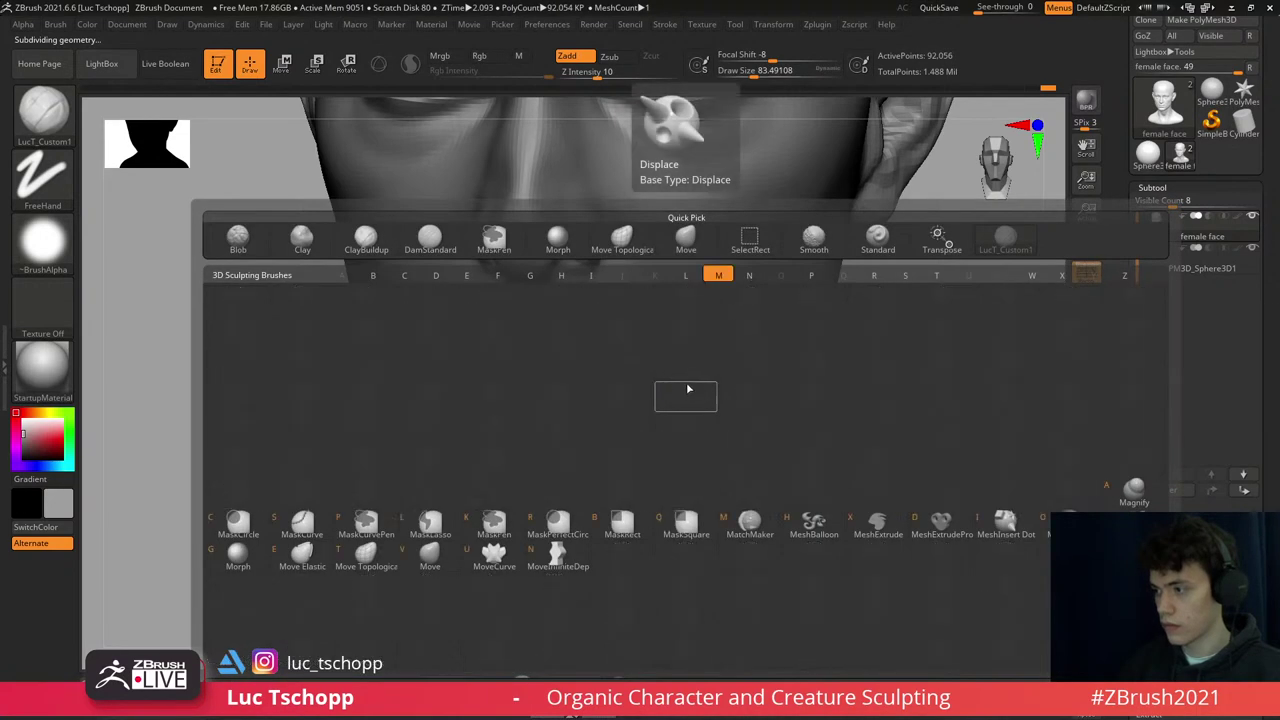
key("m")
key("v")
key("shift+d")
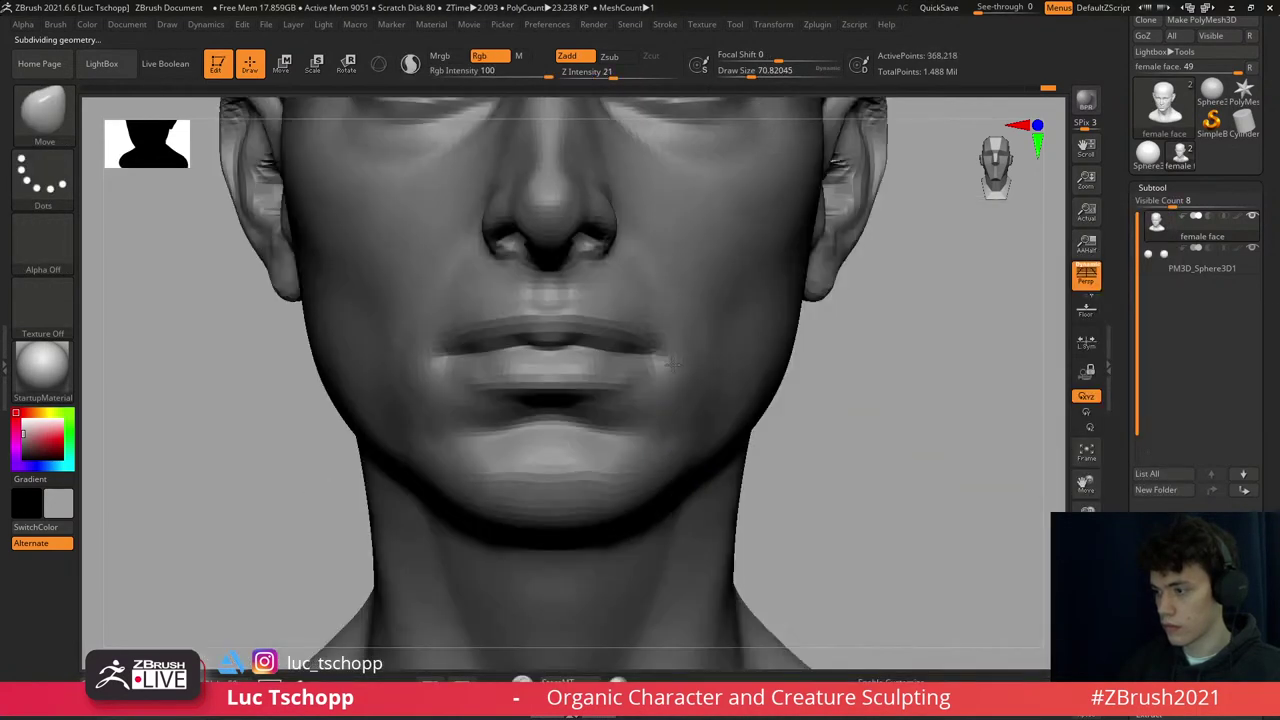
right_click_drag(586, 372, 573, 353)
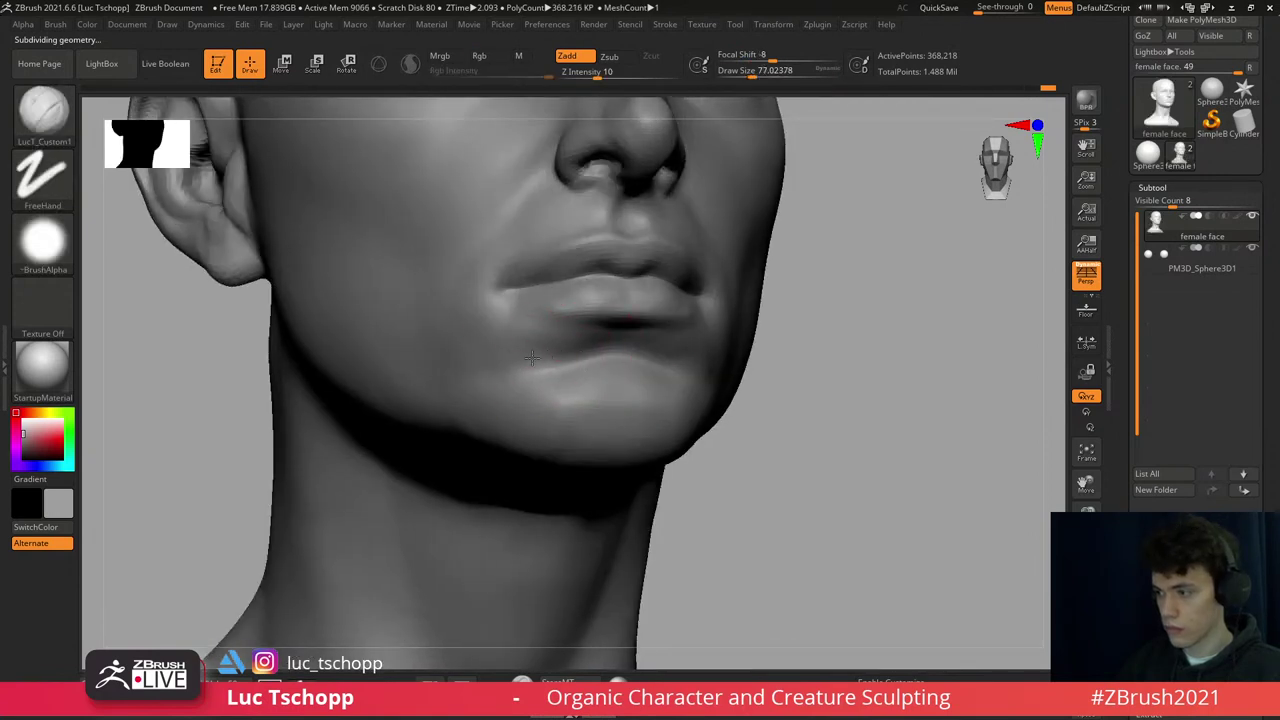
mouse_move(534, 333)
right_mouse_down("shift")
mouse_move(529, 343)
mouse_move(690, 278)
mouse_move(686, 366)
right_mouse_up("shift")
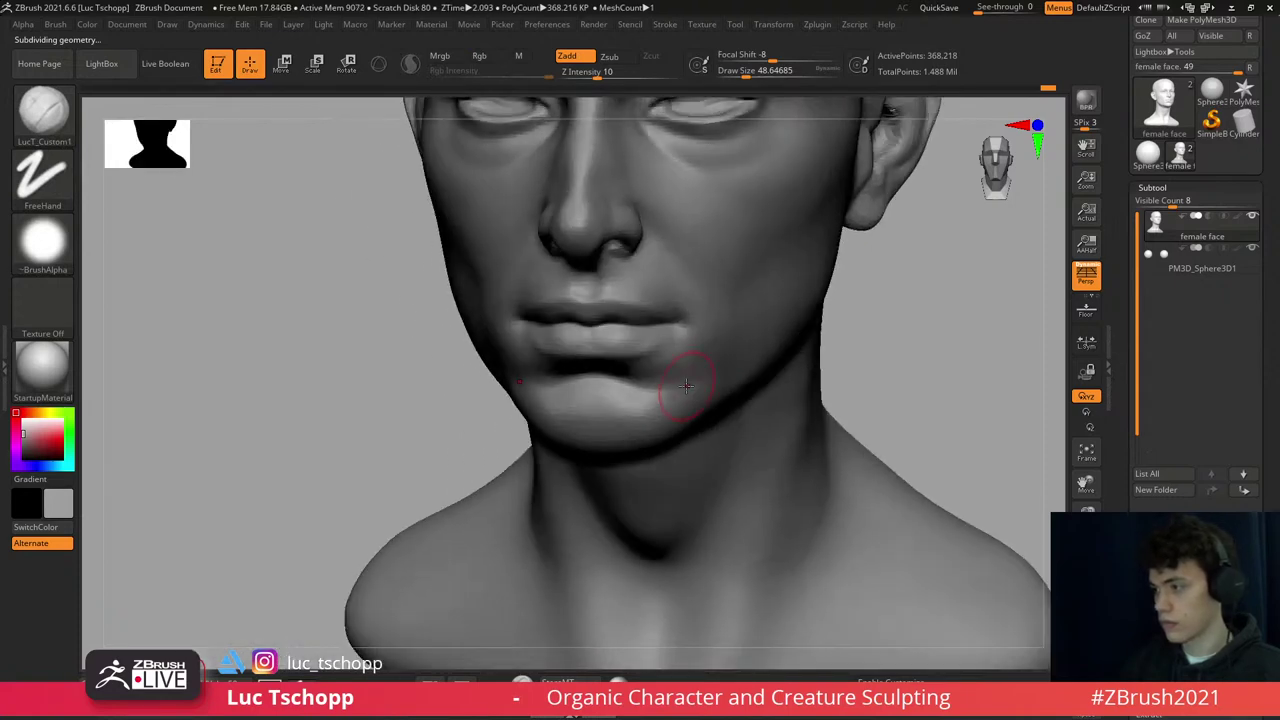
- Pull the mouth area with Move at the lowest subdivision, smoothing before stepping back up
key("b")
key("m")
key("v")
key("shift+d")
key("shift+d")
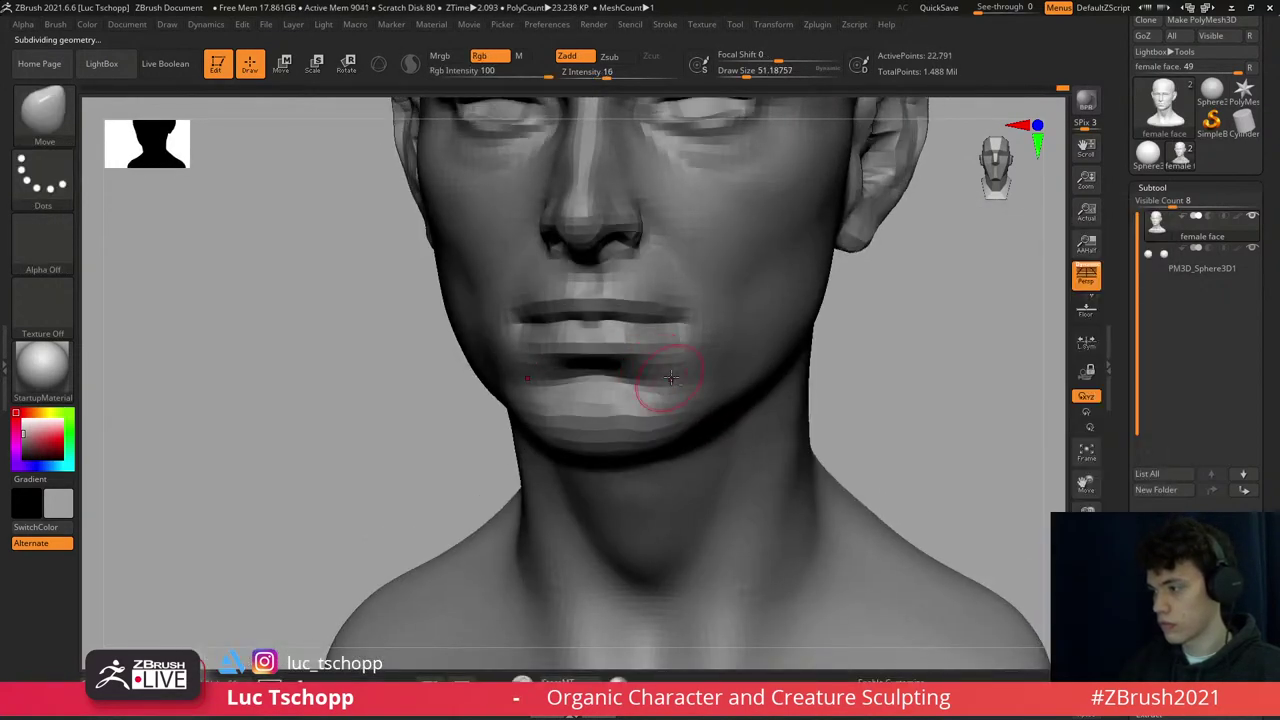
key("shift")
key("d")
key("d")
right_click_drag(692, 355, 670, 300, "ctrl")
right_click_drag(651, 243, 665, 277, "ctrl")
- Smooth the mouth corners and lay a Transpose action line from the nose base to the chin
key("f")
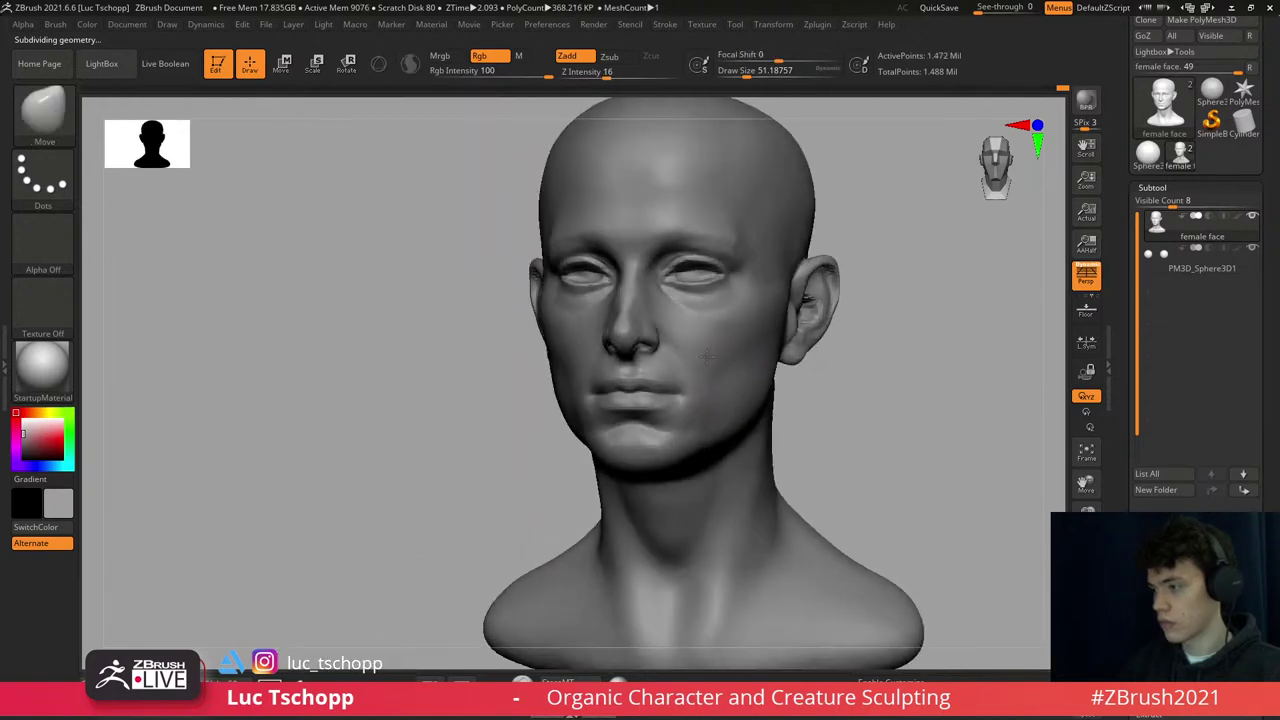
right_click_drag(740, 390, 700, 386)
key("shift")
mouse_move(681, 432)
right_mouse_down("shift")
mouse_move(640, 429)
mouse_move(663, 486)
mouse_move(651, 418)
right_mouse_up("shift")
key("w")
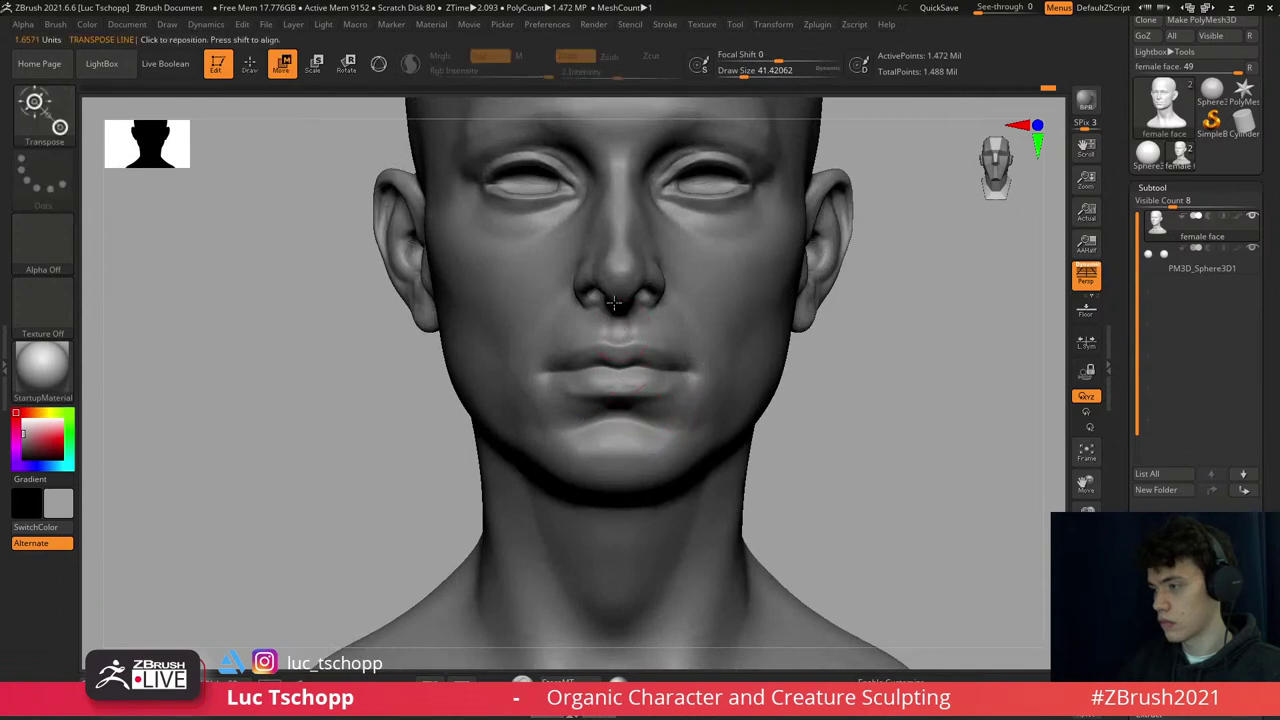
left_click_drag(617, 314, 617, 473)
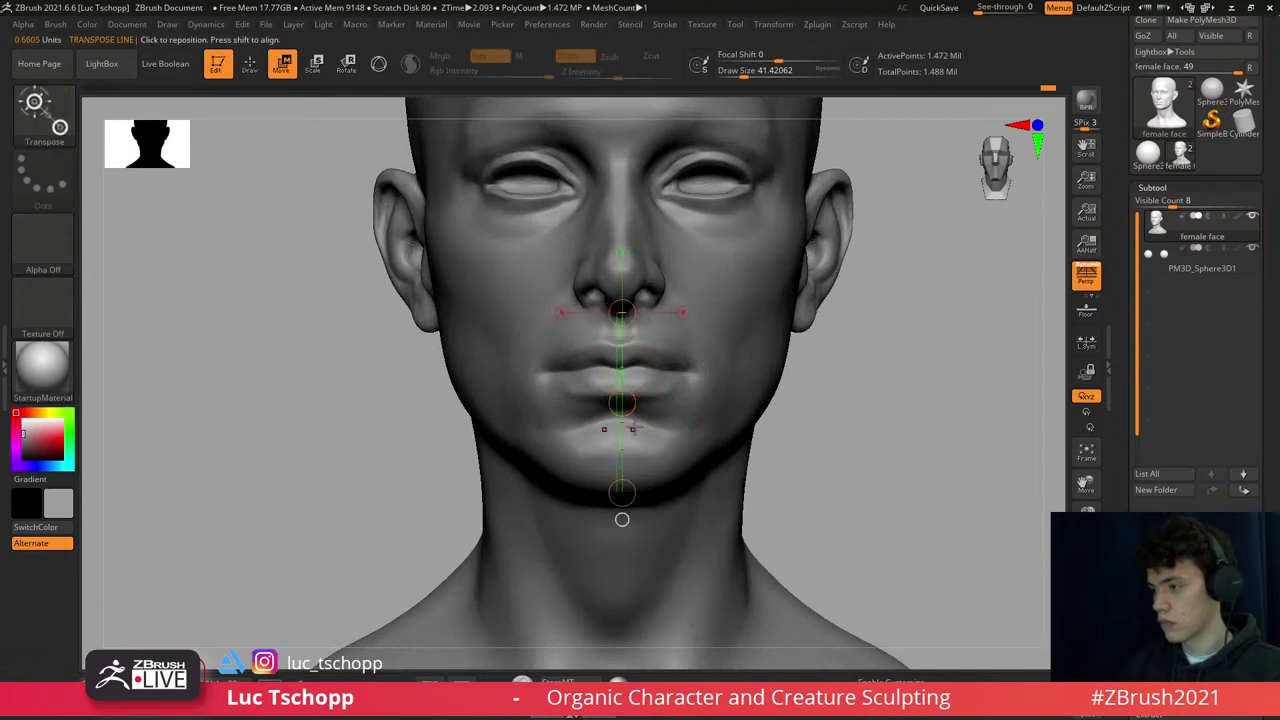
- Reshape the lower face with the Move brush at size about 49, checking the side profile
key("b")
key("m")
key("v")
key("s")
left_click_drag(628, 398, 623, 398)
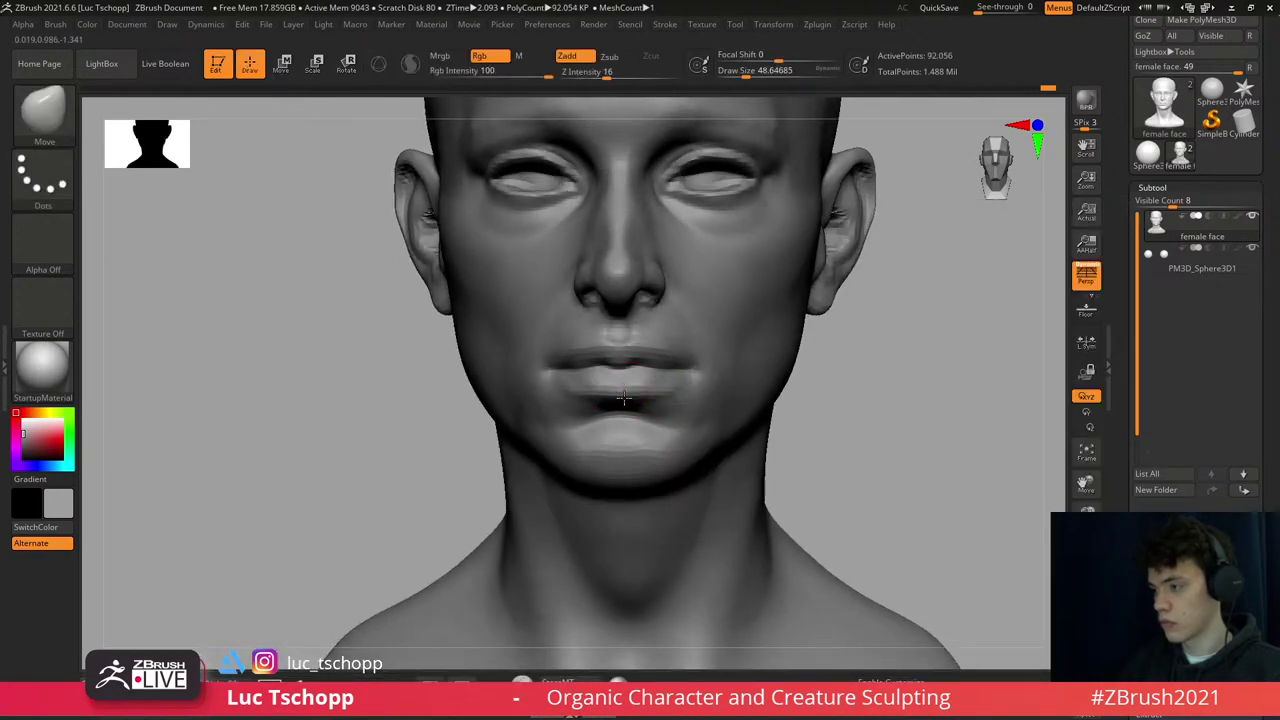
key("d")
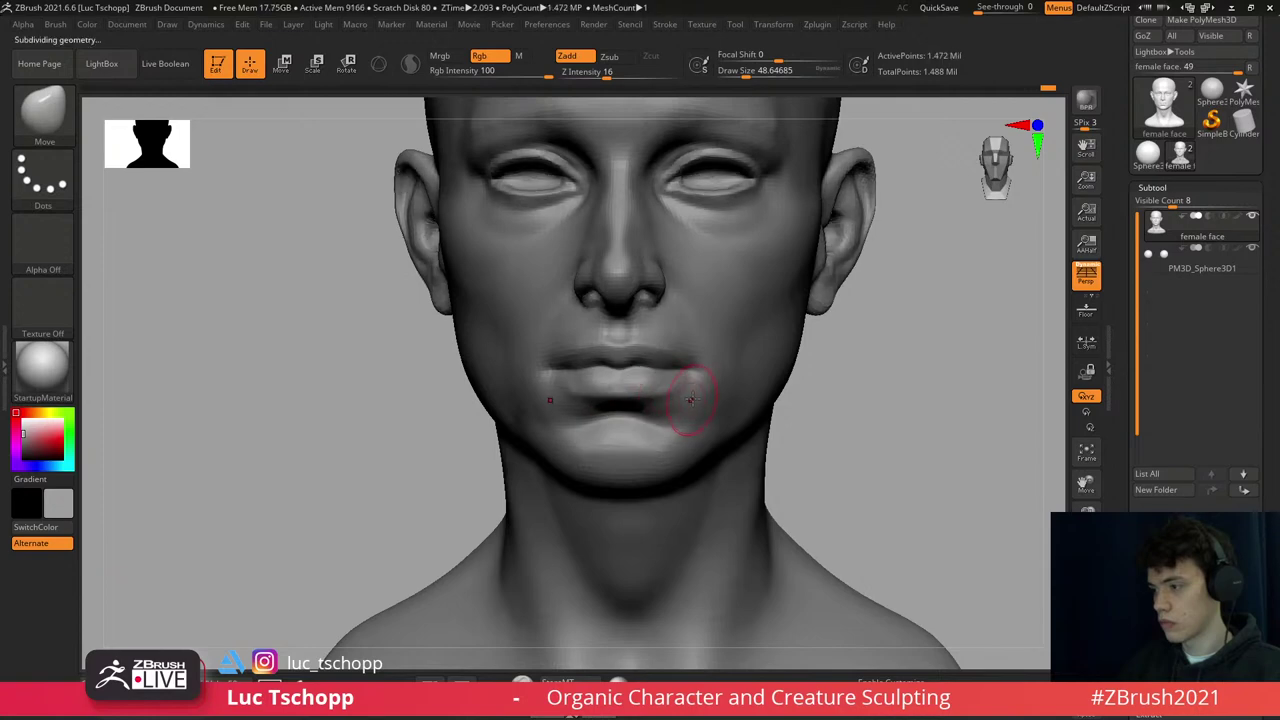
mouse_move(686, 386)
right_mouse_down()
mouse_move(677, 400)
mouse_move(651, 371)
mouse_move(707, 381)
right_mouse_up()
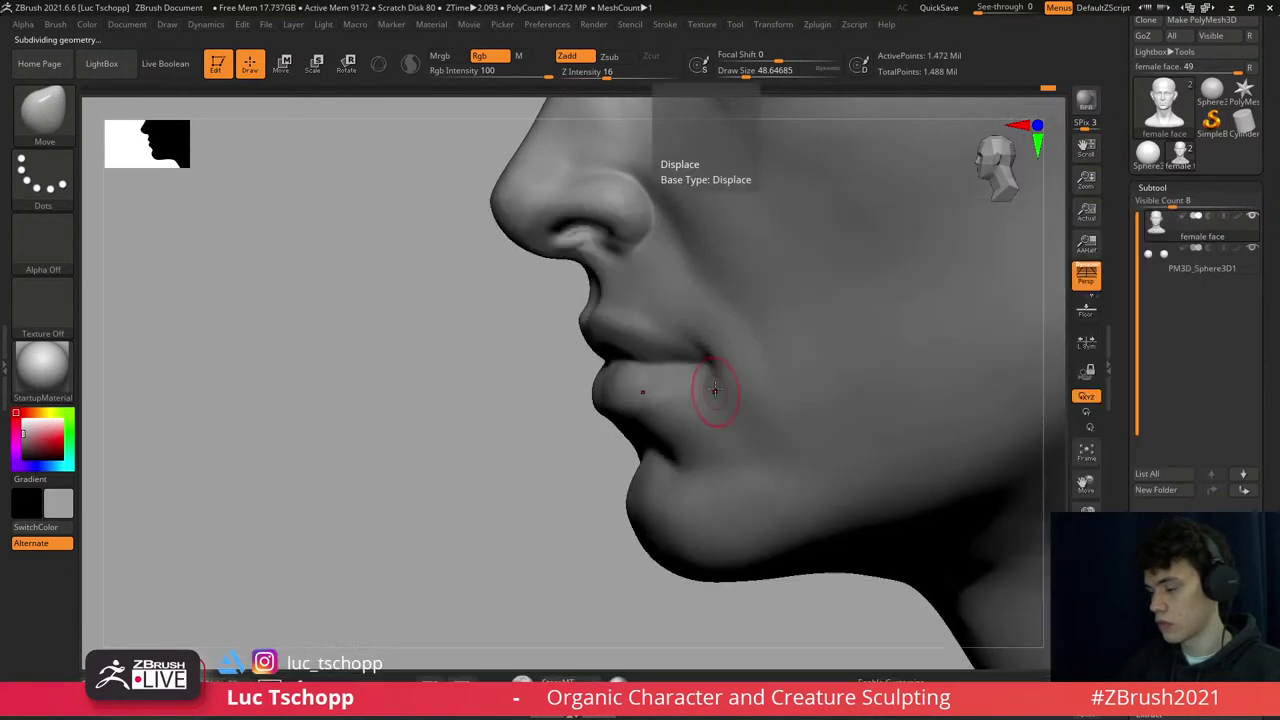
- Sculpt the lips with the custom freehand brush one subdivision lower, from three-quarter and front views
key("shift+d")
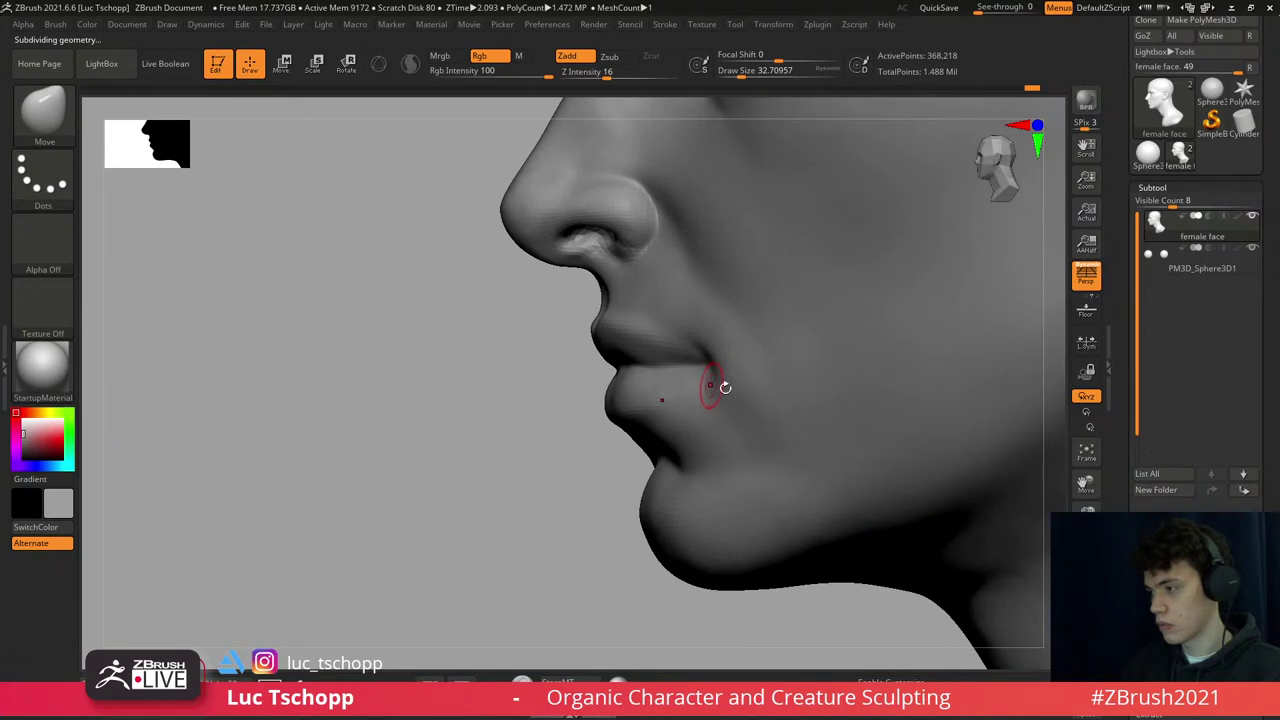
key("1")
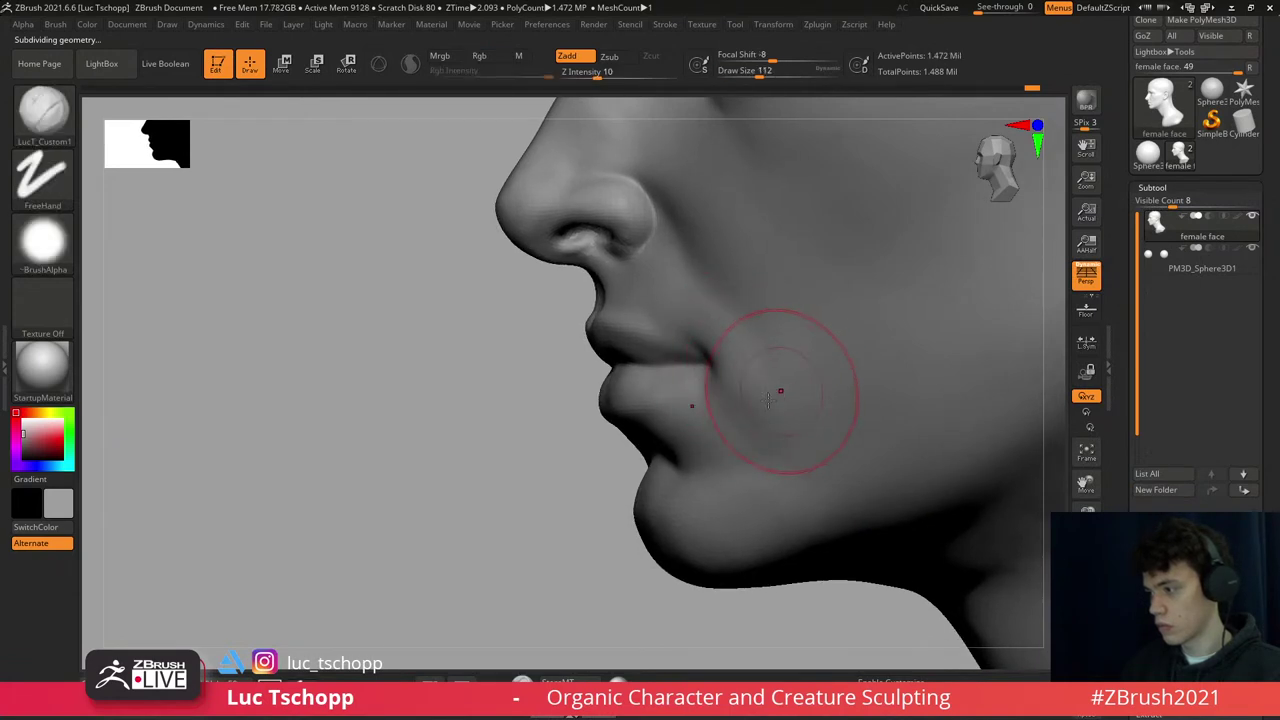
right_click_drag(802, 377, 794, 400)
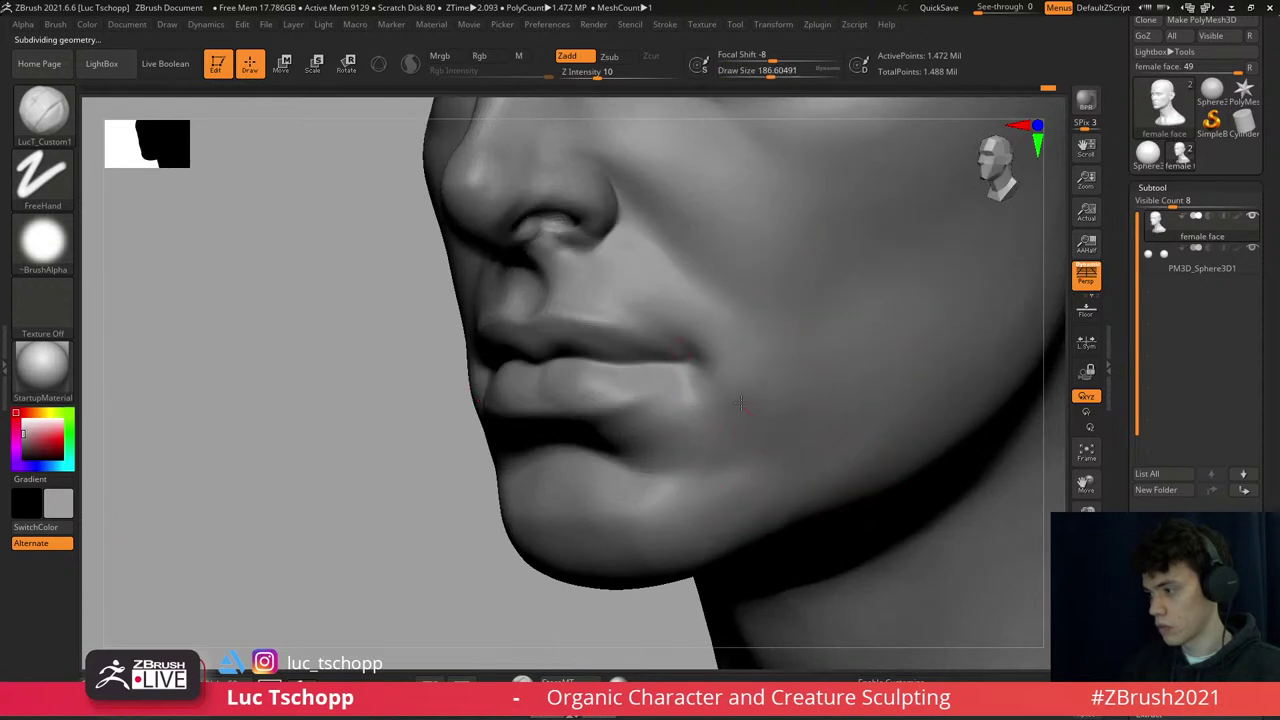
right_click_drag(700, 429, 625, 424)
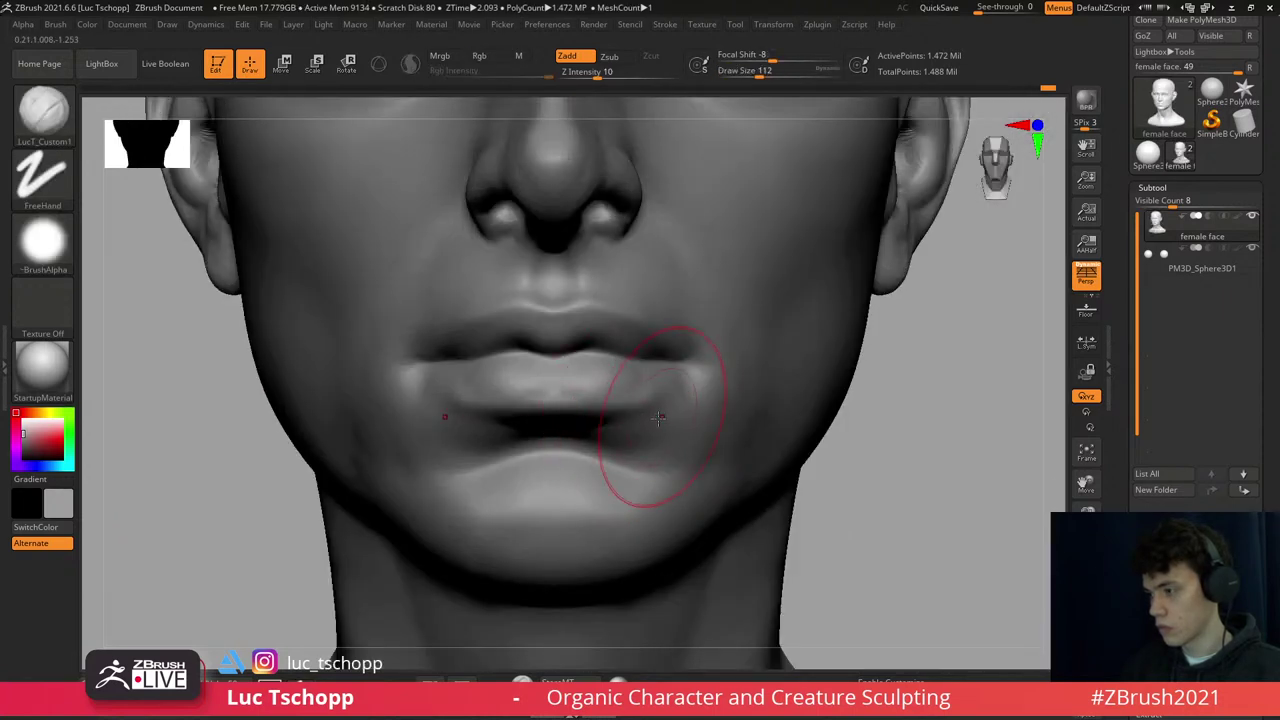
- Build up the lips with the Standard brush and smooth the skin beside the mouth corner
key("b")
key("s")
key("t")
key("shift+d")
key("shift+d")
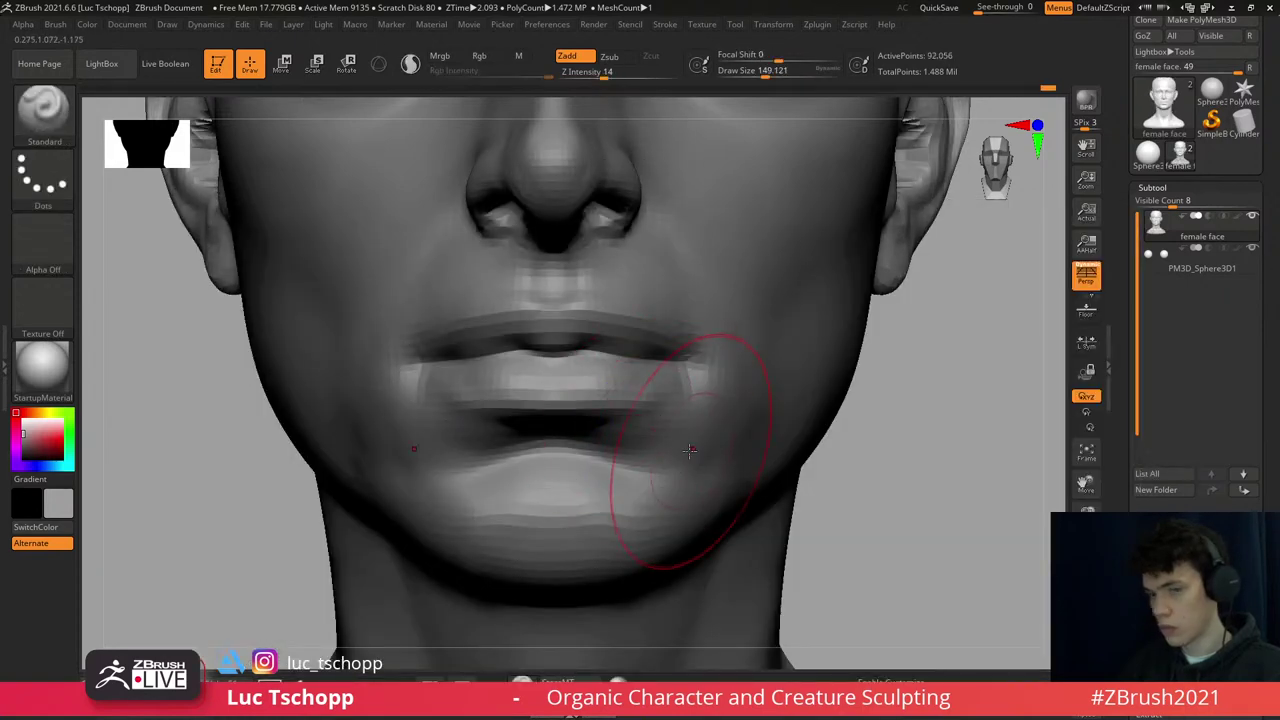
right_click_drag(673, 434, 631, 409)
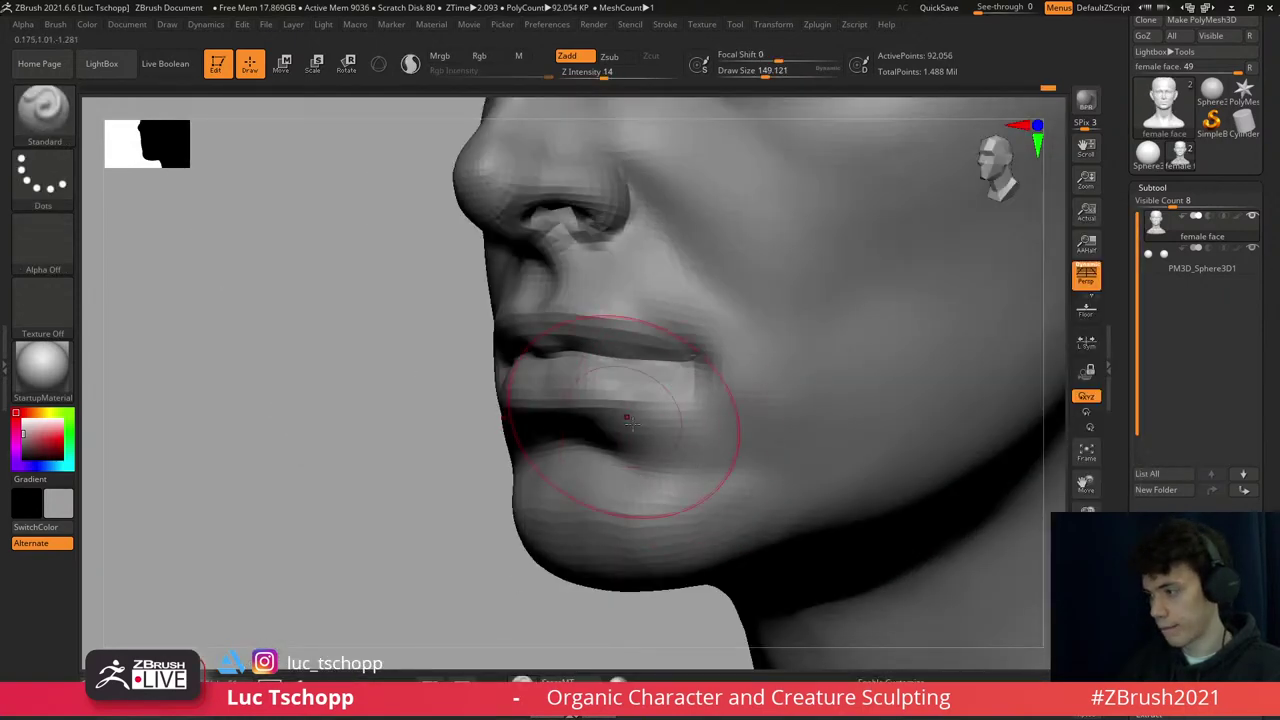
key("d")
key("d")
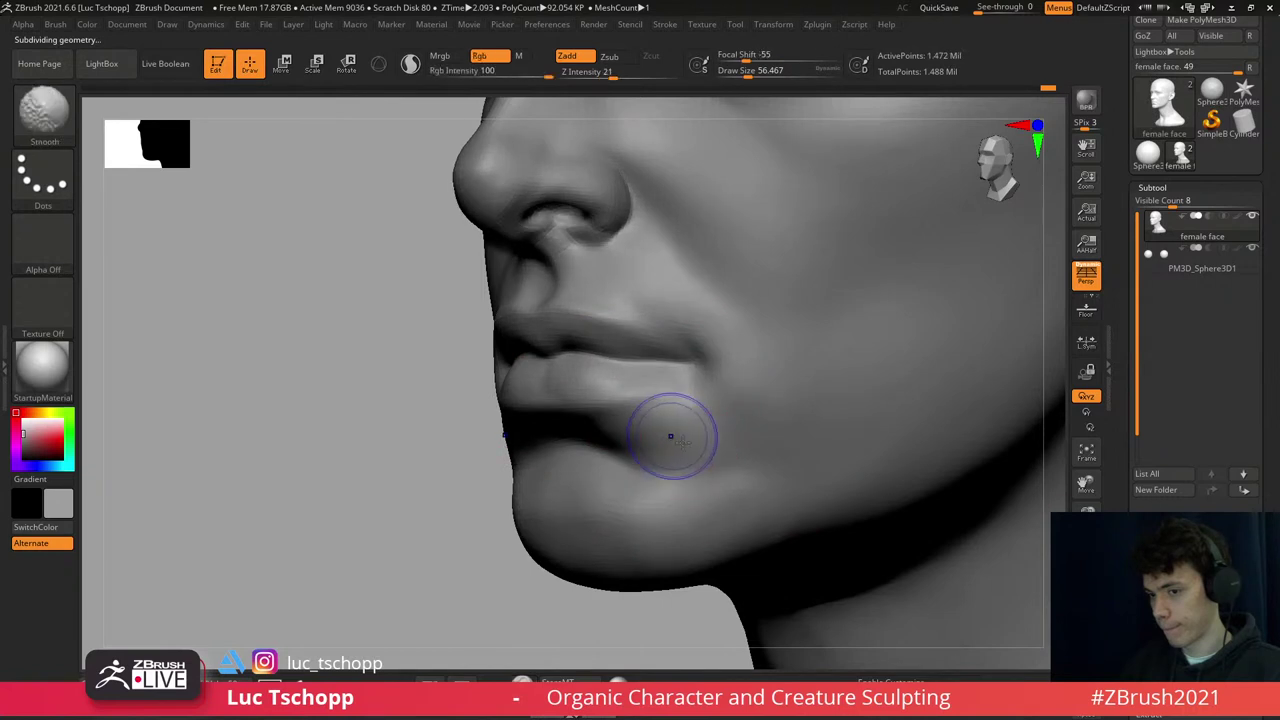
mouse_move(670, 436)
right_mouse_down("shift")
mouse_move(691, 448)
mouse_move(671, 429)
right_mouse_up("shift")
key("f")
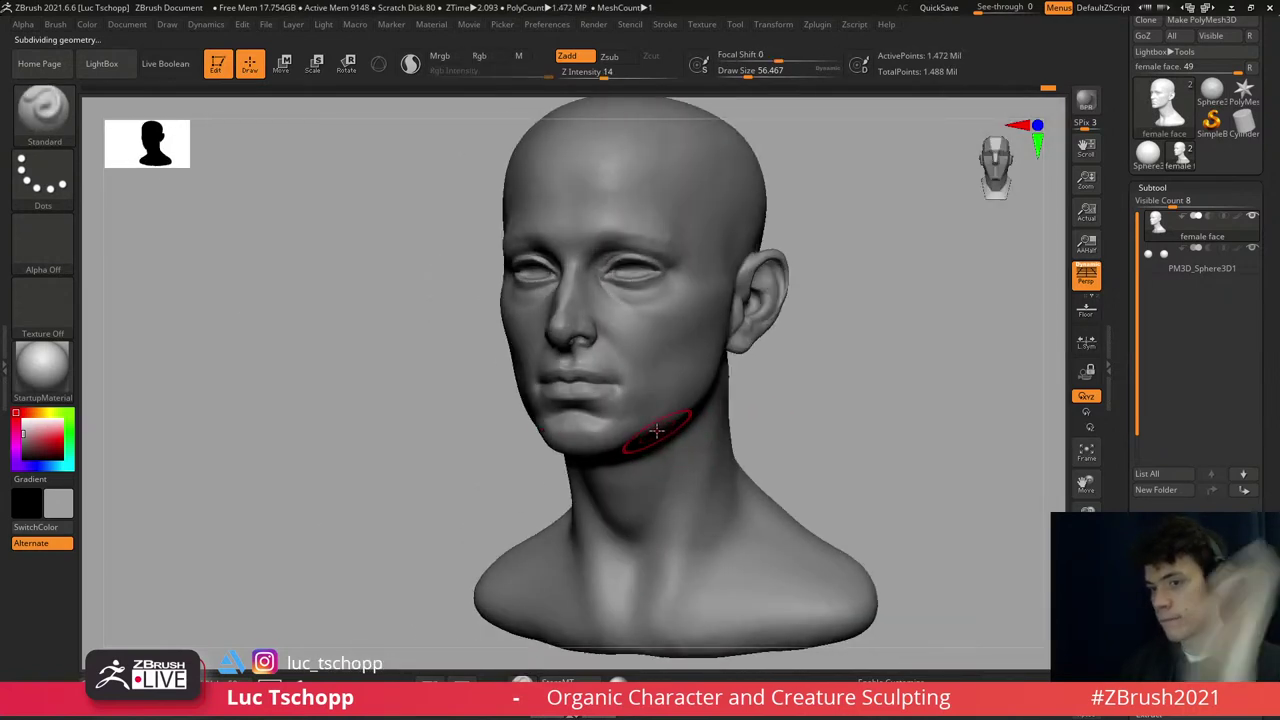
mouse_move(568, 223)
right_mouse_down("shift")
mouse_move(650, 345)
mouse_move(572, 412)
mouse_move(571, 366)
mouse_move(555, 380)
mouse_move(580, 375)
mouse_move(583, 337)
right_mouse_up("shift")
- Pick the Move Topological brush at a lower subdivision level
key("b")
key("m")
key("v")
key("shift+d")
key("b")
key("m")
key("t")
key("s")
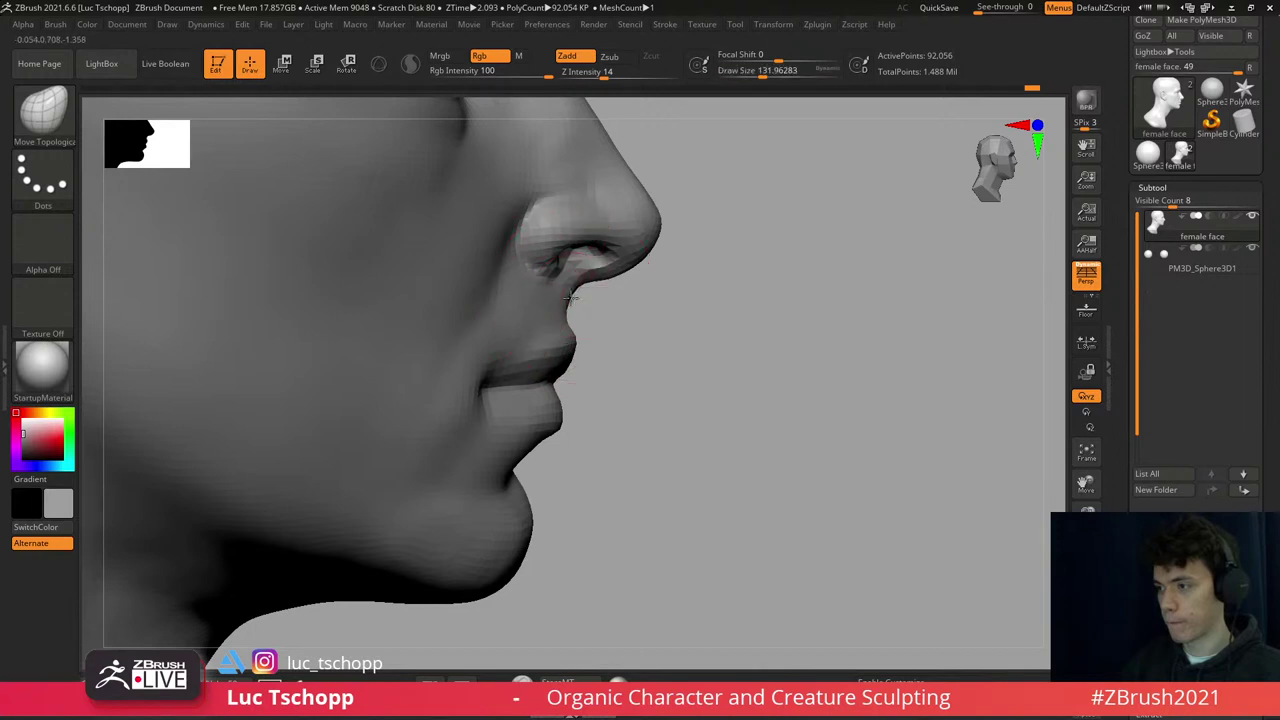
- Reshape the nose tip with Move Topological and the Standard brush, switching subdivision levels
key("d")
mouse_move(571, 297)
right_mouse_down("alt")
mouse_move(585, 243)
mouse_move(598, 516)
mouse_move(571, 358)
right_mouse_up("alt")
key("shift+d")
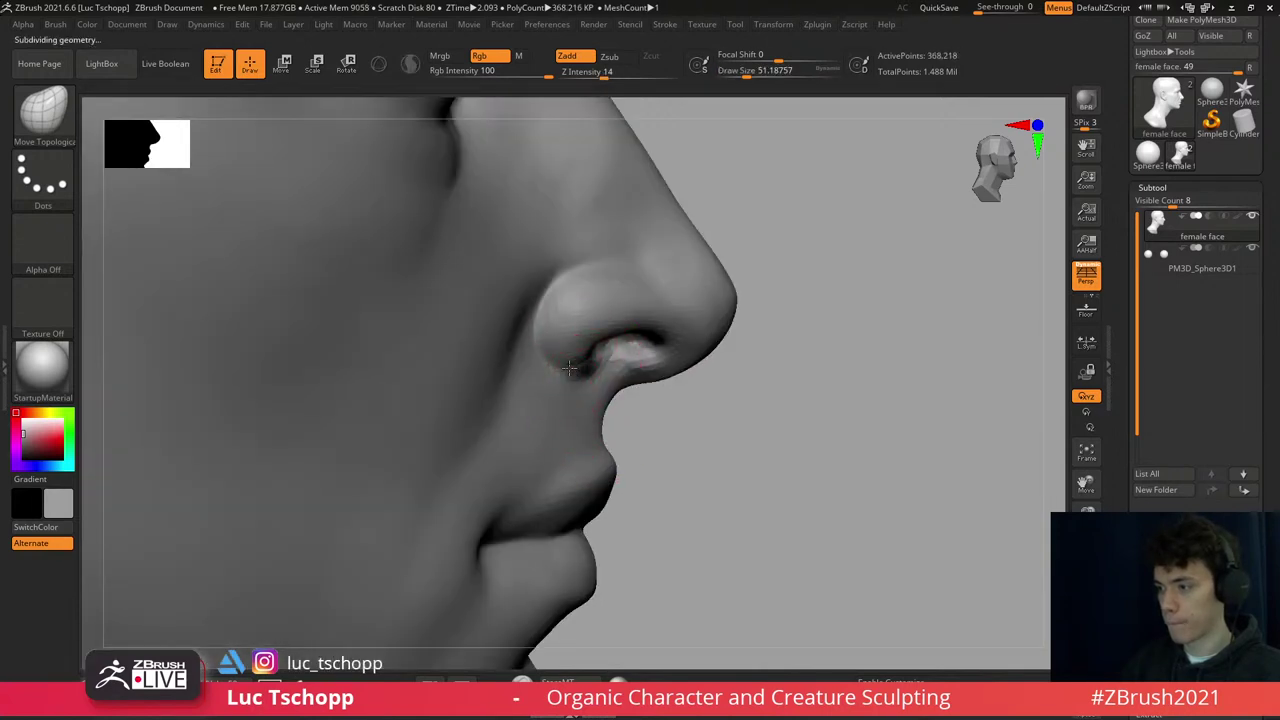
key("d")
right_click_drag(592, 371, 574, 320)
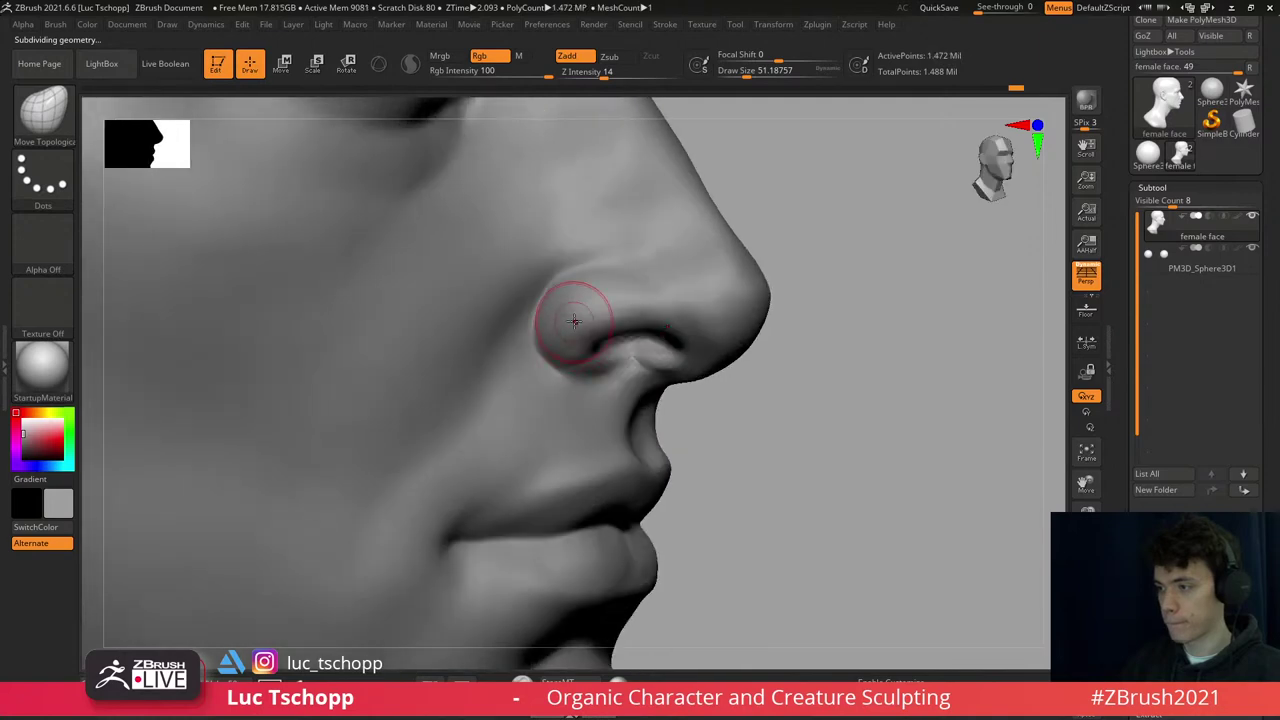
key("b")
key("s")
key("t")
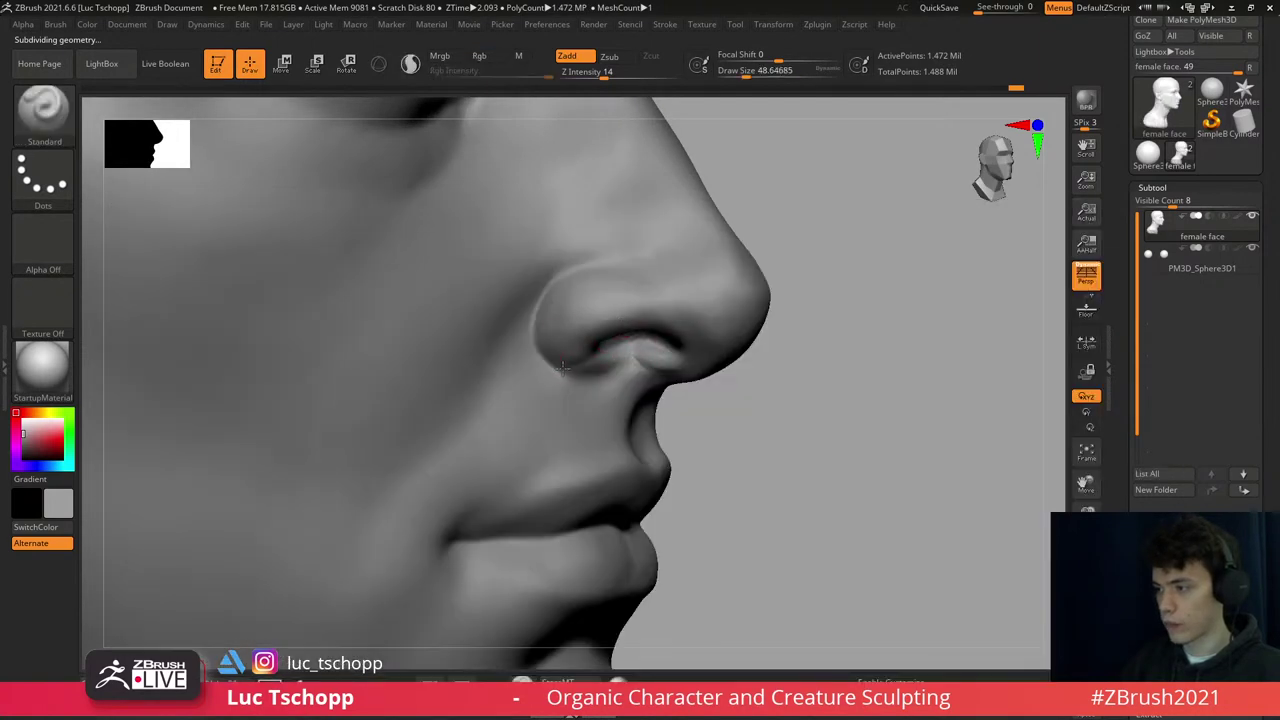
mouse_move(582, 357)
right_mouse_down()
mouse_move(628, 290)
mouse_move(633, 241)
mouse_move(700, 300)
mouse_move(647, 350)
right_mouse_up()
key("f")
- Switch to the LucT_Custom1 brush at draw size about 14 to work the nostril from the side
key("b")
key("l")
key("c")
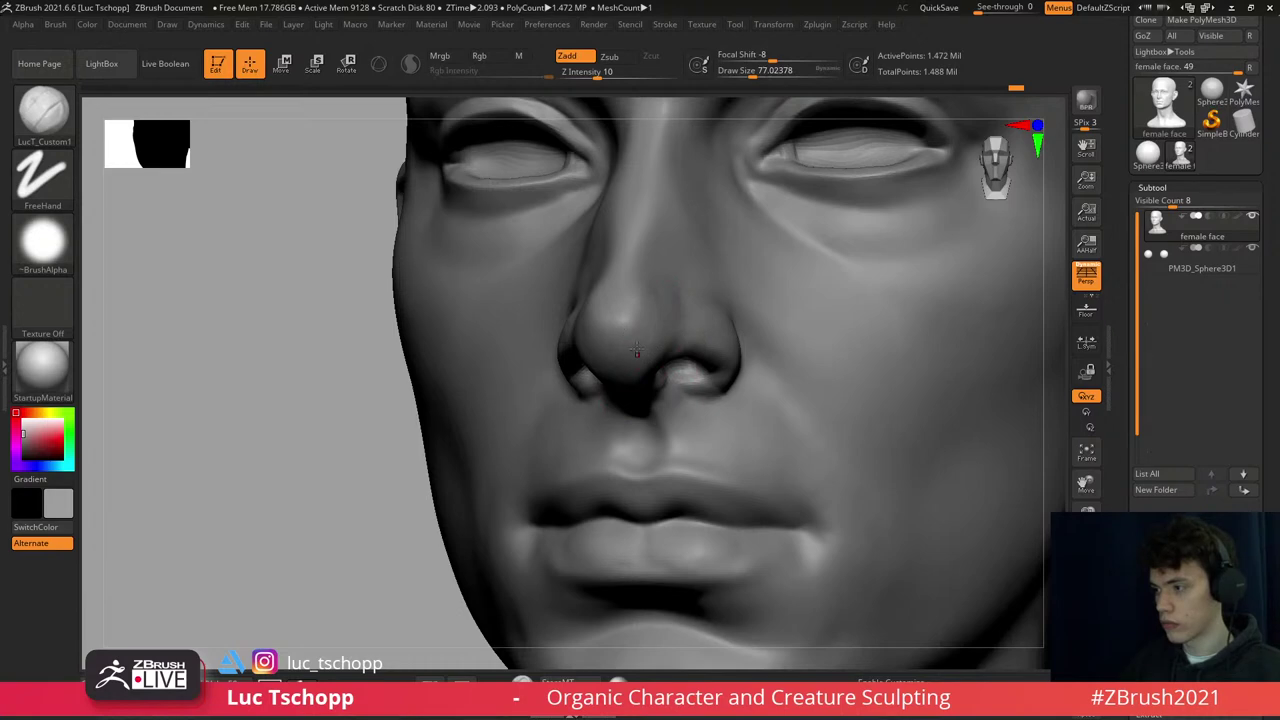
key("b")
key("s")
key("t")
mouse_move(640, 306)
right_mouse_down("shift")
mouse_move(637, 338)
mouse_move(667, 351)
right_mouse_up("shift")
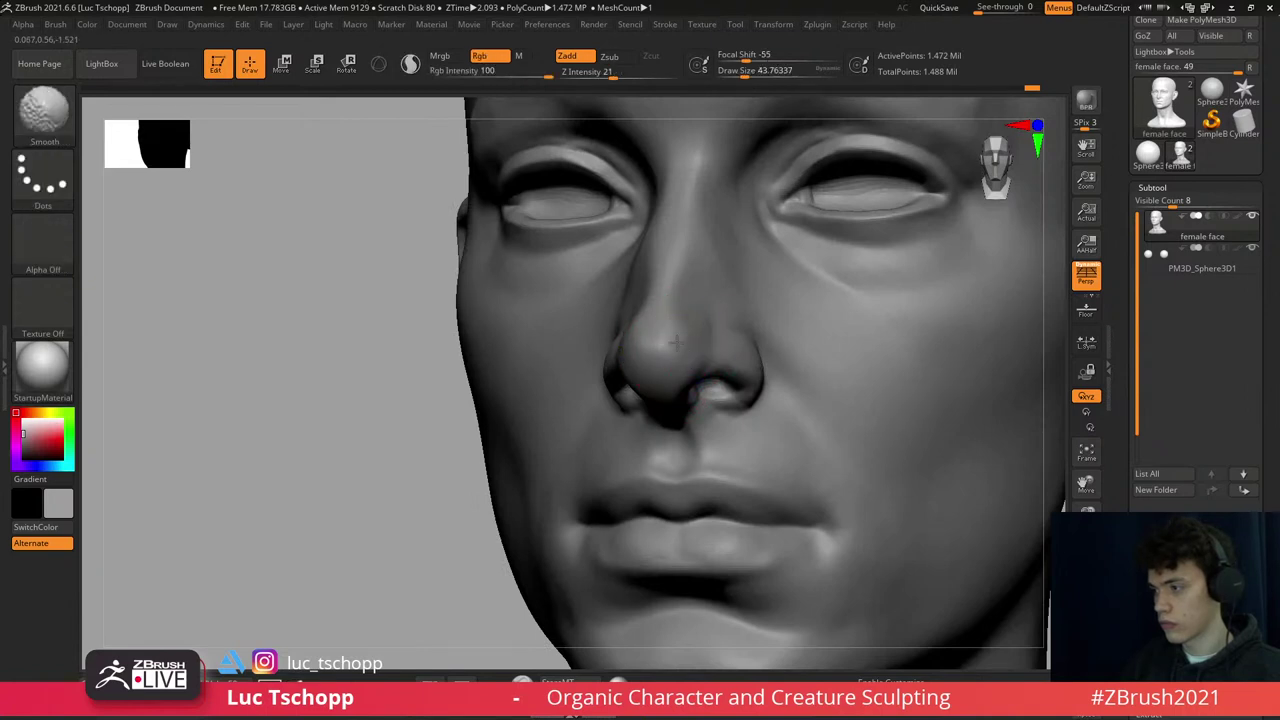
right_click_drag(697, 341, 738, 354)
key("s")
left_click_drag(738, 354, 725, 354)
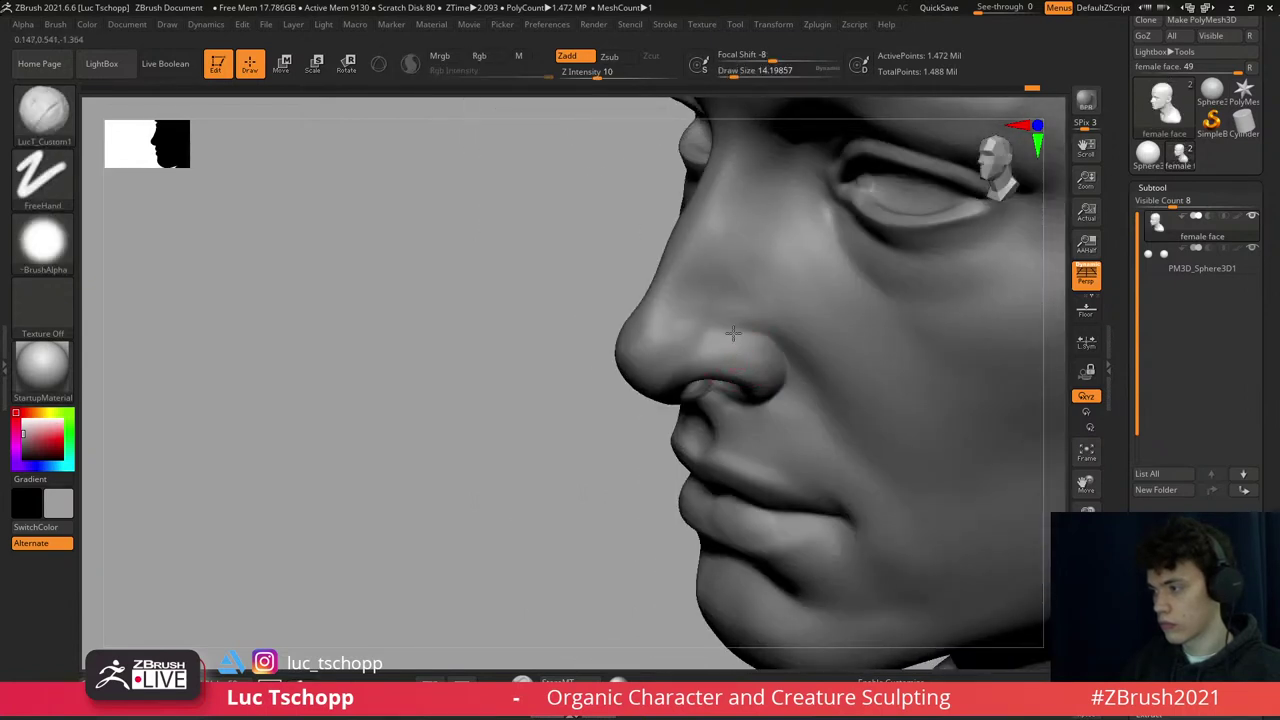
mouse_move(725, 354)
right_mouse_down()
mouse_move(720, 371)
mouse_move(586, 349)
right_mouse_up()
- Enlarge the brush to about 68, refine the nose with two strokes, and frame the head from the front
key("s")
left_click_drag(574, 360, 600, 360)
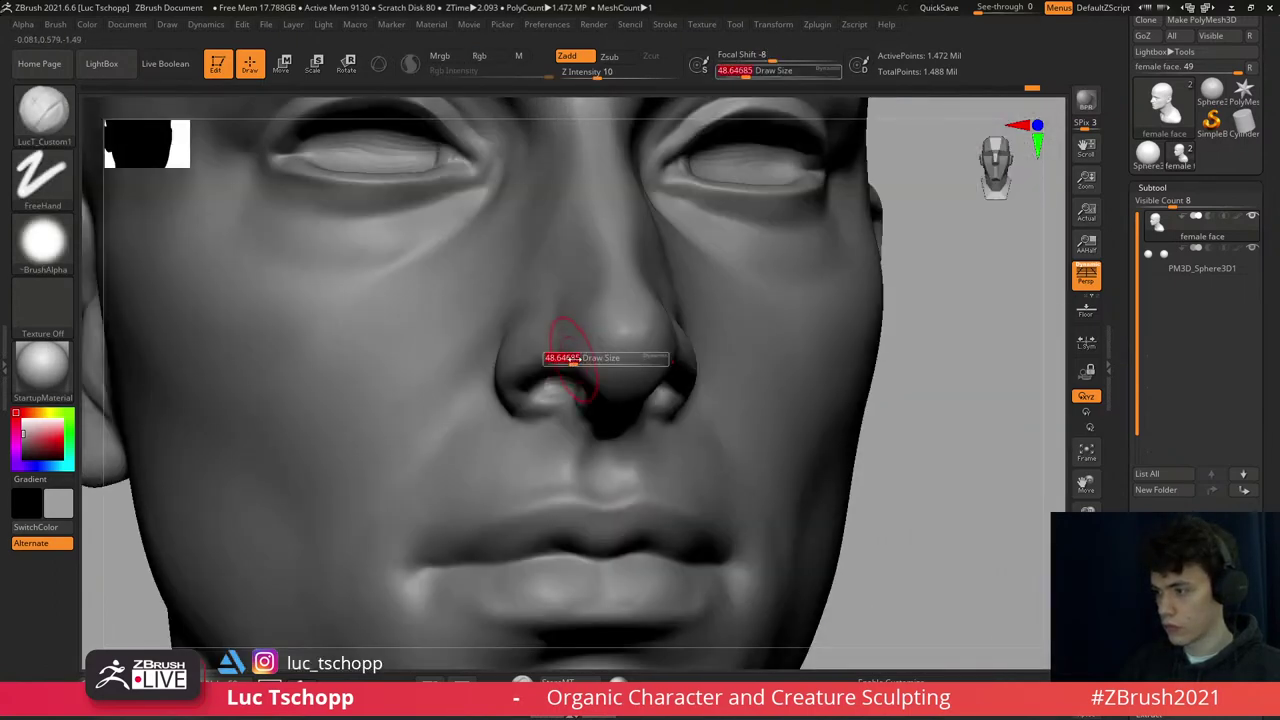
right_click_drag(573, 367, 600, 400, "alt")
mouse_move(600, 400)
left_mouse_down()
mouse_move(663, 337)
mouse_move(634, 366)
left_mouse_up()
right_click_drag(634, 366, 640, 380)
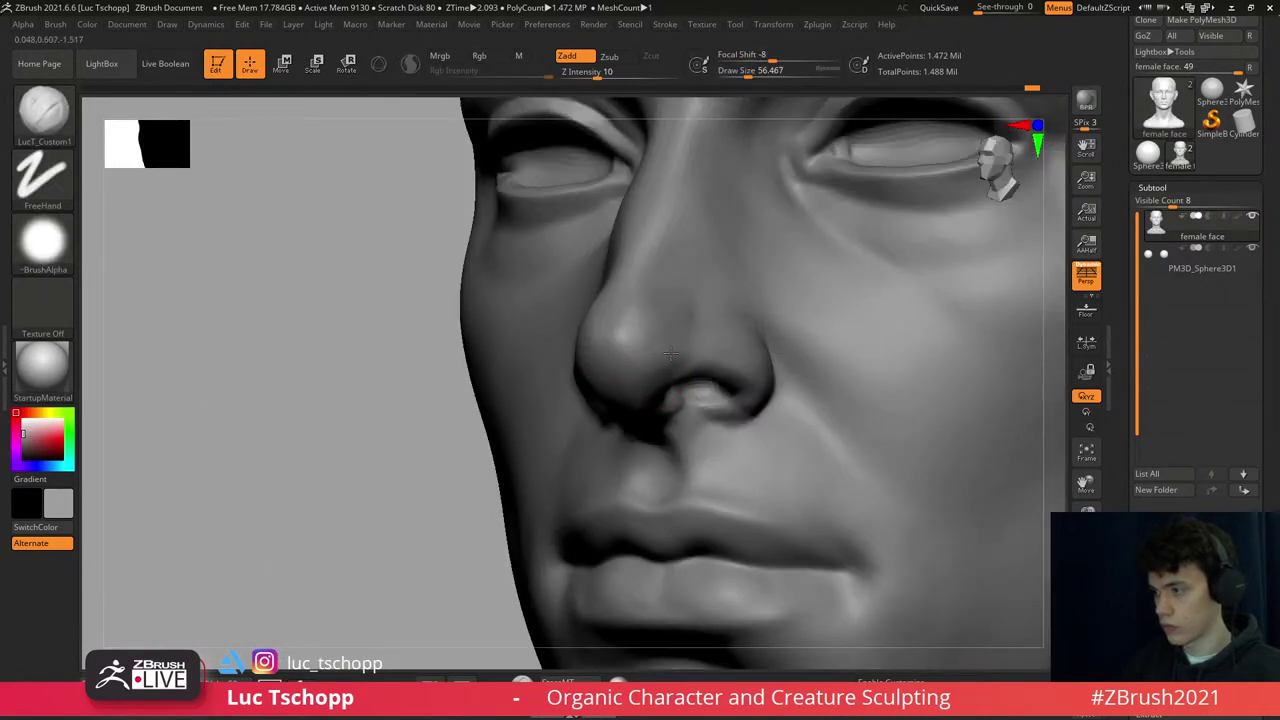
mouse_move(659, 335)
right_mouse_down("shift")
mouse_move(640, 345)
mouse_move(675, 234)
right_mouse_up("shift")
key("f")
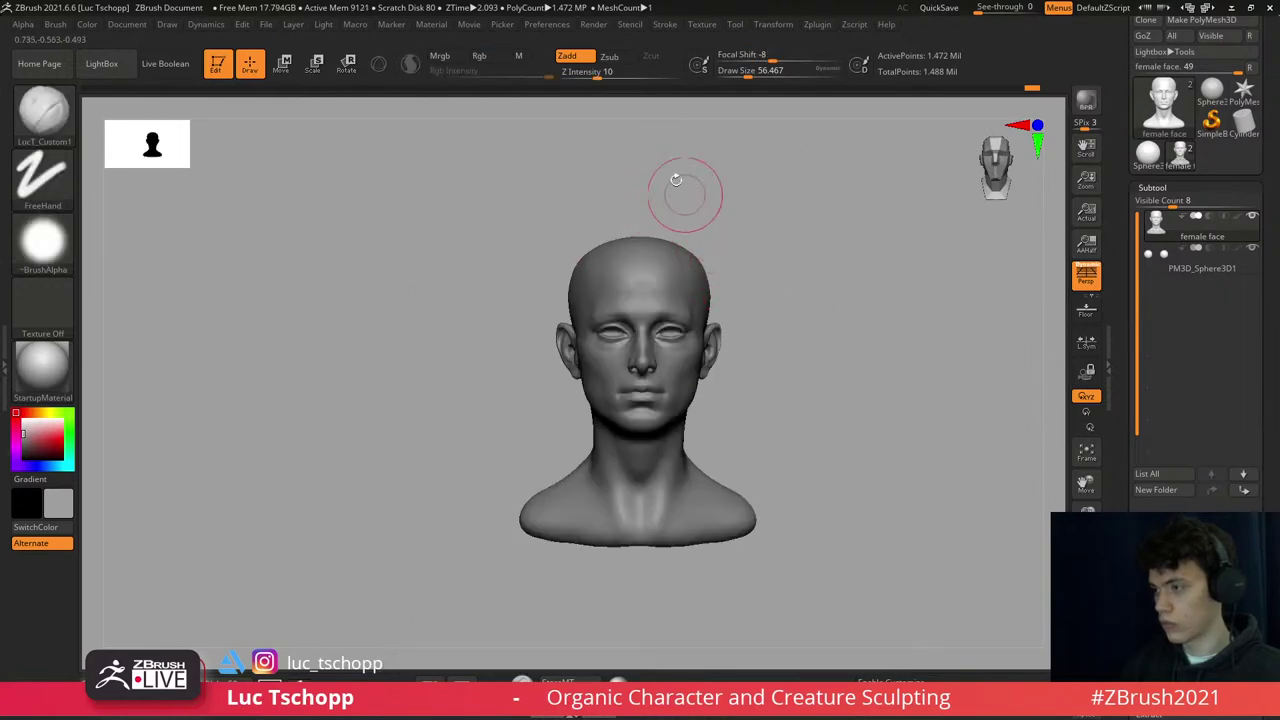
- Select the Move brush and zoom in close on the eyes
right_click_drag(703, 341, 731, 426, "ctrl")
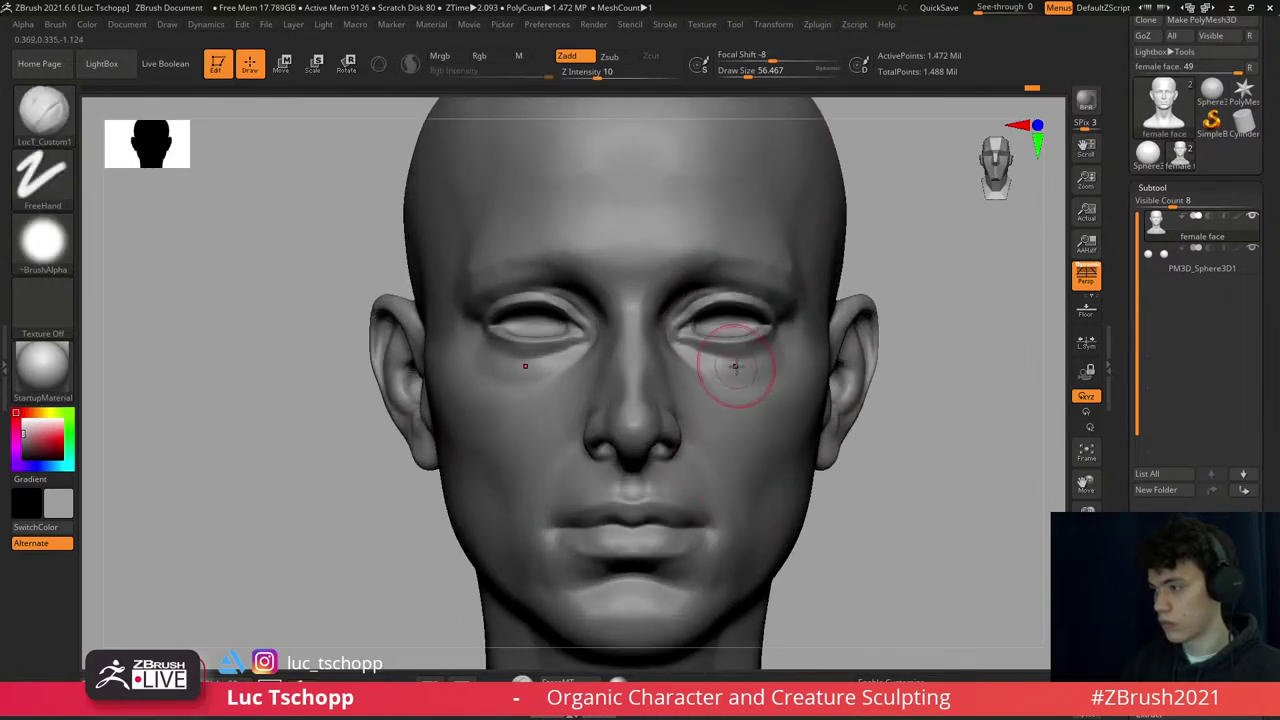
key("b")
key("m")
key("v")
right_click_drag(710, 330, 800, 357, "ctrl")
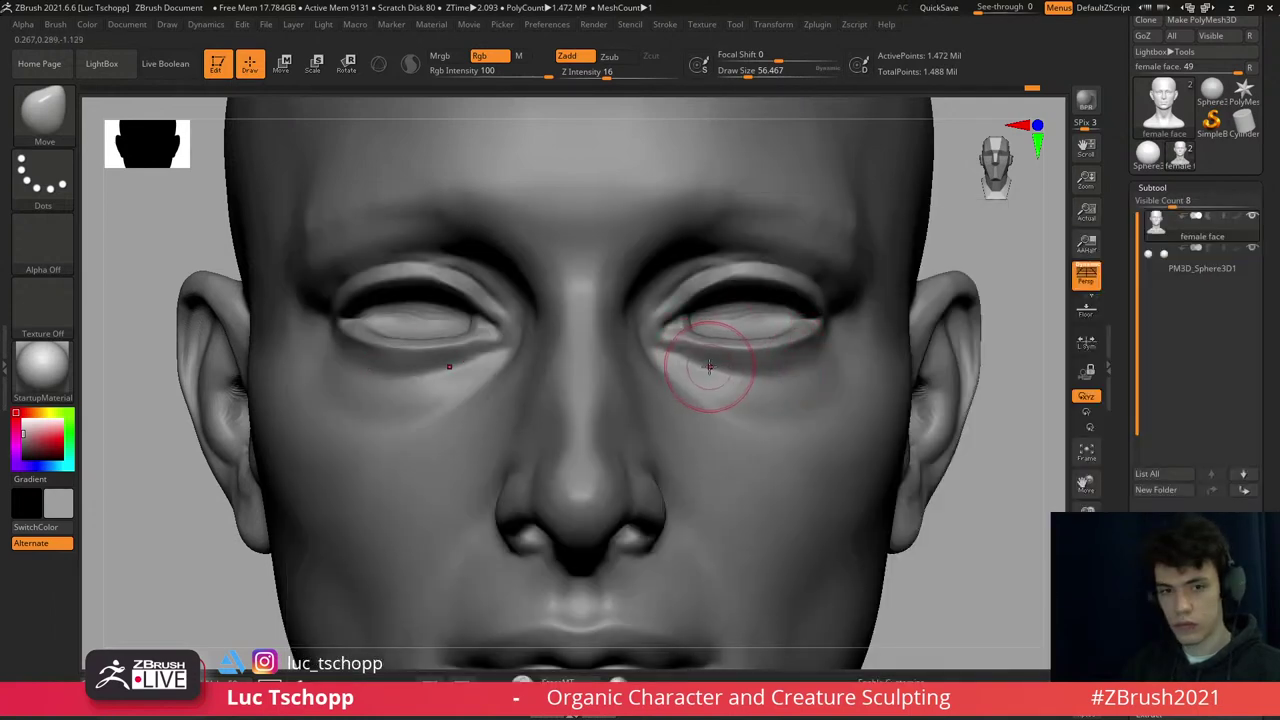
key("comma")
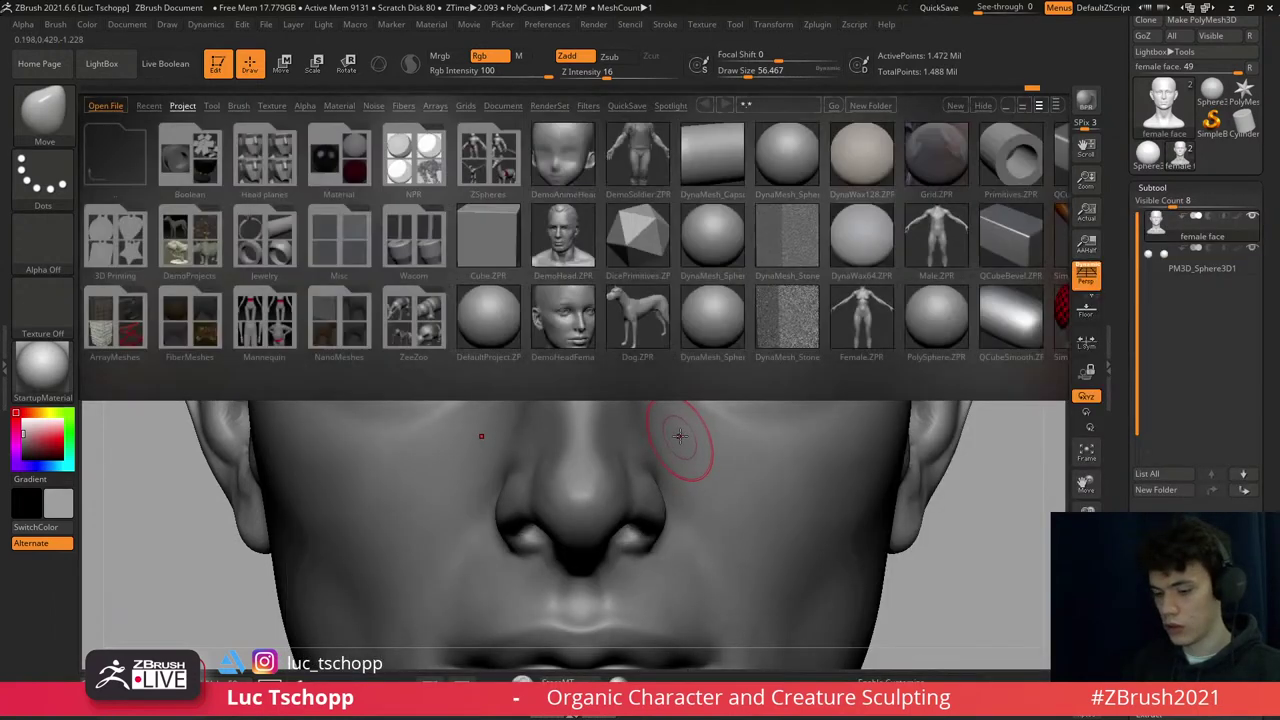
key("comma")
key("b")
key("m")
key("v")
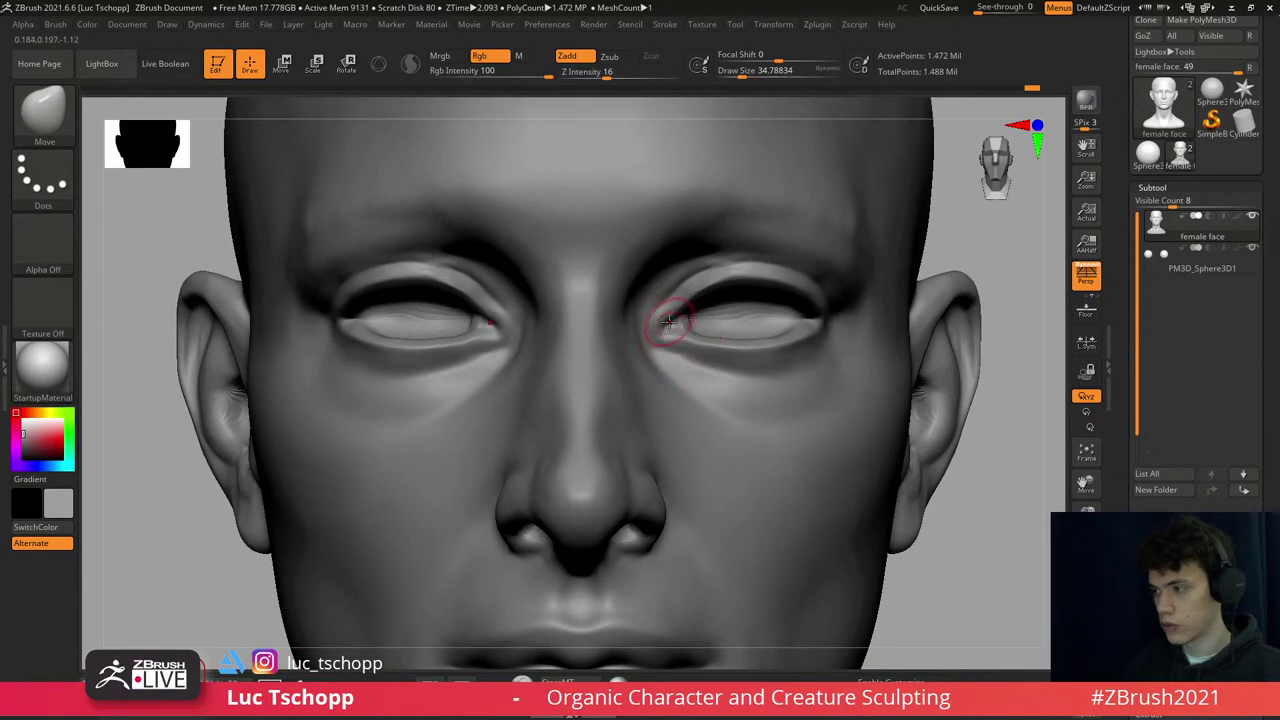
- Shape the eyelids with the Move brush at size about 100, one subdivision lower
key("shift+d")
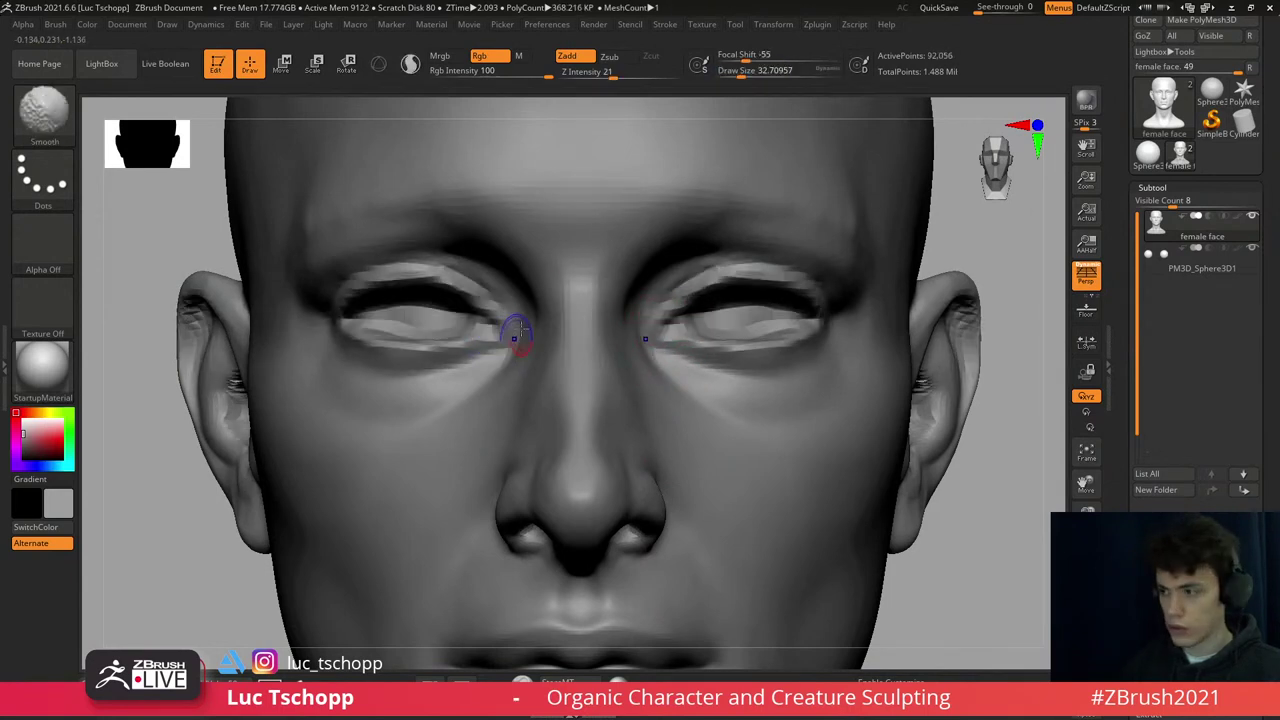
key("s")
left_click_drag(515, 330, 521, 331)
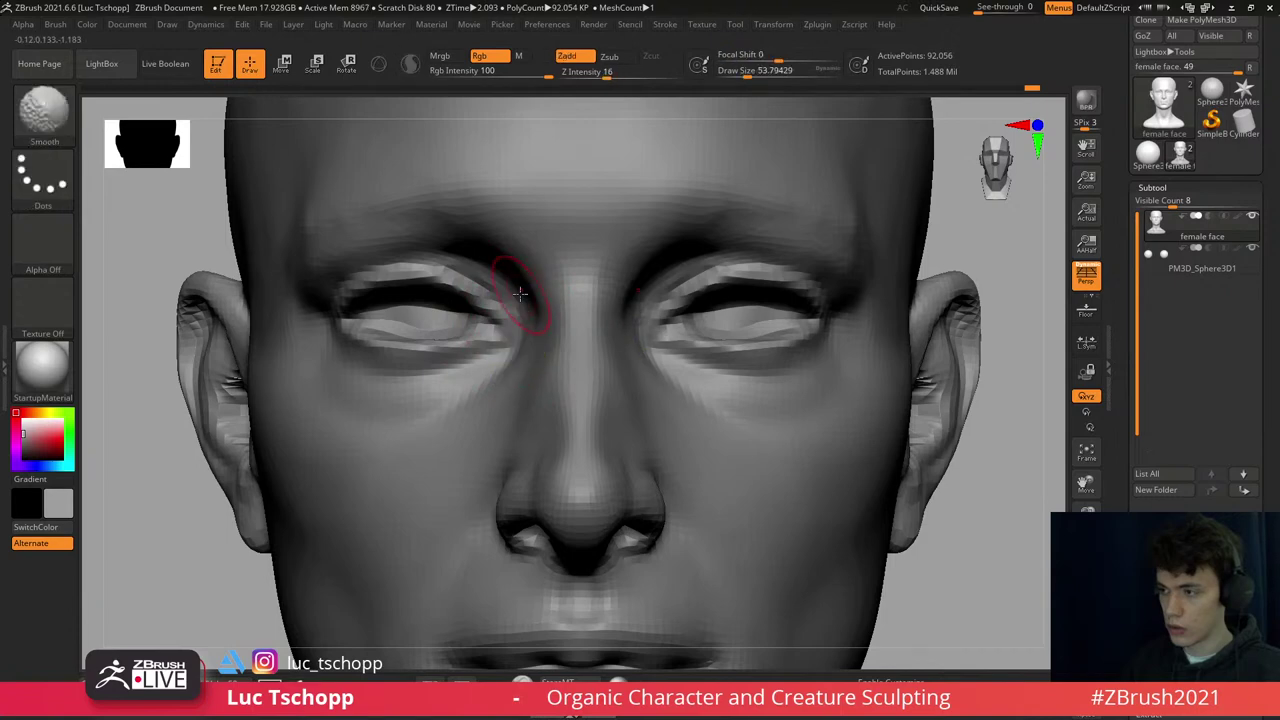
mouse_move(514, 286)
right_mouse_down()
mouse_move(625, 232)
mouse_move(670, 286)
right_mouse_up()
key("d")
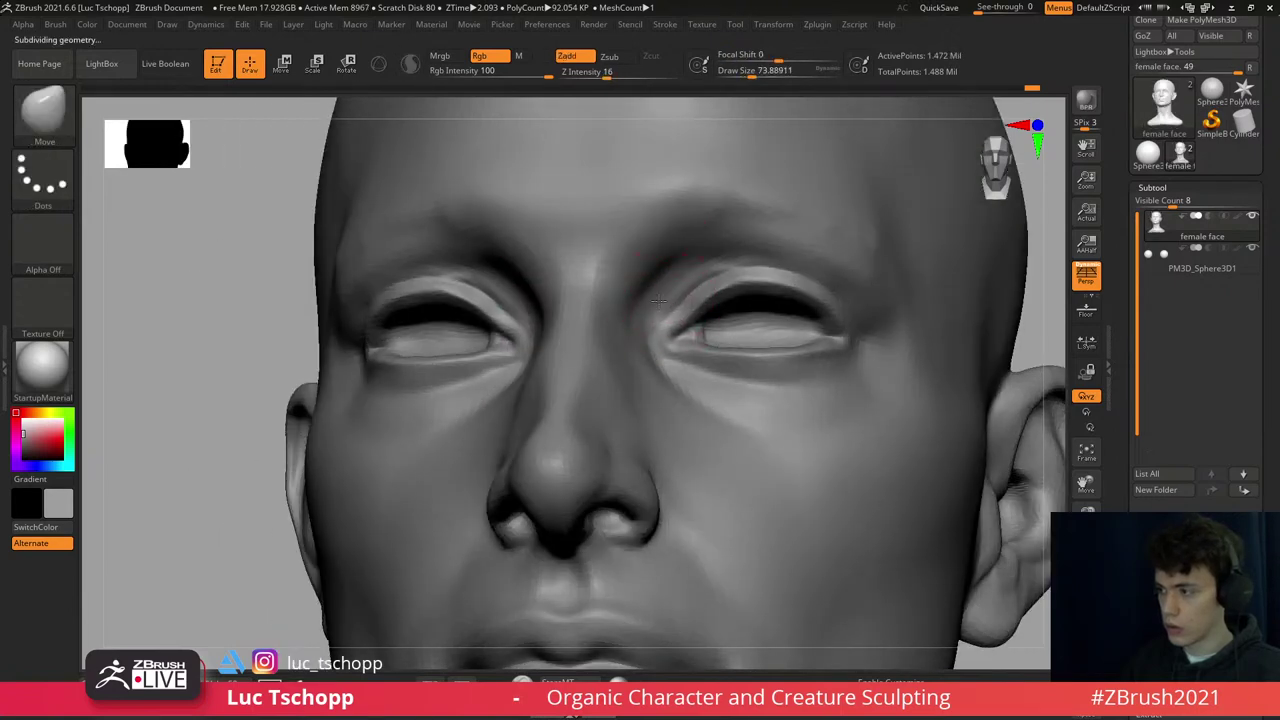
- Sculpt the eye creases with the custom brush and smooth them at the highest subdivision
key("1")
right_click_drag(643, 280, 614, 243)
key("shift+d")
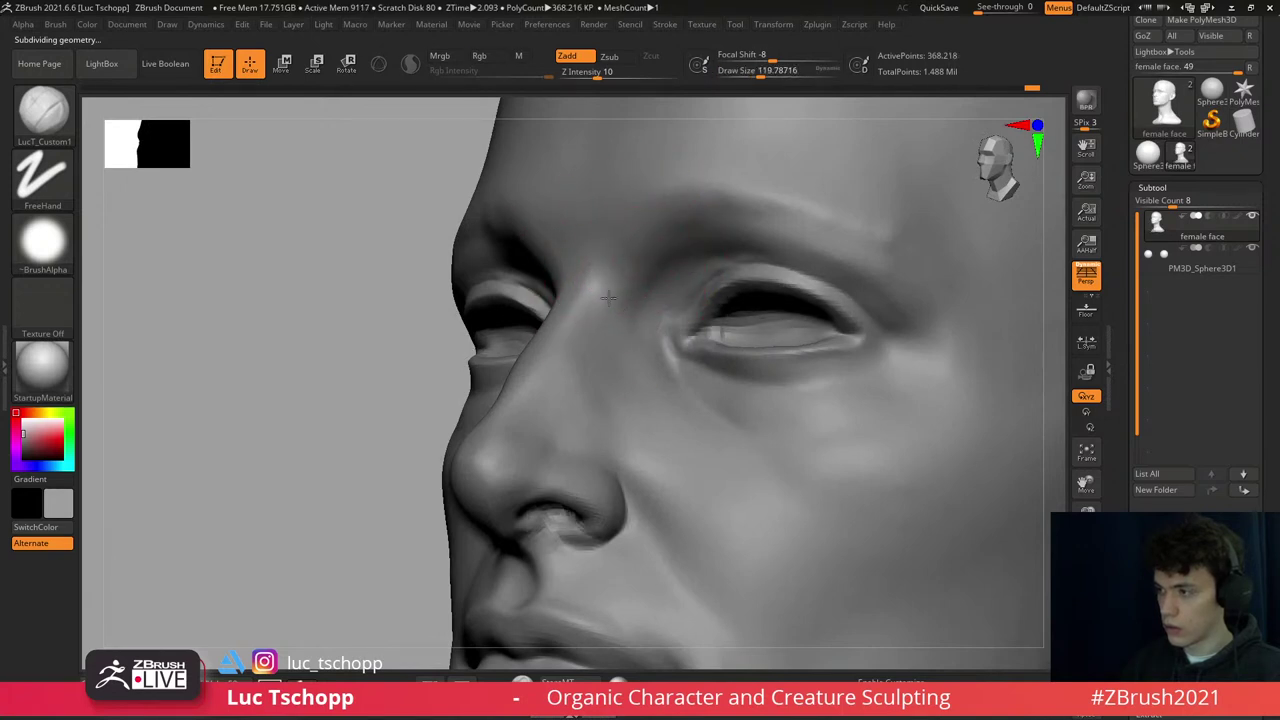
mouse_move(600, 257)
right_mouse_down()
mouse_move(566, 208)
mouse_move(600, 271)
mouse_move(634, 271)
mouse_move(652, 242)
mouse_move(587, 405)
right_mouse_up()
key("d")
key("shift")
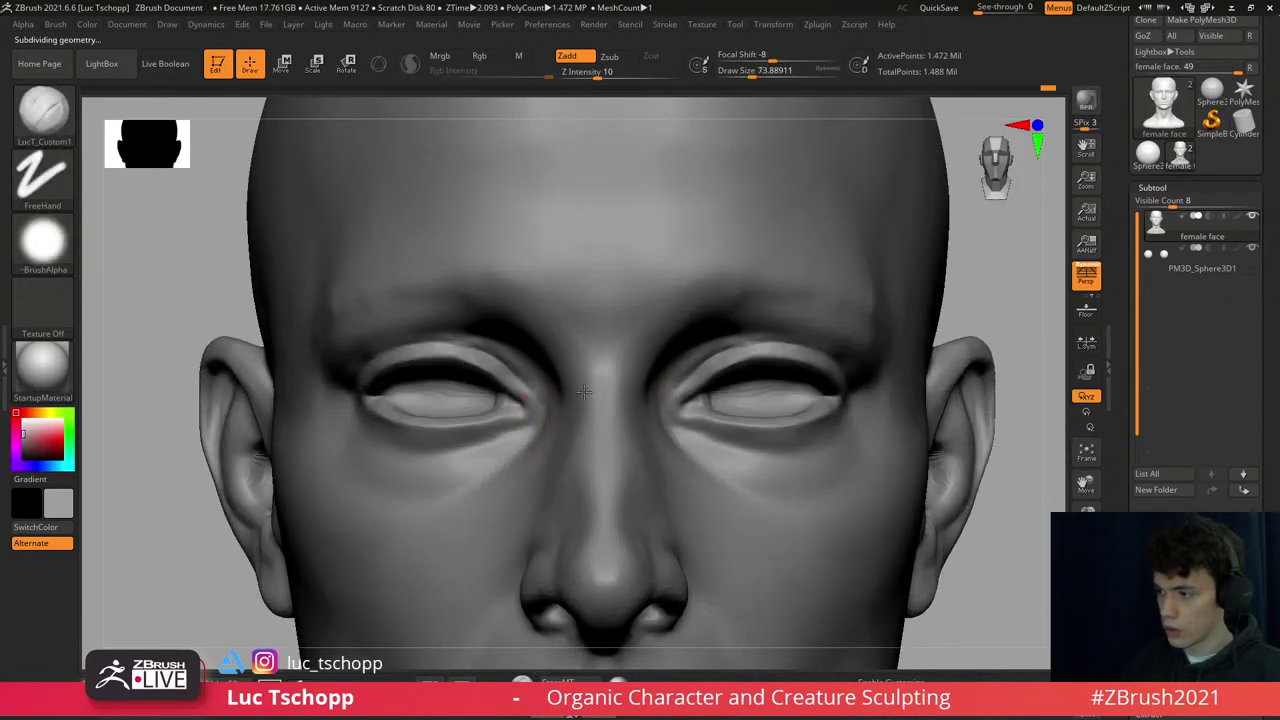
right_click_drag(570, 378, 438, 352)
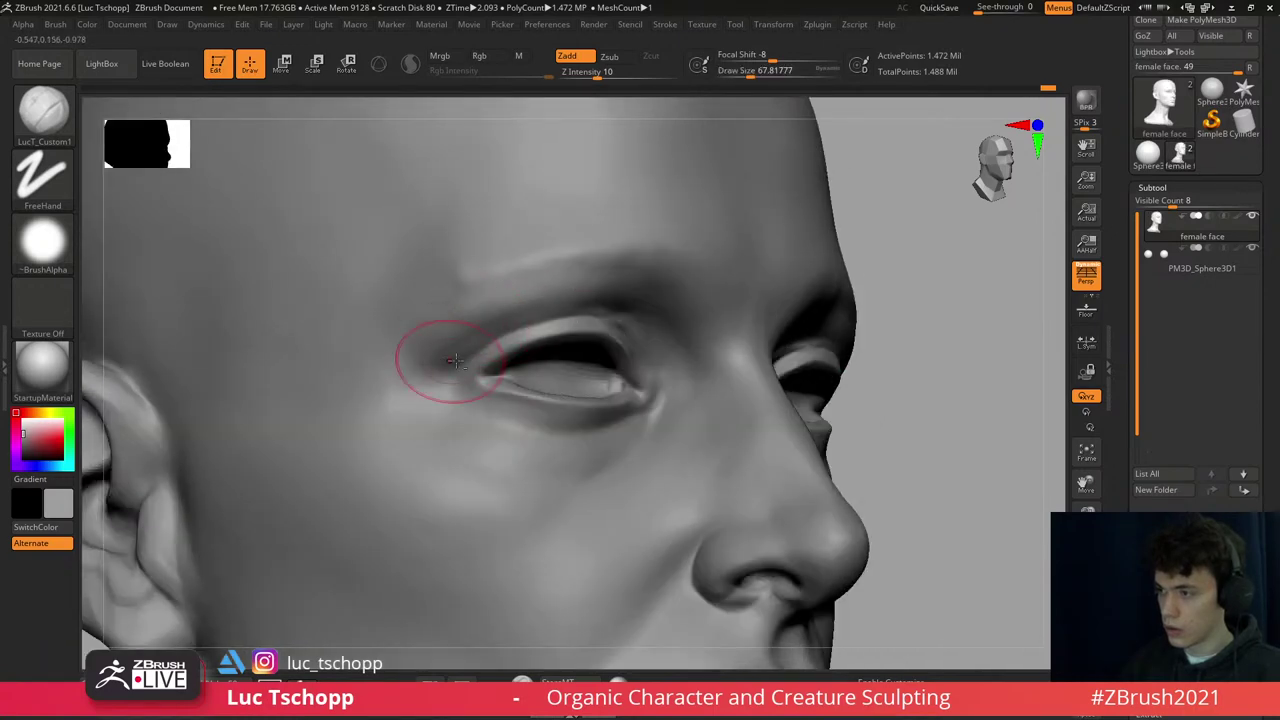
key("f")
mouse_move(560, 360)
right_mouse_down("shift")
mouse_move(710, 388)
mouse_move(675, 312)
mouse_move(658, 302)
mouse_move(674, 311)
mouse_move(657, 321)
right_mouse_up("shift")
- Reshape the brows and outer eye toward the temples with Move at 51, then the custom brush at 128
key("b")
key("m")
key("v")
left_click_drag(656, 320, 640, 324)
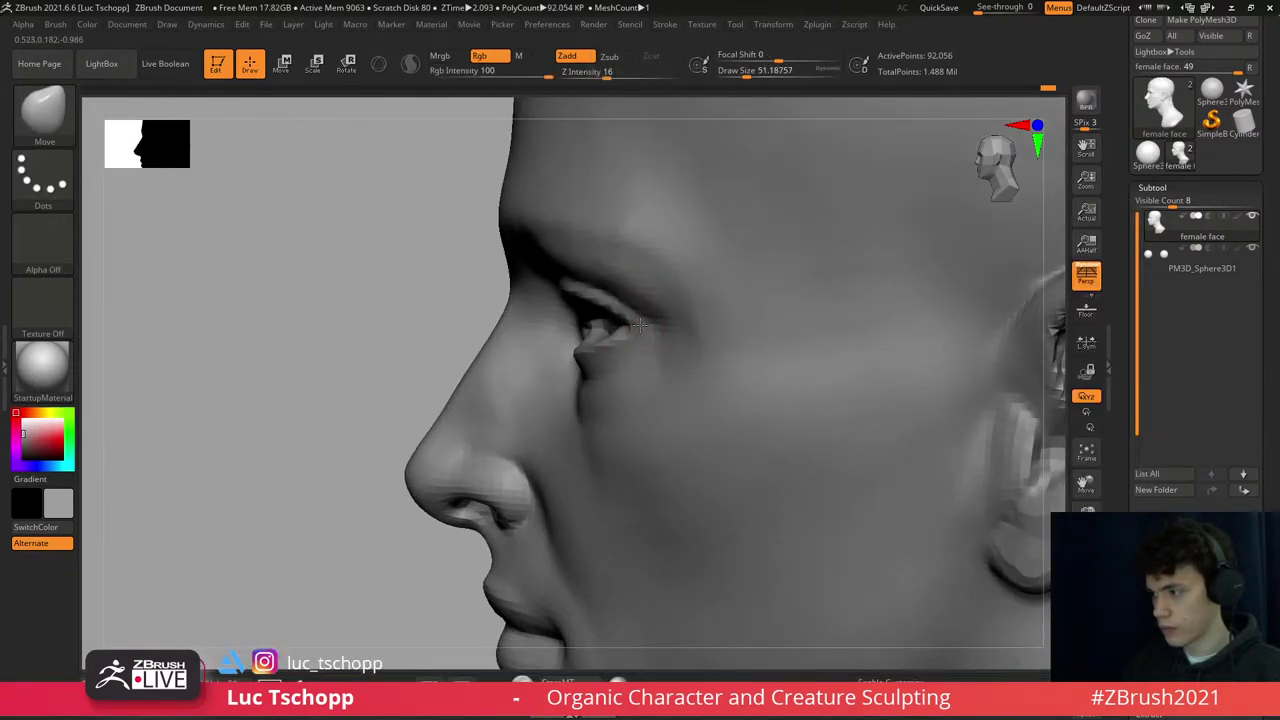
key("d")
right_click_drag(652, 295, 662, 297)
key("shift+d")
key("1")
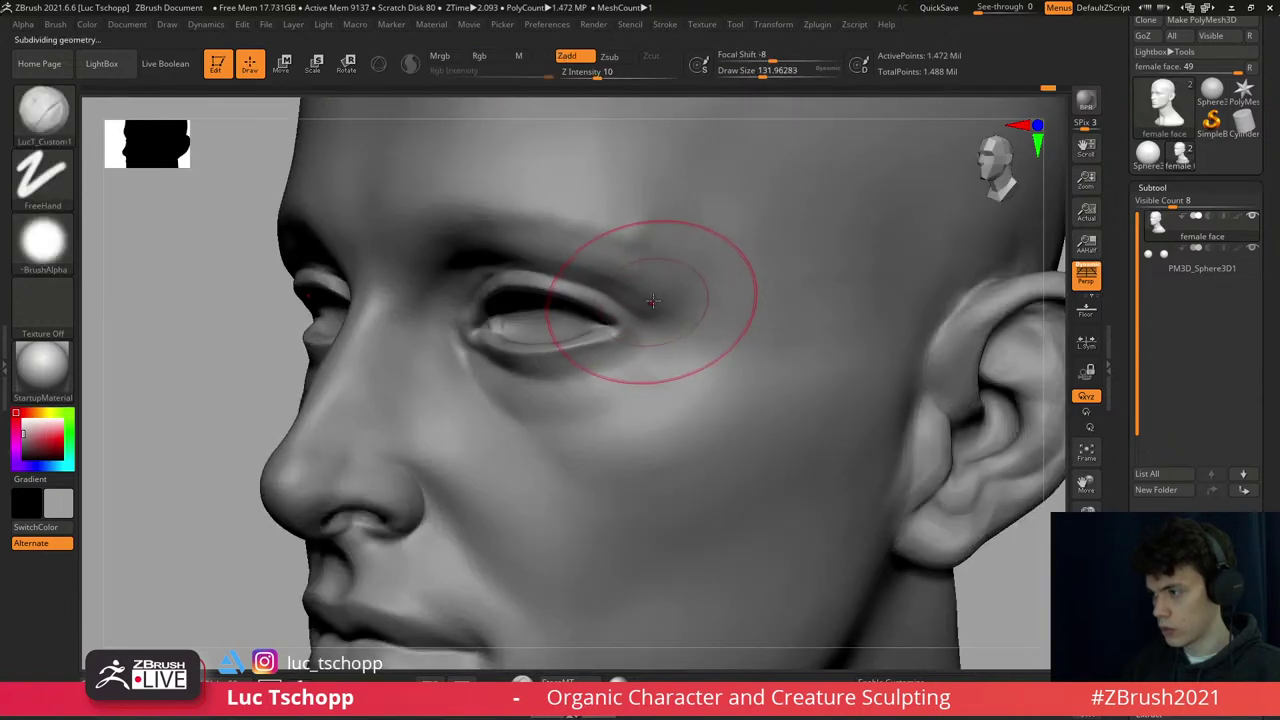
left_click_drag(648, 301, 683, 304)
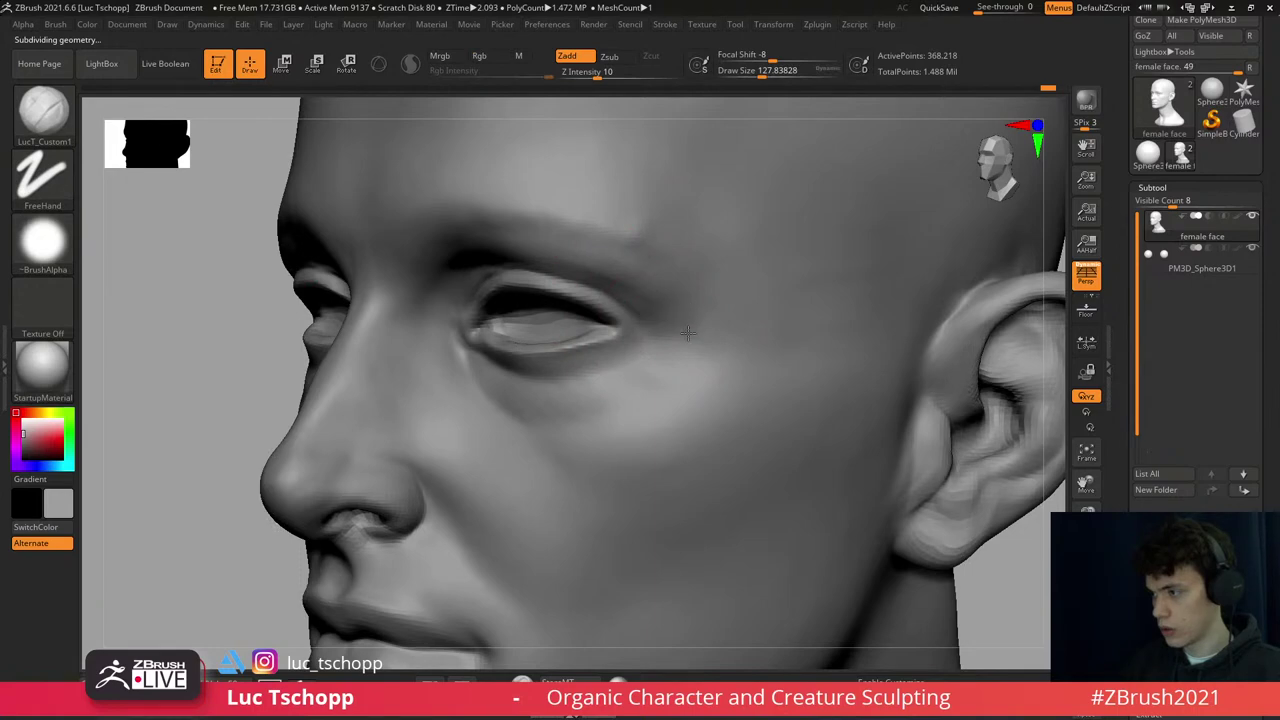
key("d")
mouse_move(654, 366)
right_mouse_down()
mouse_move(568, 398)
mouse_move(560, 428)
mouse_move(530, 440)
mouse_move(510, 420)
mouse_move(543, 400)
mouse_move(550, 425)
mouse_move(523, 426)
mouse_move(543, 382)
right_mouse_up()
- Carve the under-eye and lower-eyelid creases with the DamStandard brush
key("b")
key("d")
key("s")
key("b")
key("Escape")
key("b")
key("Escape")
- Reshape the upper eyelid with the Move brush
key("b")
key("d")
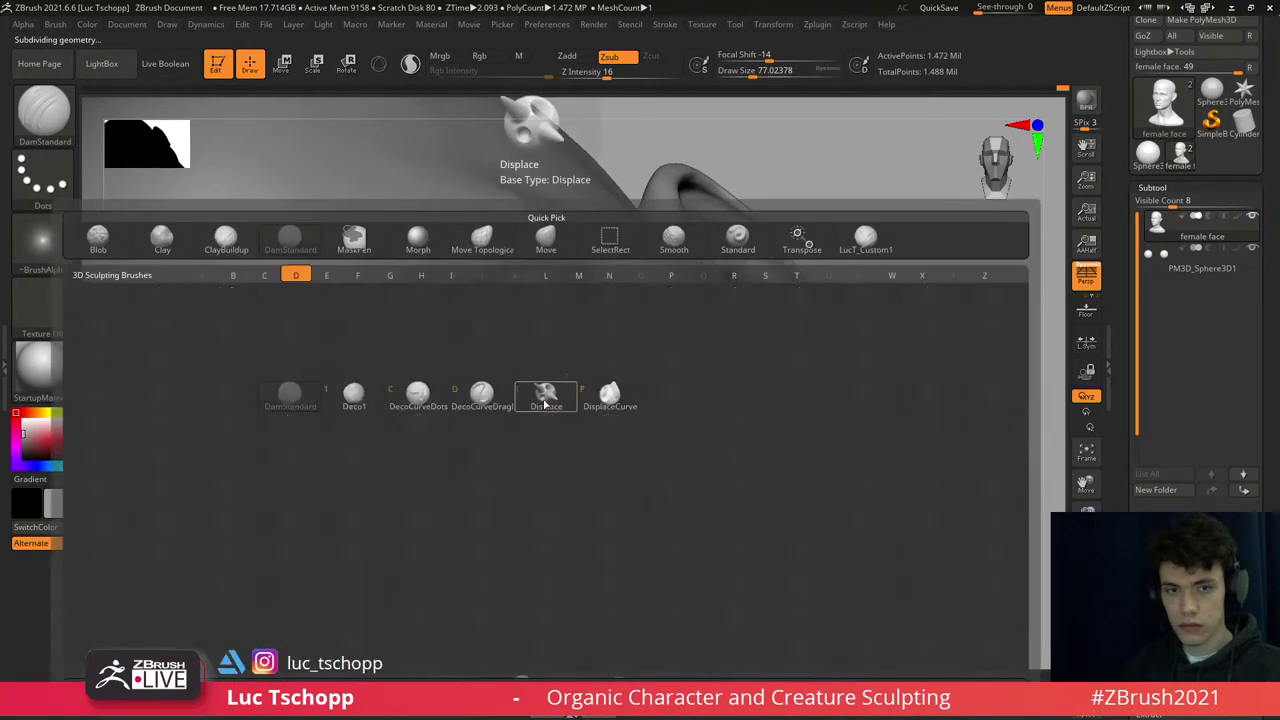
key("Escape")
key("b")
key("m")
key("v")
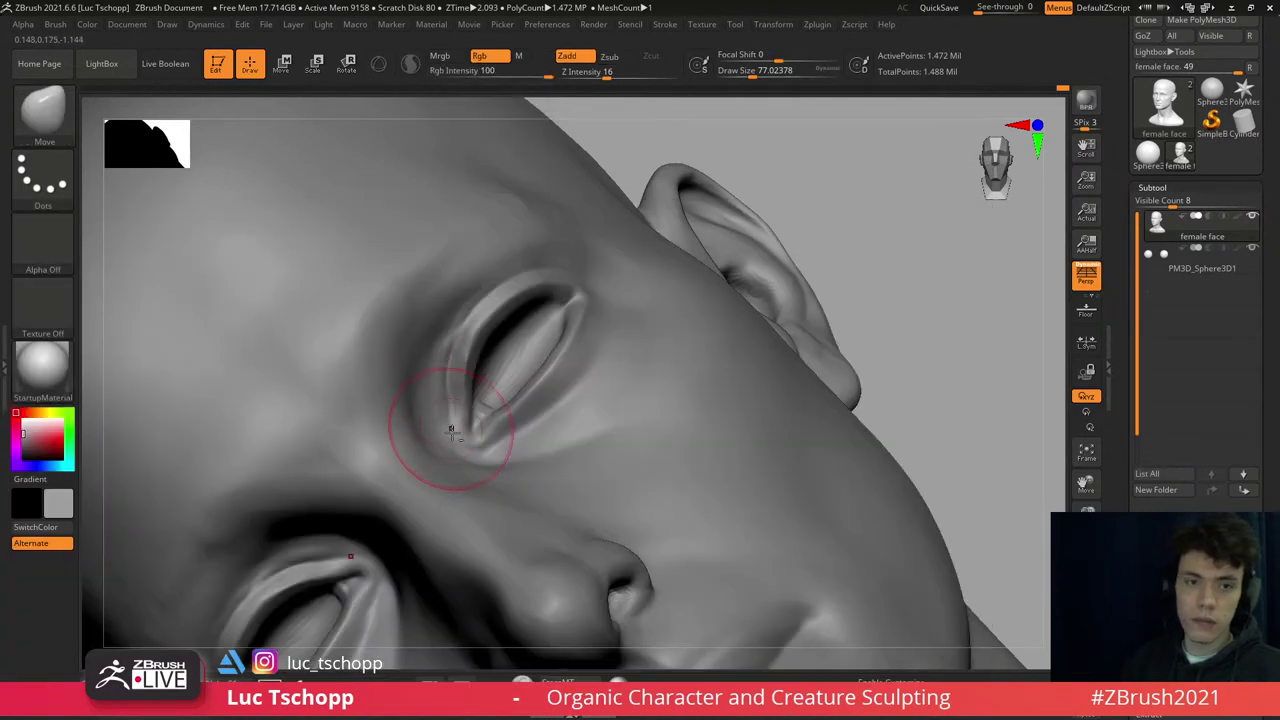
right_click_drag(452, 430, 491, 391)
- Drop a subdivision level and enlarge the brush for broader eyelid shaping
key("shift+d")
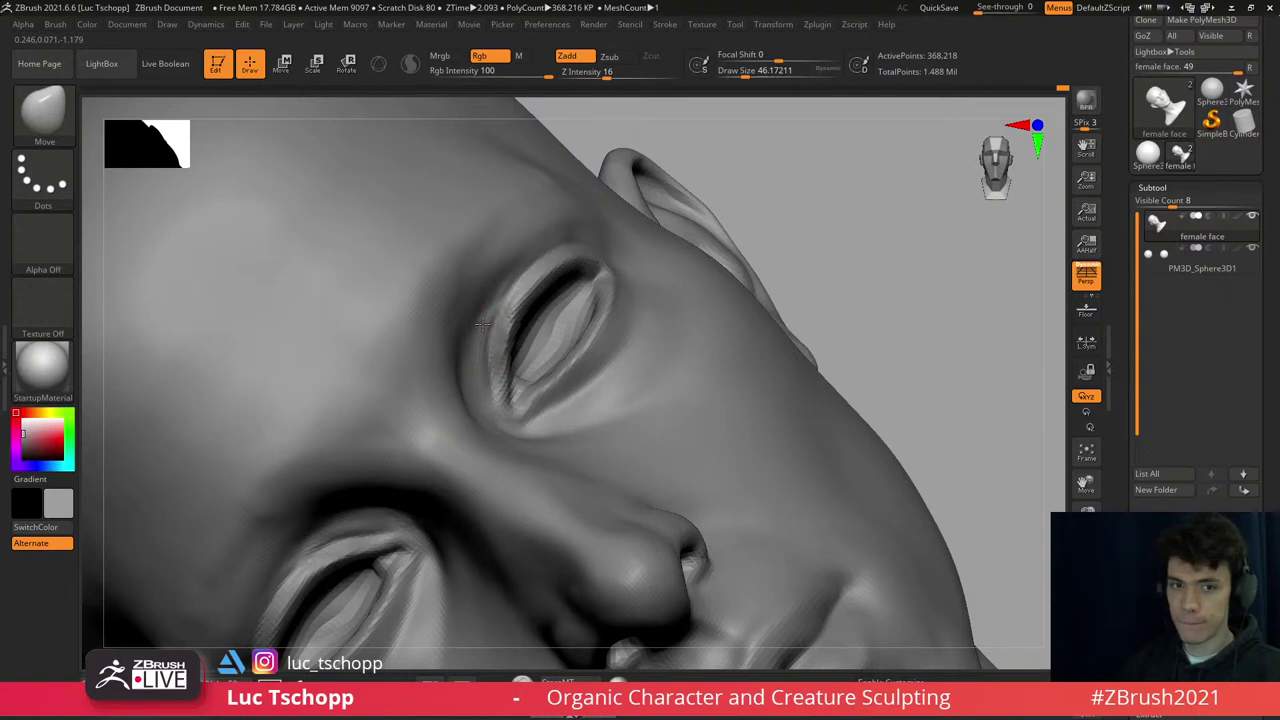
key("s")
left_click_drag(482, 323, 492, 297)
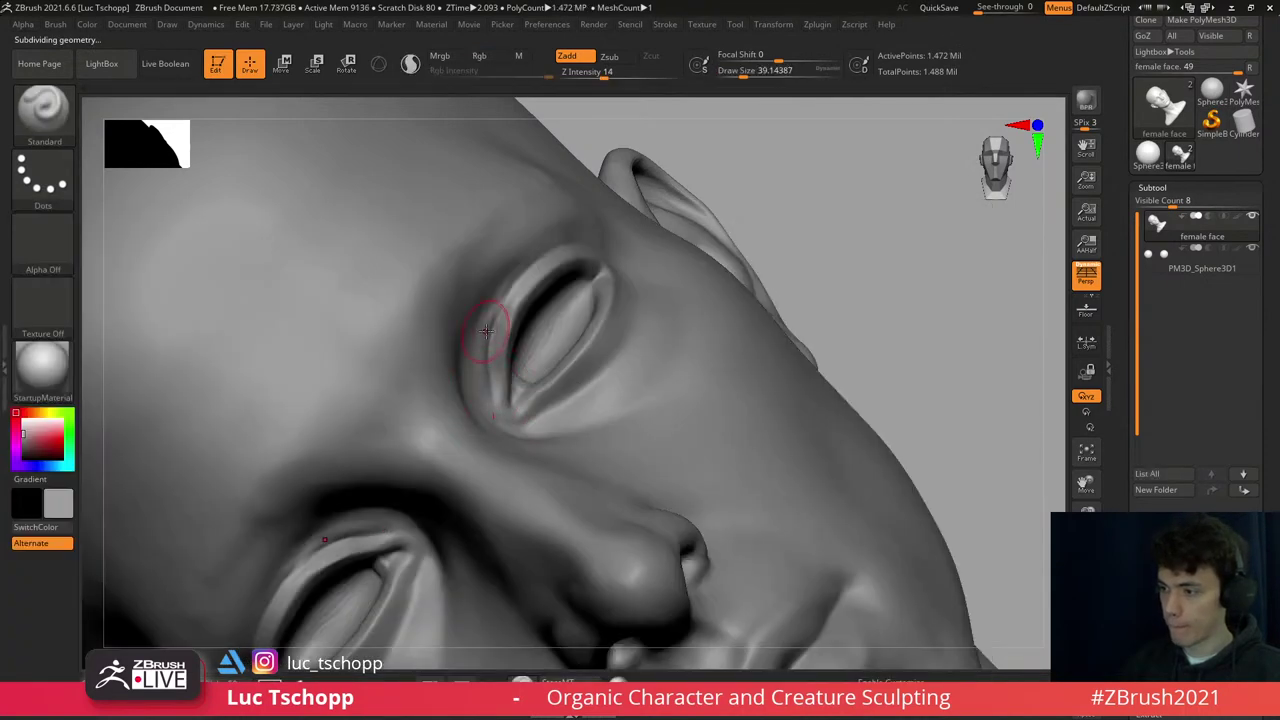
key("s")
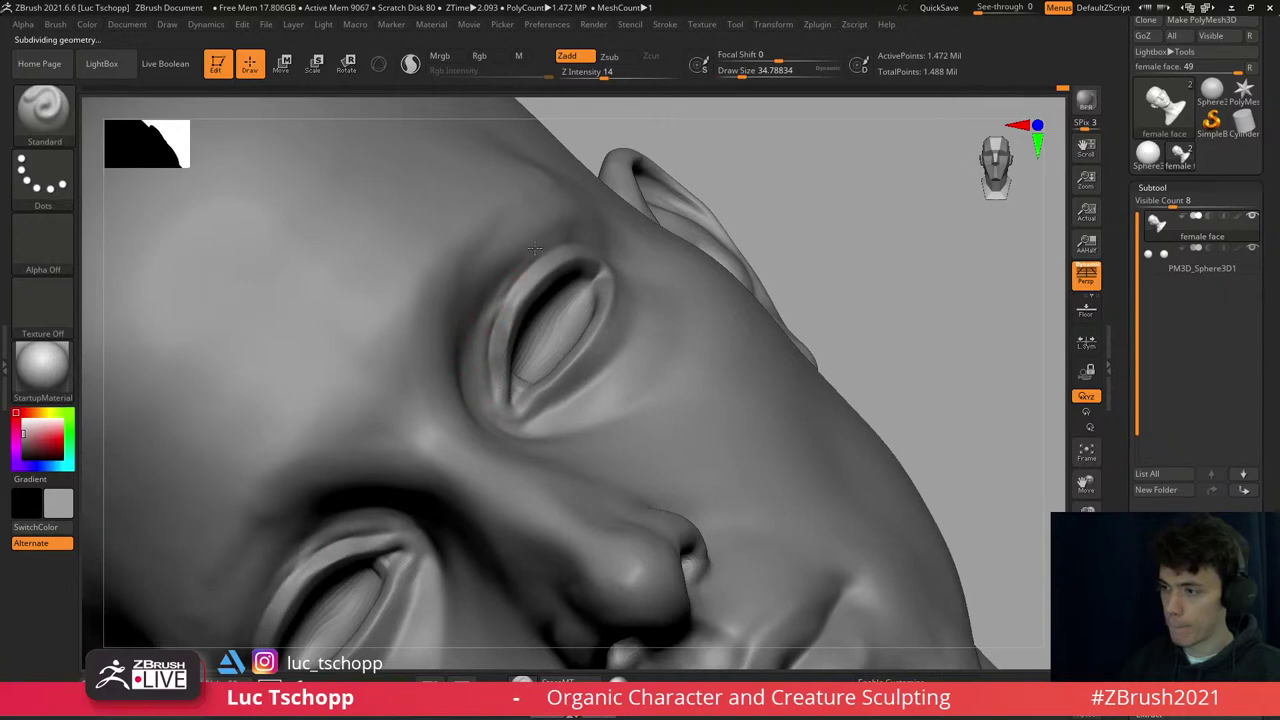
key("1")
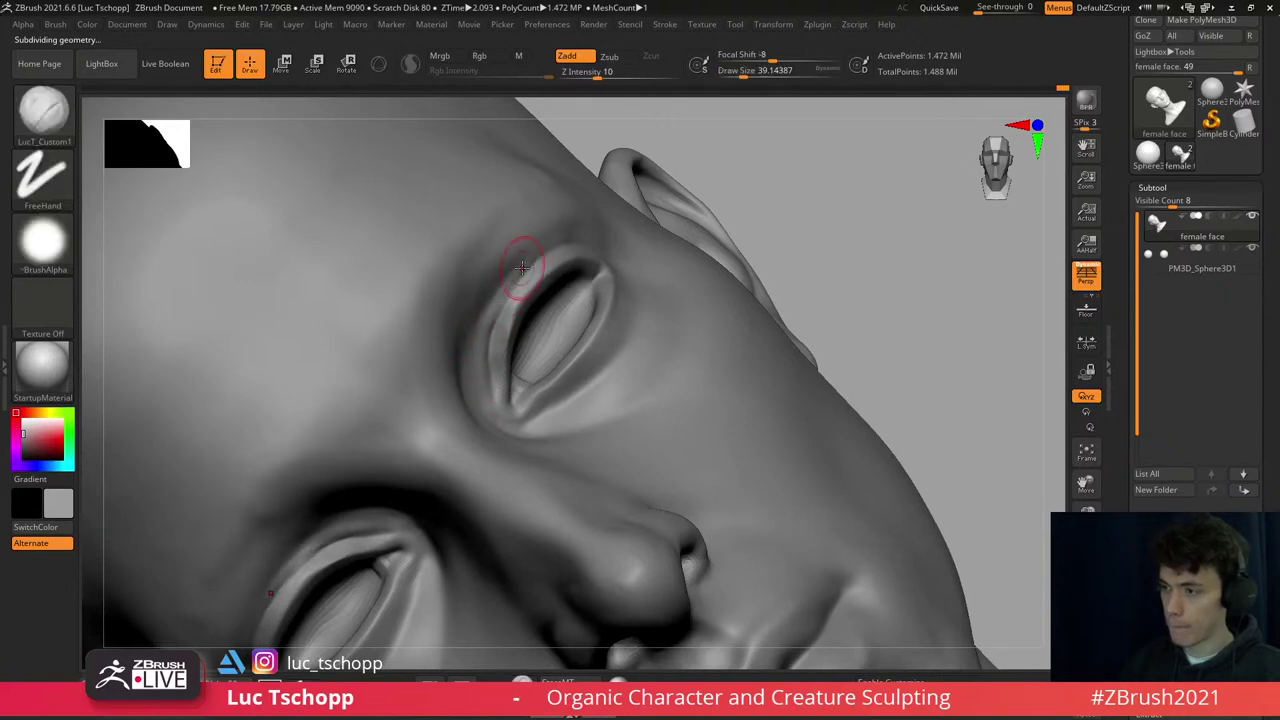
- Carve the creases above the eyes with DamStandard from the front, then smooth them
key("b")
key("d")
key("s")
key("s")
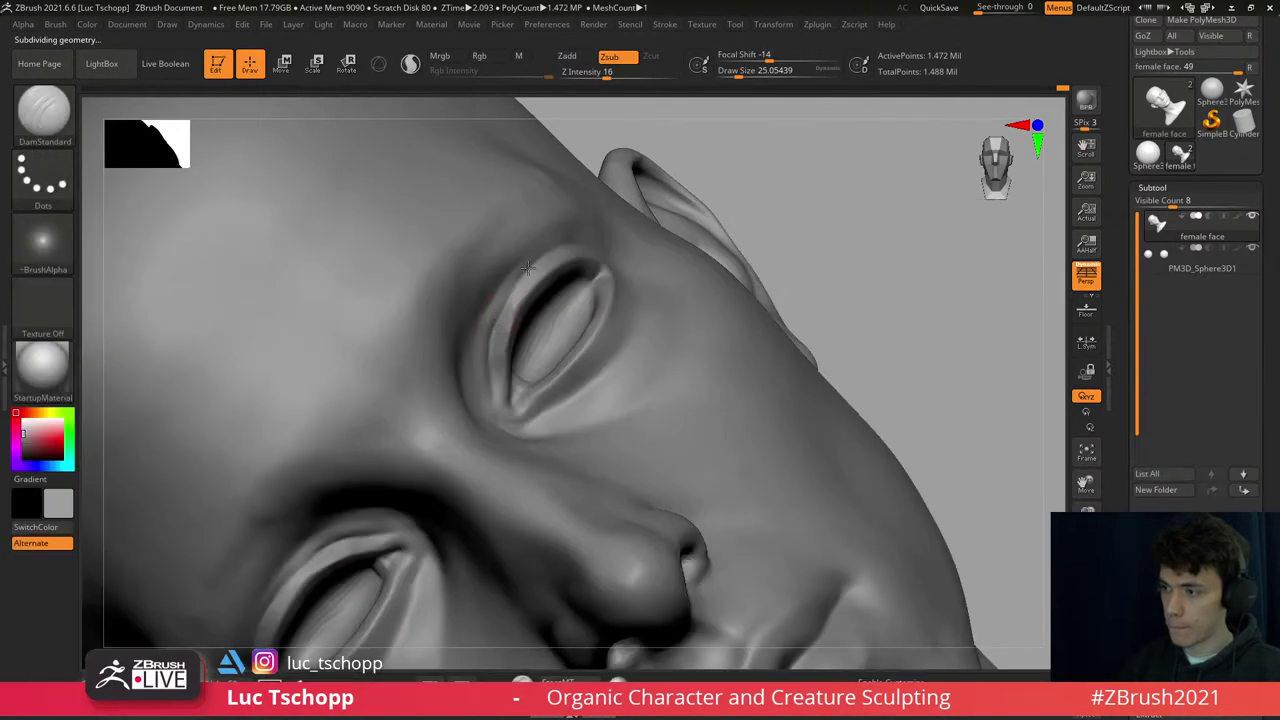
mouse_move(527, 268)
right_mouse_down()
mouse_move(570, 310)
mouse_move(586, 400)
mouse_move(539, 224)
mouse_move(530, 242)
mouse_move(606, 226)
mouse_move(571, 206)
right_mouse_up()
key("f")
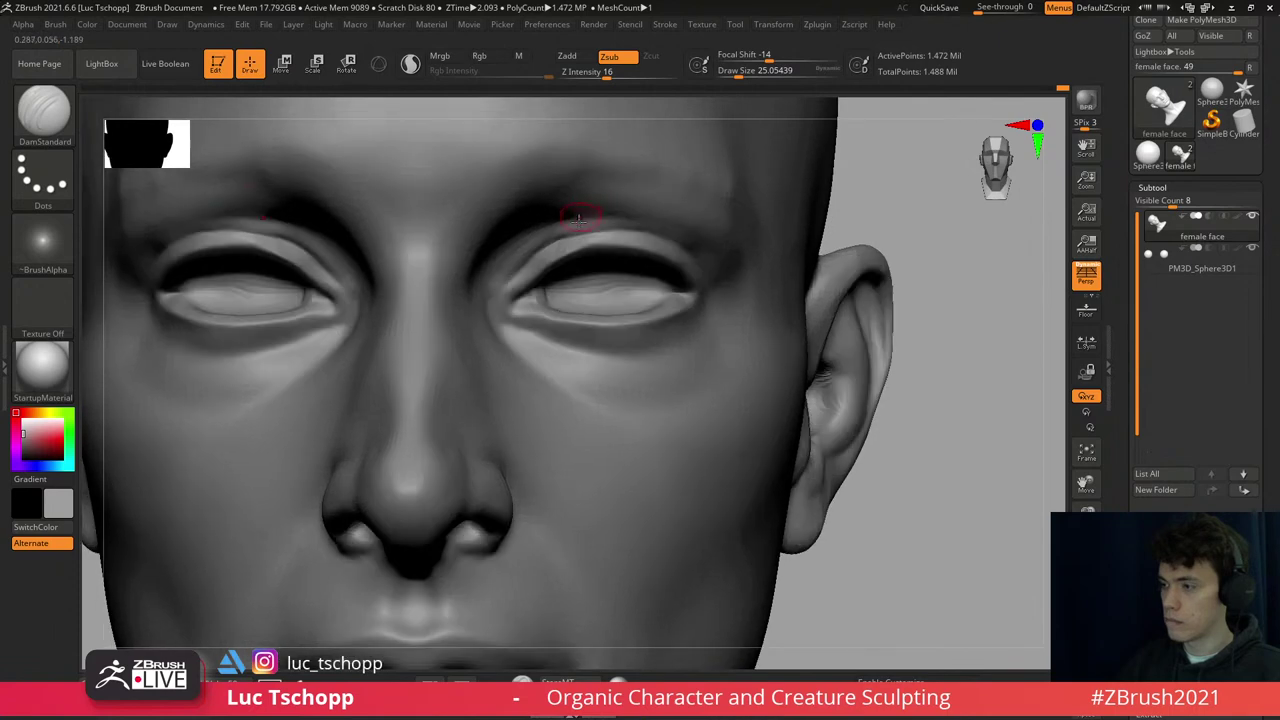
key("b")
key("s")
key("t")
right_click_drag(586, 286, 591, 300, "ctrl")
- Check the eyes from below and adjust the inner eye corners with the Move brush
key("b")
key("Escape")
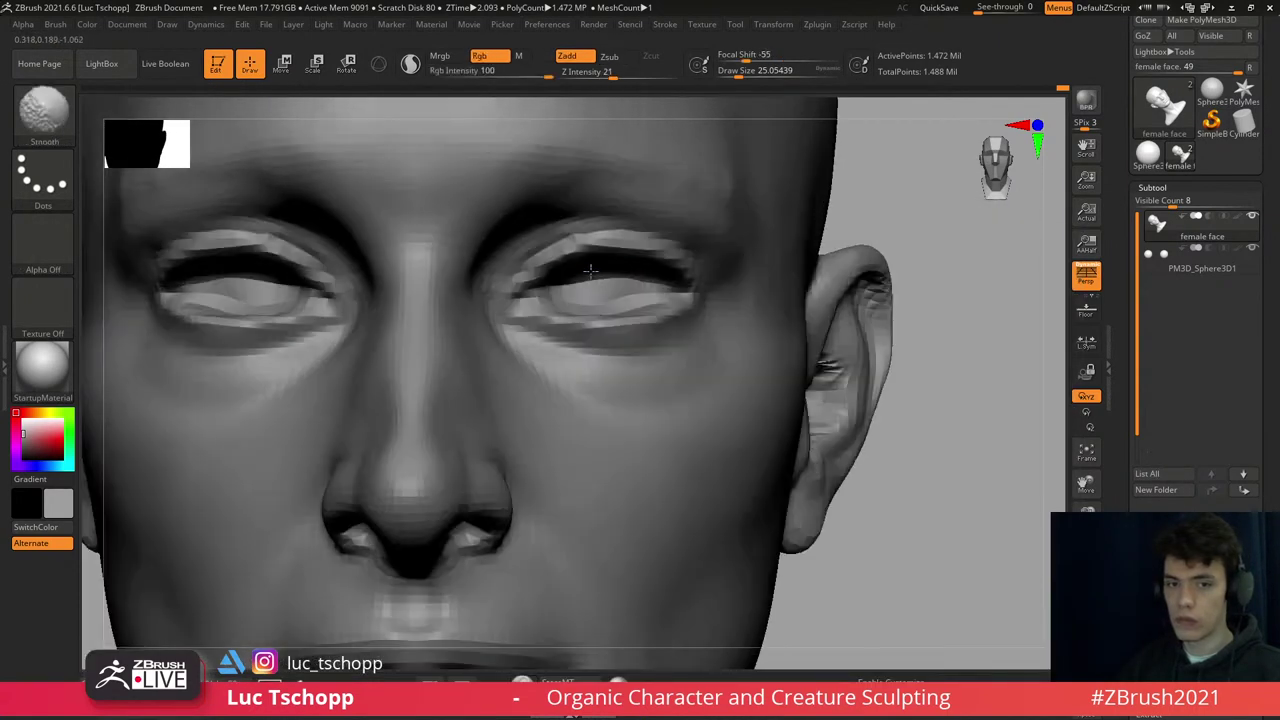
key("b")
key("Escape")
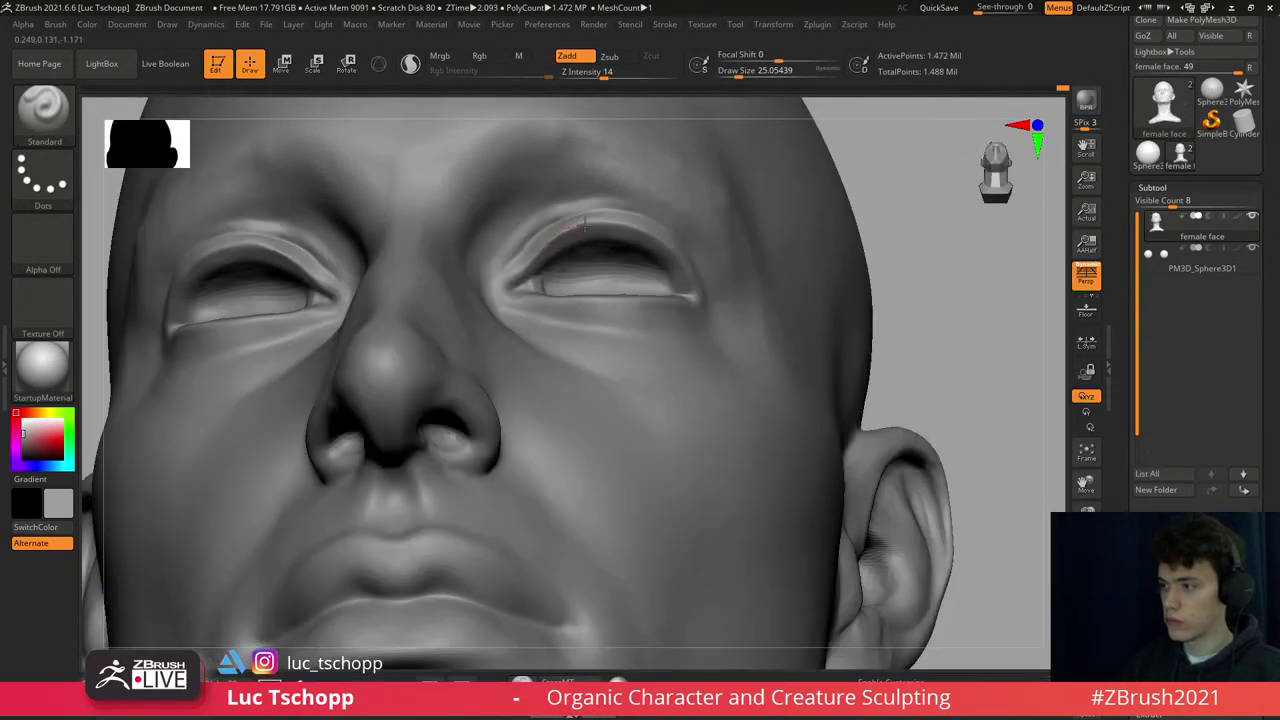
right_click_drag(591, 232, 578, 230)
key("b")
key("m")
key("v")
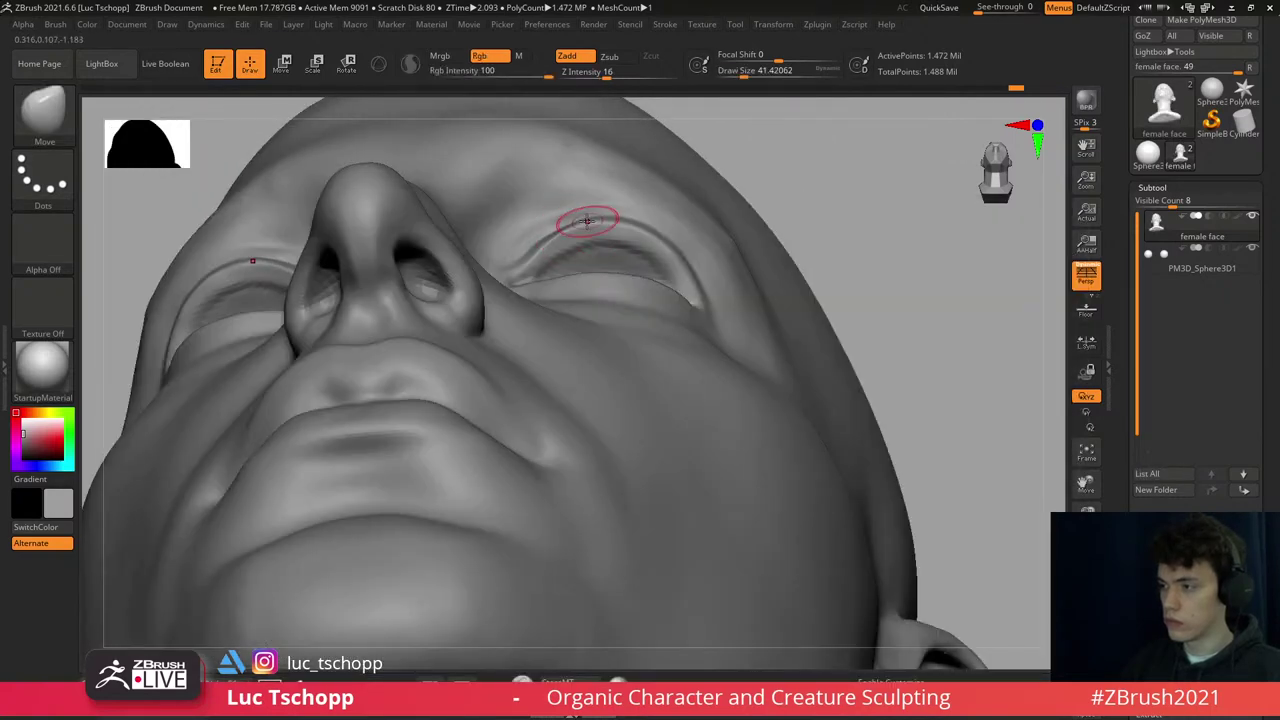
key("1")
mouse_move(560, 238)
right_mouse_down("shift")
mouse_move(526, 260)
mouse_move(545, 332)
right_mouse_up("shift")
- Return to the highest subdivision level and finish the eye area with the Standard brush
key("b")
key("m")
key("v")
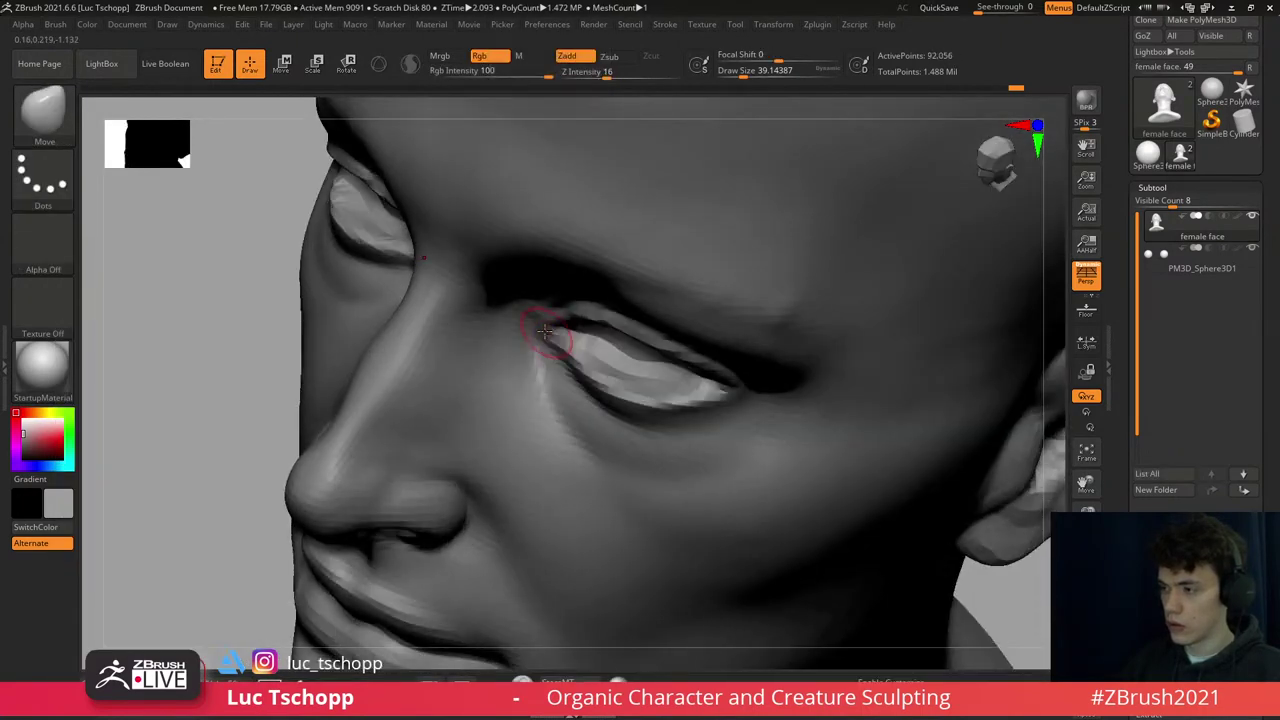
key("d")
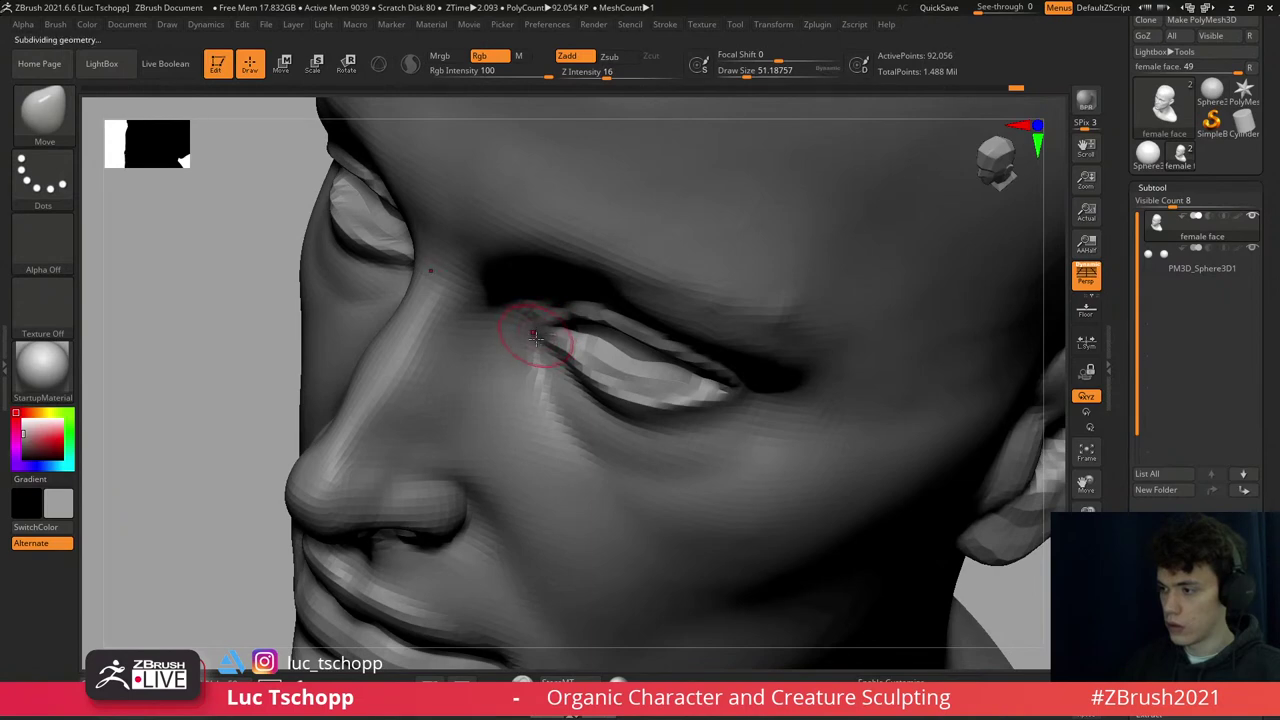
mouse_move(530, 334)
right_mouse_down()
mouse_move(514, 263)
mouse_move(512, 317)
mouse_move(514, 294)
mouse_move(533, 349)
mouse_move(486, 357)
right_mouse_up()
key("b")
key("s")
key("t")
key("f")
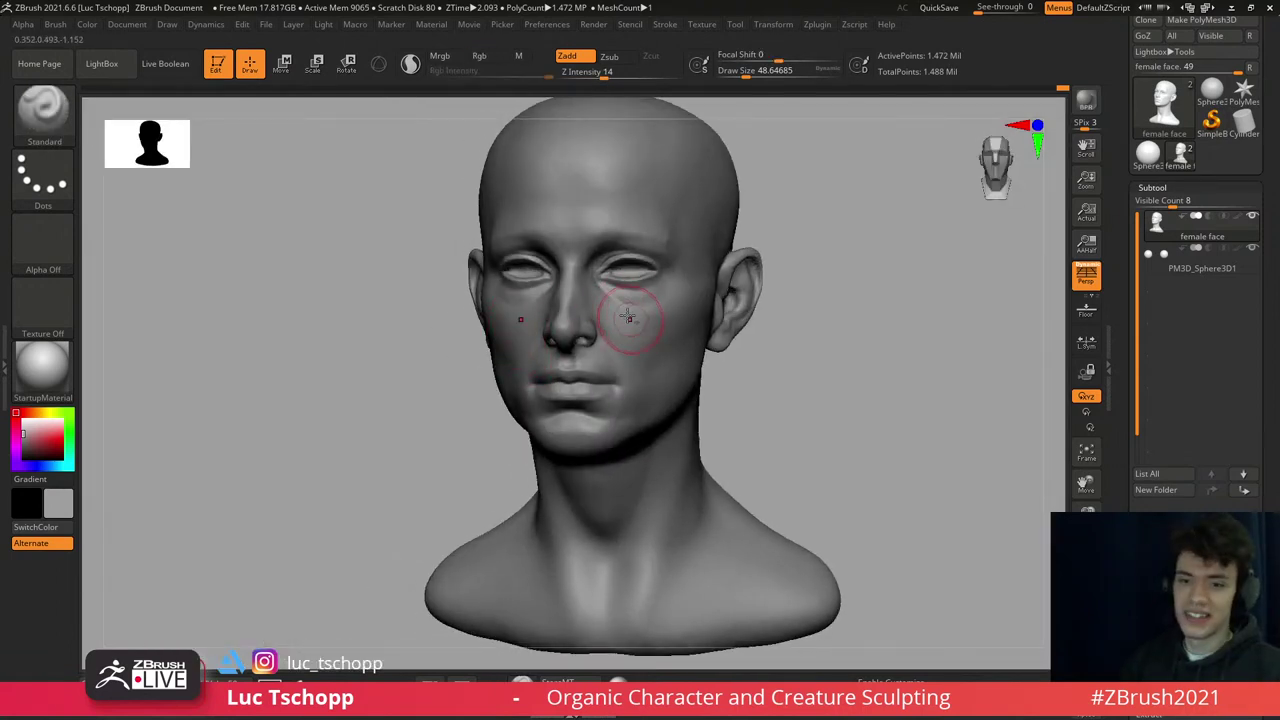
- Push the cheek forms with the Move brush from a front view
mouse_move(657, 314)
right_mouse_down("ctrl")
mouse_move(635, 328)
mouse_move(640, 300)
mouse_move(637, 360)
right_mouse_up("ctrl")
key("1")
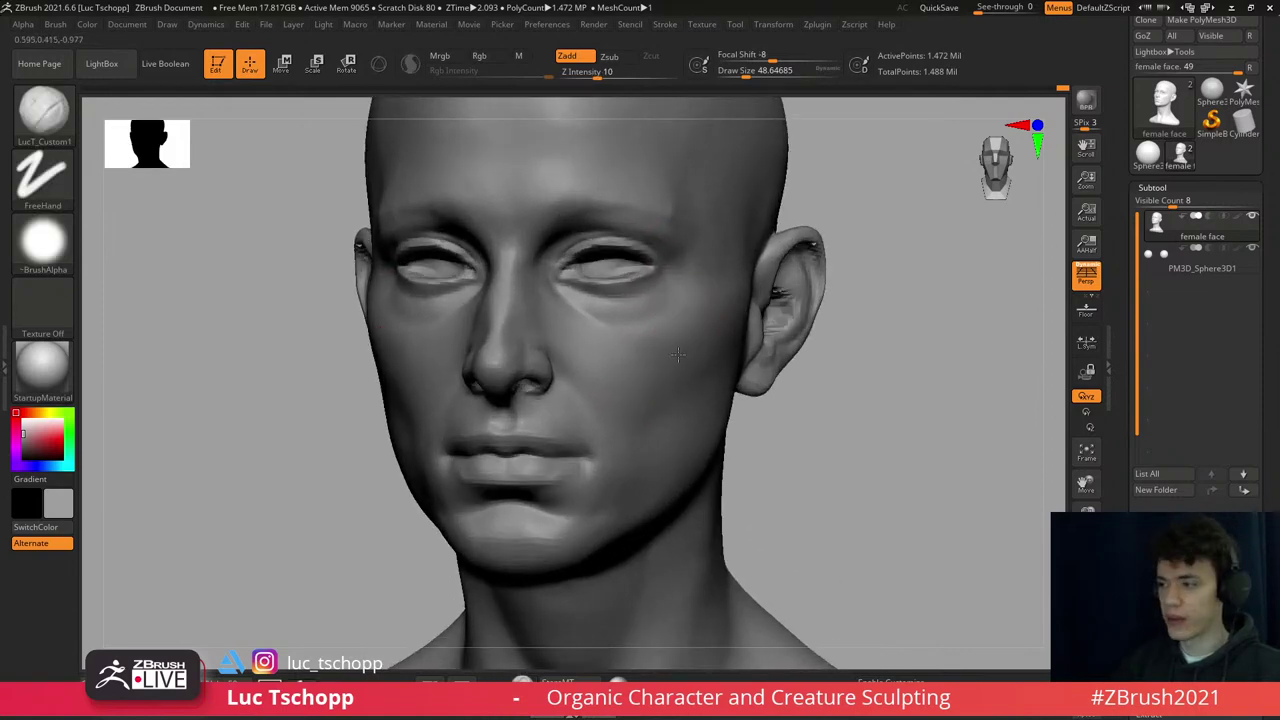
key("b")
key("m")
key("v")
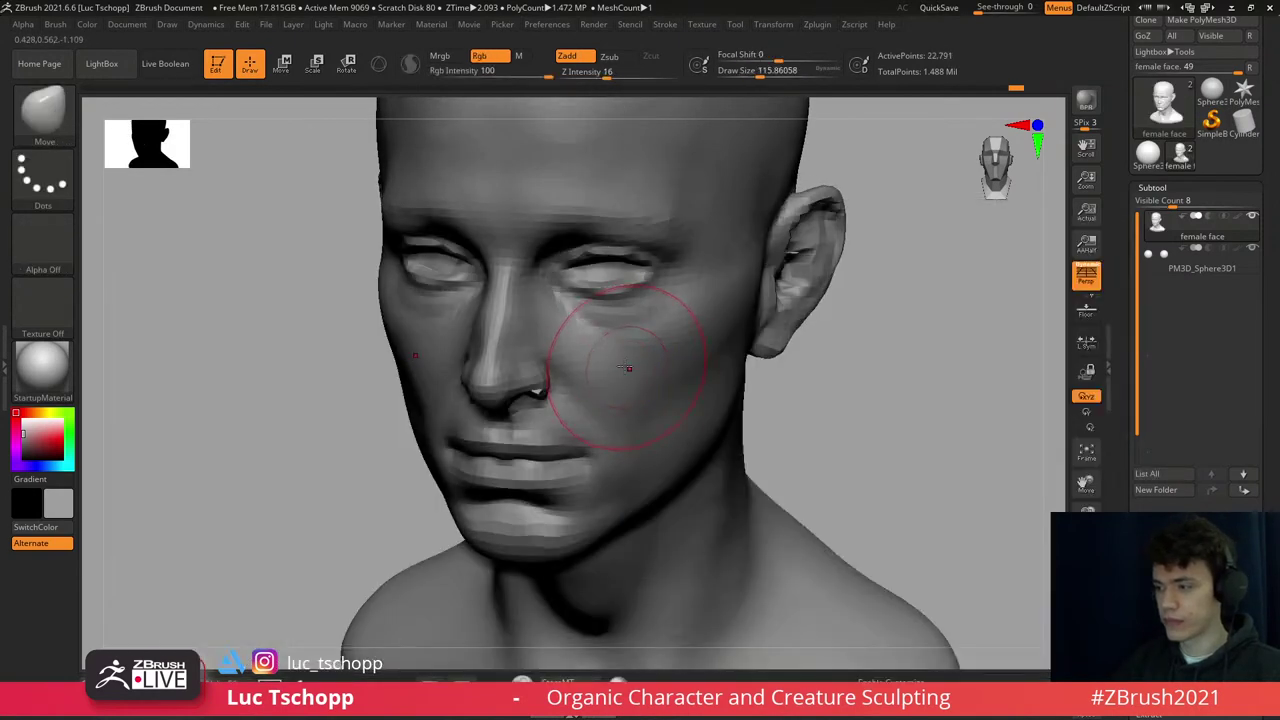
mouse_move(652, 382)
right_mouse_down()
mouse_move(636, 405)
mouse_move(688, 330)
mouse_move(677, 387)
right_mouse_up()
key("d")
key("d")
key("d")
- Smooth the forehead and push the skull sides with a smaller Move brush
right_click_drag(663, 251, 680, 194)
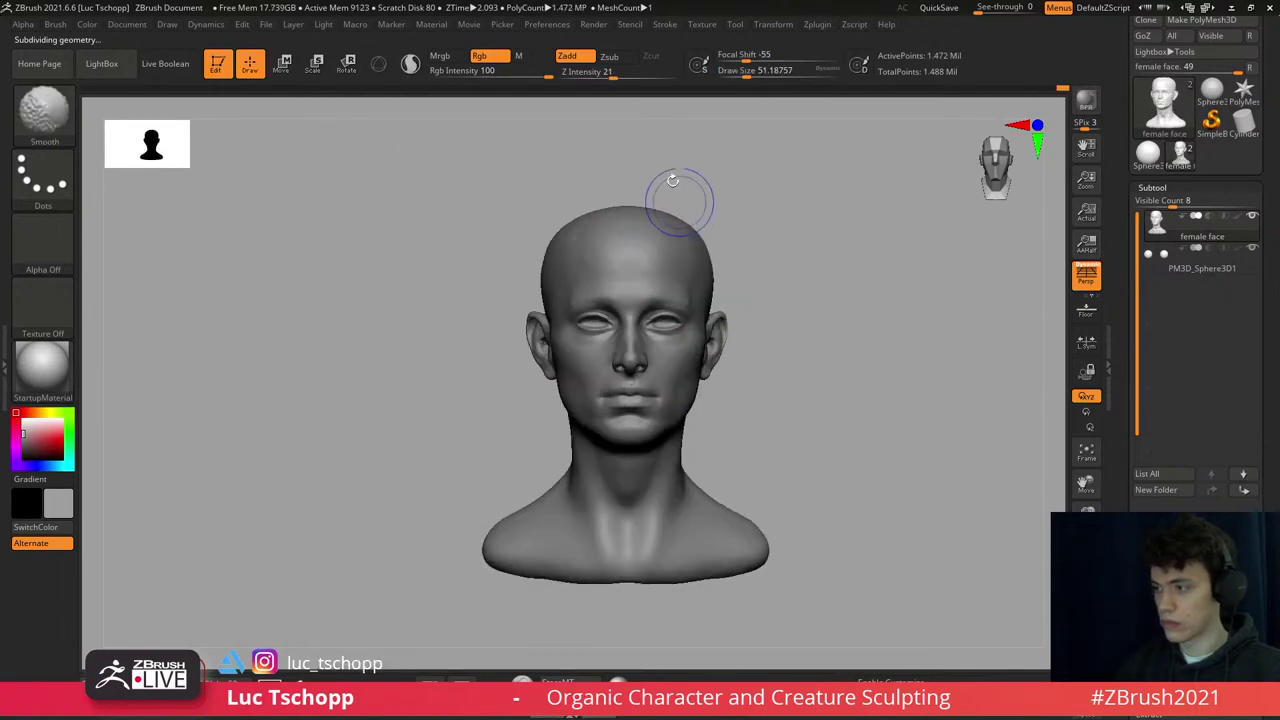
right_click_drag(697, 321, 623, 286, "alt")
key("b")
key("s")
key("m")
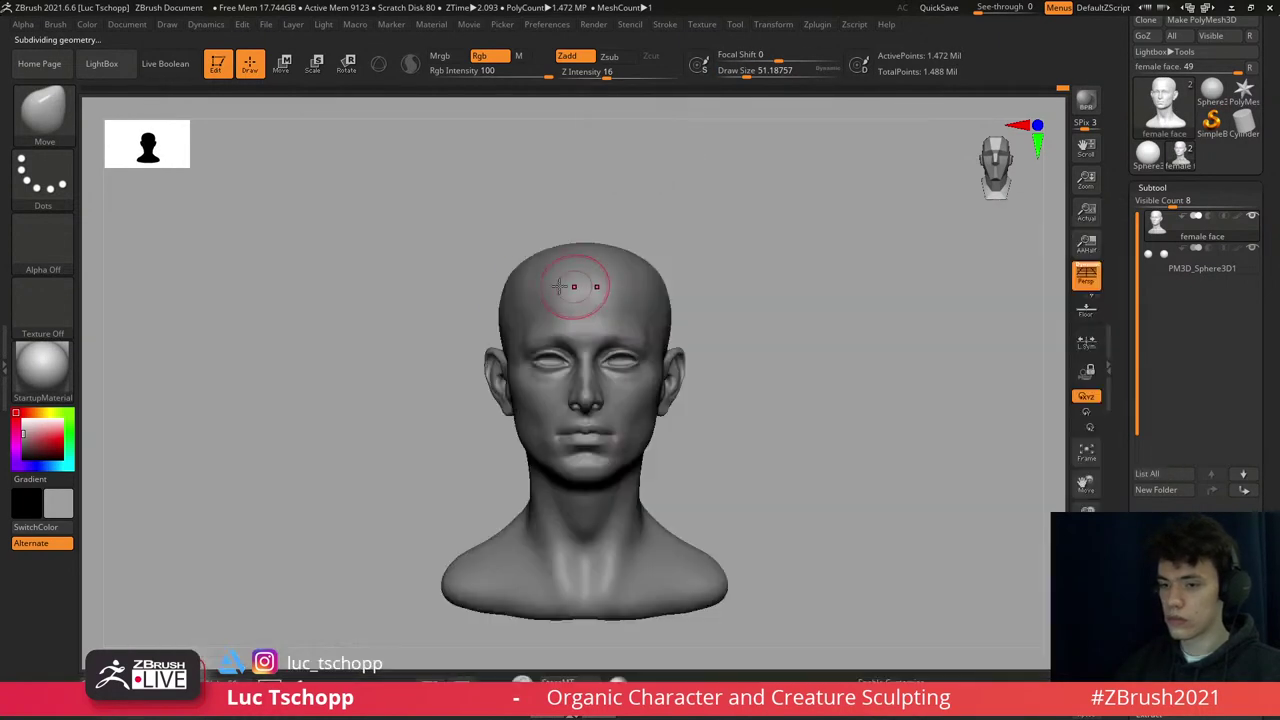
key("b")
key("m")
key("v")
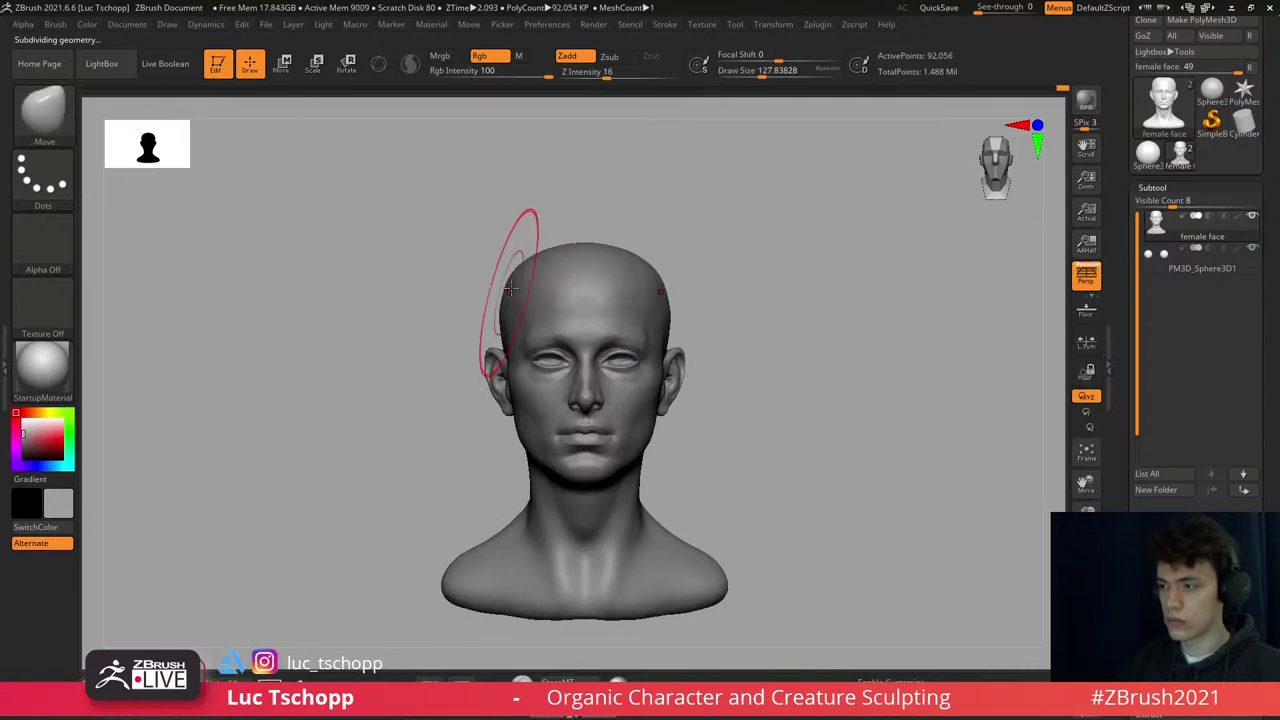
mouse_move(517, 263)
right_mouse_down()
mouse_move(514, 286)
mouse_move(537, 268)
mouse_move(471, 295)
mouse_move(500, 385)
right_mouse_up()
key("bracketleft")
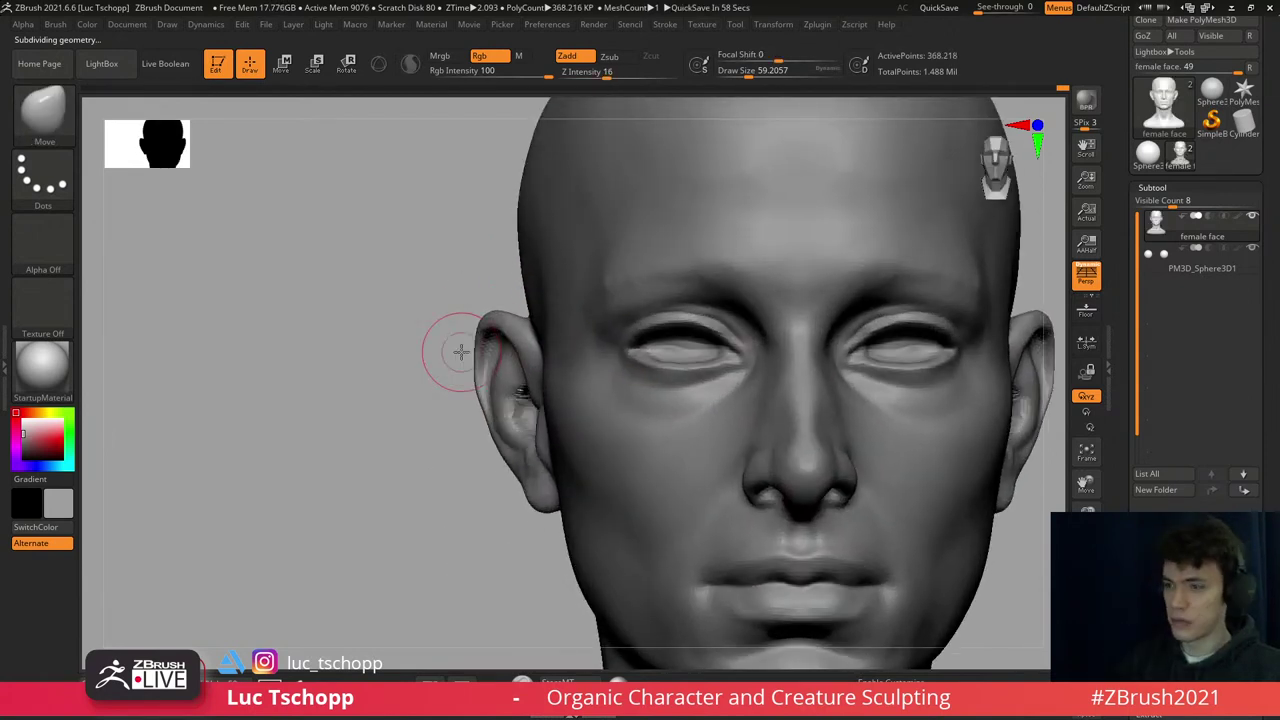
- Carve the temples beside the eyes with DamStandard and build them up with the FreeHand brush
mouse_move(460, 350)
right_mouse_down()
mouse_move(566, 368)
mouse_move(560, 325)
mouse_move(582, 333)
mouse_move(571, 327)
right_mouse_up()
key("b")
key("d")
key("s")
key("b")
key("d")
key("s")
key("s")
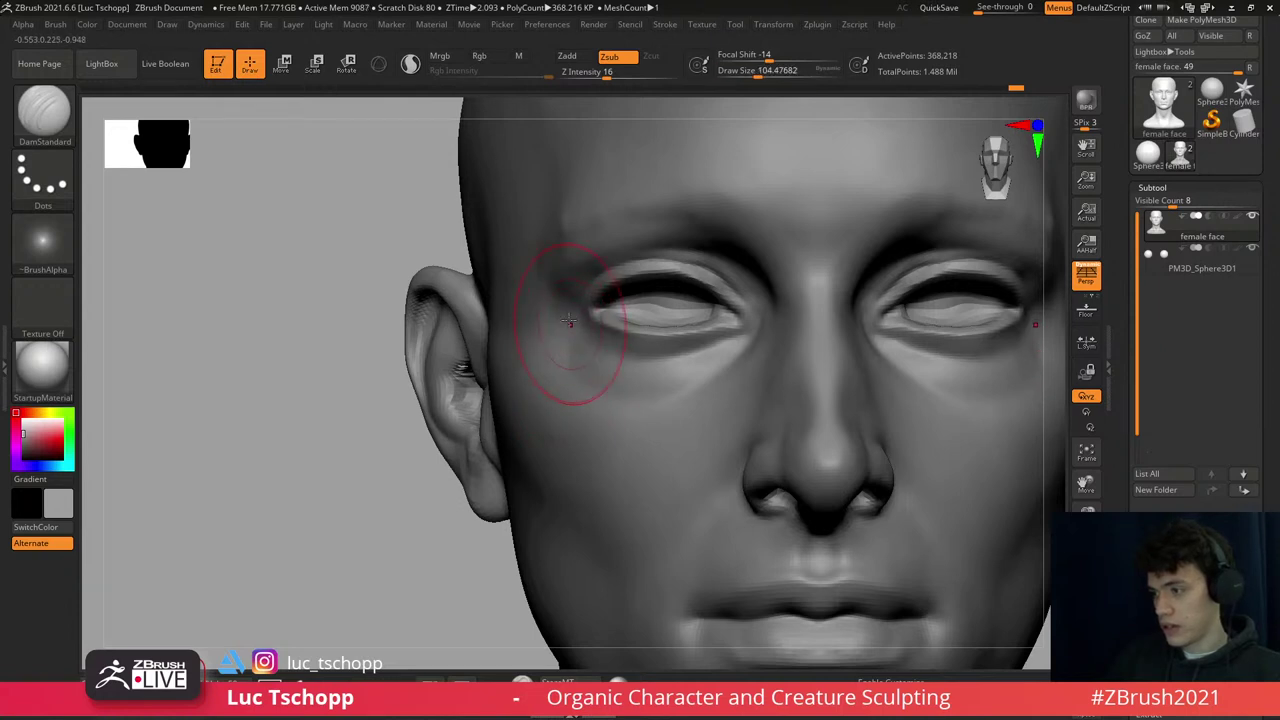
key("1")
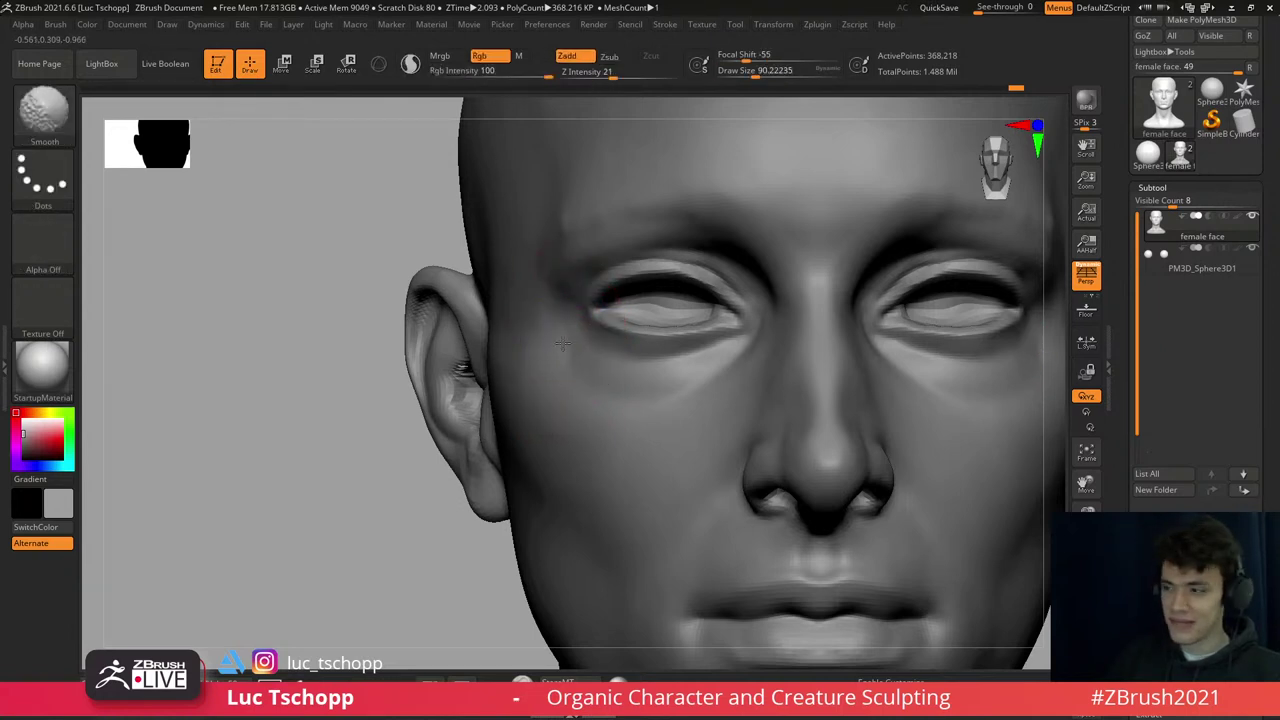
key("s")
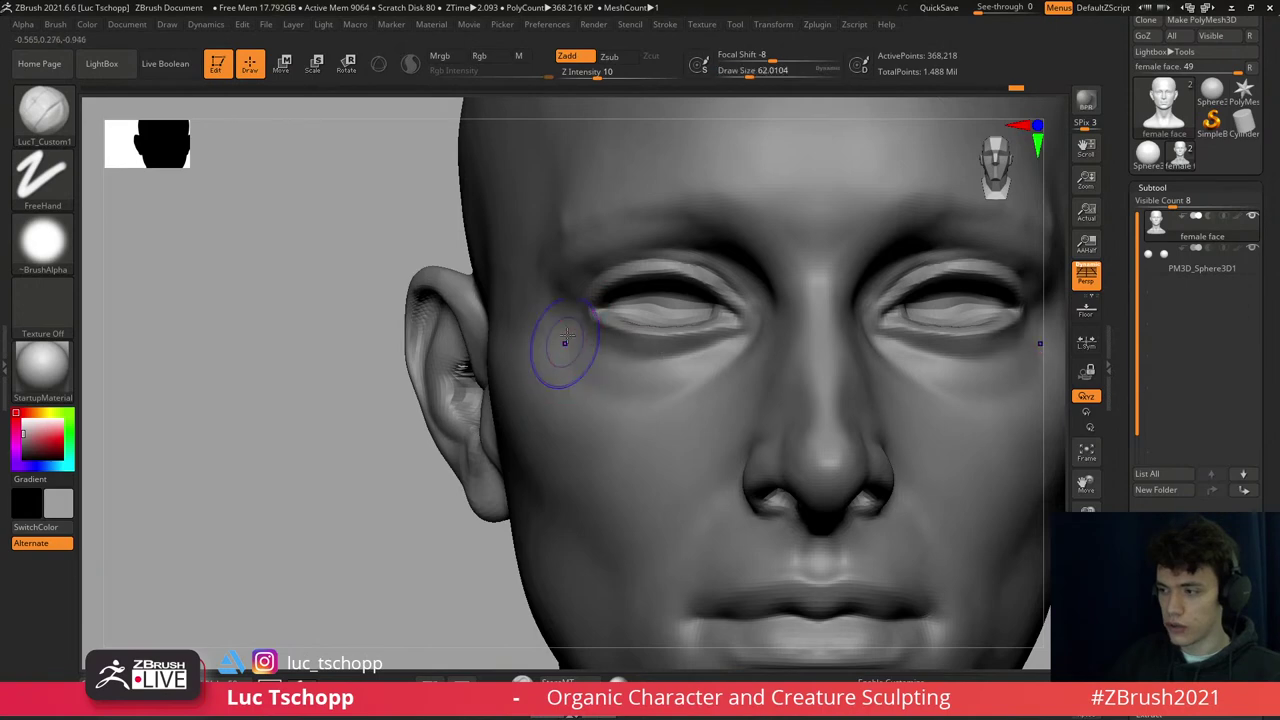
key("f")
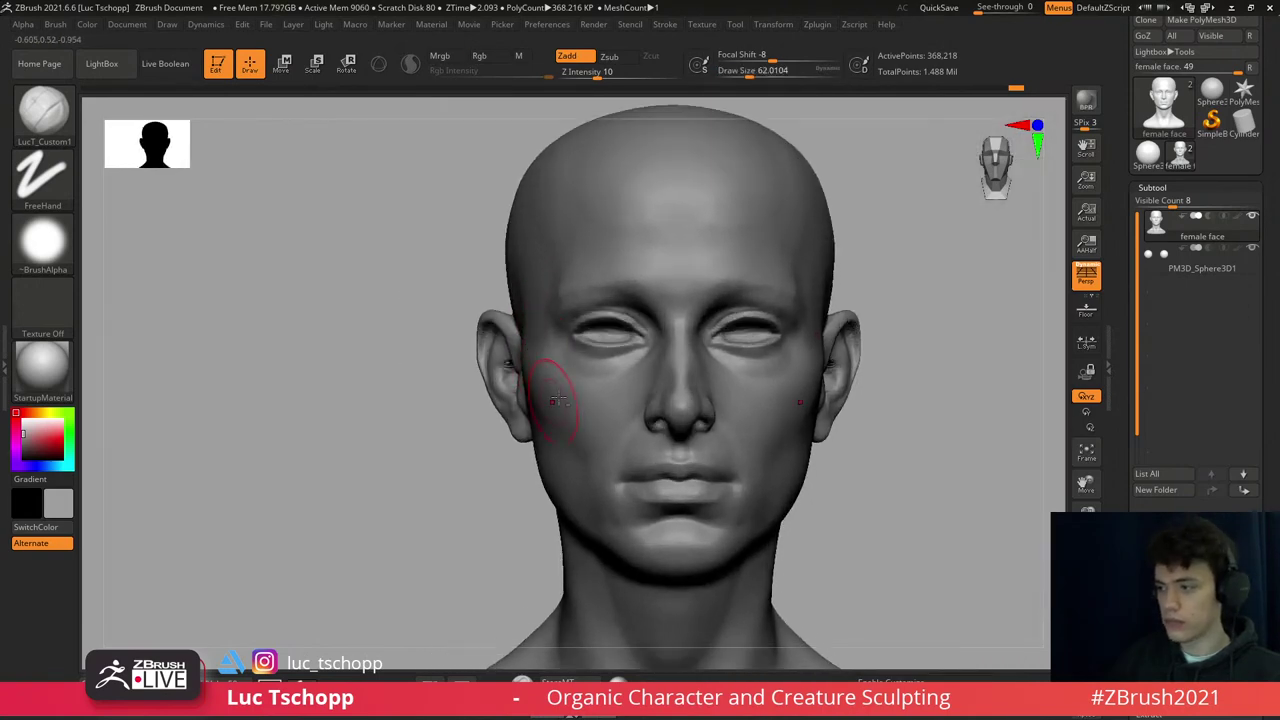
- Refine the jaw and skull outline from three-quarter and low views with a smaller brush
mouse_move(553, 400)
right_mouse_down()
mouse_move(531, 314)
mouse_move(511, 337)
mouse_move(462, 300)
right_mouse_up()
mouse_move(553, 360)
right_mouse_down()
mouse_move(486, 312)
mouse_move(487, 371)
mouse_move(430, 345)
right_mouse_up()
key("s")
left_click_drag(423, 357, 412, 368)
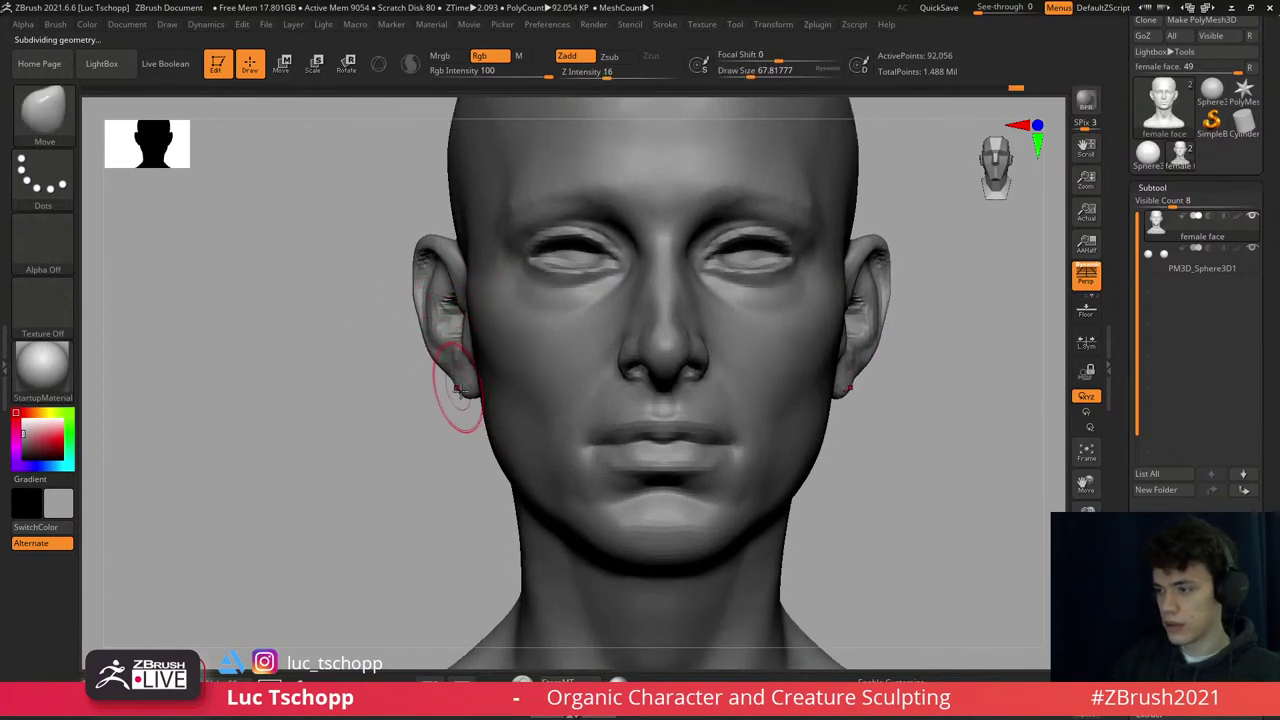
mouse_move(458, 388)
right_mouse_down()
mouse_move(509, 423)
mouse_move(529, 386)
mouse_move(523, 366)
mouse_move(600, 360)
right_mouse_up()
right_click_drag(700, 255, 657, 271, "alt")
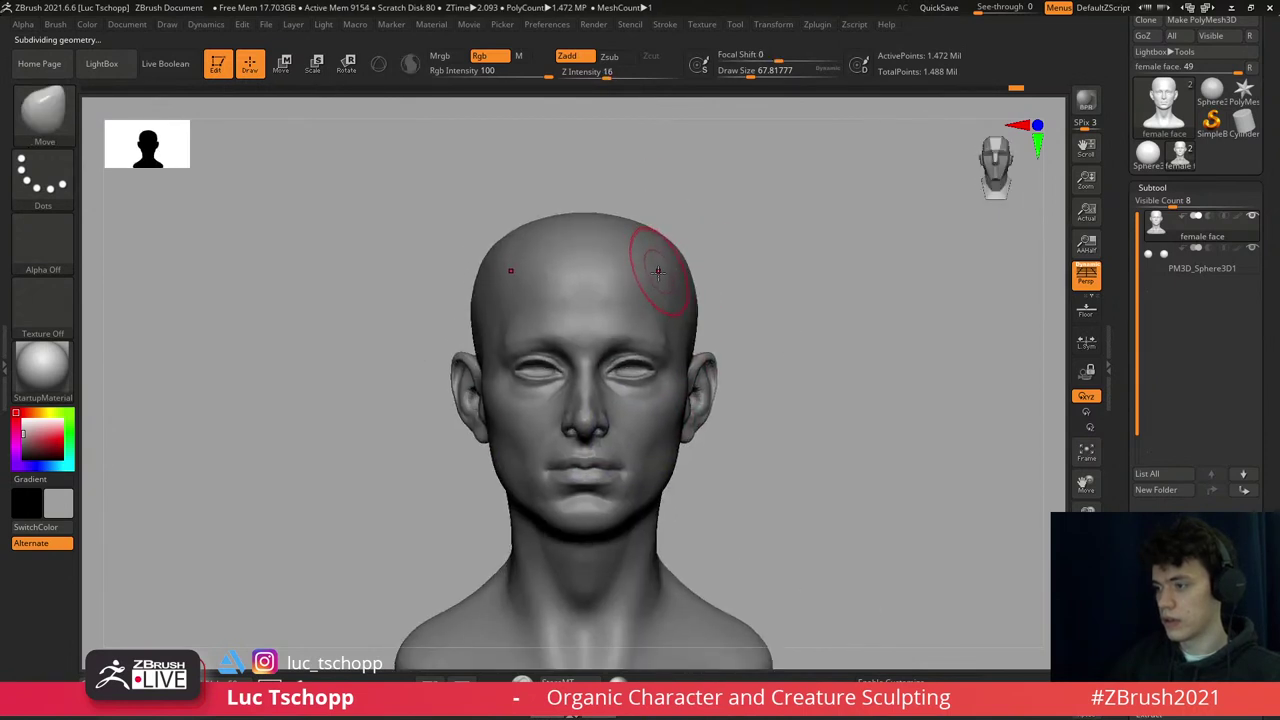
mouse_move(577, 465)
right_mouse_down("alt")
mouse_move(575, 420)
mouse_move(559, 458)
right_mouse_up("alt")
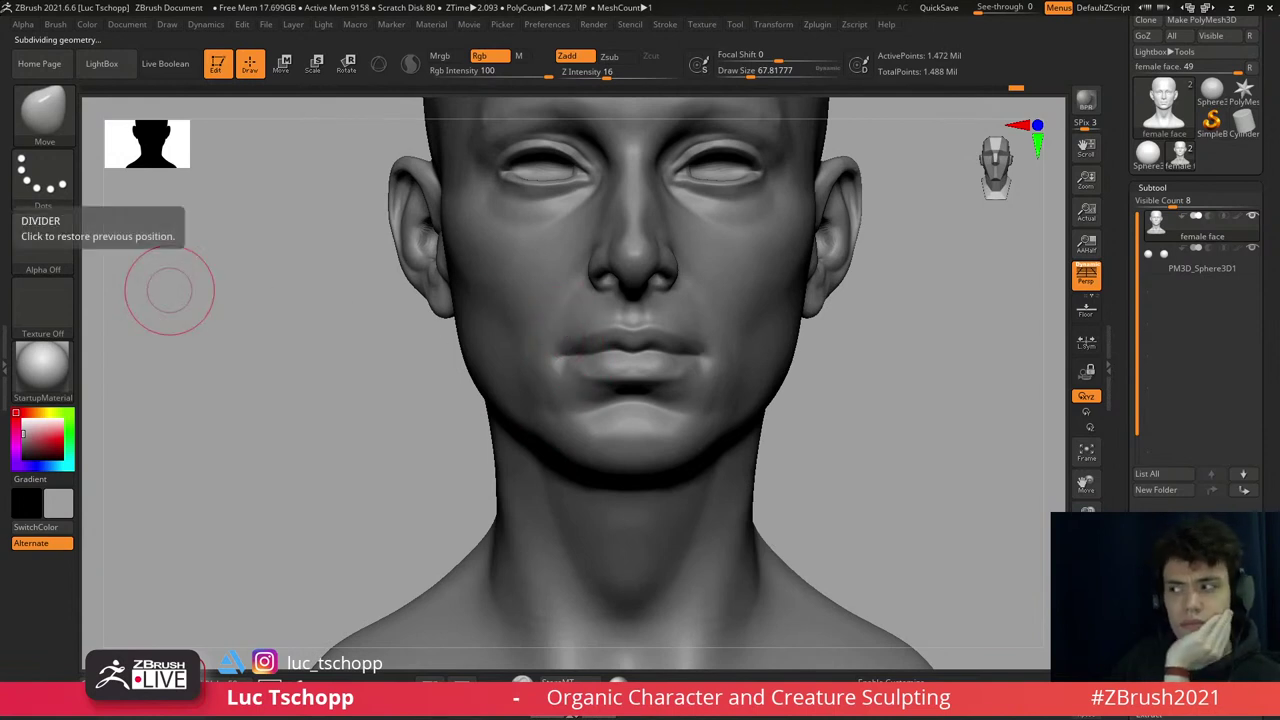
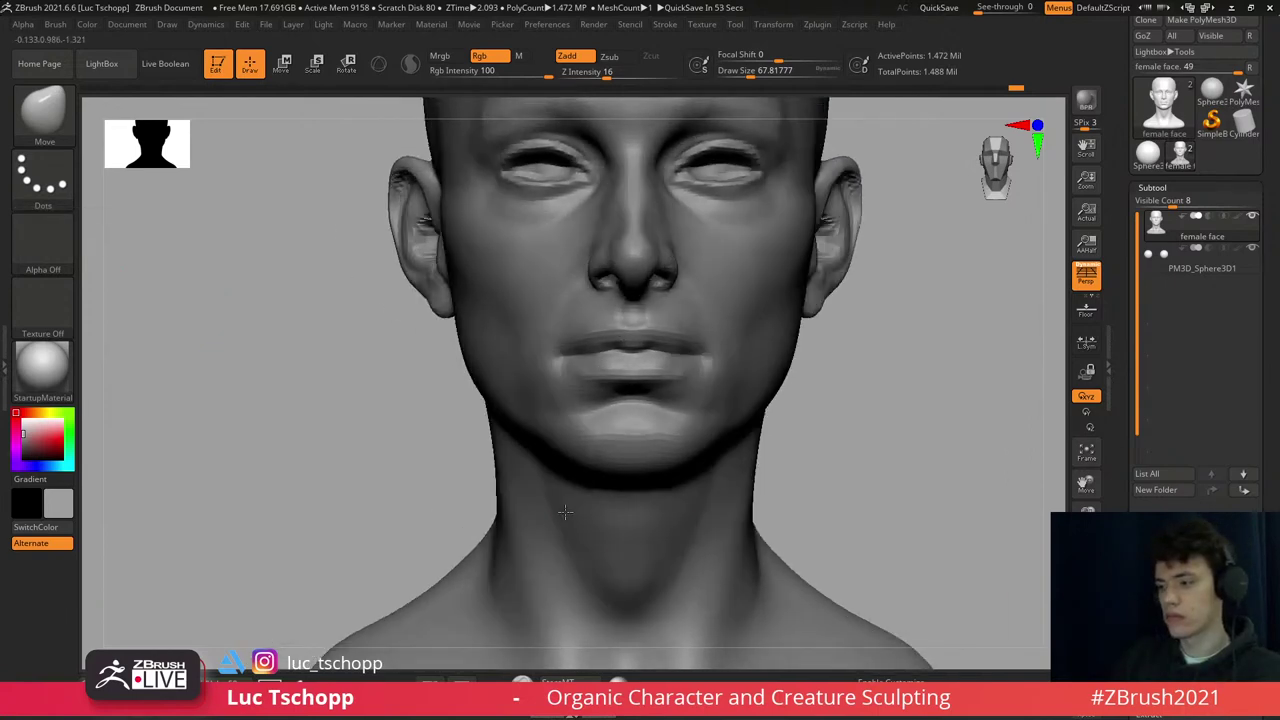
- Frame the neck and shoulders and place a transform axis from the nose down to the neck
left_click_drag(554, 615, 554, 345, "alt")
key("b")
key("s")
key("t")
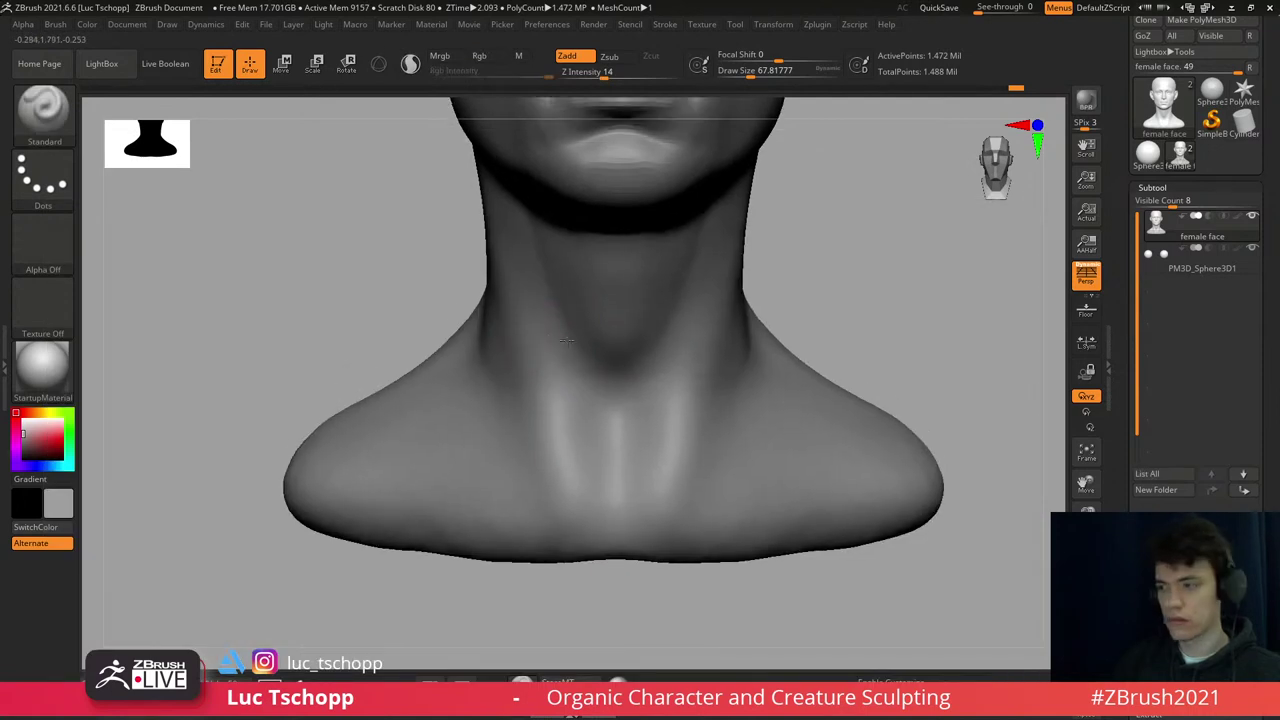
right_click_drag(600, 400, 606, 262, "ctrl")
key("w")
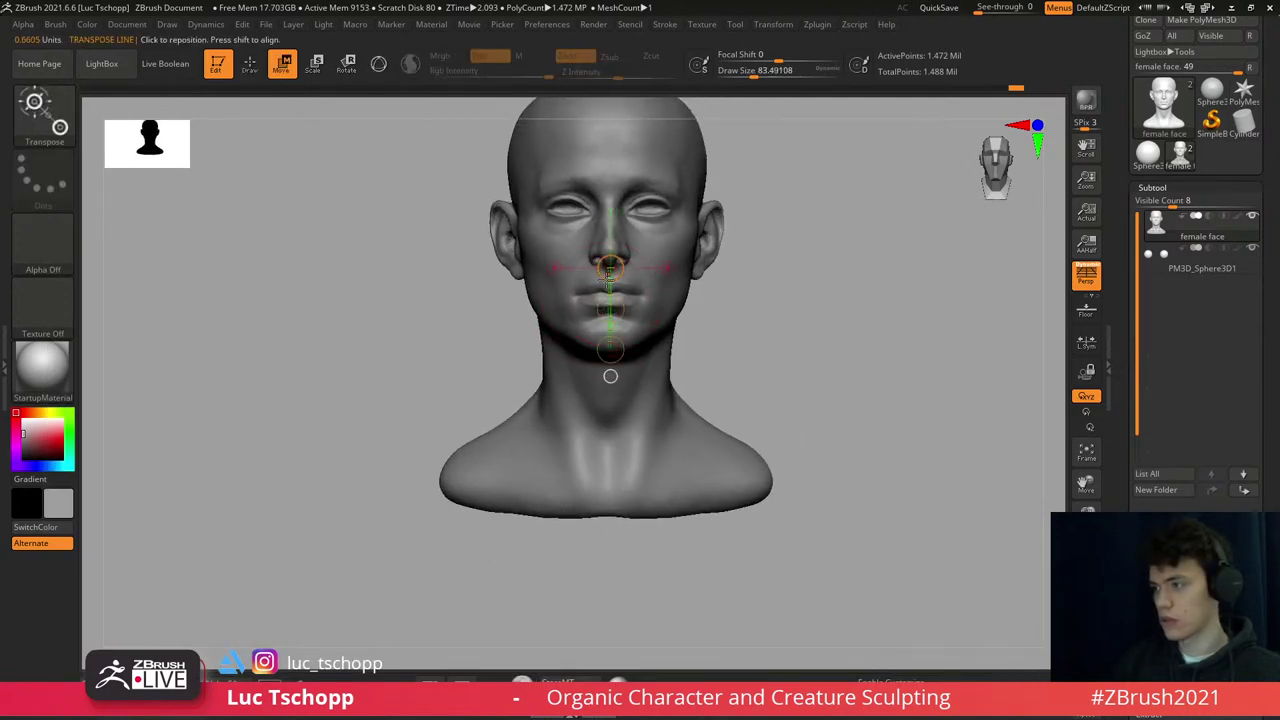
left_click_drag(608, 266, 622, 419, "shift")
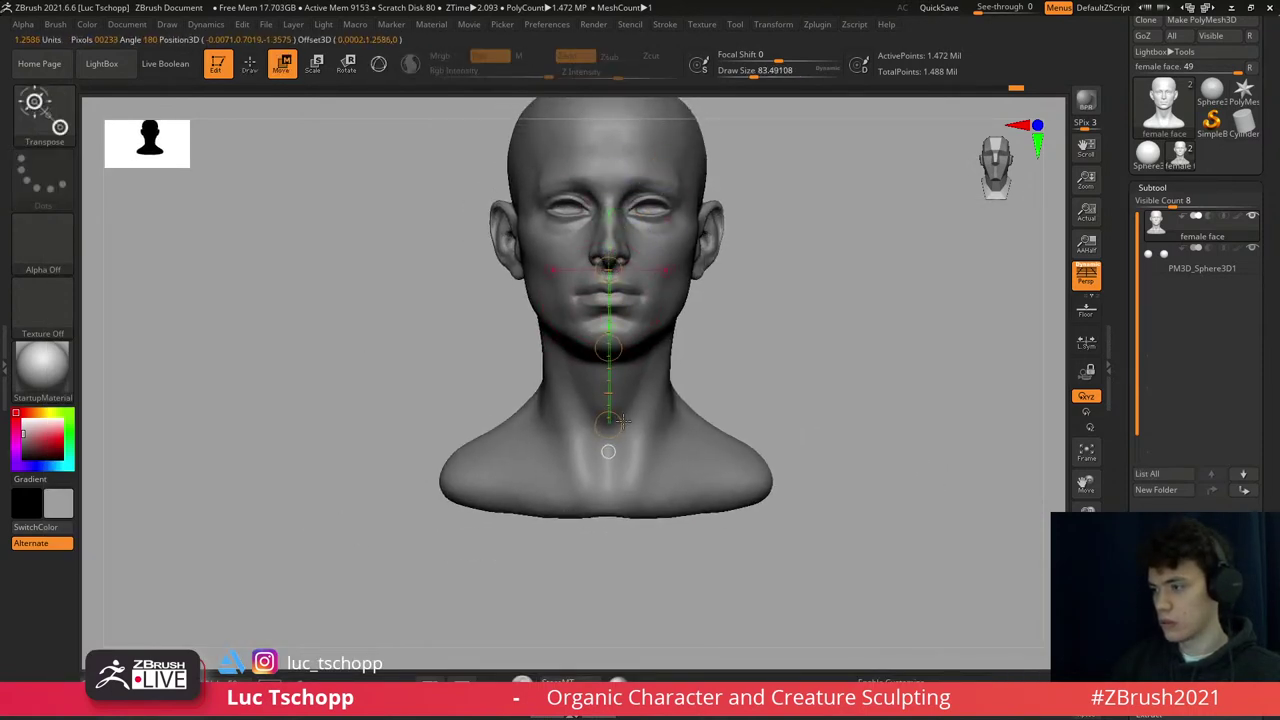
key("b")
key("d")
key("s")
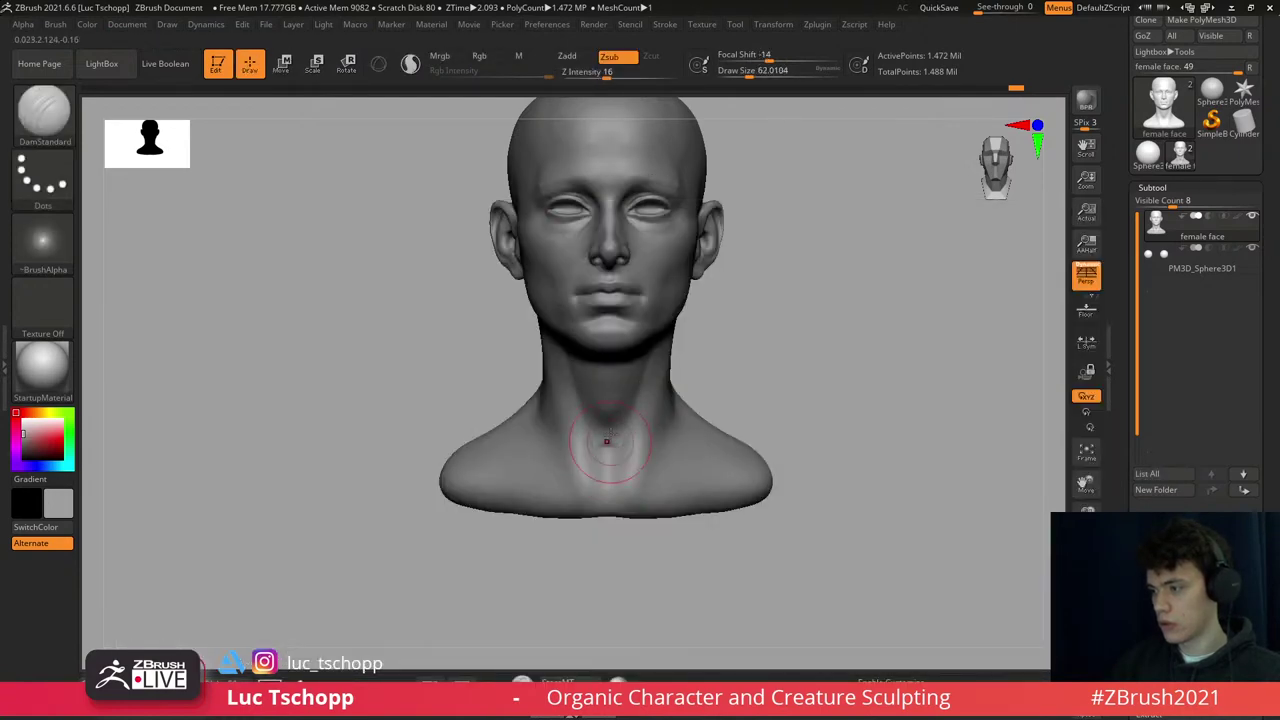
- Press in the jugular notch at the throat base with LucT_Custom1, brush size about 149
key("1")
right_click_drag(606, 441, 614, 451, "ctrl")
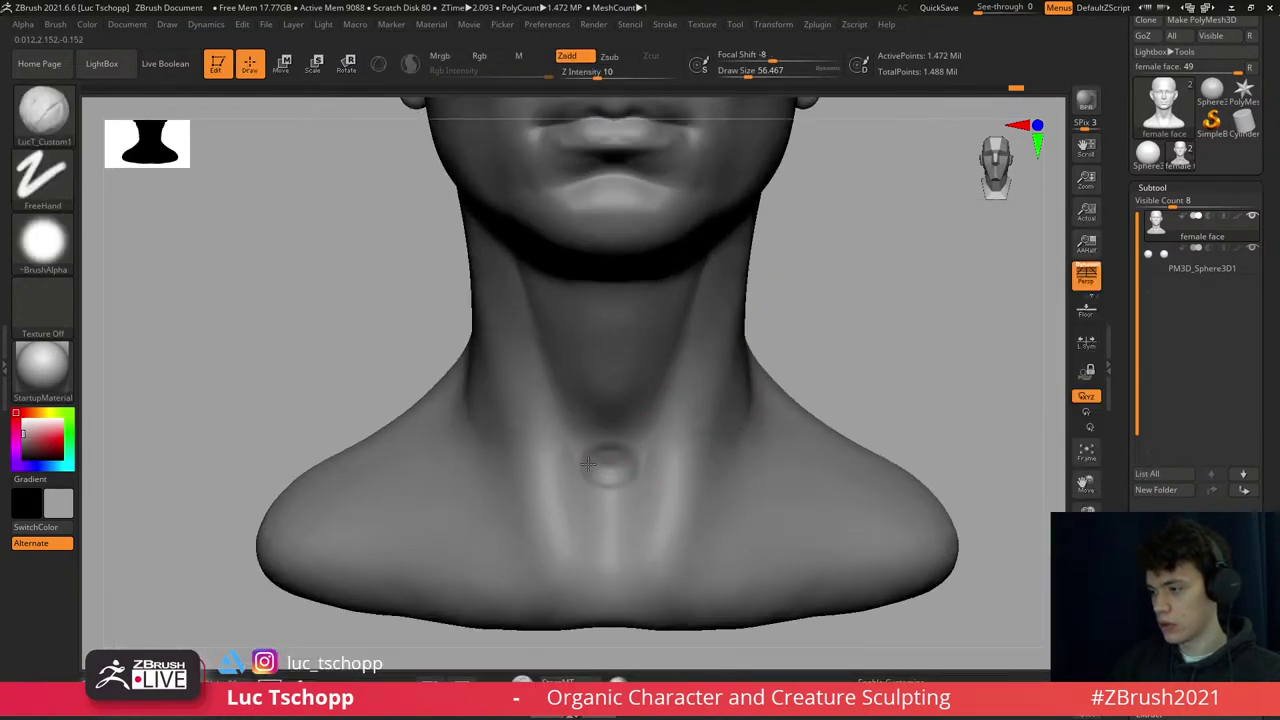
key("s")
left_click_drag(666, 520, 648, 567)
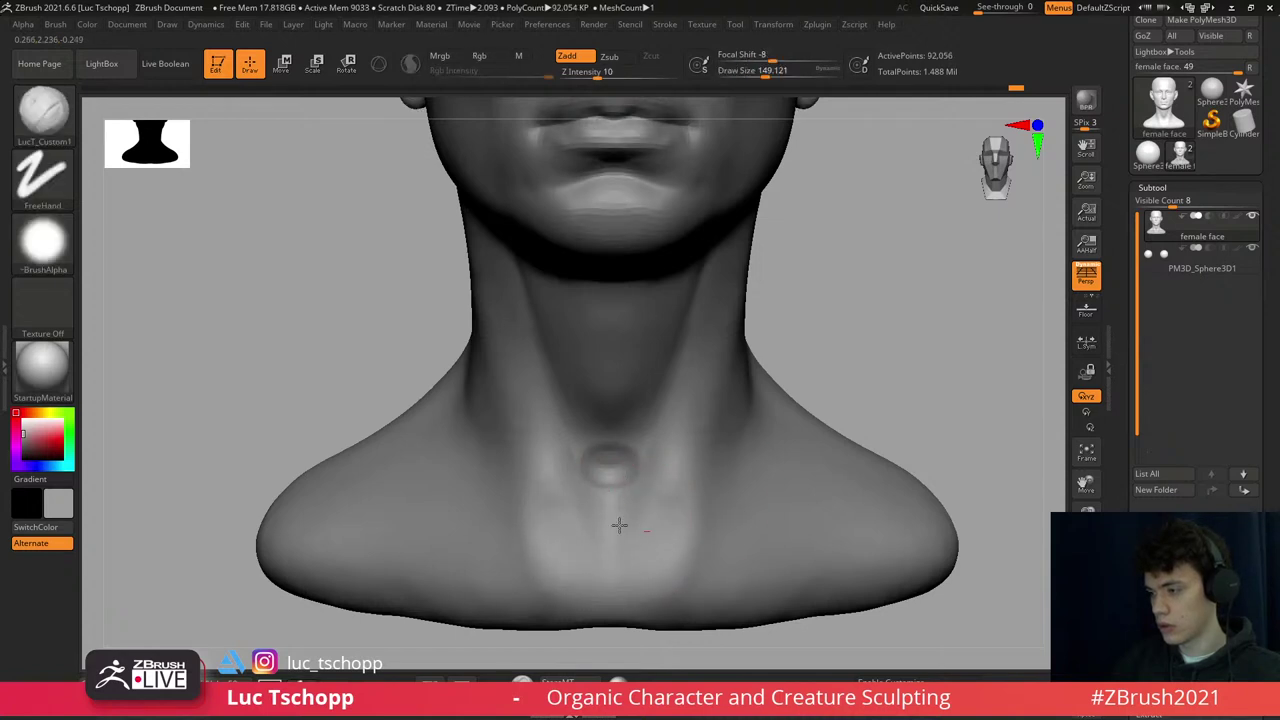
- Check the throat from a three-quarter view and shrink the brush to about 33
mouse_move(683, 521)
right_mouse_down("ctrl")
mouse_move(671, 500)
mouse_move(549, 457)
mouse_move(636, 408)
mouse_move(614, 410)
right_mouse_up("ctrl")
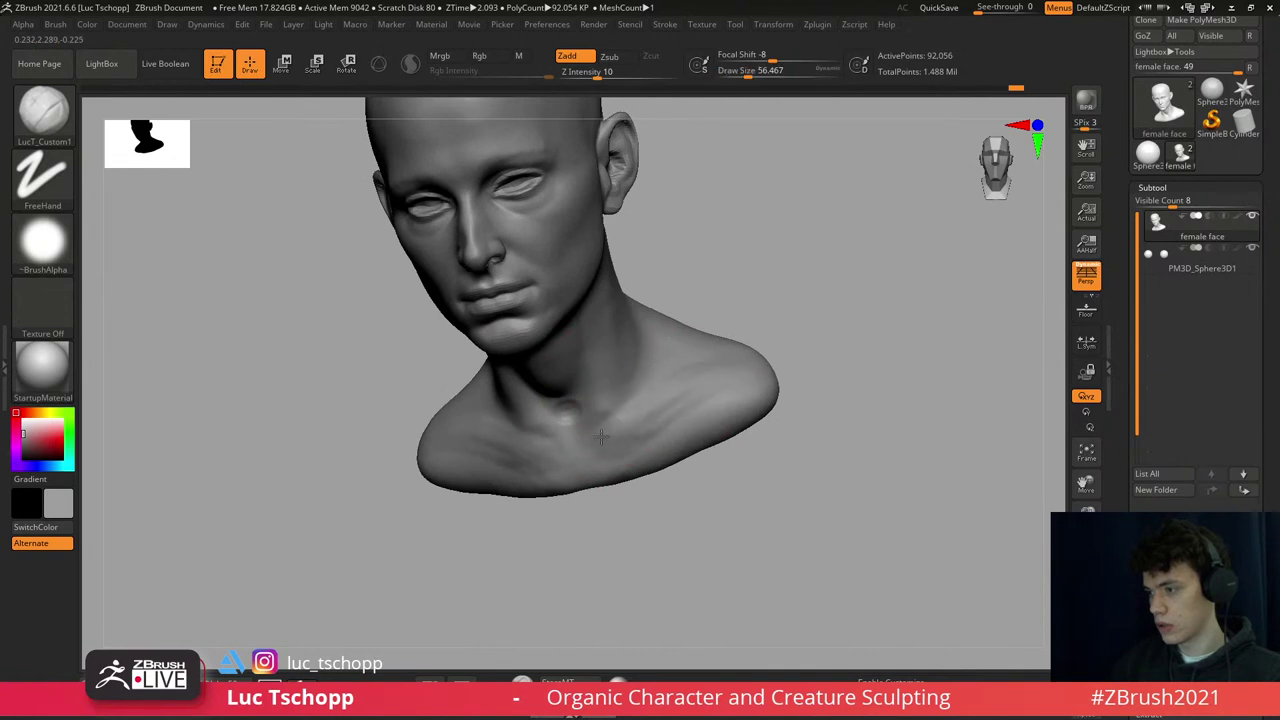
key("s")
left_click_drag(601, 432, 603, 427)
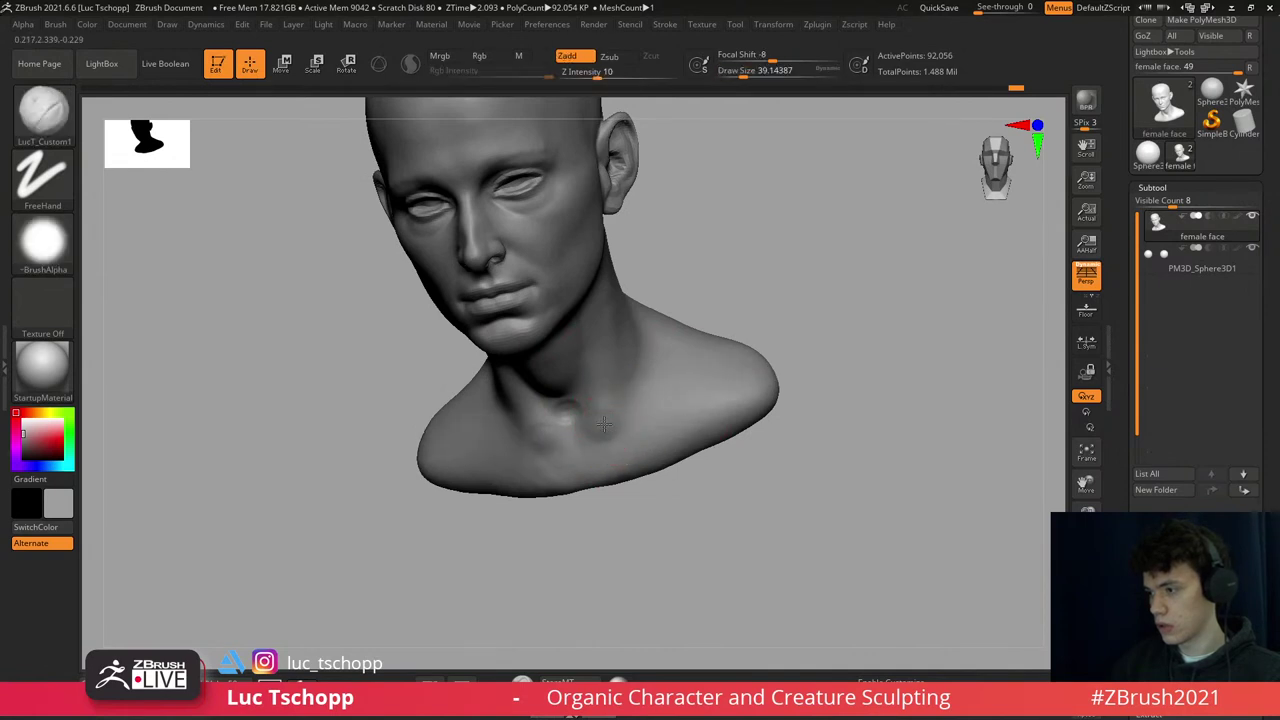
key("bracketleft")
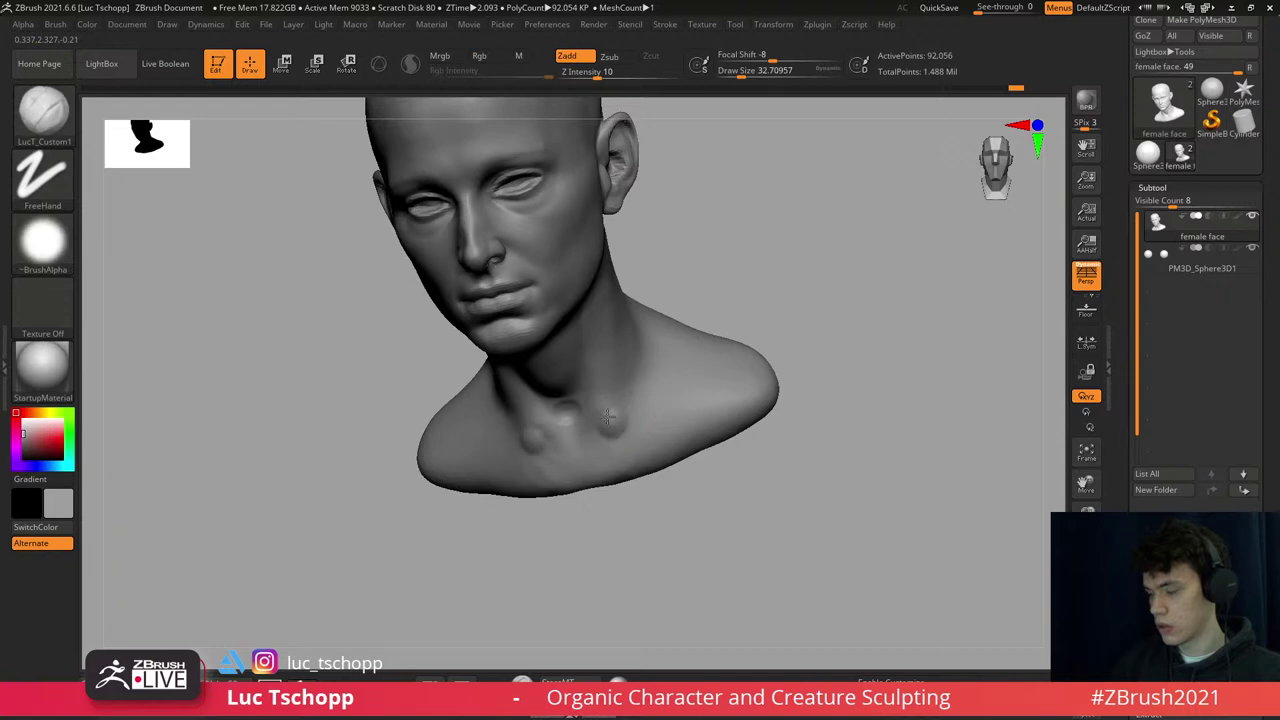
right_click_drag(591, 408, 569, 357, "shift")
key("b")
key("s")
key("t")
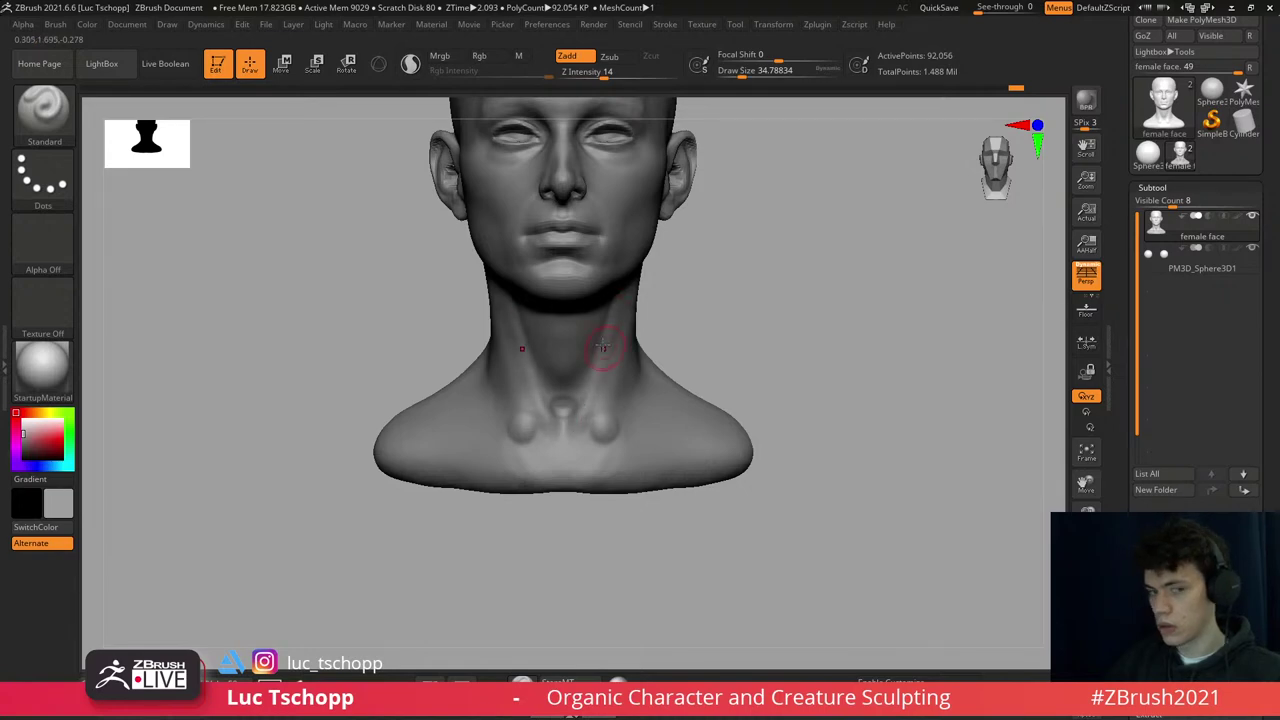
- Build the clavicle-head bumps beside the notch with DamStandard (size 158) and LucT_Custom1 (size 94)
key("1")
right_click_drag(582, 405, 578, 350, "ctrl")
key("s")
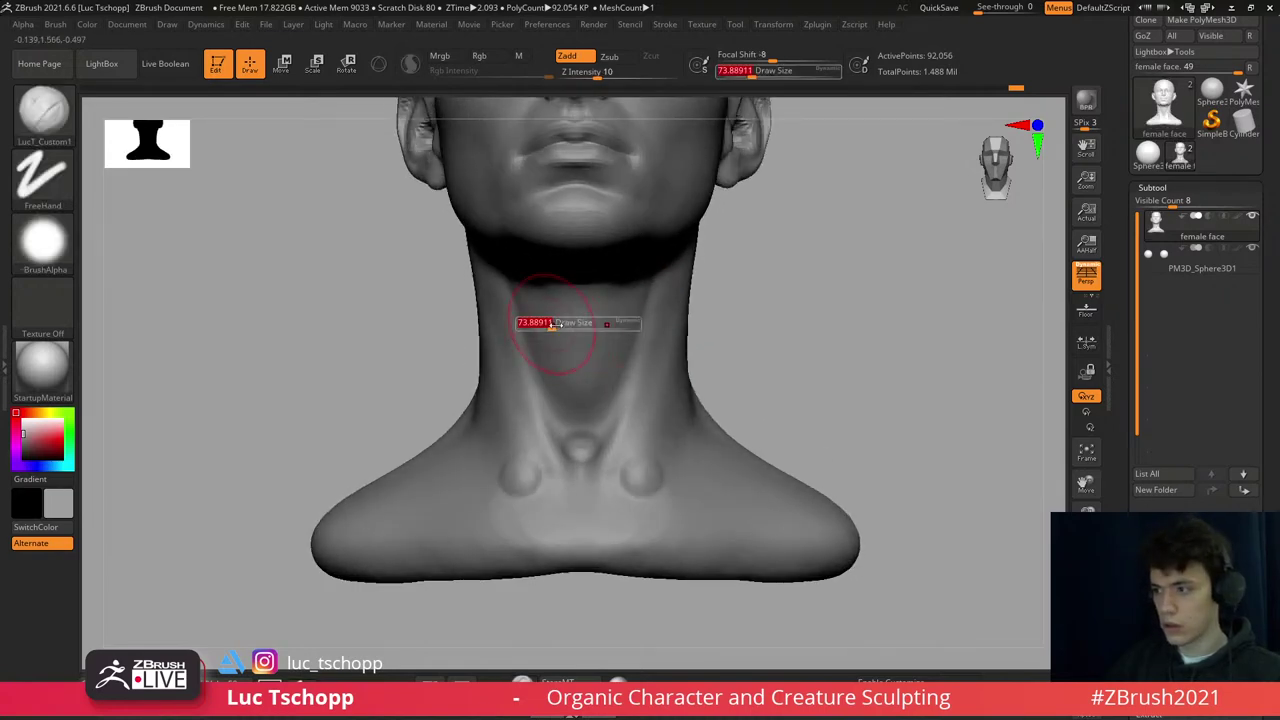
left_click_drag(560, 326, 600, 326)
right_click_drag(600, 326, 571, 290)
key("b")
key("d")
key("s")
key("s")
left_click_drag(543, 314, 539, 340)
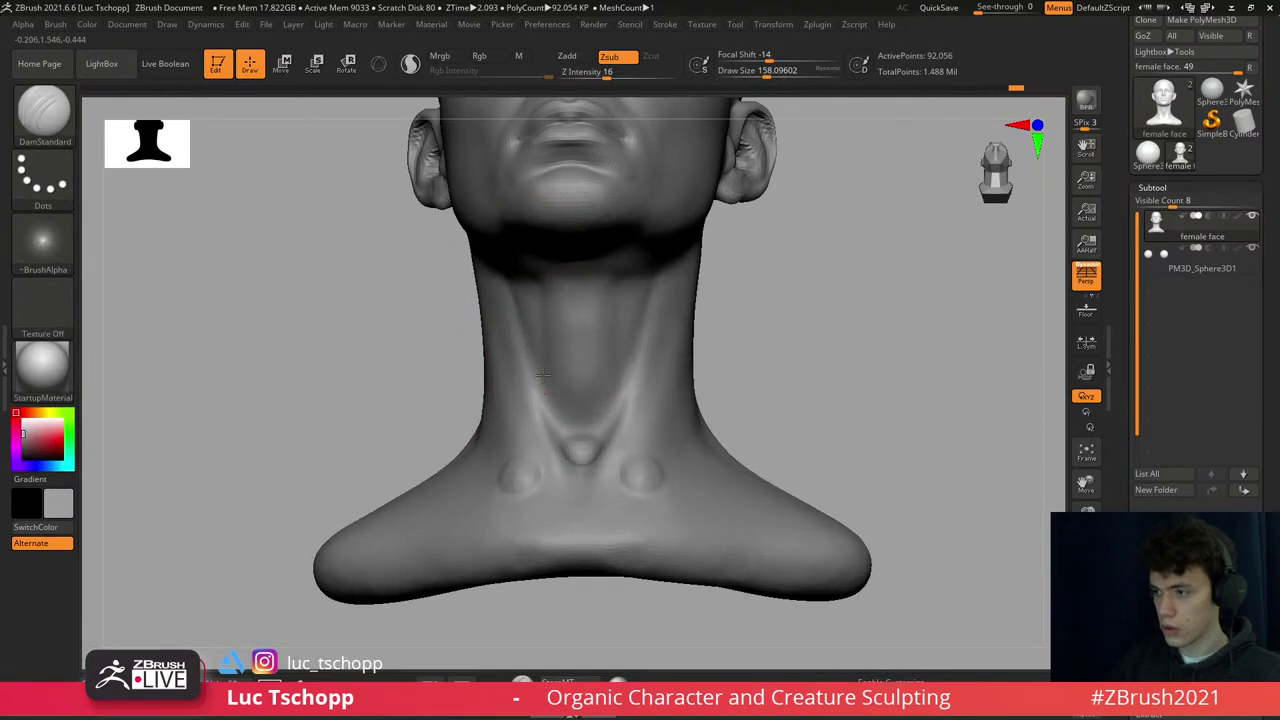
mouse_move(520, 285)
right_mouse_down()
mouse_move(547, 308)
mouse_move(560, 295)
mouse_move(608, 307)
mouse_move(620, 340)
right_mouse_up()
key("1")
key("bracketleft")
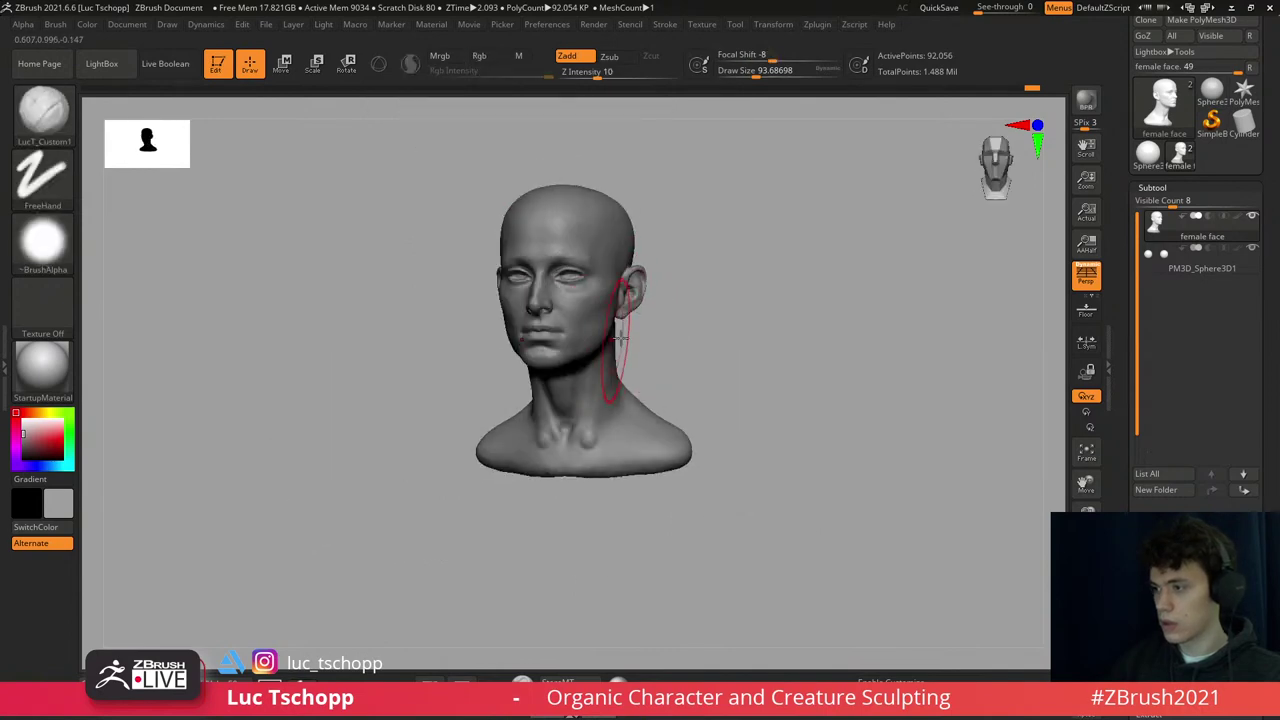
- Raise the mesh to full subdivision and set LucT_Custom1 to about size 35
key("d")
key("d")
mouse_move(614, 290)
right_mouse_down("ctrl")
mouse_move(714, 405)
mouse_move(726, 457)
mouse_move(743, 371)
right_mouse_up("ctrl")
key("b")
key("v")
key("shift+d")
key("shift+d")
key("1")
key("d")
key("d")
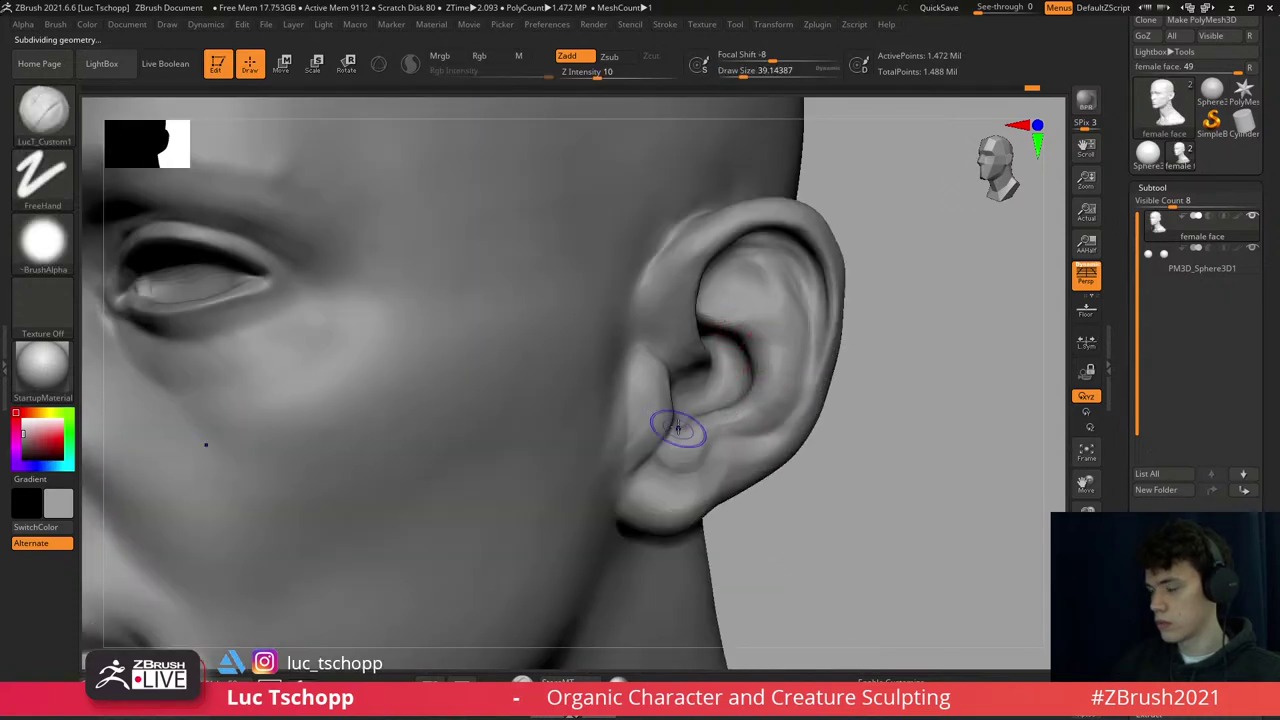
right_click_drag(677, 428, 625, 437)
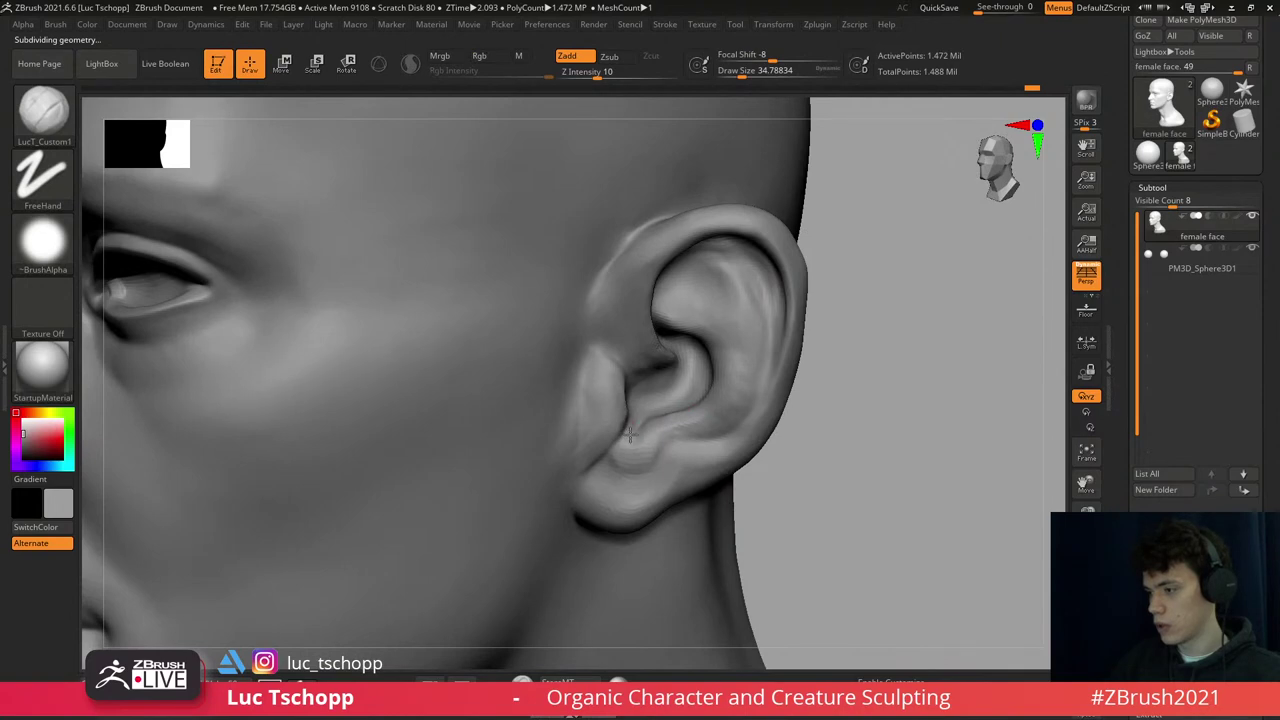
- Deepen the fold beside the tragus with Standard and LucT_Custom1 at size 62, in profile
key("b")
key("s")
key("t")
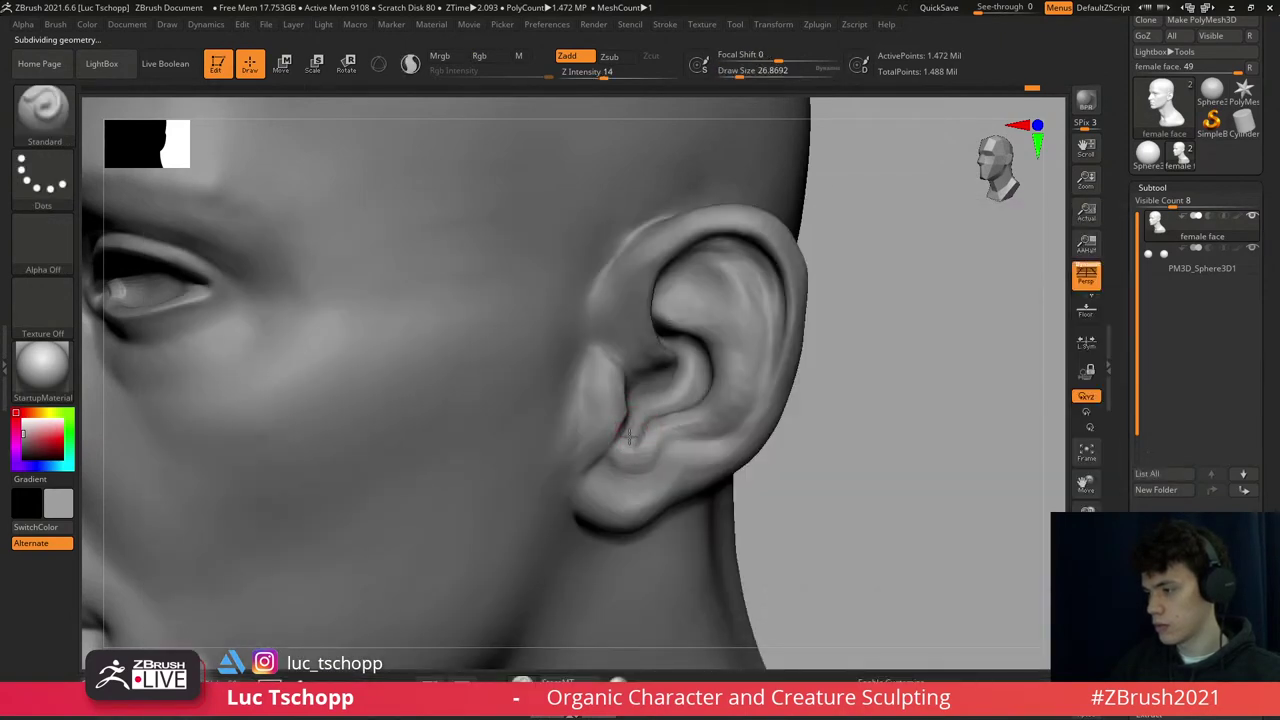
key("1")
key("bracketright")
key("bracketright")
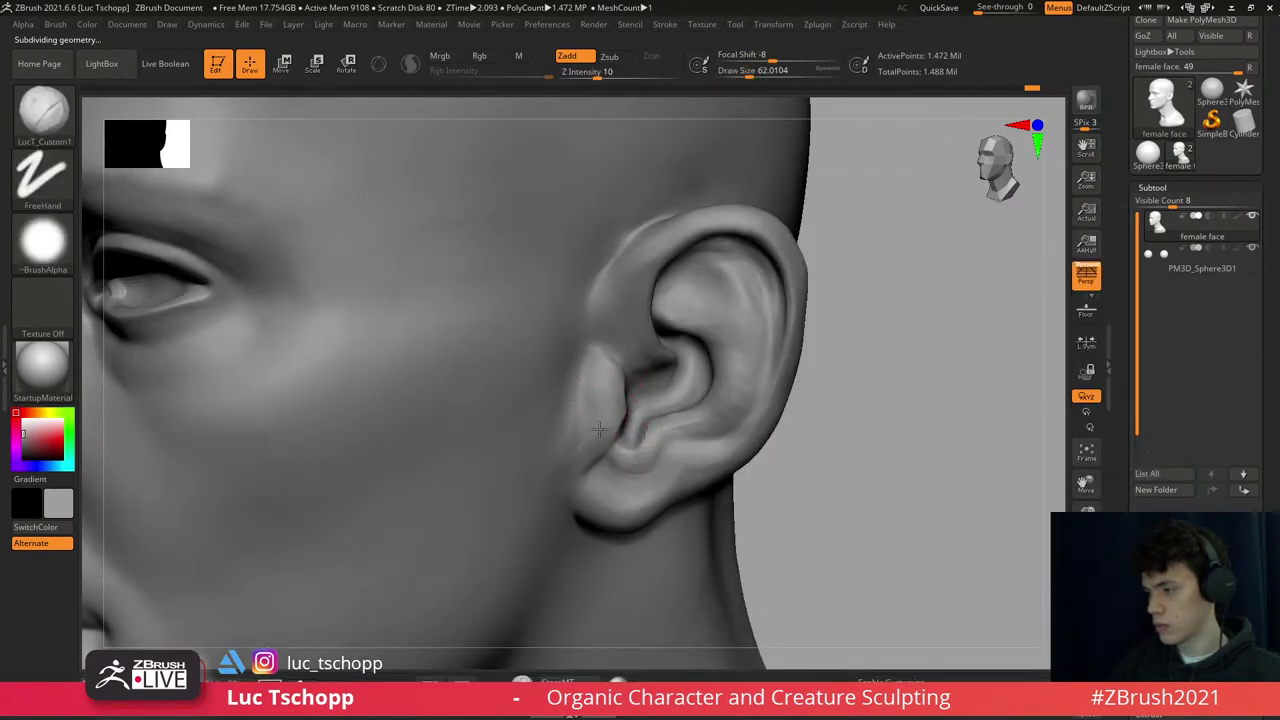
key("f")
right_click_drag(590, 425, 637, 347)
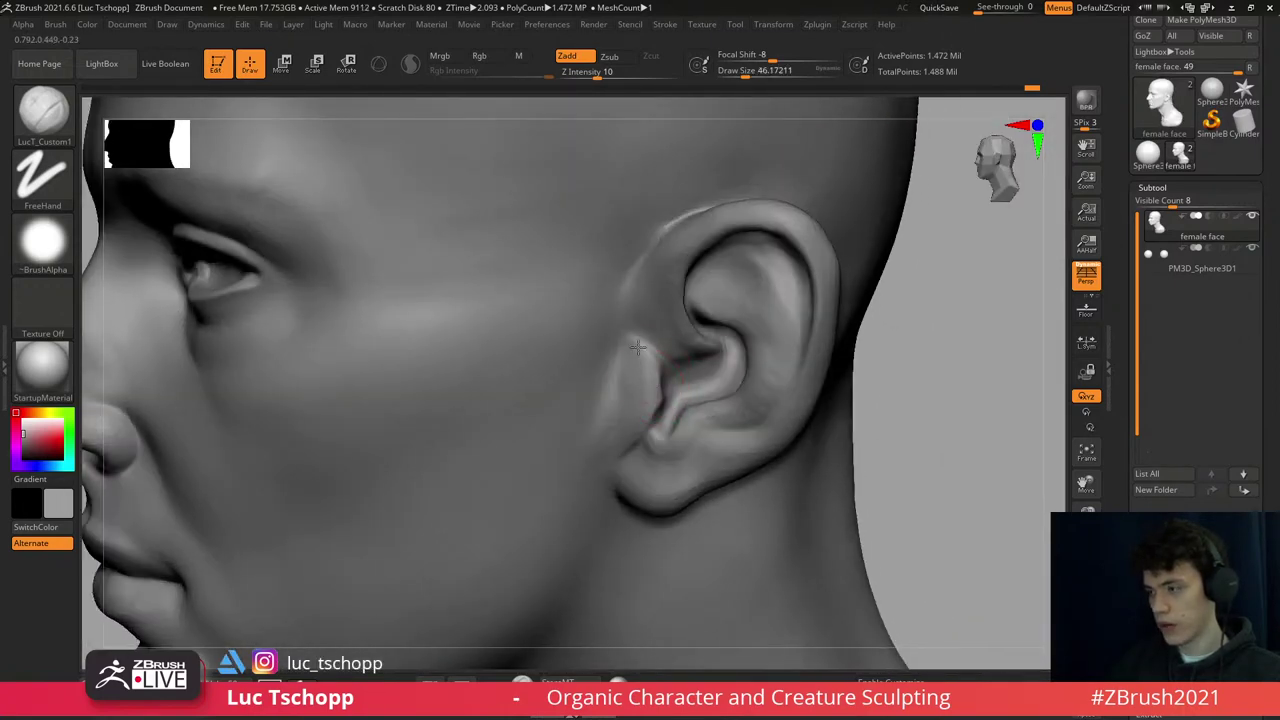
mouse_move(653, 390)
right_mouse_down()
mouse_move(634, 386)
mouse_move(654, 372)
mouse_move(686, 388)
mouse_move(692, 343)
right_mouse_up()
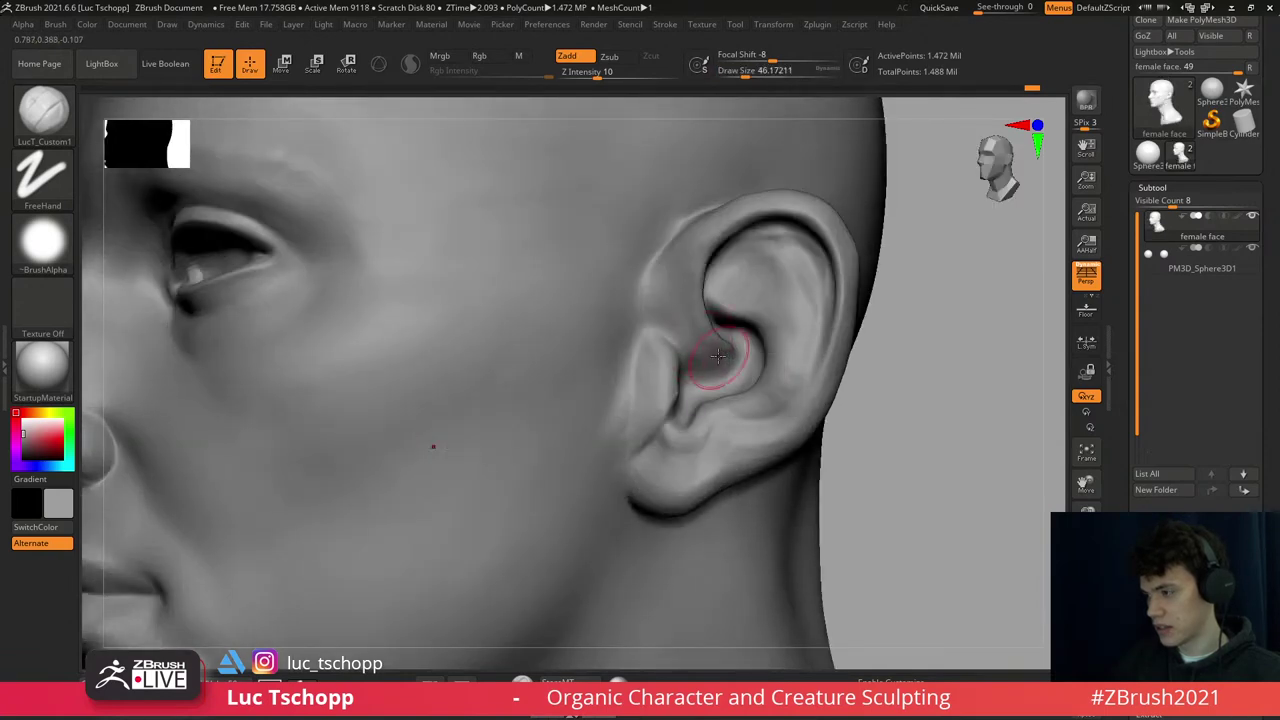
- Smooth the inner ear surface above the bowl and return the mesh to full detail
key("f")
right_click_drag(734, 355, 688, 305)
right_click_drag(778, 335, 764, 305)
key("b")
key("s")
key("t")
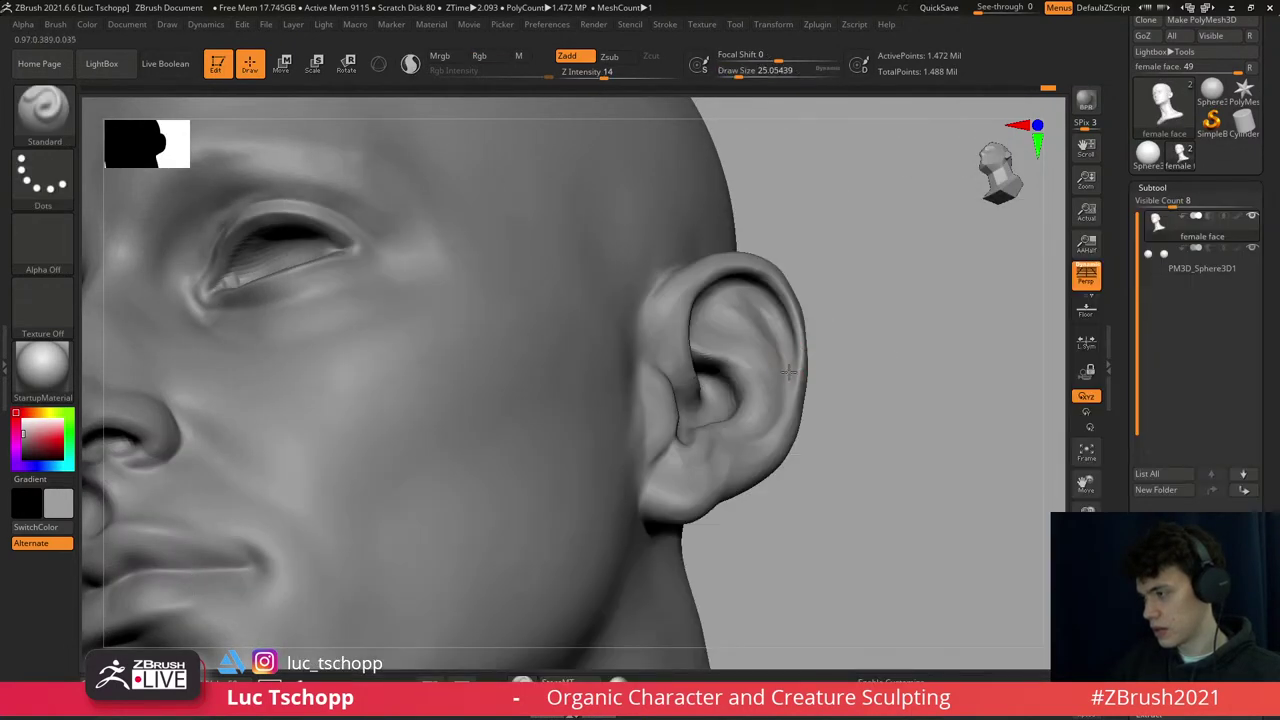
left_click_drag(749, 321, 740, 313, "shift")
key("ctrl+d")
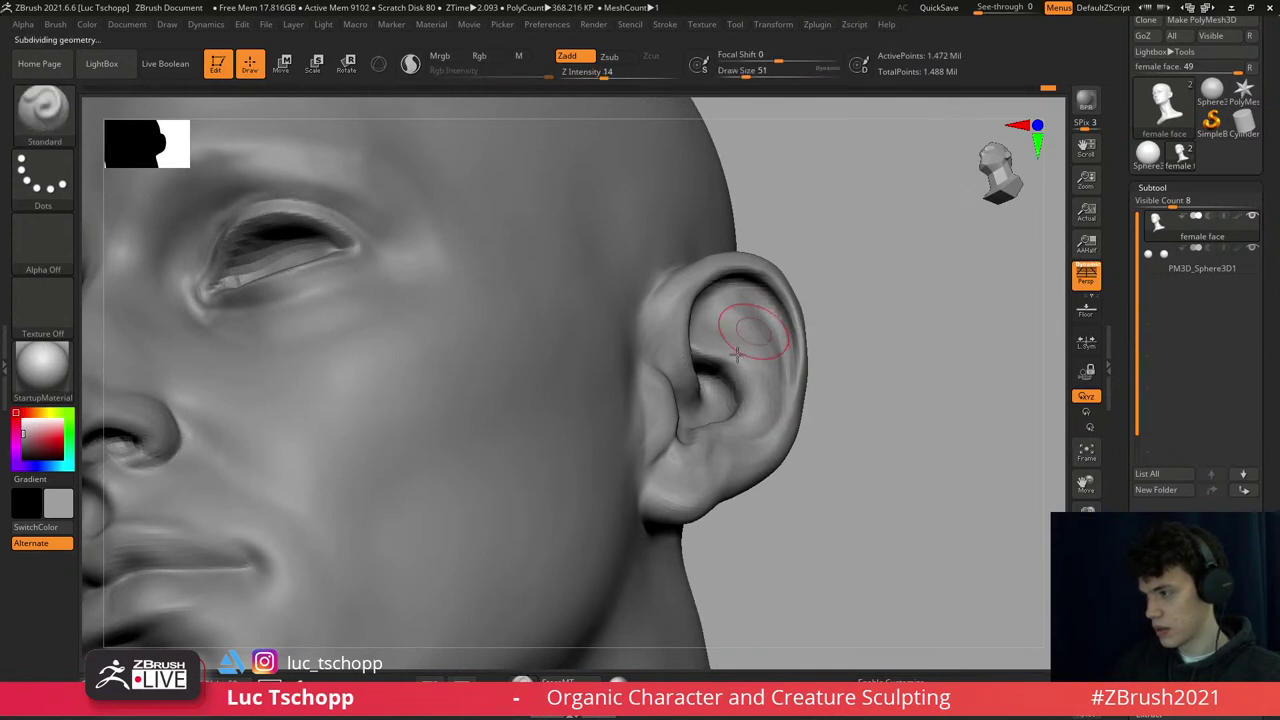
key("f")
mouse_move(660, 410)
right_mouse_down()
mouse_move(636, 332)
mouse_move(557, 414)
right_mouse_up()
key("1")
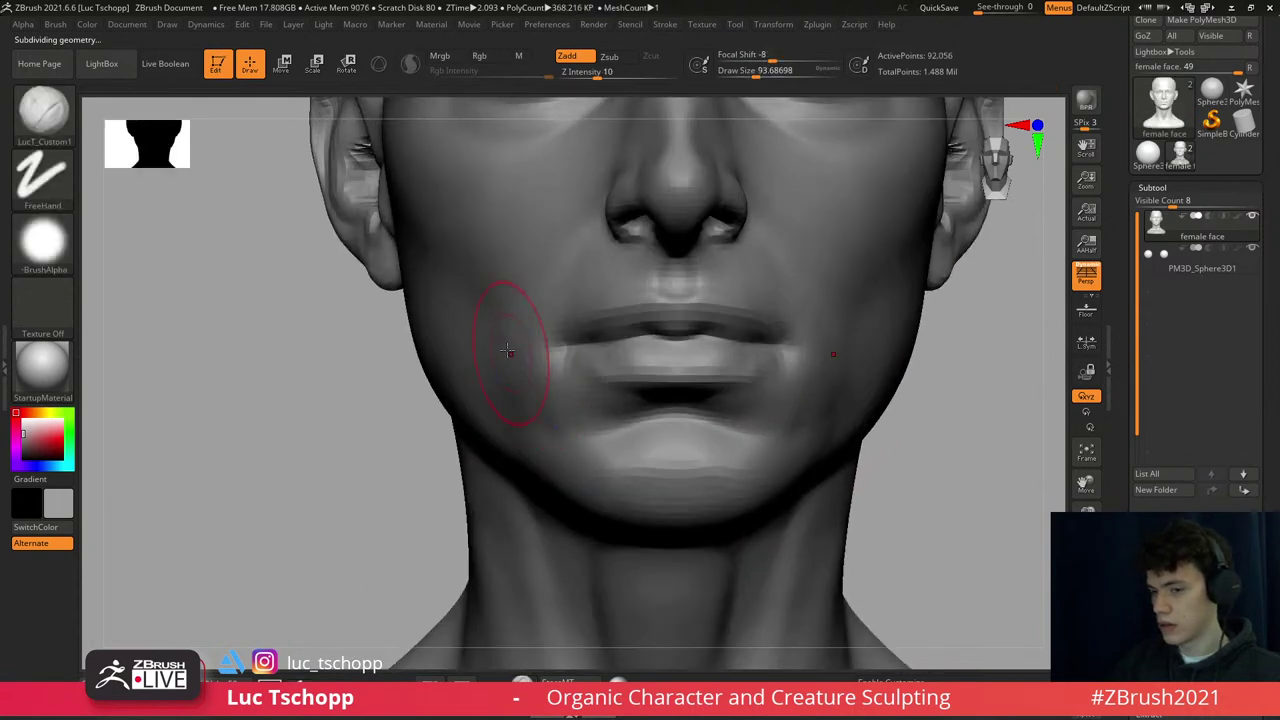
right_click_drag(509, 349, 516, 355)
key("s")
left_click_drag(505, 355, 523, 354)
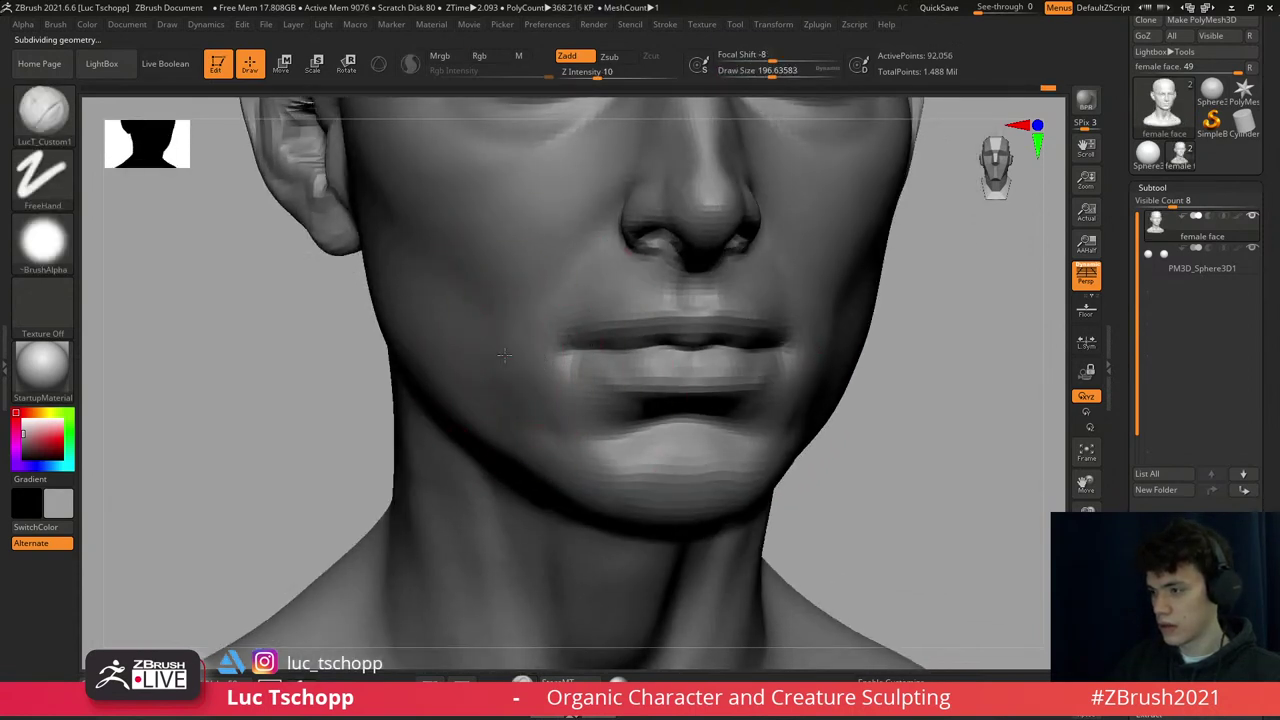
key("shift")
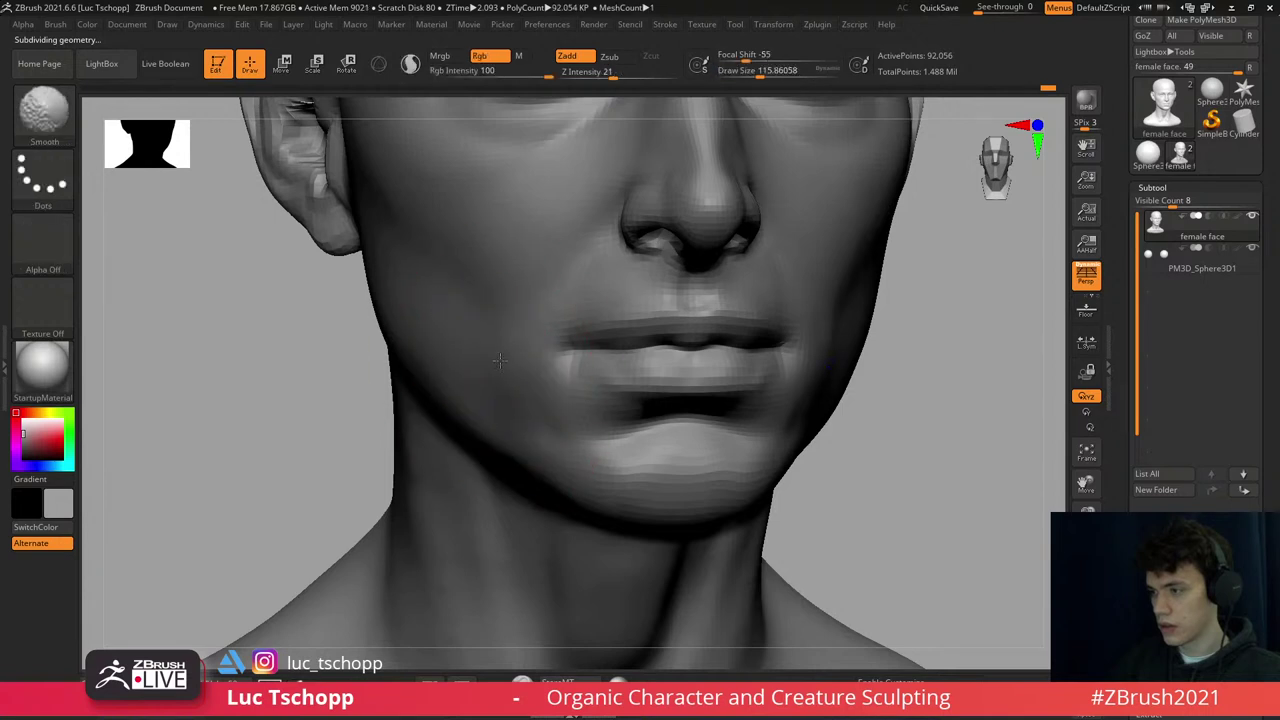
right_click_drag(509, 349, 546, 414, "ctrl")
key("f")
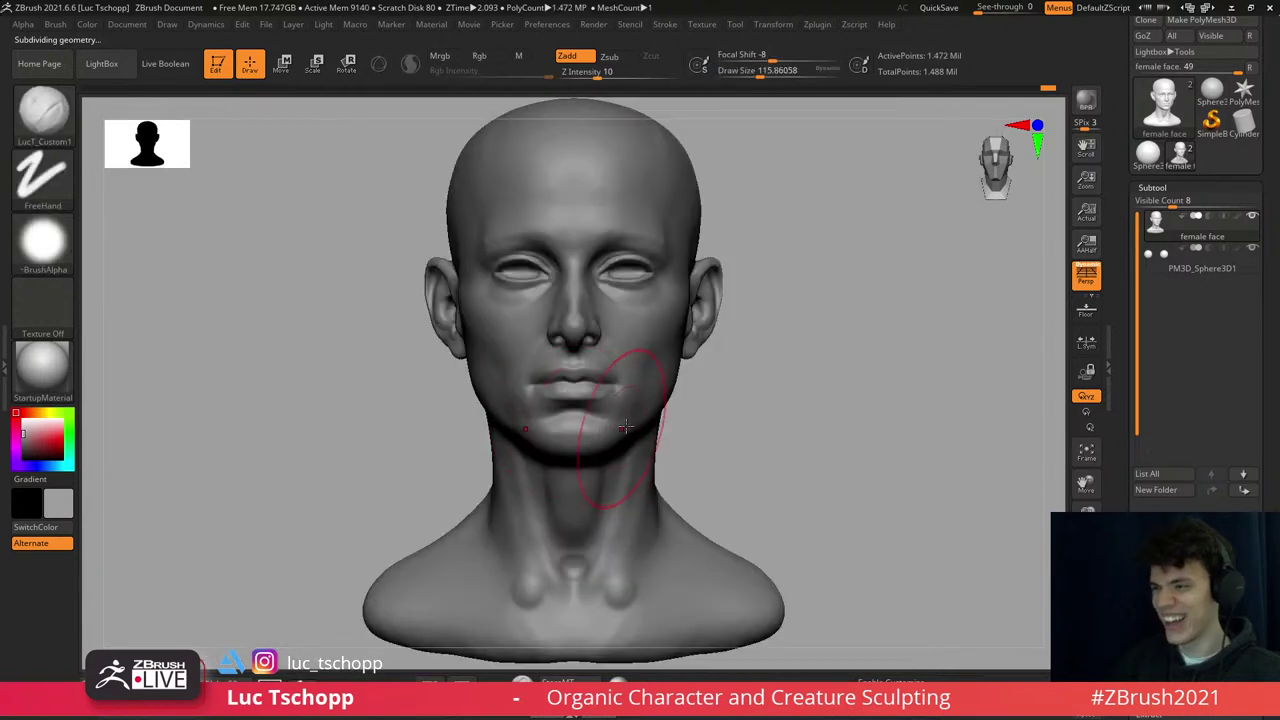
right_click_drag(633, 476, 603, 452, "alt")
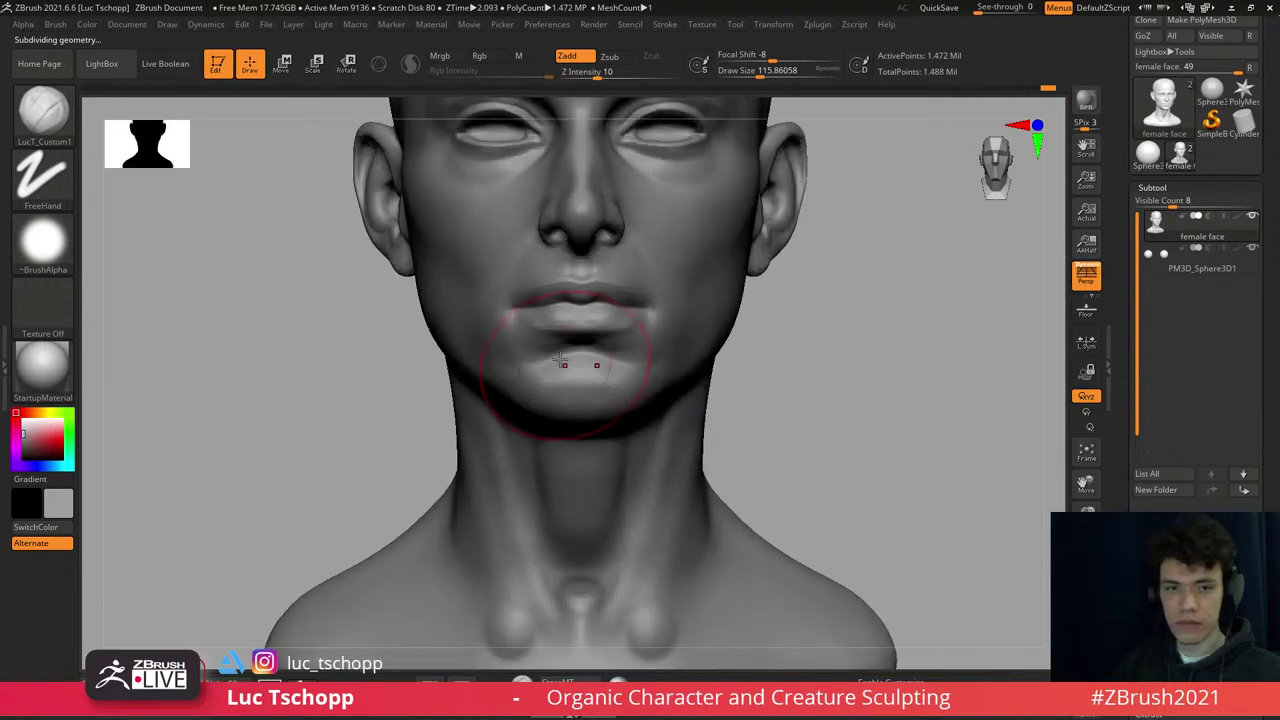
key("shift")
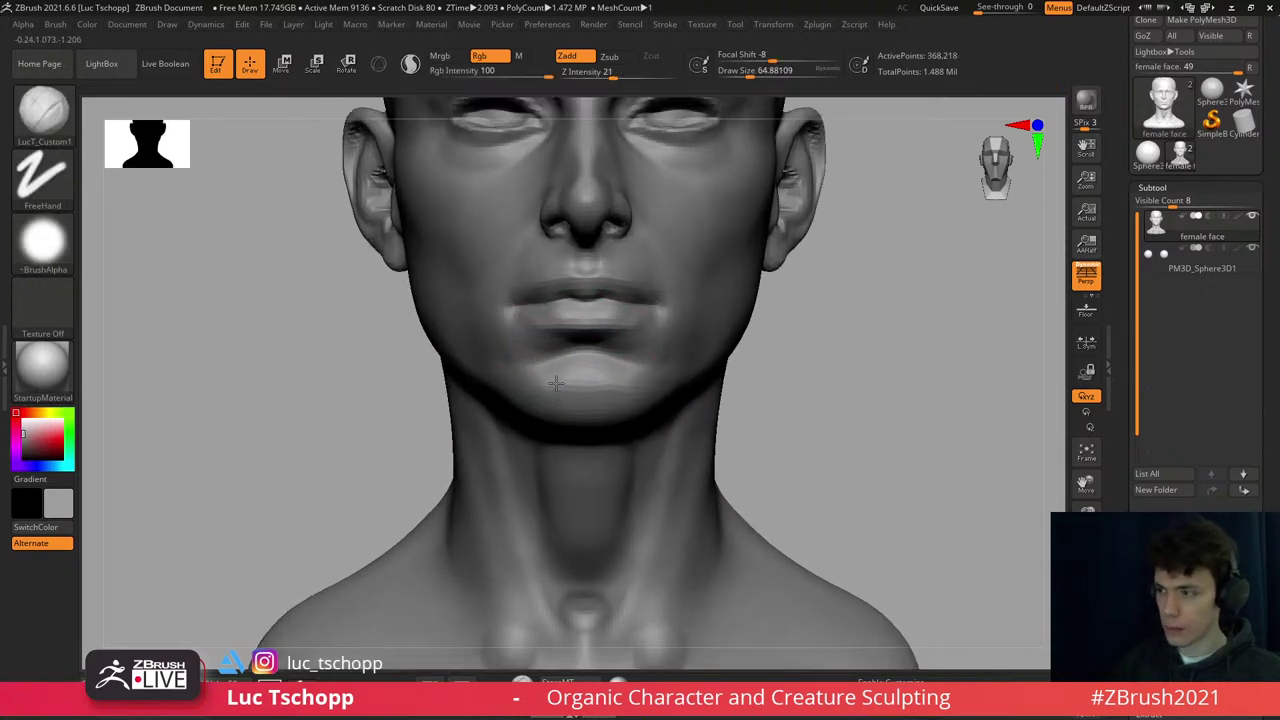
key("s")
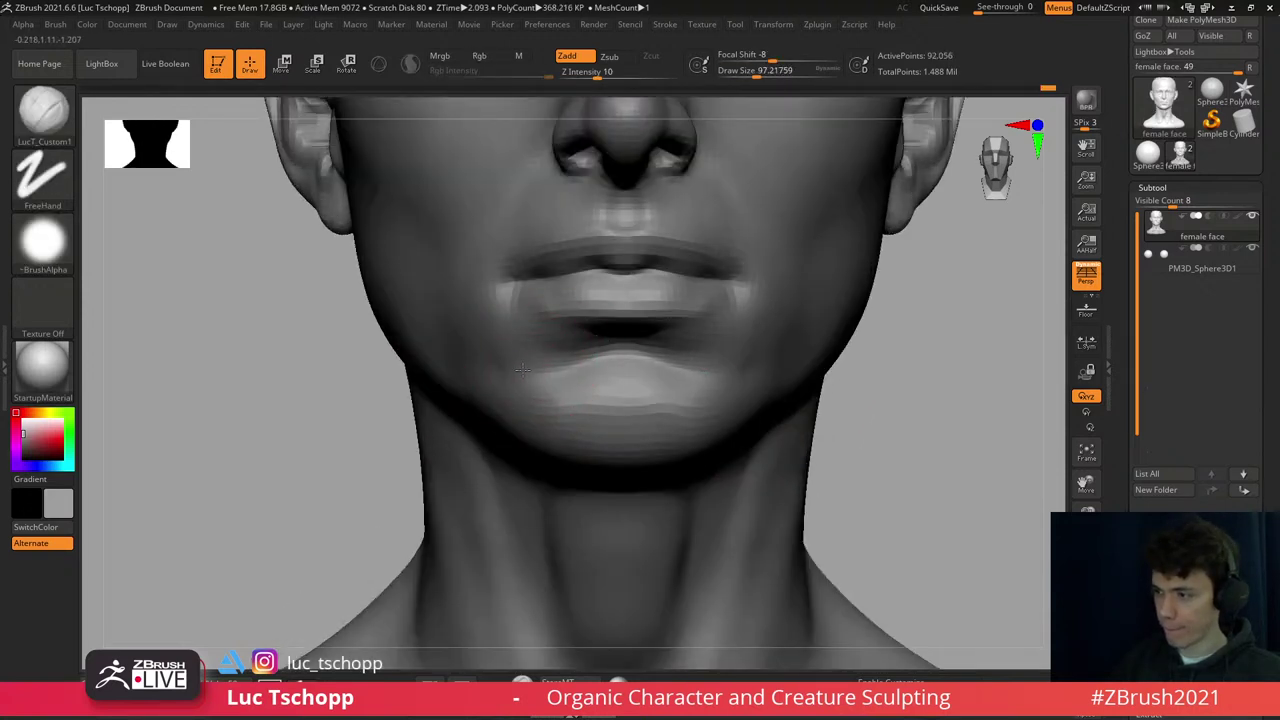
left_click_drag(521, 369, 594, 360)
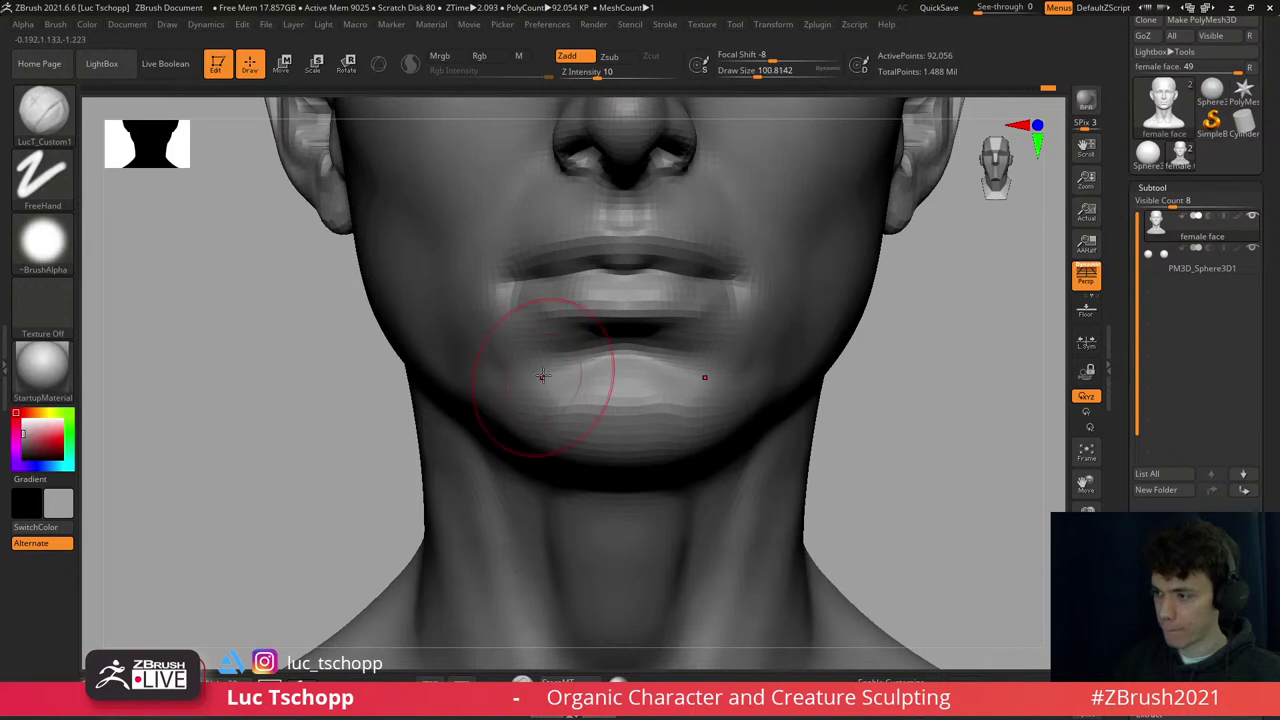
key("d")
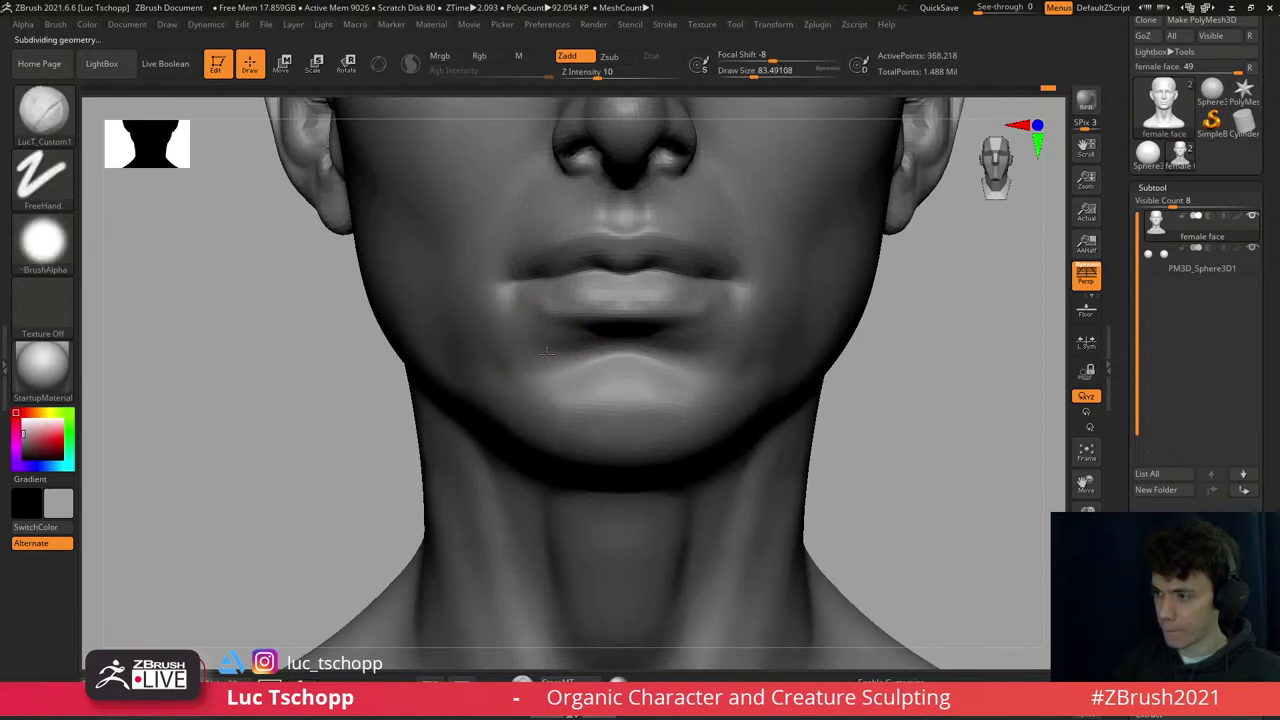
key("shift")
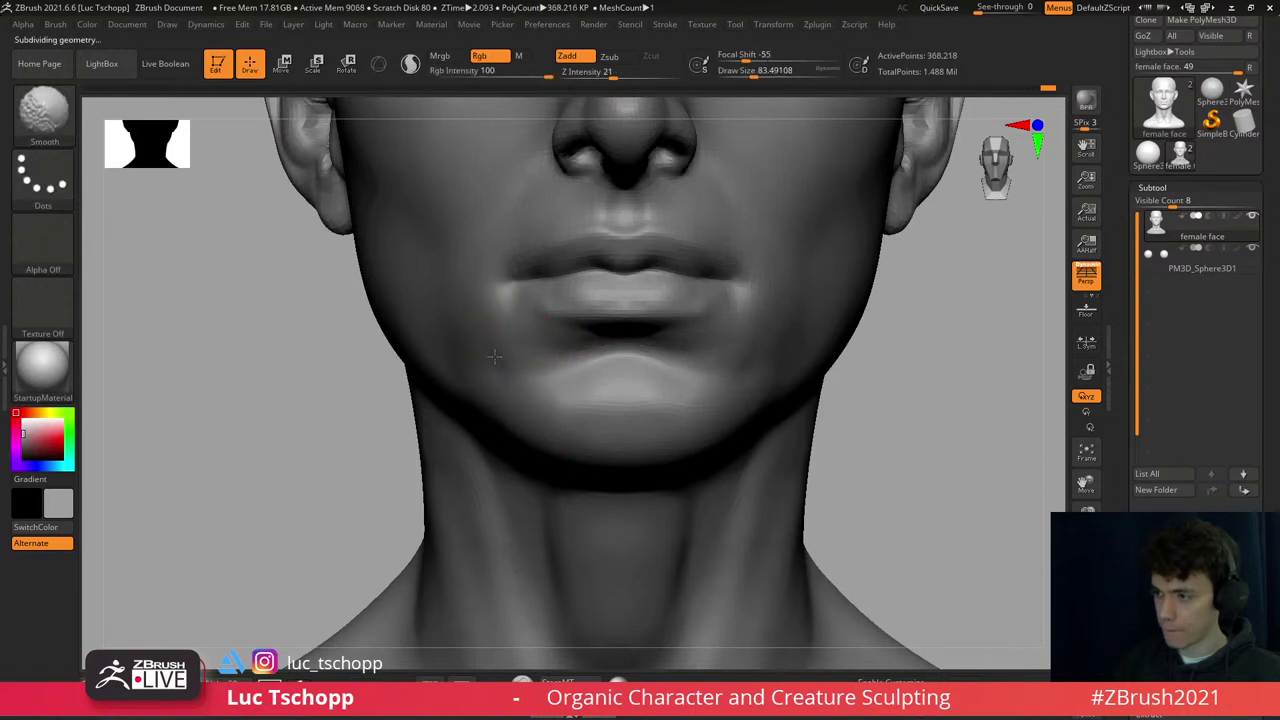
right_click_drag(479, 320, 487, 322)
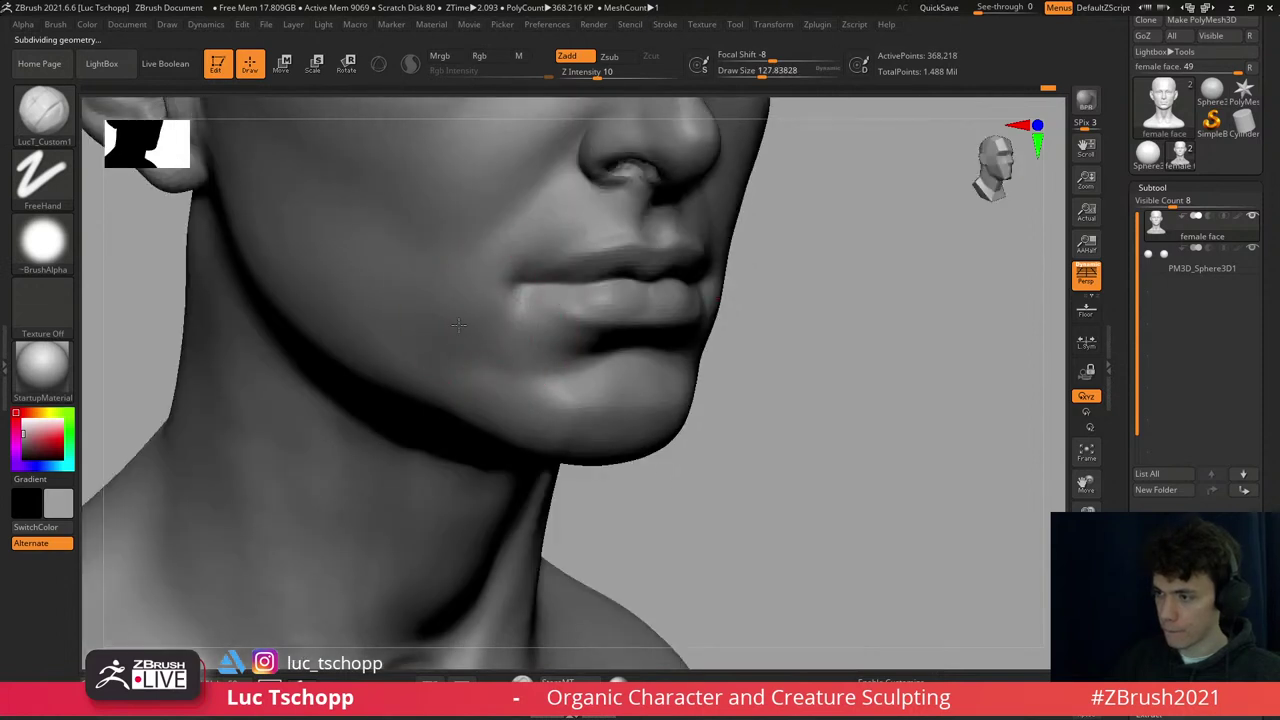
right_click_drag(508, 366, 575, 400)
key("d")
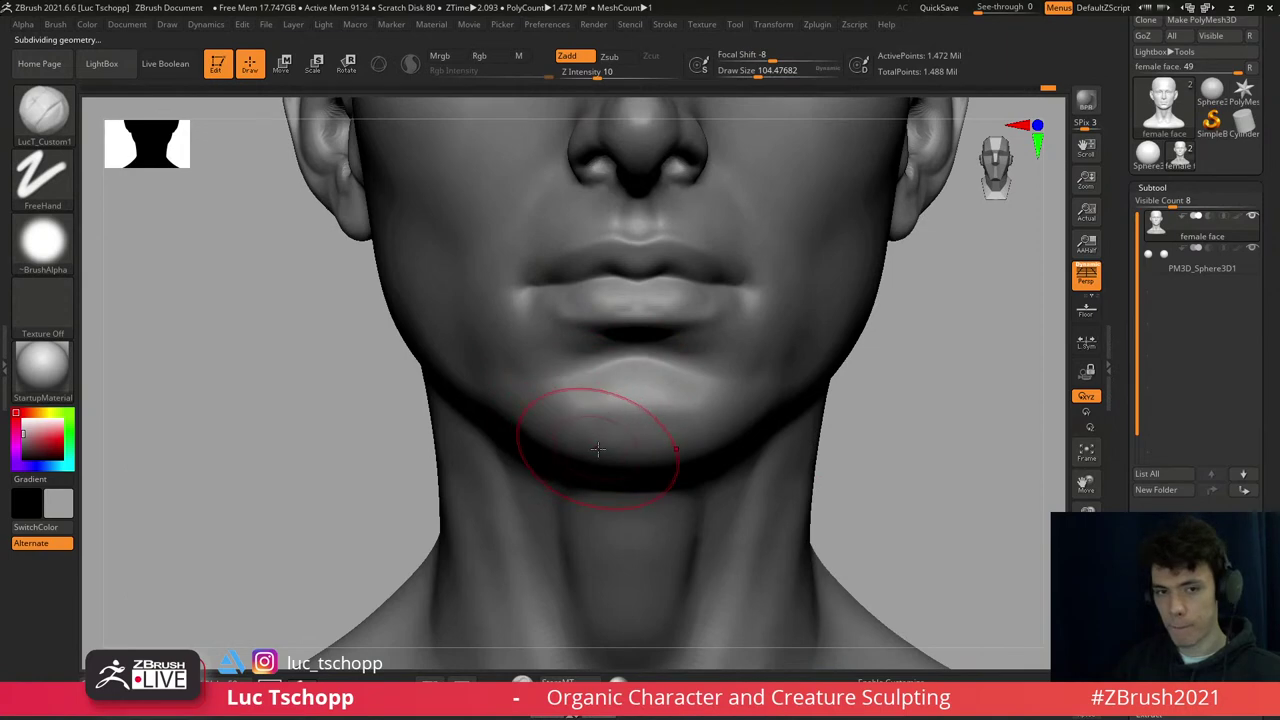
right_click_drag(597, 449, 455, 420)
key("shift+d")
key("shift+d")
key("s")
left_click_drag(455, 441, 438, 441)
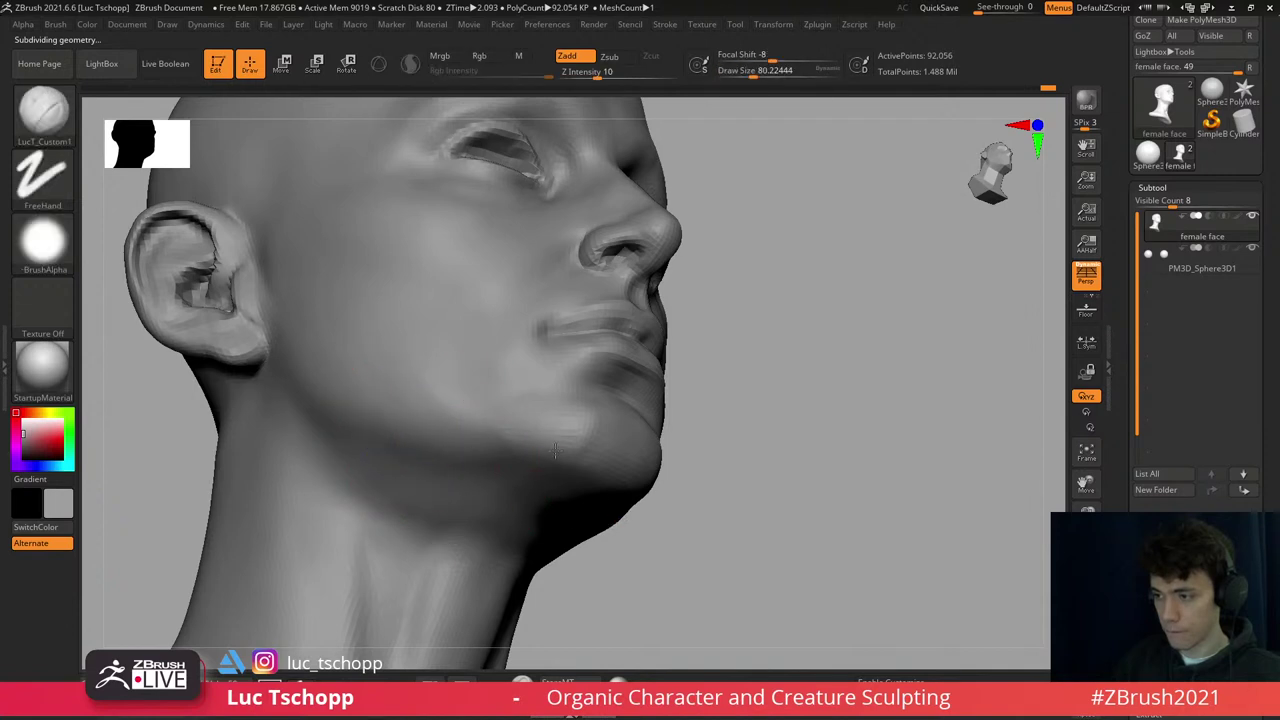
right_click_drag(438, 441, 562, 484)
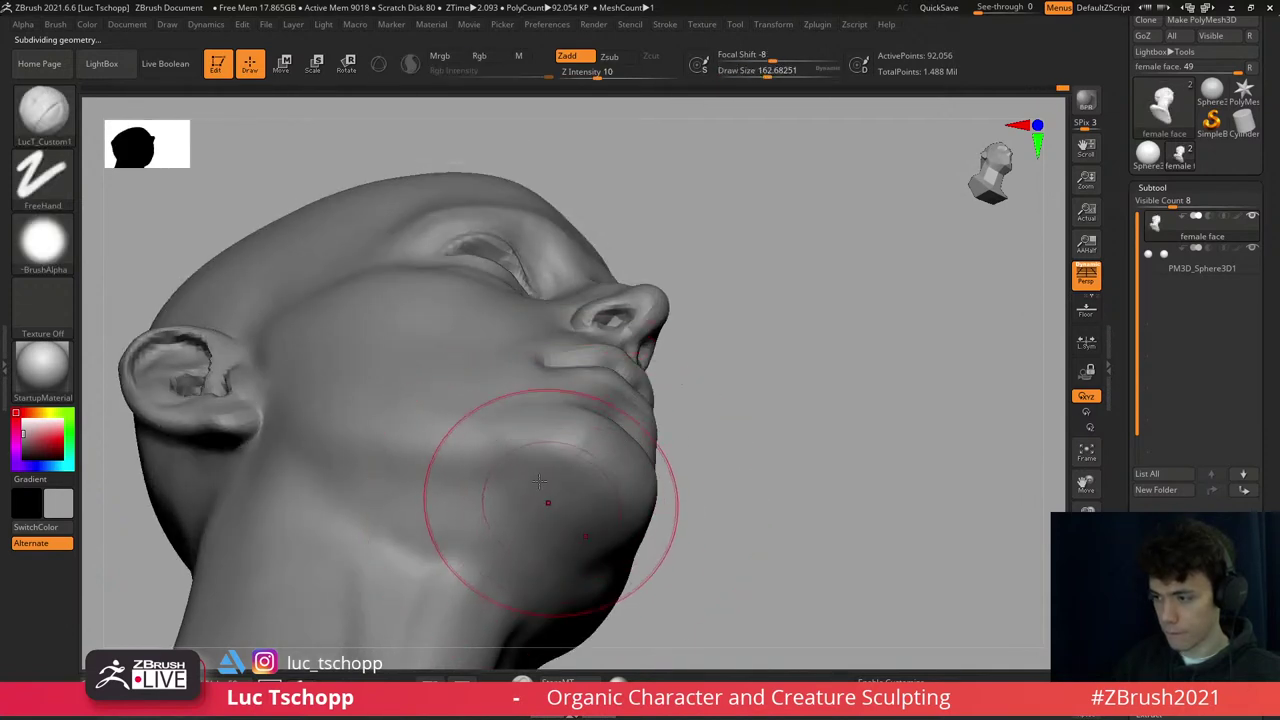
right_click_drag(500, 543, 572, 393)
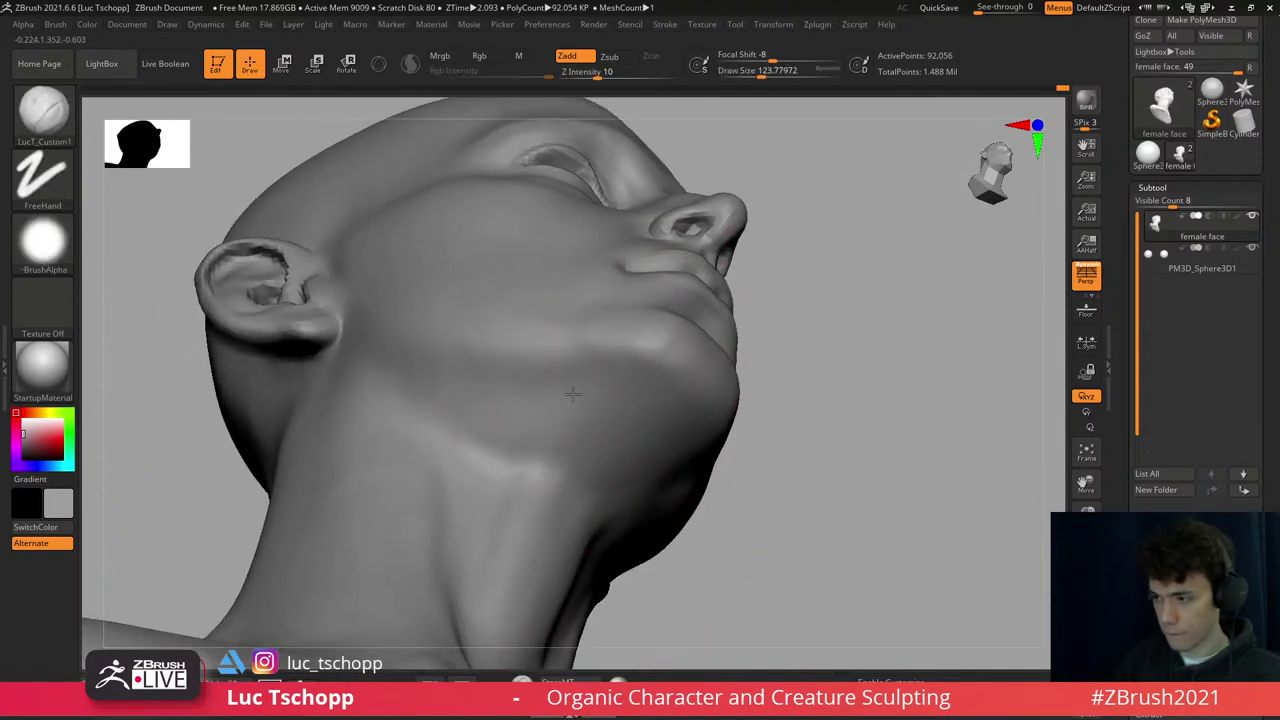
right_click_drag(499, 413, 604, 399)
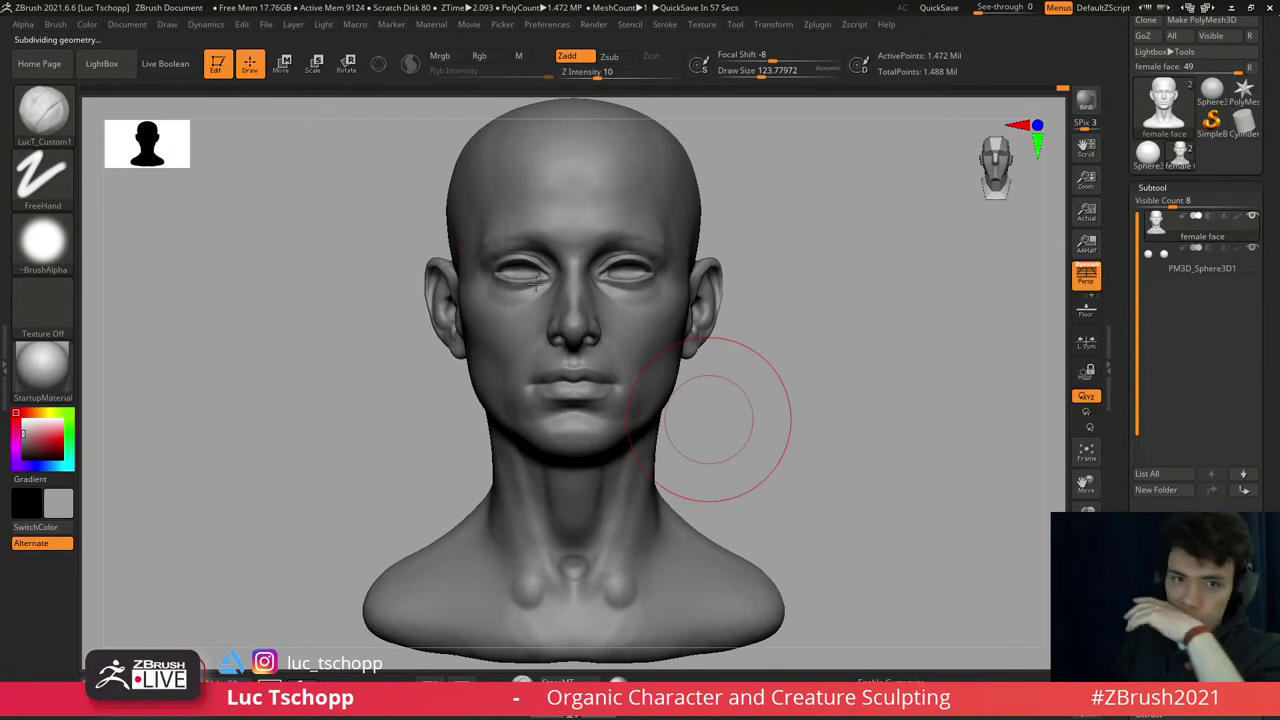
- Move both eyeballs symmetrically inward toward the nose with the Gizmo 3D
right_click_drag(609, 293, 613, 370, "alt")
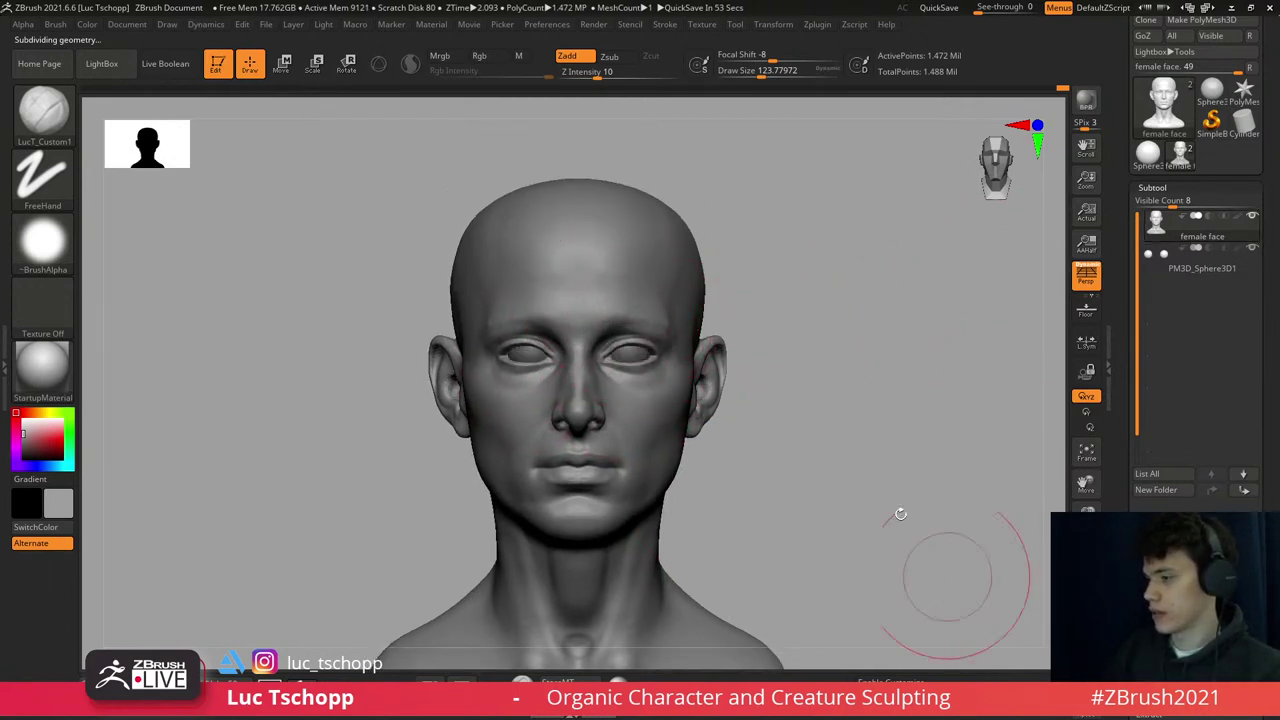
mouse_move(614, 263)
right_mouse_down("ctrl")
mouse_move(614, 334)
mouse_move(637, 325)
right_mouse_up("ctrl")
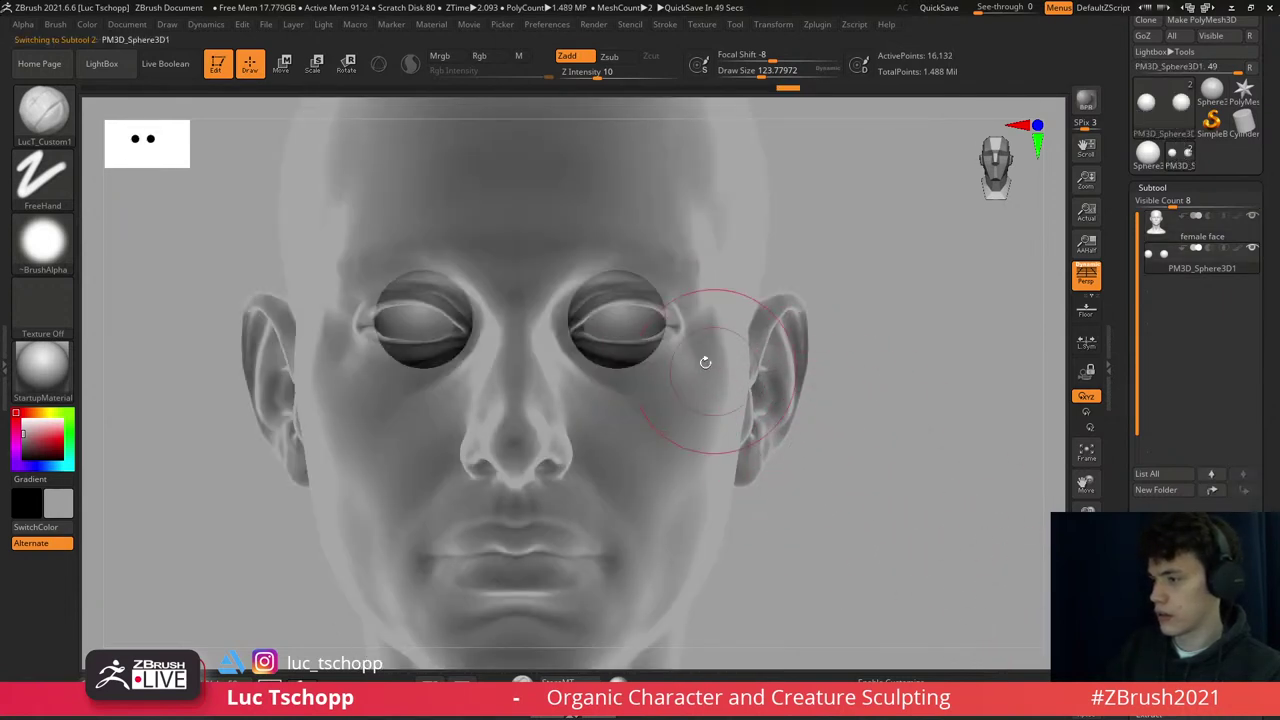
key("w")
left_click_drag(670, 318, 675, 318)
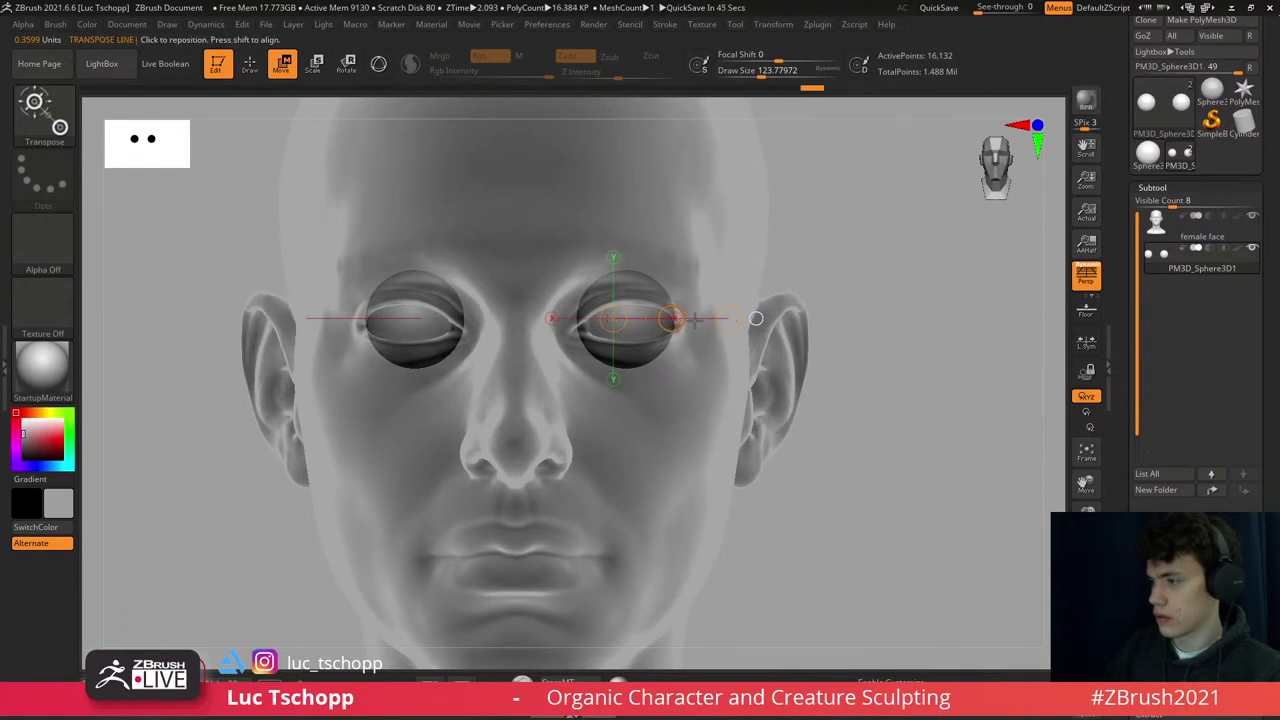
left_click(378, 63)
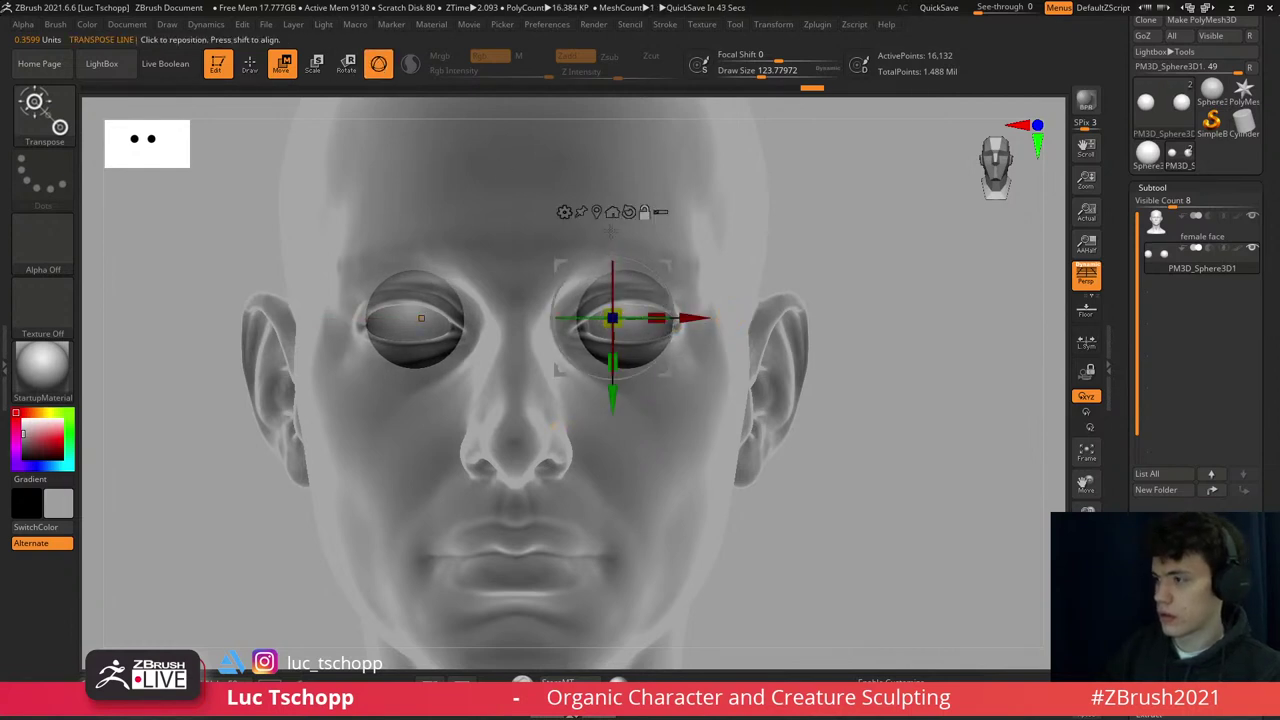
left_click(609, 215)
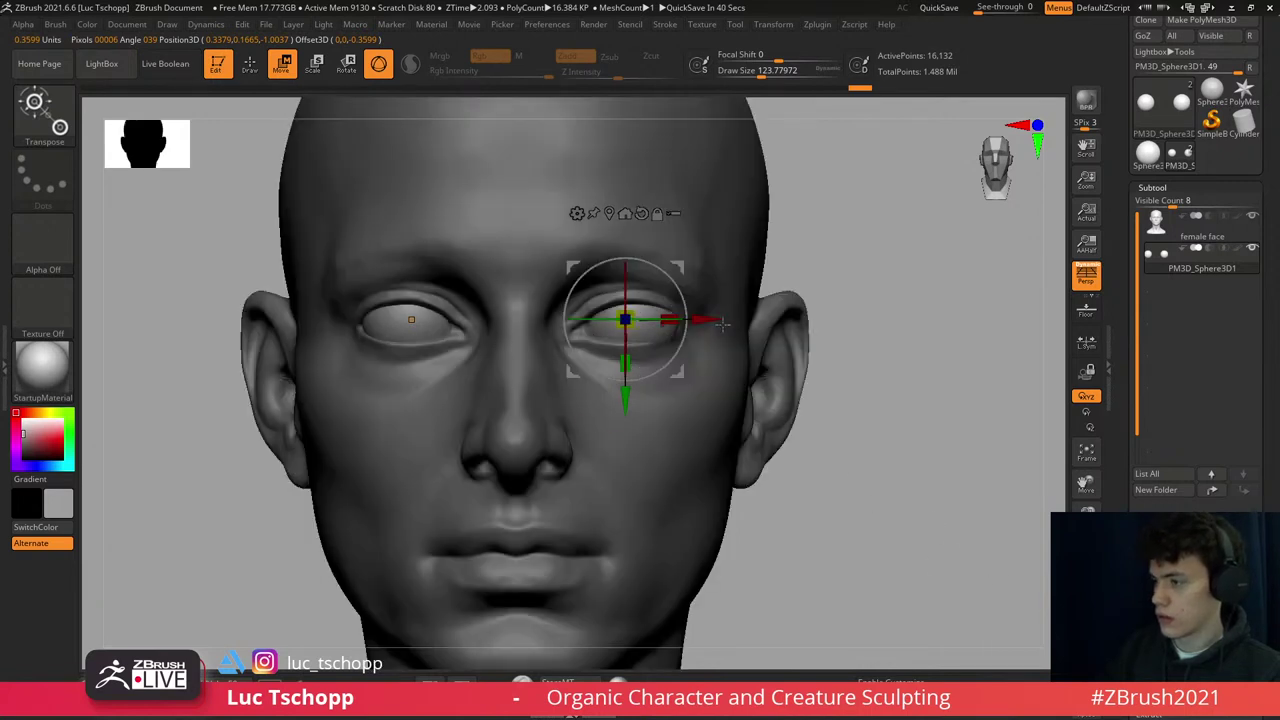
left_click_drag(716, 320, 706, 317)
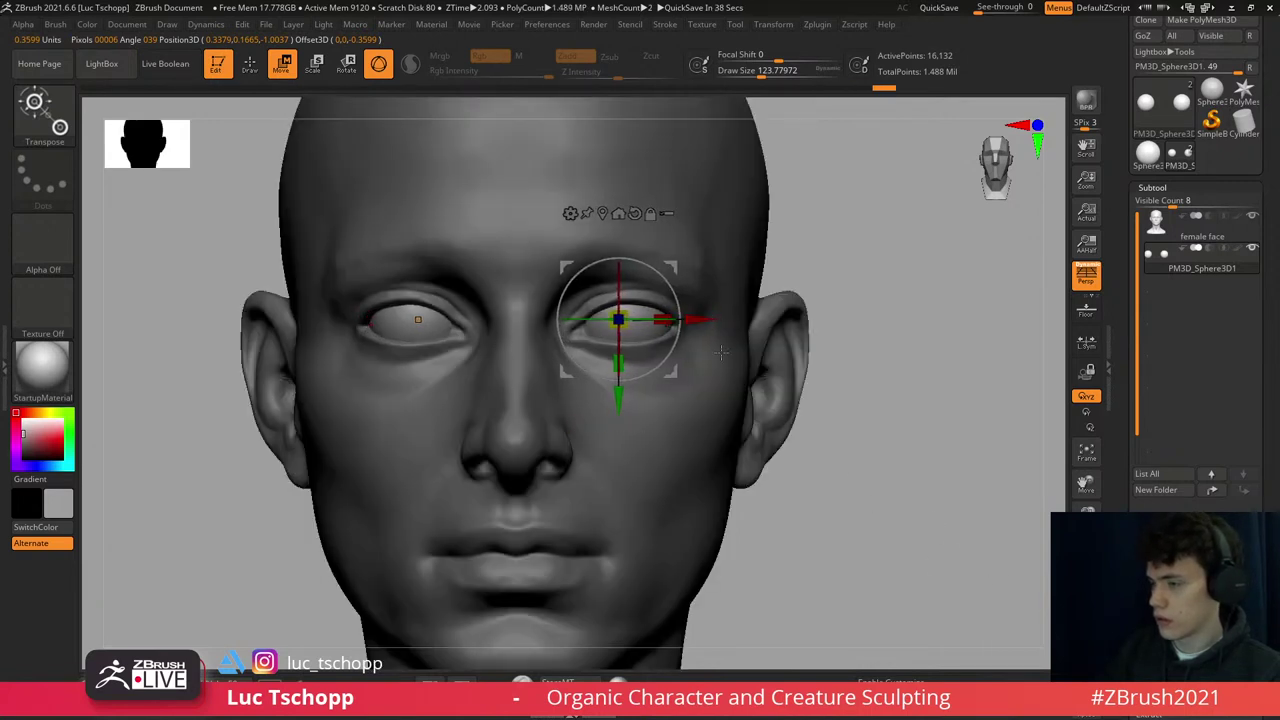
- Select the eyeball spheres subtool and rotate to a side view of them
left_click(716, 432)
key("f")
key("q")
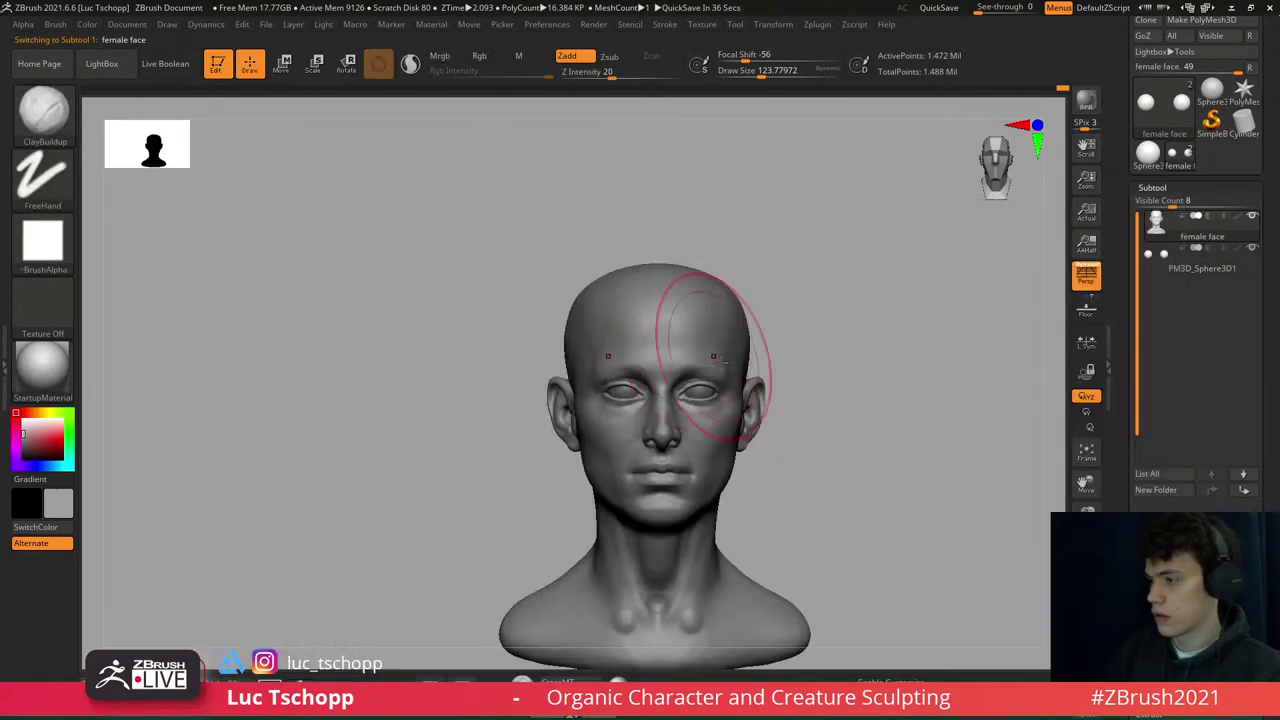
scroll(698, 305, "up", 5)
scroll(696, 316, "up", 5)
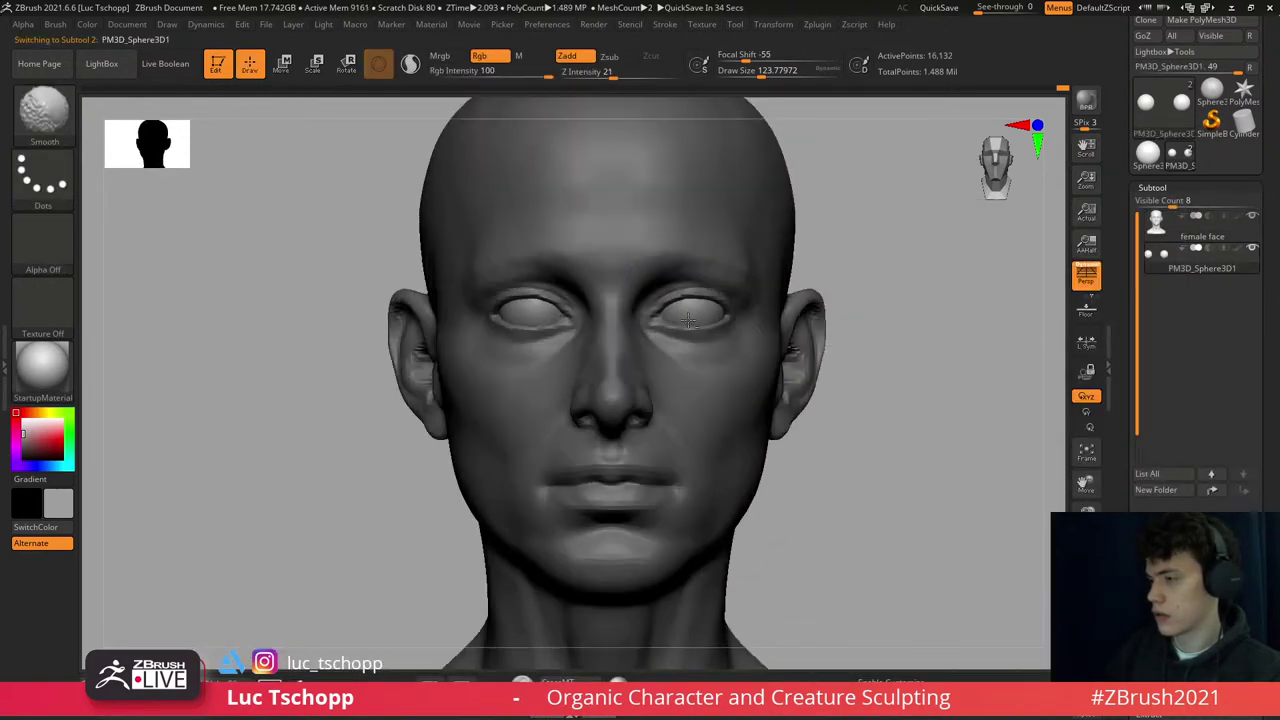
left_click(658, 367, "alt")
mouse_move(658, 367)
right_mouse_down()
mouse_move(670, 350)
mouse_move(657, 350)
right_mouse_up()
key("e")
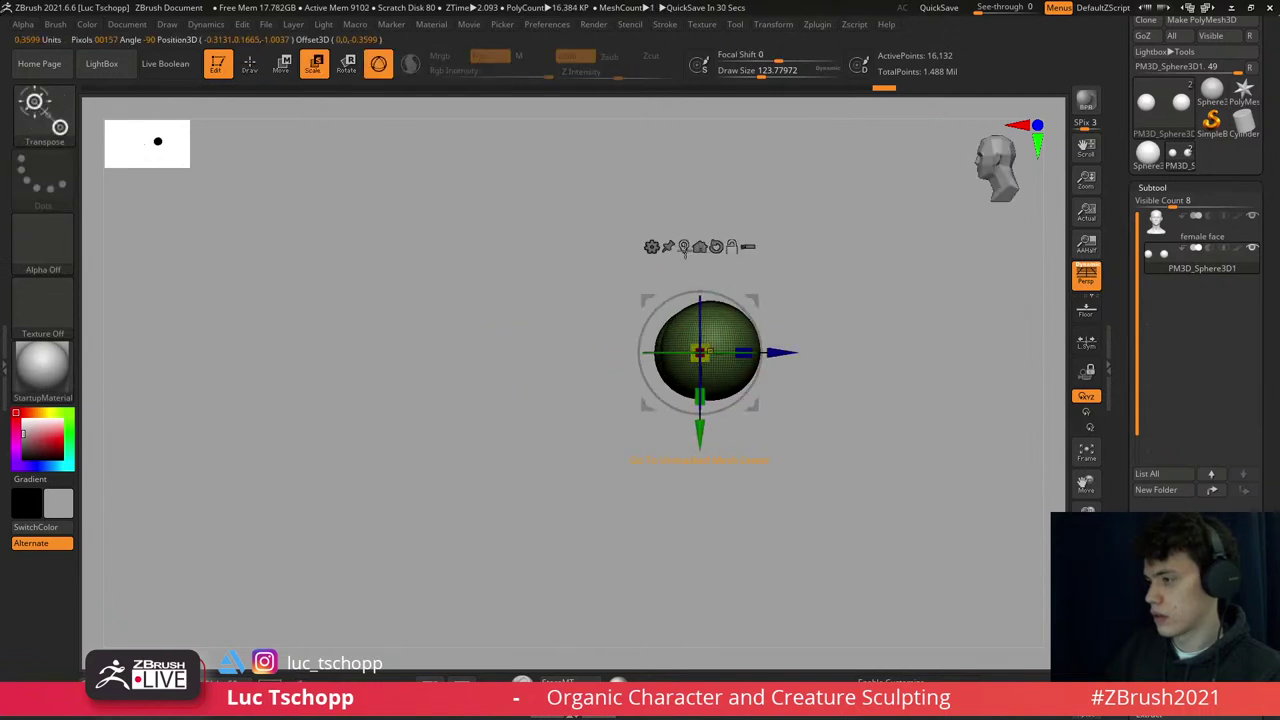
- Turn off perspective and frame the isolated eyeballs from the front
left_click(1084, 284)
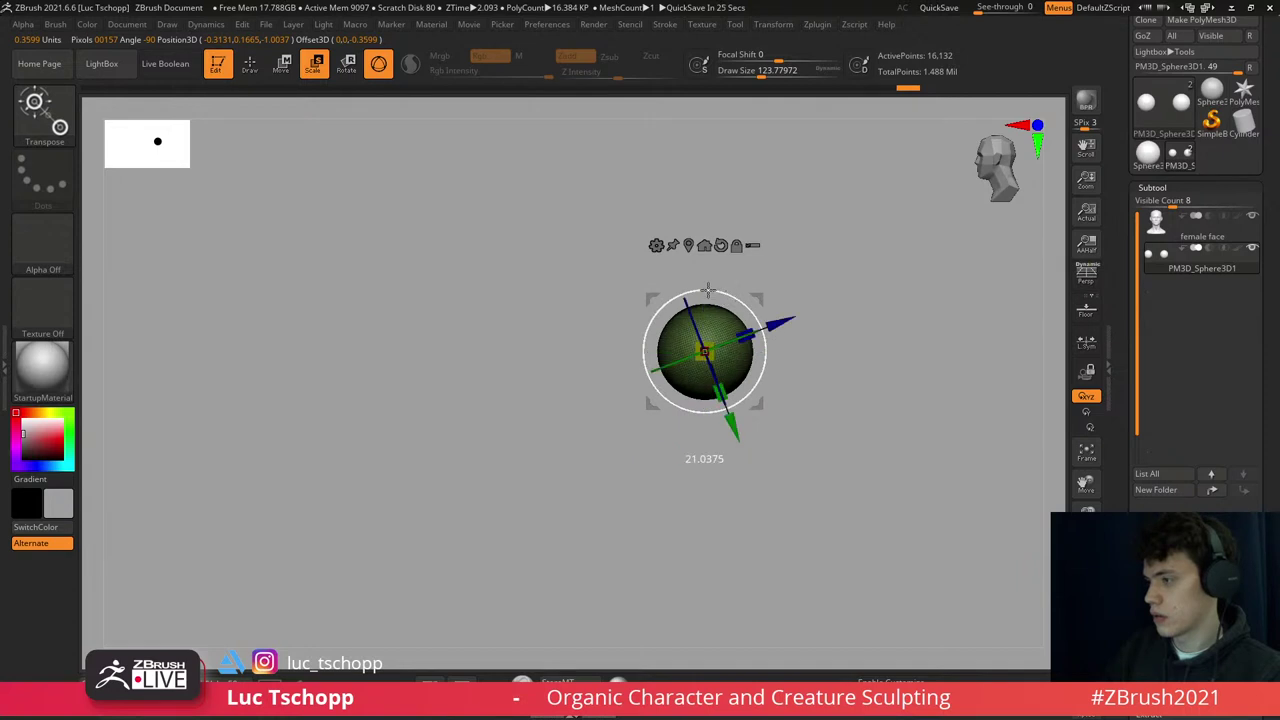
mouse_move(650, 295)
right_mouse_down()
mouse_move(894, 349)
mouse_move(680, 349)
mouse_move(676, 300)
right_mouse_up()
key("q")
key("w")
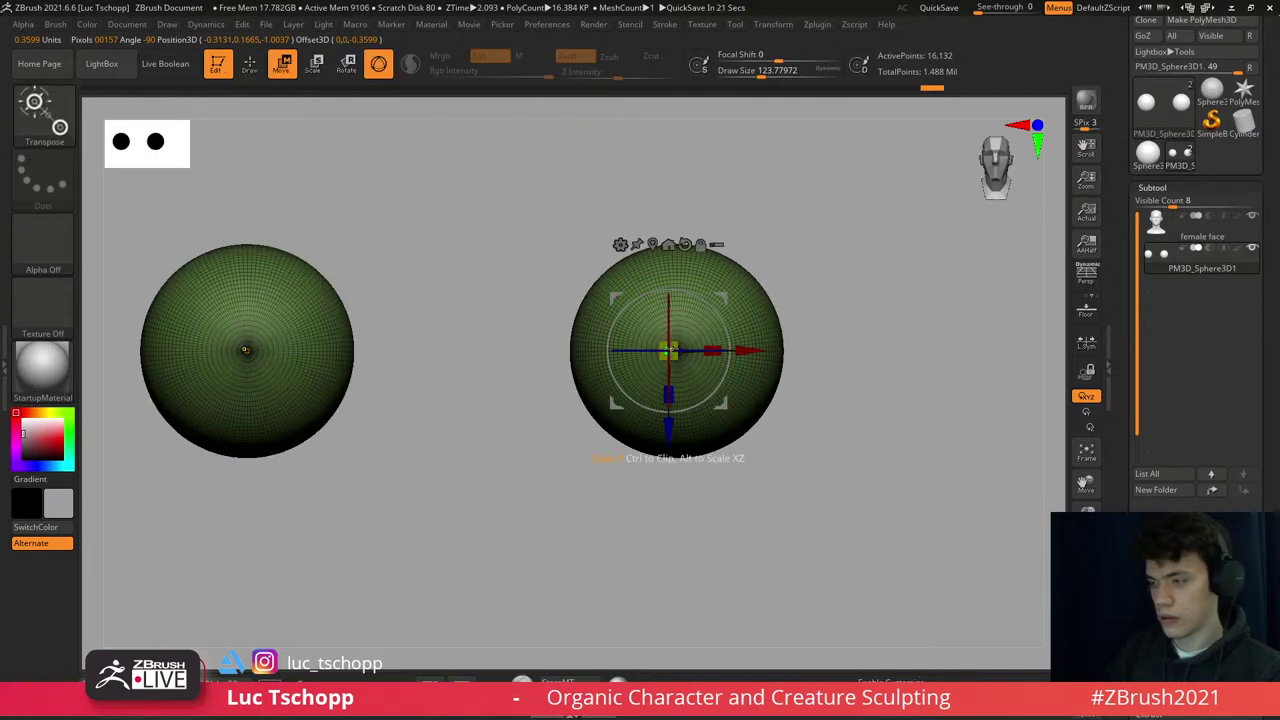
key("shift+f")
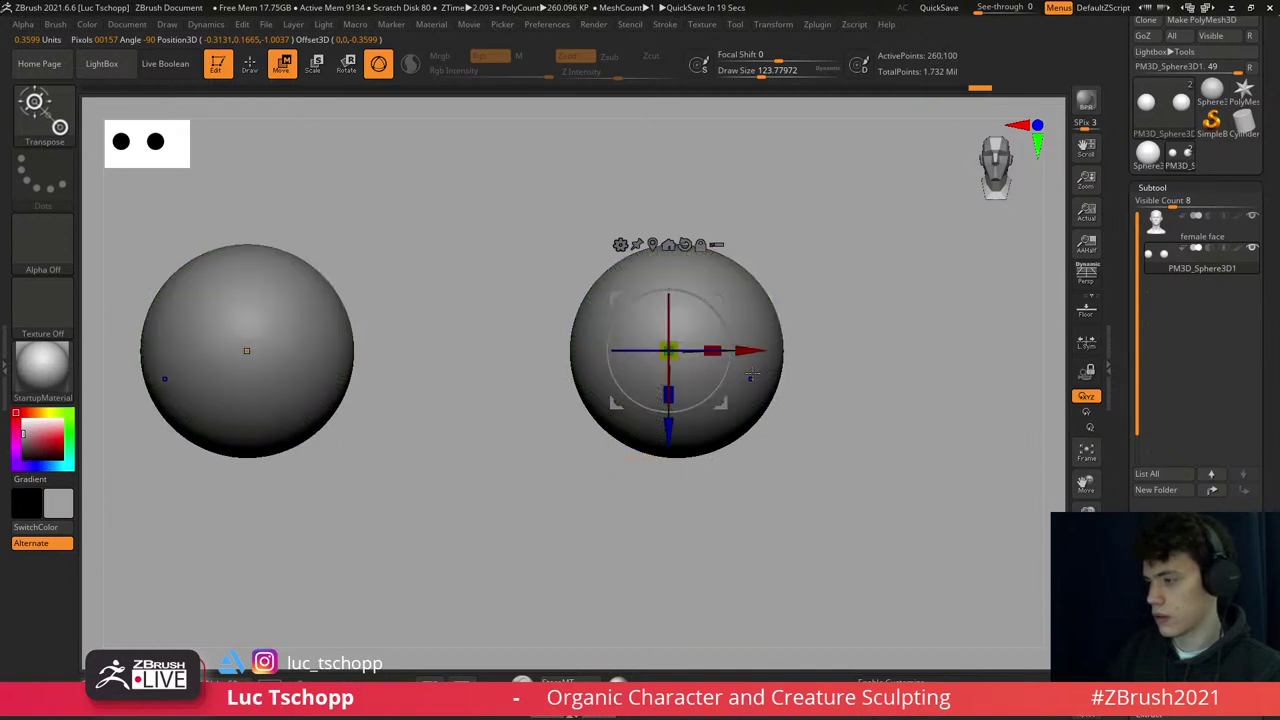
key("q")
right_click_drag(675, 349, 686, 329, "ctrl")
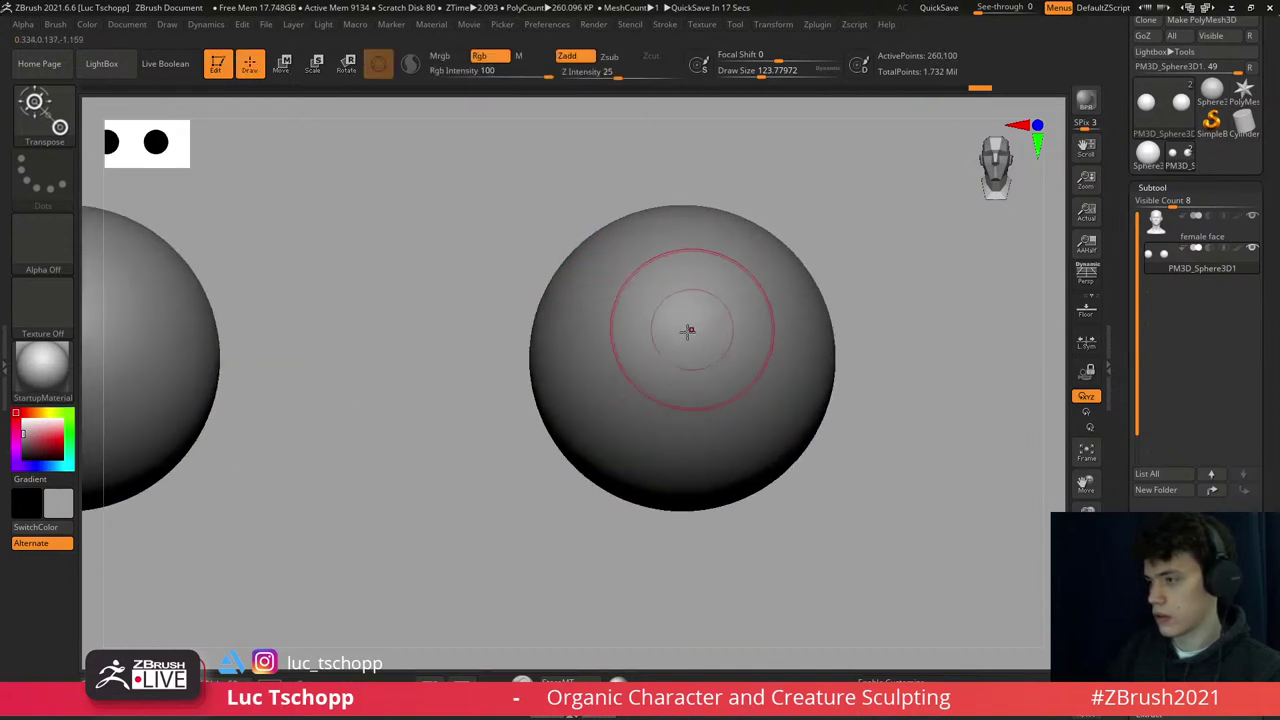
key("shift")
key("w")
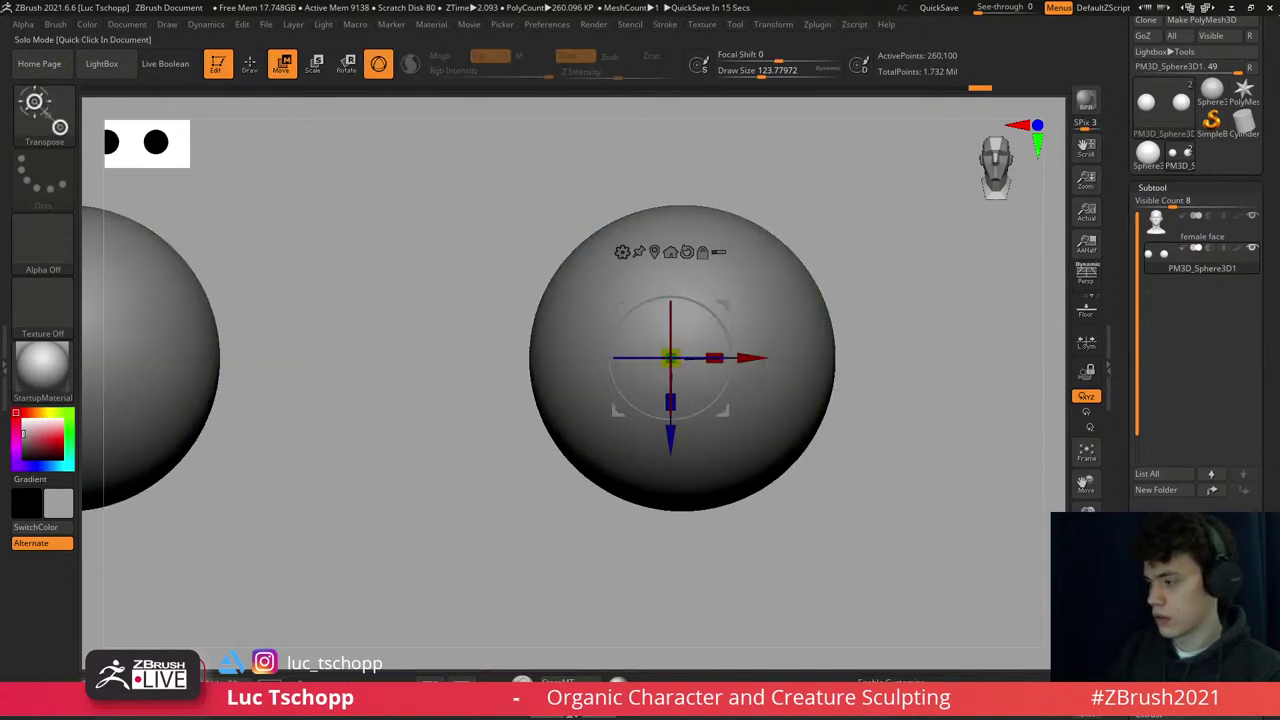
key("shift+ctrl+s")
key("shift+ctrl+s")
key("shift+f")
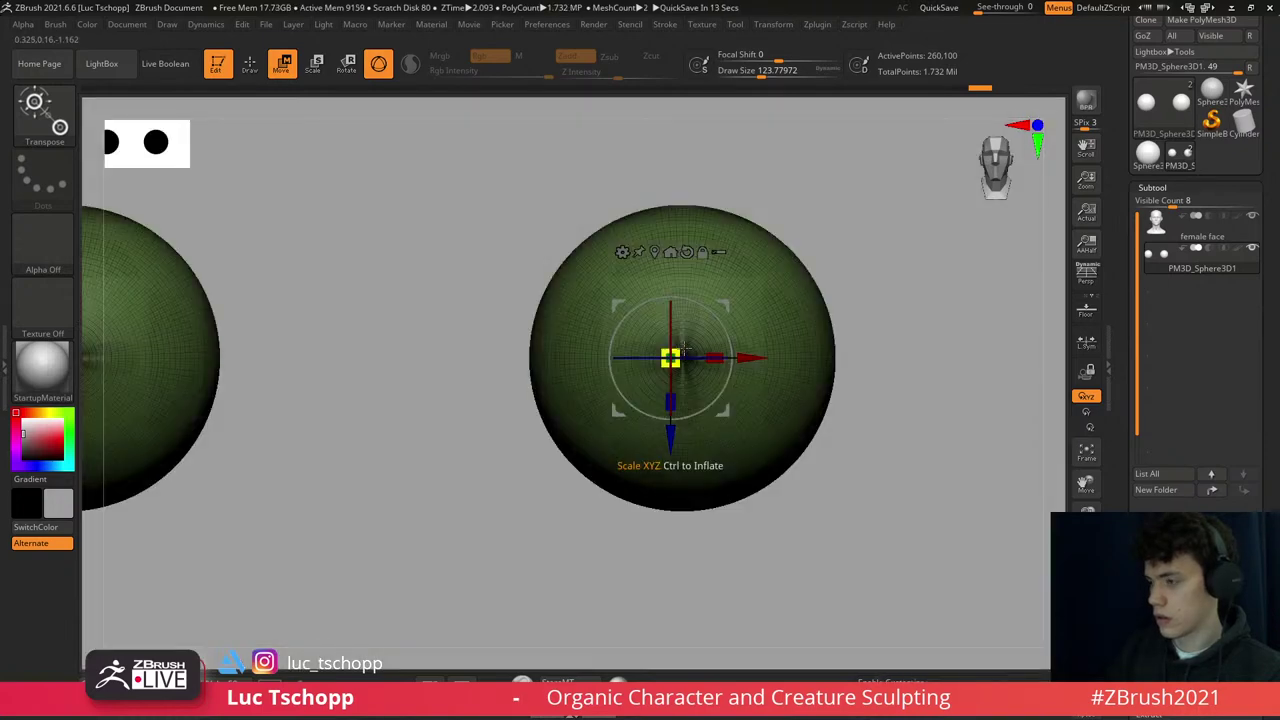
key("q")
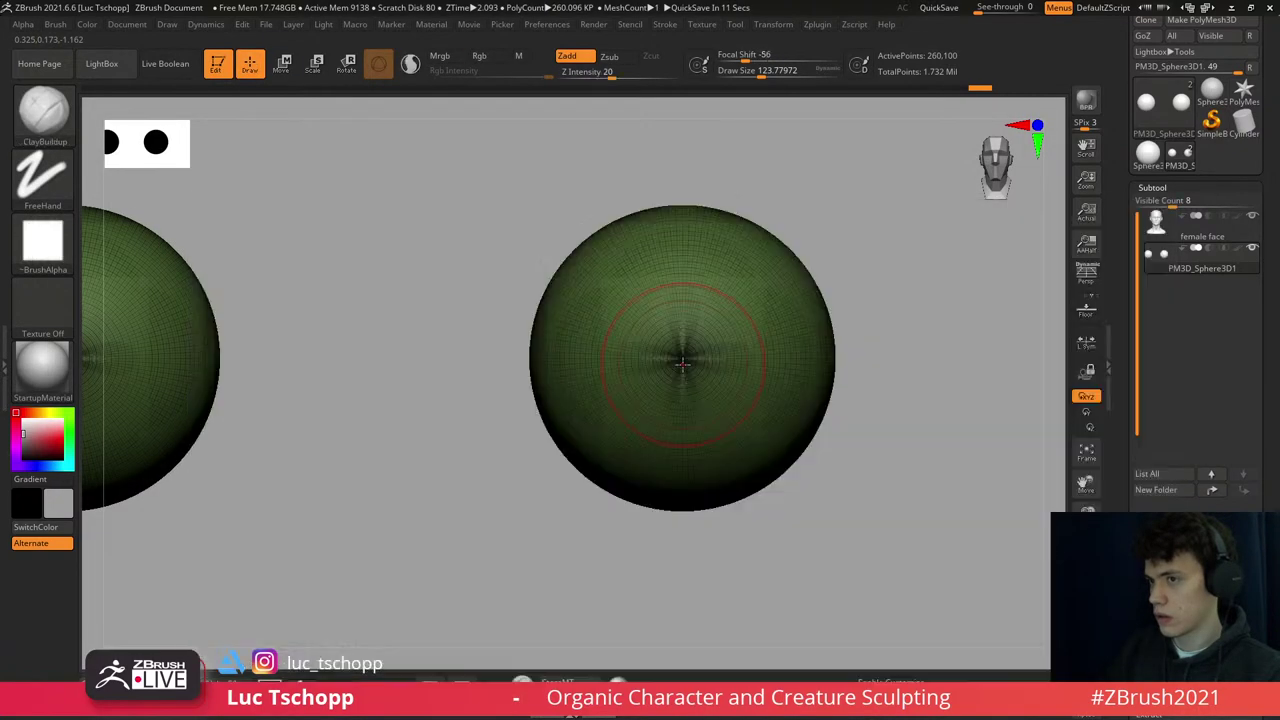
- Sculpt a sunken iris dish into the eyeball front with the custom clay brush
key("bracketright")
key("shift+f")
key("shift+f")
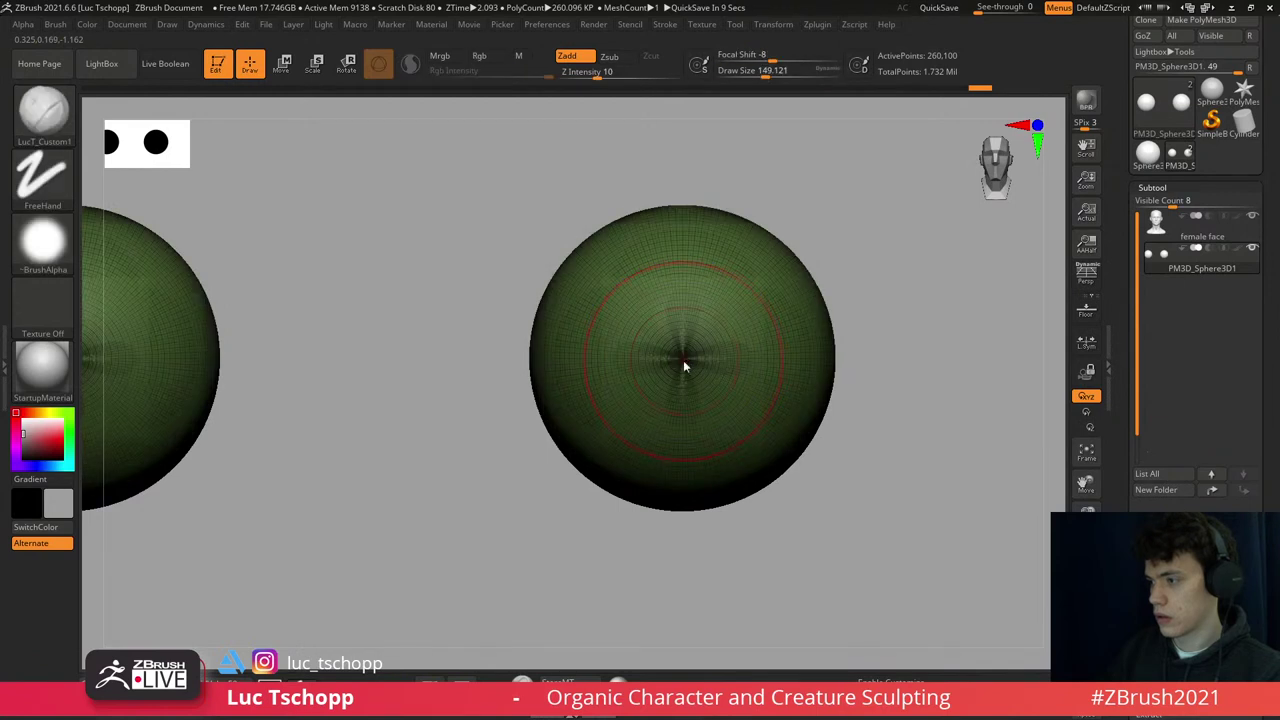
mouse_move(702, 348)
left_mouse_down()
mouse_move(646, 346)
mouse_move(708, 388)
mouse_move(716, 340)
left_mouse_up()
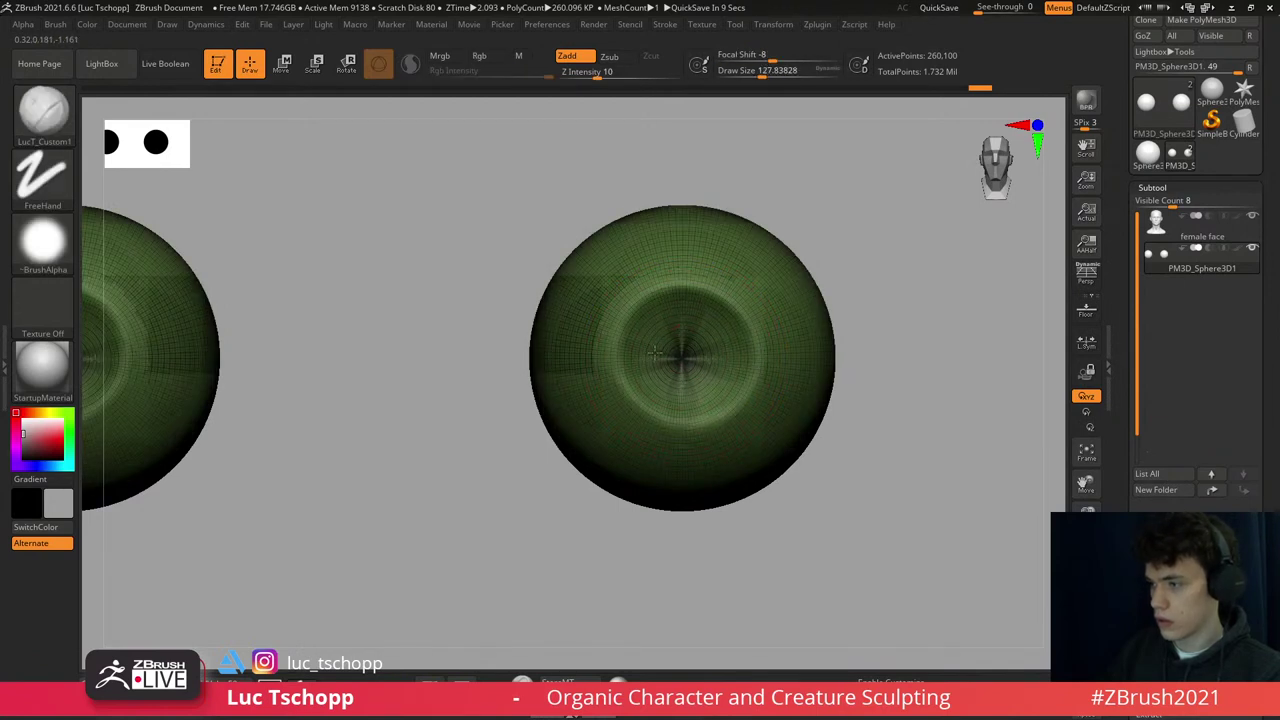
key("shift+f")
key("bracketleft")
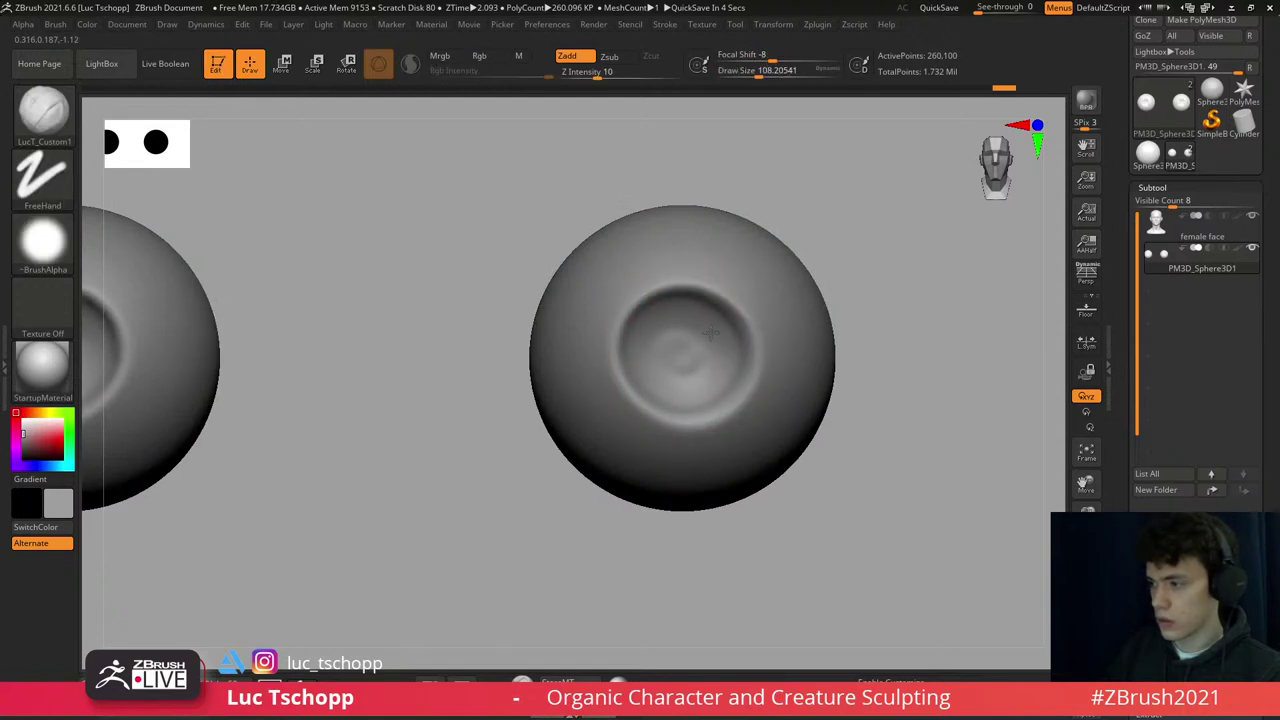
key("bracketright")
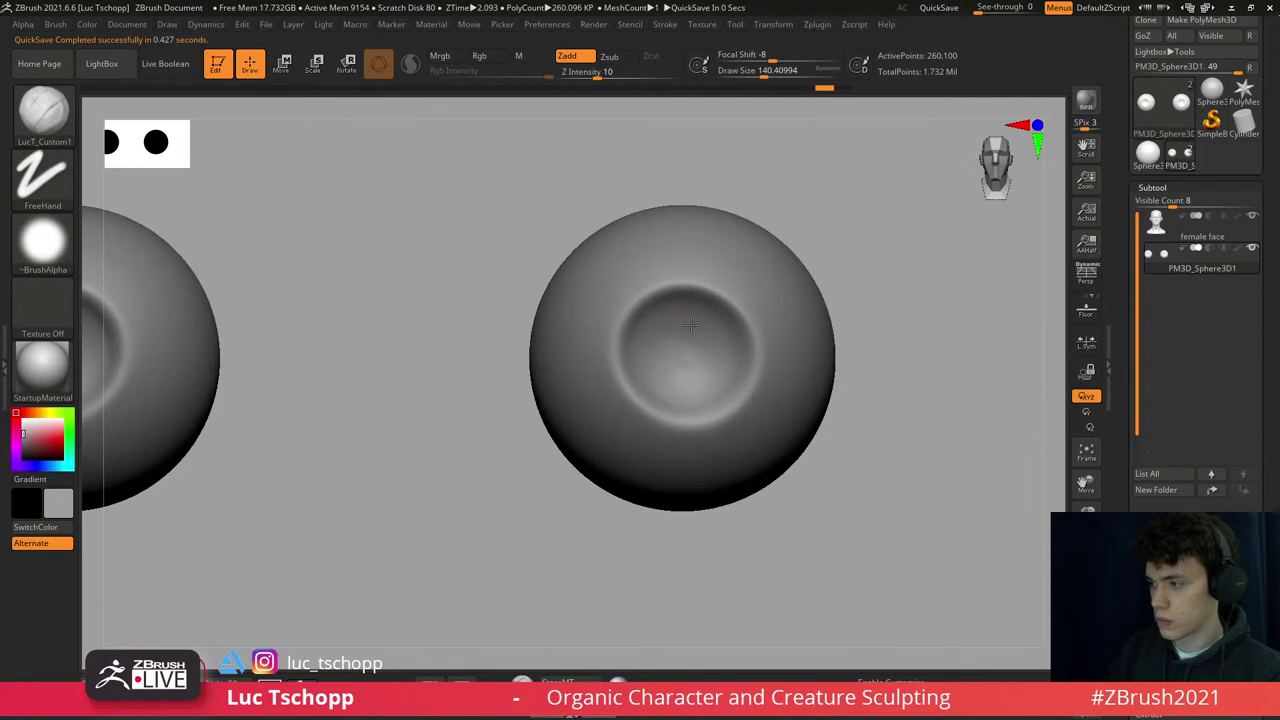
- Refine the iris and pupil pit with the Standard and Move brushes
key("b")
key("s")
key("t")
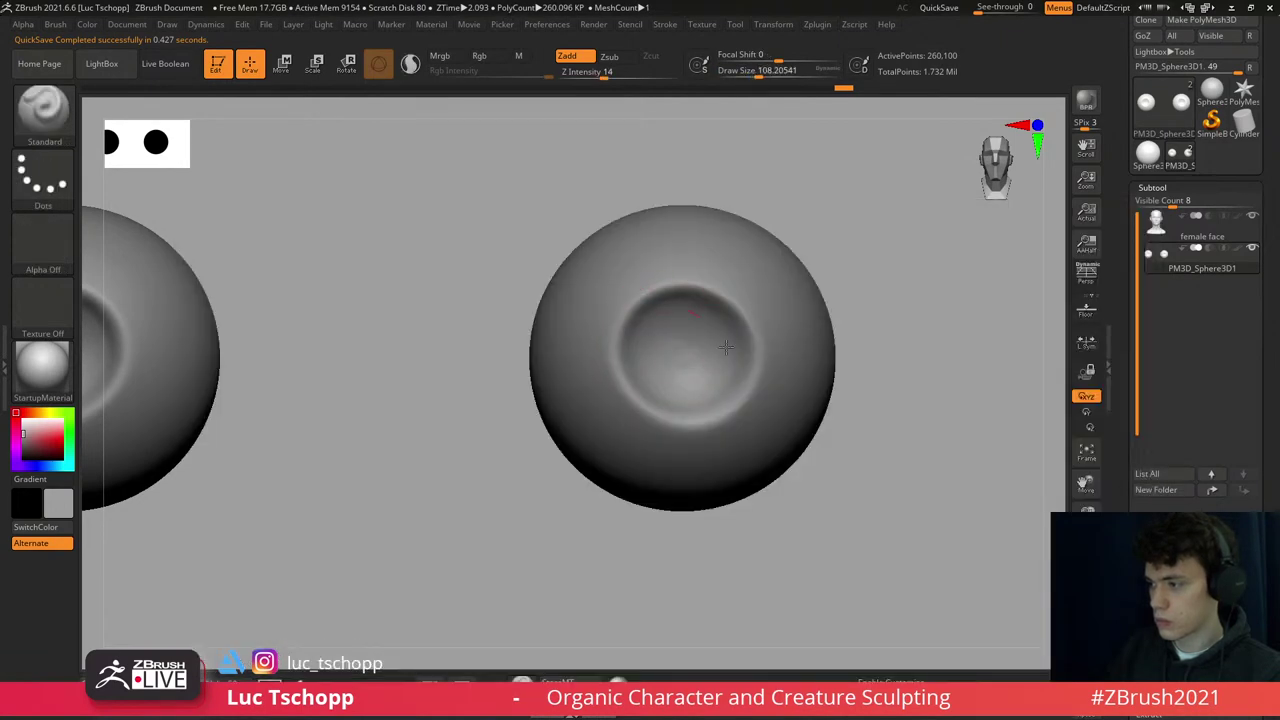
key("bracketleft")
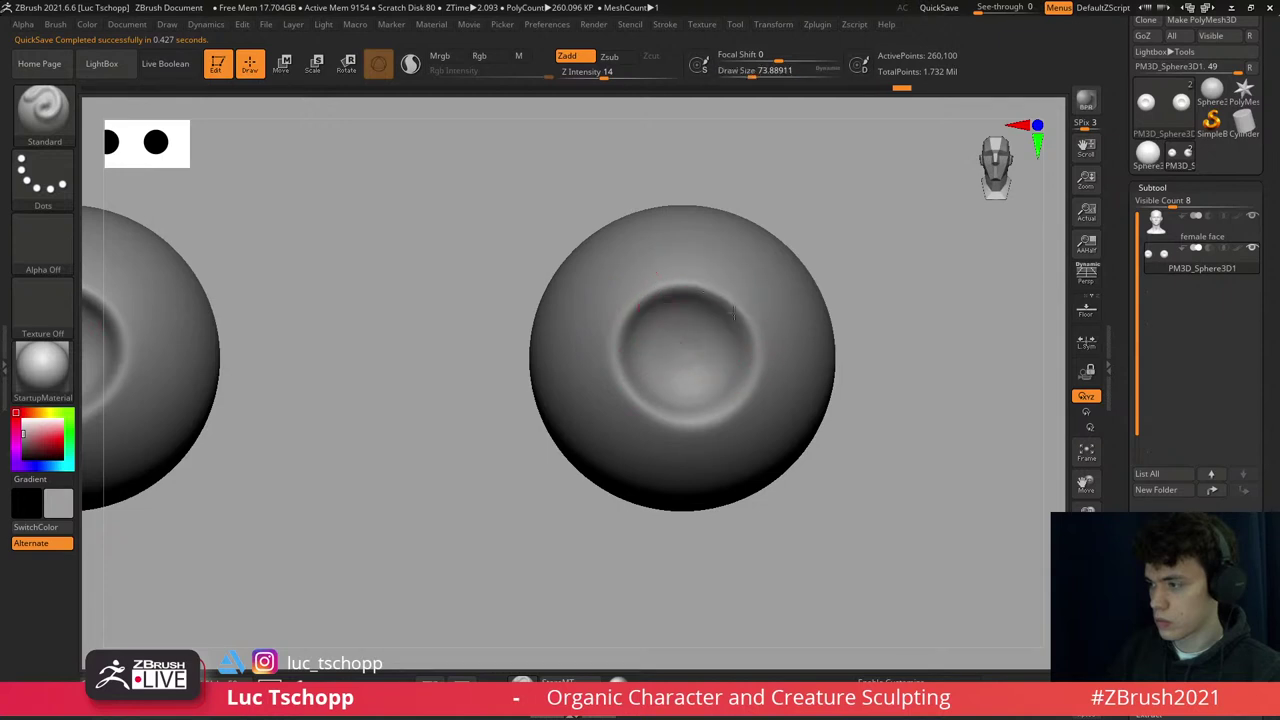
key("b")
key("m")
key("v")
mouse_move(744, 346)
right_mouse_down()
mouse_move(722, 385)
mouse_move(691, 349)
right_mouse_up()
key("1")
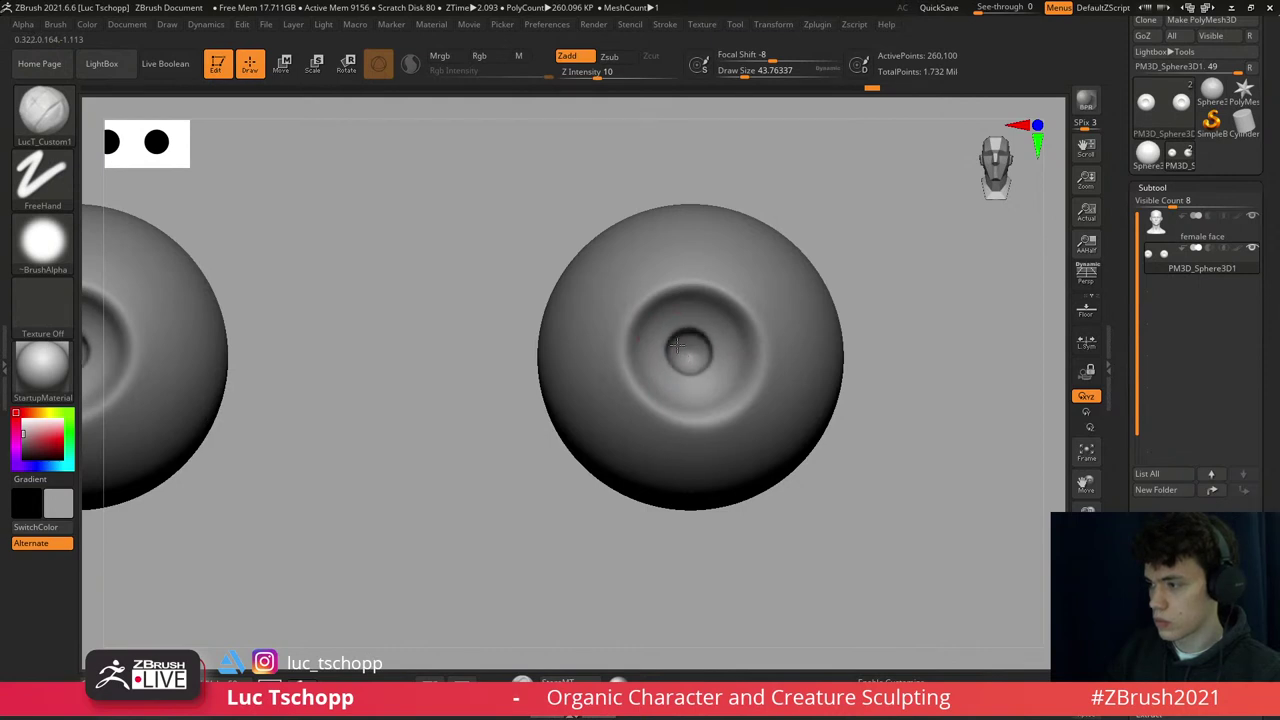
- Tweak the eyeball shapes with a smaller Move brush, then show the whole head again
key("f")
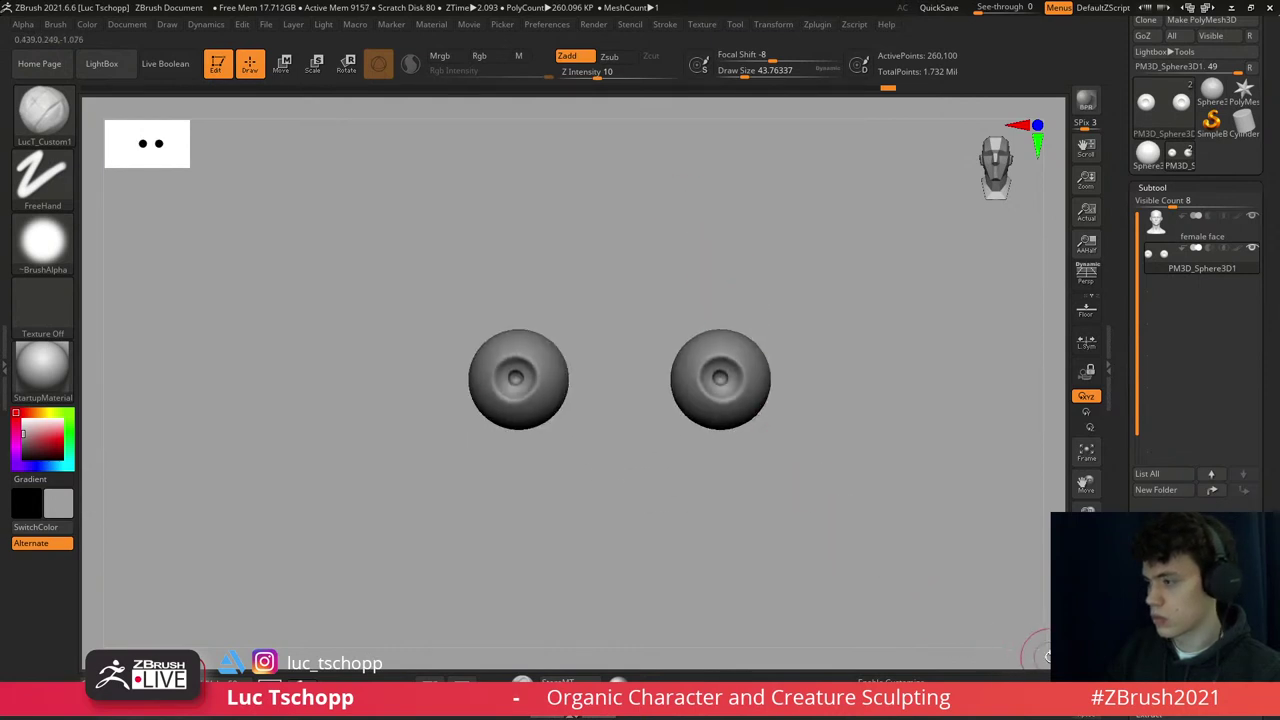
right_click_drag(759, 427, 737, 386, "alt")
key("b")
key("m")
key("v")
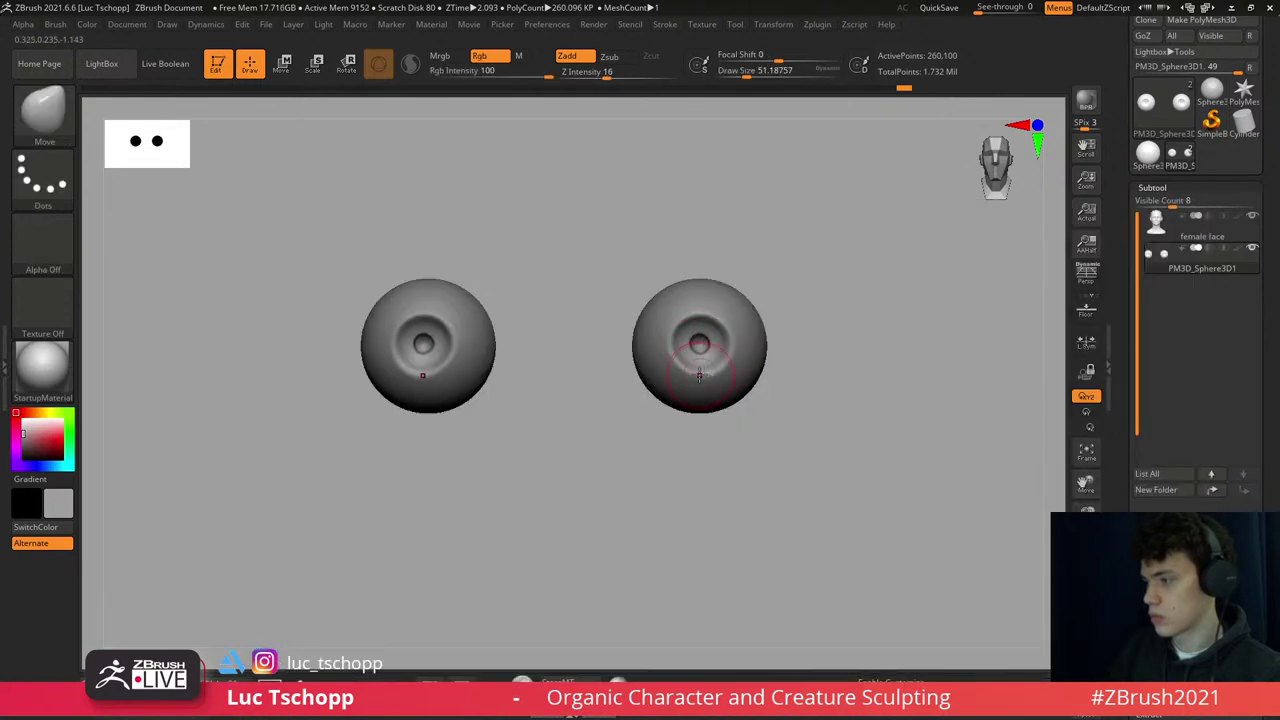
key("bracketleft")
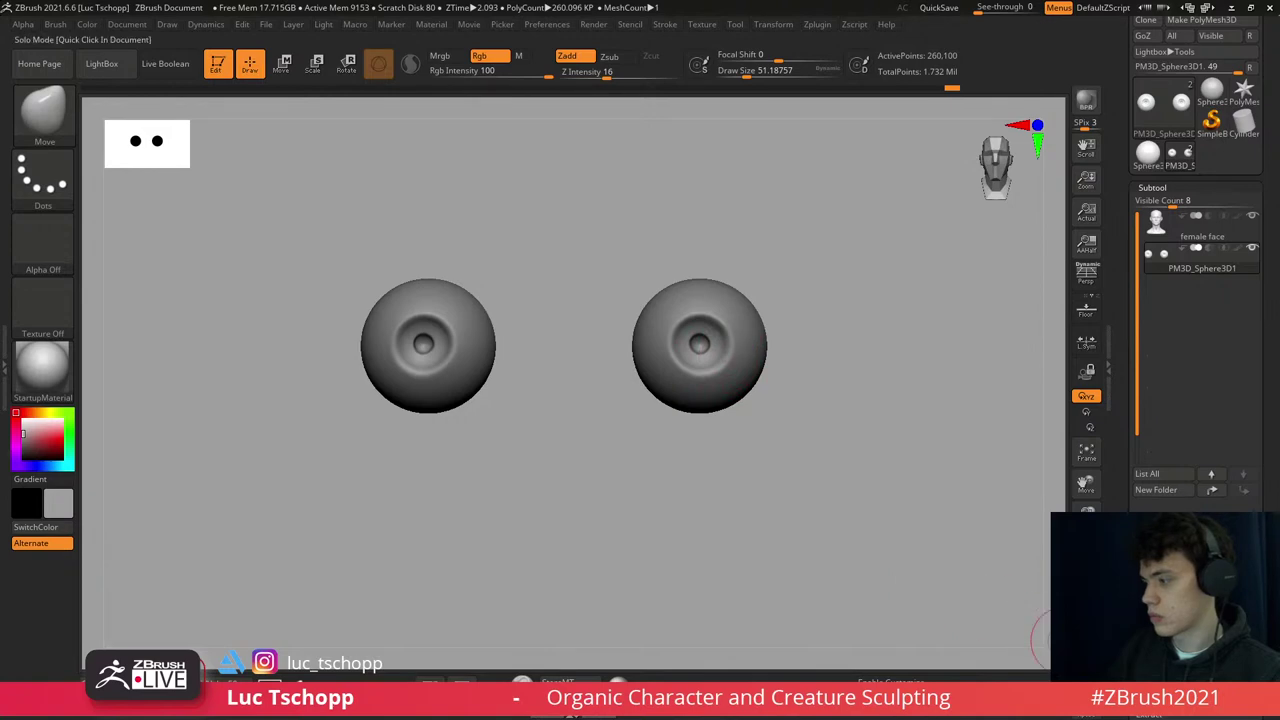
key("shift+s")
- Select the eyeball subtool and isolate it with Solo
key("f")
right_click_drag(759, 427, 718, 334, "alt")
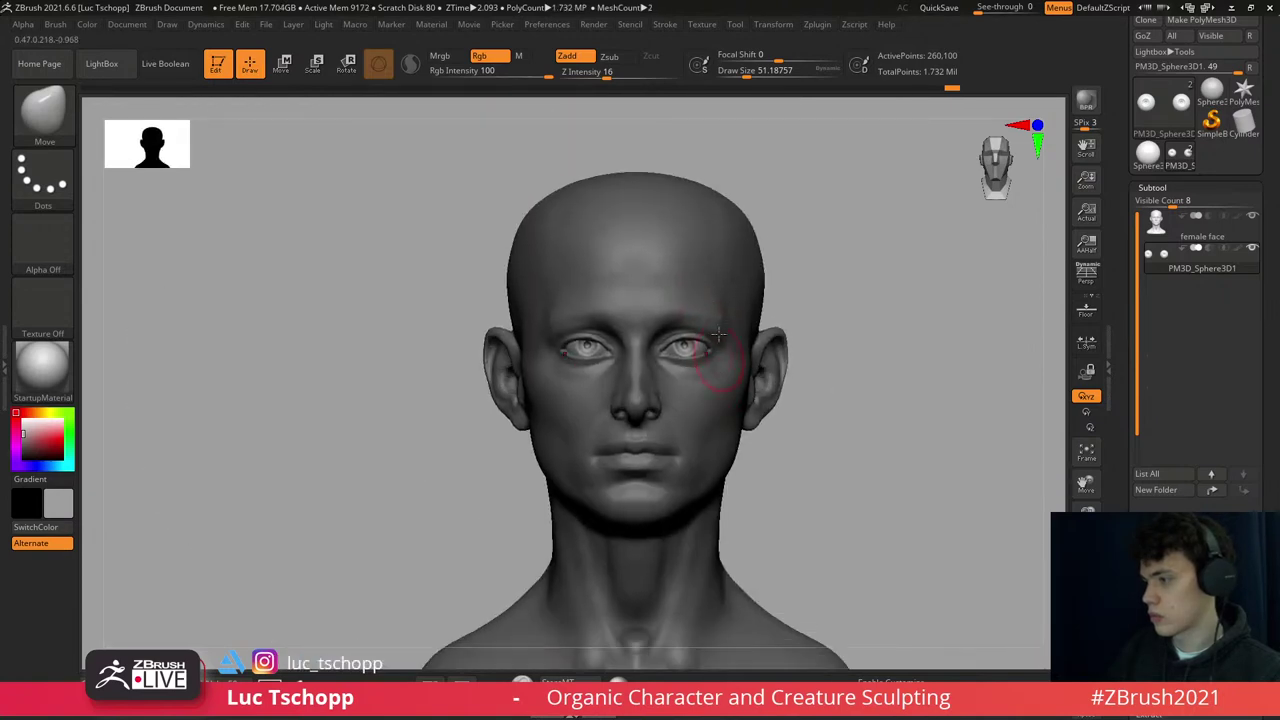
key("b")
key("m")
key("v")
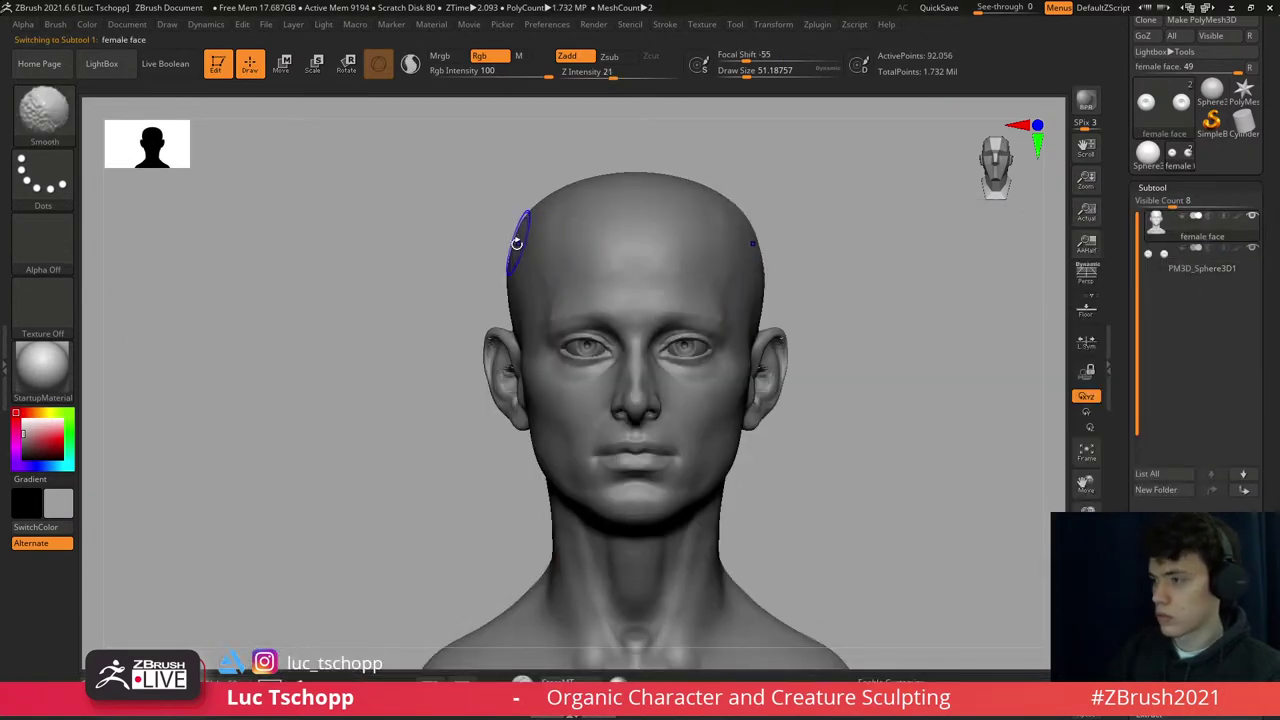
key("bracketright")
key("bracketright")
key("bracketright")
key("bracketright")
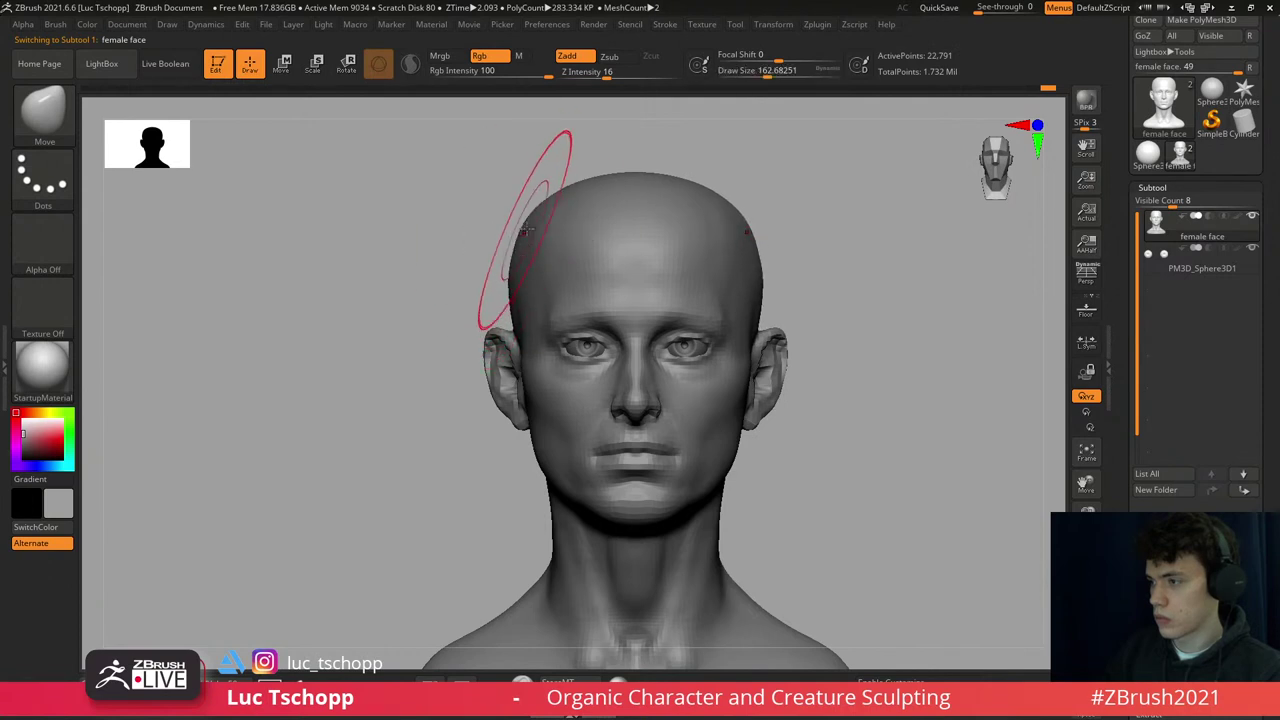
key("ctrl+d")
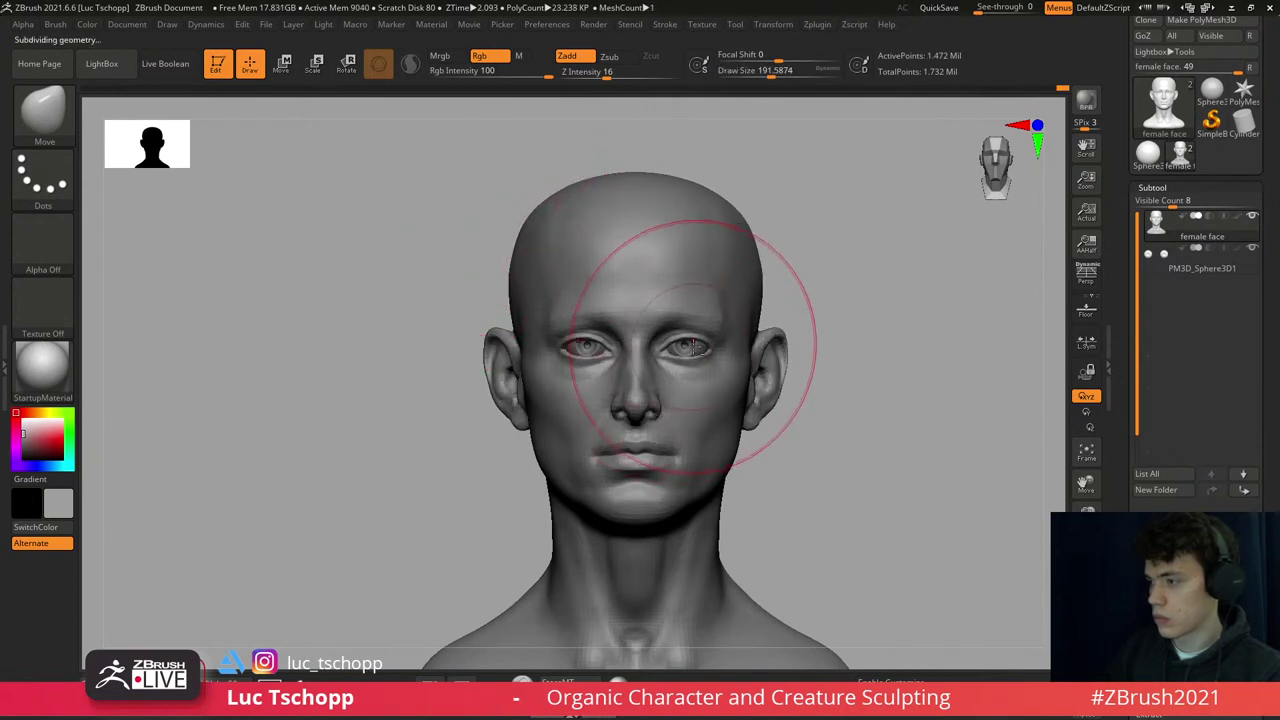
right_click_drag(706, 406, 923, 484, "ctrl")
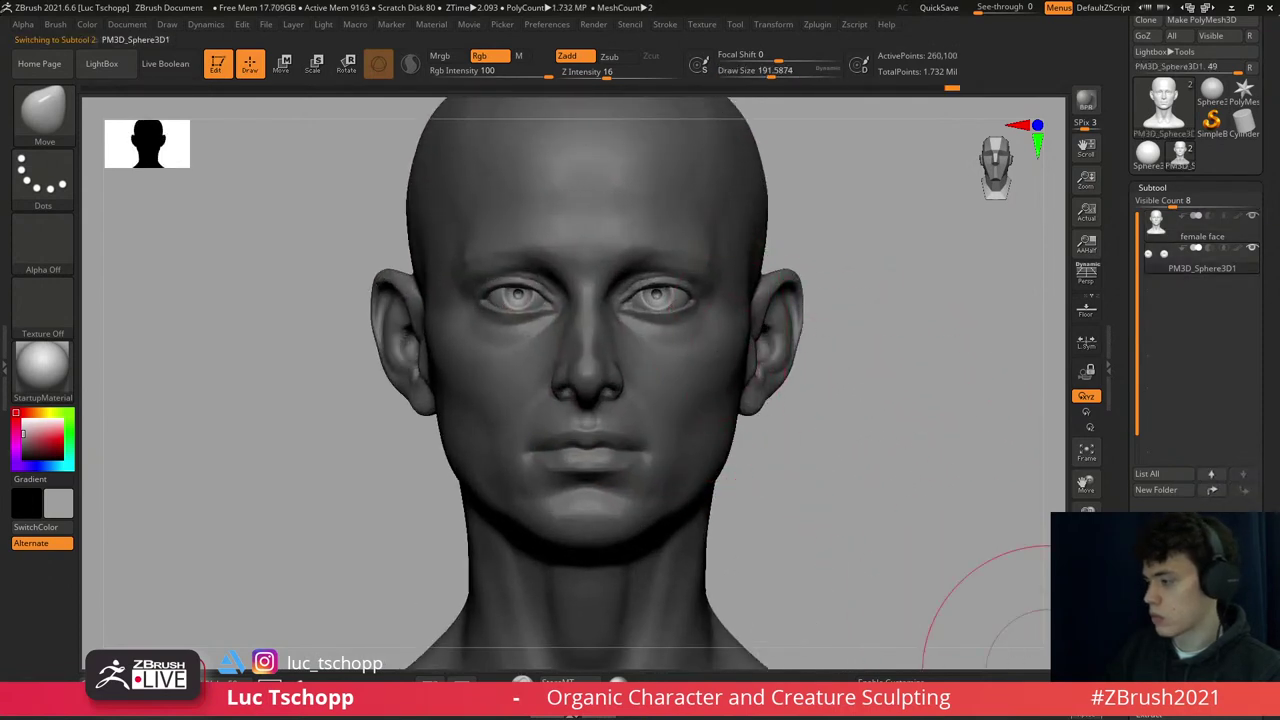
key("alt+s")
mouse_move(690, 320)
right_mouse_down("ctrl")
mouse_move(600, 271)
mouse_move(618, 362)
right_mouse_up("ctrl")
- Shape the cornea bulge with the Move and LucT_Custom1 brushes
key("b")
key("1")
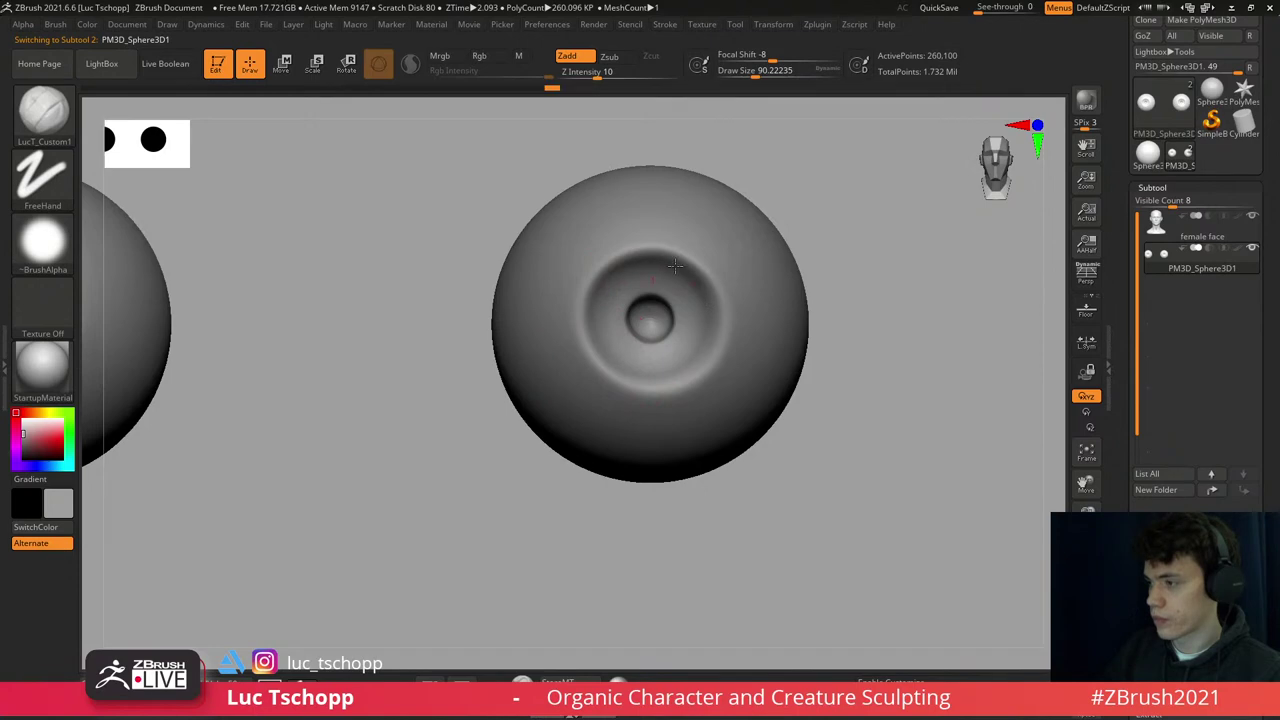
key("b")
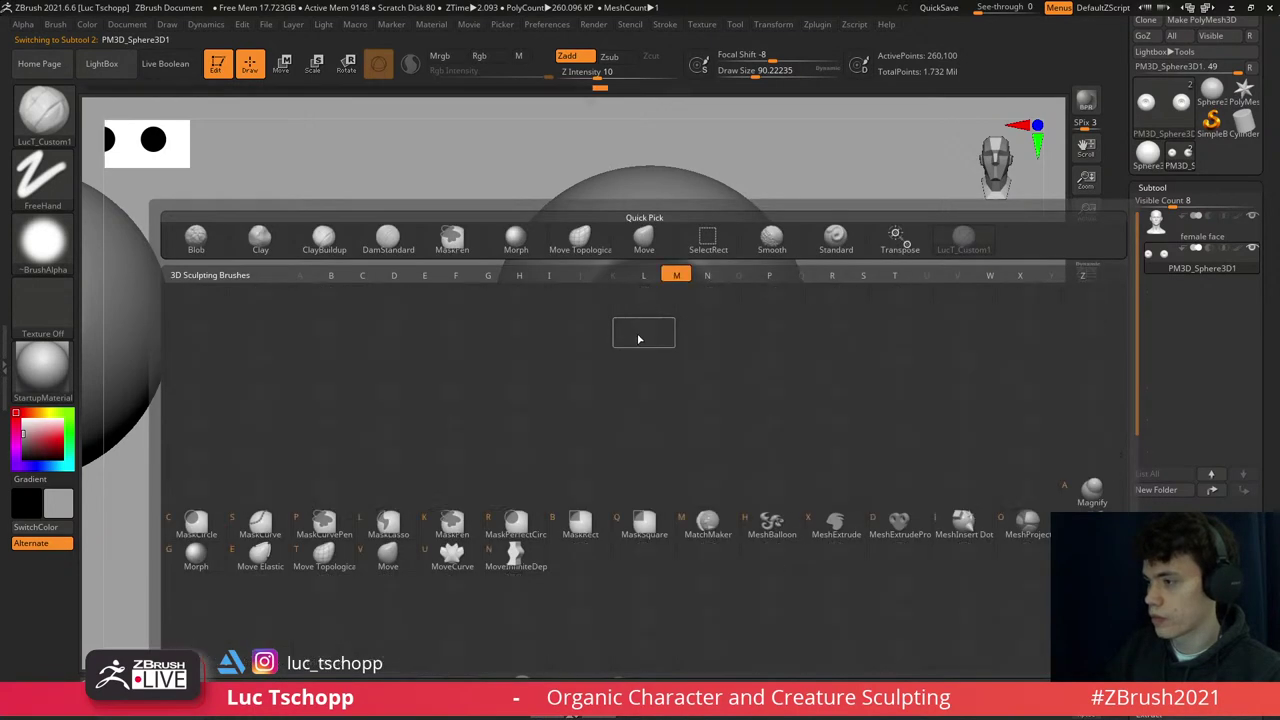
key("m")
key("v")
key("s")
left_click_drag(630, 330, 622, 331)
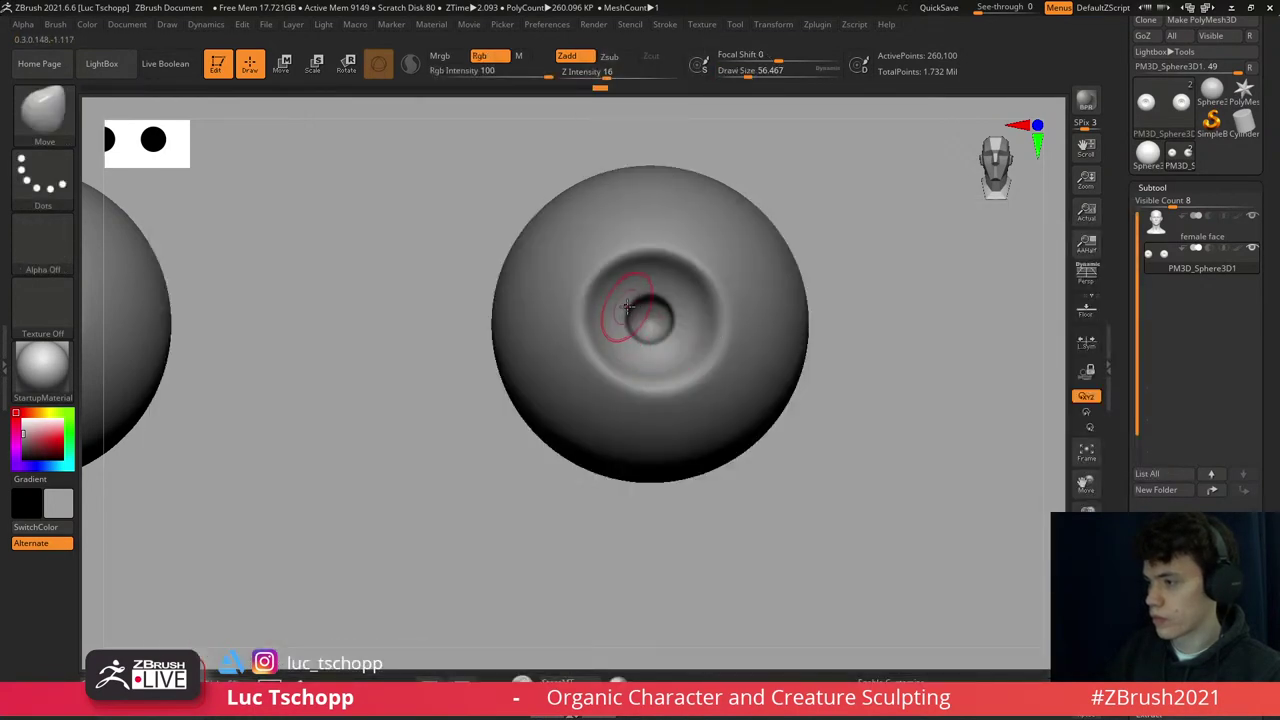
key("s")
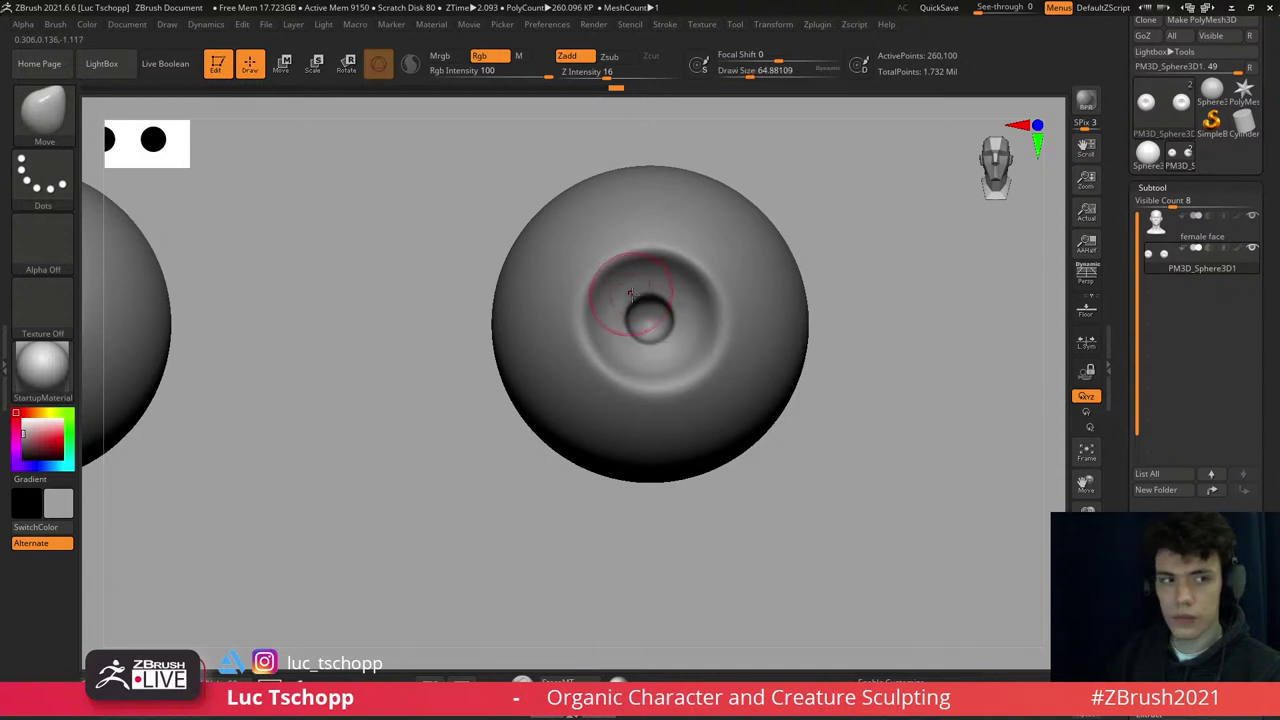
key("1")
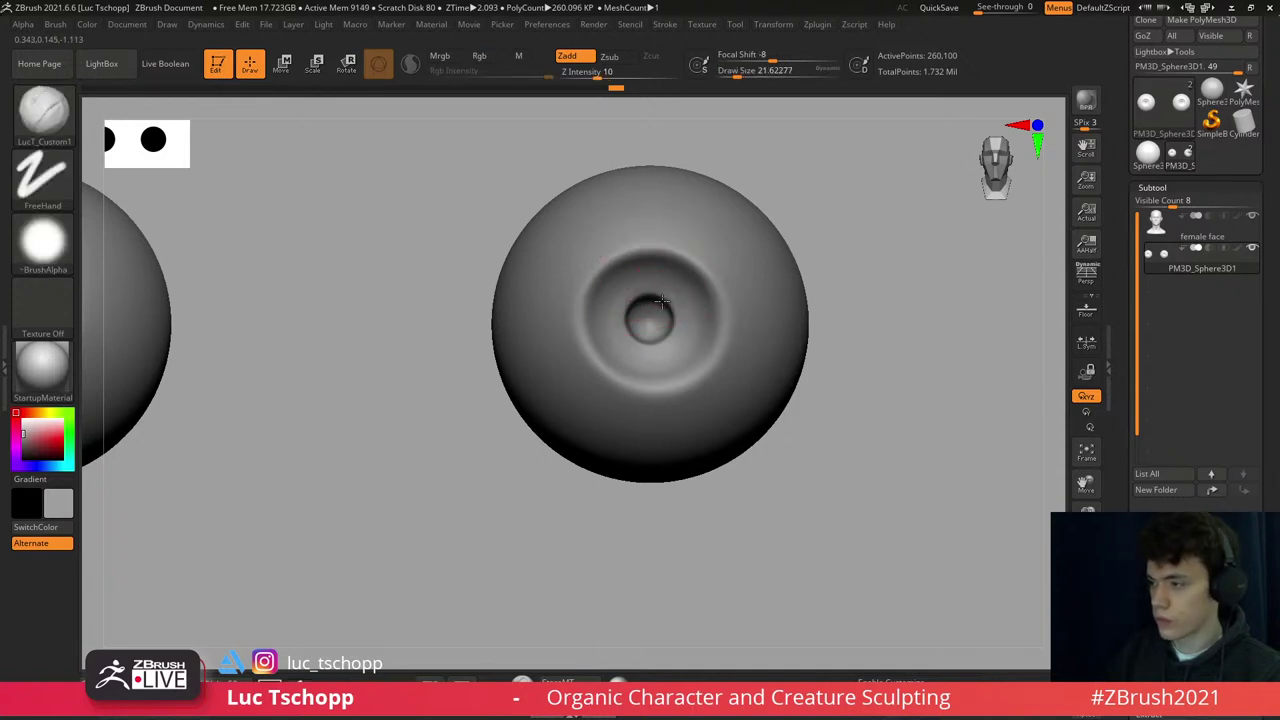
key("f")
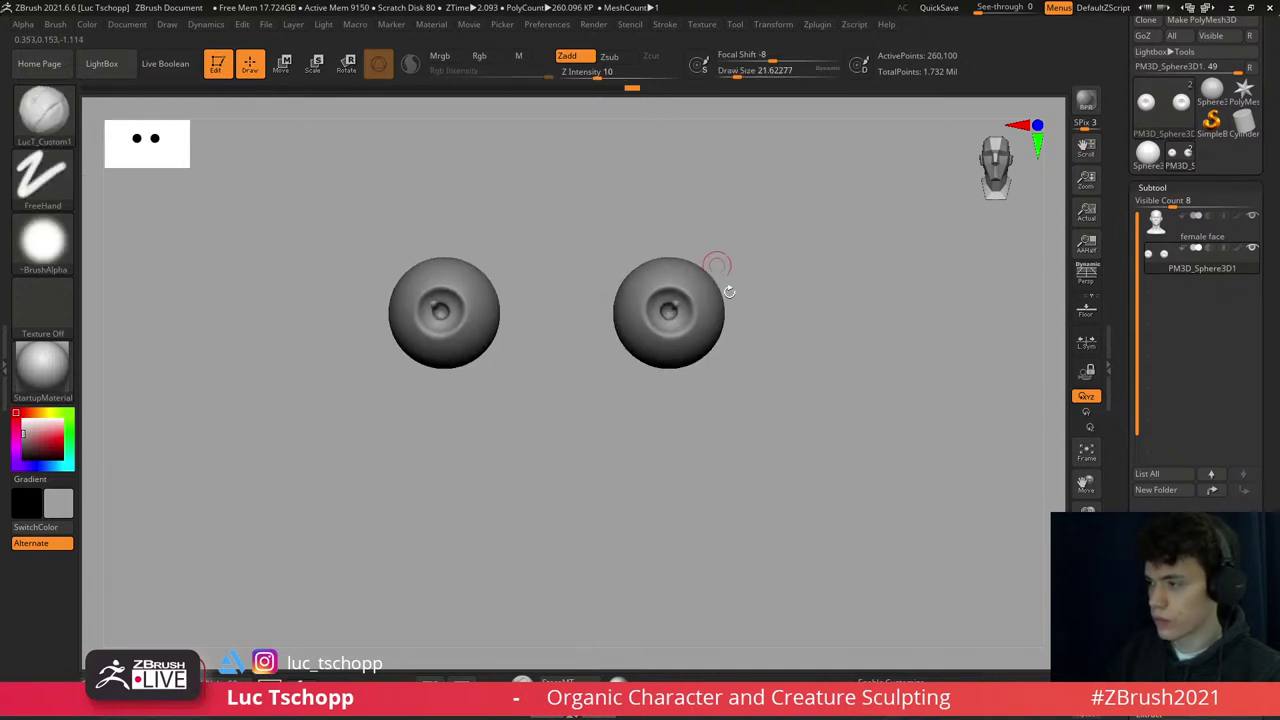
- Scale both eyeballs up about 2.4 times and show the full head with Solo off
left_click(774, 410)
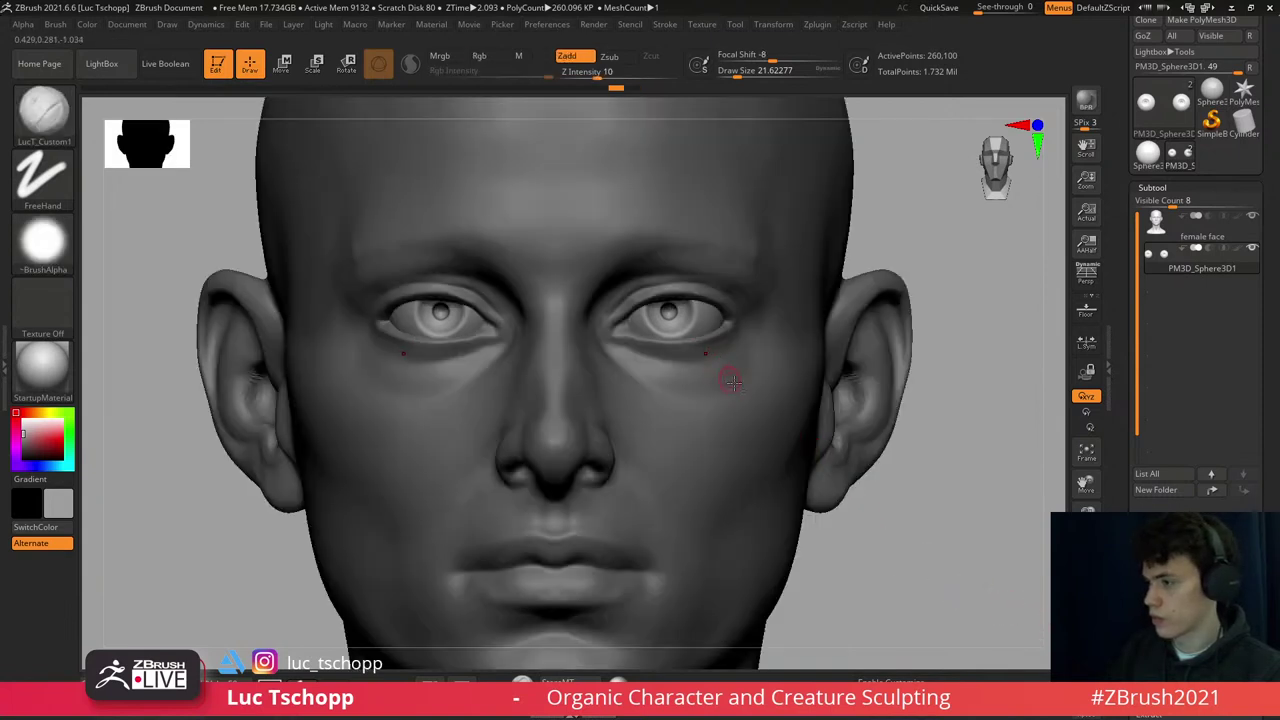
key("alt+s")
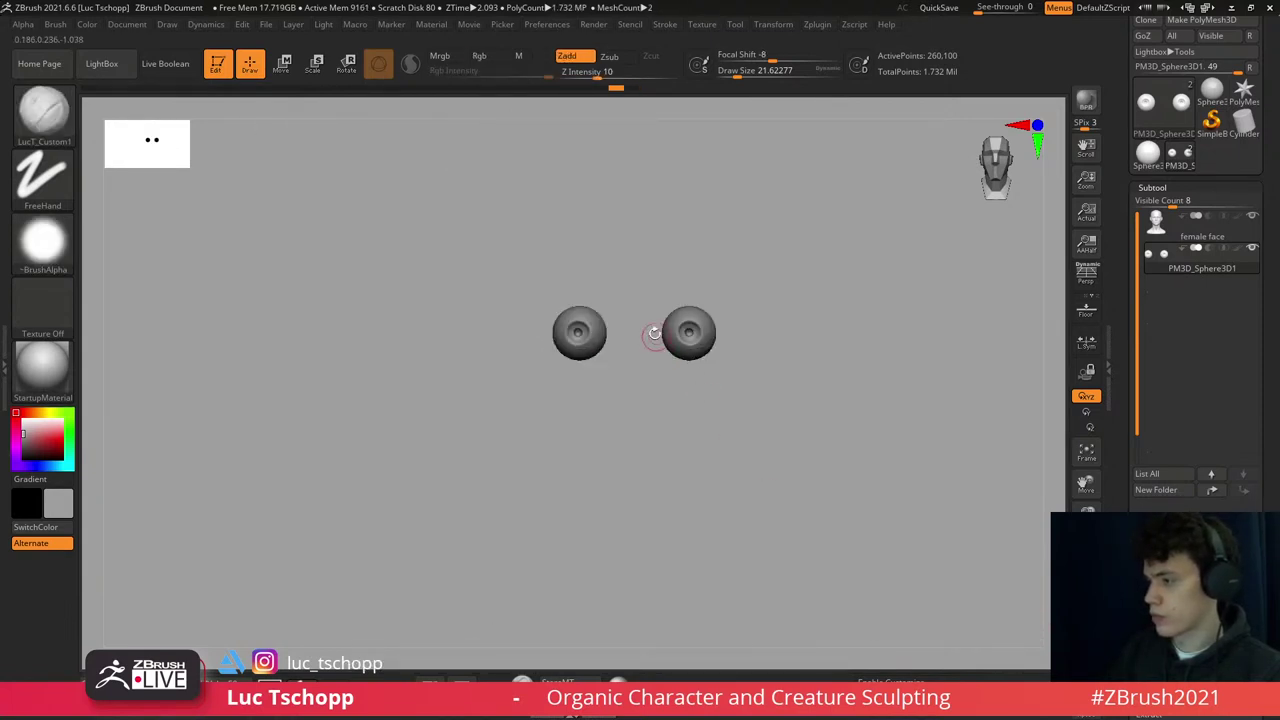
key("e")
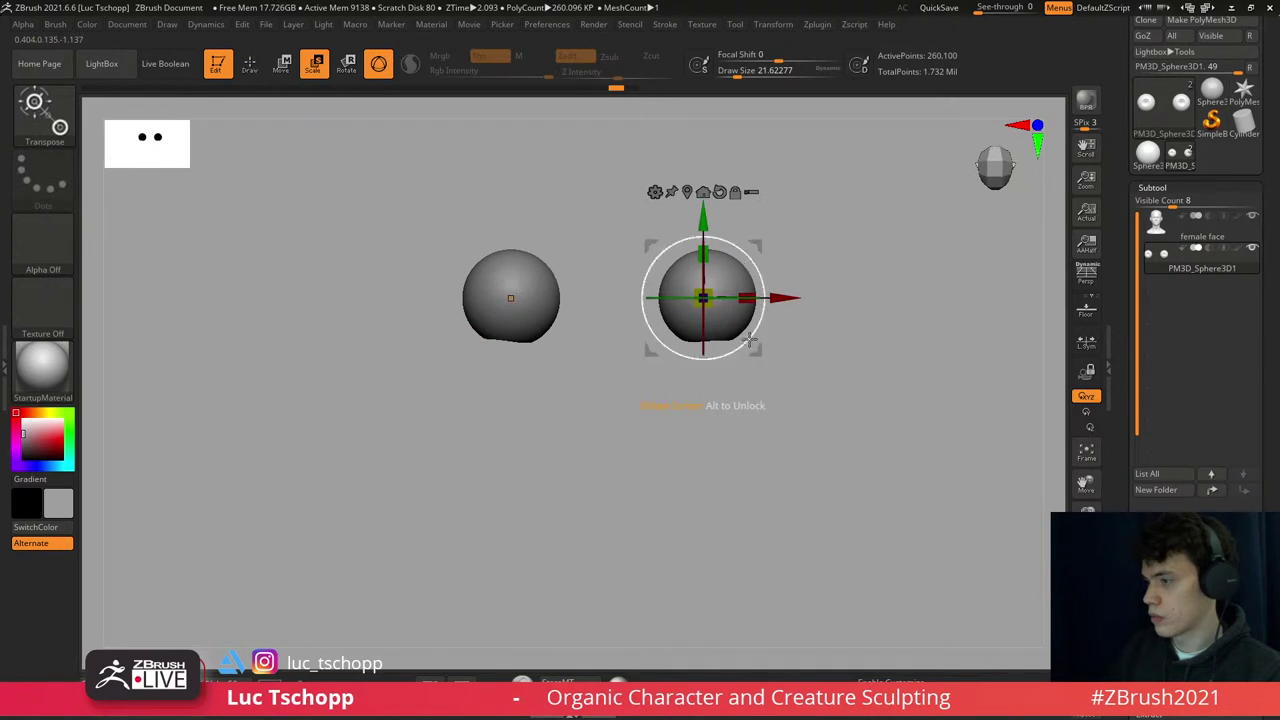
mouse_move(755, 333)
left_mouse_down()
mouse_move(791, 406)
mouse_move(761, 321)
left_mouse_up()
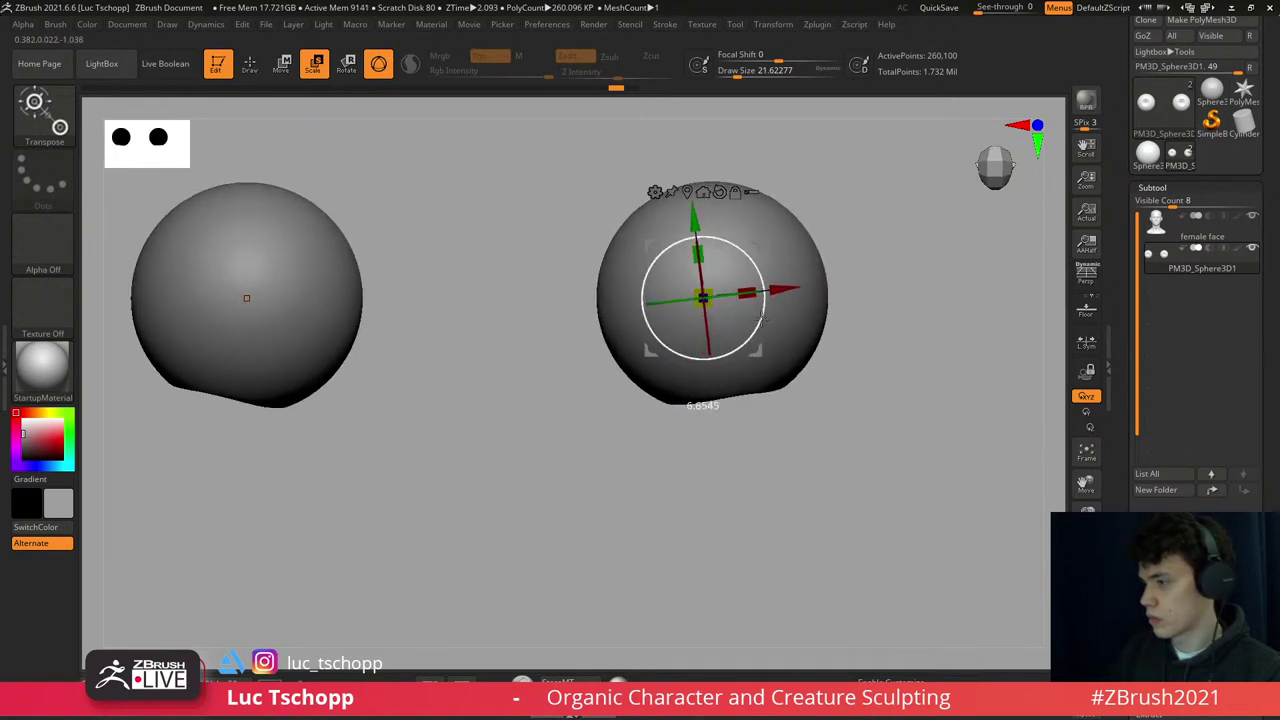
left_click_drag(803, 454, 1008, 648, "shift")
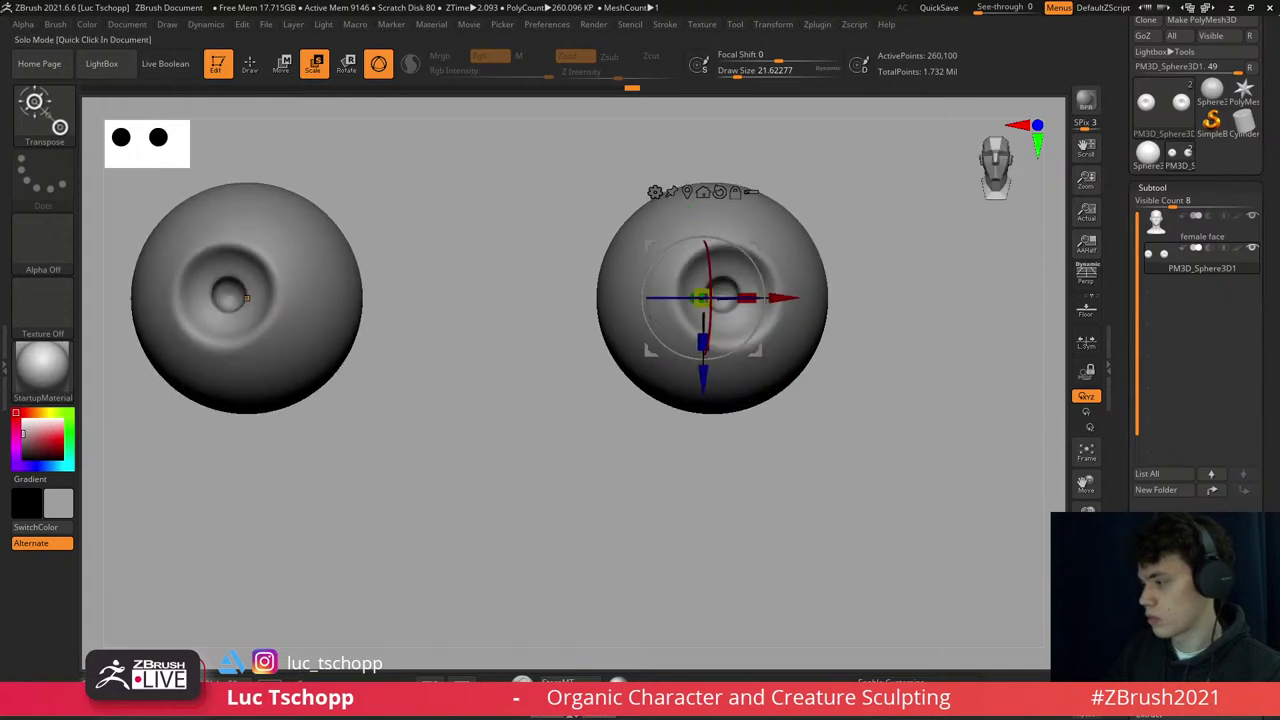
left_click(765, 393)
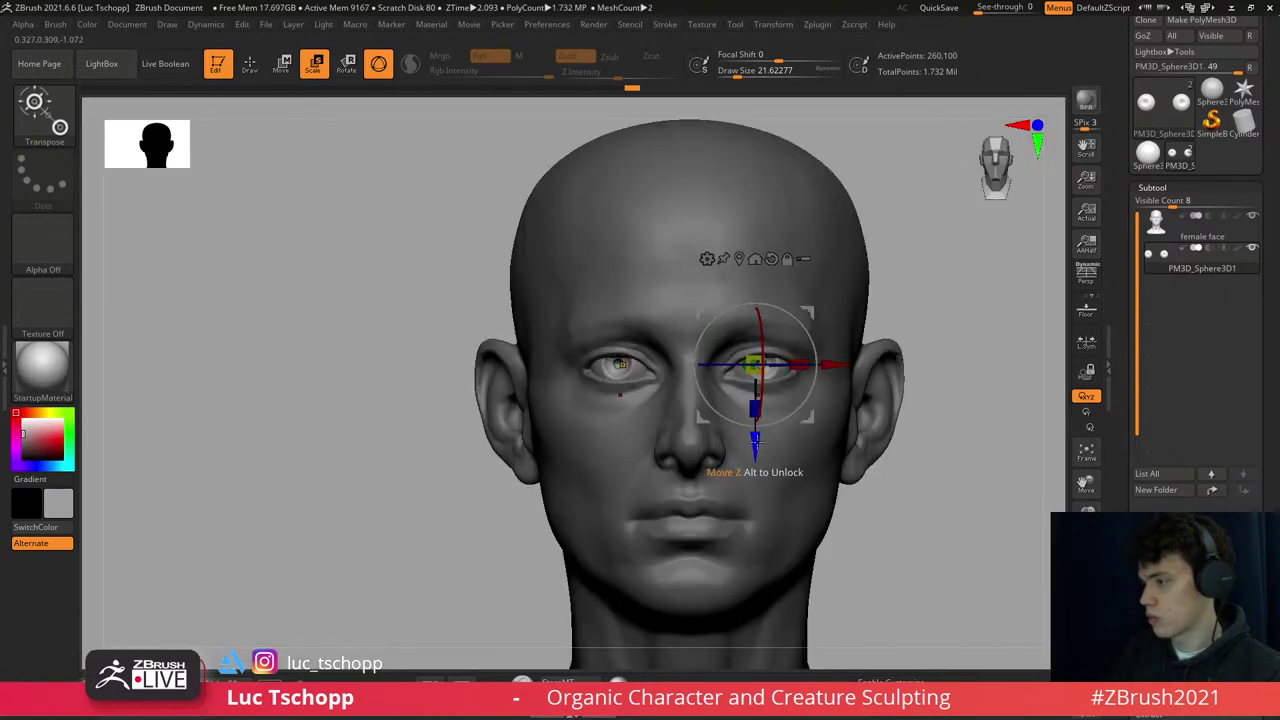
- Return to sculpting the female face with the Move brush and zoom in on the head
key("q")
key("b")
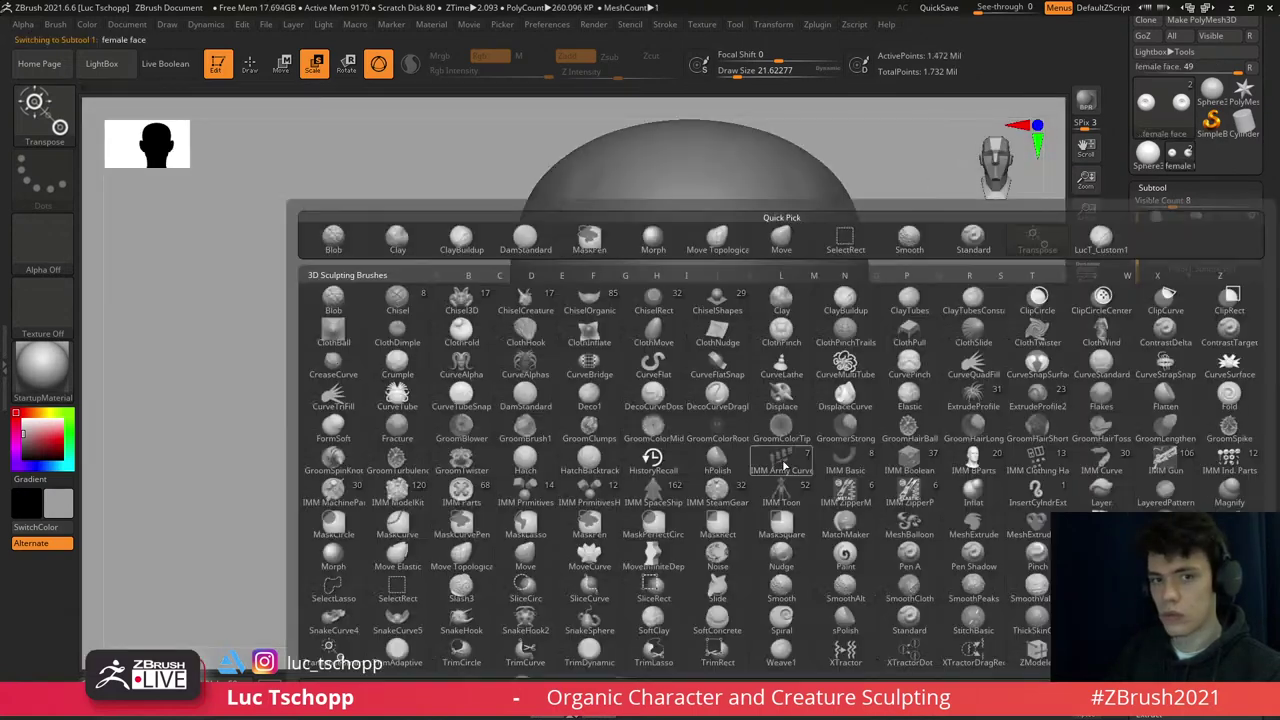
key("m")
key("v")
left_click(731, 364, "alt")
mouse_move(731, 364)
right_mouse_down("ctrl")
mouse_move(803, 317)
mouse_move(690, 318)
right_mouse_up("ctrl")
key("b")
- Keep the Move brush and set a much larger brush size
key("Escape")
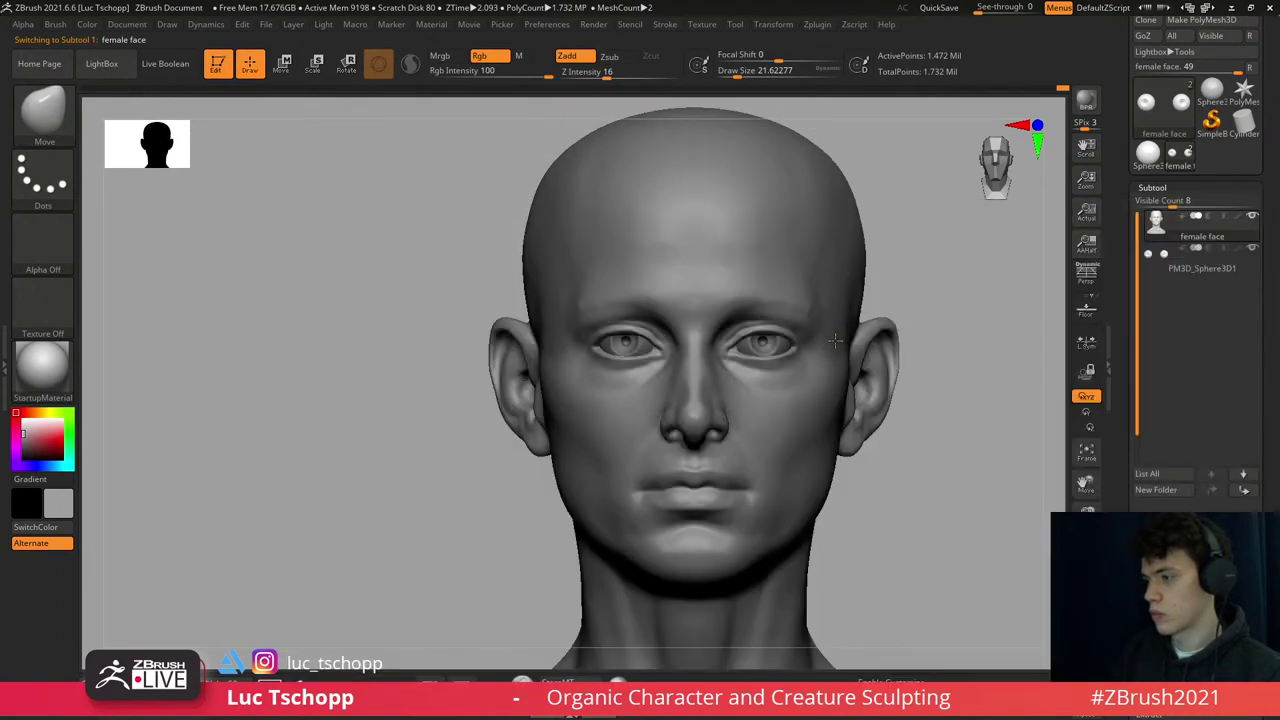
key("b")
key("m")
key("v")
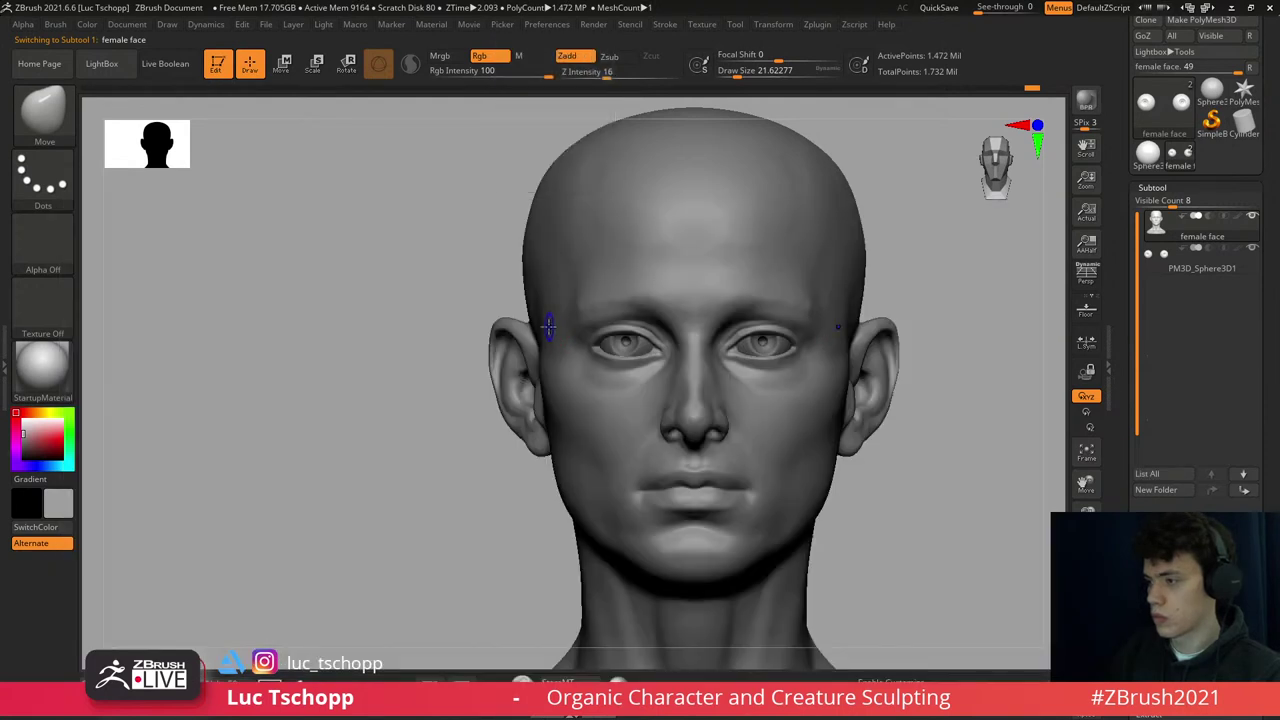
key("s")
left_click(545, 335)
- Shape the head in three-quarter view with the custom brush, then a smaller Move brush at lower subdivision
key("1")
mouse_move(569, 343)
right_mouse_down()
mouse_move(485, 300)
mouse_move(596, 321)
mouse_move(586, 286)
mouse_move(569, 279)
right_mouse_up()
key("b")
key("c")
key("l")
key("shift+d")
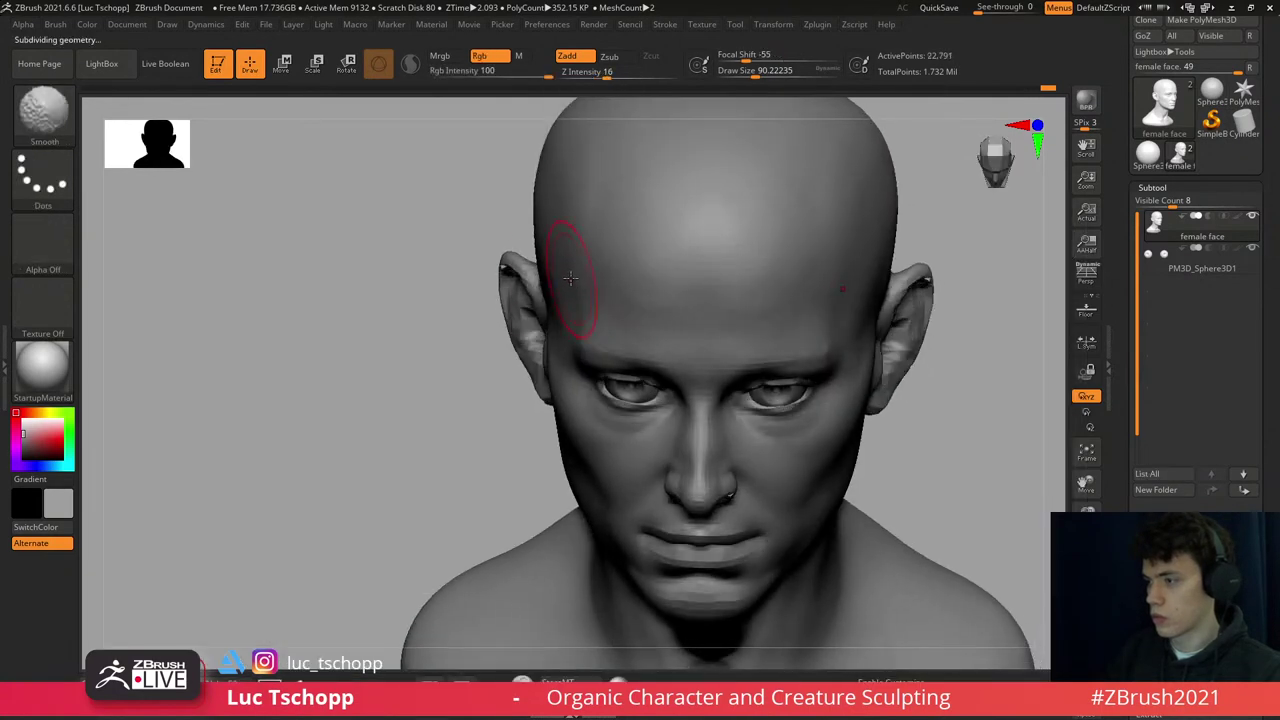
key("bracketleft")
key("bracketleft")
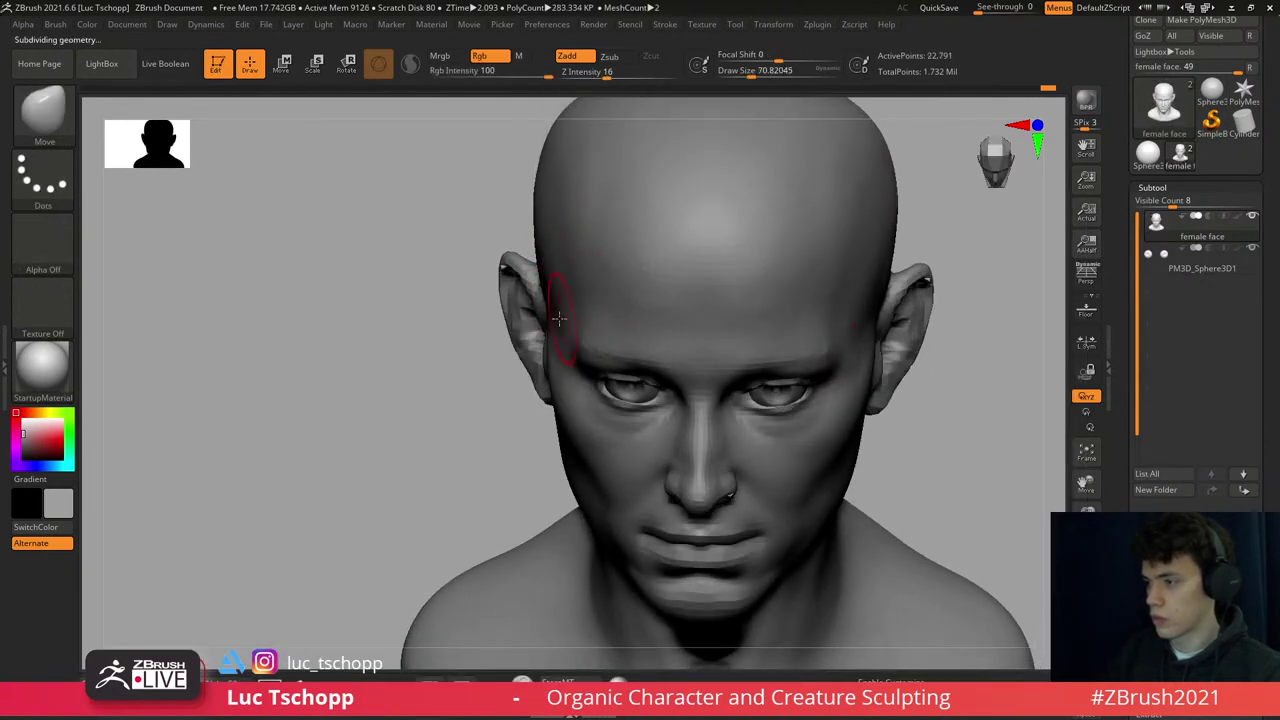
right_click_drag(563, 311, 568, 318)
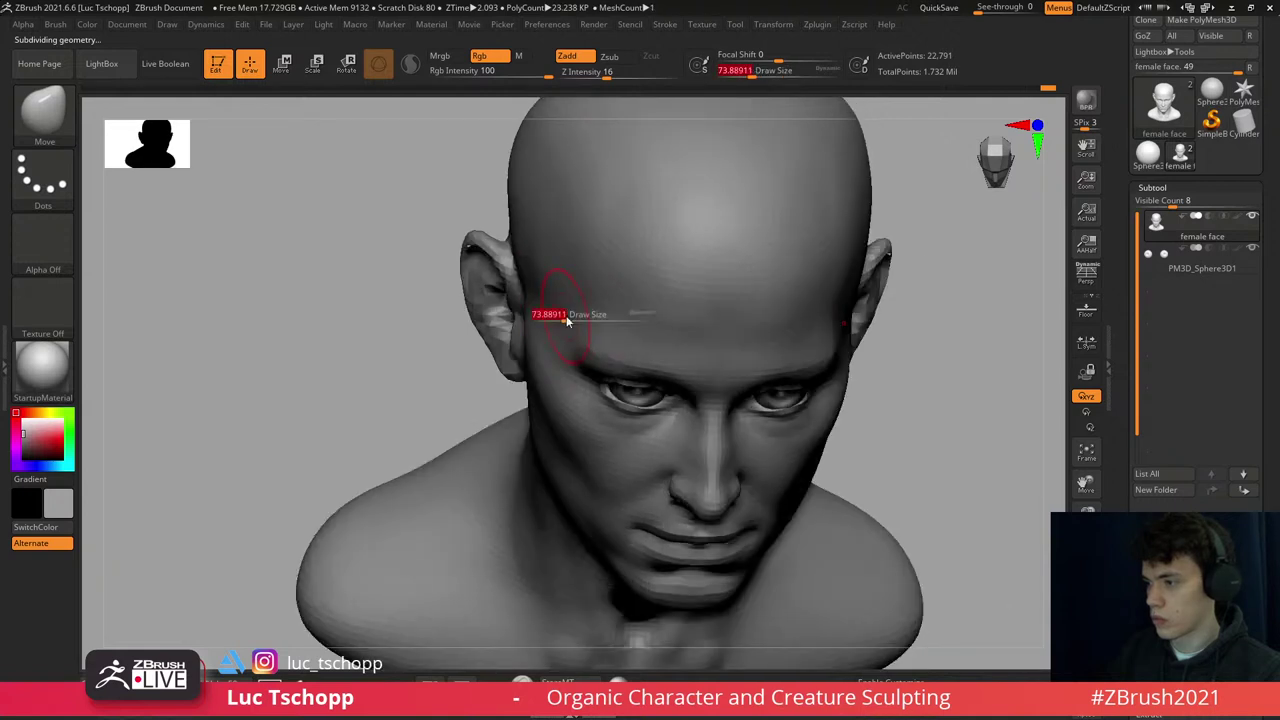
- Smooth the face in front view, then rework the cheeks with the custom and Move brushes
key("shift")
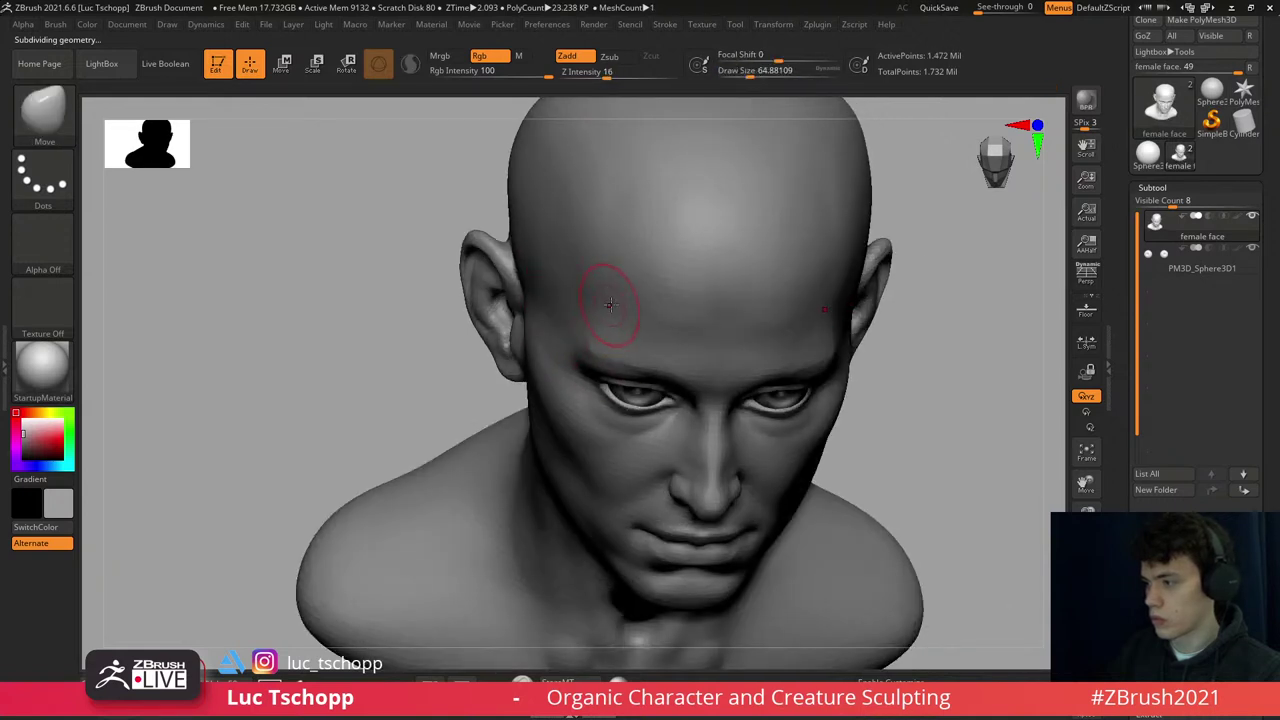
right_click_drag(600, 302, 680, 349, "shift")
key("1")
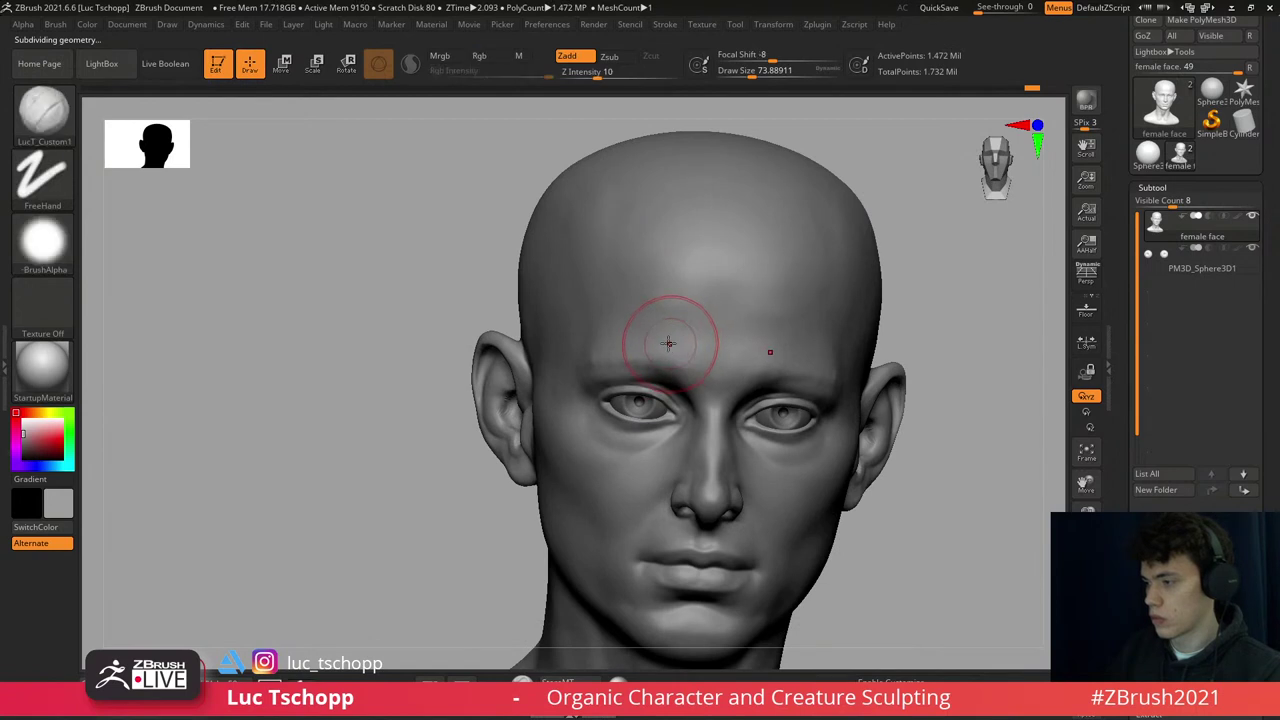
right_click_drag(697, 368, 640, 232)
key("b")
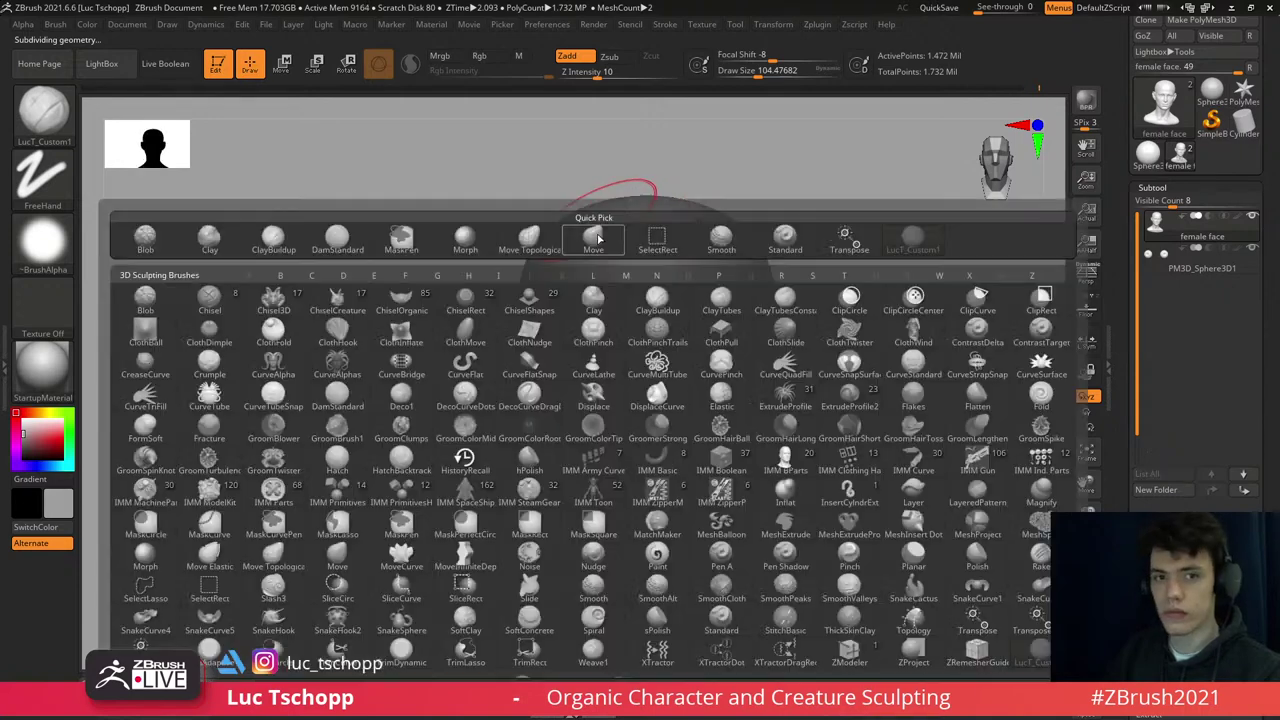
key("m")
key("v")
- Adjust the face from left three-quarter and front views, with the Move brush size about 77
key("ctrl+d")
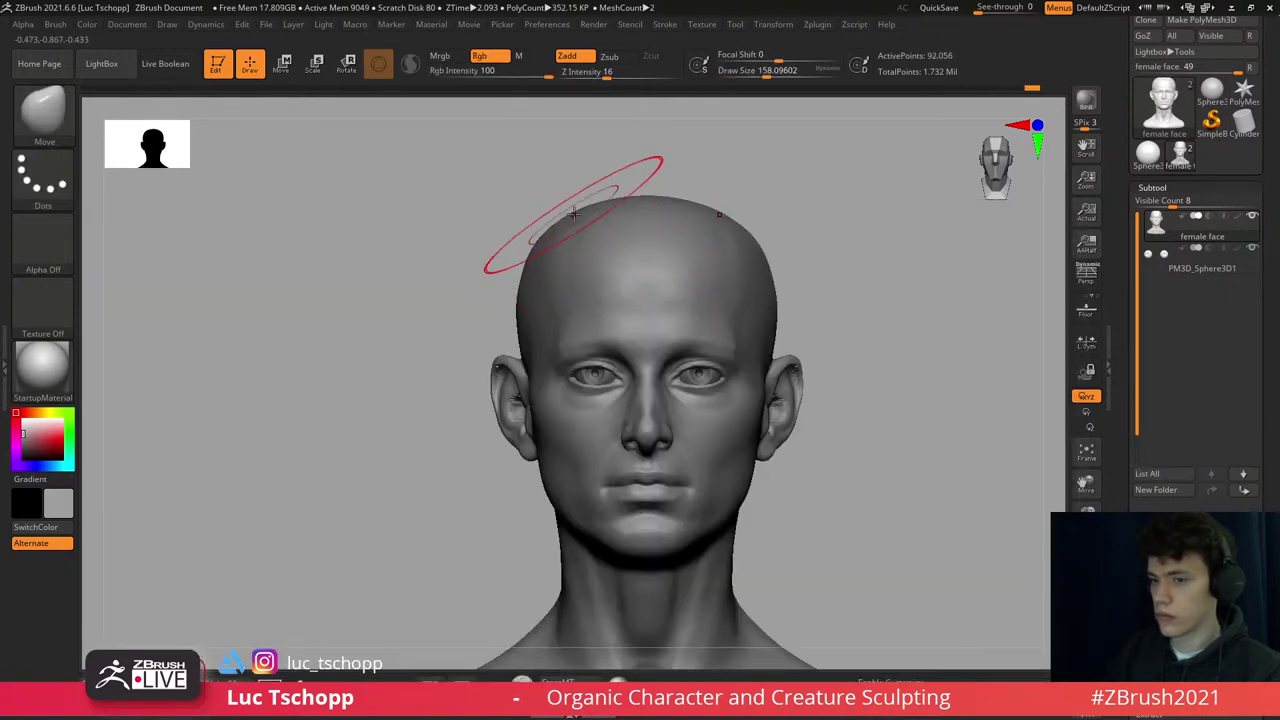
right_click_drag(582, 290, 642, 478, "ctrl")
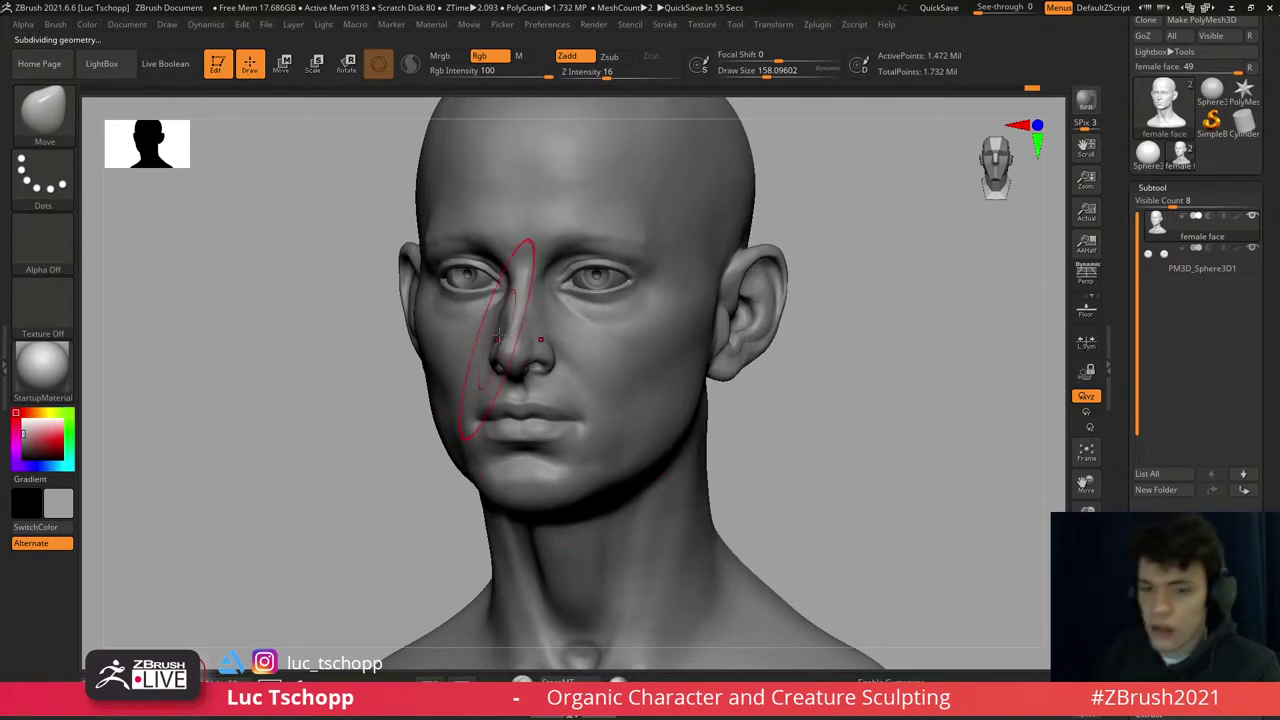
mouse_move(497, 337)
right_mouse_down()
mouse_move(629, 357)
mouse_move(619, 367)
right_mouse_up()
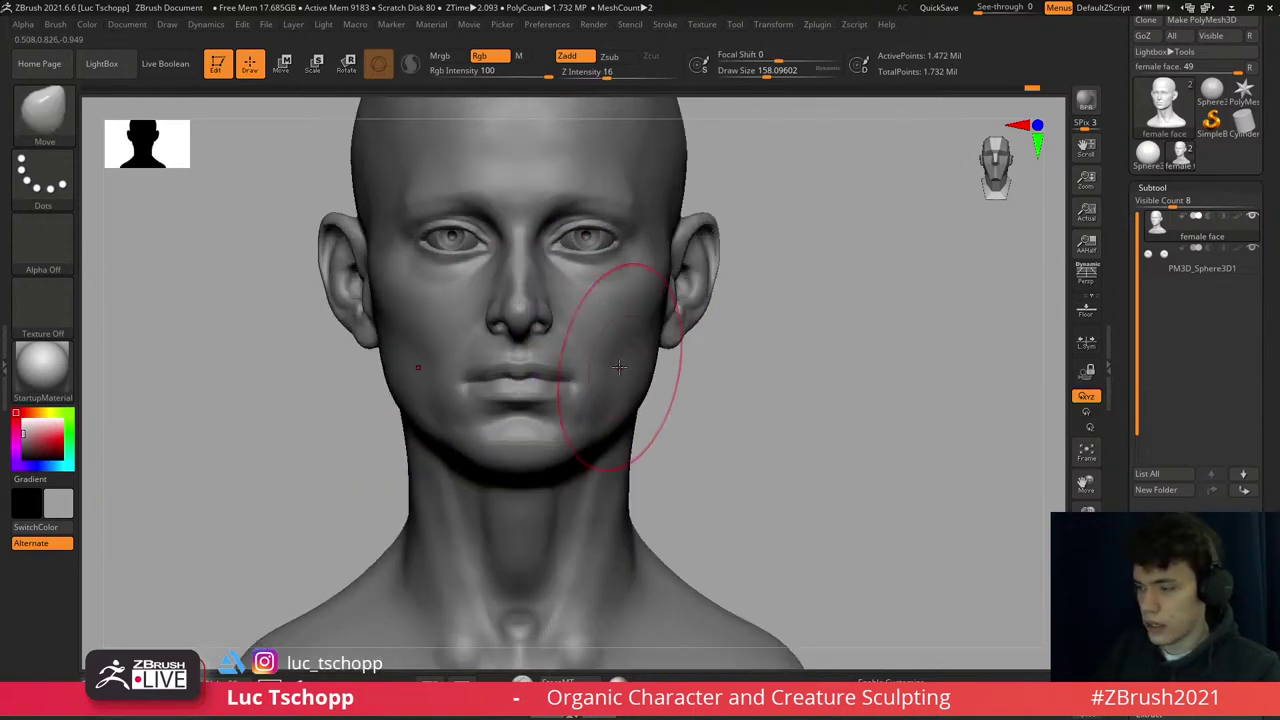
key("b")
key("Escape")
key("shift+d")
key("shift+d")
key("s")
left_click_drag(629, 391, 612, 384)
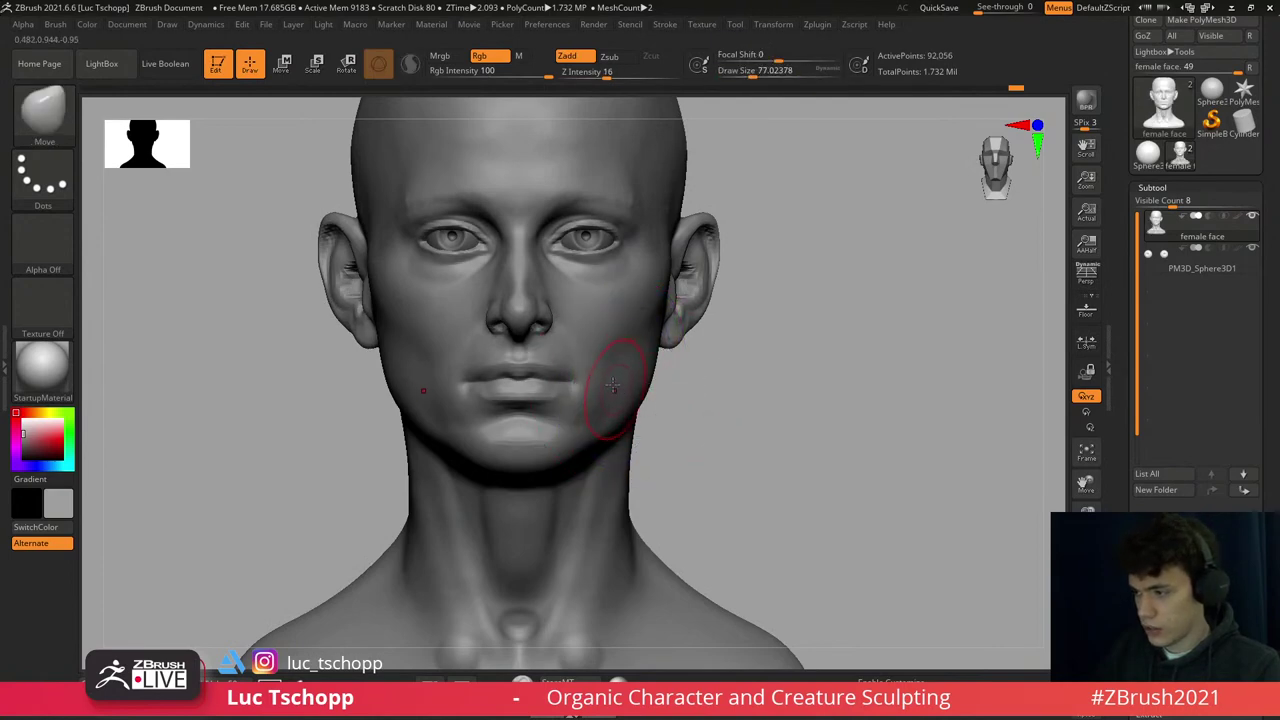
- Raise the subdivision level, zoom in close on the lips and pick the Standard brush
key("1")
key("d")
right_click_drag(612, 384, 584, 376)
right_click_drag(601, 411, 571, 371)
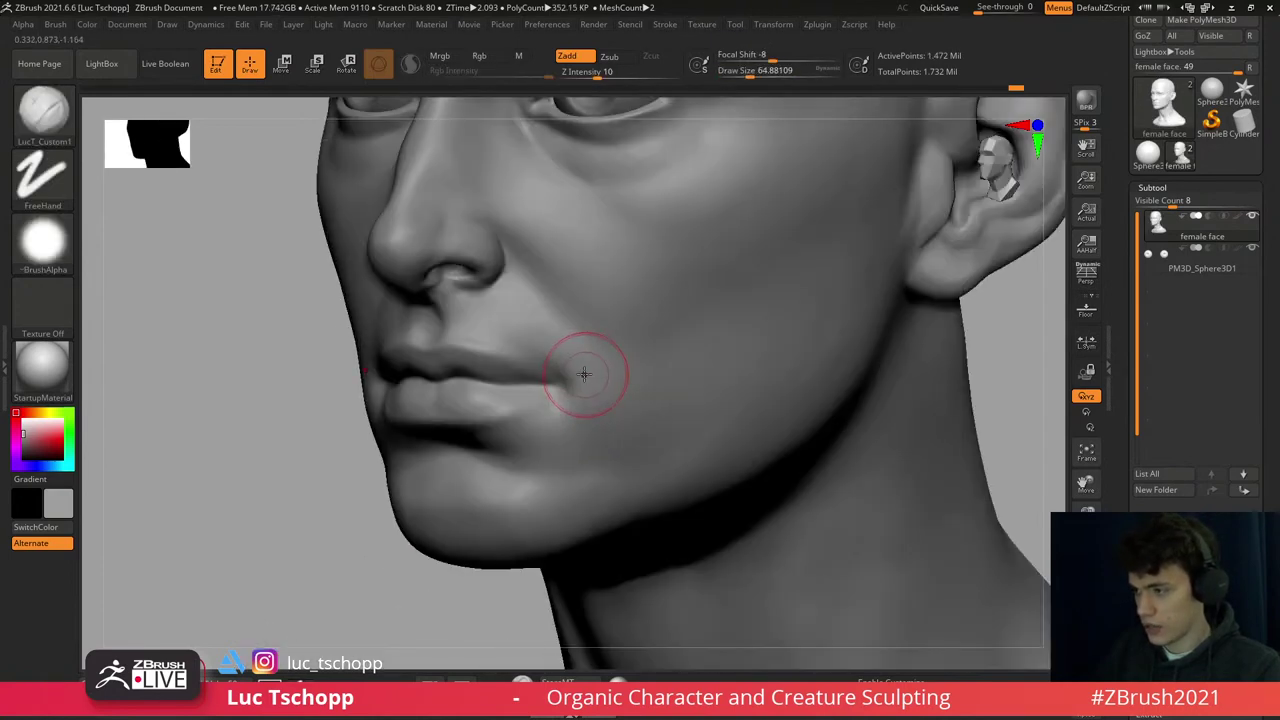
key("b")
key("s")
key("t")
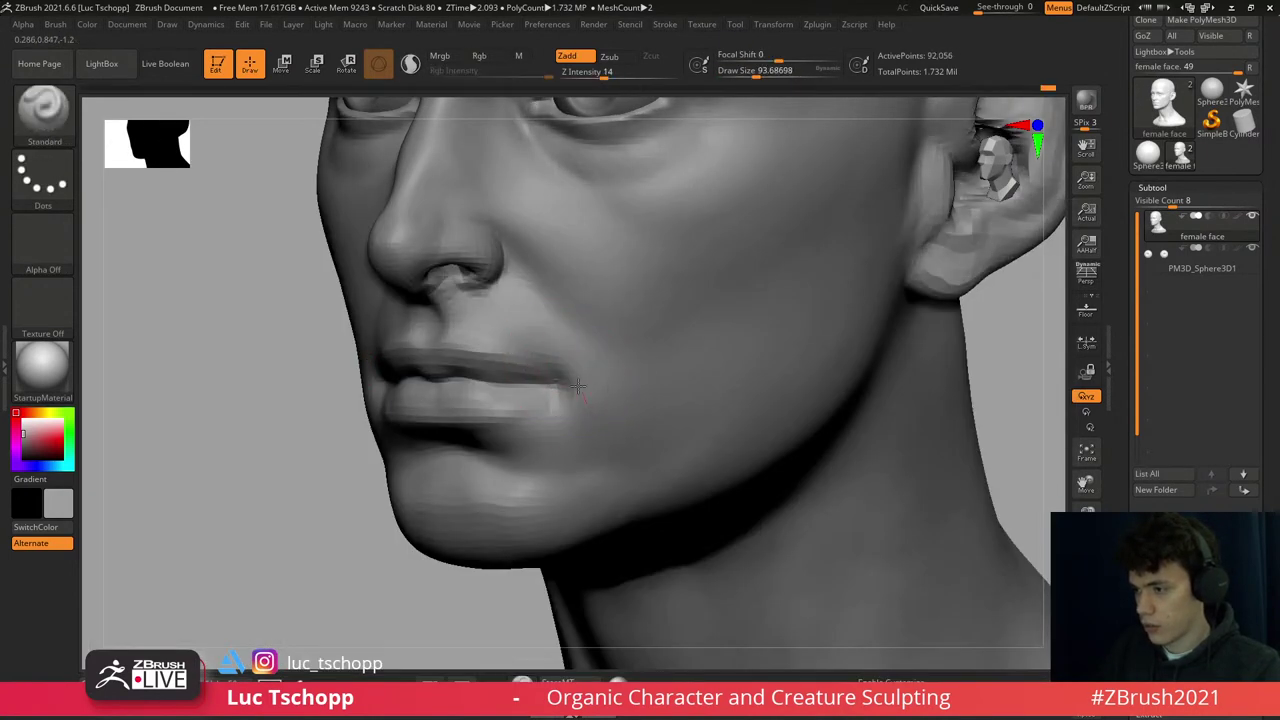
- Smooth the mouth corners while switching subdivision levels, then zoom in on the front of the face
key("shift")
key("d")
key("d")
key("f")
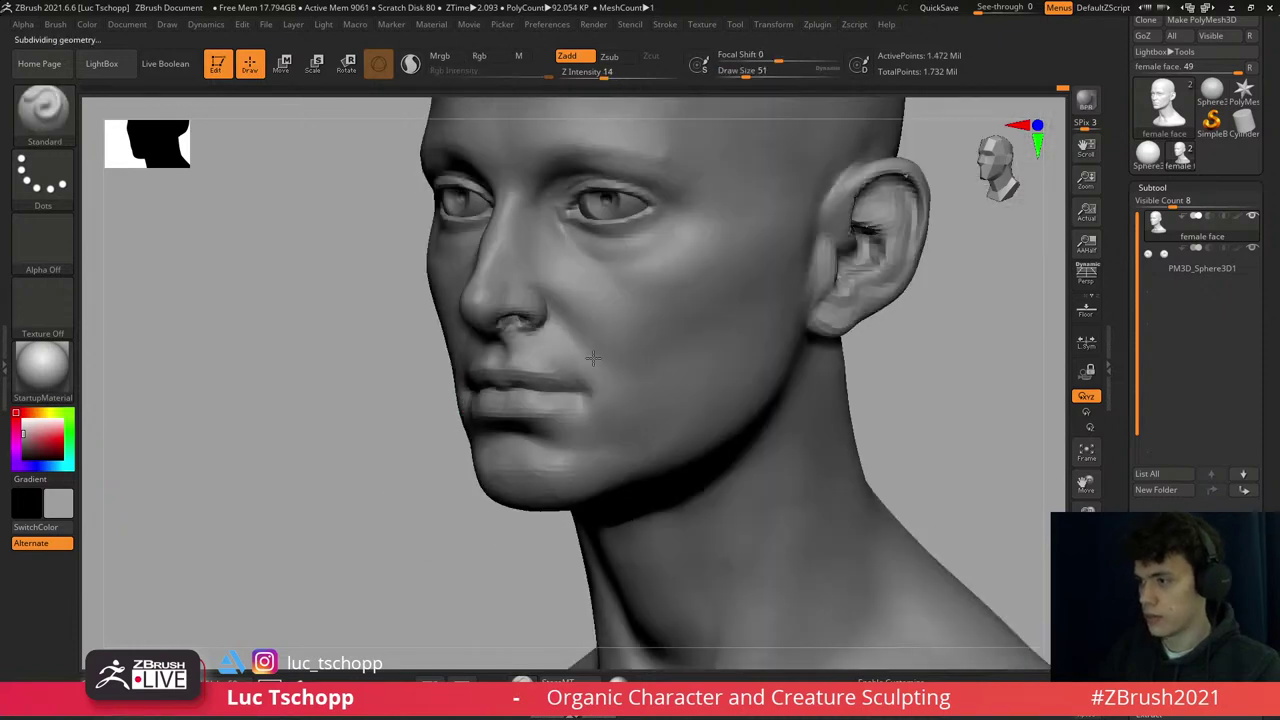
key("shift+d")
key("shift+d")
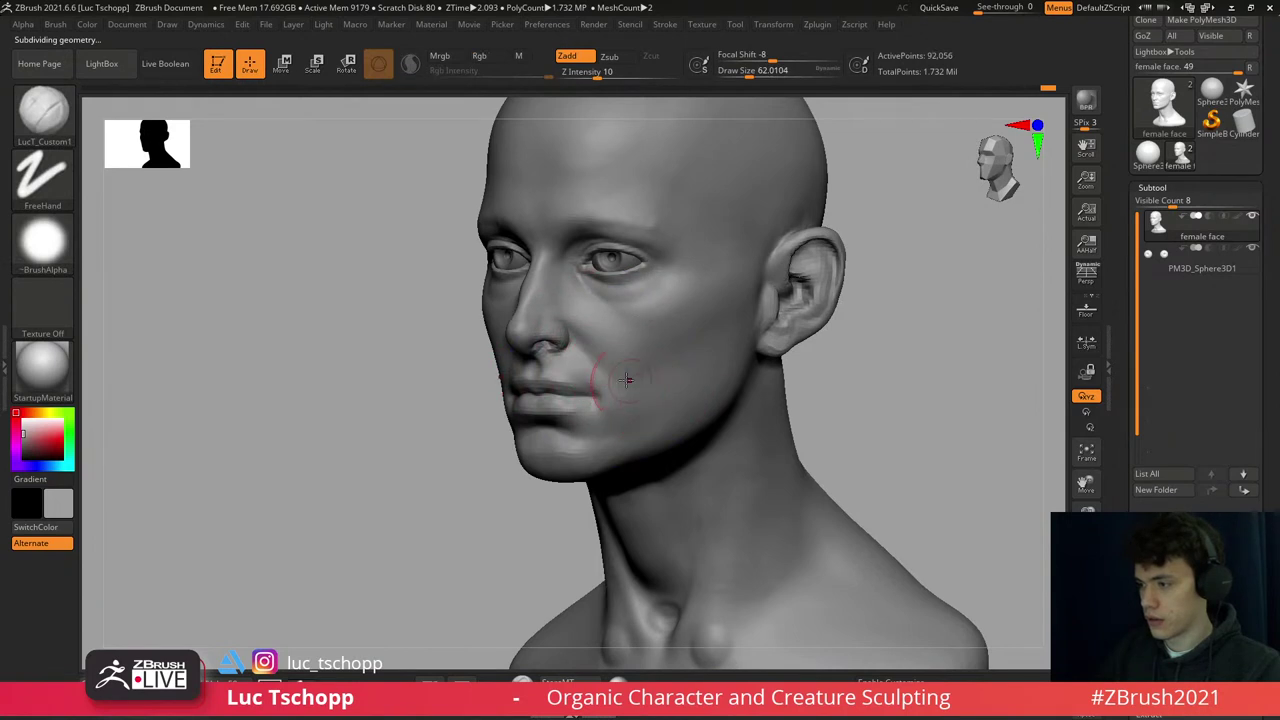
key("d")
key("f")
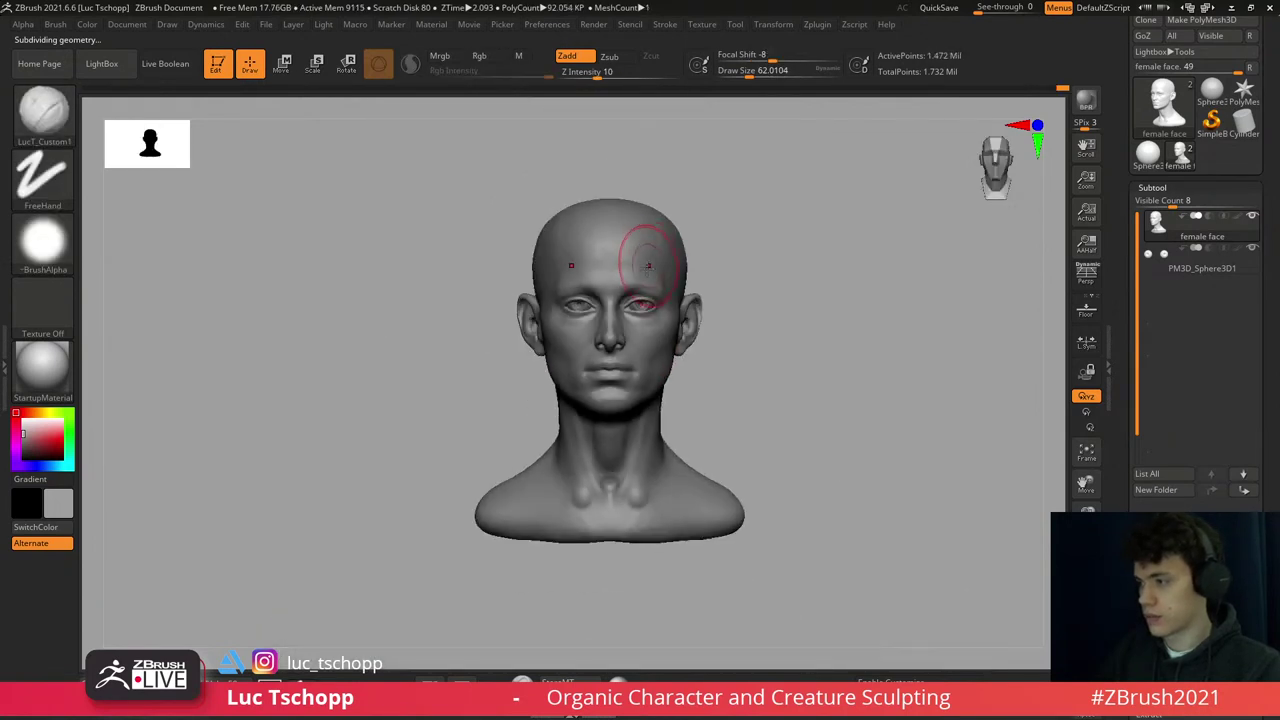
right_click_drag(647, 265, 708, 321, "ctrl")
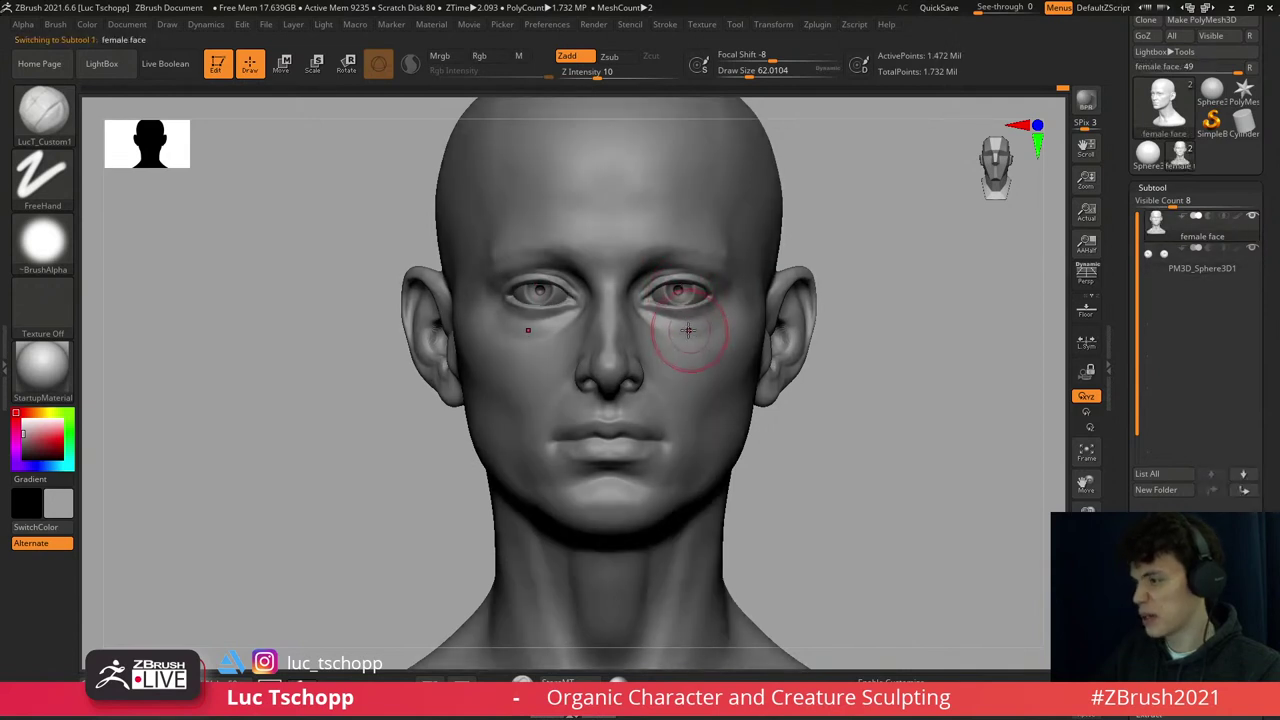
- Lay a transpose line from eye corner to nose bridge, then pick a much larger Move brush
right_click_drag(685, 292, 713, 300, "ctrl")
key("w")
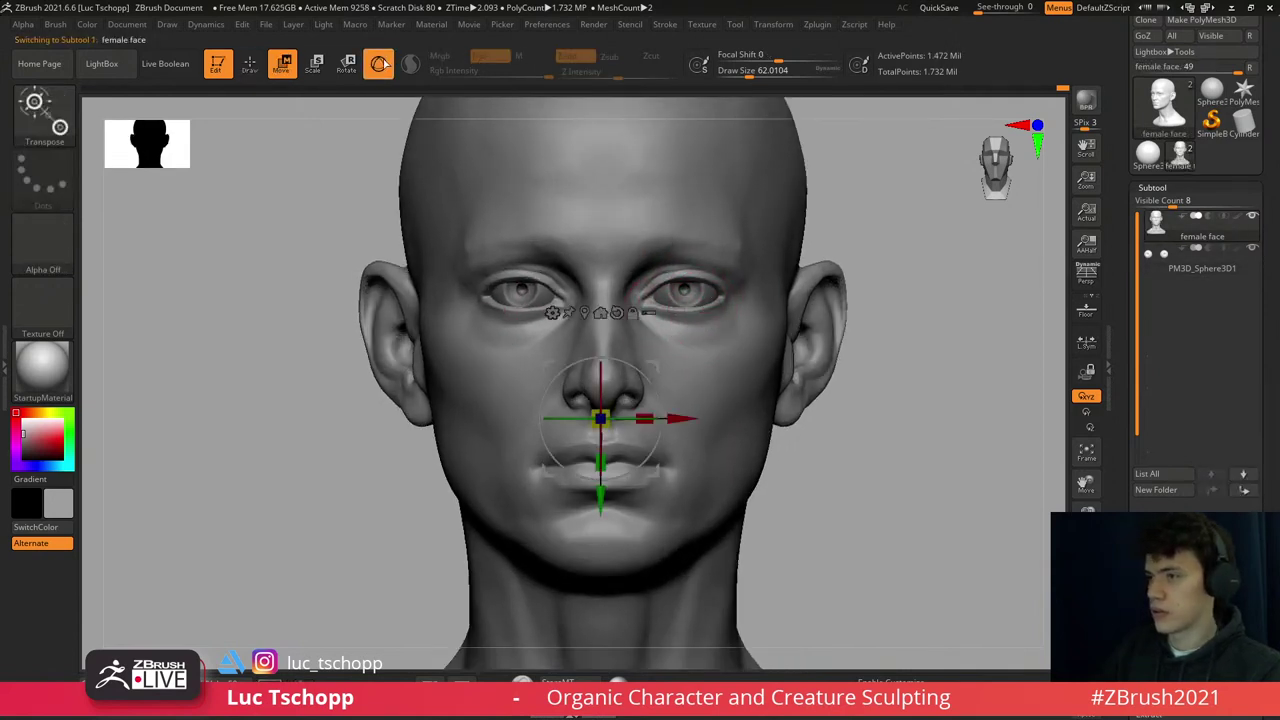
key("y")
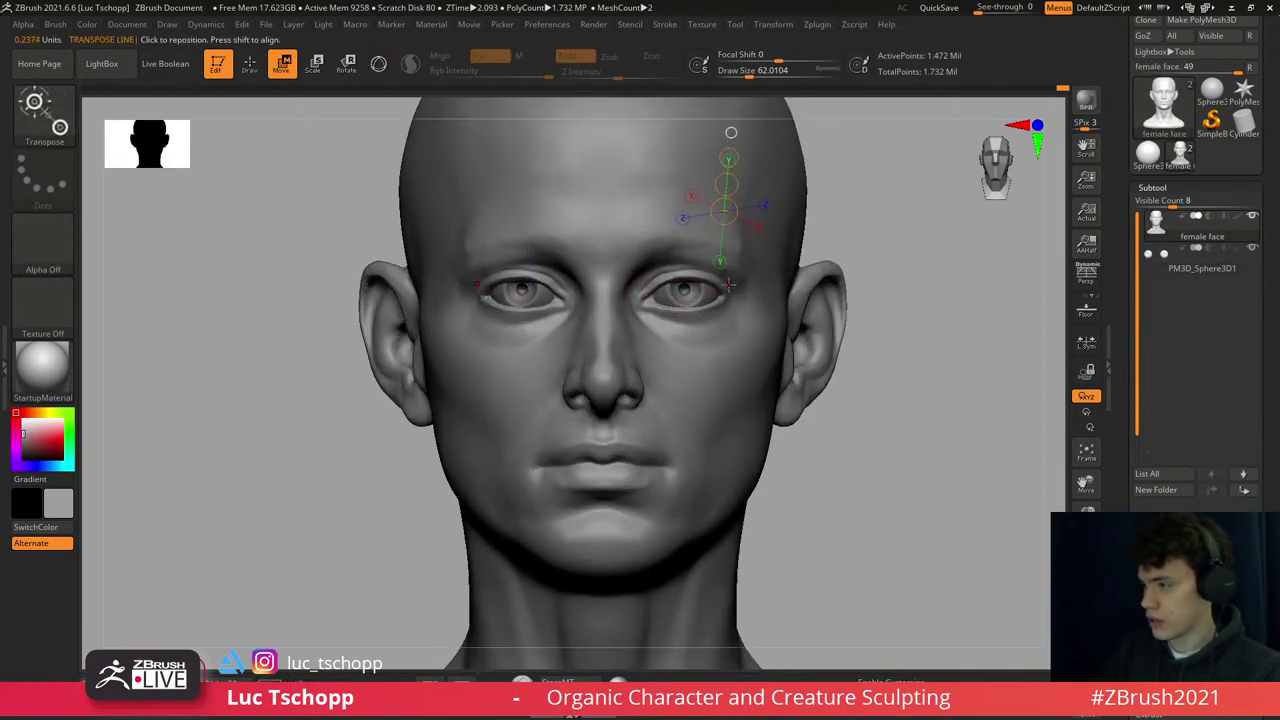
left_click_drag(727, 293, 631, 295)
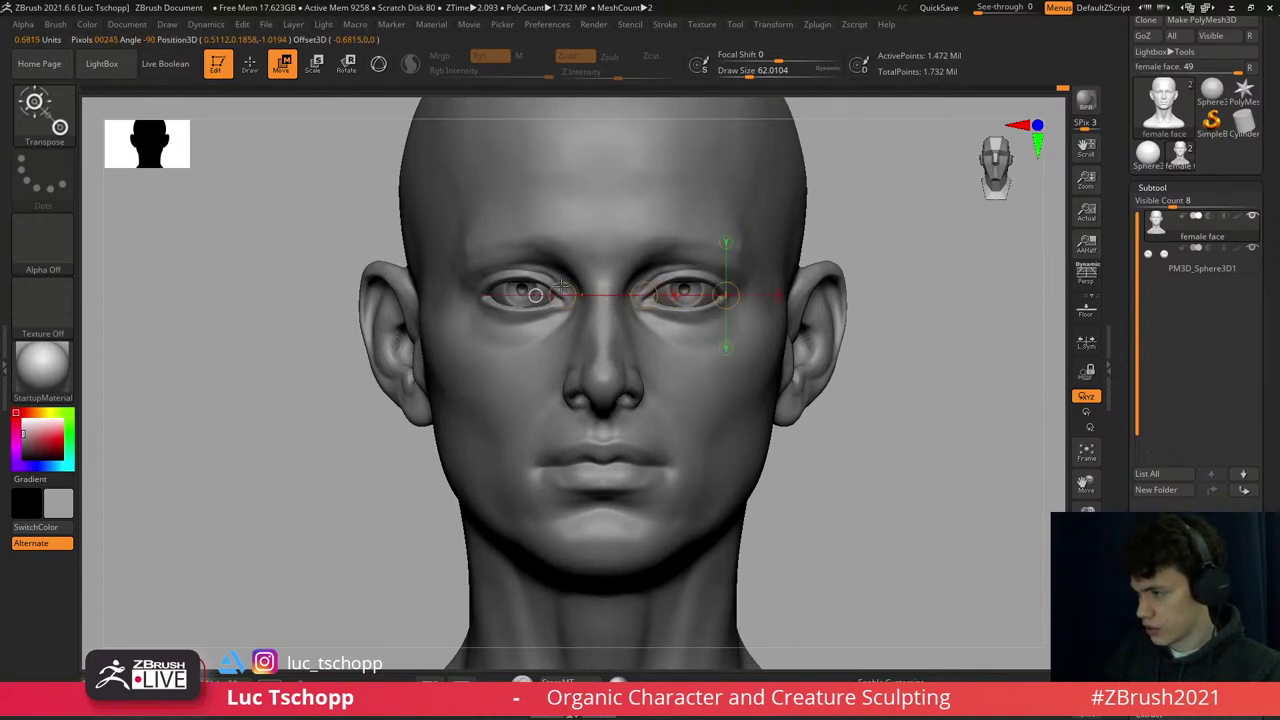
key("b")
key("m")
key("v")
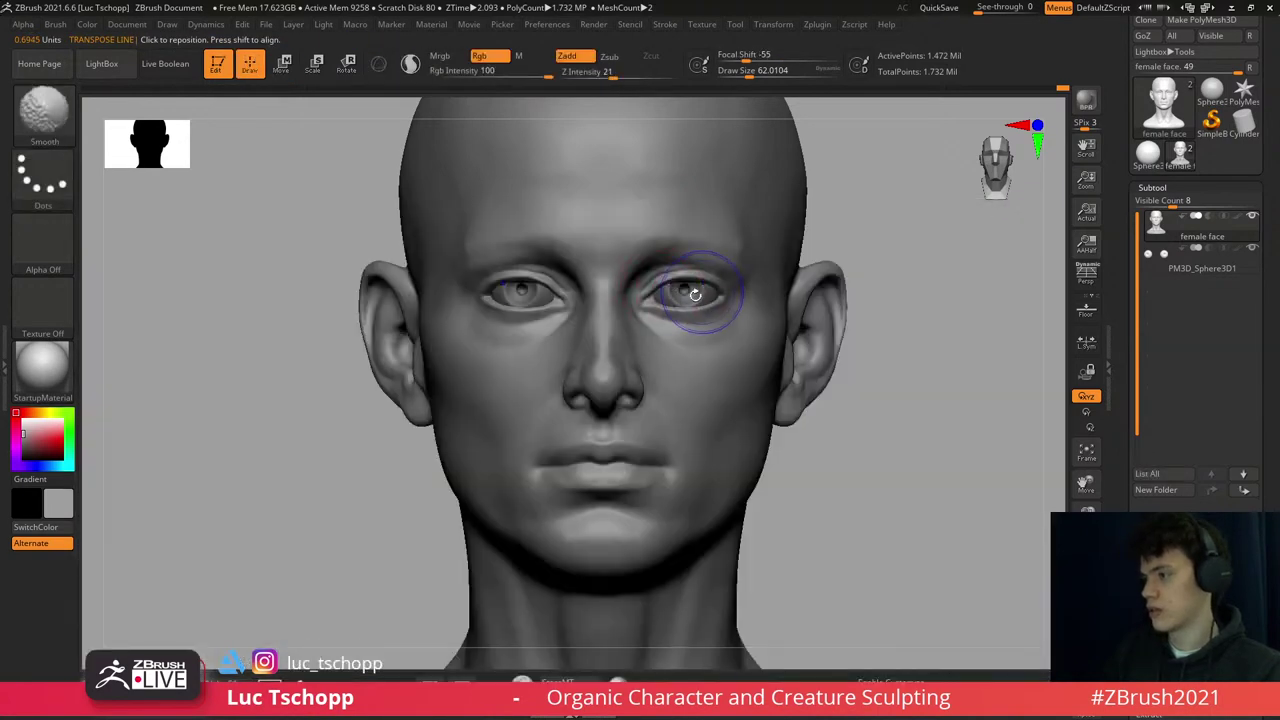
key("s")
mouse_move(705, 291)
left_mouse_down()
mouse_move(680, 292)
mouse_move(692, 291)
left_mouse_up()
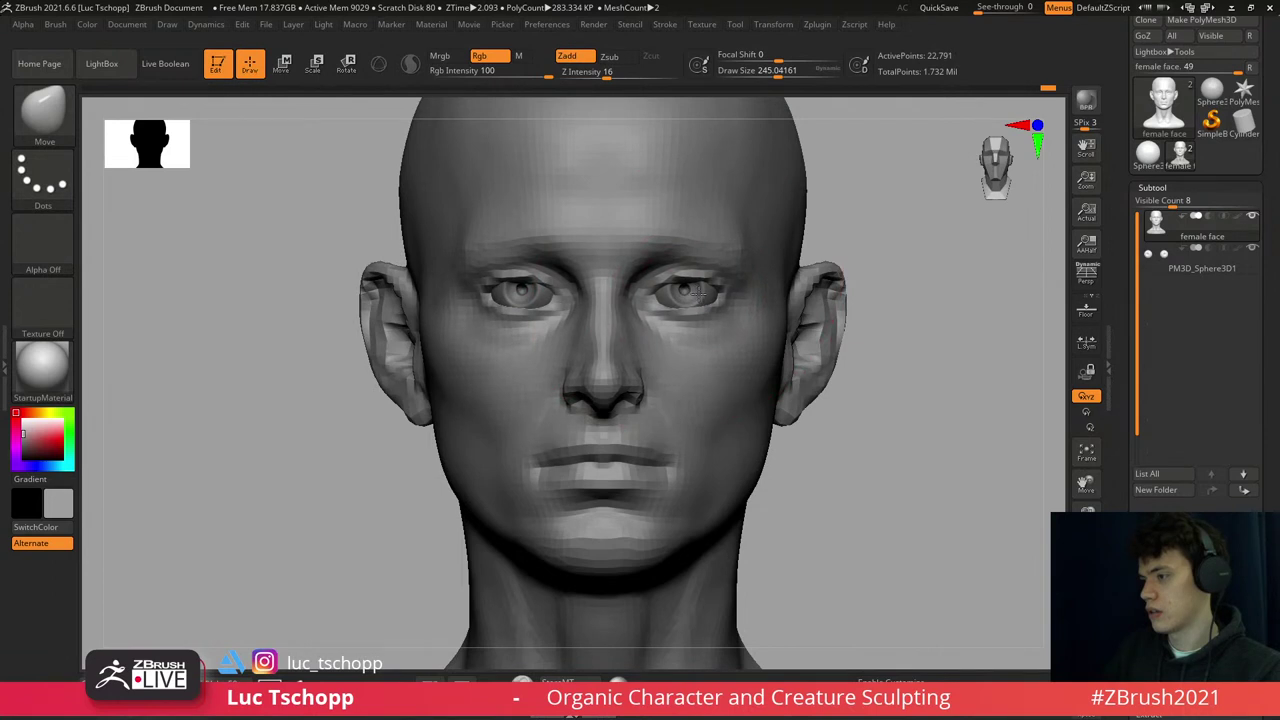
- Move the eyeball SubTool with a transpose line, then return to the face at higher subdivision
left_click(690, 291, "alt")
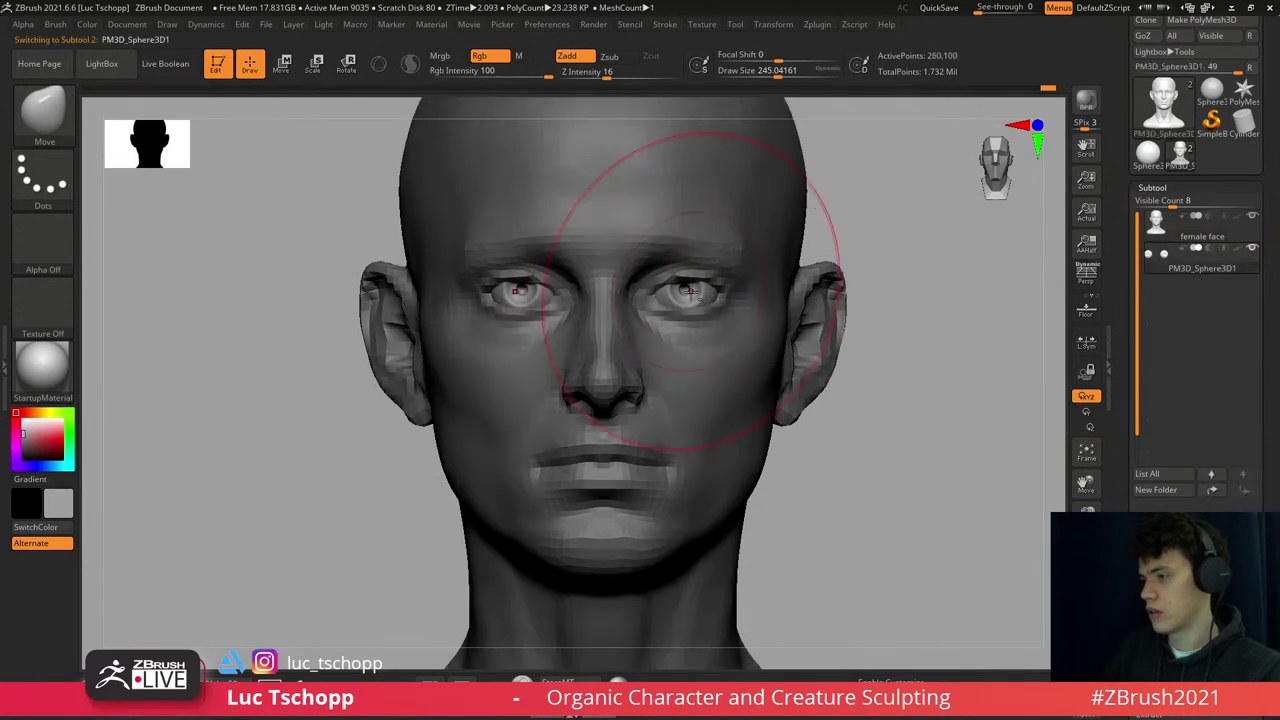
key("w")
left_click_drag(681, 289, 785, 290)
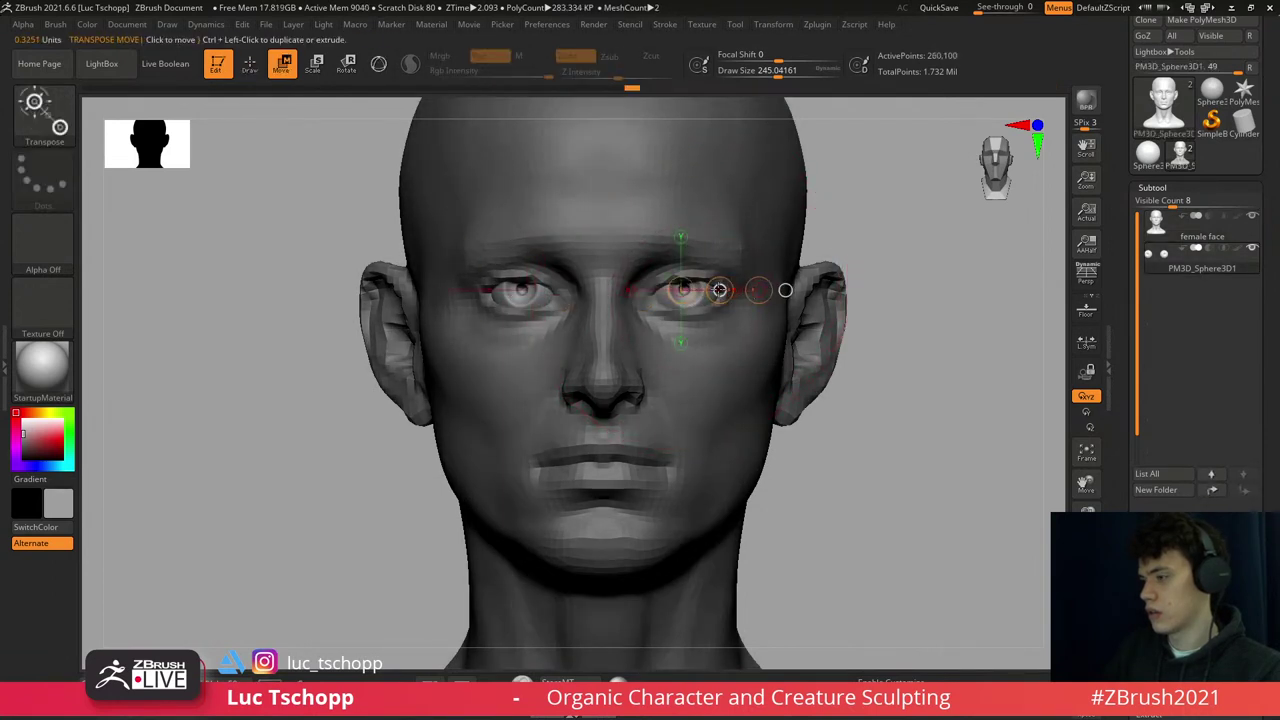
left_click(729, 352, "alt")
key("ctrl+d")
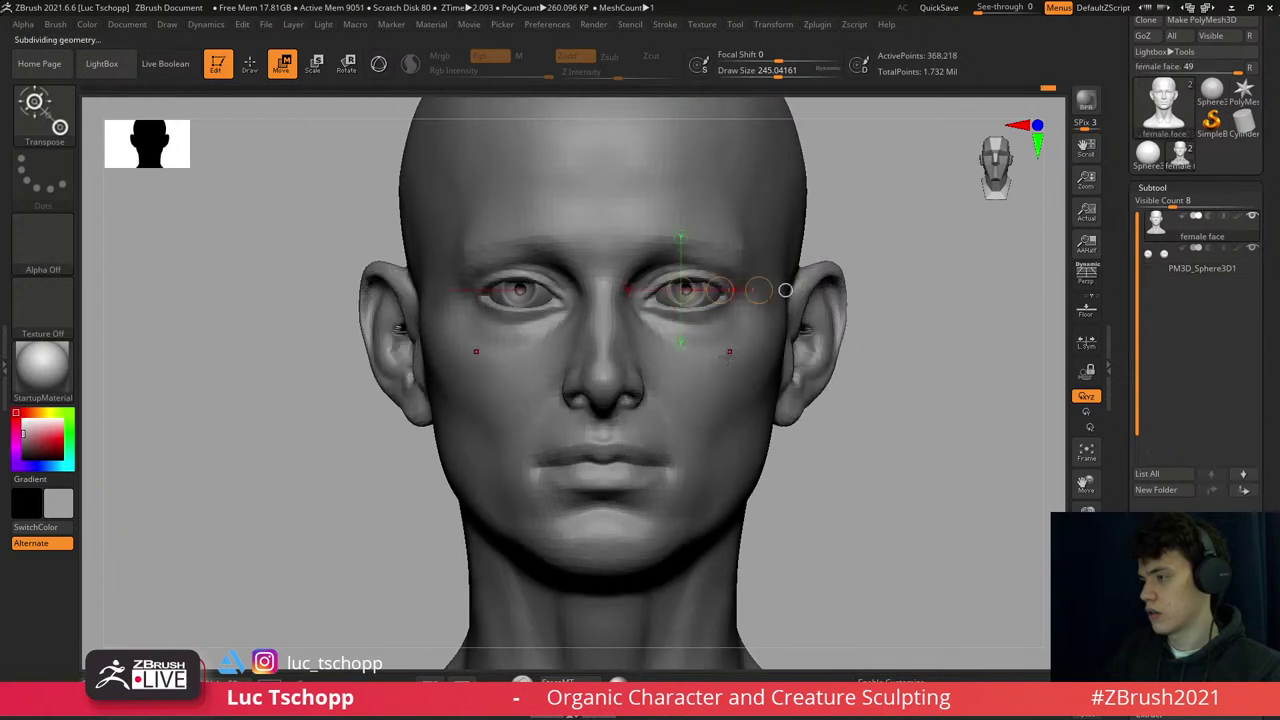
key("f")
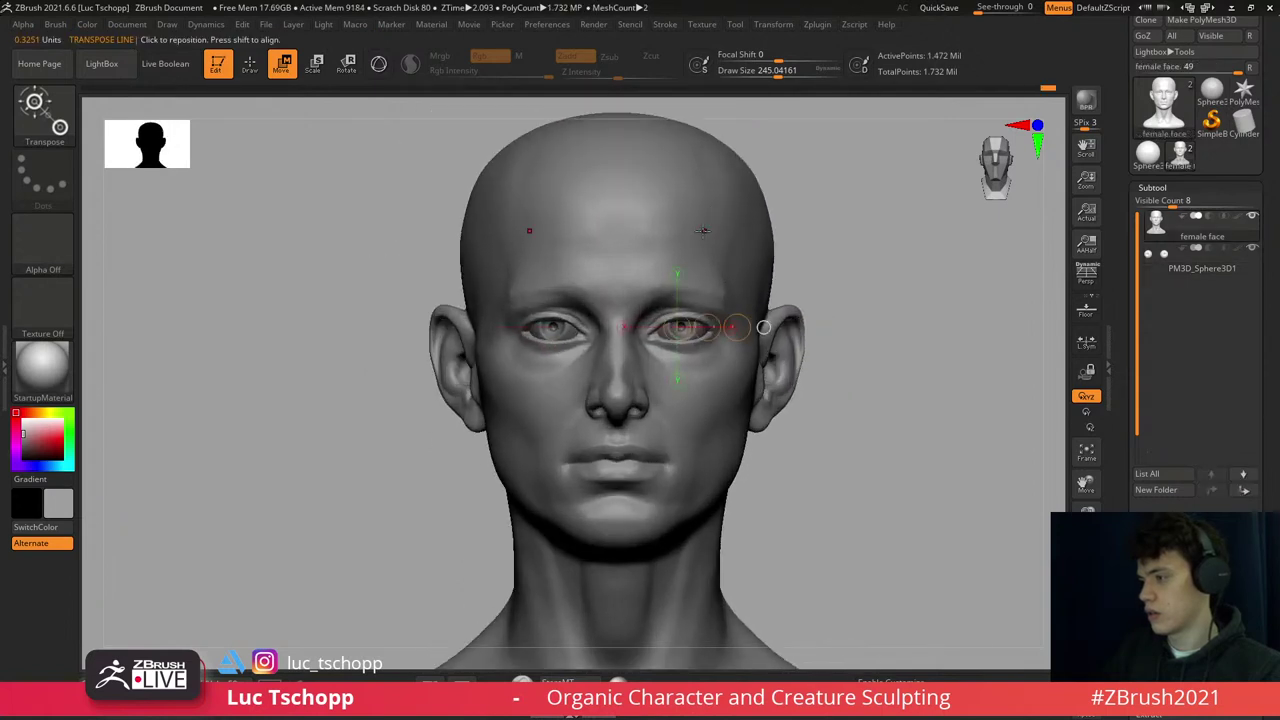
left_click_drag(704, 258, 705, 135)
left_click_drag(648, 333, 700, 343)
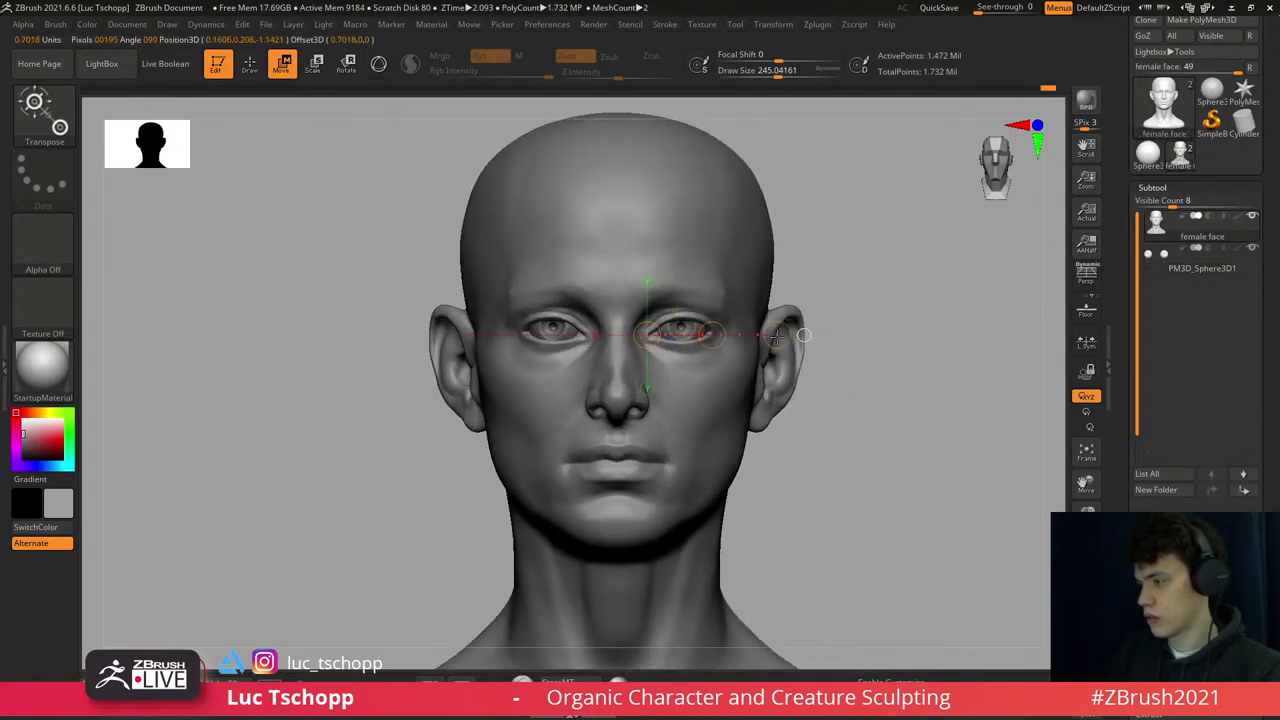
- Reshape the side of the skull above the ear with a smaller Move brush
key("b")
key("m")
key("v")
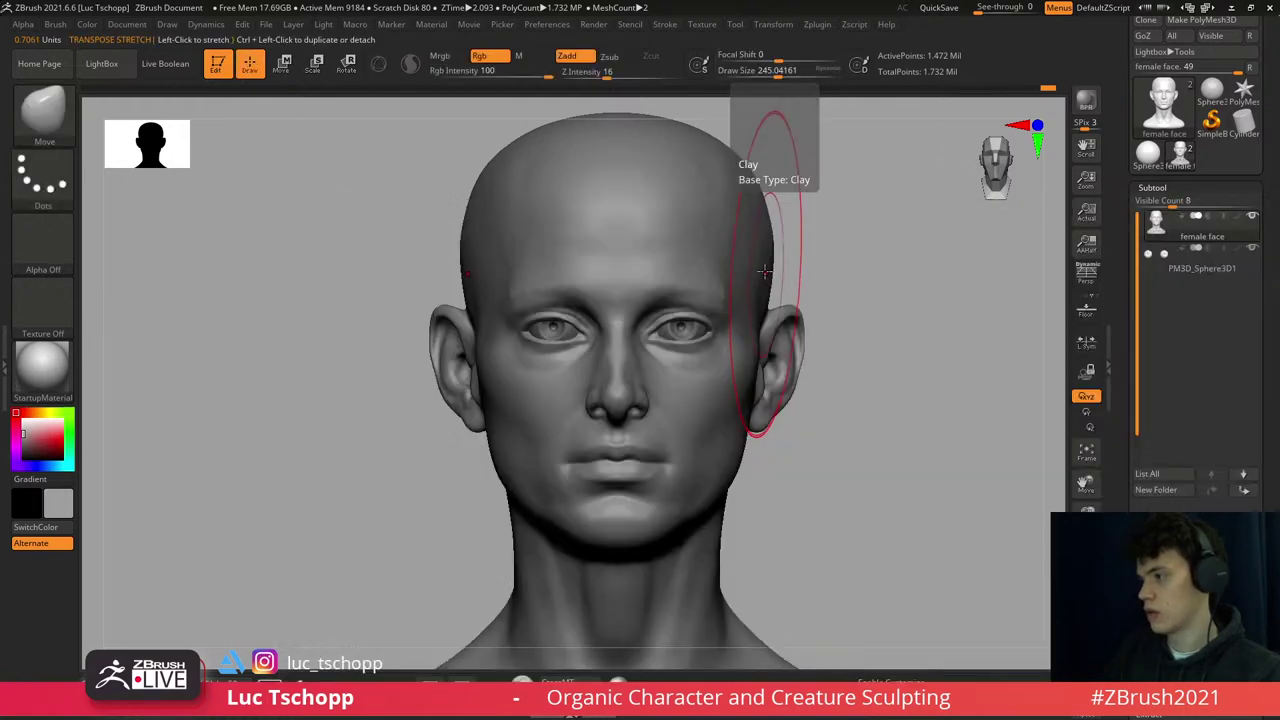
key("[")
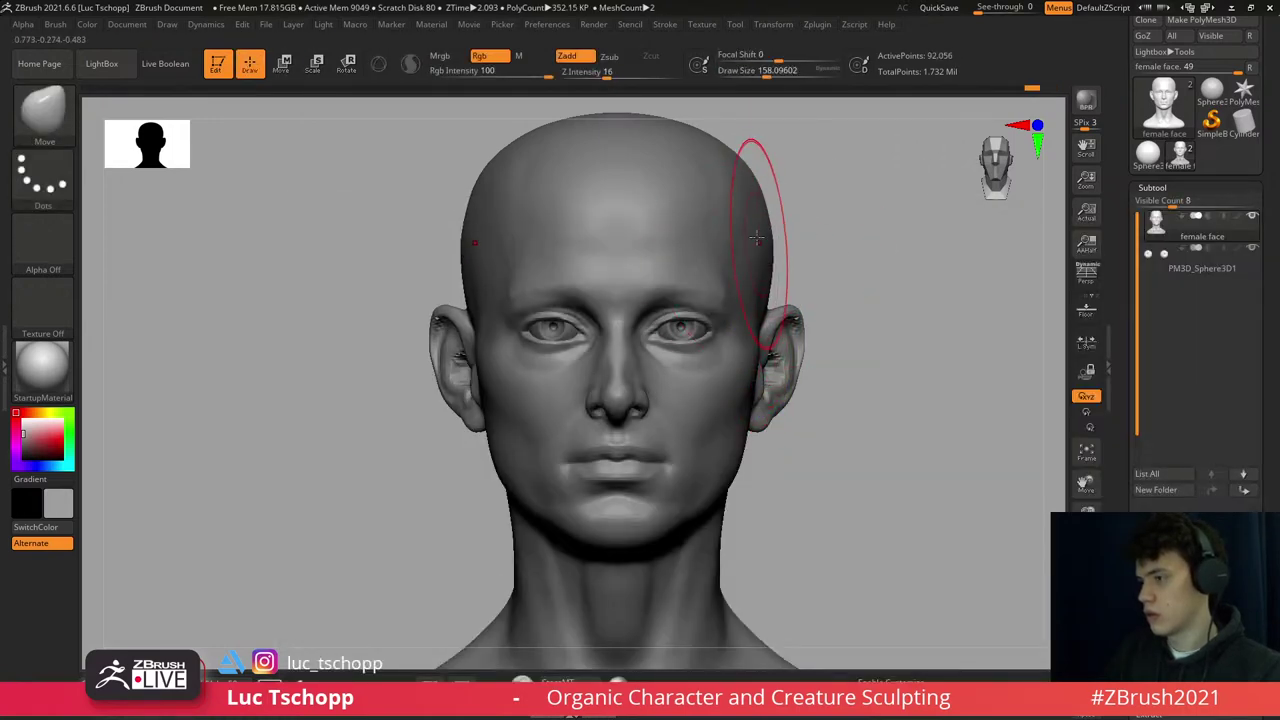
key("s")
left_click_drag(757, 201, 765, 200)
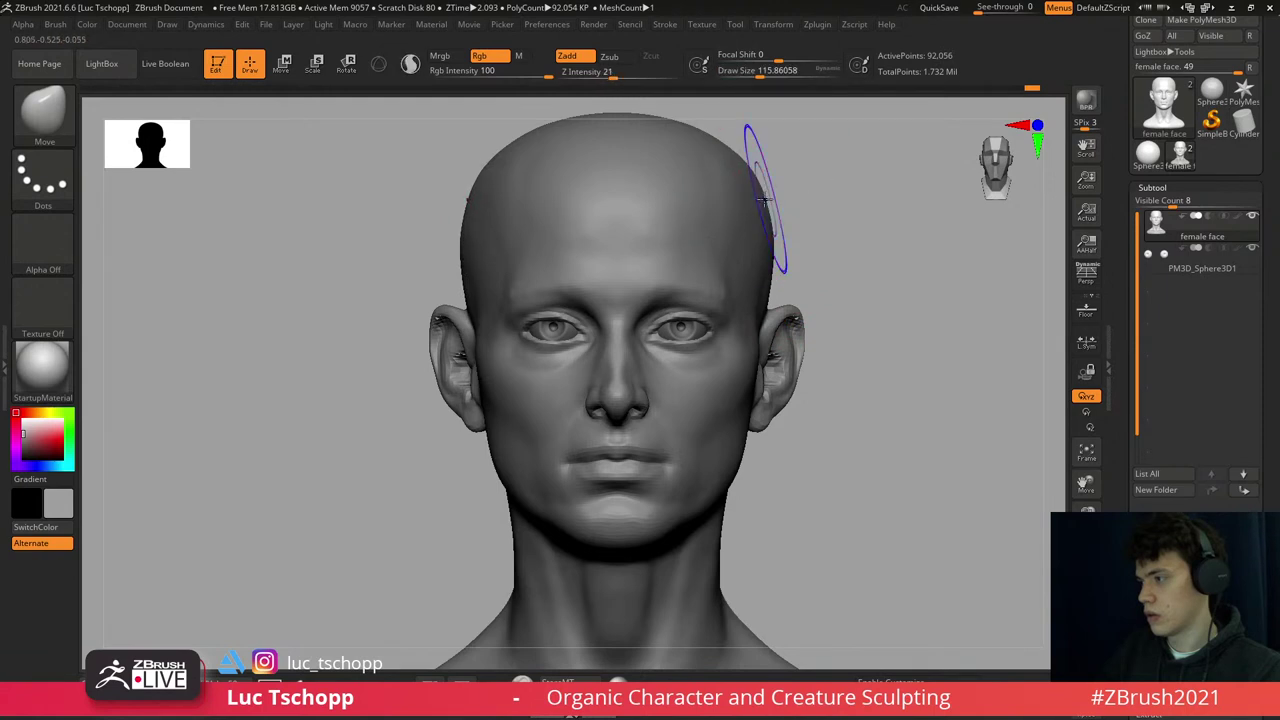
key("shift+d")
right_click_drag(740, 162, 762, 245, "ctrl")
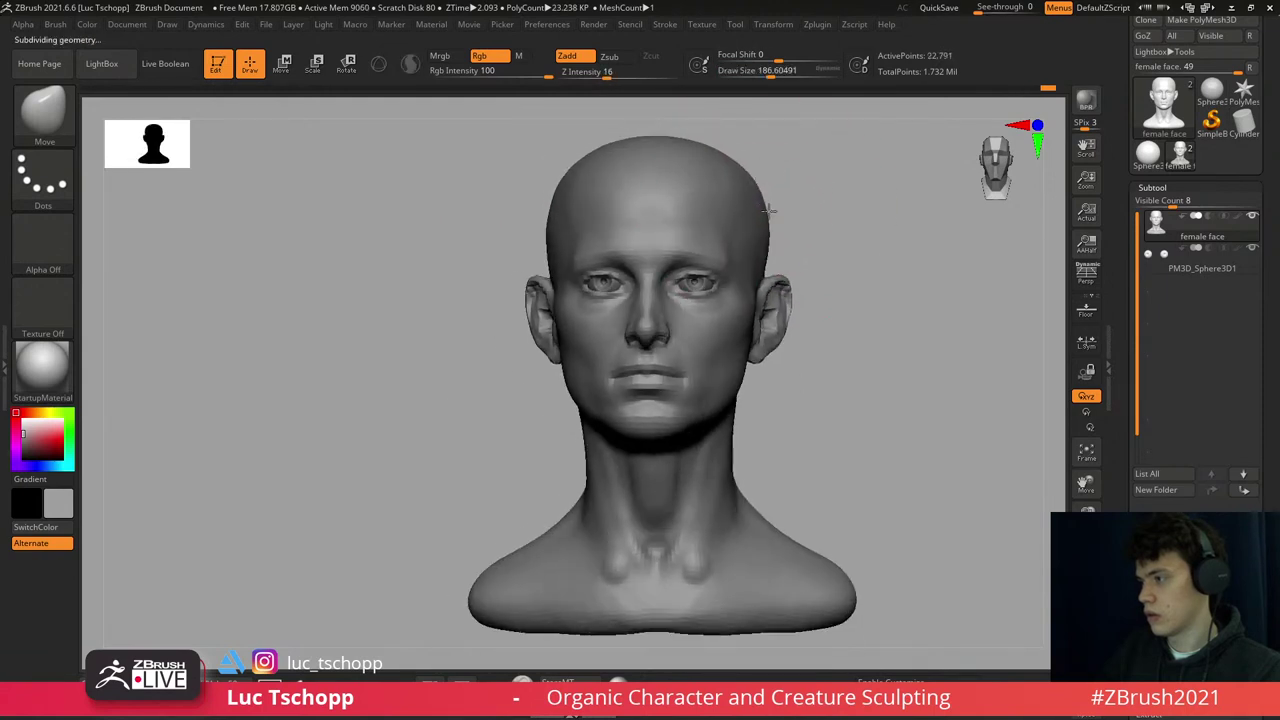
- Smooth and carve the skull in profile using the Smooth, FreeHand and DamStandard brushes
key("shift")
key("d")
mouse_move(728, 206)
left_mouse_down()
mouse_move(728, 237)
mouse_move(677, 243)
mouse_move(686, 277)
left_mouse_up()
key("s")
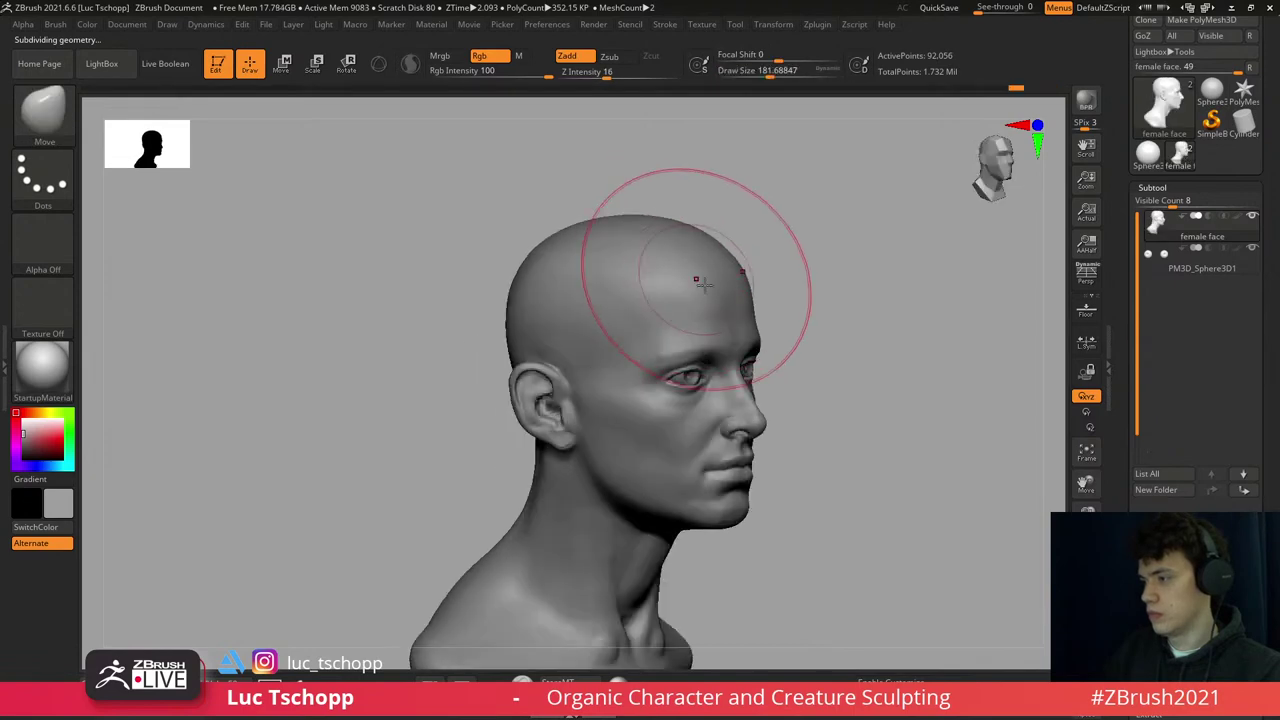
key("b")
right_click_drag(689, 277, 661, 277, "ctrl")
key("b")
key("d")
key("s")
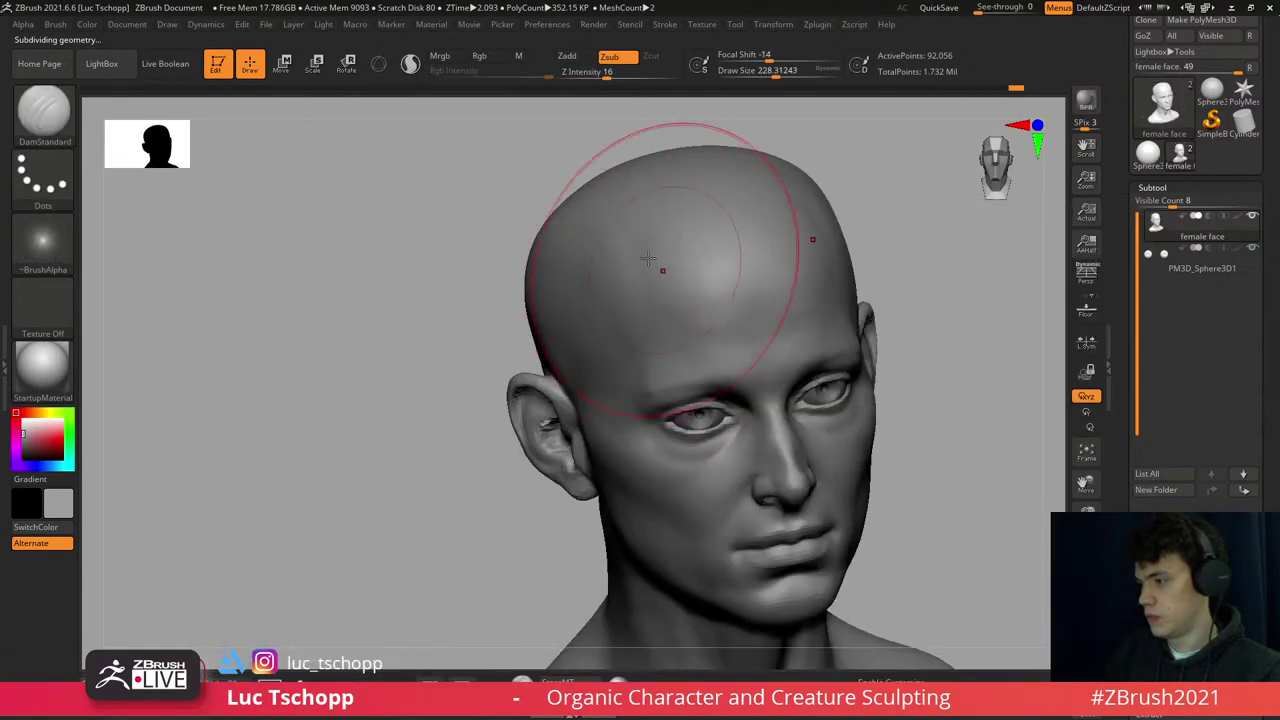
key("b")
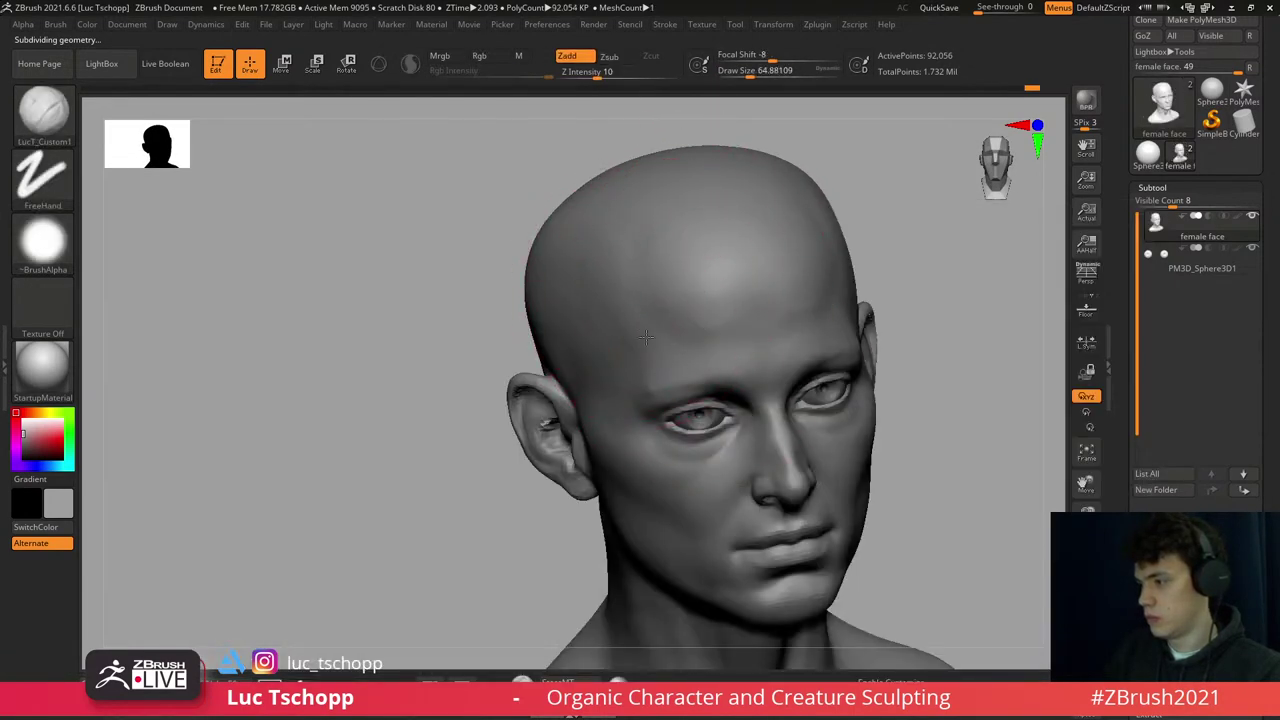
mouse_move(693, 340)
right_mouse_down()
mouse_move(706, 322)
mouse_move(676, 201)
right_mouse_up()
- Smooth the skull sides and top with a brush size of about 158
key("shift")
right_click_drag(716, 319, 672, 281, "ctrl")
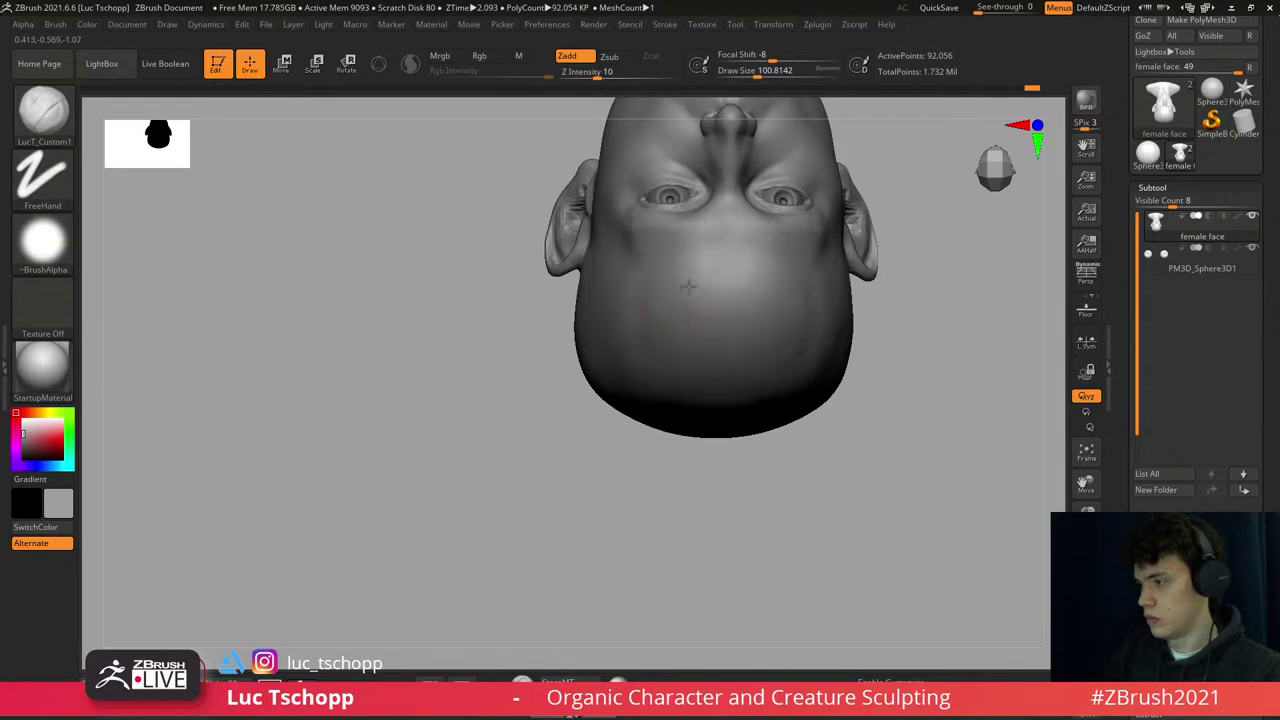
mouse_move(700, 400)
right_mouse_down("shift")
mouse_move(703, 286)
mouse_move(660, 262)
mouse_move(716, 358)
mouse_move(764, 254)
mouse_move(737, 251)
right_mouse_up("shift")
key("s")
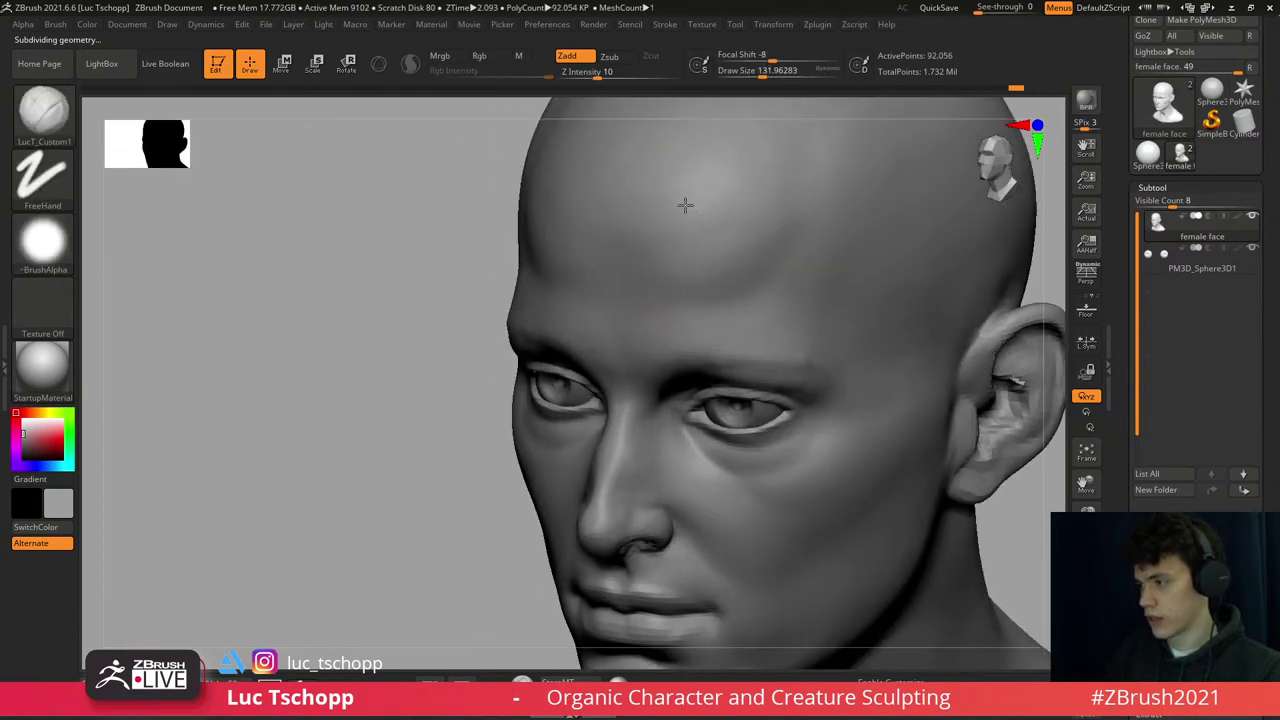
key("shift")
key("s")
left_click_drag(735, 238, 752, 238)
key("shift")
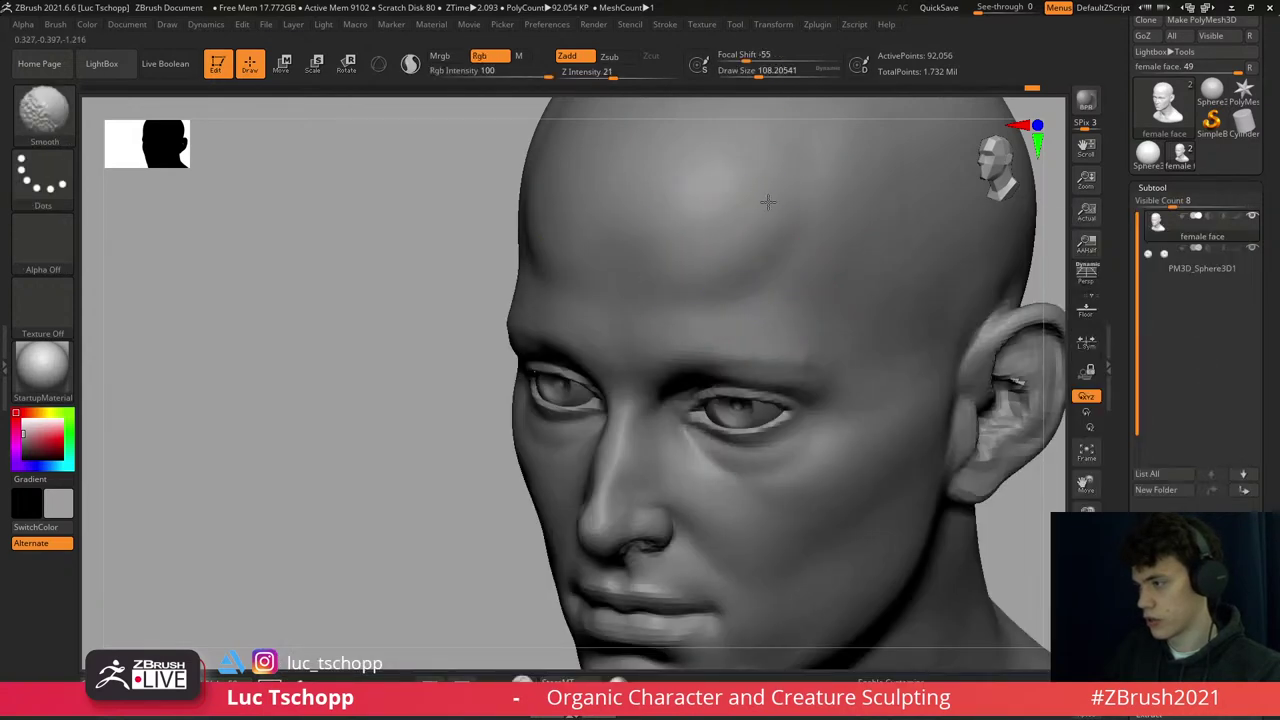
mouse_move(737, 153)
right_mouse_down("shift")
mouse_move(700, 194)
mouse_move(734, 274)
right_mouse_up("shift")
key("f")
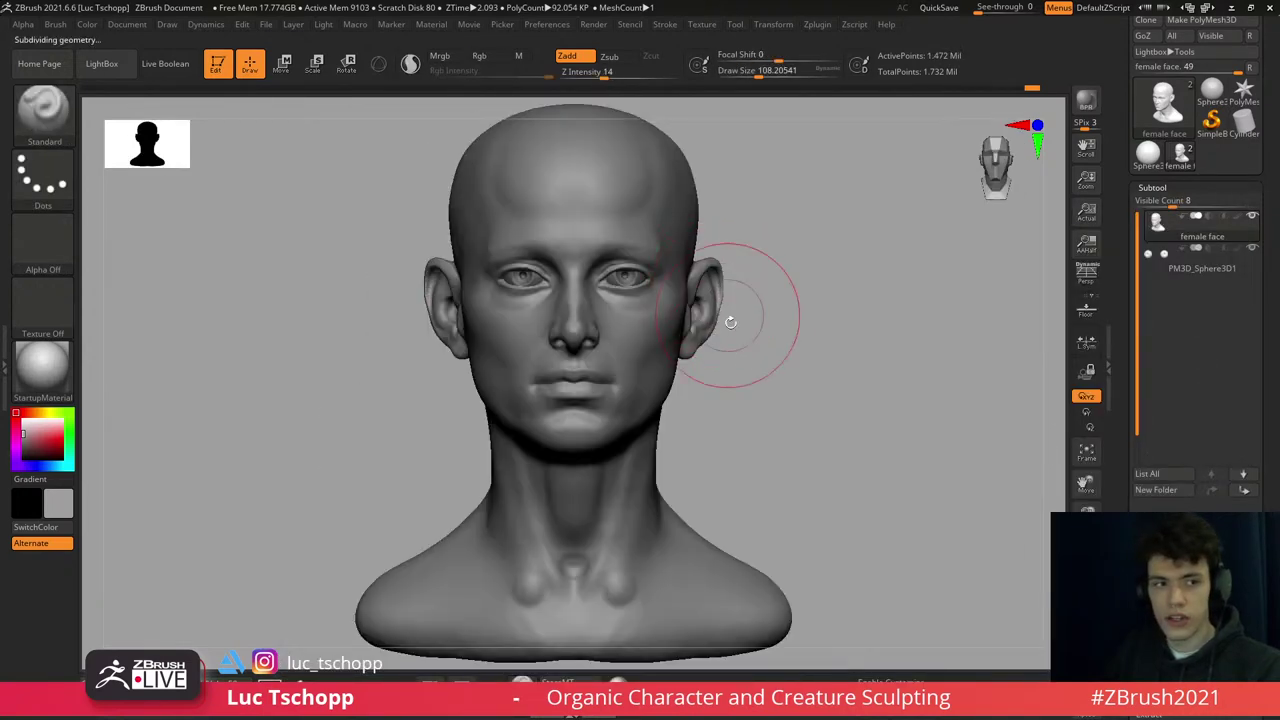
right_click_drag(575, 280, 630, 270, "alt")
- Lift the upper eyelid of the right-hand eye with the Move brush
key("b")
key("m")
key("v")
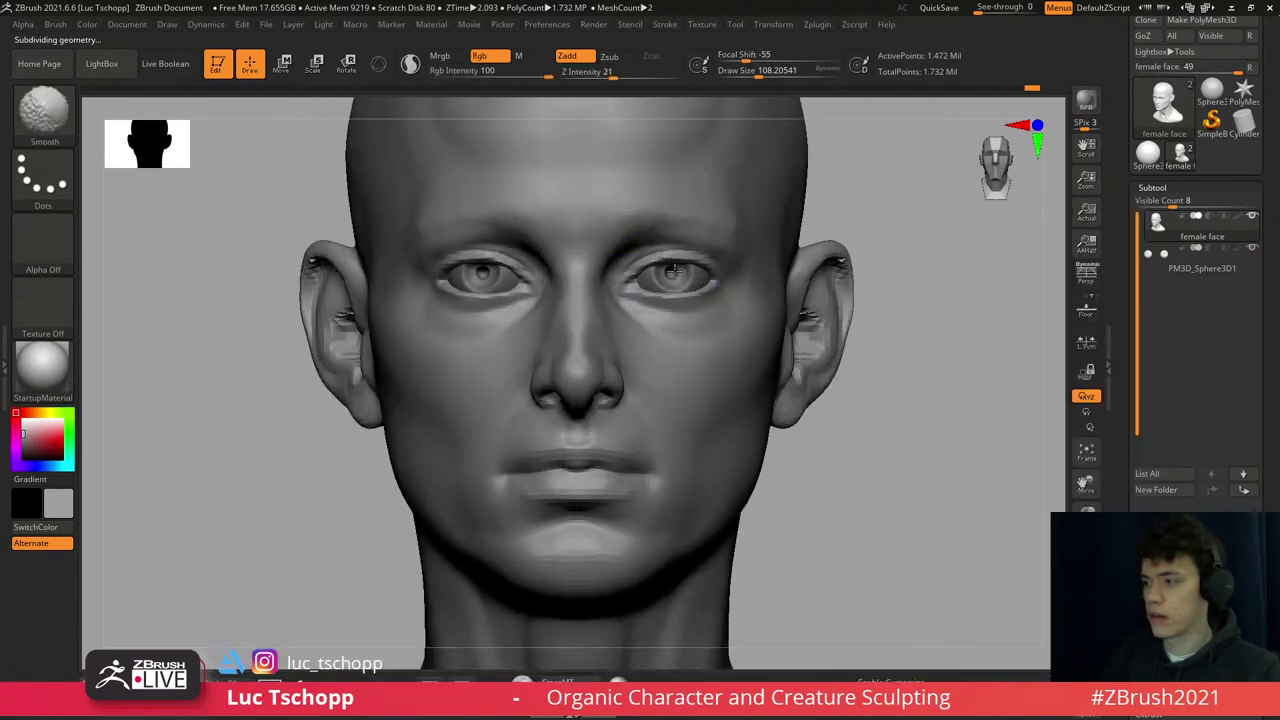
right_click_drag(704, 377, 670, 270, "alt")
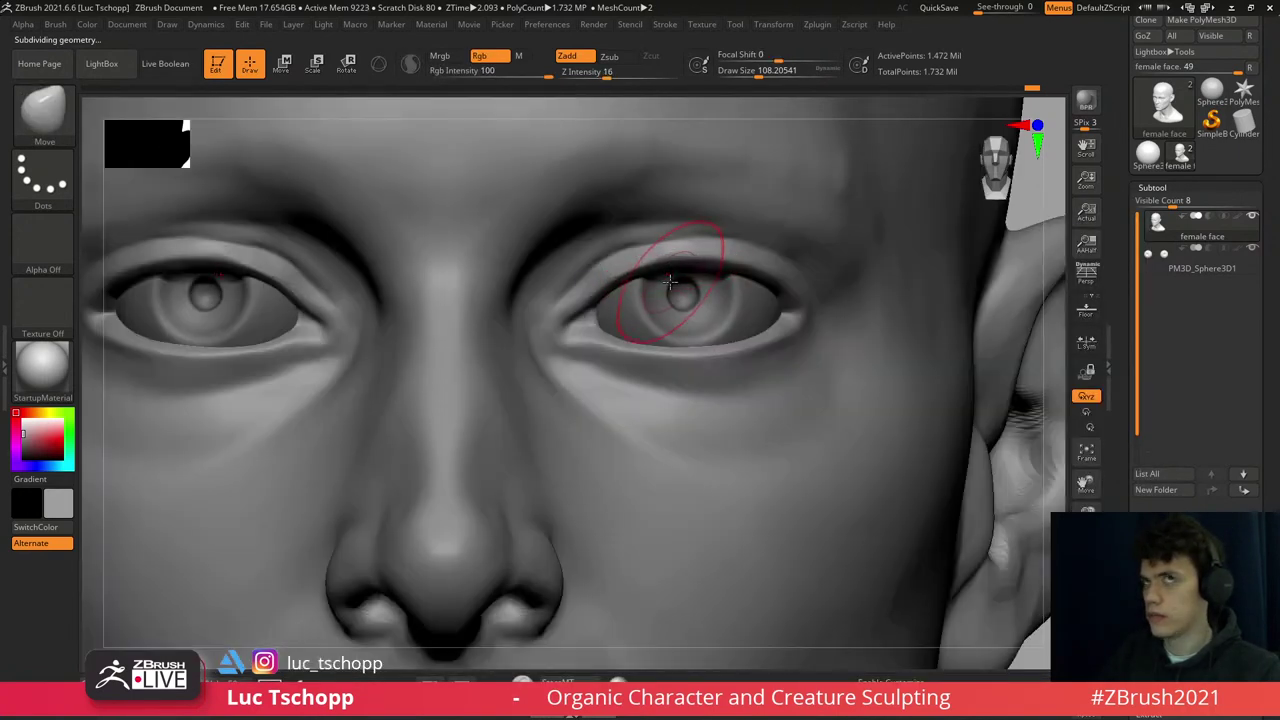
key("b")
key("m")
key("v")
left_click_drag(651, 270, 666, 262)
- Scale and move the eyeball SubTool with a transform line, then reselect the face
right_click_drag(710, 310, 700, 308, "ctrl")
left_click(700, 335, "alt")
key("r")
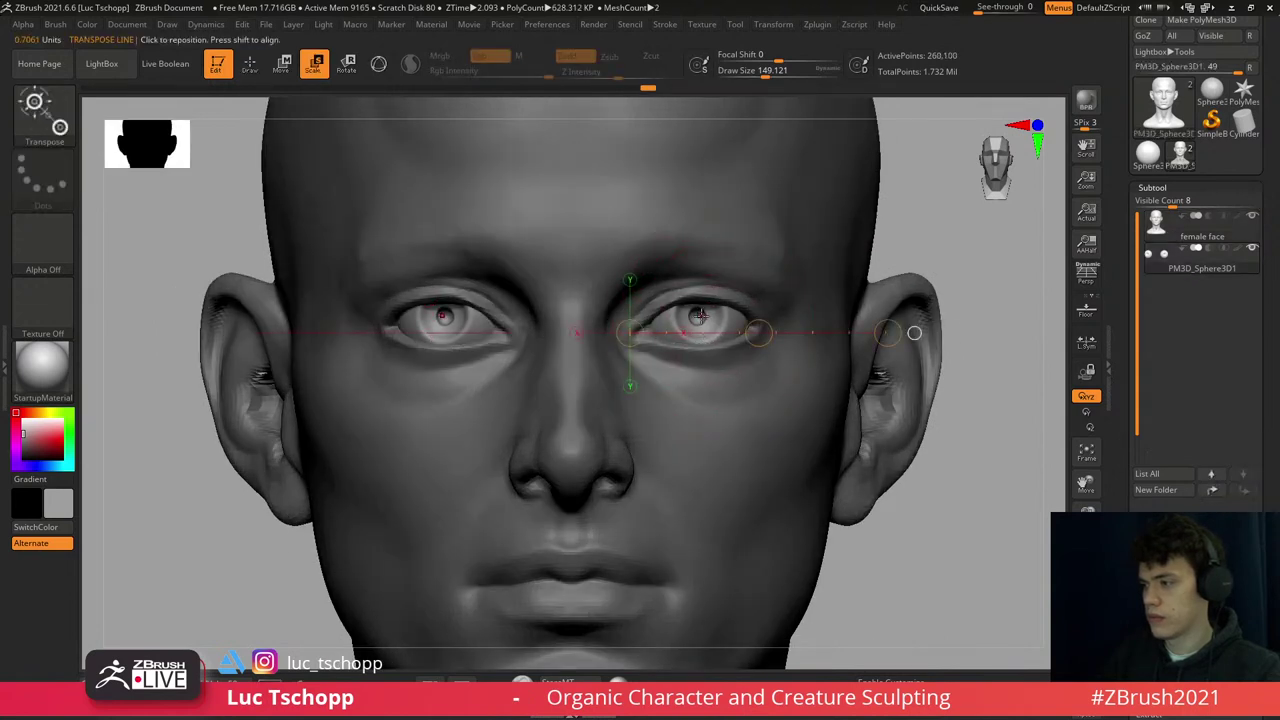
mouse_move(697, 316)
left_mouse_down("shift")
mouse_move(807, 282)
mouse_move(804, 316)
mouse_move(754, 316)
left_mouse_up("shift")
key("w")
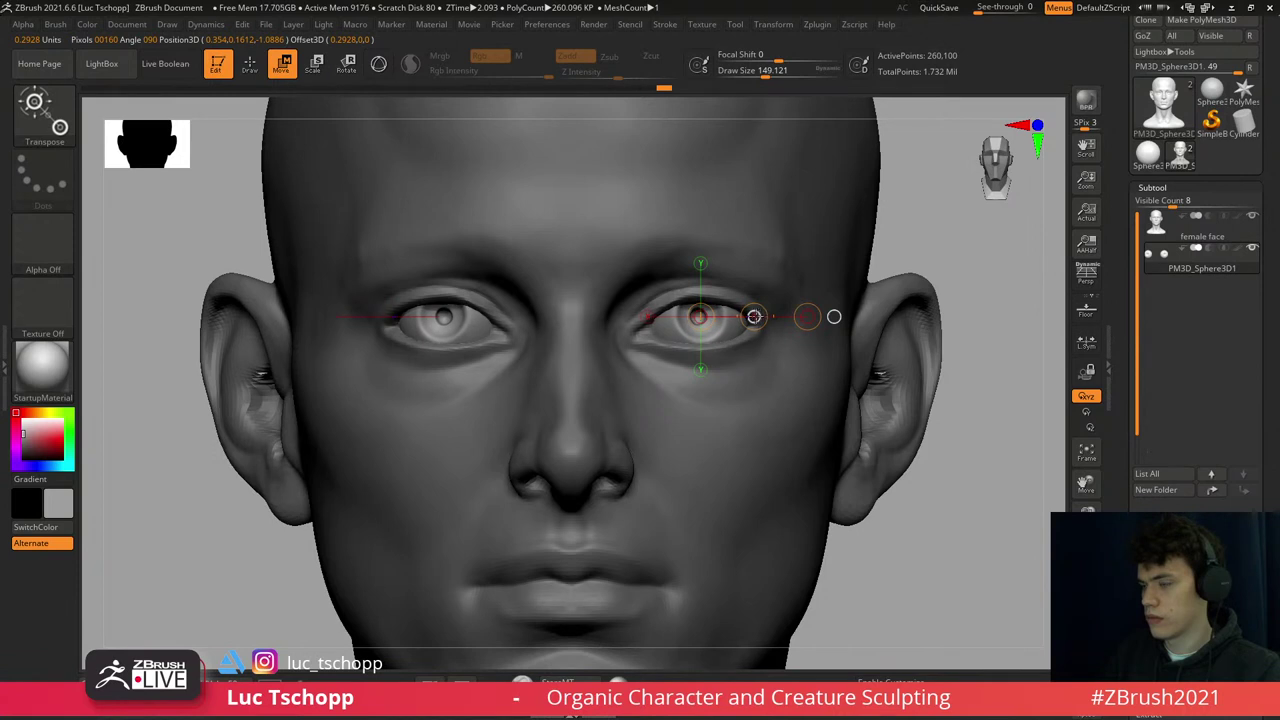
left_click(753, 400, "alt")
mouse_move(753, 400)
right_mouse_down("ctrl")
mouse_move(722, 268)
mouse_move(745, 230)
mouse_move(722, 196)
right_mouse_up("ctrl")
- Undo an unwanted skull bulge, then switch to the custom brush and step through subdivision levels
key("q")
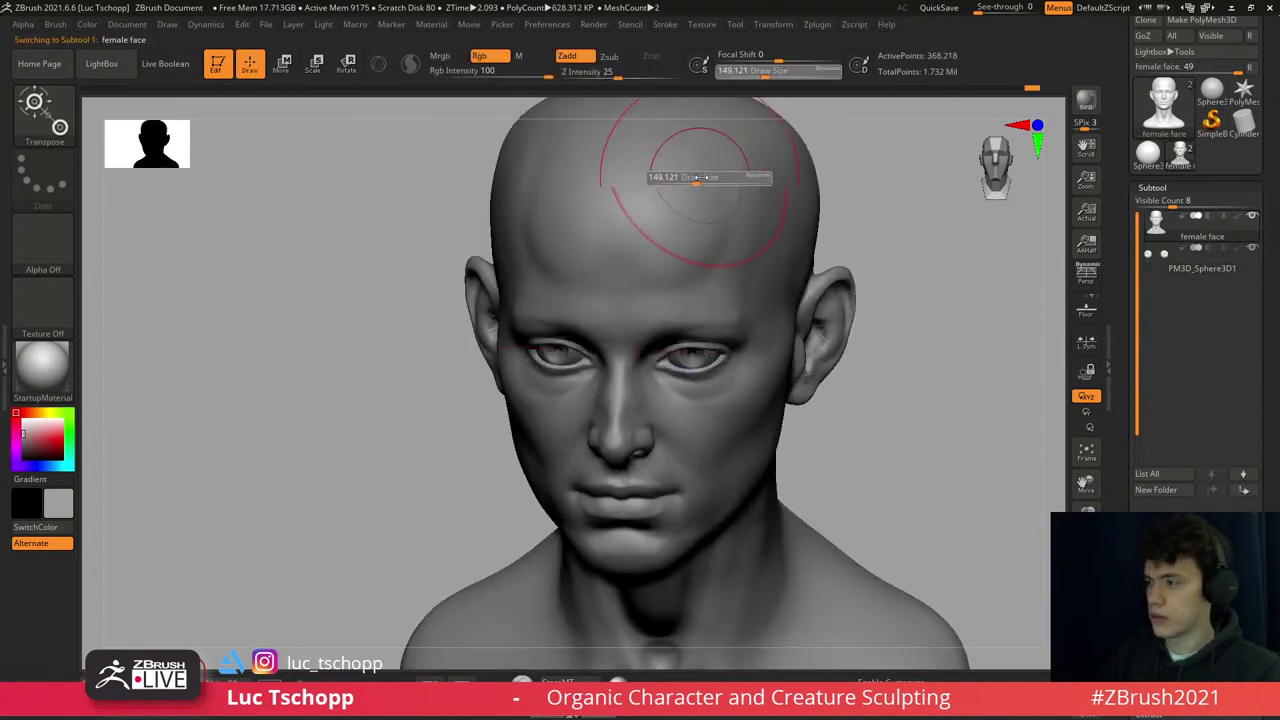
left_click_drag(695, 152, 690, 200)
key("ctrl+z")
key("1")
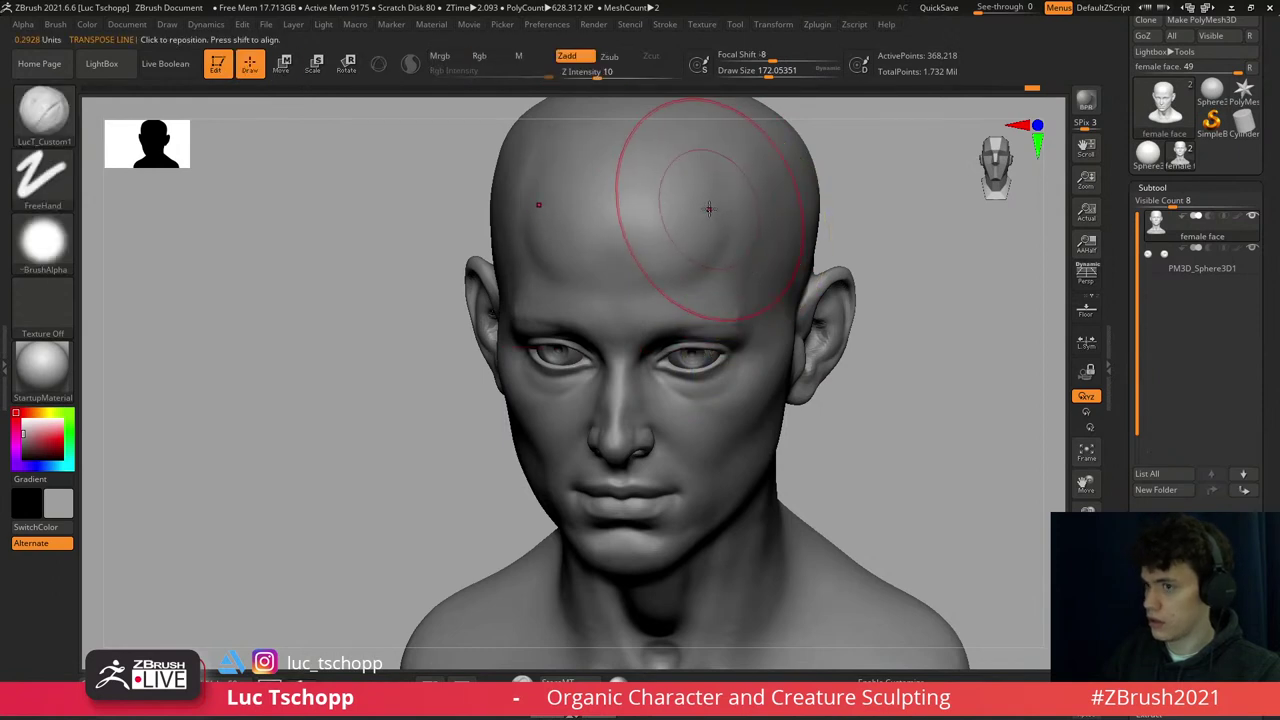
key("shift+d")
key("shift+d")
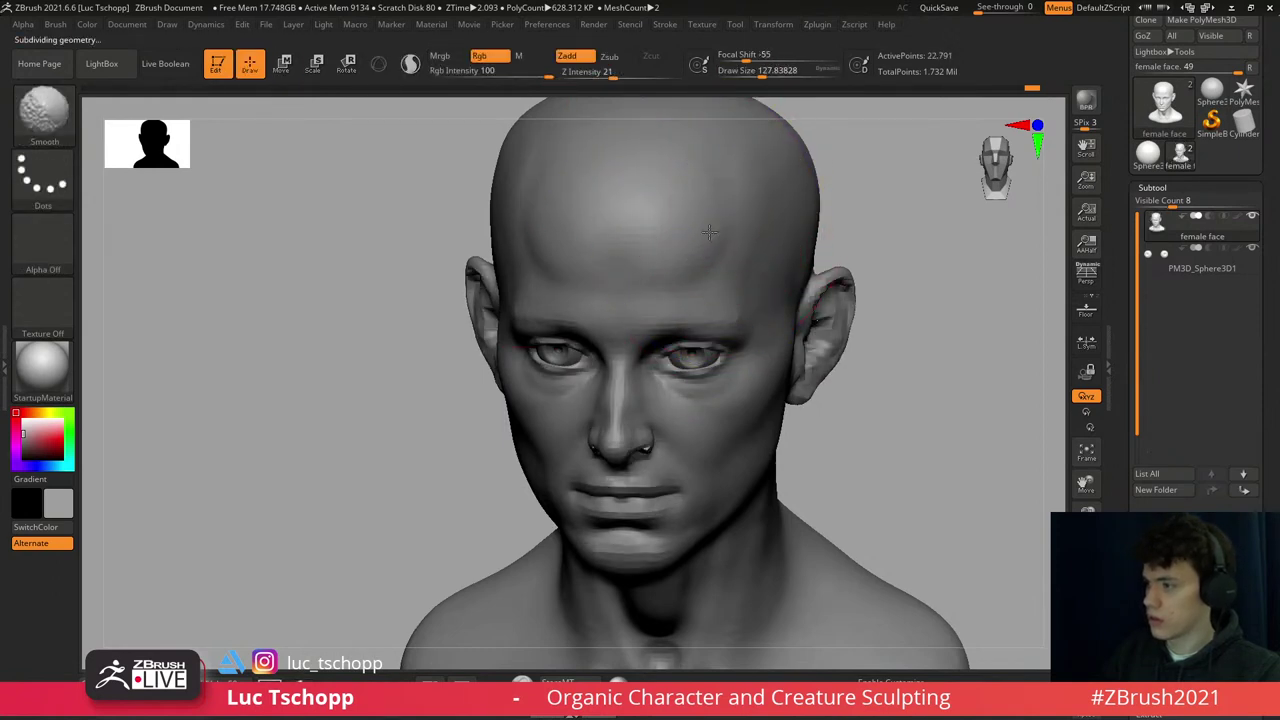
key("d")
key("d")
mouse_move(690, 190)
right_mouse_down()
mouse_move(676, 365)
mouse_move(771, 380)
mouse_move(697, 250)
right_mouse_up()
- Turn the head to profile and smooth the earlobe and tragus with the LucT_Custom1 brush
key("b")
mouse_move(563, 314)
right_mouse_down("alt")
mouse_move(608, 271)
mouse_move(810, 272)
mouse_move(785, 280)
mouse_move(820, 338)
right_mouse_up("alt")
key("m")
key("v")
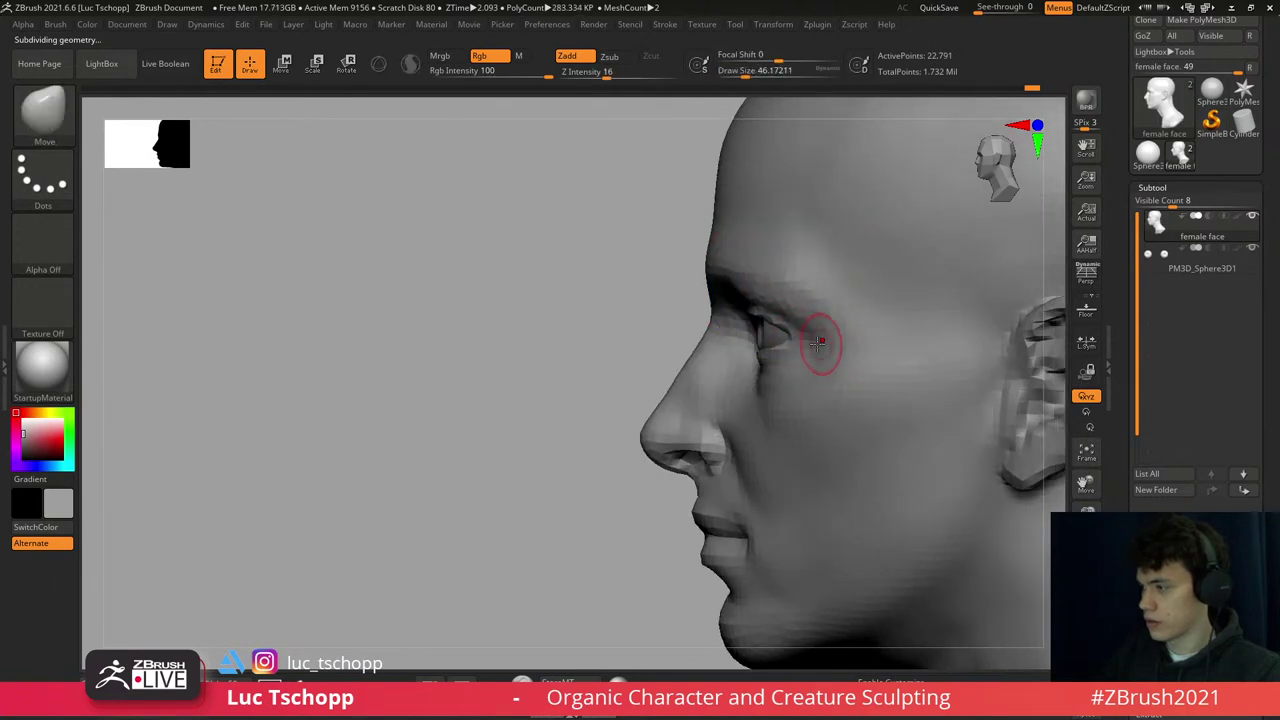
right_click_drag(822, 350, 789, 288, "alt")
key("1")
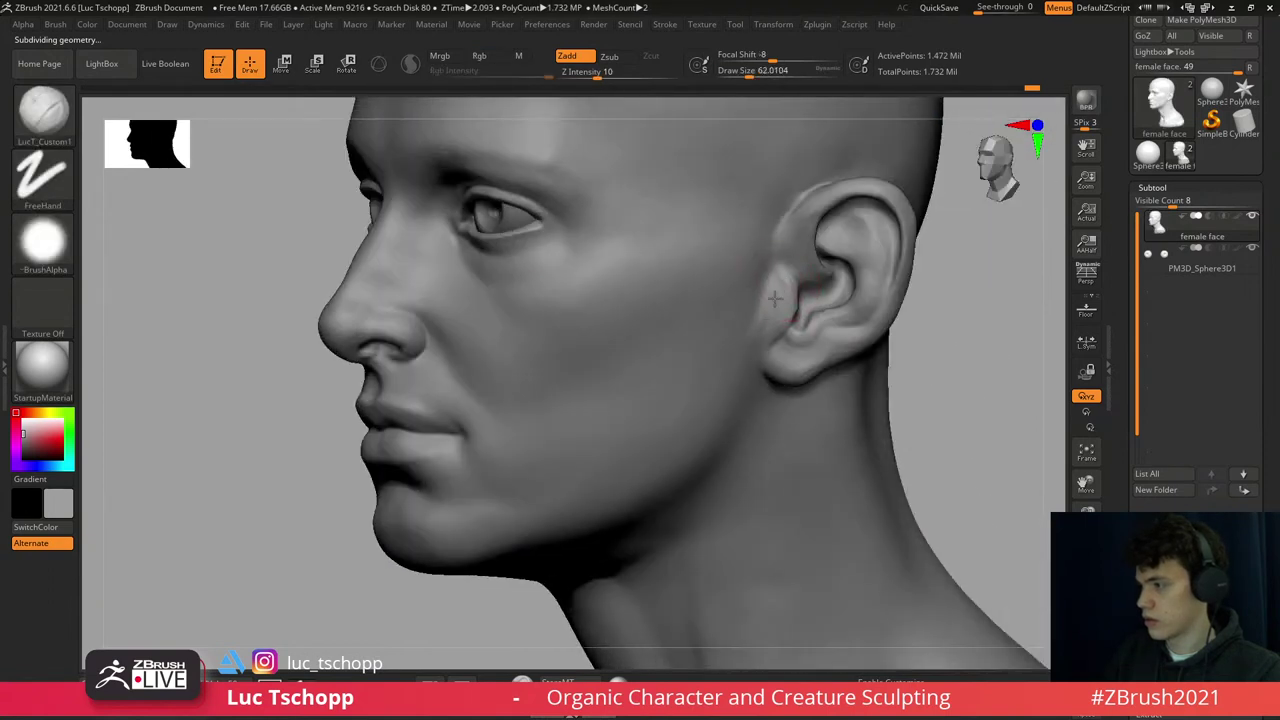
mouse_move(757, 317)
left_mouse_down("shift")
mouse_move(766, 294)
mouse_move(749, 294)
mouse_move(797, 344)
left_mouse_up("shift")
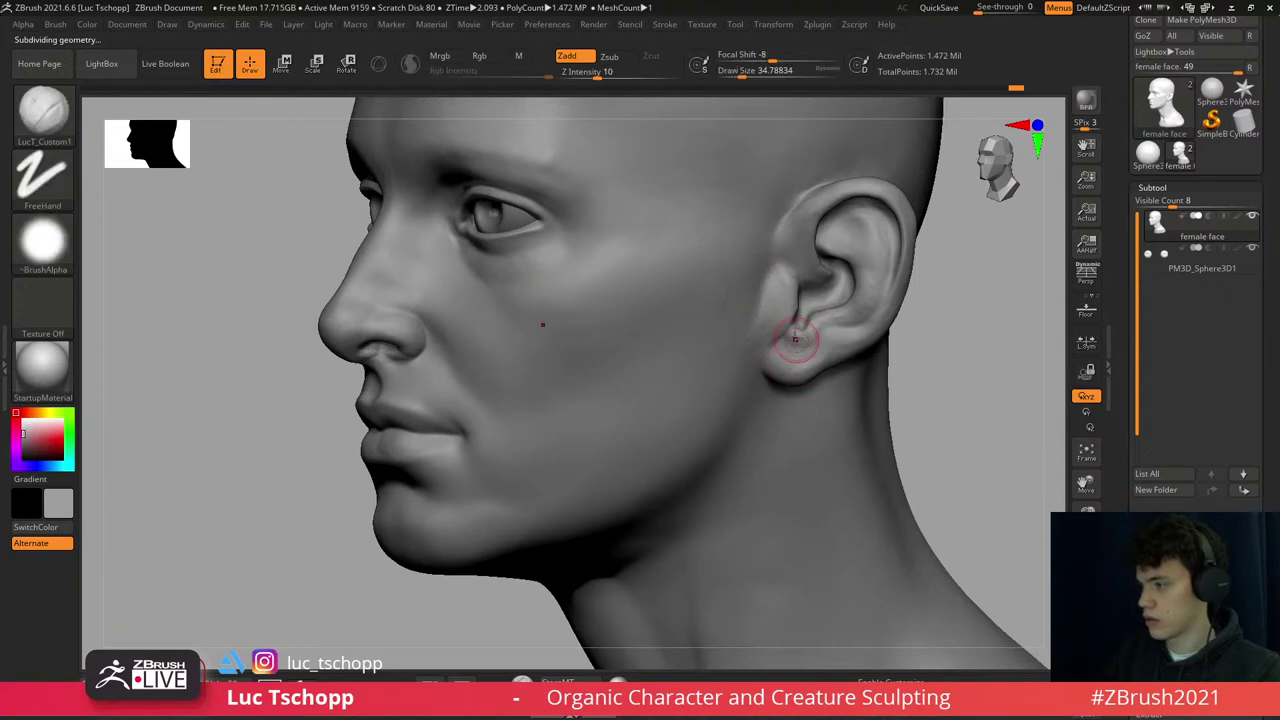
- Pick the DamStandard brush and rotate the head toward the front
key("b")
key("d")
key("s")
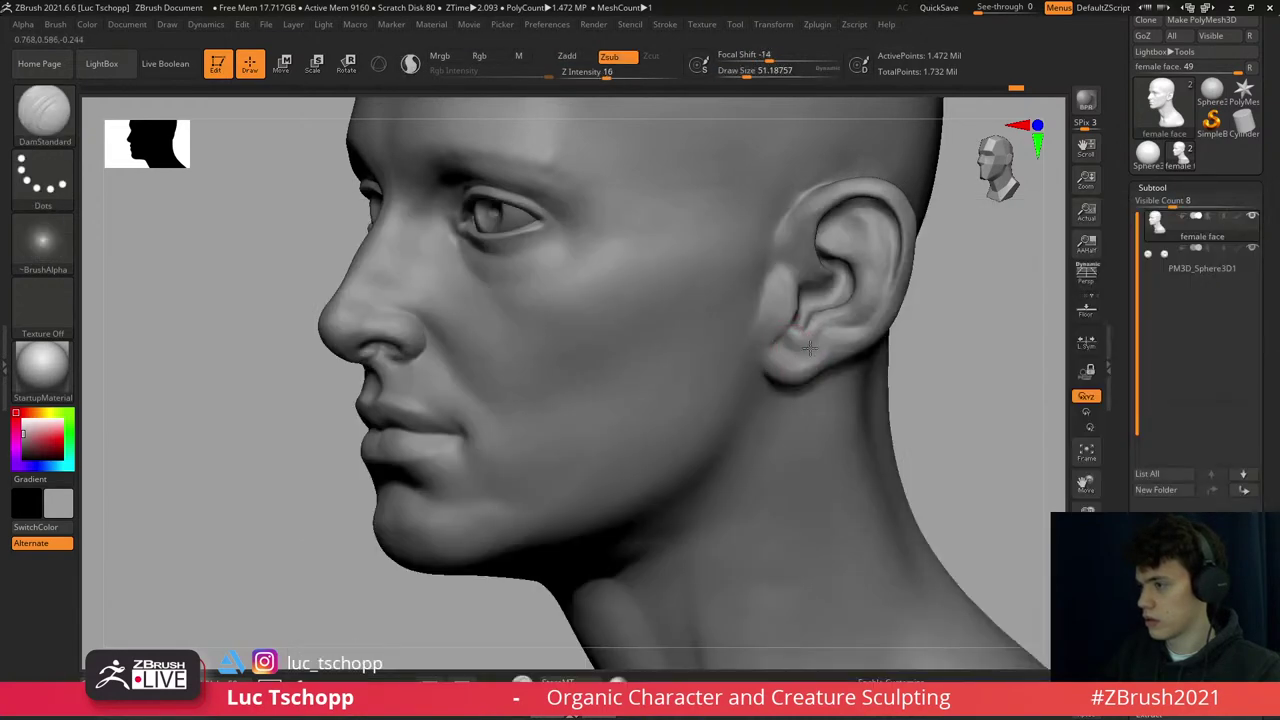
right_click_drag(795, 343, 620, 318)
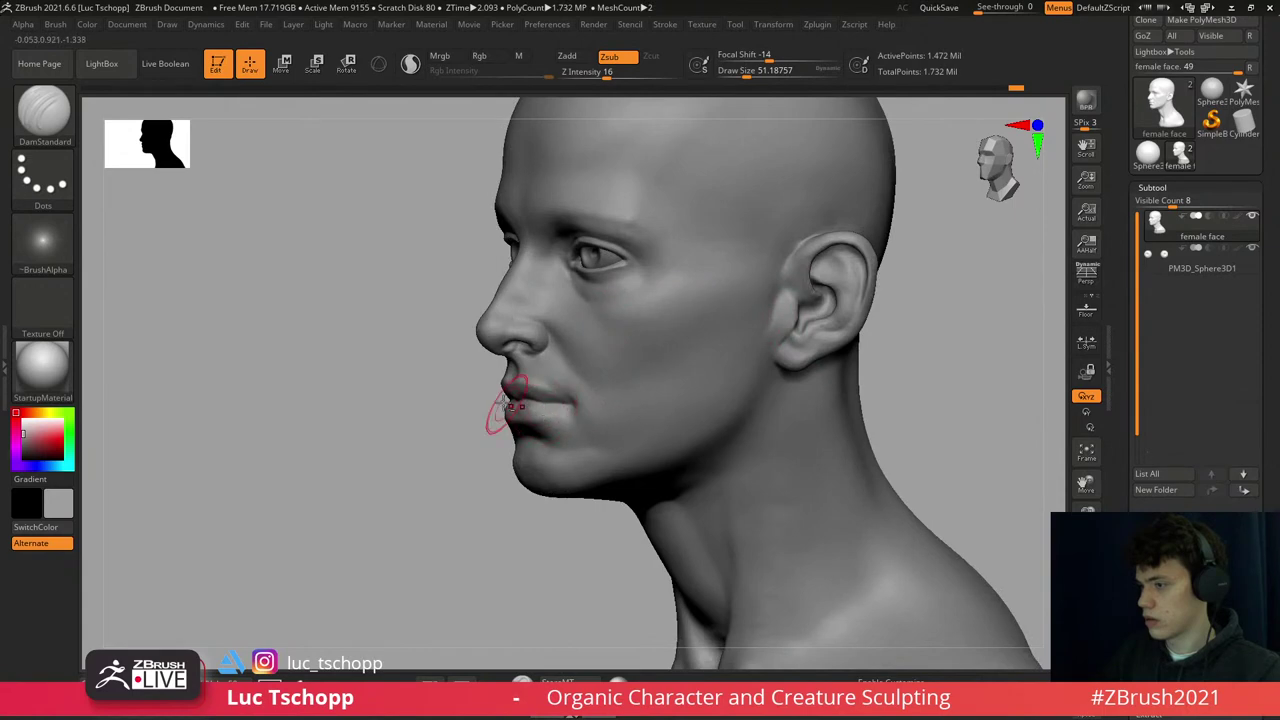
- Lift the lips upward with the Move brush at a lower subdivision level
right_click_drag(510, 405, 560, 366, "ctrl")
key("b")
key("Escape")
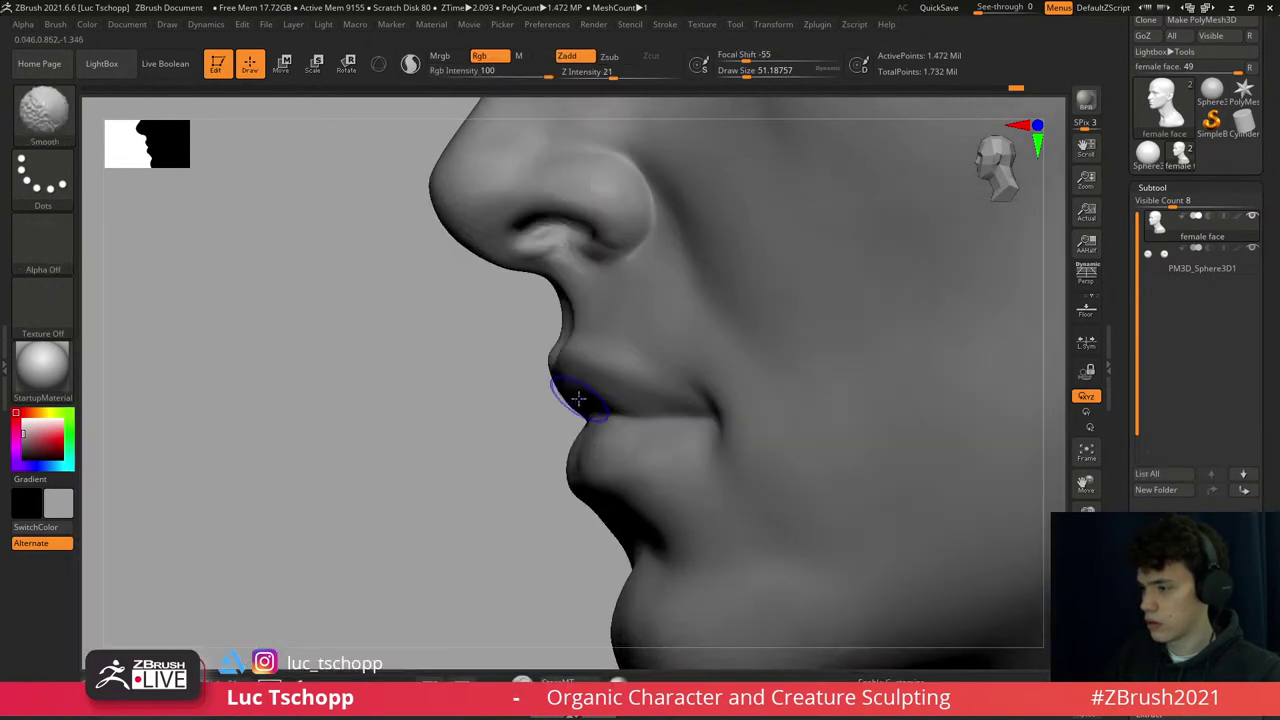
key("shift+d")
key("s")
key("s")
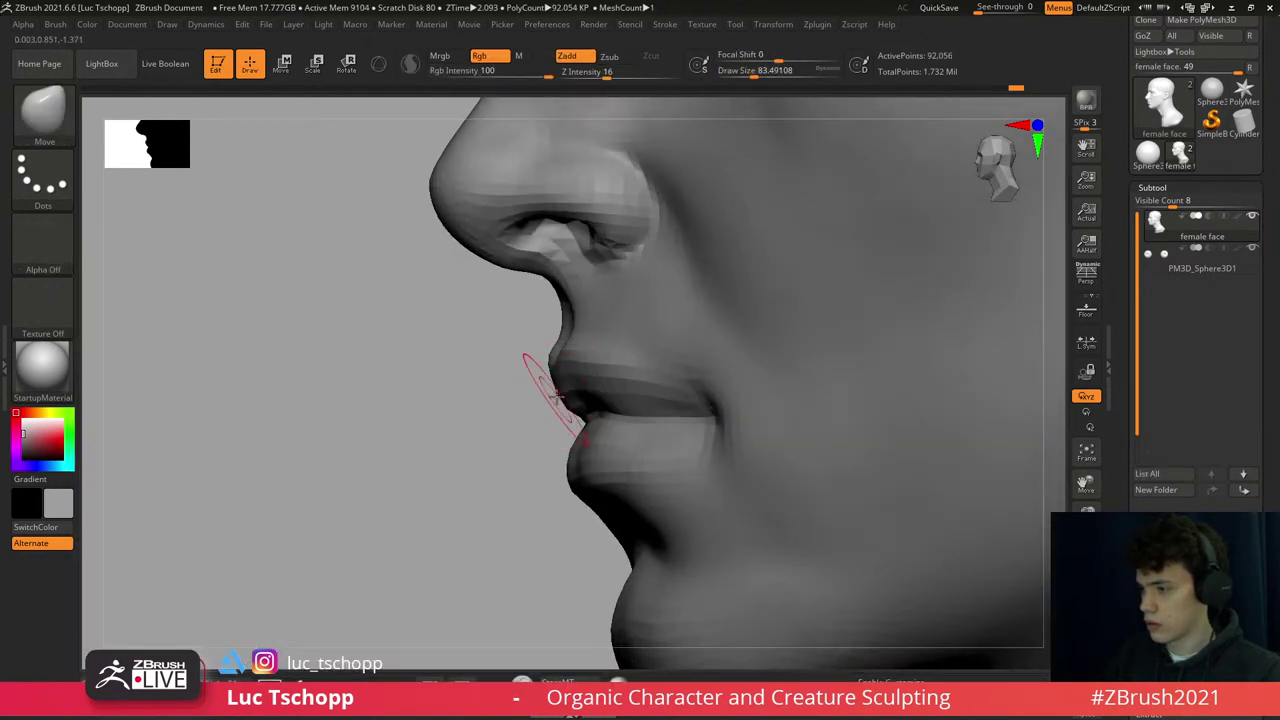
left_click_drag(553, 395, 545, 370)
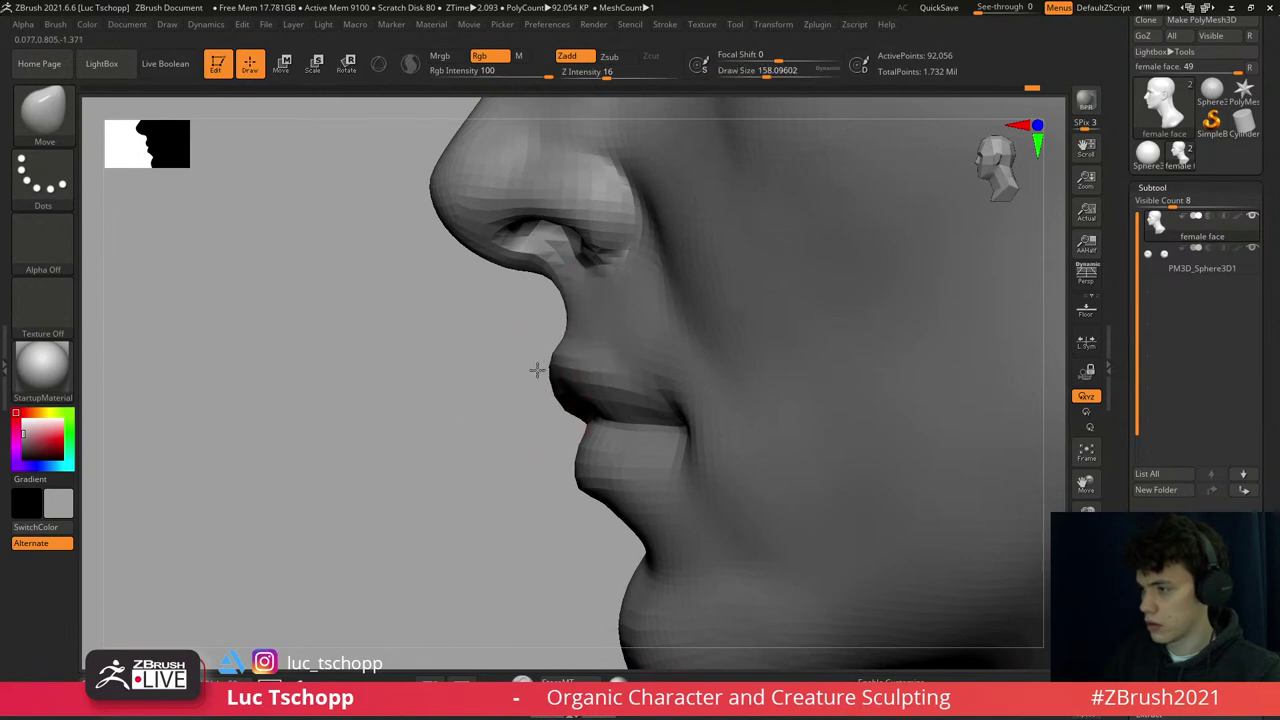
key("s")
left_click_drag(586, 557, 643, 329)
- Build up the mouth corners with the Standard brush and smooth them at the lowest subdivision
key("s")
key("b")
key("s")
key("t")
key("s")
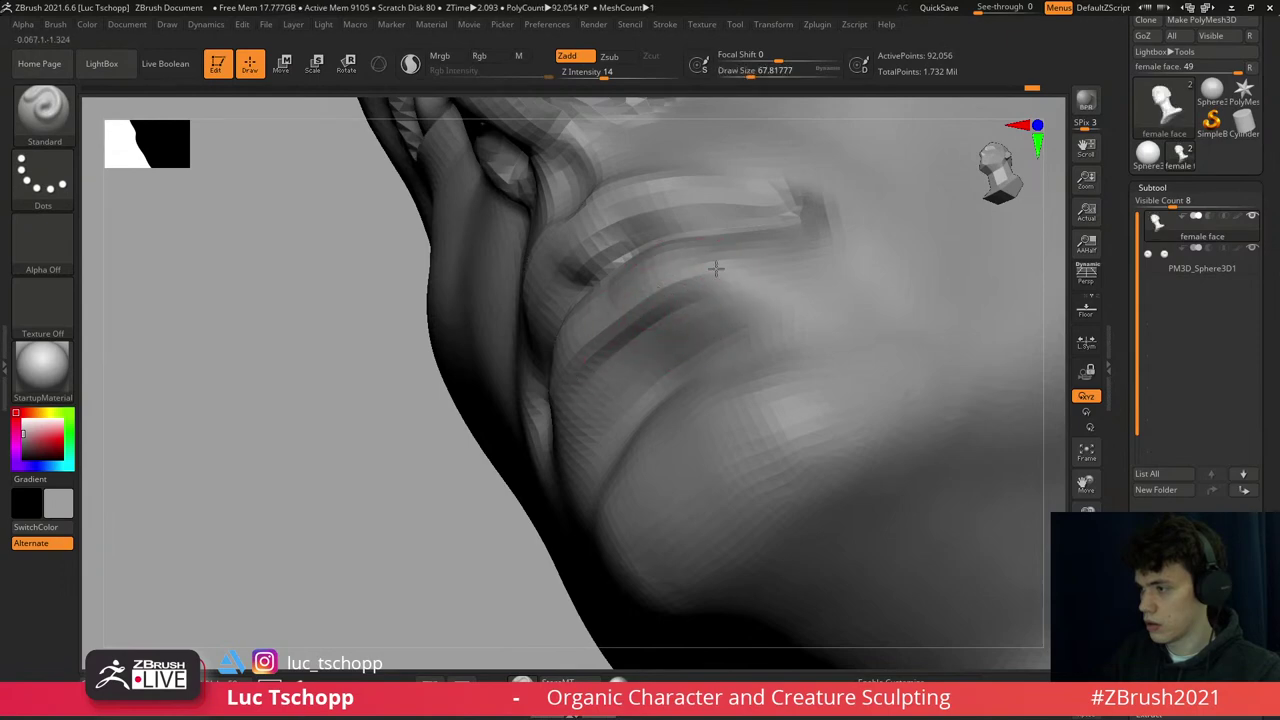
key("d")
key("d")
mouse_move(706, 286)
right_mouse_down("shift")
mouse_move(706, 218)
mouse_move(620, 300)
mouse_move(673, 340)
right_mouse_up("shift")
key("shift+d")
key("b")
key("Escape")
key("shift+d")
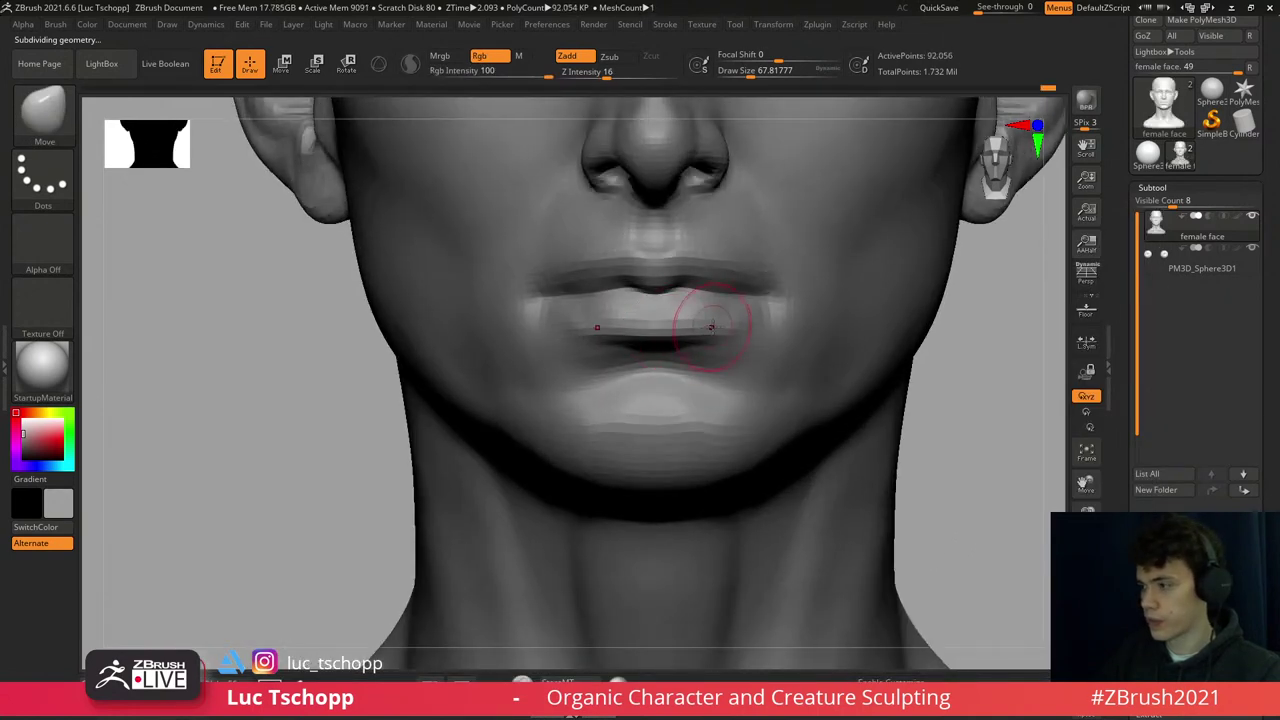
right_click_drag(776, 305, 749, 337)
key("1")
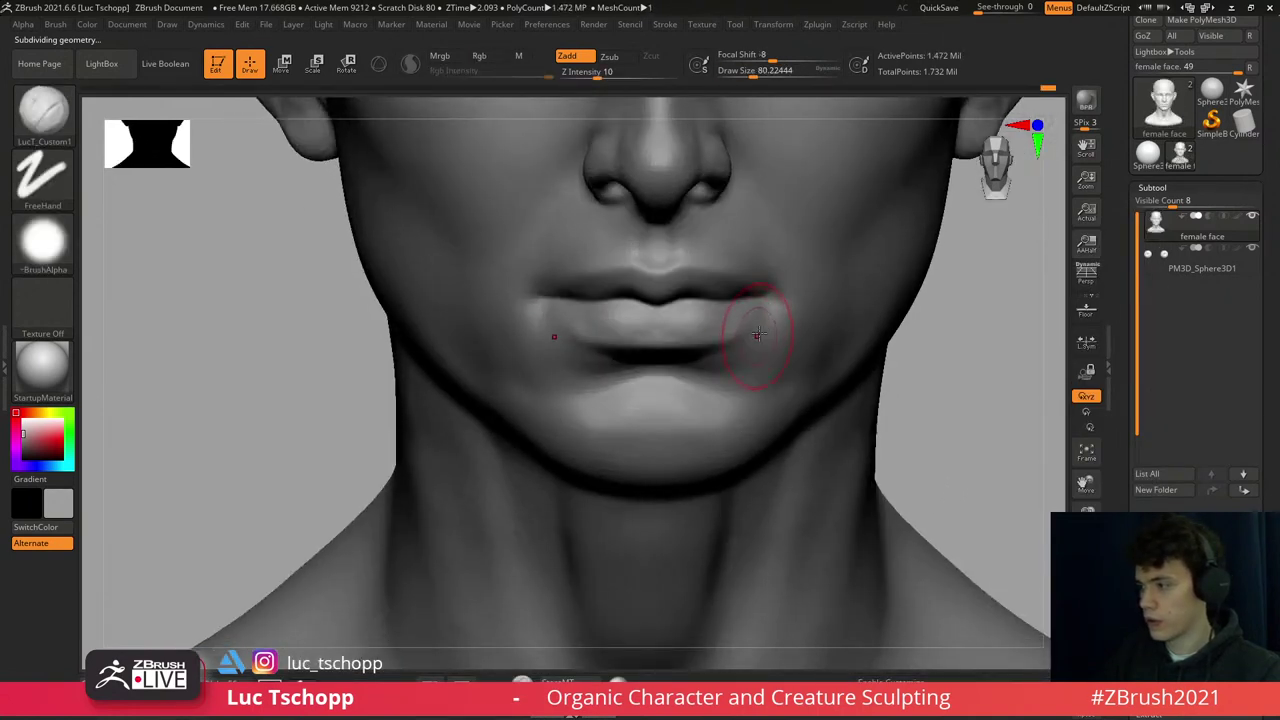
- Carve sharper creases into the mouth corners with DamStandard
key("shift+d")
key("shift+d")
key("b")
key("d")
key("s")
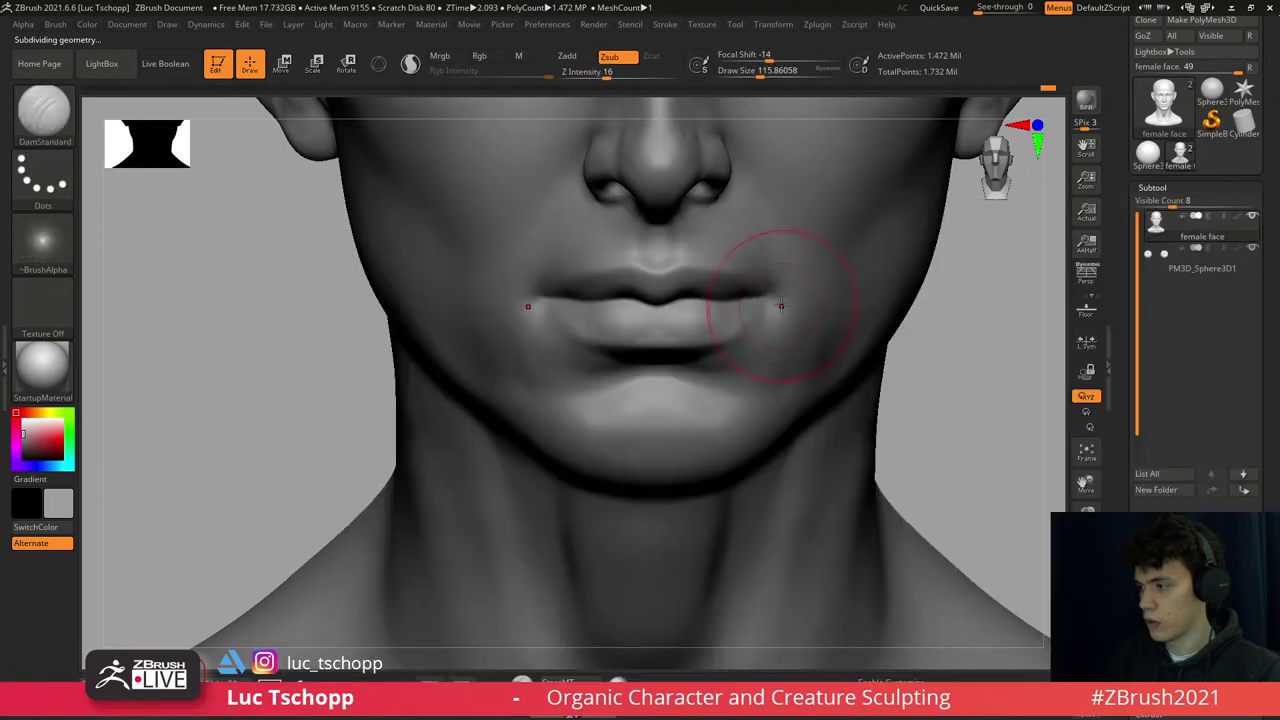
right_click_drag(771, 300, 771, 306)
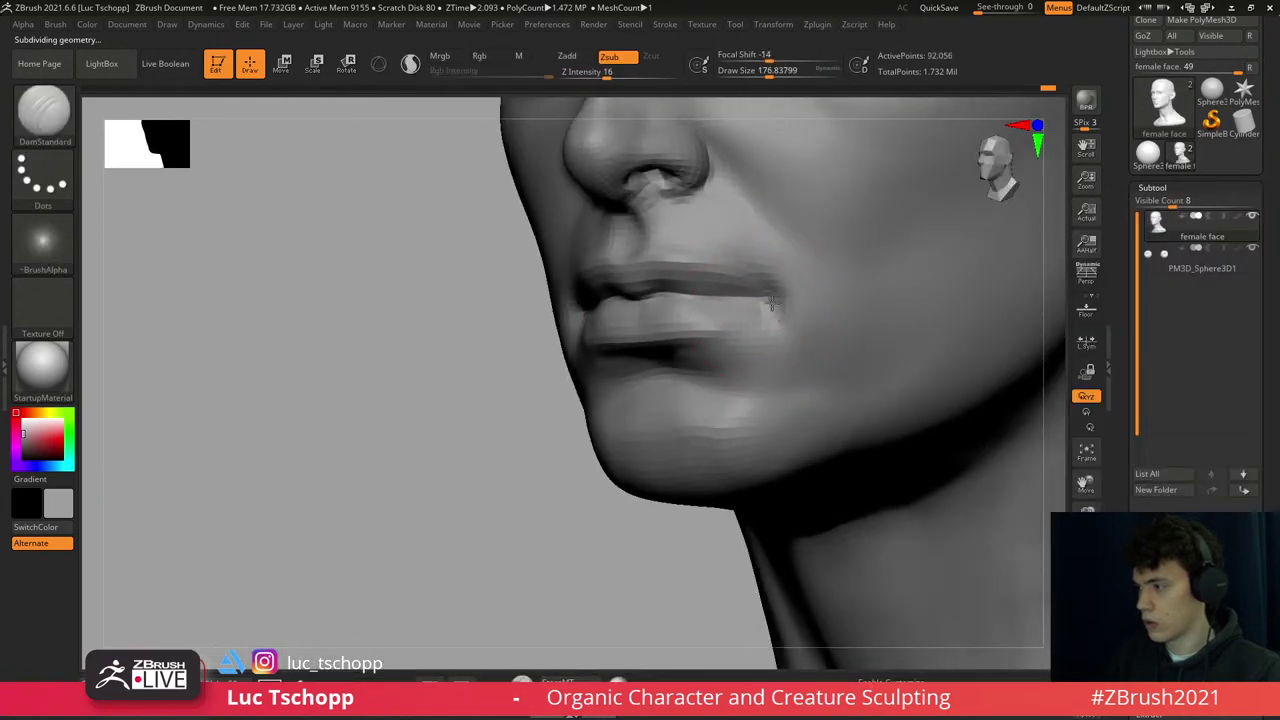
key("d")
key("d")
mouse_move(771, 303)
right_mouse_down("shift")
mouse_move(778, 333)
mouse_move(746, 370)
right_mouse_up("shift")
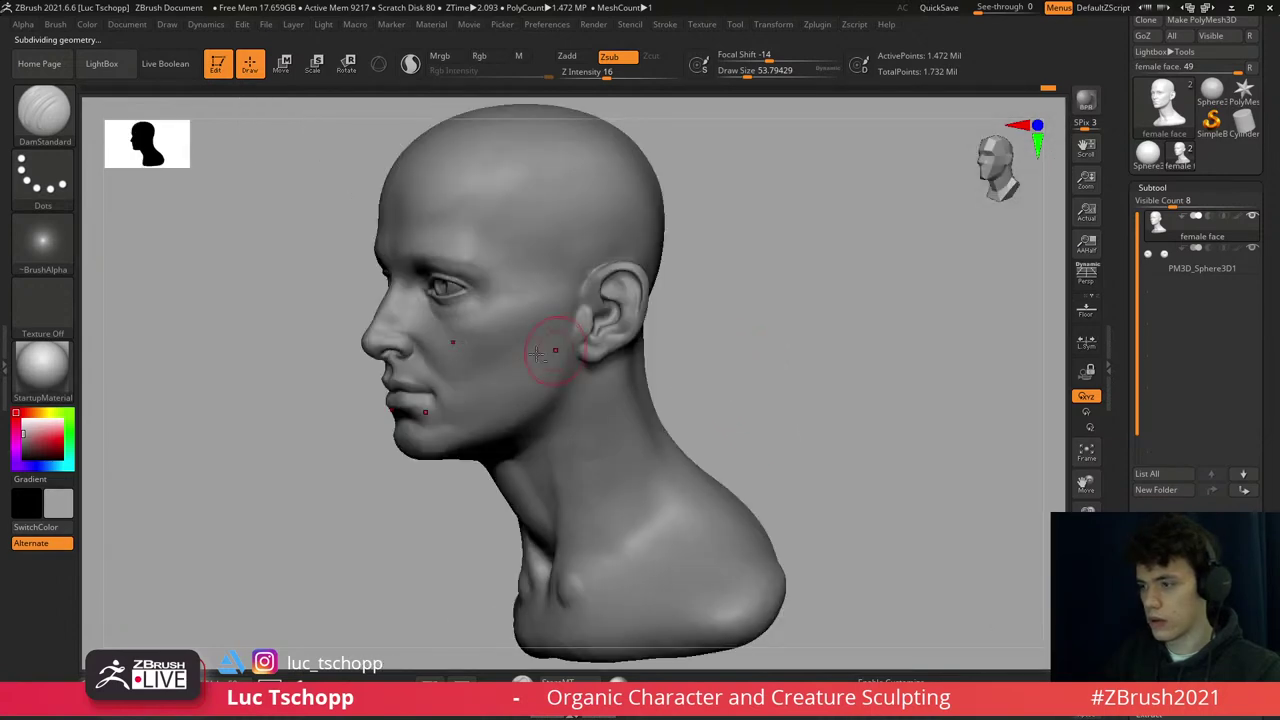
- Reshape the nostril and lip profile with Move in side view, then smooth at full detail
mouse_move(537, 353)
right_mouse_down("ctrl")
mouse_move(600, 366)
mouse_move(608, 337)
mouse_move(648, 368)
mouse_move(632, 370)
mouse_move(643, 346)
right_mouse_up("ctrl")
key("b")
key("m")
key("v")
key("shift+d")
key("shift+d")
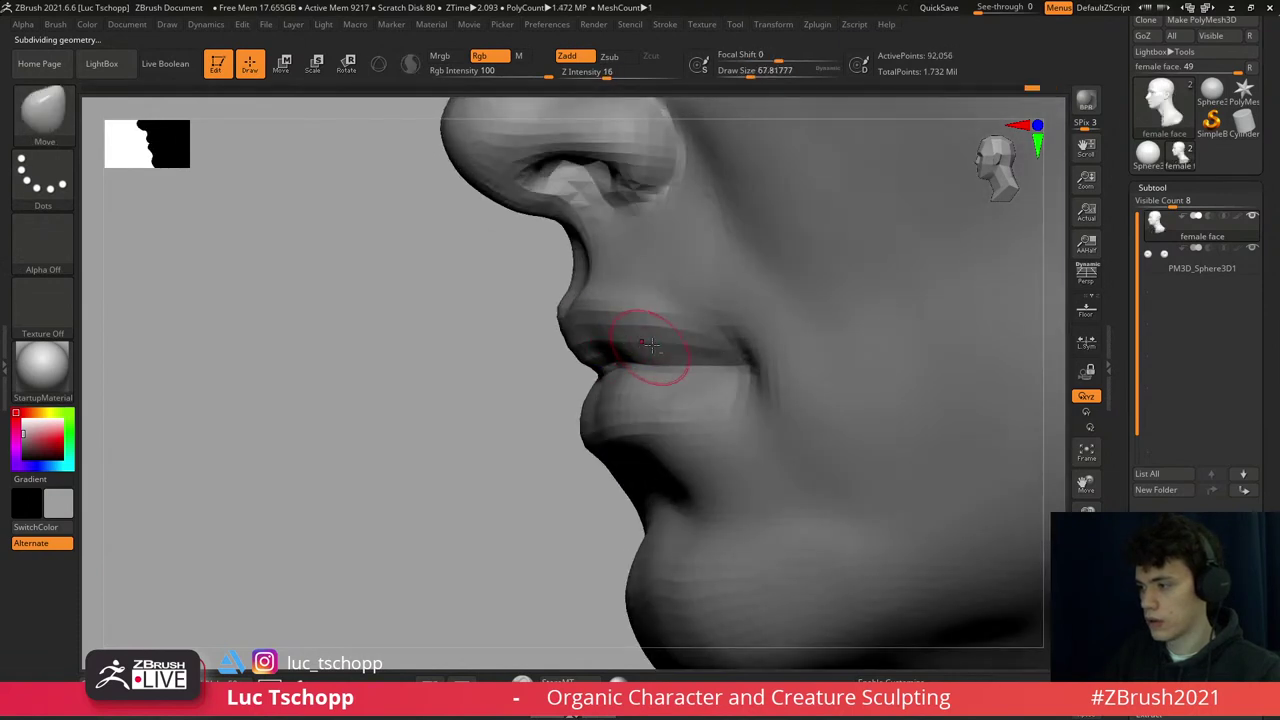
key("d")
key("d")
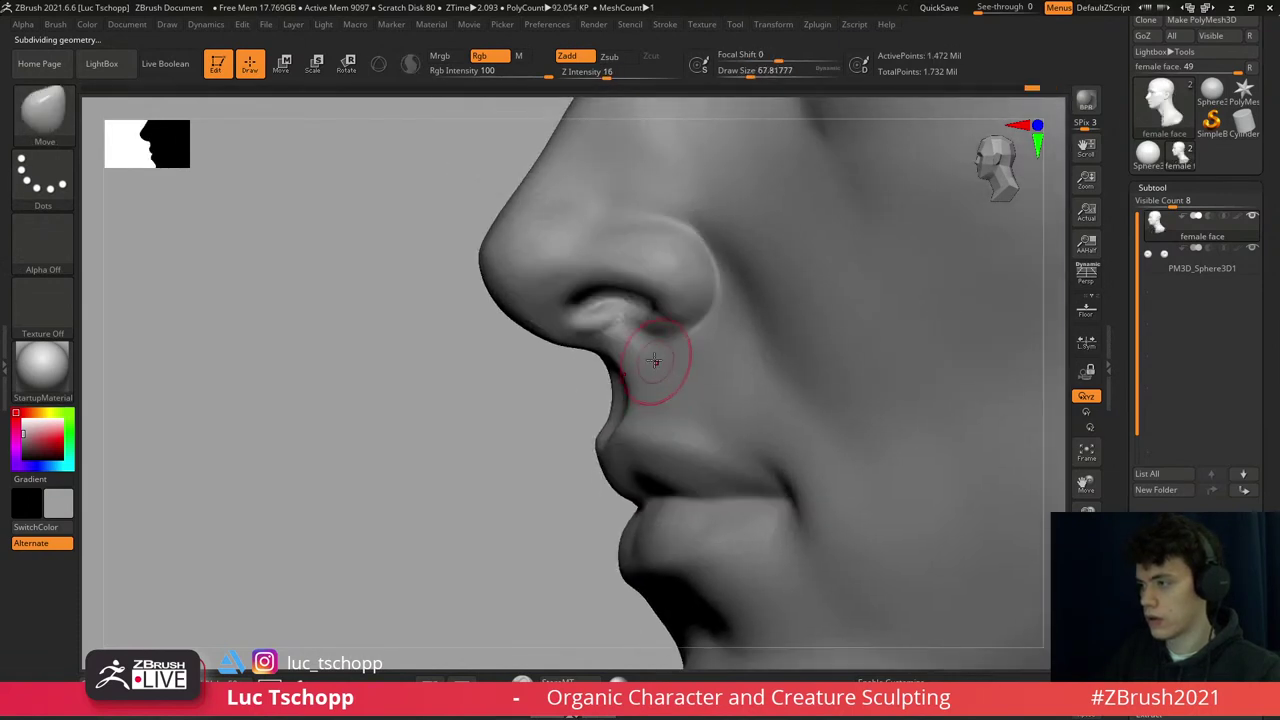
key("f")
mouse_move(589, 328)
right_mouse_down()
mouse_move(580, 380)
mouse_move(608, 334)
right_mouse_up()
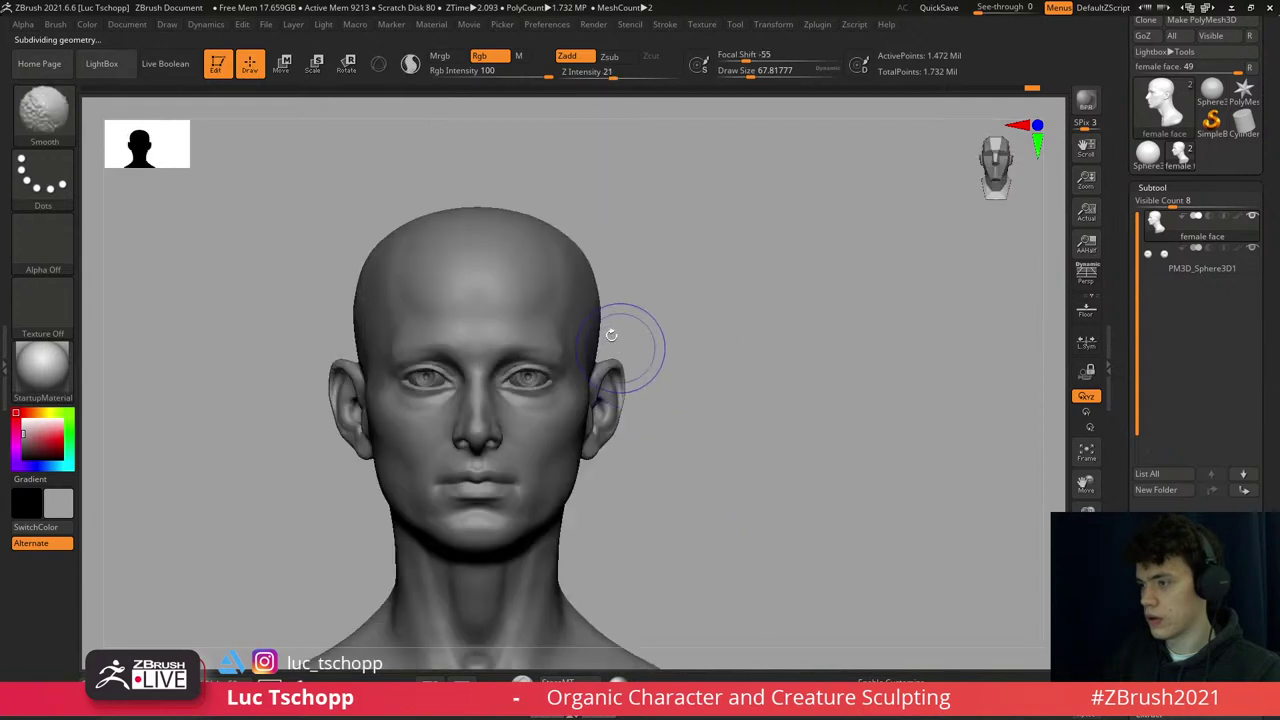
key("shift")
key("]")
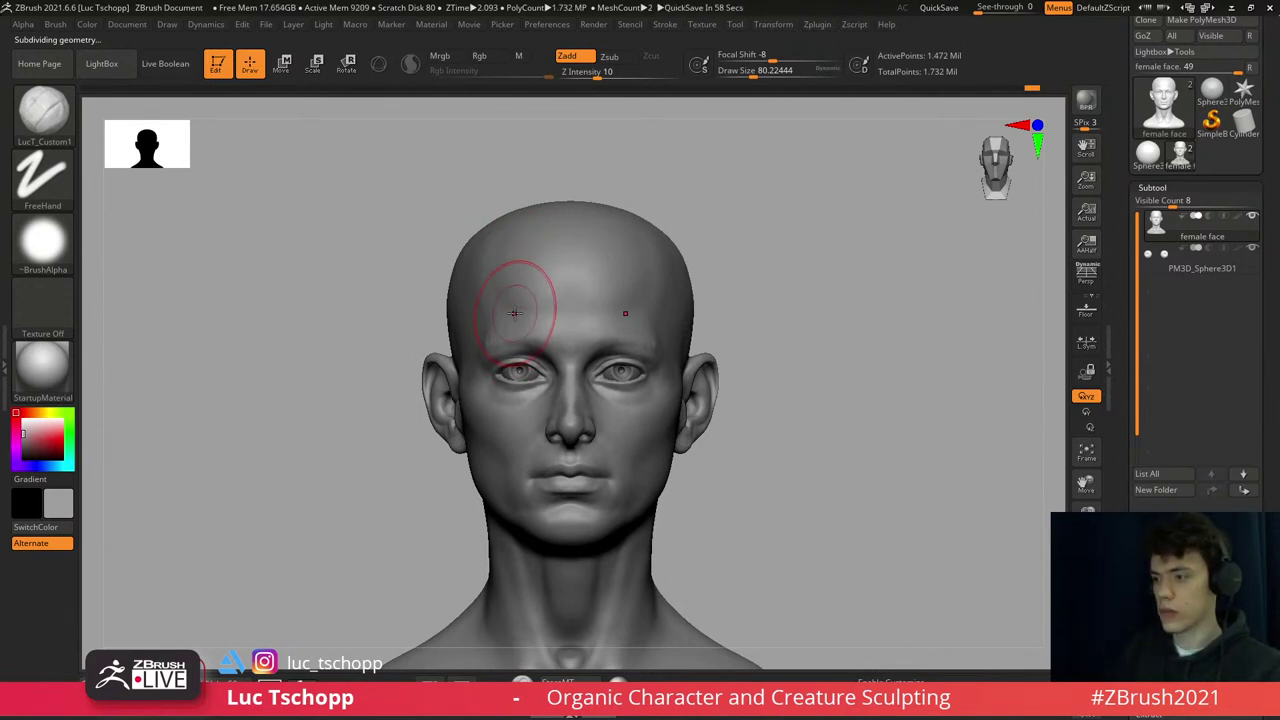
right_click_drag(637, 460, 614, 330, "alt")
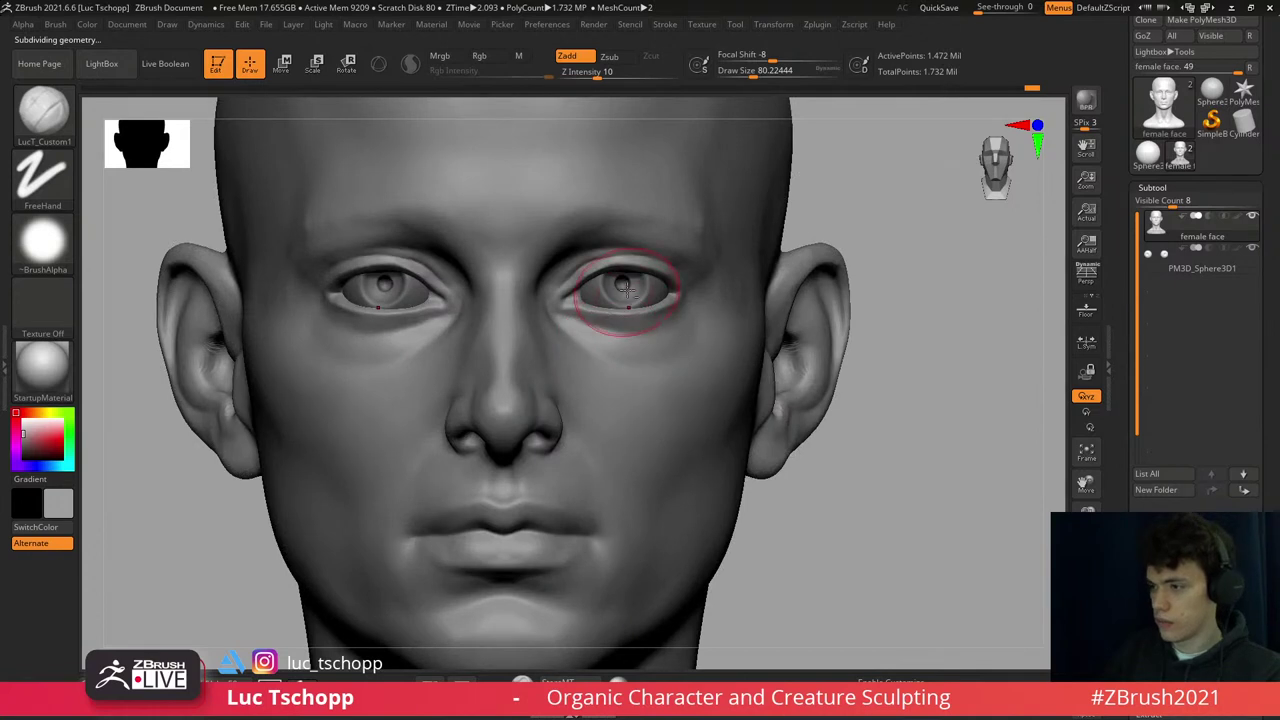
- Select the eyeball subtool and nudge its placement with a transpose scale, briefly ghosting the face
left_click(622, 287, "alt")
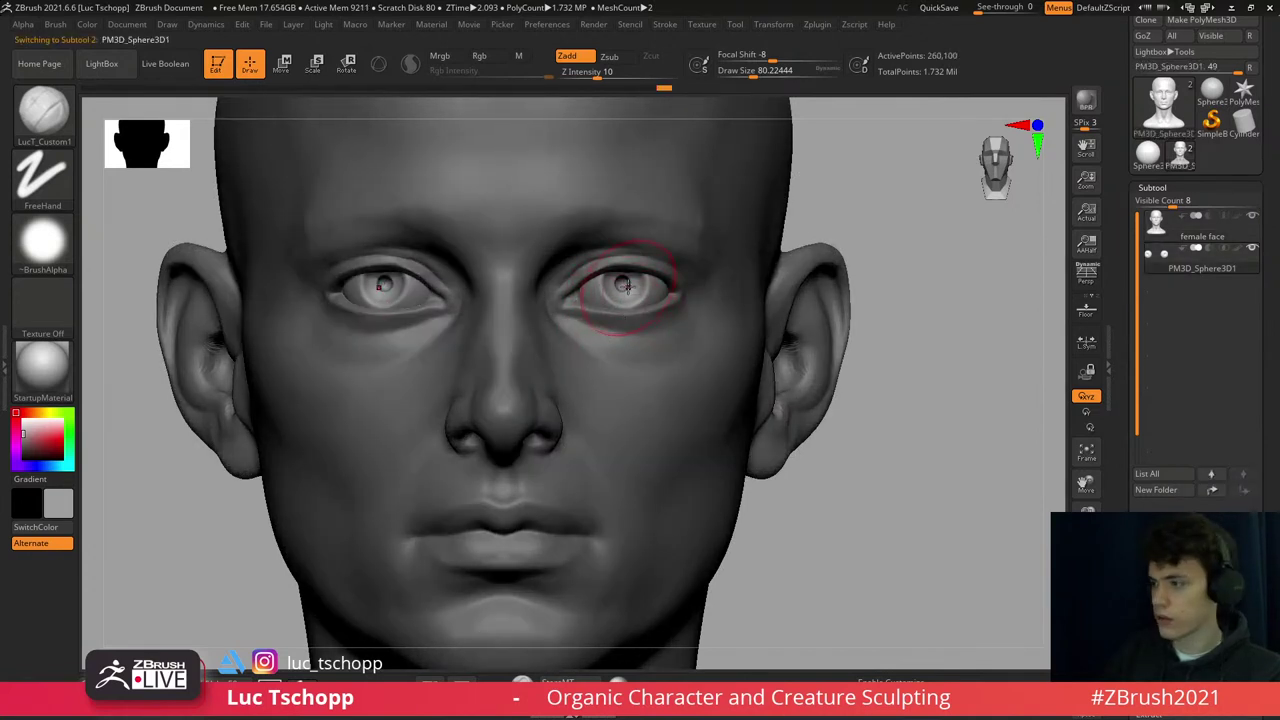
key("e")
left_click(1086, 612)
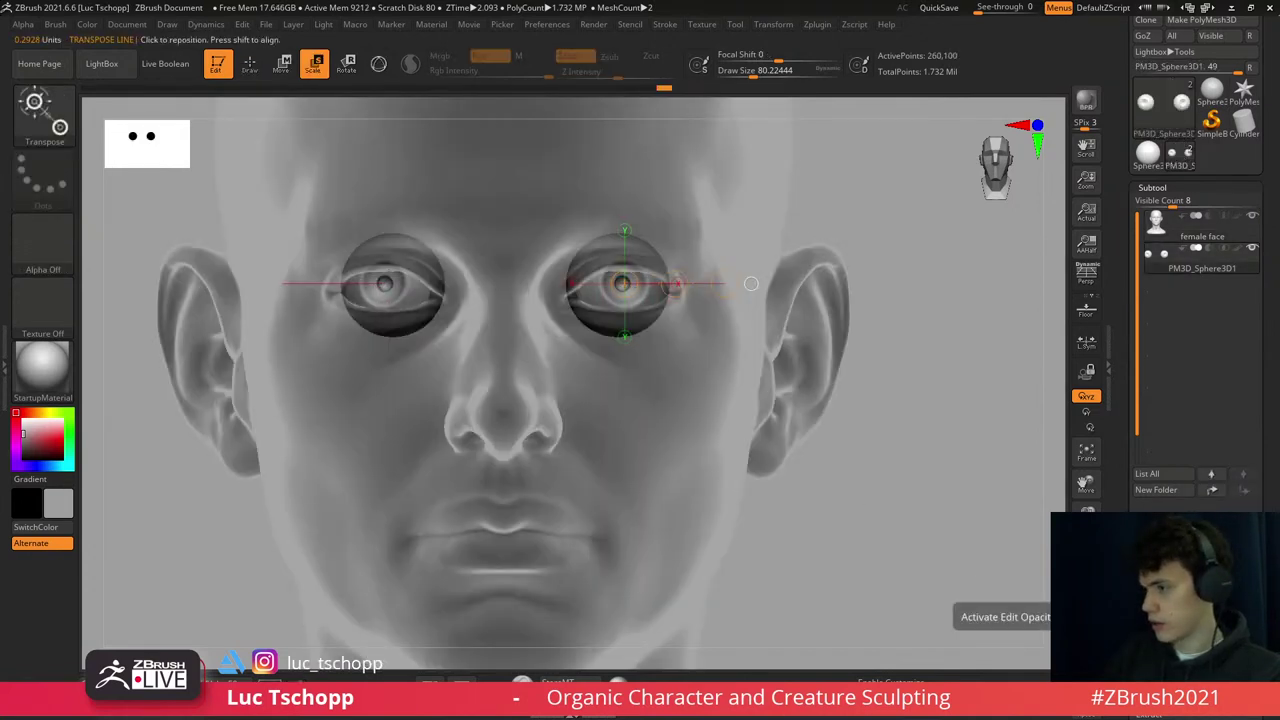
left_click(1086, 612)
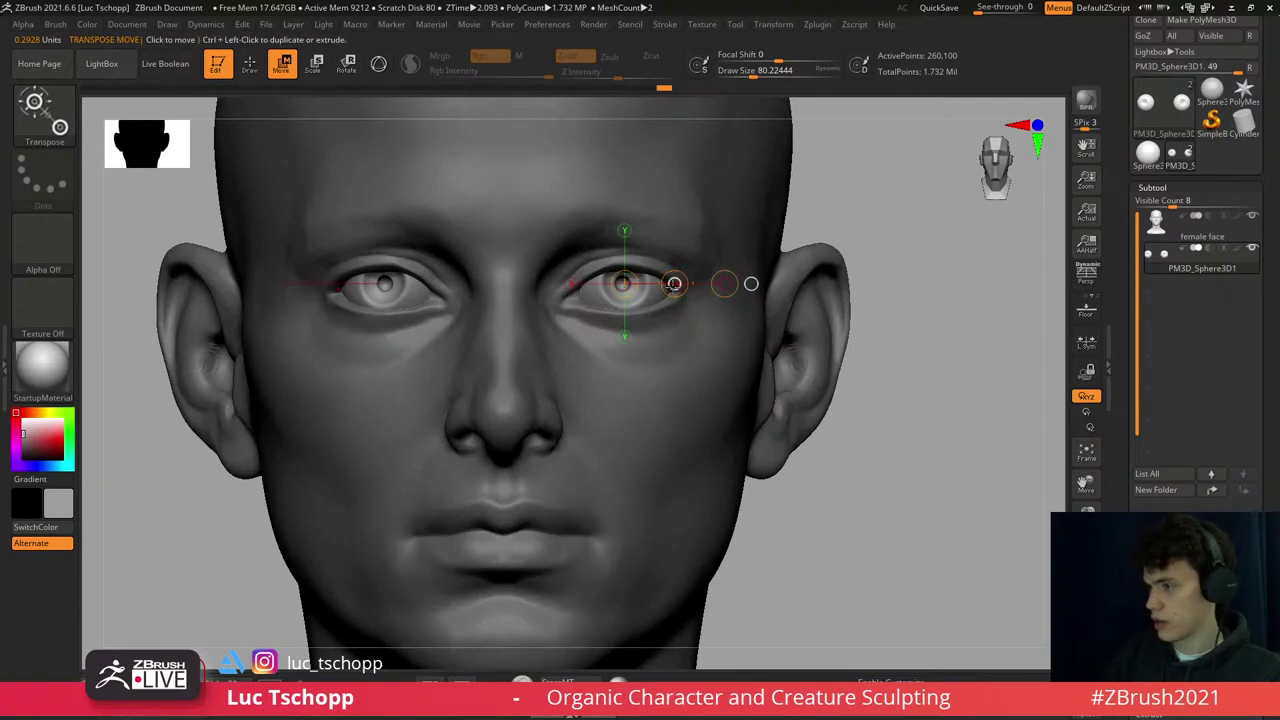
- Solo the eyeballs, pinch the pupil detail, then reselect the female face subtool
left_click(1086, 644)
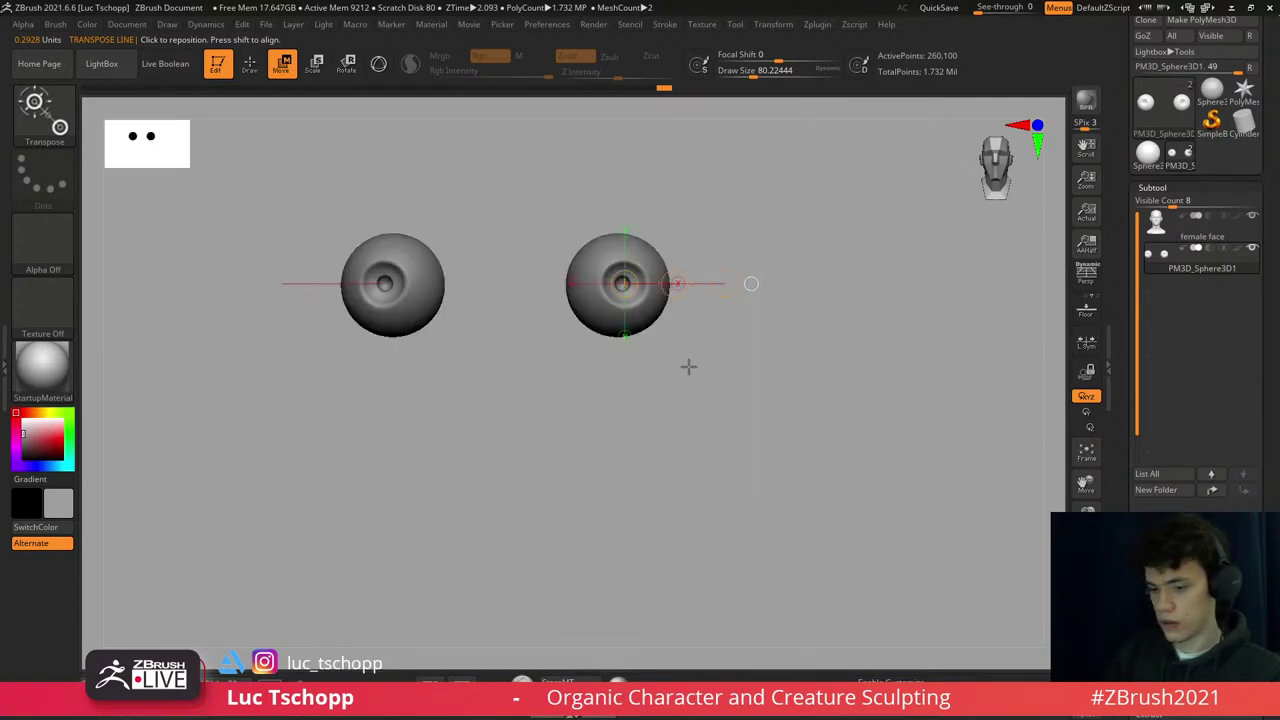
key("b")
key("p")
key("i")
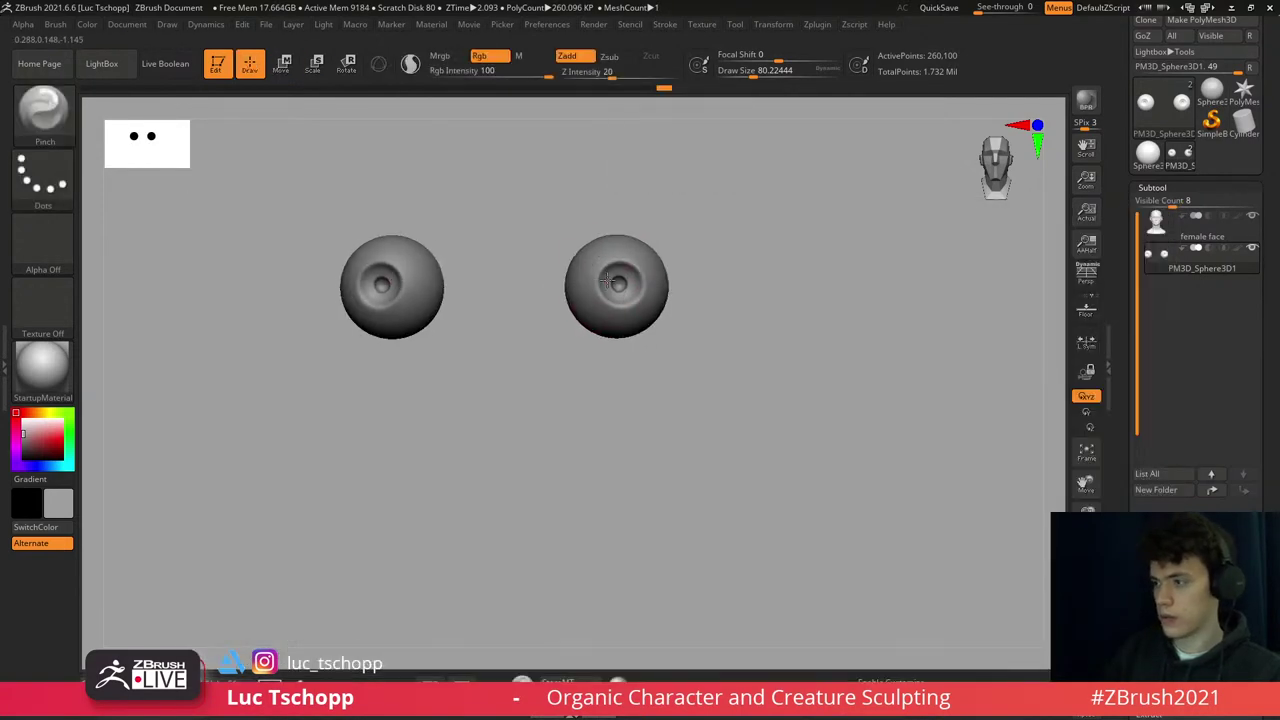
key("s")
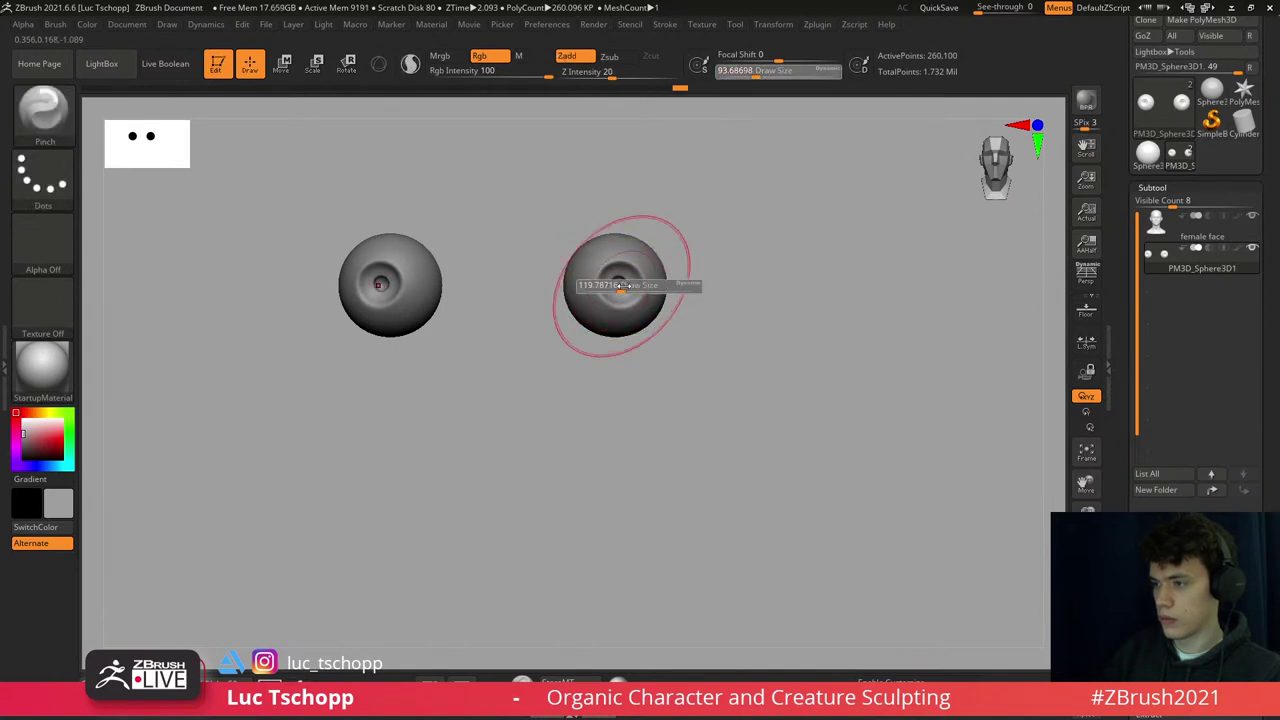
left_click_drag(622, 287, 650, 287)
left_click(1086, 644)
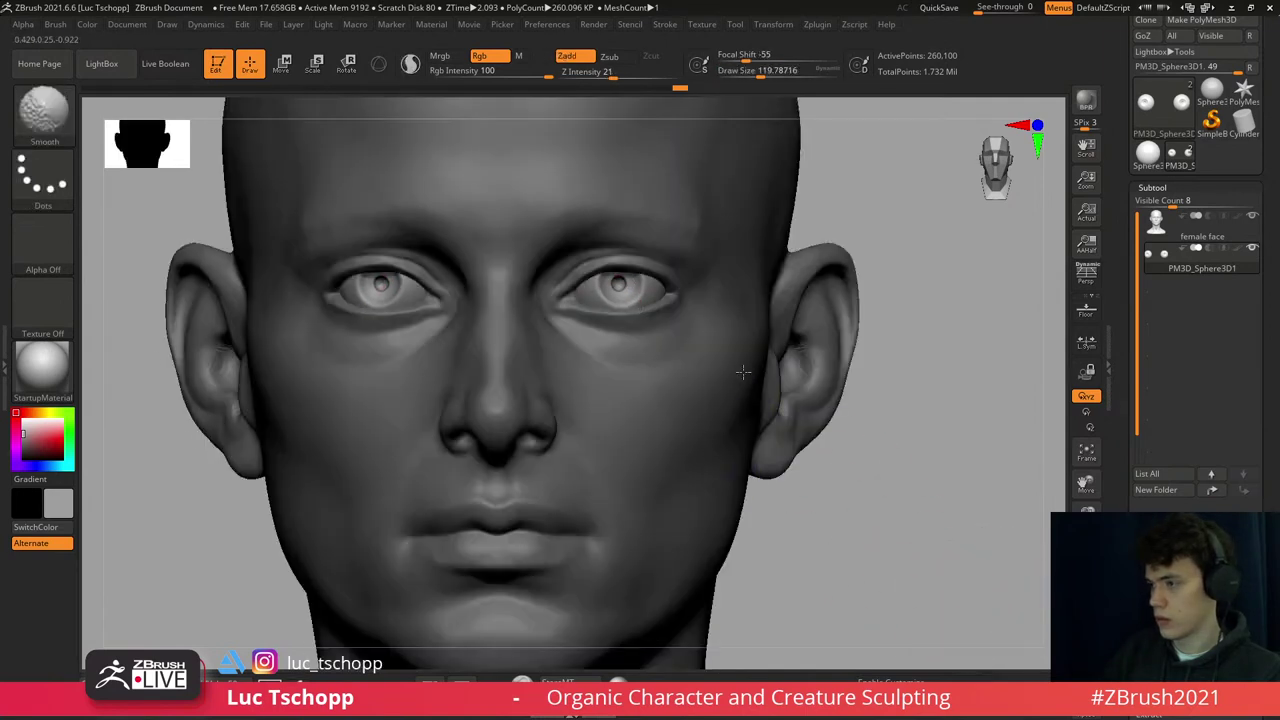
key("f")
left_click(664, 365, "alt")
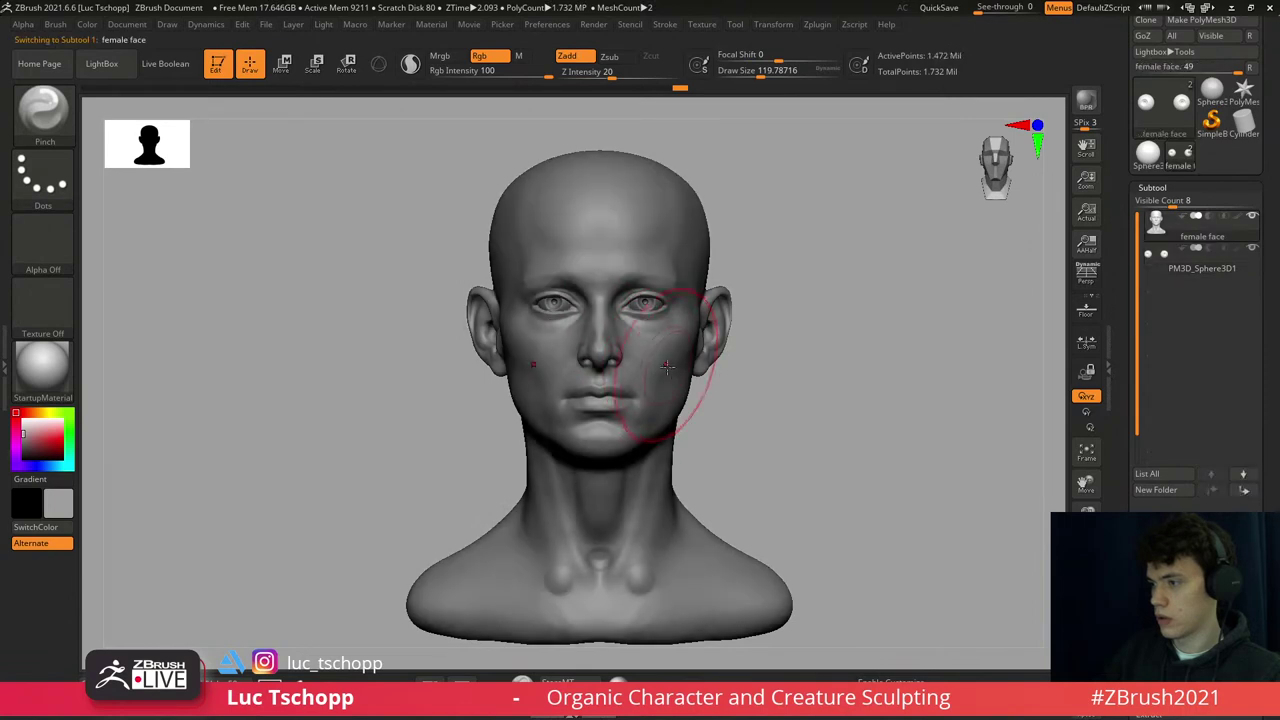
- Carve the eyelid rims with DamStandard and build them up with the Standard brush
right_click_drag(637, 402, 685, 360, "ctrl")
key("b")
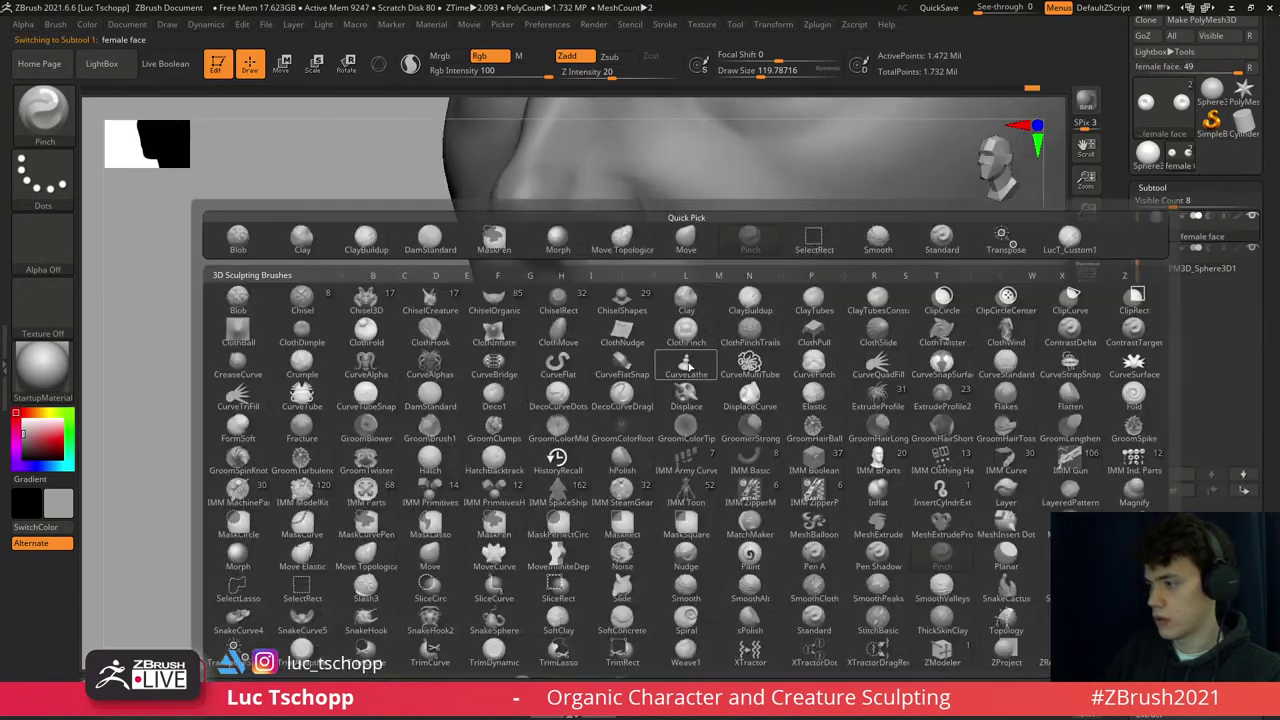
key("d")
key("s")
key("s")
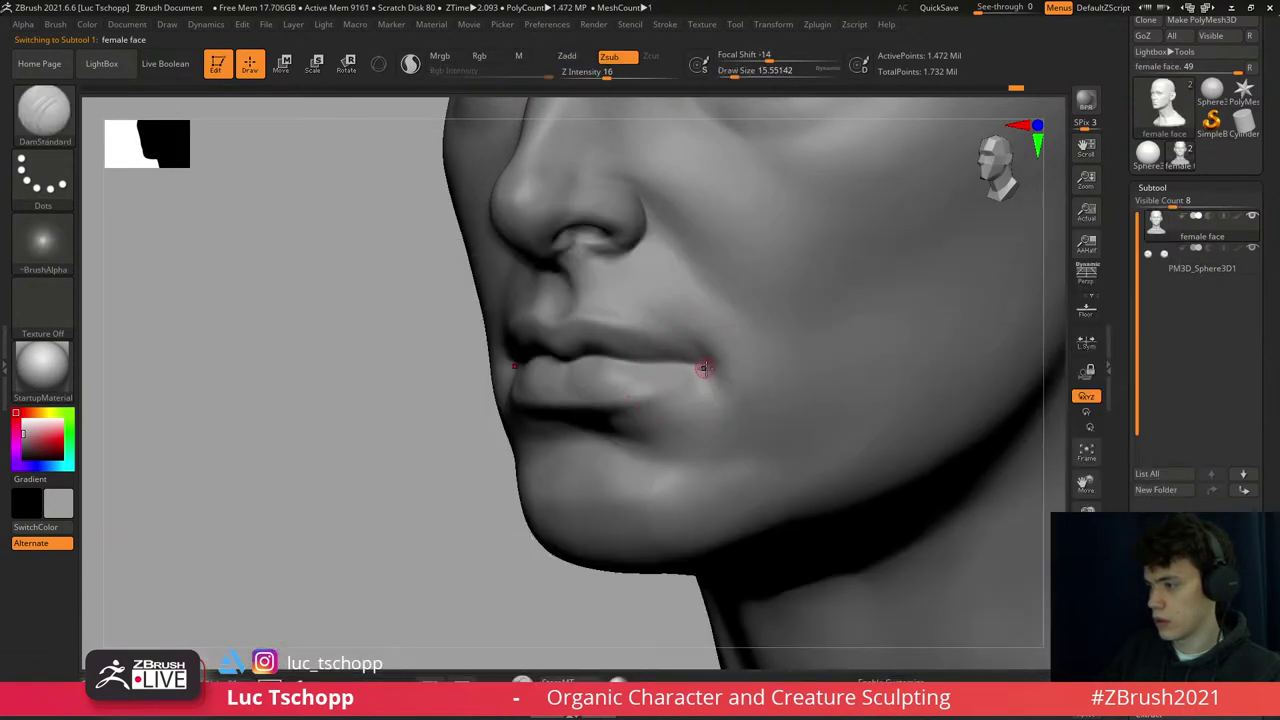
key("bracketright")
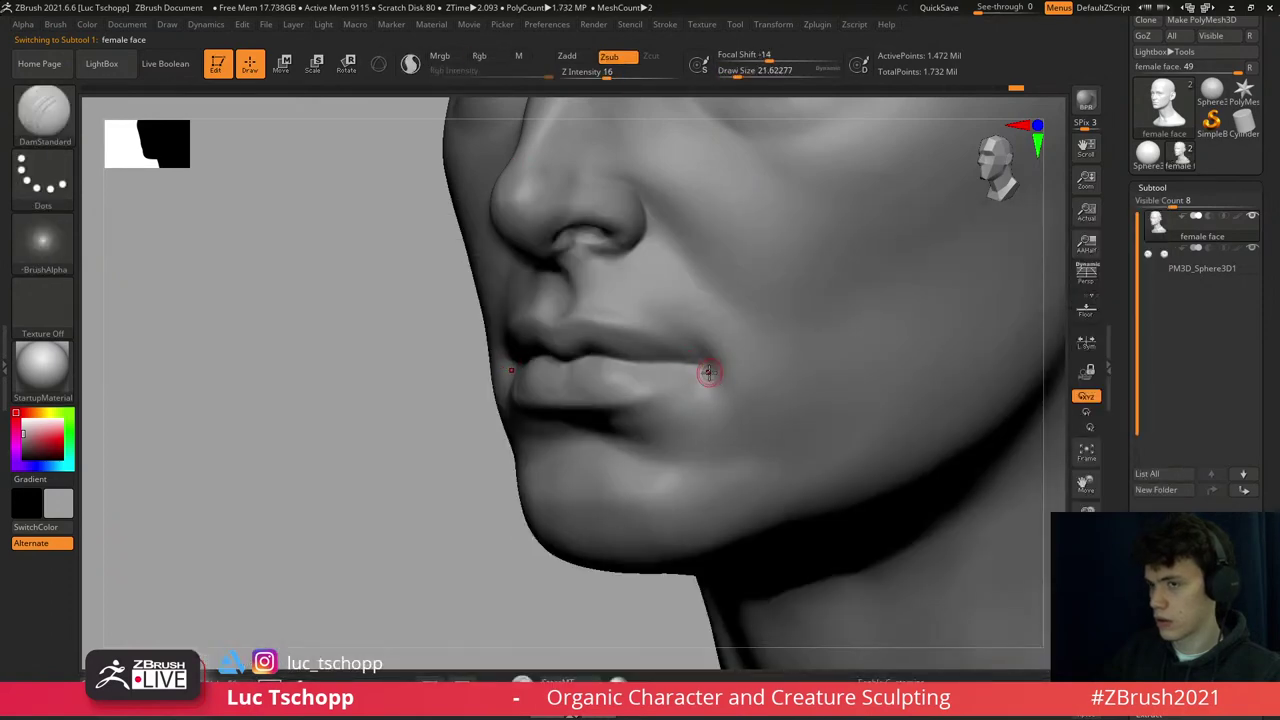
key("b")
key("s")
key("t")
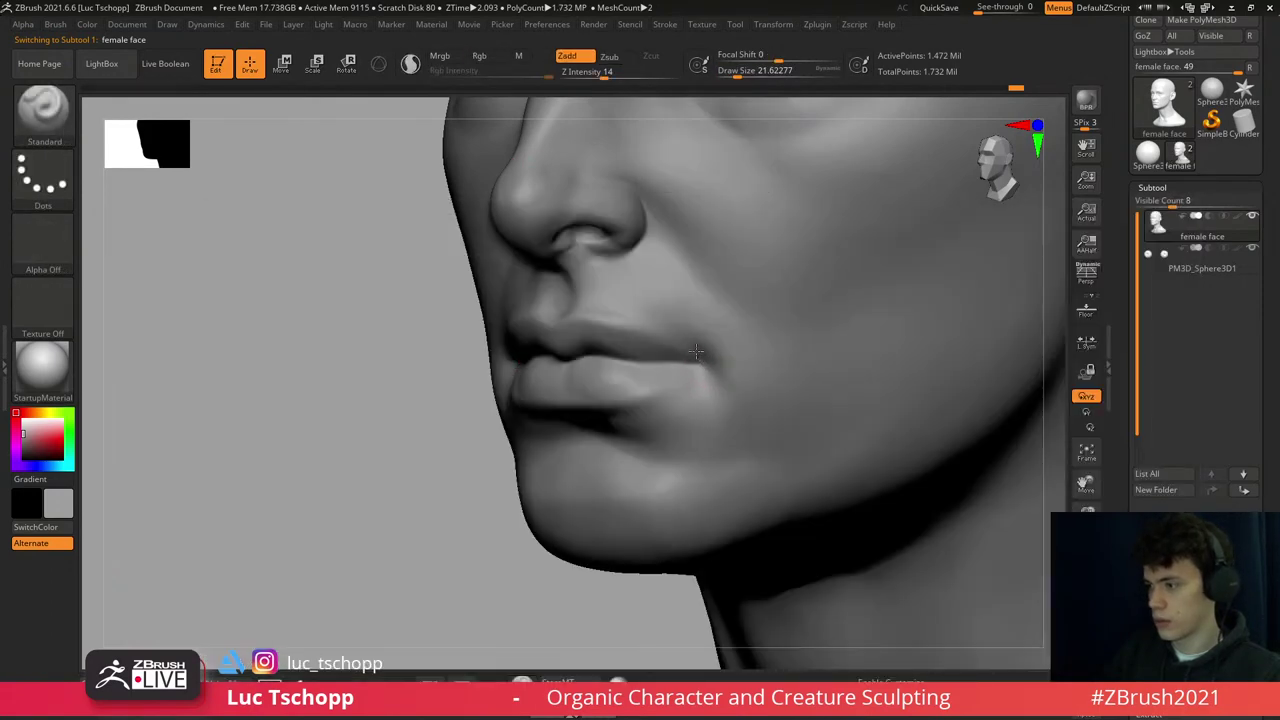
right_click_drag(701, 368, 743, 380)
key("bracketright")
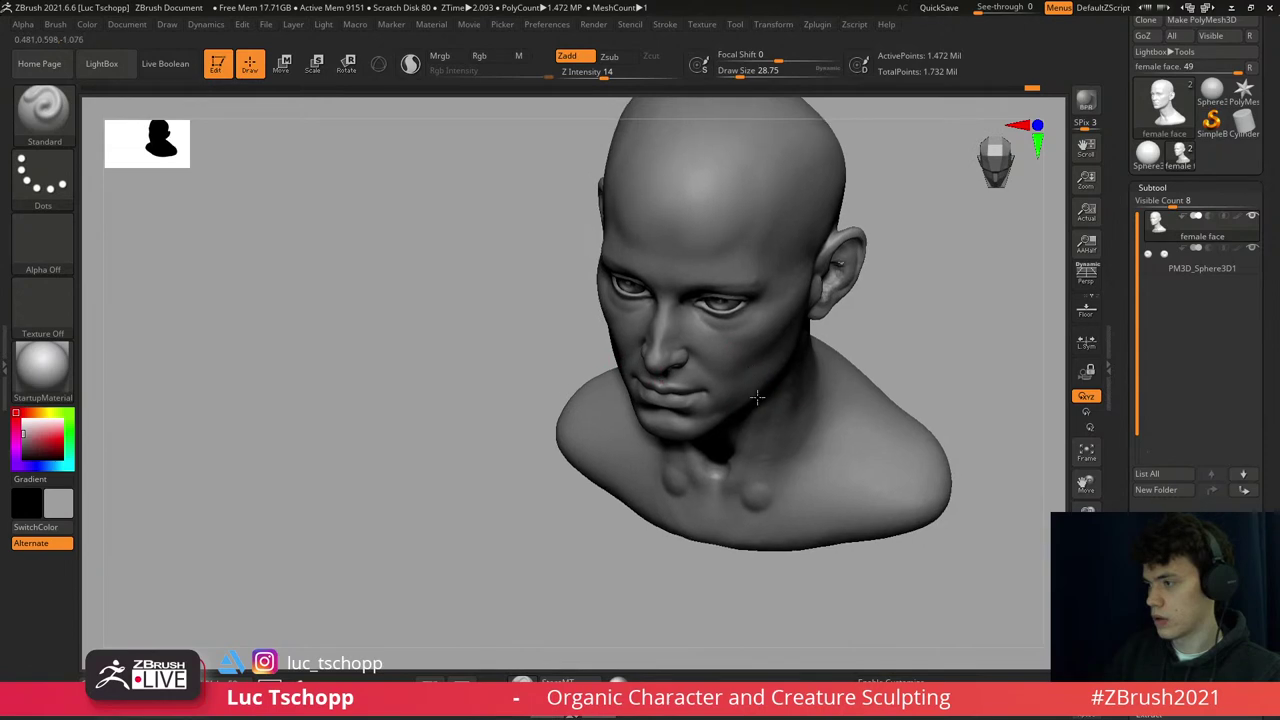
- Set the Move brush to about 87 and frame the bust in front view
key("b")
key("m")
key("v")
key("s")
left_click_drag(733, 326, 736, 329)
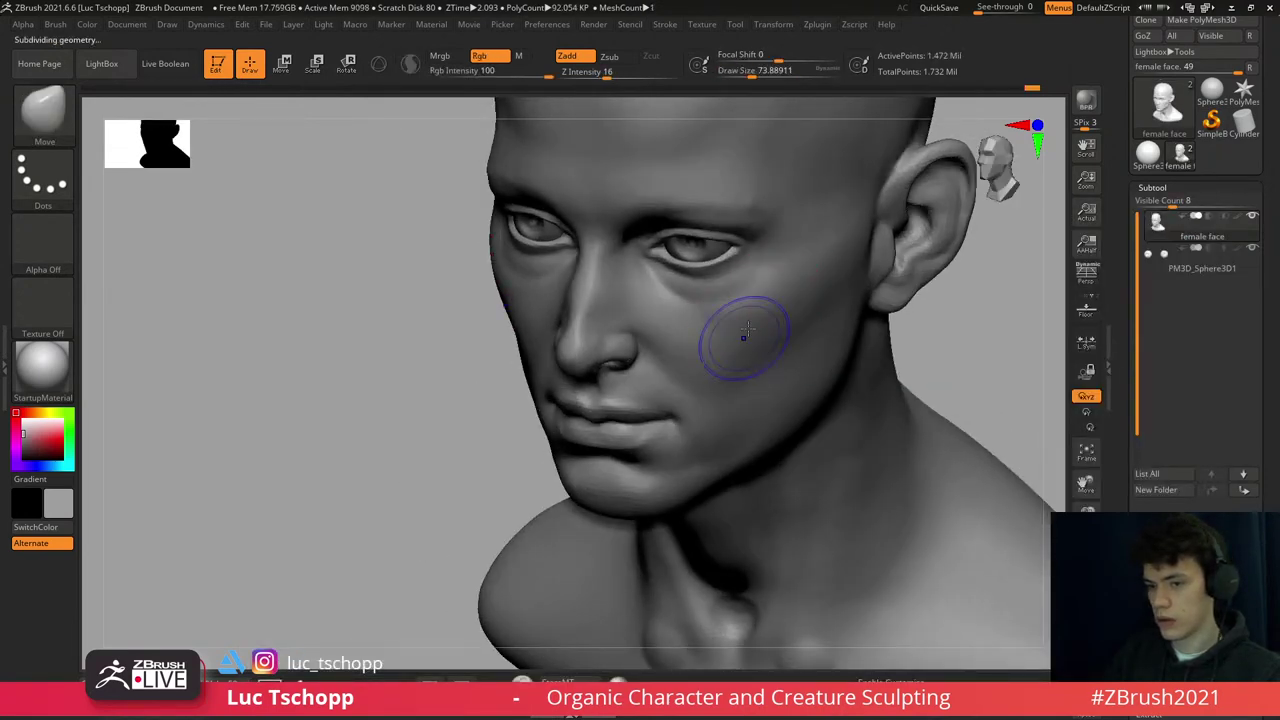
right_click_drag(744, 337, 743, 329, "shift")
key("f")
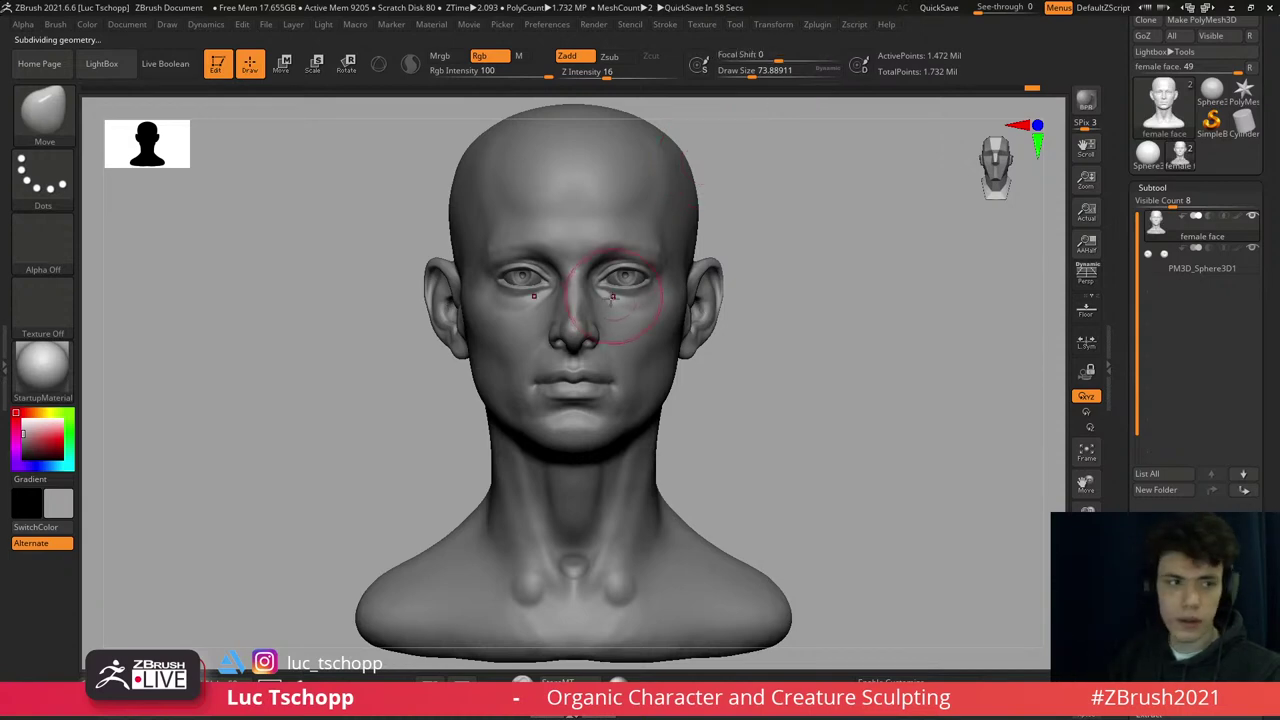
right_click_drag(531, 322, 622, 318, "ctrl")
- Reshape the upper lids and outer eye corners with the custom FreeHand, Move and Standard brushes
key("1")
mouse_move(729, 357)
right_mouse_down()
mouse_move(728, 300)
mouse_move(776, 280)
right_mouse_up()
key("b")
key("m")
key("v")
key("b")
key("s")
key("t")
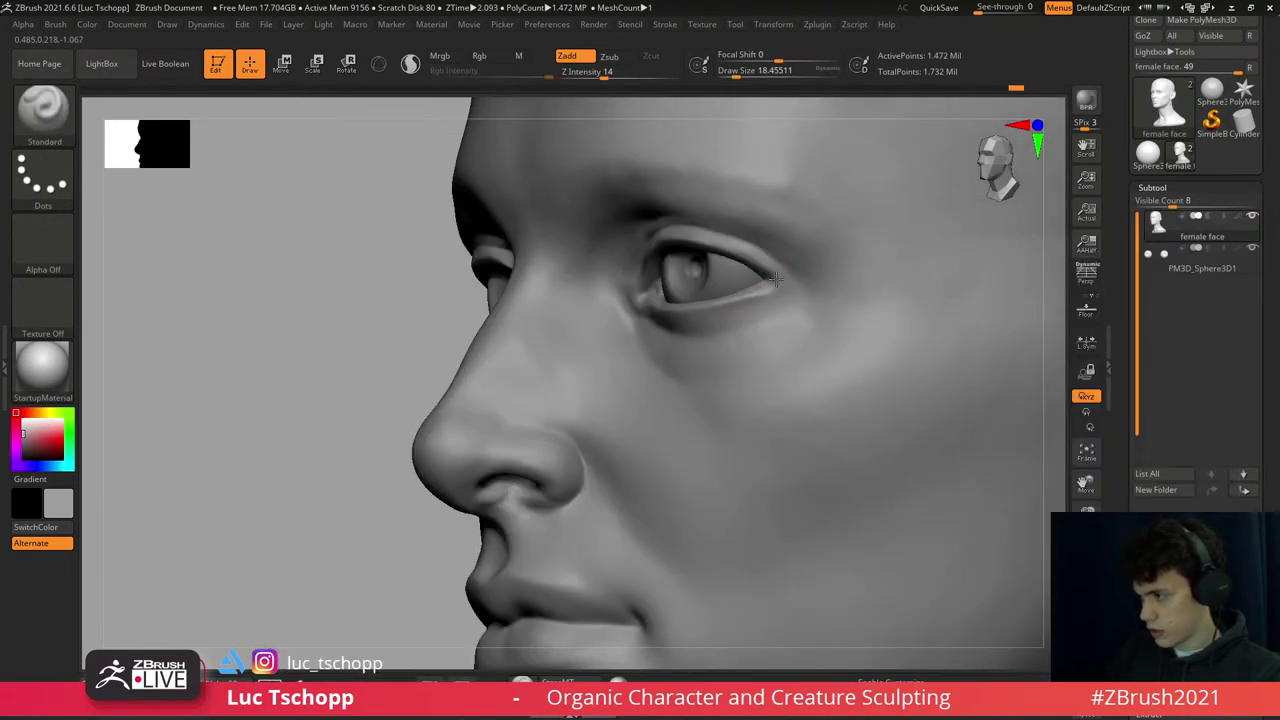
key("1")
mouse_move(760, 294)
right_mouse_down()
mouse_move(745, 280)
mouse_move(766, 249)
mouse_move(806, 266)
mouse_move(837, 217)
mouse_move(829, 240)
right_mouse_up()
- Smooth the eyelid area and return to the Move brush
key("b")
key("s")
key("m")
key("b")
key("m")
key("v")
- Push the skin around the eyes with Move at sizes 87–172 across subdivision levels
key("s")
left_click_drag(829, 243, 806, 249)
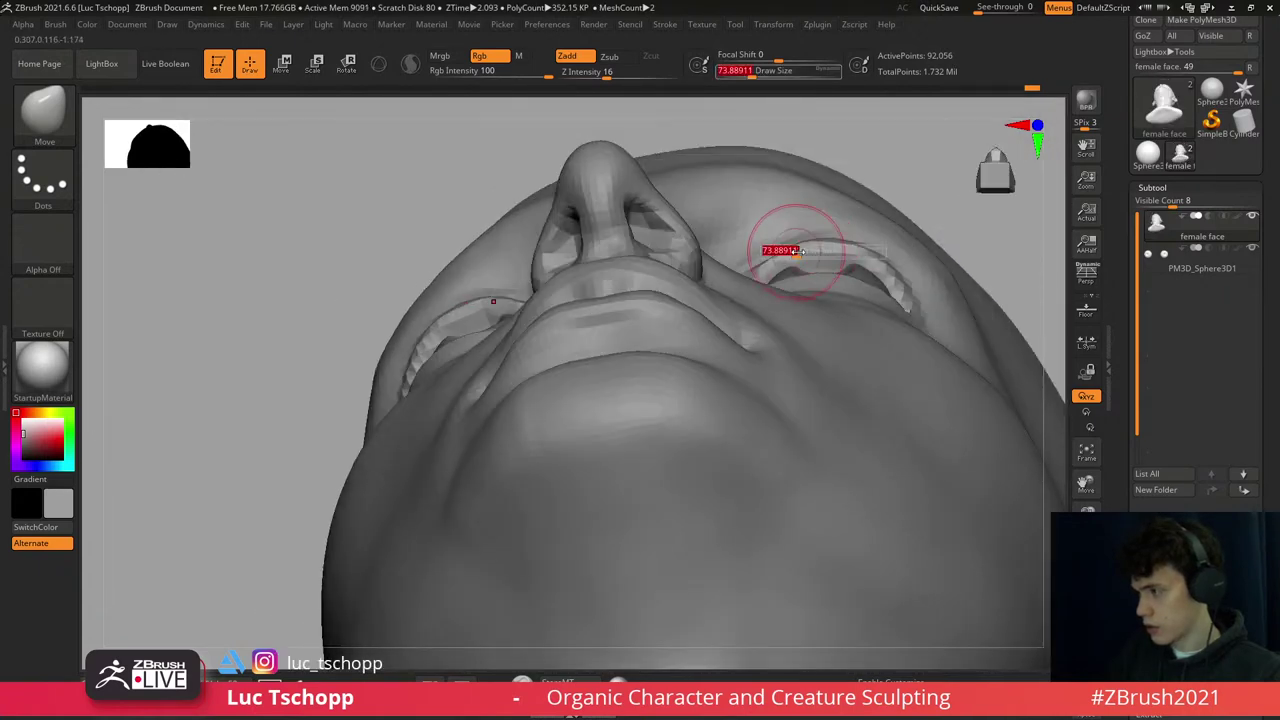
key("d")
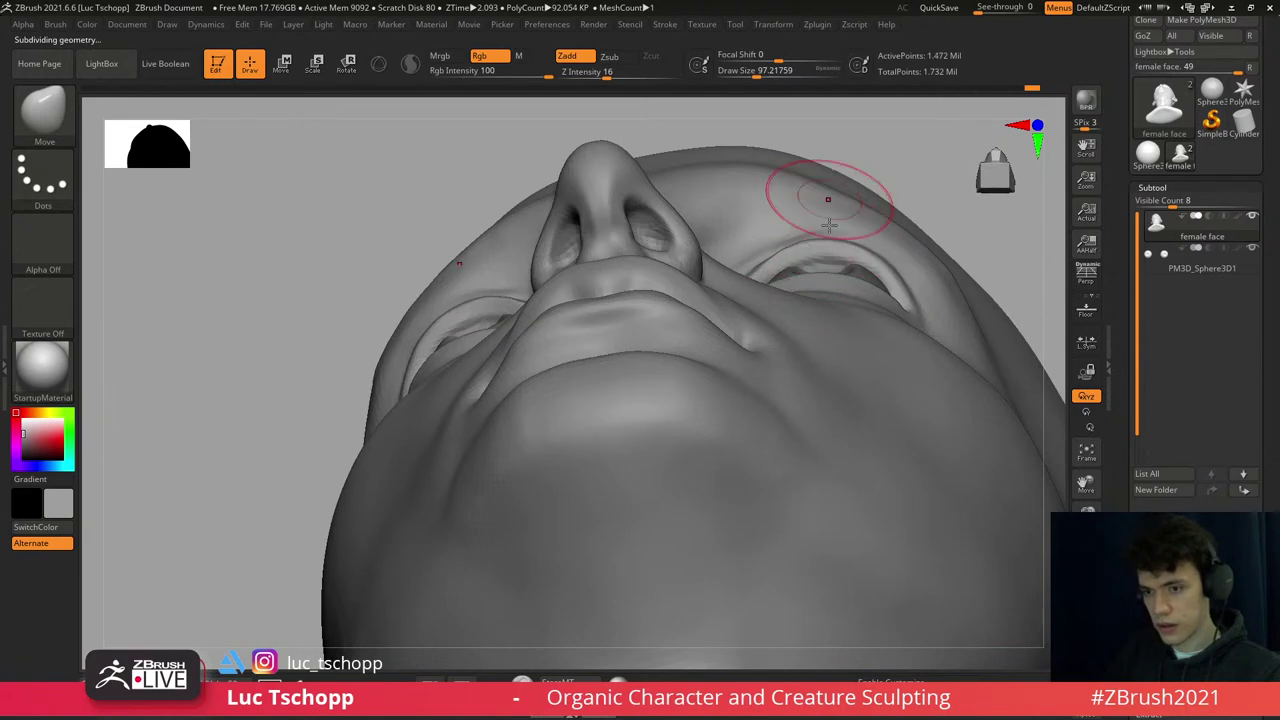
right_click_drag(829, 196, 829, 320)
key("f")
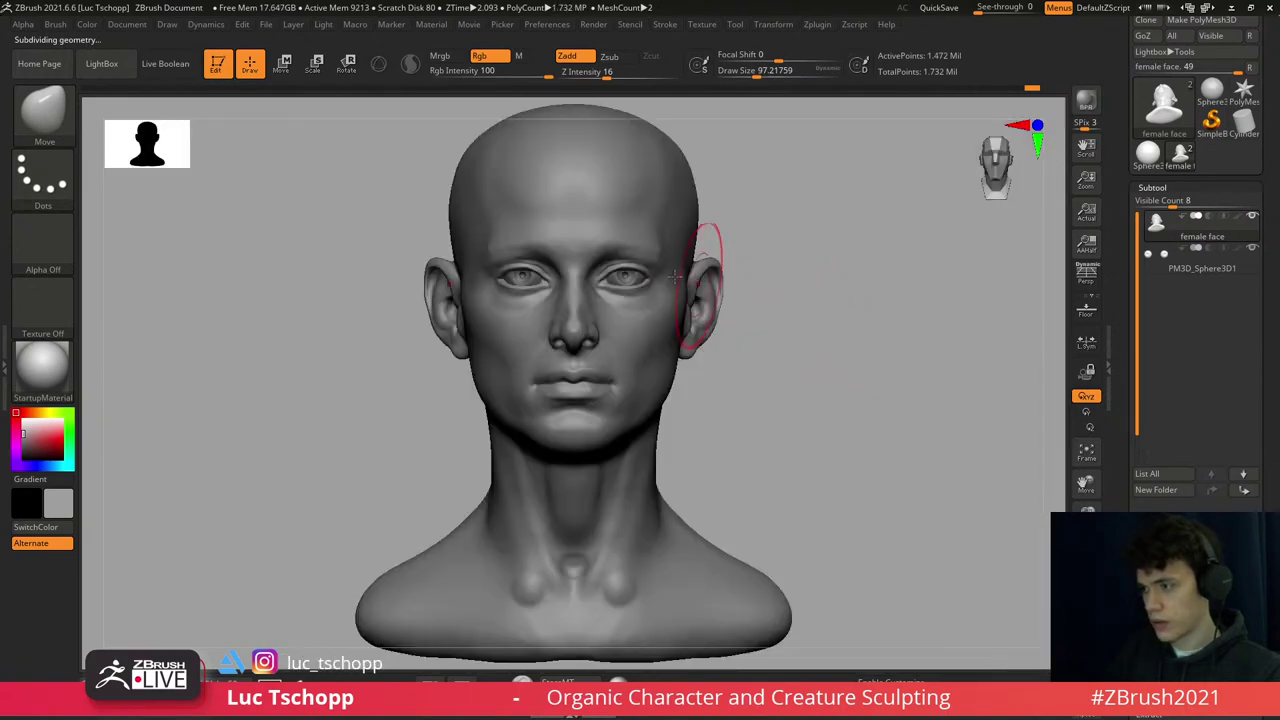
mouse_move(708, 286)
right_mouse_down("ctrl")
mouse_move(707, 405)
mouse_move(686, 306)
right_mouse_up("ctrl")
key("shift+d")
key("s")
left_click_drag(690, 286, 745, 286)
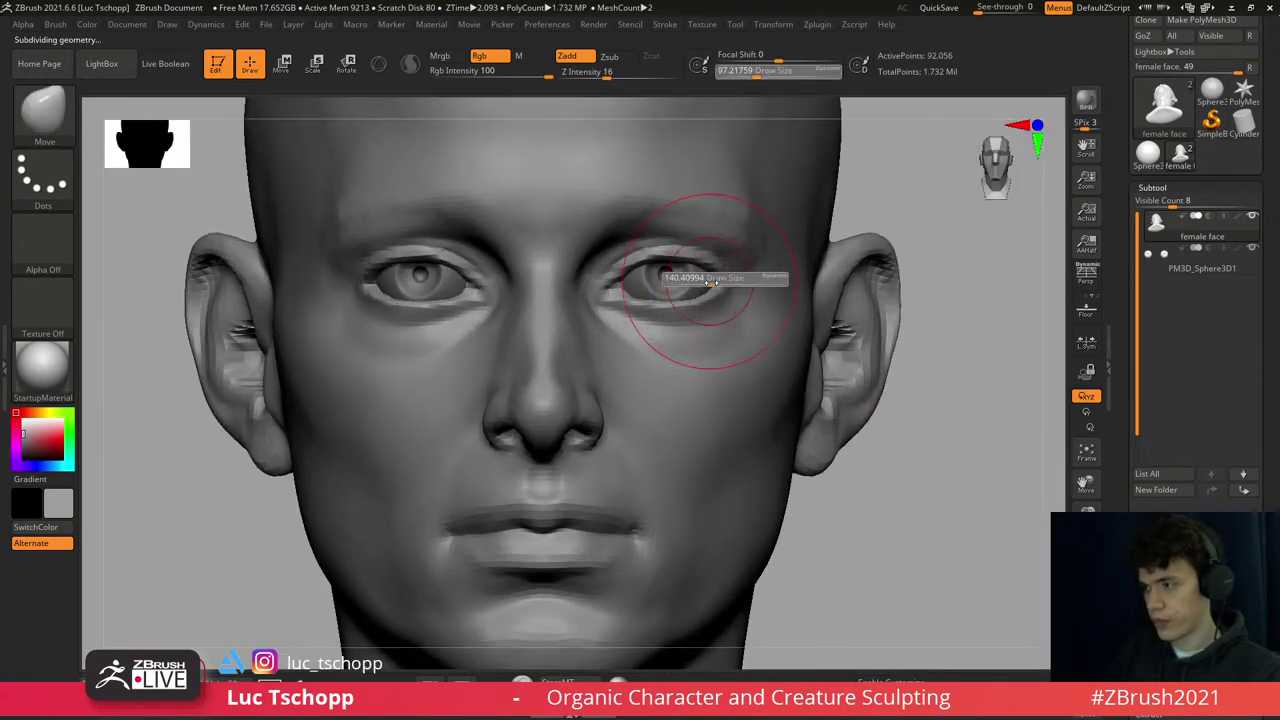
key("d")
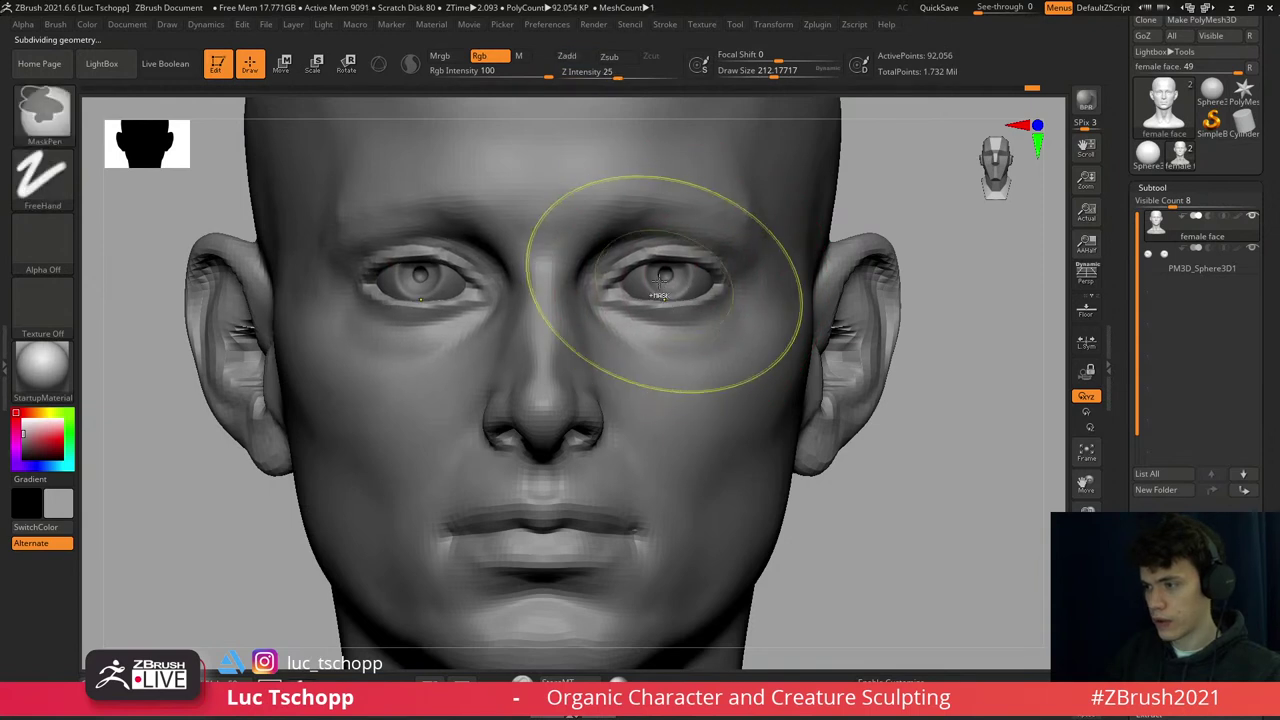
- Refine the eye area with the brush shrunk to about 39, then enable perspective view
key("s")
mouse_move(605, 286)
left_mouse_down()
mouse_move(585, 286)
mouse_move(622, 283)
left_mouse_up()
key("s")
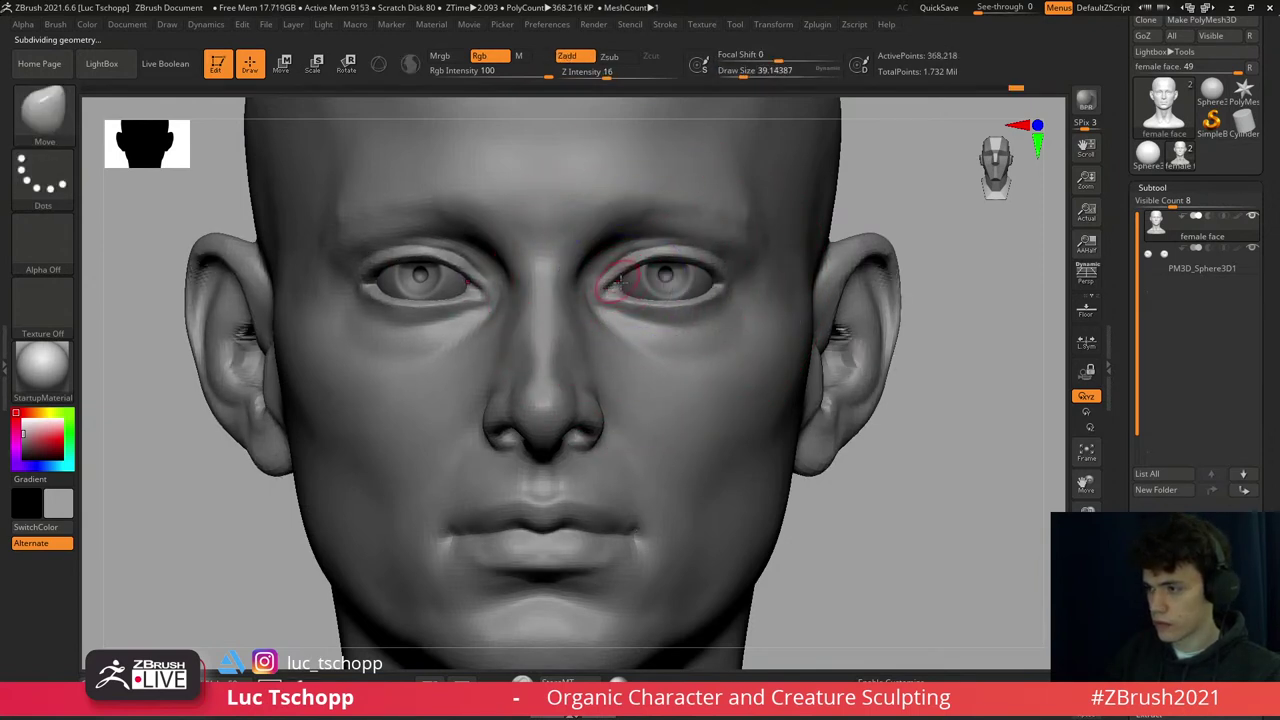
right_click_drag(731, 306, 729, 286, "ctrl")
right_click_drag(601, 310, 541, 242, "ctrl")
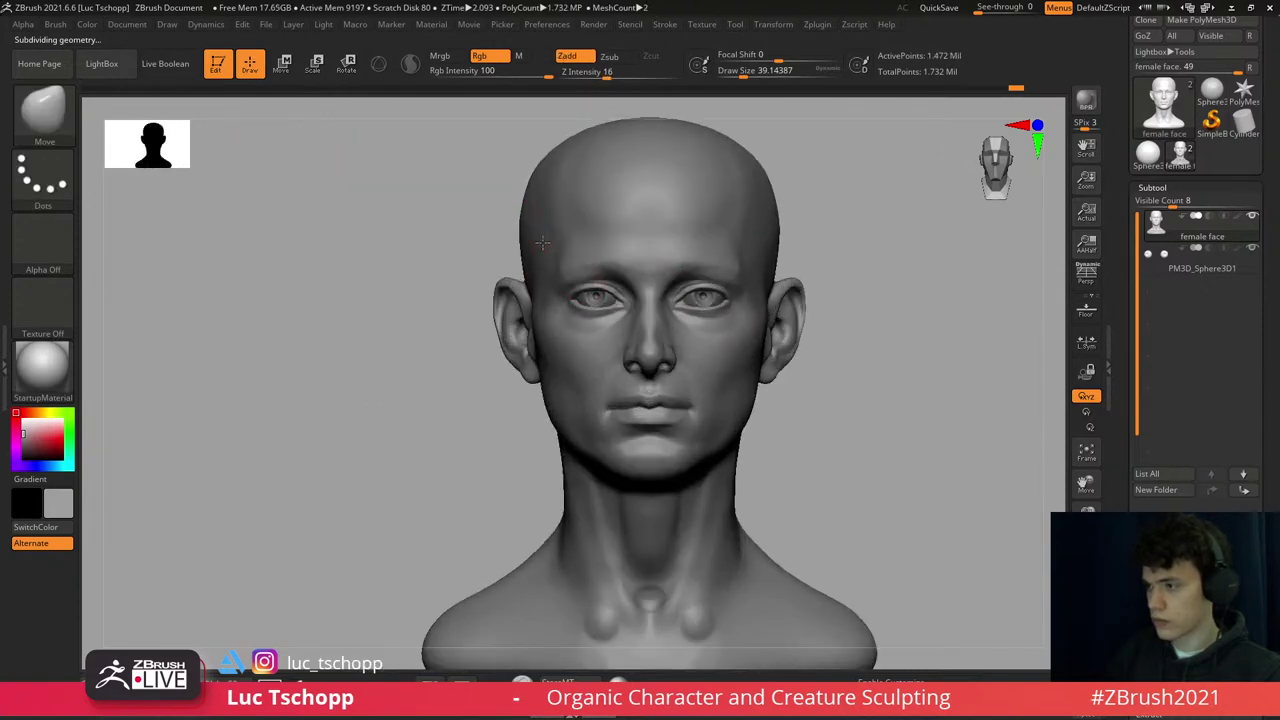
key("b")
key("Escape")
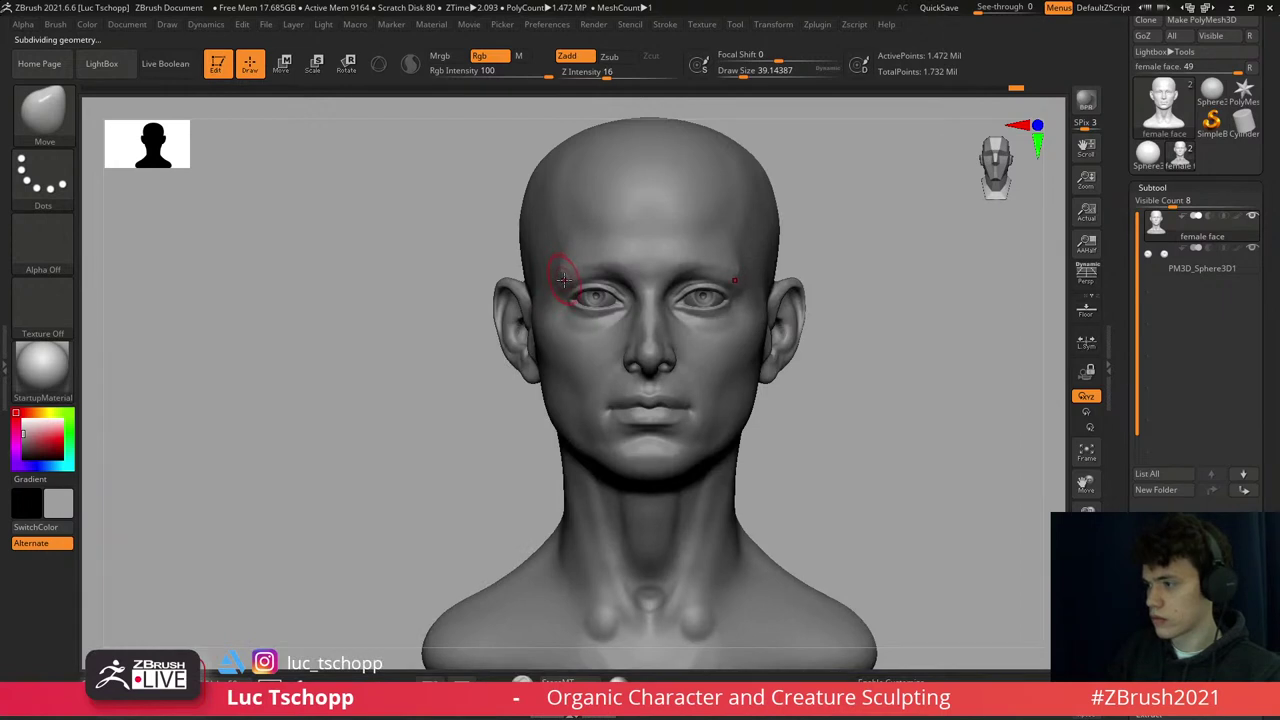
left_click(1080, 276)
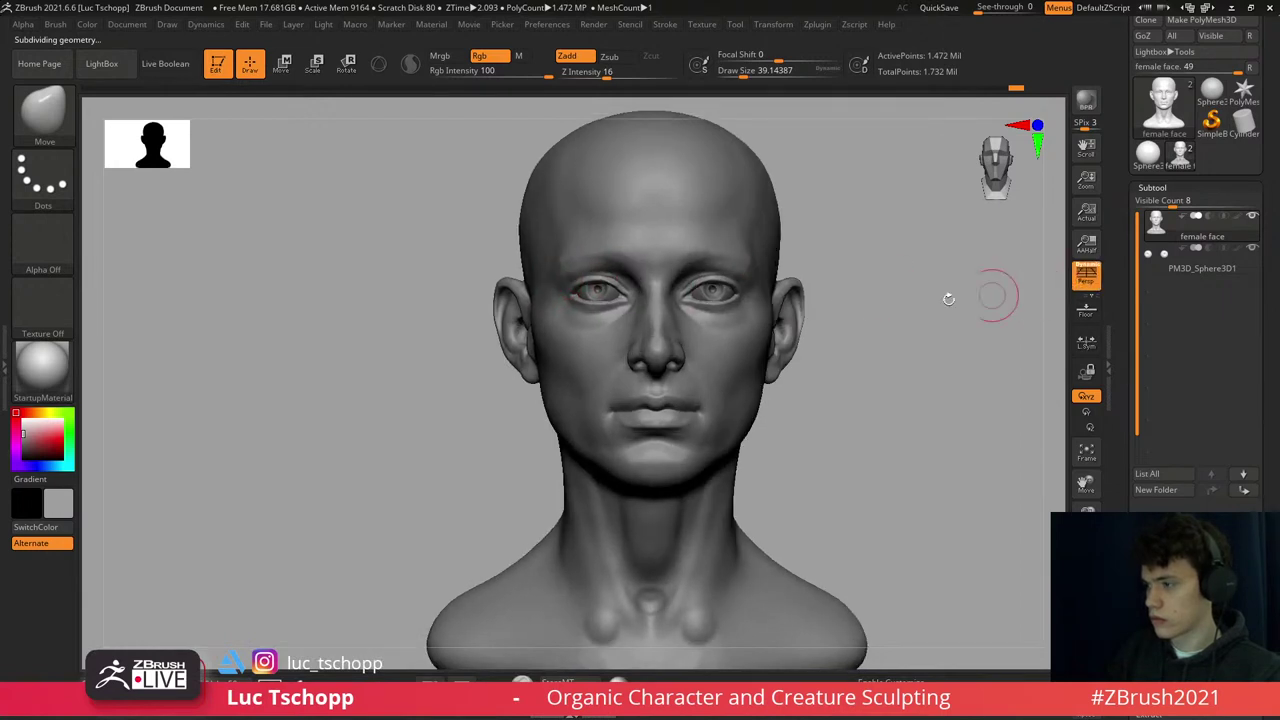
mouse_move(948, 298)
right_mouse_down("ctrl")
mouse_move(600, 271)
mouse_move(553, 308)
mouse_move(491, 286)
mouse_move(486, 336)
mouse_move(505, 330)
right_mouse_up("ctrl")
- Crease the mouth corners with DamStandard at a brush size of about 35
key("1")
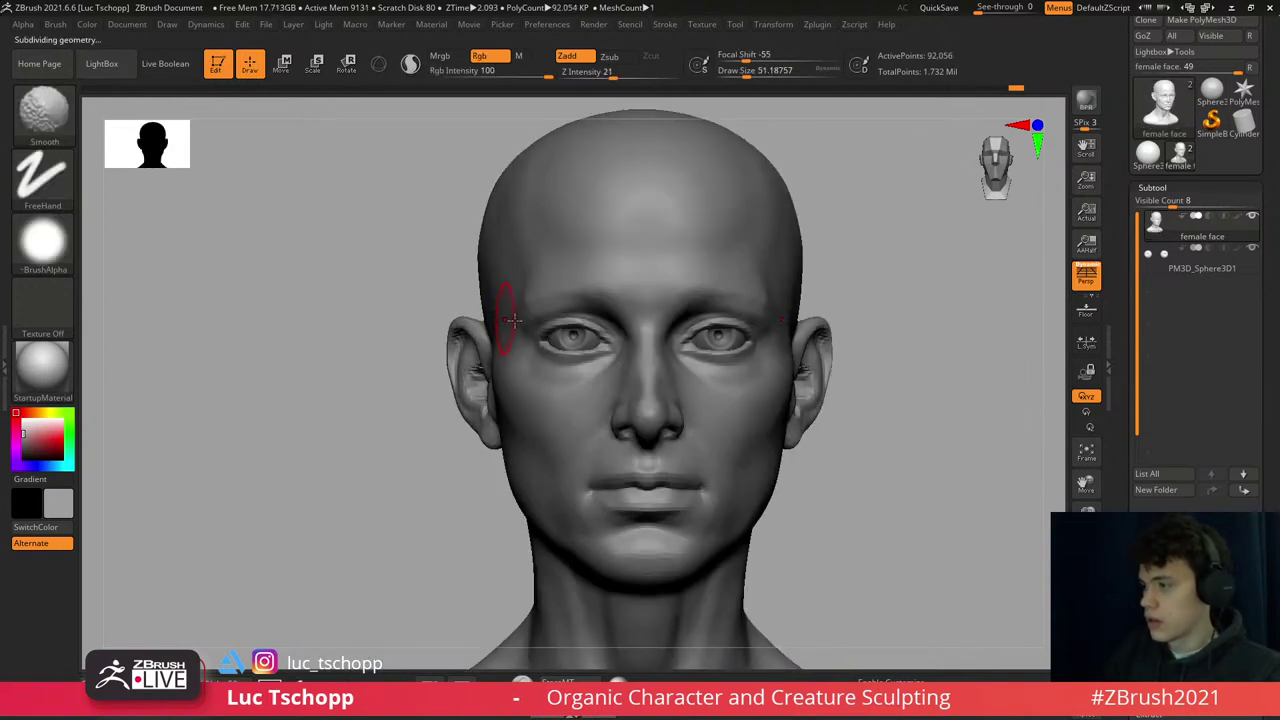
key("d")
mouse_move(607, 312)
right_mouse_down("ctrl")
mouse_move(657, 357)
mouse_move(697, 352)
mouse_move(674, 429)
mouse_move(687, 464)
right_mouse_up("ctrl")
key("shift+d")
key("shift+d")
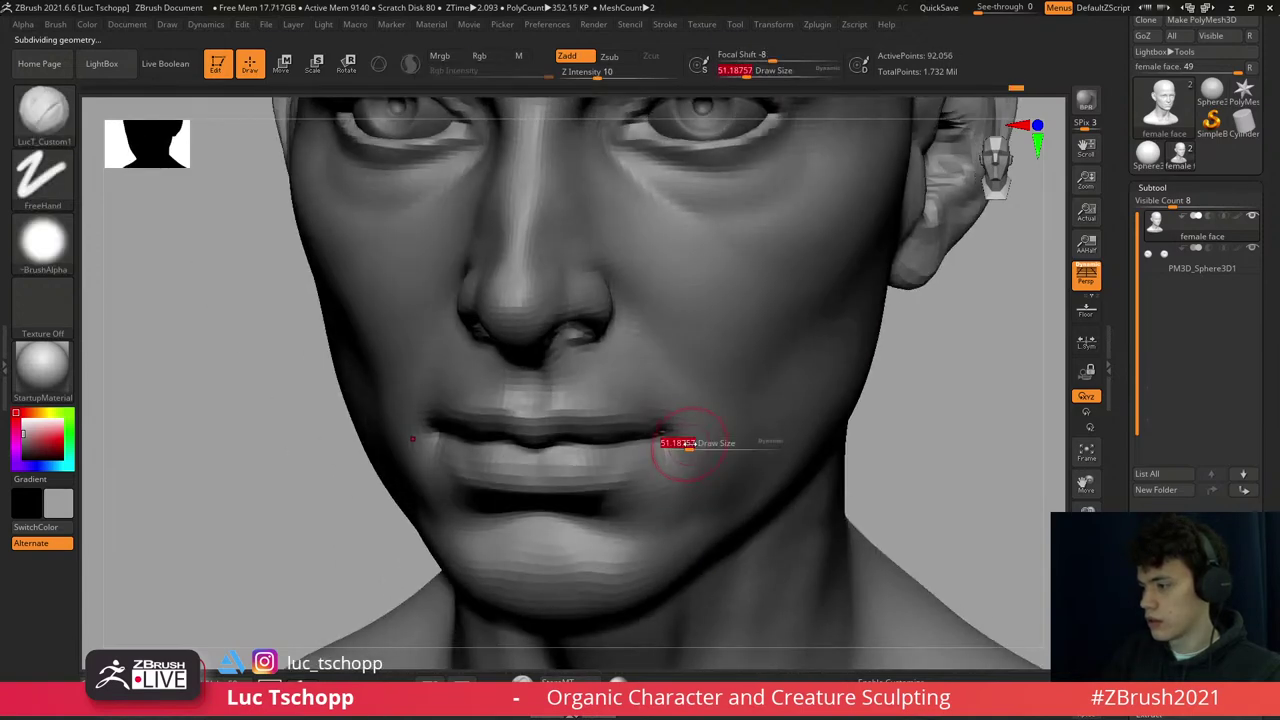
key("b")
key("d")
key("s")
key("s")
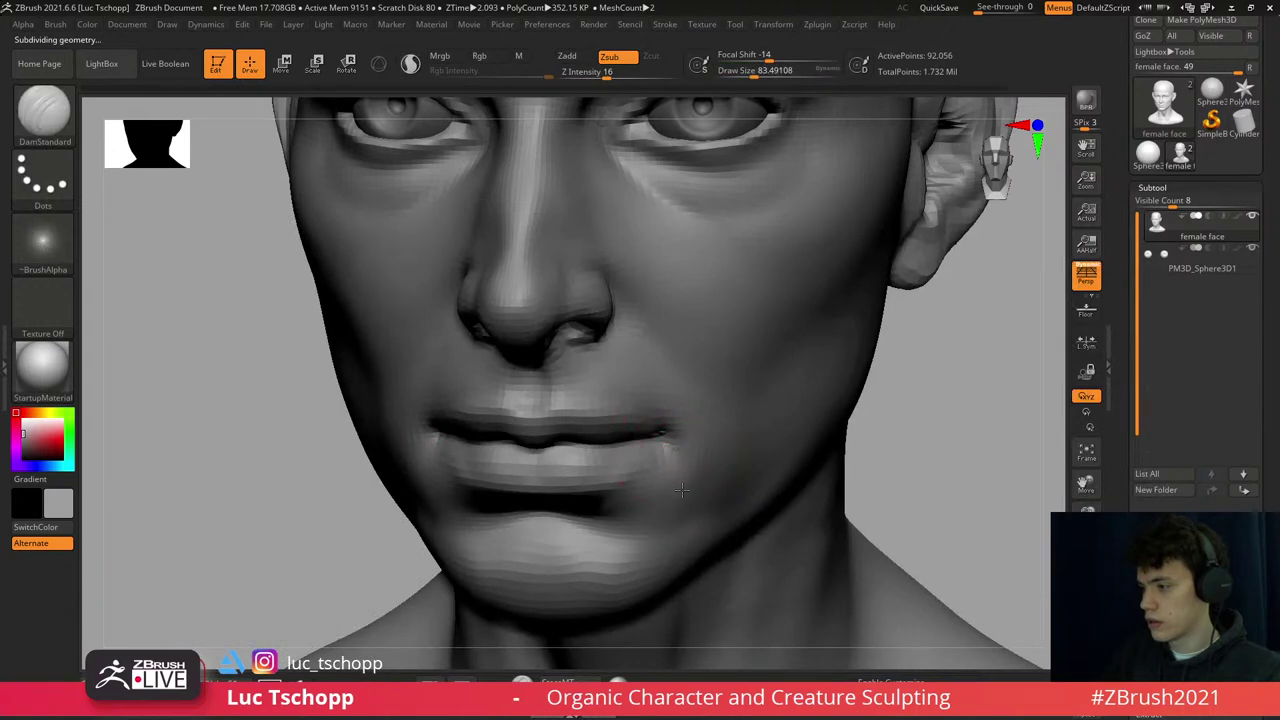
left_click_drag(662, 450, 645, 450)
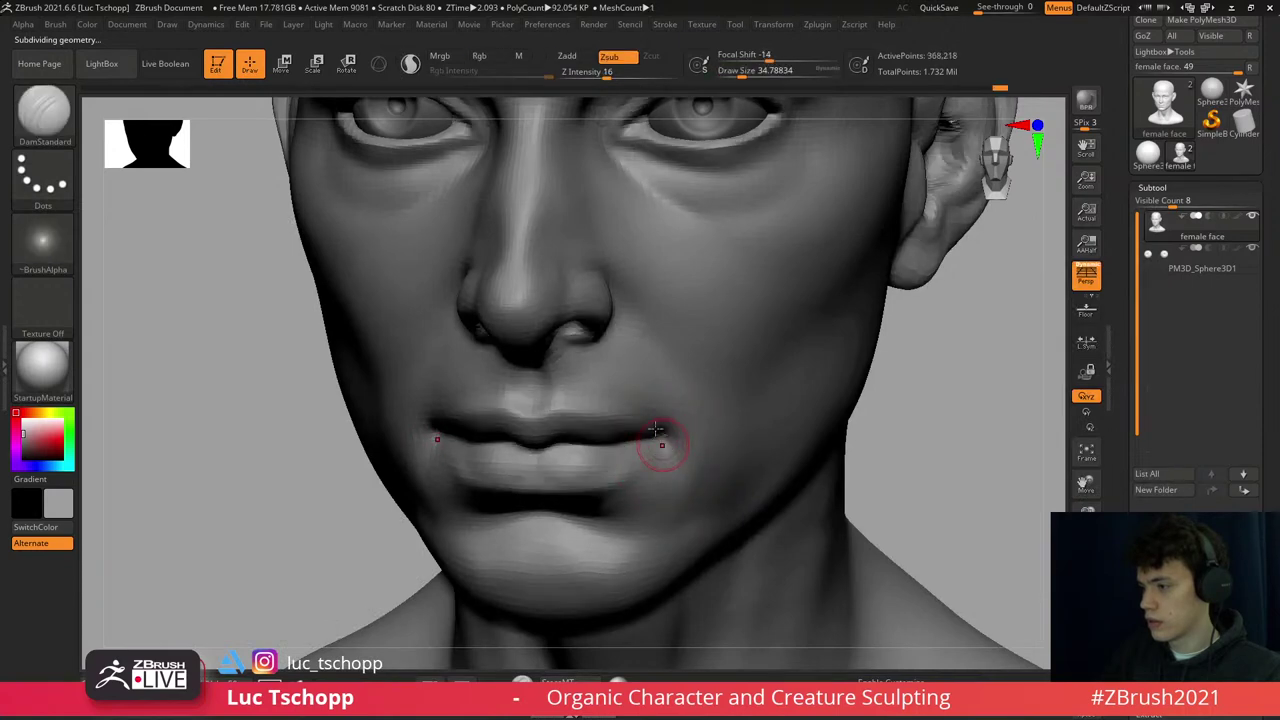
key("d")
key("d")
mouse_move(663, 446)
right_mouse_down("shift")
mouse_move(643, 336)
mouse_move(675, 420)
right_mouse_up("shift")
key("f")
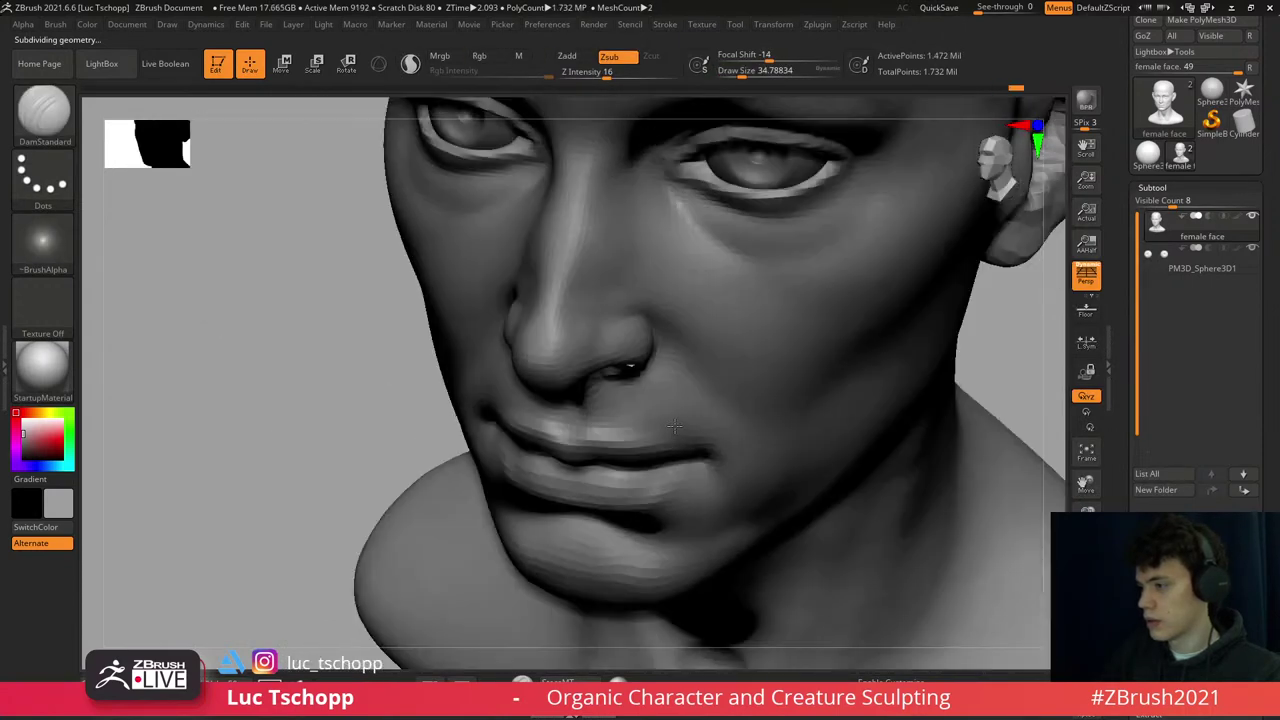
- Push the lips and upper lip into shape with the Move brush
key("b")
key("m")
key("v")
key("shift+d")
key("s")
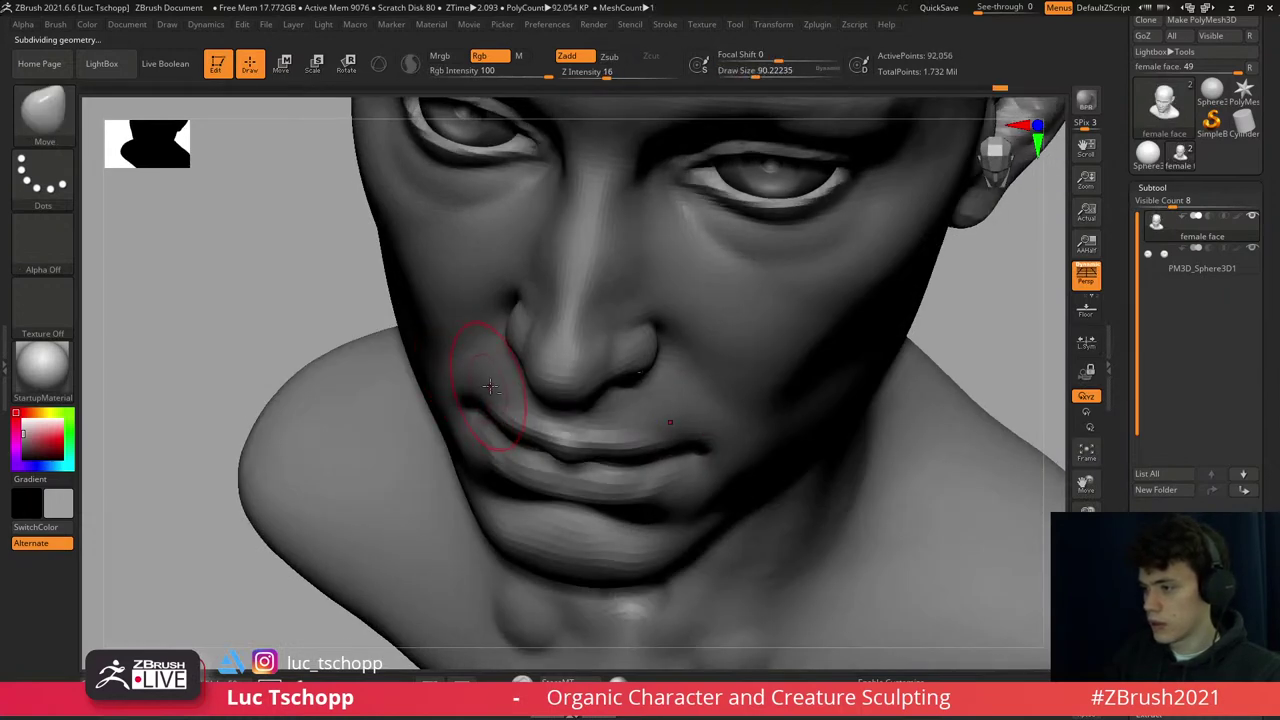
right_click_drag(504, 402, 484, 371)
key("d")
key("d")
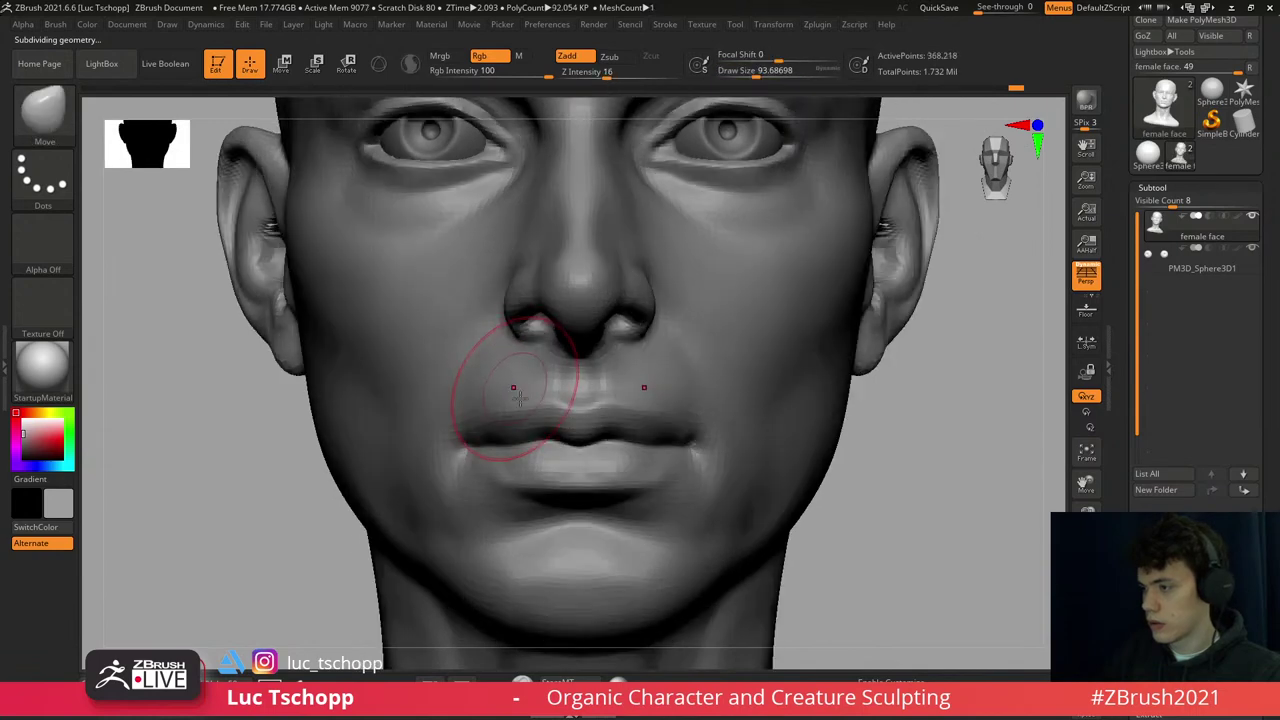
key("f")
- Smooth the lower face at several subdivision levels, ending at the top level
key("shift+d")
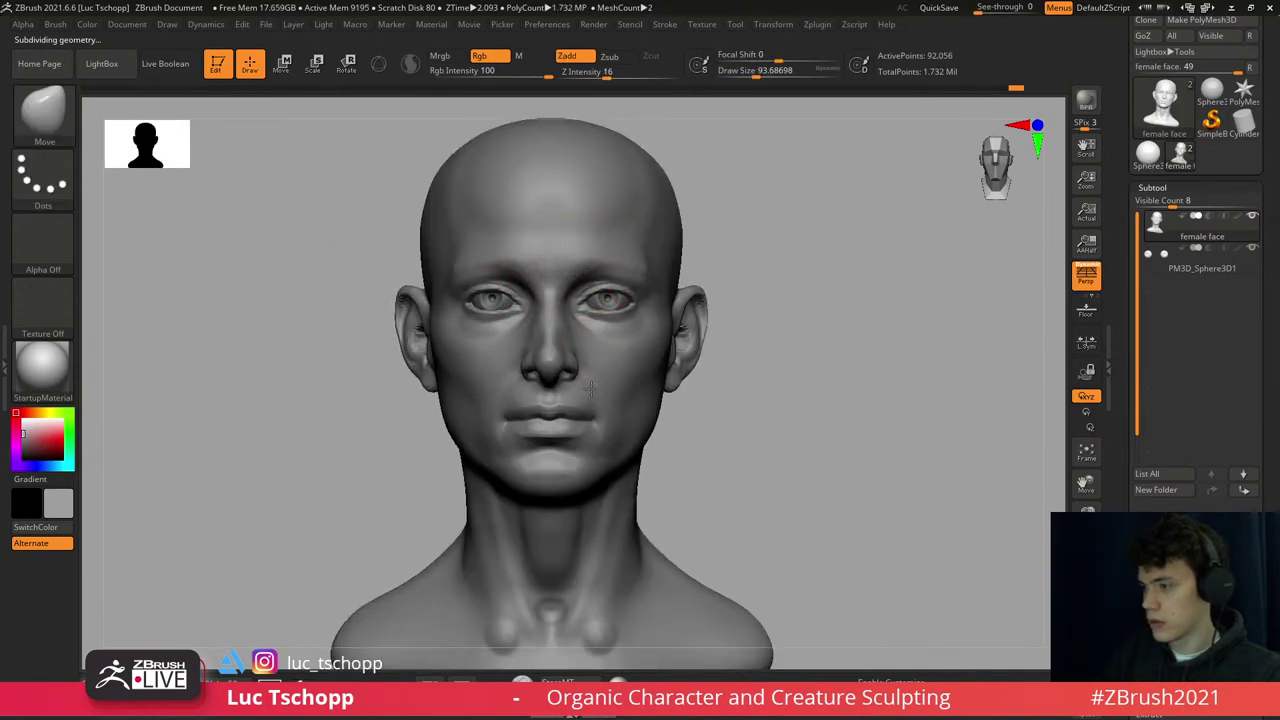
right_click_drag(566, 290, 610, 458, "ctrl")
key("shift+d")
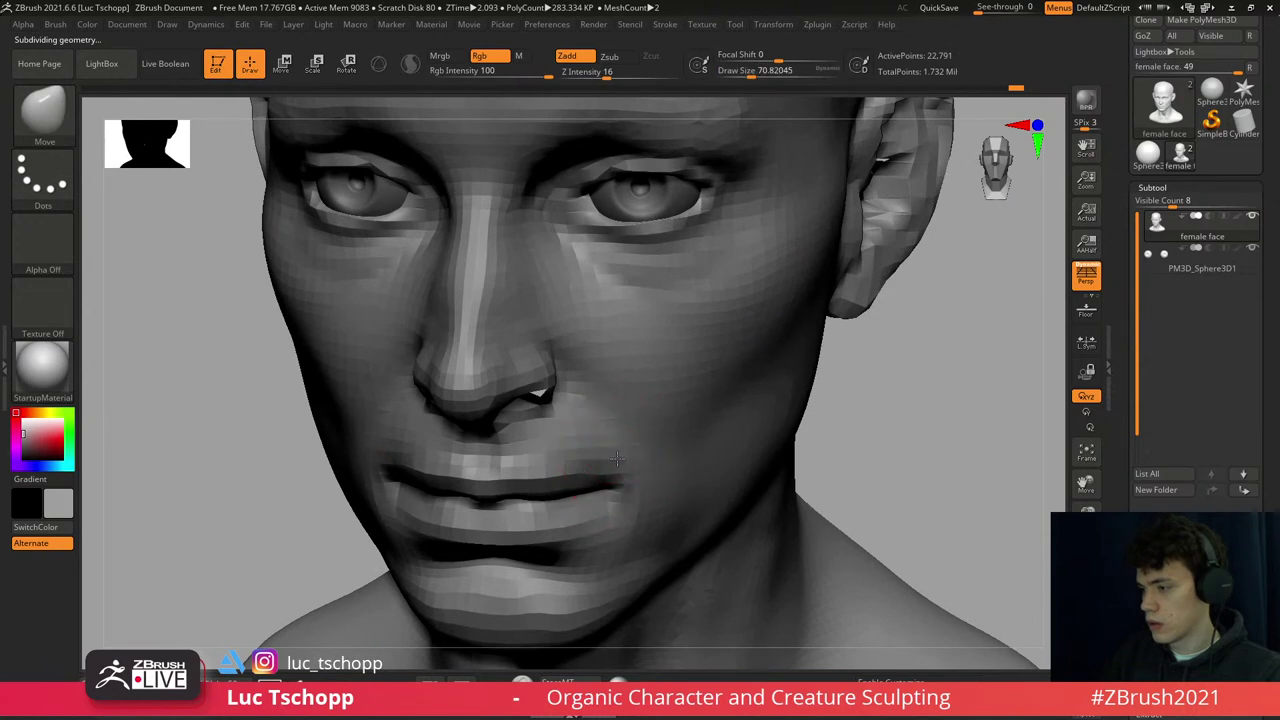
key("d")
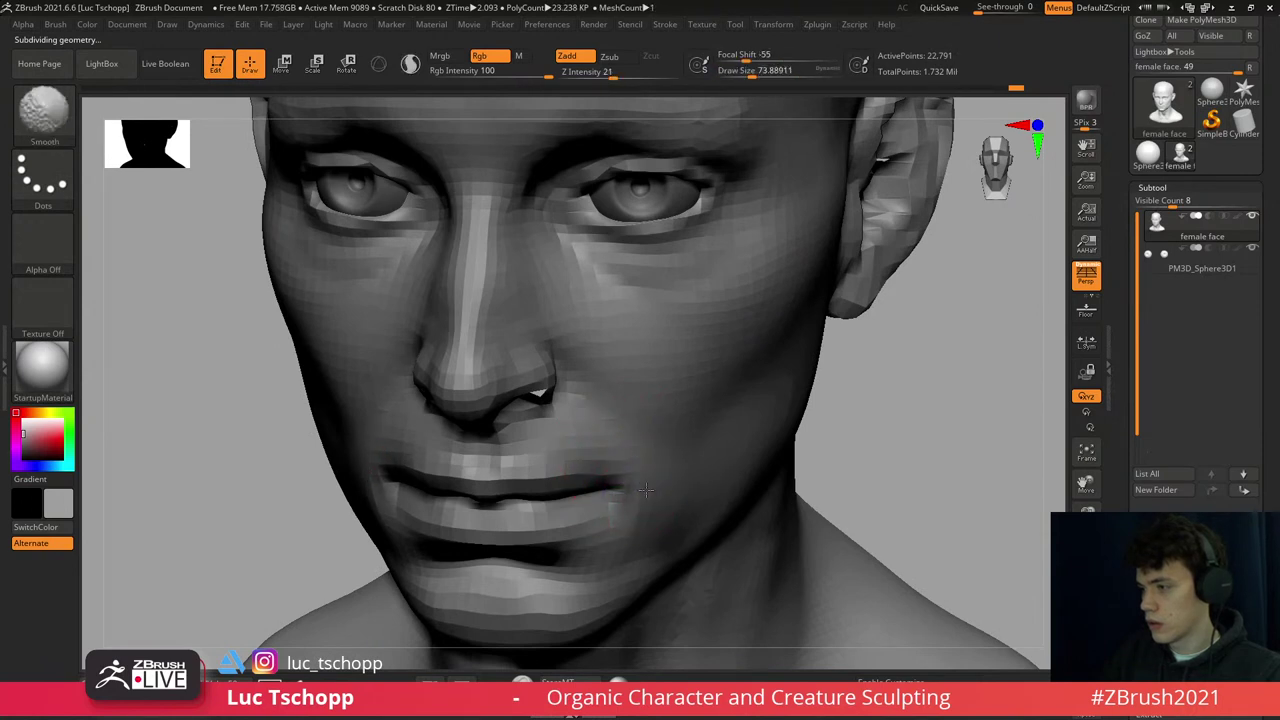
key("d")
key("f")
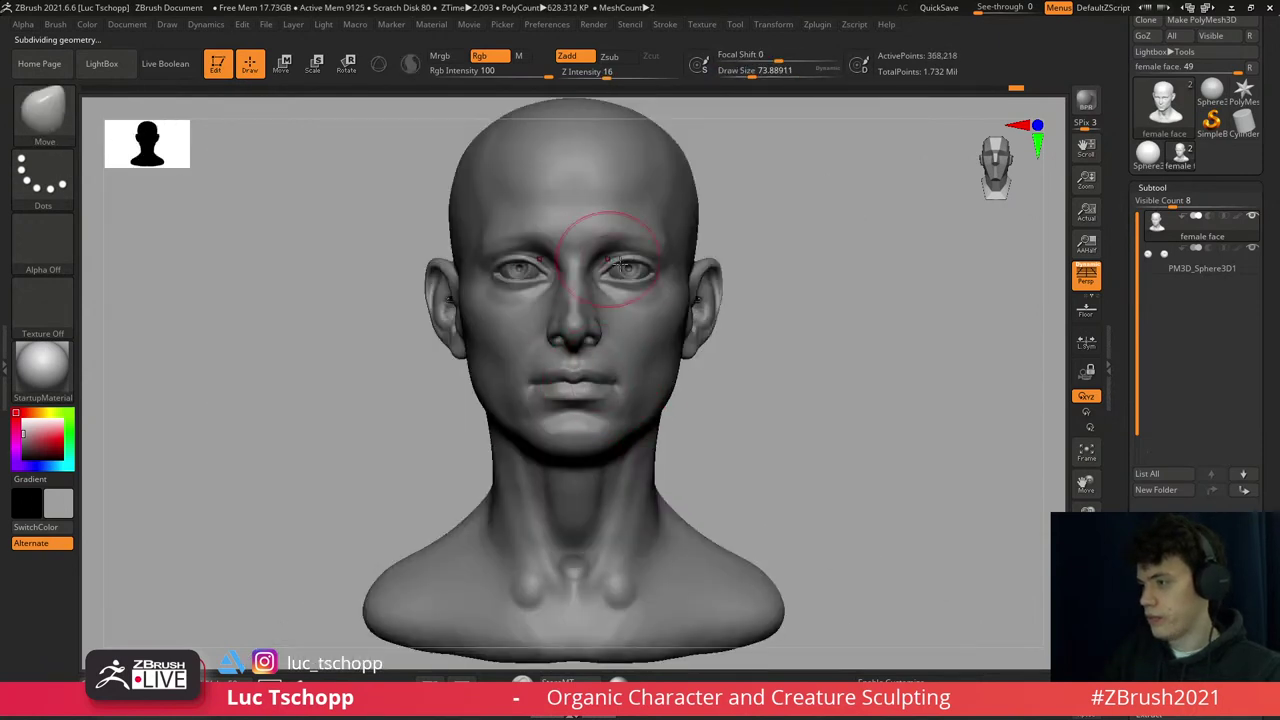
right_click_drag(622, 265, 637, 358, "ctrl")
- Reselect the female face and build up the cranium with the custom FreeHand brush at sizes 120–172
left_click(637, 358, "alt")
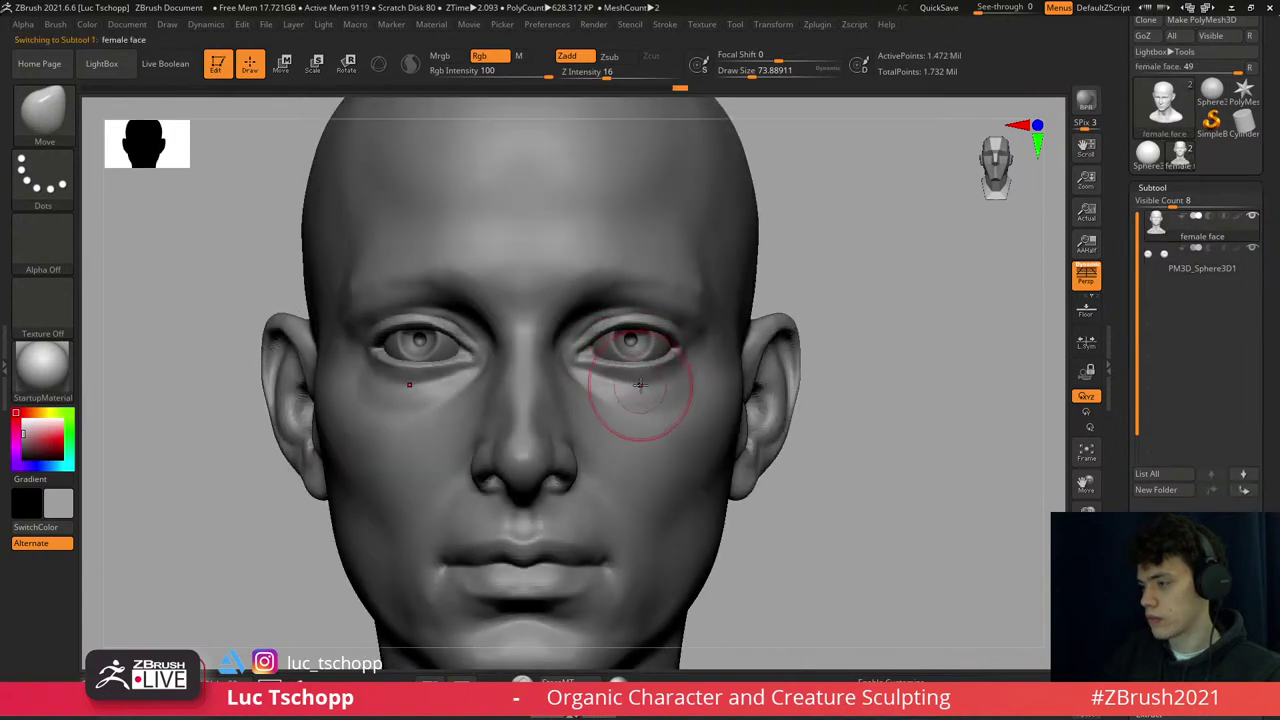
key("f")
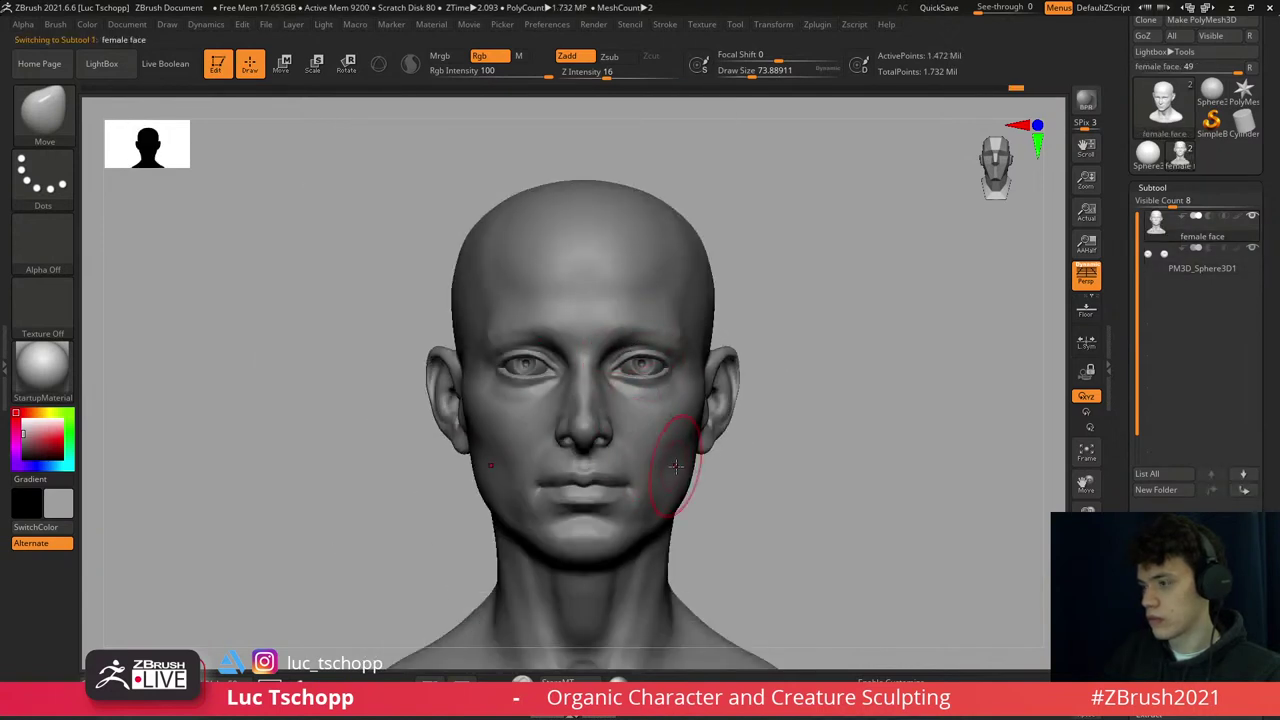
right_click_drag(679, 461, 686, 357)
key("1")
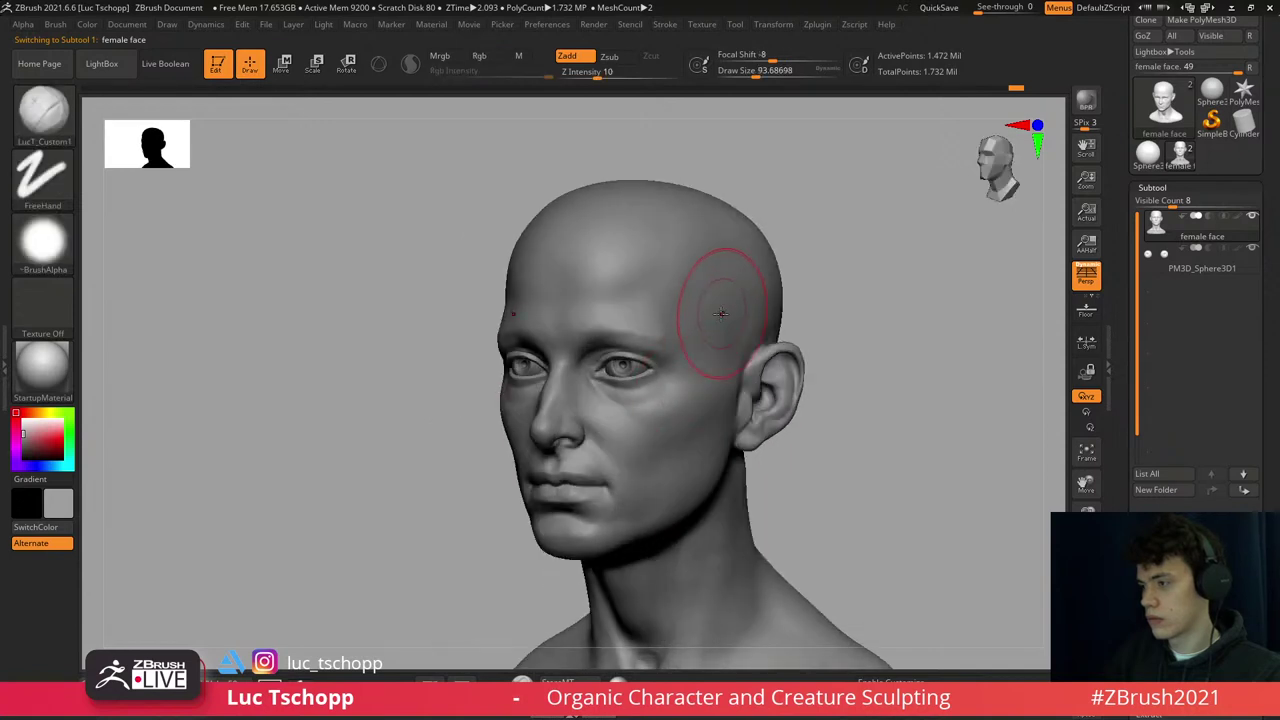
right_click_drag(717, 309, 672, 331)
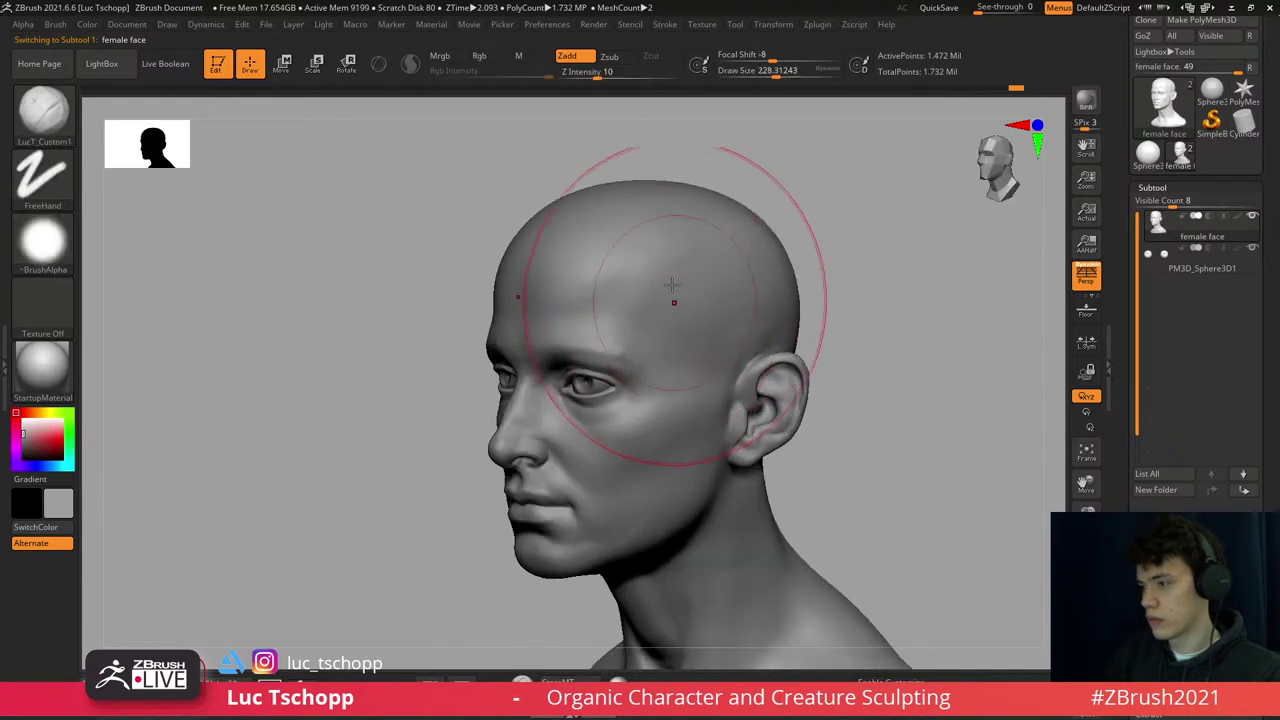
left_click_drag(780, 70, 760, 70)
right_click_drag(650, 290, 594, 271)
key("s")
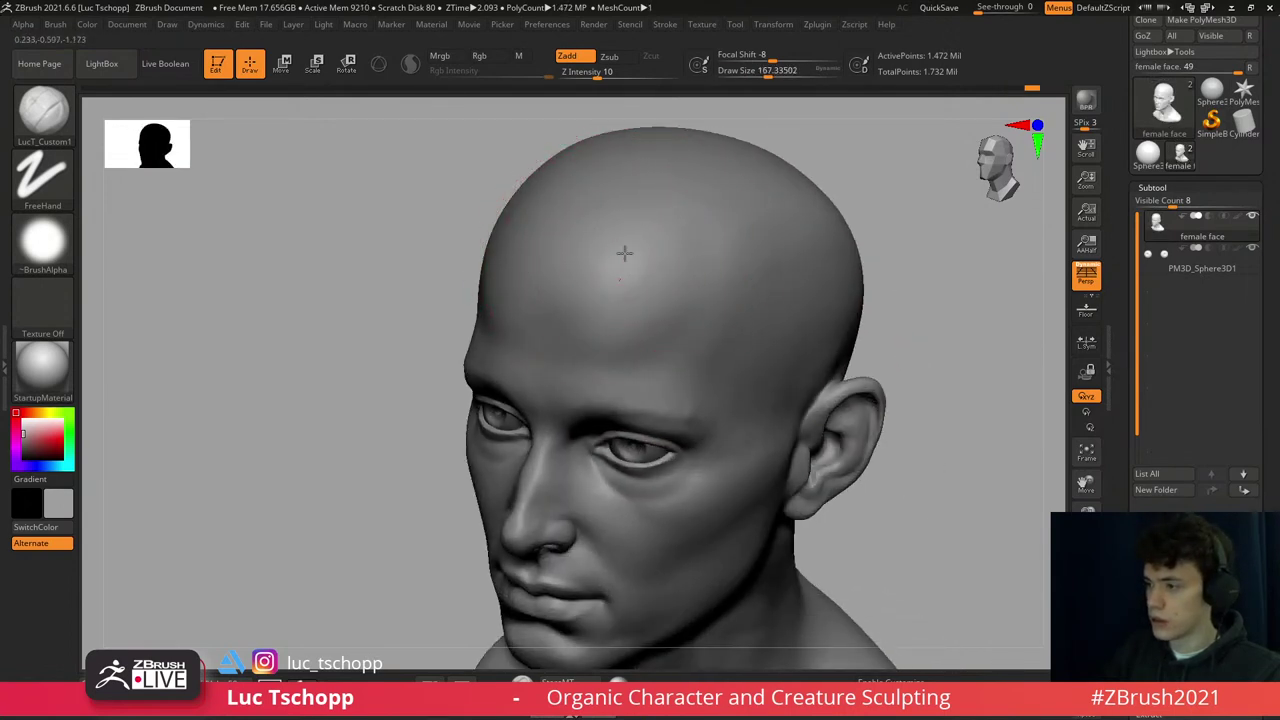
mouse_move(586, 286)
right_mouse_down()
mouse_move(573, 189)
mouse_move(567, 253)
right_mouse_up()
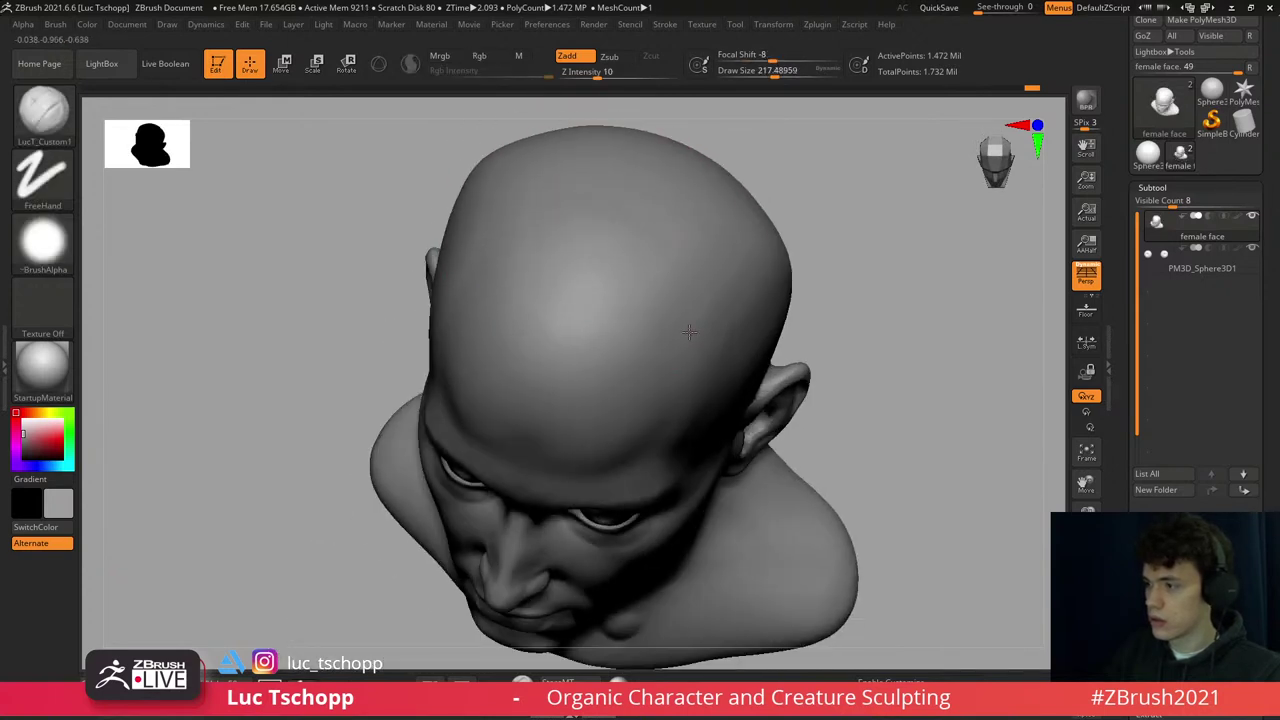
mouse_move(705, 322)
right_mouse_down()
mouse_move(657, 217)
mouse_move(691, 283)
mouse_move(745, 300)
mouse_move(549, 340)
right_mouse_up()
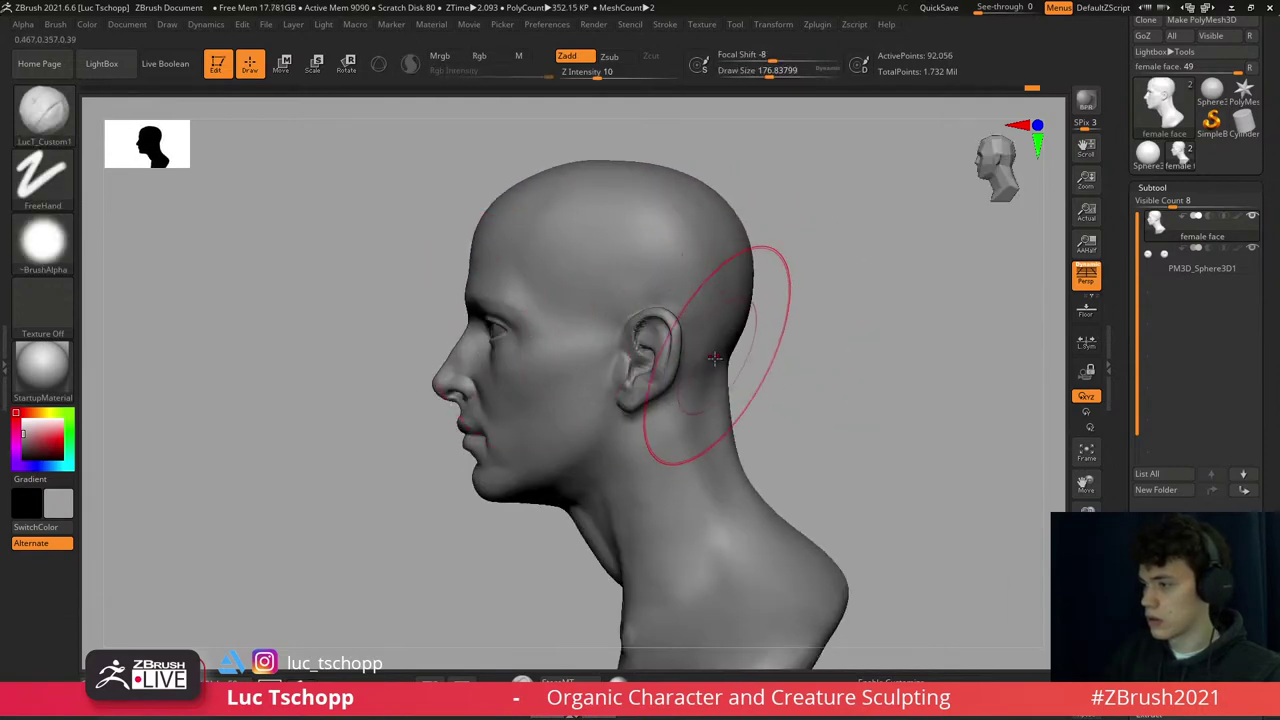
- Select the Move brush and size it from about 256 to 305, then down to 167
key("b")
key("m")
key("v")
key("s")
left_click_drag(712, 350, 733, 347)
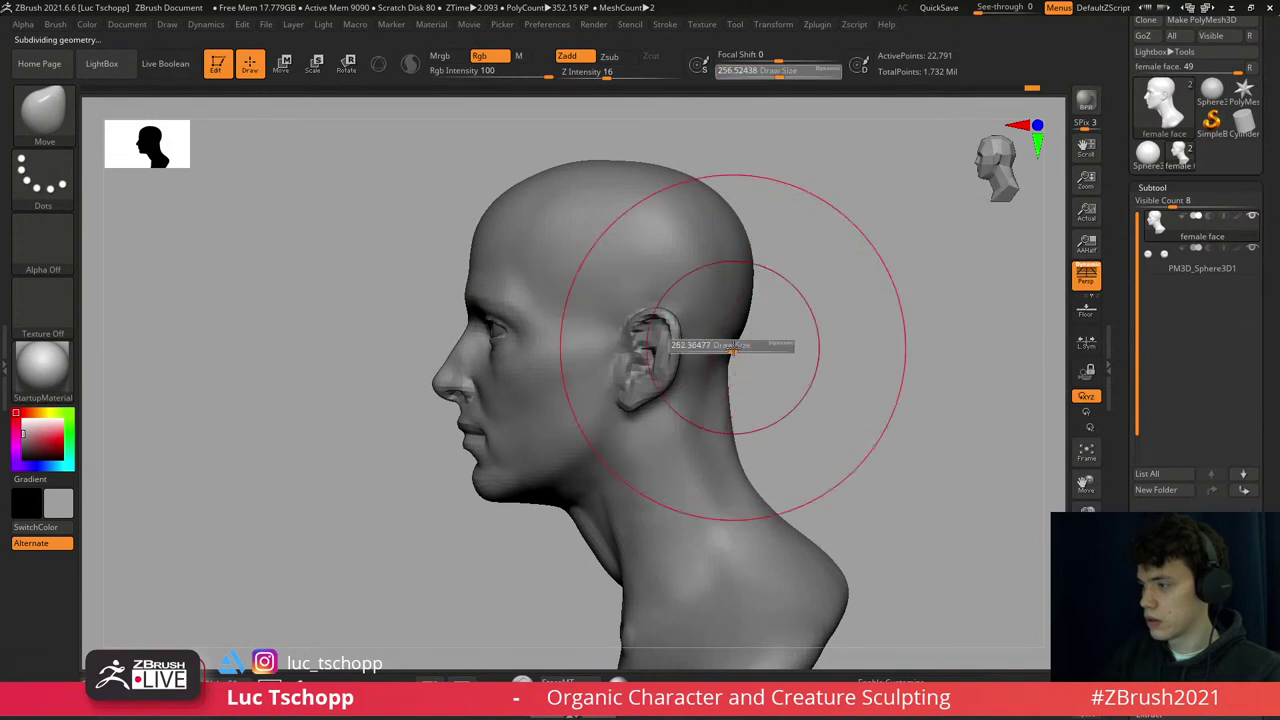
key("s")
mouse_move(685, 192)
left_mouse_down()
mouse_move(700, 196)
mouse_move(684, 200)
left_mouse_up()
key("s")
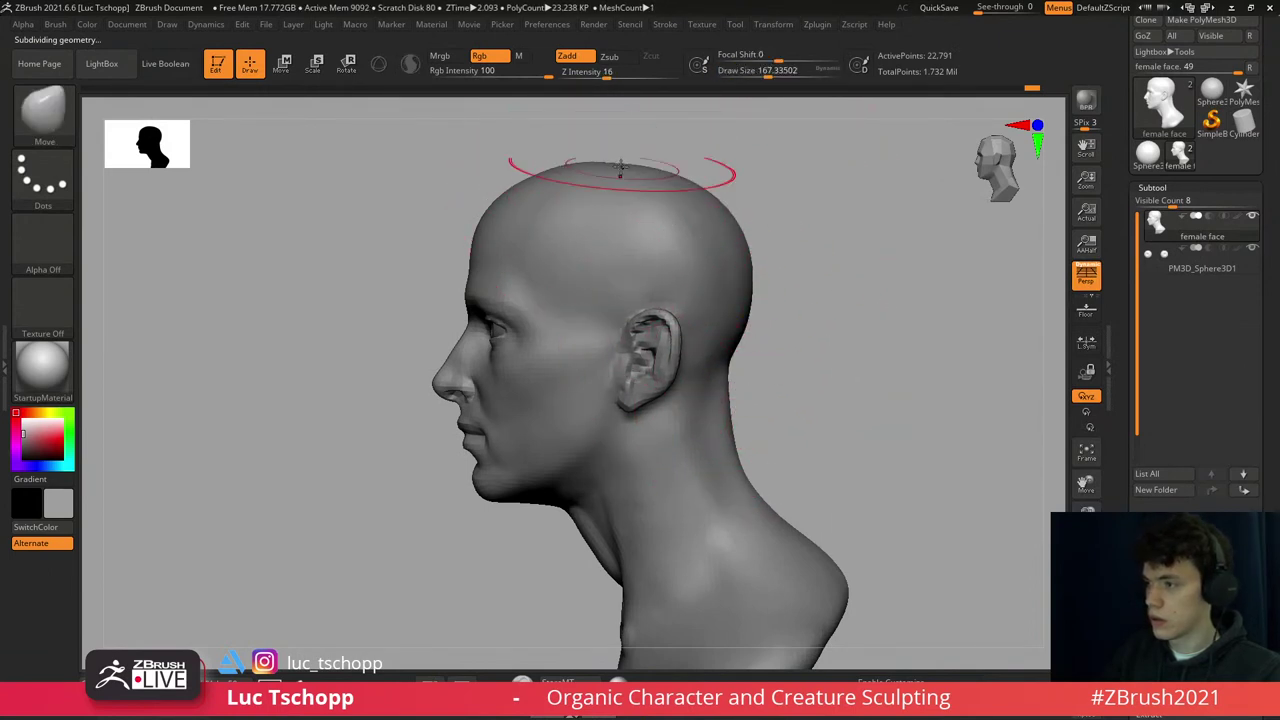
- Turn the face to a three-quarter view looking down, with the Move brush at about 83
right_click_drag(643, 343, 614, 314)
key("s")
left_click_drag(660, 318, 644, 324)
right_click_drag(565, 333, 682, 304)
right_click_drag(650, 262, 651, 294)
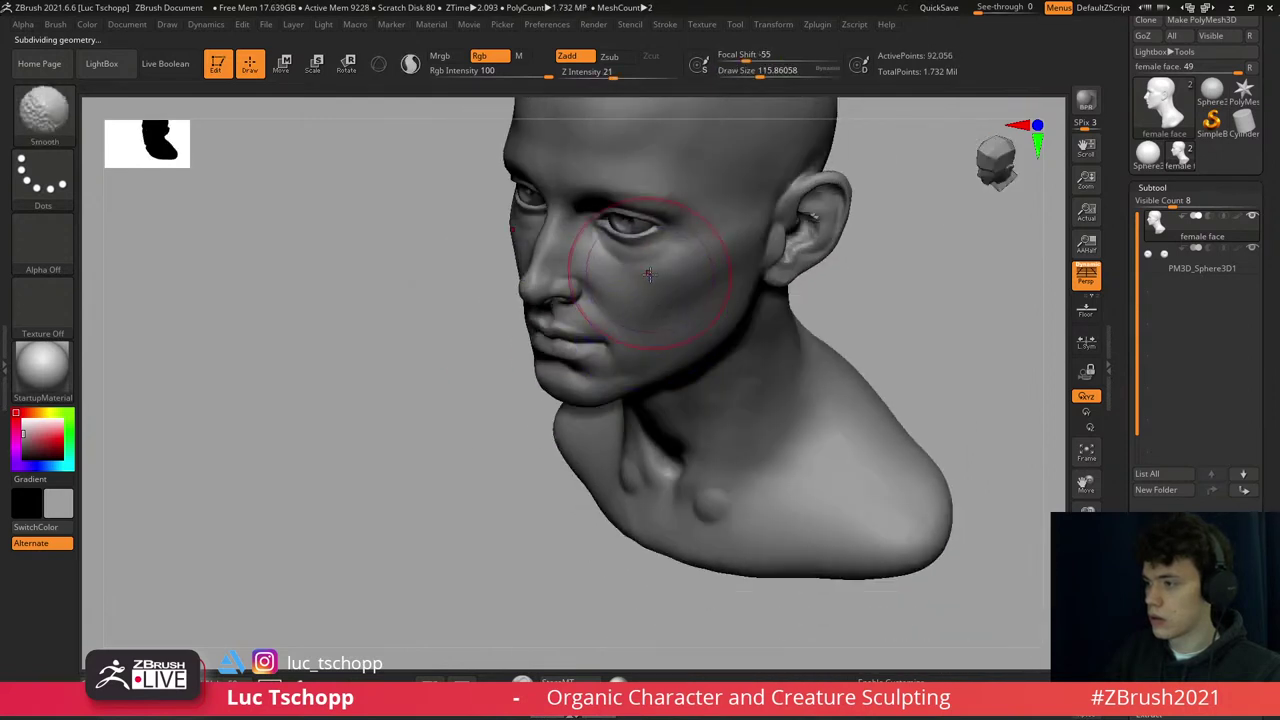
key("b")
key("Escape")
key("bracketleft")
key("bracketleft")
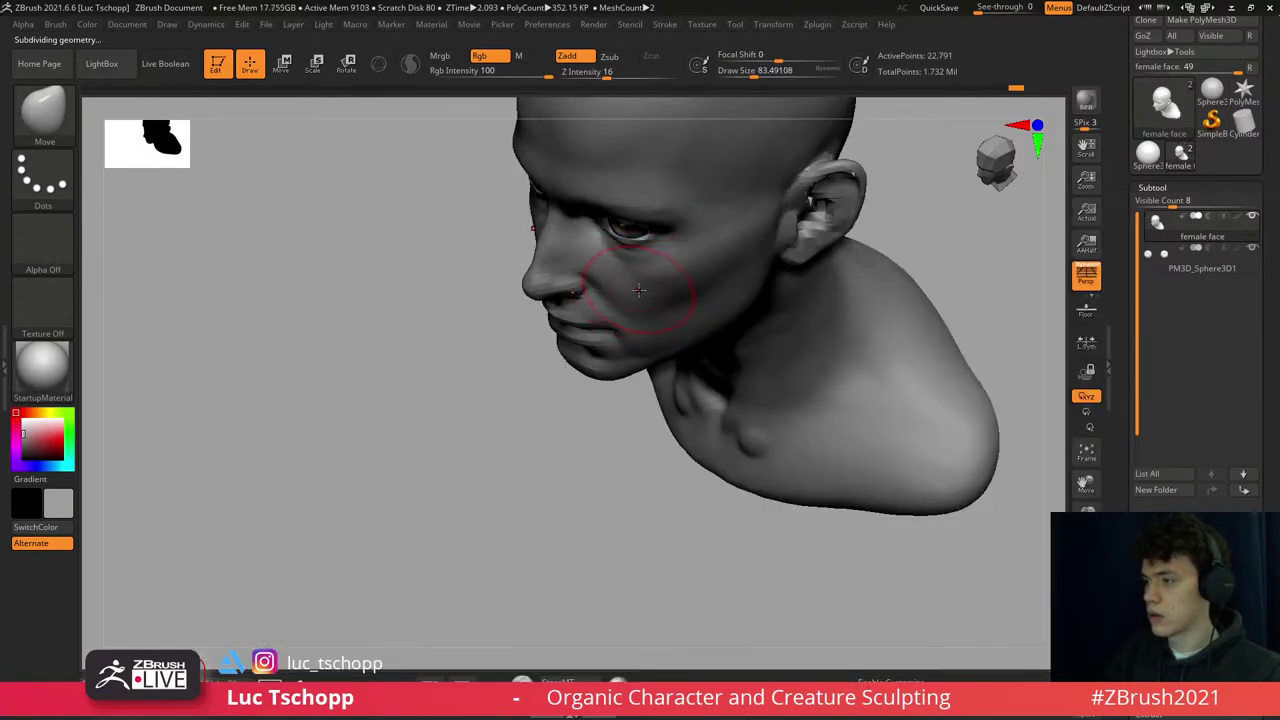
- In side profile, drop the brush to about 51 and smooth the corner of the lips
mouse_move(639, 290)
right_mouse_down()
mouse_move(640, 420)
mouse_move(691, 451)
mouse_move(648, 320)
right_mouse_up()
key("s")
left_click_drag(648, 322, 642, 326)
key("shift")
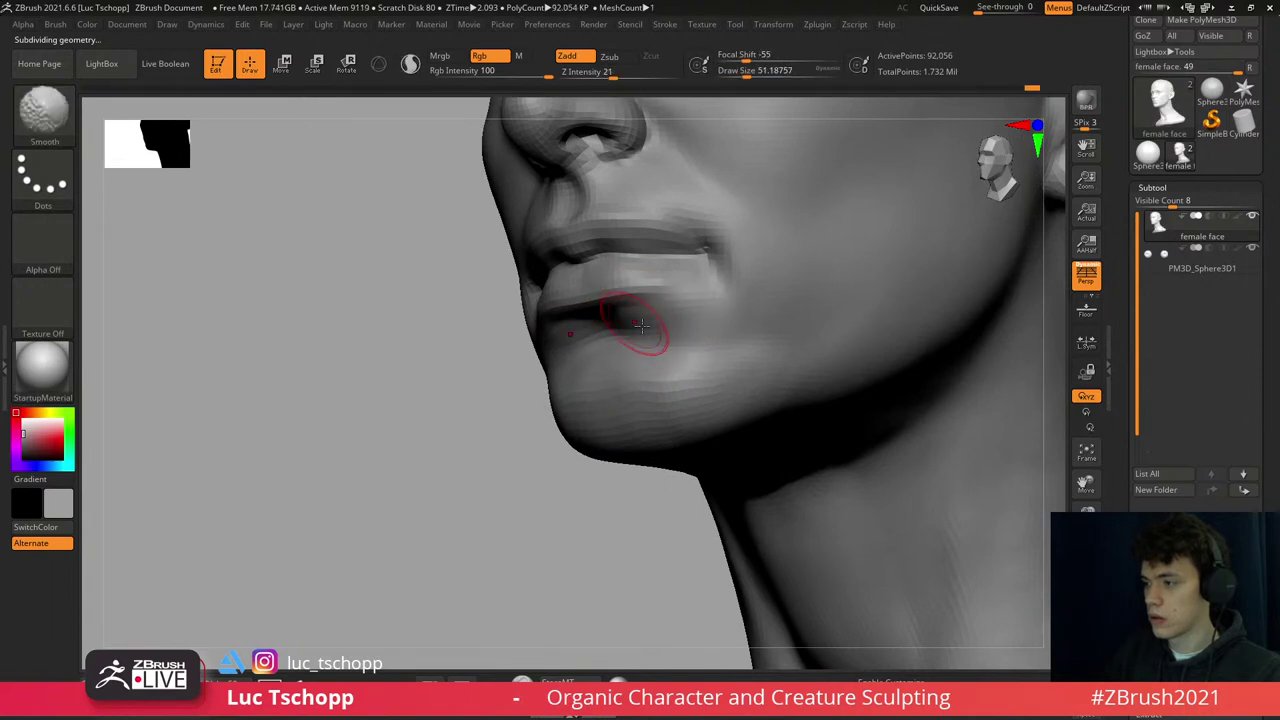
mouse_move(640, 325)
right_mouse_down("ctrl")
mouse_move(634, 277)
mouse_move(663, 286)
right_mouse_up("ctrl")
- Frame the head, centre the neck, and smooth the front of the neck
key("f")
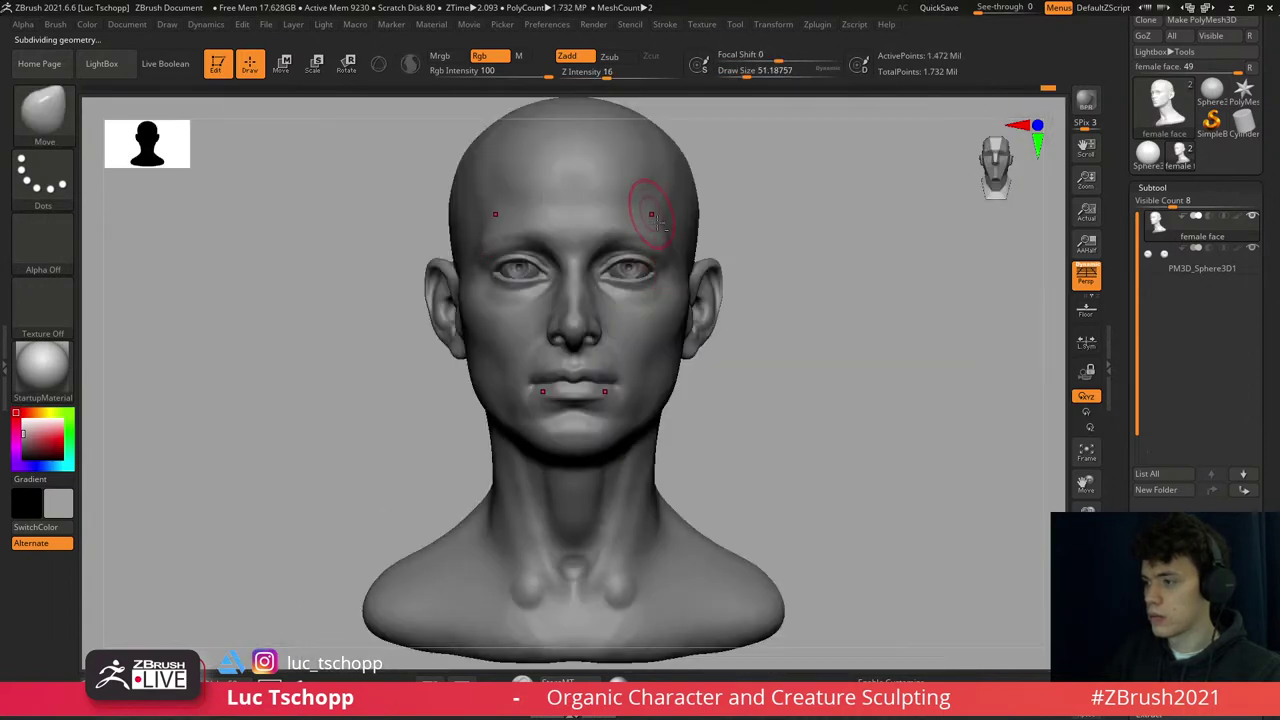
mouse_move(651, 213)
right_mouse_down("alt")
mouse_move(686, 285)
mouse_move(686, 372)
mouse_move(666, 337)
right_mouse_up("alt")
key("1")
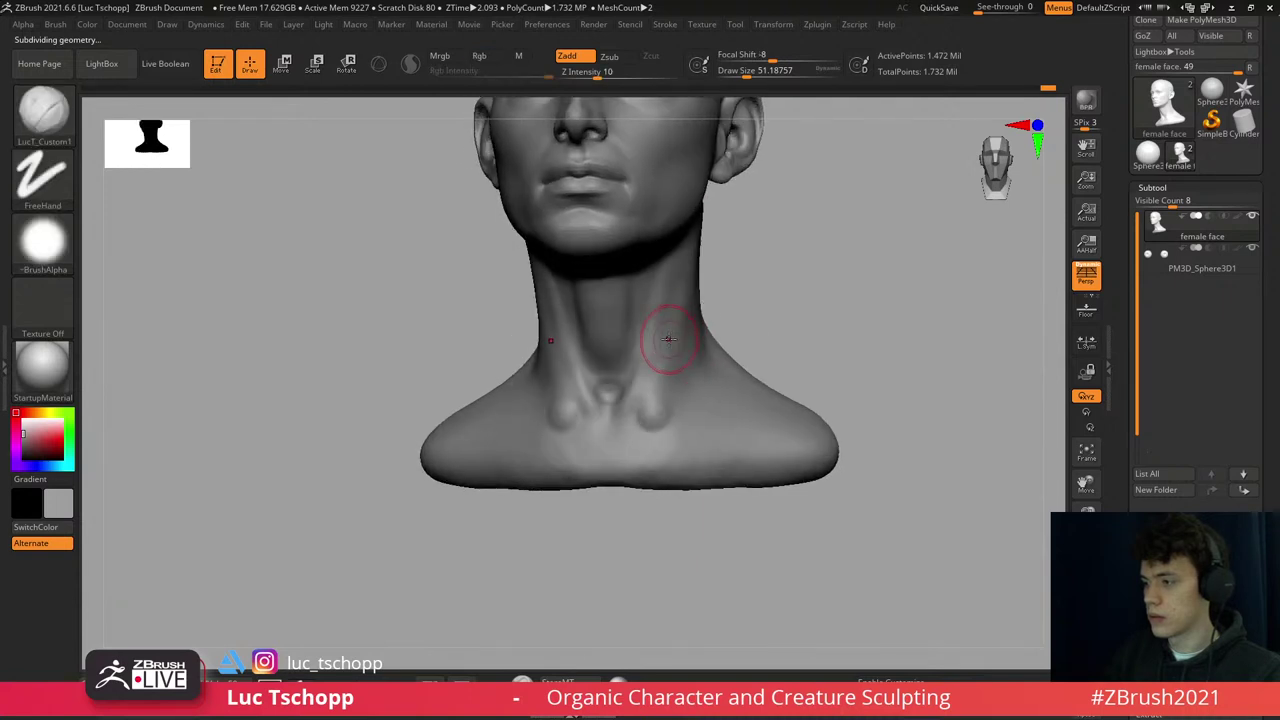
right_click_drag(678, 390, 641, 355, "alt")
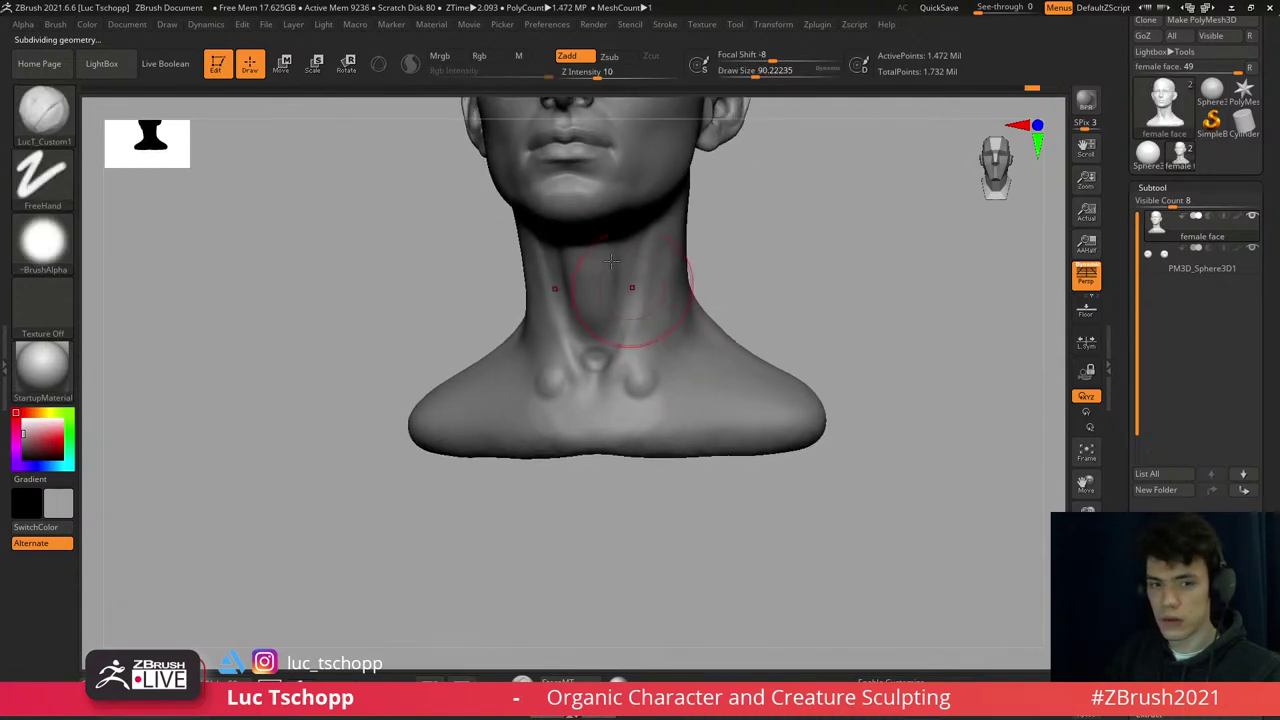
key("shift")
key("shift")
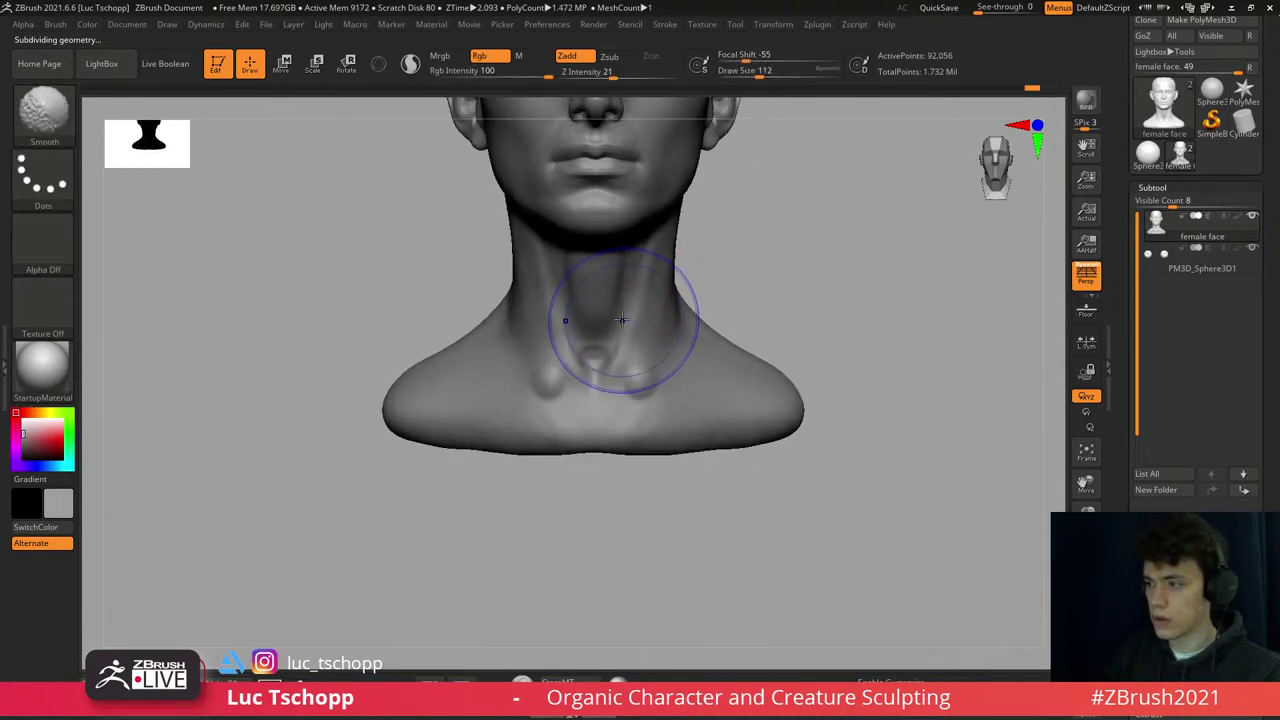
mouse_move(622, 319)
left_mouse_down()
mouse_move(600, 230)
mouse_move(614, 300)
left_mouse_up()
key("ctrl")
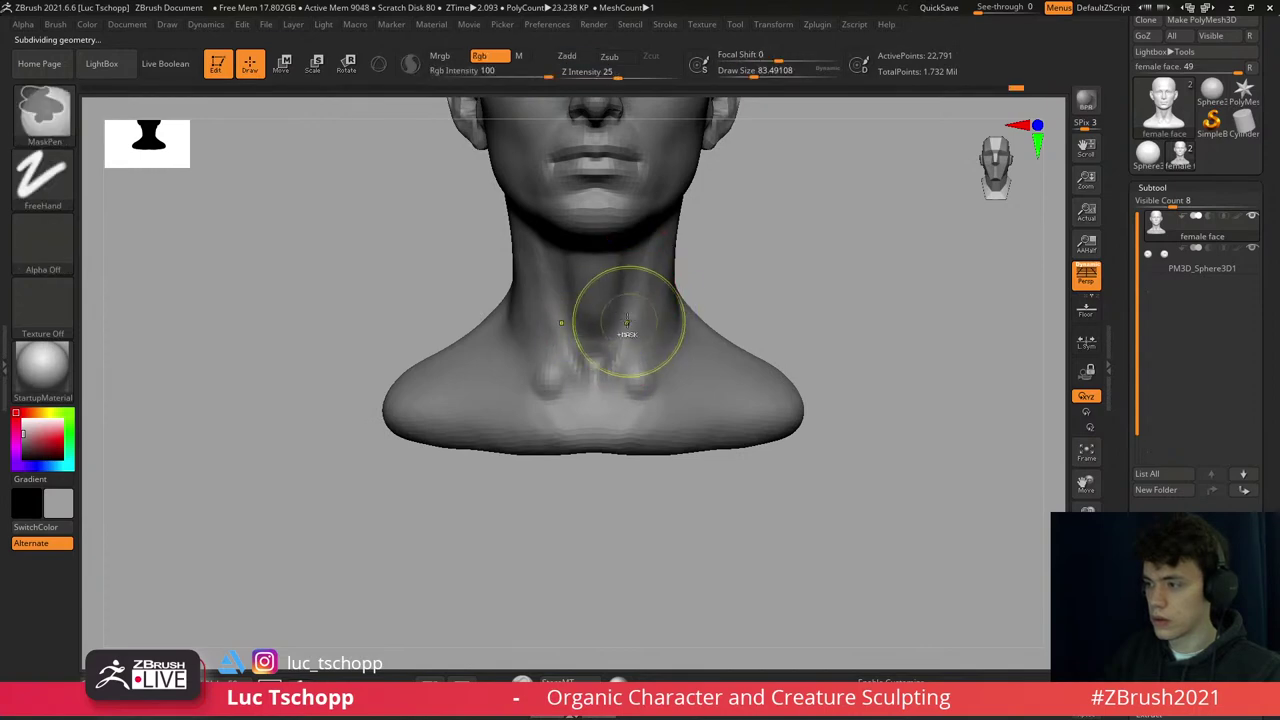
key("shift")
- Subdivide the mesh with Ctrl+D and set up DamStandard at about size 74 for the clavicle notch
key("ctrl+d")
key("b")
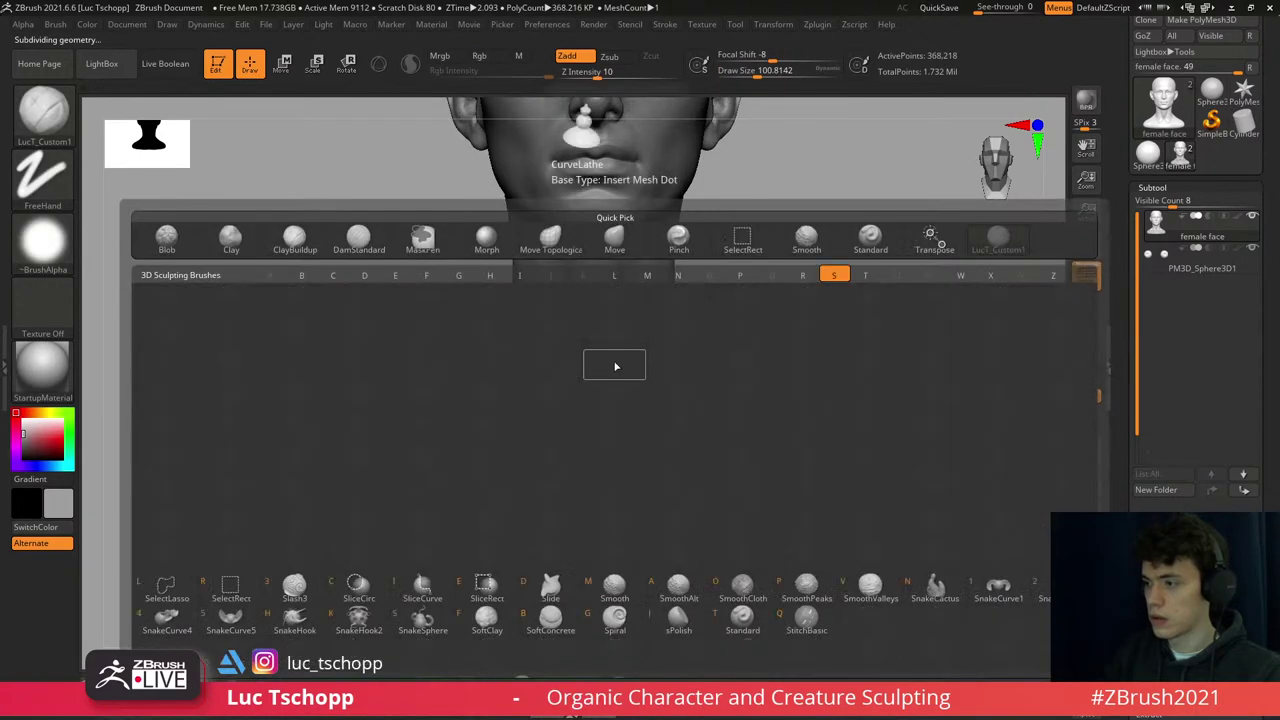
key("Escape")
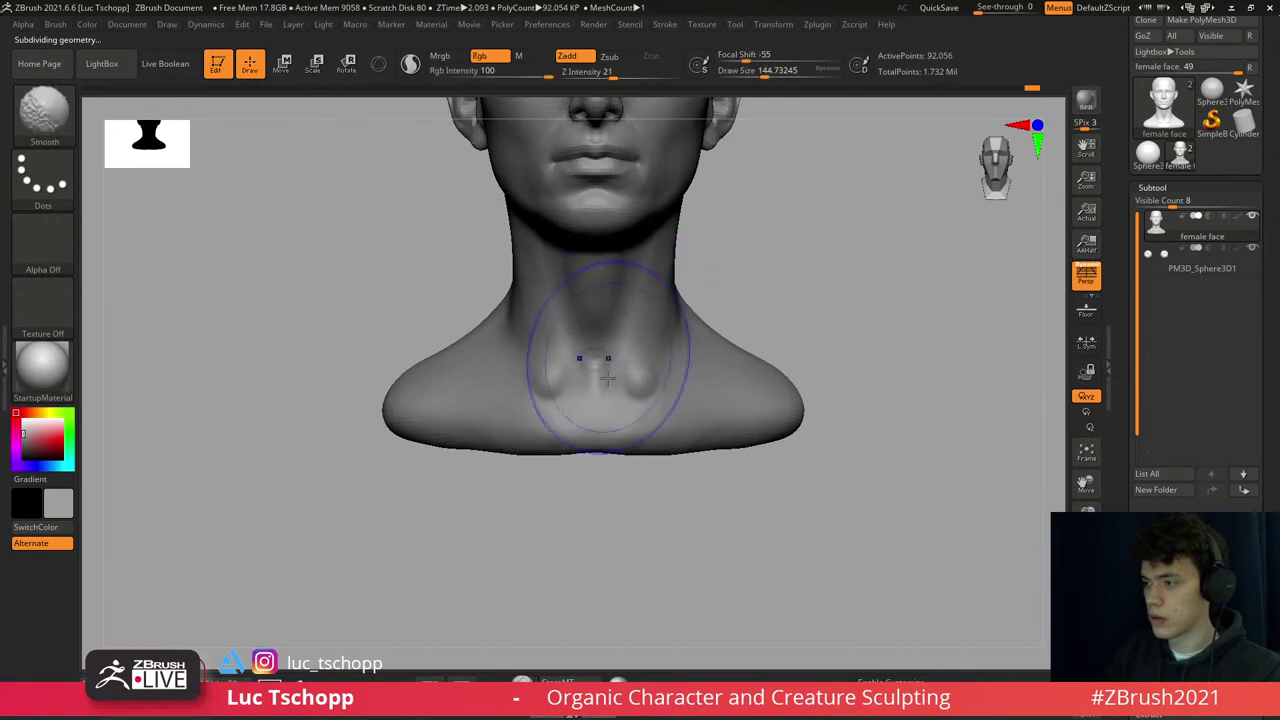
key("b")
key("d")
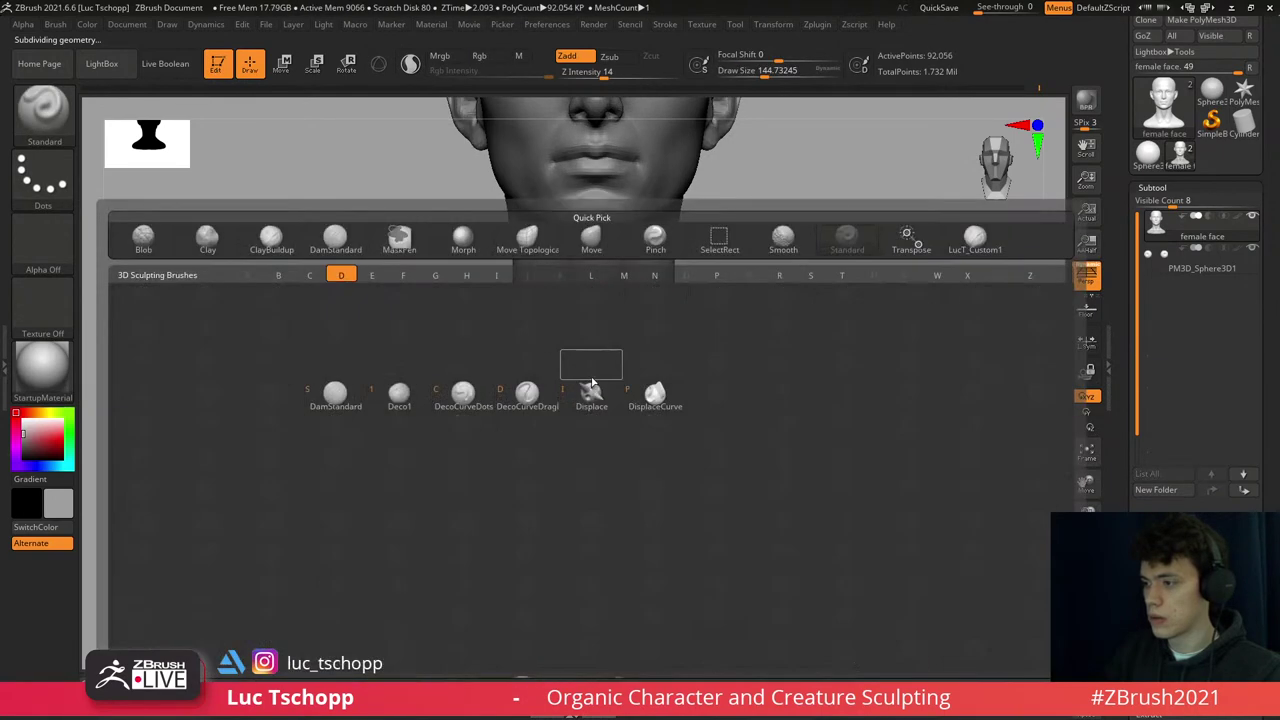
key("s")
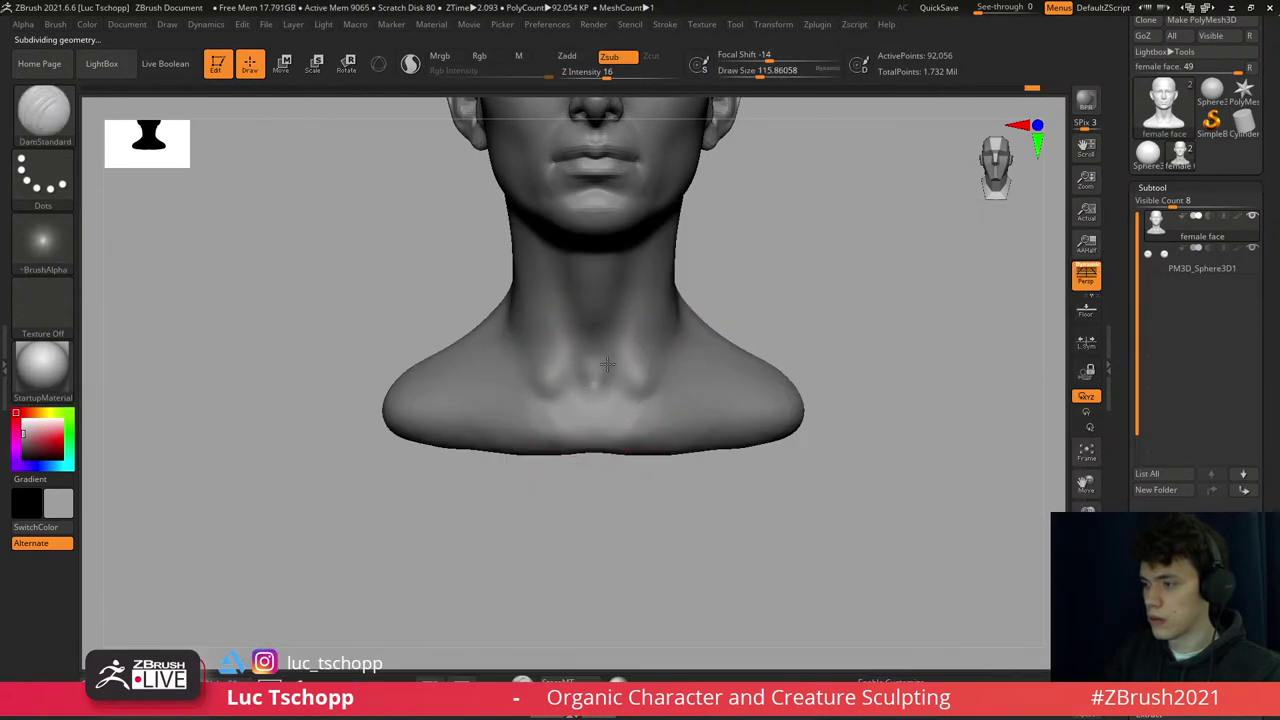
key("b")
key("d")
key("s")
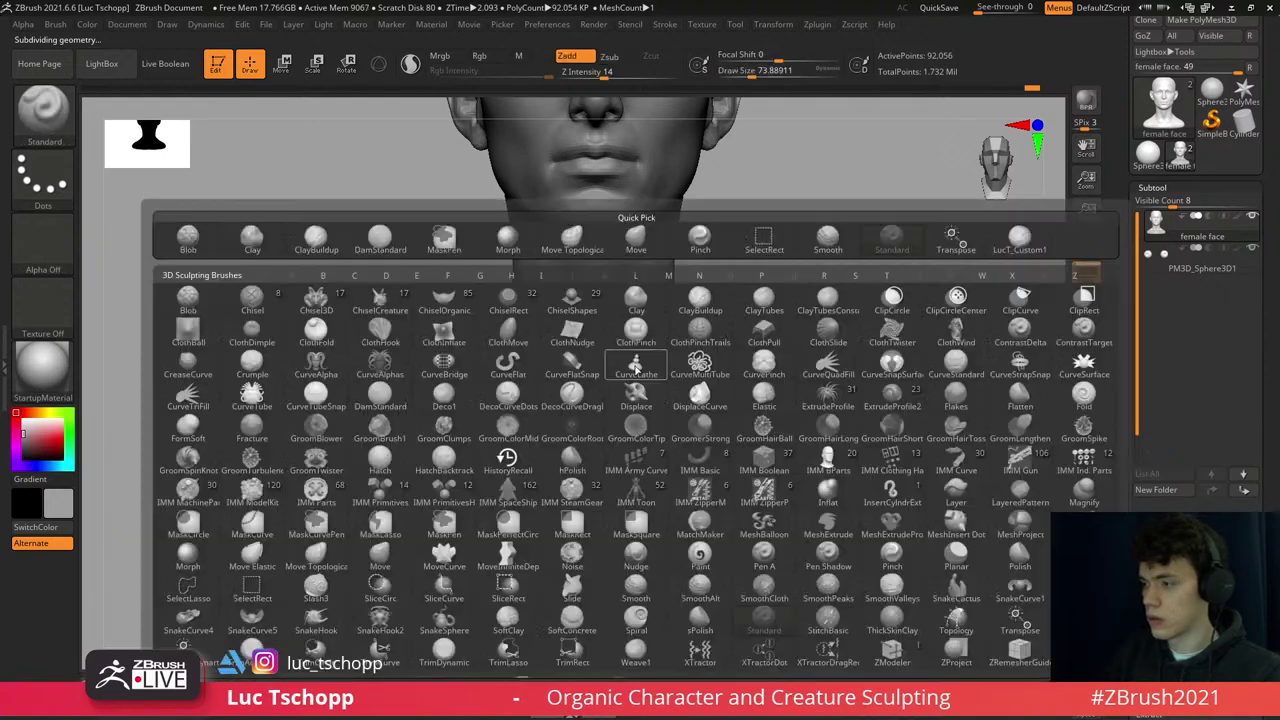
key("b")
key("d")
key("s")
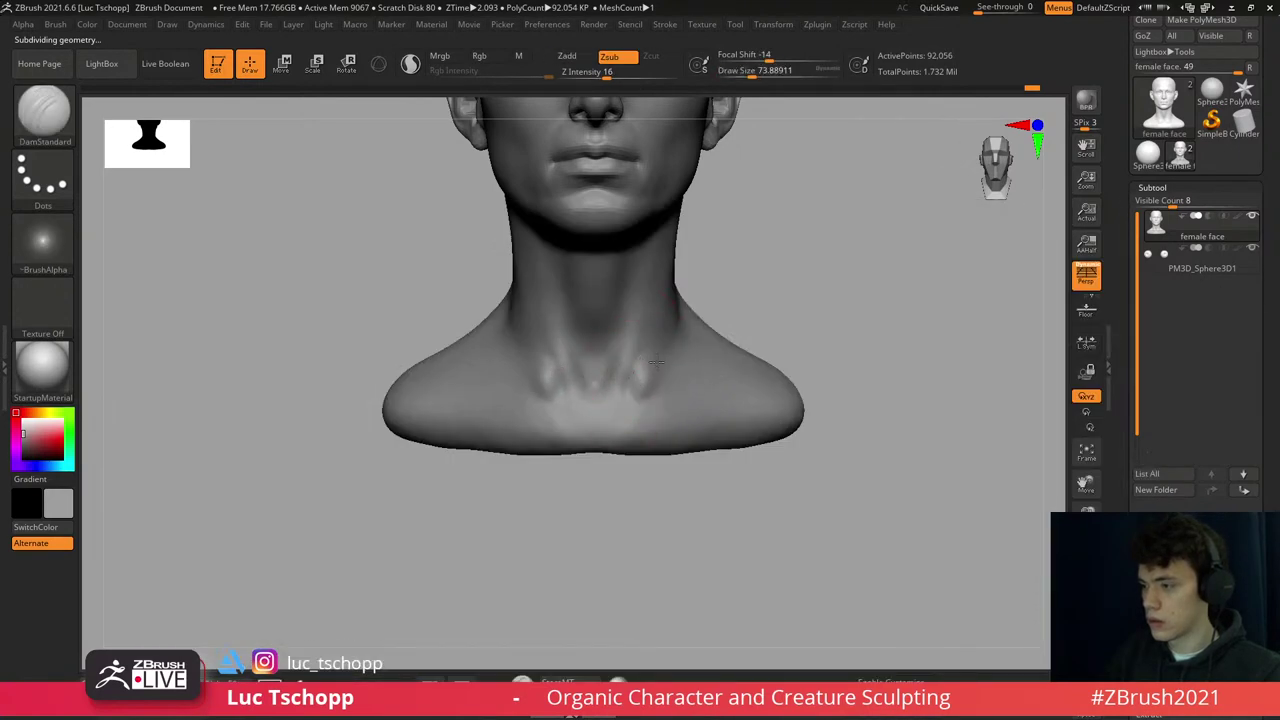
- Rotate toward the shoulder and neck and switch to the LucT_Custom1 brush
key("f")
mouse_move(557, 263)
left_mouse_down()
mouse_move(680, 380)
mouse_move(623, 408)
mouse_move(679, 361)
mouse_move(657, 343)
left_mouse_up()
key("b")
key("l")
key("c")
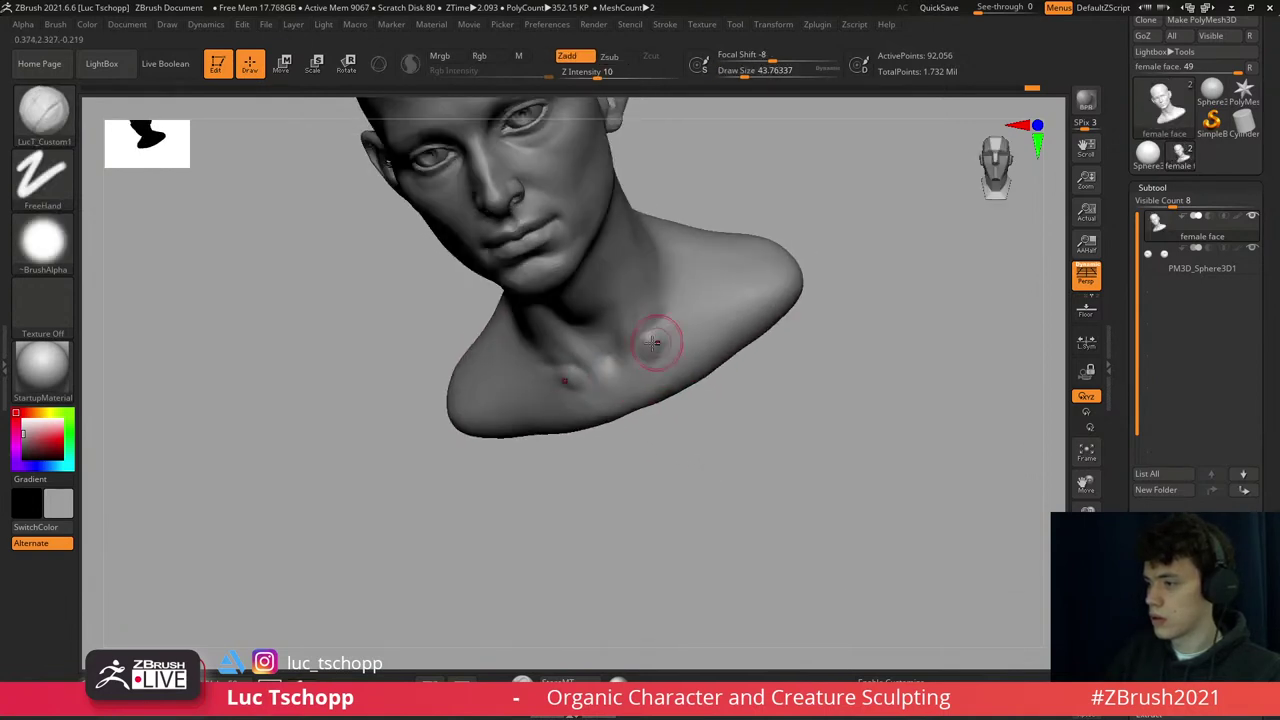
mouse_move(685, 328)
right_mouse_down()
mouse_move(668, 331)
mouse_move(663, 260)
mouse_move(600, 300)
mouse_move(598, 259)
right_mouse_up()
- Lay transpose lines from crown to chin to check the head's midline, then return to Move
key("w")
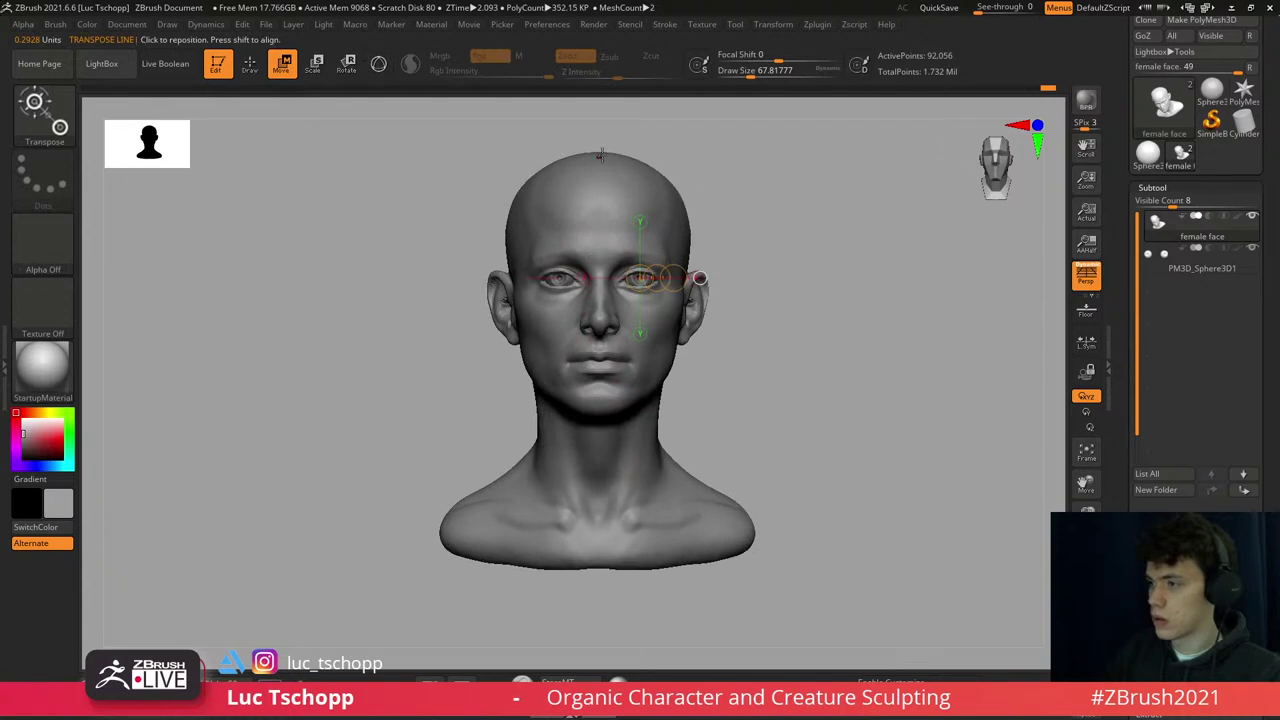
left_click_drag(600, 155, 610, 390)
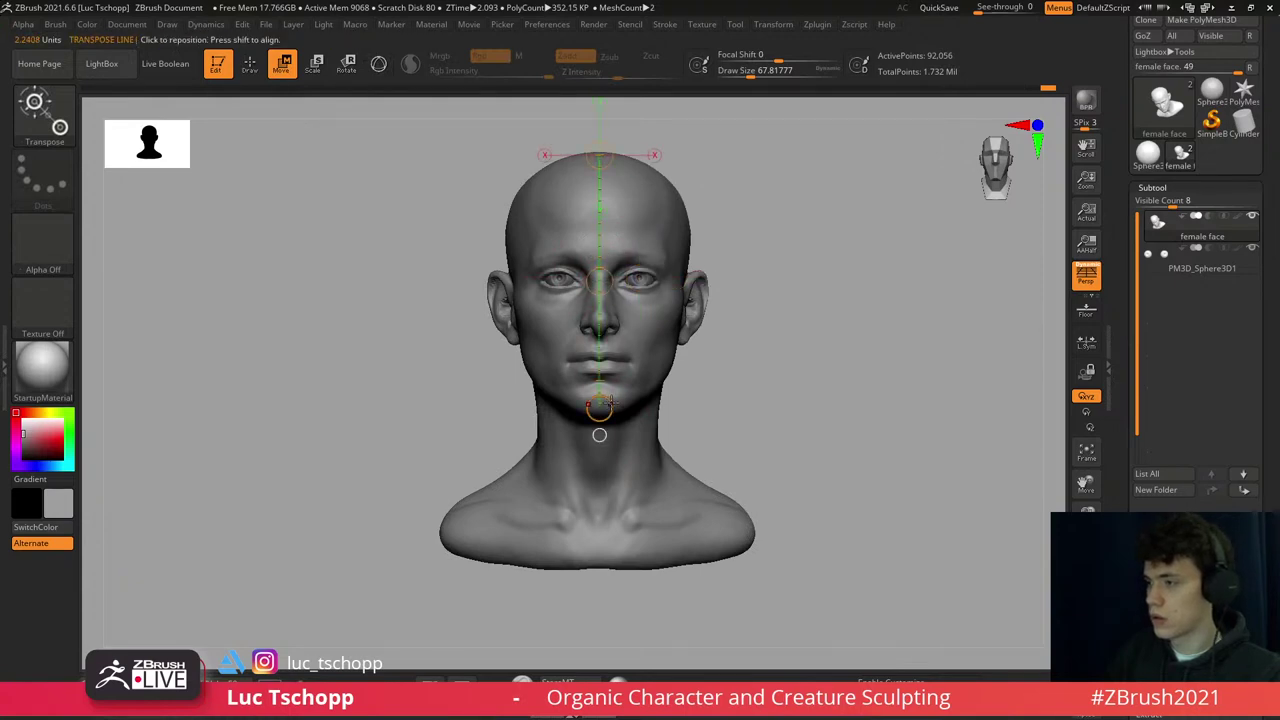
key("b")
key("m")
key("v")
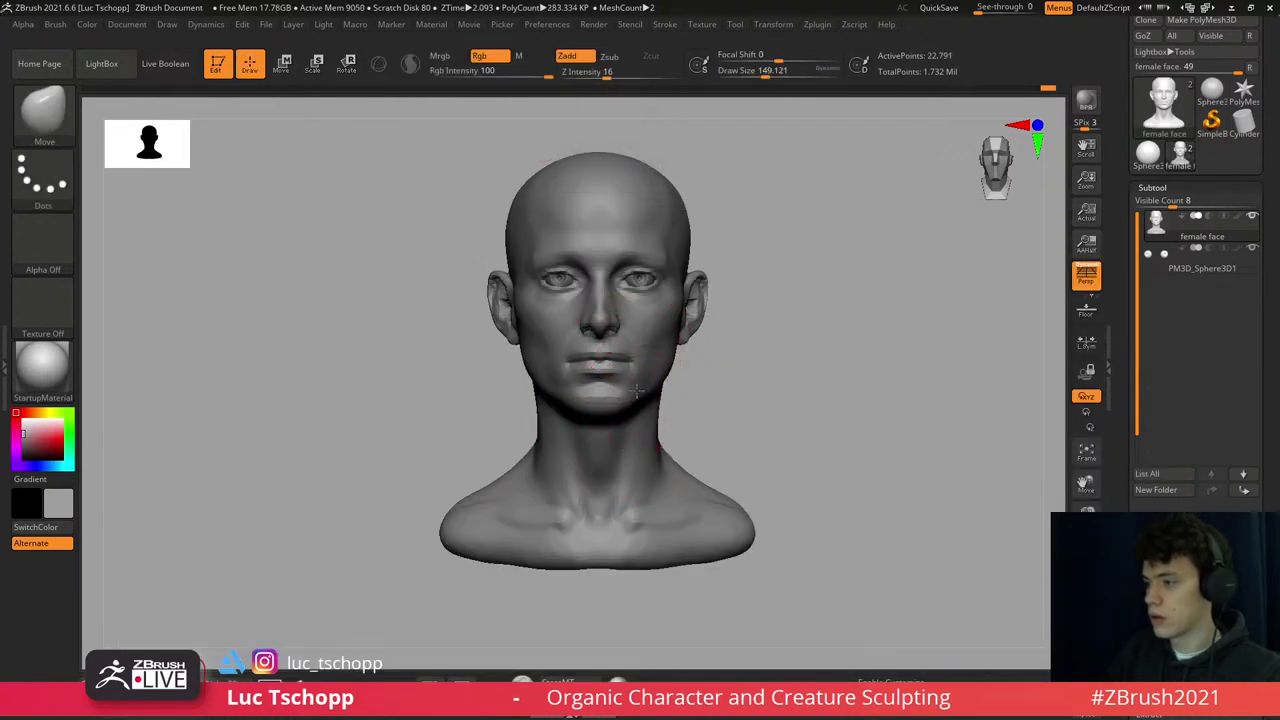
key("f")
key("w")
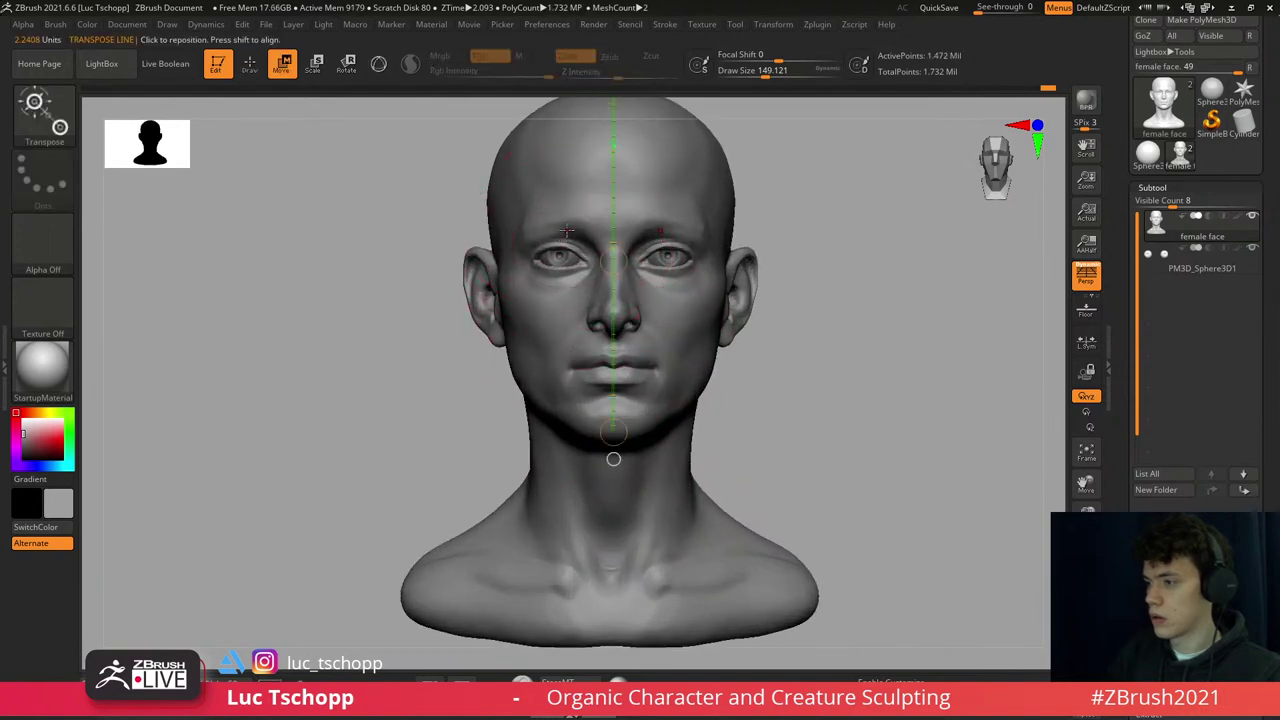
left_click_drag(569, 195, 569, 462)
key("b")
key("m")
key("v")
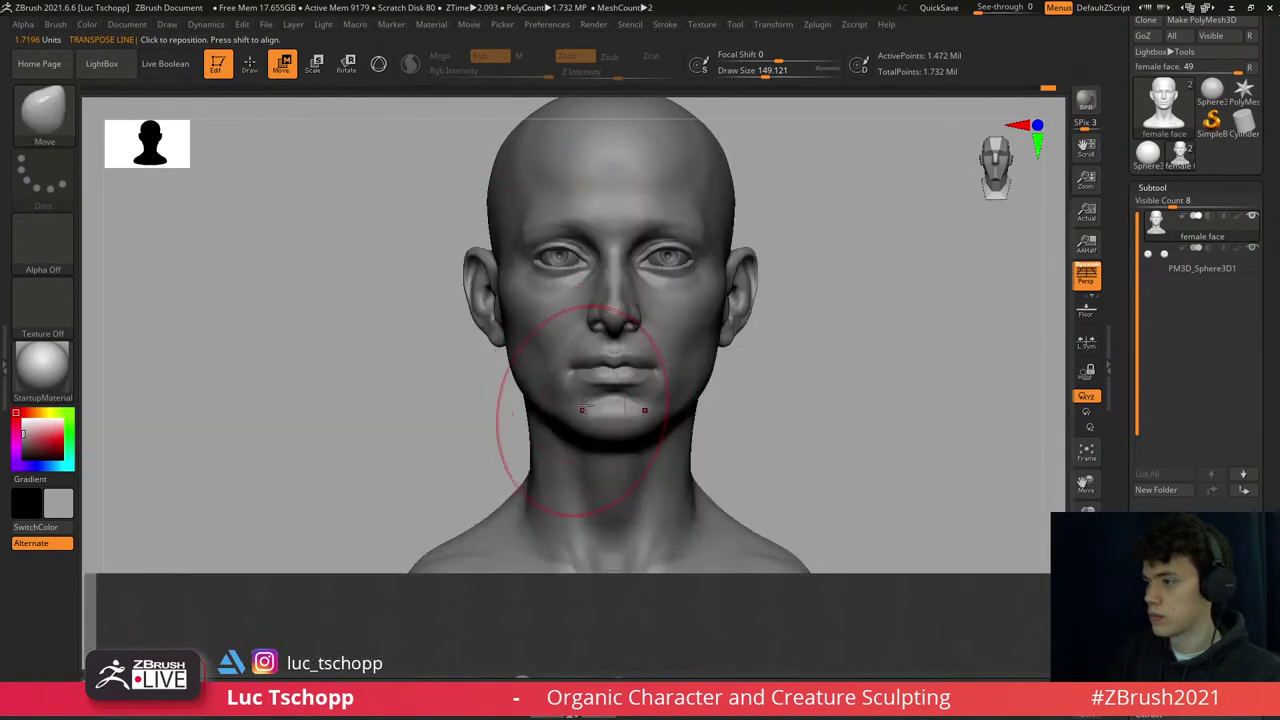
- Bring the neck and shoulders into a three-quarter view with the Move brush at about 120
right_click_drag(628, 381, 603, 256, "alt")
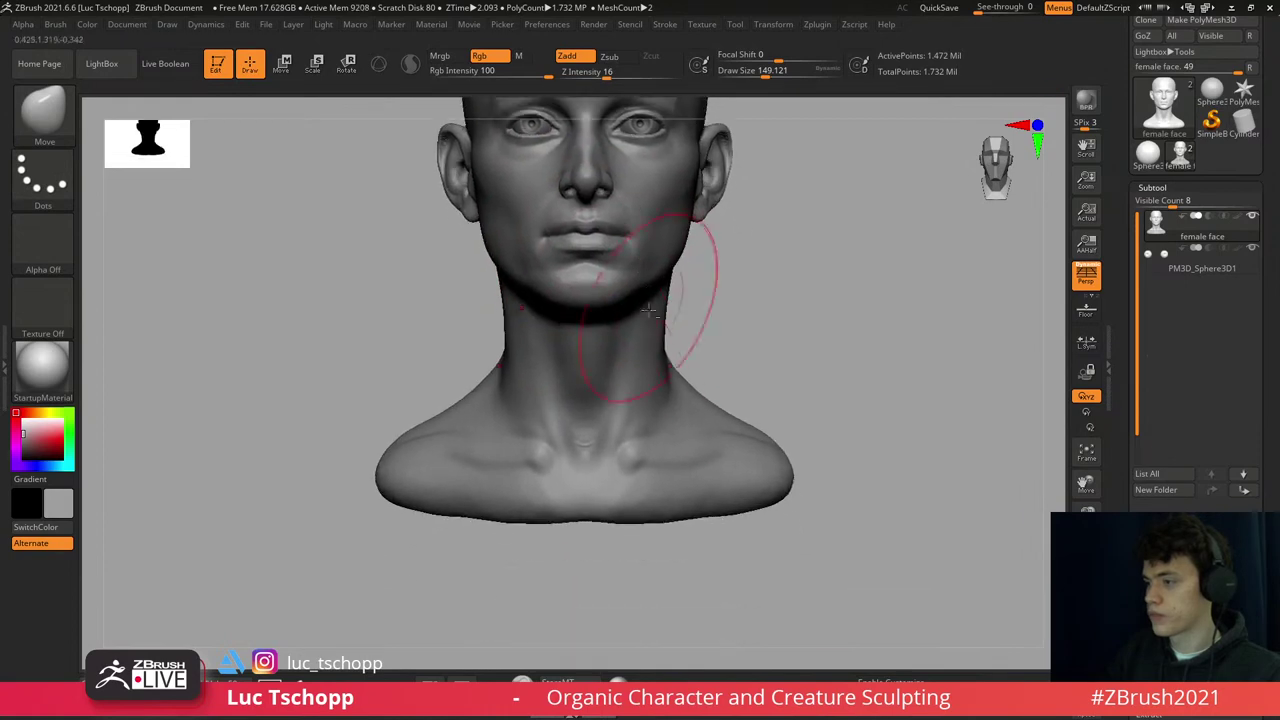
key("b")
key("s")
key("m")
key("b")
key("m")
key("v")
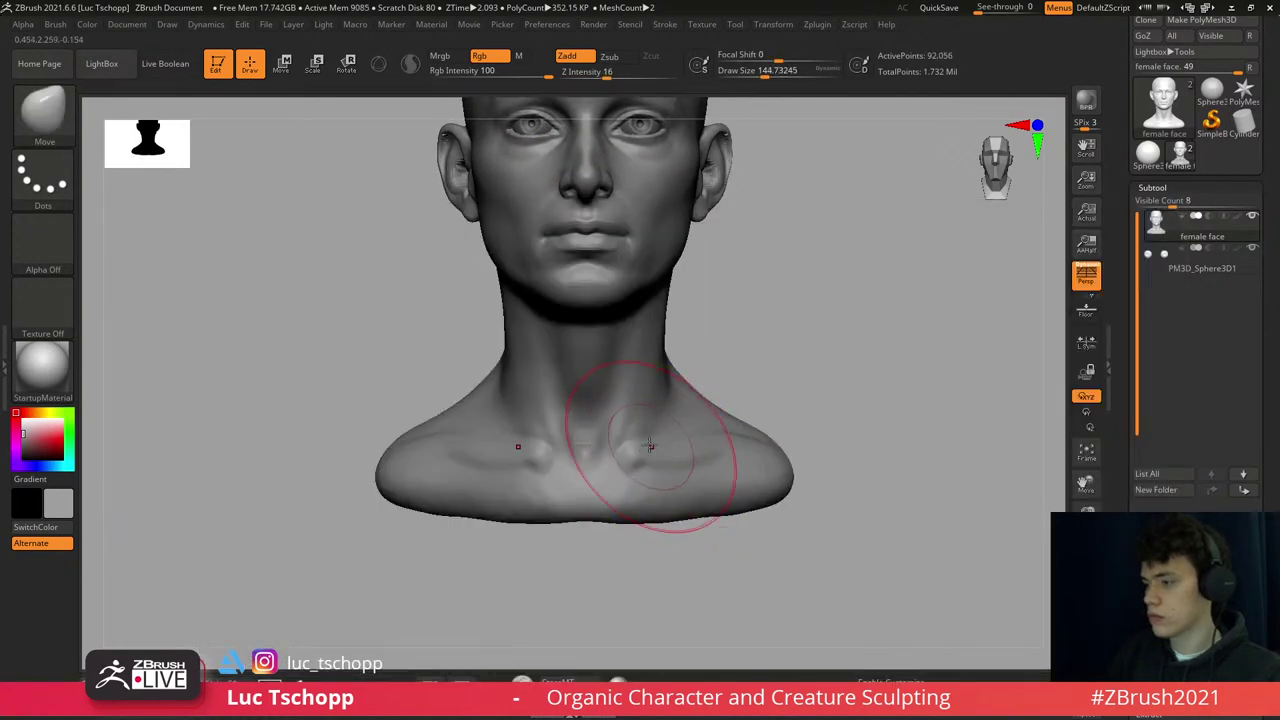
key("s")
key("s")
left_click_drag(756, 430, 764, 430)
mouse_move(764, 430)
right_mouse_down()
mouse_move(731, 400)
mouse_move(745, 430)
right_mouse_up()
- Build up the back of the shoulder with the LucT_Custom1 brush
key("b")
key("l")
key("c")
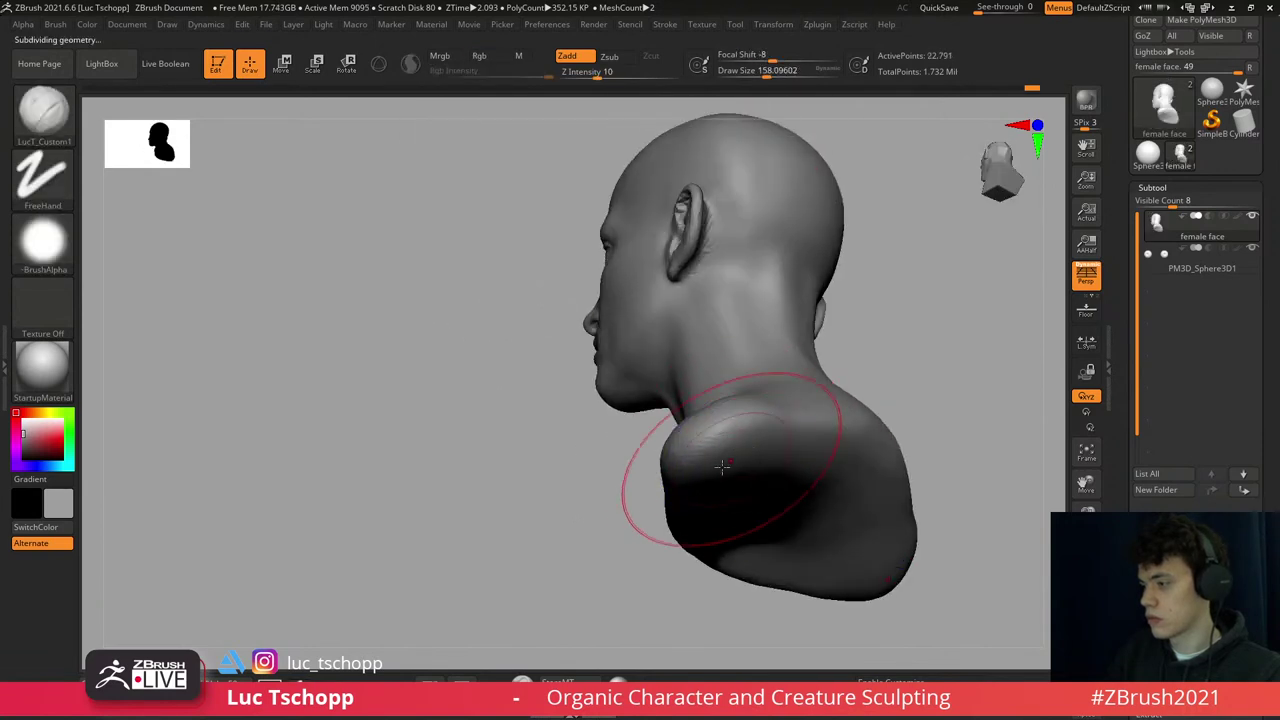
left_click_drag(728, 457, 817, 481)
mouse_move(817, 481)
right_mouse_down()
mouse_move(714, 423)
mouse_move(666, 366)
right_mouse_up()
- With the brush at about 234, sculpt the shoulder top and smooth away its dent
key("bracketright")
key("bracketright")
left_click_drag(620, 410, 779, 377)
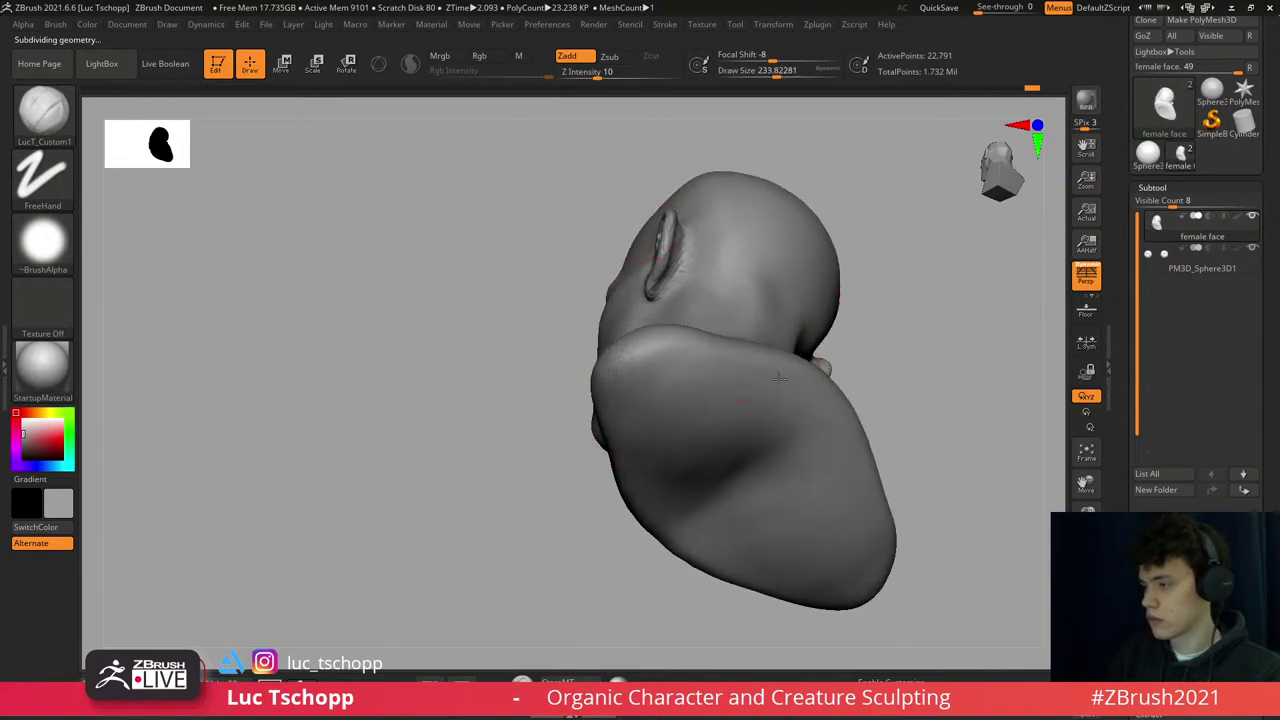
left_click_drag(696, 500, 715, 430, "shift")
key("bracketleft")
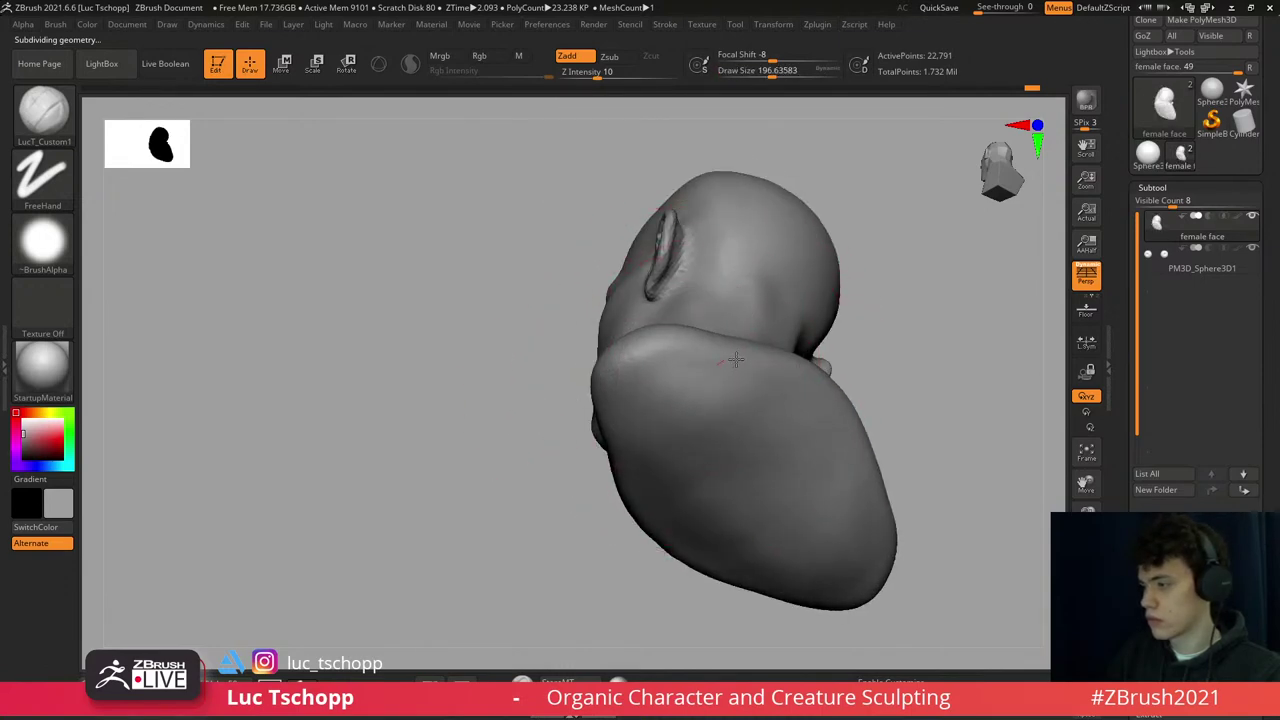
key("b")
key("s")
key("t")
key("s")
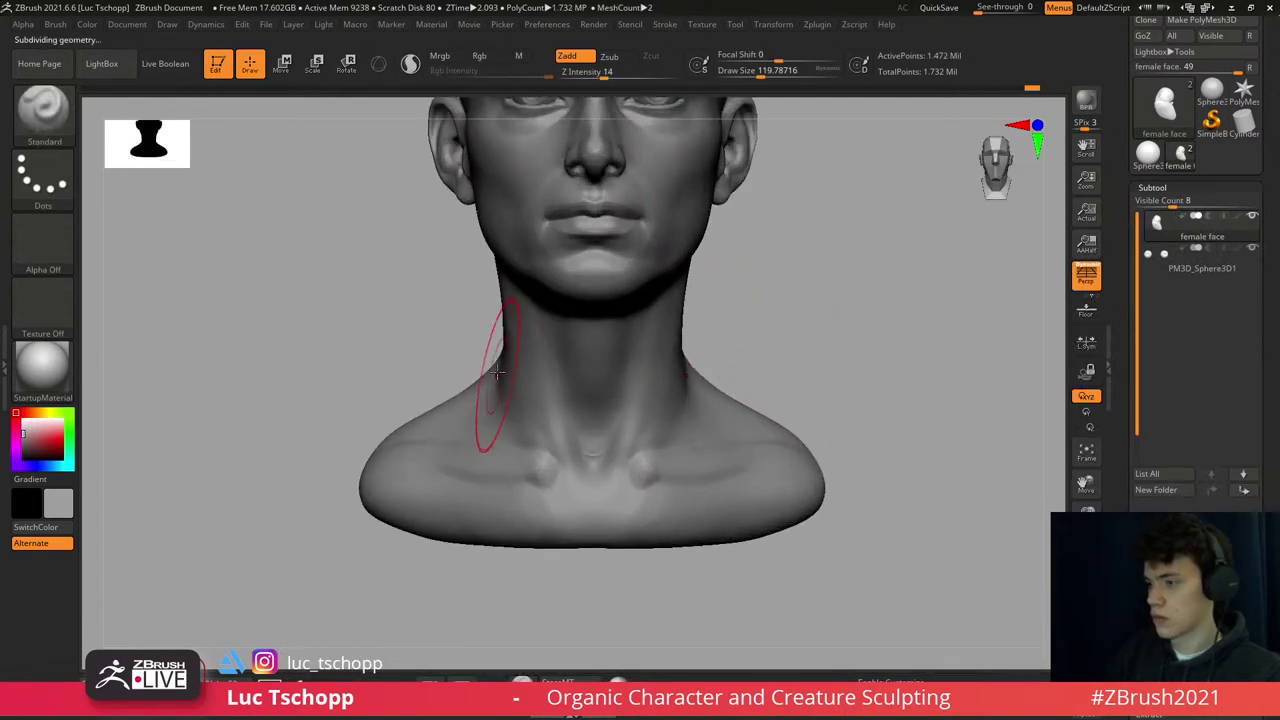
- Turn the head to side profile and set DamStandard to about size 163
key("b")
key("m")
key("v")
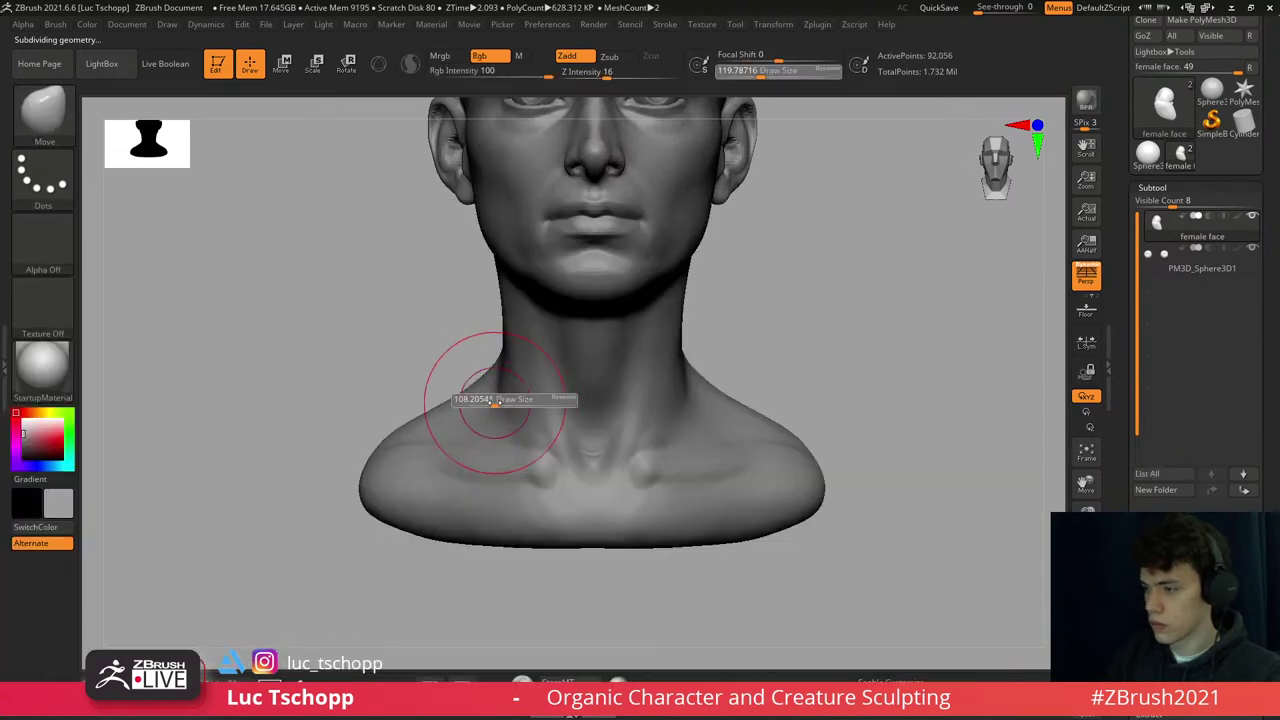
key("d")
key("s")
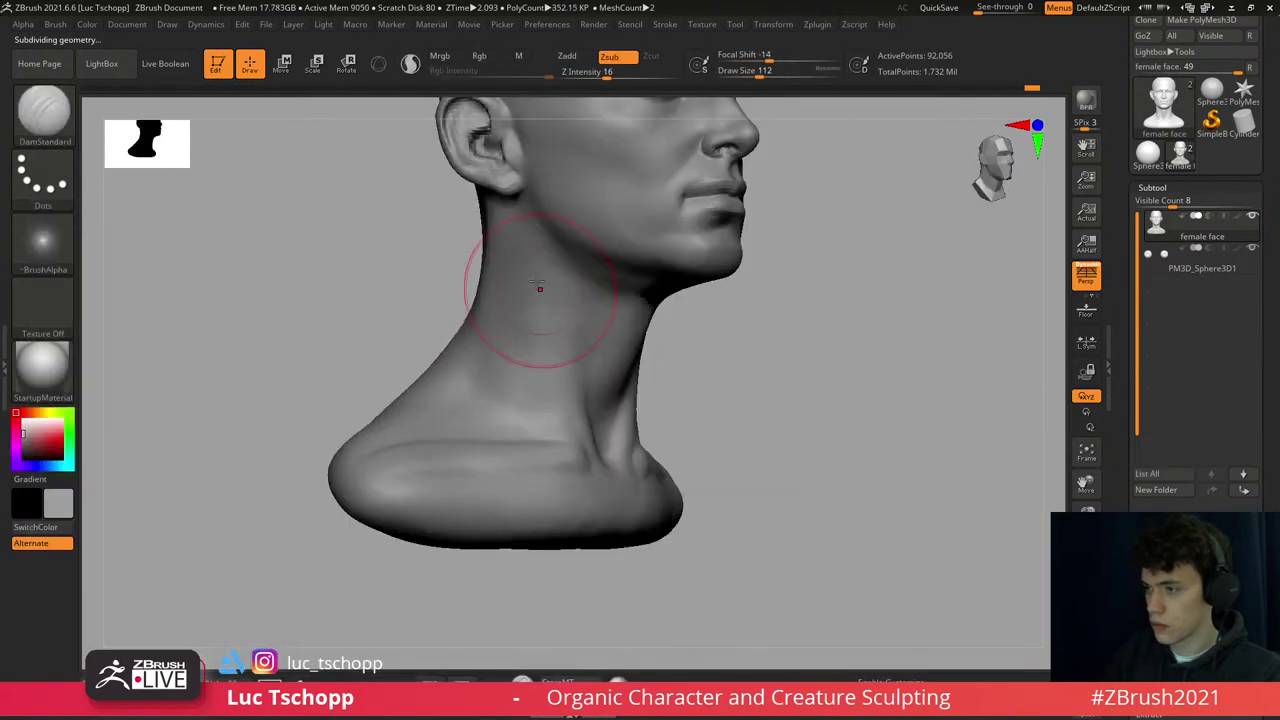
key("s")
right_click_drag(473, 269, 463, 240)
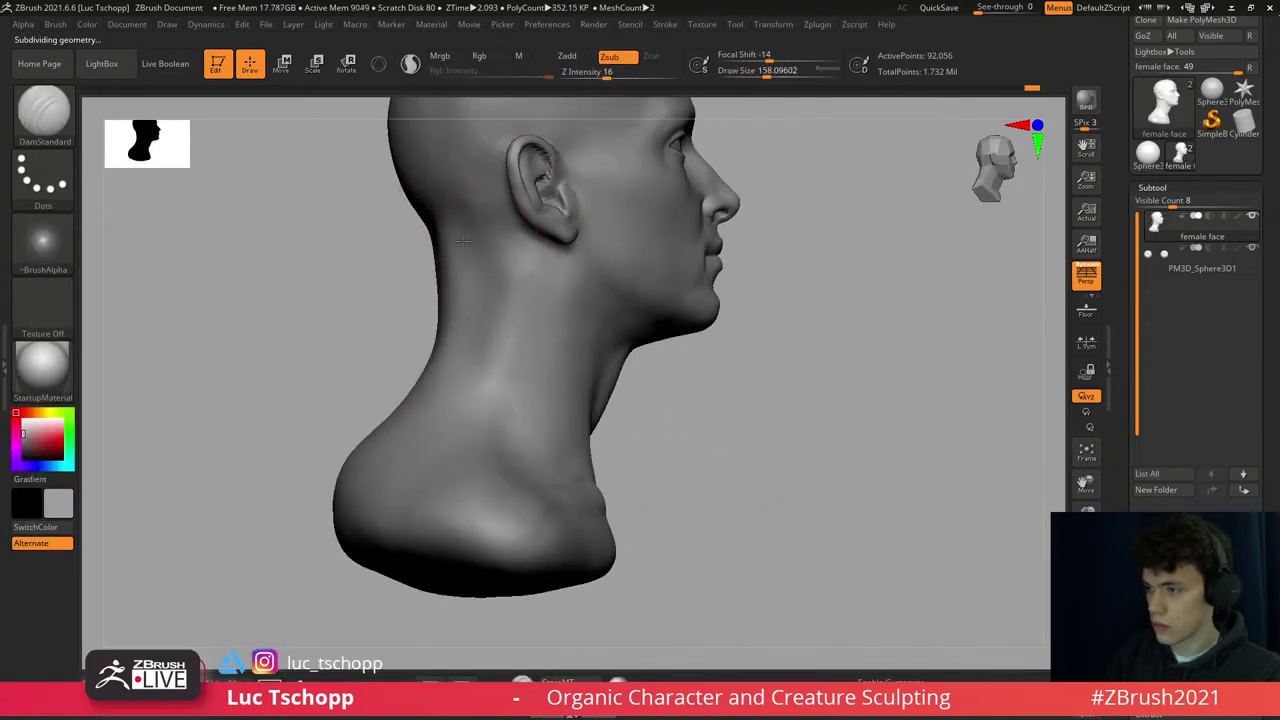
right_click_drag(479, 333, 491, 263)
key("s")
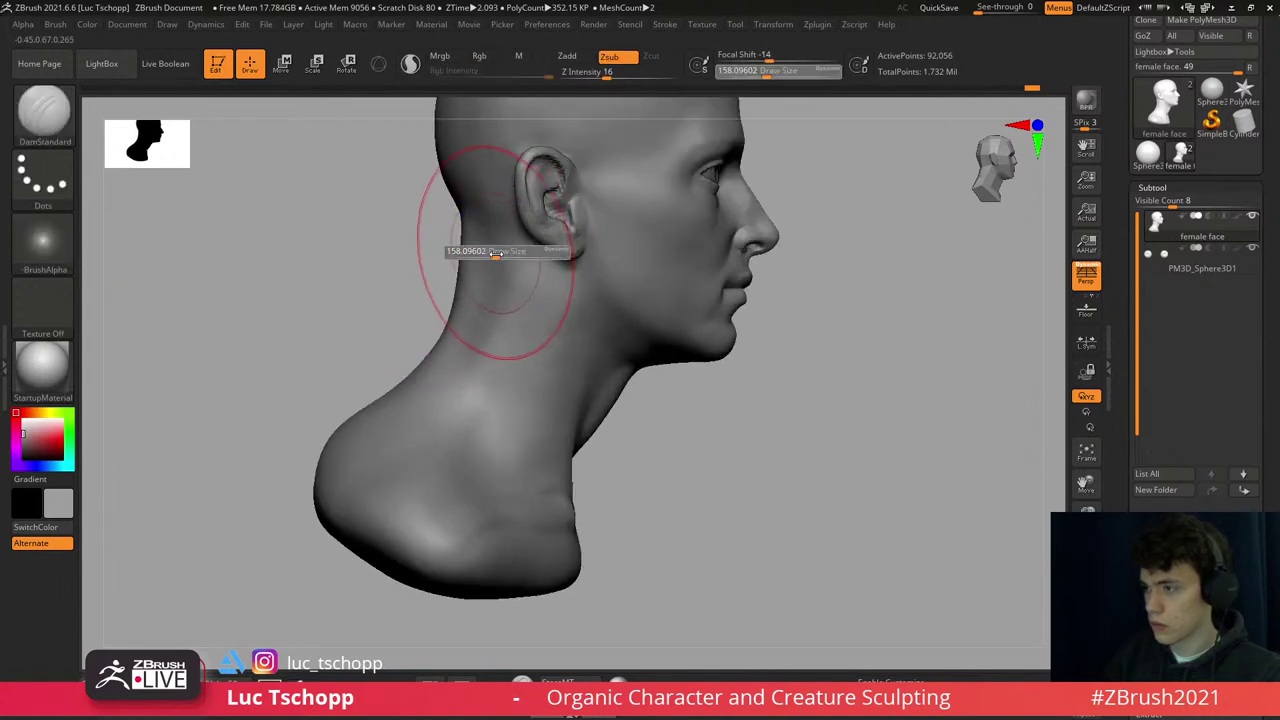
left_click_drag(500, 252, 512, 252)
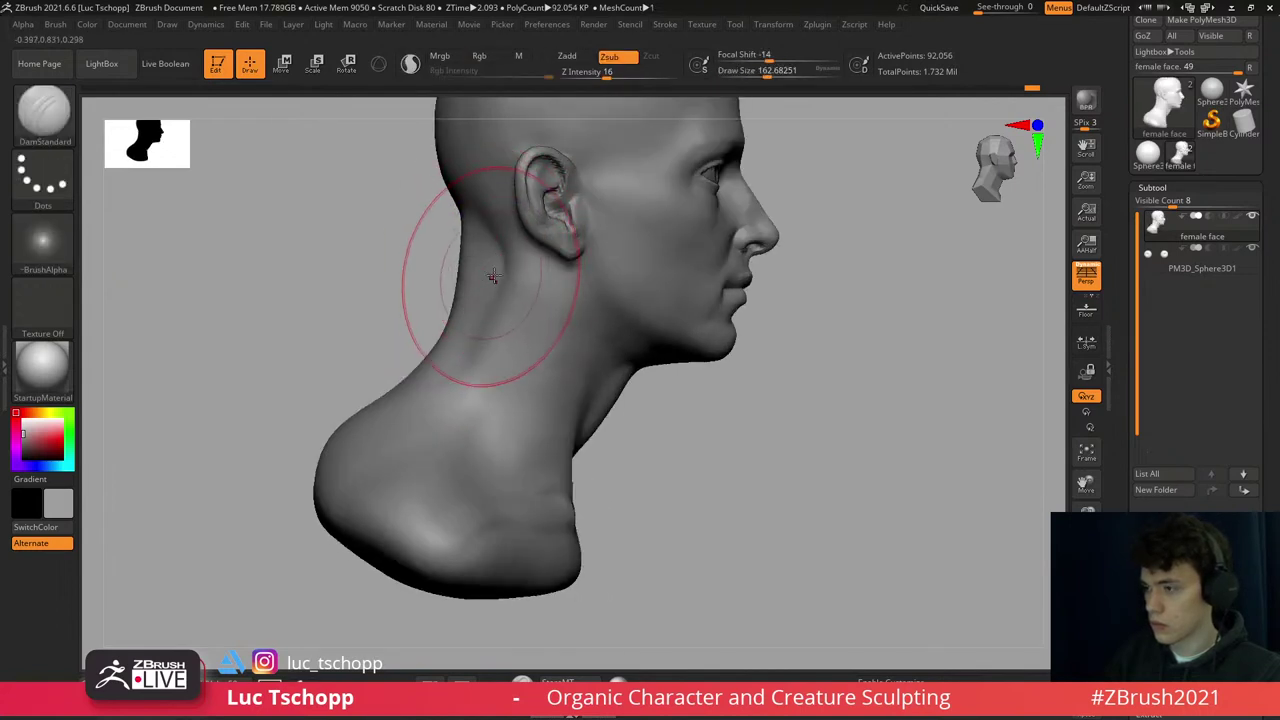
- View the back of the head, use Standard at about size 83 with smoothing, then DamStandard
mouse_move(493, 276)
right_mouse_down()
mouse_move(460, 272)
mouse_move(509, 277)
right_mouse_up()
key("b")
key("s")
key("t")
key("s")
left_click_drag(503, 283, 493, 283)
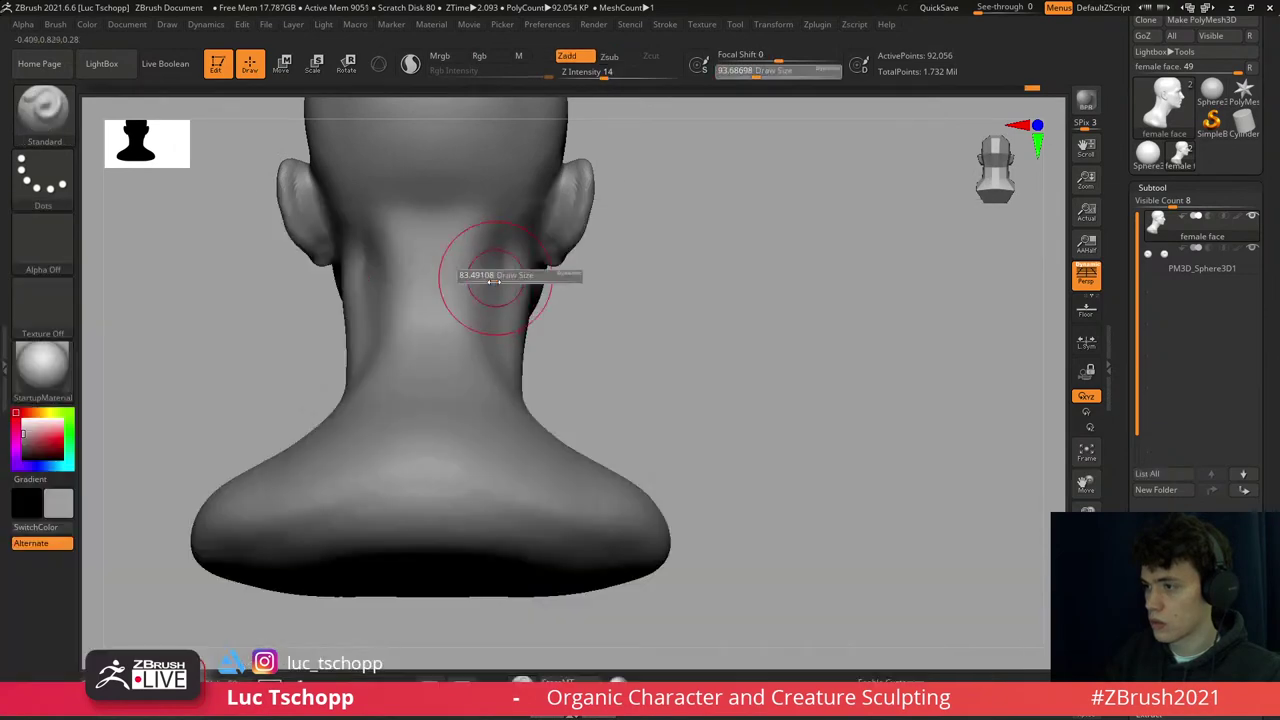
key("shift")
mouse_move(500, 337)
right_mouse_down()
mouse_move(471, 300)
mouse_move(546, 307)
mouse_move(535, 262)
mouse_move(577, 455)
right_mouse_up()
key("b")
key("d")
key("s")
- In a three-quarter view, set LucT_Custom1 to about size 108 for the neck
mouse_move(589, 505)
right_mouse_down()
mouse_move(528, 314)
mouse_move(543, 329)
mouse_move(549, 309)
mouse_move(524, 286)
right_mouse_up()
key("b")
key("l")
key("1")
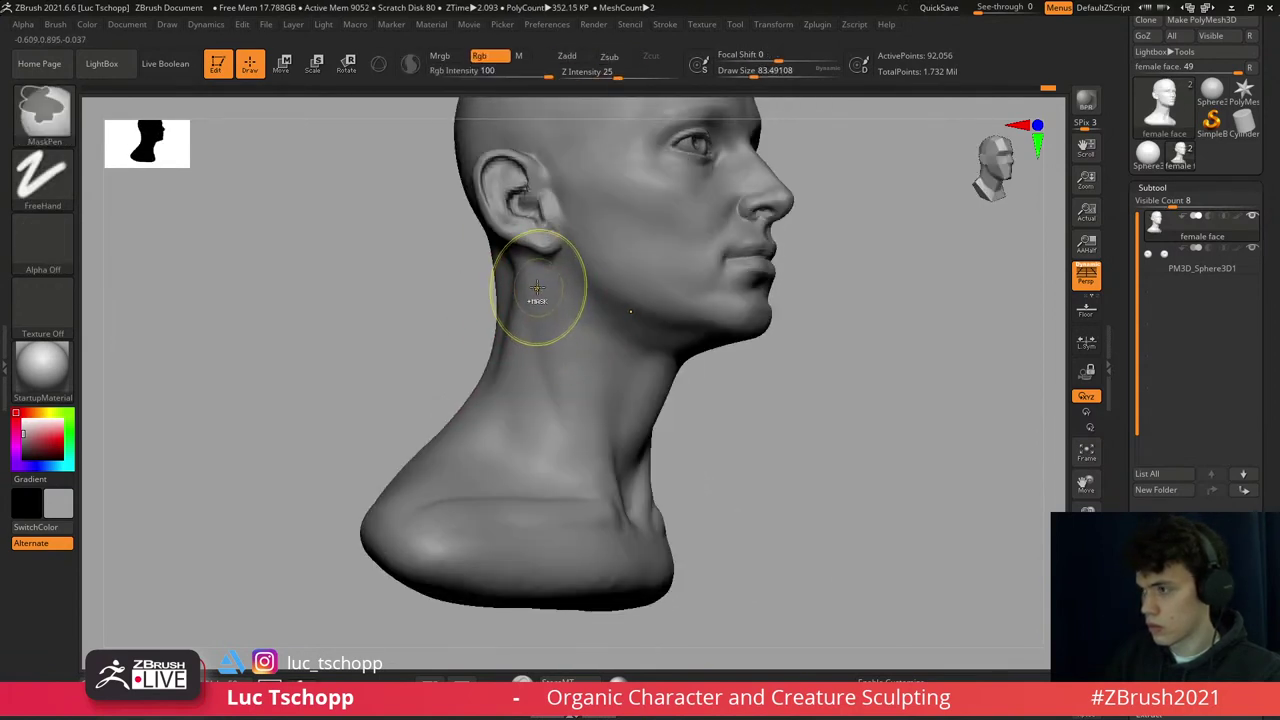
key("s")
left_click_drag(534, 277, 528, 275)
mouse_move(537, 320)
right_mouse_down()
mouse_move(540, 350)
mouse_move(529, 314)
right_mouse_up()
- Push the side of the neck below the ear with the Move brush, then return to the custom brush
key("b")
key("m")
key("v")
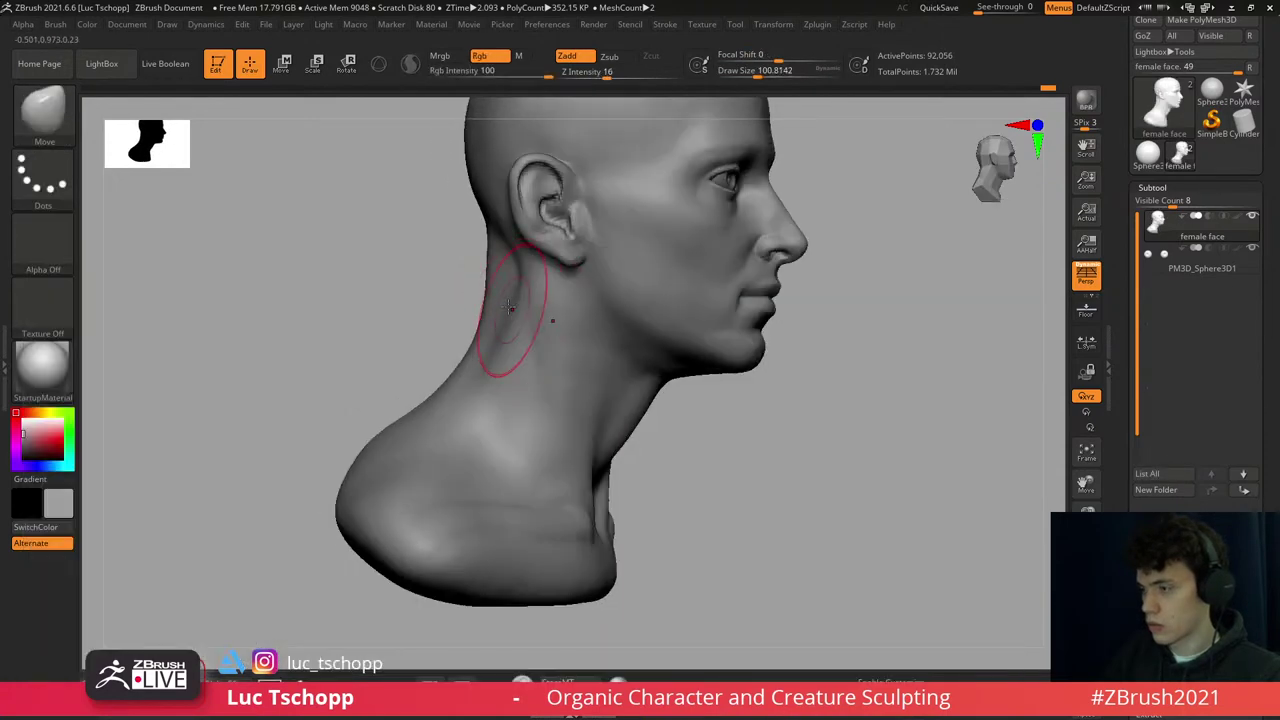
key("1")
mouse_move(497, 357)
right_mouse_down()
mouse_move(490, 385)
mouse_move(506, 370)
right_mouse_up()
- Pick the Move brush and resize it from about 187 to 262, 120, then 44
key("b")
key("m")
key("v")
key("s")
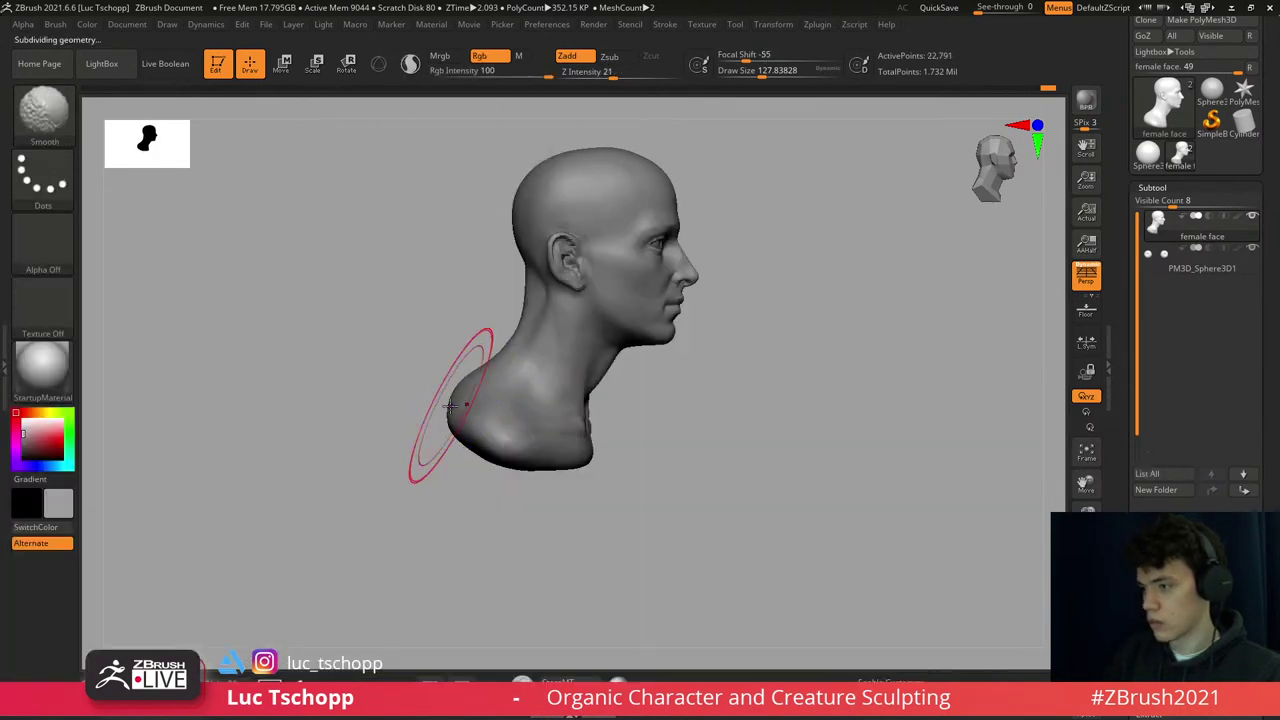
left_click(450, 406)
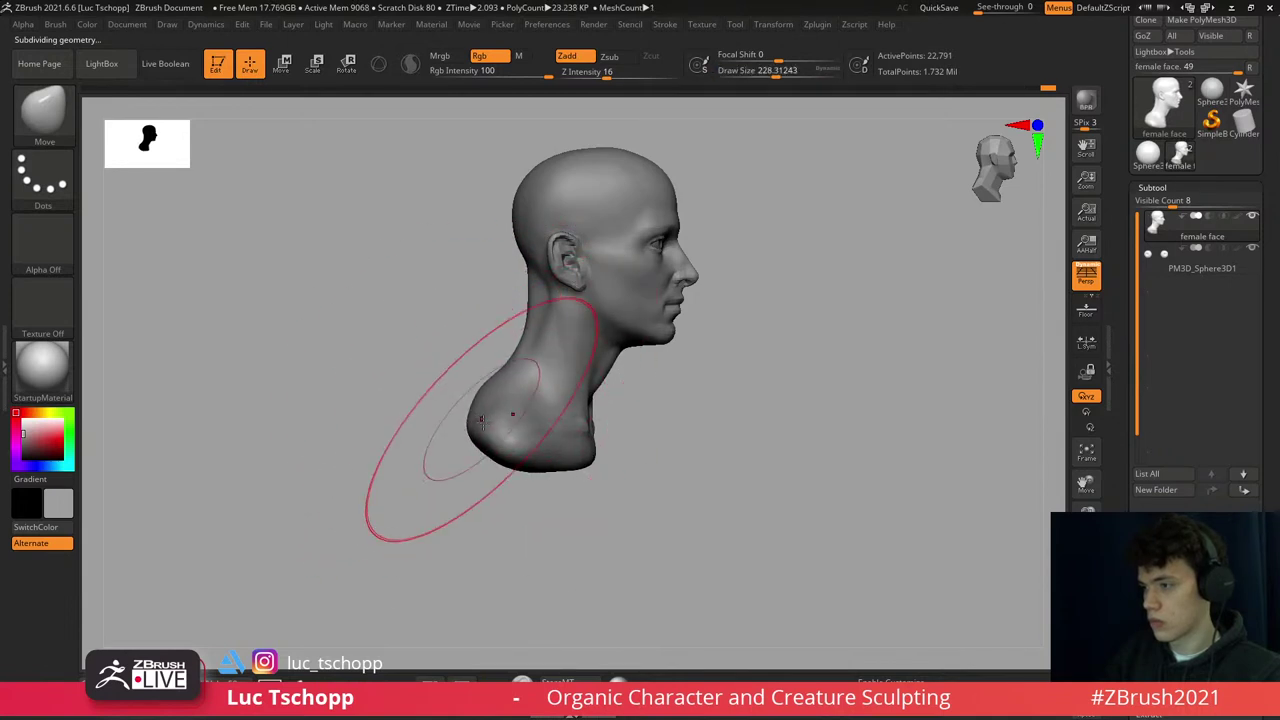
key("s")
left_click(545, 445)
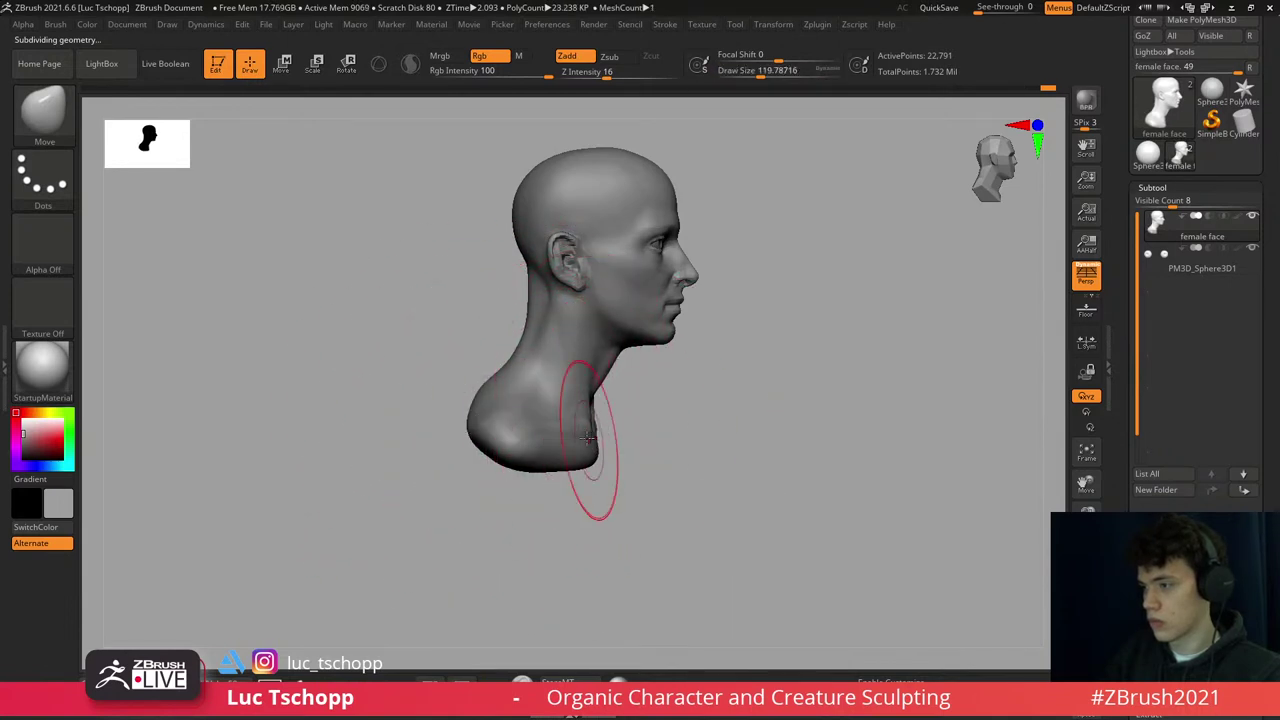
key("s")
left_click_drag(600, 410, 589, 418)
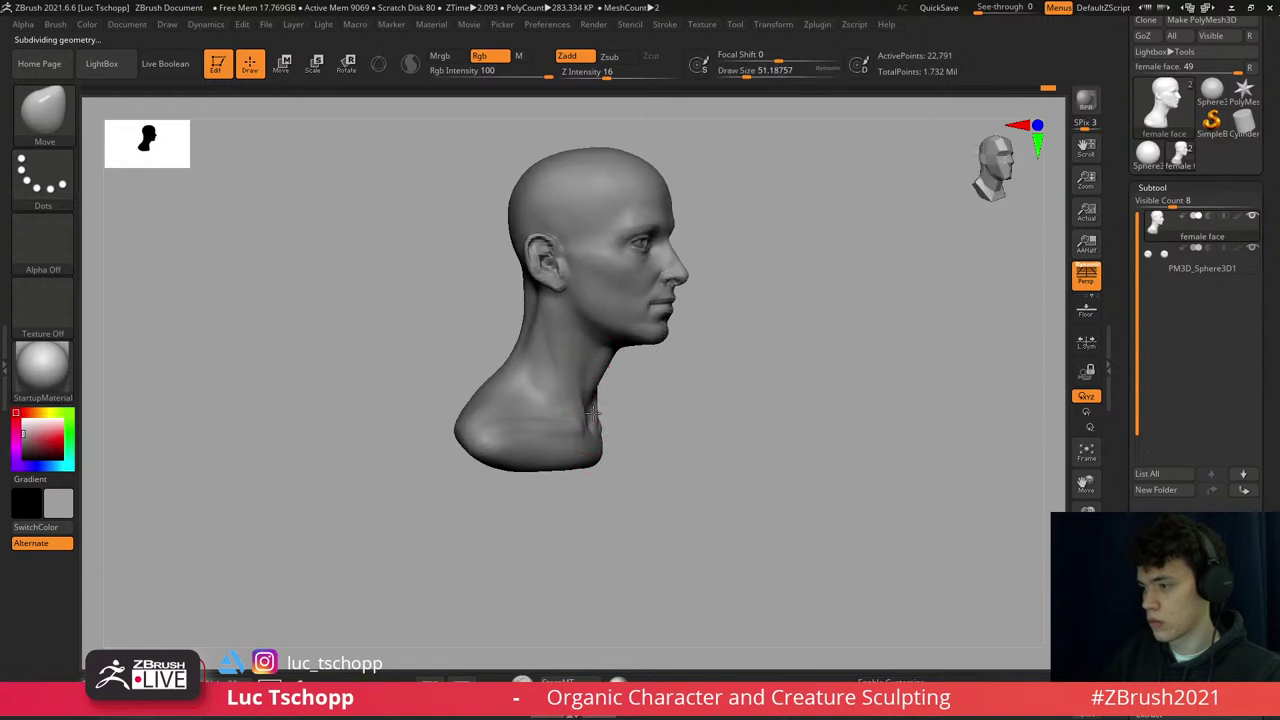
- Rotate the head and step the subdivision level up, then back down, ending in three-quarter view
mouse_move(602, 378)
right_mouse_down()
mouse_move(610, 352)
mouse_move(658, 350)
mouse_move(669, 400)
right_mouse_up()
key("ctrl+d")
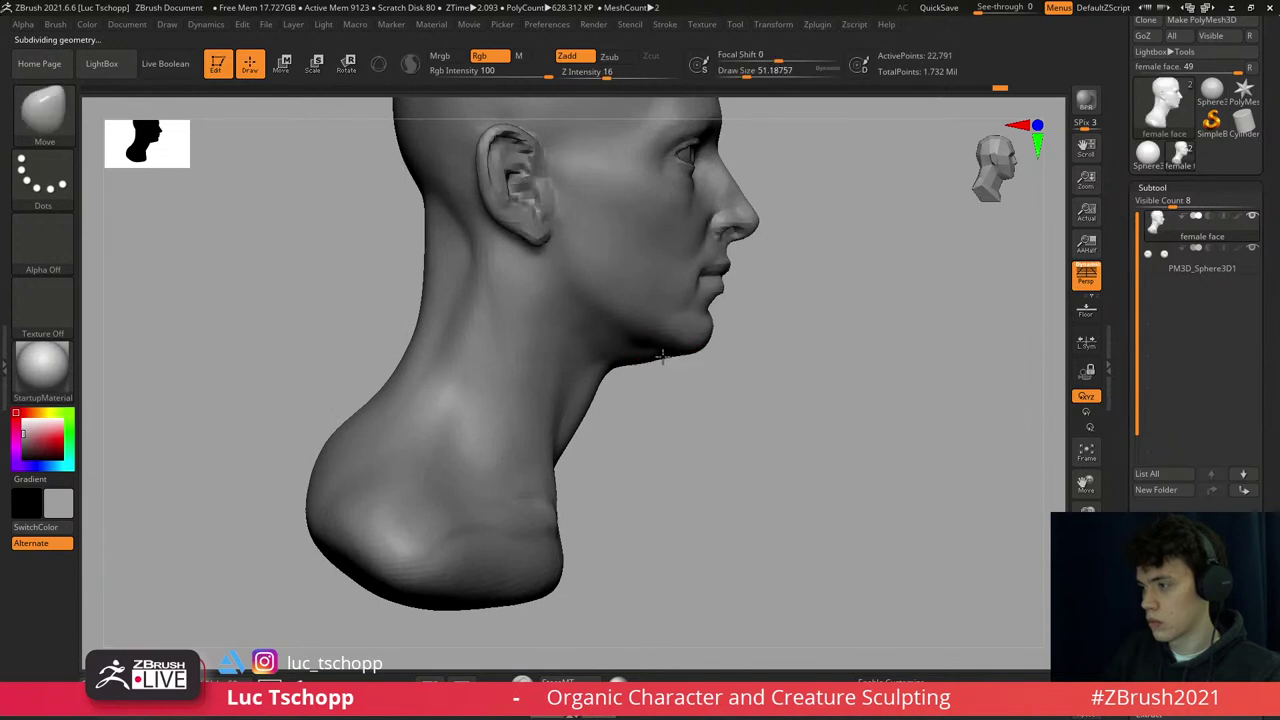
key("shift+d")
right_click_drag(640, 362, 571, 286)
- Soften the cheek near the jaw at high subdivision, switching to the Smooth brush (B-S-M)
key("d")
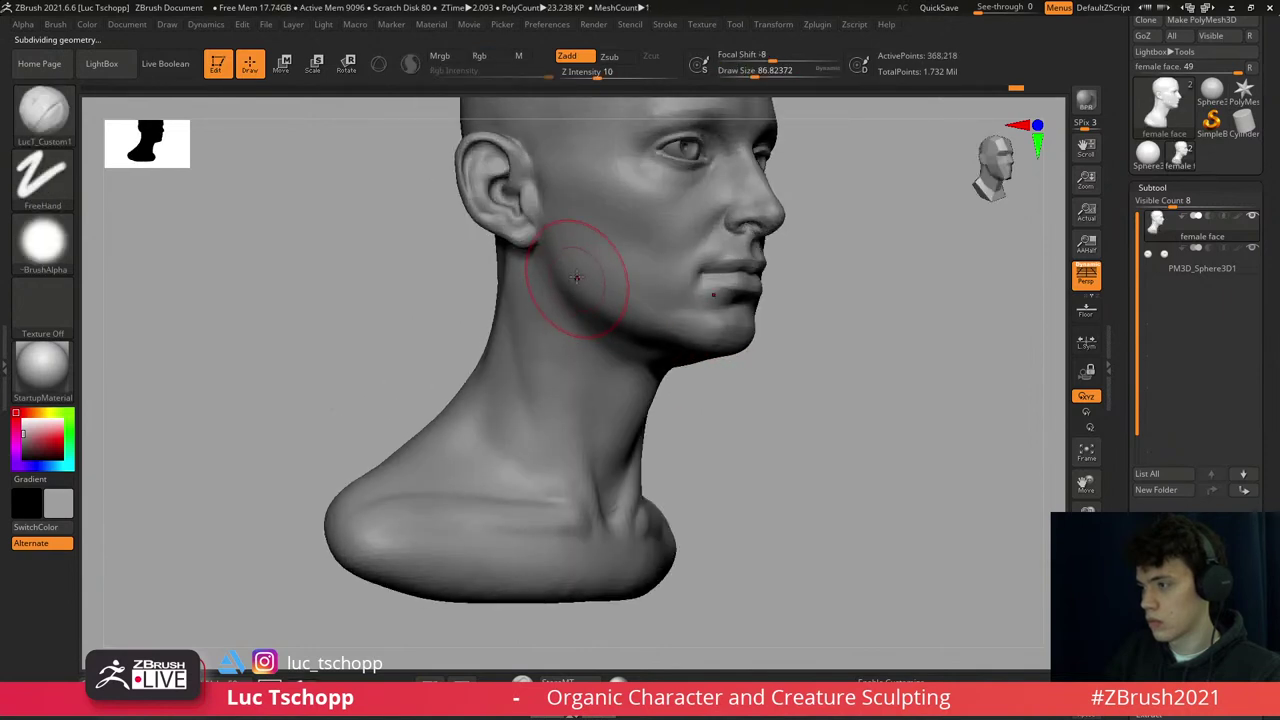
key("s")
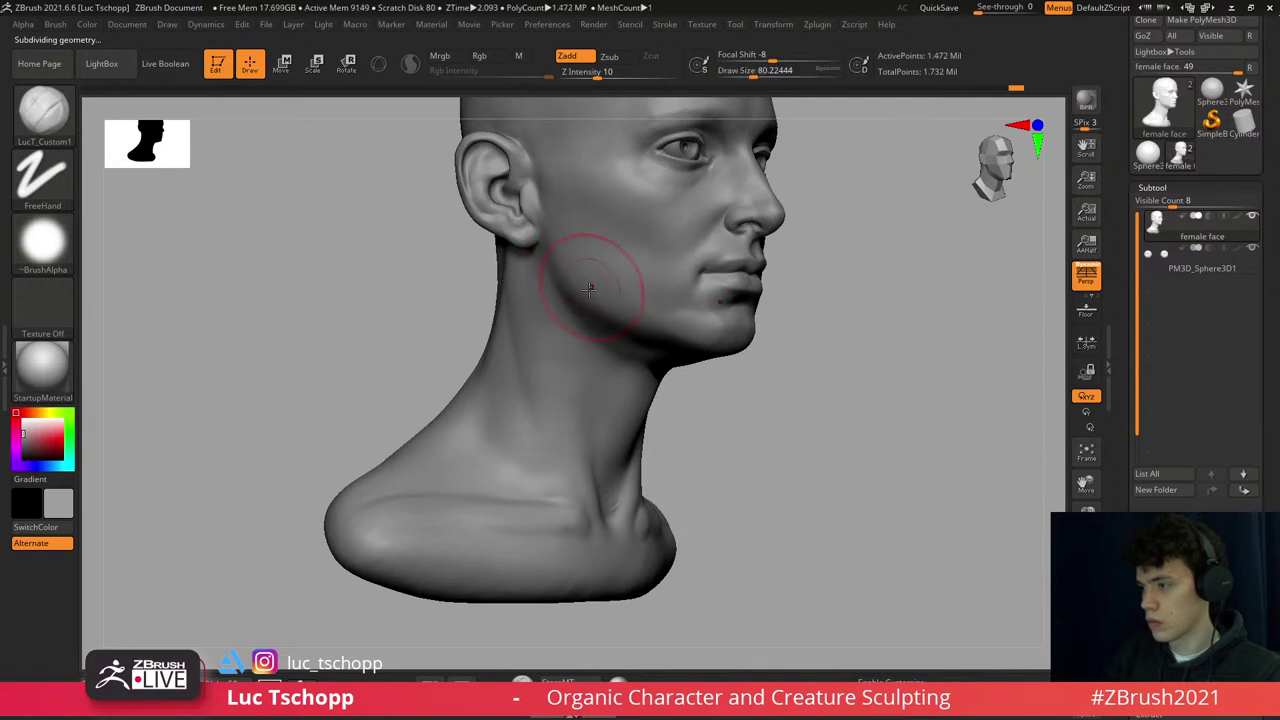
key("shift+d")
key("b")
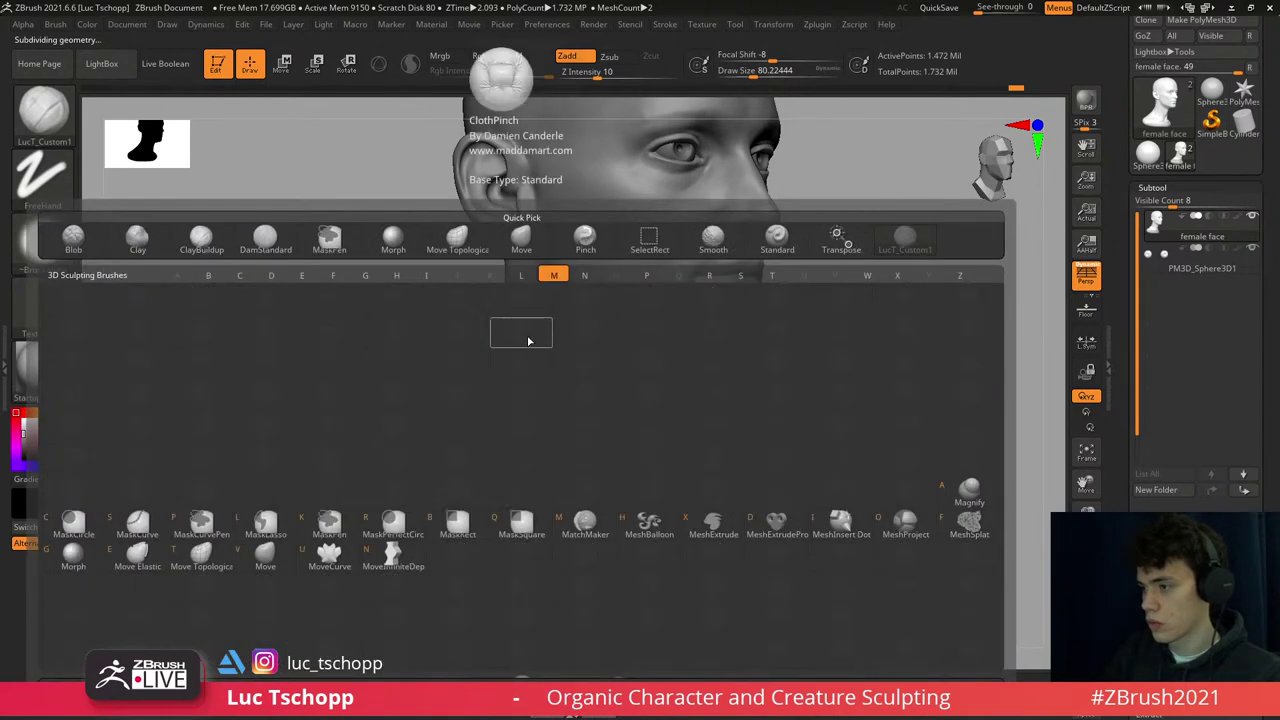
key("s")
key("m")
- Select the Move brush (B-M-V) at the lowest level and check the face in side profile and close up
key("shift+d")
key("b")
key("m")
key("v")
mouse_move(526, 323)
right_mouse_down()
mouse_move(554, 361)
mouse_move(522, 350)
right_mouse_up()
key("d")
key("d")
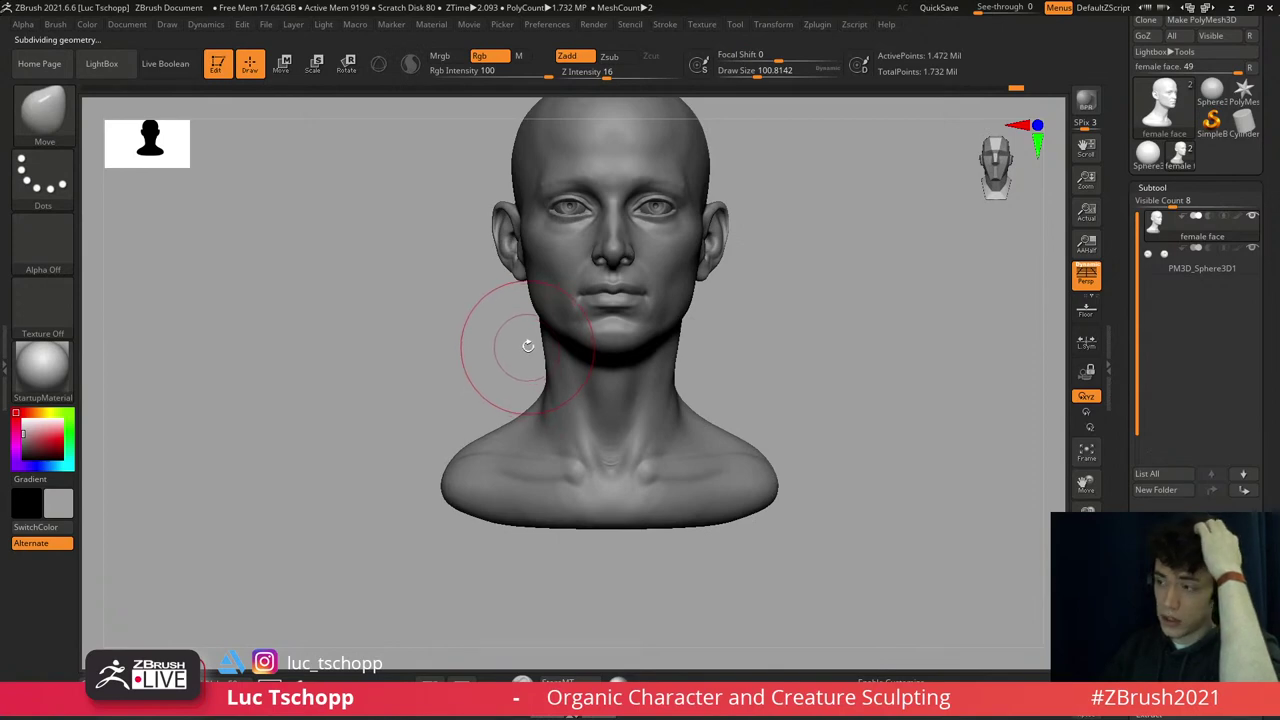
right_click_drag(575, 292, 634, 323, "ctrl")
key("b")
key("Escape")
key("shift+d")
key("shift+d")
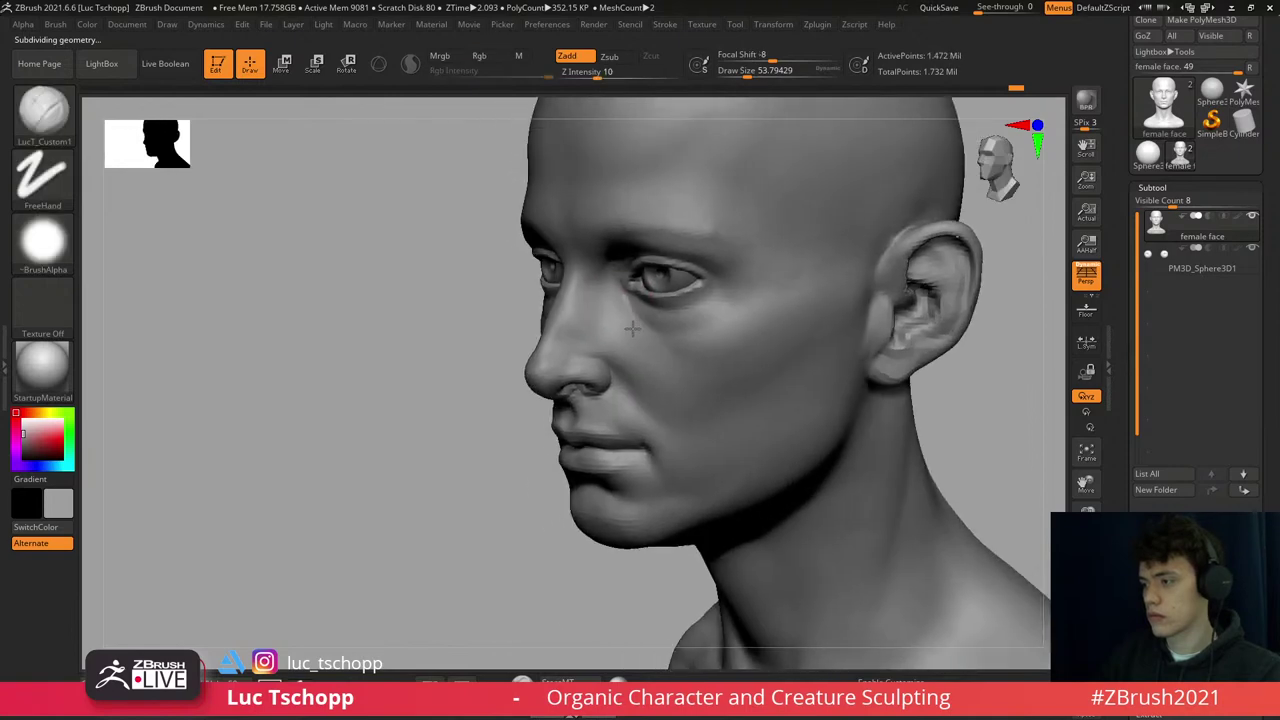
- Sculpt the inner ear folds with the LucT_Custom1 brush enlarged to about 41
key("b")
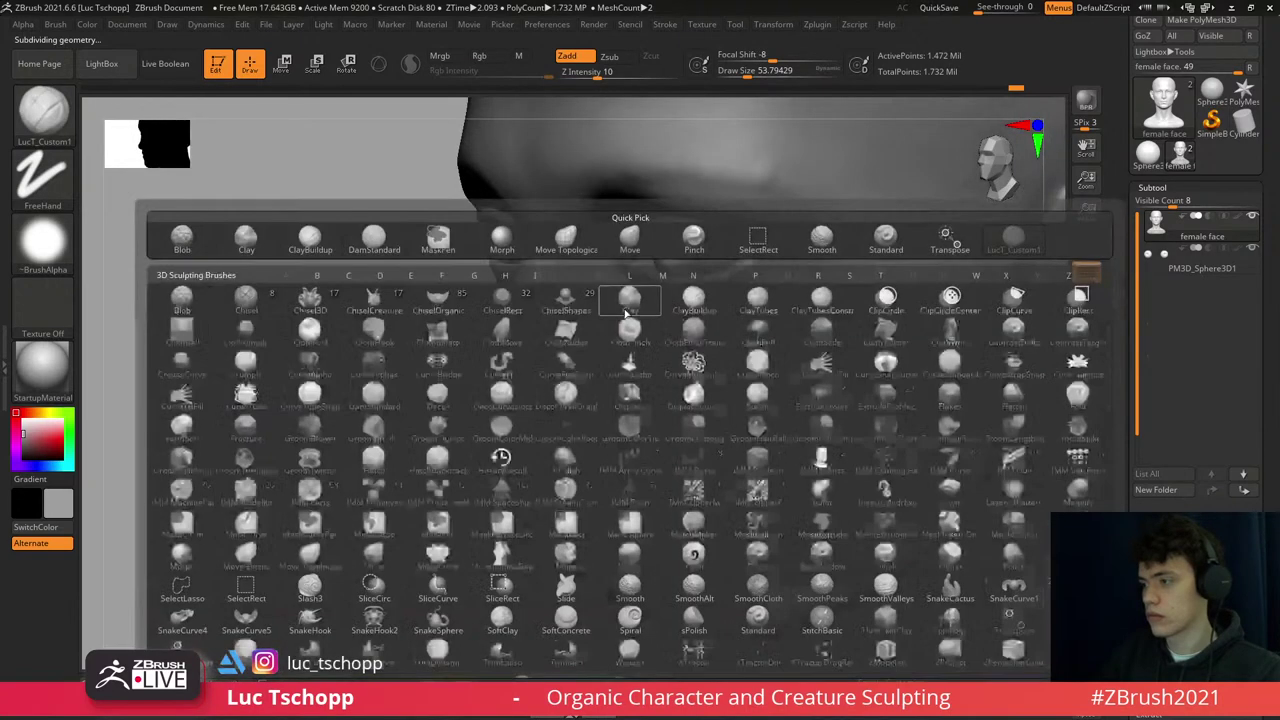
left_click(627, 313)
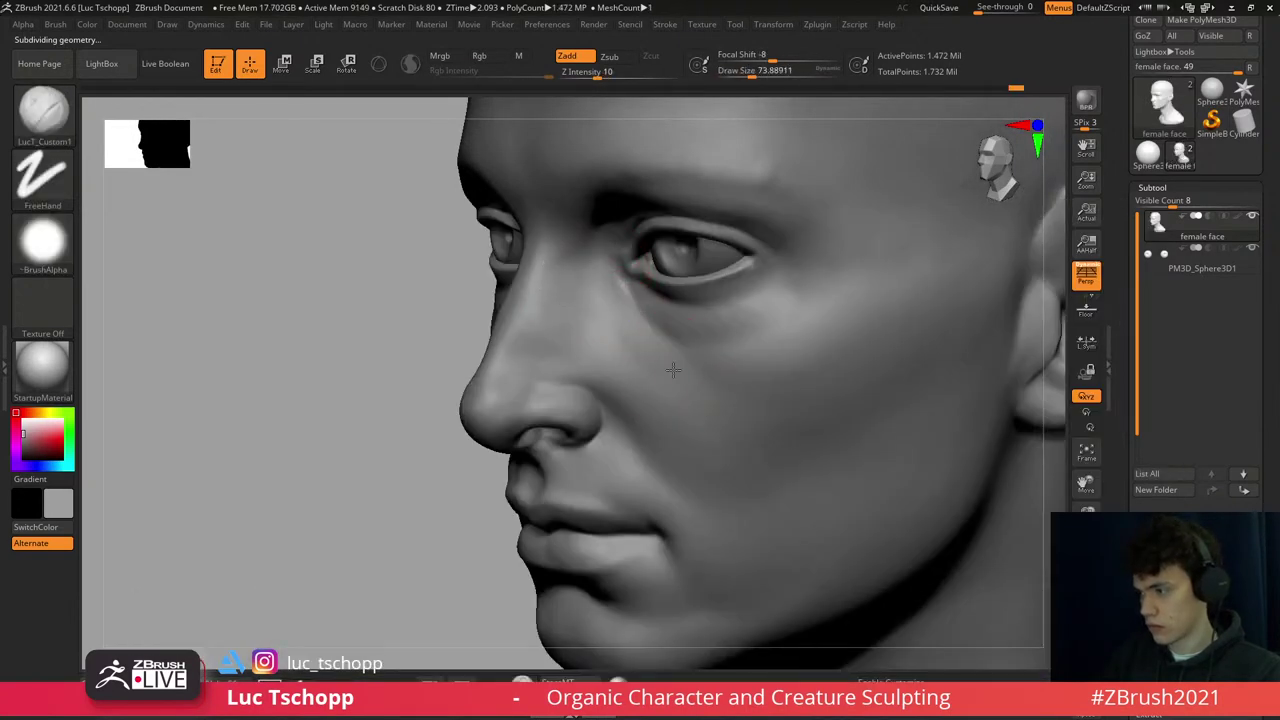
key("shift")
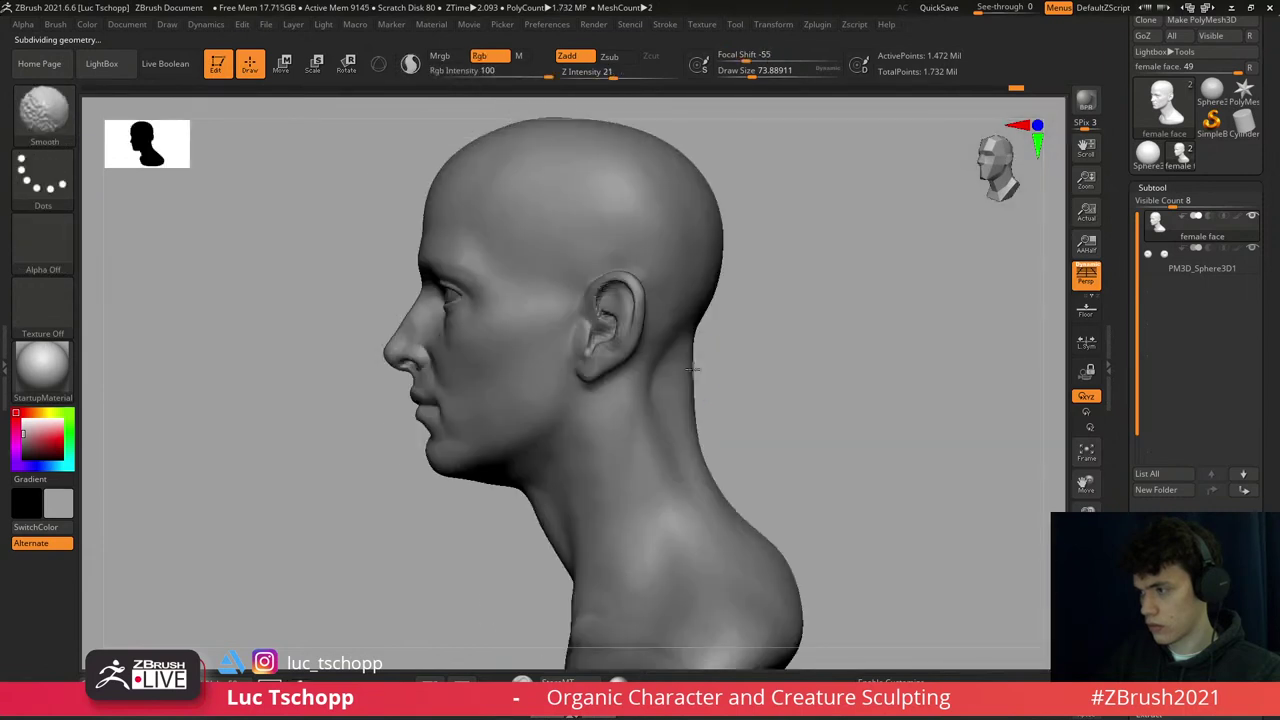
mouse_move(663, 371)
left_mouse_down()
mouse_move(623, 314)
mouse_move(676, 386)
left_mouse_up()
right_click_drag(676, 386, 643, 286, "ctrl")
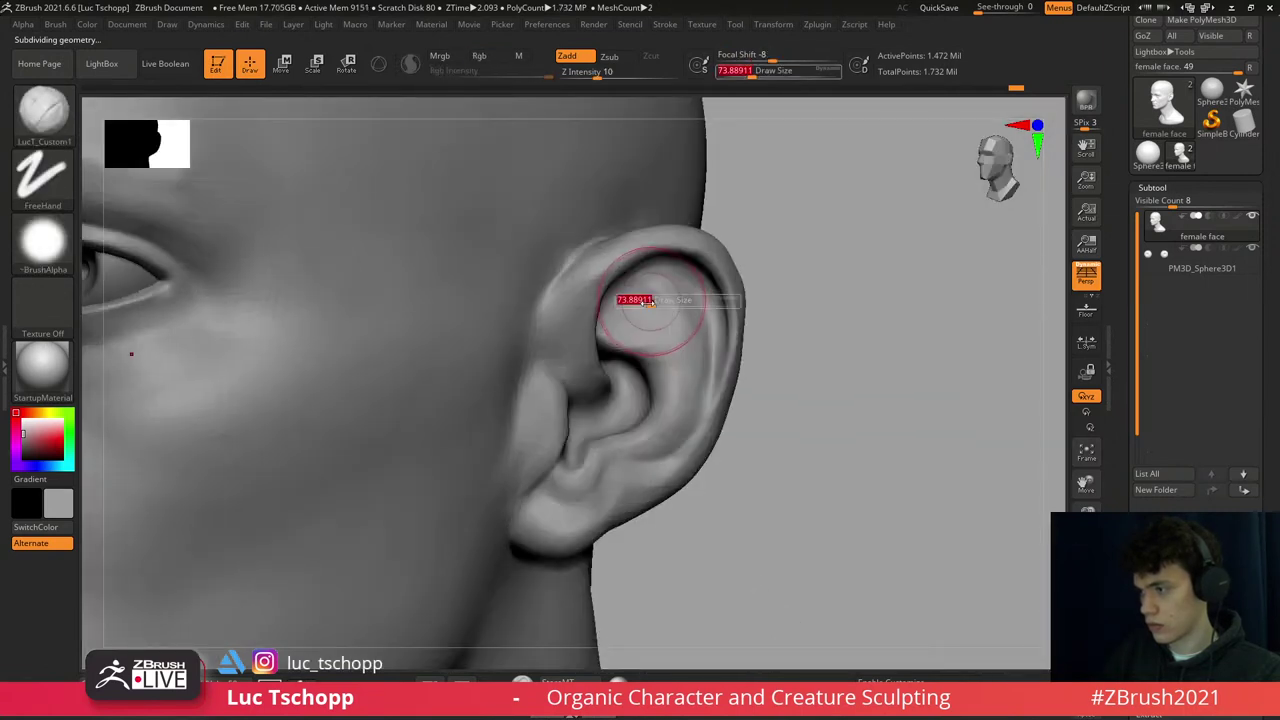
key("bracketright")
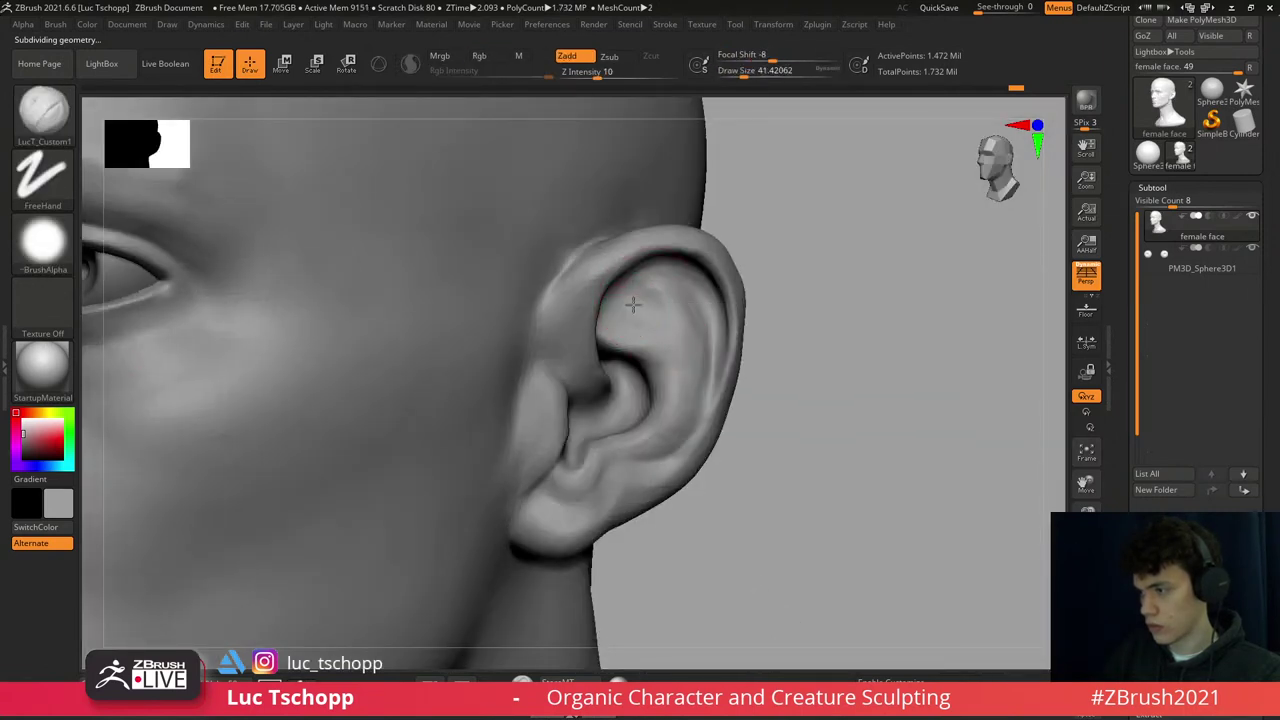
- Frame the whole head and select the Move brush at a size of about 108
key("f")
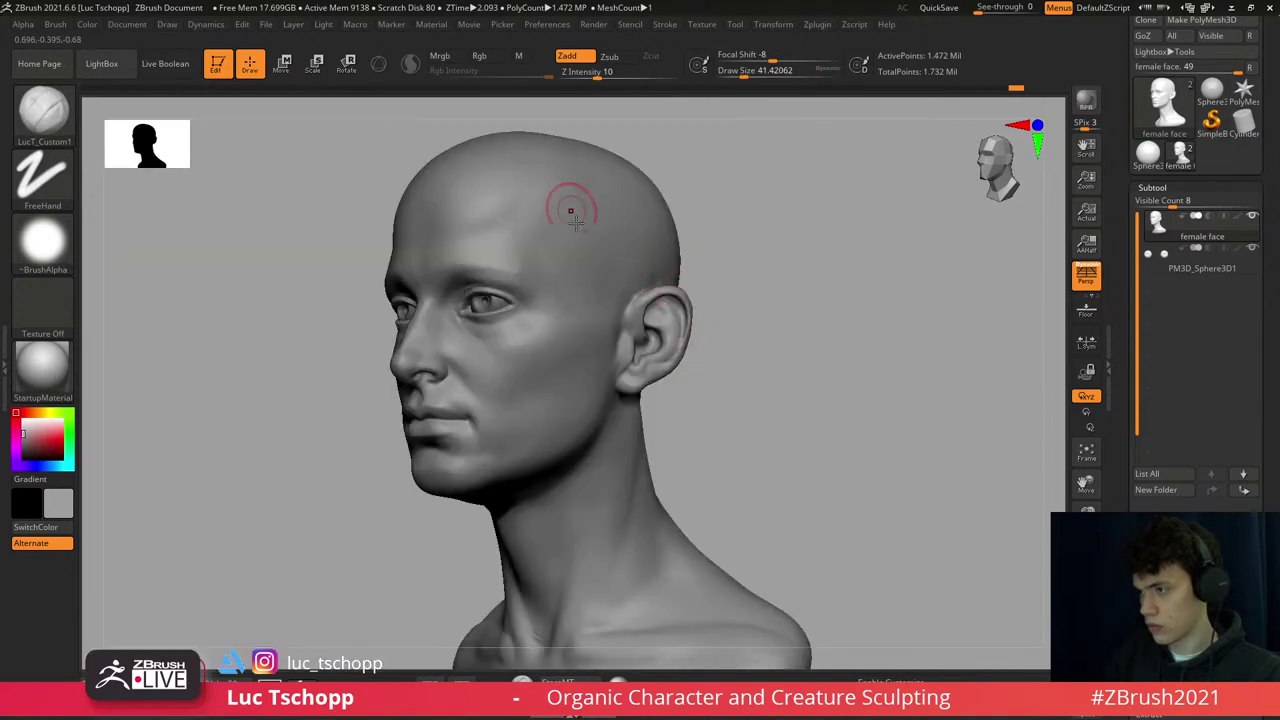
right_click_drag(571, 212, 597, 224, "alt")
right_click_drag(435, 203, 444, 219)
key("b")
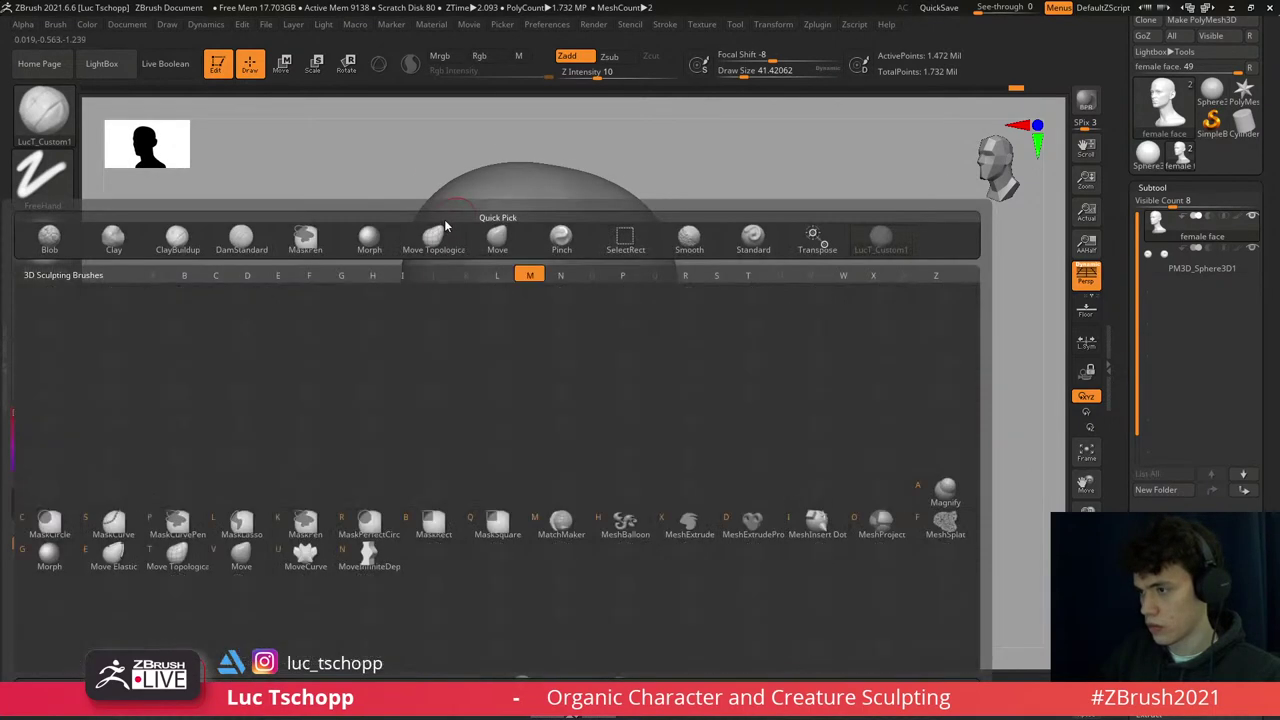
key("m")
key("v")
key("s")
left_click_drag(505, 212, 560, 212)
- Push the cheek and jaw proportions at the lowest subdivision with the Move brush at size 136
key("ctrl+d")
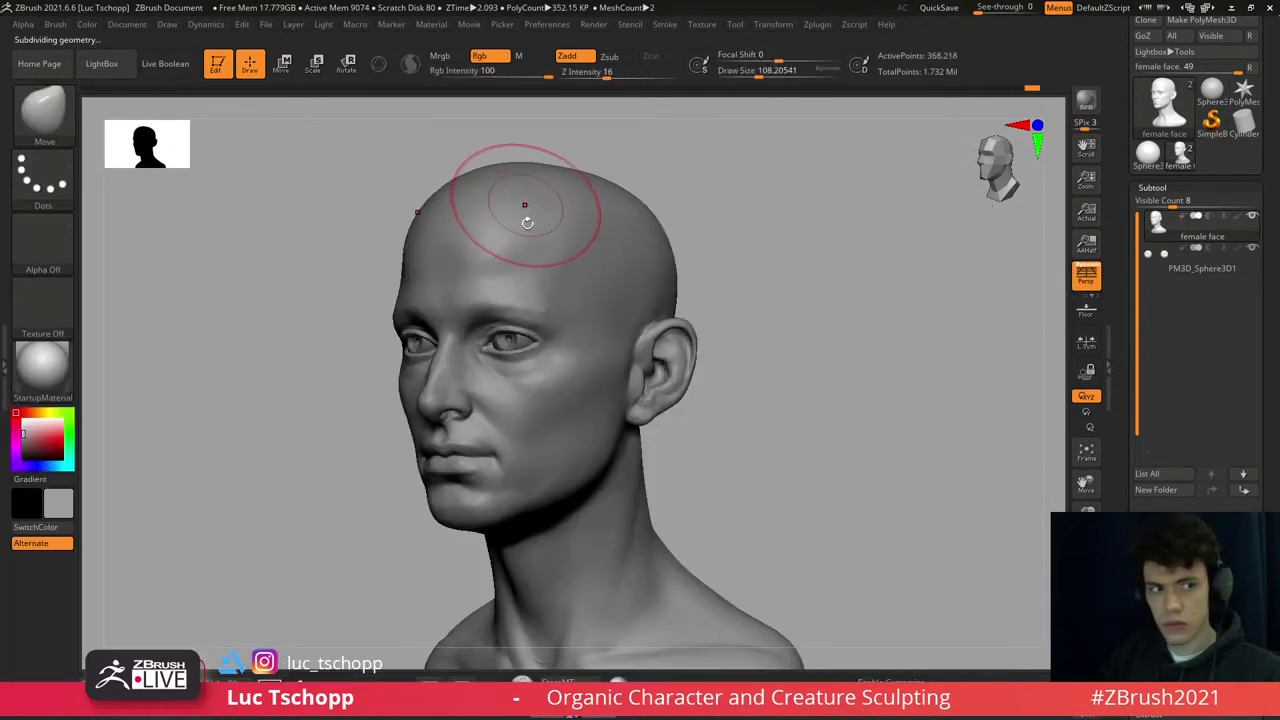
mouse_move(529, 200)
right_mouse_down()
mouse_move(517, 325)
mouse_move(529, 314)
right_mouse_up()
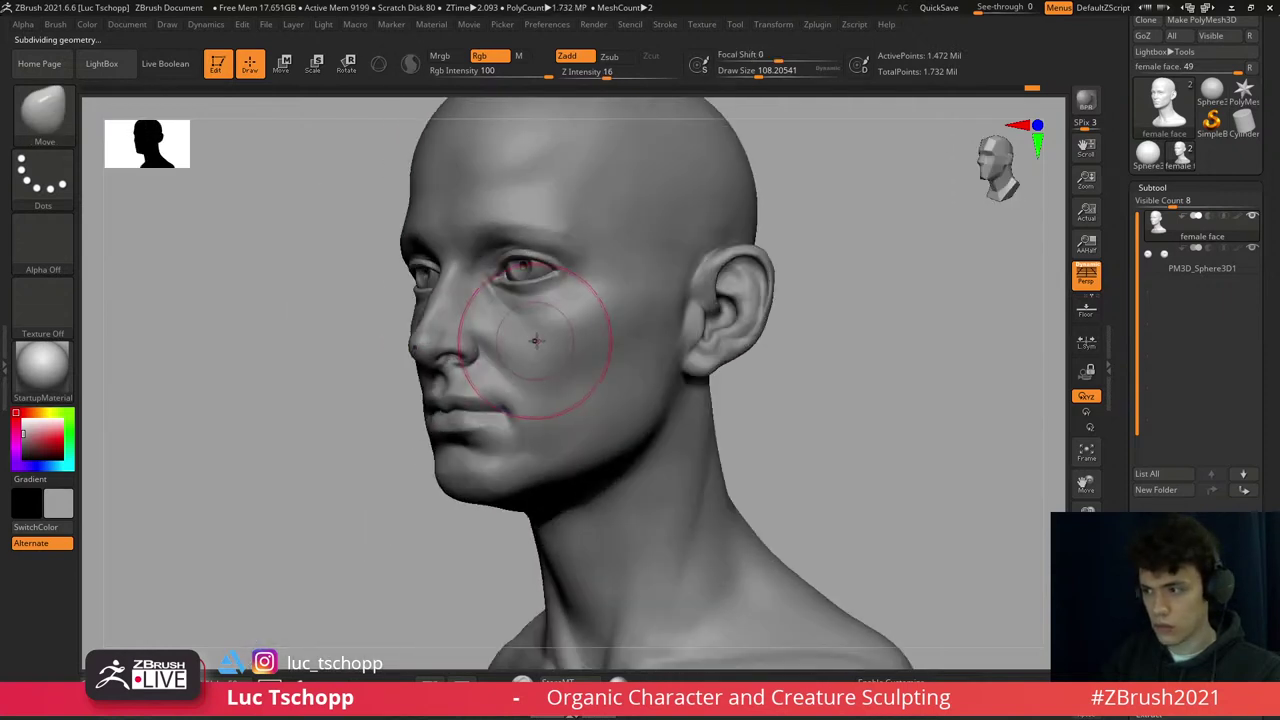
key("shift+d")
key("shift+d")
key("shift+d")
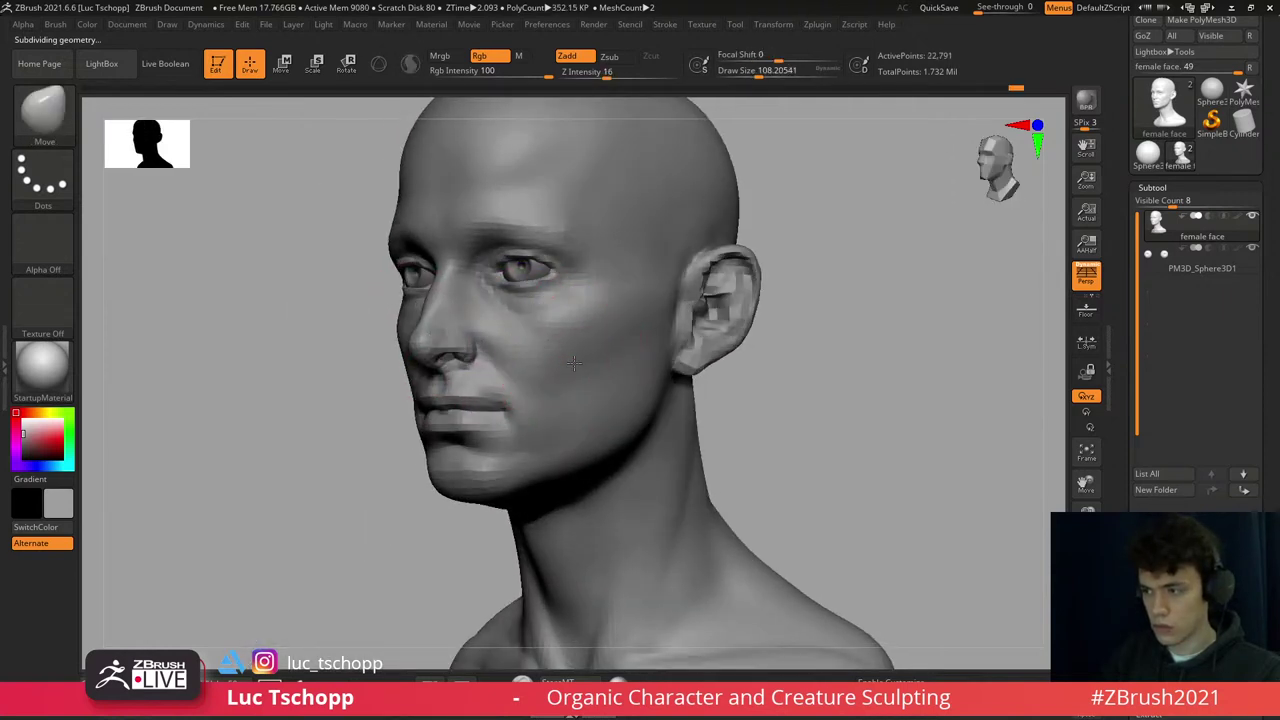
key("s")
left_click_drag(571, 365, 564, 383)
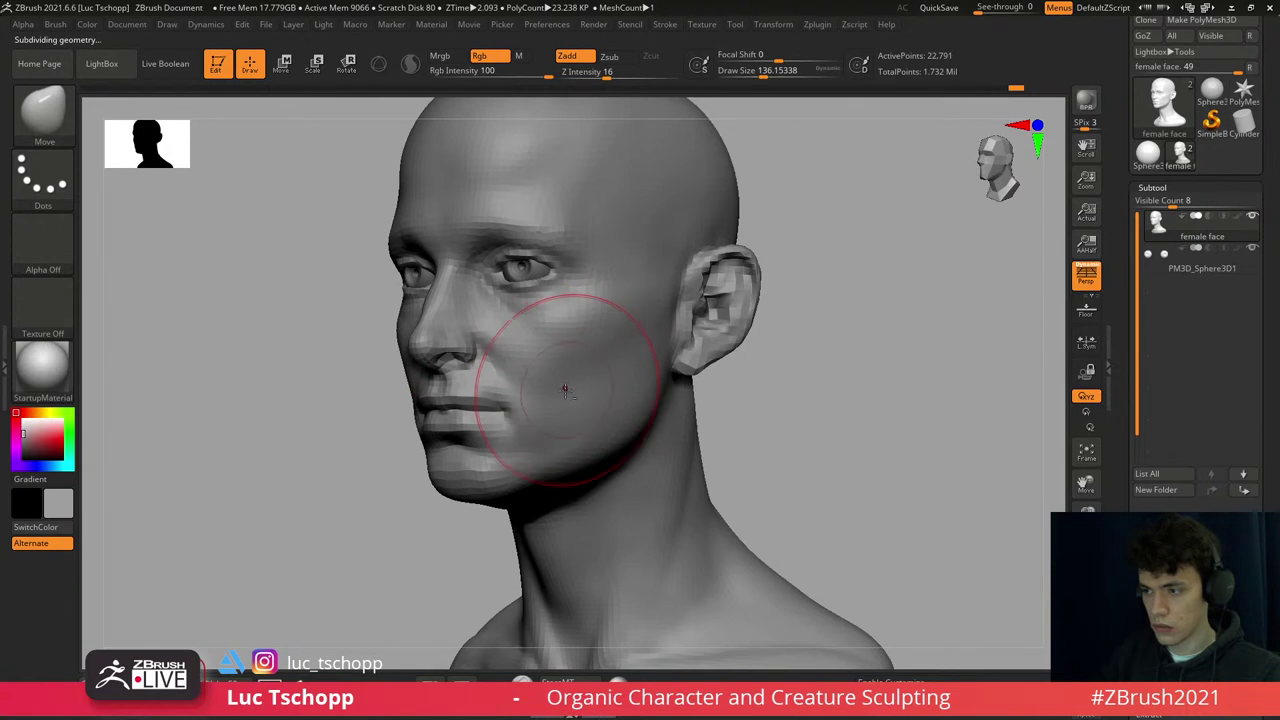
- Turn the bust to face forward, step up a subdivision level, and zoom out to show it whole
right_click_drag(564, 389, 557, 320)
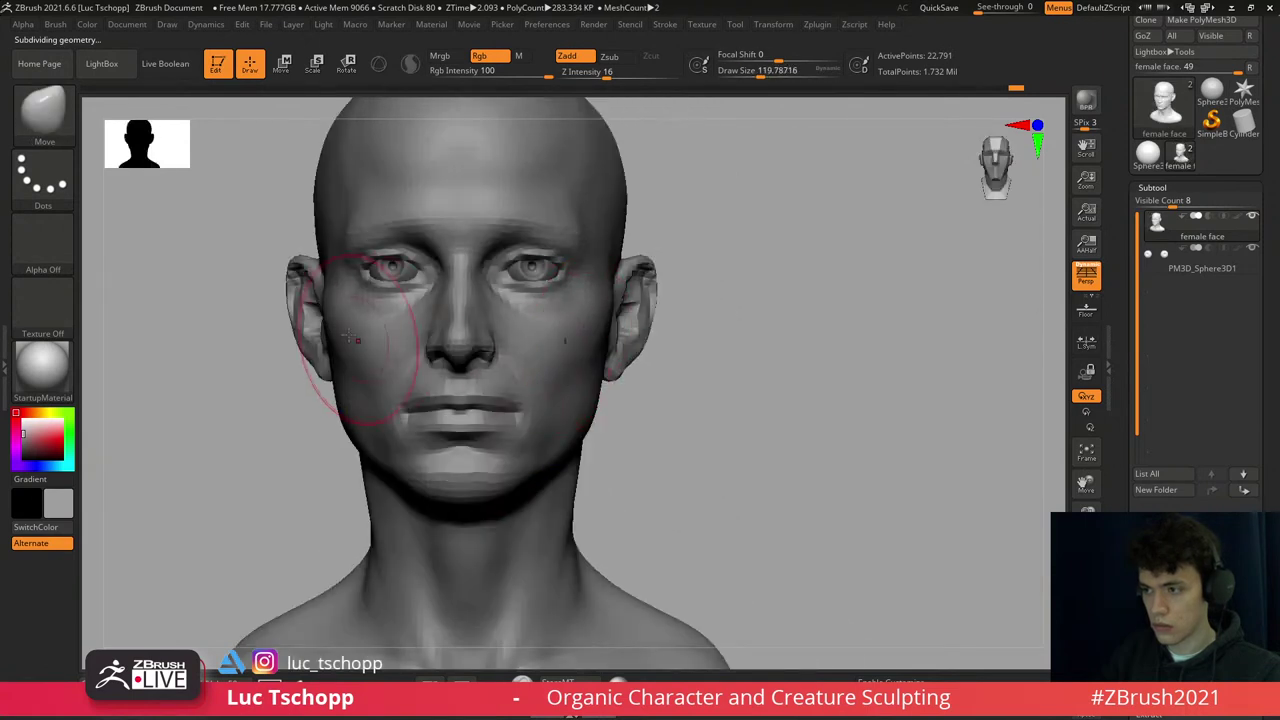
key("d")
key("d")
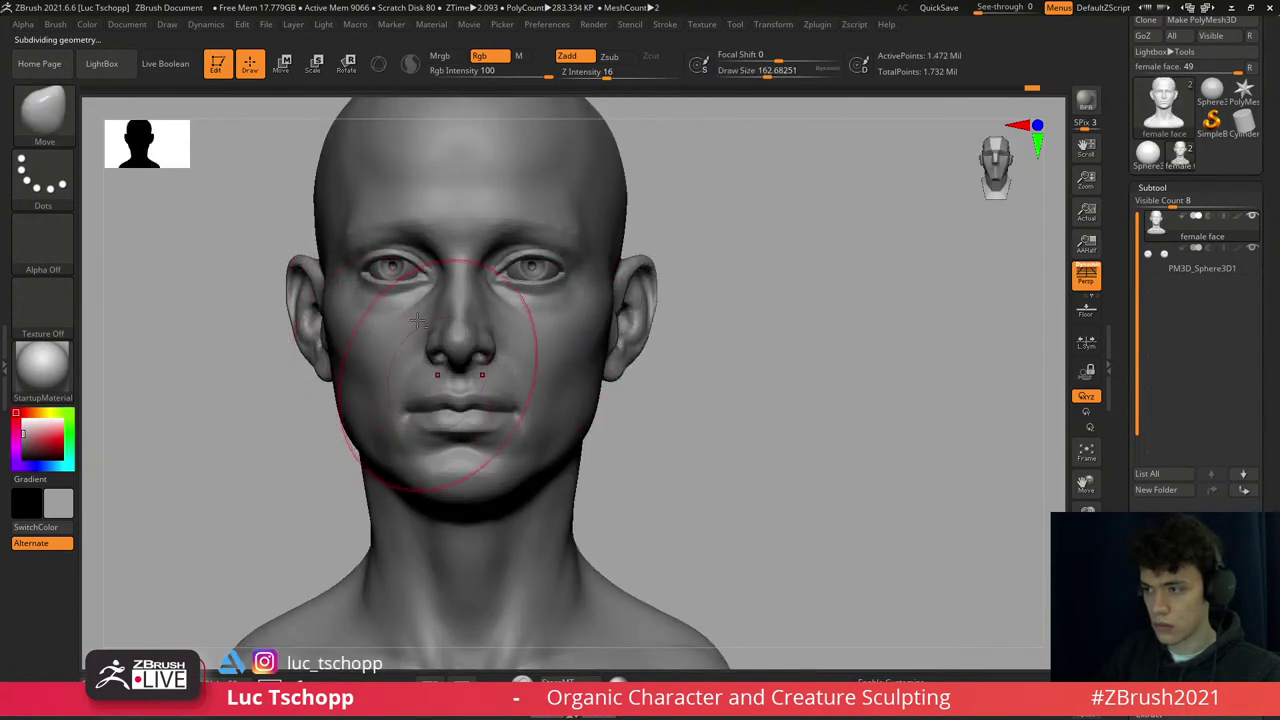
mouse_move(418, 320)
right_mouse_down("ctrl")
mouse_move(430, 360)
mouse_move(520, 300)
mouse_move(610, 265)
mouse_move(641, 350)
mouse_move(642, 314)
right_mouse_up("ctrl")
left_click(634, 268, "alt")
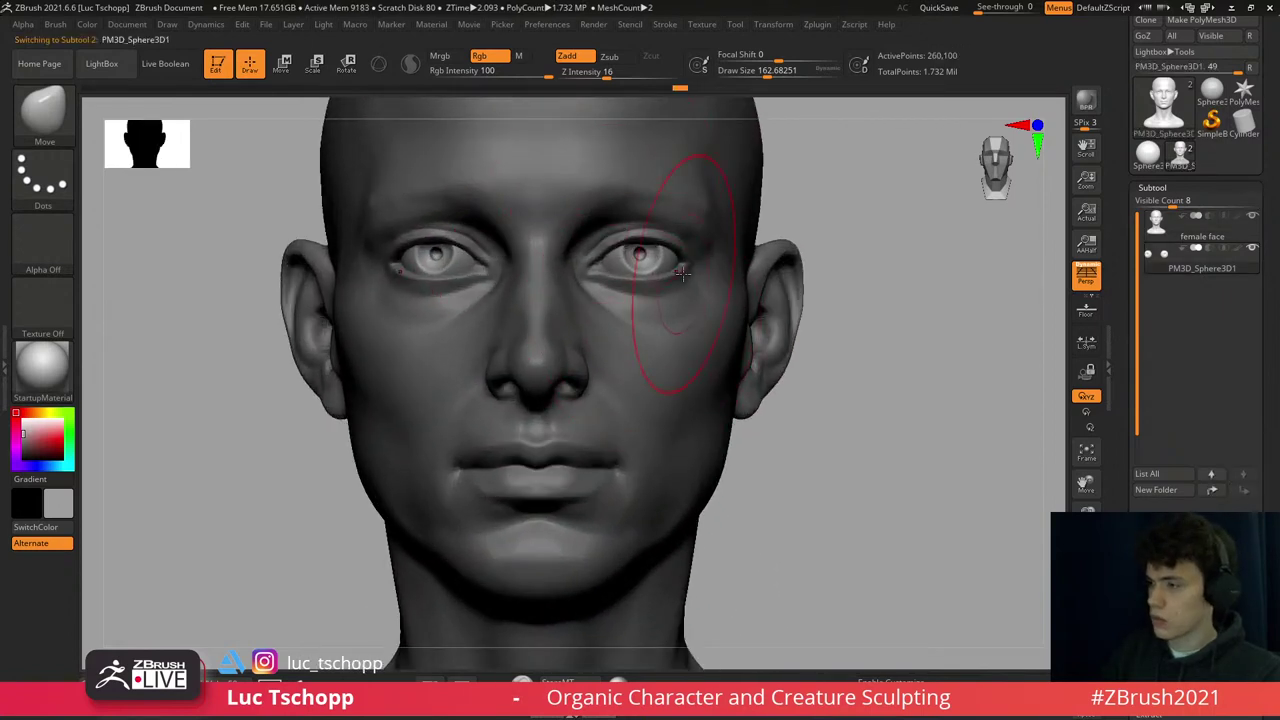
right_click_drag(877, 457, 742, 416, "ctrl")
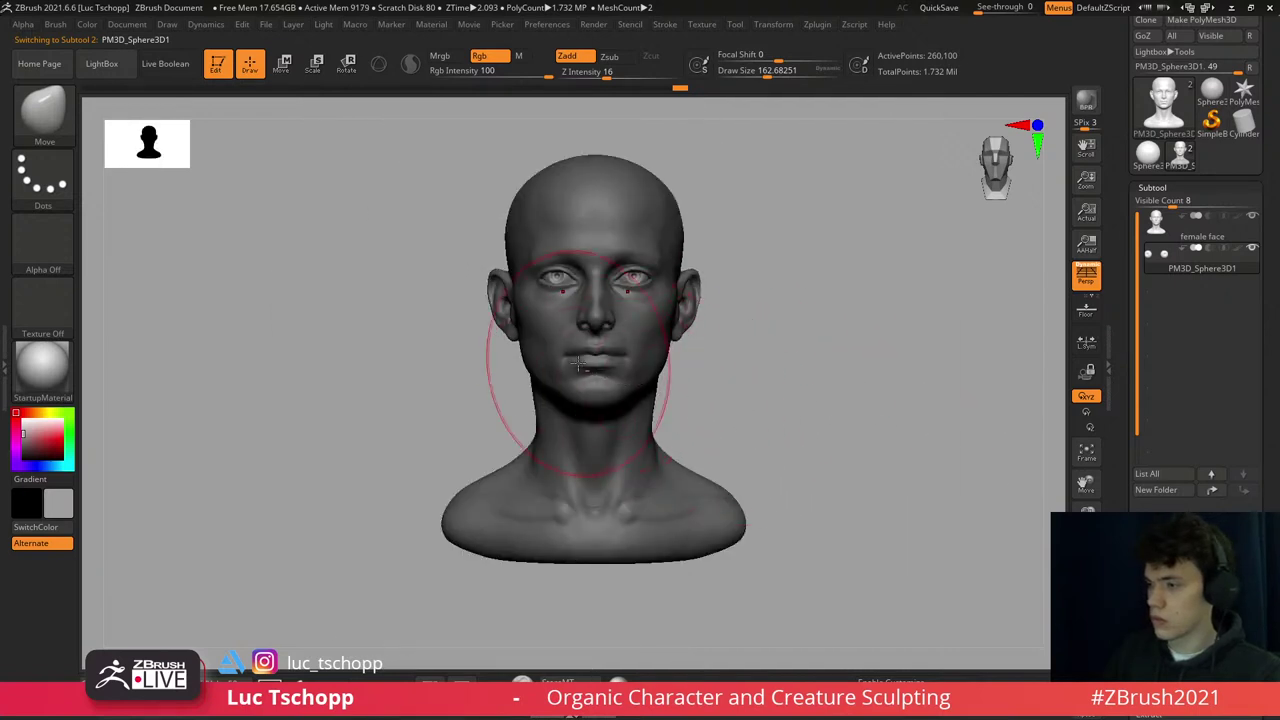
right_click_drag(580, 365, 578, 375, "alt")
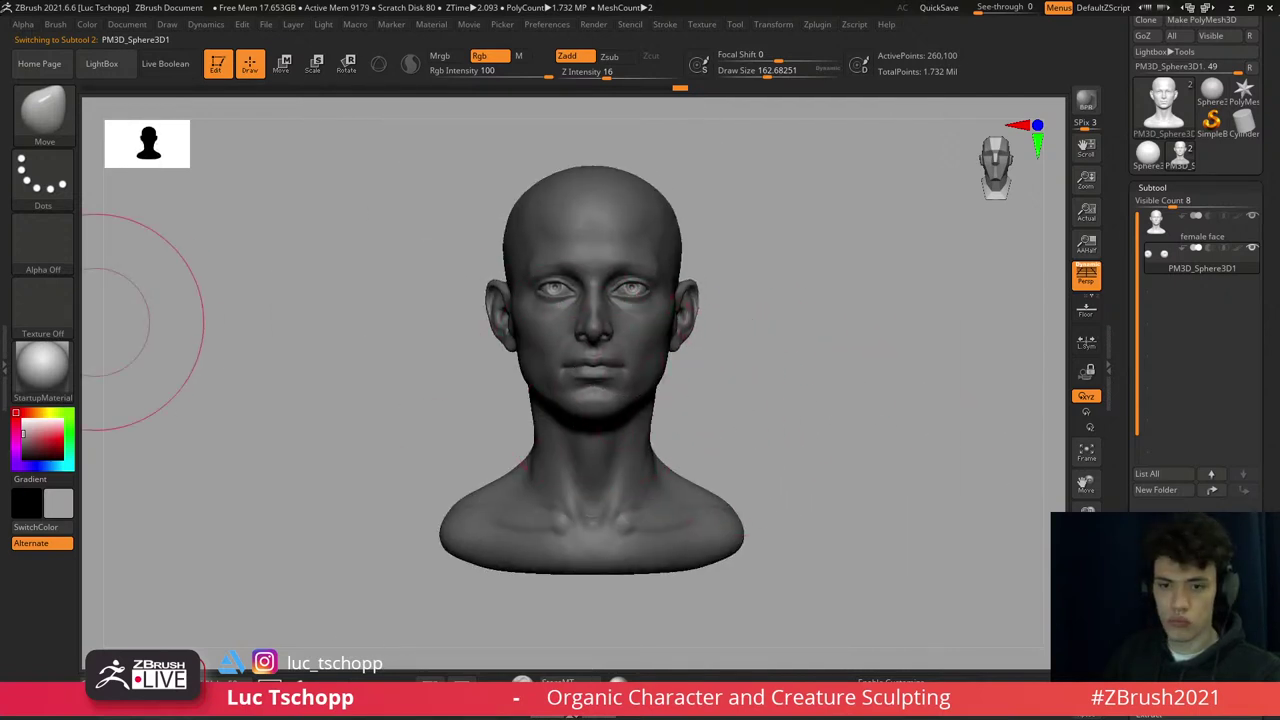
left_click(535, 342, "alt")
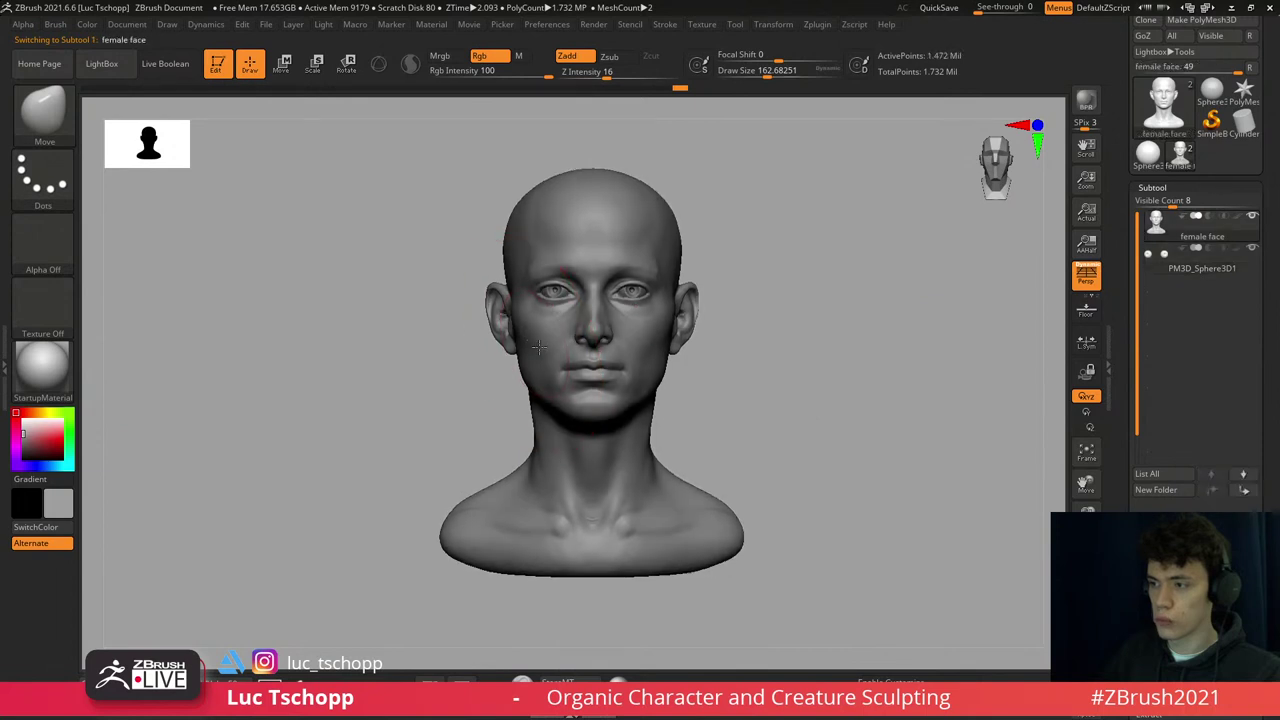
key("f")
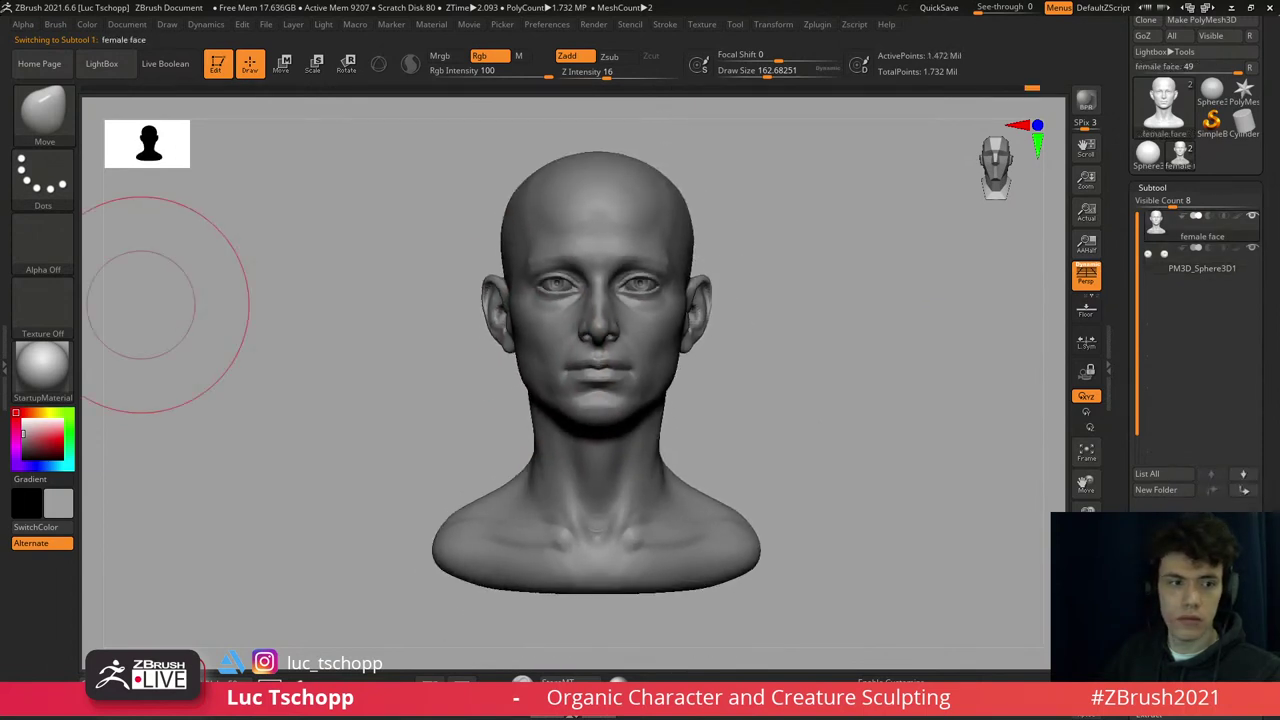
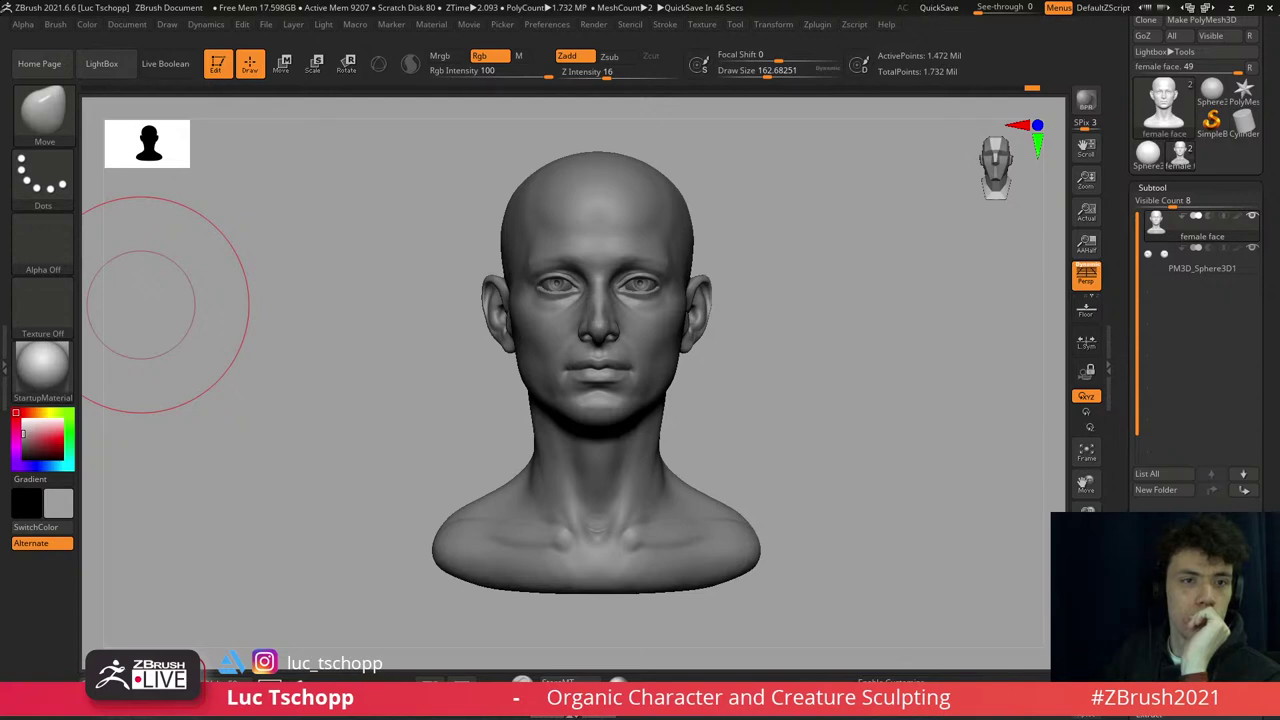
- Smooth the brow at brush size about 59, toggling between subdivision levels
key("shift")
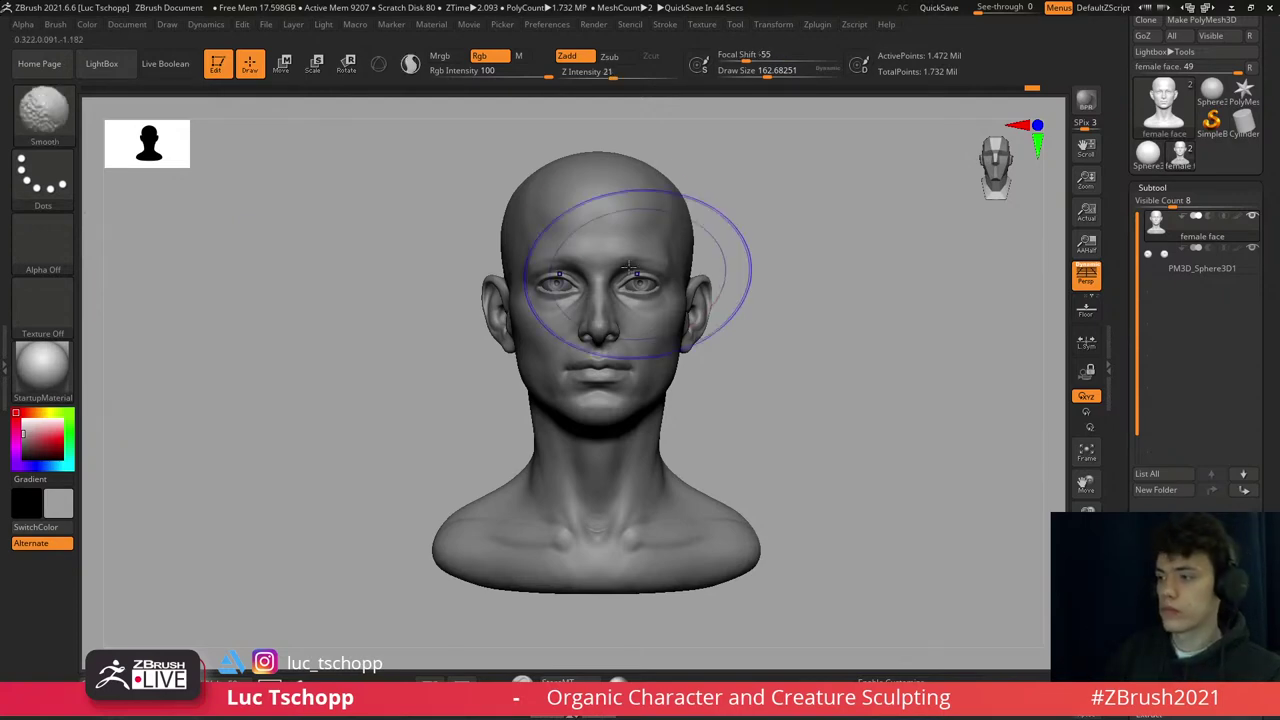
scroll(628, 265, "up", 3)
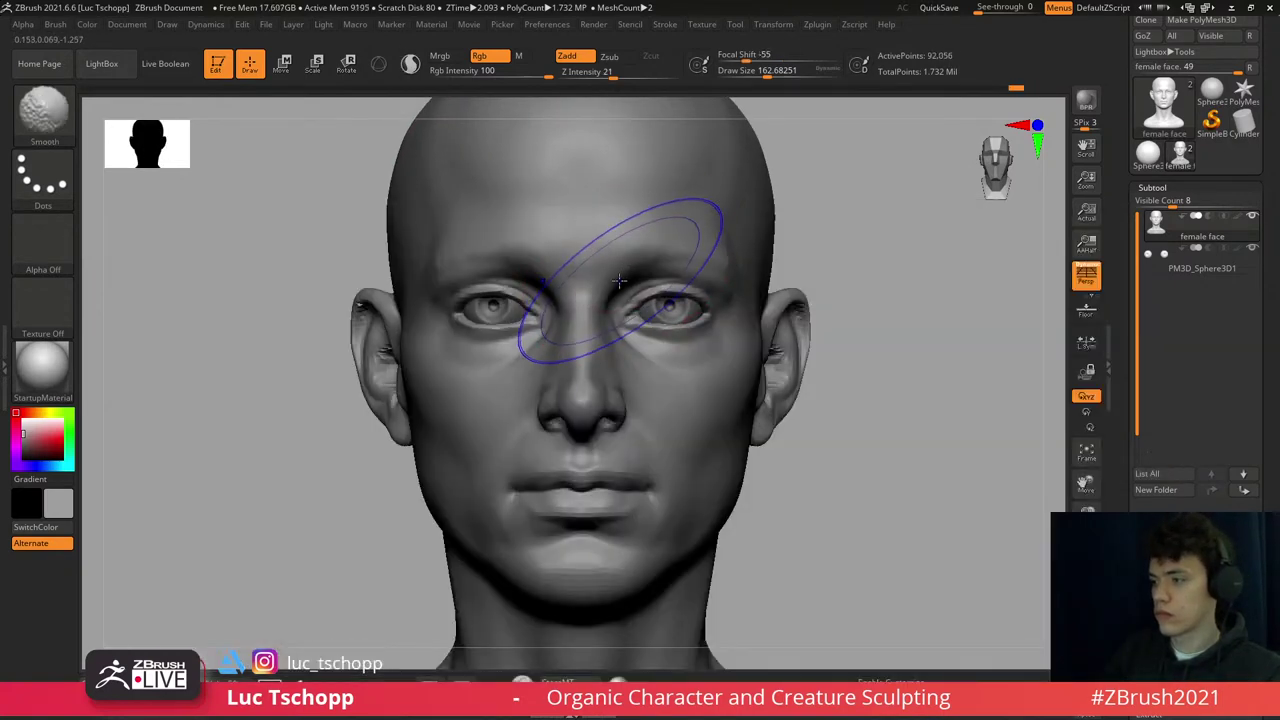
key("s")
left_click_drag(620, 281, 604, 281)
key("shift+d")
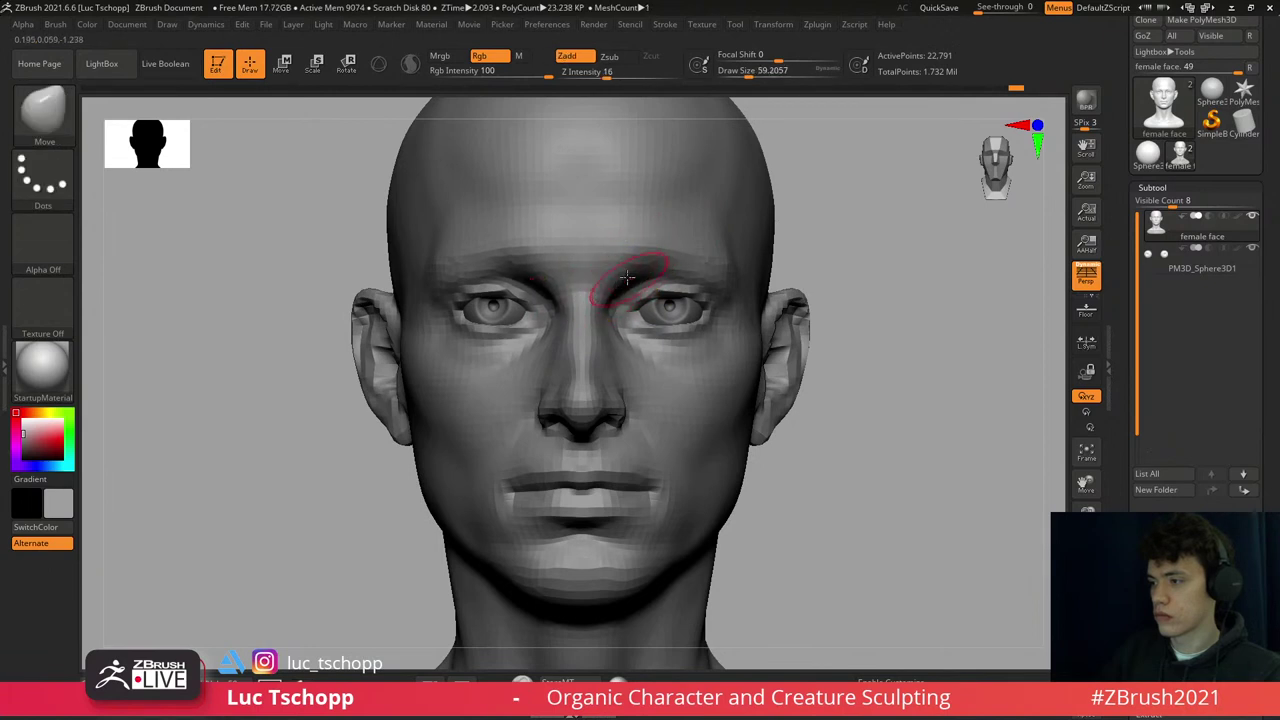
key("d")
- Reshape the forehead with the LucT_Custom1 brush, ending on a front view of the bust
key("1")
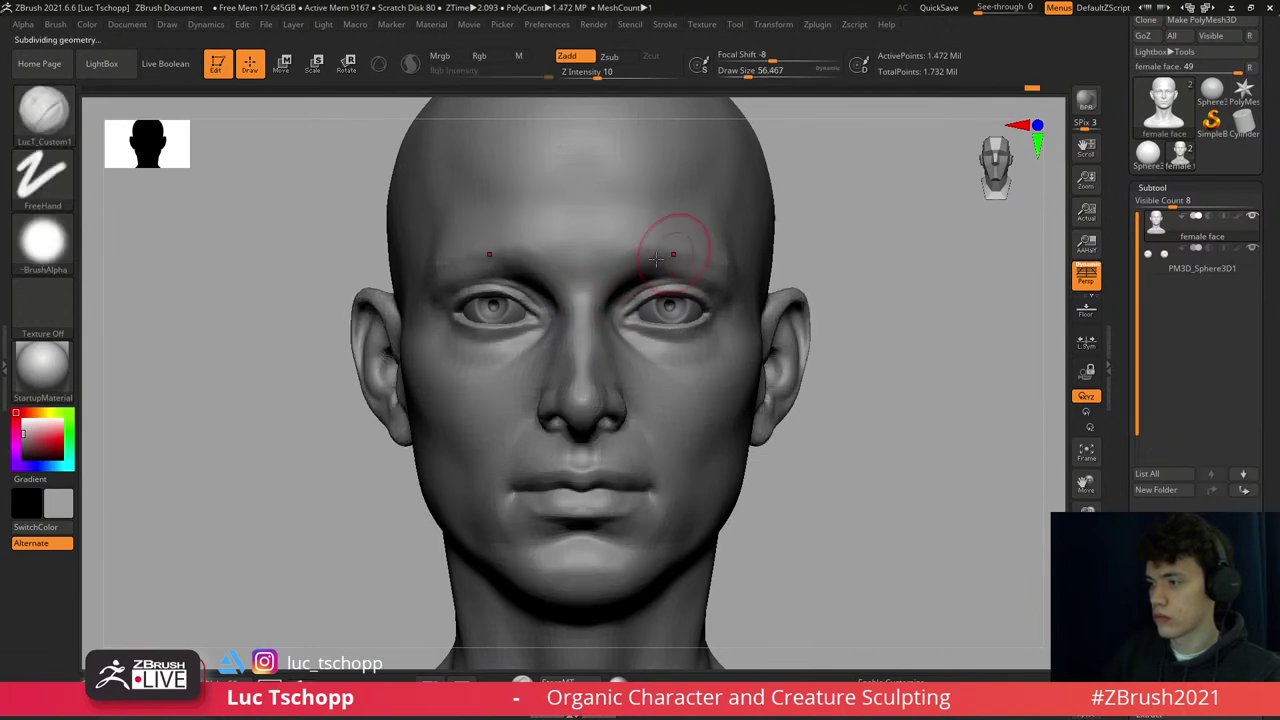
mouse_move(655, 258)
right_mouse_down()
mouse_move(628, 265)
mouse_move(686, 310)
mouse_move(698, 283)
mouse_move(690, 312)
mouse_move(662, 310)
right_mouse_up()
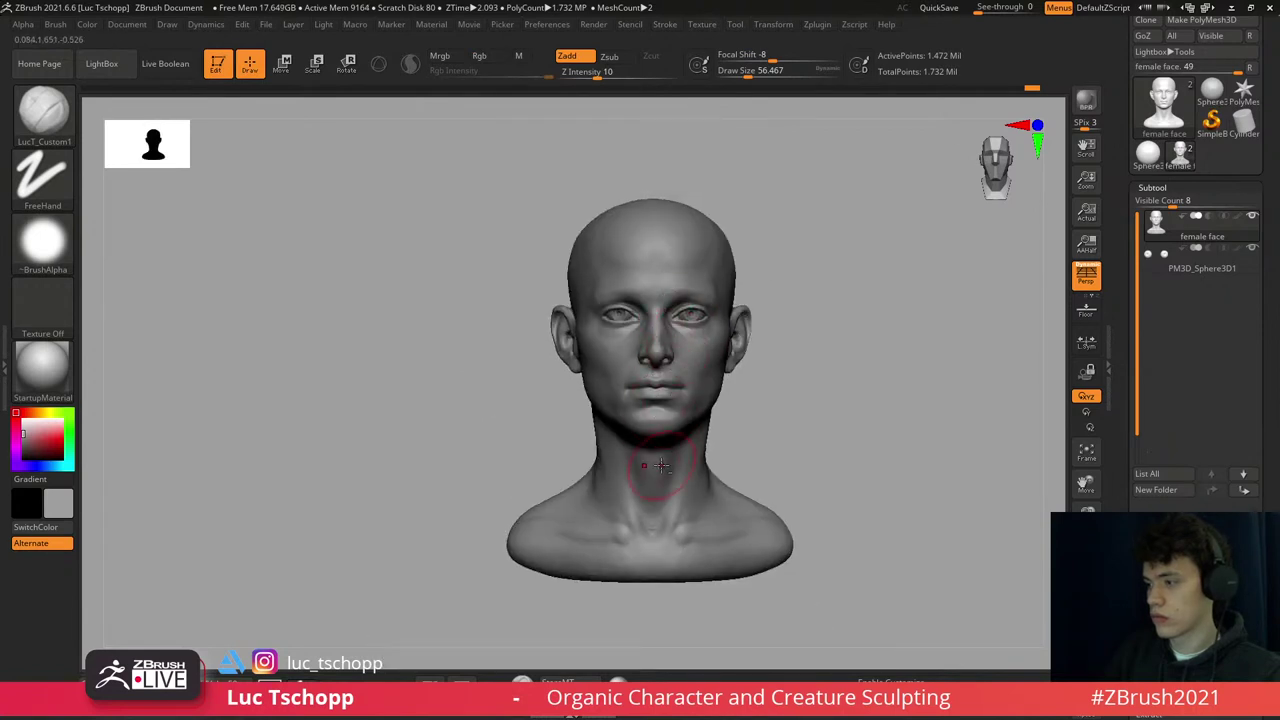
right_click_drag(660, 465, 612, 445, "ctrl")
mouse_move(677, 487)
right_mouse_down("shift")
mouse_move(640, 357)
mouse_move(633, 372)
mouse_move(666, 371)
right_mouse_up("shift")
- Push the brow forms with the Move brush, then switch to the Standard brush
key("b")
key("m")
key("v")
key("b")
key("s")
key("t")
key("s")
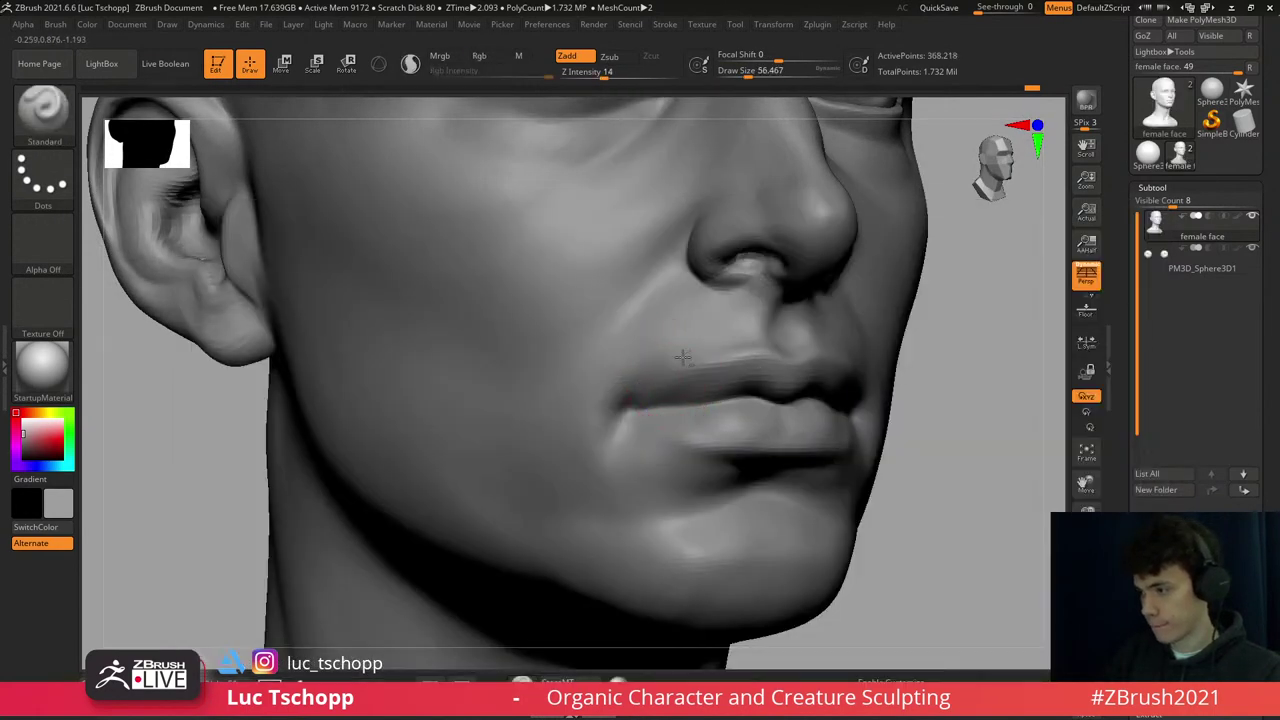
- Sculpt the lips from the front with a smaller brush across subdivision levels
mouse_move(653, 368)
right_mouse_down()
mouse_move(600, 371)
mouse_move(591, 412)
mouse_move(581, 376)
right_mouse_up()
key("ctrl+d")
key("shift+d")
key("shift+d")
key("f")
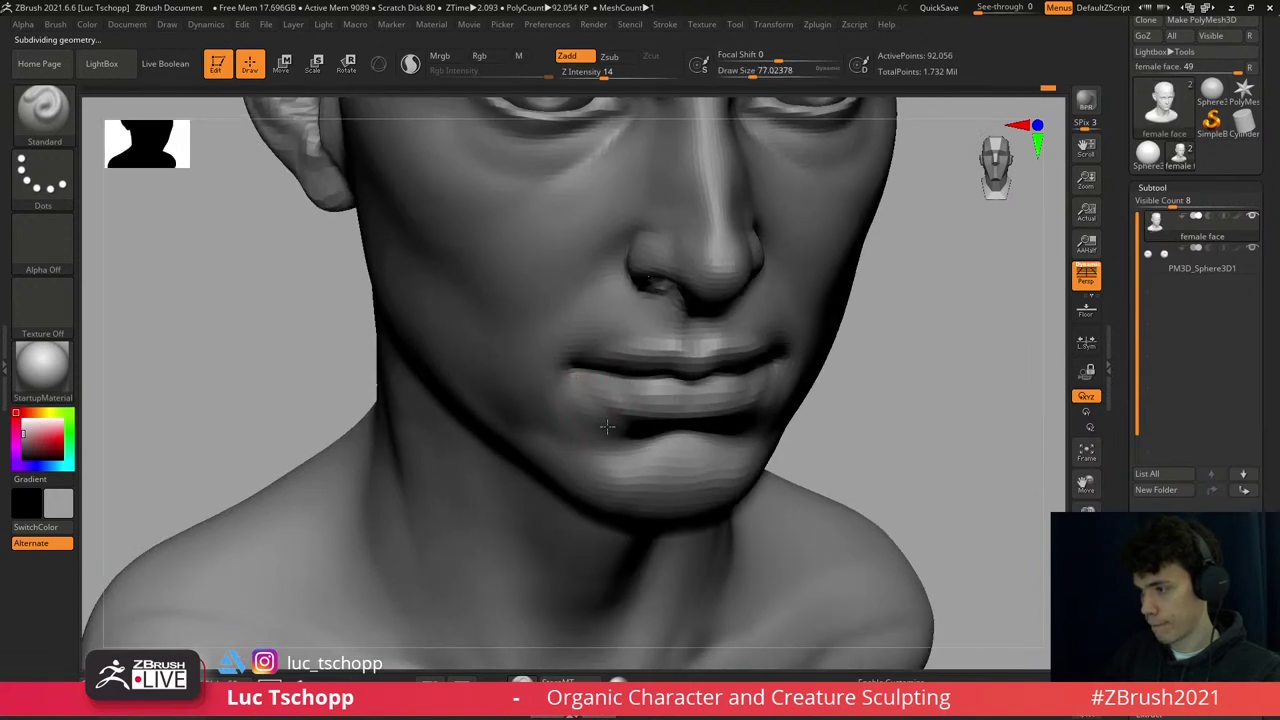
mouse_move(607, 427)
right_mouse_down()
mouse_move(586, 400)
mouse_move(620, 420)
mouse_move(623, 371)
mouse_move(563, 323)
right_mouse_up()
key("d")
key("d")
key("f")
key("bracketleft")
key("shift+d")
- Push the mouth corners with the Move brush at size about 37, smoothing at the lowest level
key("b")
key("m")
key("v")
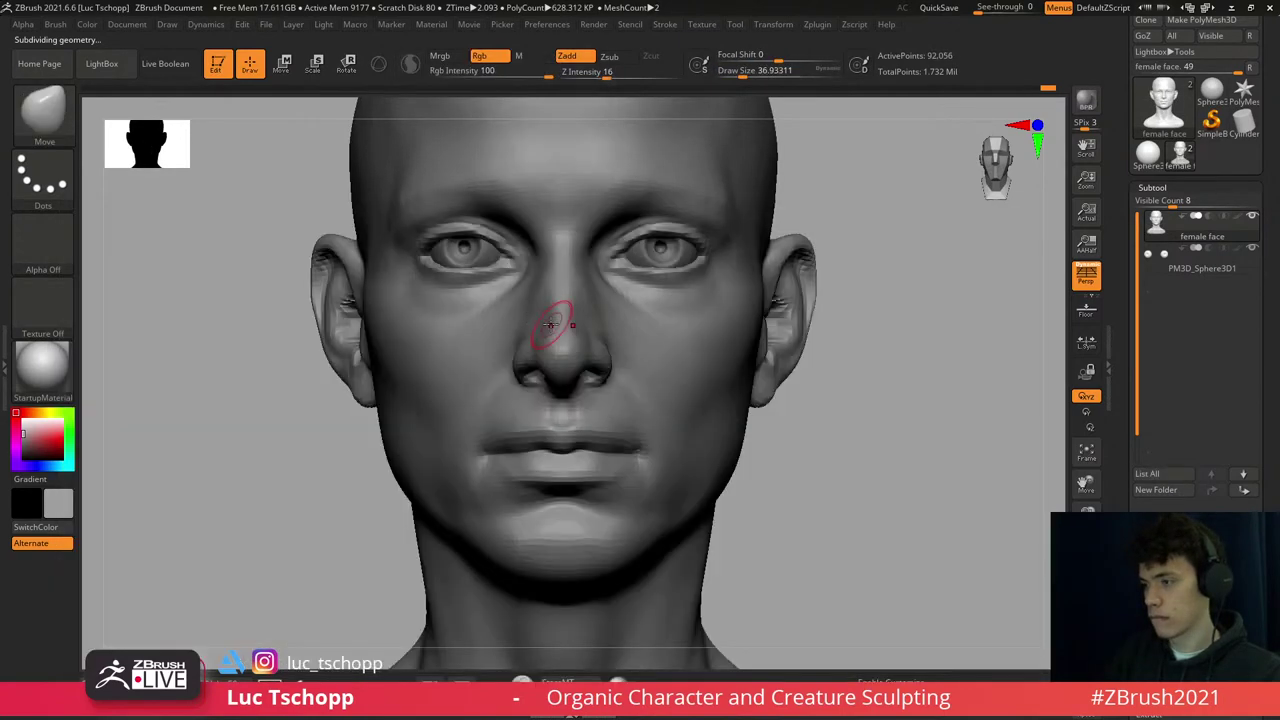
key("s")
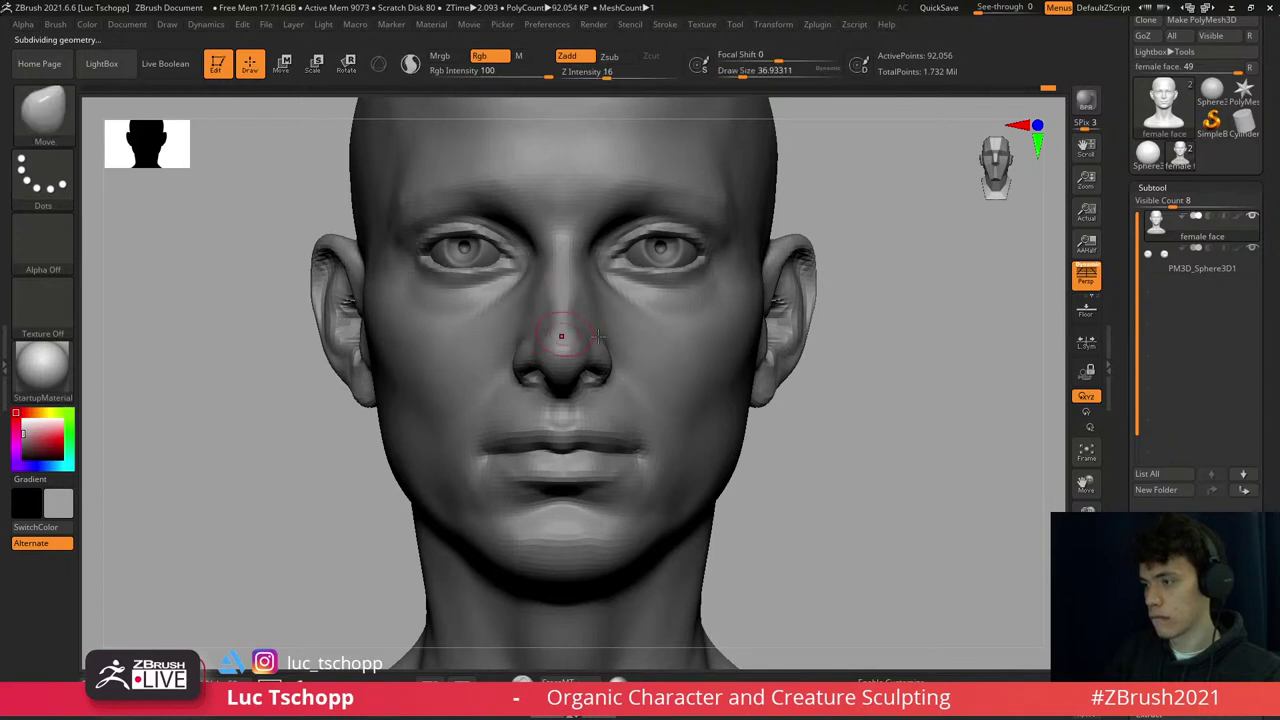
right_click_drag(543, 321, 560, 360, "ctrl")
mouse_move(700, 330)
right_mouse_down()
mouse_move(714, 329)
mouse_move(729, 400)
right_mouse_up()
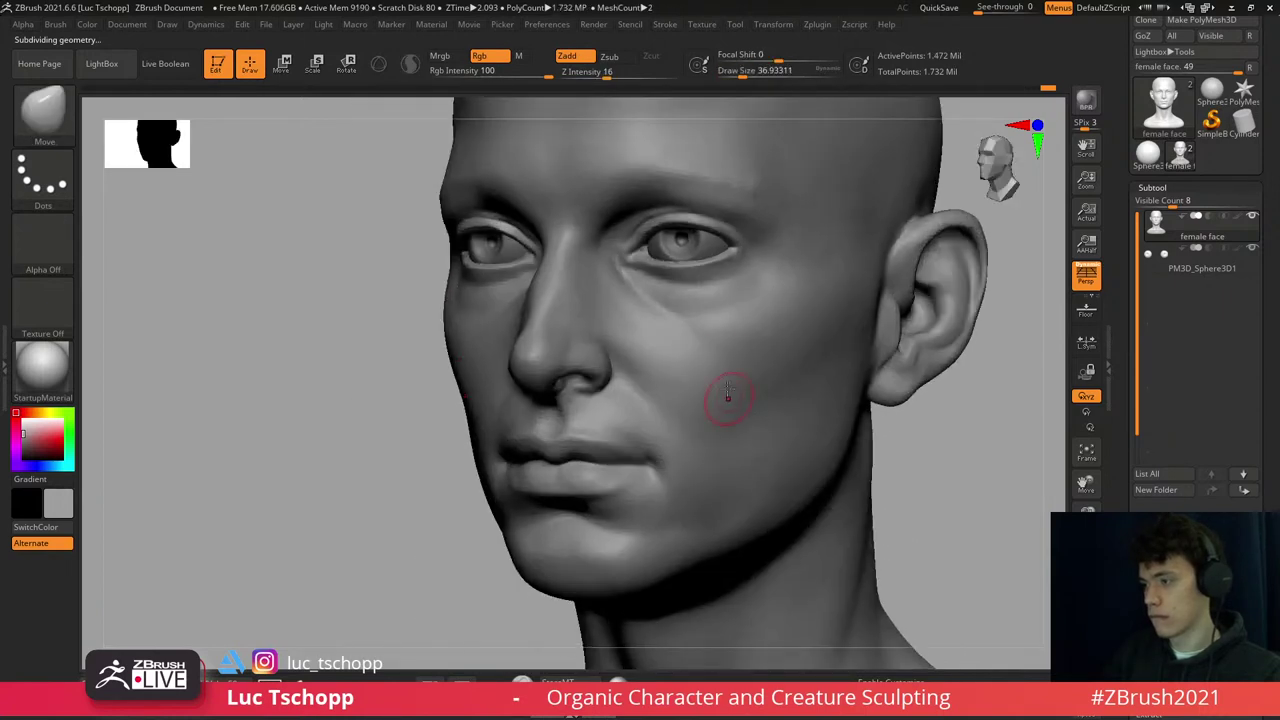
key("shift")
key("shift+d")
key("shift+d")
key("shift+d")
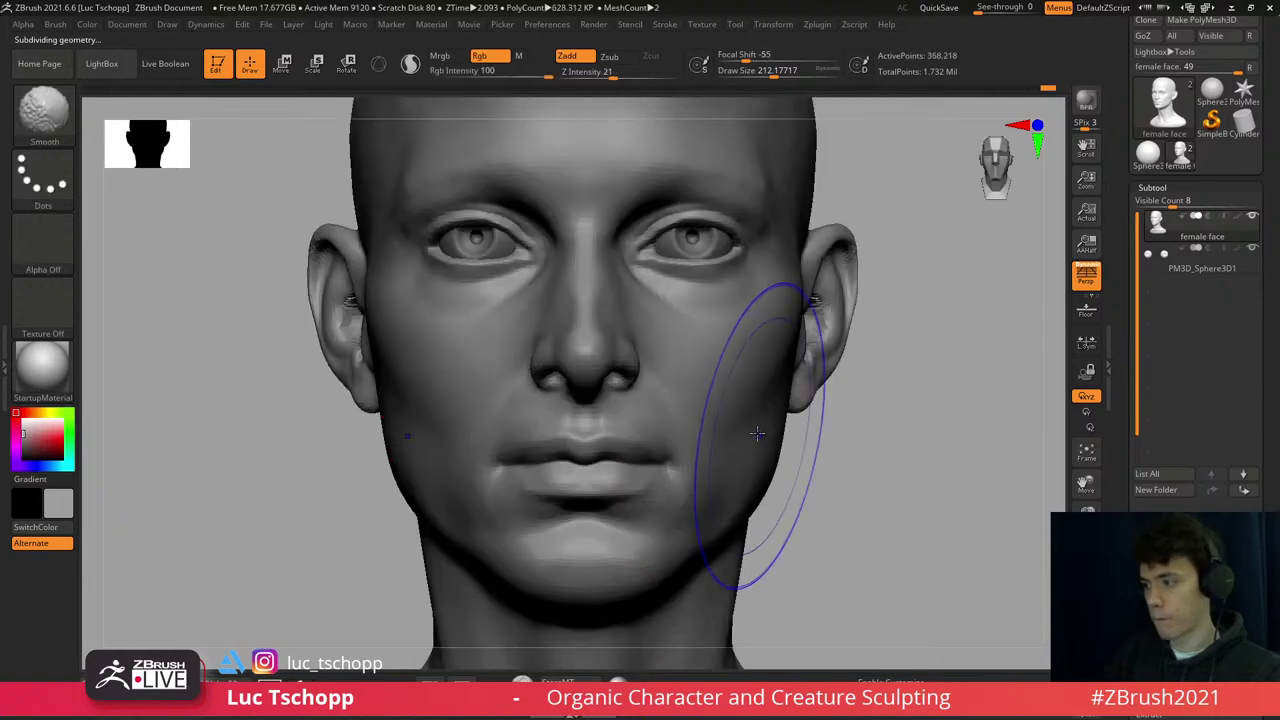
key("shift")
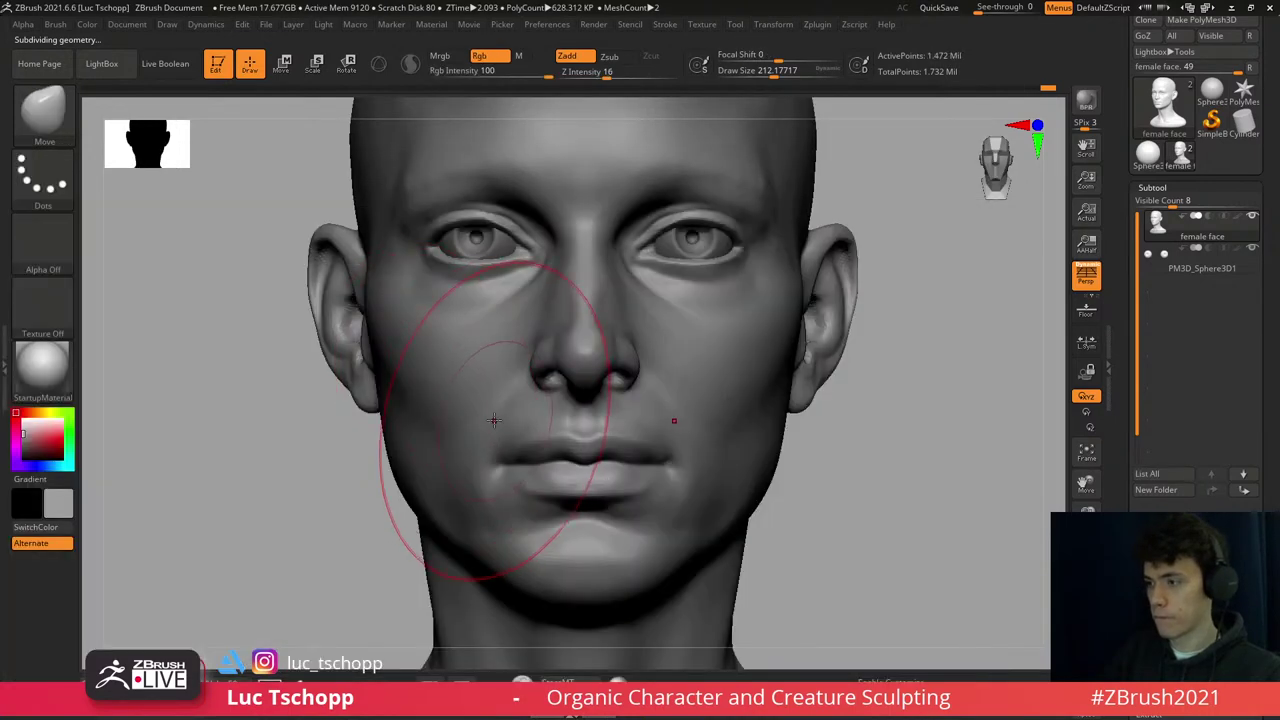
- Reshape the lip corners close up at low subdivision with brush size about 104
key("f")
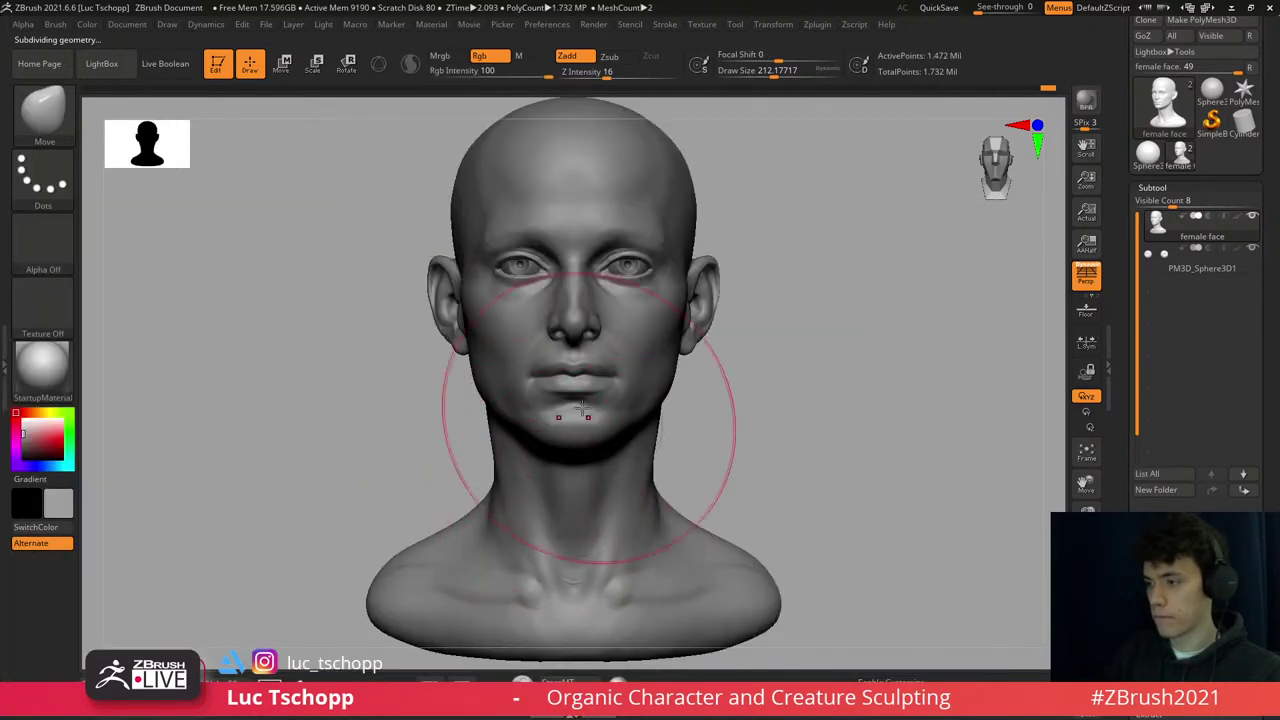
right_click_drag(543, 528, 571, 491, "ctrl")
key("shift+d")
key("shift+d")
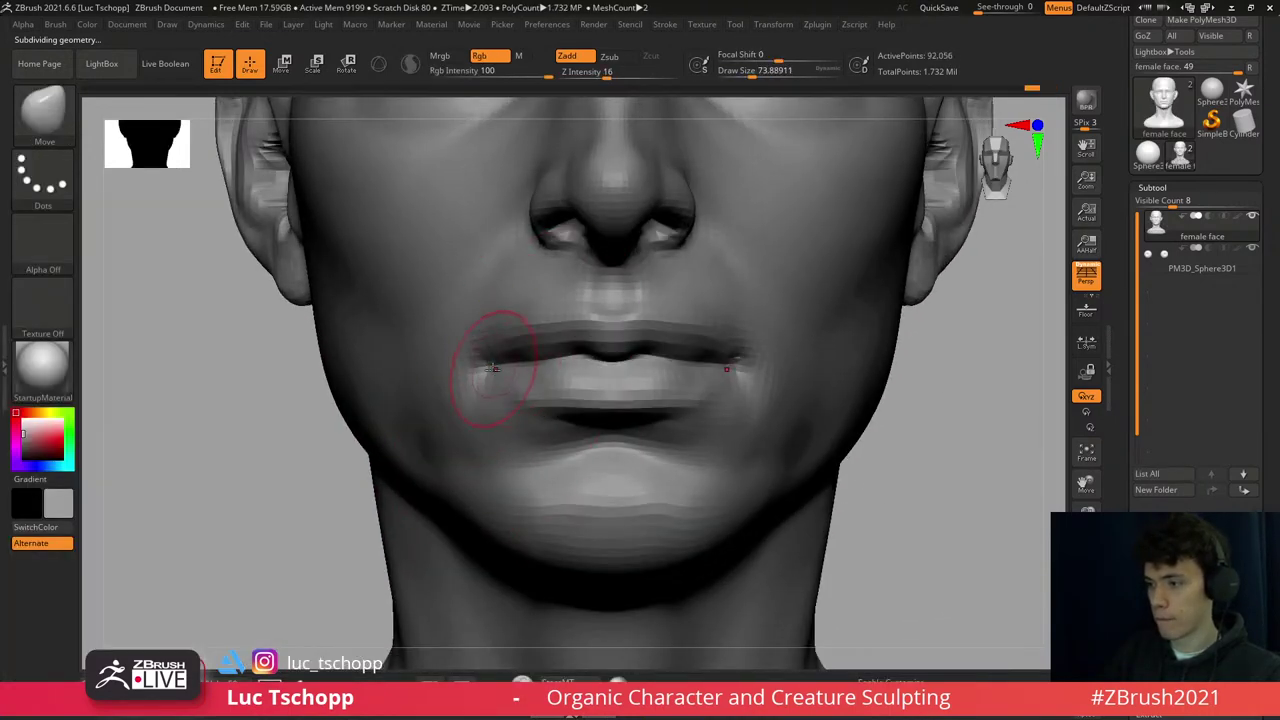
right_click_drag(490, 378, 461, 368)
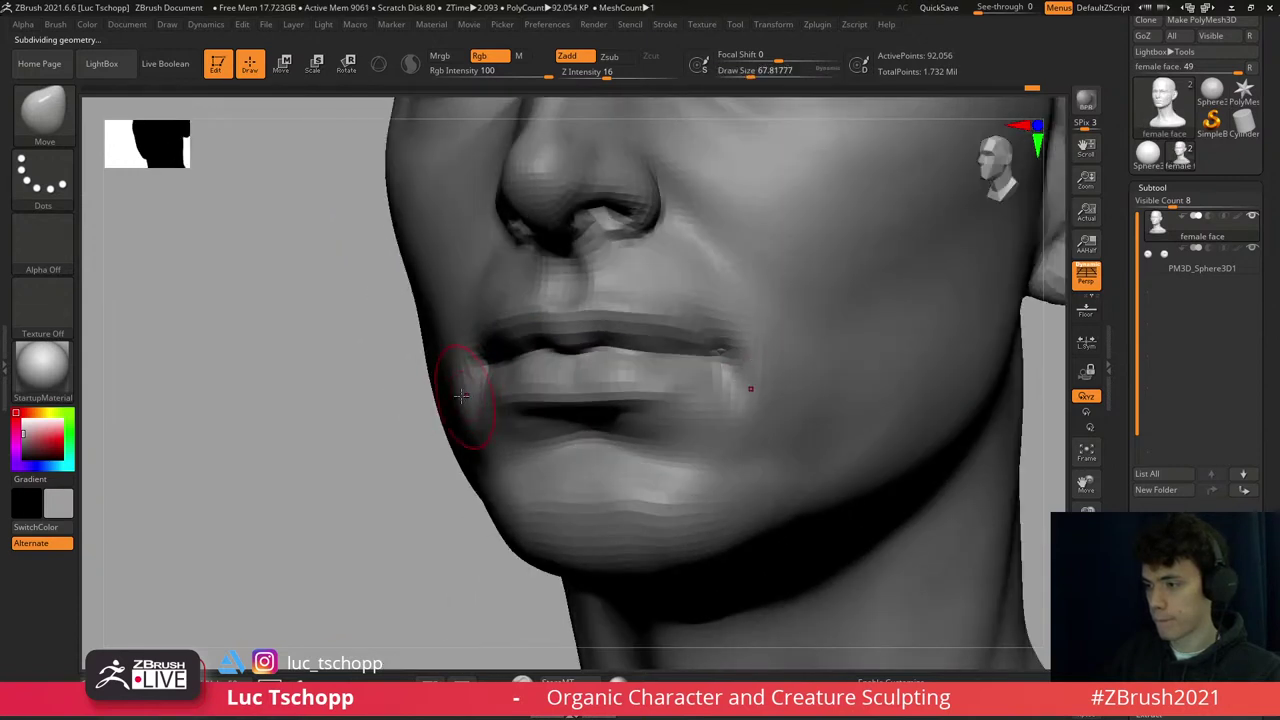
key("shift+d")
key("shift+d")
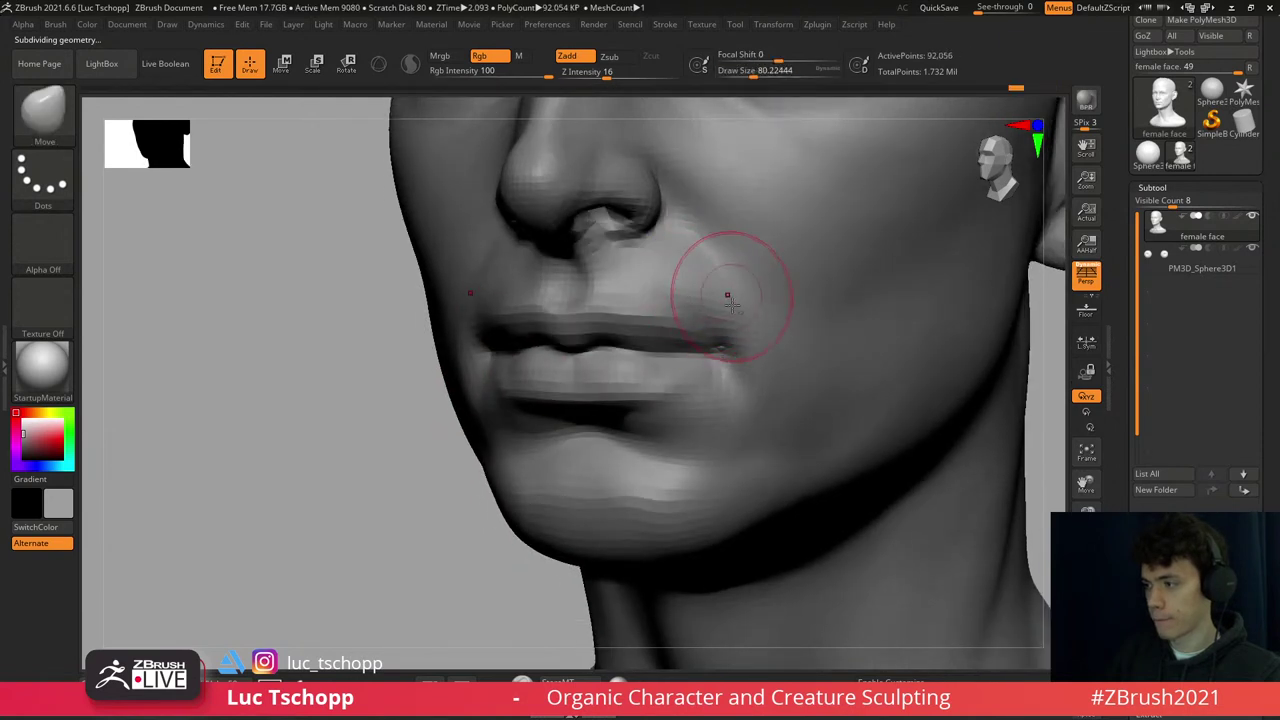
key("shift+d")
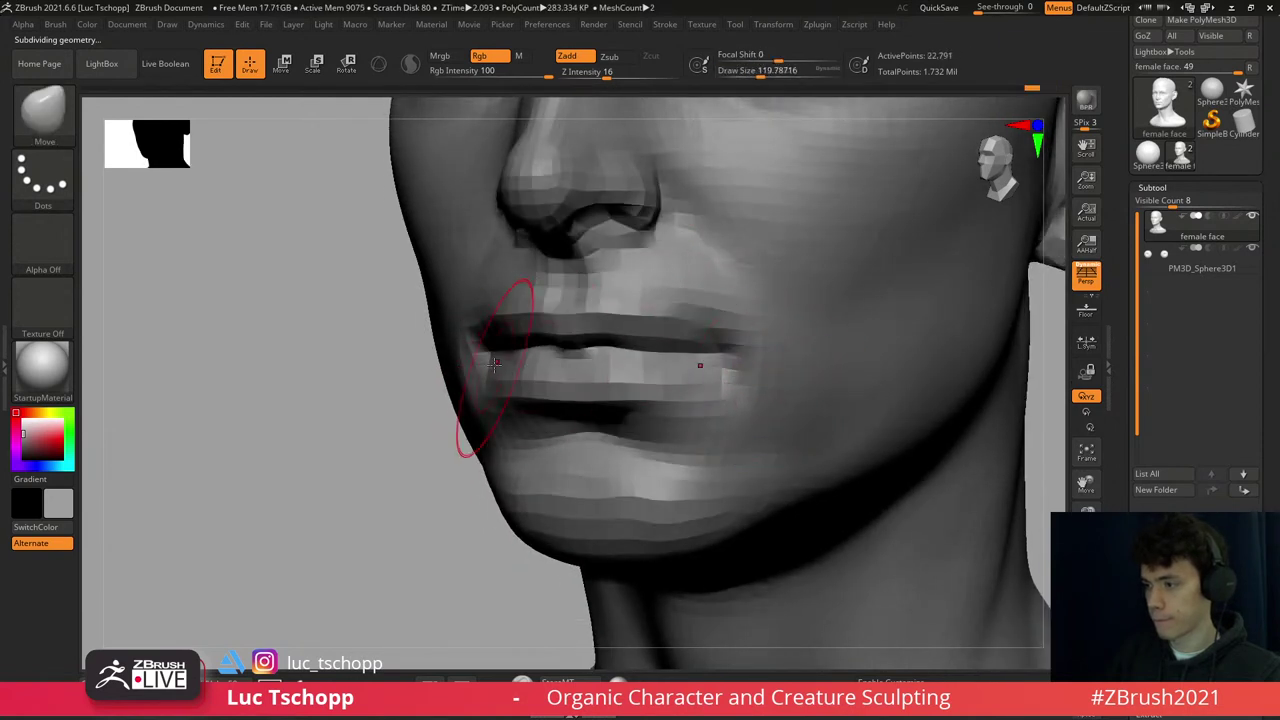
key("s")
key("s")
left_click_drag(472, 366, 467, 366)
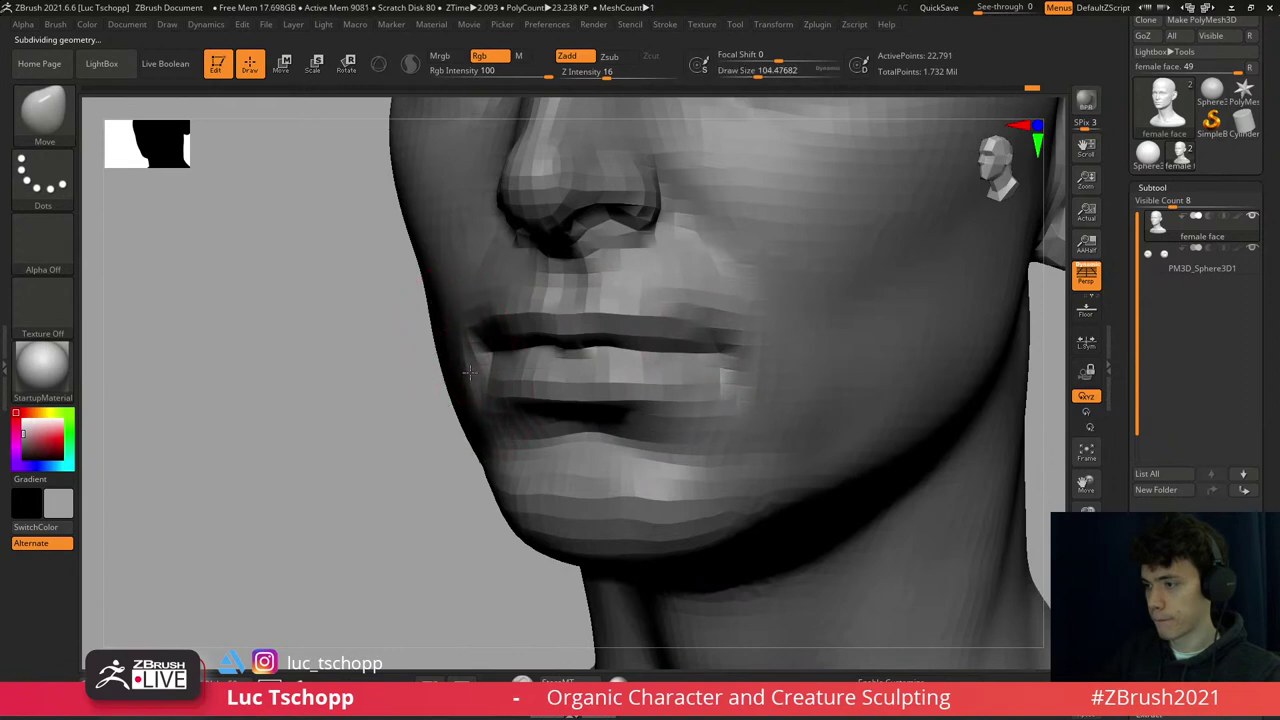
key("d")
key("f")
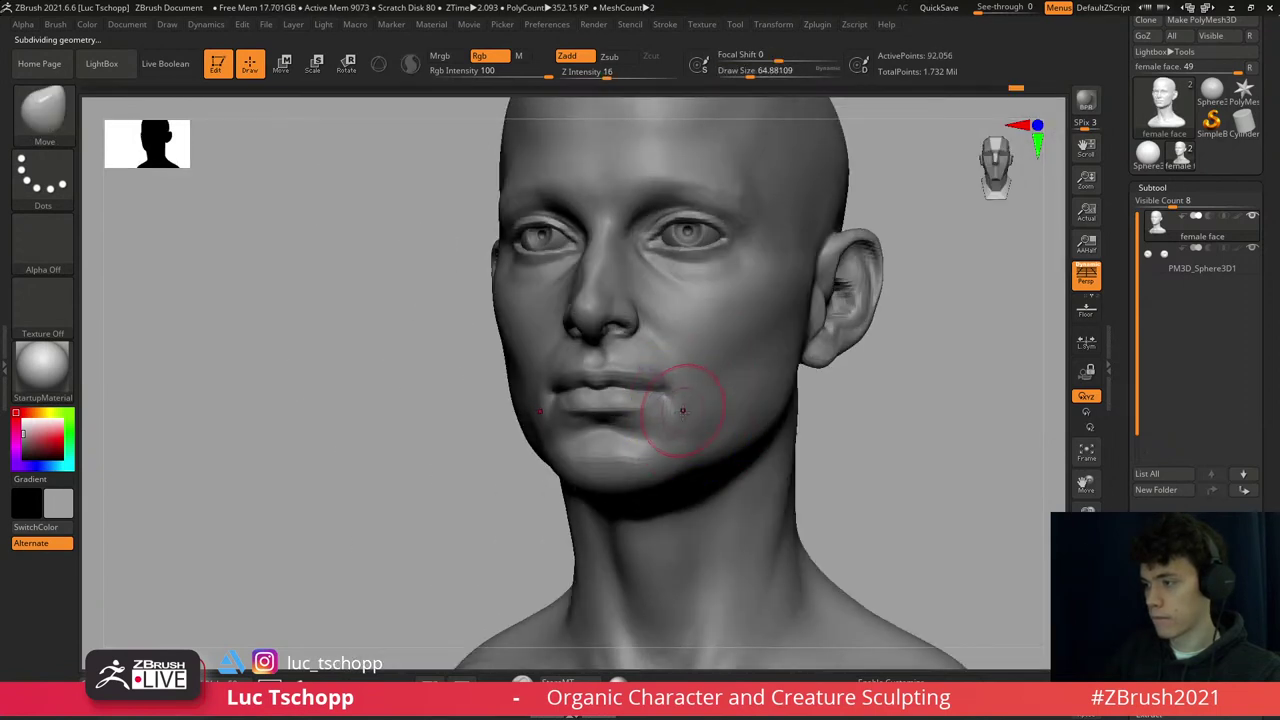
- Refine the lips with the LucT_Custom1 brush at the highest subdivision level
key("1")
right_click_drag(668, 404, 622, 358, "alt")
key("d")
key("d")
key("f")
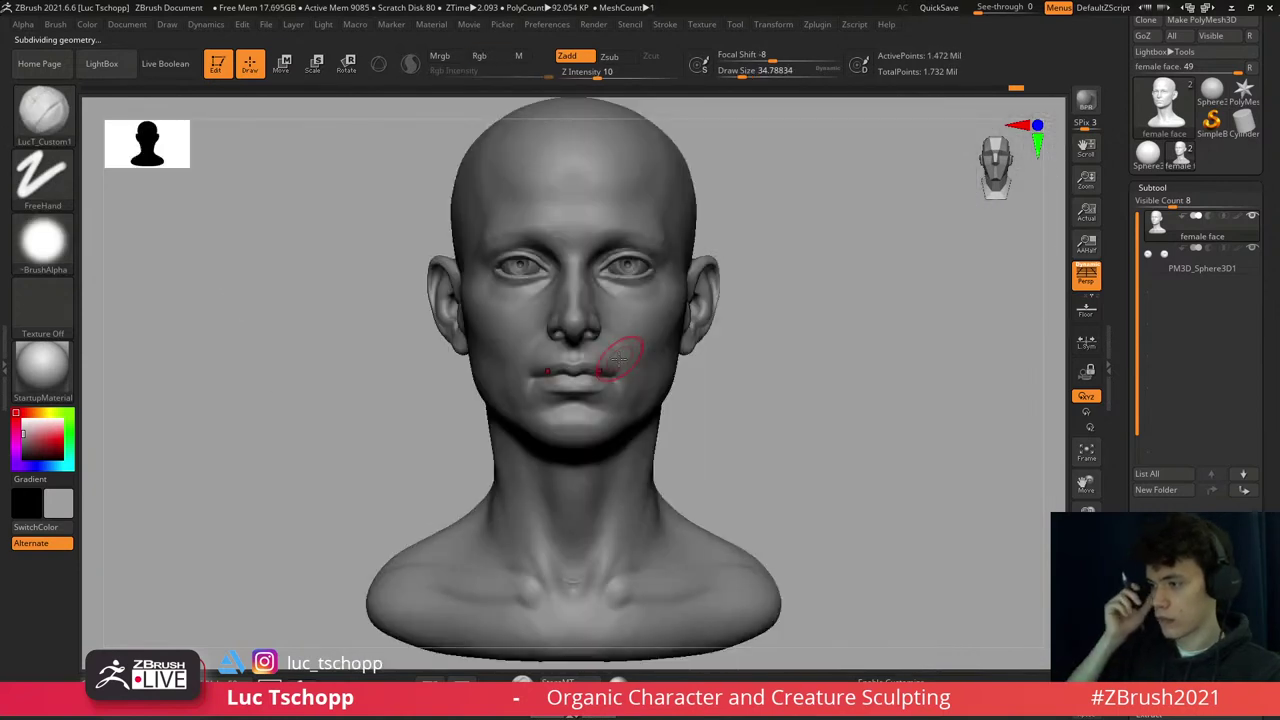
- Smooth the brow around the eye at a lower subdivision level
mouse_move(593, 376)
right_mouse_down("ctrl")
mouse_move(614, 257)
mouse_move(652, 263)
mouse_move(663, 286)
right_mouse_up("ctrl")
key("b")
key("s")
key("m")
key("shift+d")
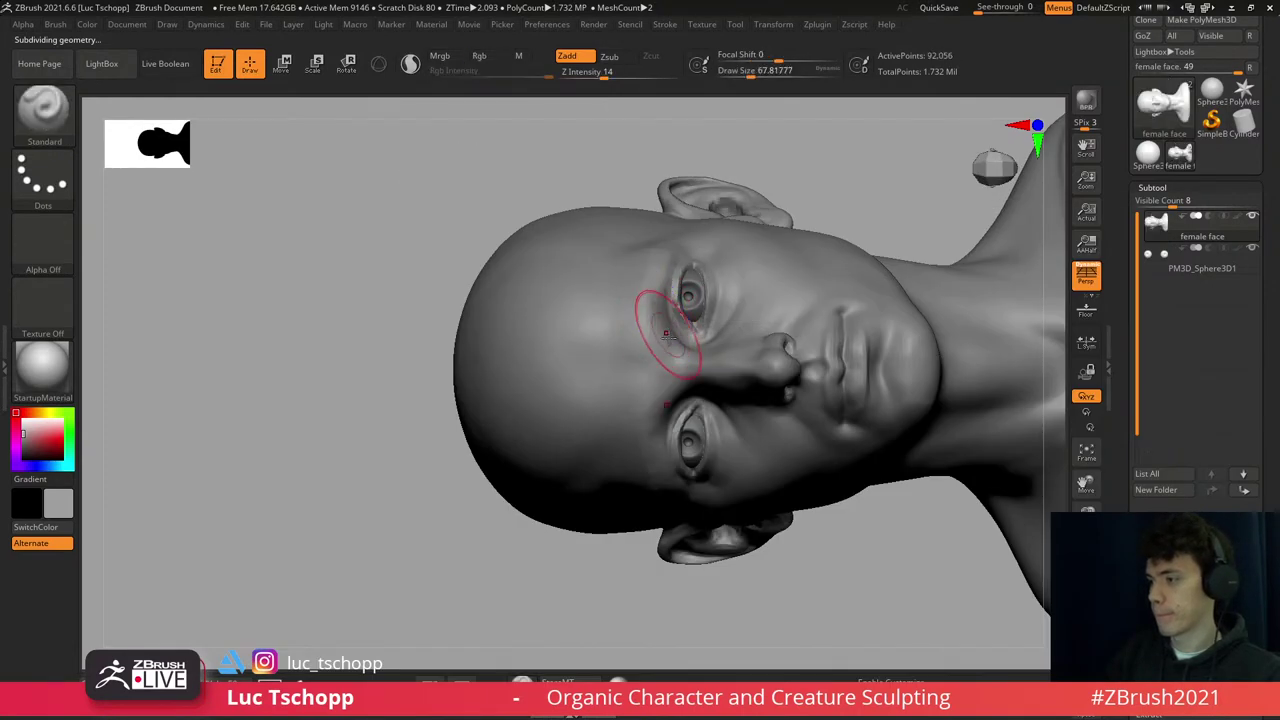
- Shift the brow and temple forms with the Move brush
key("b")
key("m")
key("v")
right_click_drag(664, 298, 670, 313, "ctrl")
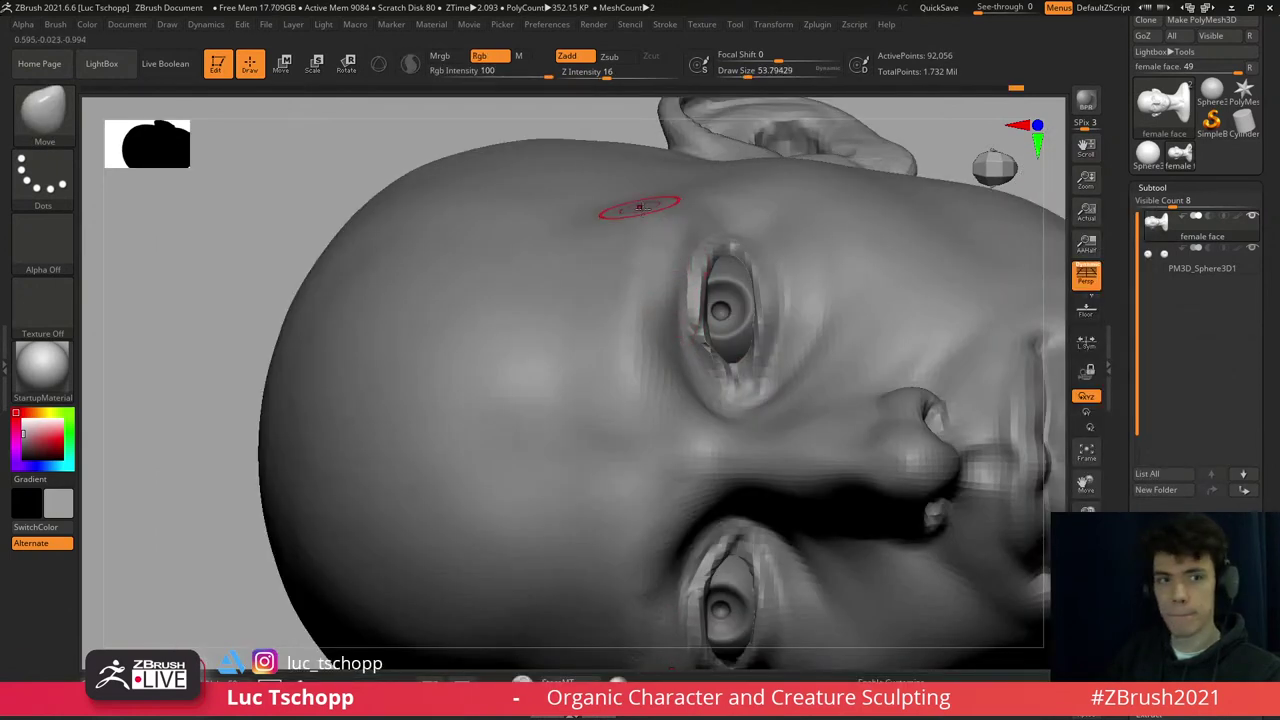
- Sculpt brow detail with the Standard brush at the highest level, then return to front view
key("b")
key("s")
key("t")
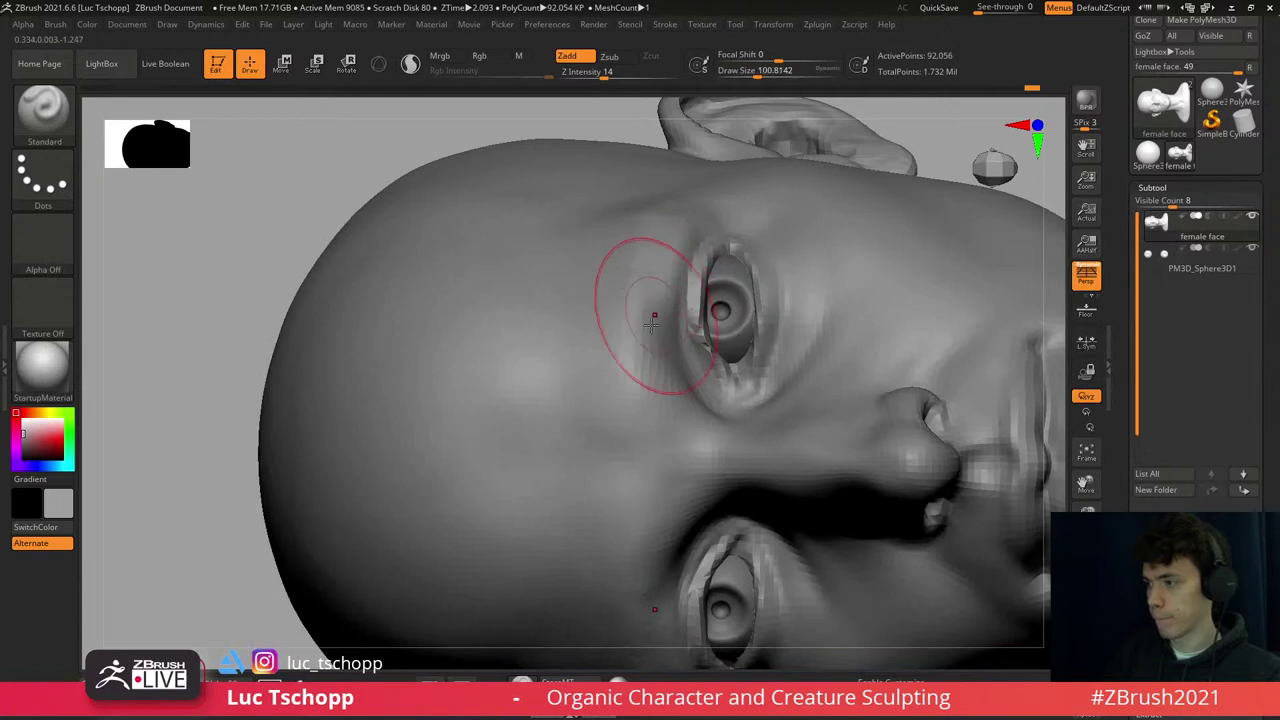
key("ctrl+d")
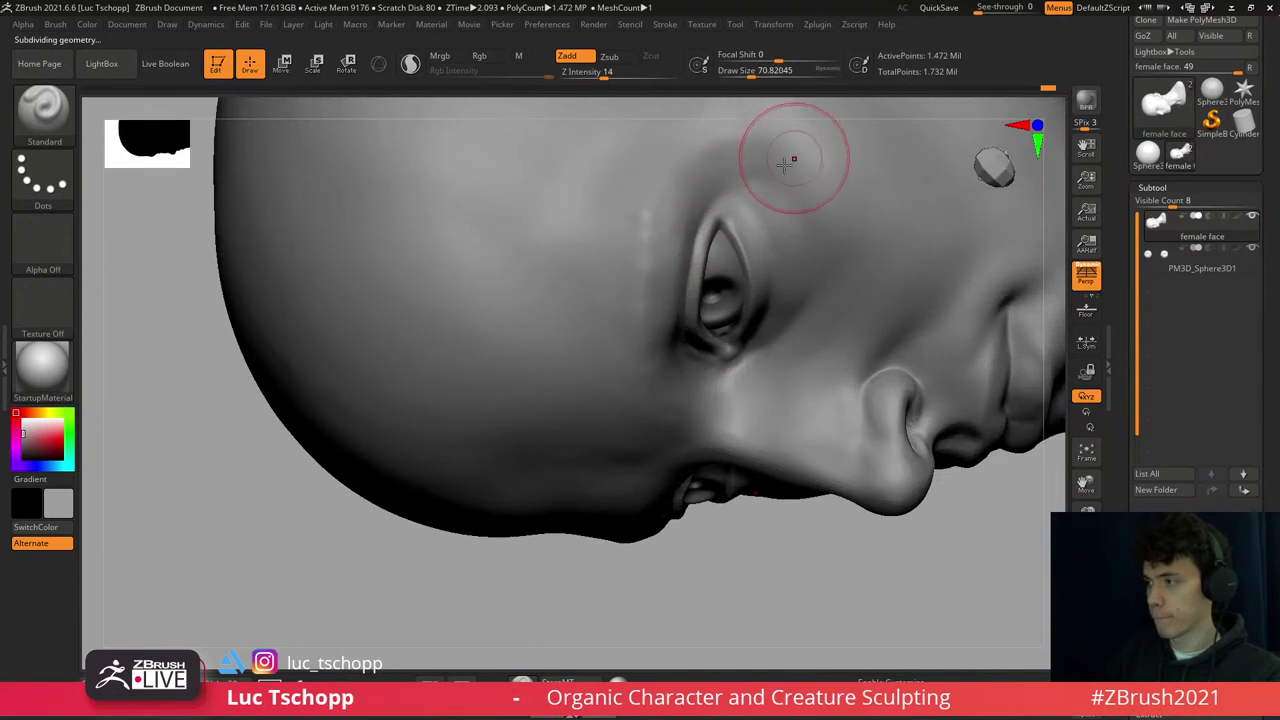
mouse_move(771, 143)
right_mouse_down("ctrl")
mouse_move(686, 243)
mouse_move(757, 157)
right_mouse_up("ctrl")
key("shift+d")
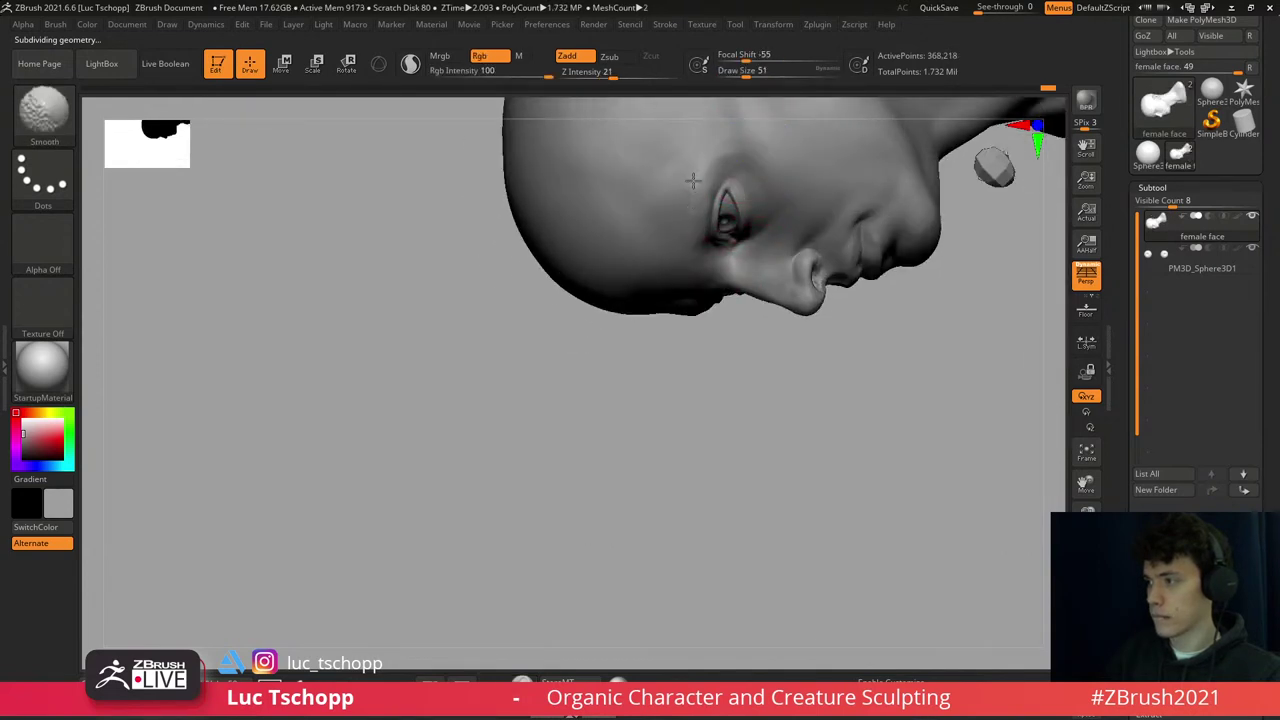
mouse_move(686, 177)
right_mouse_down()
mouse_move(717, 274)
mouse_move(657, 266)
mouse_move(735, 250)
mouse_move(776, 260)
mouse_move(762, 338)
right_mouse_up()
right_click_drag(651, 417, 690, 470, "ctrl")
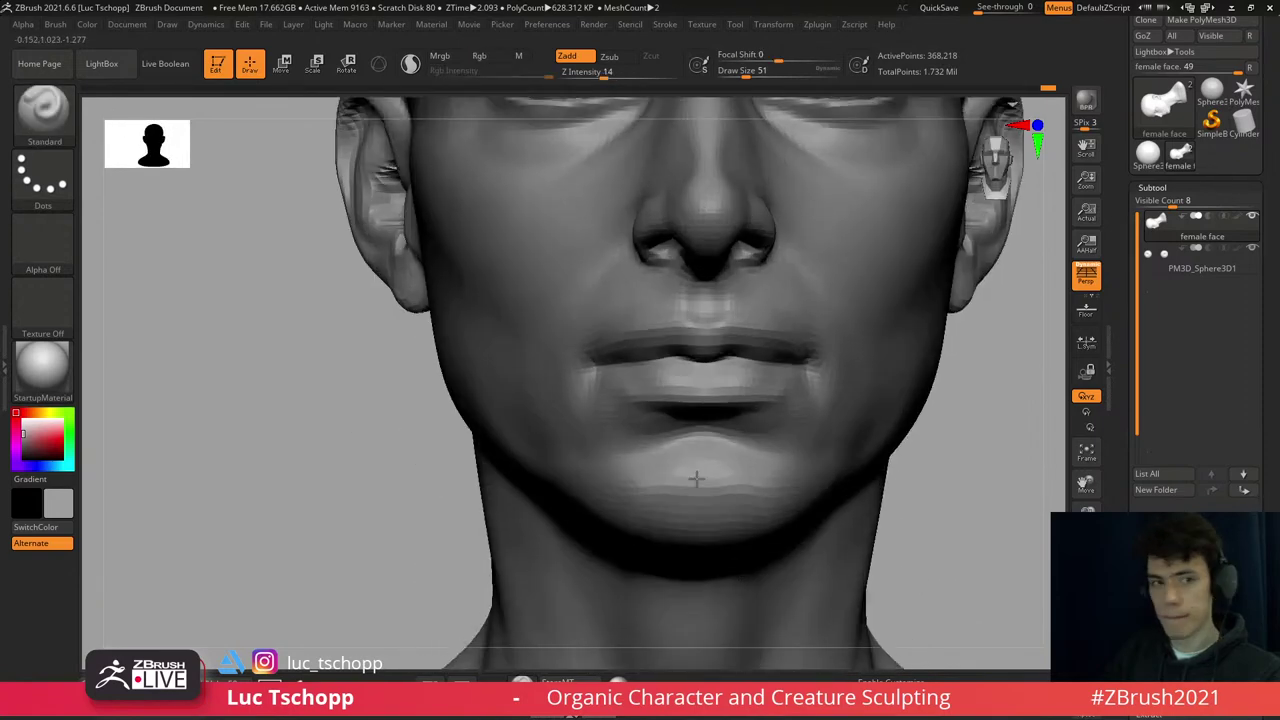
key("b")
key("s")
key("m")
key("shift+d")
key("shift+d")
key("b")
key("m")
key("v")
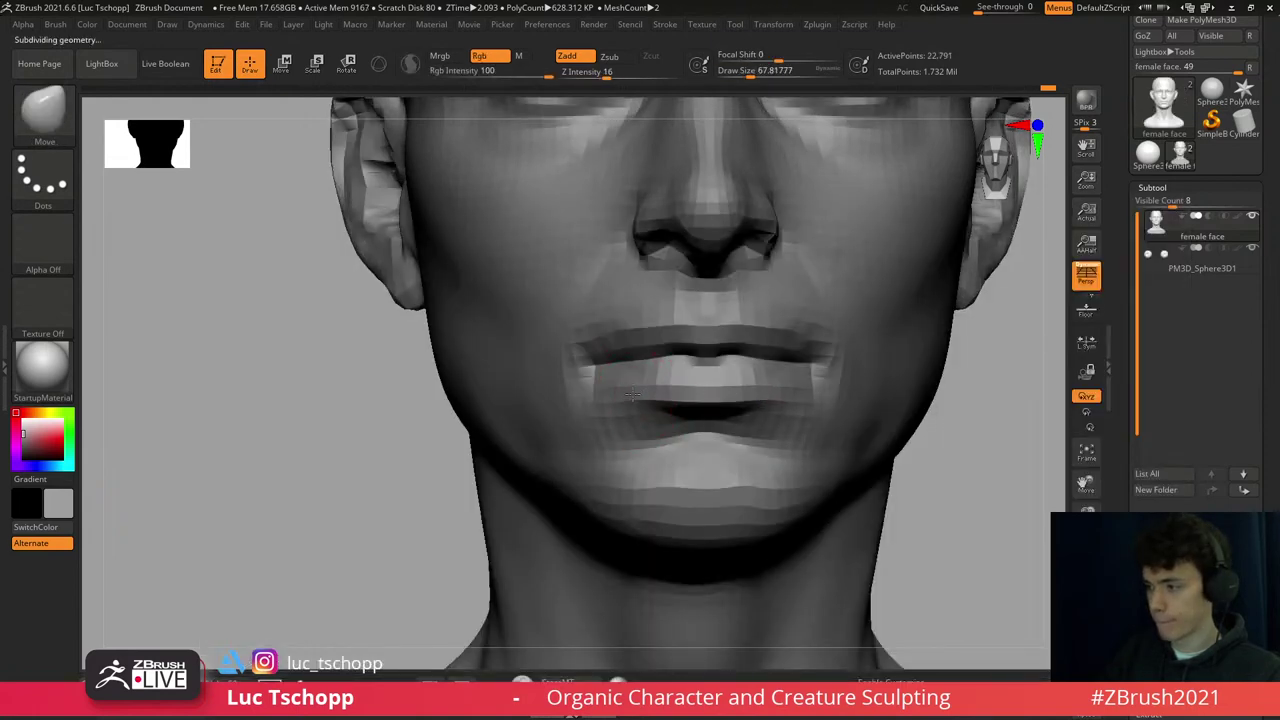
key("d")
right_click_drag(645, 400, 571, 357)
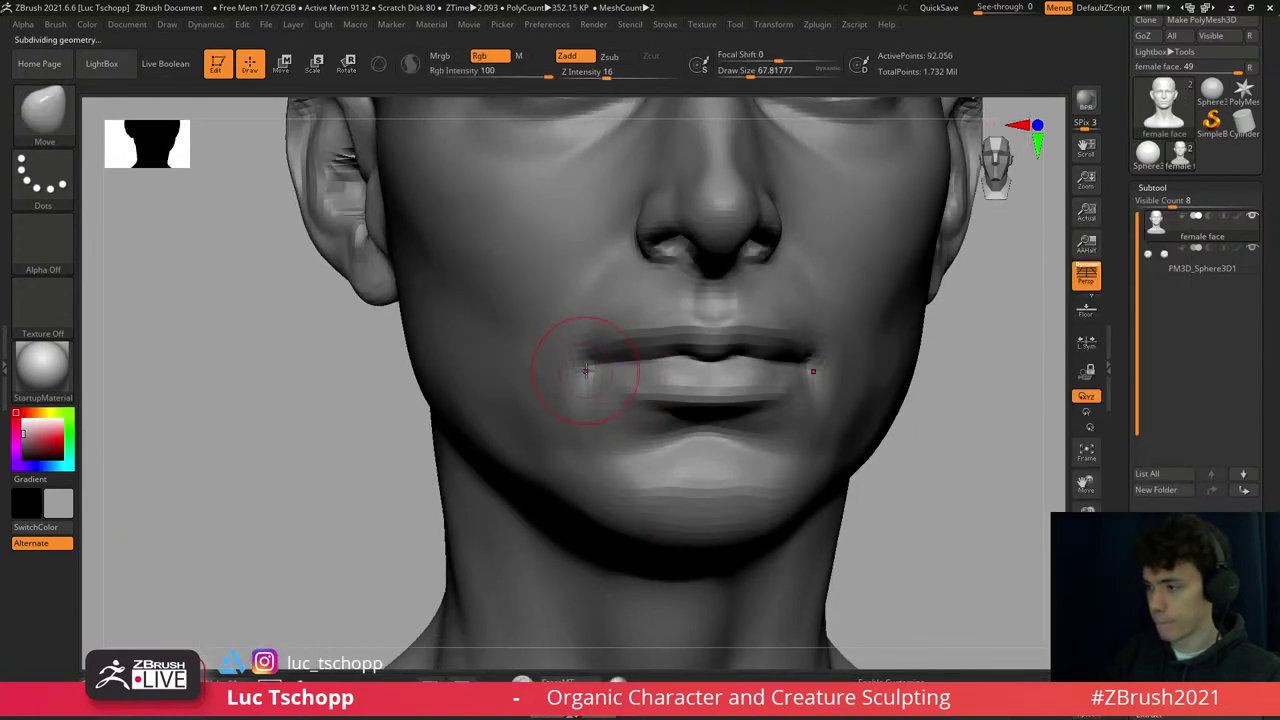
key("bracketright")
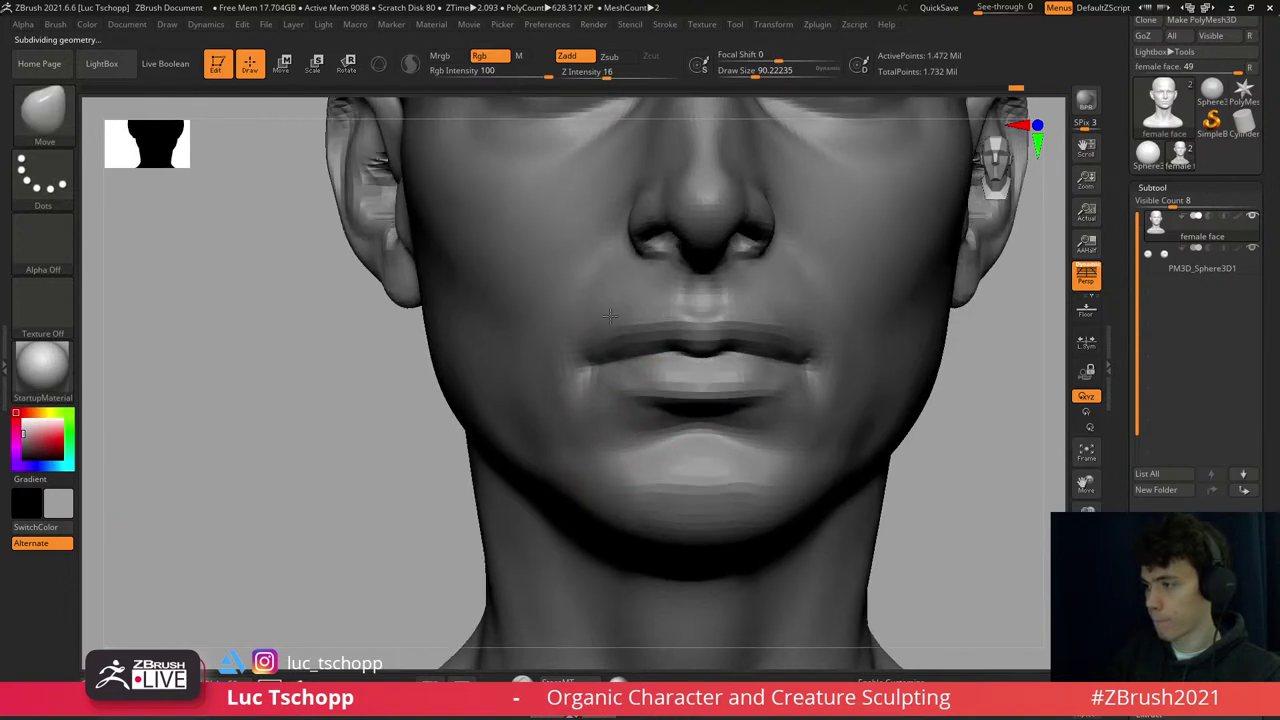
key("f")
mouse_move(739, 370)
right_mouse_down()
mouse_move(671, 357)
mouse_move(735, 372)
mouse_move(700, 423)
mouse_move(740, 380)
right_mouse_up()
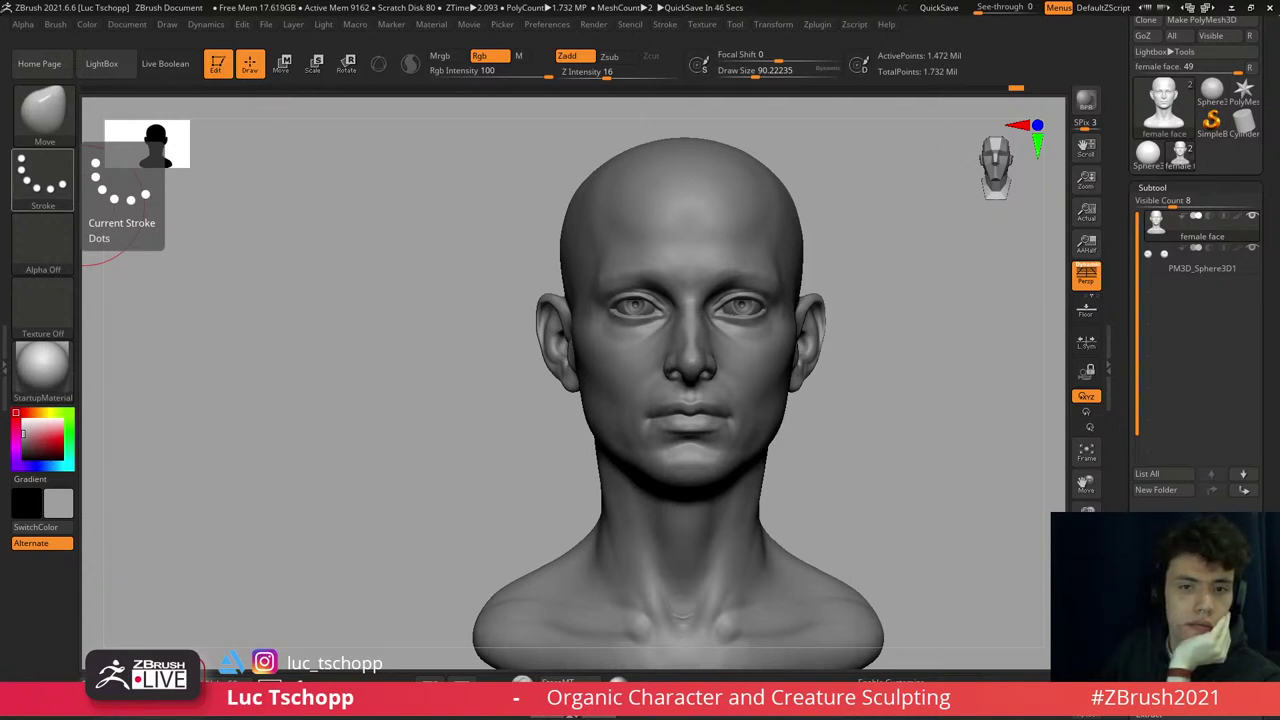
- Build up the tragus in front of the left ear with the custom FreeHand brush
left_click_drag(855, 310, 818, 295)
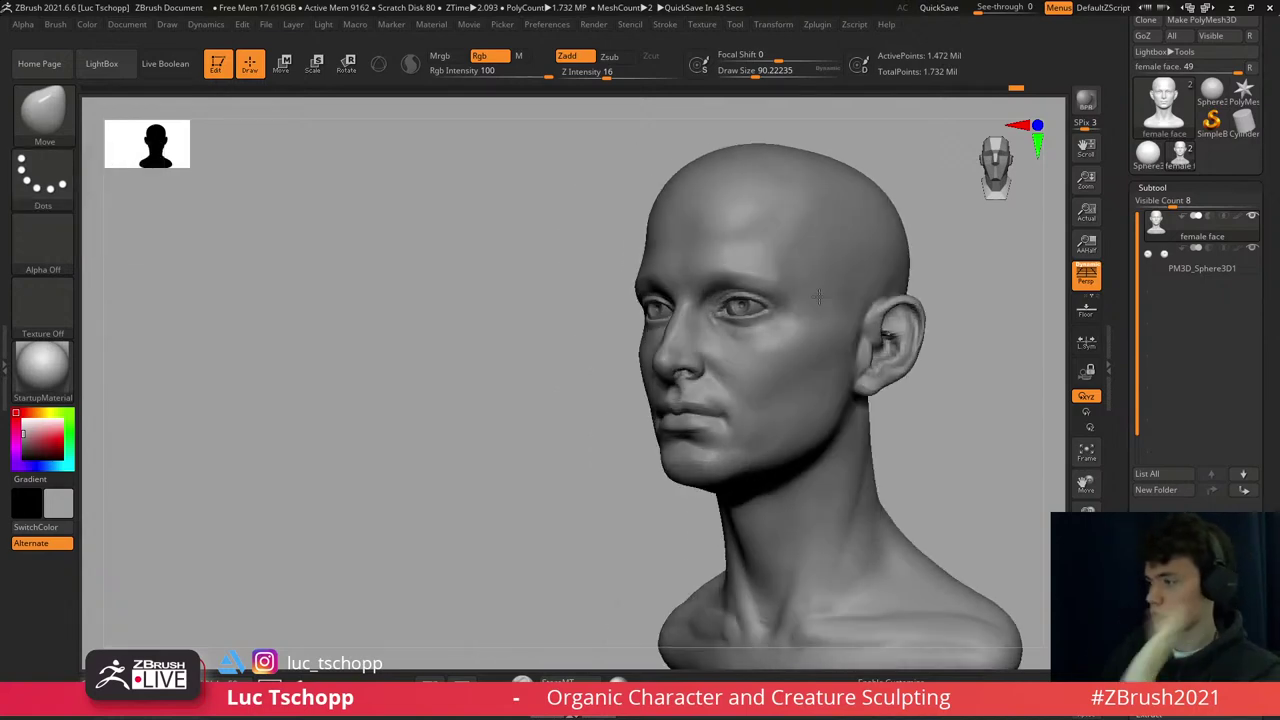
mouse_move(785, 353)
right_mouse_down("alt")
mouse_move(760, 343)
mouse_move(770, 300)
right_mouse_up("alt")
key("1")
left_click_drag(753, 325, 707, 334)
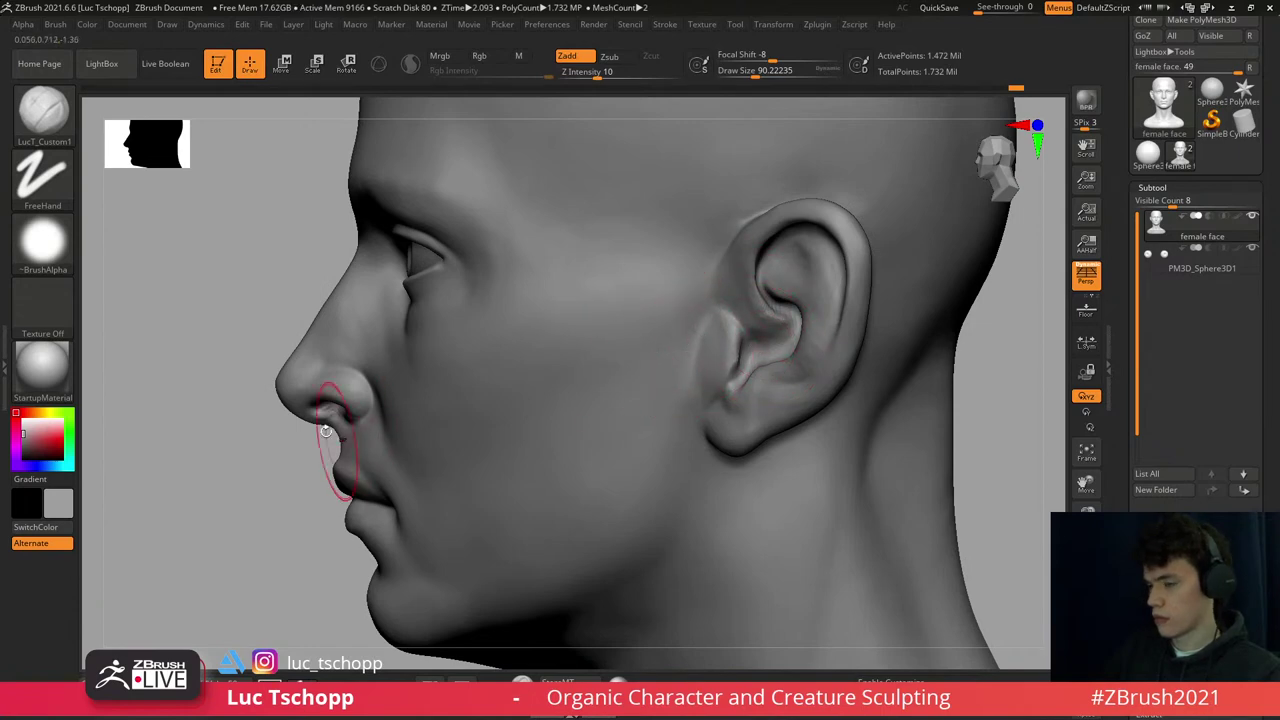
- Reshape the nose in side profile with the Move brush, resizing it to about 104
key("b")
key("m")
key("v")
right_click_drag(334, 423, 329, 363)
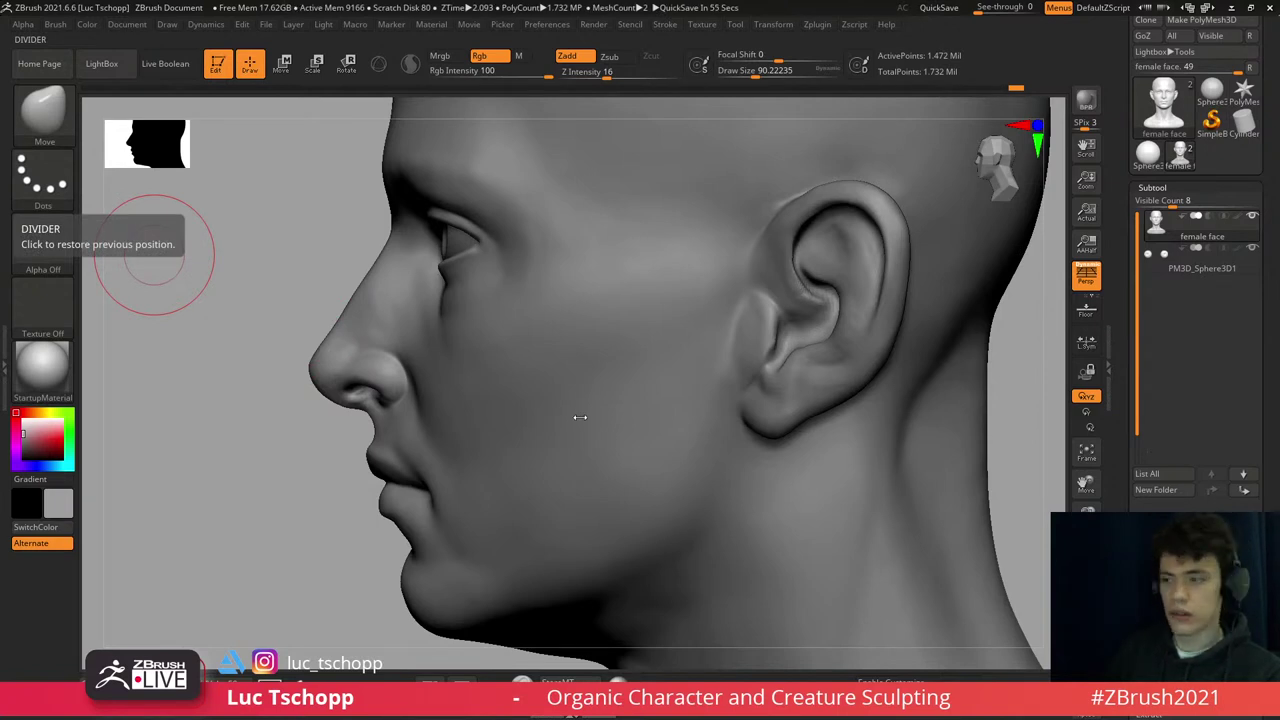
right_click_drag(580, 417, 587, 437)
key("b")
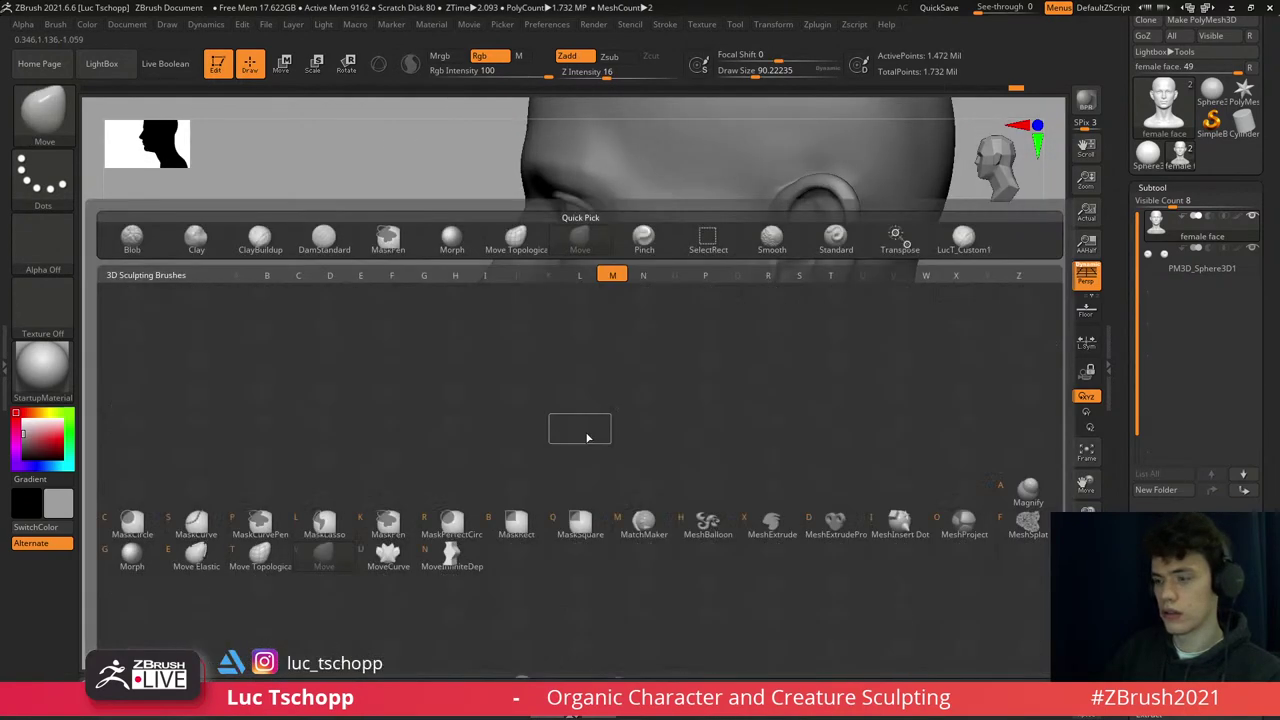
key("v")
key("s")
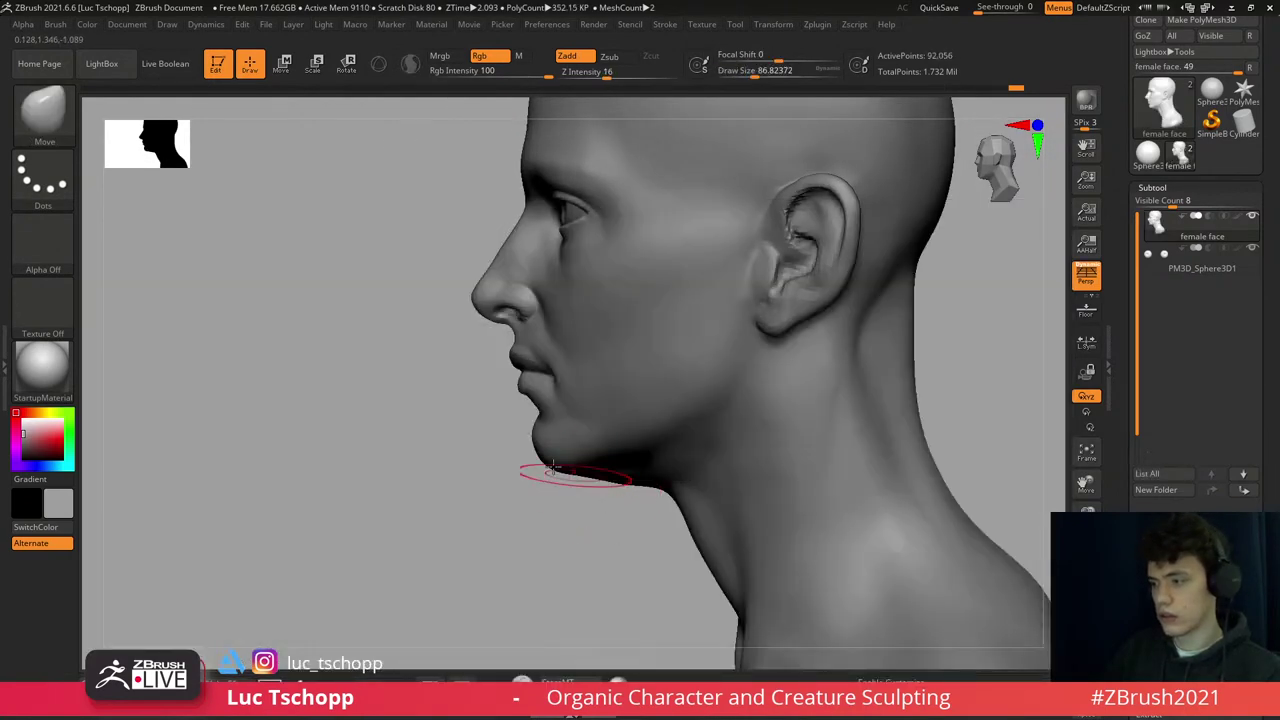
key("shift+d")
key("s")
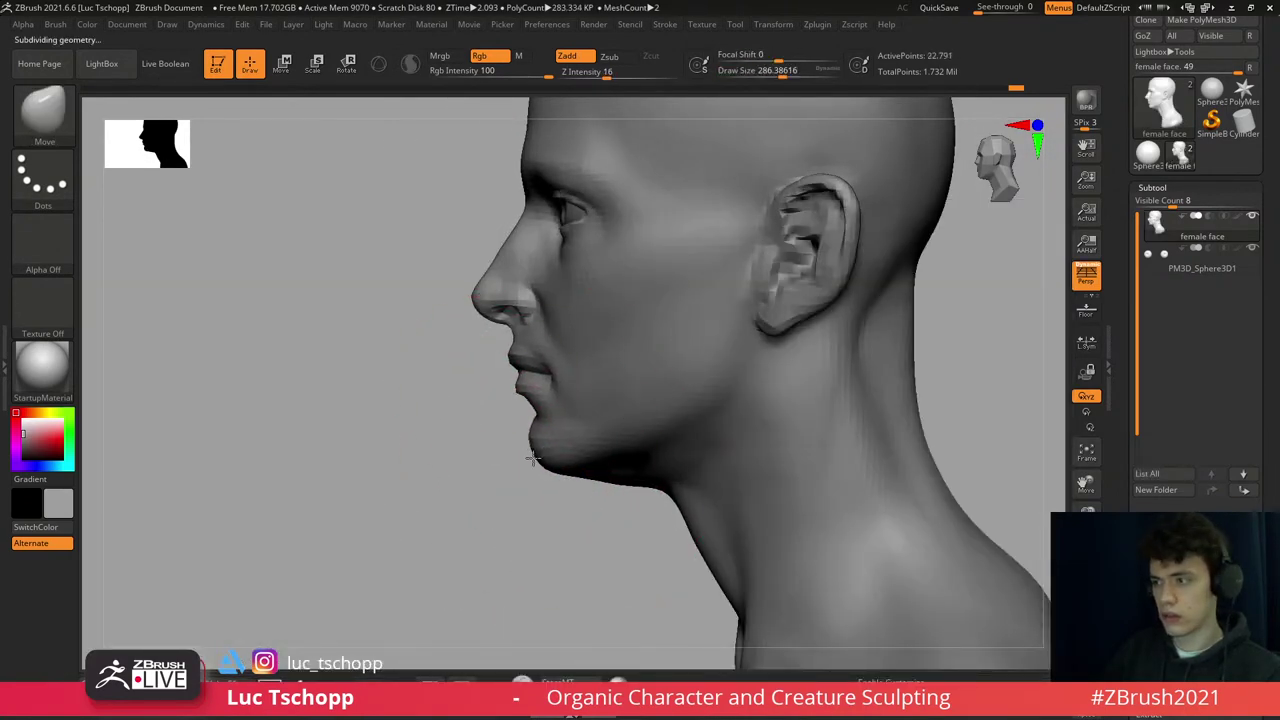
key("d")
key("d")
right_click_drag(533, 458, 500, 470)
- Smooth the nose area, then continue with Move at size about 54 on a lower subdivision
key("s")
key("shift")
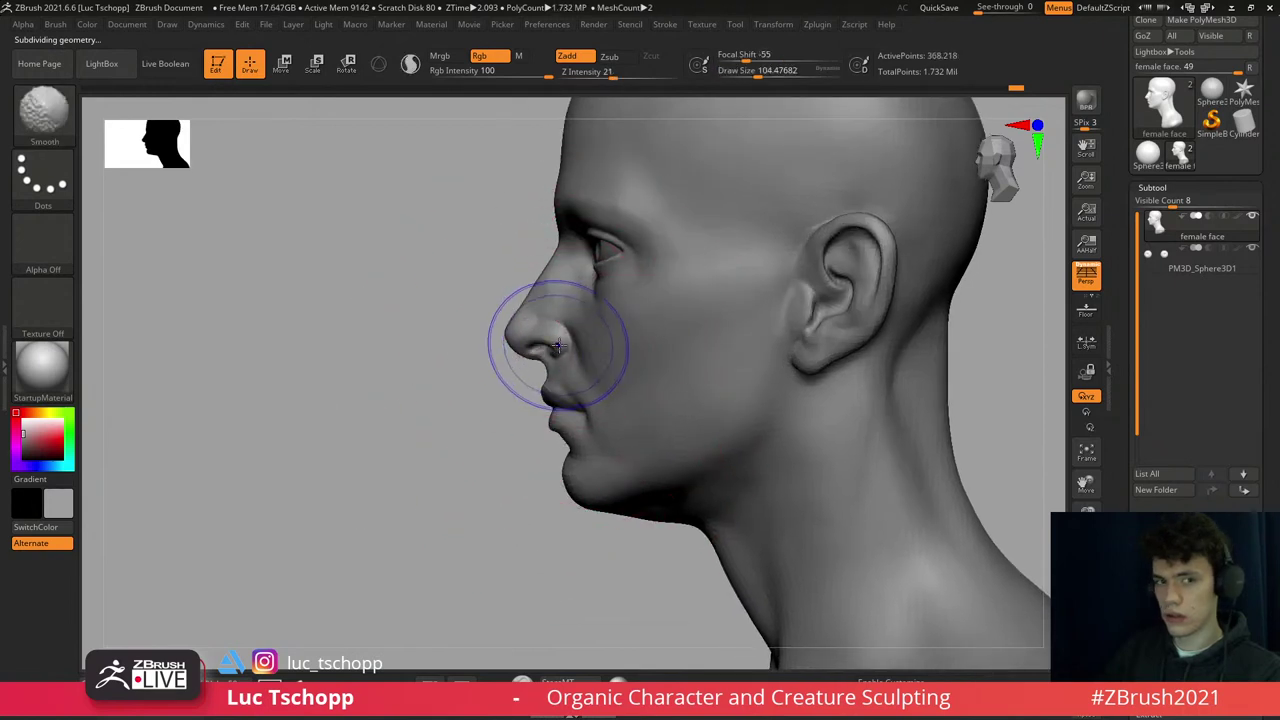
key("b")
key("m")
key("v")
key("shift+d")
key("s")
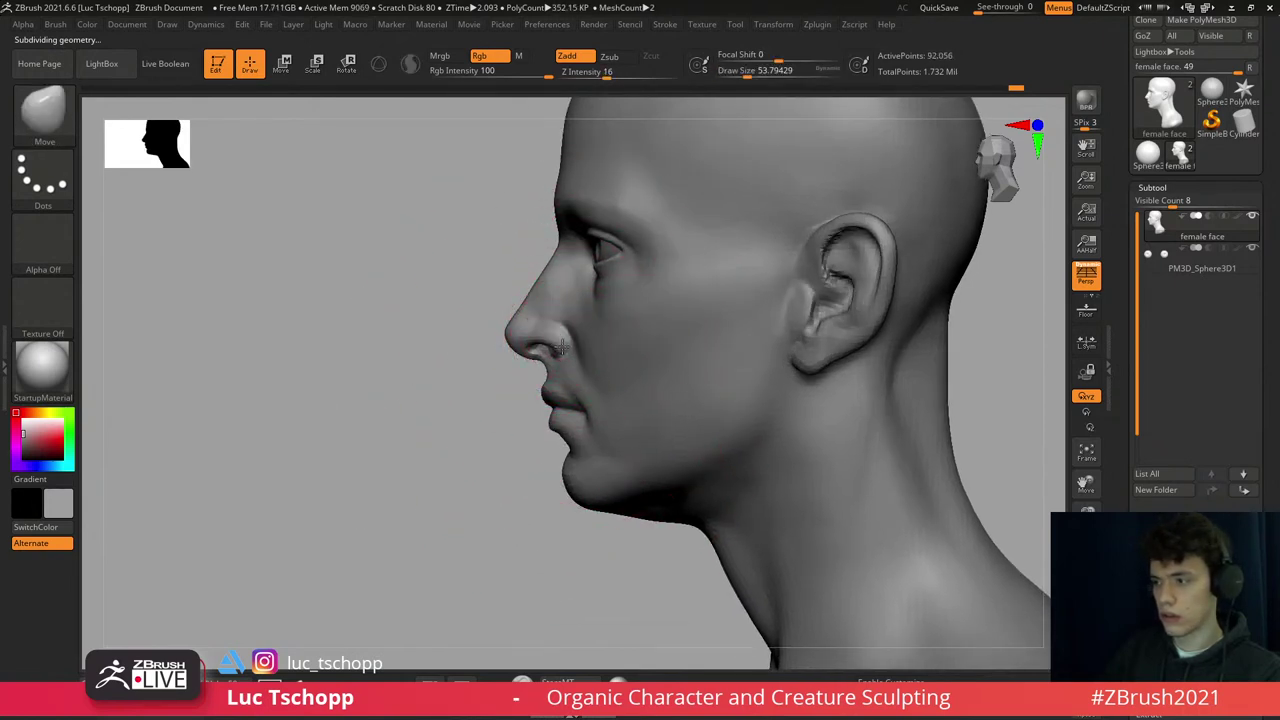
- Refine the chin and ear in profile with a brush of about 74, checking subdivision levels
right_click_drag(562, 346, 538, 352)
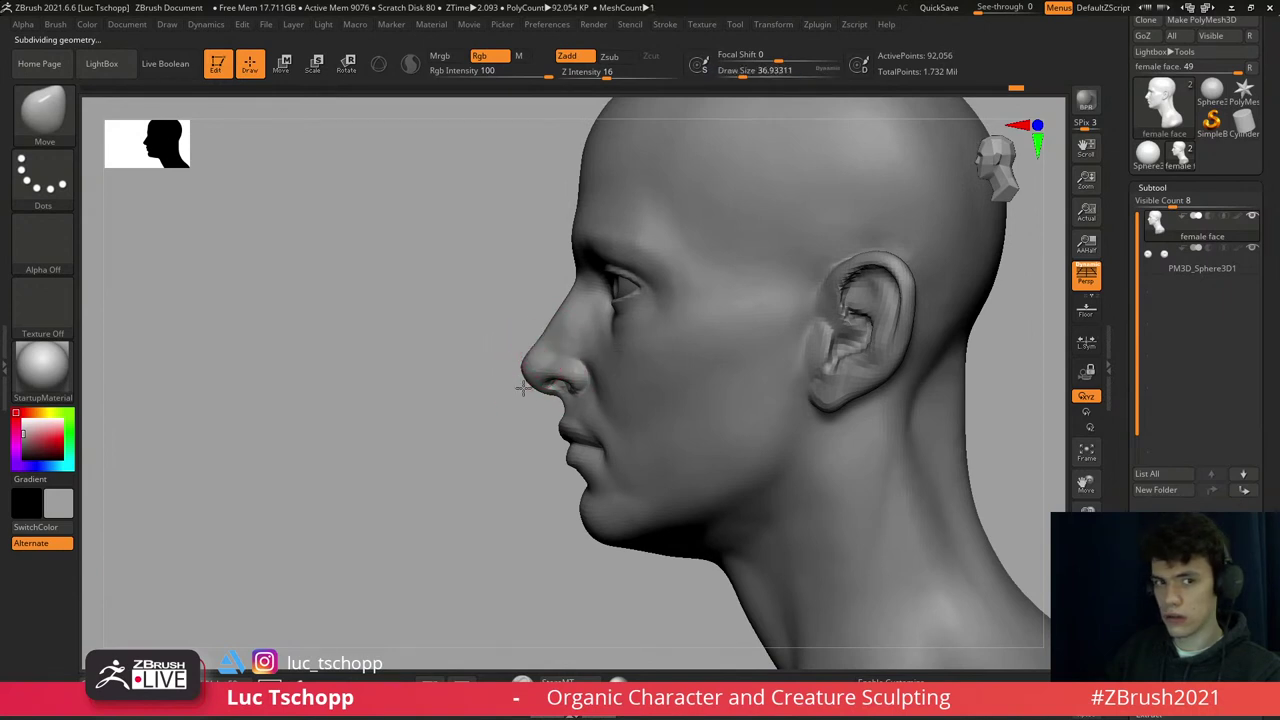
mouse_move(522, 388)
right_mouse_down()
mouse_move(533, 402)
mouse_move(634, 400)
right_mouse_up()
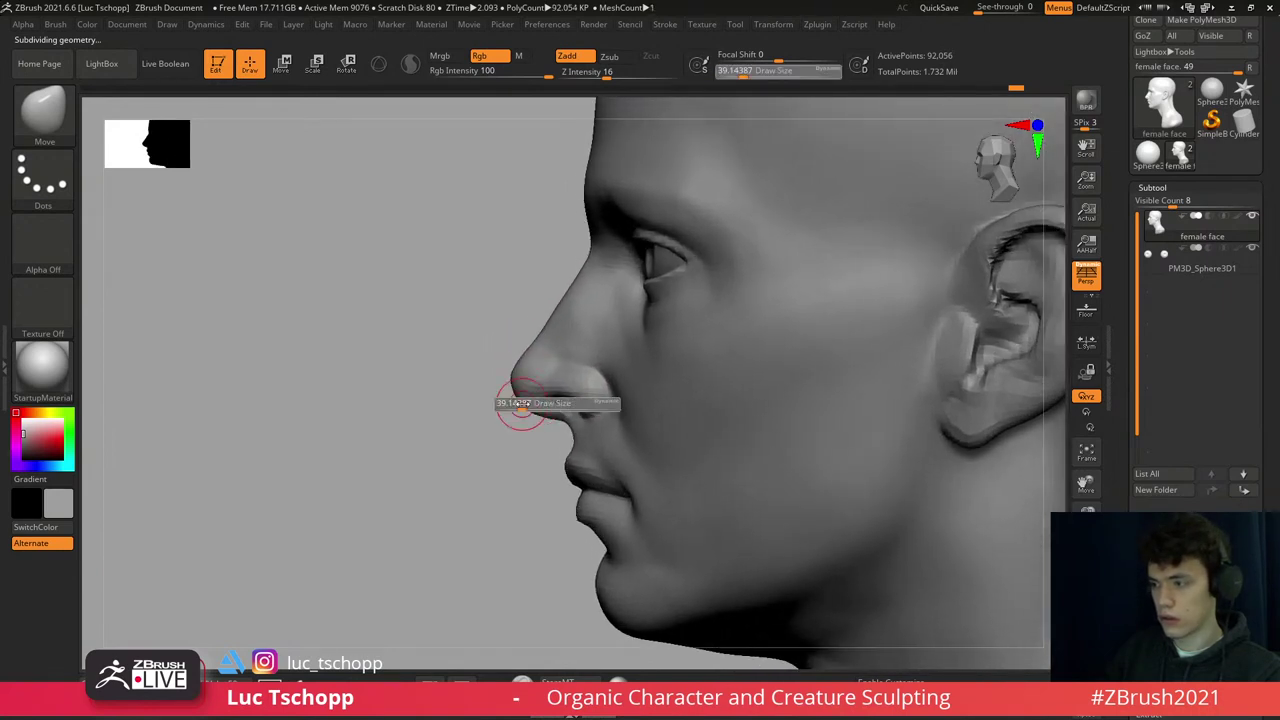
right_click_drag(514, 386, 634, 380)
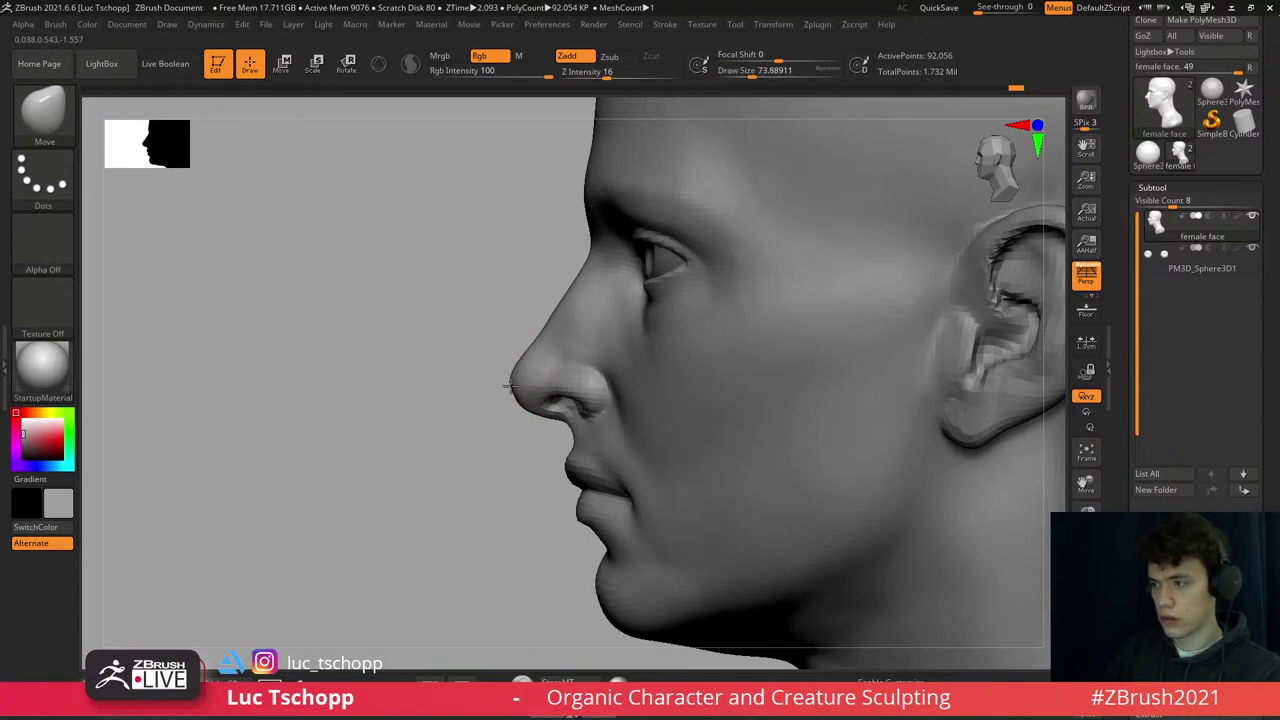
key("ctrl+d")
key("f")
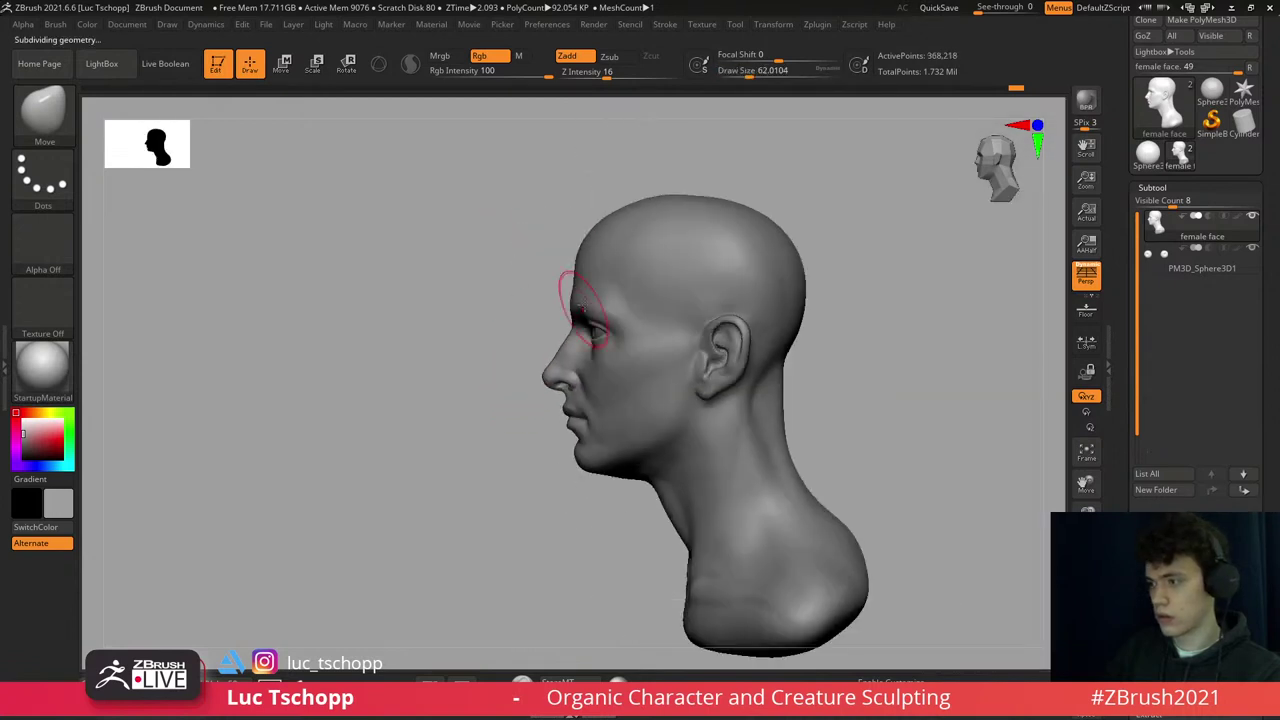
key("shift+d")
mouse_move(580, 308)
right_mouse_down("ctrl")
mouse_move(748, 366)
mouse_move(755, 396)
mouse_move(724, 400)
right_mouse_up("ctrl")
- Sculpt the lower lip from the front with the Standard brush at size about 56
mouse_move(760, 336)
right_mouse_down()
mouse_move(791, 360)
mouse_move(775, 371)
right_mouse_up()
mouse_move(705, 330)
right_mouse_down()
mouse_move(674, 300)
mouse_move(663, 371)
right_mouse_up()
mouse_move(609, 412)
right_mouse_down("alt")
mouse_move(615, 374)
mouse_move(560, 300)
mouse_move(580, 355)
mouse_move(620, 378)
mouse_move(557, 360)
mouse_move(570, 378)
mouse_move(559, 372)
right_mouse_up("alt")
key("b")
key("s")
key("t")
key("Escape")
key("f")
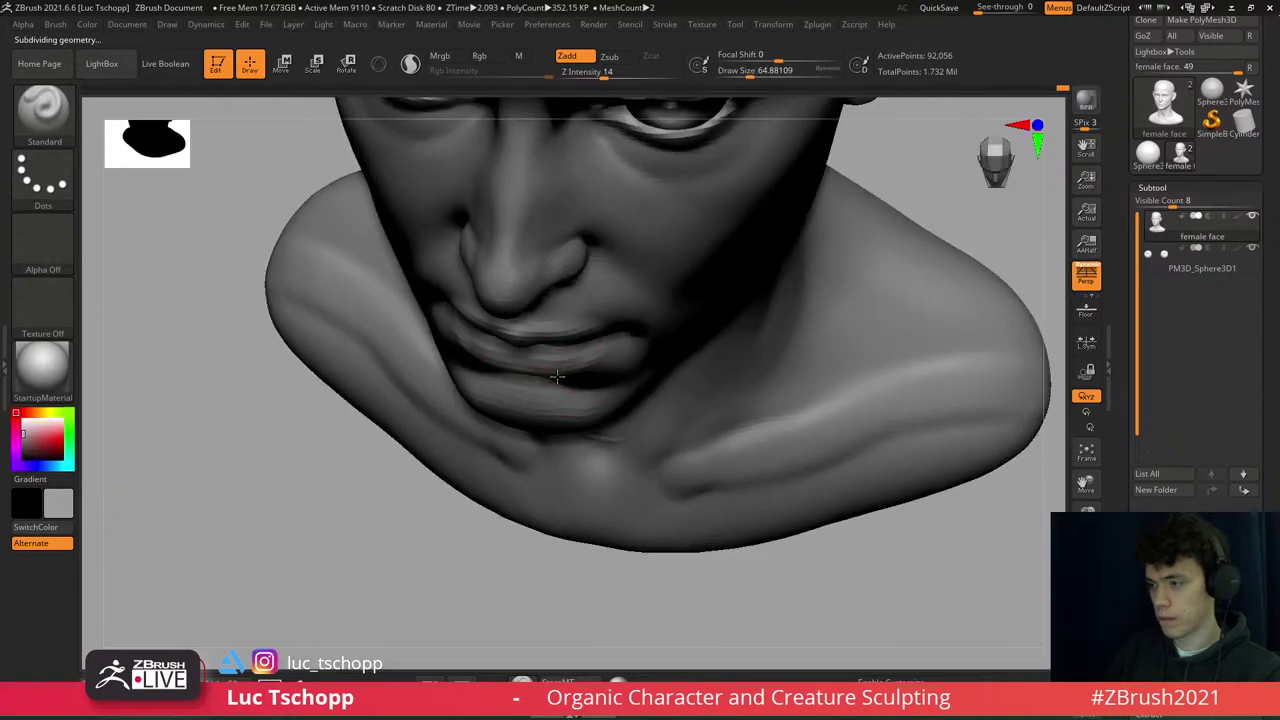
- Push the lip with the Move brush and smooth beneath the nose, returning to front view
key("s")
key("b")
key("m")
key("v")
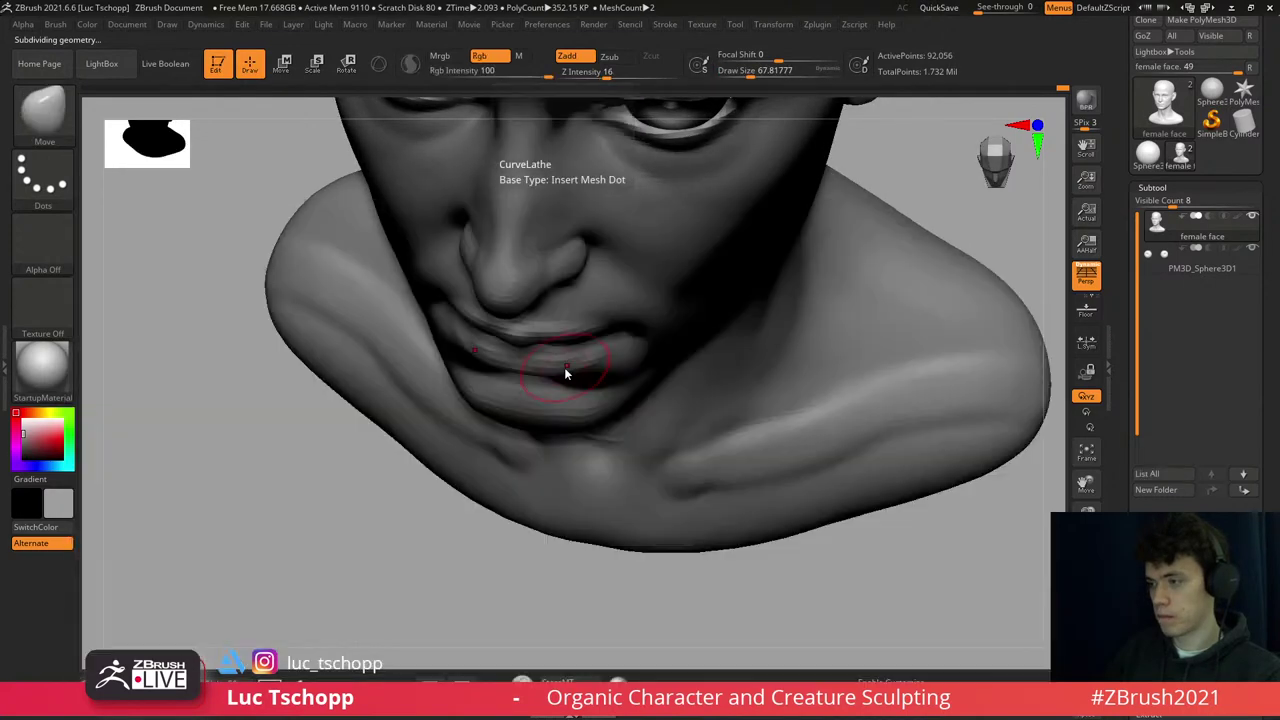
mouse_move(564, 372)
right_mouse_down()
mouse_move(500, 318)
mouse_move(458, 334)
right_mouse_up()
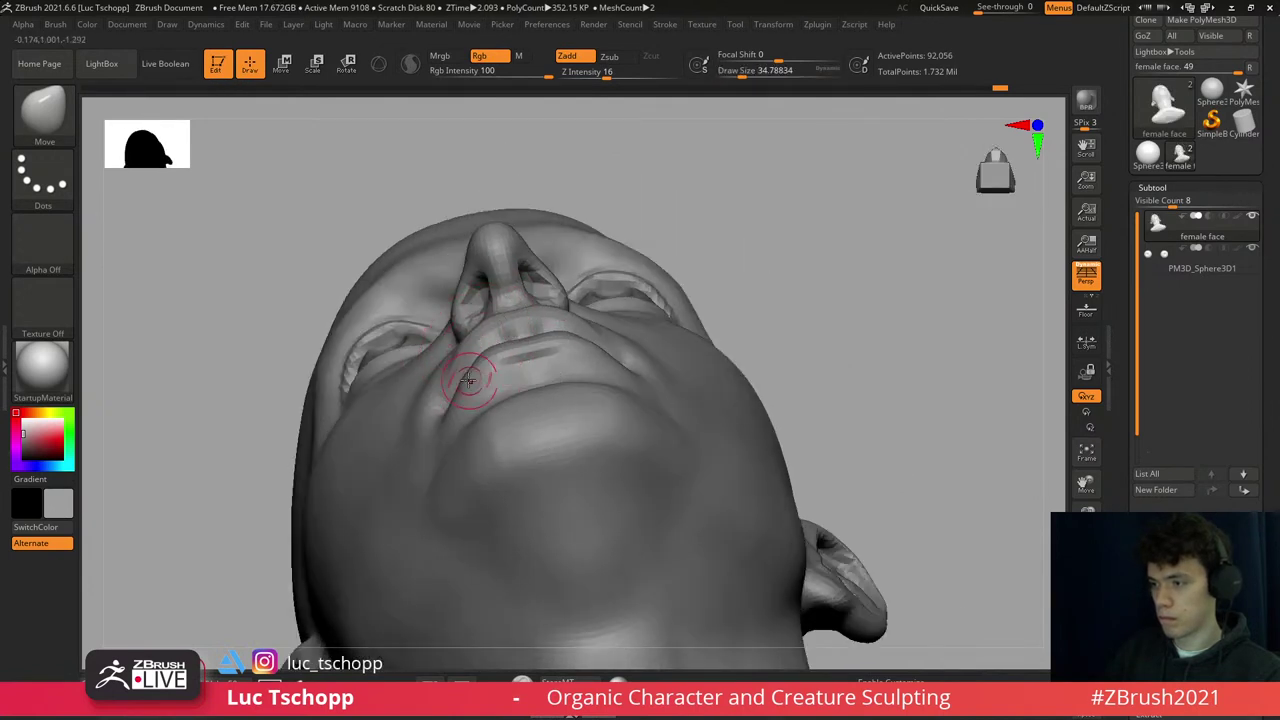
key("shift")
mouse_move(486, 357)
right_mouse_down("shift")
mouse_move(553, 430)
mouse_move(611, 415)
mouse_move(635, 430)
right_mouse_up("shift")
- Sculpt the brow ridge and mouth-corner cheek with LucT_Custom1 at size 80, smoothing with Shift
key("f")
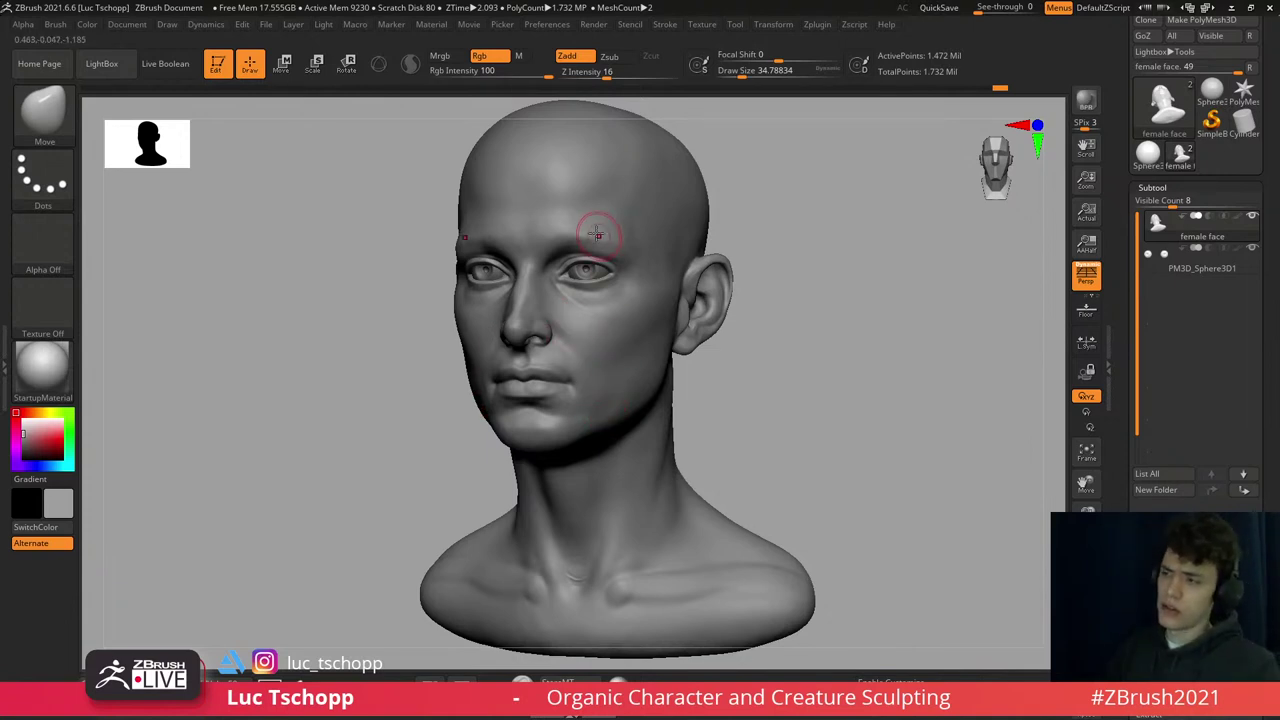
key("1")
key("bracketright")
right_click_drag(571, 263, 524, 296)
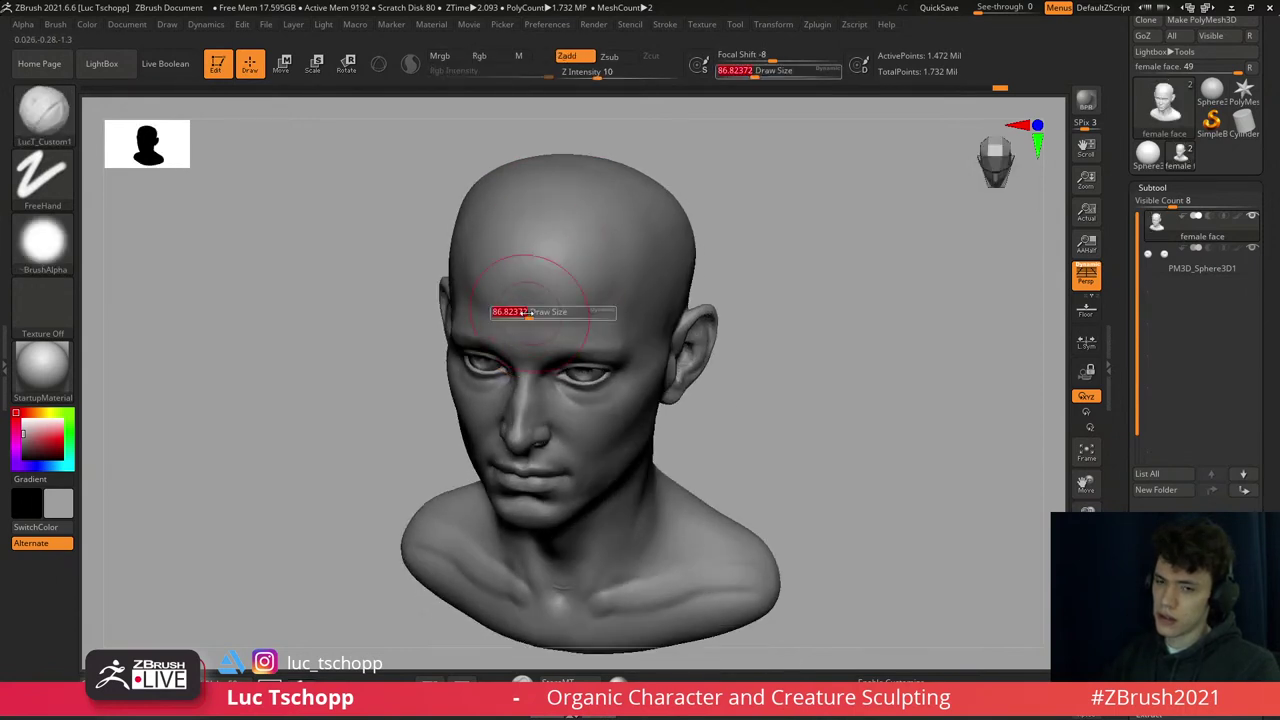
key("shift")
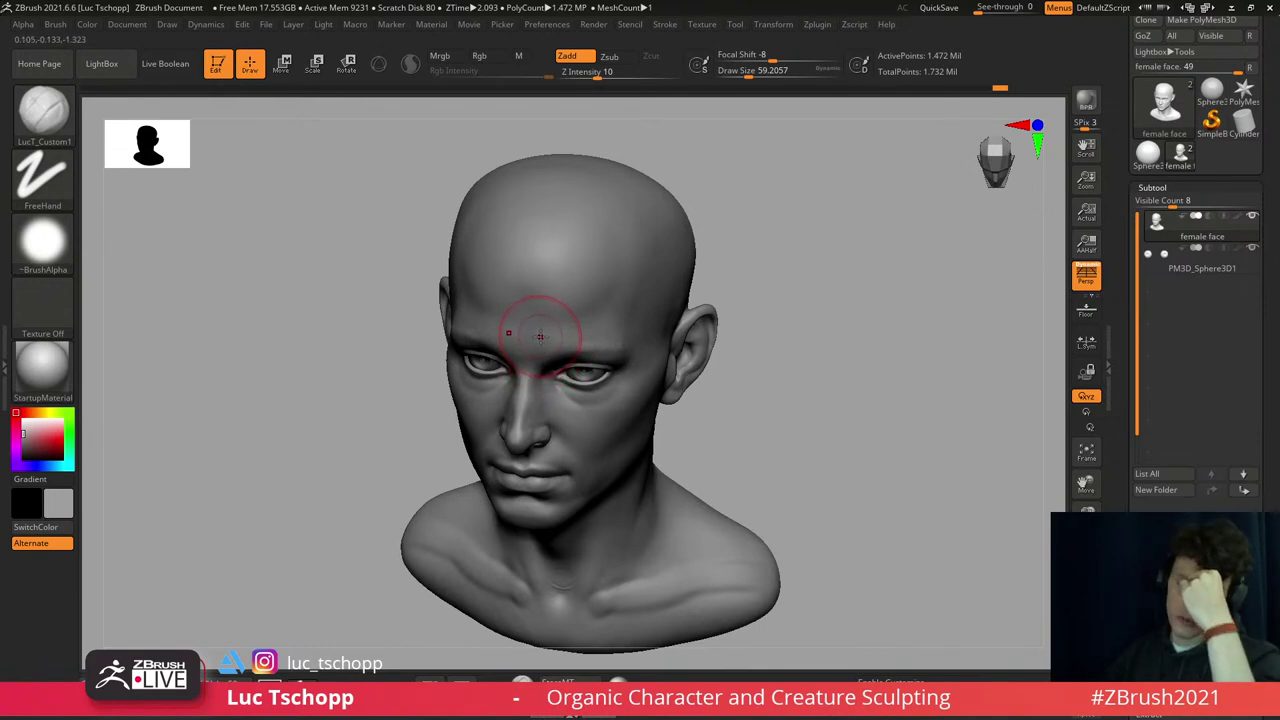
mouse_move(539, 340)
right_mouse_down("shift")
mouse_move(543, 357)
mouse_move(529, 337)
mouse_move(571, 314)
mouse_move(612, 336)
mouse_move(581, 366)
mouse_move(603, 346)
right_mouse_up("shift")
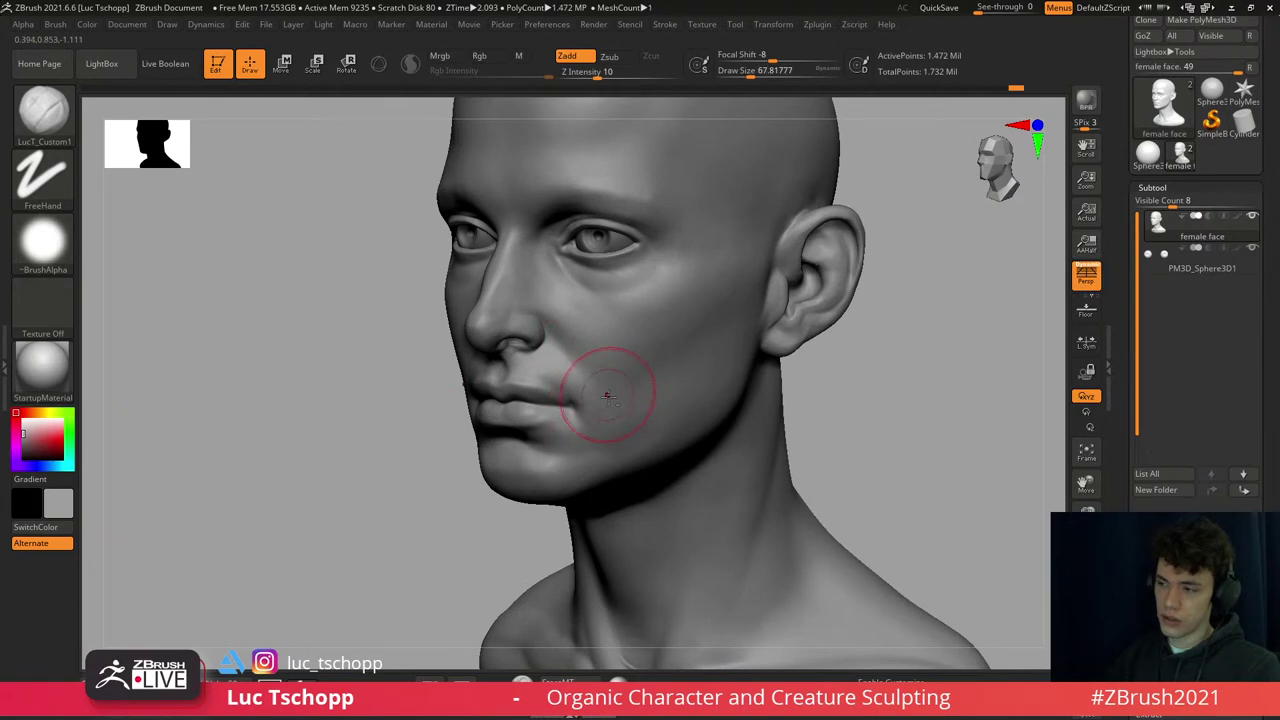
- Reshape the nostril wing in left profile with the Move brush at size about 51
mouse_move(606, 371)
right_mouse_down("shift")
mouse_move(584, 334)
mouse_move(491, 277)
mouse_move(480, 220)
mouse_move(543, 252)
right_mouse_up("shift")
key("b")
key("m")
key("v")
right_click_drag(560, 297, 565, 292)
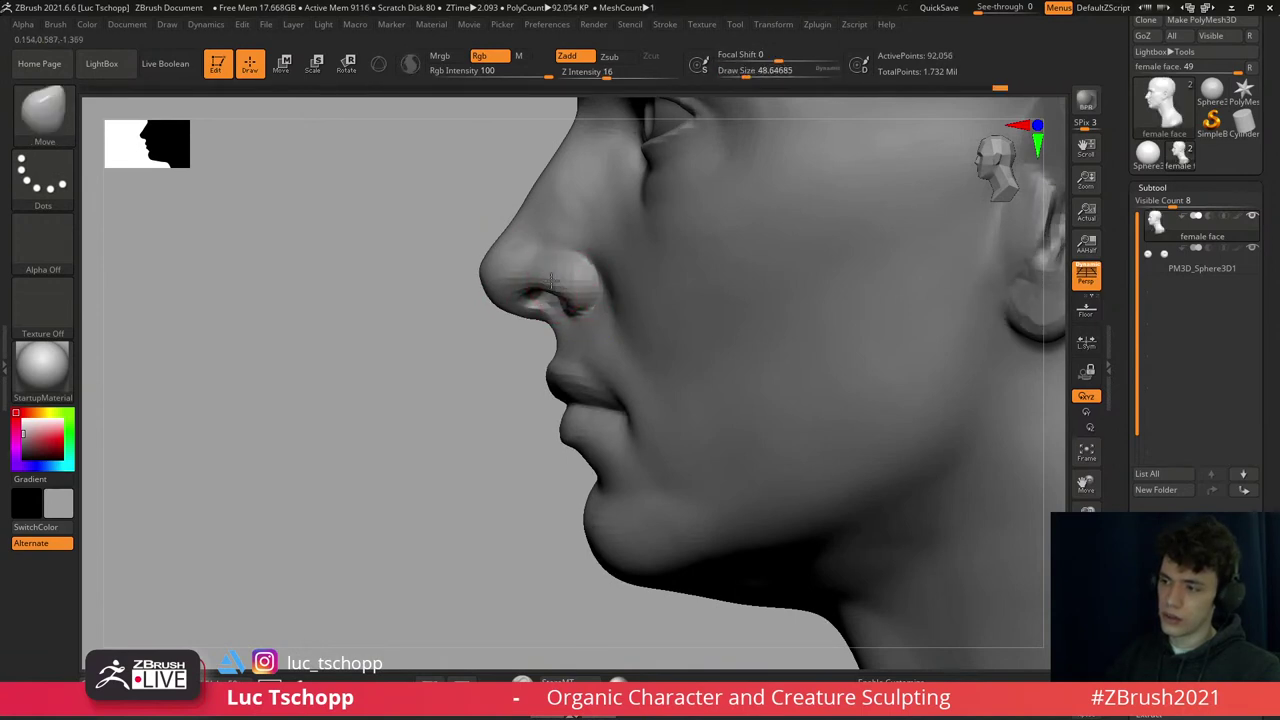
- Frame the head, cycle subdivision levels, and shrink the brush to about 68
mouse_move(478, 290)
right_mouse_down("alt")
mouse_move(508, 320)
mouse_move(520, 286)
right_mouse_up("alt")
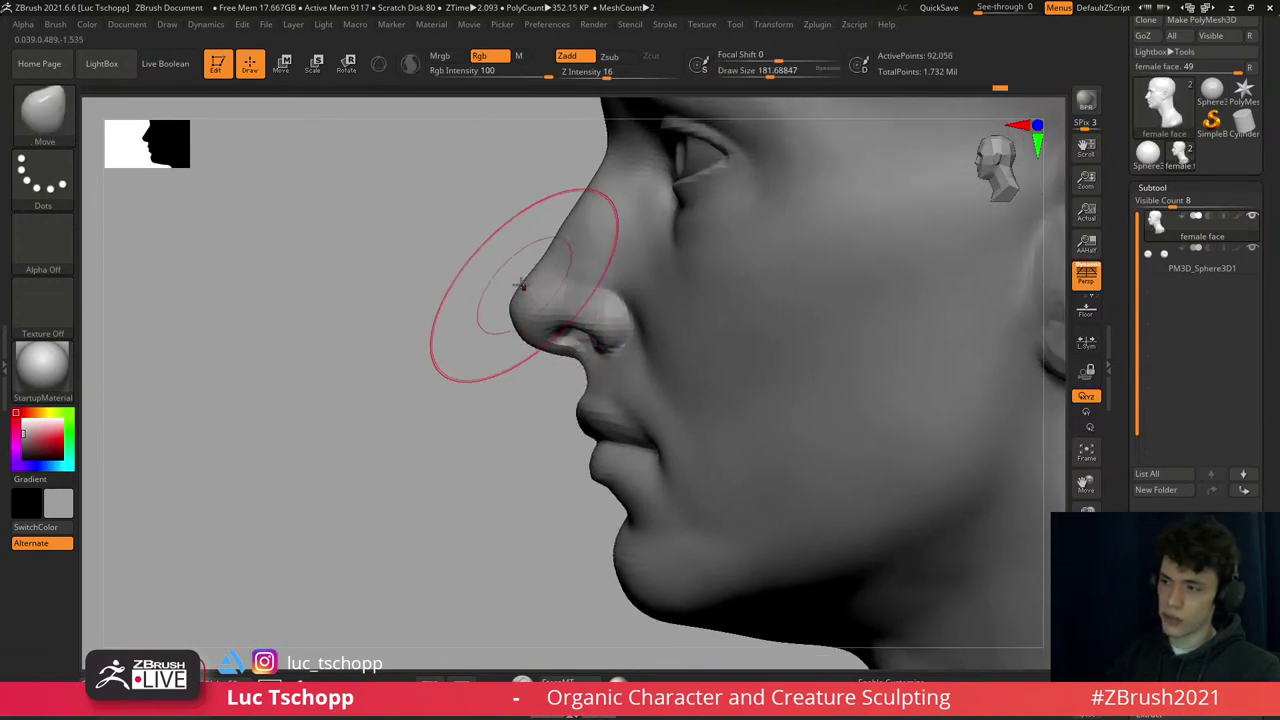
key("f")
key("d")
key("d")
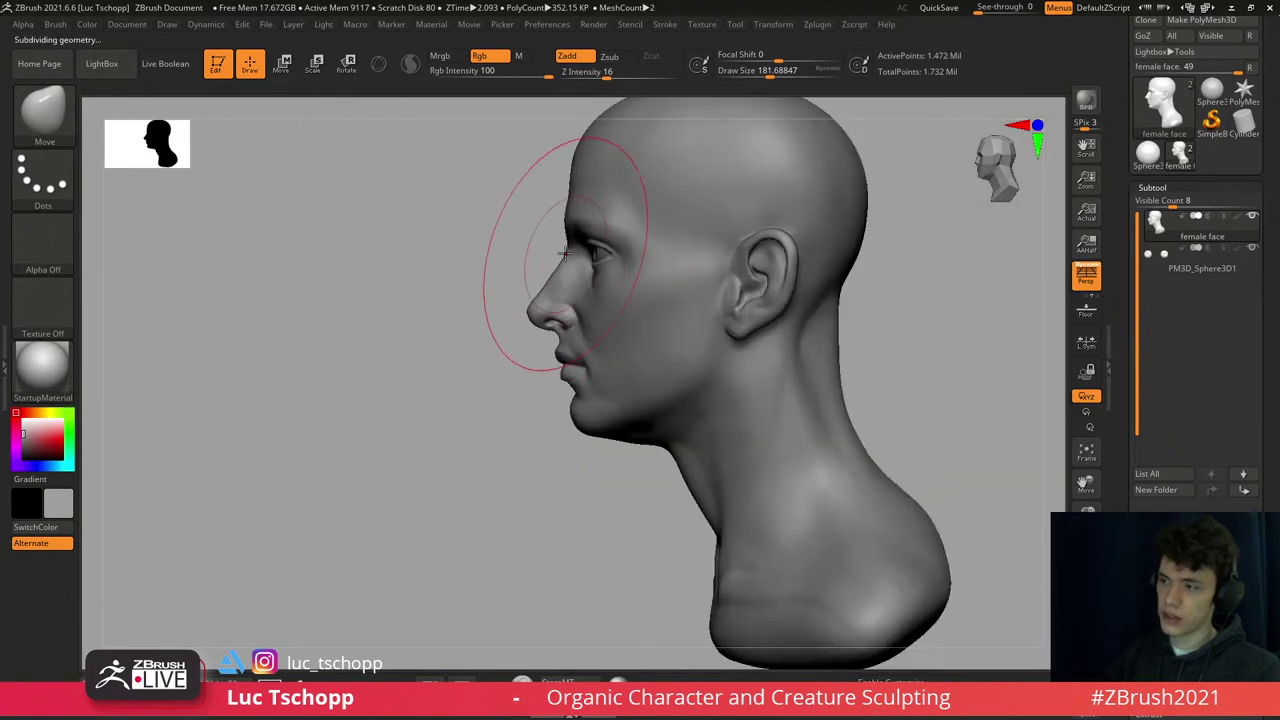
right_click_drag(560, 275, 598, 337)
key("shift+d")
key("shift+d")
key("s")
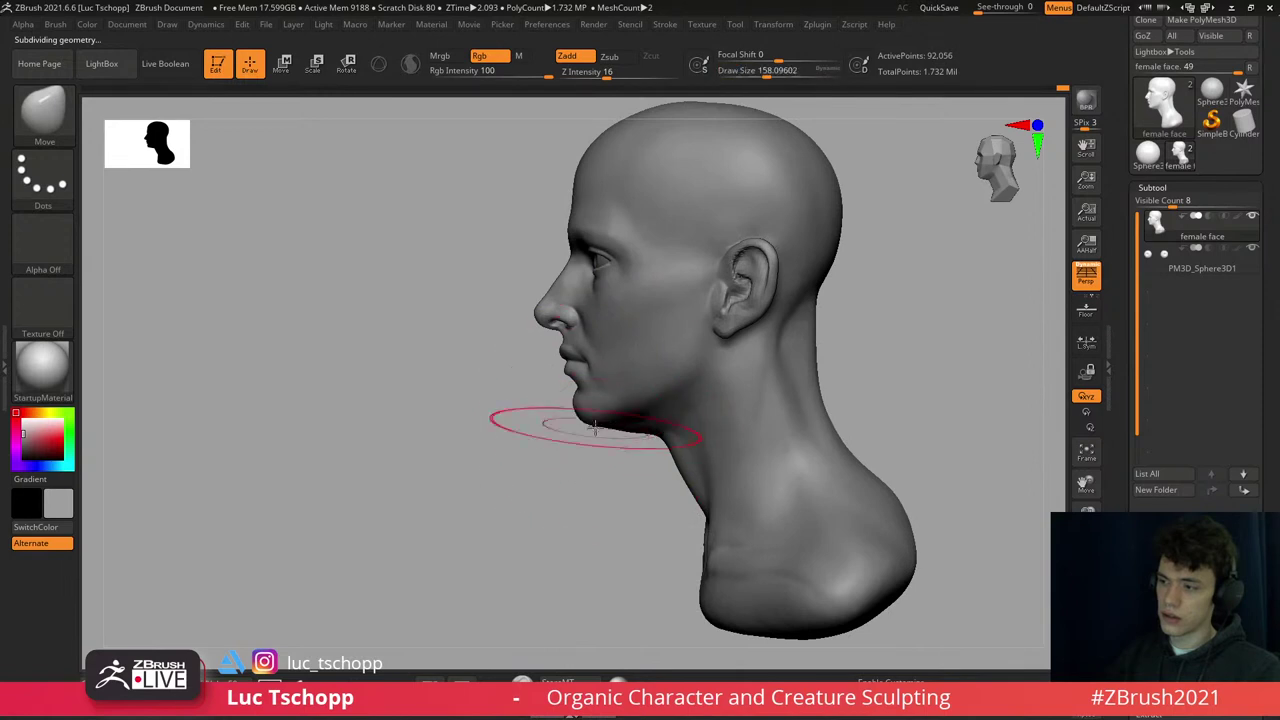
left_click_drag(587, 403, 578, 393)
key("s")
- Drop a subdivision level, enlarge the brush to about 154, and frame the bust frontally
right_click_drag(568, 383, 577, 414, "ctrl")
key("shift+d")
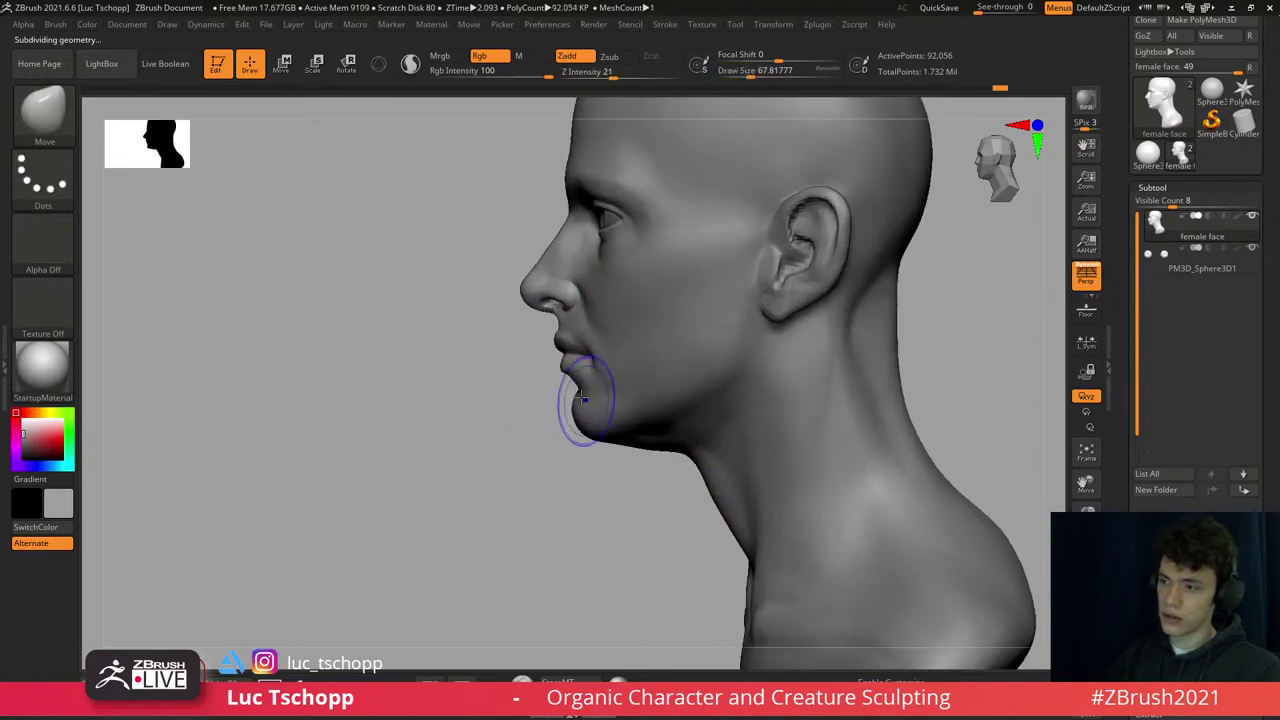
key("s")
mouse_move(570, 395)
left_mouse_down()
mouse_move(582, 421)
mouse_move(567, 373)
left_mouse_up()
key("s")
key("s")
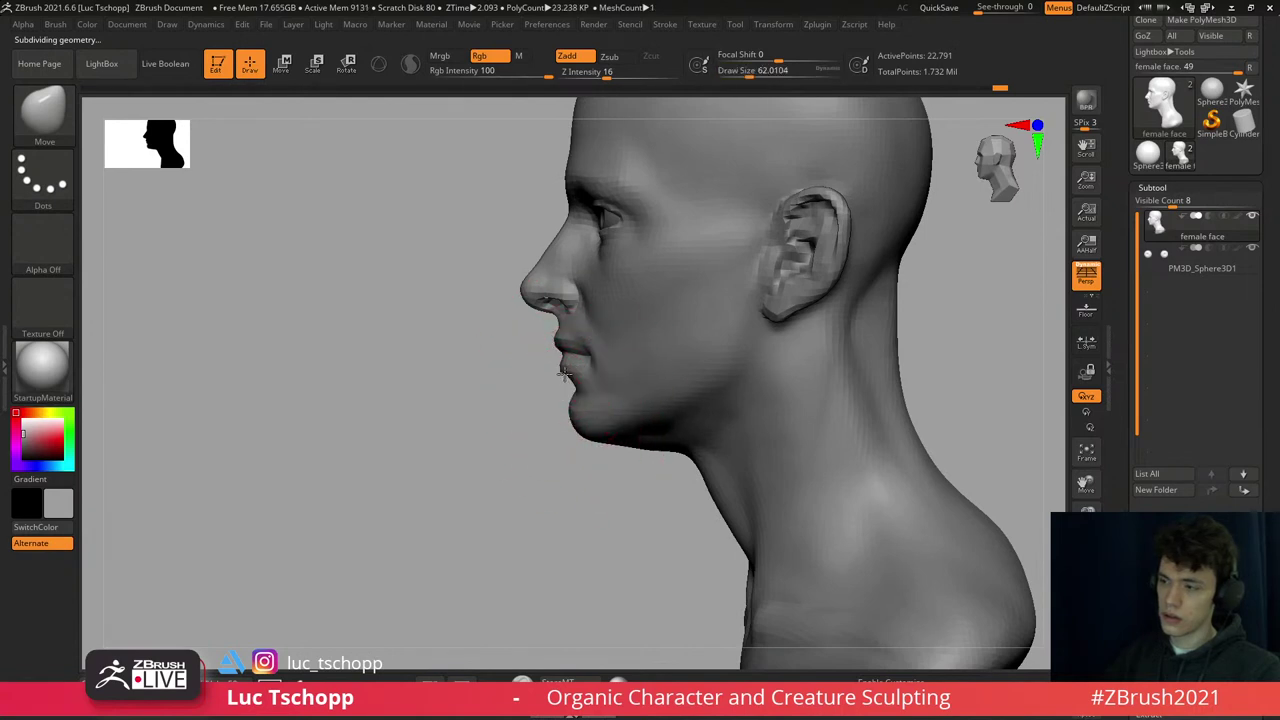
right_click_drag(534, 371, 594, 357, "shift")
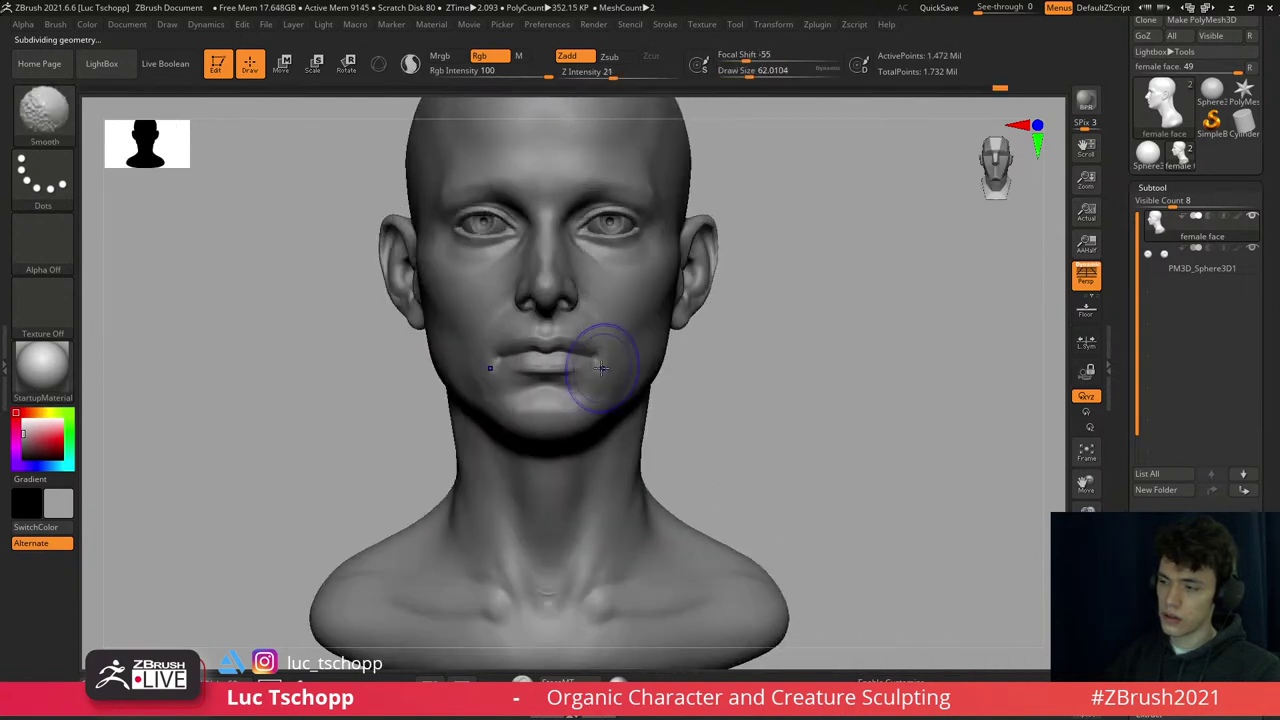
key("f")
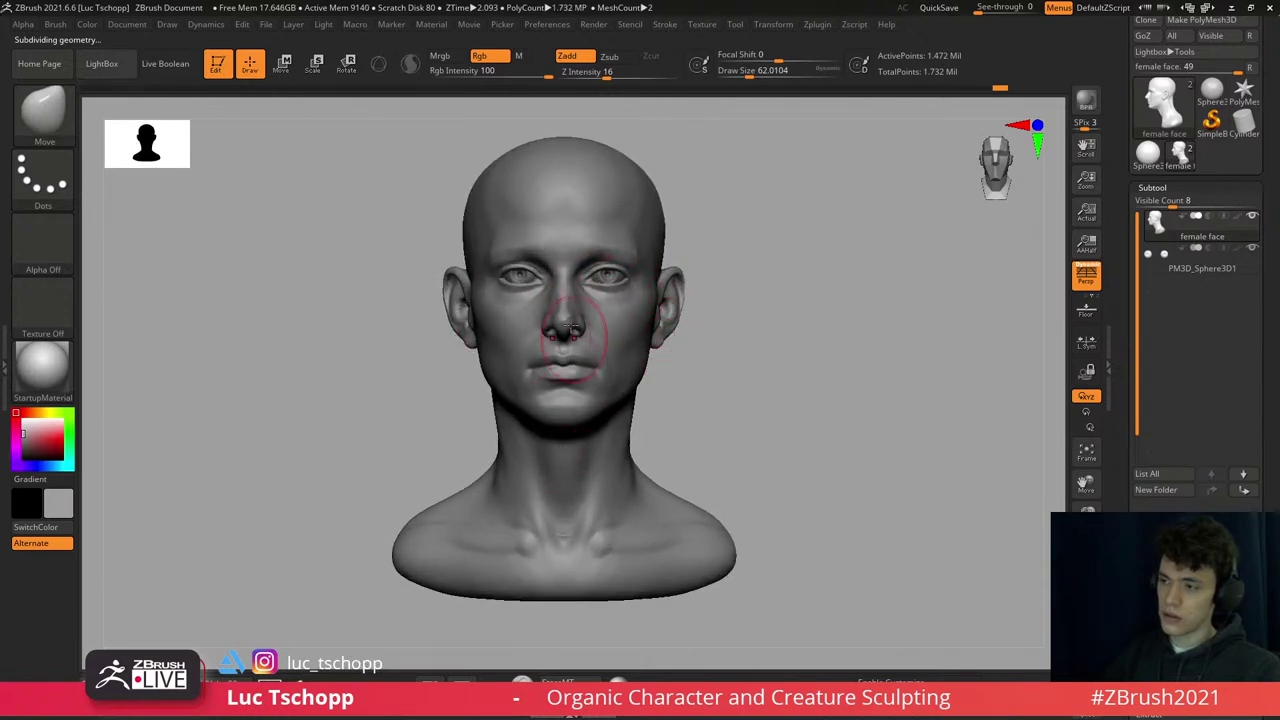
- Zoom on the face, drop a level, set brush size about 35, and select the Standard brush
mouse_move(568, 330)
right_mouse_down("ctrl")
mouse_move(571, 290)
mouse_move(571, 303)
mouse_move(620, 285)
mouse_move(602, 283)
right_mouse_up("ctrl")
key("shift+d")
key("s")
key("b")
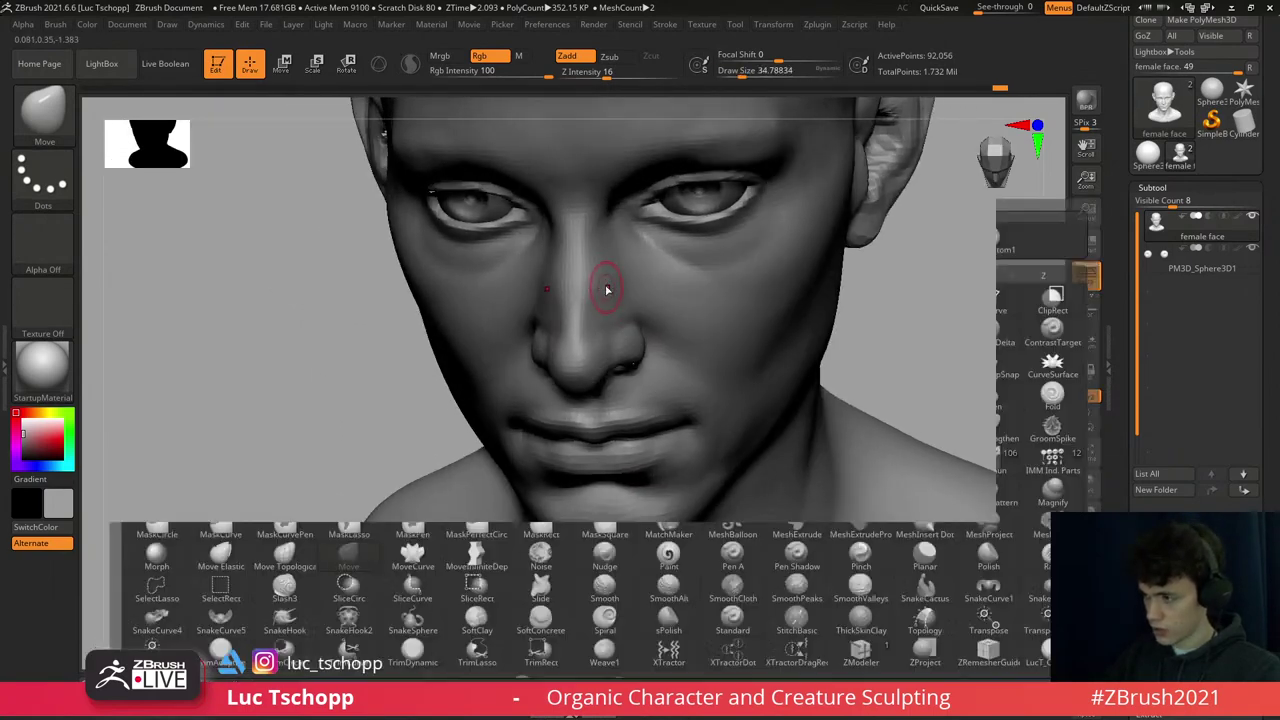
key("s")
key("t")
- Step up to 1.472 million points and resize the brush to sculpt the cheek beside the nose
key("d")
key("s")
left_click_drag(571, 282, 634, 291)
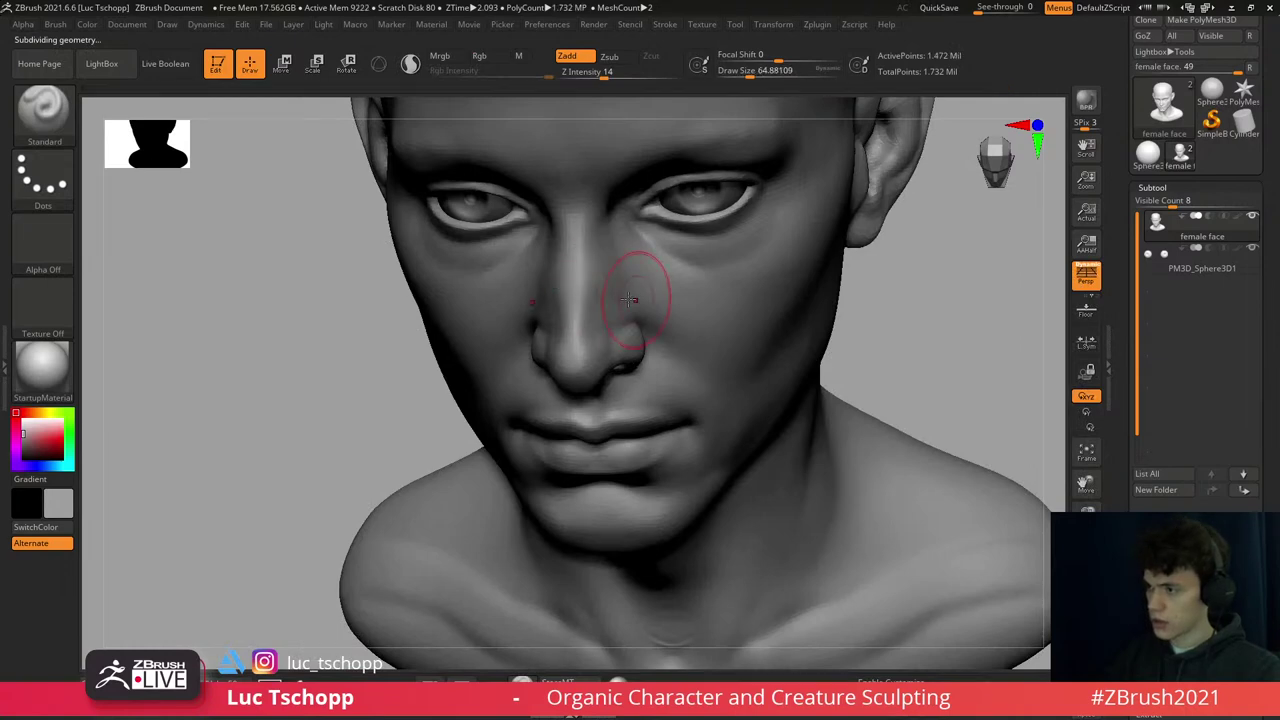
mouse_move(634, 291)
right_mouse_down()
mouse_move(620, 299)
mouse_move(691, 270)
mouse_move(711, 292)
right_mouse_up()
key("bracketleft")
- Step up a subdivision level and enlarge the brush for a three-quarter view of the neck
right_click_drag(790, 316, 686, 357)
key("shift")
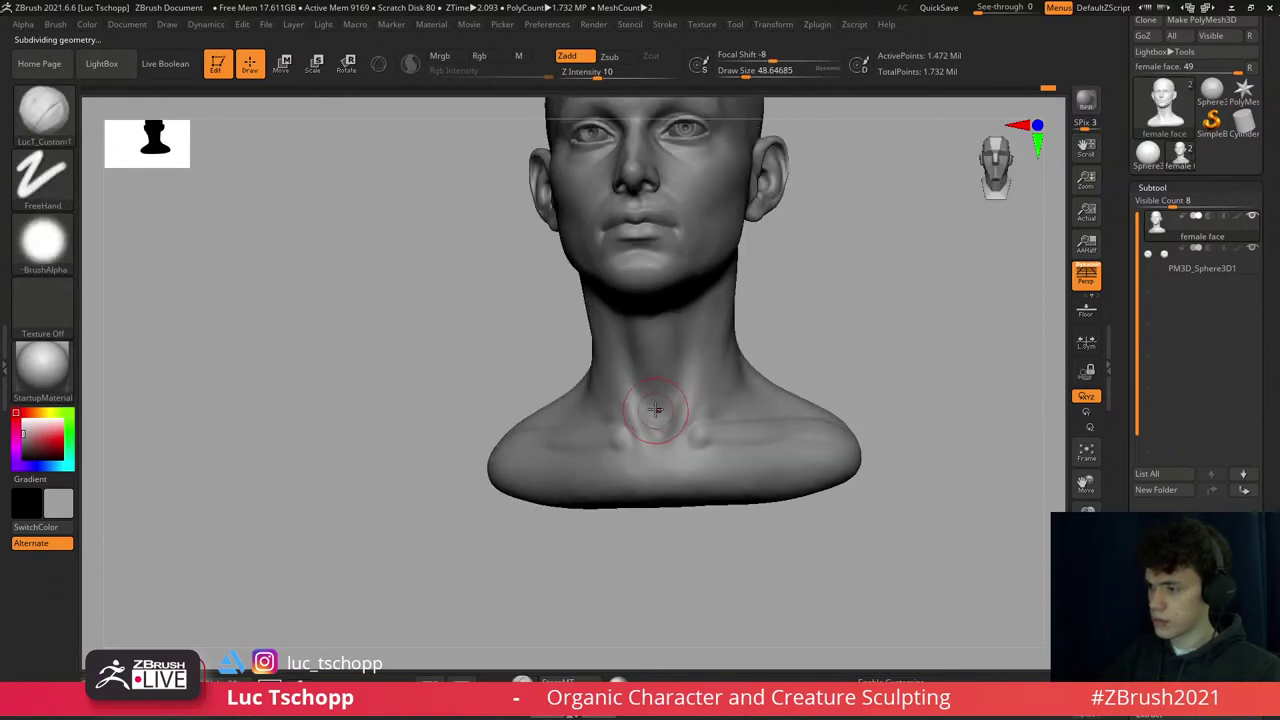
scroll(666, 419, "up", 5)
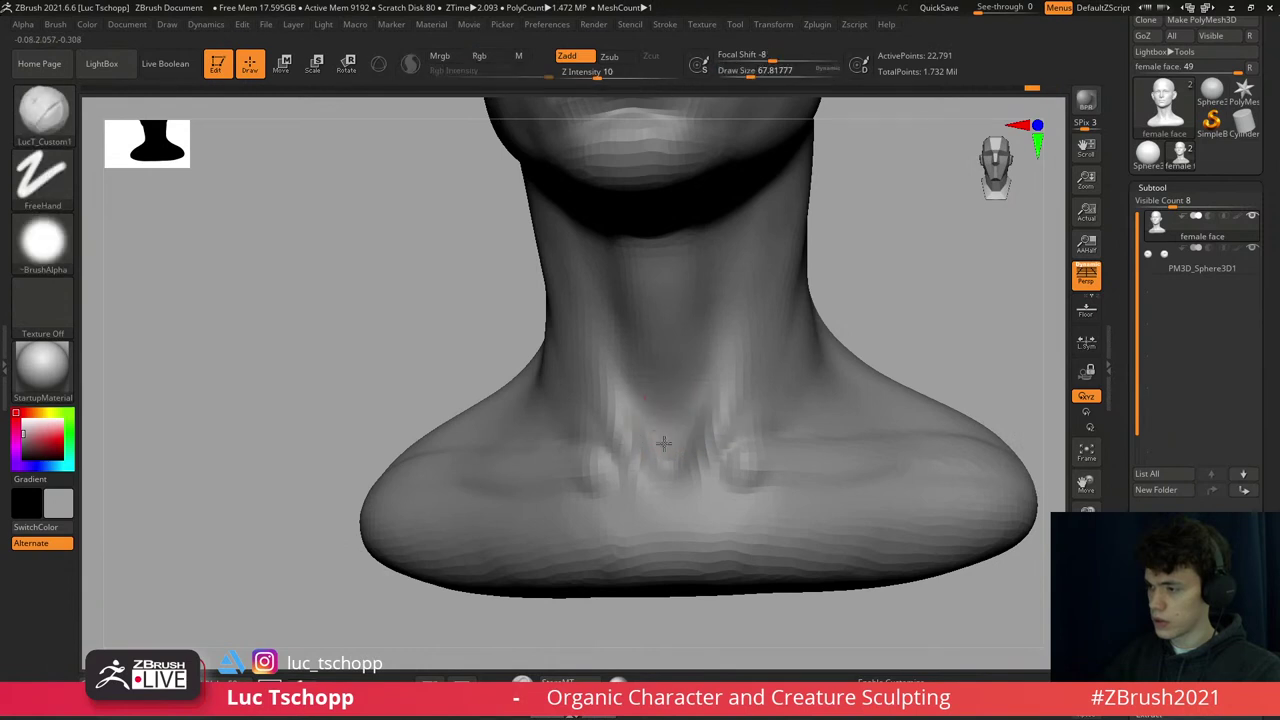
key("d")
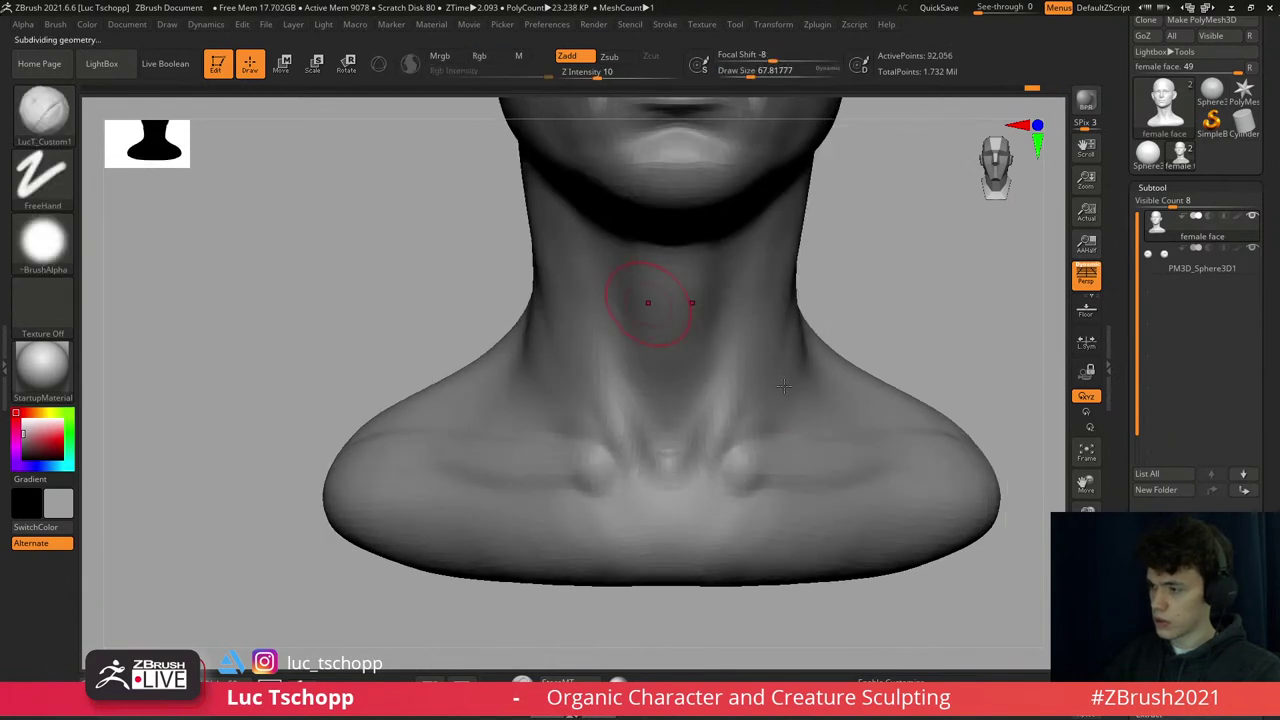
right_click_drag(657, 300, 791, 346)
key("s")
left_click_drag(777, 336, 731, 433)
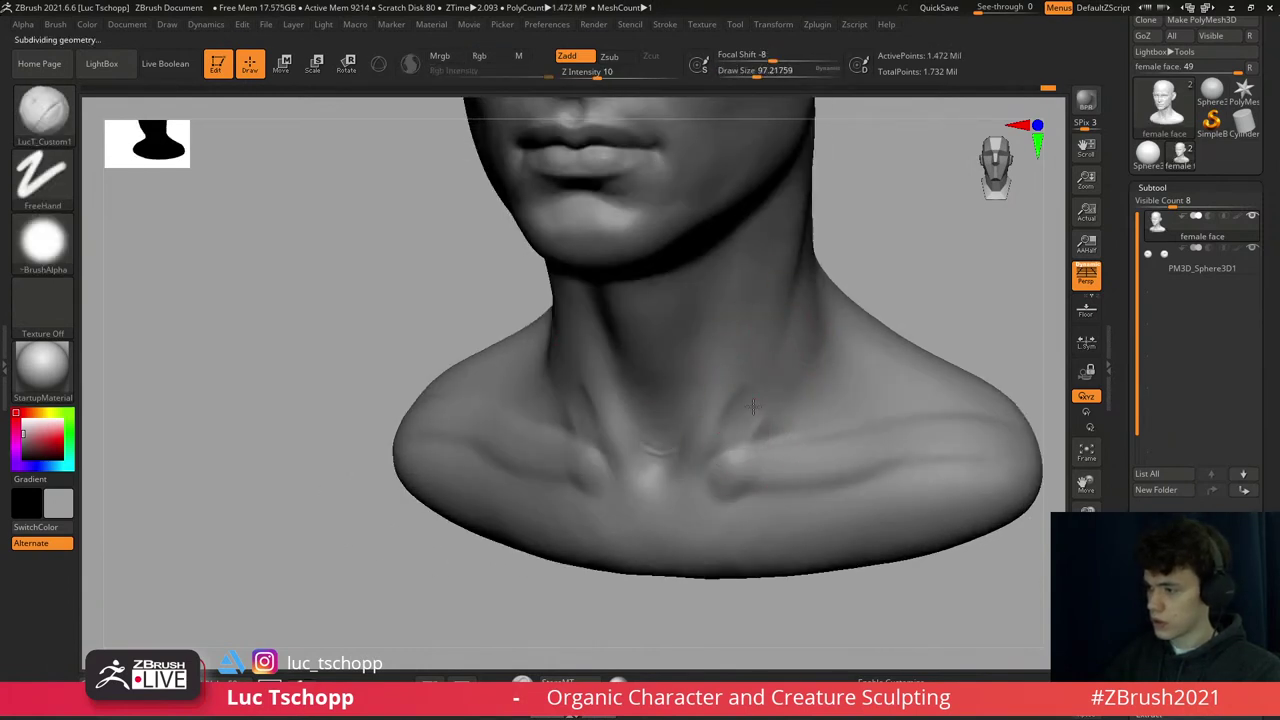
right_click_drag(778, 410, 786, 343)
left_click_drag(749, 314, 829, 157)
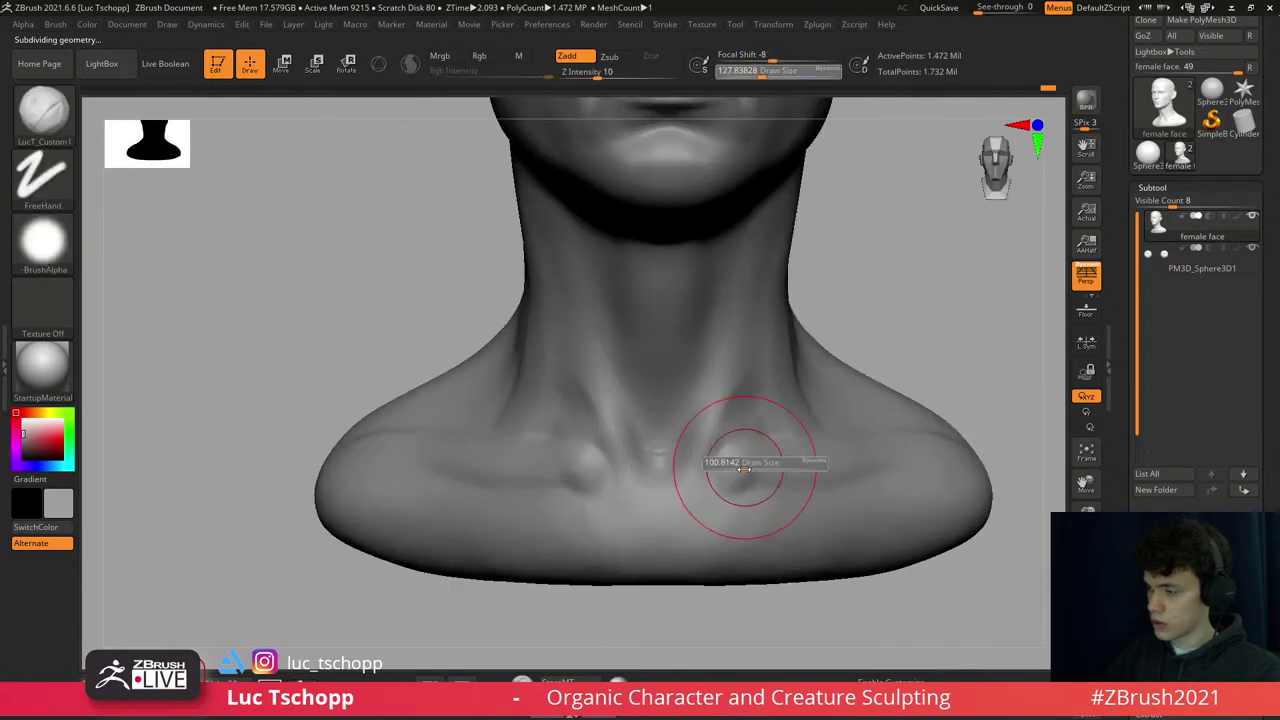
- Sculpt the right collarbone bump, then switch to a smaller Standard brush
left_click(737, 466)
key("b")
key("s")
key("t")
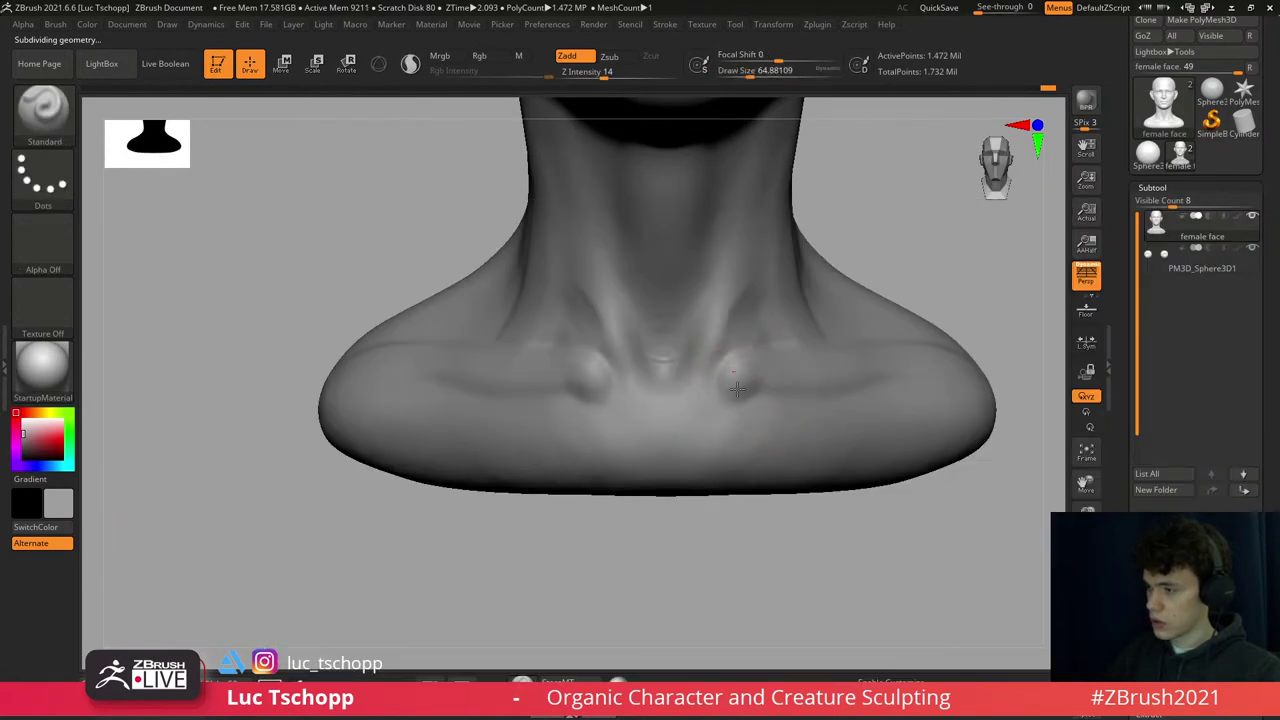
right_click_drag(737, 390, 794, 375)
key("bracketleft")
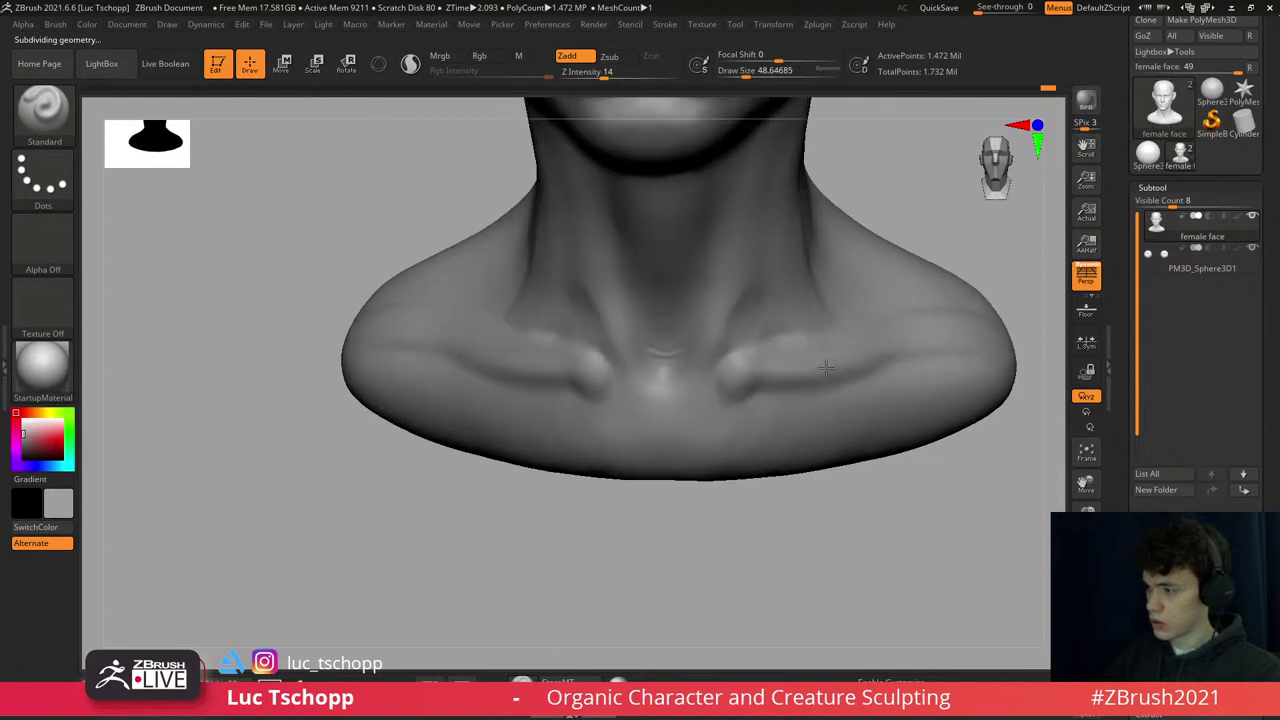
- Tune the Standard brush size over the neck pit, then return to the custom brush
right_click_drag(866, 327, 844, 357)
key("bracketright")
key("bracketright")
key("bracketright")
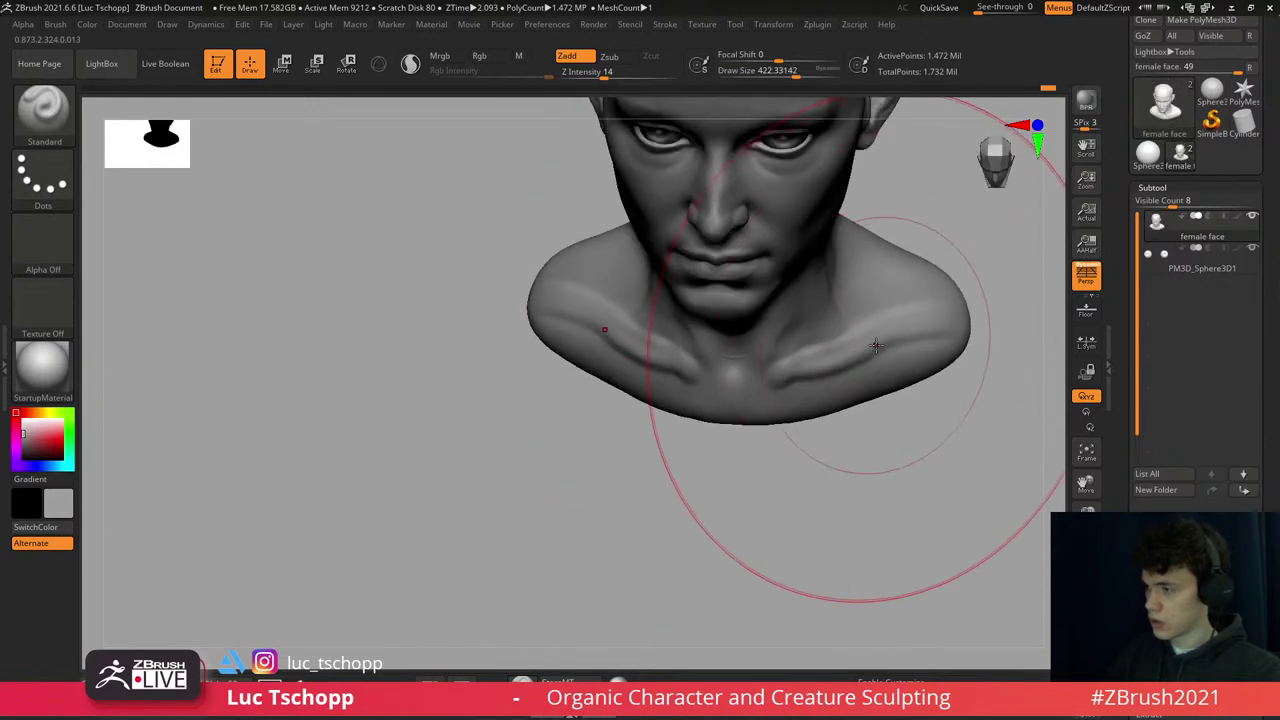
key("bracketleft")
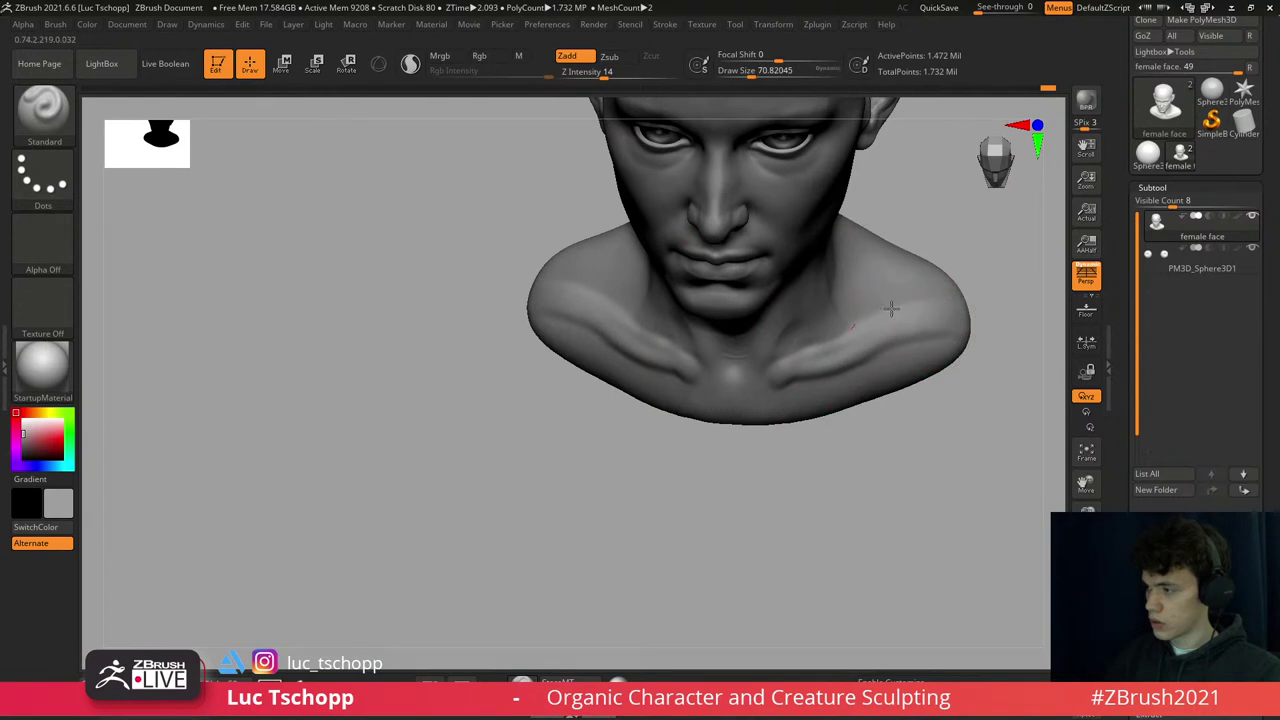
right_click_drag(864, 288, 840, 288)
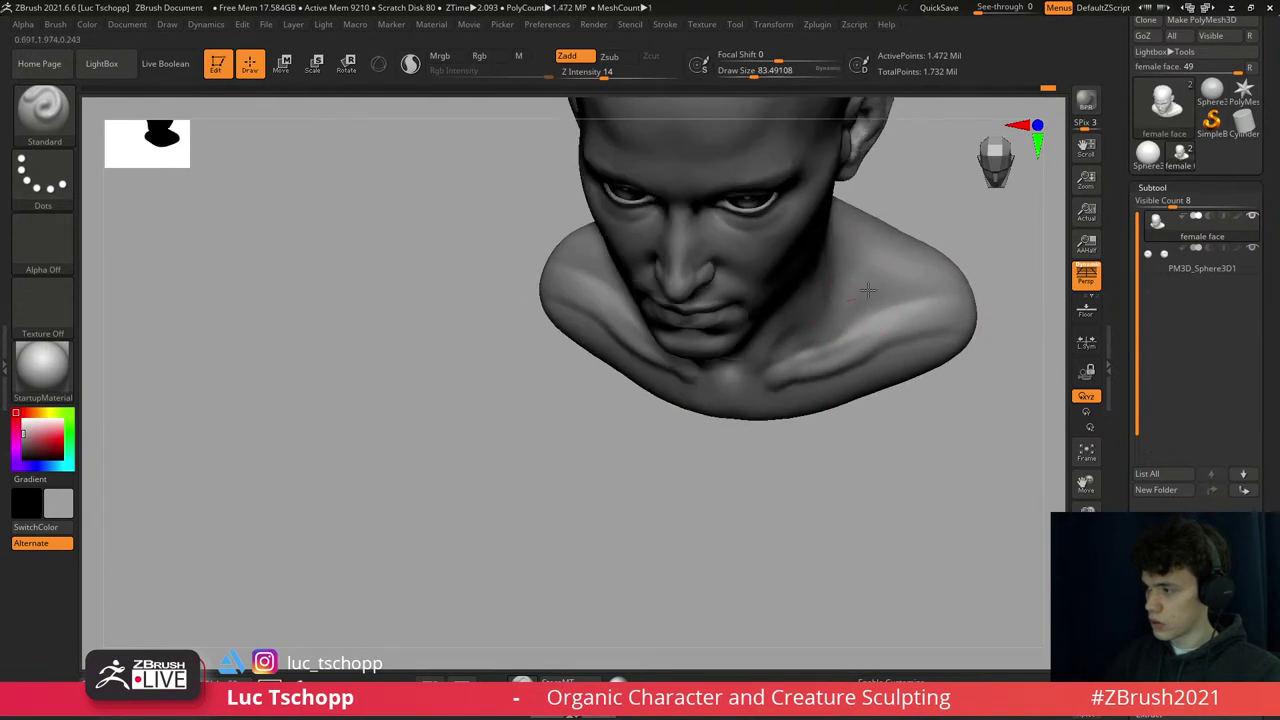
key("1")
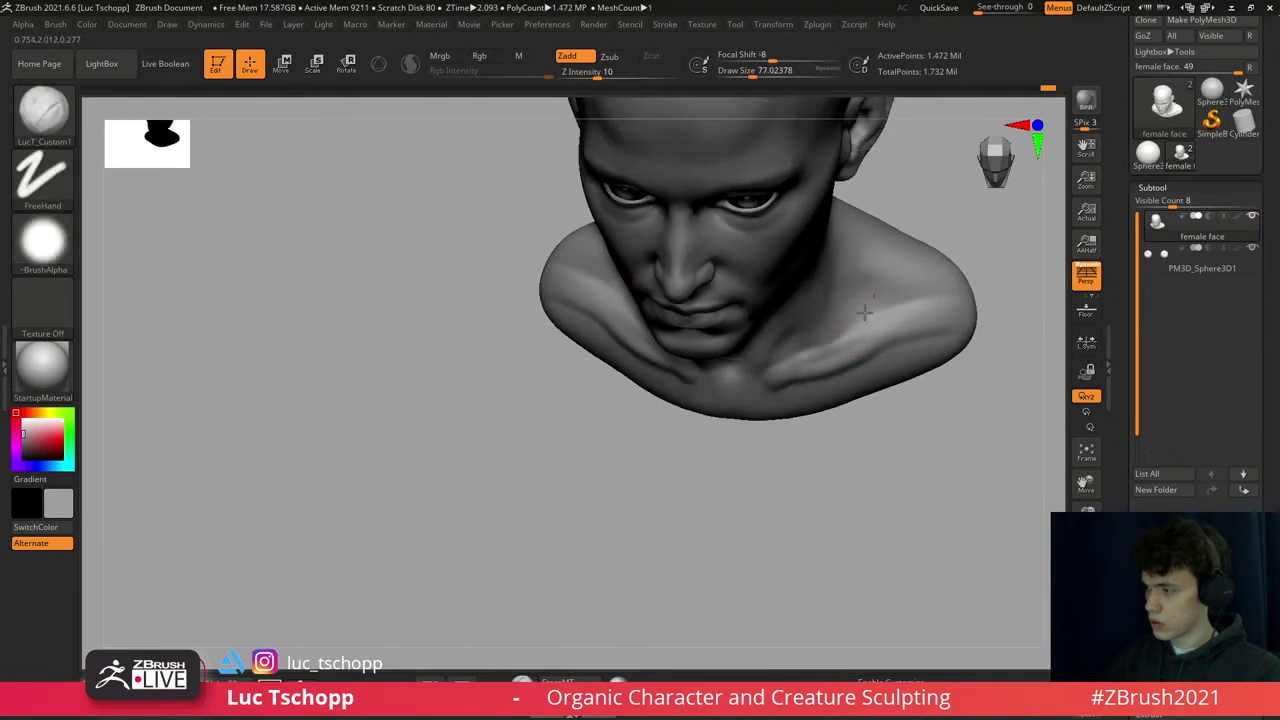
- Reshape the shoulder masses with the Move brush, sized about 132 then 59
right_click_drag(845, 268, 962, 281)
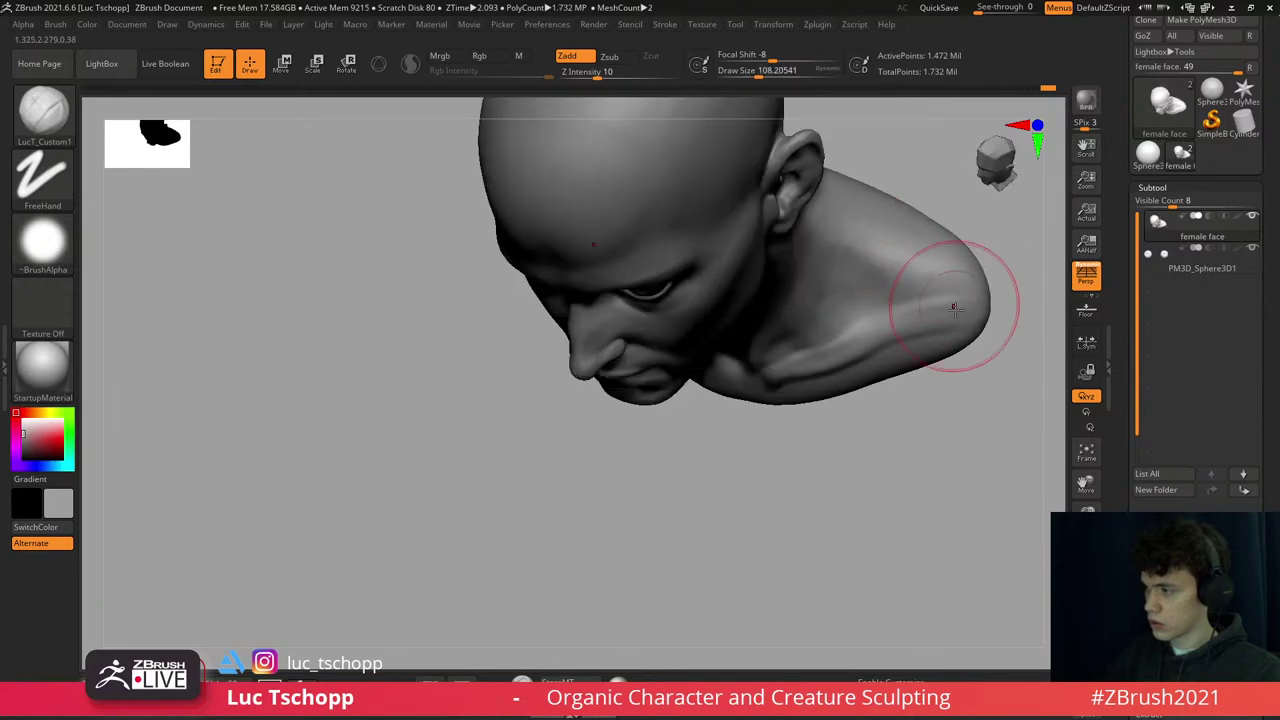
key("b")
key("m")
key("v")
right_click_drag(980, 326, 971, 343)
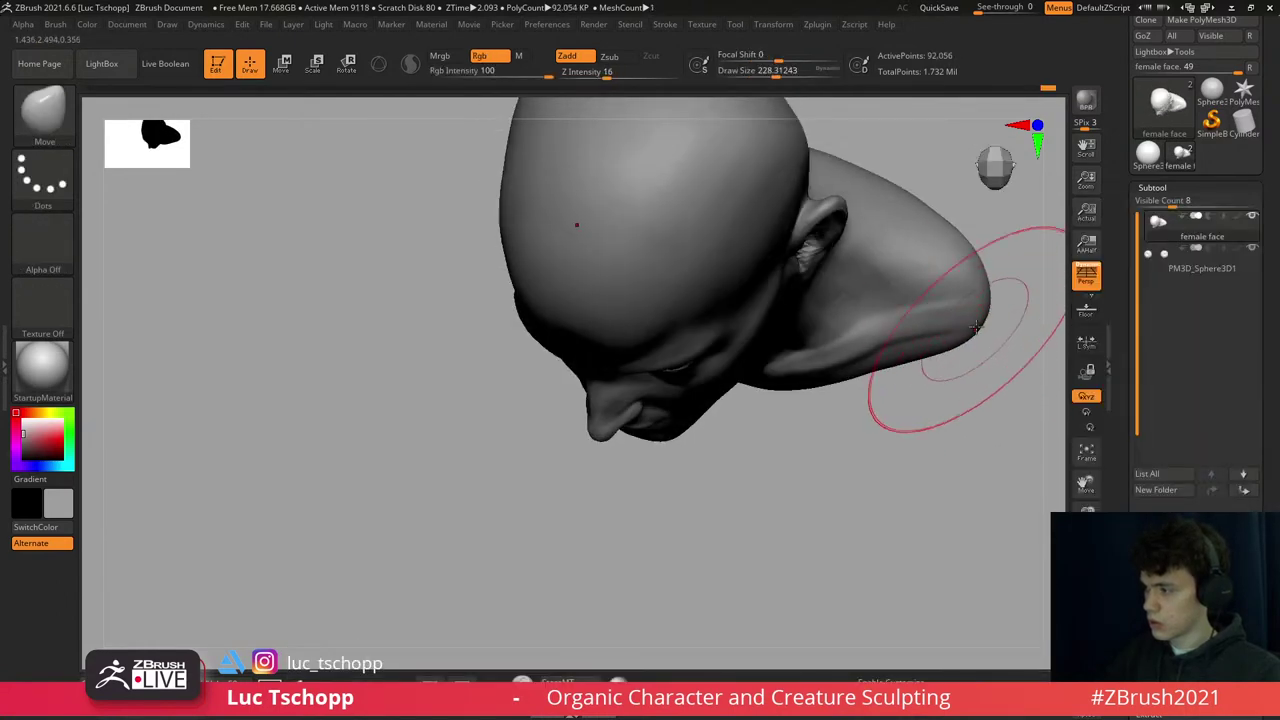
key("s")
key("s")
left_click_drag(940, 350, 898, 350)
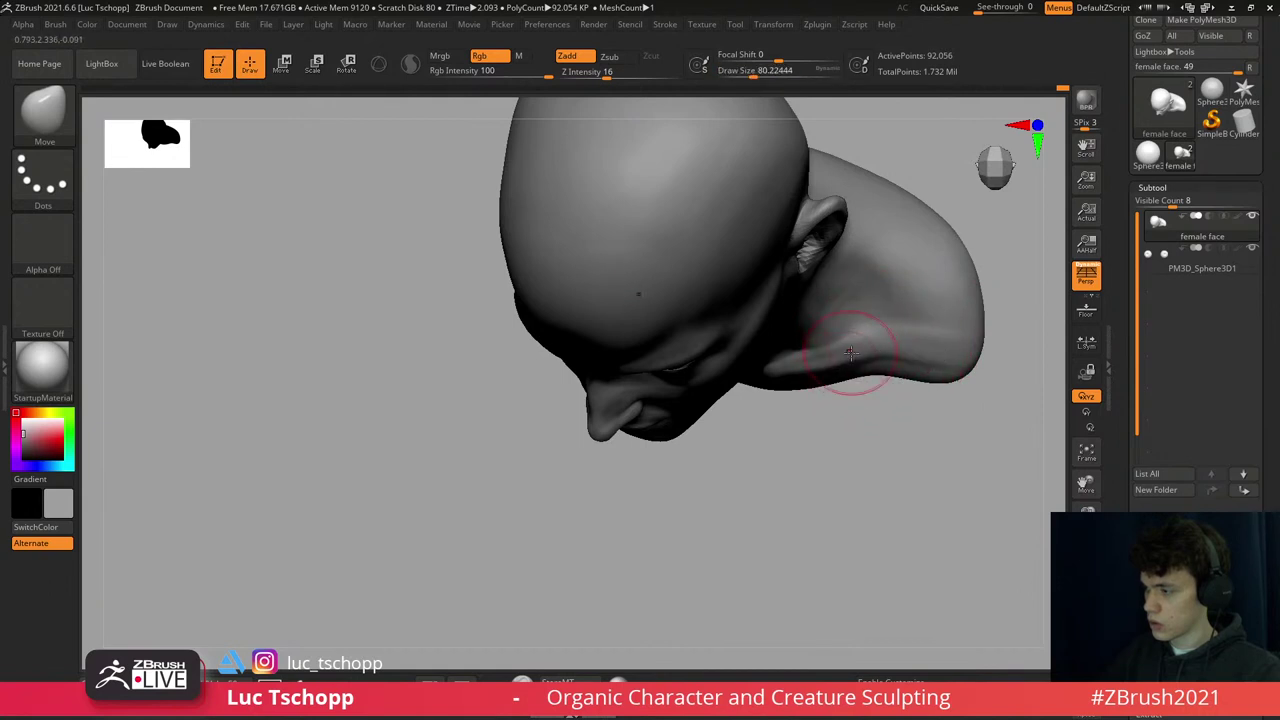
key("s")
left_click_drag(866, 345, 862, 345)
- View the full bust, drop to 368,218 points, and shrink the brush
left_click_drag(950, 370, 951, 266)
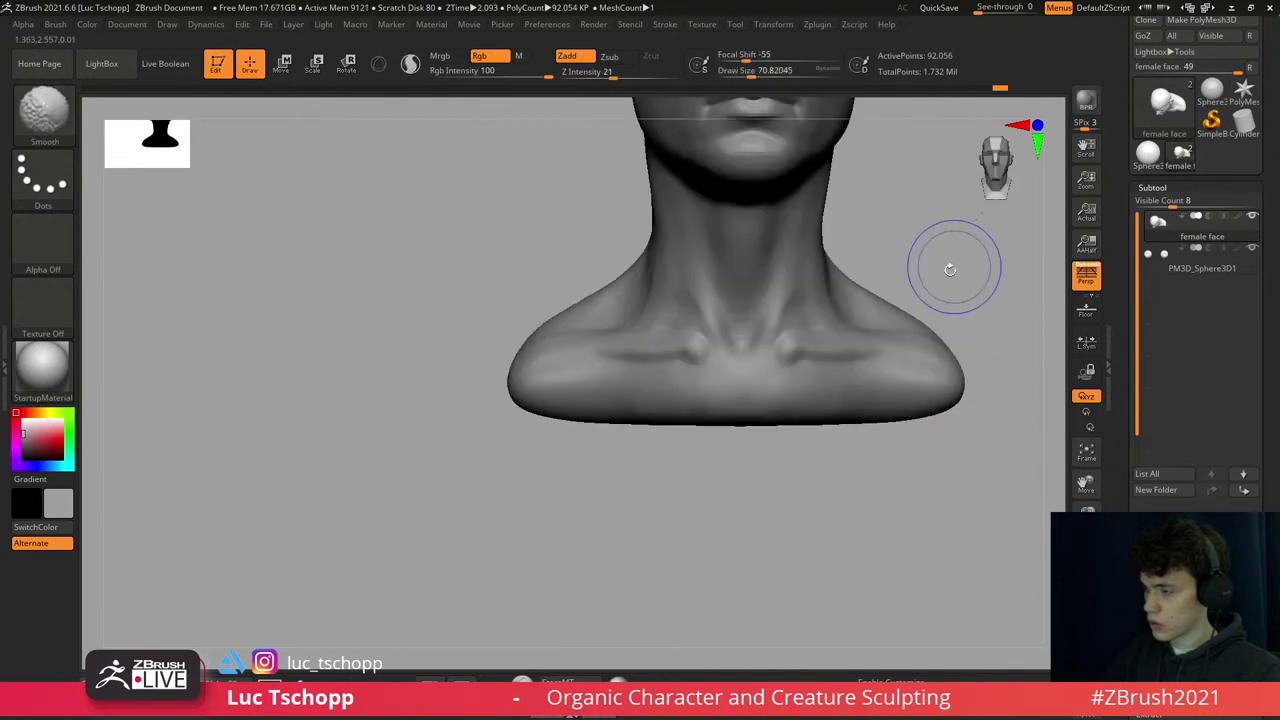
mouse_move(866, 386)
left_mouse_down()
mouse_move(830, 400)
mouse_move(760, 385)
mouse_move(704, 437)
left_mouse_up()
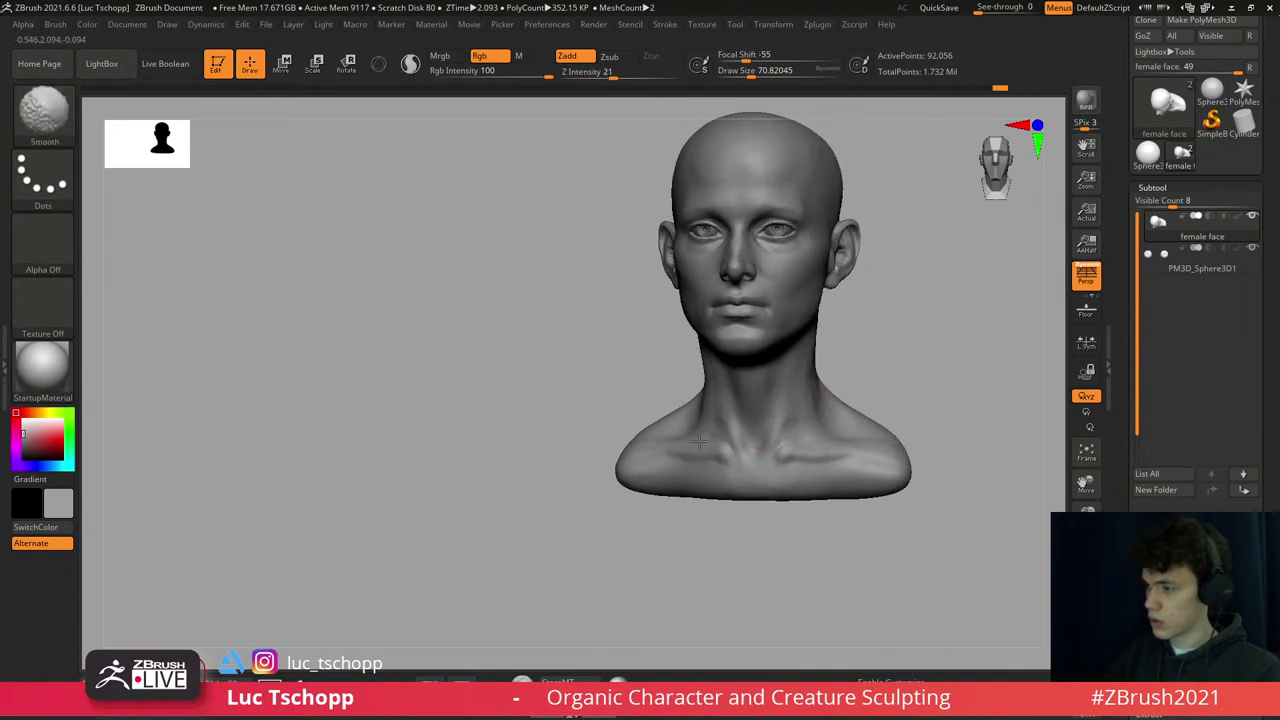
key("shift+d")
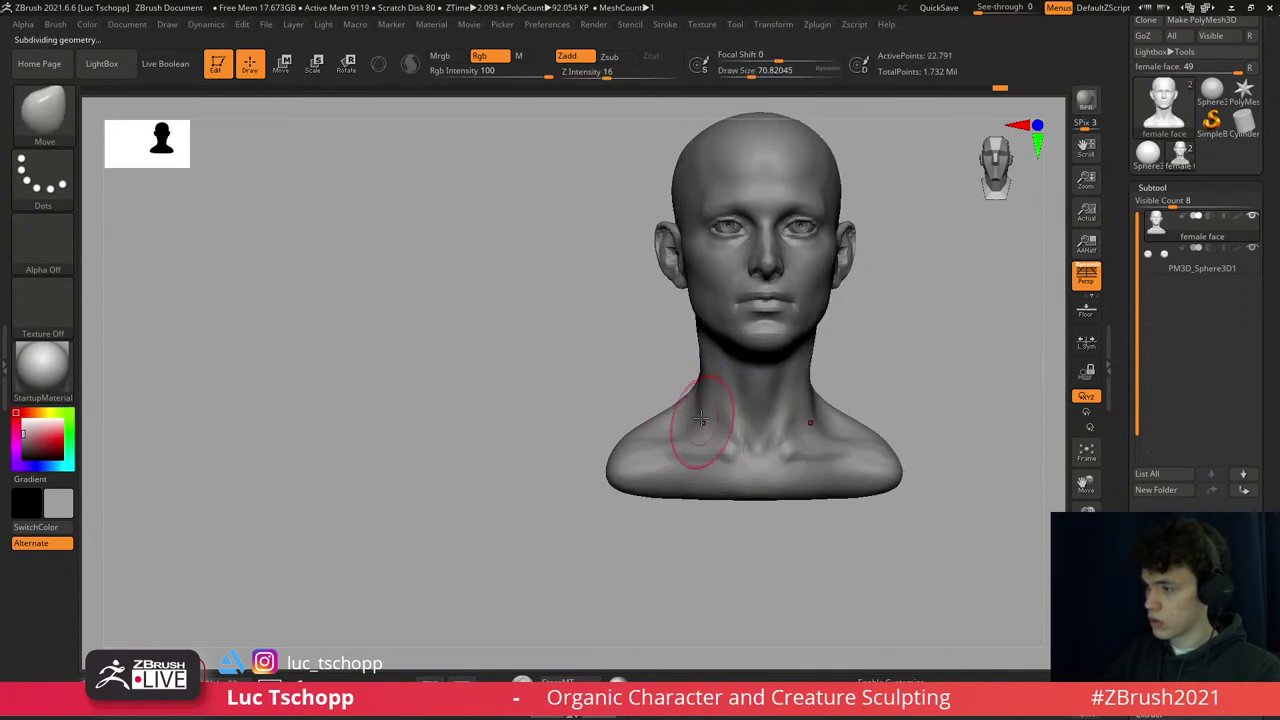
key("bracketleft")
right_click_drag(700, 385, 685, 425, "ctrl")
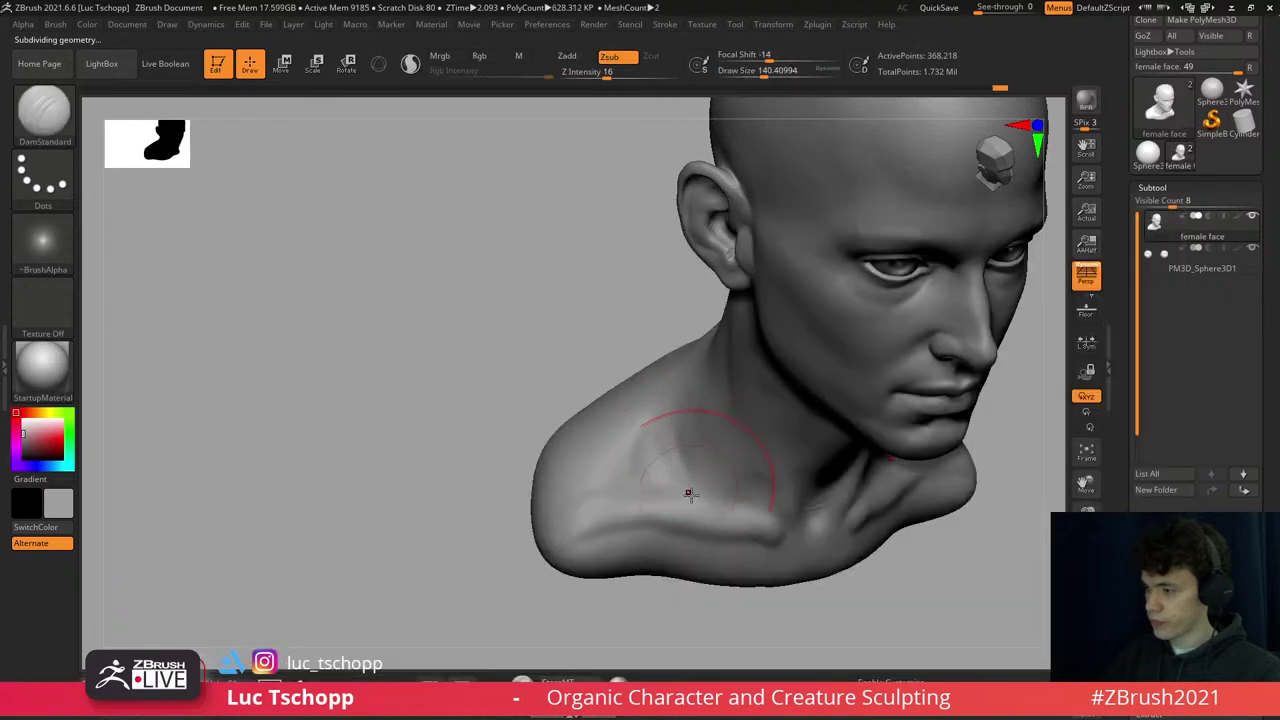
- Step up a subdivision level and orbit the bust to frame the face
right_click_drag(688, 493, 687, 422, "shift")
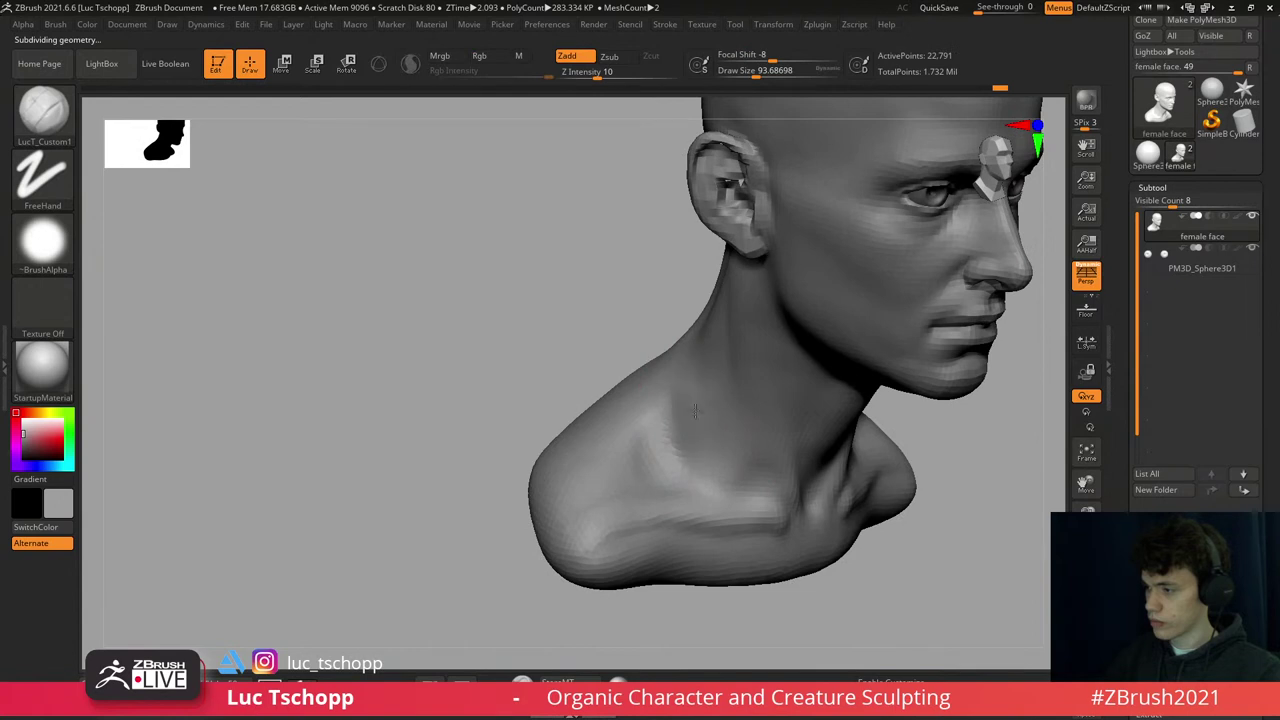
mouse_move(711, 369)
right_mouse_down("shift")
mouse_move(723, 363)
mouse_move(700, 400)
mouse_move(629, 429)
mouse_move(616, 471)
right_mouse_up("shift")
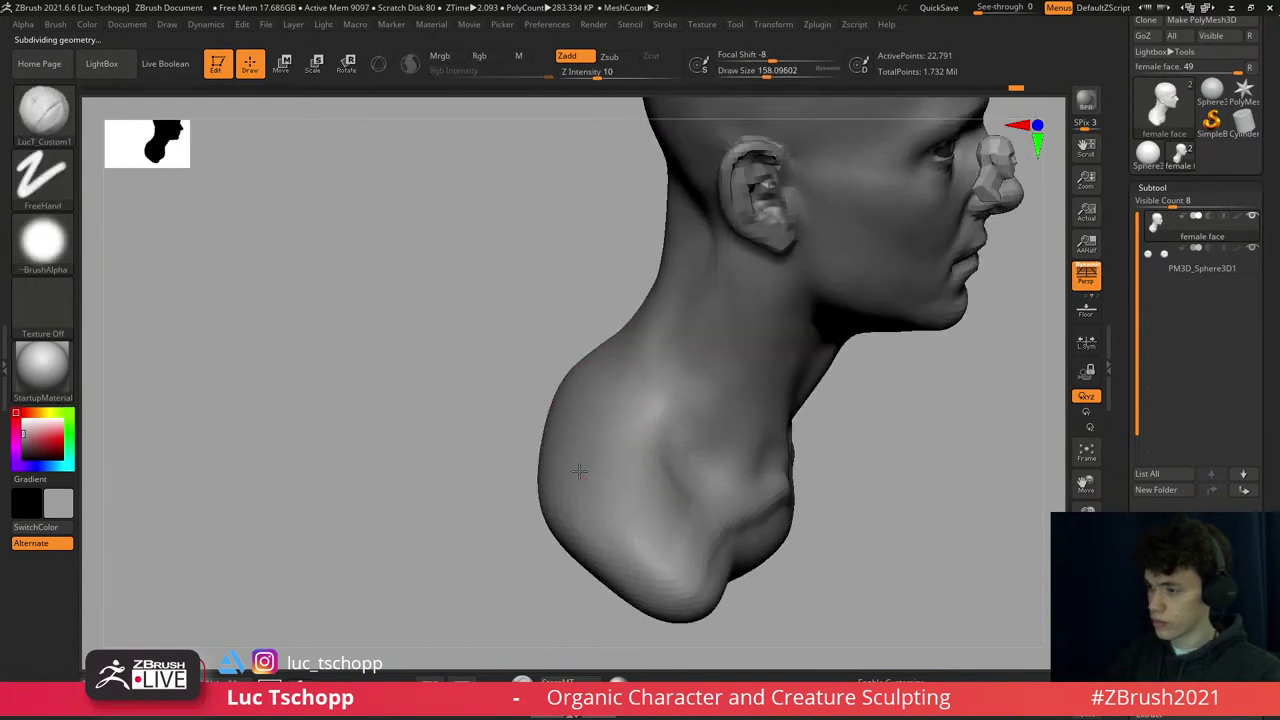
key("d")
key("d")
key("d")
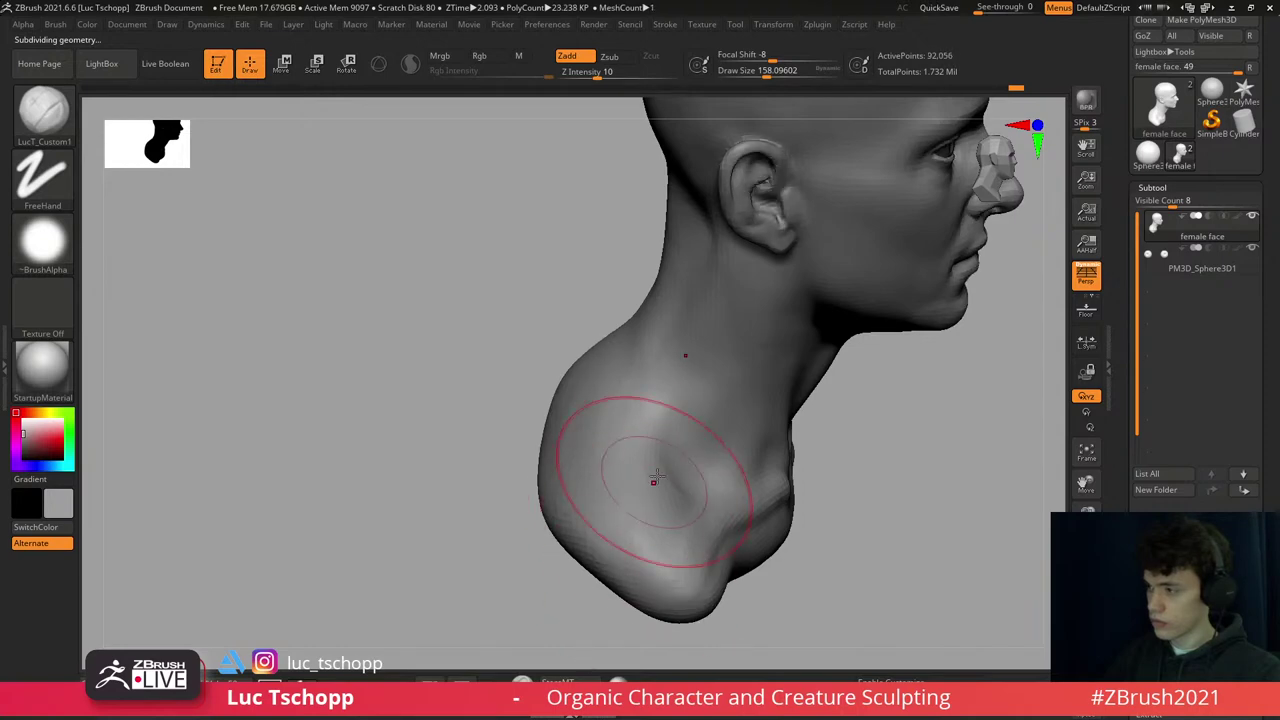
mouse_move(660, 486)
right_mouse_down()
mouse_move(728, 309)
mouse_move(757, 286)
mouse_move(671, 271)
right_mouse_up()
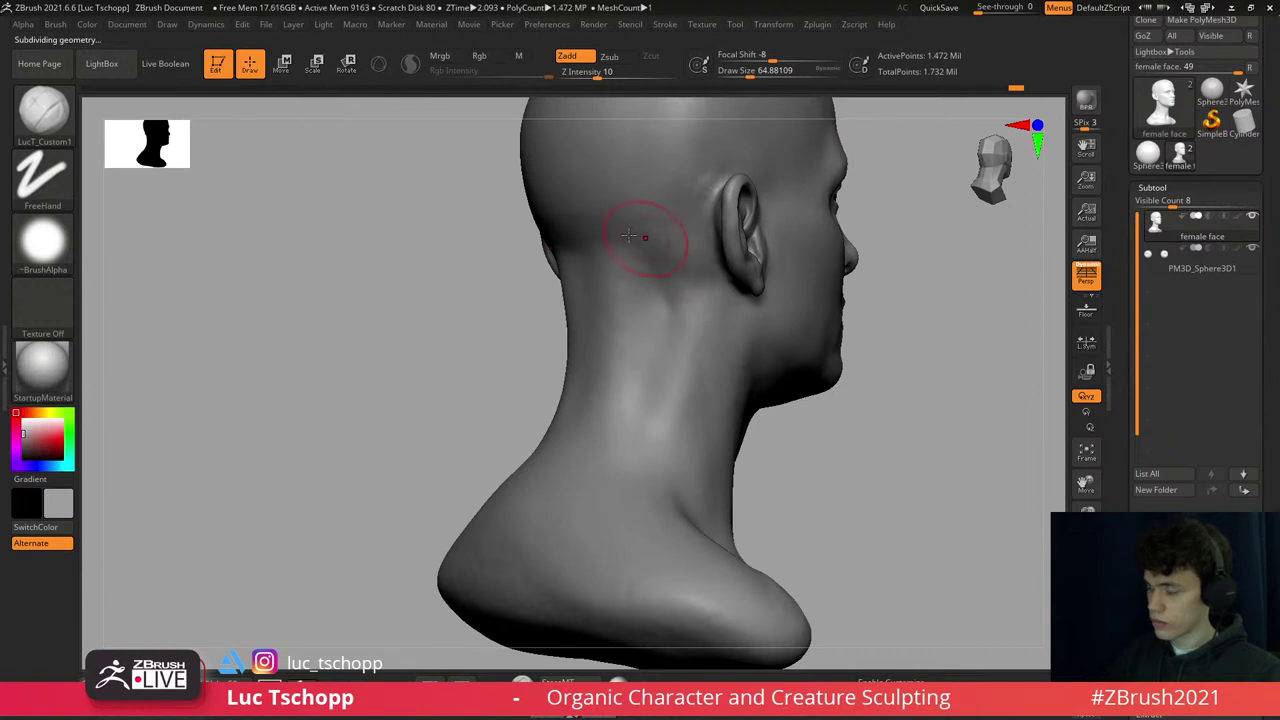
right_click_drag(628, 236, 677, 300)
mouse_move(722, 344)
right_mouse_down()
mouse_move(704, 360)
mouse_move(718, 326)
right_mouse_up()
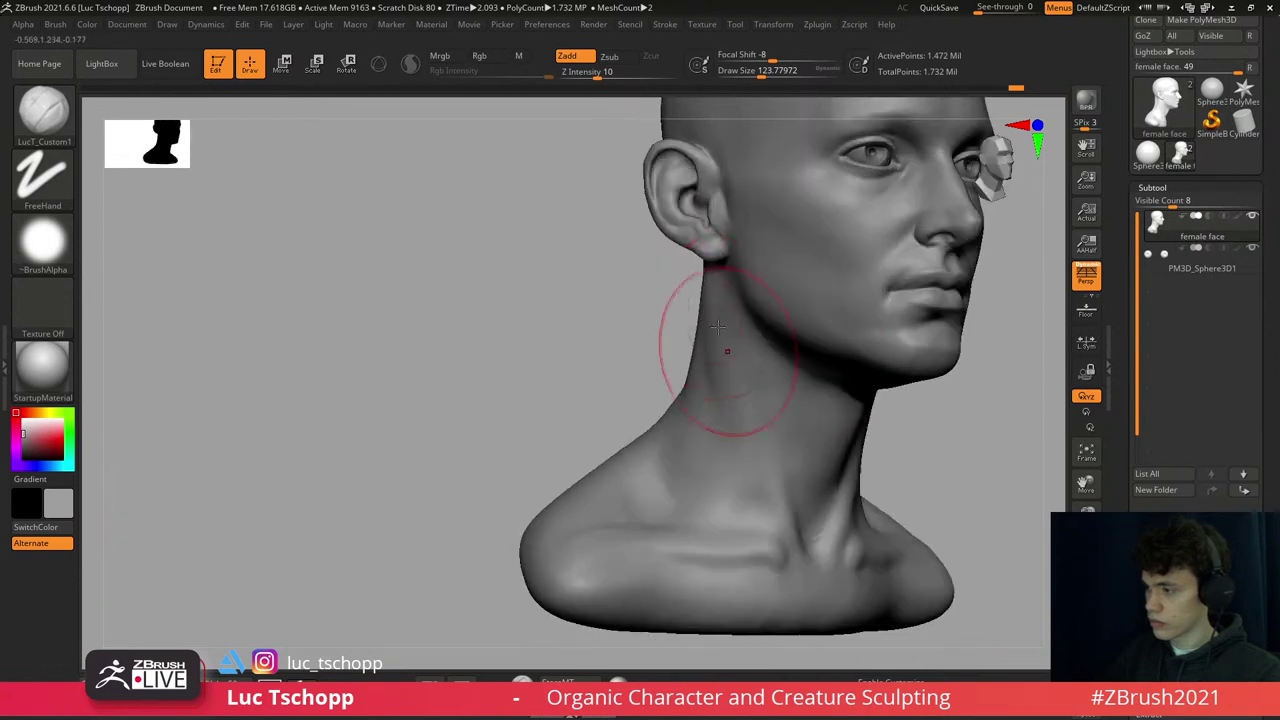
right_click_drag(749, 415, 713, 326)
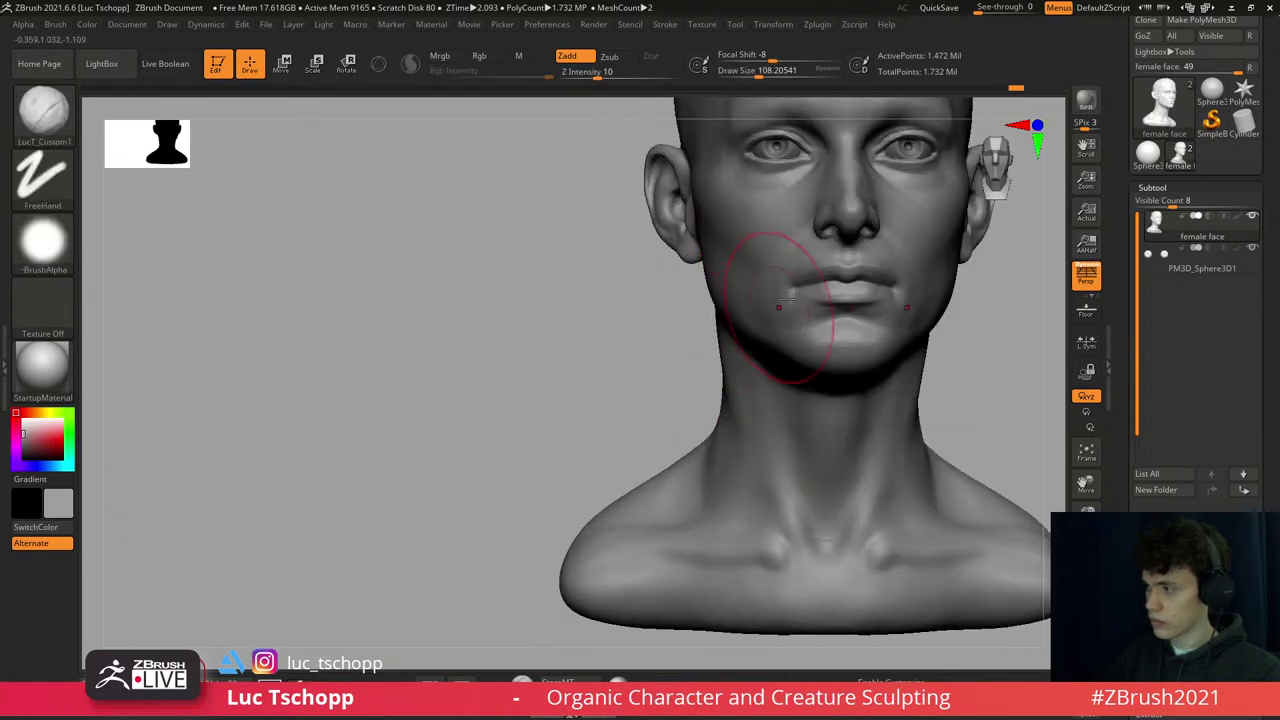
mouse_move(809, 290)
right_mouse_down("alt")
mouse_move(727, 426)
mouse_move(692, 437)
mouse_move(670, 411)
mouse_move(700, 403)
right_mouse_up("alt")
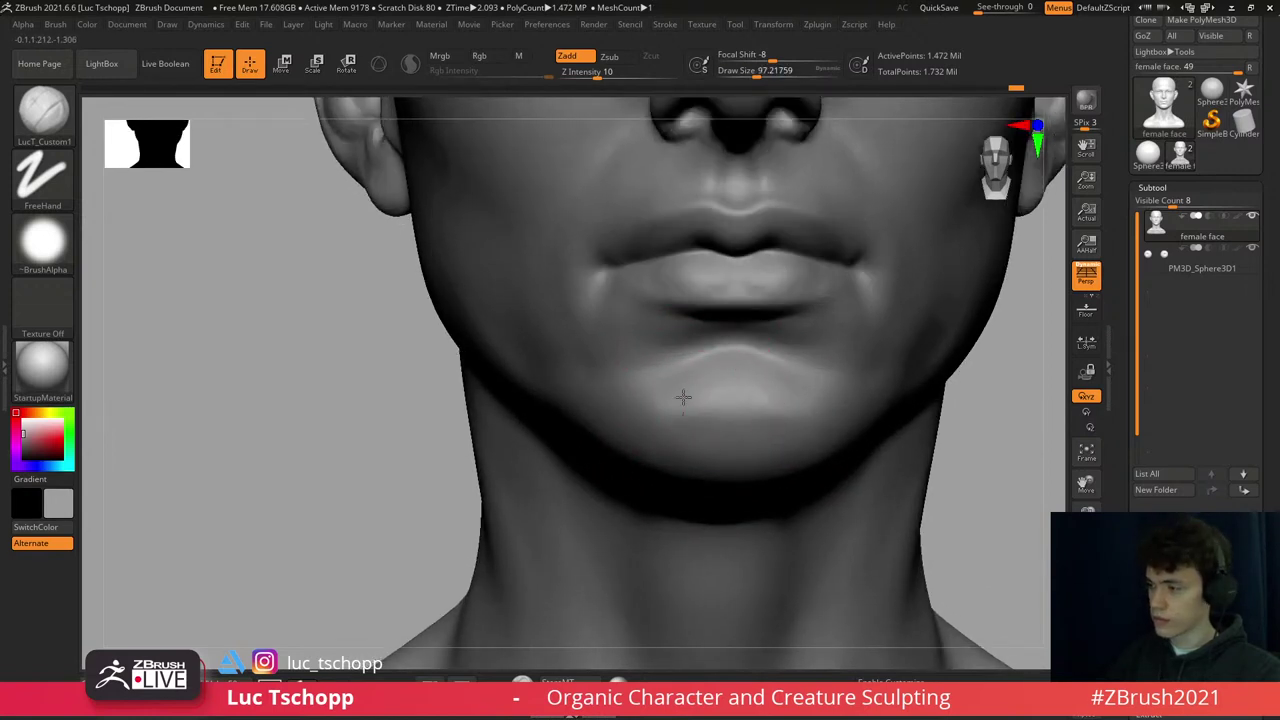
- Smooth the surface of the chin with Shift-Smooth
left_click_drag(694, 405, 690, 408, "shift")
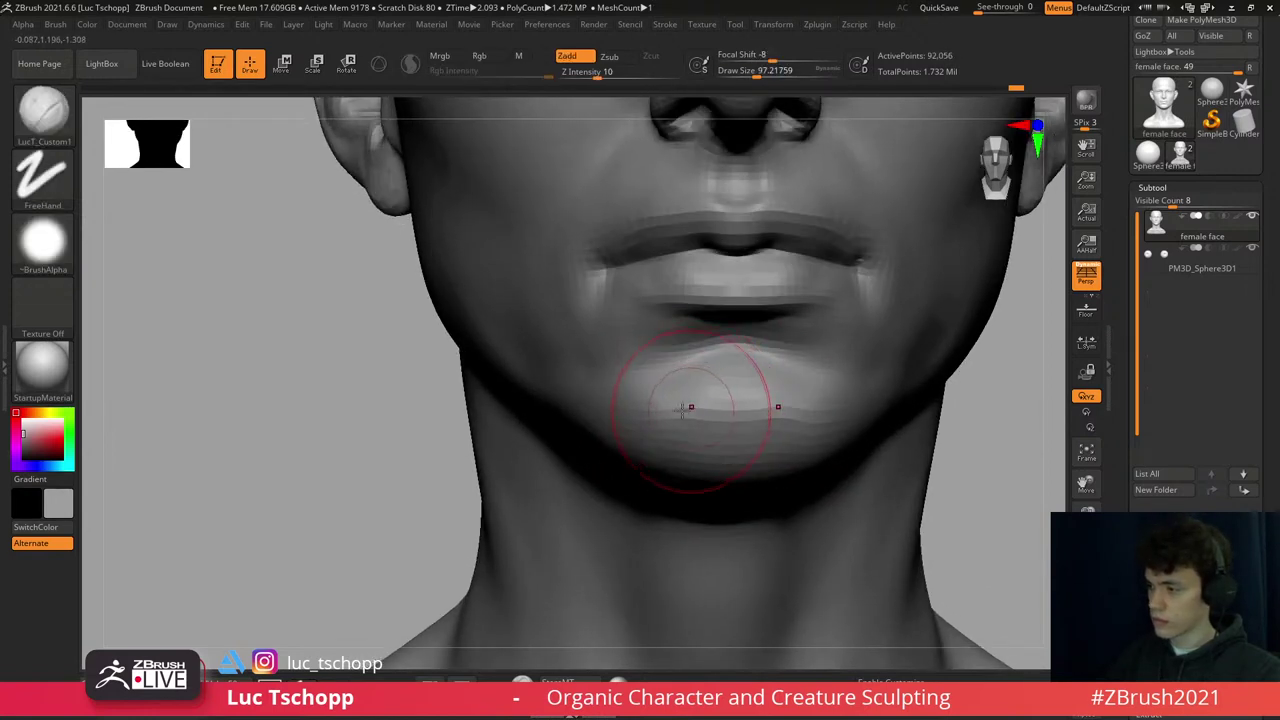
key("shift")
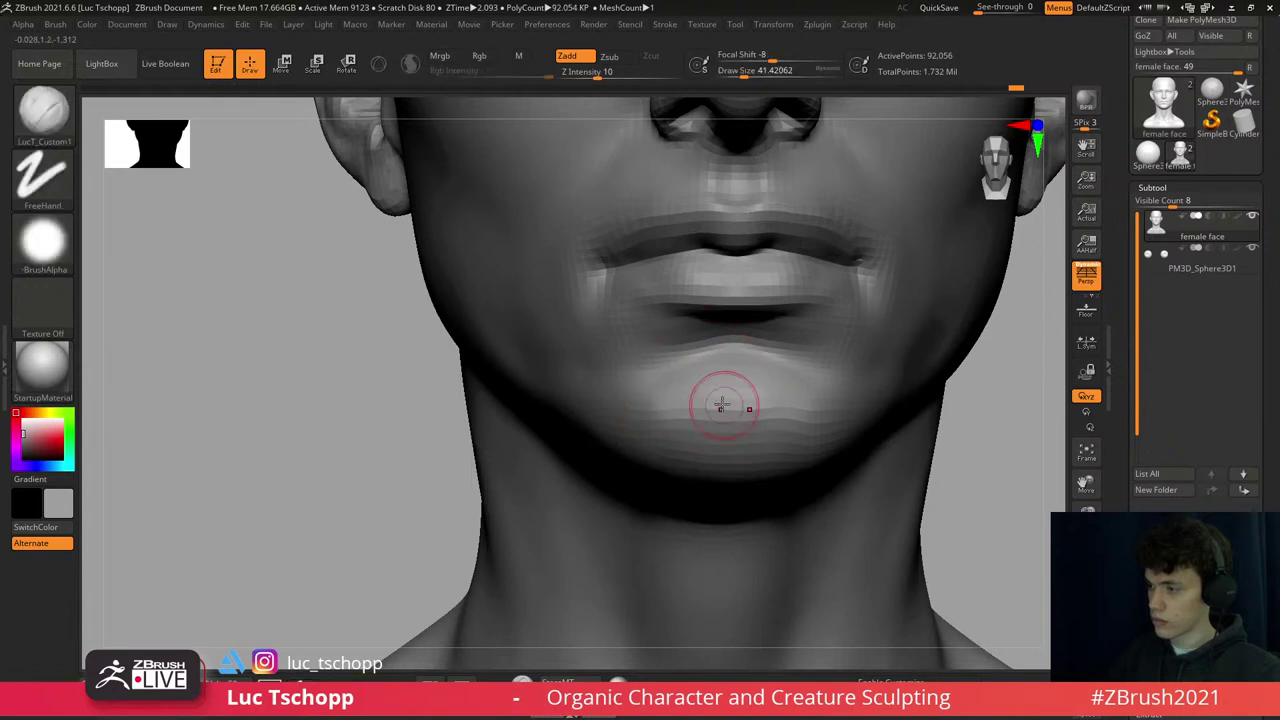
key("ctrl+d")
mouse_move(853, 348)
right_mouse_down()
mouse_move(840, 335)
mouse_move(857, 343)
mouse_move(880, 314)
mouse_move(826, 363)
mouse_move(834, 340)
mouse_move(877, 429)
right_mouse_up()
key("shift")
key("shift")
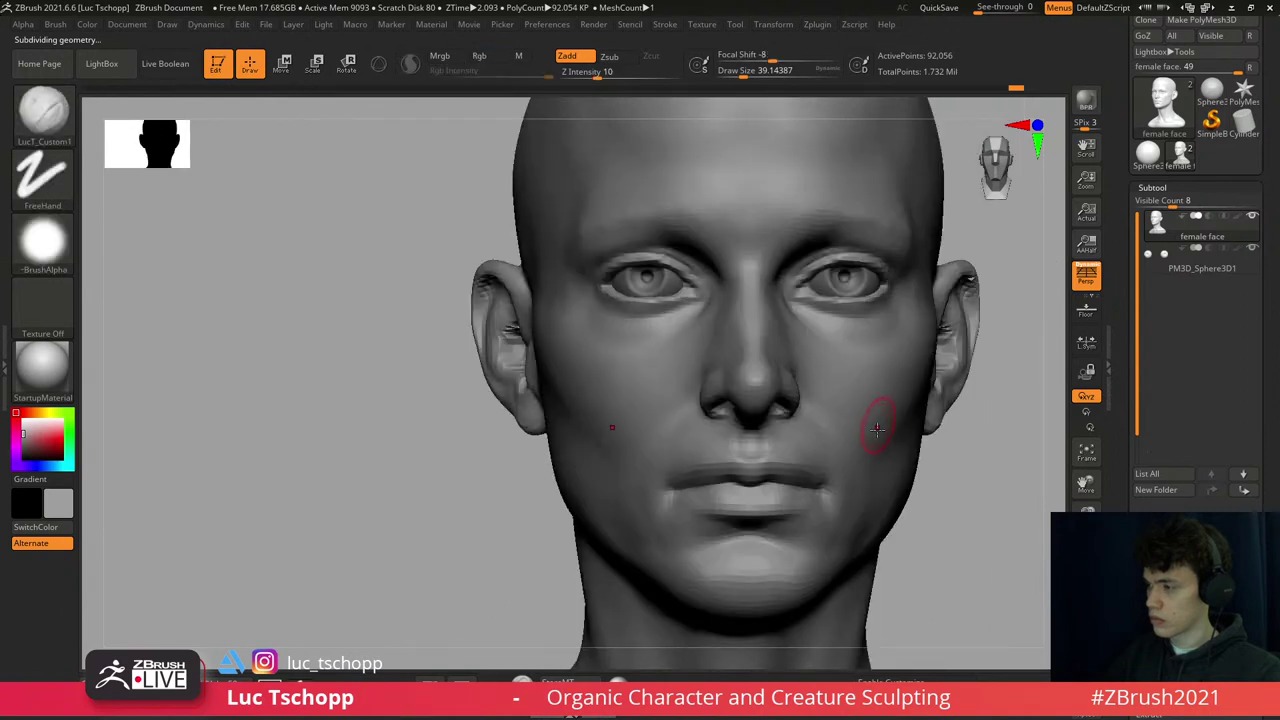
right_click_drag(684, 342, 780, 273, "ctrl")
right_click_drag(836, 478, 834, 366, "alt")
- Drop a subdivision level with a brush size about 132, then undo the change
key("shift+d")
key("shift+d")
key("s")
left_click(838, 349)
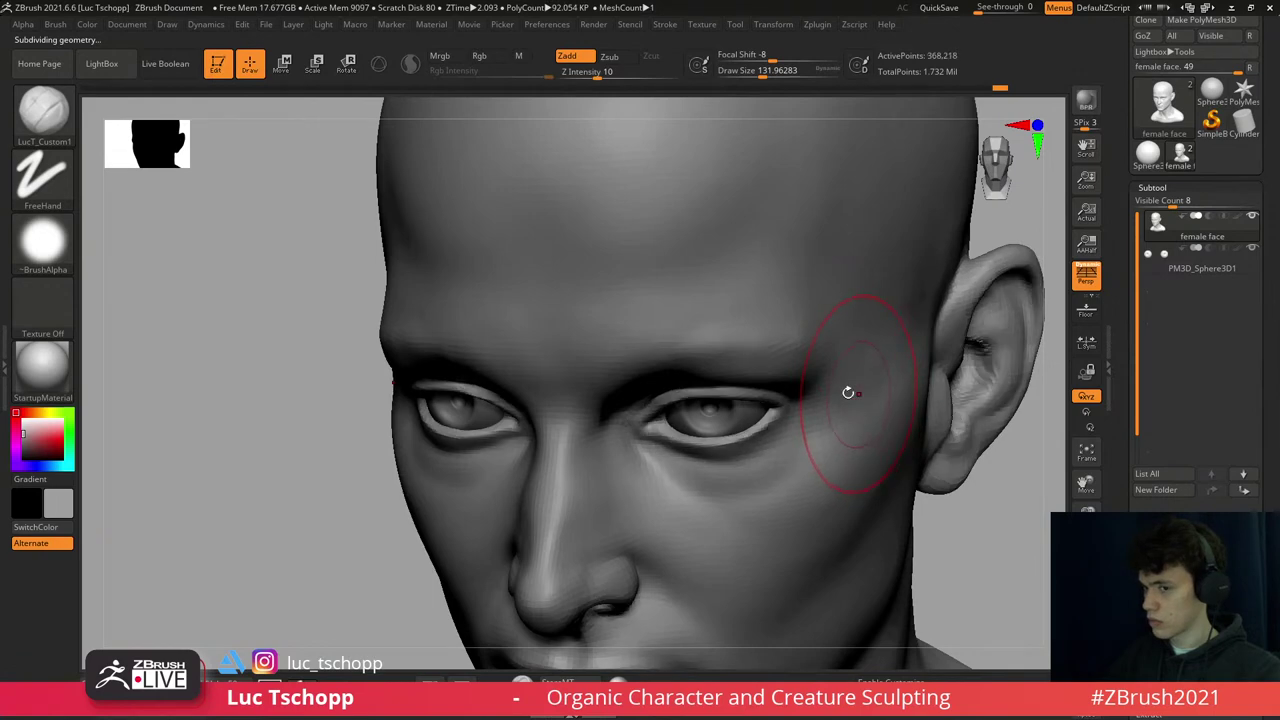
key("ctrl+z")
right_click_drag(766, 343, 683, 398, "ctrl")
- Pull the chin and jawline with a slightly enlarged Move brush
key("b")
key("m")
key("v")
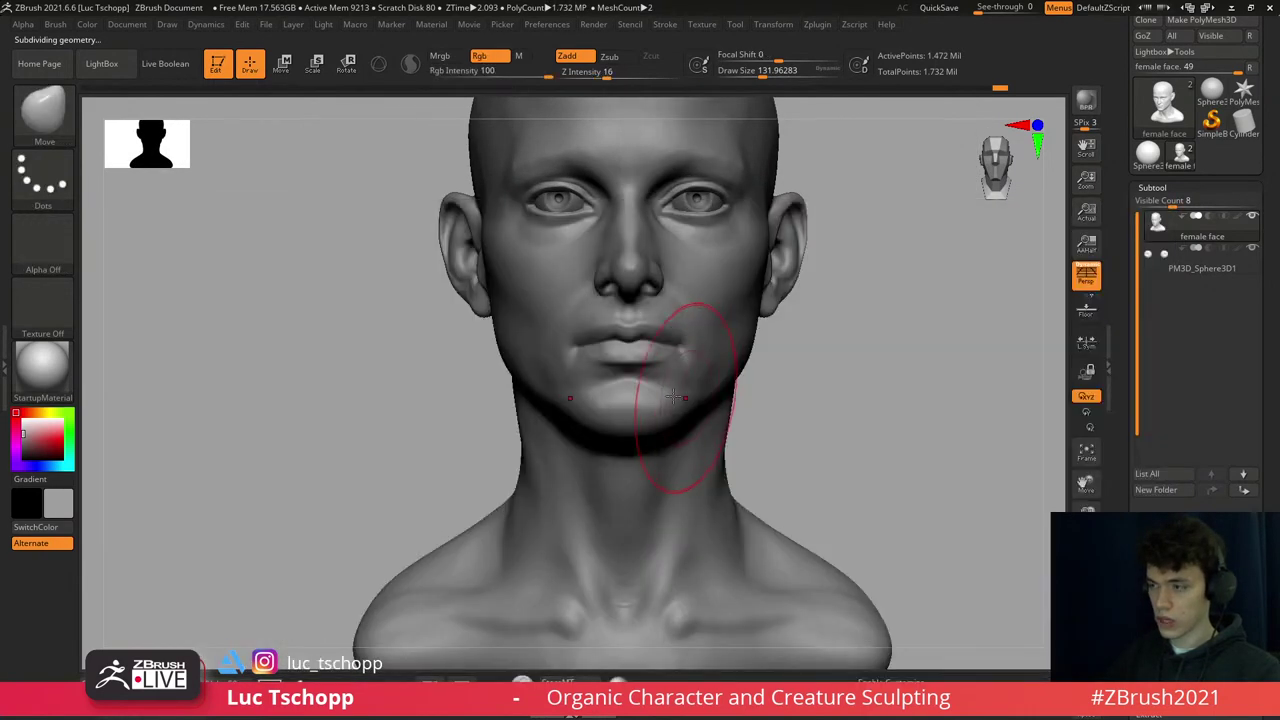
mouse_move(674, 457)
right_mouse_down()
mouse_move(657, 480)
mouse_move(643, 437)
mouse_move(614, 443)
right_mouse_up()
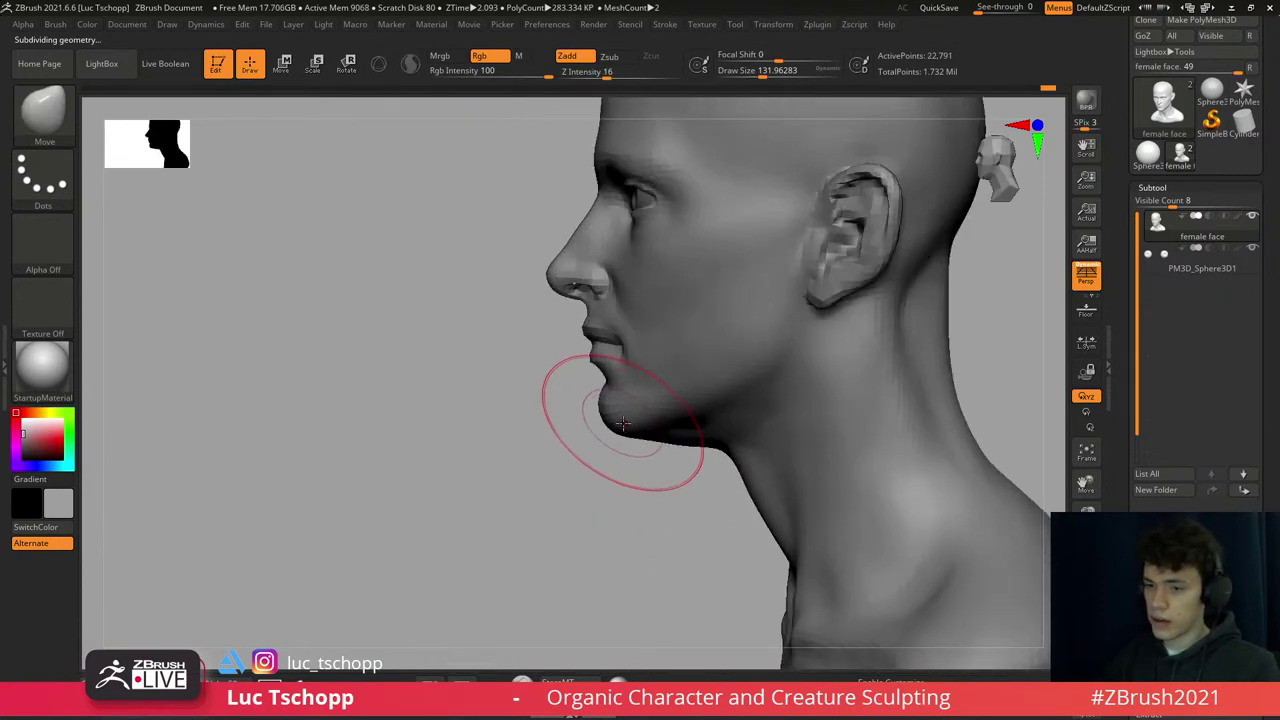
key("]")
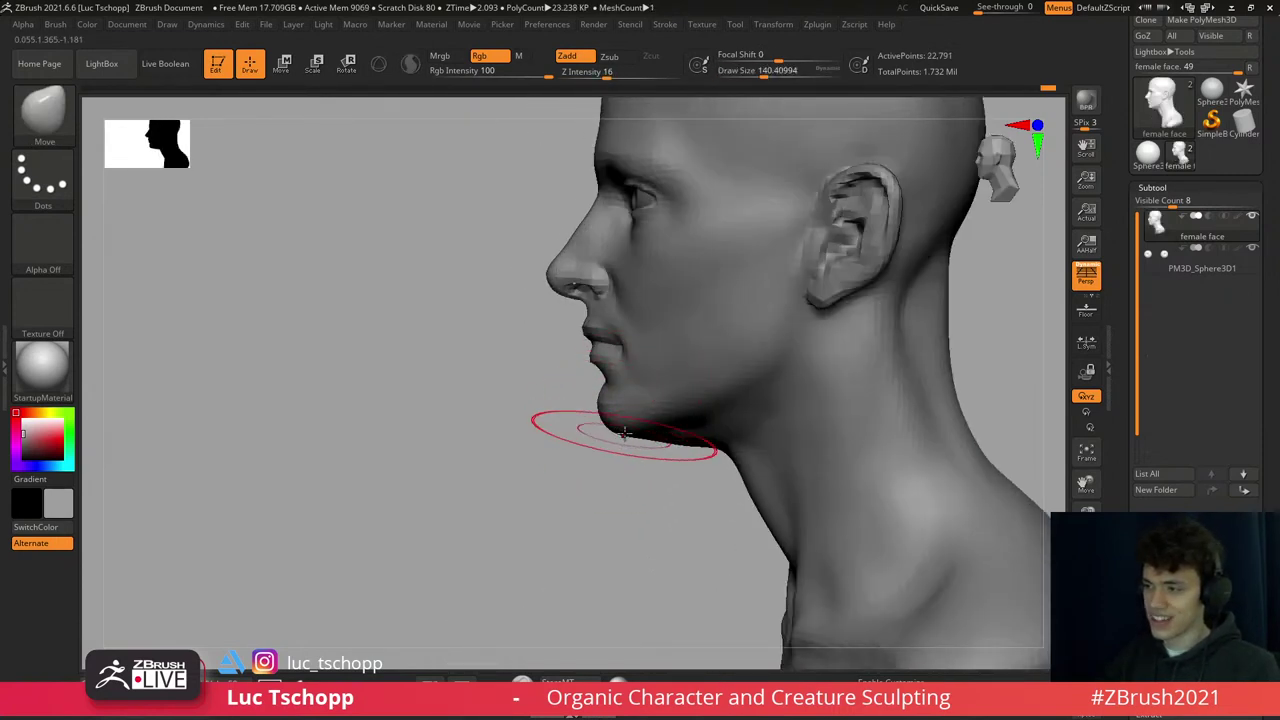
key("ctrl+d")
mouse_move(620, 430)
right_mouse_down("ctrl")
mouse_move(700, 428)
mouse_move(683, 397)
mouse_move(765, 308)
right_mouse_up("ctrl")
- Smooth the face and ear area with the custom brush across subdivision levels
key("1")
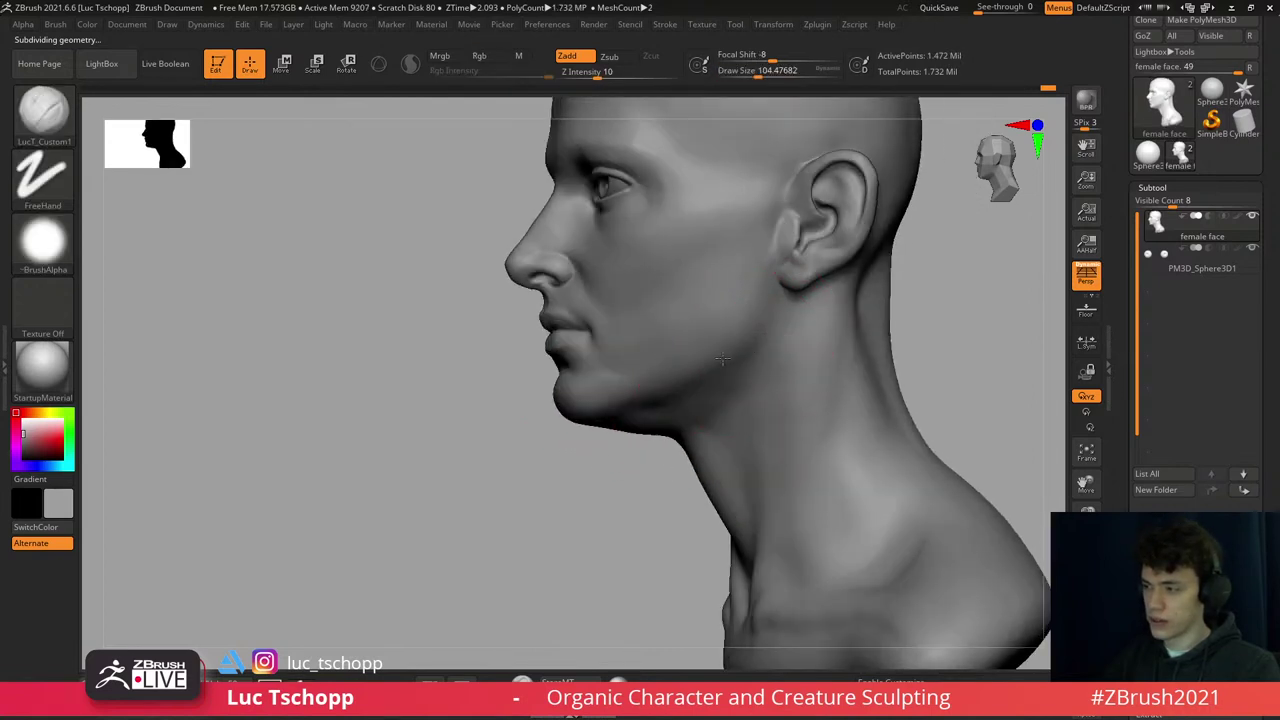
key("shift")
right_click_drag(717, 346, 797, 361, "ctrl")
key("shift+d")
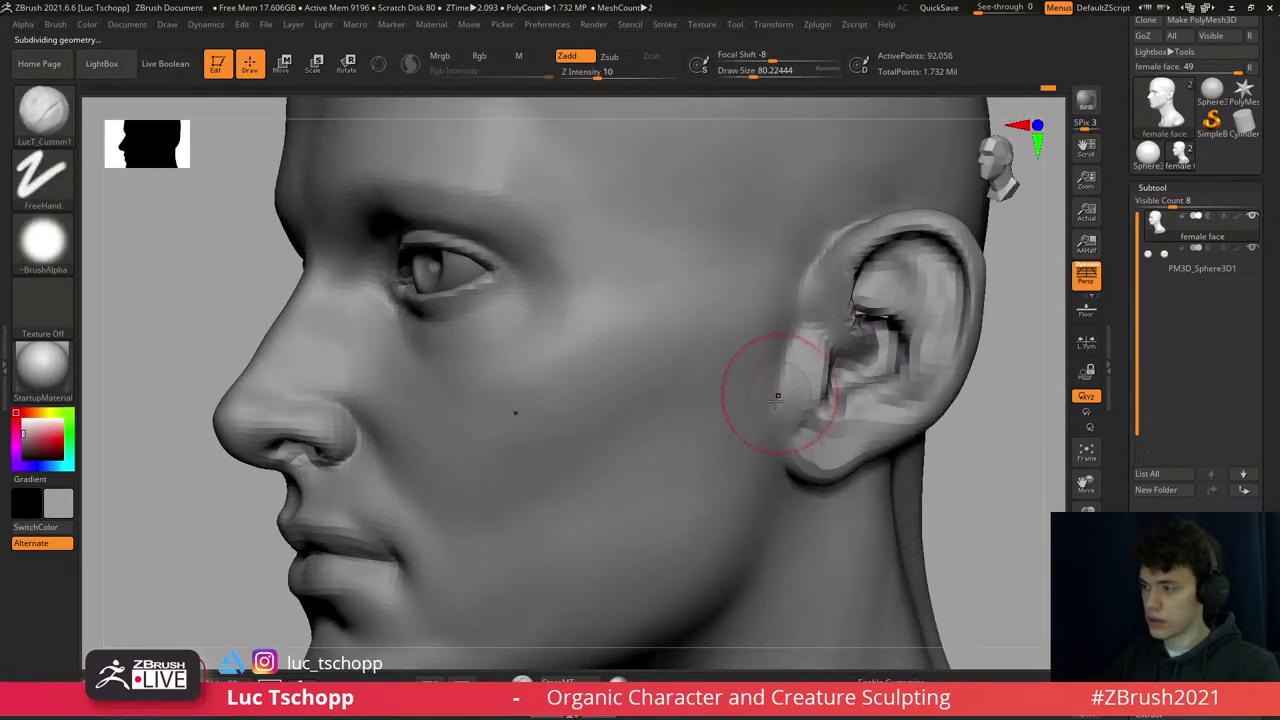
key("shift")
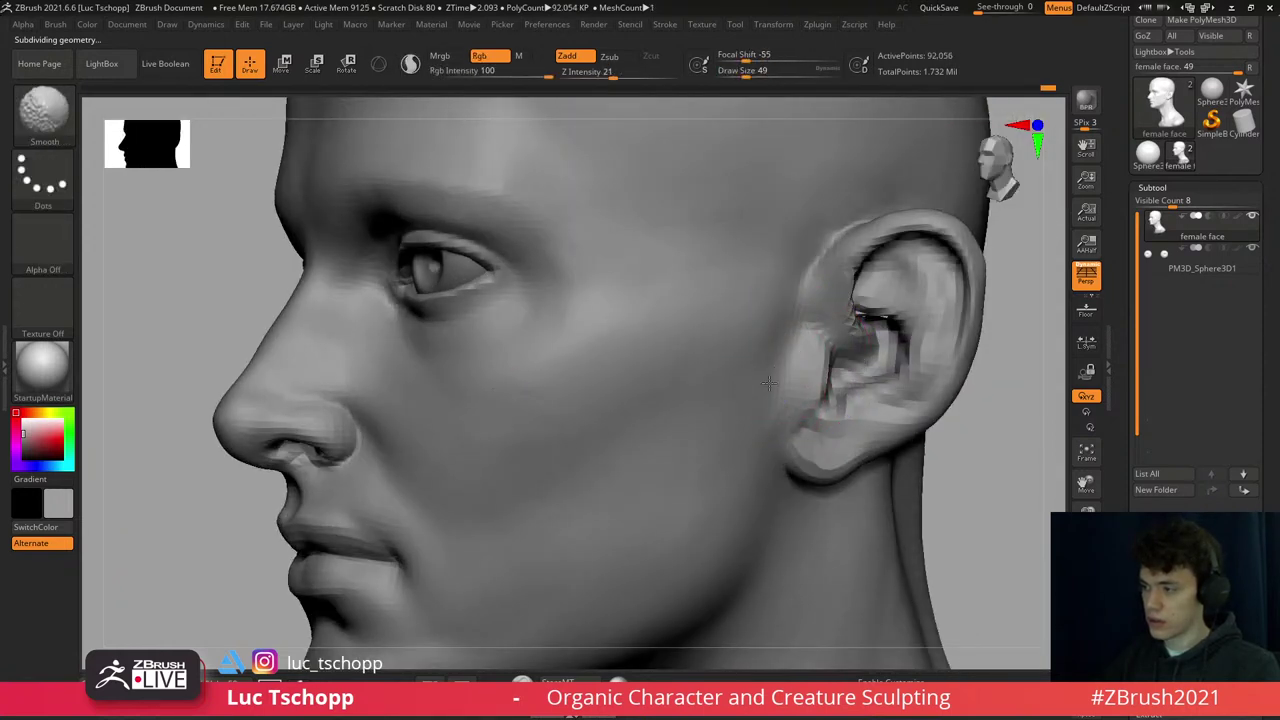
key("d")
key("d")
right_click_drag(786, 371, 709, 271, "ctrl")
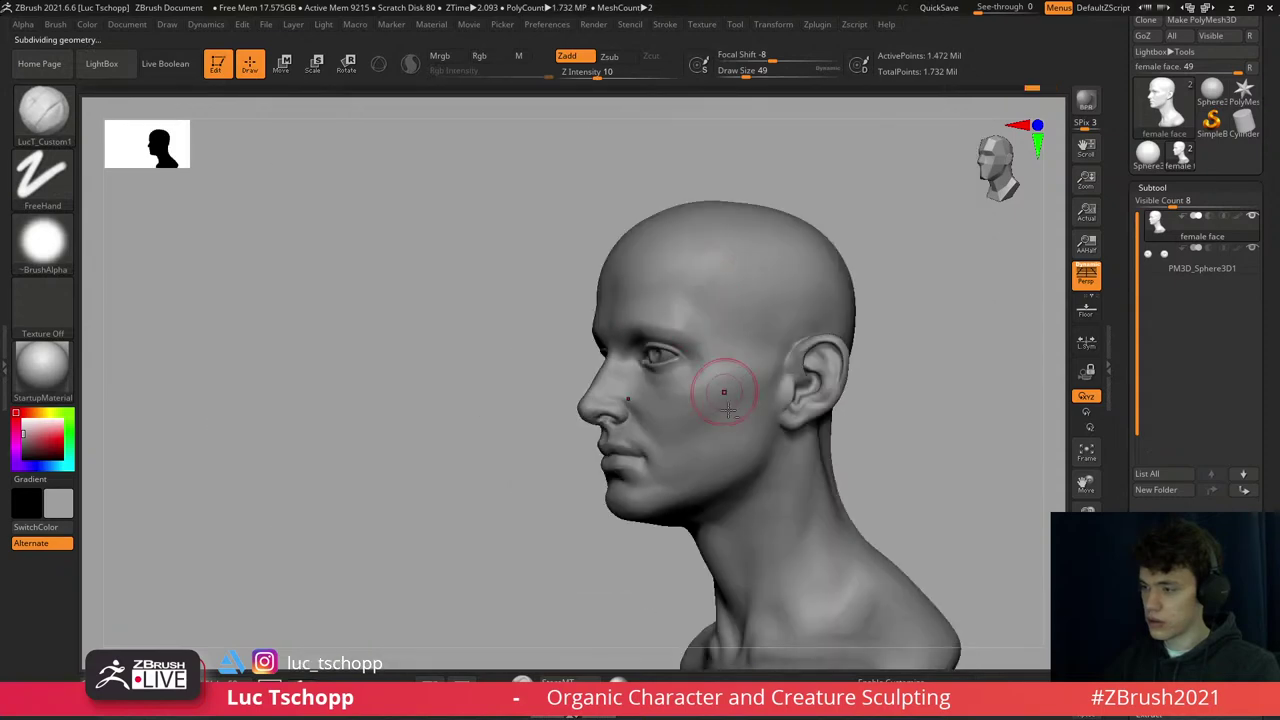
mouse_move(723, 380)
right_mouse_down()
mouse_move(746, 265)
mouse_move(720, 286)
right_mouse_up()
- Select DamStandard at one lower subdivision level in a right three-quarter view
key("b")
key("d")
key("s")
key("shift+d")
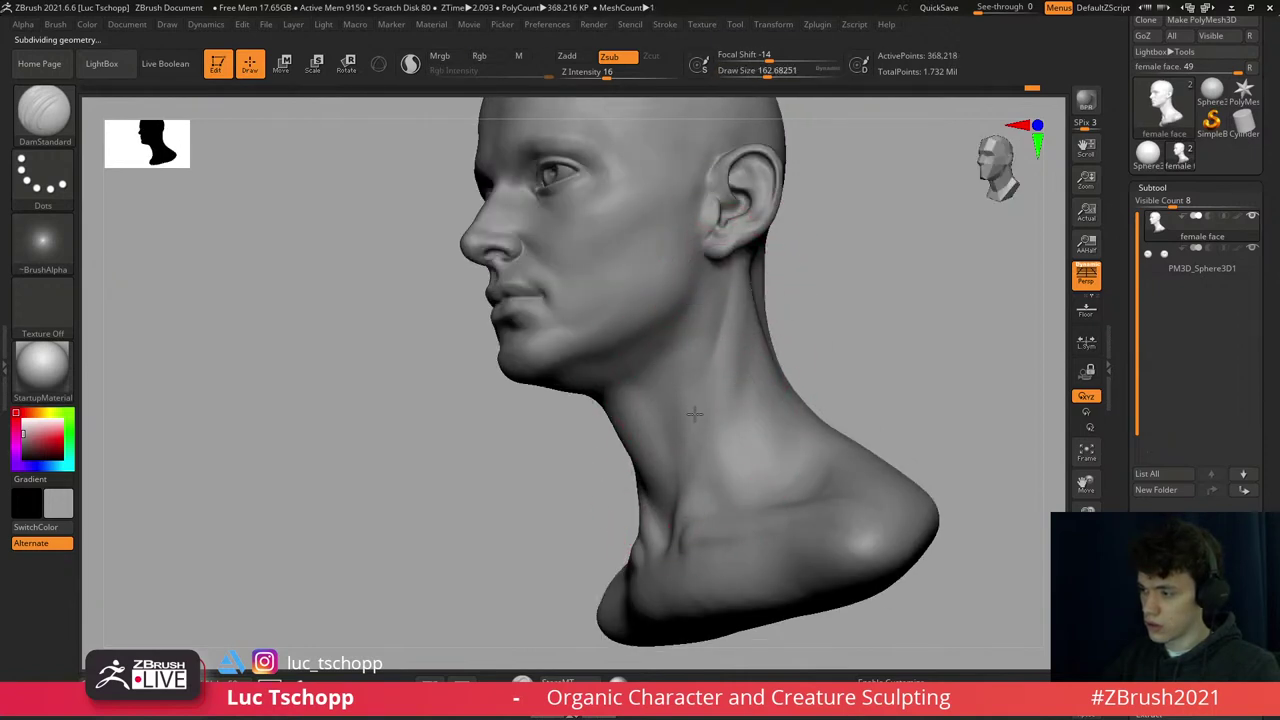
mouse_move(712, 366)
right_mouse_down()
mouse_move(763, 331)
mouse_move(586, 357)
mouse_move(657, 420)
mouse_move(712, 366)
mouse_move(614, 329)
right_mouse_up()
- Sculpt and smooth the neck in right profile with the custom brush at size 74
key("b")
key("s")
key("t")
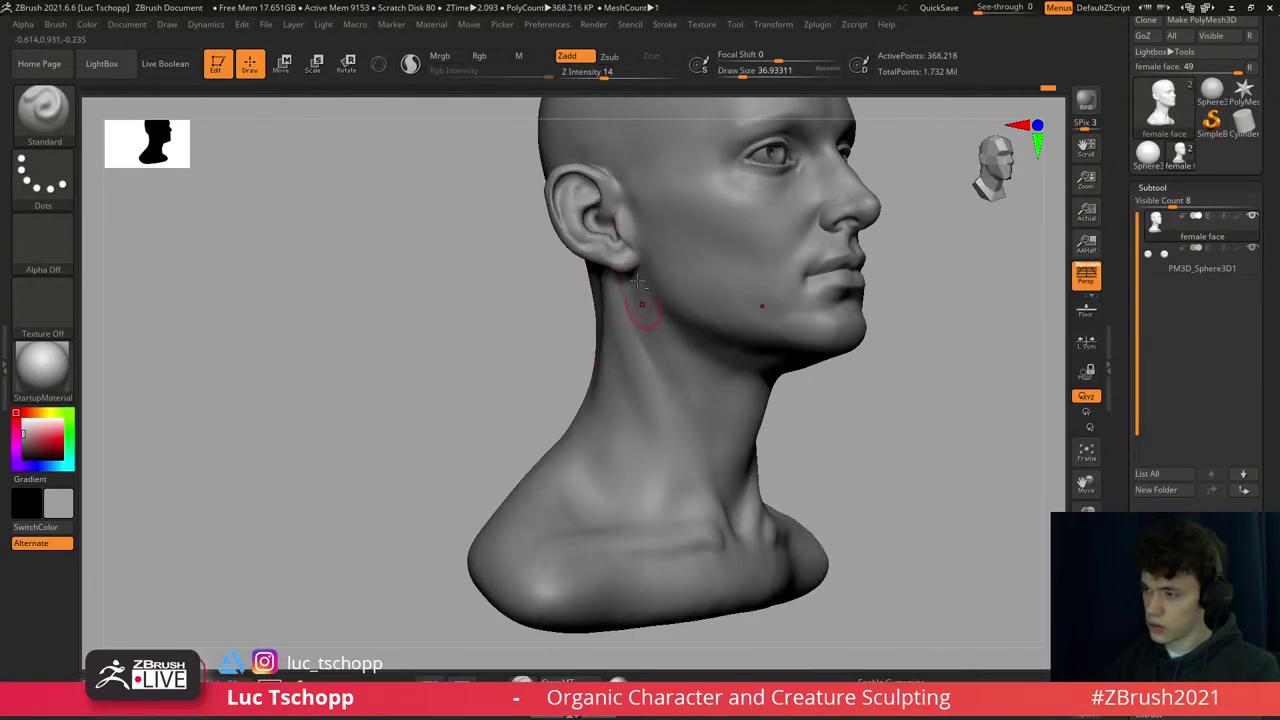
key("1")
right_click_drag(673, 385, 630, 295)
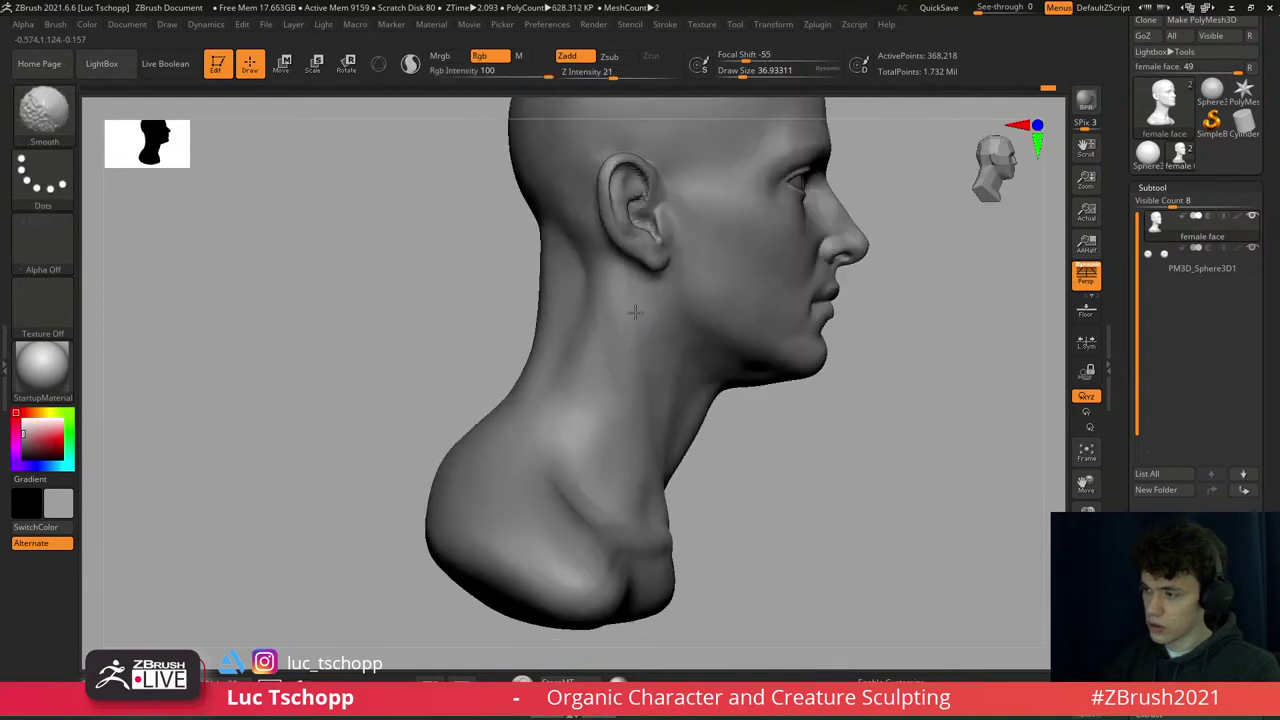
key("s")
left_click_drag(615, 300, 625, 302)
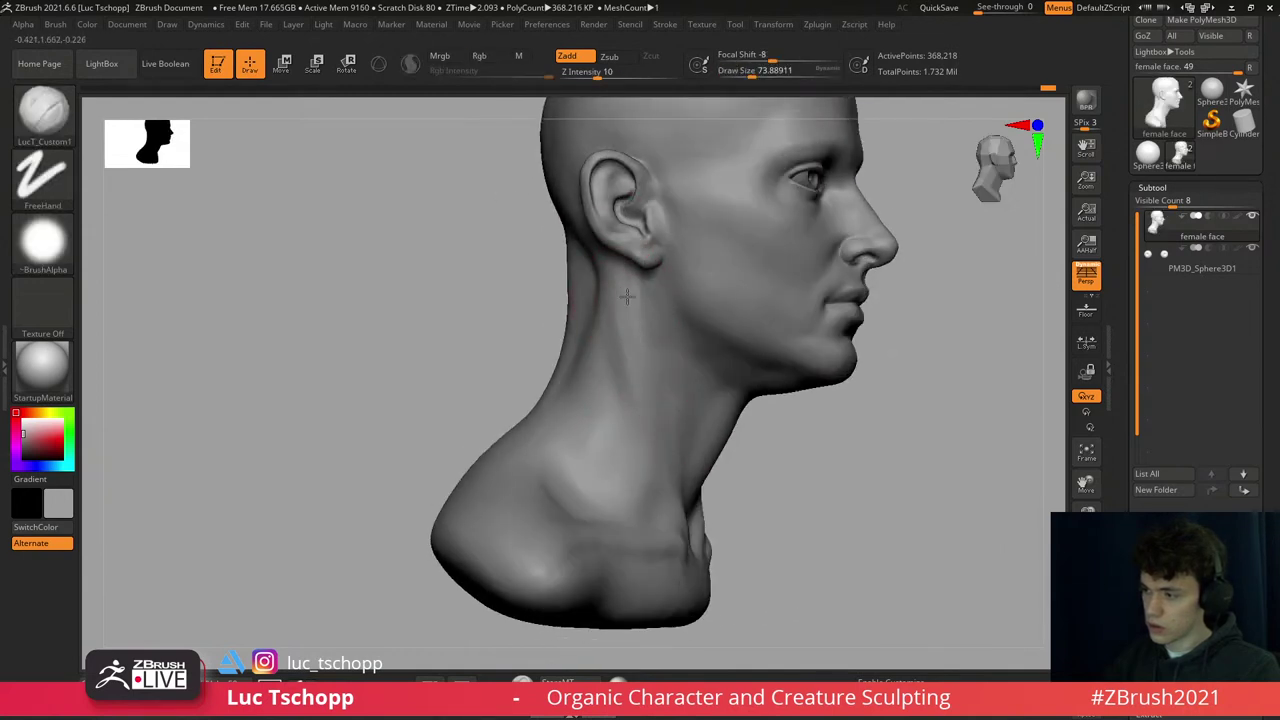
key("shift")
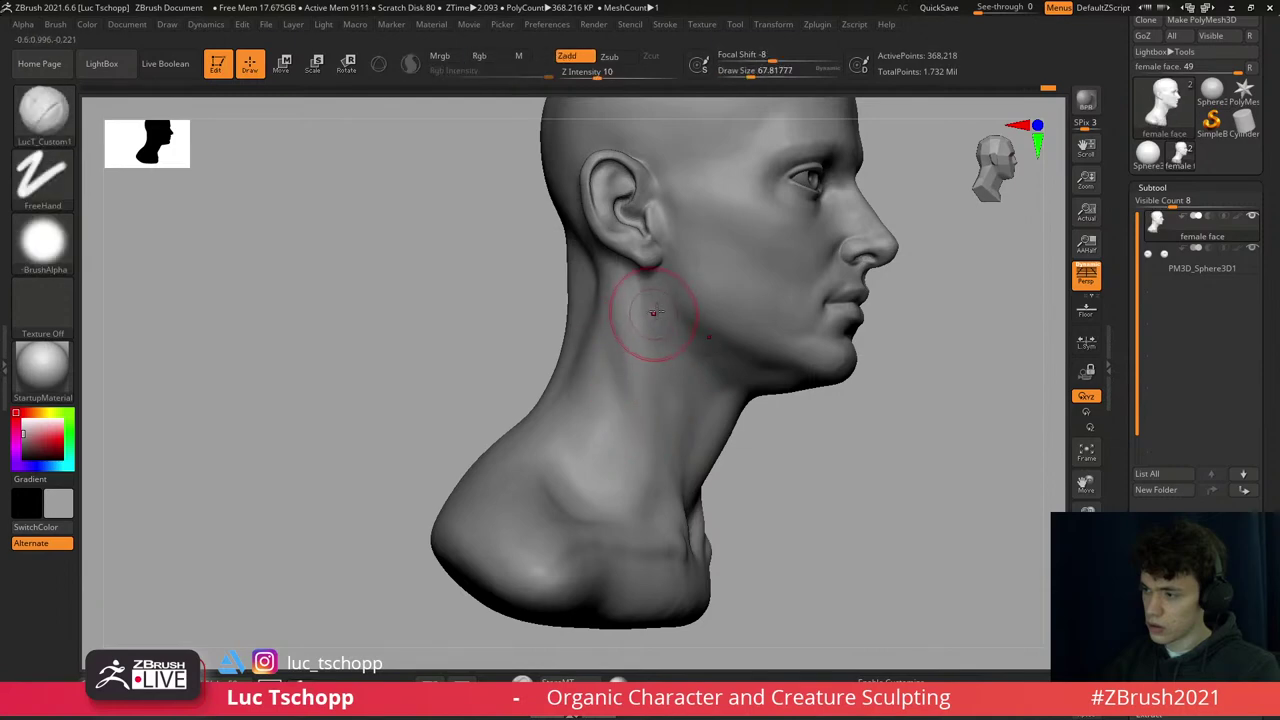
mouse_move(646, 309)
right_mouse_down()
mouse_move(637, 292)
mouse_move(666, 300)
right_mouse_up()
- Carve creases behind the ear with DamStandard at size about 172
key("b")
key("d")
key("s")
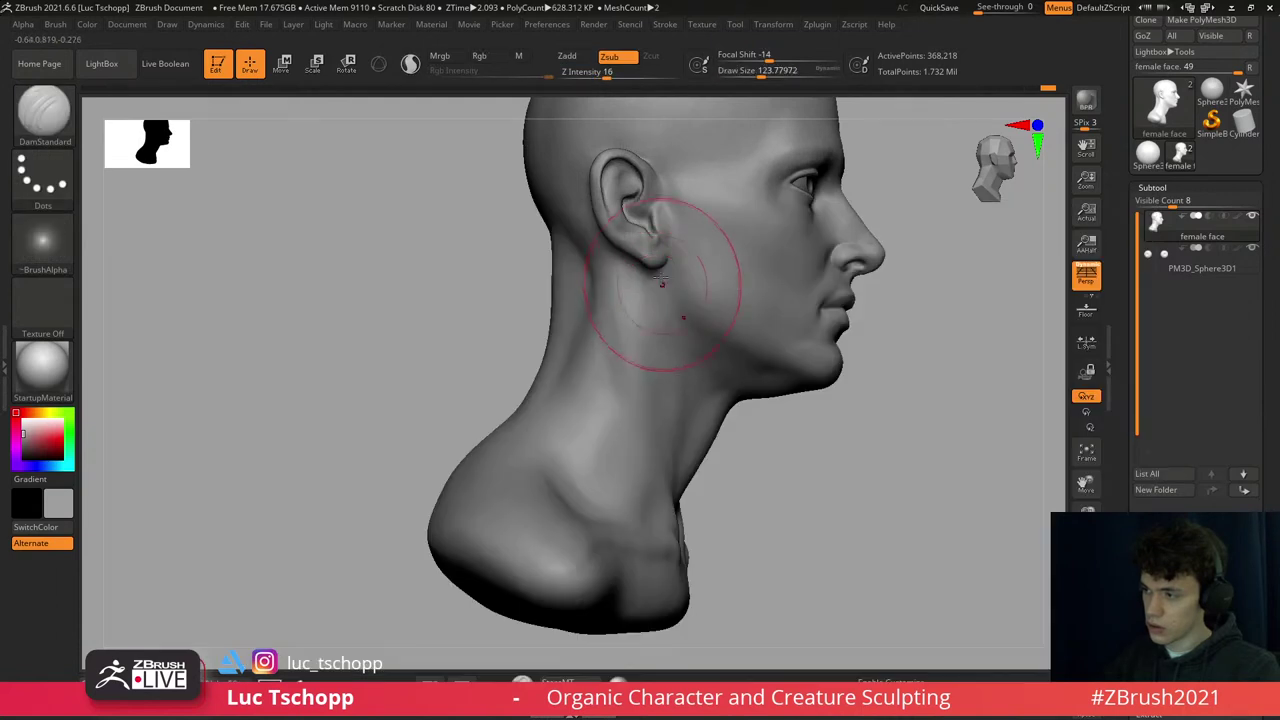
right_click_drag(691, 355, 686, 314)
key("s")
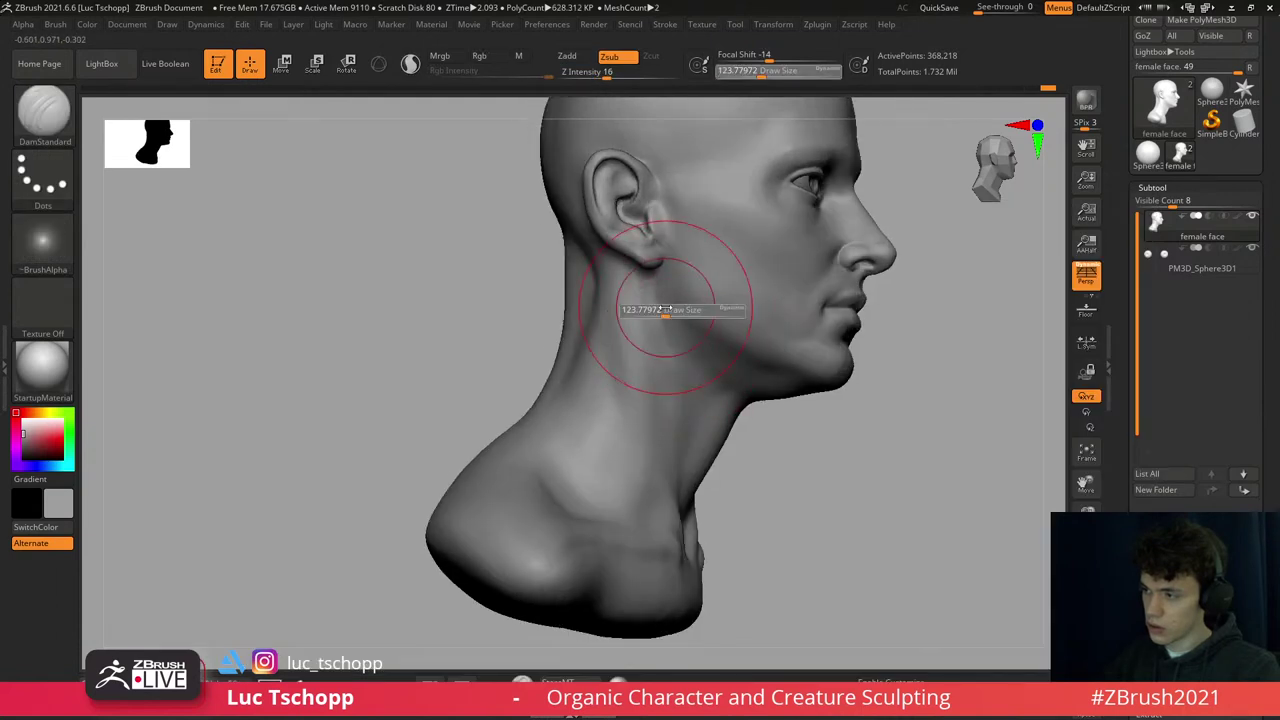
left_click_drag(686, 314, 688, 357)
mouse_move(690, 343)
right_mouse_down()
mouse_move(650, 312)
mouse_move(671, 343)
mouse_move(646, 310)
mouse_move(651, 320)
right_mouse_up()
- Smooth the neck close up at a lower subdivision level, then step back up
key("shift+d")
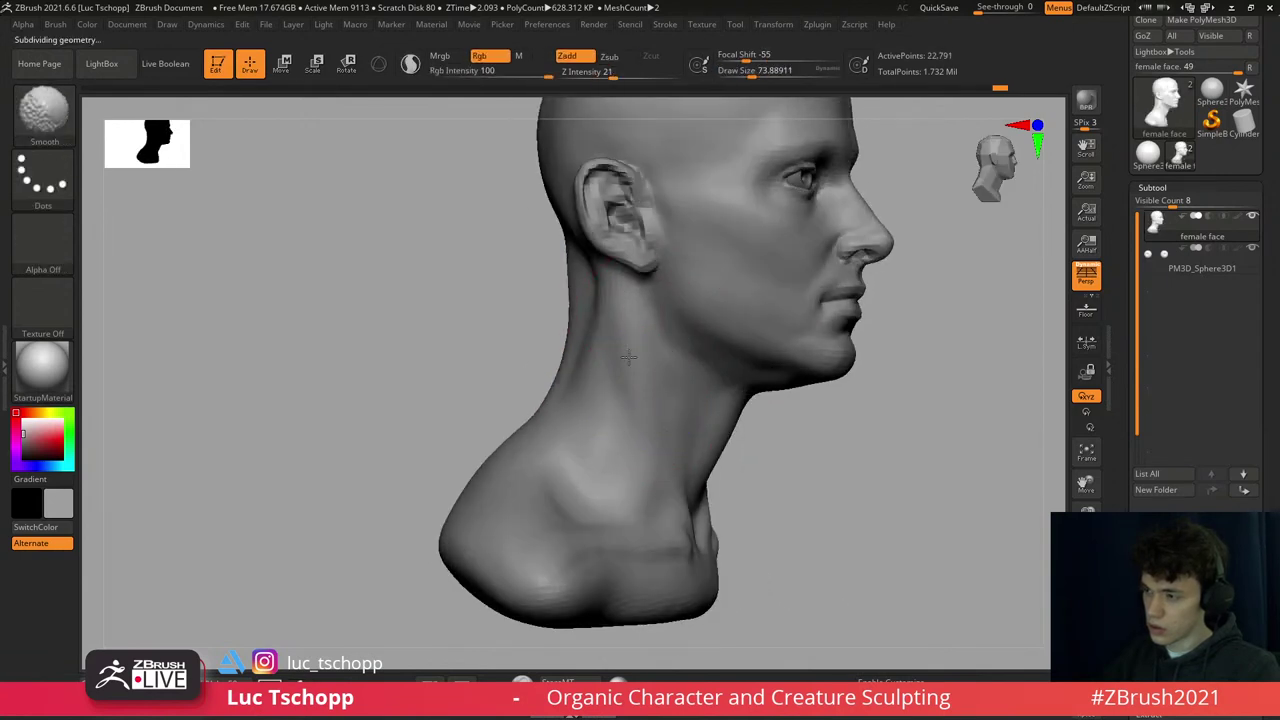
key("d")
right_click_drag(651, 400, 634, 371)
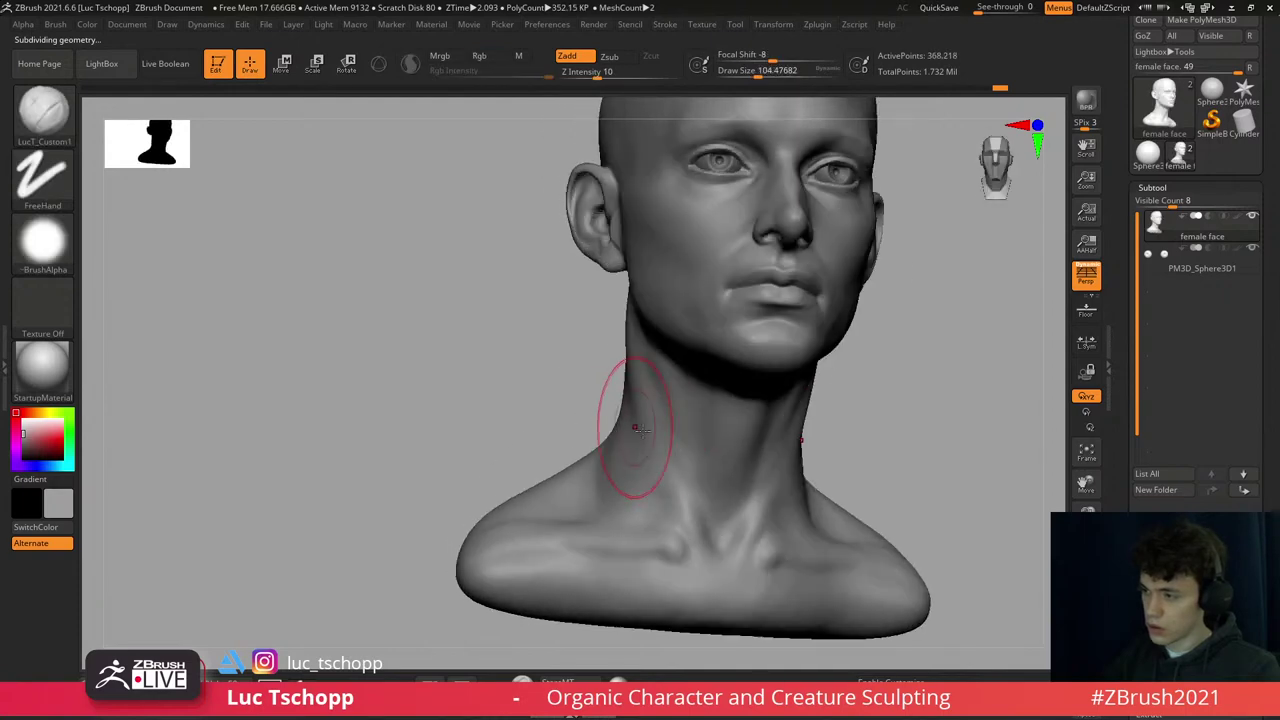
right_click_drag(634, 428, 677, 387)
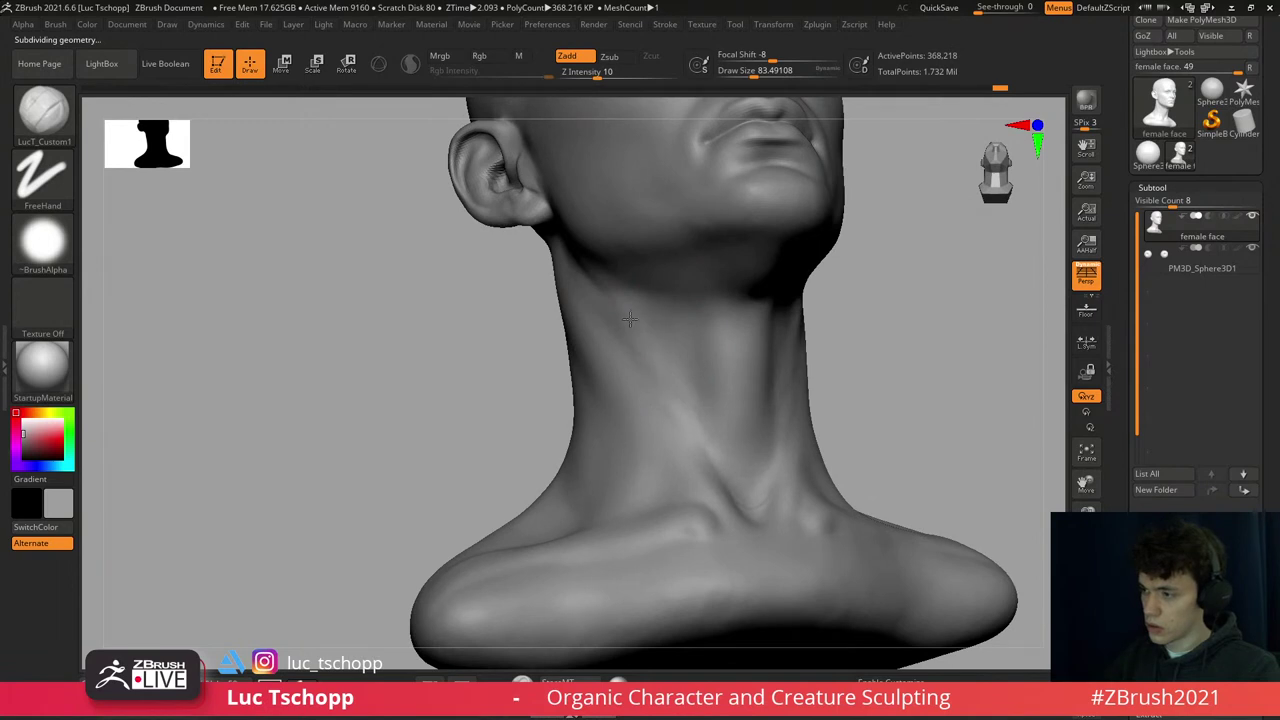
key("shift+d")
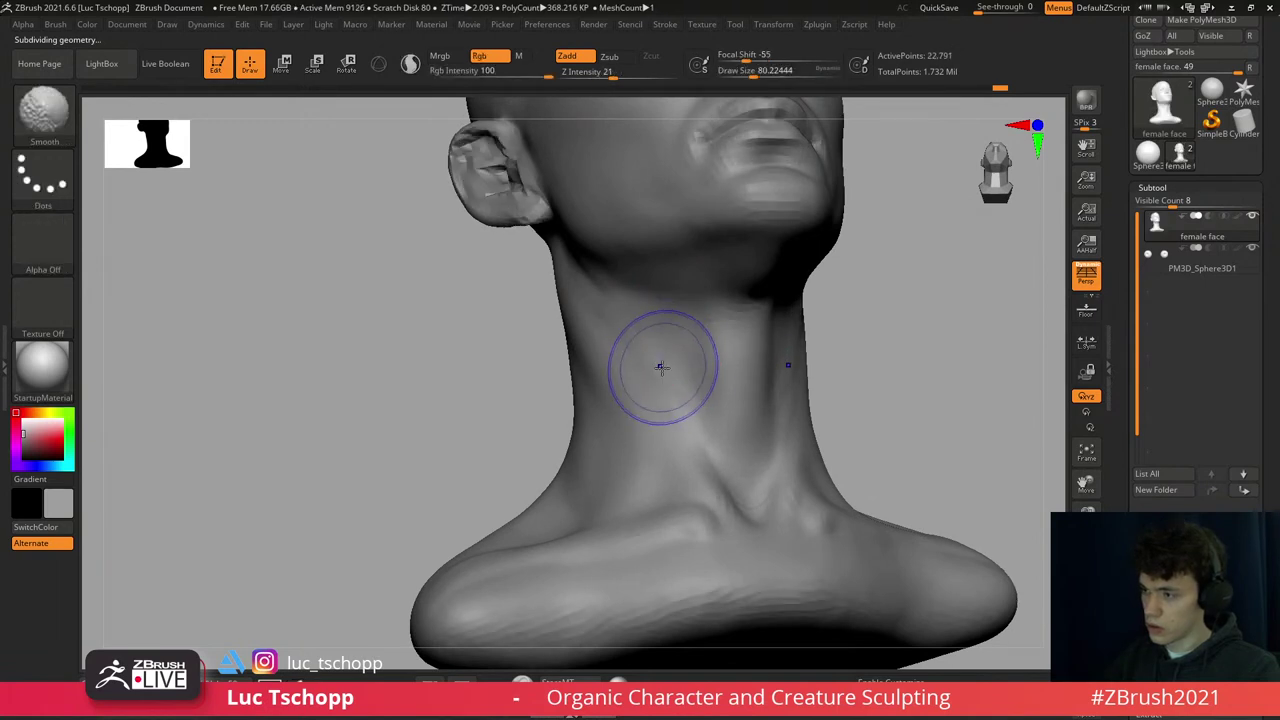
mouse_move(666, 357)
right_mouse_down("ctrl")
mouse_move(623, 300)
mouse_move(671, 386)
mouse_move(729, 371)
mouse_move(665, 379)
right_mouse_up("ctrl")
key("d")
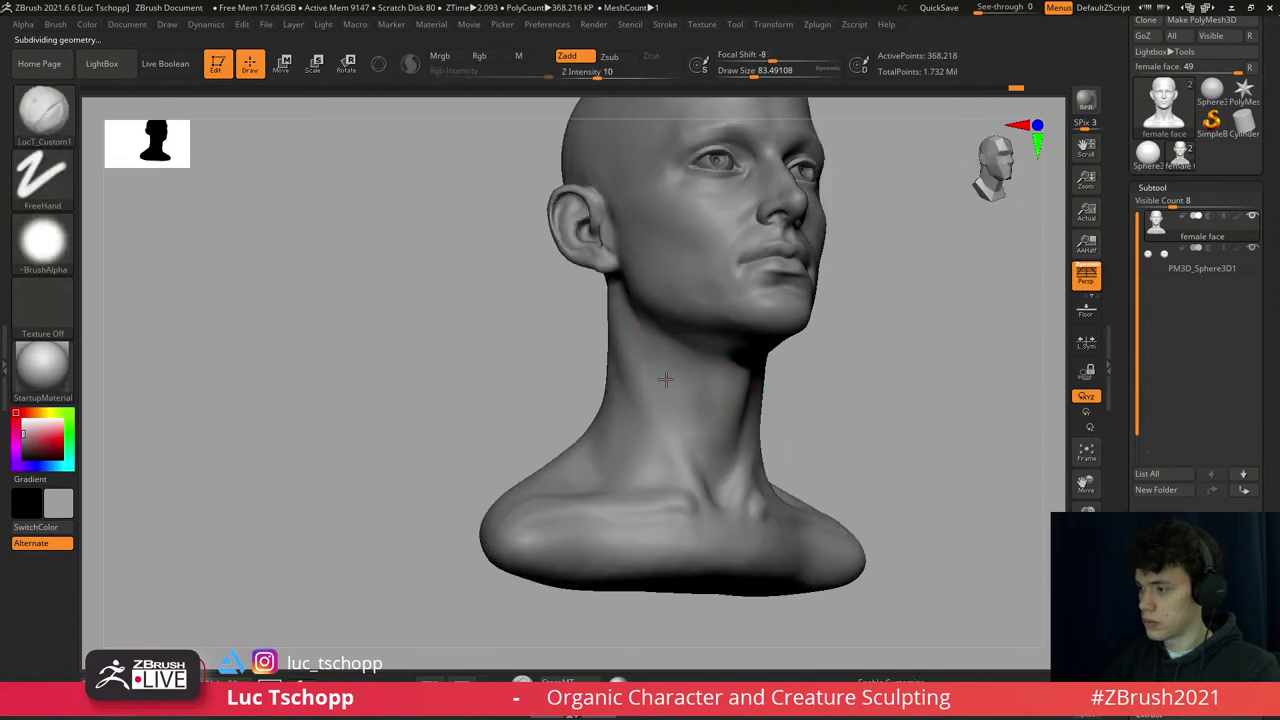
- Return to the custom brush and smooth the bust from the front
key("b")
key("s")
key("t")
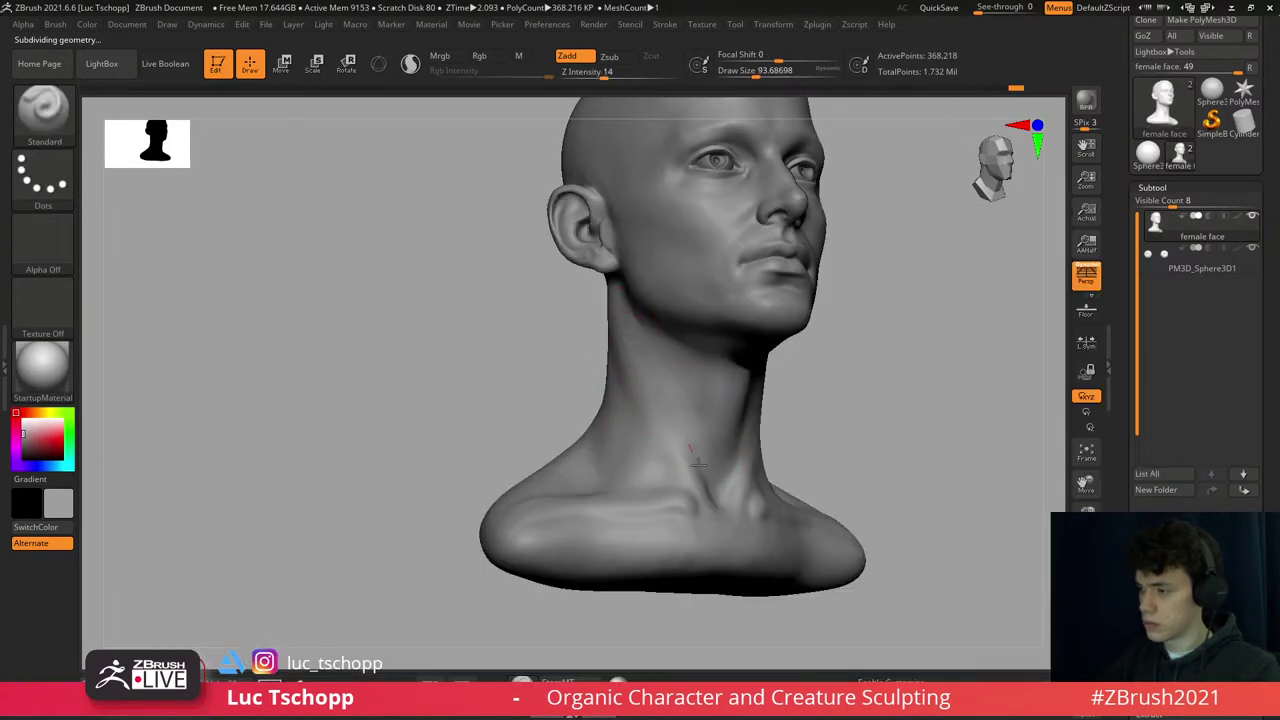
key("1")
mouse_move(687, 455)
right_mouse_down("shift")
mouse_move(666, 427)
mouse_move(686, 263)
right_mouse_up("shift")
key("s")
key("shift")
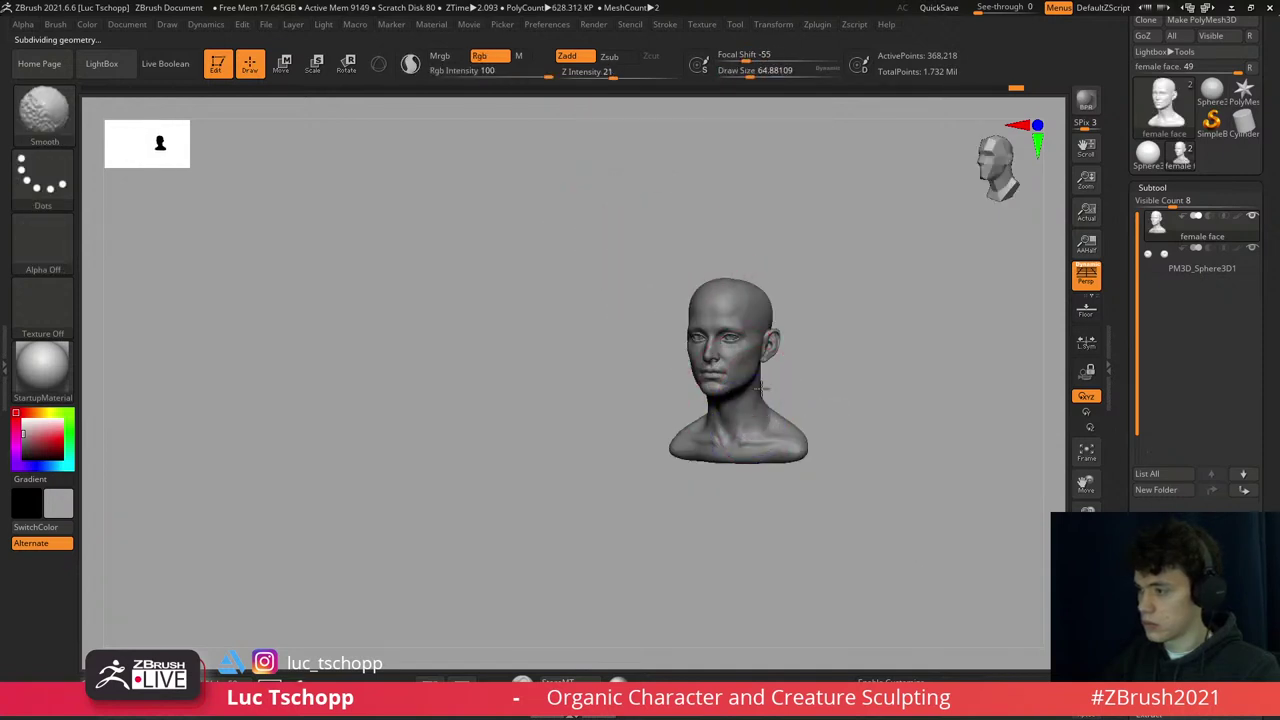
mouse_move(757, 390)
right_mouse_down("shift")
mouse_move(746, 534)
mouse_move(657, 357)
mouse_move(965, 617)
right_mouse_up("shift")
- Step up to the highest subdivision level and select the Standard brush
key("ctrl+d")
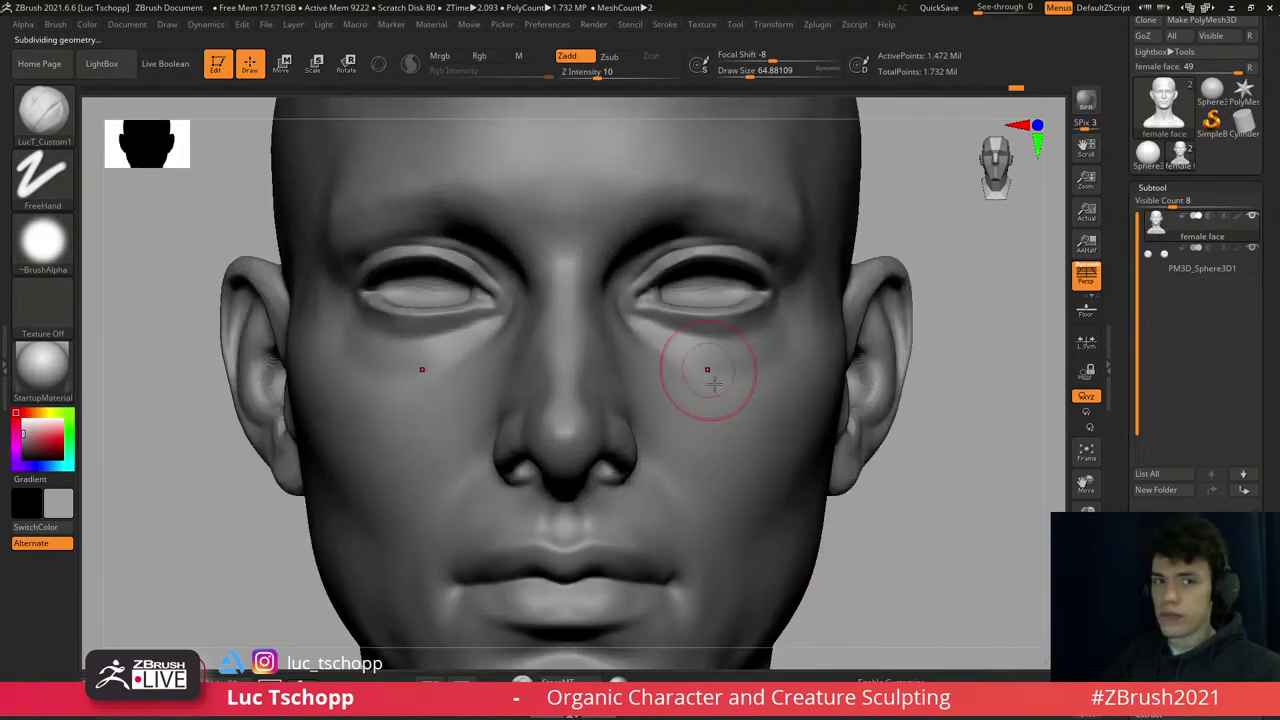
mouse_move(714, 371)
right_mouse_down()
mouse_move(640, 286)
mouse_move(571, 300)
right_mouse_up()
key("s")
right_click_drag(592, 368, 586, 286)
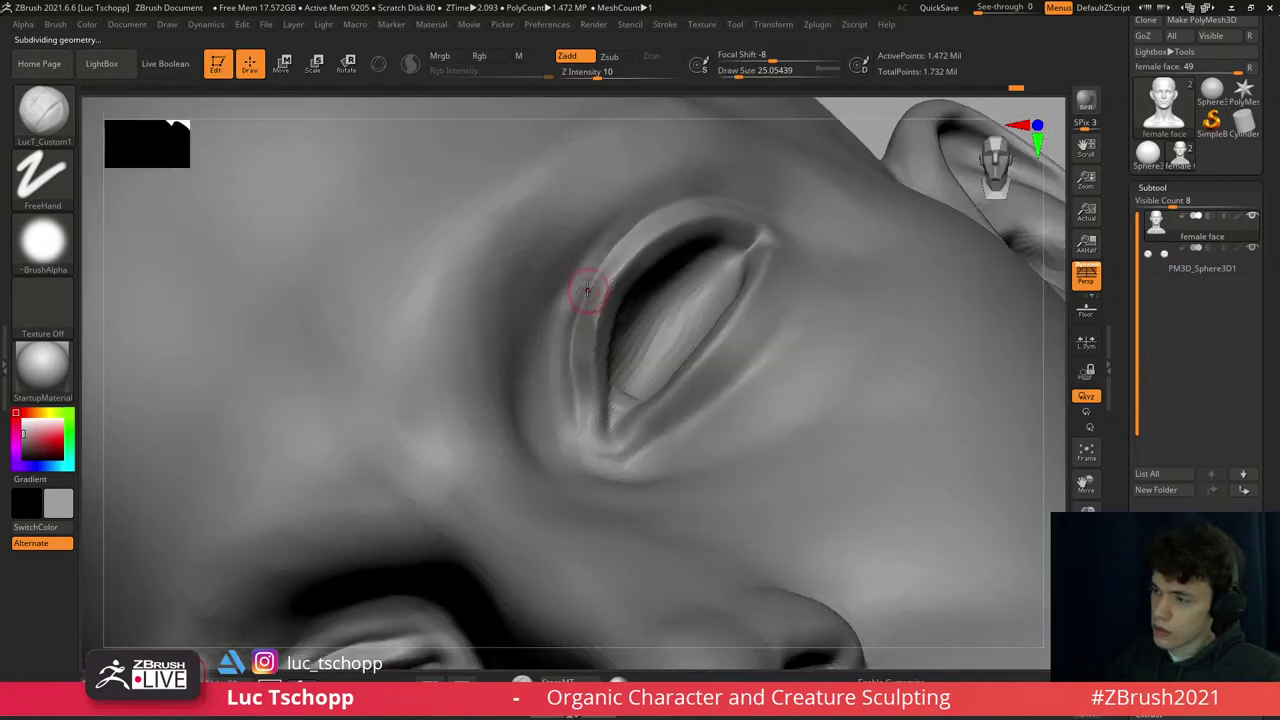
key("b")
key("s")
key("t")
key("s")
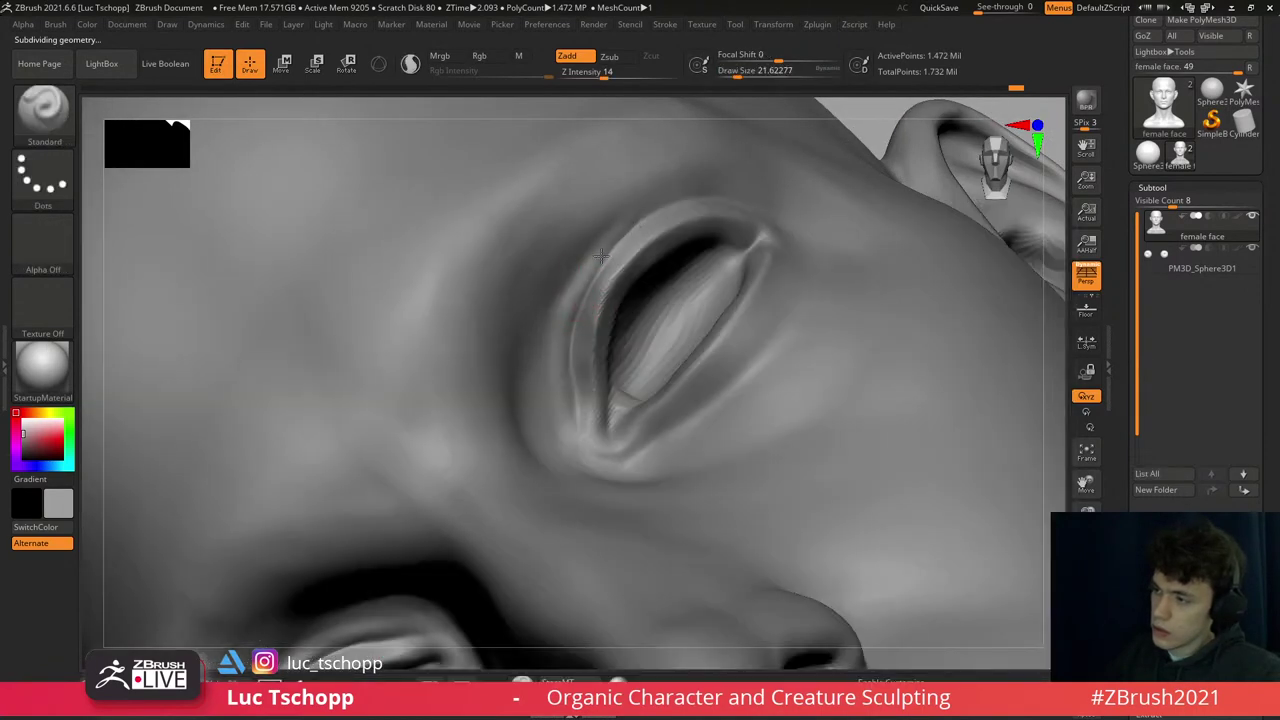
- Resize the brush, Ctrl-mask and sculpt the lip corner, then view the whole face
right_click_drag(645, 212, 647, 215)
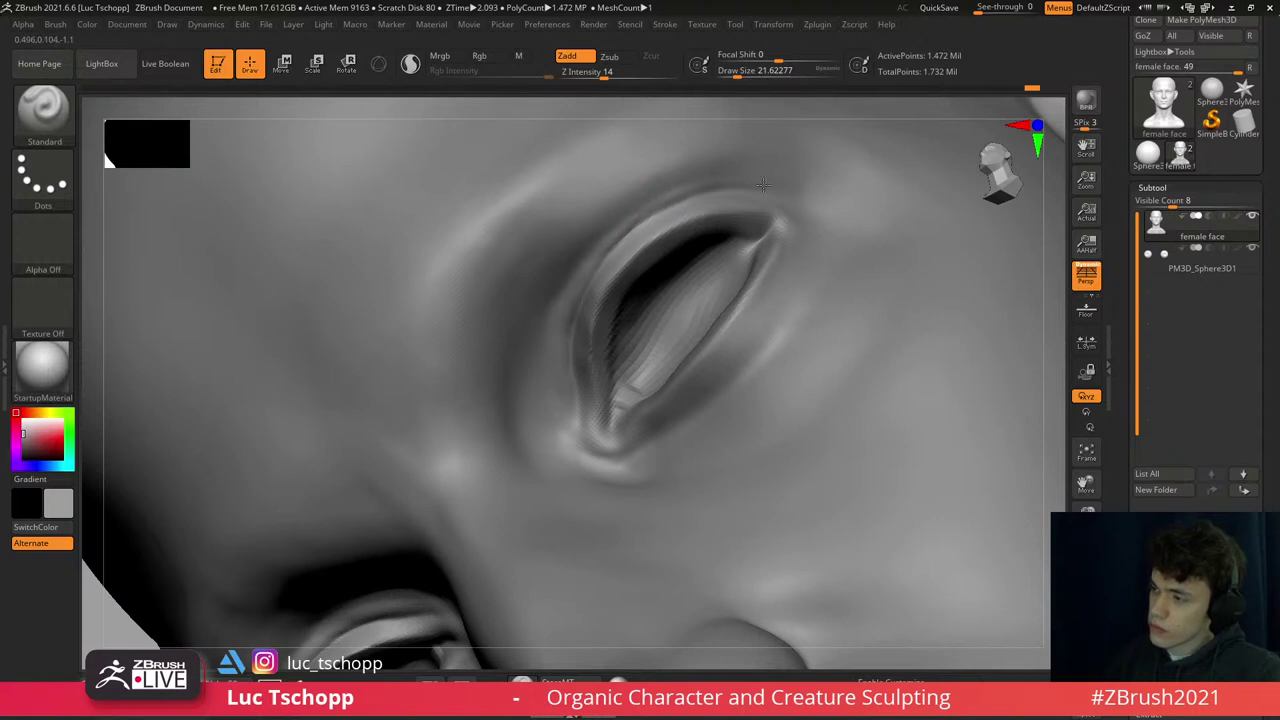
key("f")
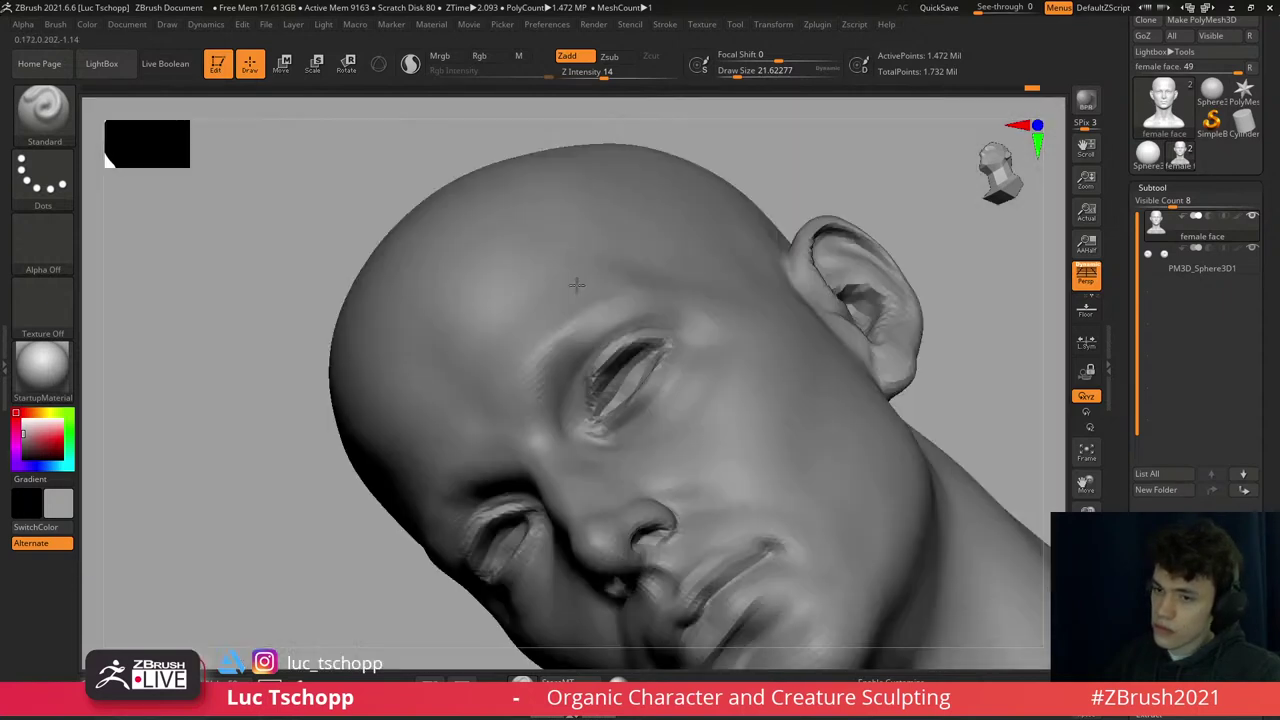
right_click_drag(569, 428, 663, 248)
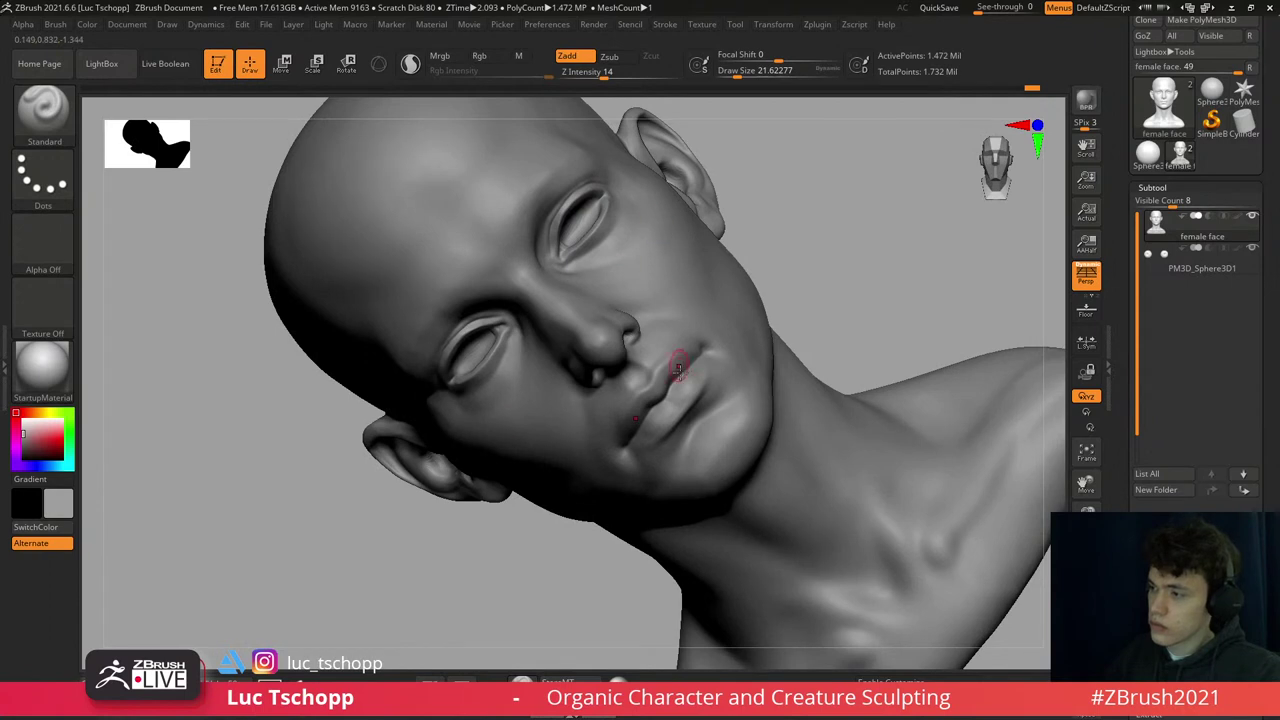
scroll(666, 363, "up", 5)
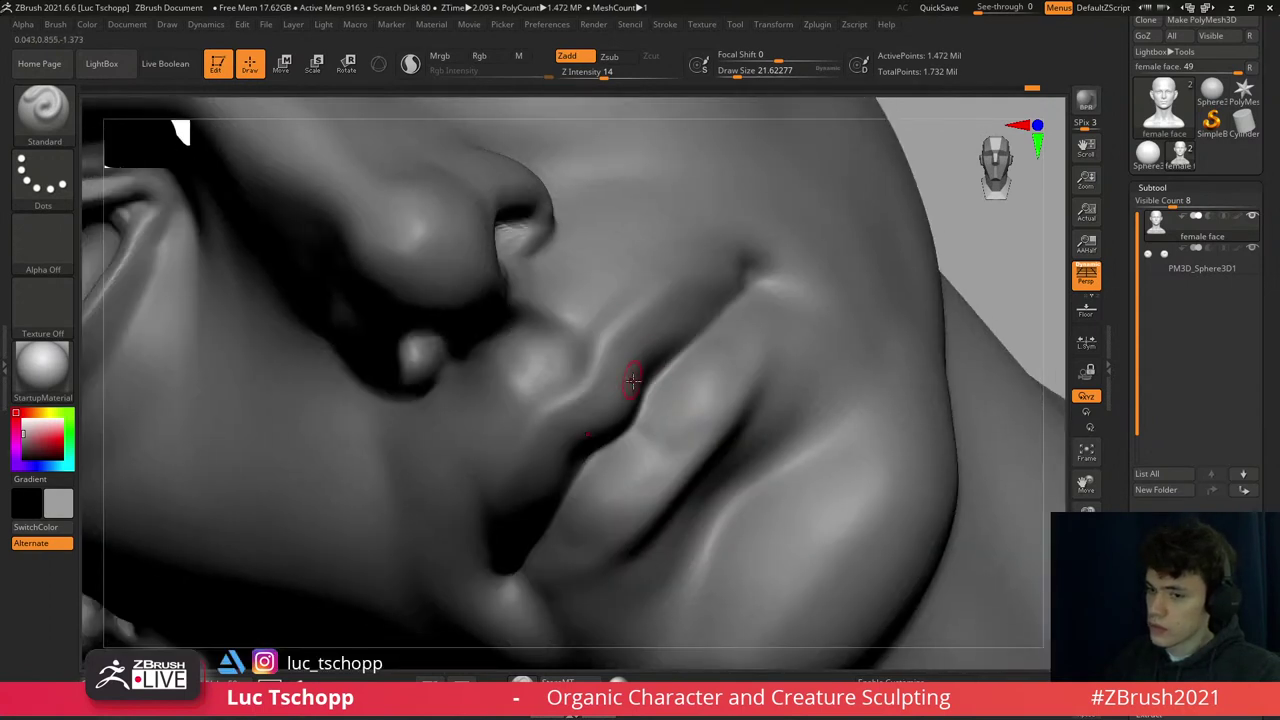
key("s")
key("ctrl")
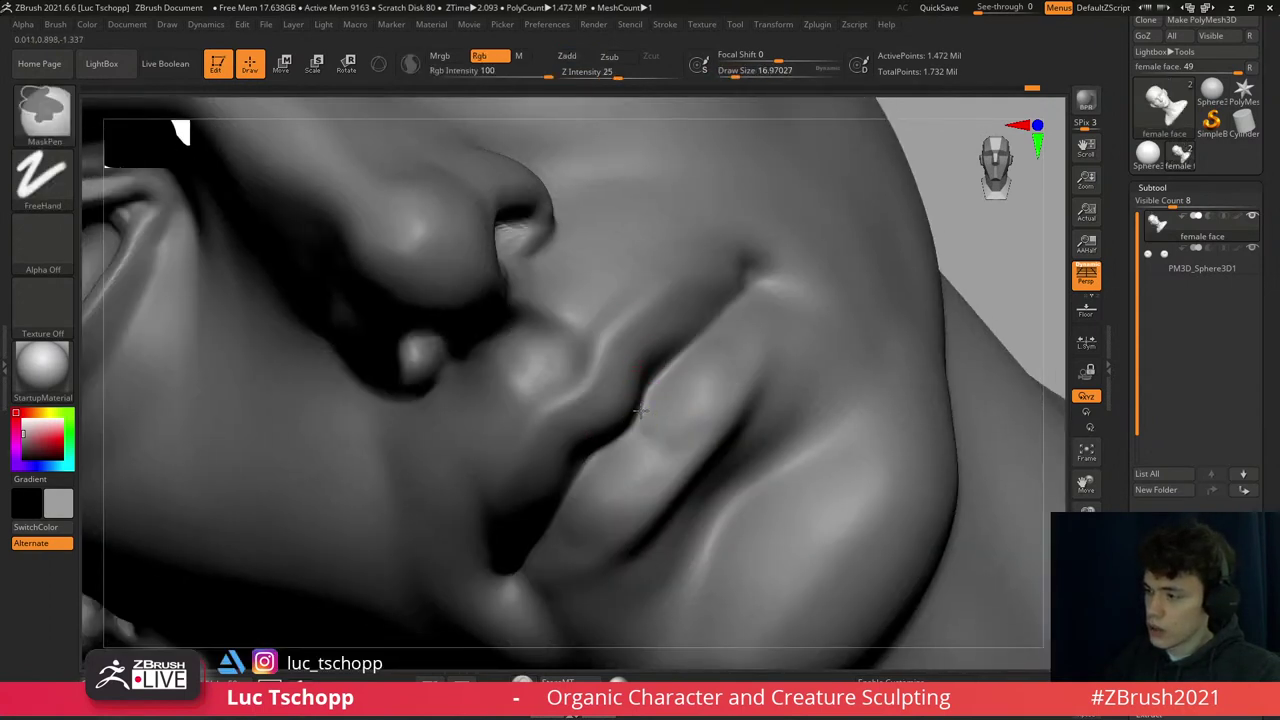
right_click_drag(663, 385, 651, 394)
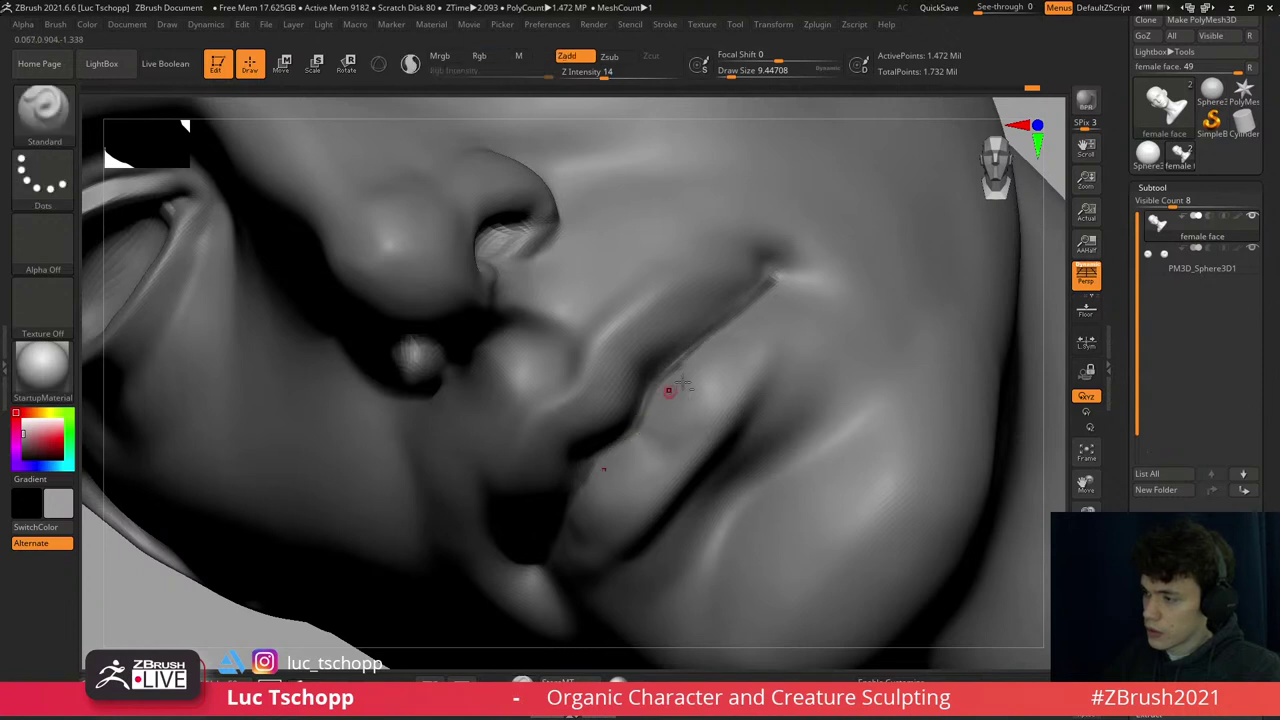
mouse_move(673, 385)
right_mouse_down()
mouse_move(654, 240)
mouse_move(617, 277)
right_mouse_up()
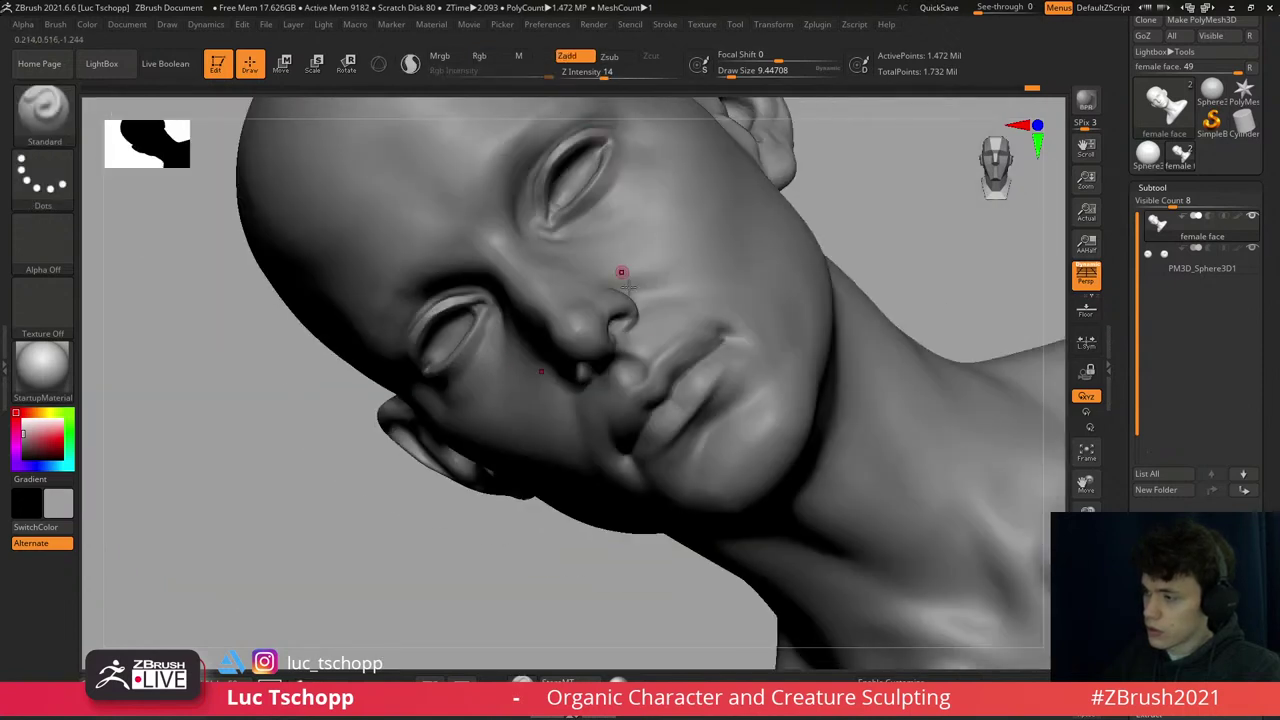
right_click_drag(848, 214, 782, 318, "ctrl")
- Place a Move transpose line near the lips, then return to Draw mode
key("w")
left_click_drag(742, 292, 742, 402)
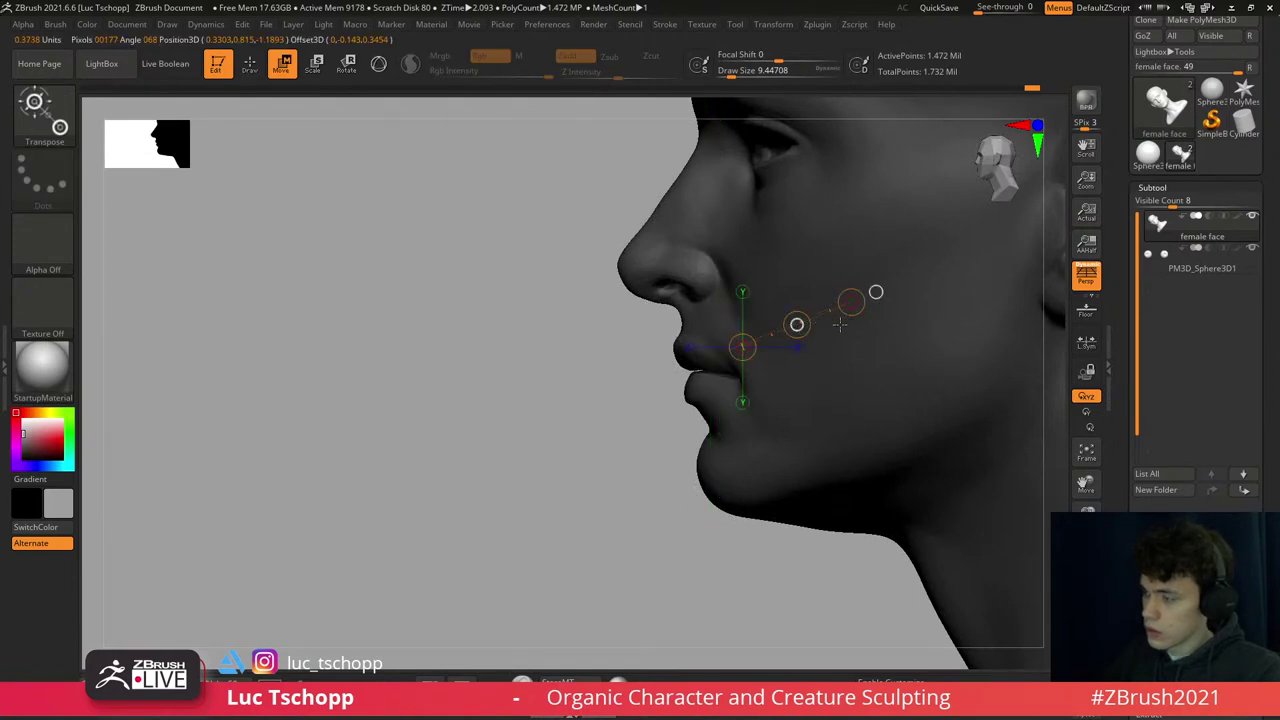
mouse_move(840, 325)
right_mouse_down()
mouse_move(880, 337)
mouse_move(877, 349)
mouse_move(933, 296)
mouse_move(914, 286)
mouse_move(707, 336)
mouse_move(763, 585)
mouse_move(730, 275)
right_mouse_up()
key("q")
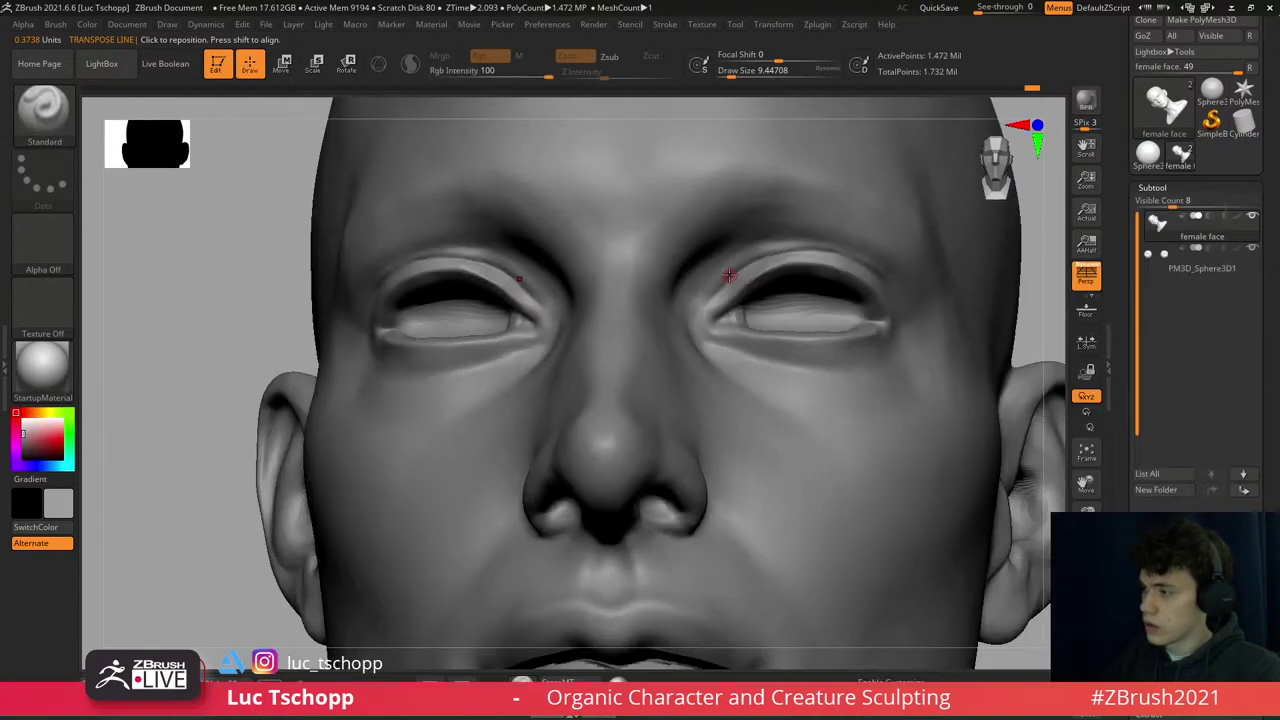
- Mask the inner corner of the eye and enlarge the brush for the eyelids
mouse_move(800, 254)
right_mouse_down("ctrl")
mouse_move(771, 251)
mouse_move(756, 350)
mouse_move(771, 300)
right_mouse_up("ctrl")
key("ctrl")
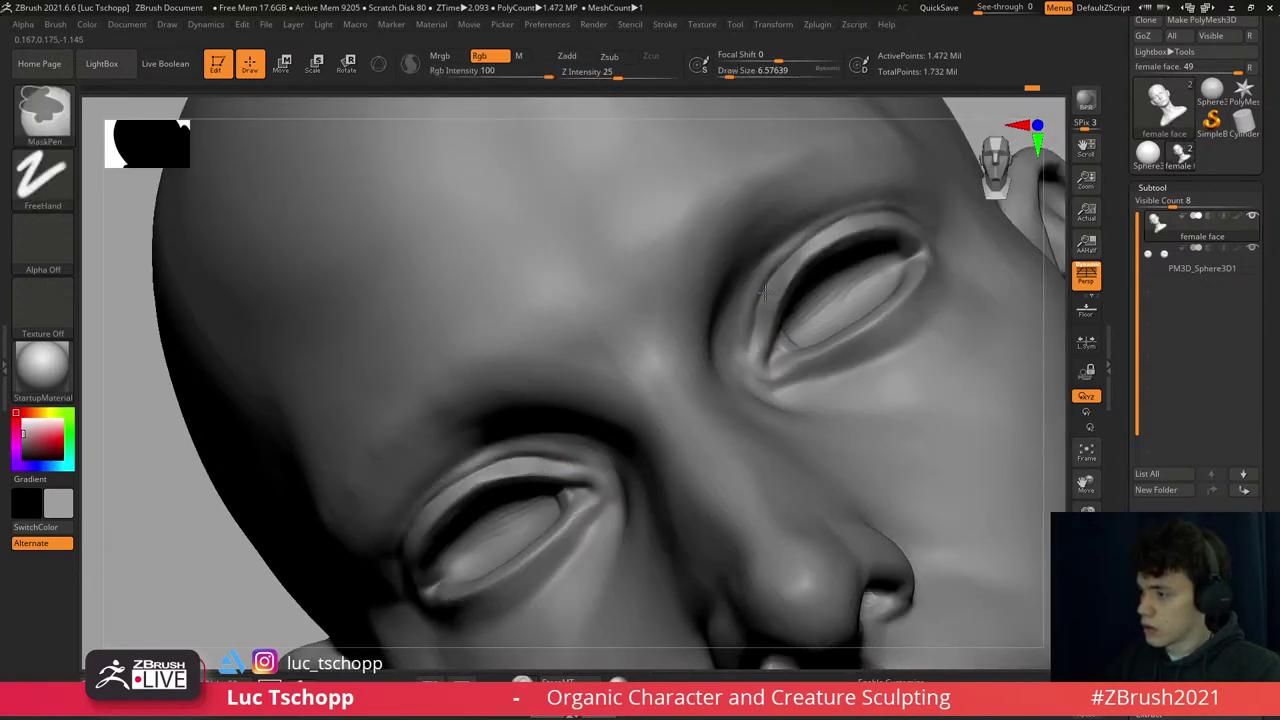
left_click_drag(752, 340, 752, 350, "ctrl")
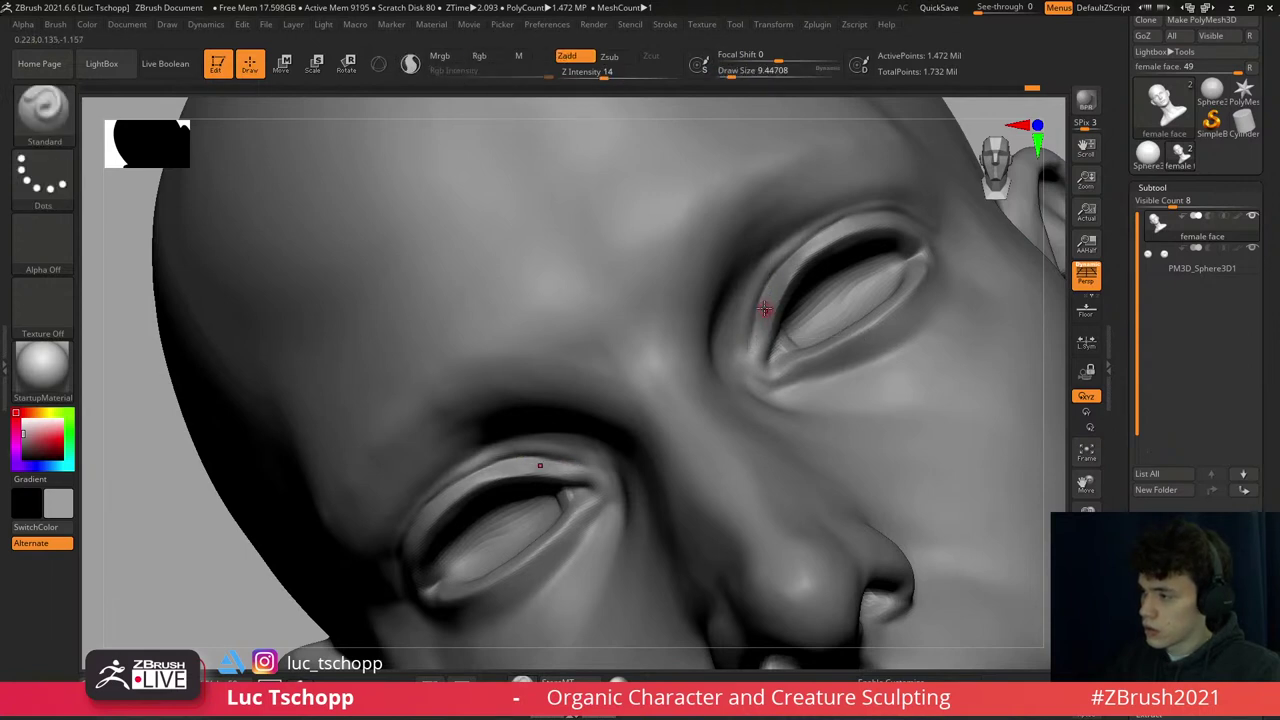
right_click_drag(773, 302, 780, 257, "ctrl")
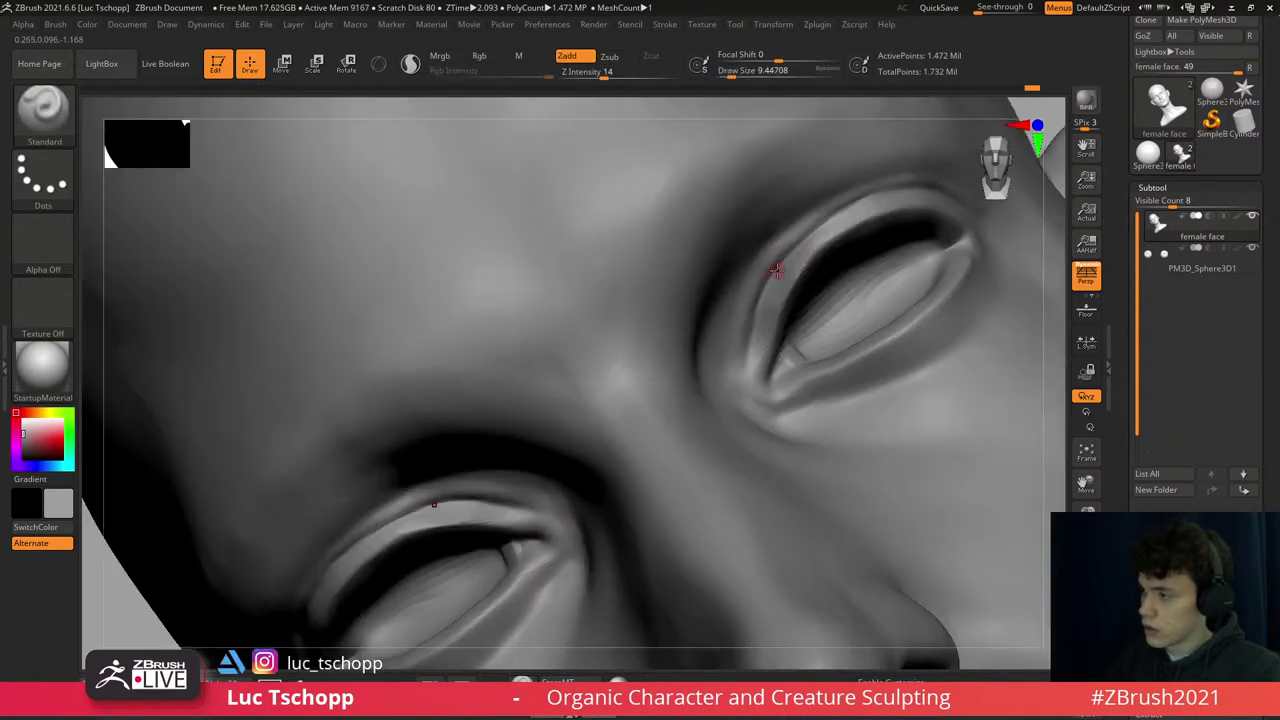
key("b")
key("Escape")
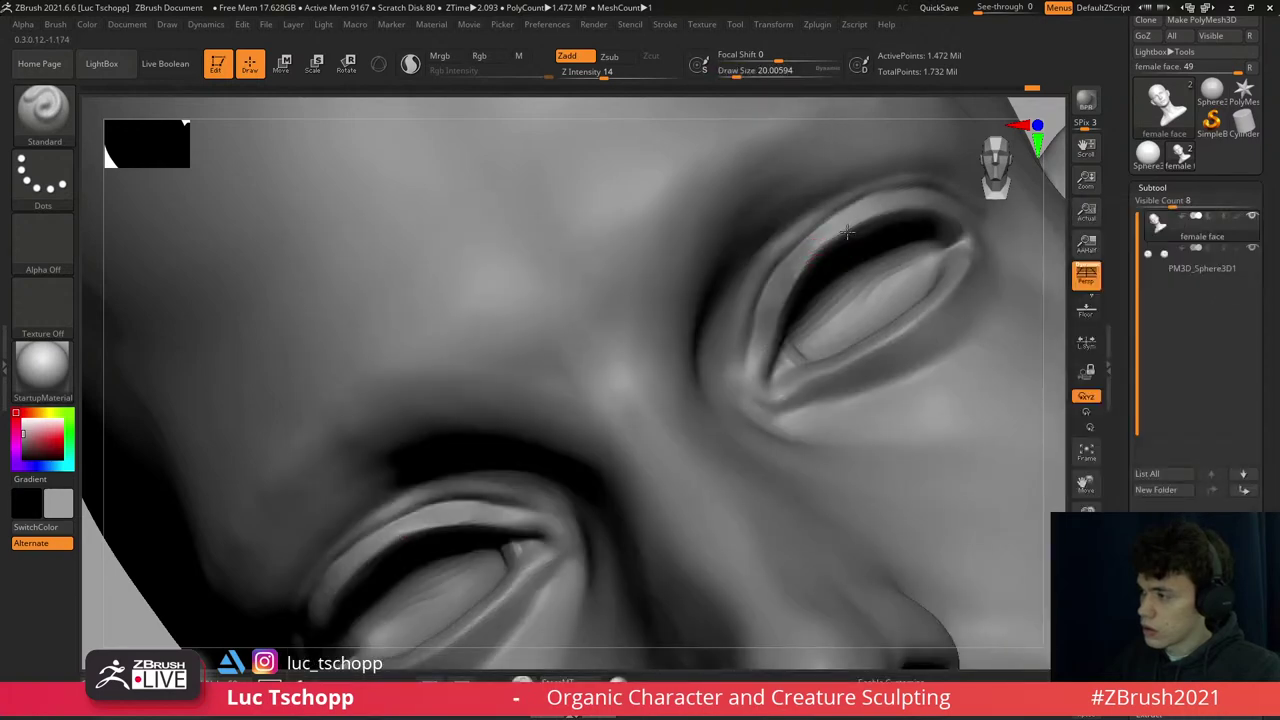
right_click_drag(808, 212, 808, 288)
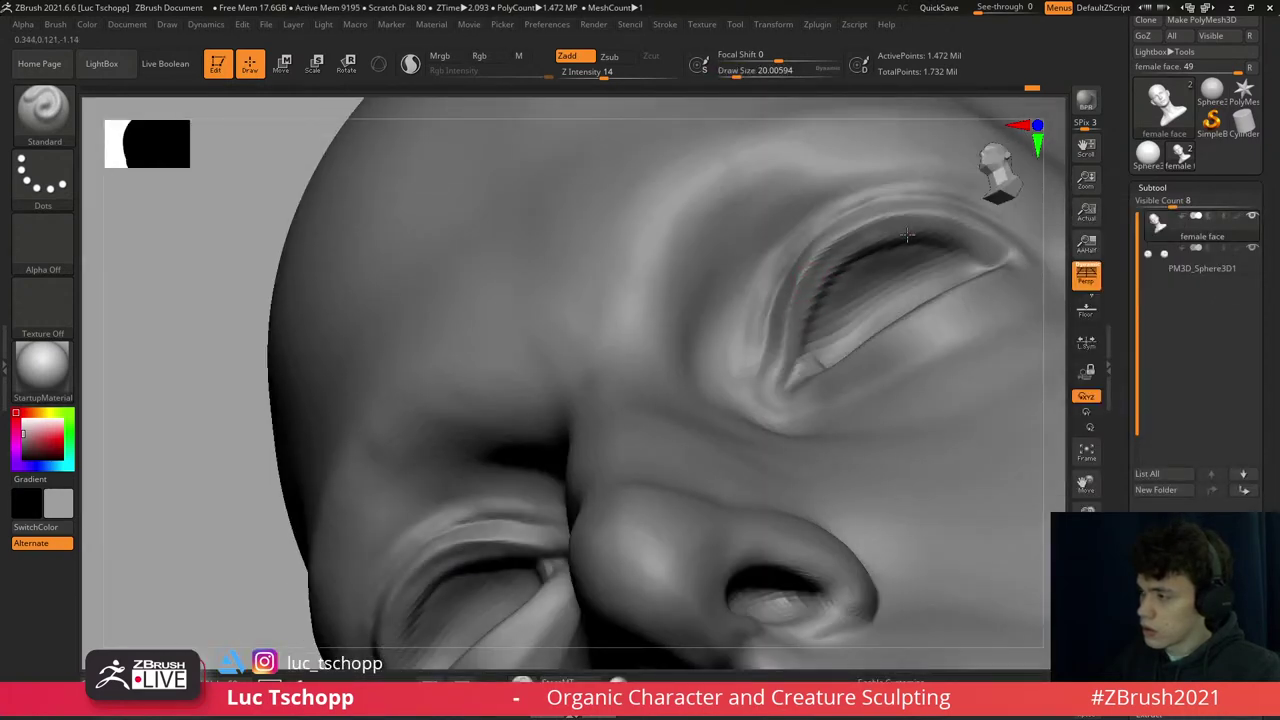
right_click_drag(771, 273, 771, 309)
- Mask around both closed eyes with a larger brush, ending in a front view
key("ctrl")
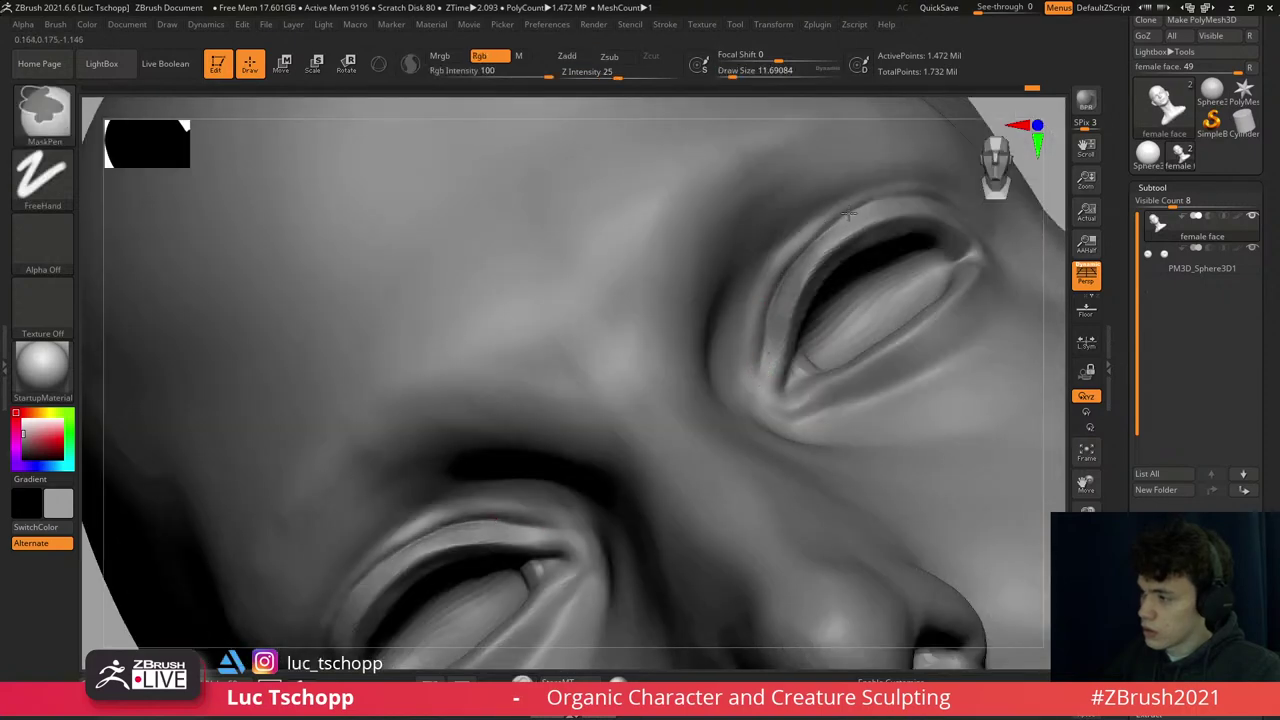
mouse_move(885, 200)
right_mouse_down()
mouse_move(762, 358)
mouse_move(786, 380)
mouse_move(766, 271)
right_mouse_up()
key("ctrl")
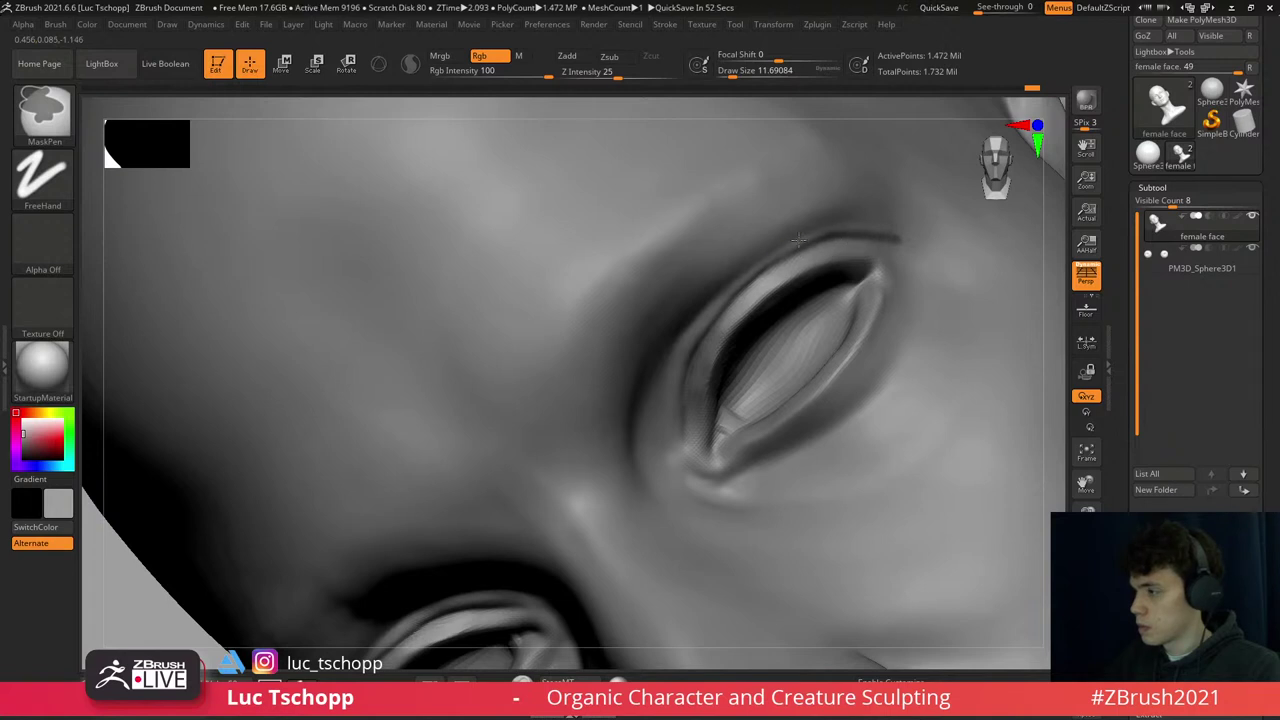
mouse_move(903, 244)
right_mouse_down()
mouse_move(885, 255)
mouse_move(929, 263)
mouse_move(930, 250)
mouse_move(927, 300)
mouse_move(851, 251)
mouse_move(885, 268)
right_mouse_up()
key("ctrl")
key("s")
left_click_drag(893, 270, 921, 295)
key("ctrl")
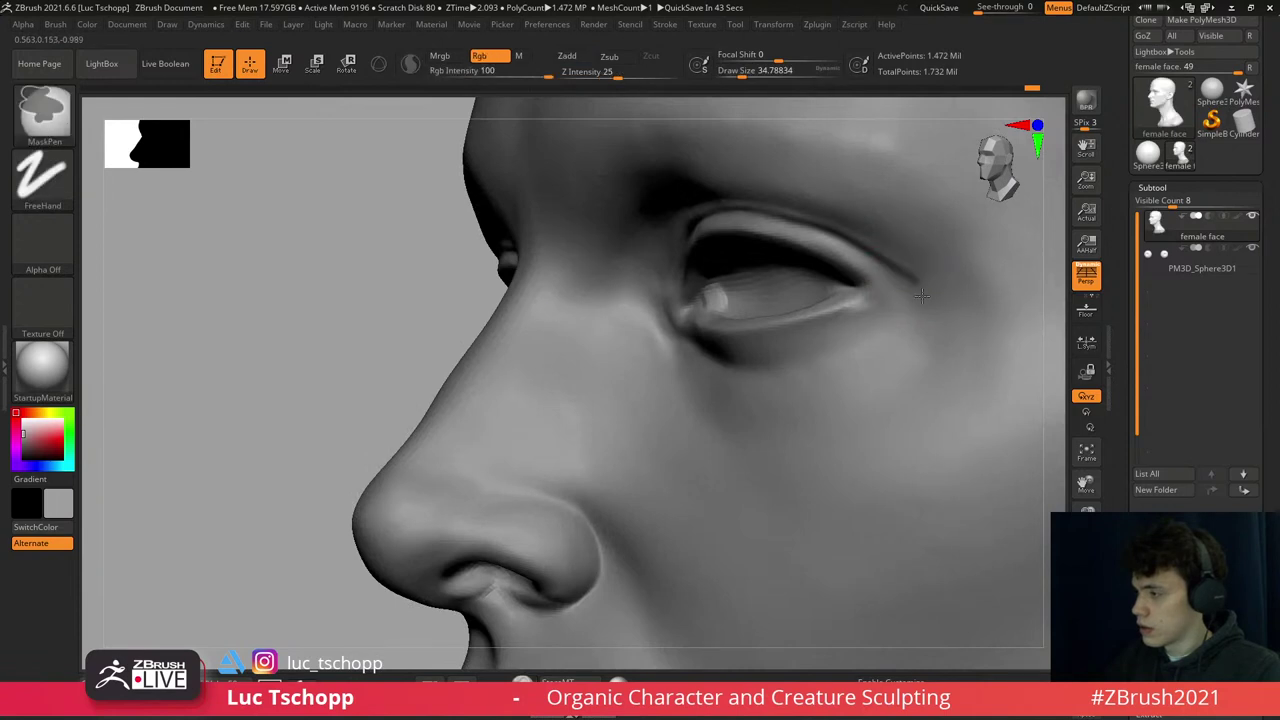
mouse_move(913, 300)
right_mouse_down()
mouse_move(686, 309)
mouse_move(843, 311)
mouse_move(760, 311)
mouse_move(800, 300)
right_mouse_up()
- Place a Move transpose line over the eye
key("w")
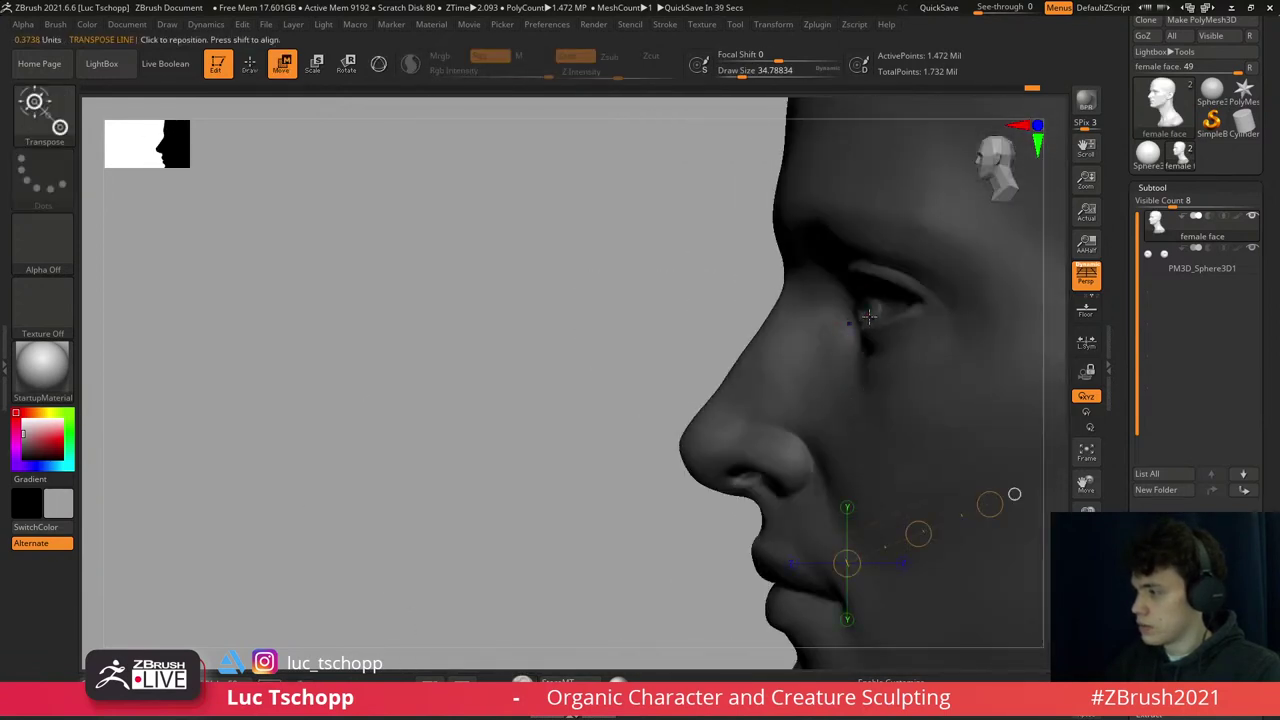
left_click_drag(864, 352, 864, 197)
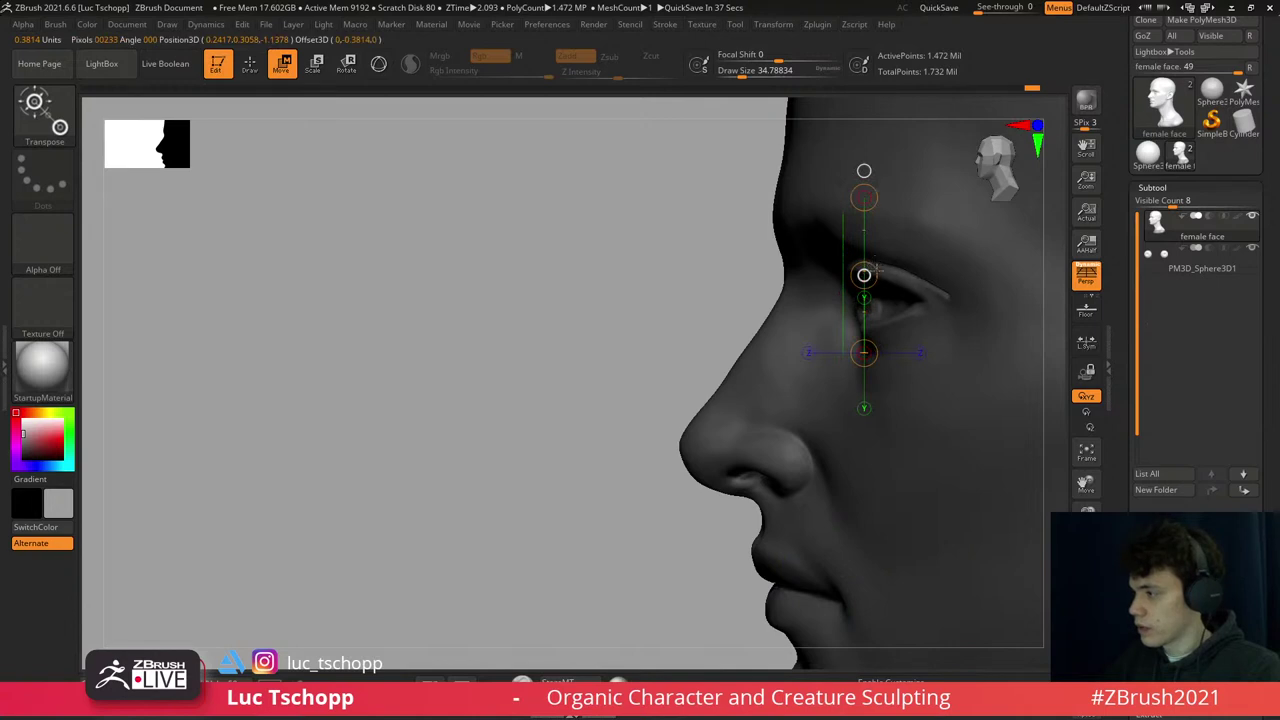
right_click_drag(872, 268, 996, 252)
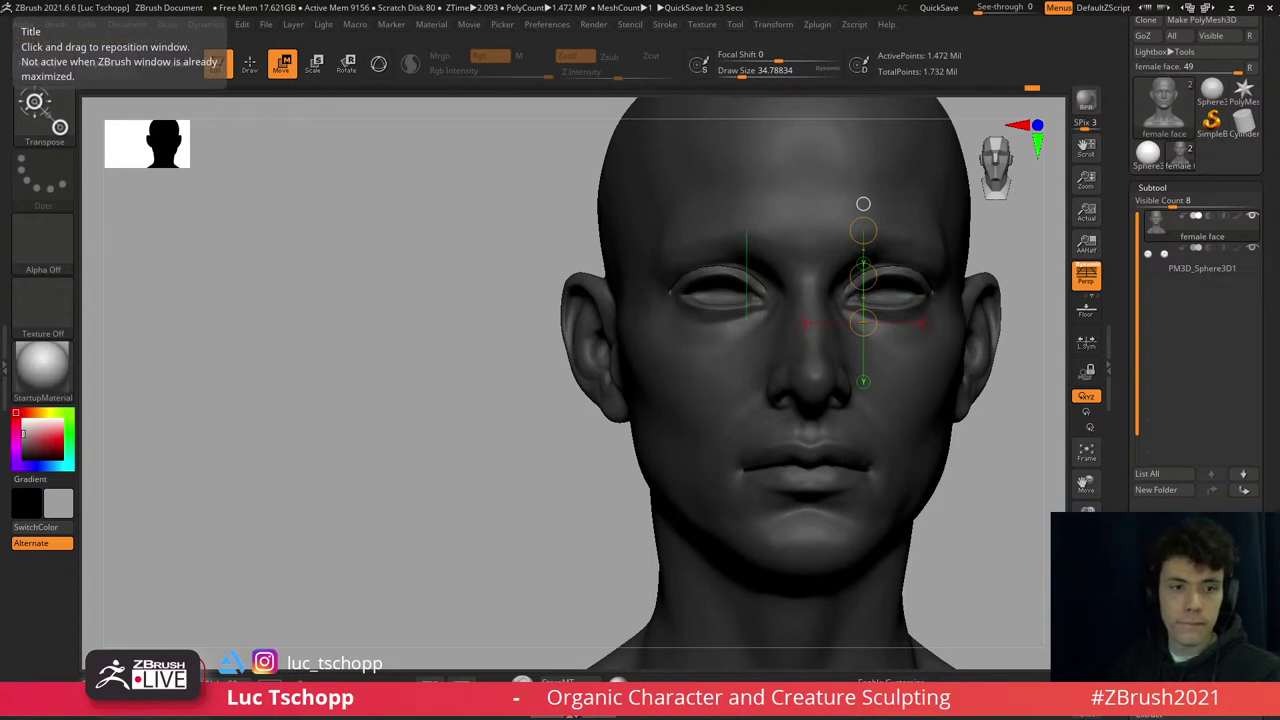
- Paint a MaskPen mask around the eyes and invert it so only the eyes are free
mouse_move(818, 283)
right_mouse_down()
mouse_move(875, 308)
mouse_move(900, 366)
right_mouse_up()
key("b")
key("m")
key("p")
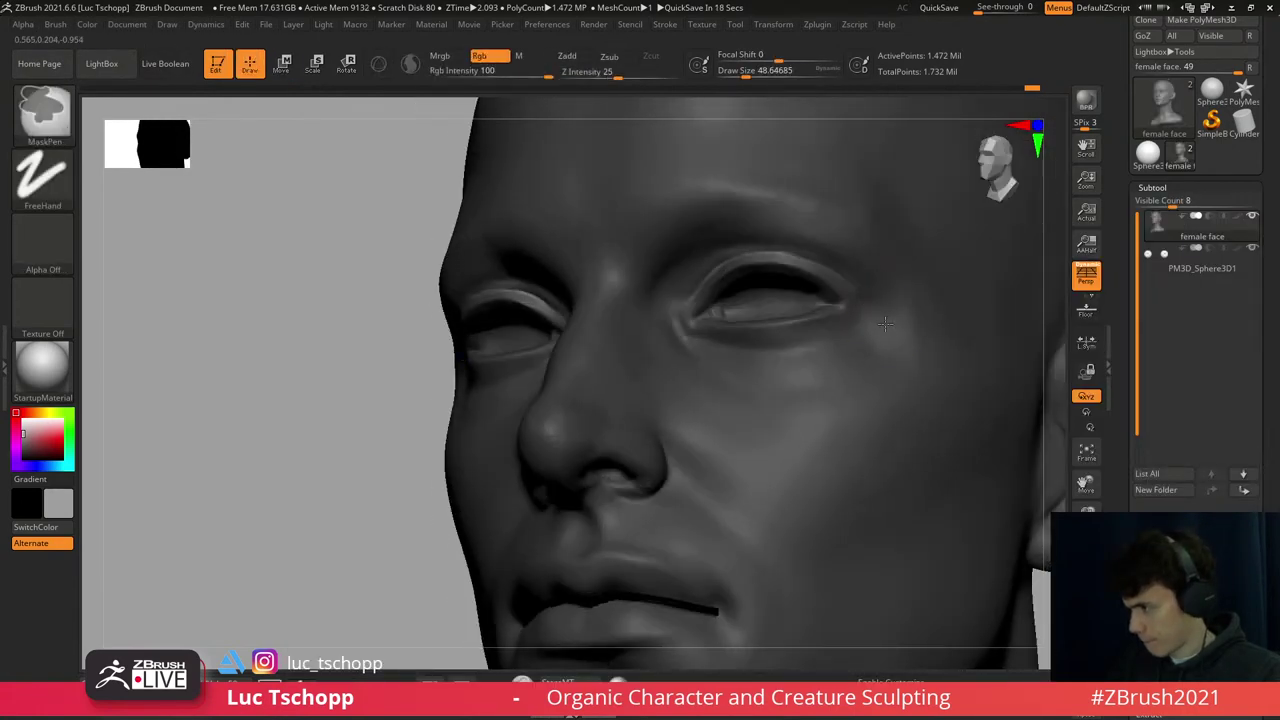
right_click_drag(885, 323, 443, 434)
right_click_drag(580, 386, 651, 337)
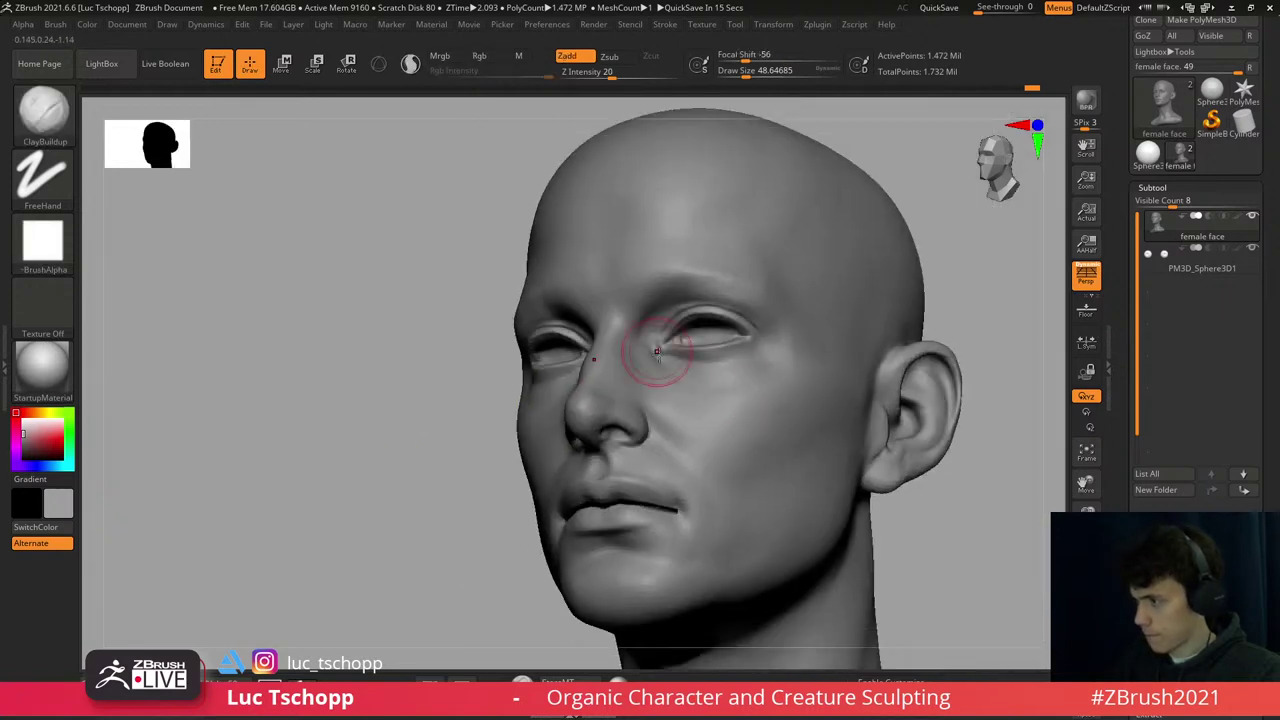
left_click(977, 237, "ctrl")
- Drag a transpose line from eye to brow to shift the unmasked eye region sideways
right_click_drag(977, 237, 746, 360)
key("w")
left_click_drag(738, 449, 738, 250)
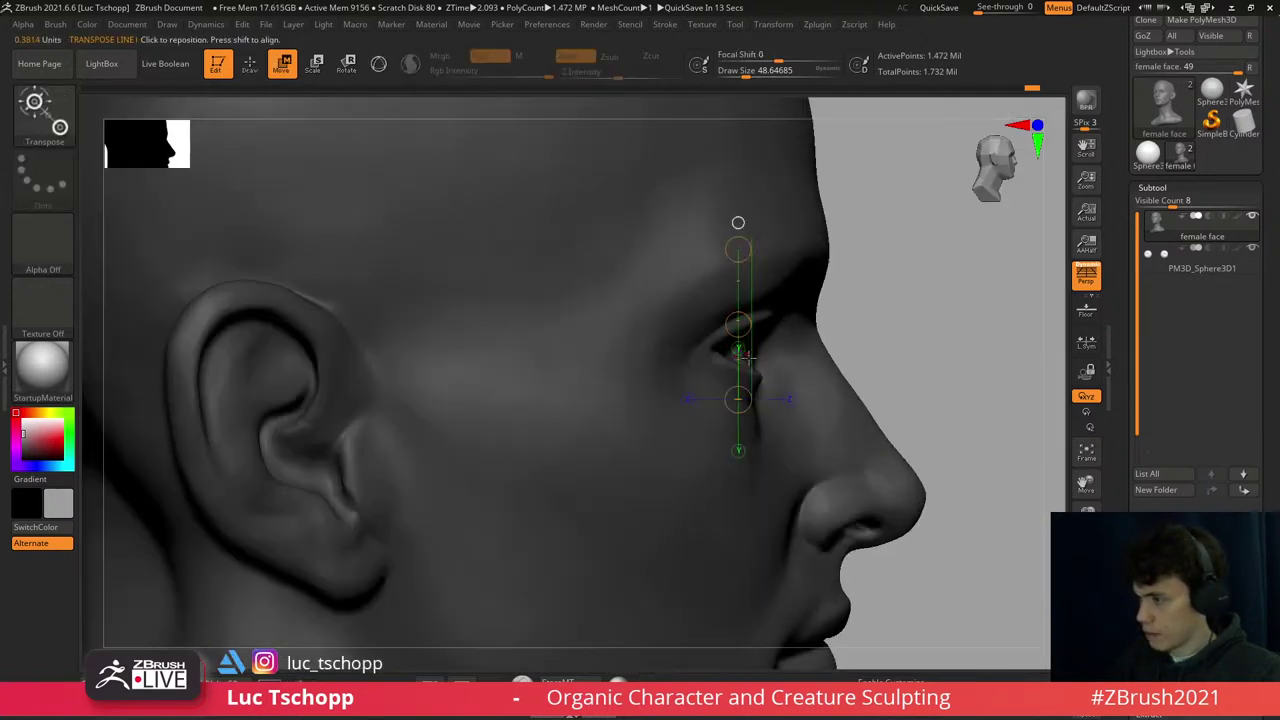
left_click_drag(782, 406, 731, 286)
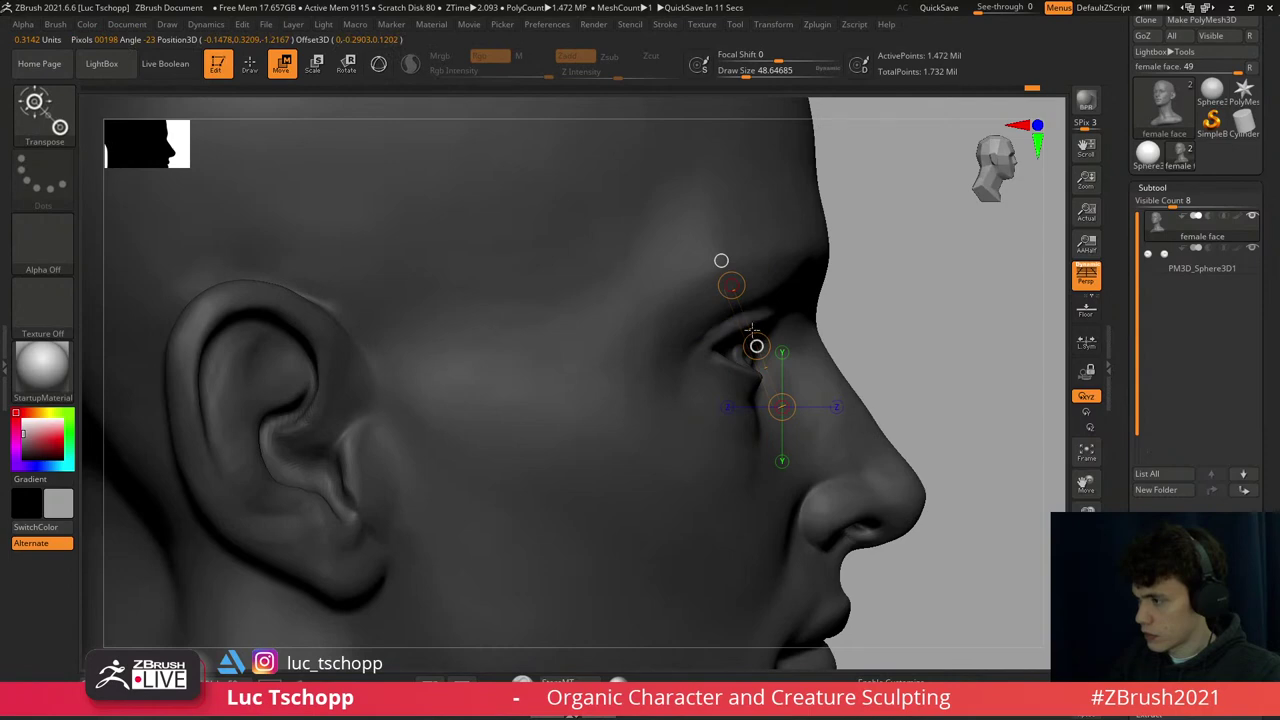
right_click_drag(752, 330, 775, 312)
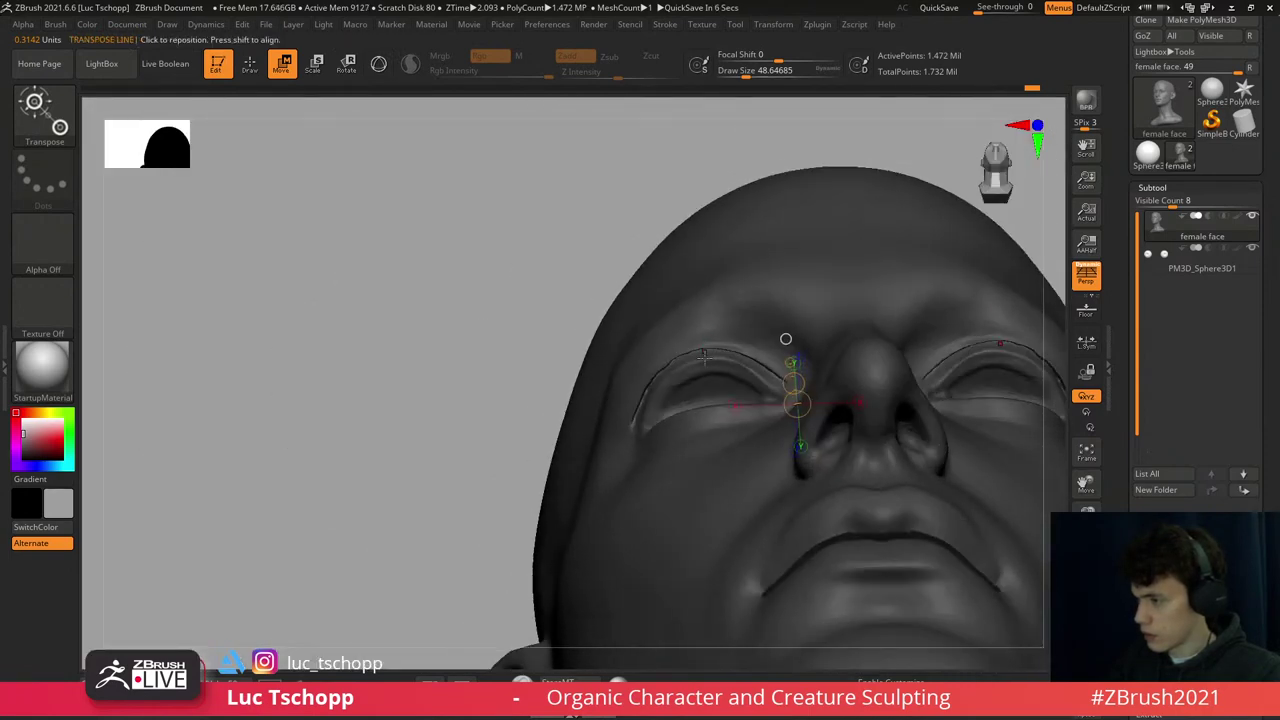
left_click_drag(775, 312, 693, 312)
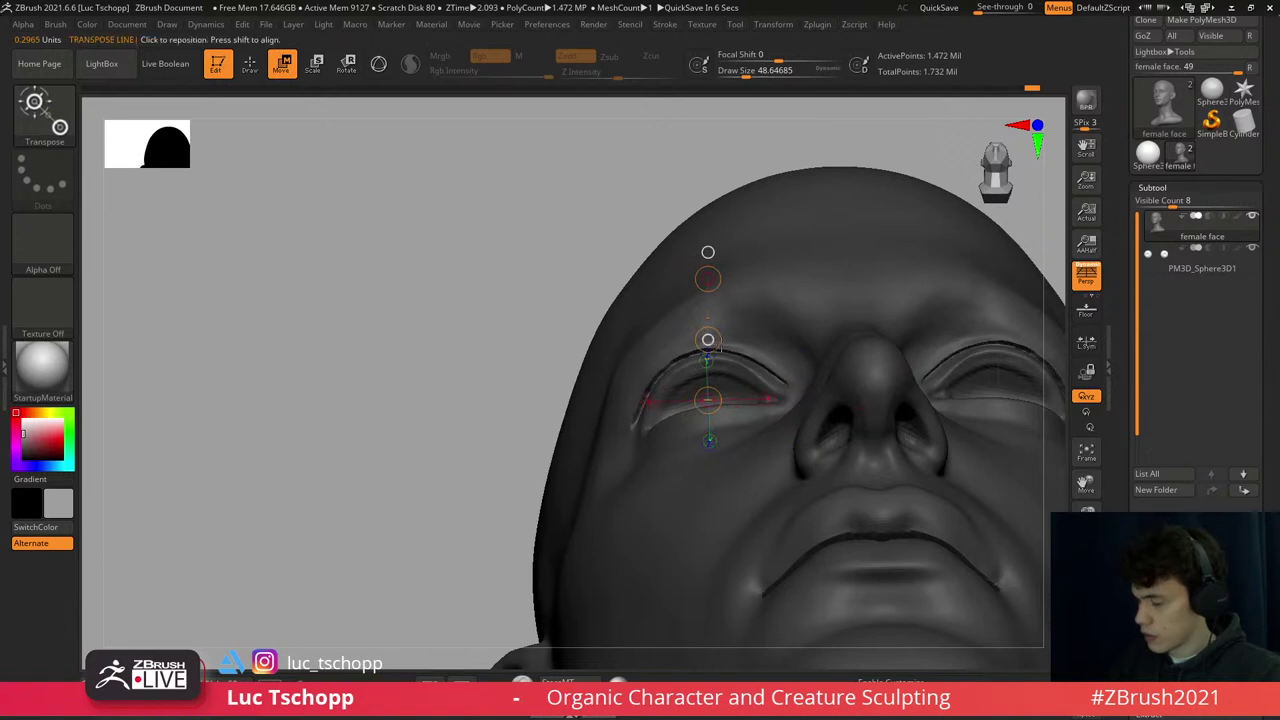
right_click_drag(709, 338, 880, 180)
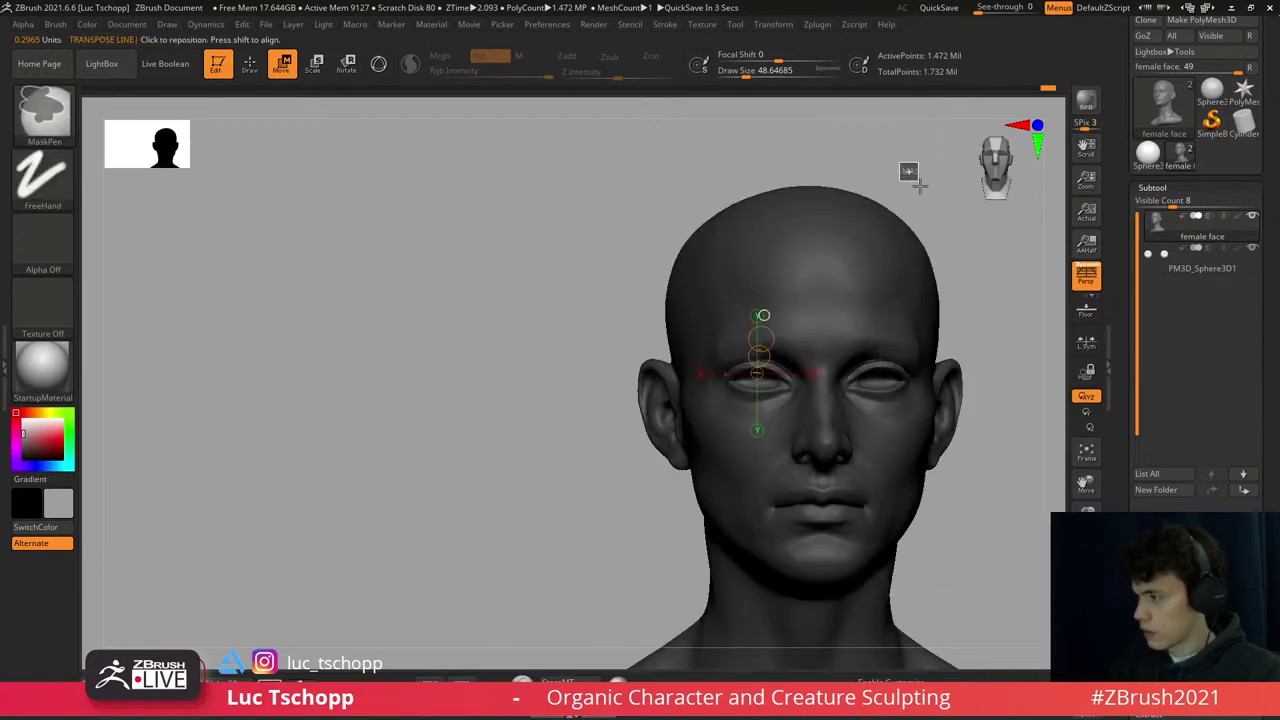
- Frame the bust, switch to the ClayBuildup brush and smooth toward the ear
key("f")
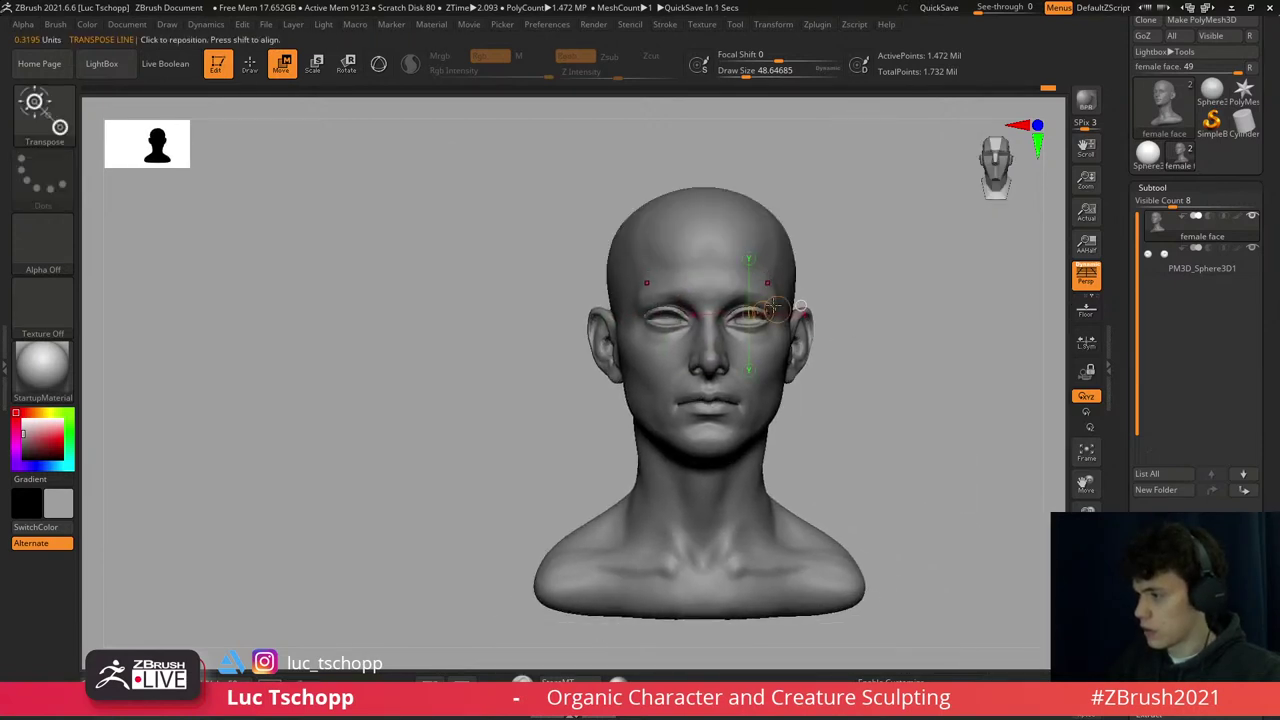
key("q")
key("b")
key("c")
key("b")
mouse_move(829, 323)
right_mouse_down()
mouse_move(829, 337)
mouse_move(752, 360)
mouse_move(840, 325)
mouse_move(815, 290)
mouse_move(877, 285)
mouse_move(866, 284)
right_mouse_up()
key("shift")
right_click_drag(945, 280, 855, 290)
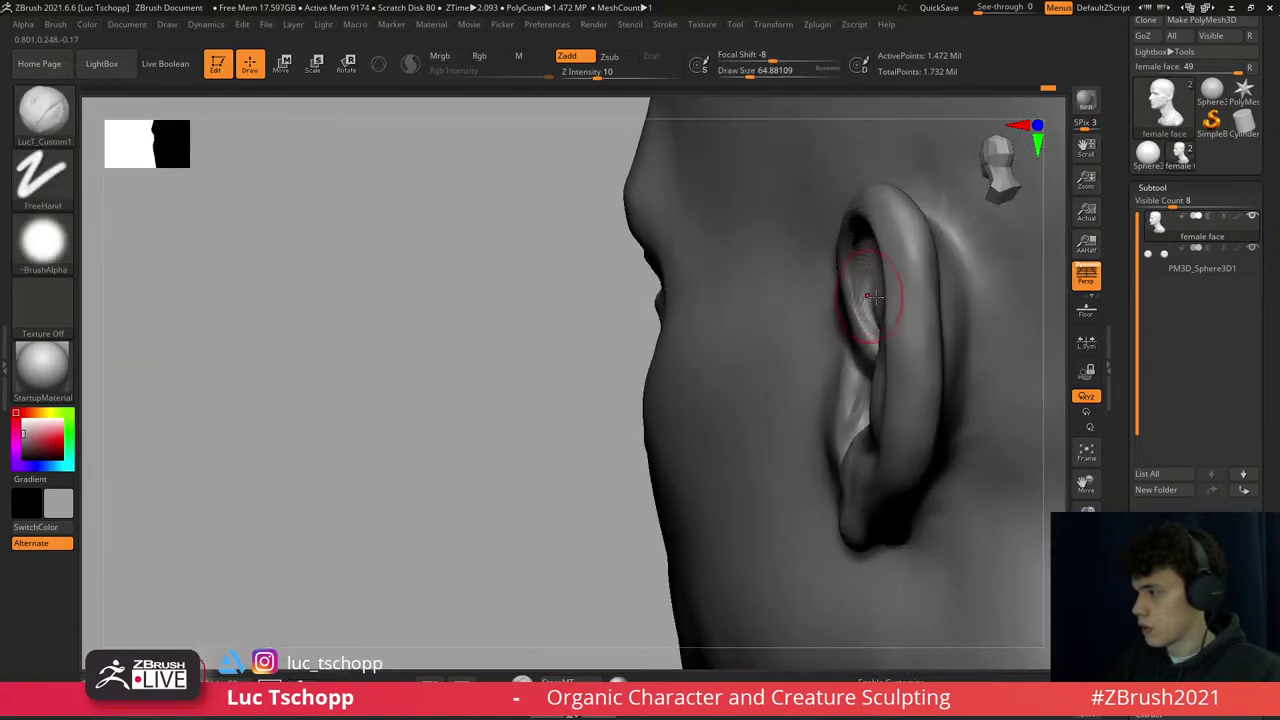
- Smooth the ear, then switch to the custom brush at draw size 34.78
key("b")
left_click(843, 400)
key("s")
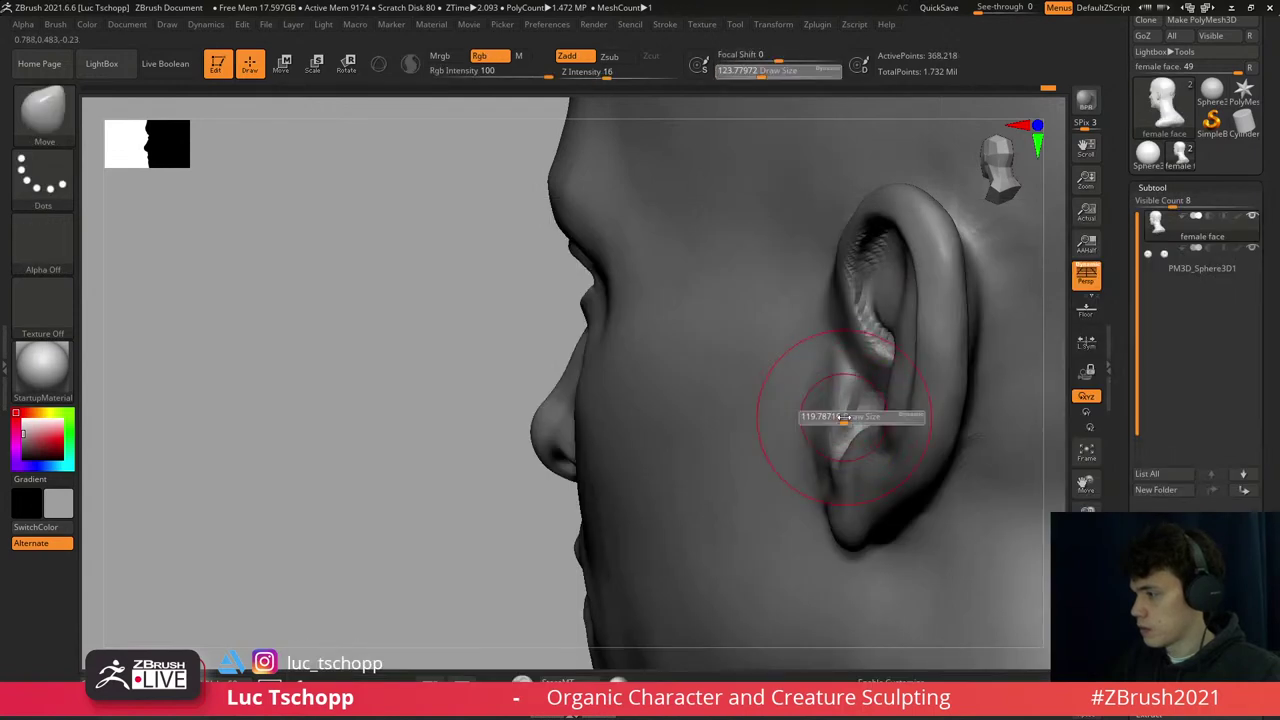
left_click_drag(835, 411, 846, 393)
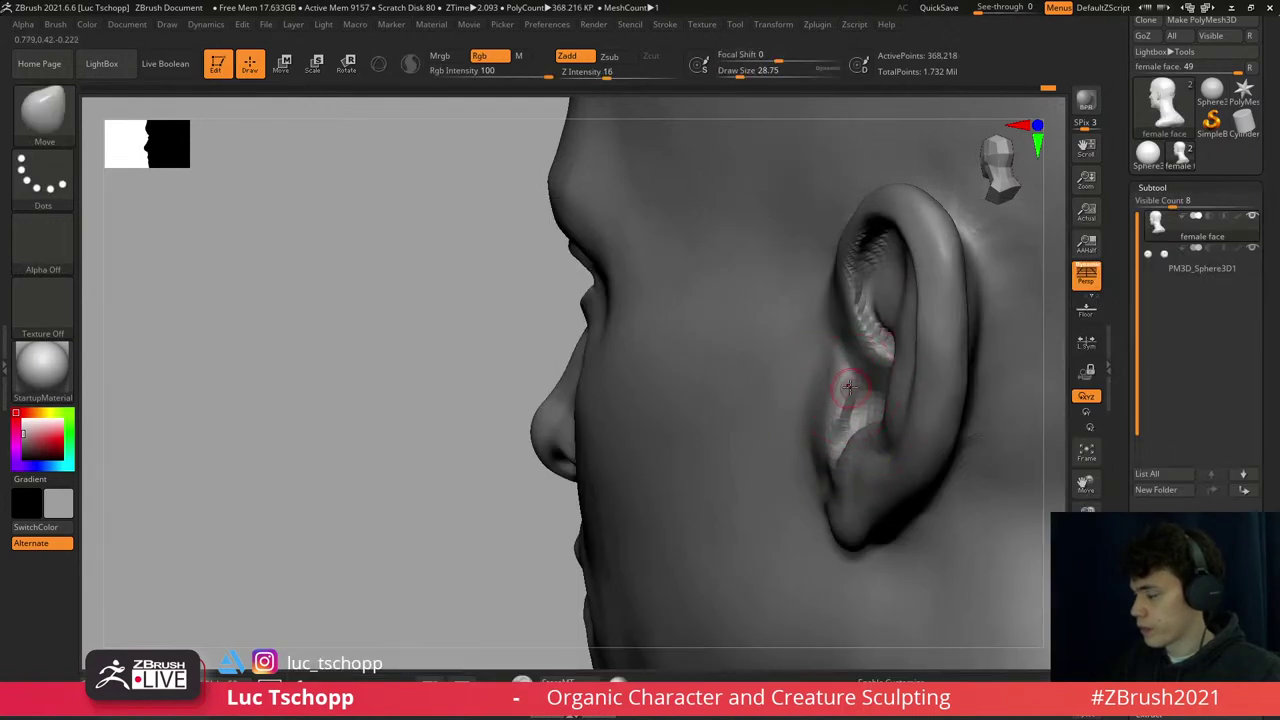
key("1")
mouse_move(855, 404)
right_mouse_down()
mouse_move(868, 400)
mouse_move(800, 450)
mouse_move(689, 489)
mouse_move(766, 386)
mouse_move(852, 430)
mouse_move(848, 380)
mouse_move(836, 360)
mouse_move(761, 368)
mouse_move(674, 400)
mouse_move(925, 335)
right_mouse_up()
key("s")
left_click(866, 412)
key("ctrl")
- Reshape the ear with the Move brush, resizing it from about 83 down for the earlobe
key("b")
key("m")
key("v")
key("s")
left_click_drag(925, 335, 930, 318)
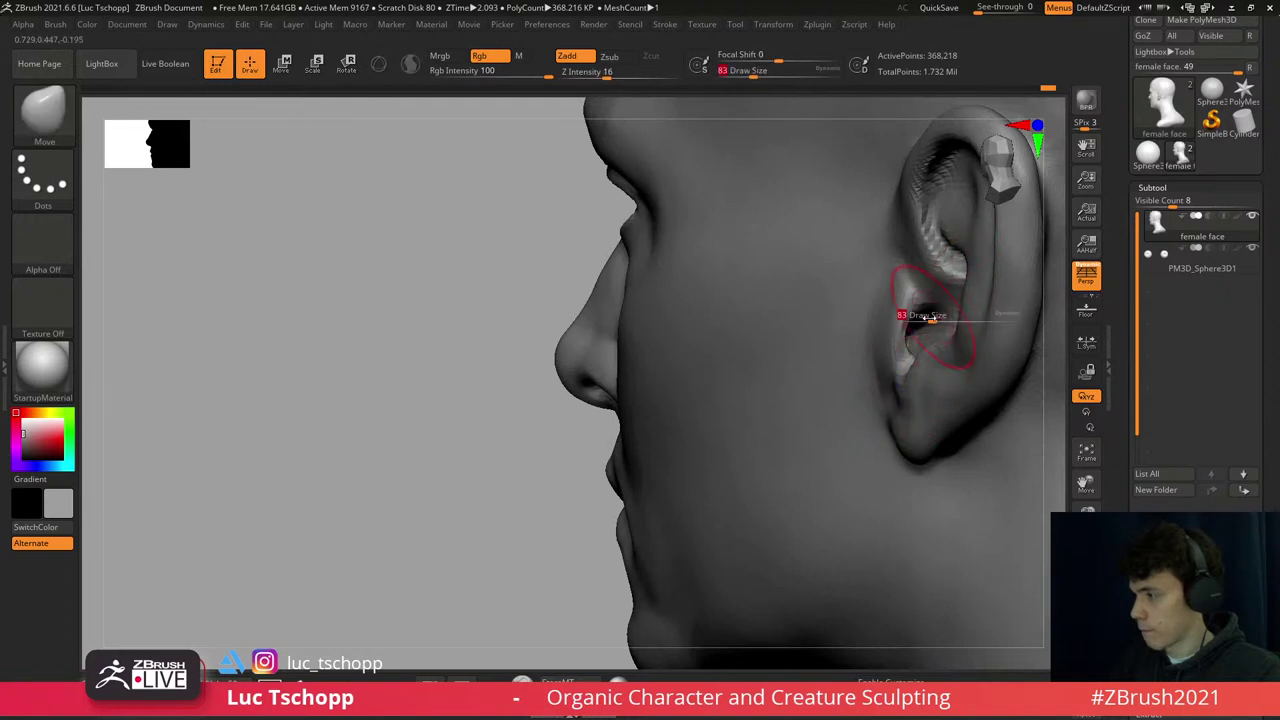
key("s")
left_click_drag(890, 252, 915, 255)
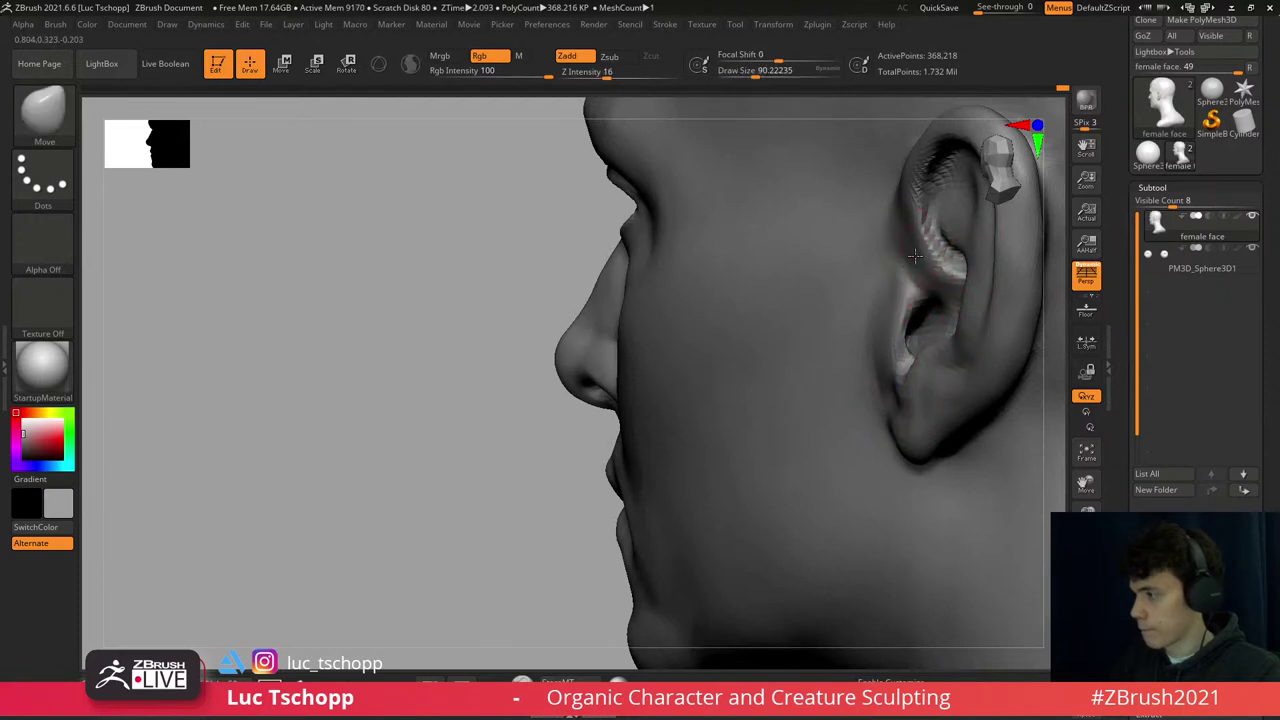
right_click_drag(909, 260, 849, 314)
key("s")
left_click_drag(871, 300, 862, 310)
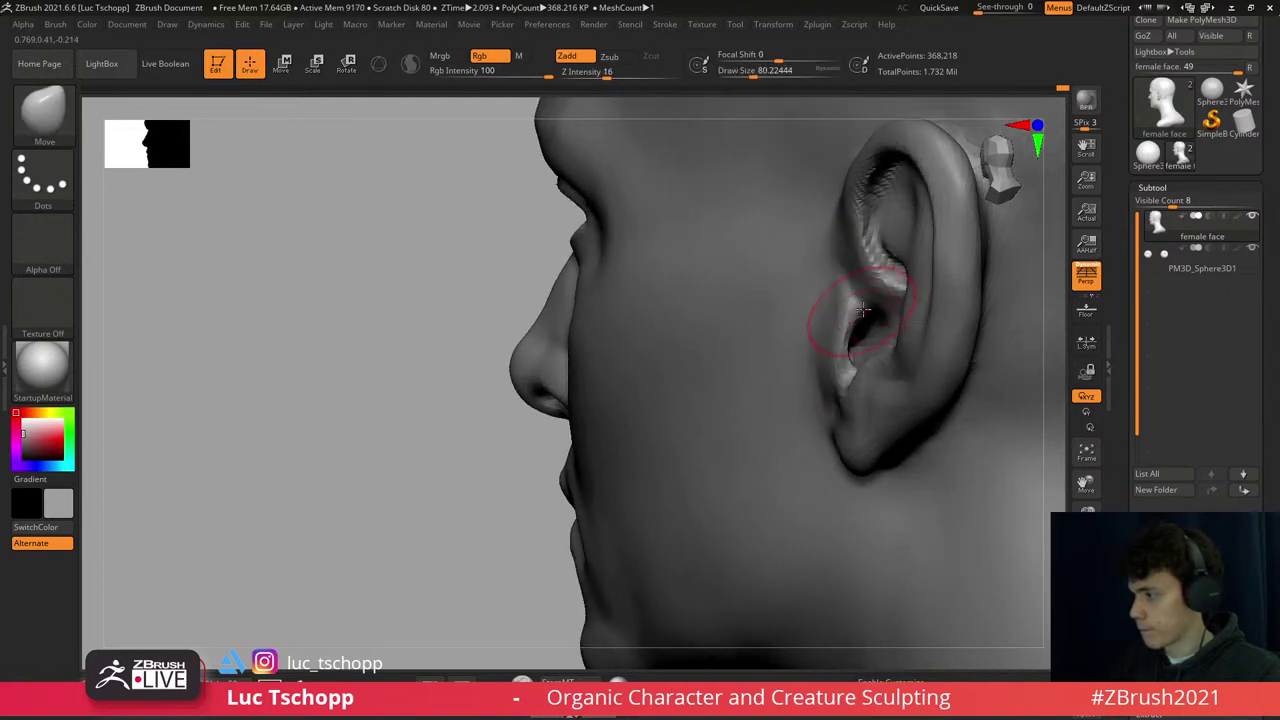
left_click_drag(843, 393, 823, 383)
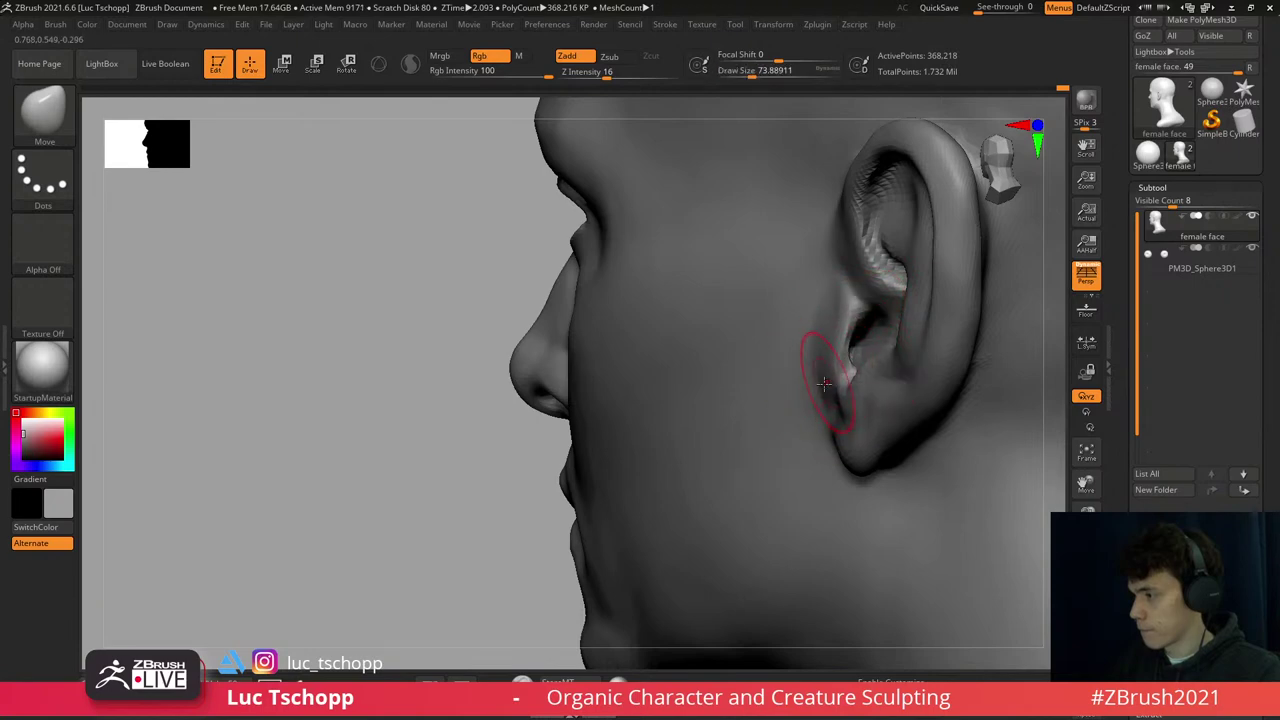
right_click_drag(846, 387, 804, 396)
- Step up to the highest subdivision (1.47M points) and sculpt the earlobe with an enlarged LucT_Custom1 brush
key("b")
key("s")
key("t")
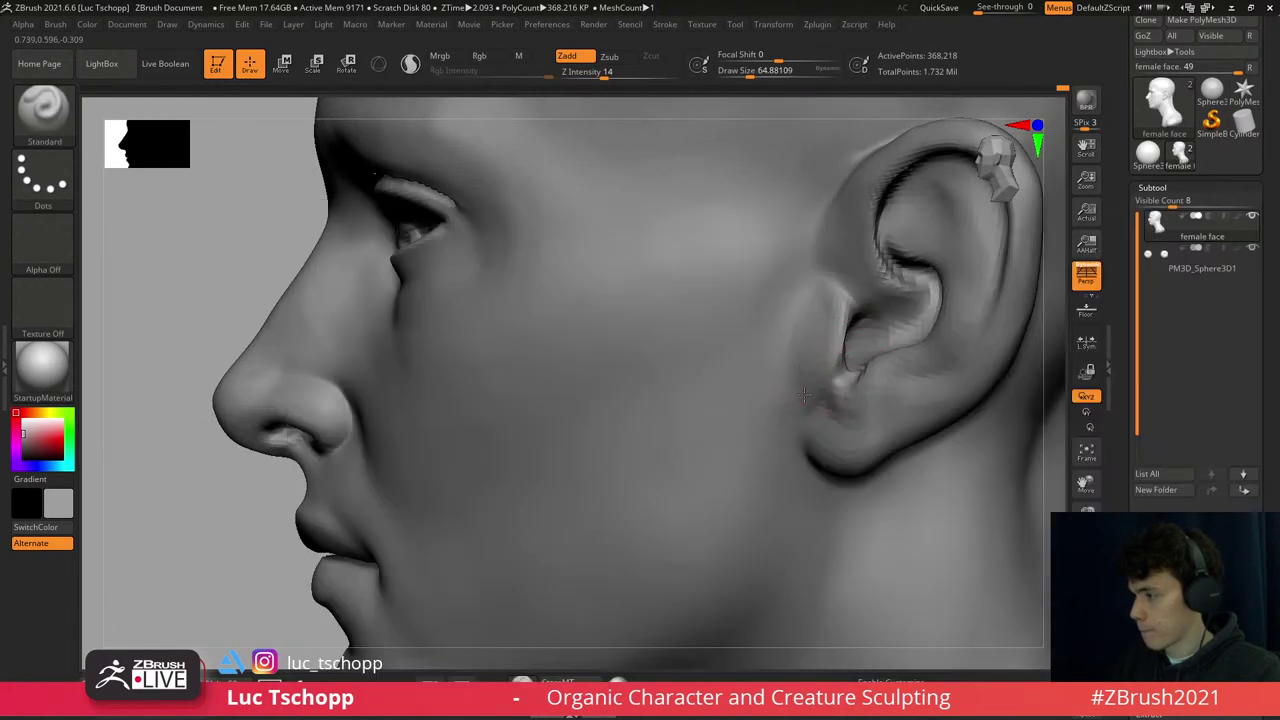
key("ctrl+d")
key("1")
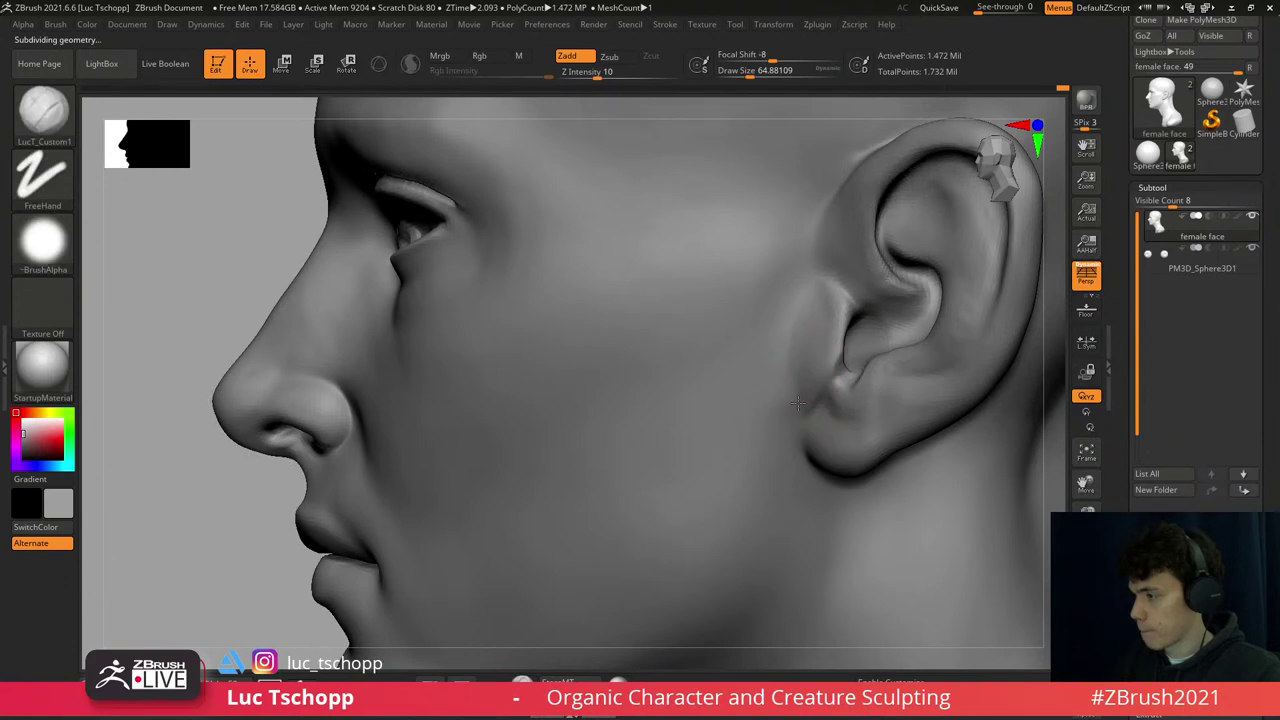
right_click_drag(806, 392, 808, 452)
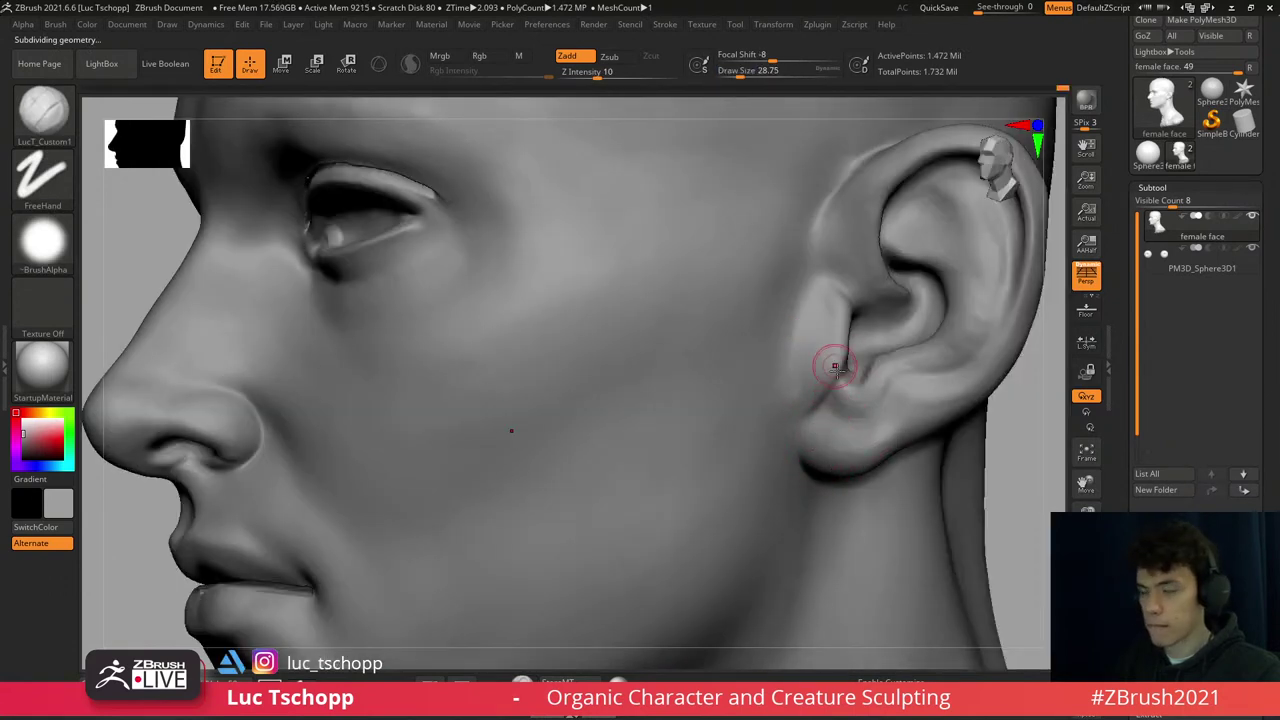
key("bracketright")
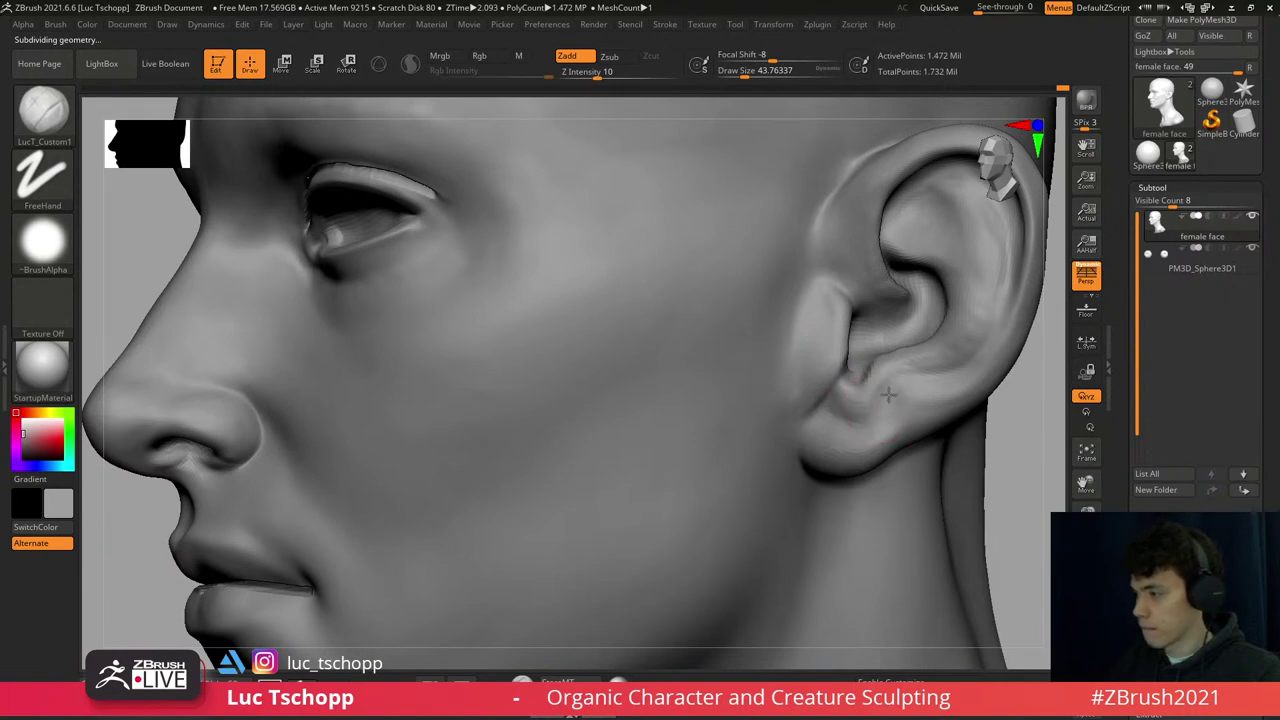
- Return to the Move brush and size it over the earlobe for final ear adjustments
mouse_move(920, 390)
right_mouse_down()
mouse_move(943, 371)
mouse_move(600, 380)
right_mouse_up()
key("b")
key("m")
key("v")
right_click_drag(447, 405, 600, 371)
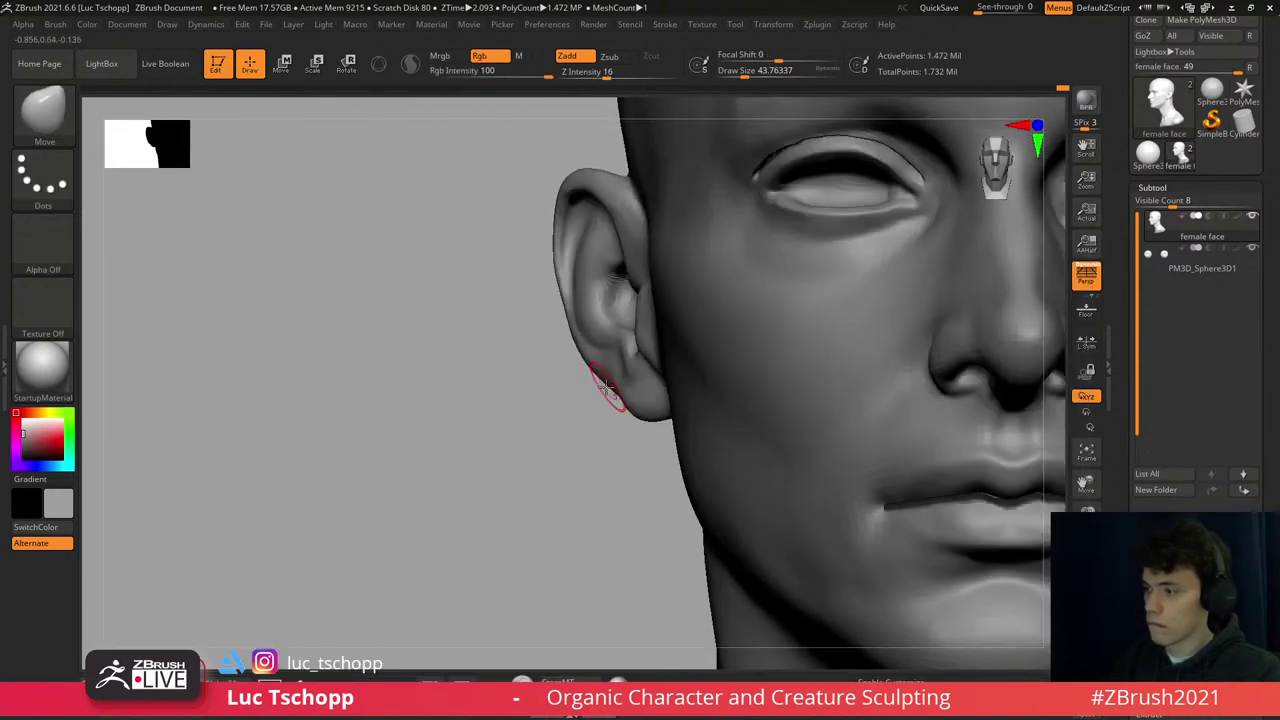
key("s")
left_click_drag(606, 380, 623, 390)
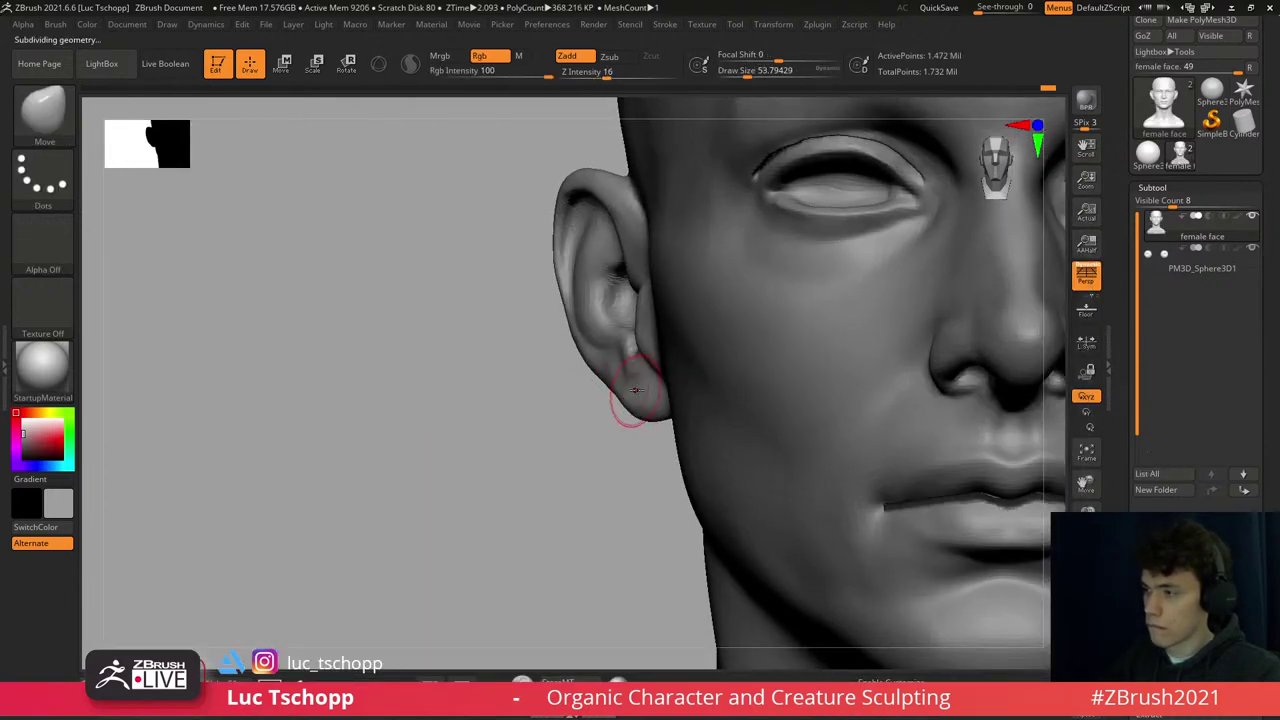
right_click_drag(634, 390, 845, 395, "shift")
- Reshape the sides of the neck with a Move brush, resizing it toward the neck base
key("f")
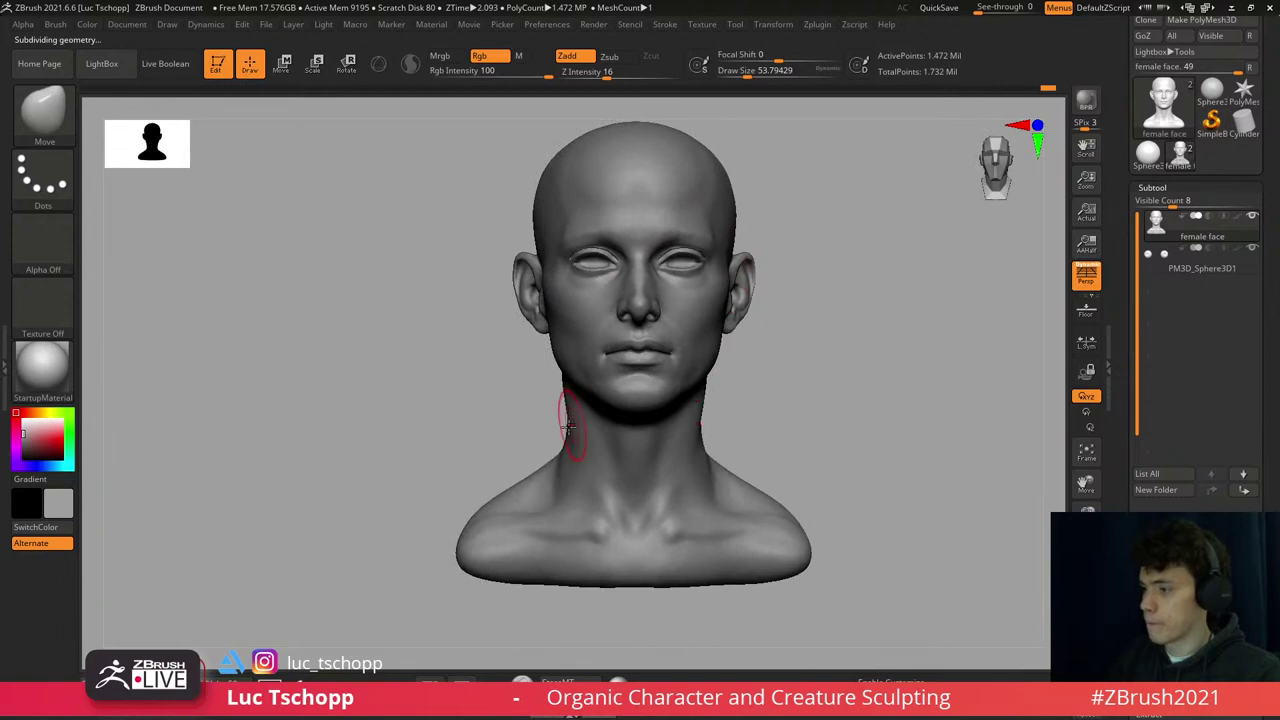
key("b")
key("m")
key("t")
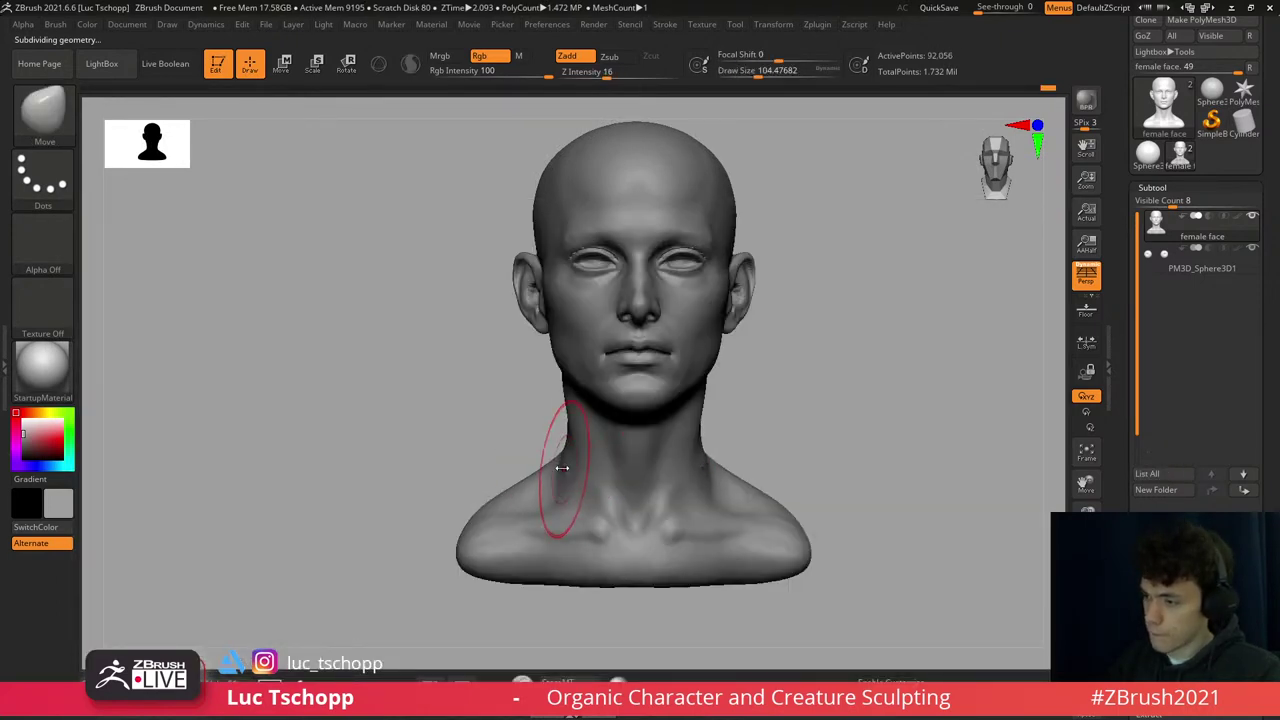
key("s")
left_click_drag(560, 410, 565, 400)
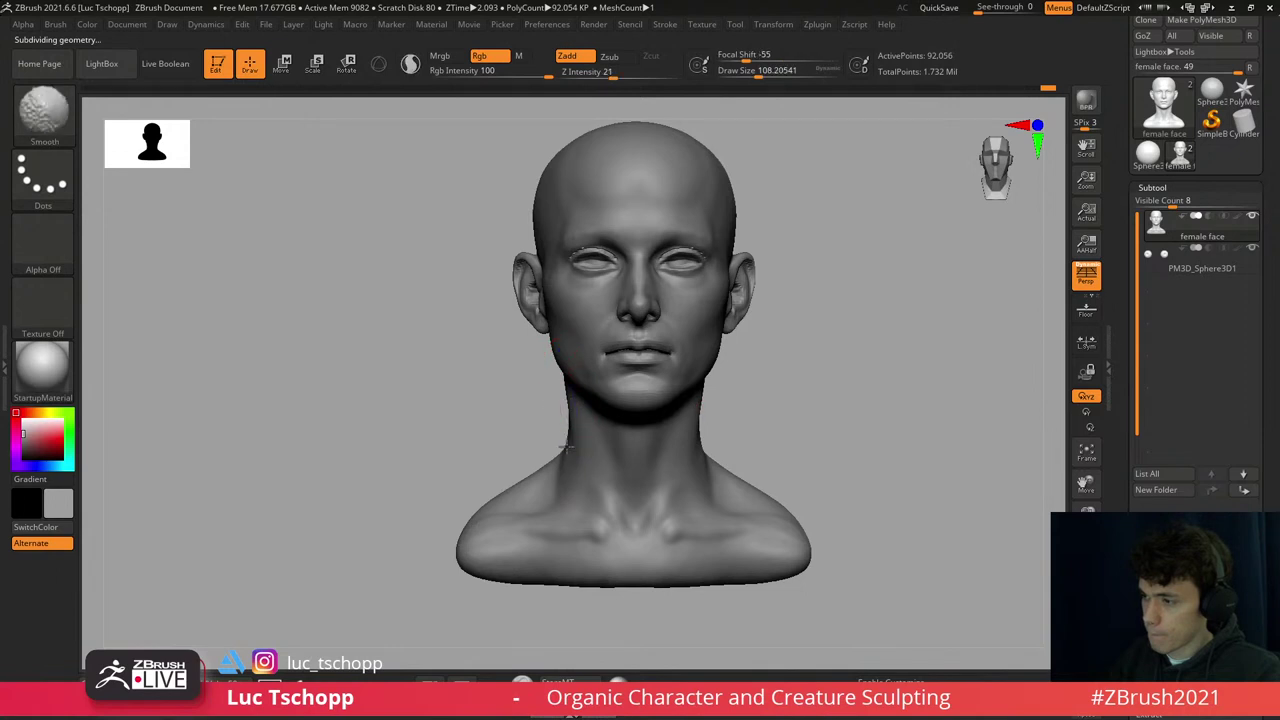
key("s")
mouse_move(562, 468)
left_mouse_down()
mouse_move(543, 471)
mouse_move(568, 463)
left_mouse_up()
key("s")
mouse_move(568, 476)
right_mouse_down()
mouse_move(620, 470)
mouse_move(563, 456)
right_mouse_up()
- Sculpt the neck with LucT_Custom1, then carve creases with DamStandard in Zsub and smooth
key("1")
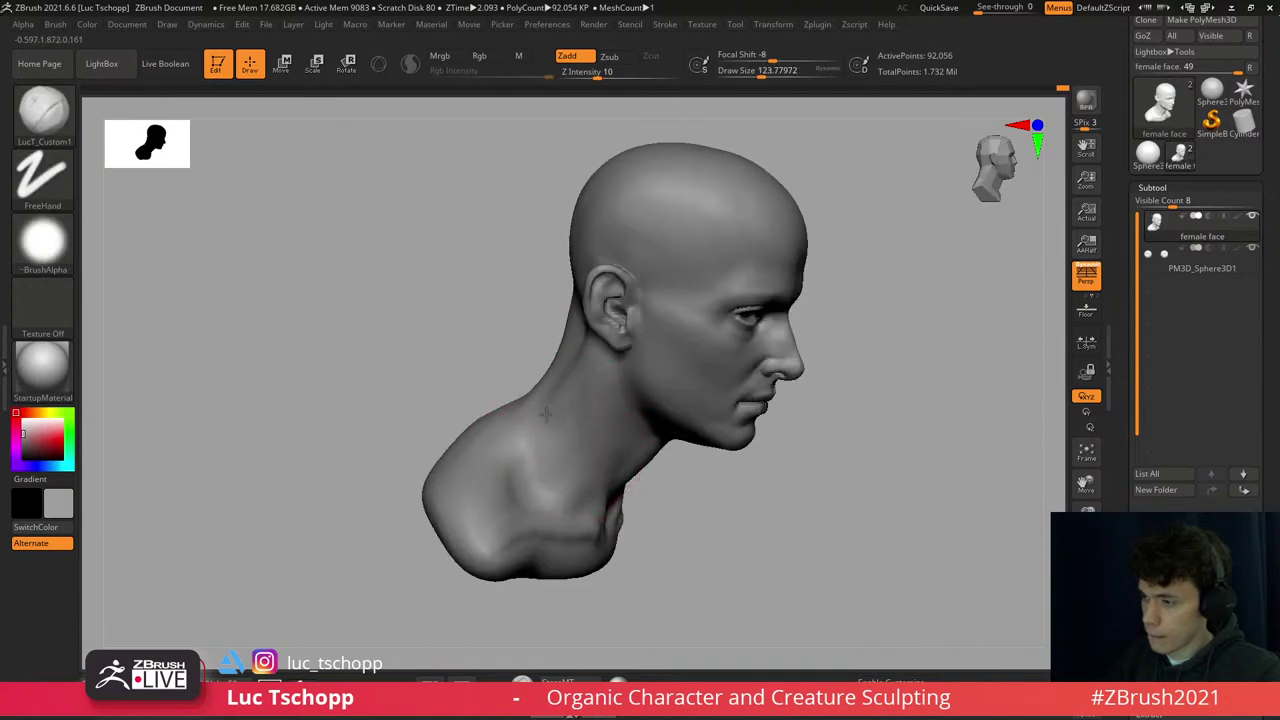
mouse_move(565, 375)
right_mouse_down()
mouse_move(546, 432)
mouse_move(571, 418)
mouse_move(543, 371)
mouse_move(614, 343)
mouse_move(694, 422)
mouse_move(672, 392)
mouse_move(664, 440)
right_mouse_up()
key("b")
key("d")
key("s")
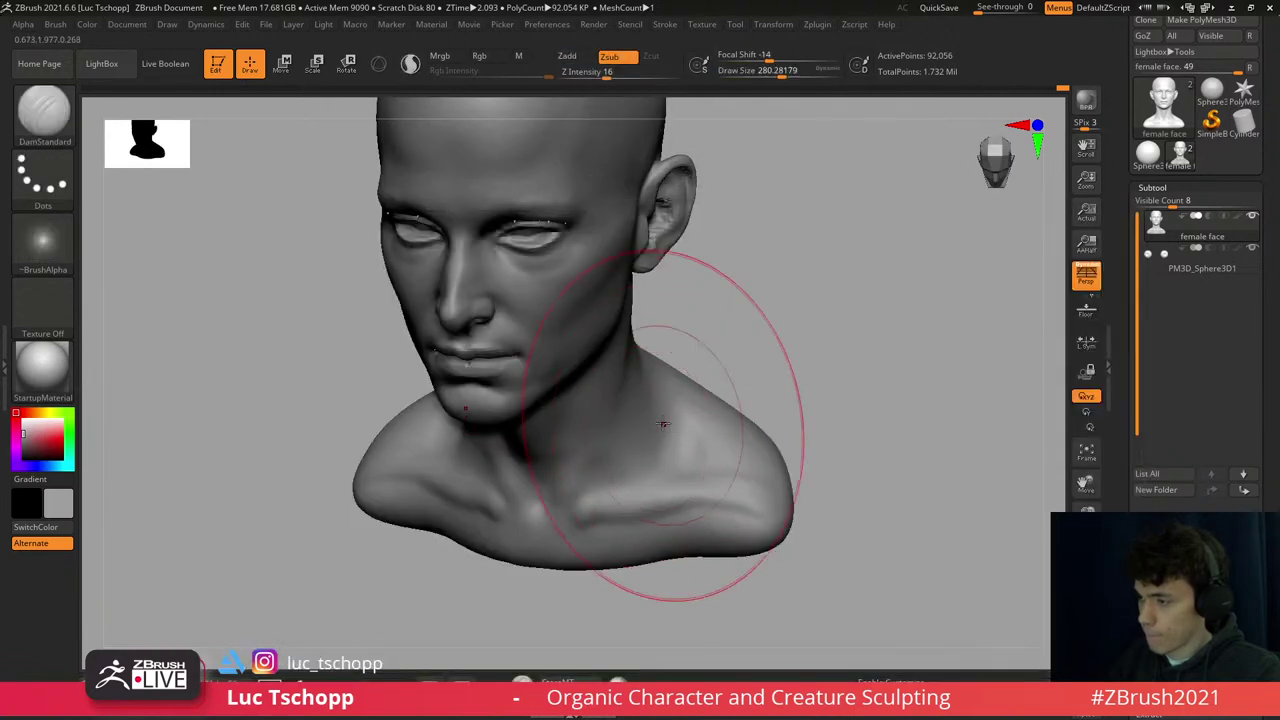
right_click_drag(663, 424, 663, 427, "shift")
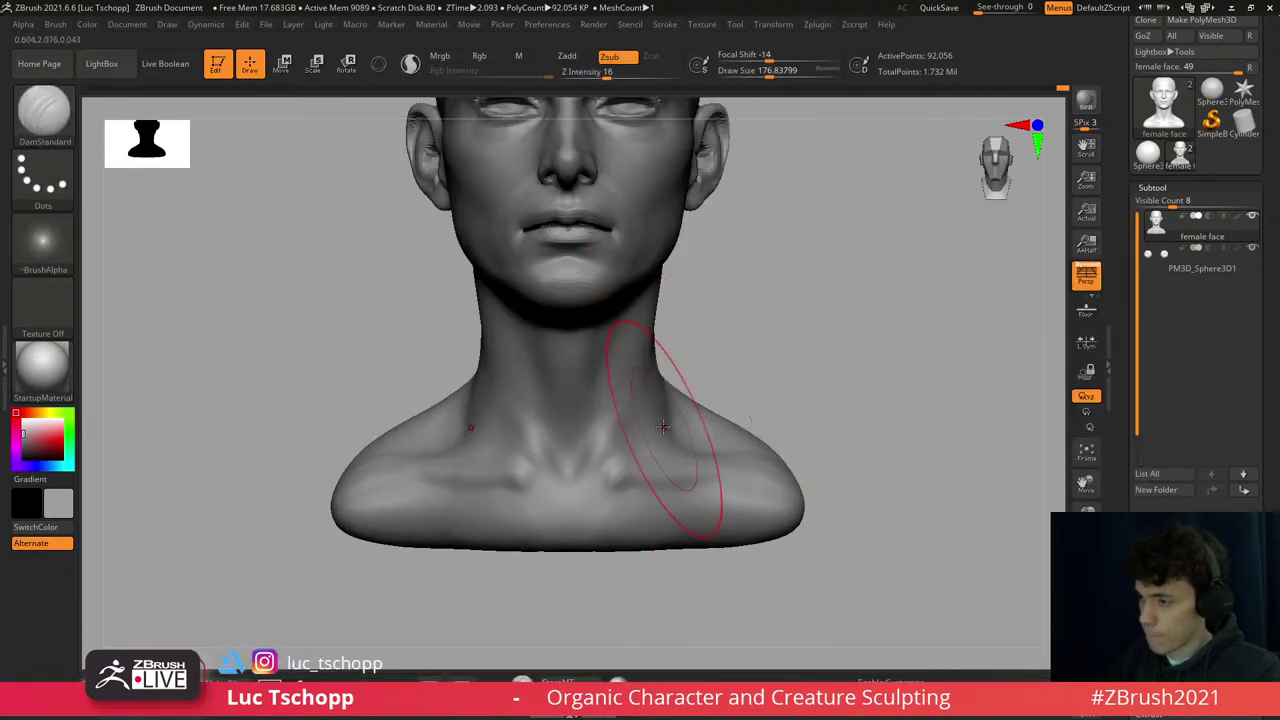
key("shift")
- Step back up to the highest subdivision and reframe the view on the face
key("f")
key("d")
key("d")
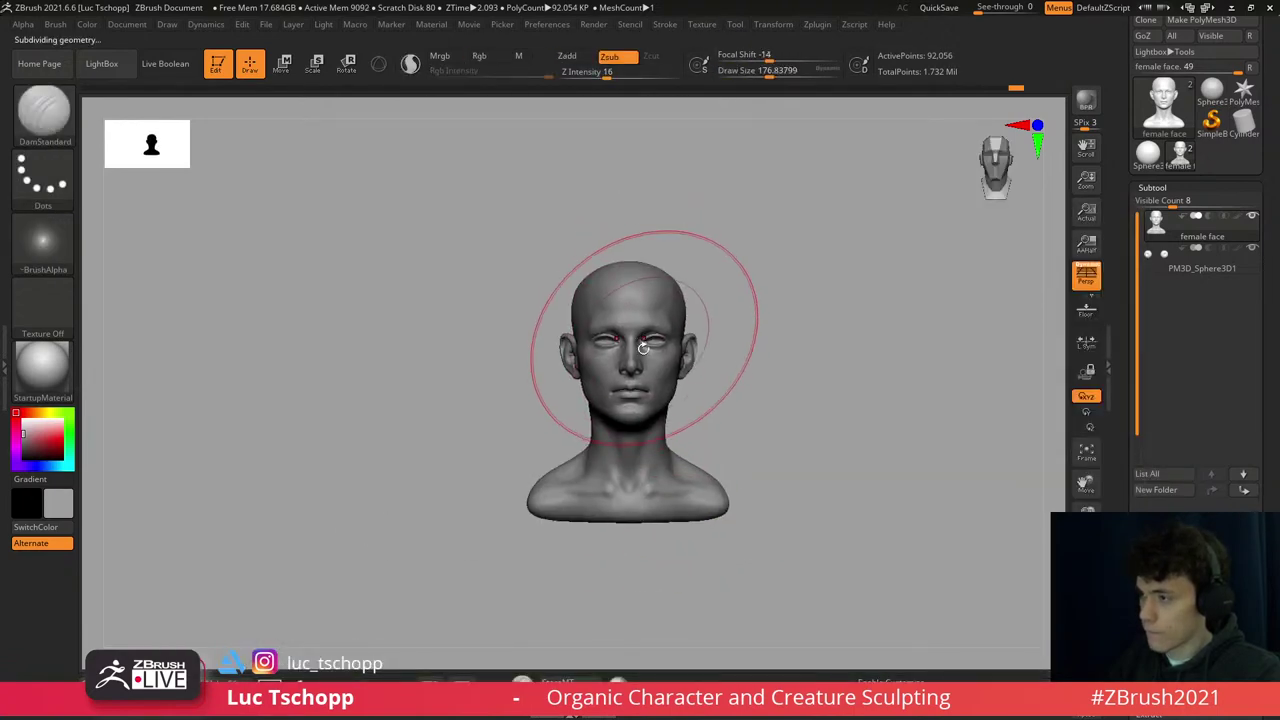
right_click_drag(651, 320, 720, 560, "alt")
mouse_move(794, 423)
right_mouse_down()
mouse_move(771, 457)
mouse_move(790, 457)
right_mouse_up()
key("f")
mouse_move(663, 349)
right_mouse_down("alt")
mouse_move(730, 410)
mouse_move(714, 330)
right_mouse_up("alt")
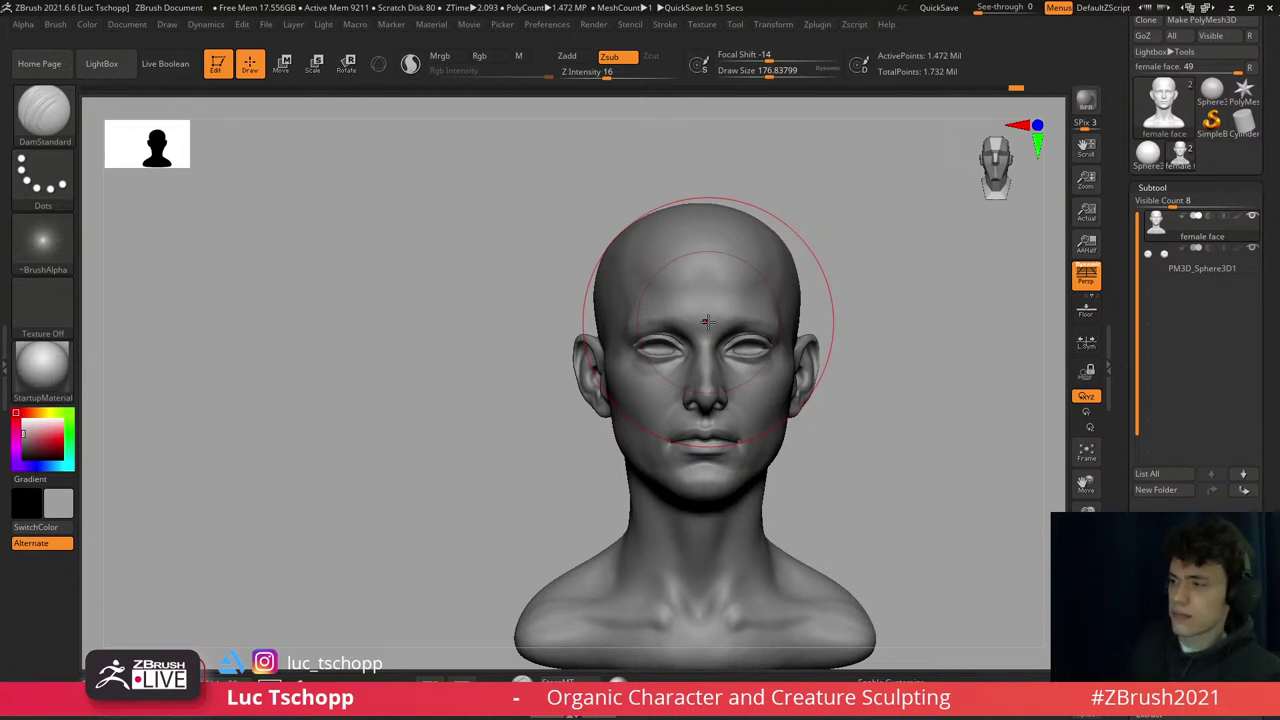
- Smooth the top of the skull using LucT_Custom1 at brush size about 90 with Shift-smoothing
mouse_move(850, 180)
left_mouse_down()
mouse_move(777, 206)
mouse_move(700, 268)
left_mouse_up()
key("1")
key("s")
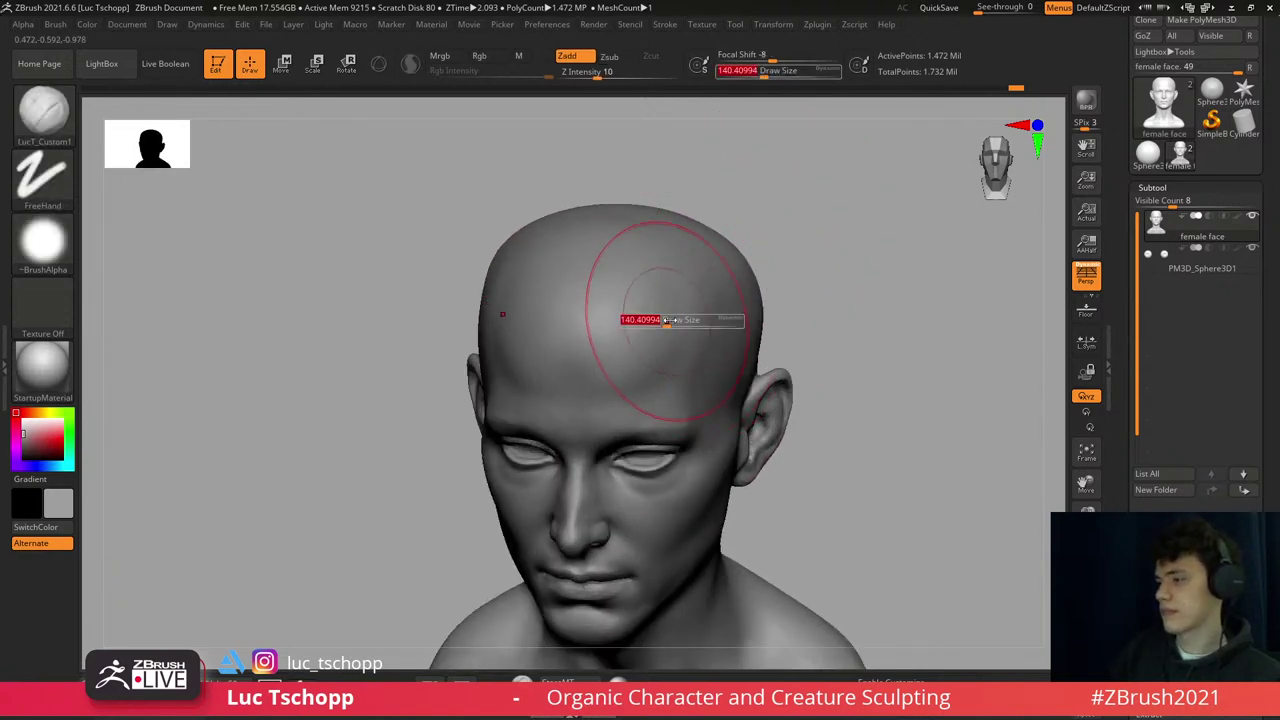
key("s")
left_click_drag(667, 349, 650, 349)
mouse_move(880, 300)
left_mouse_down()
mouse_move(624, 287)
mouse_move(651, 343)
left_mouse_up()
key("shift")
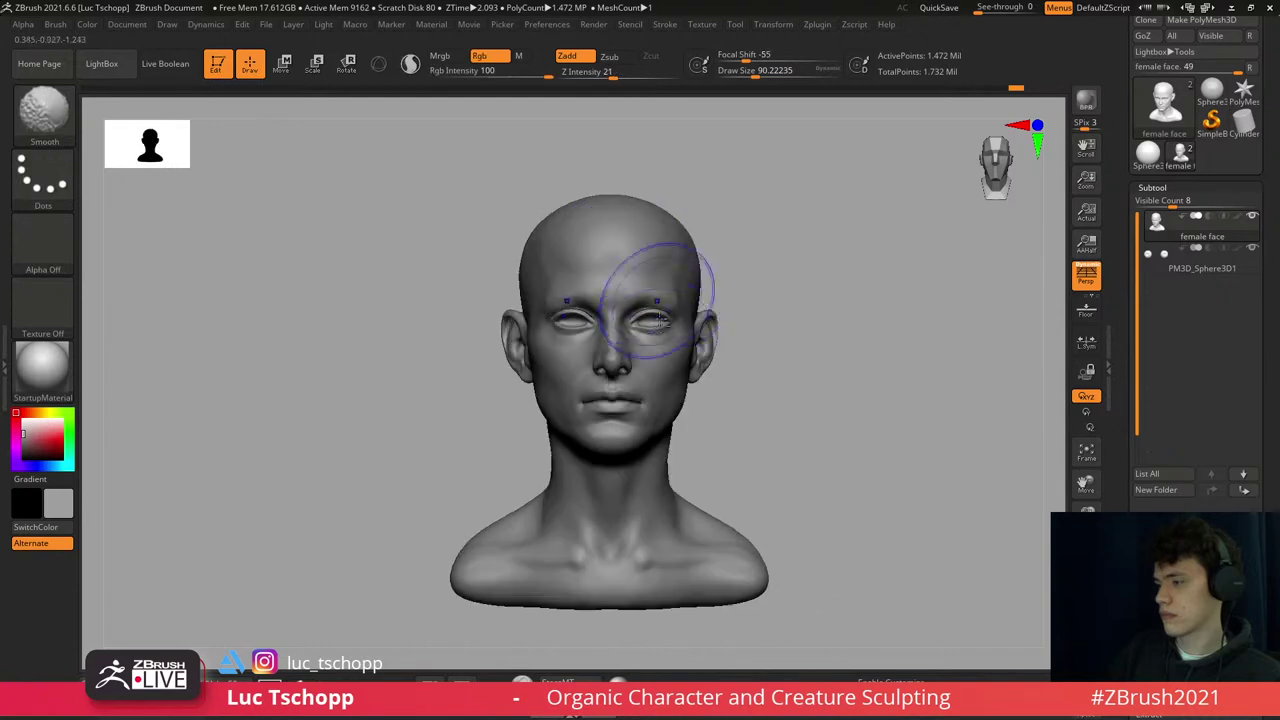
mouse_move(660, 318)
right_mouse_down("ctrl")
mouse_move(743, 523)
mouse_move(708, 381)
right_mouse_up("ctrl")
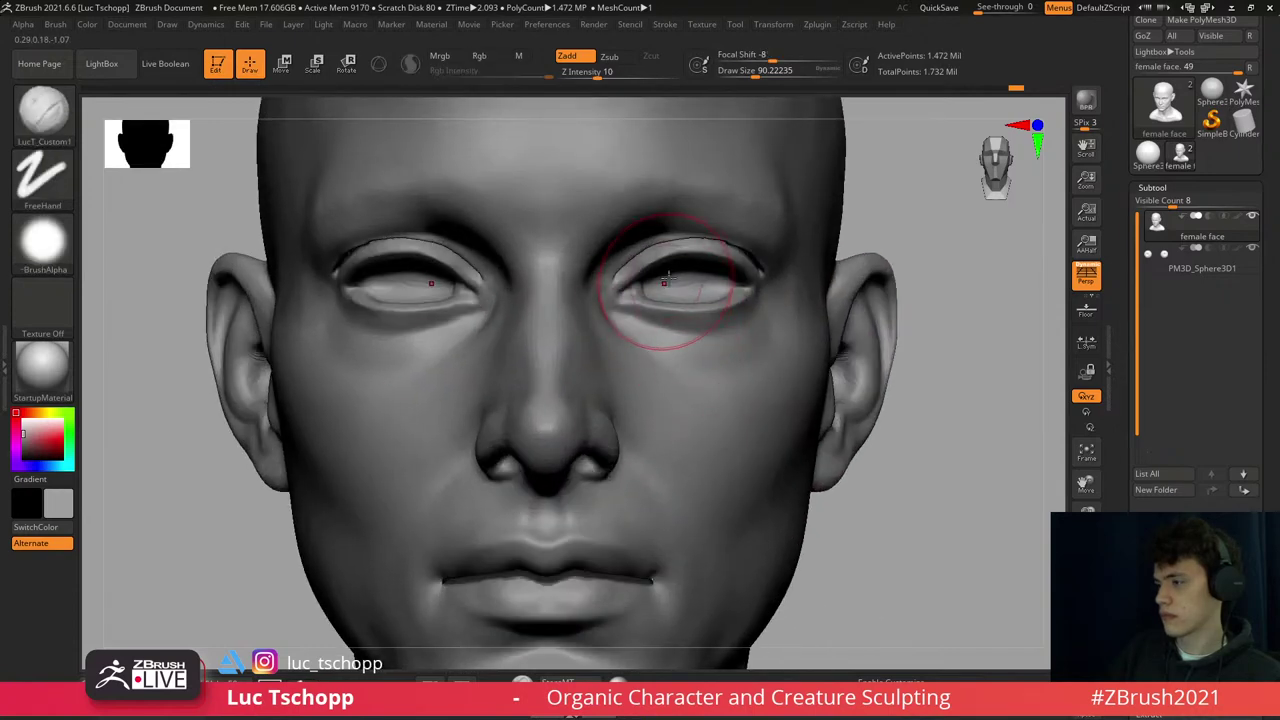
- Sharpen the upper eyelid folds with a small Standard brush, viewed from below
mouse_move(668, 277)
right_mouse_down()
mouse_move(643, 243)
mouse_move(640, 262)
right_mouse_up()
key("b")
key("s")
key("t")
key("s")
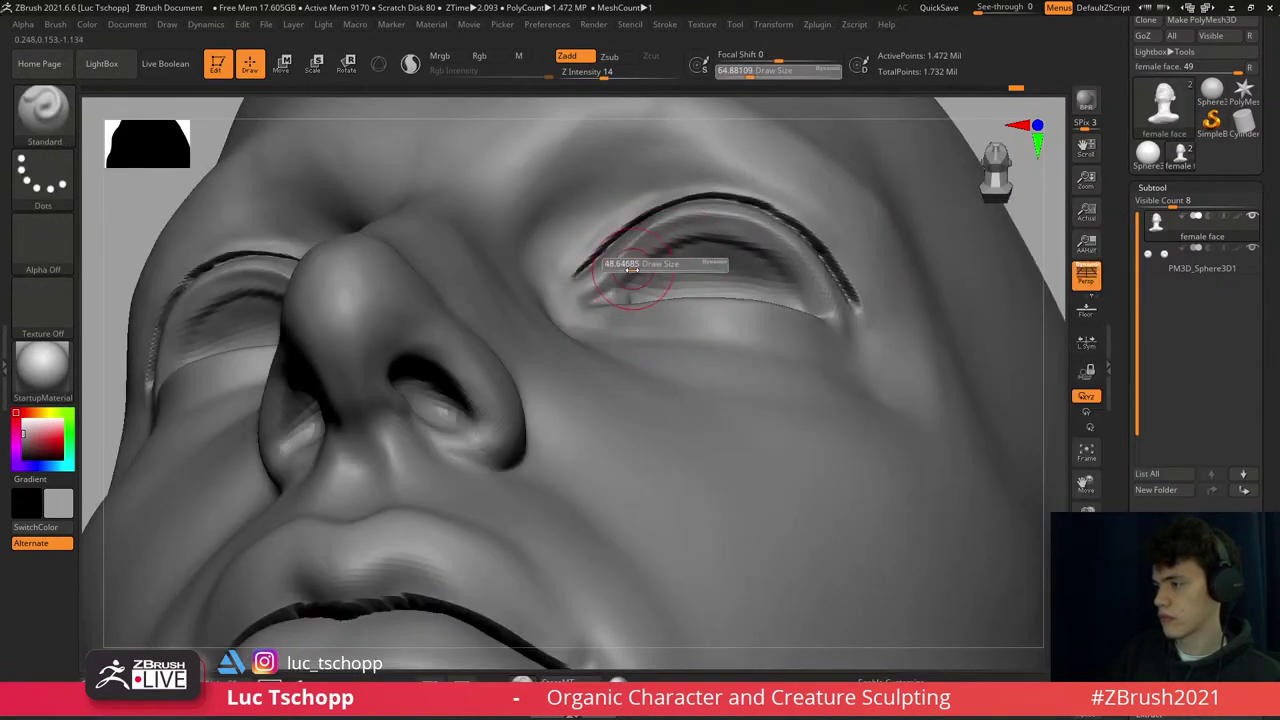
left_click_drag(632, 268, 612, 287)
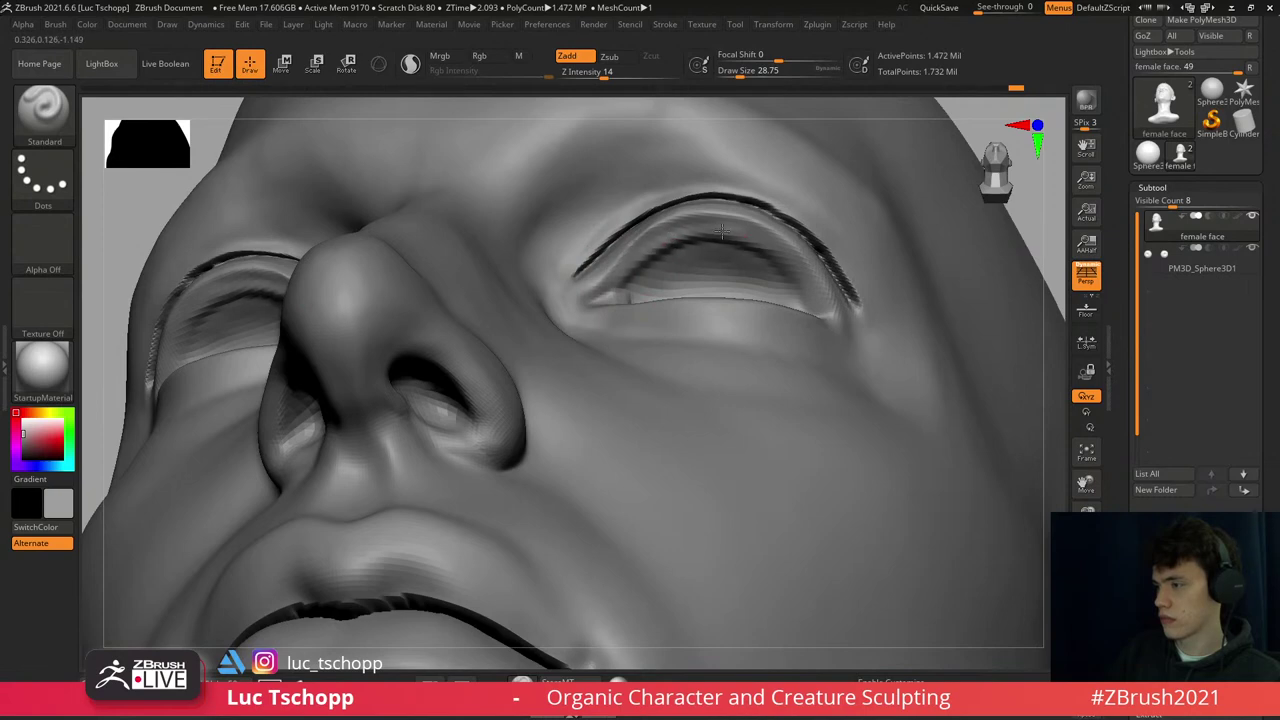
key("f")
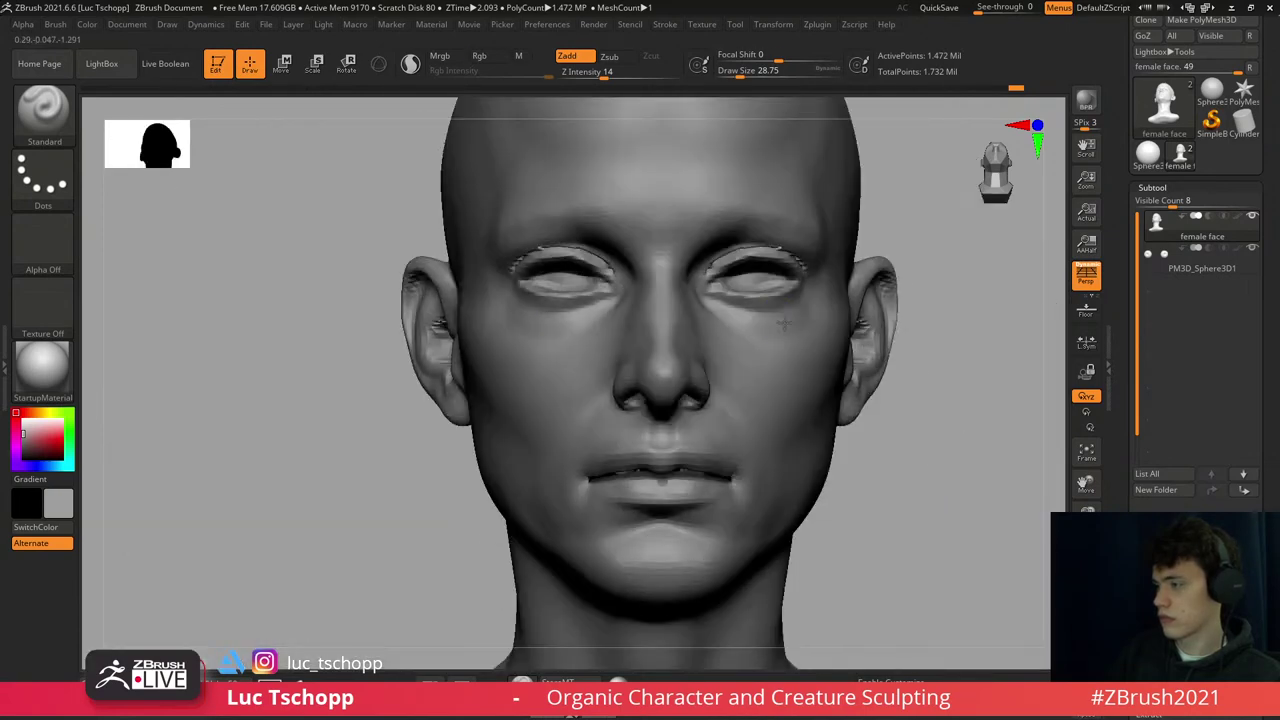
scroll(750, 330, "up", 5)
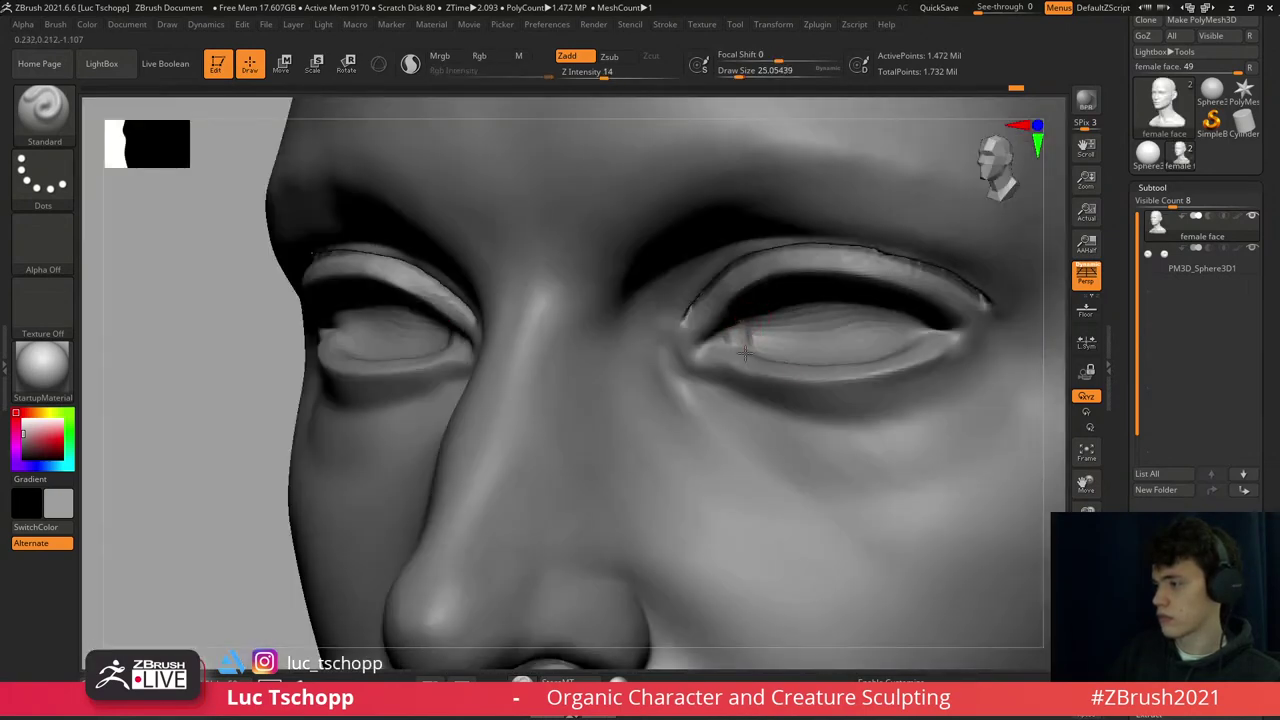
- Mask the nose with MaskPen in side profile, ready to move the nose tip with Transpose
key("1")
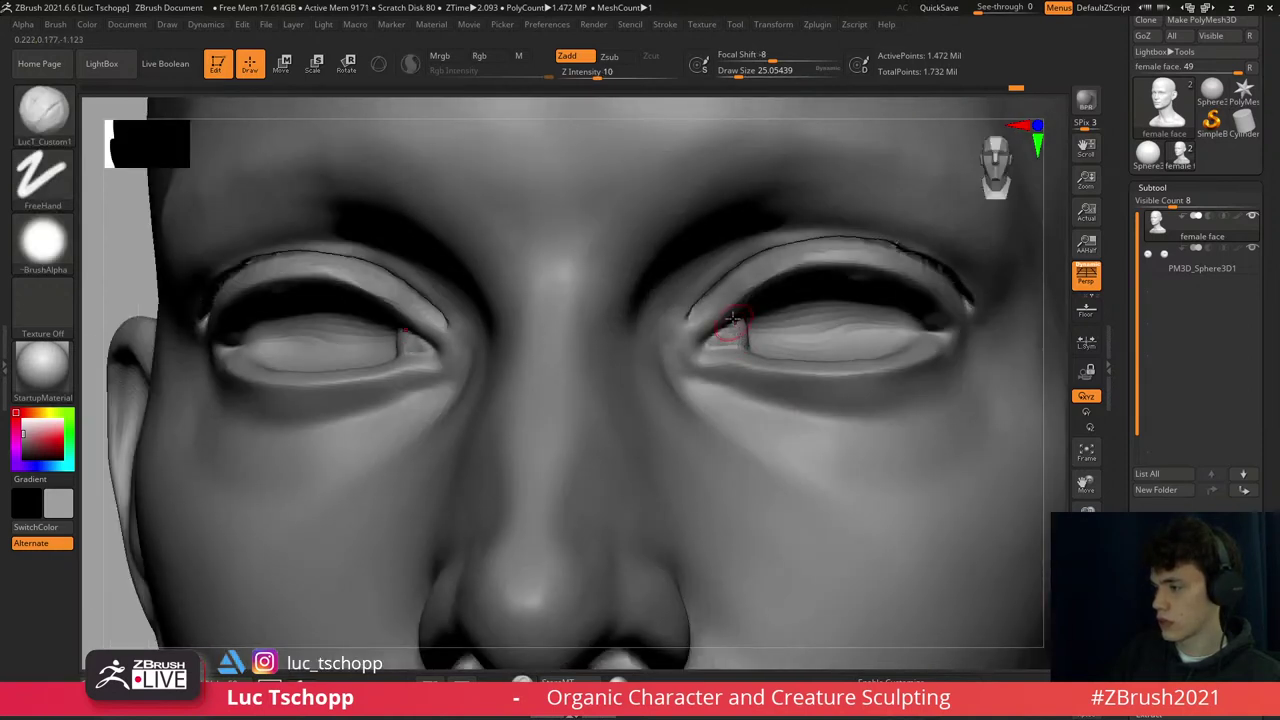
key("f")
scroll(717, 371, "up", 4)
right_click_drag(717, 371, 681, 338)
key("ctrl")
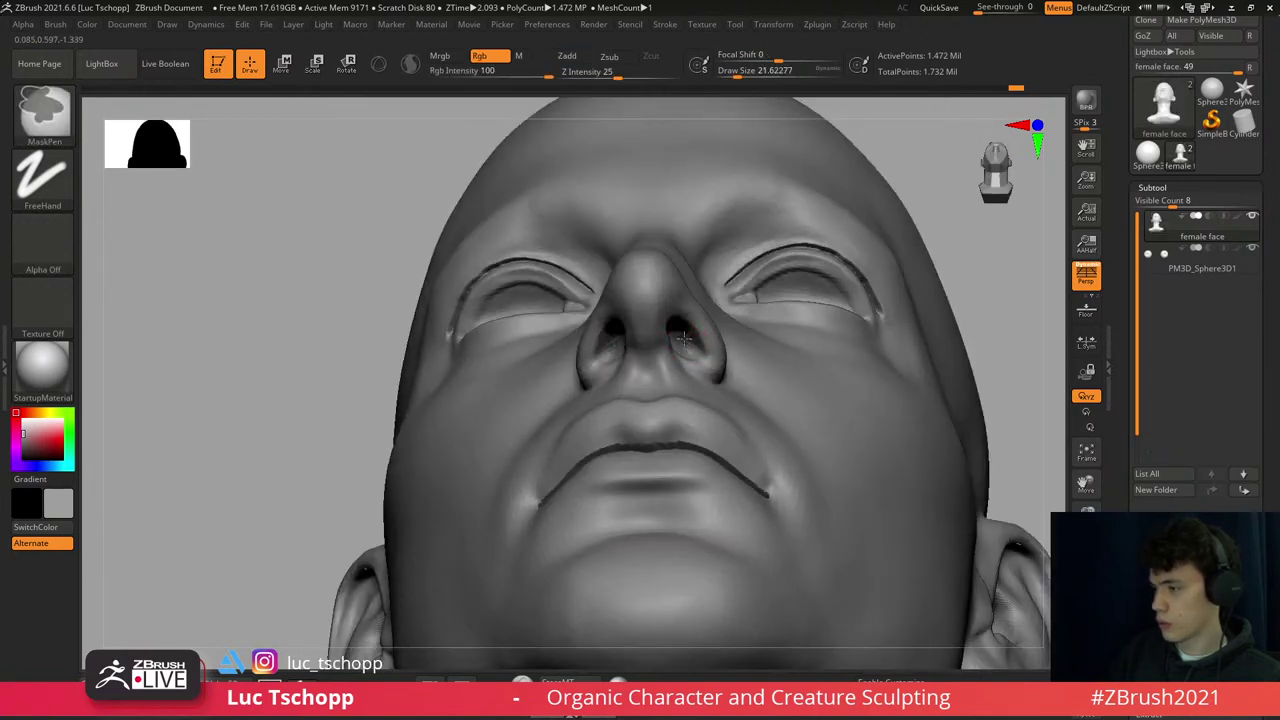
mouse_move(918, 168)
right_mouse_down()
mouse_move(794, 357)
mouse_move(703, 391)
mouse_move(660, 430)
mouse_move(657, 397)
right_mouse_up()
key("w")
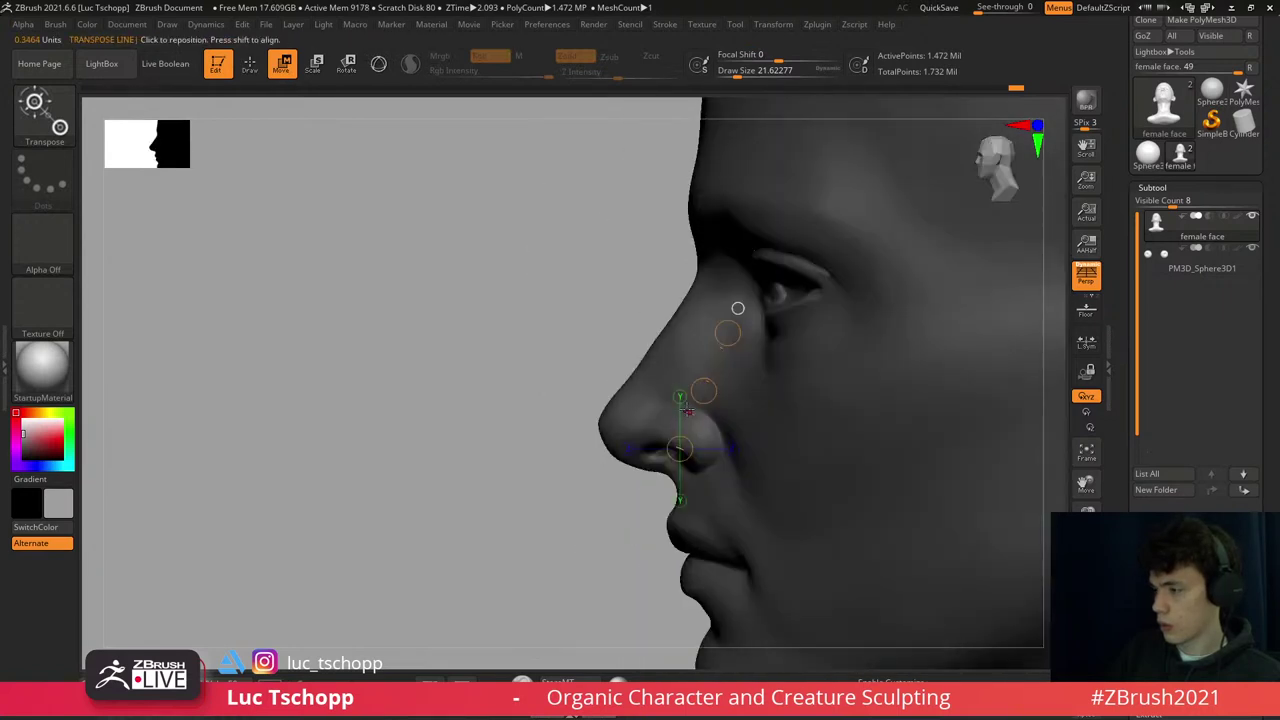
- Lay a Move transpose line across the nose and refine the nostril with the Move Topological brush
left_click_drag(657, 397, 768, 396)
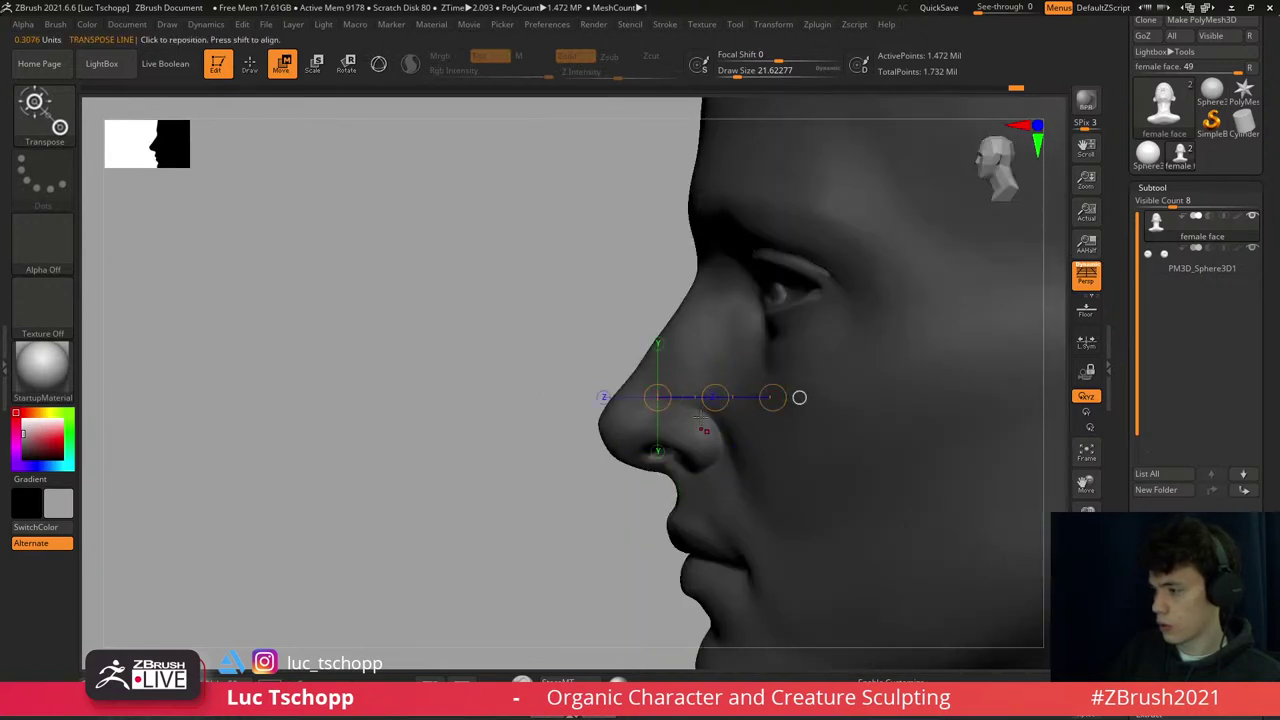
key("b")
key("m")
key("t")
key("bracketright")
key("bracketright")
key("bracketright")
key("bracketright")
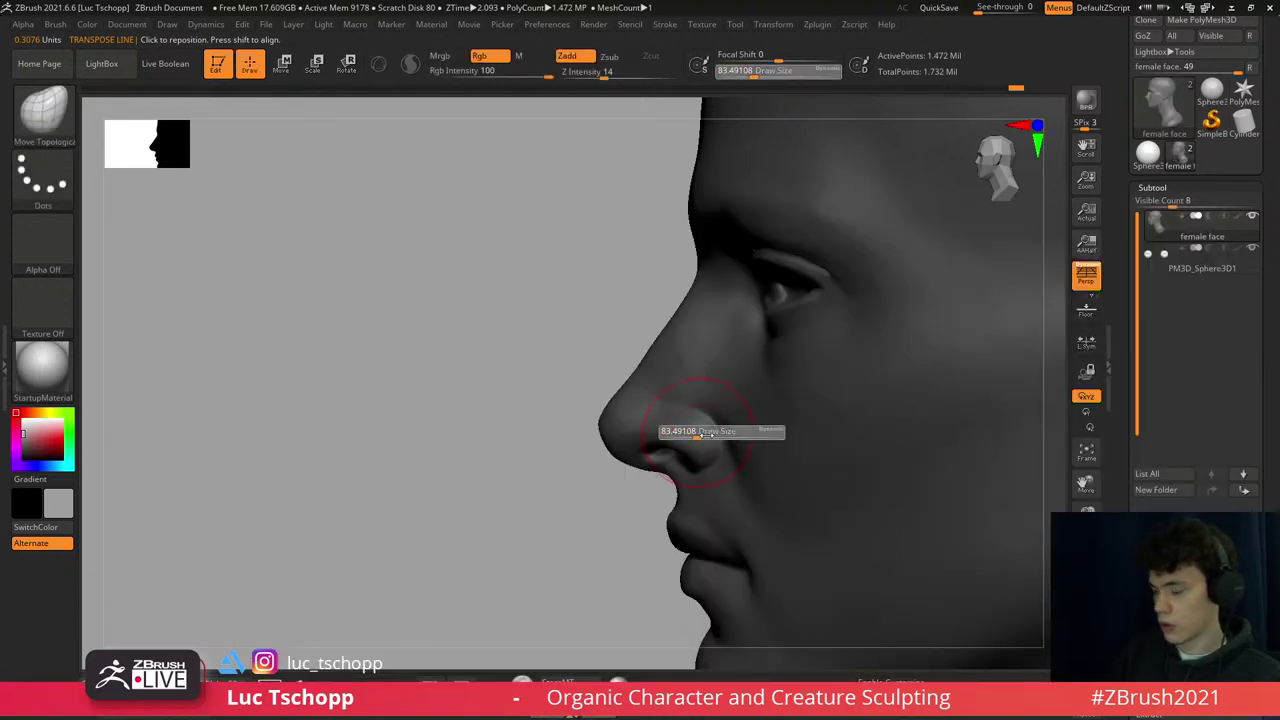
right_click_drag(770, 431, 691, 462)
key("bracketleft")
key("bracketleft")
key("bracketleft")
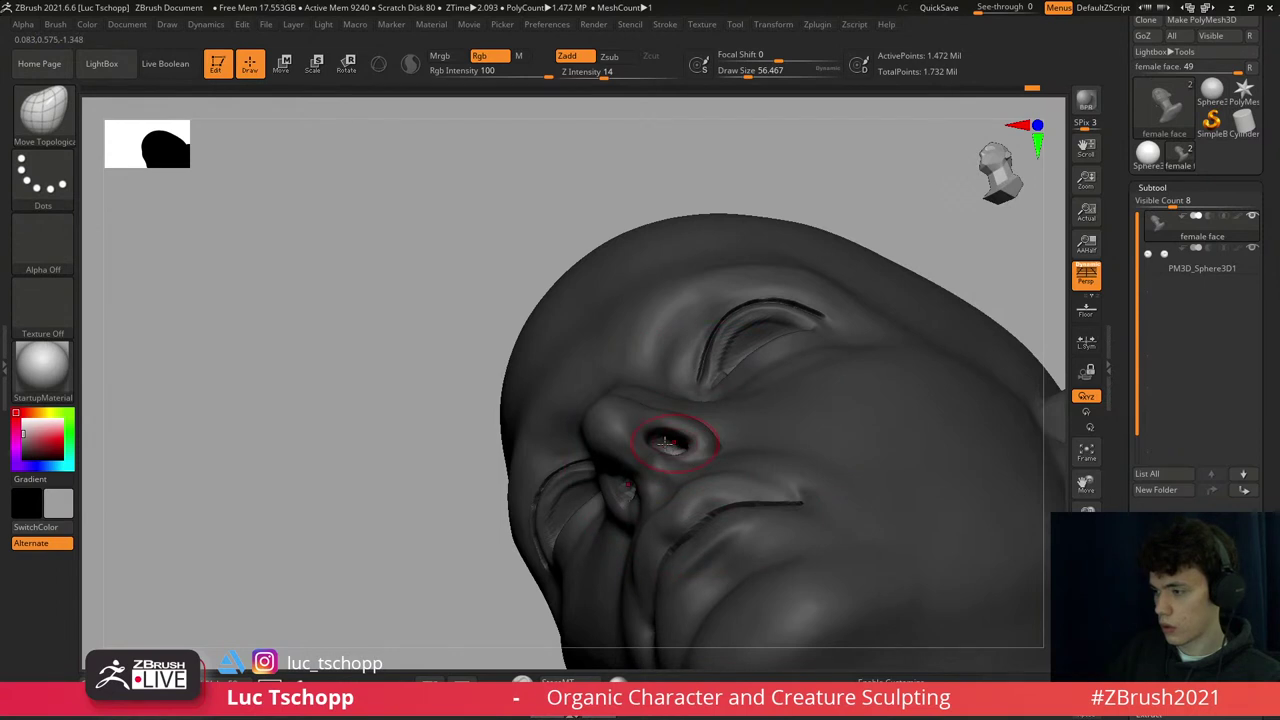
mouse_move(652, 452)
right_mouse_down("shift")
mouse_move(757, 271)
mouse_move(700, 330)
mouse_move(723, 375)
mouse_move(709, 395)
right_mouse_up("shift")
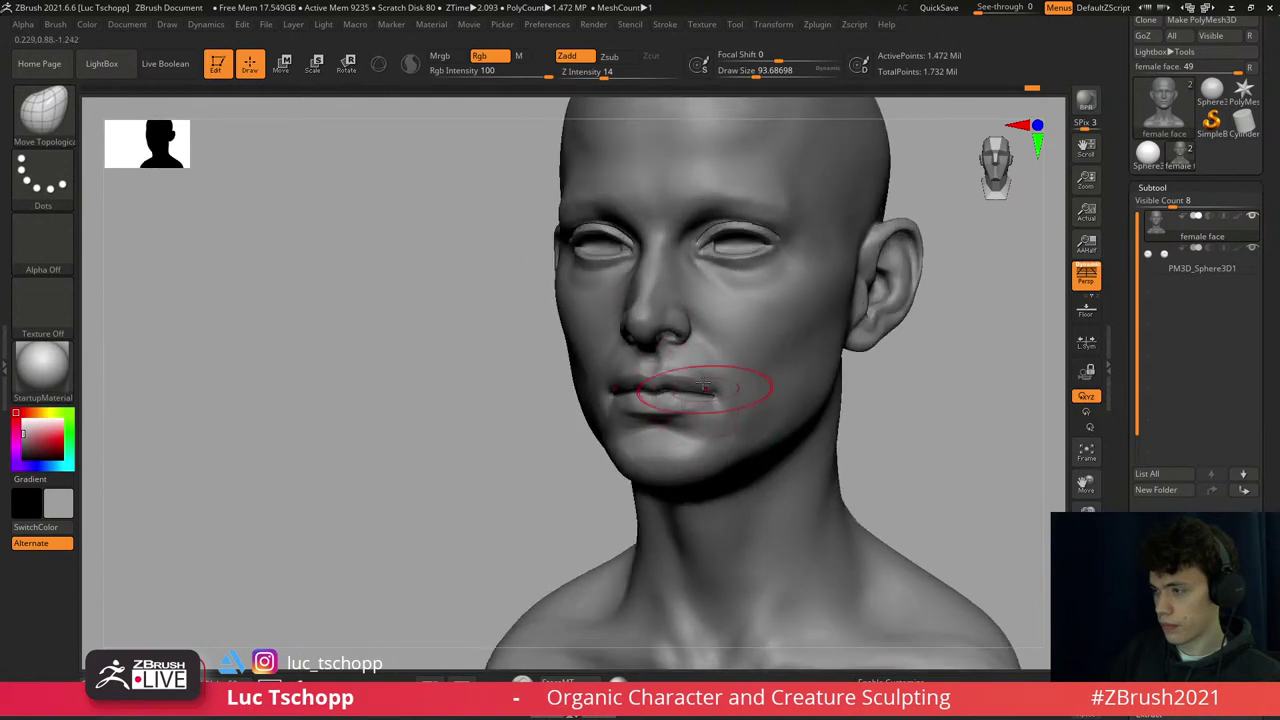
- Carve a deep crease between the lips with LucT_Custom1, then smooth its edges
right_click_drag(659, 348, 717, 374, "ctrl")
key("1")
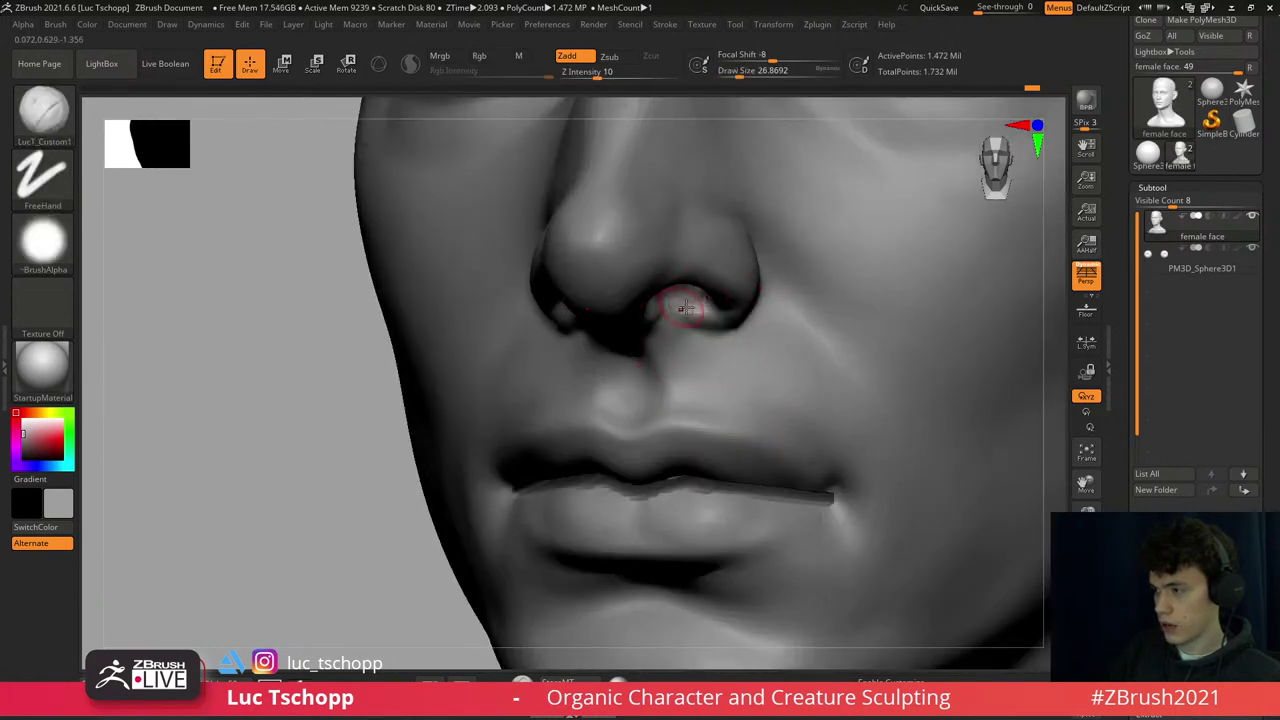
right_click_drag(722, 344, 733, 445, "ctrl")
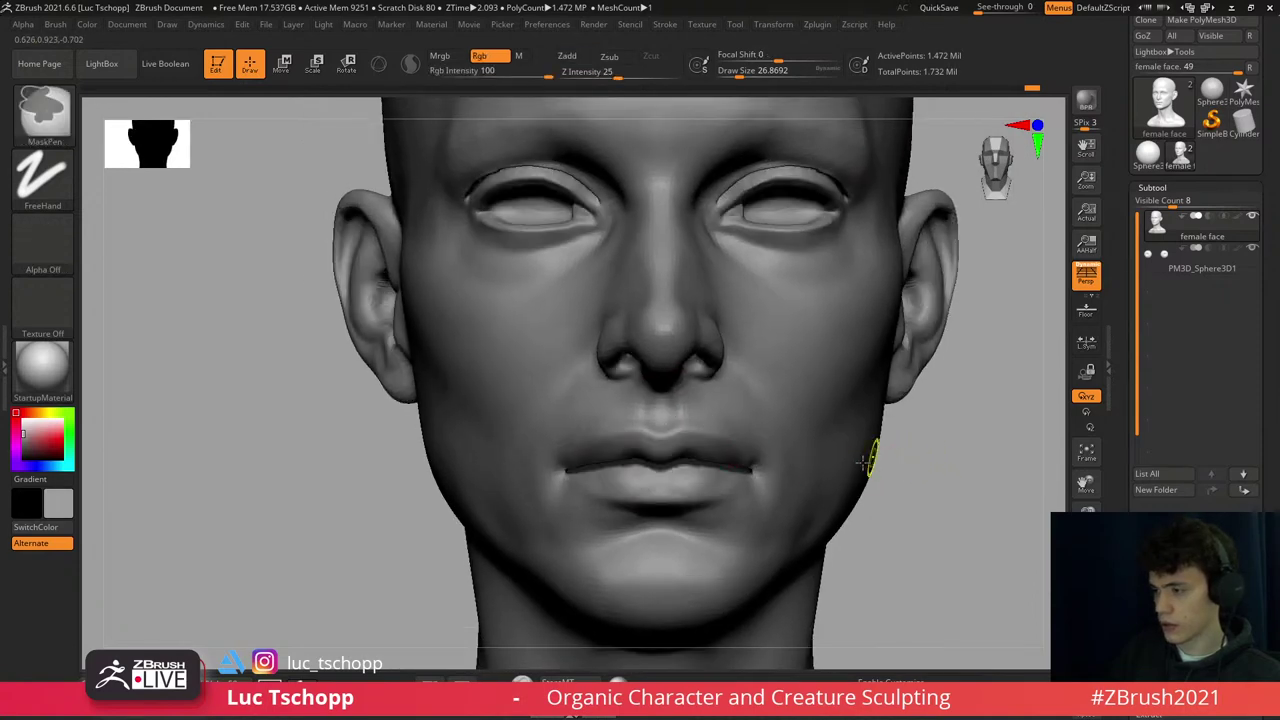
mouse_move(837, 434)
right_mouse_down()
mouse_move(723, 414)
mouse_move(691, 523)
mouse_move(700, 466)
mouse_move(634, 420)
mouse_move(765, 440)
mouse_move(814, 400)
mouse_move(790, 395)
mouse_move(733, 318)
mouse_move(737, 357)
mouse_move(722, 368)
right_mouse_up()
key("shift")
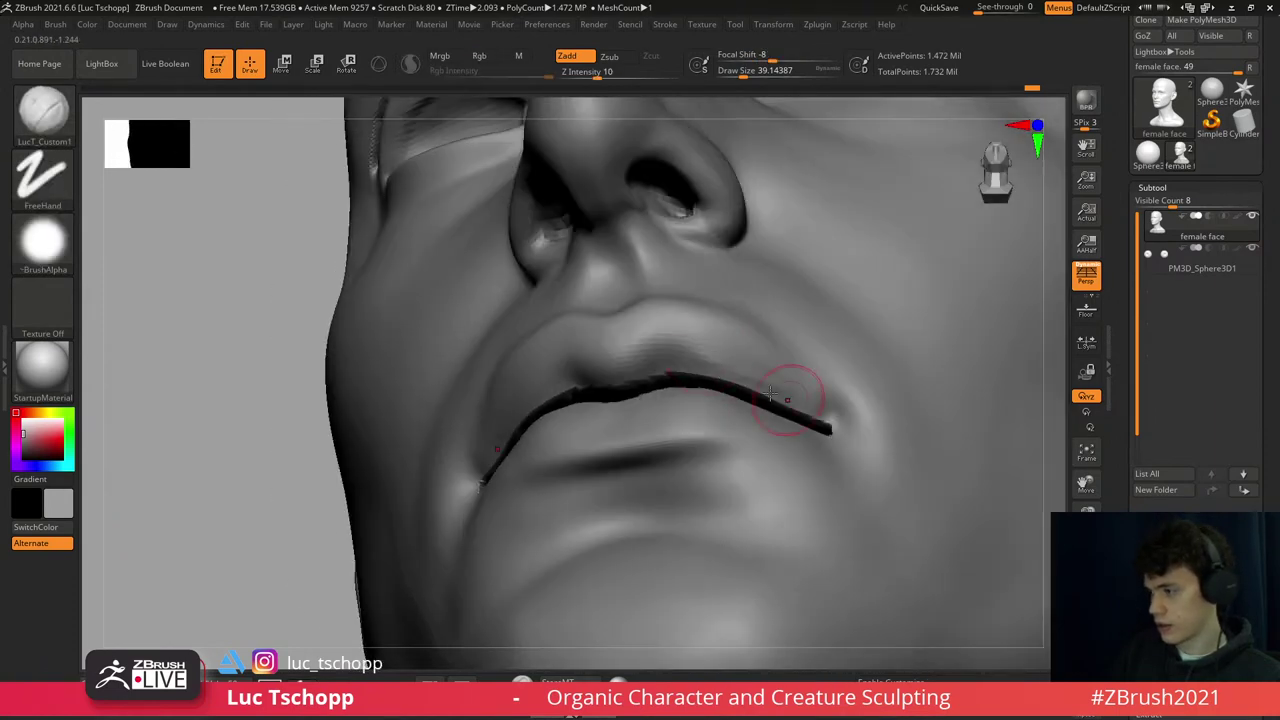
left_click_drag(780, 413, 770, 405)
key("shift")
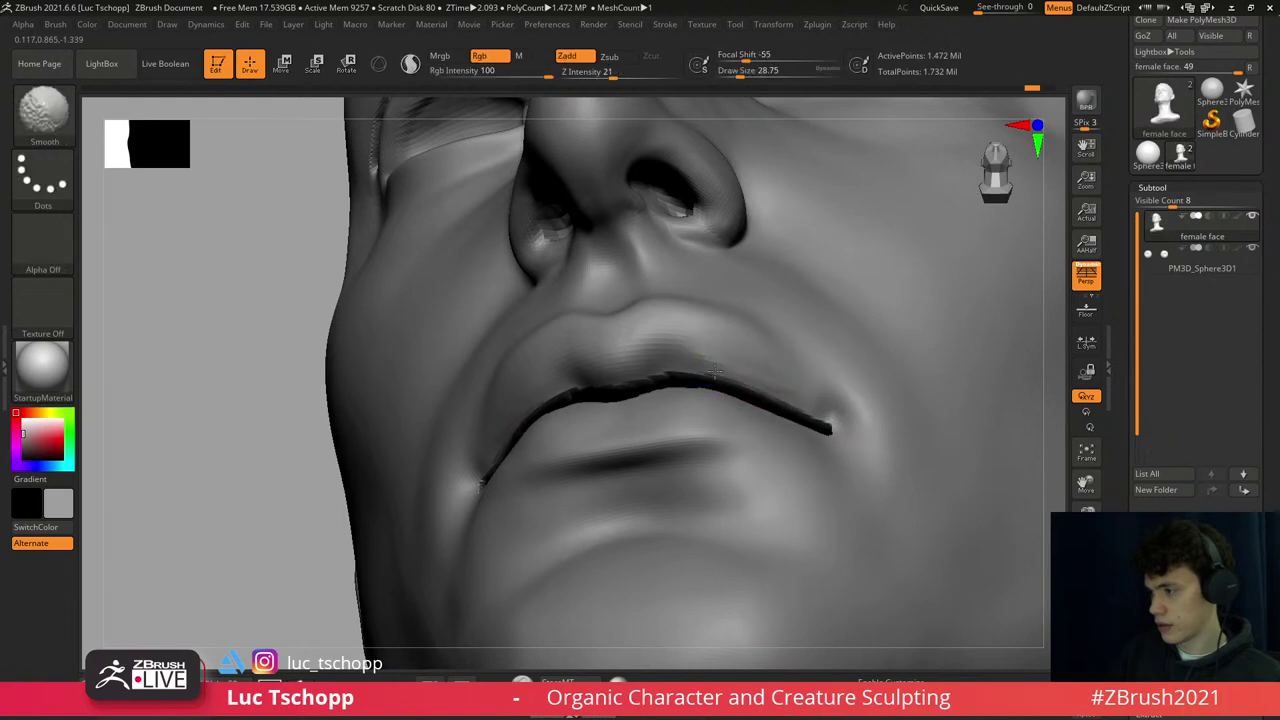
right_click_drag(714, 373, 703, 214, "ctrl")
mouse_move(757, 251)
right_mouse_down("shift")
mouse_move(760, 232)
mouse_move(600, 440)
right_mouse_up("shift")
- Push the neck shape with the Move brush and subdivide the mesh one level with Ctrl+D
key("b")
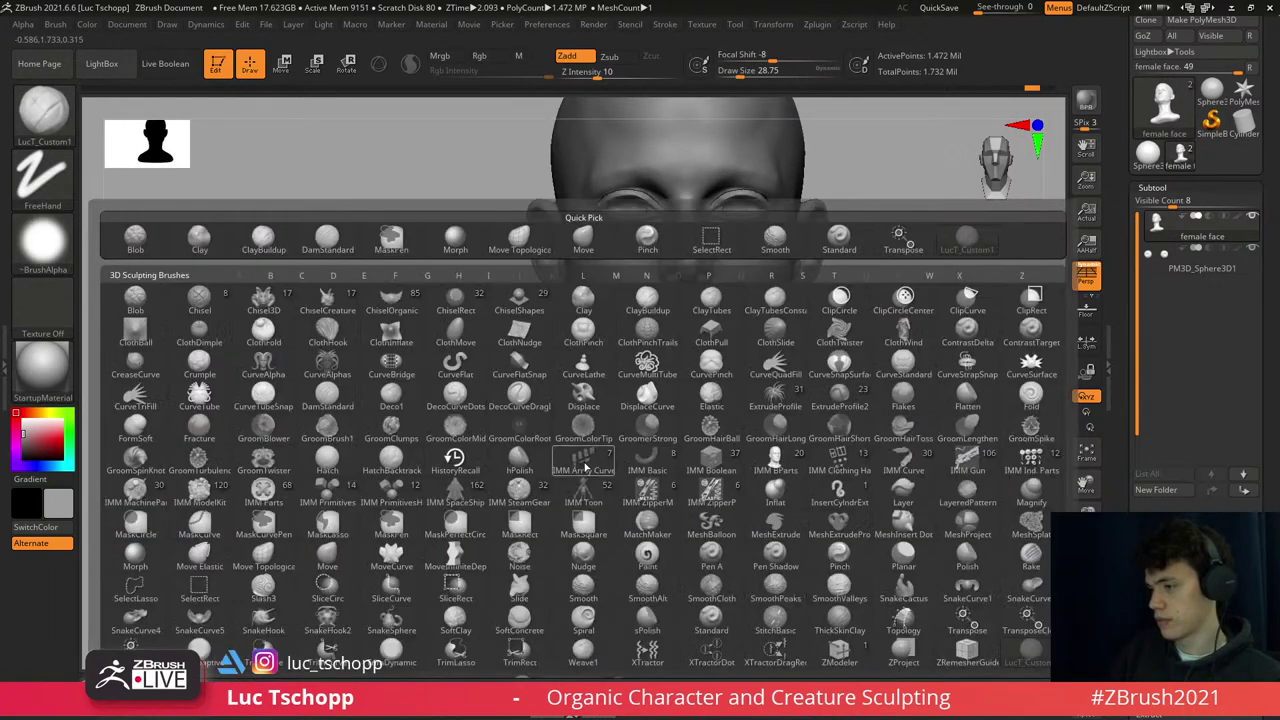
key("m")
key("v")
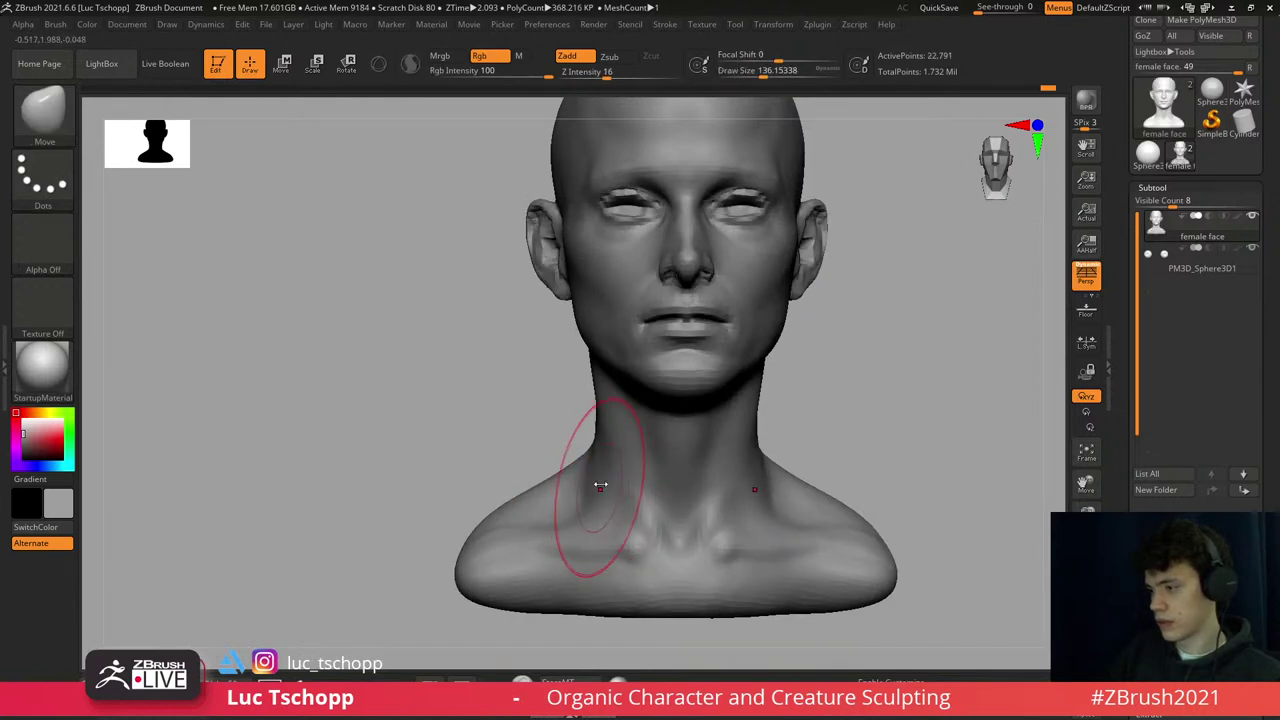
mouse_move(602, 503)
right_mouse_down()
mouse_move(630, 490)
mouse_move(614, 491)
right_mouse_up()
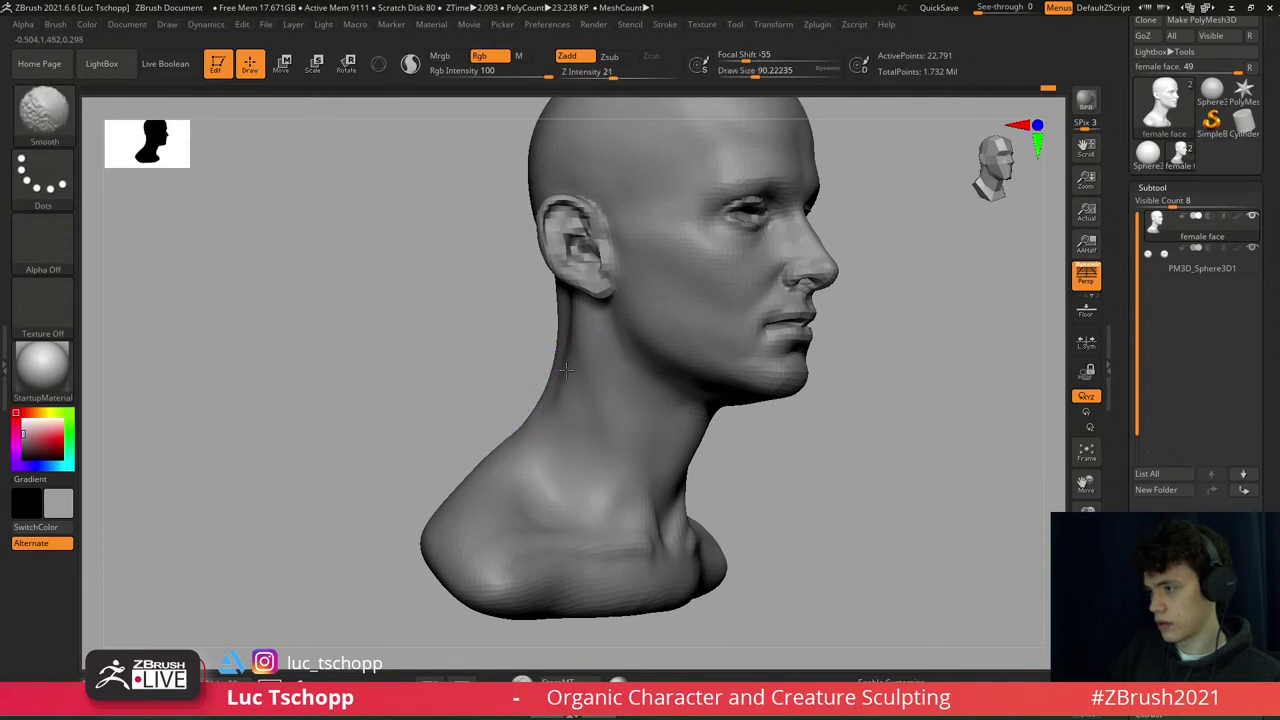
key("ctrl+d")
key("ctrl+d")
- Sharpen the nostril-wing crease in profile with LucT_Custom1, then smooth it
right_click_drag(645, 330, 693, 350, "ctrl")
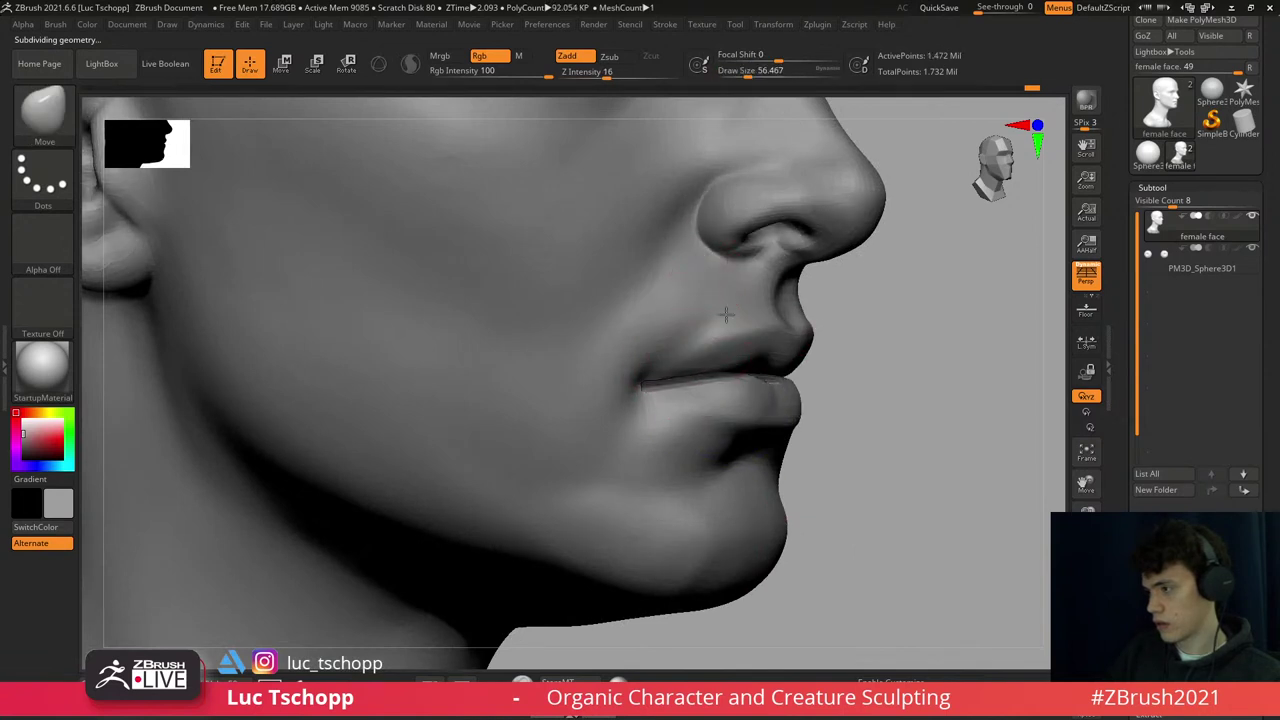
right_click_drag(726, 315, 714, 292, "alt")
key("1")
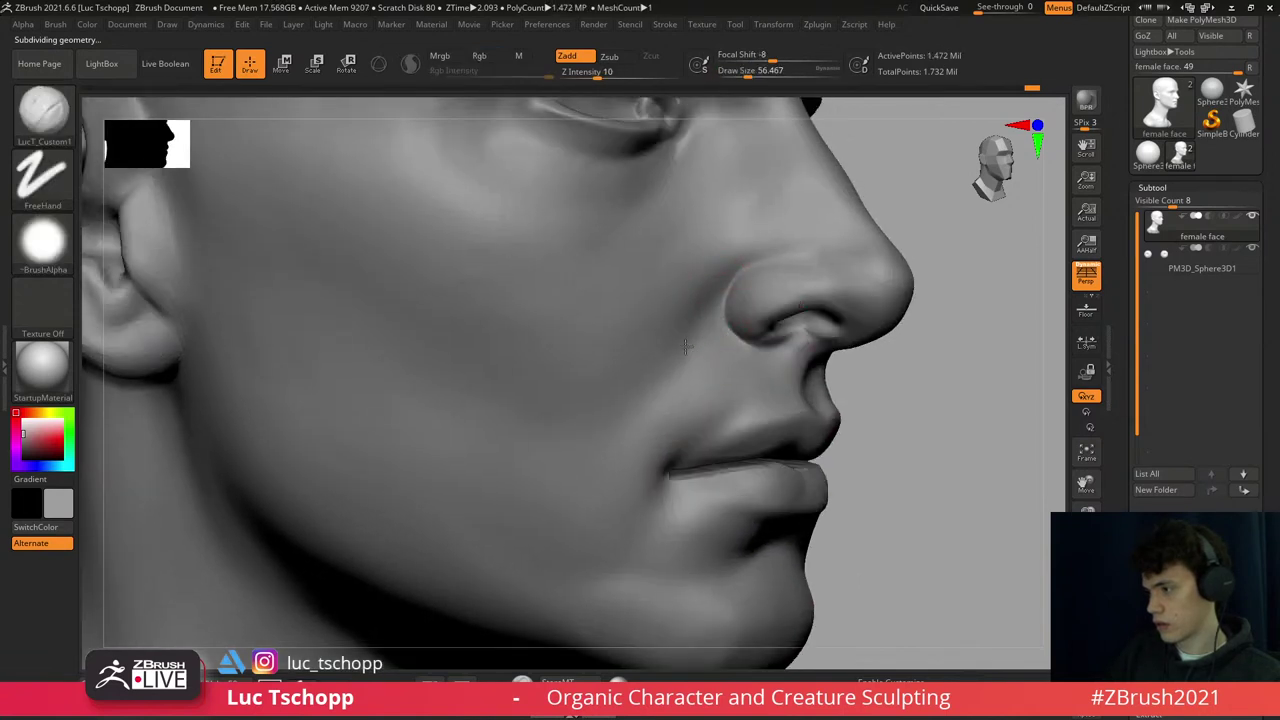
key("bracketright")
key("bracketleft")
key("bracketright")
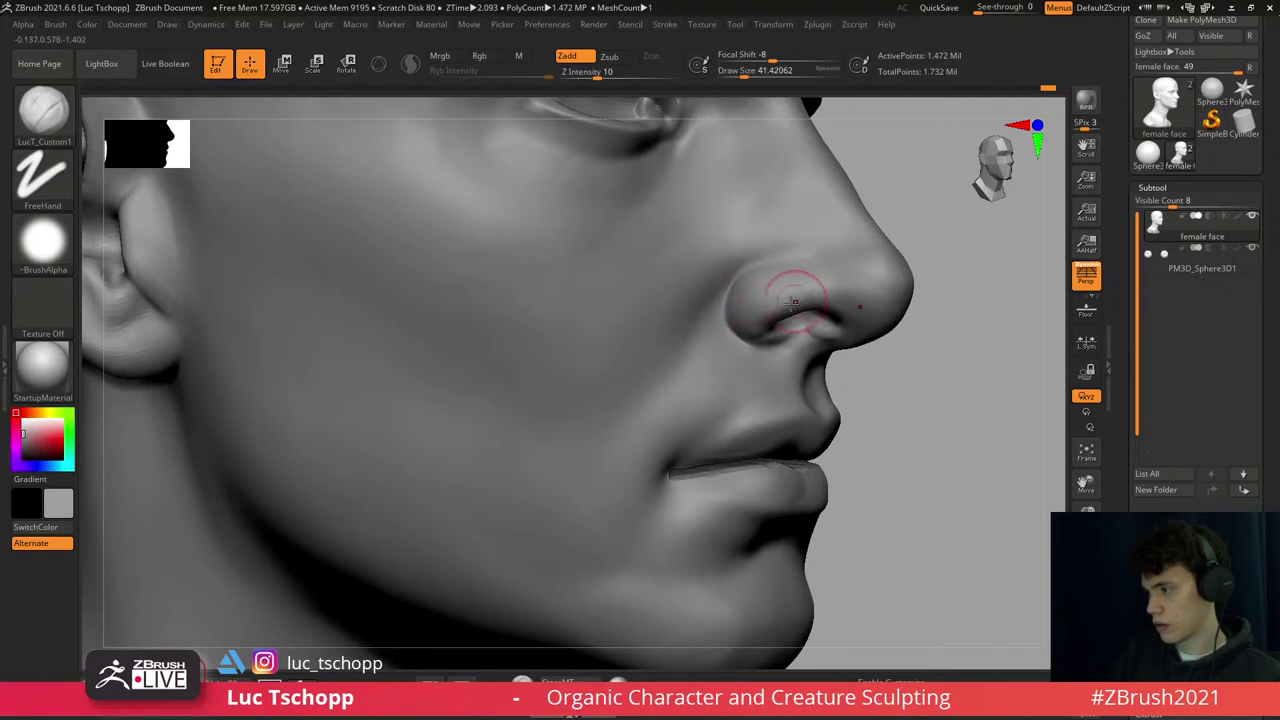
mouse_move(801, 305)
right_mouse_down()
mouse_move(762, 285)
mouse_move(743, 291)
right_mouse_up()
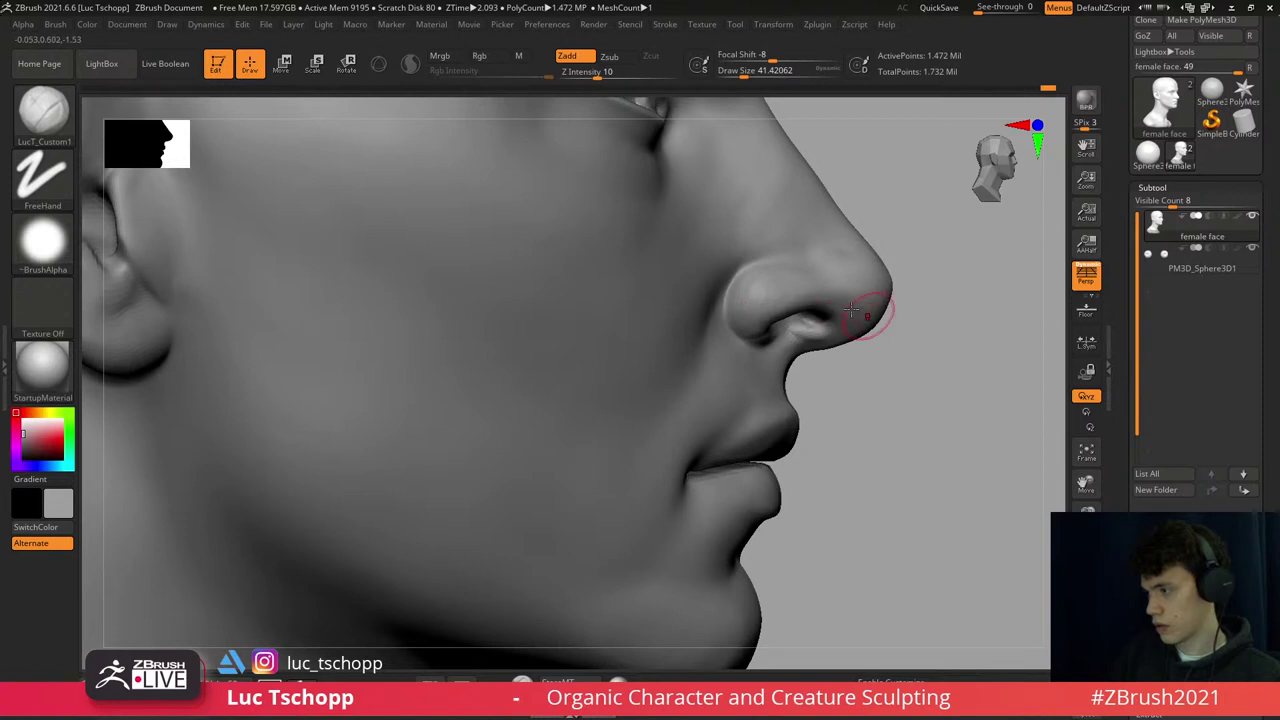
right_click_drag(870, 322, 860, 294)
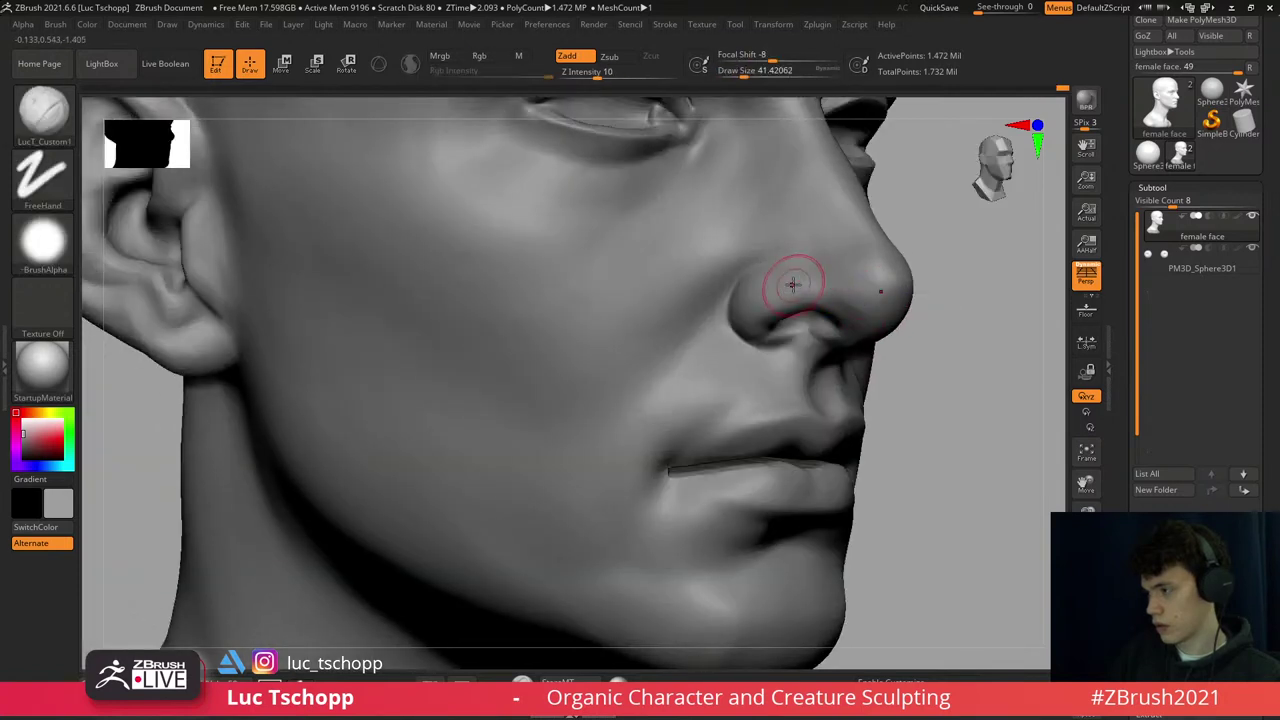
key("shift")
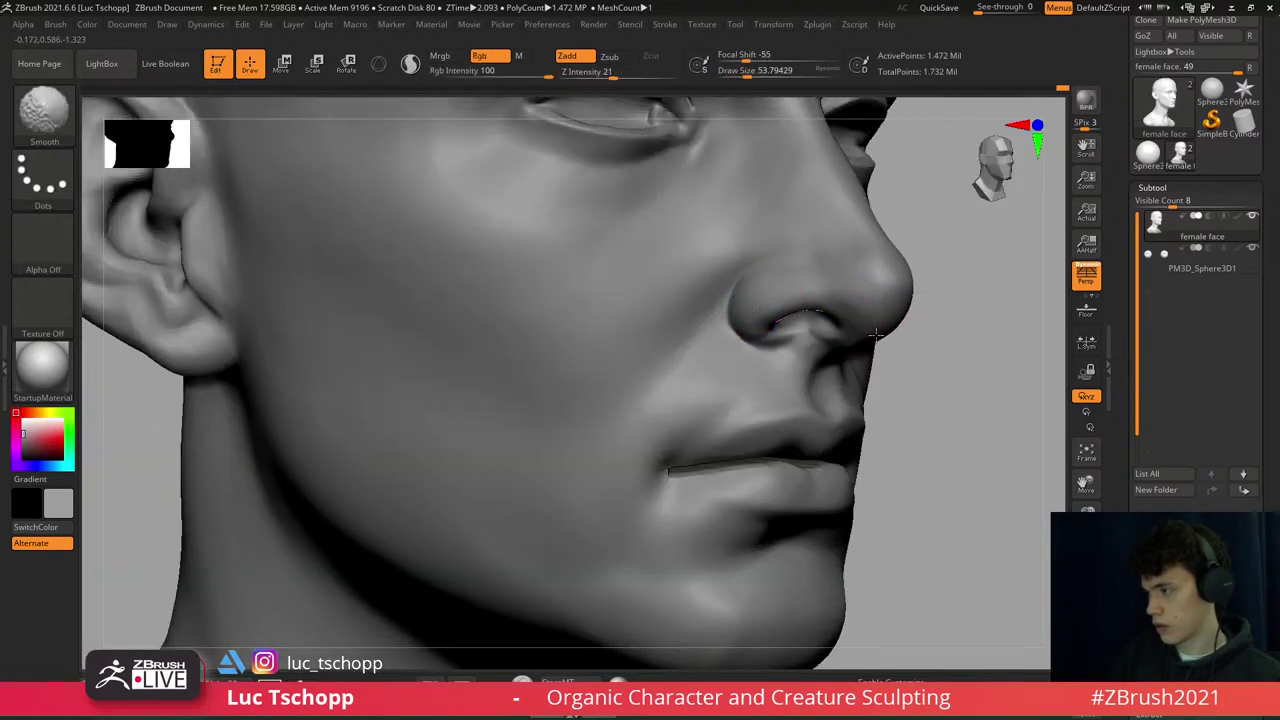
key("f")
mouse_move(857, 277)
right_mouse_down("shift")
mouse_move(829, 286)
mouse_move(816, 413)
mouse_move(731, 357)
mouse_move(749, 434)
mouse_move(659, 413)
right_mouse_up("shift")
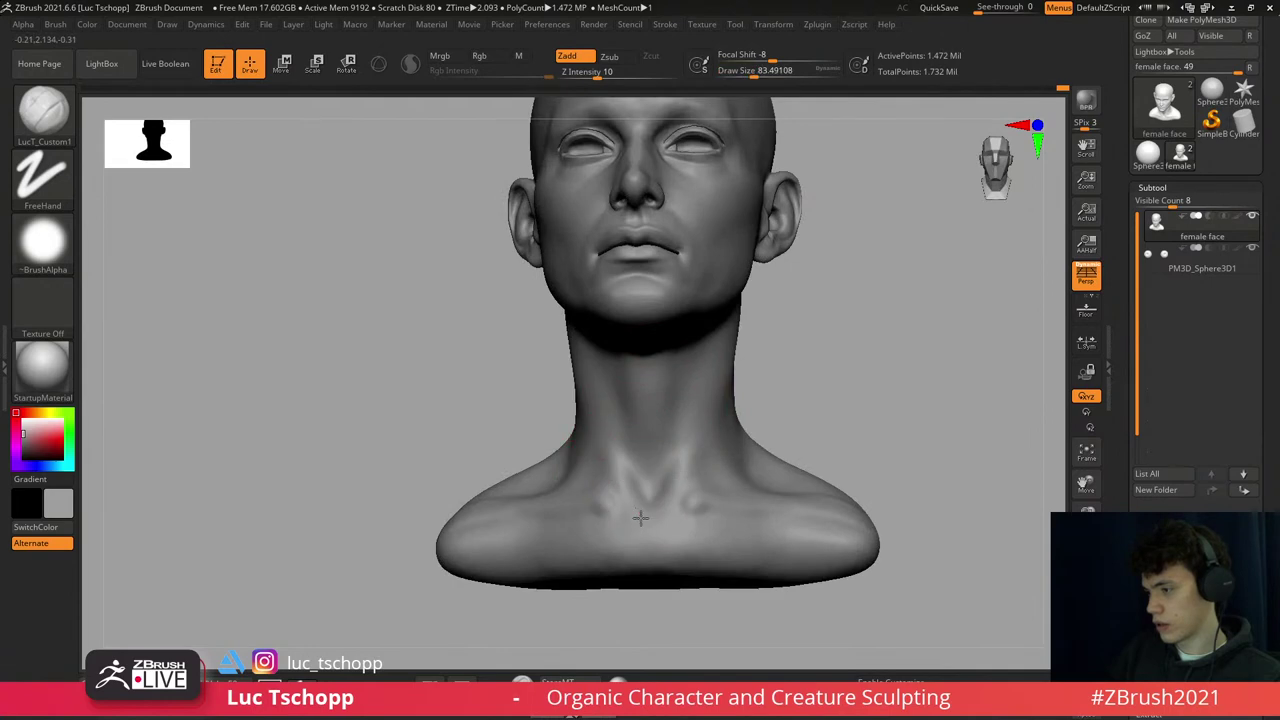
- Sculpt the sternal notch between the collarbones with the Standard and LucT_Custom1 brushes
right_click_drag(643, 517, 634, 491)
key("b")
key("s")
key("t")
key("s")
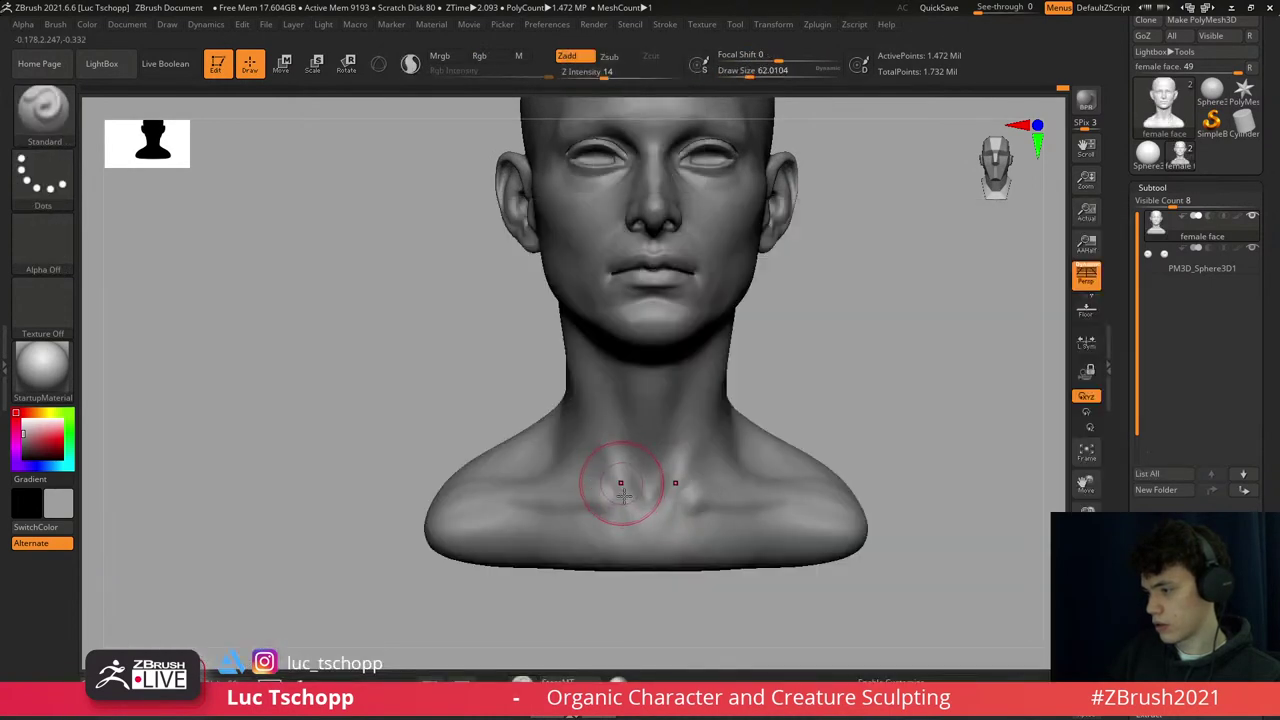
key("1")
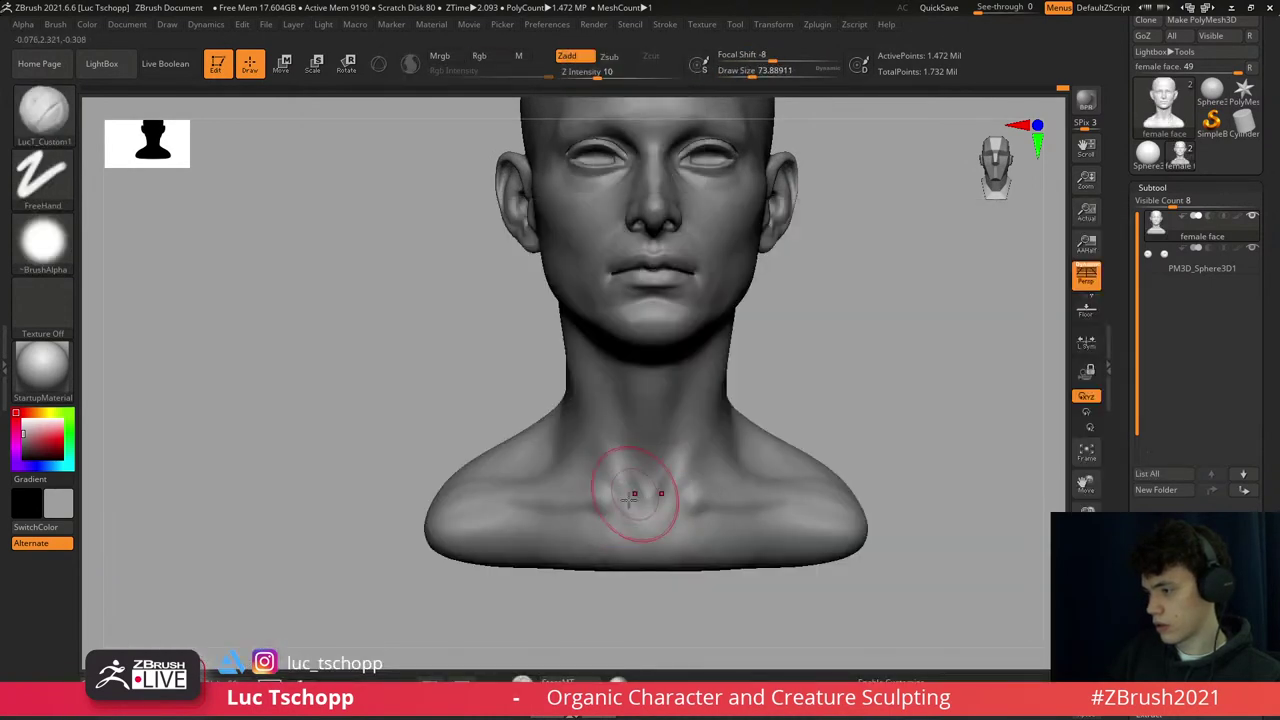
mouse_move(610, 447)
right_mouse_down()
mouse_move(598, 458)
mouse_move(608, 343)
mouse_move(660, 400)
mouse_move(722, 432)
mouse_move(714, 443)
right_mouse_up()
- Draw a Move transpose line from the chin down the neck to shift it
key("b")
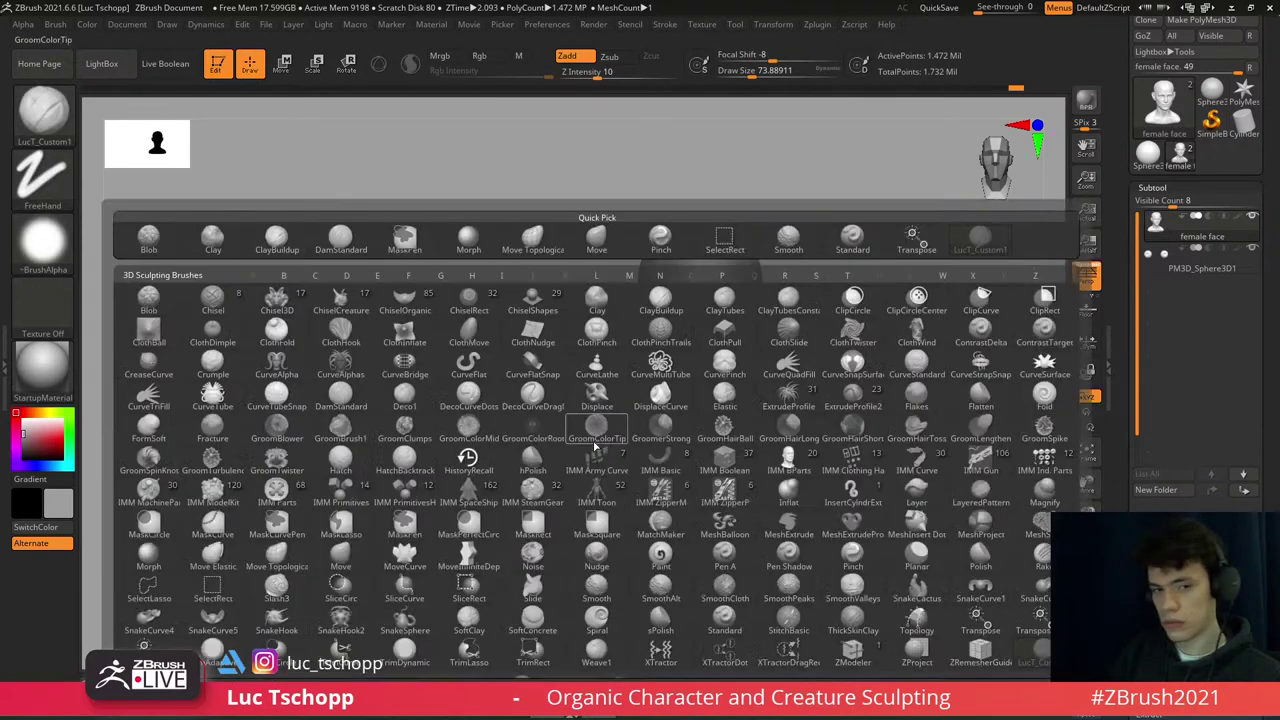
key("m")
key("v")
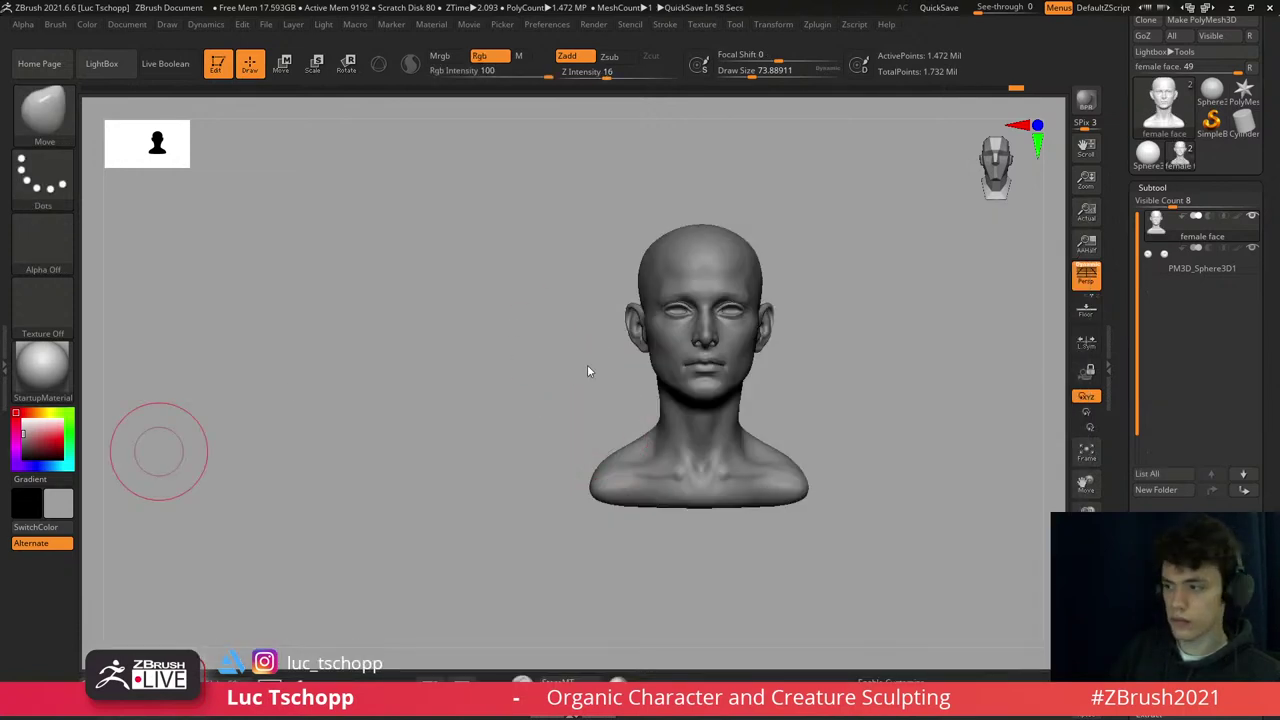
right_click_drag(589, 369, 673, 240)
key("w")
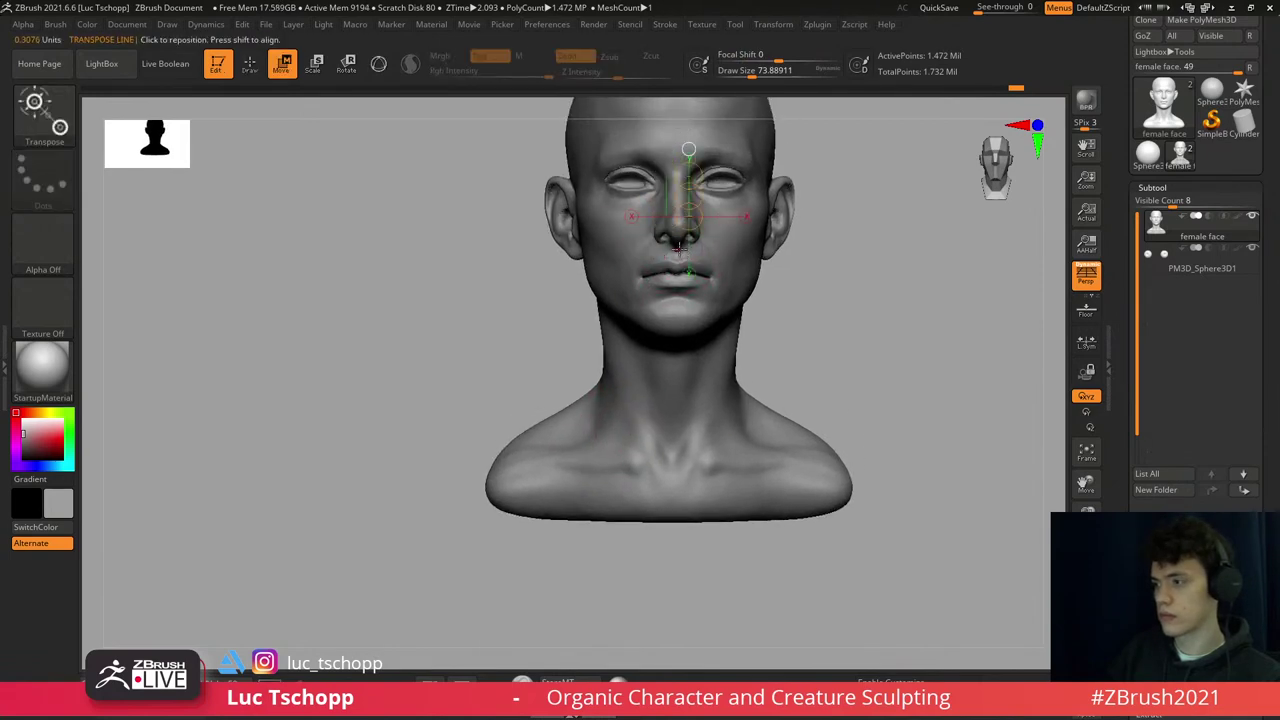
left_click_drag(678, 243, 683, 425)
- Select the Move brush and enlarge Draw Size to about 217
key("b")
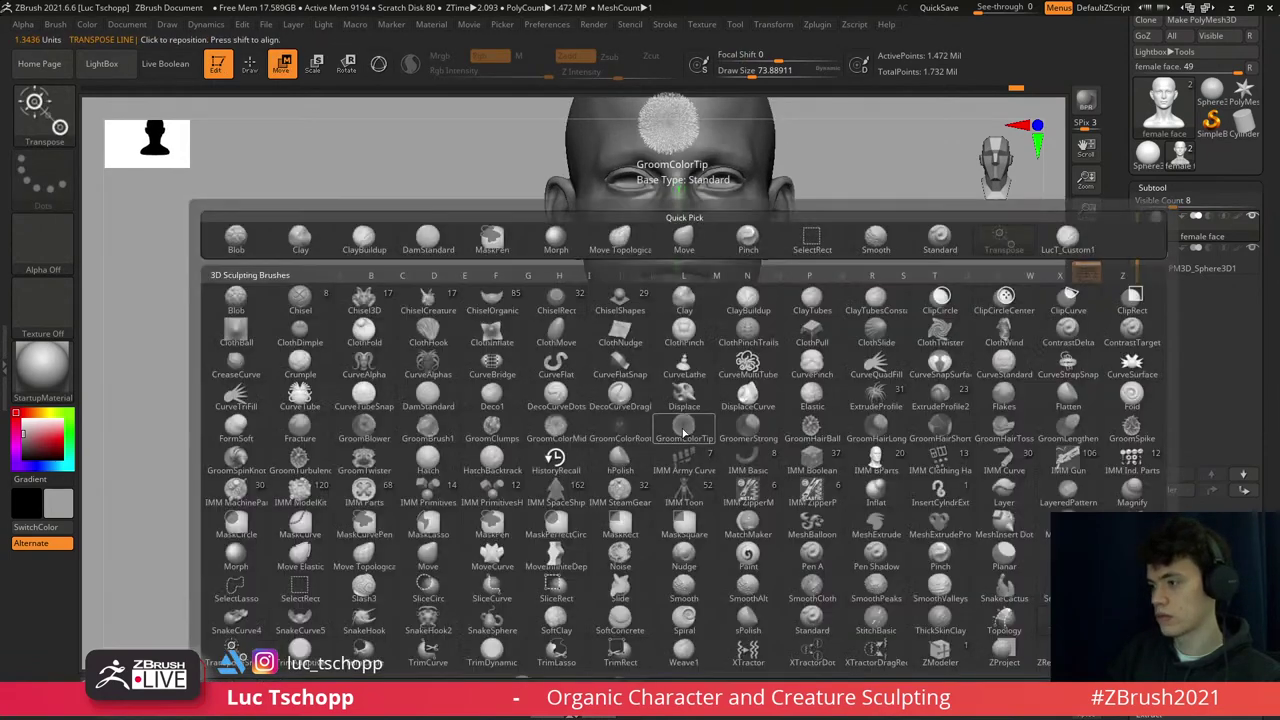
key("m")
key("v")
key("s")
mouse_move(557, 452)
left_mouse_down()
mouse_move(525, 457)
mouse_move(565, 465)
left_mouse_up()
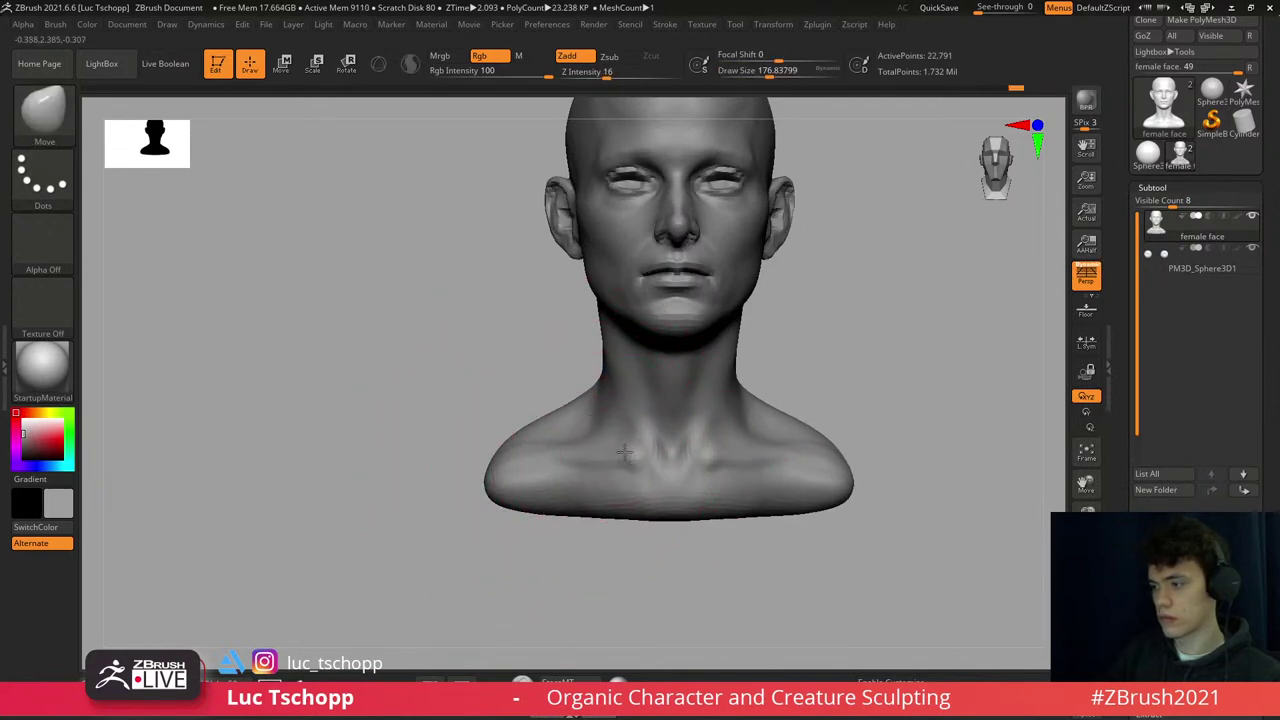
- Resize the brush from about 136 to 56 then 100 and return to the highest subdivision
key("s")
left_click_drag(620, 369, 586, 371)
key("s")
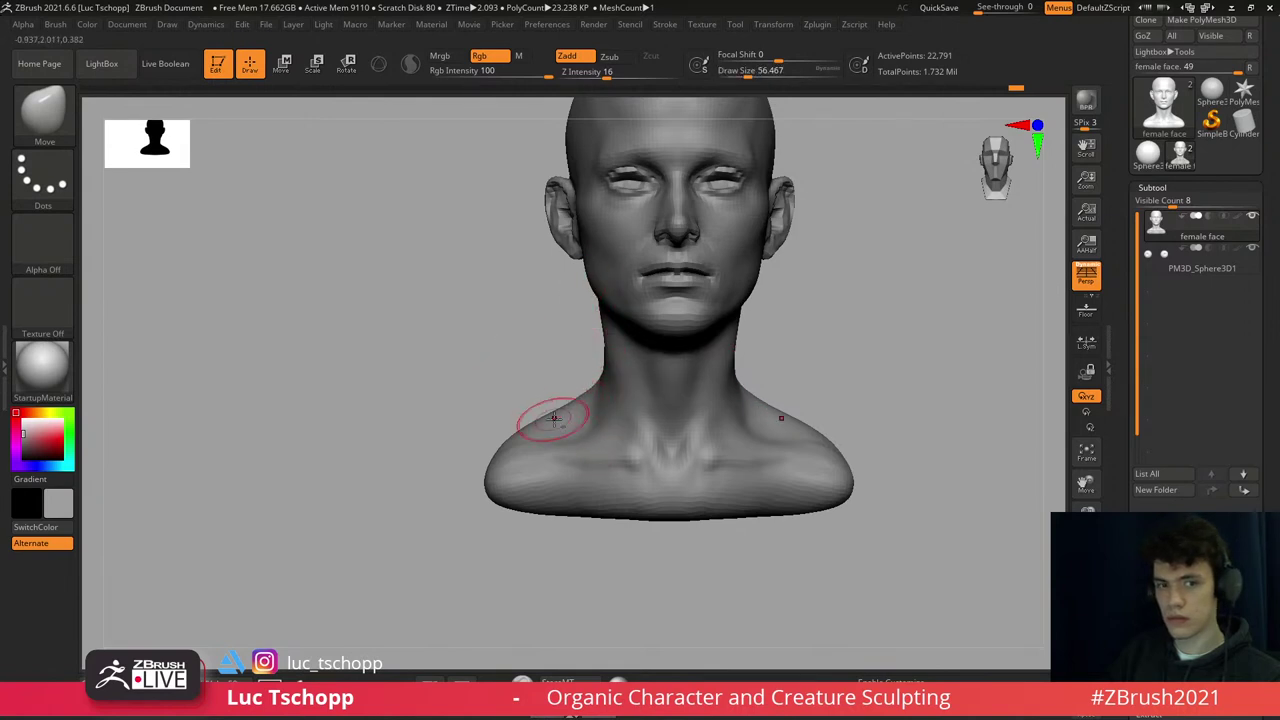
key("s")
mouse_move(529, 400)
left_mouse_down()
mouse_move(500, 420)
mouse_move(509, 394)
mouse_move(589, 378)
left_mouse_up()
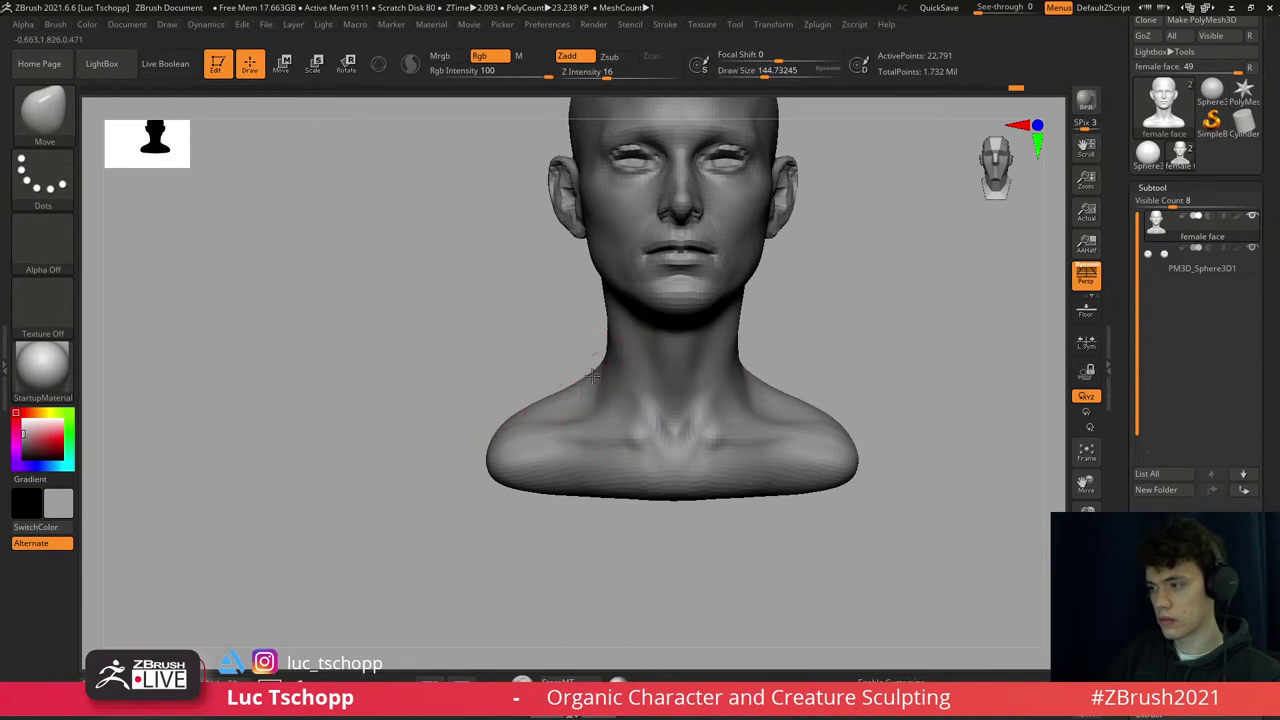
key("d")
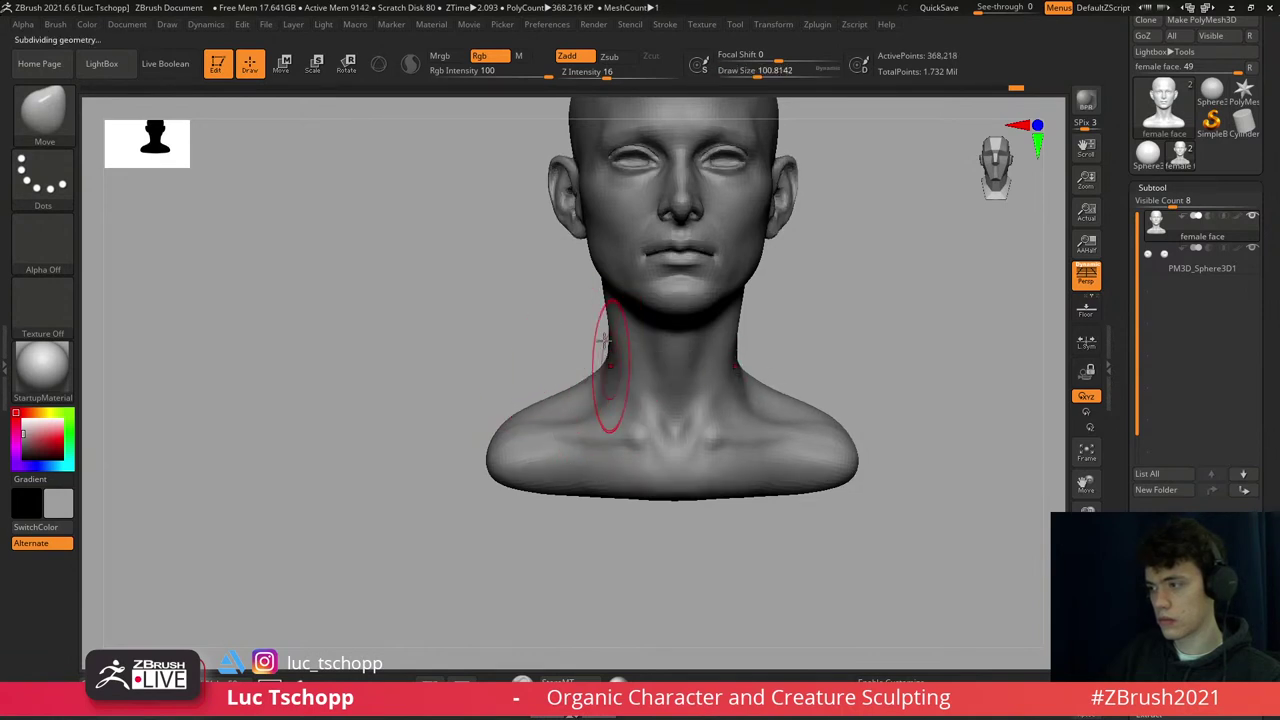
- Toggle subdivision levels and select the Standard brush in a three-quarter view of the nose
right_click_drag(683, 316, 651, 405)
key("shift+d")
key("shift+d")
key("d")
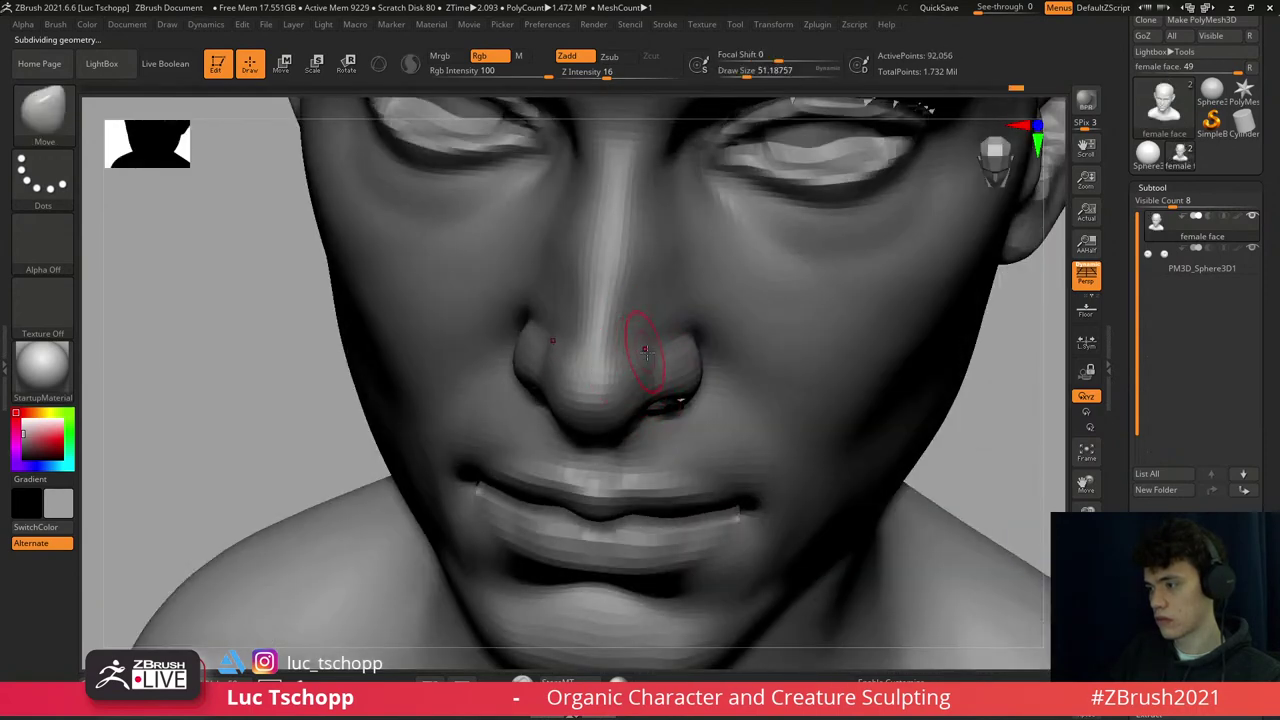
right_click_drag(650, 338, 689, 314)
key("b")
key("s")
key("t")
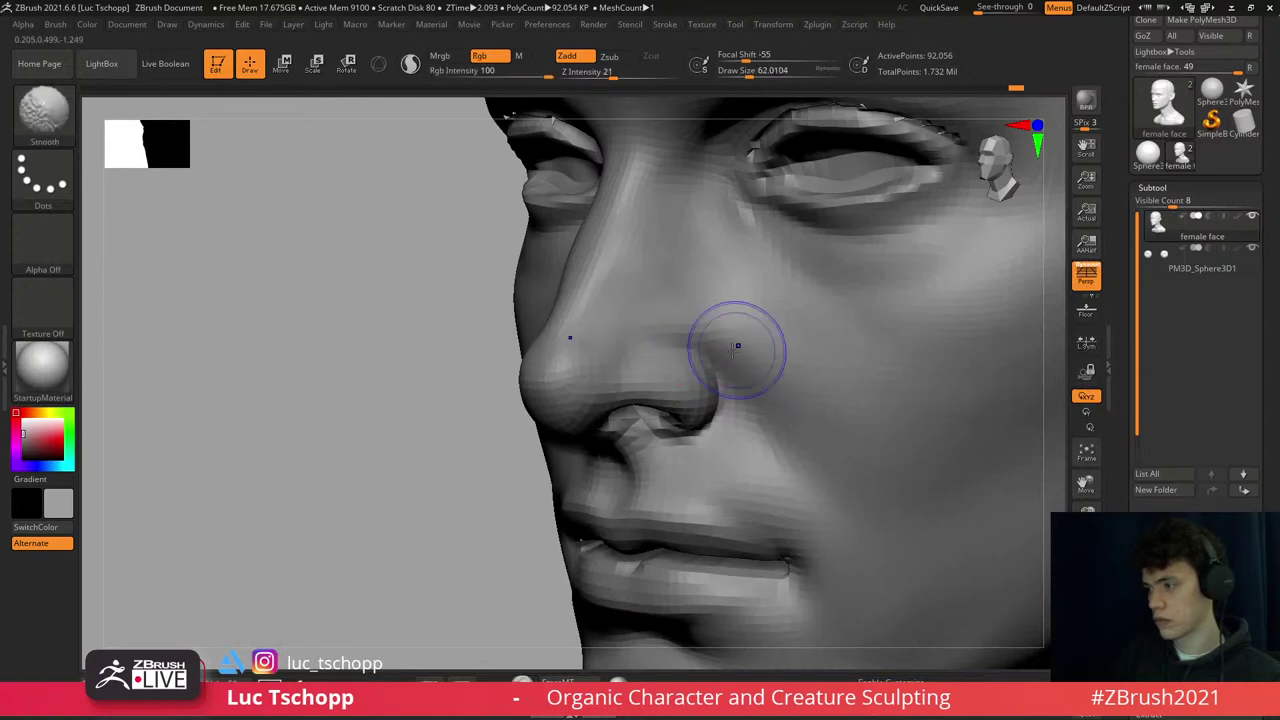
- Smooth the cheek with LucT_Custom1 and Shift-smoothing at brush size about 94
mouse_move(737, 329)
right_mouse_down()
mouse_move(694, 320)
mouse_move(737, 266)
mouse_move(756, 354)
right_mouse_up()
key("b")
key("l")
key("u")
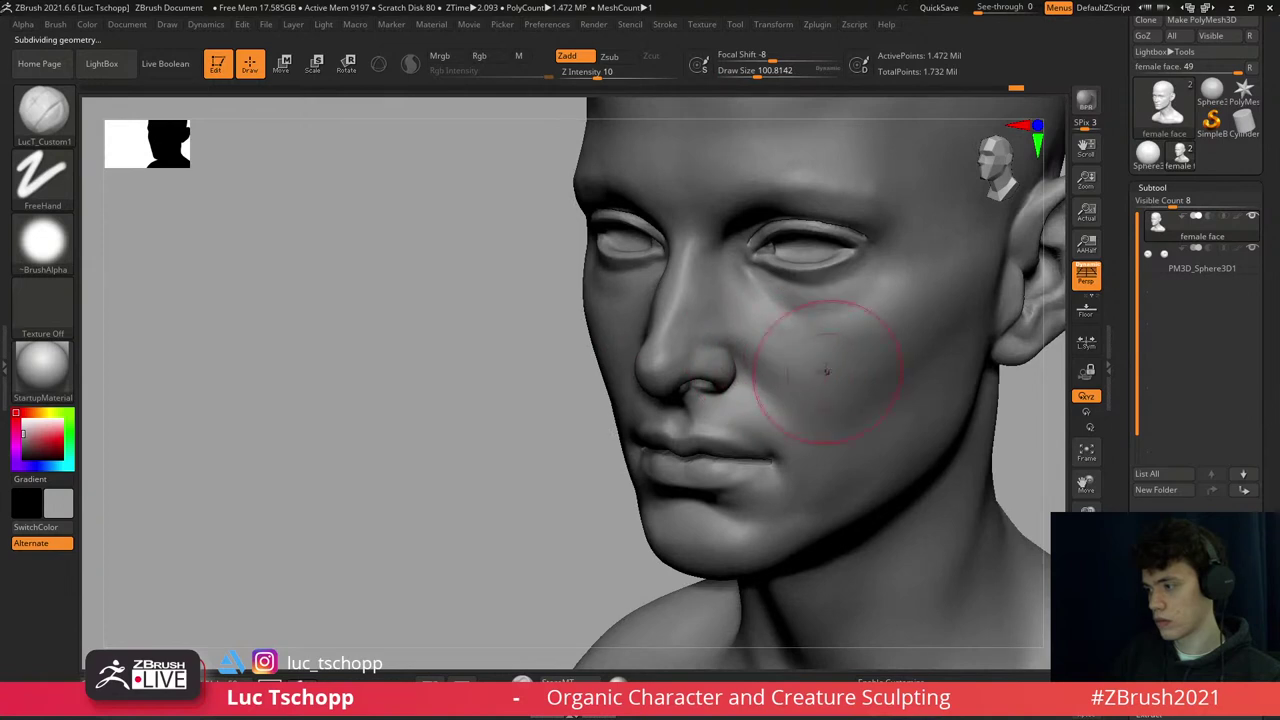
key("shift+s")
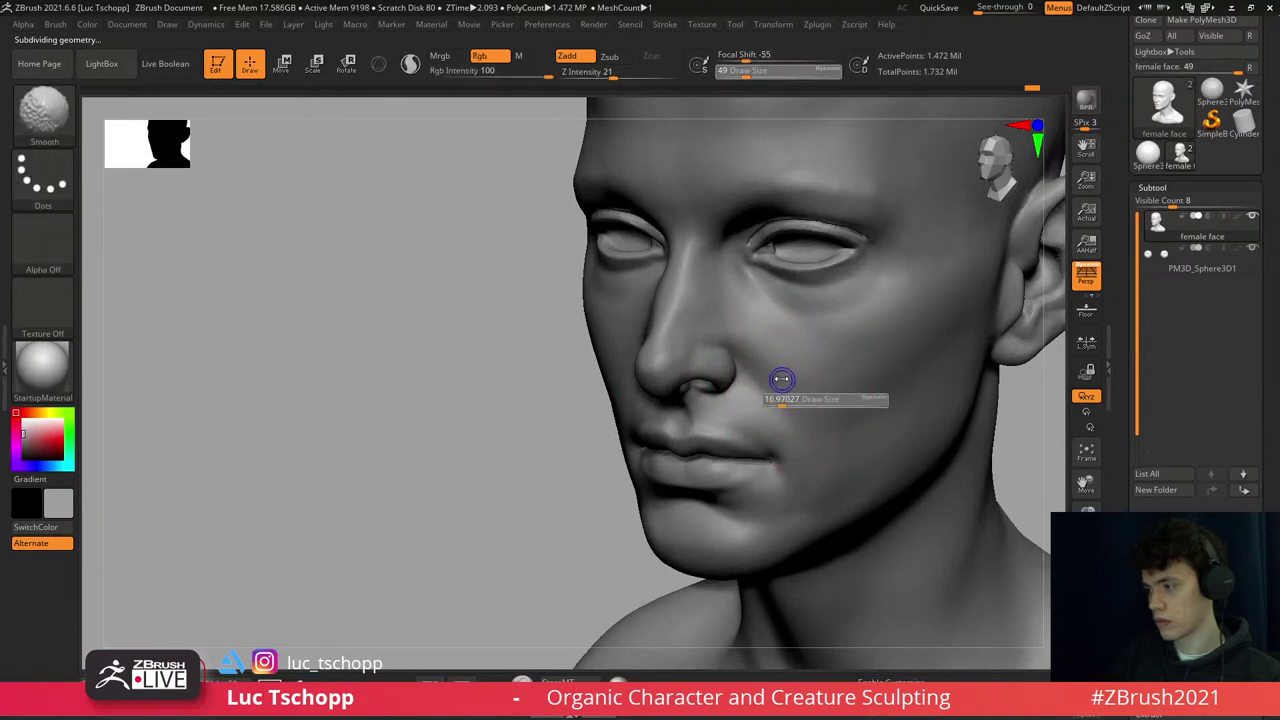
left_click_drag(782, 379, 773, 372)
key("f")
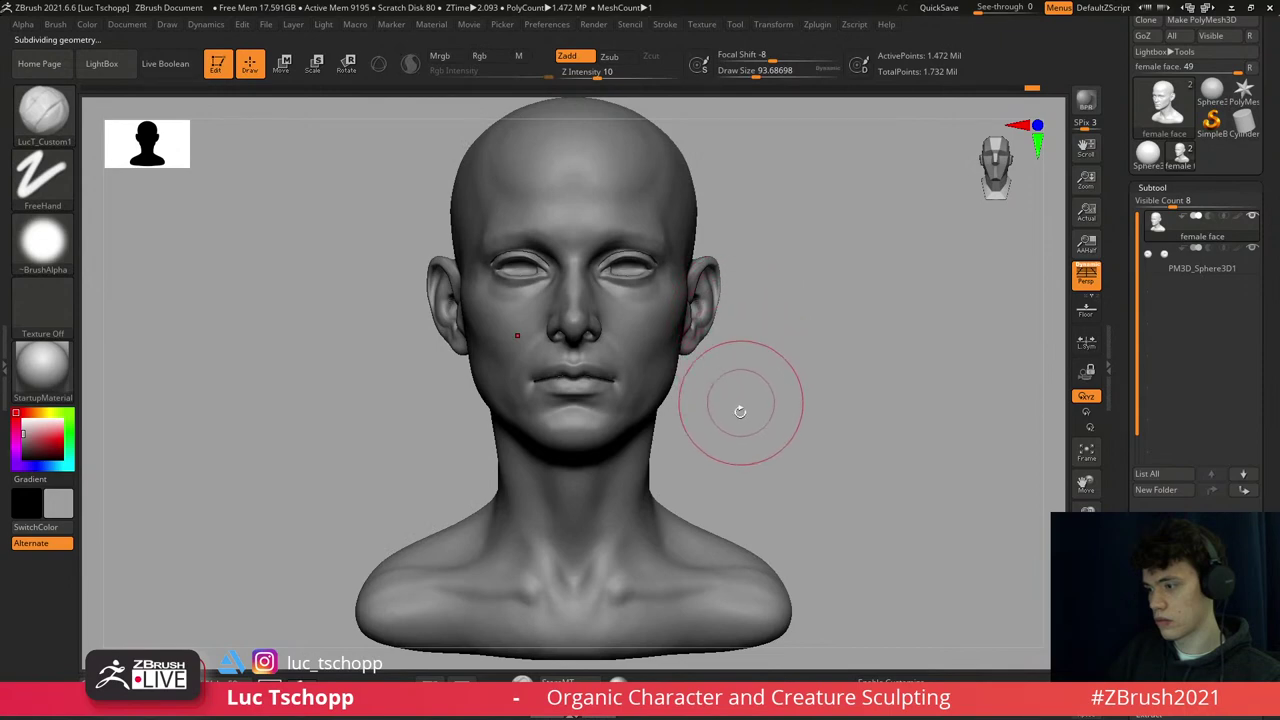
left_click_drag(701, 414, 571, 406, "alt")
- Push the face and side of the skull with the Move brush at lower subdivision levels
key("b")
key("m")
key("v")
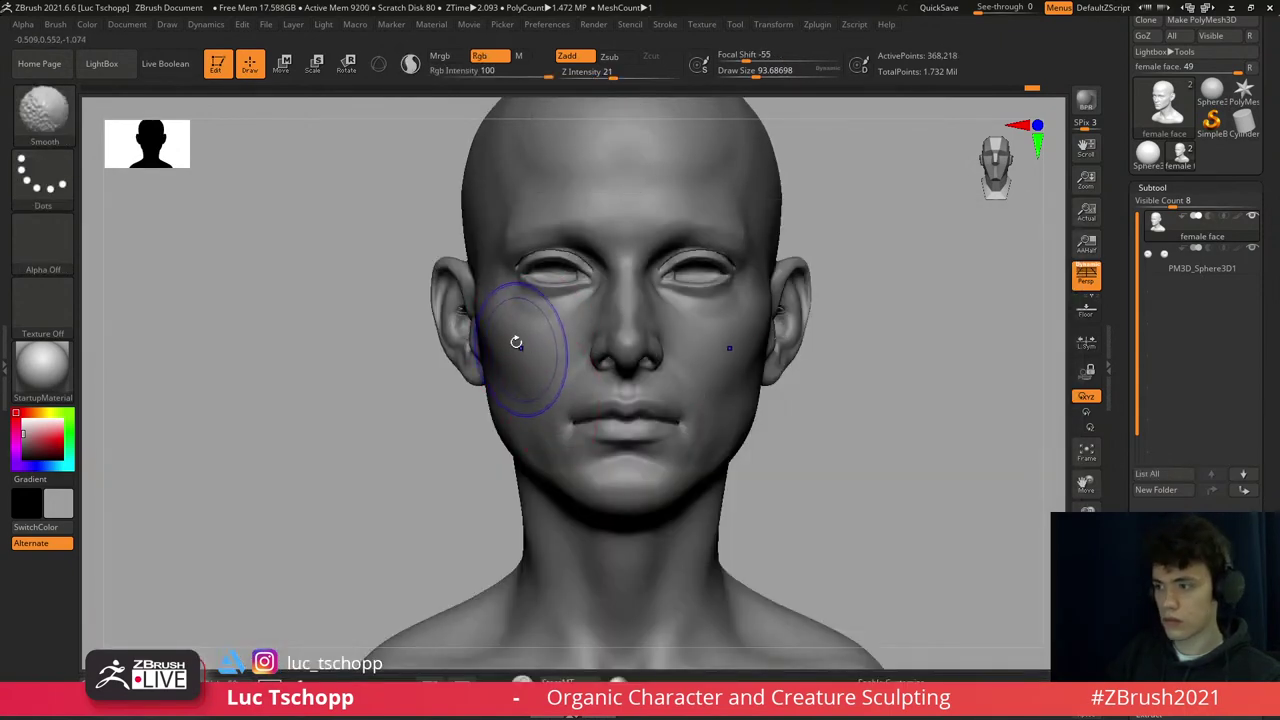
right_click_drag(514, 343, 528, 357)
key("shift+d")
key("shift+d")
key("shift+d")
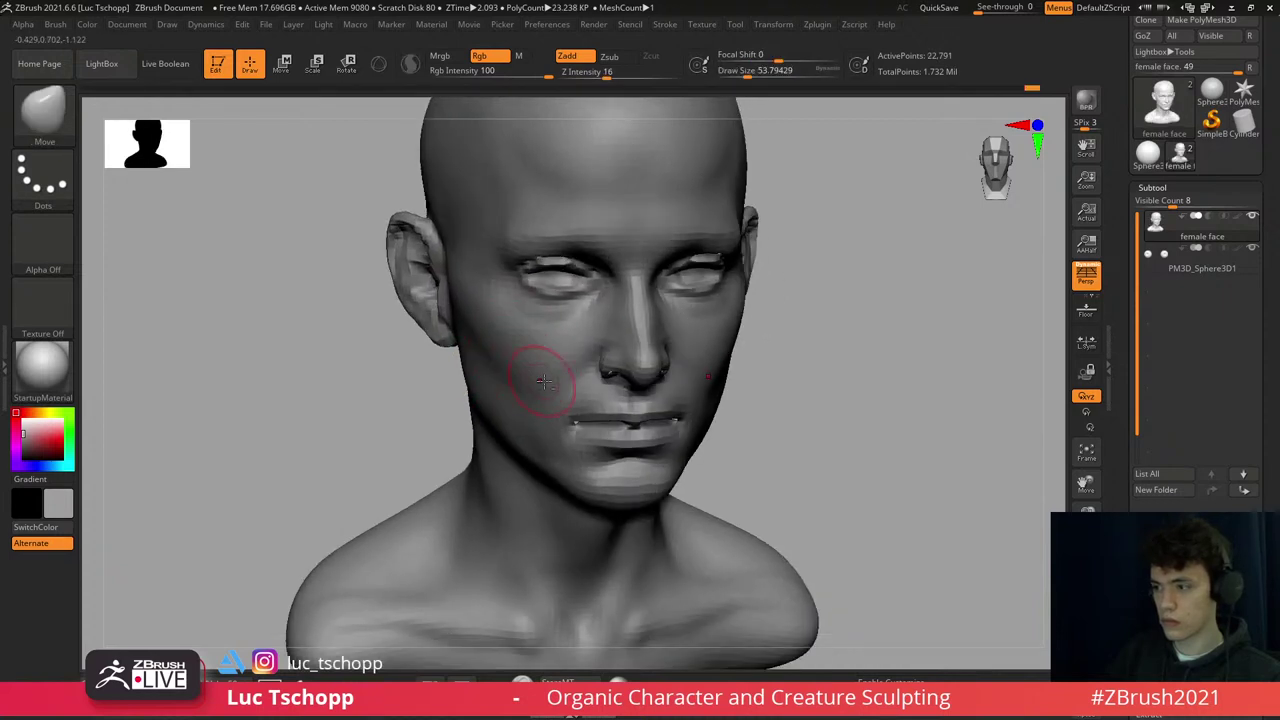
key("d")
key("d")
key("d")
right_click_drag(529, 371, 725, 296)
key("shift+d")
key("shift+d")
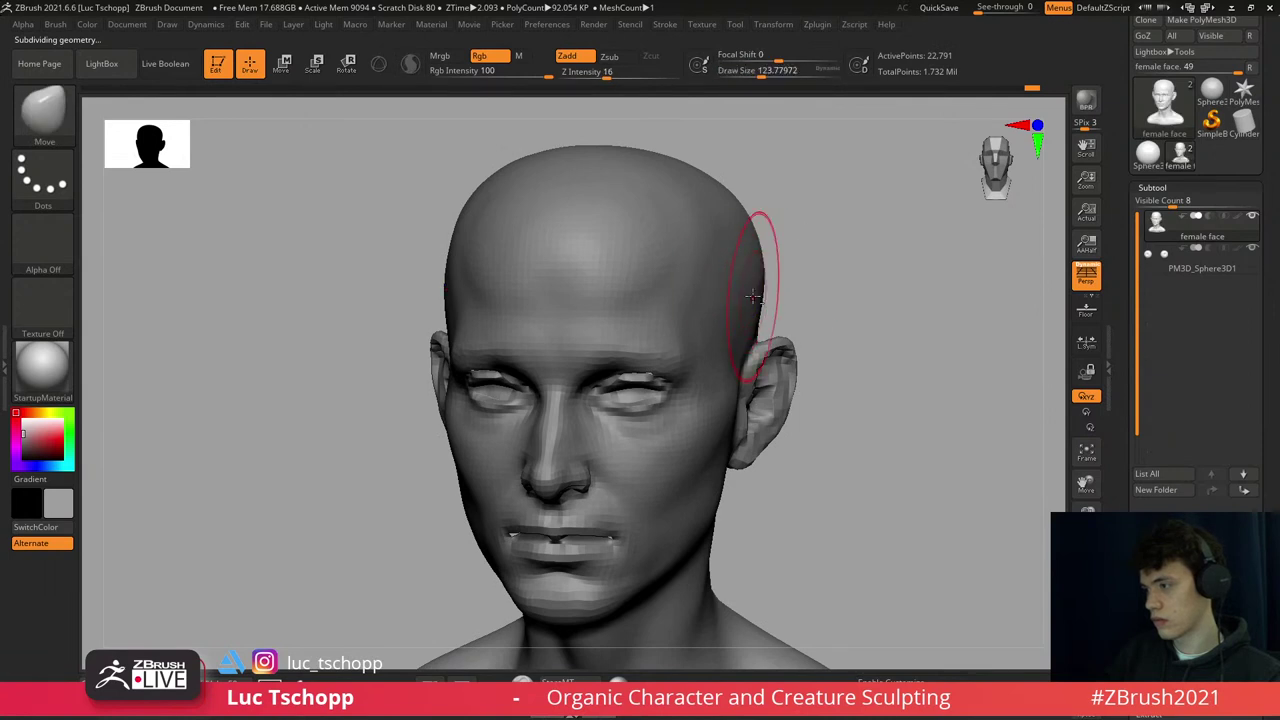
key("d")
key("d")
key("f")
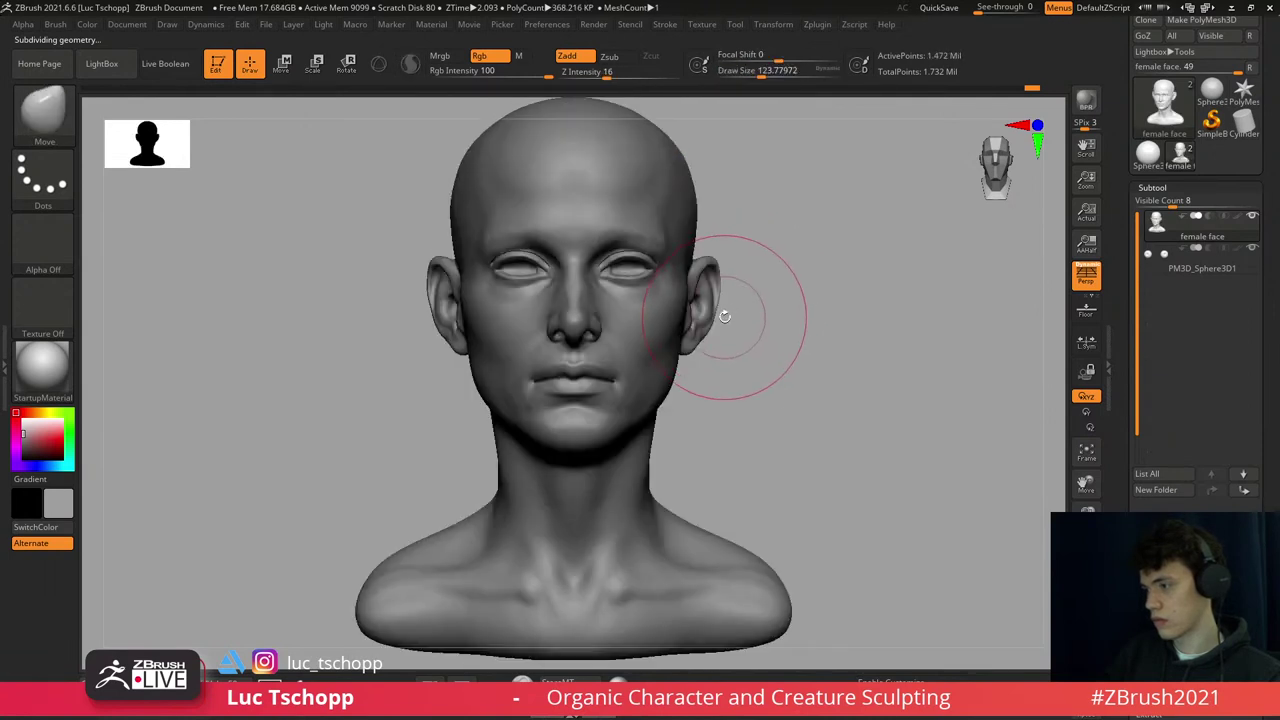
key("shift+d")
key("shift+d")
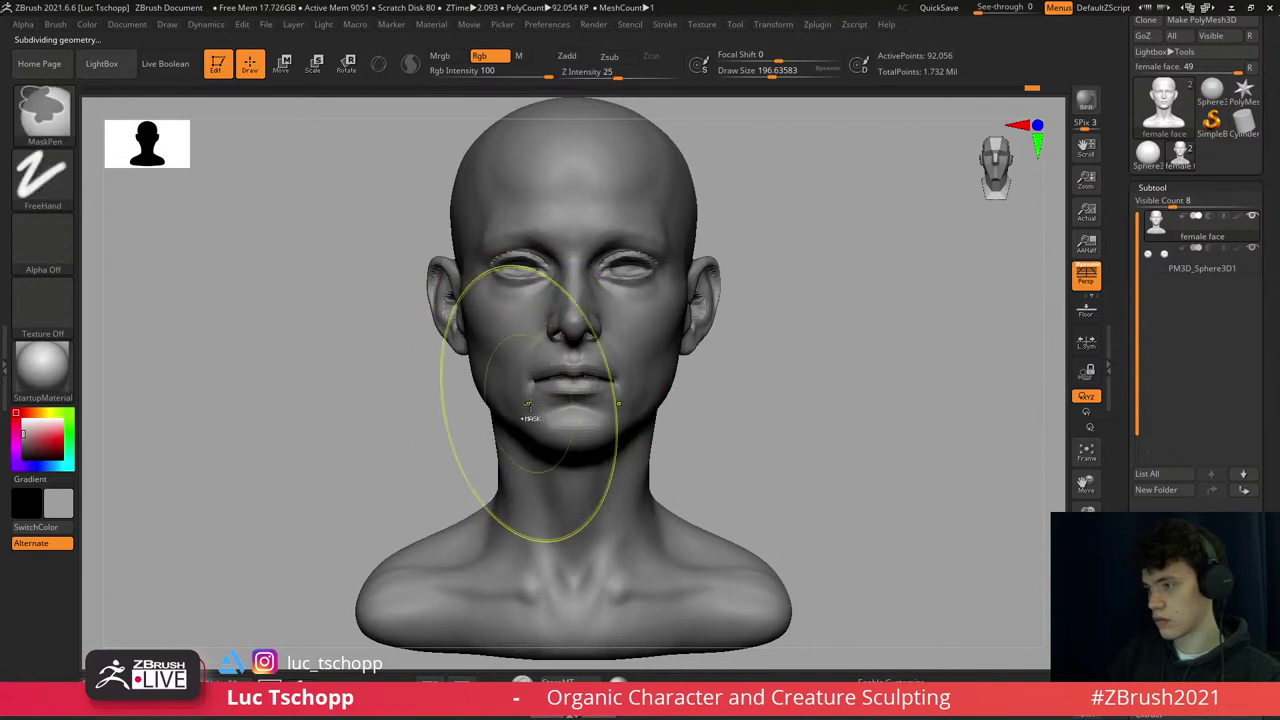
- Reshape the top of the skull with the Move brush at size about 163 on a lower SDiv
key("s")
left_click_drag(491, 374, 475, 375)
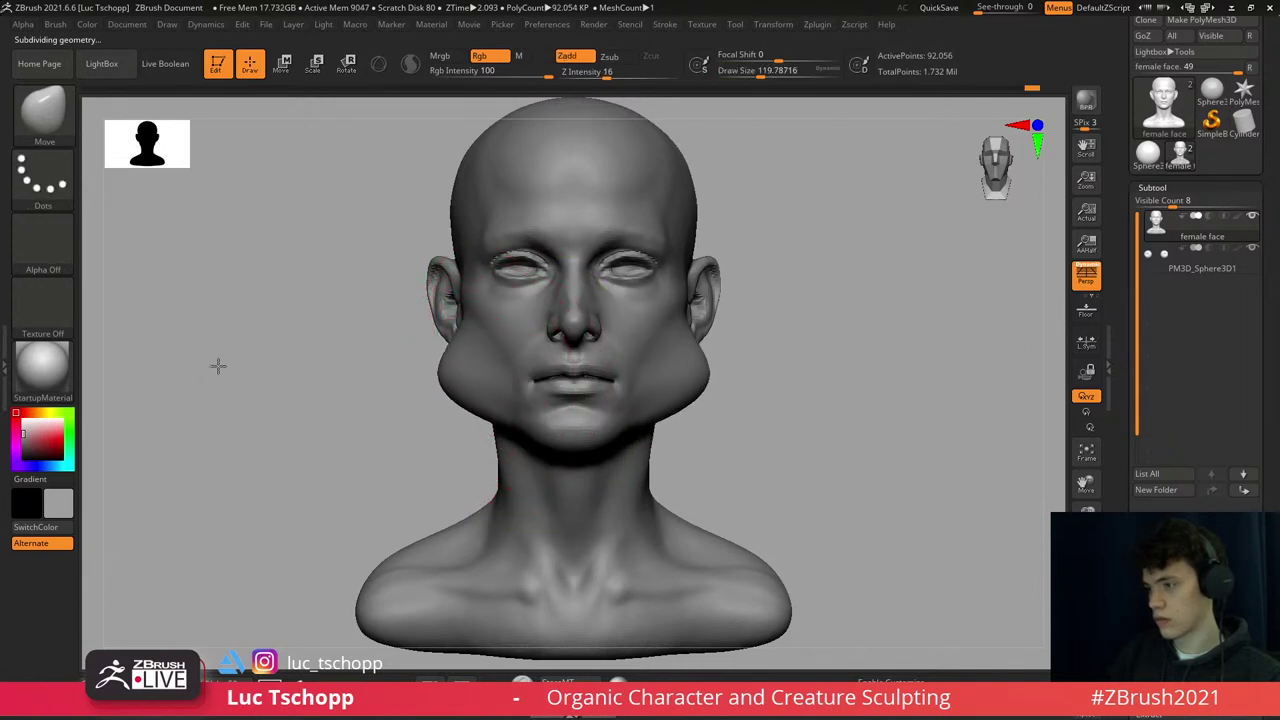
key("ctrl")
key("d")
key("d")
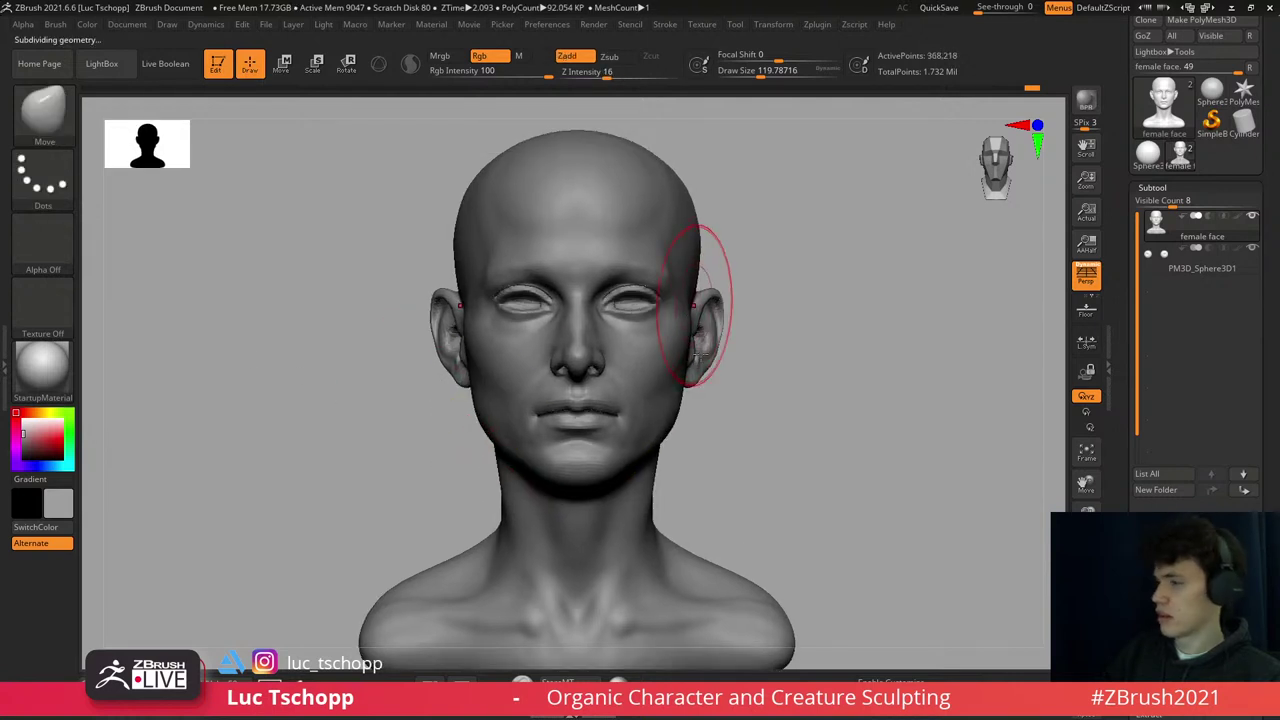
right_click_drag(667, 259, 643, 257)
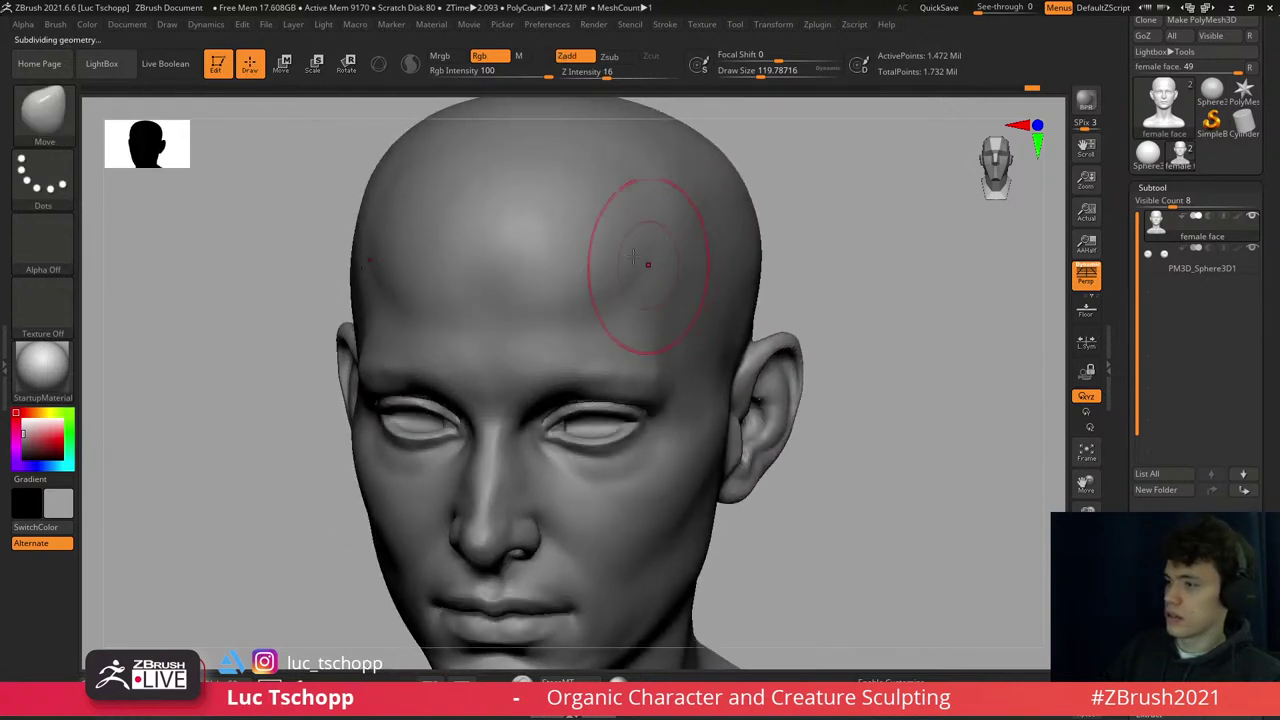
key("shift+d")
key("shift+d")
mouse_move(388, 282)
right_mouse_down()
mouse_move(349, 300)
mouse_move(357, 357)
right_mouse_up()
key("shift+d")
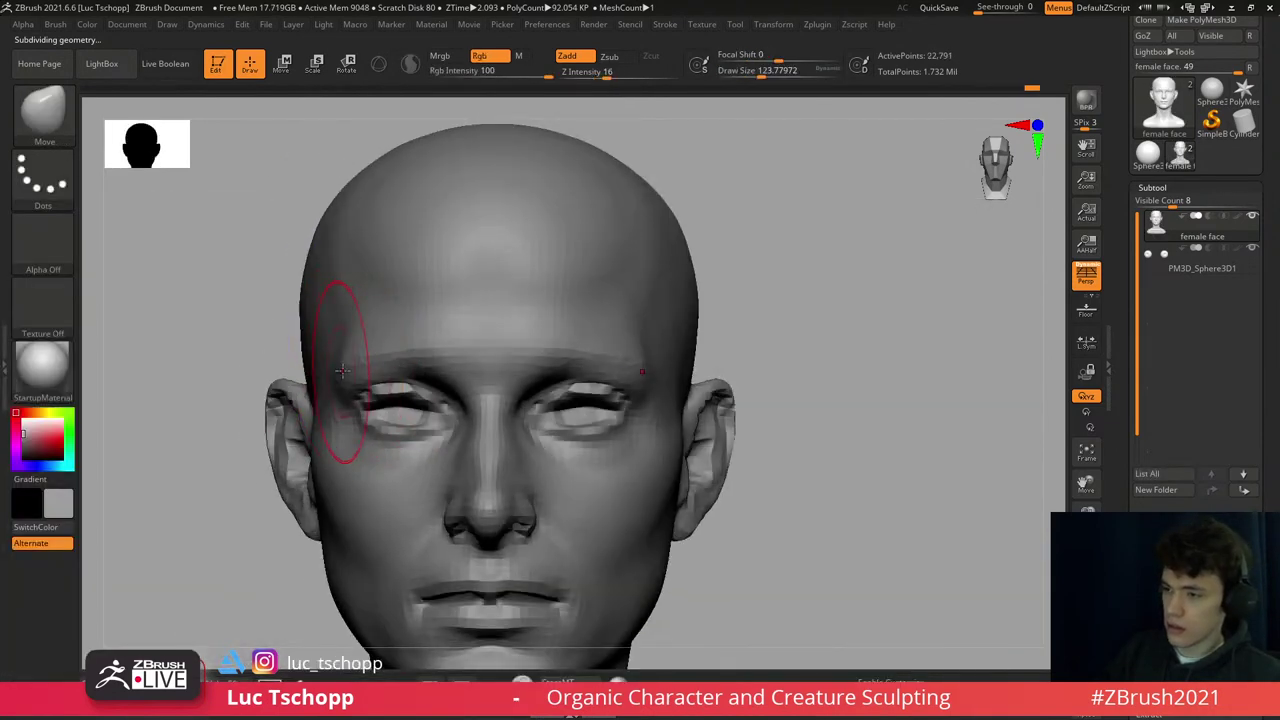
- Reshape the cranium sides from above and below with the Move brush at size about 116
key("bracketright")
key("s")
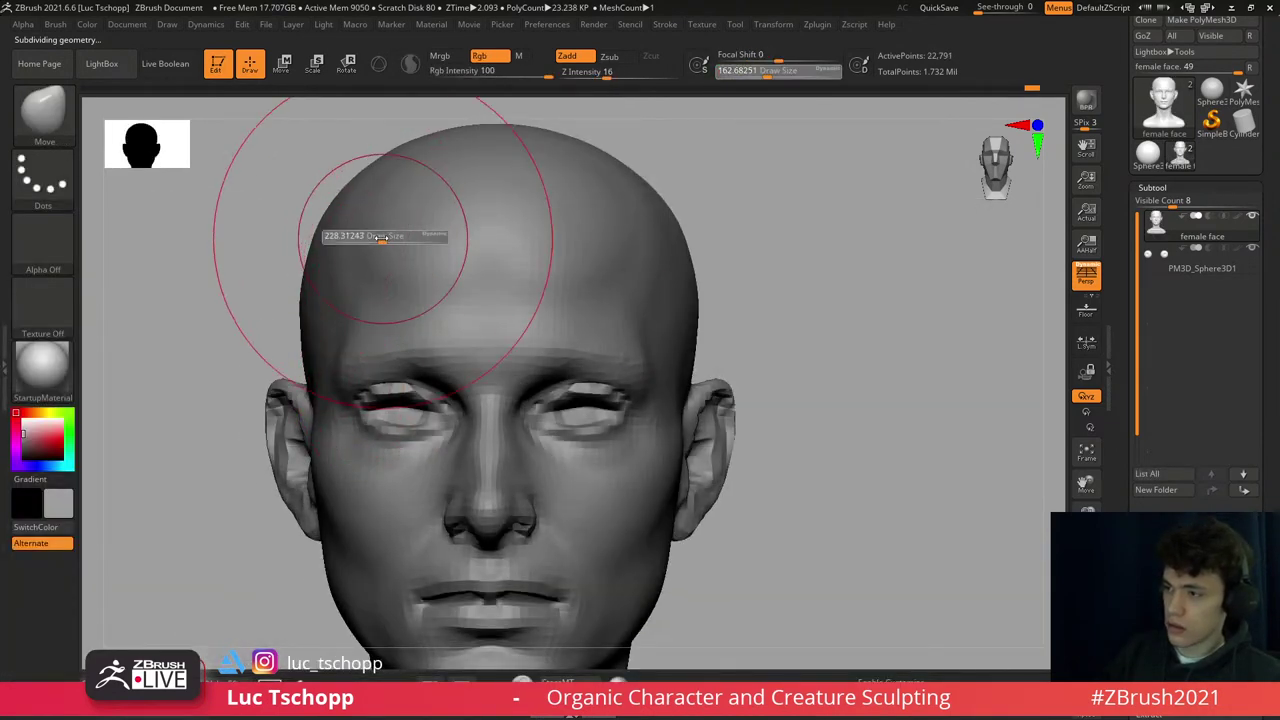
left_click_drag(385, 237, 365, 237)
right_click_drag(422, 216, 408, 219)
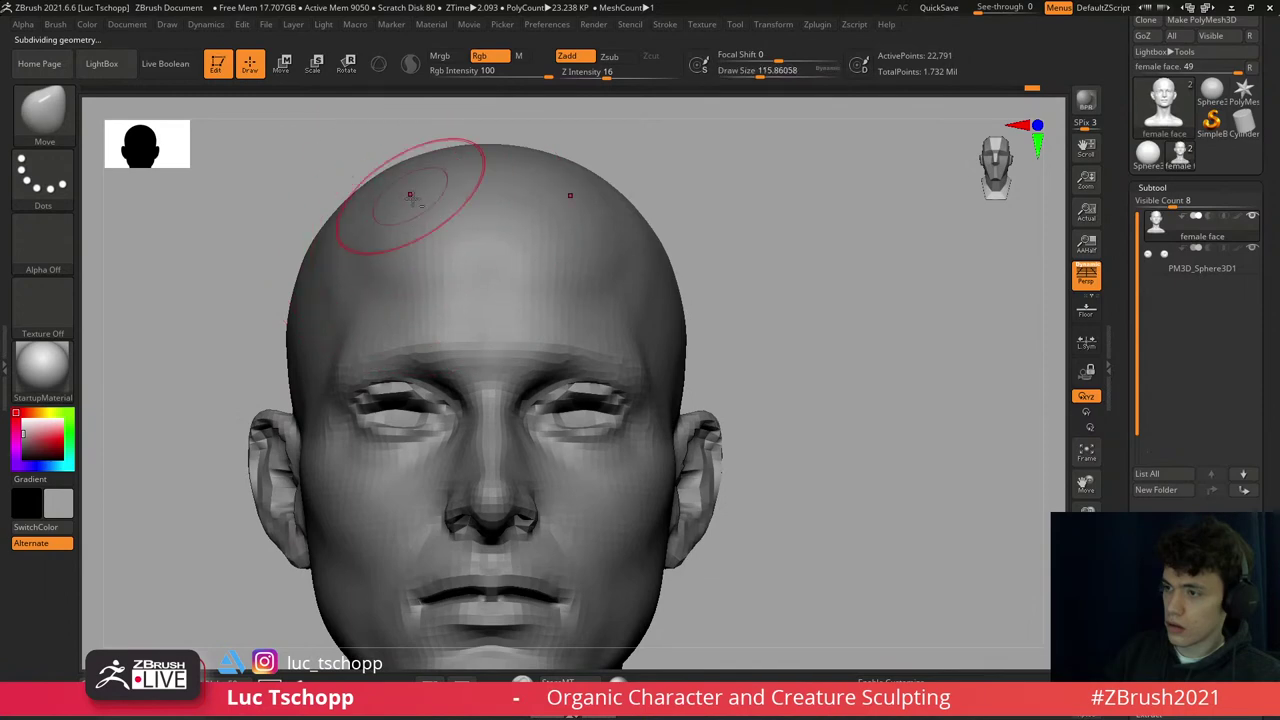
key("d")
key("d")
key("d")
mouse_move(486, 223)
right_mouse_down()
mouse_move(506, 174)
mouse_move(535, 268)
right_mouse_up()
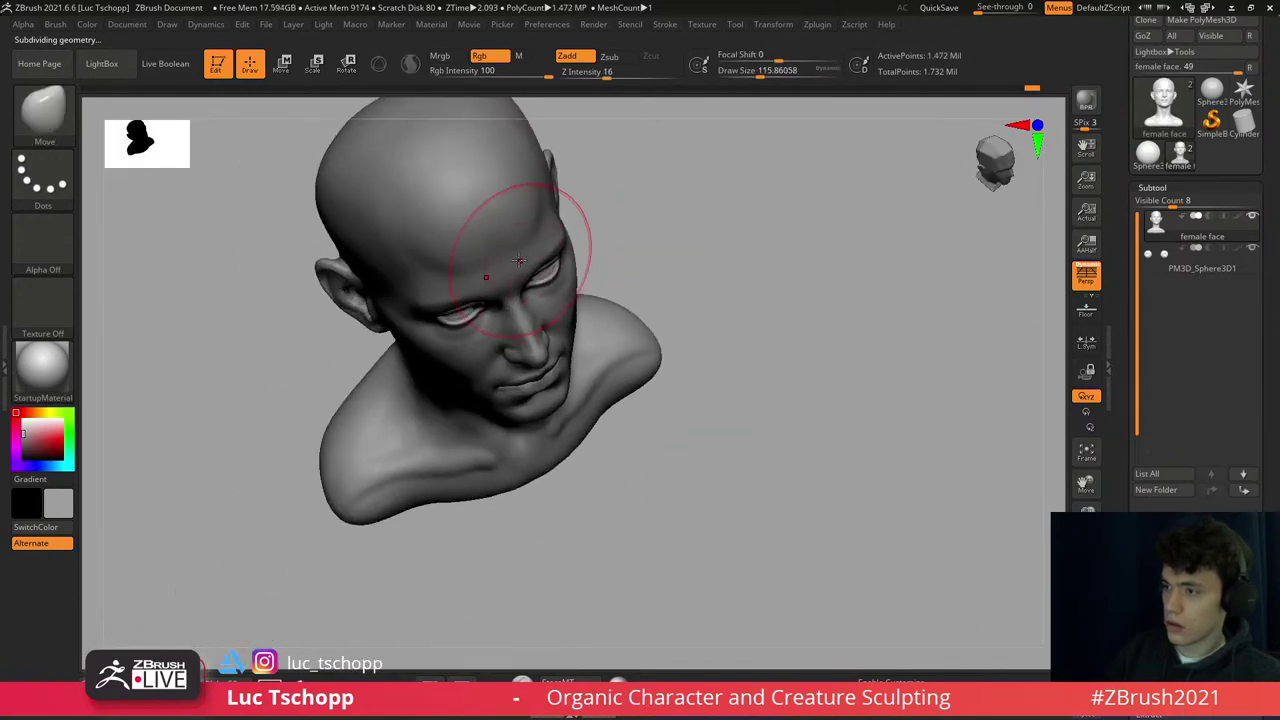
key("shift+d")
key("shift+d")
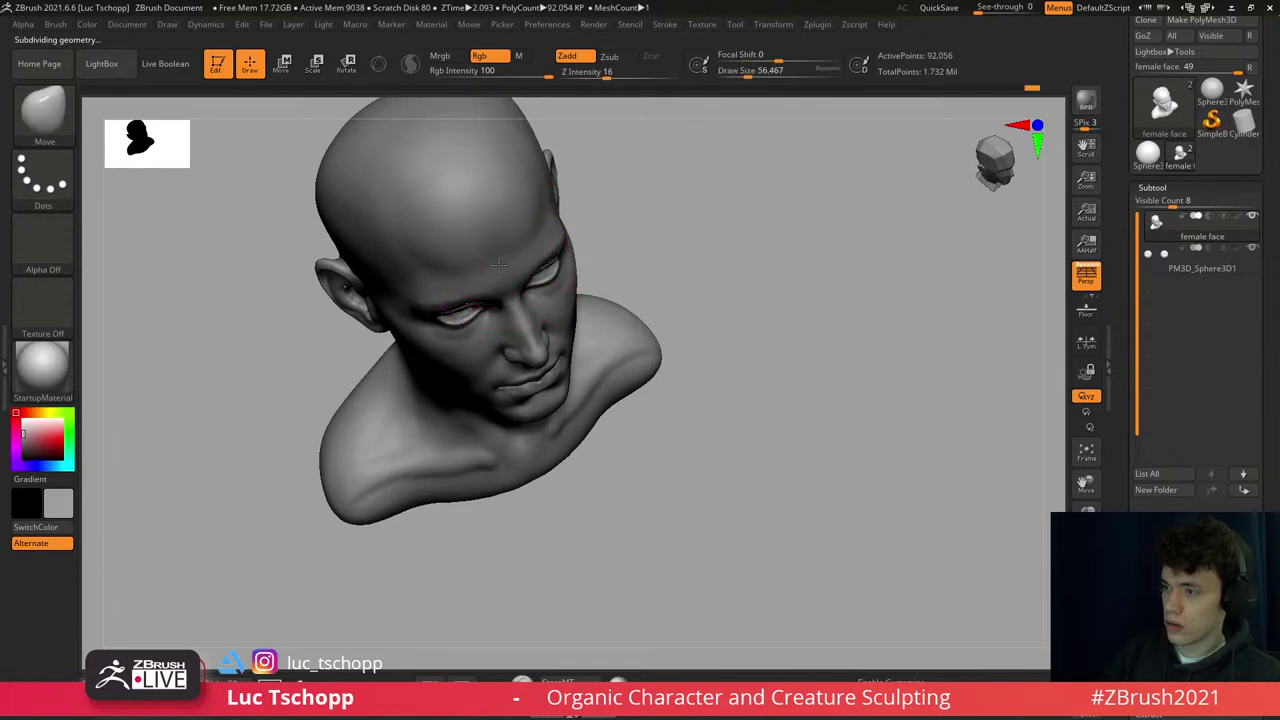
key("ctrl")
right_click_drag(502, 267, 471, 223)
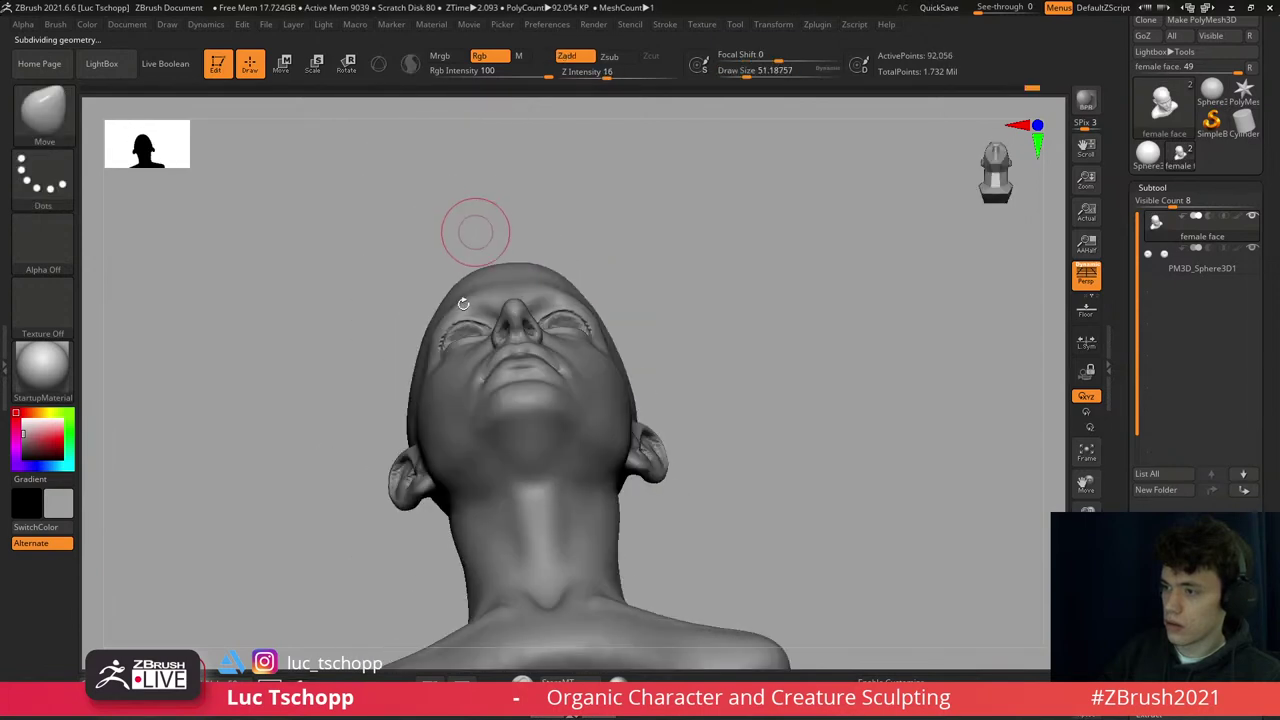
key("d")
key("d")
key("shift+d")
mouse_move(448, 340)
right_mouse_down()
mouse_move(443, 323)
mouse_move(480, 290)
mouse_move(455, 316)
right_mouse_up()
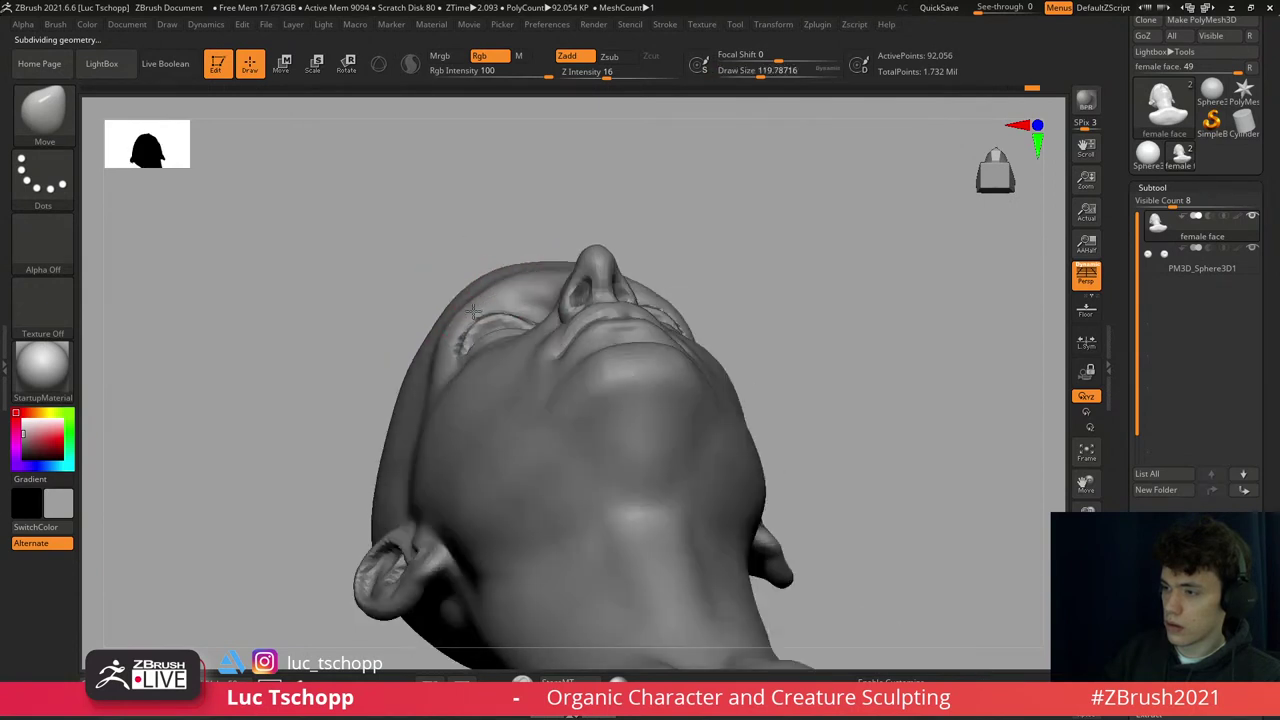
- Refine the brow area with the Move brush shrunk to about 83, then 74
key("shift+d")
key("s")
left_click_drag(455, 315, 458, 309)
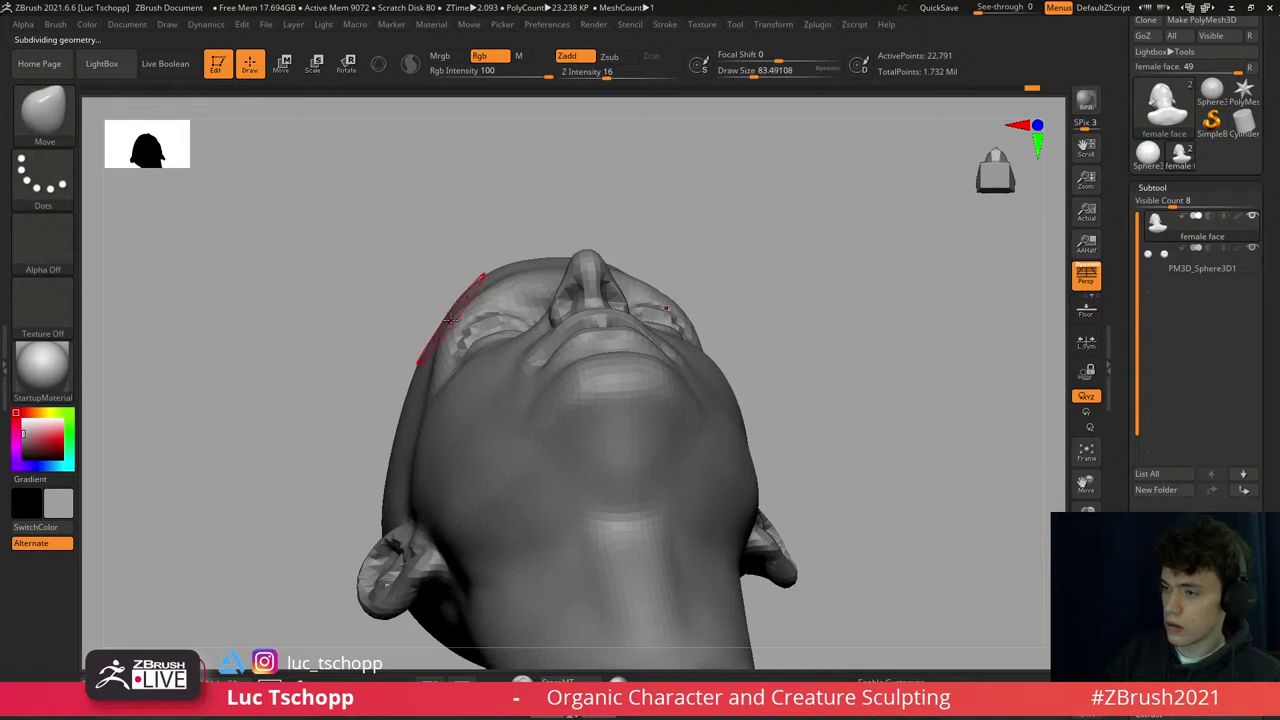
mouse_move(451, 318)
right_mouse_down()
mouse_move(480, 295)
mouse_move(458, 312)
right_mouse_up()
key("s")
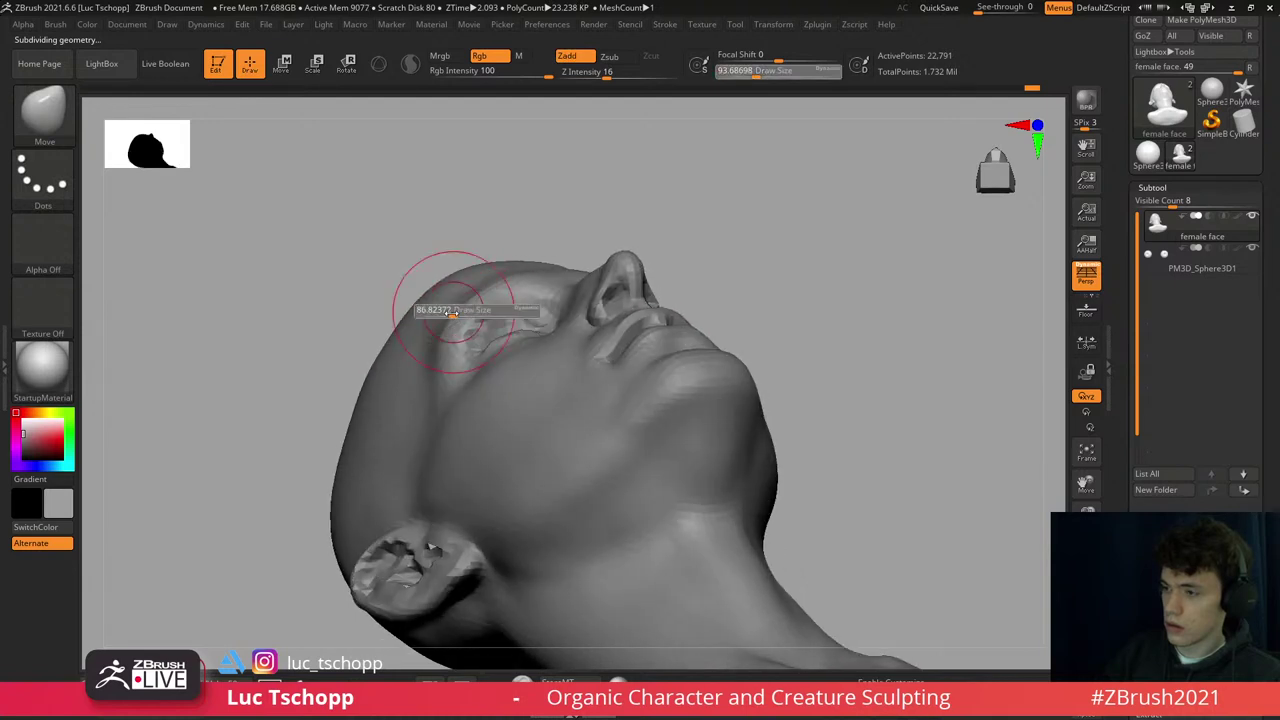
left_click_drag(455, 315, 458, 318)
right_click_drag(458, 318, 471, 330, "shift")
- Shape the brow above the eye with the Move brush in side profile, toggling subdivision levels
key("d")
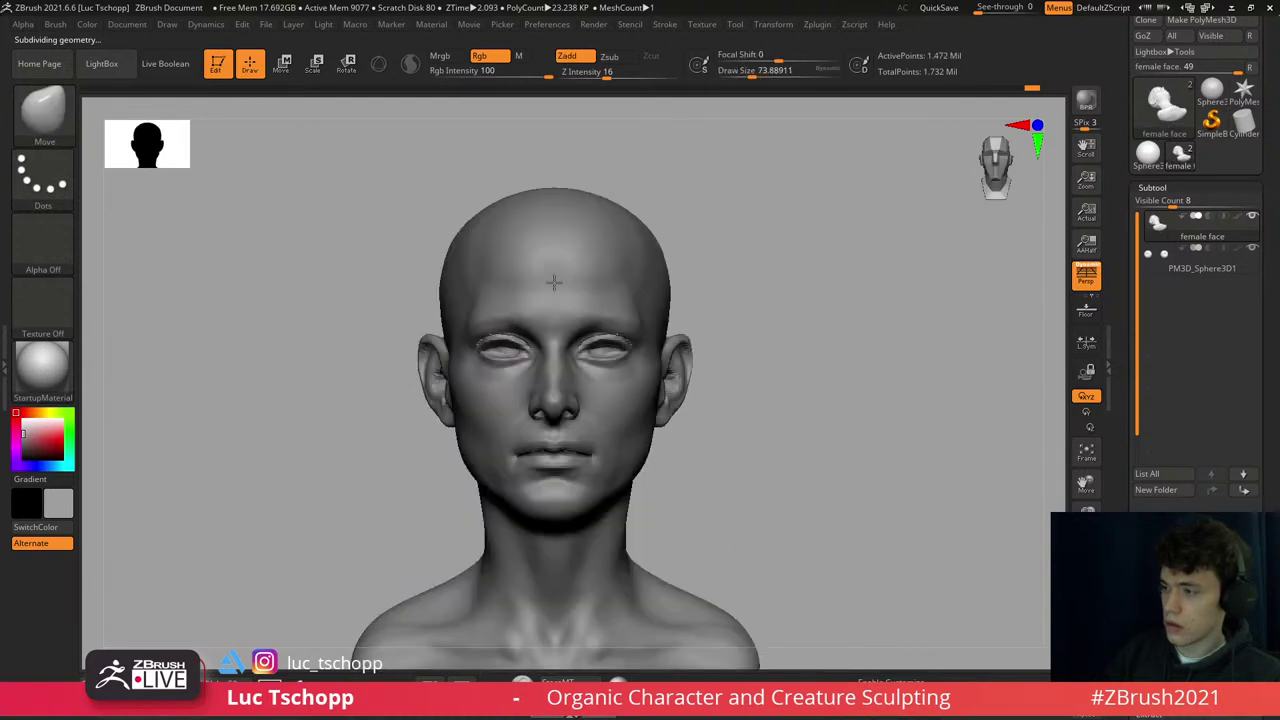
right_click_drag(654, 294, 618, 392)
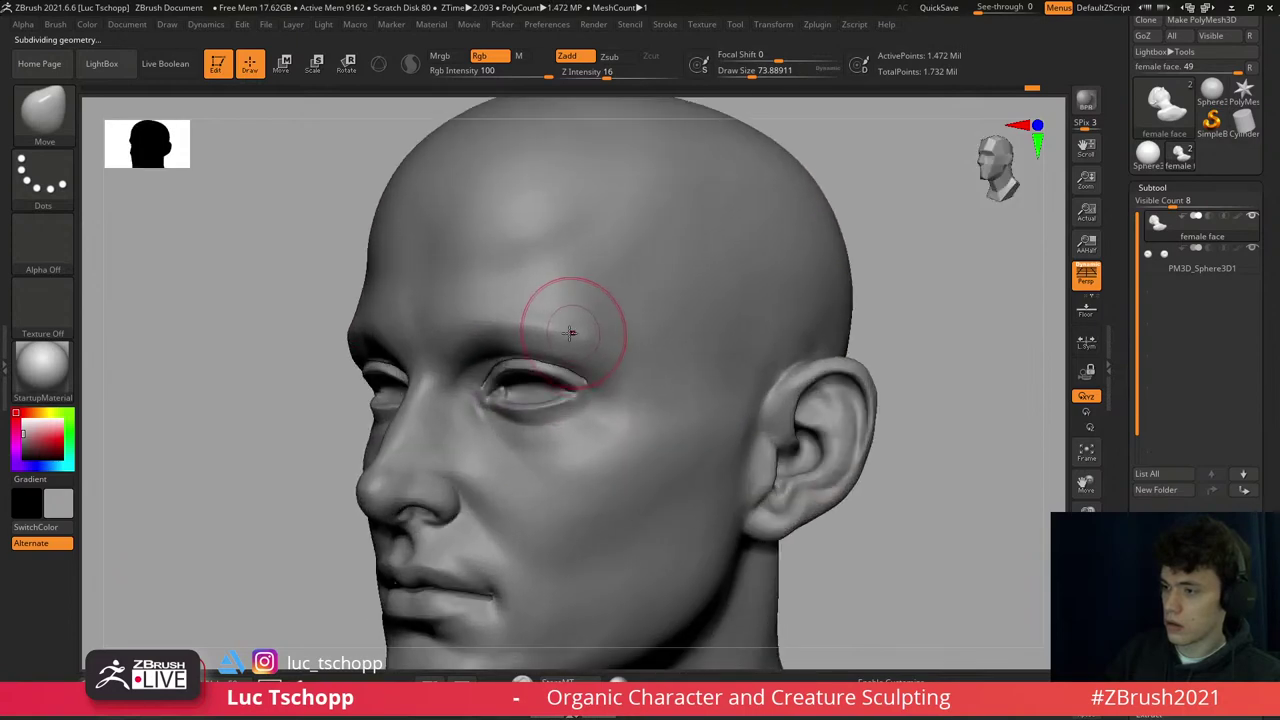
mouse_move(571, 329)
right_mouse_down()
mouse_move(610, 326)
mouse_move(563, 323)
right_mouse_up()
key("shift+d")
key("d")
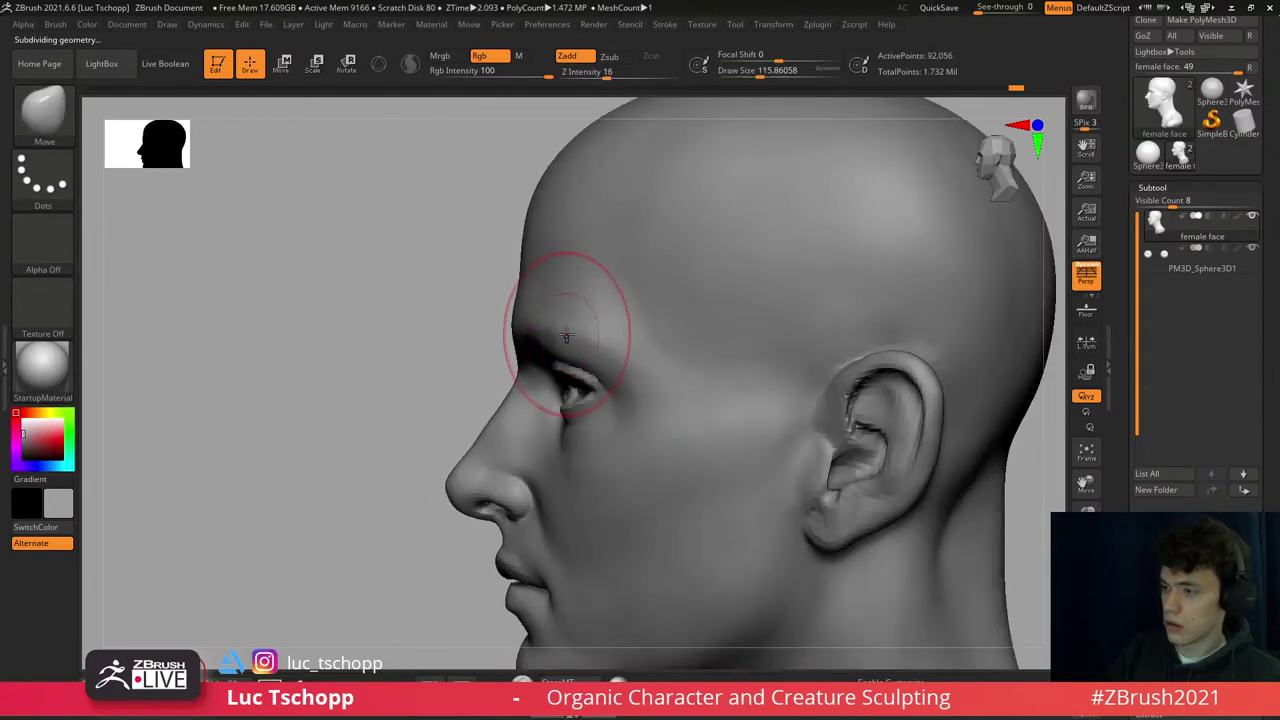
right_click_drag(608, 394, 610, 374)
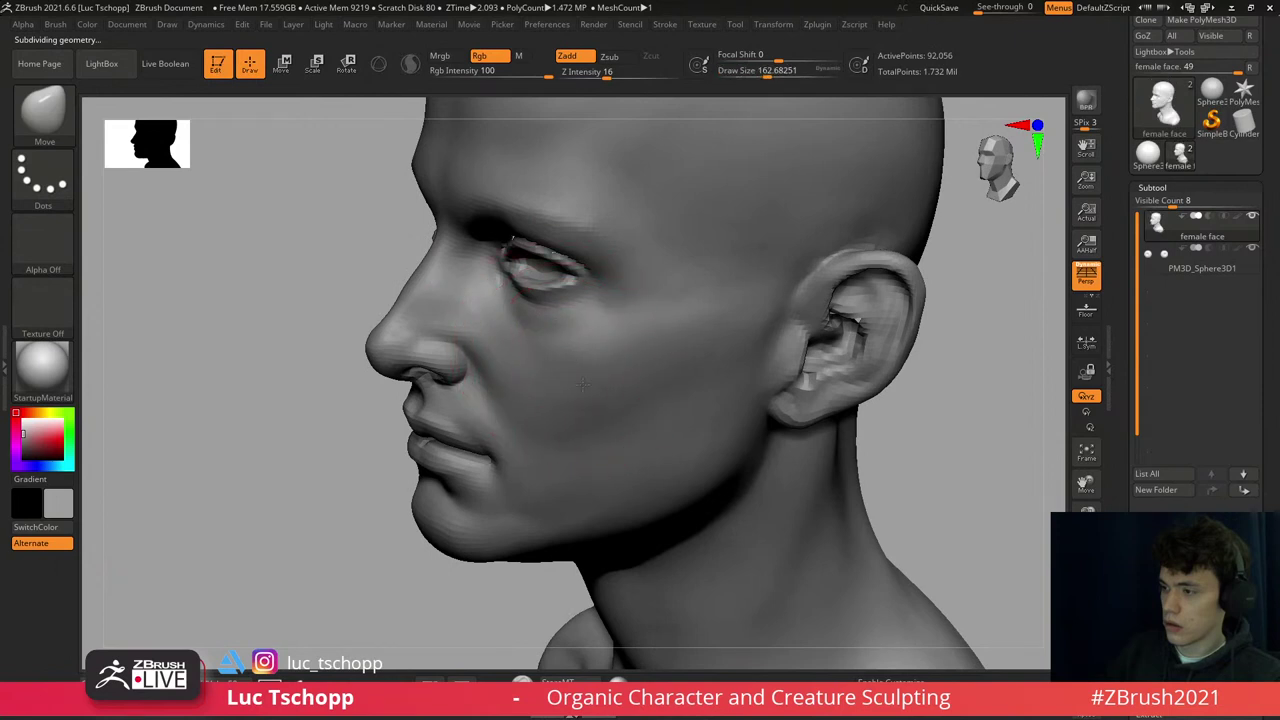
- Sculpt the cheek and temple with LucT_Custom1 at top subdivision, enlarging the brush to about 212
key("1")
key("bracketleft")
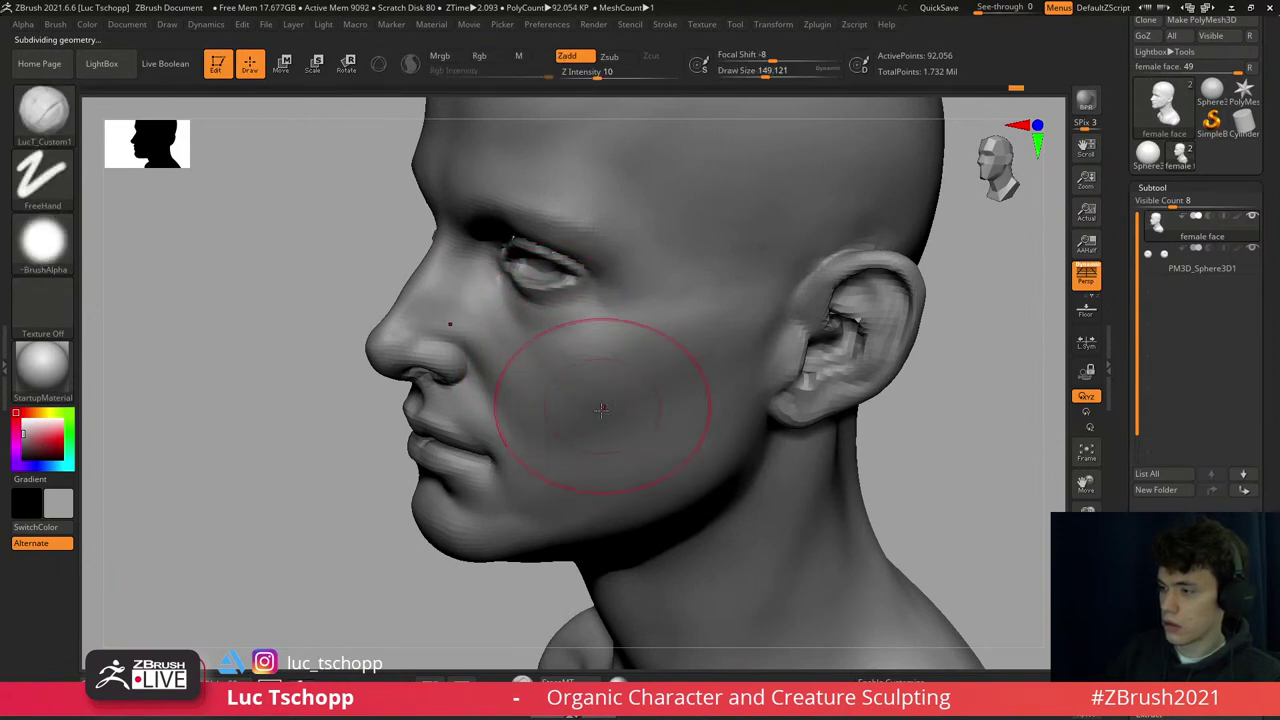
key("d")
key("d")
key("f")
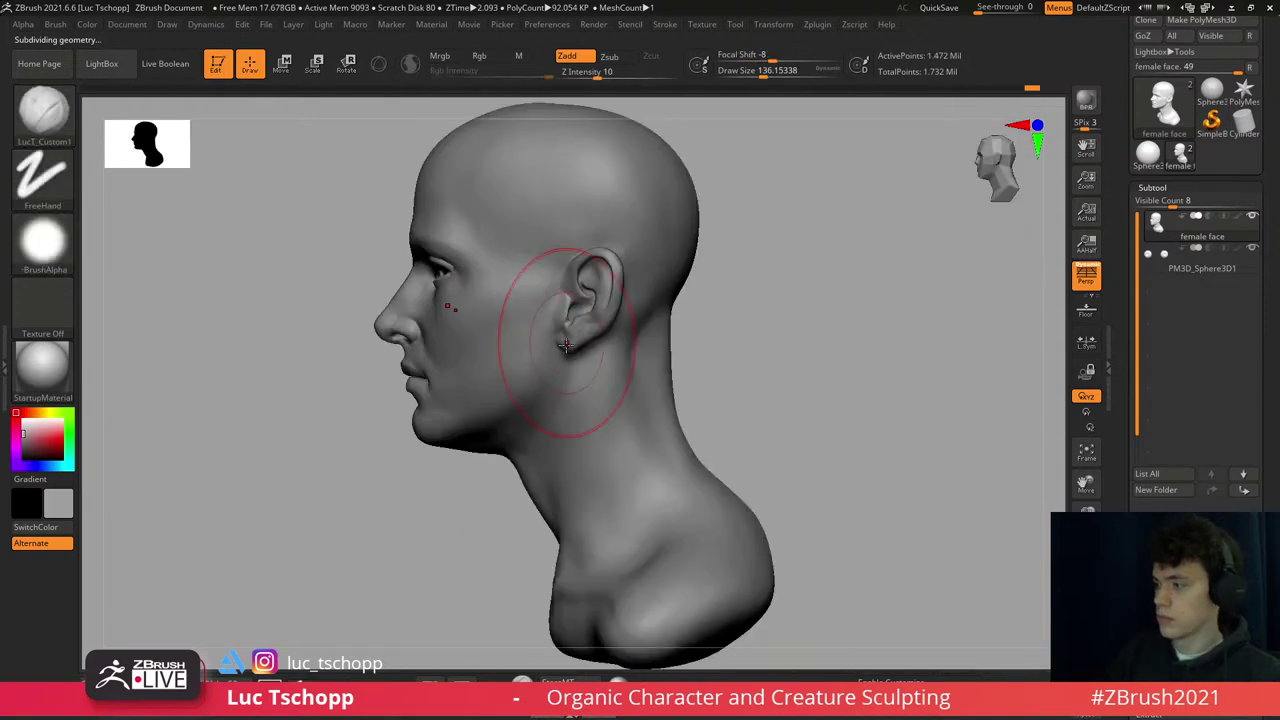
mouse_move(530, 328)
right_mouse_down()
mouse_move(571, 286)
mouse_move(557, 271)
right_mouse_up()
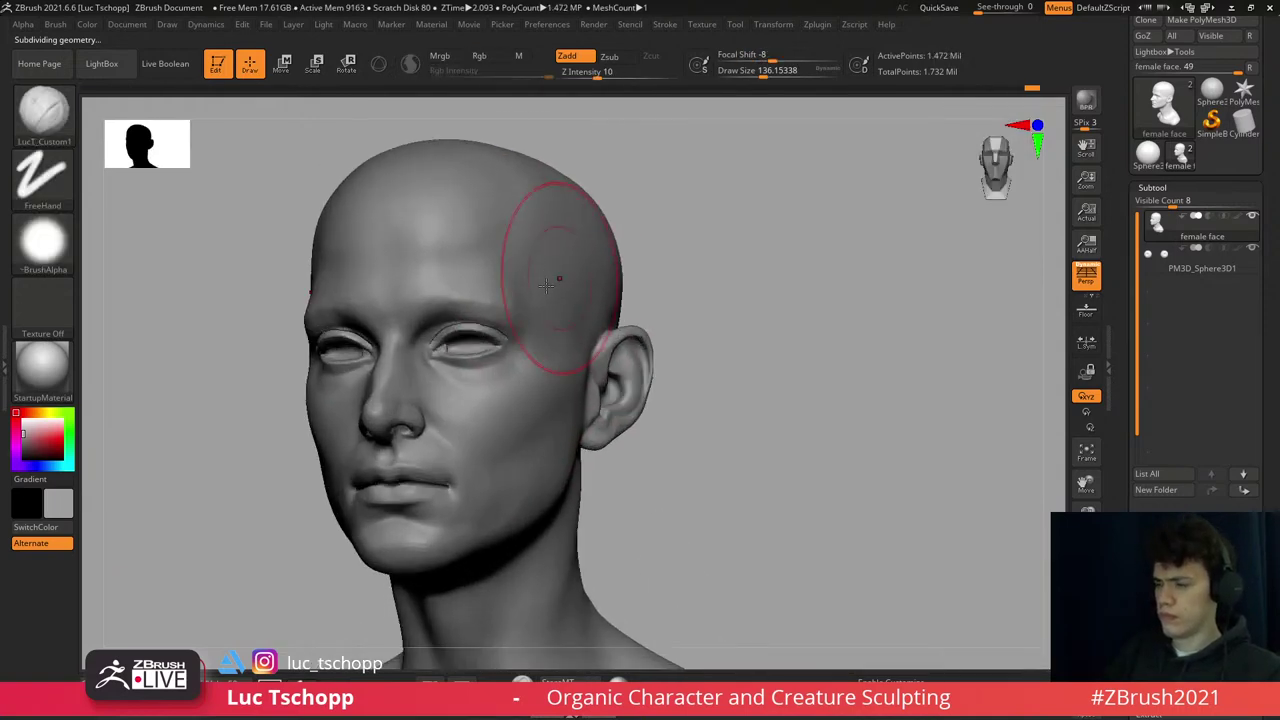
key("shift+d")
key("shift+d")
key("d")
key("d")
key("bracketright")
key("bracketright")
key("bracketright")
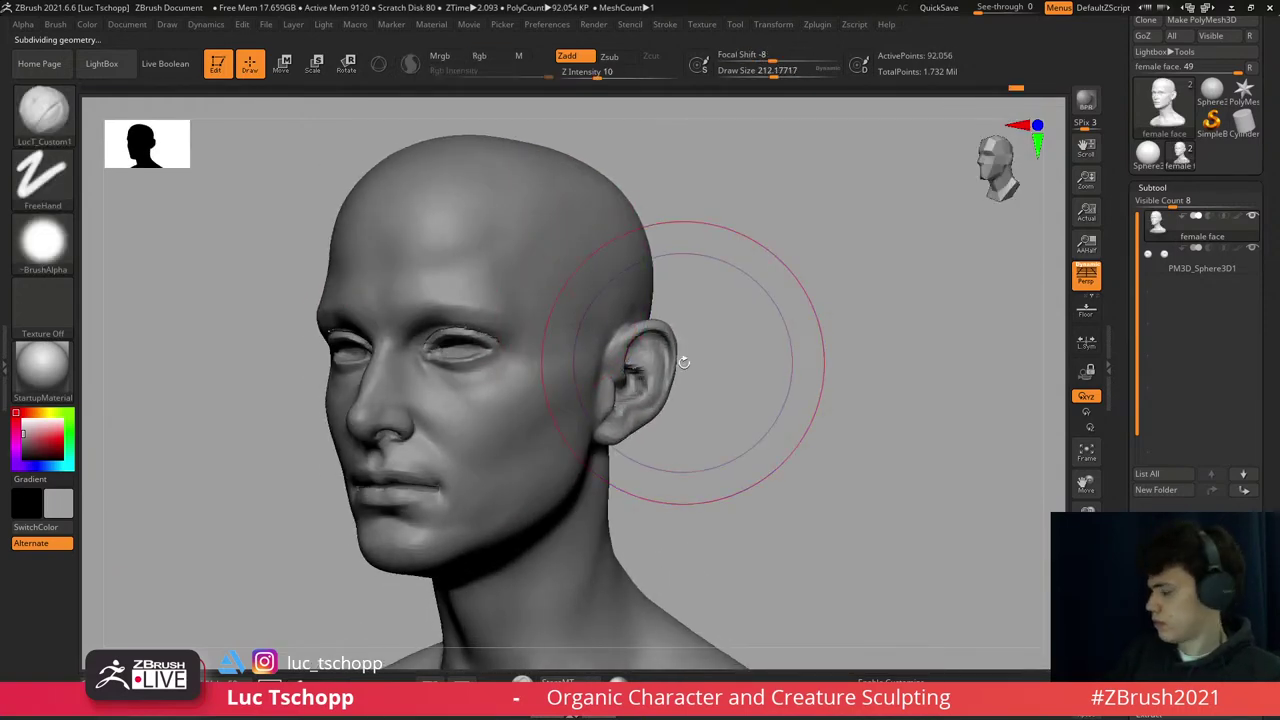
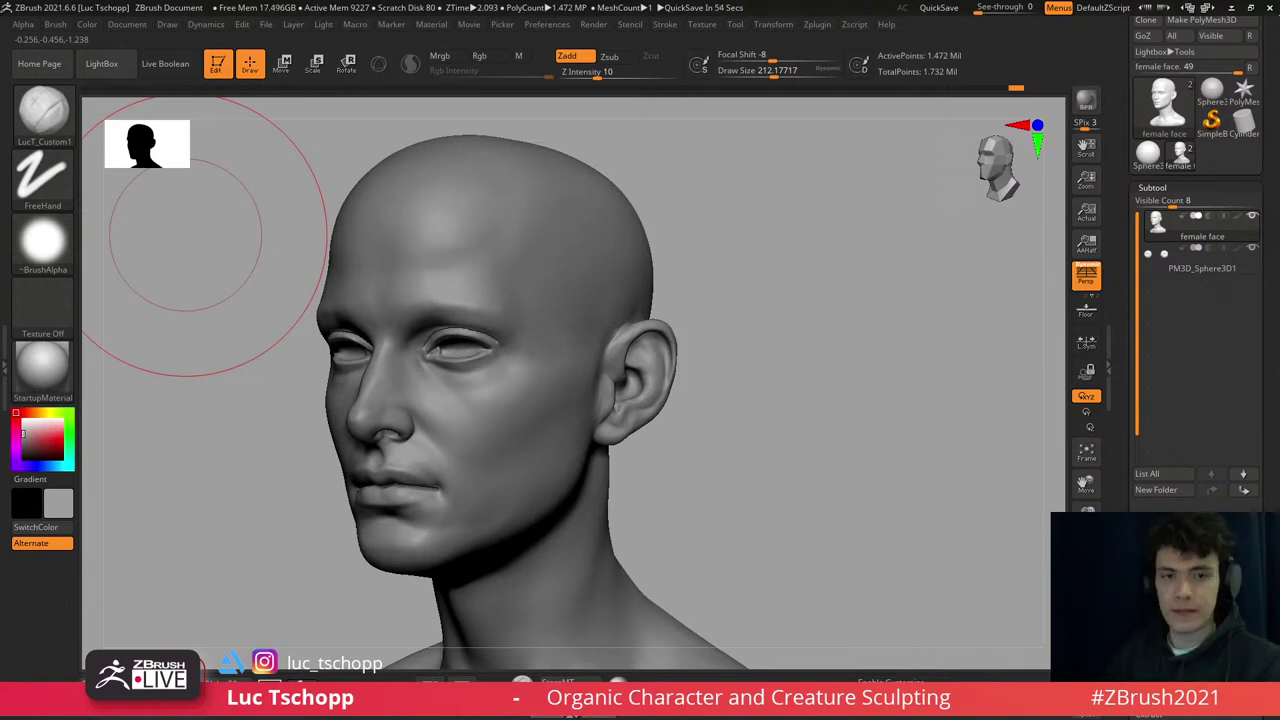
- Frame the ear in profile and set up the Move brush at about size 112
mouse_move(635, 373)
right_mouse_down()
mouse_move(620, 440)
mouse_move(650, 373)
right_mouse_up()
key("b")
key("v")
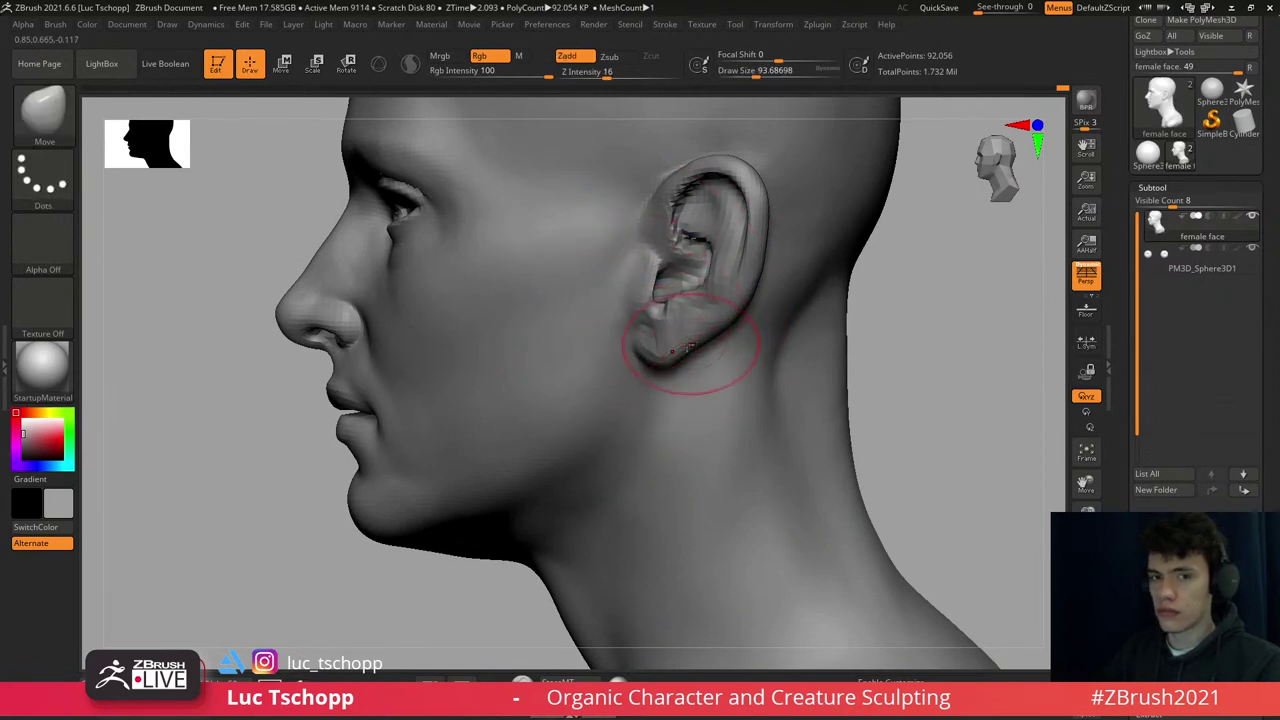
key("s")
left_click_drag(705, 328, 712, 328)
right_click_drag(729, 231, 729, 263, "alt")
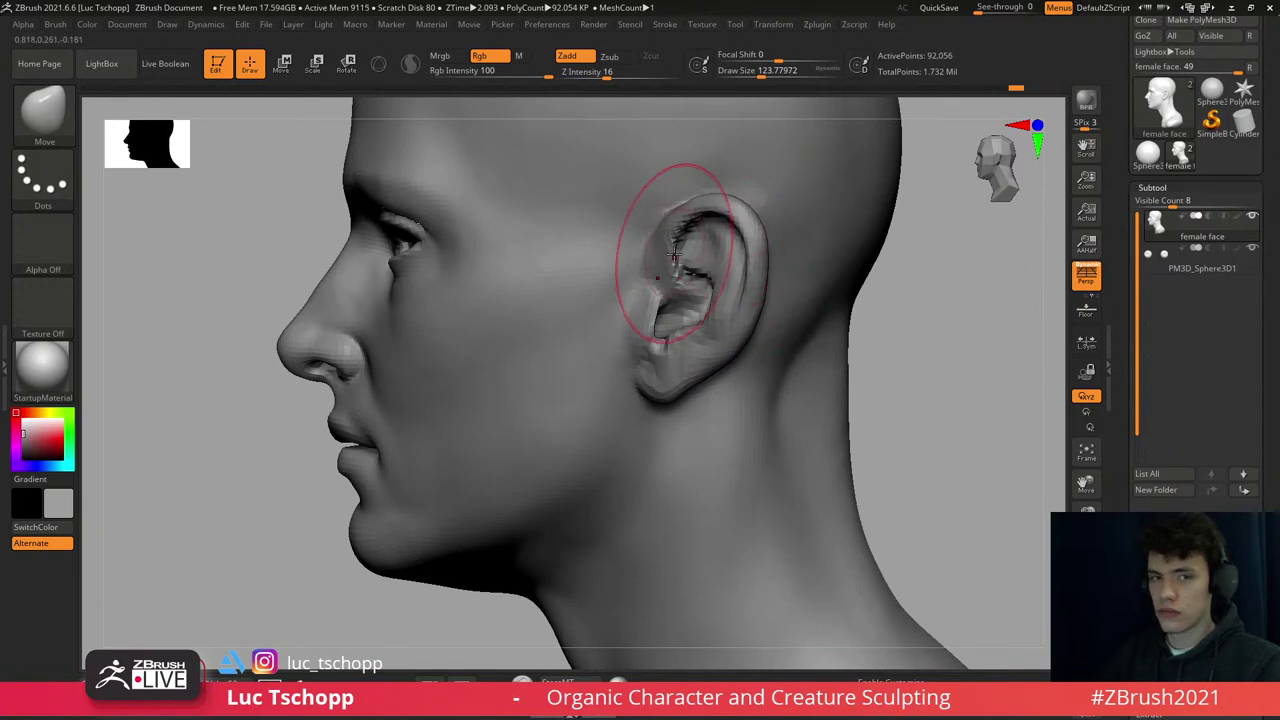
key("s")
left_click_drag(676, 255, 672, 255)
- Work the ear with the LucT_Custom1 brush, dipping one subdivision level and returning to full detail
key("ctrl+d")
scroll(661, 260, "up", 3)
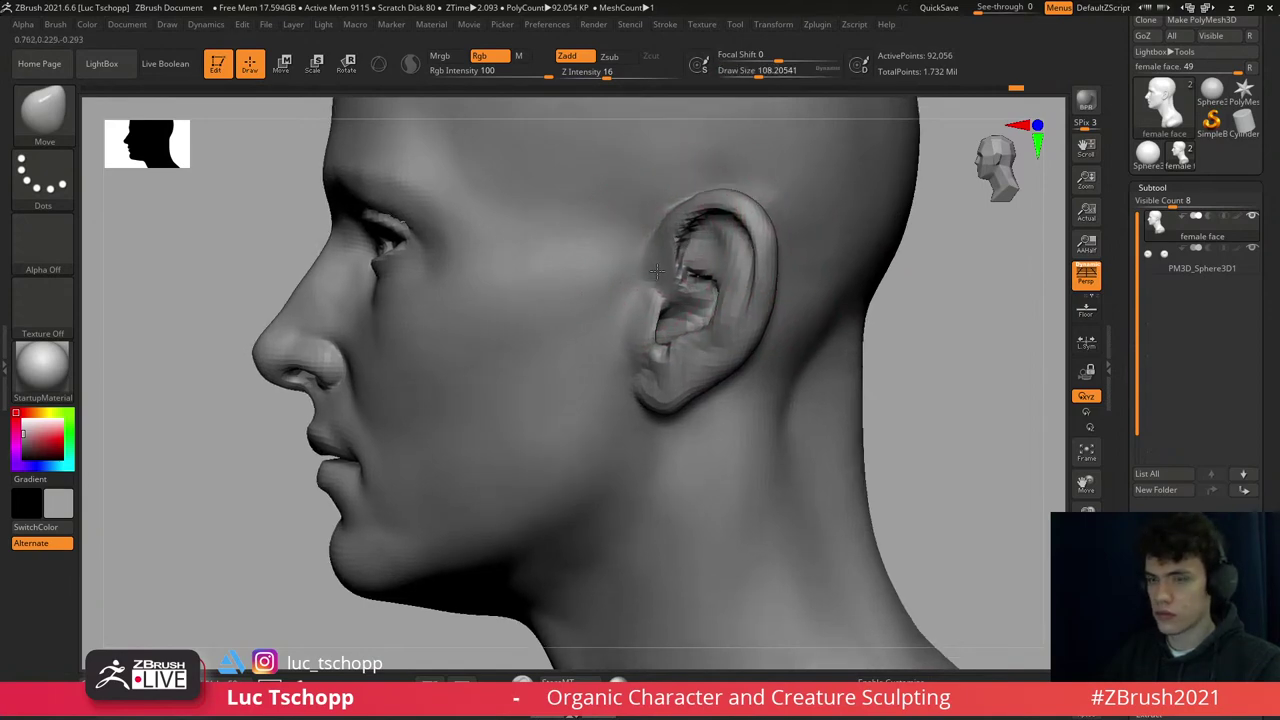
key("d")
right_click_drag(661, 260, 643, 249)
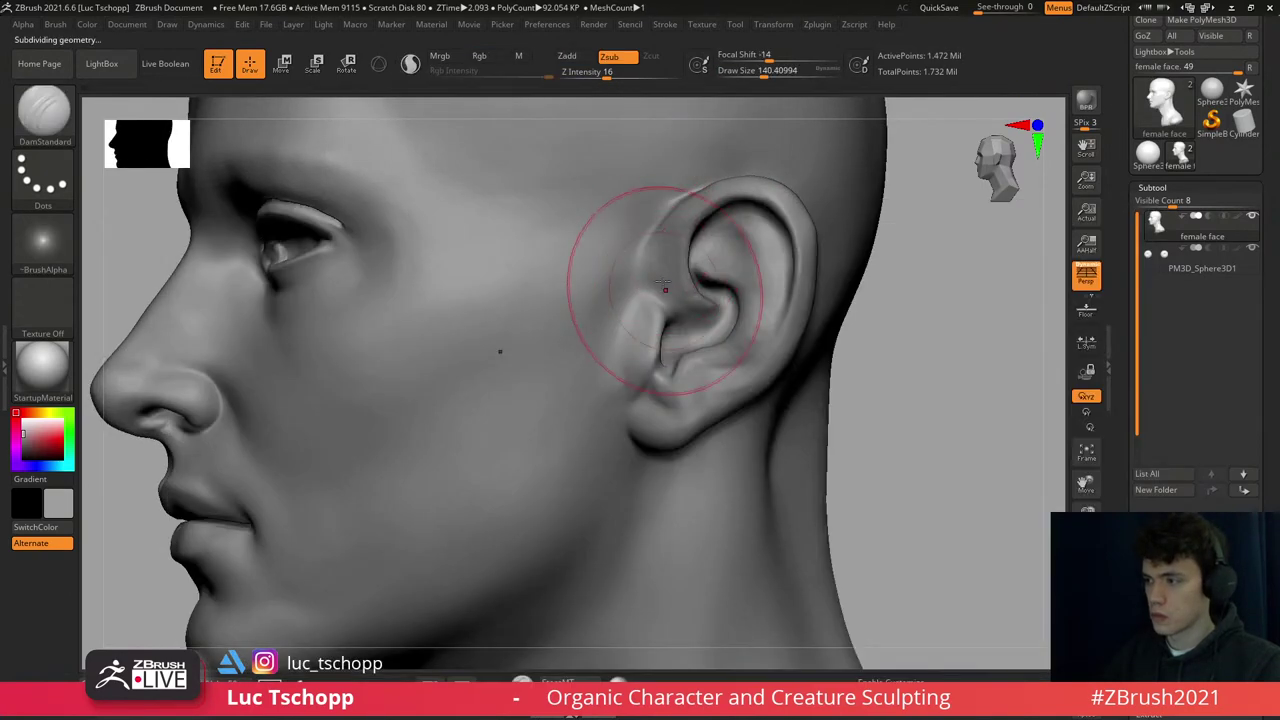
key("1")
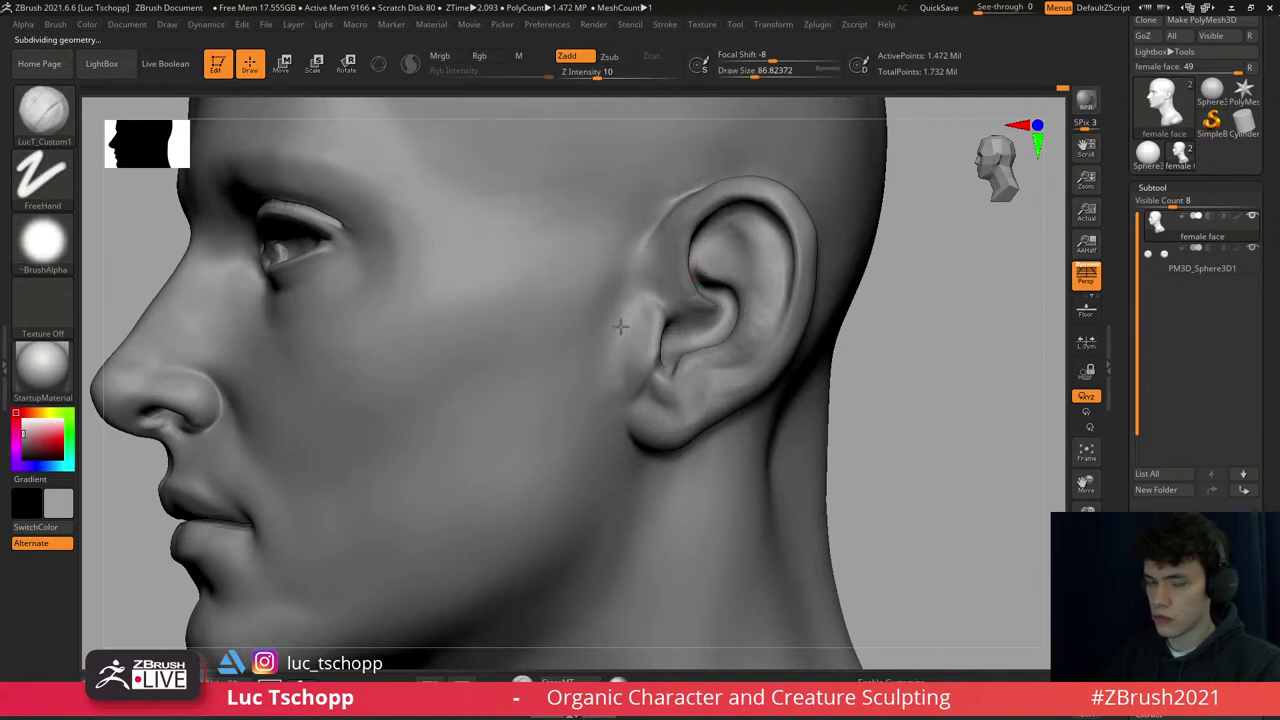
key("shift+d")
key("shift+d")
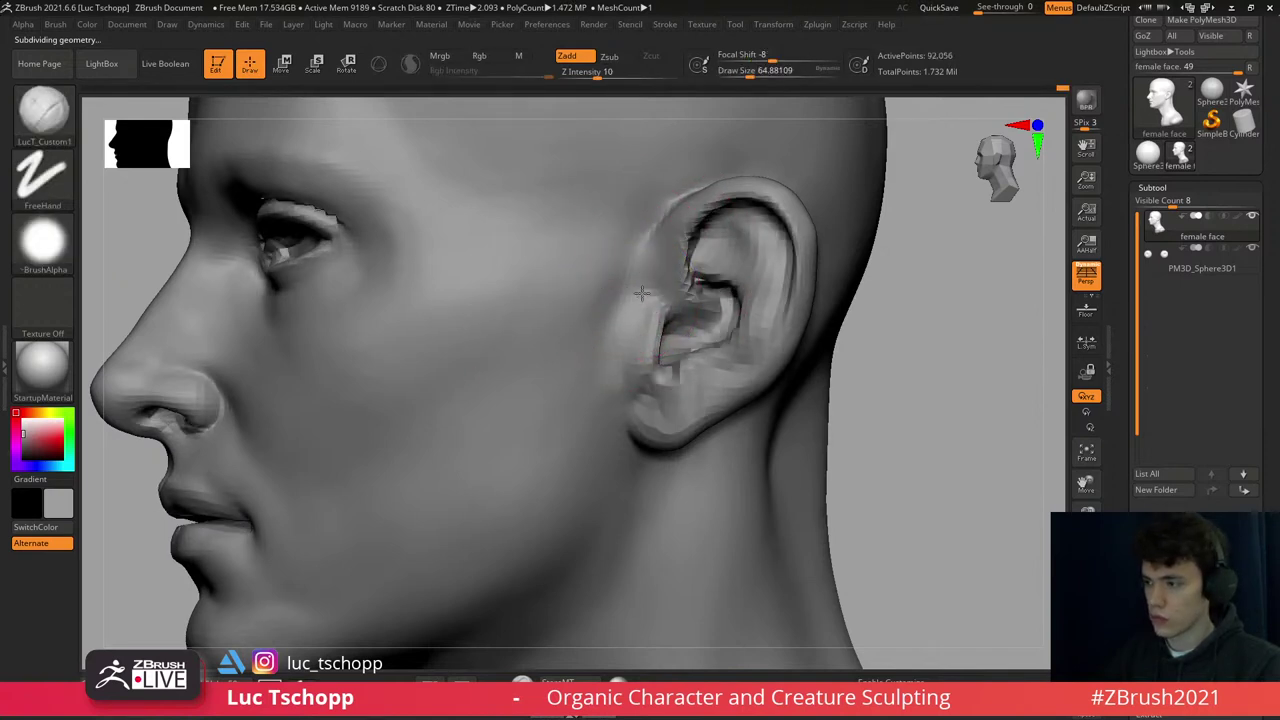
key("d")
key("d")
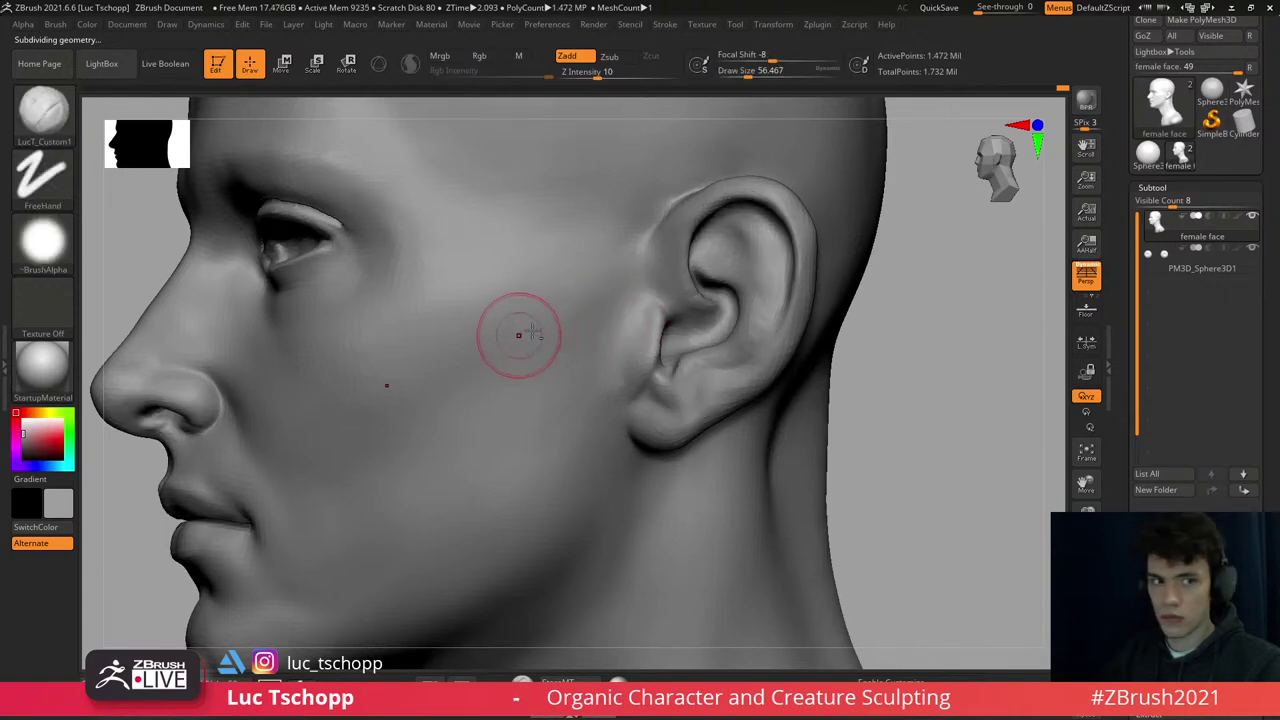
mouse_move(514, 337)
right_mouse_down()
mouse_move(590, 342)
mouse_move(523, 342)
right_mouse_up()
- Reshape the cheek with an enlarged Move brush at lower subdivision, then restore full detail
key("b")
key("m")
key("v")
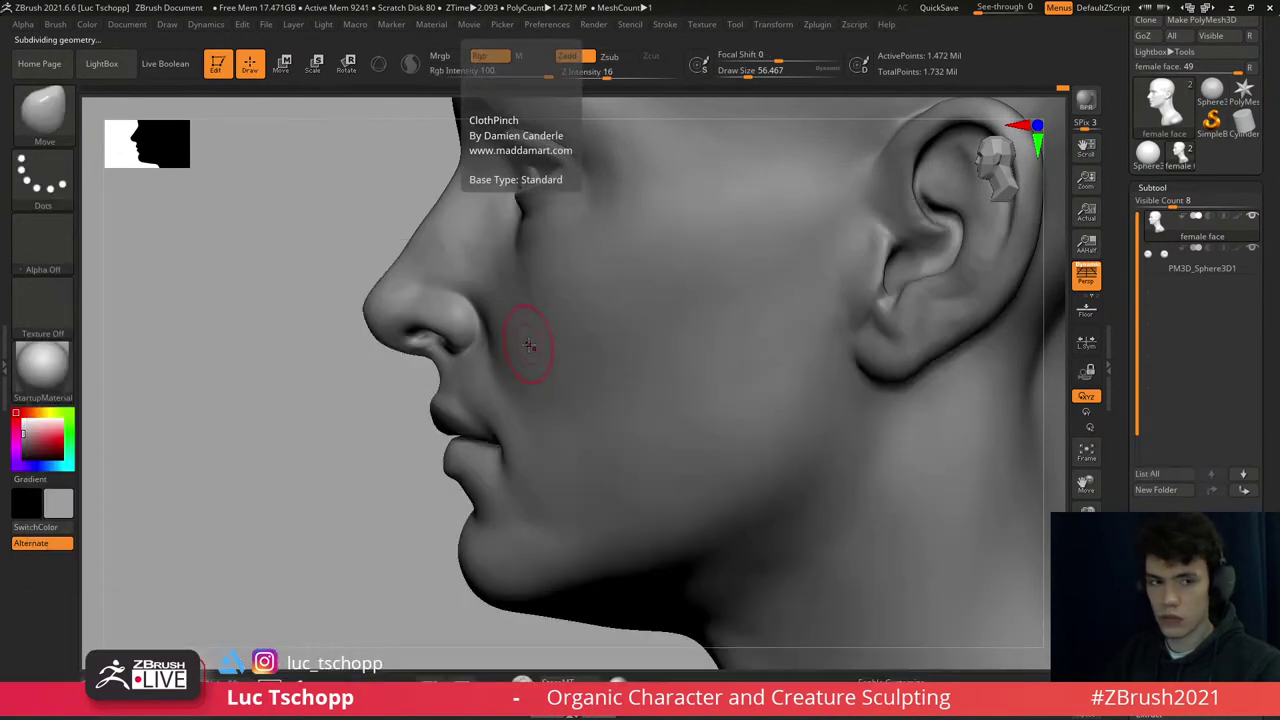
key("shift+d")
key("shift+d")
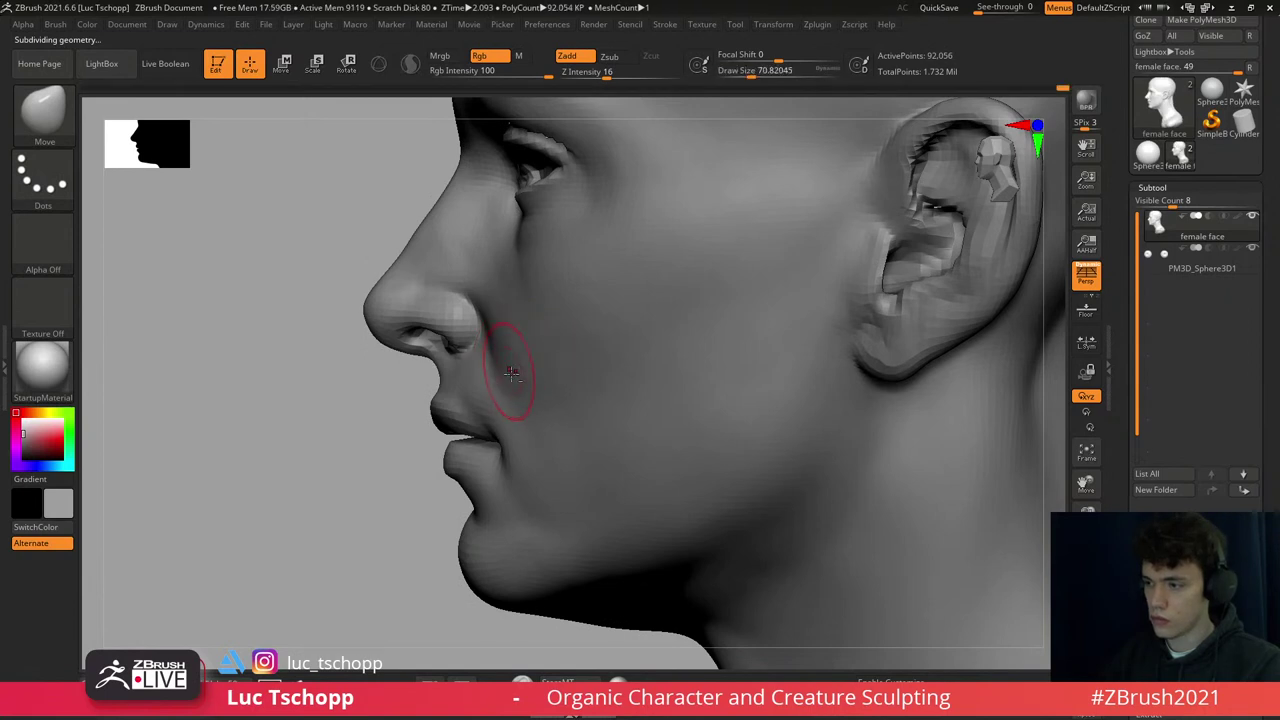
key("s")
left_click_drag(528, 398, 540, 398)
key("d")
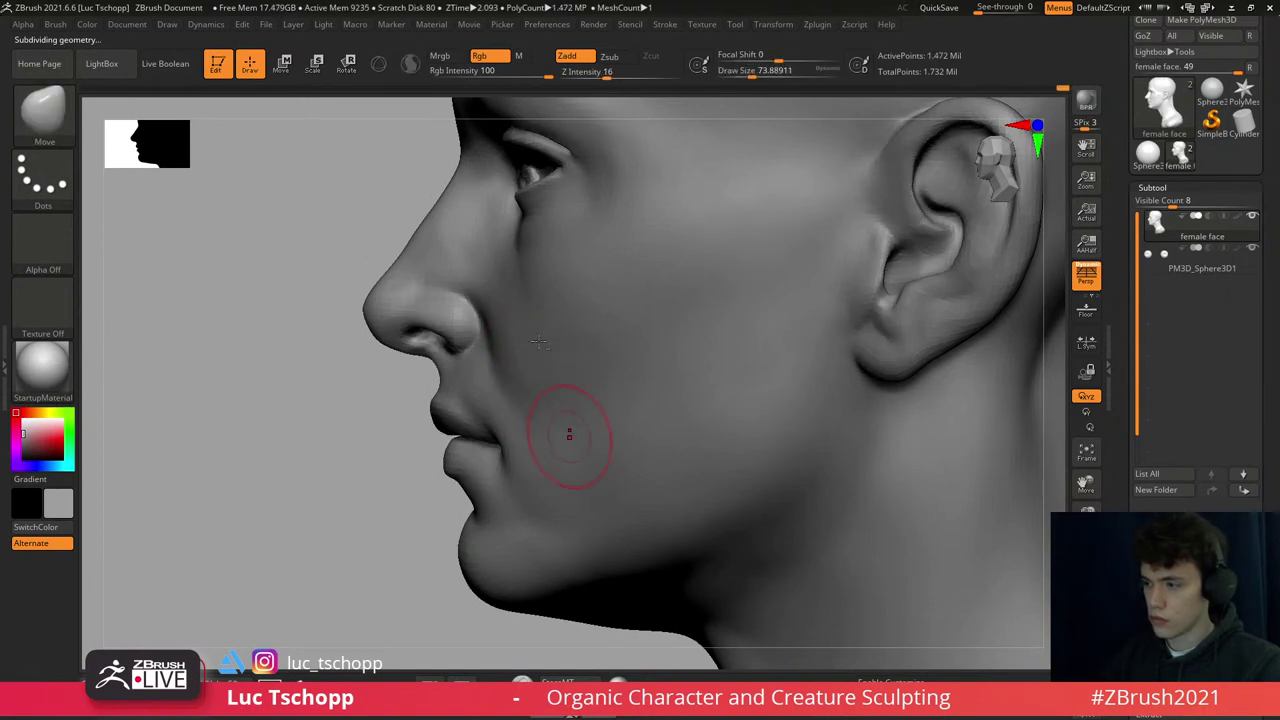
key("f")
right_click_drag(490, 402, 566, 400)
- Review the head from front and left profile, briefly dropping to the lowest subdivision level
key("shift+d")
key("shift+d")
key("shift+d")
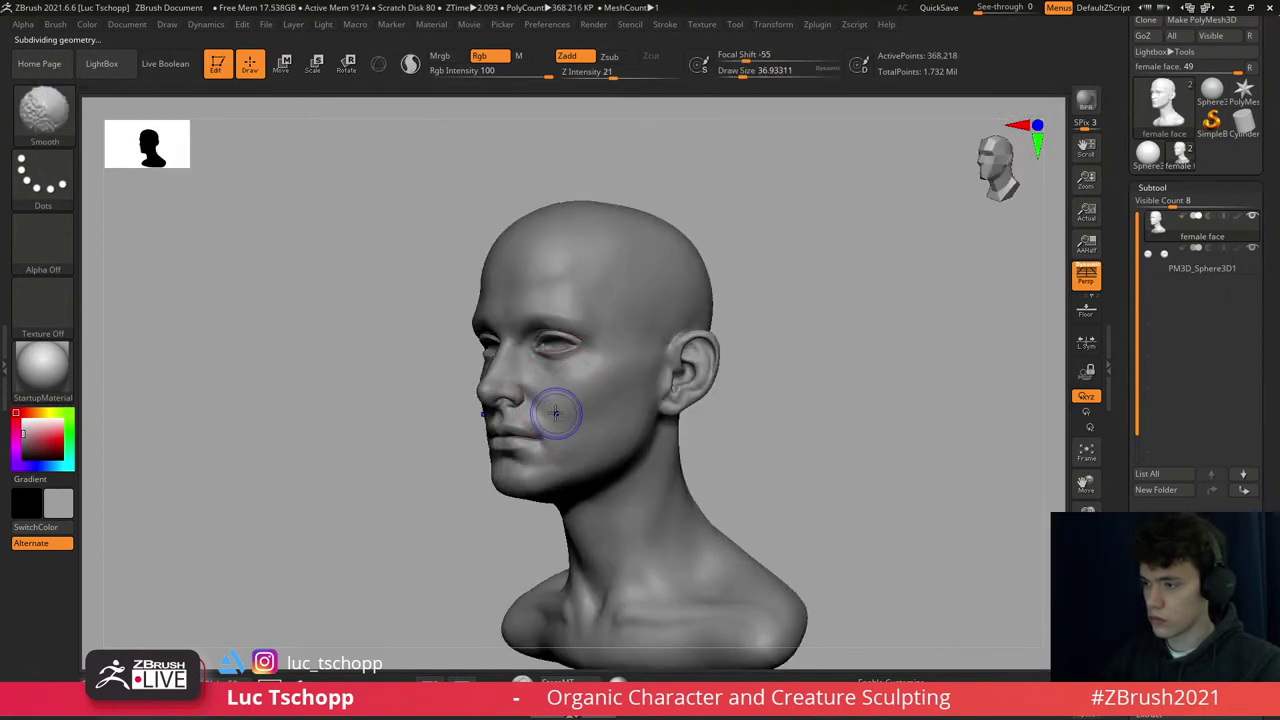
key("d")
key("d")
key("d")
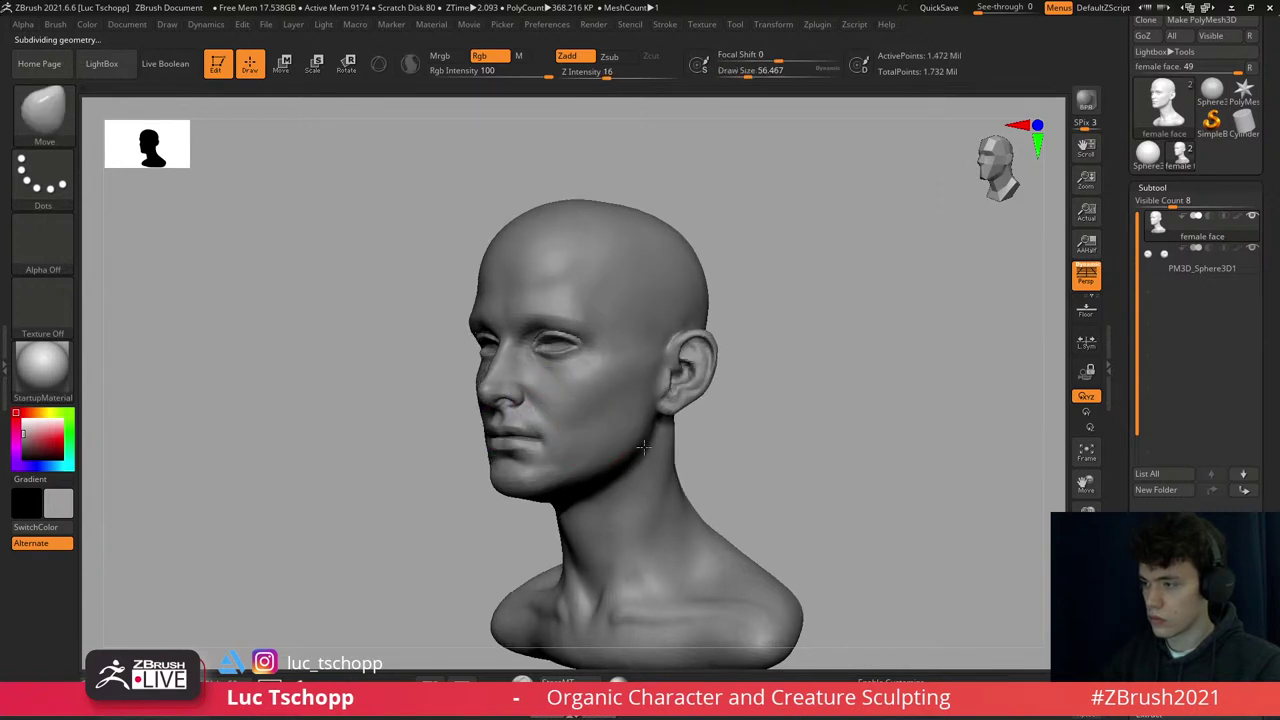
mouse_move(588, 430)
right_mouse_down("shift")
mouse_move(628, 440)
mouse_move(588, 385)
mouse_move(590, 415)
right_mouse_up("shift")
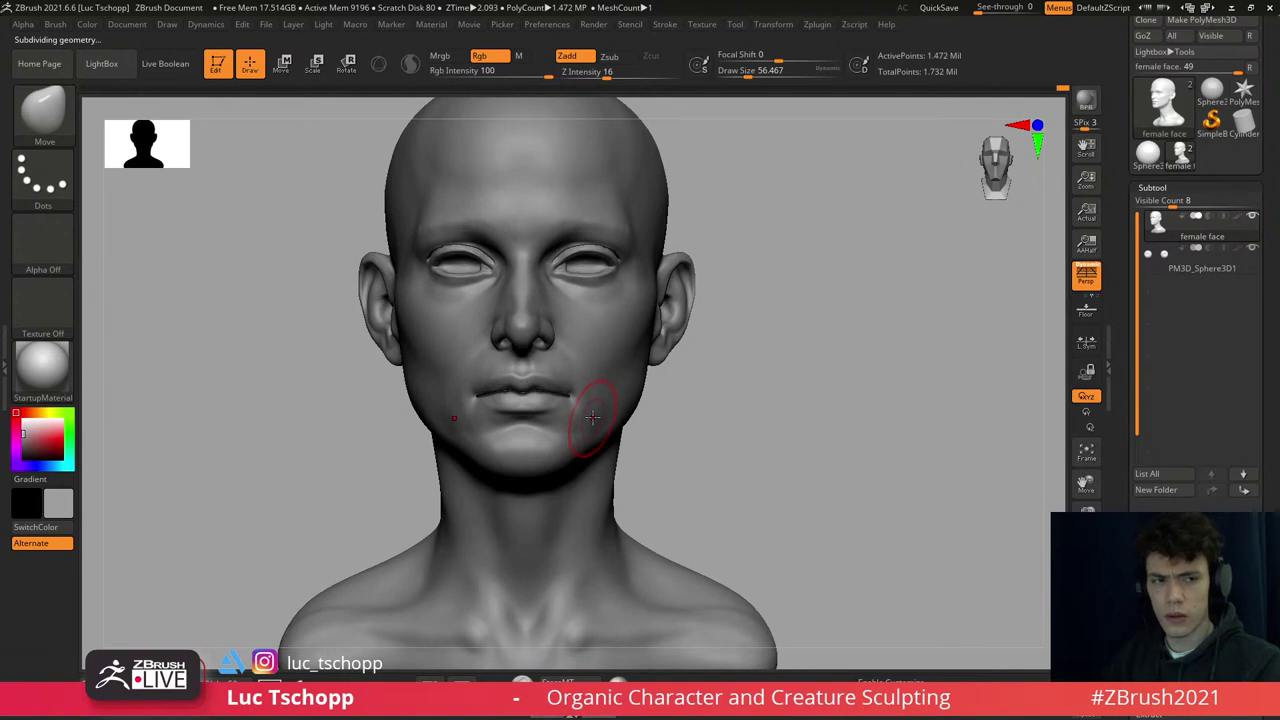
mouse_move(593, 416)
right_mouse_down()
mouse_move(565, 415)
mouse_move(540, 375)
right_mouse_up()
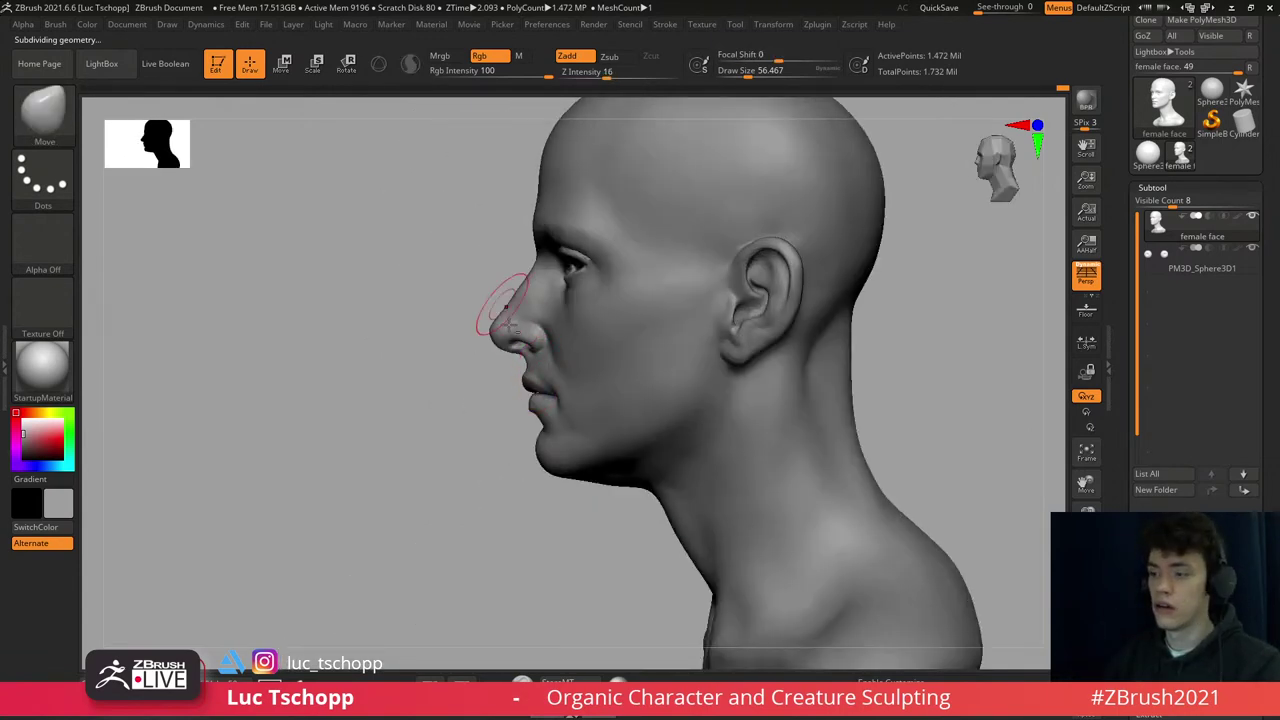
mouse_move(505, 310)
right_mouse_down()
mouse_move(577, 350)
mouse_move(546, 190)
right_mouse_up()
key("b")
key("Escape")
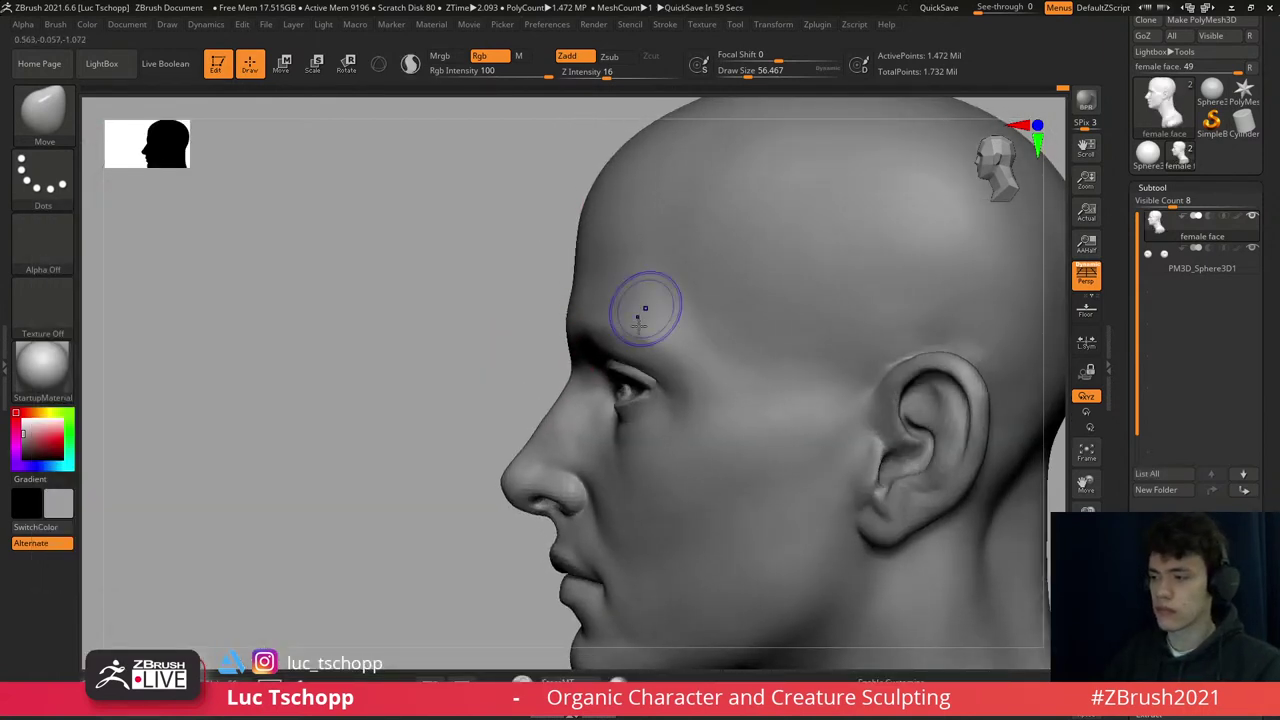
mouse_move(646, 306)
right_mouse_down("ctrl")
mouse_move(514, 429)
mouse_move(597, 373)
right_mouse_up("ctrl")
- Push the jaw and neck at the lowest subdivision with a Move brush of about 149–163
key("b")
key("Escape")
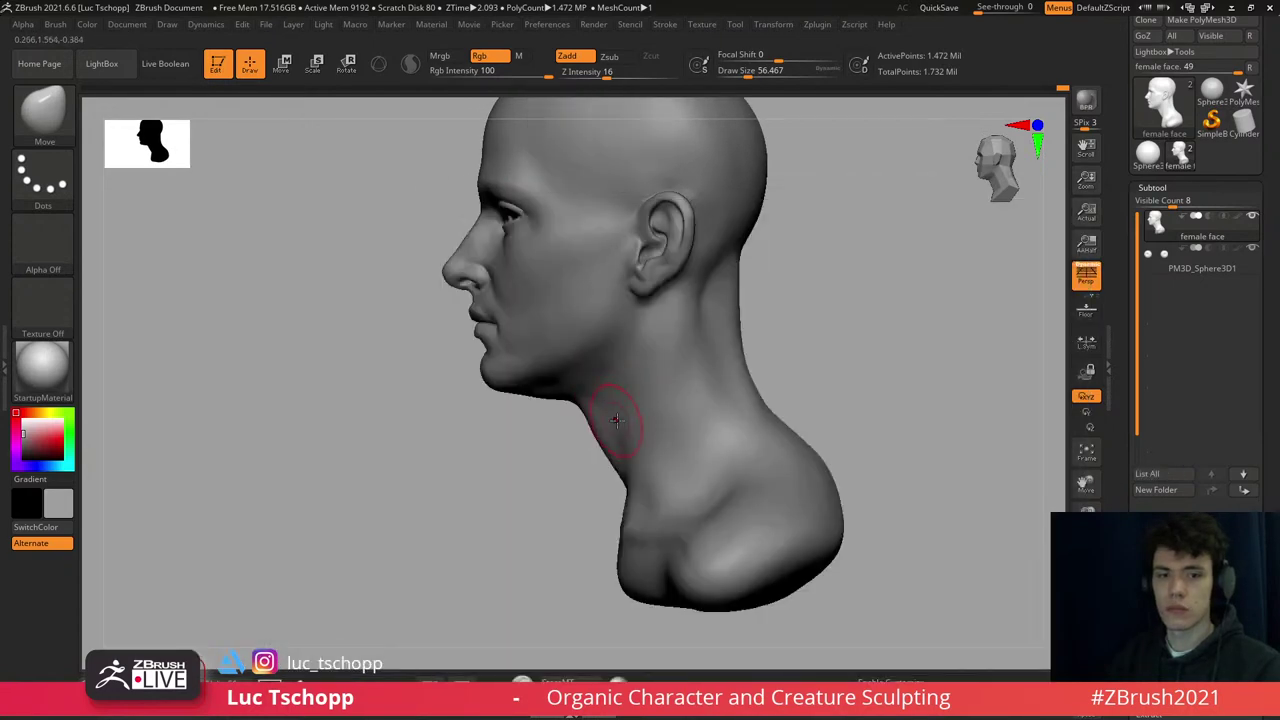
key("shift+d")
key("shift+d")
key("s")
left_click_drag(731, 288, 738, 282)
key("shift+d")
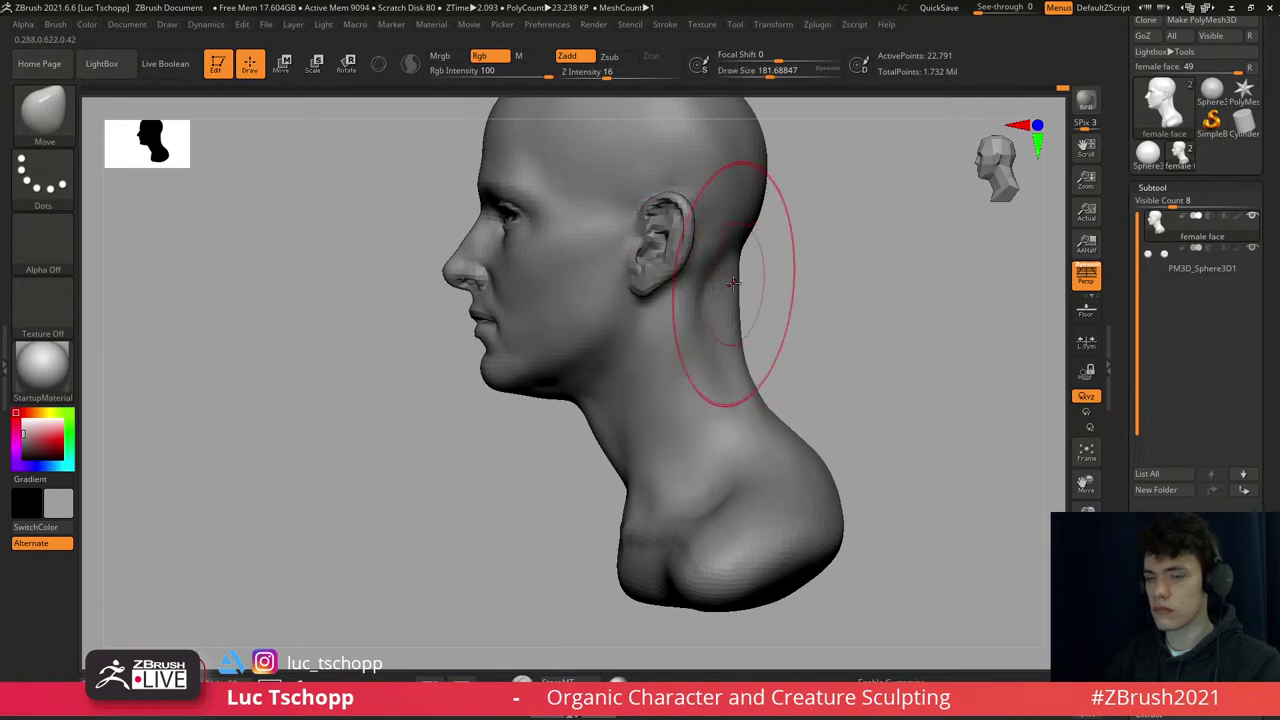
key("s")
- Try the Standard brush briefly, then return to a slightly larger Move brush
key("s")
left_click_drag(723, 289, 674, 323)
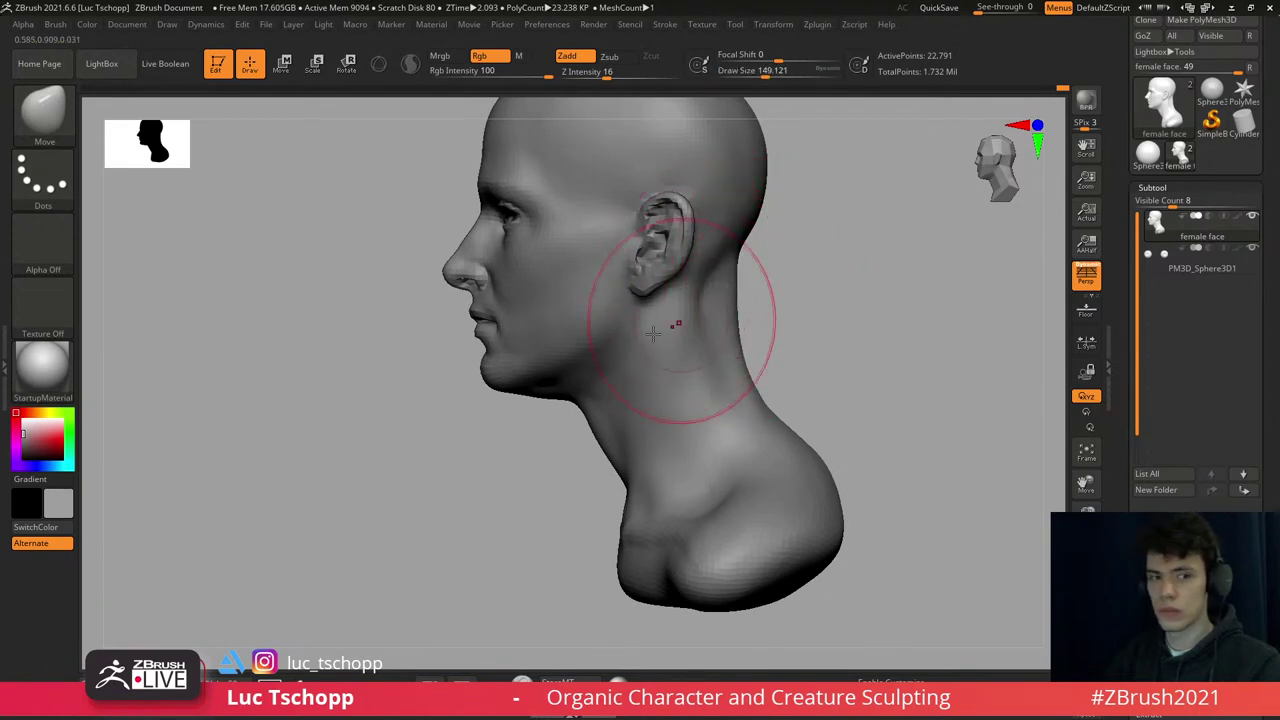
mouse_move(674, 323)
right_mouse_down()
mouse_move(640, 333)
mouse_move(586, 400)
right_mouse_up()
key("b")
key("s")
key("t")
key("b")
key("m")
key("v")
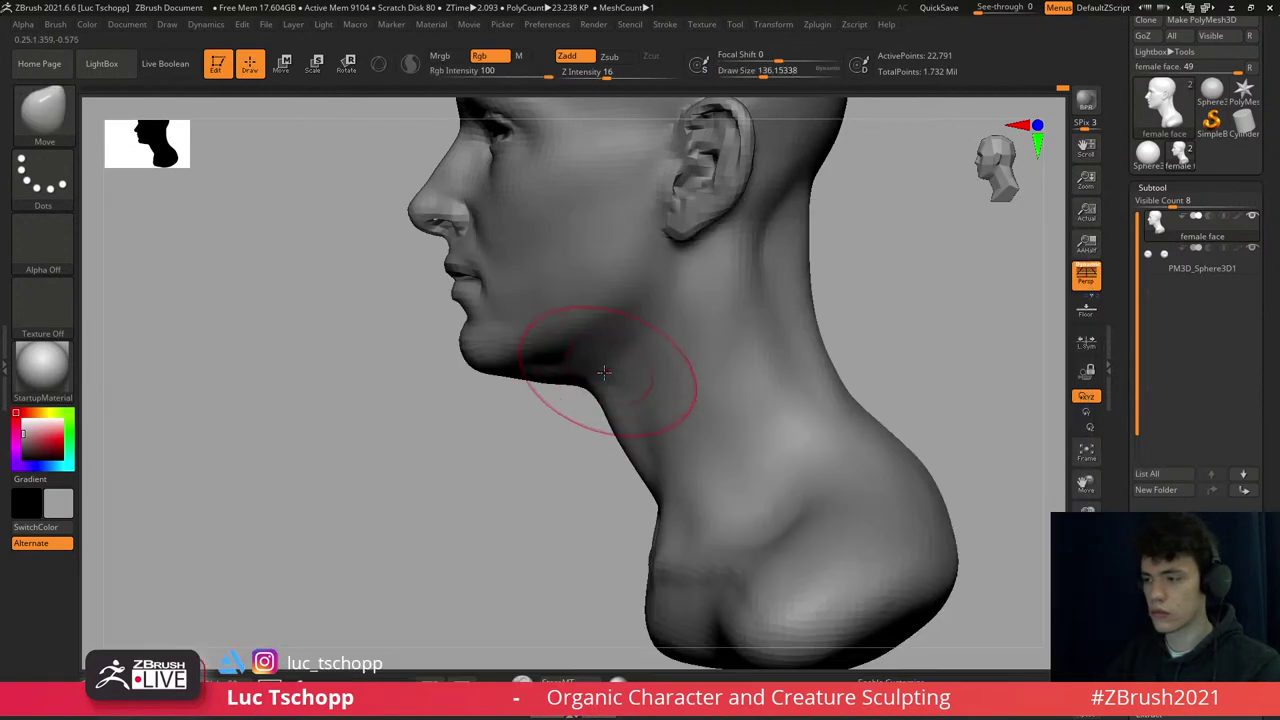
key("s")
mouse_move(600, 371)
left_mouse_down()
mouse_move(591, 434)
mouse_move(628, 440)
left_mouse_up()
- Clean the under-jaw and neck contour at lower subdivision, then return the mesh to full detail
key("d")
key("d")
key("d")
key("s")
key("shift+d")
key("shift+d")
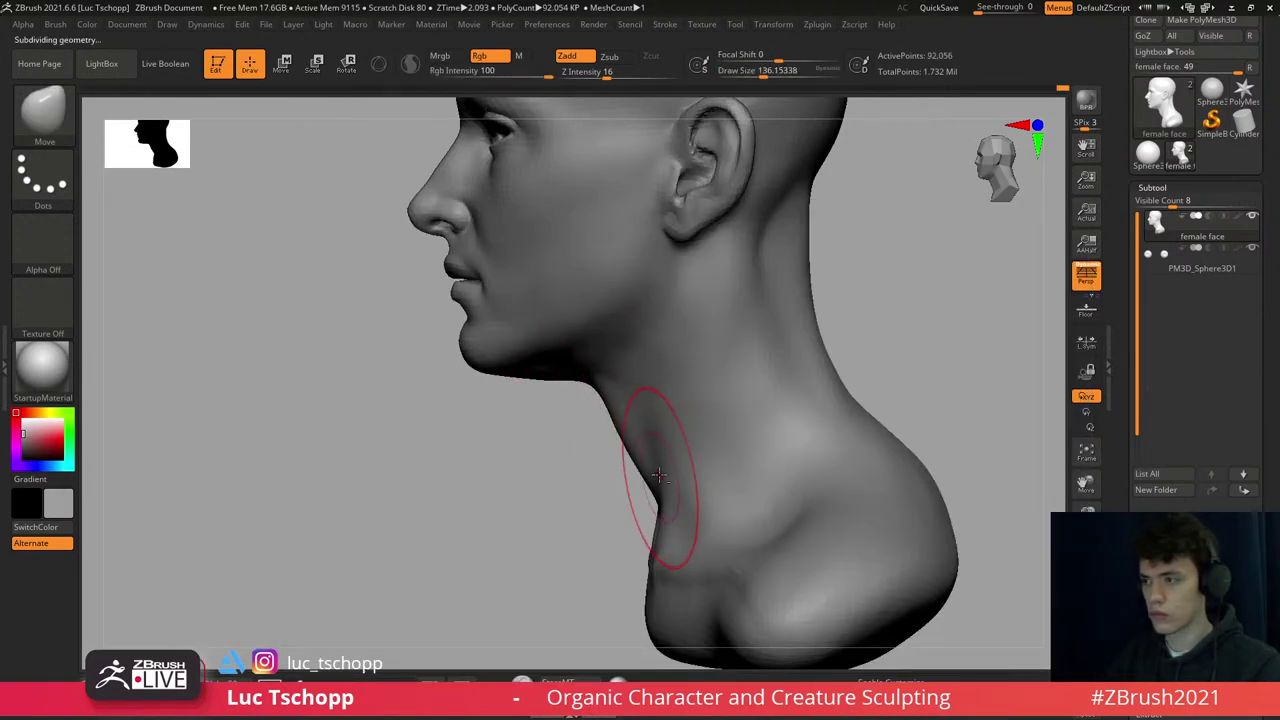
mouse_move(659, 475)
right_mouse_down("ctrl")
mouse_move(614, 400)
mouse_move(640, 360)
mouse_move(655, 386)
right_mouse_up("ctrl")
key("d")
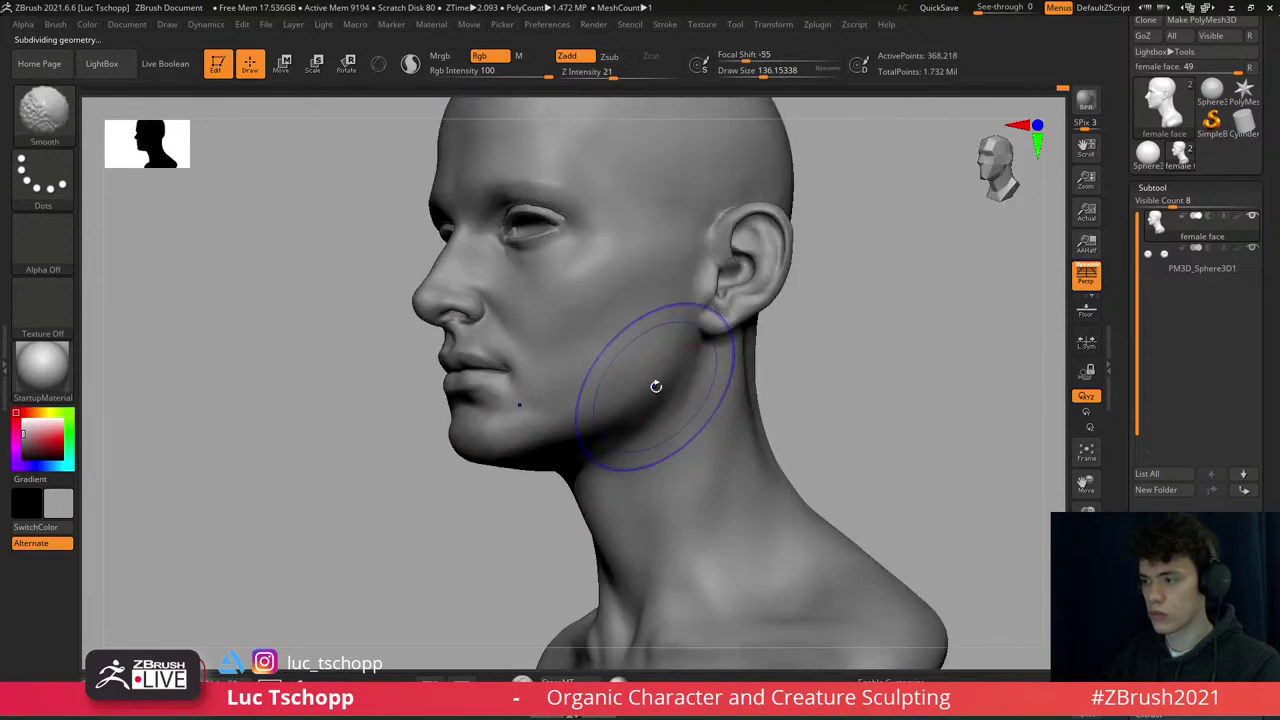
key("shift+d")
key("shift+d")
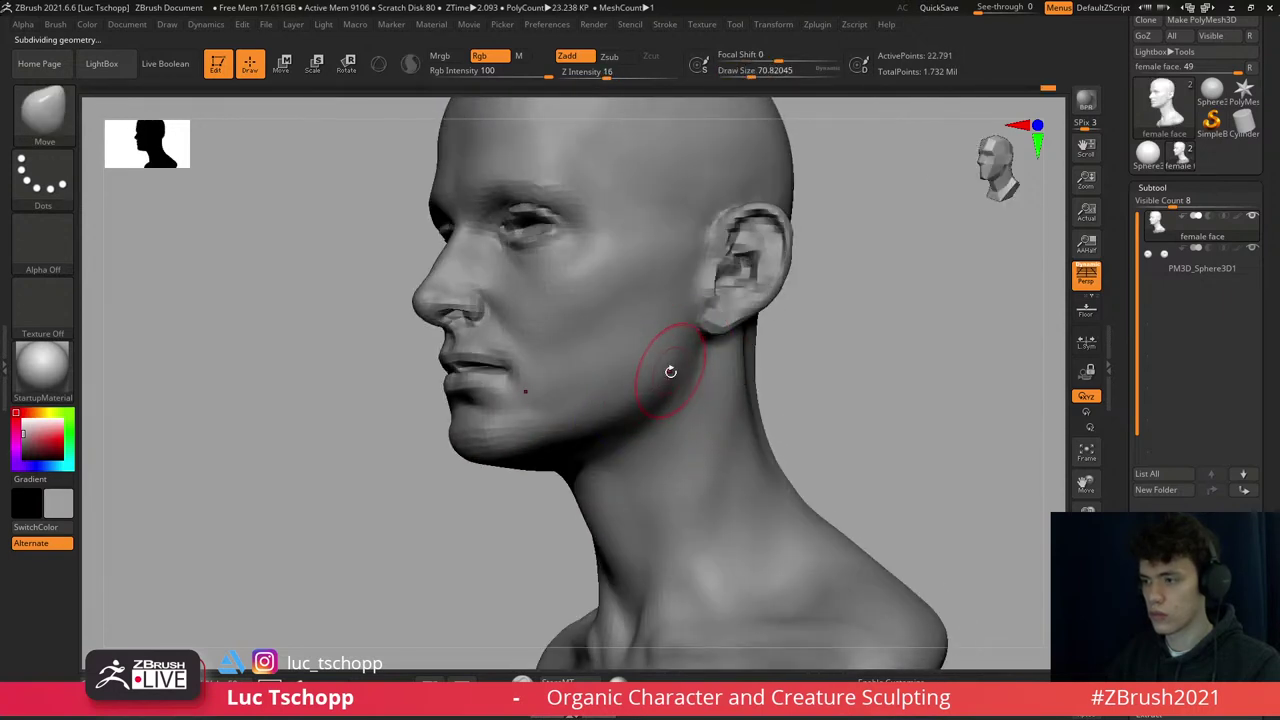
key("d")
key("d")
key("d")
mouse_move(651, 309)
right_mouse_down("ctrl")
mouse_move(646, 357)
mouse_move(620, 362)
mouse_move(706, 261)
right_mouse_up("ctrl")
- Detail the ear using LucT_Custom1 (size 29), Standard (size 87) and DamStandard brushes
key("1")
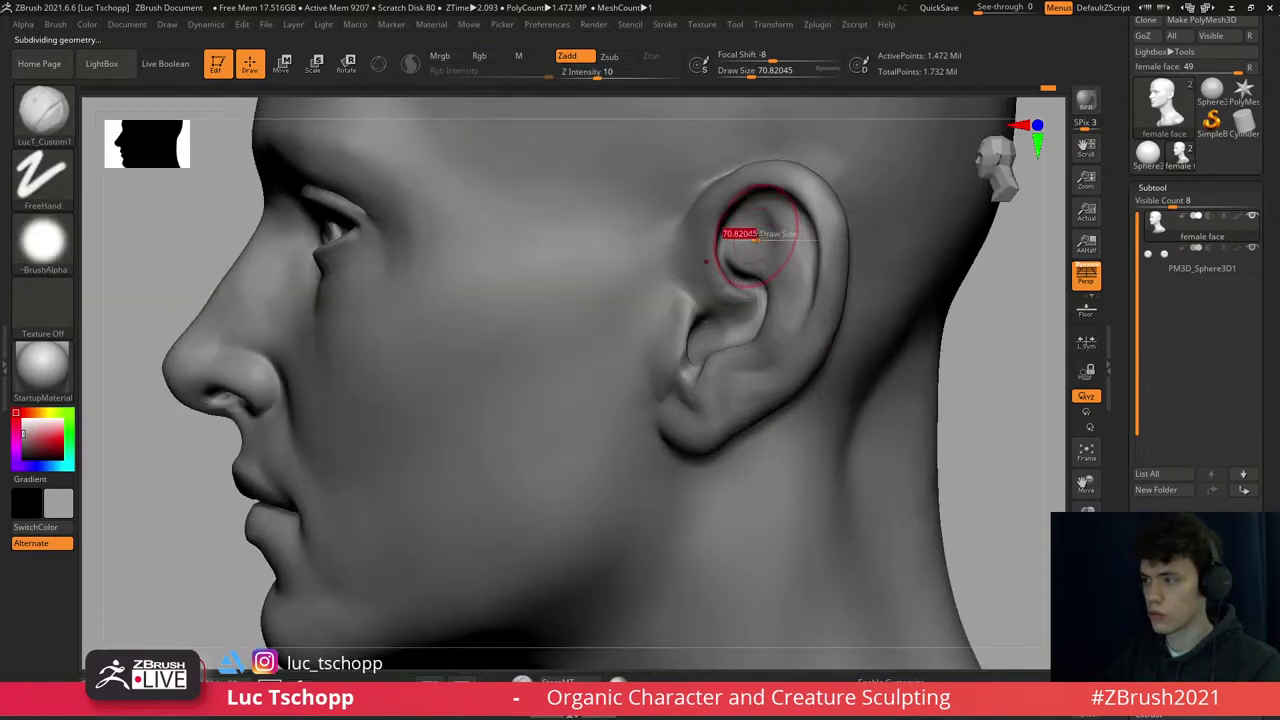
left_click_drag(756, 238, 735, 238)
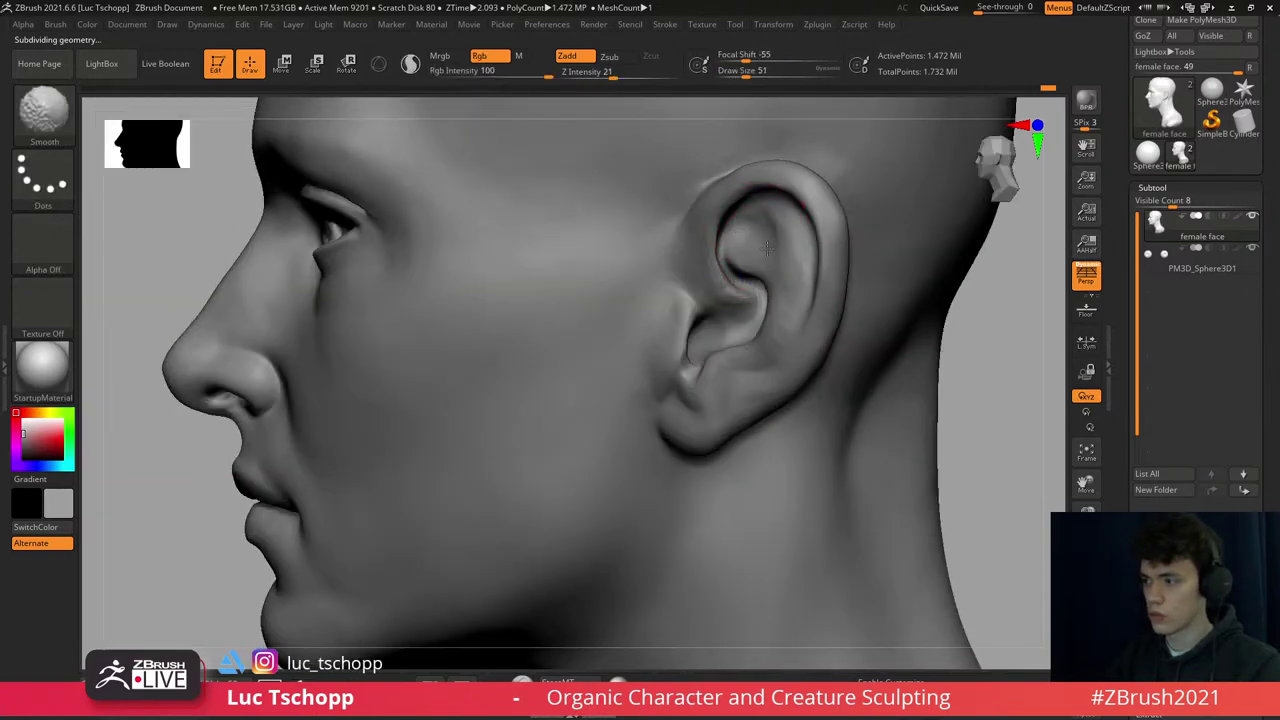
mouse_move(765, 249)
right_mouse_down("ctrl")
mouse_move(805, 215)
mouse_move(800, 224)
right_mouse_up("ctrl")
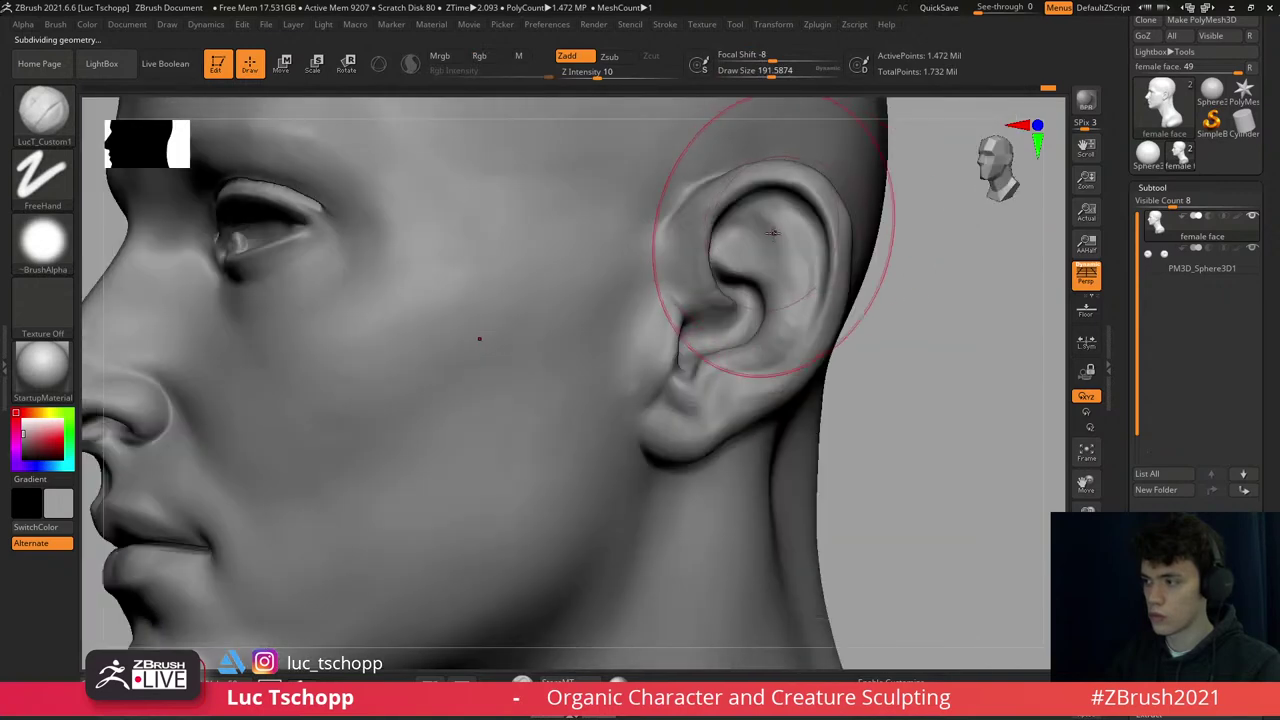
key("b")
key("s")
key("t")
key("s")
left_click_drag(800, 216, 775, 216)
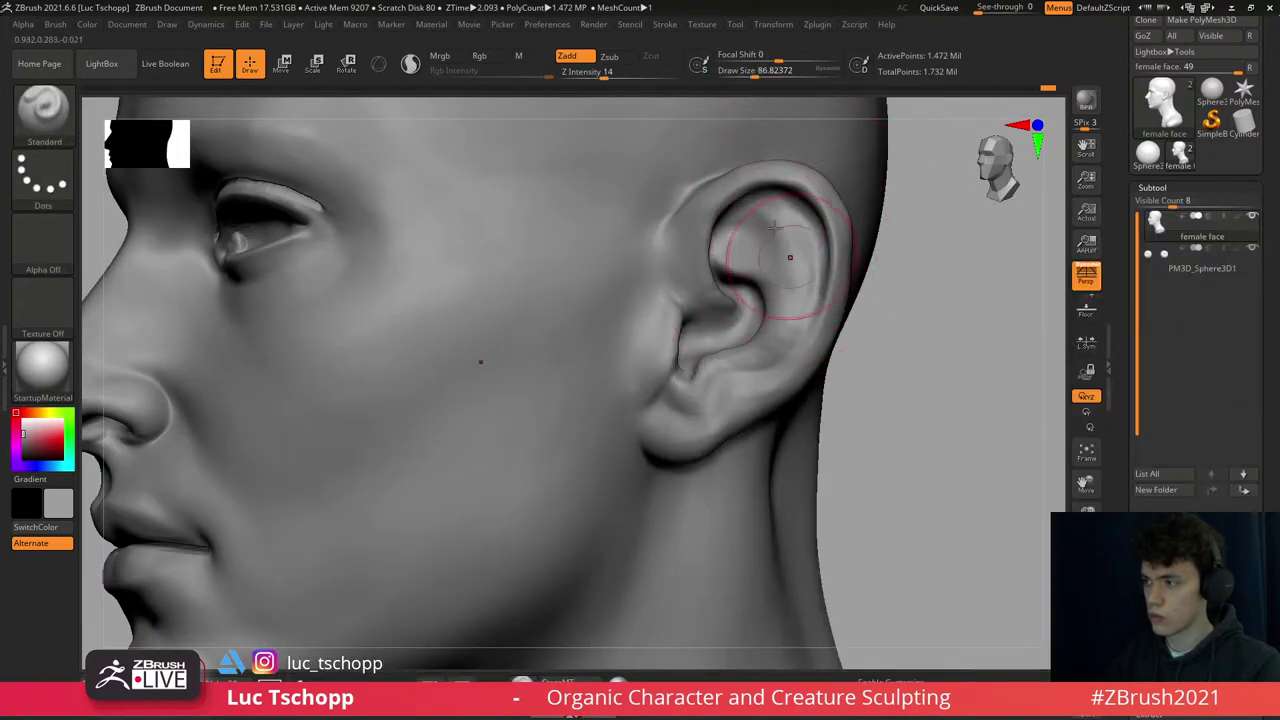
key("b")
key("d")
key("s")
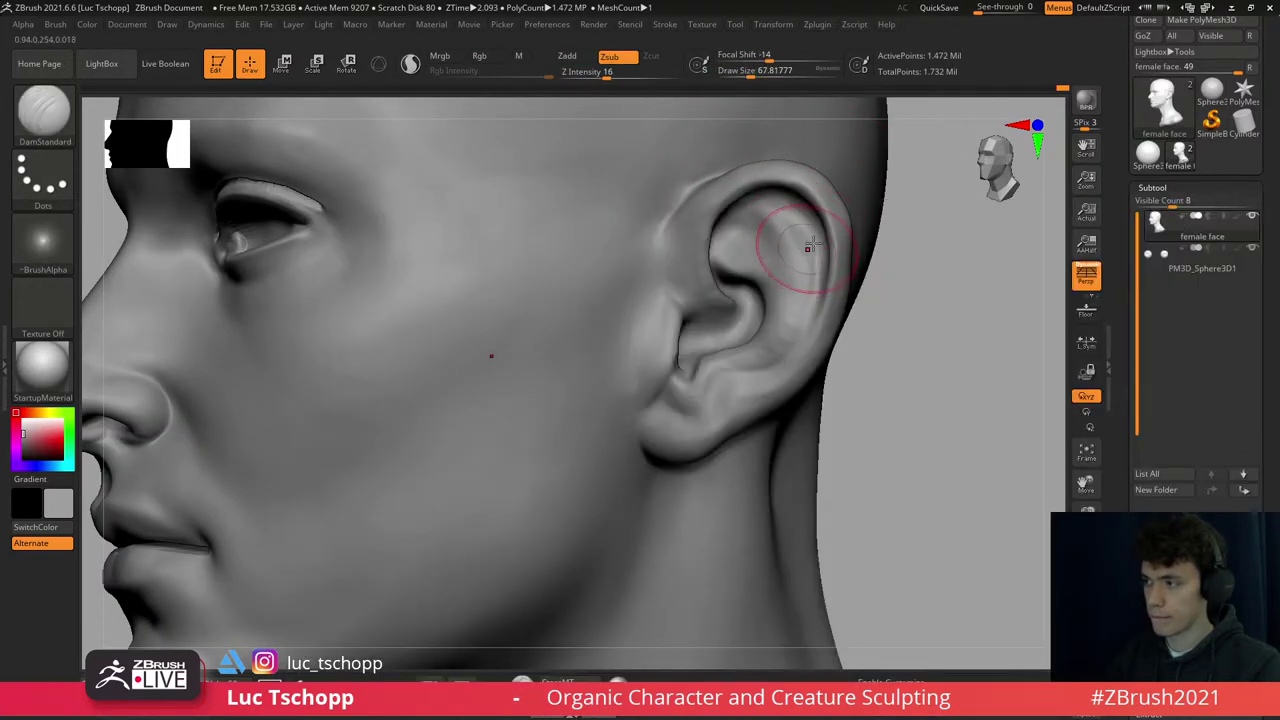
right_click_drag(808, 247, 763, 188)
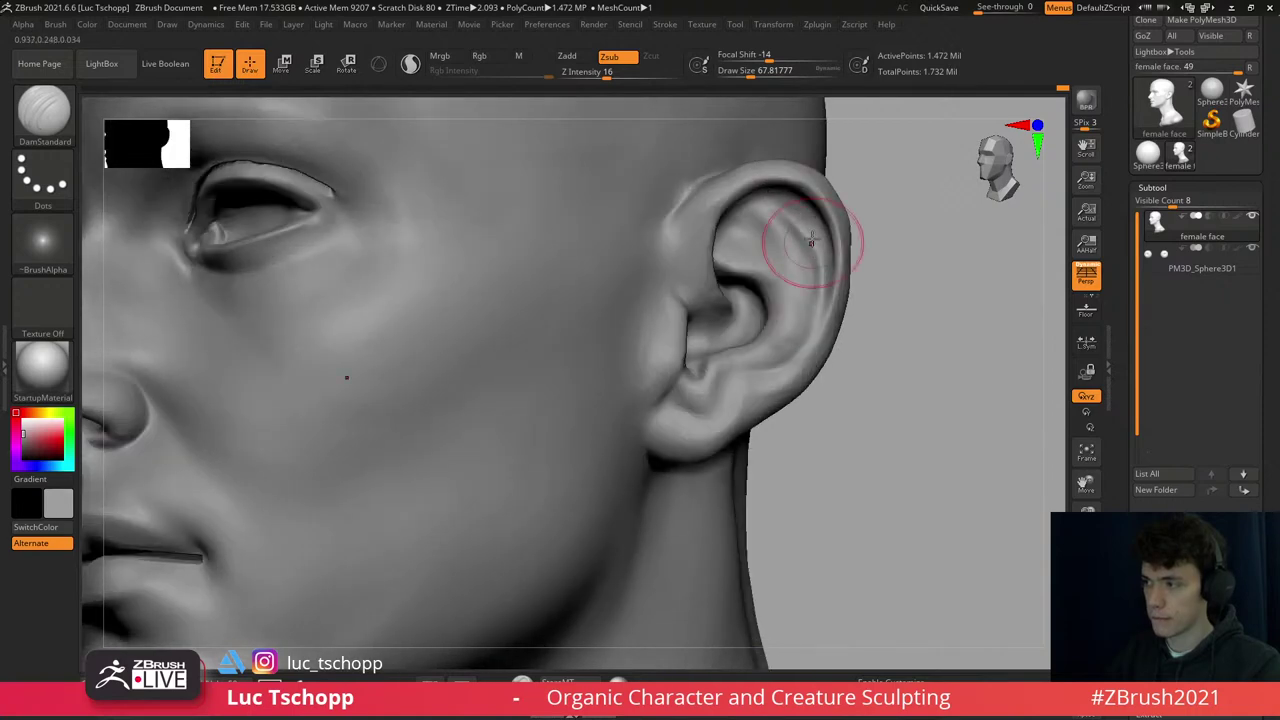
- Smooth the head with the LucT_Custom1 brush enlarged to about 56
key("1")
key("f")
mouse_move(777, 286)
right_mouse_down()
mouse_move(808, 237)
mouse_move(777, 286)
mouse_move(727, 290)
right_mouse_up()
key("shift")
key("s")
left_click_drag(727, 290, 737, 289)
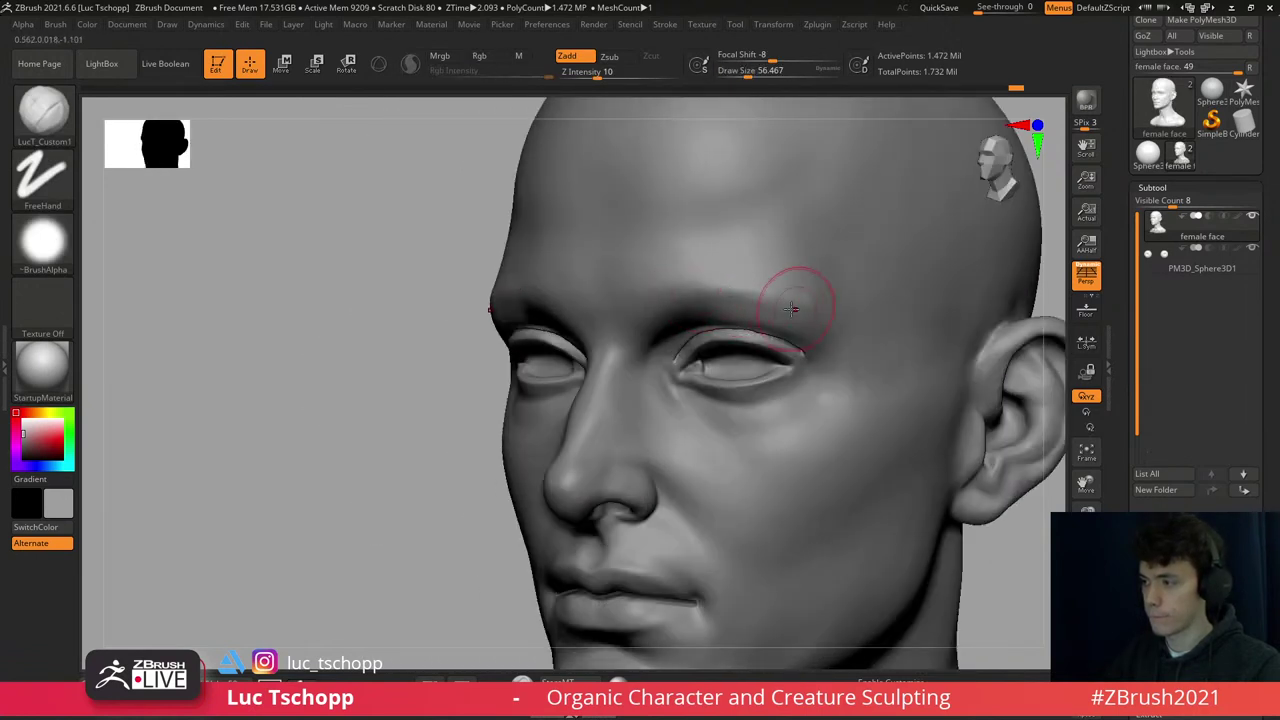
- Smooth the face with a size-112 brush and step the mesh up to full subdivision
key("shift")
mouse_move(740, 263)
right_mouse_down("ctrl")
mouse_move(814, 329)
mouse_move(766, 300)
mouse_move(796, 367)
mouse_move(786, 343)
right_mouse_up("ctrl")
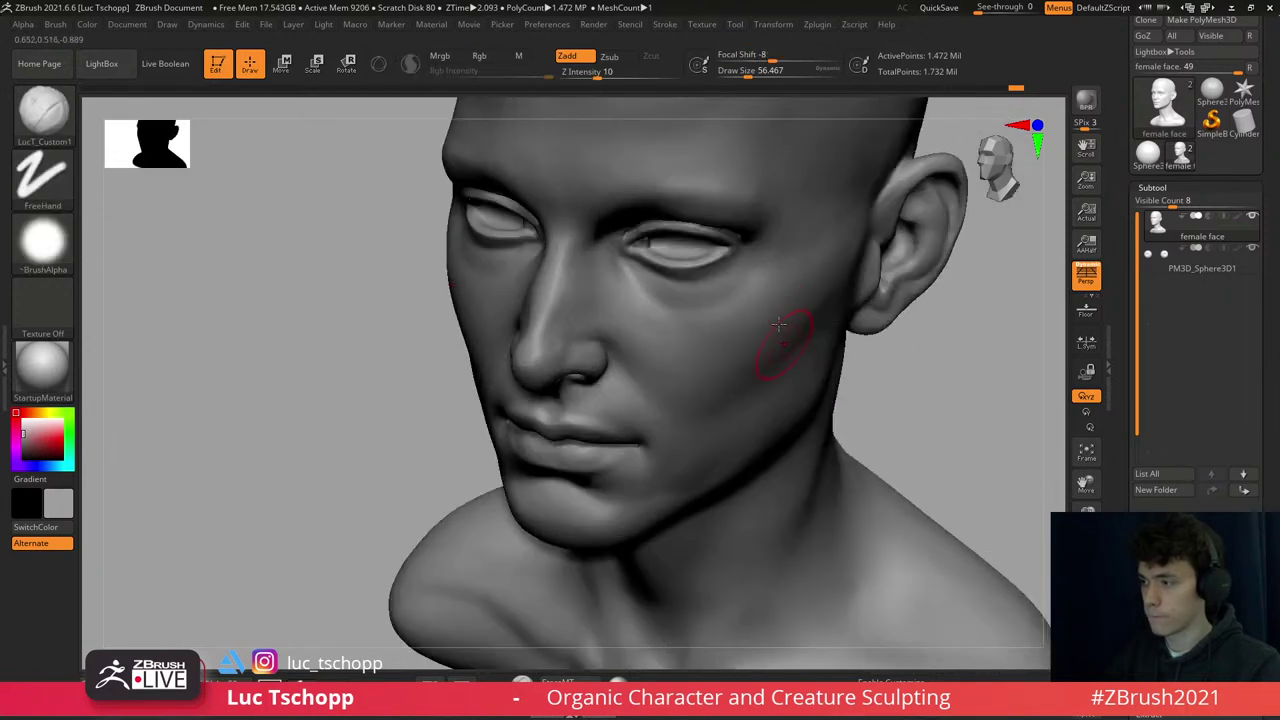
key("s")
left_click_drag(757, 329, 756, 337)
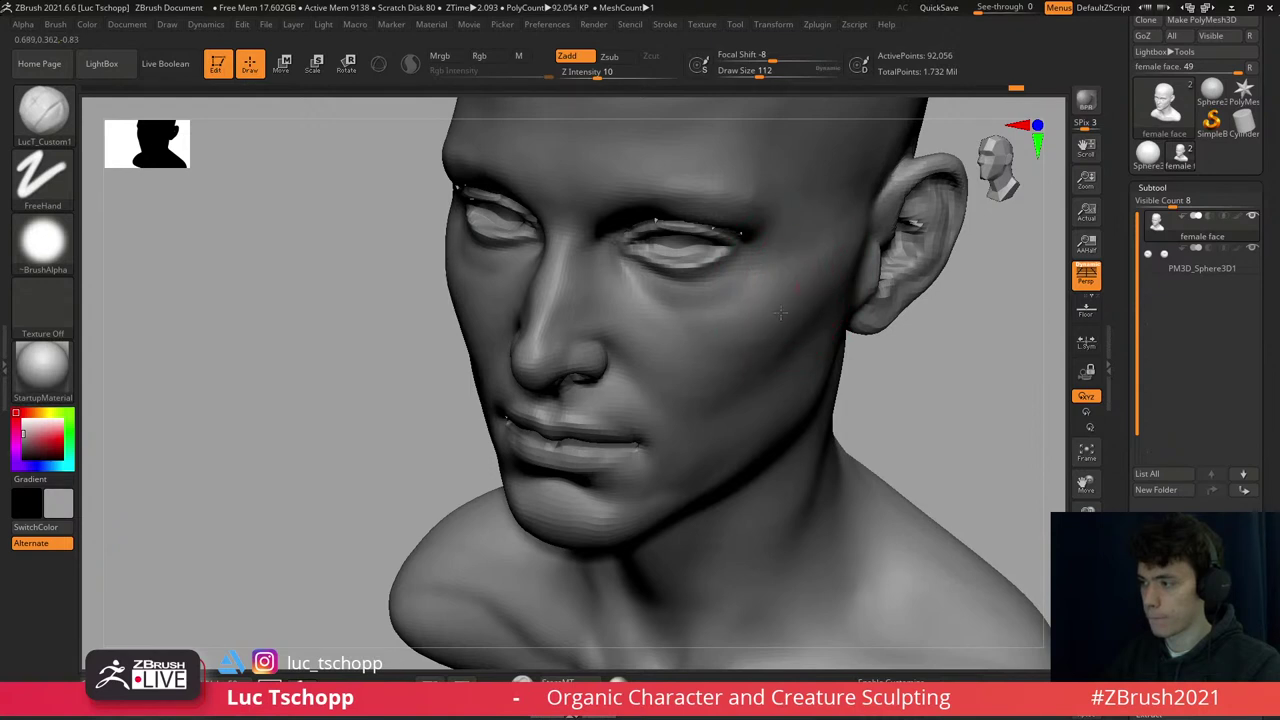
key("shift")
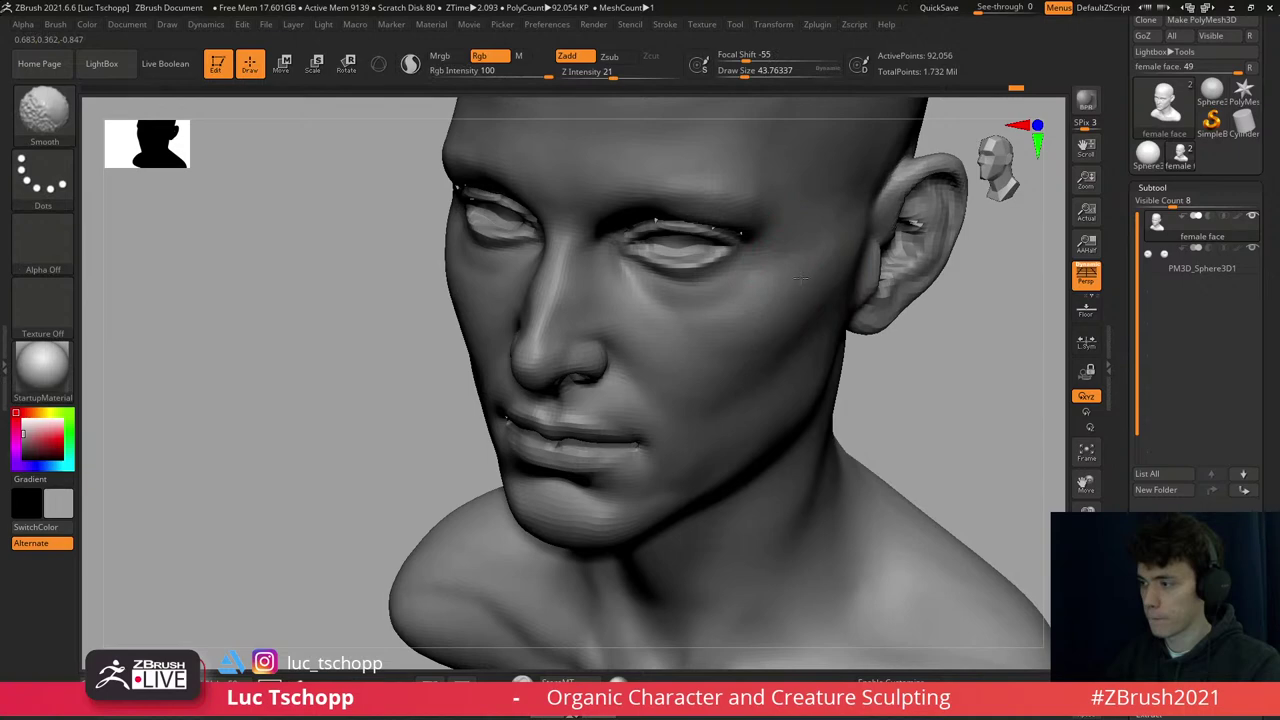
mouse_move(800, 280)
right_mouse_down("shift")
mouse_move(808, 300)
mouse_move(777, 278)
mouse_move(580, 371)
right_mouse_up("shift")
key("d")
- Turn to the side of the face and zoom in on the ear with the Move and DamStandard brushes
key("b")
key("m")
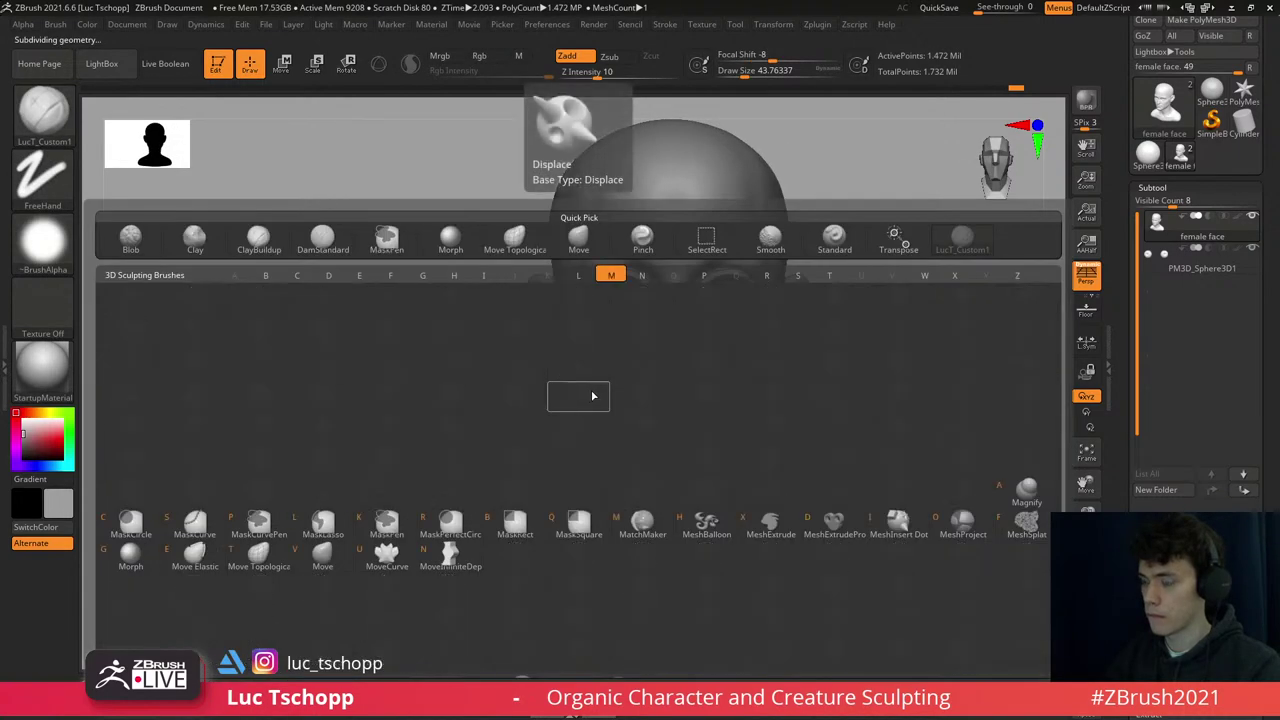
key("v")
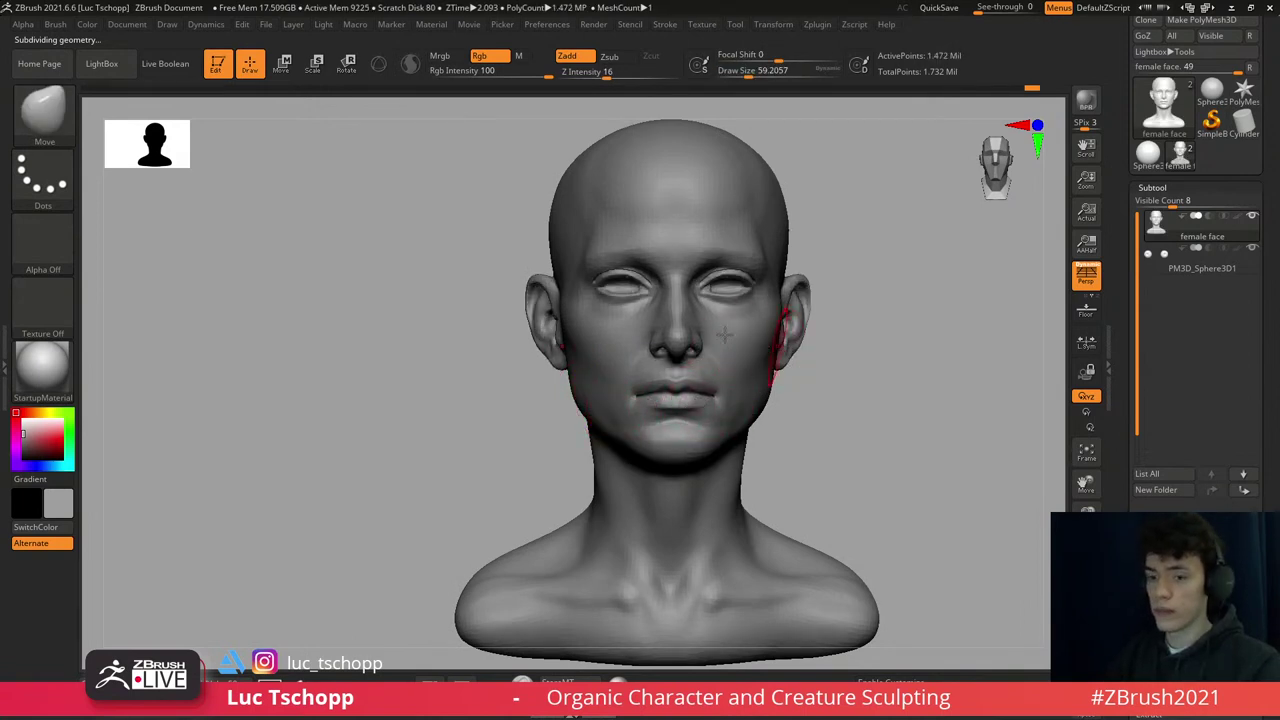
mouse_move(724, 336)
left_mouse_down()
mouse_move(780, 449)
mouse_move(850, 300)
left_mouse_up()
key("b")
key("d")
key("s")
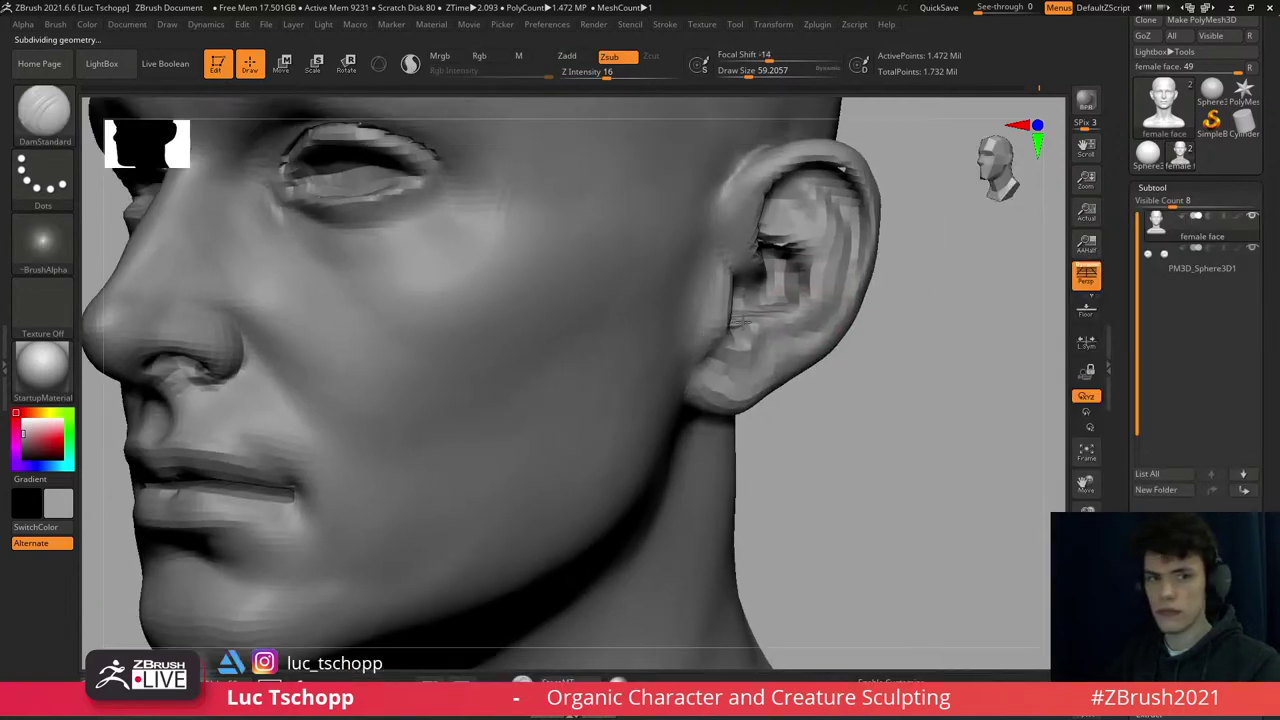
key("b")
key("Escape")
left_click_drag(766, 286, 797, 291)
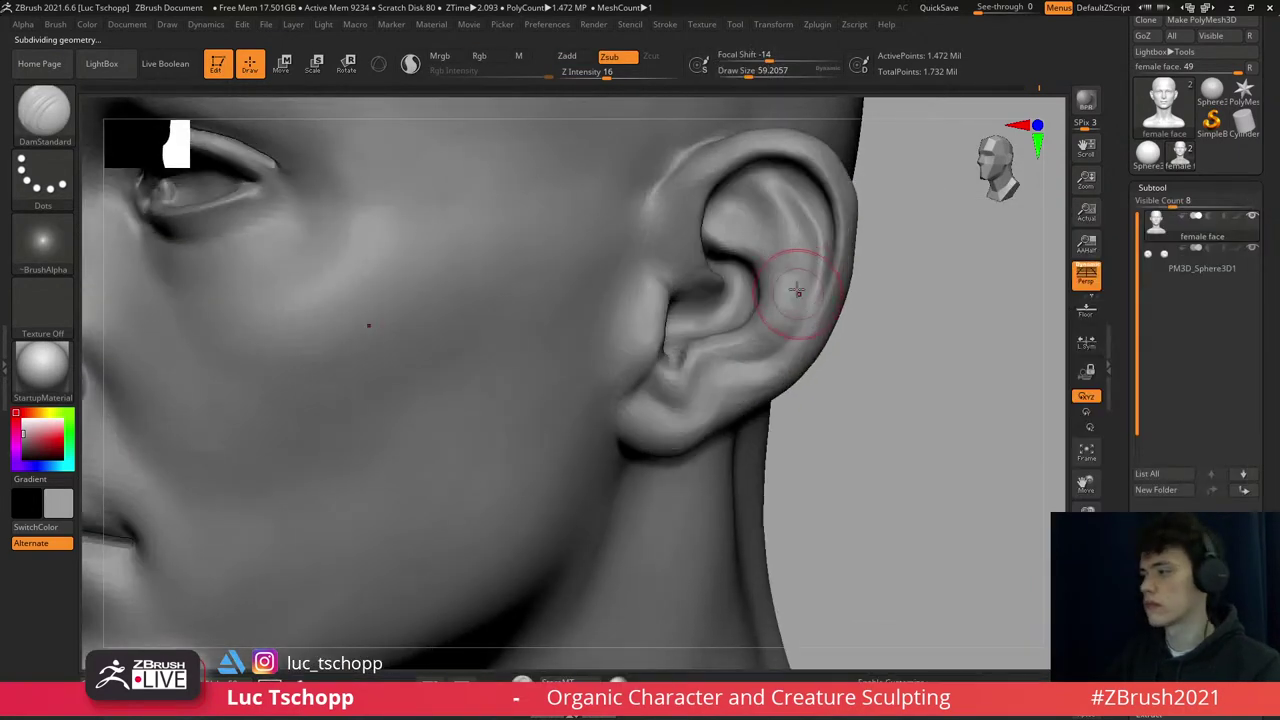
- Carve ear creases with the Standard brush at about 51 and DamStandard at 112
key("b")
key("s")
key("t")
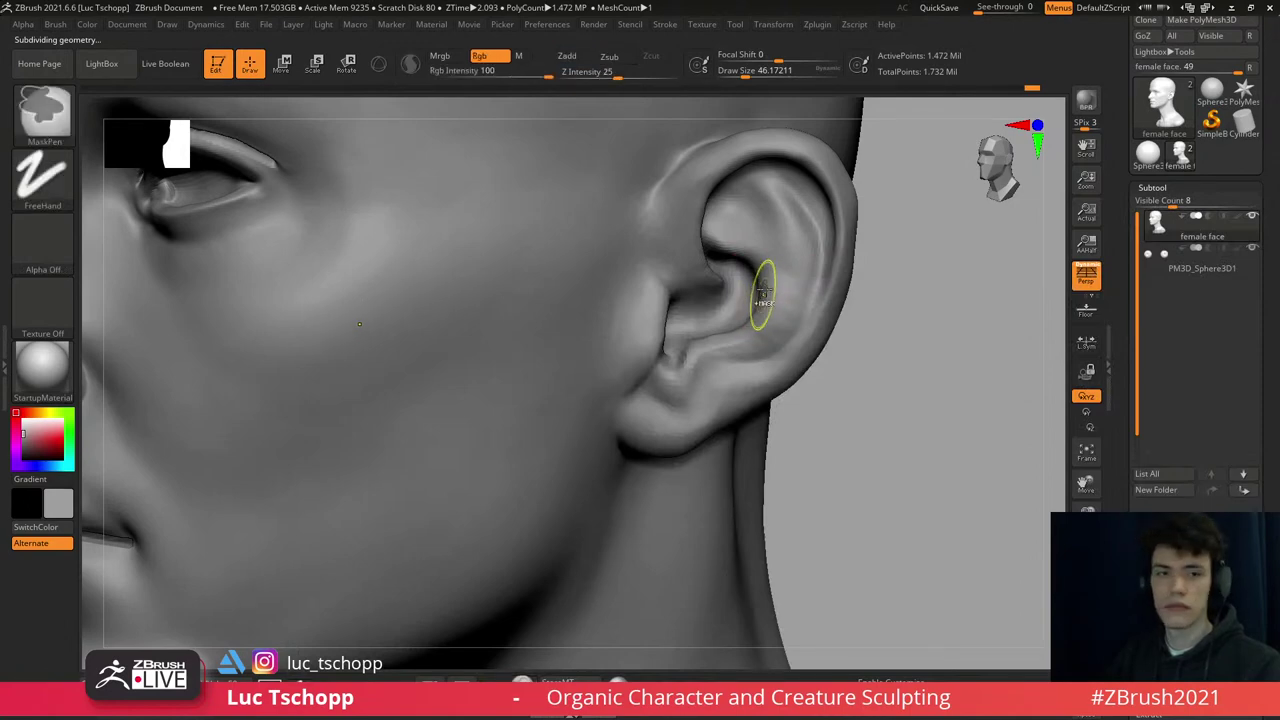
key("s")
left_click_drag(772, 212, 790, 212)
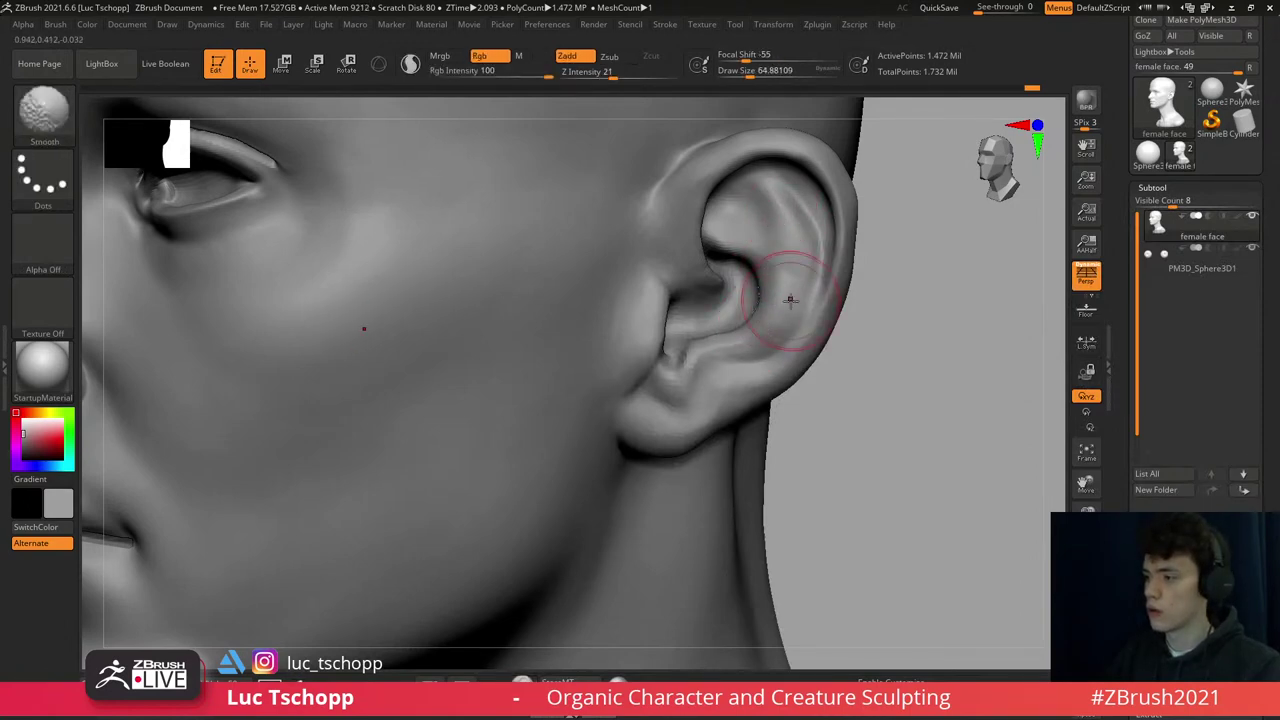
key("b")
key("d")
key("s")
key("s")
left_click_drag(800, 291, 812, 291)
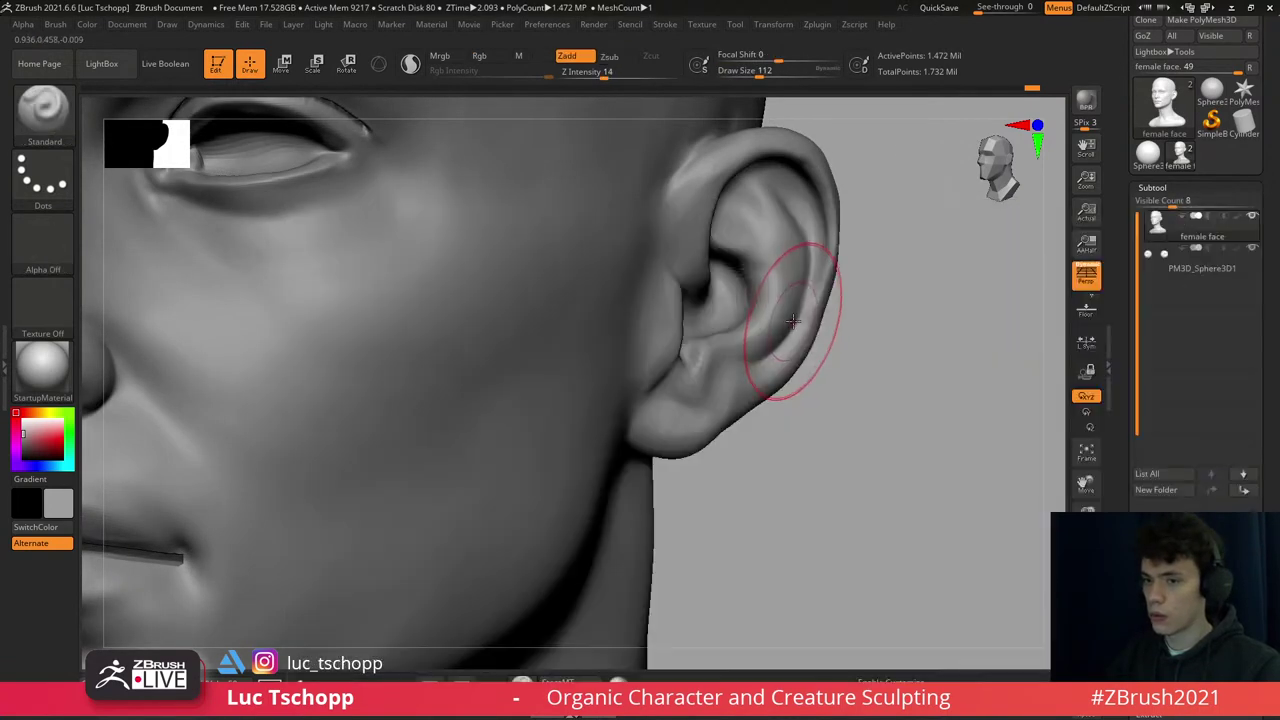
- Build up the ridges around the ear canal with the Standard brush shrunk to about 35
right_click_drag(791, 316, 811, 296)
key("b")
key("s")
key("t")
key("b")
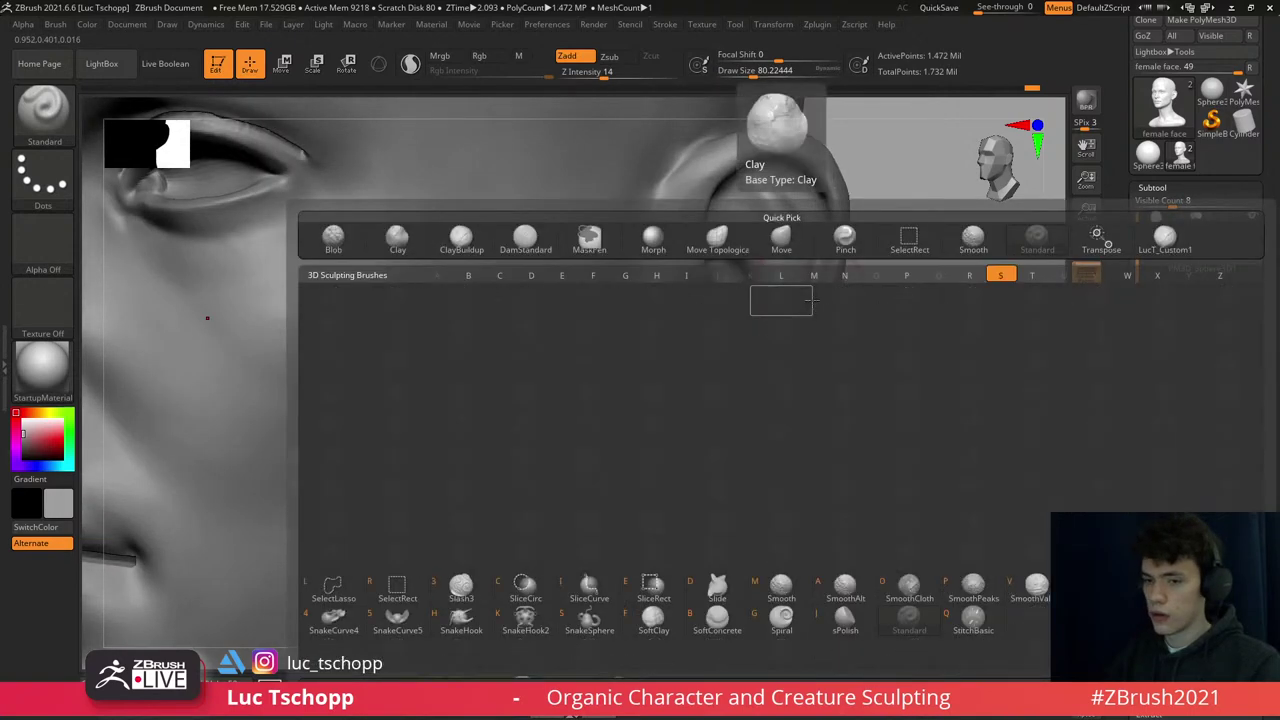
key("Escape")
key("s")
left_click_drag(810, 290, 801, 353)
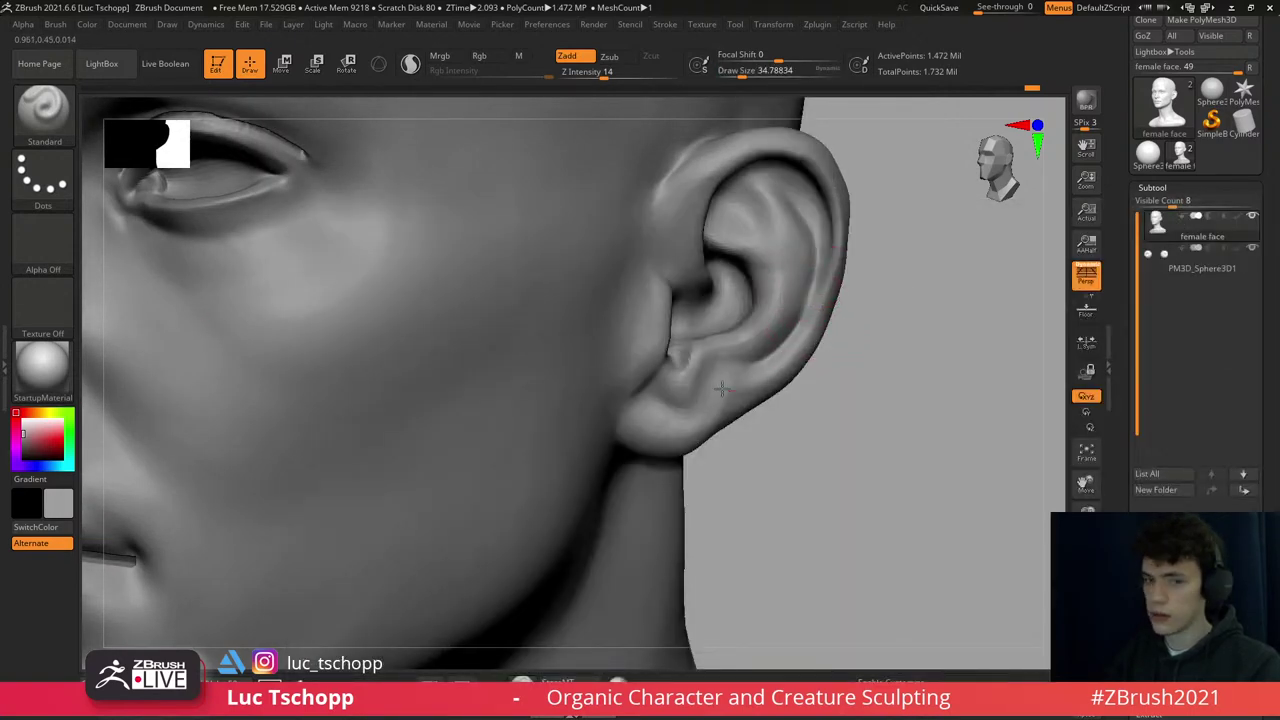
- Step the mesh back up to full subdivision and rotate the head back to front view
mouse_move(721, 388)
right_mouse_down()
mouse_move(766, 320)
mouse_move(849, 263)
mouse_move(857, 234)
right_mouse_up()
key("d")
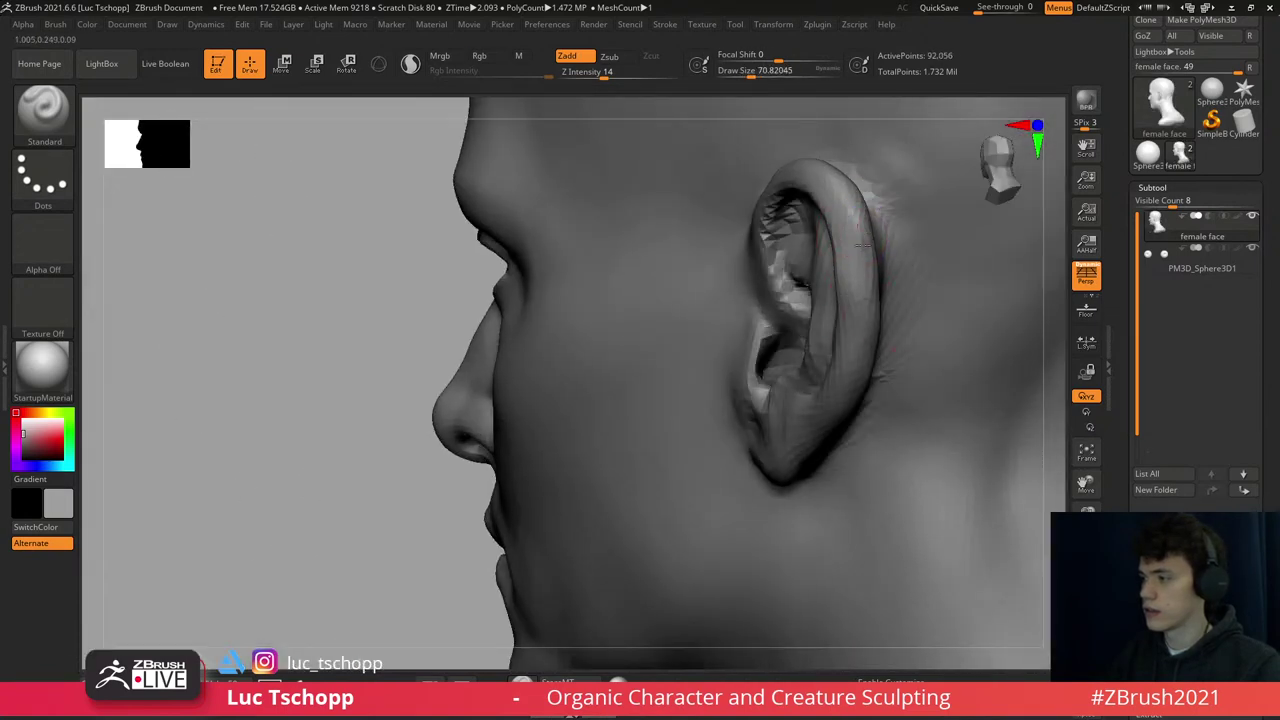
key("d")
mouse_move(829, 286)
right_mouse_down()
mouse_move(790, 258)
mouse_move(790, 214)
mouse_move(772, 224)
right_mouse_up()
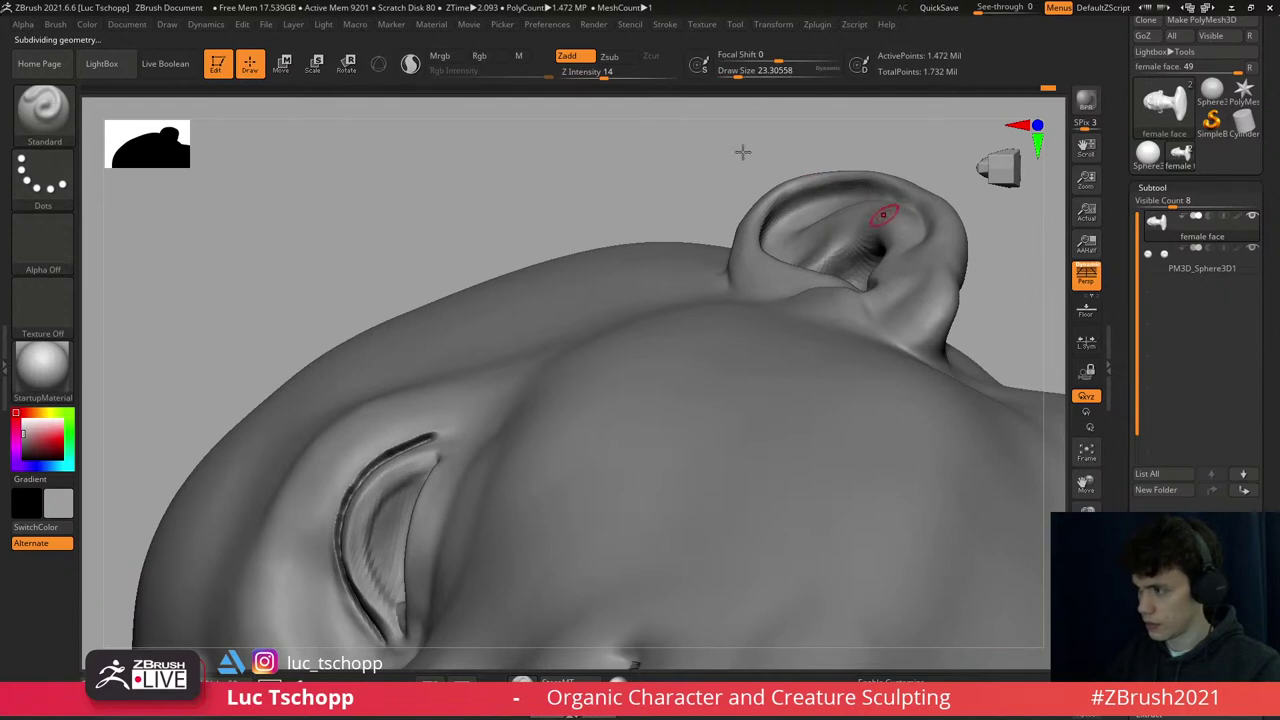
mouse_move(740, 149)
right_mouse_down()
mouse_move(831, 306)
mouse_move(922, 203)
mouse_move(792, 323)
right_mouse_up()
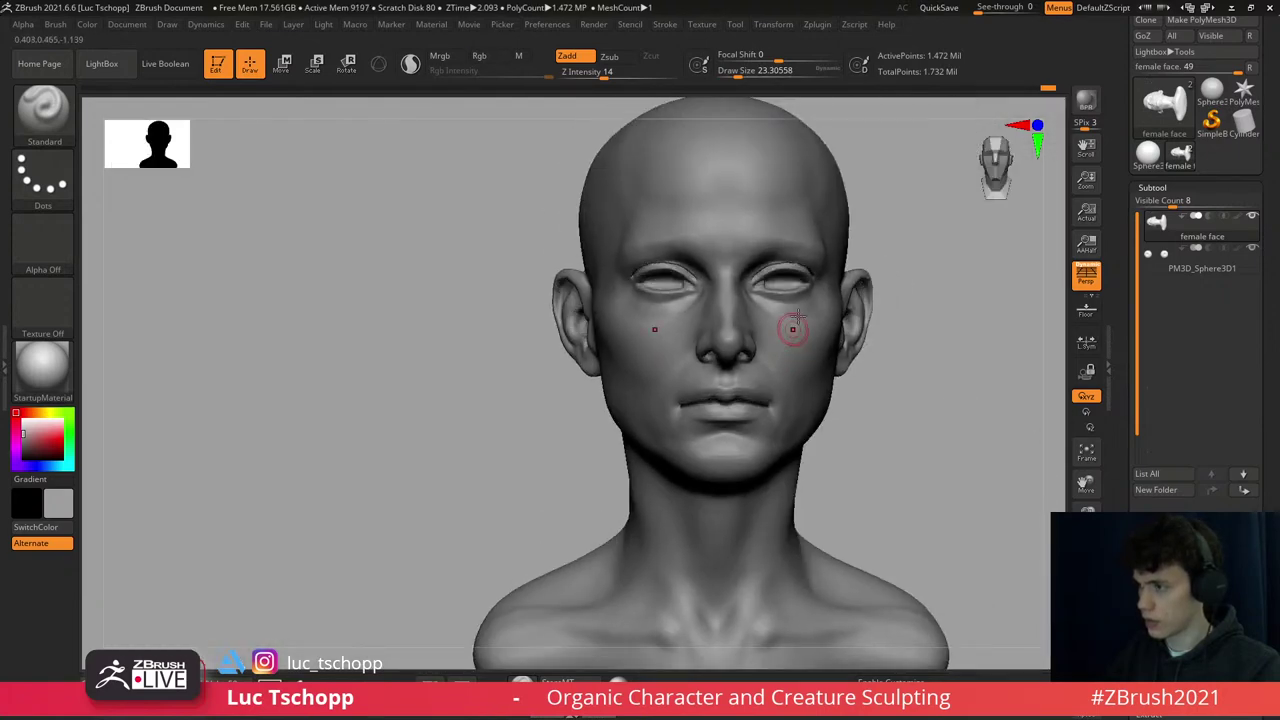
- Pick the Move brush, shrink it to about 27, and work the ear lobe in side profile
key("b")
key("m")
key("v")
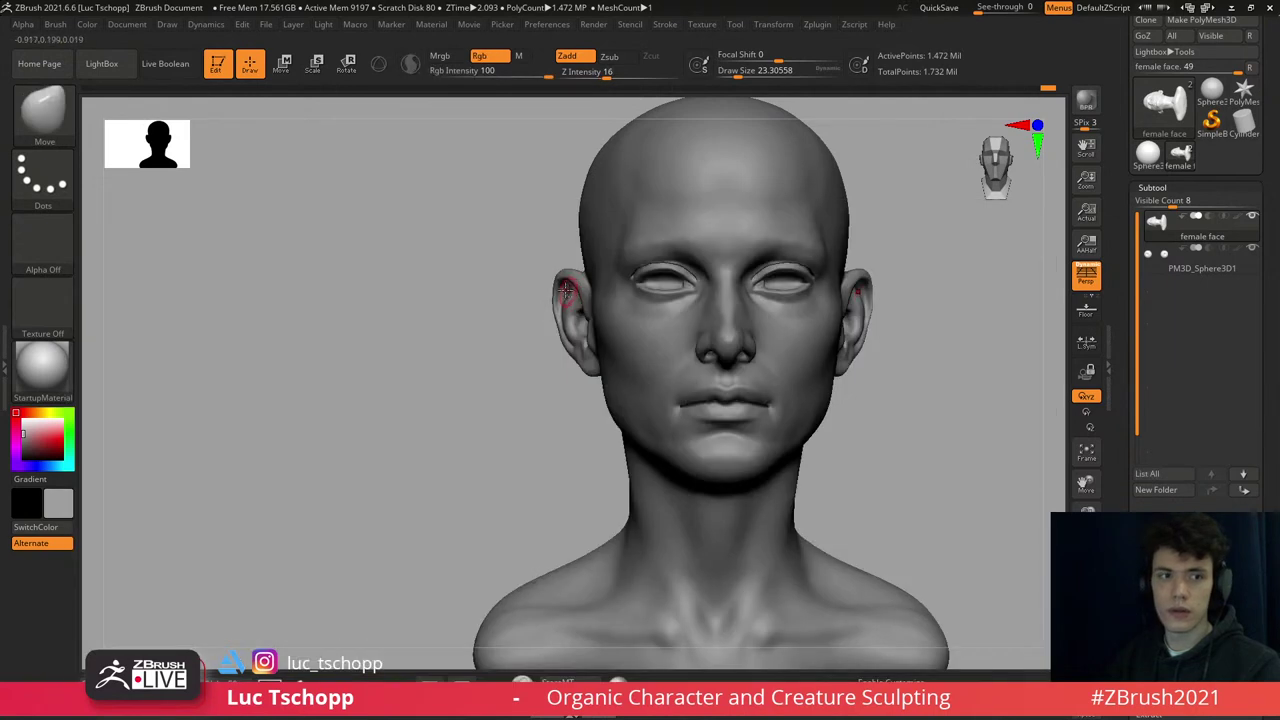
key("s")
left_click_drag(548, 279, 557, 280)
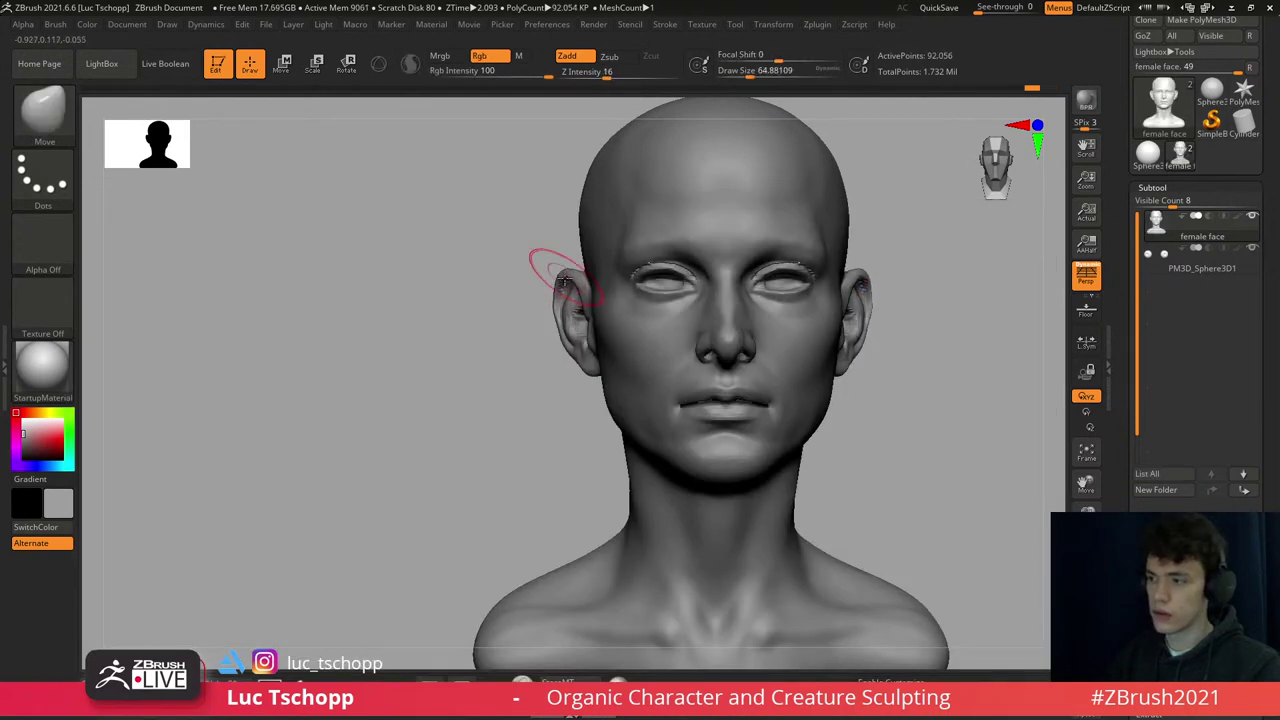
key("bracketleft")
key("bracketleft")
key("bracketleft")
key("ctrl+d")
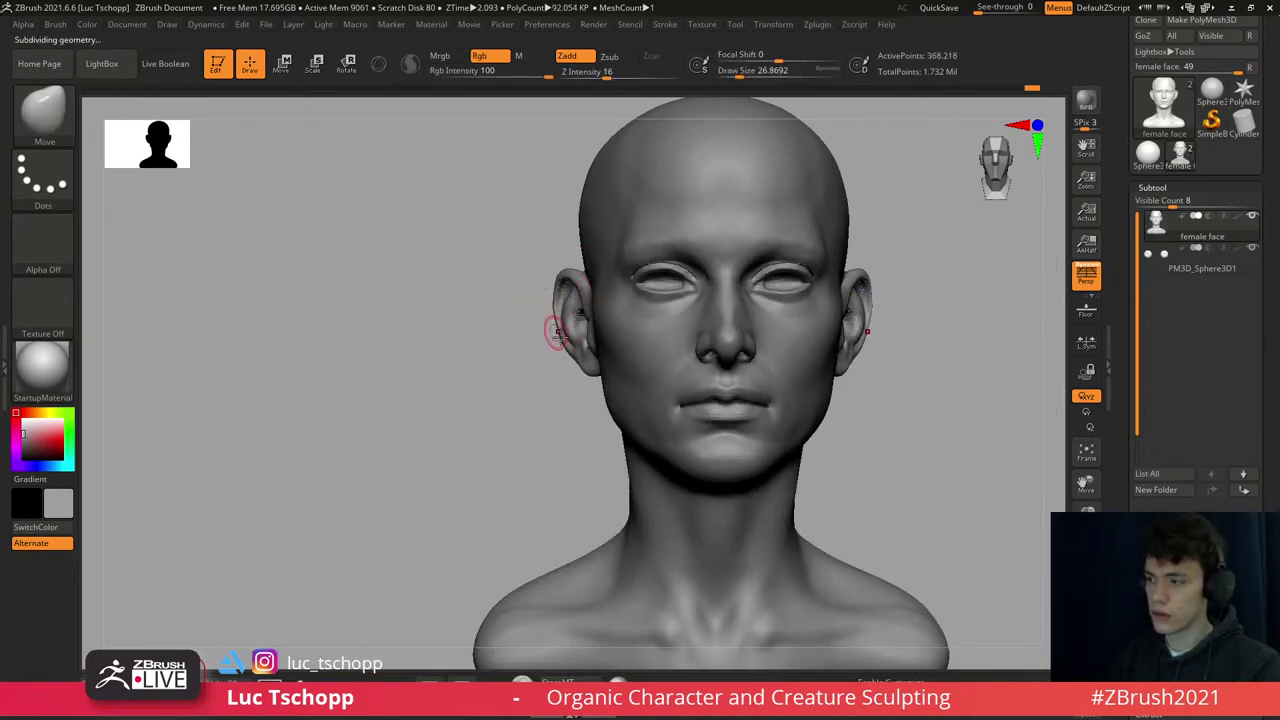
scroll(720, 318, "up", 5)
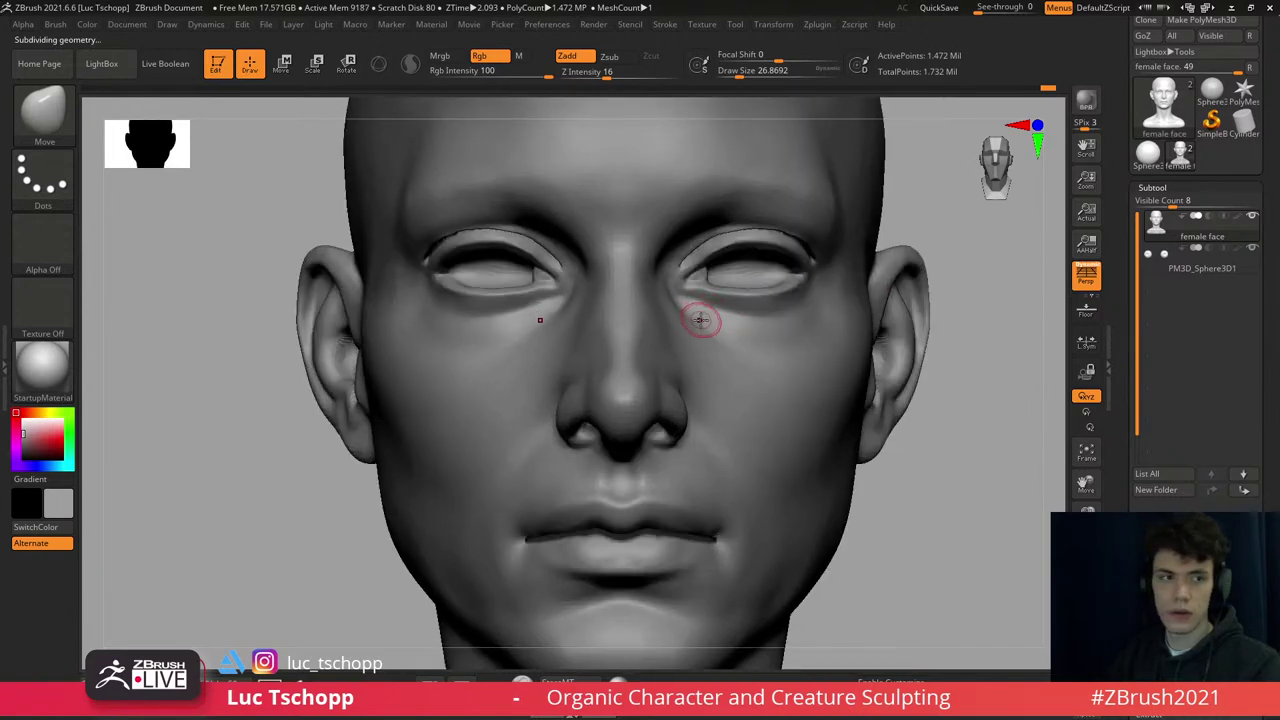
mouse_move(720, 323)
right_mouse_down("shift")
mouse_move(689, 337)
mouse_move(714, 320)
mouse_move(706, 332)
right_mouse_up("shift")
- Return to full subdivision and turn the head to a front three-quarter view
key("b")
key("Escape")
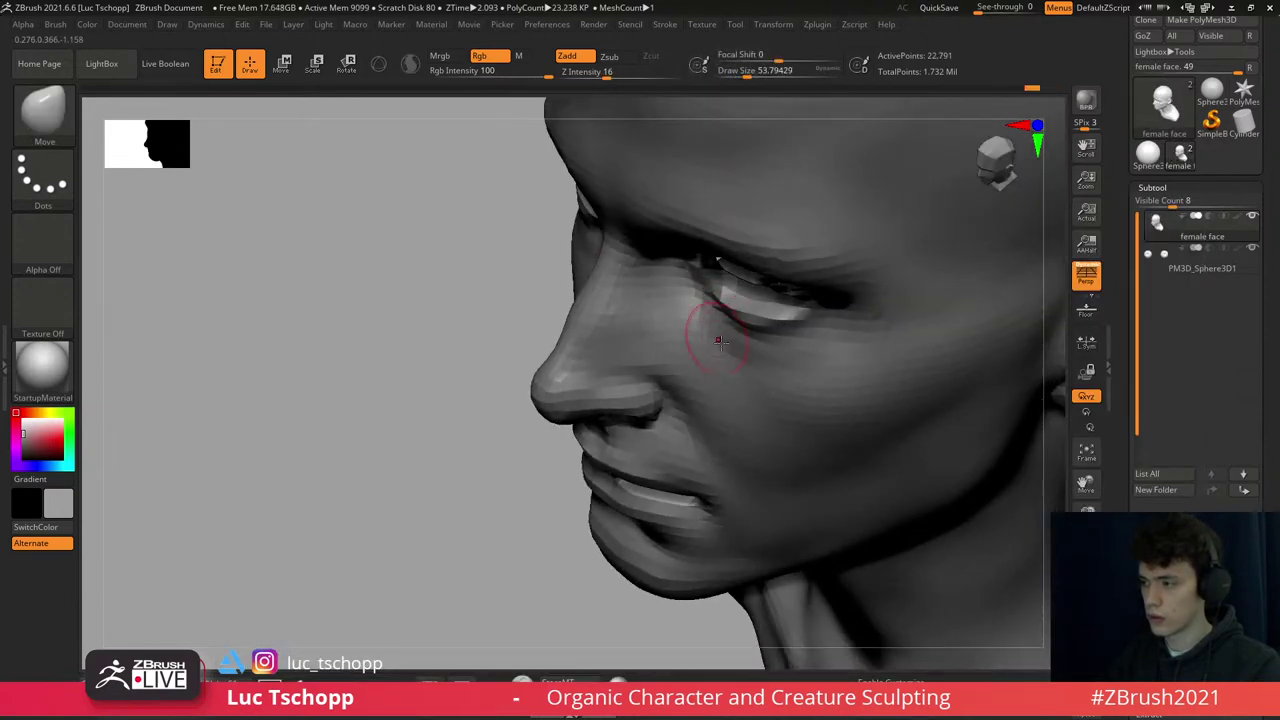
key("d")
key("d")
key("d")
key("f")
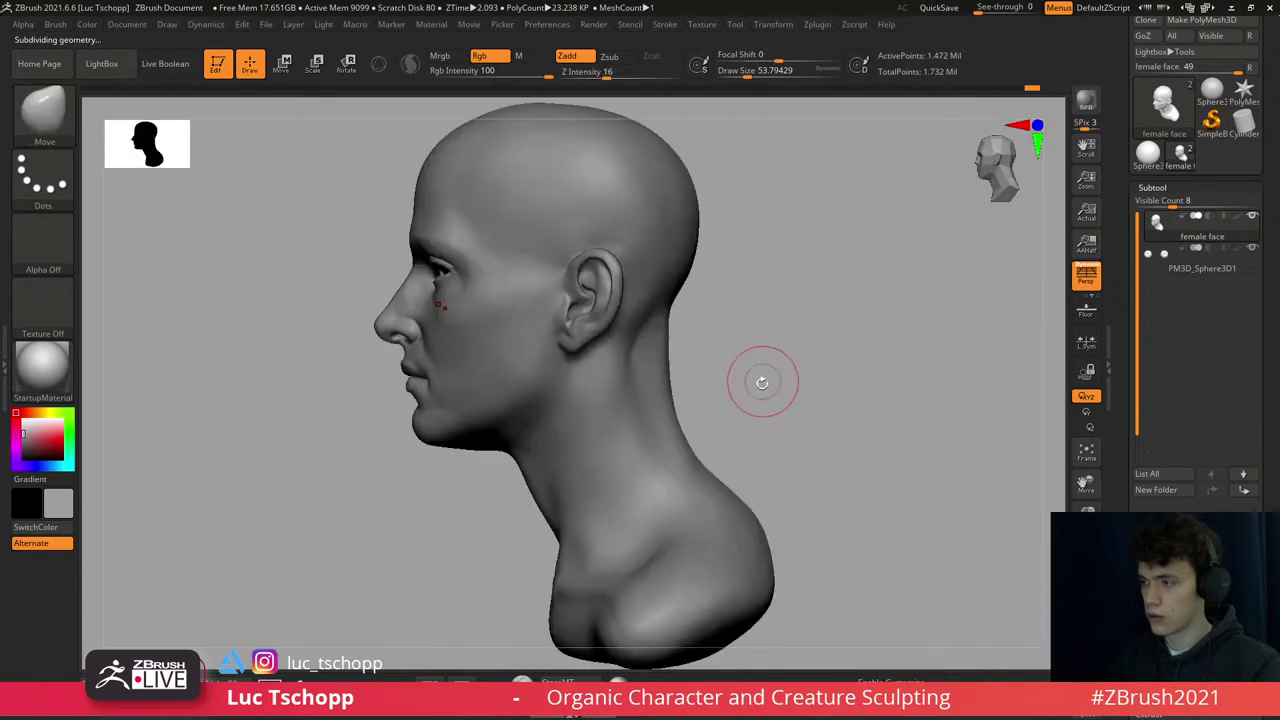
right_click_drag(663, 343, 728, 353)
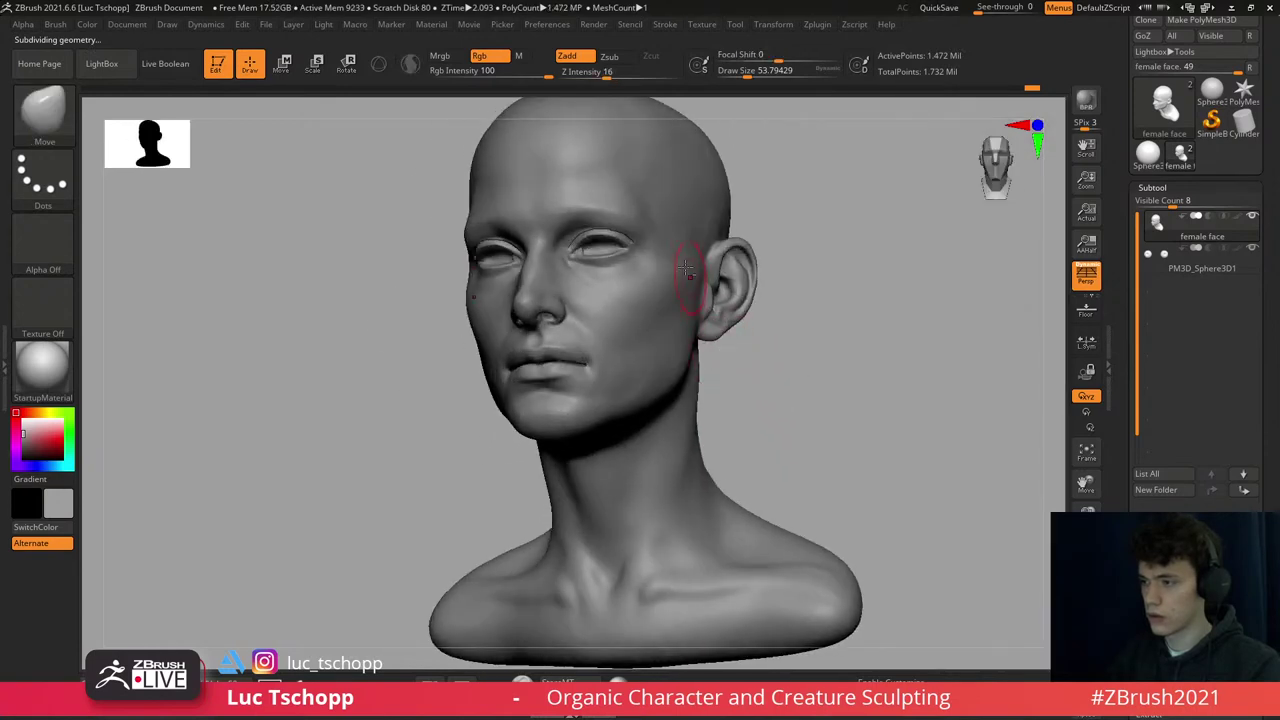
mouse_move(686, 270)
right_mouse_down()
mouse_move(600, 282)
mouse_move(700, 340)
right_mouse_up()
- Try a Move Topological stroke on the lip corner, then undo it to keep the mouth closed
key("b")
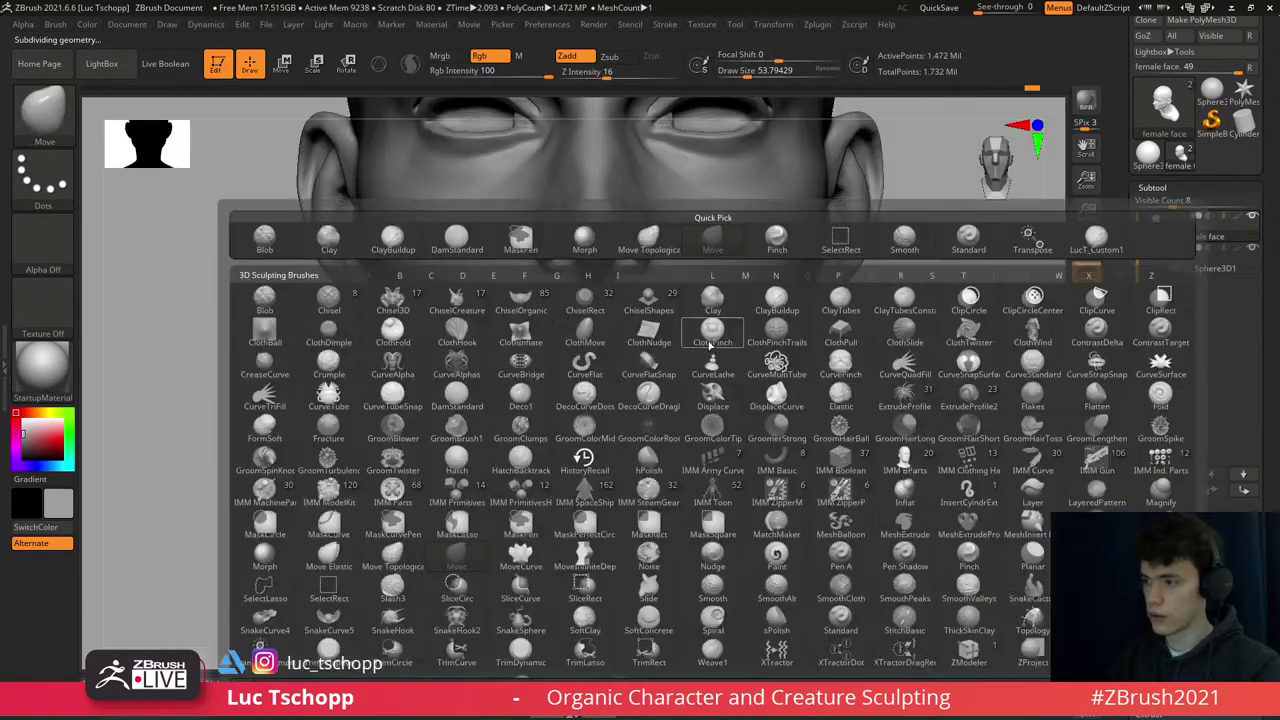
key("m")
key("t")
left_click_drag(543, 371, 531, 393)
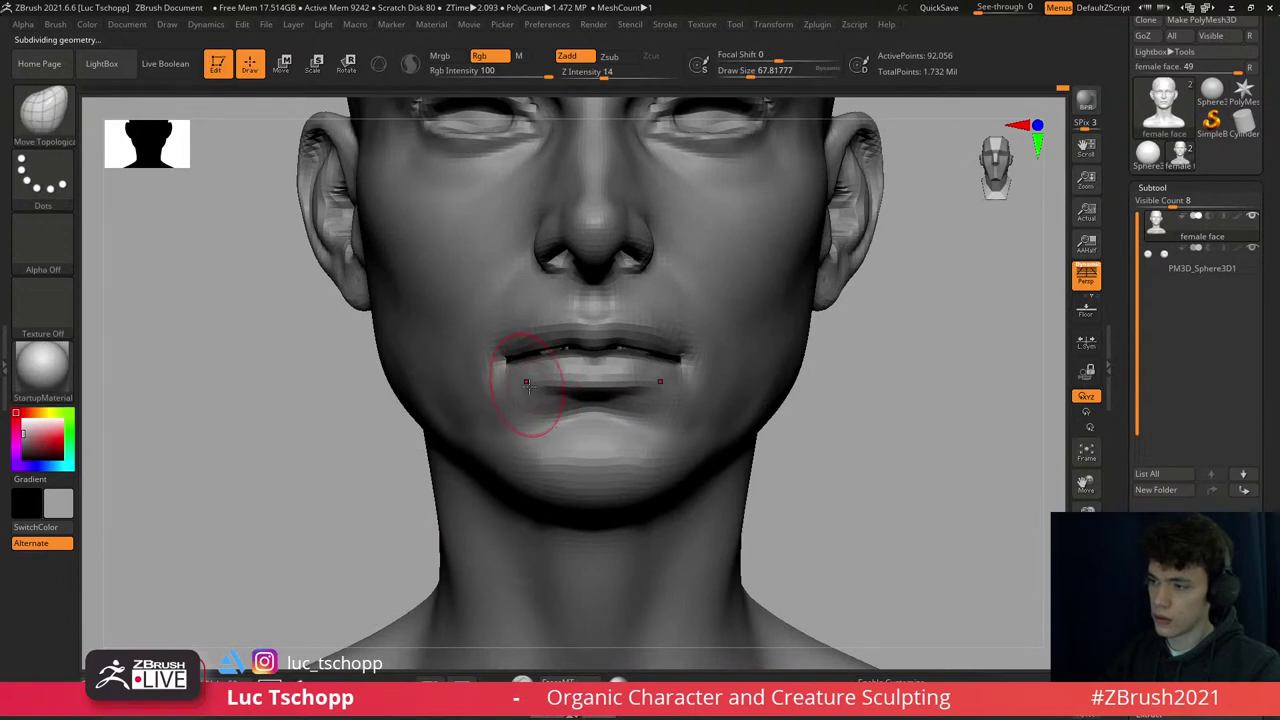
key("ctrl+z")
key("f")
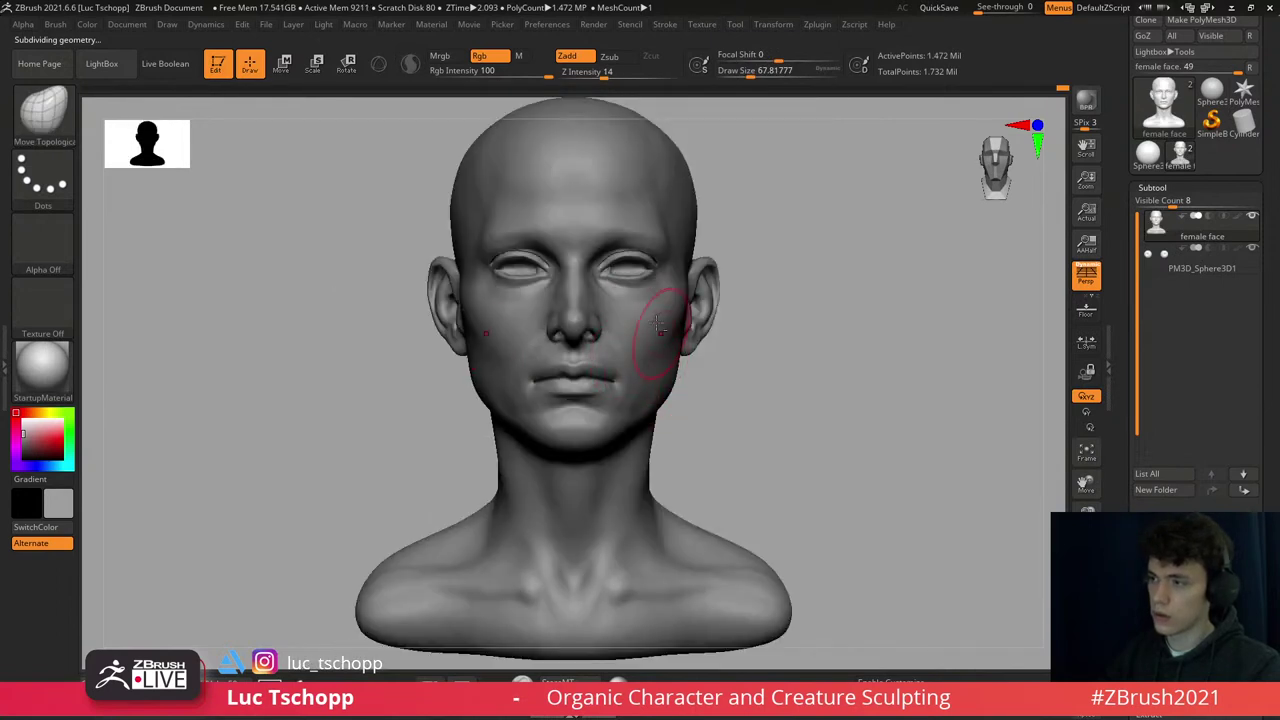
key("shift+d")
key("shift+d")
key("shift+d")
- Resize the brush to about 54, then 46, and adjust the brow above the eye
key("s")
left_click_drag(540, 262, 505, 260)
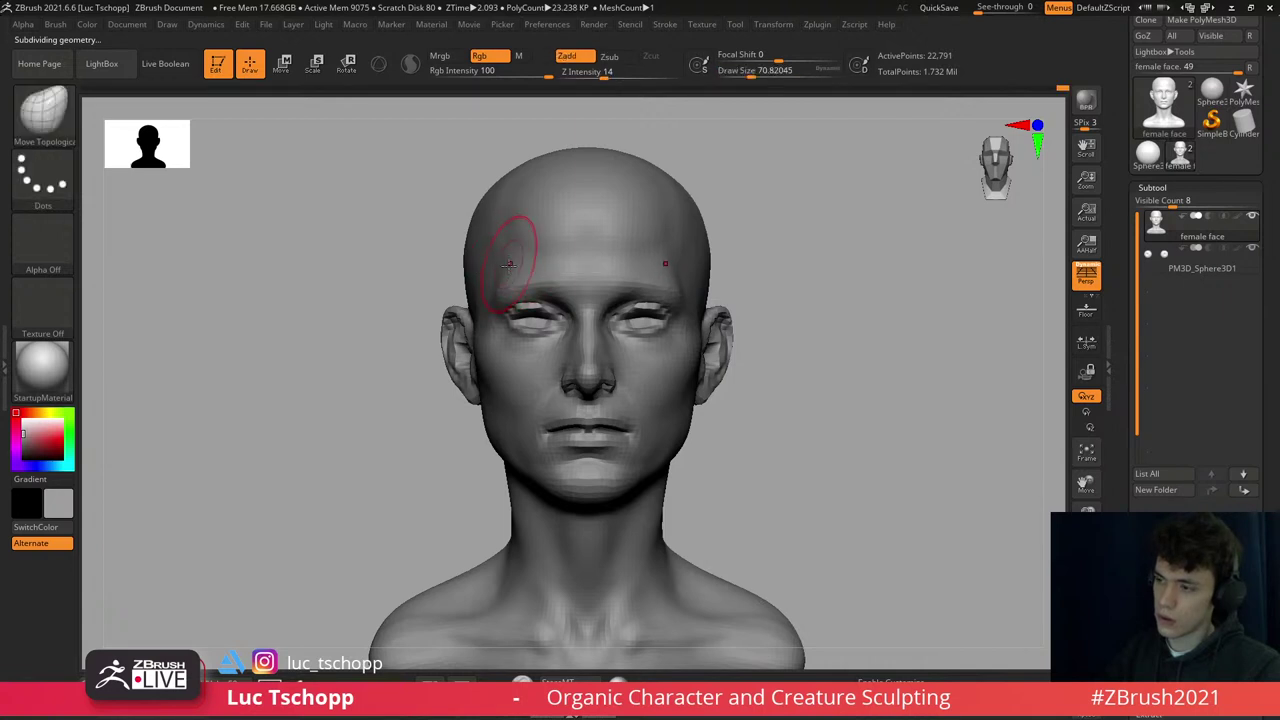
key("d")
key("d")
key("d")
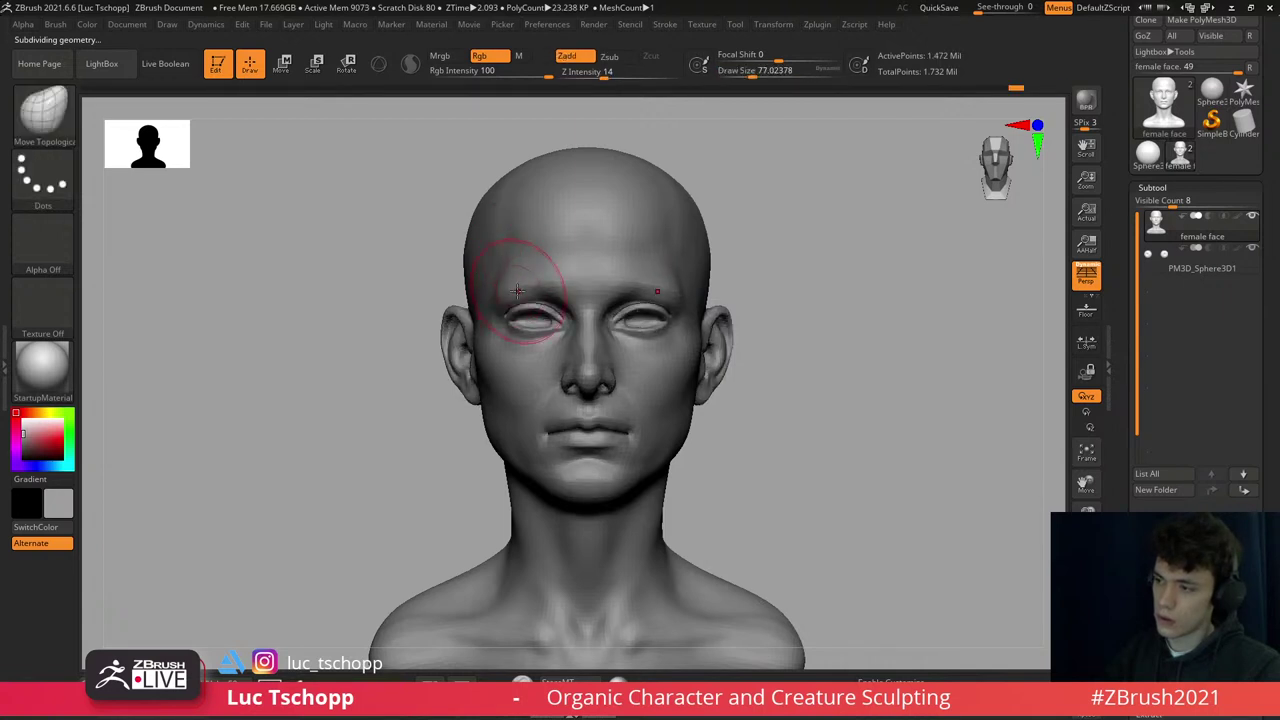
key("[")
key("[")
key("[")
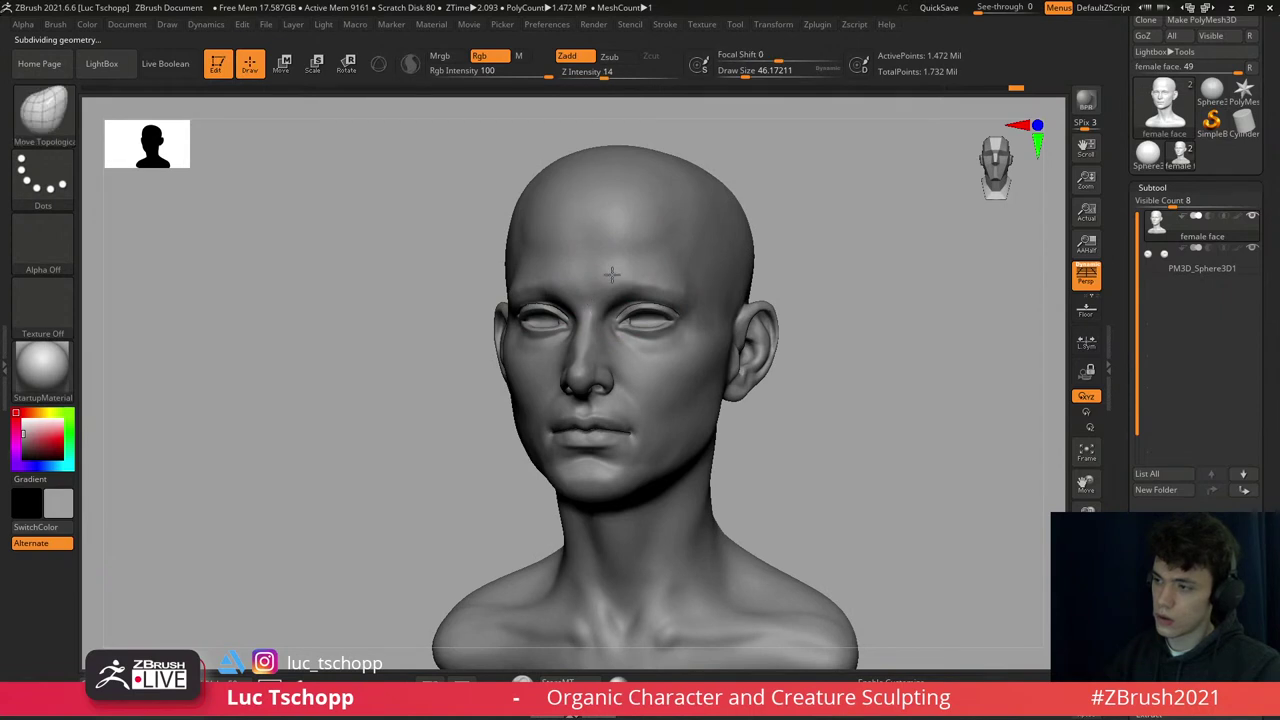
right_click_drag(611, 286, 658, 305)
- Turn the head to side profile and stretch a Move transpose line across it
mouse_move(737, 333)
right_mouse_down()
mouse_move(711, 297)
mouse_move(729, 333)
right_mouse_up()
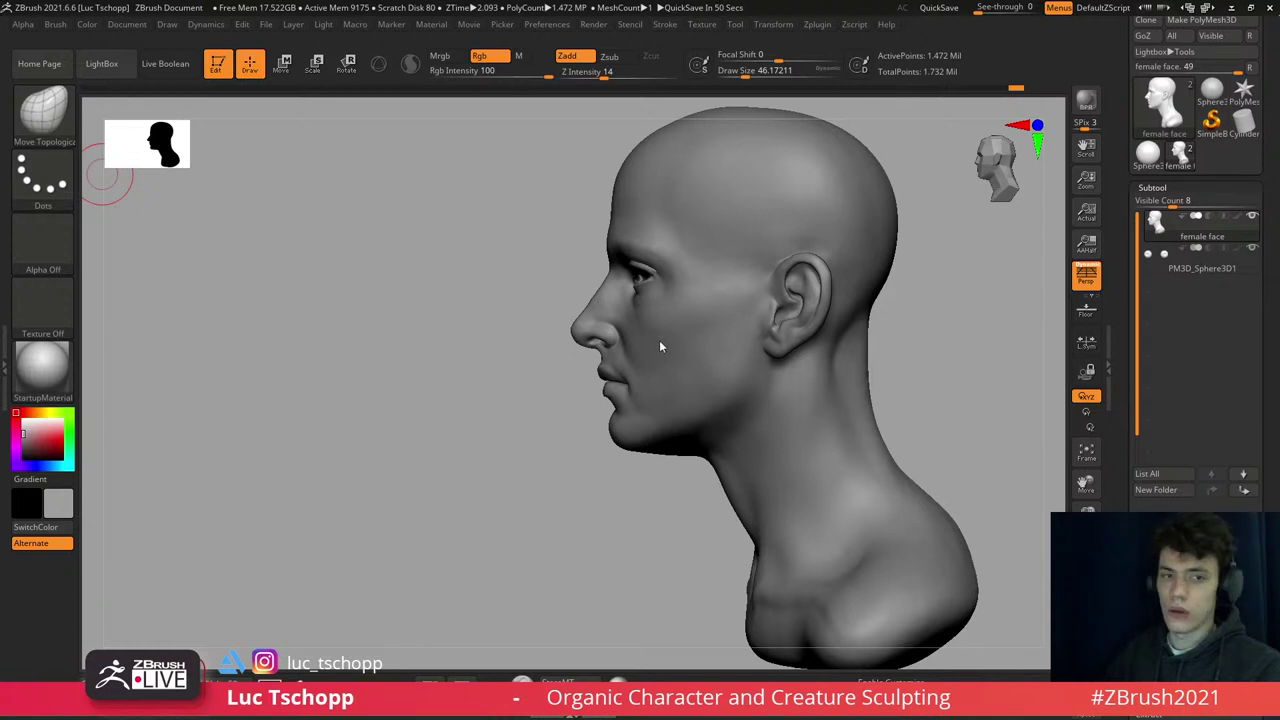
right_click_drag(743, 334, 651, 334)
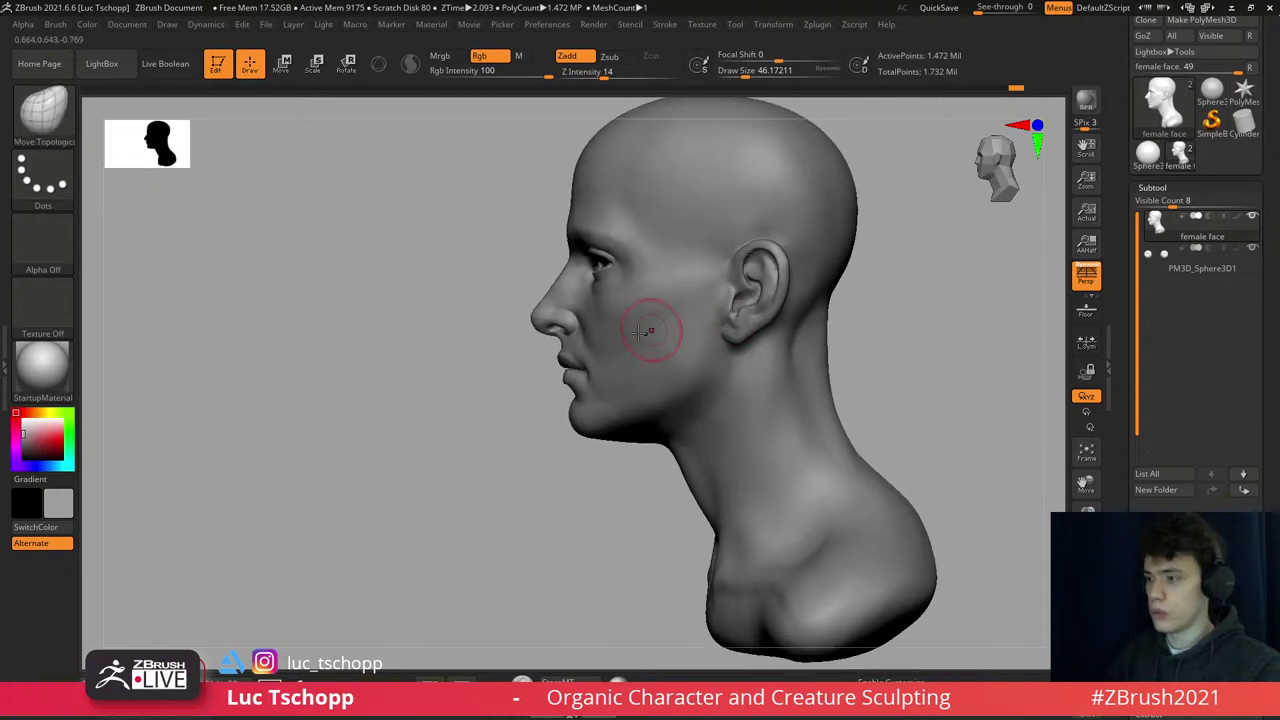
key("w")
left_click_drag(559, 285, 559, 560)
- Draw a transpose line from the lips and shift it up to the top of the head
left_click_drag(565, 355, 704, 354)
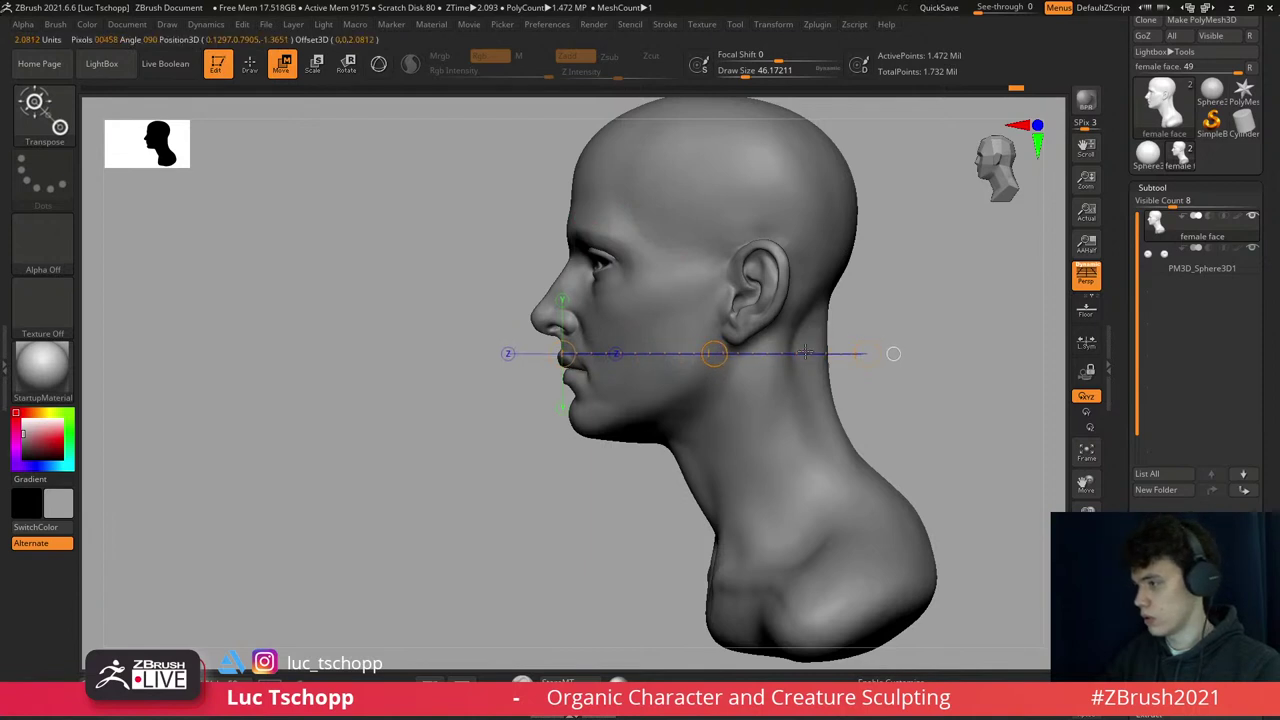
left_click_drag(835, 354, 790, 224)
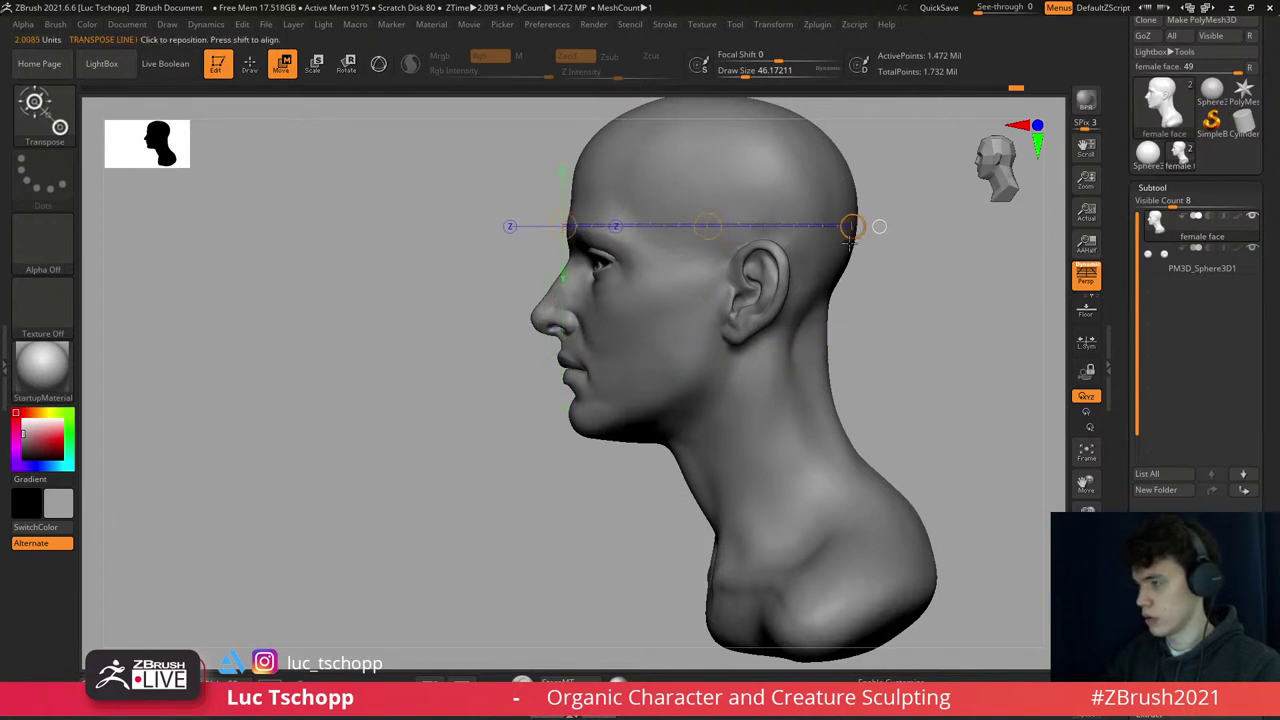
left_click_drag(858, 223, 850, 226)
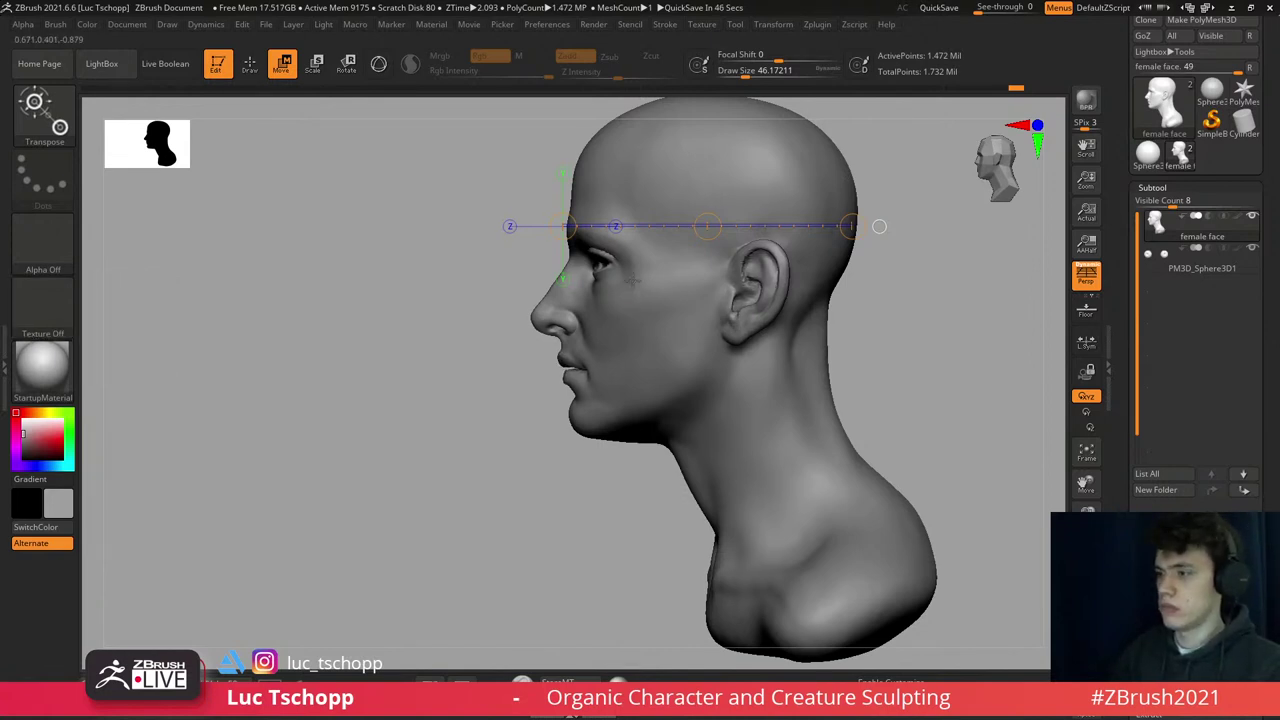
mouse_move(578, 330)
left_mouse_down()
mouse_move(850, 298)
mouse_move(573, 228)
mouse_move(573, 183)
mouse_move(589, 434)
left_mouse_up()
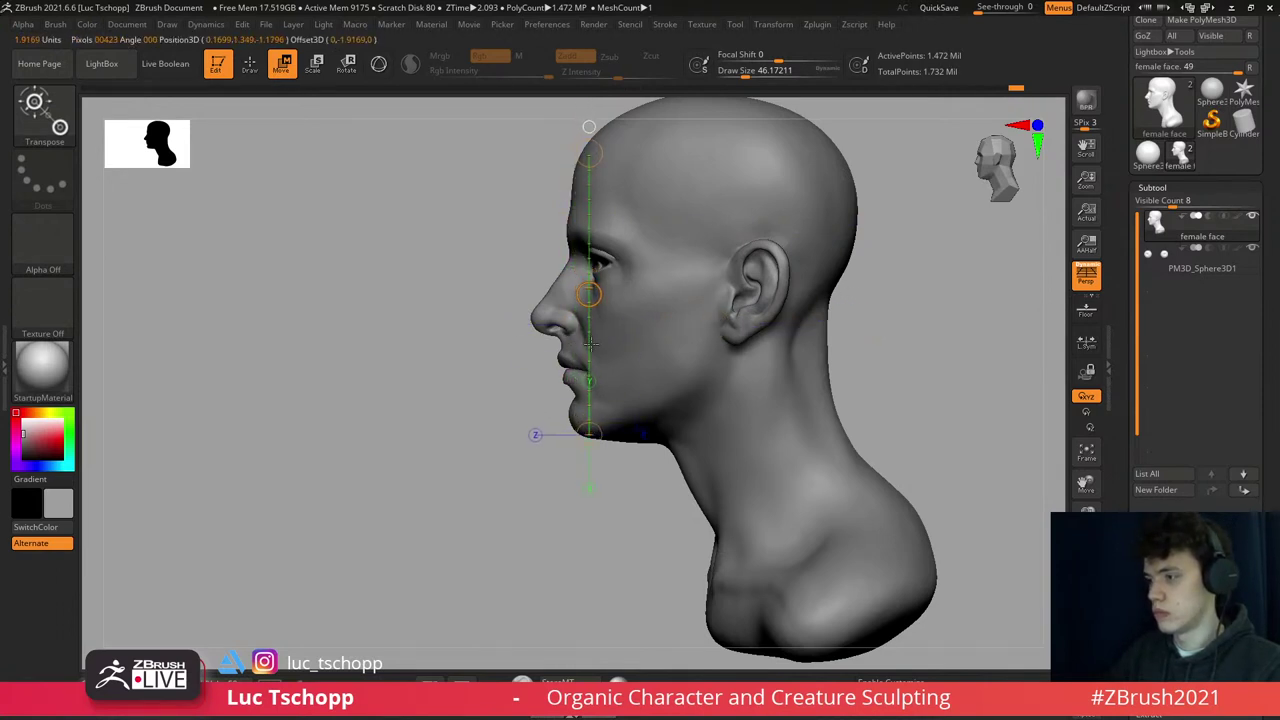
key("f")
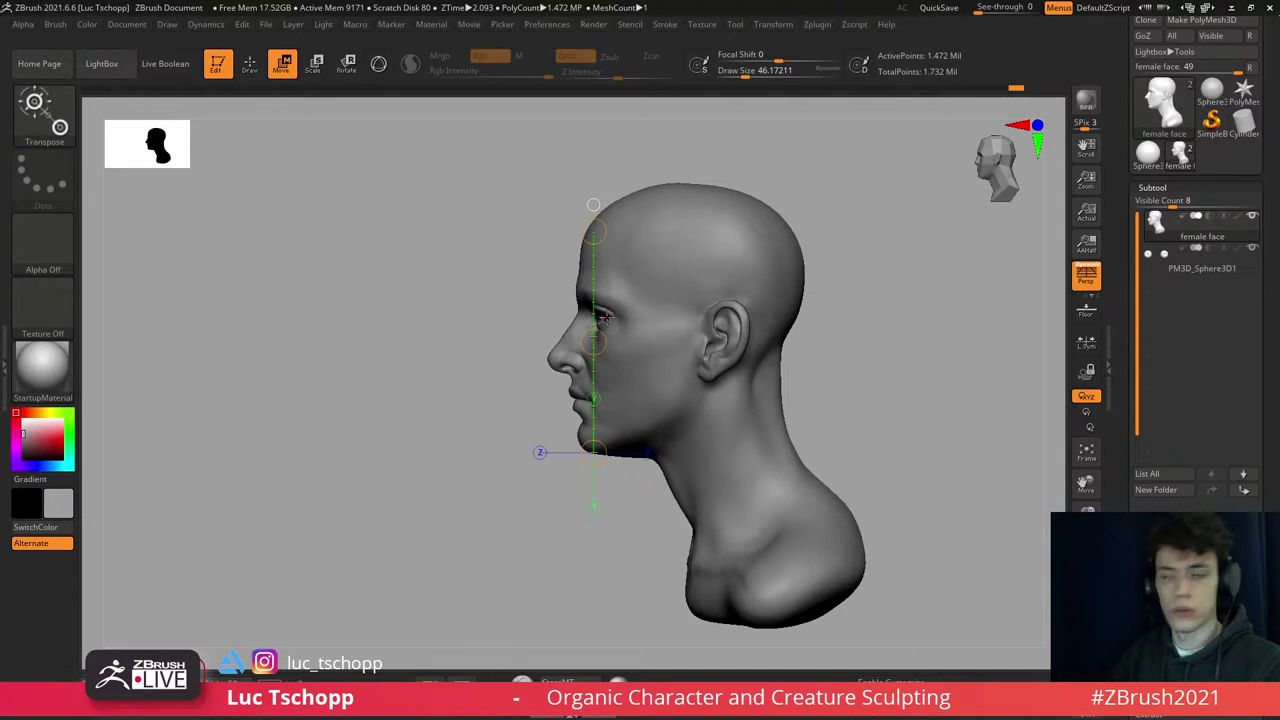
- Draw horizontal and vertical measuring lines from the nose tip and in front of the face
right_click_drag(551, 334, 603, 357, "ctrl")
mouse_move(541, 343)
left_mouse_down()
mouse_move(846, 352)
mouse_move(785, 320)
mouse_move(785, 285)
left_mouse_up()
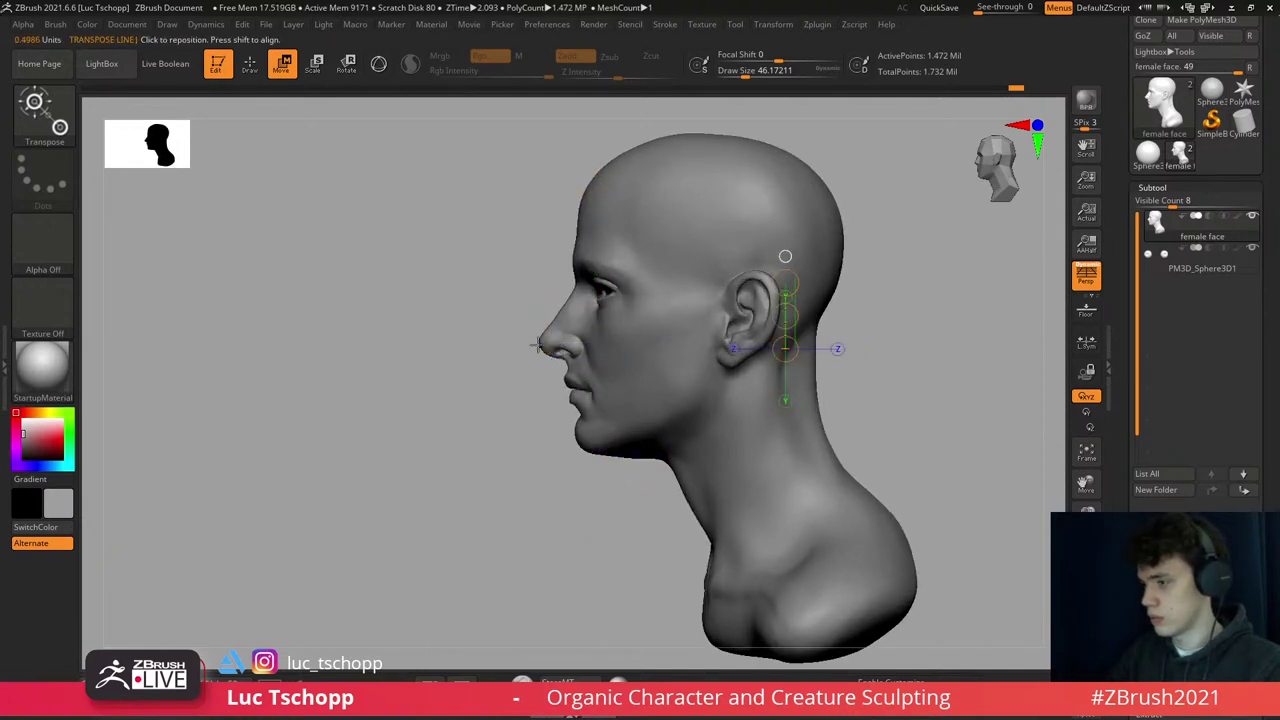
left_click_drag(538, 343, 871, 341)
left_click_drag(780, 342, 776, 250)
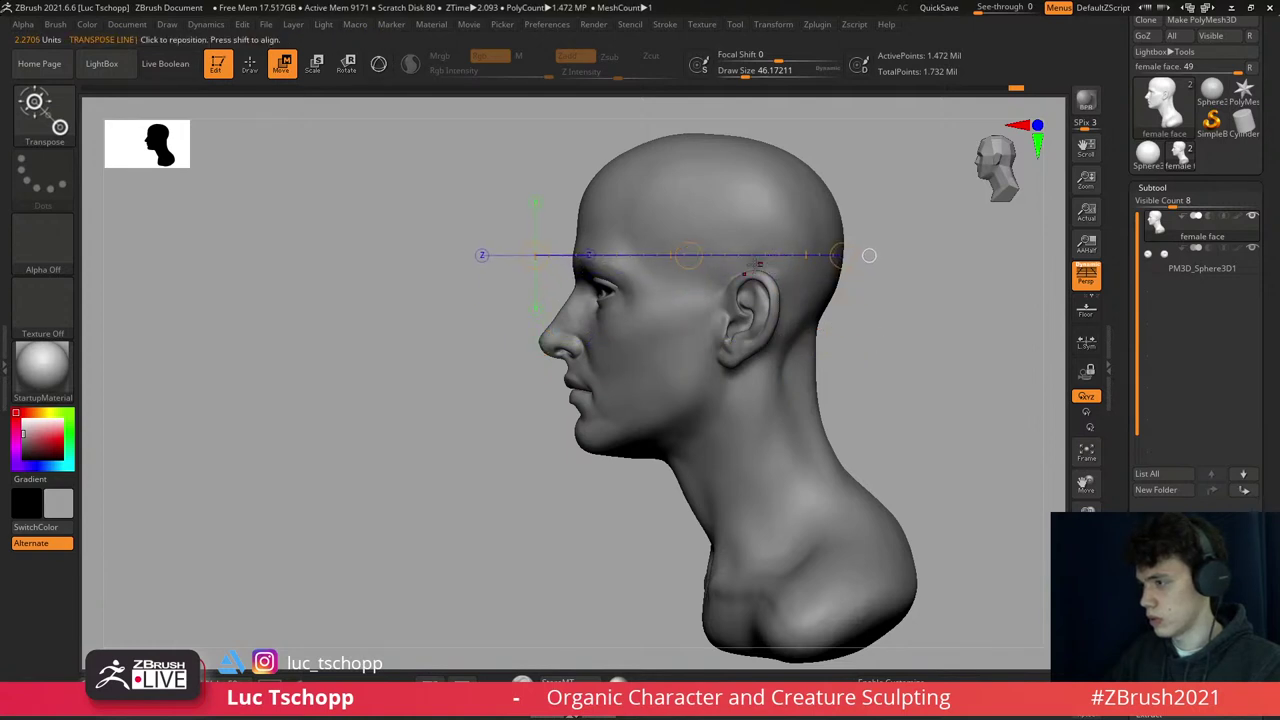
left_click_drag(534, 286, 534, 128)
left_click_drag(565, 355, 595, 420)
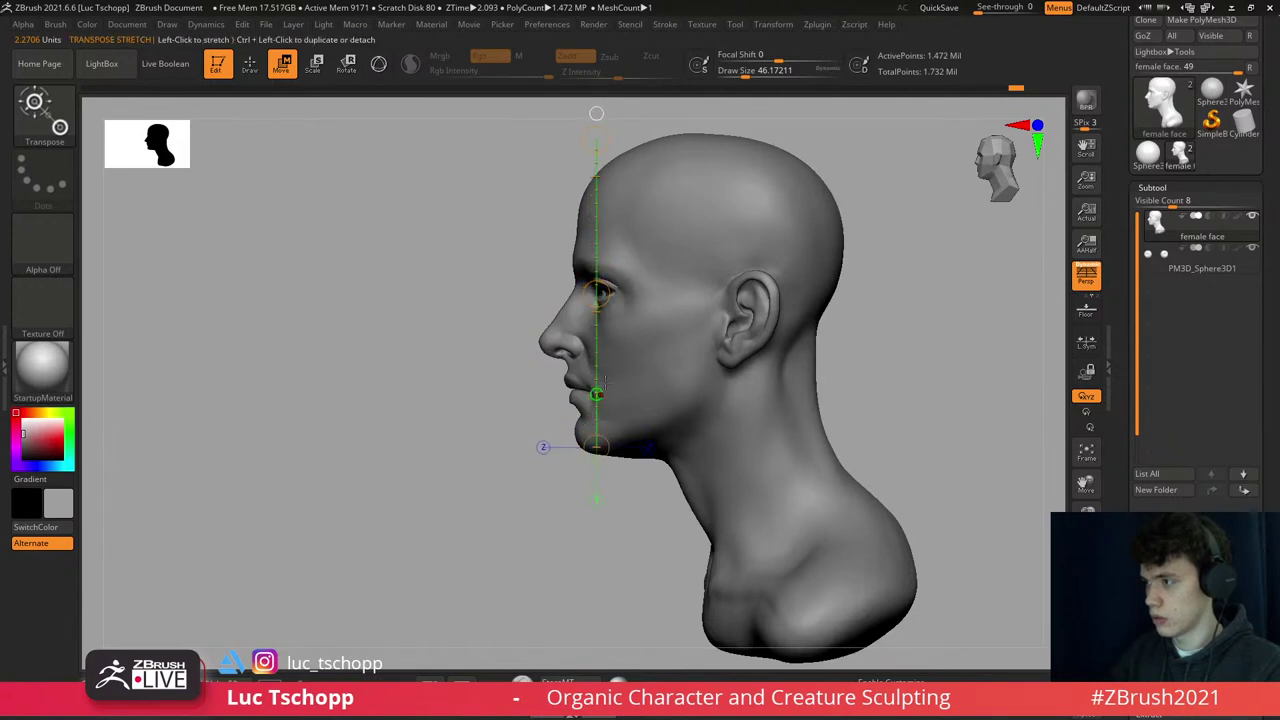
- Pick the large-form Move brush, enlarge it to about 268, and push the back of the skull
key("b")
left_click(690, 248)
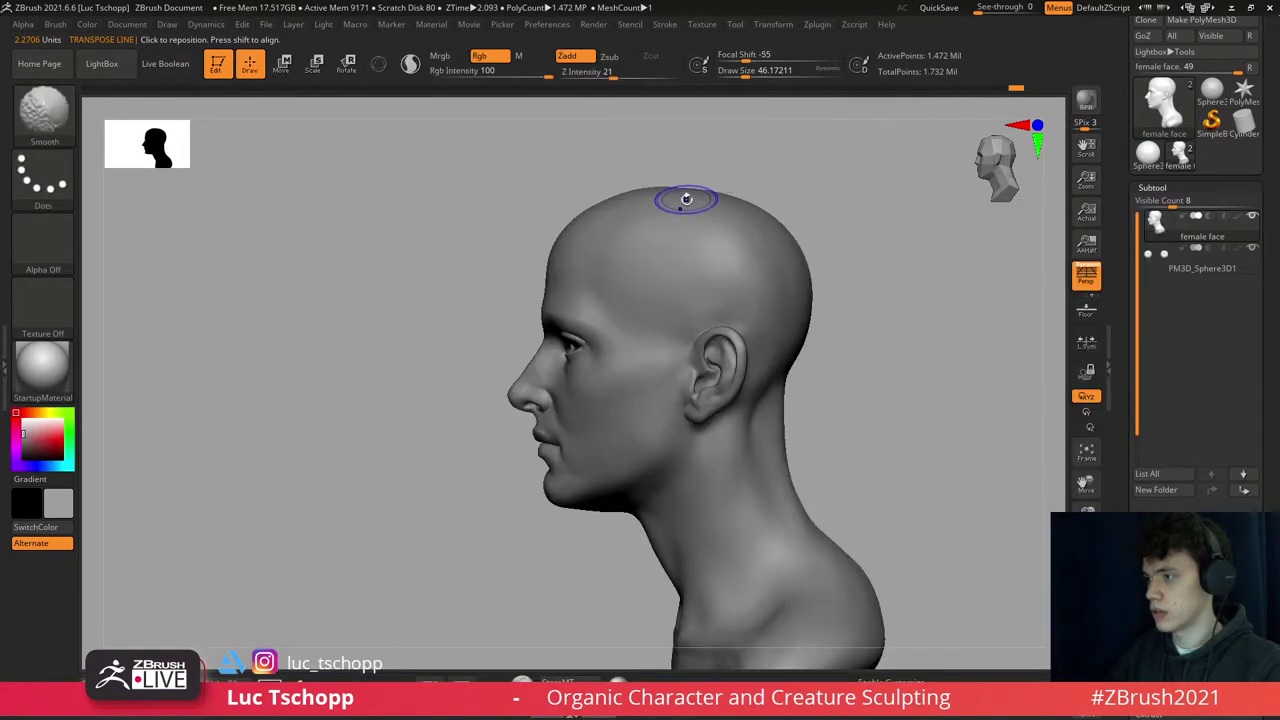
key("s")
mouse_move(693, 186)
left_mouse_down()
mouse_move(740, 186)
mouse_move(779, 222)
left_mouse_up()
key("s")
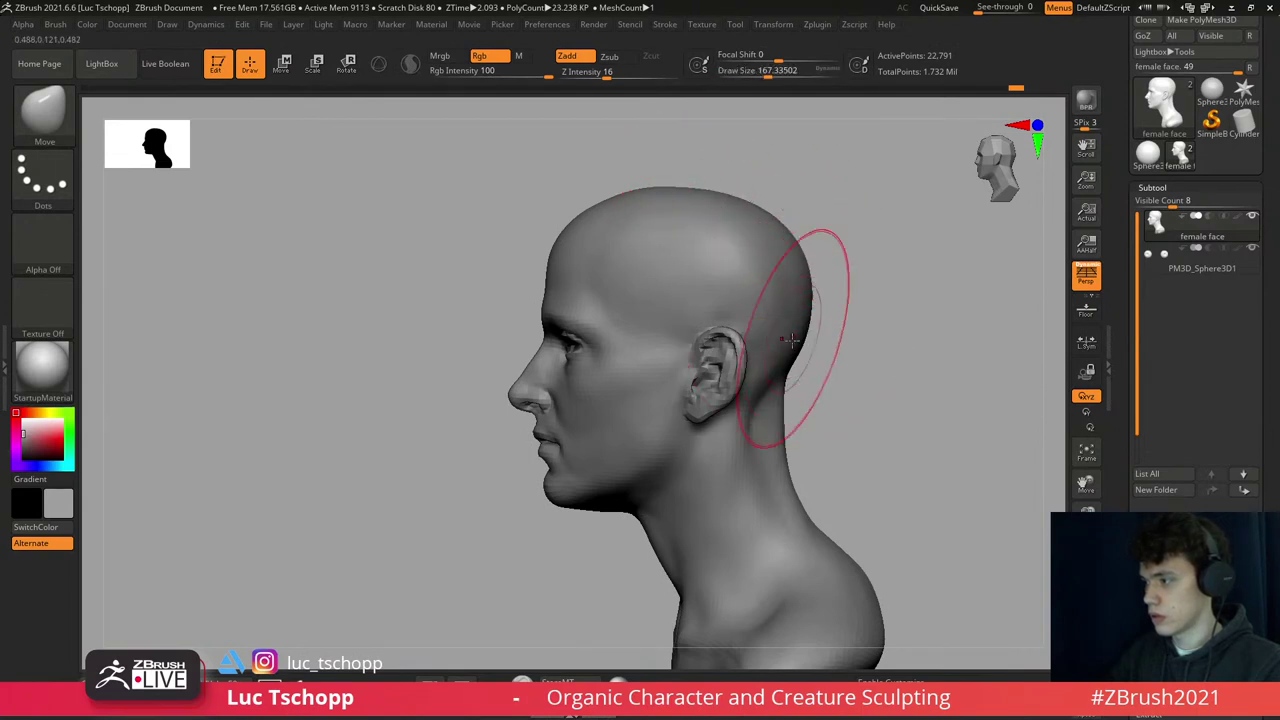
key("s")
left_click_drag(757, 360, 790, 368)
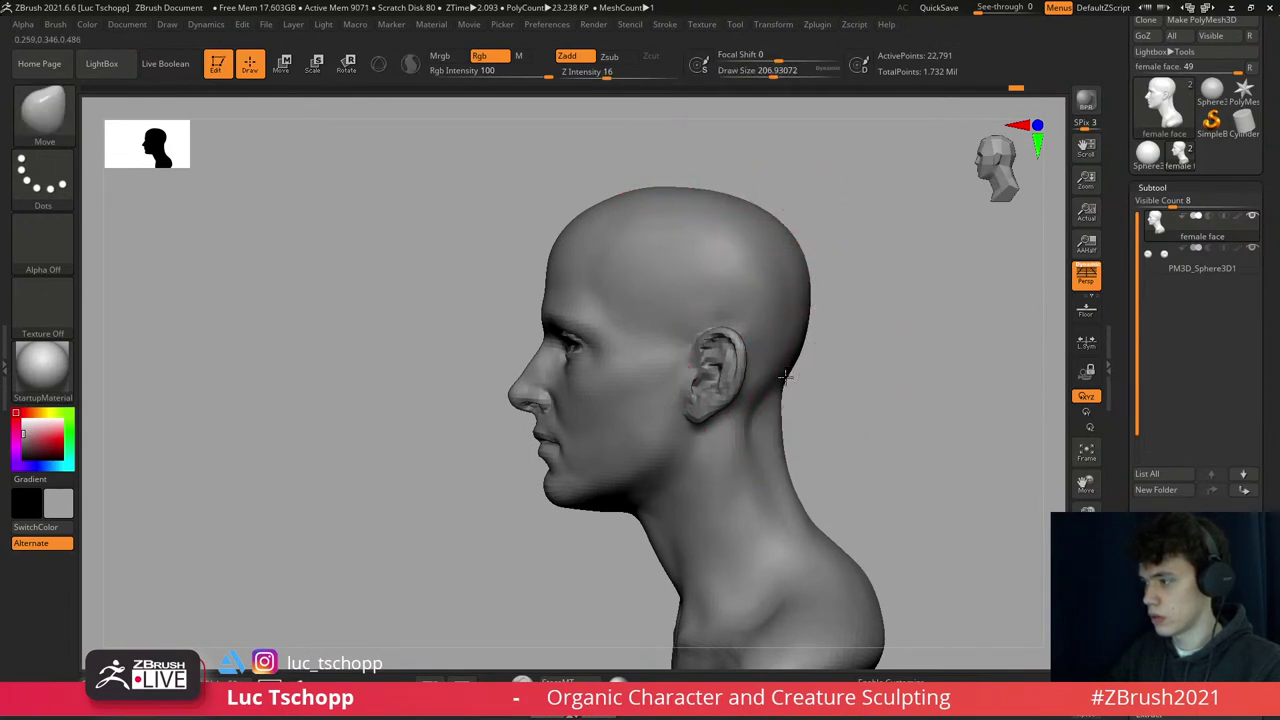
key("s")
mouse_move(790, 323)
left_mouse_down()
mouse_move(850, 300)
mouse_move(810, 318)
mouse_move(818, 345)
mouse_move(845, 340)
left_mouse_up()
key("s")
key("s")
key("s")
left_click_drag(803, 287, 815, 285)
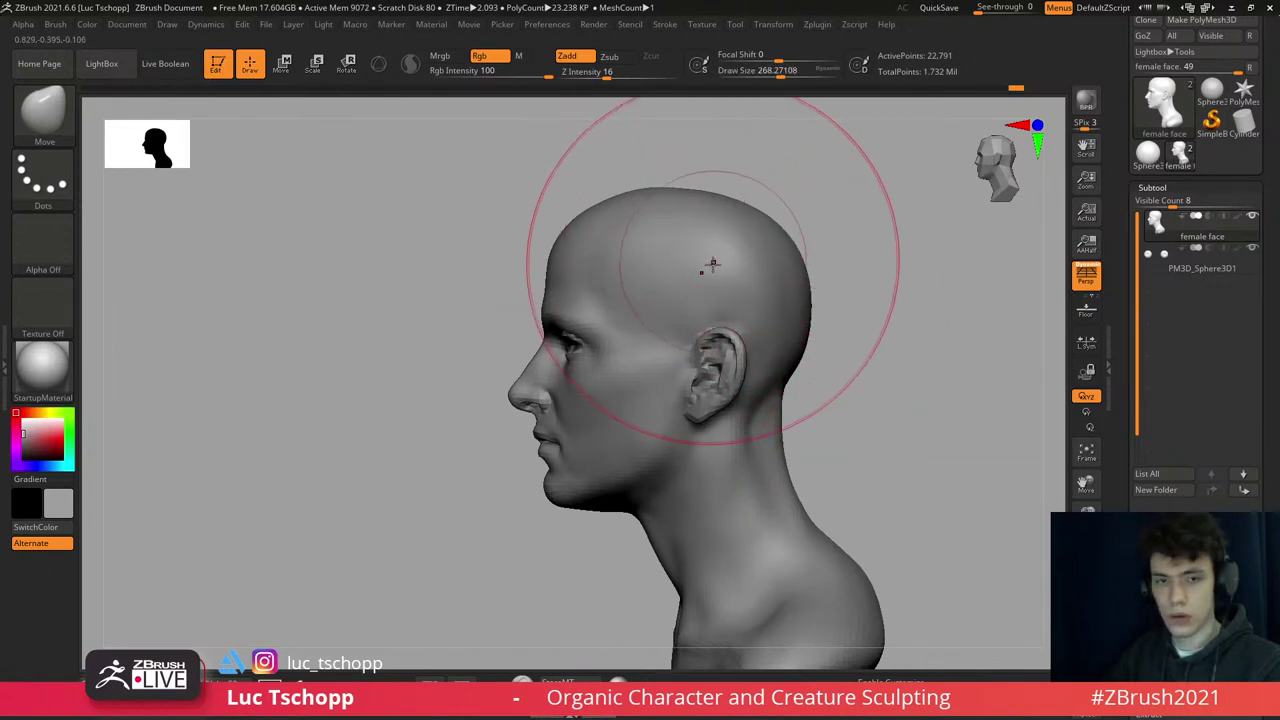
- Reshape the cheek on the low-resolution mesh with a smaller brush, then return to side profile
left_click_drag(755, 327, 741, 299, "alt")
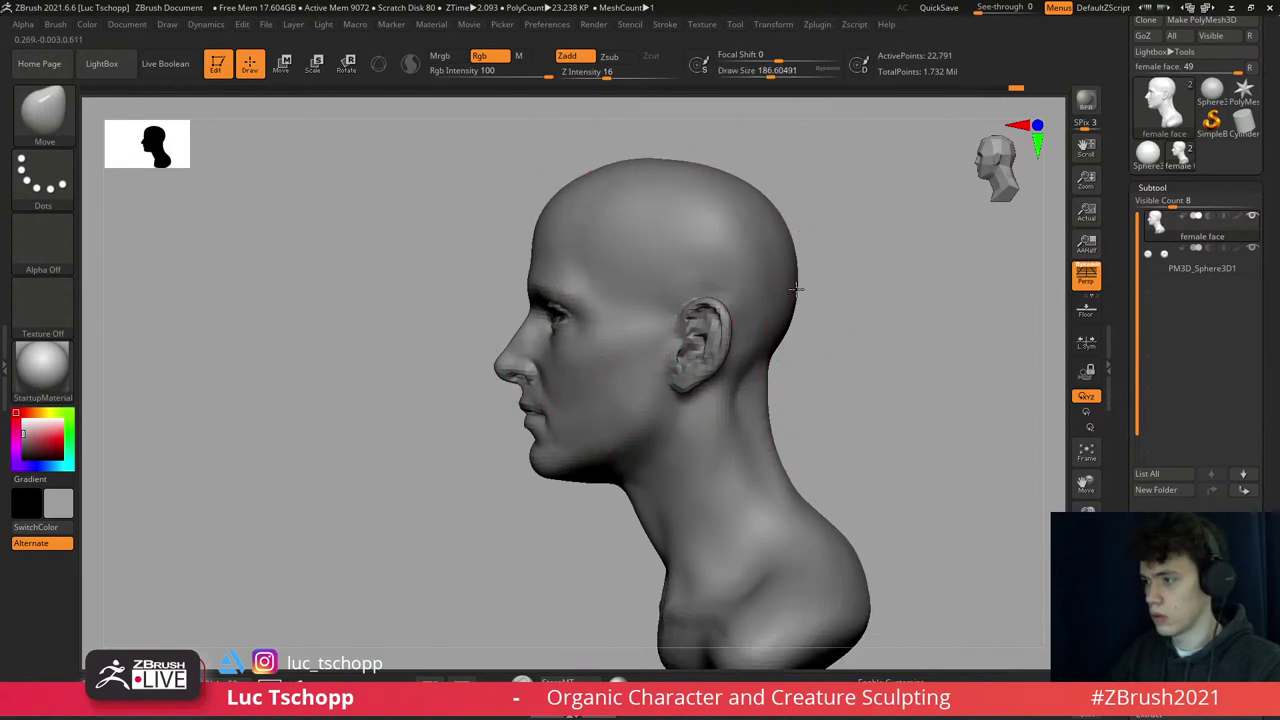
key("s")
mouse_move(560, 130)
left_mouse_down()
mouse_move(541, 208)
mouse_move(607, 250)
mouse_move(694, 266)
mouse_move(737, 291)
mouse_move(727, 301)
left_mouse_up()
key("d")
key("d")
key("d")
key("shift+d")
key("shift+d")
key("shift+d")
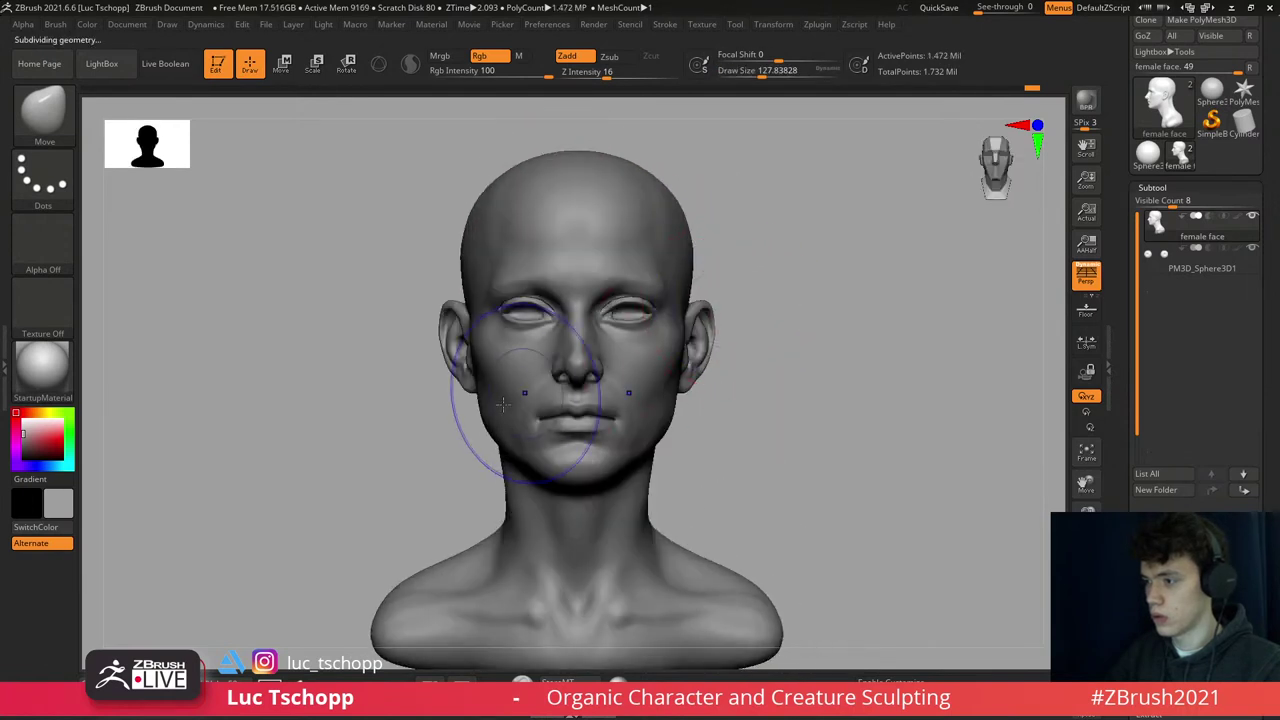
key("bracketleft")
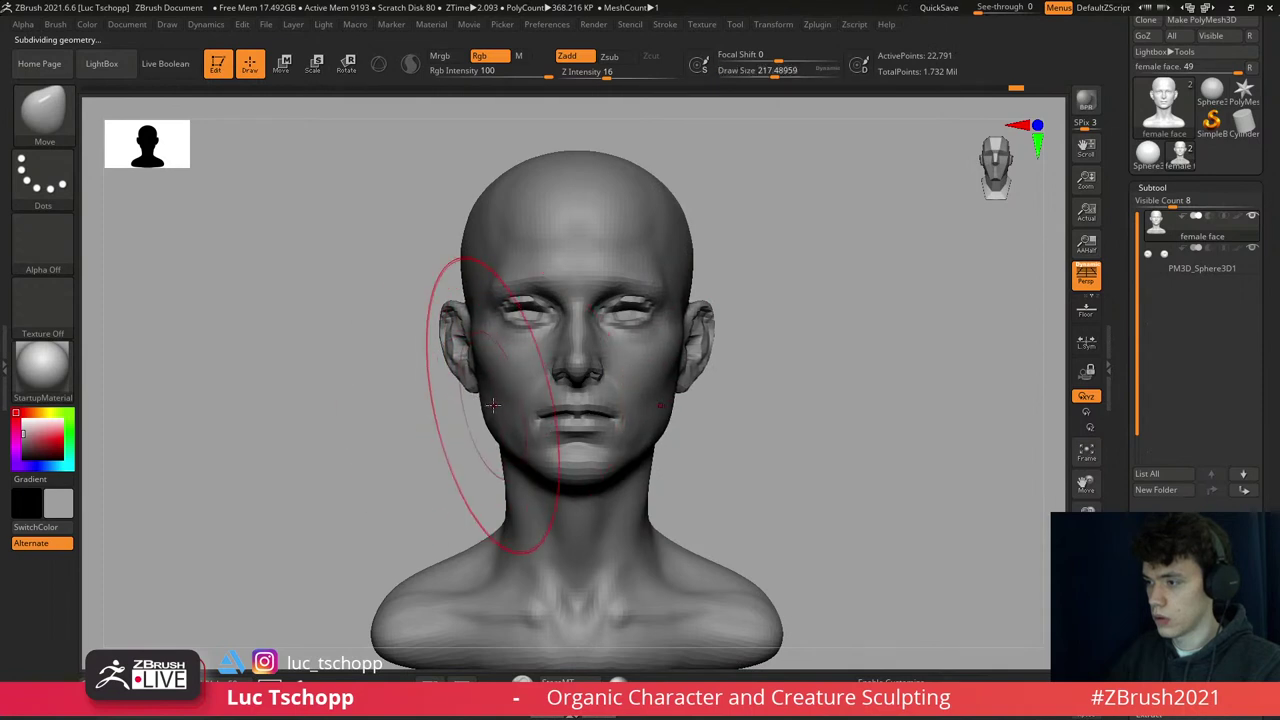
key("d")
key("d")
key("d")
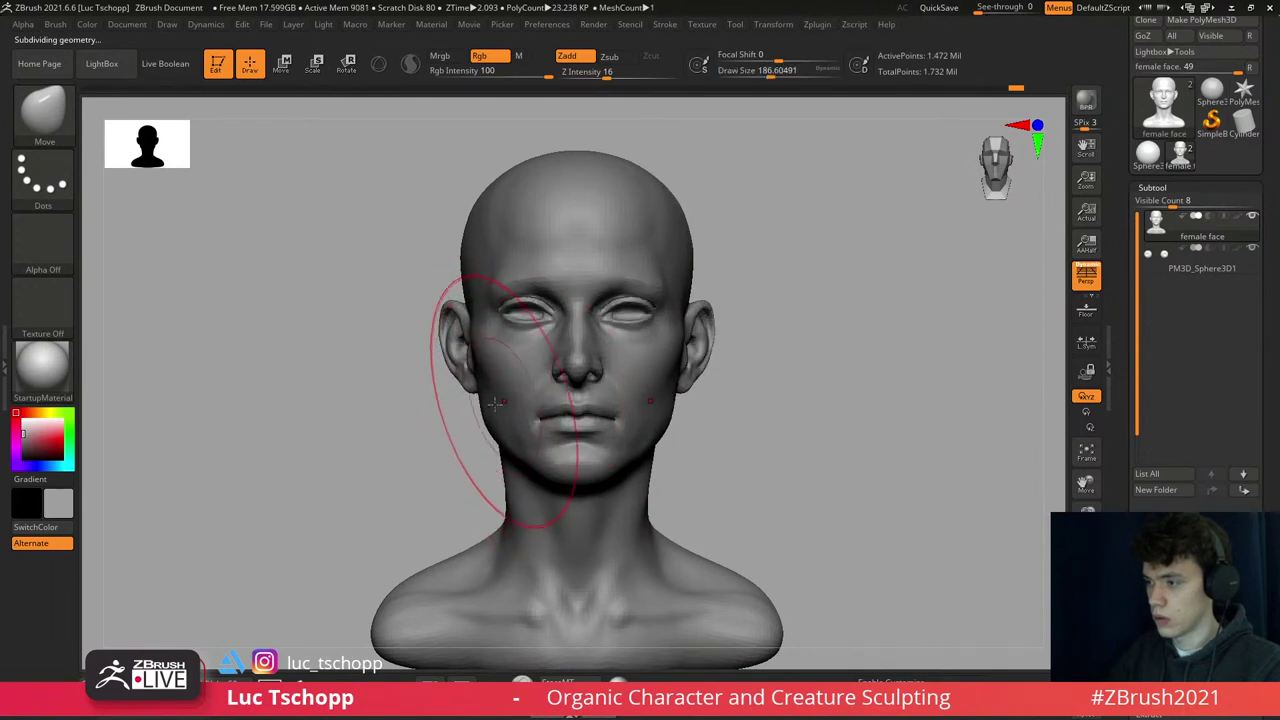
left_click_drag(480, 420, 586, 320, "shift")
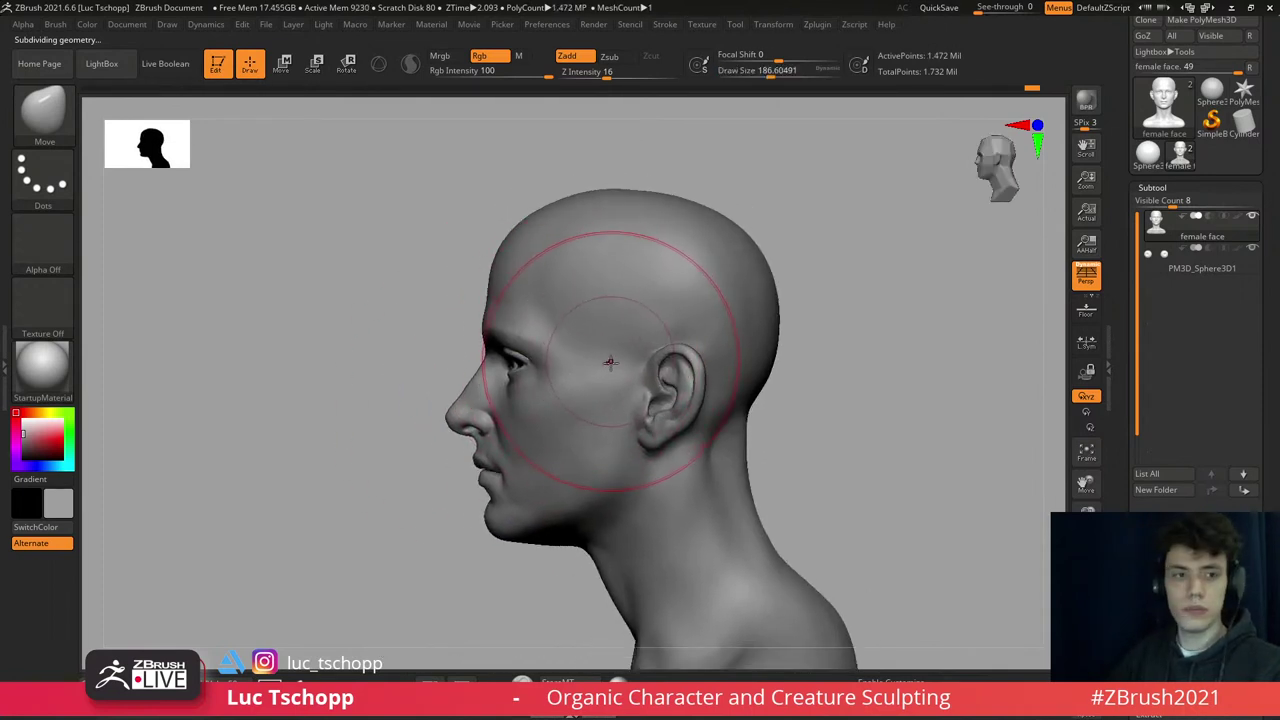
key("w")
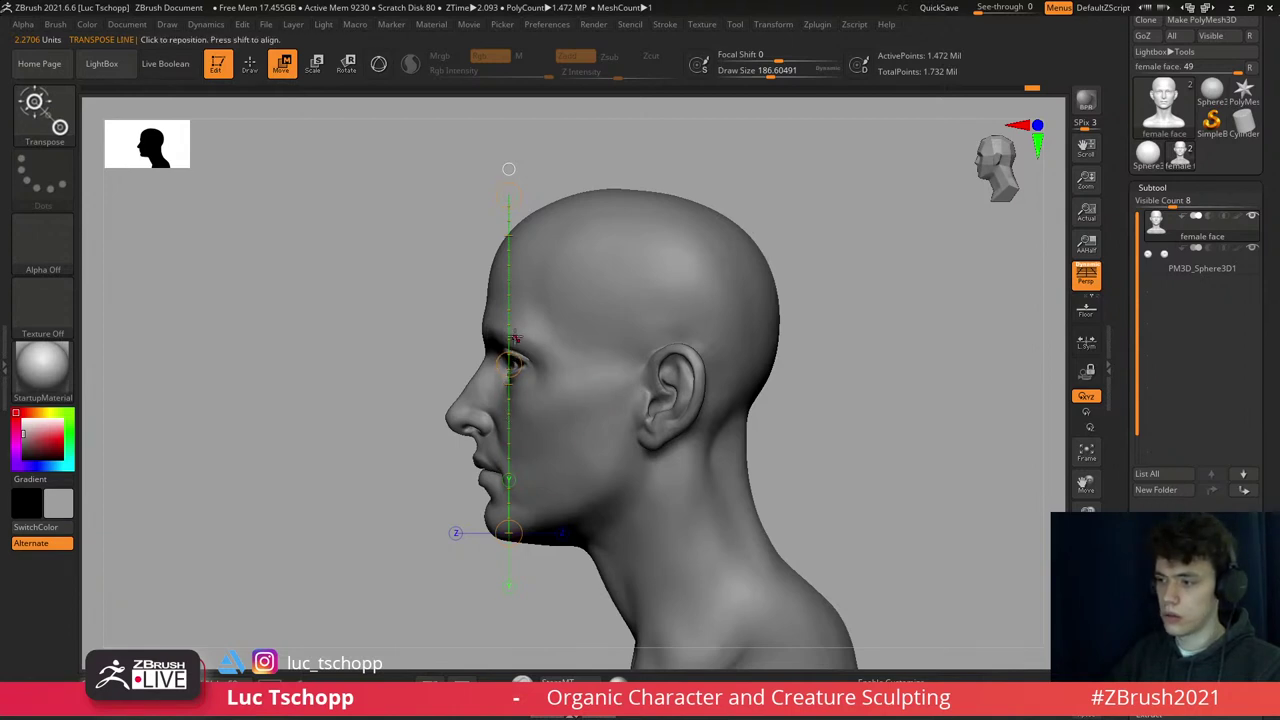
- Draw an eye-to-chin measuring line, then return to the Move brush
mouse_move(515, 338)
left_mouse_down()
mouse_move(522, 535)
mouse_move(745, 336)
left_mouse_up()
left_click_drag(658, 334, 614, 358)
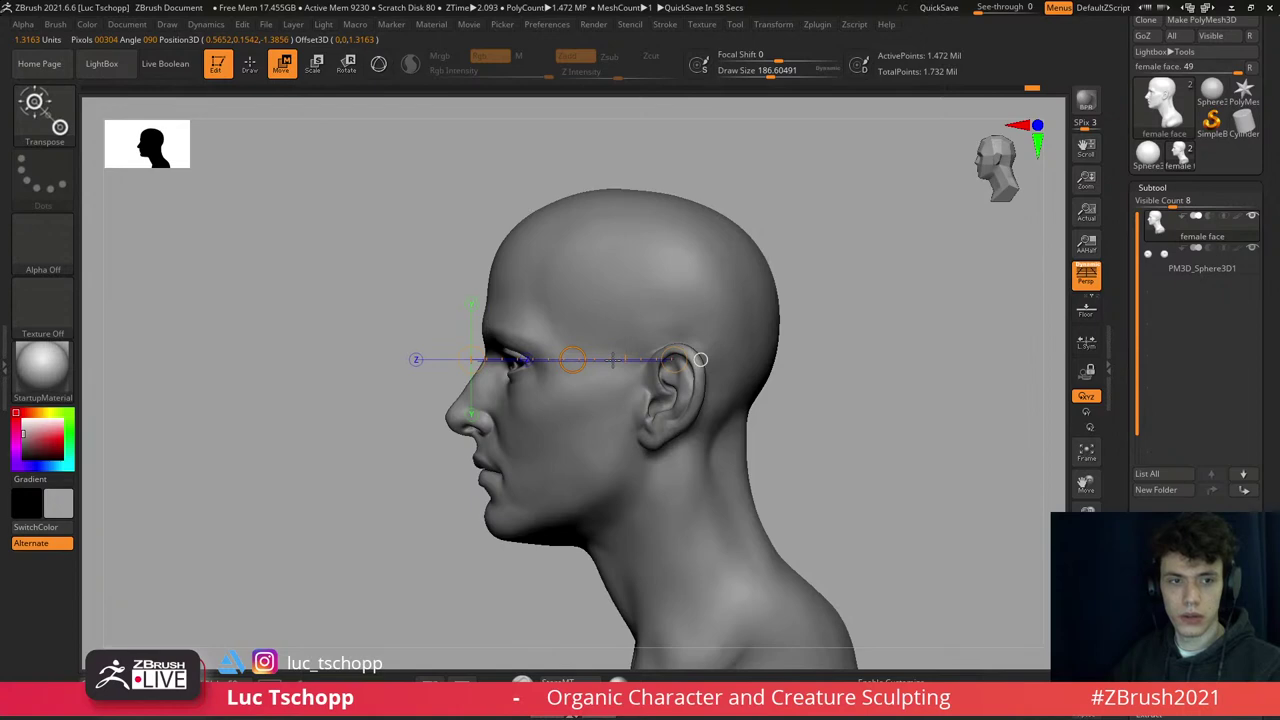
left_click_drag(613, 360, 578, 355)
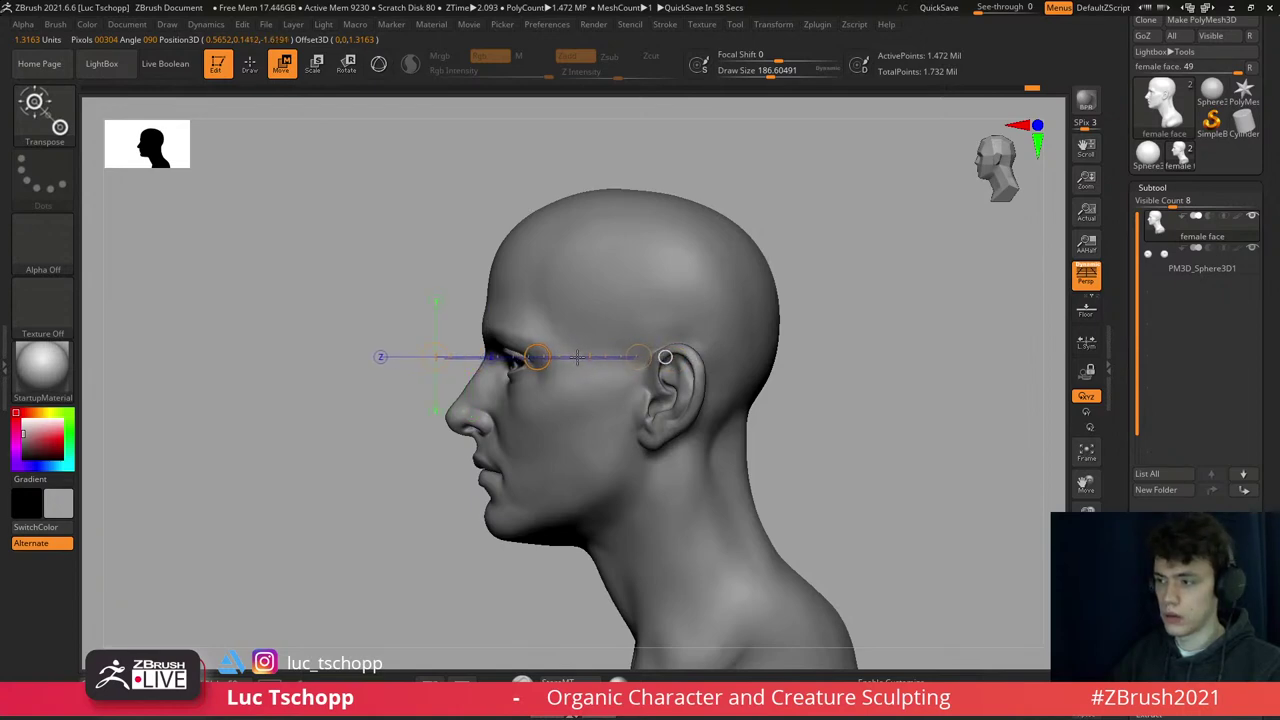
key("b")
key("m")
key("v")
- Push the chin from above on the low-resolution mesh with brush sizes from 217 down to 94
key("s")
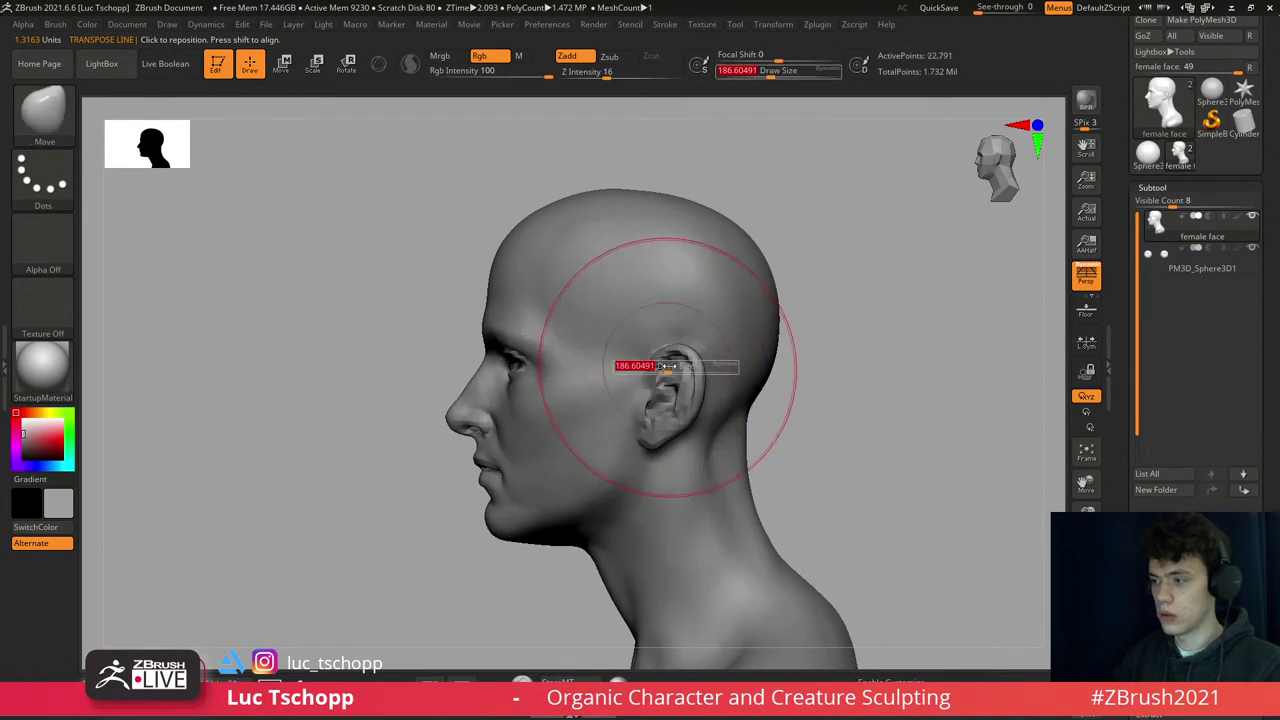
mouse_move(667, 366)
left_mouse_down()
mouse_move(640, 366)
mouse_move(700, 366)
mouse_move(614, 383)
mouse_move(634, 423)
mouse_move(643, 414)
left_mouse_up()
key("s")
key("s")
key("s")
key("ctrl+d")
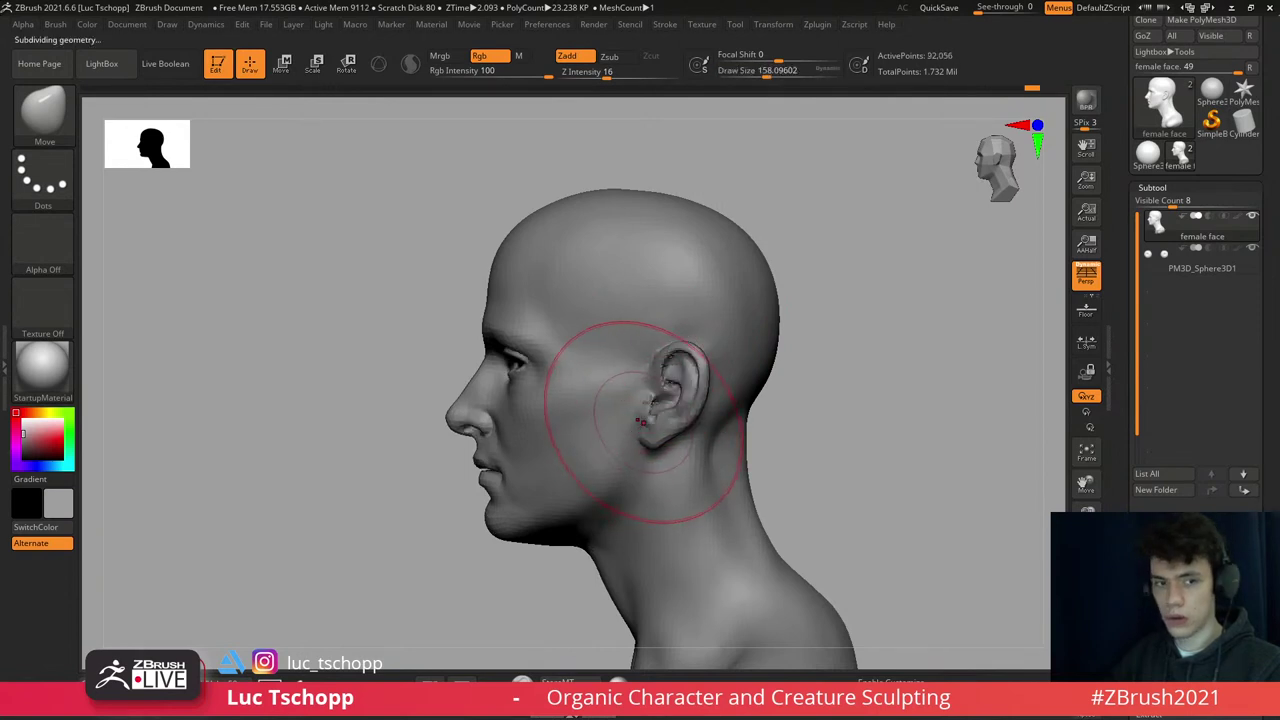
mouse_move(677, 410)
right_mouse_down()
mouse_move(654, 440)
mouse_move(686, 423)
mouse_move(666, 360)
mouse_move(665, 383)
mouse_move(571, 409)
right_mouse_up()
key("[")
key("[")
key("[")
key("[")
key("shift+d")
key("s")
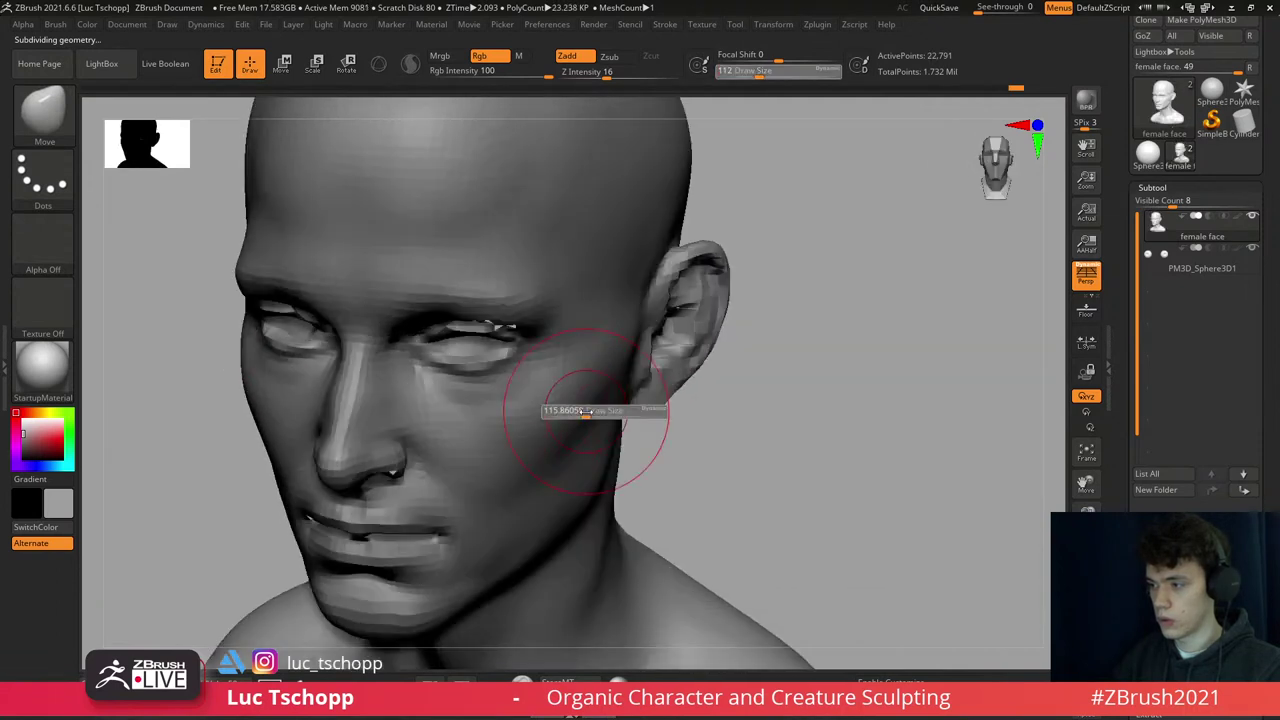
left_click_drag(571, 409, 603, 388)
right_click_drag(614, 370, 620, 343)
key("s")
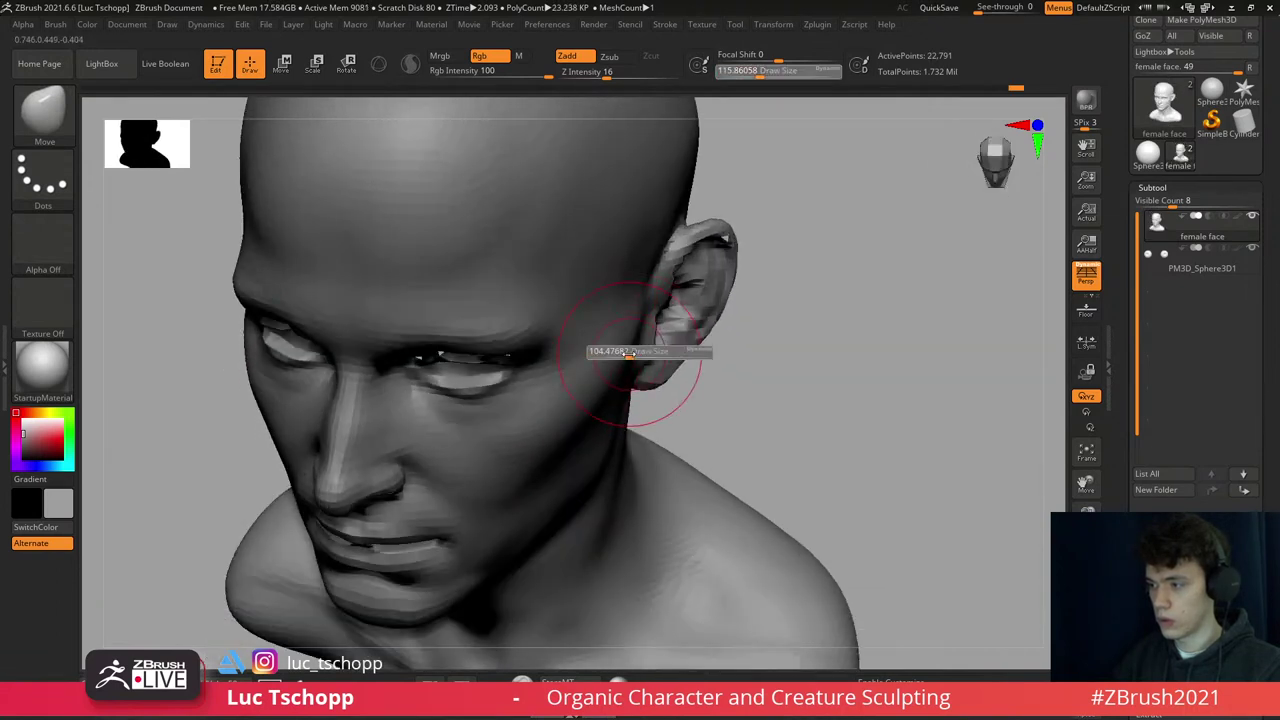
left_click_drag(620, 343, 627, 341)
right_click_drag(627, 341, 643, 286, "shift")
- Shape the jaw from the left profile with brush sizes between 94 and 256
key("d")
key("d")
key("d")
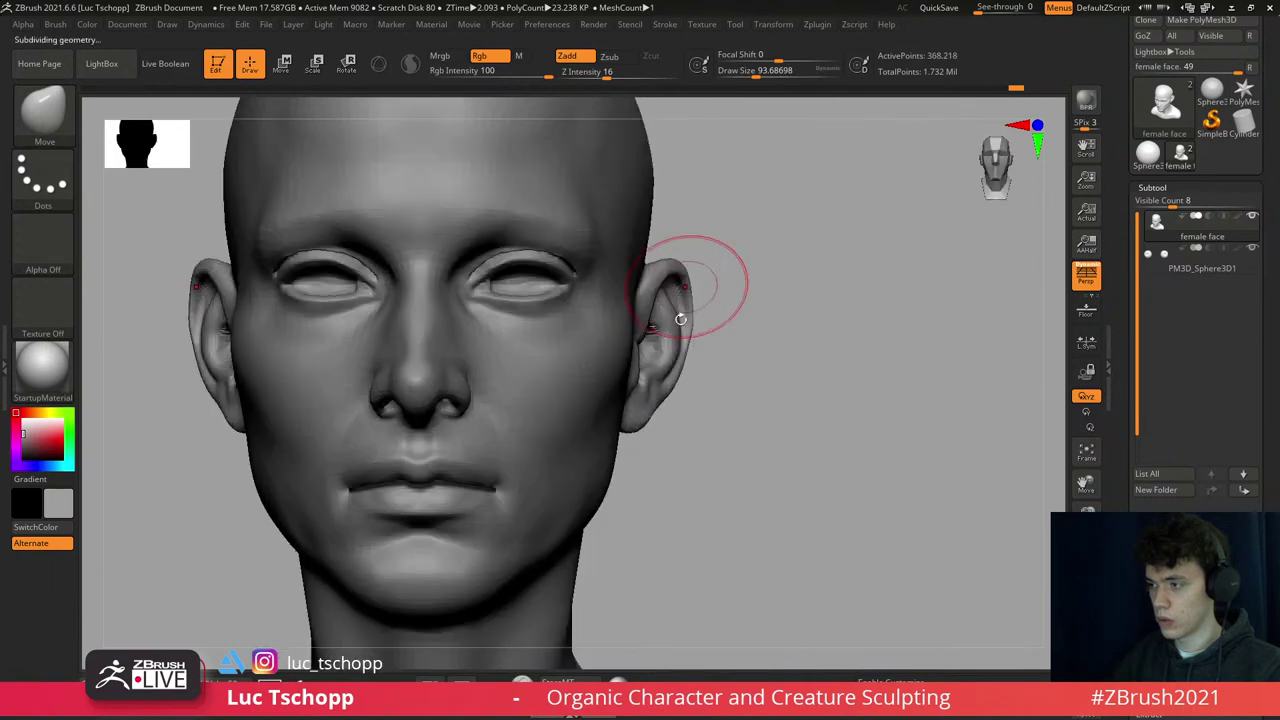
key("f")
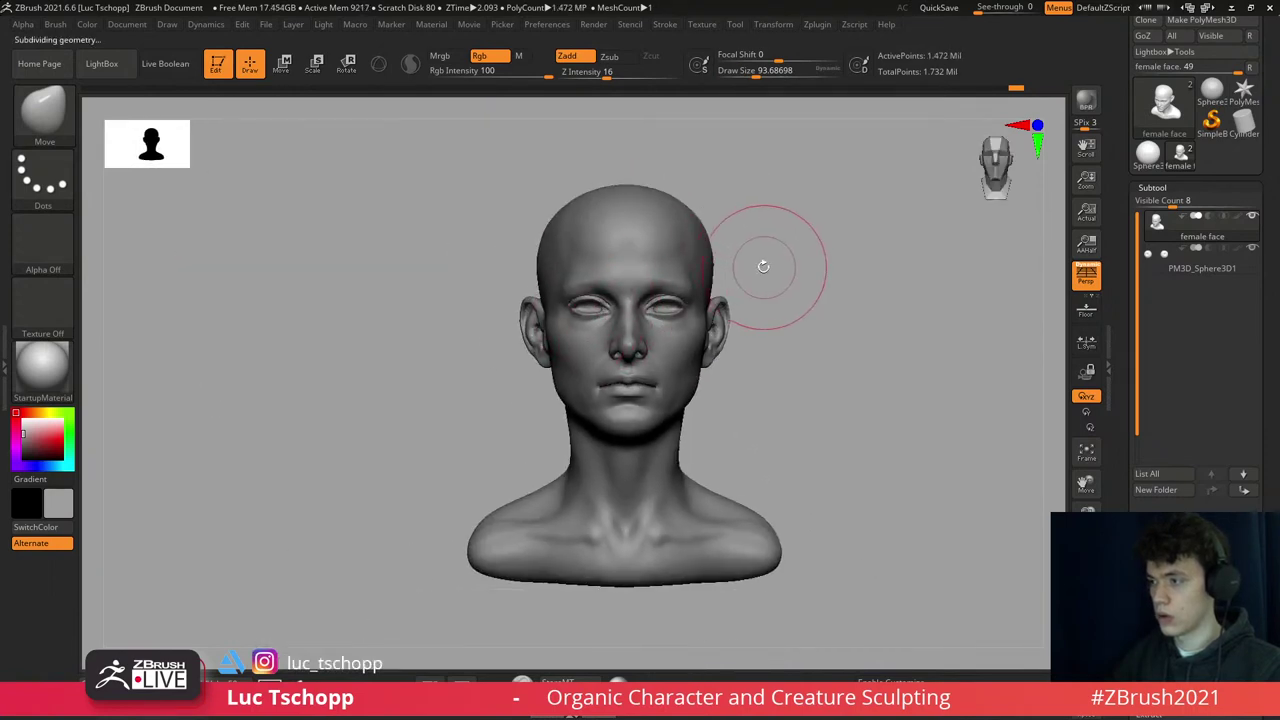
mouse_move(766, 263)
right_mouse_down()
mouse_move(757, 294)
mouse_move(652, 318)
mouse_move(686, 286)
right_mouse_up()
key("shift")
key("s")
left_click_drag(654, 357, 640, 358)
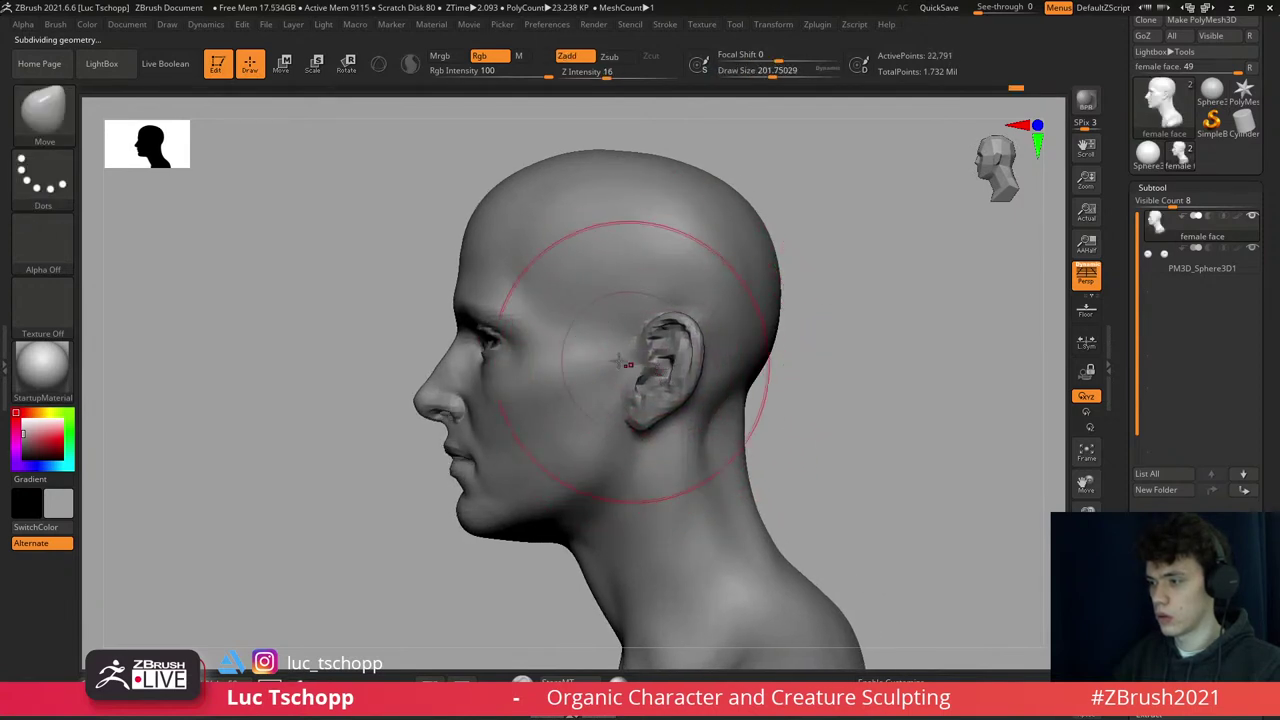
key("s")
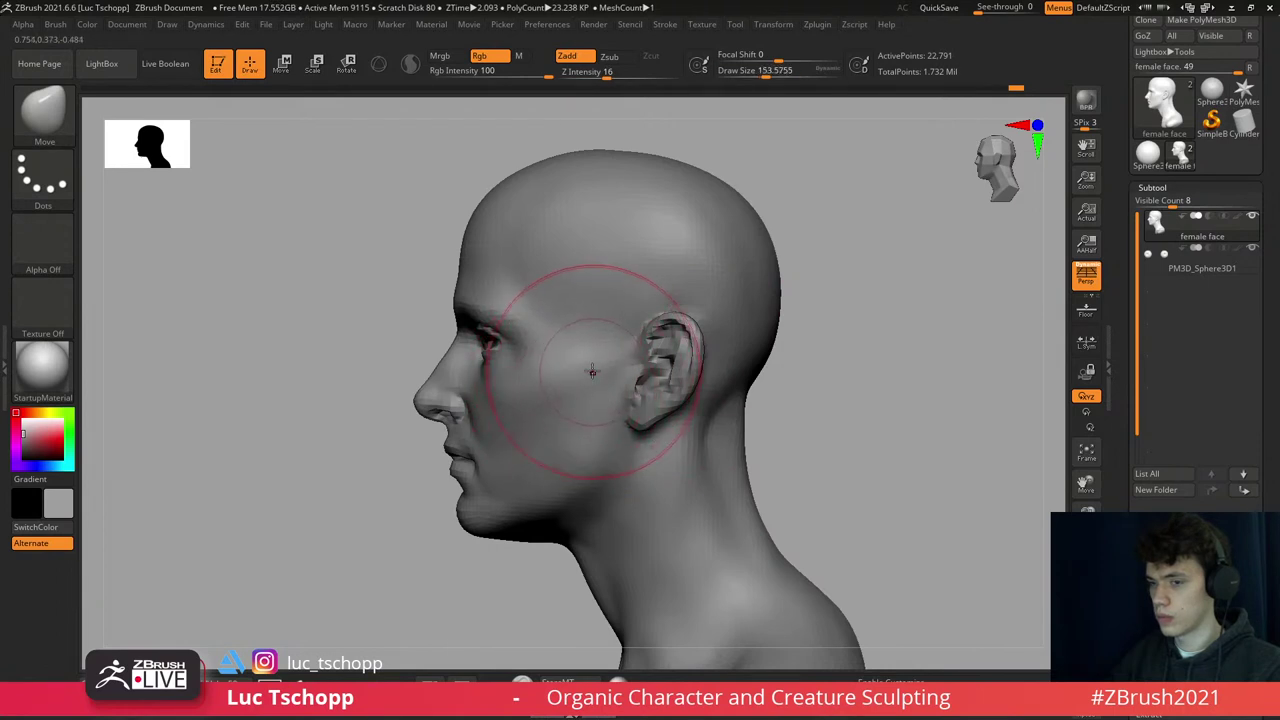
mouse_move(592, 372)
right_mouse_down()
mouse_move(557, 366)
mouse_move(608, 352)
right_mouse_up()
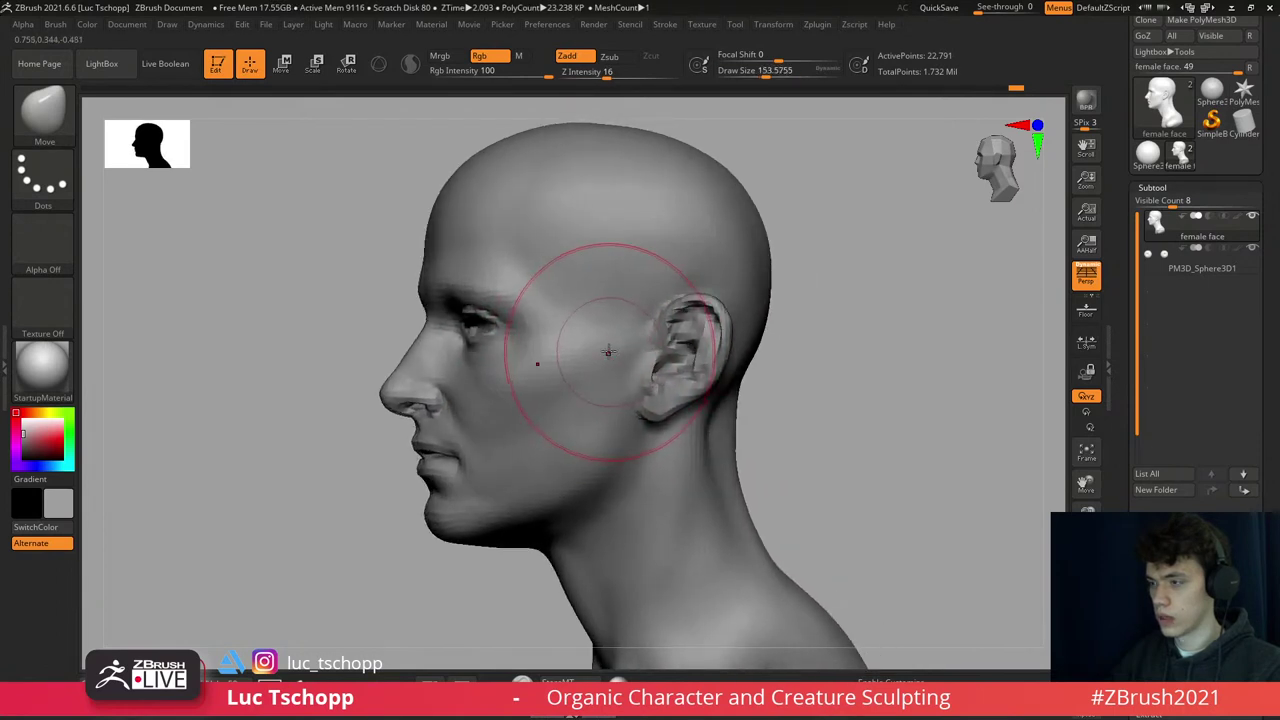
left_click_drag(603, 362, 557, 369)
key("s")
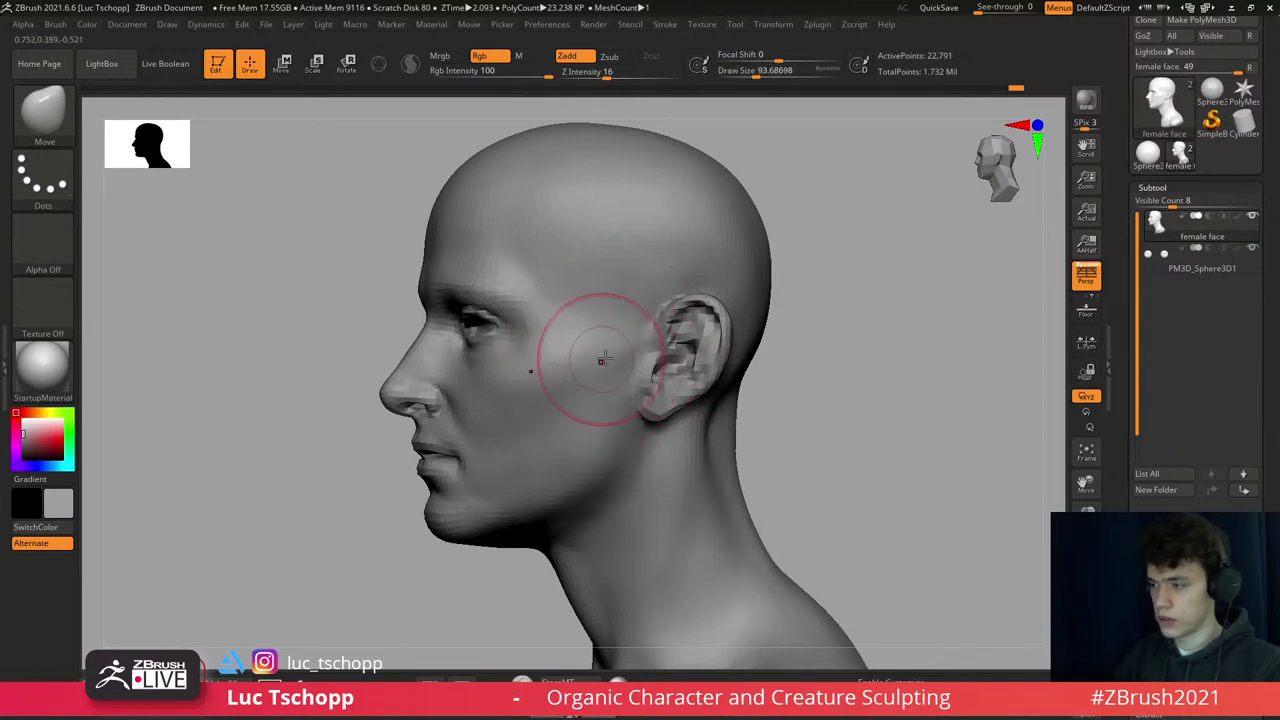
right_click_drag(617, 347, 585, 290)
- Push in the lower cheek from a front view at low resolution, brush about 54
key("s")
key("ctrl+d")
key("s")
left_click_drag(585, 290, 576, 313)
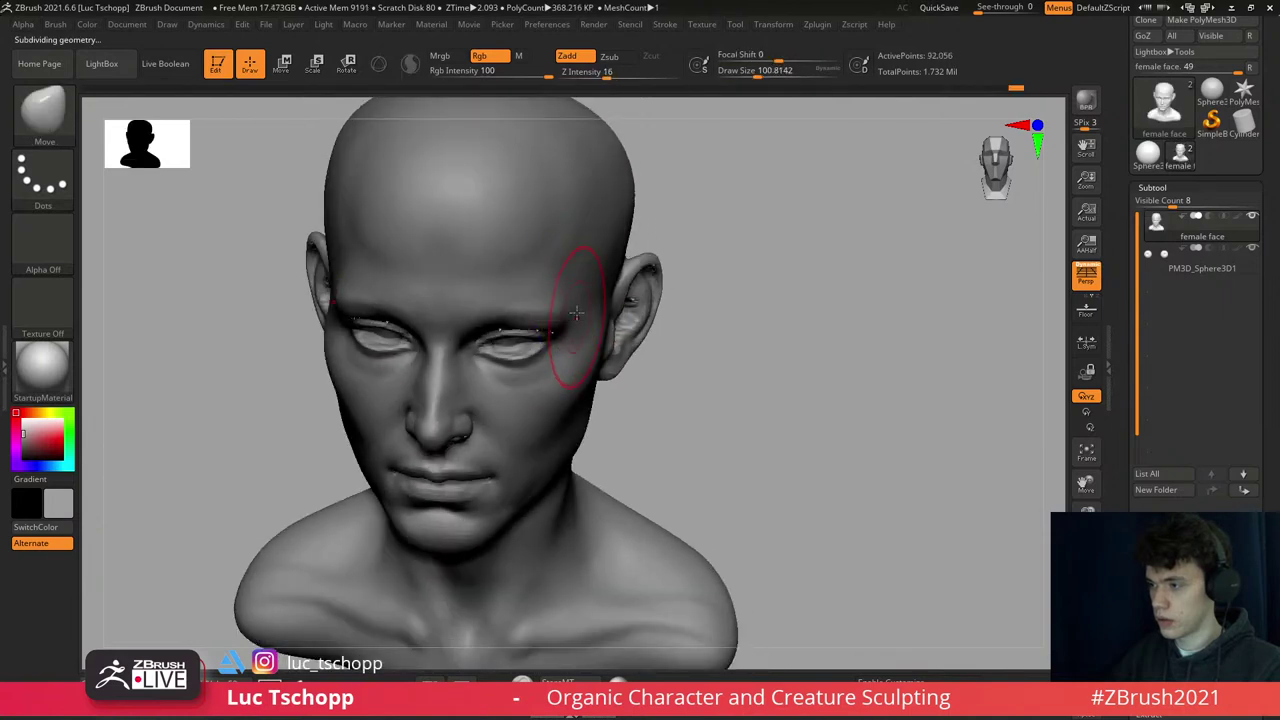
key("shift+d")
right_click_drag(576, 313, 571, 302)
key("s")
left_click_drag(571, 318, 574, 322)
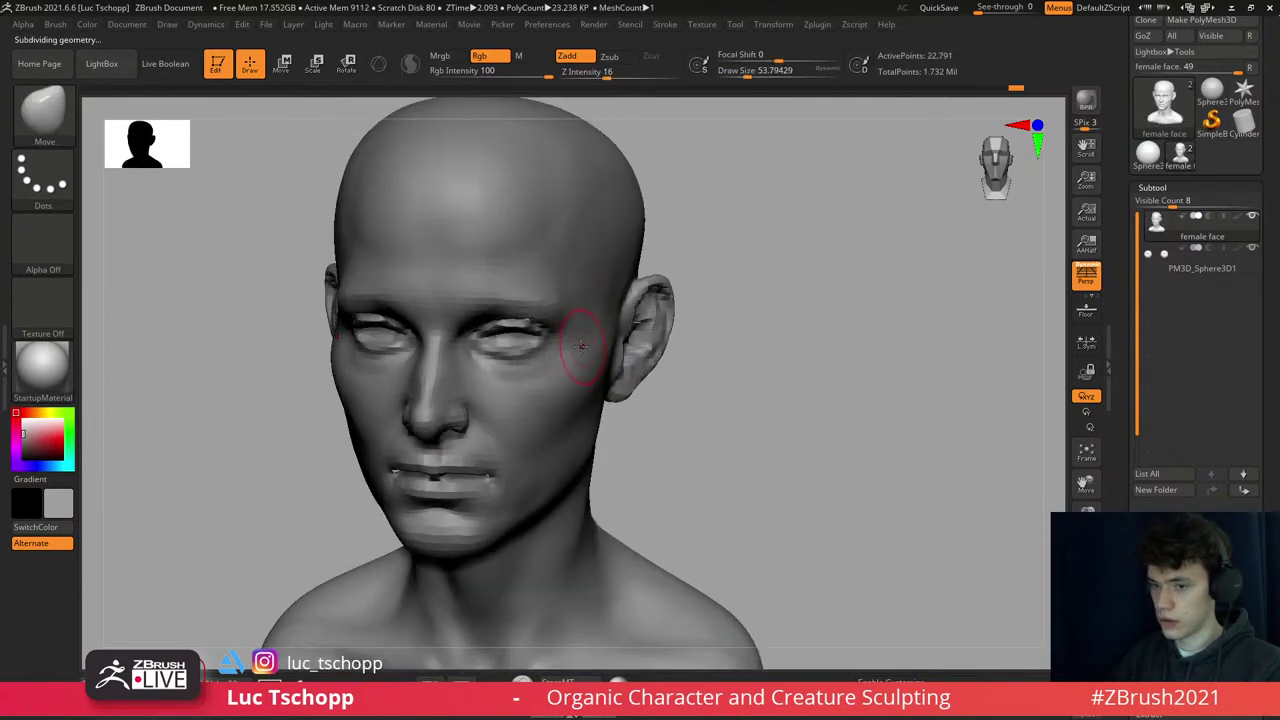
right_click_drag(581, 345, 571, 346)
key("d")
key("d")
- Zoom onto the face and refine the jaw from below with brush sizes 54 to 120
mouse_move(590, 337)
right_mouse_down()
mouse_move(500, 251)
mouse_move(566, 302)
mouse_move(578, 265)
mouse_move(637, 237)
mouse_move(633, 318)
mouse_move(680, 294)
mouse_move(682, 248)
right_mouse_up()
right_click_drag(628, 281, 615, 428, "ctrl")
key("bracketleft")
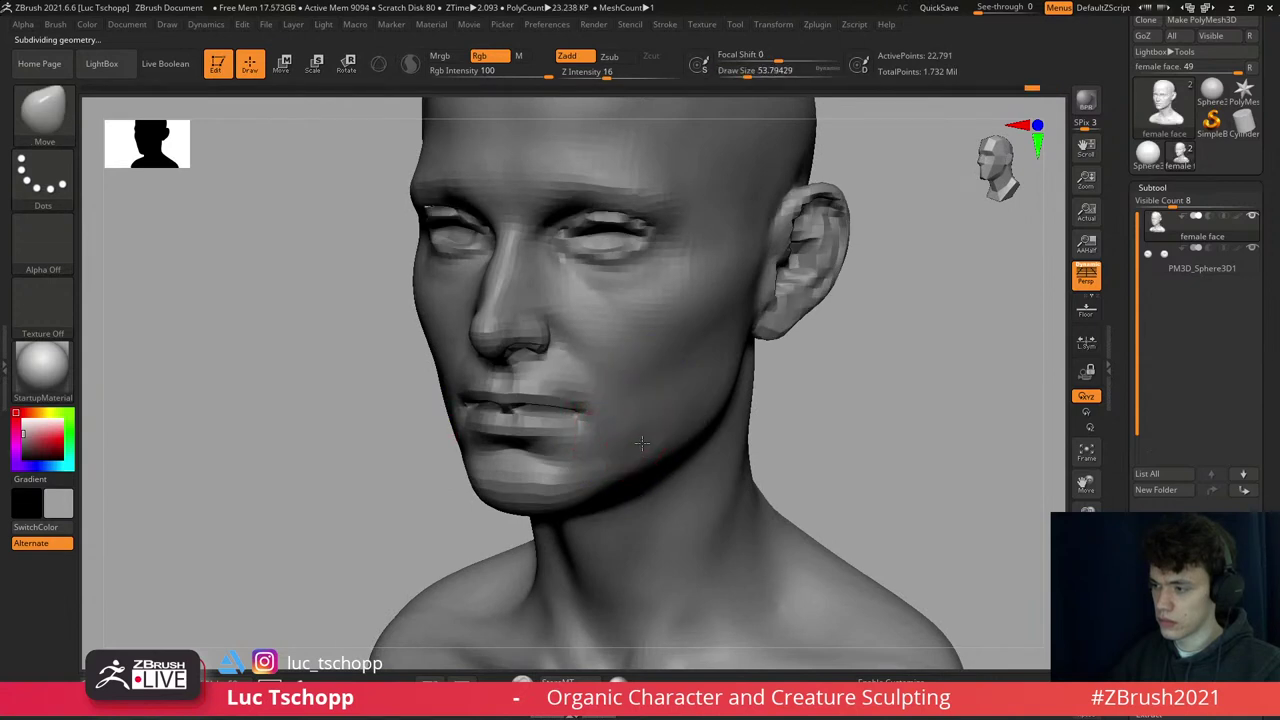
key("bracketright")
right_click_drag(634, 409, 621, 386, "shift")
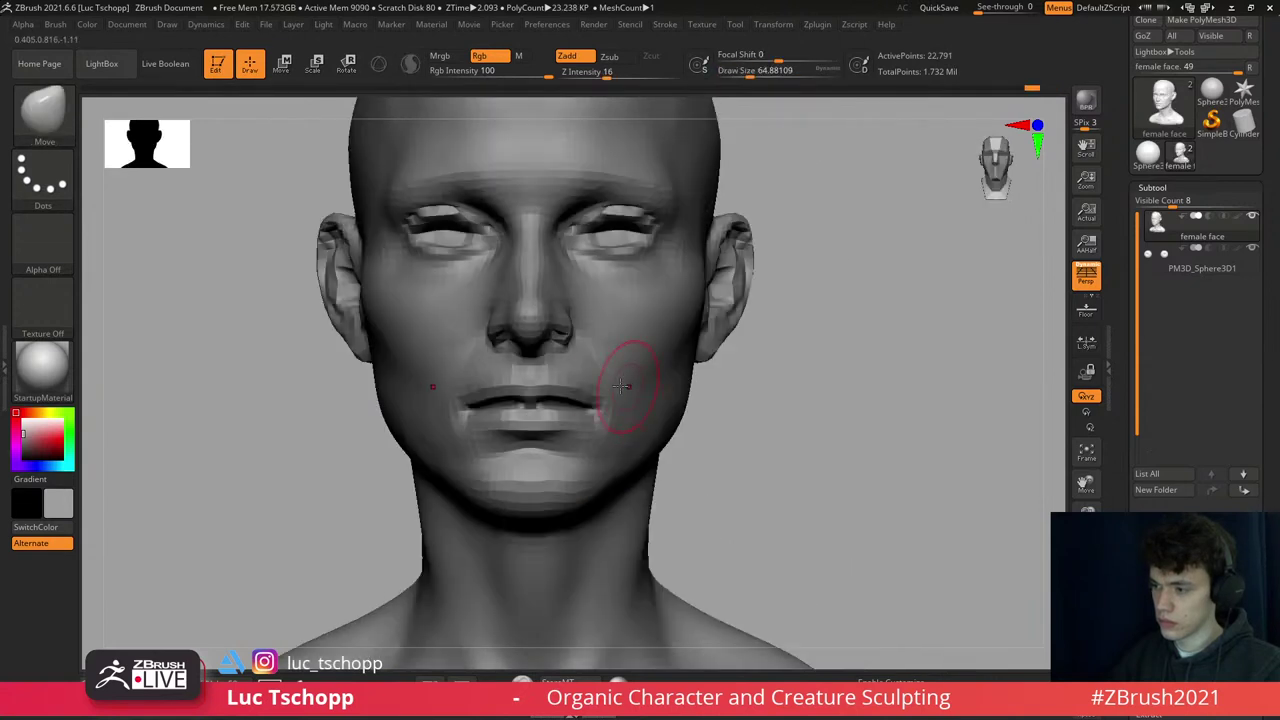
key("bracketright")
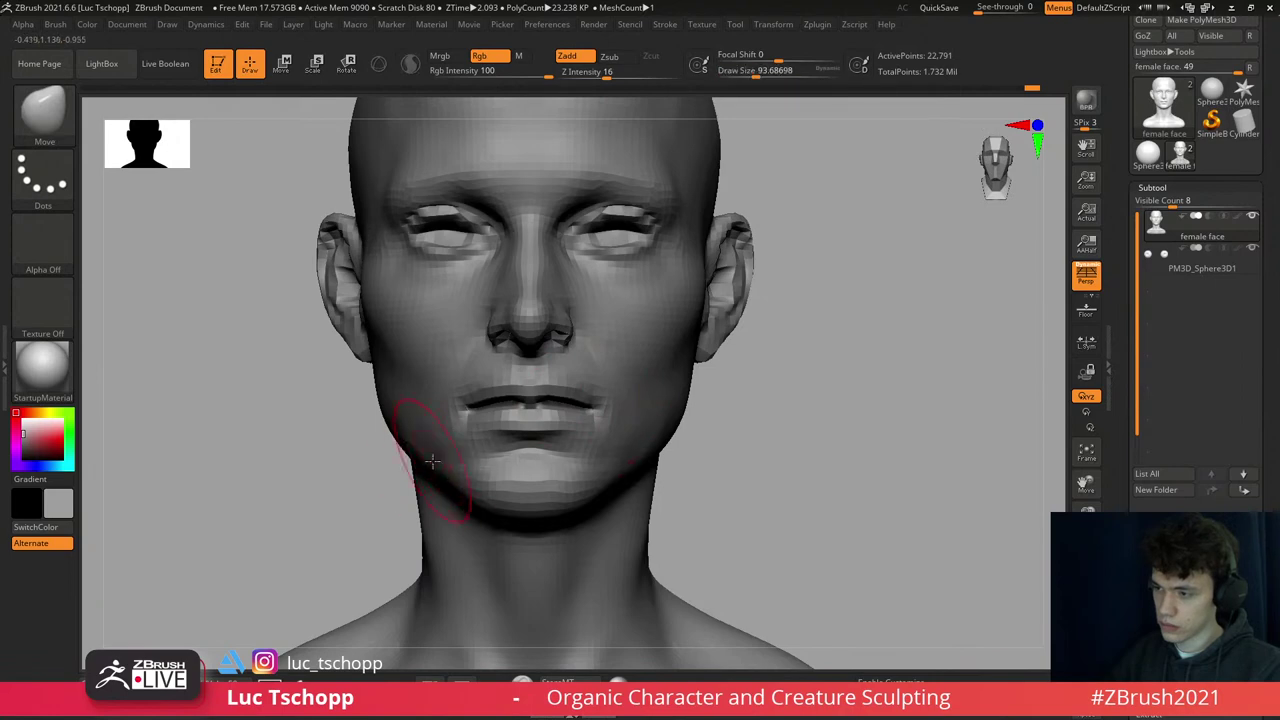
mouse_move(432, 460)
right_mouse_down()
mouse_move(434, 414)
mouse_move(451, 486)
mouse_move(428, 506)
right_mouse_up()
key("bracketright")
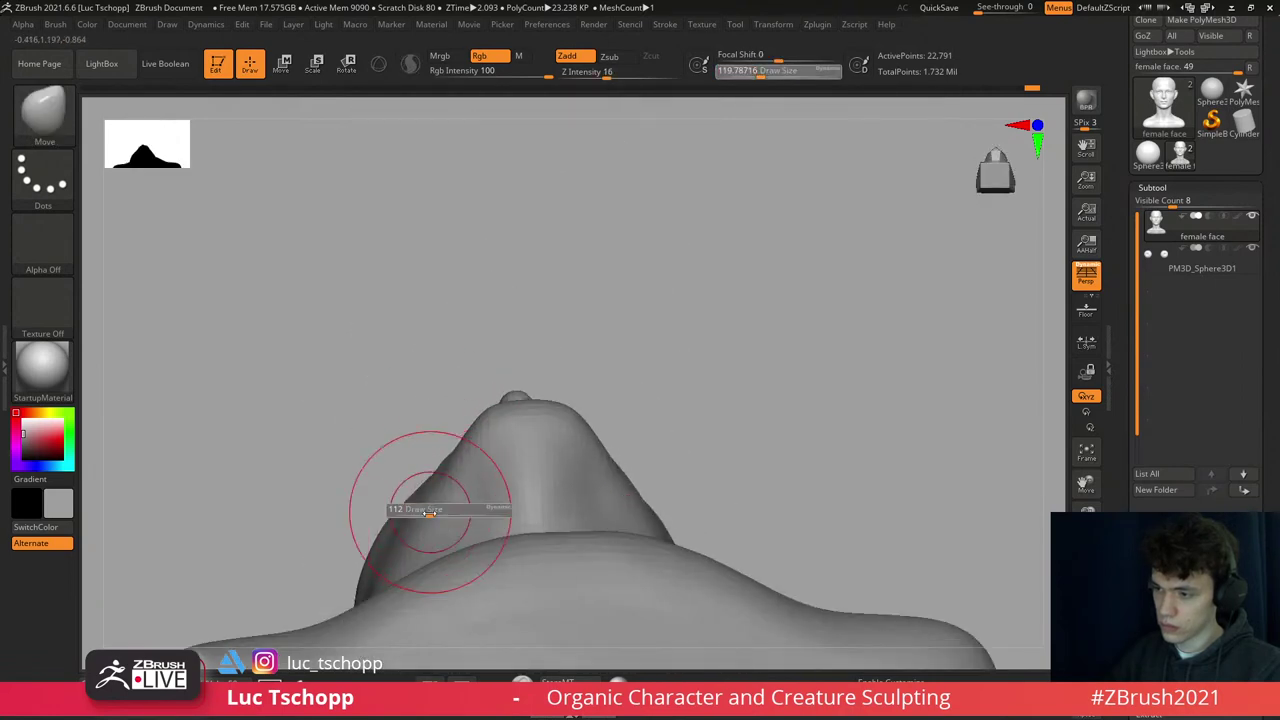
left_click_drag(428, 511, 420, 512)
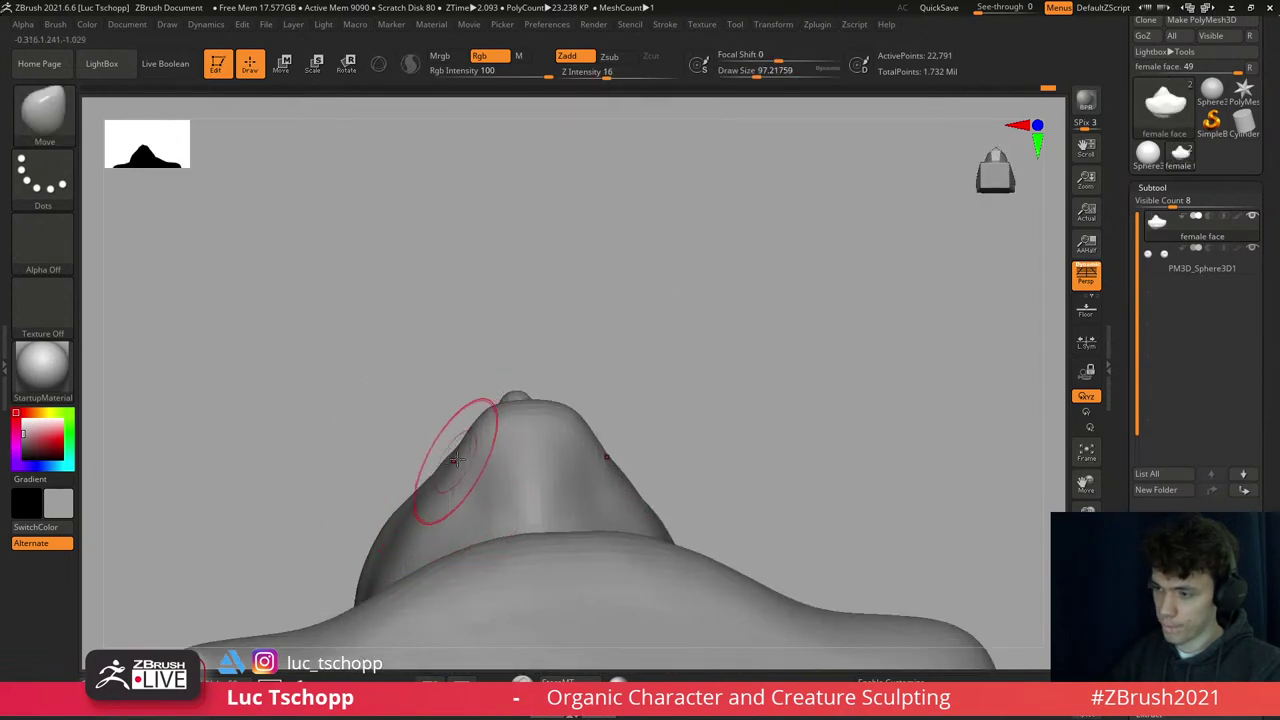
mouse_move(445, 458)
right_mouse_down()
mouse_move(450, 420)
mouse_move(457, 457)
right_mouse_up()
- Reduce the brush and raise the bust to its highest subdivision at 1.472 Mil points
key("bracketleft")
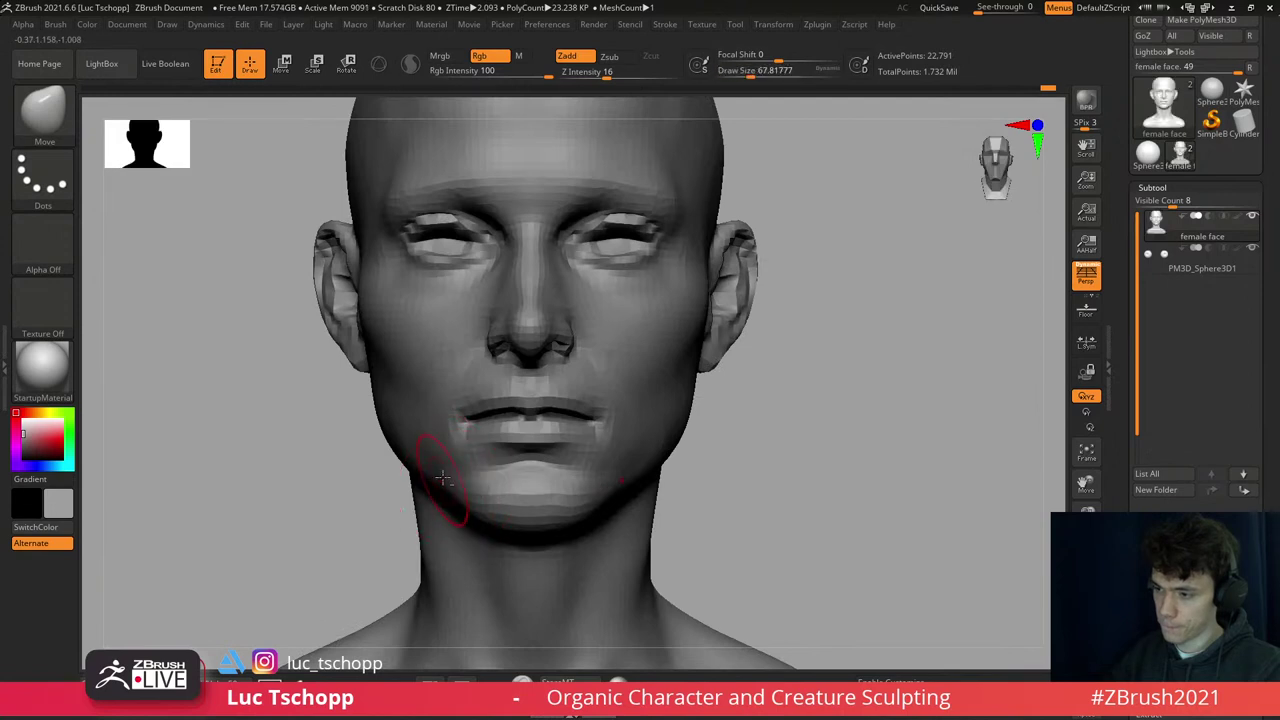
key("bracketleft")
key("ctrl+d")
key("f")
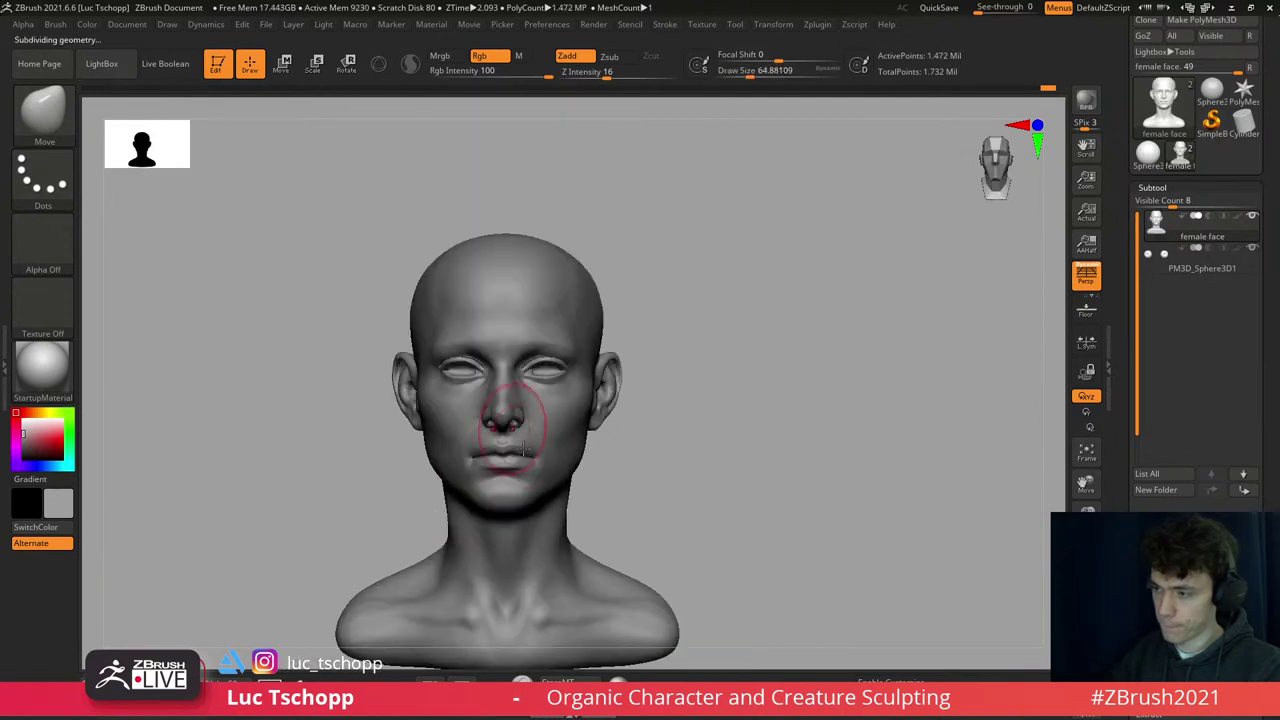
mouse_move(447, 468)
right_mouse_down()
mouse_move(529, 458)
mouse_move(663, 337)
mouse_move(576, 345)
mouse_move(600, 363)
right_mouse_up()
- Redraw the action line across the forehead, then enlarge the Move brush to about 228
key("w")
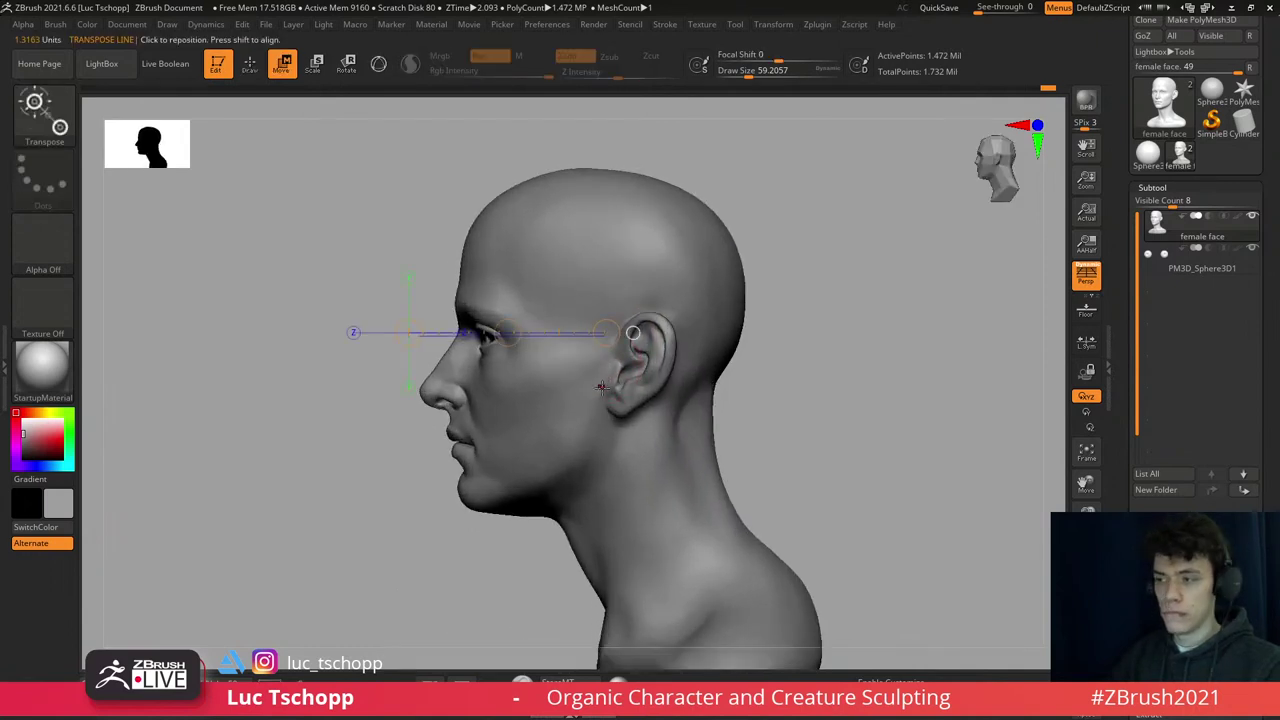
left_click_drag(545, 262, 640, 207)
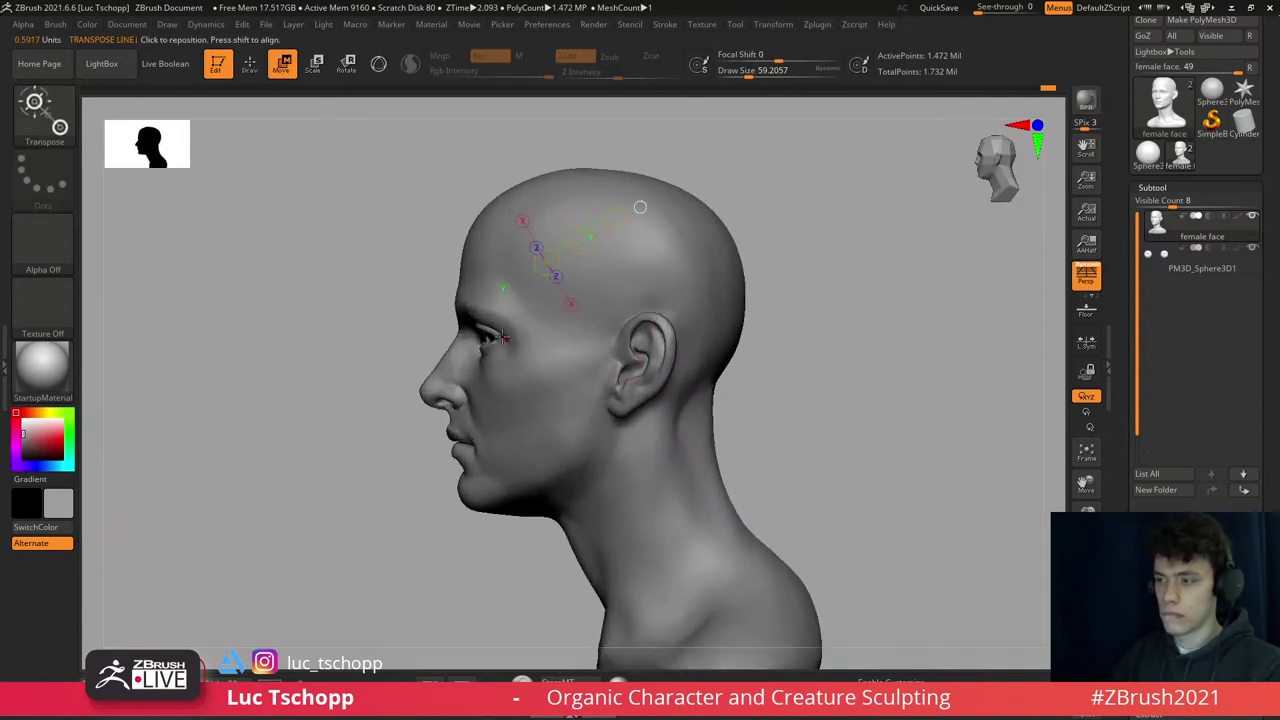
key("q")
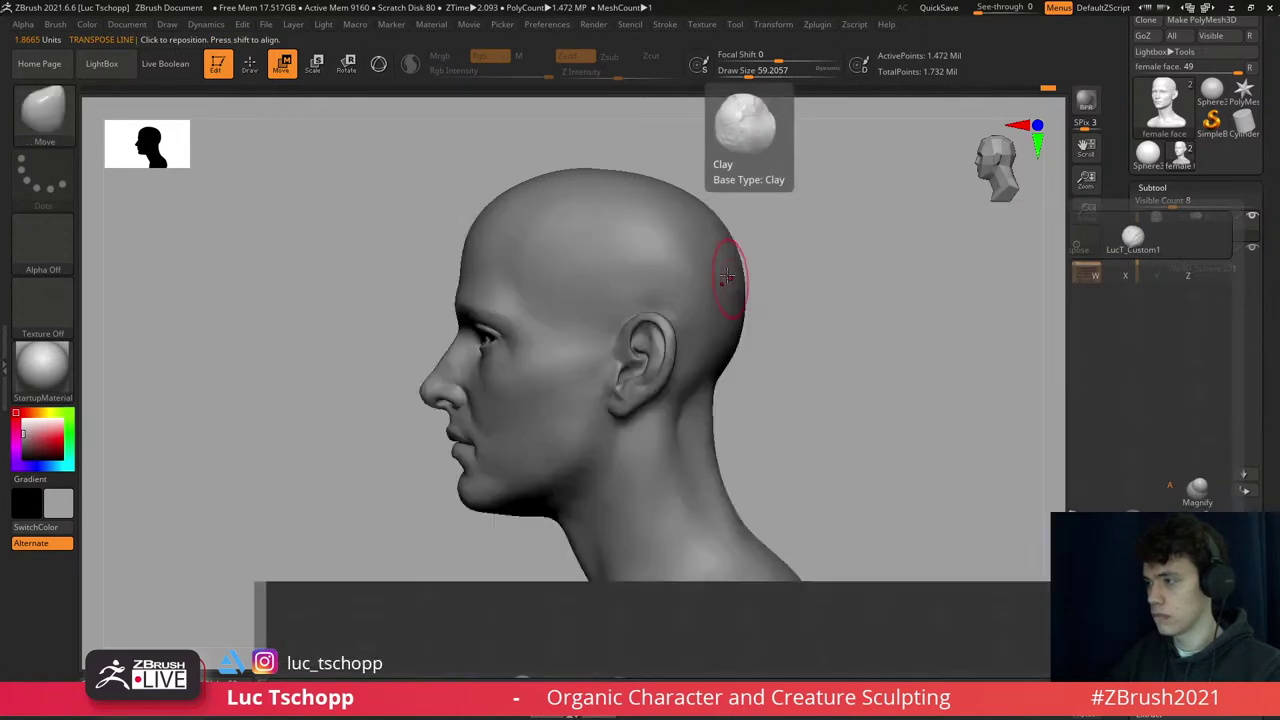
key("s")
left_click_drag(666, 214, 676, 210)
key("s")
left_click_drag(486, 206, 496, 208)
- Adjust the Move brush between about 172 and 274 so it covers the skull
key("s")
left_click_drag(578, 185, 596, 177)
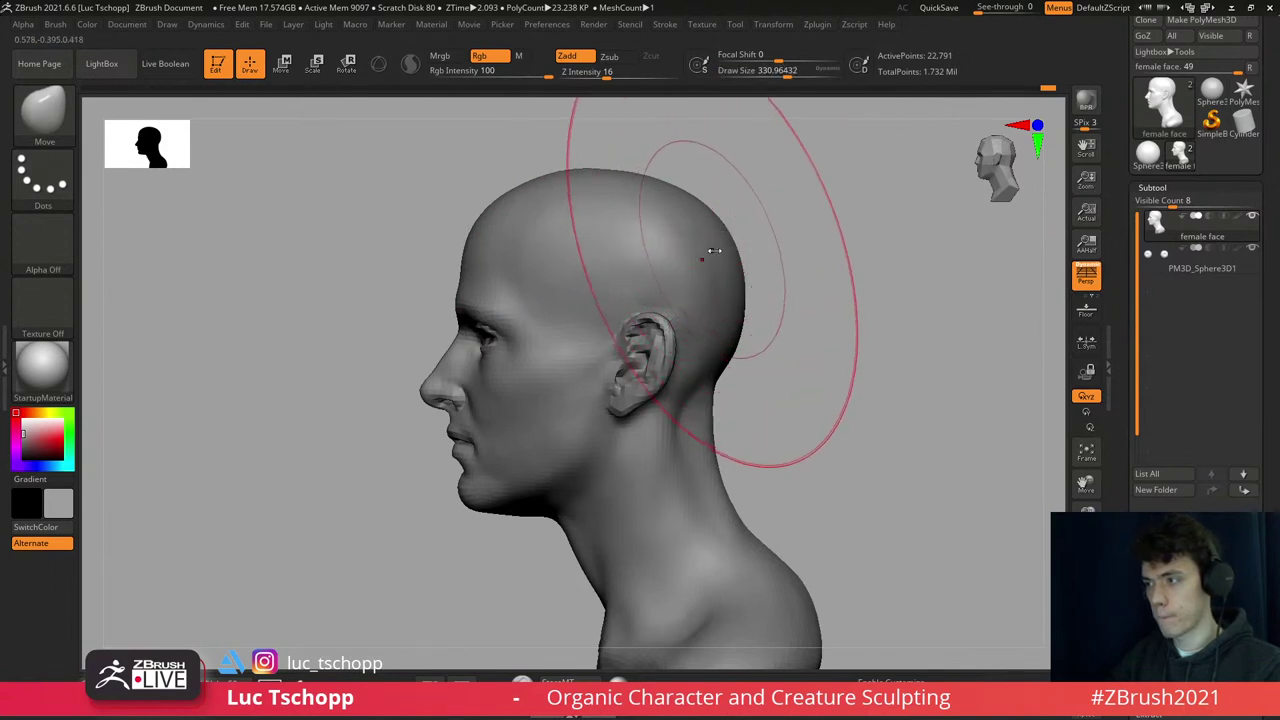
key("s")
left_click_drag(748, 320, 731, 349)
key("s")
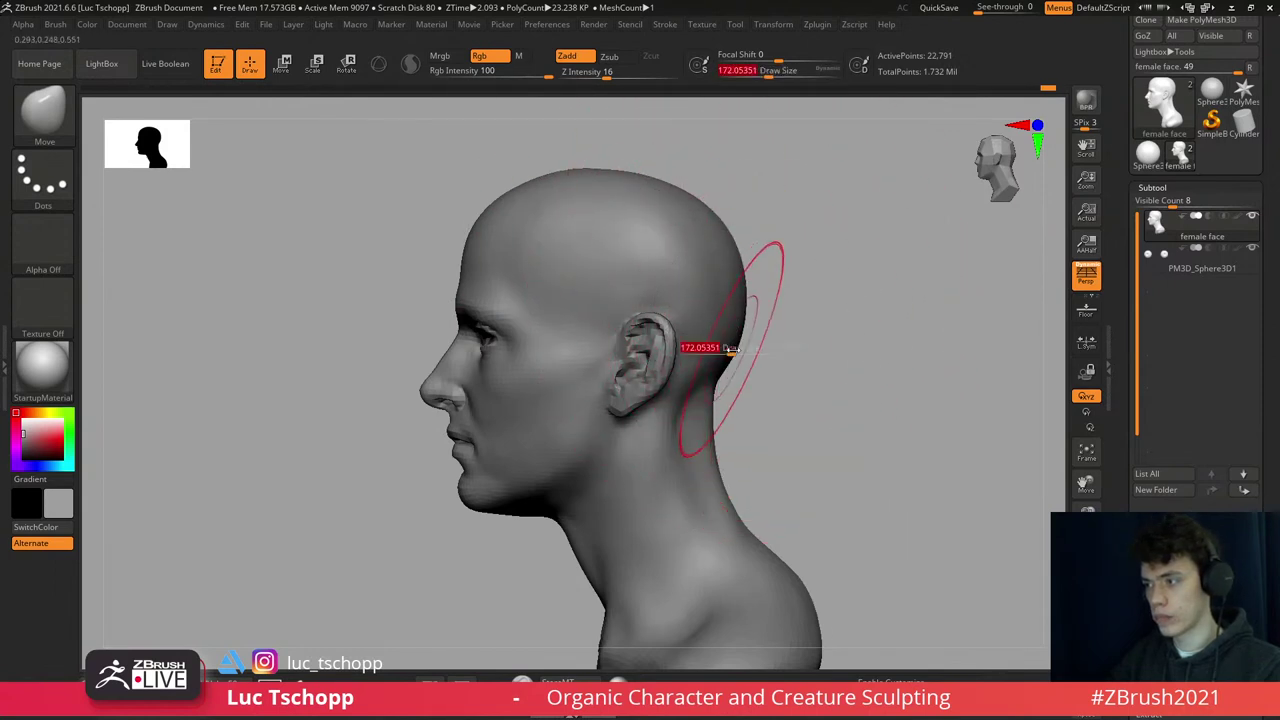
mouse_move(709, 392)
left_mouse_down()
mouse_move(706, 405)
mouse_move(743, 357)
mouse_move(700, 214)
mouse_move(680, 255)
left_mouse_up()
key("s")
key("s")
- At top subdivision, push the back of the head with a brush of about 158 and smooth behind the ear
key("s")
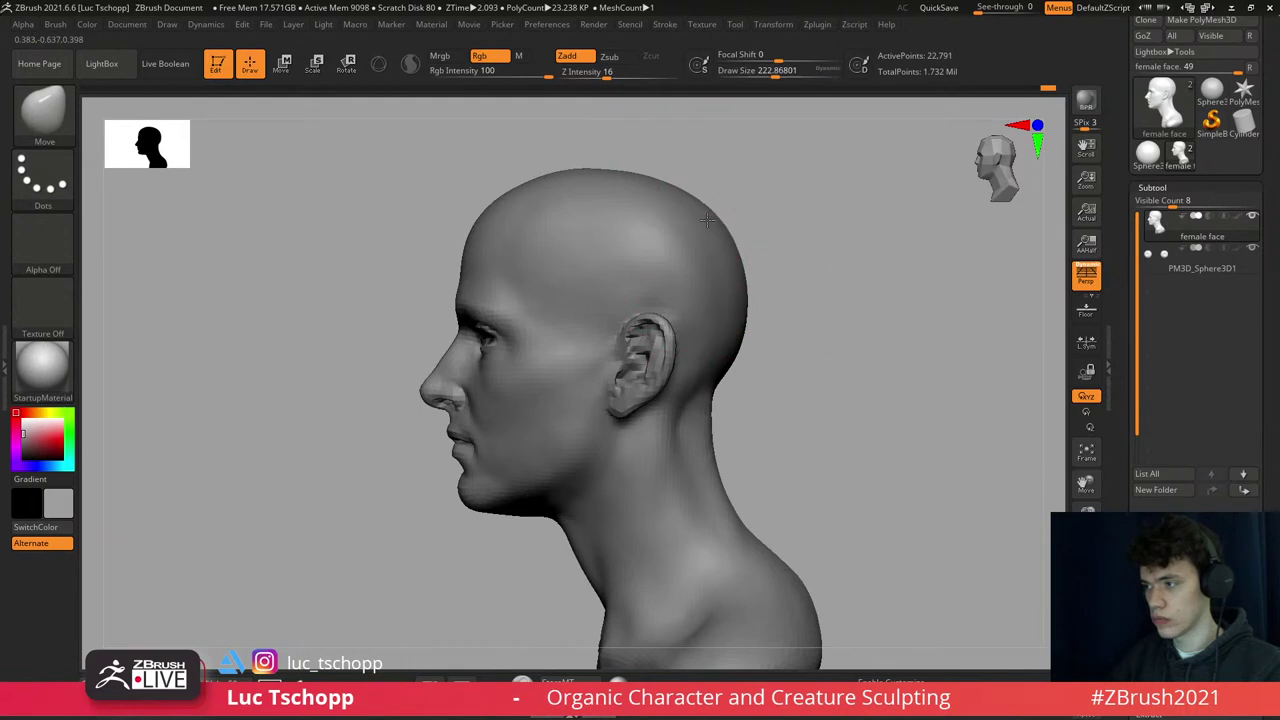
key("d")
right_click_drag(674, 457, 672, 357)
key("s")
left_click_drag(672, 346, 665, 346)
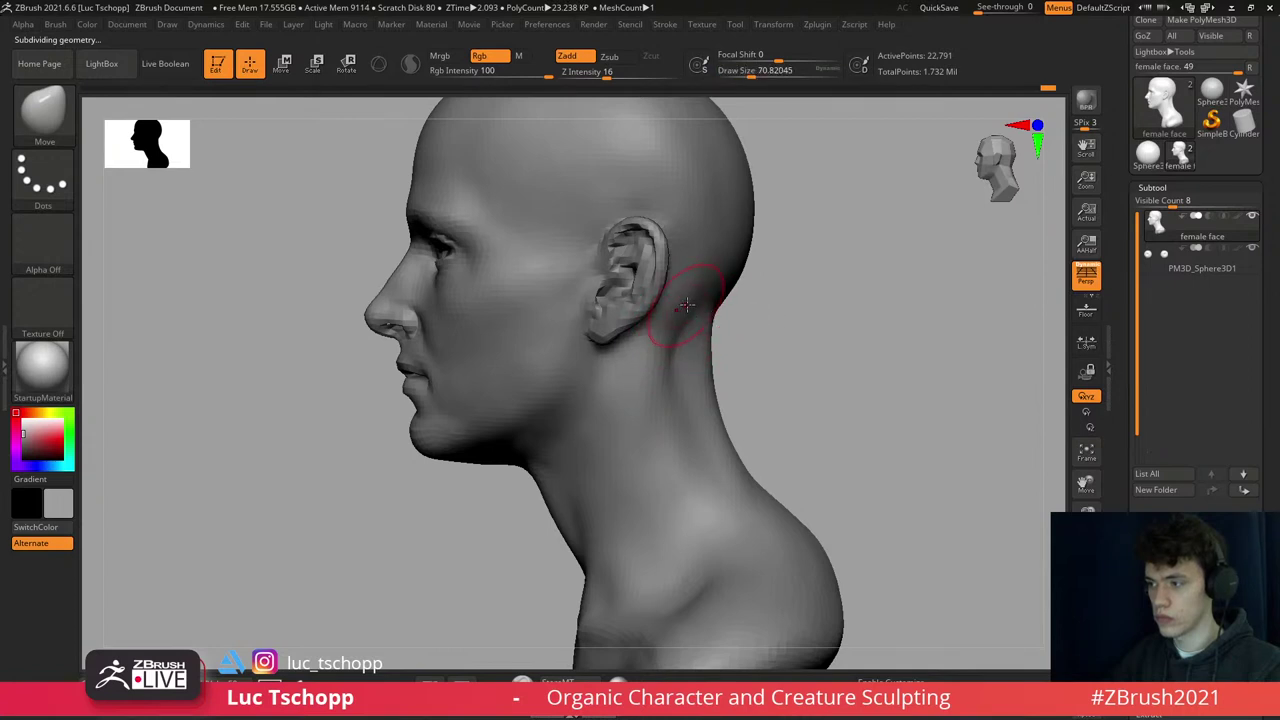
right_click_drag(686, 305, 688, 355)
key("shift")
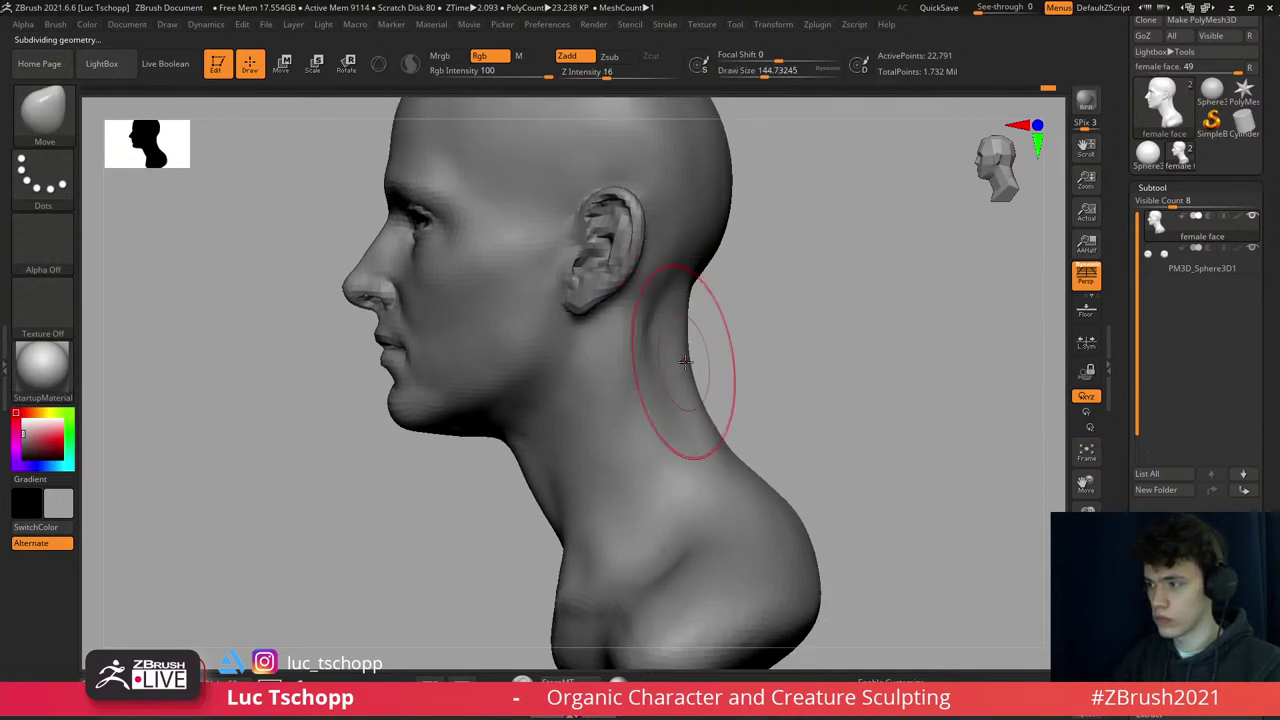
left_click_drag(684, 312, 700, 278)
right_click_drag(700, 278, 686, 335)
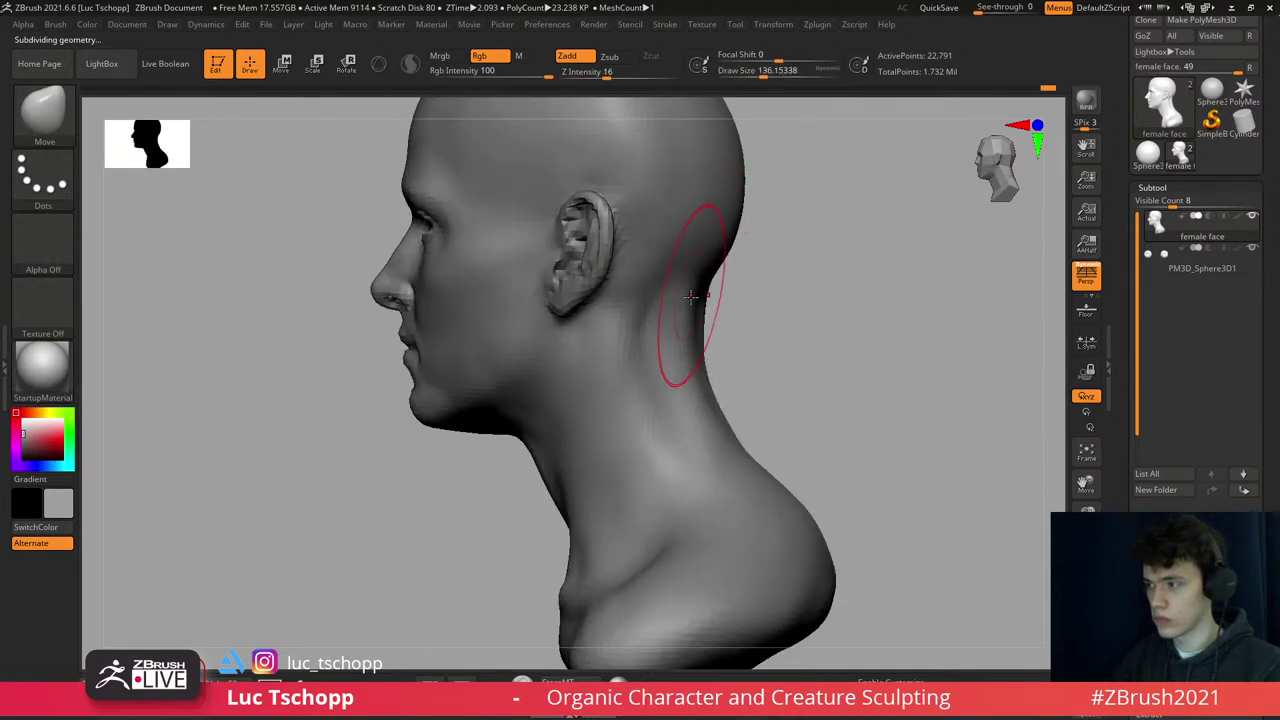
key("shift")
- Undo the last stroke, drop a subdivision level, and set the brush to about 136
key("ctrl+z")
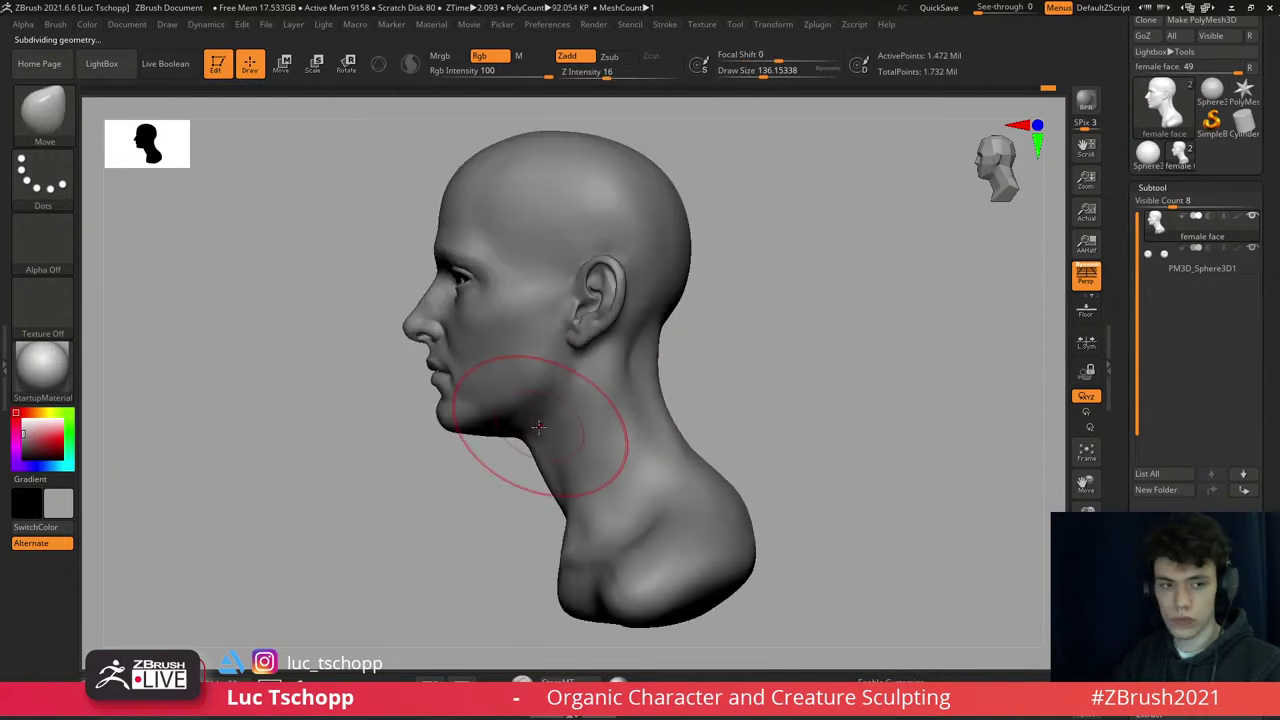
right_click_drag(540, 440, 553, 500, "ctrl")
key("shift+d")
key("shift+d")
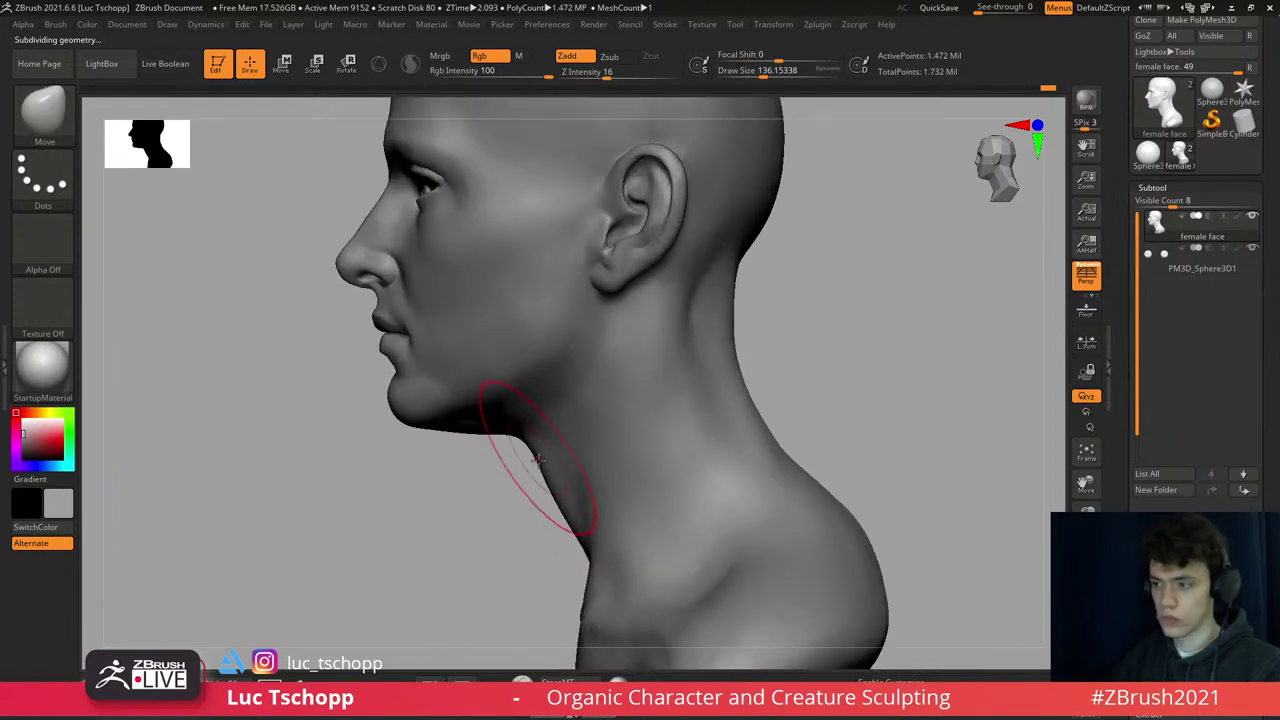
key("s")
left_click(551, 500)
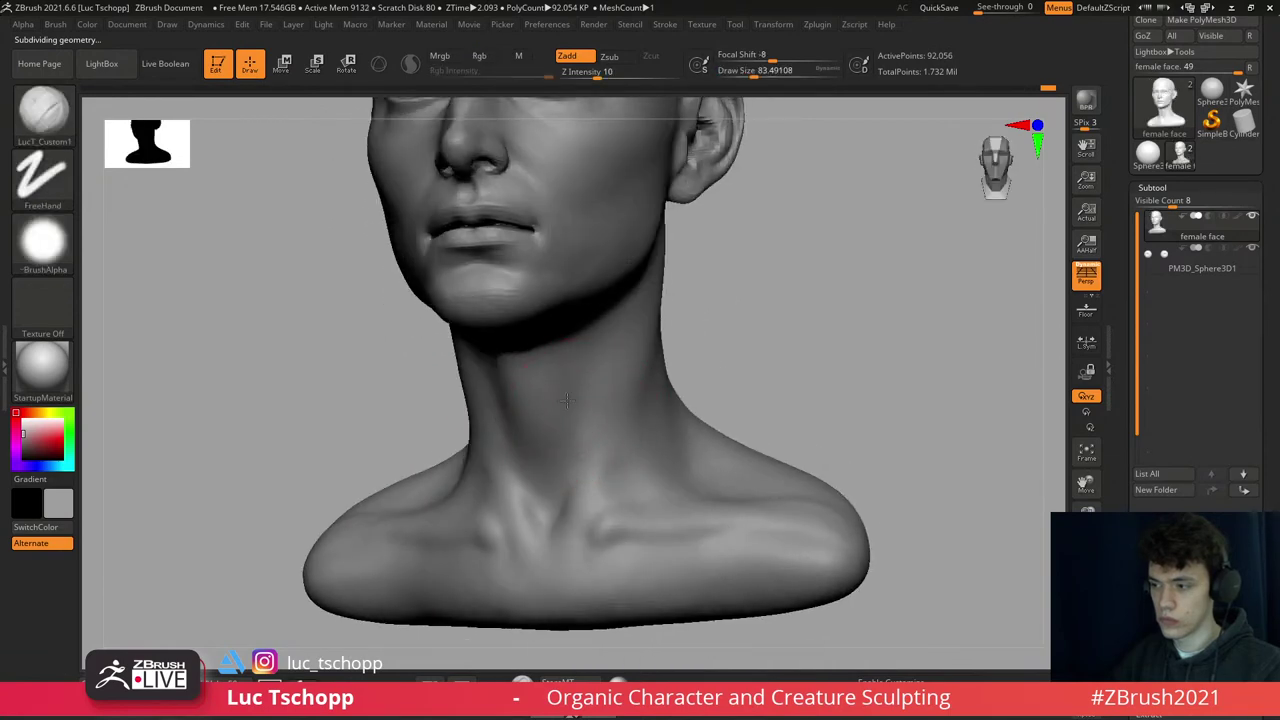
- Carve under the ear along the jaw with an enlarged DamStandard brush set to Zsub
mouse_move(568, 428)
right_mouse_down()
mouse_move(566, 386)
mouse_move(563, 404)
right_mouse_up()
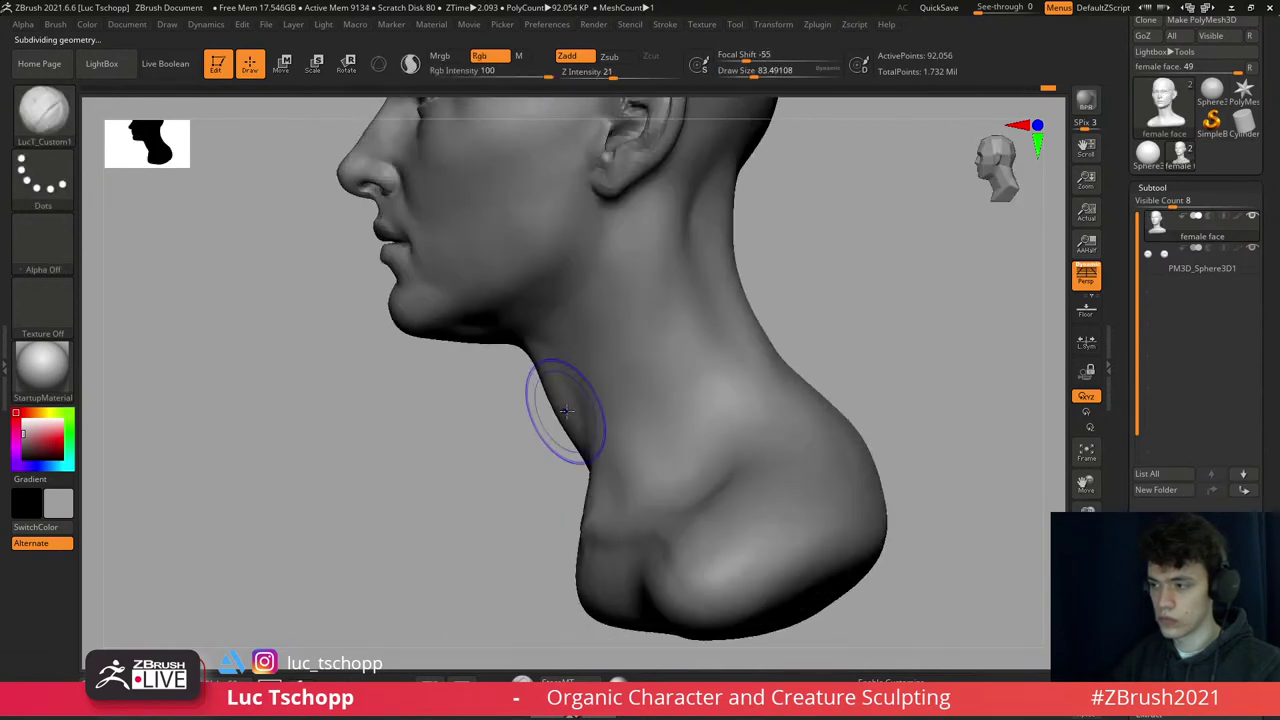
key("shift")
key("f")
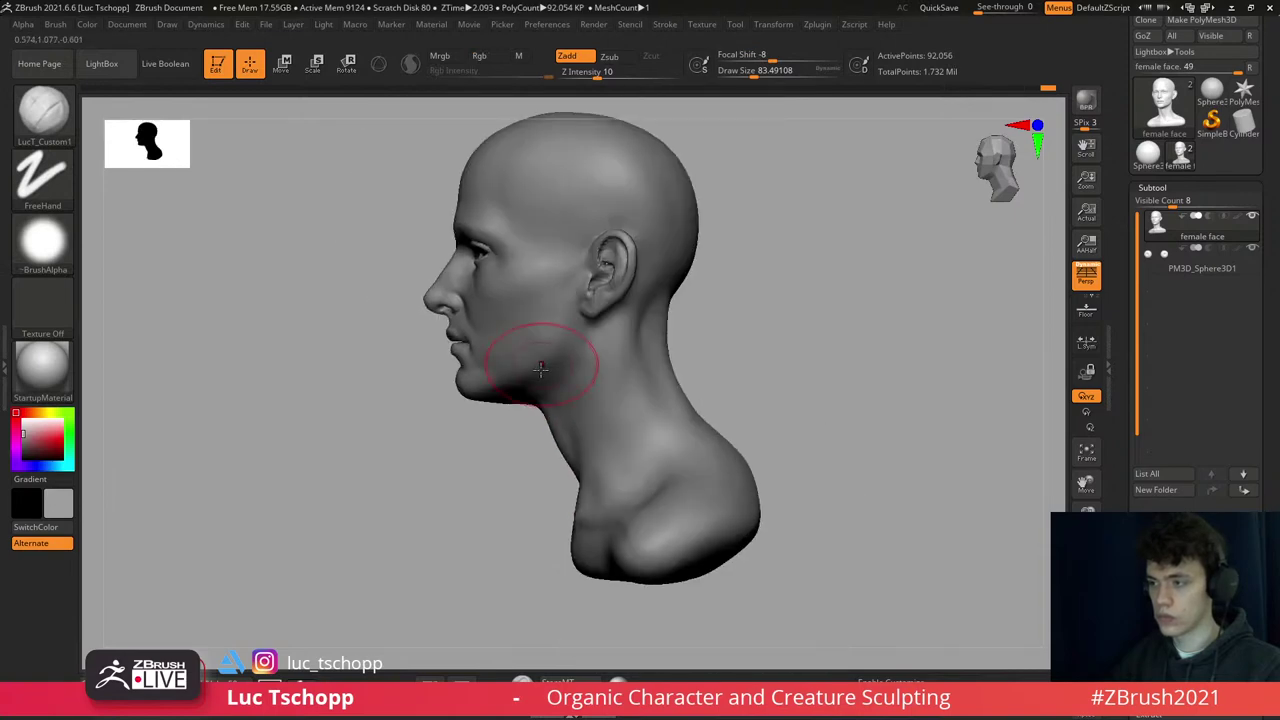
right_click_drag(515, 340, 543, 366, "ctrl")
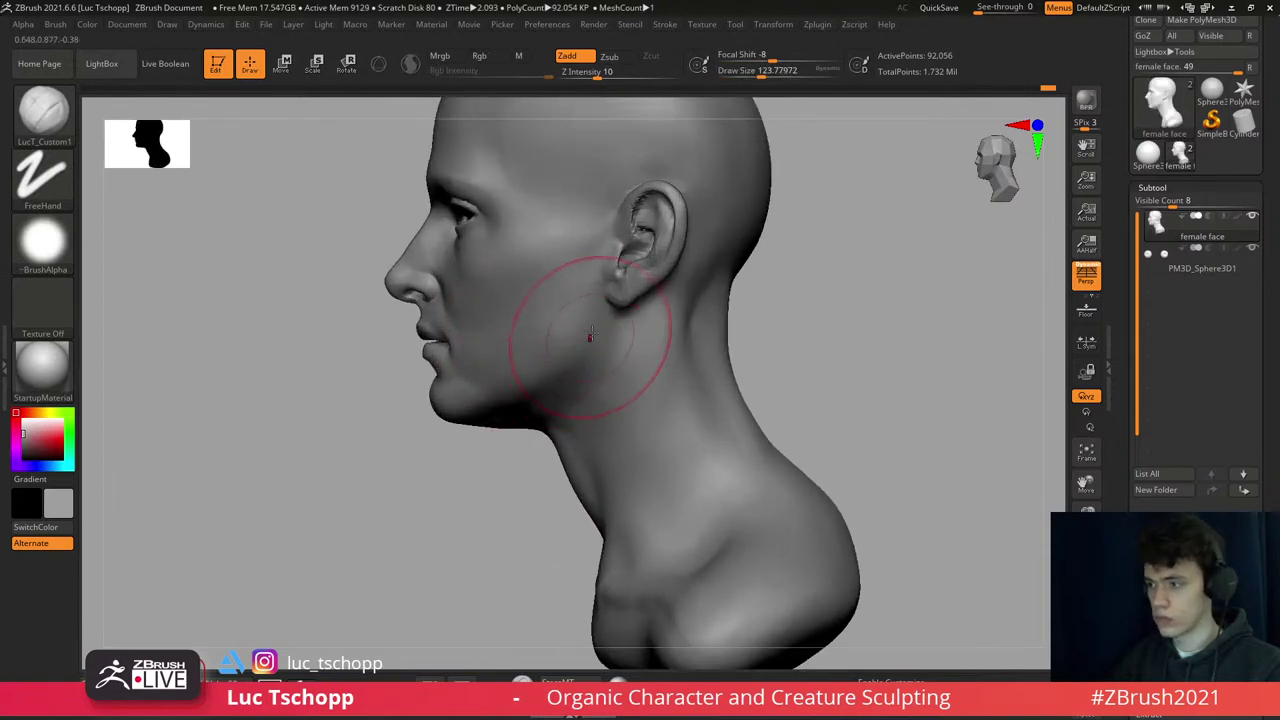
key("b")
key("d")
key("s")
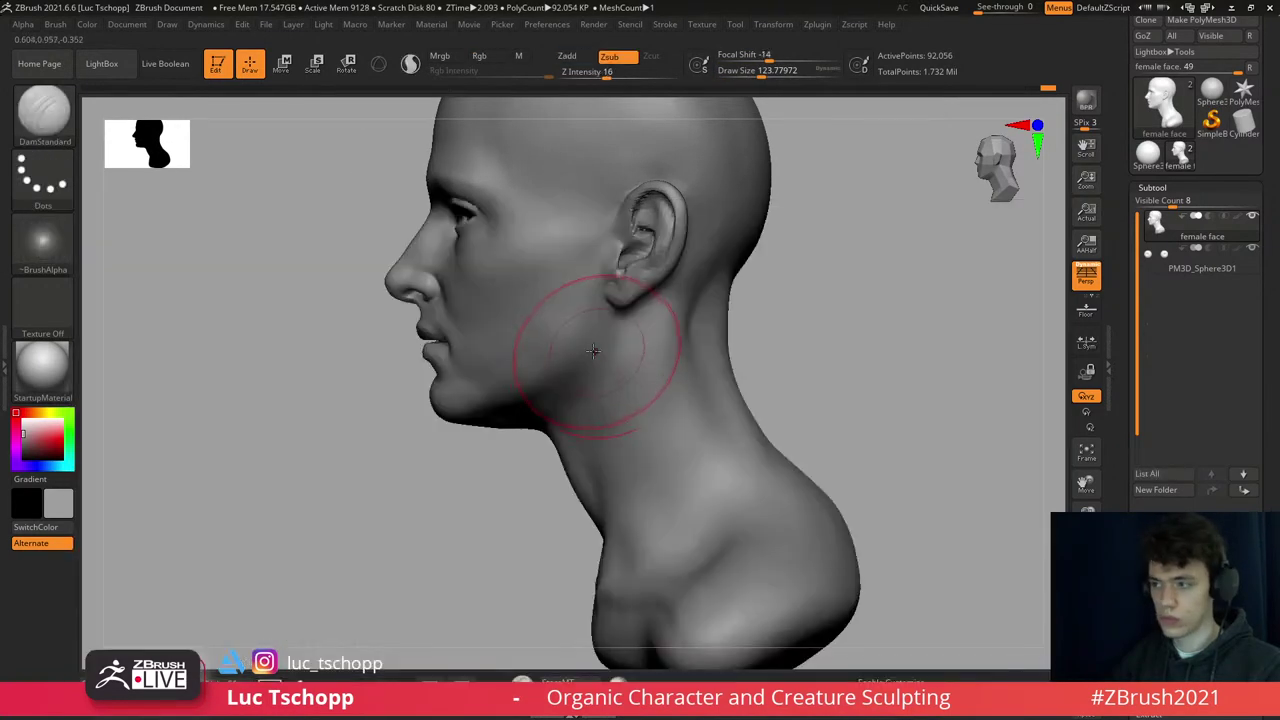
right_click_drag(603, 347, 612, 308)
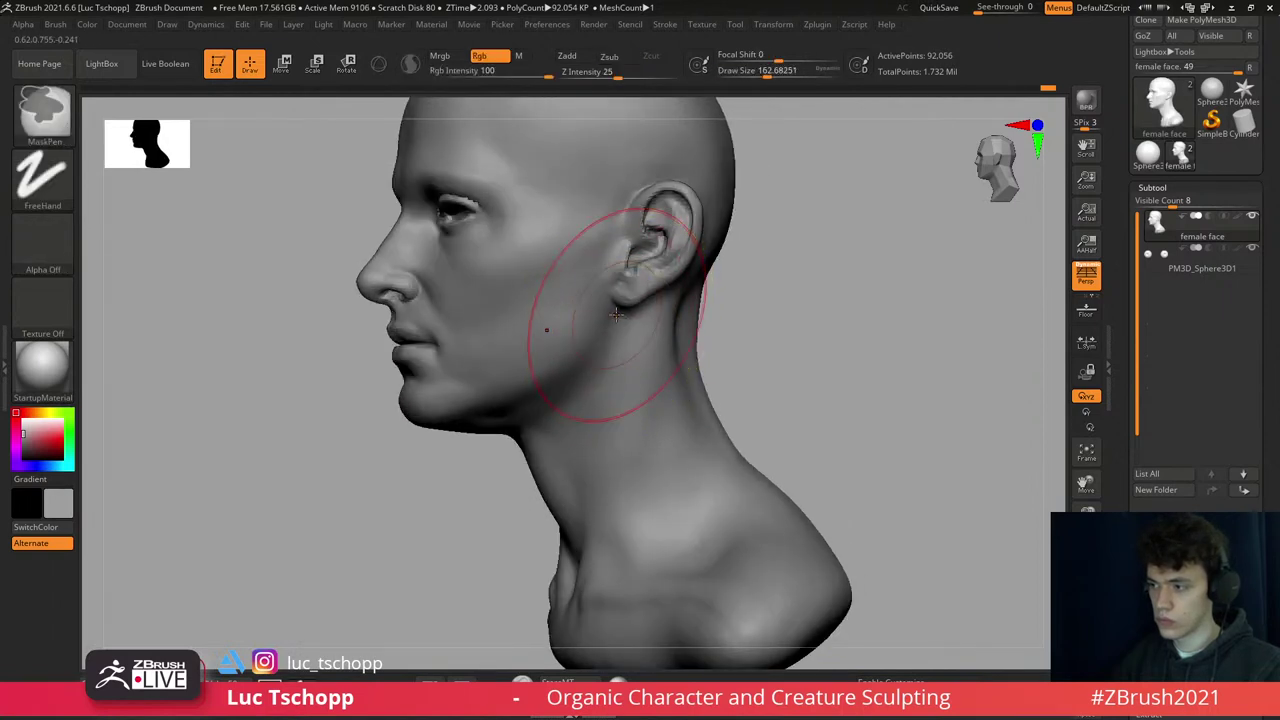
key("bracketright")
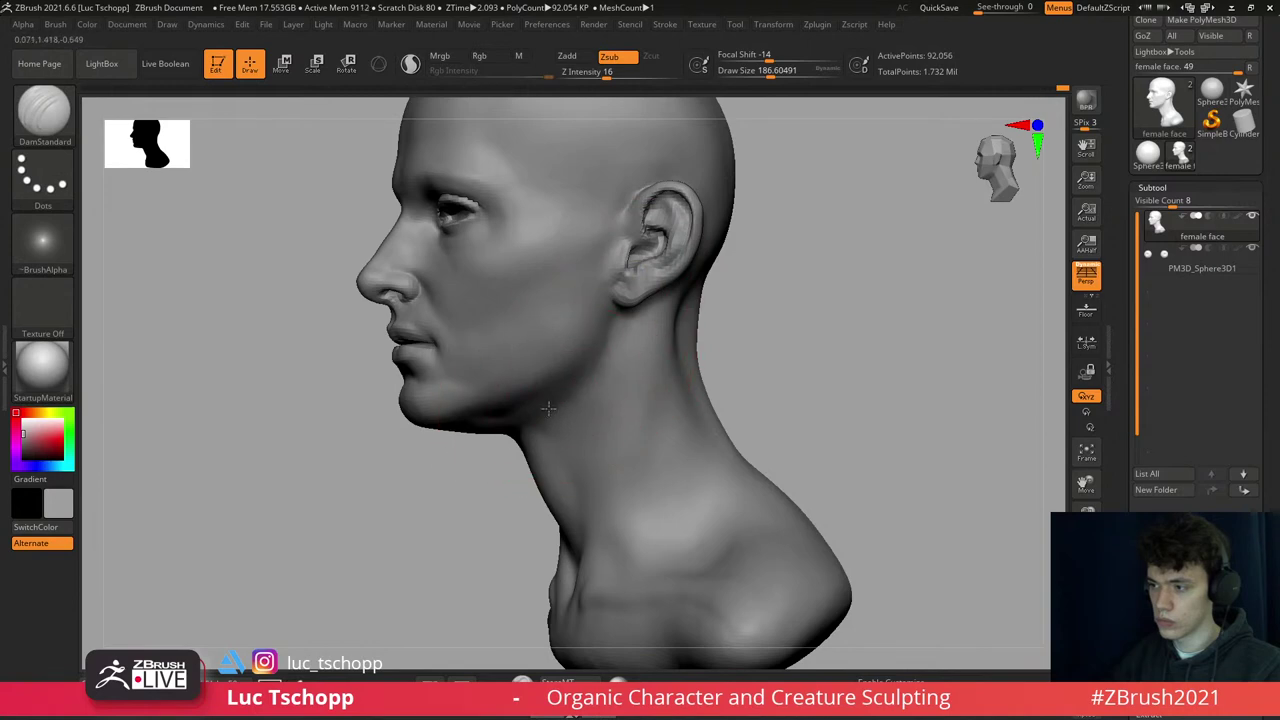
mouse_move(600, 347)
right_mouse_down()
mouse_move(557, 337)
mouse_move(600, 337)
mouse_move(583, 353)
right_mouse_up()
- Build up the cheek with the Standard brush and smooth it, then restore top subdivision for a front check
key("b")
key("s")
key("t")
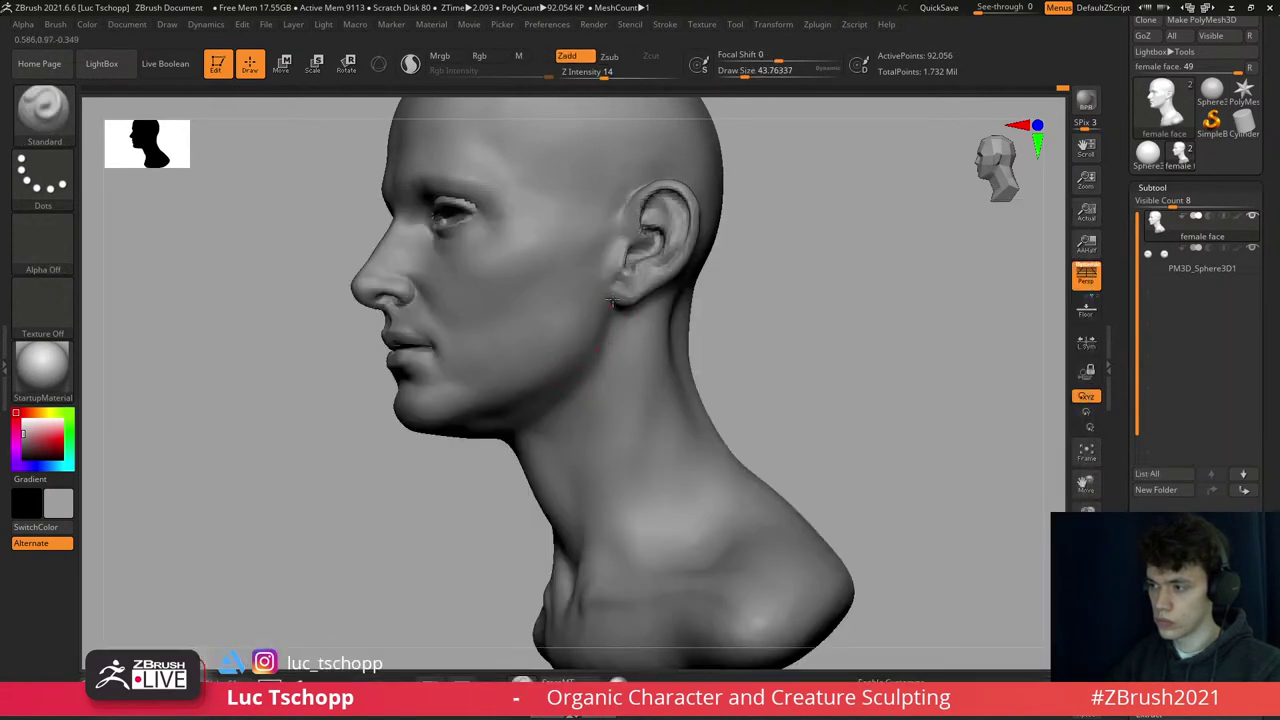
key("shift")
right_click_drag(569, 358, 588, 398, "shift")
key("d")
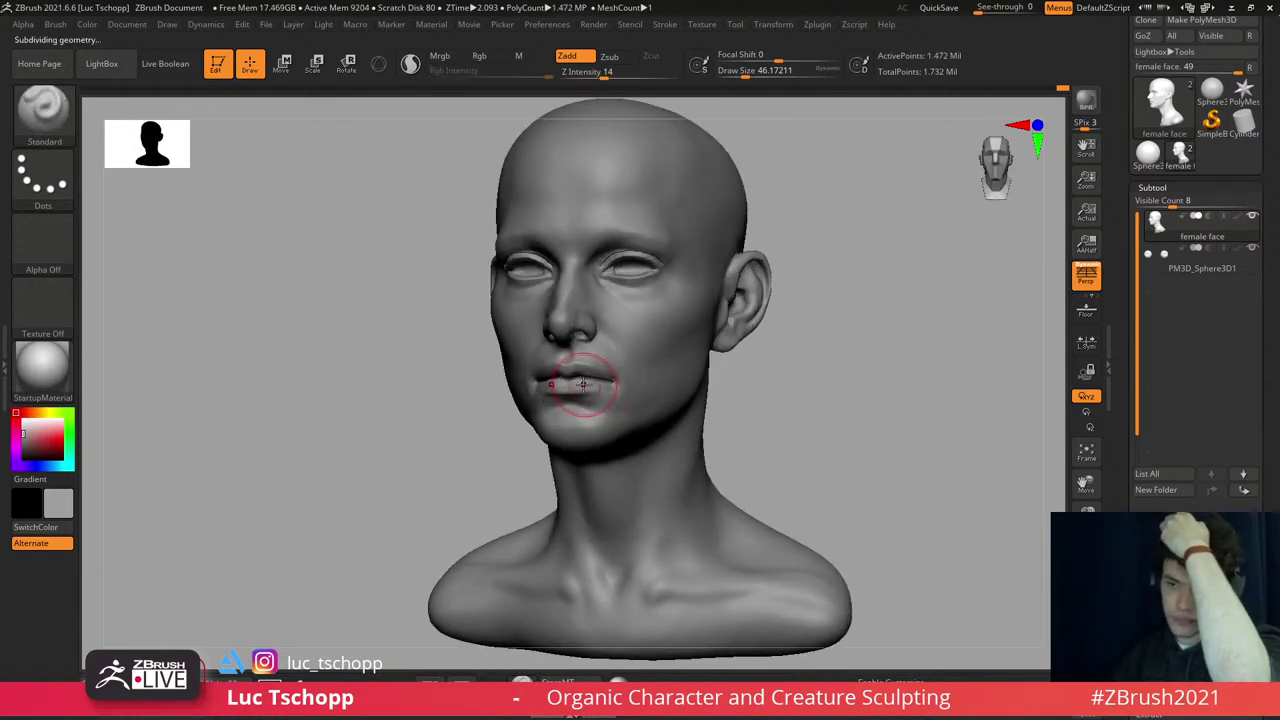
right_click_drag(577, 376, 566, 381)
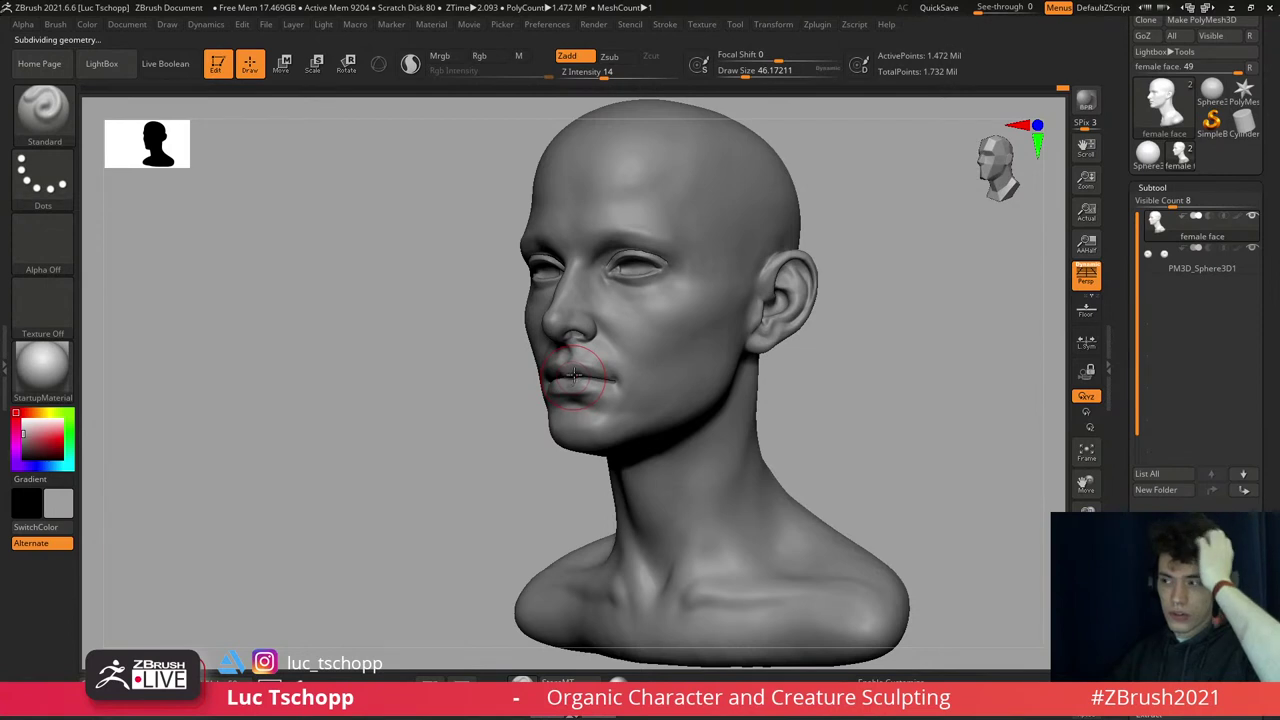
right_click_drag(575, 375, 594, 273)
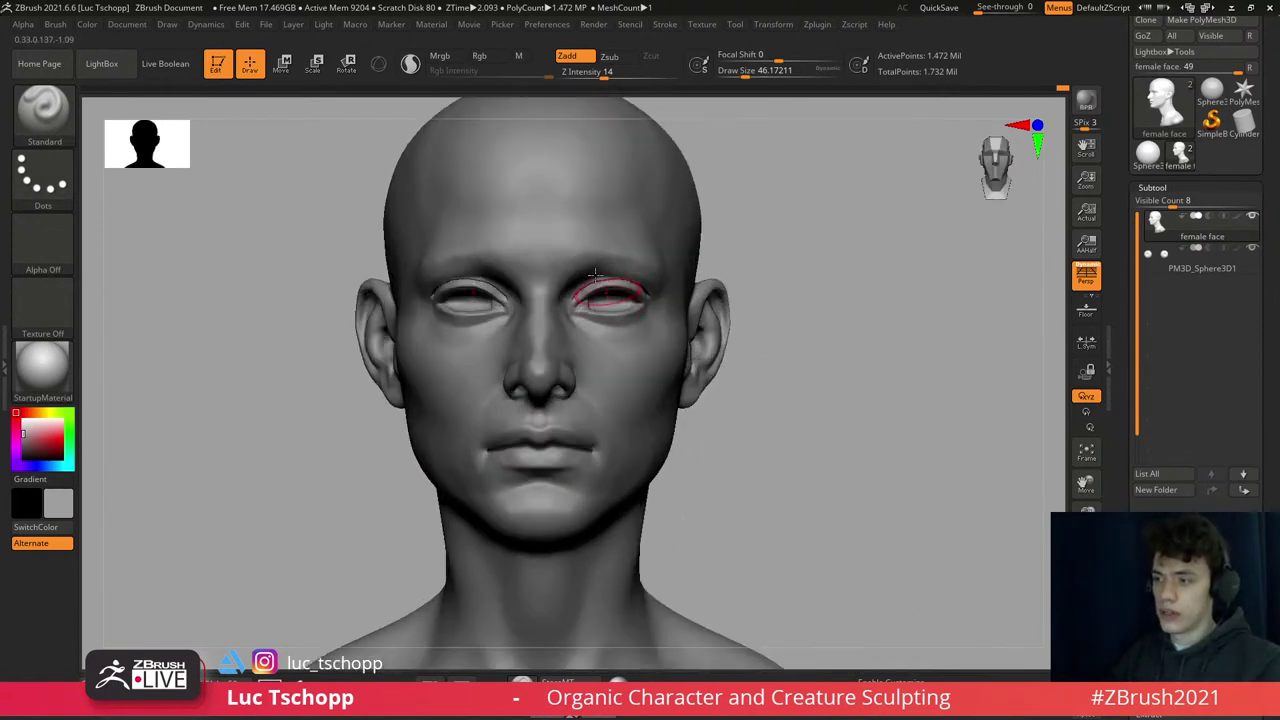
key("w")
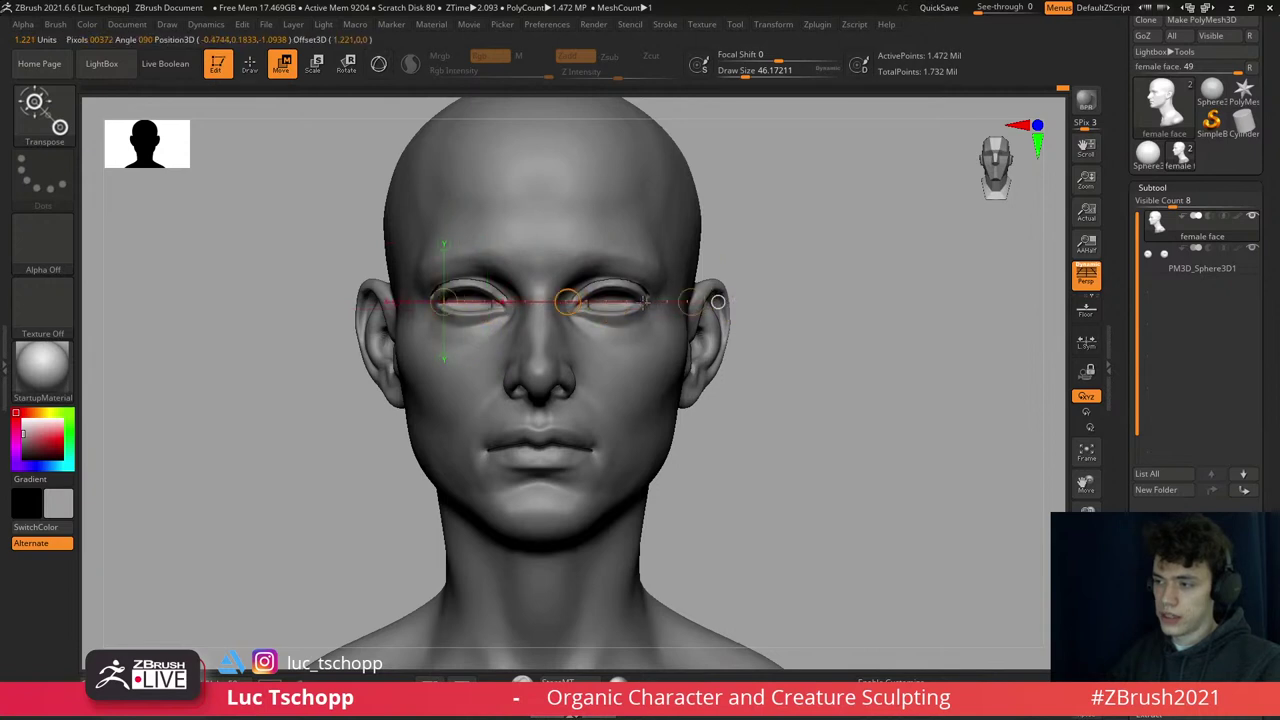
- Draw action lines across the face at nose level and vertically down the face to check proportions
right_click_drag(689, 310, 680, 390, "ctrl")
left_click_drag(393, 399, 696, 400)
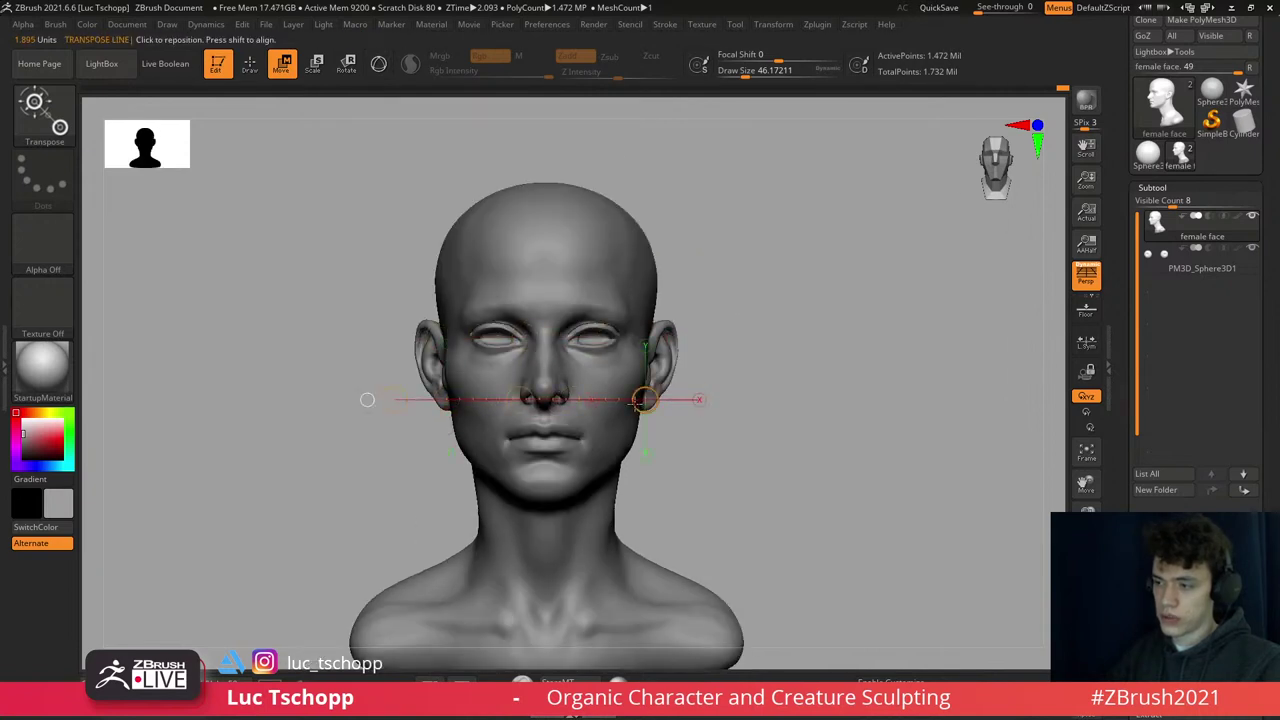
right_click_drag(630, 400, 530, 390)
key("b")
key("m")
key("v")
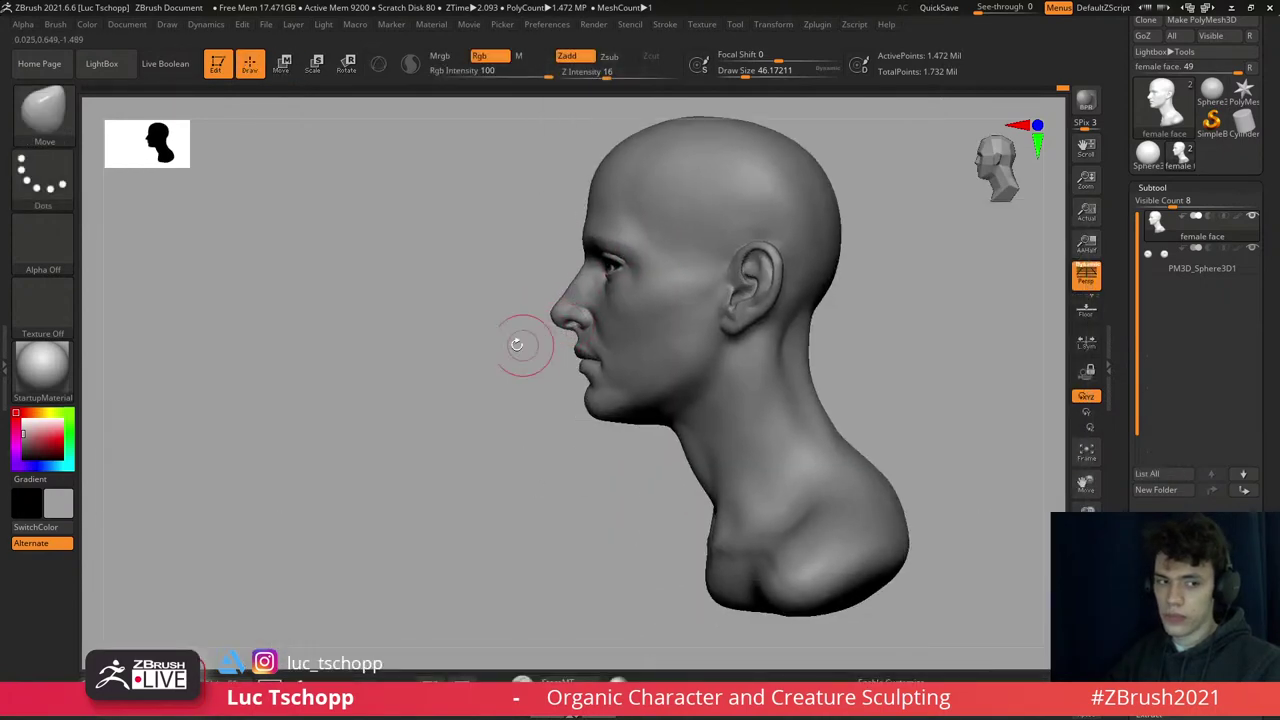
right_click_drag(517, 343, 637, 393, "ctrl")
key("f")
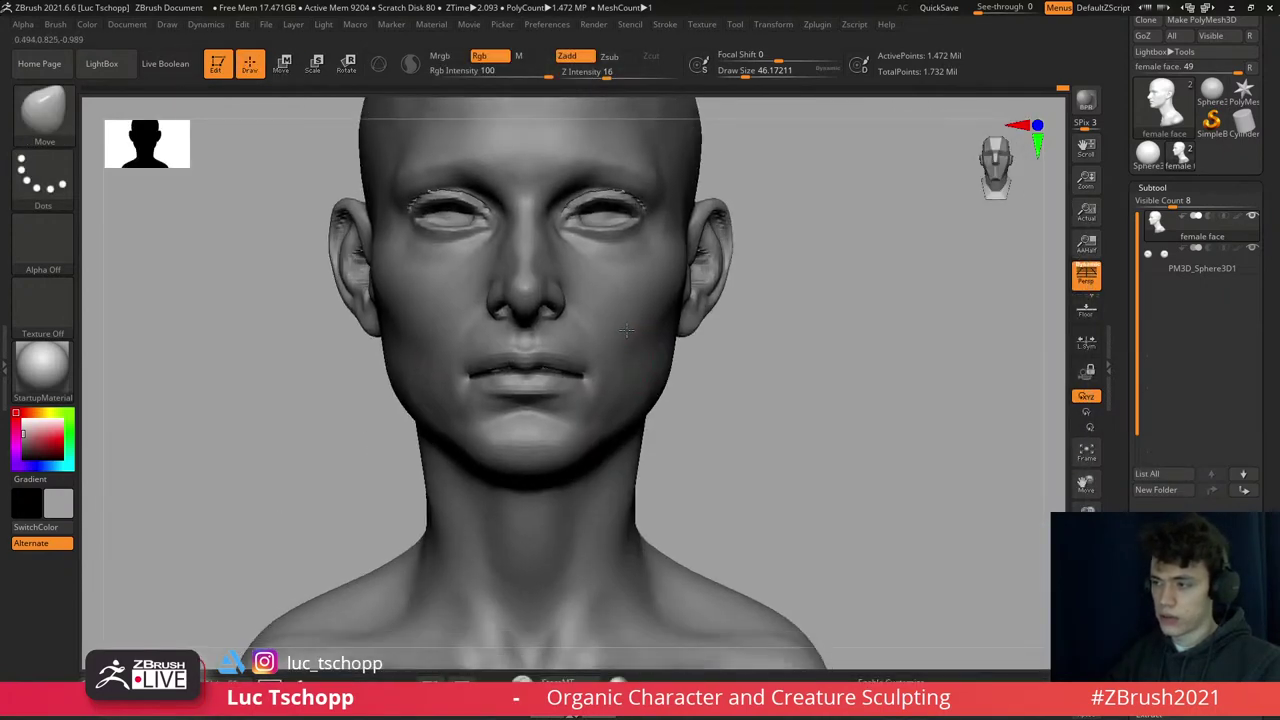
right_click_drag(574, 320, 600, 360, "ctrl")
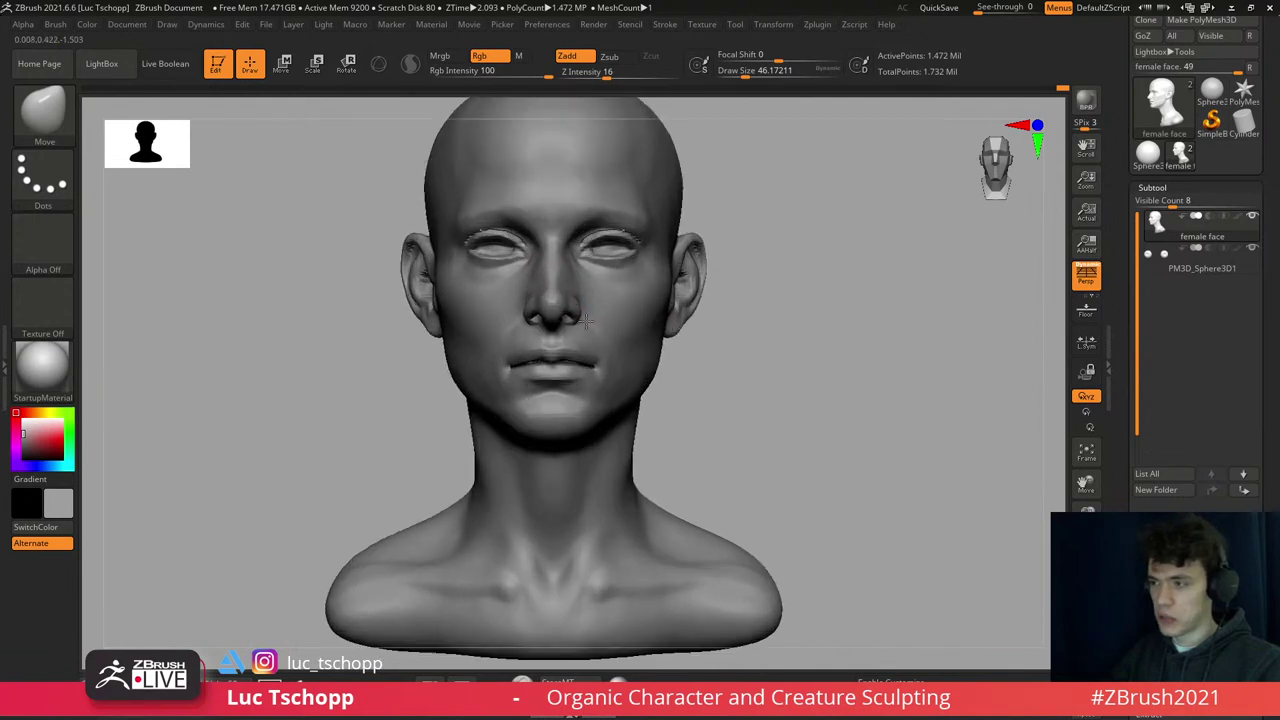
key("w")
left_click_drag(614, 175, 610, 428)
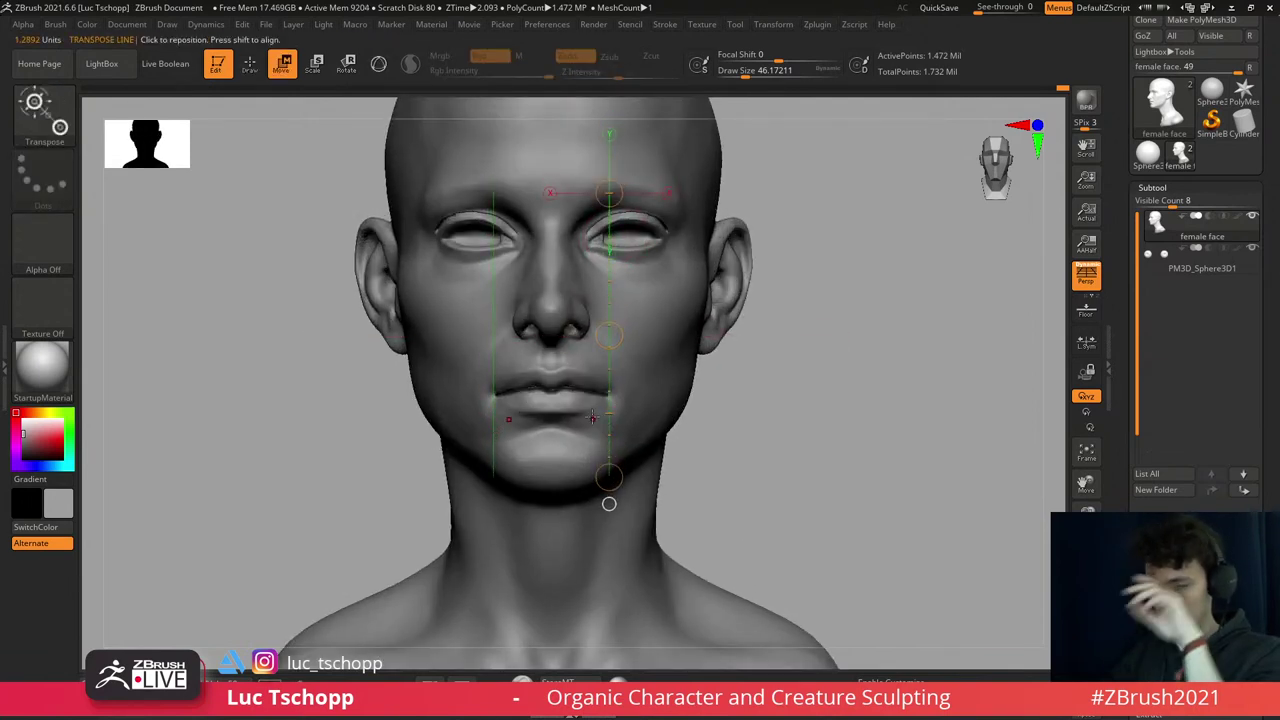
- Shape the neck in side profile with the Move brush, switching between subdivision levels
right_click_drag(695, 280, 660, 268, "ctrl")
mouse_move(720, 206)
right_mouse_down("shift")
mouse_move(657, 206)
mouse_move(608, 274)
mouse_move(631, 293)
mouse_move(631, 350)
mouse_move(716, 293)
mouse_move(735, 300)
mouse_move(714, 286)
mouse_move(718, 348)
right_mouse_up("shift")
key("b")
key("m")
key("v")
key("b")
key("Escape")
key("shift+d")
key("d")
key("d")
key("d")
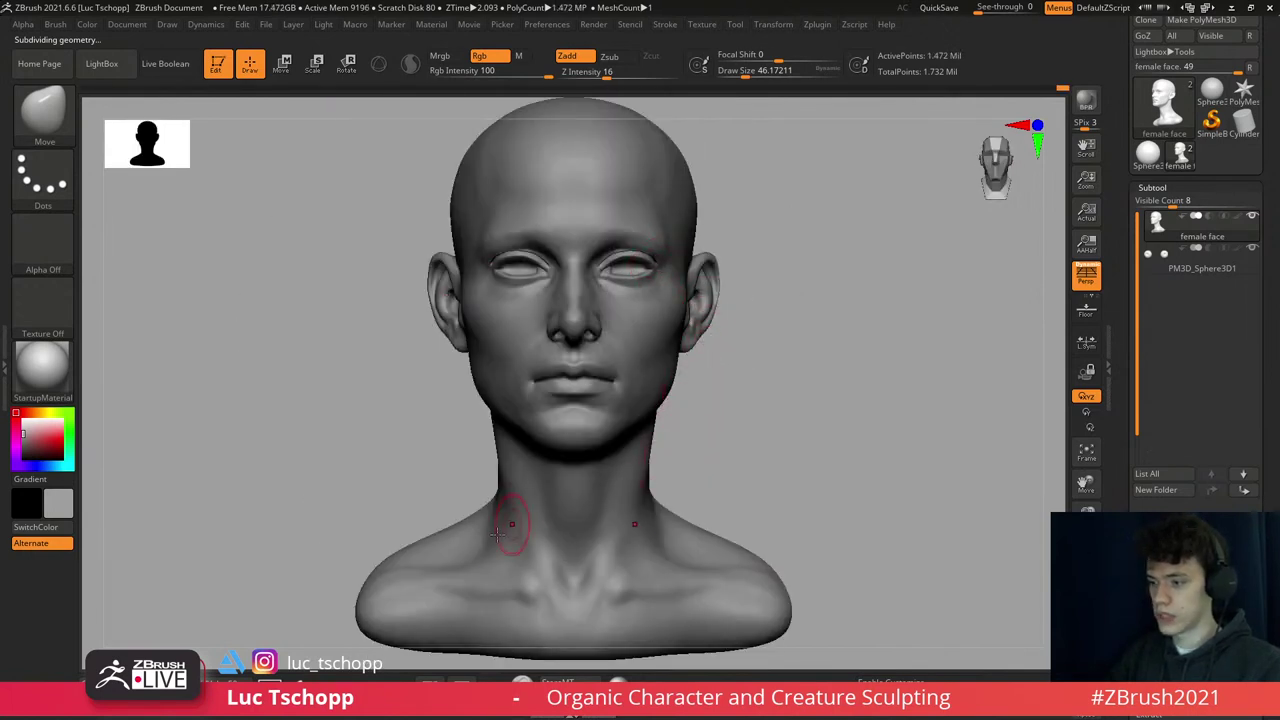
key("shift+d")
key("shift+d")
key("shift+d")
right_click_drag(490, 550, 486, 557)
- Carve creases with DamStandard, then build up form with Clay Buildup strokes
key("b")
key("d")
key("s")
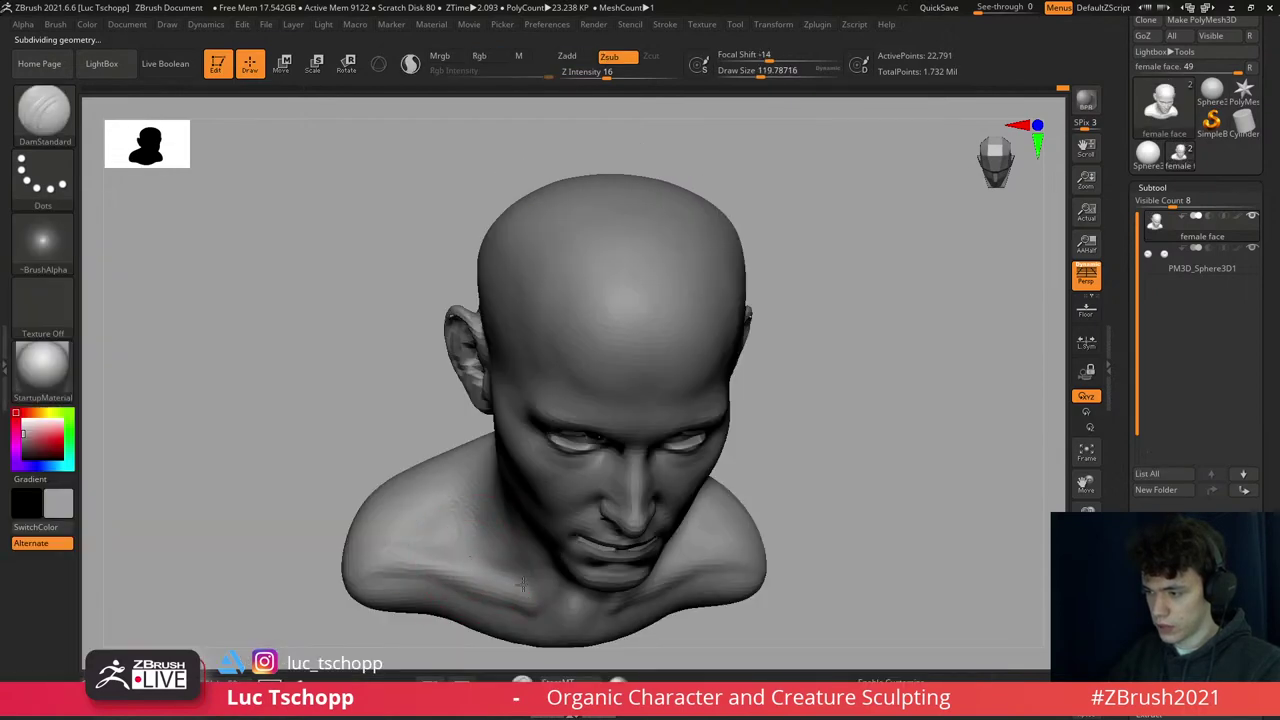
key("b")
key("l")
key("c")
key("d")
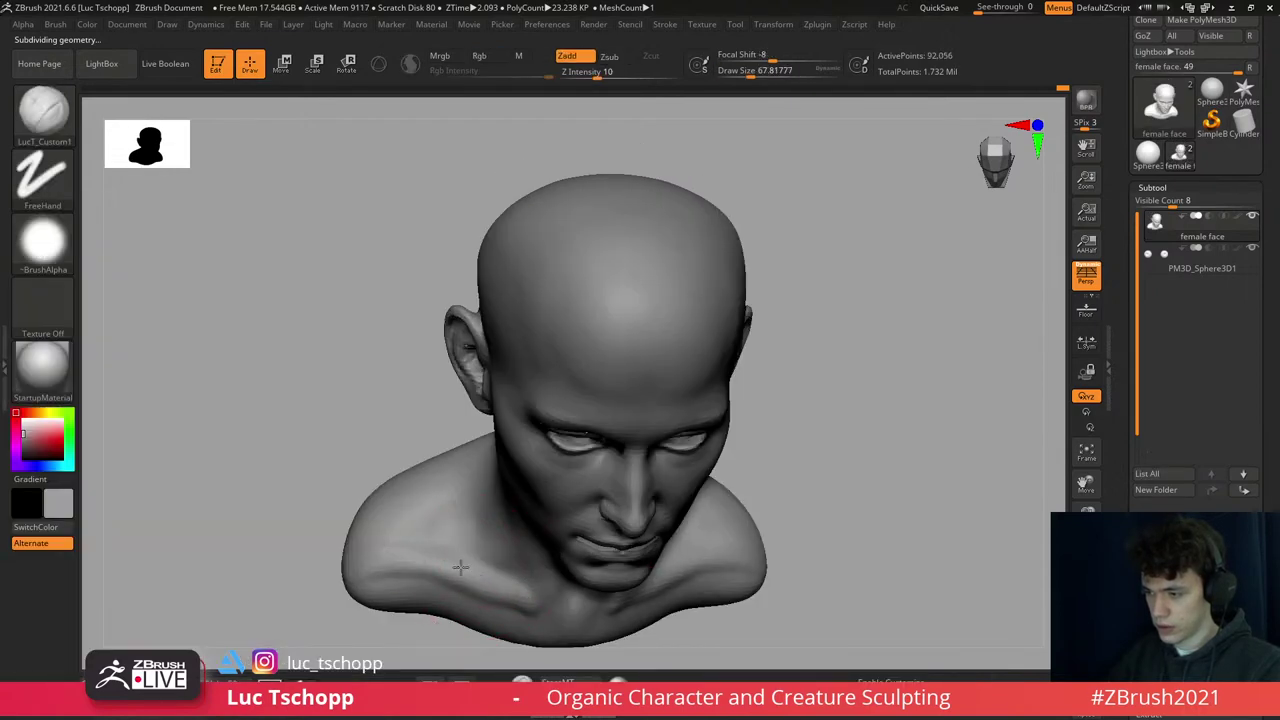
mouse_move(377, 549)
right_mouse_down("shift")
mouse_move(430, 480)
mouse_move(450, 545)
mouse_move(460, 420)
mouse_move(608, 449)
right_mouse_up("shift")
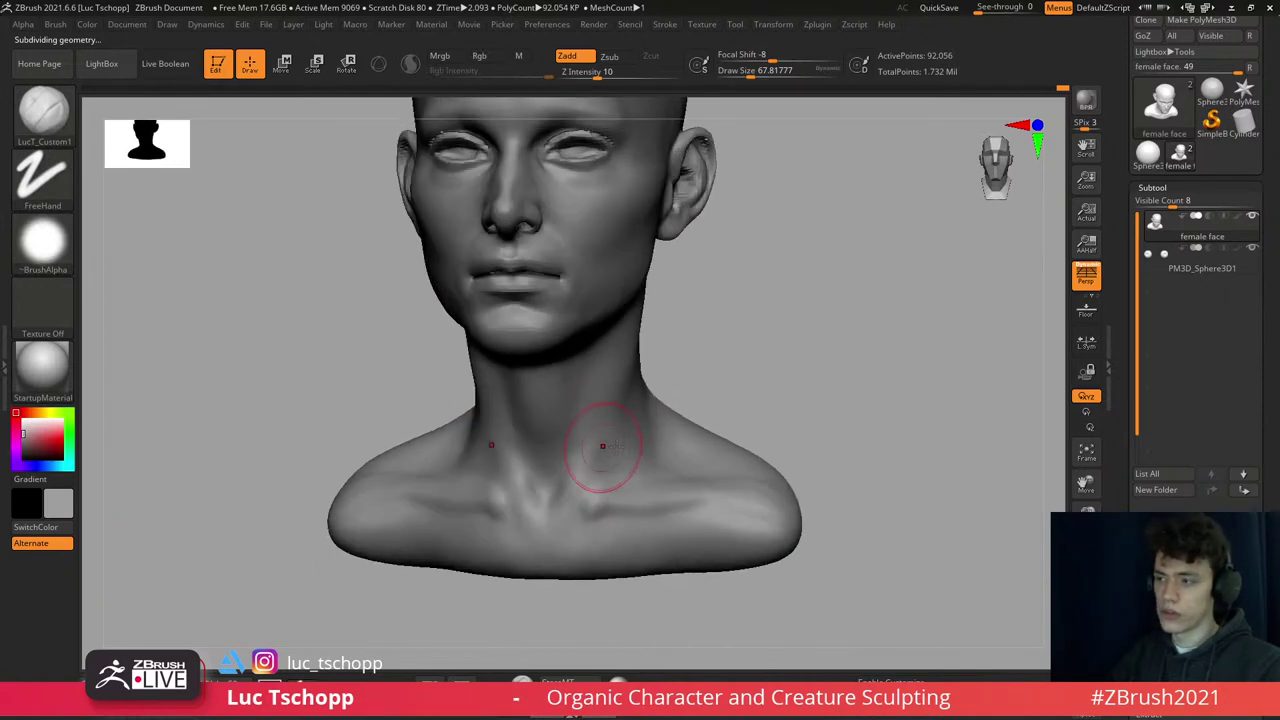
- Enlarge the Move brush at a lower subdivision level and smooth the left side of the neck
key("b")
key("v")
key("shift+d")
key("s")
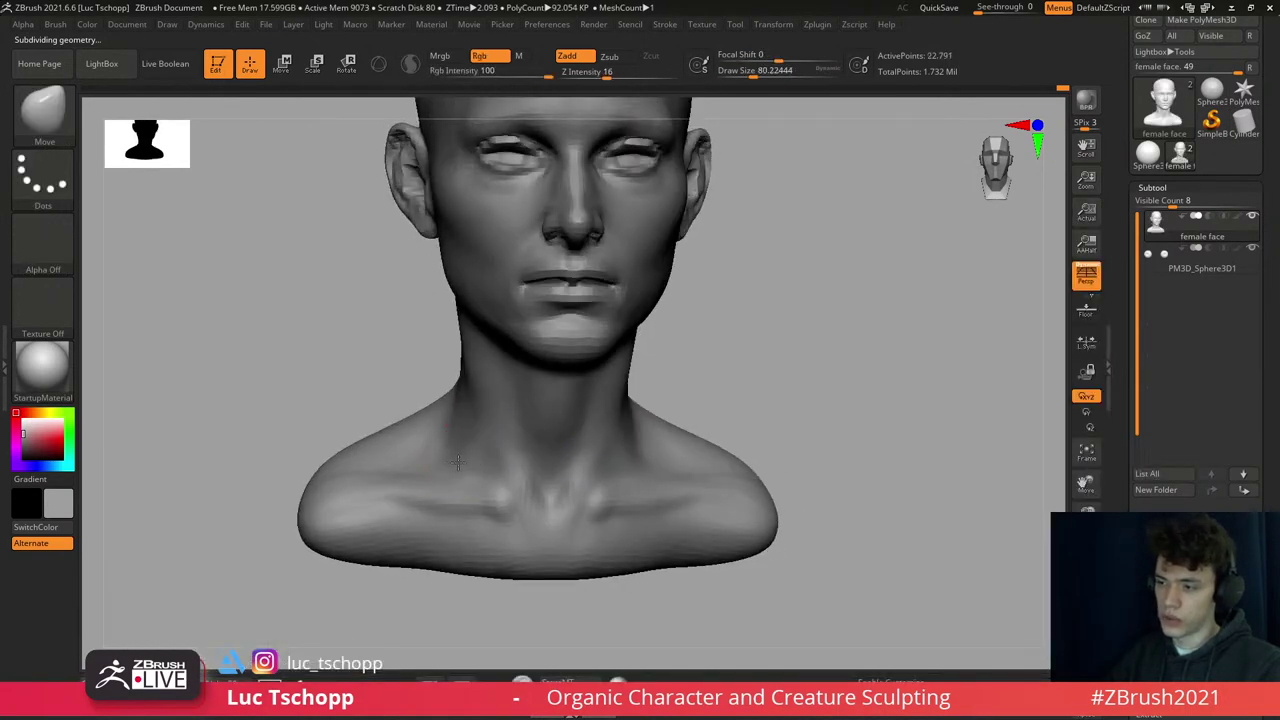
key("s")
left_click_drag(450, 460, 462, 460)
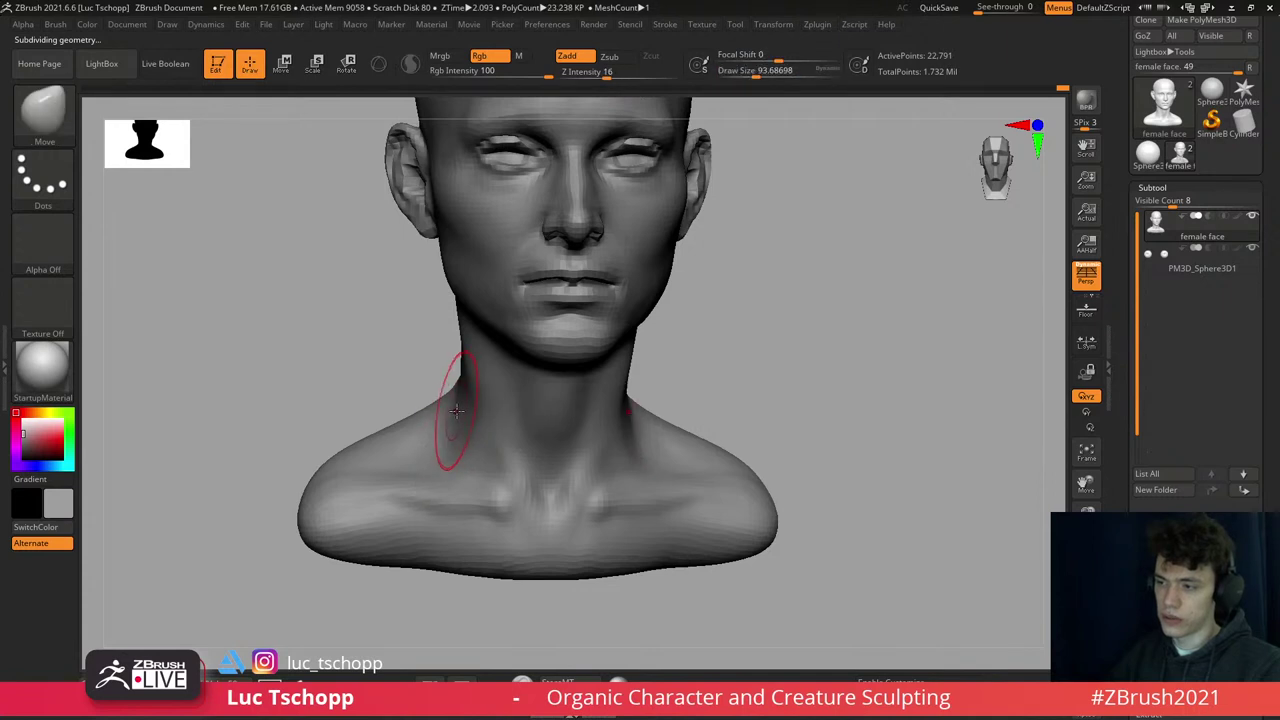
left_click_drag(457, 414, 447, 424, "shift")
mouse_move(446, 437)
right_mouse_down()
mouse_move(453, 456)
mouse_move(471, 423)
mouse_move(594, 451)
mouse_move(701, 440)
mouse_move(683, 434)
right_mouse_up()
- Build up clay strokes around the head and ear, smoothing at a lower subdivision level
key("1")
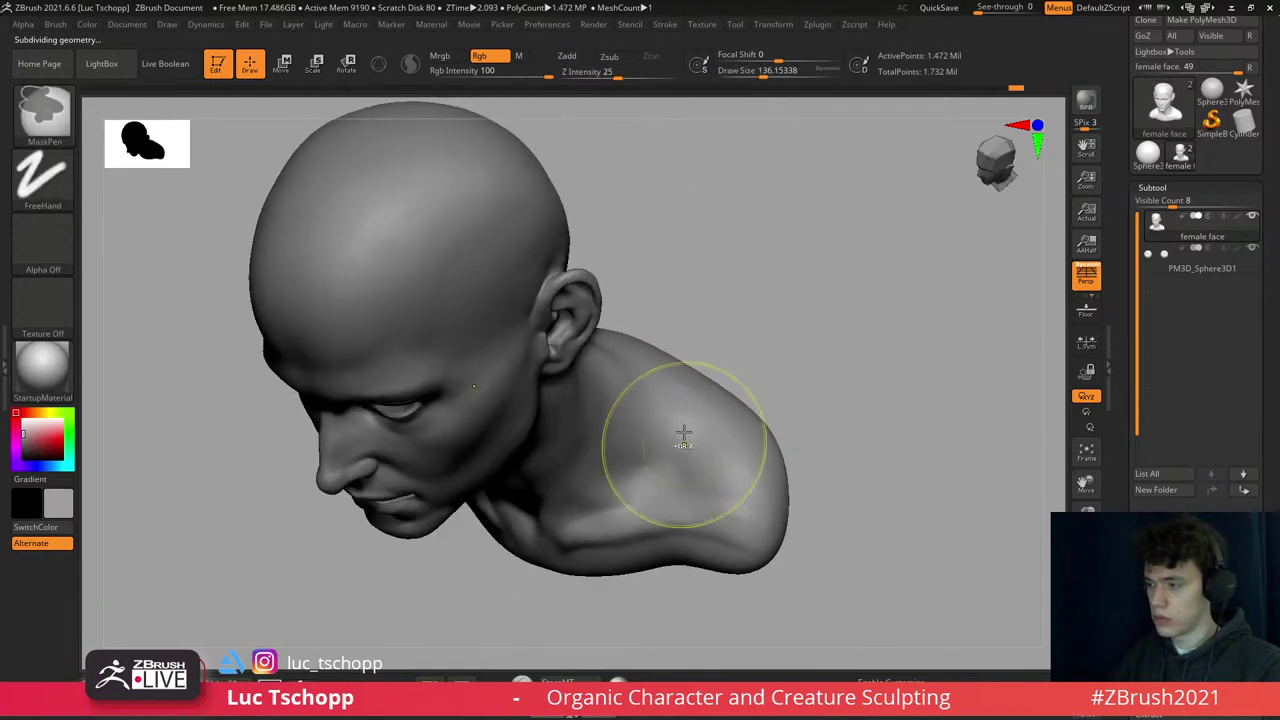
right_click_drag(614, 380, 589, 369)
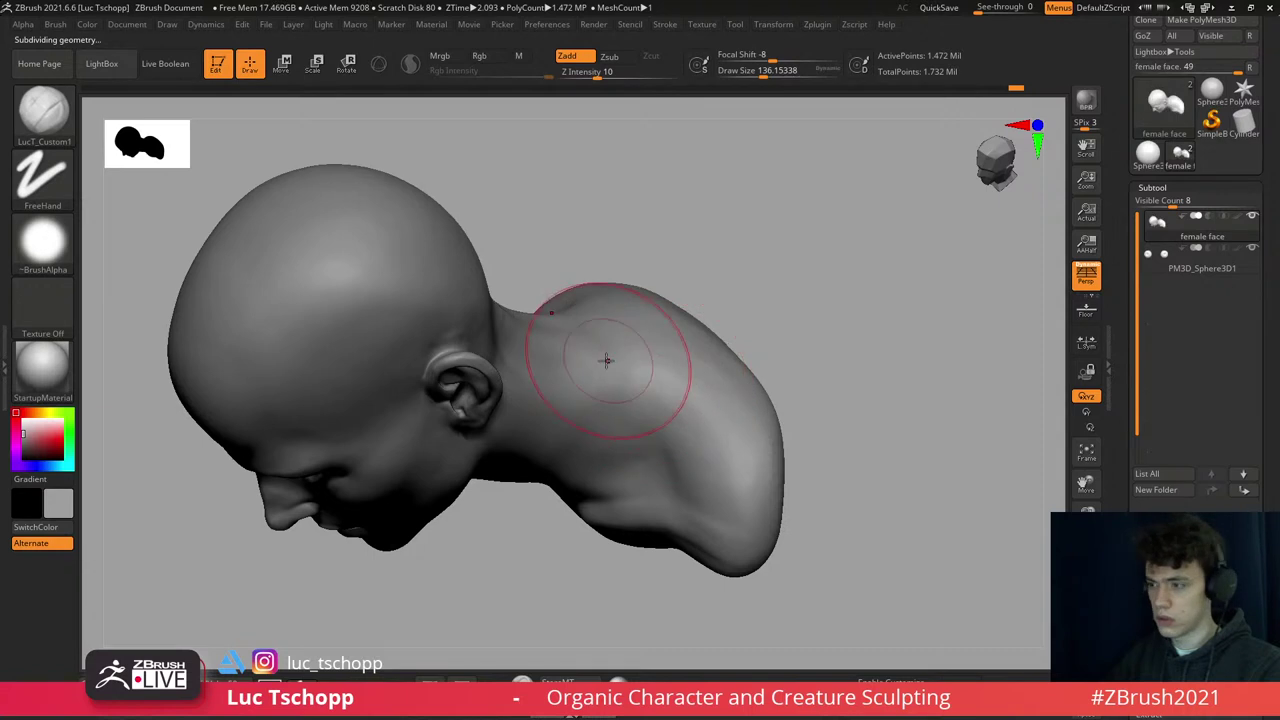
right_click_drag(669, 374, 586, 385)
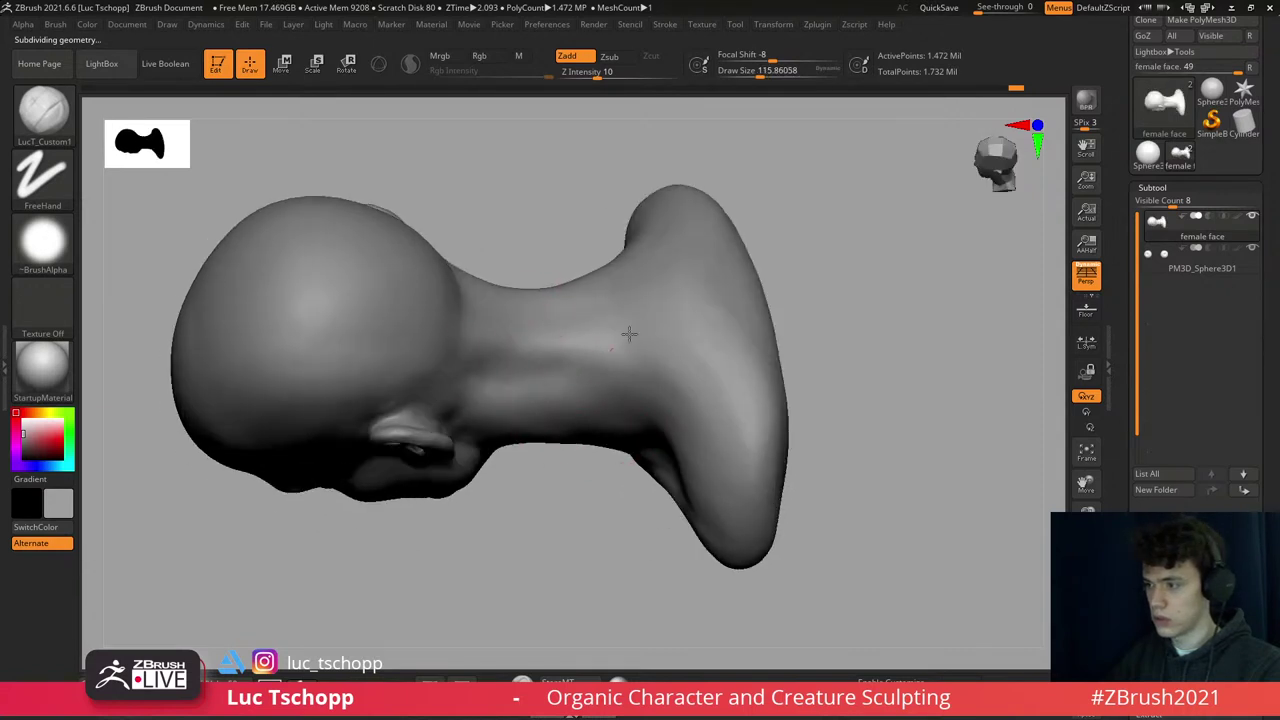
mouse_move(629, 334)
right_mouse_down()
mouse_move(654, 354)
mouse_move(655, 425)
right_mouse_up()
right_click_drag(624, 338, 615, 245, "shift")
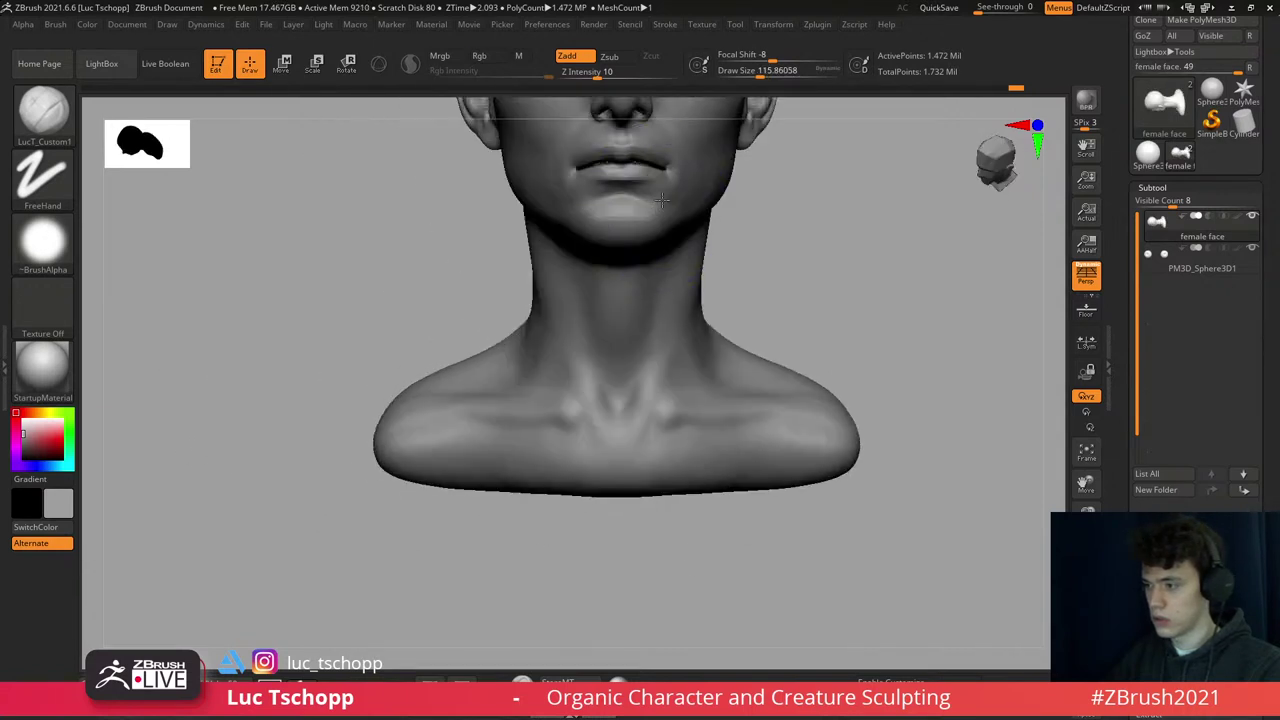
key("f")
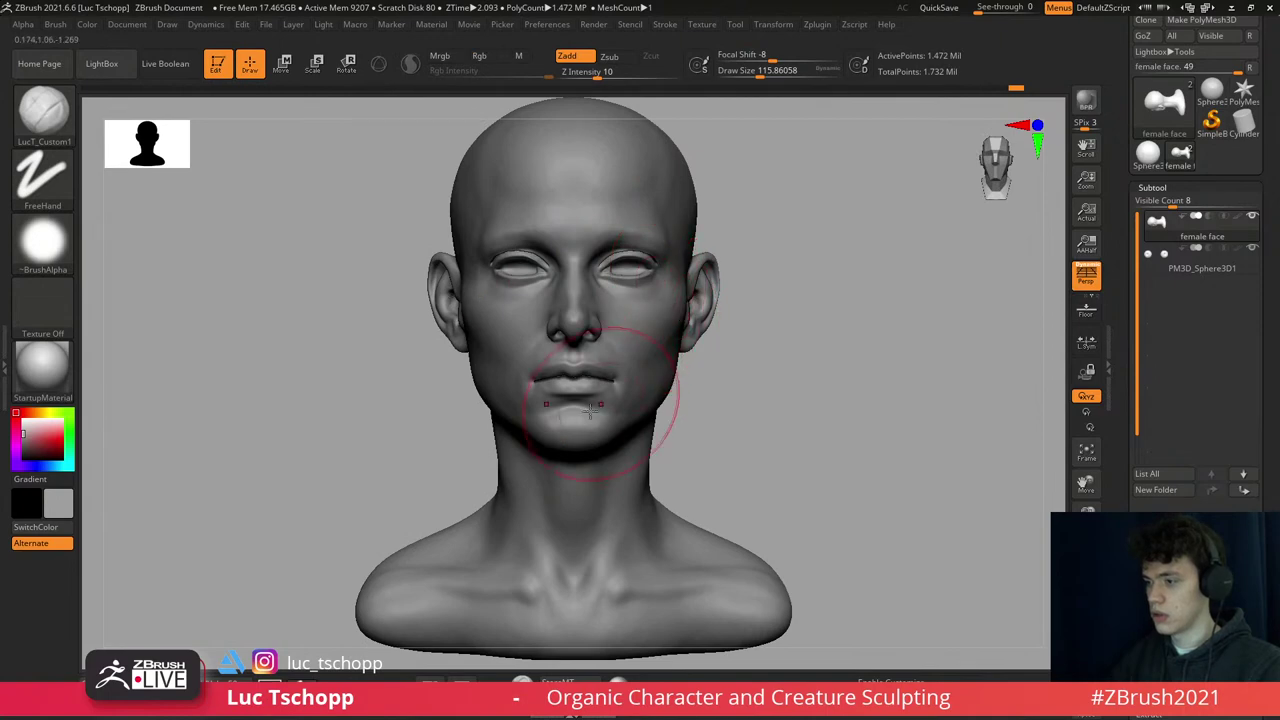
right_click_drag(591, 405, 634, 364, "ctrl")
key("shift")
mouse_move(754, 386)
right_mouse_down()
mouse_move(760, 423)
mouse_move(745, 355)
right_mouse_up()
key("shift+d")
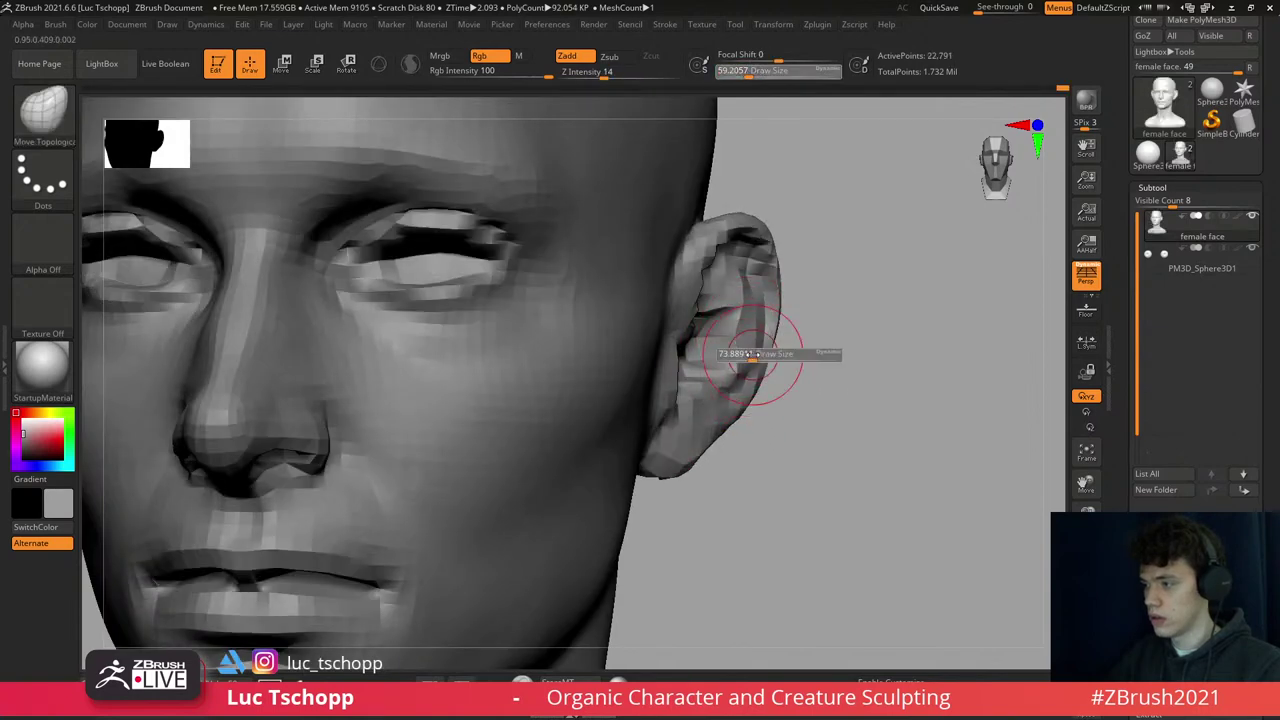
right_click_drag(738, 372, 757, 357)
key("d")
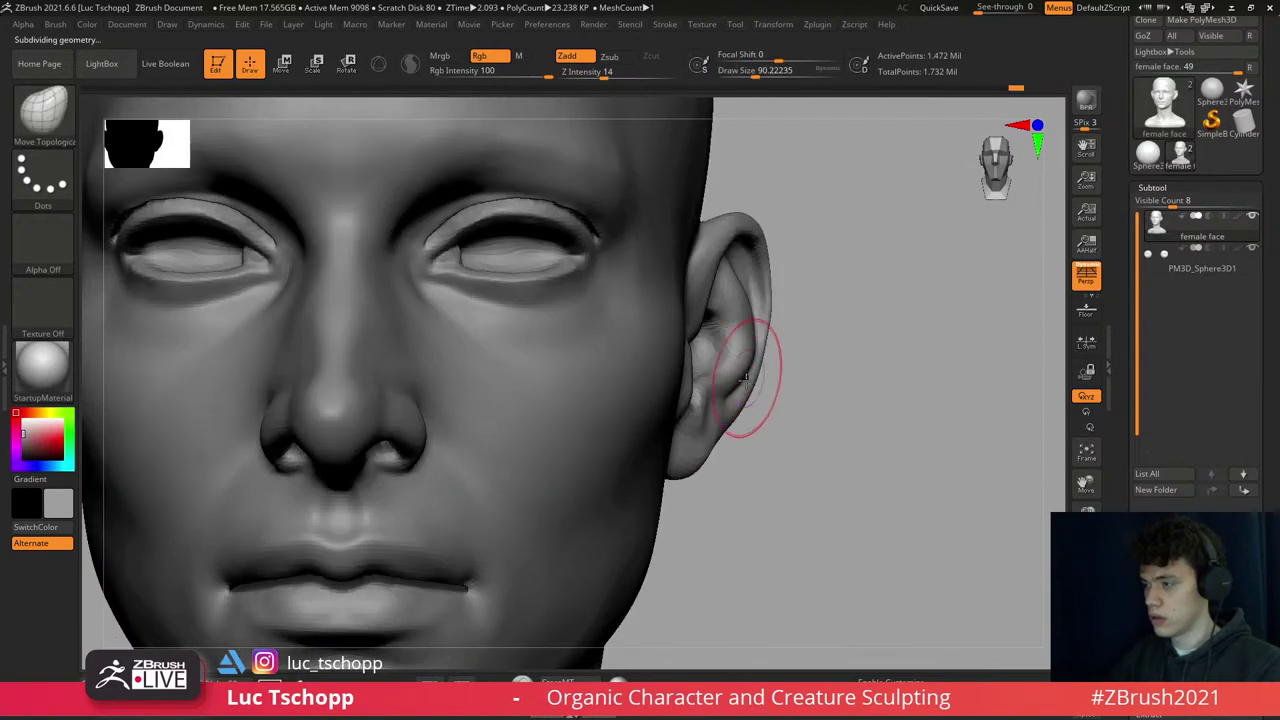
- Resize the brush and smooth the face and brow from several angles
key("s")
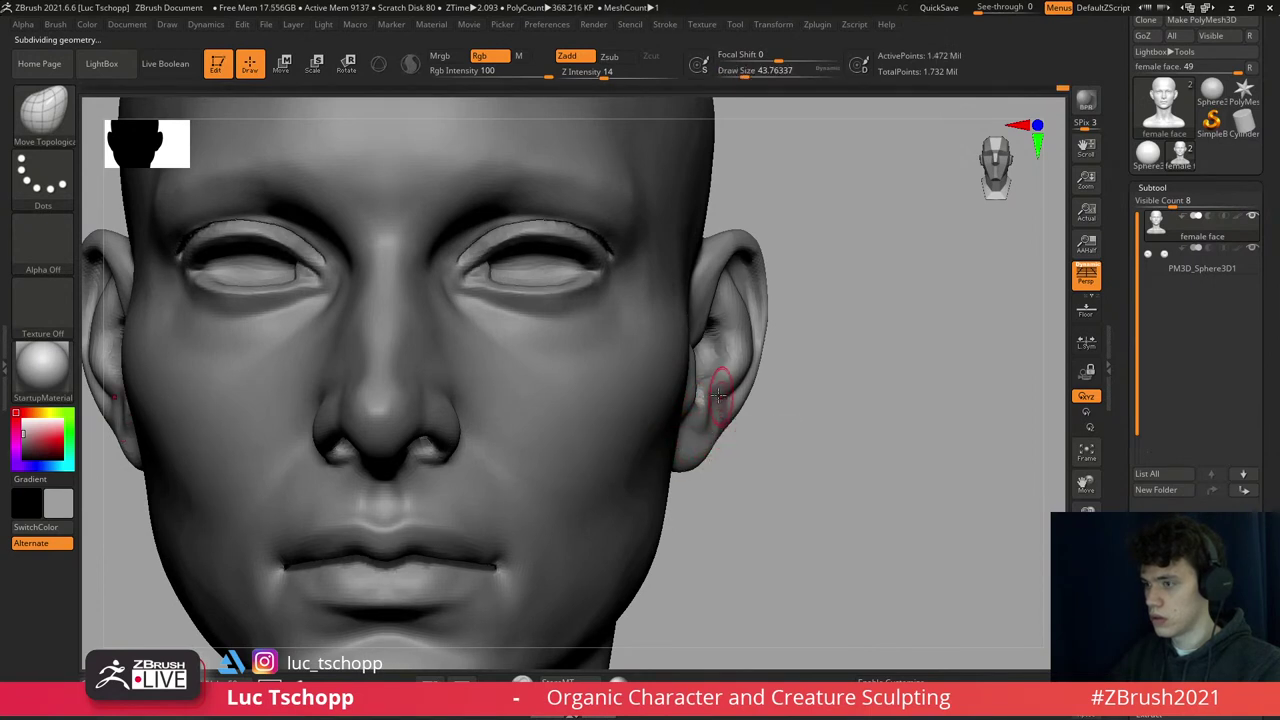
key("f")
right_click_drag(691, 357, 652, 318, "ctrl")
key("s")
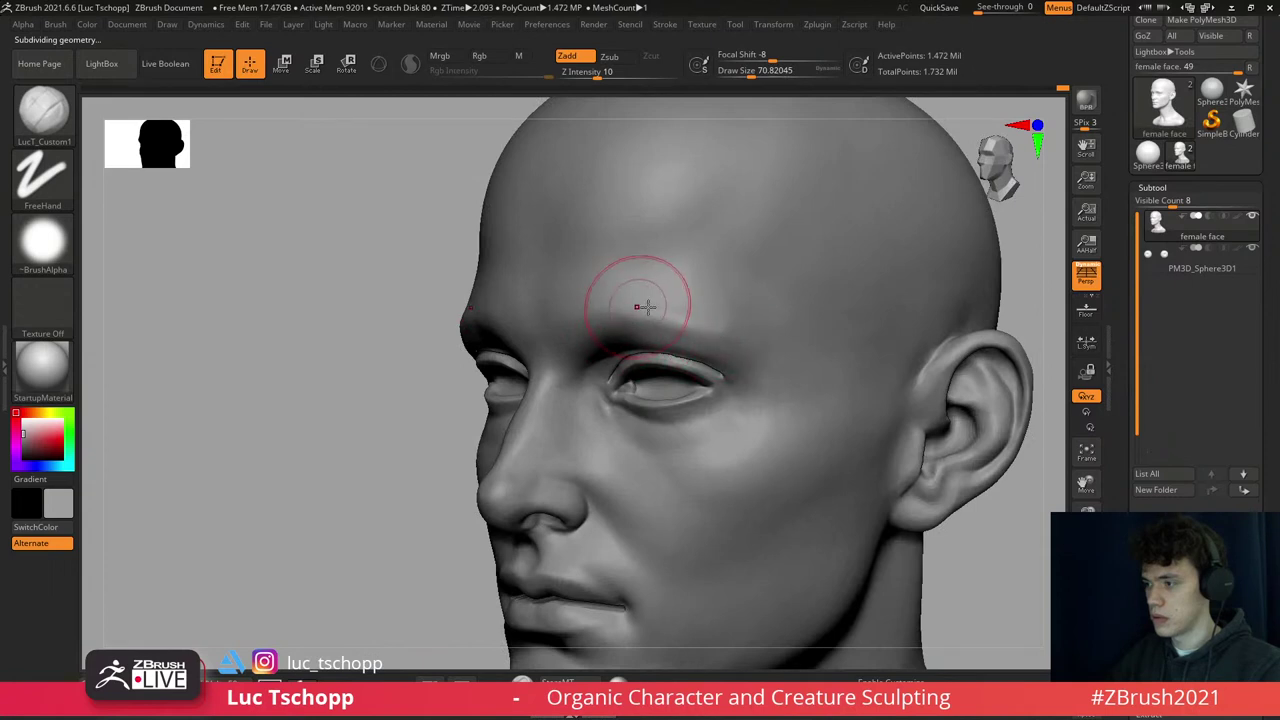
key("shift")
right_click_drag(683, 325, 622, 341)
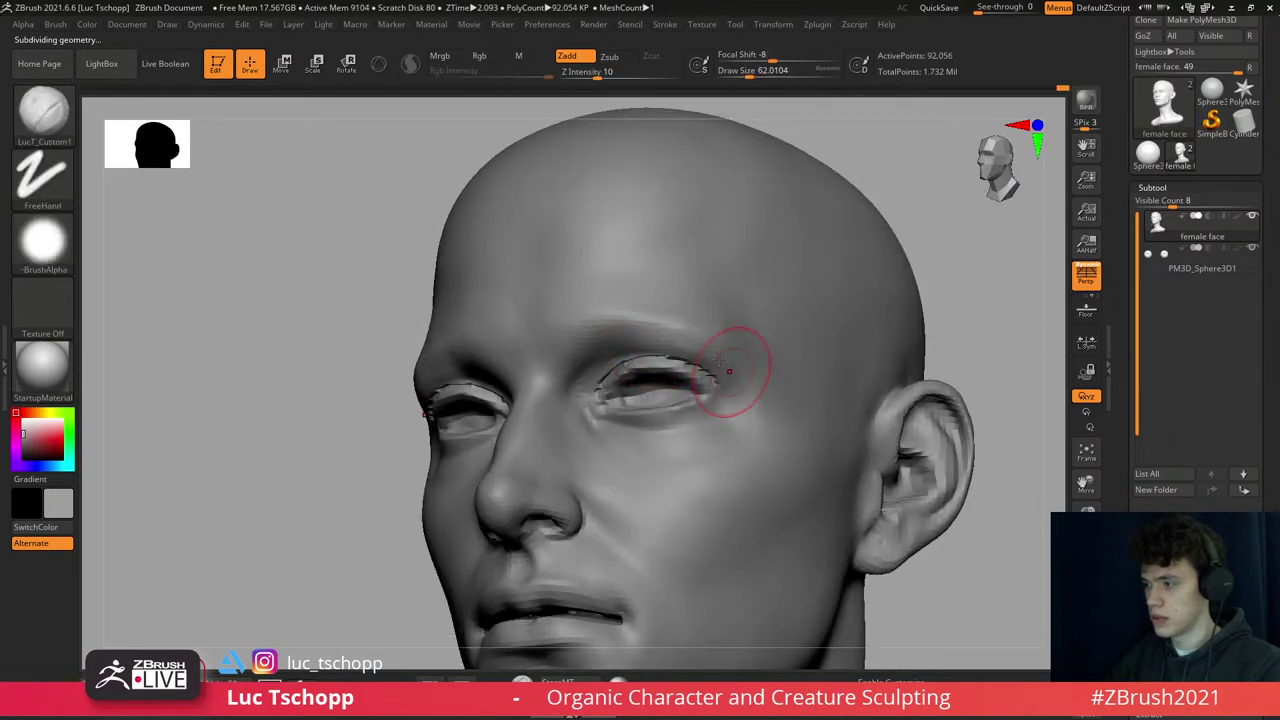
right_click_drag(729, 371, 712, 257)
right_click_drag(766, 300, 714, 363)
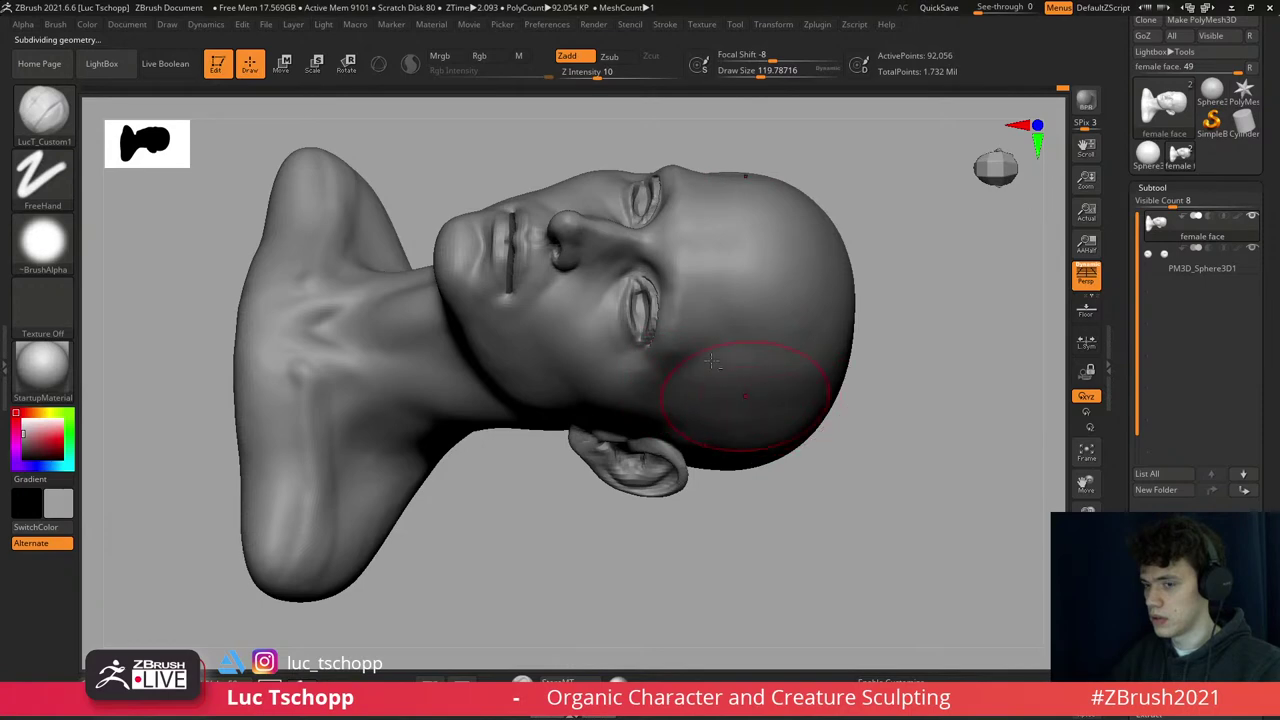
mouse_move(710, 362)
right_mouse_down()
mouse_move(789, 406)
mouse_move(723, 457)
mouse_move(685, 347)
mouse_move(567, 337)
right_mouse_up()
- Switch to the Standard brush at a lower subdivision level and enlarge it over the neck
key("b")
key("s")
key("t")
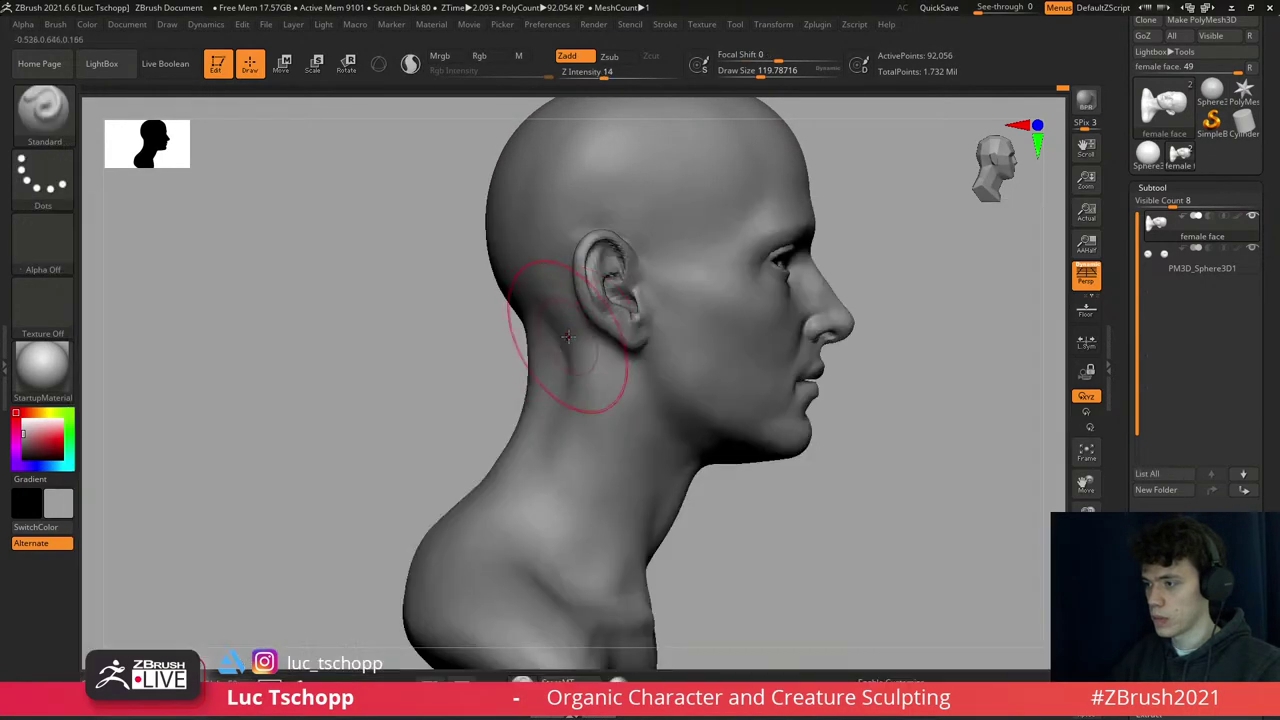
key("shift+d")
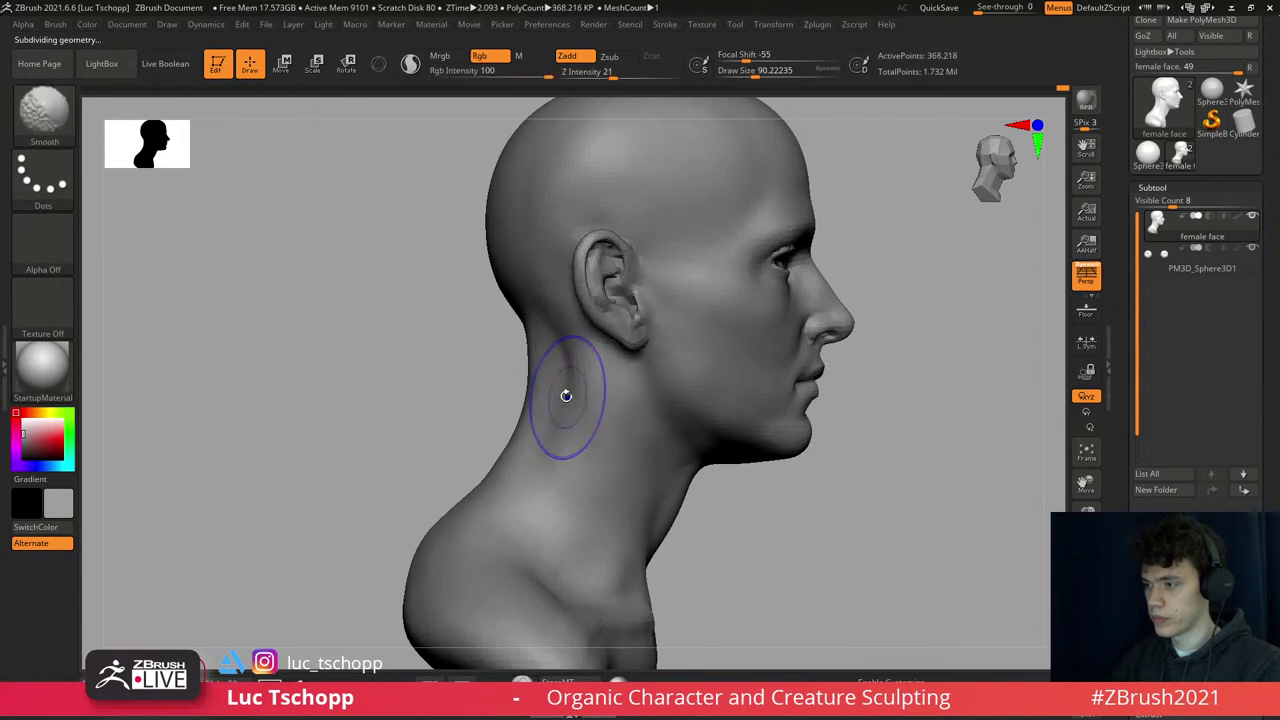
key("bracketright")
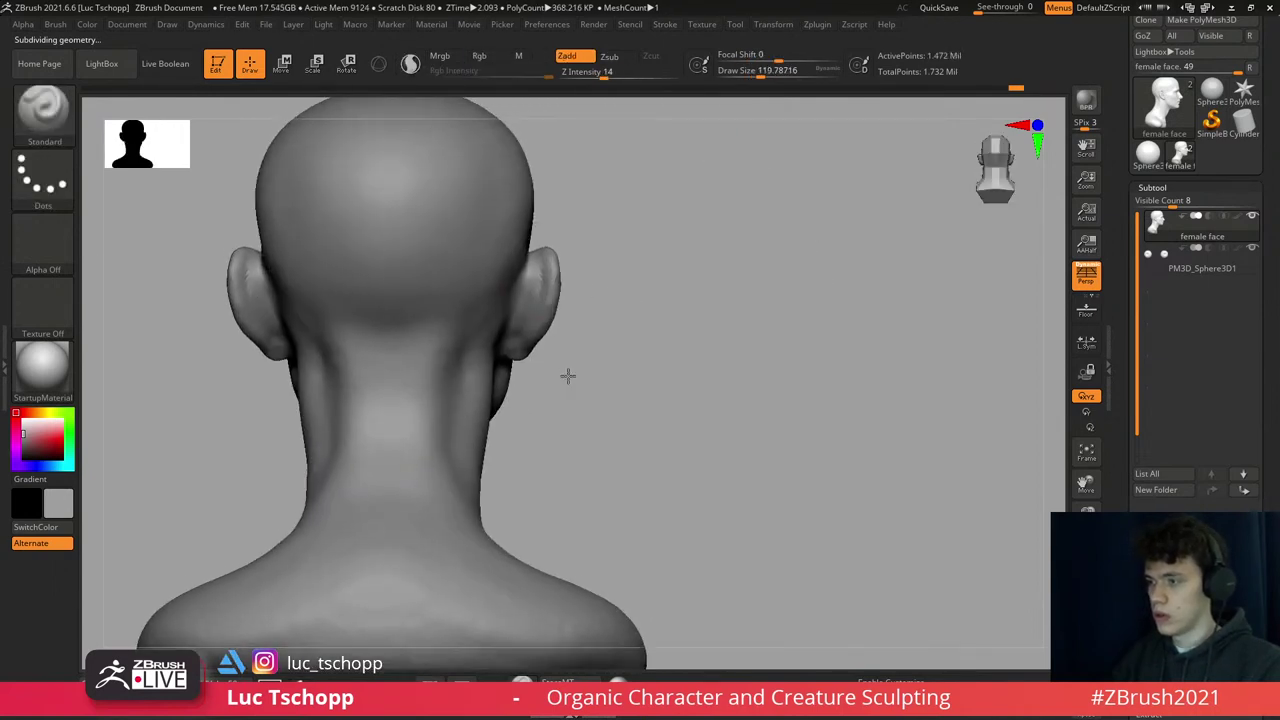
- Carve the back of the right ear with a DamStandard brush shrunk to fit
key("b")
mouse_move(566, 371)
left_mouse_down("alt")
mouse_move(520, 220)
mouse_move(540, 254)
left_mouse_up("alt")
key("d")
key("s")
key("s")
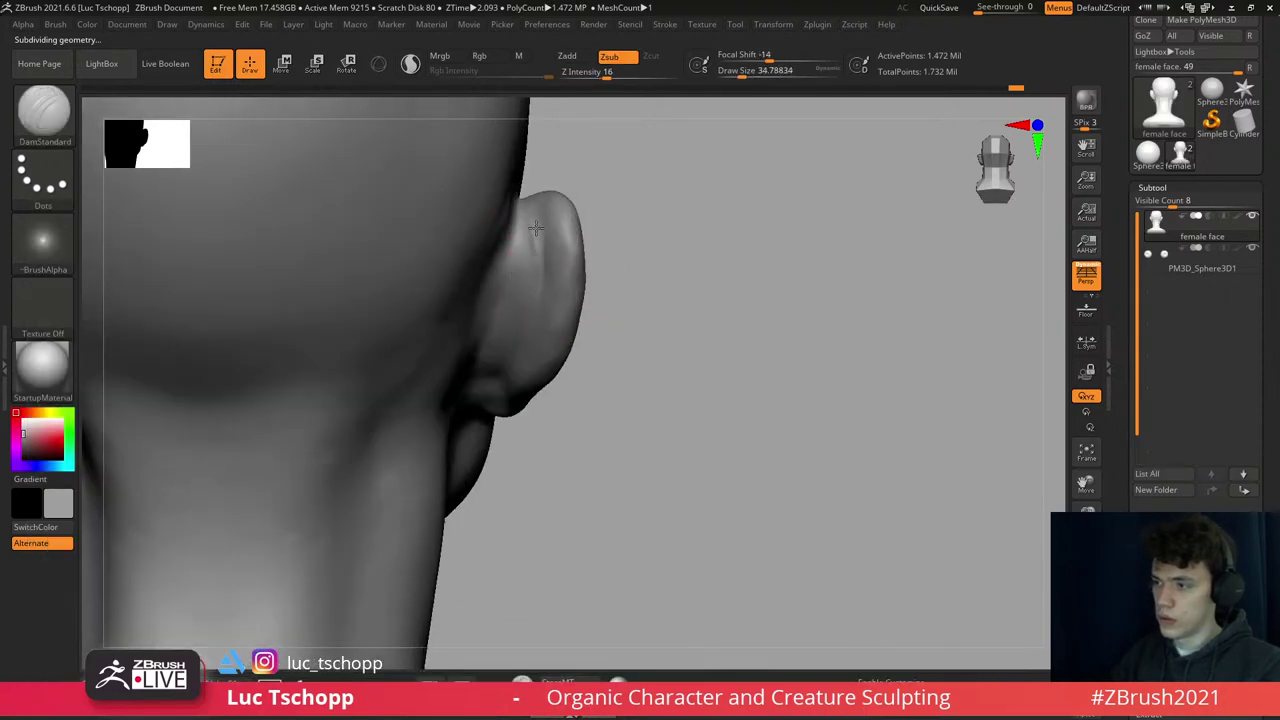
key("s")
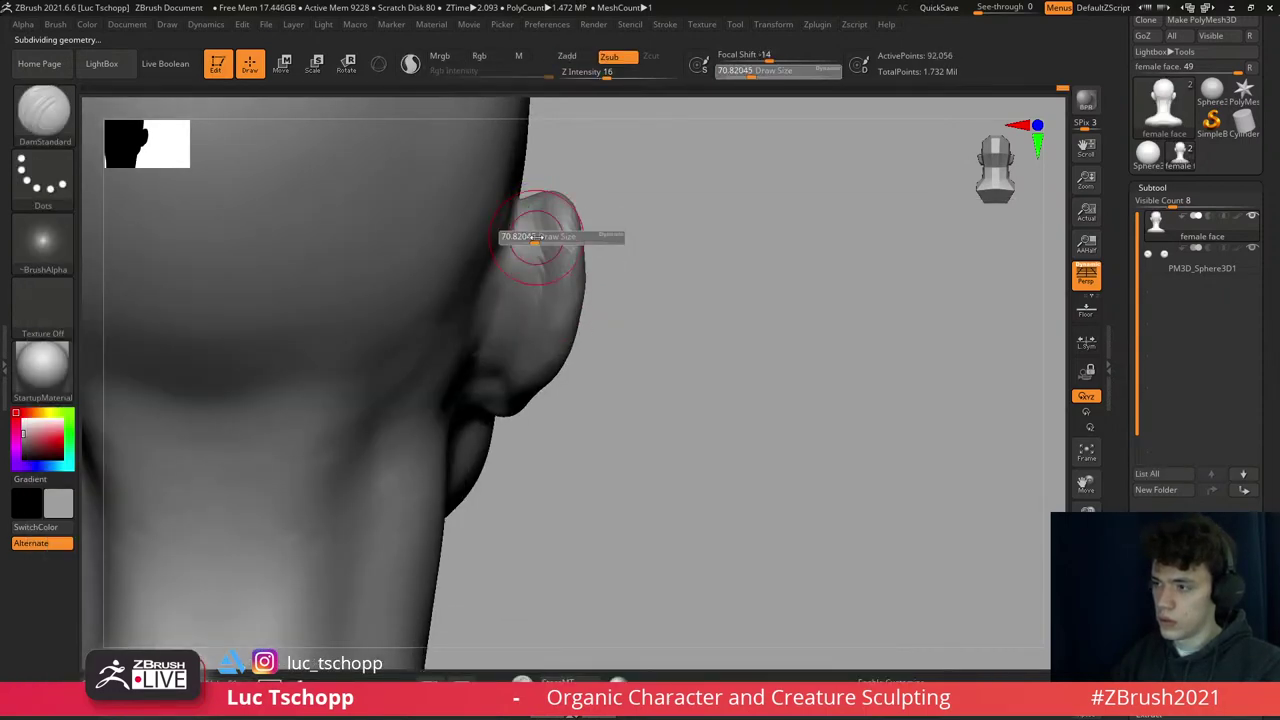
key("s")
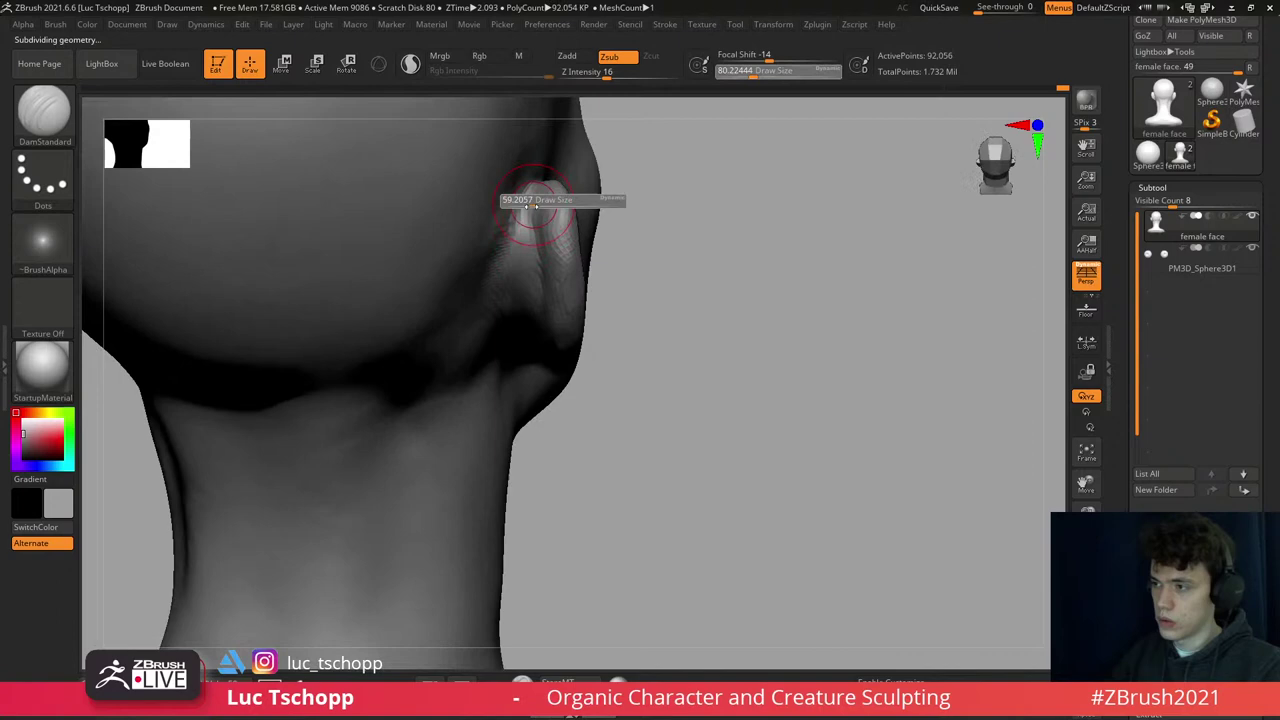
left_click_drag(530, 204, 527, 216)
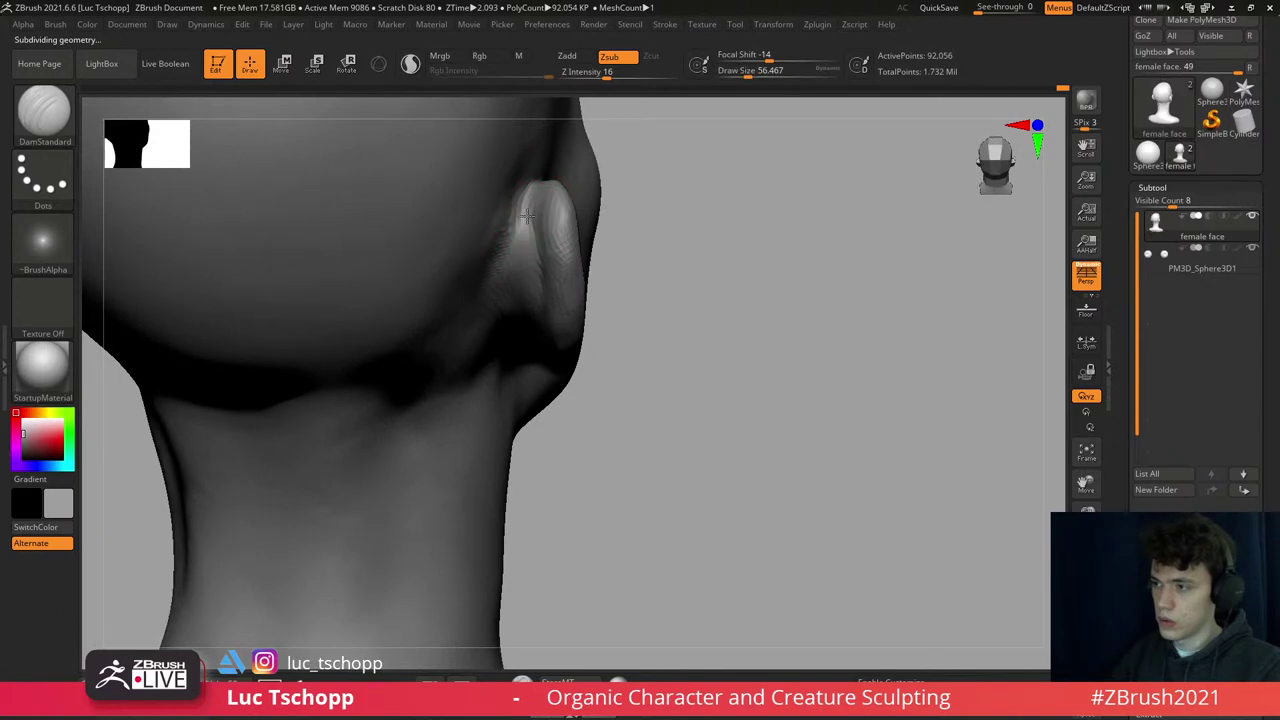
mouse_move(530, 218)
right_mouse_down()
mouse_move(571, 186)
mouse_move(545, 193)
right_mouse_up()
- Reshape the ear rim from behind the head with the Move brush across subdivision levels
key("b")
key("m")
key("v")
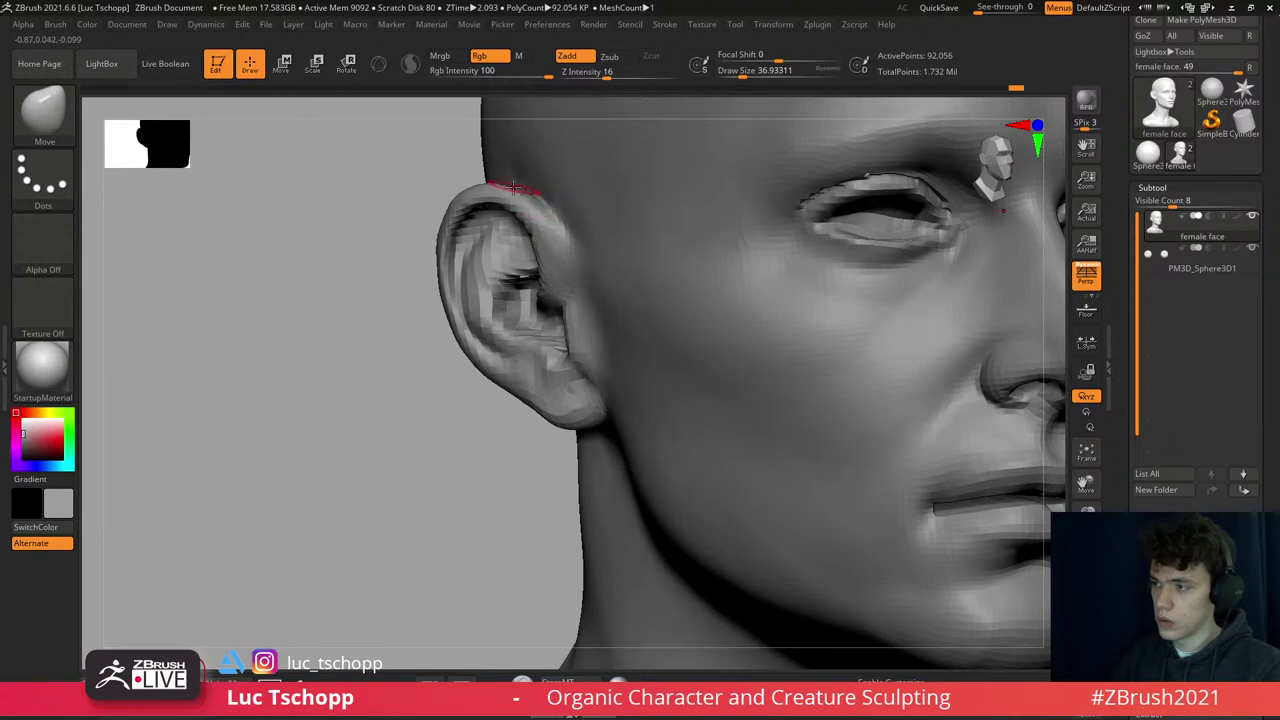
key("d")
key("d")
mouse_move(510, 200)
right_mouse_down()
mouse_move(508, 212)
mouse_move(541, 206)
right_mouse_up()
key("shift+d")
key("shift+d")
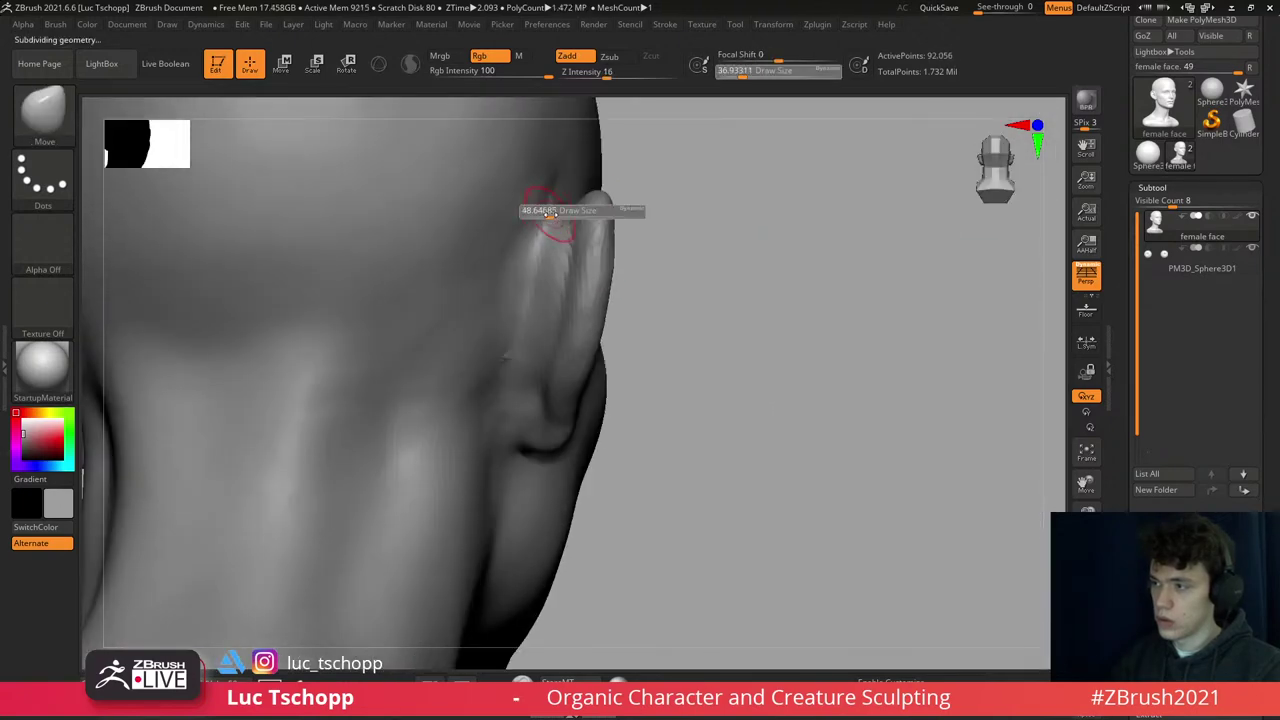
key("d")
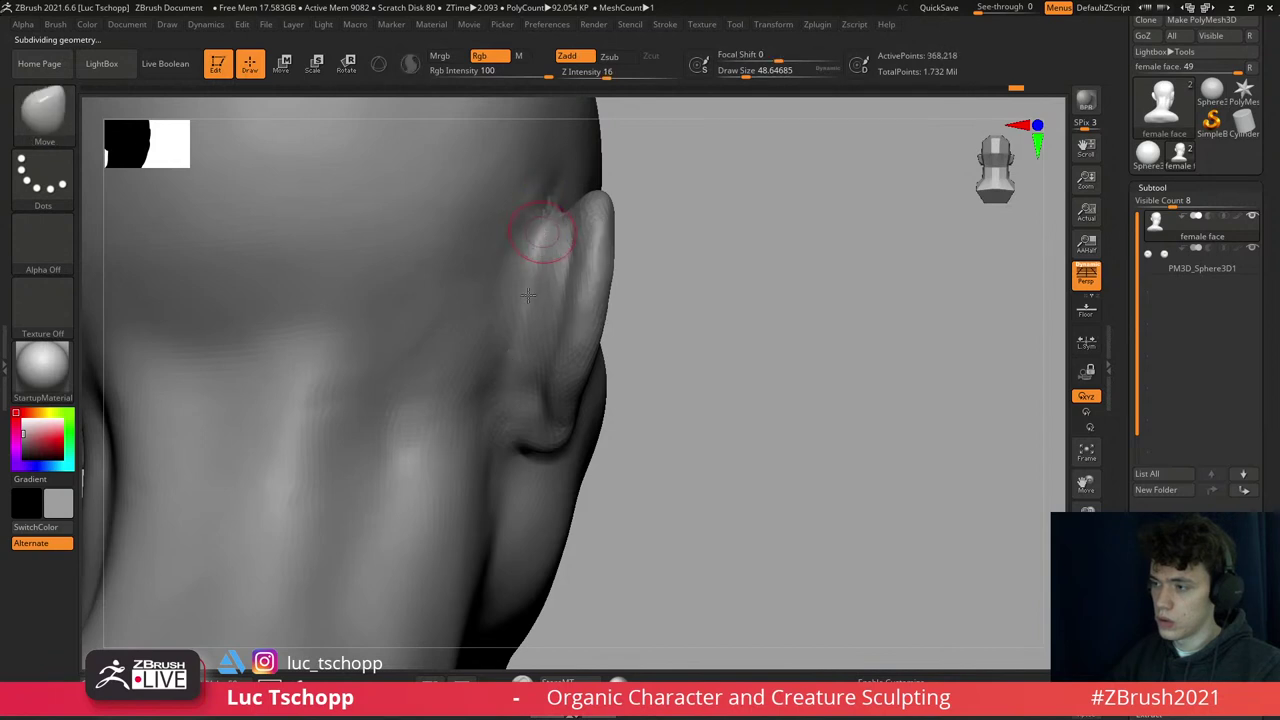
- Smooth the inner folds of the ear and switch to clay buildup strokes
key("w")
key("q")
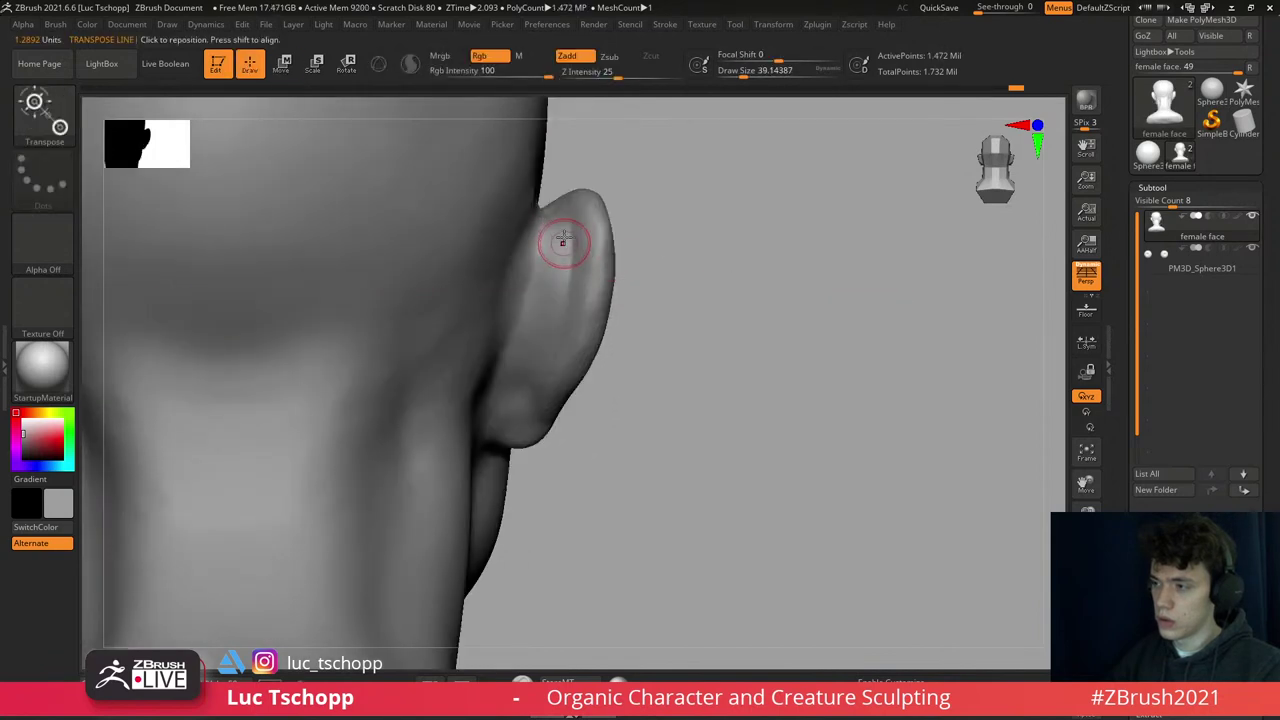
left_click_drag(551, 327, 561, 284, "shift")
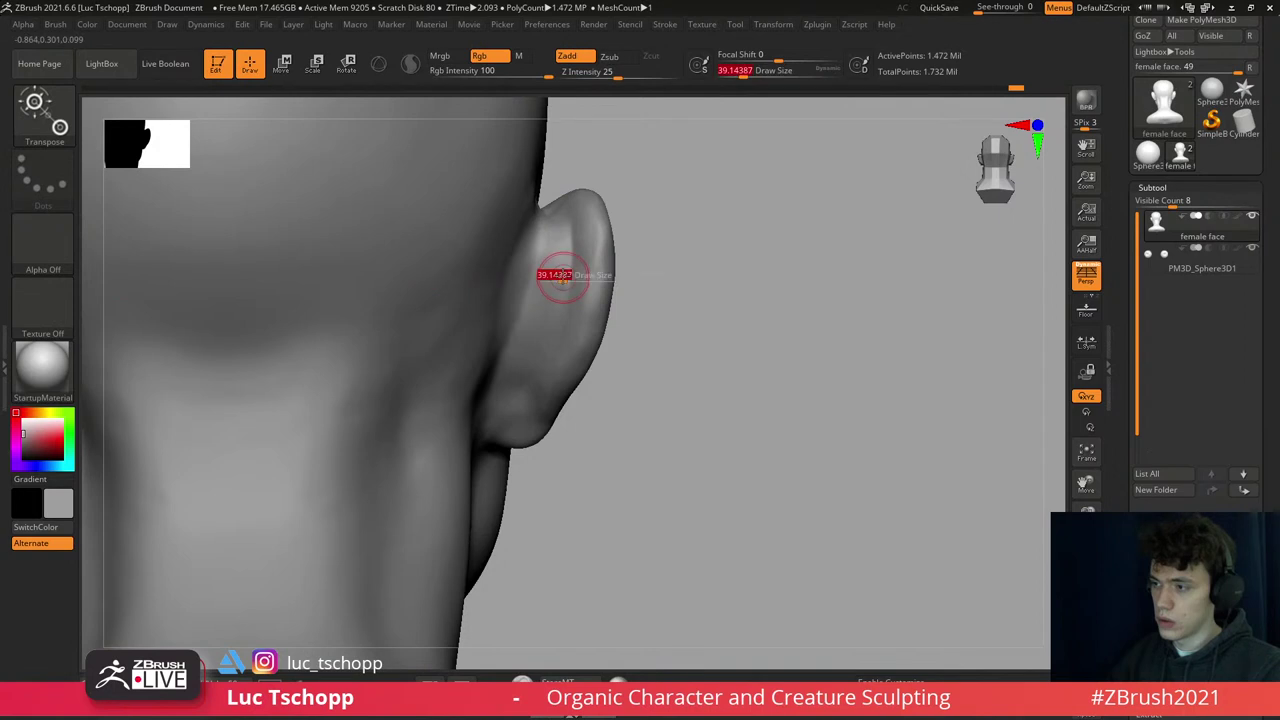
key("1")
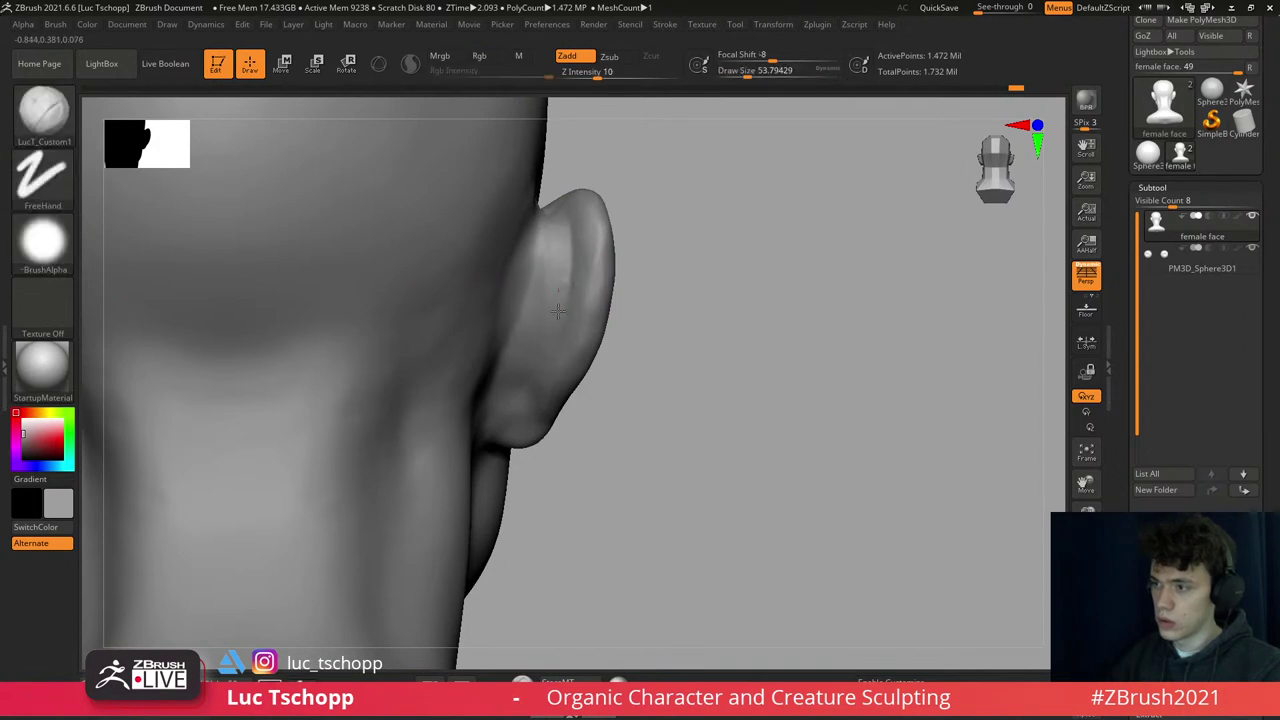
right_click_drag(521, 372, 537, 400)
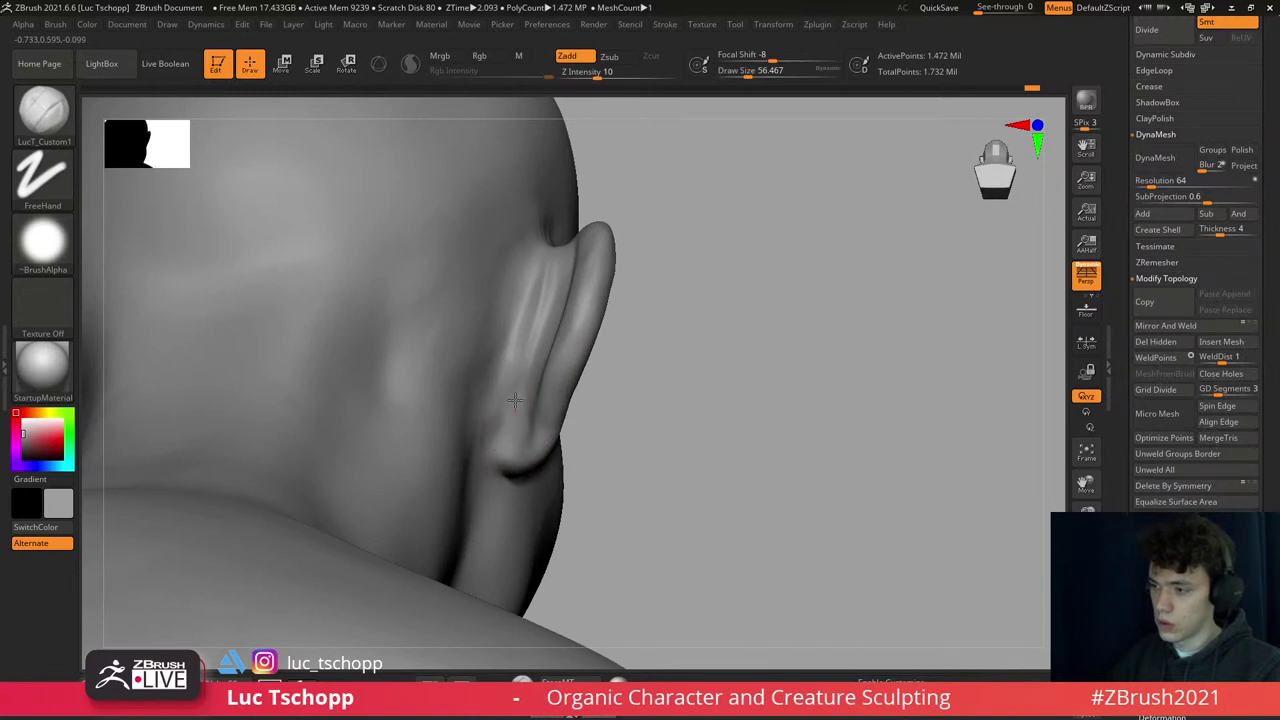
- View the back of the ear from behind and select the Move brush, stepping subdivision levels
right_click_drag(546, 328, 560, 348, "shift")
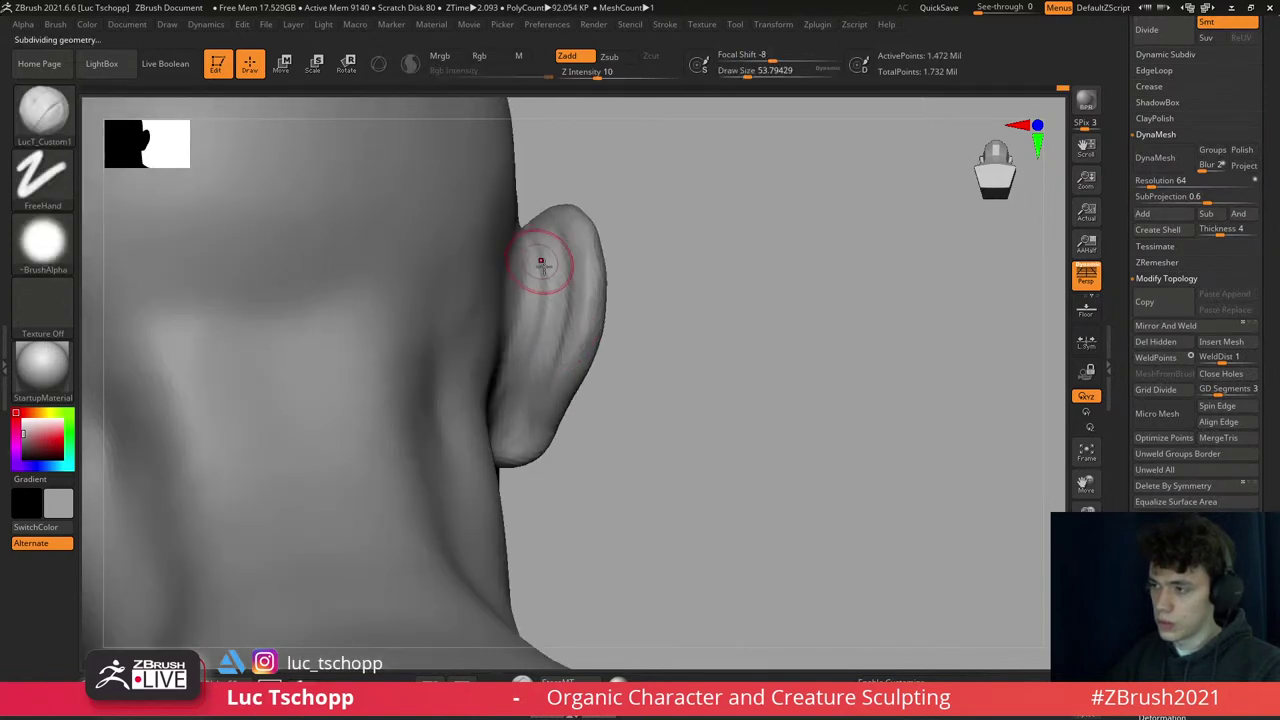
mouse_move(543, 266)
right_mouse_down()
mouse_move(529, 257)
mouse_move(575, 243)
mouse_move(552, 249)
right_mouse_up()
key("b")
key("m")
key("v")
key("shift+d")
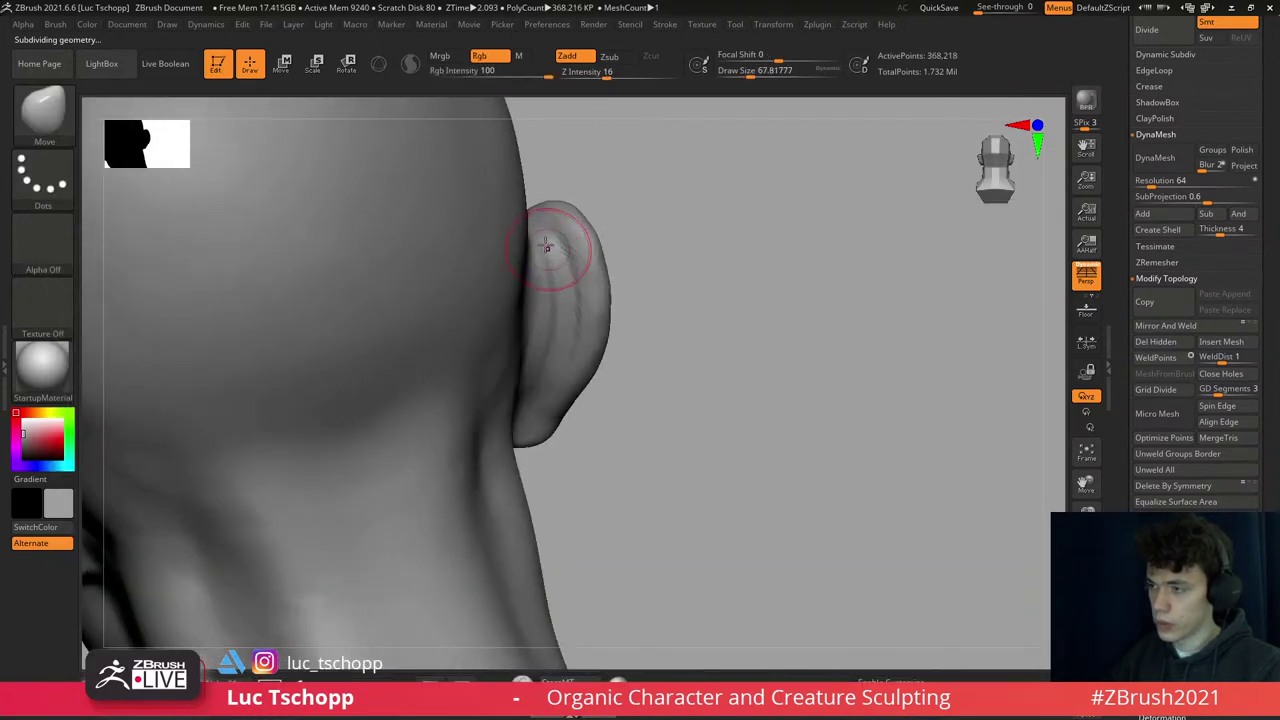
key("d")
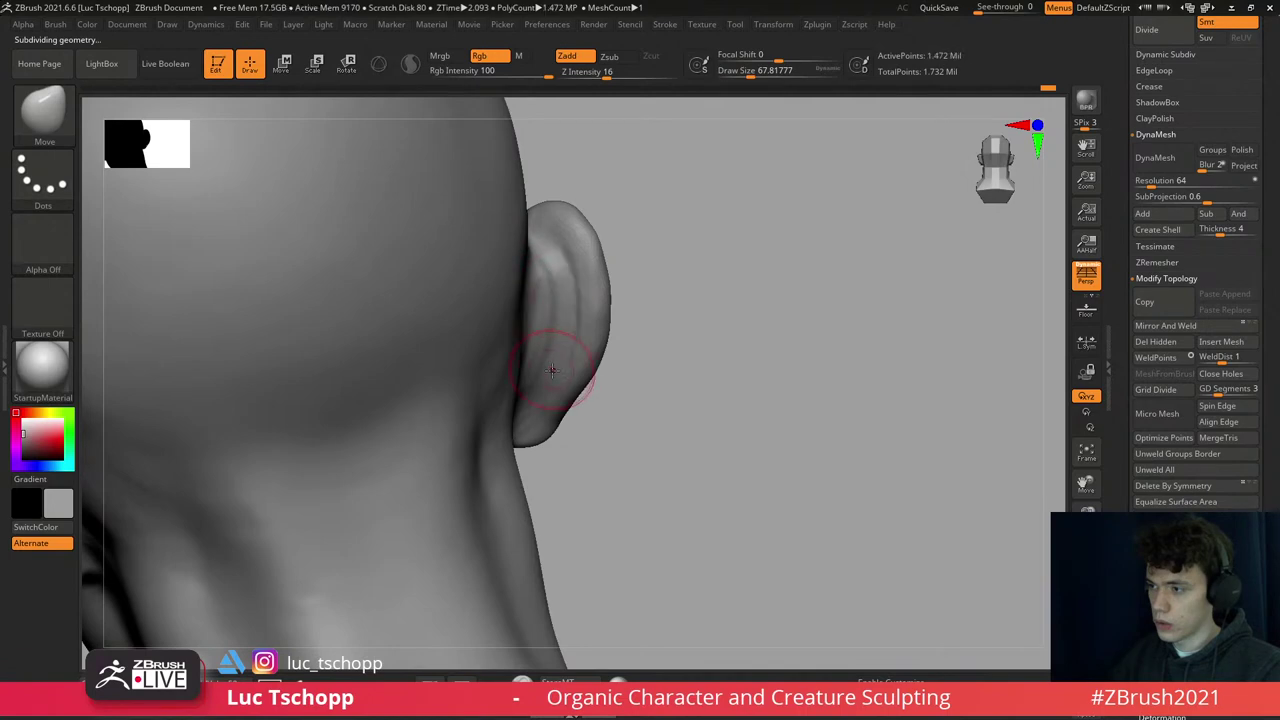
- Switch to the LucT_Custom1 brush at size about 80, viewing the ear from below
mouse_move(535, 360)
right_mouse_down()
mouse_move(660, 365)
mouse_move(531, 390)
right_mouse_up()
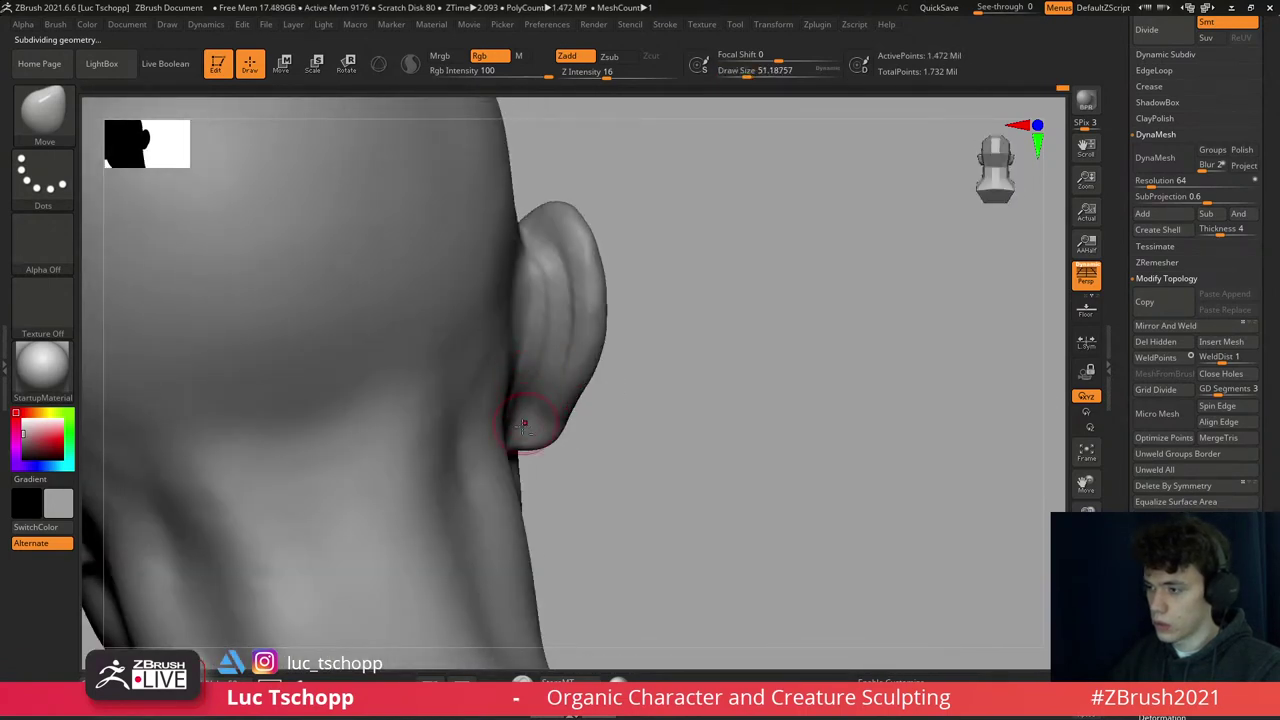
key("shift+d")
key("shift+d")
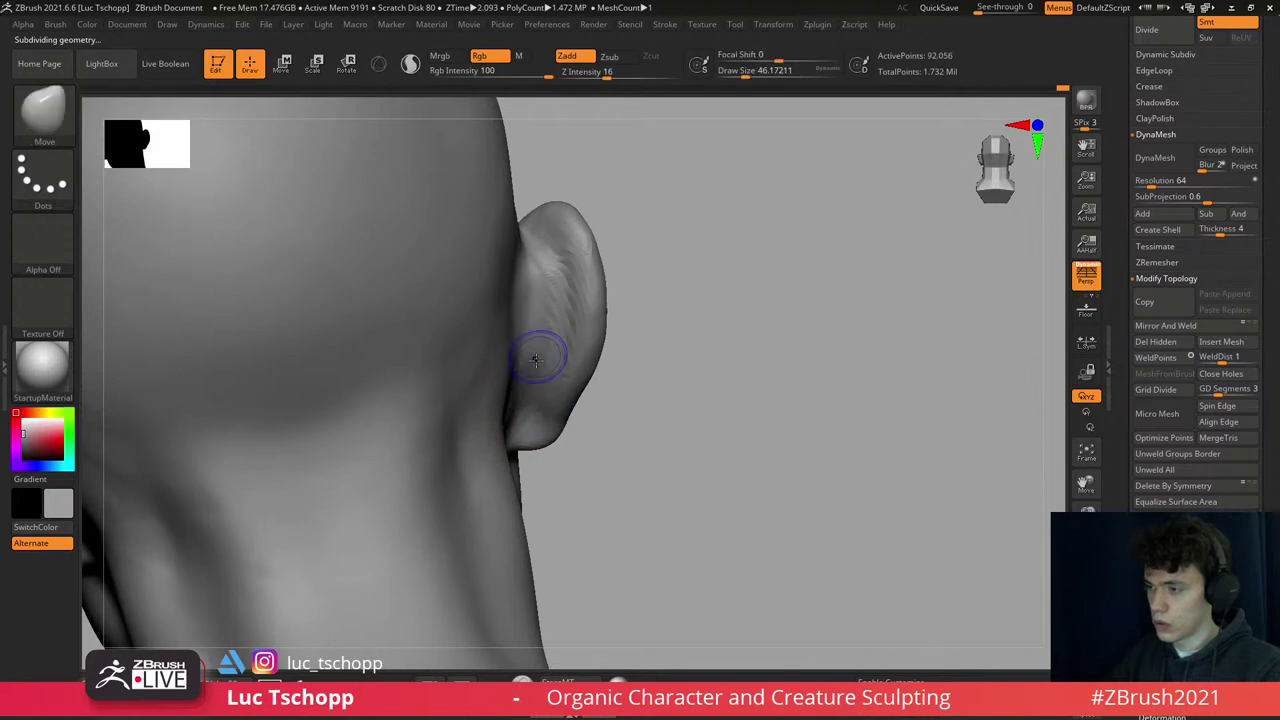
right_click_drag(553, 238, 544, 200)
key("1")
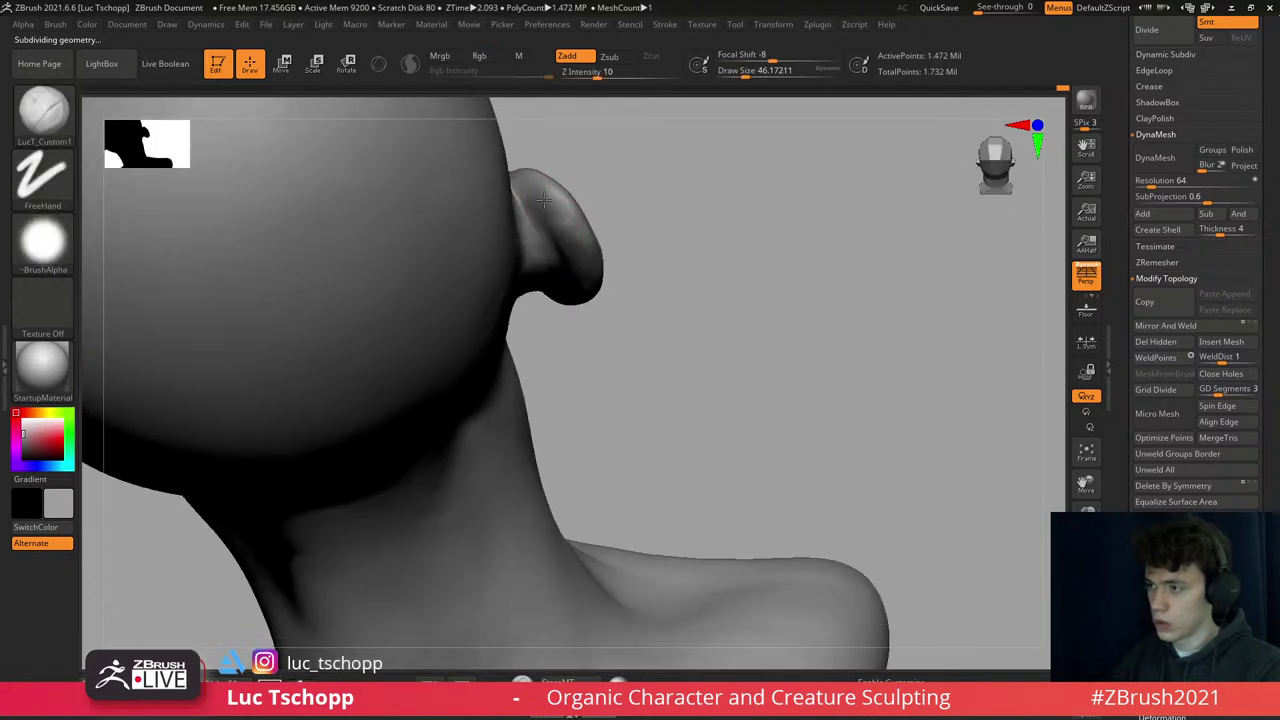
key("s")
left_click_drag(549, 207, 600, 237)
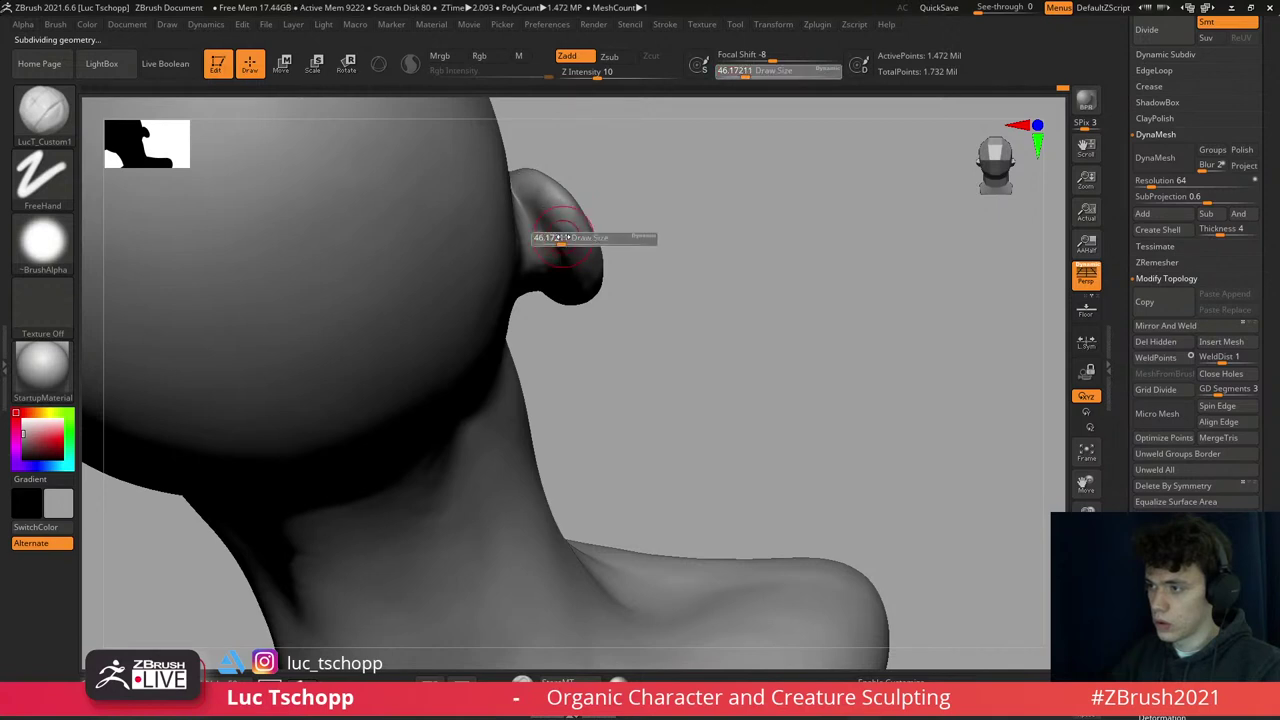
right_click_drag(549, 207, 555, 210)
right_click_drag(581, 261, 600, 320)
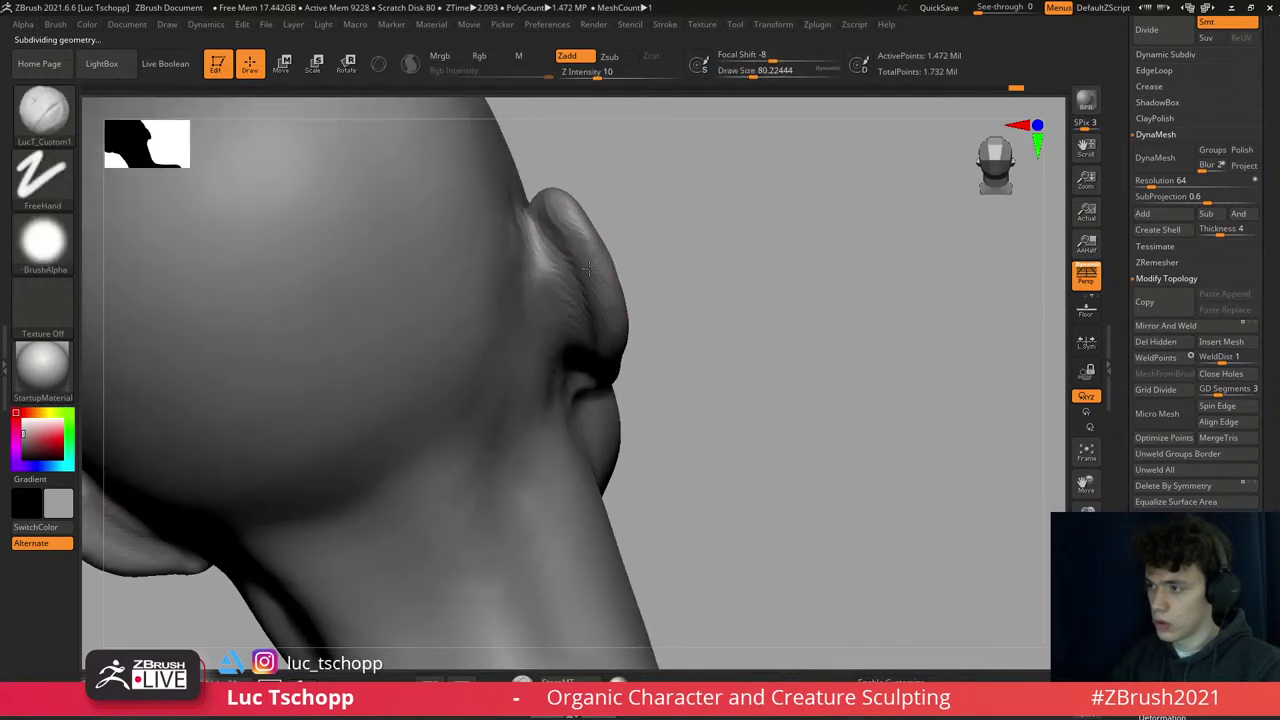
- Smooth the back and rim of the ear, checking it at higher and lower subdivision levels
key("shift")
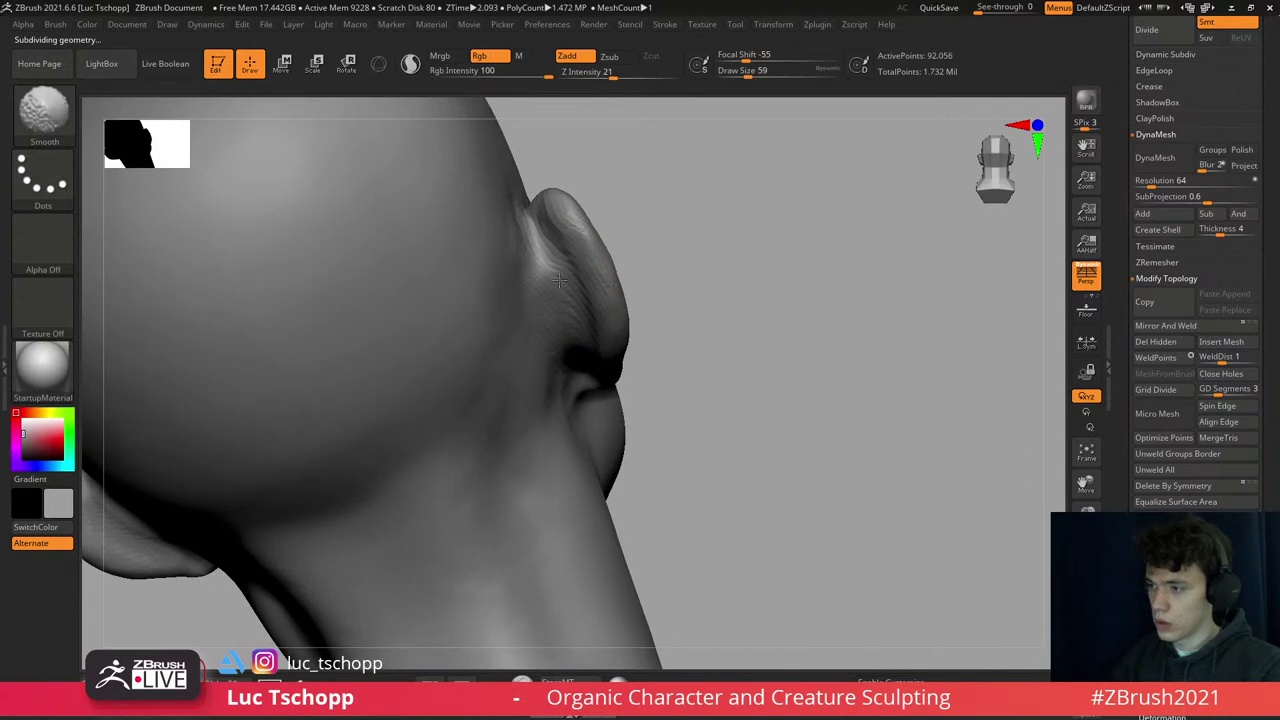
key("d")
key("d")
key("shift")
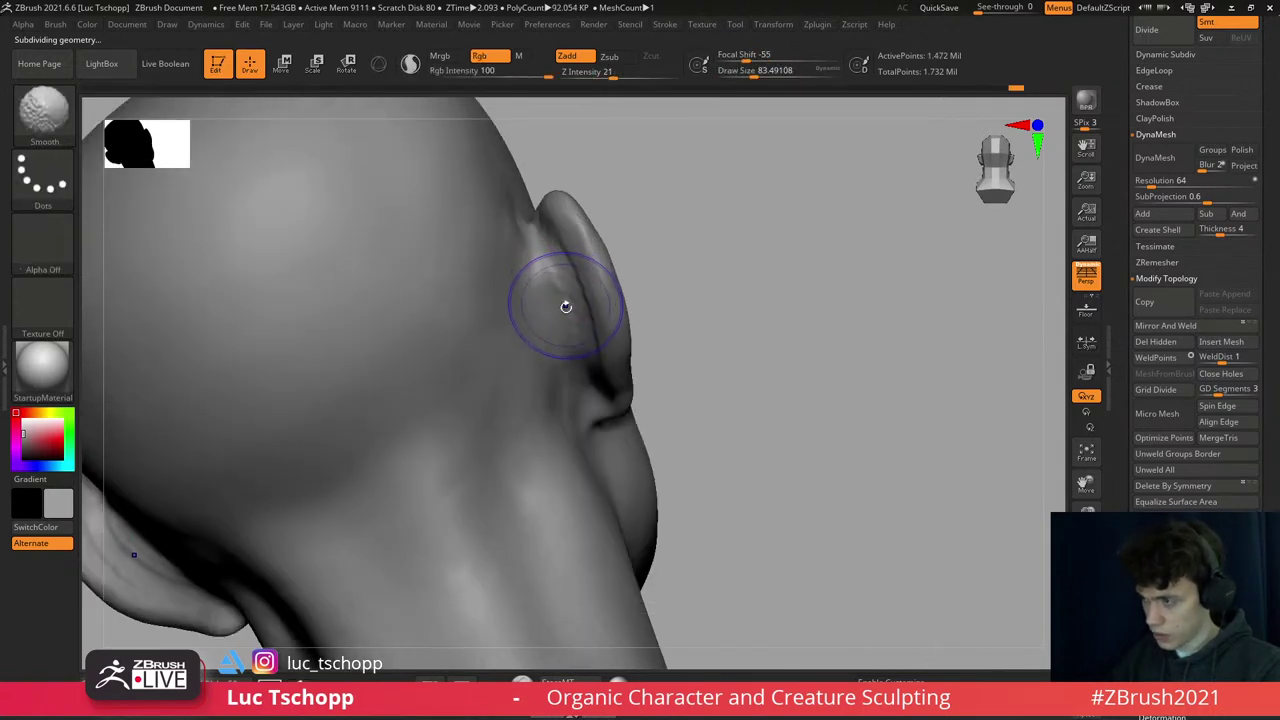
key("shift+d")
key("shift+d")
mouse_move(500, 206)
right_mouse_down()
mouse_move(518, 218)
mouse_move(409, 260)
mouse_move(575, 250)
mouse_move(515, 241)
mouse_move(549, 268)
mouse_move(528, 230)
right_mouse_up()
- Pick the Move brush and resize it from about 44 to about 68 while stepping subdivisions
key("d")
key("b")
key("m")
key("v")
key("shift+d")
key("s")
key("s")
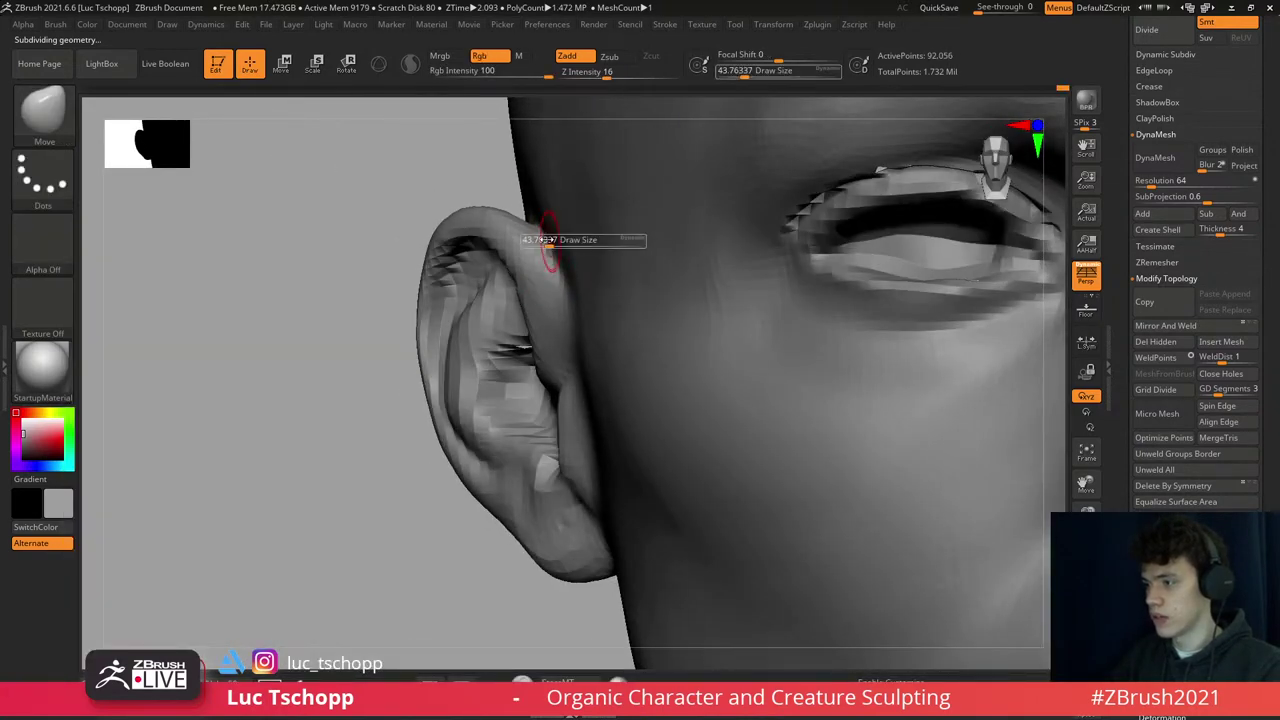
key("d")
left_click_drag(548, 241, 538, 232)
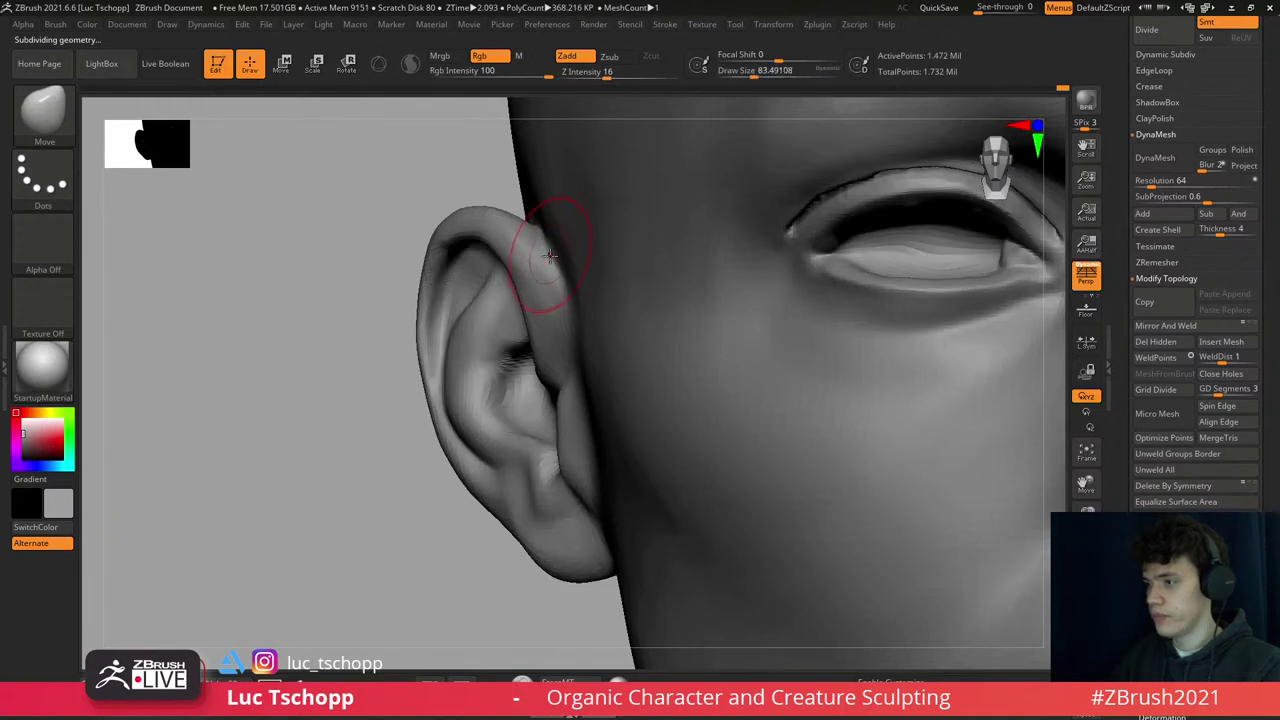
right_click_drag(550, 256, 510, 280)
- Smooth the ear's folds with the LucT_Custom1 brush at size about 65
key("b")
key("s")
key("t")
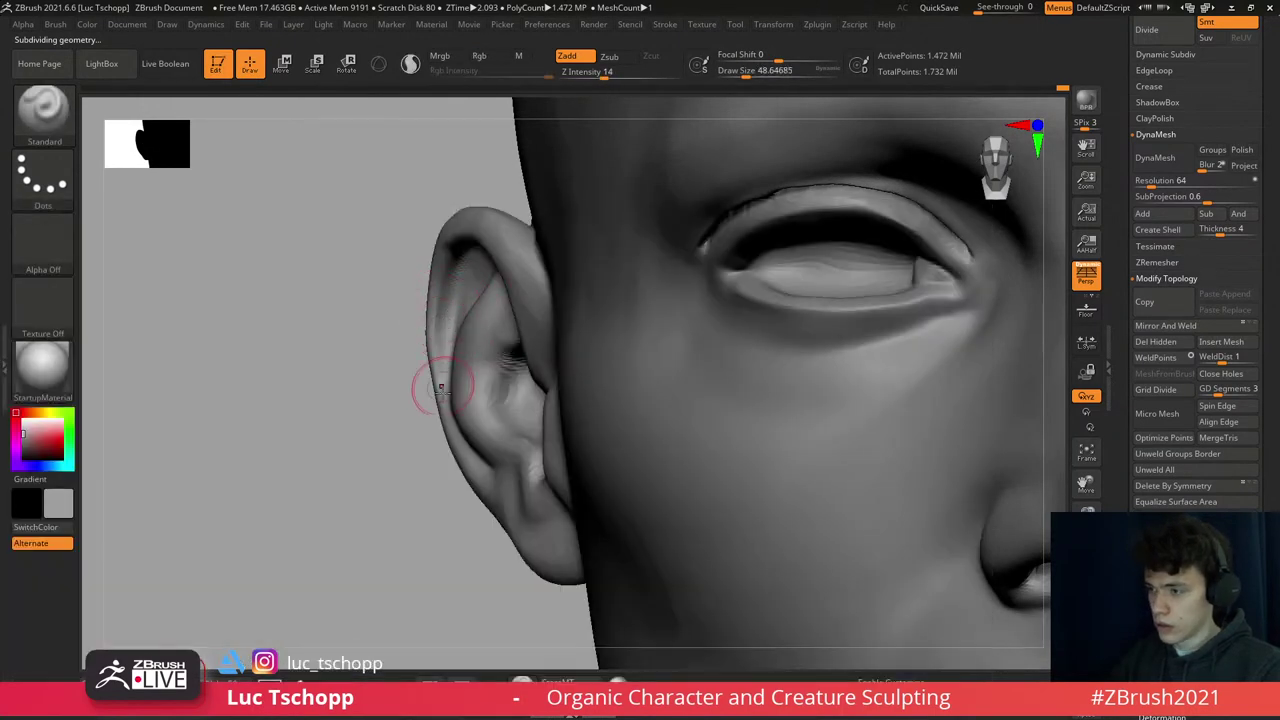
mouse_move(454, 258)
right_mouse_down()
mouse_move(481, 283)
mouse_move(476, 305)
right_mouse_up()
key("1")
key("s")
left_click_drag(478, 314, 482, 300)
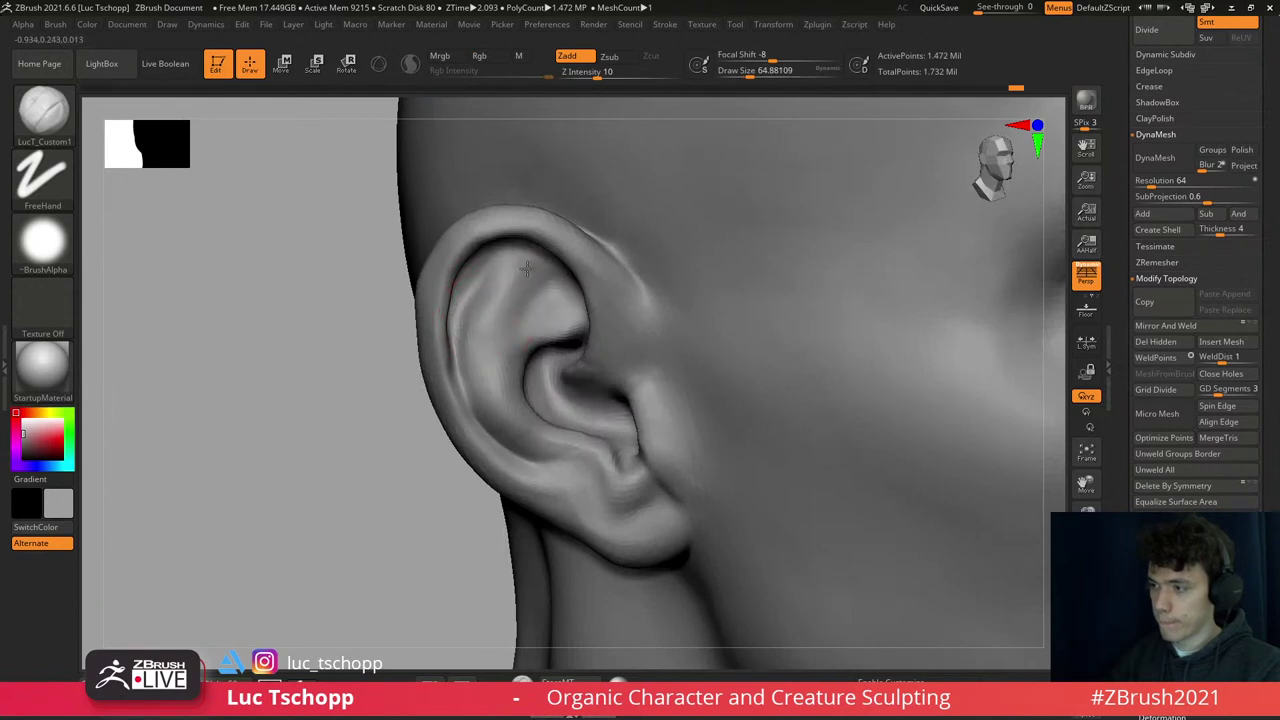
key("shift")
mouse_move(522, 273)
right_mouse_down("ctrl")
mouse_move(553, 310)
mouse_move(563, 283)
right_mouse_up("ctrl")
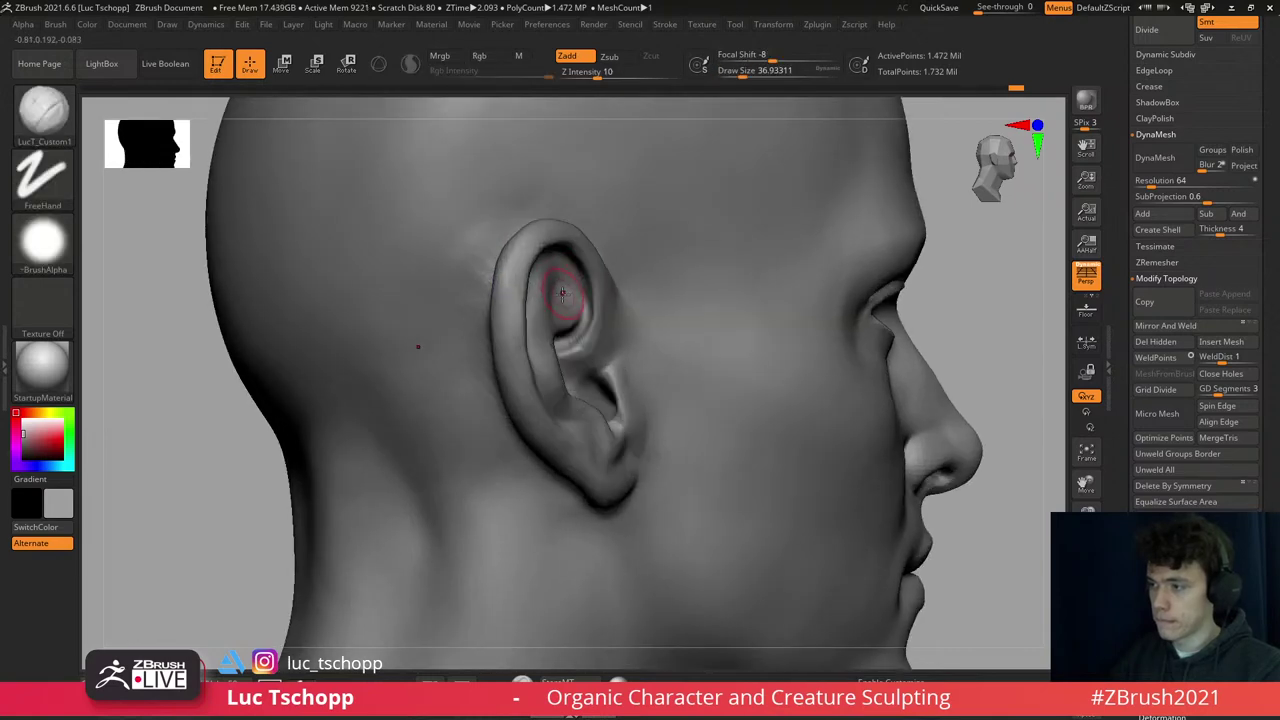
- Pull and stretch the ear's inner concha with the Move brush, then shrink it to about 41
key("b")
key("m")
key("v")
left_click_drag(562, 291, 545, 330)
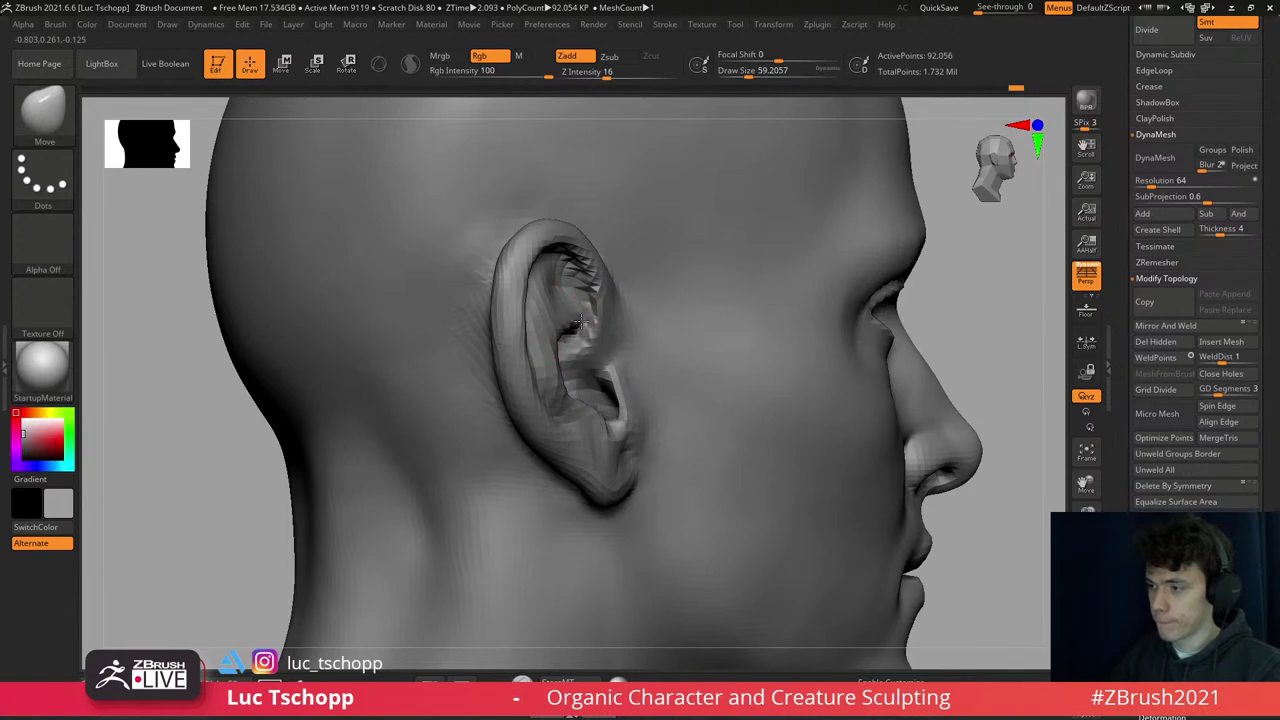
key("s")
left_click(576, 320)
key("d")
right_click_drag(598, 292, 595, 305)
- Switch through the Smooth brush to the Standard brush at size about 18
key("b")
key("s")
key("m")
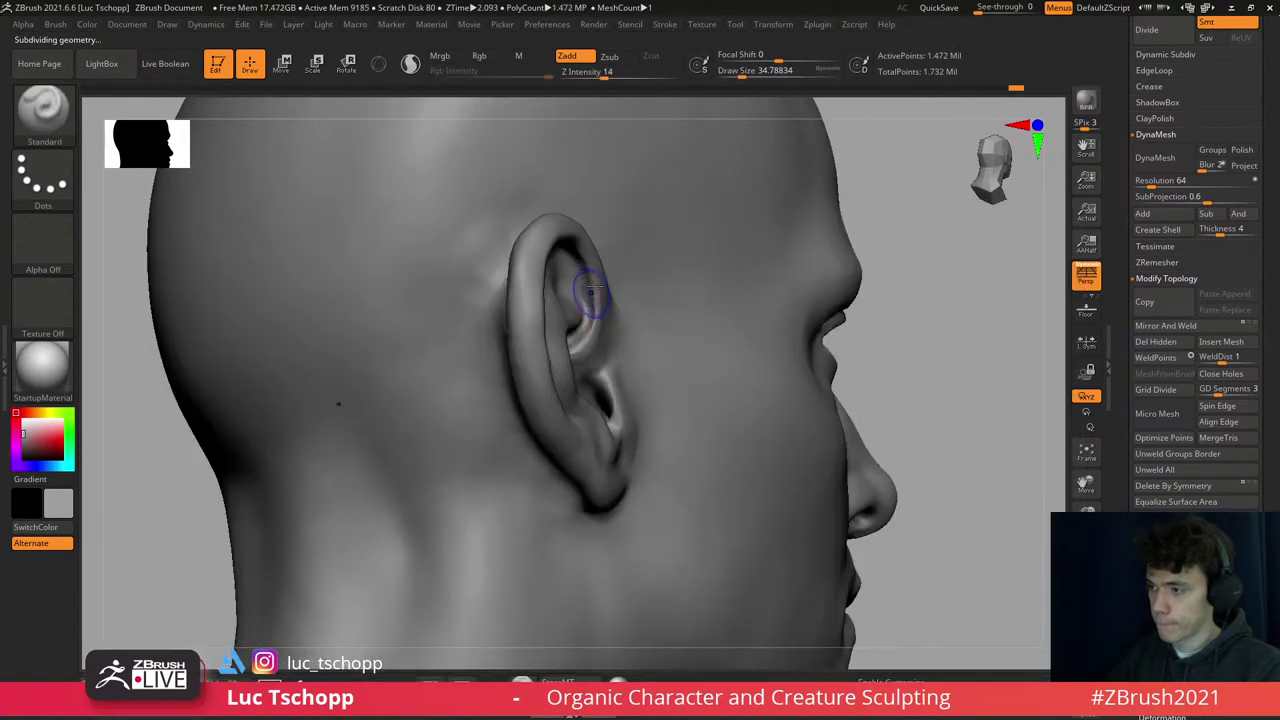
key("b")
key("s")
key("t")
key("s")
left_click(581, 298)
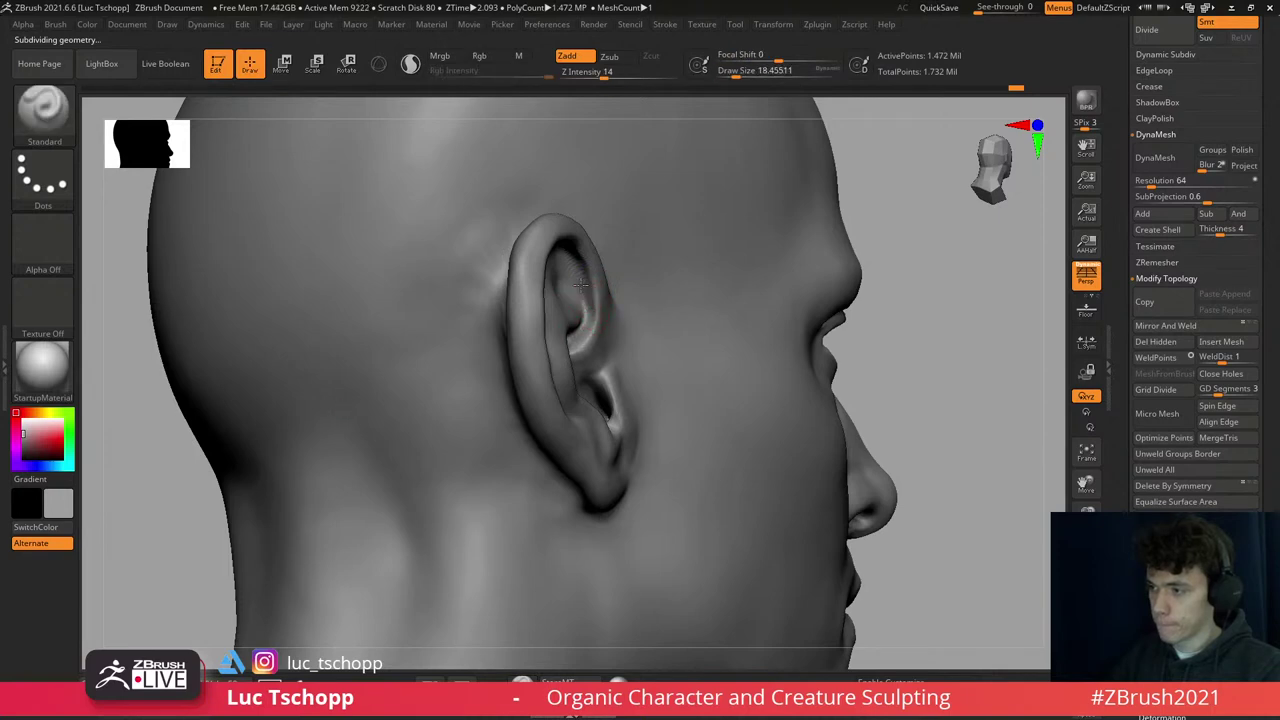
- Inflate the ear's inner bowl with the Inflat brush, then use LucT_Custom1 at size about 20
key("b")
key("i")
key("n")
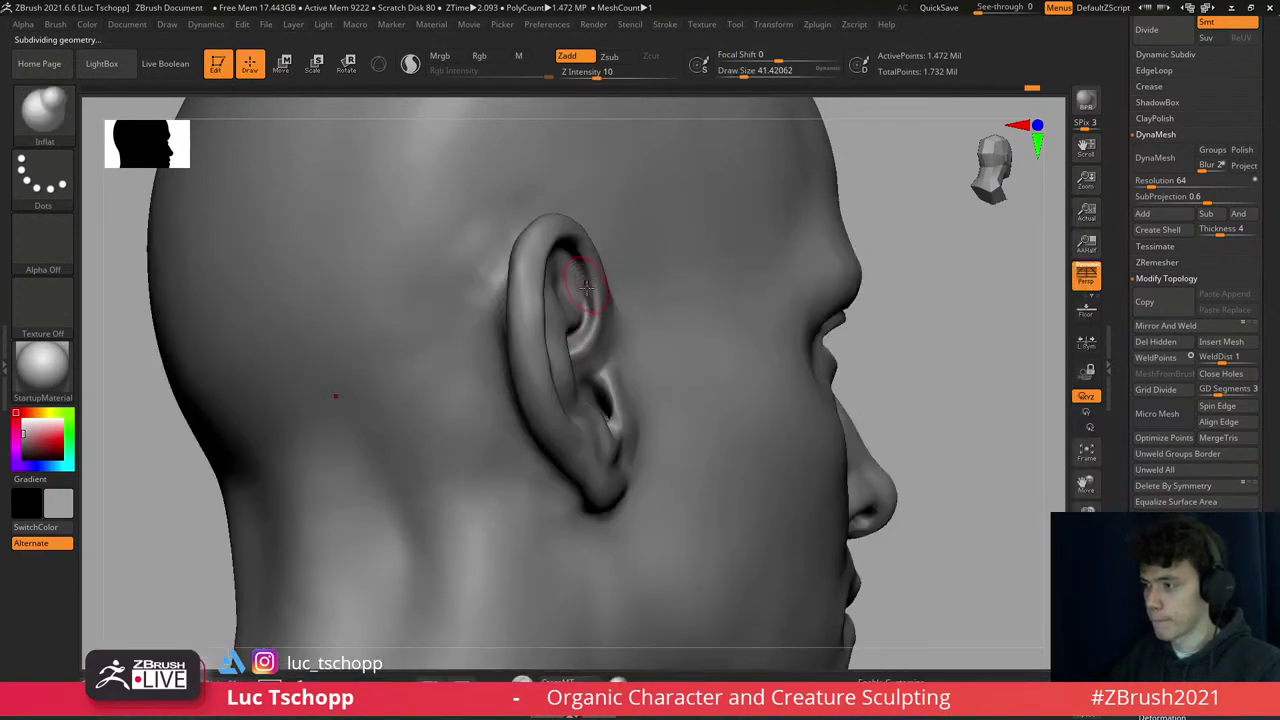
key("1")
right_click_drag(586, 287, 570, 262)
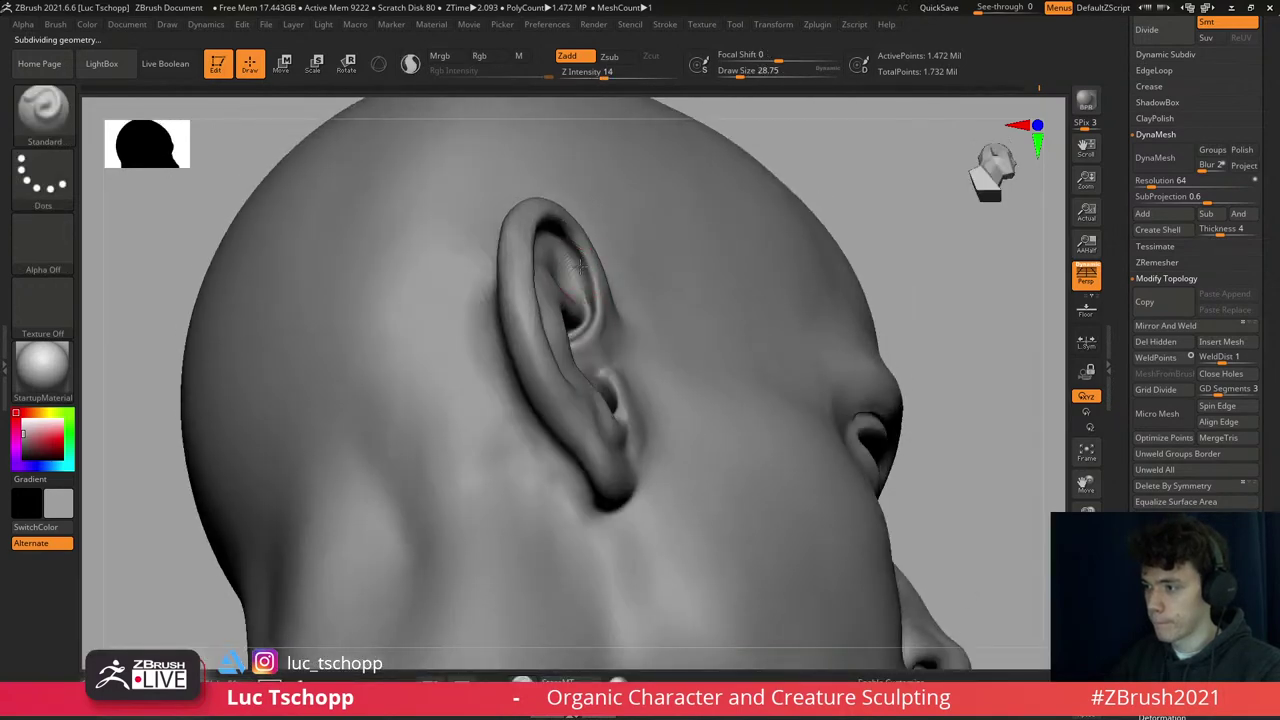
key("[")
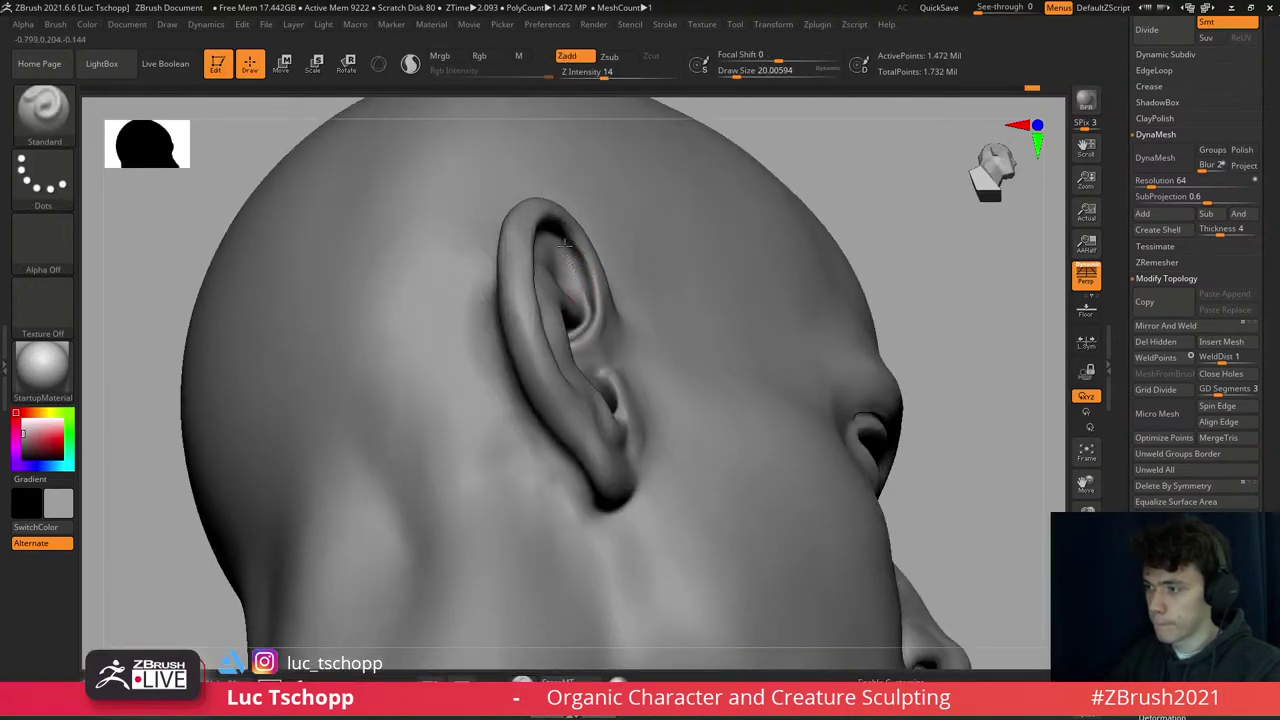
mouse_move(575, 260)
right_mouse_down()
mouse_move(523, 329)
mouse_move(586, 366)
mouse_move(575, 355)
right_mouse_up()
- Reshape the skull sides with the Move brush at about size 120, viewing from three-quarter and above
key("b")
key("m")
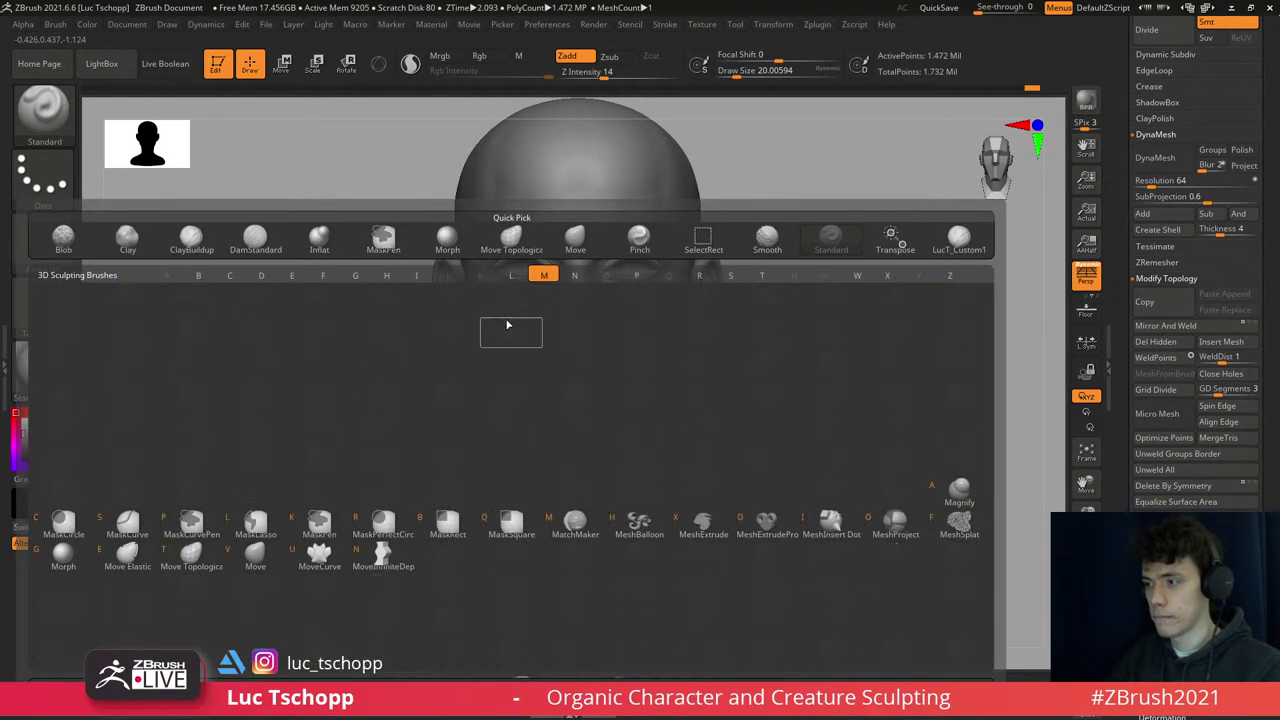
key("v")
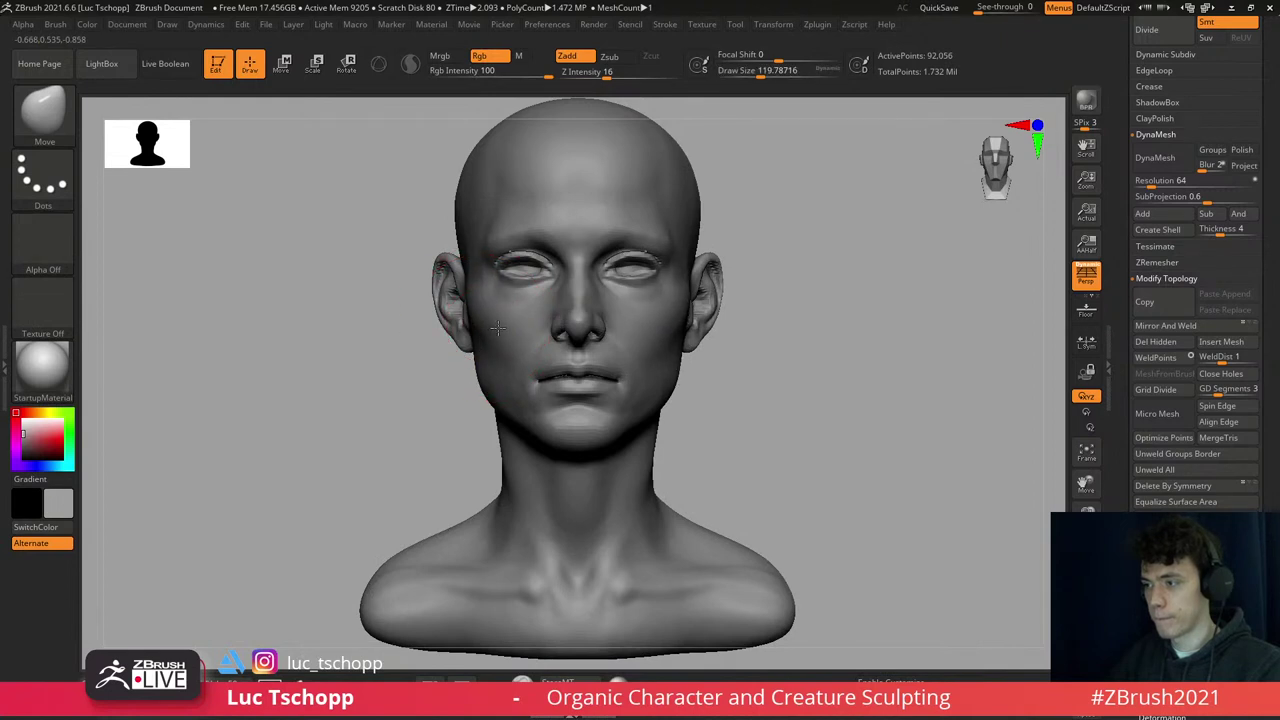
key("bracketleft")
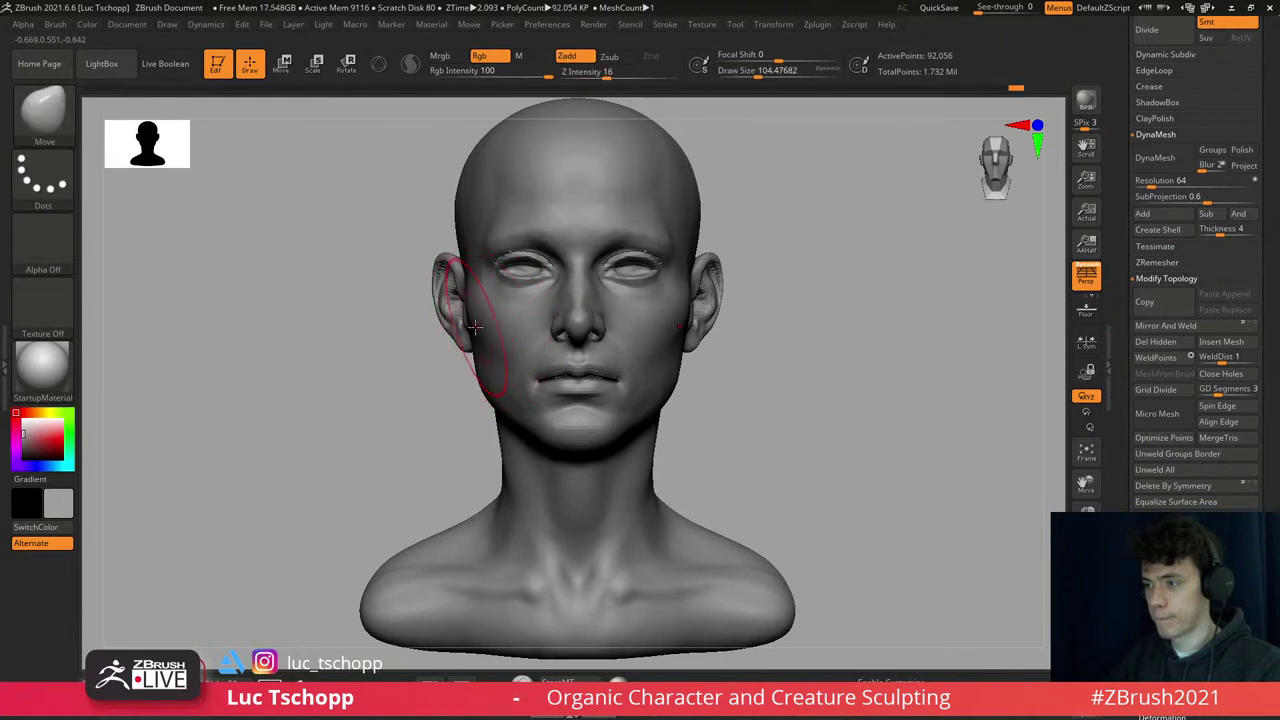
key("bracketright")
key("d")
key("d")
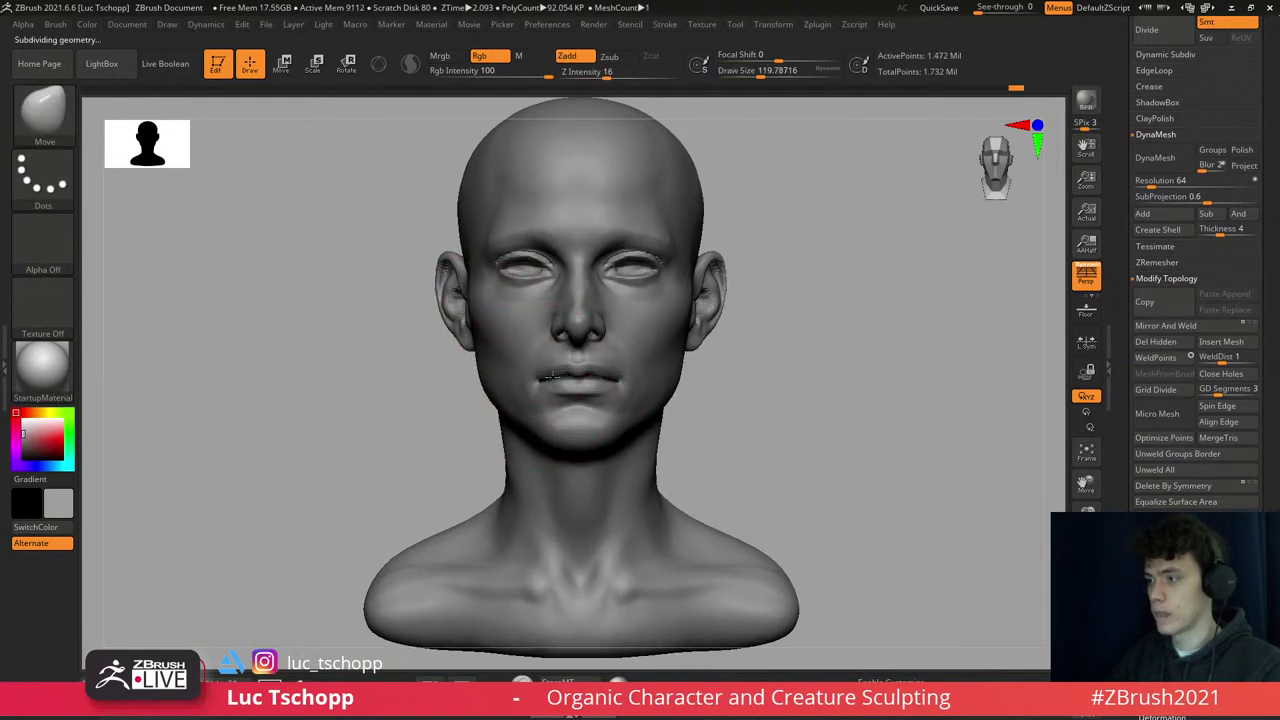
right_click_drag(471, 343, 538, 336)
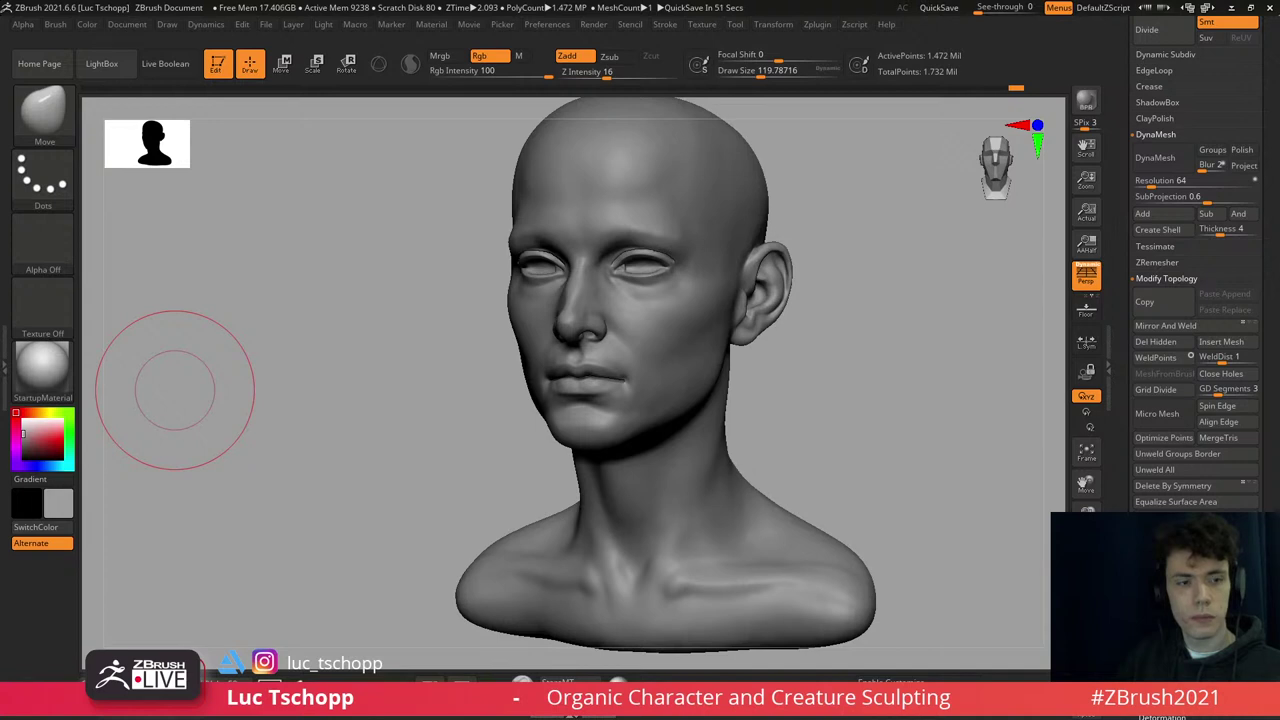
mouse_move(405, 271)
left_mouse_down()
mouse_move(545, 225)
mouse_move(547, 279)
mouse_move(563, 262)
left_mouse_up()
- Drop a subdivision level and set the Move brush size to about 90
key("b")
key("Escape")
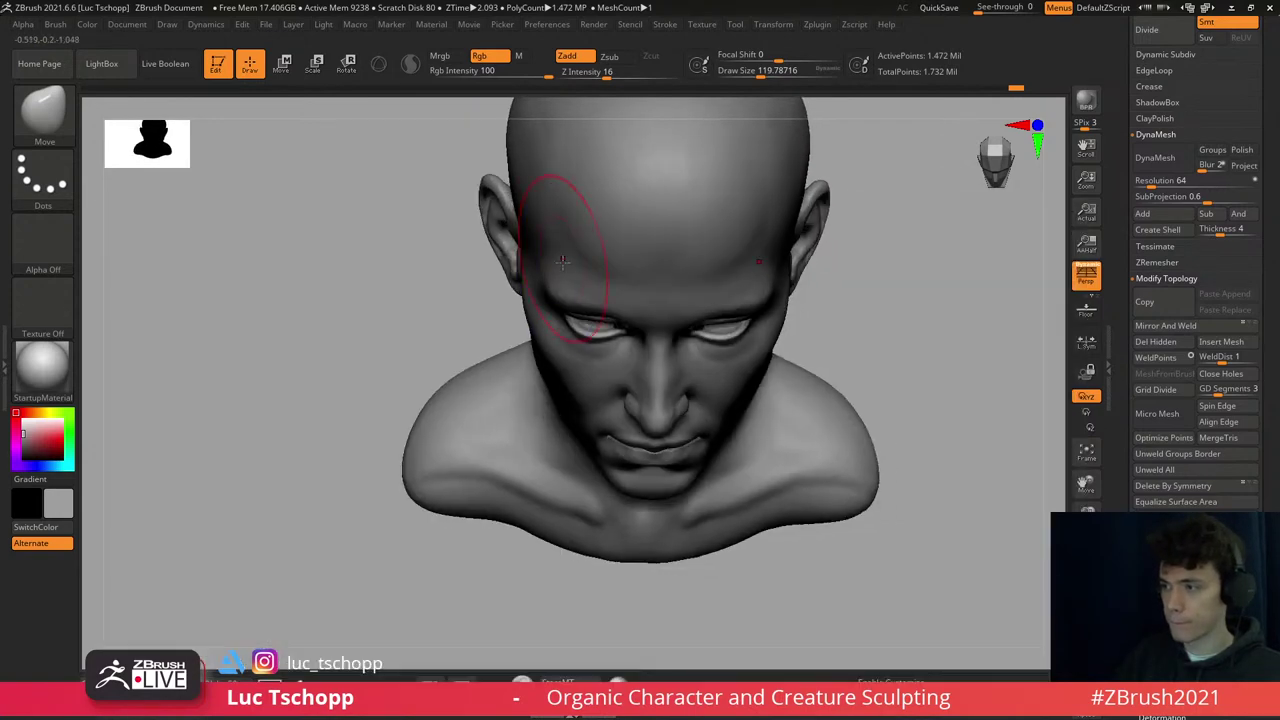
key("bracketleft")
key("bracketleft")
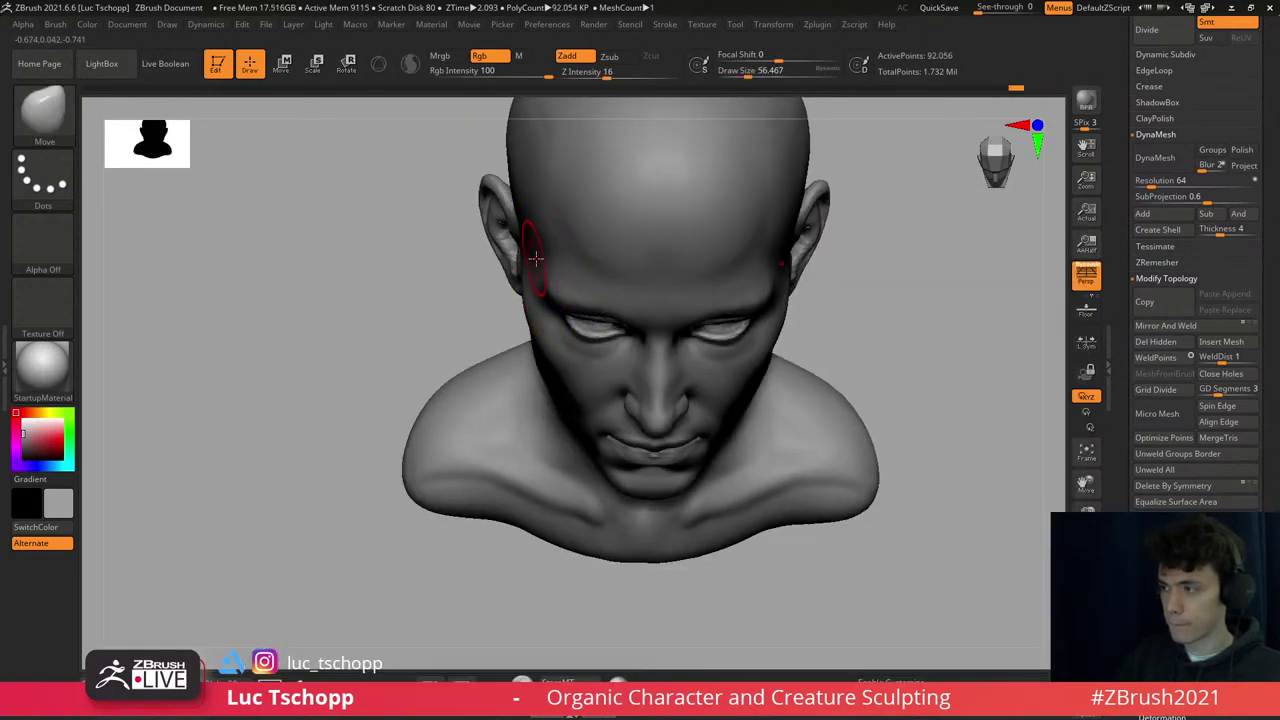
key("shift+d")
key("s")
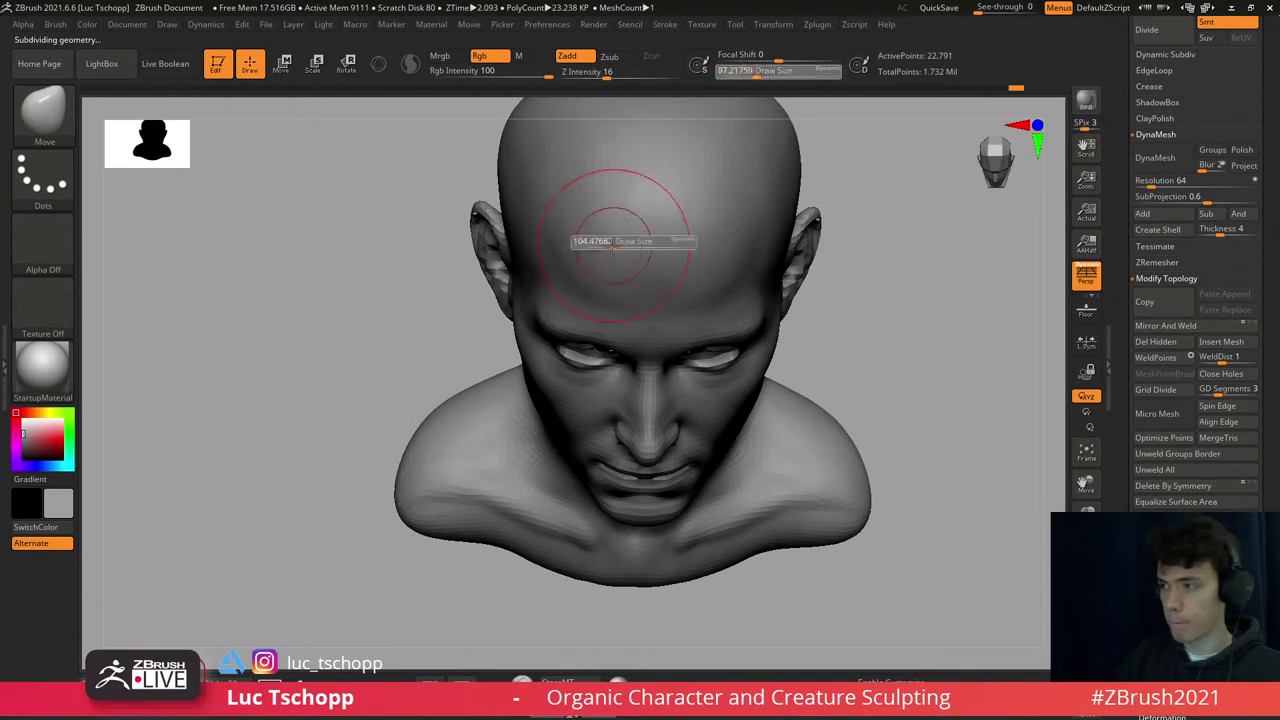
left_click_drag(610, 243, 565, 245)
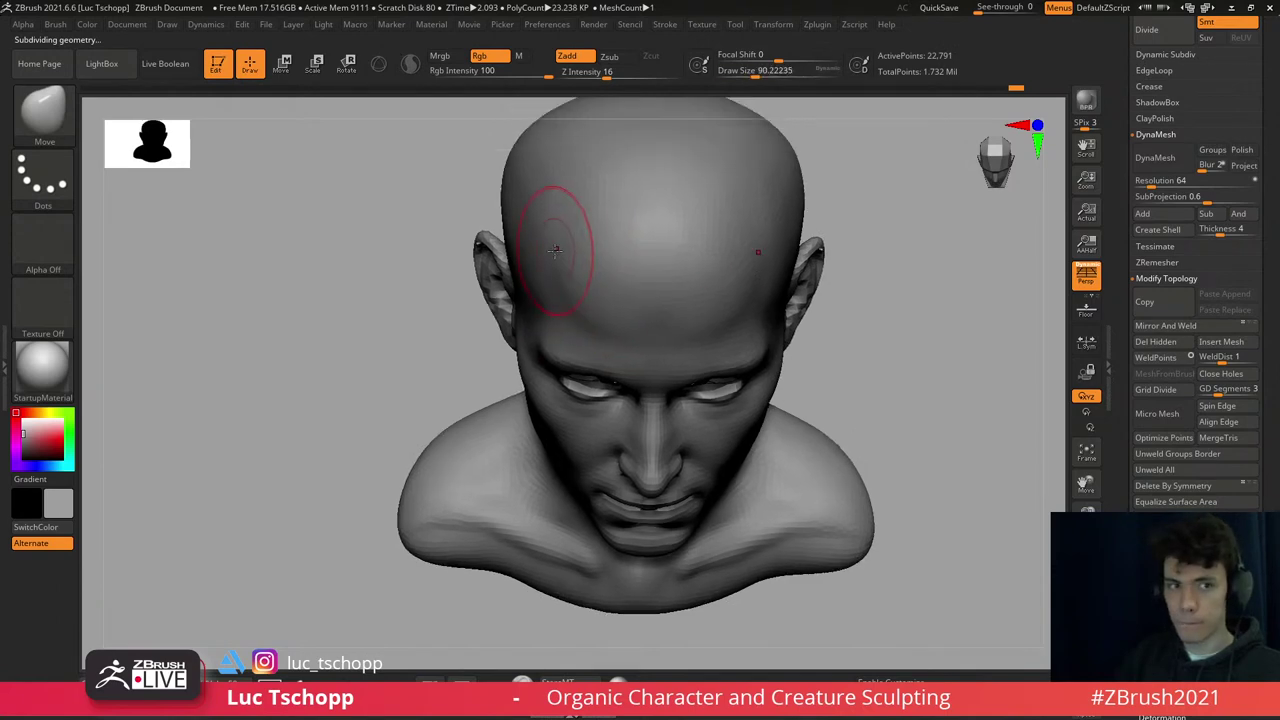
- Sculpt the forehead and brow with the Standard and Move brushes, stepping subdivision levels
key("b")
key("s")
key("t")
key("s")
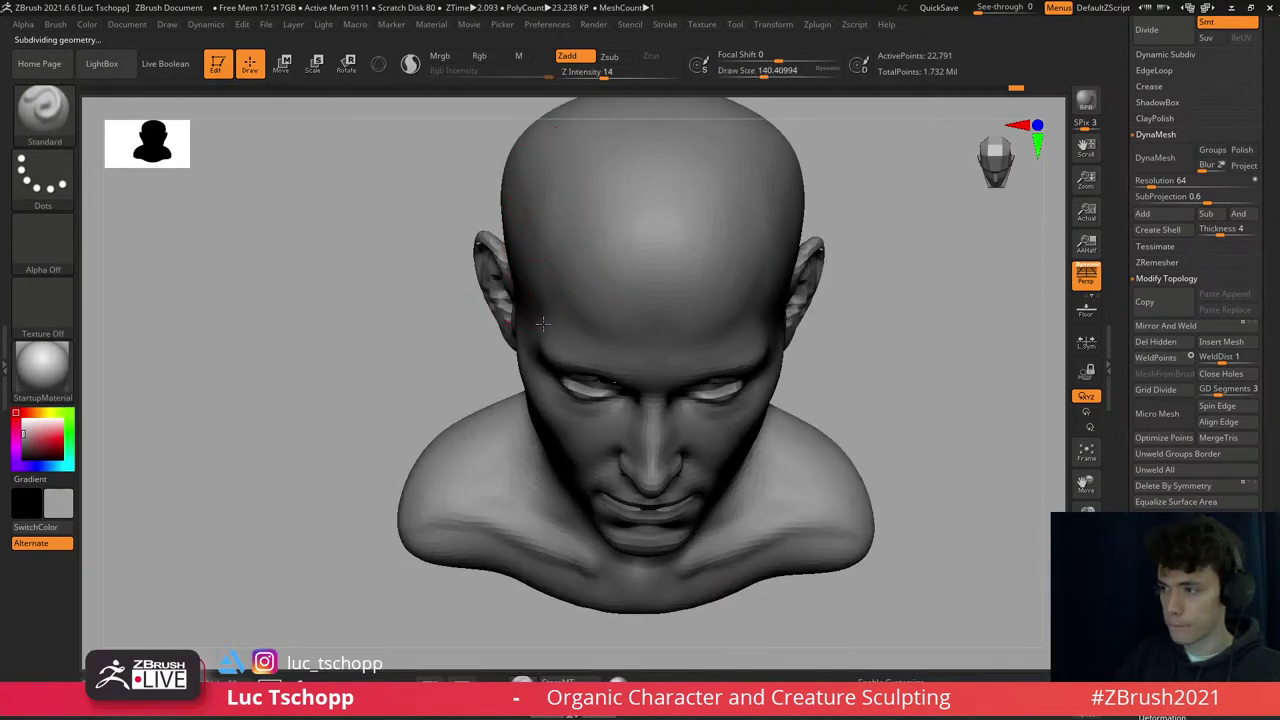
key("d")
key("d")
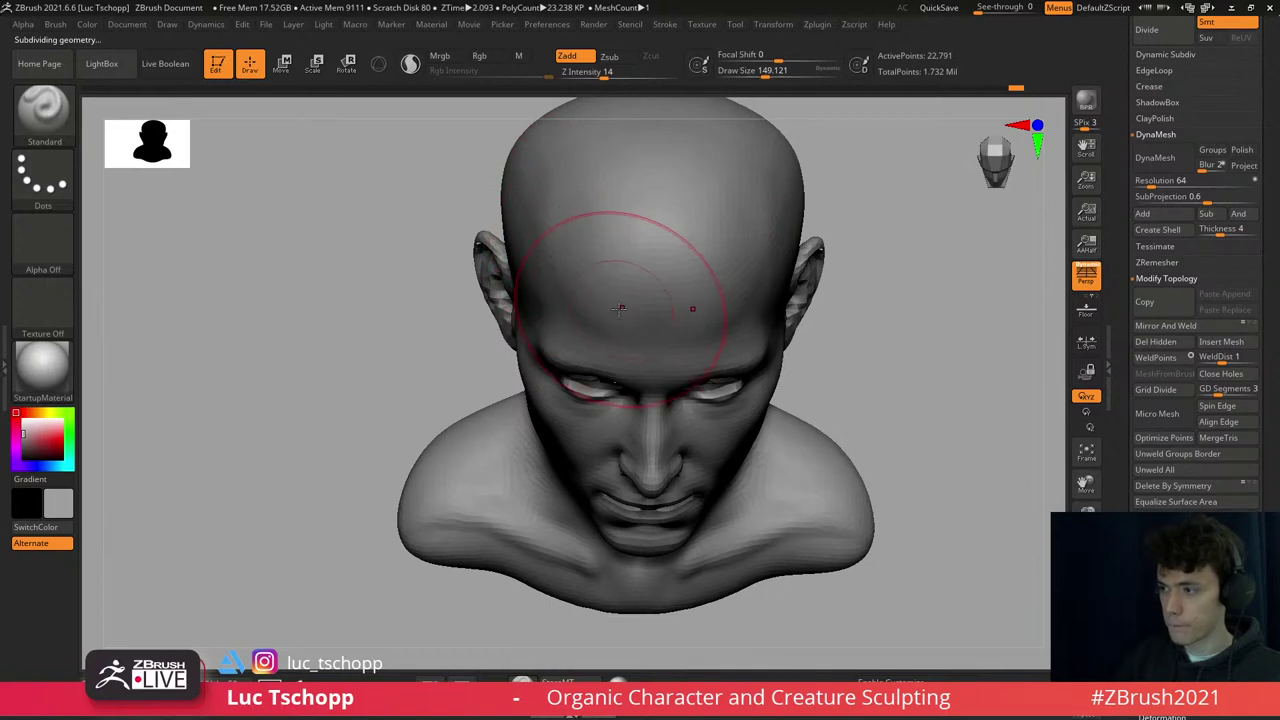
mouse_move(590, 302)
right_mouse_down()
mouse_move(655, 388)
mouse_move(657, 366)
mouse_move(608, 286)
mouse_move(634, 271)
mouse_move(612, 350)
right_mouse_up()
key("b")
key("m")
key("v")
key("shift+d")
- Set the LucT_Custom1 brush to about size 41 and frame the bust from the front
key("1")
key("d")
key("d")
key("f")
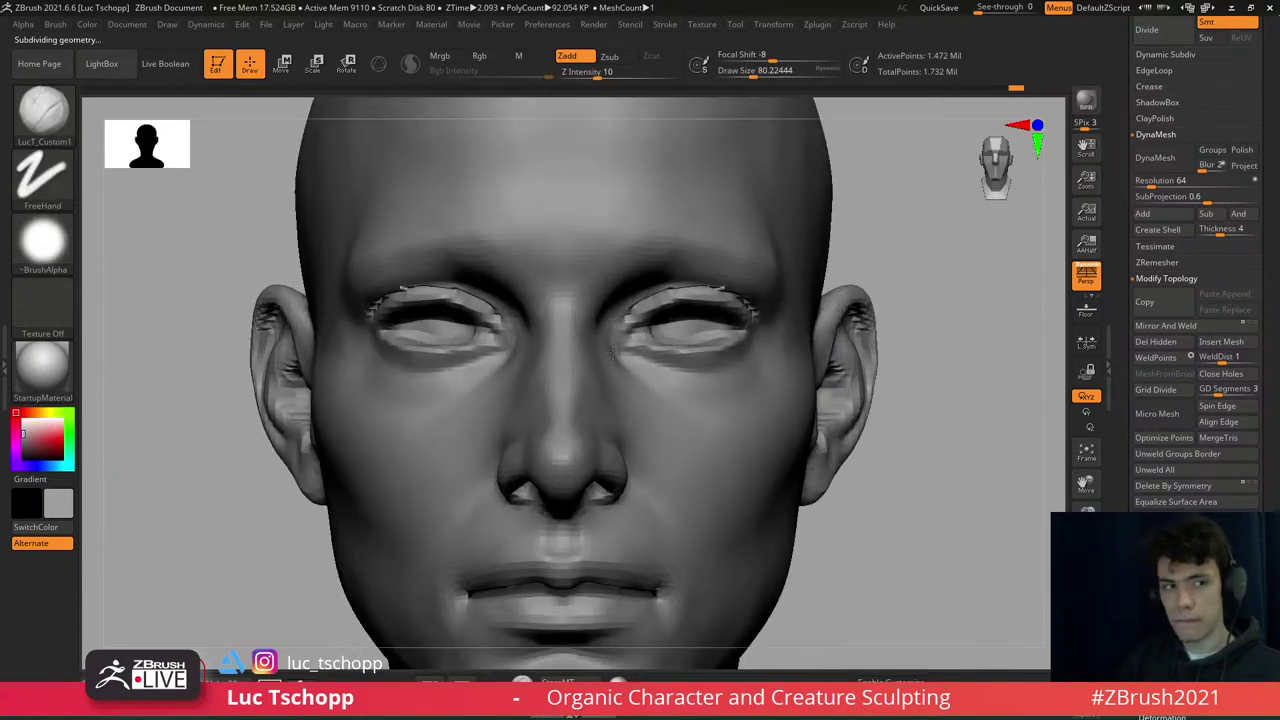
right_click_drag(575, 285, 607, 292)
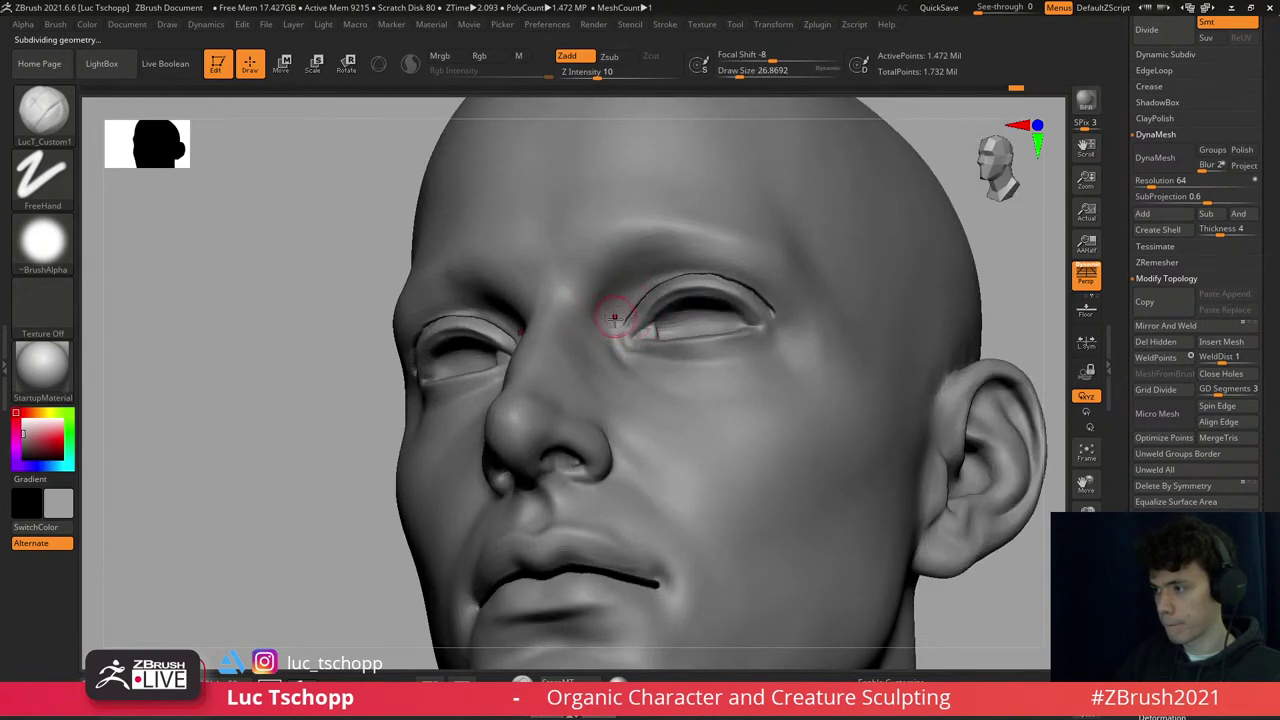
key("s")
left_click_drag(640, 318, 690, 318)
right_click_drag(634, 296, 651, 329, "shift")
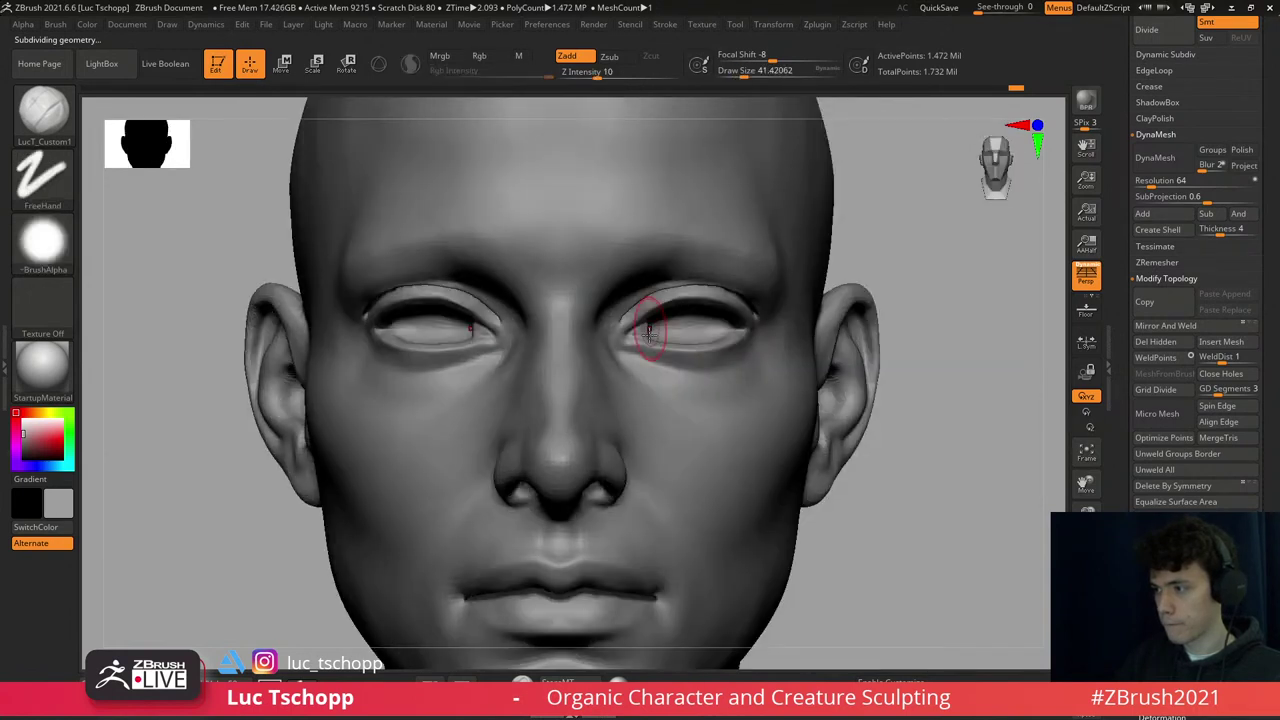
key("f")
- Select the Move brush at about size 86.8 on a lower subdivision level
key("shift+d")
key("b")
key("m")
key("v")
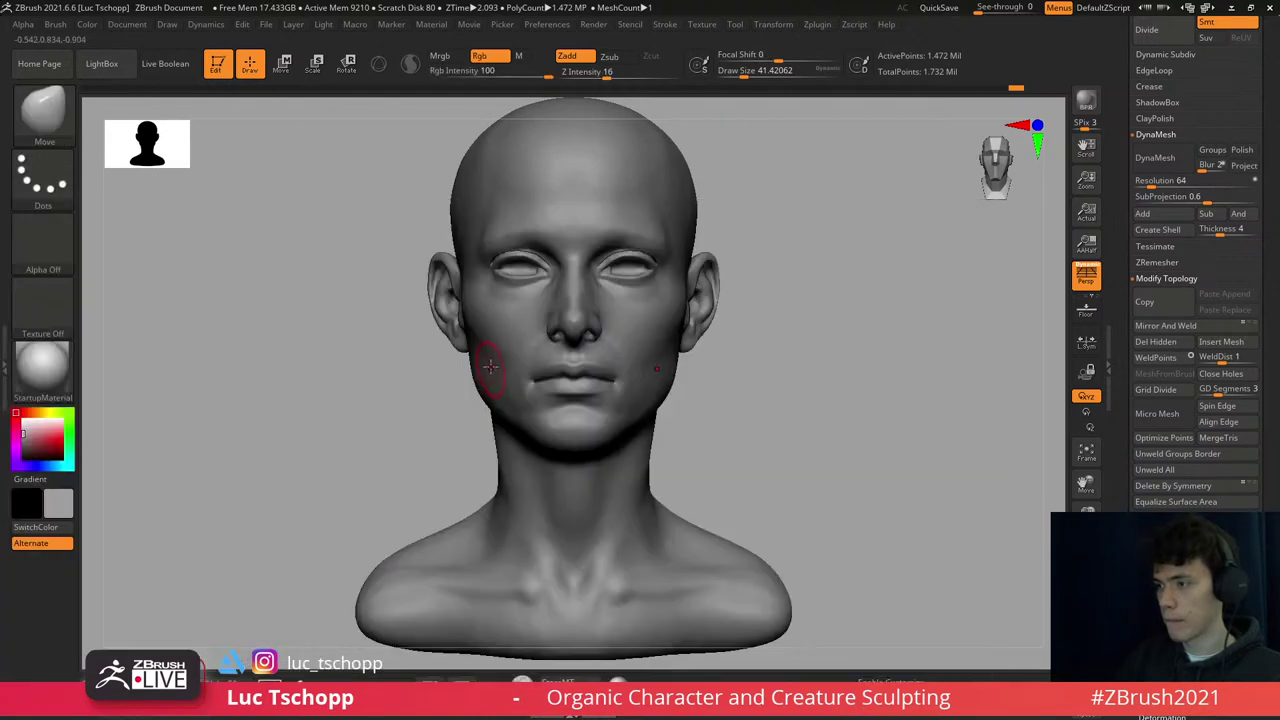
key("s")
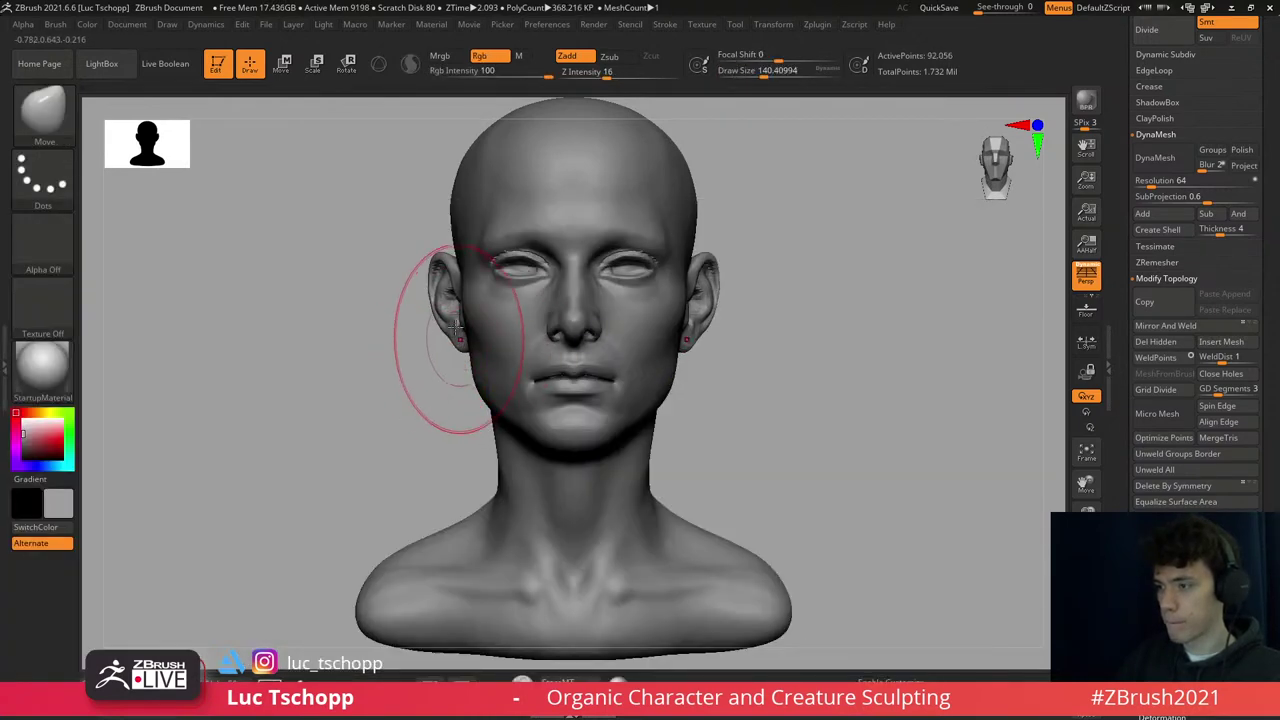
right_click_drag(458, 343, 443, 320, "alt")
key("s")
left_click_drag(443, 318, 485, 318)
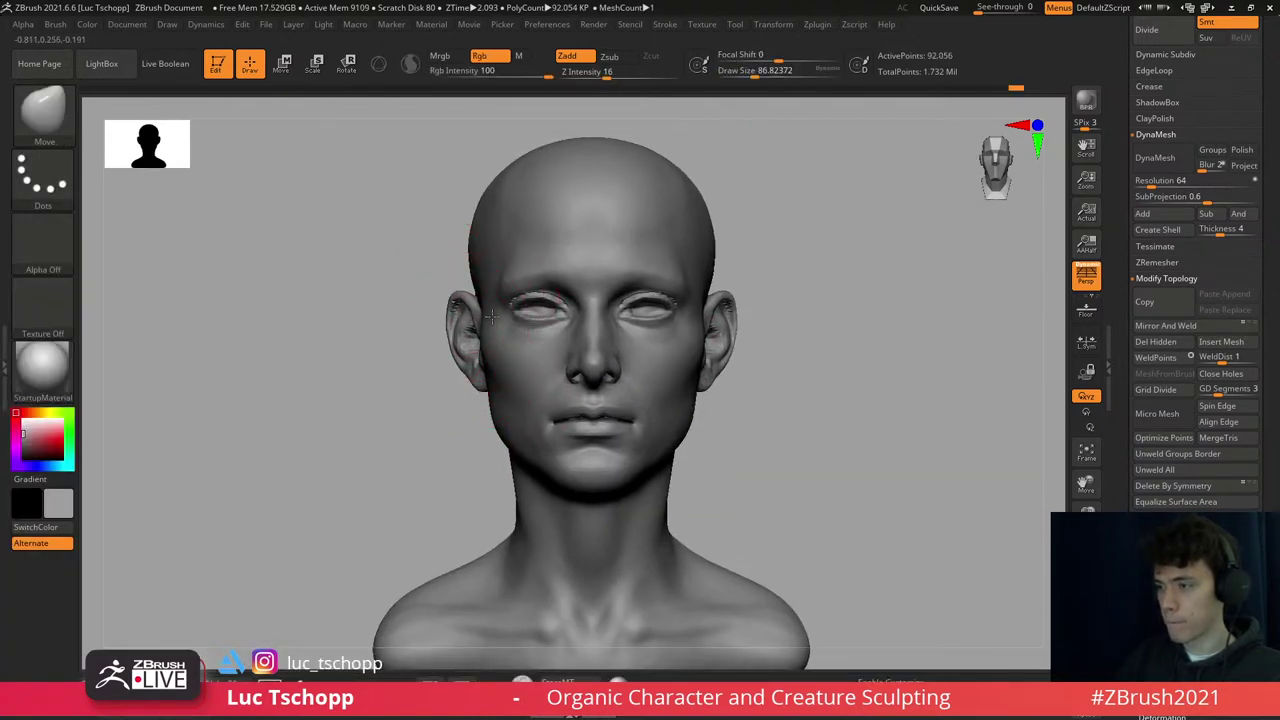
right_click_drag(519, 397, 543, 406, "ctrl")
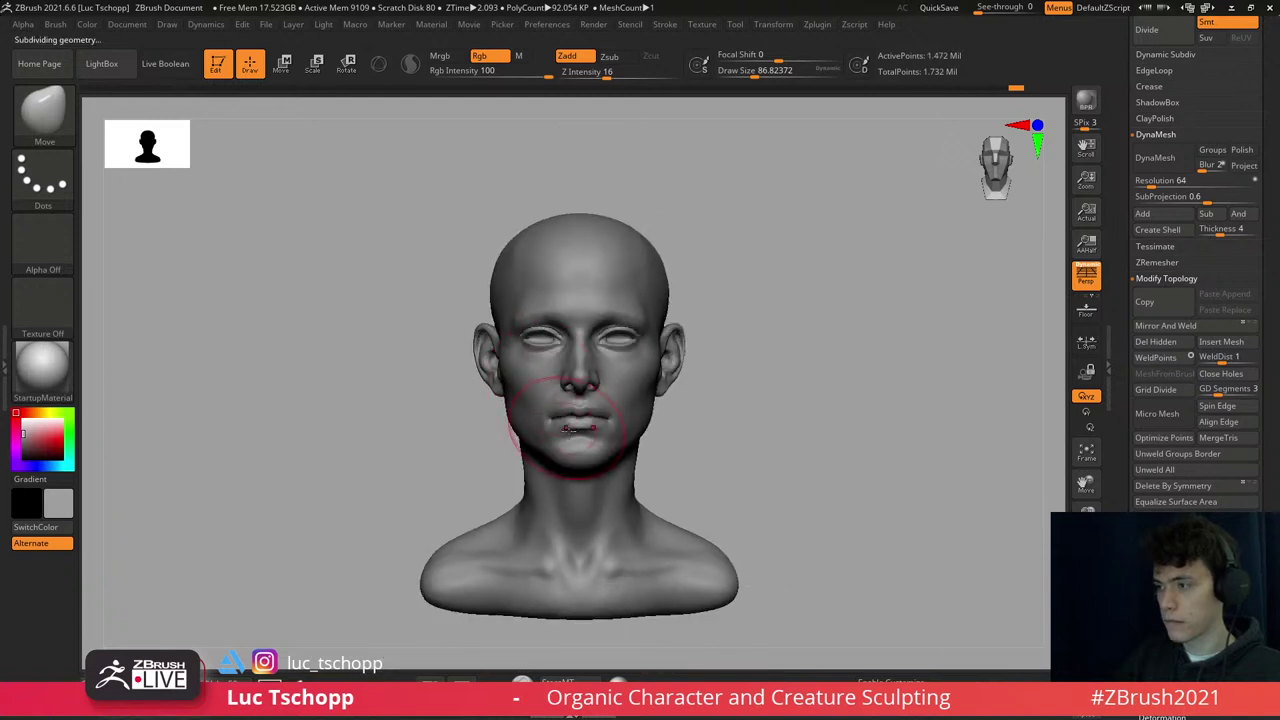
- Push the lips and mouth corners into shape, inspecting them close up from front and side
key("d")
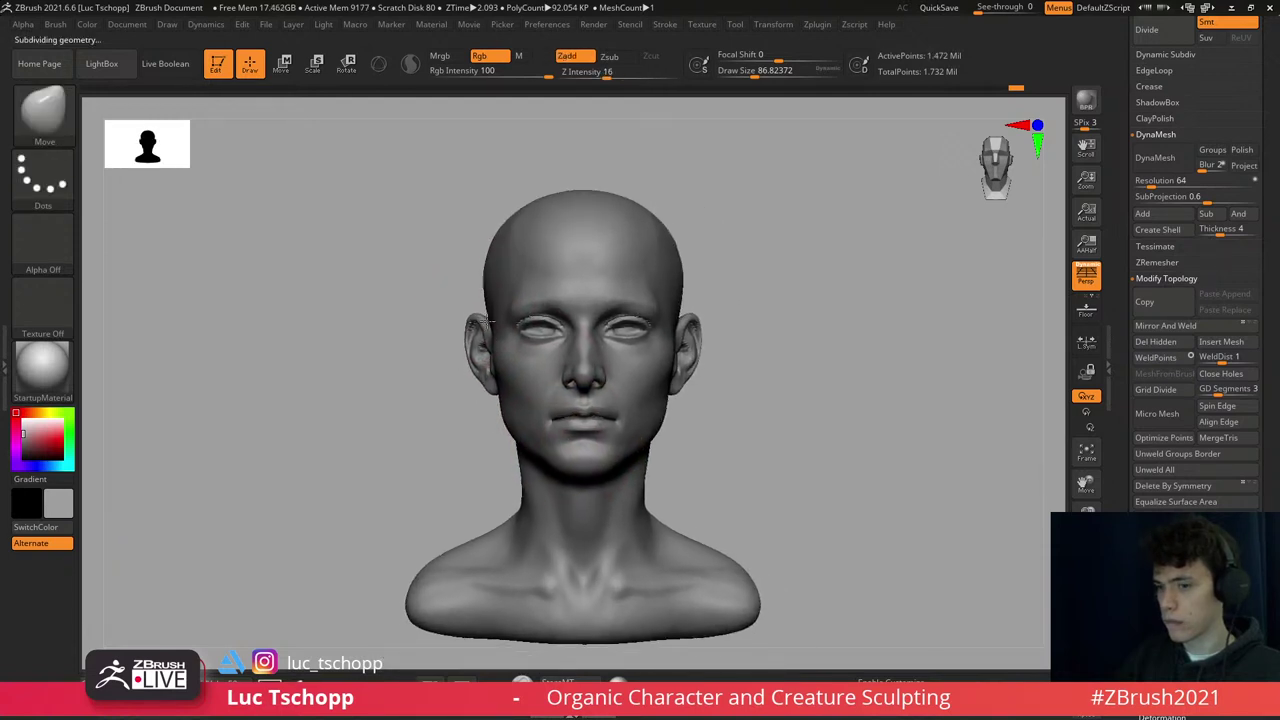
right_click_drag(530, 405, 468, 222)
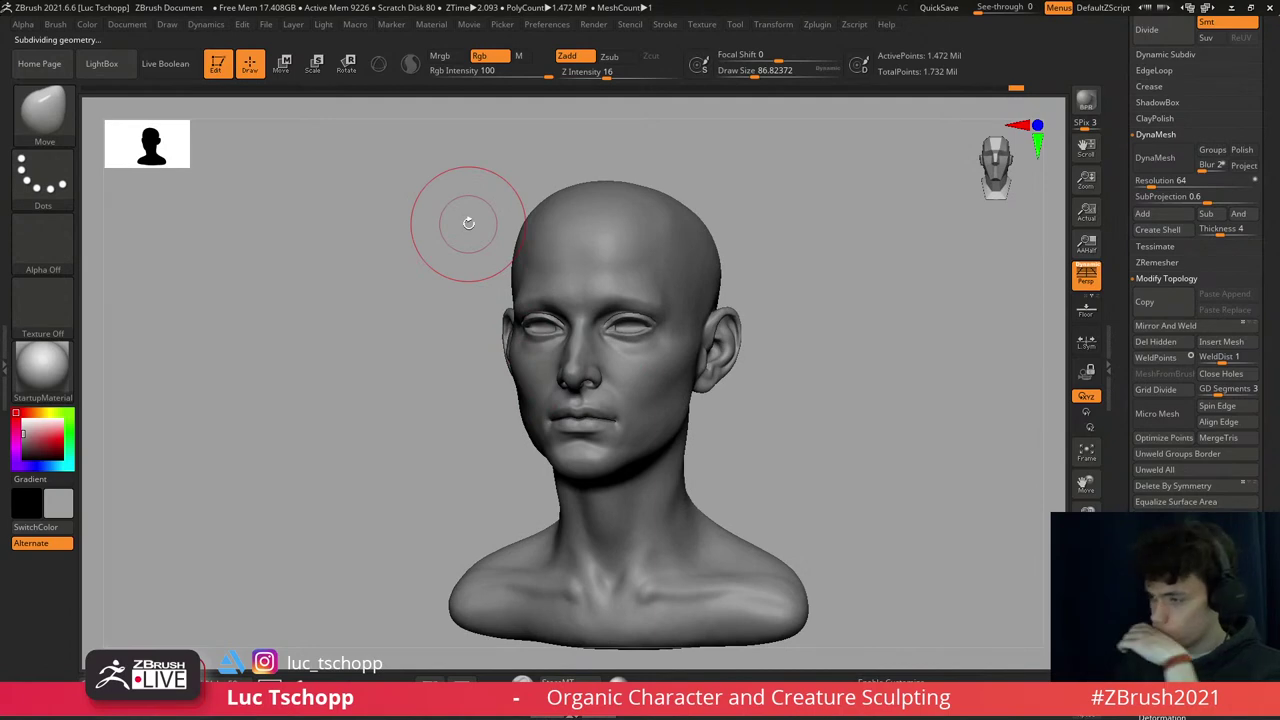
right_click_drag(553, 417, 600, 357, "ctrl")
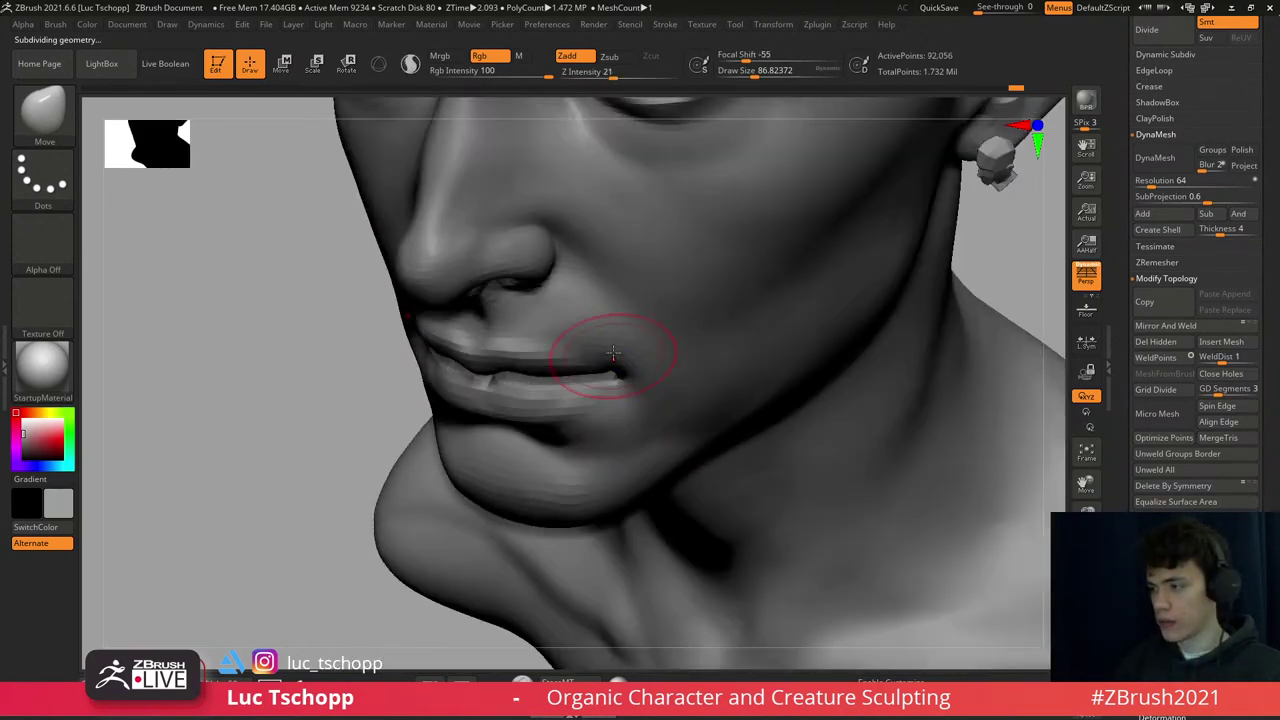
key("shift+d")
key("shift+d")
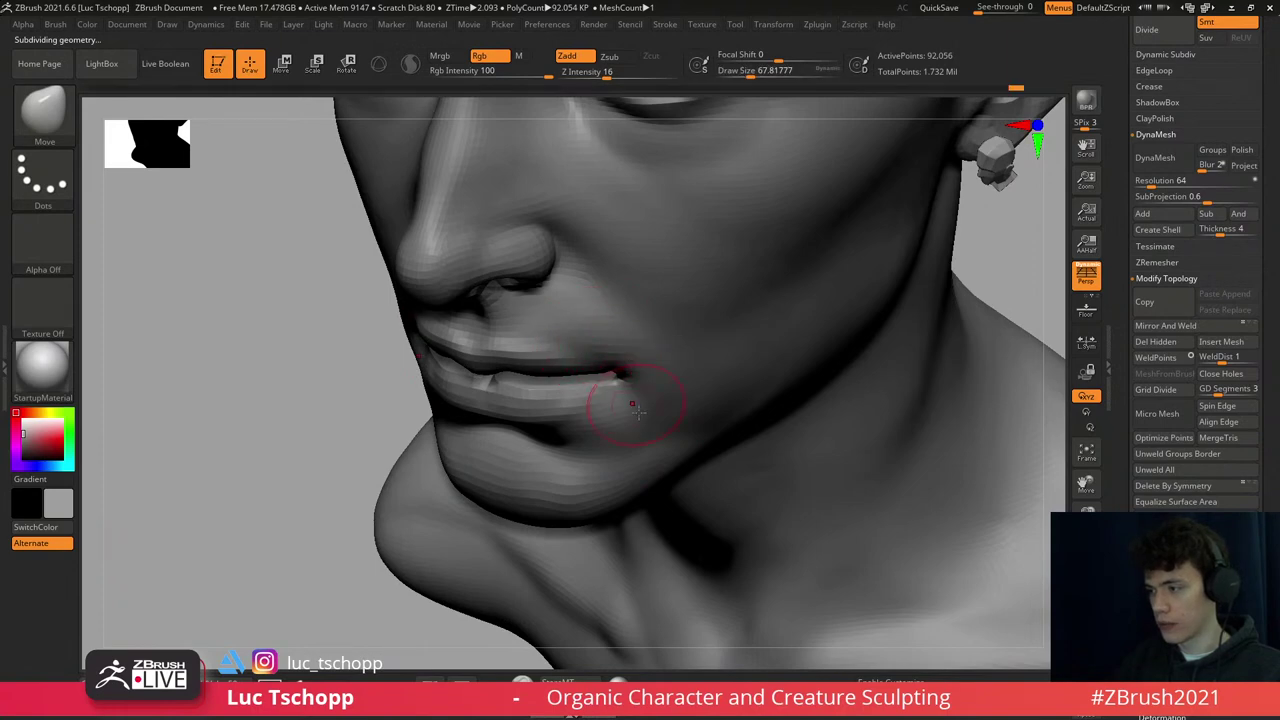
right_click_drag(646, 409, 651, 400)
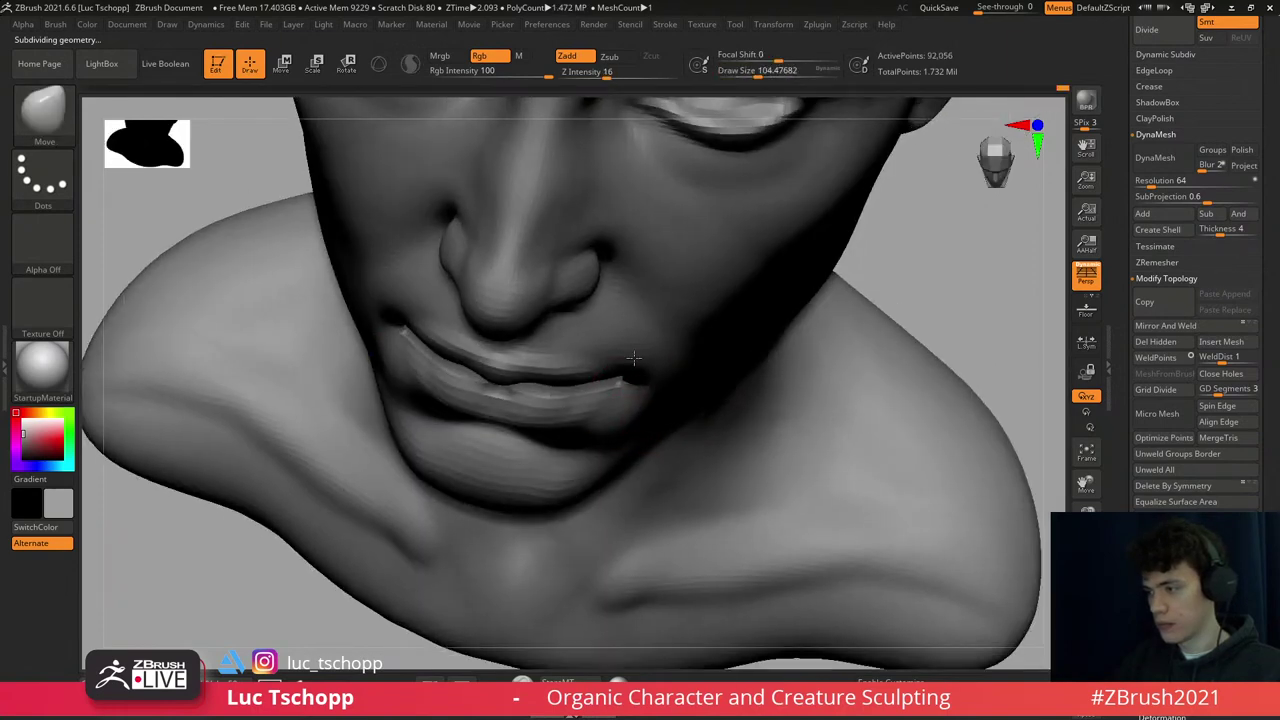
right_click_drag(633, 357, 637, 408)
- Soften the brow area, checking the bust at the lowest and highest subdivision levels
key("shift+d")
key("d")
key("d")
key("d")
key("f")
mouse_move(646, 262)
right_mouse_down("alt")
mouse_move(700, 363)
mouse_move(680, 428)
right_mouse_up("alt")
key("shift+d")
key("shift+d")
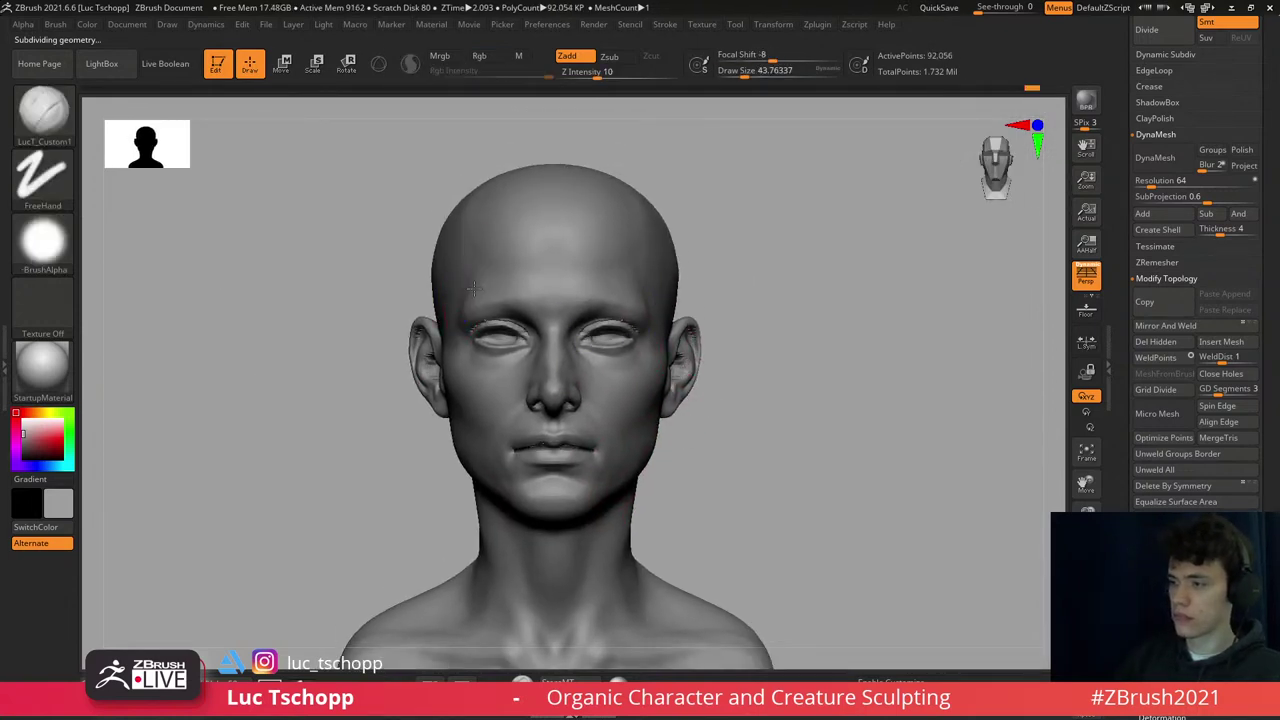
mouse_move(469, 287)
right_mouse_down()
mouse_move(491, 240)
mouse_move(529, 251)
mouse_move(540, 290)
mouse_move(500, 380)
mouse_move(510, 258)
mouse_move(543, 266)
mouse_move(590, 315)
mouse_move(533, 228)
right_mouse_up()
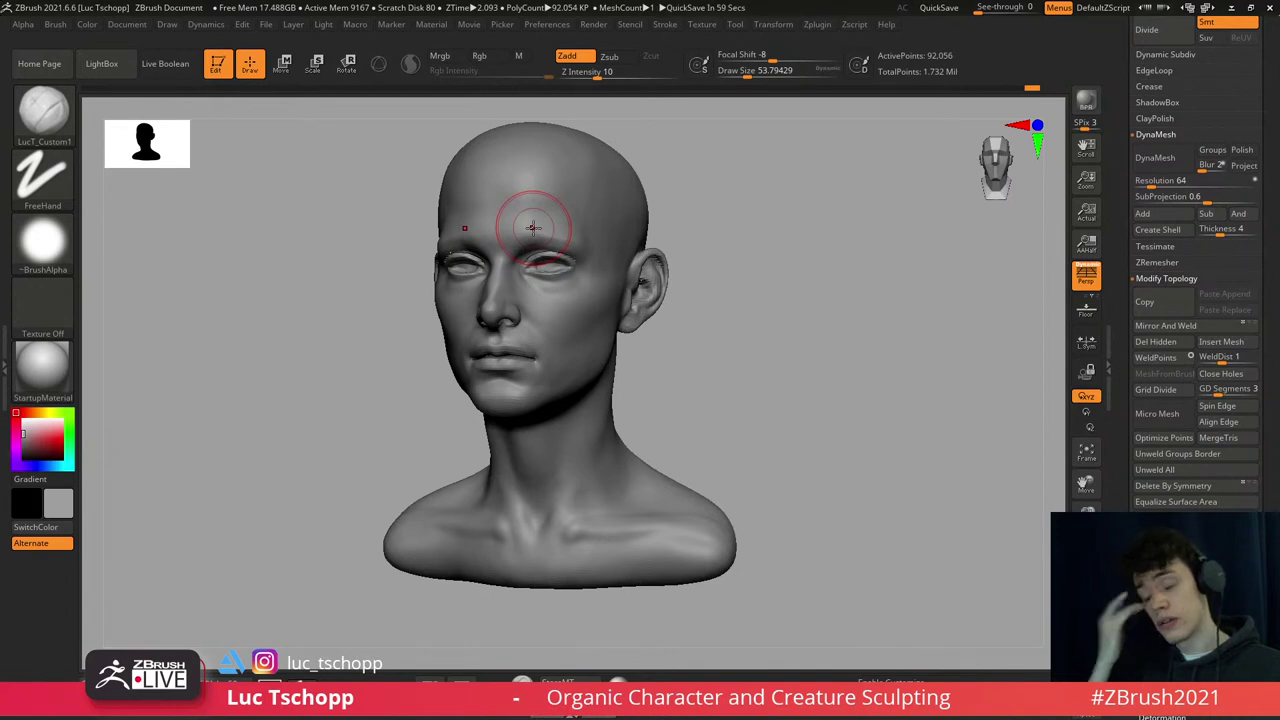
right_click_drag(519, 411, 637, 291)
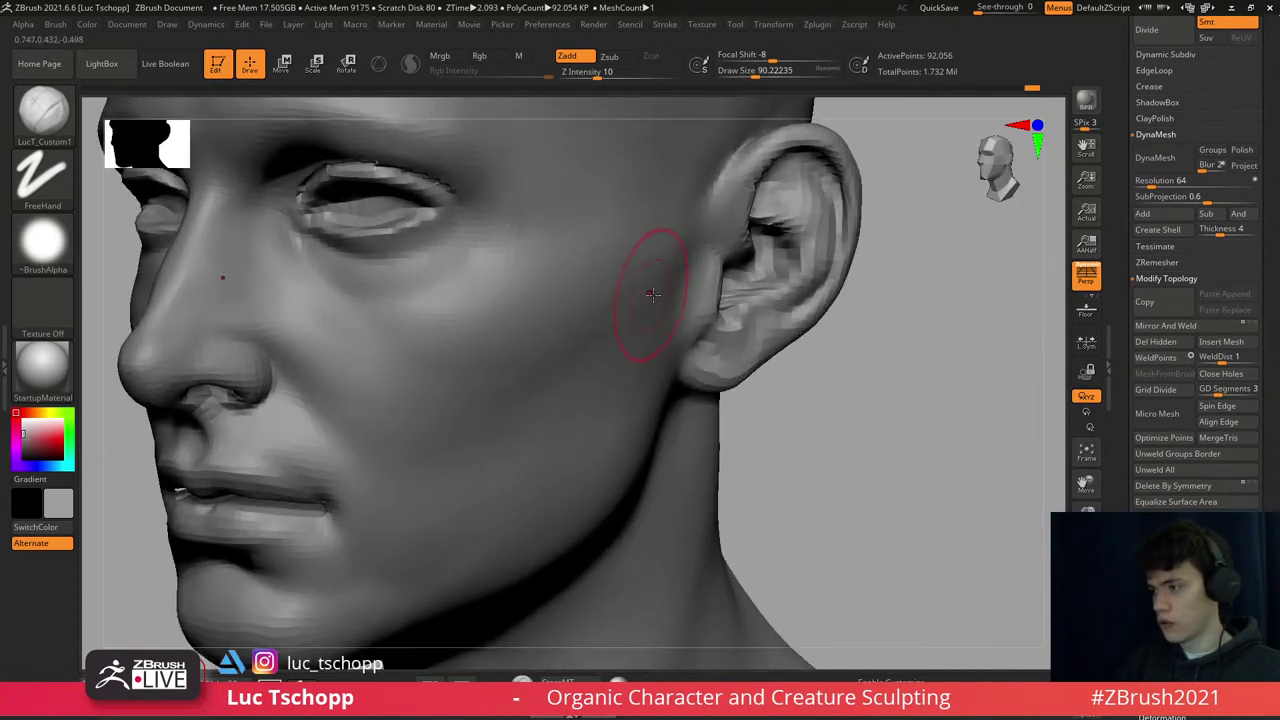
- Resize the brush to about 62 and return to the highest subdivision level
key("s")
left_click_drag(651, 293, 672, 274)
key("s")
key("d")
key("d")
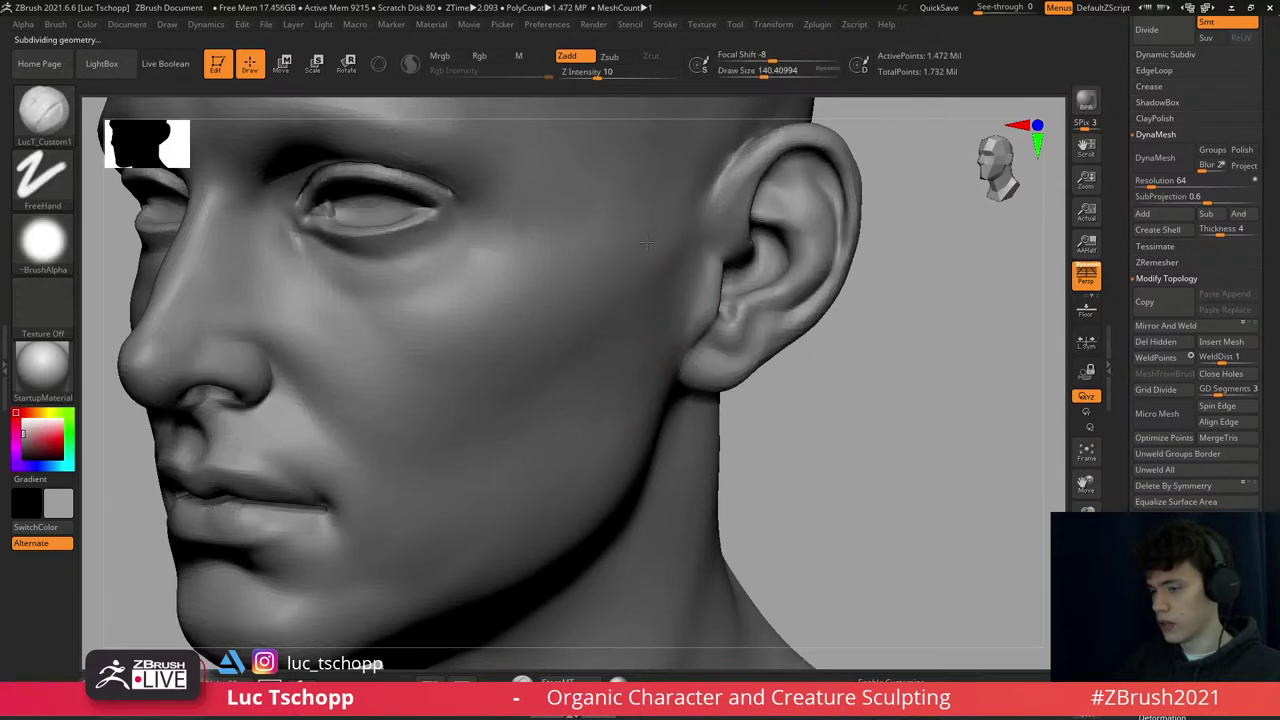
key("f")
mouse_move(647, 243)
right_mouse_down()
mouse_move(543, 251)
mouse_move(580, 380)
mouse_move(528, 371)
mouse_move(609, 349)
mouse_move(571, 357)
mouse_move(600, 237)
mouse_move(600, 503)
mouse_move(645, 333)
mouse_move(706, 380)
mouse_move(703, 229)
mouse_move(701, 358)
mouse_move(560, 407)
mouse_move(571, 471)
right_mouse_up()
- Select the Move brush and check the head at lower and highest subdivisions
key("b")
key("m")
key("v")
key("shift+d")
key("d")
key("f")
- Try the crease and Standard brushes while viewing the ear from a new angle
key("b")
key("d")
key("s")
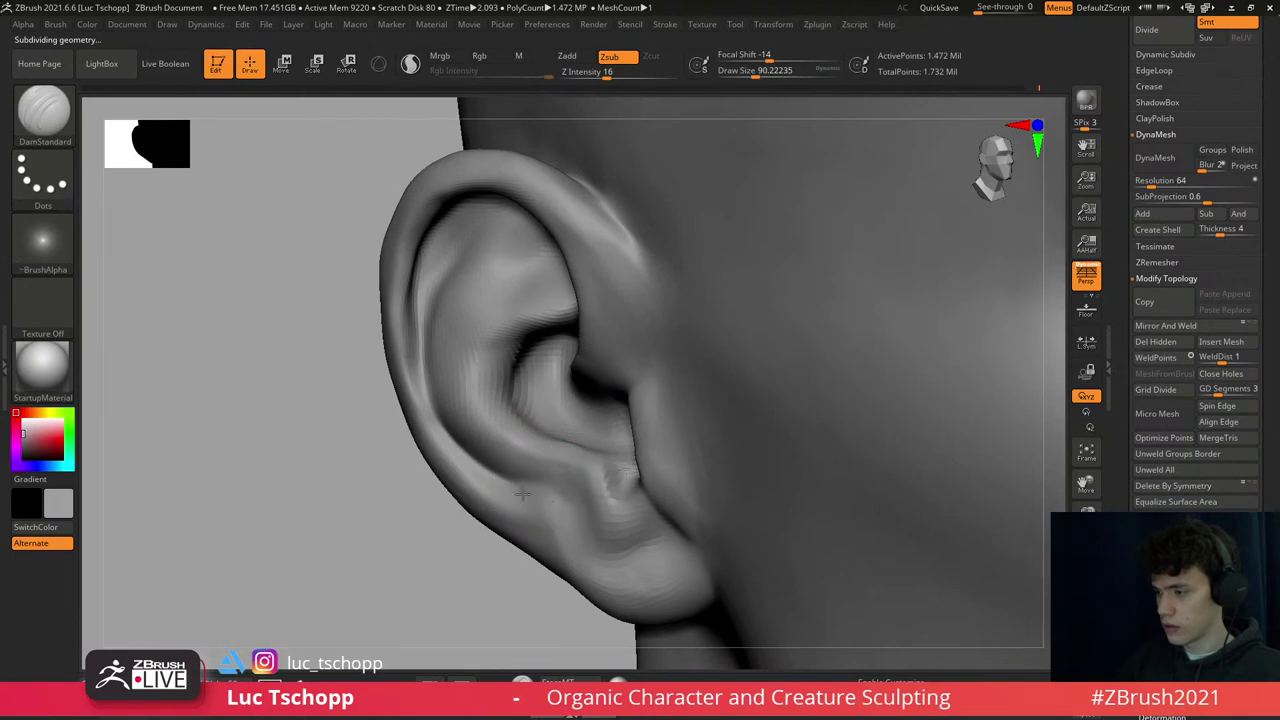
right_click_drag(581, 535, 531, 297, "ctrl")
key("b")
key("s")
key("t")
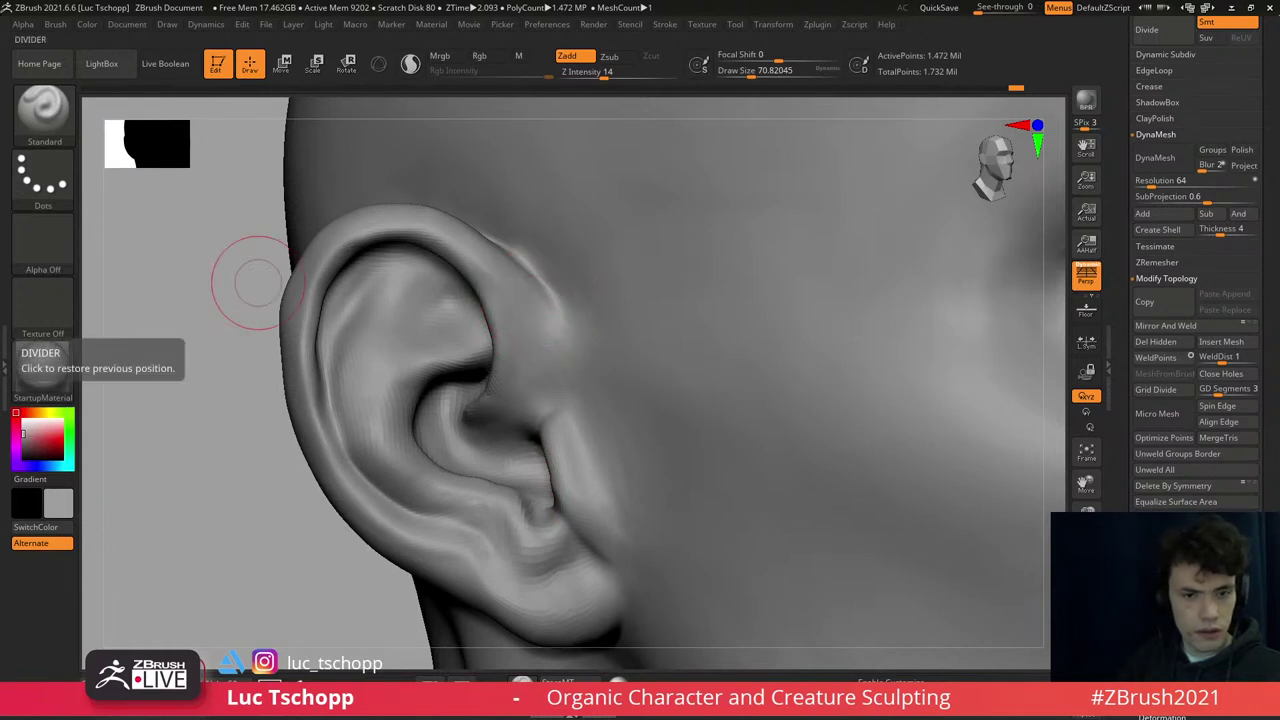
mouse_move(536, 438)
right_mouse_down()
mouse_move(543, 500)
mouse_move(557, 471)
mouse_move(557, 492)
mouse_move(563, 420)
mouse_move(567, 430)
right_mouse_up()
- Pull the inner ear into shape with the Move and Move Topological brushes
key("1")
key("b")
key("m")
key("v")
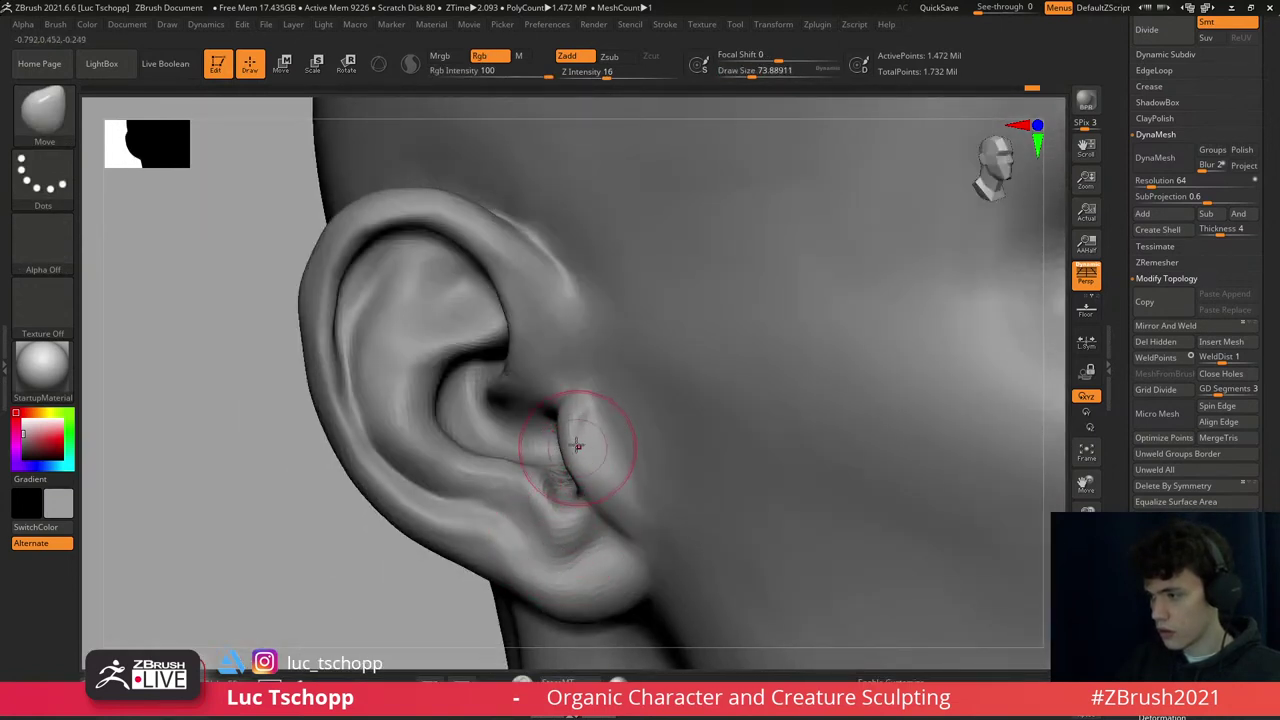
key("b")
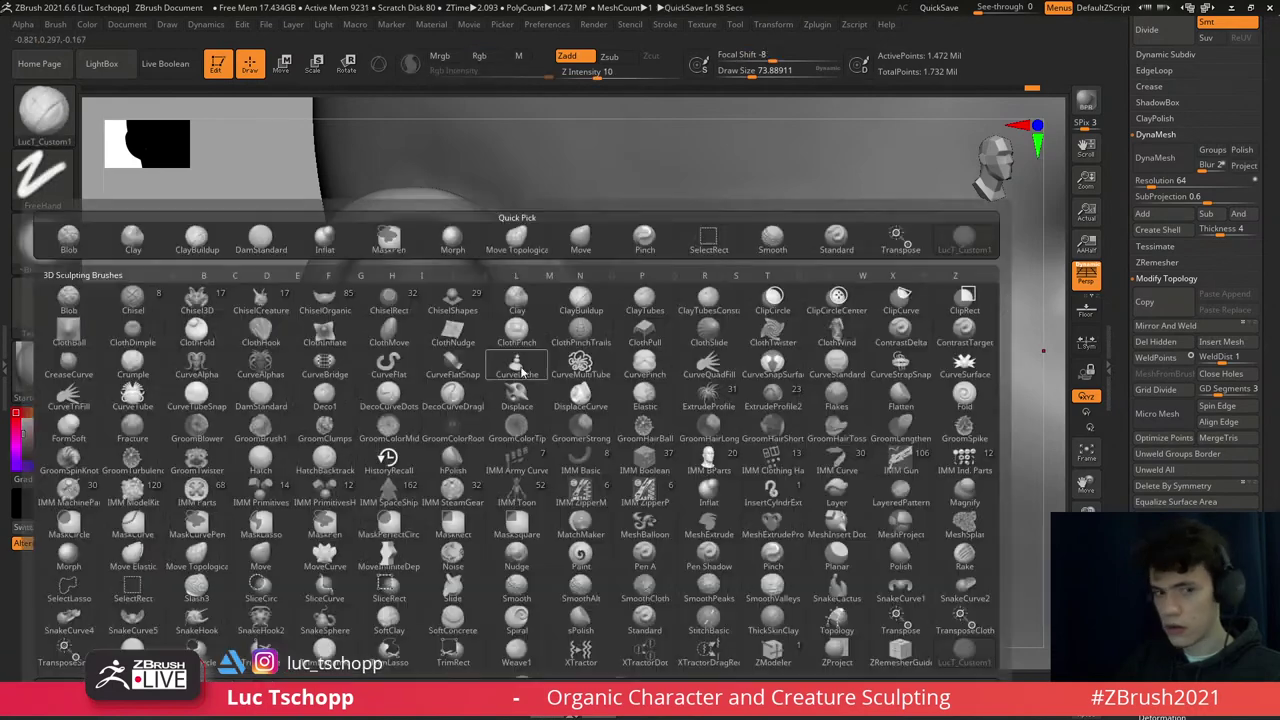
key("m")
key("t")
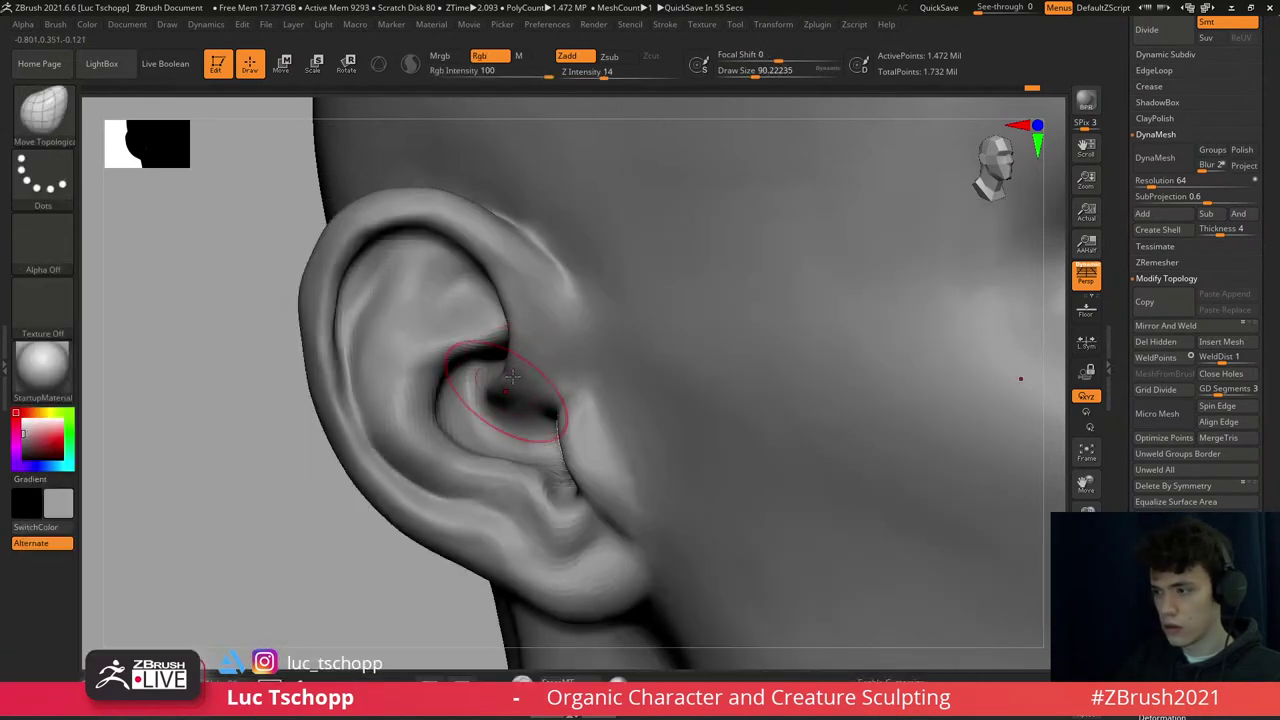
key("b")
key("m")
key("v")
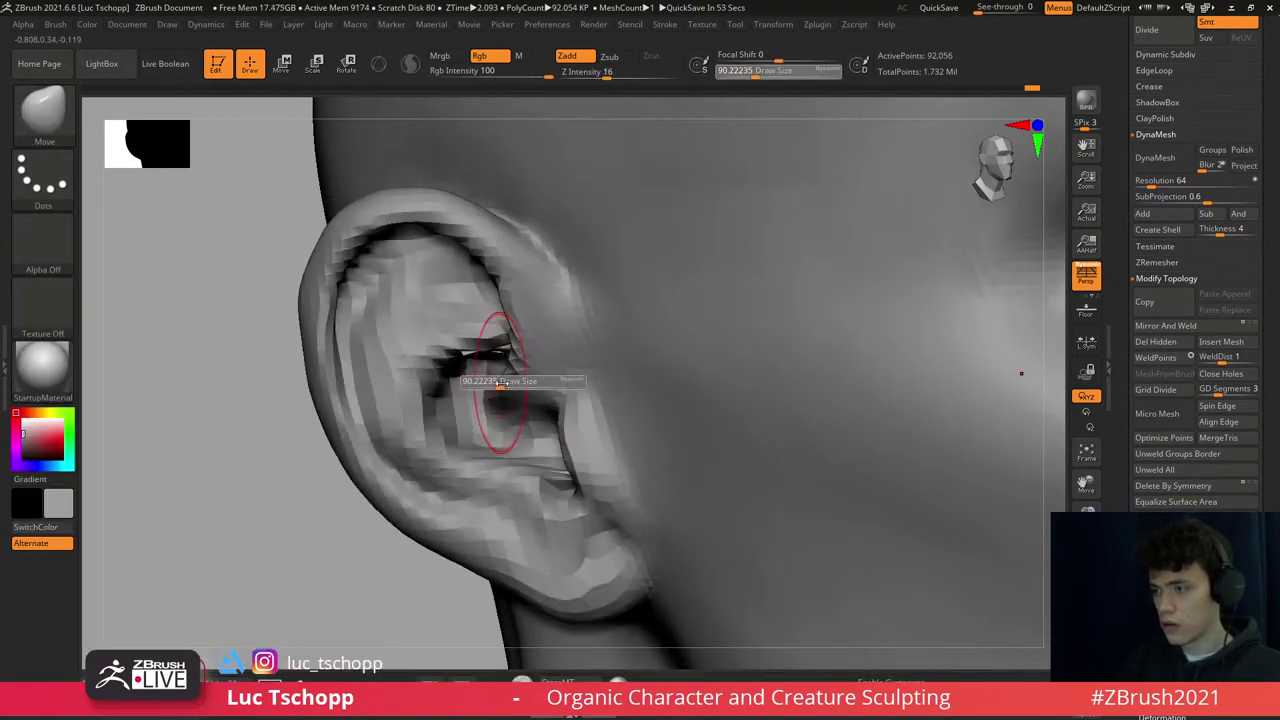
left_click_drag(500, 357, 500, 343)
- Smooth the warped inner ear, switching subdivision levels and brush sizes (115.9, 62)
right_click_drag(517, 378, 580, 455)
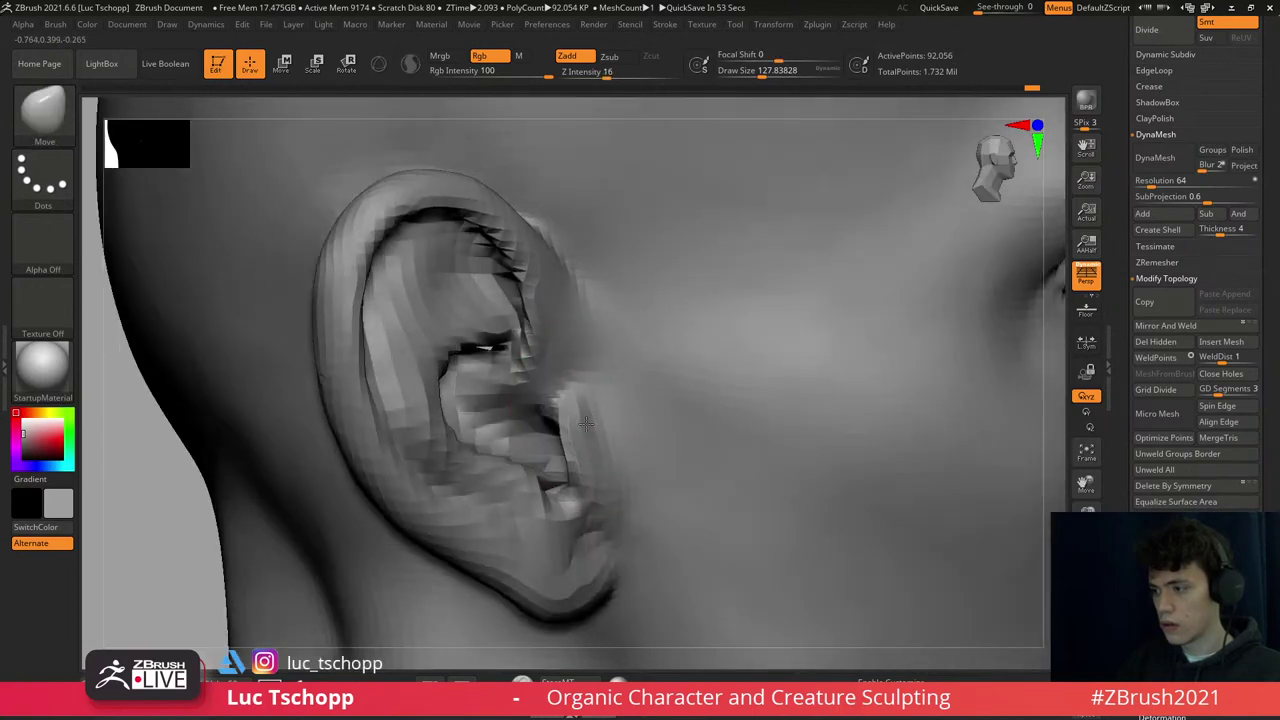
key("f")
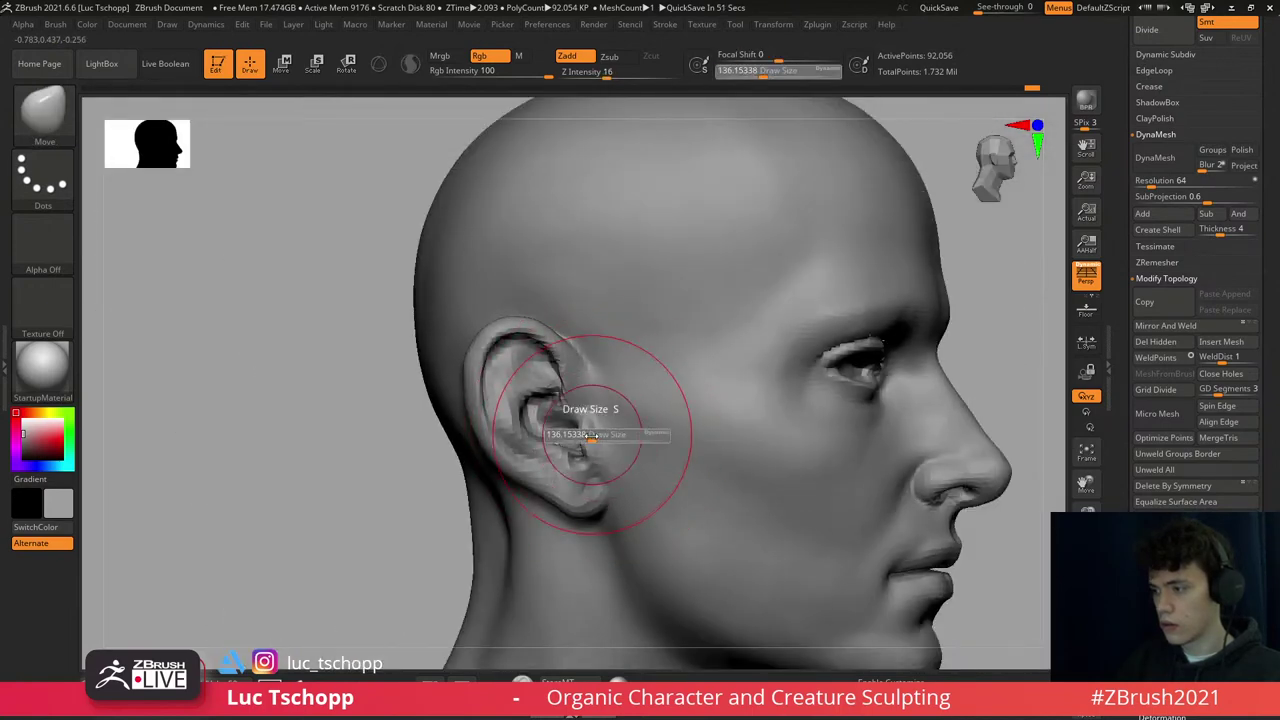
left_click_drag(590, 428, 589, 417, "shift")
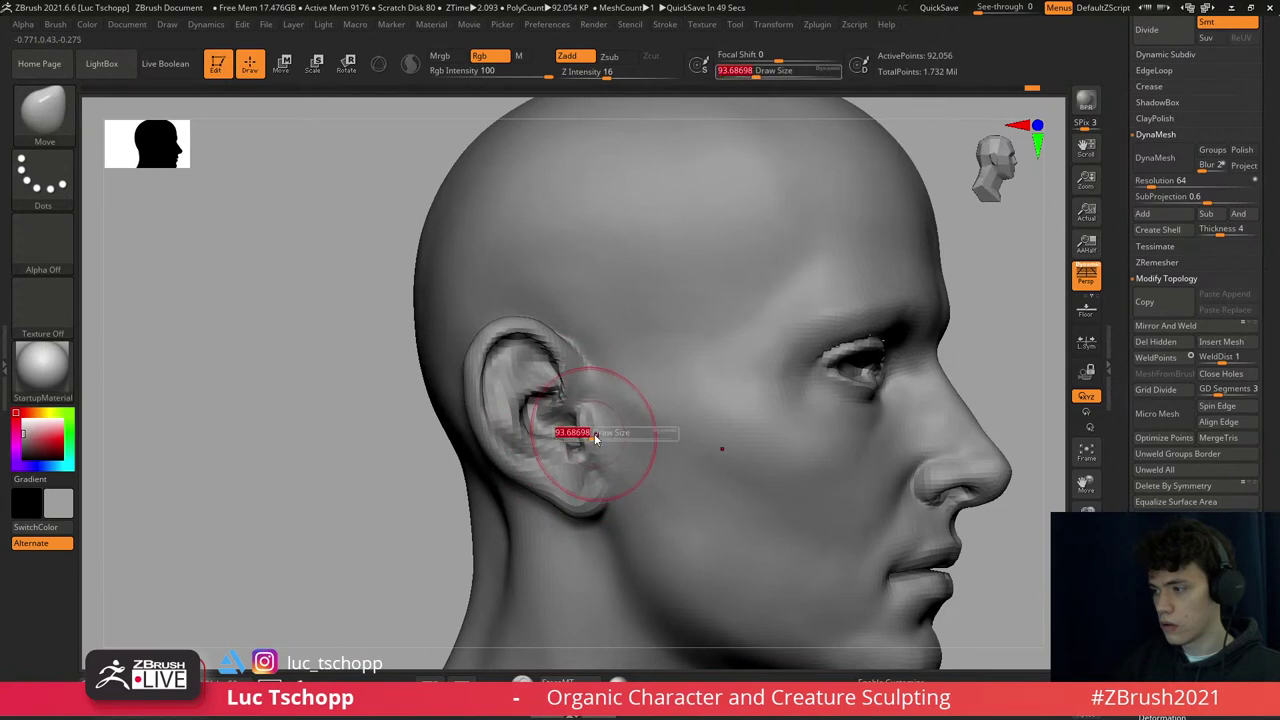
right_click_drag(591, 423, 611, 377)
key("shift+d")
key("bracketright")
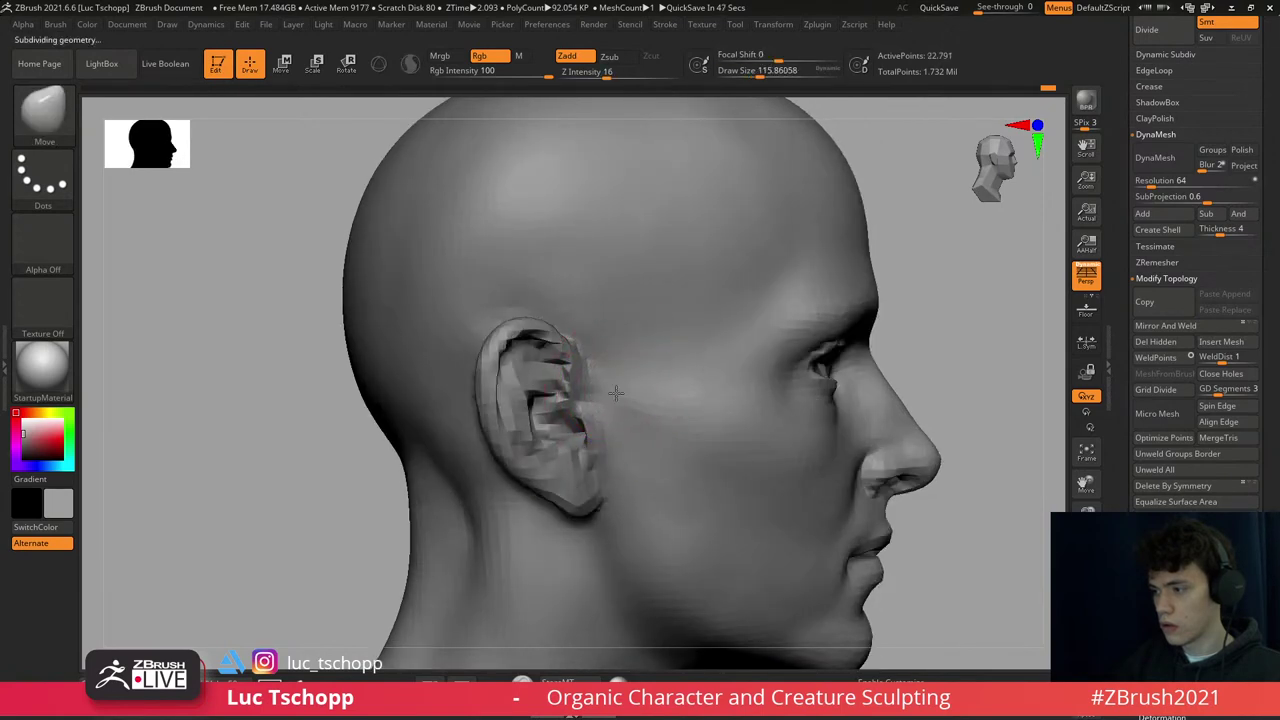
key("d")
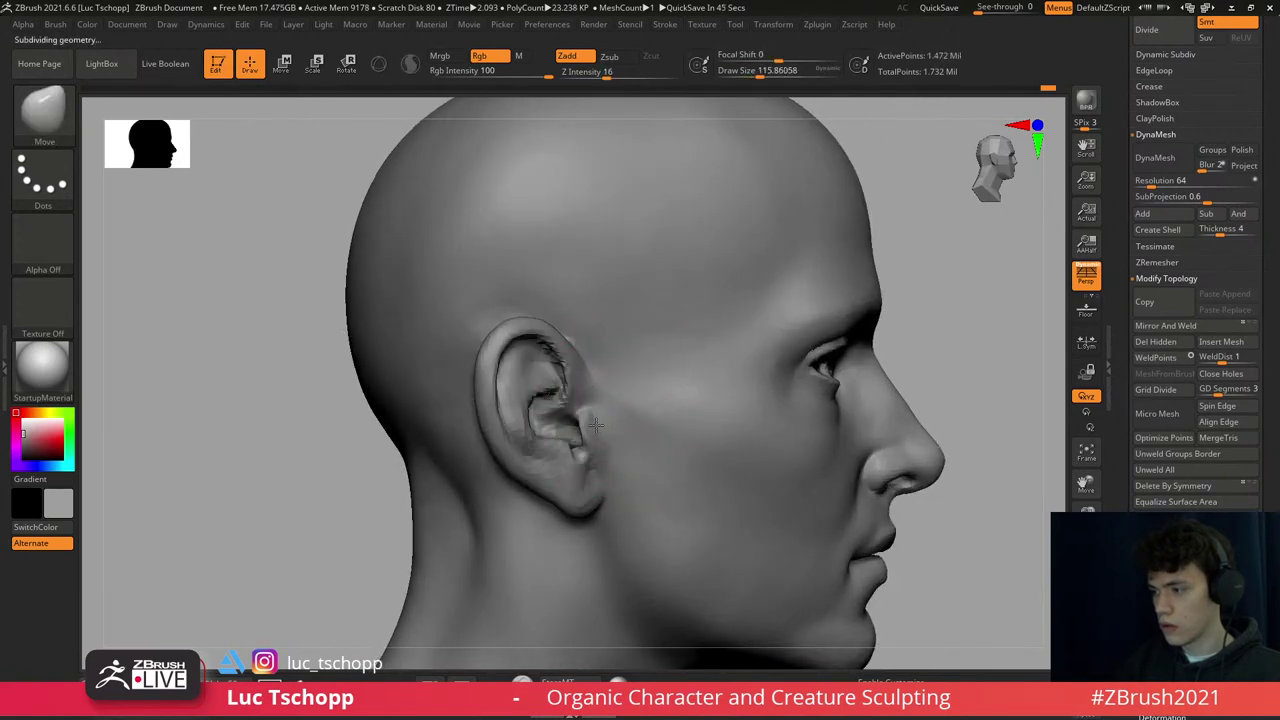
right_click_drag(620, 402, 600, 440)
key("shift+d")
key("bracketleft")
key("bracketleft")
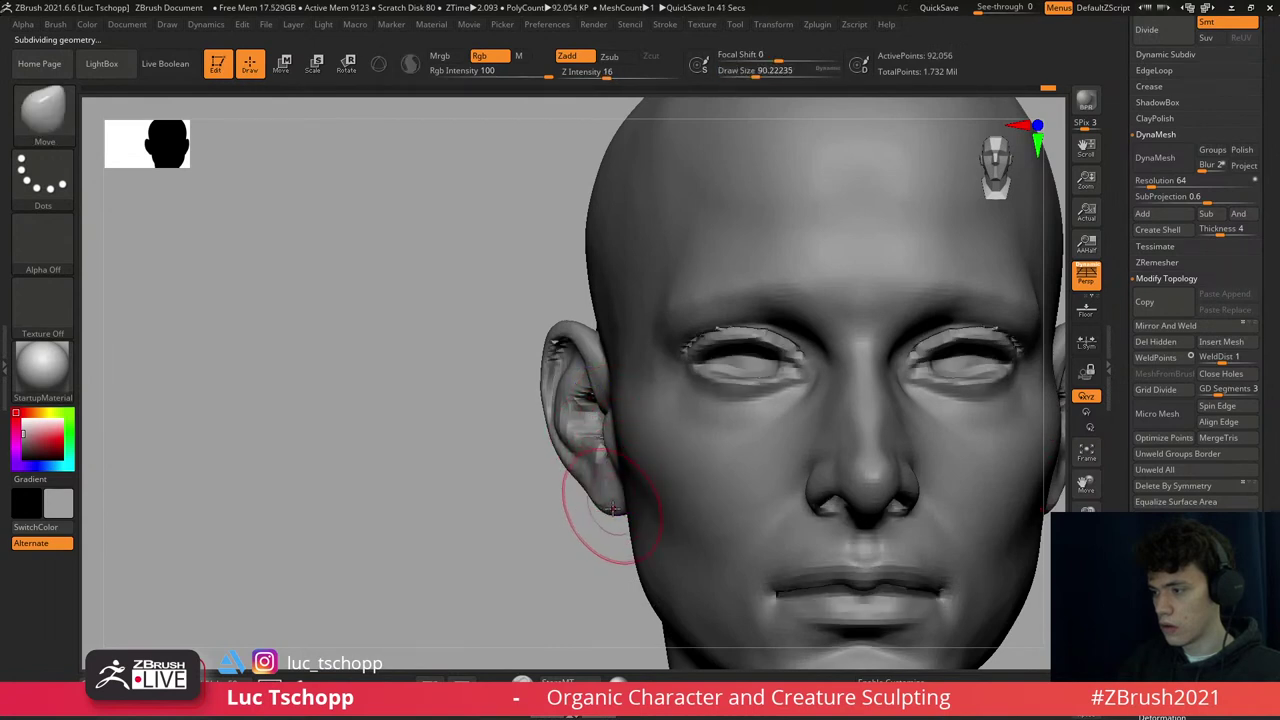
mouse_move(608, 500)
right_mouse_down()
mouse_move(595, 465)
mouse_move(585, 470)
right_mouse_up()
key("d")
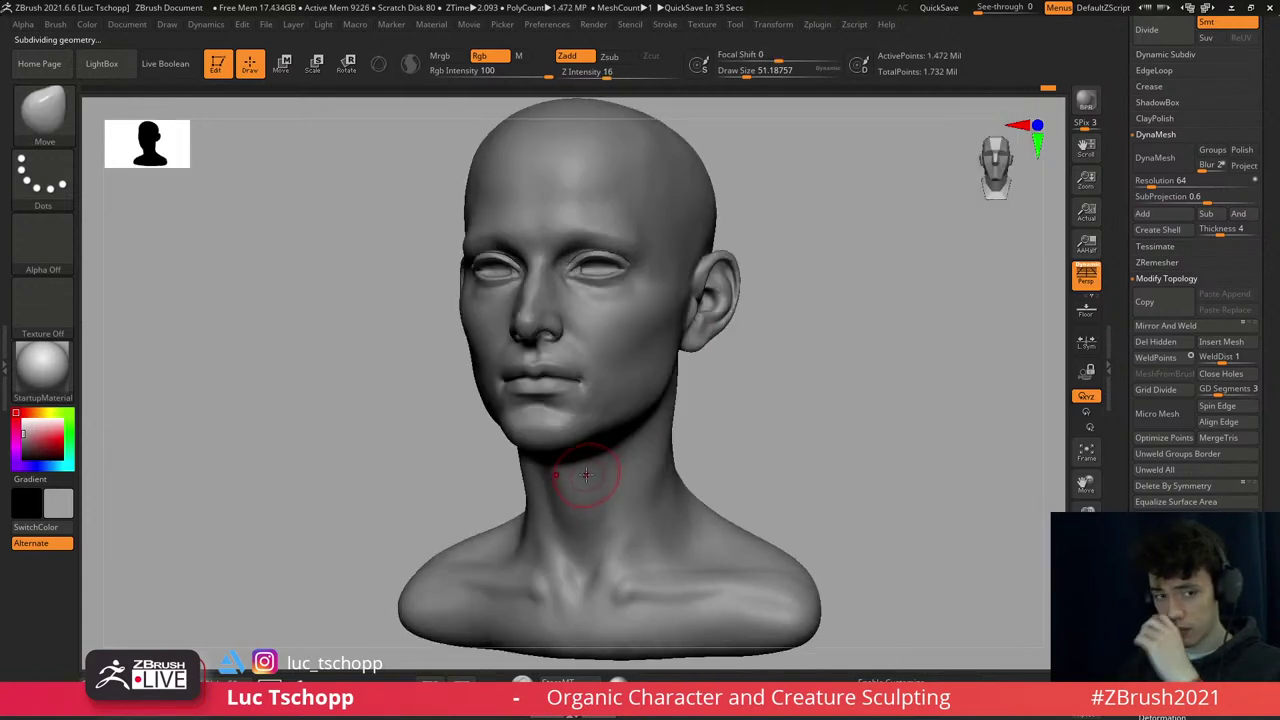
mouse_move(629, 429)
right_mouse_down()
mouse_move(657, 357)
mouse_move(608, 265)
mouse_move(615, 287)
mouse_move(598, 318)
mouse_move(543, 286)
mouse_move(623, 349)
mouse_move(620, 362)
mouse_move(633, 305)
mouse_move(600, 340)
mouse_move(629, 371)
mouse_move(600, 371)
right_mouse_up()
- Smooth the skin between the eyes with a 70.8 brush, then frame the bust front-on
key("1")
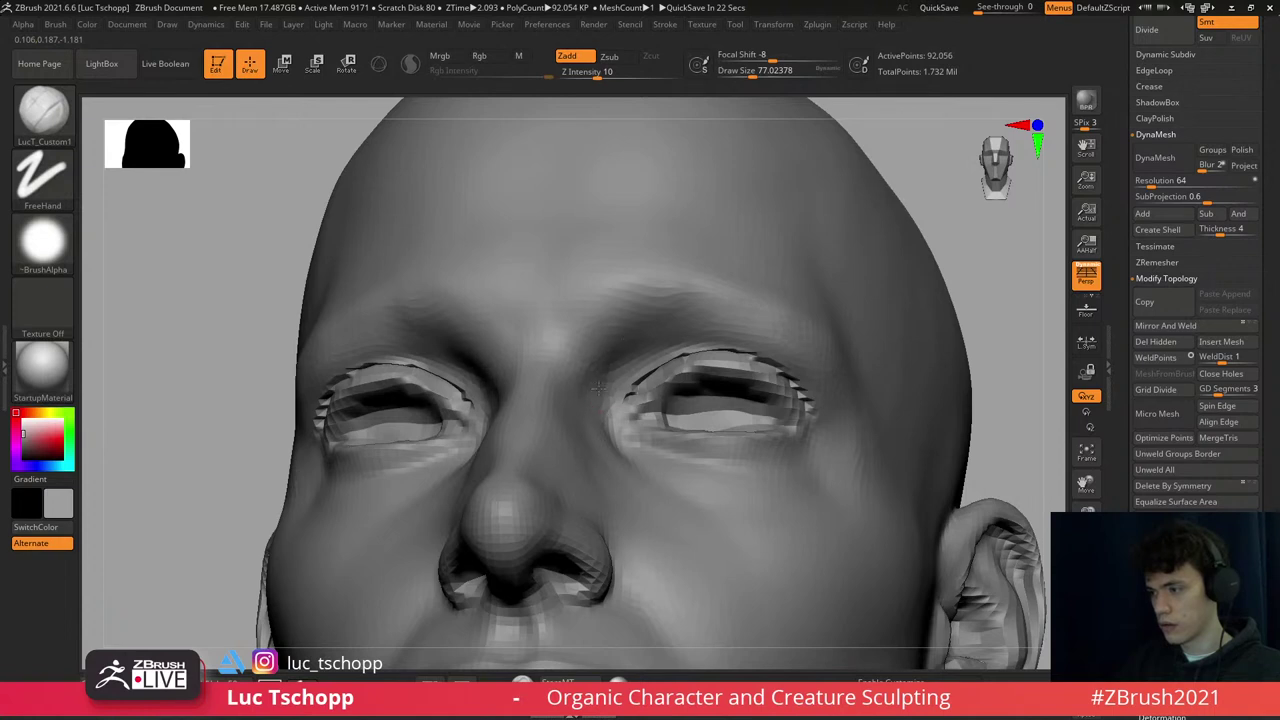
right_click_drag(608, 400, 610, 450)
key("s")
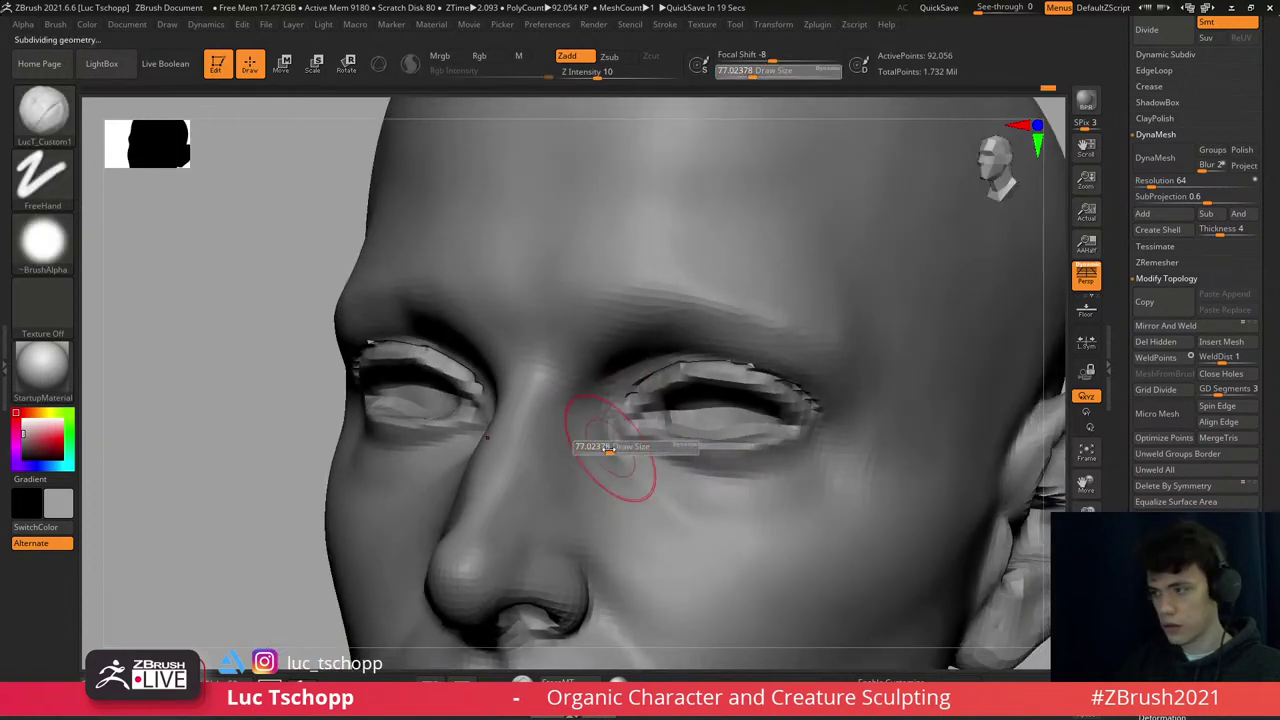
left_click_drag(609, 452, 605, 452)
key("shift")
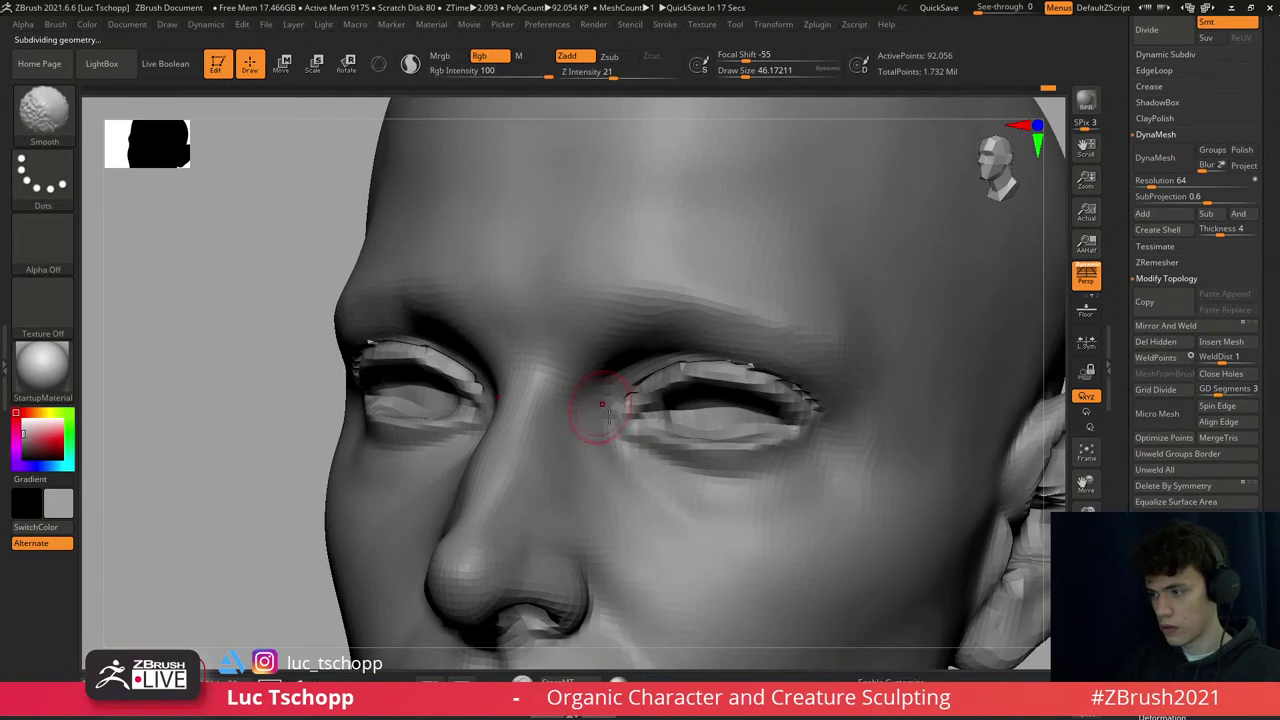
right_click_drag(603, 410, 643, 500, "shift")
key("ctrl+d")
key("f")
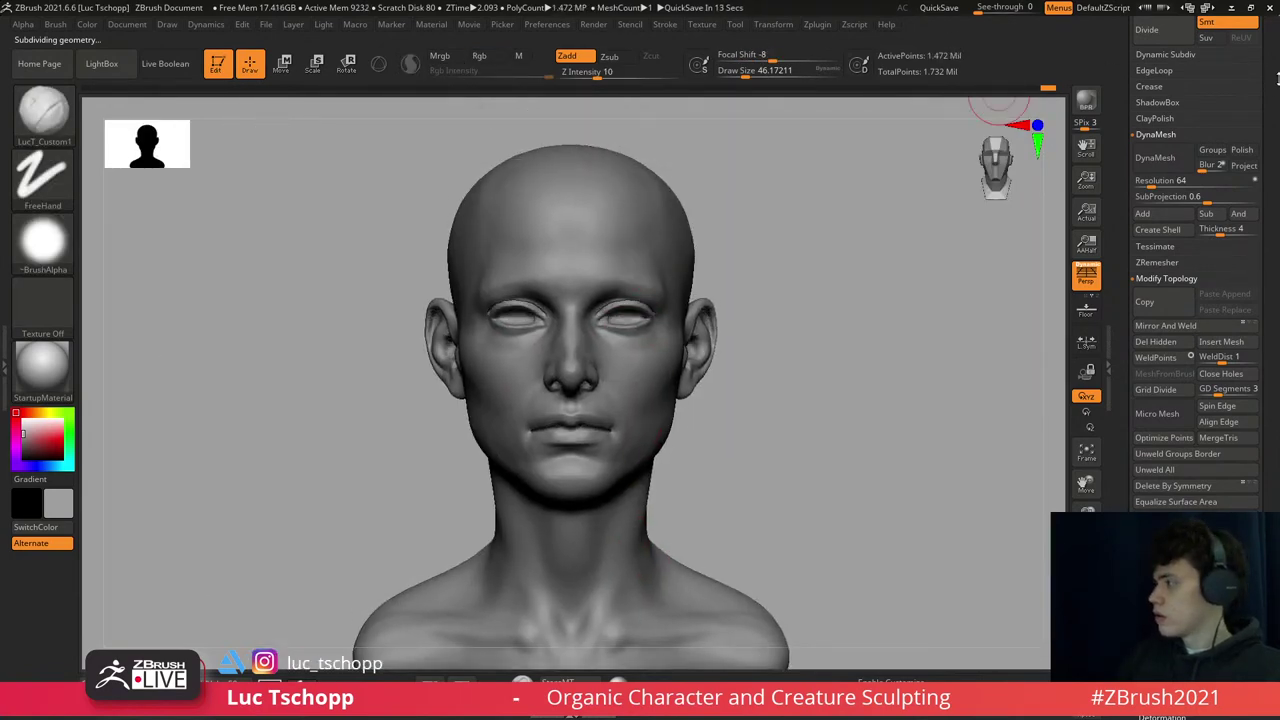
left_click_drag(1276, 80, 1268, 287)
- Duplicate the head as subtool 'female face1' and select the ZRemesherGuides brush
scroll(1260, 256, "down", 3)
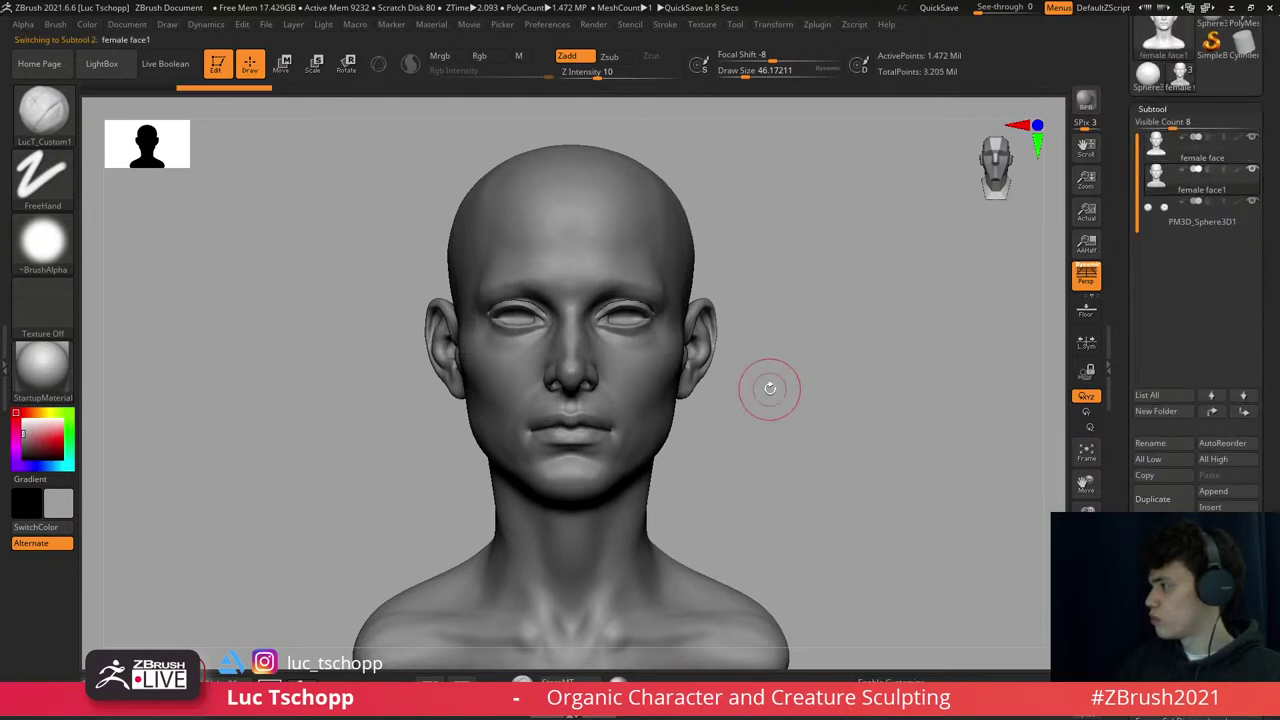
key("b")
key("z")
key("r")
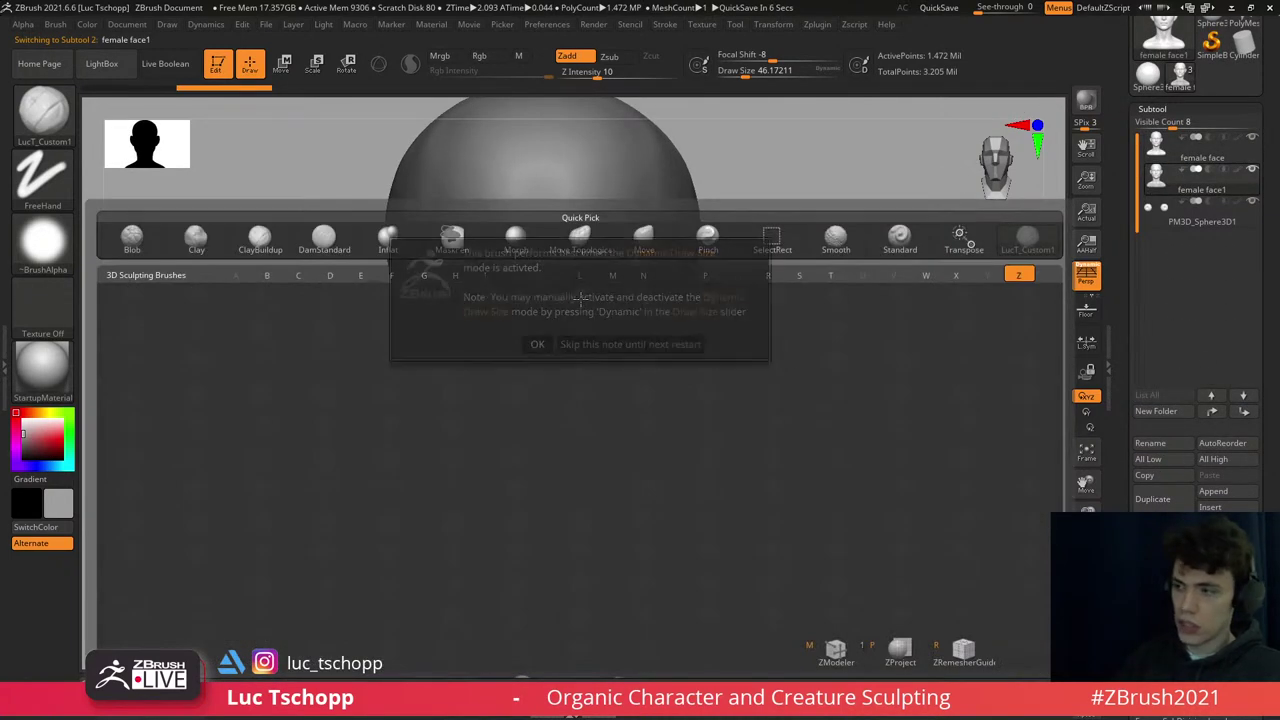
left_click(537, 340)
- Draw guide curves over both upper eyelids, then shrink the brush to about 15.55
mouse_move(580, 307)
right_mouse_down("alt")
mouse_move(629, 351)
mouse_move(590, 306)
right_mouse_up("alt")
left_click_drag(590, 306, 686, 312)
right_click_drag(686, 312, 608, 330)
key("s")
left_click_drag(608, 330, 604, 330)
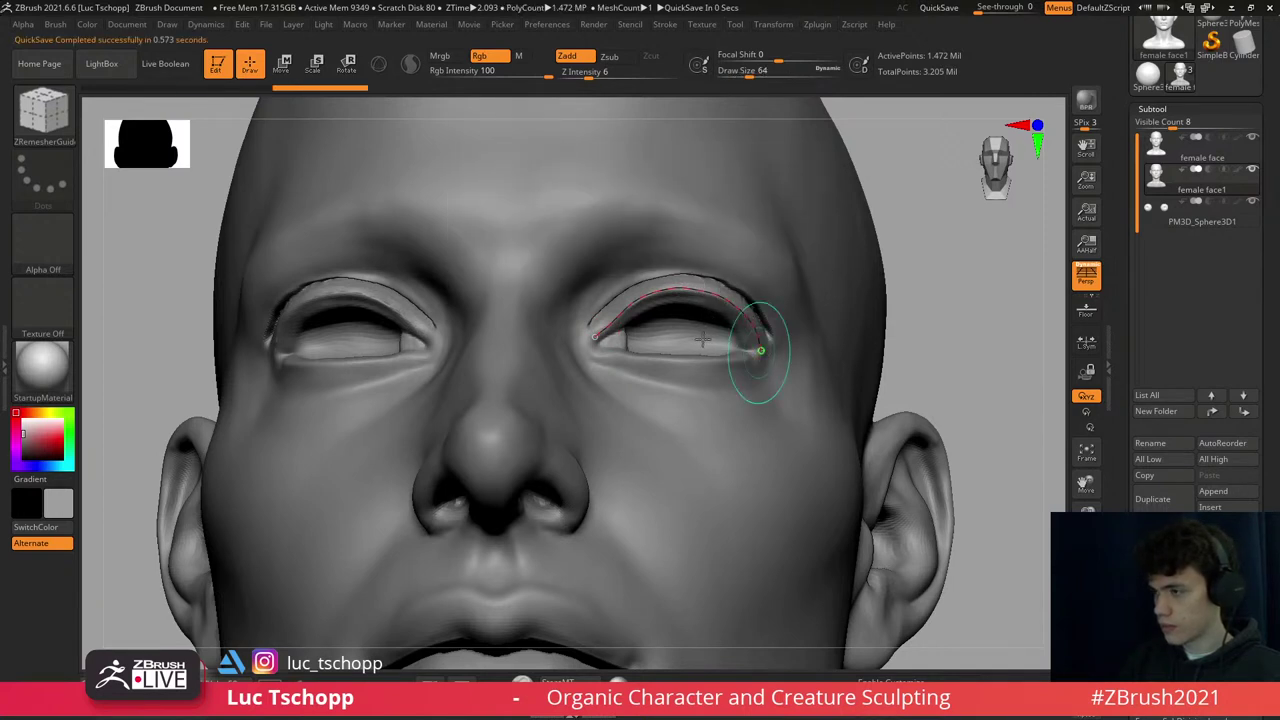
- Trace the lower eyelid and a line across the eye corners, then set draw size 64
right_click_drag(751, 337, 591, 352)
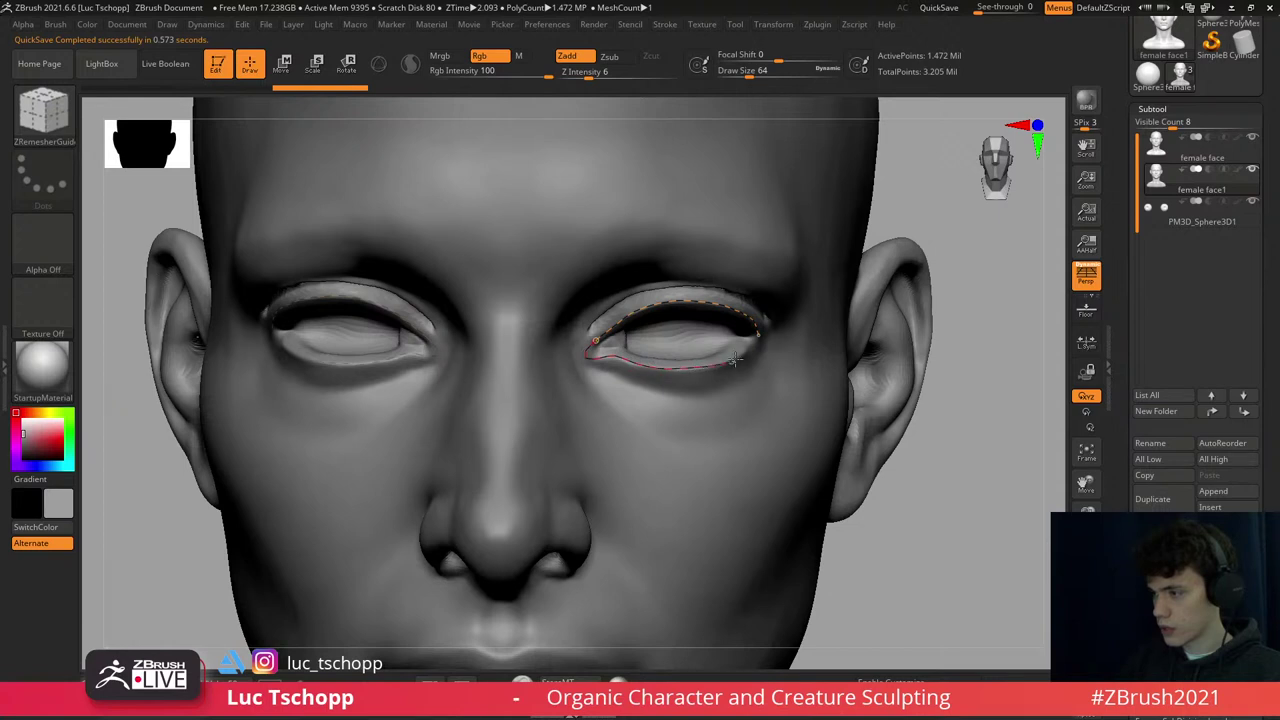
right_click_drag(757, 333, 690, 338)
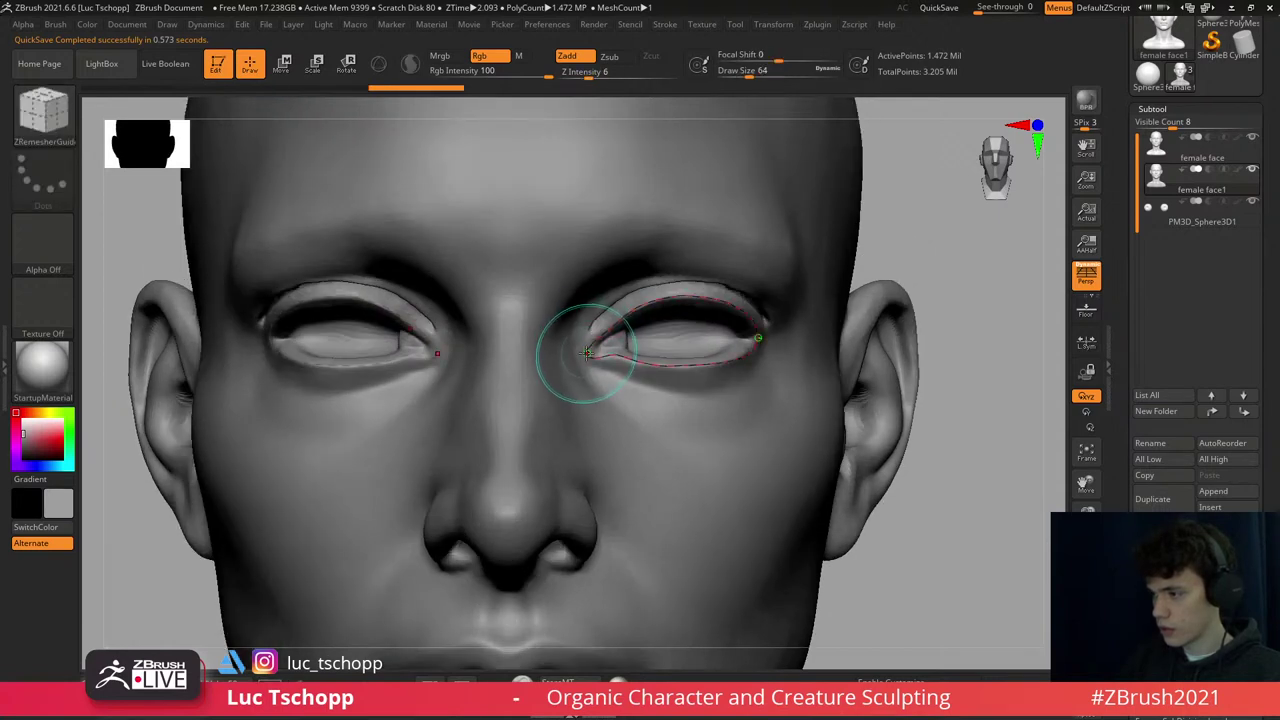
right_click_drag(515, 337, 360, 322)
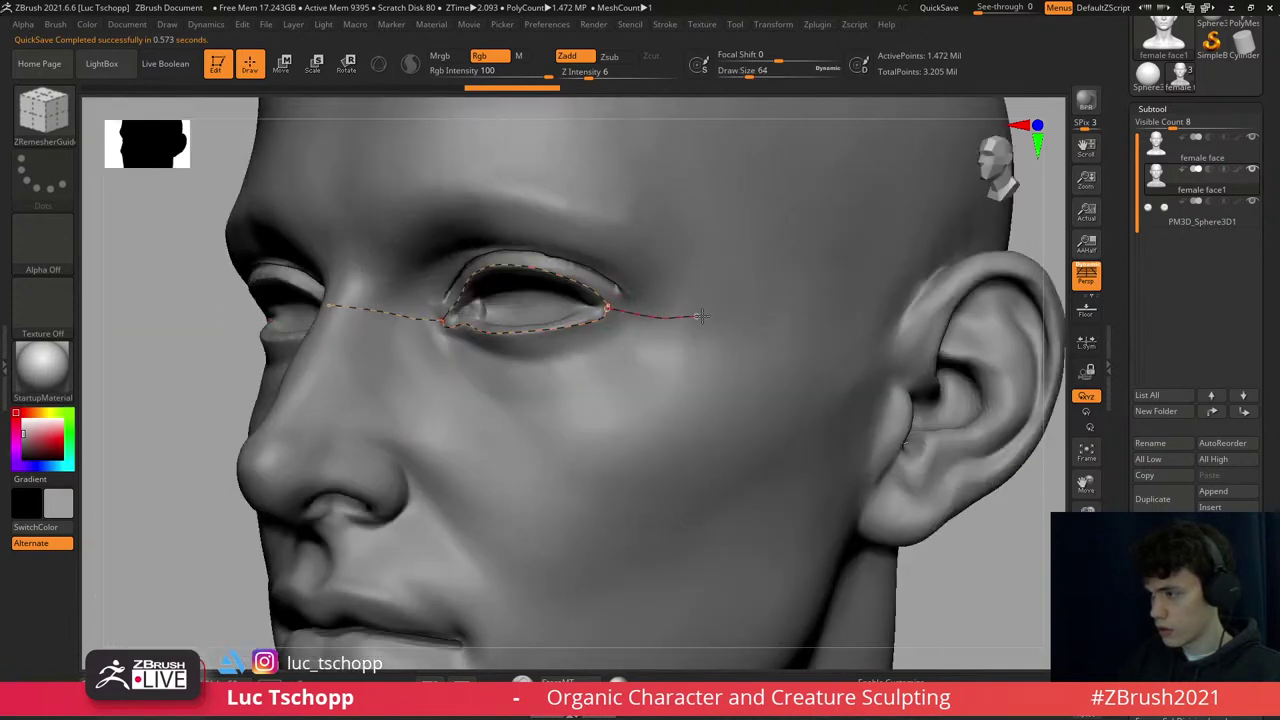
right_click_drag(729, 309, 600, 320, "shift")
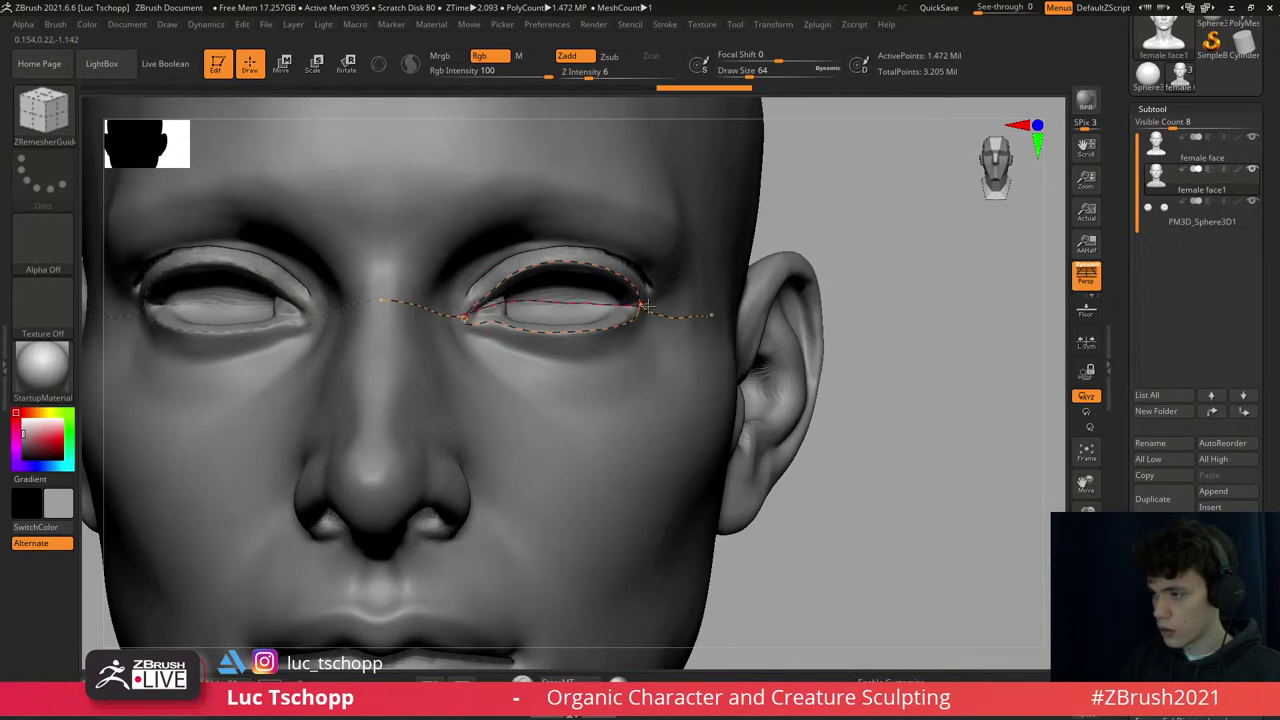
mouse_move(520, 380)
right_mouse_down("ctrl")
mouse_move(543, 297)
mouse_move(495, 287)
right_mouse_up("ctrl")
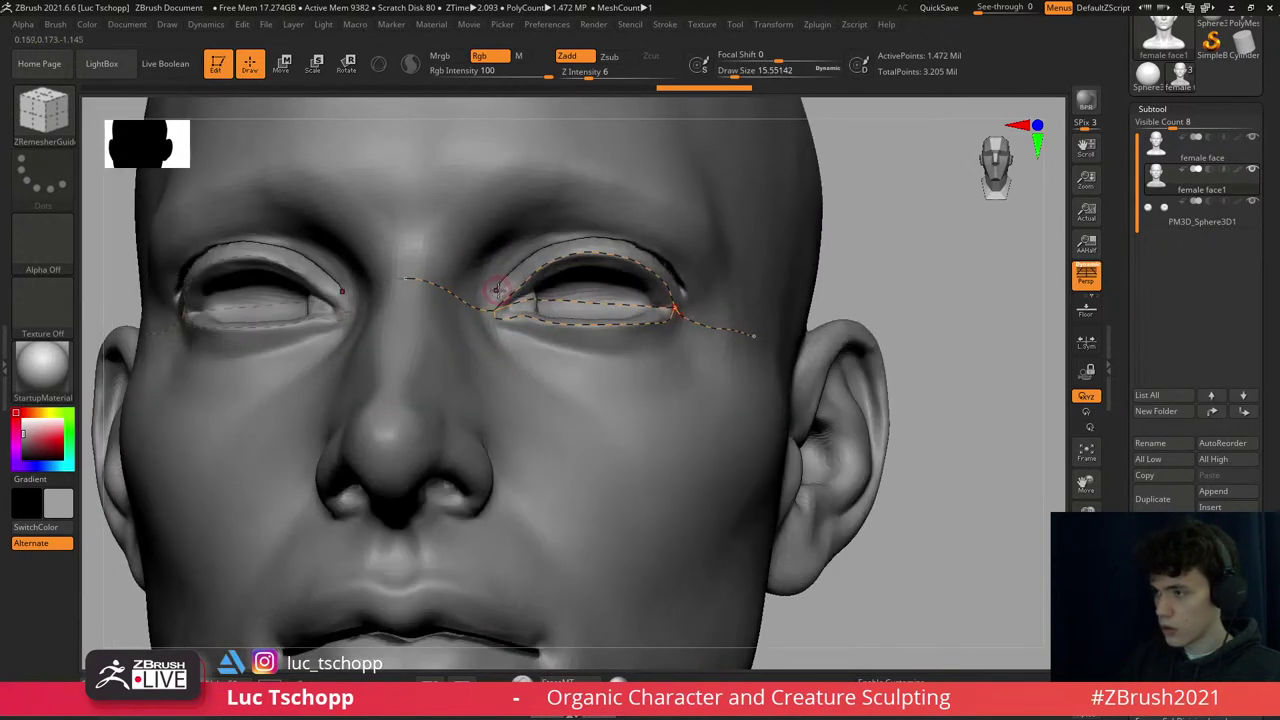
type("s64")
key("Return")
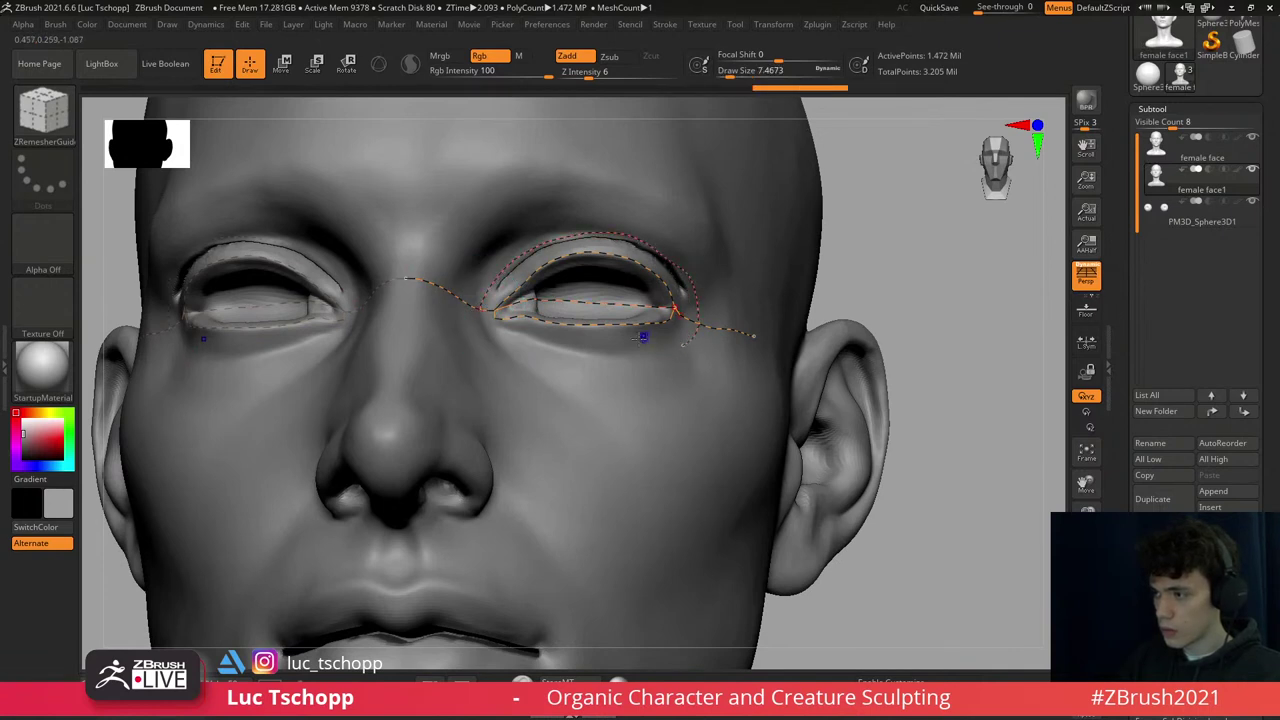
- Draw a wide guide loop around the eye socket, redrawing it once
right_click_drag(643, 334, 486, 294)
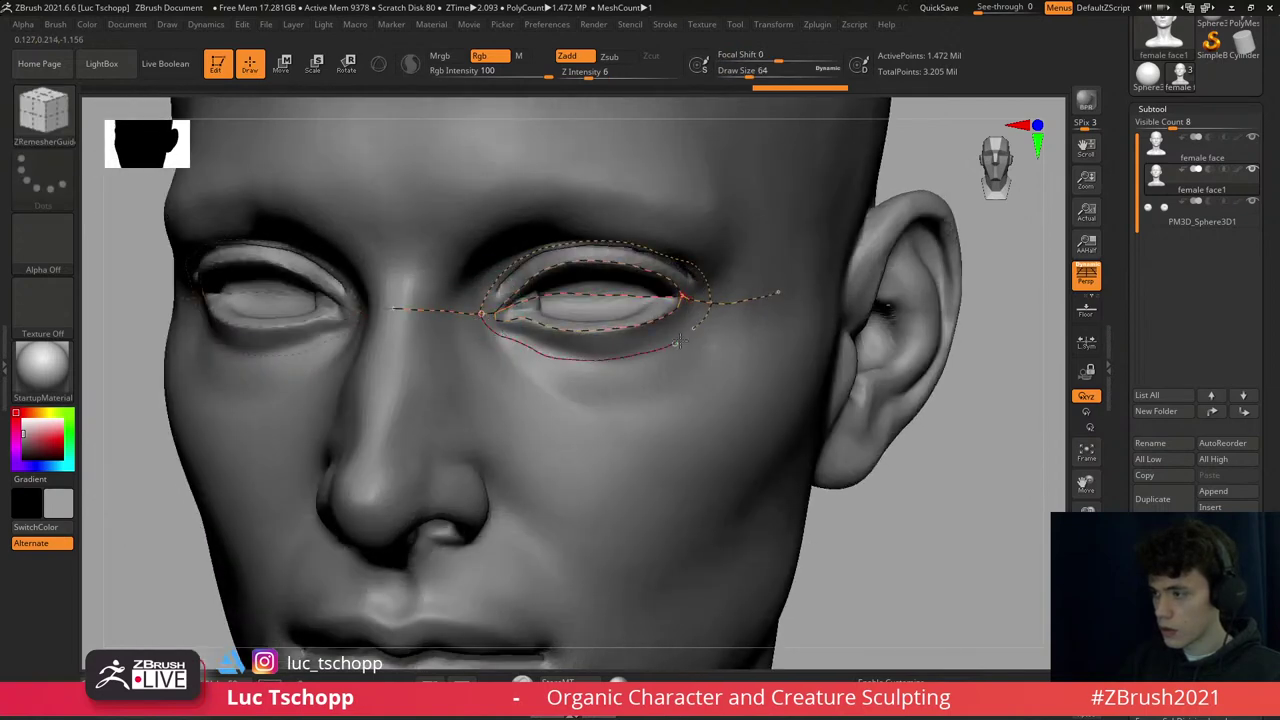
mouse_move(696, 330)
right_mouse_down()
mouse_move(600, 320)
mouse_move(596, 307)
right_mouse_up()
key("f")
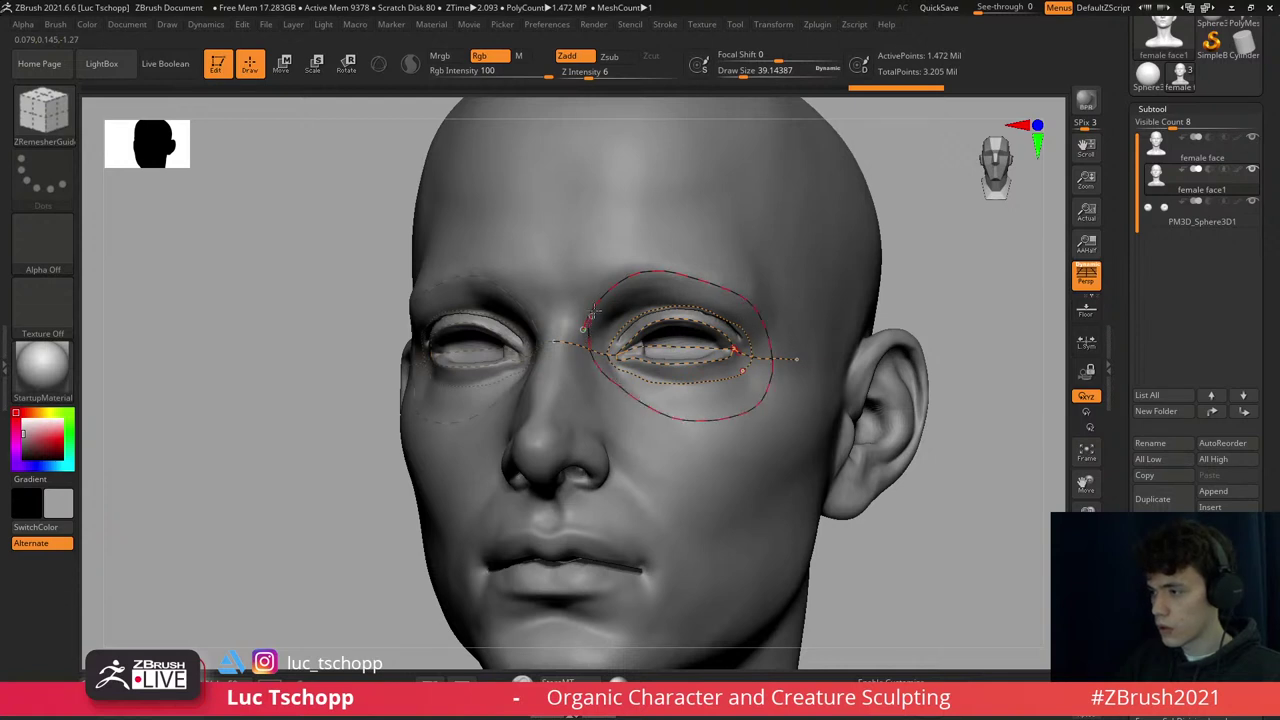
key("ctrl+z")
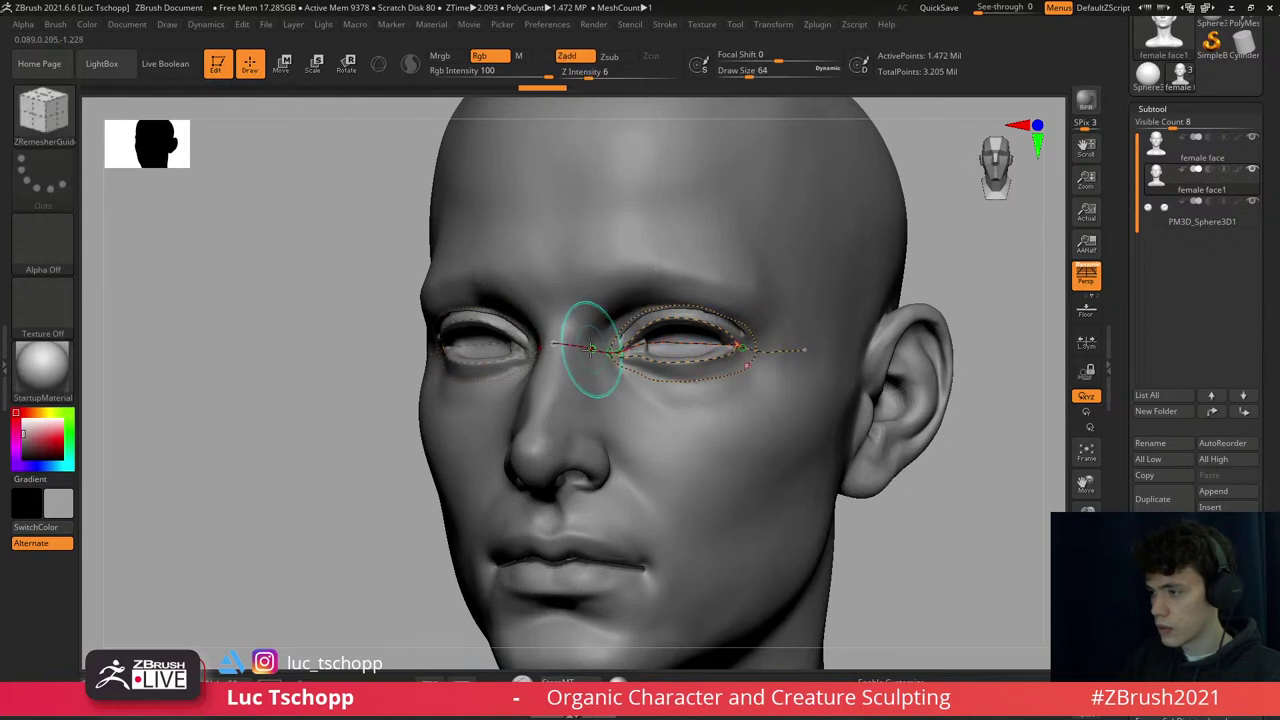
left_click_drag(591, 347, 625, 289)
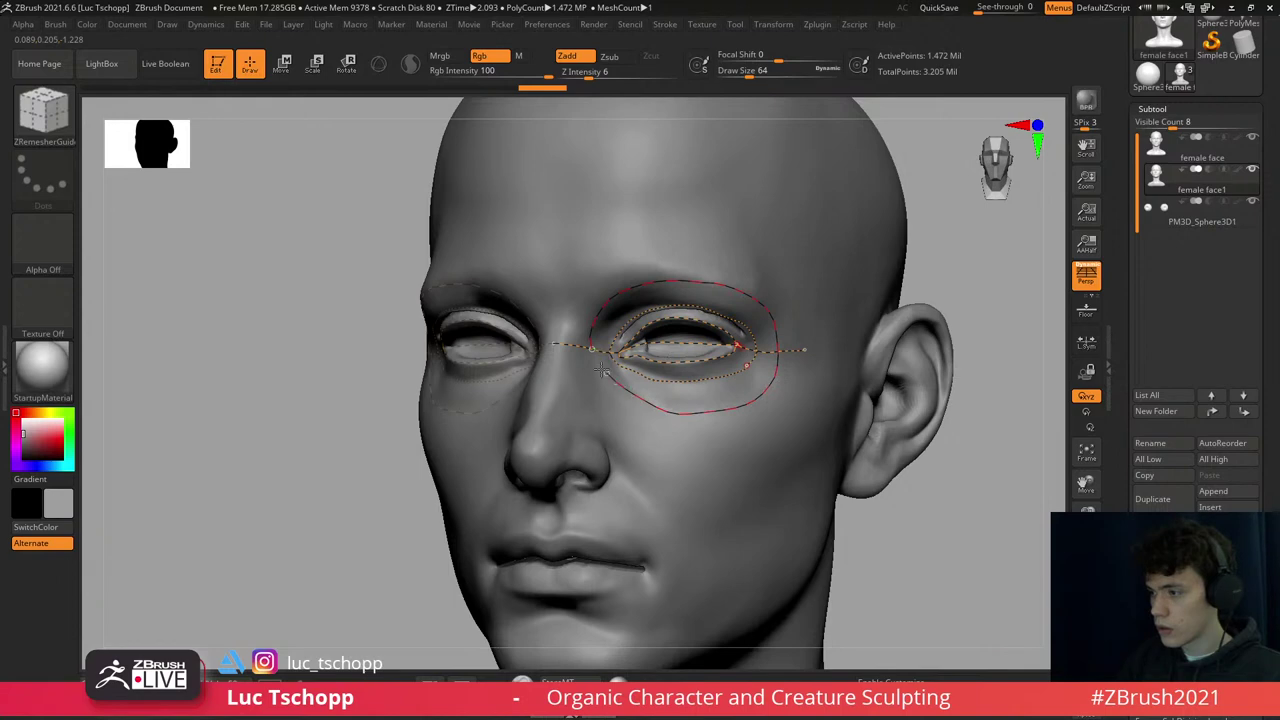
key("ctrl+z")
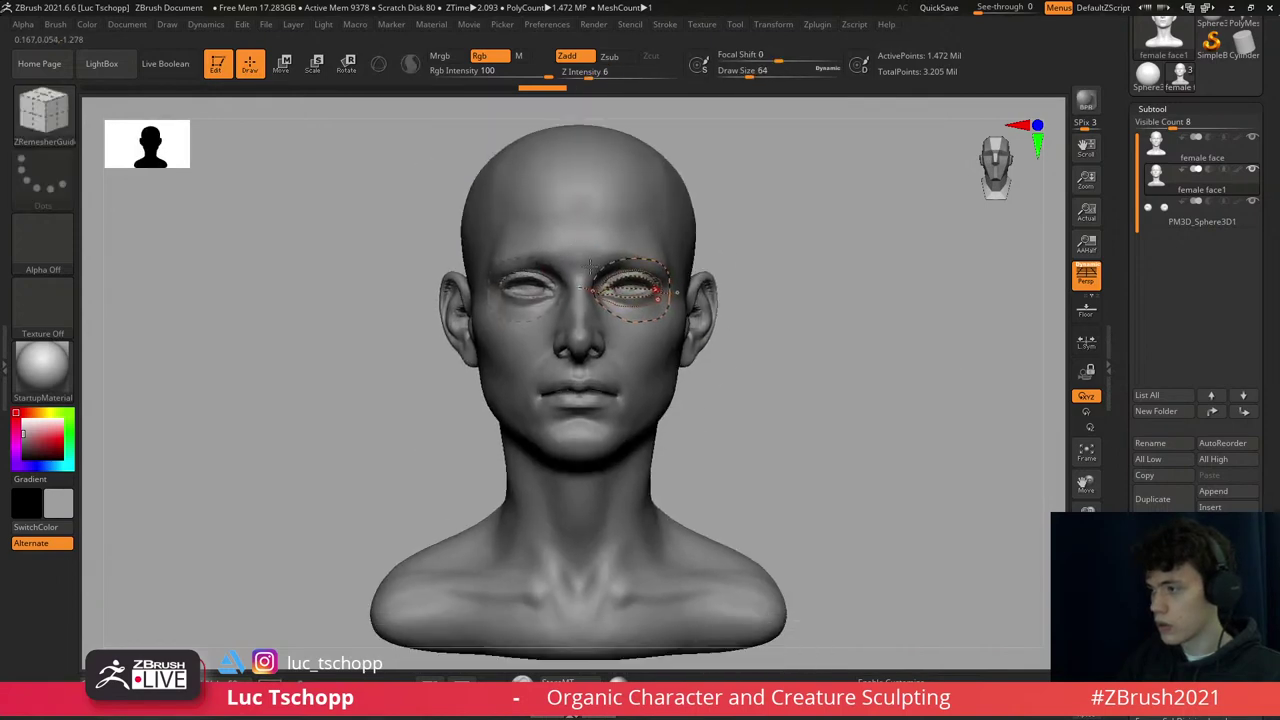
- Draw a guide loop around the nostril and a curve from the forehead down beside the nose
right_click_drag(627, 535, 667, 398)
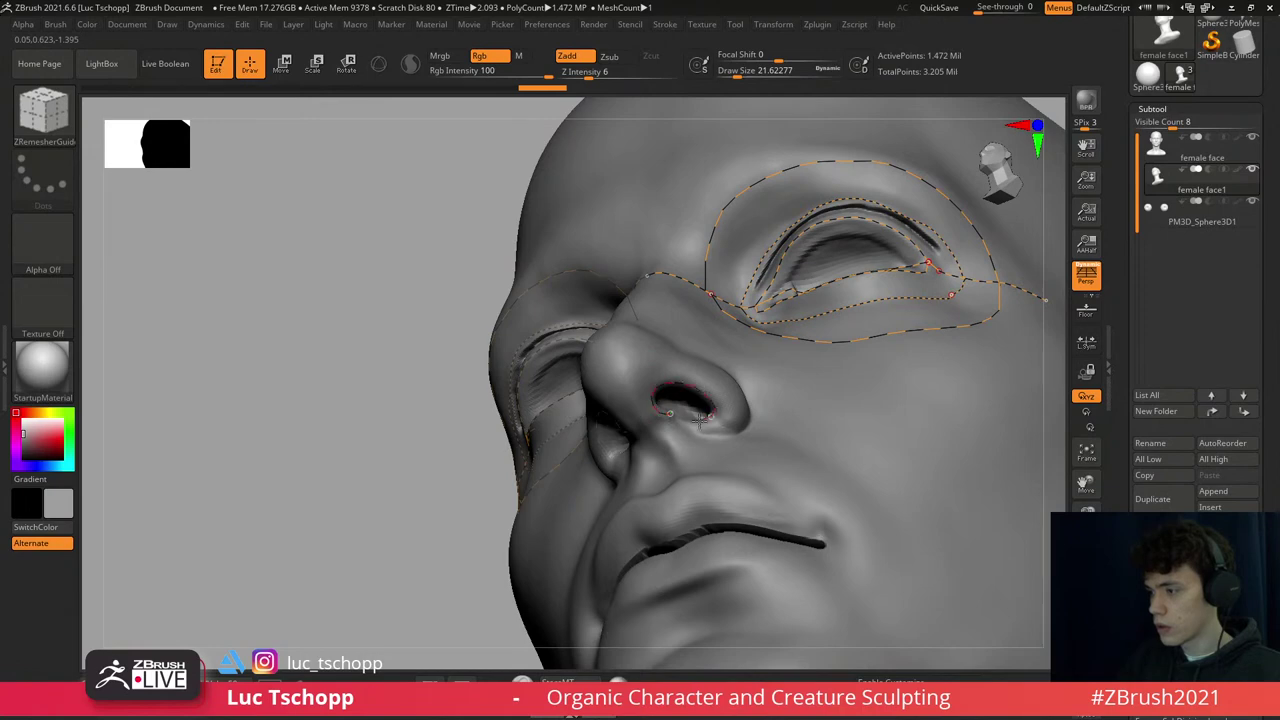
mouse_move(657, 371)
right_mouse_down()
mouse_move(695, 455)
mouse_move(665, 220)
mouse_move(651, 203)
right_mouse_up()
key("shift")
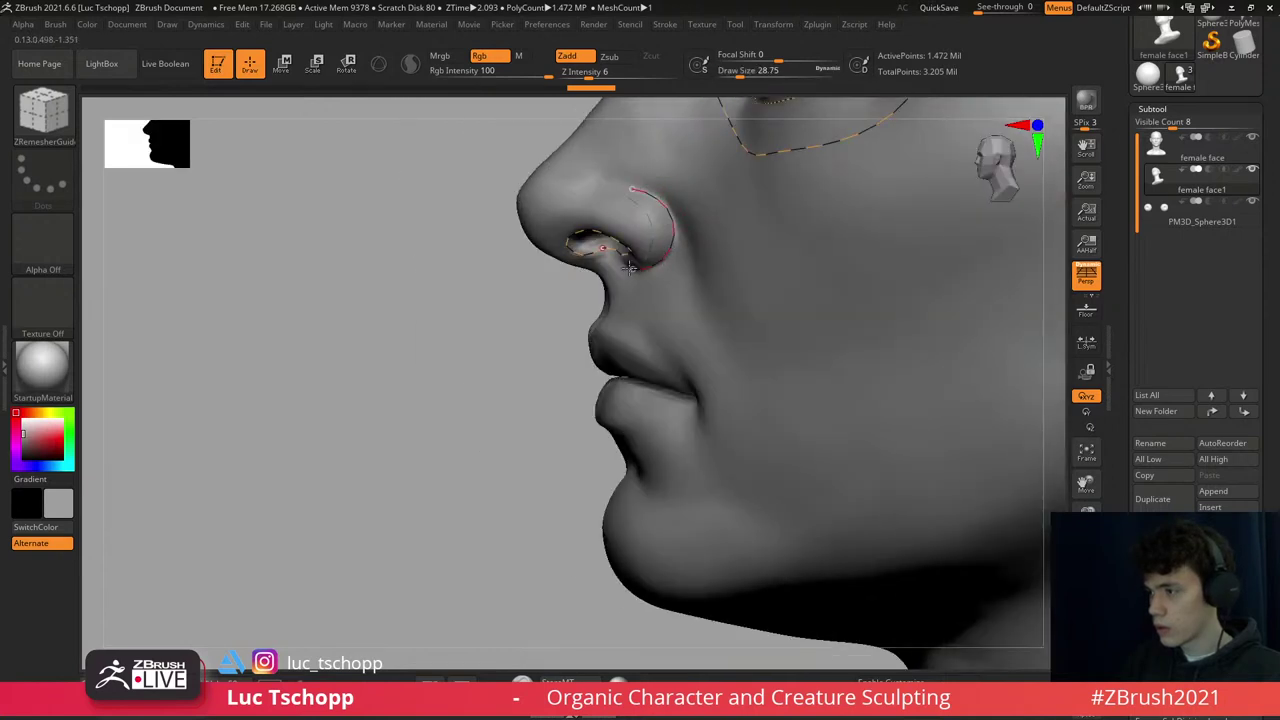
right_click_drag(614, 245, 660, 205)
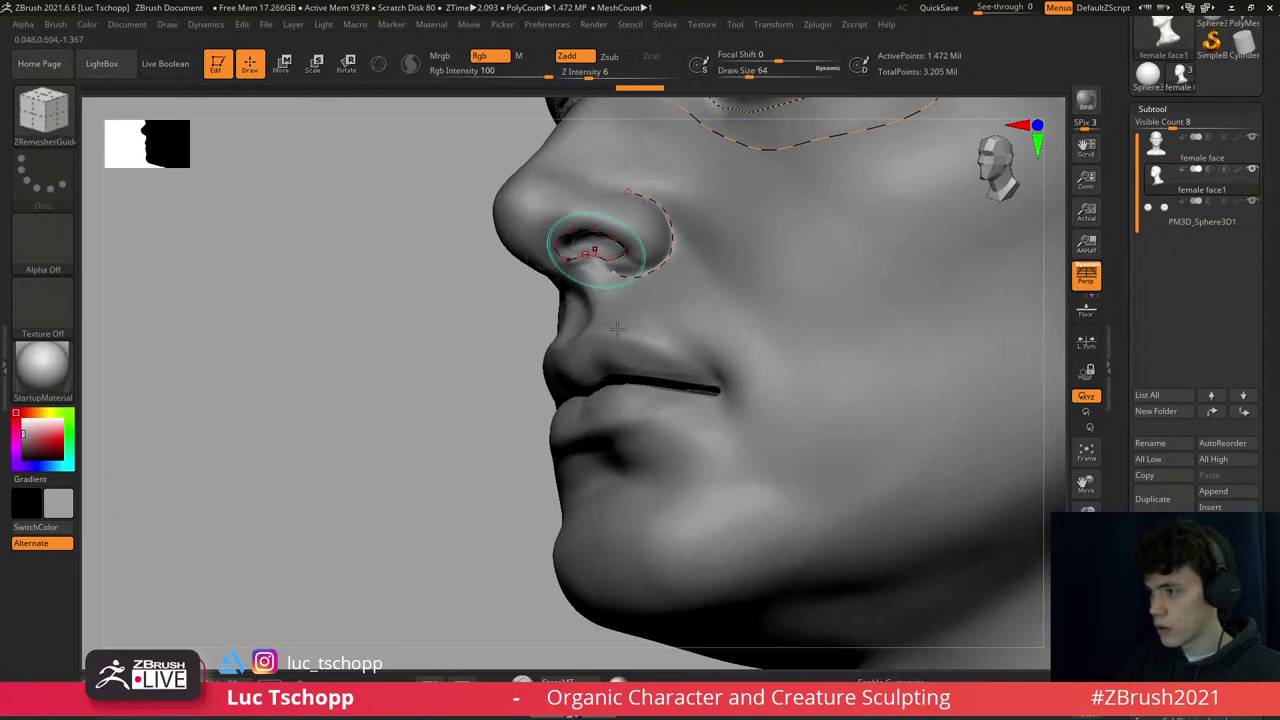
mouse_move(619, 275)
right_mouse_down()
mouse_move(585, 272)
mouse_move(620, 272)
mouse_move(614, 290)
right_mouse_up()
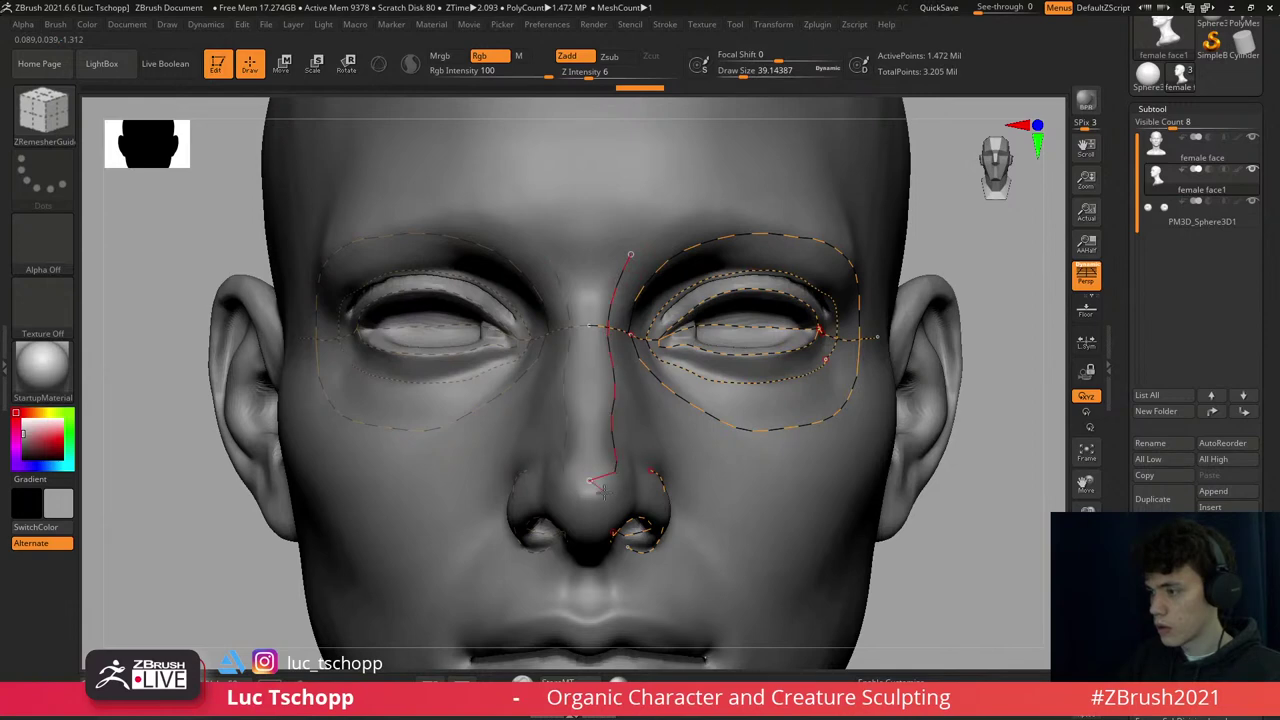
mouse_move(594, 490)
right_mouse_down("ctrl")
mouse_move(620, 360)
mouse_move(665, 392)
mouse_move(651, 409)
mouse_move(560, 249)
right_mouse_up("ctrl")
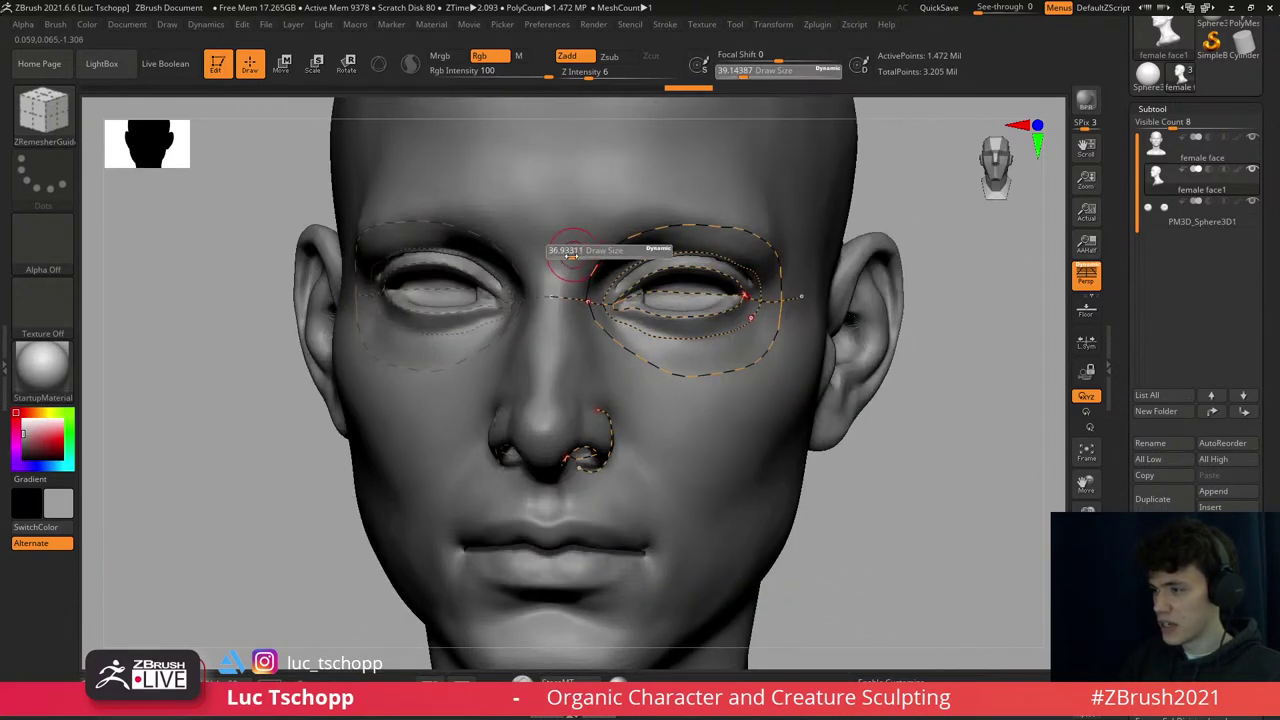
left_click_drag(568, 343, 577, 240)
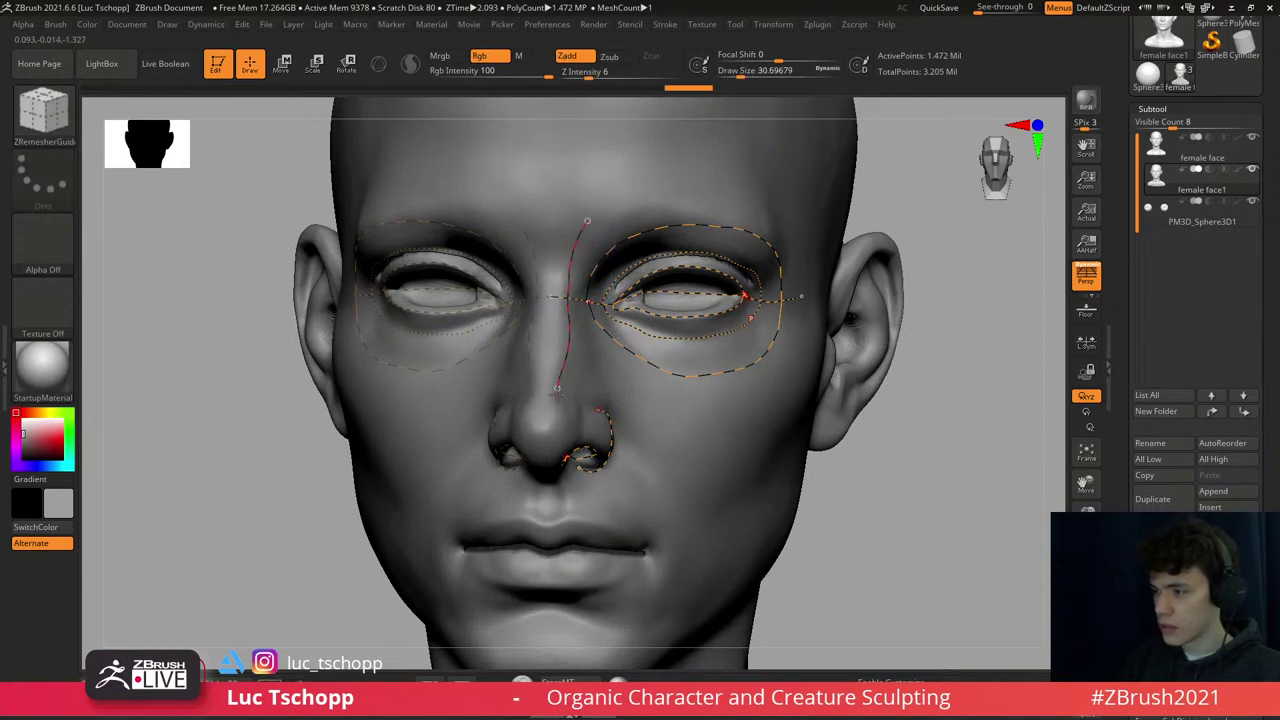
mouse_move(556, 392)
right_mouse_down("ctrl")
mouse_move(661, 537)
mouse_move(593, 290)
mouse_move(630, 292)
mouse_move(625, 272)
mouse_move(646, 274)
mouse_move(634, 251)
mouse_move(681, 288)
mouse_move(598, 310)
right_mouse_up("ctrl")
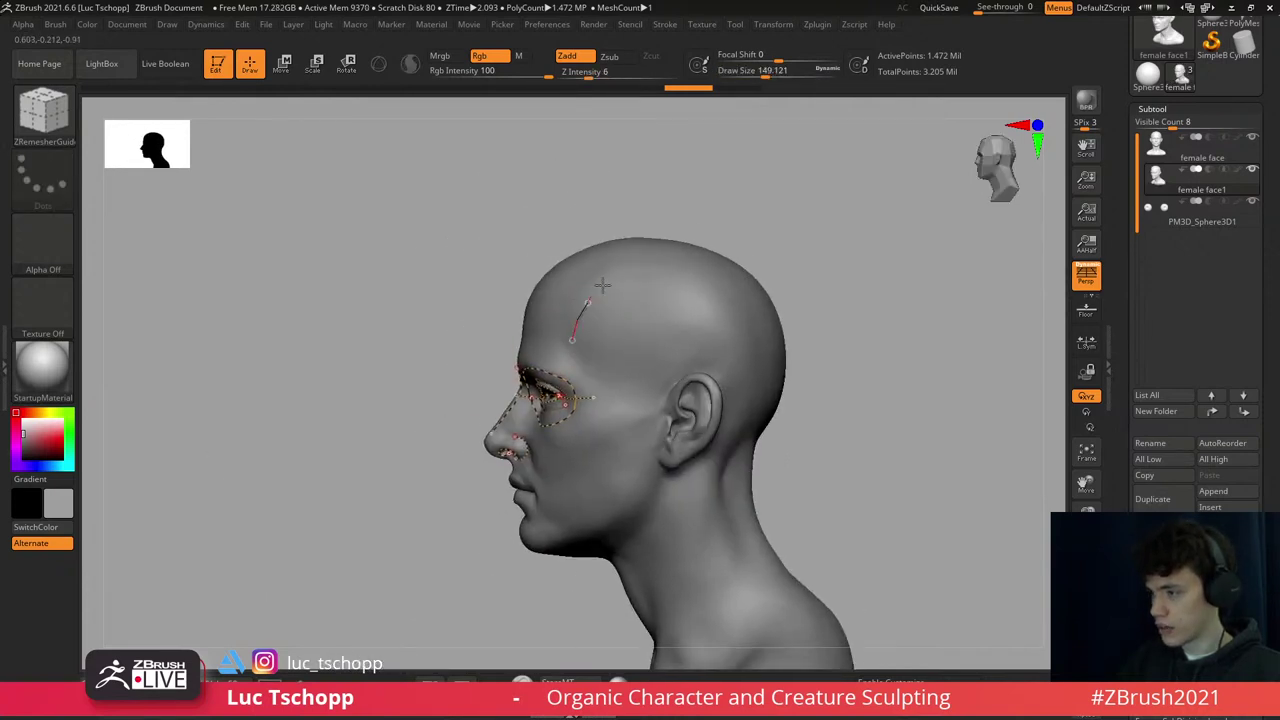
- Draw a guide curve from the brow over the skull, ending at the temple
mouse_move(692, 272)
left_mouse_down()
mouse_move(714, 329)
mouse_move(600, 286)
mouse_move(580, 300)
left_mouse_up()
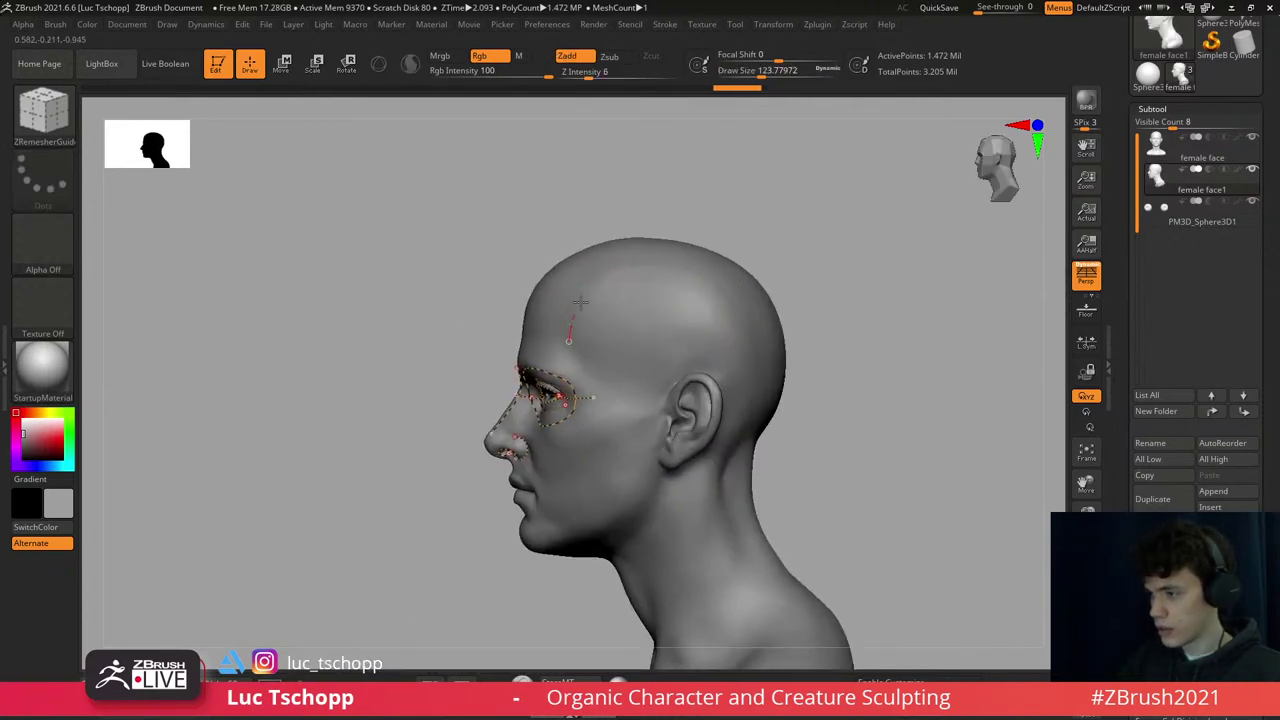
left_click_drag(676, 268, 742, 316)
left_click_drag(734, 376, 736, 378)
right_click_drag(736, 378, 586, 368, "ctrl")
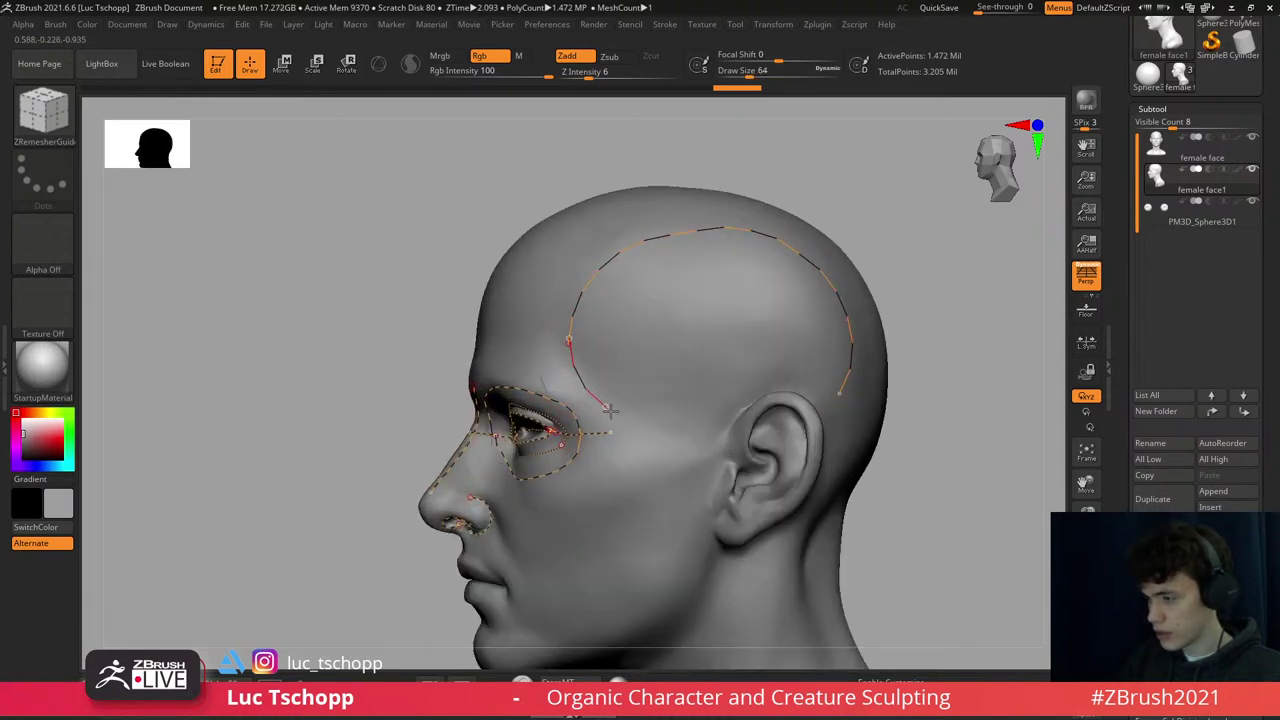
right_click_drag(622, 418, 586, 330)
key("s")
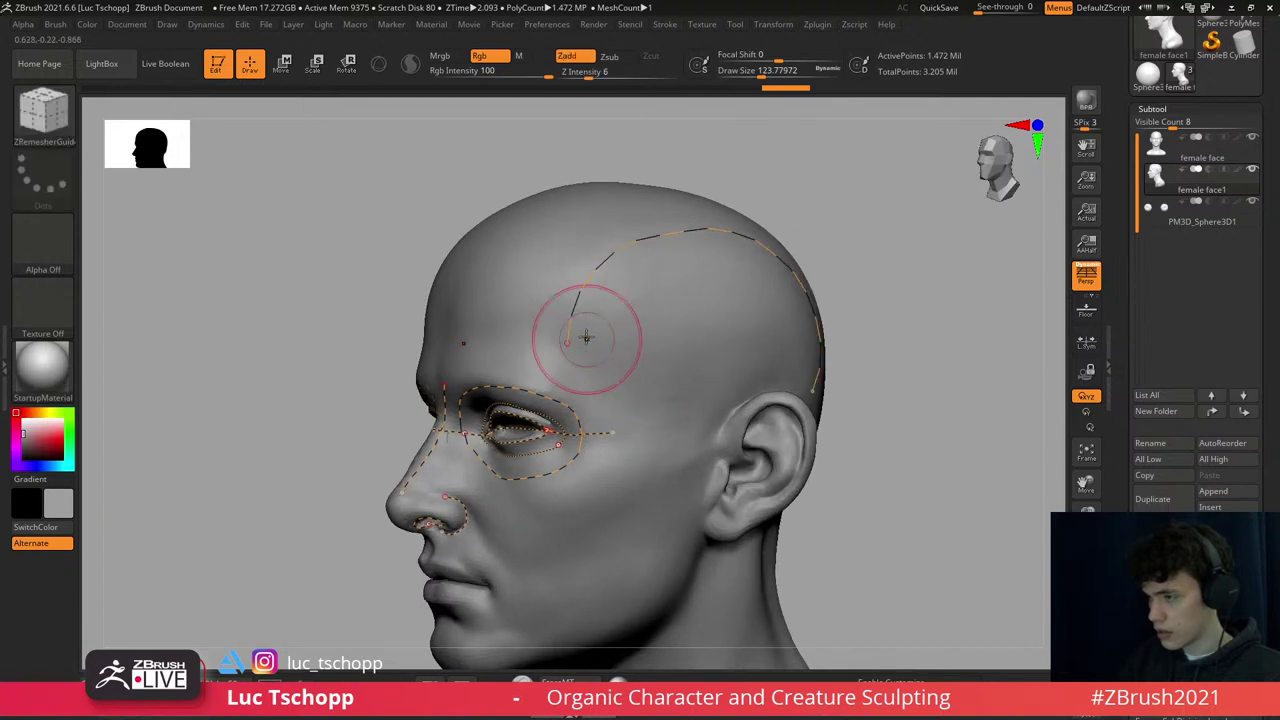
key("Escape")
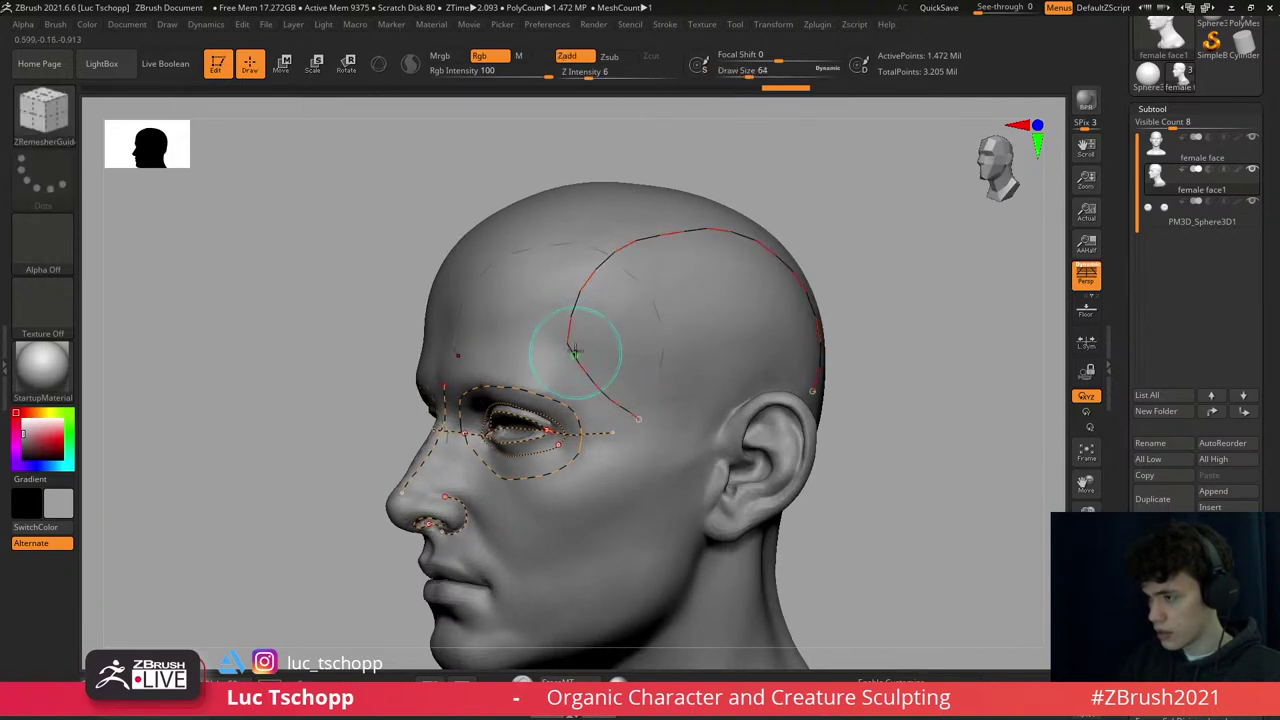
left_click_drag(593, 385, 571, 343)
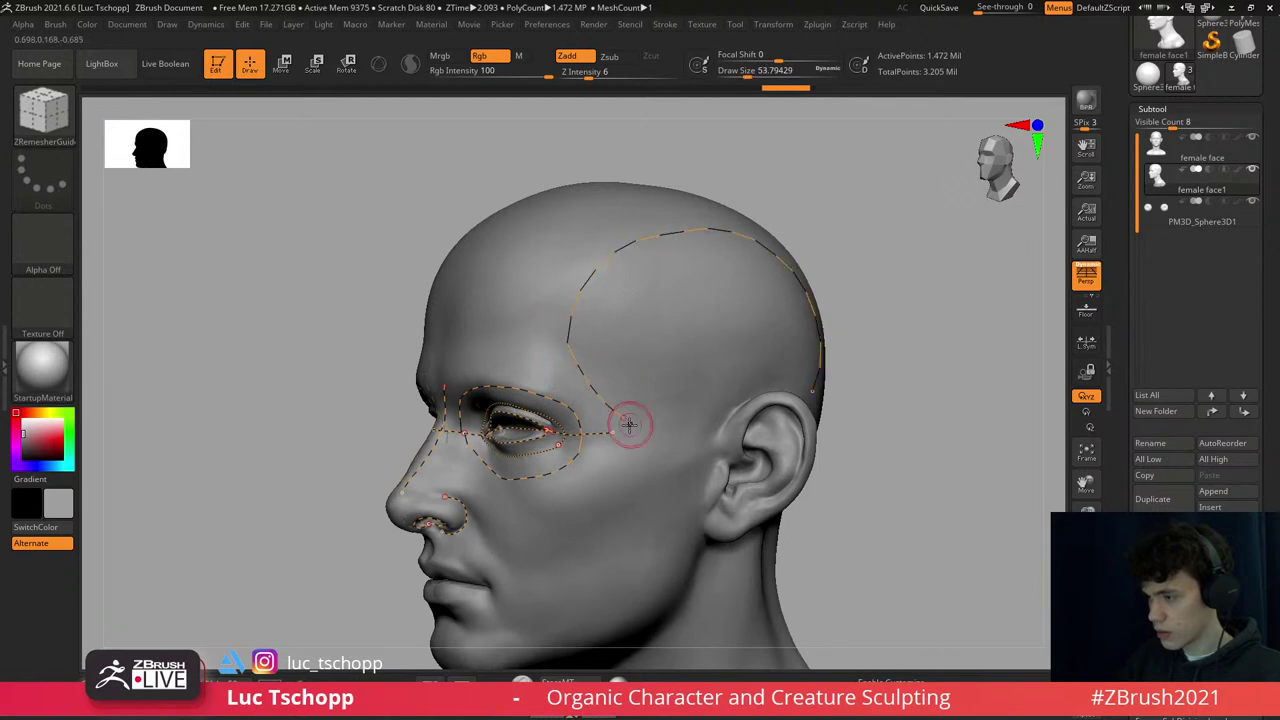
- Draw a cheek-to-chin guide curve around the mouth and bring the lips into view
right_click_drag(630, 422, 653, 360)
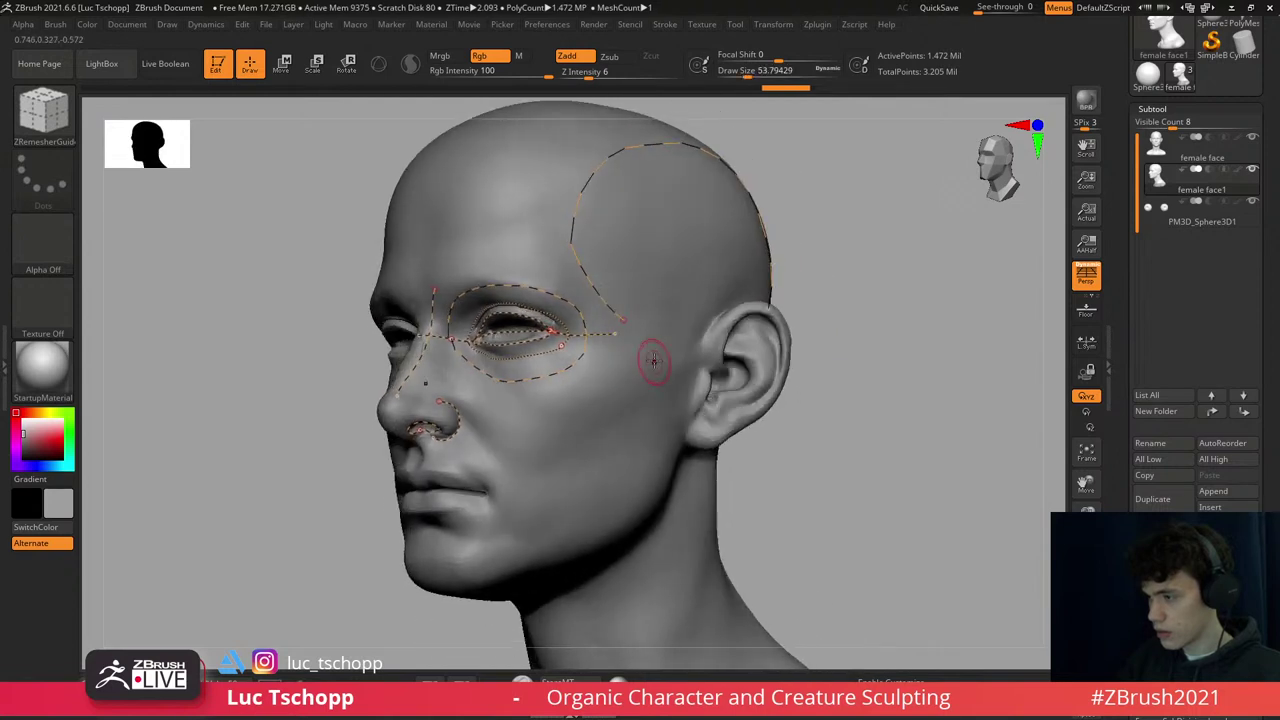
left_click(485, 502)
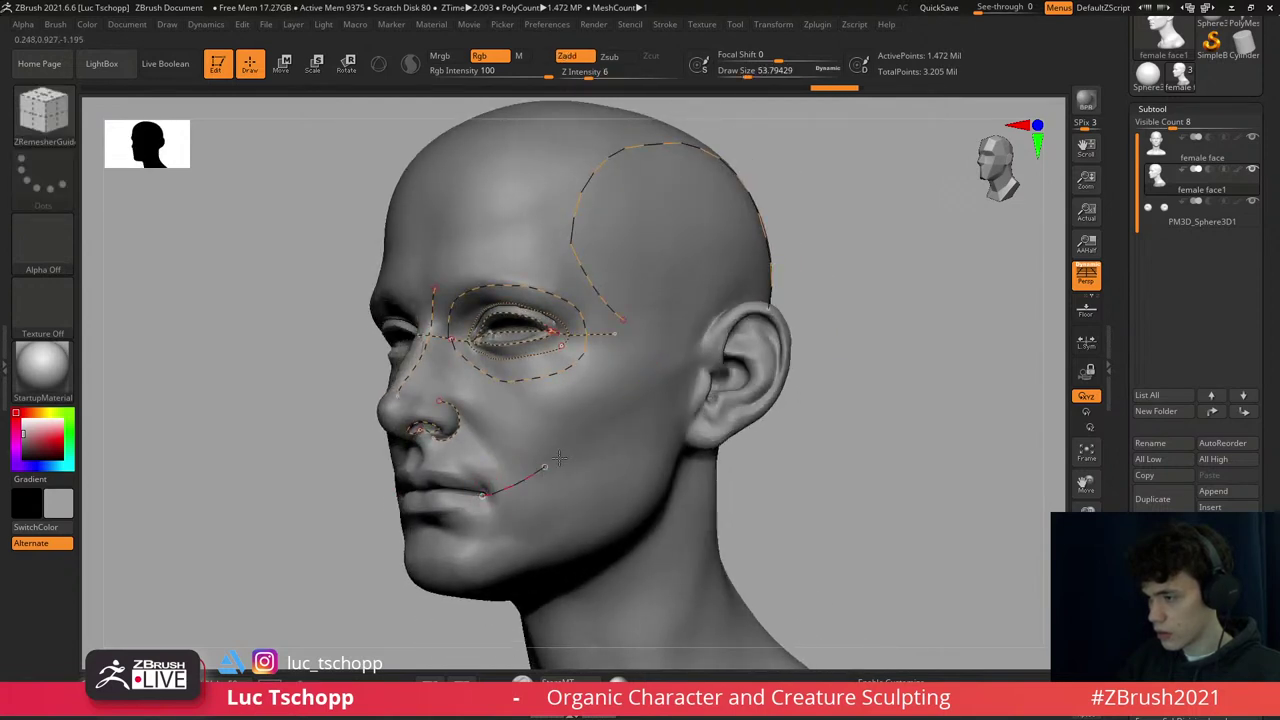
left_click(638, 376)
right_click_drag(645, 373, 634, 371)
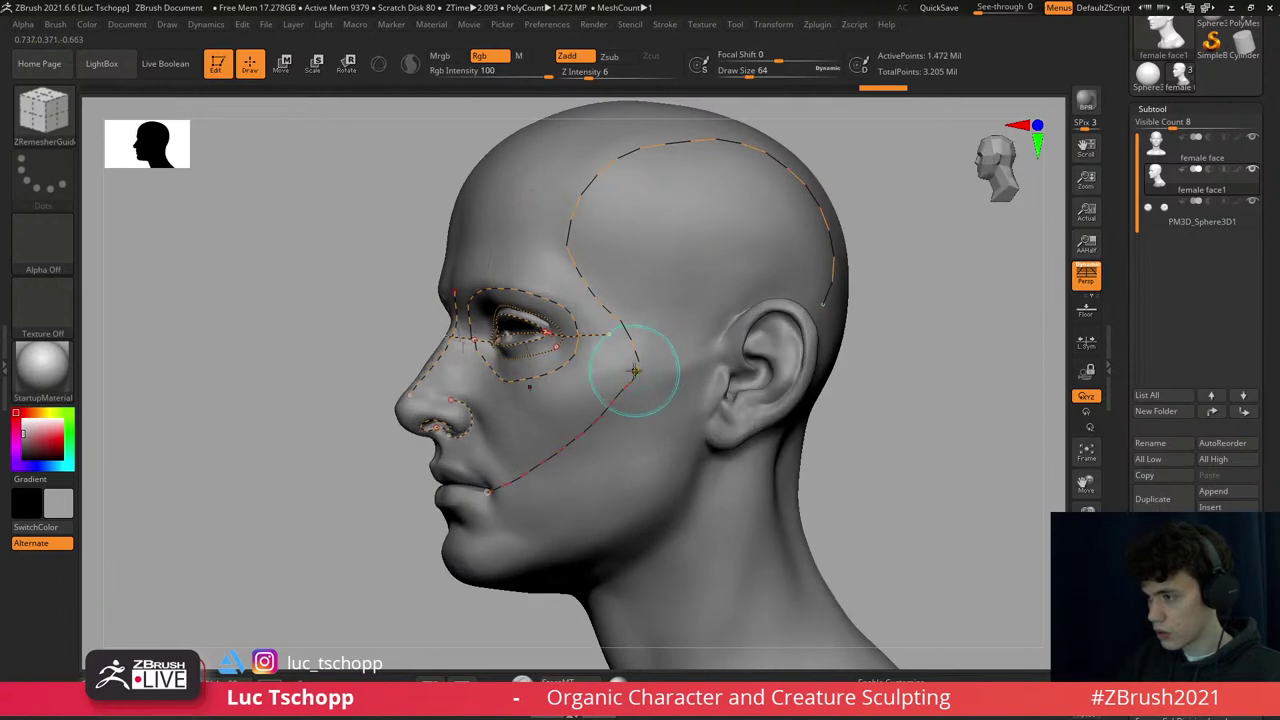
mouse_move(555, 394)
right_mouse_down()
mouse_move(587, 395)
mouse_move(528, 357)
right_mouse_up()
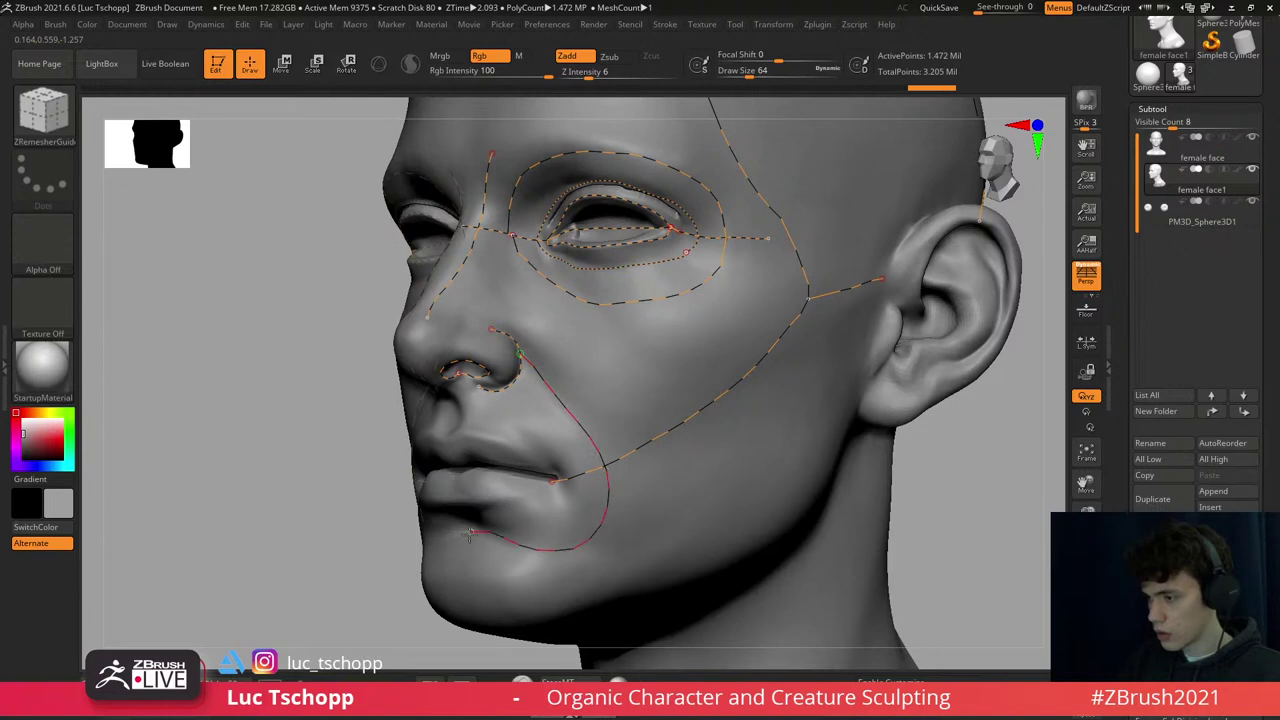
right_click_drag(500, 434, 488, 231)
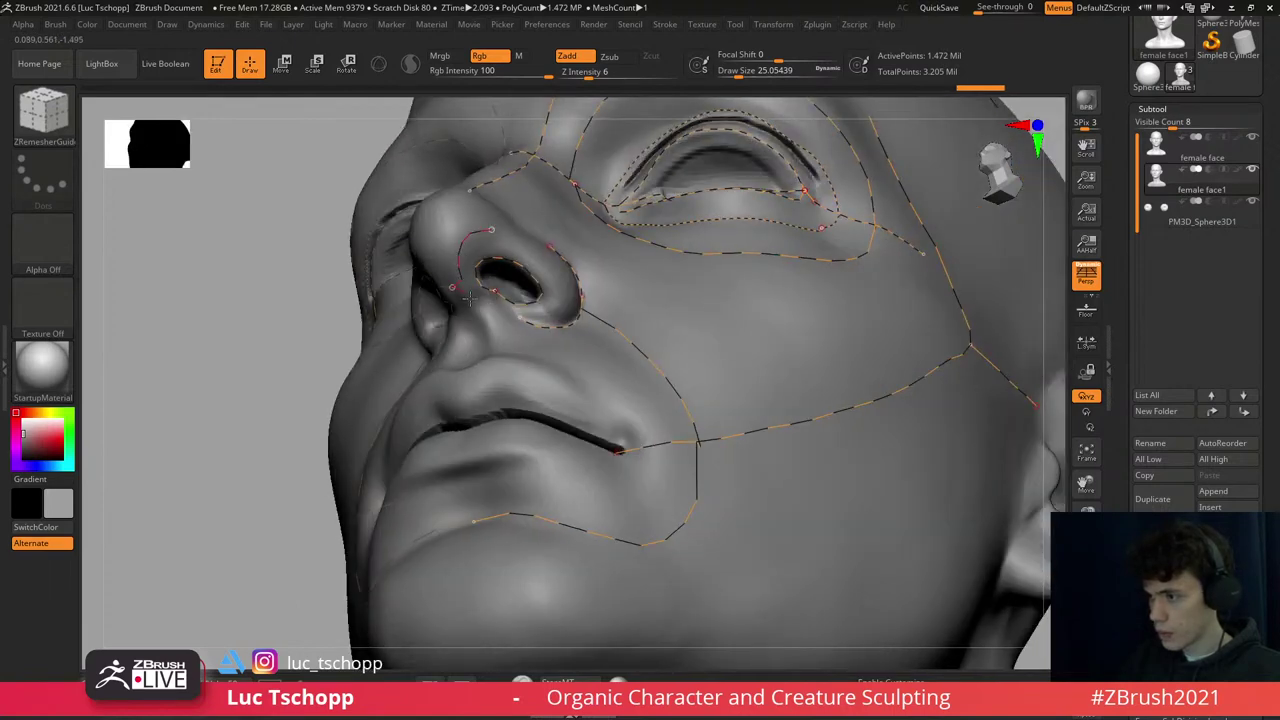
right_click_drag(528, 357, 484, 292)
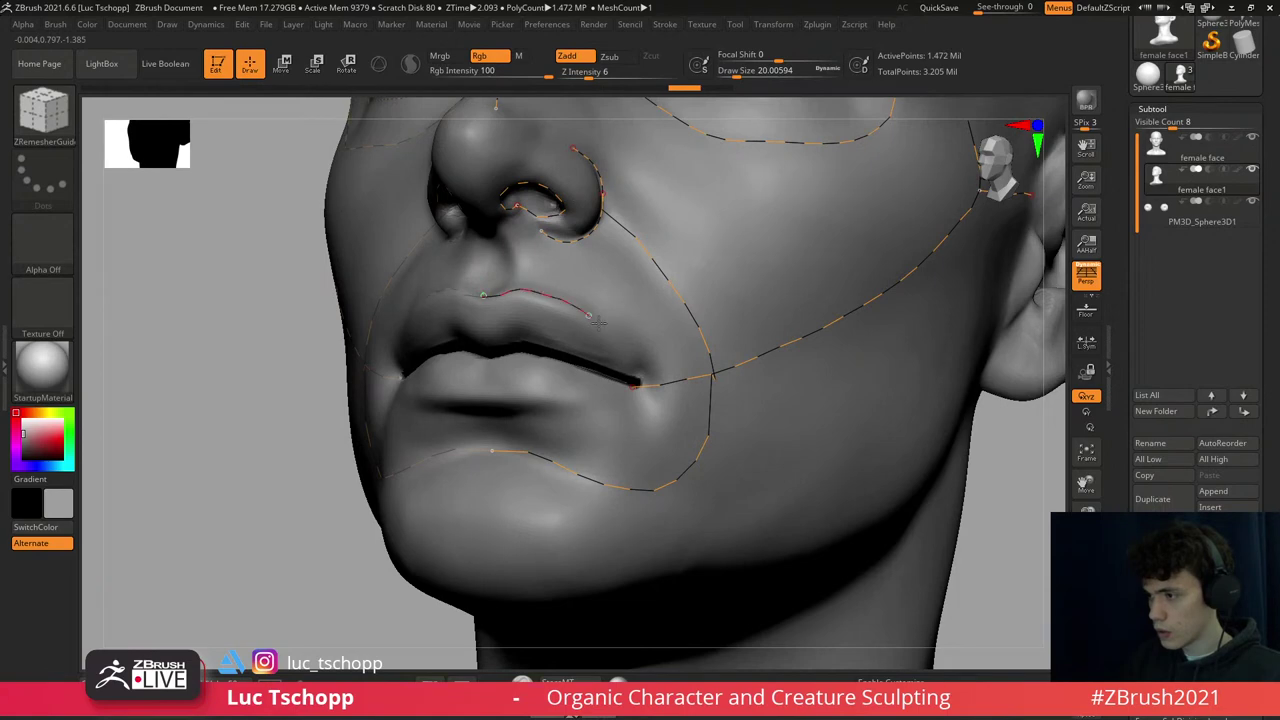
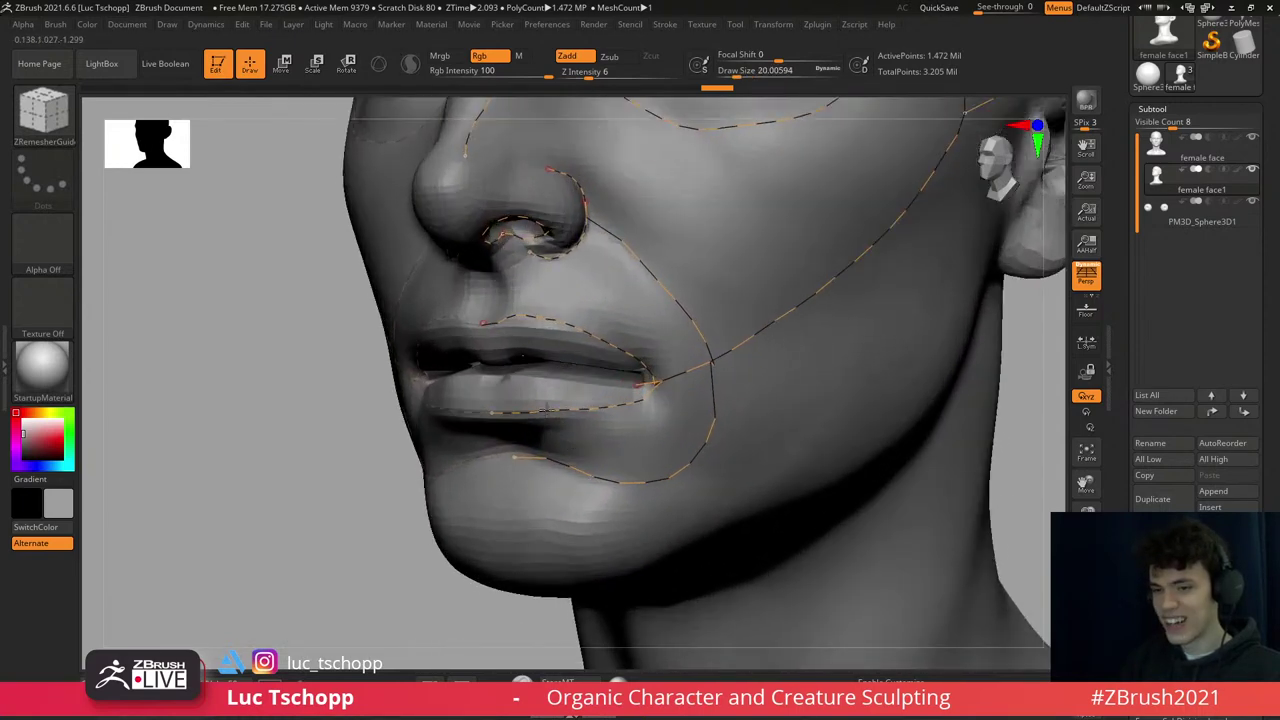
- Zoom in on the lips and delete the short stray guide segment on the upper lip
left_click_drag(640, 380, 570, 357)
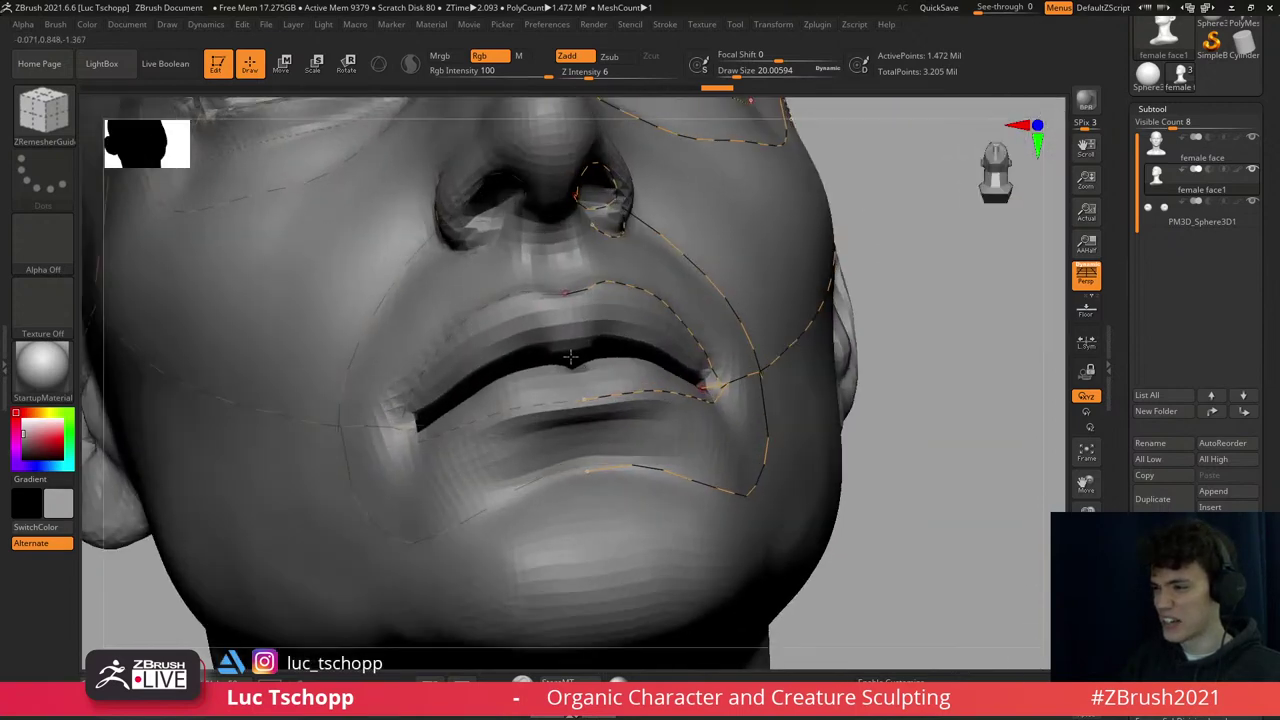
mouse_move(570, 357)
right_mouse_down()
mouse_move(571, 329)
mouse_move(615, 345)
right_mouse_up()
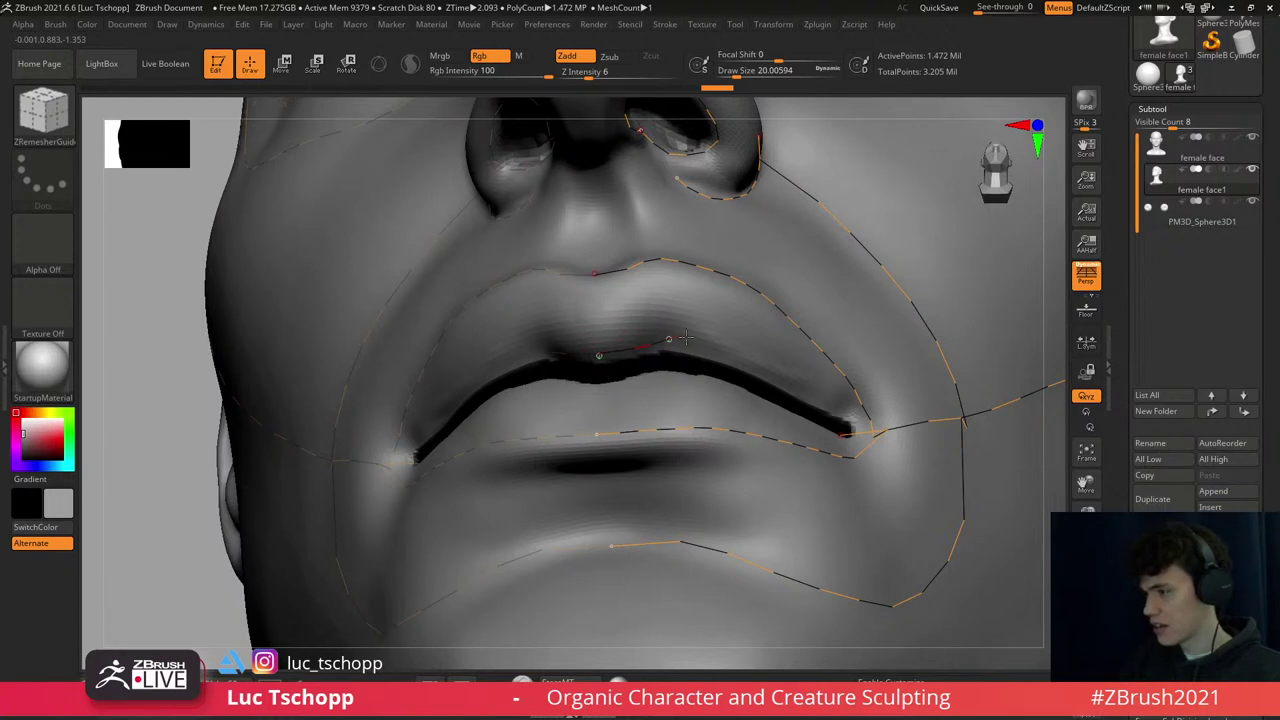
left_click(652, 330)
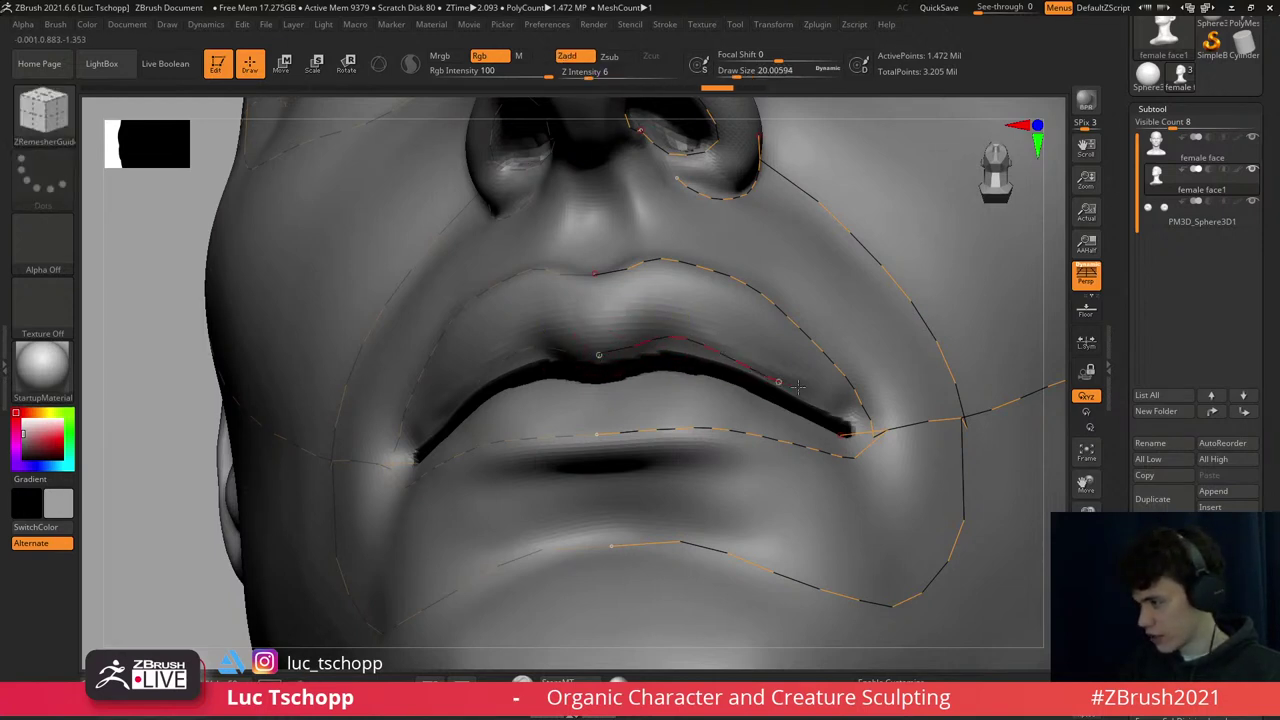
mouse_move(838, 408)
right_mouse_down()
mouse_move(757, 357)
mouse_move(822, 394)
right_mouse_up()
key("s")
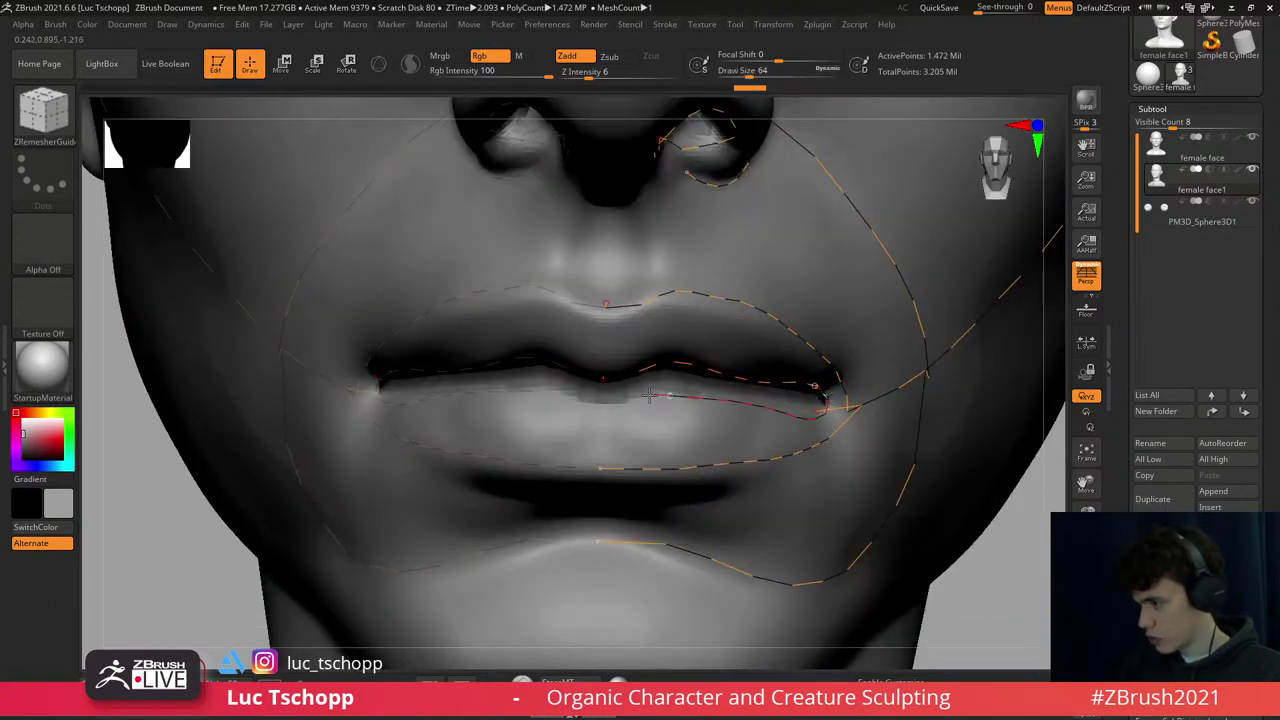
mouse_move(714, 414)
right_mouse_down()
mouse_move(706, 404)
mouse_move(796, 402)
mouse_move(680, 380)
mouse_move(700, 372)
mouse_move(749, 290)
mouse_move(733, 340)
mouse_move(749, 366)
mouse_move(716, 390)
mouse_move(700, 340)
mouse_move(857, 343)
right_mouse_up()
key("f")
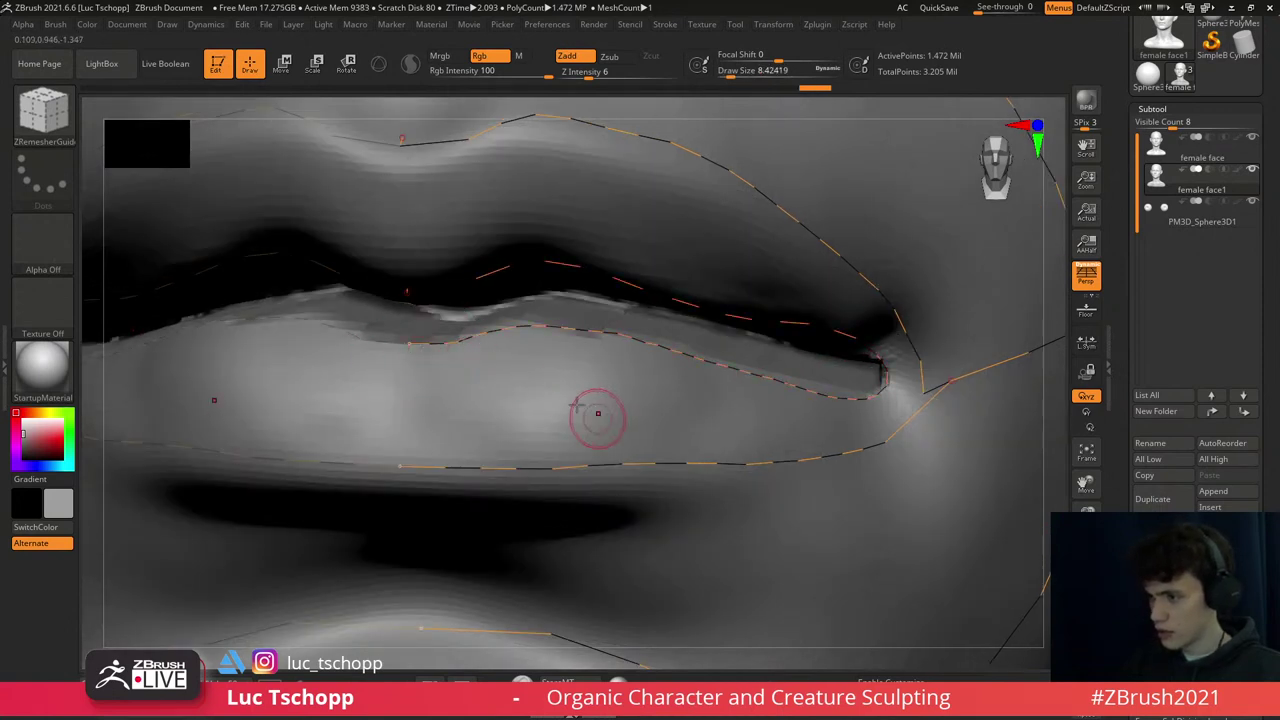
mouse_move(594, 417)
right_mouse_down()
mouse_move(700, 353)
mouse_move(662, 322)
mouse_move(670, 310)
mouse_move(660, 375)
mouse_move(679, 280)
right_mouse_up()
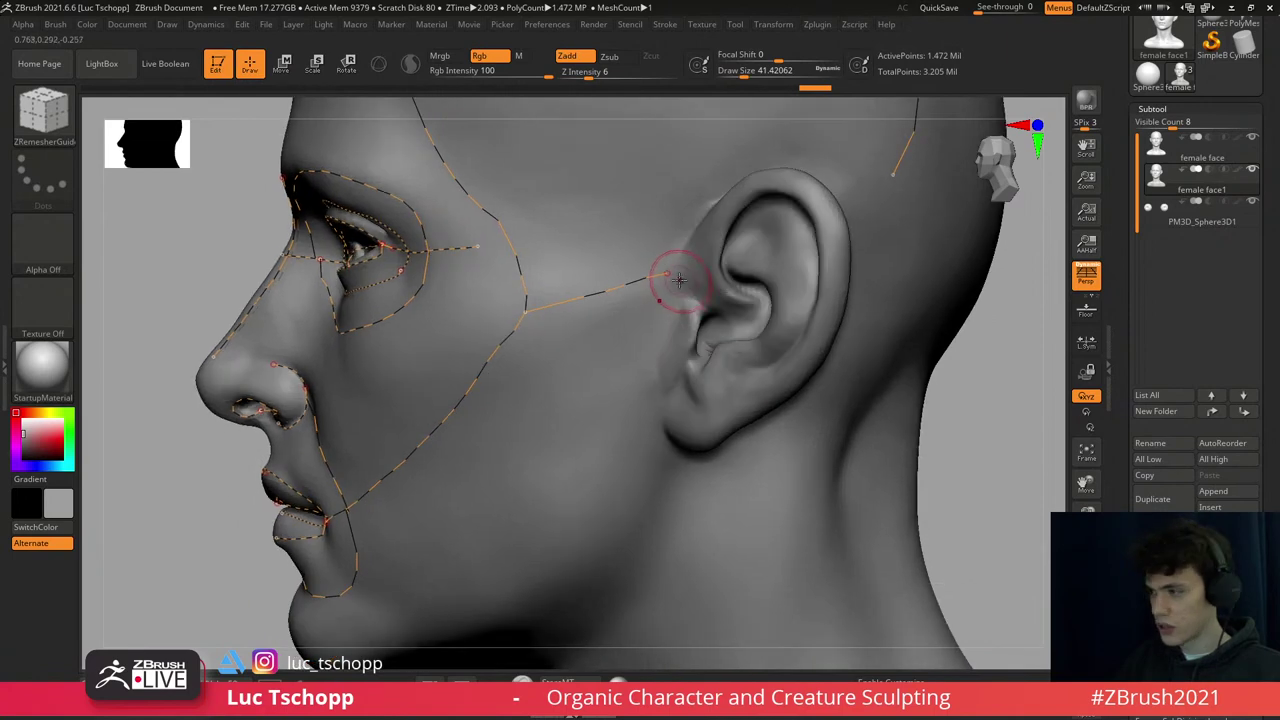
- Draw guide curves behind the ear and along the ear's back rim
left_click_drag(671, 277, 651, 313)
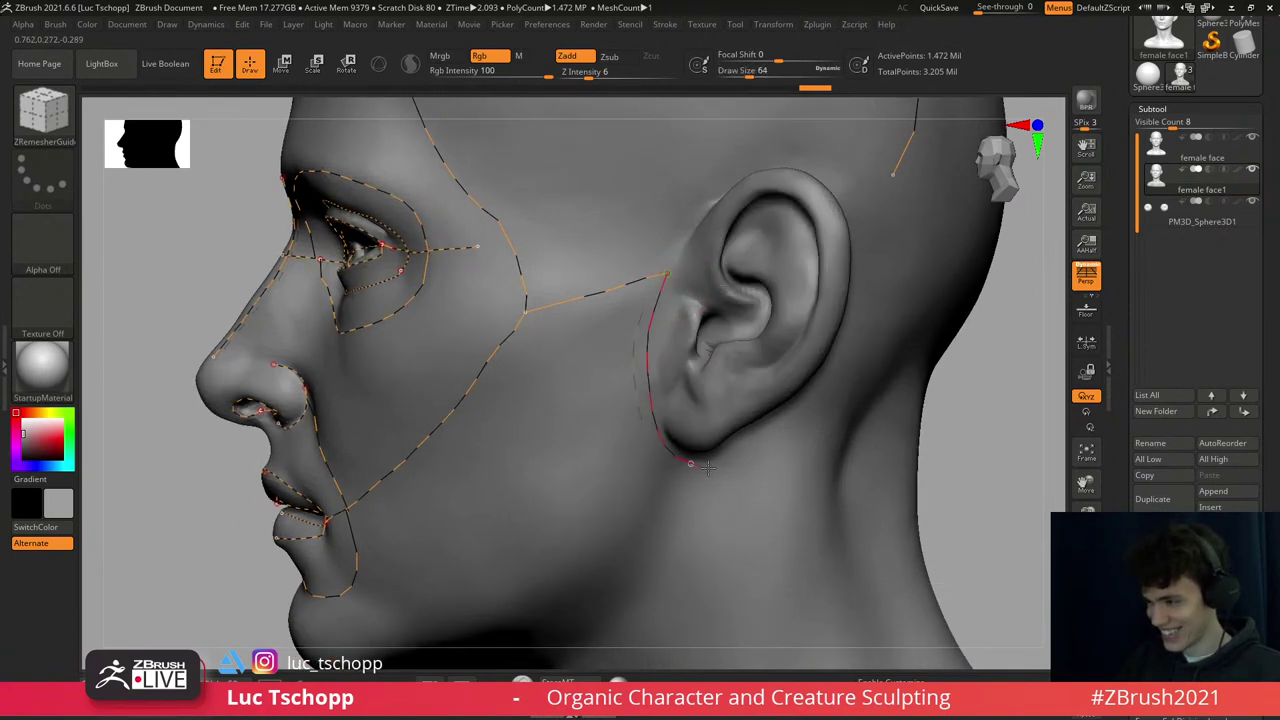
left_click_drag(706, 466, 706, 466)
right_click_drag(706, 466, 657, 377)
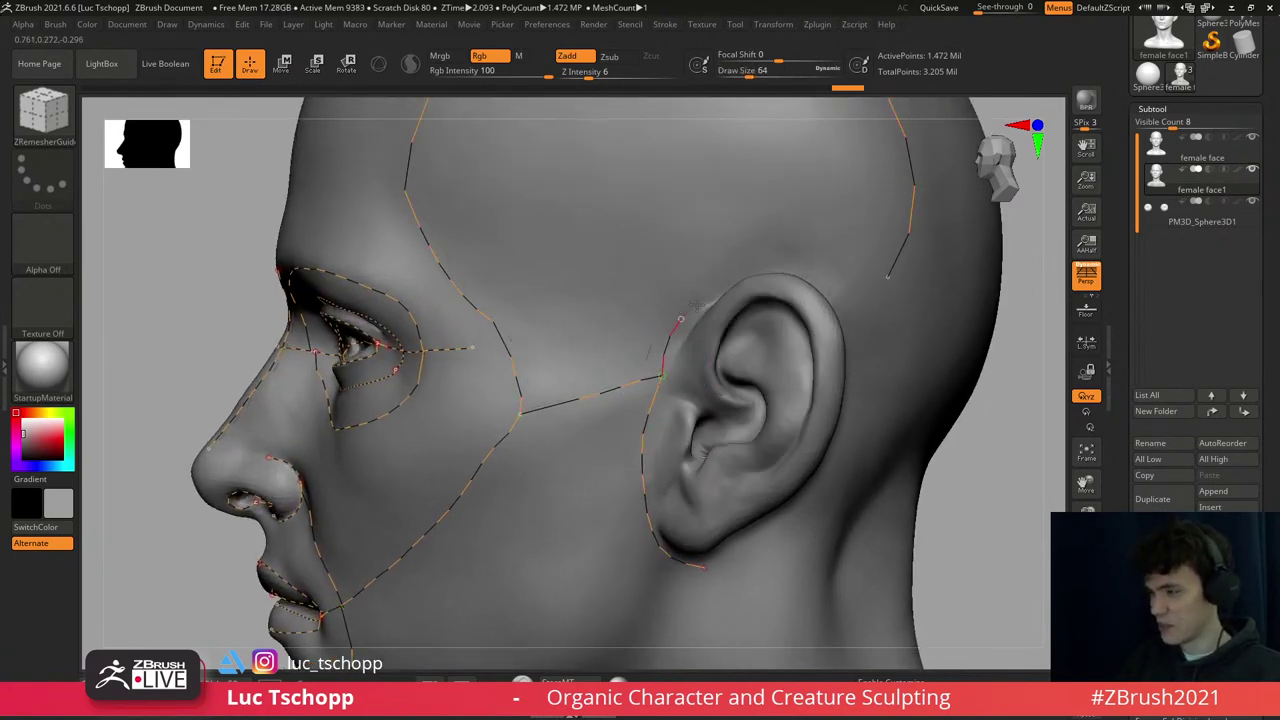
mouse_move(690, 305)
right_mouse_down()
mouse_move(742, 266)
mouse_move(823, 286)
mouse_move(775, 238)
right_mouse_up()
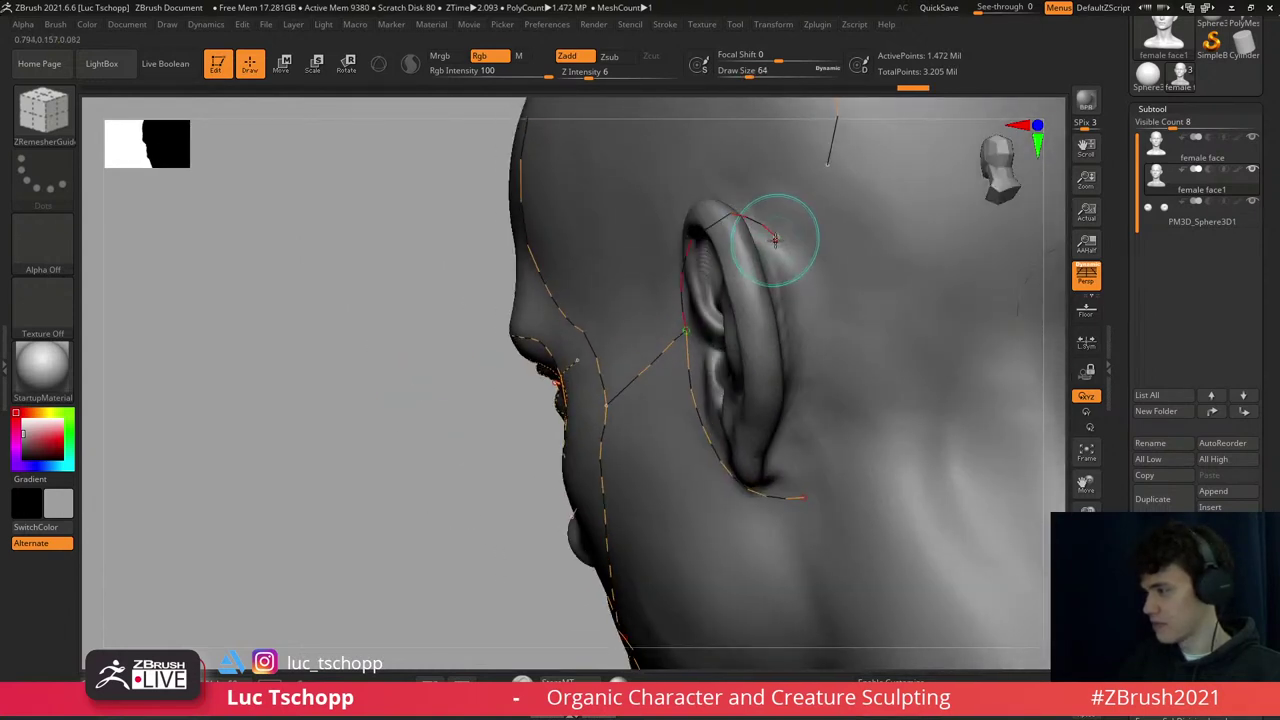
left_click_drag(775, 238, 800, 310)
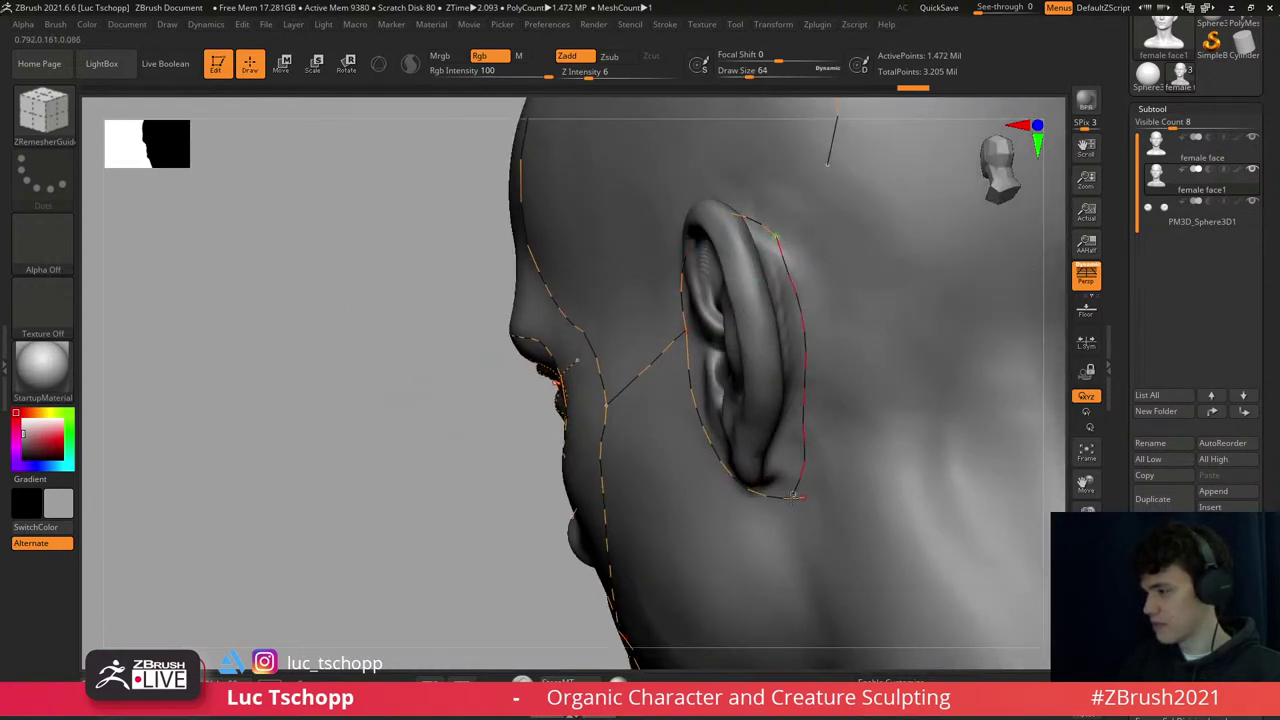
- Reduce Draw Size to about 25 and draw a guide curve into the ear's inner bowl
right_click_drag(787, 503, 758, 225)
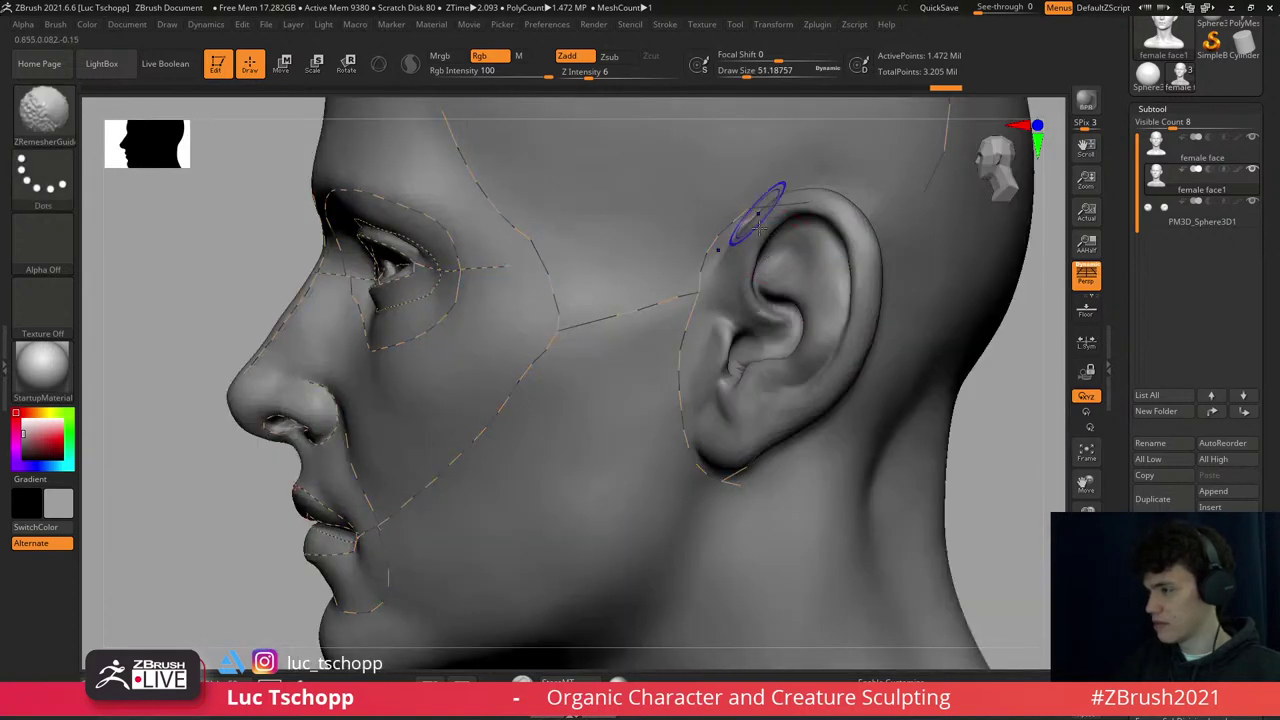
key("s")
left_click_drag(760, 257, 745, 258)
right_click_drag(770, 290, 785, 320)
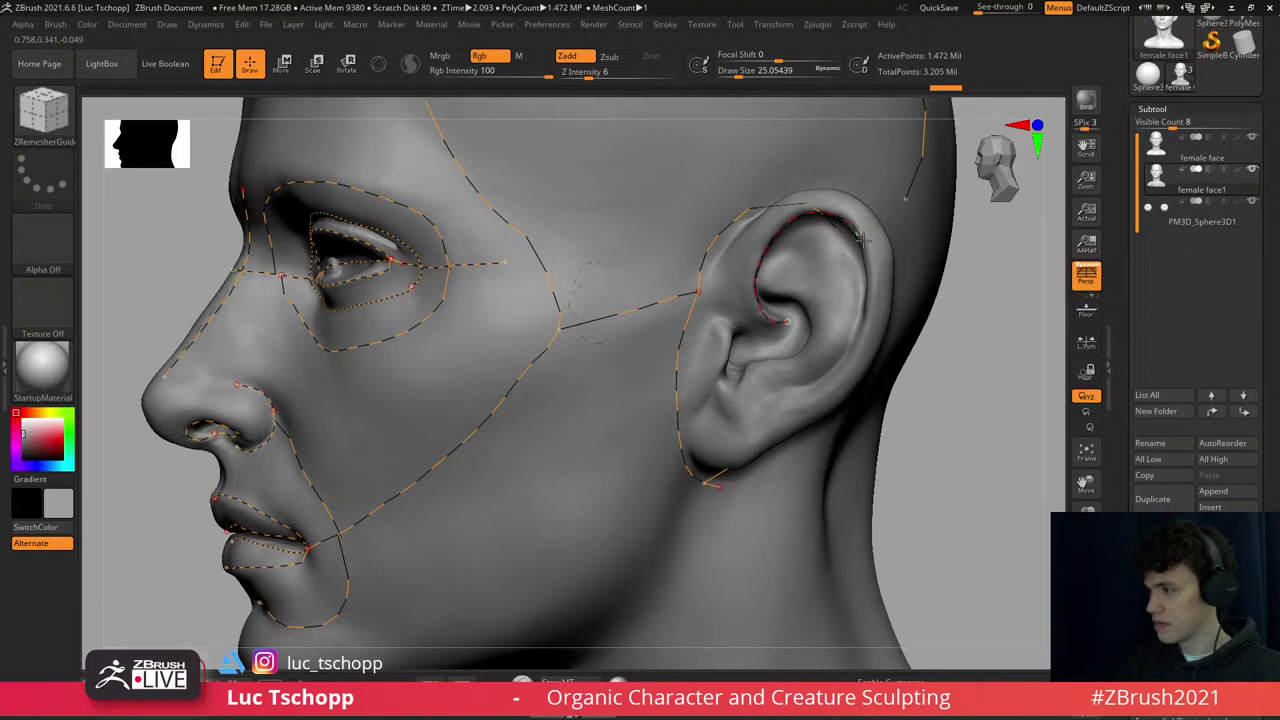
right_click_drag(890, 298, 840, 233, "alt")
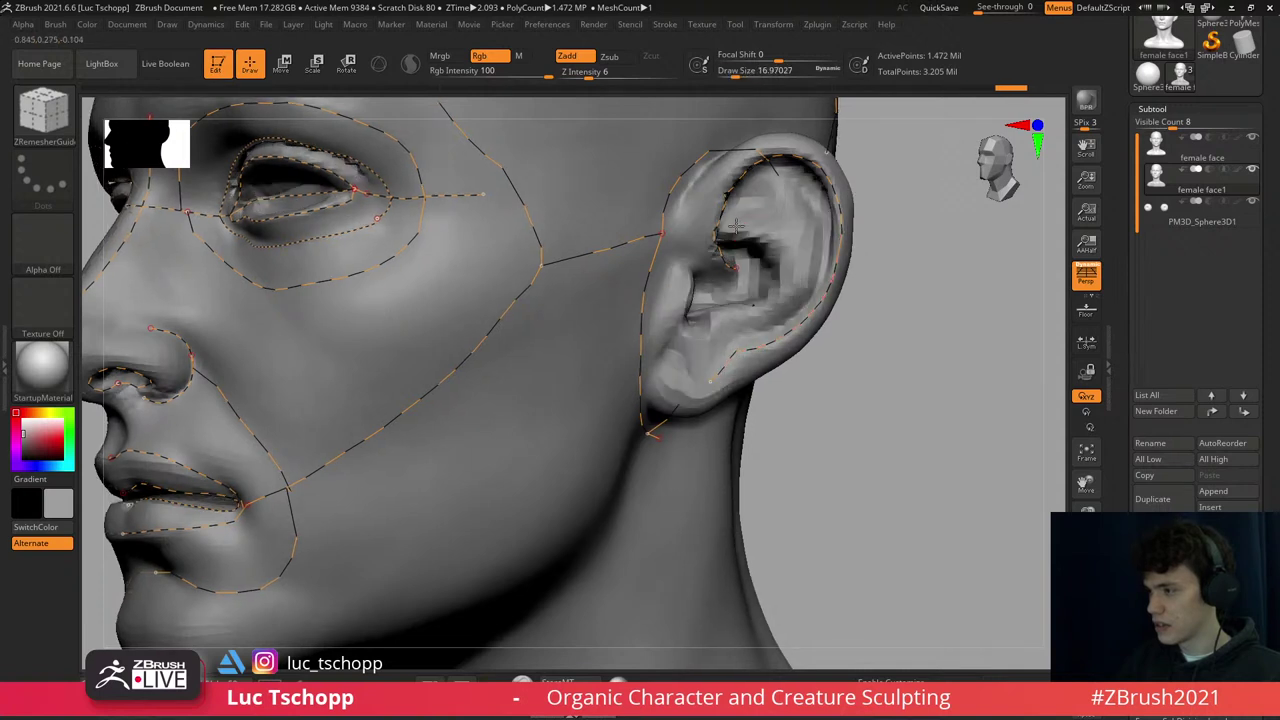
right_click_drag(740, 250, 722, 238)
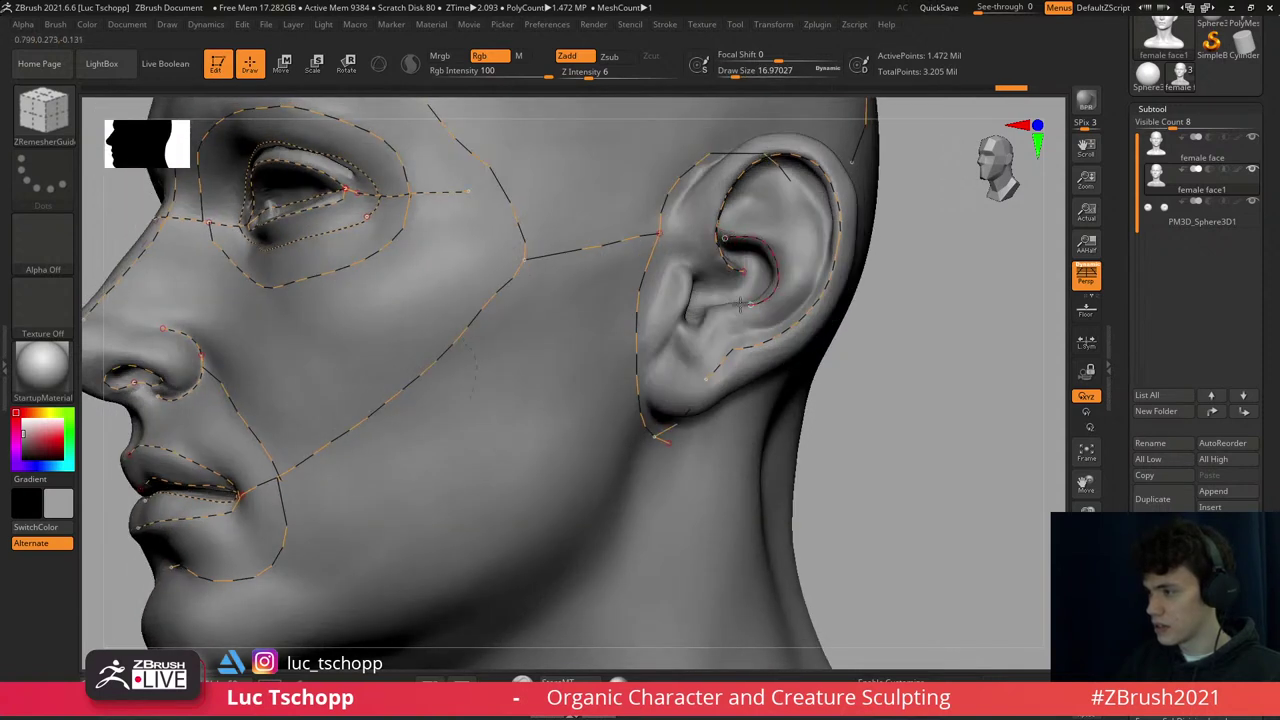
left_click_drag(690, 328, 687, 283)
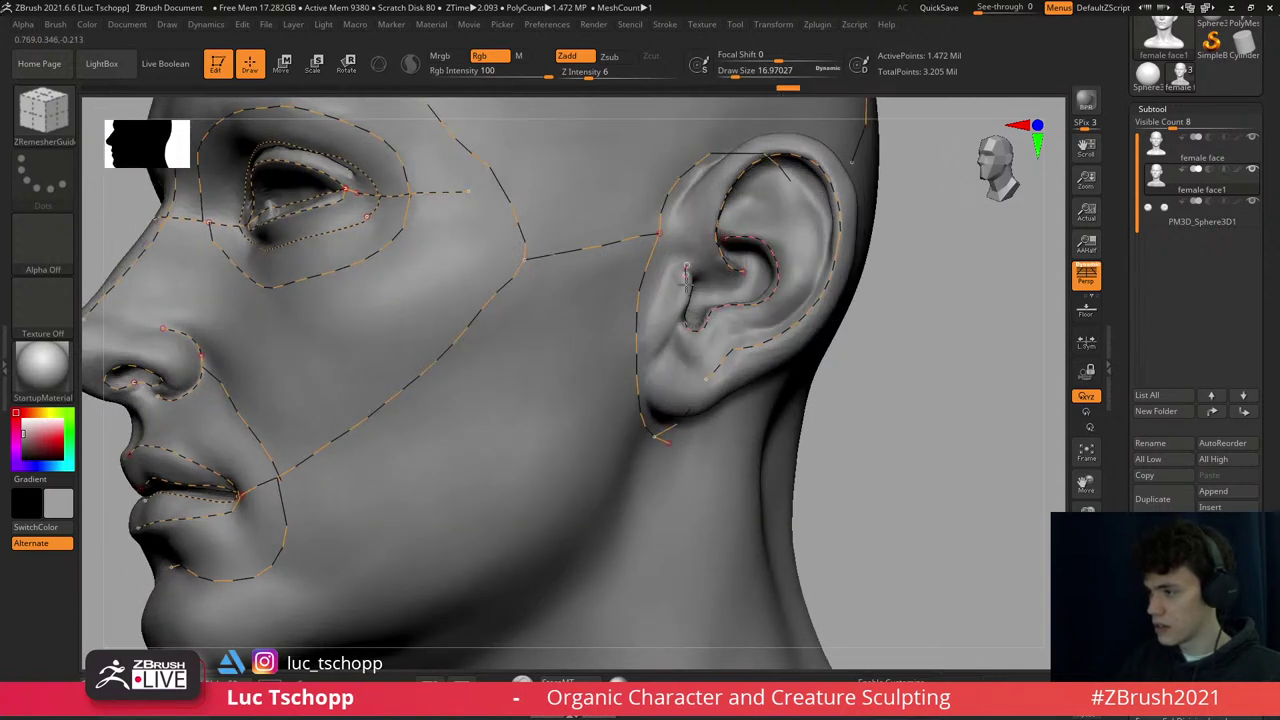
right_click_drag(677, 306, 698, 258, "ctrl")
left_click(688, 318)
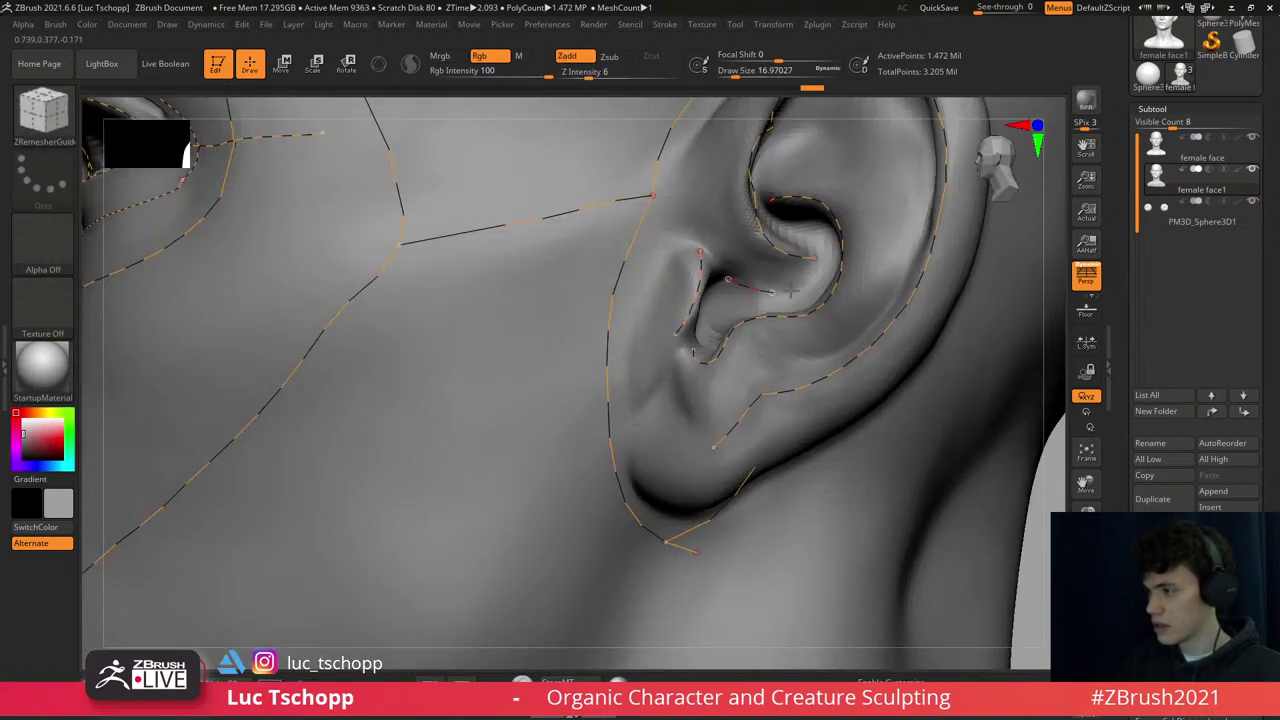
key("f")
right_click_drag(675, 353, 795, 275)
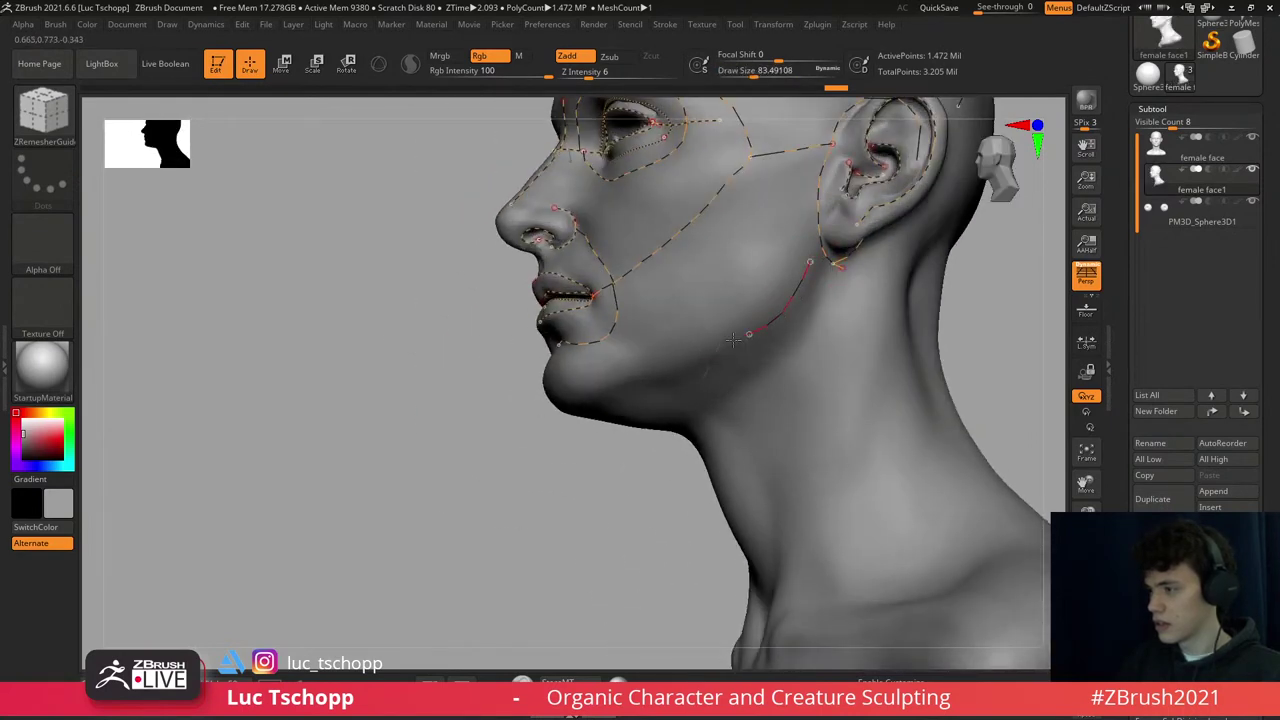
- Pull a guide curve across the brow toward the temple
right_click_drag(561, 403, 720, 339)
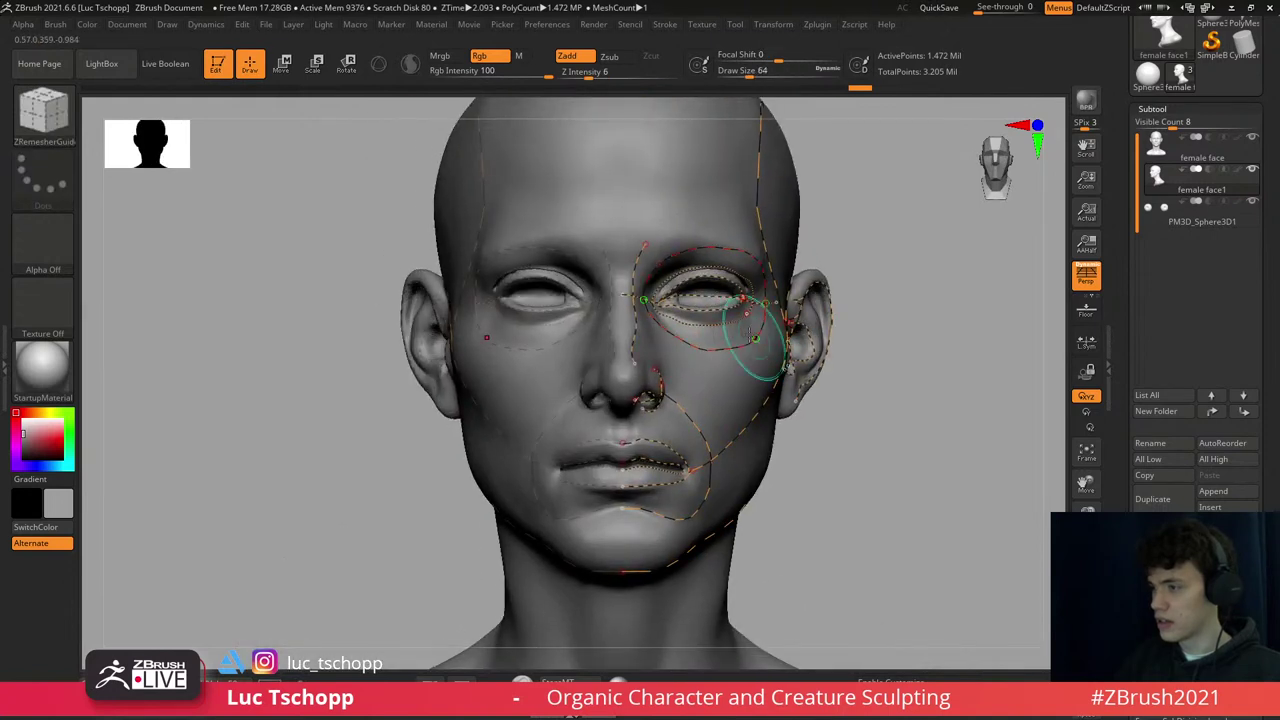
right_click_drag(727, 255, 672, 382)
left_click_drag(672, 382, 665, 400)
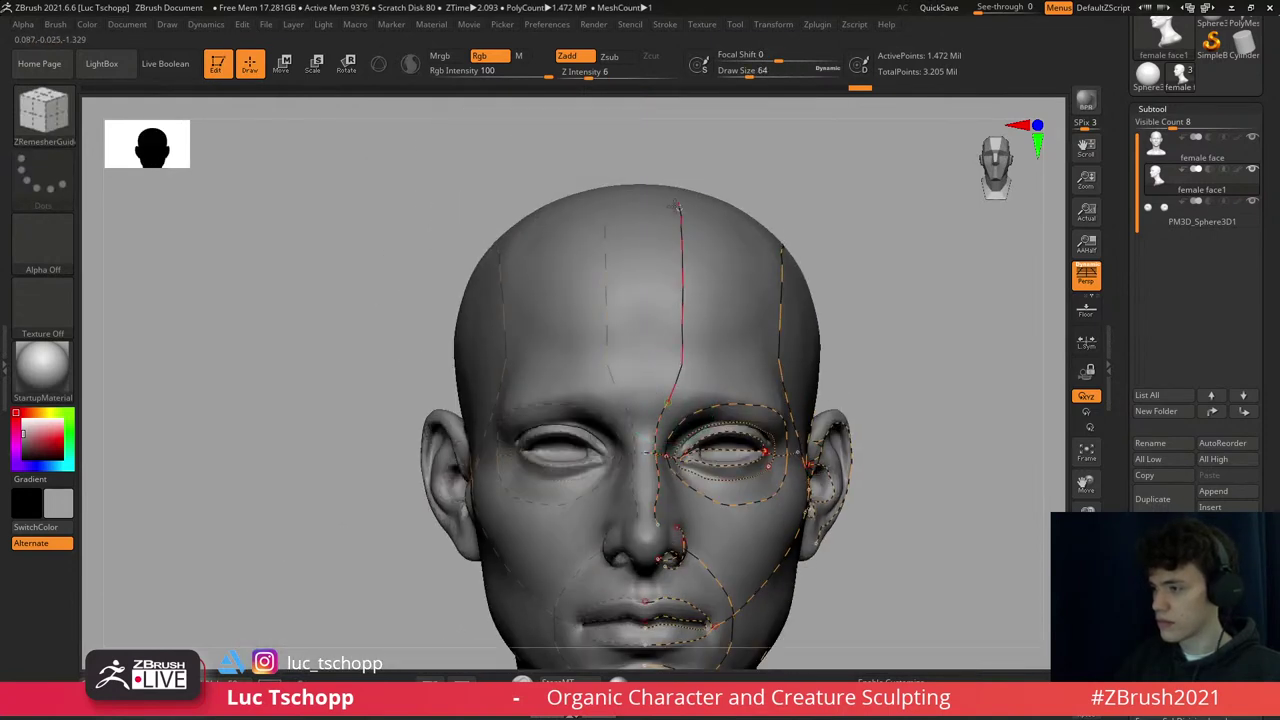
- Reshape the guide curve beside the nose
right_click_drag(678, 207, 786, 320)
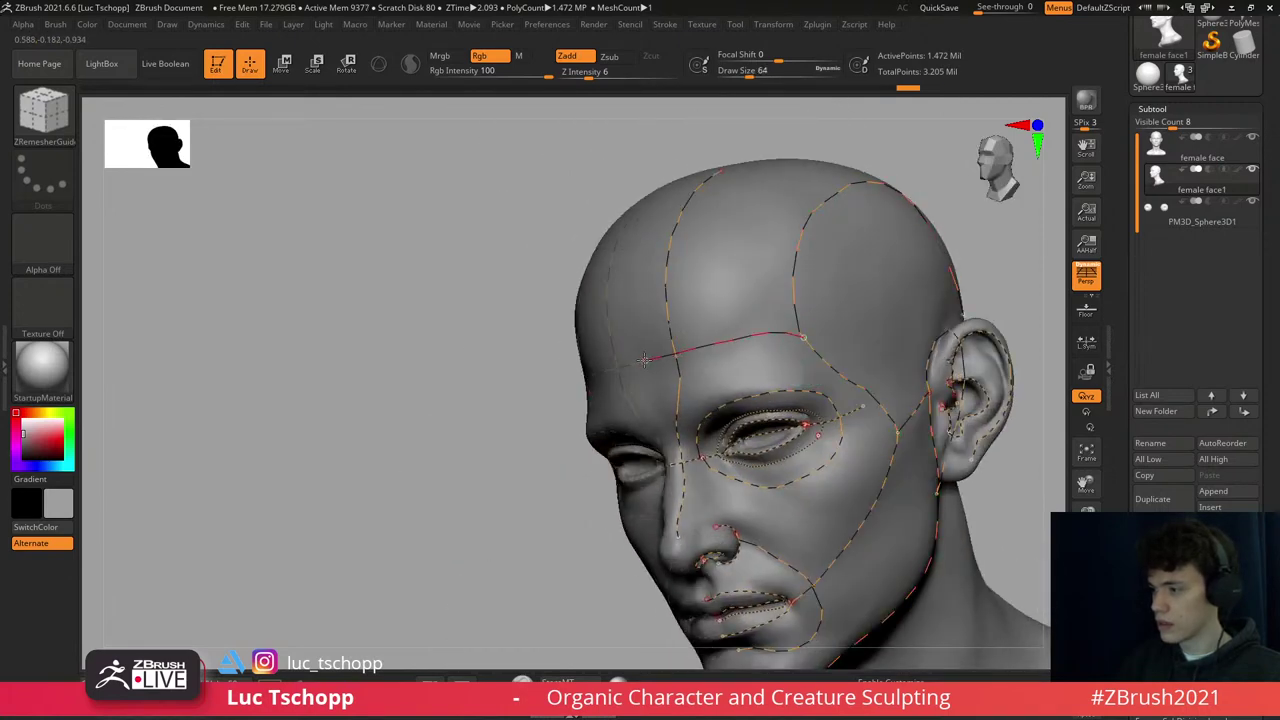
right_click_drag(645, 360, 765, 293)
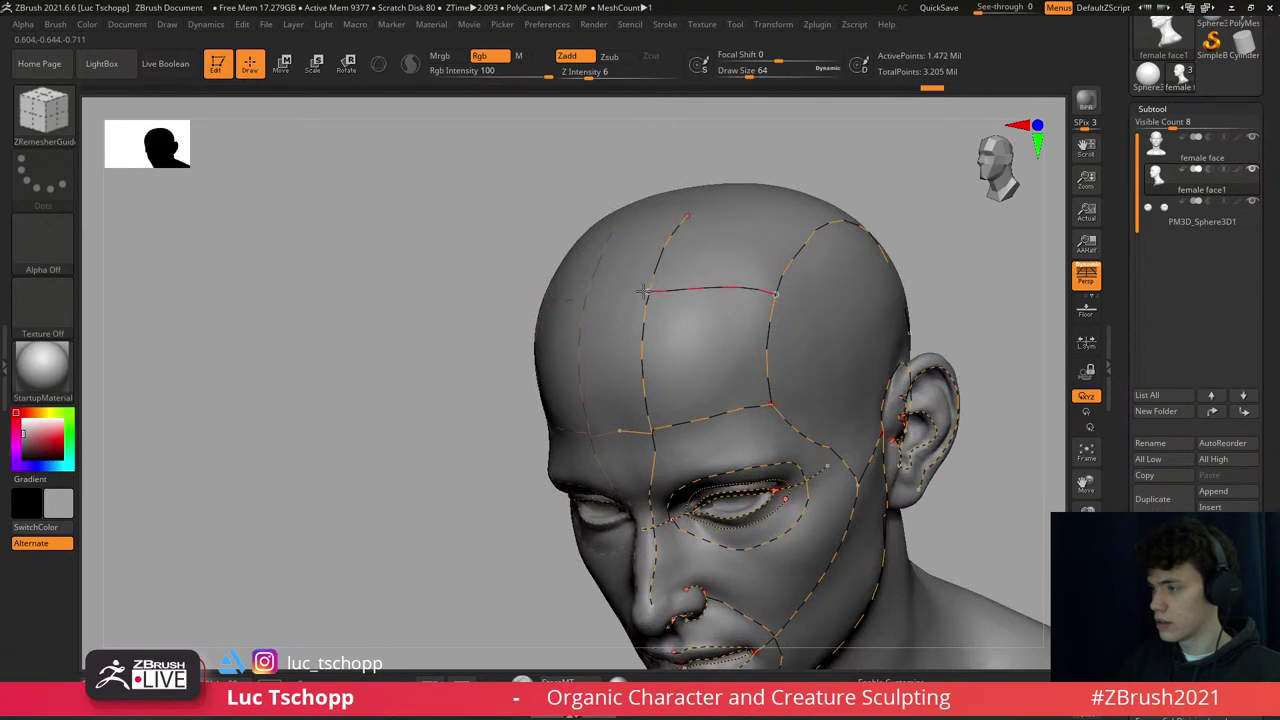
right_click_drag(626, 290, 789, 303)
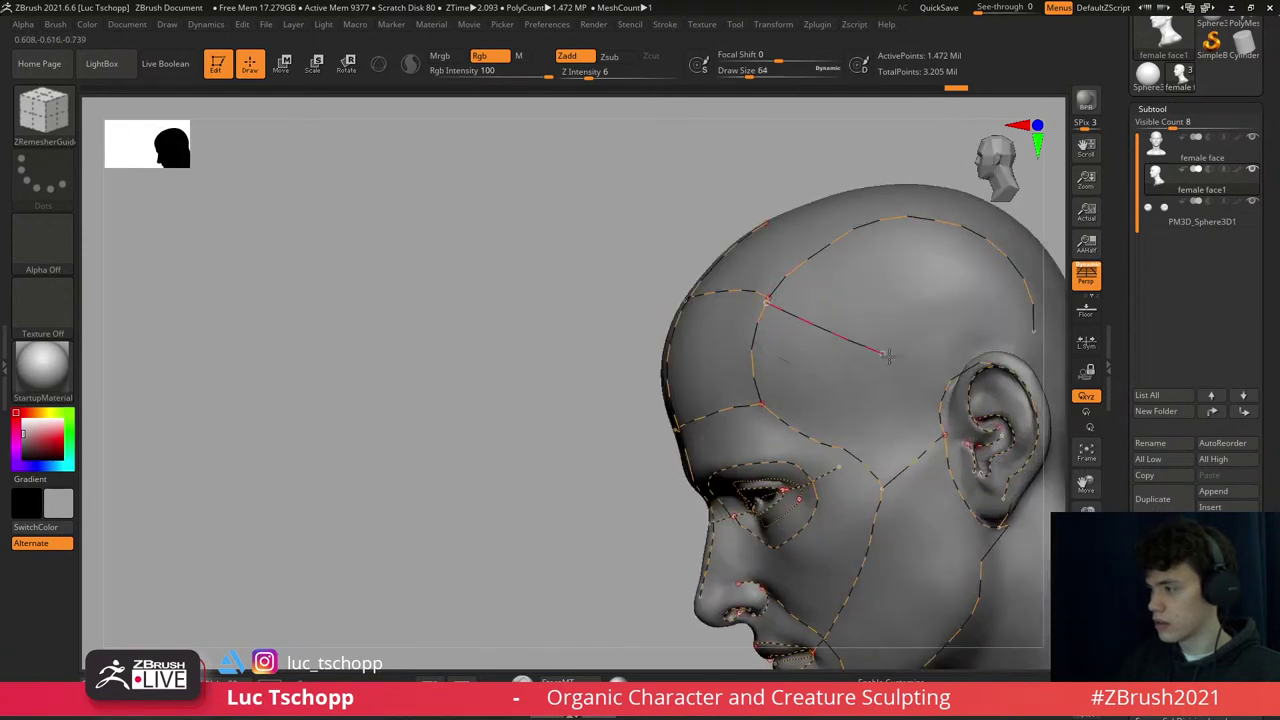
right_click_drag(863, 300, 737, 323)
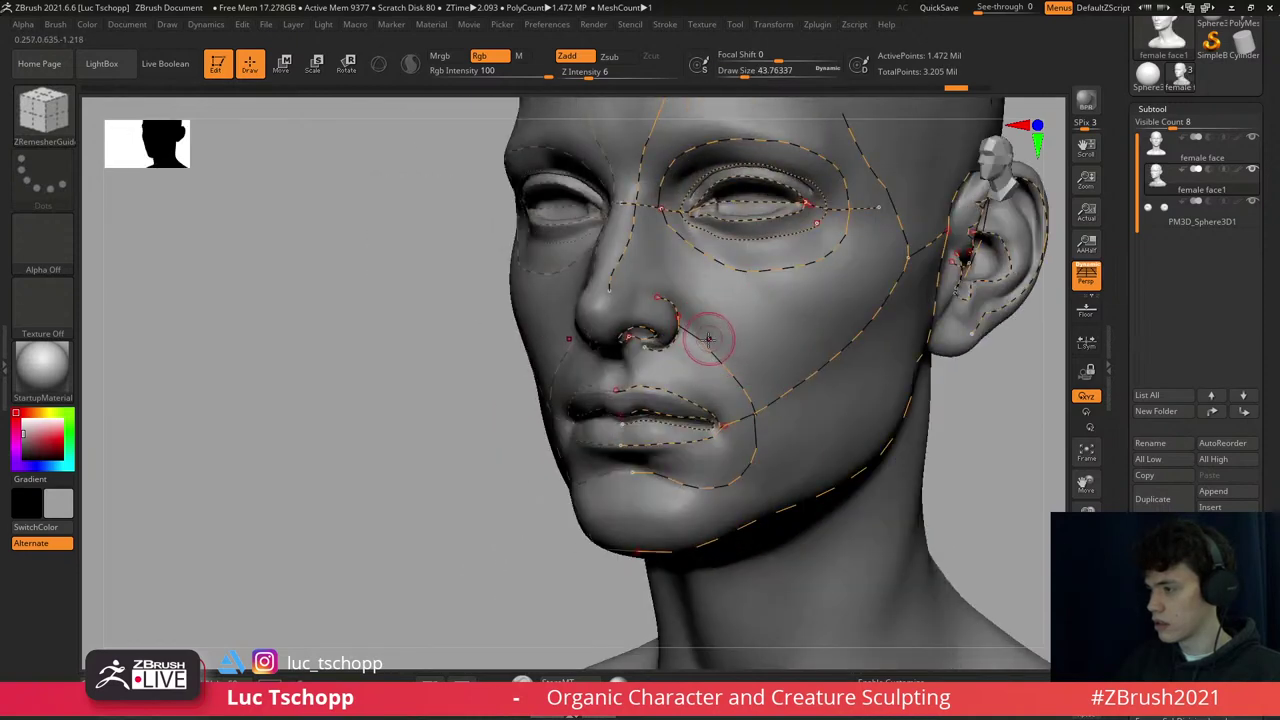
left_click(703, 338)
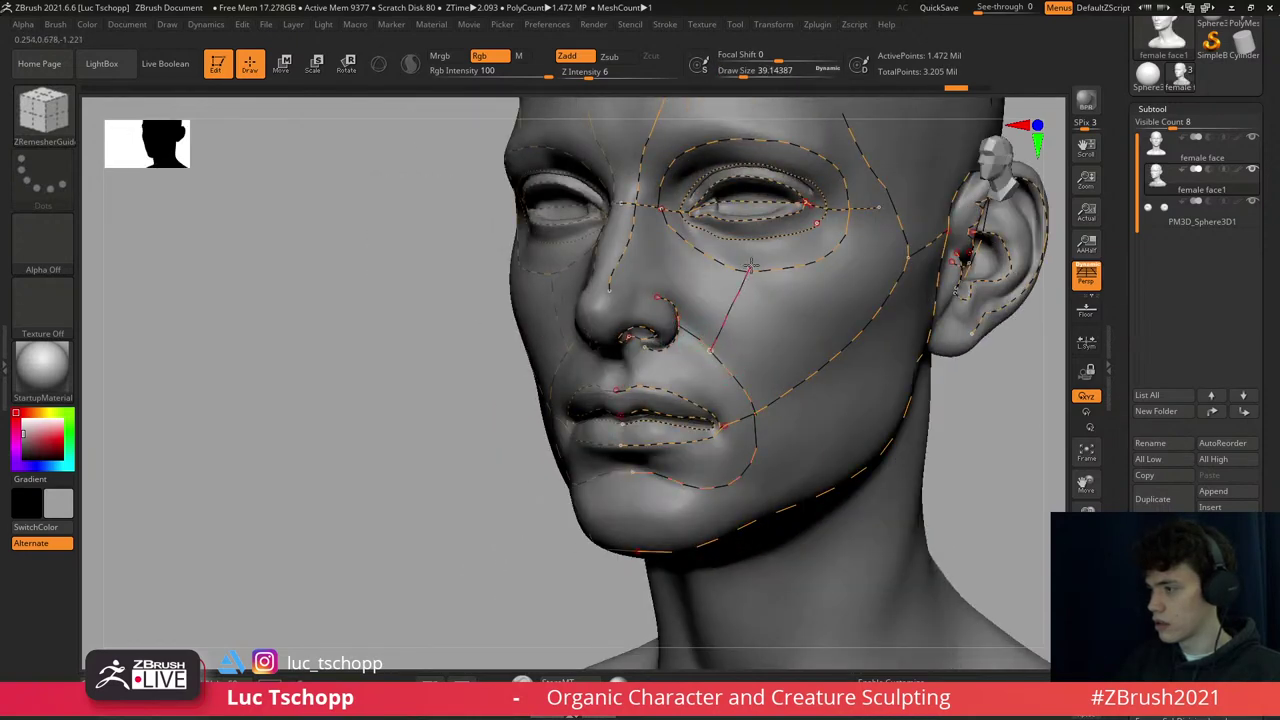
right_click_drag(754, 272, 803, 277)
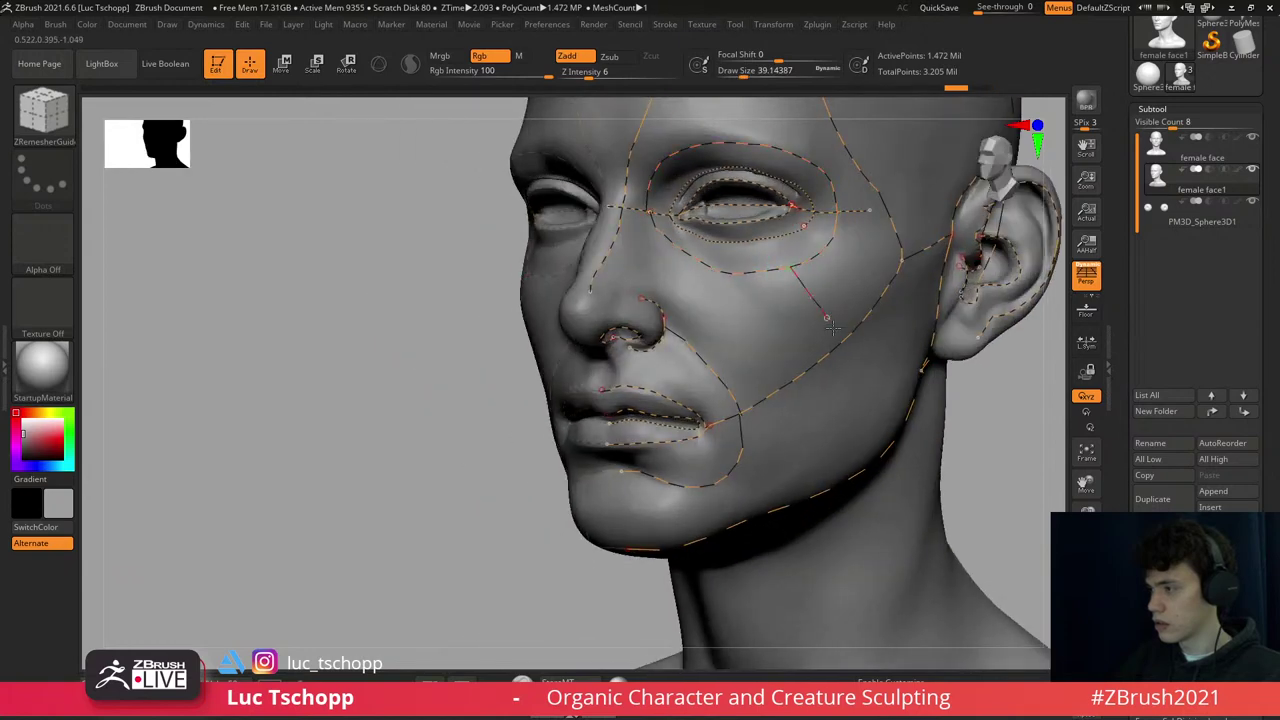
- Adjust the eye guide and draw a new guide curve along the jaw
right_click_drag(845, 340, 812, 285)
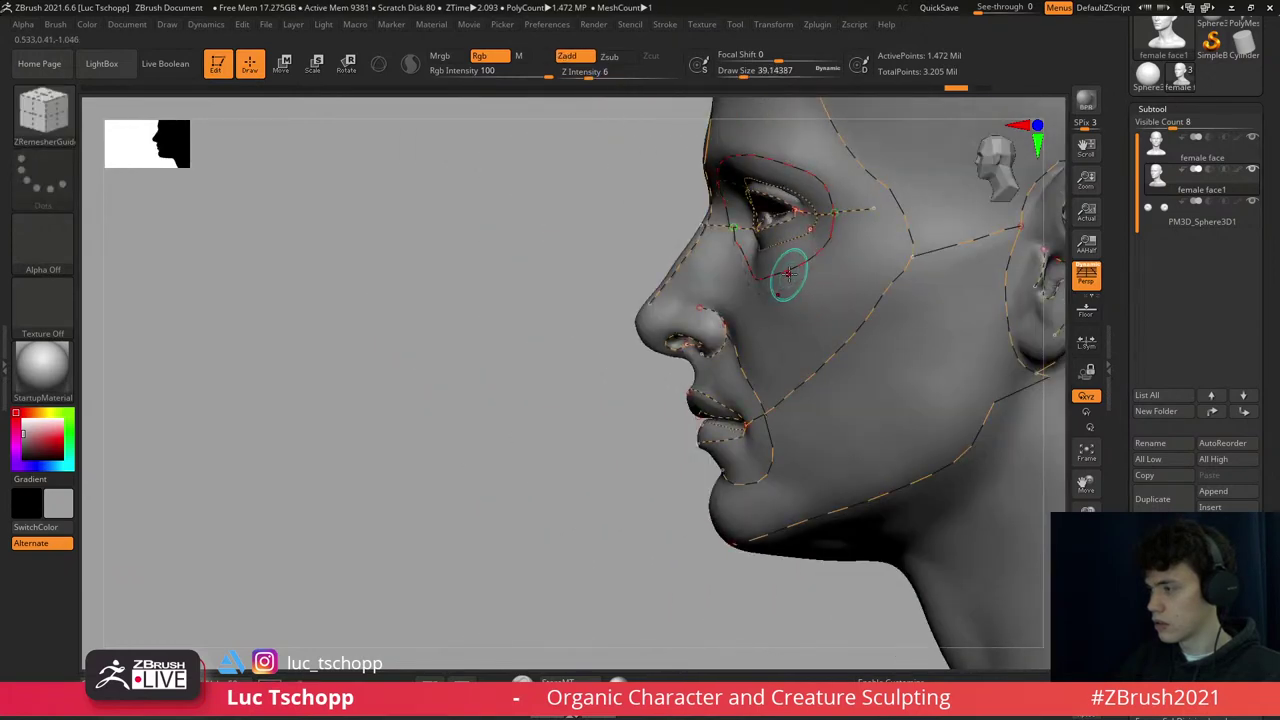
mouse_move(927, 467)
left_mouse_down()
mouse_move(808, 271)
mouse_move(812, 318)
left_mouse_up()
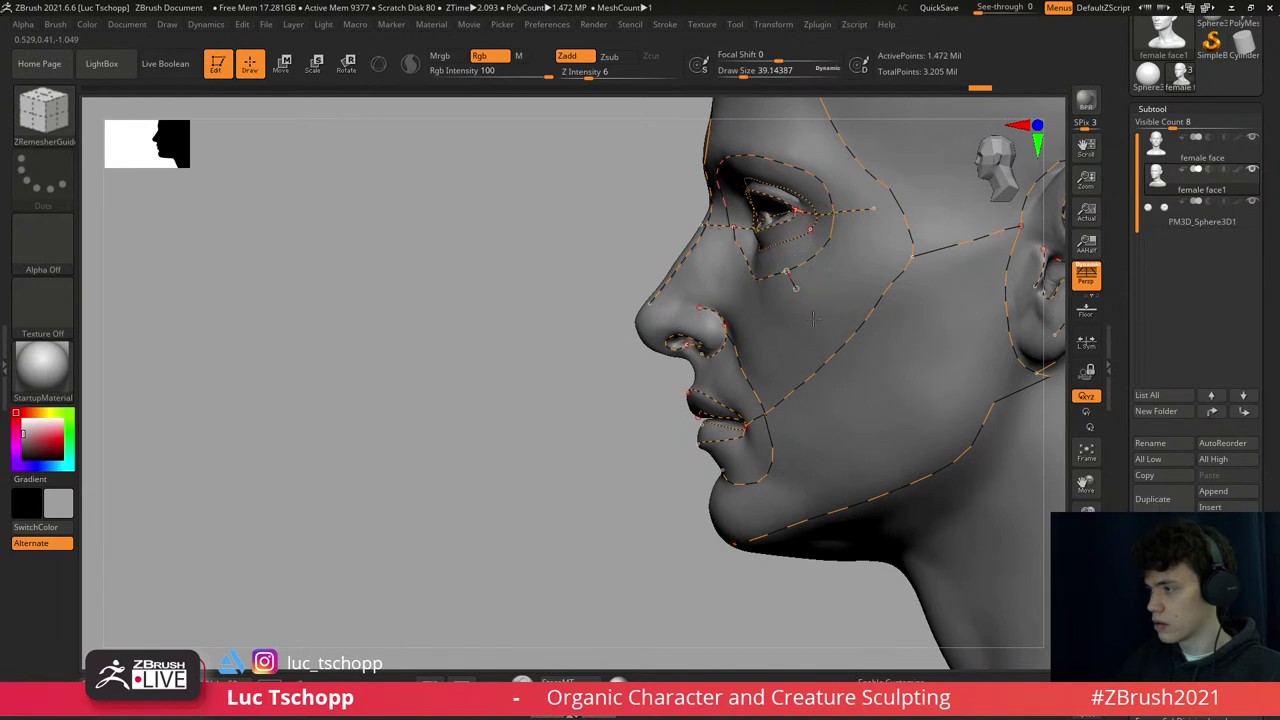
right_click_drag(882, 494, 771, 321, "alt")
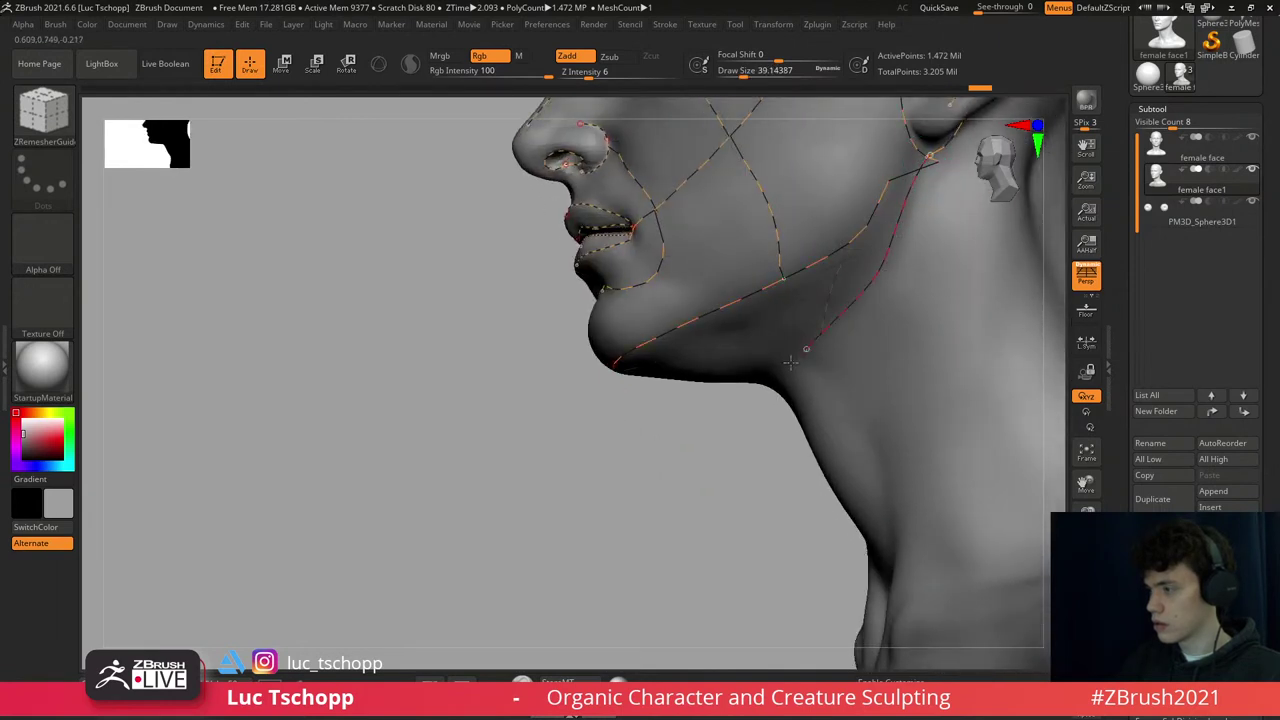
right_click_drag(768, 379, 709, 323)
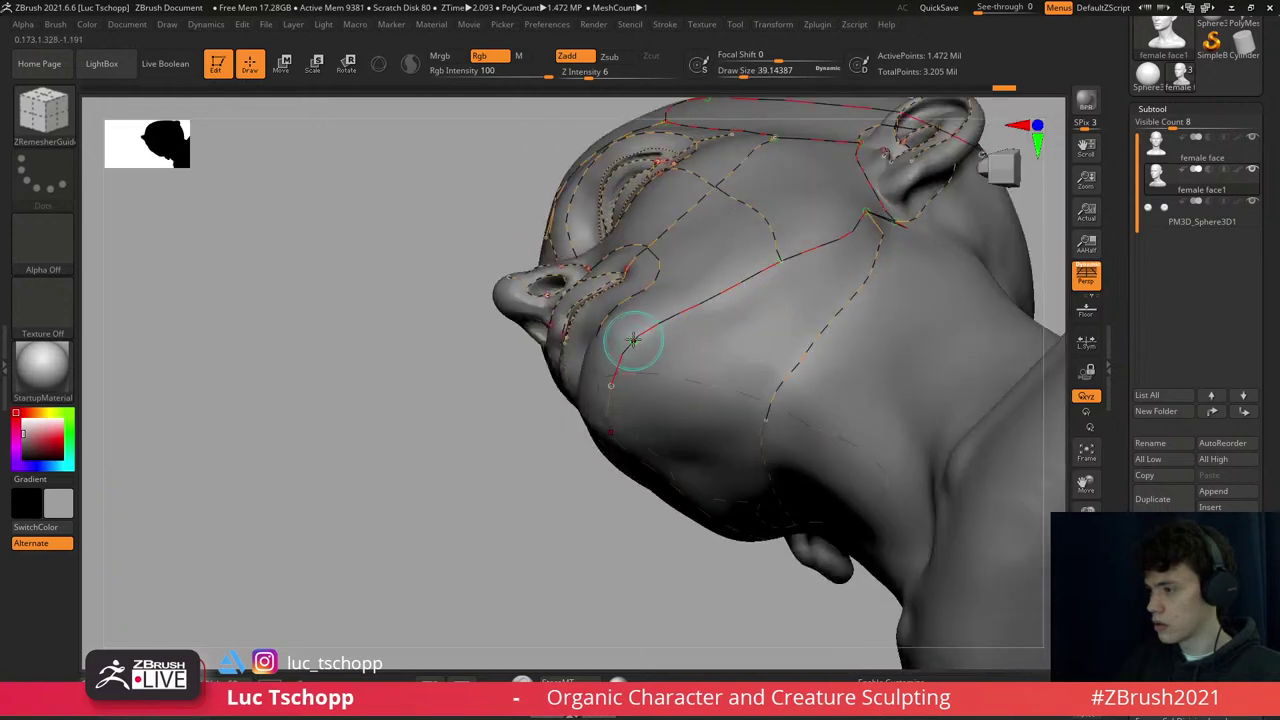
mouse_move(634, 337)
left_mouse_down()
mouse_move(735, 384)
mouse_move(643, 343)
mouse_move(659, 339)
left_mouse_up()
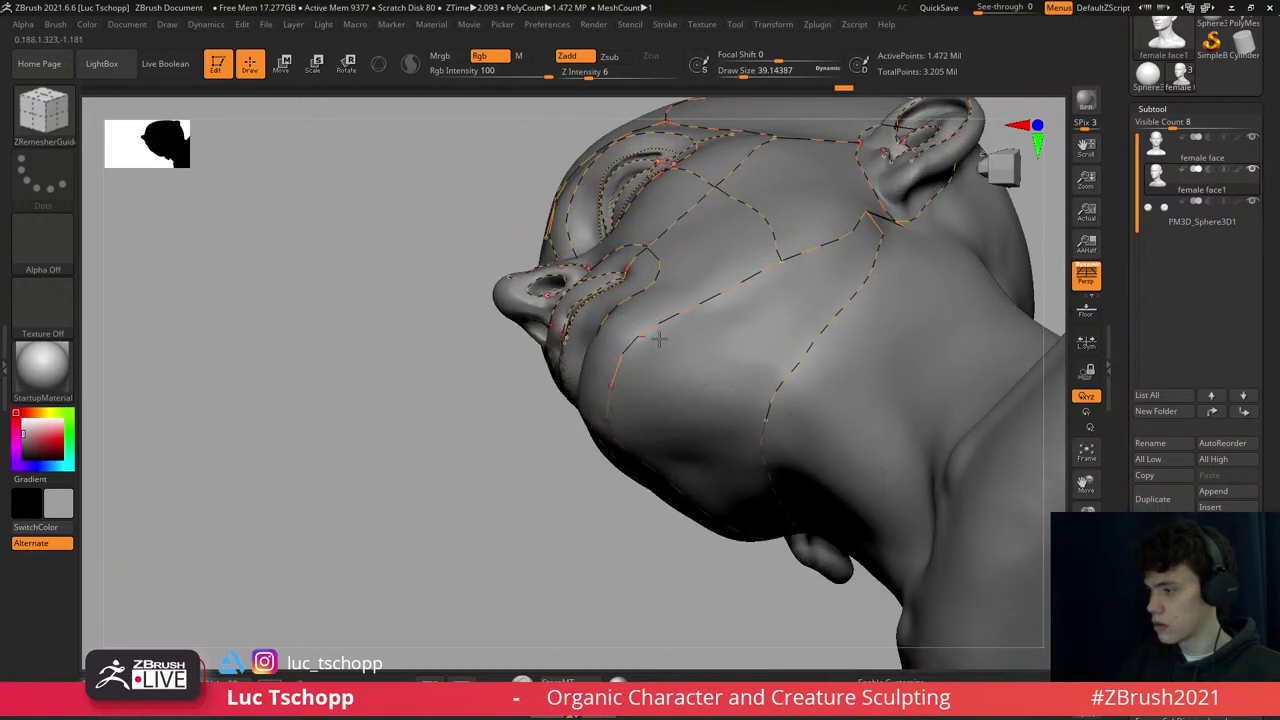
- Draw a guide curve down the side of the neck
right_click_drag(789, 380, 808, 357)
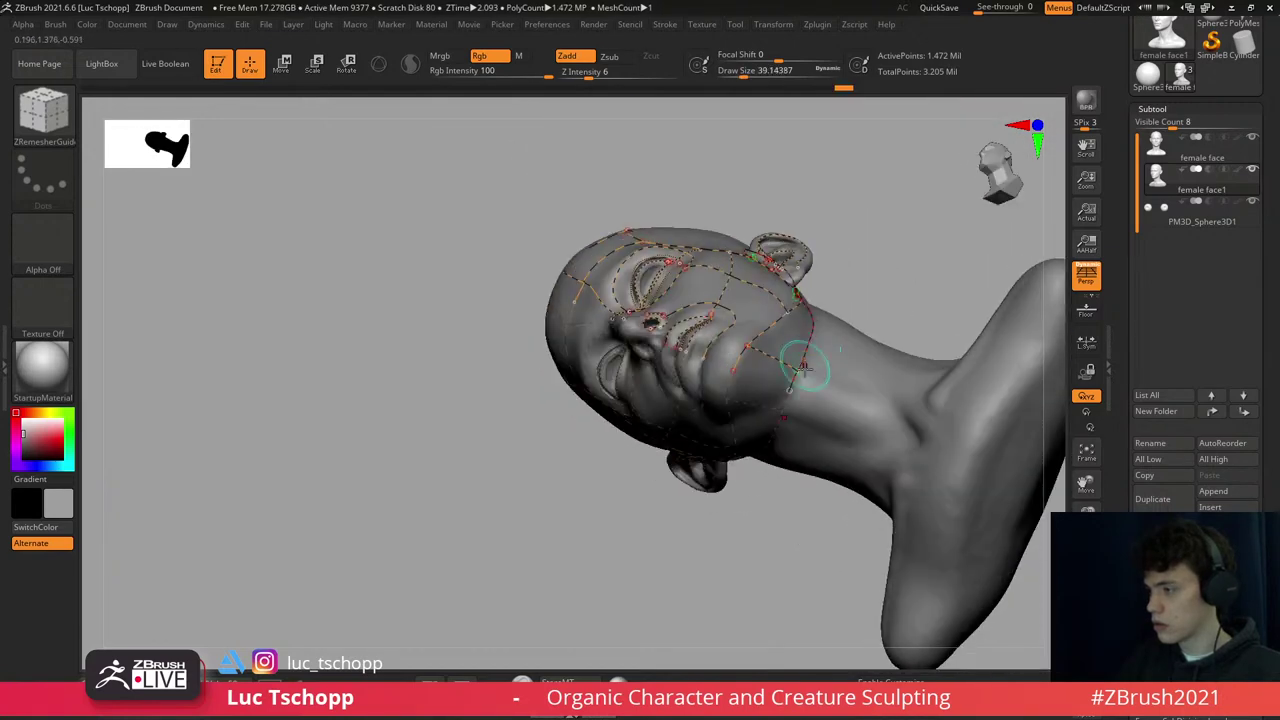
right_click_drag(910, 412, 858, 238)
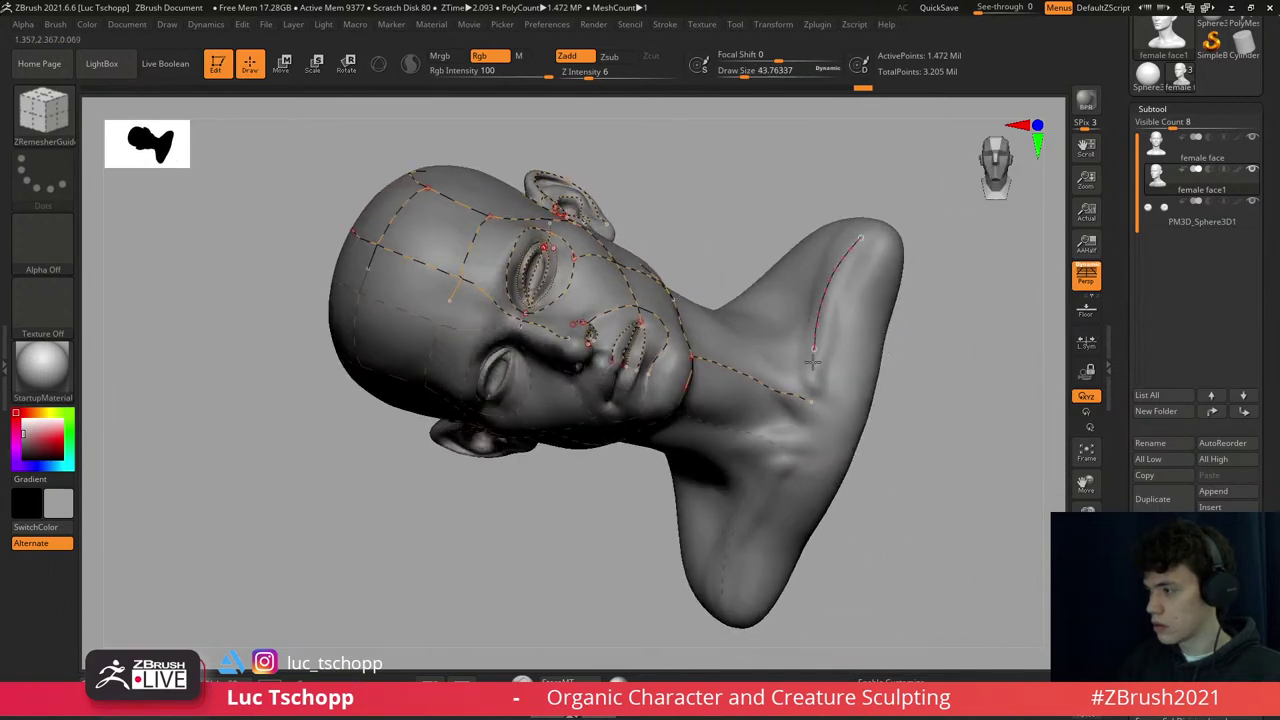
right_click_drag(804, 427, 848, 348)
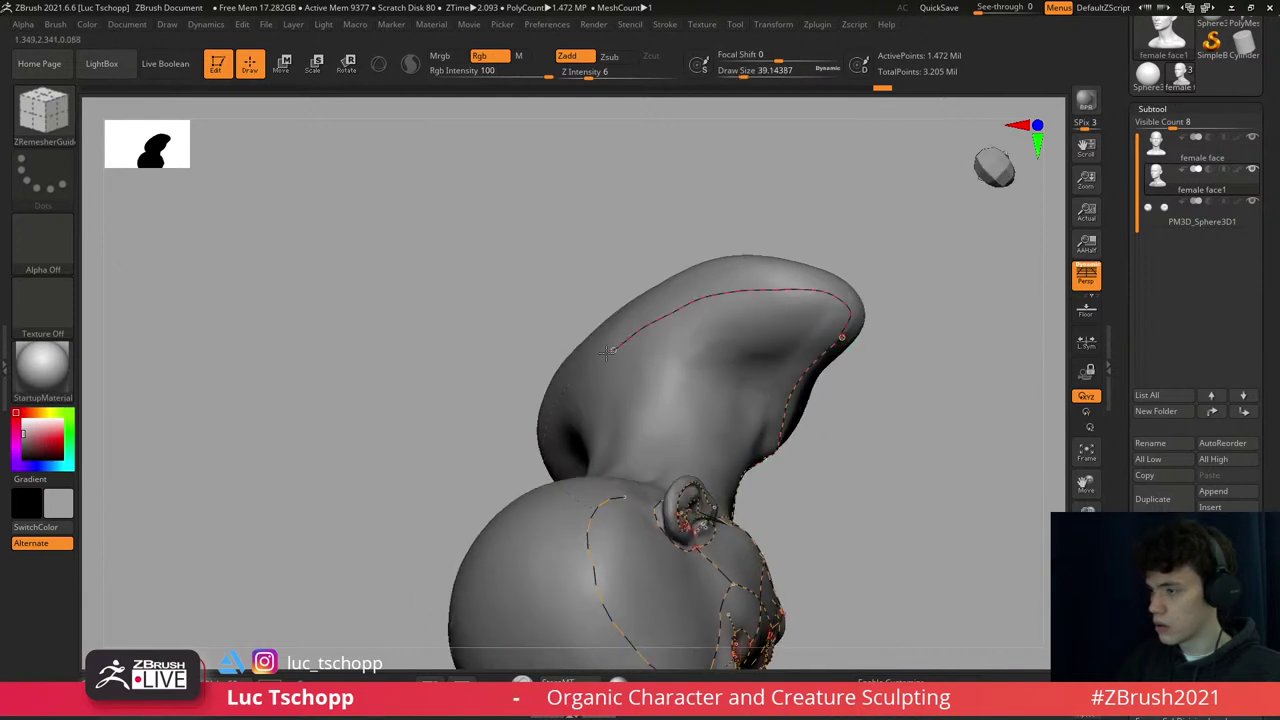
right_click_drag(606, 351, 669, 414)
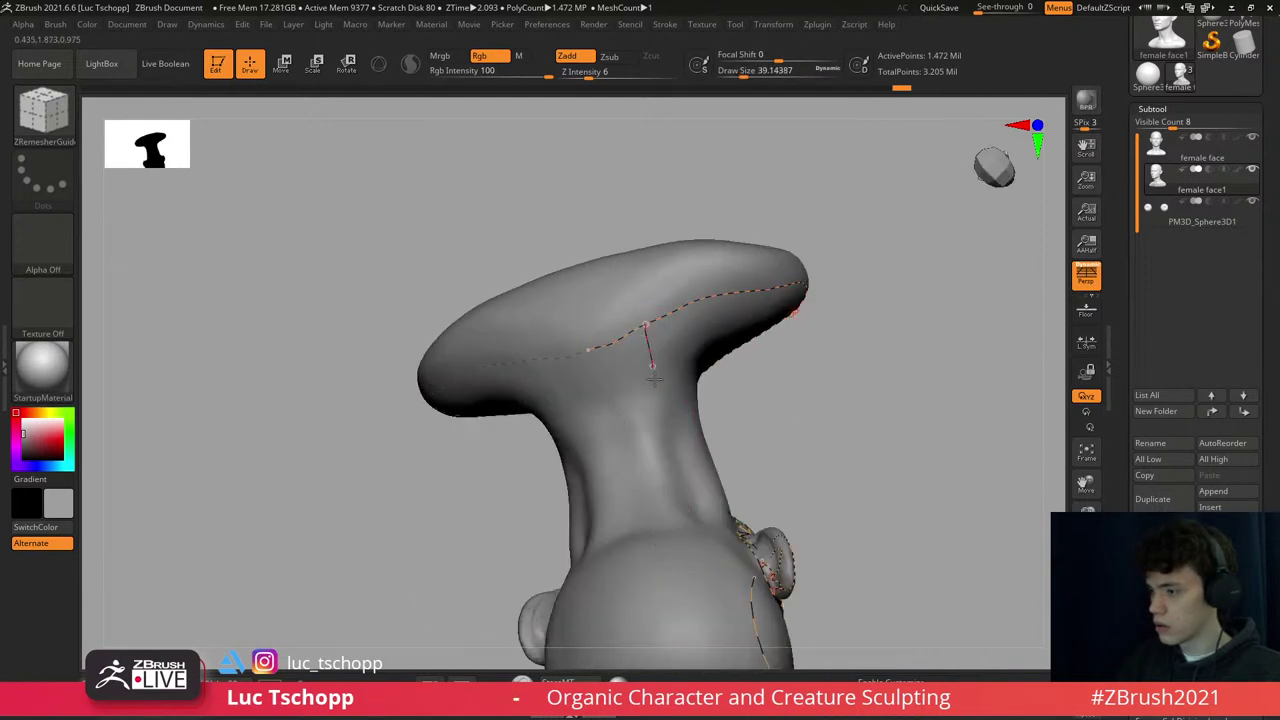
left_click_drag(662, 457, 674, 516)
right_click_drag(674, 516, 694, 381)
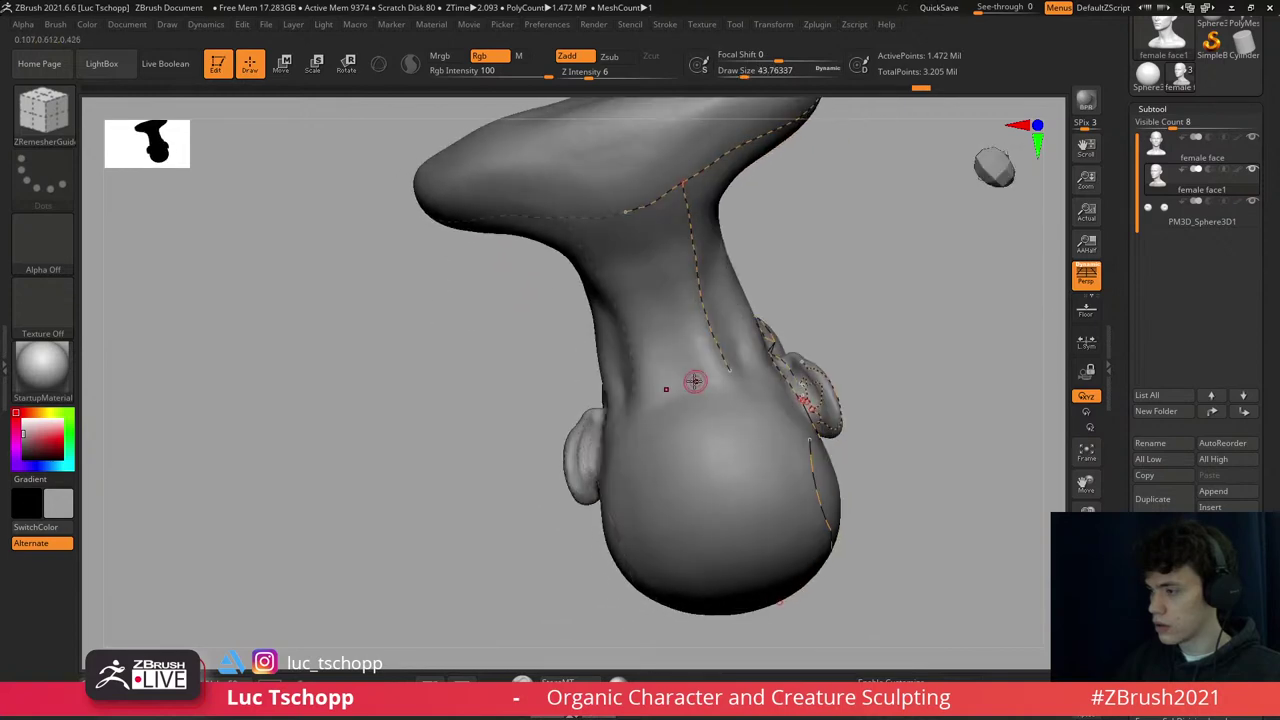
right_click_drag(757, 352, 733, 370)
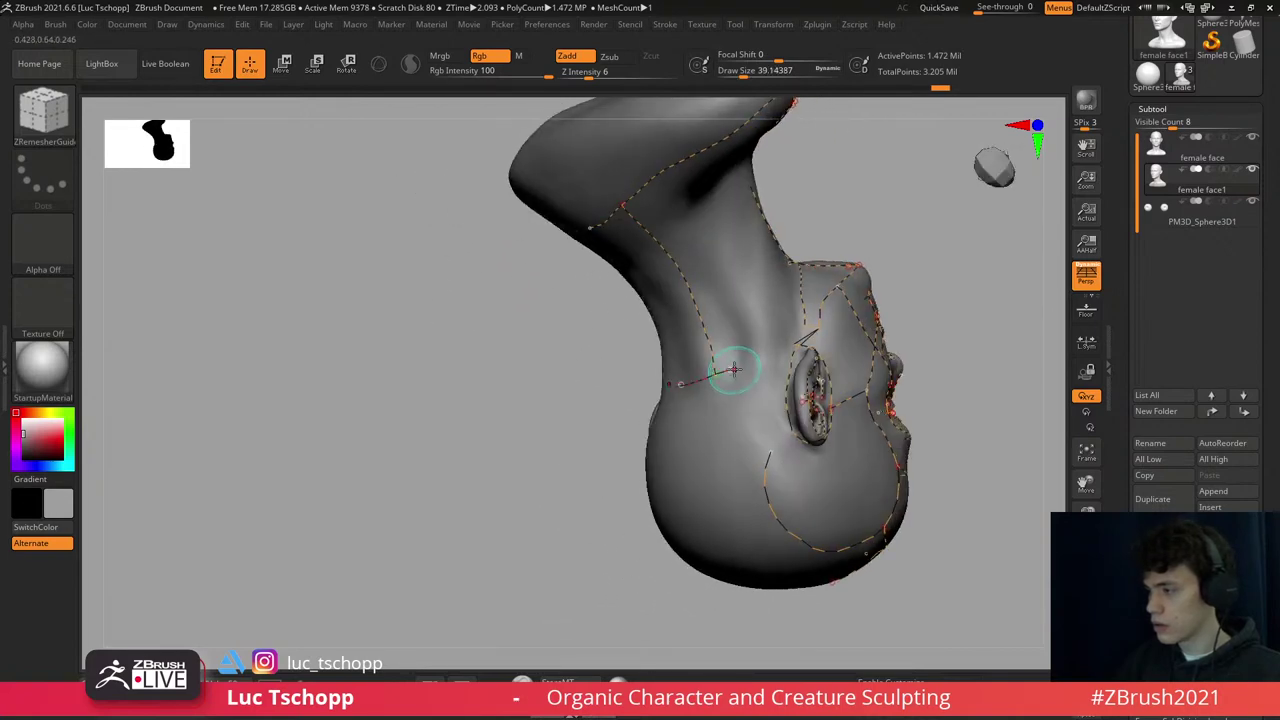
- Extend the neck guide toward the ear and remove the stray segments near the ear top
right_click_drag(805, 345, 809, 343)
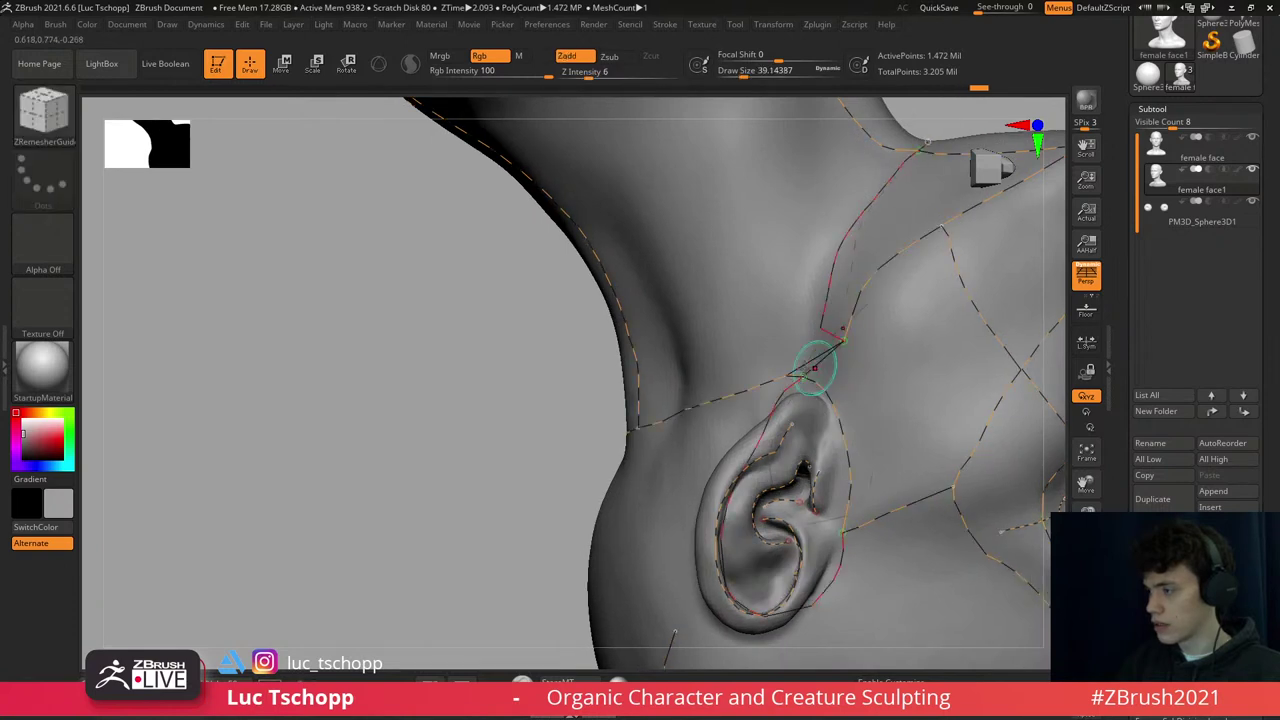
mouse_move(814, 360)
left_mouse_down()
mouse_move(794, 354)
mouse_move(845, 378)
mouse_move(808, 400)
mouse_move(785, 392)
left_mouse_up()
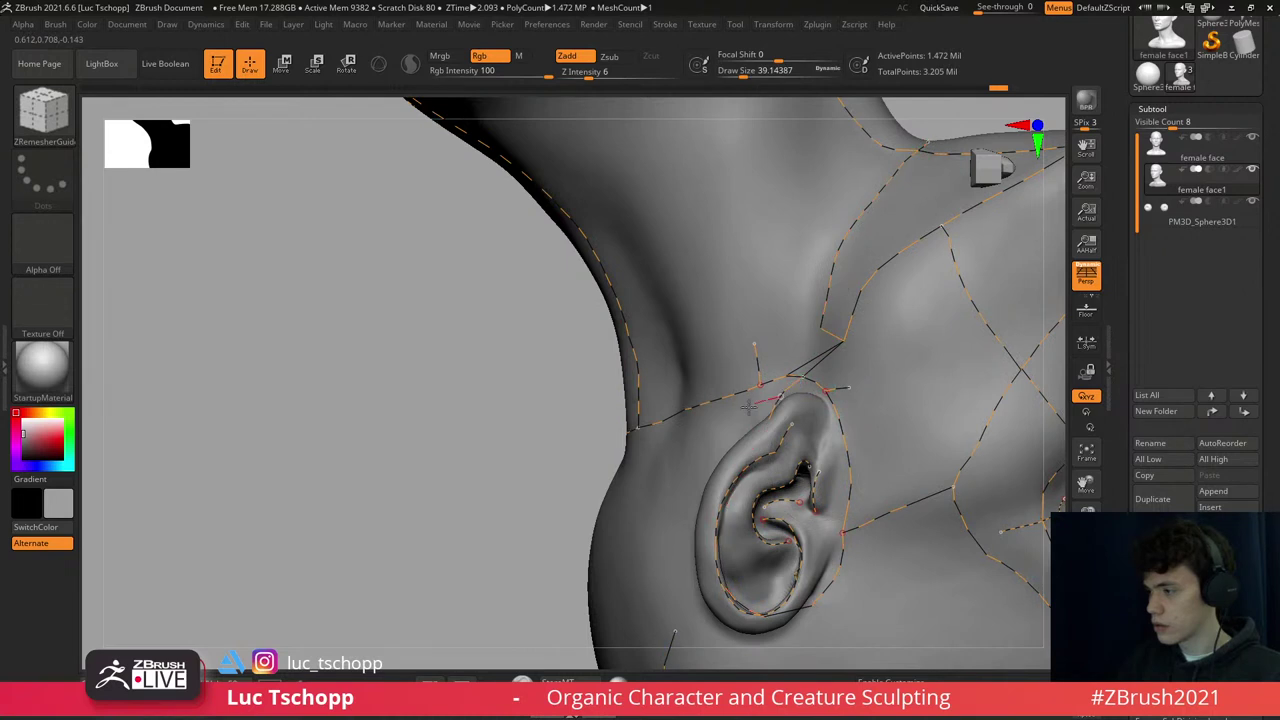
left_click(843, 369, "alt")
right_click_drag(843, 369, 588, 408)
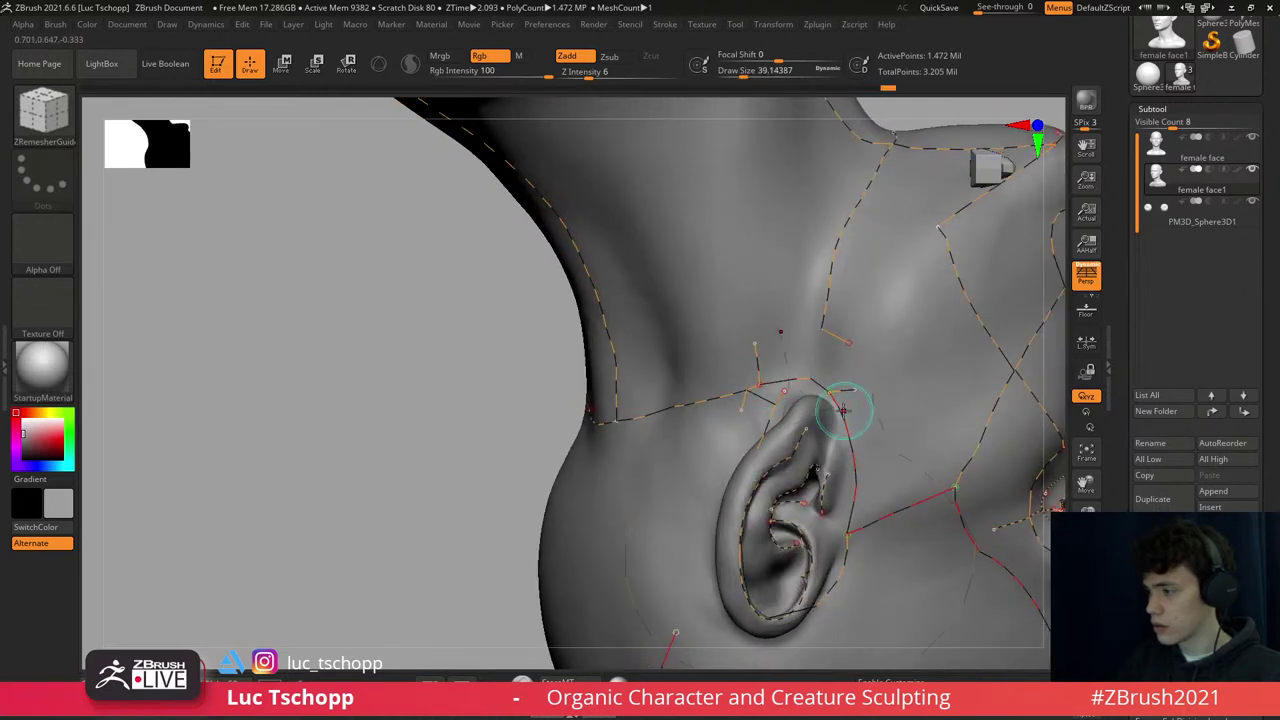
left_click_drag(843, 400, 787, 387)
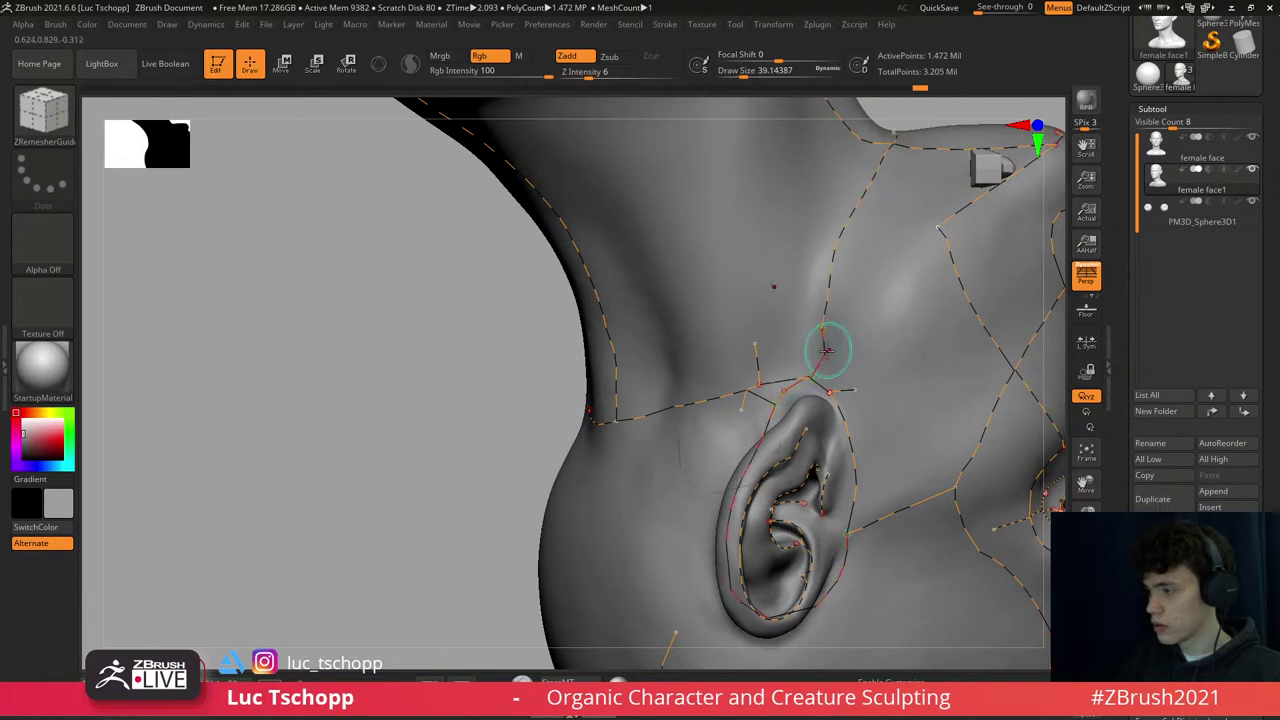
left_click_drag(828, 352, 860, 298)
left_click(923, 240, "alt")
right_click_drag(923, 249, 908, 217)
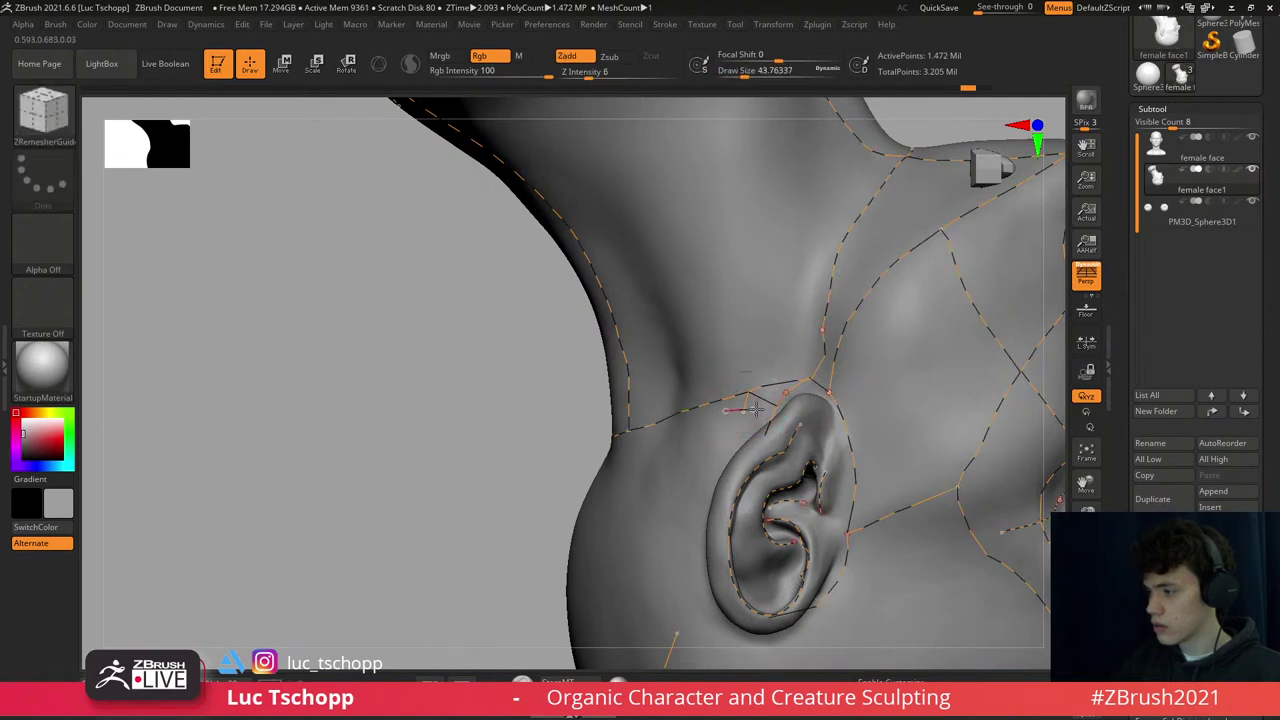
- With a smaller Draw Size, draw a guide curve along the ear's back edge
mouse_move(760, 418)
right_mouse_down()
mouse_move(734, 197)
mouse_move(760, 200)
mouse_move(806, 343)
mouse_move(820, 465)
mouse_move(716, 412)
mouse_move(730, 333)
right_mouse_up()
left_click_drag(749, 308, 732, 352)
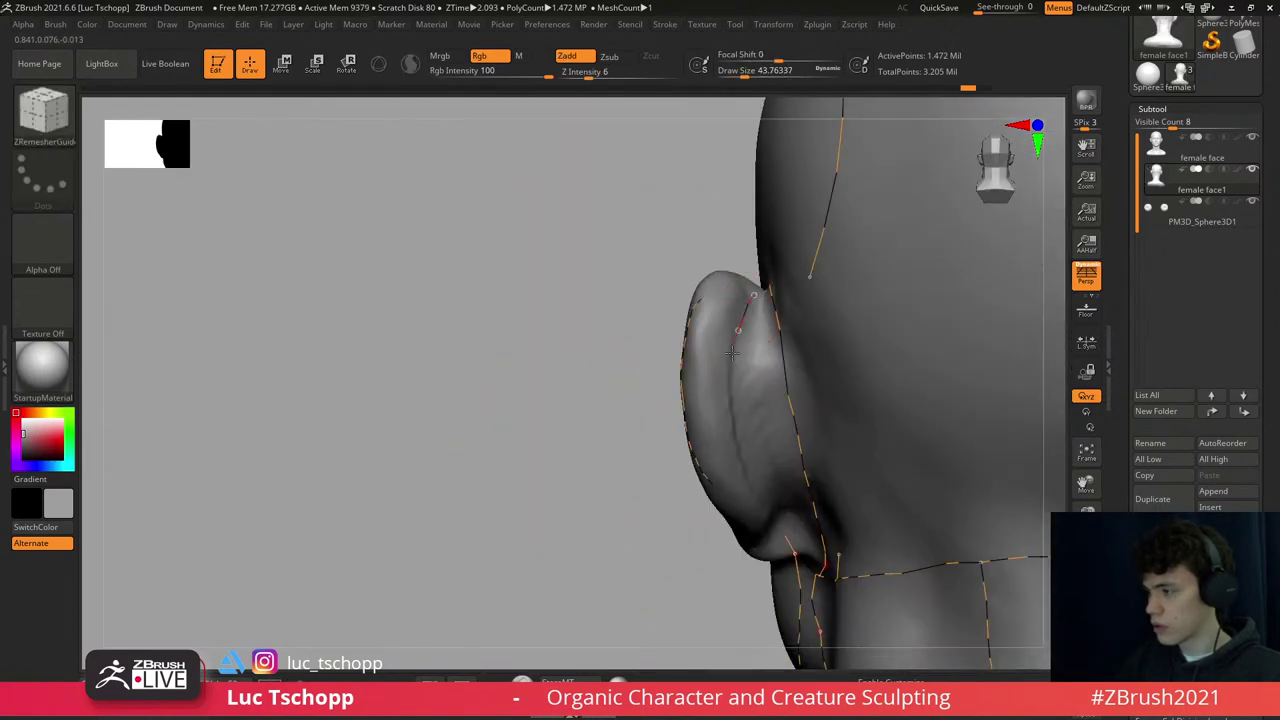
mouse_move(767, 508)
right_mouse_down()
mouse_move(749, 234)
mouse_move(760, 258)
mouse_move(719, 293)
right_mouse_up()
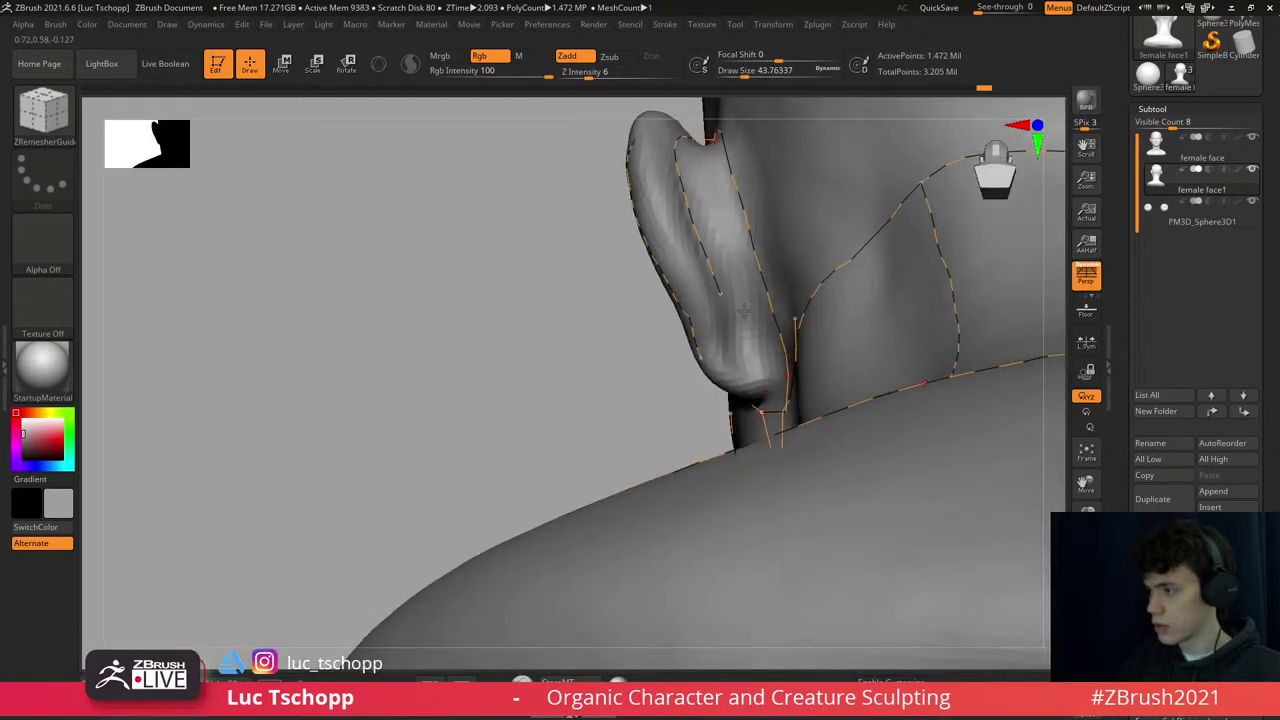
right_click_drag(763, 383, 737, 378)
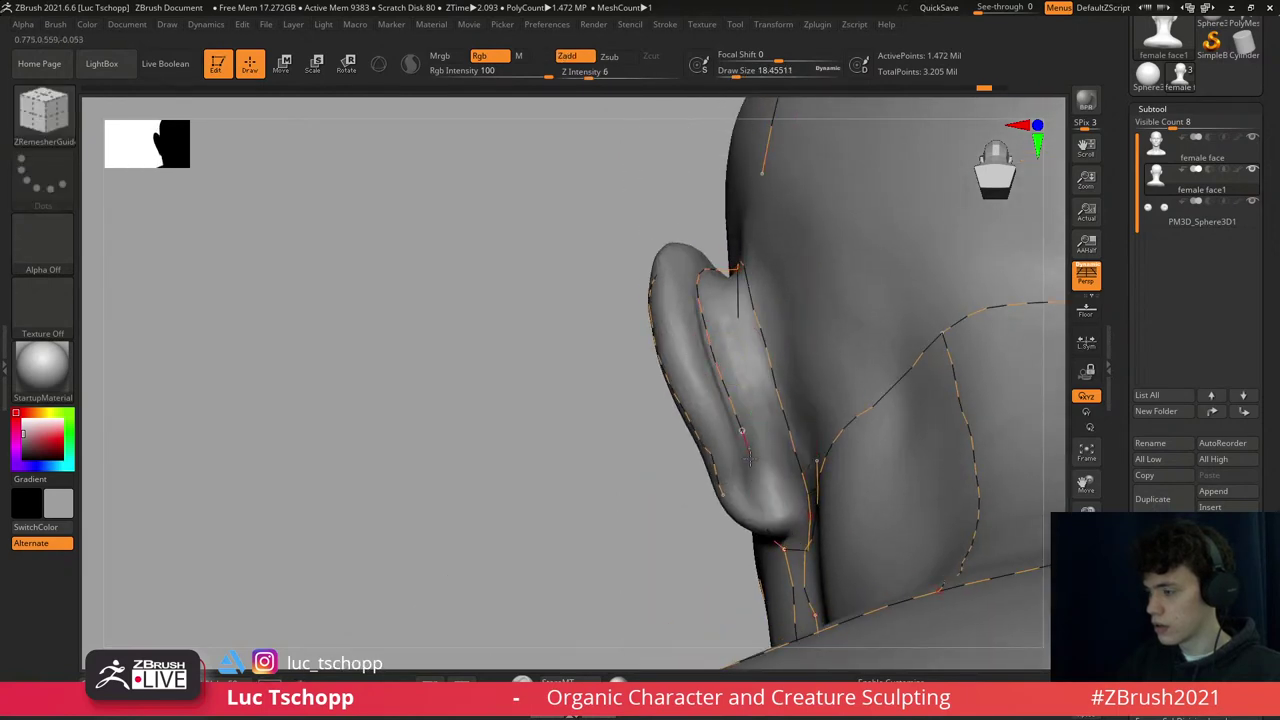
right_click_drag(726, 286, 721, 232)
left_click_drag(721, 232, 659, 327)
key("s")
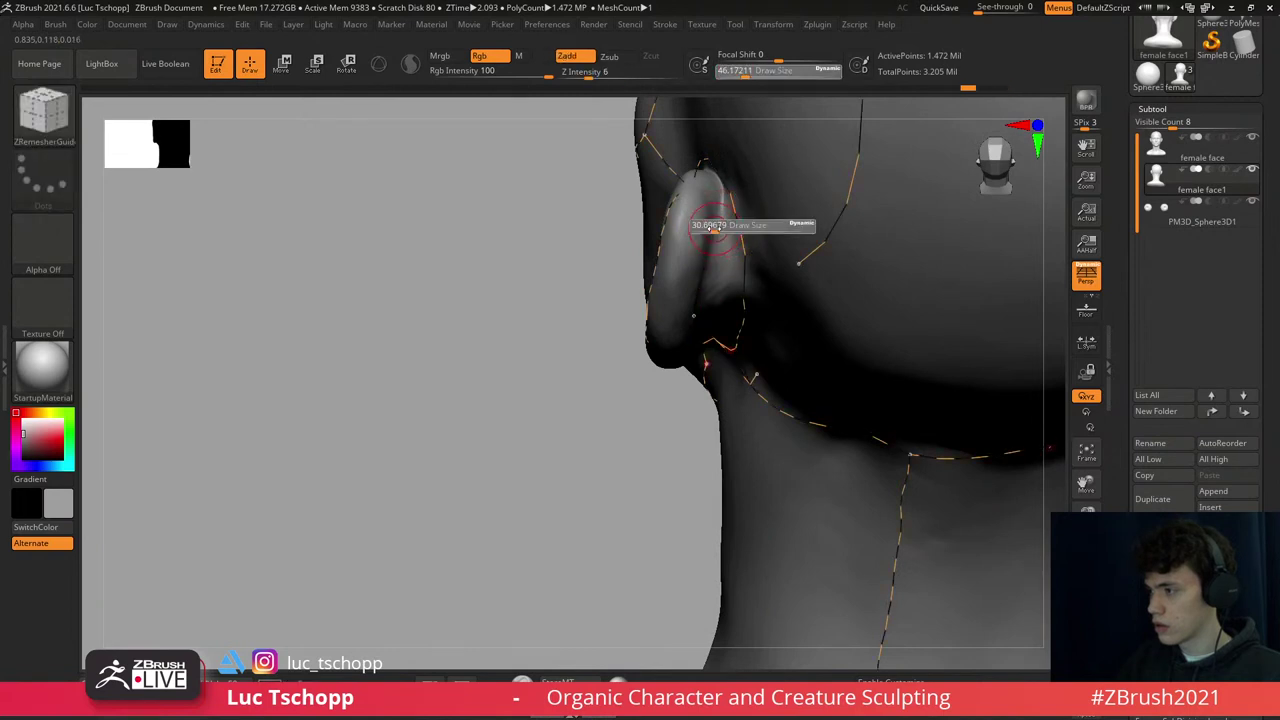
left_click_drag(720, 215, 703, 207)
right_click_drag(703, 207, 704, 178)
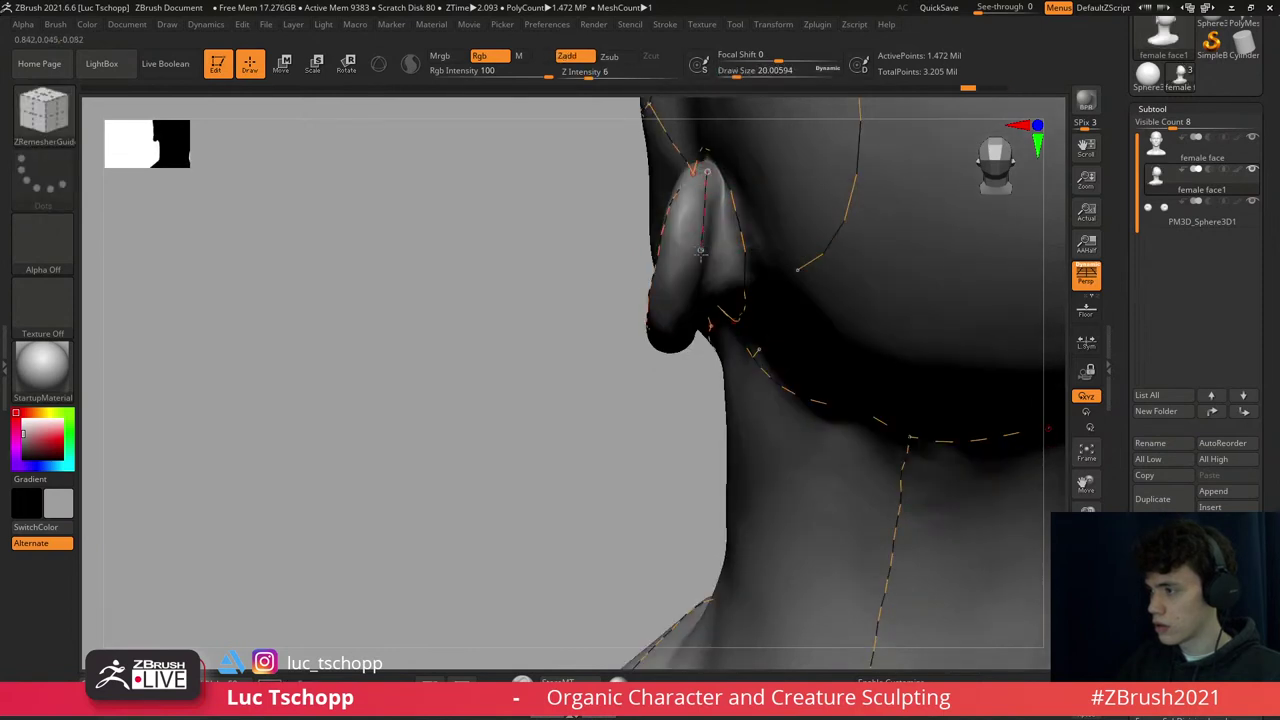
mouse_move(701, 253)
right_mouse_down()
mouse_move(690, 270)
mouse_move(671, 263)
mouse_move(737, 371)
mouse_move(729, 337)
right_mouse_up()
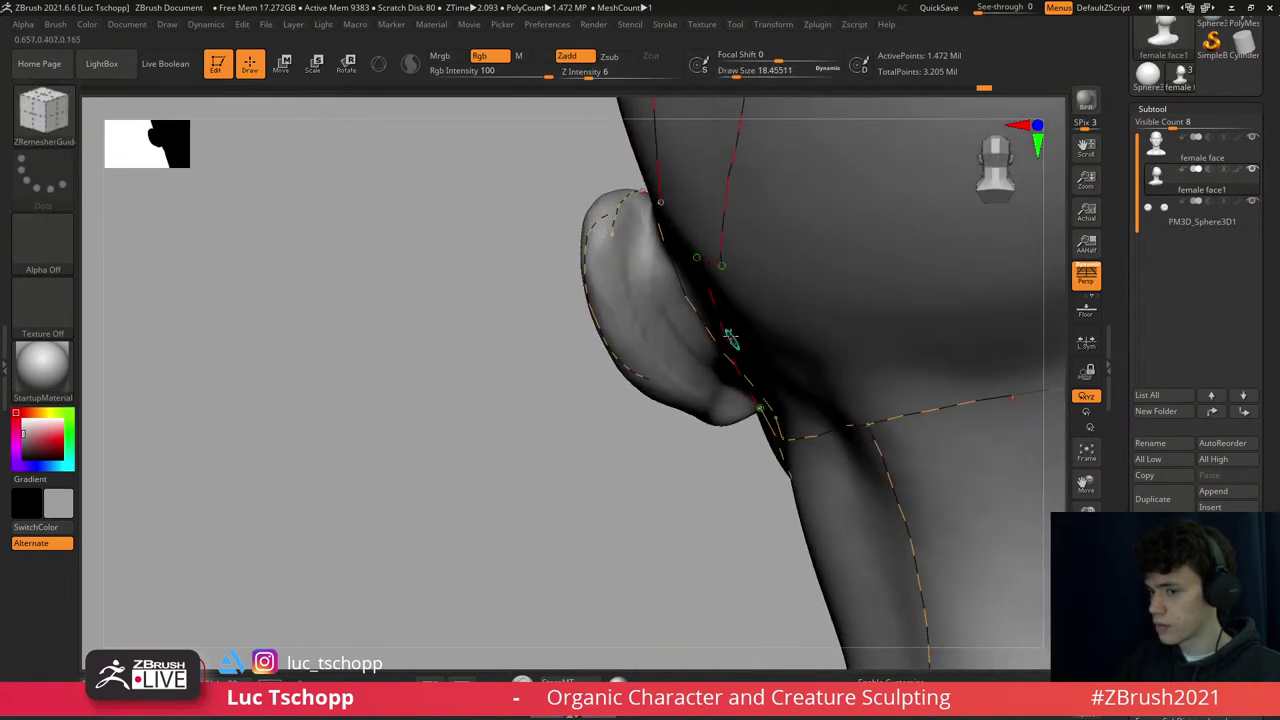
left_click(725, 348)
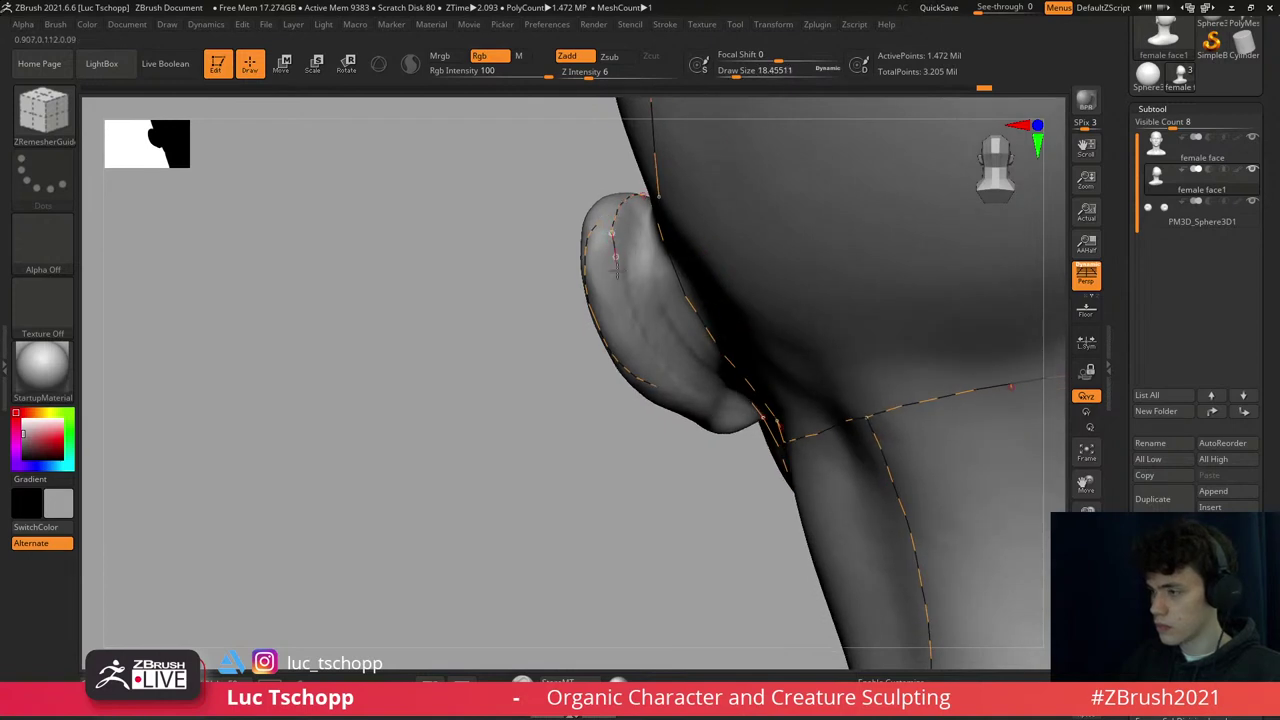
mouse_move(667, 375)
right_mouse_down()
mouse_move(690, 395)
mouse_move(674, 366)
right_mouse_up()
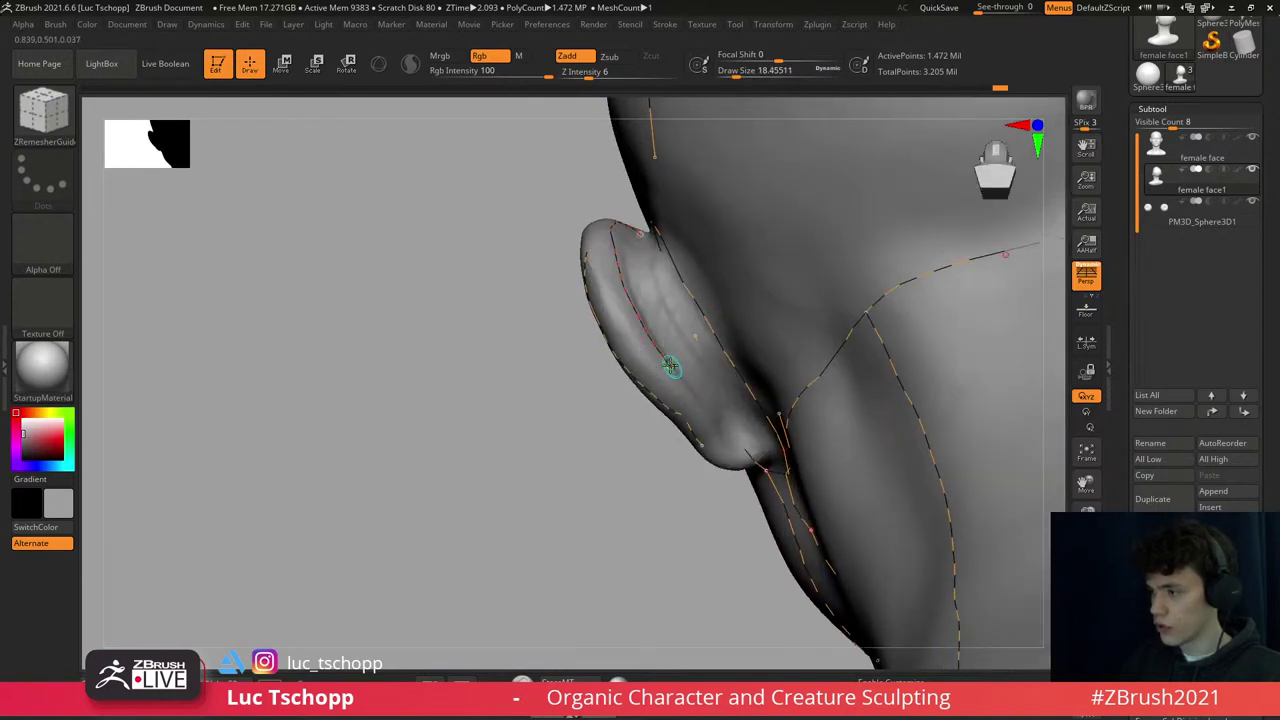
mouse_move(737, 443)
right_mouse_down()
mouse_move(751, 305)
mouse_move(773, 364)
mouse_move(730, 360)
mouse_move(801, 349)
mouse_move(780, 338)
right_mouse_up()
key("shift")
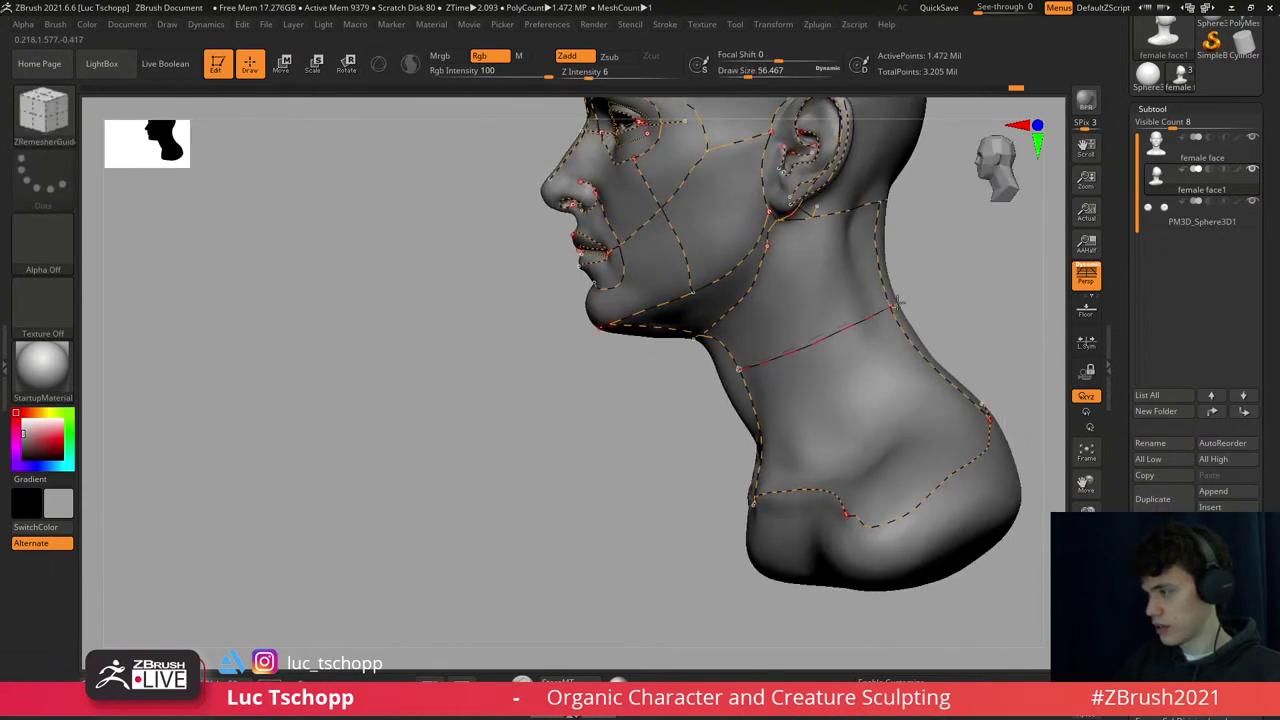
mouse_move(914, 291)
right_mouse_down()
mouse_move(677, 366)
mouse_move(774, 331)
mouse_move(753, 338)
right_mouse_up()
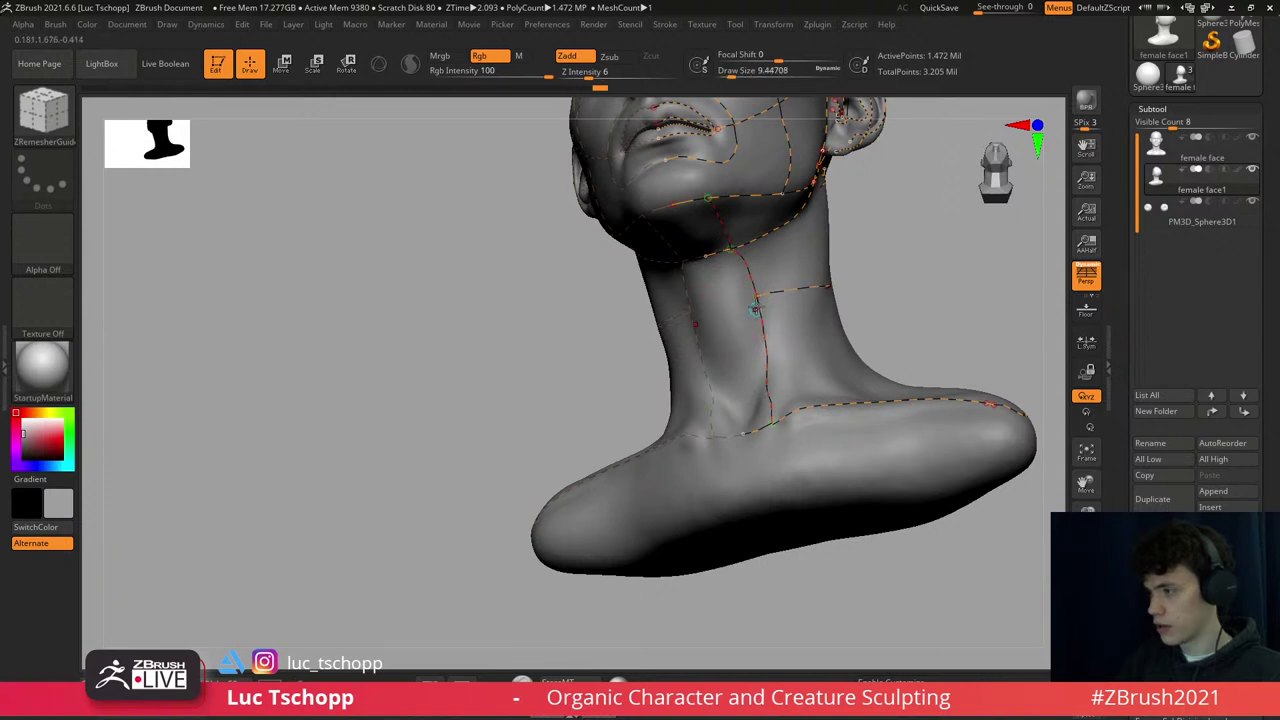
right_click_drag(718, 305, 777, 313)
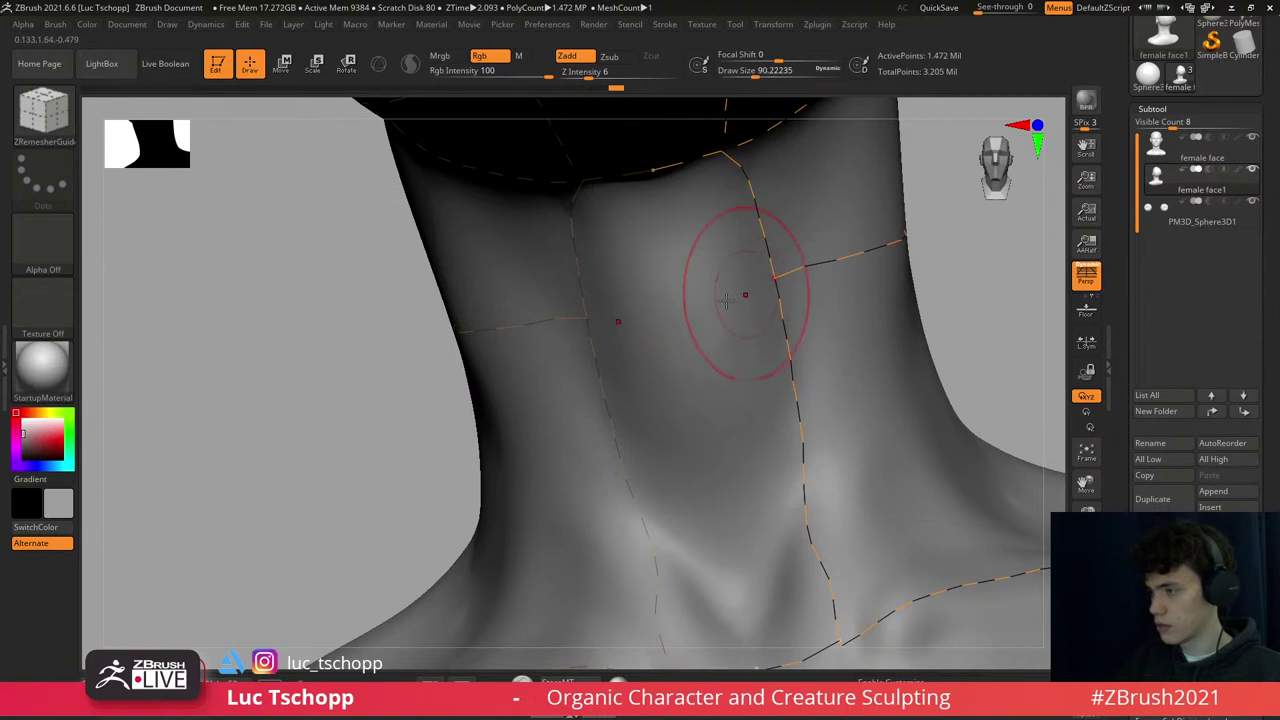
right_click_drag(786, 300, 732, 308, "ctrl")
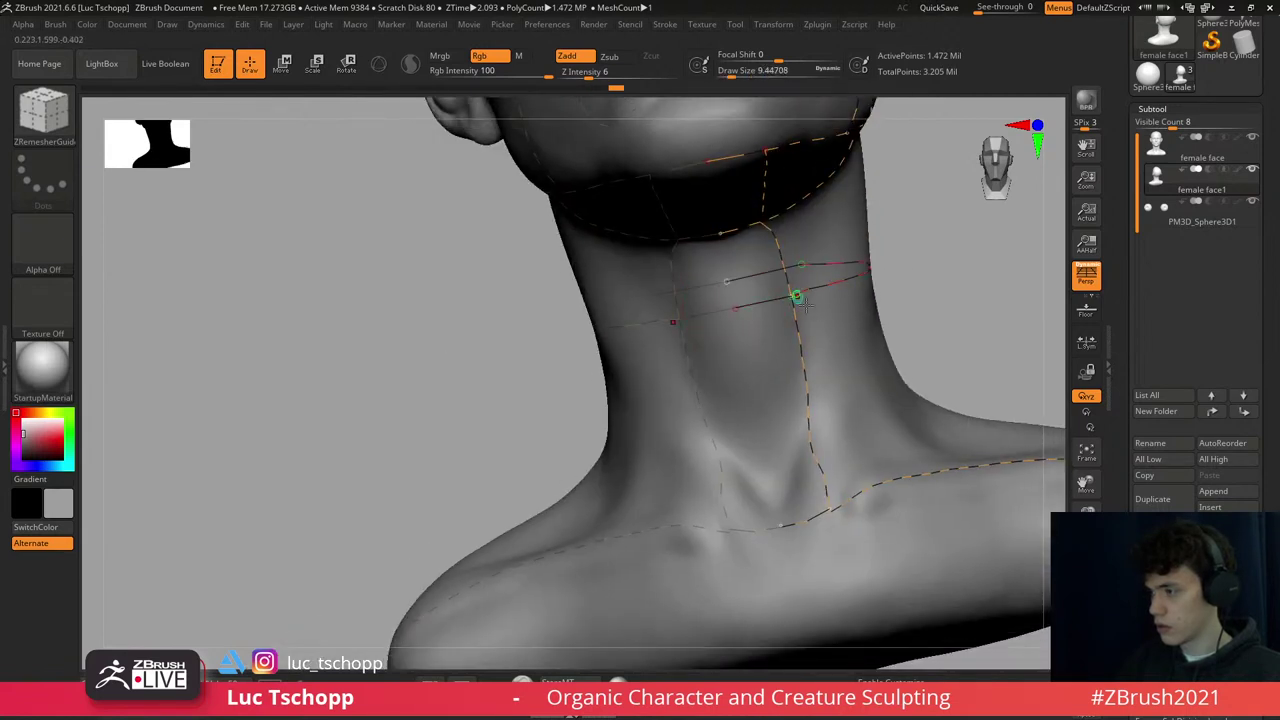
right_click_drag(837, 334, 787, 370)
scroll(787, 370, "down", 5)
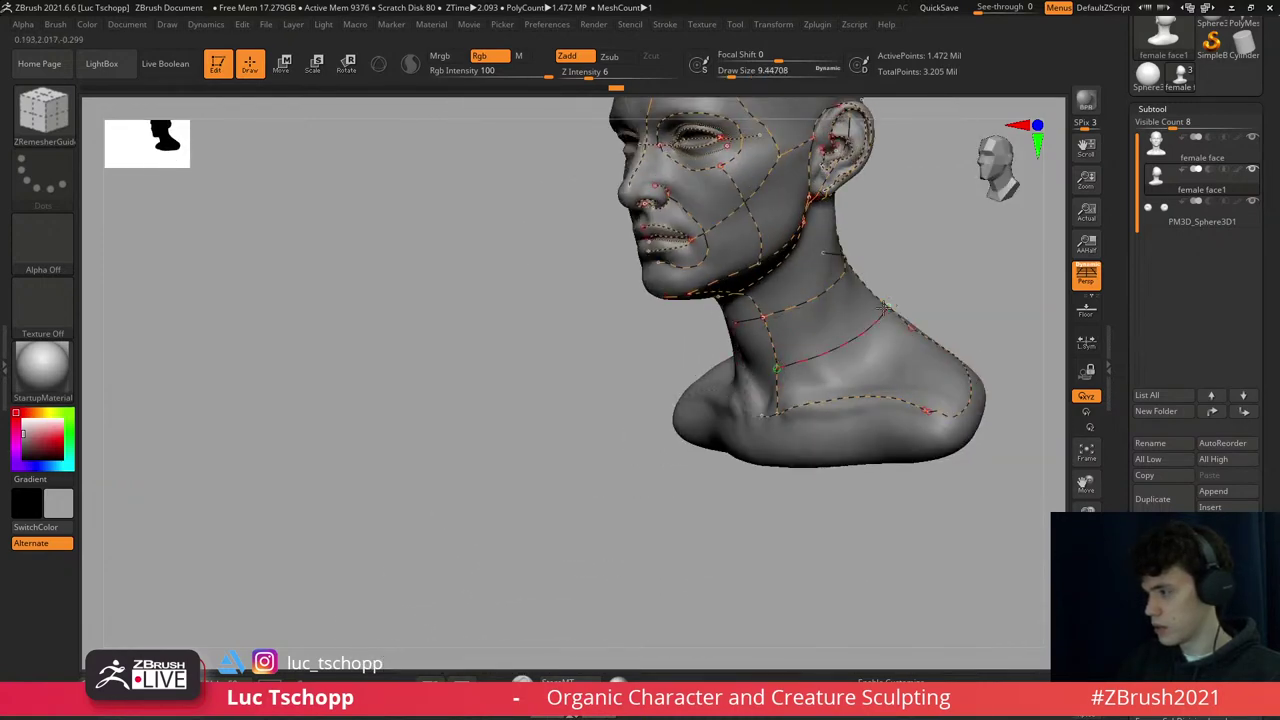
right_click_drag(884, 309, 902, 287)
right_click_drag(912, 242, 840, 220)
left_click_drag(795, 283, 820, 257)
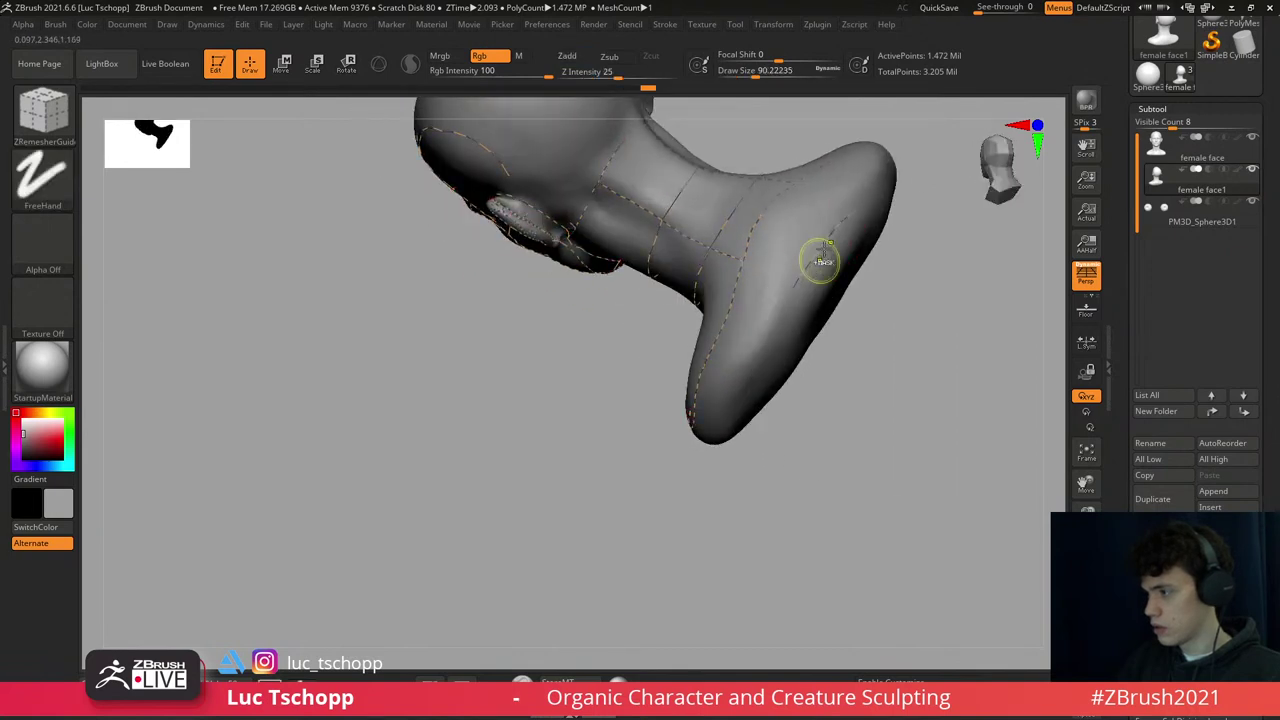
right_click_drag(760, 365, 766, 303)
right_click_drag(734, 363, 728, 320)
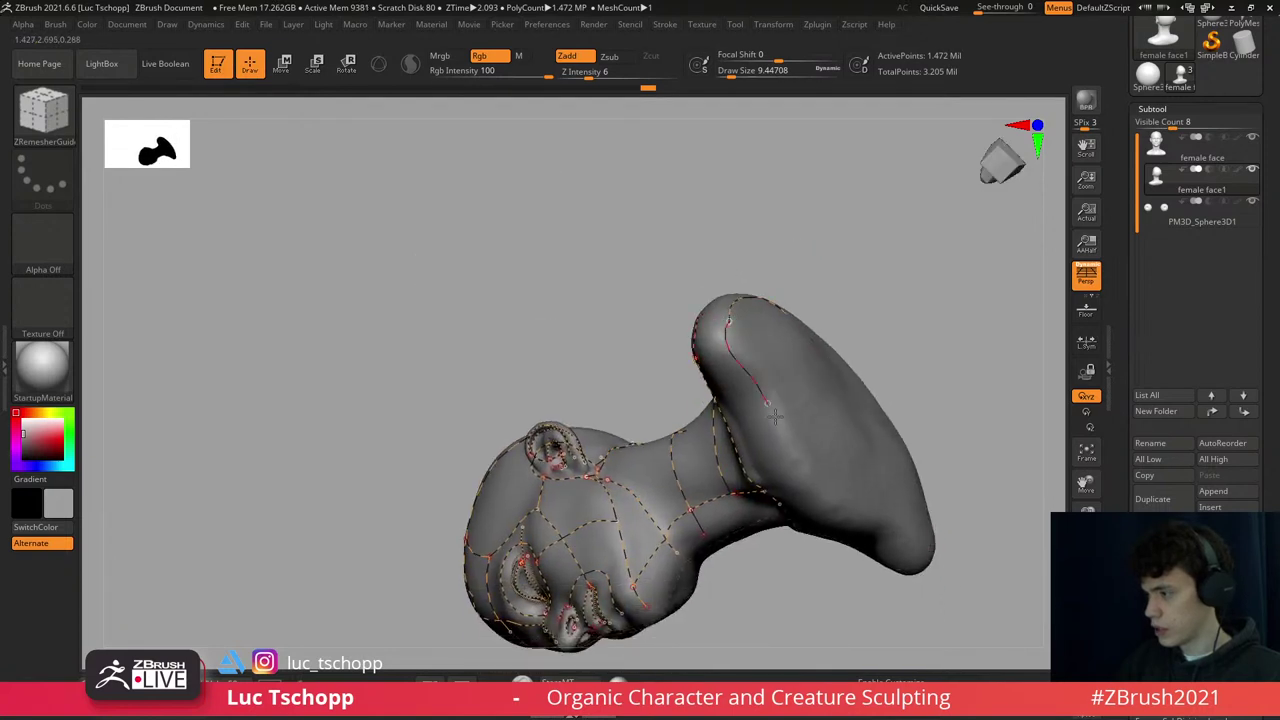
mouse_move(729, 327)
right_mouse_down()
mouse_move(777, 477)
mouse_move(780, 440)
mouse_move(717, 398)
mouse_move(743, 377)
mouse_move(608, 394)
mouse_move(590, 430)
right_mouse_up()
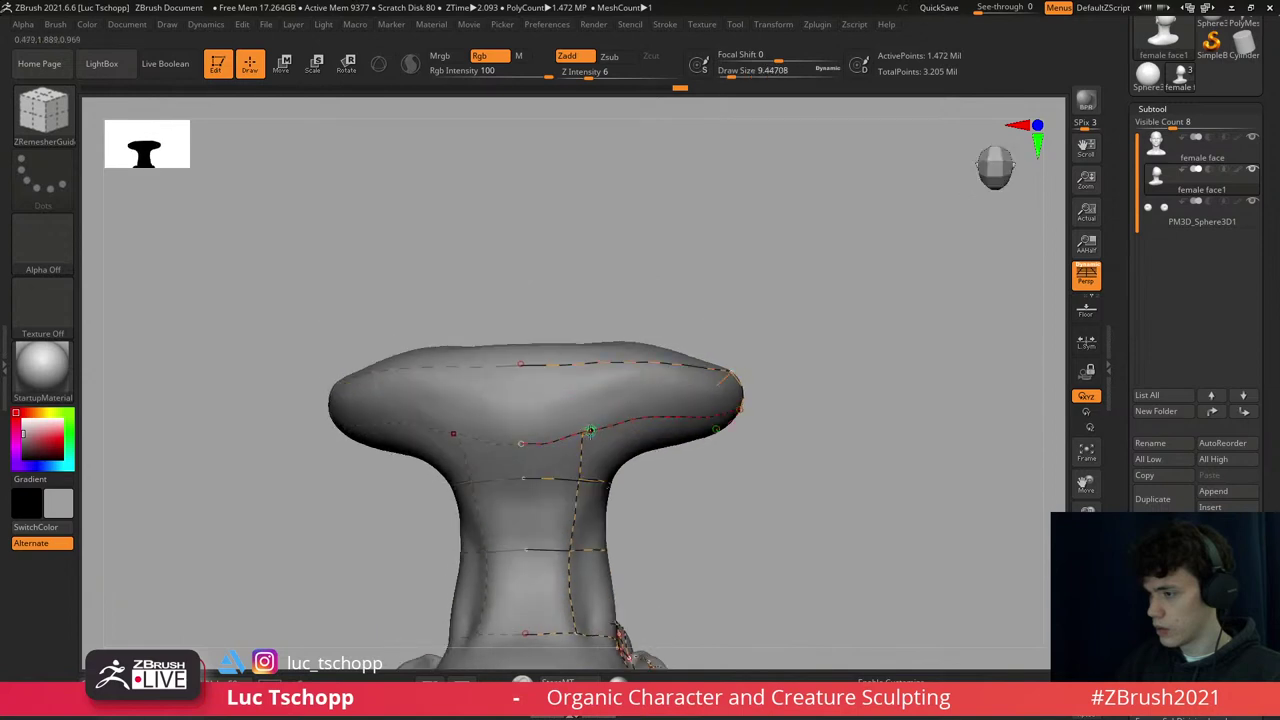
right_click_drag(591, 360, 677, 363)
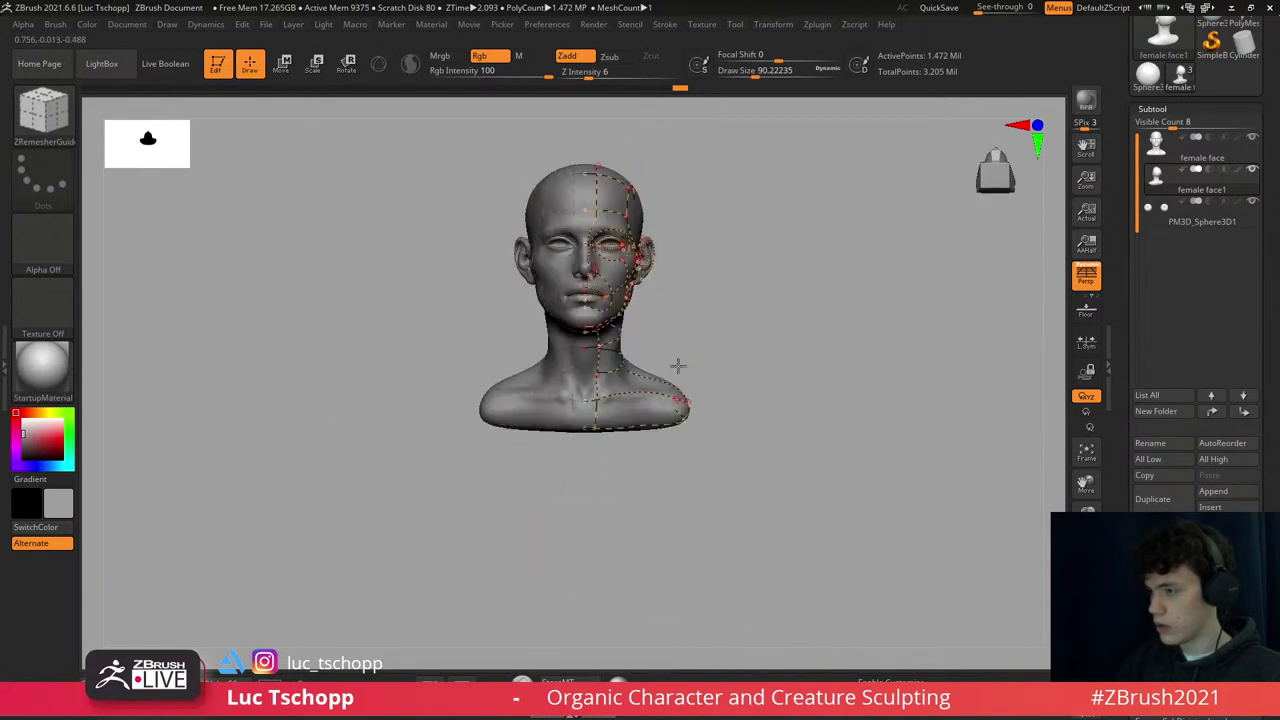
- Save the project and set the Standard brush to Rgb on, Zadd off
key("f")
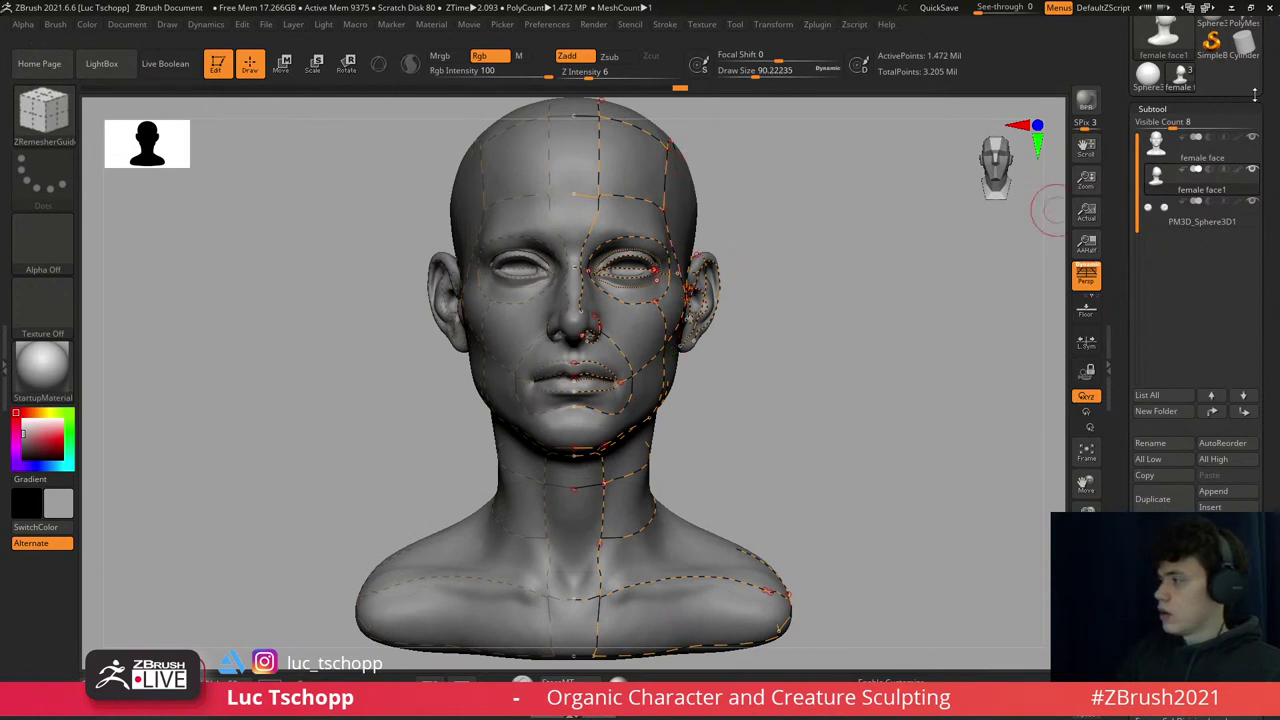
left_click(938, 8)
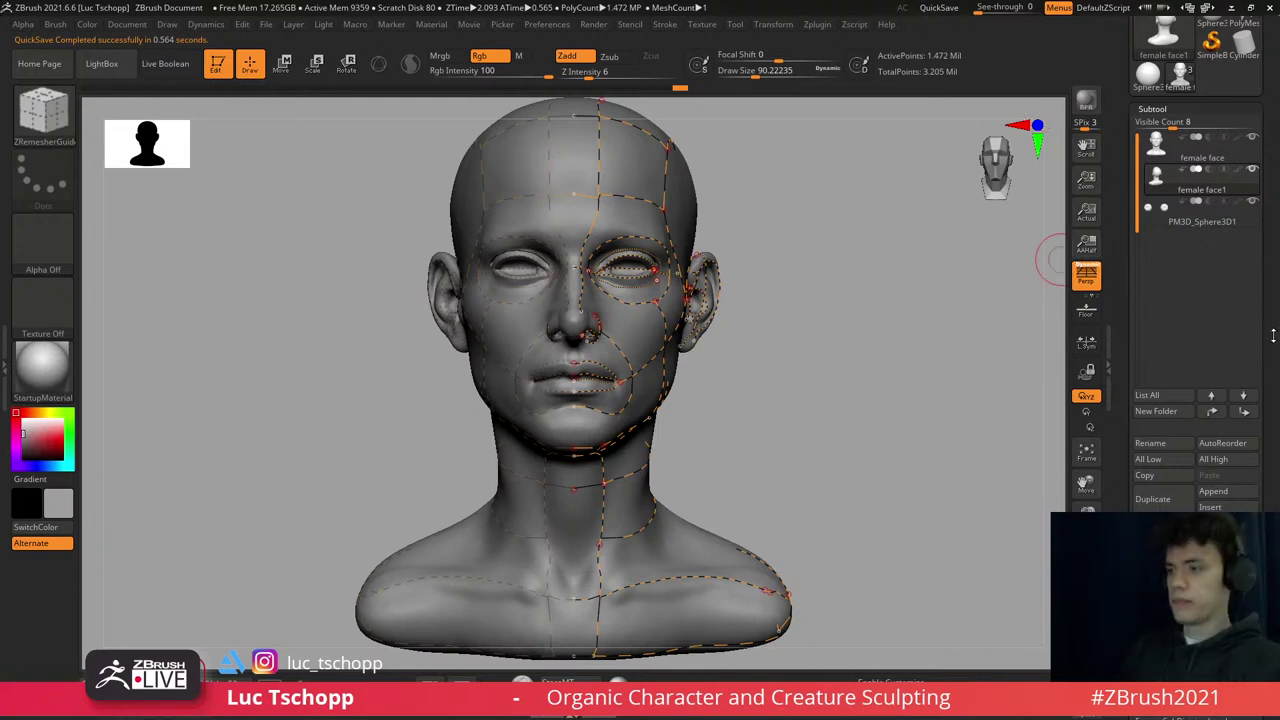
mouse_move(760, 250)
left_mouse_down()
mouse_move(700, 251)
mouse_move(694, 266)
mouse_move(634, 254)
mouse_move(608, 206)
mouse_move(628, 208)
left_mouse_up()
key("b")
key("s")
key("t")
left_click(480, 56)
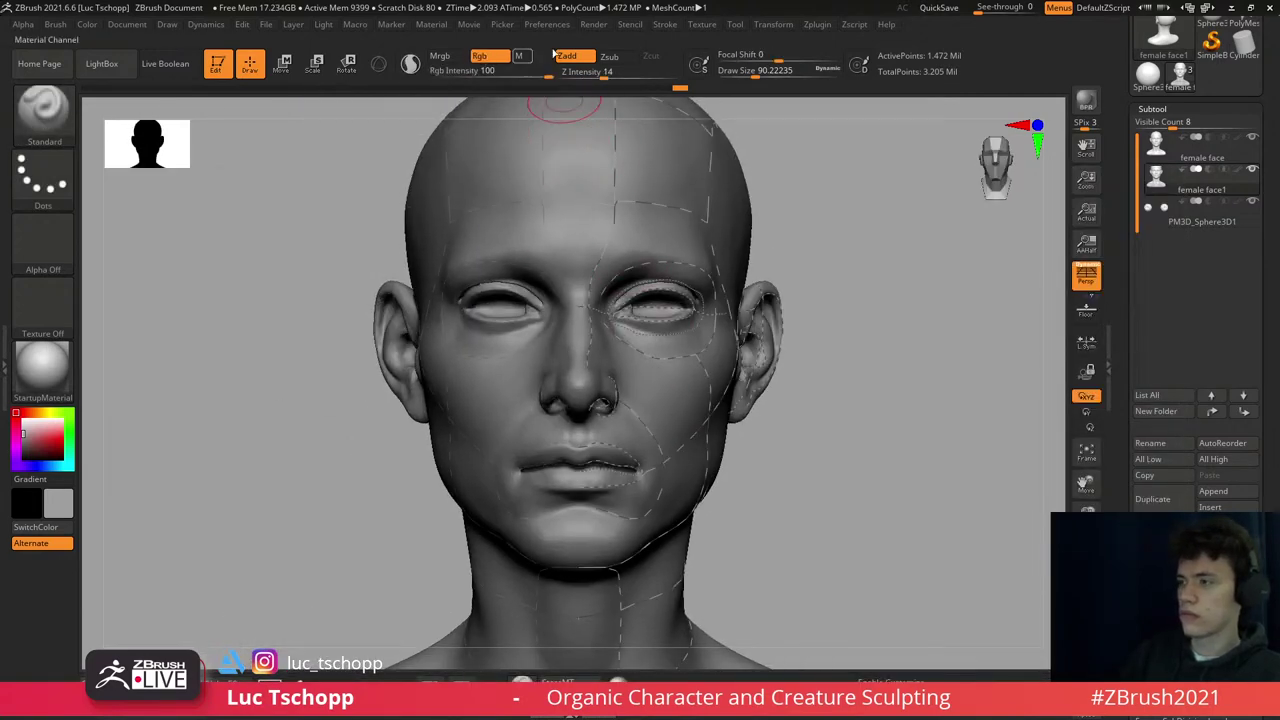
left_click(567, 56)
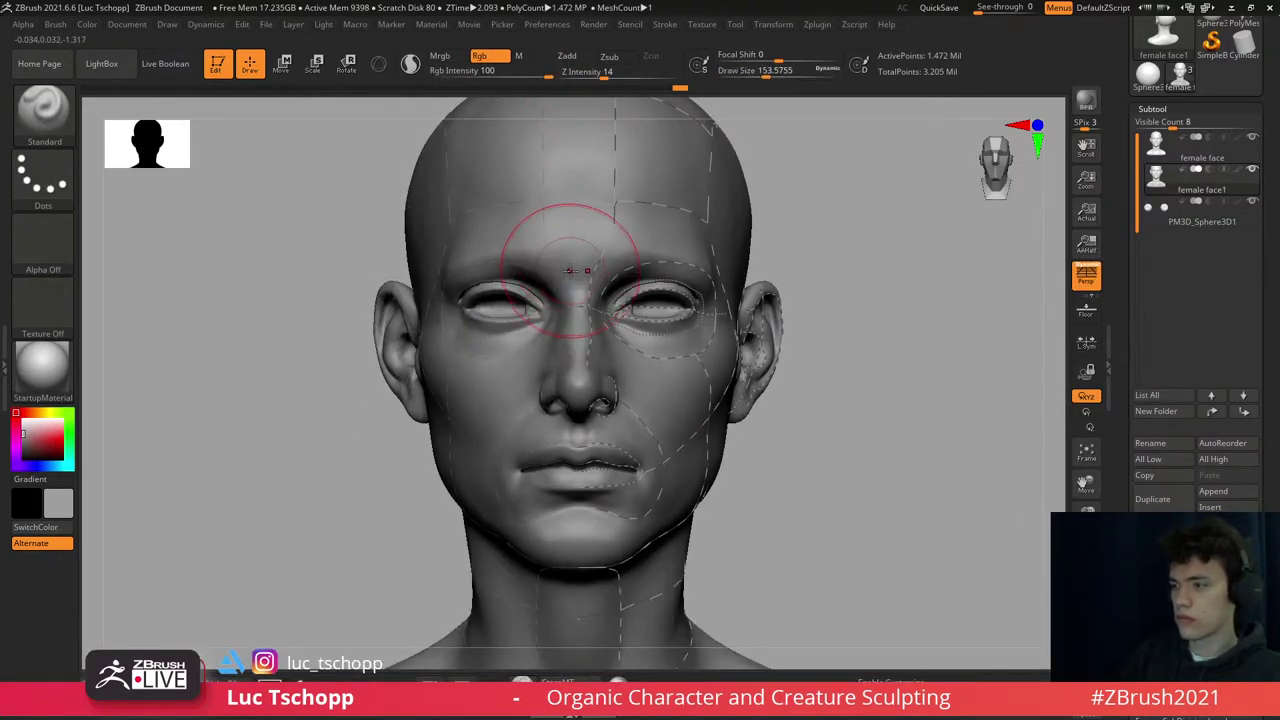
- Choose red in the colour picker and polypaint around both eyes
mouse_move(570, 270)
left_mouse_down()
mouse_move(528, 271)
mouse_move(543, 286)
left_mouse_up()
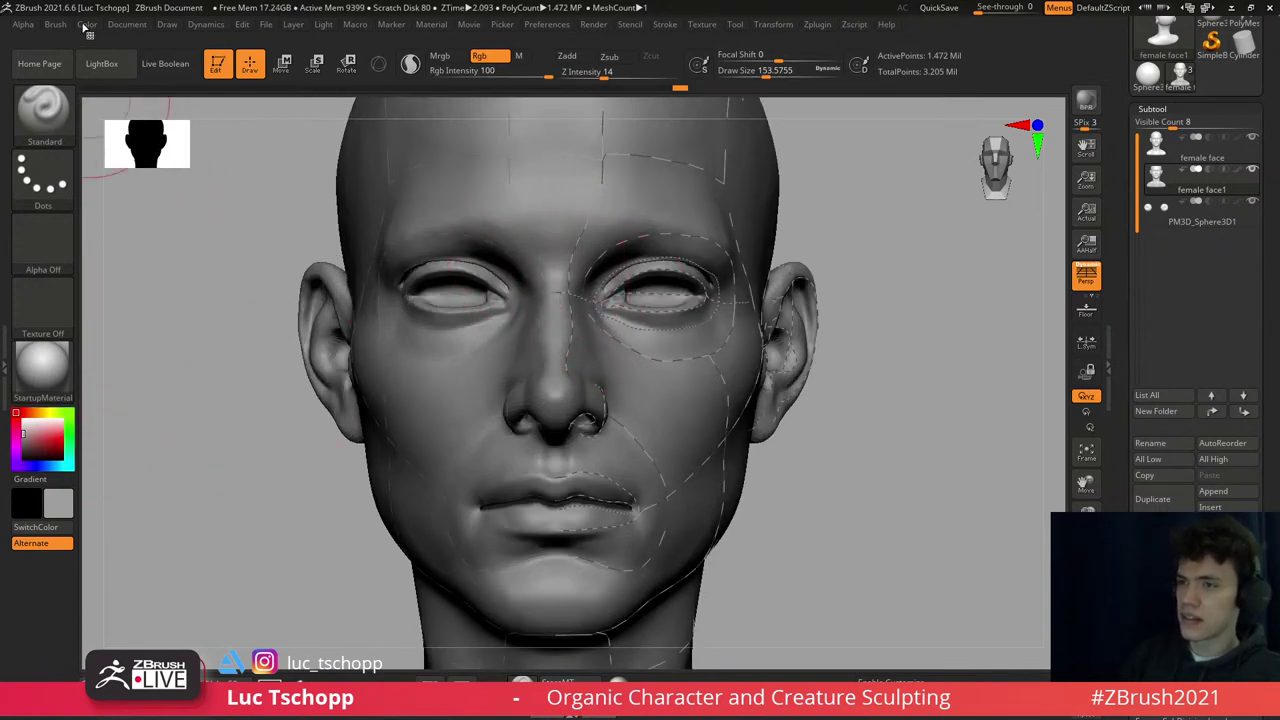
left_click(88, 26)
left_click(45, 440)
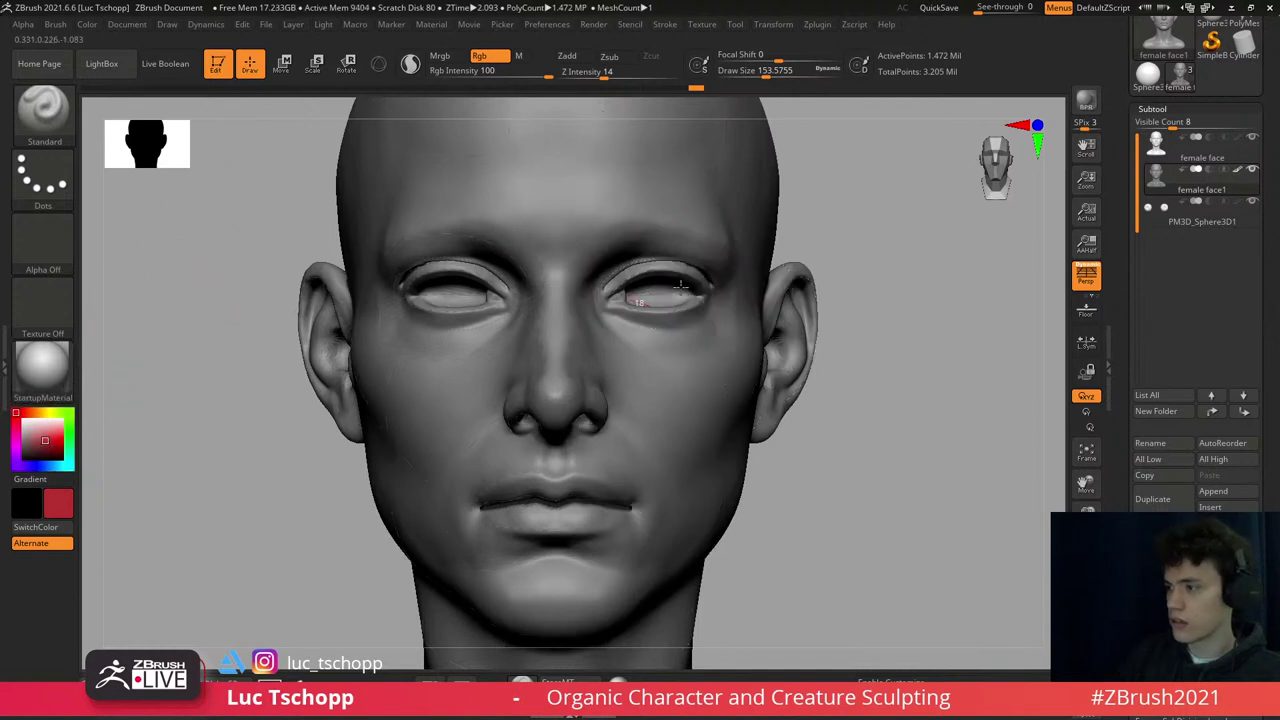
mouse_move(680, 285)
left_mouse_down()
mouse_move(640, 300)
mouse_move(690, 300)
mouse_move(664, 322)
left_mouse_up()
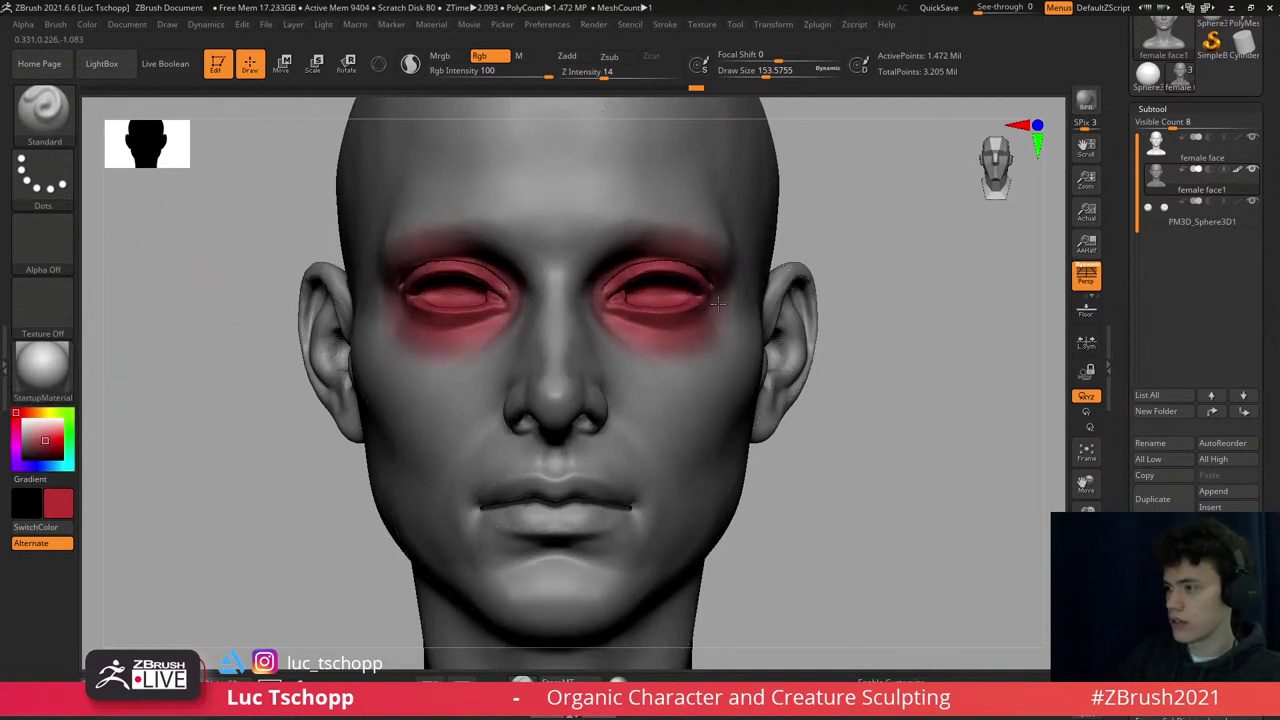
- Try painting red into the ear, undo it, and scroll down the tool palette
key("f")
mouse_move(718, 303)
right_mouse_down()
mouse_move(672, 323)
mouse_move(657, 277)
mouse_move(814, 214)
right_mouse_up()
mouse_move(814, 214)
left_mouse_down()
mouse_move(760, 241)
mouse_move(716, 296)
mouse_move(740, 216)
mouse_move(763, 243)
mouse_move(728, 265)
mouse_move(734, 234)
mouse_move(755, 222)
mouse_move(732, 284)
left_mouse_up()
key("ctrl+z")
key("ctrl+z")
right_click_drag(732, 284, 800, 163, "shift")
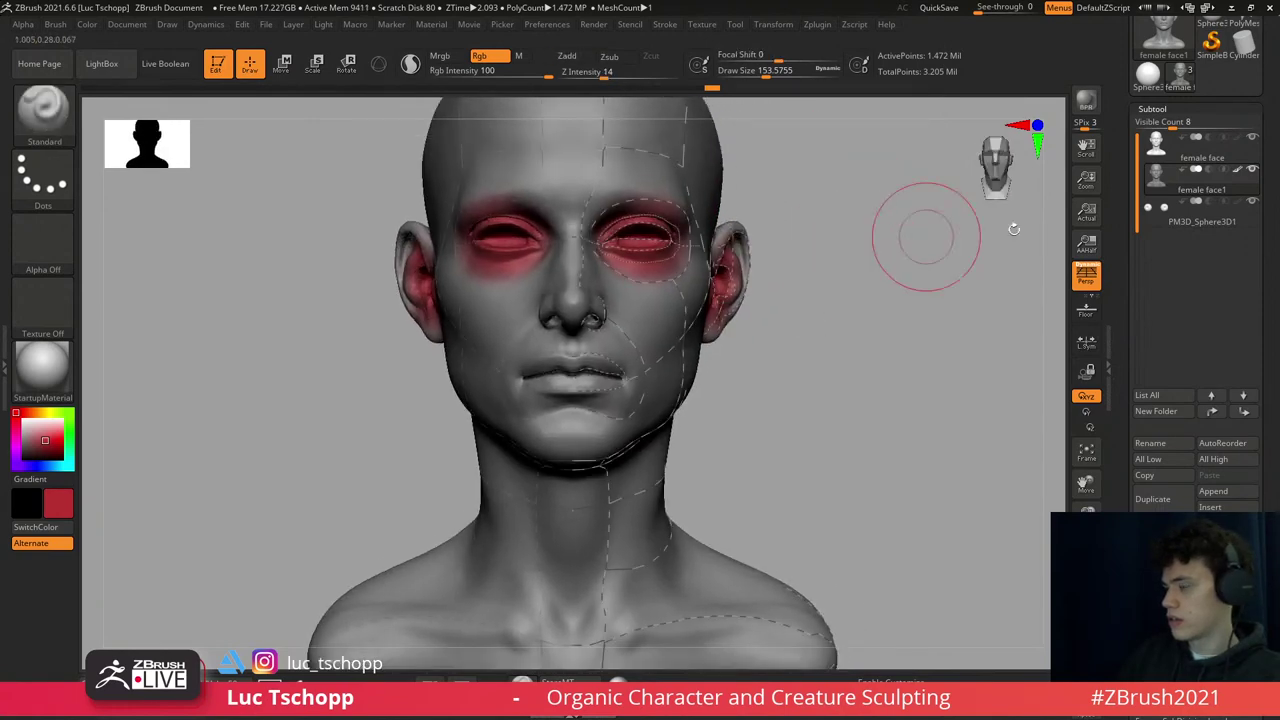
left_click_drag(1269, 291, 1265, 113)
scroll(1265, 113, "down", 3)
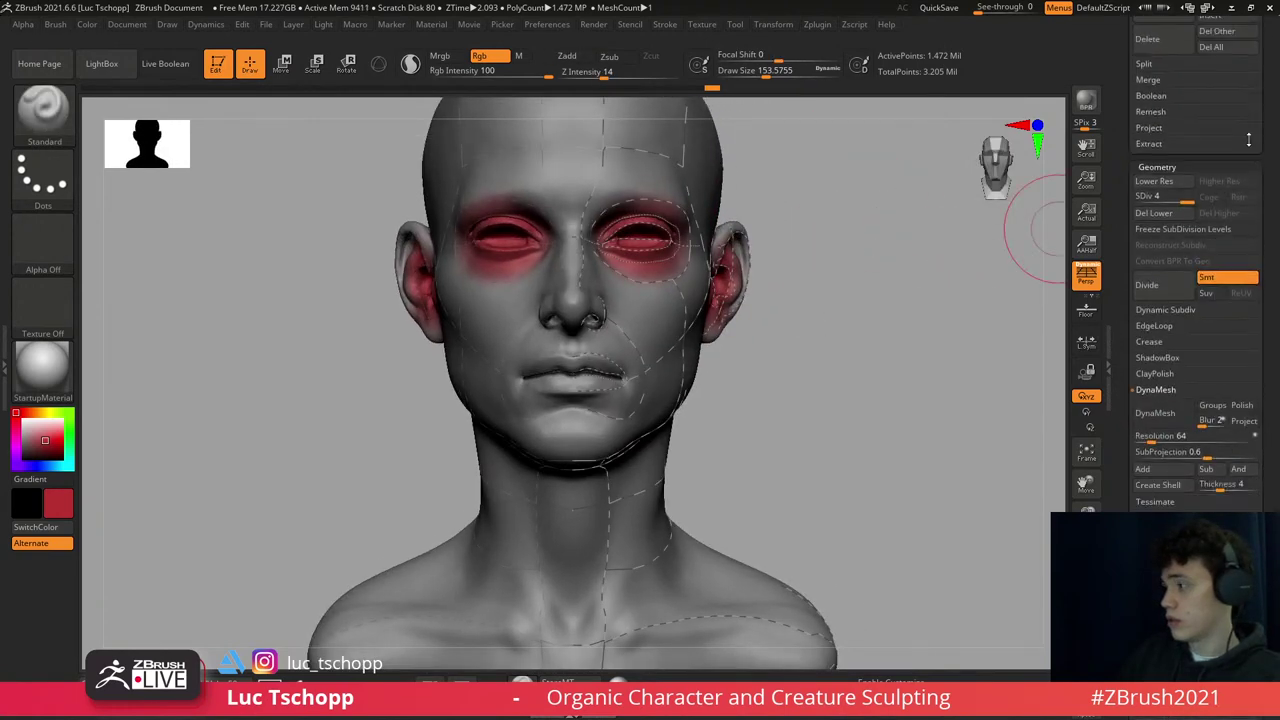
- QuickSave, set ZRemesher Target Polygons Count to 1, and run a test remesh
left_click(1160, 262)
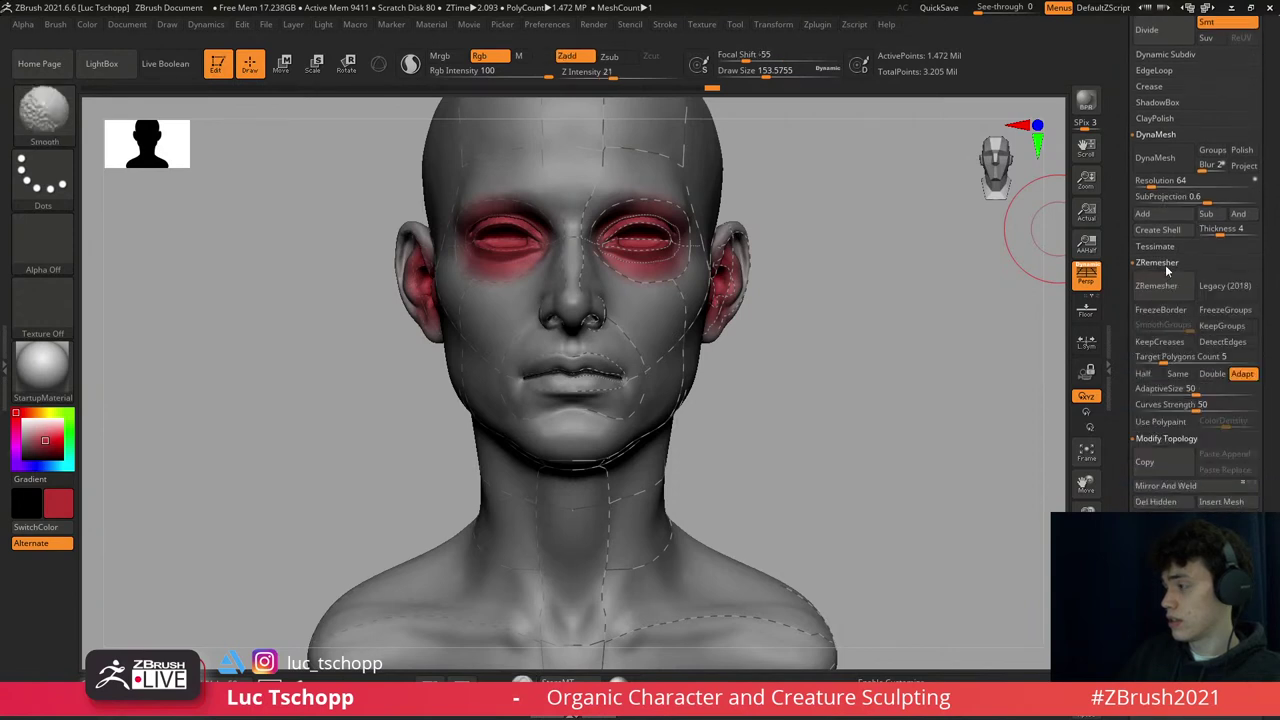
left_click(950, 8)
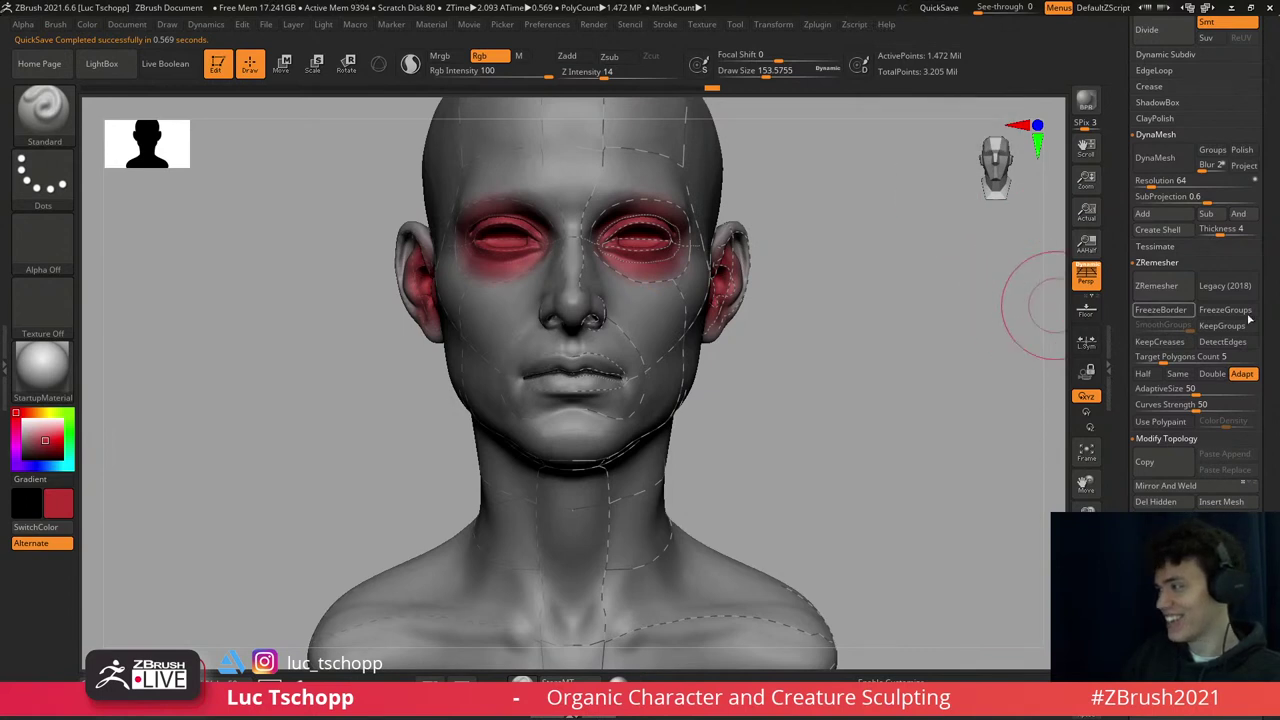
left_click(1165, 357)
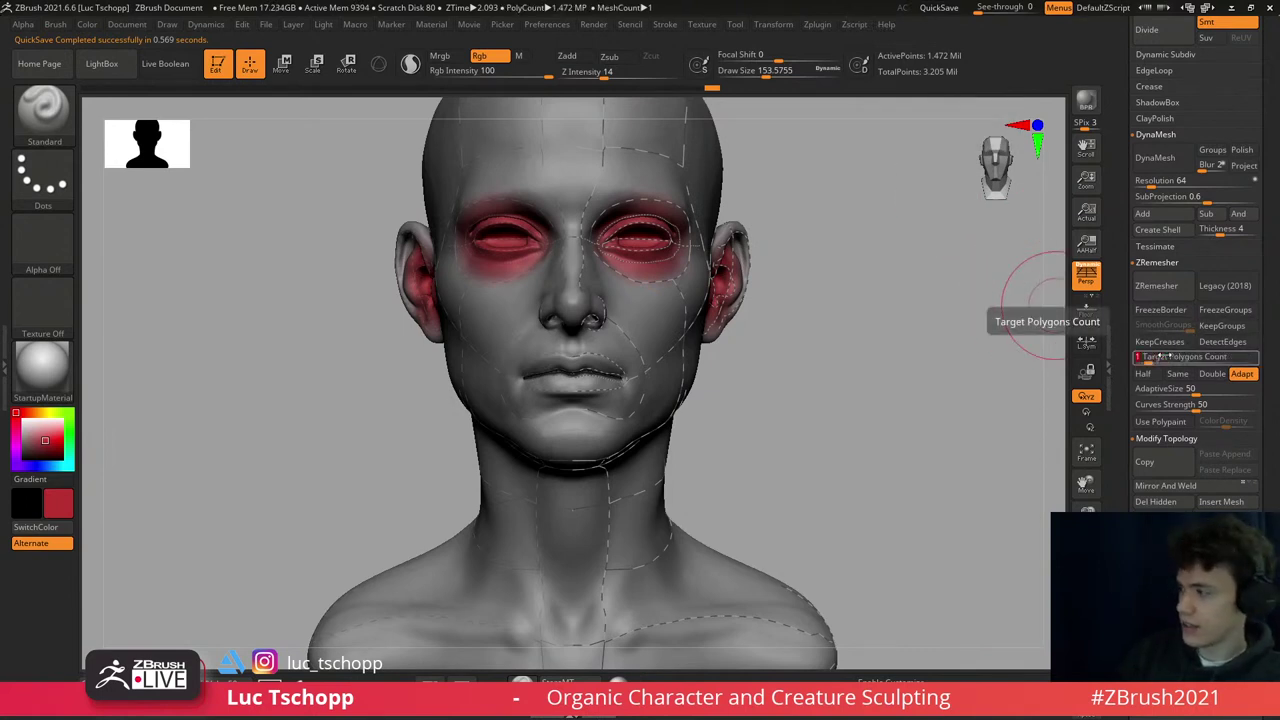
left_click(1158, 287)
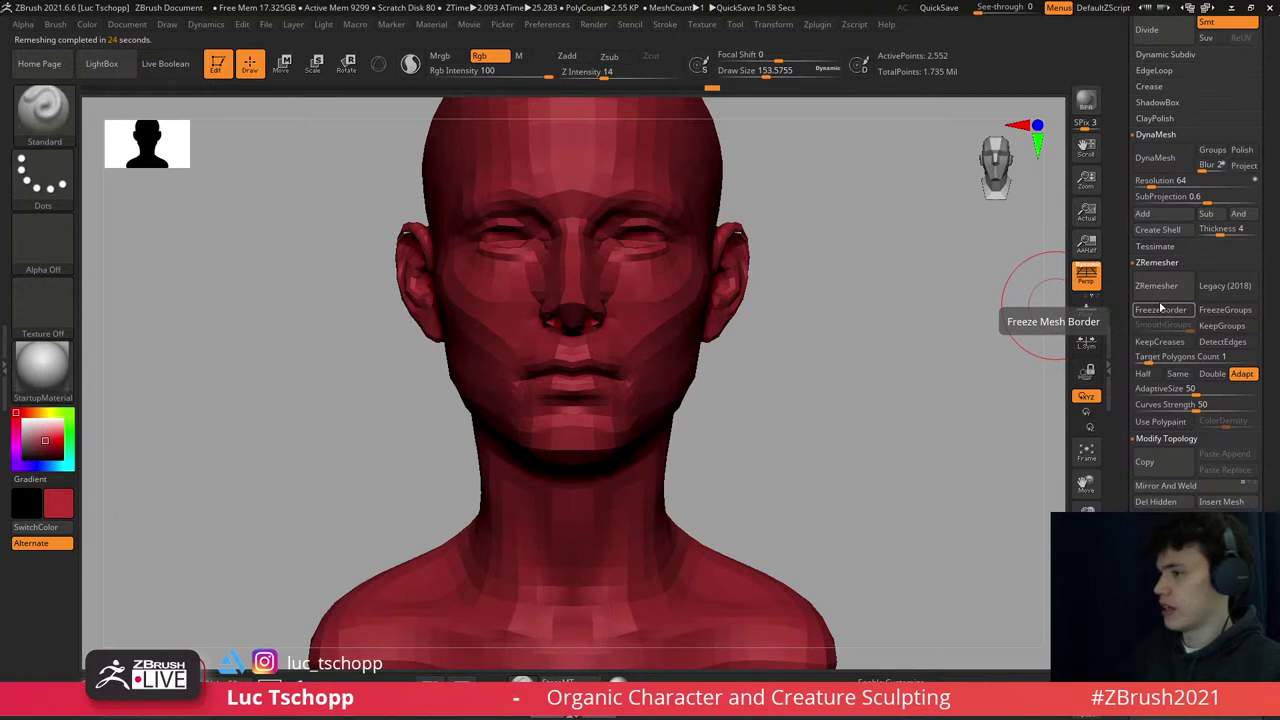
- Undo the test remesh and enable ZRemesher's Use Polypaint option
key("ctrl")
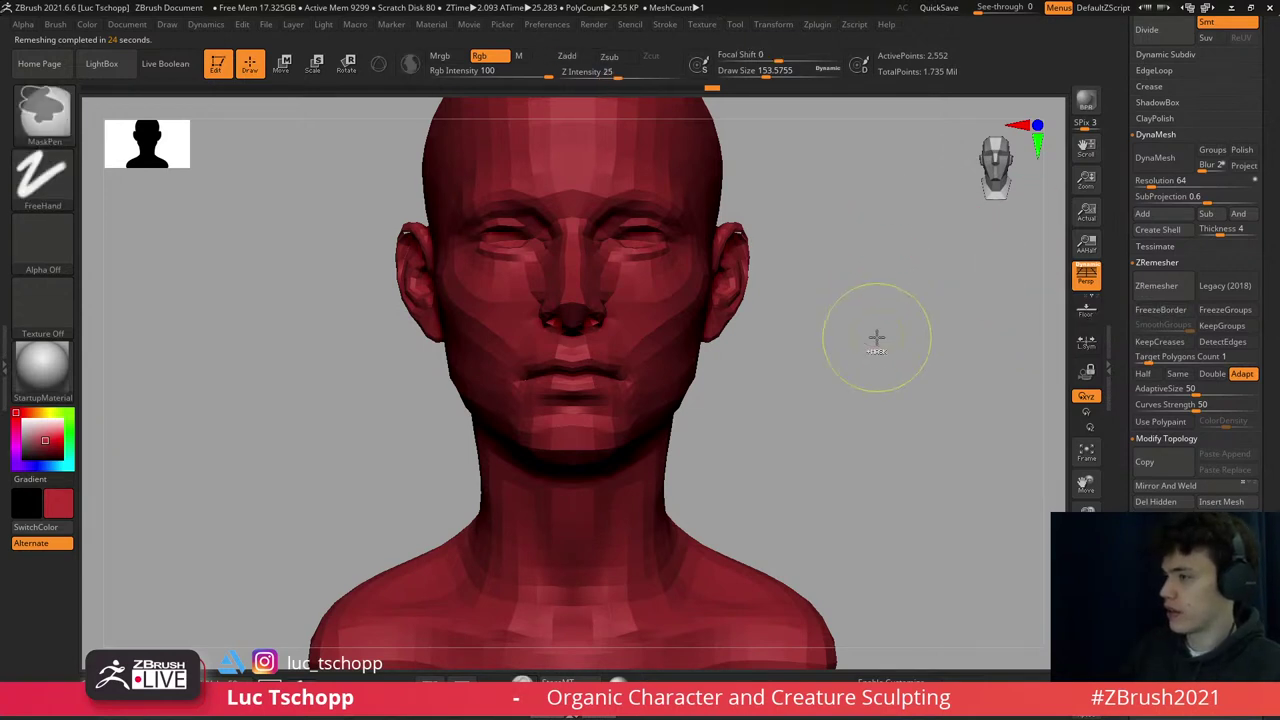
key("ctrl+z")
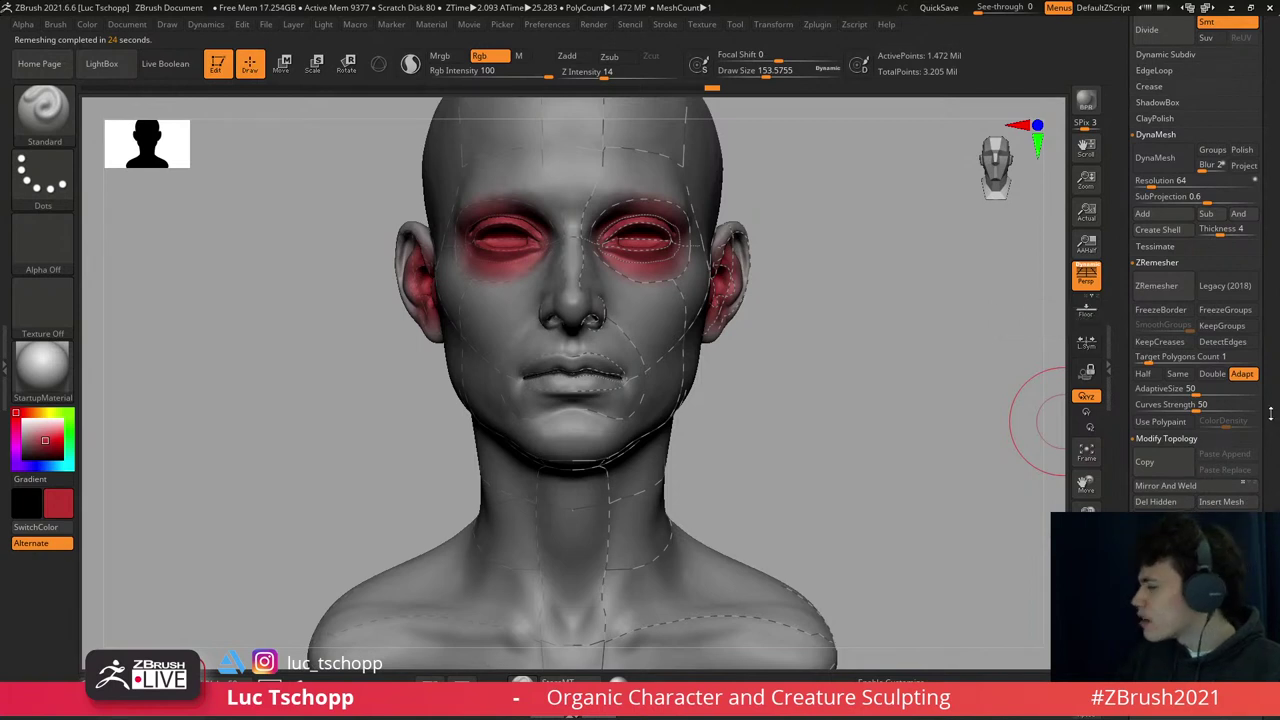
scroll(1270, 413, "down", 3)
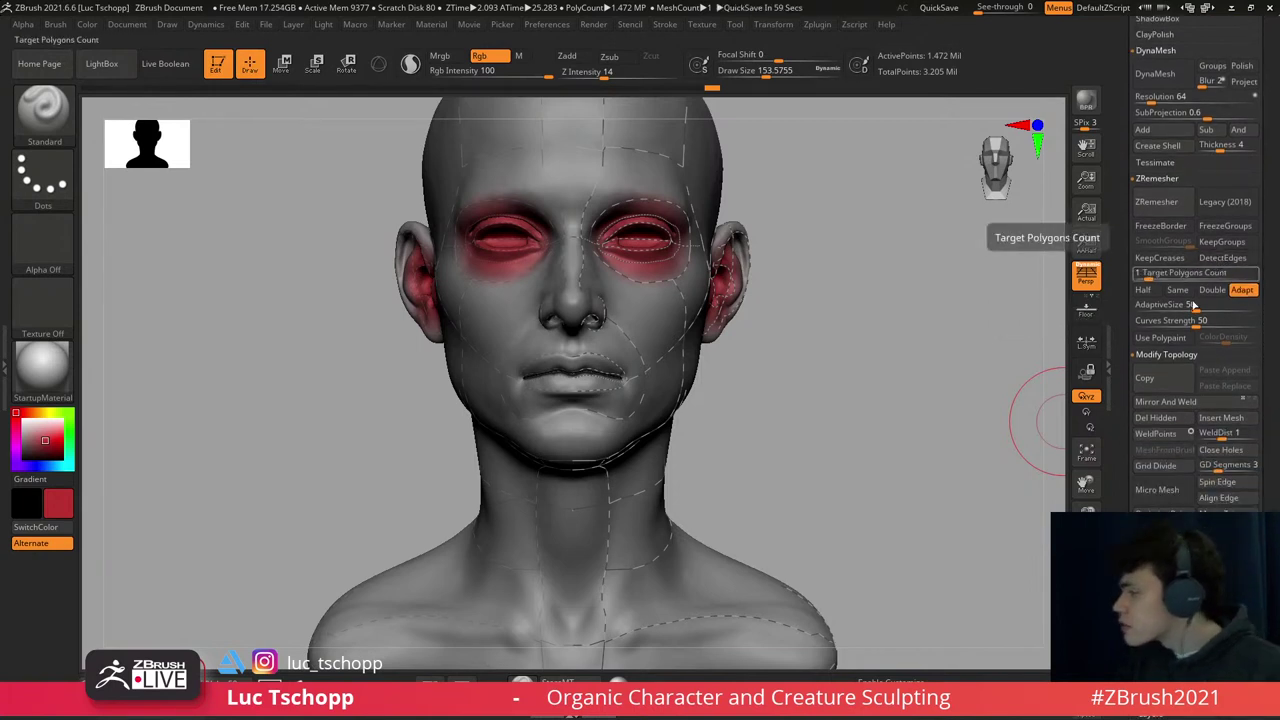
left_click(1160, 337)
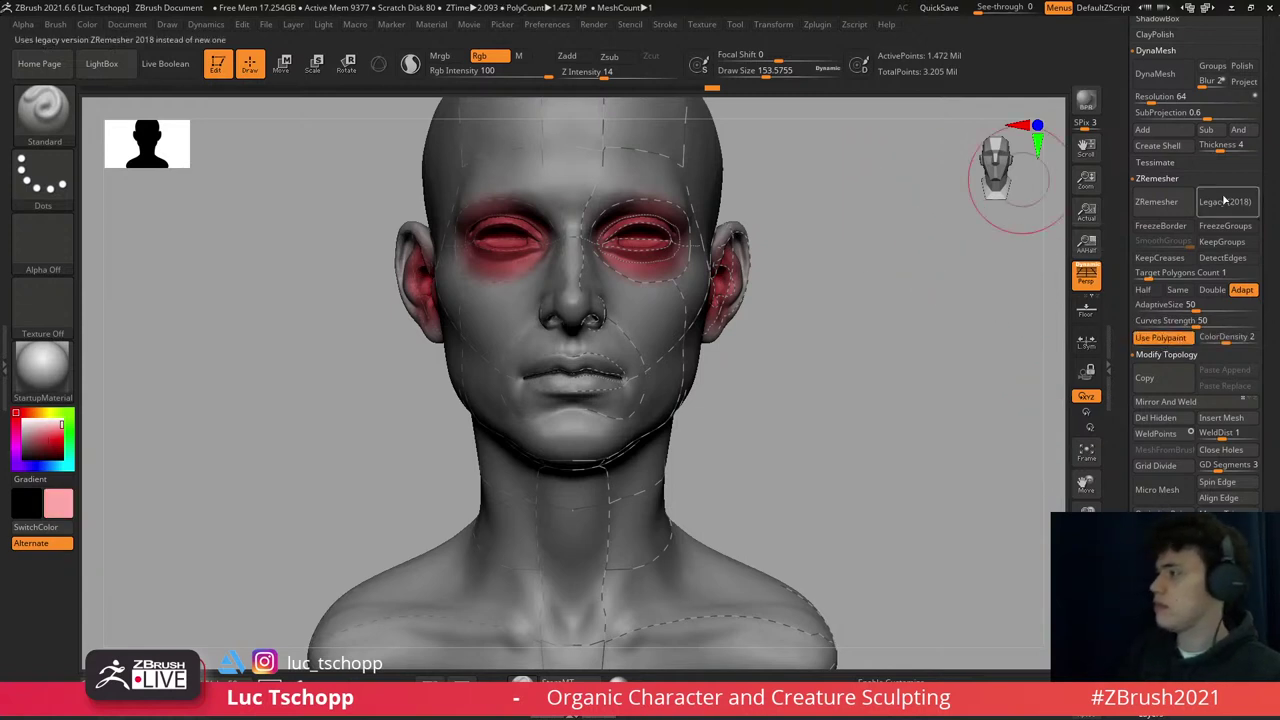
- Run ZRemesher with polypaint, inspect the wireframe, then undo the remesh
left_click(1172, 202)
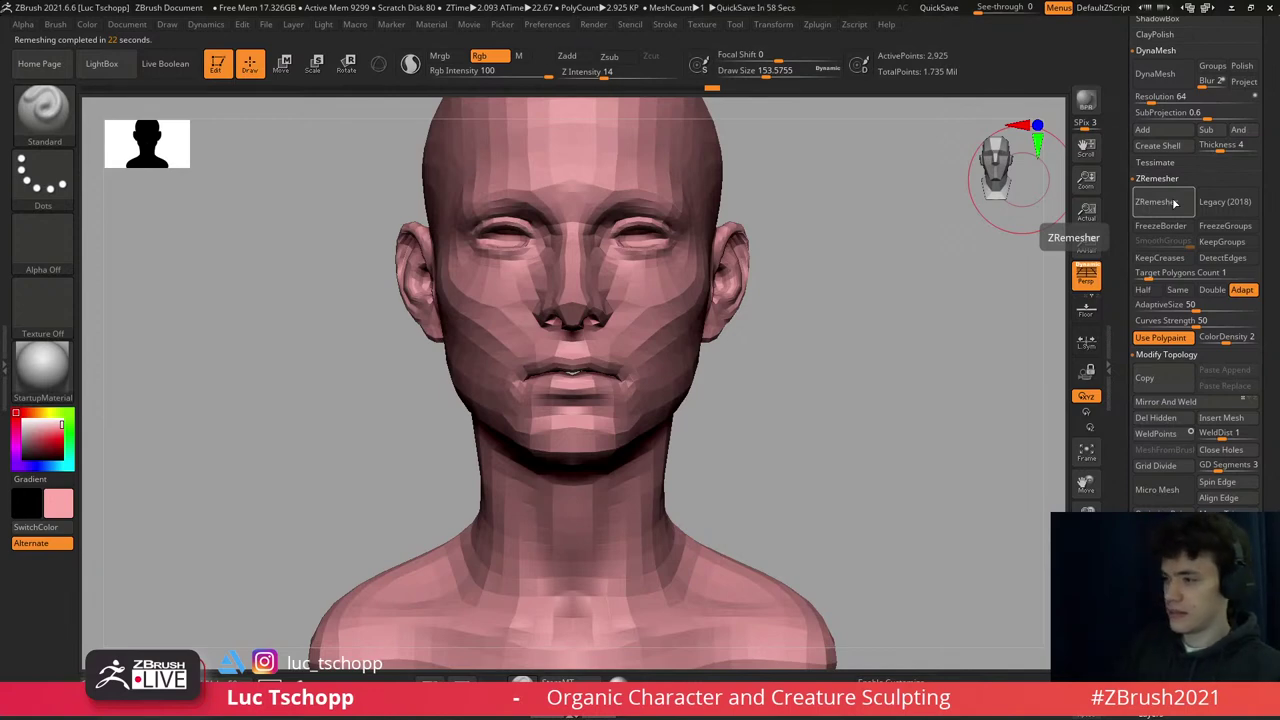
key("shift+f")
right_click_drag(590, 340, 598, 318, "ctrl")
key("ctrl+z")
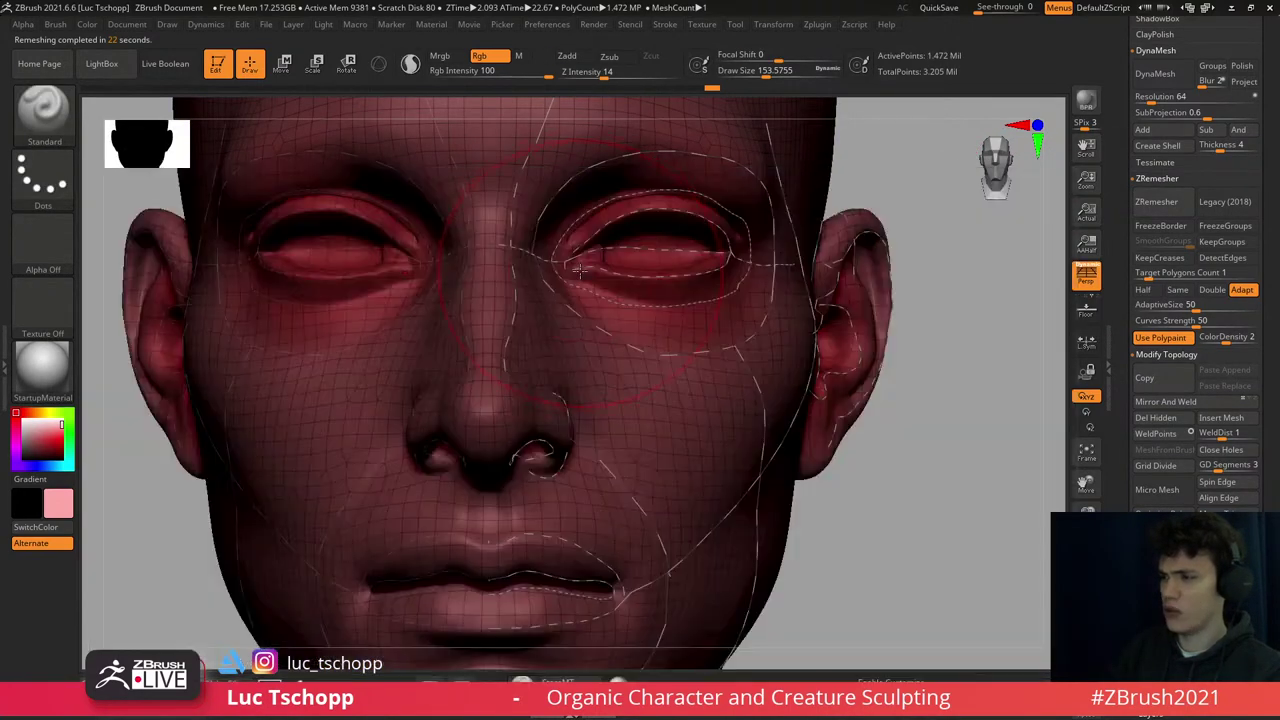
- Shrink the brush, pick red, and polypaint the nose tip
key("bracketleft")
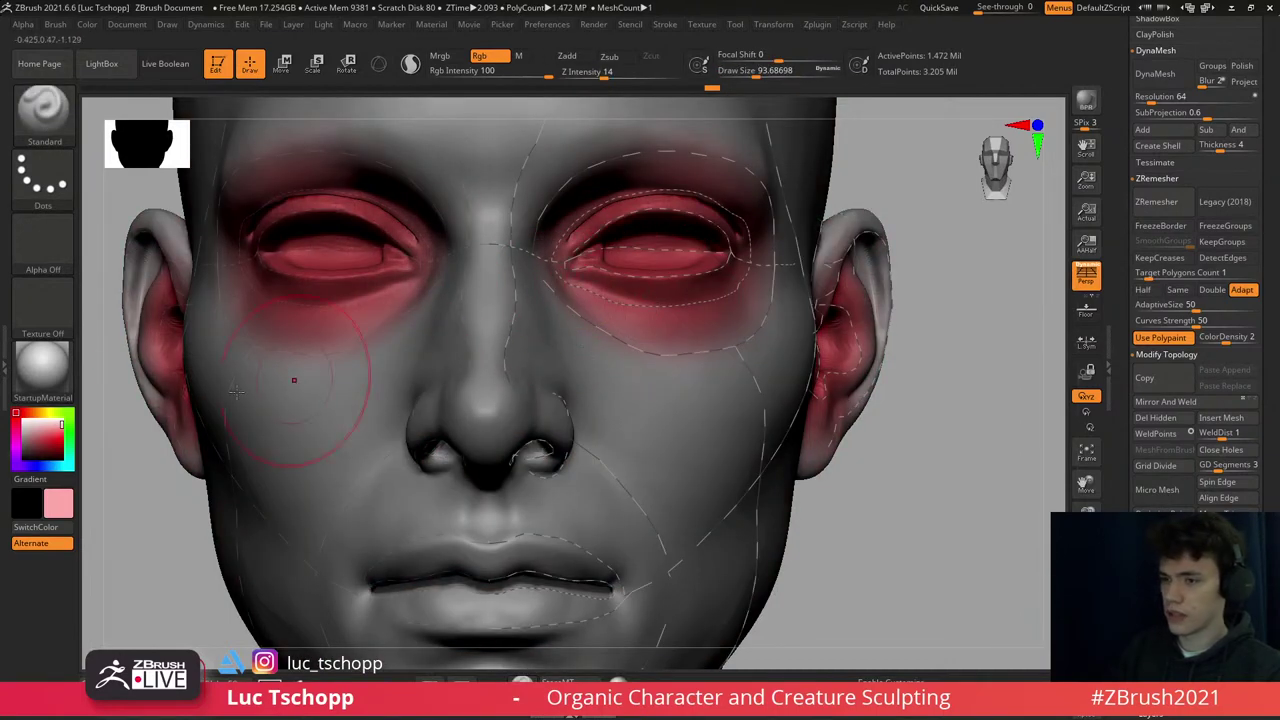
left_click(60, 433)
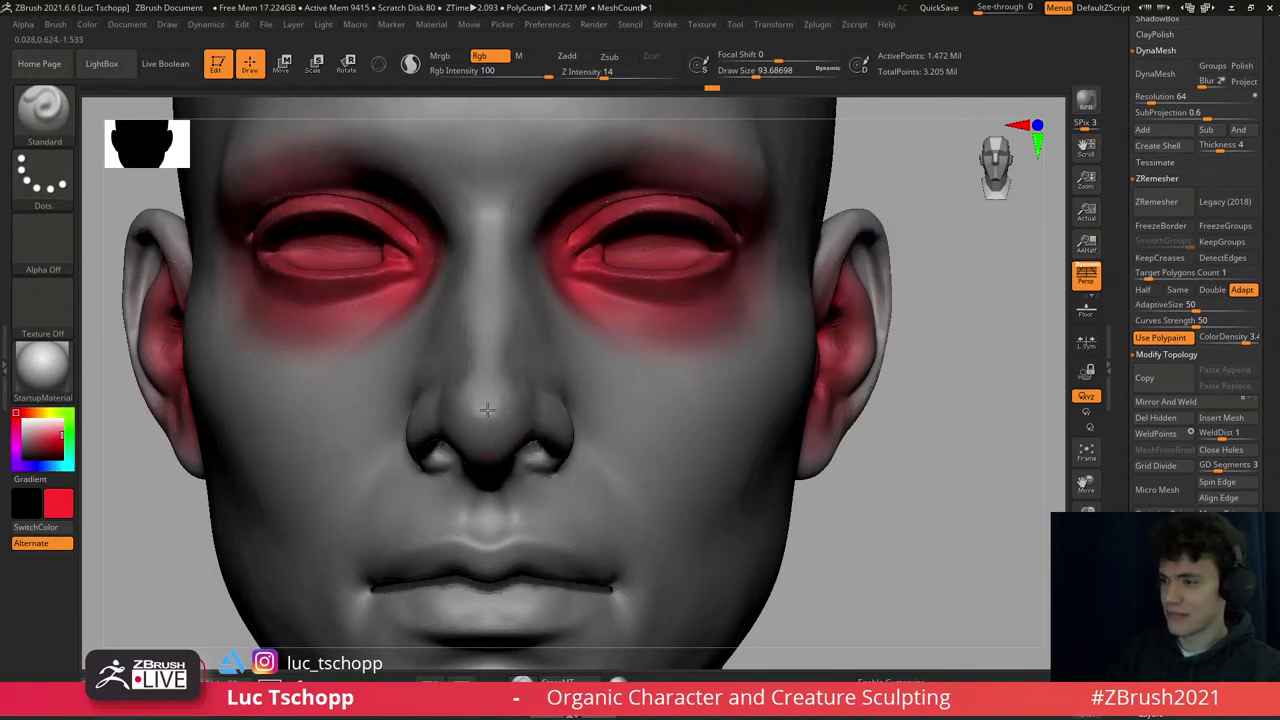
left_click_drag(485, 420, 500, 430)
mouse_move(1000, 420)
left_mouse_down()
mouse_move(518, 422)
mouse_move(560, 410)
mouse_move(600, 460)
mouse_move(566, 406)
left_mouse_up()
key("f")
left_click_drag(990, 410, 1062, 408)
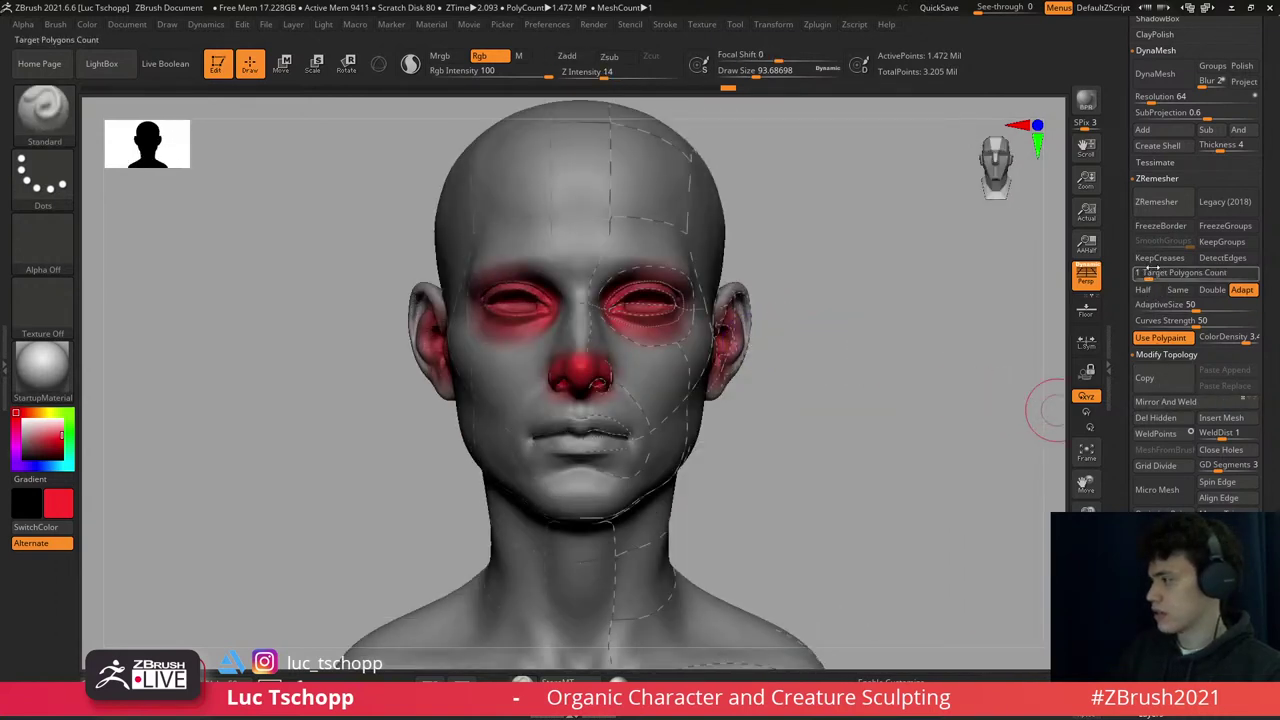
- Run a test ZRemesher pass including the painted nose, then undo it
left_click(1156, 202)
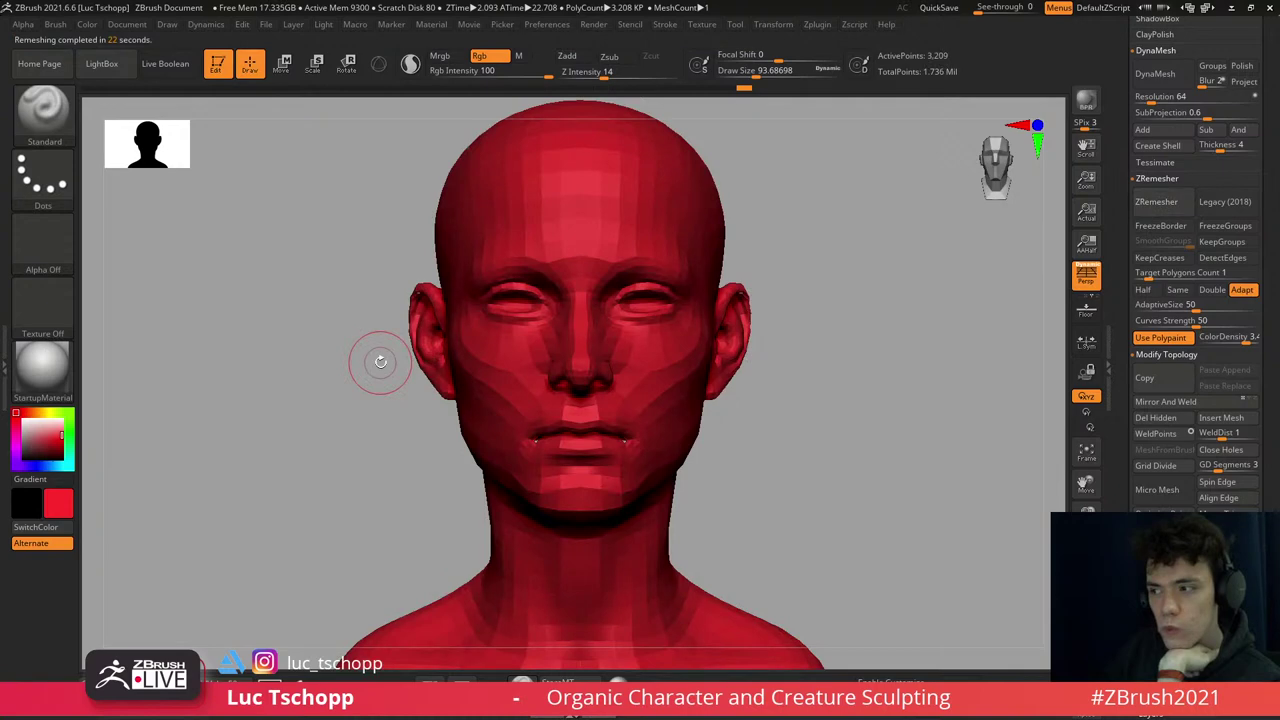
left_click_drag(380, 361, 674, 280, "alt")
key("ctrl+z")
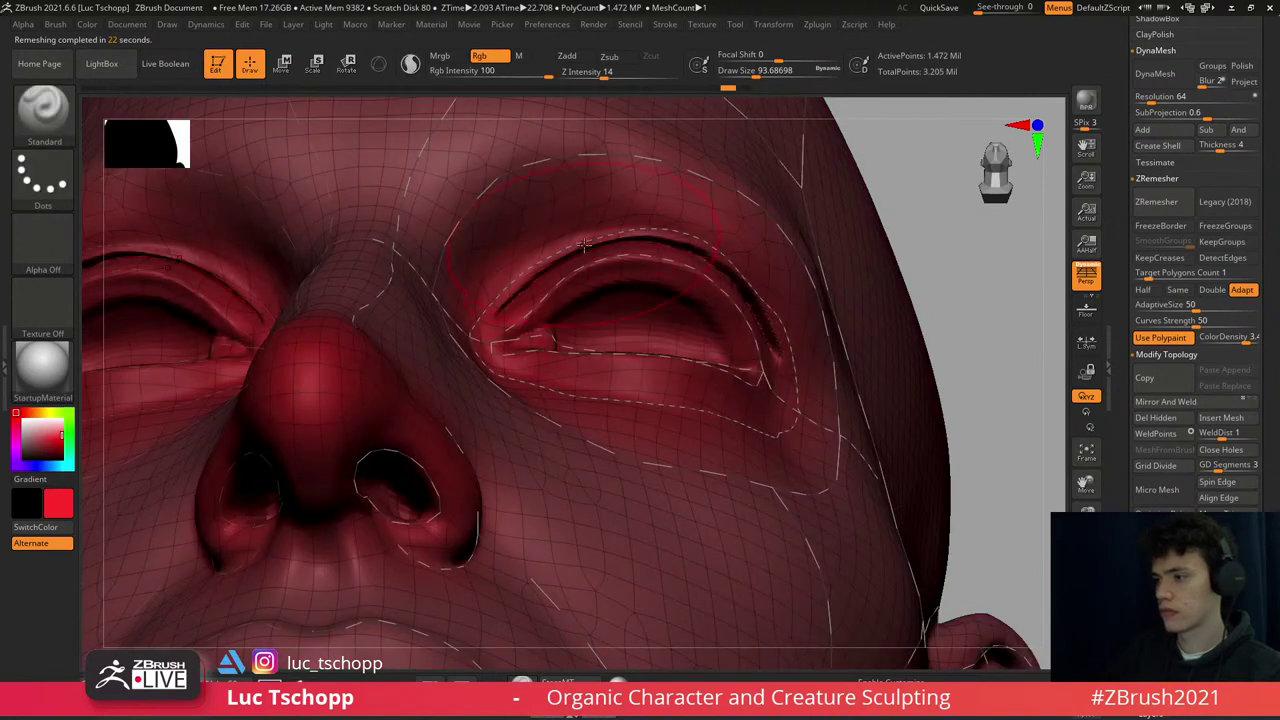
- Switch to the ZRemesherGuide brush at Draw Size about 9.4 and draw guides around the eye
key("s")
left_click_drag(545, 290, 510, 304)
key("b")
key("r")
key("s")
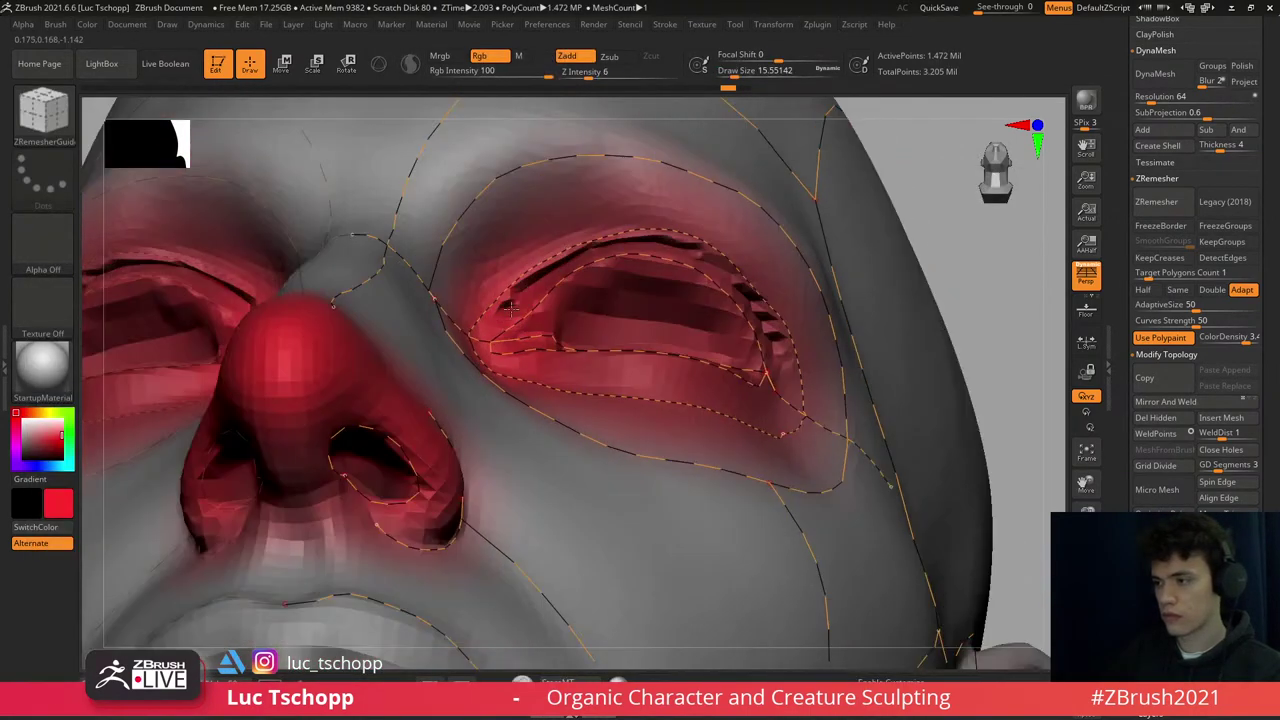
key("s")
key("s")
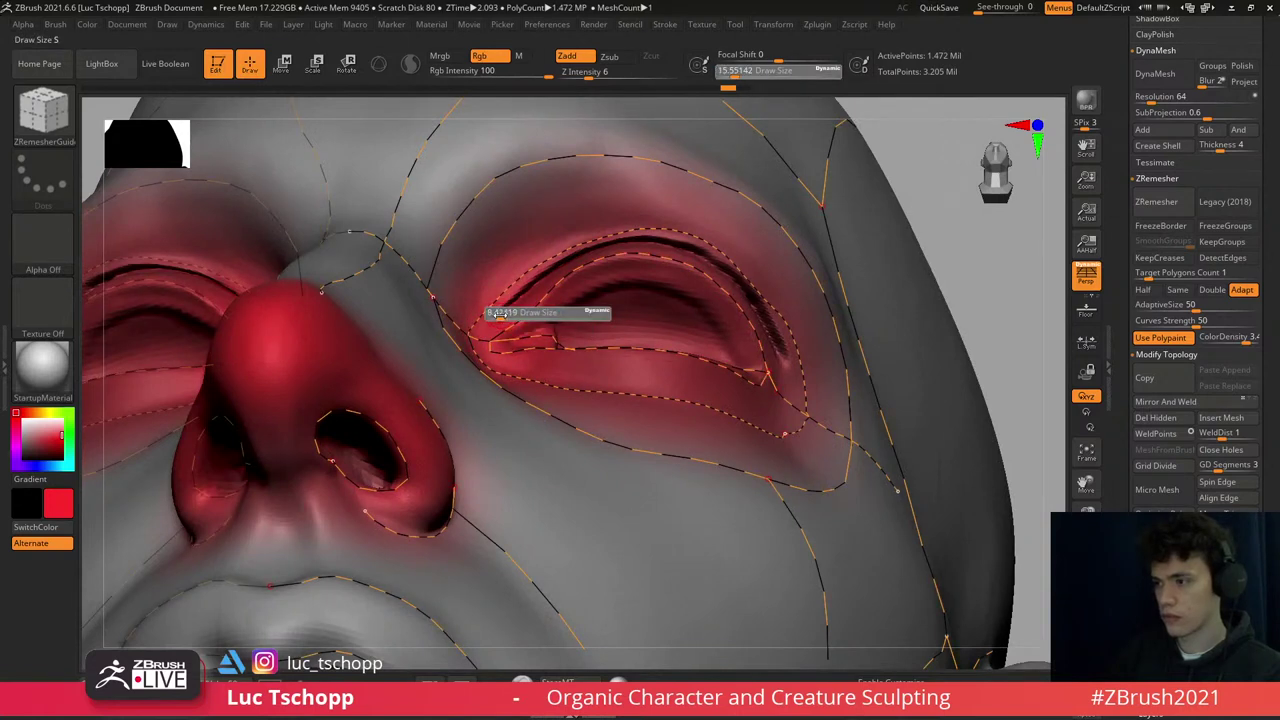
left_click_drag(497, 313, 480, 340)
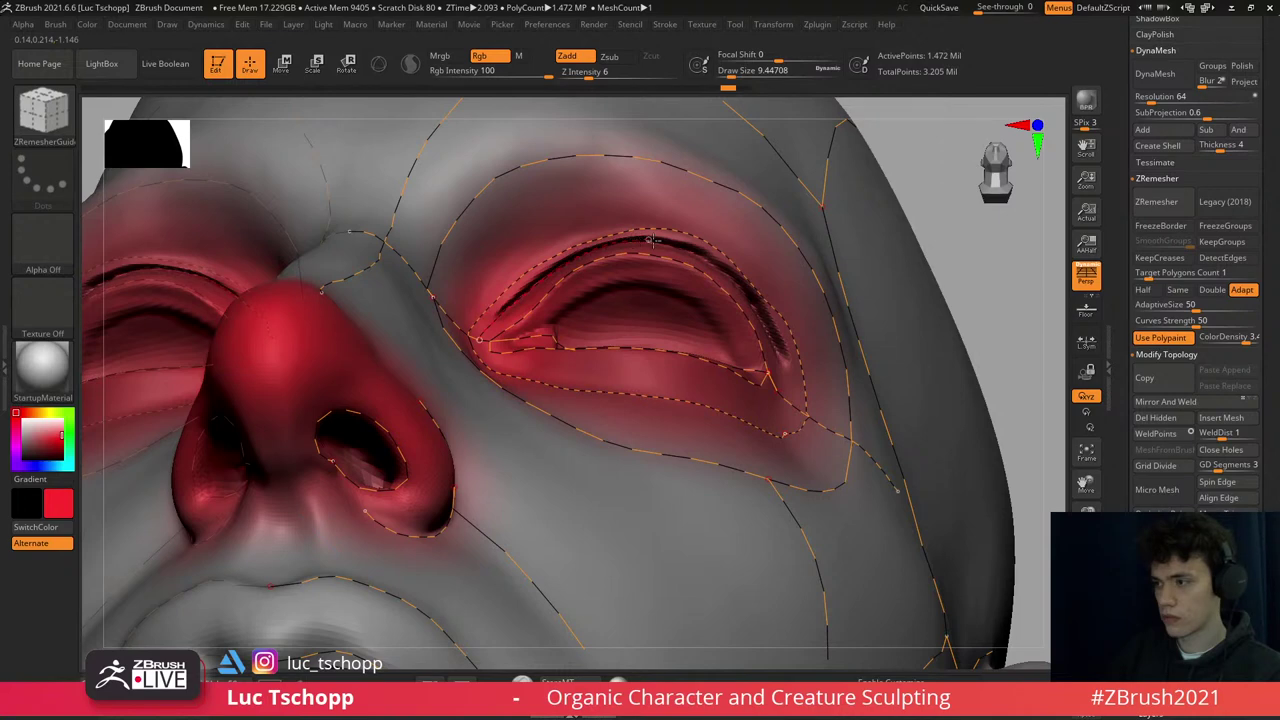
mouse_move(700, 257)
right_mouse_down()
mouse_move(537, 178)
mouse_move(587, 274)
mouse_move(557, 228)
right_mouse_up()
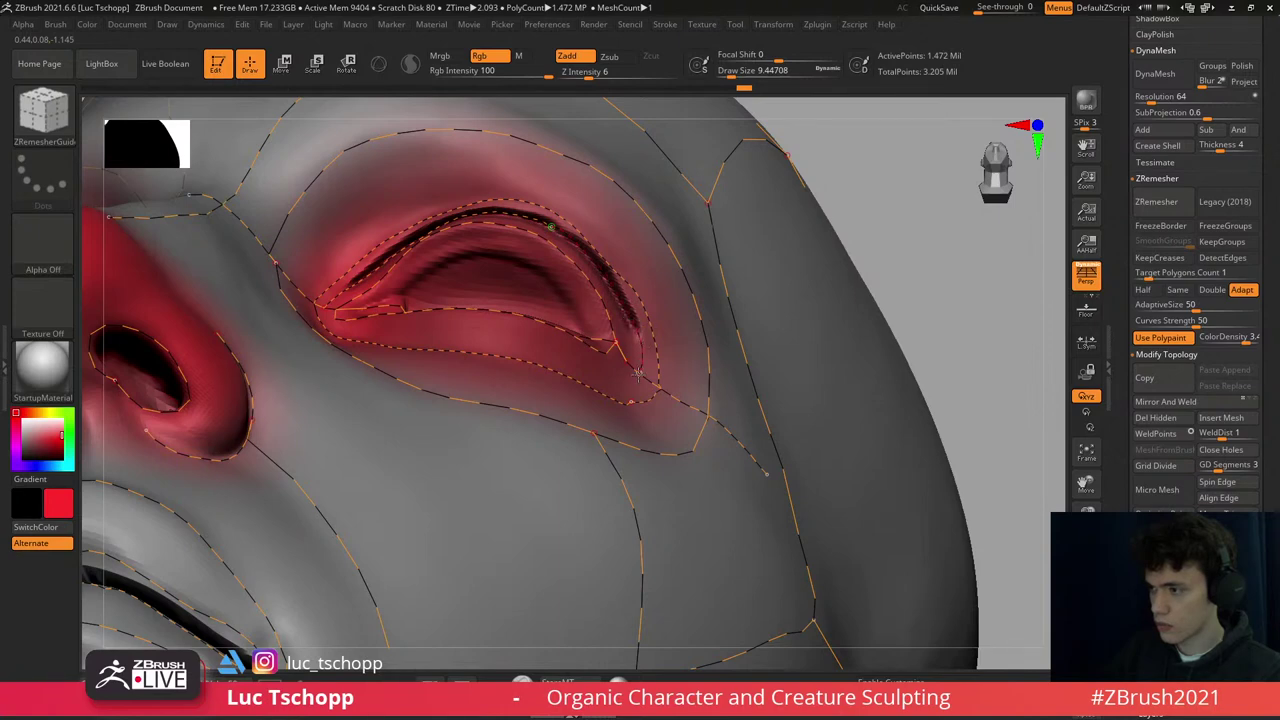
right_click_drag(637, 373, 336, 352)
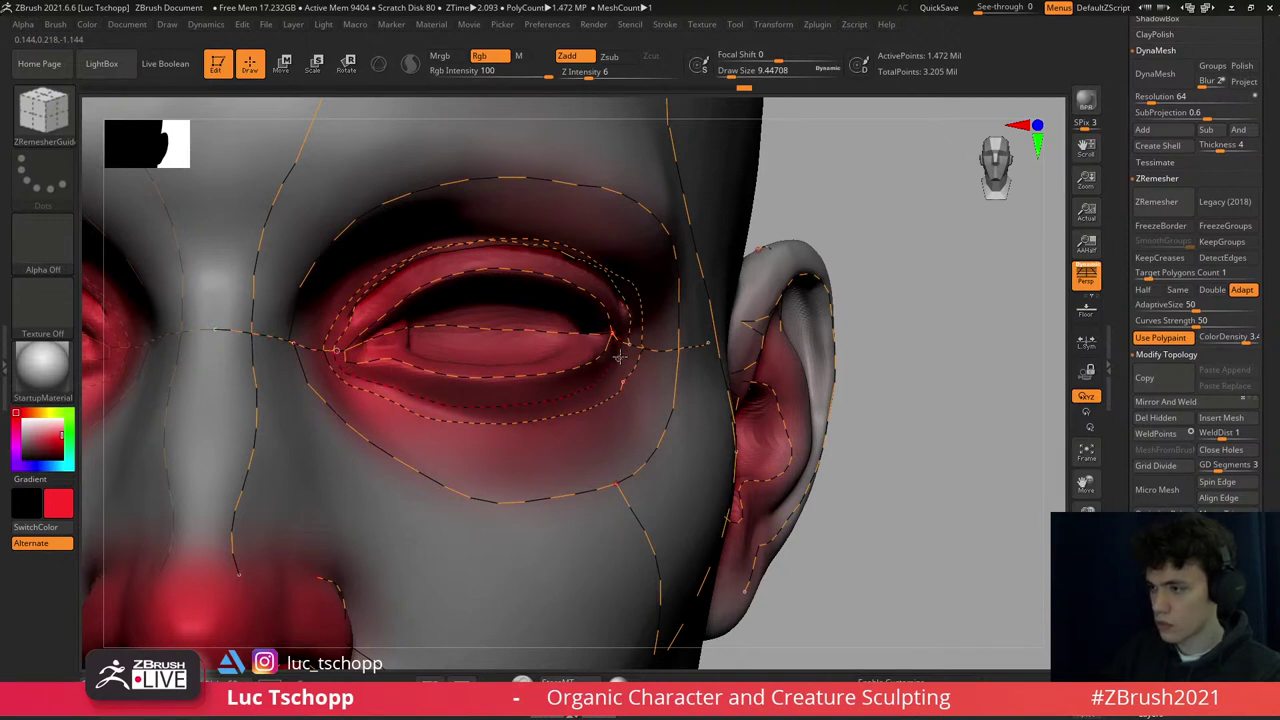
right_click_drag(629, 343, 699, 325)
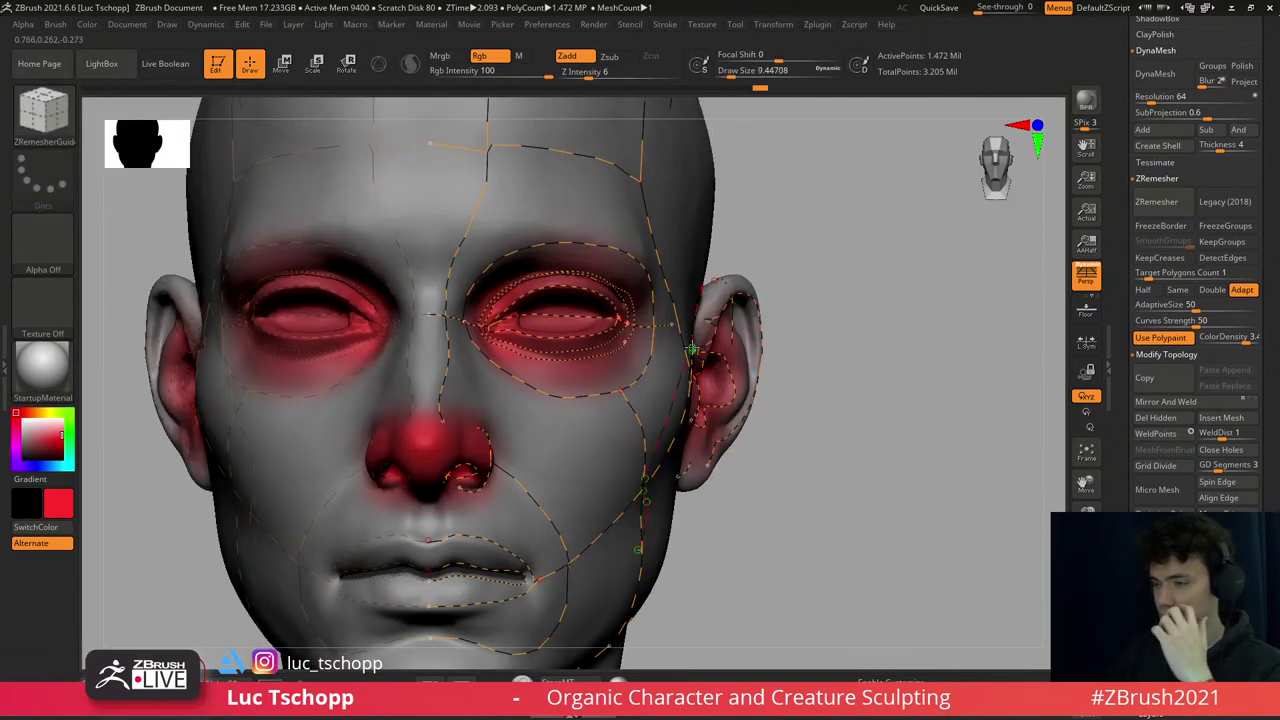
right_click_drag(614, 400, 633, 368)
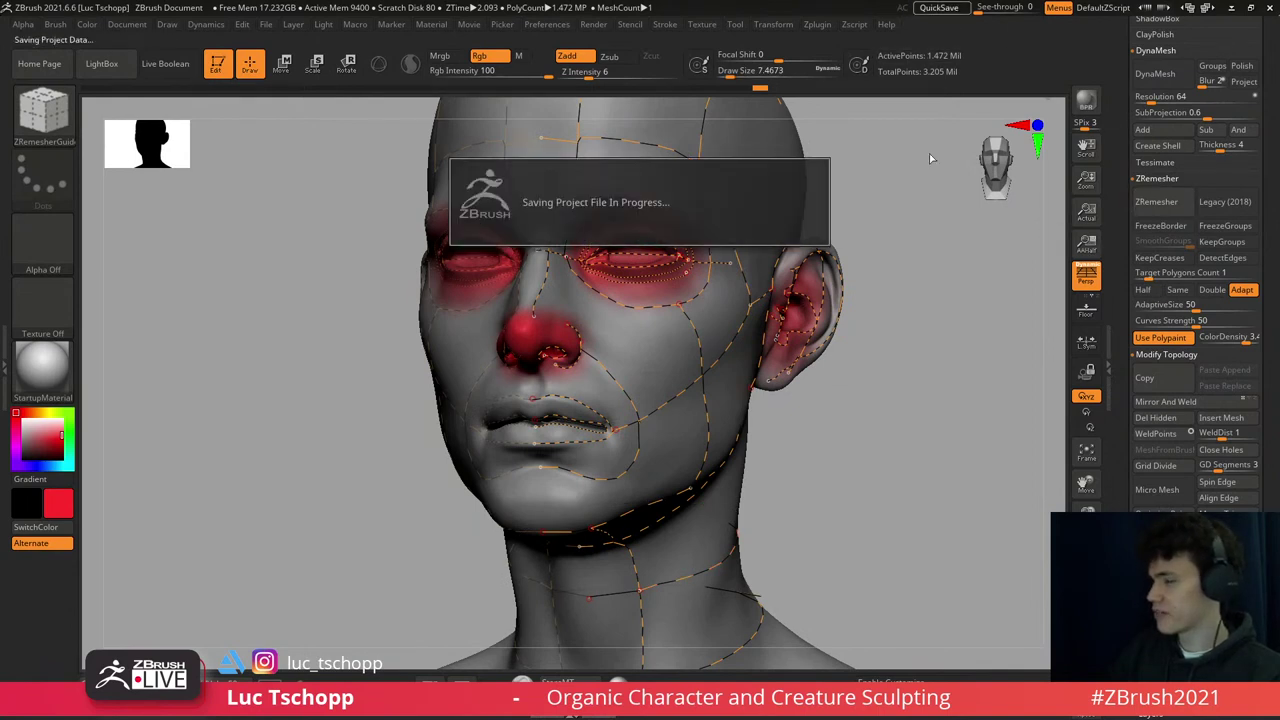
- Run ZRemesher on the head using the drawn guides and red polypaint
left_click(1159, 202)
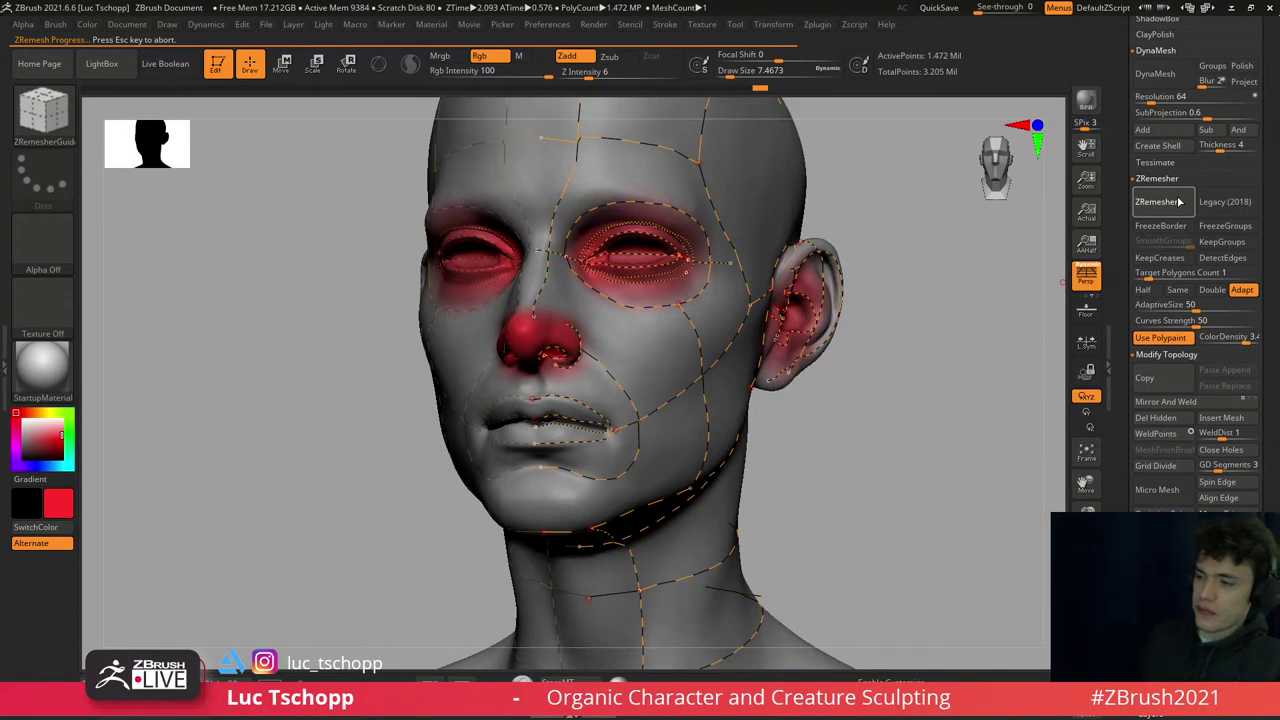
- Compare the ZRemesh low-poly head with the original sculpt around the eye, keeping the remesh
mouse_move(880, 300)
left_mouse_down("shift")
mouse_move(690, 272)
mouse_move(686, 365)
left_mouse_up("shift")
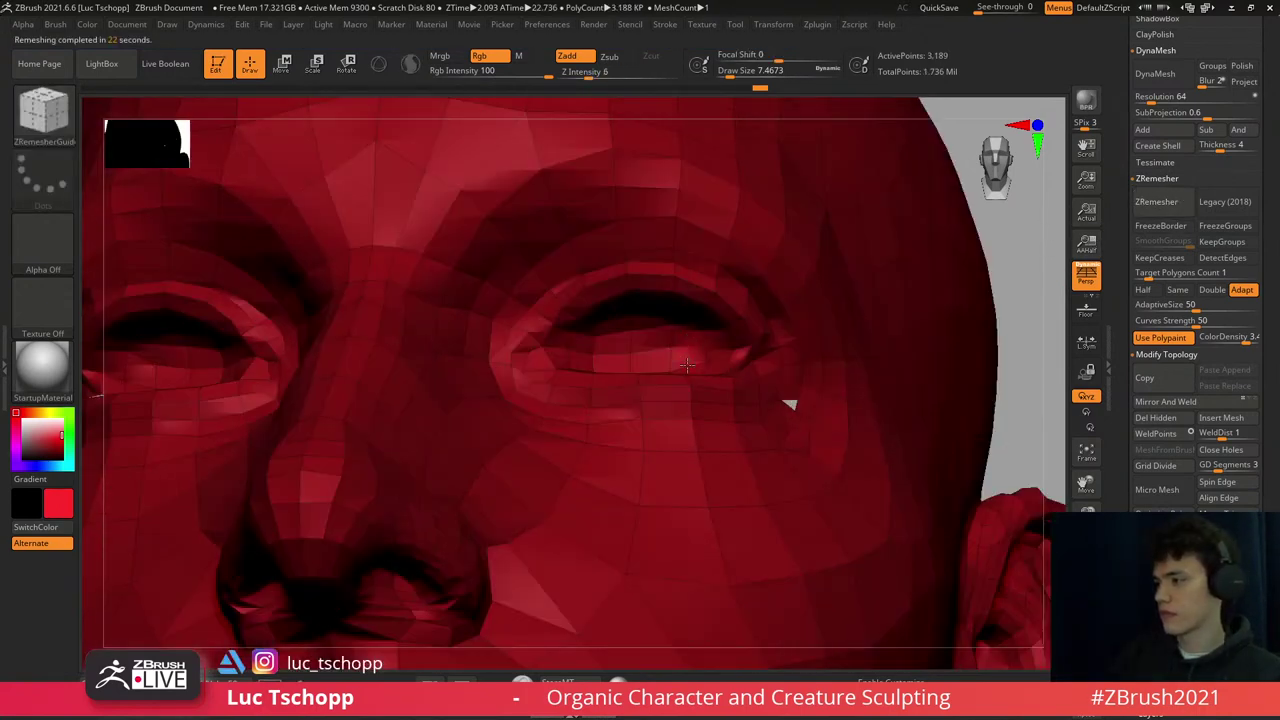
mouse_move(686, 365)
right_mouse_down()
mouse_move(651, 306)
mouse_move(749, 337)
mouse_move(758, 370)
mouse_move(794, 403)
mouse_move(763, 380)
right_mouse_up()
key("ctrl+z")
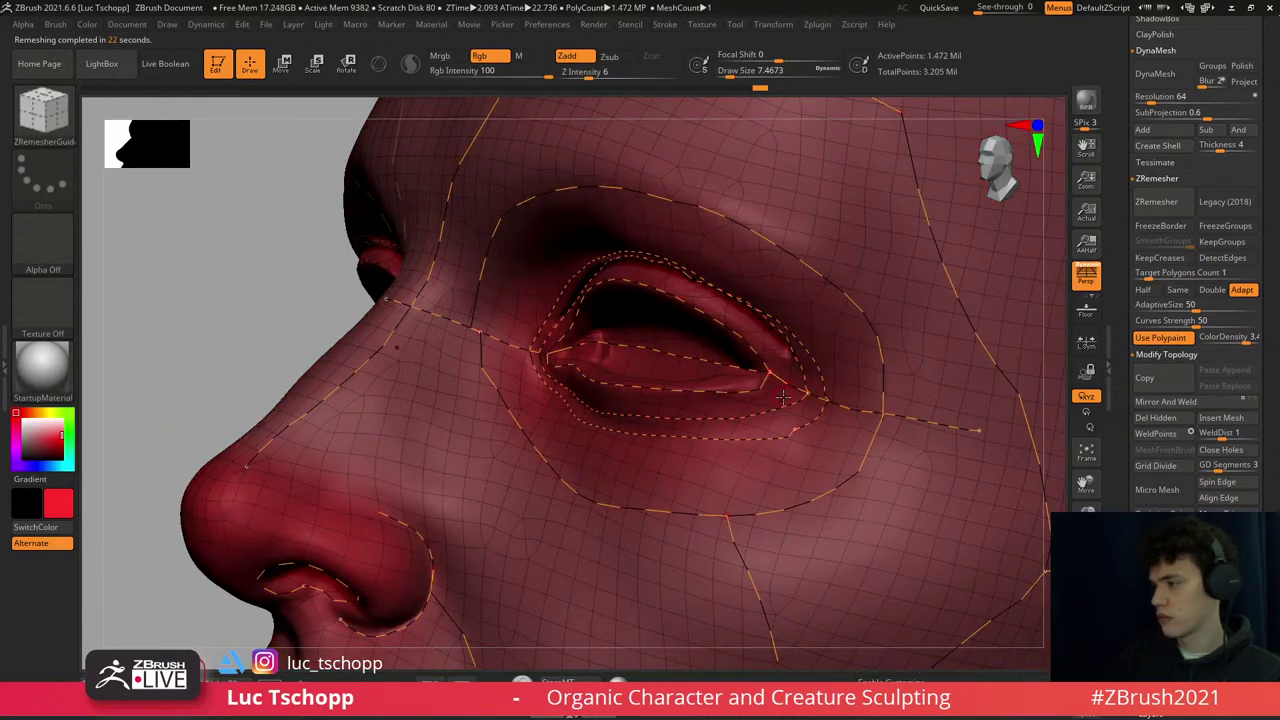
key("ctrl+shift+z")
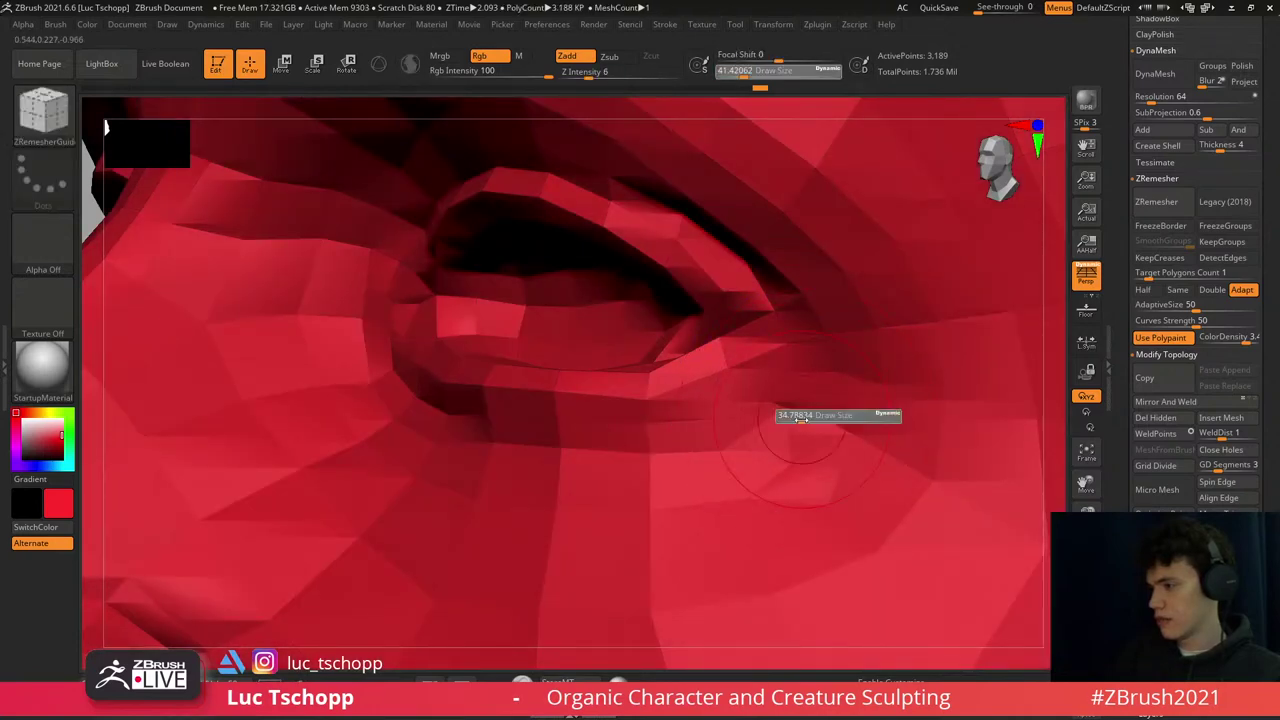
key("f")
mouse_move(796, 427)
left_mouse_down()
mouse_move(749, 394)
mouse_move(631, 389)
mouse_move(580, 354)
mouse_move(590, 337)
mouse_move(508, 343)
left_mouse_up()
- Select the Move brush (B-M-V) and bring the whole head back into view
key("b")
key("m")
key("v")
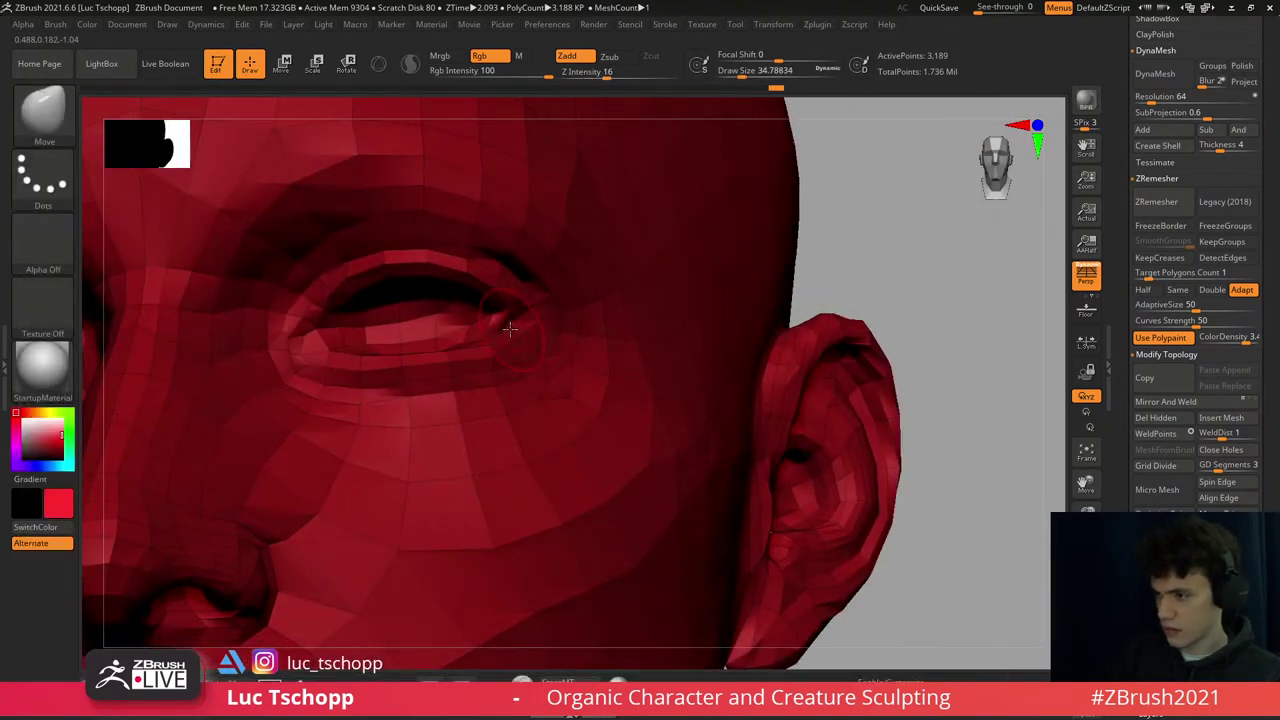
mouse_move(519, 330)
left_mouse_down()
mouse_move(509, 366)
mouse_move(520, 340)
mouse_move(505, 305)
mouse_move(500, 322)
mouse_move(526, 346)
left_mouse_up()
key("shift")
key("b")
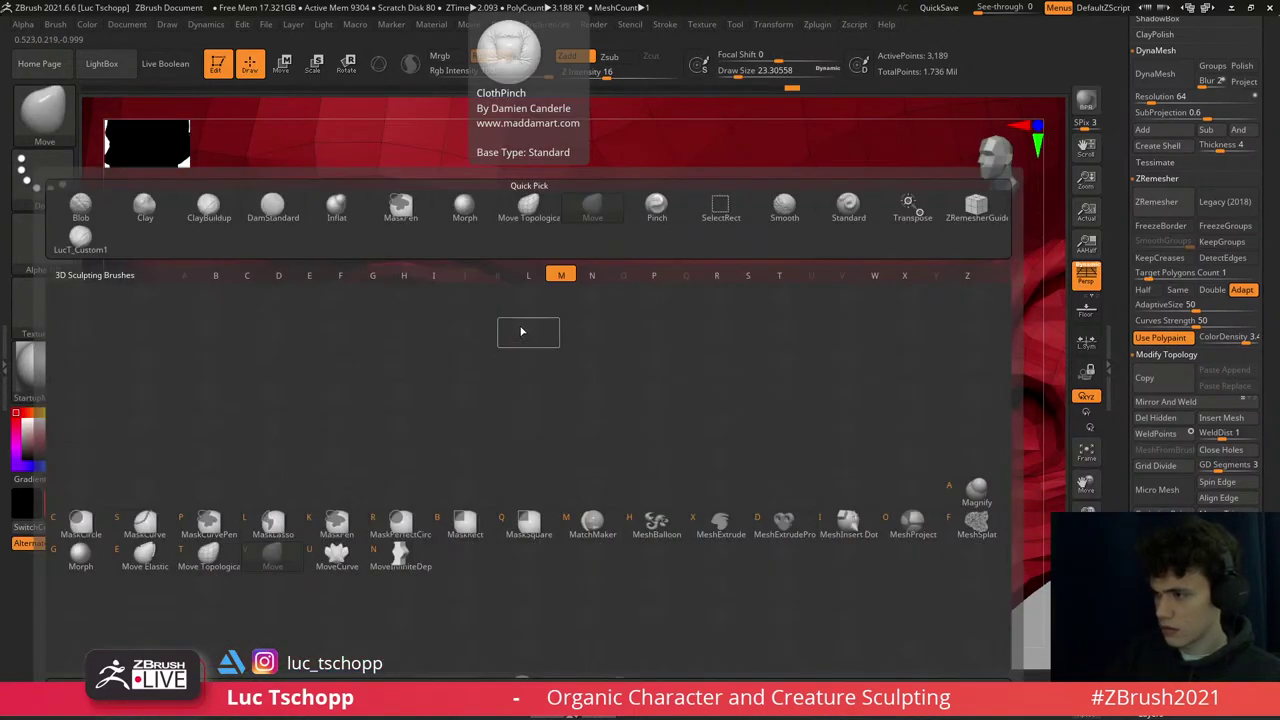
key("m")
key("v")
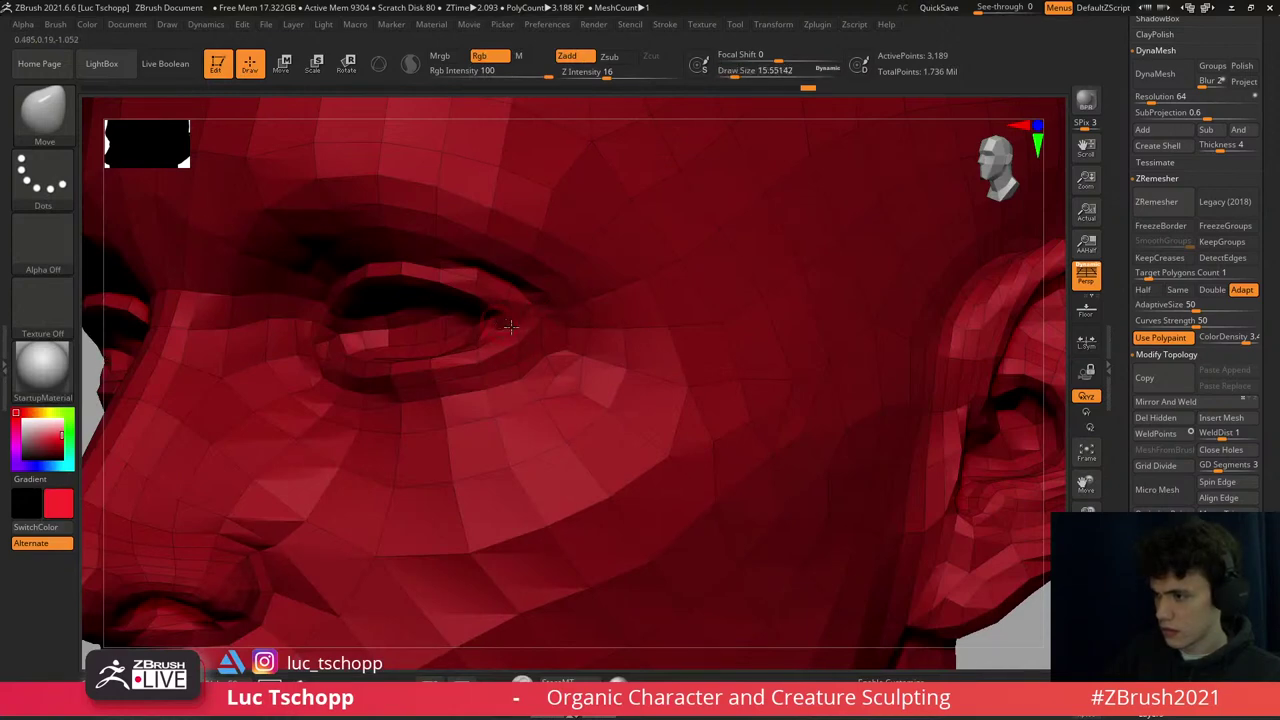
right_click_drag(510, 326, 640, 305, "ctrl")
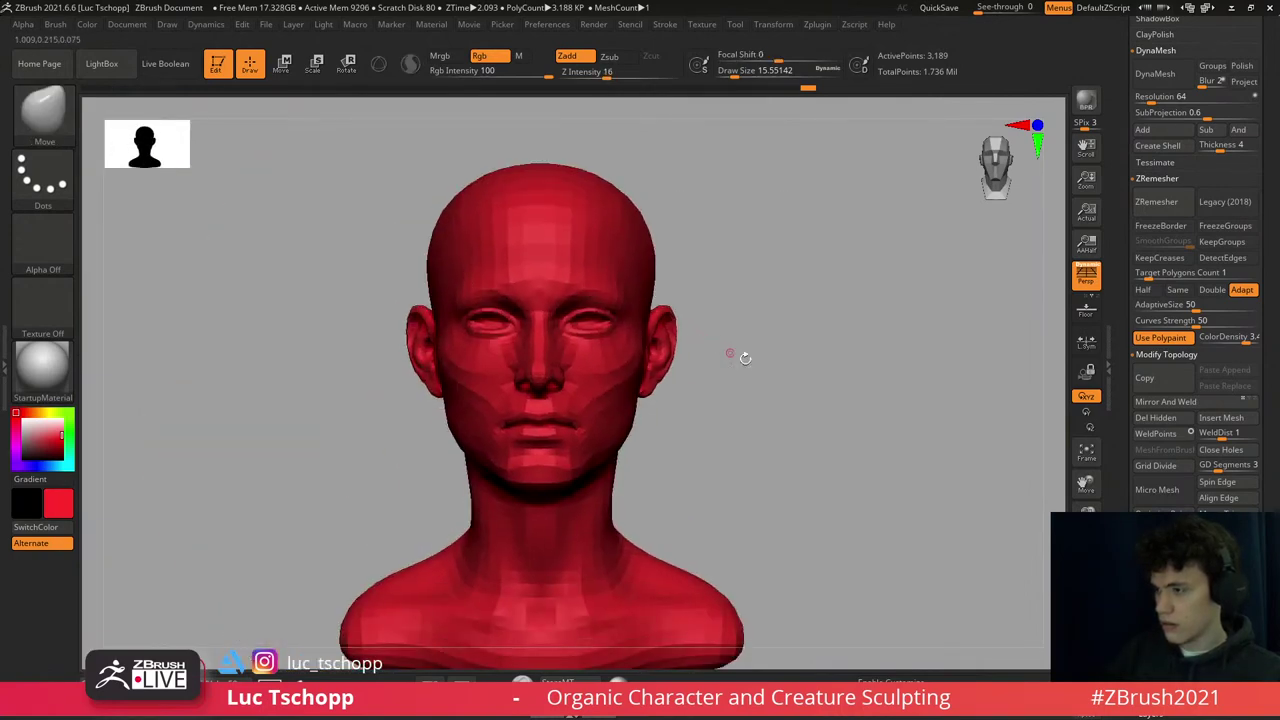
- Make the female face2 head the active subtool
scroll(1270, 295, "up", 5)
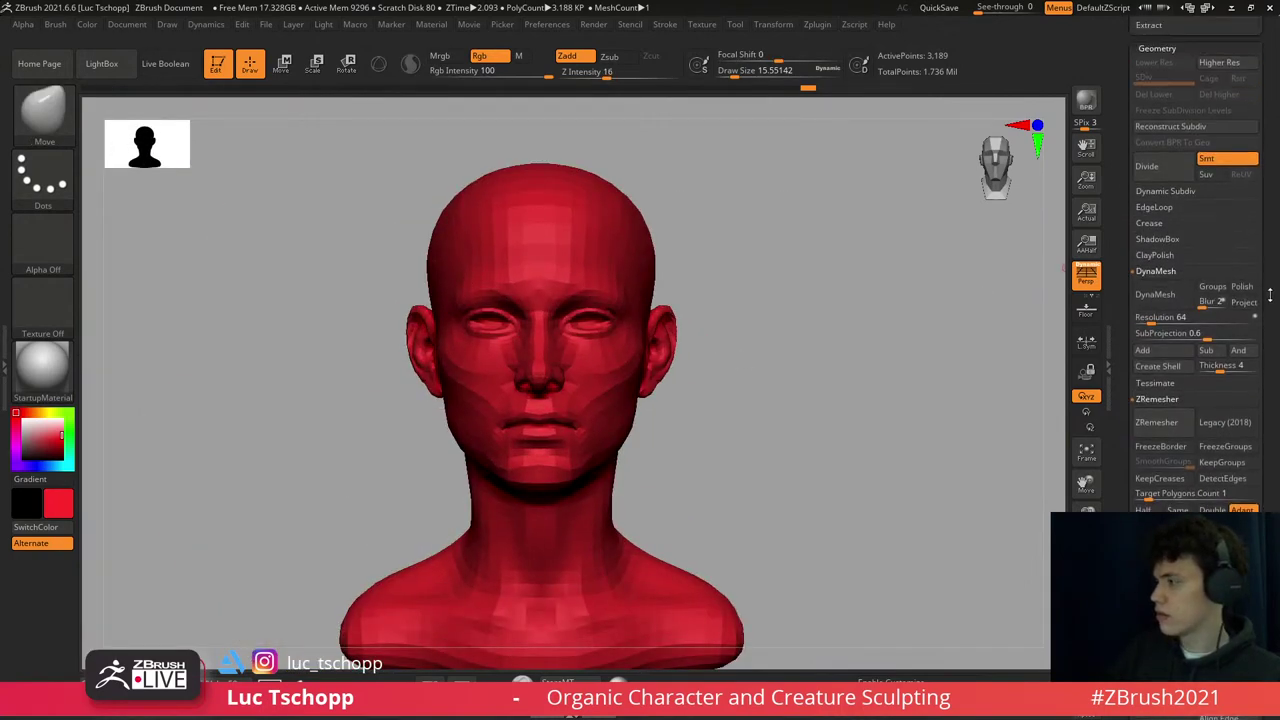
scroll(1270, 295, "up", 4)
left_click(581, 294, "alt")
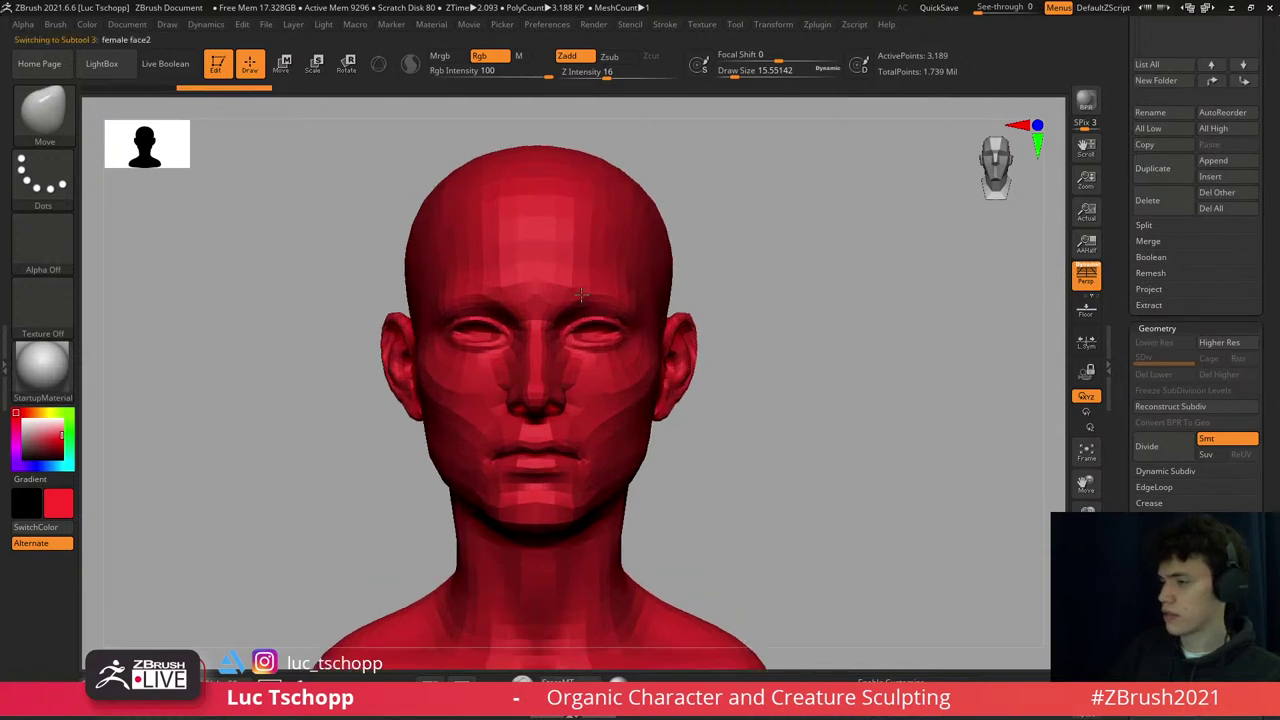
key("Down")
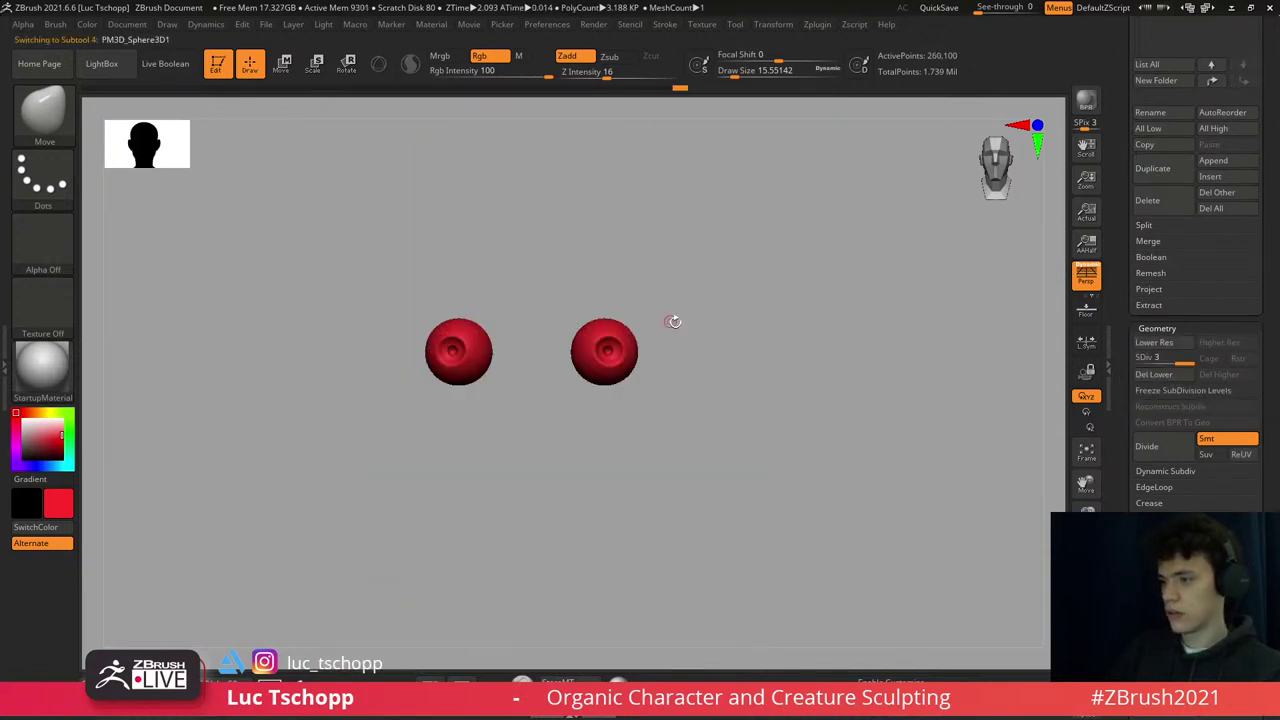
key("Up")
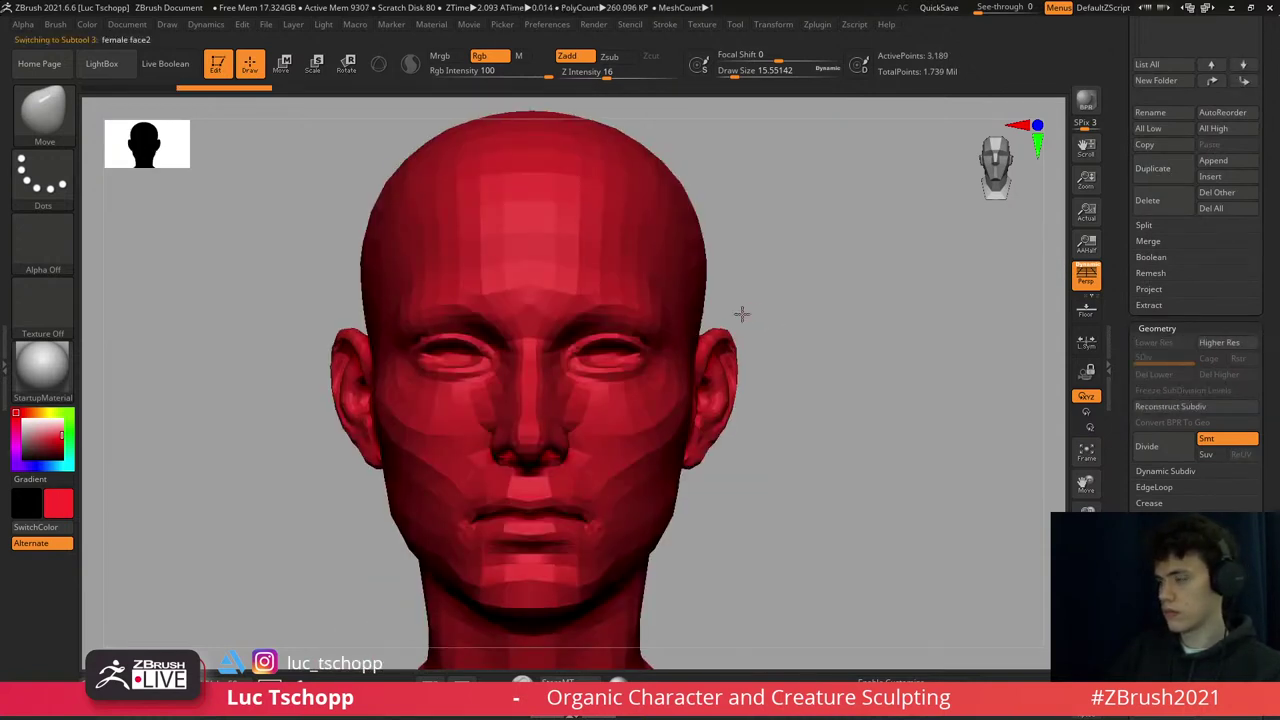
- Subdivide the head, drop it back to SDiv 1, and change its colour to grey
key("ctrl+d")
key("ctrl+d")
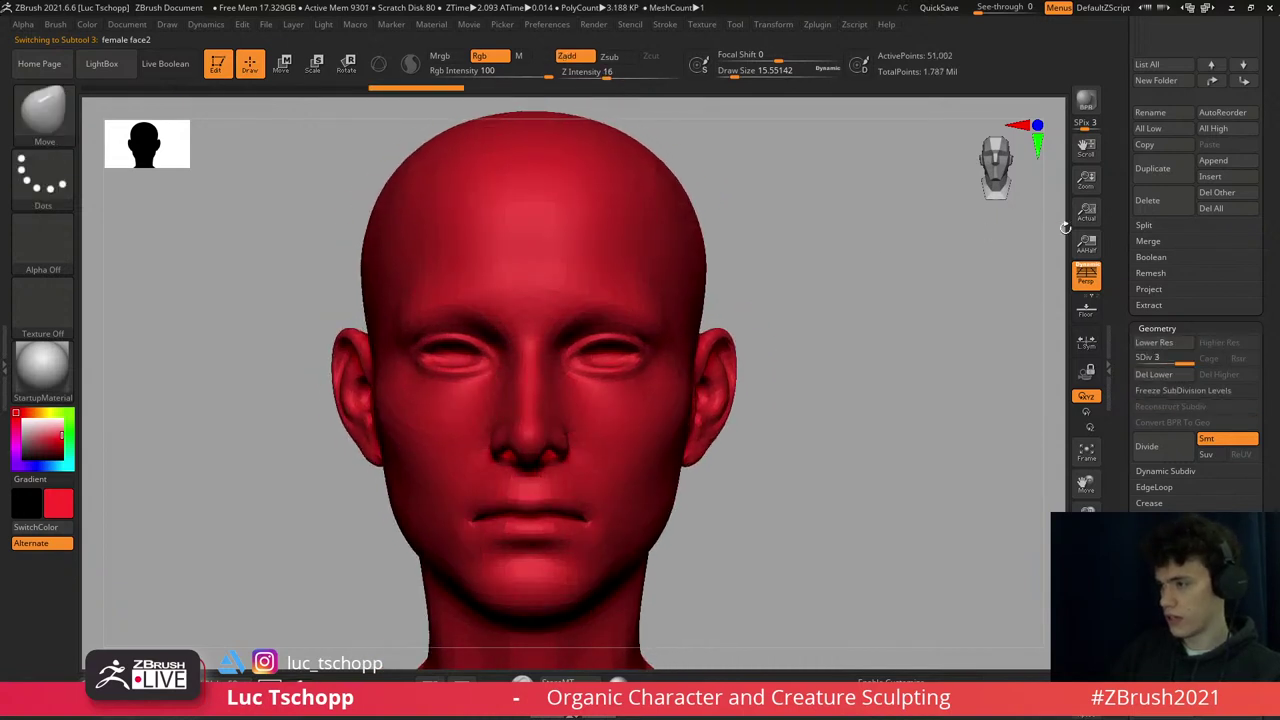
scroll(1271, 266, "up", 5)
scroll(1271, 266, "up", 1)
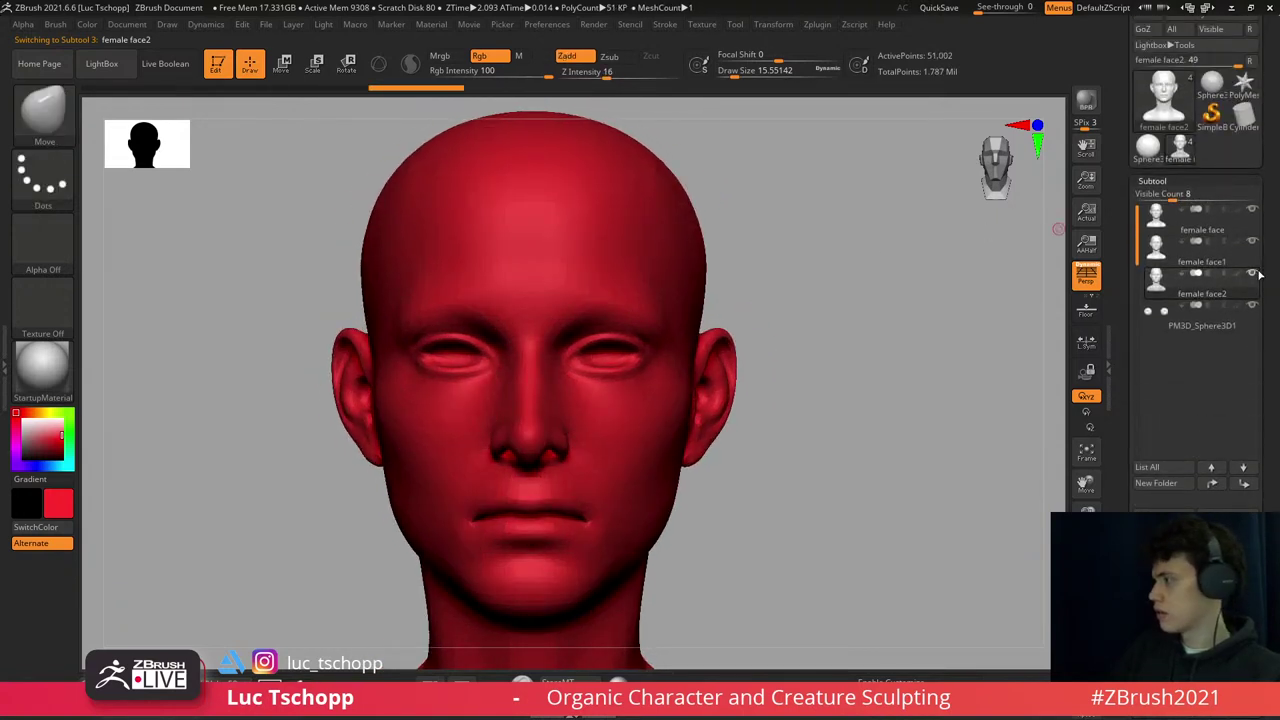
mouse_move(1253, 248)
key("shift+d")
key("shift+d")
scroll(1265, 250, "down", 5)
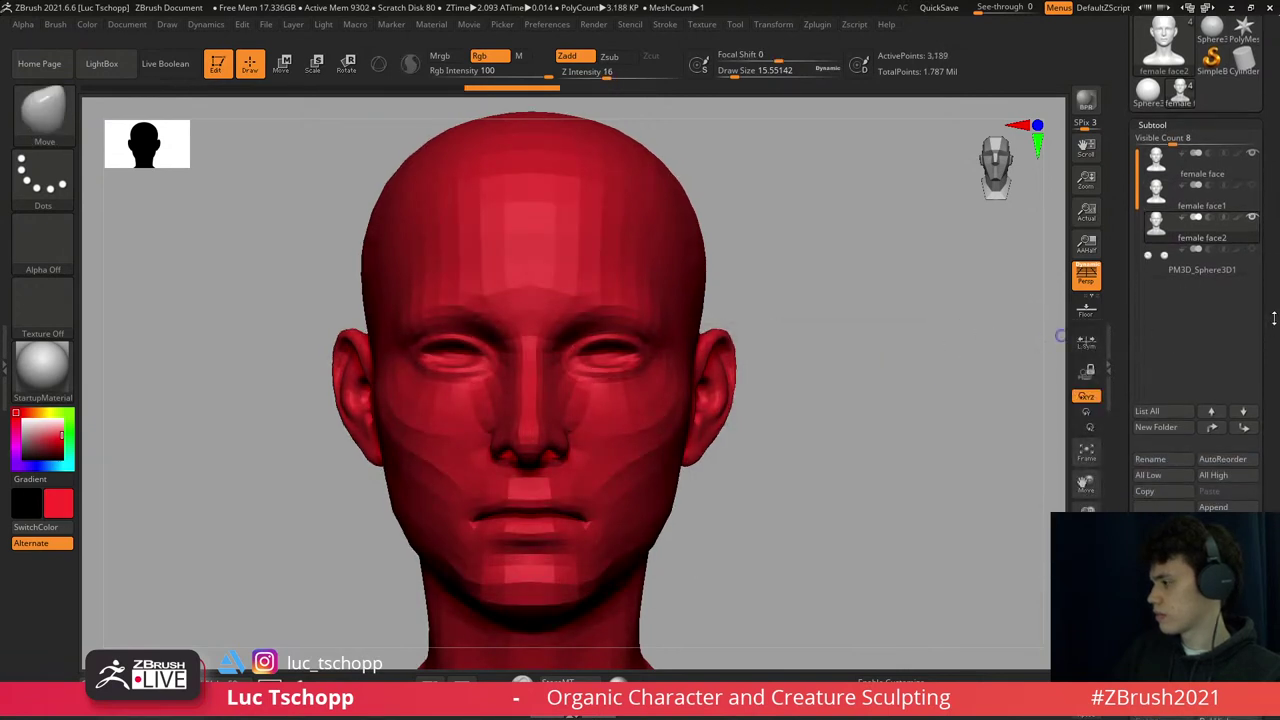
key("c")
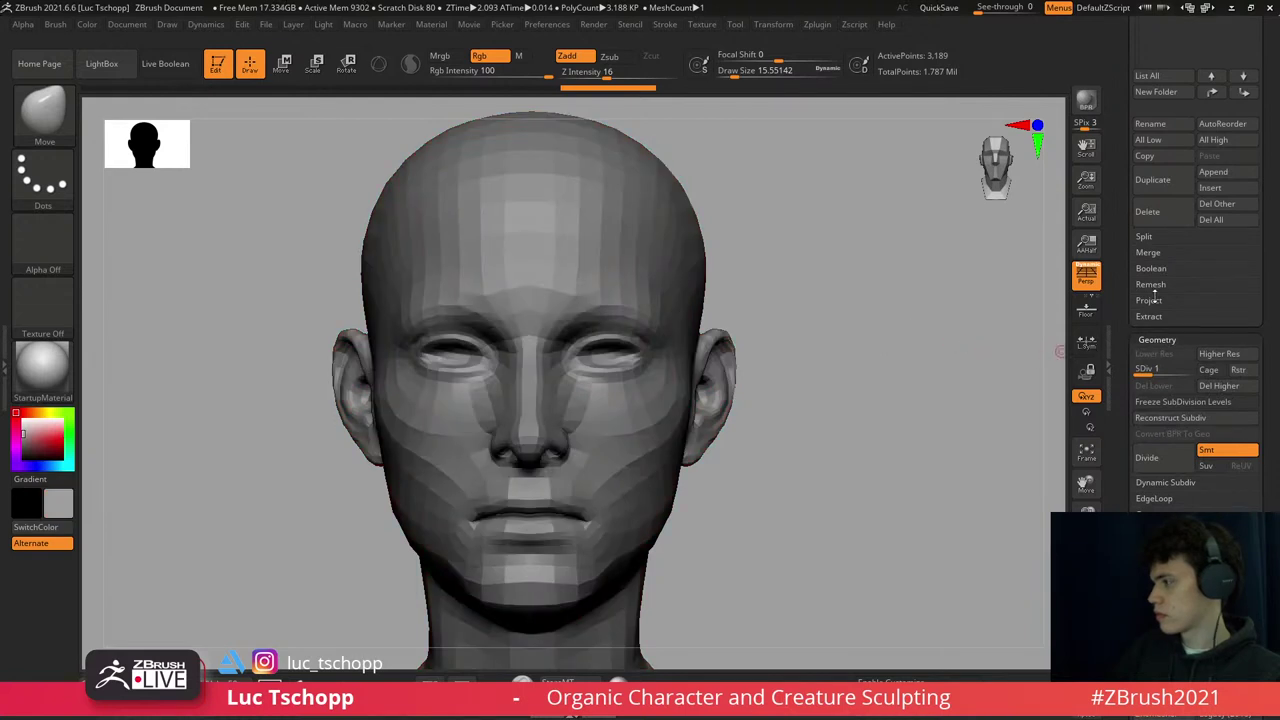
- Subdivide up to SDiv 4, running ProjectAll at each level to restore the original detail
left_click(1149, 300)
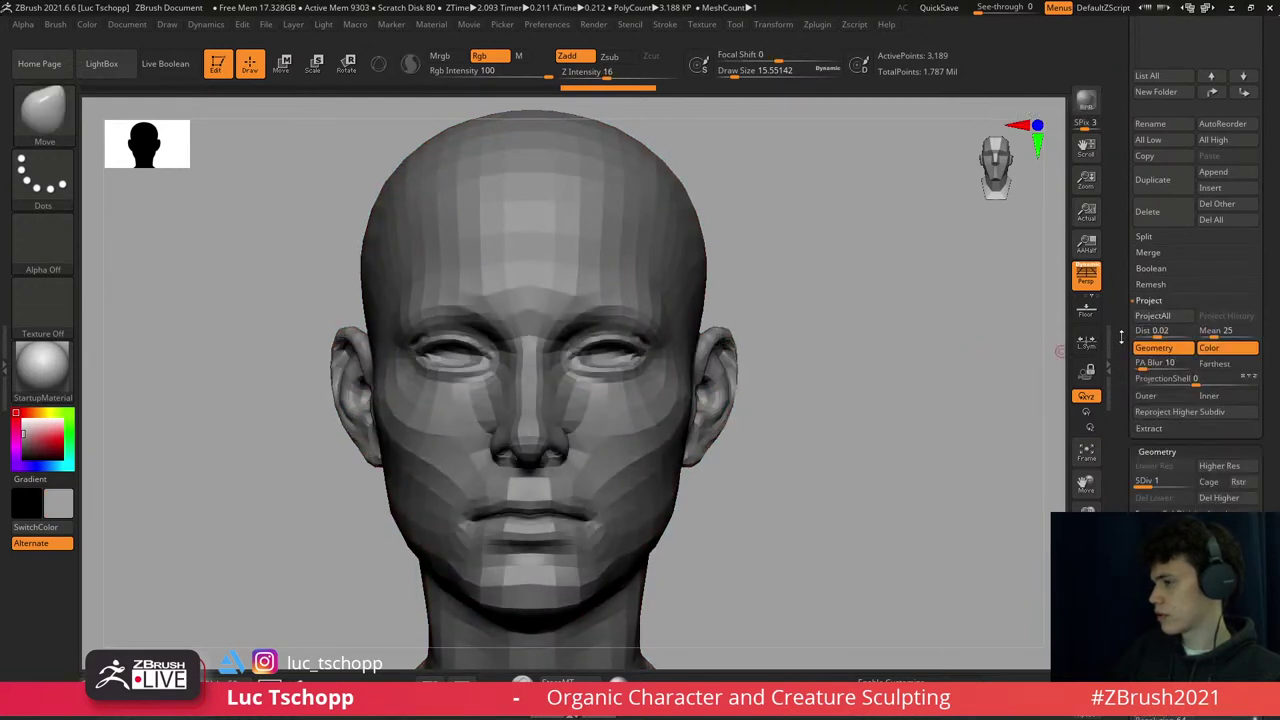
key("d")
left_click(1160, 318)
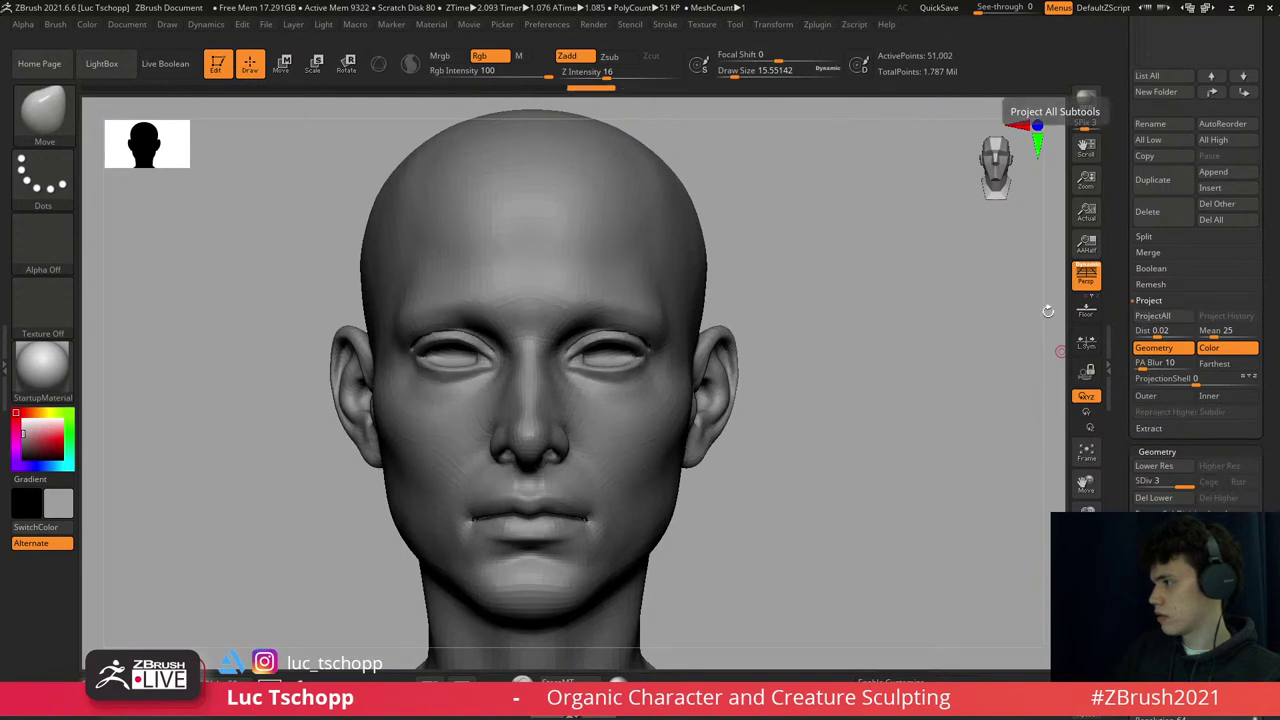
key("d")
left_click(1152, 315)
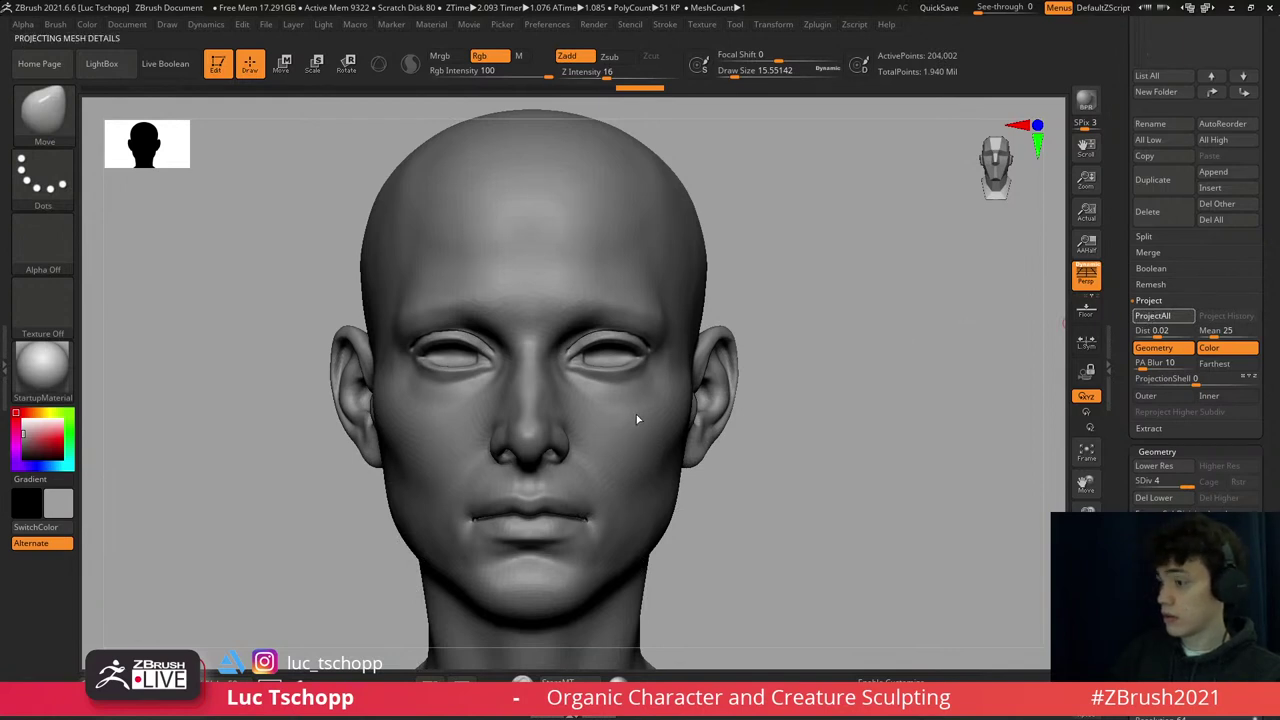
mouse_move(640, 420)
right_mouse_down()
mouse_move(681, 447)
mouse_move(706, 358)
right_mouse_up()
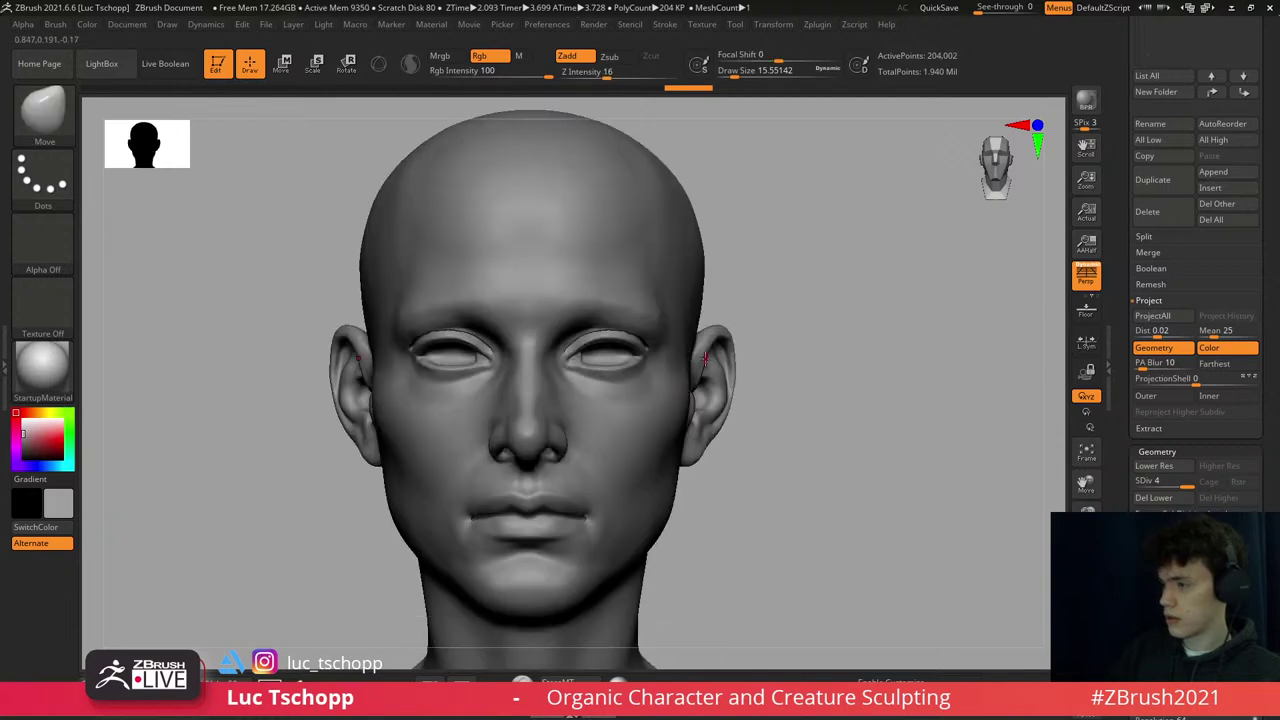
right_click_drag(620, 345, 636, 281, "ctrl")
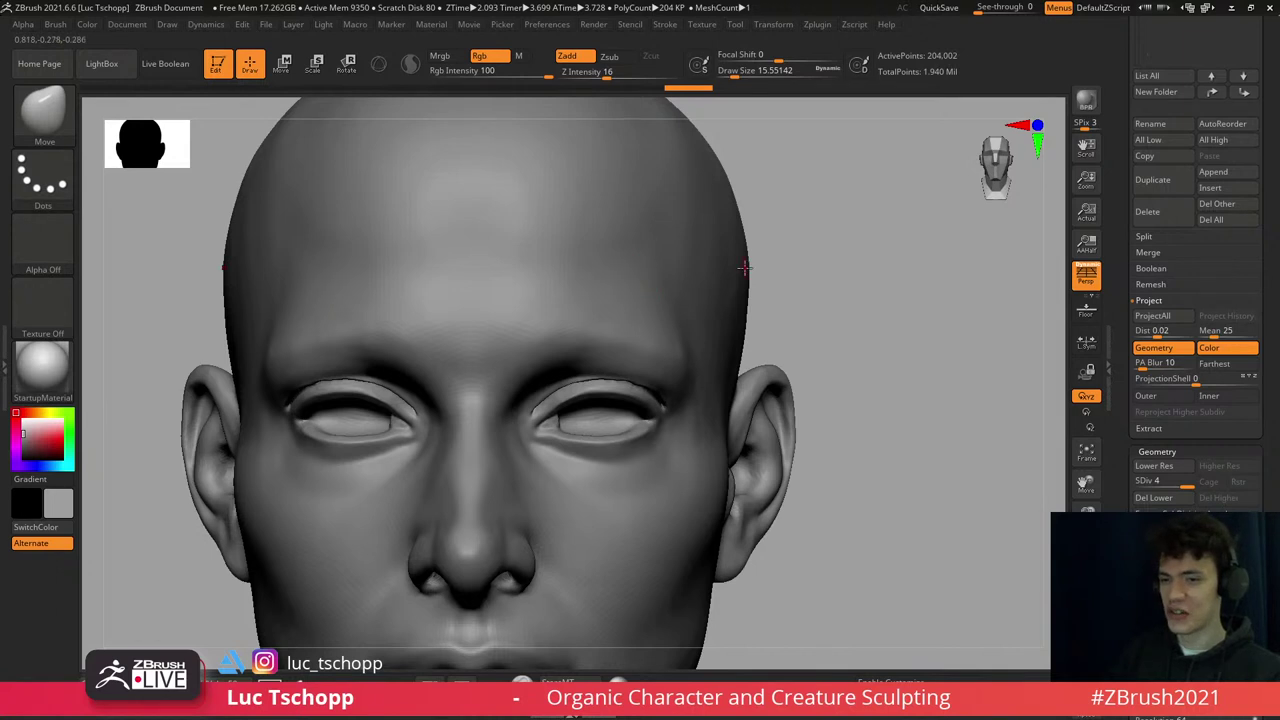
right_click_drag(794, 214, 803, 225, "ctrl")
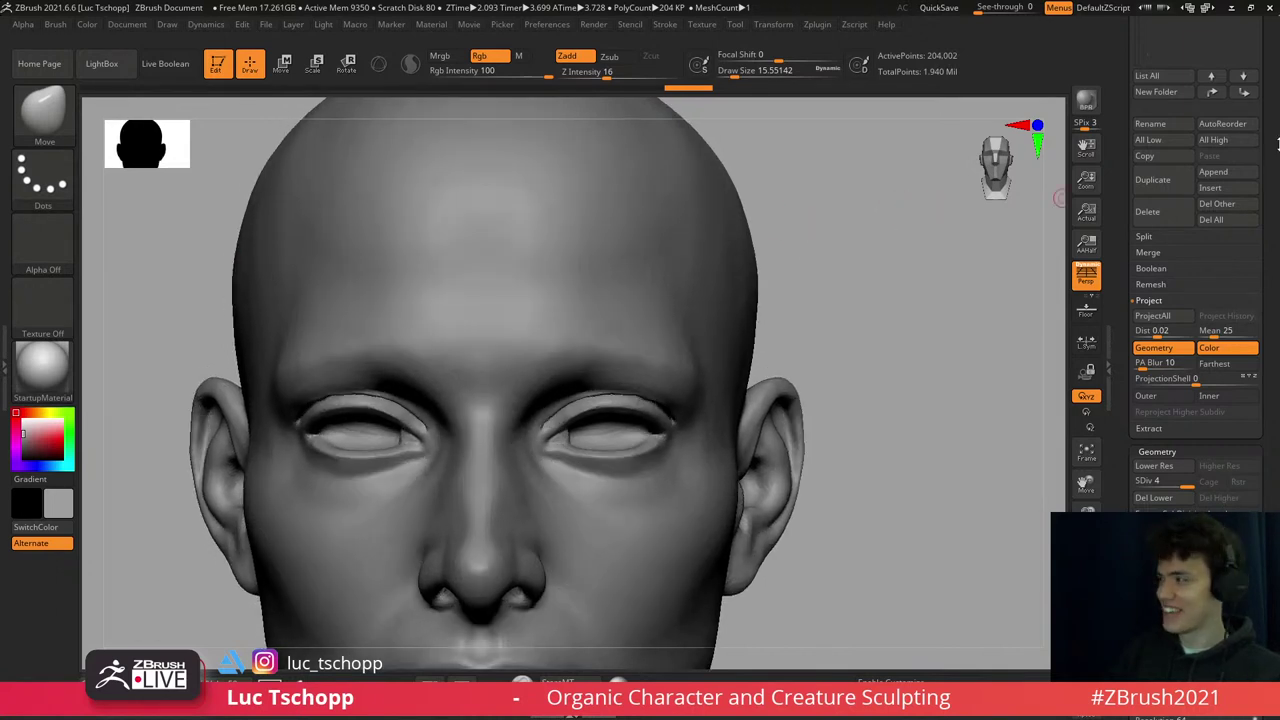
left_click_drag(1277, 143, 1262, 205)
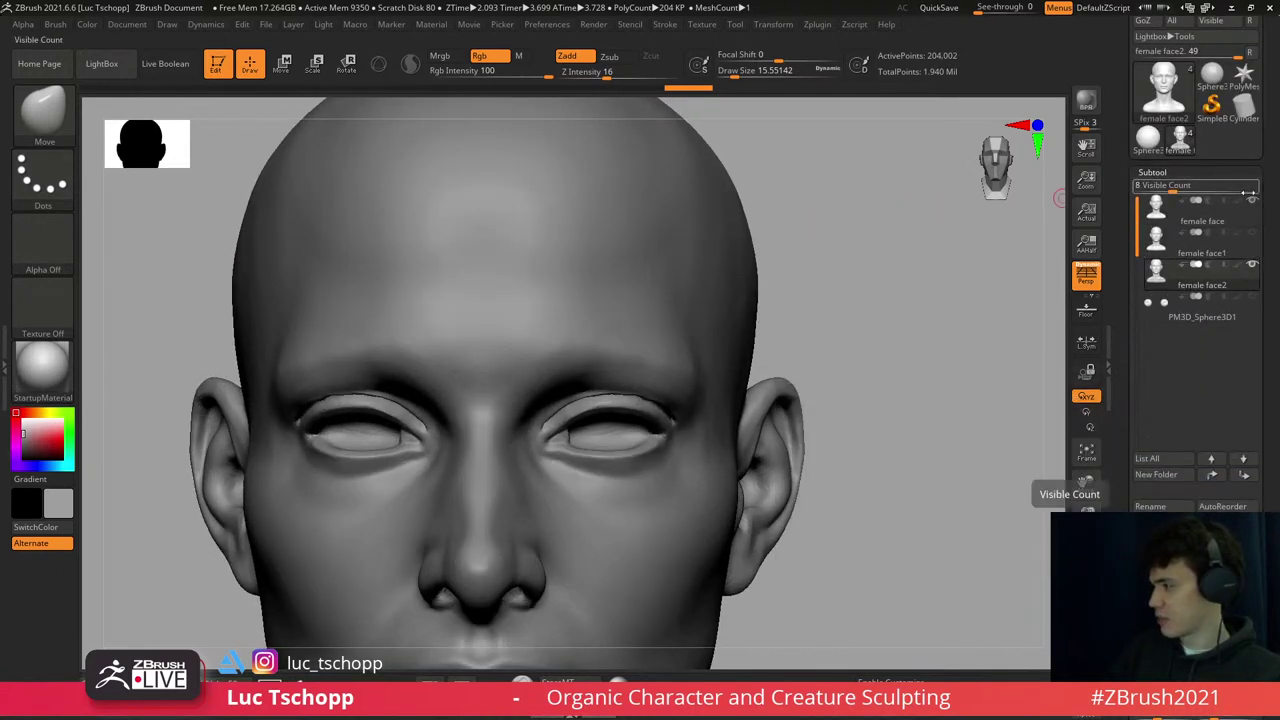
mouse_move(657, 354)
right_mouse_down("ctrl")
mouse_move(482, 300)
mouse_move(560, 220)
right_mouse_up("ctrl")
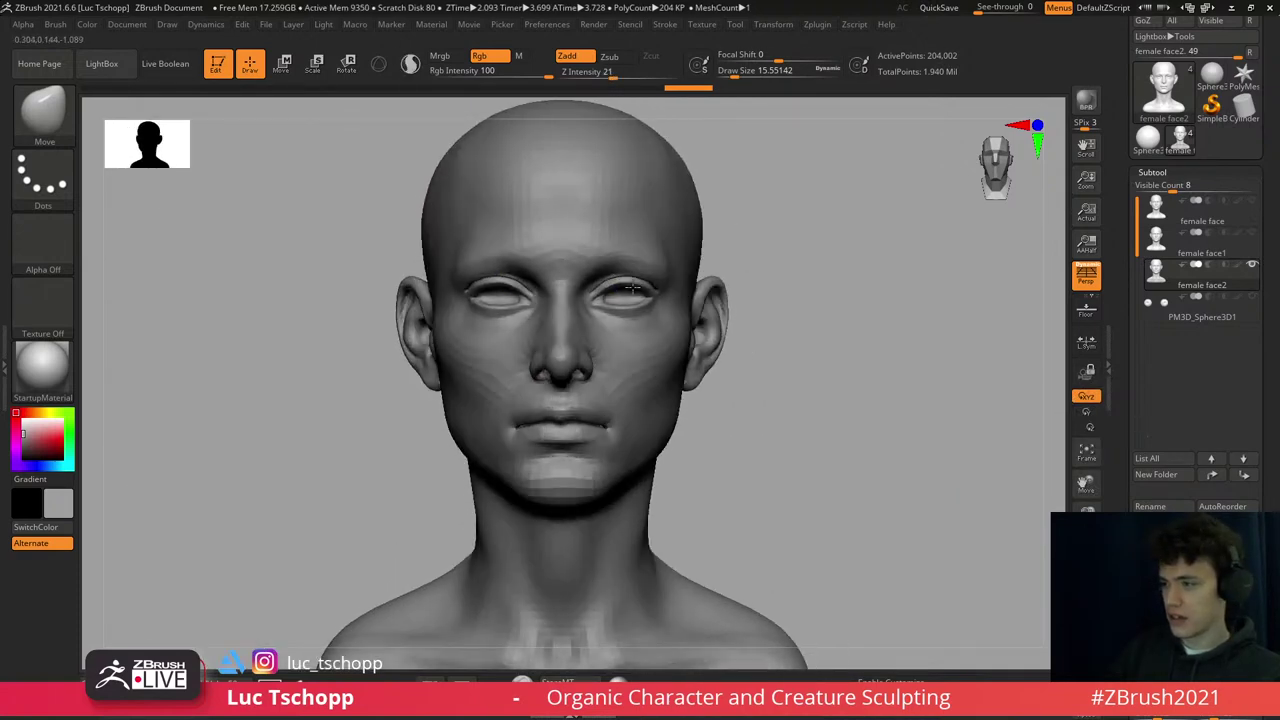
- Hide everything except the band around the eyes and frame it
key("ctrl+shift")
left_click_drag(560, 220, 766, 363, "ctrl+shift")
key("f")
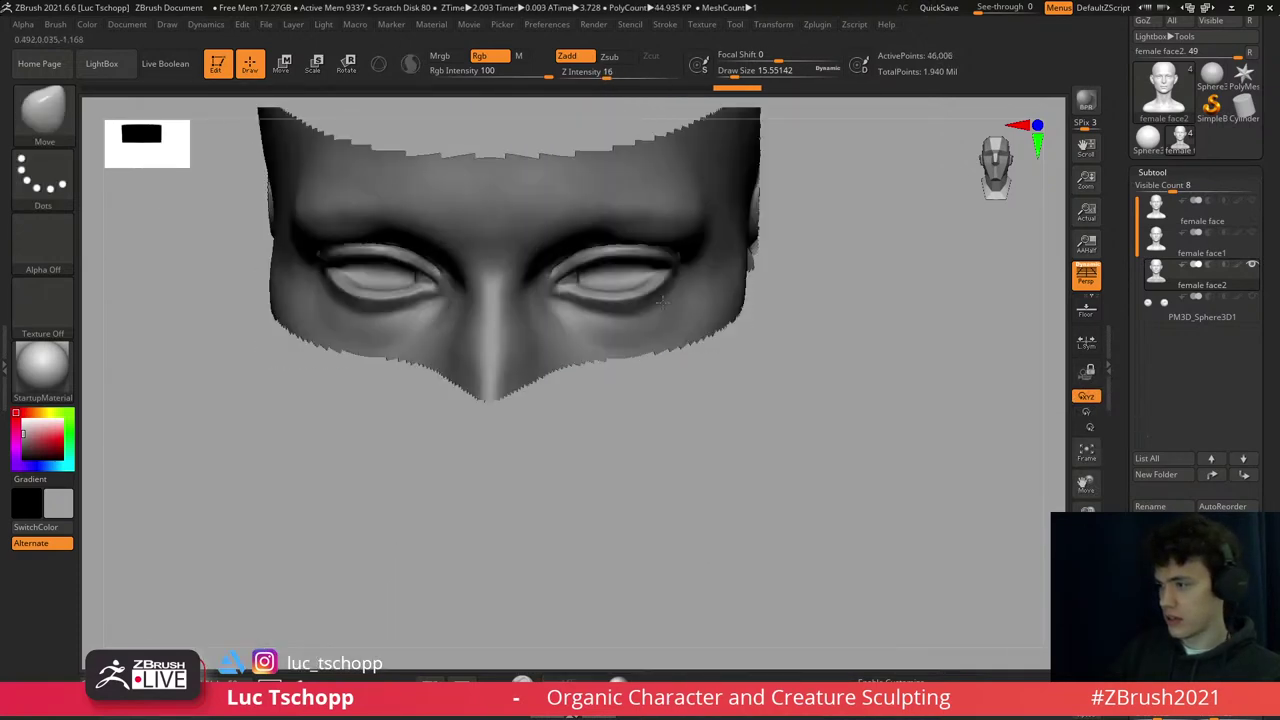
mouse_move(640, 350)
left_mouse_down()
mouse_move(634, 280)
mouse_move(822, 408)
left_mouse_up()
scroll(1247, 359, "down", 10)
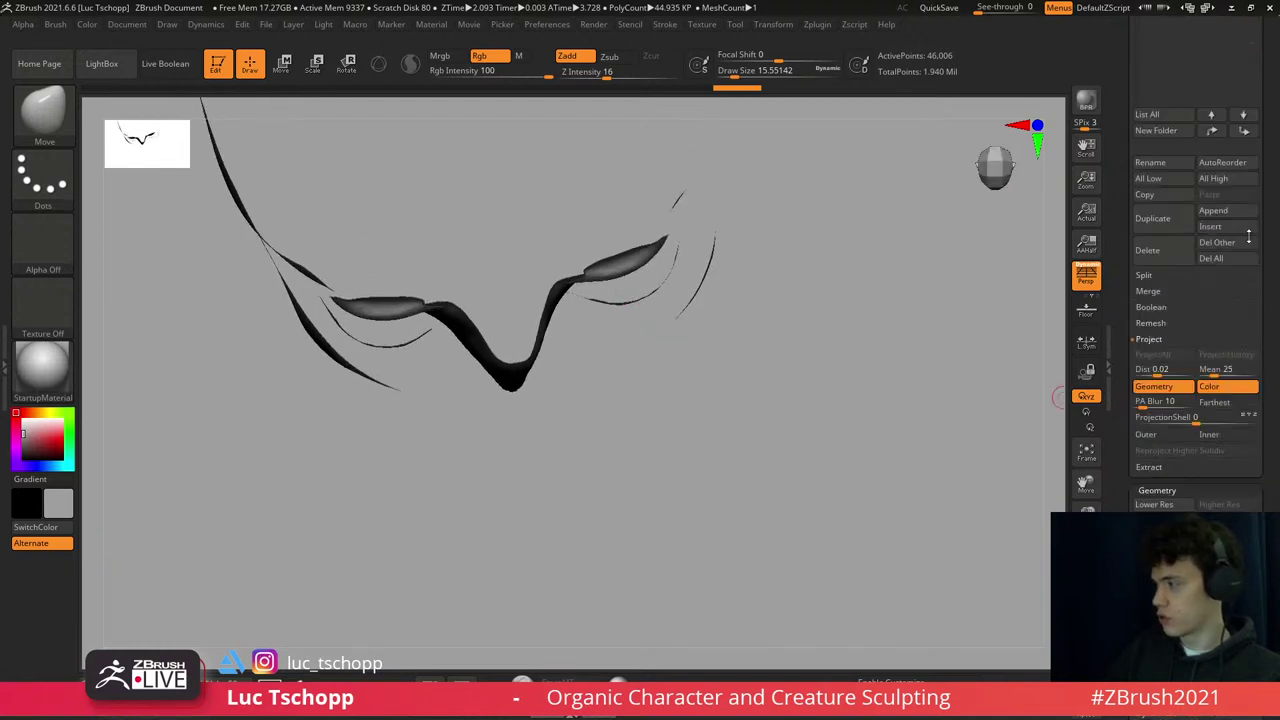
key("shift")
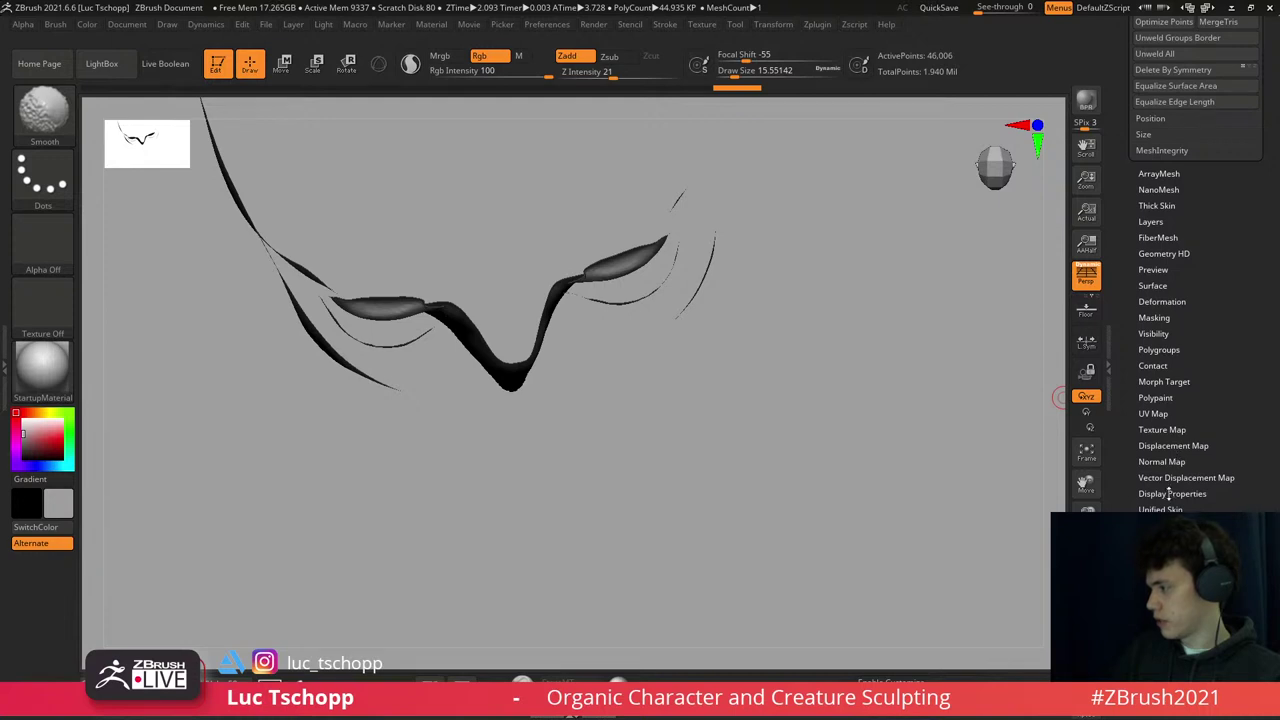
mouse_move(600, 480)
left_mouse_down()
mouse_move(614, 330)
mouse_move(694, 349)
left_mouse_up()
left_click_drag(931, 537, 891, 482)
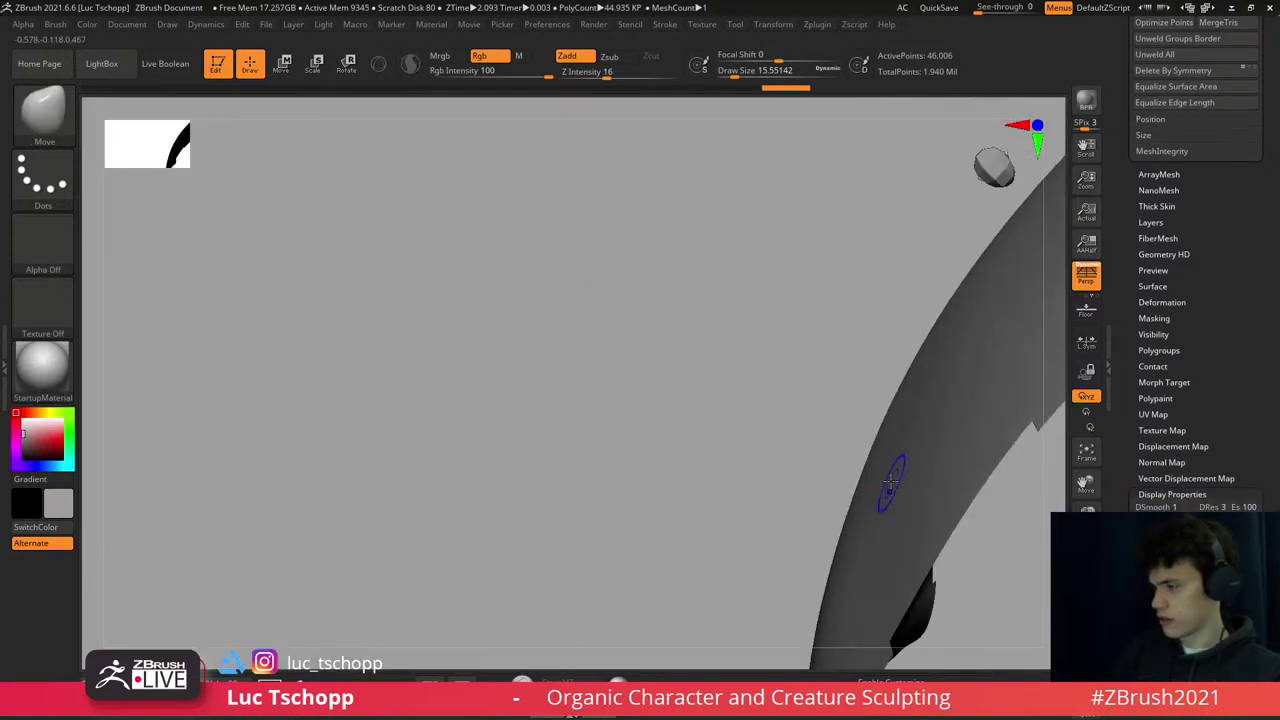
key("f")
- Unhide the head and re-isolate a tighter eye-region strip
left_click(509, 223, "ctrl+shift")
left_click_drag(535, 222, 949, 420, "ctrl+shift")
left_click(543, 200, "ctrl+shift")
mouse_move(533, 200)
left_mouse_down("ctrl+alt+shift")
mouse_move(941, 395)
mouse_move(729, 406)
mouse_move(740, 480)
mouse_move(695, 374)
mouse_move(700, 463)
mouse_move(640, 400)
mouse_move(643, 377)
mouse_move(730, 425)
mouse_move(800, 400)
left_mouse_up("ctrl+alt+shift")
mouse_move(851, 335)
left_mouse_down()
mouse_move(849, 349)
mouse_move(857, 336)
left_mouse_up()
- Reshape and smooth the lower eyelids with a brush size of about 15.6
key("s")
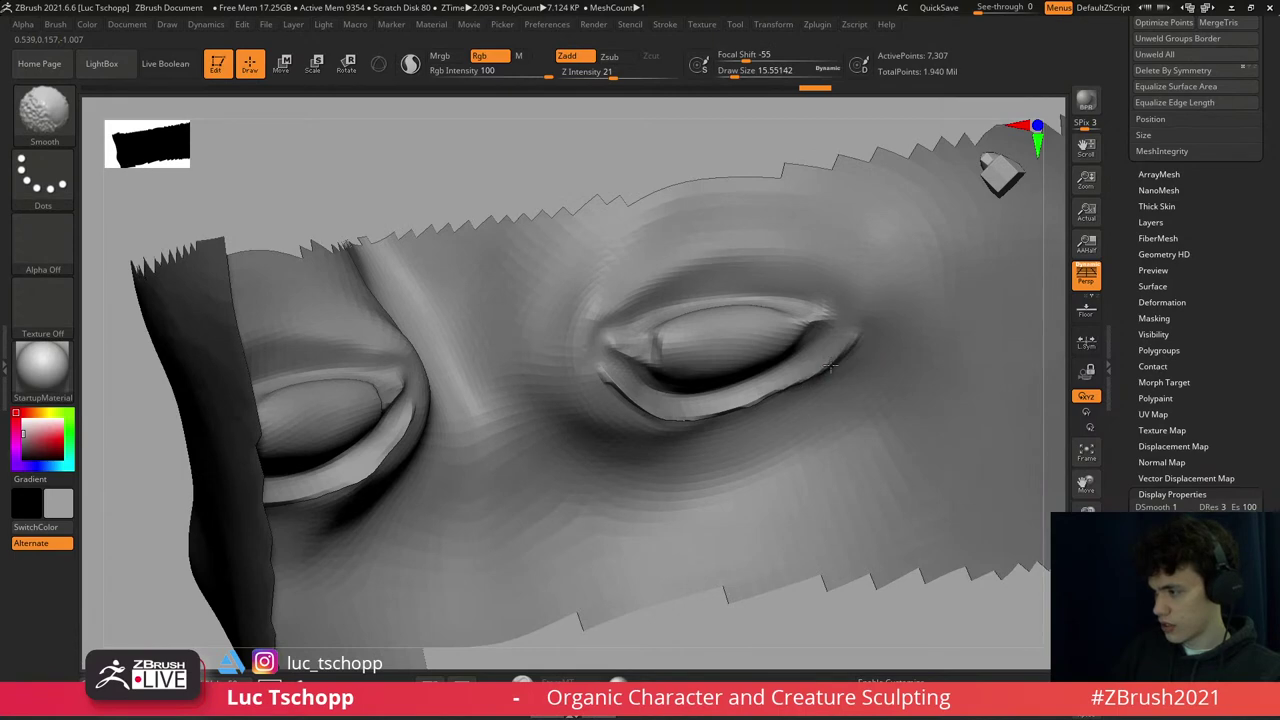
left_click_drag(628, 398, 657, 405, "shift")
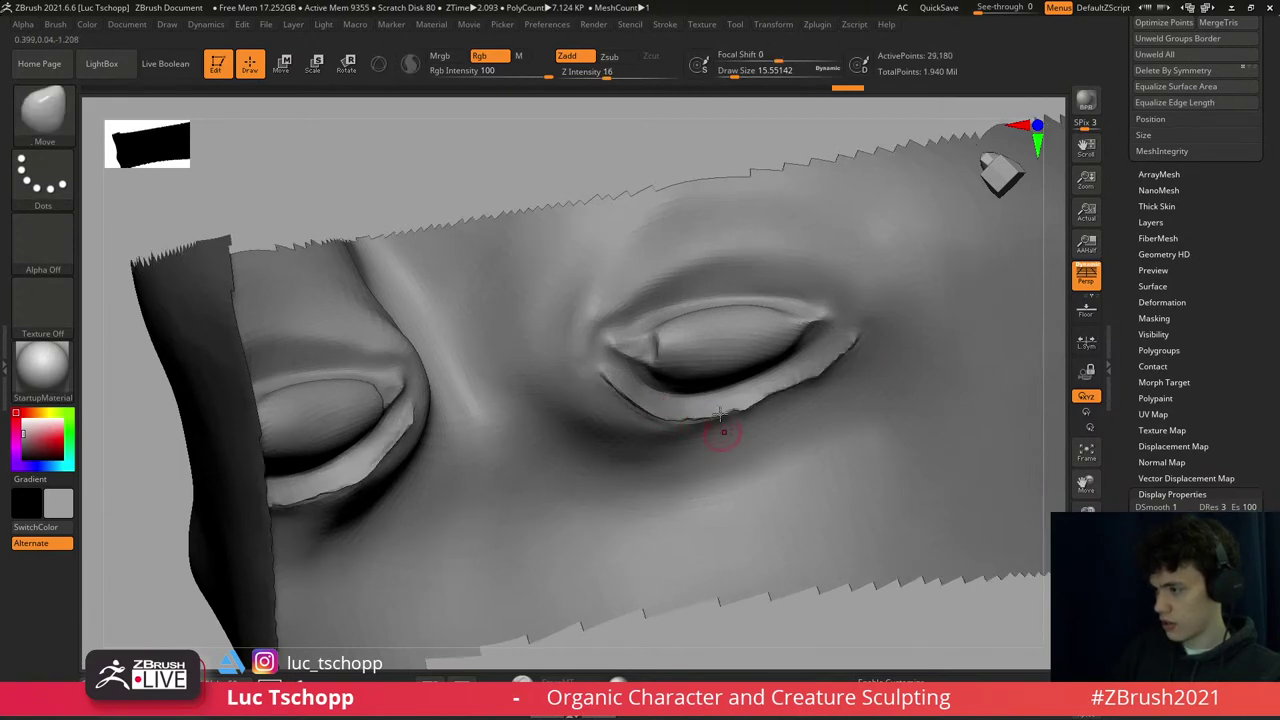
mouse_move(720, 412)
right_mouse_down()
mouse_move(757, 289)
mouse_move(809, 357)
mouse_move(800, 363)
right_mouse_up()
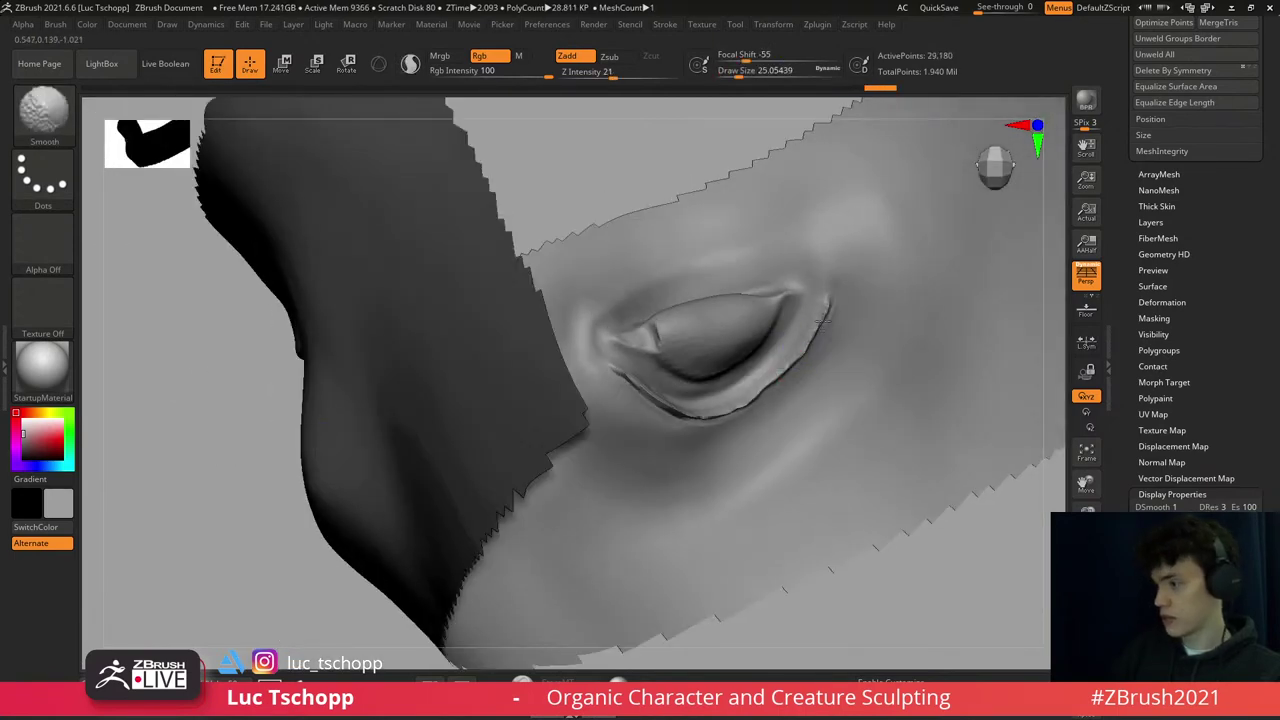
mouse_move(641, 397)
right_mouse_down()
mouse_move(729, 343)
mouse_move(680, 360)
mouse_move(672, 350)
mouse_move(667, 393)
right_mouse_up()
key("shift+d")
key("shift+d")
key("shift+d")
key("d")
key("b")
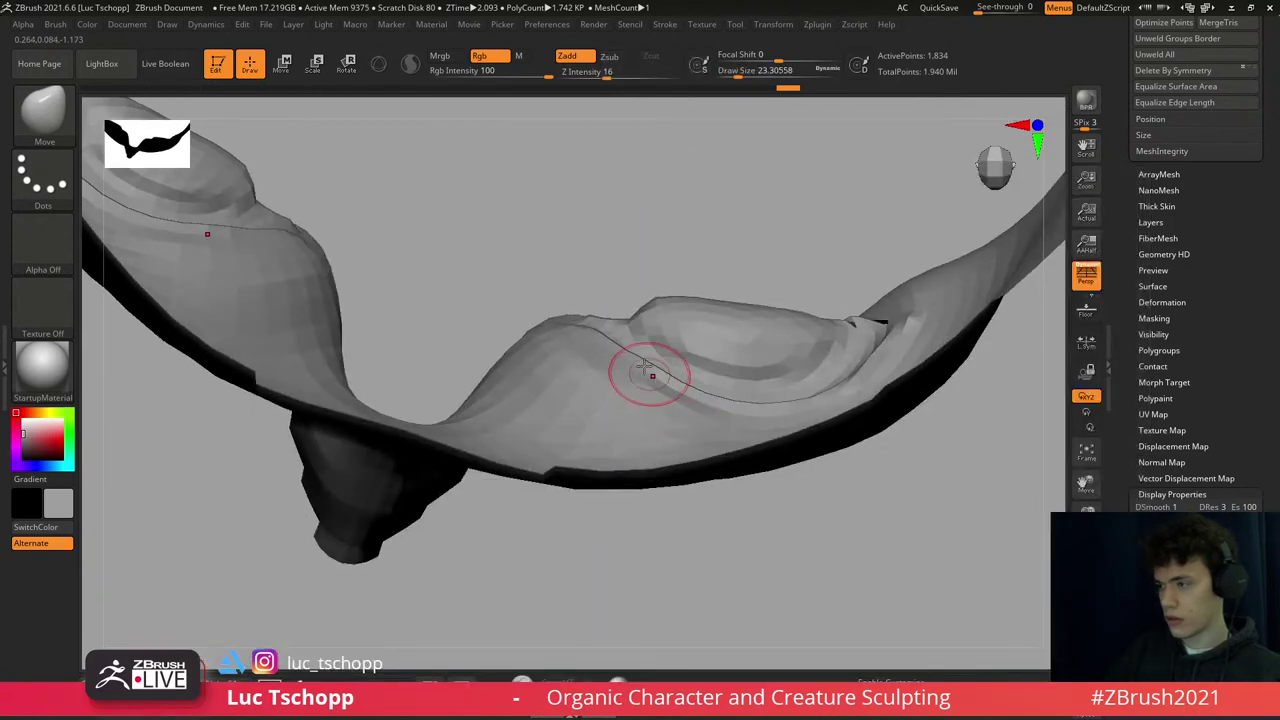
key("bracketleft")
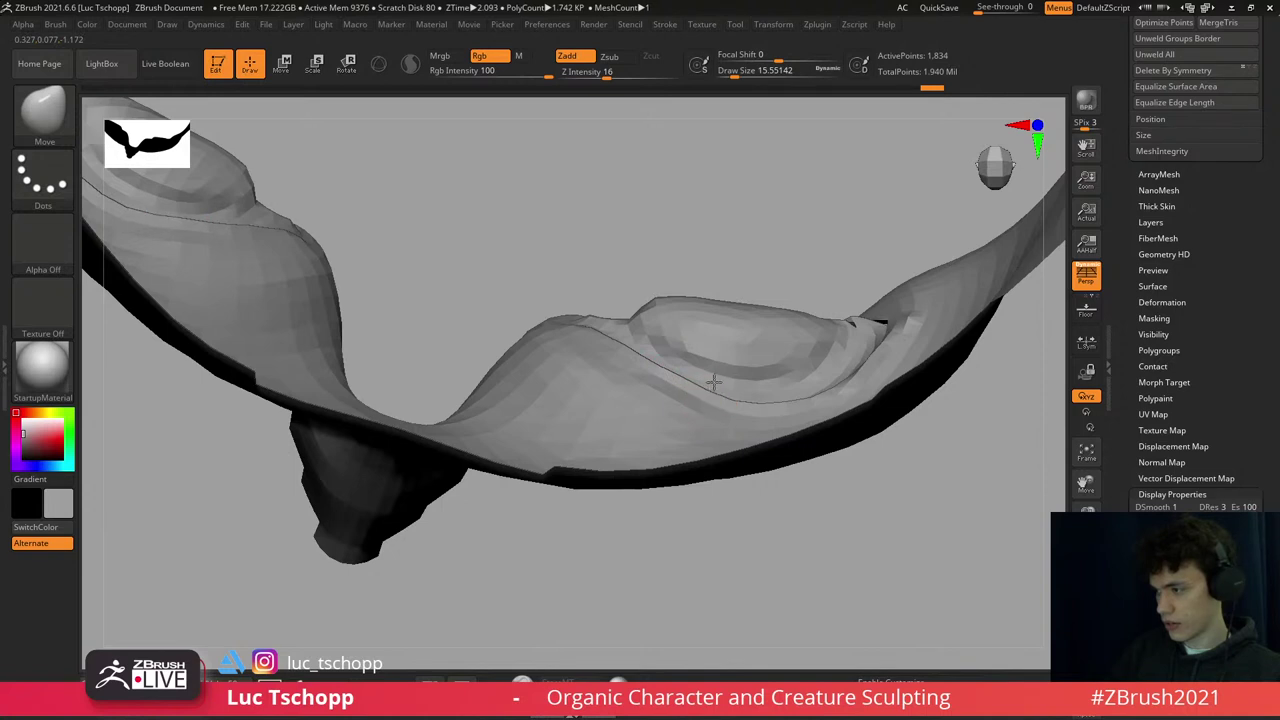
mouse_move(735, 392)
right_mouse_down()
mouse_move(786, 434)
mouse_move(771, 443)
right_mouse_up()
key("bracketright")
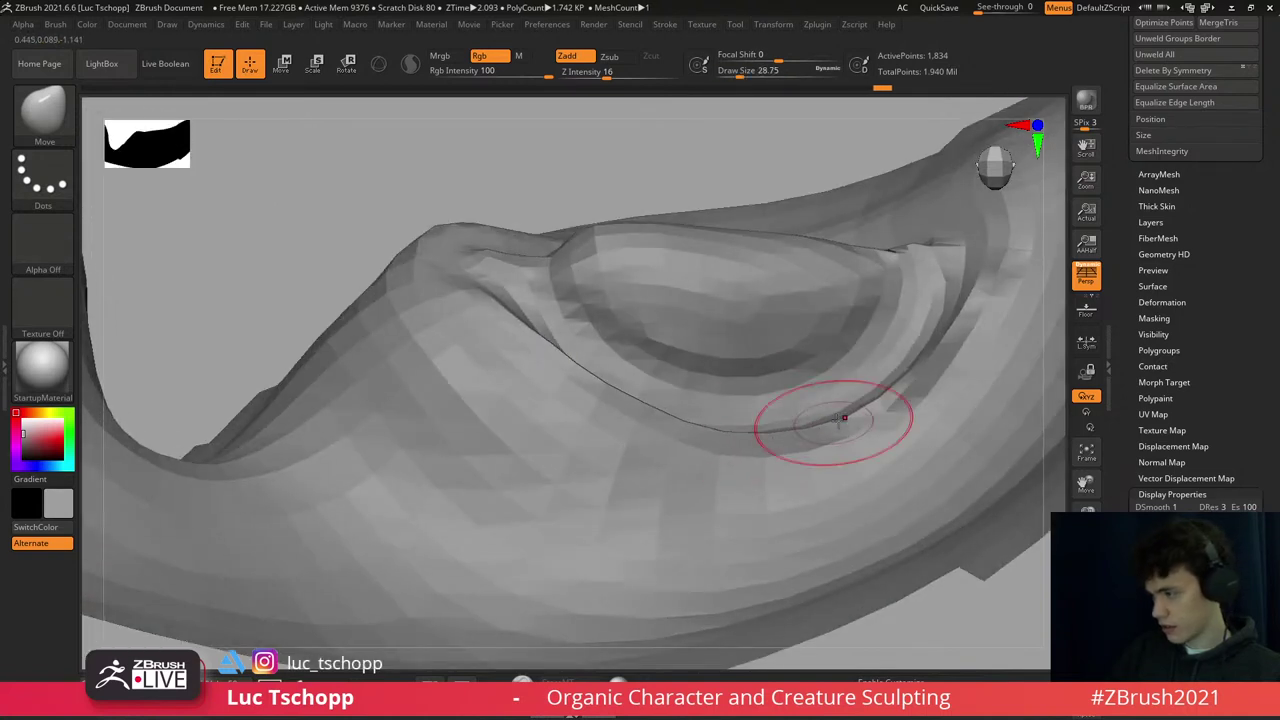
key("bracketleft")
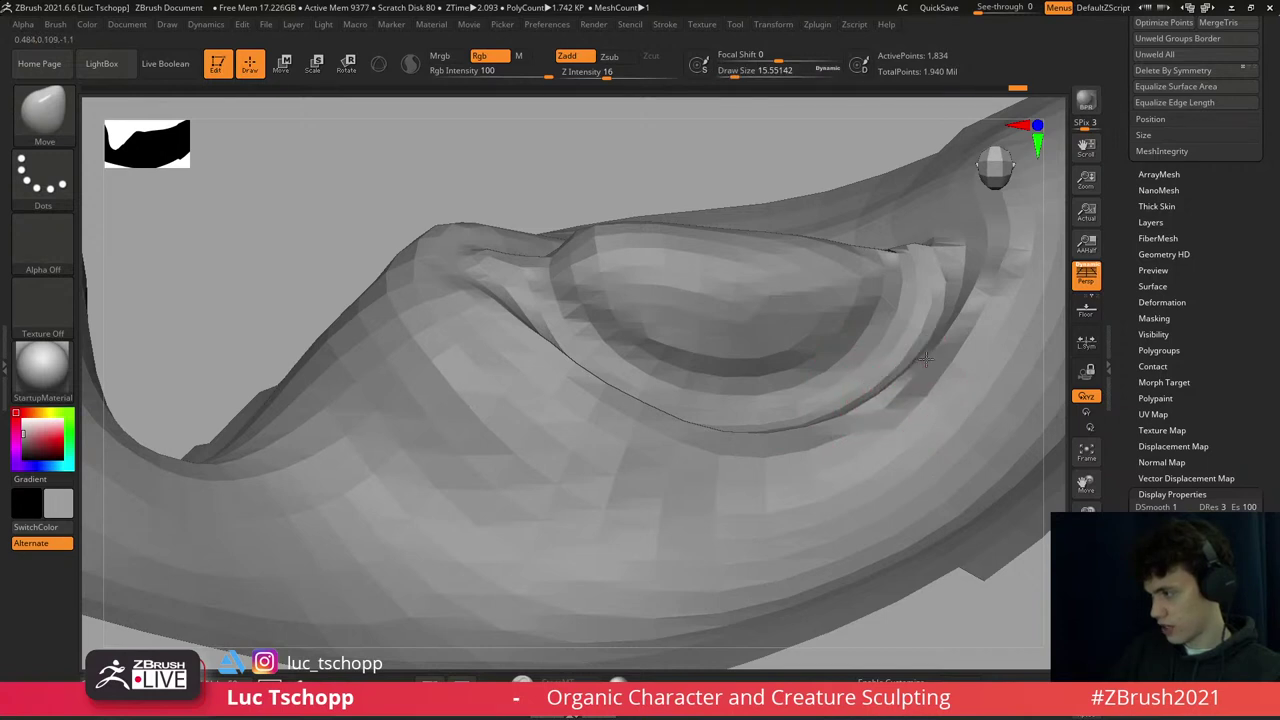
- Smooth out the eyelid folds at full subdivision detail
key("d")
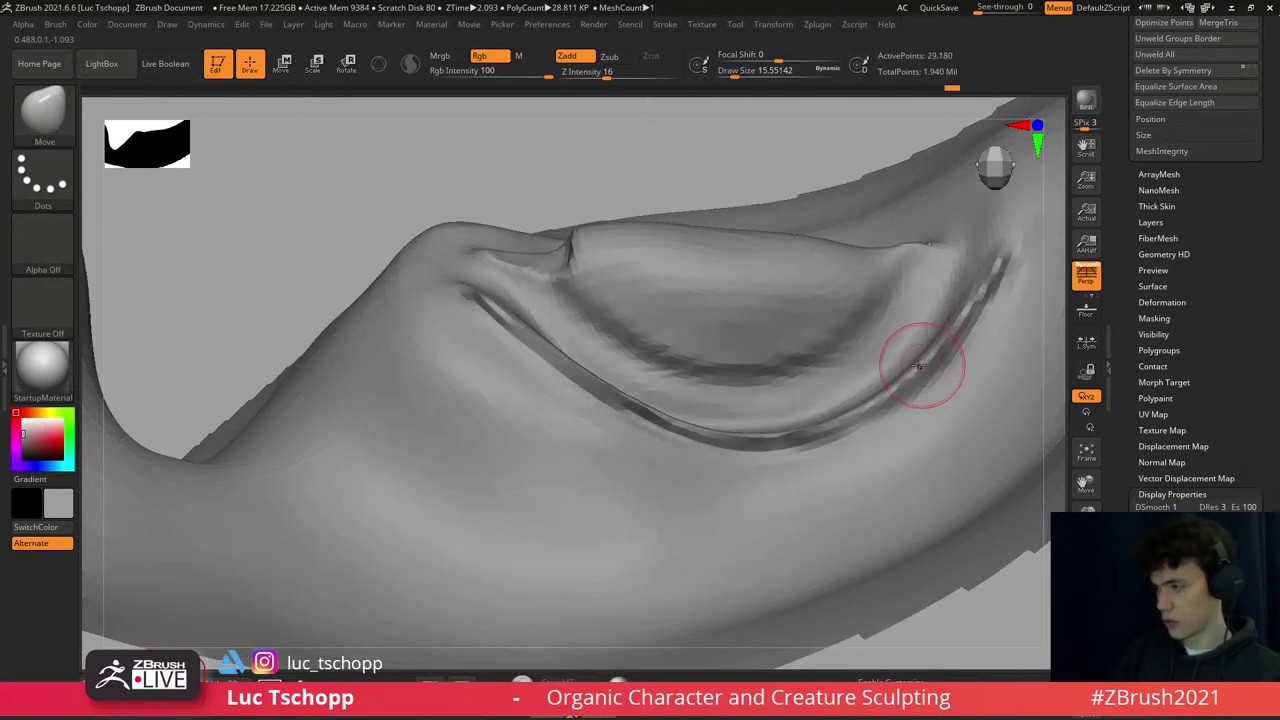
key("shift")
left_click_drag(943, 337, 916, 364, "shift")
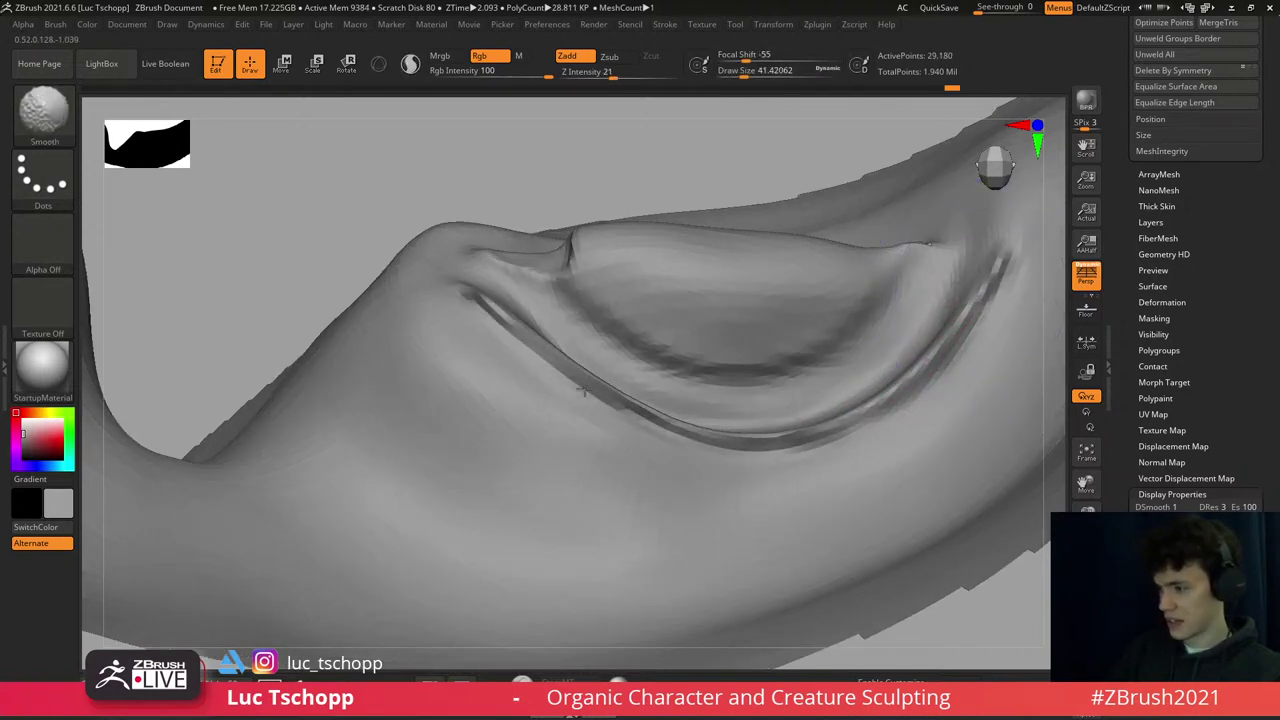
right_click_drag(476, 303, 670, 274)
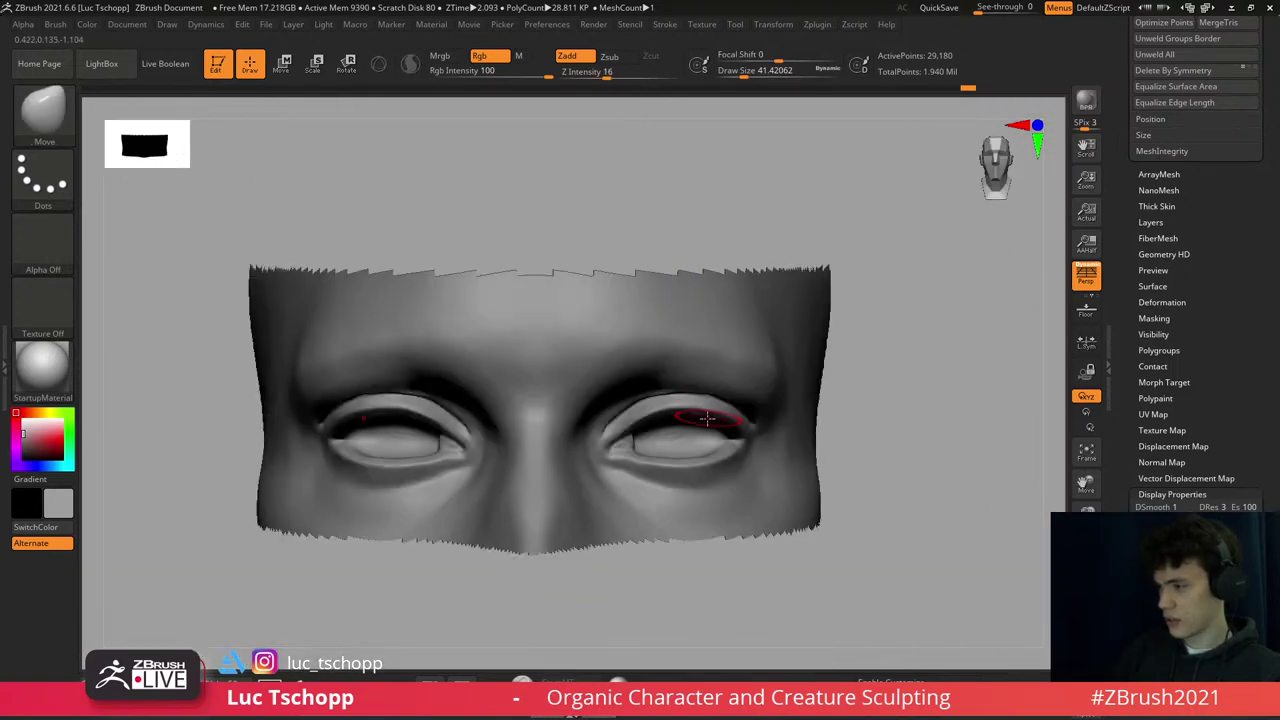
right_click_drag(706, 418, 651, 294, "ctrl")
key("s")
left_click_drag(690, 372, 665, 372)
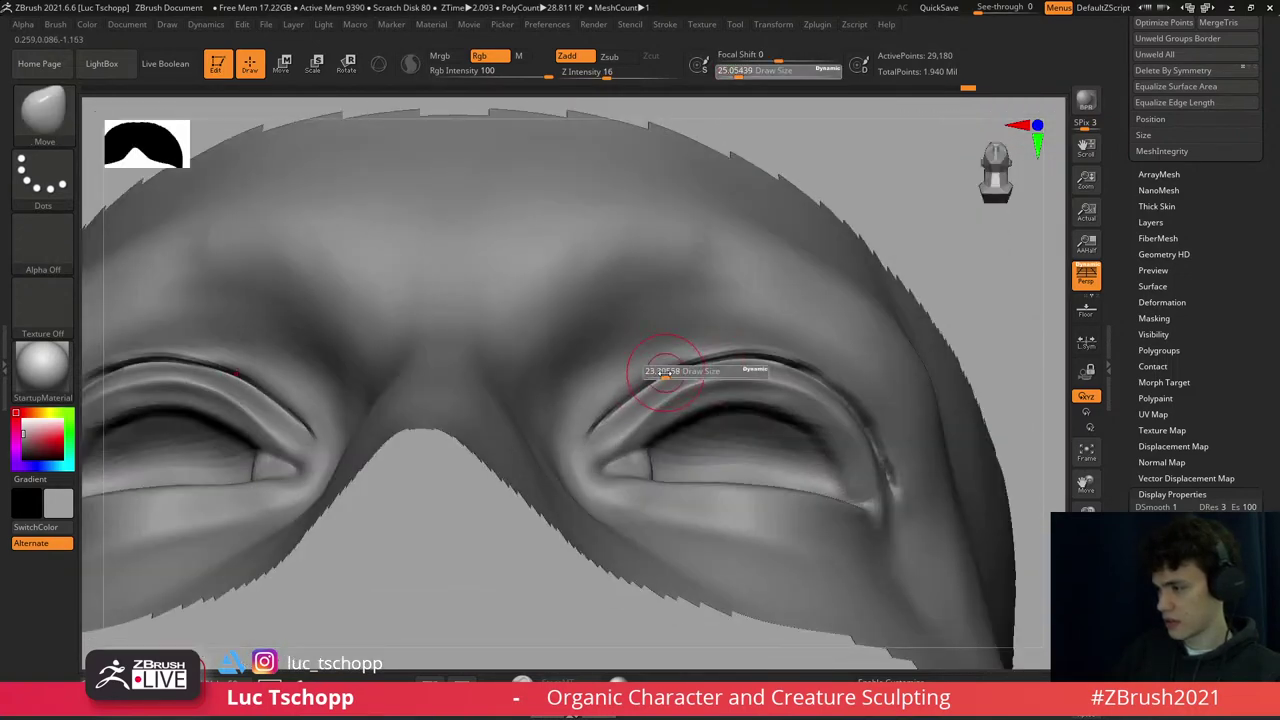
key("shift")
right_click_drag(843, 400, 845, 390)
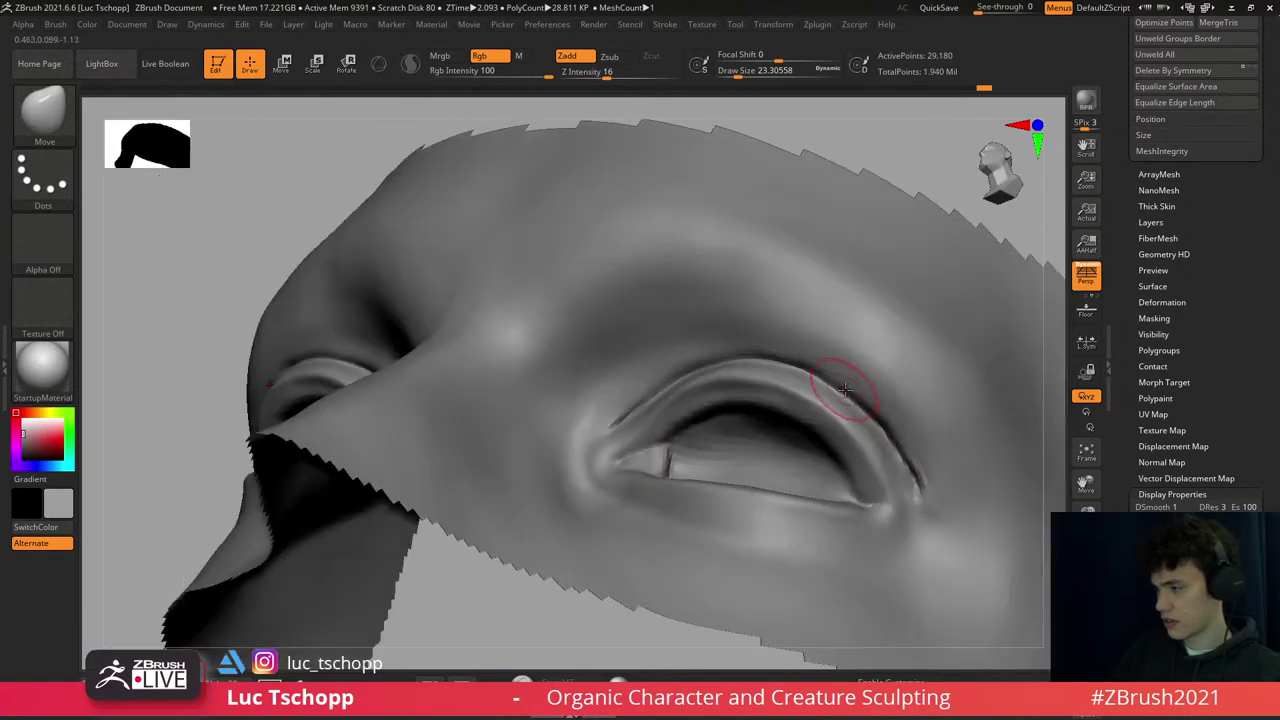
right_click_drag(865, 440, 649, 392)
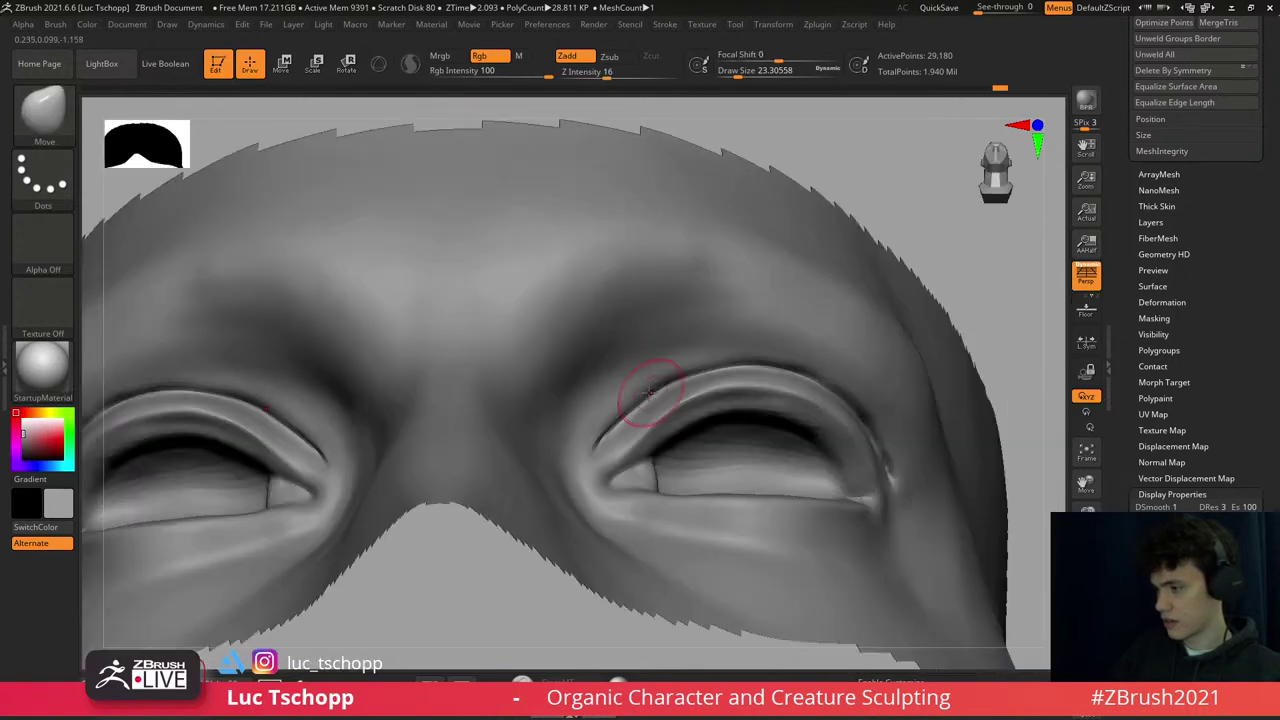
key("shift")
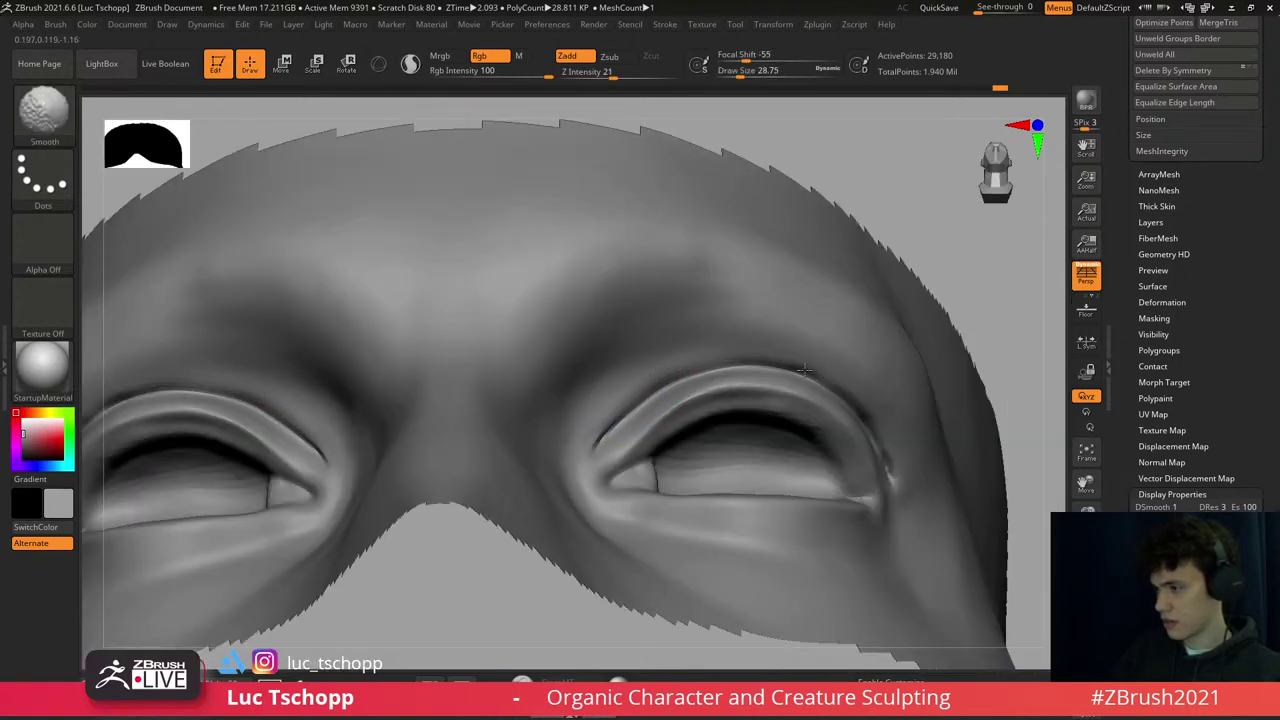
mouse_move(885, 465)
right_mouse_down("ctrl")
mouse_move(786, 343)
mouse_move(687, 468)
mouse_move(655, 385)
mouse_move(650, 410)
mouse_move(614, 343)
mouse_move(730, 250)
right_mouse_up("ctrl")
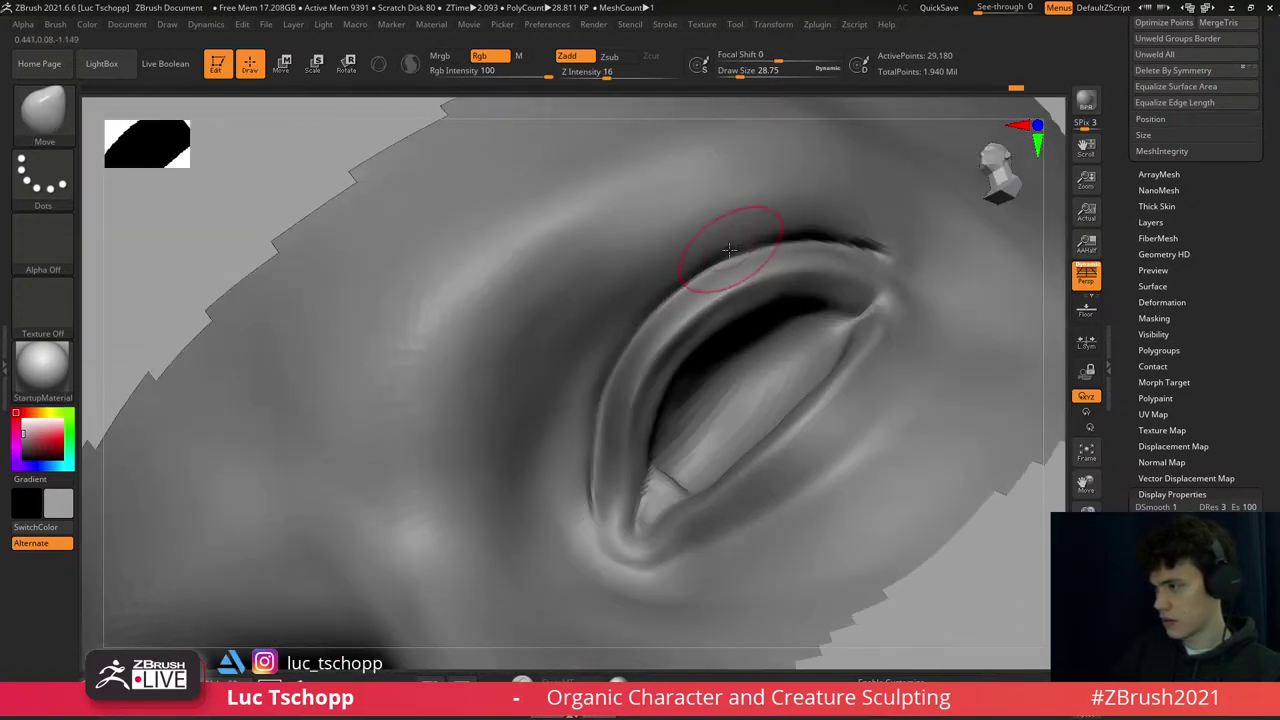
right_click_drag(880, 242, 814, 214)
- Carve a deeper, crisper upper eyelid crease with the DamStandard brush
key("b")
key("d")
key("s")
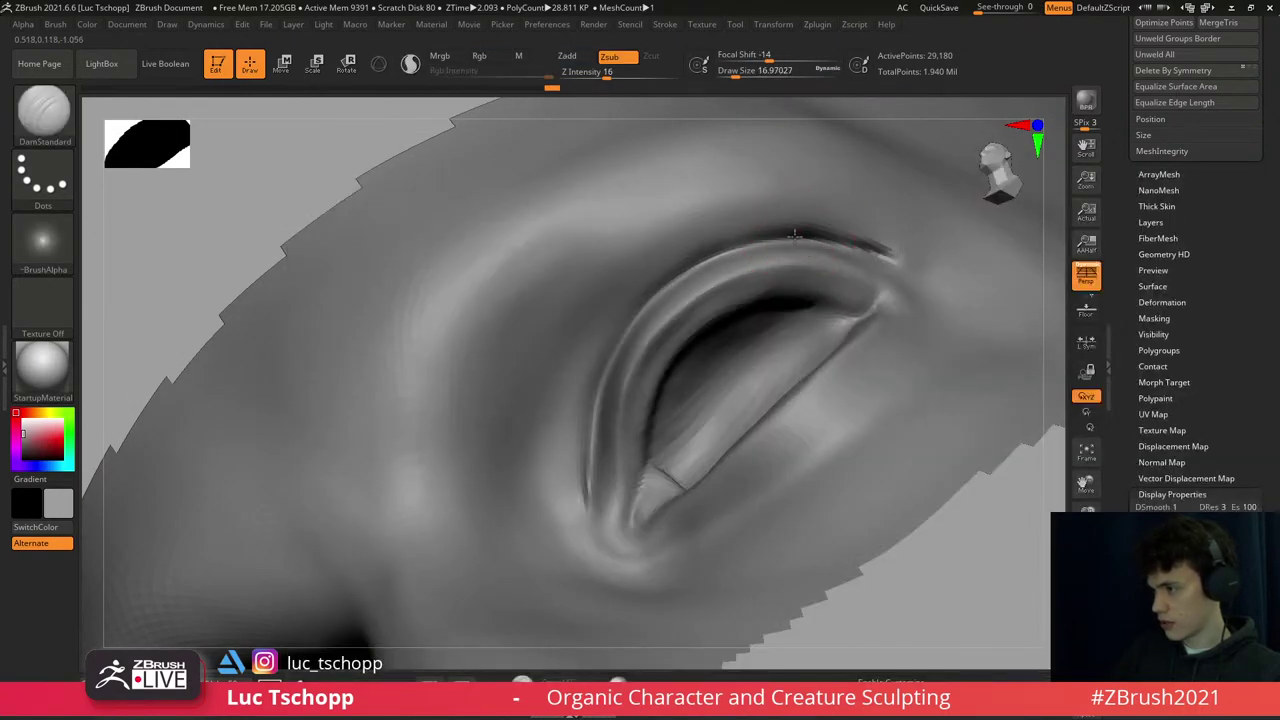
key("shift+d")
key("shift+d")
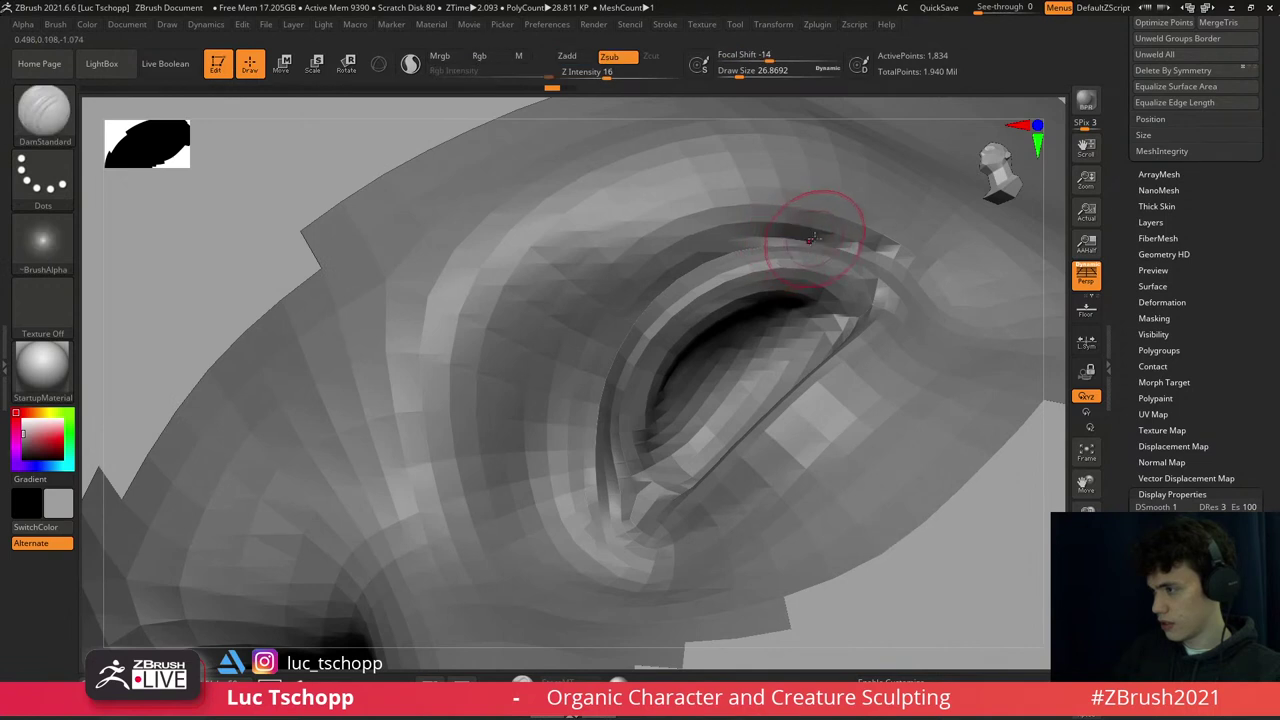
key("d")
key("bracketleft")
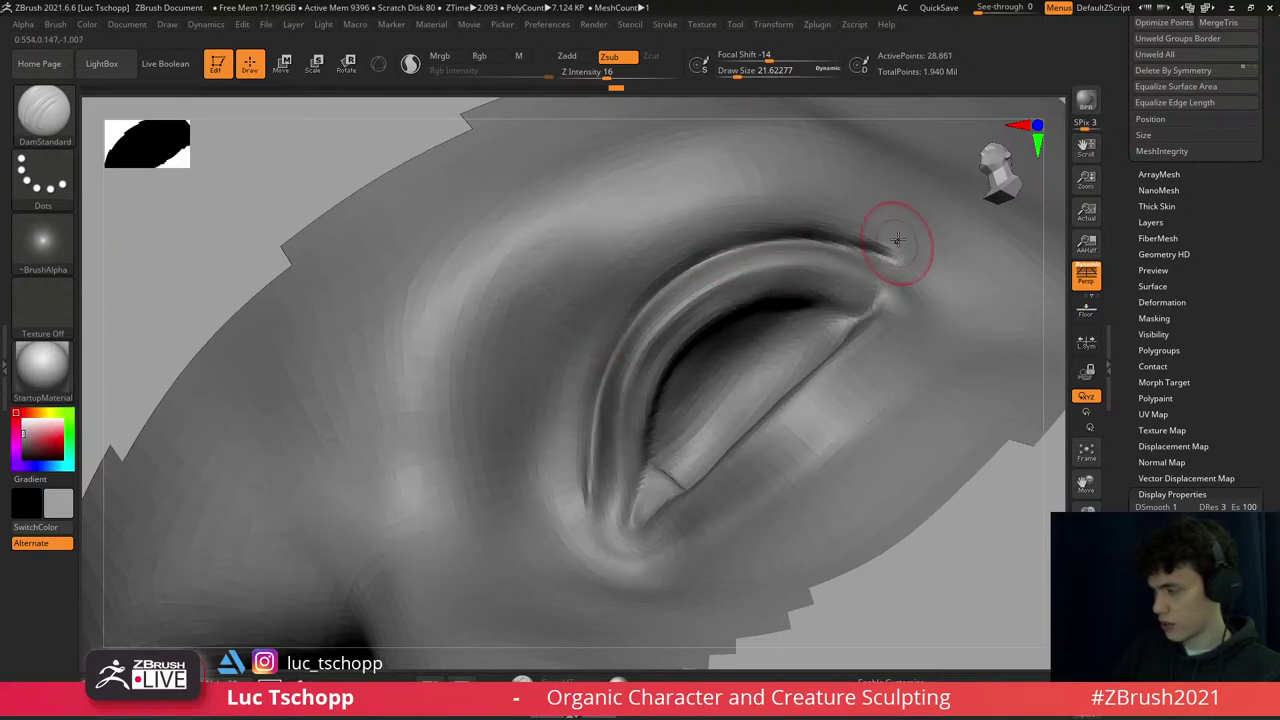
key("d")
key("shift")
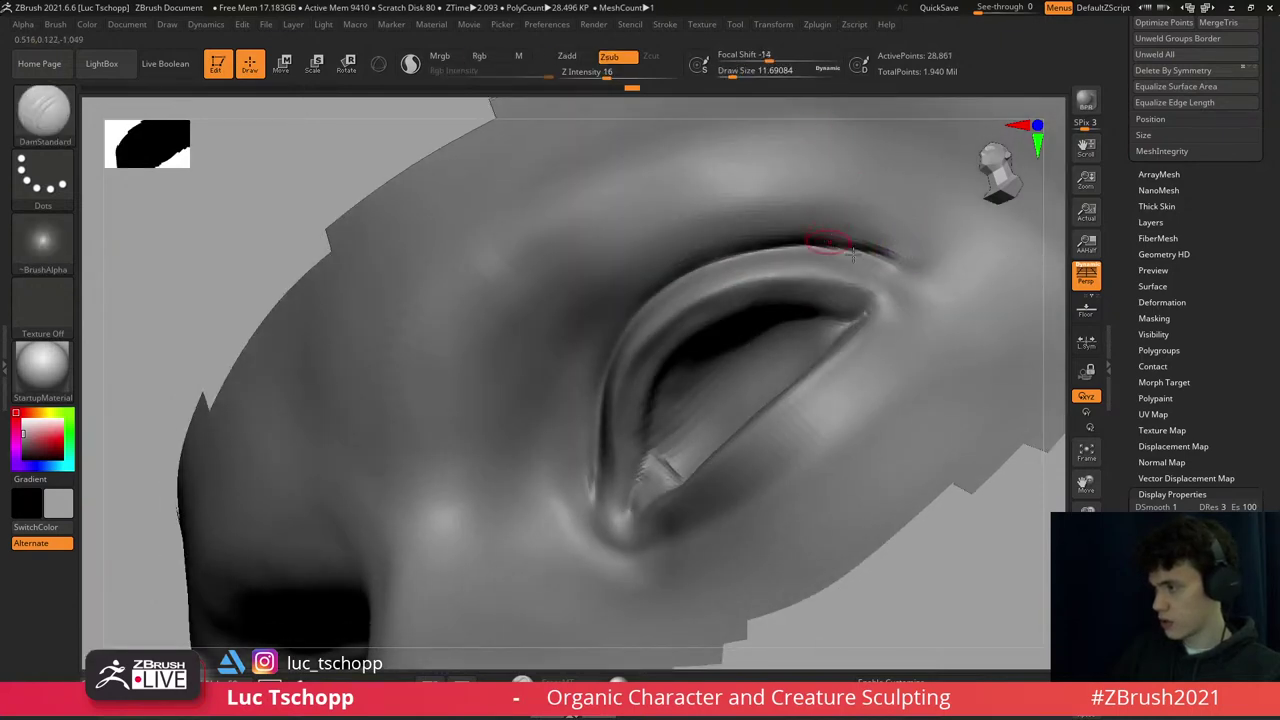
mouse_move(889, 253)
left_mouse_down()
mouse_move(986, 266)
mouse_move(935, 279)
left_mouse_up()
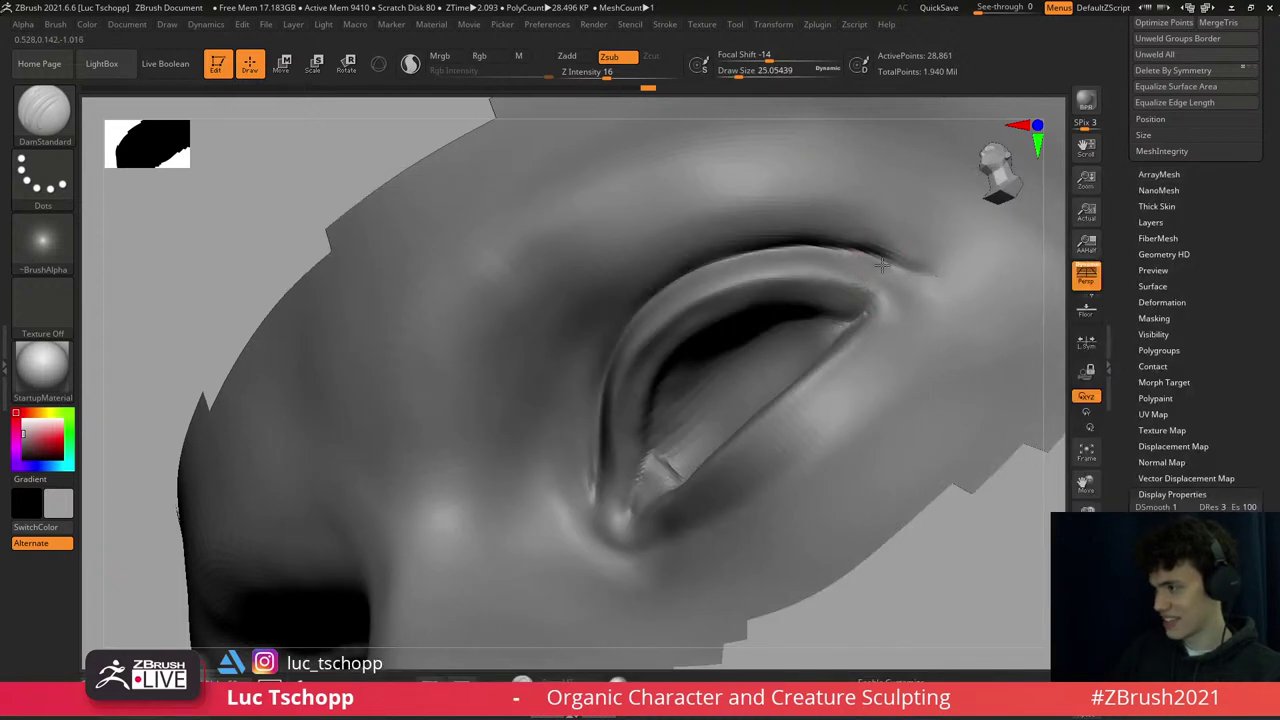
key("shift")
left_click_drag(871, 243, 848, 246)
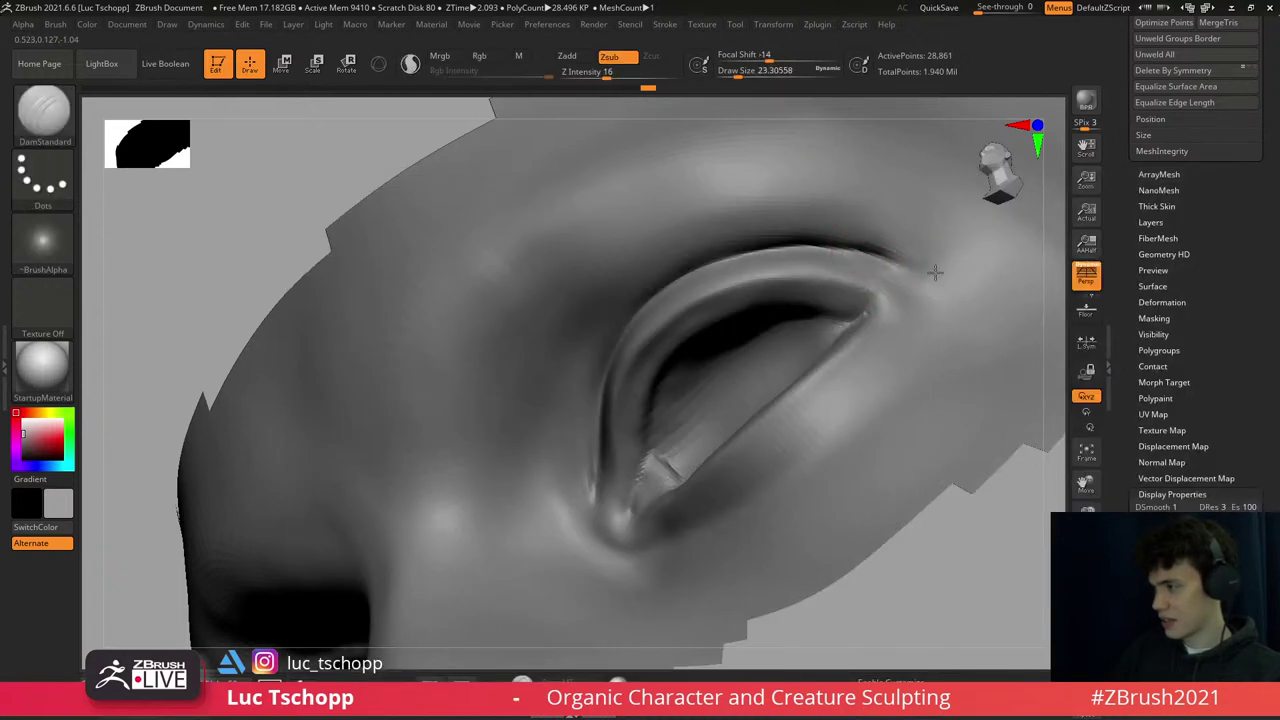
- Build up and smooth the upper lid with the Standard brush
key("b")
key("s")
key("t")
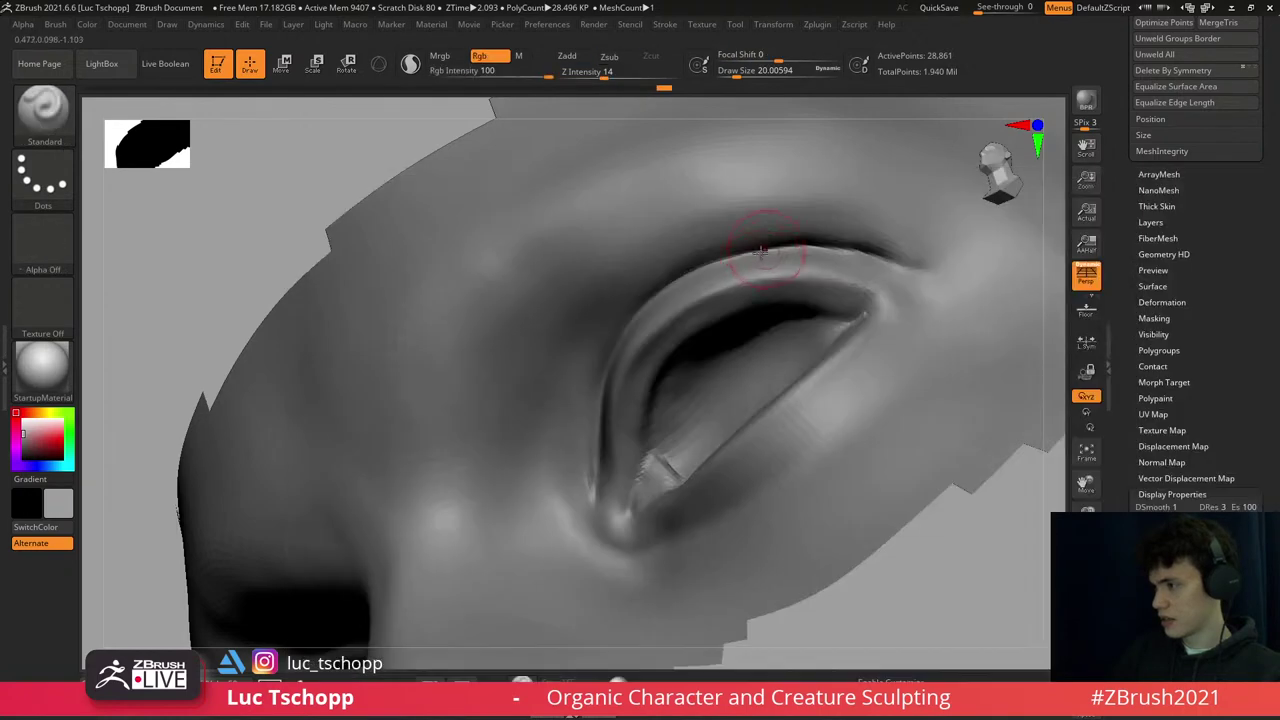
right_click_drag(858, 246, 645, 284)
key("shift")
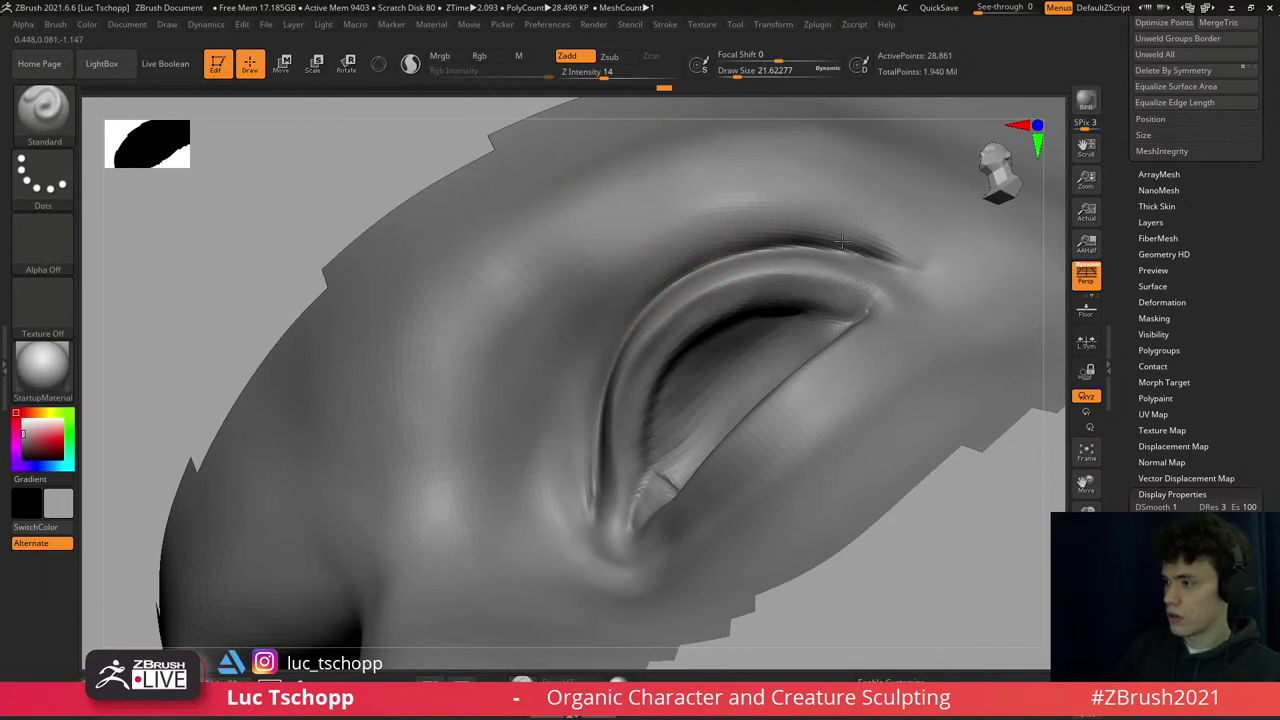
key("f")
mouse_move(747, 219)
right_mouse_down("shift")
mouse_move(831, 271)
mouse_move(780, 312)
mouse_move(734, 323)
mouse_move(766, 423)
mouse_move(733, 320)
right_mouse_up("shift")
- Sharpen the lid crease with the Pinch brush at an enlarged size
key("shift+d")
key("shift+d")
key("b")
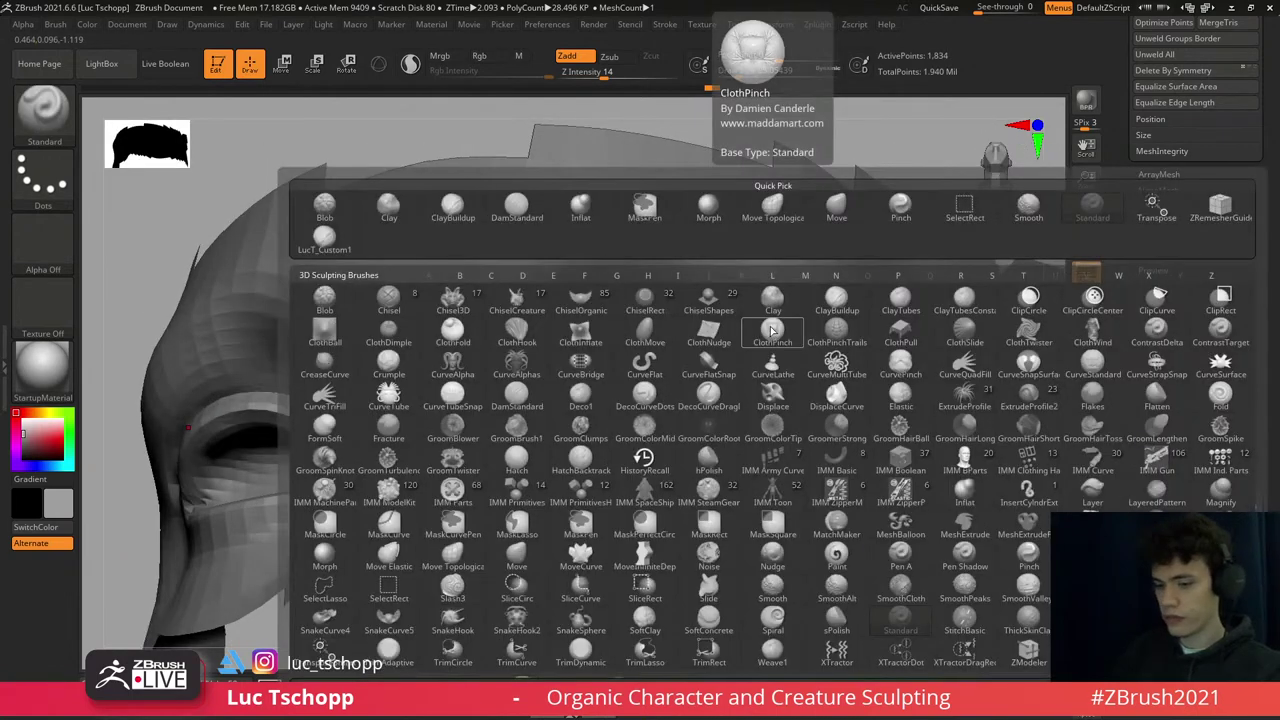
key("p")
key("i")
key("s")
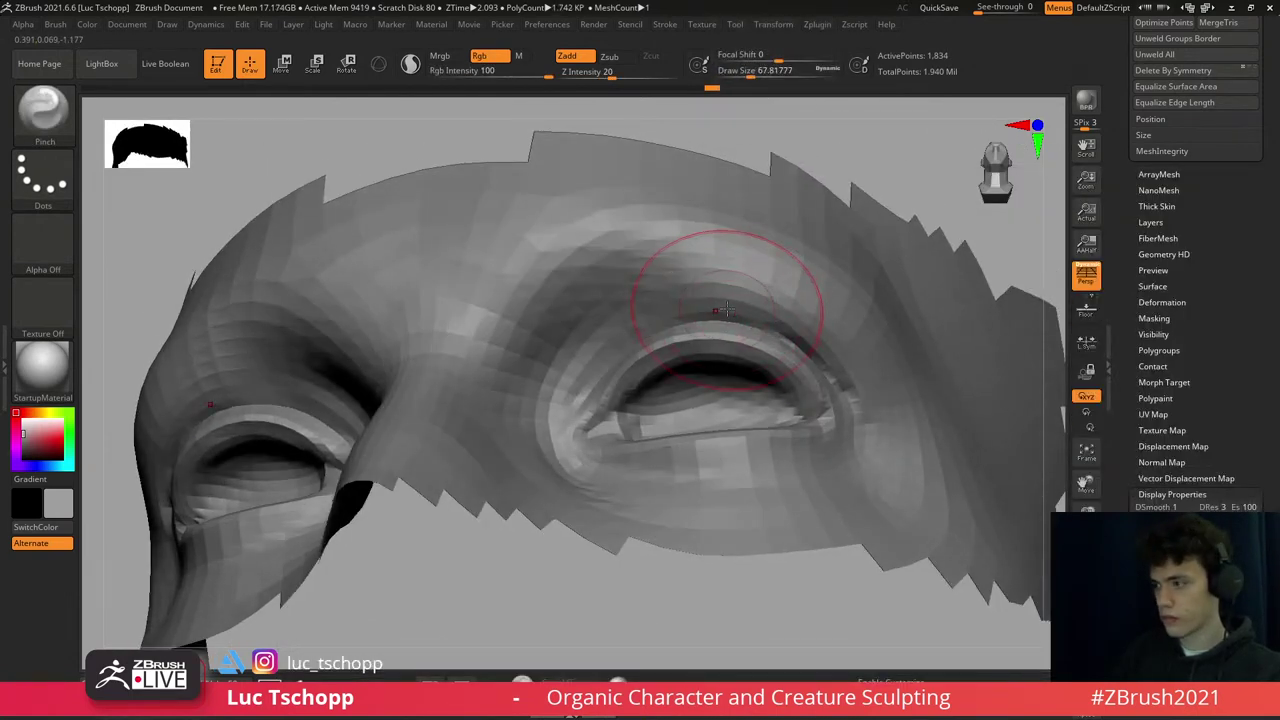
key("d")
key("d")
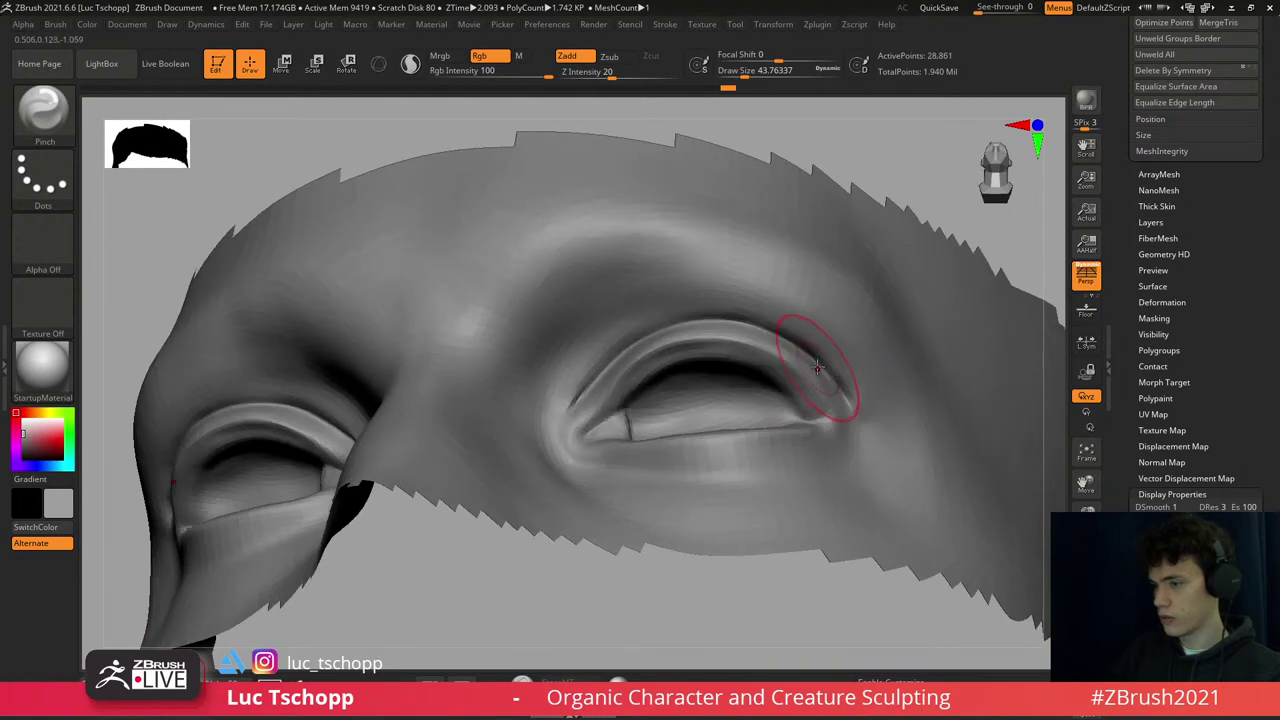
mouse_move(820, 366)
right_mouse_down()
mouse_move(810, 290)
mouse_move(835, 369)
right_mouse_up()
- Adjust the lid shape with the custom brush and the Move brush
key("1")
key("b")
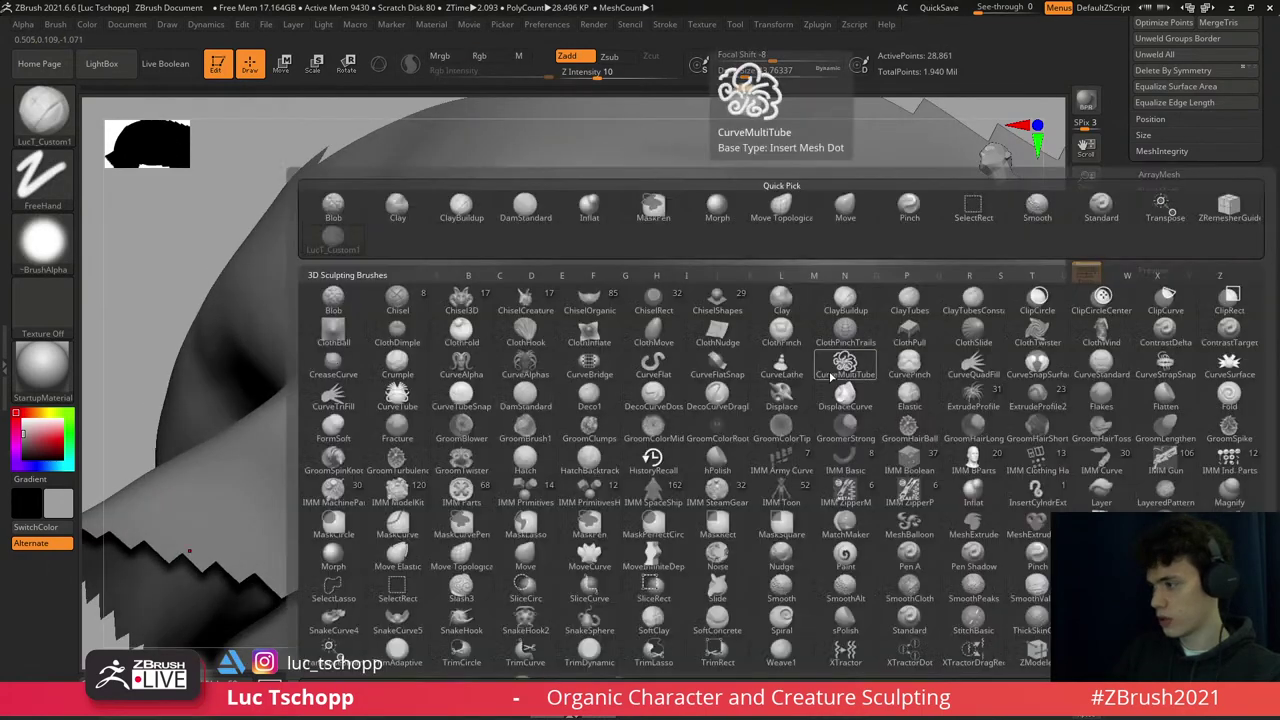
key("m")
key("v")
key("shift+d")
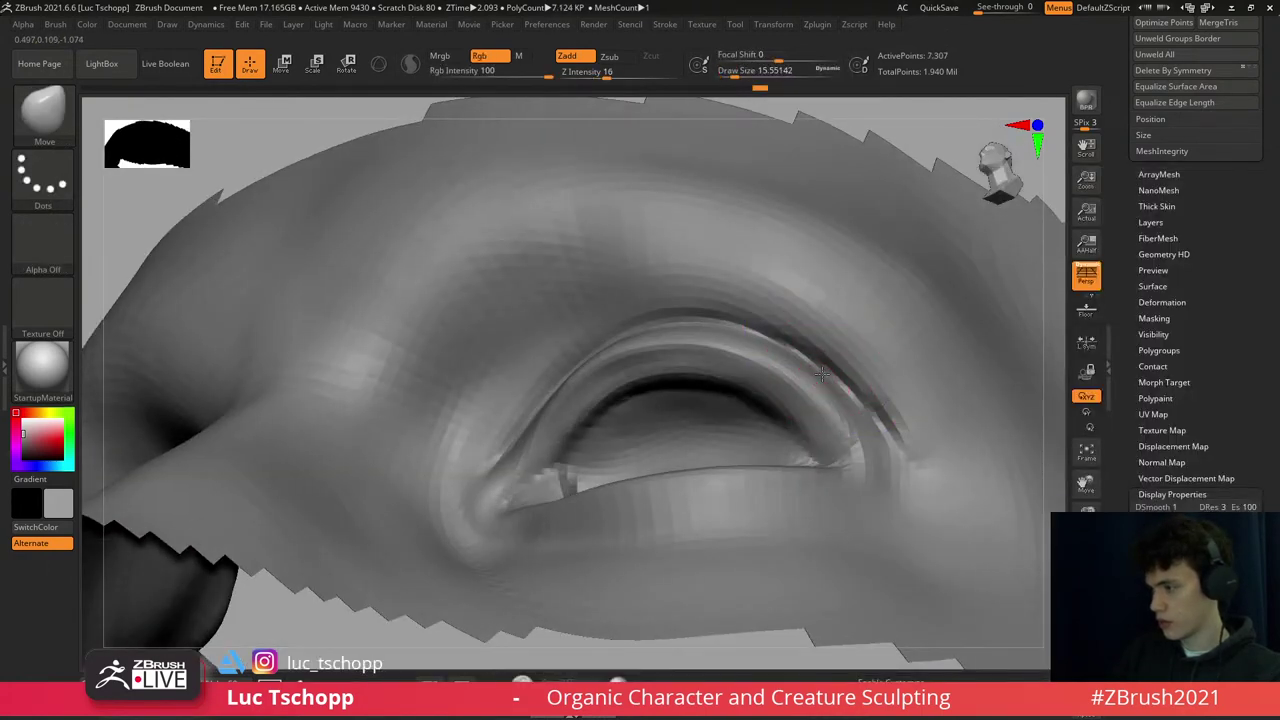
key("d")
right_click_drag(820, 374, 786, 363)
- Switch to the Standard brush and view the whole eye strip from the front
key("1")
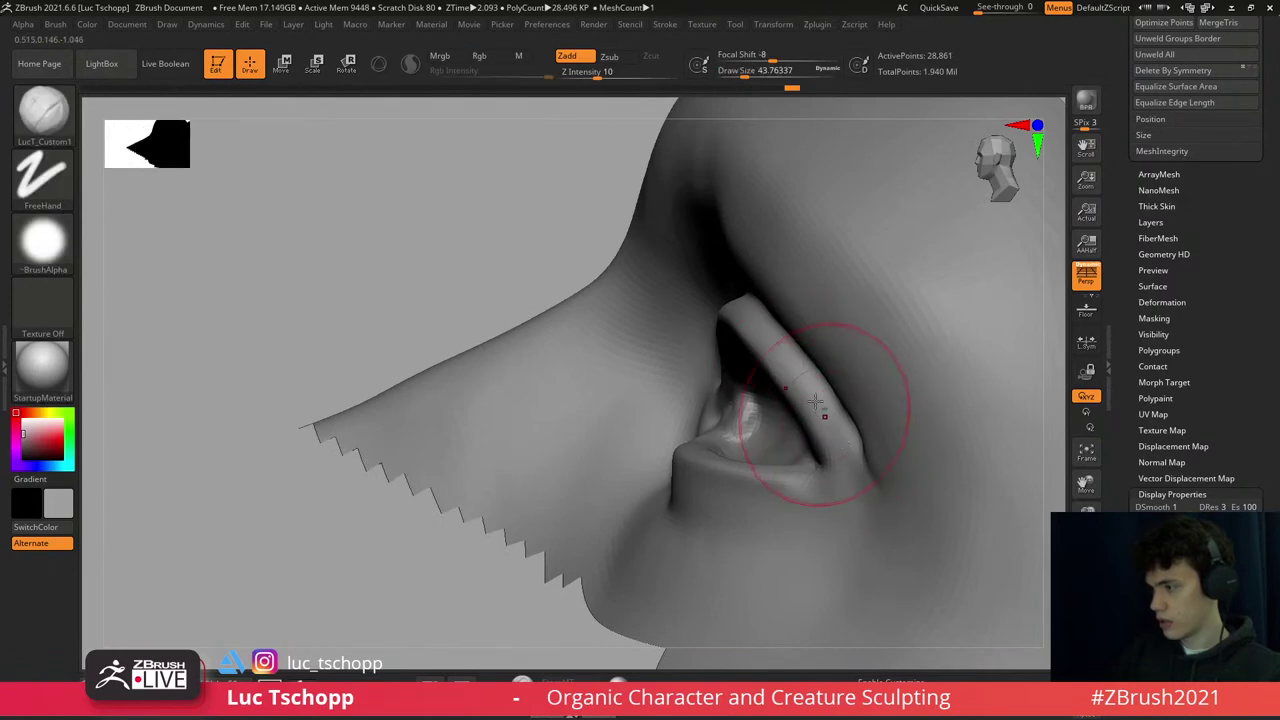
key("b")
key("s")
key("t")
right_click_drag(812, 410, 740, 360)
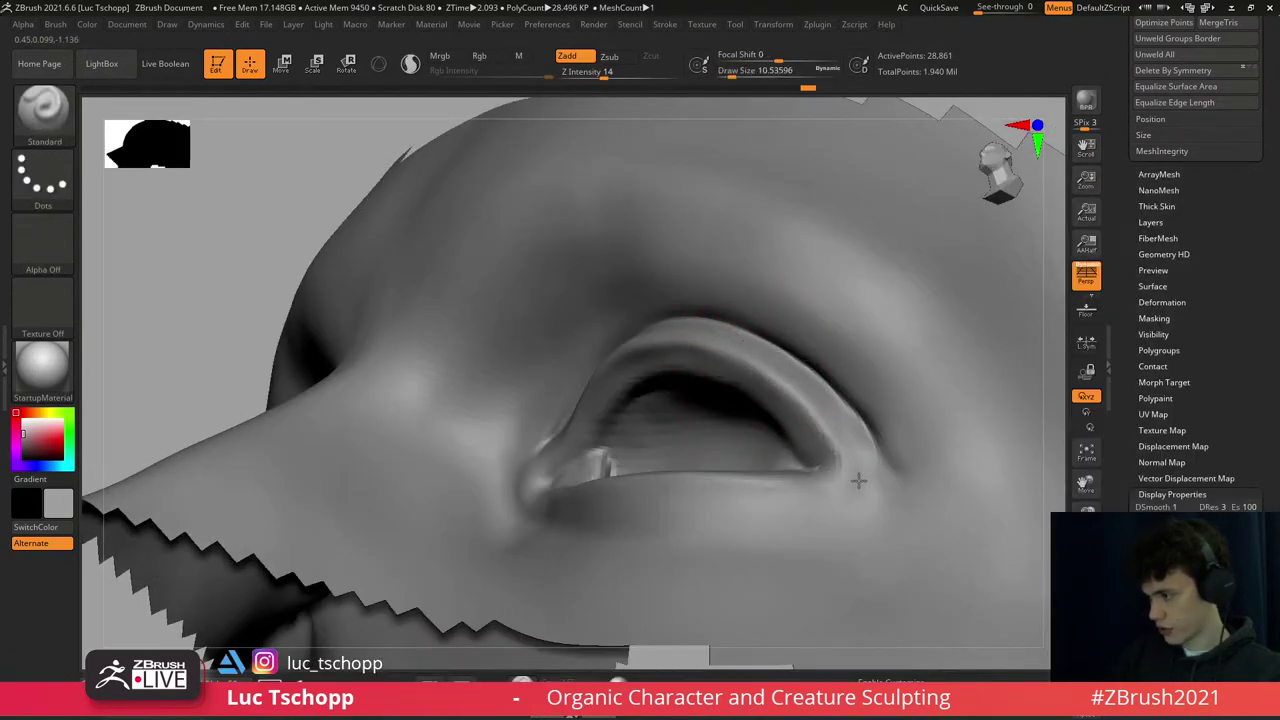
right_click_drag(783, 390, 823, 466)
- Show the whole head again and return to the highest subdivision level
key("f")
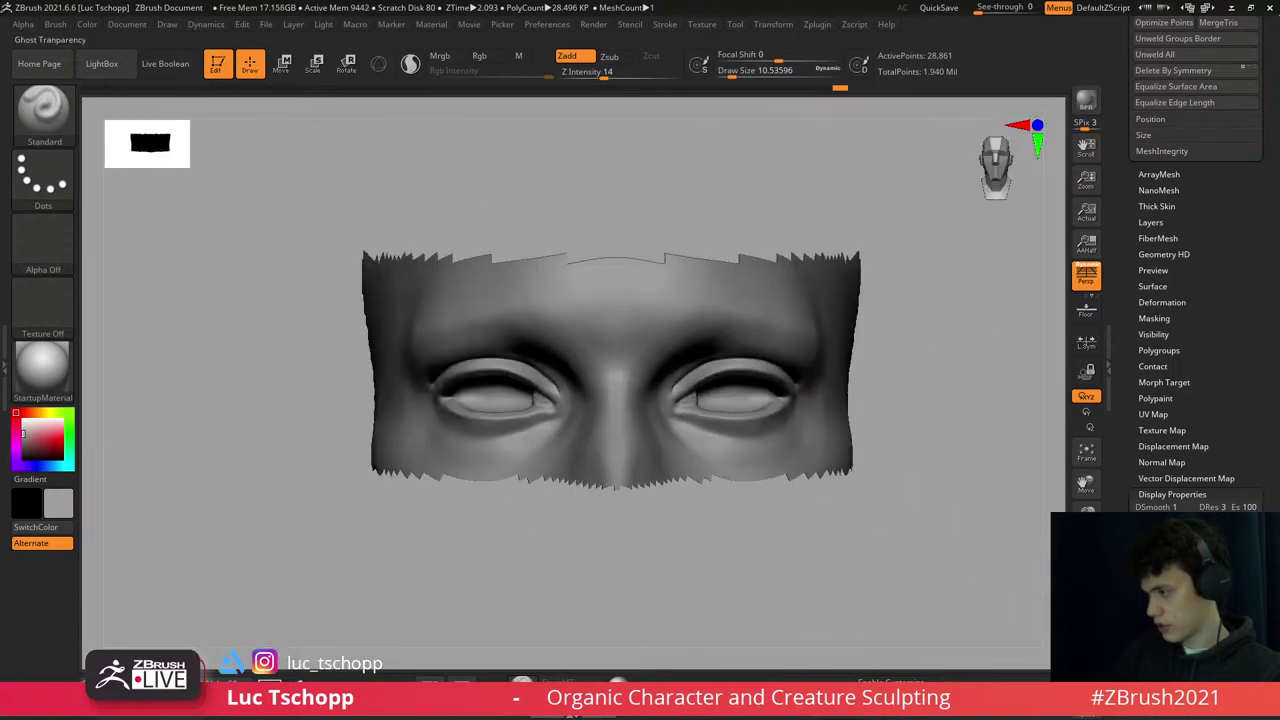
right_click_drag(917, 619, 672, 444, "ctrl")
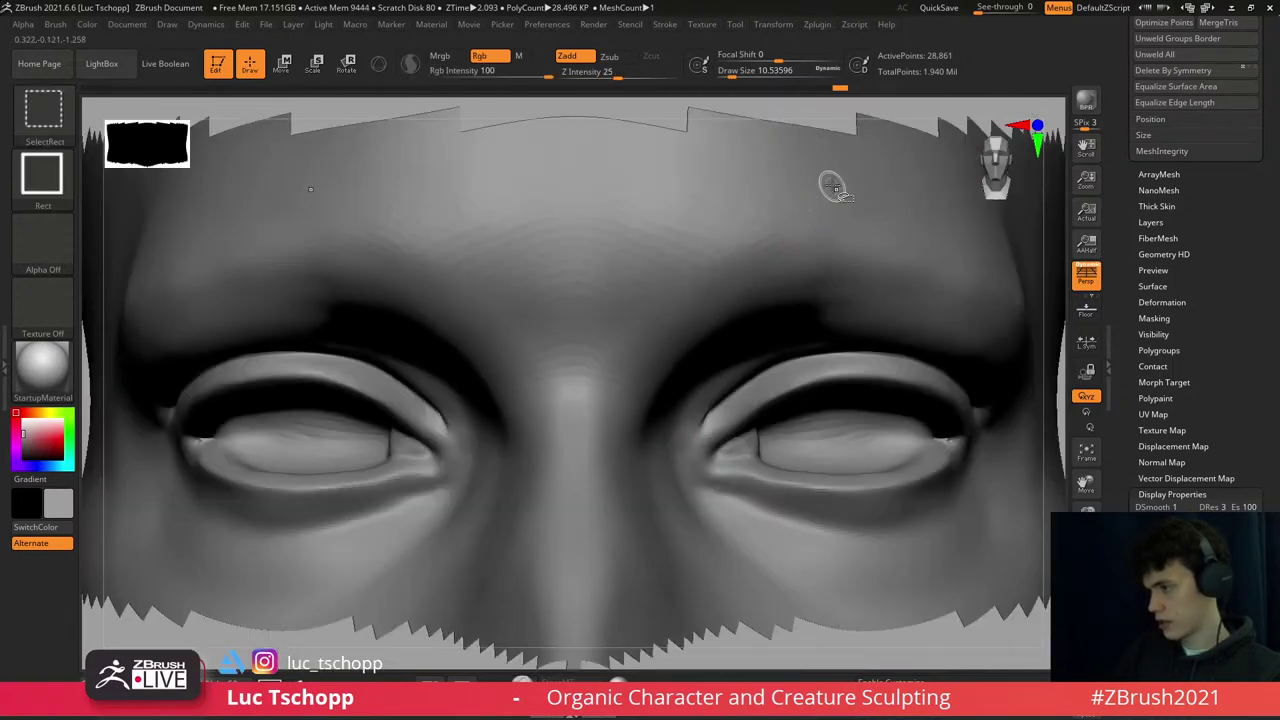
key("ctrl+z")
right_click_drag(740, 313, 709, 277, "ctrl")
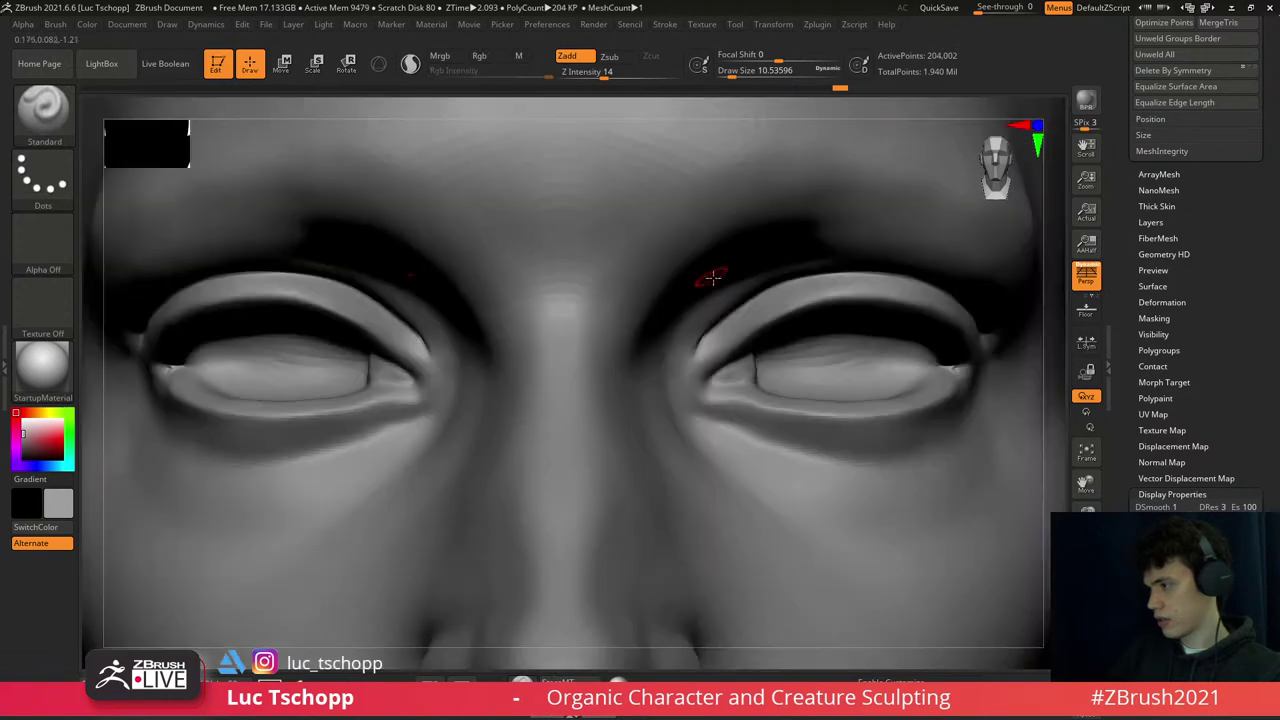
key("shift+d")
key("shift+d")
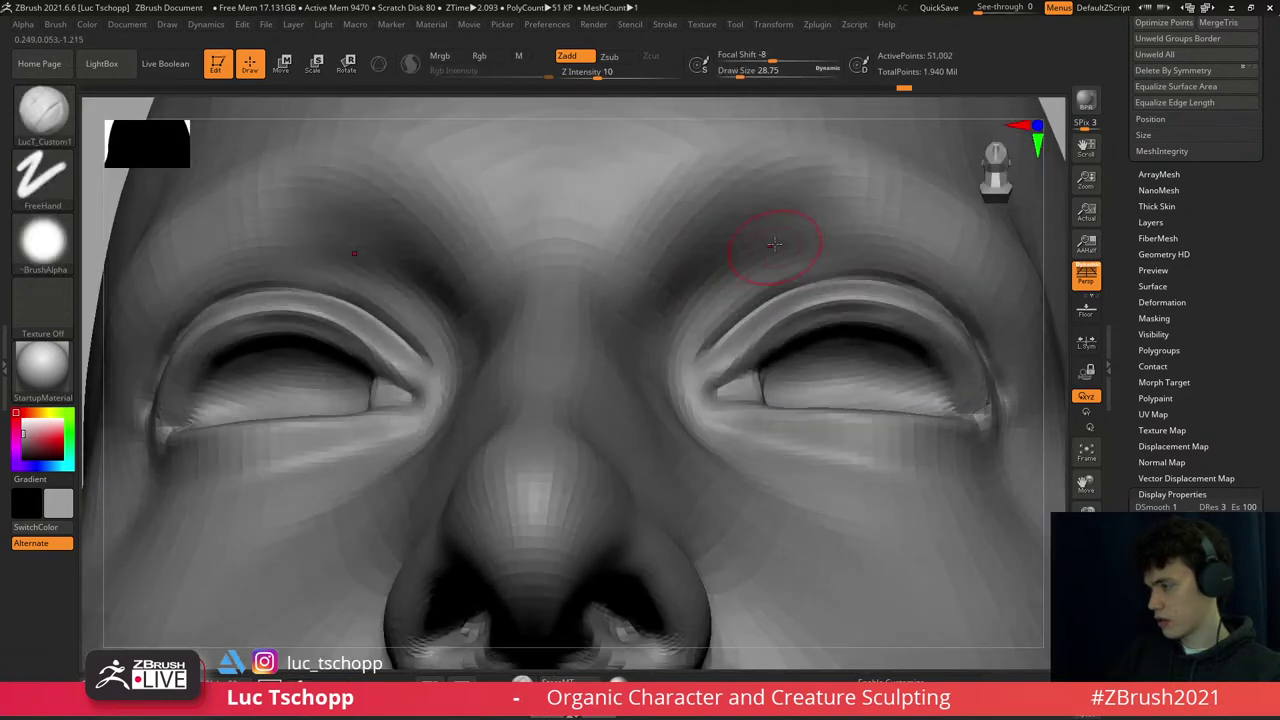
key("d")
key("d")
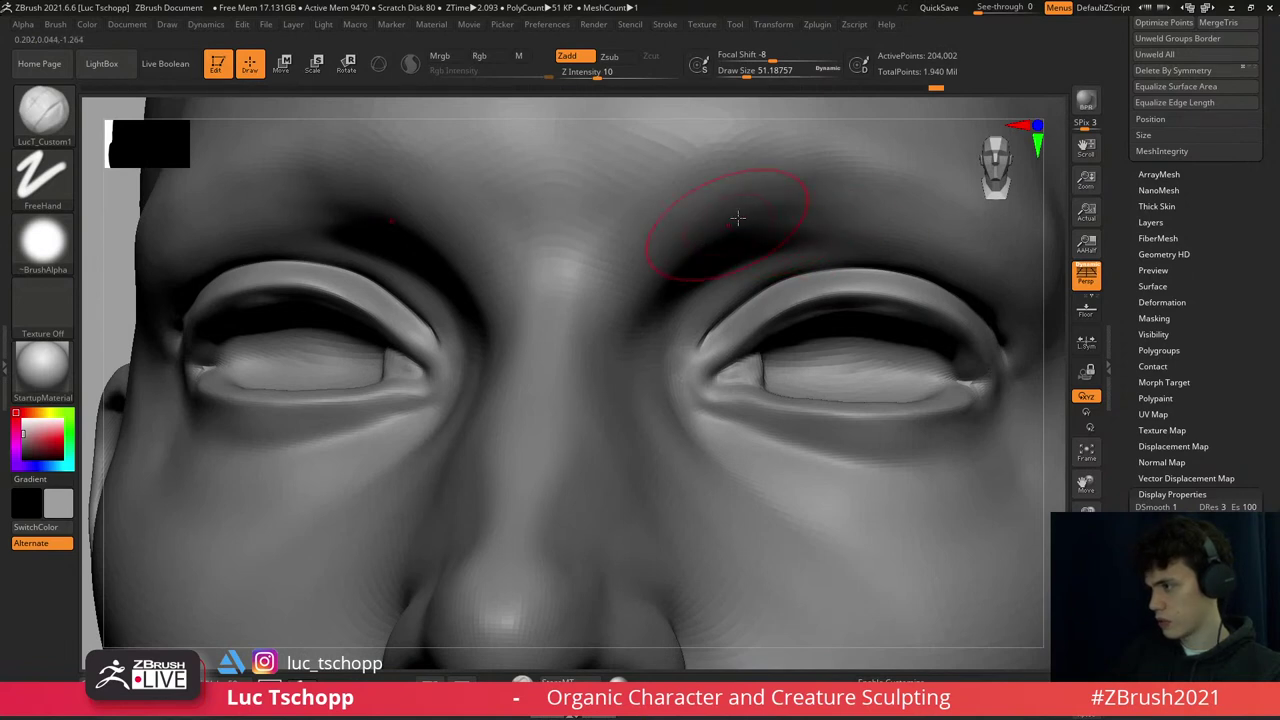
- Enlarge the brush to about 59 and frame the bust at a lower subdivision
key("s")
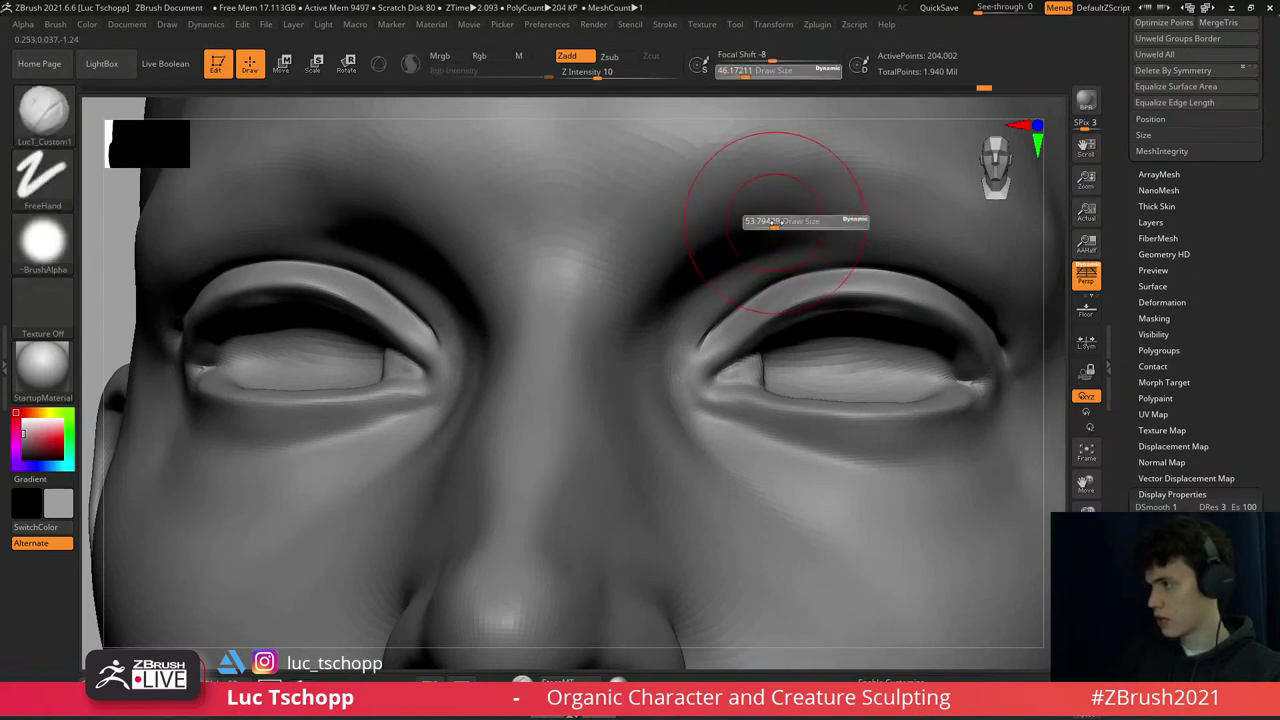
left_click_drag(760, 206, 777, 204)
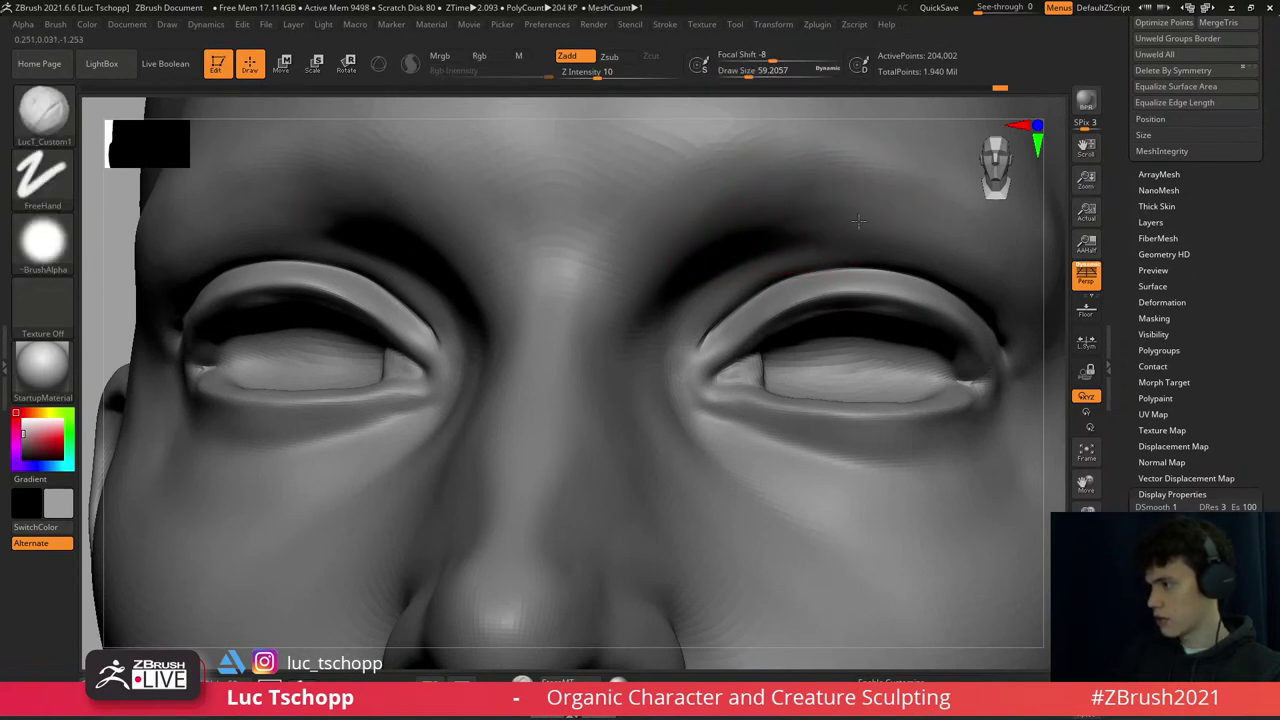
right_click_drag(858, 221, 768, 271, "ctrl")
key("f")
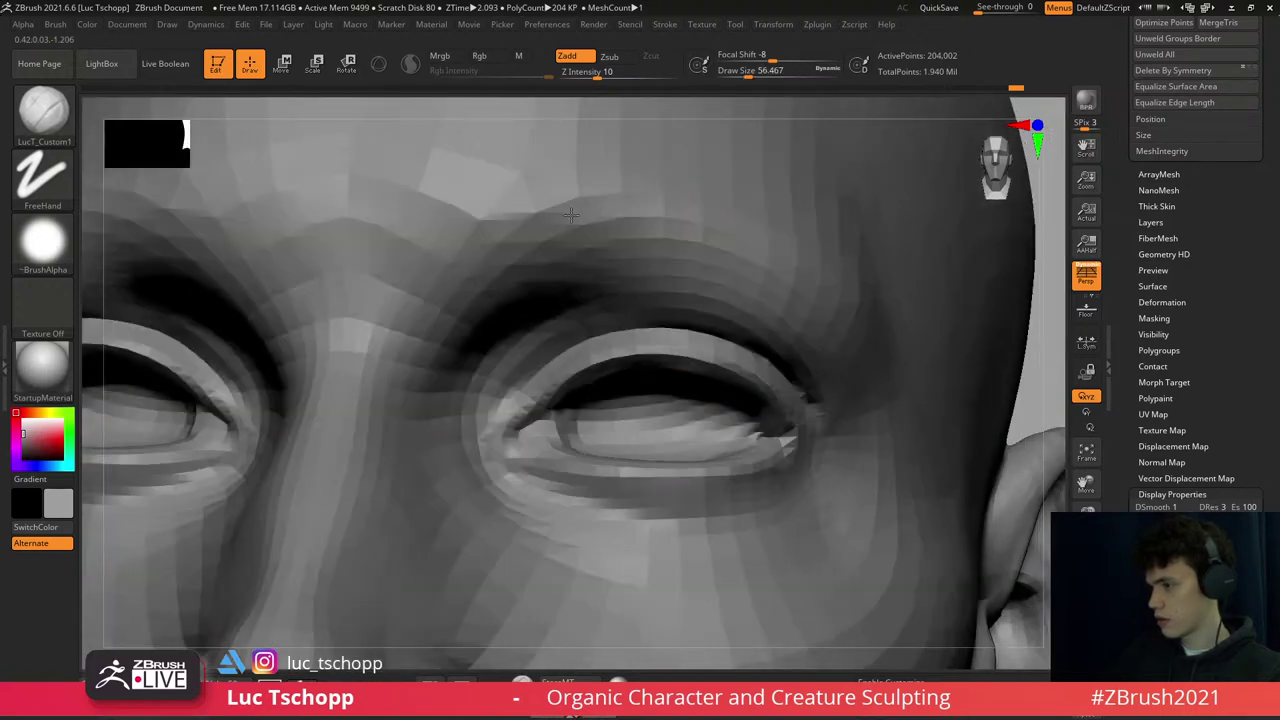
key("s")
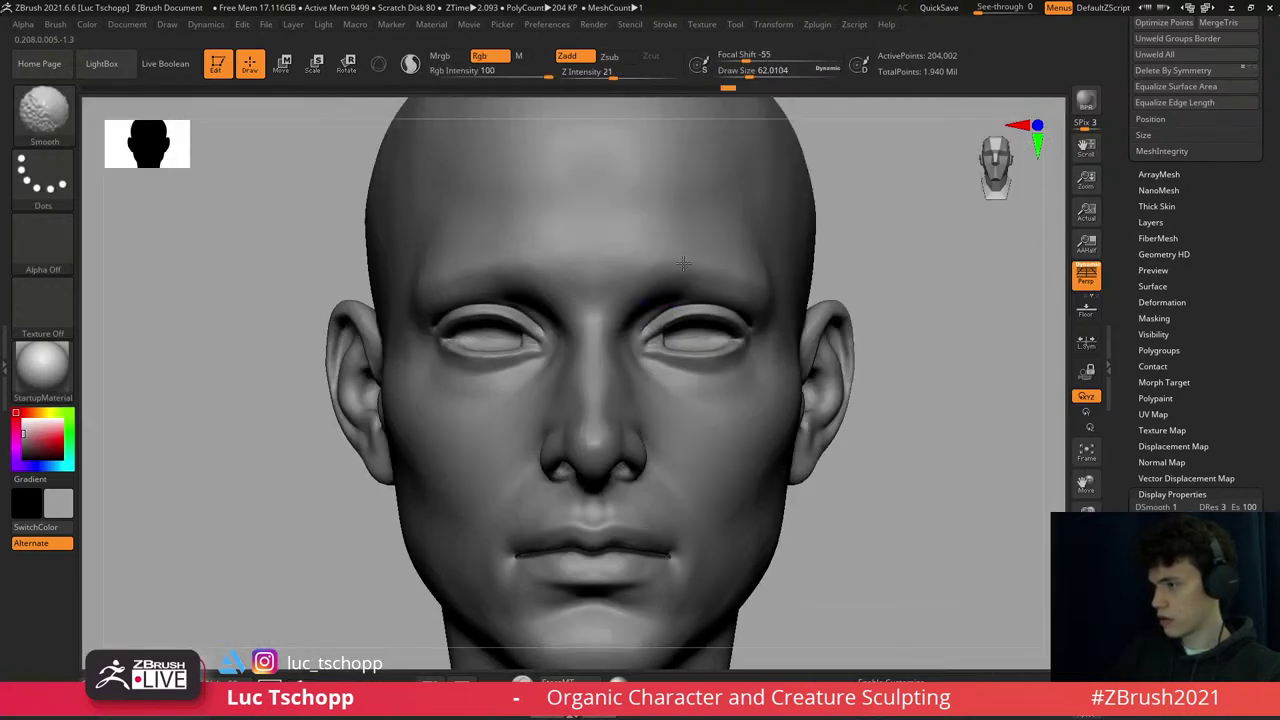
key("shift+d")
key("f")
mouse_move(760, 560)
right_mouse_down("ctrl")
mouse_move(830, 662)
mouse_move(714, 257)
mouse_move(677, 262)
right_mouse_up("ctrl")
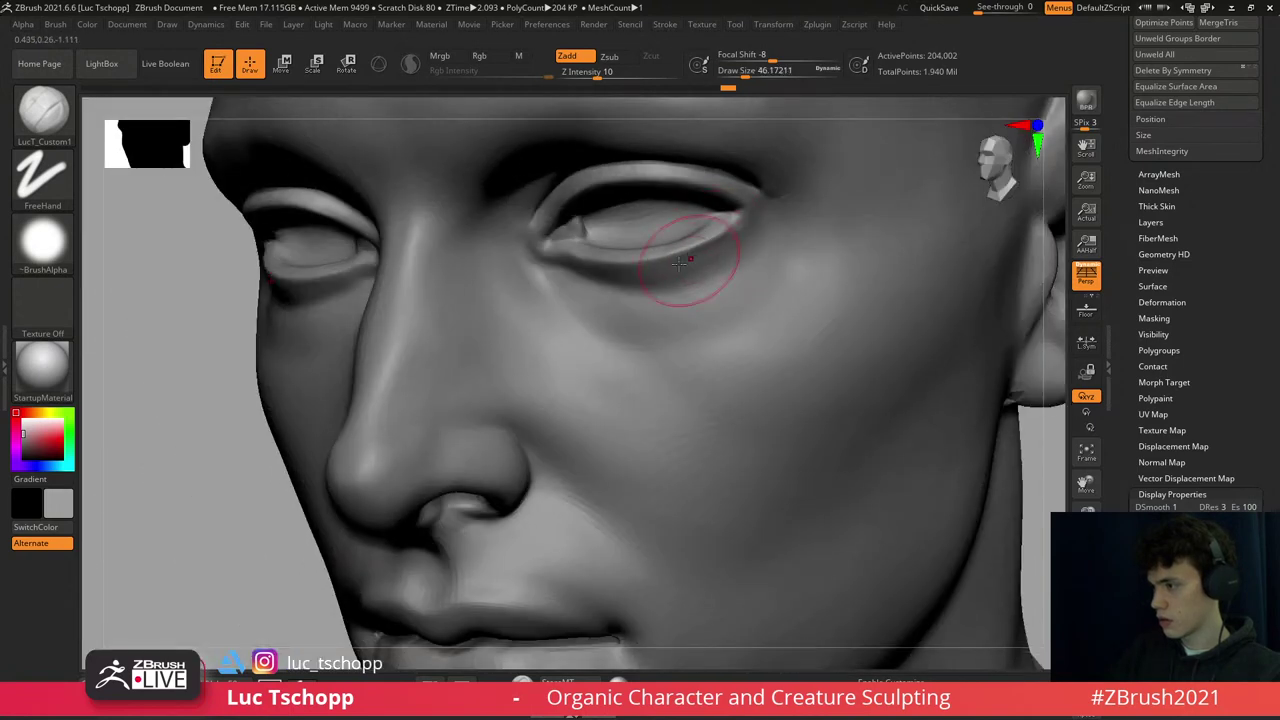
- Smooth the right eye's lower lid toward the outer corner
key("shift")
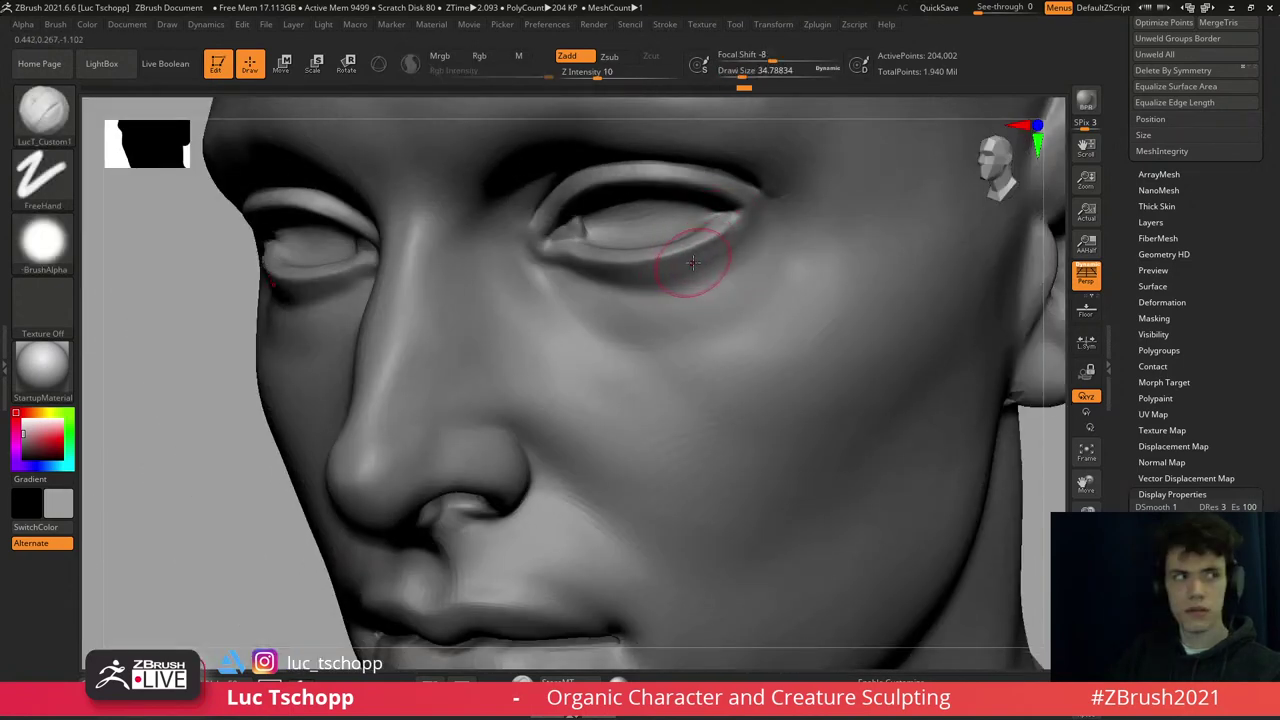
key("shift")
key("s")
mouse_move(700, 251)
right_mouse_down()
mouse_move(688, 240)
mouse_move(673, 258)
right_mouse_up()
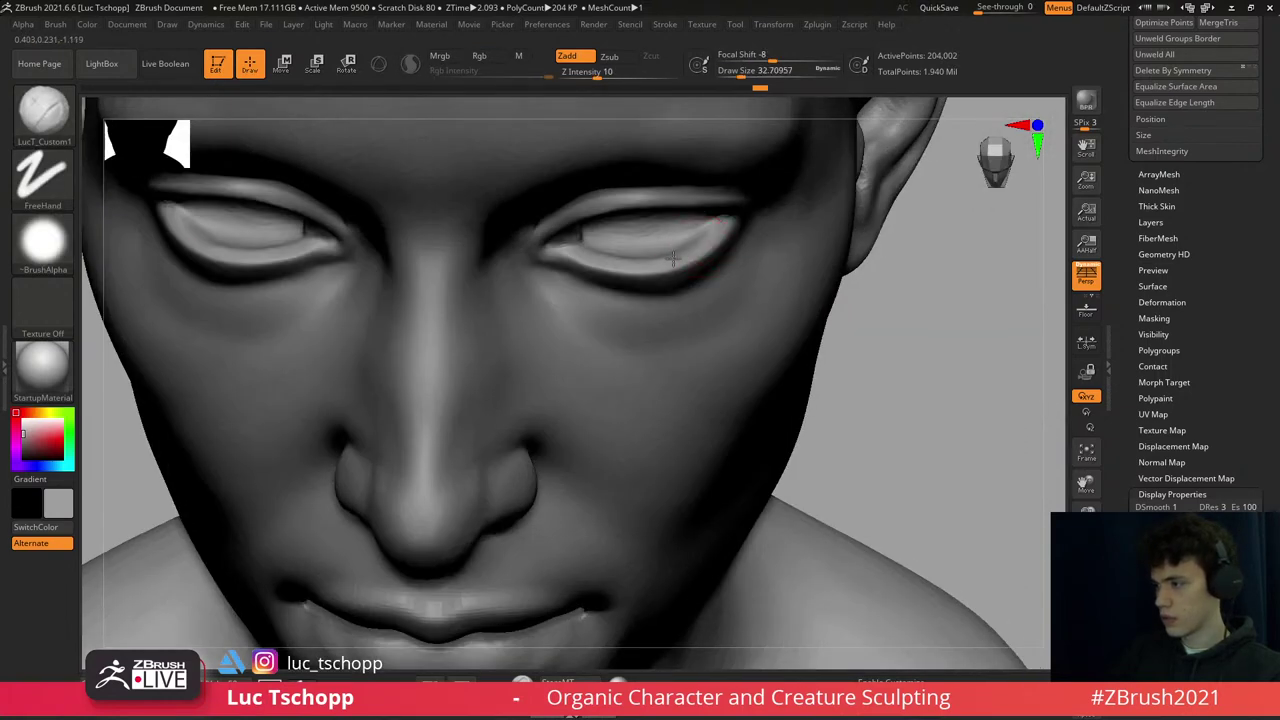
key("shift")
key("f")
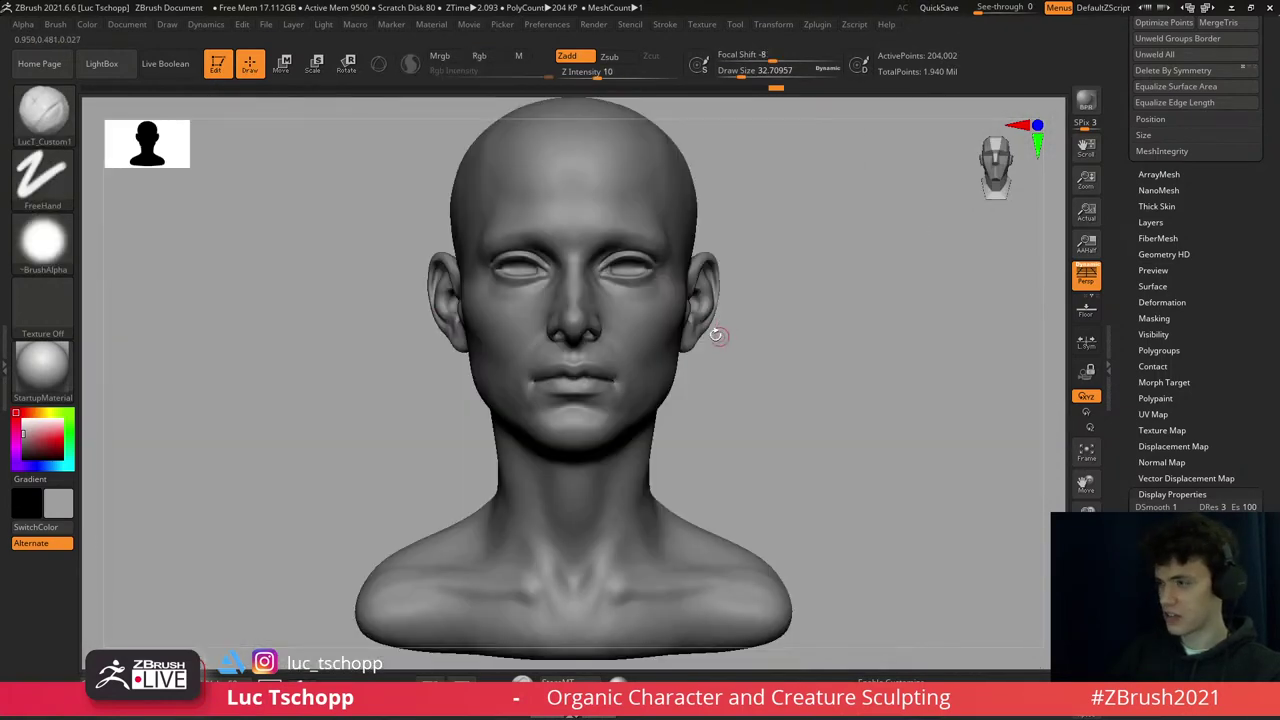
right_click_drag(716, 335, 645, 368, "ctrl")
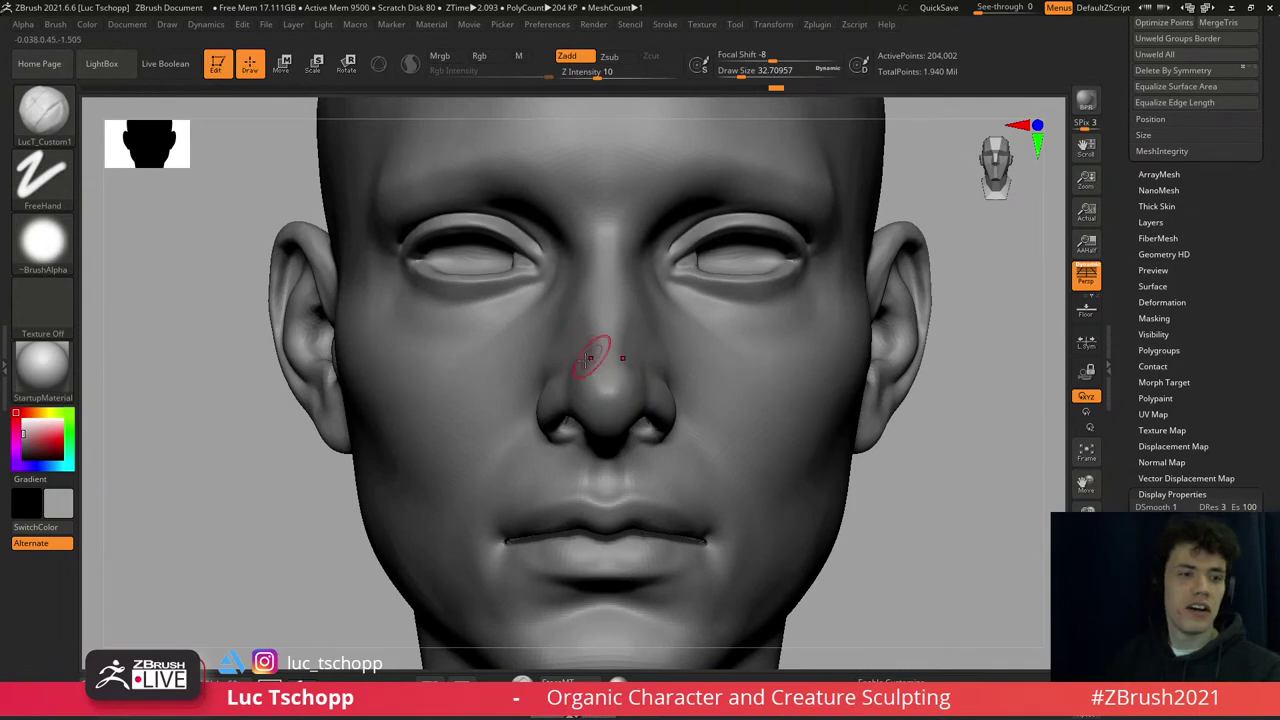
- Sculpt the area above the upper lip with the Standard brush, then LucT_Custom1 at size about 41
mouse_move(581, 447)
right_mouse_down("alt")
mouse_move(580, 355)
mouse_move(530, 300)
right_mouse_up("alt")
key("b")
key("s")
key("t")
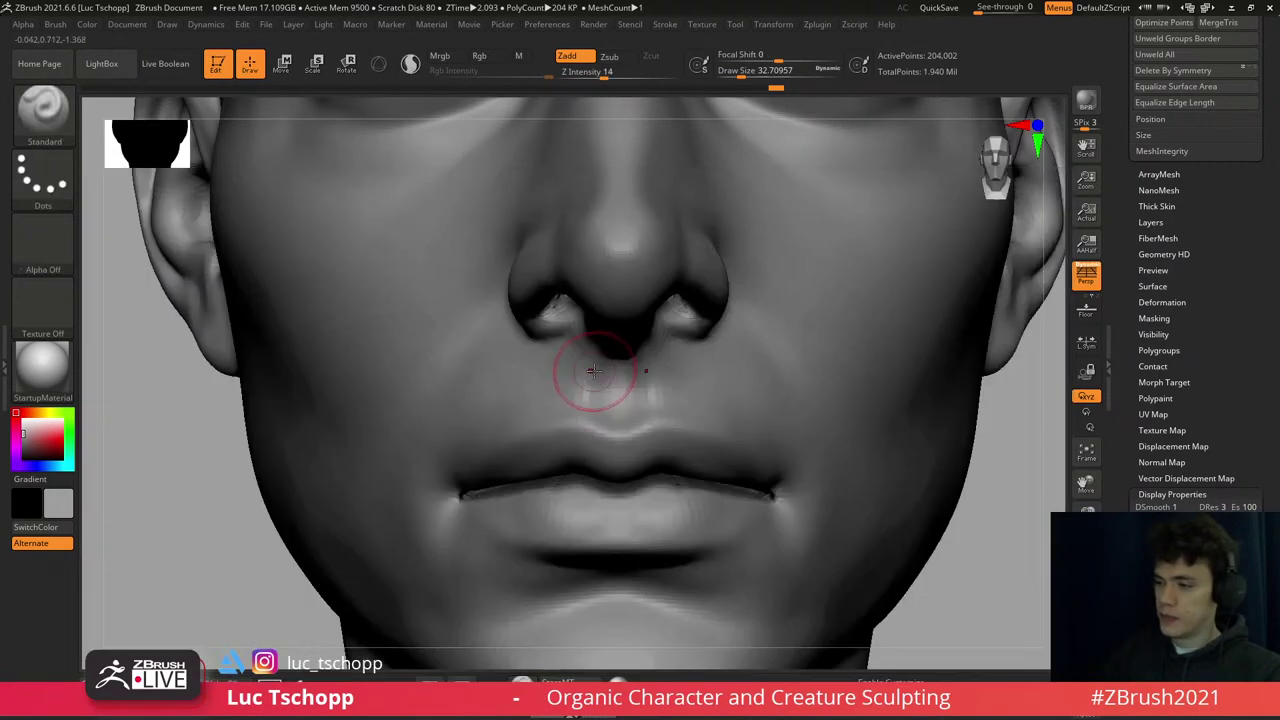
right_click_drag(588, 375, 590, 373)
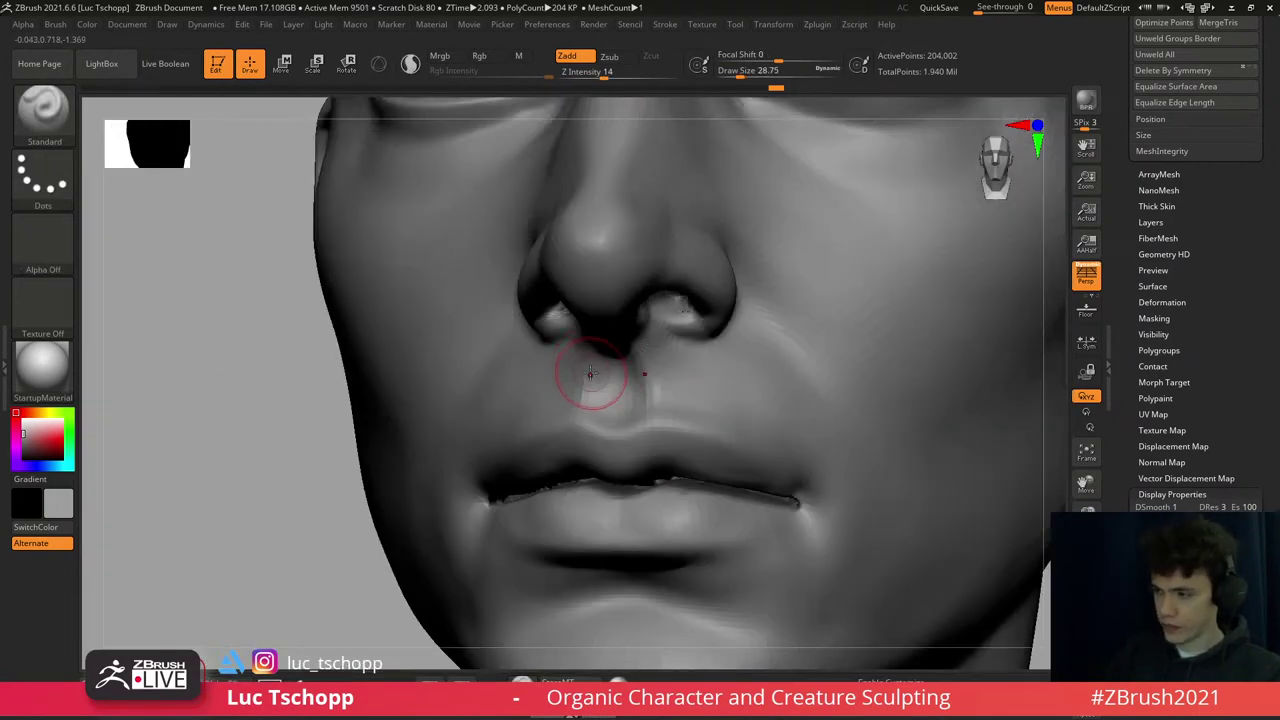
right_click_drag(720, 358, 740, 377)
key("1")
key("s")
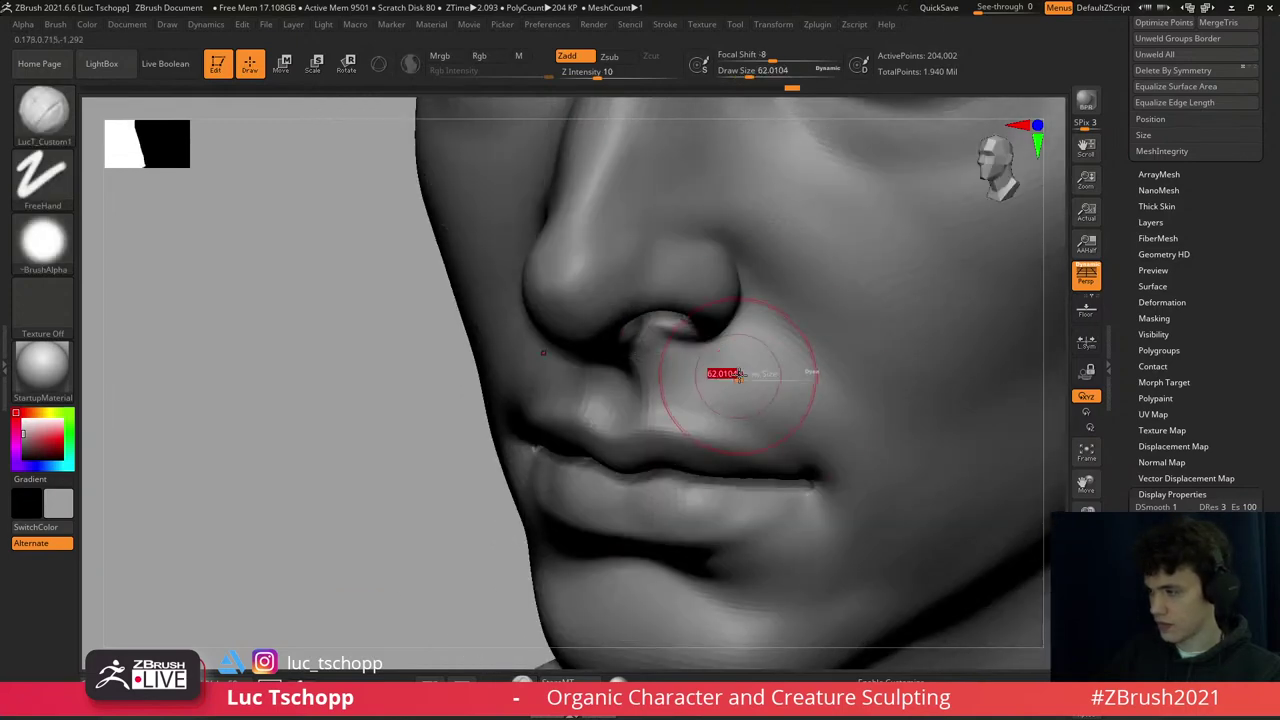
key("s")
left_click_drag(791, 399, 700, 429)
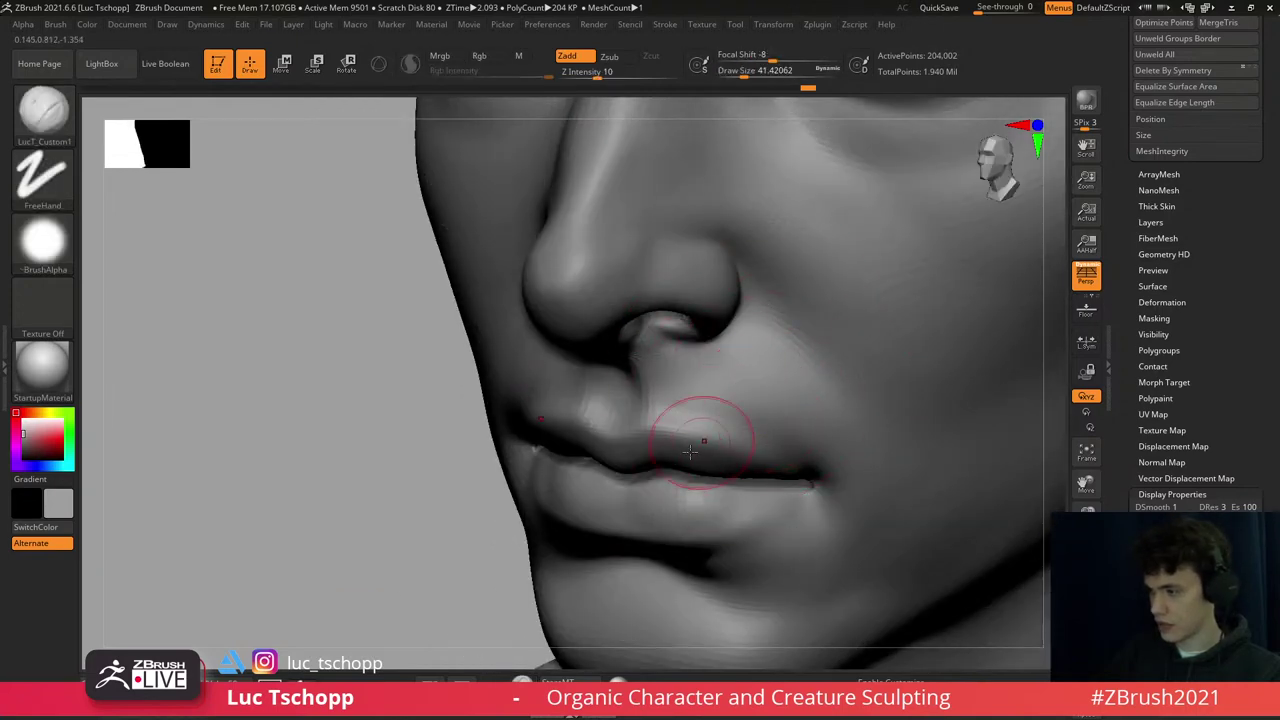
right_click_drag(700, 429, 715, 290, "alt")
- Build up the underside of the lips with the Standard brush at a lower subdivision level
key("b")
key("s")
key("t")
mouse_move(657, 423)
right_mouse_down()
mouse_move(640, 320)
mouse_move(630, 338)
mouse_move(655, 330)
right_mouse_up()
key("shift+d")
key("shift+d")
key("s")
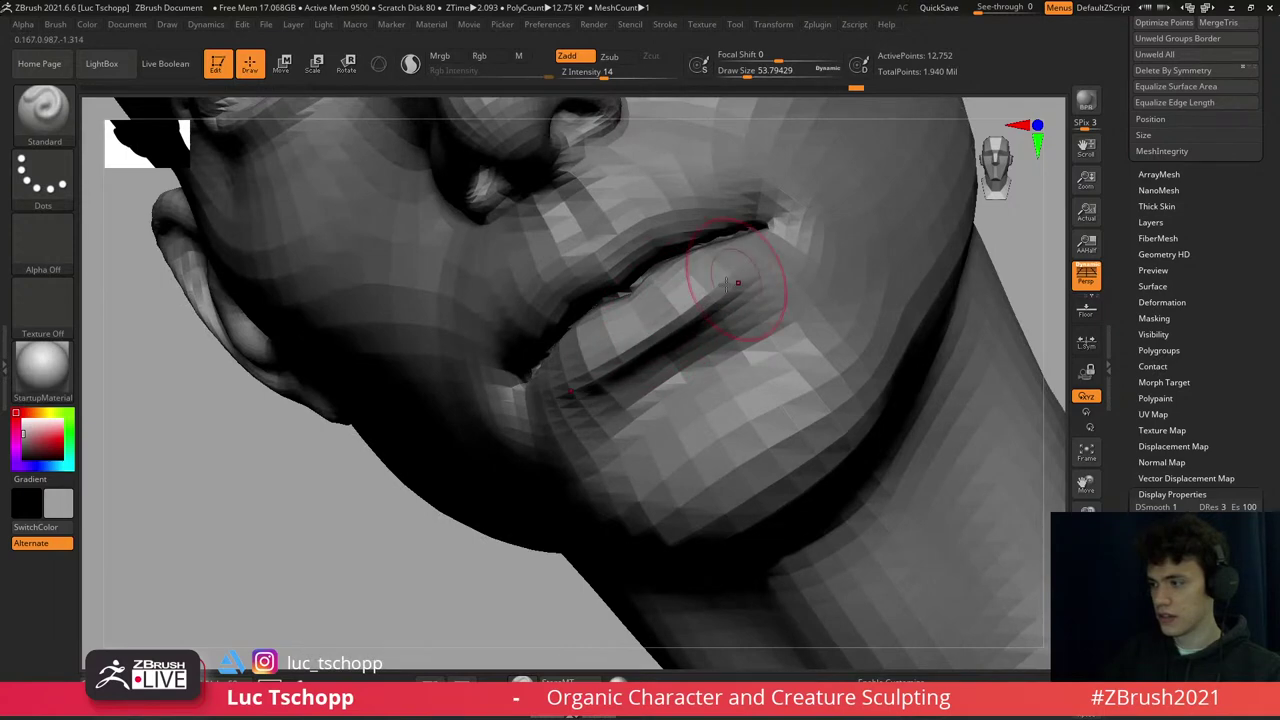
key("d")
key("d")
mouse_move(727, 283)
right_mouse_down()
mouse_move(706, 294)
mouse_move(714, 362)
mouse_move(724, 308)
mouse_move(684, 373)
right_mouse_up()
- Isolate the lips, hide the left part of the lip ring, and frame the remaining strip
left_click_drag(534, 294, 757, 406, "ctrl+shift")
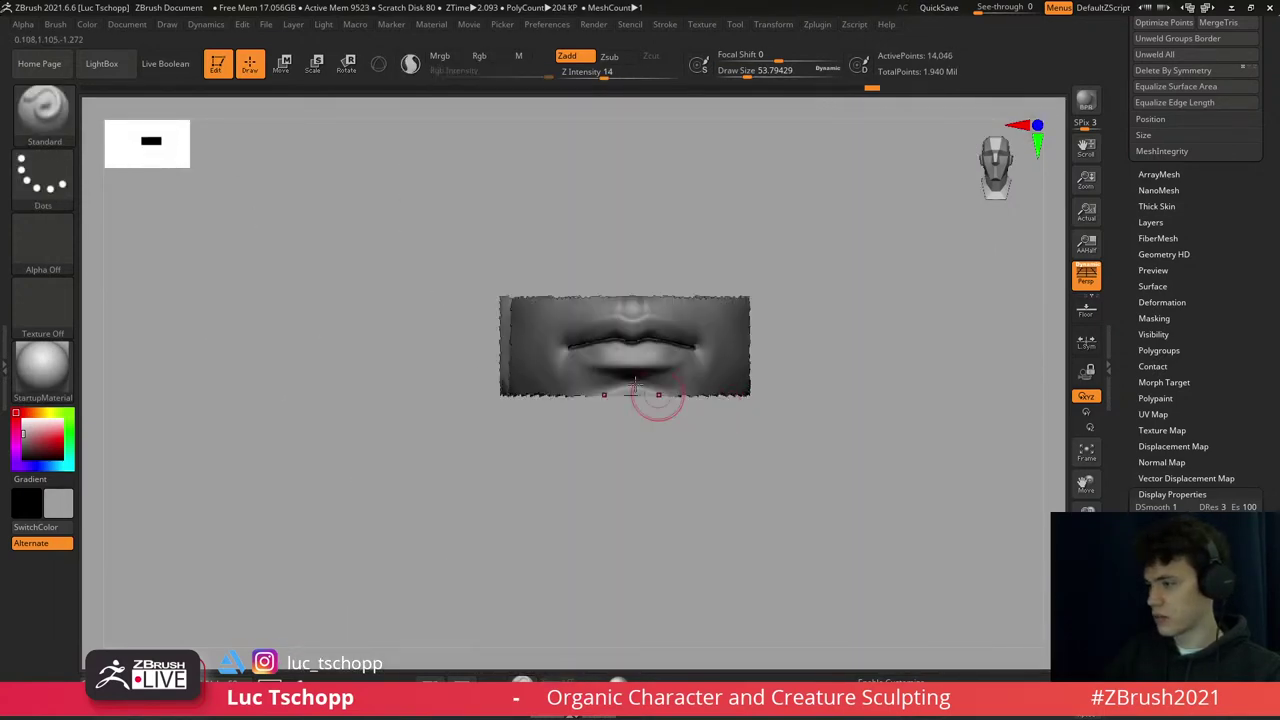
right_click_drag(657, 394, 514, 300)
left_click_drag(329, 180, 594, 522, "ctrl+shift")
key("f")
right_click_drag(614, 314, 634, 314)
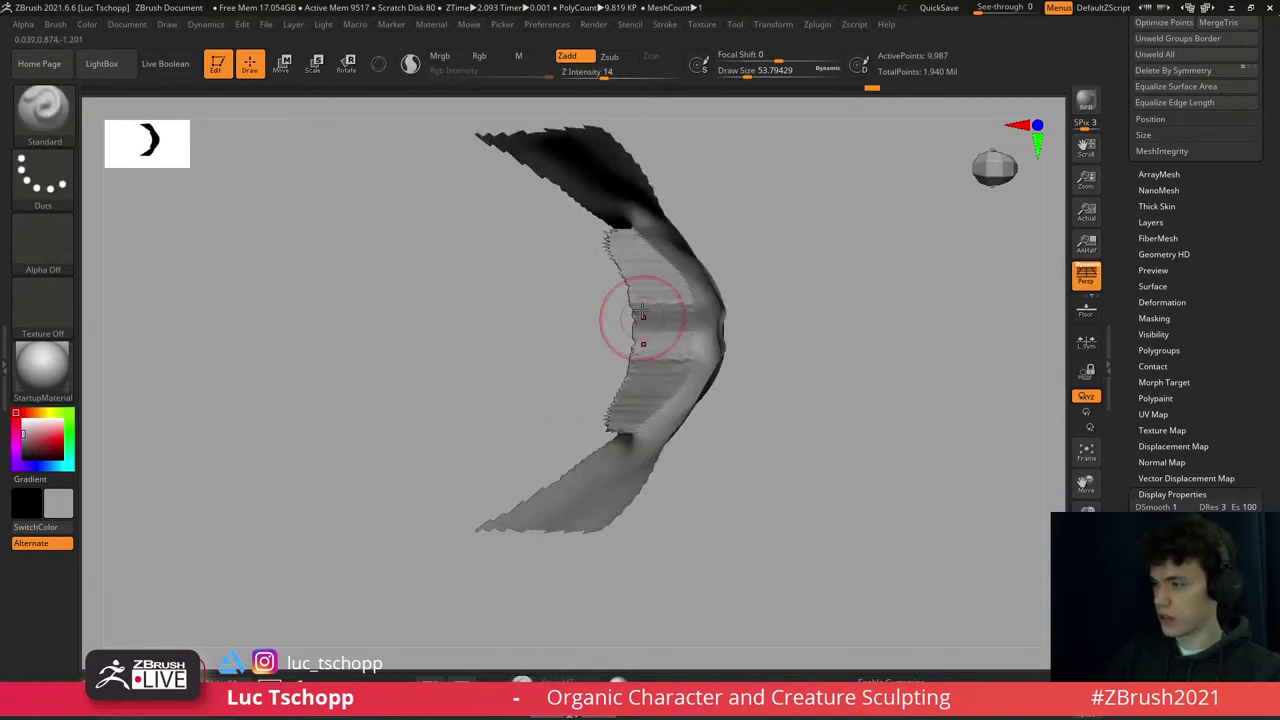
mouse_move(615, 263)
right_mouse_down()
mouse_move(623, 286)
mouse_move(600, 229)
right_mouse_up()
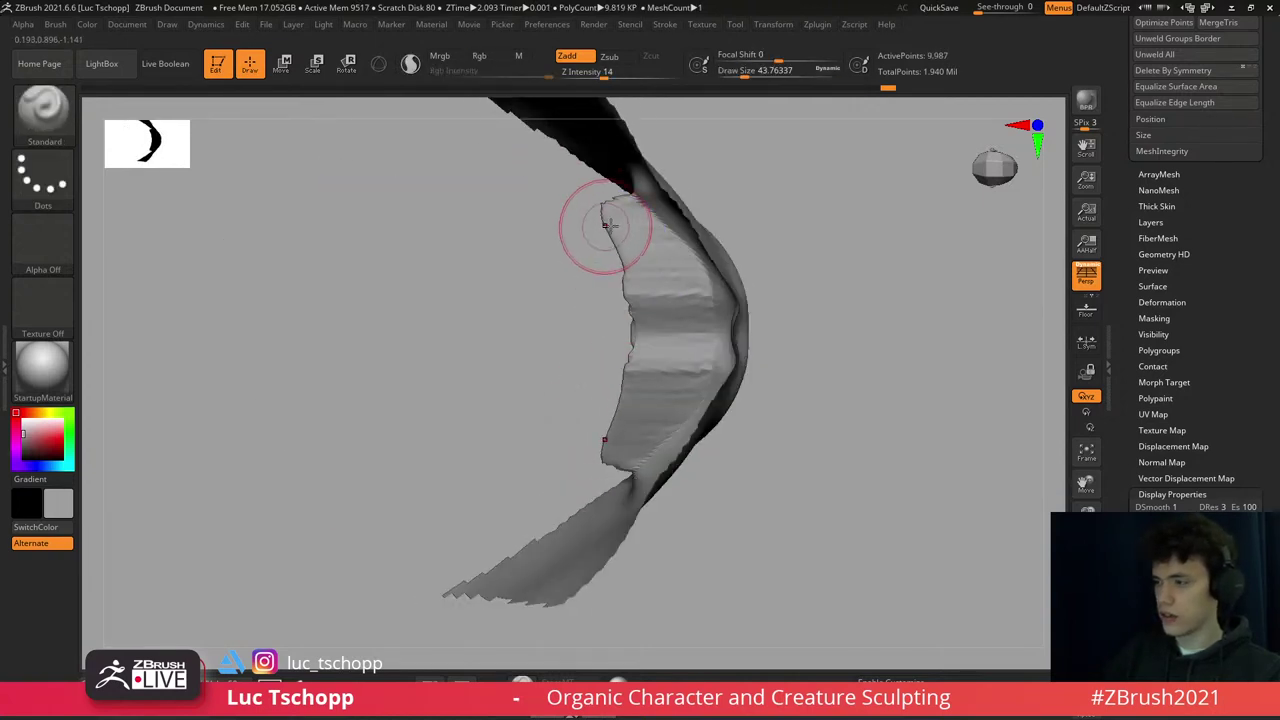
- Round off the spiky top tip of the lip strip with the Move brush
key("b")
key("m")
key("v")
left_click_drag(601, 218, 608, 214)
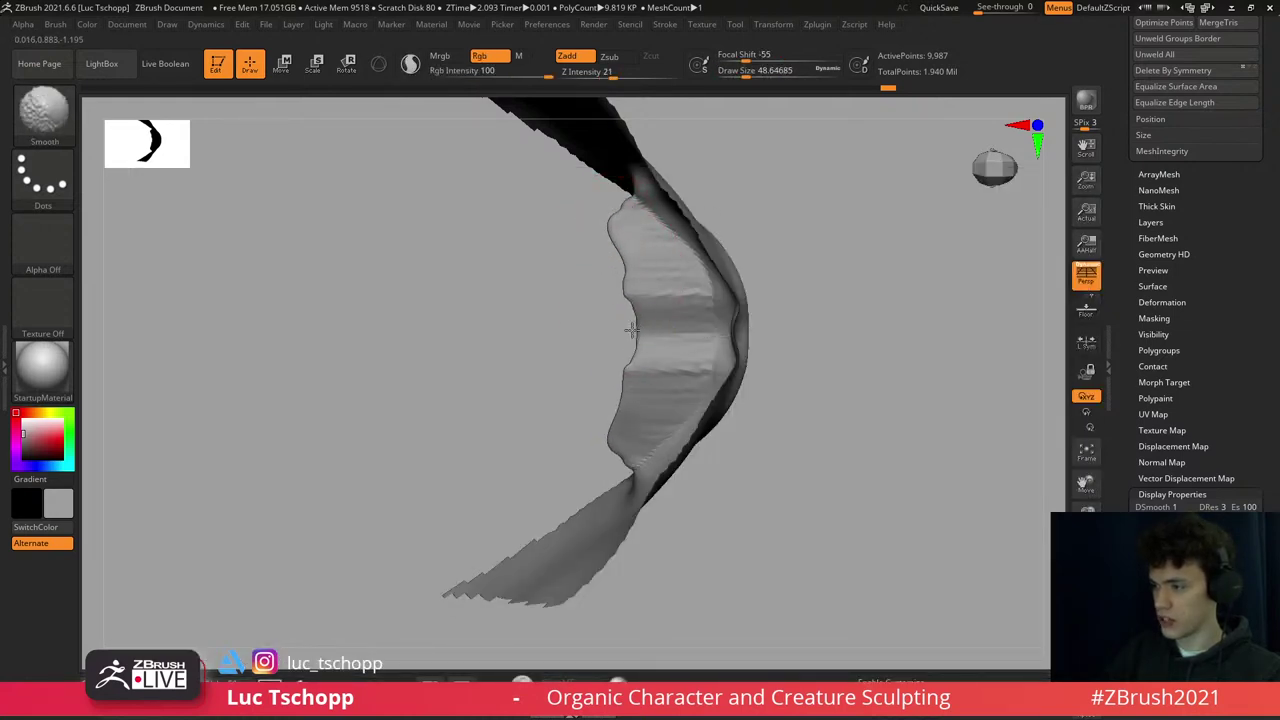
- Smooth the jagged lip-strip edge at the lowest subdivision level, with brush size about 44
key("b")
key("m")
key("v")
key("shift+d")
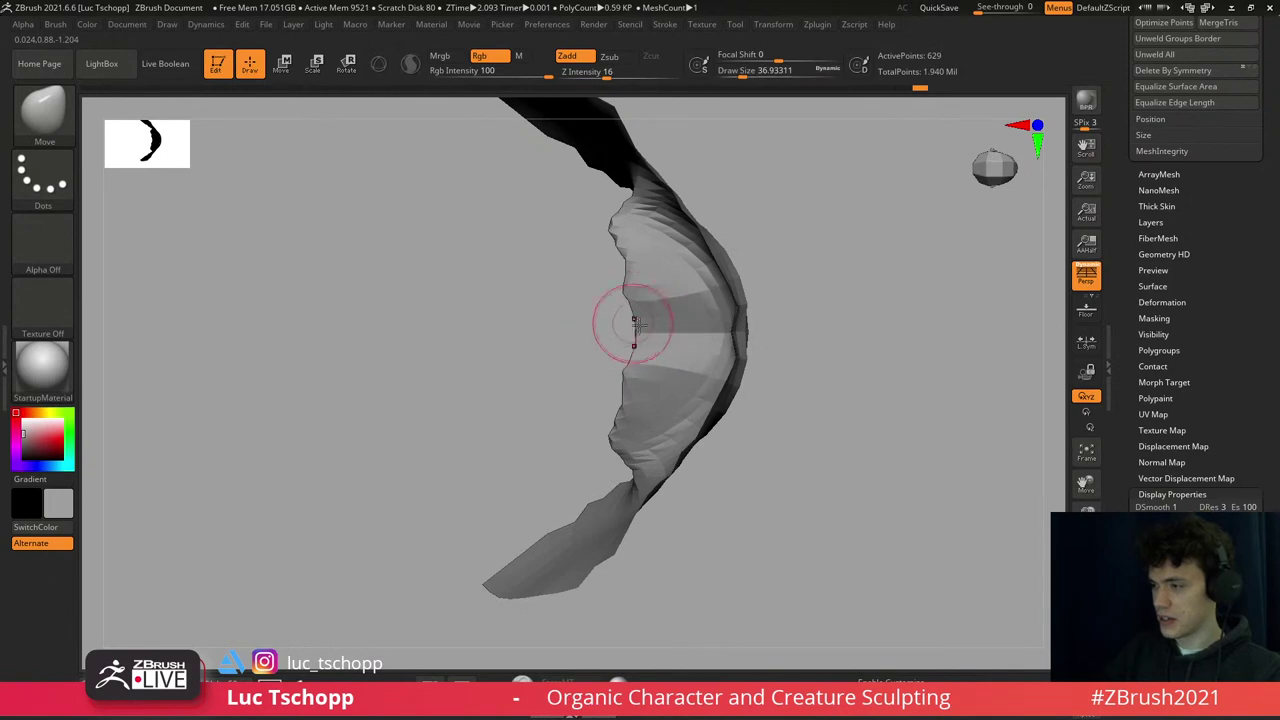
key("s")
left_click_drag(626, 263, 640, 263)
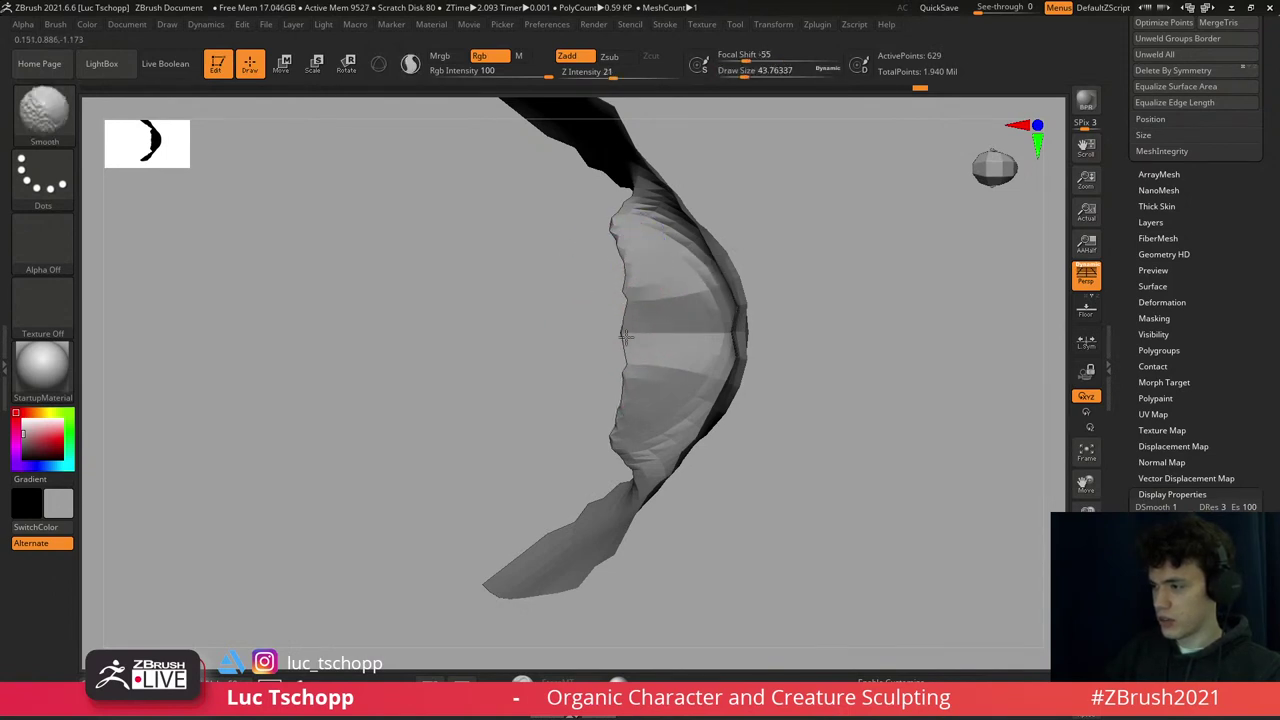
key("s")
mouse_move(610, 303)
left_mouse_down()
mouse_move(614, 206)
mouse_move(625, 208)
left_mouse_up()
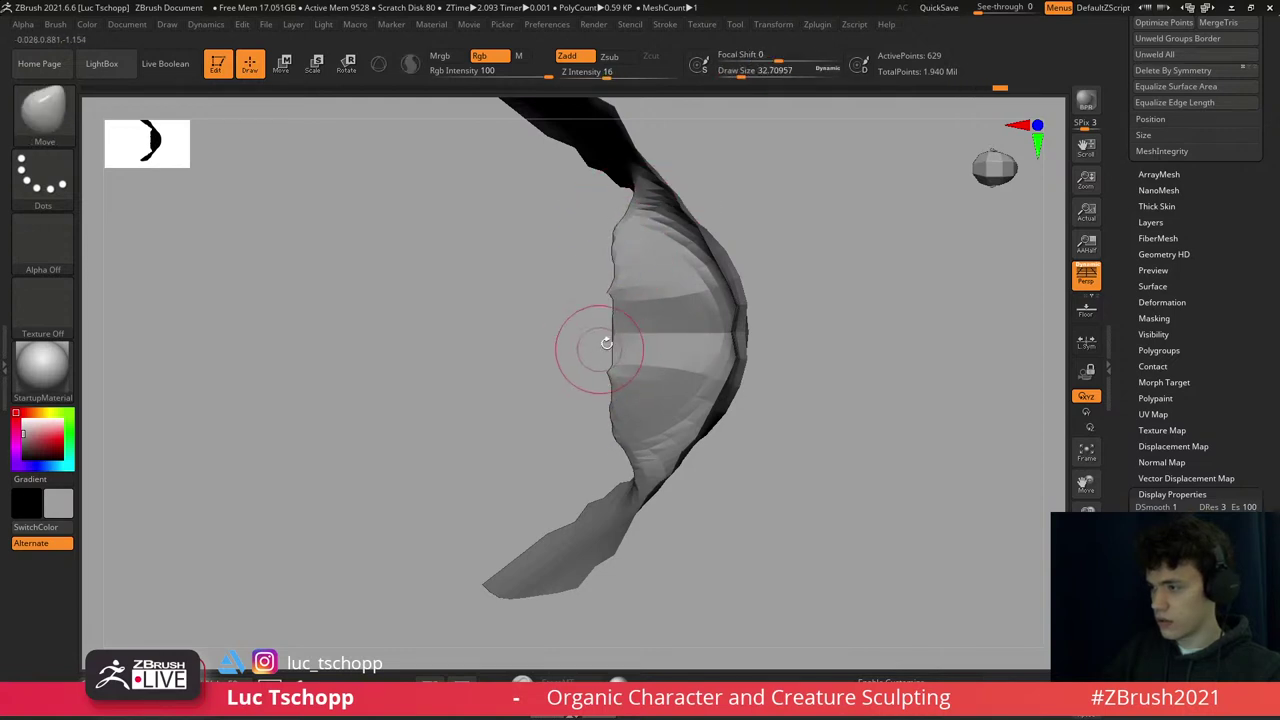
left_click_drag(613, 402, 613, 264, "shift")
mouse_move(629, 214)
right_mouse_down()
mouse_move(643, 297)
mouse_move(631, 189)
mouse_move(634, 320)
mouse_move(620, 337)
right_mouse_up()
- Blend the lip corners and draw a transpose line between them at a low subdivision level
left_click_drag(701, 334, 616, 317, "shift")
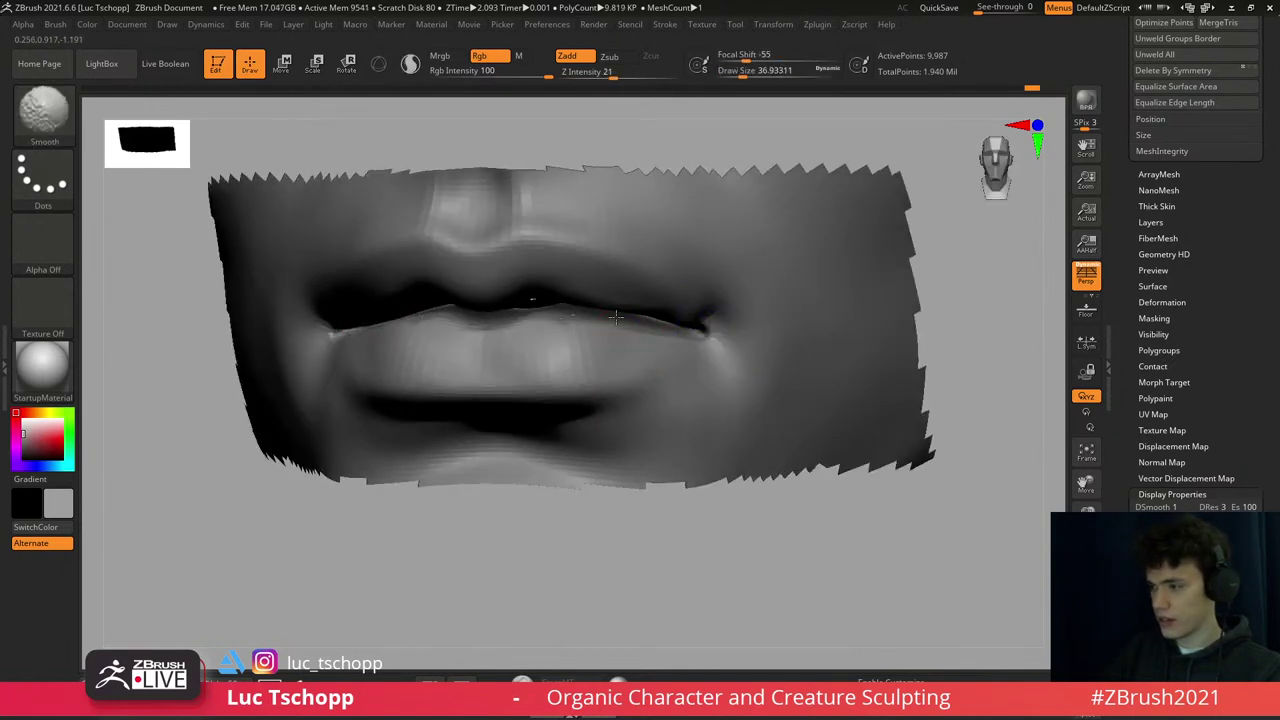
right_click_drag(695, 338, 640, 327)
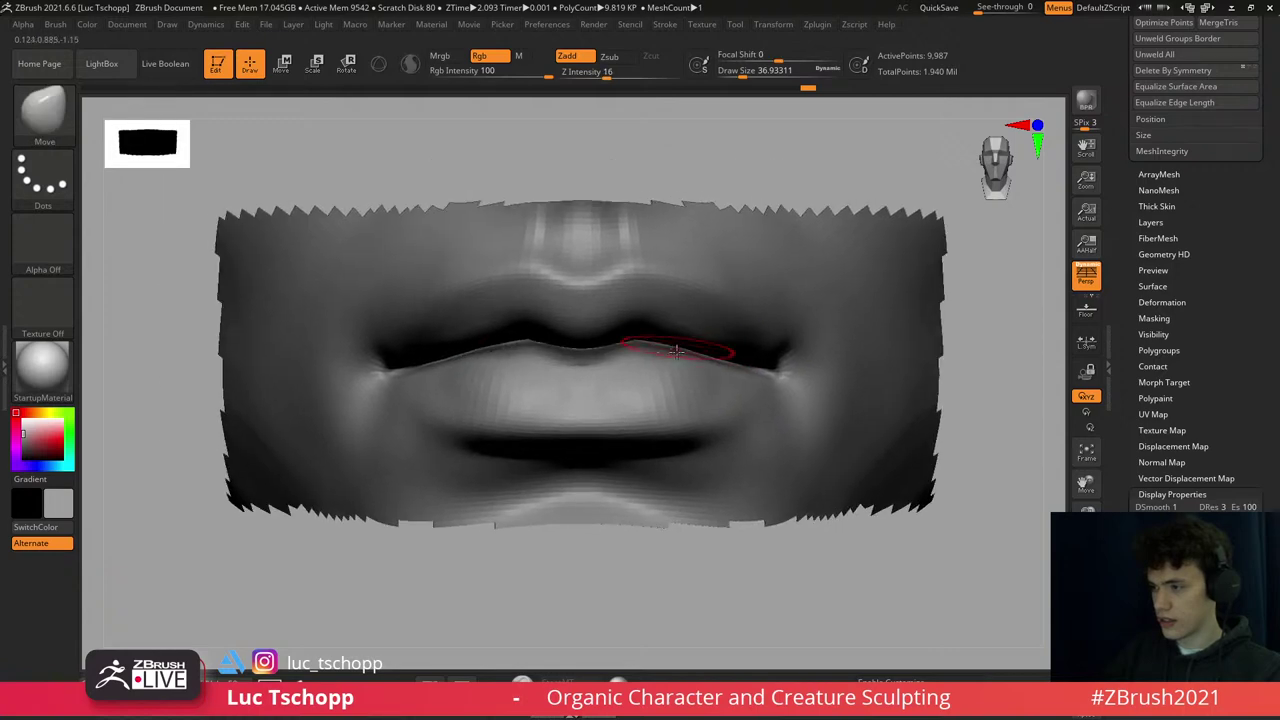
key("b")
key("Escape")
key("shift+d")
key("shift+d")
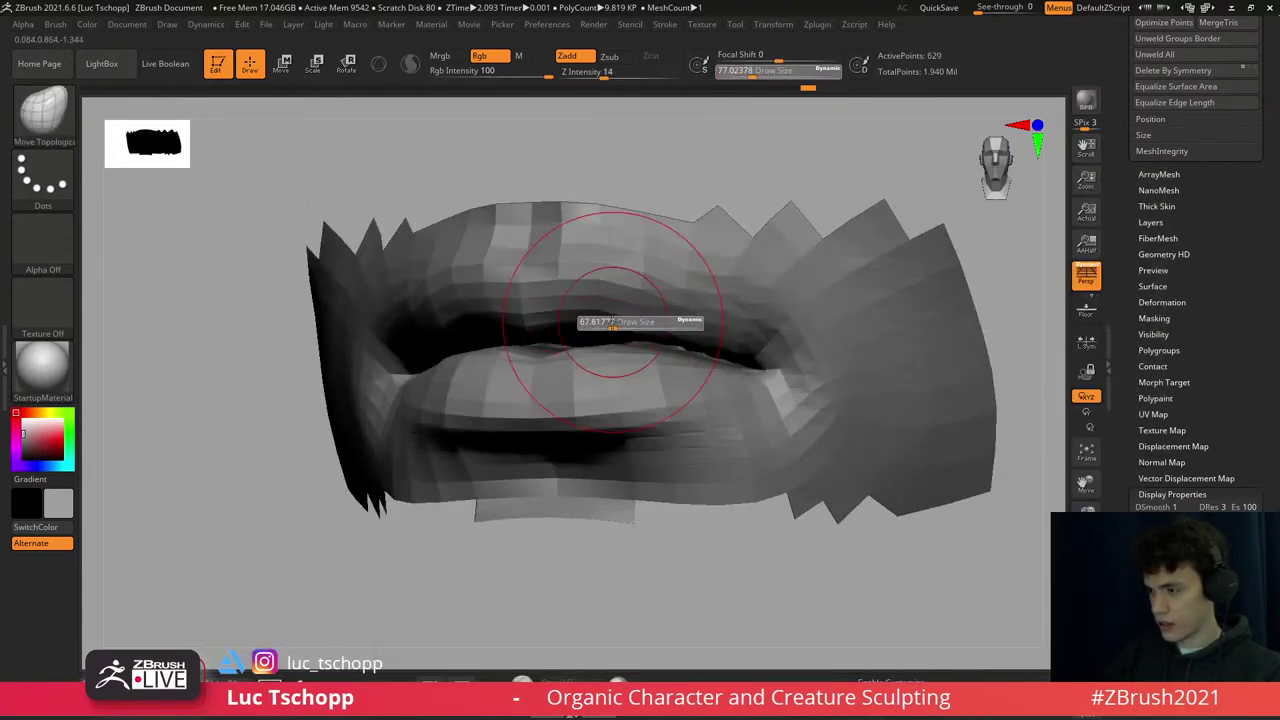
key("w")
mouse_move(441, 328)
left_mouse_down()
mouse_move(727, 330)
mouse_move(760, 290)
mouse_move(766, 372)
mouse_move(745, 400)
mouse_move(770, 346)
mouse_move(750, 330)
mouse_move(736, 378)
left_mouse_up()
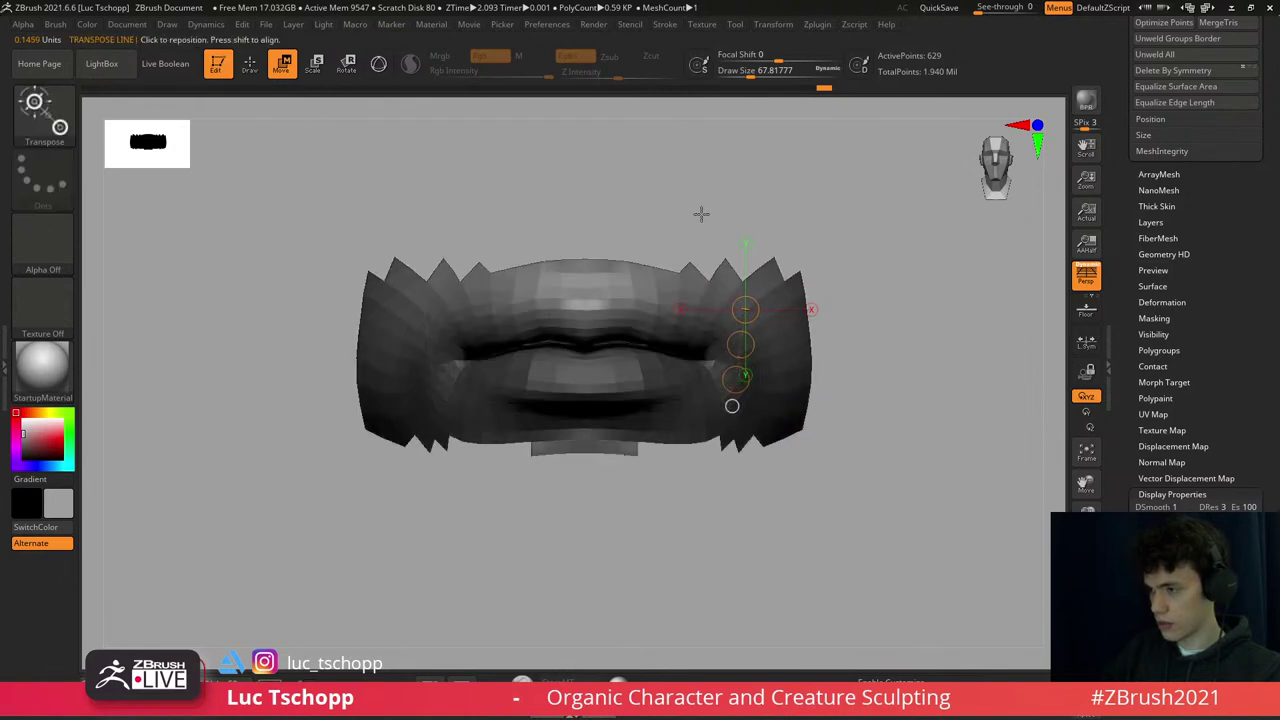
- Shift the lips right with Move Topological, pick Inflat at about 274, then undo the lip moves
key("b")
key("m")
key("t")
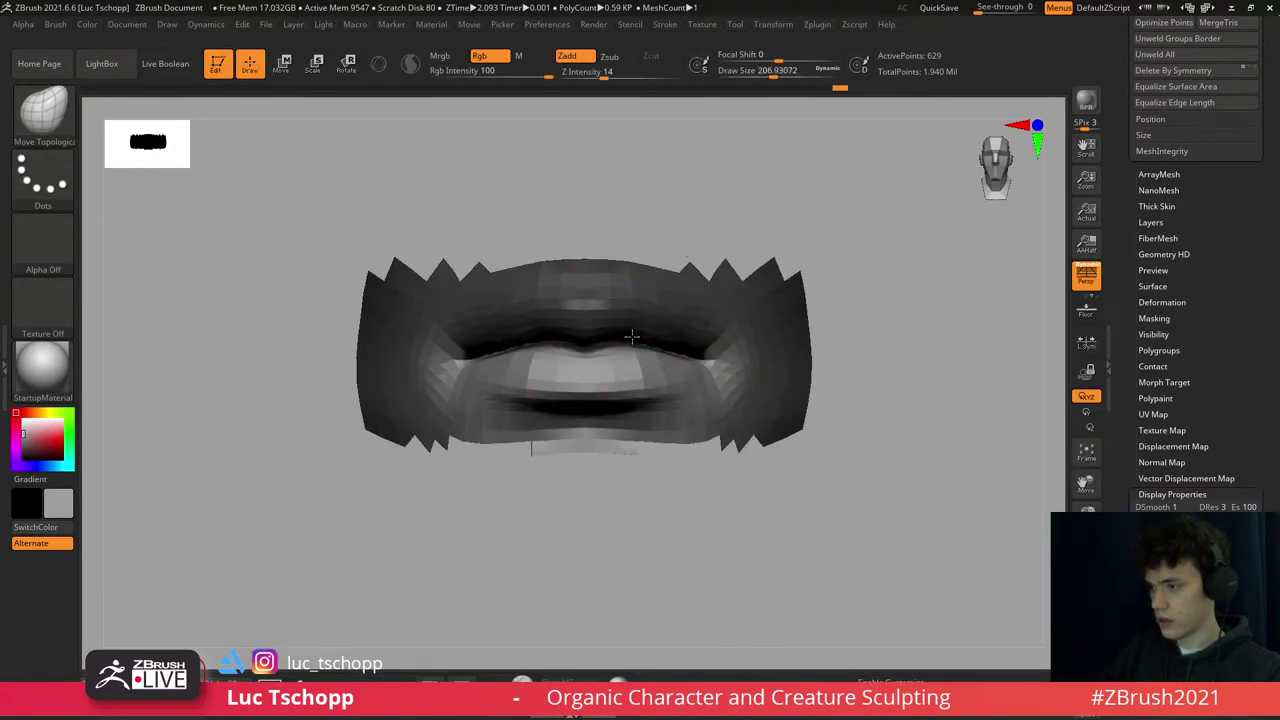
left_click_drag(666, 229, 640, 280)
key("b")
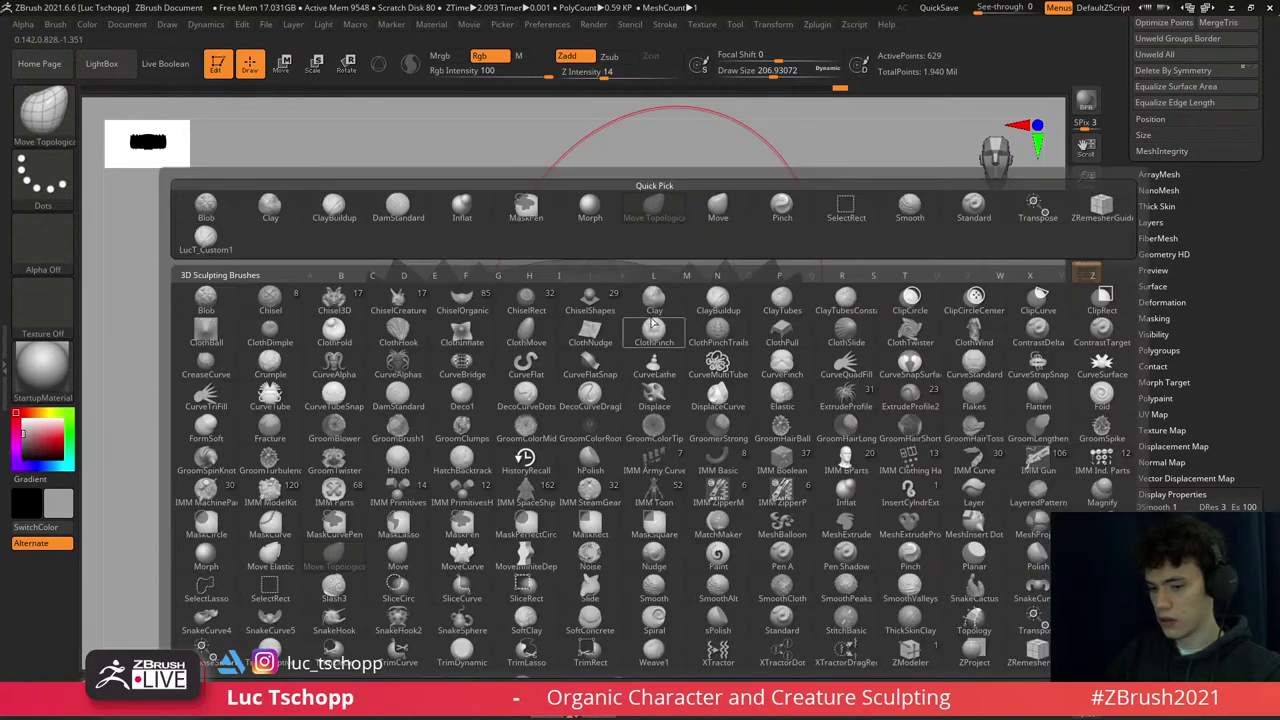
key("i")
key("n")
key("bracketright")
key("bracketright")
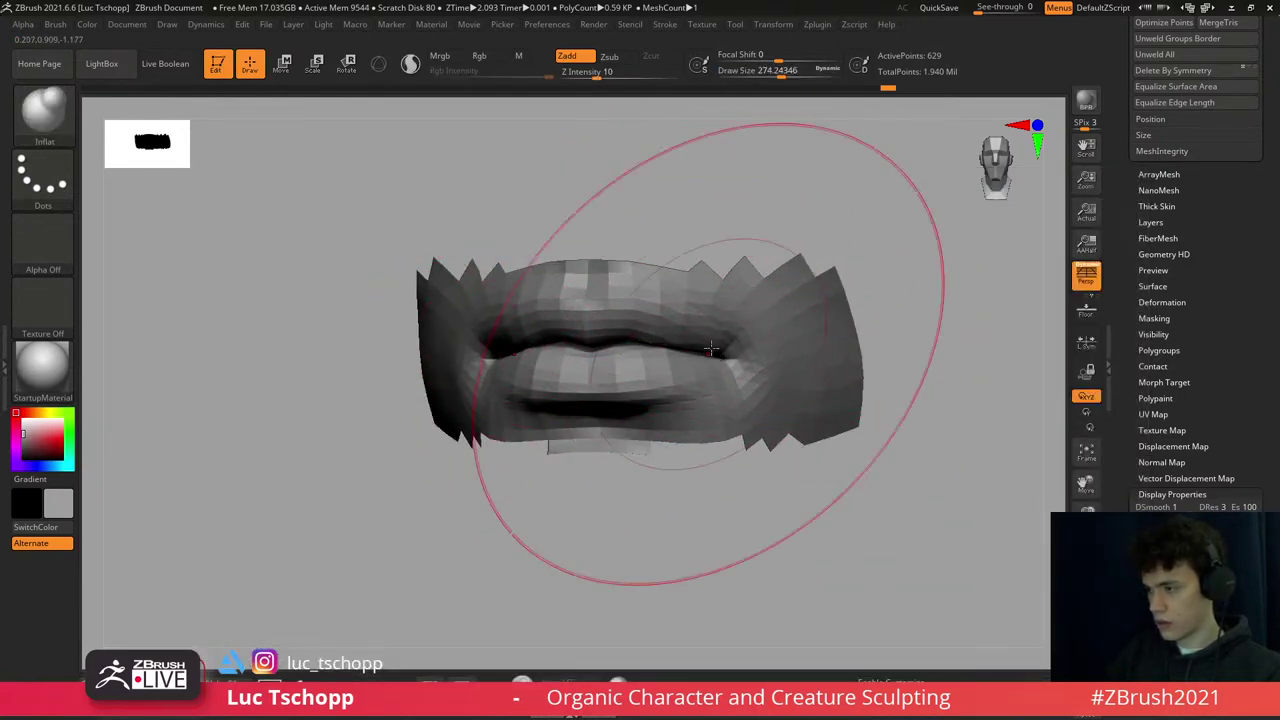
key("ctrl+z")
key("ctrl+z")
key("ctrl+z")
key("ctrl+z")
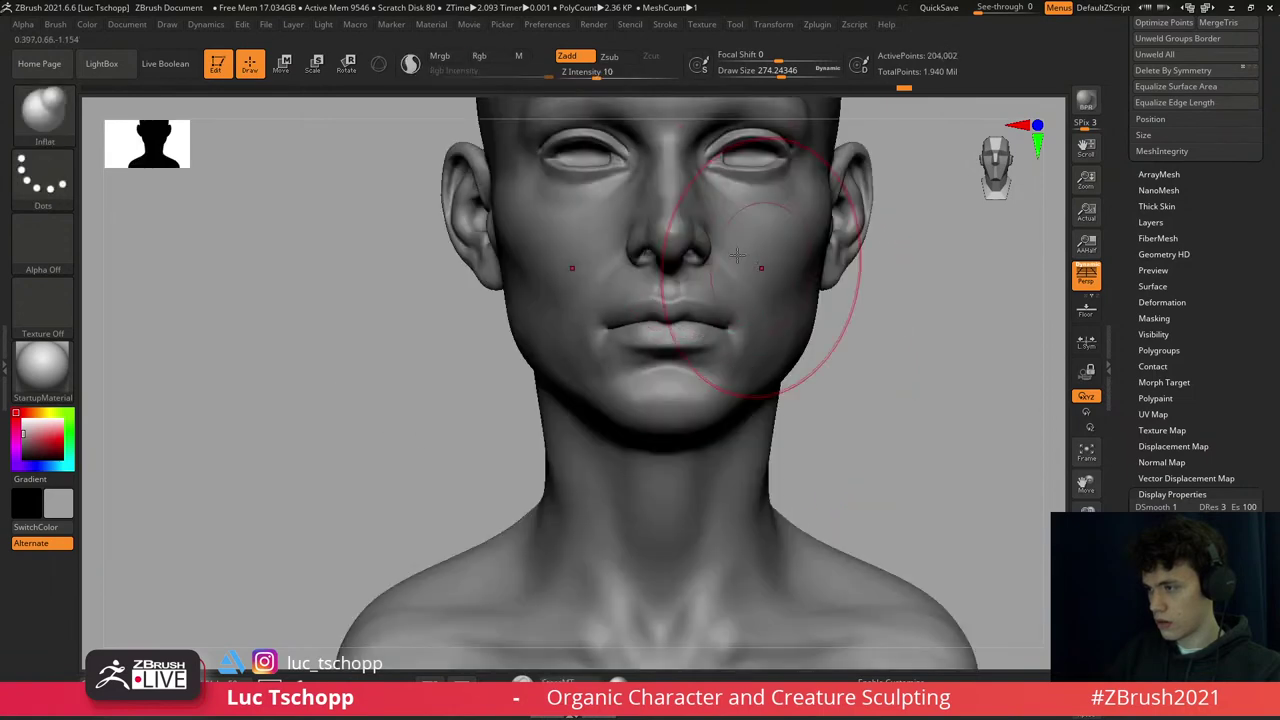
key("ctrl+z")
- Orbit and zoom to a front view of the face and select the Move brush
left_click_drag(694, 418, 700, 400)
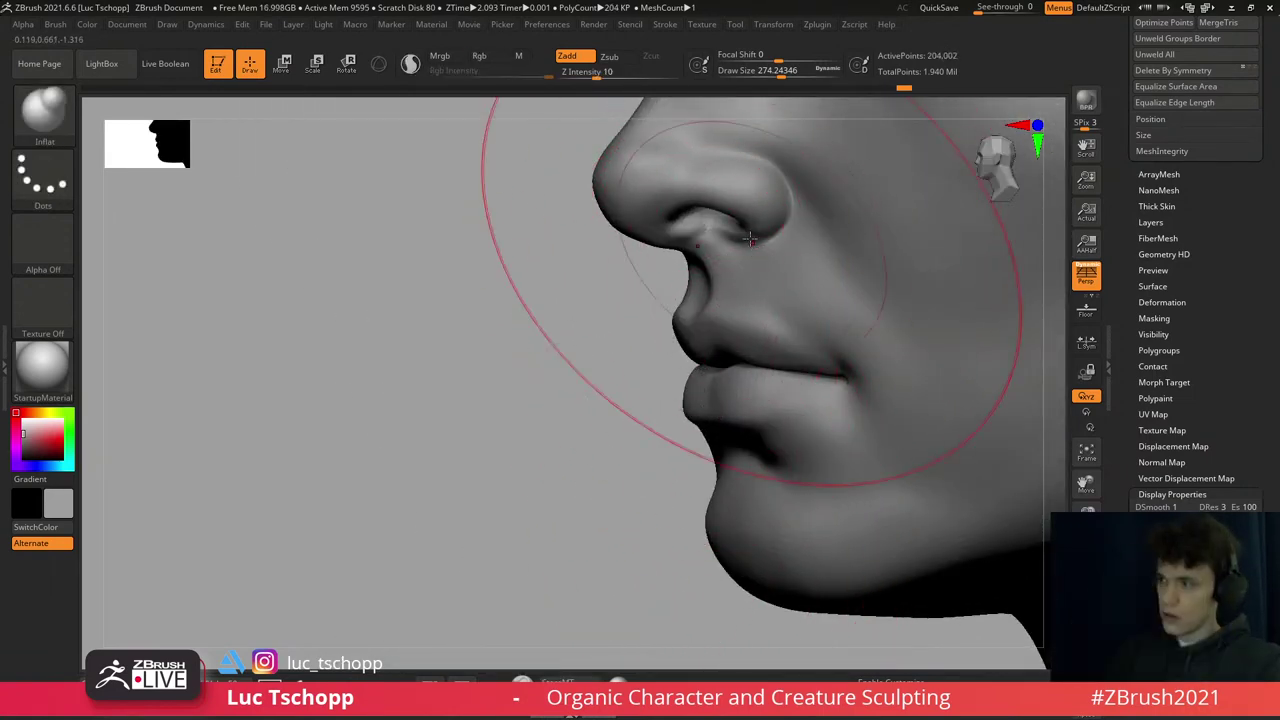
key("b")
key("s")
key("m")
key("b")
key("m")
key("v")
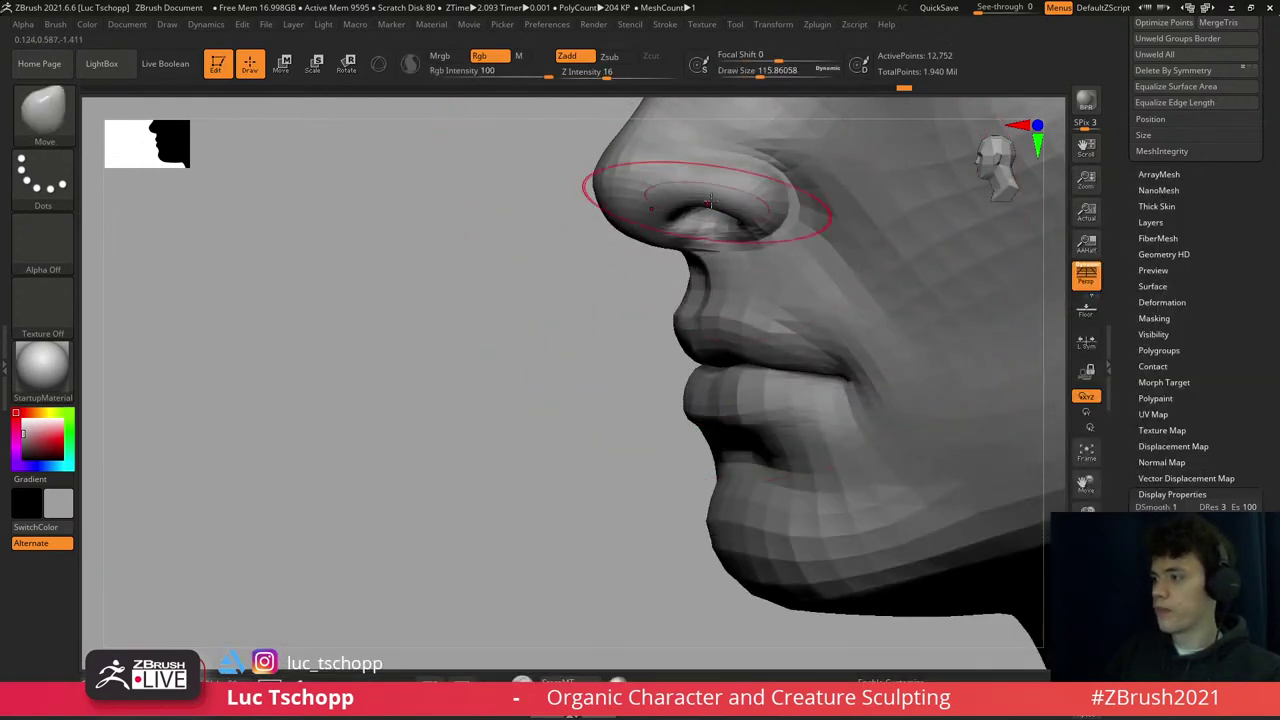
key("f")
mouse_move(707, 245)
left_mouse_down("shift")
mouse_move(715, 285)
mouse_move(695, 310)
left_mouse_up("shift")
mouse_move(560, 342)
right_mouse_down("ctrl")
mouse_move(655, 326)
mouse_move(640, 306)
right_mouse_up("ctrl")
key("shift+d")
key("b")
key("Escape")
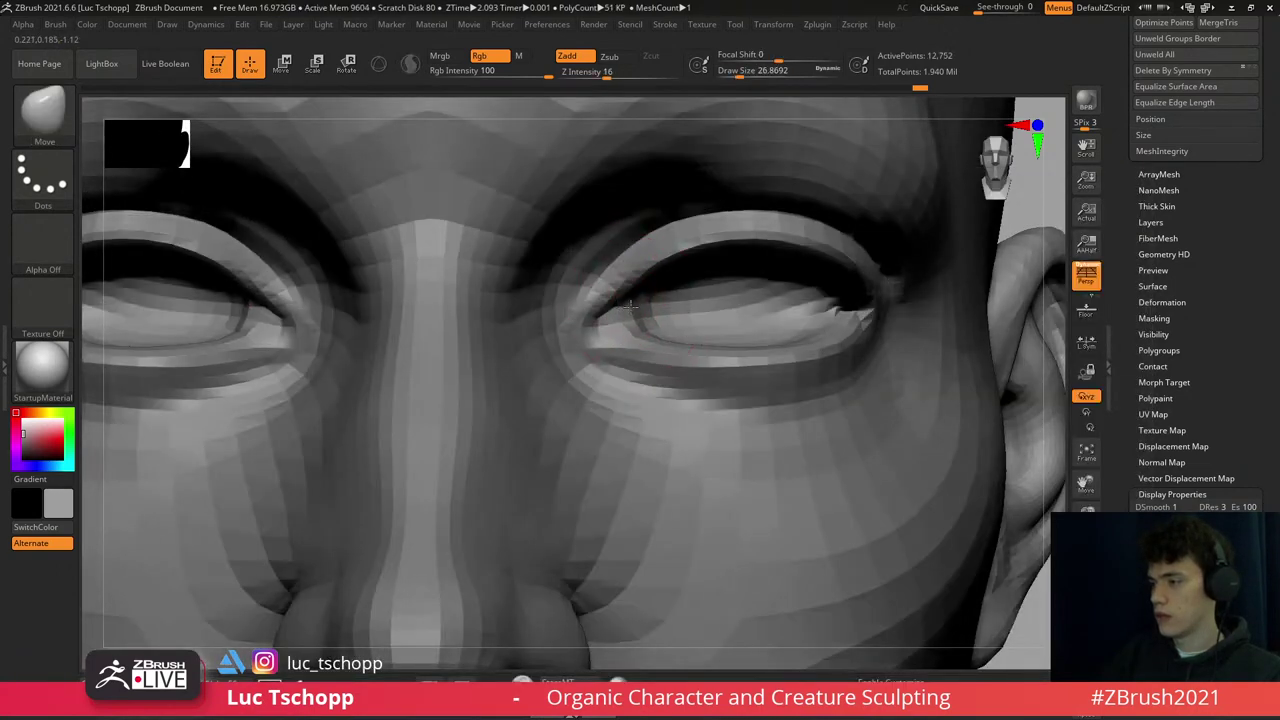
- Frame the head at a lower subdivision level and sculpt the forehead with LucT_Custom1, smoothing between passes
key("d")
key("f")
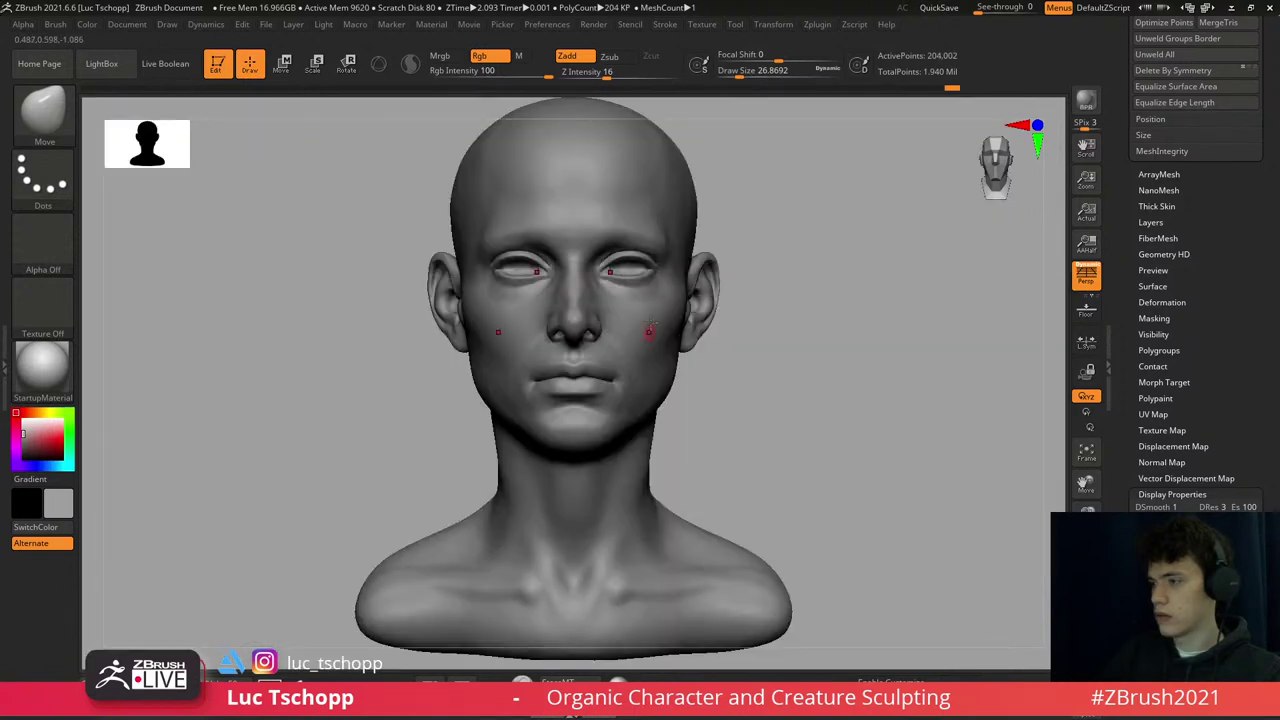
key("shift+d")
right_click_drag(651, 340, 663, 283)
key("s")
key("shift")
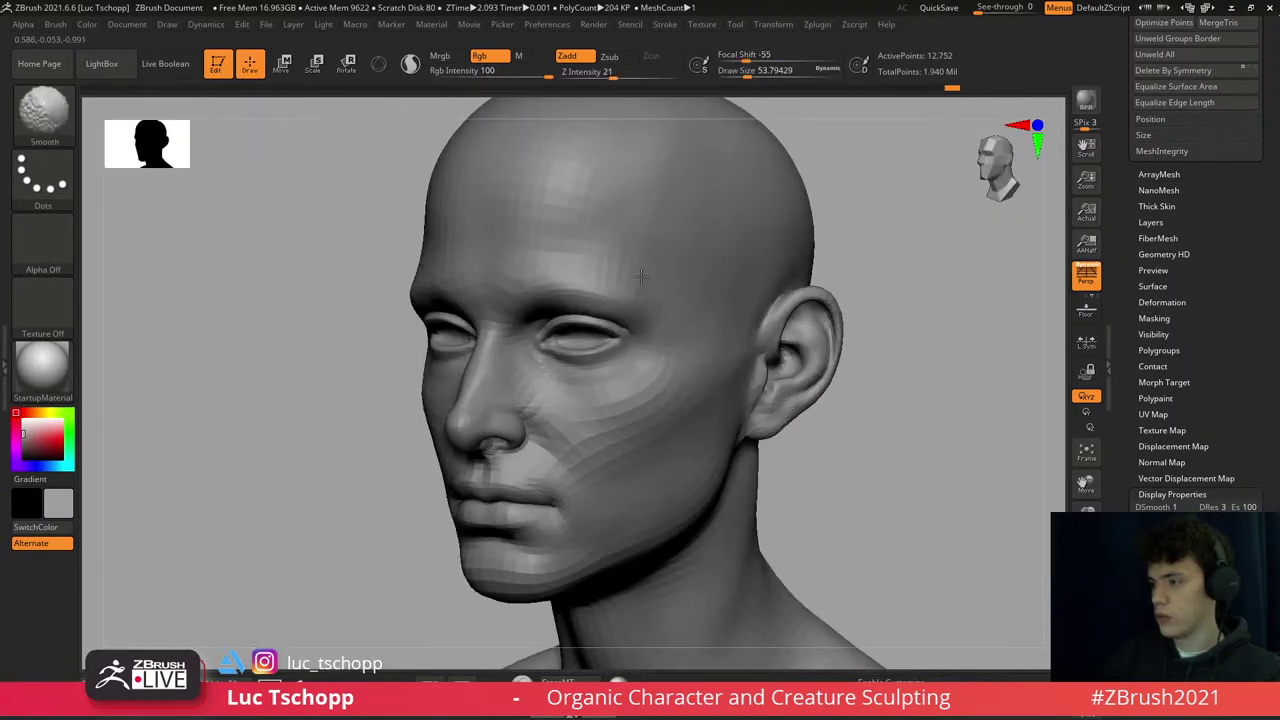
key("1")
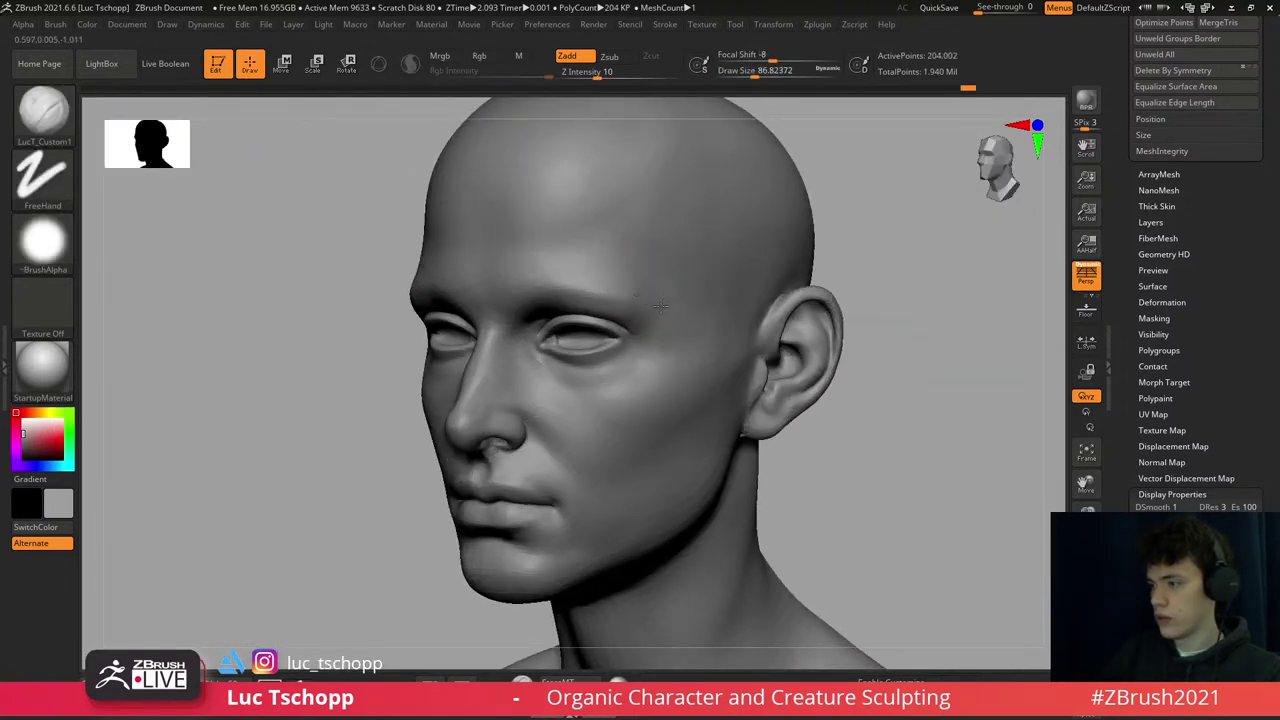
key("shift")
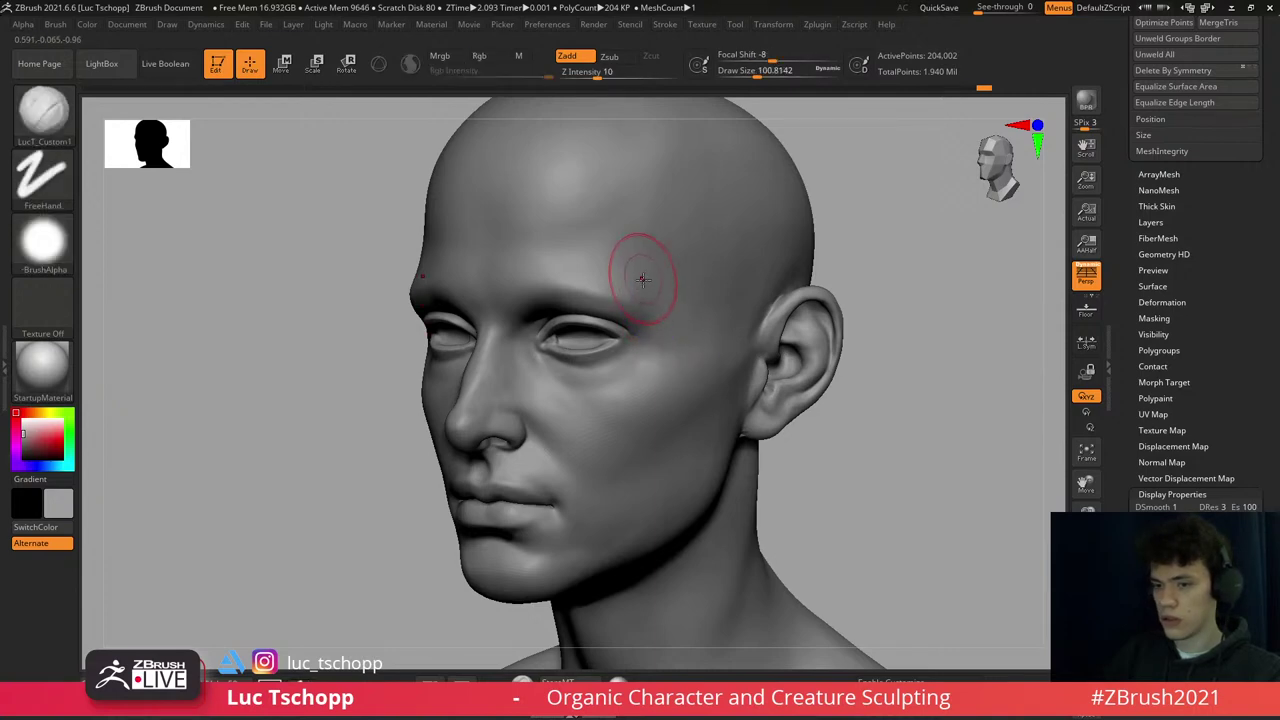
mouse_move(603, 271)
right_mouse_down()
mouse_move(644, 266)
mouse_move(657, 347)
mouse_move(640, 320)
right_mouse_up()
right_click_drag(609, 257, 711, 345)
- Refine the forehead and temples at brush sizes about 149 and 167, then return to top subdivision
key("shift")
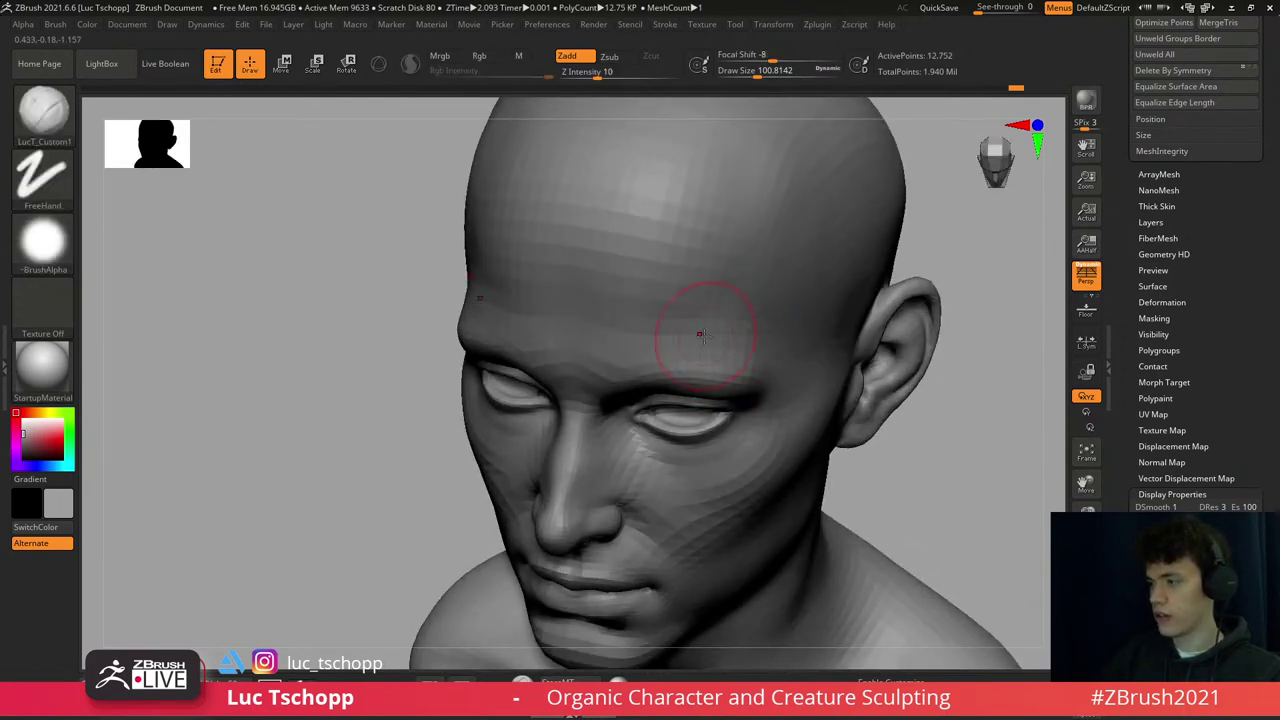
key("]")
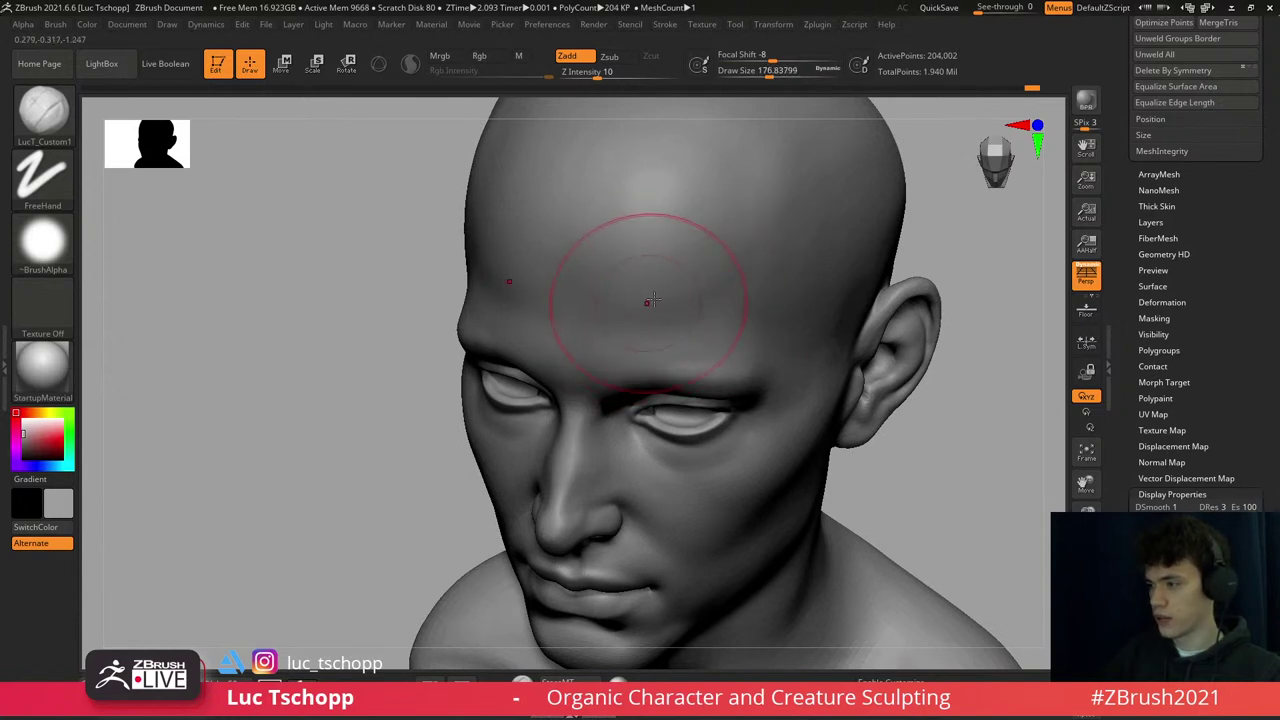
key("shift")
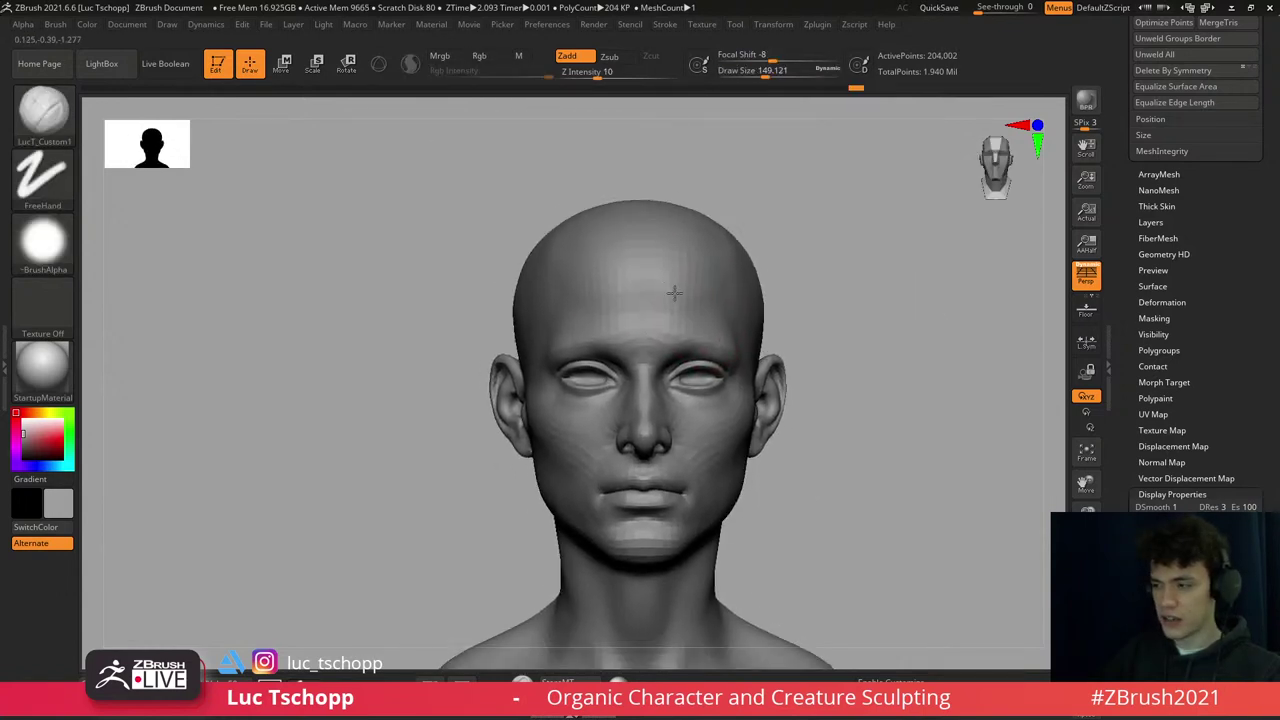
key("shift")
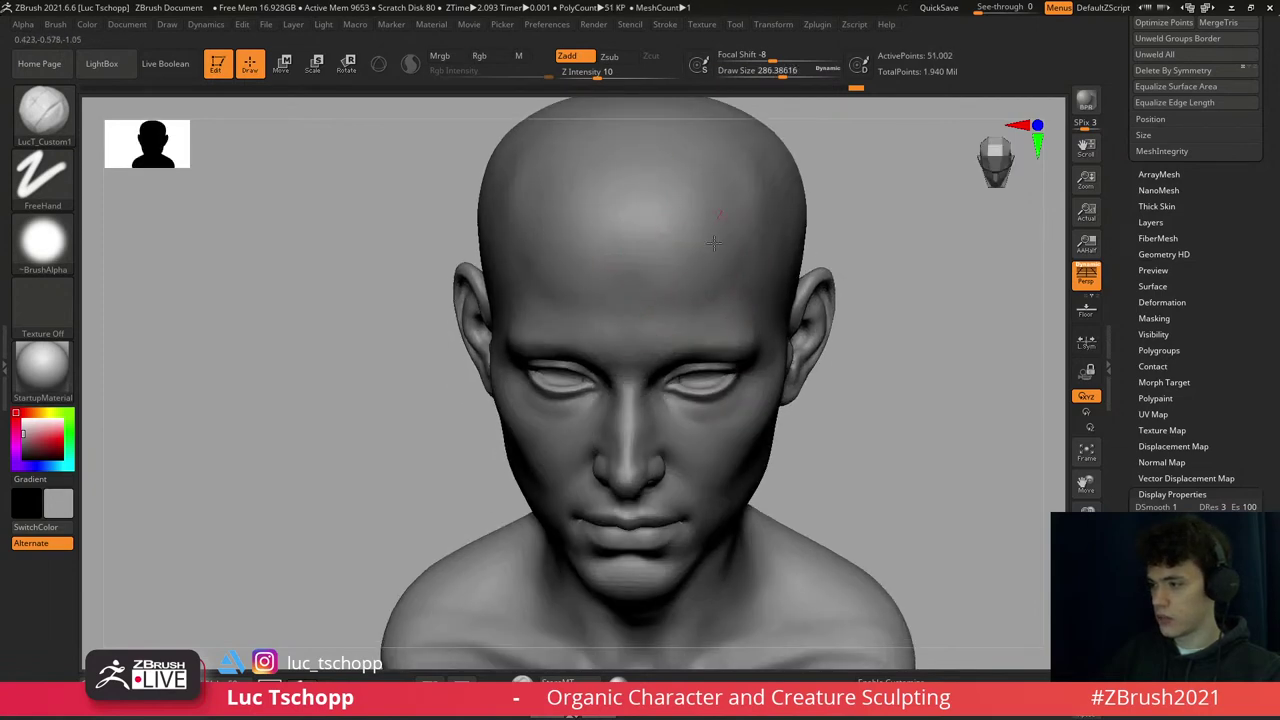
key("shift")
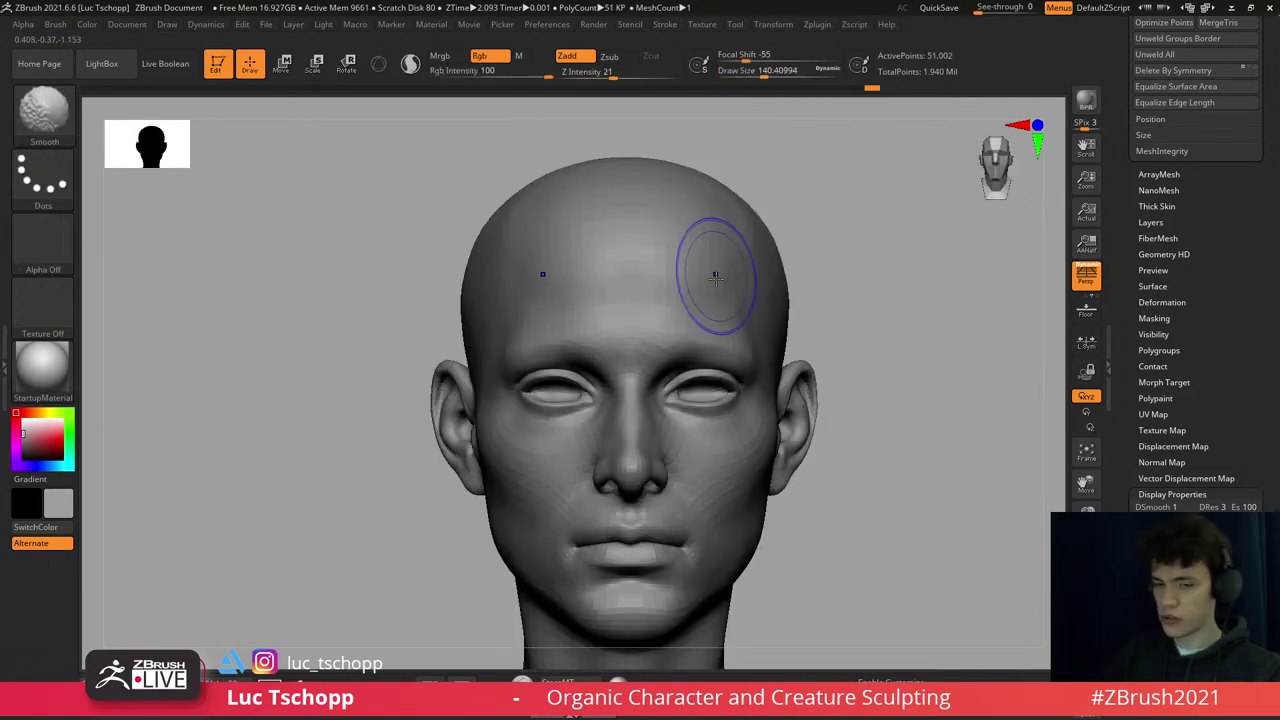
right_click_drag(715, 276, 730, 352, "ctrl")
left_click_drag(729, 343, 758, 326)
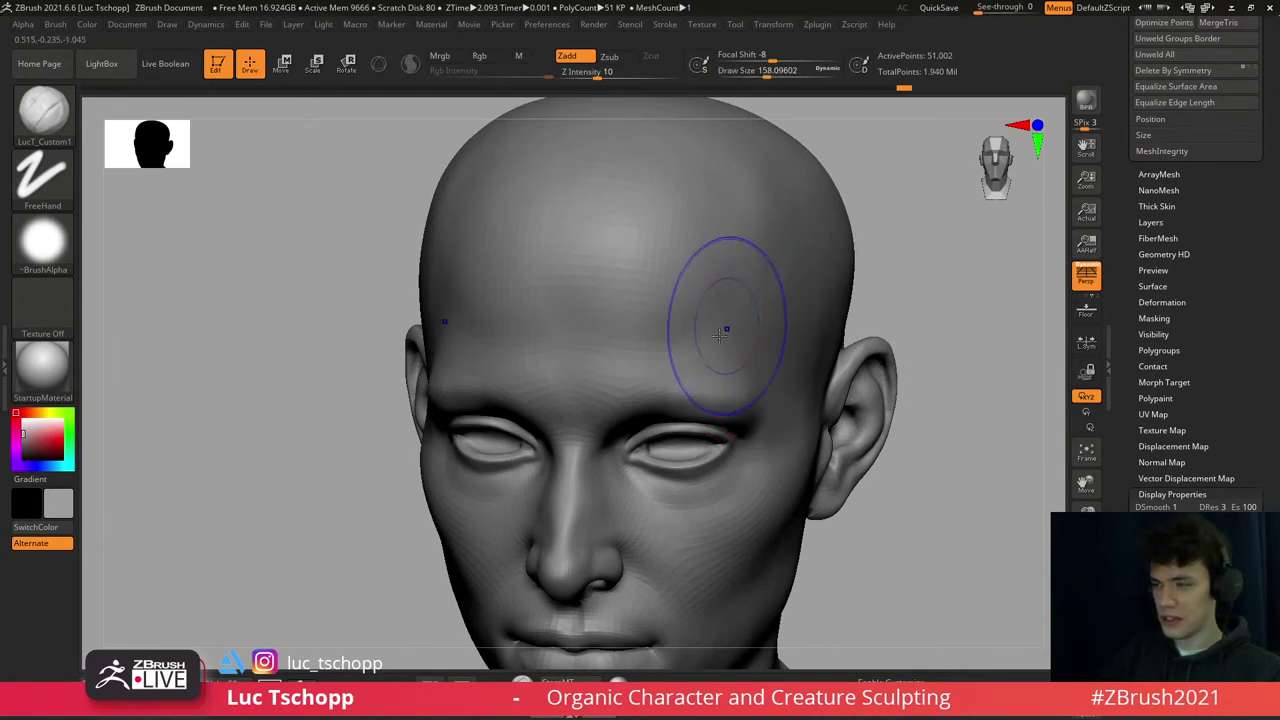
mouse_move(720, 334)
right_mouse_down("alt")
mouse_move(710, 378)
mouse_move(699, 358)
mouse_move(649, 391)
right_mouse_up("alt")
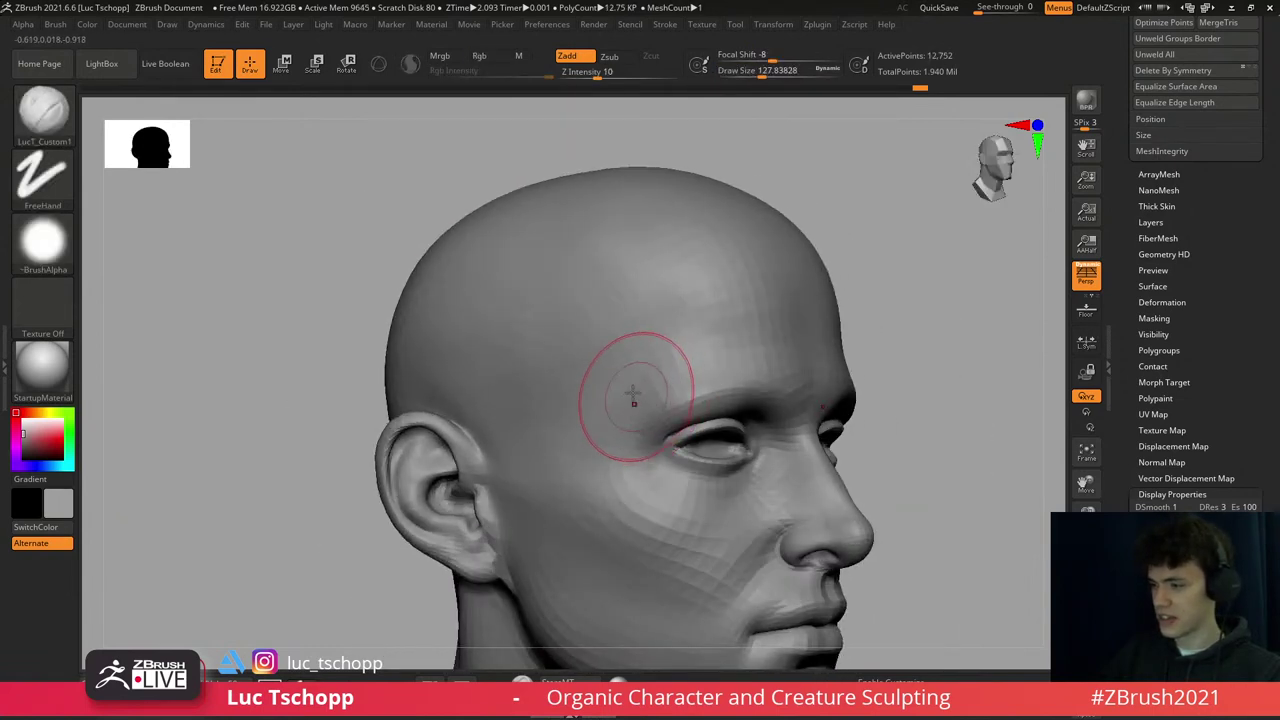
key("d")
key("d")
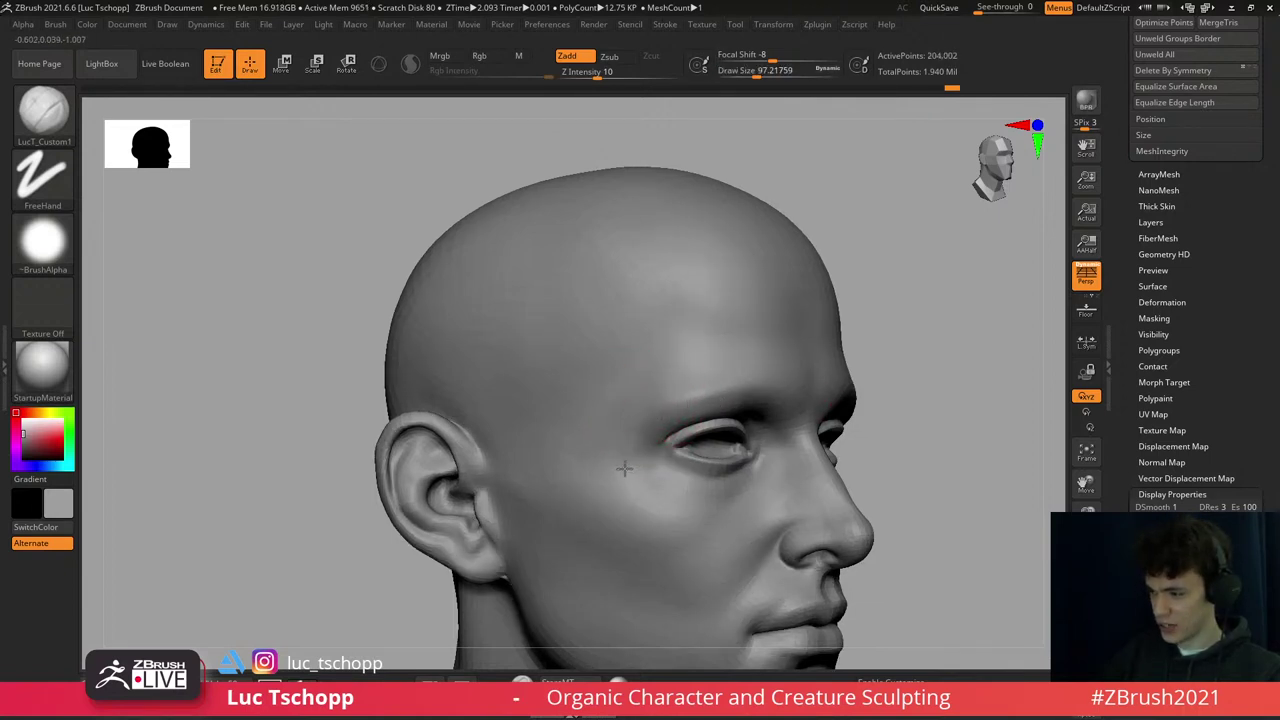
key("shift")
- Reshape the ear and temple area with the Move brush at size about 120
right_click_drag(638, 400, 643, 386, "shift")
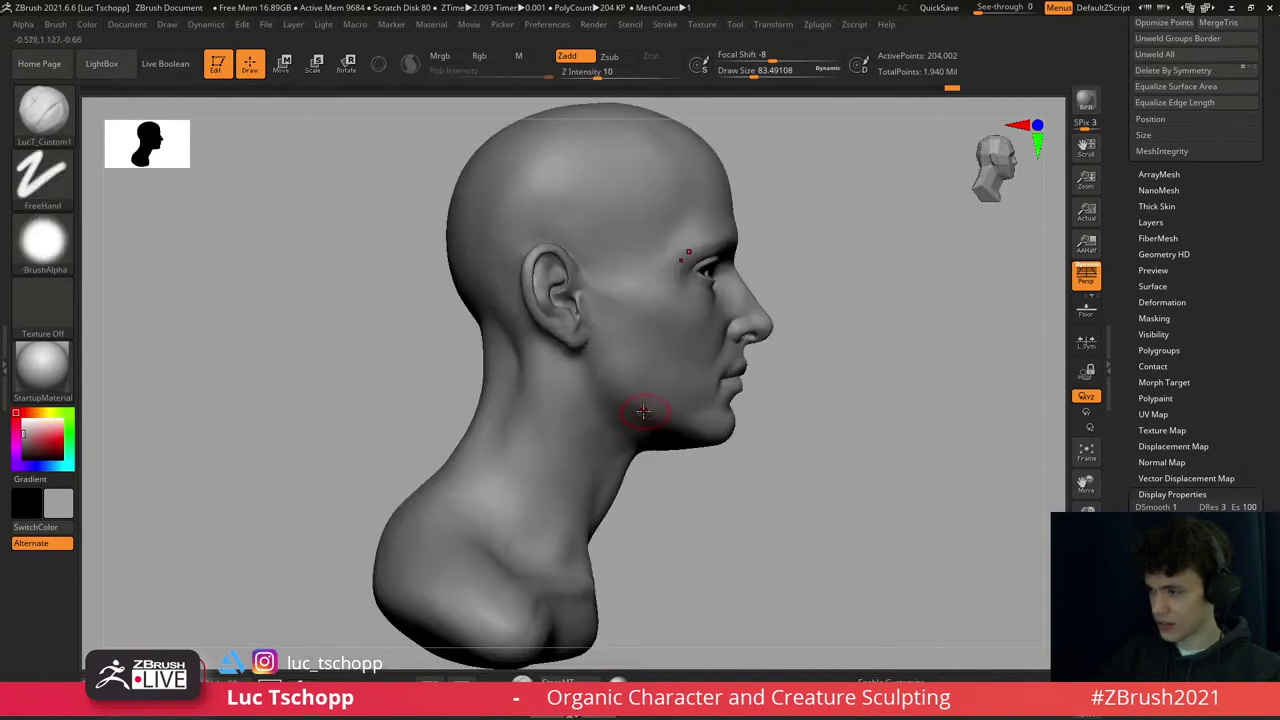
right_click_drag(657, 294, 676, 294, "alt")
key("s")
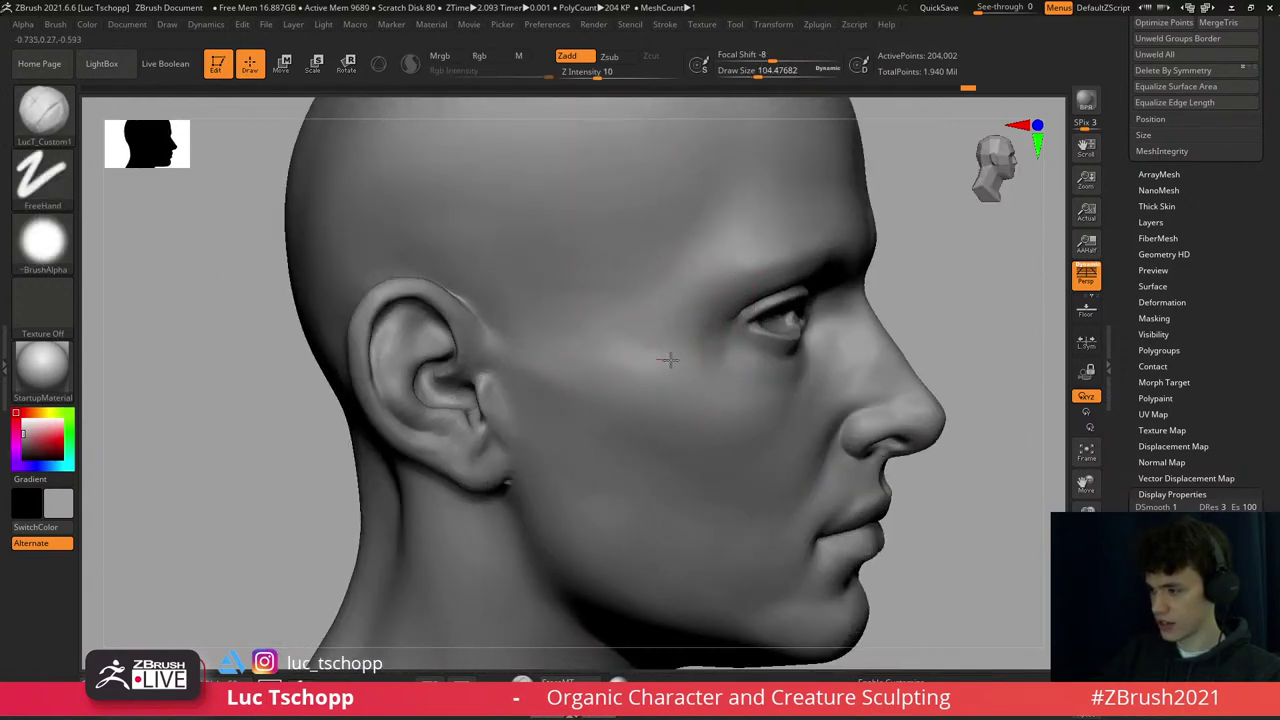
key("shift")
mouse_move(606, 354)
right_mouse_down("alt")
mouse_move(613, 325)
mouse_move(590, 305)
right_mouse_up("alt")
key("s")
key("b")
key("m")
key("v")
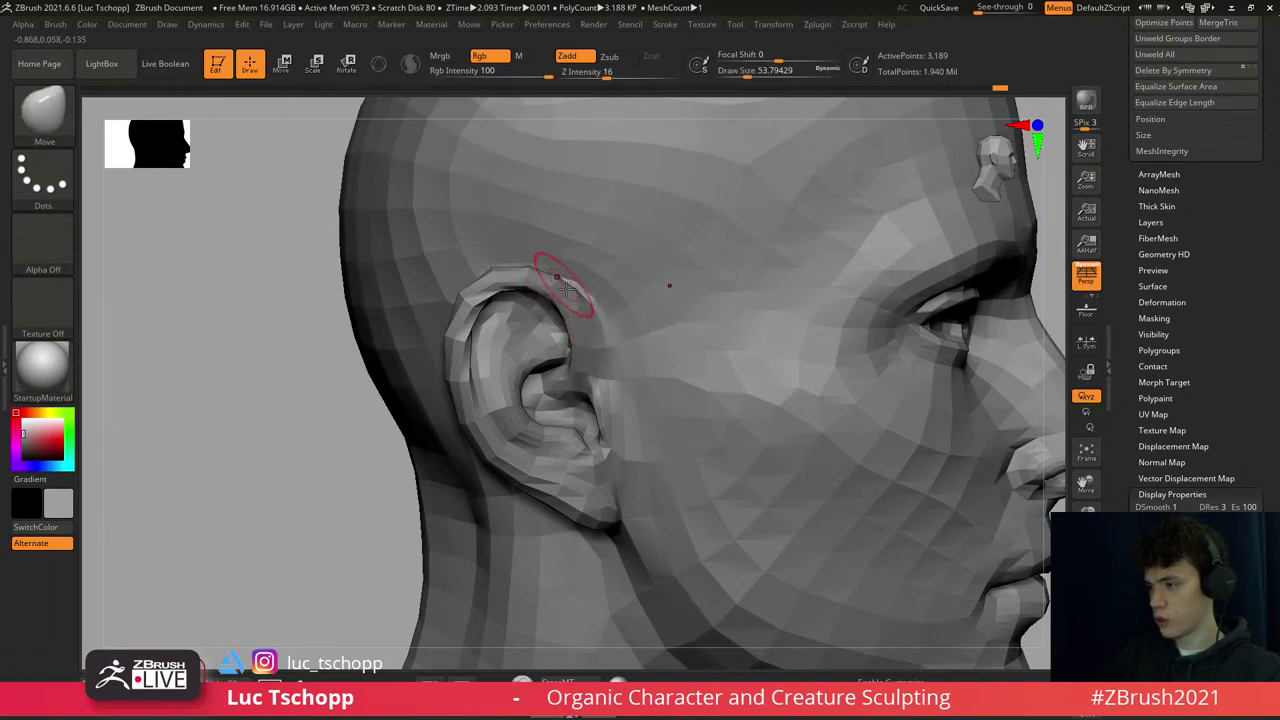
key("d")
key("d")
key("s")
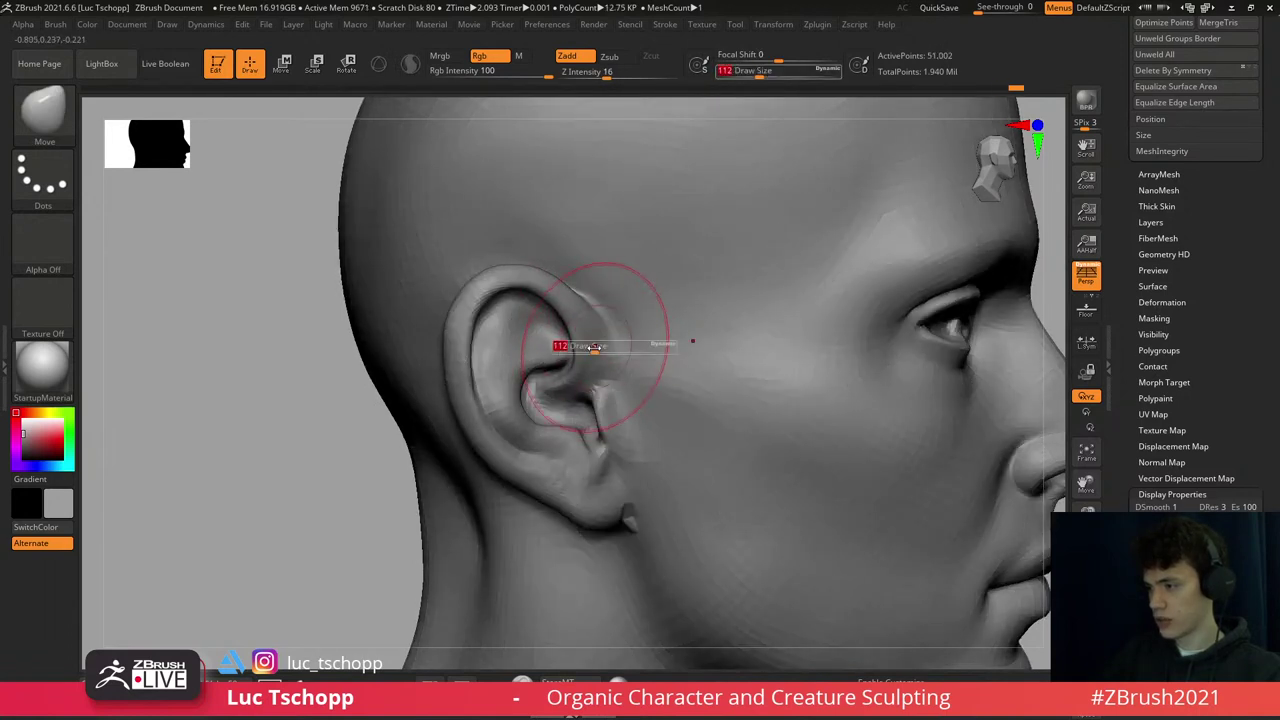
- Sculpt and smooth the head with LucT_Custom1 at brush size about 97
key("1")
key("s")
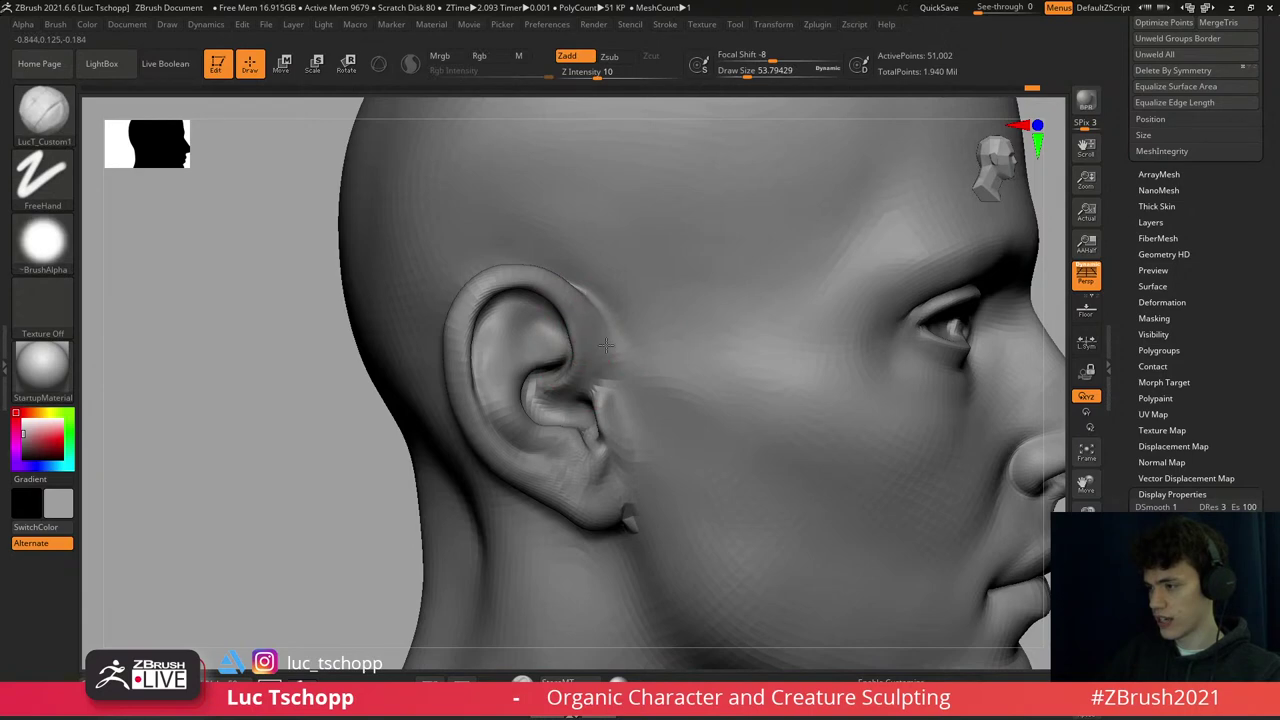
key("shift")
mouse_move(590, 318)
right_mouse_down()
mouse_move(546, 340)
mouse_move(561, 322)
right_mouse_up()
key("f")
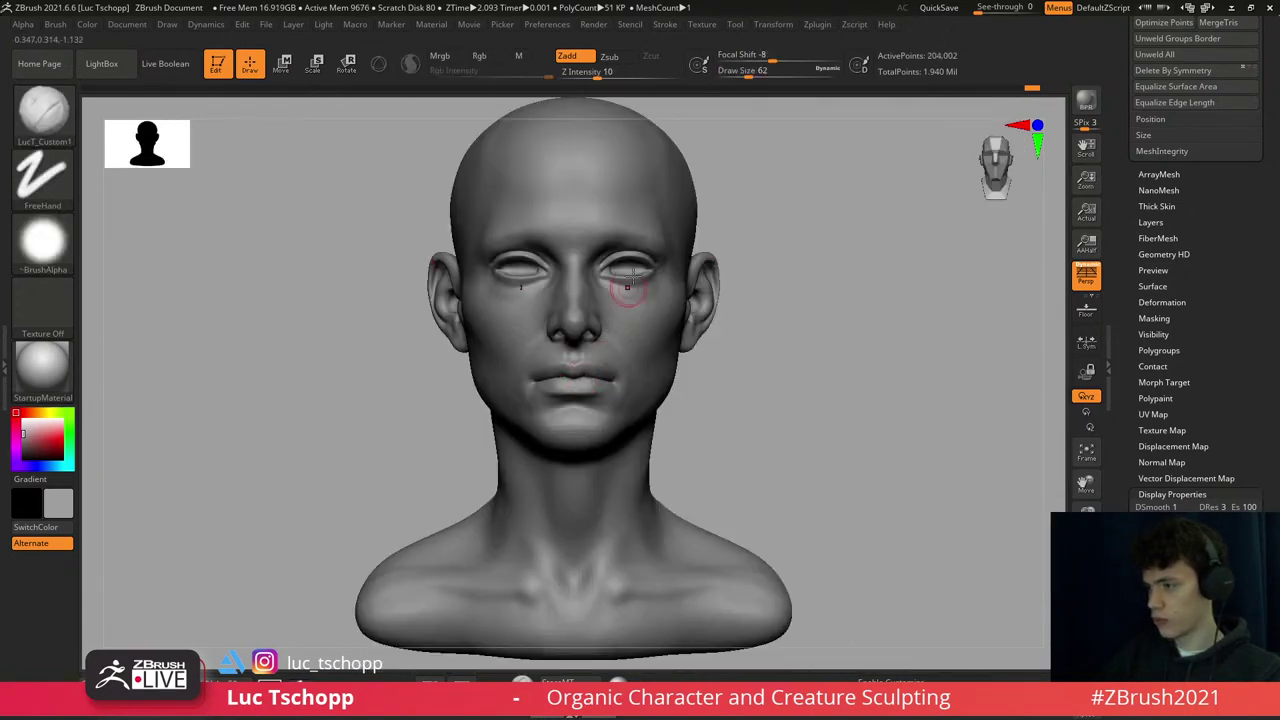
mouse_move(628, 287)
right_mouse_down("ctrl")
mouse_move(657, 334)
mouse_move(677, 297)
right_mouse_up("ctrl")
key("shift")
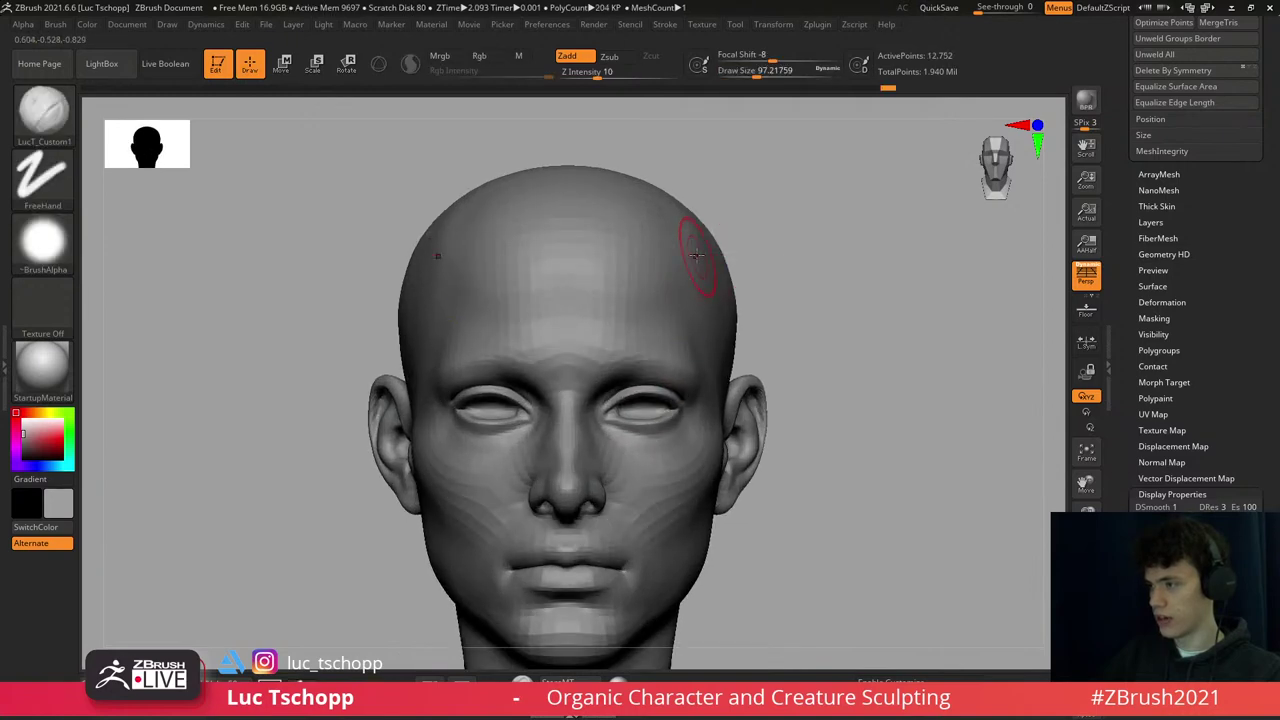
right_click_drag(696, 255, 689, 290)
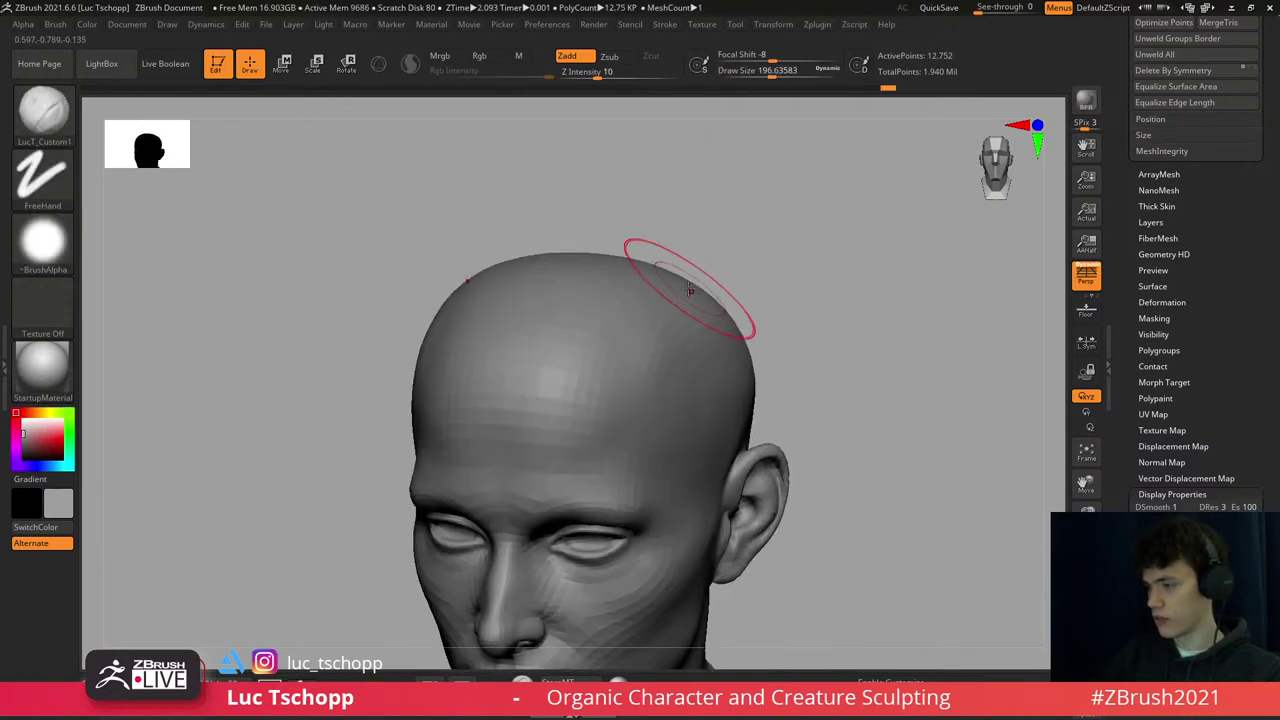
- Reshape the skull top with the Move brush at size about 351, then return to top subdivision
key("b")
key("m")
key("v")
key("s")
left_click_drag(640, 220, 664, 222)
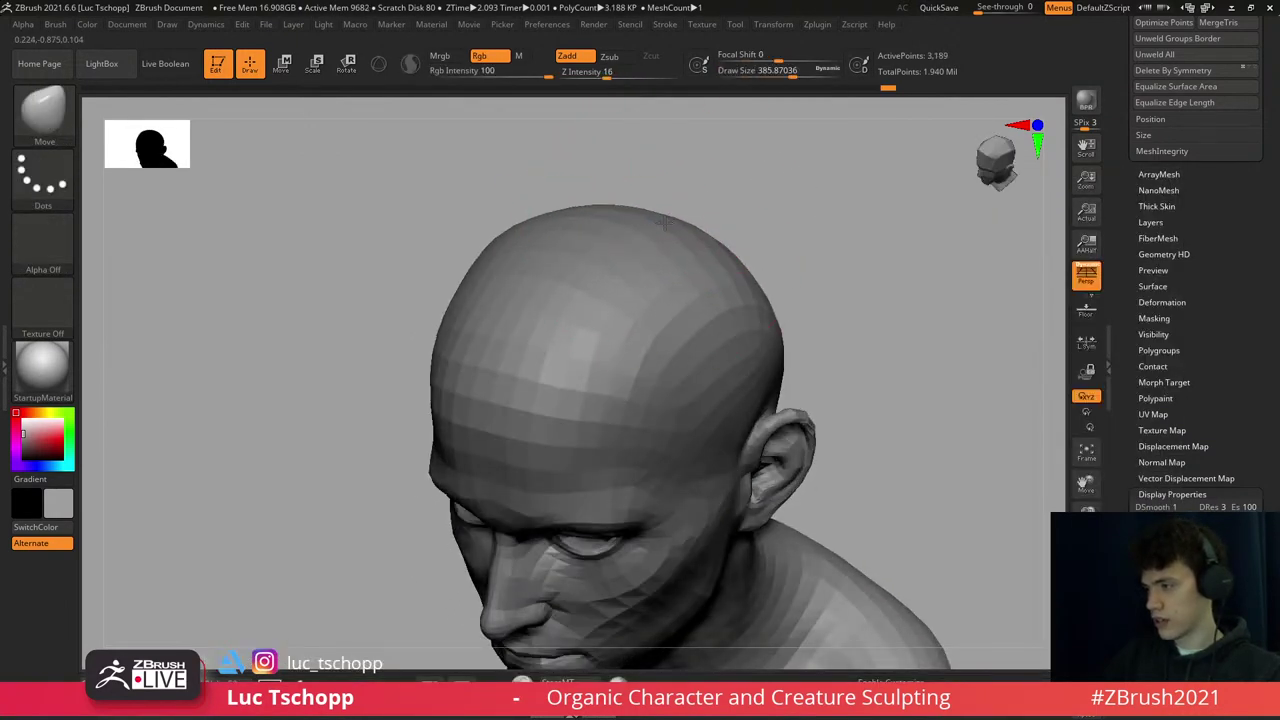
right_click_drag(723, 220, 700, 229)
key("s")
left_click_drag(700, 229, 690, 229)
mouse_move(690, 229)
right_mouse_down()
mouse_move(790, 260)
mouse_move(695, 305)
right_mouse_up()
key("d")
key("d")
key("d")
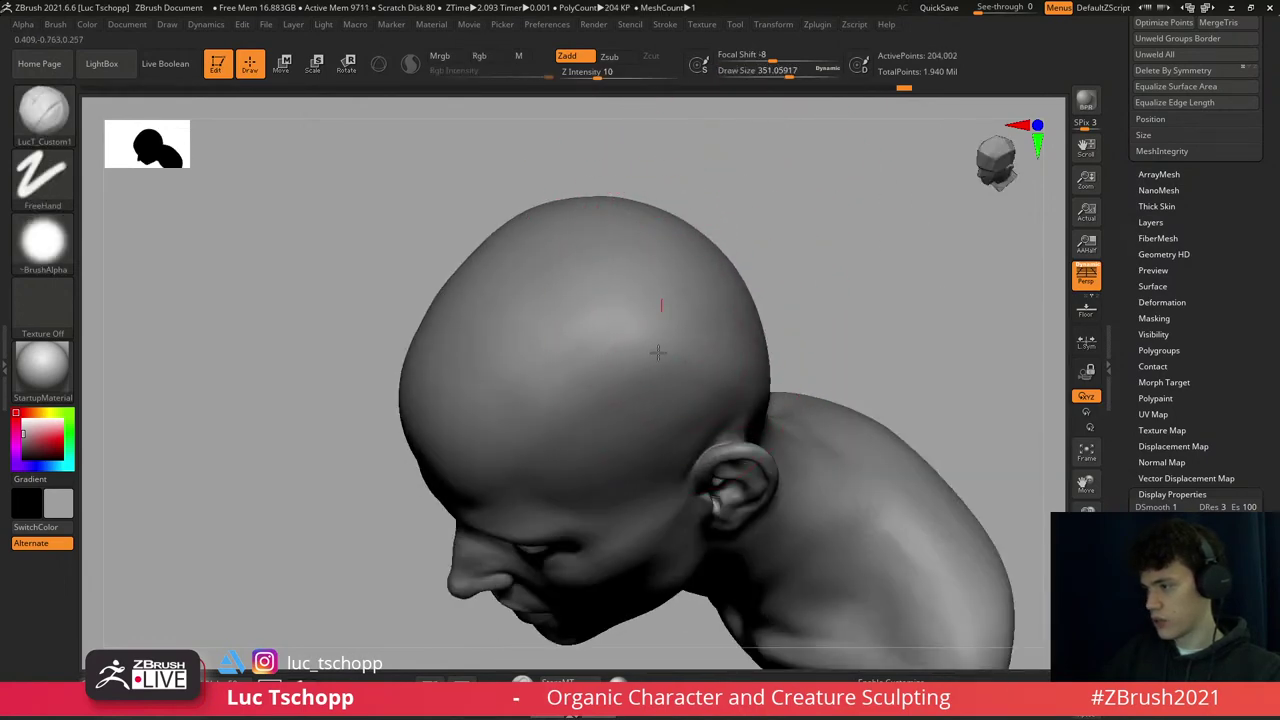
mouse_move(586, 286)
right_mouse_down("shift")
mouse_move(660, 286)
mouse_move(741, 438)
mouse_move(486, 429)
mouse_move(529, 437)
mouse_move(481, 392)
mouse_move(491, 343)
right_mouse_up("shift")
key("f")
- Select the Move Topological brush for the mouth corner
key("b")
key("m")
key("t")
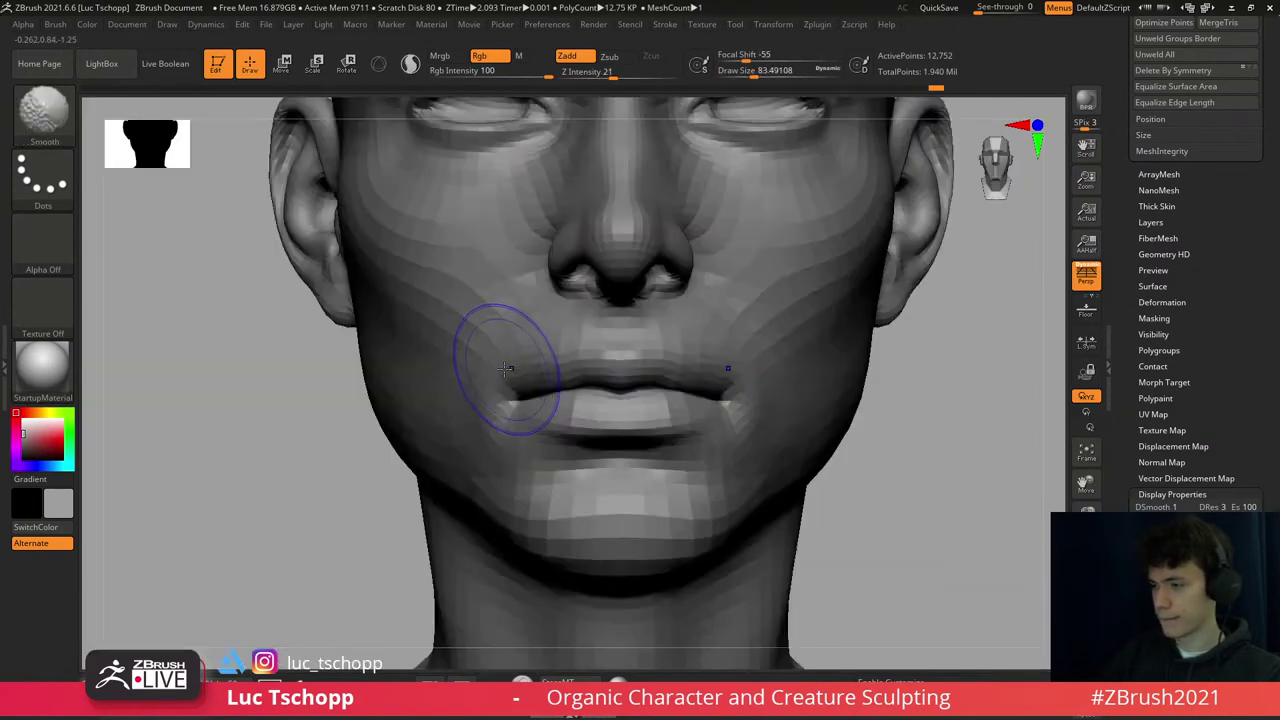
- Smooth the mouth corner from a three-quarter view and step up one subdivision level
key("s")
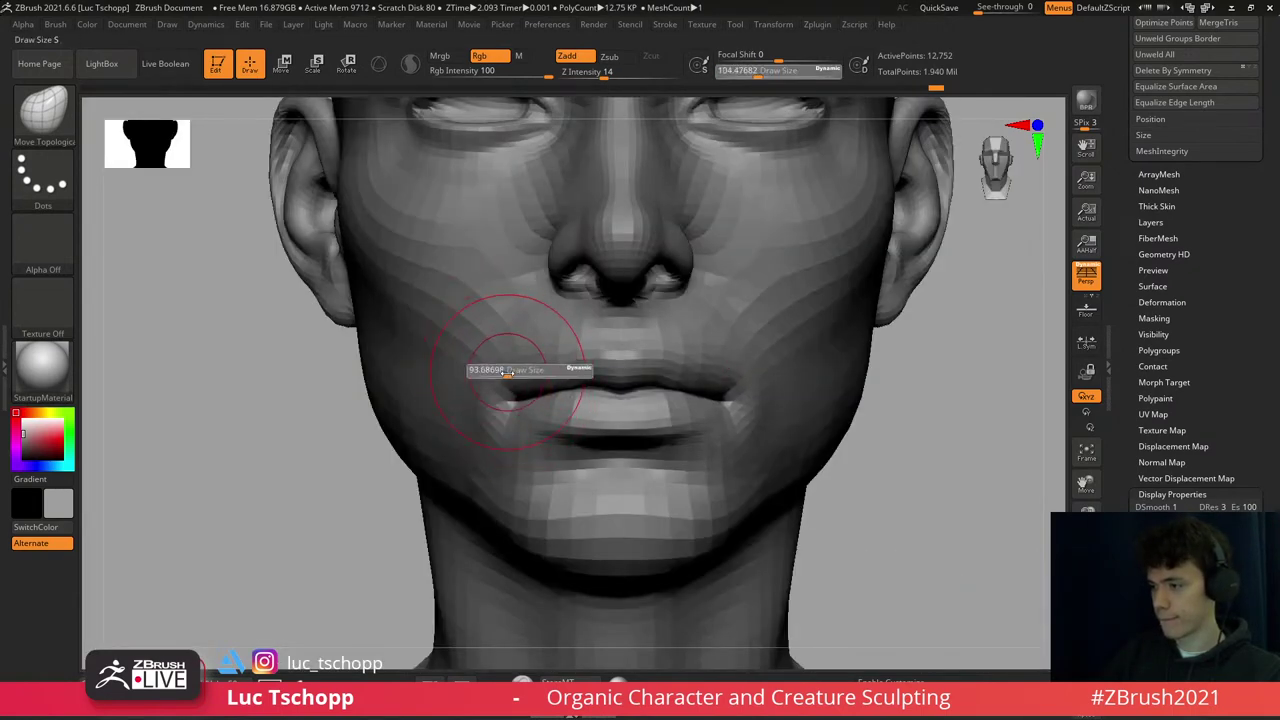
mouse_move(528, 371)
right_mouse_down()
mouse_move(680, 395)
mouse_move(606, 314)
mouse_move(640, 372)
right_mouse_up()
key("shift")
key("s")
key("ctrl+d")
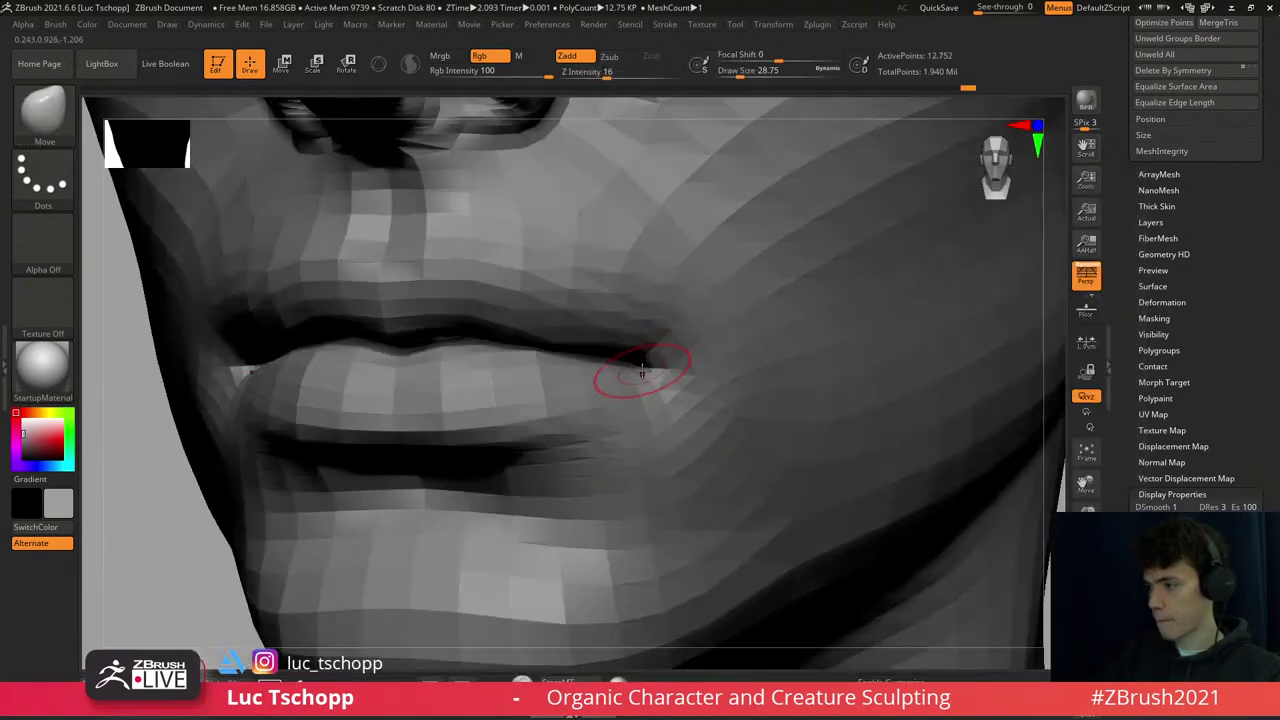
key("shift")
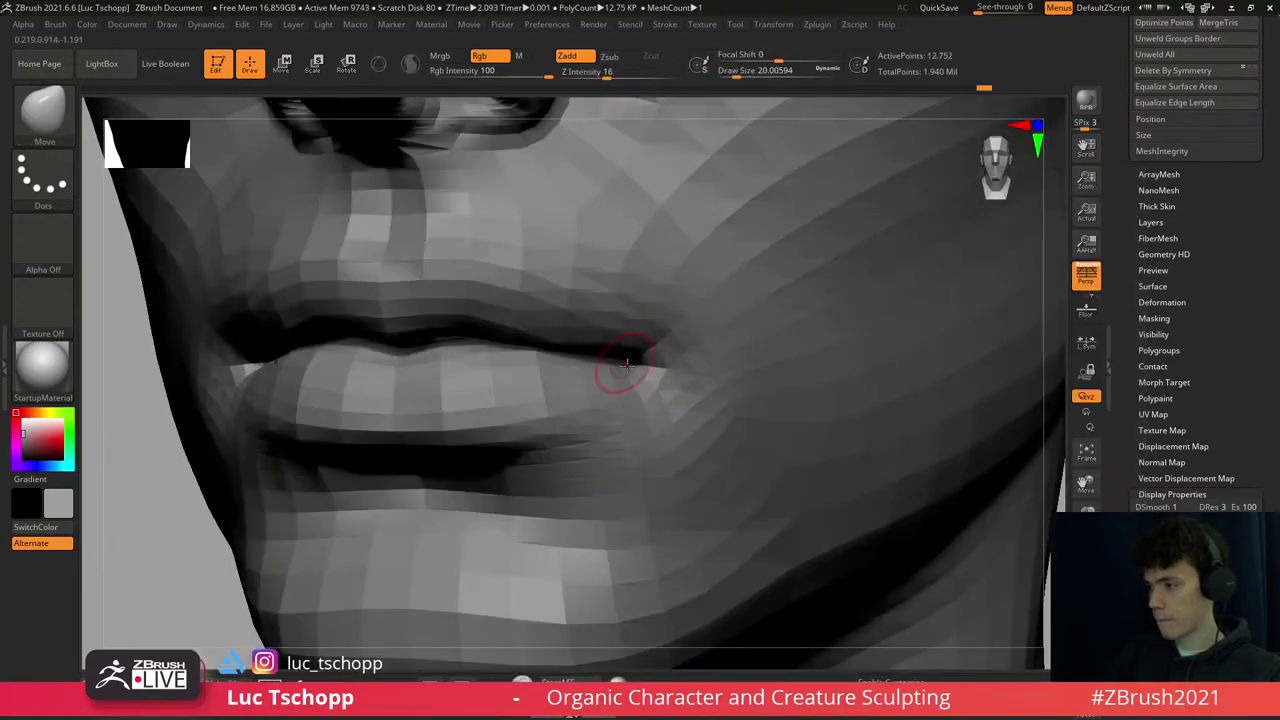
- Review the framed head at its 204,002-point top level, then set a much larger brush size
key("d")
key("d")
key("f")
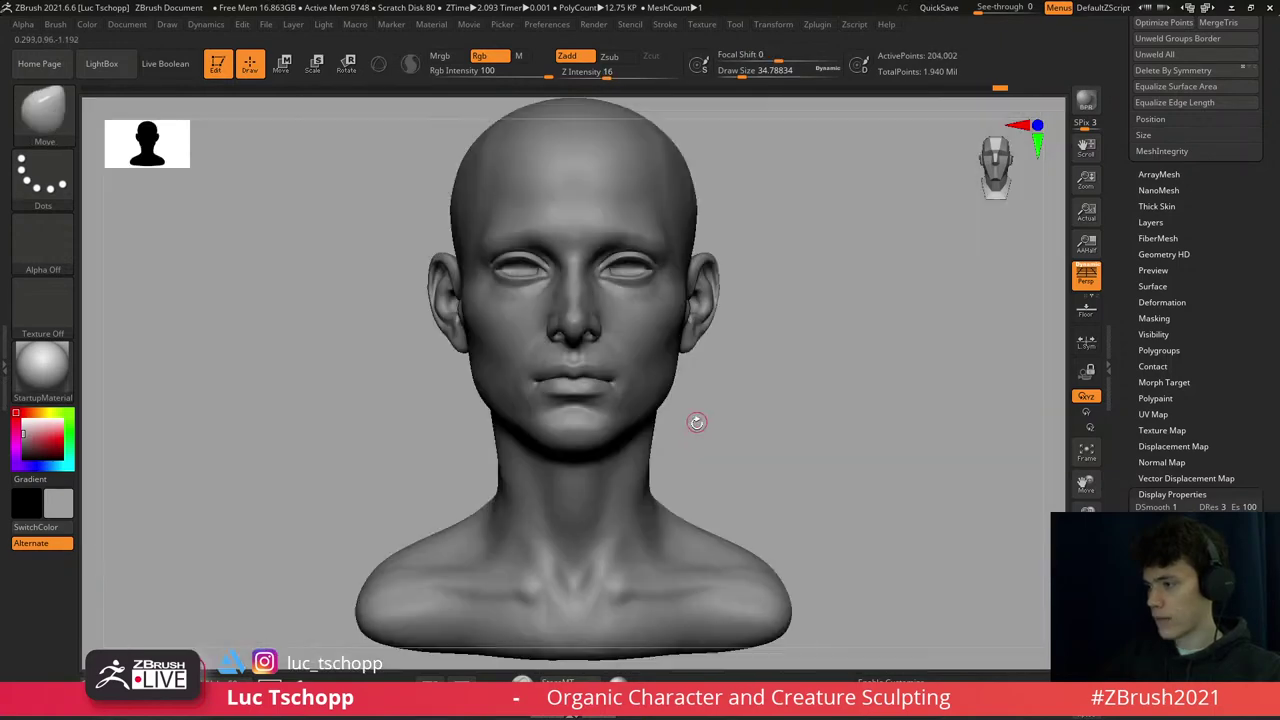
right_click_drag(599, 353, 616, 372)
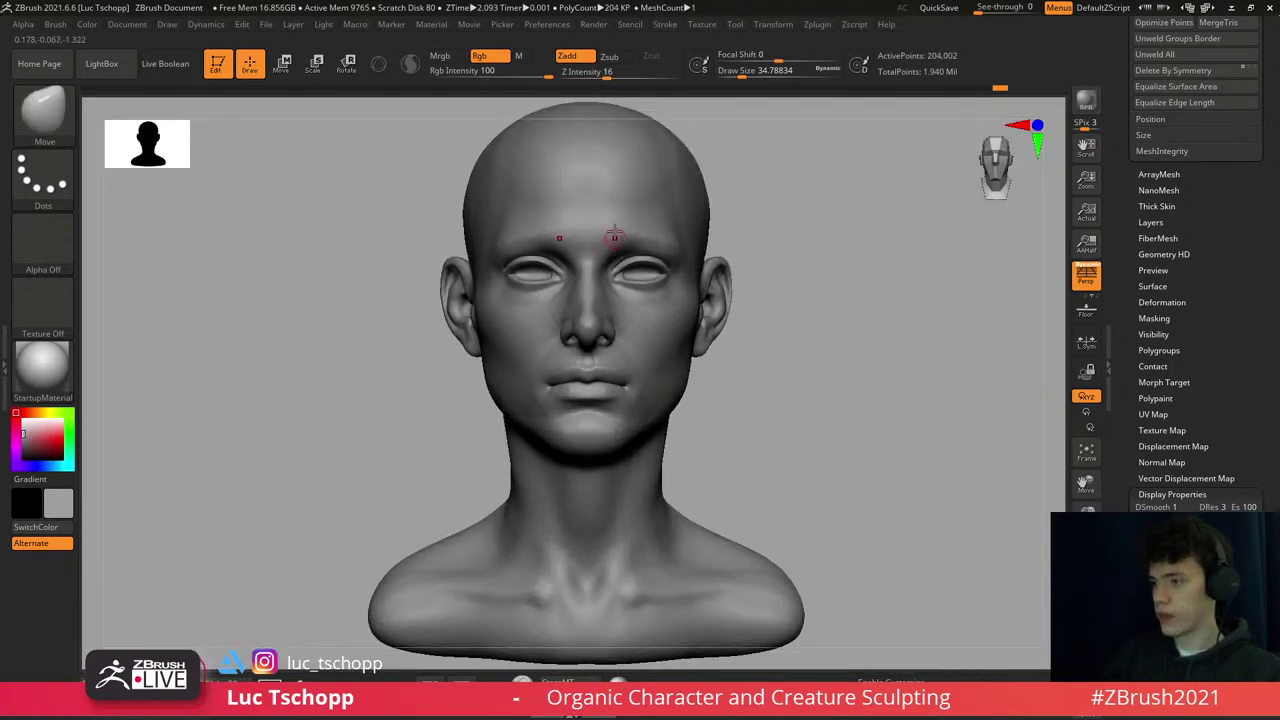
right_click_drag(614, 237, 625, 290, "alt")
key("b")
key("Escape")
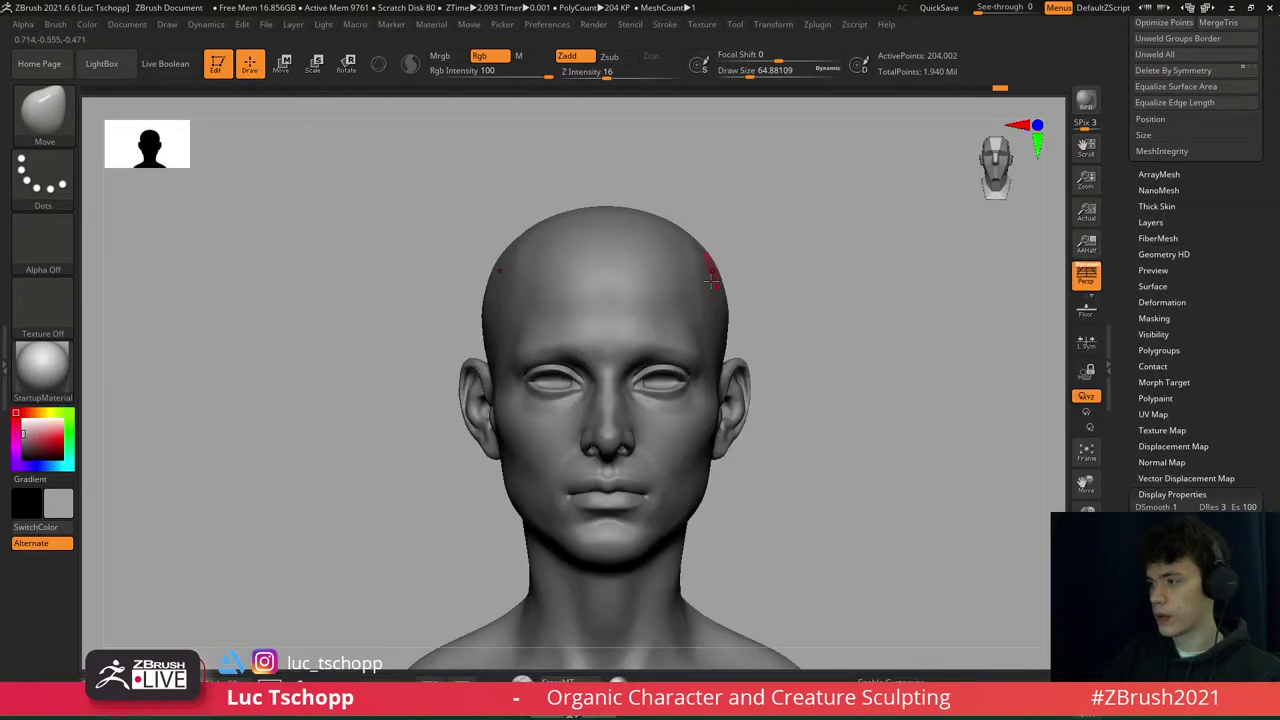
key("shift+d")
key("shift+d")
key("shift+d")
left_click_drag(860, 300, 680, 286)
key("s")
left_click(684, 274)
- Bring the head to full resolution with the custom brush and frame it from the front
key("1")
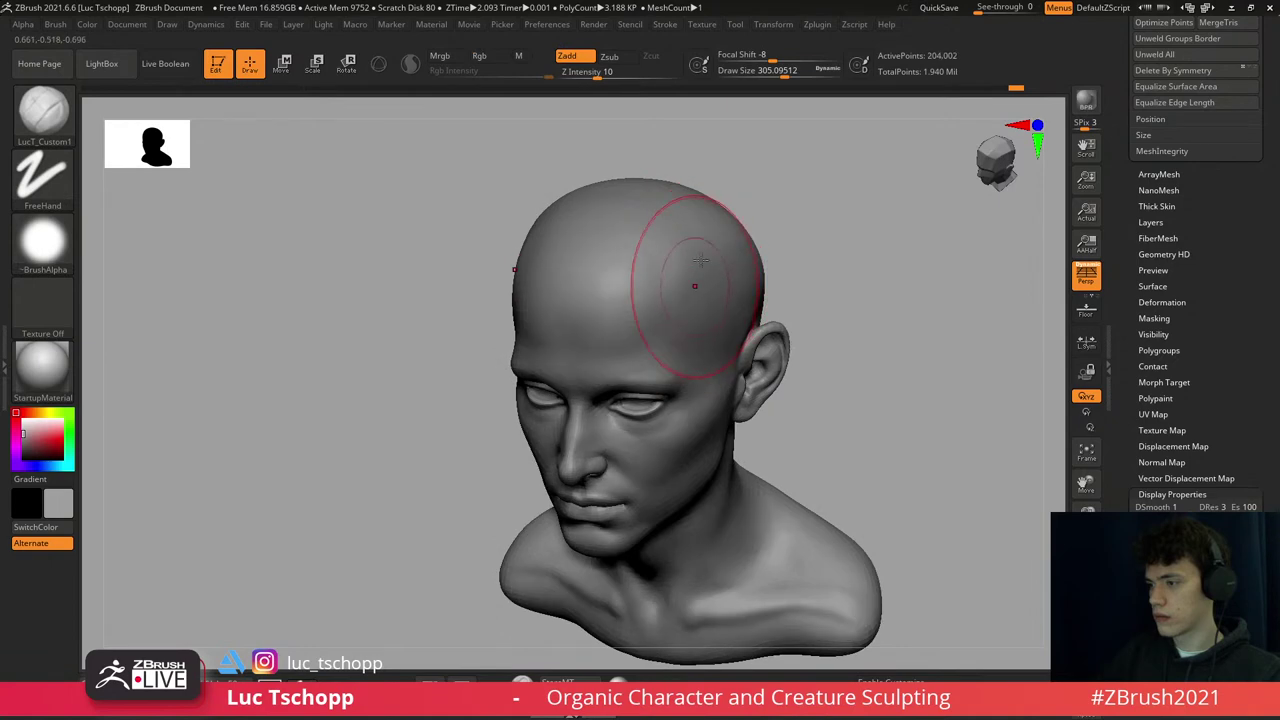
key("d")
key("d")
key("d")
mouse_move(686, 271)
right_mouse_down("shift")
mouse_move(677, 329)
mouse_move(628, 286)
mouse_move(590, 310)
mouse_move(555, 305)
mouse_move(540, 330)
right_mouse_up("shift")
key("f")
- Sculpt the lip crease and mouth corners with Standard and LucT_Custom1, smoothing with Shift
key("b")
key("s")
key("t")
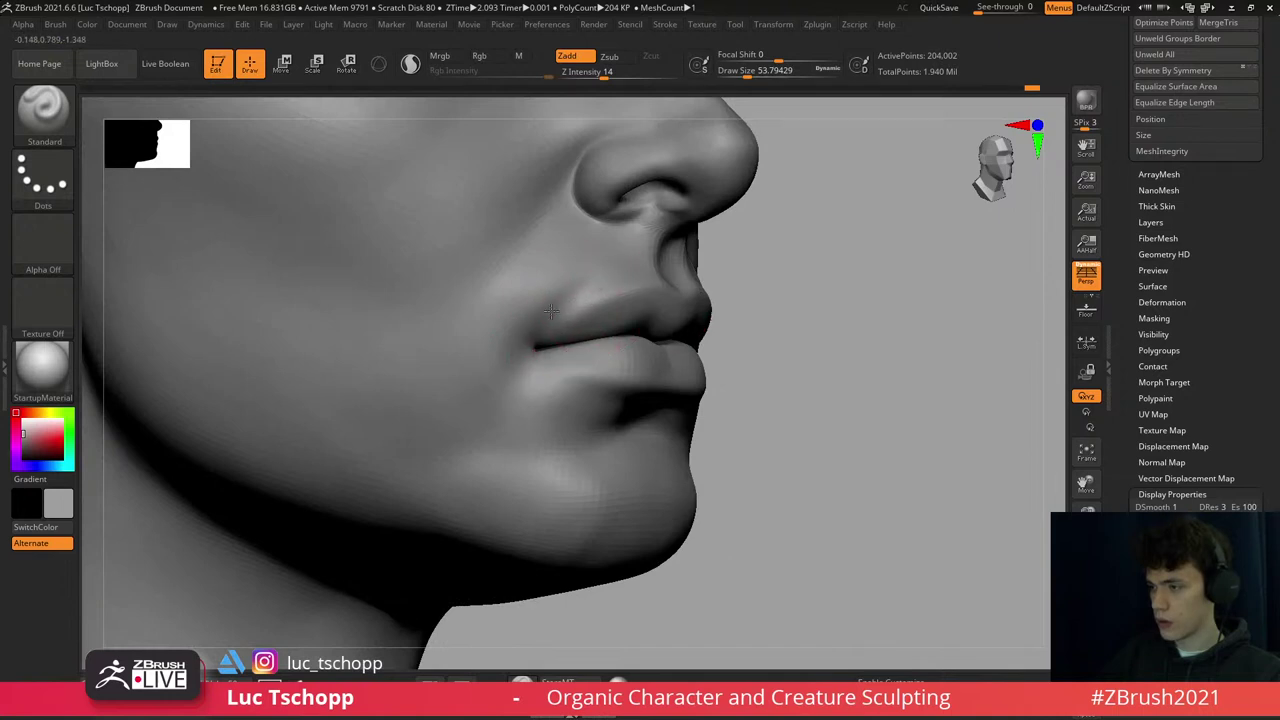
key("]")
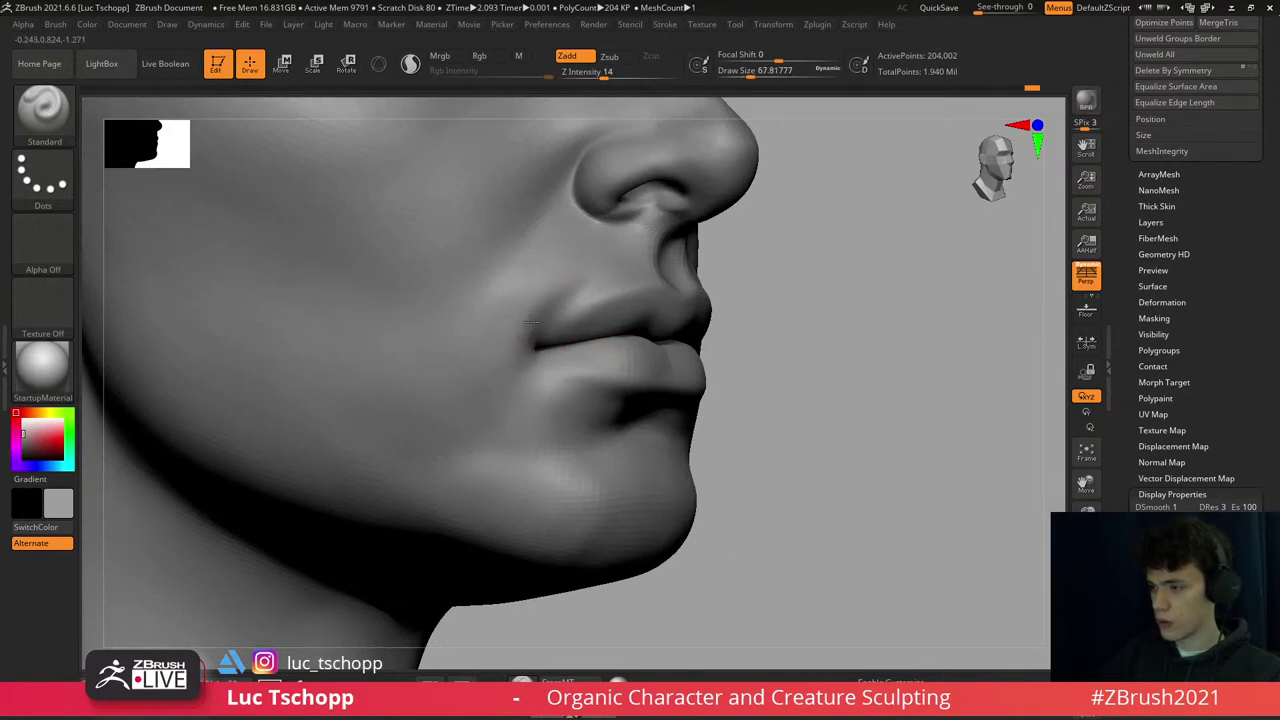
key("1")
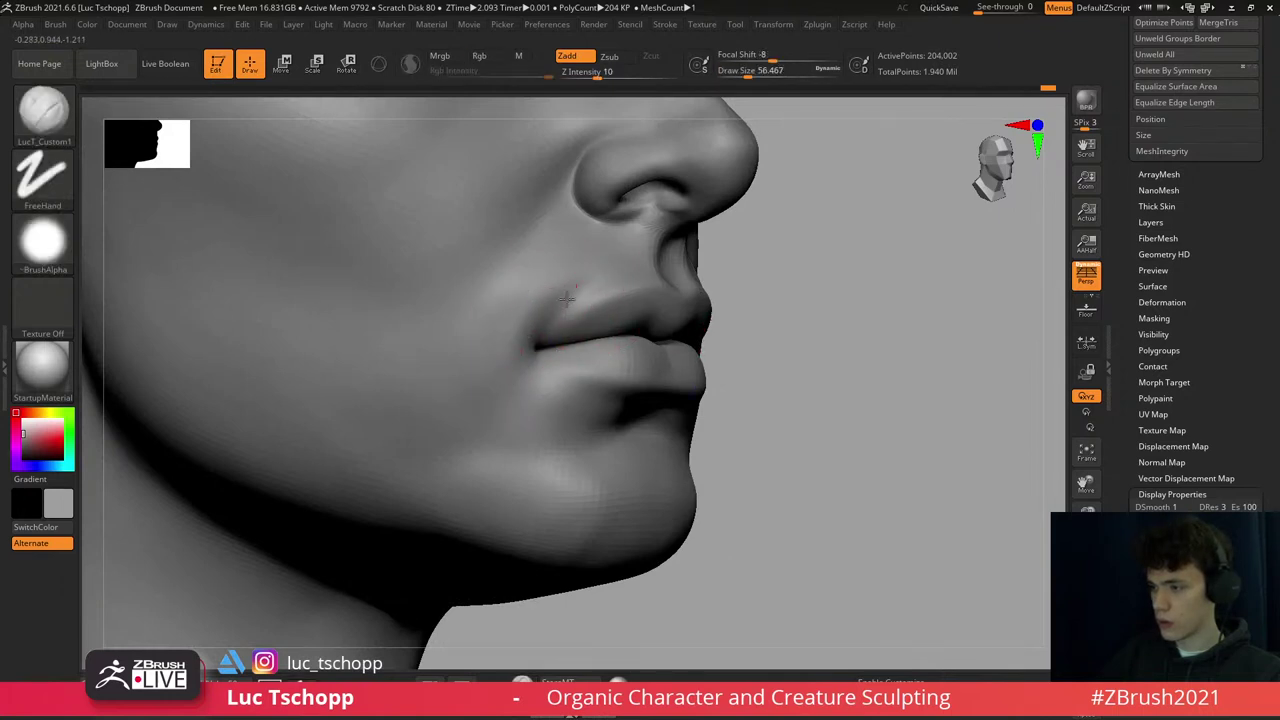
key("shift")
right_click_drag(510, 340, 503, 318)
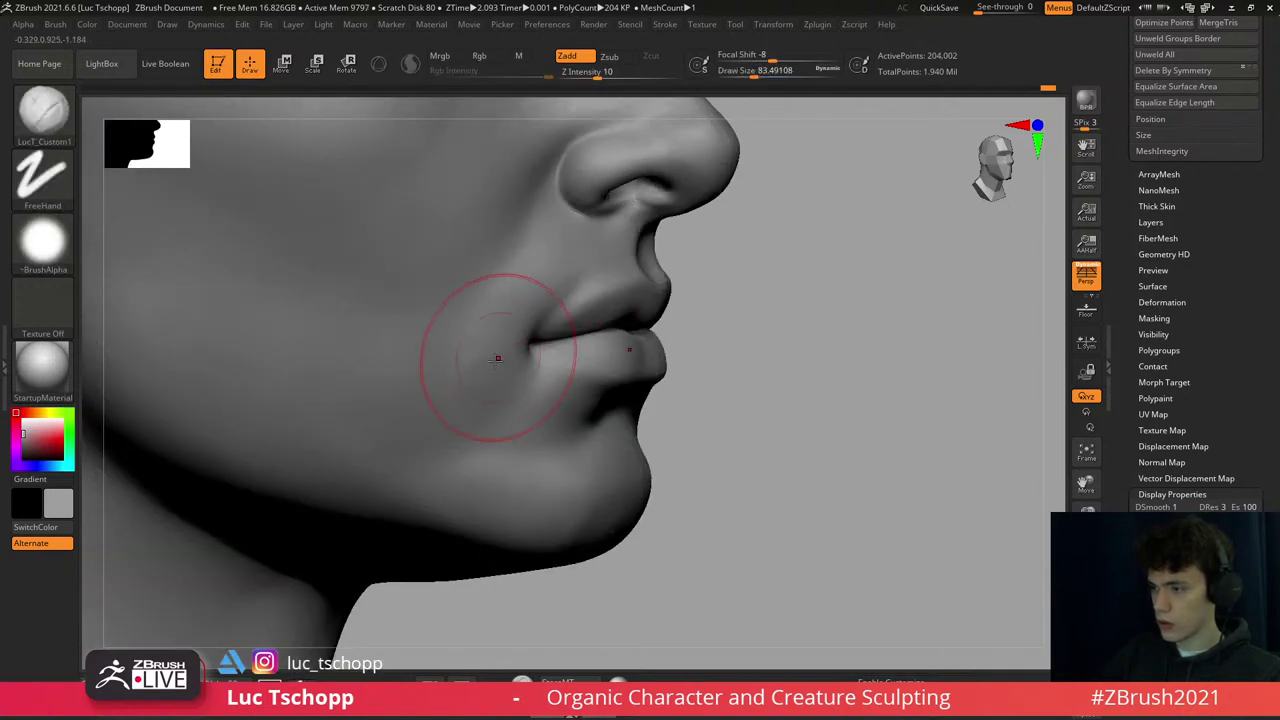
key("shift")
- Drop to a low subdivision level and push the mouth corners with an enlarged Move Topological brush
right_click_drag(506, 294, 509, 263, "shift")
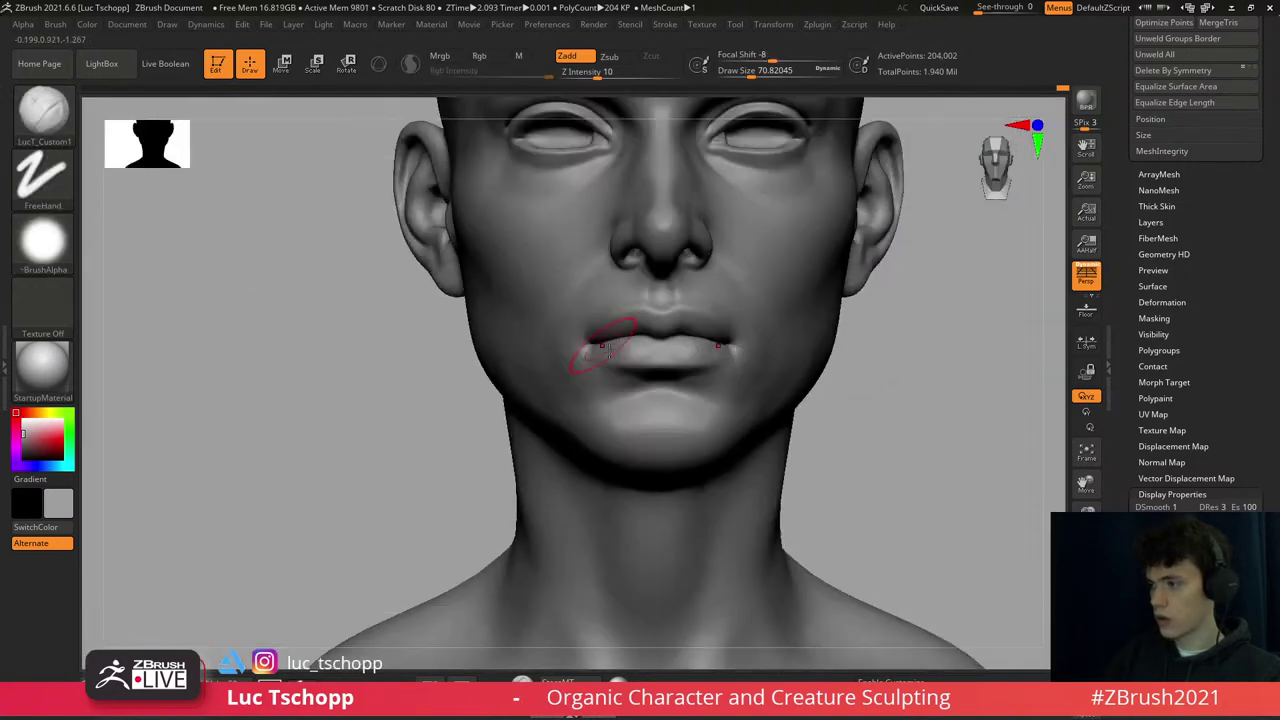
mouse_move(603, 347)
right_mouse_down("ctrl")
mouse_move(620, 390)
mouse_move(612, 340)
mouse_move(598, 362)
right_mouse_up("ctrl")
key("shift+d")
key("shift+d")
key("b")
key("m")
key("t")
key("s")
left_click_drag(598, 362, 608, 360)
key("shift")
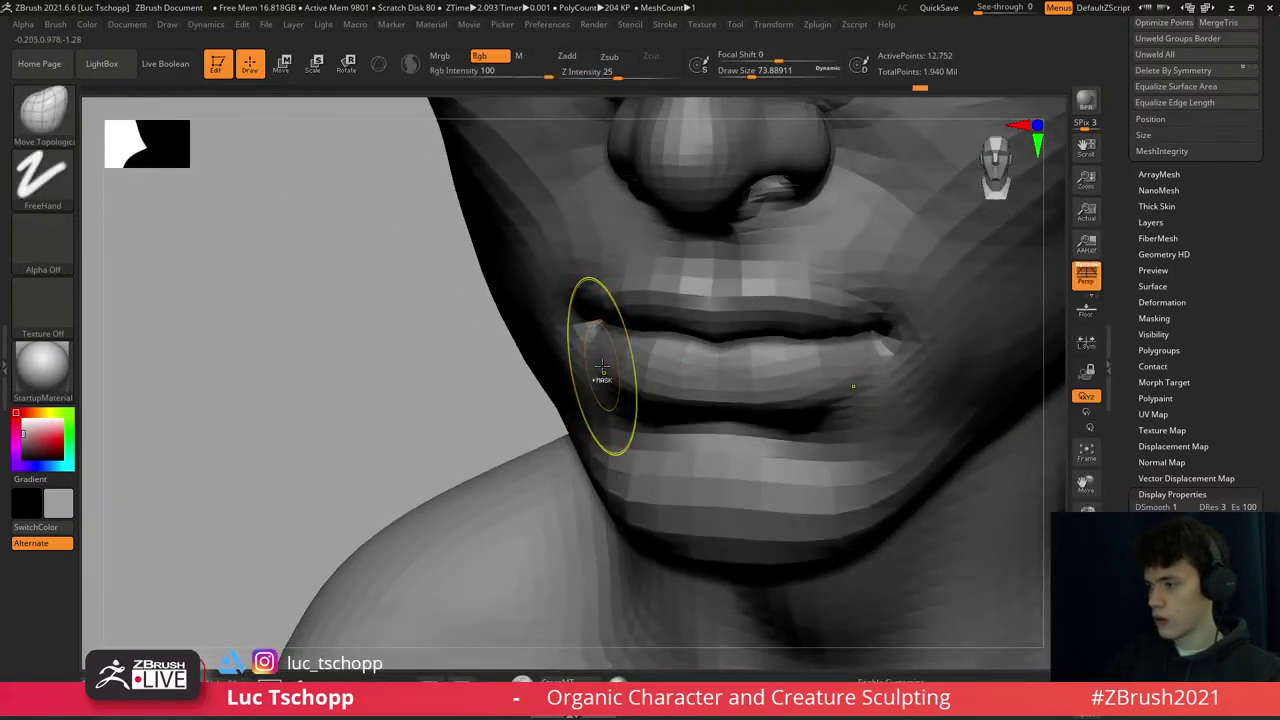
- Halve the brush size and keep refining the mouth corners, toggling subdivision levels
key("shift+d")
key("s")
key("d")
key("d")
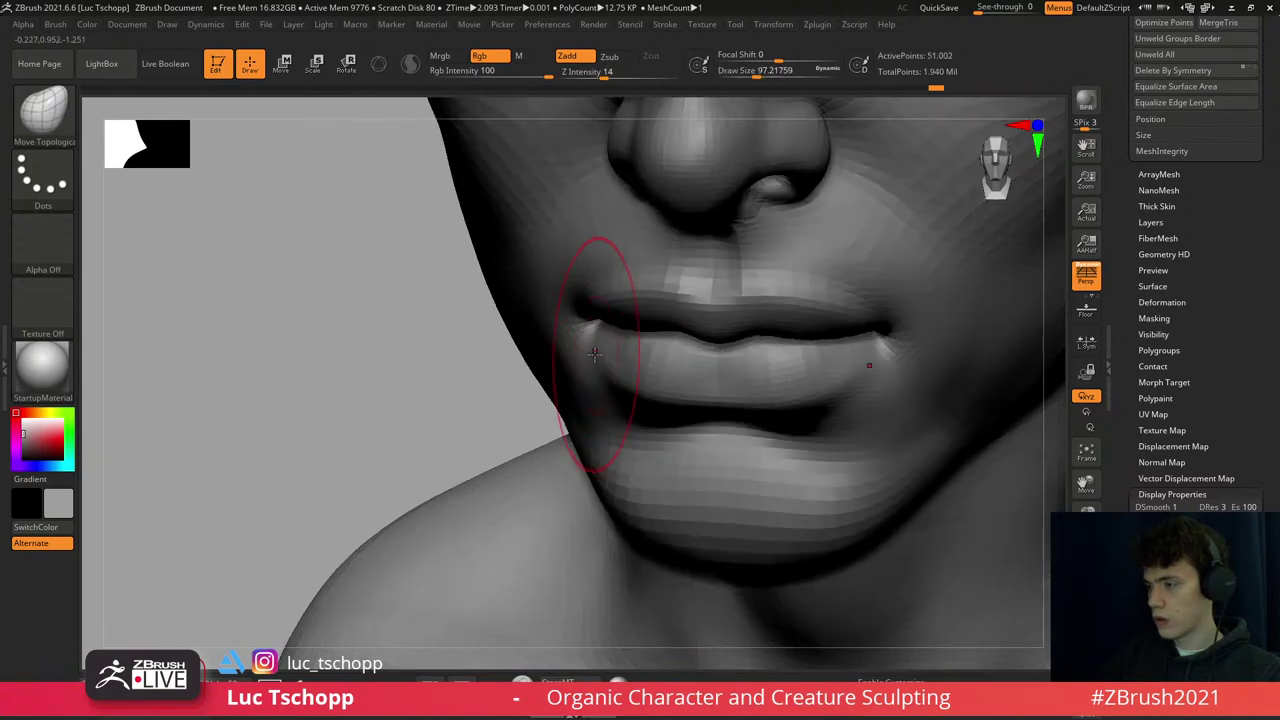
right_click_drag(610, 354, 578, 346)
key("s")
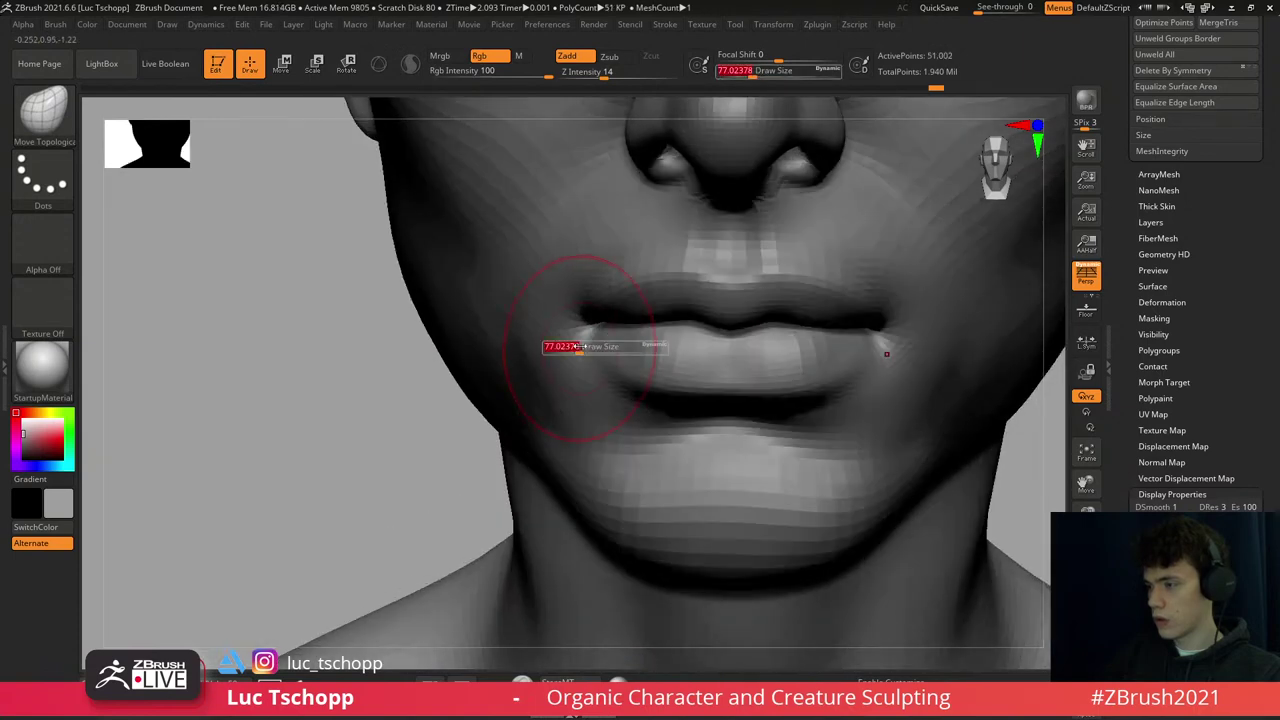
left_click_drag(578, 346, 564, 357)
key("shift+d")
key("shift+d")
key("s")
key("d")
key("d")
key("d")
- Inspect the lips from front and three-quarter views, stepping between coarse and full resolution
key("f")
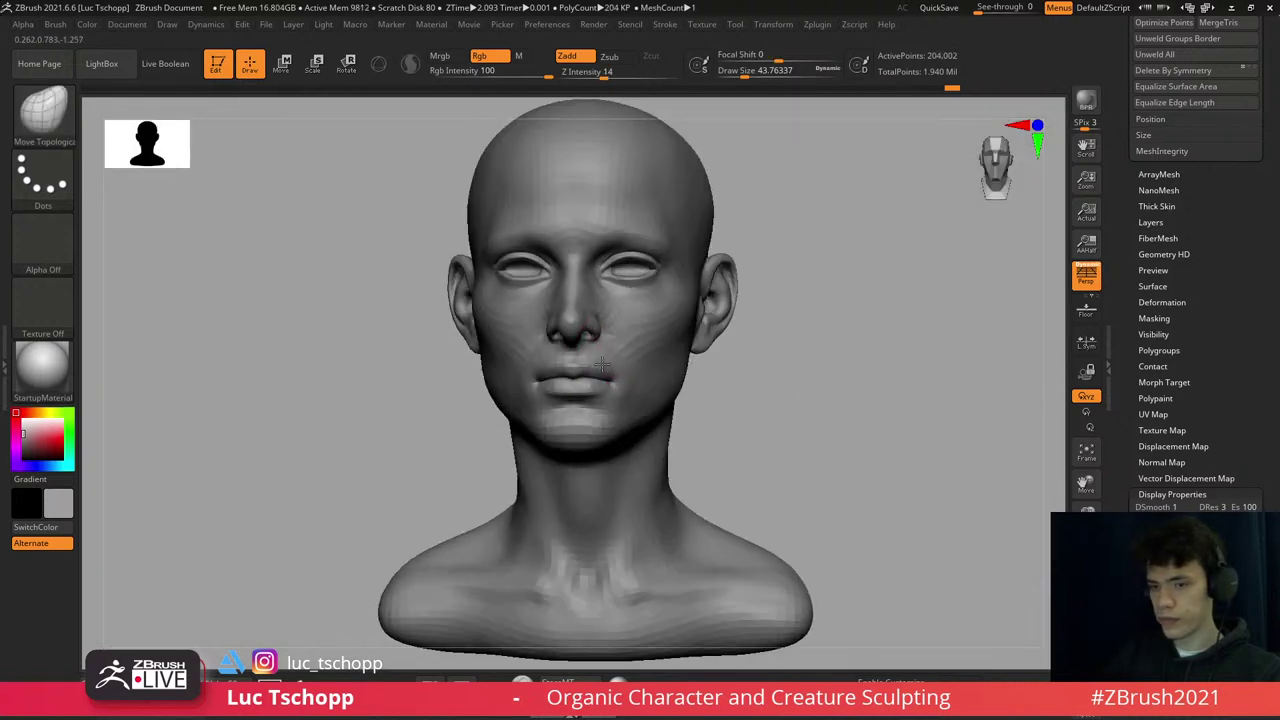
right_click_drag(601, 365, 594, 372)
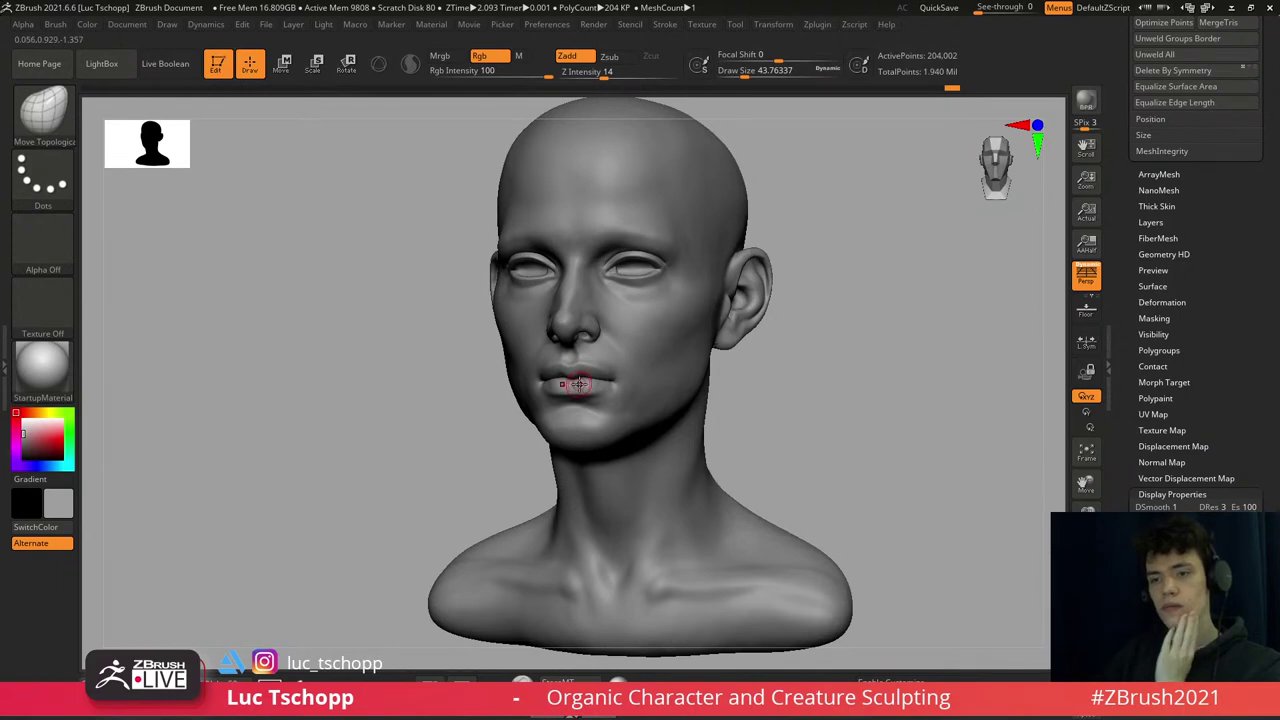
mouse_move(570, 378)
right_mouse_down("shift")
mouse_move(572, 405)
mouse_move(562, 392)
right_mouse_up("shift")
key("shift+d")
key("d")
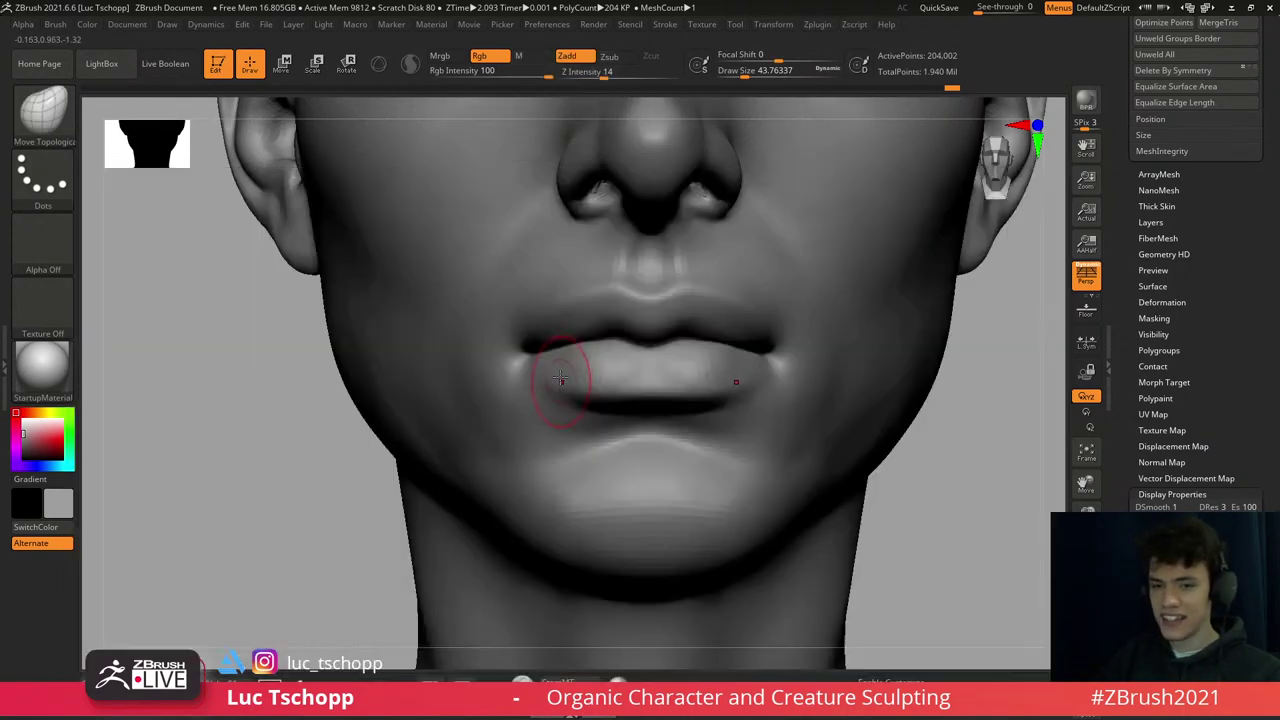
key("shift+d")
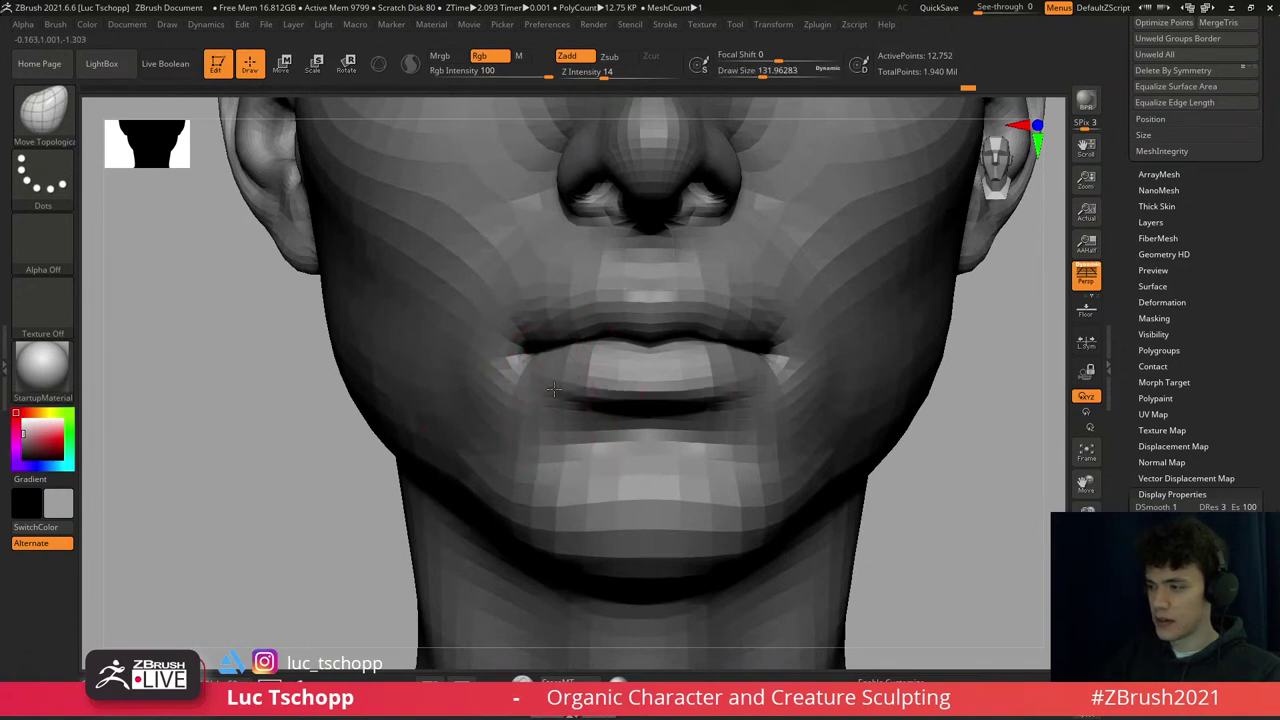
key("d")
right_click_drag(526, 314, 543, 343)
key("shift+d")
key("shift+d")
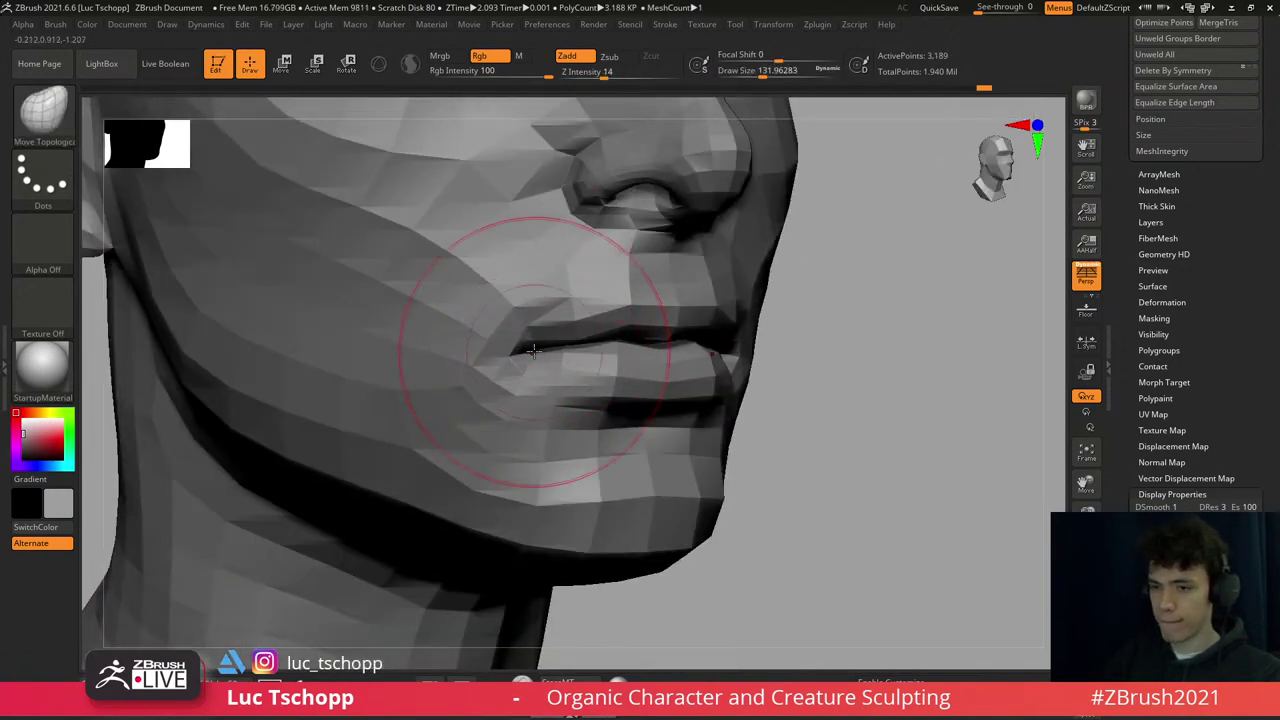
mouse_move(530, 348)
right_mouse_down("shift")
mouse_move(572, 360)
mouse_move(561, 386)
right_mouse_up("shift")
key("d")
key("d")
key("d")
- Reposition the mouth corner with Transpose on the coarse mesh and clear the lower-face mask
key("b")
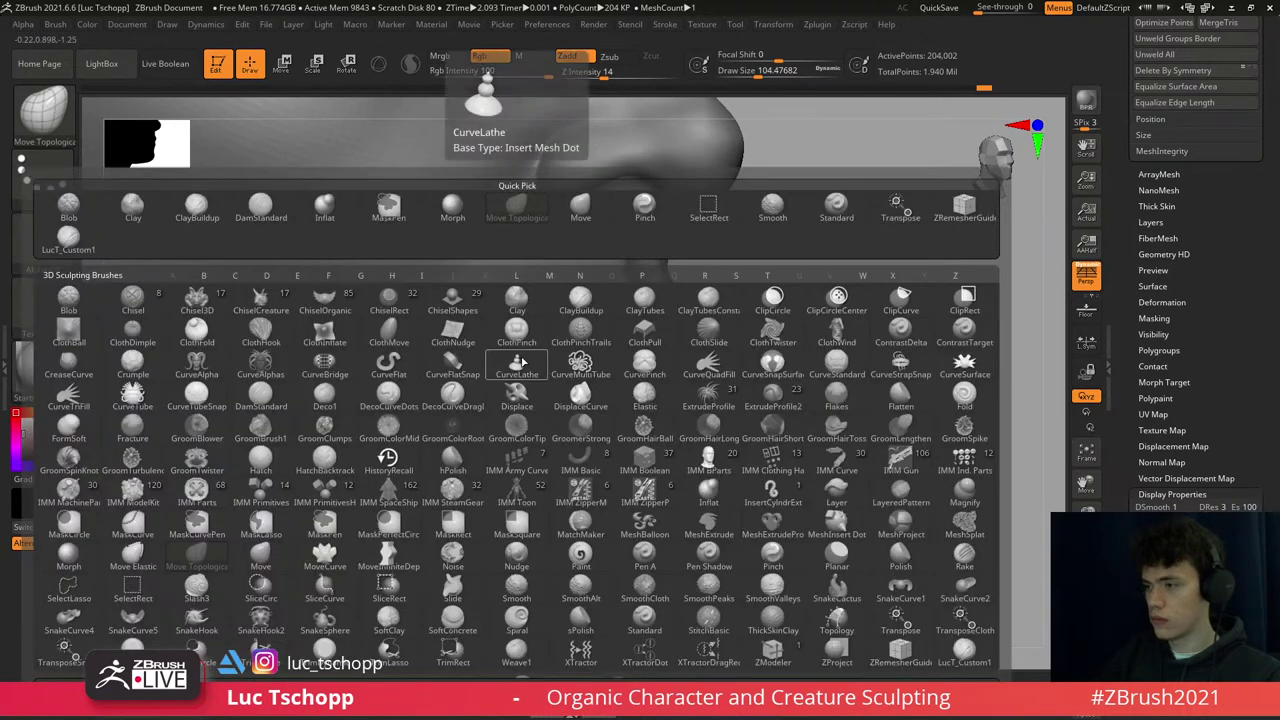
key("Escape")
key("shift+d")
key("shift+d")
key("w")
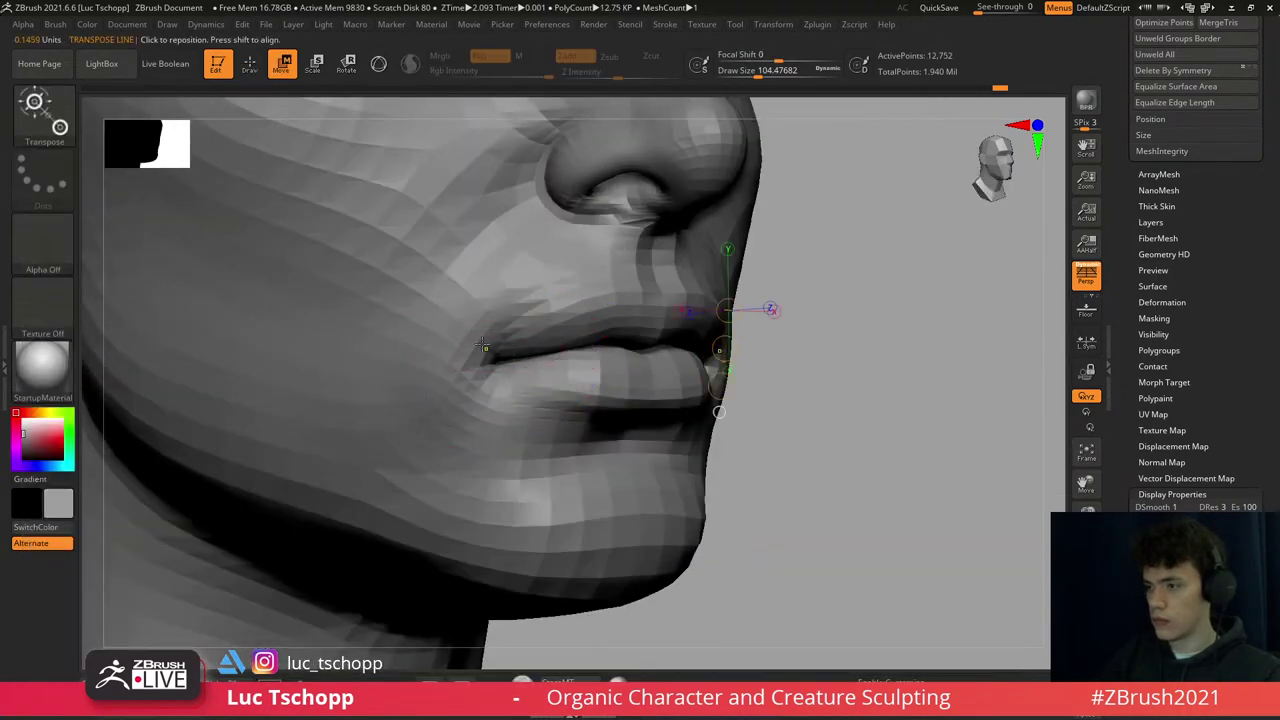
left_click(483, 345)
left_click(851, 302, "ctrl")
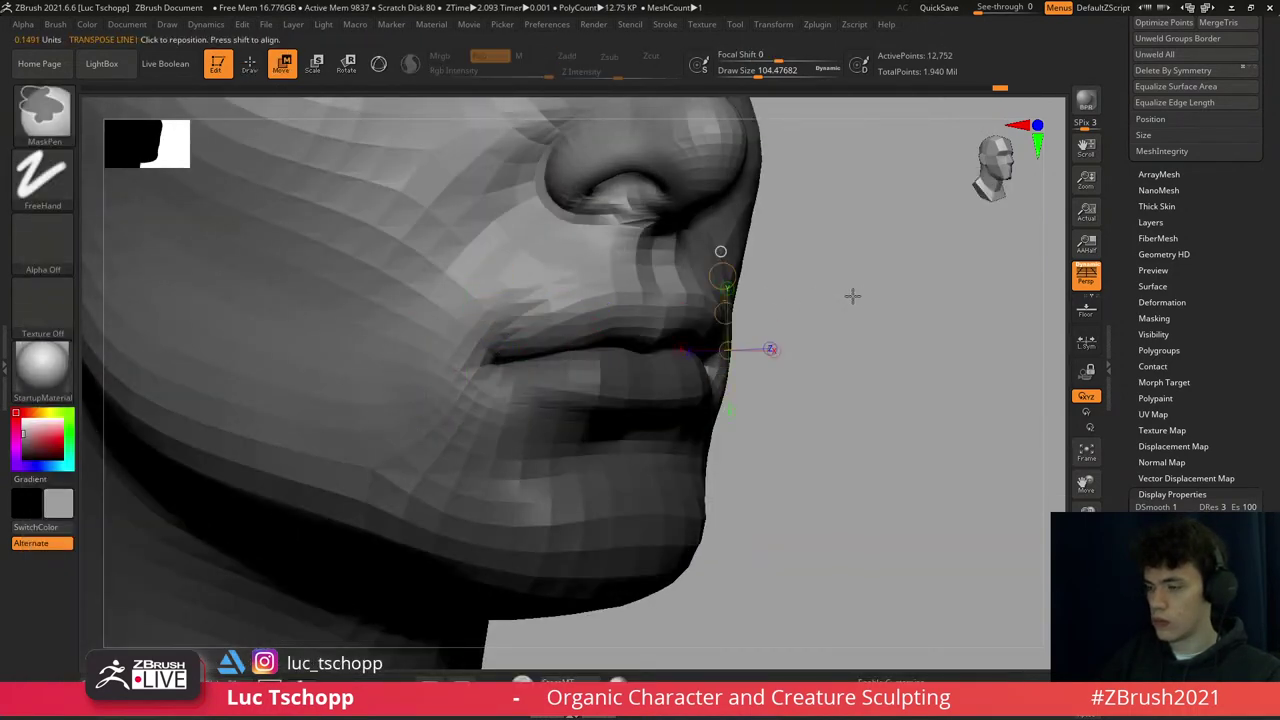
key("b")
key("Escape")
key("shift+d")
key("q")
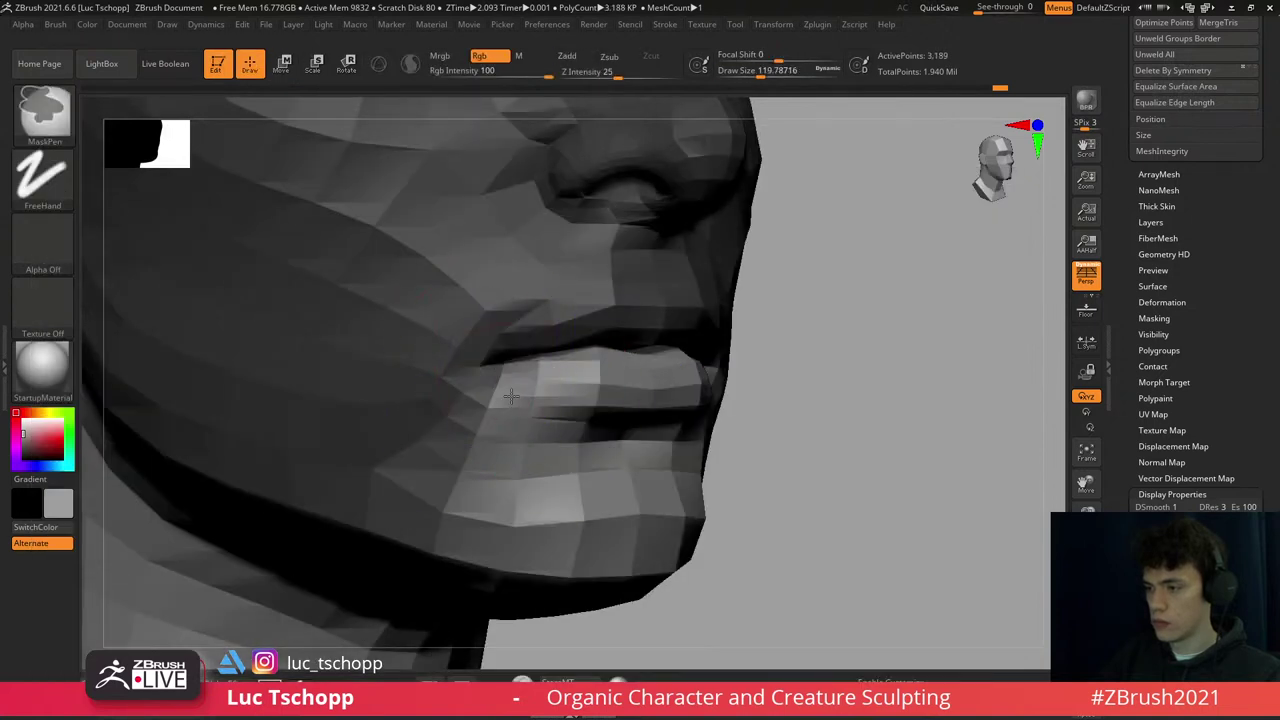
key("ctrl")
key("d")
key("d")
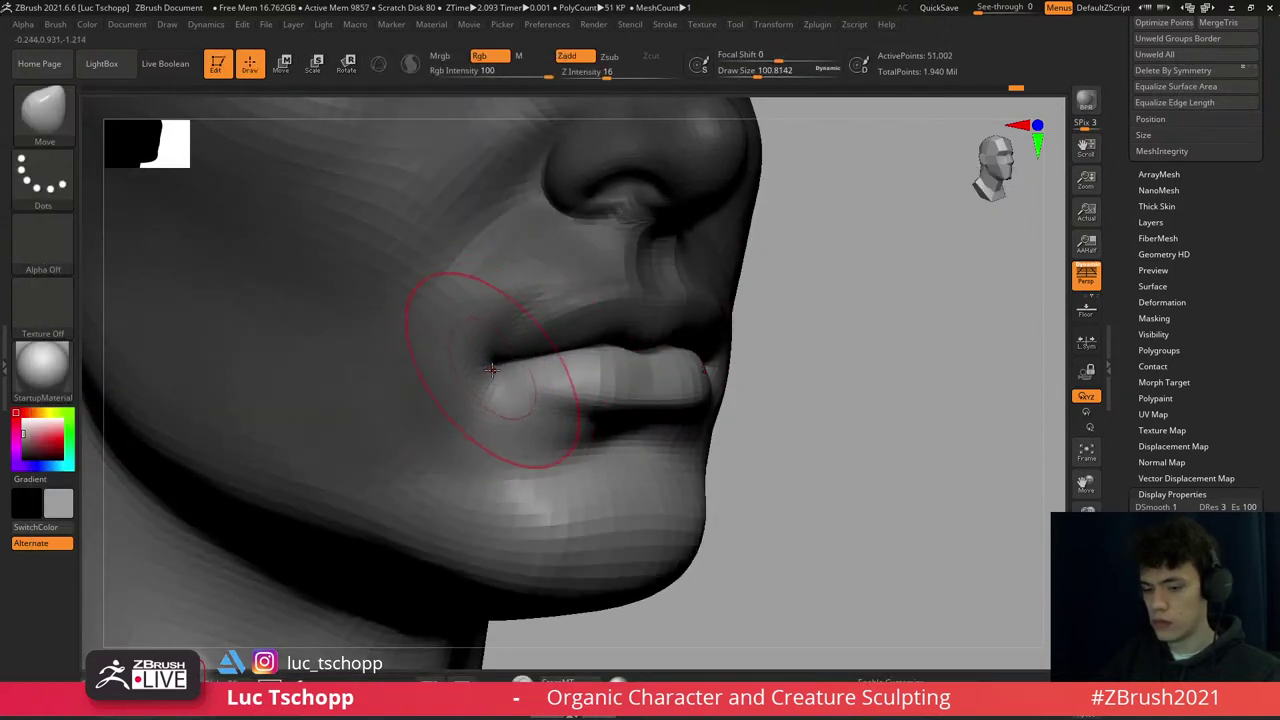
- Inflate the lips with the Inflat brush and turn the face to a side profile
key("b")
key("i")
key("n")
key("shift+d")
key("shift+d")
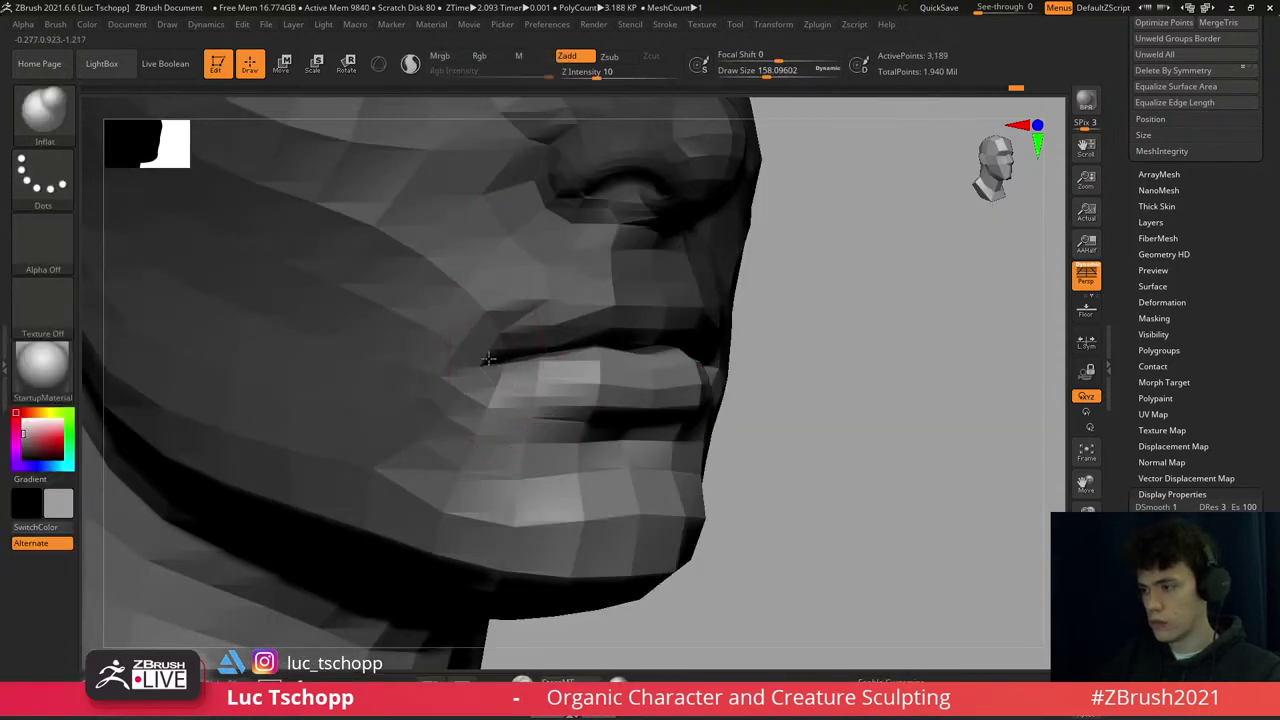
key("d")
key("d")
key("d")
mouse_move(502, 357)
right_mouse_down()
mouse_move(414, 371)
mouse_move(457, 357)
mouse_move(900, 400)
mouse_move(702, 377)
mouse_move(546, 386)
right_mouse_up()
- Reshape the lip profile with Move Topological, pushing the upper lip and philtrum inward
key("b")
key("m")
key("t")
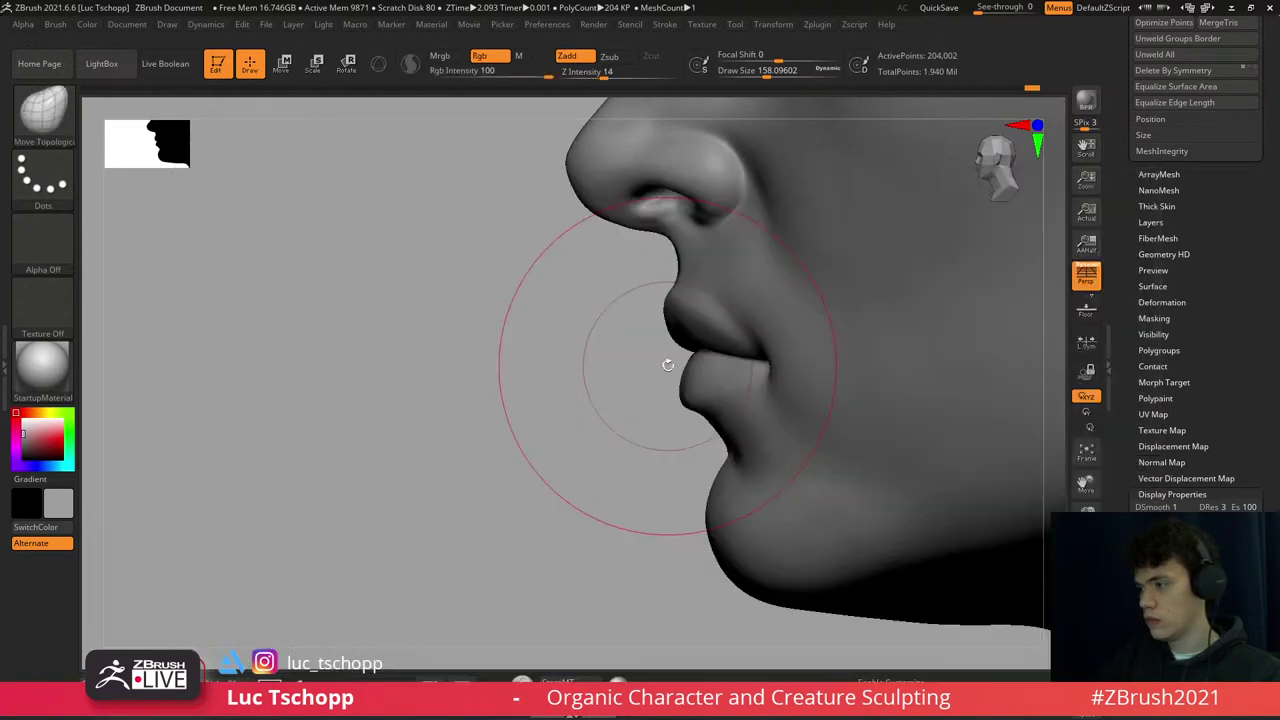
mouse_move(666, 363)
right_mouse_down()
mouse_move(679, 363)
mouse_move(609, 349)
right_mouse_up()
left_click_drag(609, 349, 620, 329)
key("shift+d")
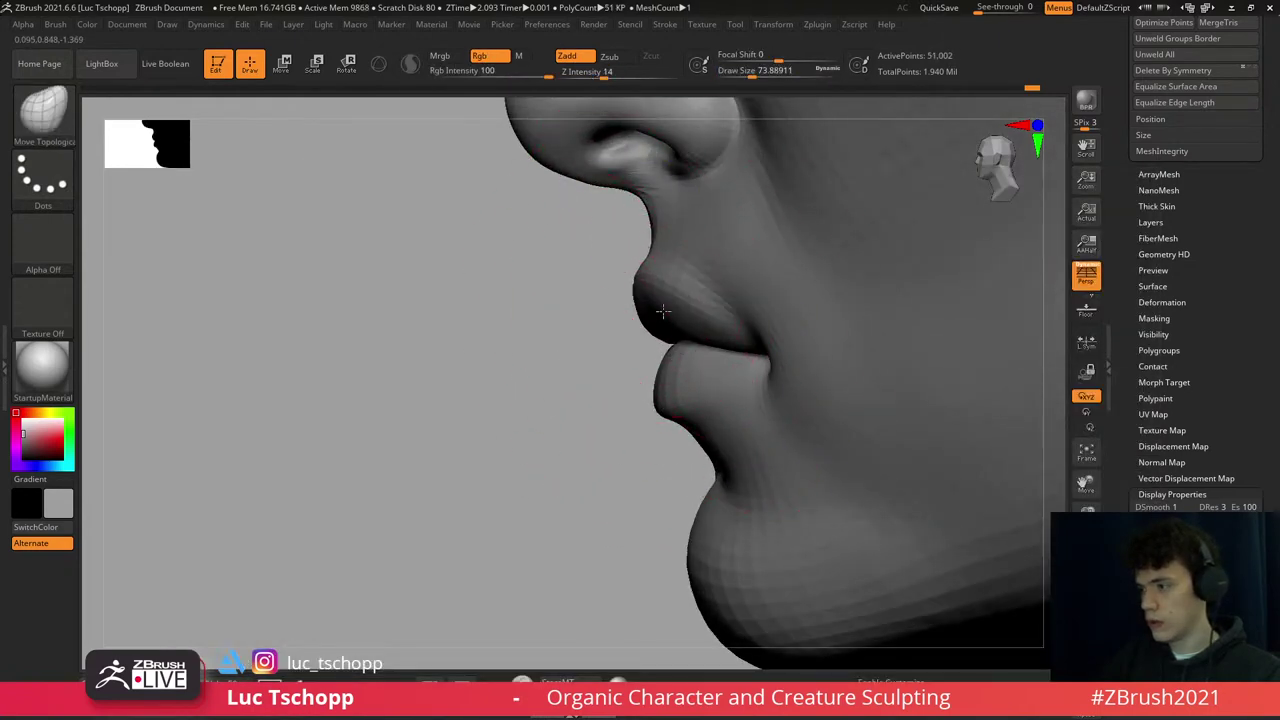
key("shift+d")
left_click_drag(629, 271, 609, 289)
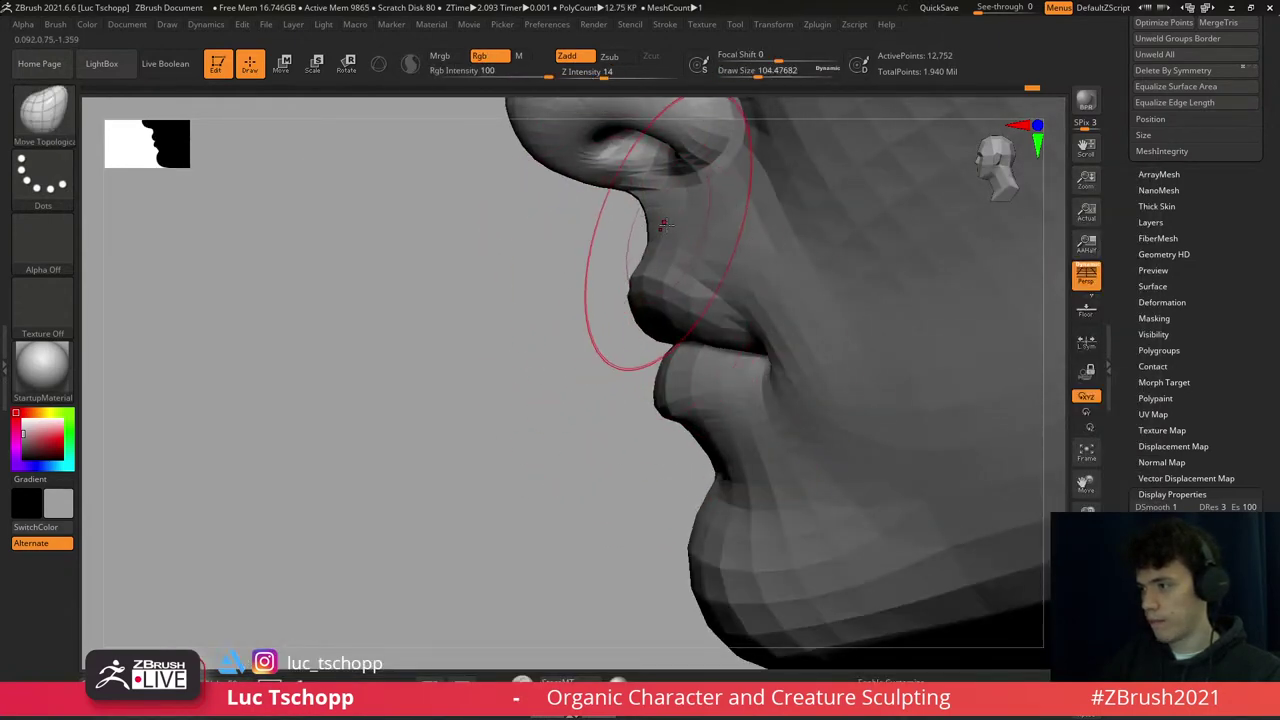
key("s")
left_click_drag(606, 194, 600, 196)
- Check the head front-on at full resolution, then step down with the Move brush active
key("d")
key("d")
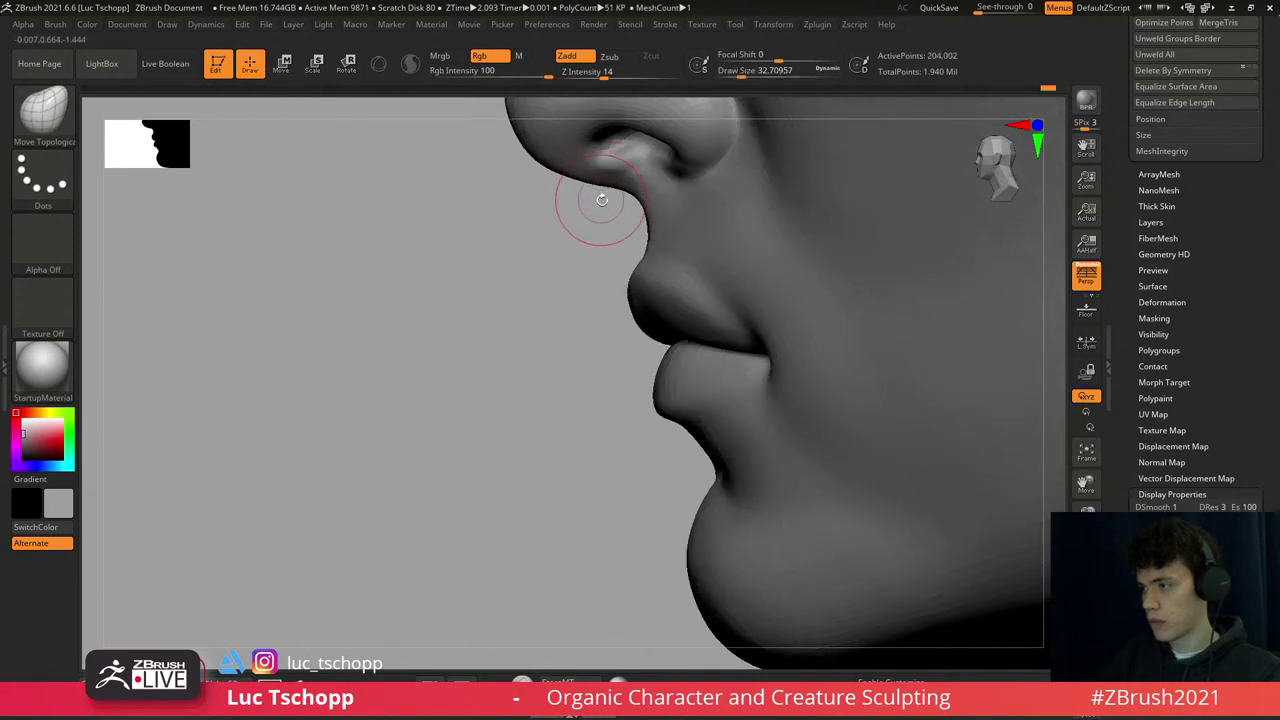
key("f")
right_click_drag(601, 210, 628, 318)
key("shift+d")
key("b")
key("m")
key("v")
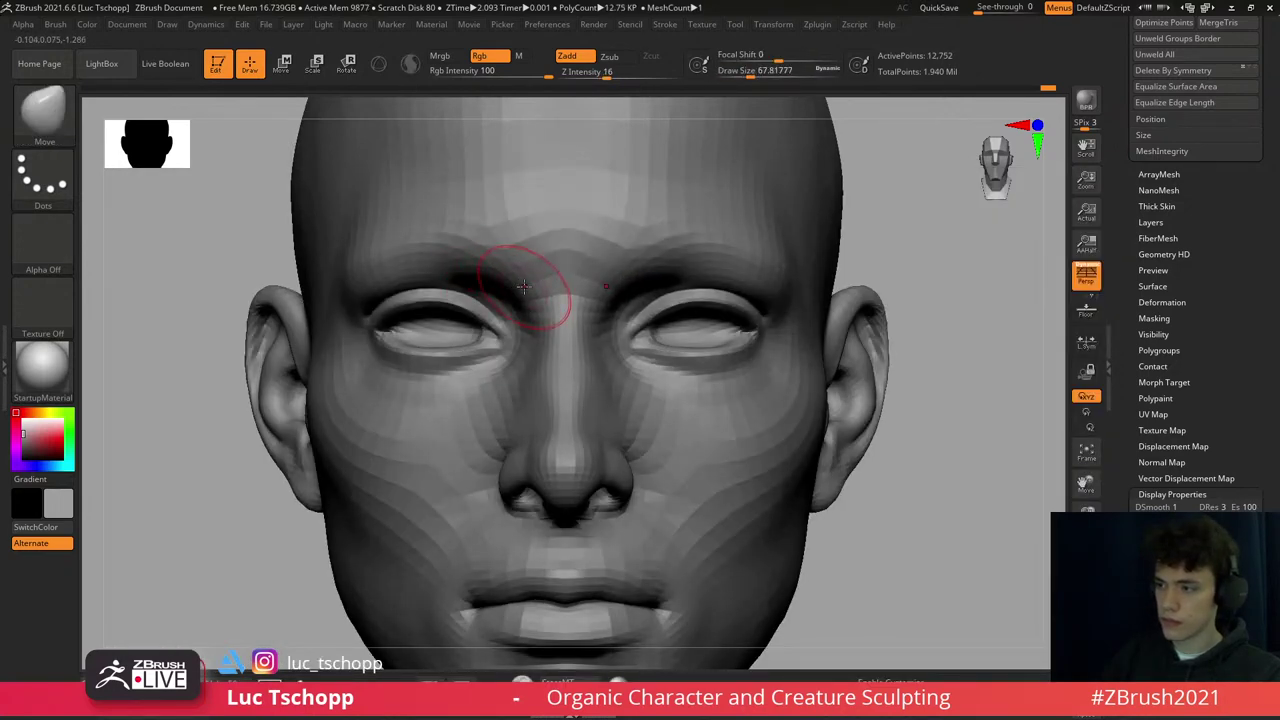
- Soften the area under the eyes with the custom brush and Shift-smoothing at full resolution
key("b")
key("l")
key("c")
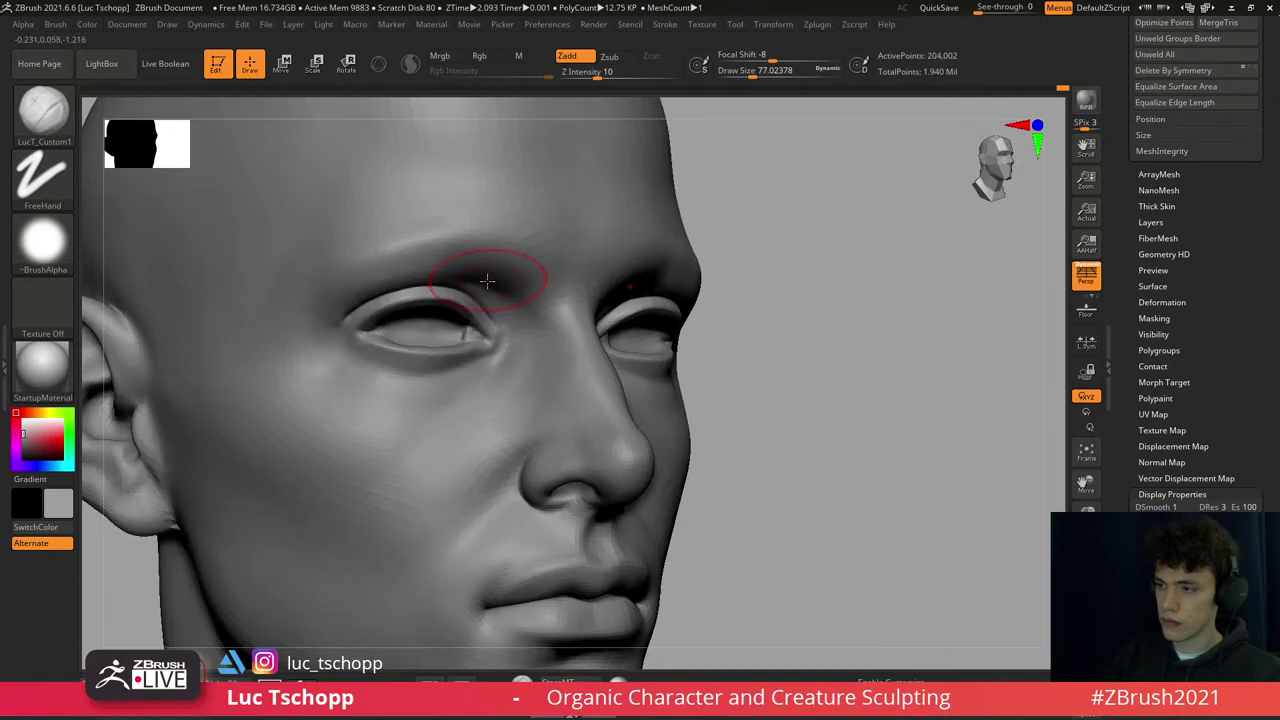
key("d")
key("s")
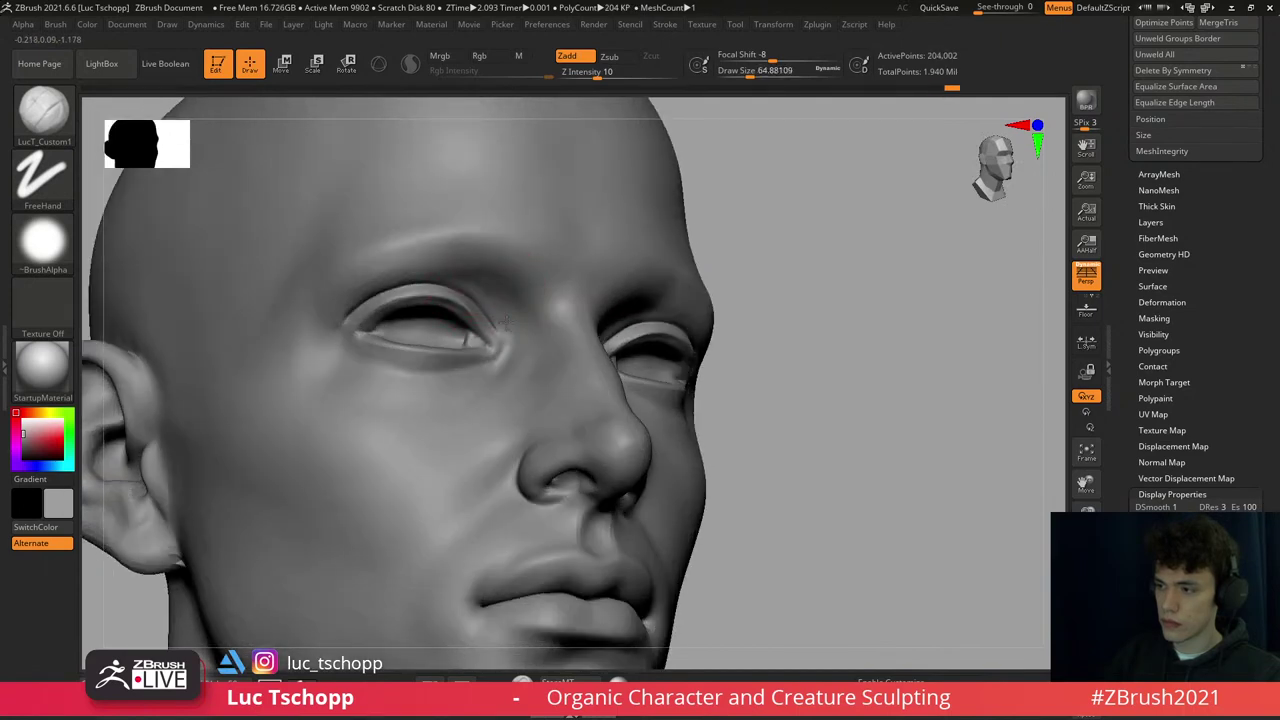
mouse_move(487, 300)
right_mouse_down()
mouse_move(517, 423)
mouse_move(523, 394)
mouse_move(510, 395)
mouse_move(638, 305)
mouse_move(694, 180)
mouse_move(646, 250)
right_mouse_up()
key("f")
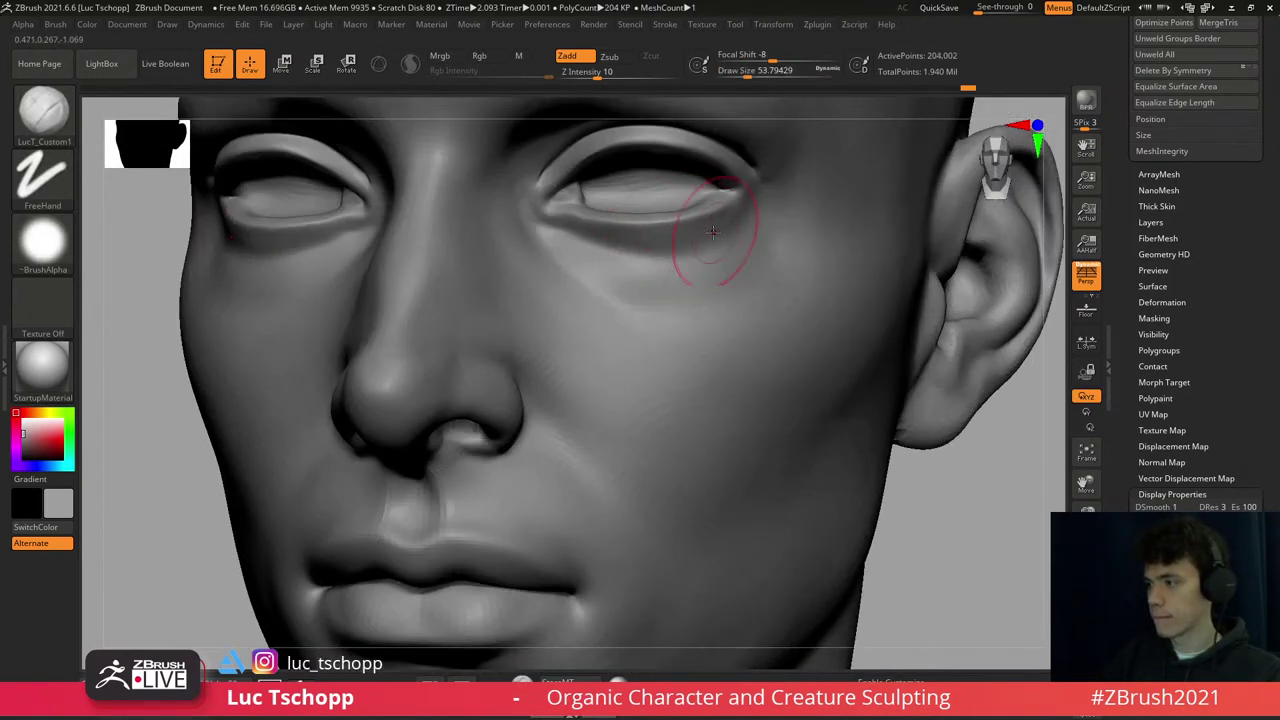
key("shift")
- Carve and build up the lower lids with DamStandard and Standard, toggling subdivision levels
key("b")
key("d")
key("s")
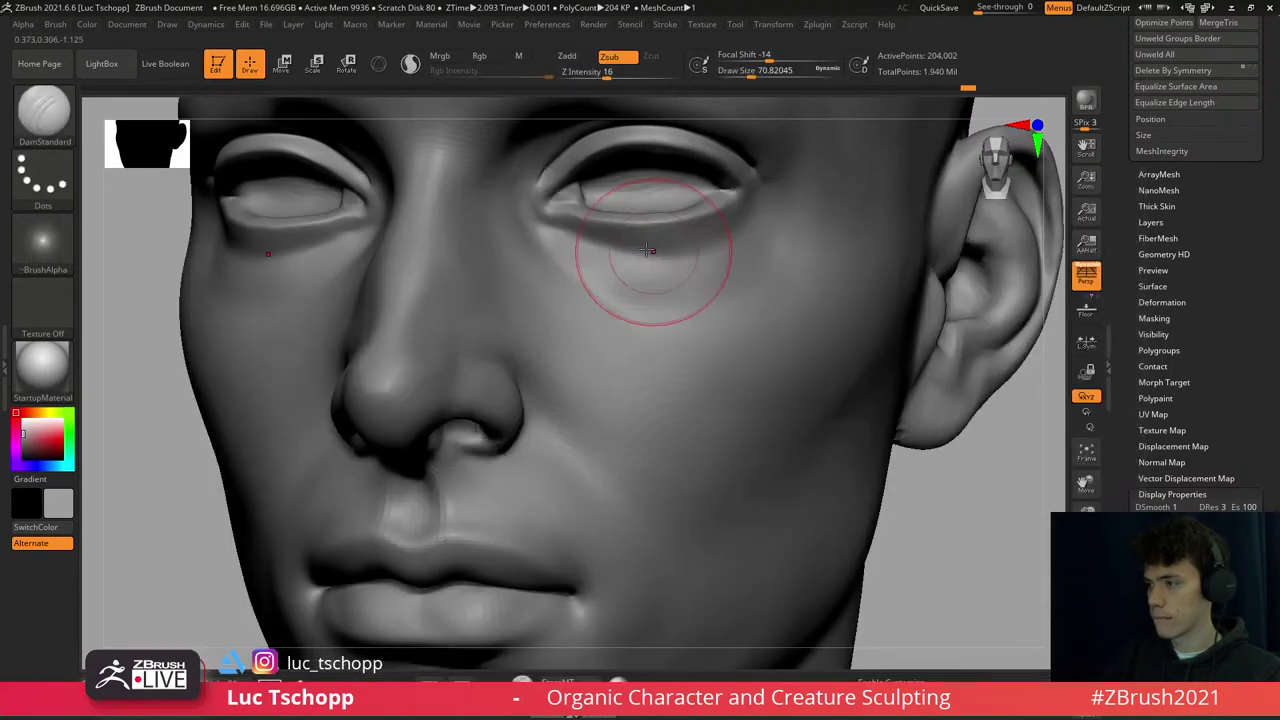
key("b")
key("s")
key("t")
key("shift+d")
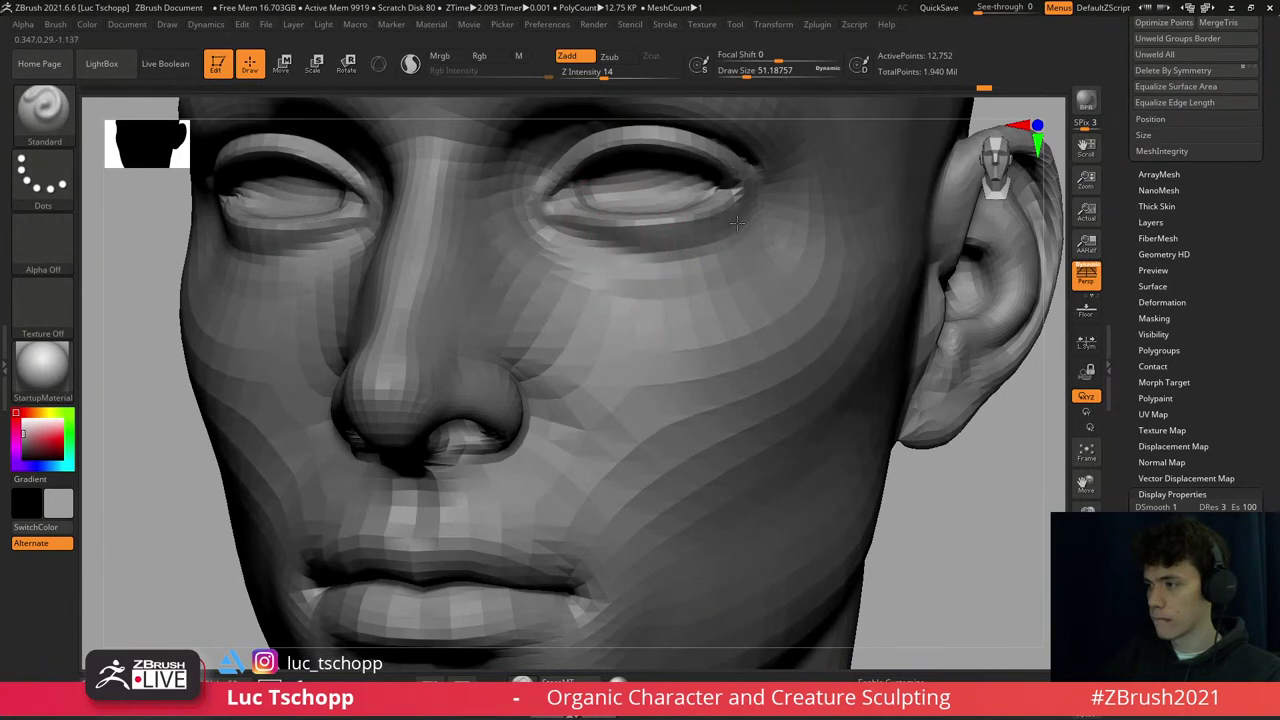
key("d")
key("f")
key("shift")
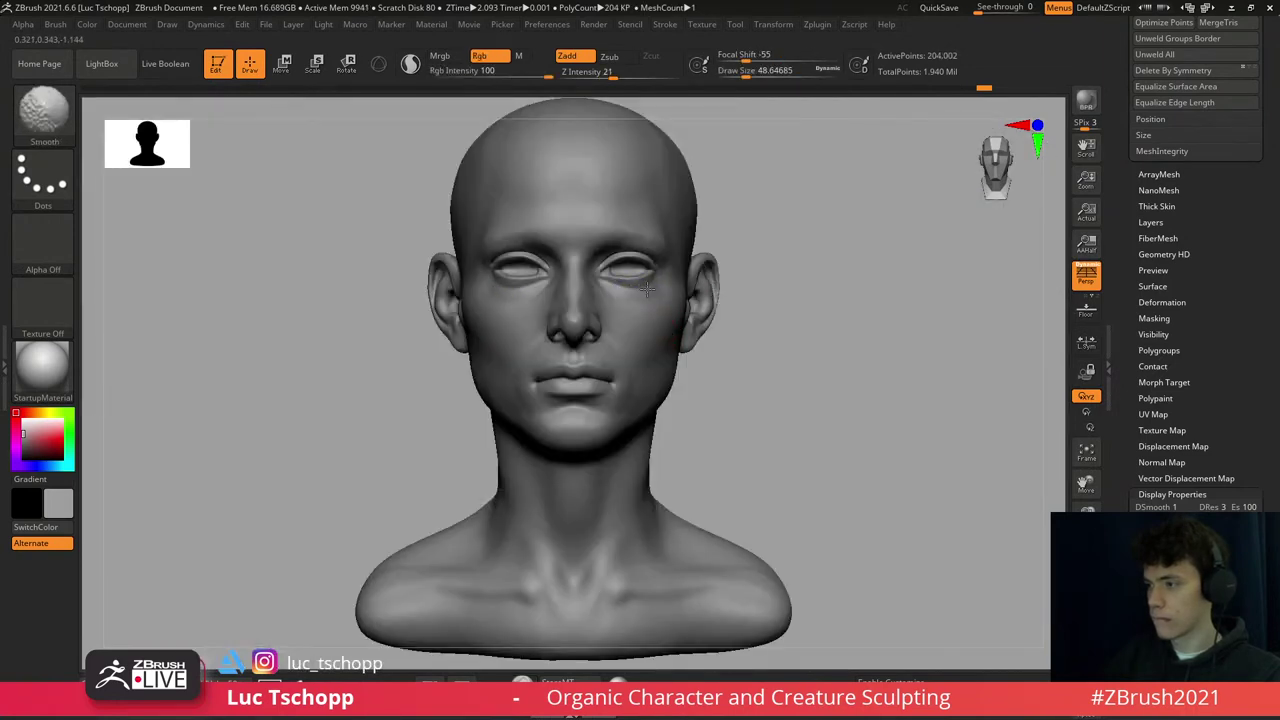
scroll(612, 287, "up", 6)
- Shape the under-eye forms with a smaller Move brush, then blend them with the custom brush
key("b")
key("m")
key("v")
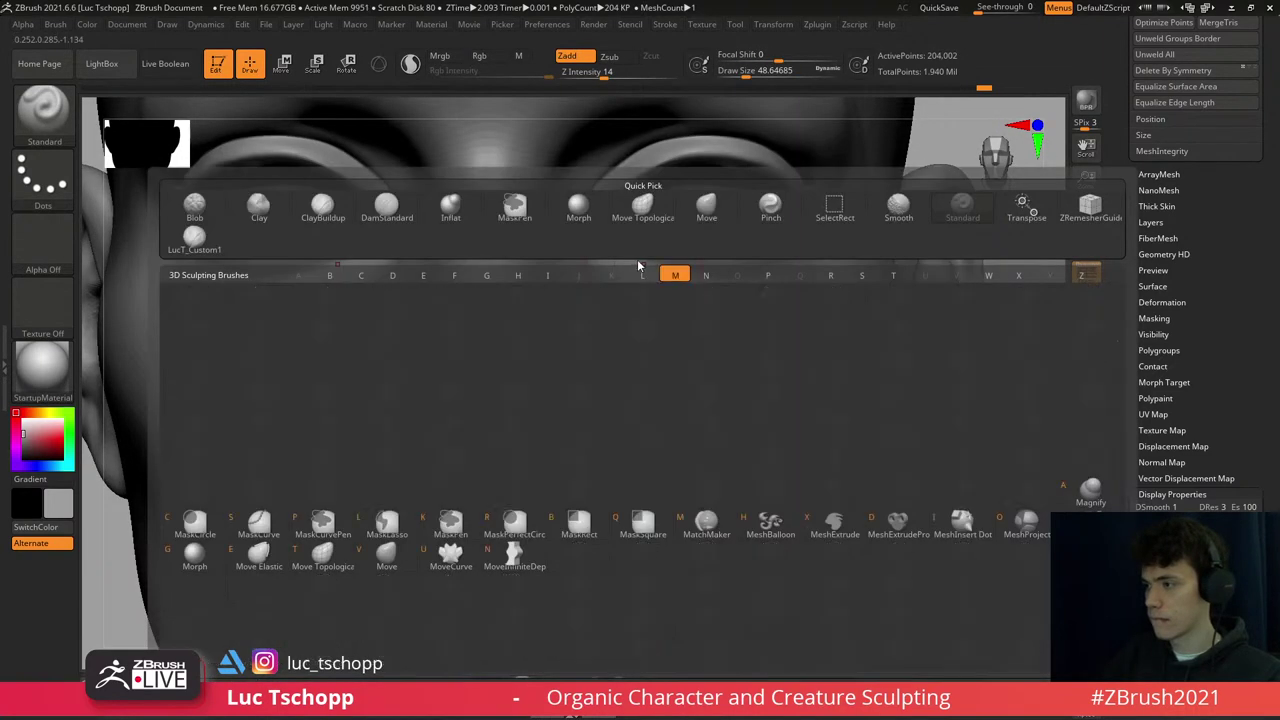
key("bracketleft")
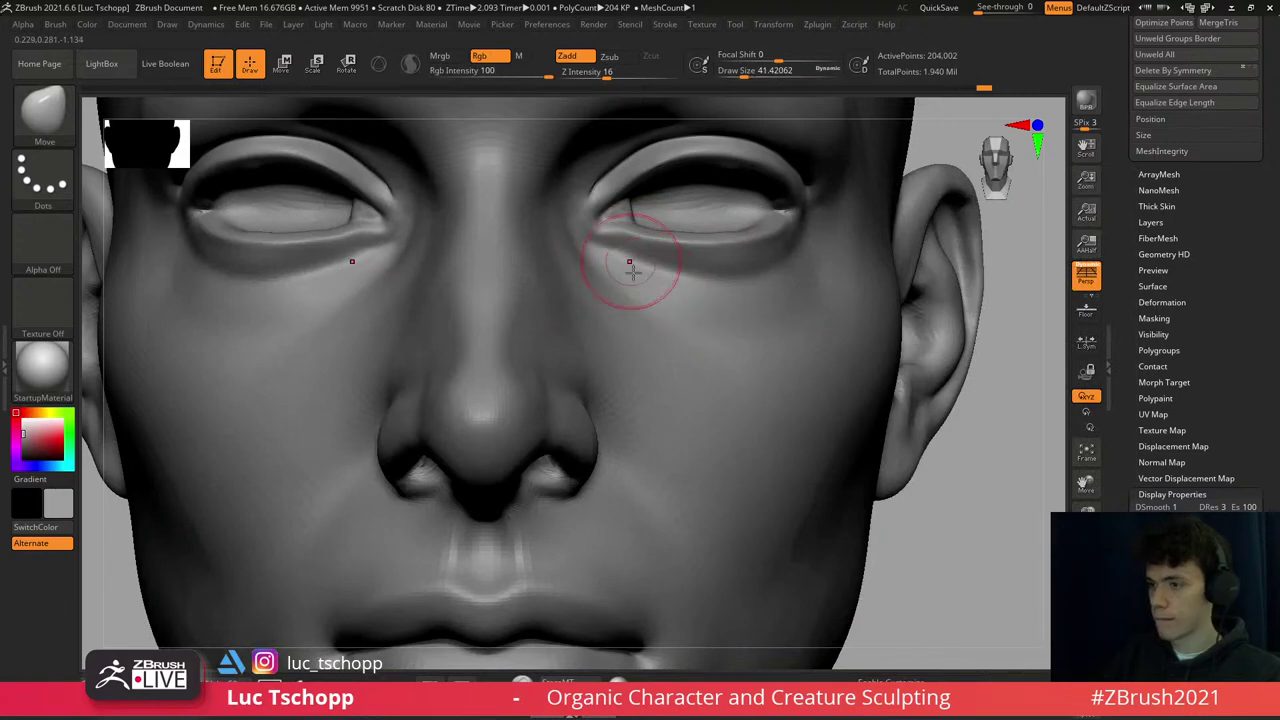
key("b")
key("l")
key("c")
right_click_drag(686, 286, 660, 294)
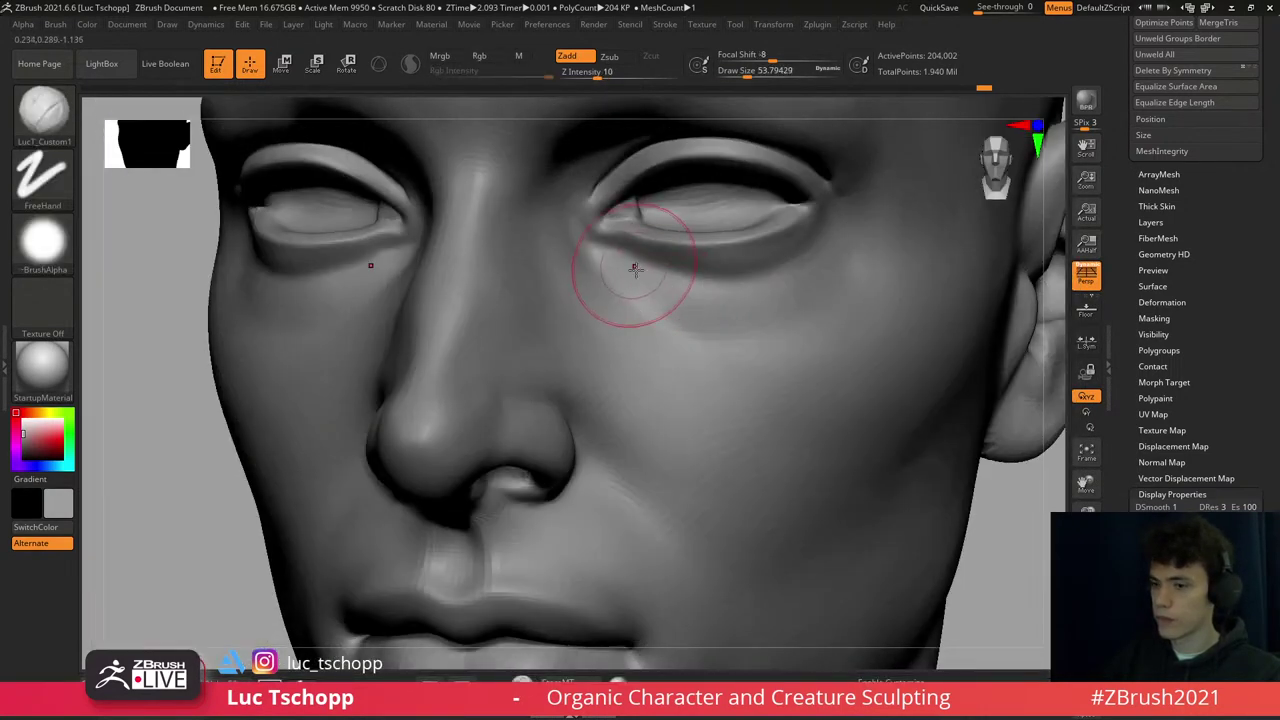
key("bracketright")
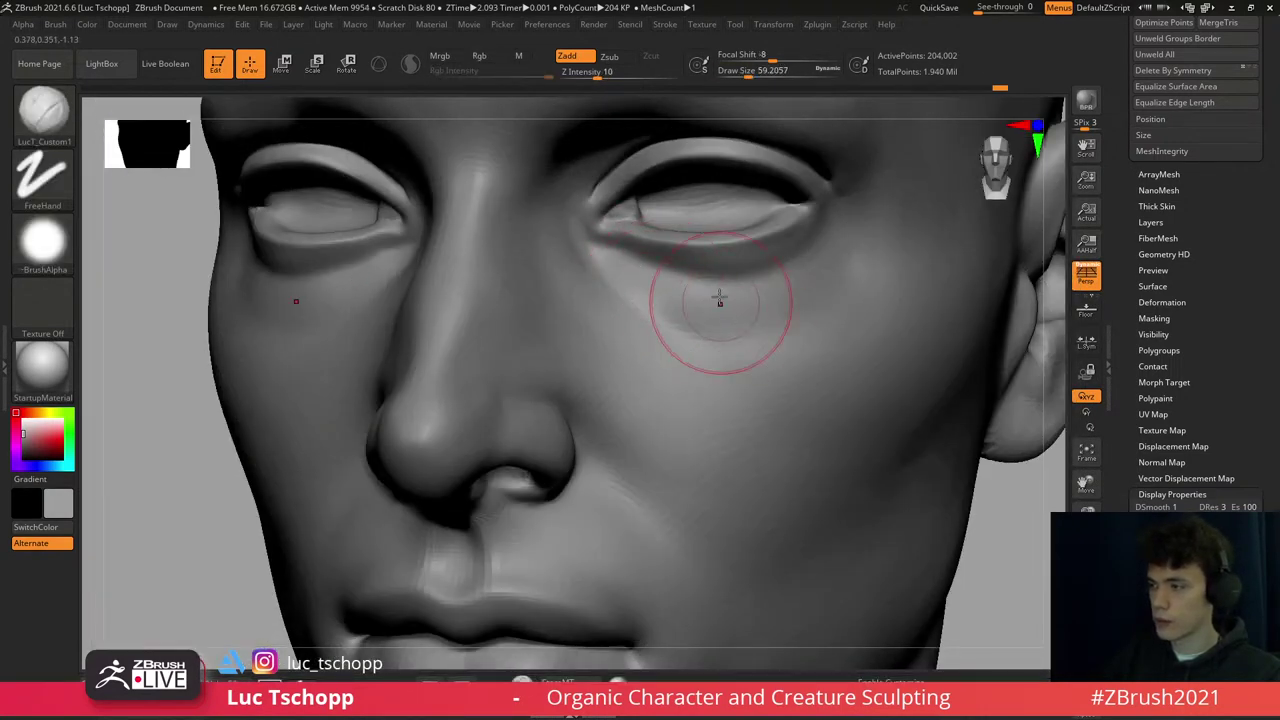
key("f")
mouse_move(709, 286)
right_mouse_down()
mouse_move(744, 422)
mouse_move(749, 366)
right_mouse_up()
key("s")
left_click(749, 366)
- Build up the upper lip centre with the Standard brush at size about 22
key("b")
key("s")
key("t")
key("s")
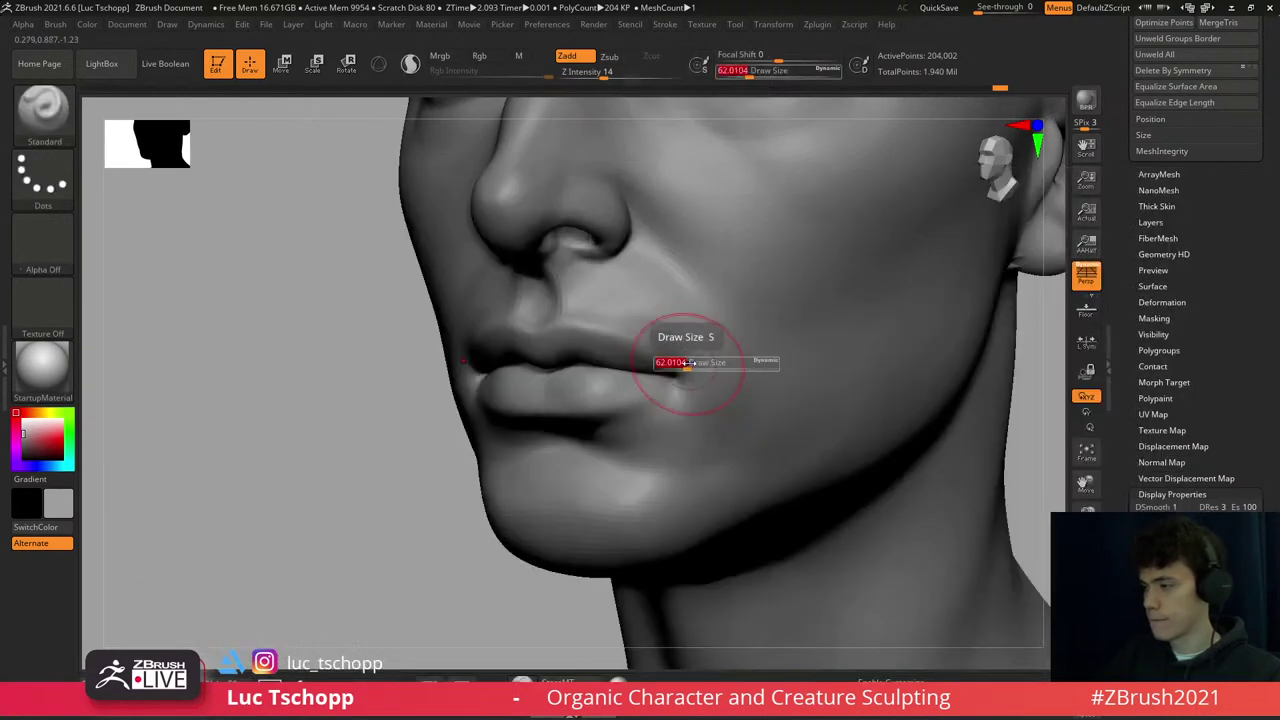
left_click(691, 370)
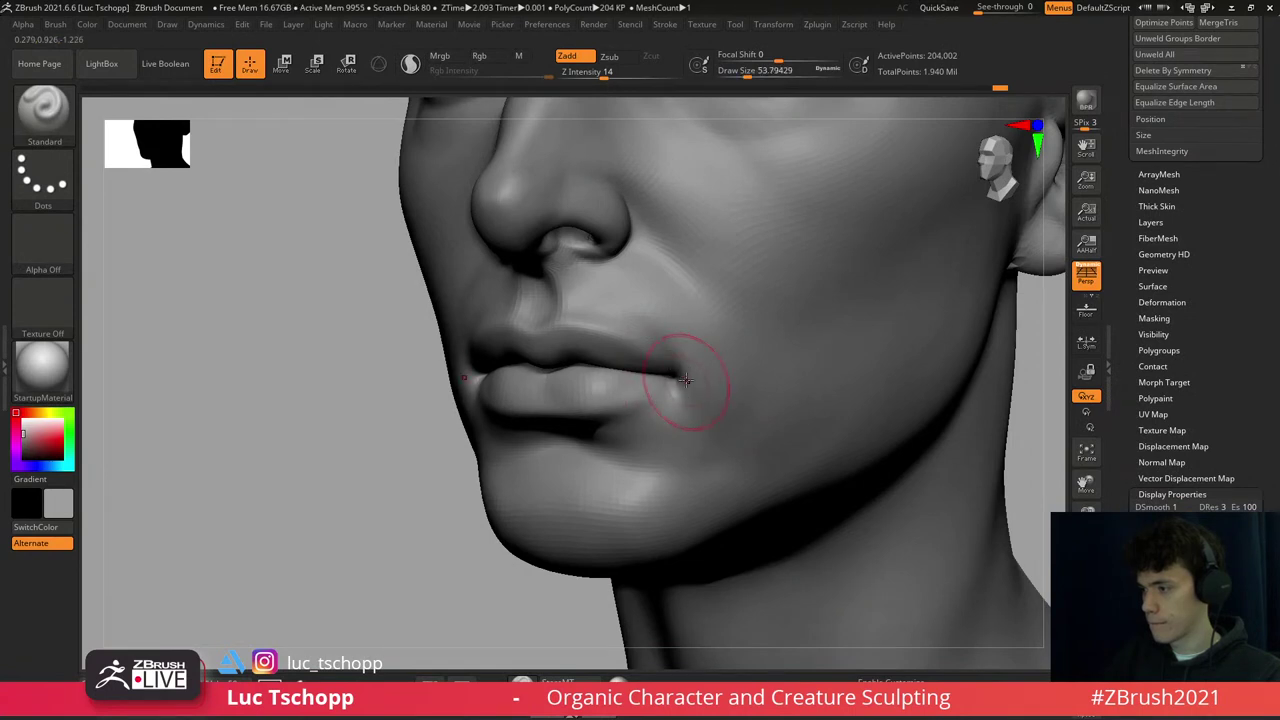
key("s")
left_click_drag(681, 358, 677, 362)
mouse_move(677, 362)
right_mouse_down()
mouse_move(614, 300)
mouse_move(632, 352)
right_mouse_up()
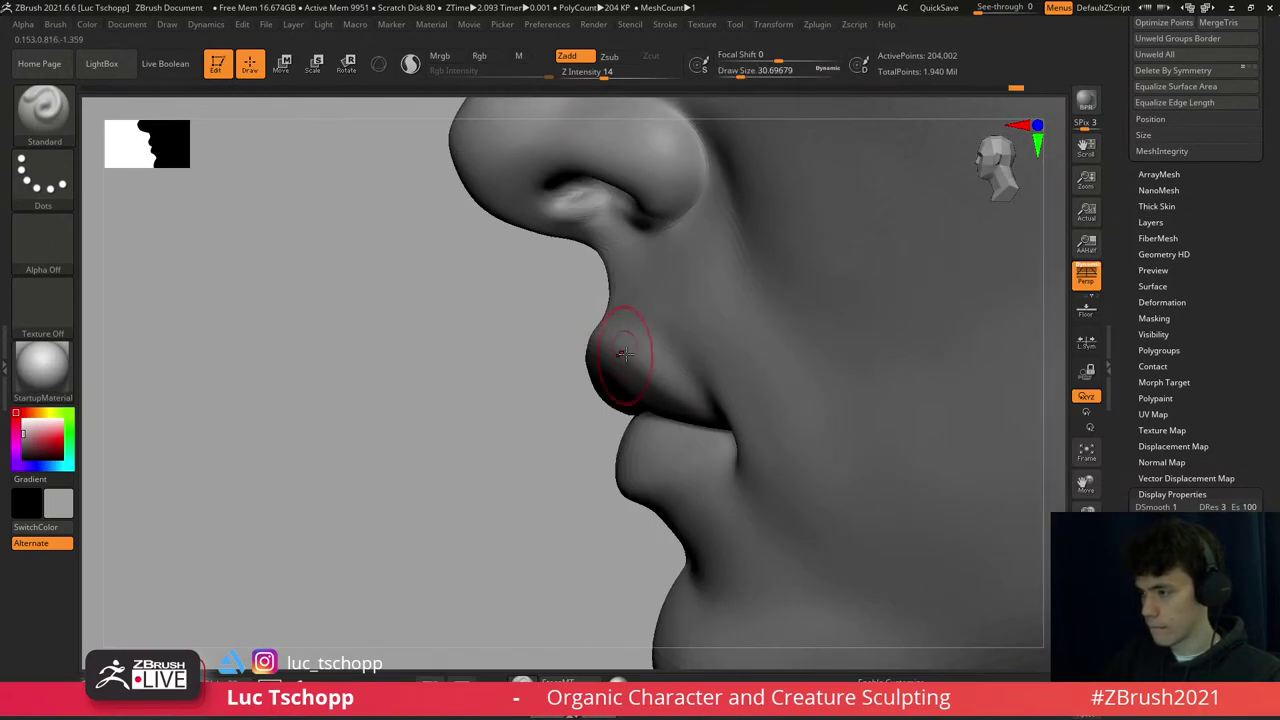
right_click_drag(648, 350, 561, 330)
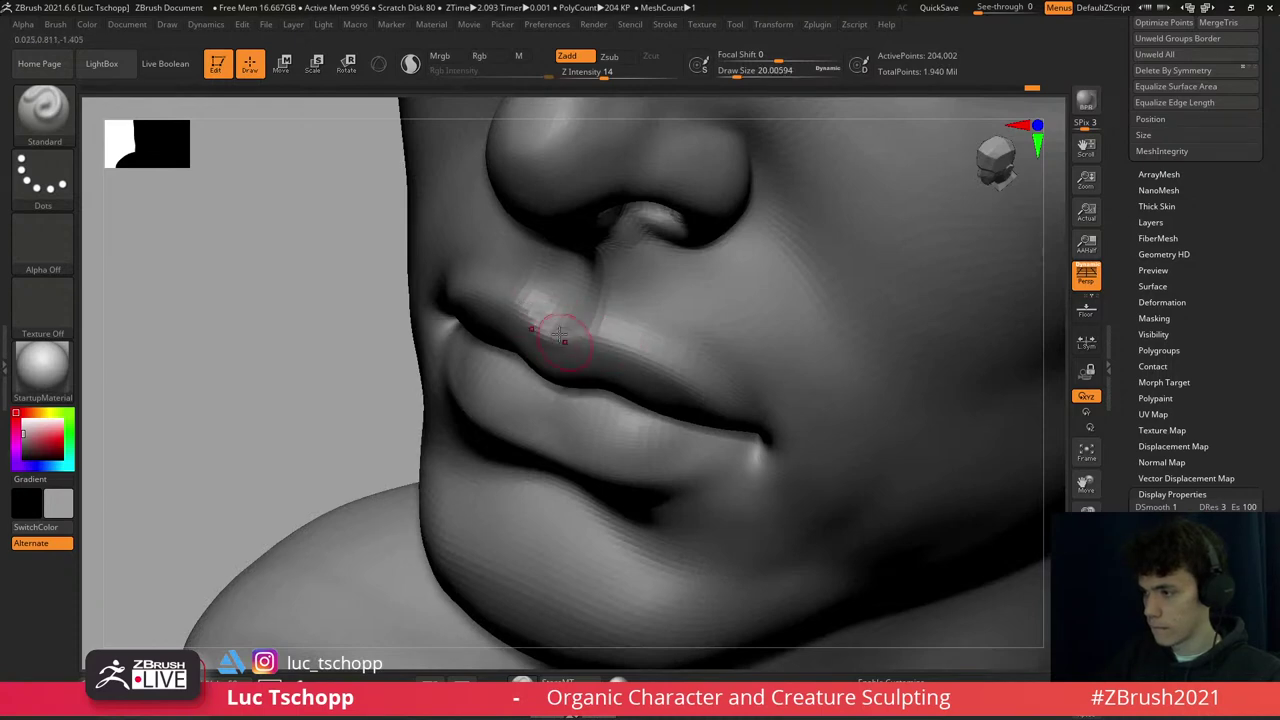
mouse_move(656, 374)
right_mouse_down()
mouse_move(543, 363)
mouse_move(512, 344)
right_mouse_up()
- Carve the lip parting line and philtrum groove with DamStandard at size about 71
key("b")
key("d")
key("s")
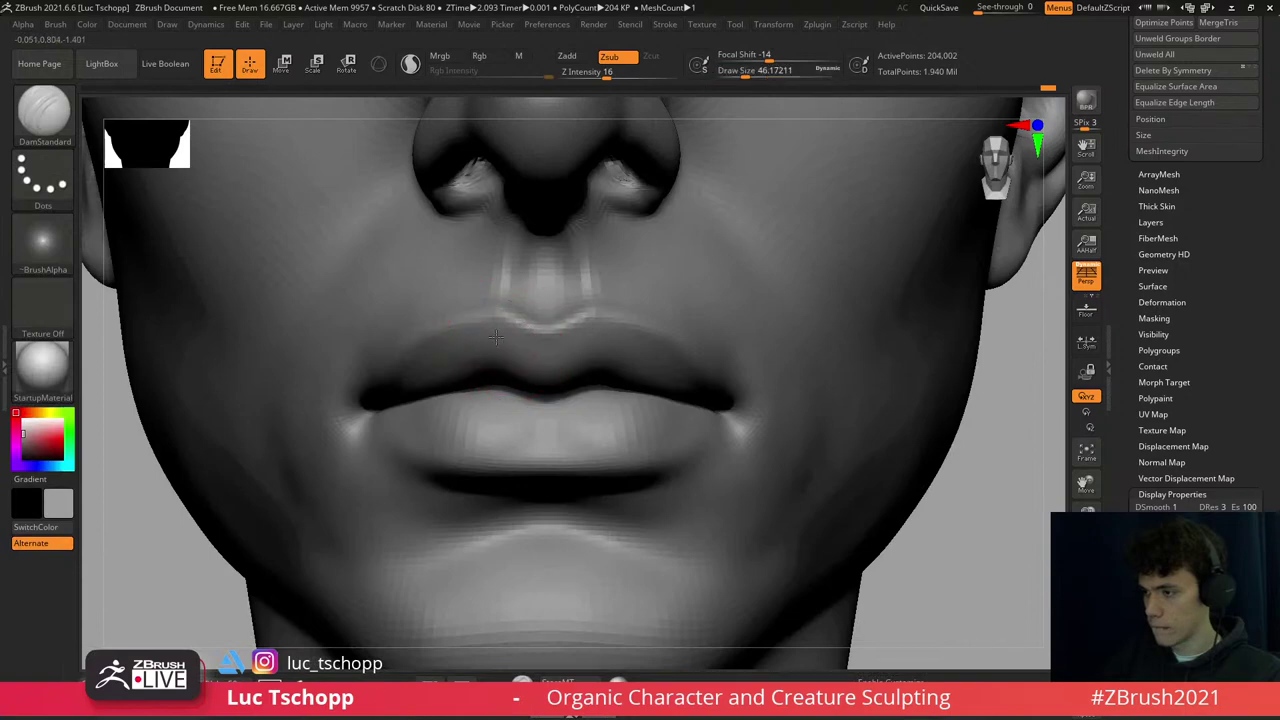
right_click_drag(512, 389, 497, 338)
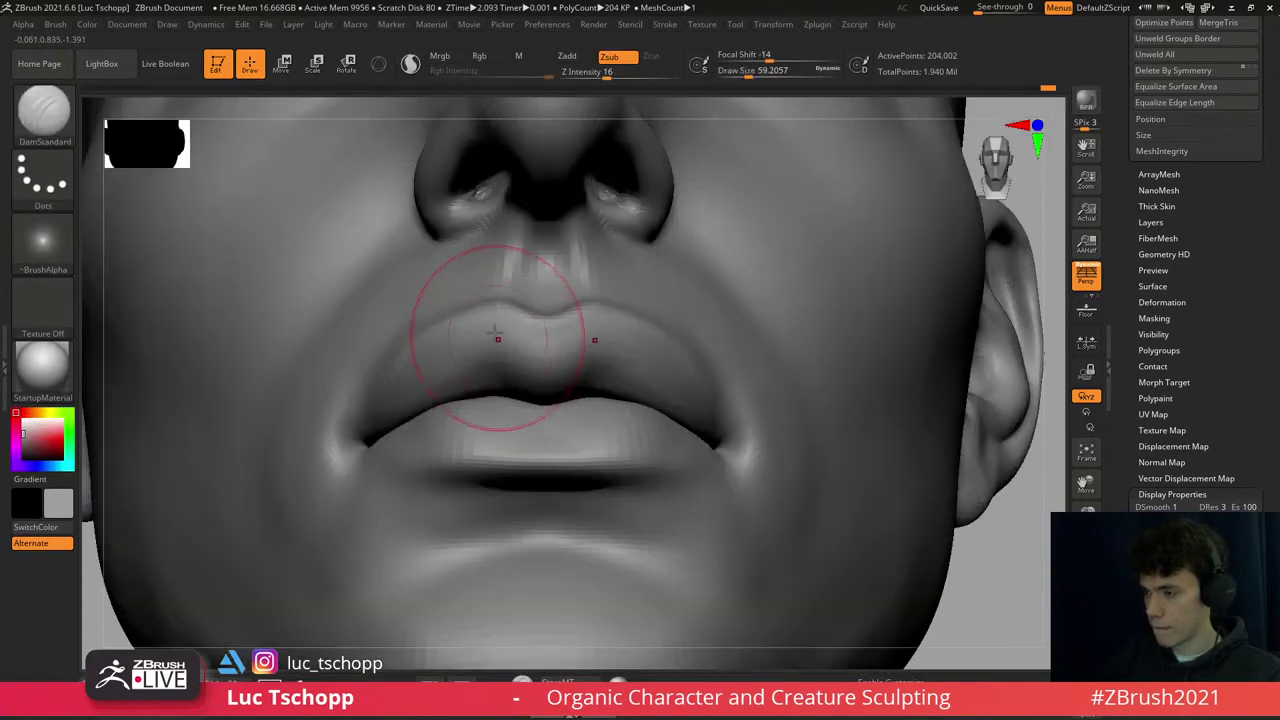
right_click_drag(577, 400, 573, 326)
key("s")
left_click_drag(573, 325, 629, 343)
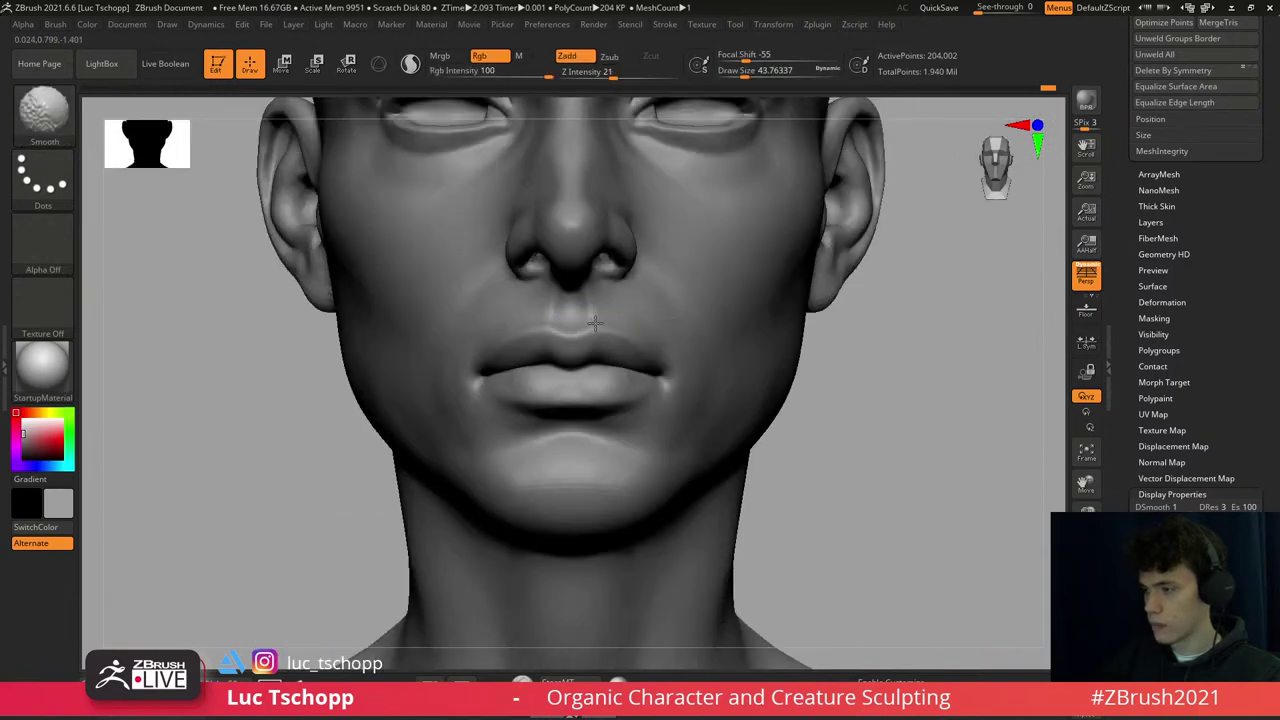
- Refine the upper lip with Standard at size about 29 and review the full head
key("b")
key("s")
key("t")
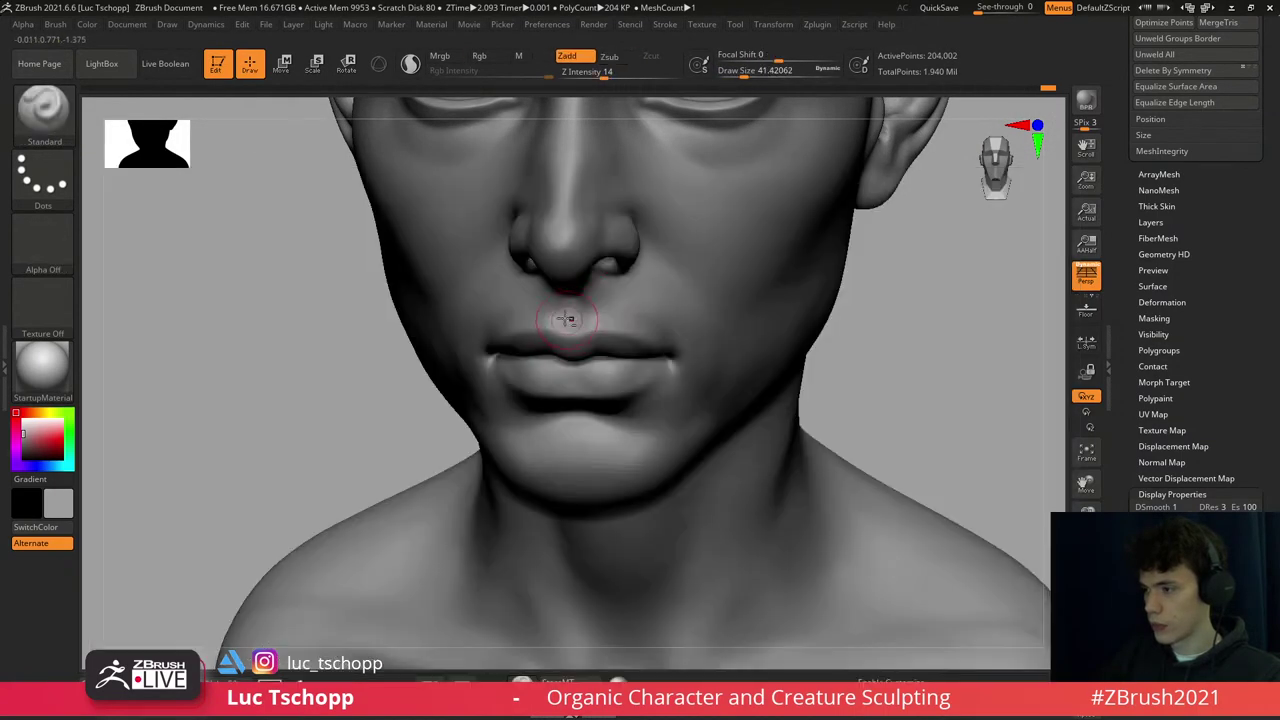
mouse_move(588, 330)
right_mouse_down("alt")
mouse_move(578, 350)
mouse_move(570, 337)
right_mouse_up("alt")
key("s")
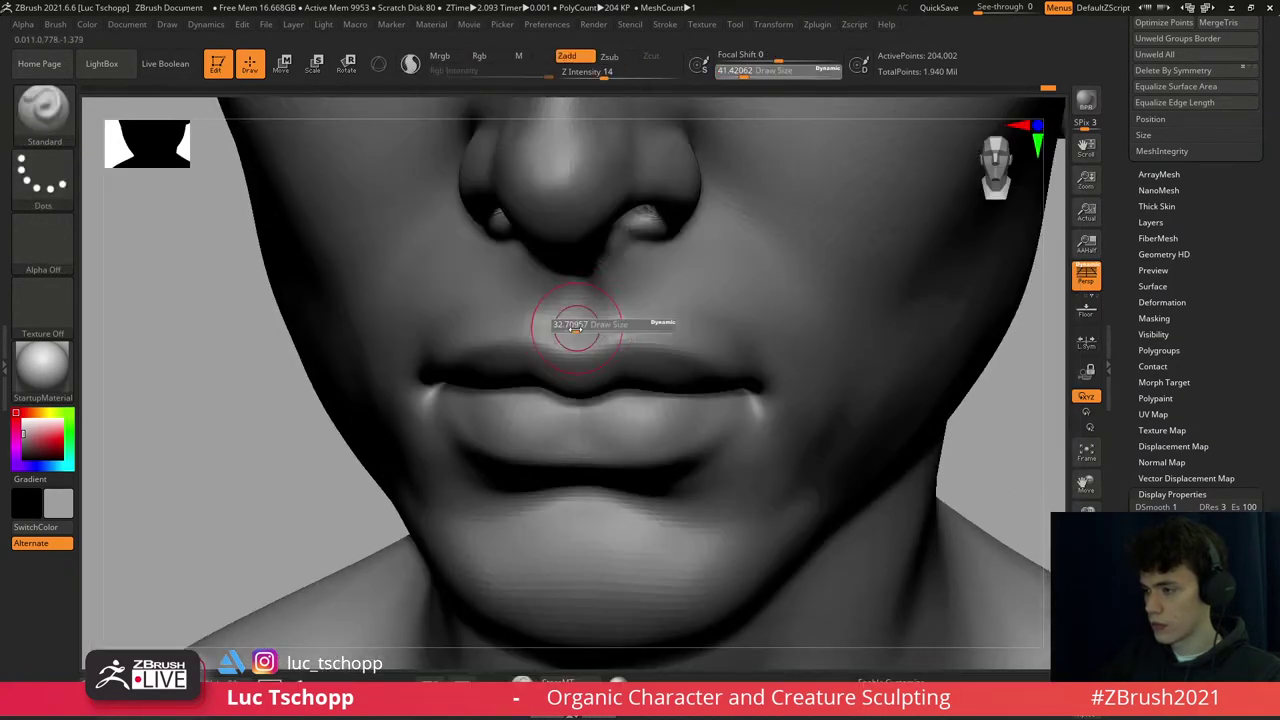
left_click_drag(586, 329, 560, 334)
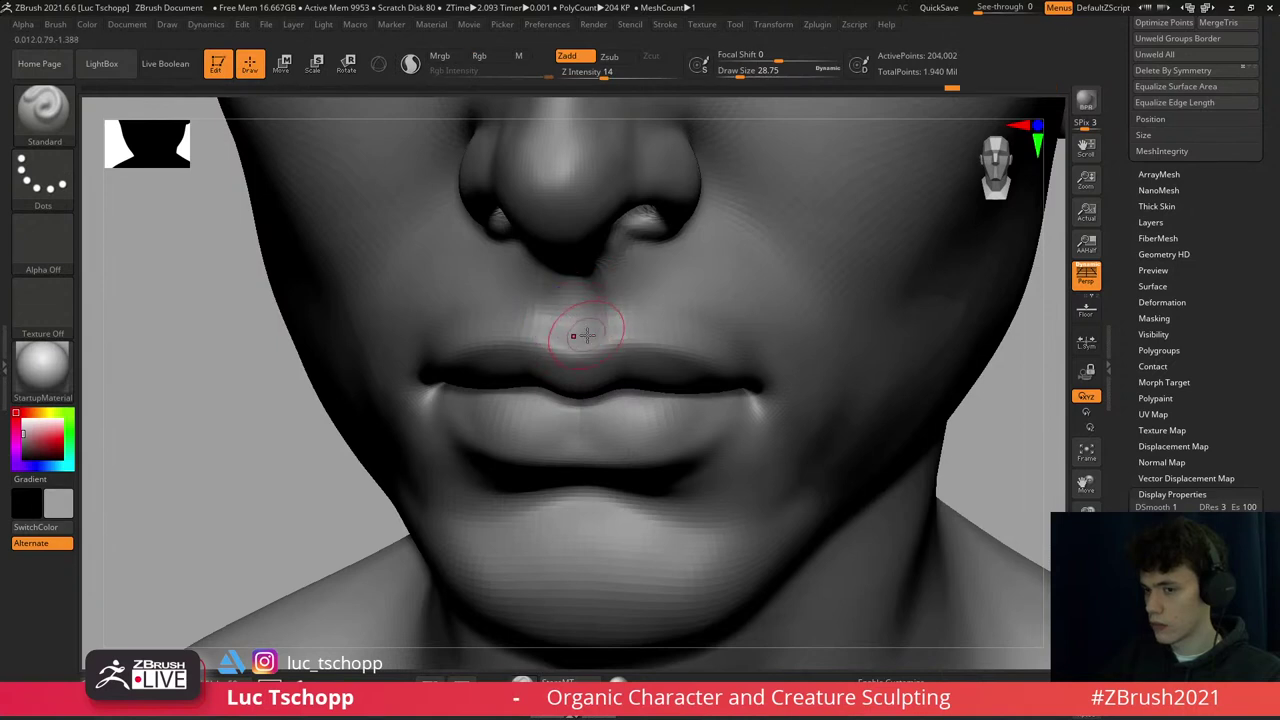
right_click_drag(580, 323, 651, 366, "alt")
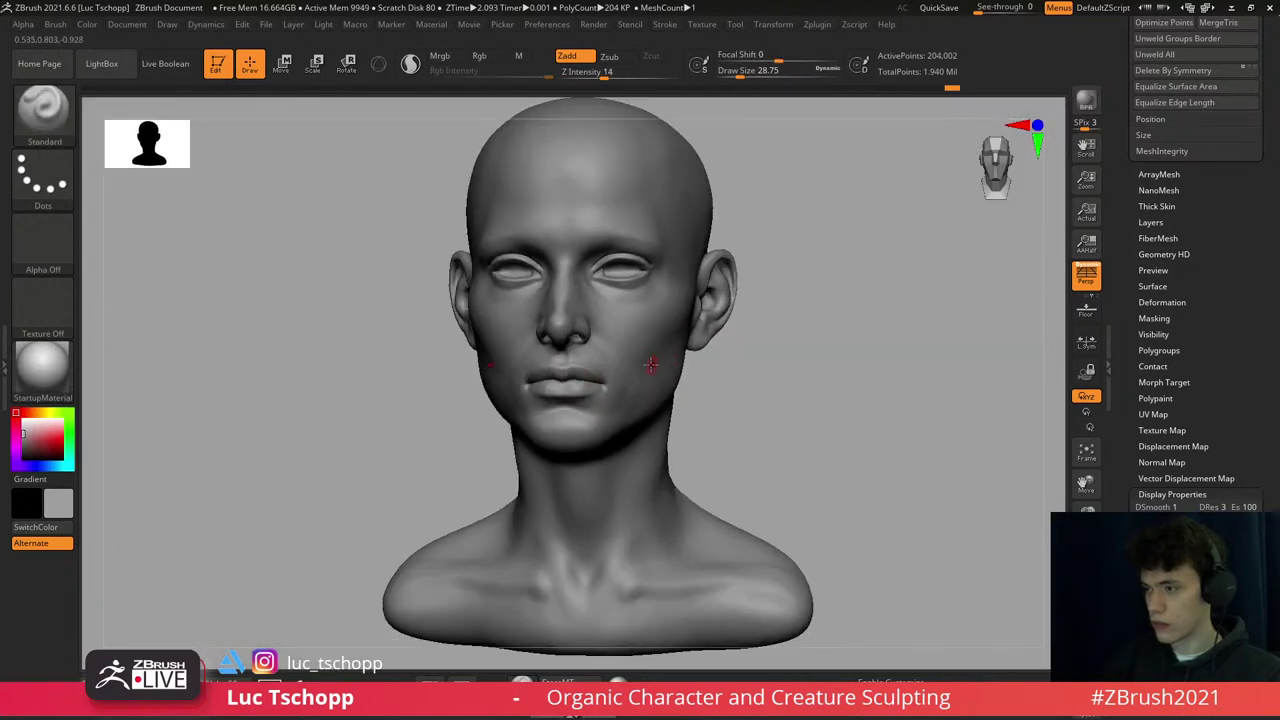
- Pick the Move brush, test the lowest subdivision level, and frame the head for work on the mouth
right_click_drag(428, 366, 479, 378, "alt")
key("b")
key("m")
key("v")
key("shift+d")
key("bracketright")
key("bracketright")
key("bracketright")
key("bracketright")
key("bracketright")
key("bracketright")
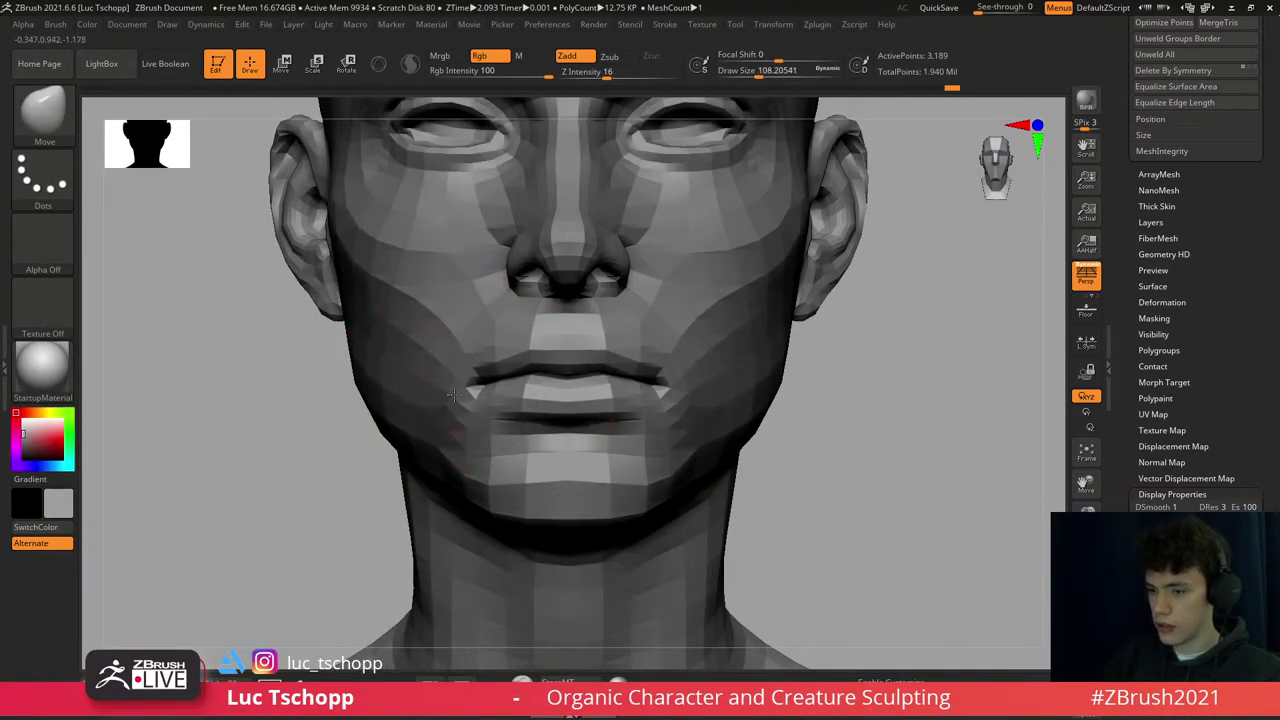
key("d")
key("d")
key("d")
key("f")
mouse_move(452, 395)
right_mouse_down("alt")
mouse_move(552, 356)
mouse_move(470, 250)
mouse_move(543, 366)
mouse_move(590, 245)
mouse_move(594, 385)
mouse_move(614, 425)
right_mouse_up("alt")
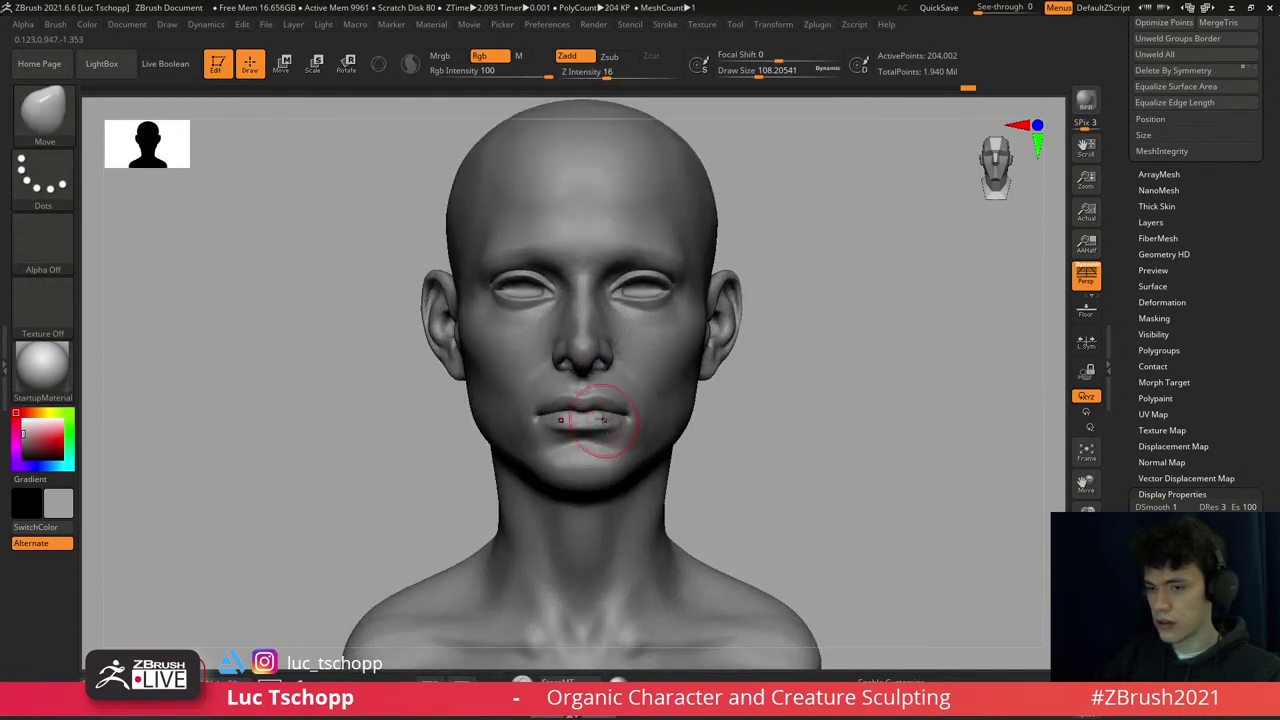
mouse_move(567, 287)
right_mouse_down("ctrl")
mouse_move(677, 286)
mouse_move(515, 327)
mouse_move(540, 330)
mouse_move(537, 320)
mouse_move(500, 343)
mouse_move(534, 337)
right_mouse_up("ctrl")
- Reselect Move at low subdivision and enlarge its Draw Size to about 100
key("shift+d")
key("shift+d")
key("b")
key("m")
key("v")
key("shift+d")
key("s")
key("d")
key("d")
key("s")
left_click_drag(515, 352, 521, 352)
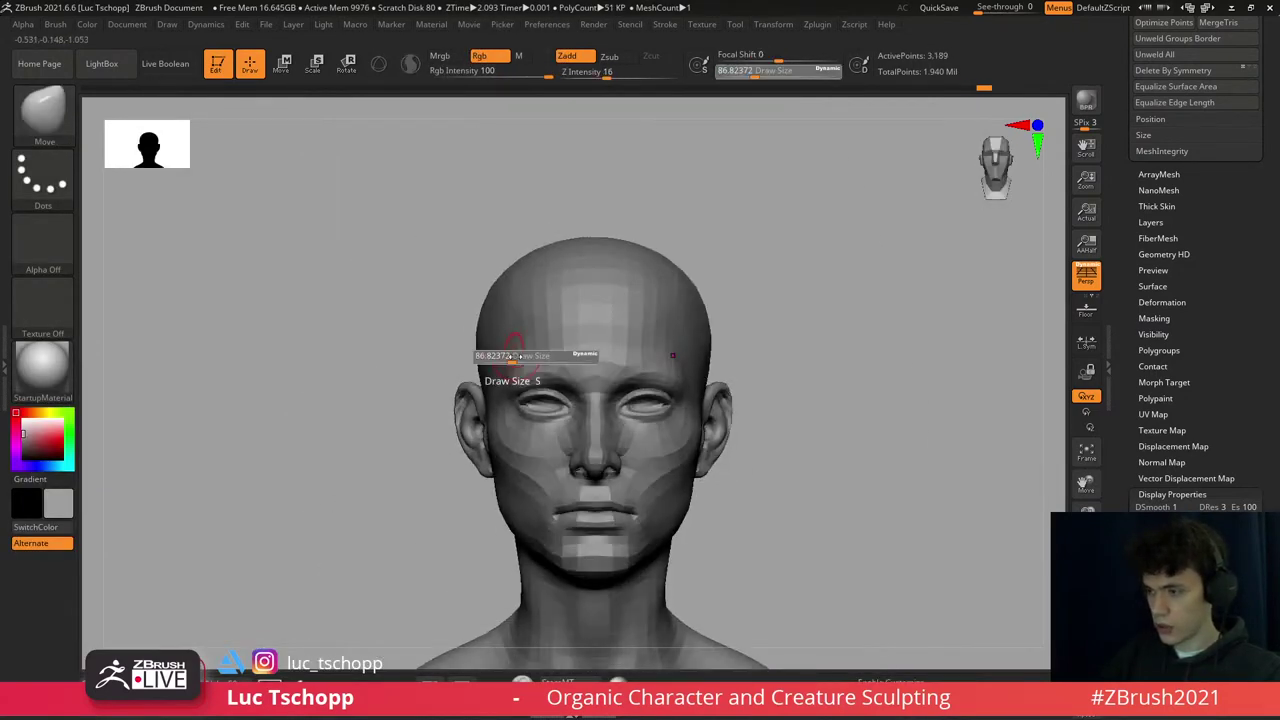
- Push the mouth corners at low subdivision, then return to the highest level facing the face
right_click_drag(540, 375, 543, 384, "ctrl")
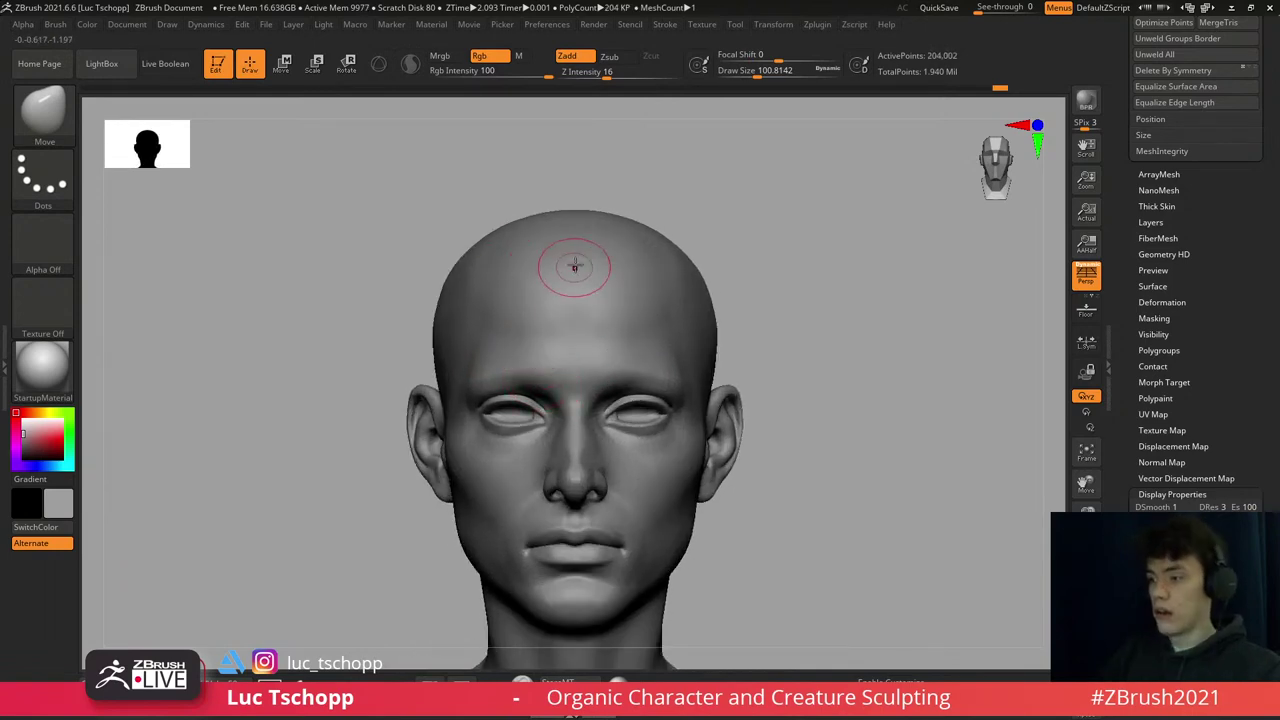
key("shift+d")
right_click_drag(657, 468, 588, 370, "alt")
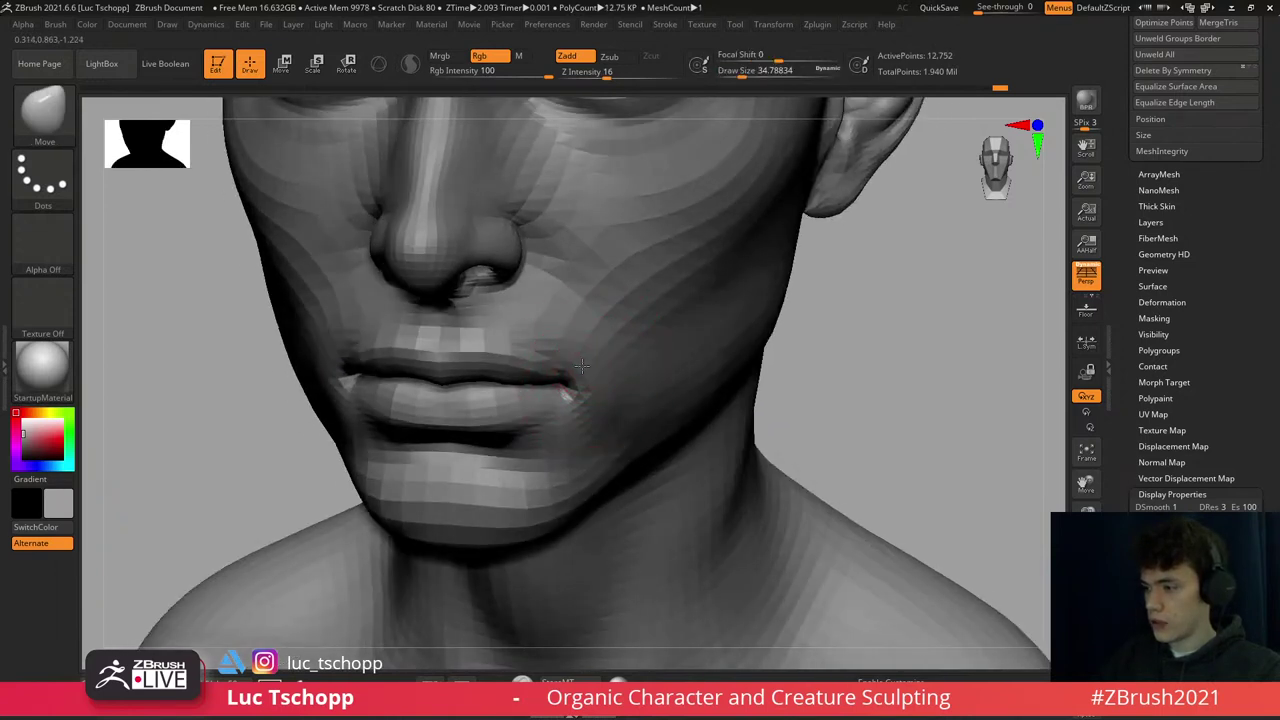
key("d")
right_click_drag(585, 410, 610, 355, "shift")
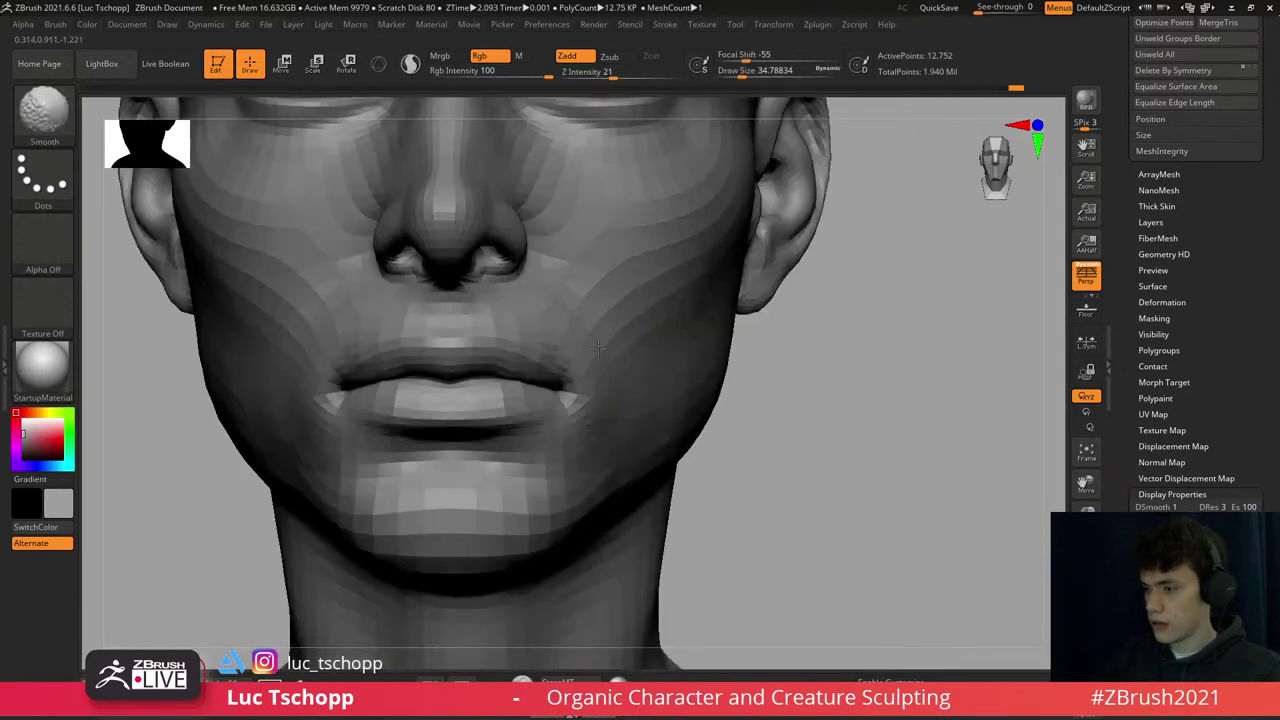
- Enlarge the brush to about 108, then switch to the custom sculpting brush at the top level
right_click_drag(613, 421, 566, 429)
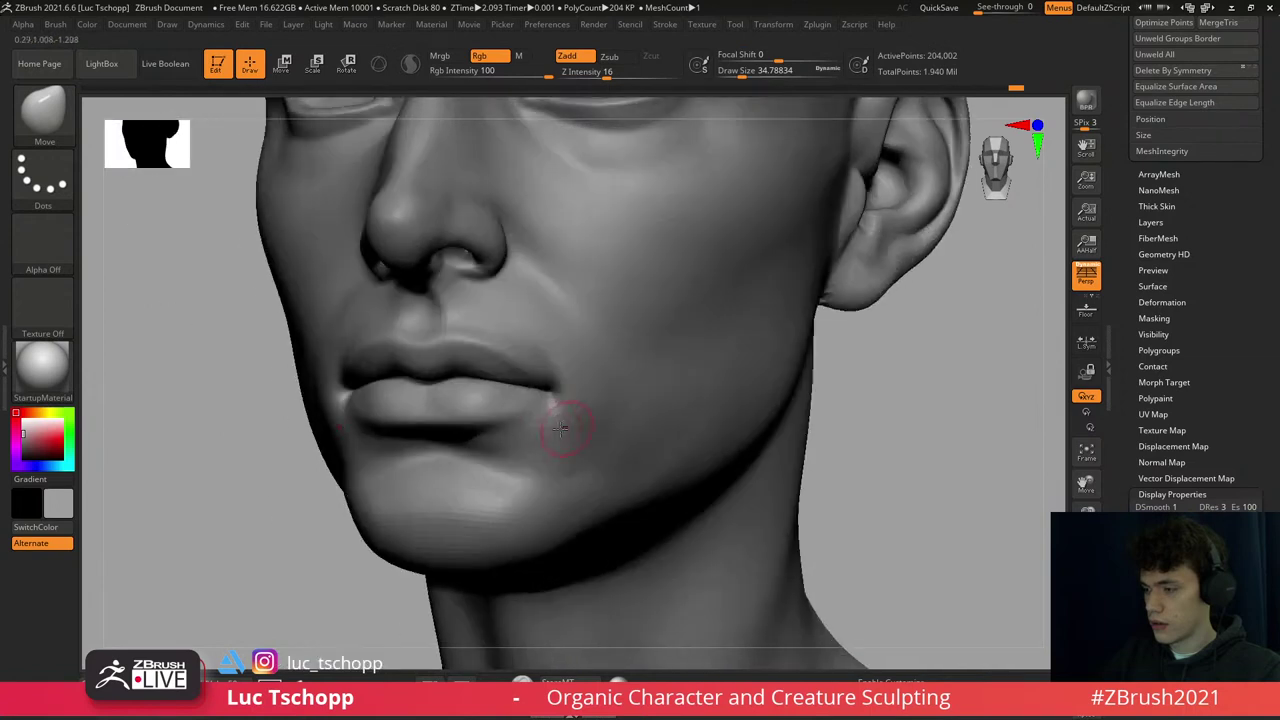
key("shift+d")
key("s")
left_click_drag(510, 445, 512, 441)
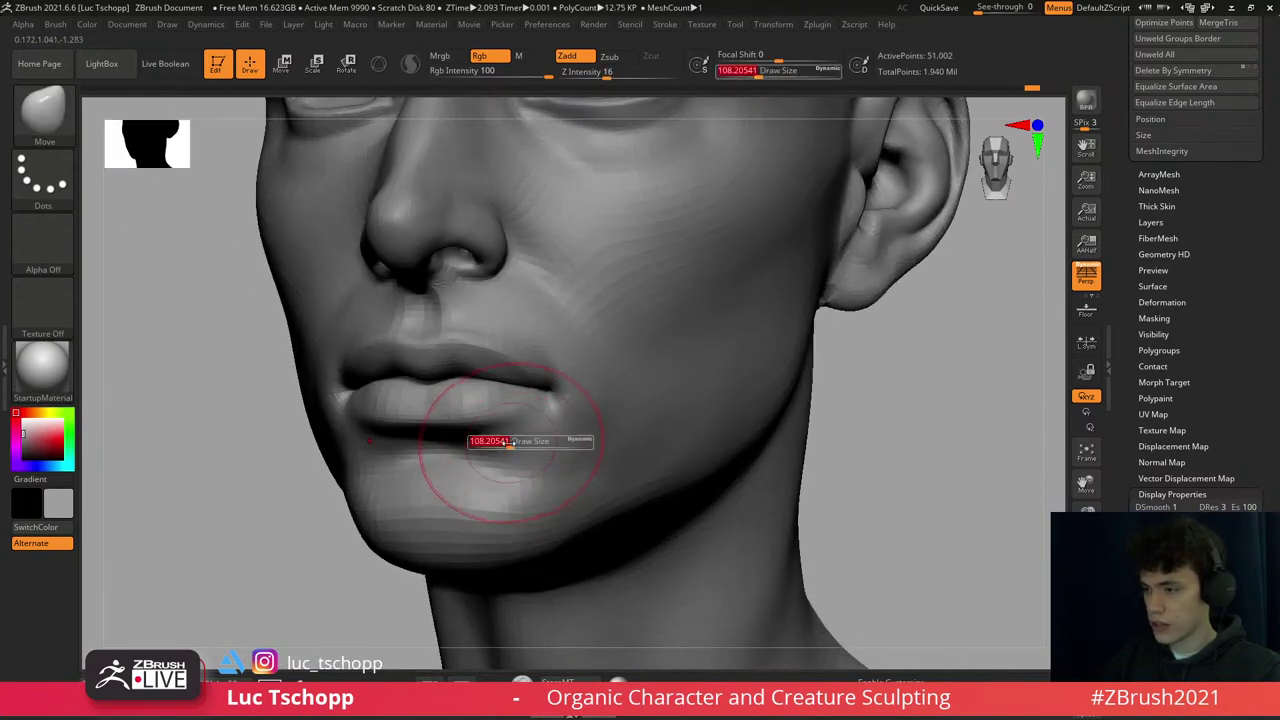
key("1")
key("d")
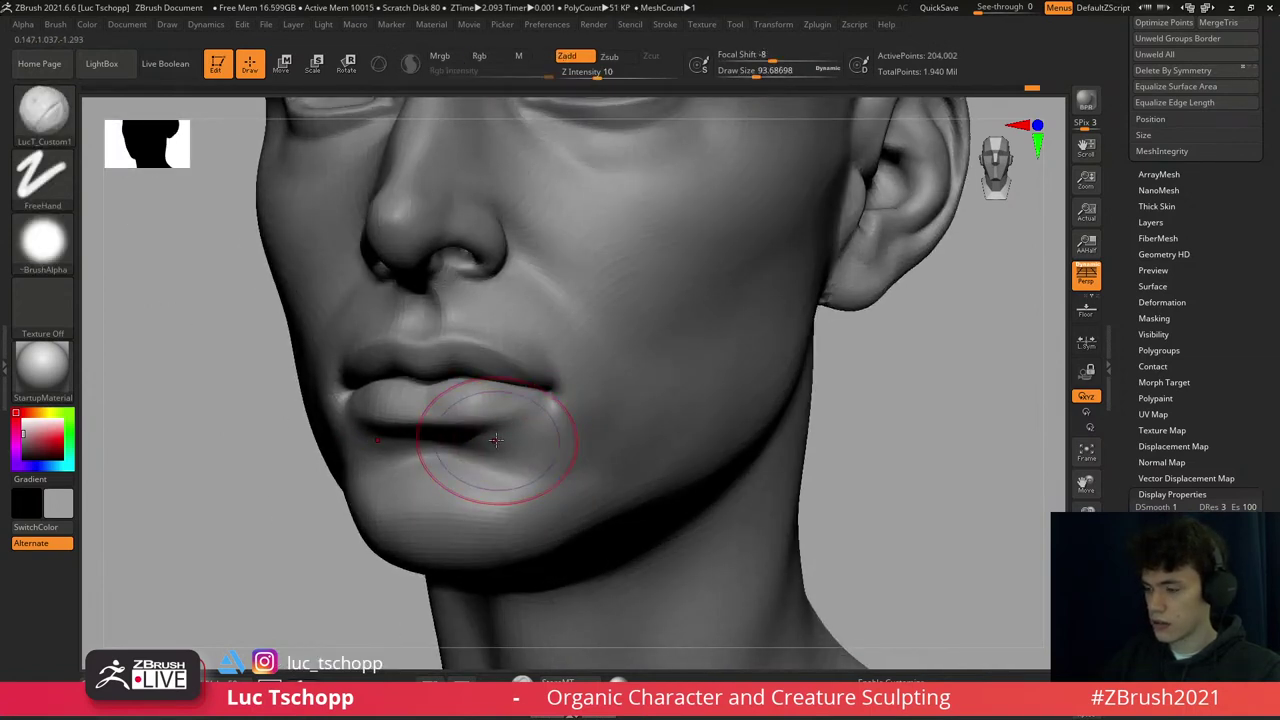
- Select the Standard brush with Draw Size about 65, subdivide back up and frame the head
key("shift+d")
key("shift+d")
key("s")
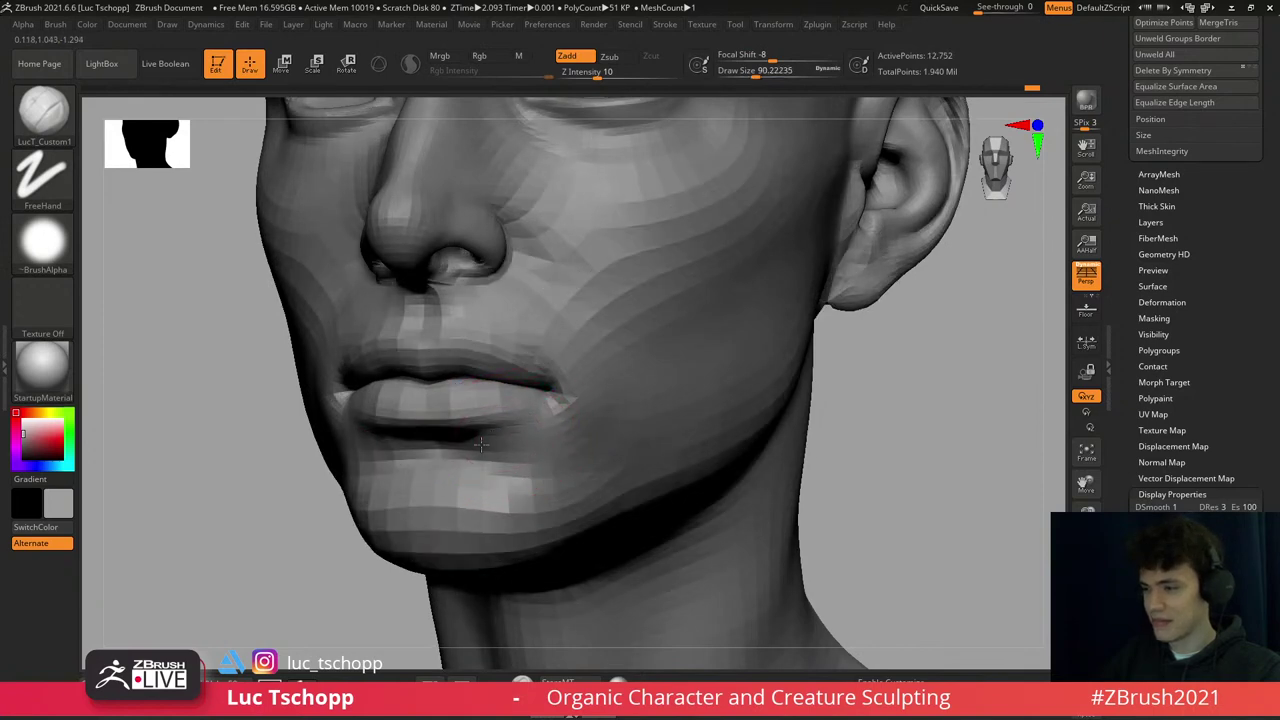
key("b")
key("s")
key("t")
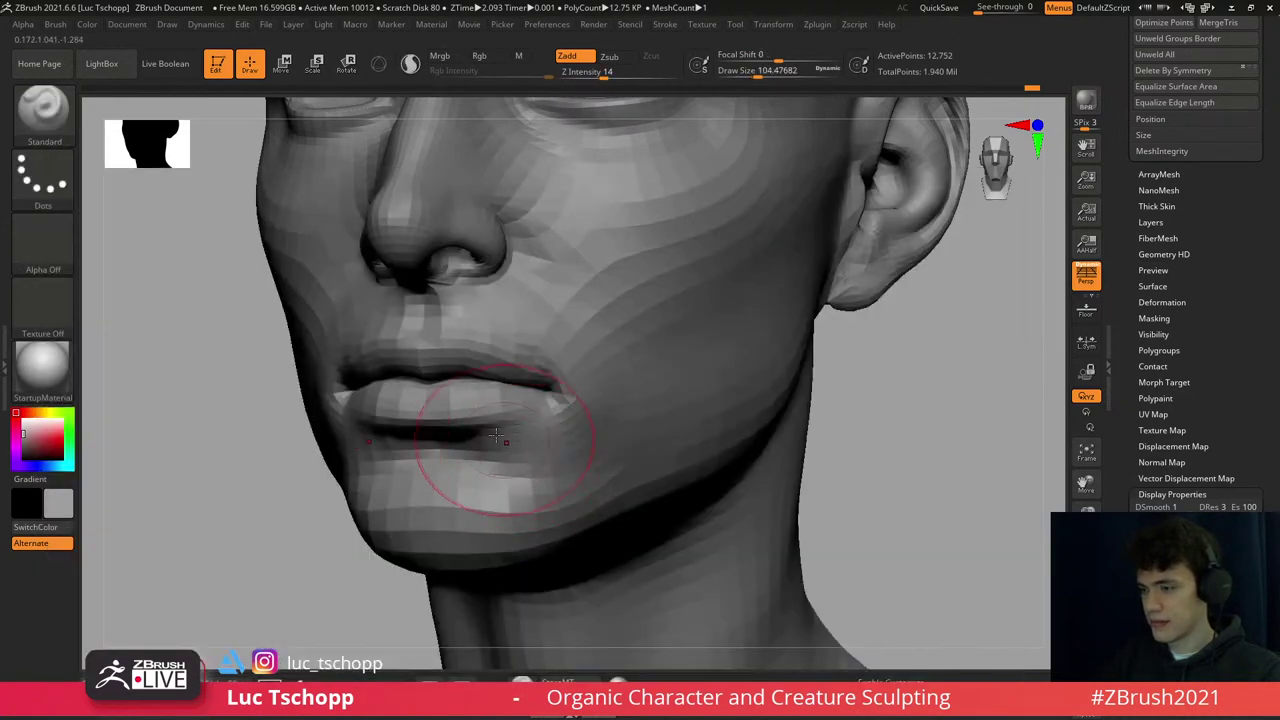
key("s")
left_click_drag(567, 462, 545, 455)
key("d")
key("d")
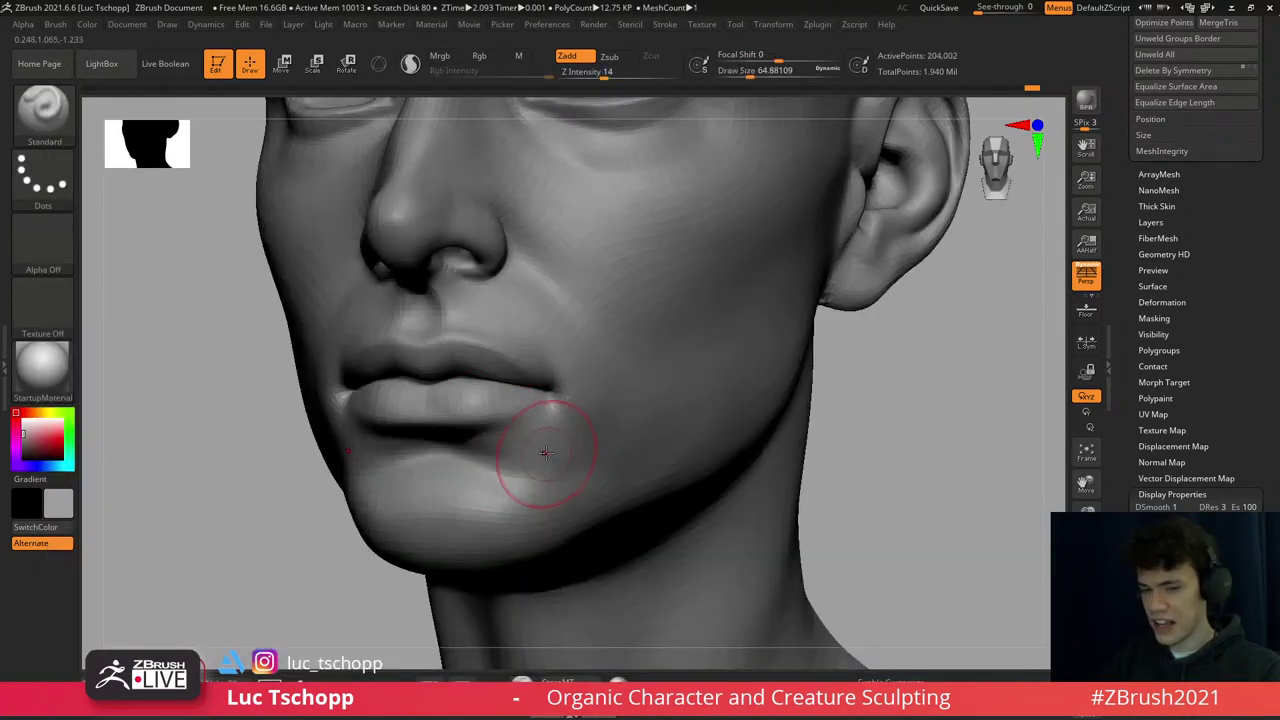
key("f")
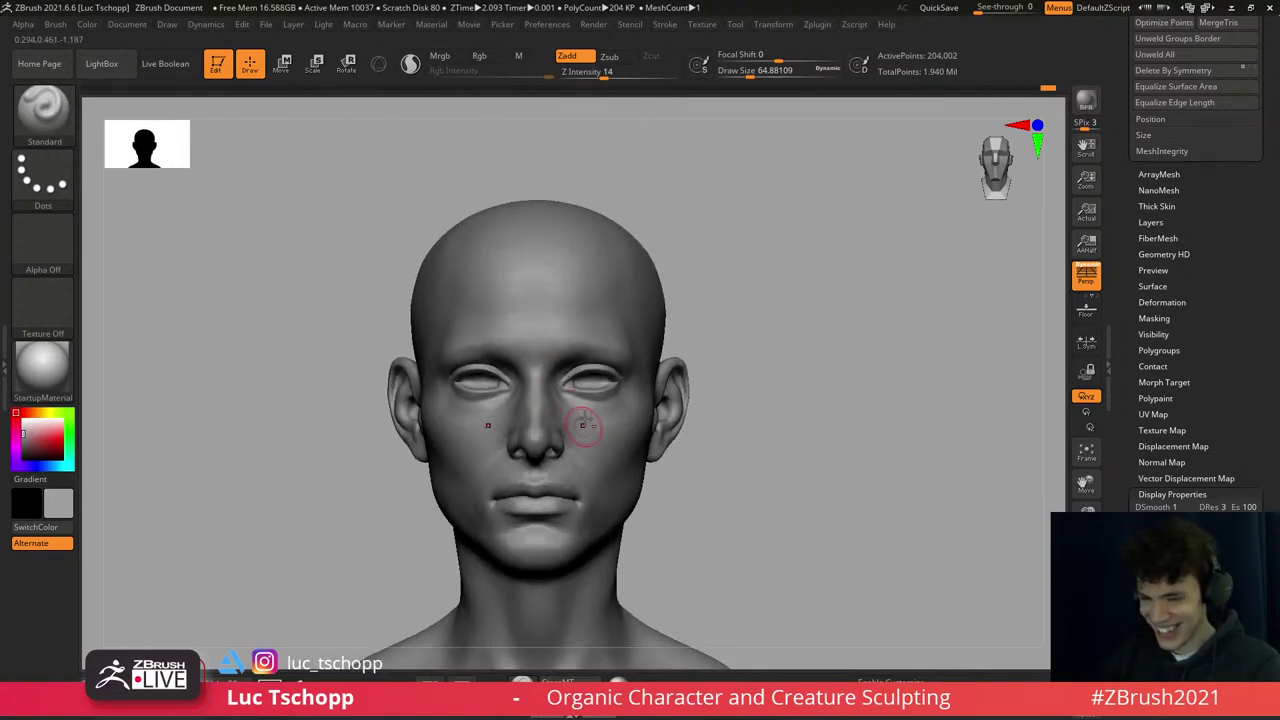
- Enlarge the brush to about 182 and turn to a three-quarter close view of the mouth
key("shift+d")
key("shift+d")
key("s")
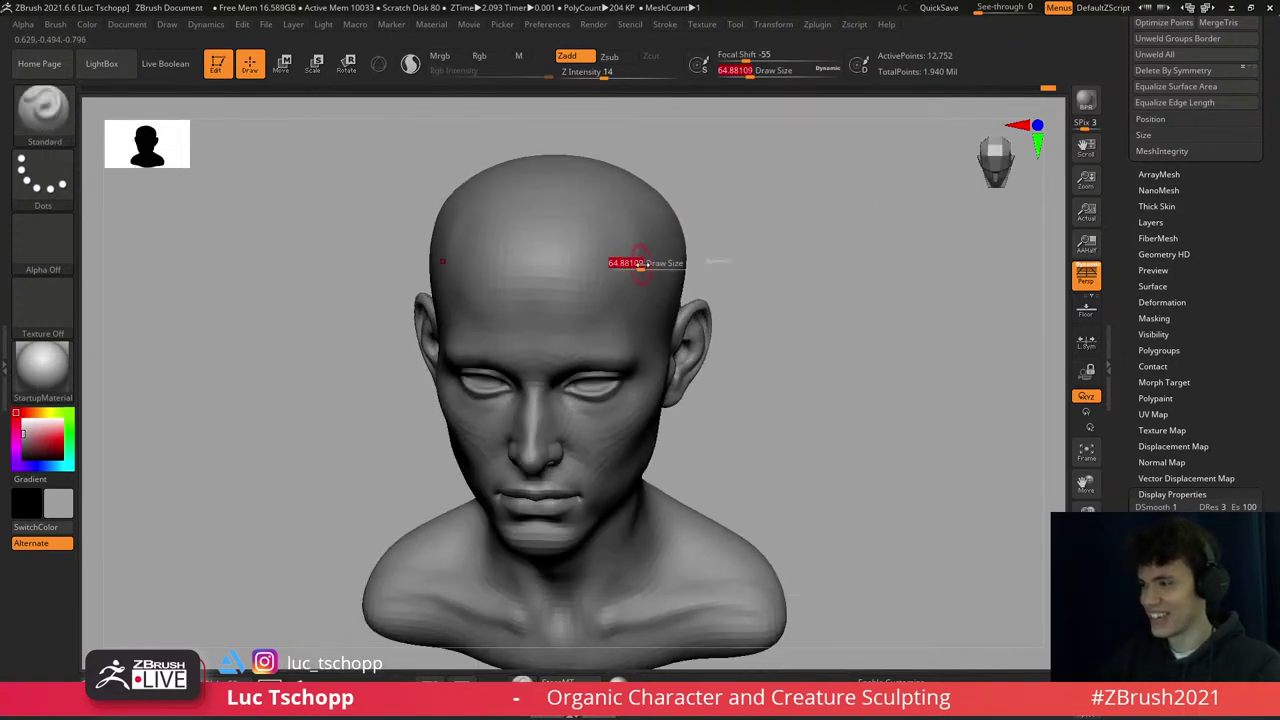
left_click_drag(629, 266, 680, 266)
left_click_drag(790, 160, 683, 191)
key("d")
key("d")
left_click_drag(970, 343, 993, 319, "alt")
mouse_move(820, 367)
left_mouse_down("alt")
mouse_move(790, 340)
mouse_move(466, 423)
mouse_move(600, 300)
mouse_move(655, 385)
mouse_move(628, 391)
mouse_move(658, 383)
mouse_move(676, 356)
left_mouse_up("alt")
- Smooth the corner of the mouth with a brush size of about 22 at lower subdivision
key("shift")
key("shift+d")
key("s")
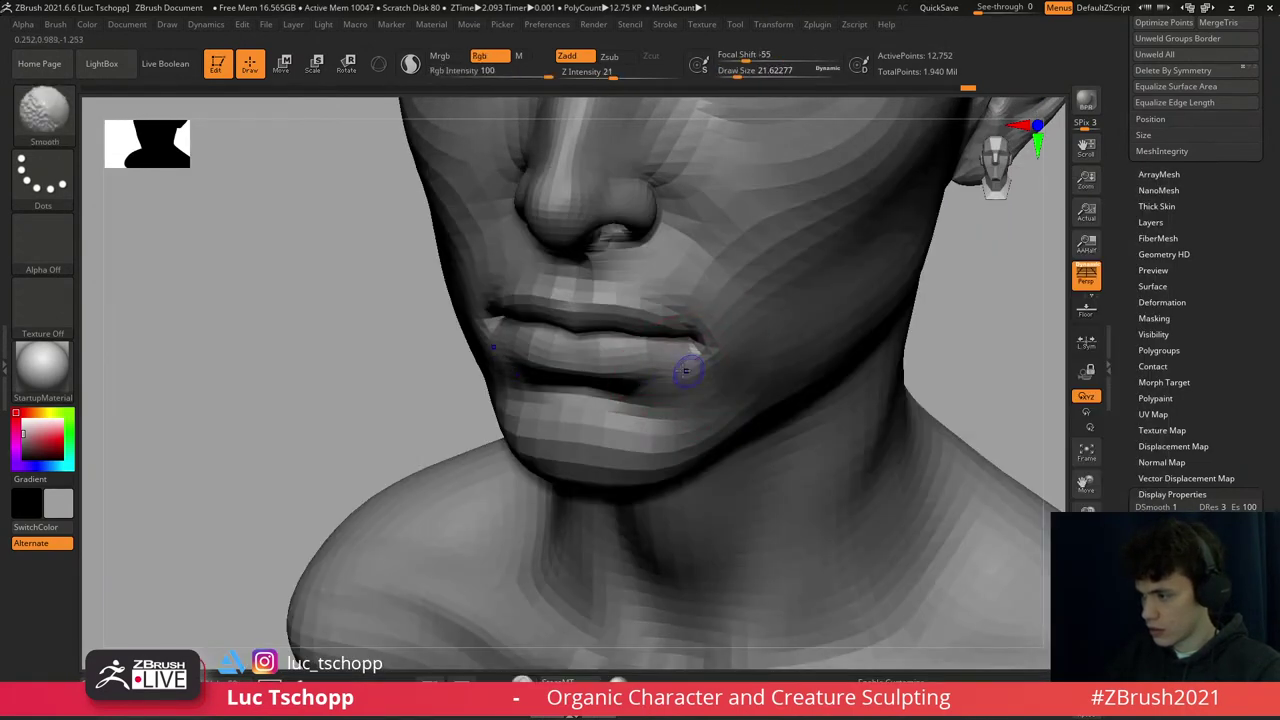
mouse_move(686, 376)
right_mouse_down("shift")
mouse_move(640, 372)
mouse_move(586, 406)
mouse_move(557, 376)
right_mouse_up("shift")
key("f")
key("d")
- Switch to the Move brush at a lower subdivision level for the lip corners
key("b")
key("s")
key("m")
key("shift+d")
key("b")
key("m")
key("v")
key("s")
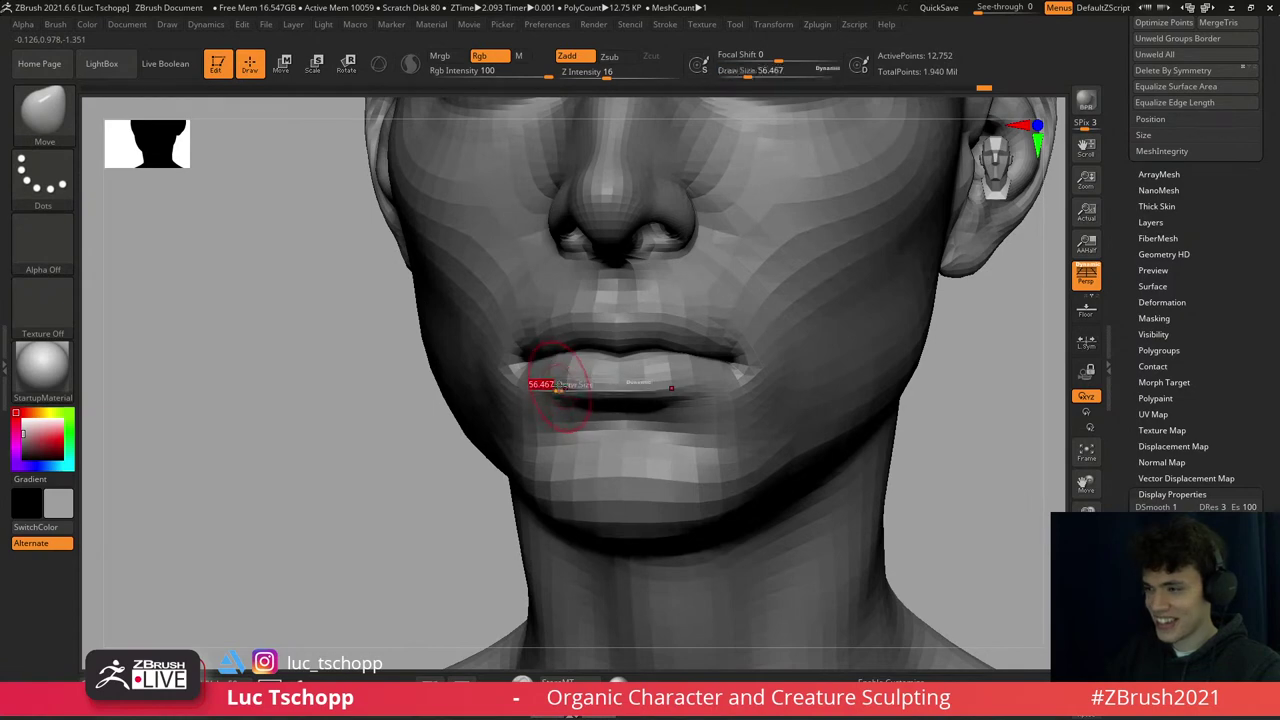
- Rework the lips and chin with Move, then raise subdivisions and snap to a front view
right_click_drag(538, 372, 514, 410, "ctrl")
key("shift+d")
key("d")
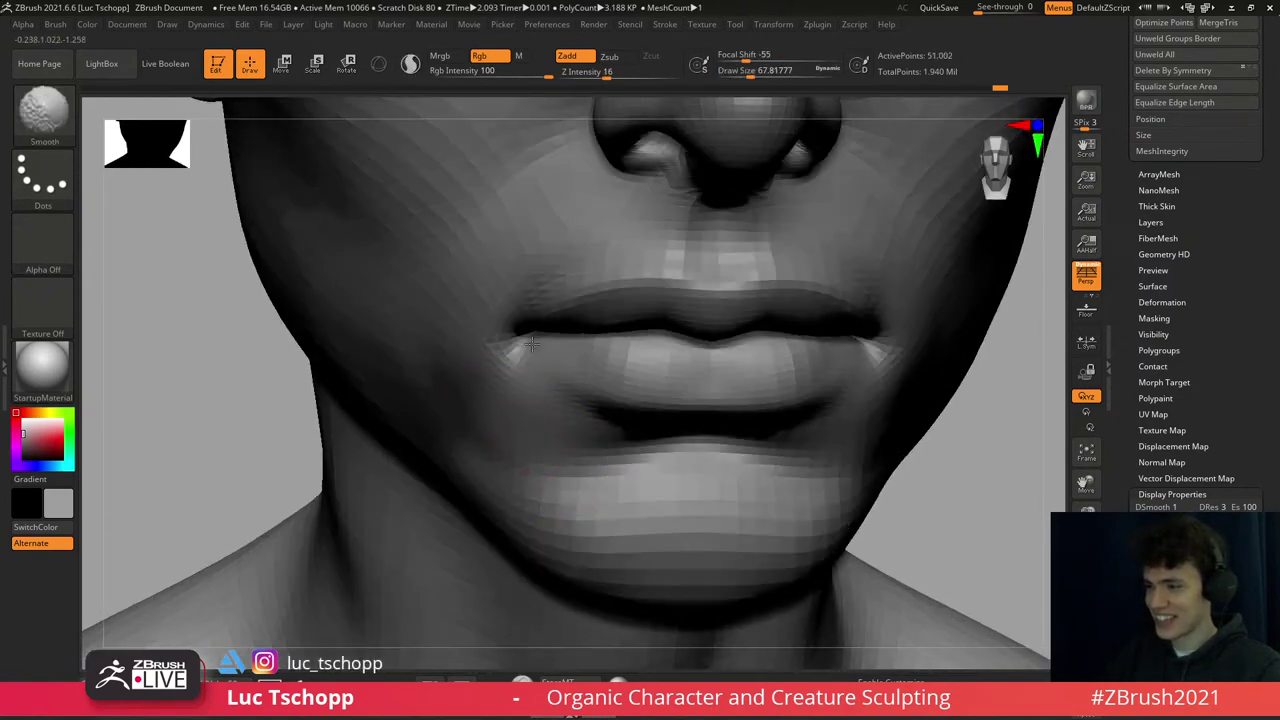
key("d")
mouse_move(800, 400)
right_mouse_down("ctrl")
mouse_move(850, 366)
mouse_move(790, 372)
mouse_move(857, 406)
right_mouse_up("ctrl")
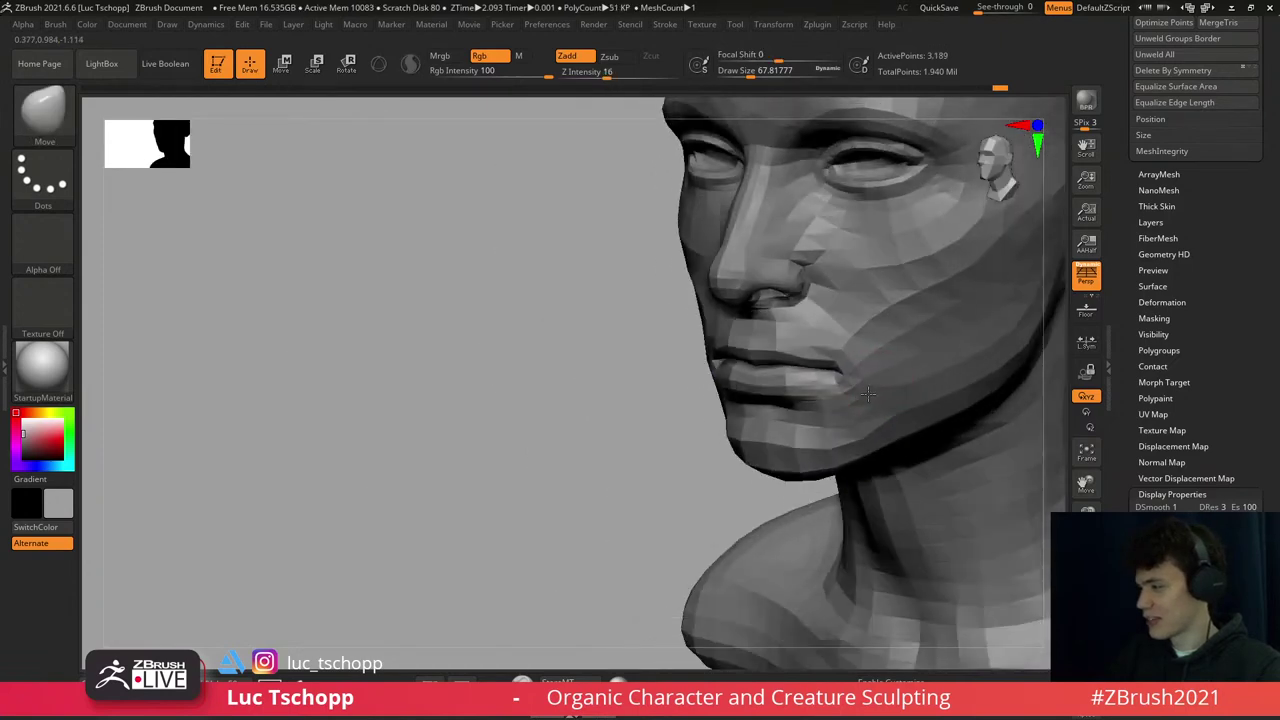
right_click_drag(848, 357, 819, 188, "shift")
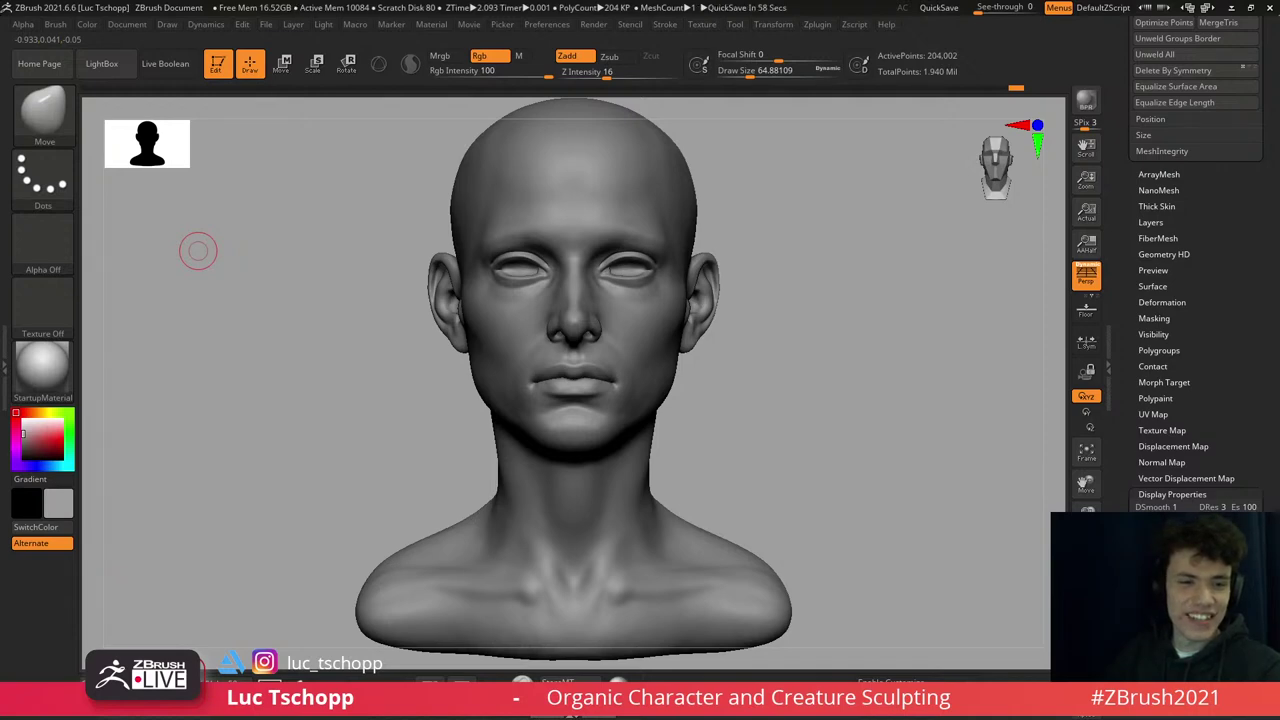
- Close in on the chin, enlarge the brush to about 83, then switch to LucT_Custom1 and step up
right_click_drag(700, 342, 730, 349)
right_click_drag(567, 401, 630, 410, "ctrl")
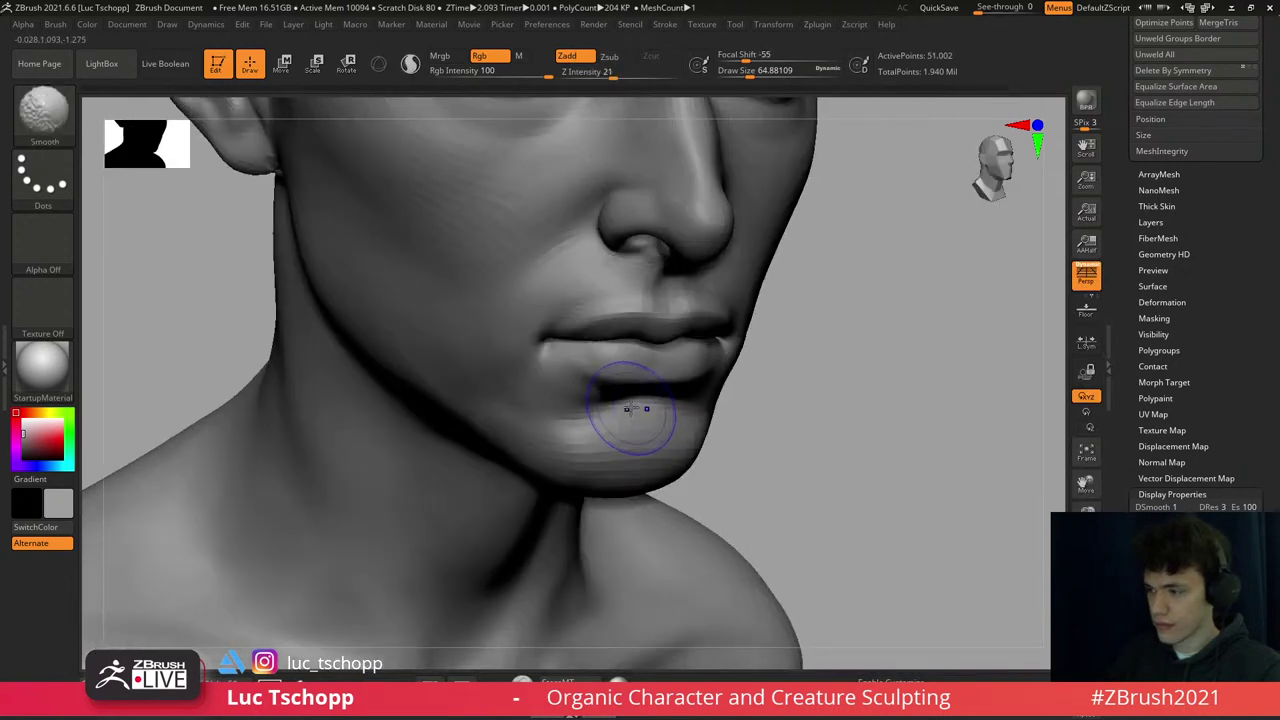
key("s")
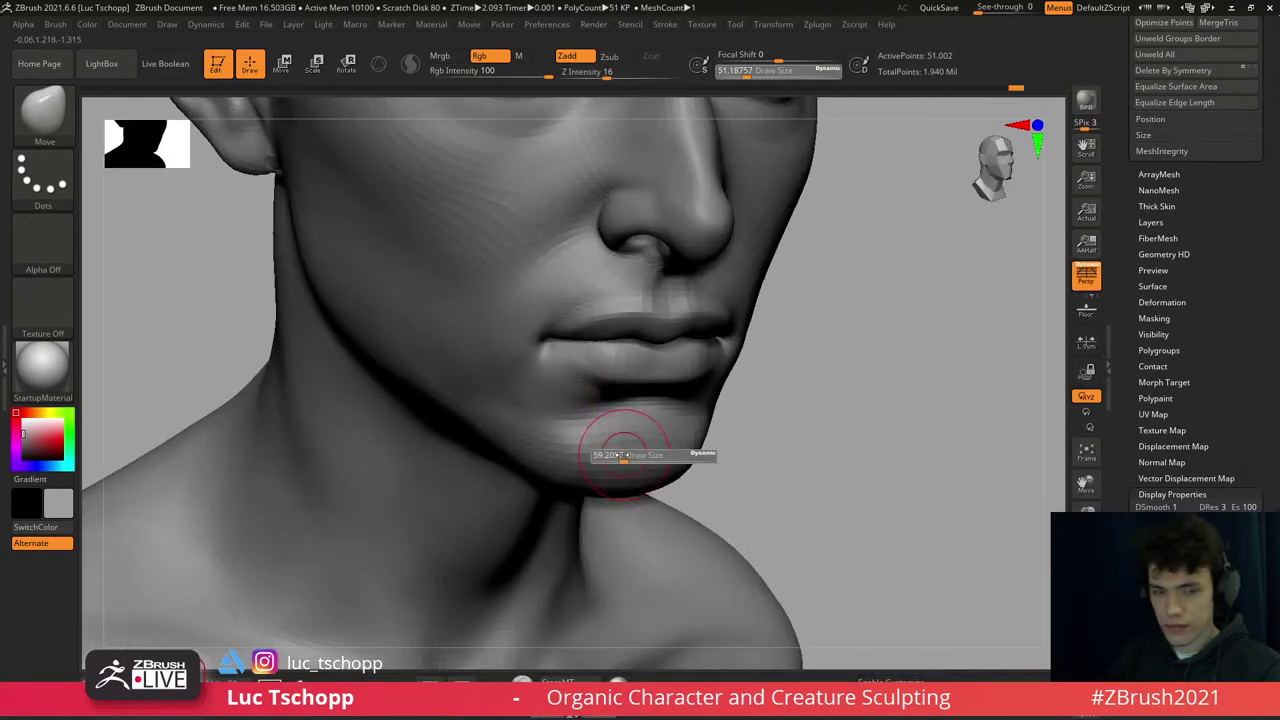
left_click_drag(620, 457, 630, 457)
key("]")
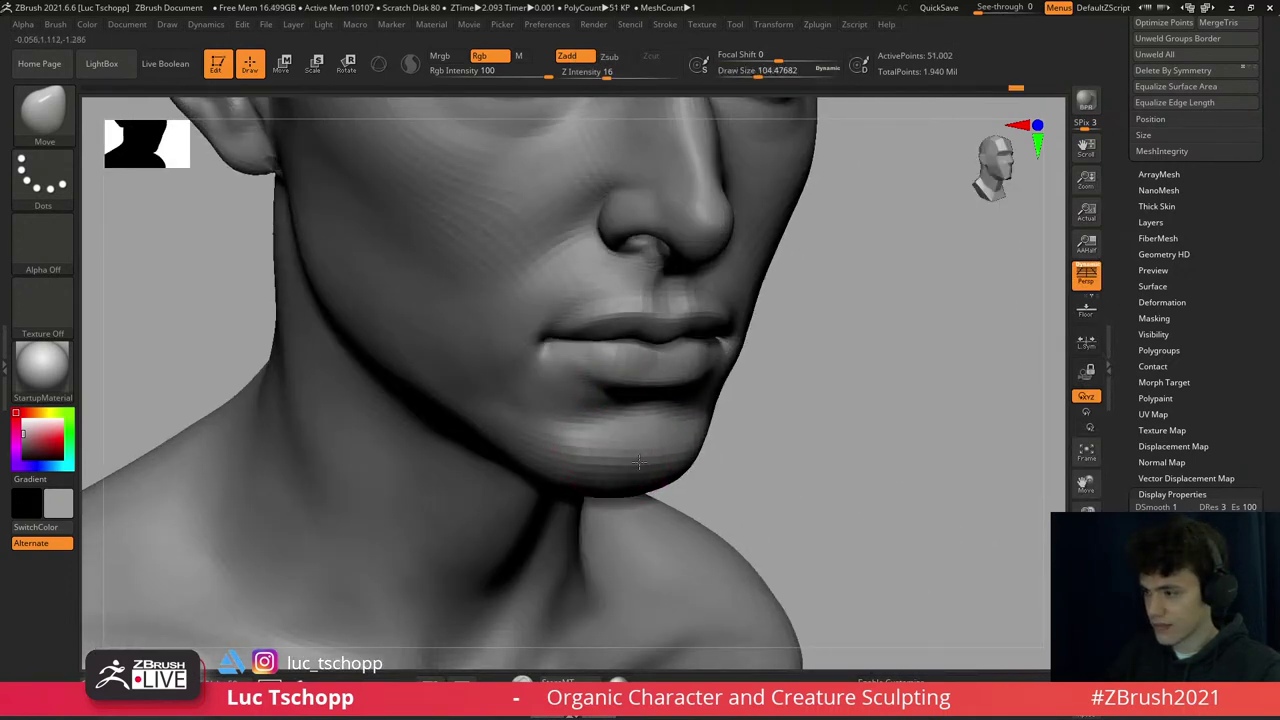
key("1")
key("d")
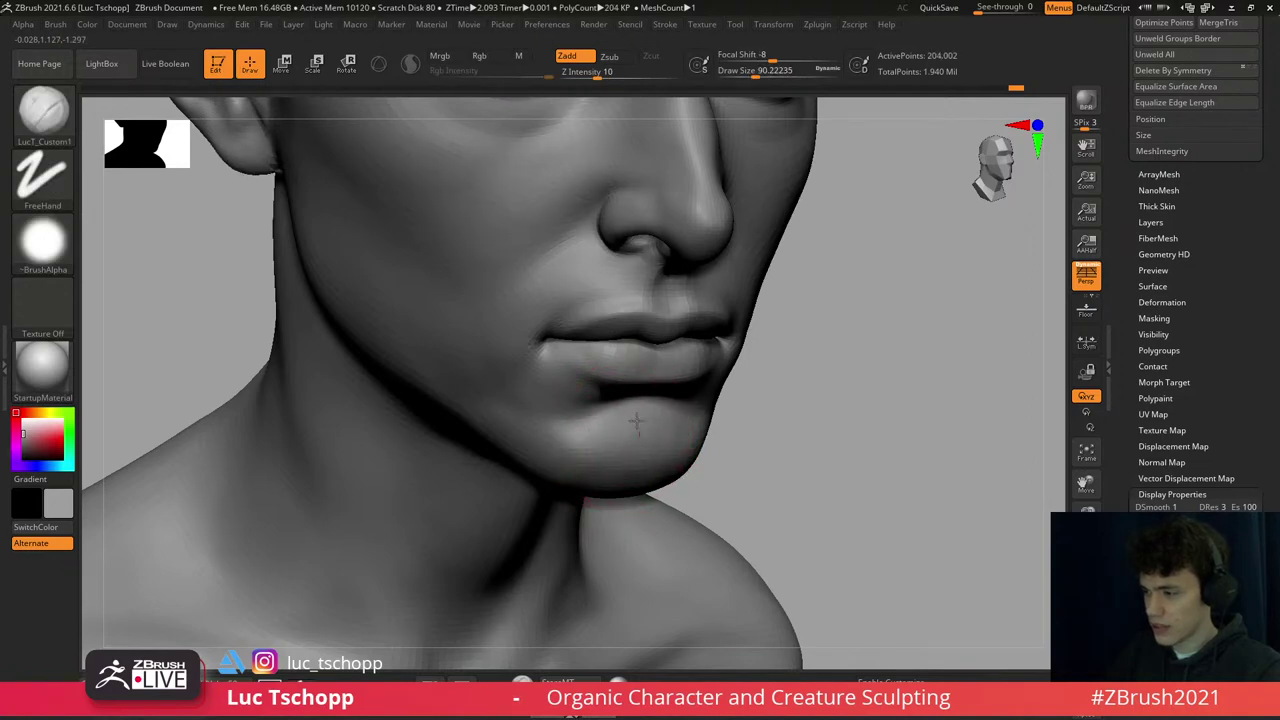
- Select the Standard brush and reshape the area beneath the lower lip in three-quarter view
key("b")
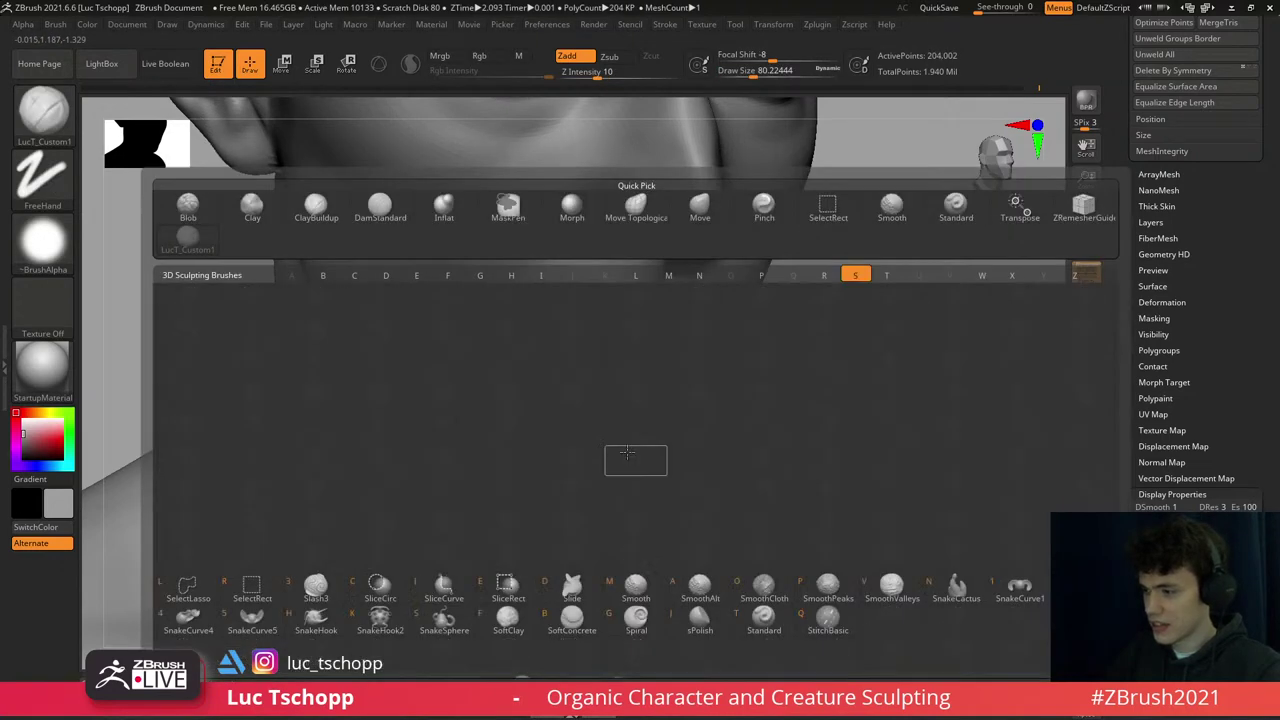
key("s")
key("t")
mouse_move(640, 455)
right_mouse_down()
mouse_move(618, 448)
mouse_move(692, 438)
mouse_move(650, 430)
mouse_move(571, 343)
mouse_move(587, 403)
right_mouse_up()
key("shift+d")
key("shift+d")
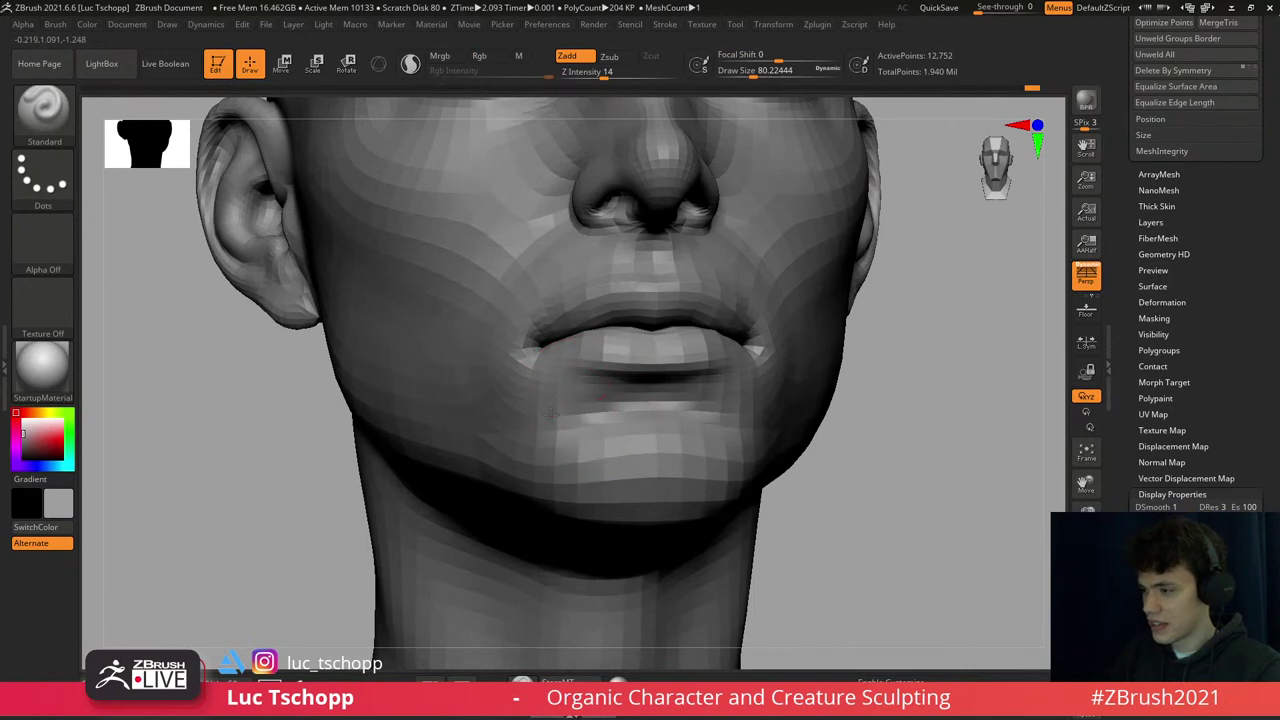
key("d")
key("d")
- Smooth the neck from below, then frame the whole bust and drop two subdivision levels
right_click_drag(614, 408, 628, 366)
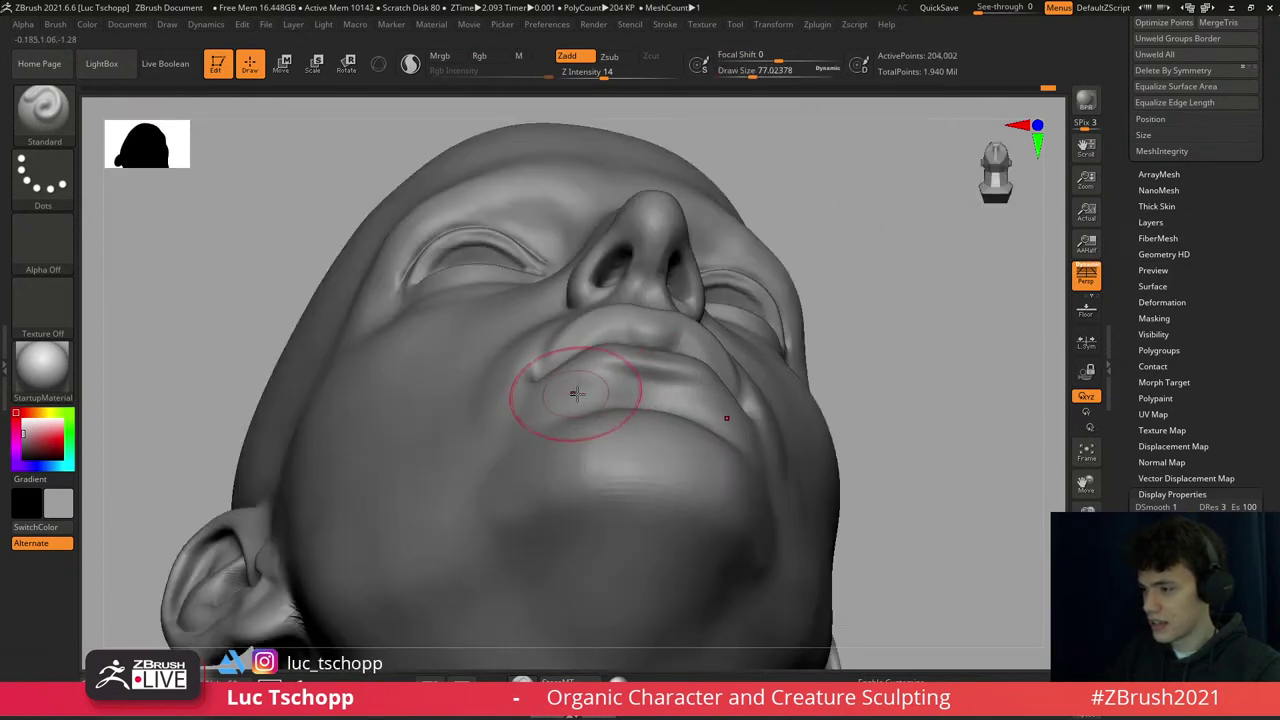
key("shift+d")
key("d")
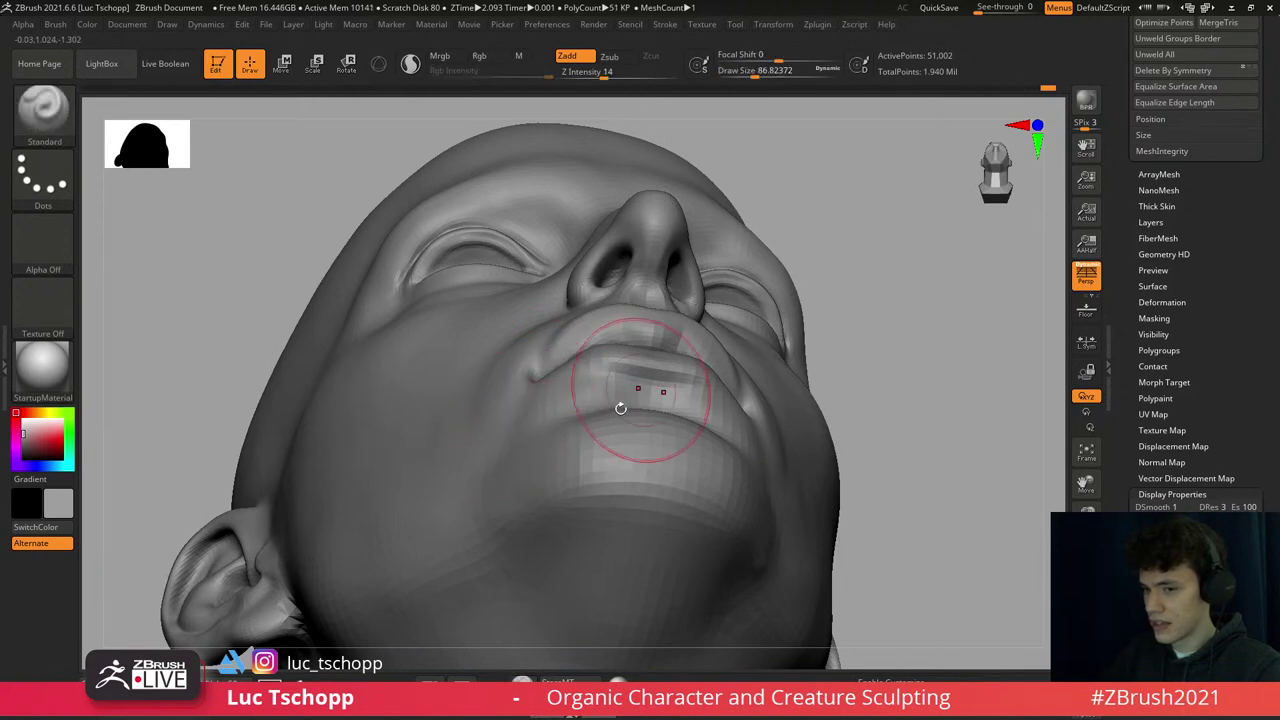
right_click_drag(617, 403, 608, 333)
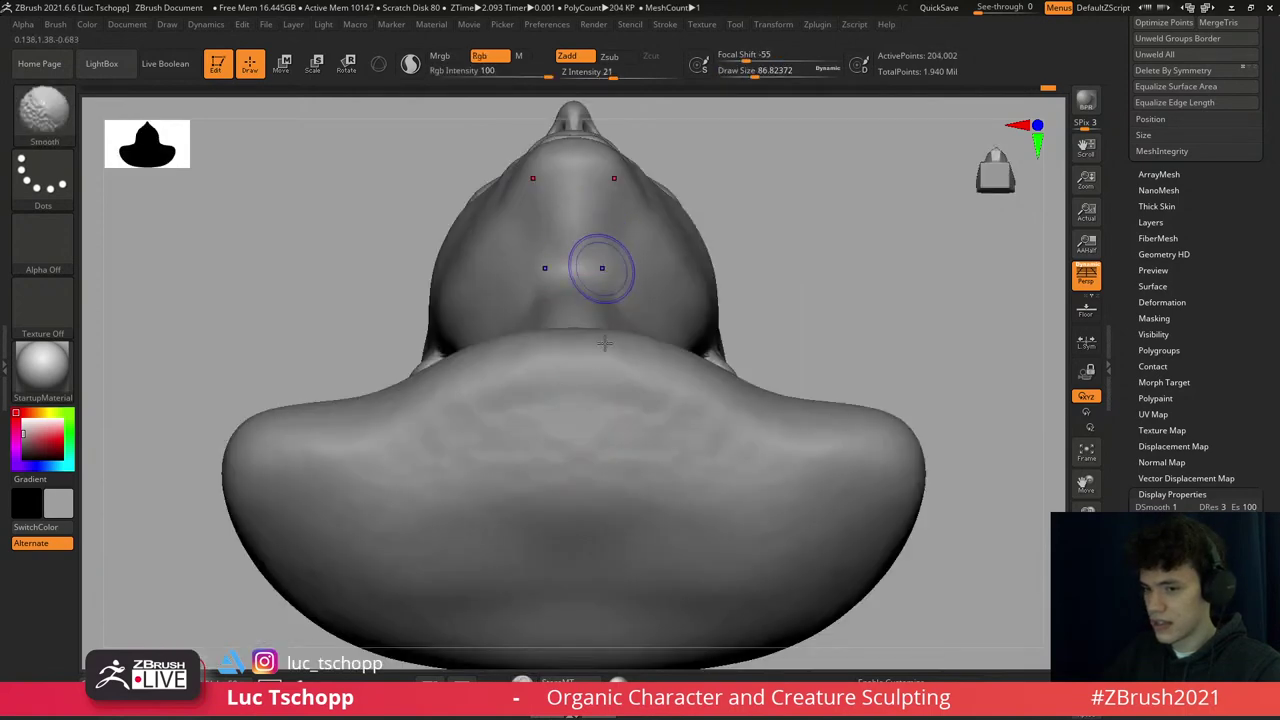
right_click_drag(600, 263, 643, 423)
key("f")
key("shift+d")
key("shift+d")
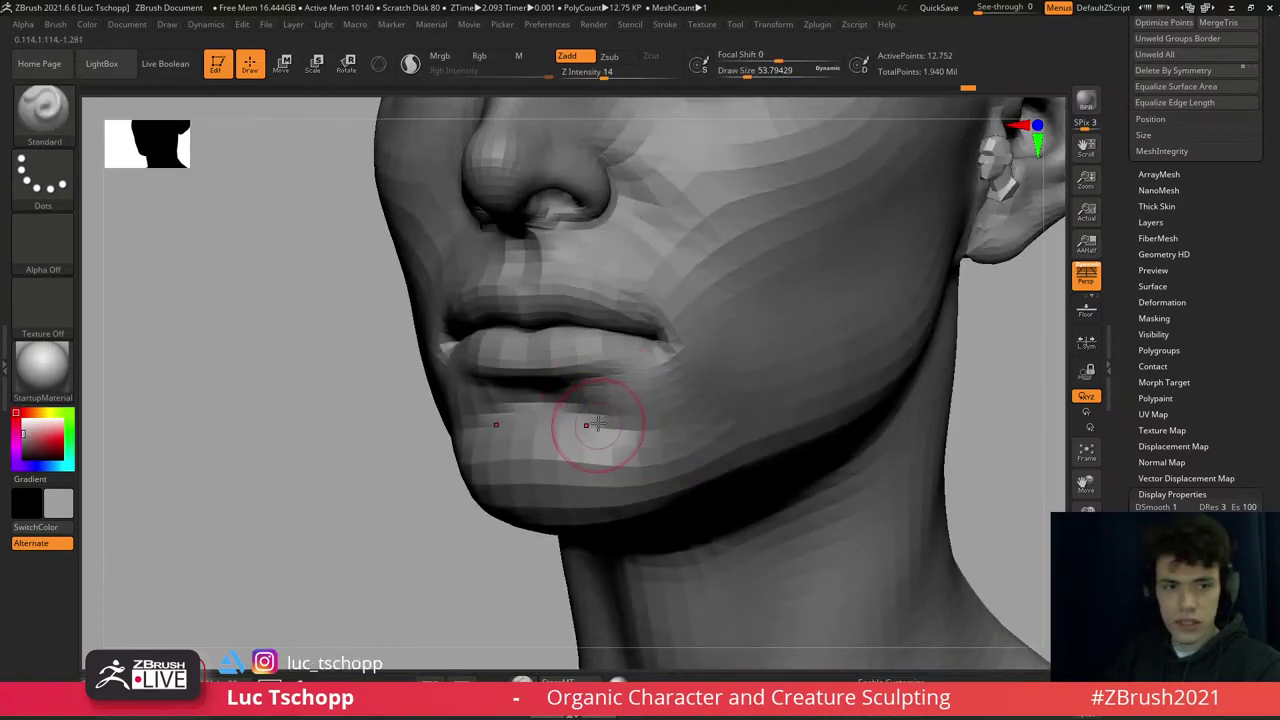
- Check the profile, then reshape the lower lip's left corner with the custom FreeHand brush
key("b")
mouse_move(600, 408)
right_mouse_down("shift")
mouse_move(650, 418)
mouse_move(596, 465)
mouse_move(617, 446)
mouse_move(606, 371)
mouse_move(562, 367)
mouse_move(457, 400)
right_mouse_up("shift")
key("m")
key("v")
key("1")
left_click_drag(431, 404, 532, 403)
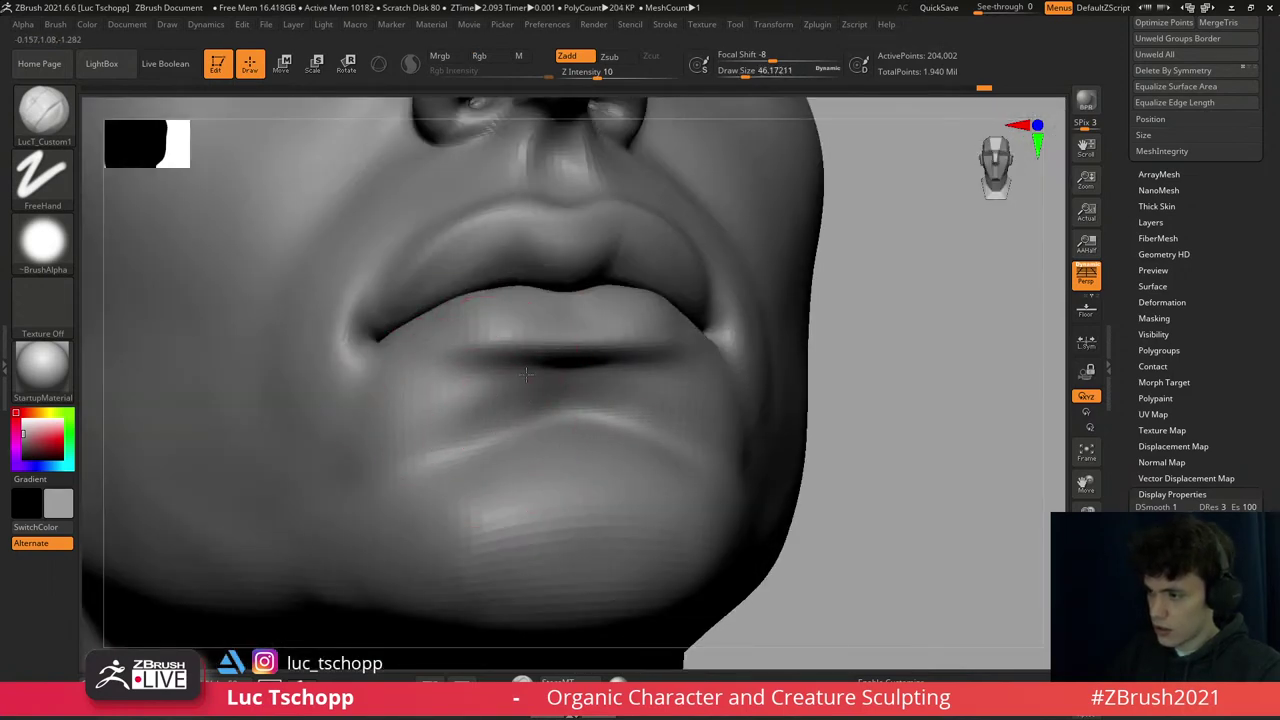
right_click_drag(458, 412, 634, 302)
right_click_drag(674, 383, 681, 307, "ctrl")
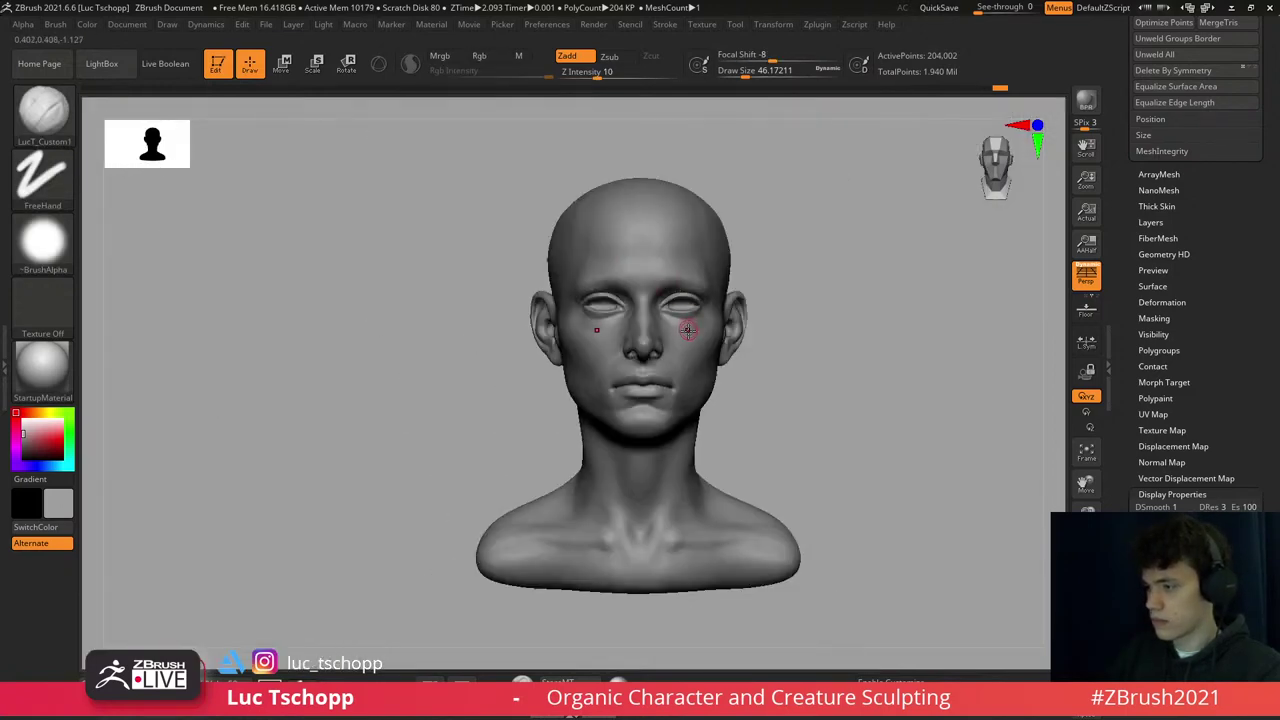
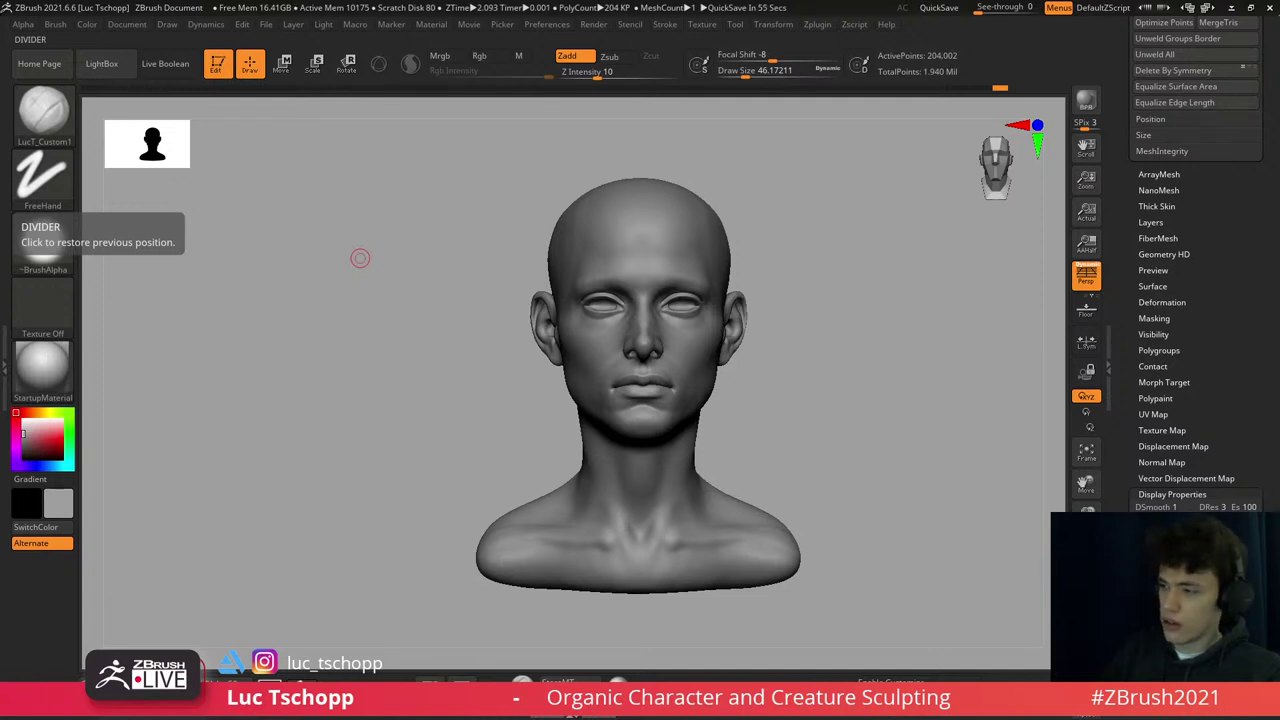
- Sculpt the cheek with the Standard brush from a three-quarter view, toggling subdivision levels
left_click_drag(360, 258, 714, 337)
scroll(648, 402, "up", 5)
key("b")
key("s")
key("t")
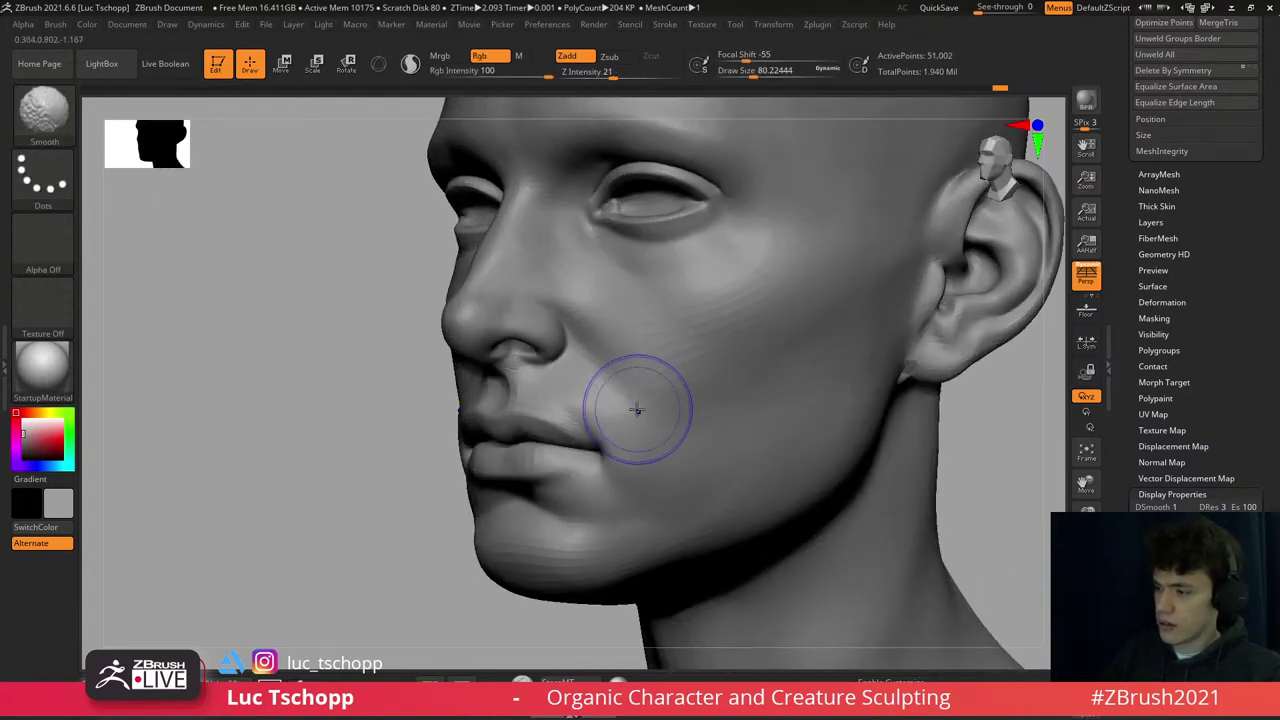
key("shift+d")
key("shift+d")
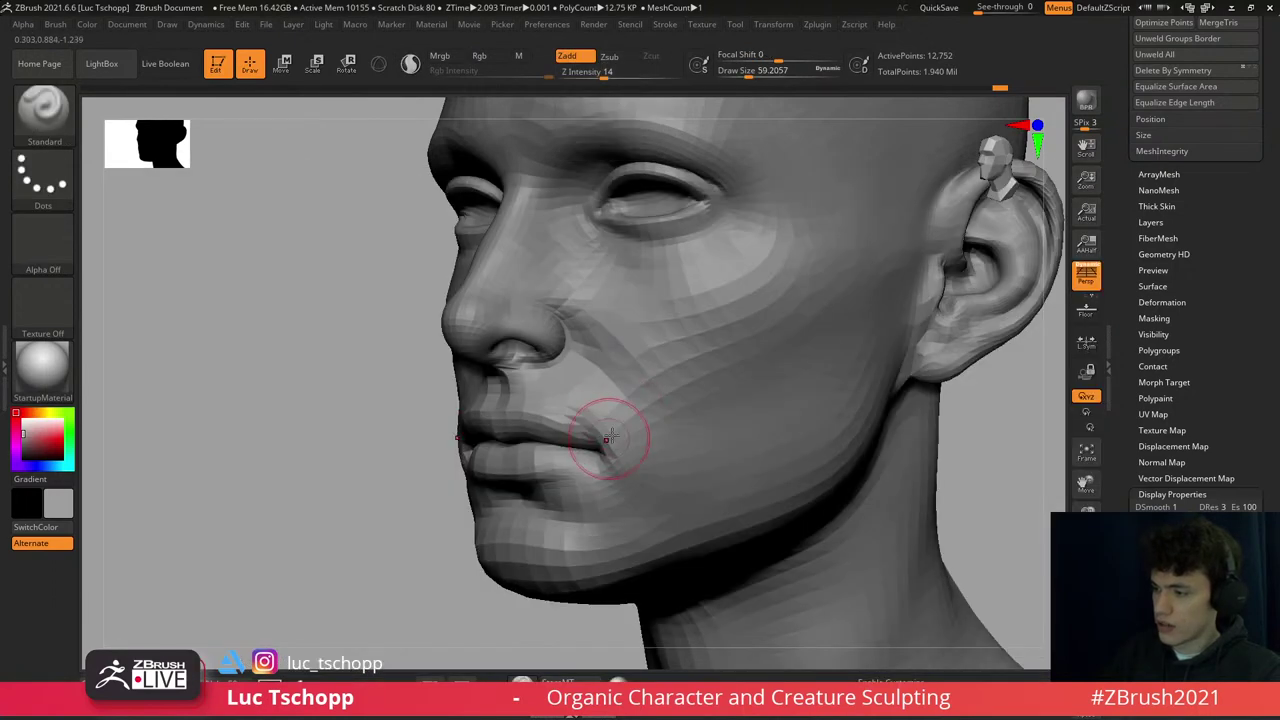
key("d")
right_click_drag(614, 366, 623, 395)
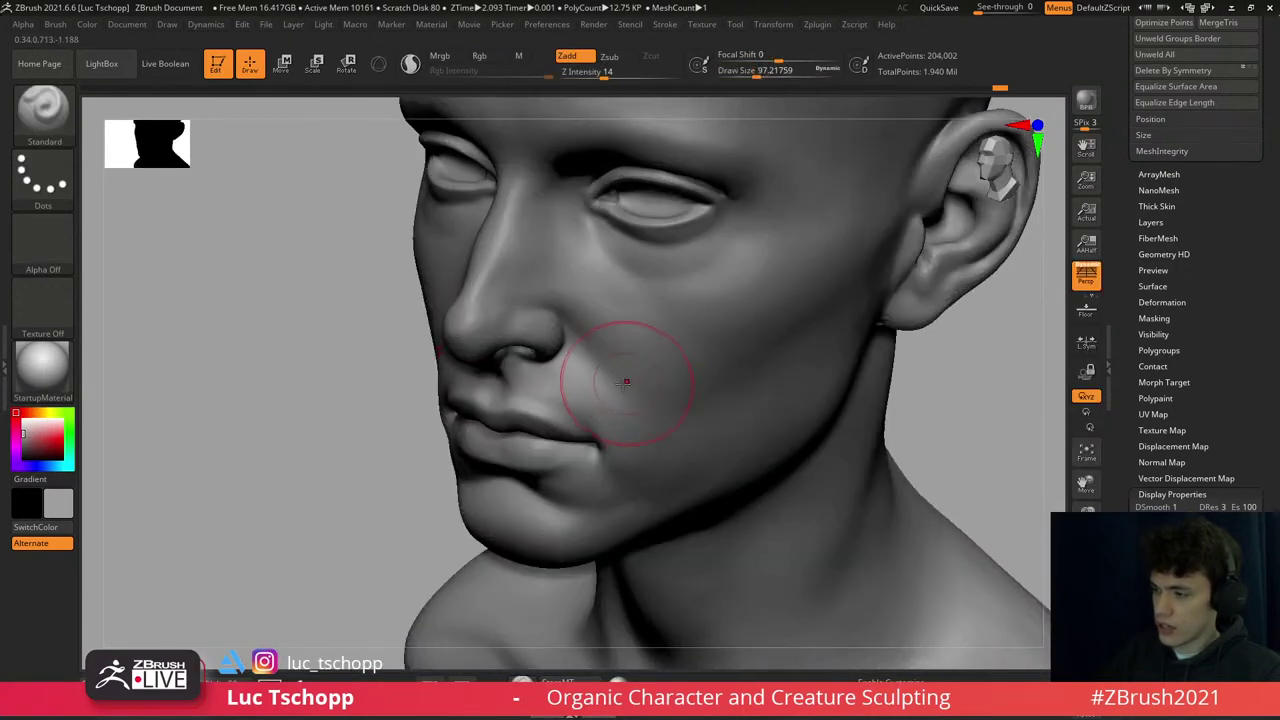
- Smooth the cheek next to the mouth corner with the custom FreeHand brush at a lower subdivision level
key("1")
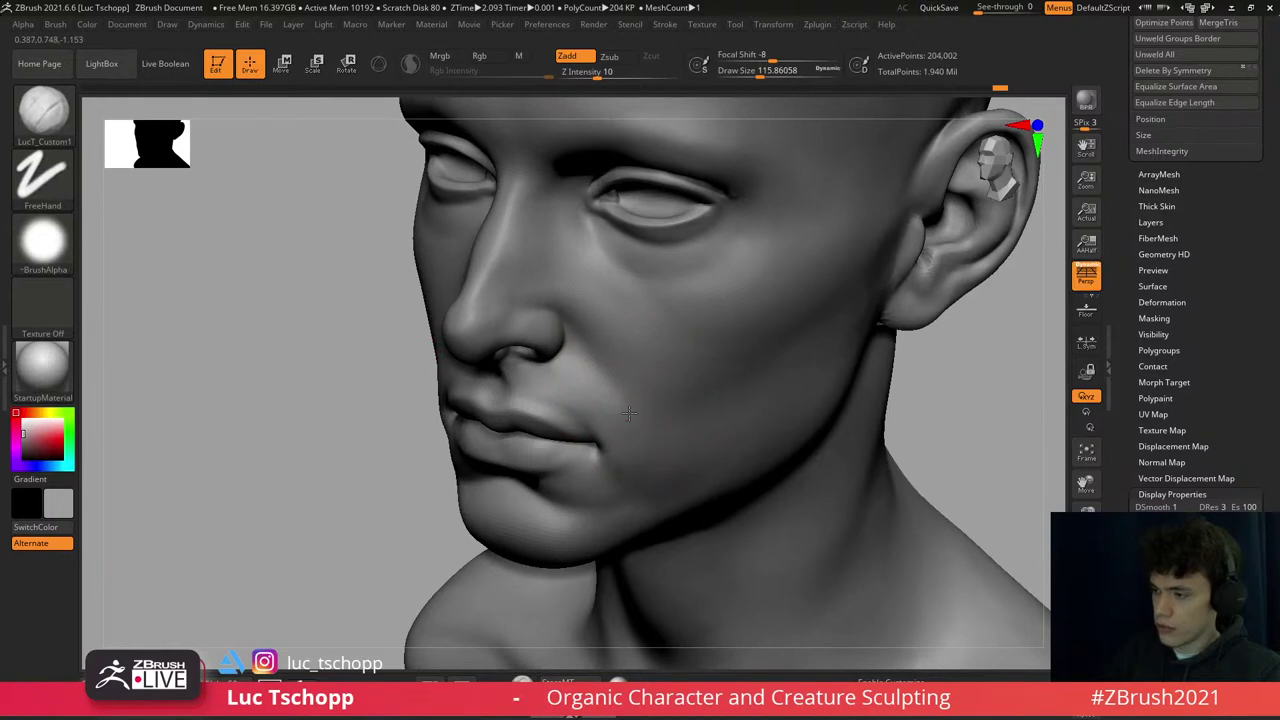
mouse_move(651, 408)
right_mouse_down("shift")
mouse_move(630, 395)
mouse_move(614, 286)
mouse_move(651, 346)
mouse_move(570, 360)
mouse_move(651, 349)
right_mouse_up("shift")
key("f")
key("shift+d")
key("s")
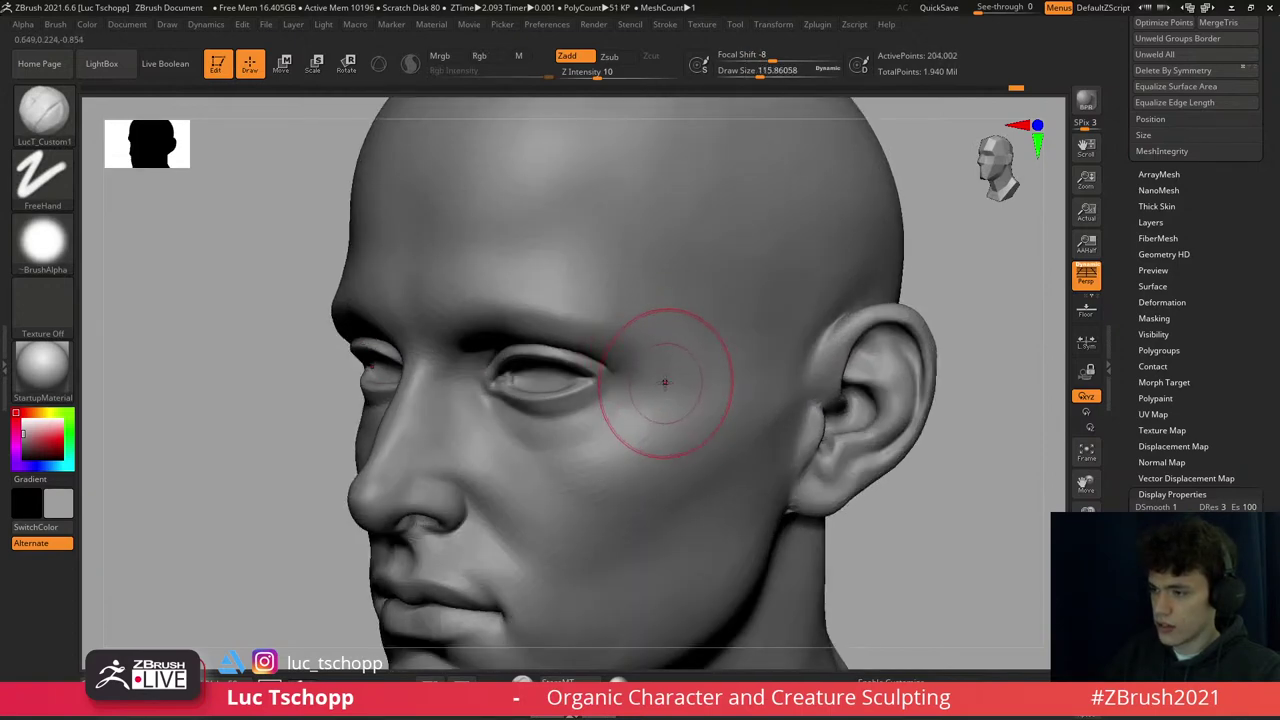
mouse_move(664, 382)
right_mouse_down()
mouse_move(610, 385)
mouse_move(660, 385)
right_mouse_up()
- Pick the Move brush and shrink it, closing in on the cheek near the ear
key("b")
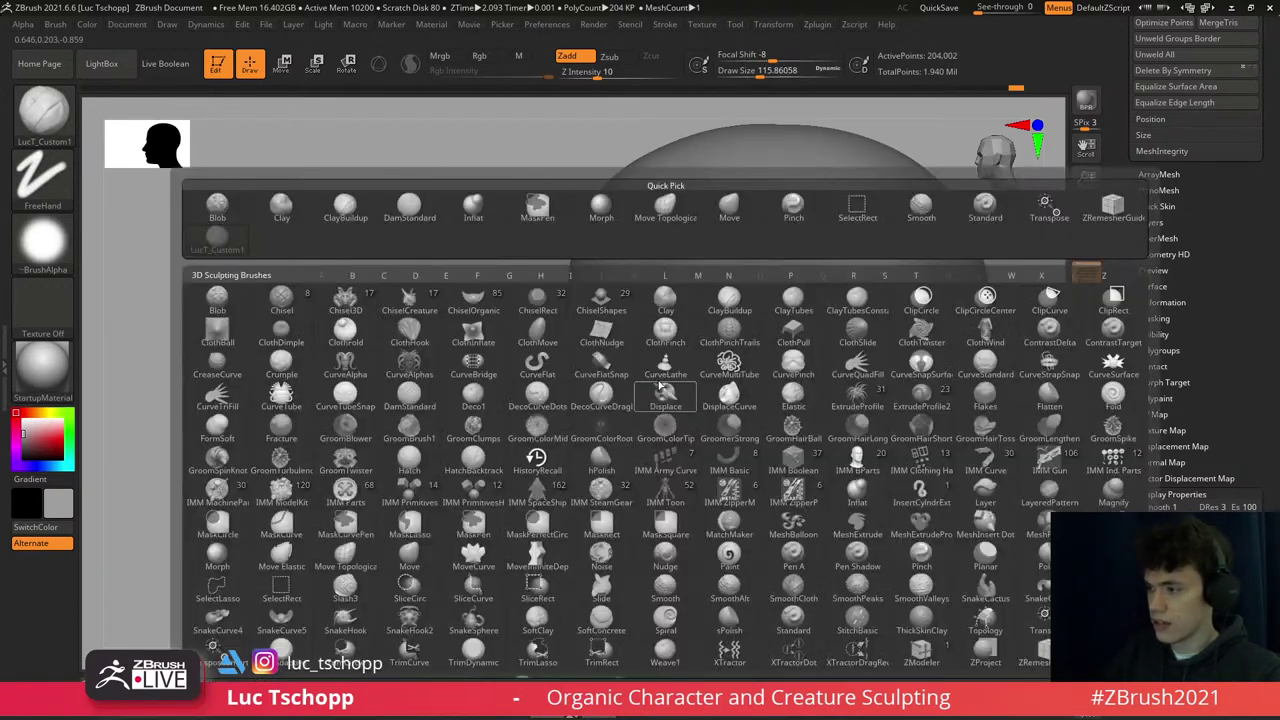
key("m")
key("v")
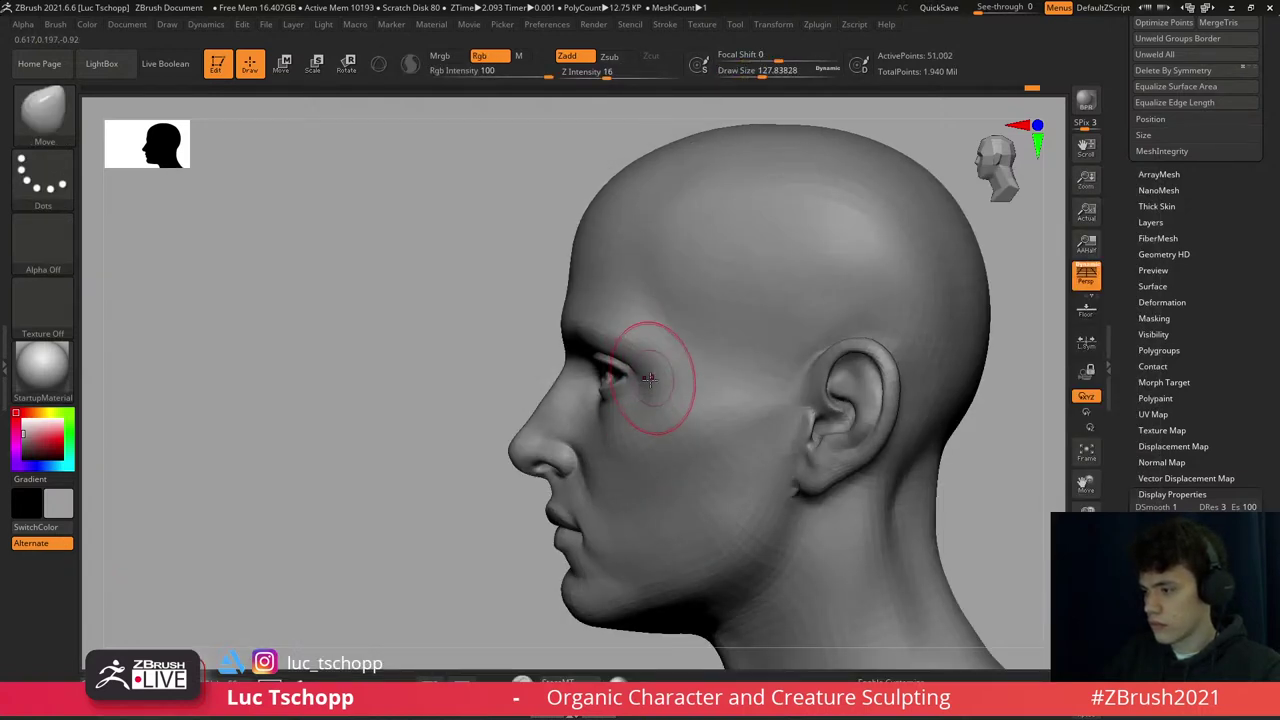
key("d")
mouse_move(649, 378)
right_mouse_down("alt")
mouse_move(700, 370)
mouse_move(648, 400)
right_mouse_up("alt")
mouse_move(722, 460)
right_mouse_down("alt")
mouse_move(740, 450)
mouse_move(826, 466)
mouse_move(857, 371)
mouse_move(812, 386)
right_mouse_up("alt")
key("s")
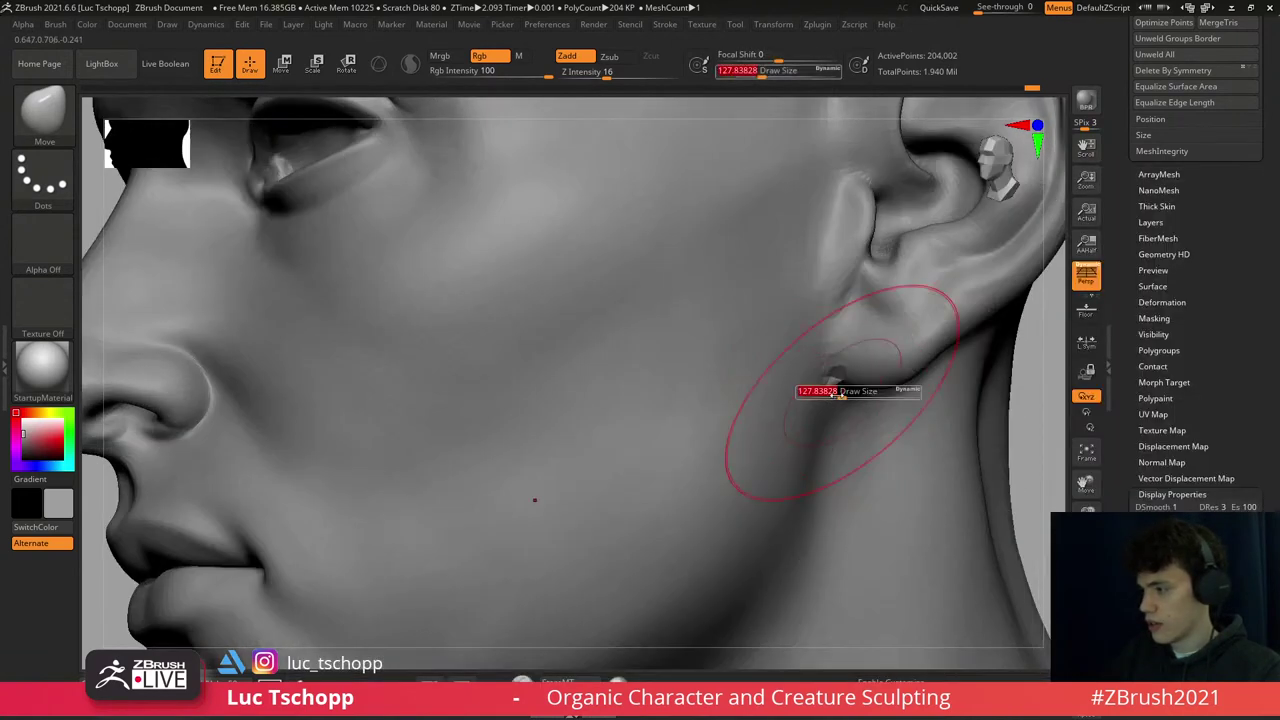
left_click_drag(812, 386, 836, 388)
- Zoom in on the front of the ear and set the Move brush size to 41
key("shift+d")
key("shift+d")
mouse_move(836, 398)
right_mouse_down("alt")
mouse_move(757, 354)
mouse_move(849, 286)
mouse_move(840, 265)
right_mouse_up("alt")
key("s")
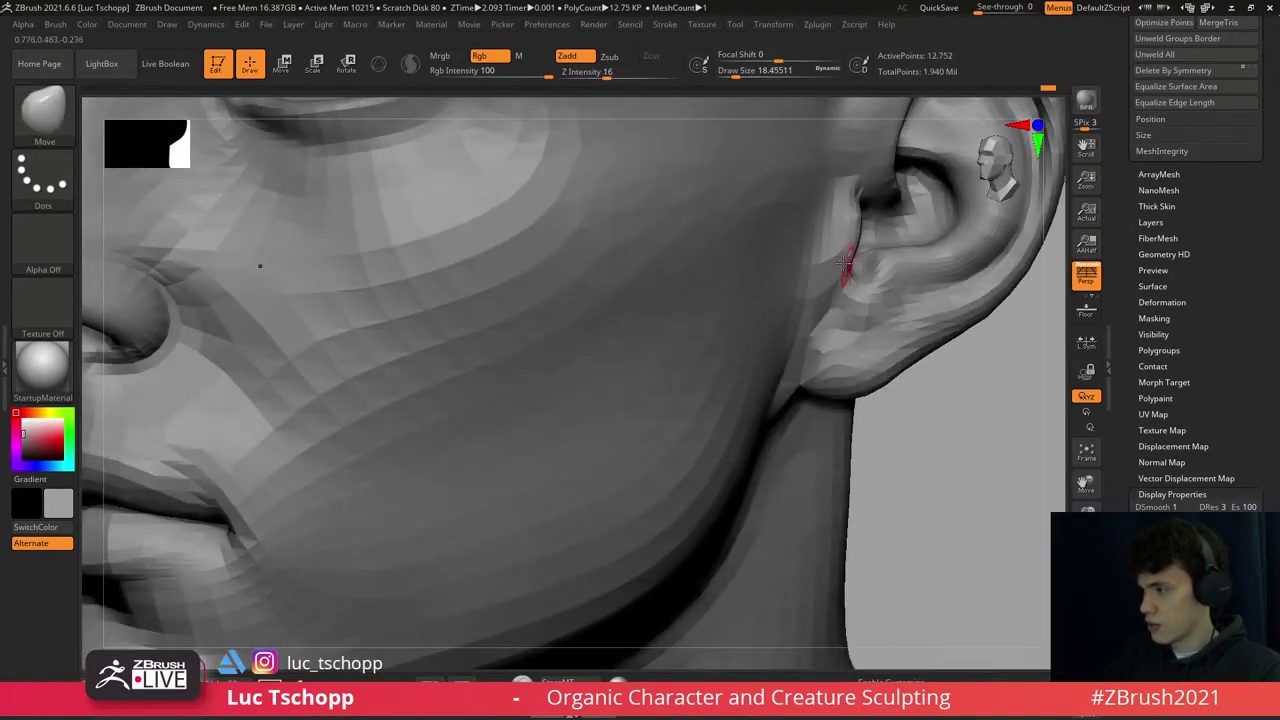
left_click_drag(849, 258, 845, 252)
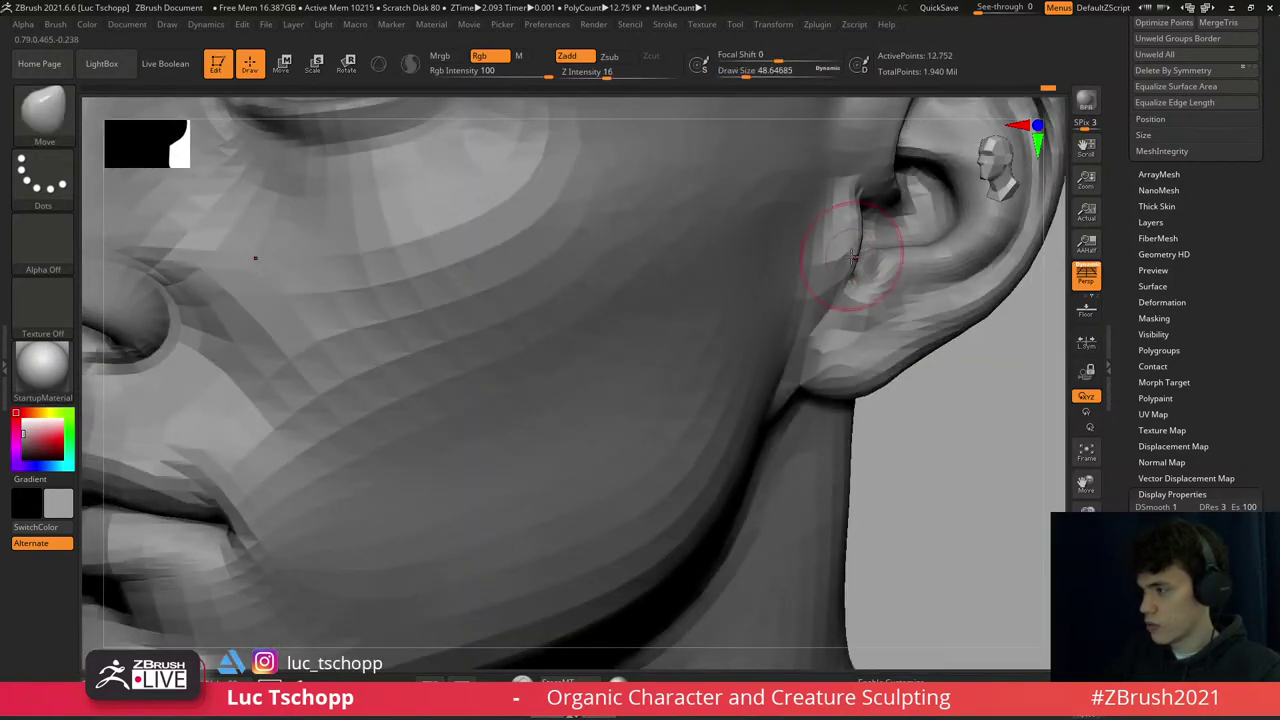
key("d")
key("d")
right_click_drag(857, 223, 857, 241)
key("s")
left_click_drag(851, 241, 860, 241)
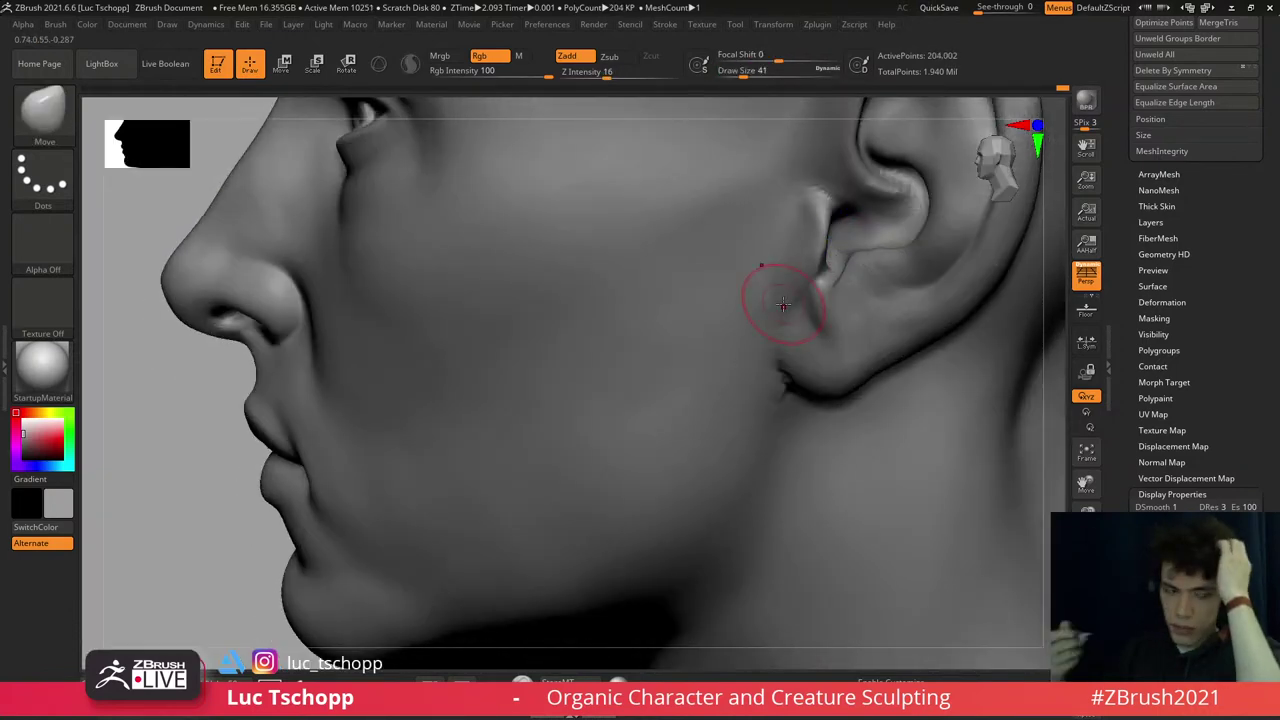
- Push the tragus and jaw skin in front of the ear, then return to the custom brush in front view
key("shift+f")
right_click_drag(777, 286, 829, 229, "ctrl")
key("shift+f")
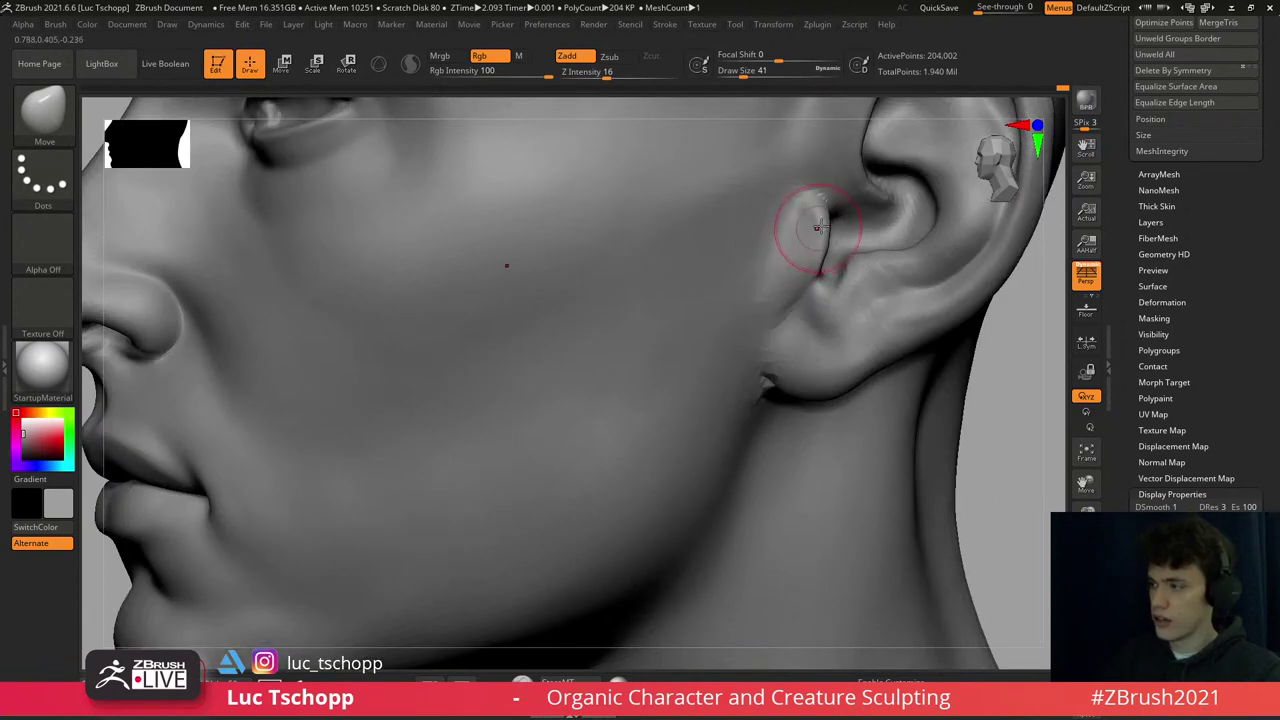
key("w")
key("q")
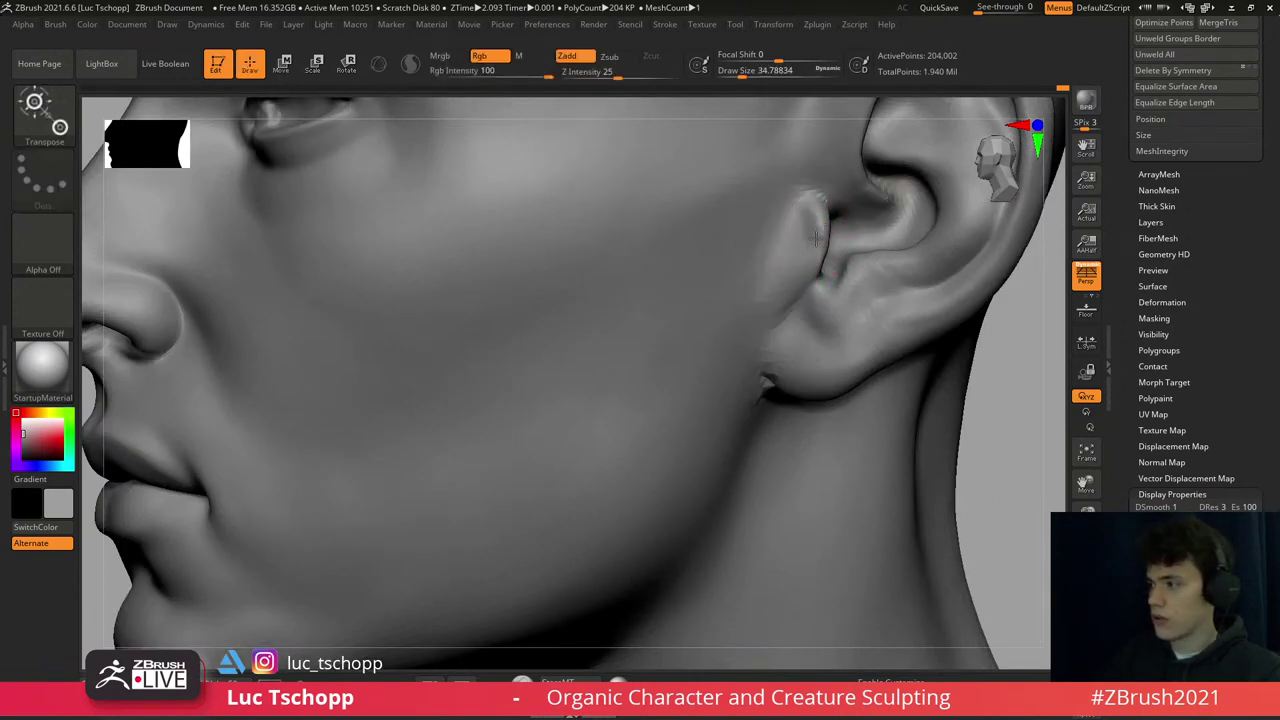
key("1")
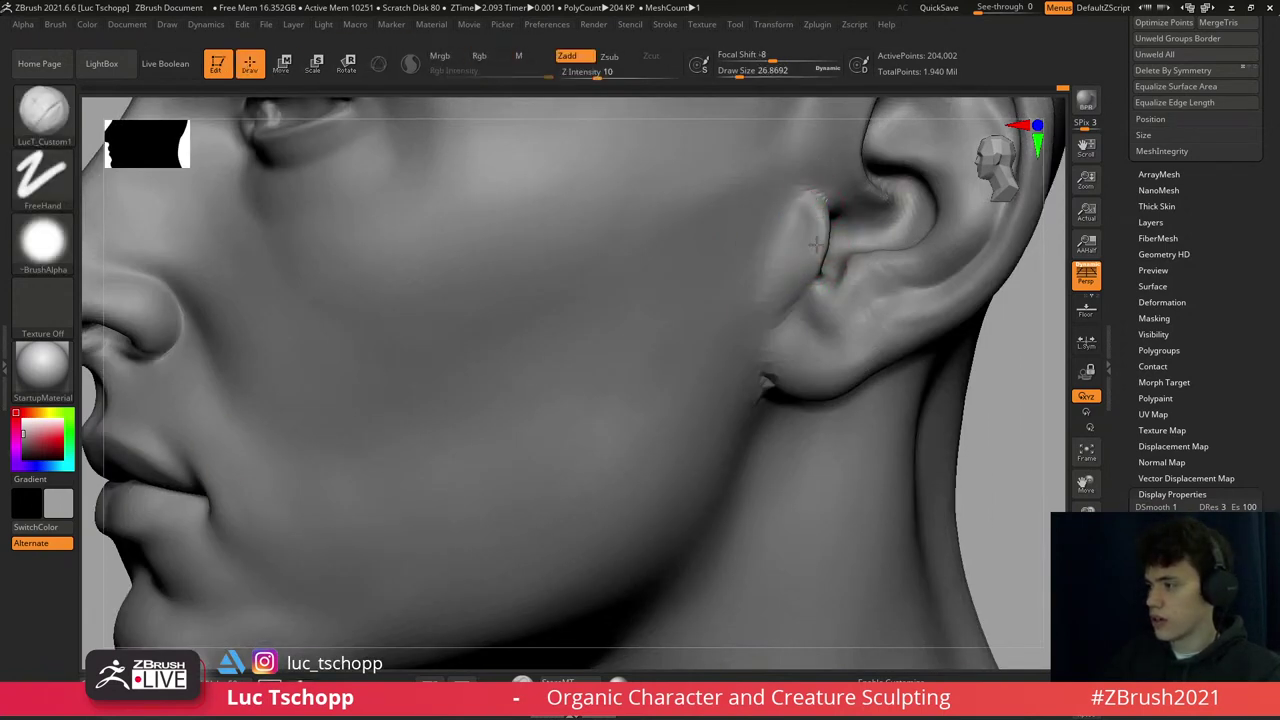
mouse_move(813, 205)
right_mouse_down()
mouse_move(841, 246)
mouse_move(849, 189)
right_mouse_up()
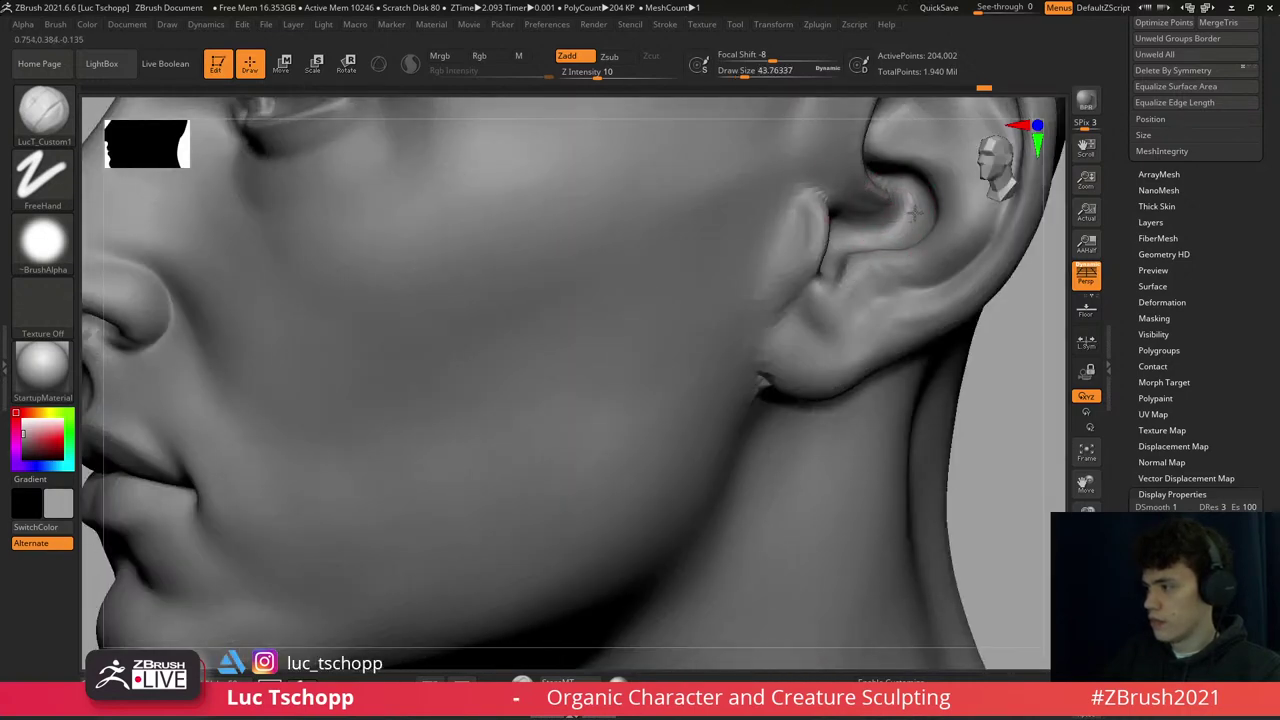
key("f")
mouse_move(885, 200)
right_mouse_down("shift")
mouse_move(897, 222)
mouse_move(872, 218)
right_mouse_up("shift")
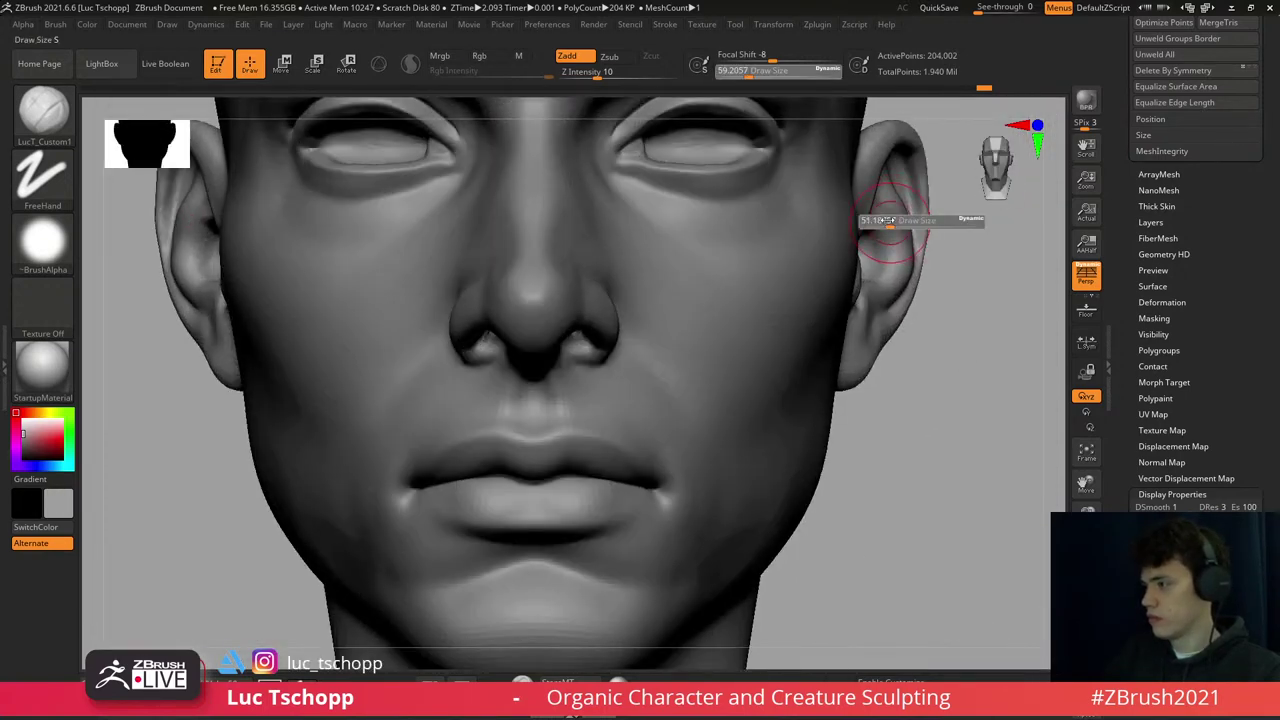
- Work the mouth corners with the Standard brush from a close three-quarter view
key("b")
key("s")
key("t")
key("f")
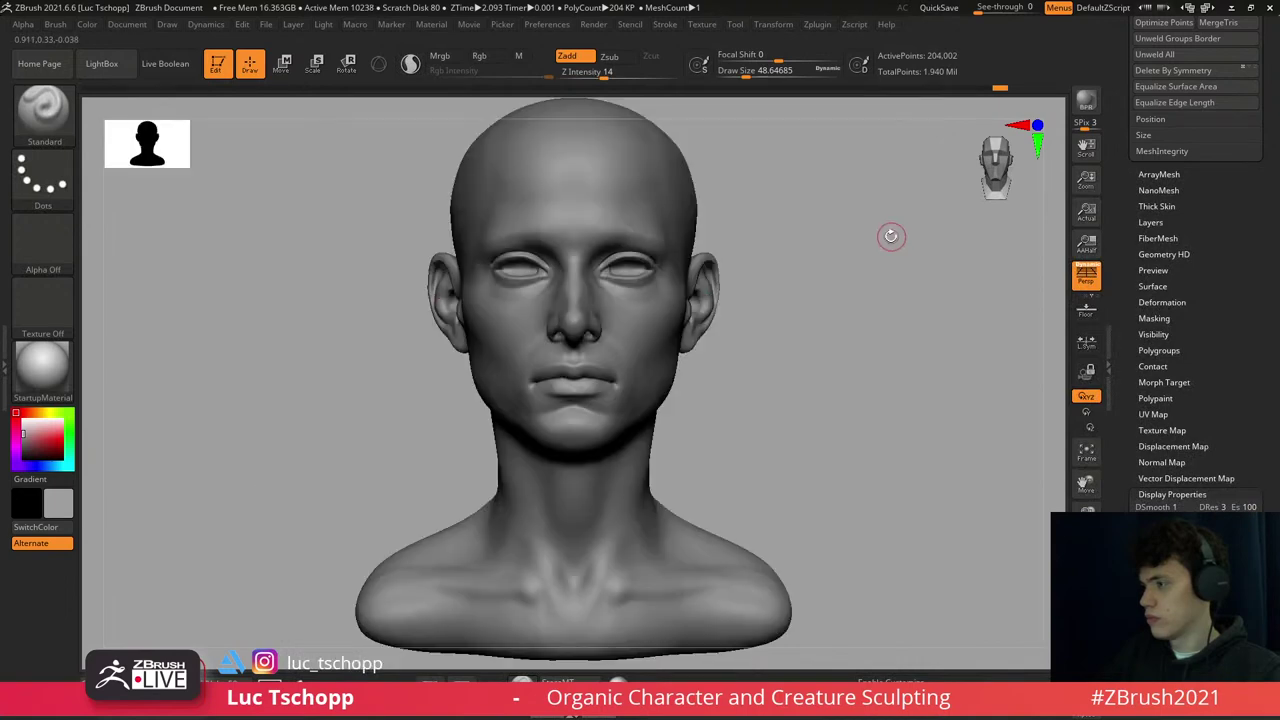
mouse_move(737, 271)
right_mouse_down("ctrl")
mouse_move(700, 268)
mouse_move(760, 300)
right_mouse_up("ctrl")
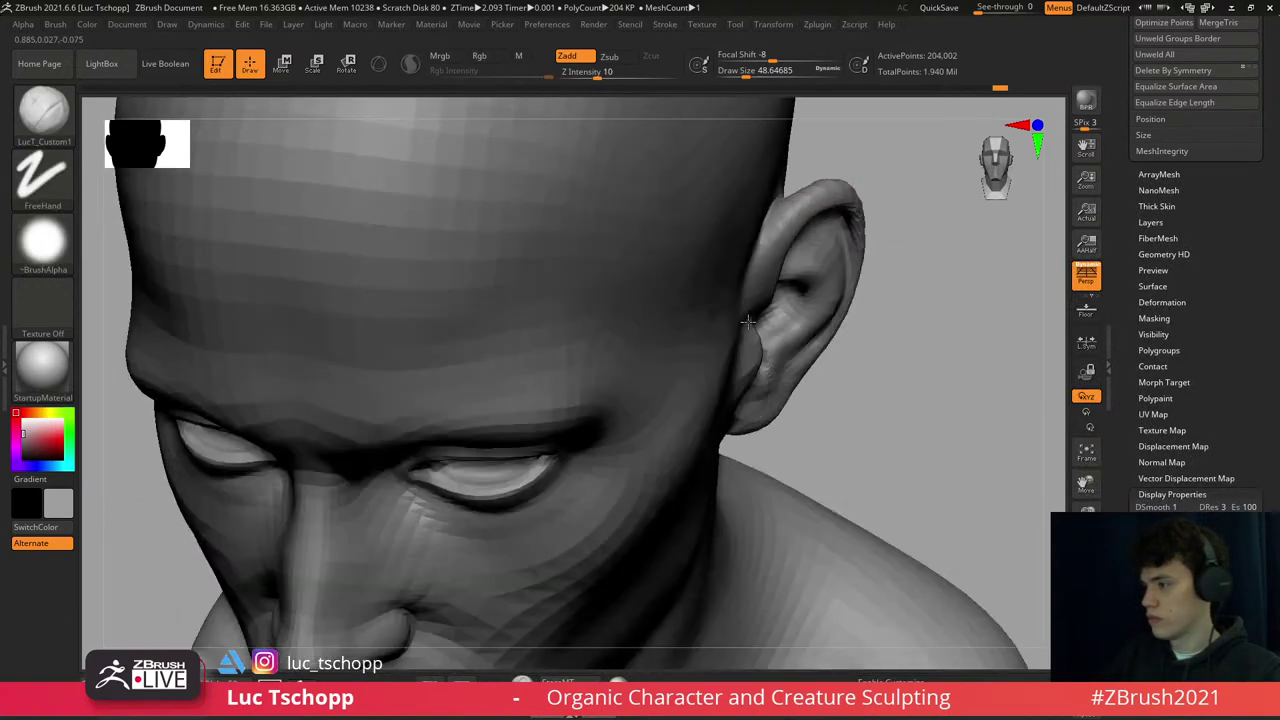
key("b")
key("s")
key("t")
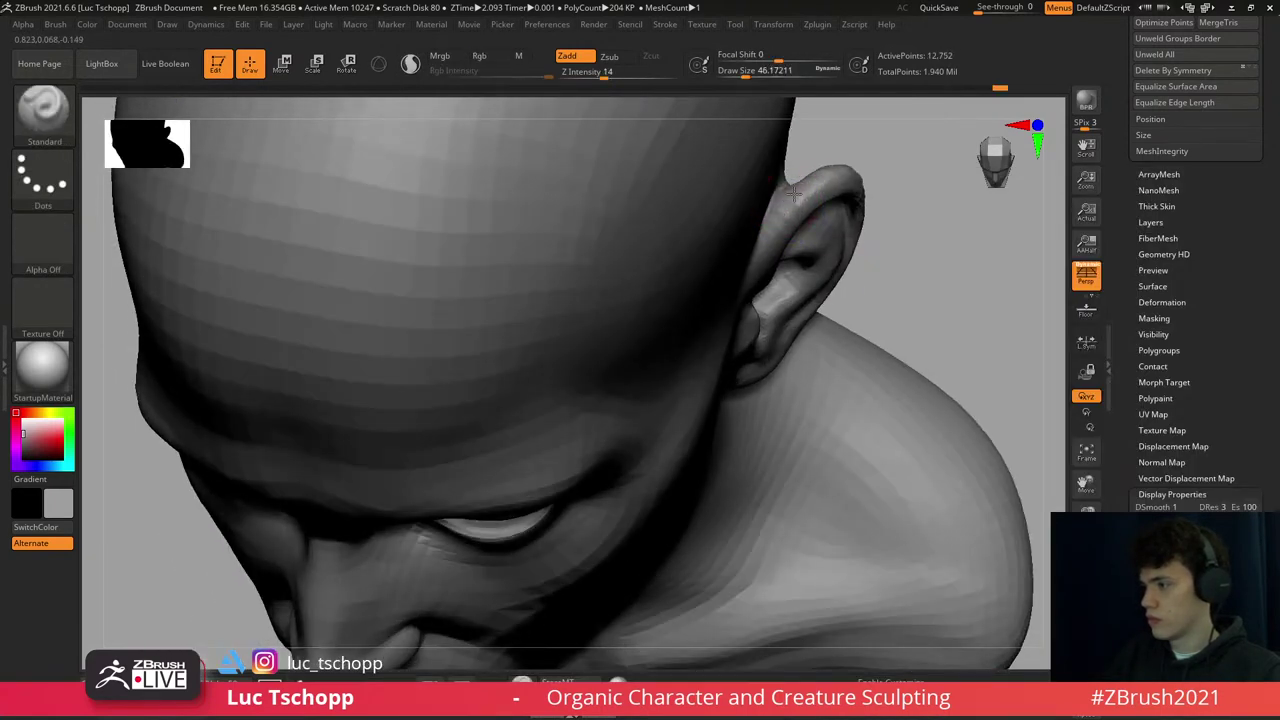
right_click_drag(818, 180, 770, 264)
key("f")
right_click_drag(620, 345, 566, 297, "ctrl")
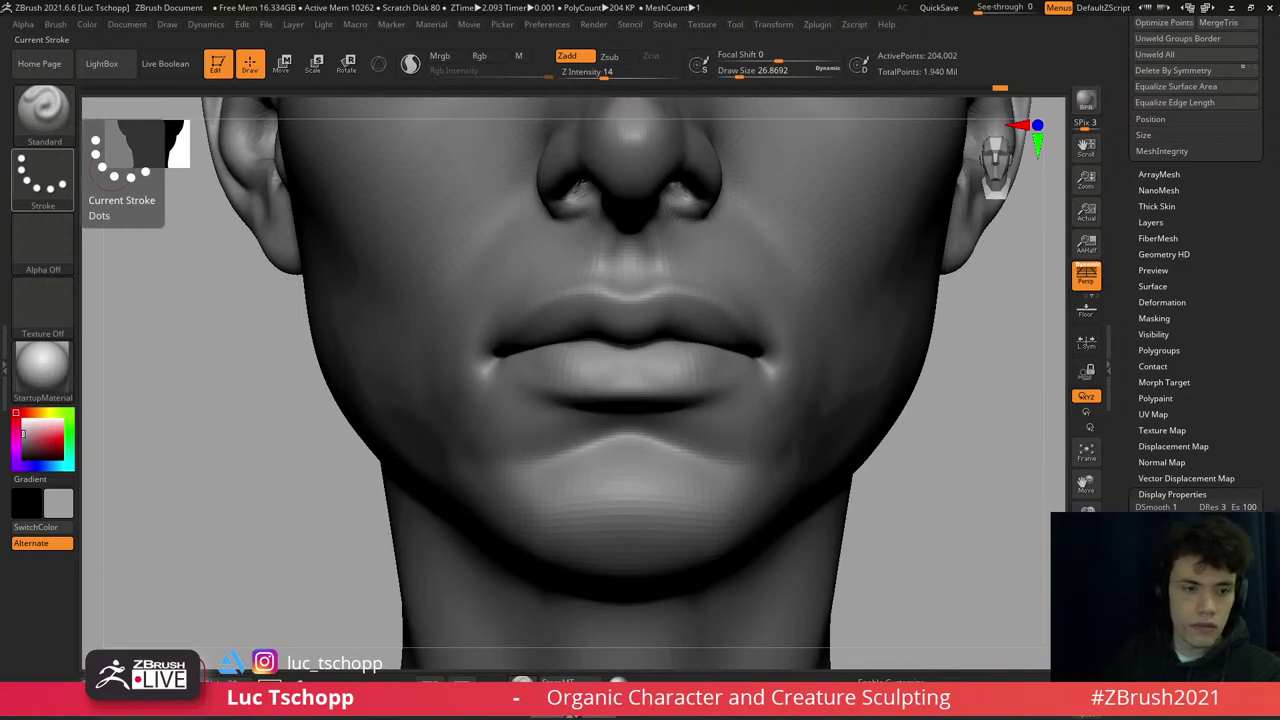
right_click_drag(700, 300, 731, 294)
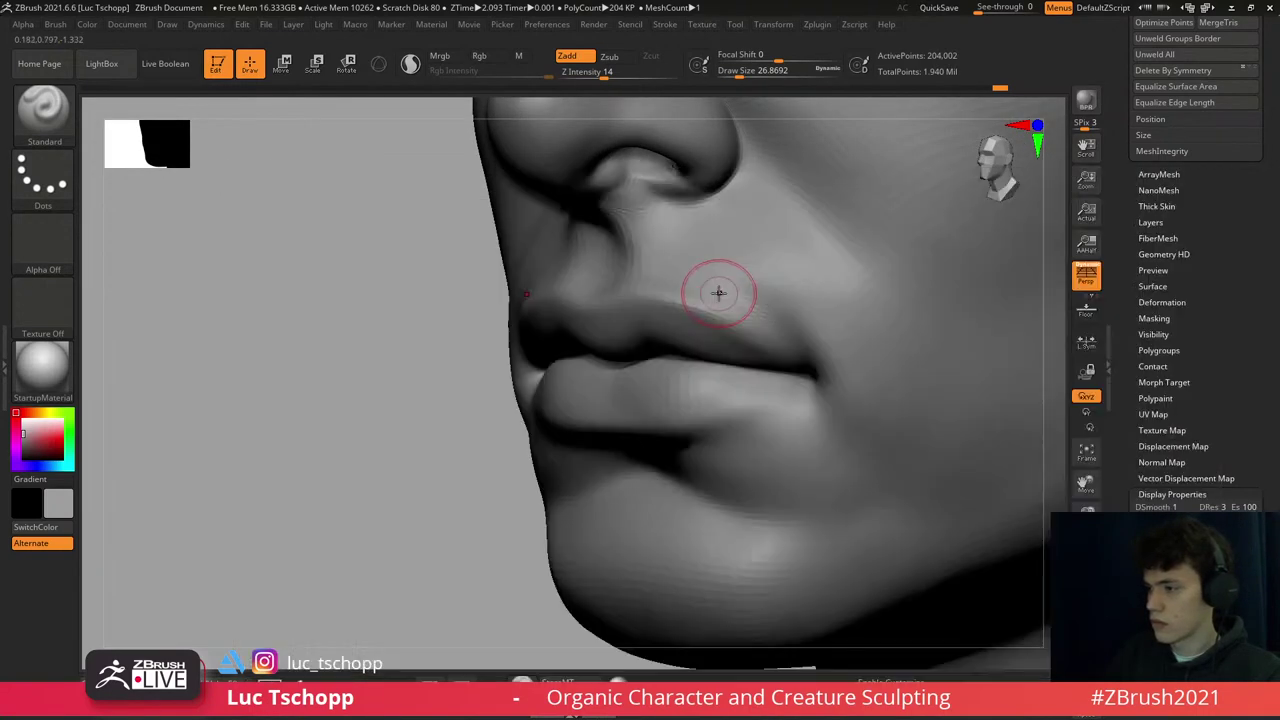
- Smooth the mouth corner with the custom FreeHand brush, then frame the face
key("shift+d")
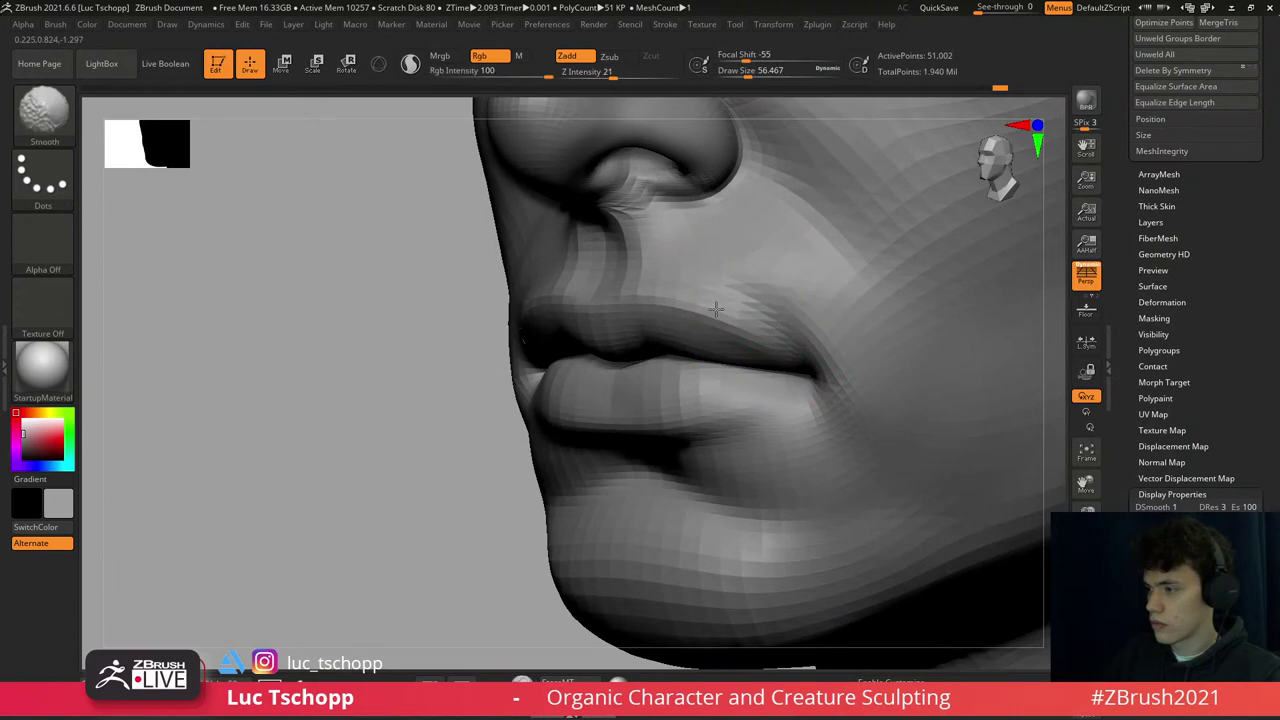
key("d")
key("f")
mouse_move(709, 229)
right_mouse_down("shift")
mouse_move(652, 345)
mouse_move(668, 320)
mouse_move(658, 314)
right_mouse_up("shift")
key("s")
key("1")
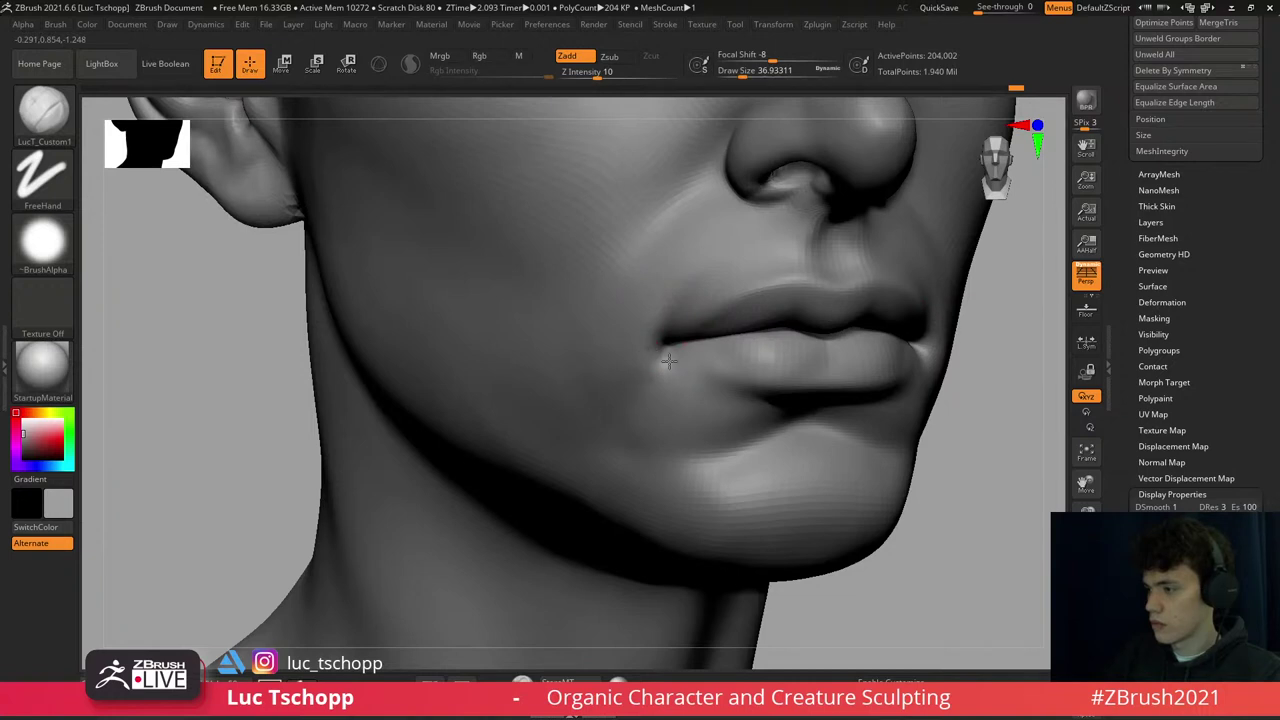
key("shift")
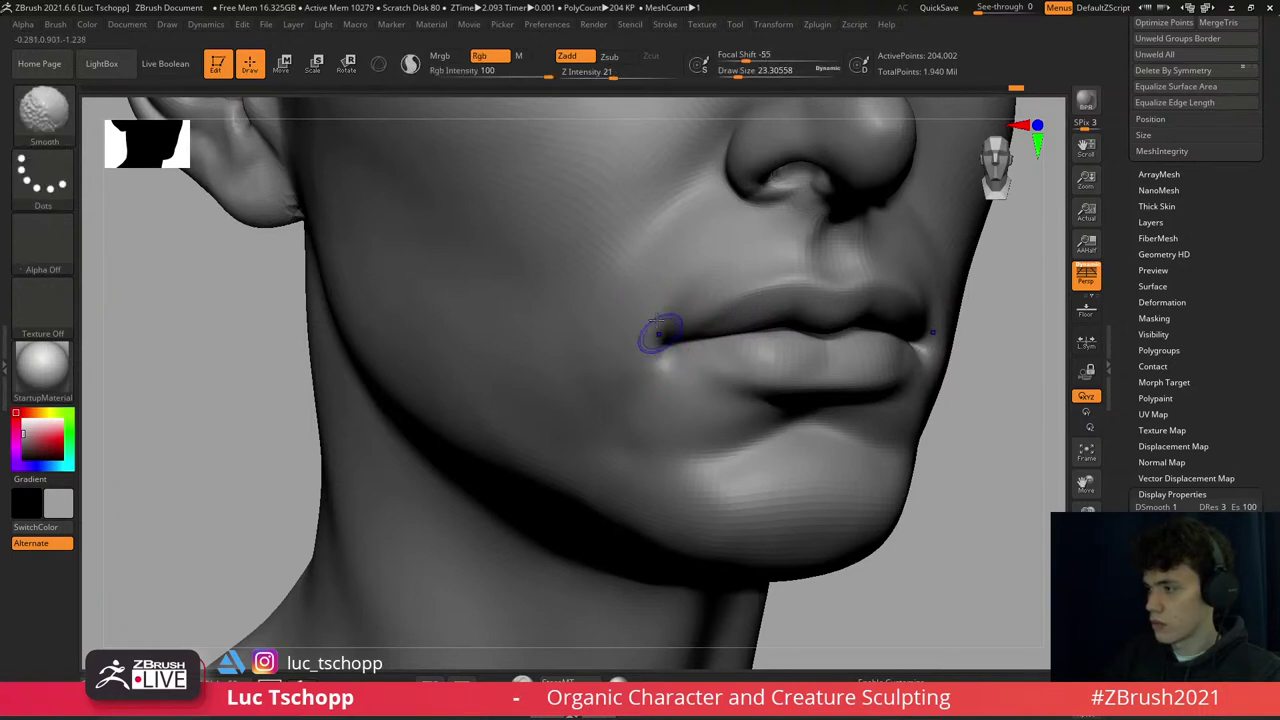
key("f")
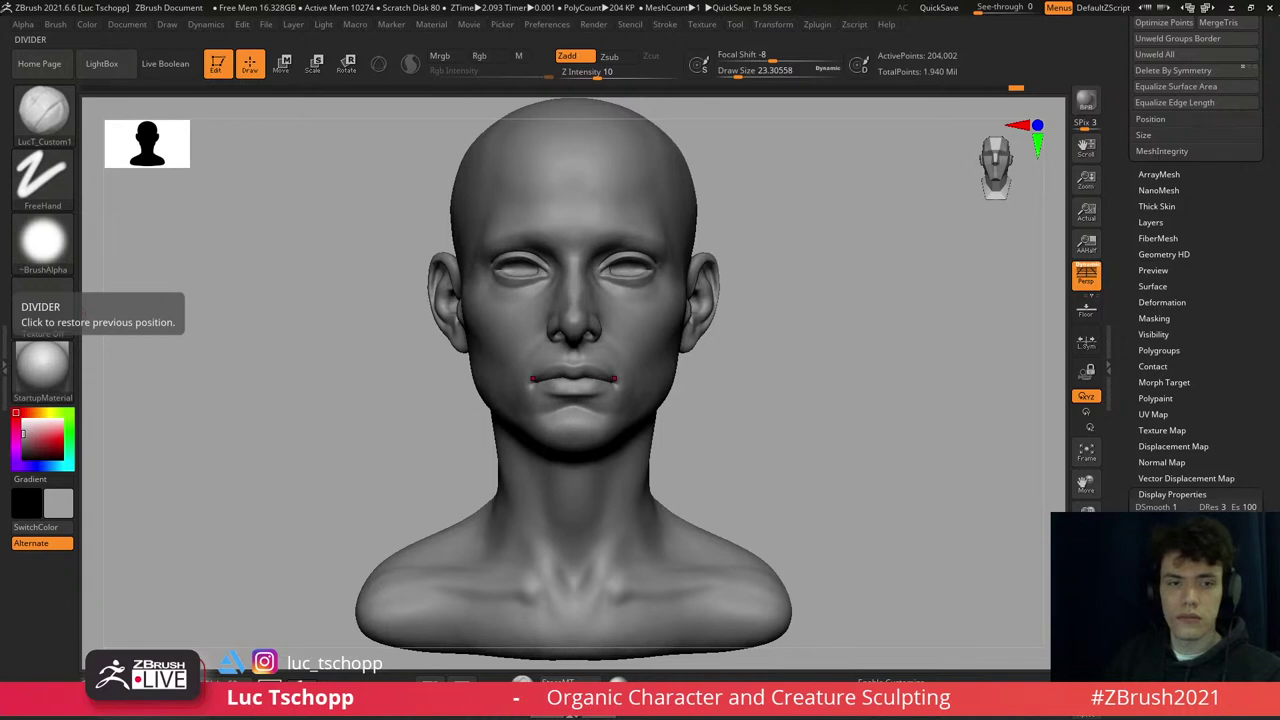
- Smooth the cheek beside the mouth corner from a three-quarter view
mouse_move(560, 330)
left_mouse_down()
mouse_move(614, 337)
mouse_move(622, 370)
left_mouse_up()
key("s")
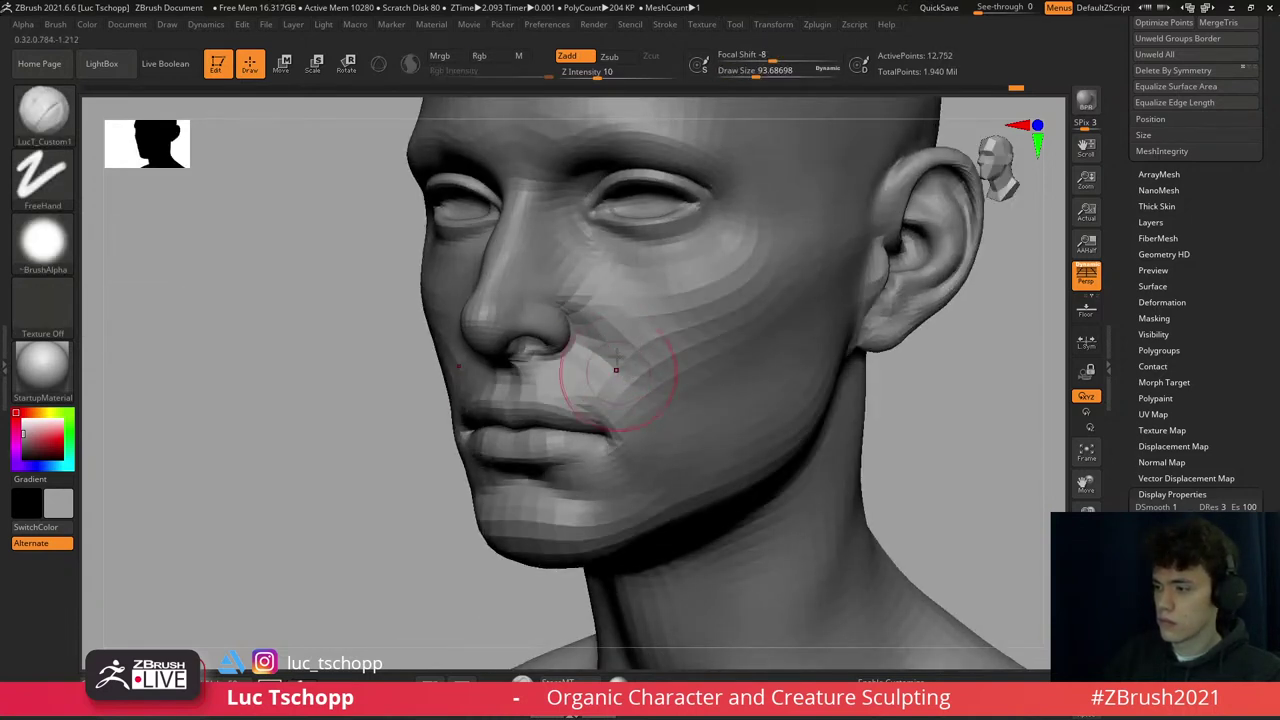
key("shift")
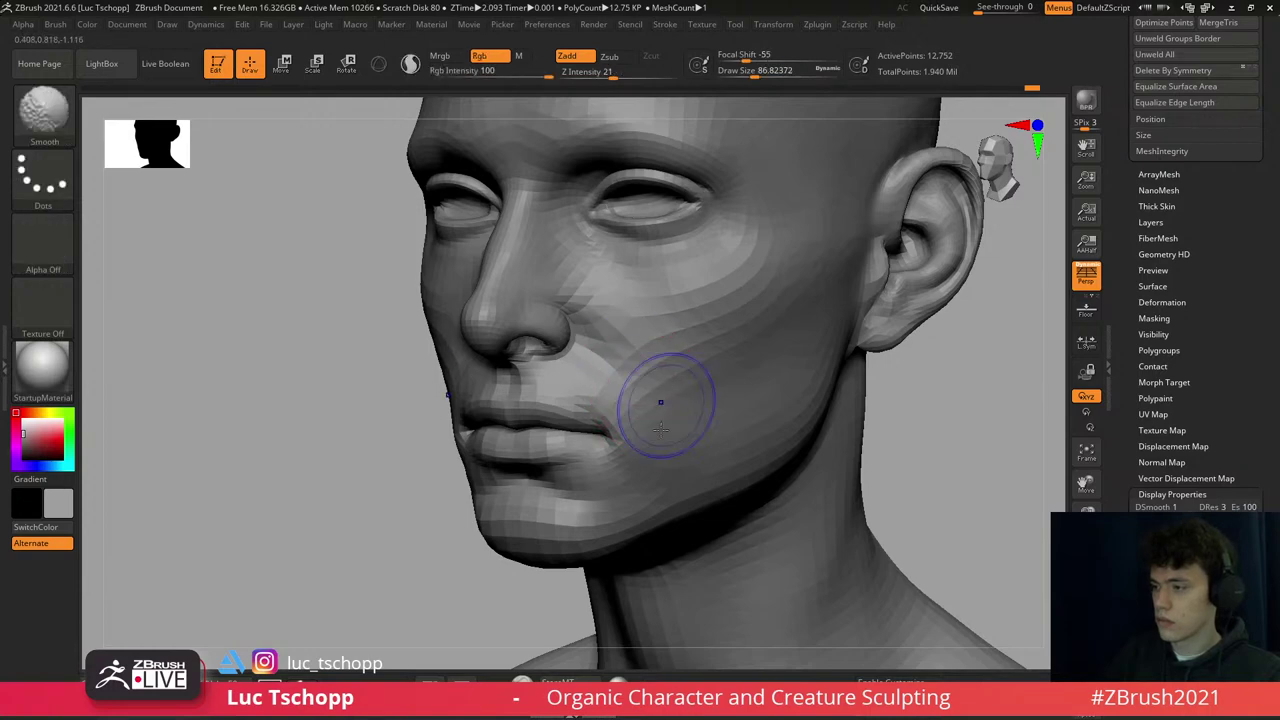
key("d")
key("d")
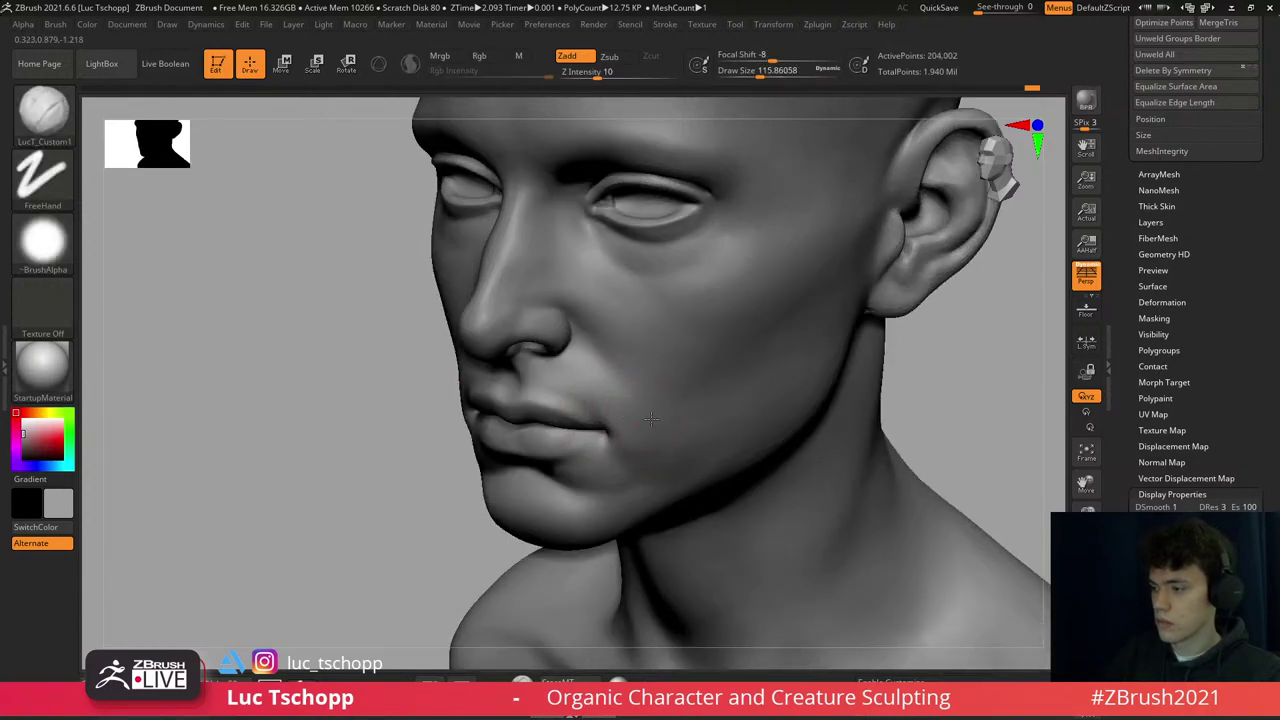
- Smooth around the lips in front view, then load the LucT_Custom1 FreeHand brush near the eyes
key("b")
key("s")
key("t")
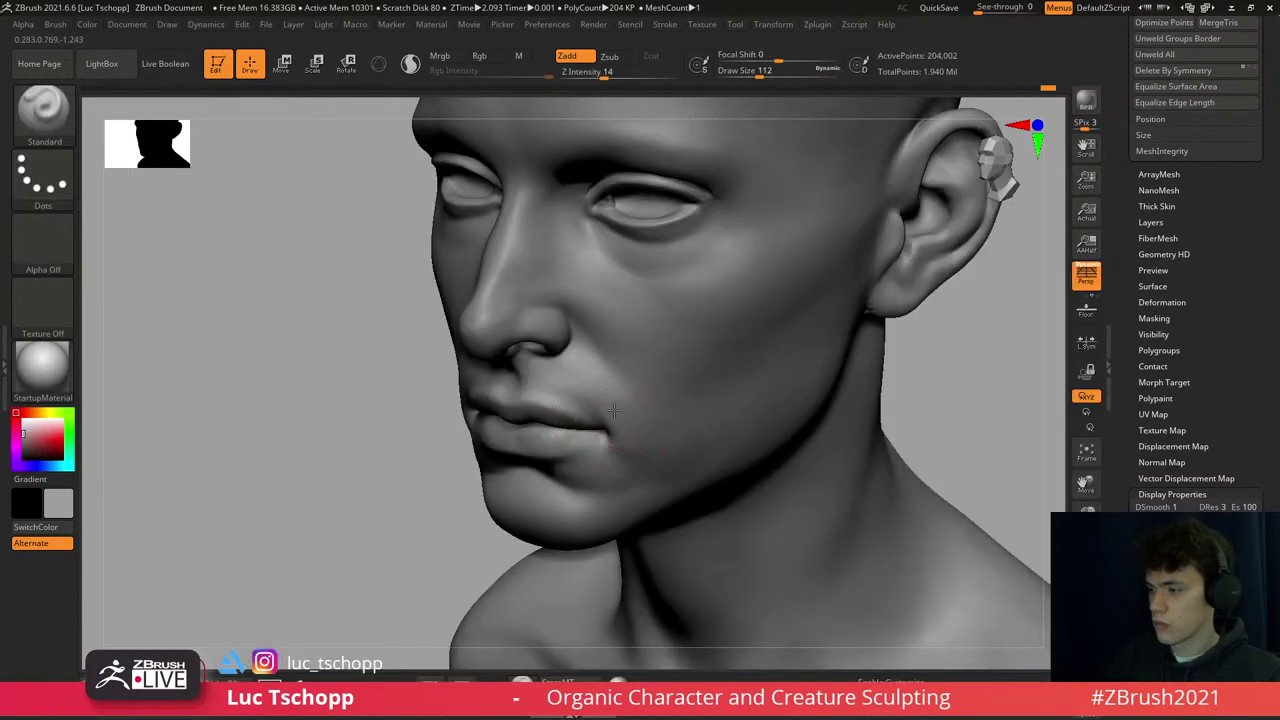
key("shift")
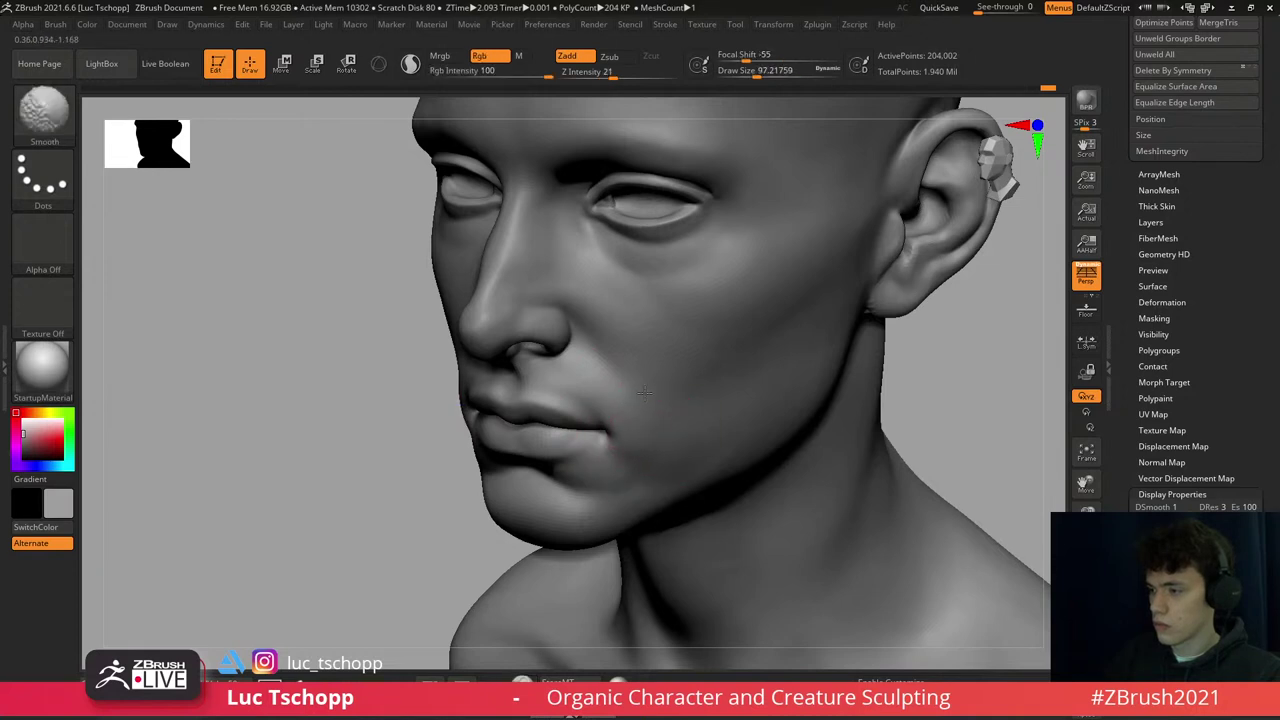
mouse_move(660, 429)
right_mouse_down("shift")
mouse_move(667, 458)
mouse_move(669, 372)
mouse_move(686, 386)
mouse_move(683, 368)
right_mouse_up("shift")
key("1")
right_click_drag(673, 310, 680, 340, "ctrl")
- Select the Standard brush at a lower subdivision level and shrink it to about 71
key("b")
key("s")
key("t")
key("shift+d")
key("shift+d")
key("shift+d")
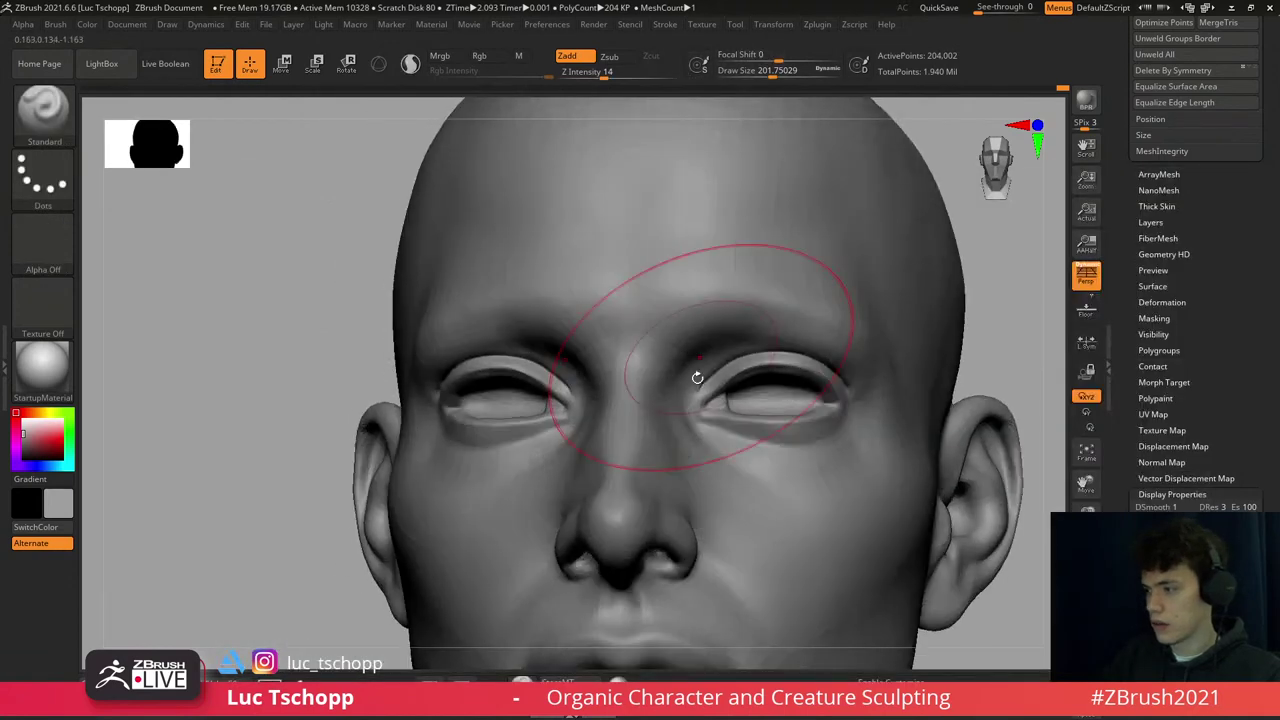
key("s")
left_click_drag(681, 403, 668, 403)
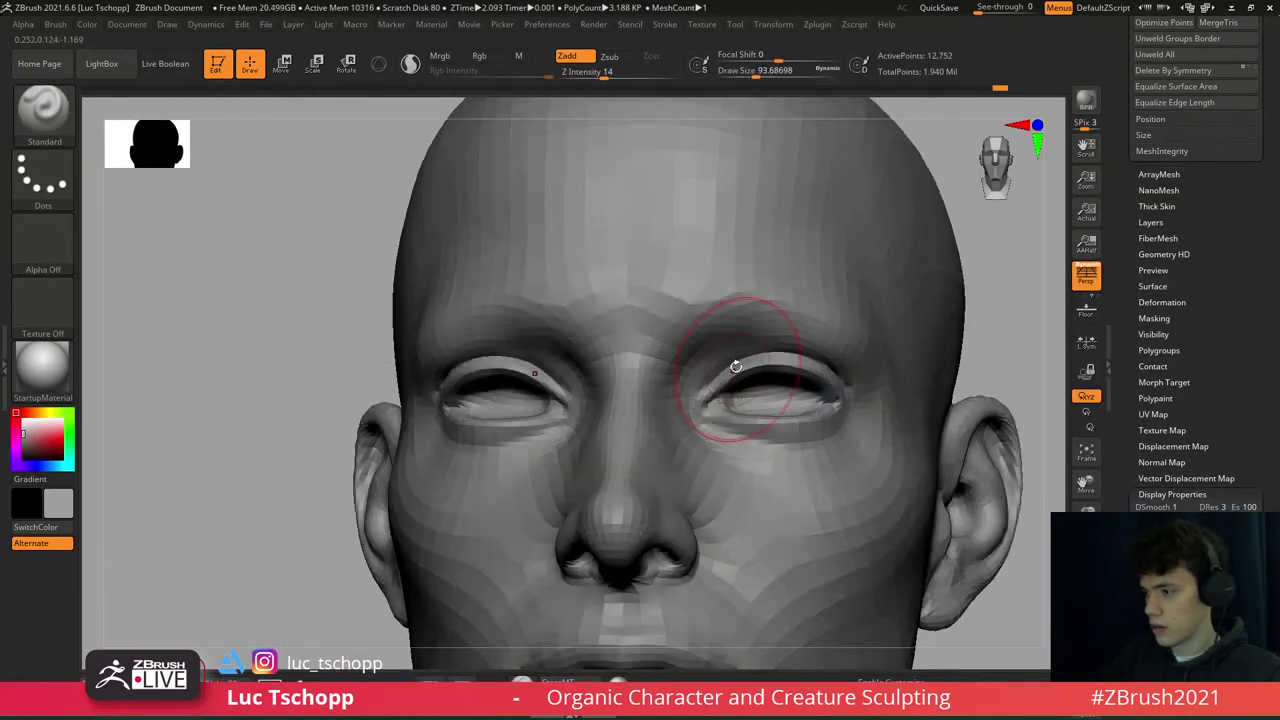
key("d")
key("d")
key("d")
right_click_drag(745, 400, 700, 288, "ctrl")
- Shape the brow in profile with the Move brush, then return to the Standard brush
key("shift+d")
key("shift+d")
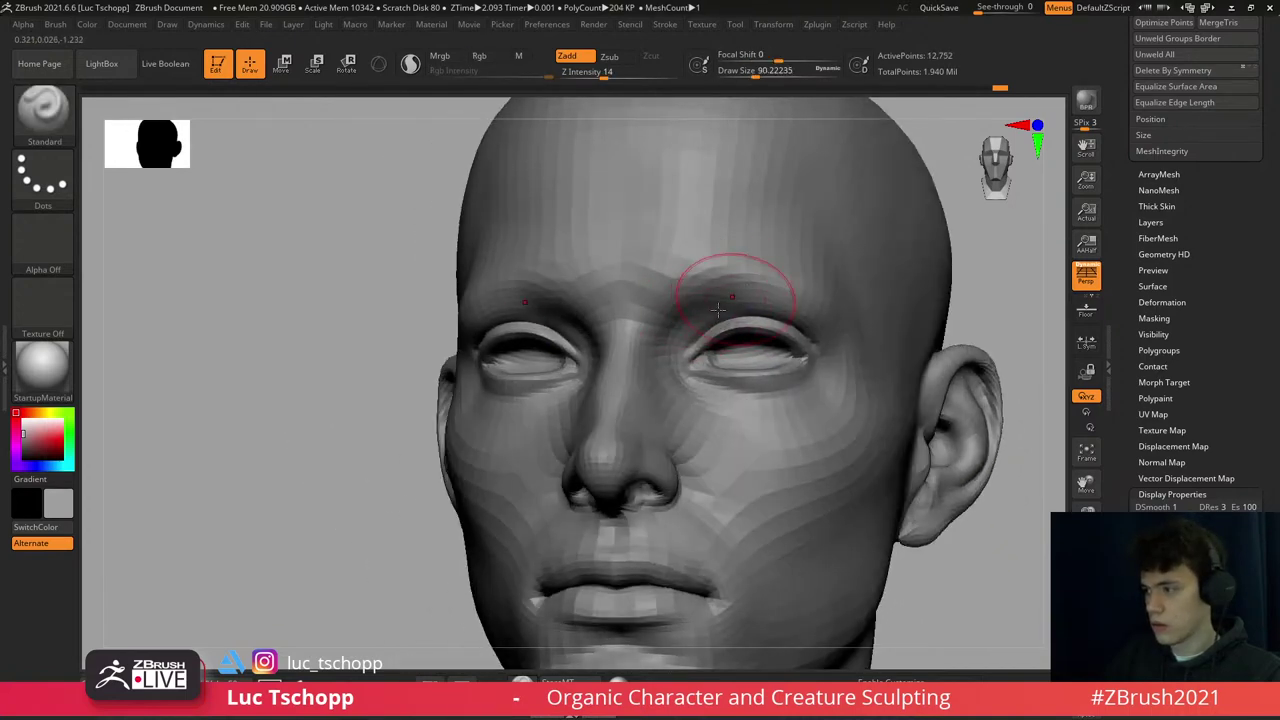
mouse_move(680, 354)
right_mouse_down("shift")
mouse_move(700, 345)
mouse_move(661, 341)
right_mouse_up("shift")
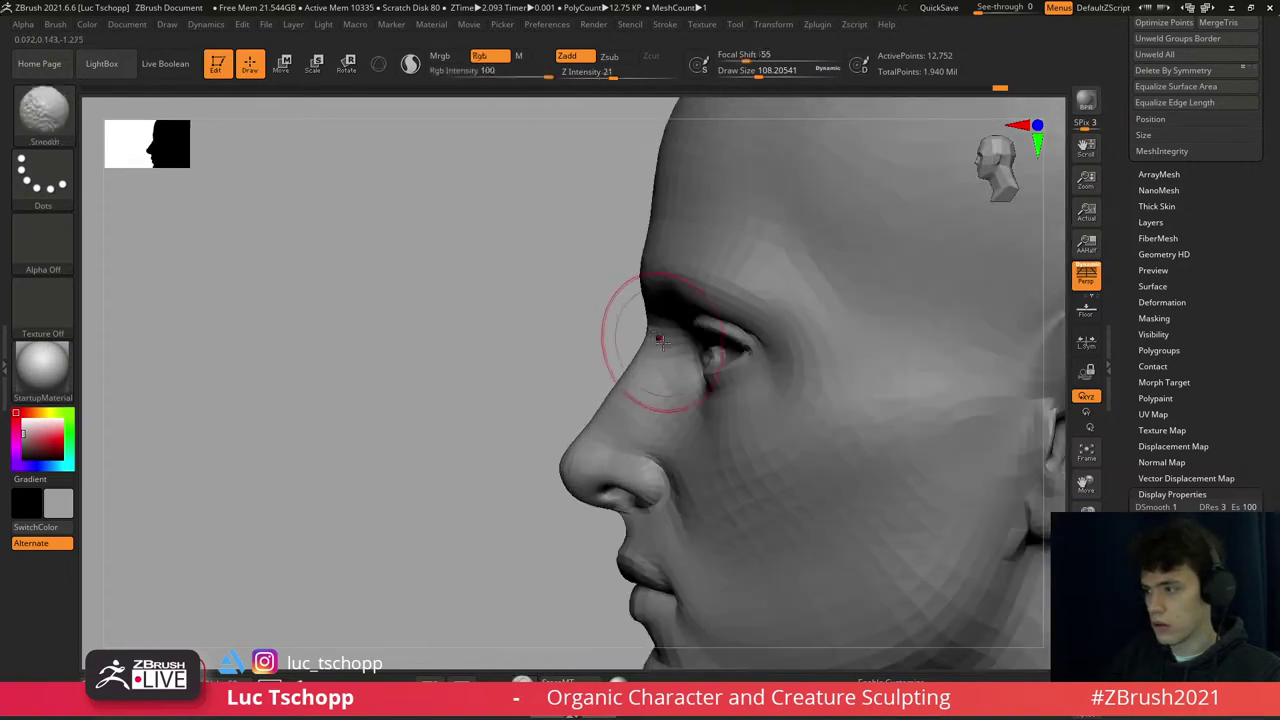
key("b")
key("m")
key("v")
mouse_move(666, 294)
right_mouse_down()
mouse_move(663, 271)
mouse_move(683, 313)
right_mouse_up()
key("b")
key("s")
key("t")
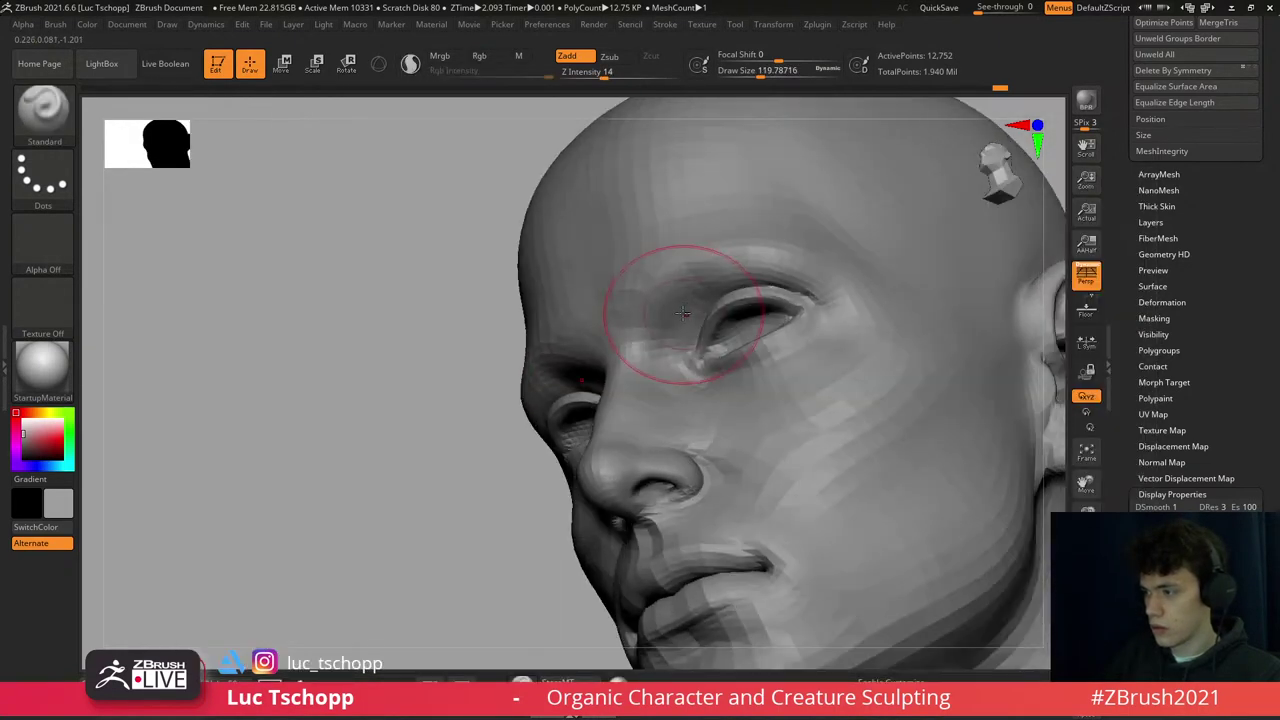
key("d")
mouse_move(697, 395)
right_mouse_down()
mouse_move(718, 305)
mouse_move(705, 177)
right_mouse_up()
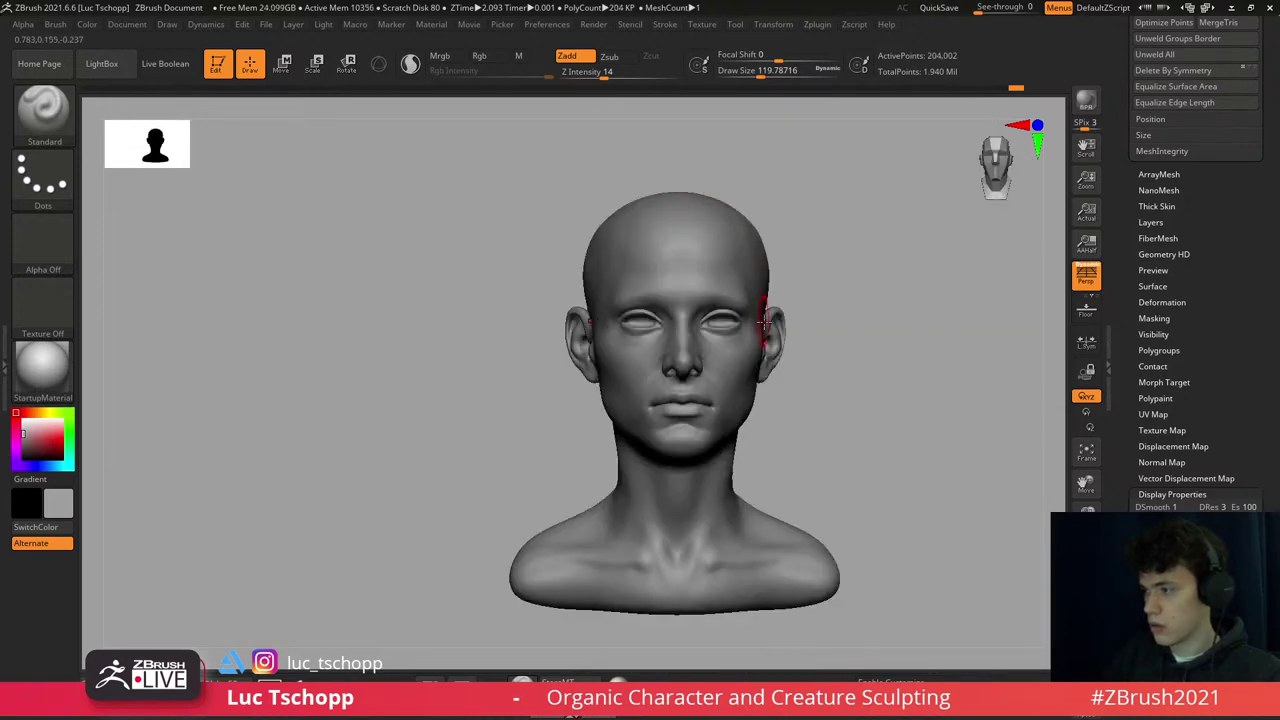
- Sculpt the brows at lower subdivision levels, enlarging the brush to about 83
key("shift+d")
mouse_move(764, 320)
right_mouse_down("ctrl")
mouse_move(700, 300)
mouse_move(703, 343)
mouse_move(692, 341)
mouse_move(728, 369)
mouse_move(697, 333)
right_mouse_up("ctrl")
key("shift+d")
key("s")
key("d")
key("shift+d")
key("shift+d")
key("shift+d")
key("s")
left_click_drag(697, 333, 698, 333)
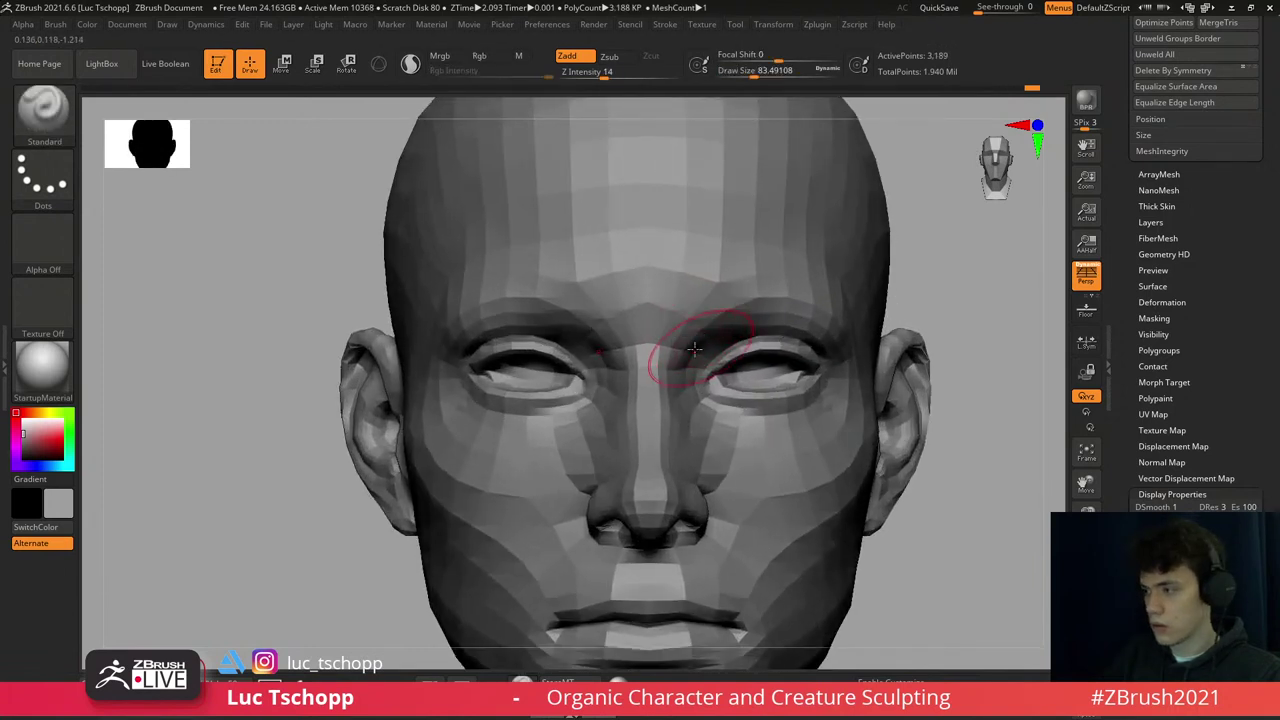
key("d")
mouse_move(690, 340)
right_mouse_down()
mouse_move(720, 330)
mouse_move(717, 400)
right_mouse_up()
- Smooth the brow bridge and inner eye corners with a brush size of about 68
key("shift")
key("d")
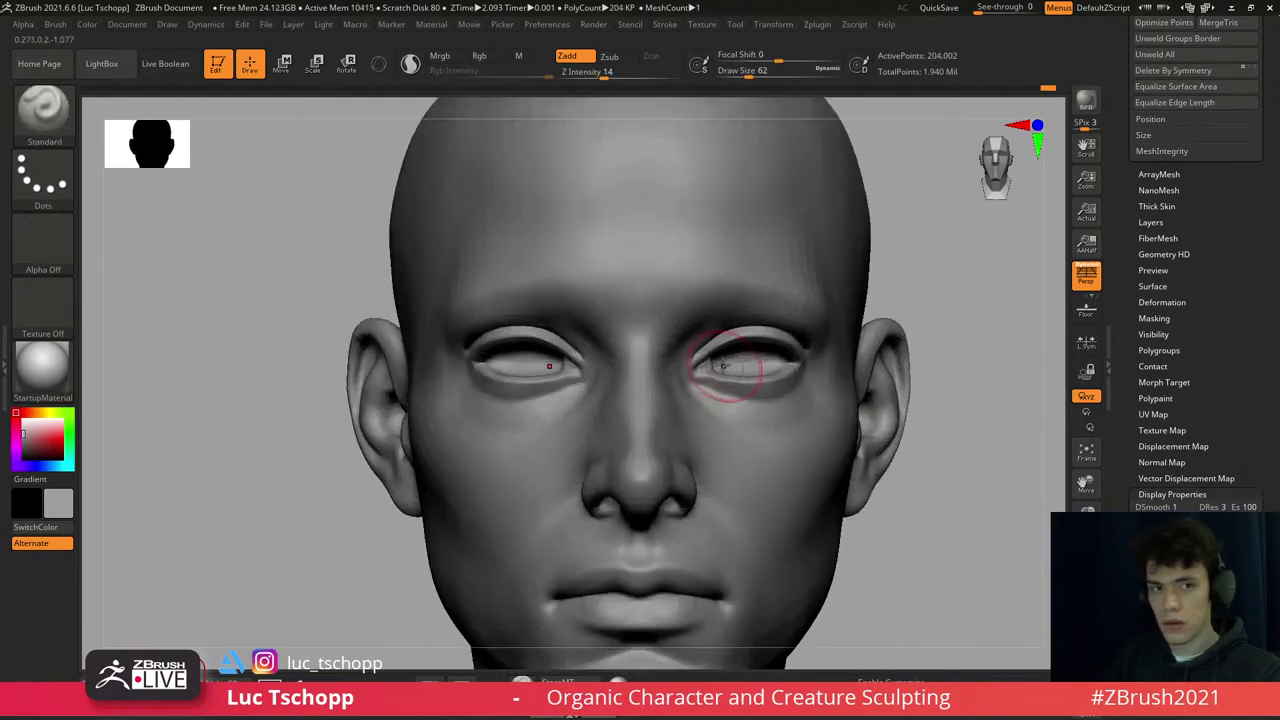
key("s")
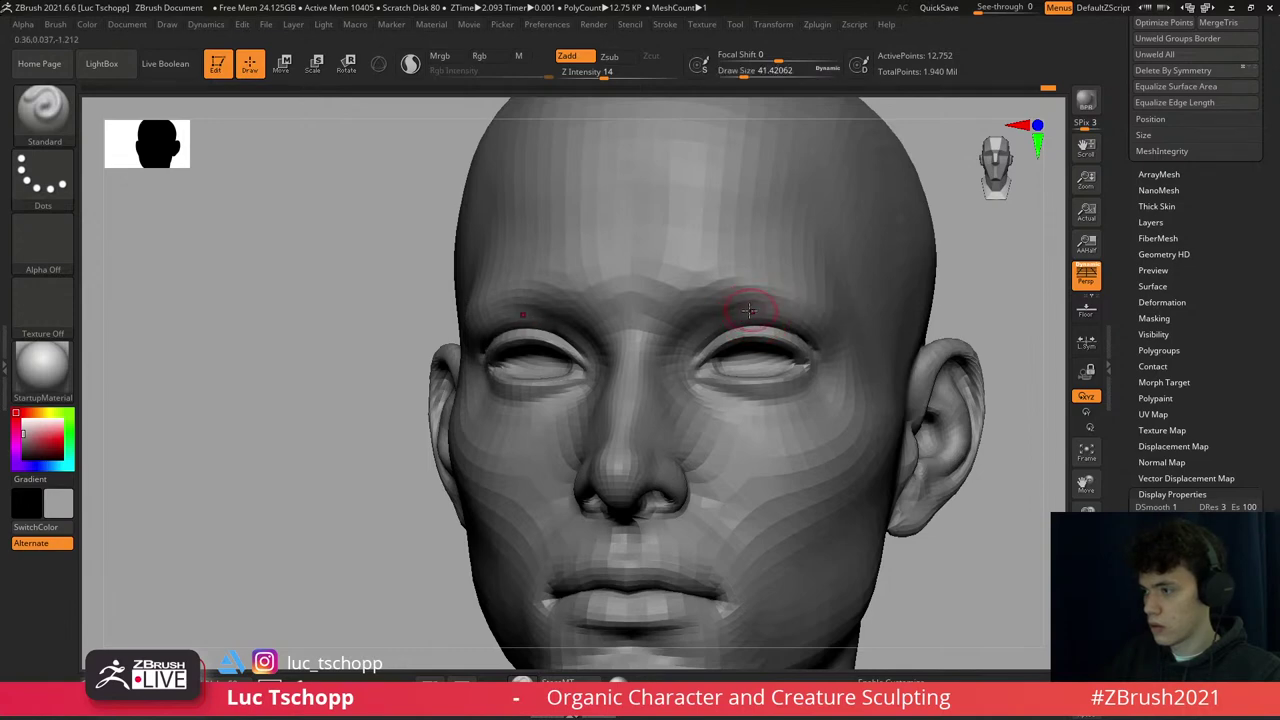
key("shift")
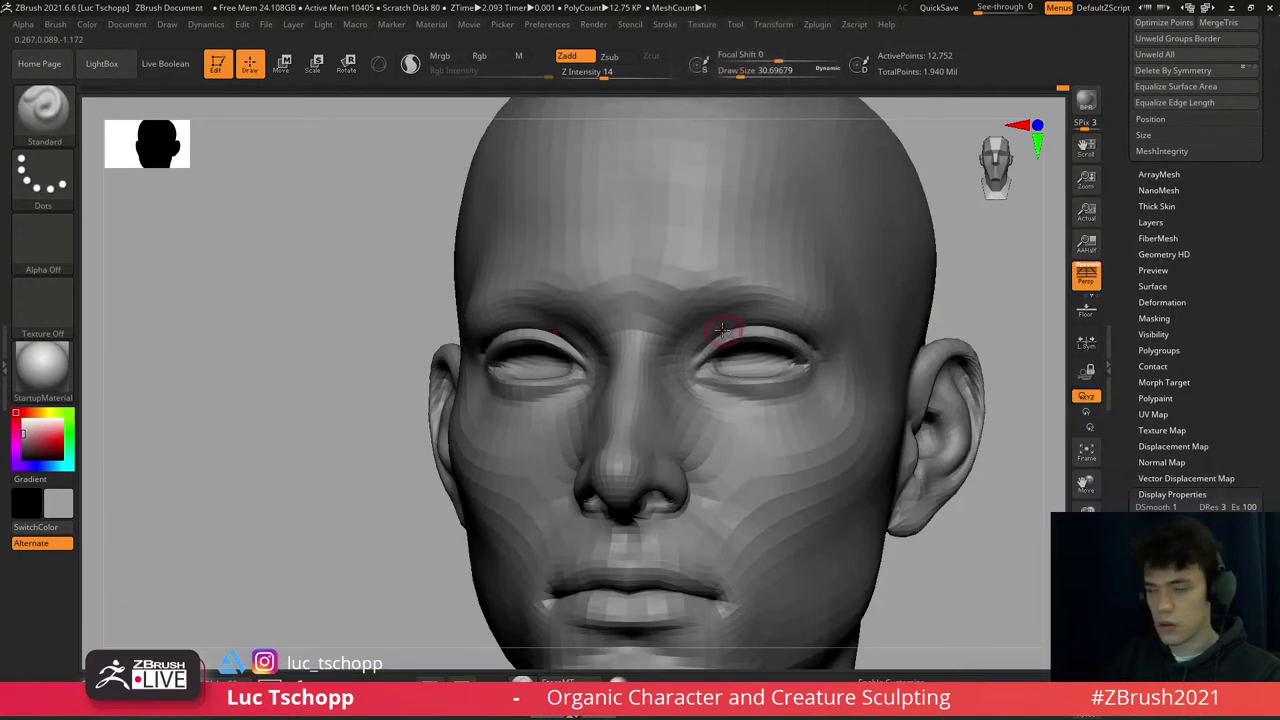
right_click_drag(743, 316, 722, 327)
key("s")
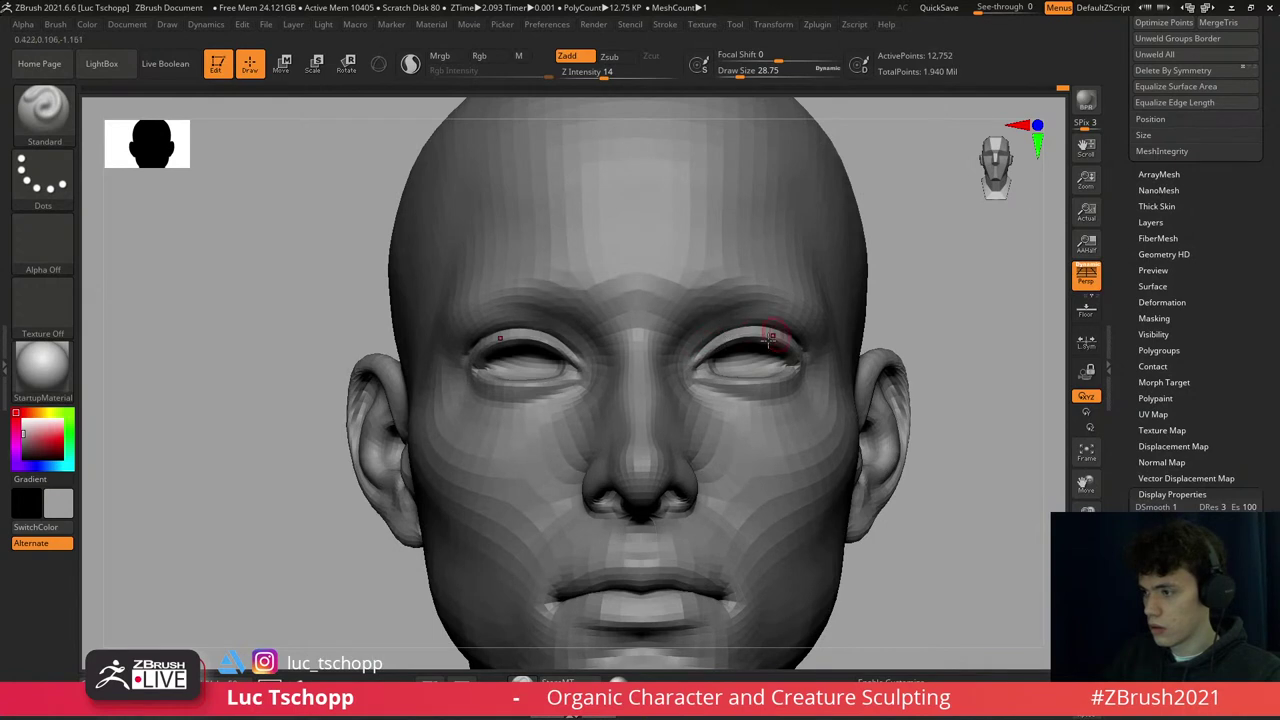
mouse_move(829, 346)
right_mouse_down()
mouse_move(674, 314)
mouse_move(703, 322)
mouse_move(748, 381)
right_mouse_up()
key("s")
left_click(703, 322)
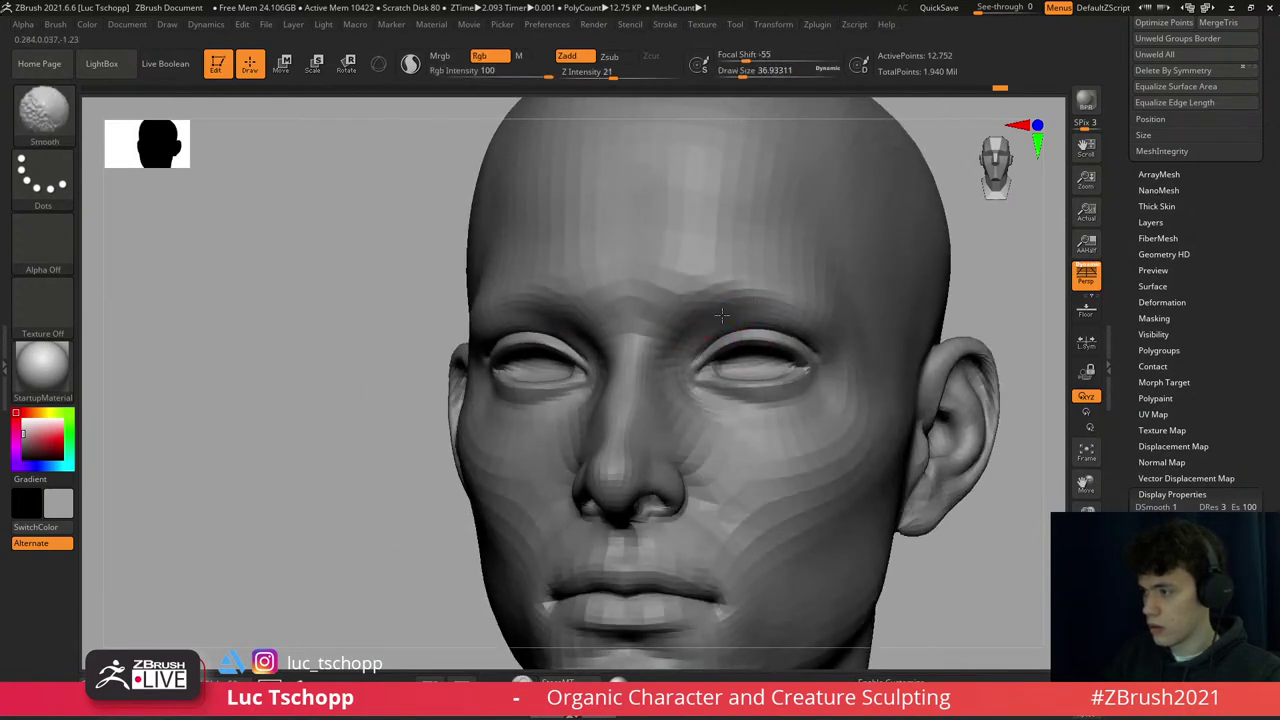
key("d")
key("d")
key("f")
- Smooth the surface in three-quarter view and pick a crease-carving brush for the eyes
mouse_move(733, 316)
right_mouse_down()
mouse_move(661, 291)
mouse_move(650, 320)
mouse_move(681, 281)
right_mouse_up()
key("shift")
key("b")
key("d")
key("s")
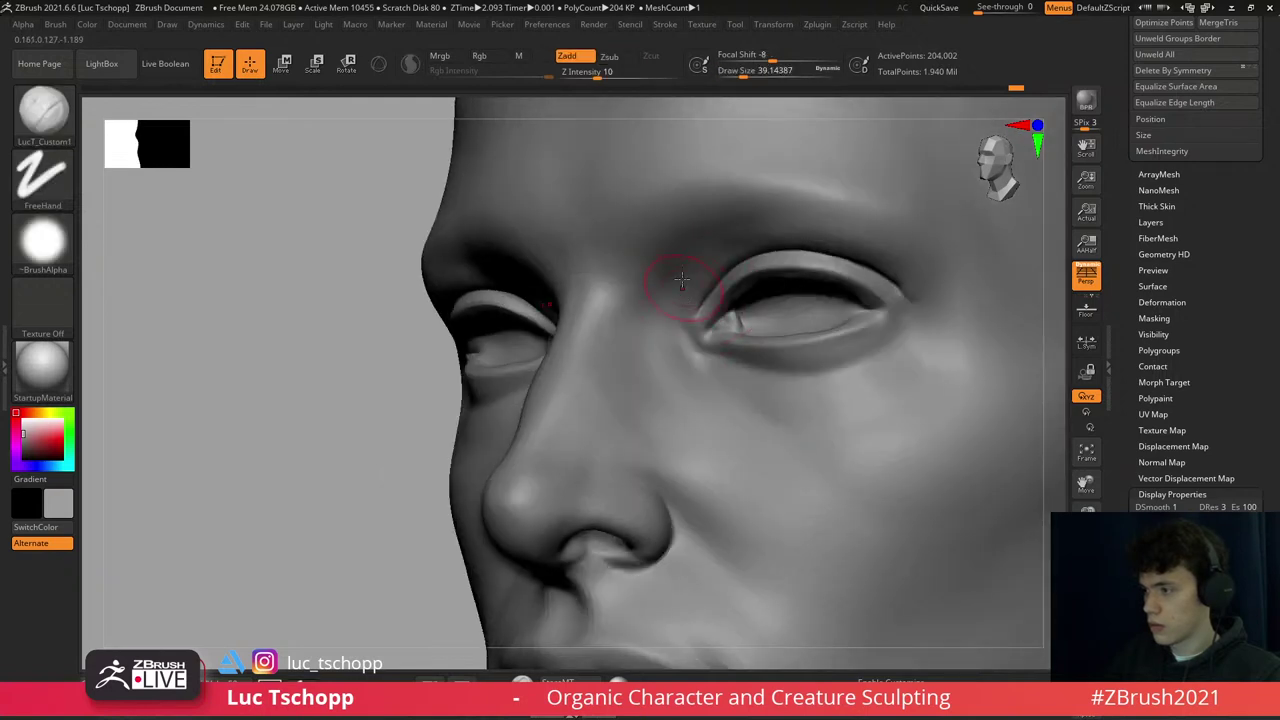
right_click_drag(692, 327, 702, 336)
- Smooth the area around the nose while stepping between subdivision levels
key("s")
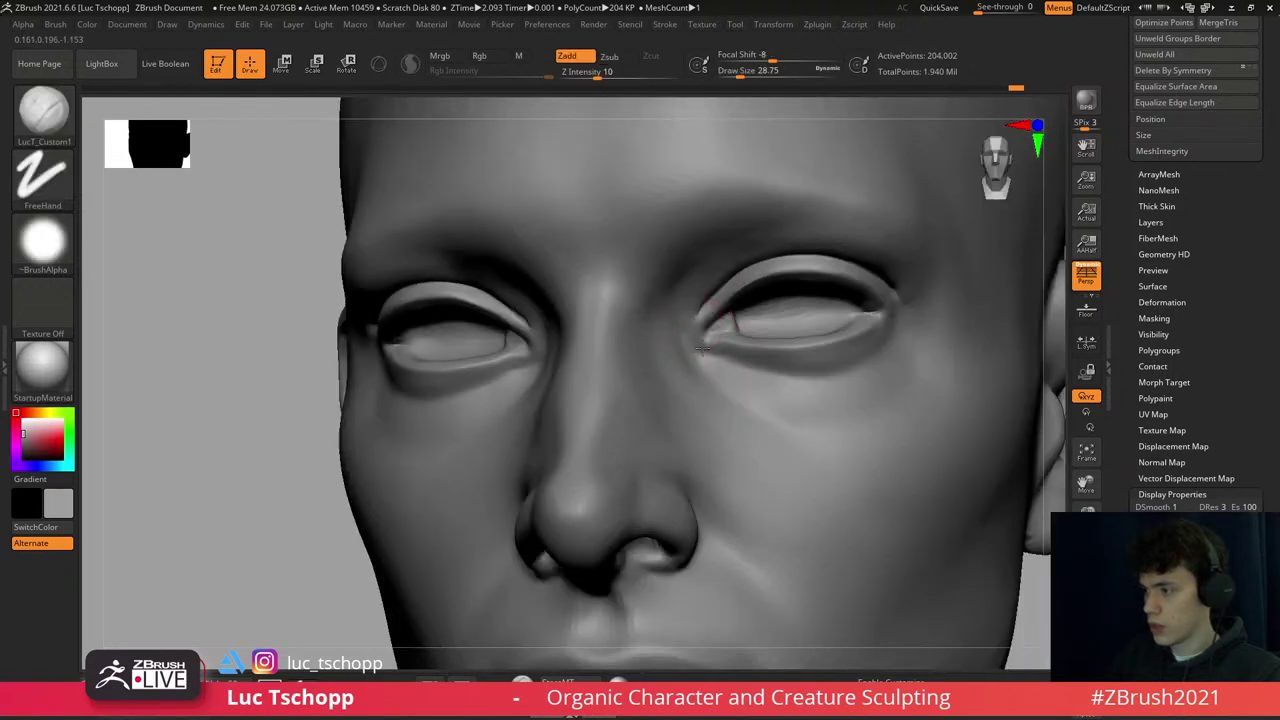
key("f")
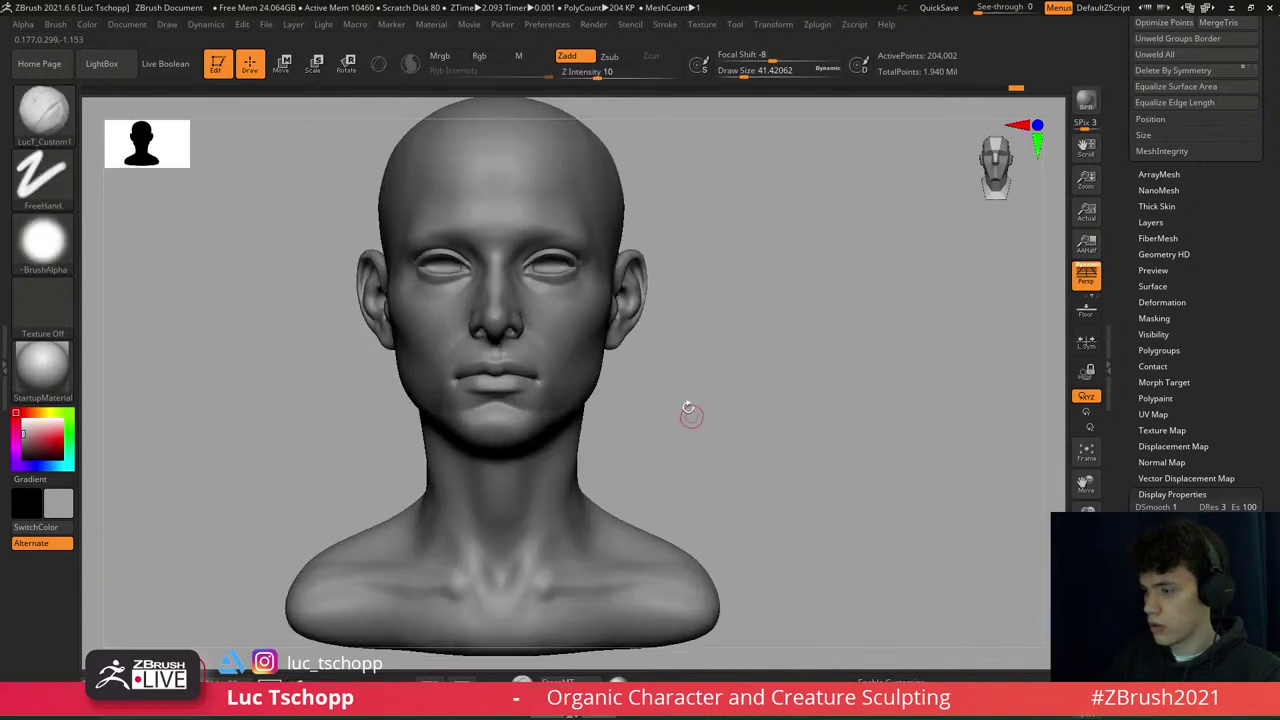
mouse_move(648, 340)
right_mouse_down("alt")
mouse_move(600, 300)
mouse_move(643, 371)
mouse_move(678, 352)
mouse_move(658, 398)
right_mouse_up("alt")
key("shift+d")
key("shift+d")
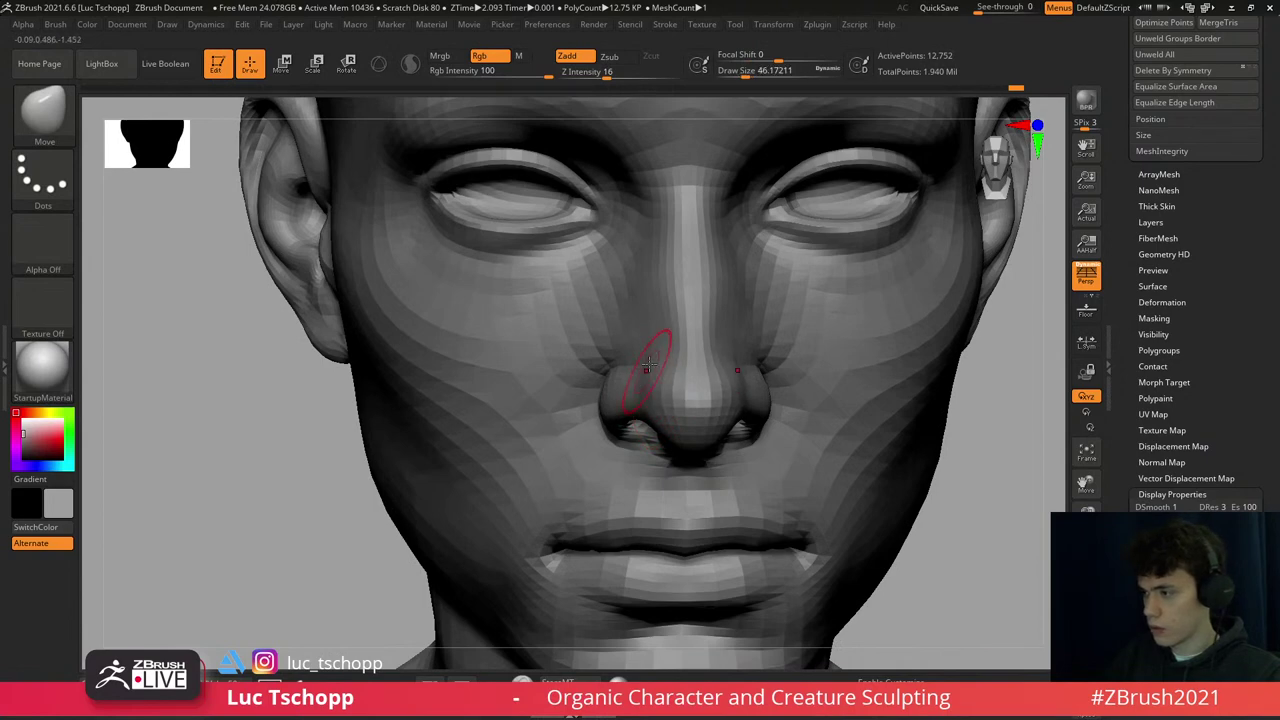
key("d")
mouse_move(657, 329)
right_mouse_down("ctrl")
mouse_move(689, 343)
mouse_move(705, 376)
mouse_move(690, 436)
mouse_move(677, 374)
right_mouse_up("ctrl")
- Lift the cheek beside the mouth corner with the transpose gizmo at the lowest subdivision level
key("d")
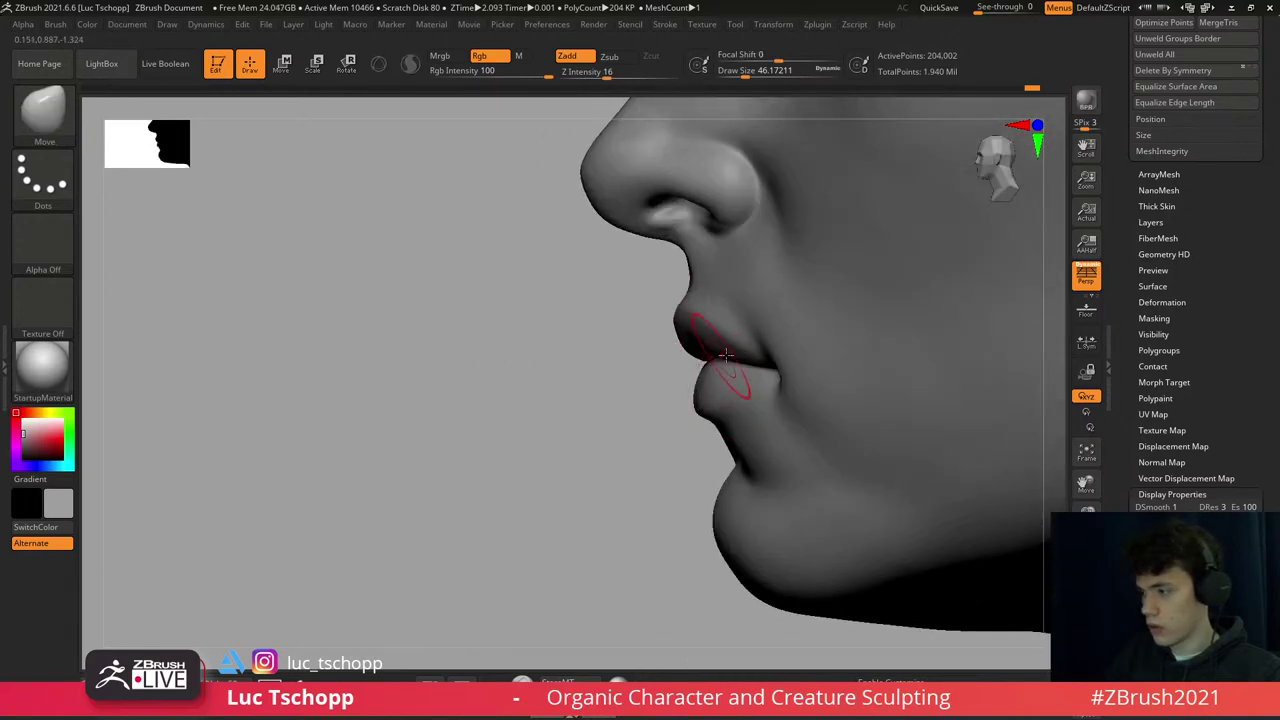
key("shift+d")
key("shift+d")
key("shift+d")
mouse_move(766, 405)
right_mouse_down("ctrl")
mouse_move(740, 380)
mouse_move(711, 405)
mouse_move(724, 492)
mouse_move(751, 423)
mouse_move(840, 449)
mouse_move(762, 330)
mouse_move(766, 303)
mouse_move(720, 318)
mouse_move(703, 305)
mouse_move(766, 357)
mouse_move(800, 409)
mouse_move(788, 394)
right_mouse_up("ctrl")
key("w")
mouse_move(765, 391)
left_mouse_down()
mouse_move(713, 375)
mouse_move(773, 405)
left_mouse_up()
- Merge the upper face into the lower polygroup, mask it, then clear the mask
key("shift+f")
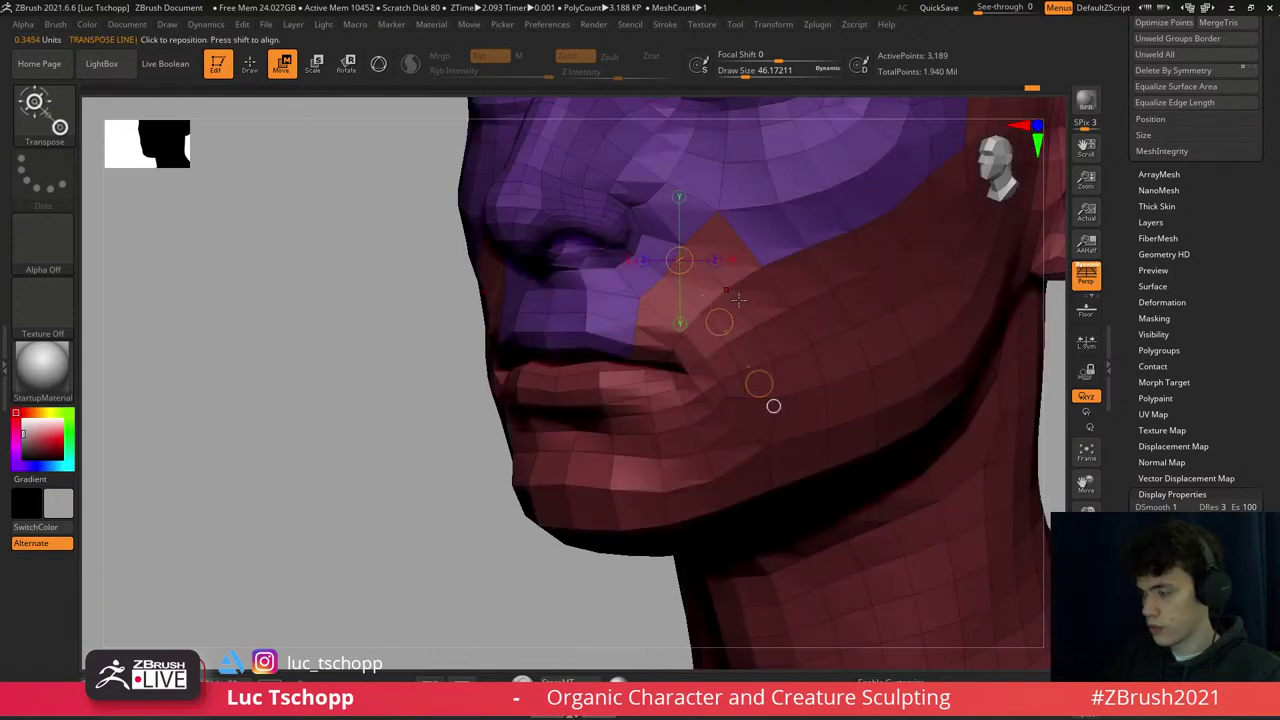
key("ctrl+w")
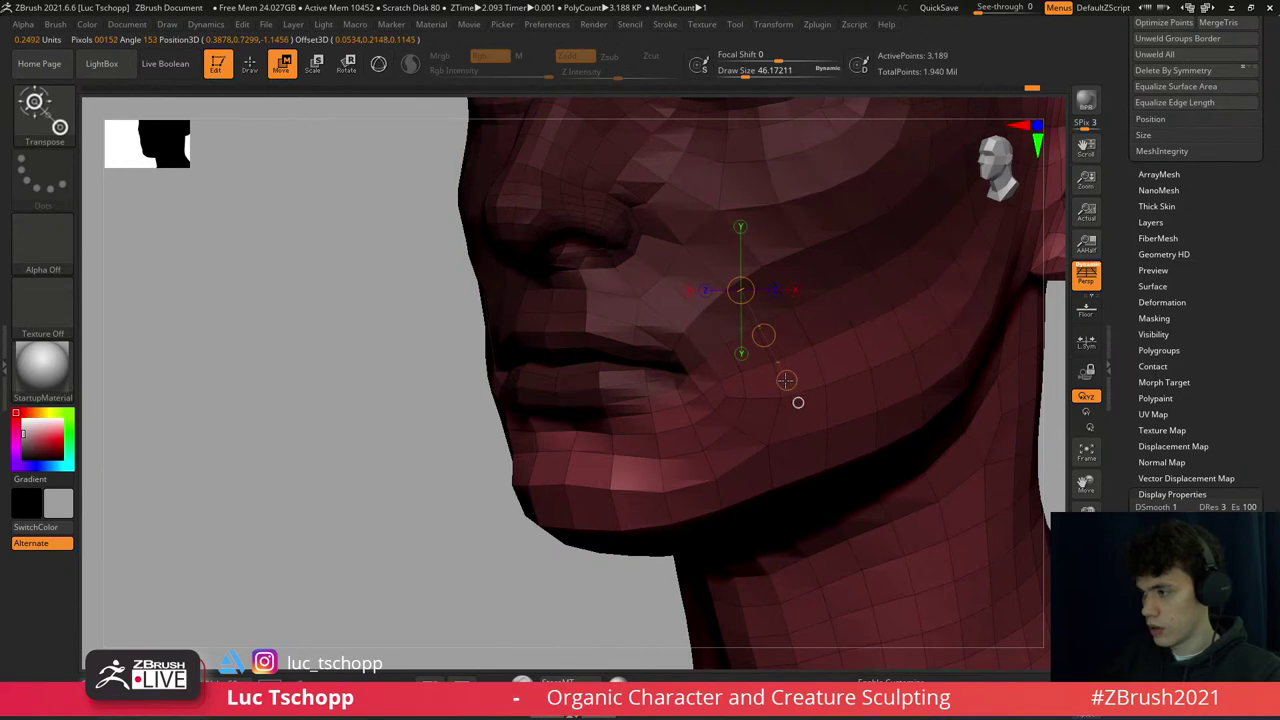
left_click(772, 390, "ctrl")
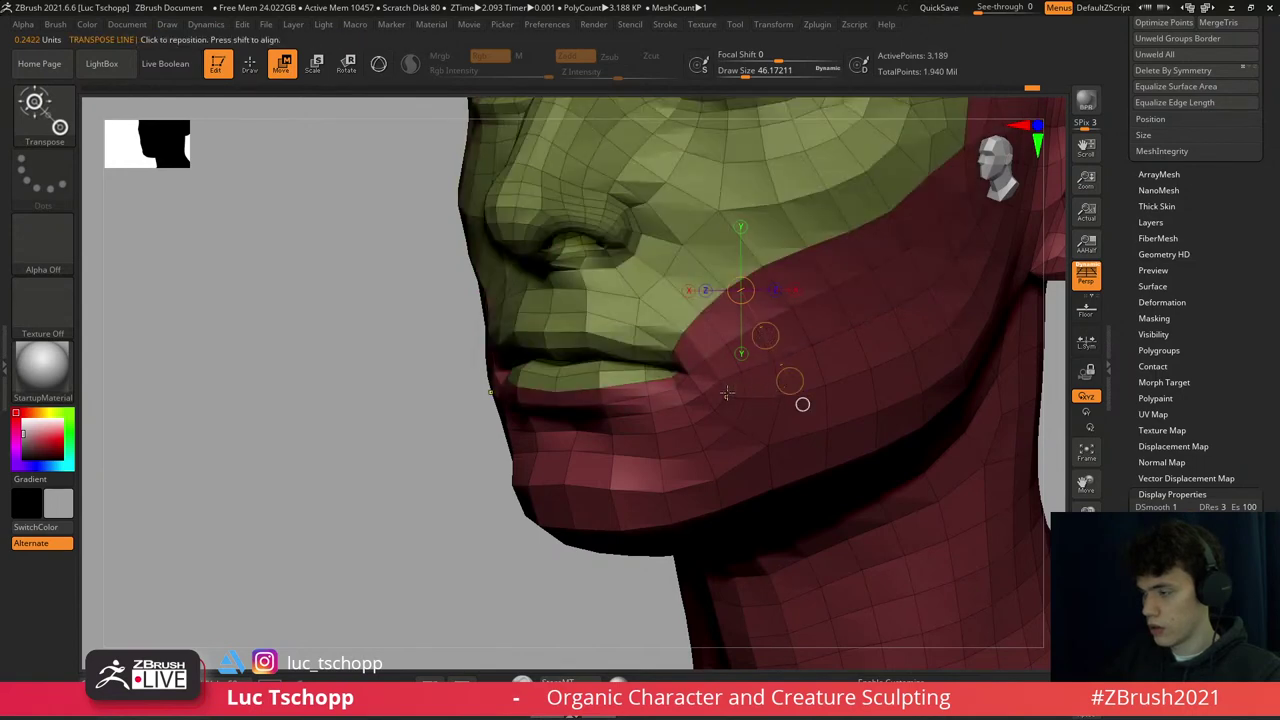
key("q")
key("ctrl+shift+a")
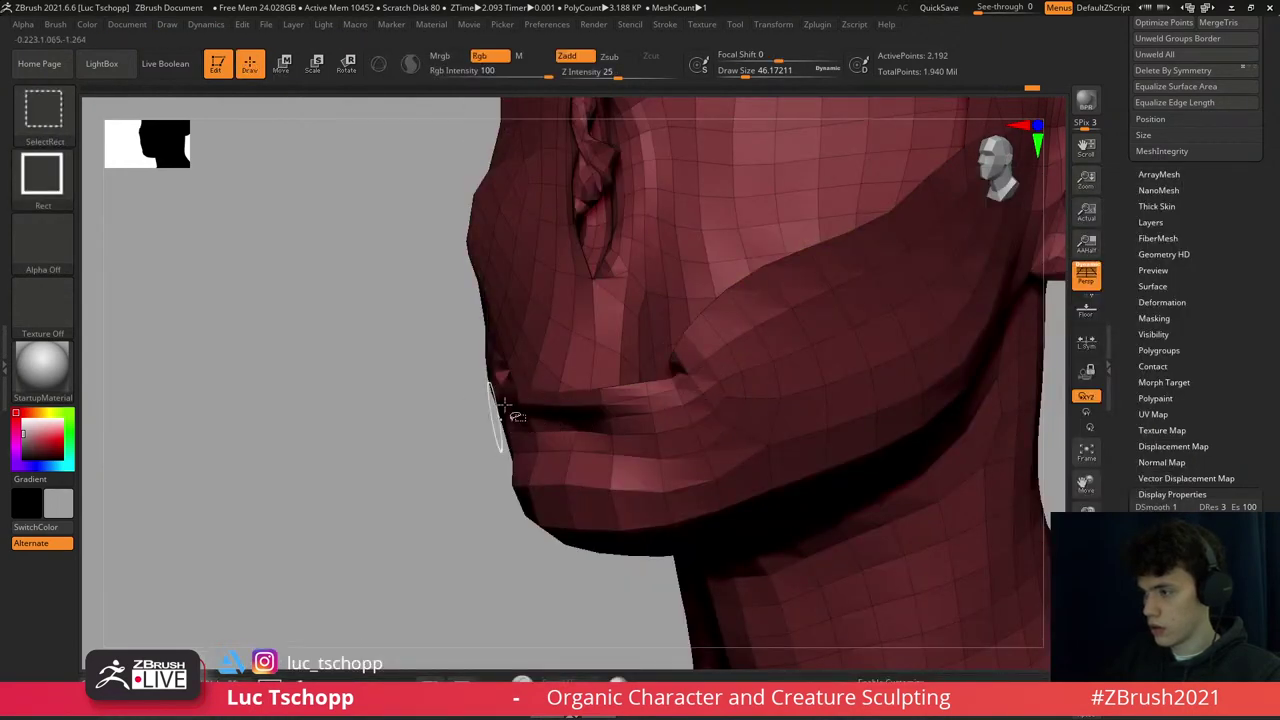
mouse_move(500, 420)
left_mouse_down()
mouse_move(597, 320)
mouse_move(329, 494)
mouse_move(520, 506)
mouse_move(557, 437)
mouse_move(536, 481)
mouse_move(547, 487)
left_mouse_up()
right_click_drag(537, 463, 642, 413)
- Reshape the jaw, nose, upper lip and chin with Transpose Move gizmos
key("w")
left_click_drag(642, 413, 640, 290)
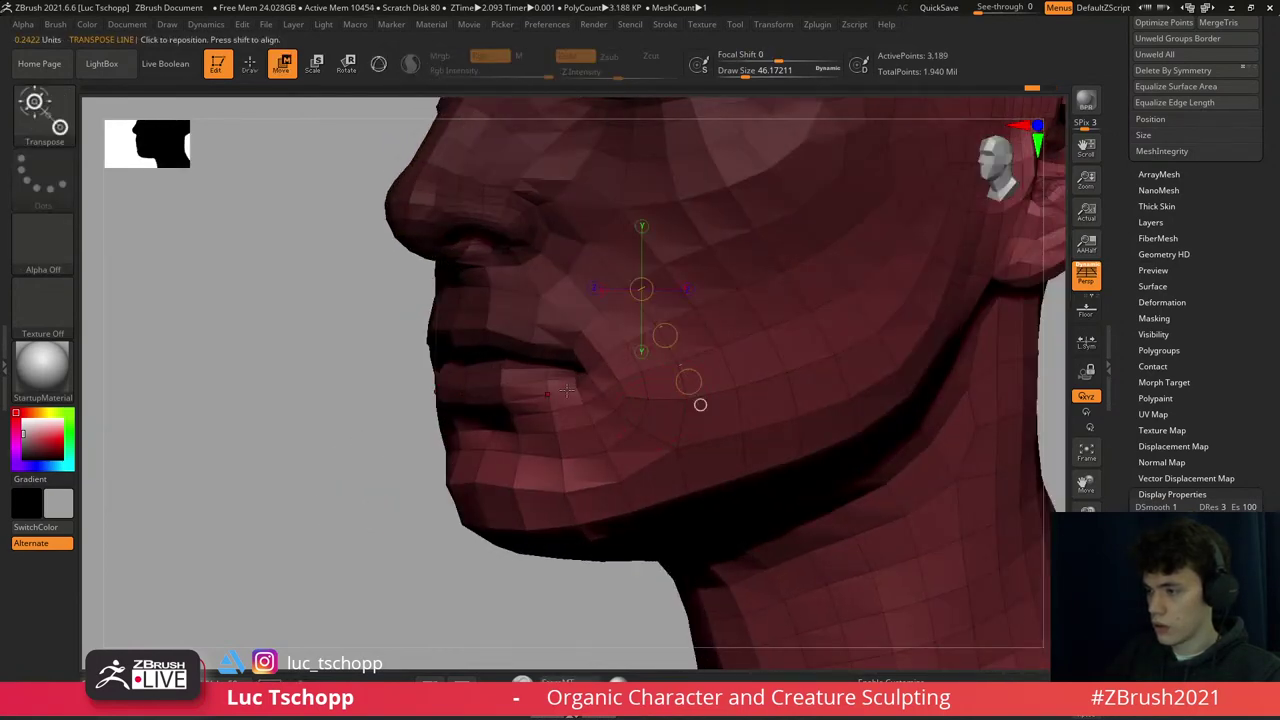
mouse_move(640, 290)
right_mouse_down()
mouse_move(560, 330)
mouse_move(588, 256)
right_mouse_up()
mouse_move(668, 266)
left_mouse_down()
mouse_move(622, 385)
mouse_move(585, 395)
mouse_move(691, 354)
mouse_move(605, 365)
left_mouse_up()
key("ctrl+w")
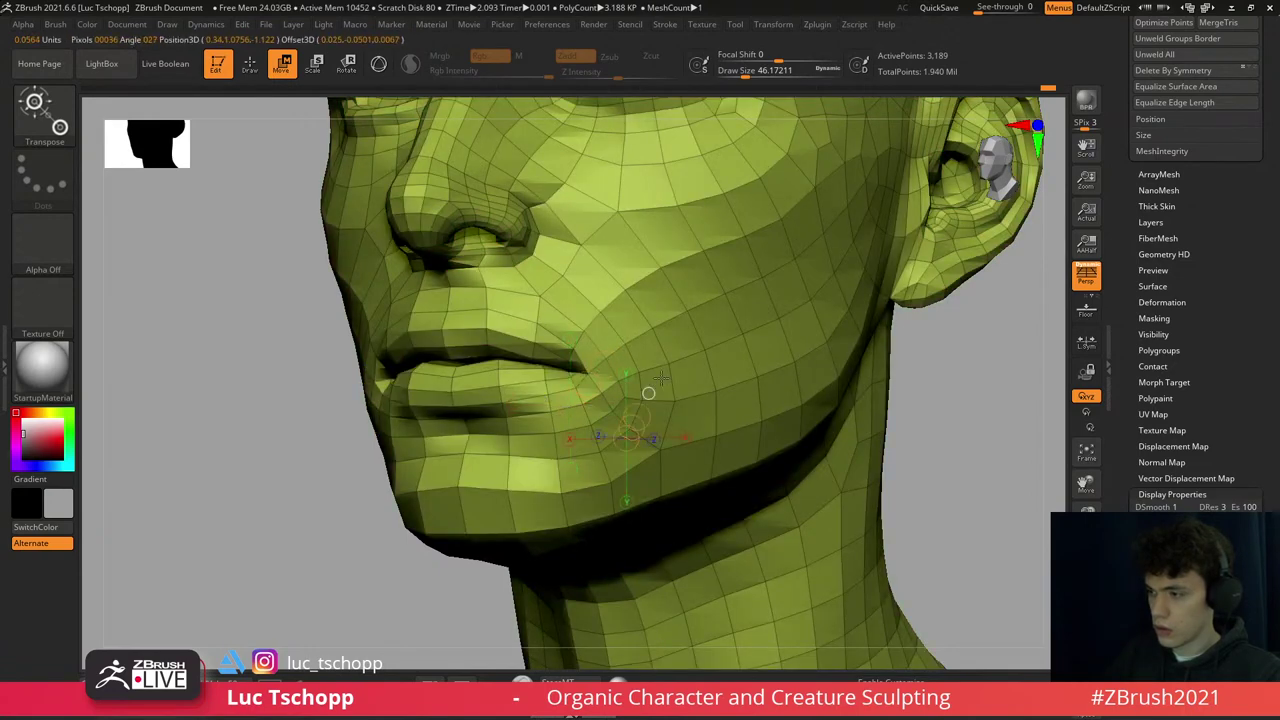
left_click_drag(625, 500, 625, 375, "ctrl")
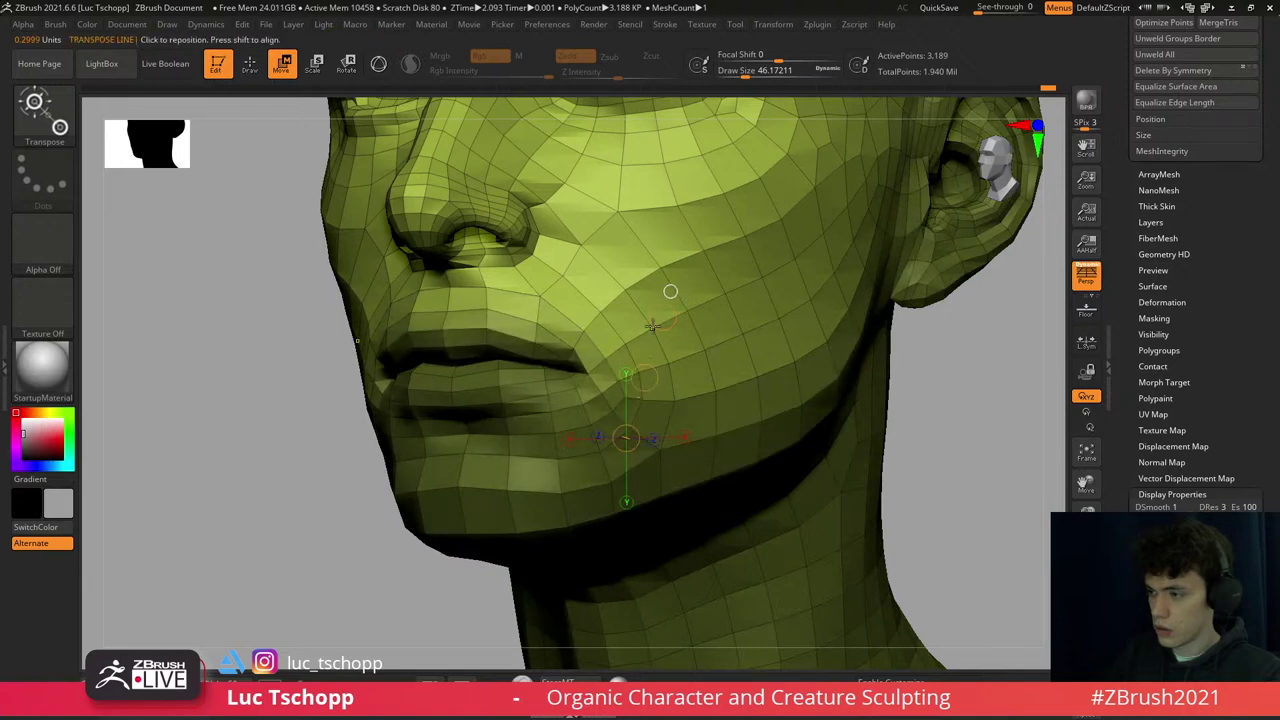
- Pull the mouth corner and cheek upward with Polyframe showing
key("shift+f")
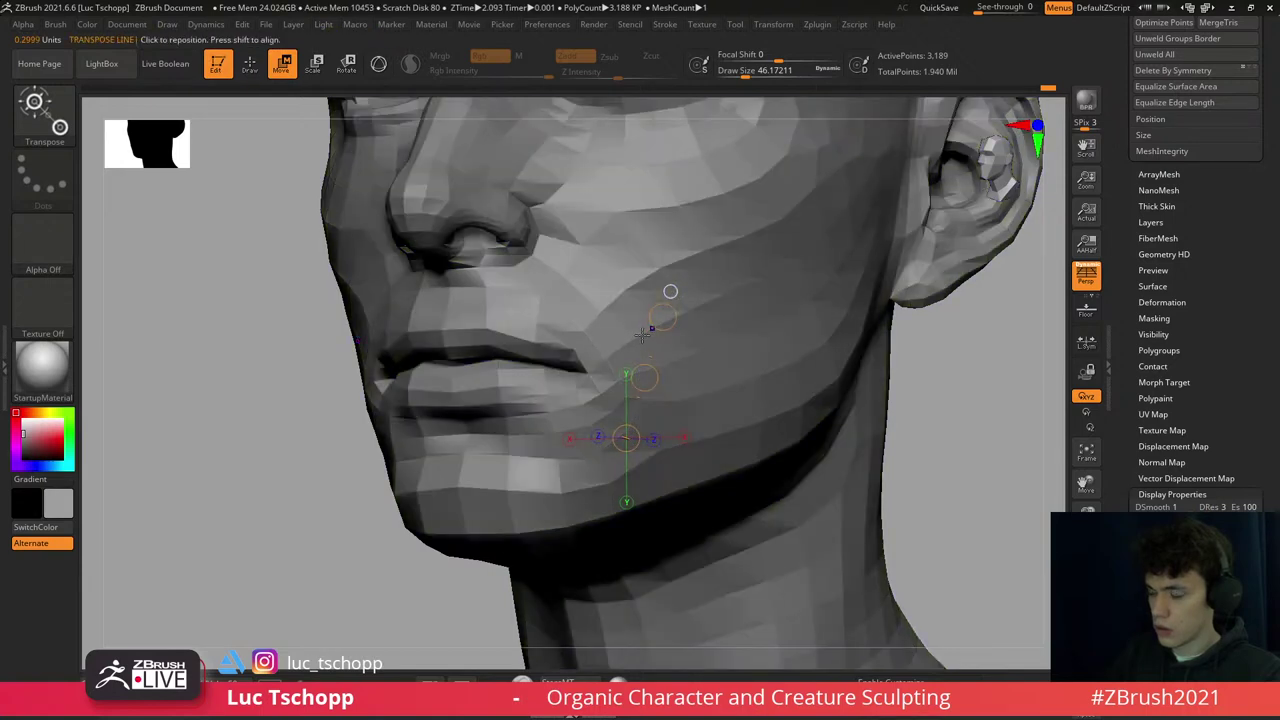
key("shift+f")
right_click_drag(552, 365, 588, 399, "ctrl")
left_click_drag(597, 438, 613, 308)
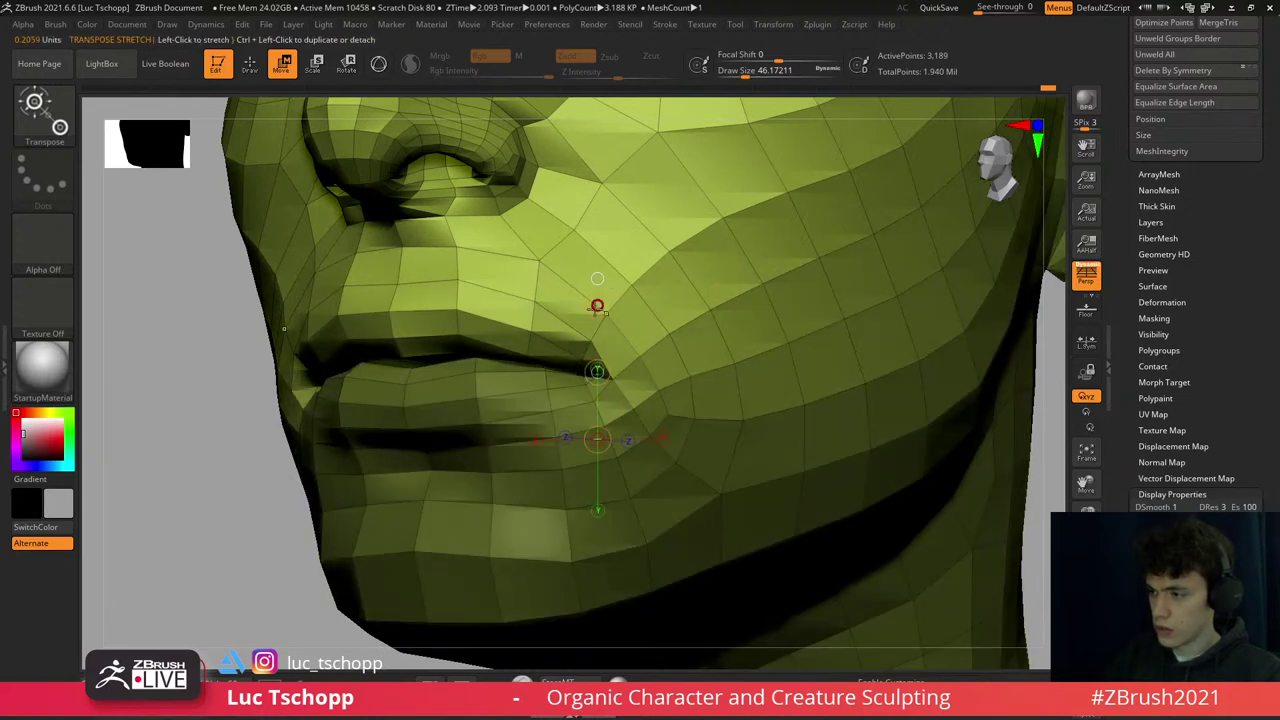
left_click_drag(618, 420, 636, 294)
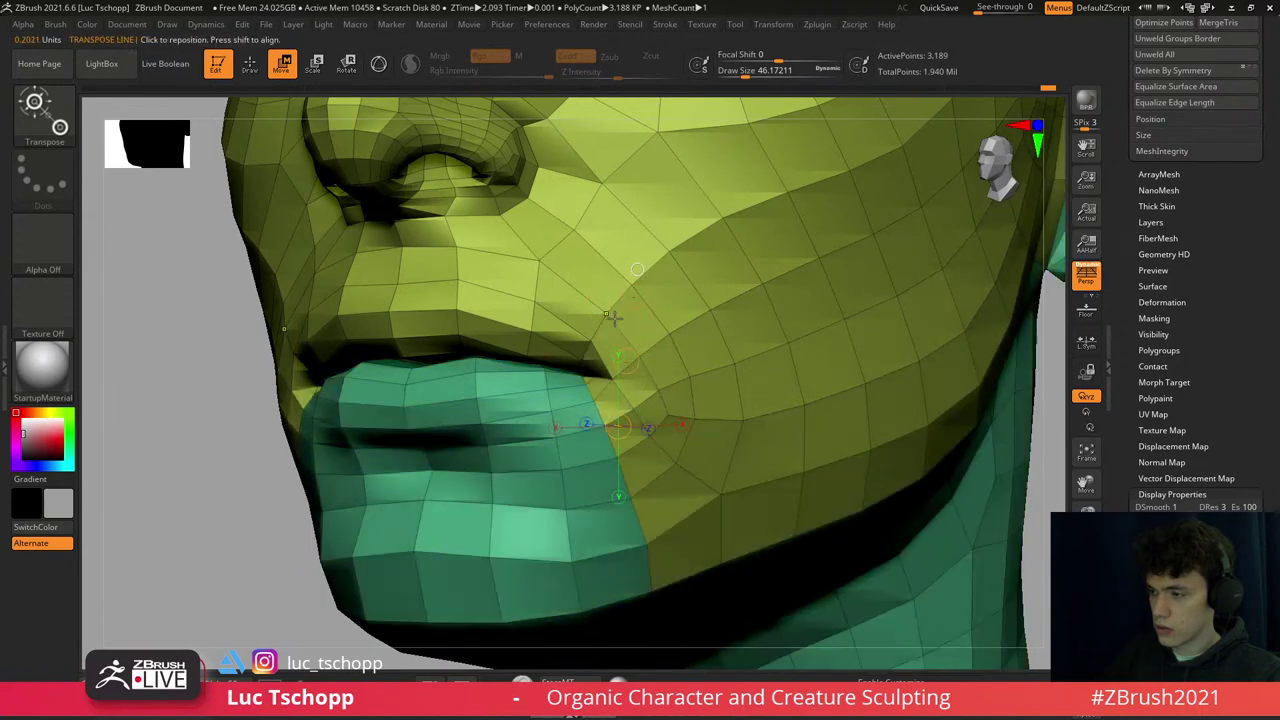
right_click_drag(637, 268, 623, 298)
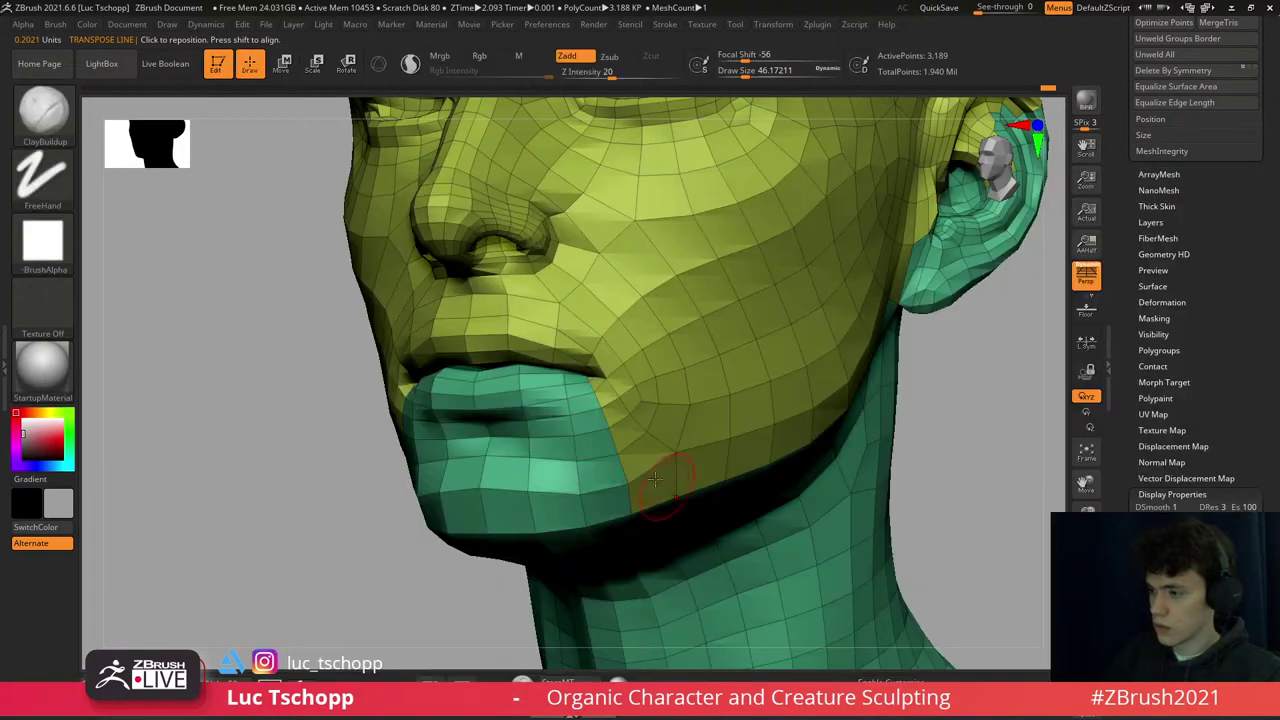
- Mask everything except the small low-poly patch at the jaw beside the mouth
left_click(586, 480, "ctrl+shift")
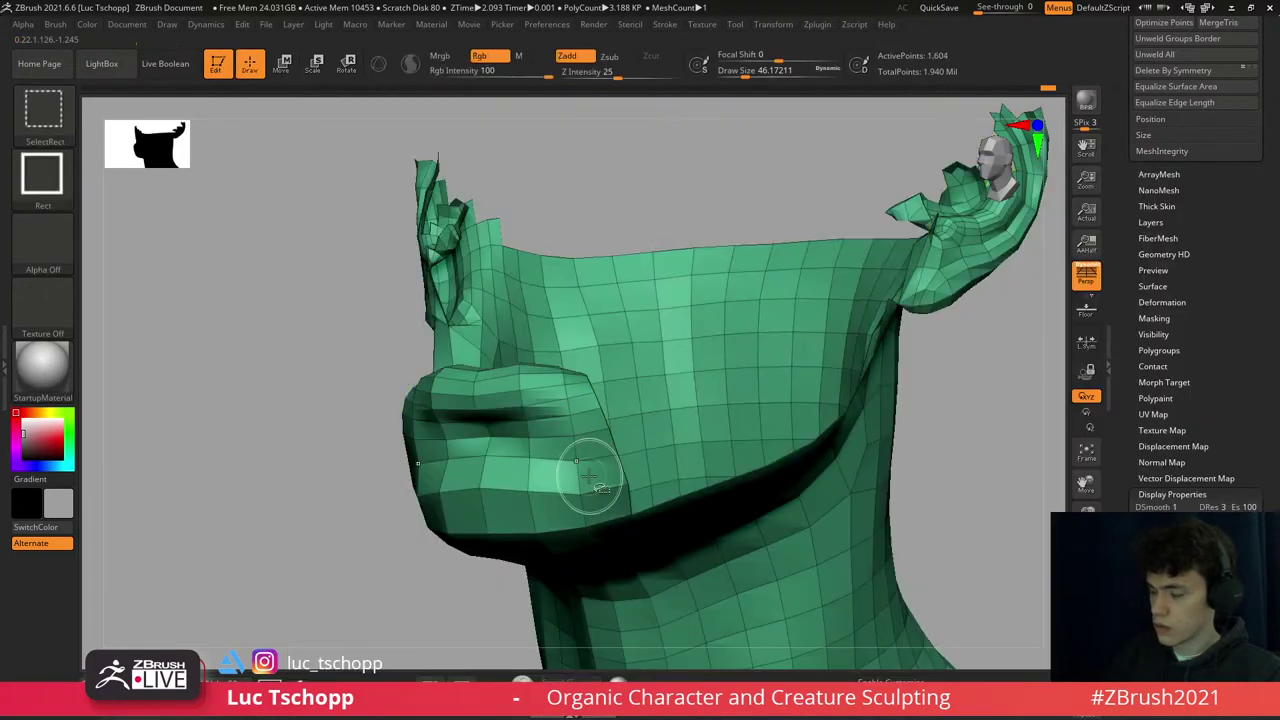
left_click(362, 393, "ctrl+shift")
mouse_move(362, 393)
right_mouse_down()
mouse_move(571, 377)
mouse_move(623, 357)
mouse_move(723, 481)
right_mouse_up()
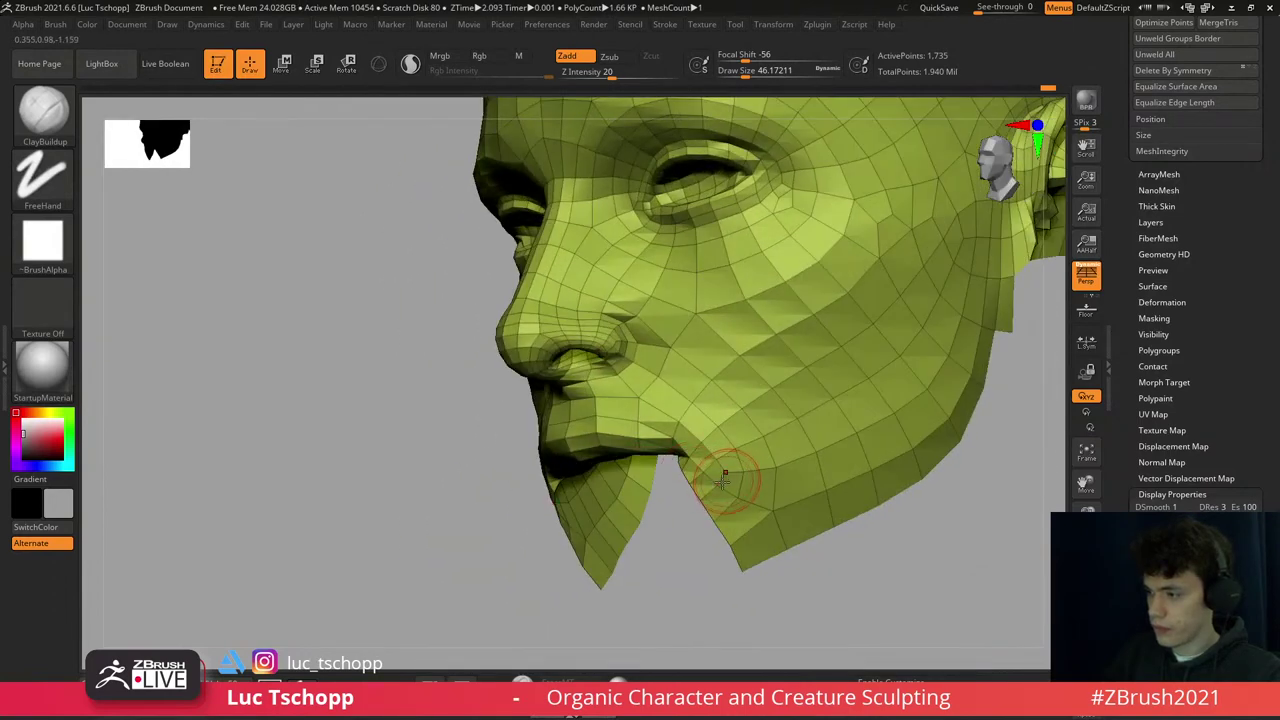
key("w")
left_click_drag(723, 481, 694, 528, "ctrl")
left_click(681, 537, "ctrl")
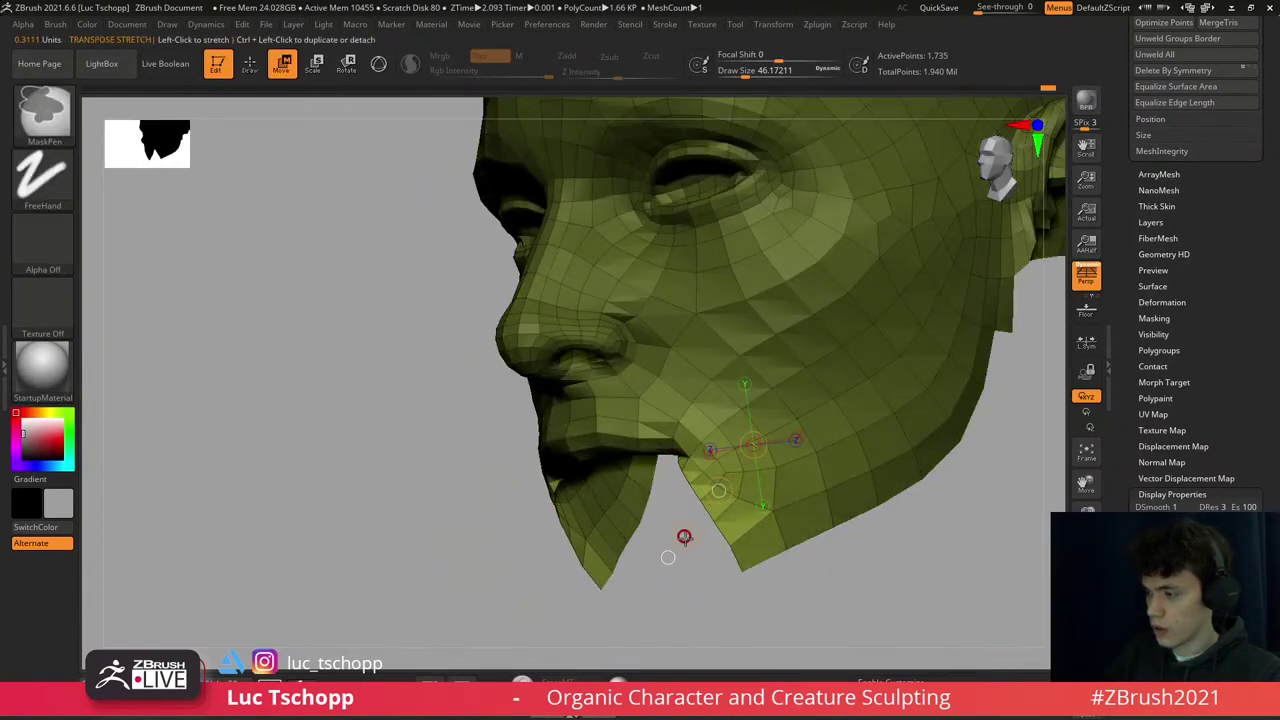
left_click(684, 538, "ctrl")
key("Escape")
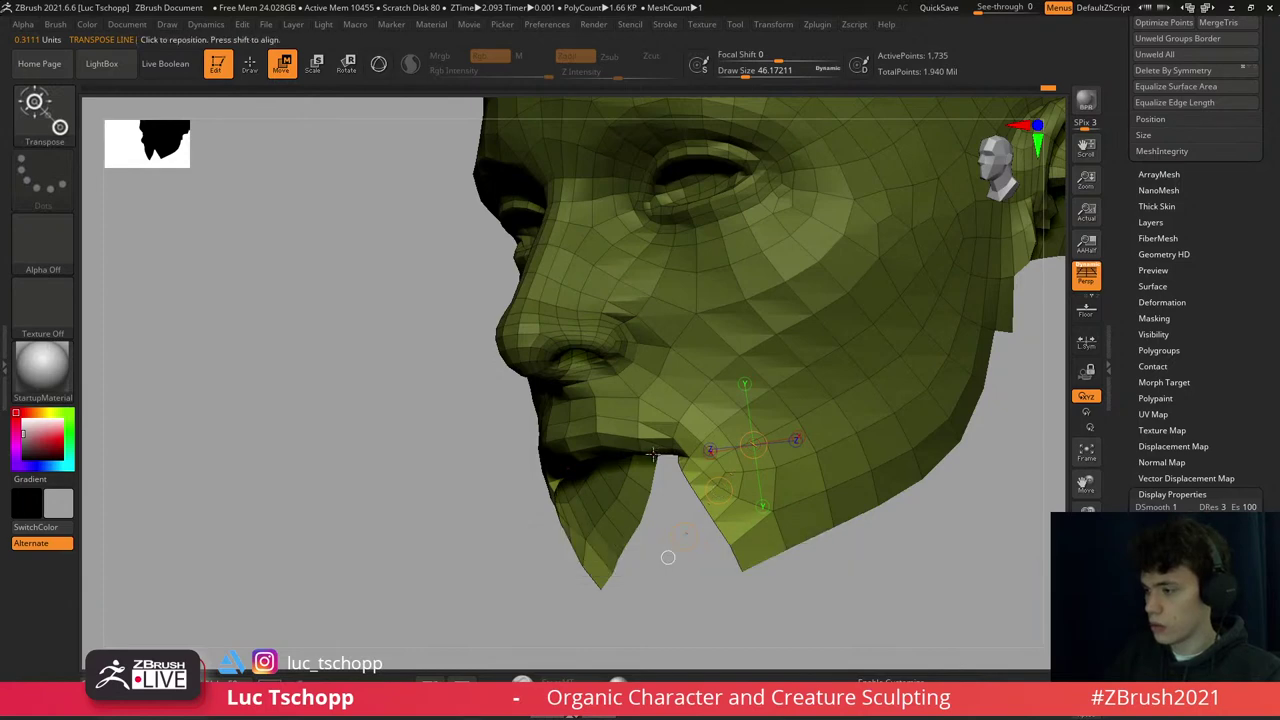
- Unhide the lower face and neck so the whole head shows again
key("shift+f")
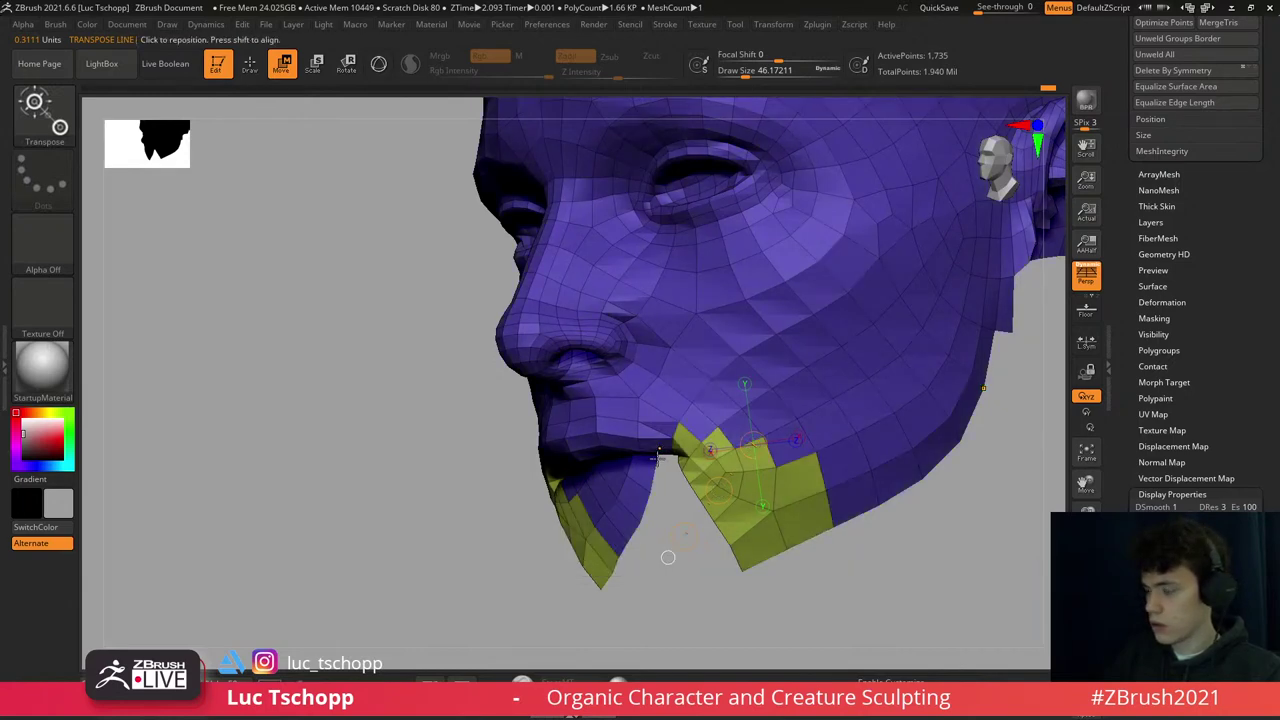
left_click_drag(668, 557, 609, 509)
key("q")
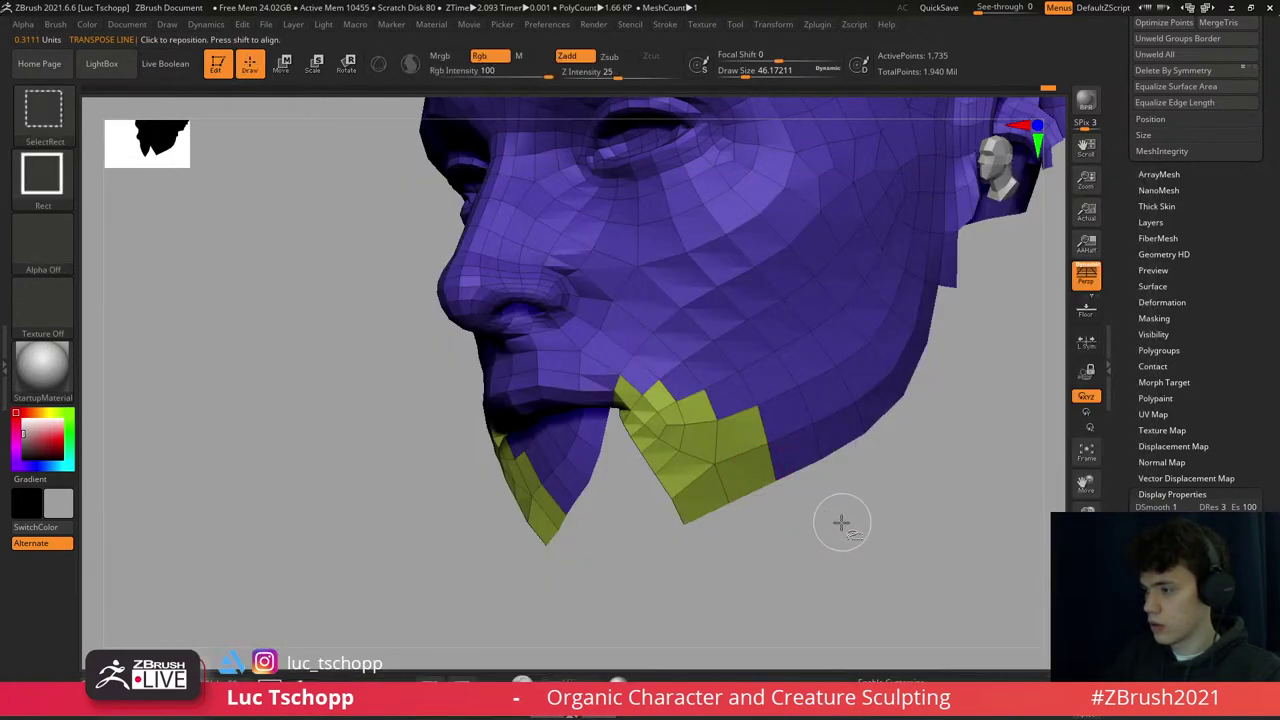
mouse_move(843, 523)
left_mouse_down()
mouse_move(789, 423)
mouse_move(797, 351)
mouse_move(828, 526)
mouse_move(811, 503)
mouse_move(645, 450)
mouse_move(760, 455)
mouse_move(621, 448)
mouse_move(606, 428)
left_mouse_up()
left_click(832, 523, "ctrl+shift")
- Select the Move Topological brush, enlarge it and preview the lips at higher subdivision
key("w")
key("q")
key("shift+f")
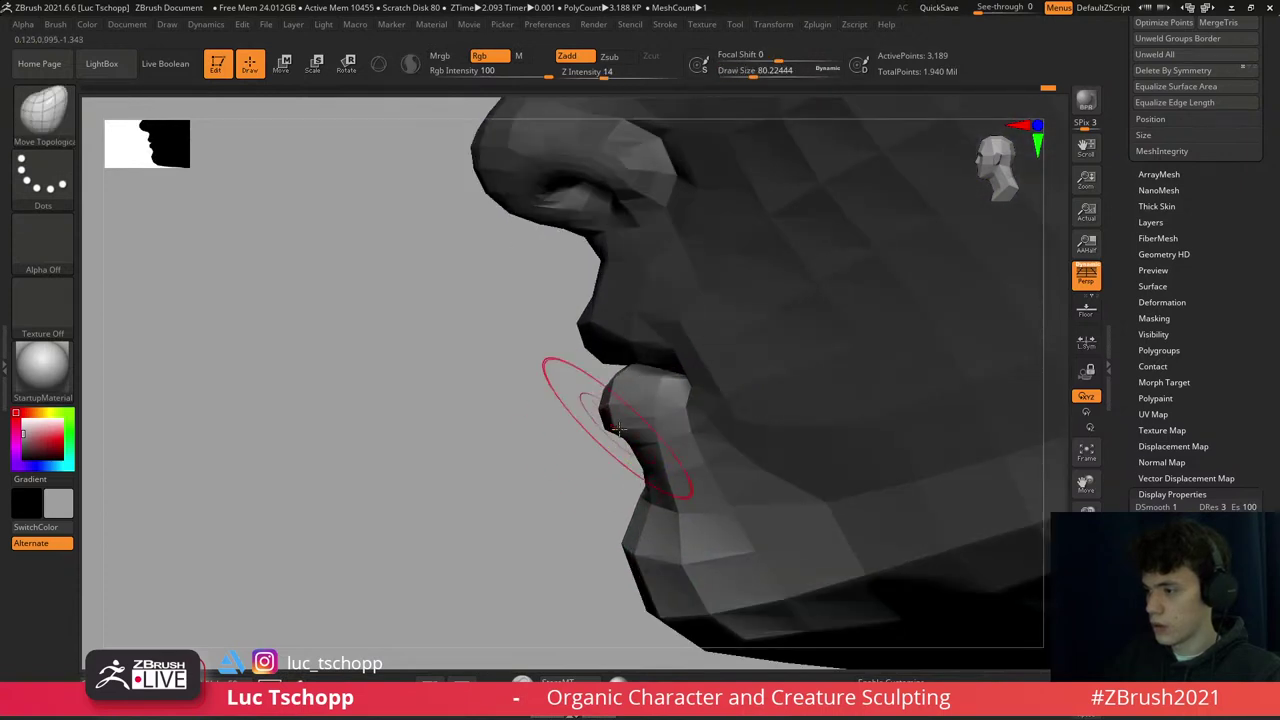
key("bracketright")
left_click_drag(609, 428, 634, 414)
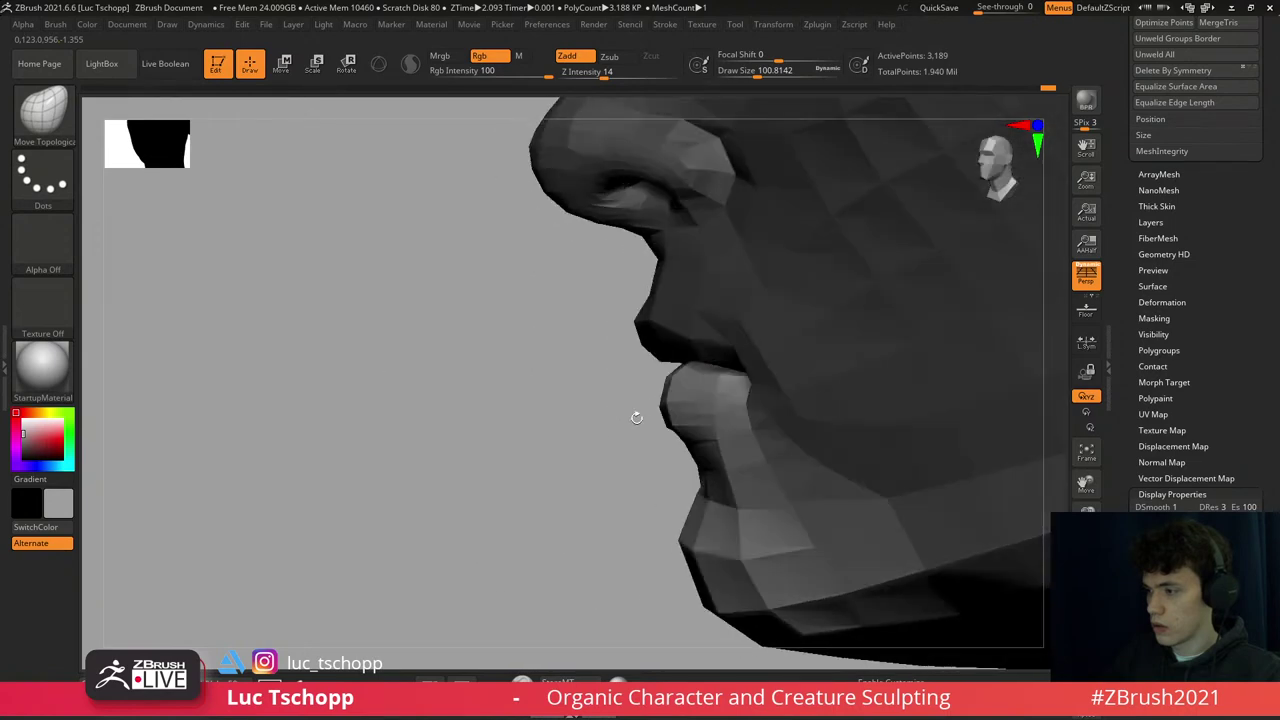
key("bracketright")
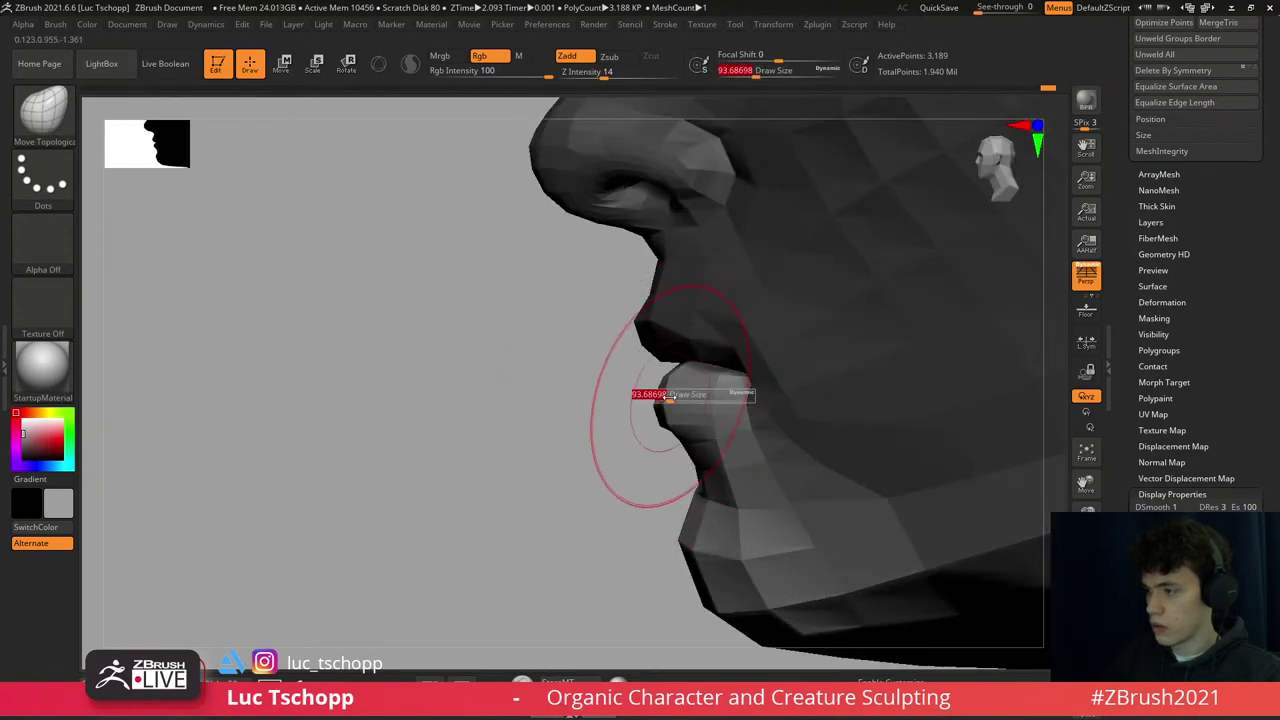
mouse_move(693, 363)
left_mouse_down()
mouse_move(486, 417)
mouse_move(634, 365)
mouse_move(662, 430)
left_mouse_up()
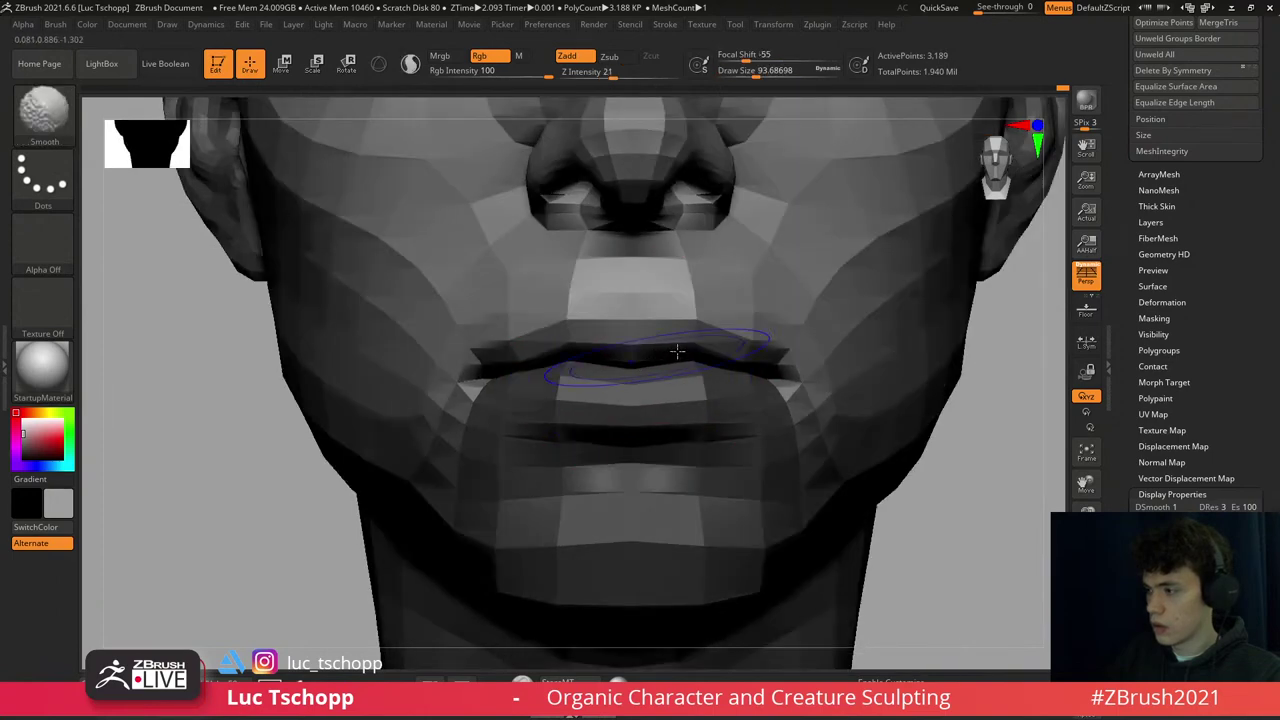
key("d")
mouse_move(957, 491)
left_mouse_down("alt")
mouse_move(773, 374)
mouse_move(737, 489)
mouse_move(643, 443)
mouse_move(683, 389)
left_mouse_up("alt")
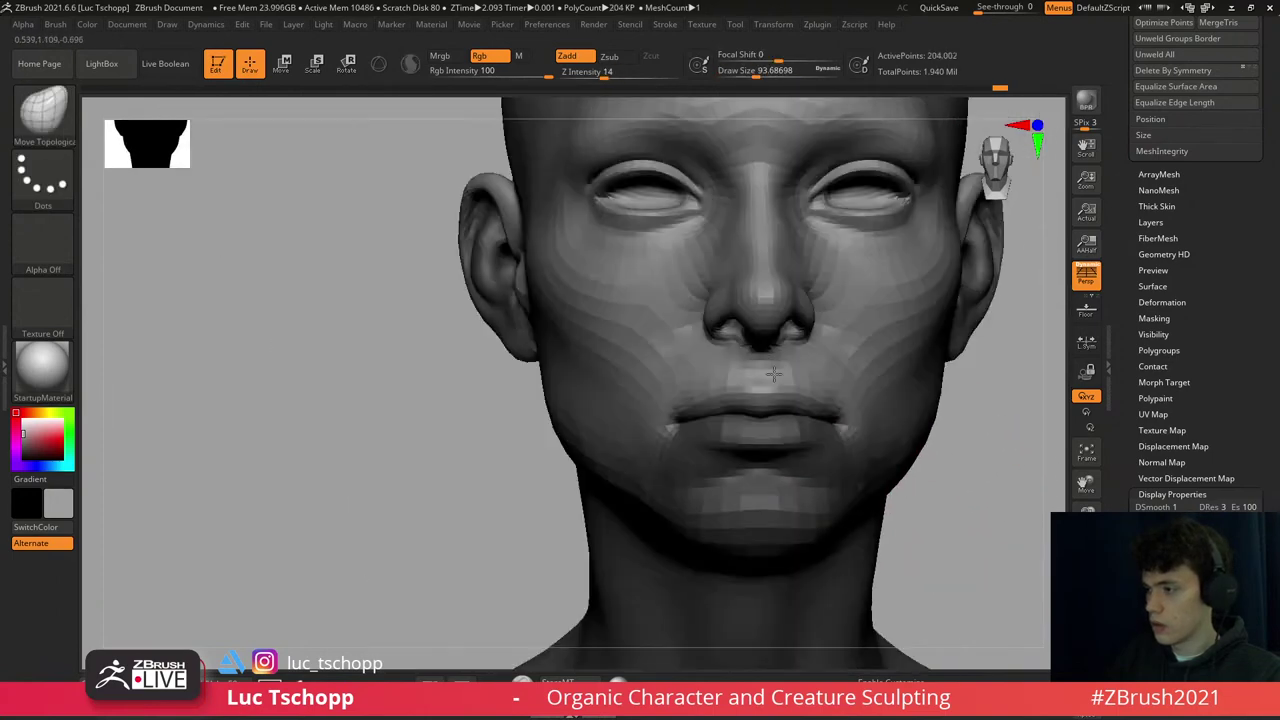
key("f")
- Push the lips with Move Topological at a lower subdivision, checking the higher level
key("b")
key("m")
key("t")
key("shift+d")
key("s")
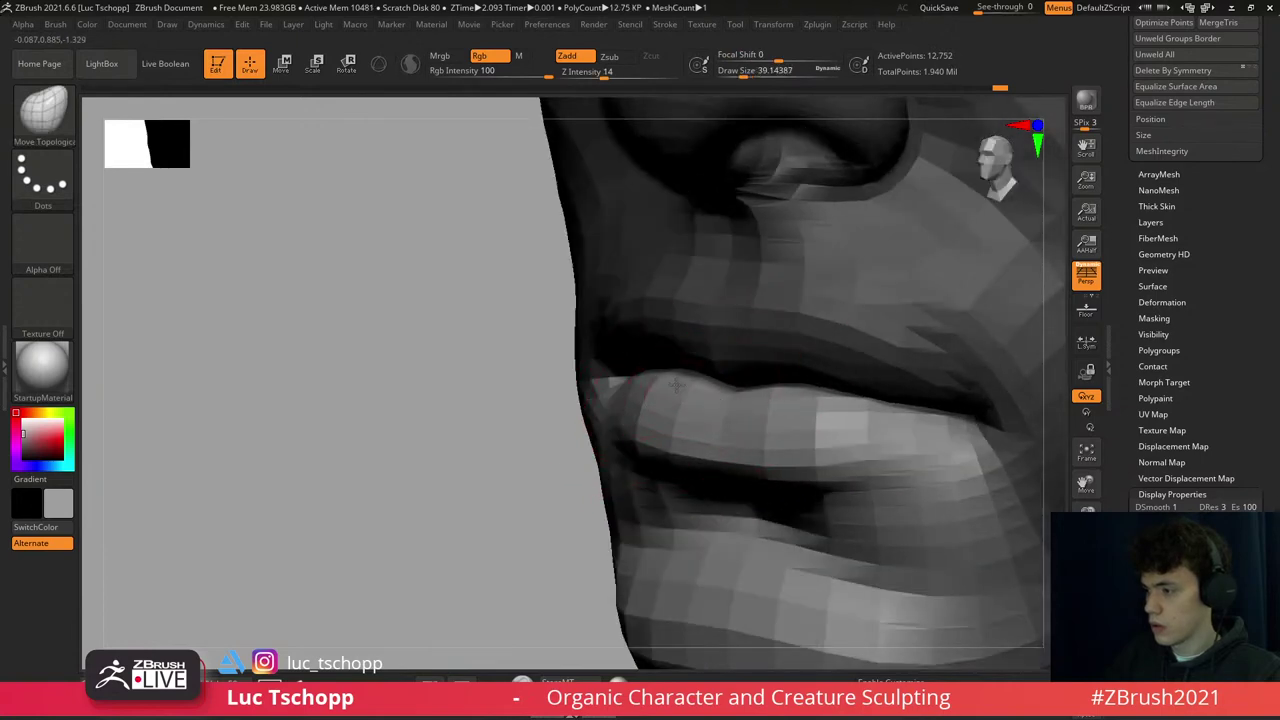
mouse_move(676, 385)
right_mouse_down()
mouse_move(620, 378)
mouse_move(614, 357)
mouse_move(666, 366)
mouse_move(446, 480)
mouse_move(620, 366)
mouse_move(621, 387)
mouse_move(577, 435)
mouse_move(523, 466)
right_mouse_up()
key("d")
key("shift+d")
key("s")
key("ctrl")
key("ctrl")
right_click_drag(614, 434, 645, 397)
- Shape the mouth corners across subdivision levels with a smaller brush size
key("shift+d")
key("s")
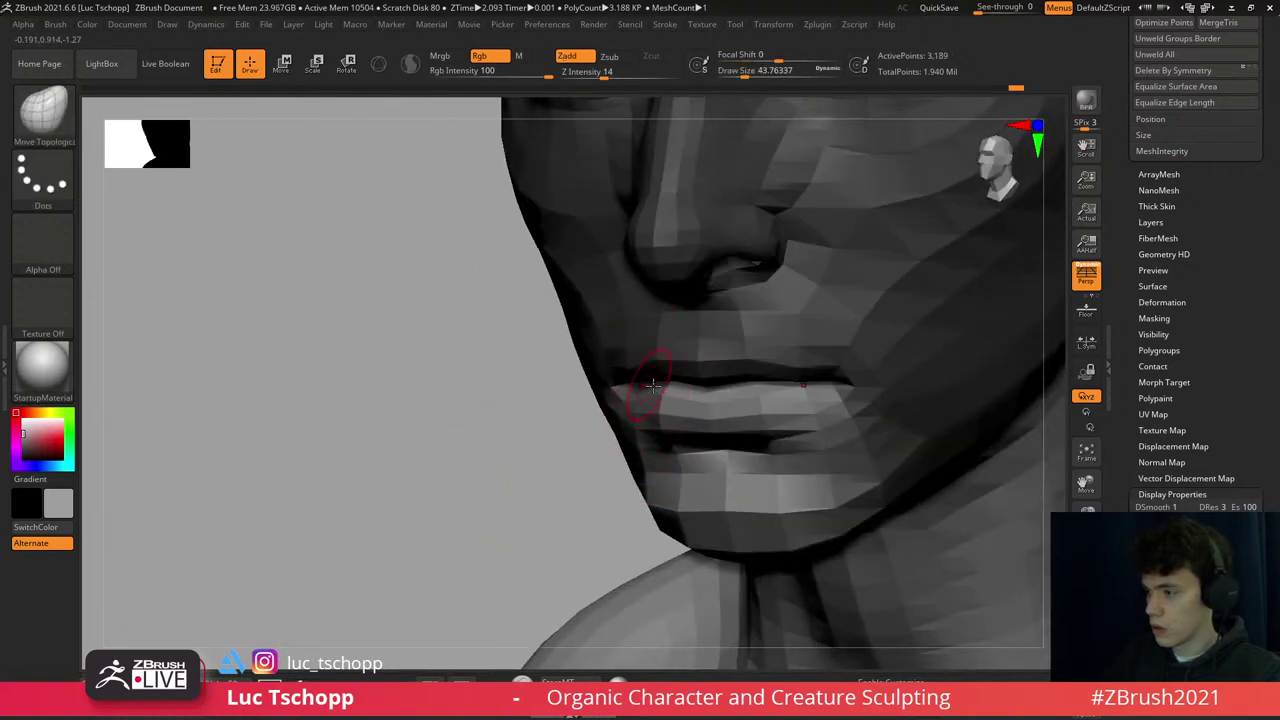
key("d")
mouse_move(671, 340)
right_mouse_down()
mouse_move(600, 420)
mouse_move(618, 410)
mouse_move(604, 408)
mouse_move(716, 403)
right_mouse_up()
key("s")
key("f")
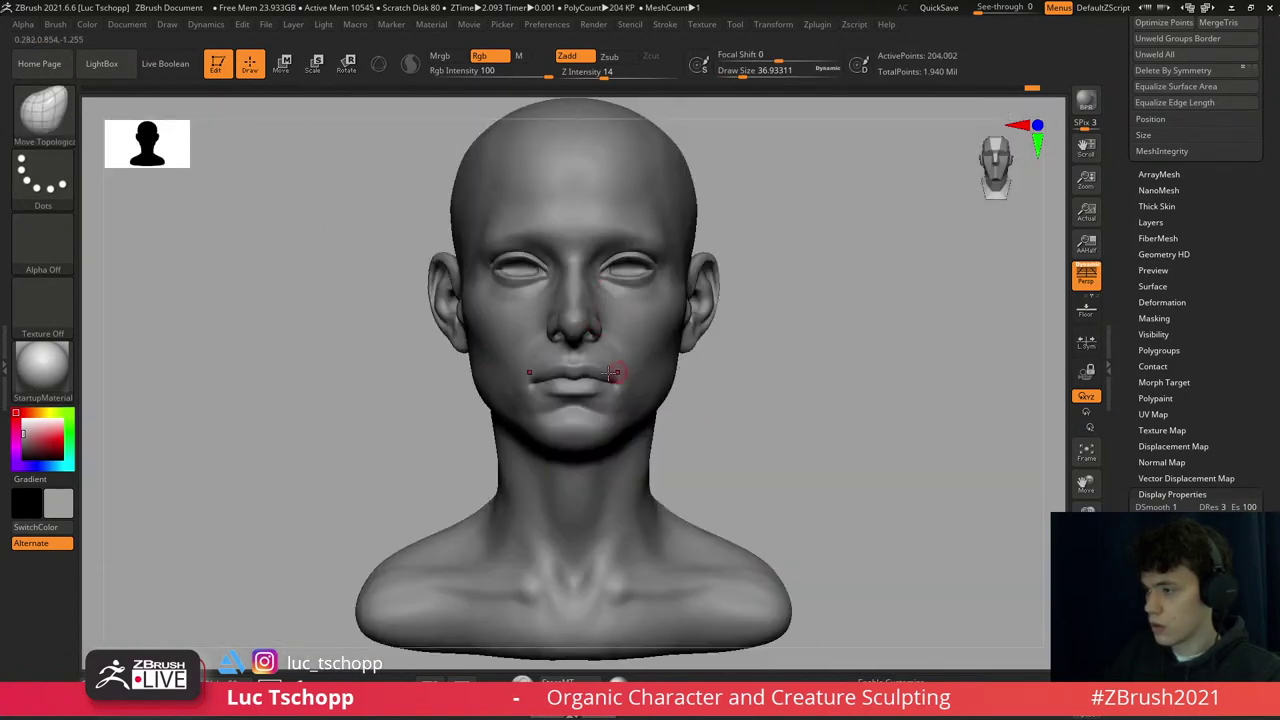
mouse_move(610, 373)
right_mouse_down("alt")
mouse_move(648, 377)
mouse_move(706, 347)
right_mouse_up("alt")
key("s")
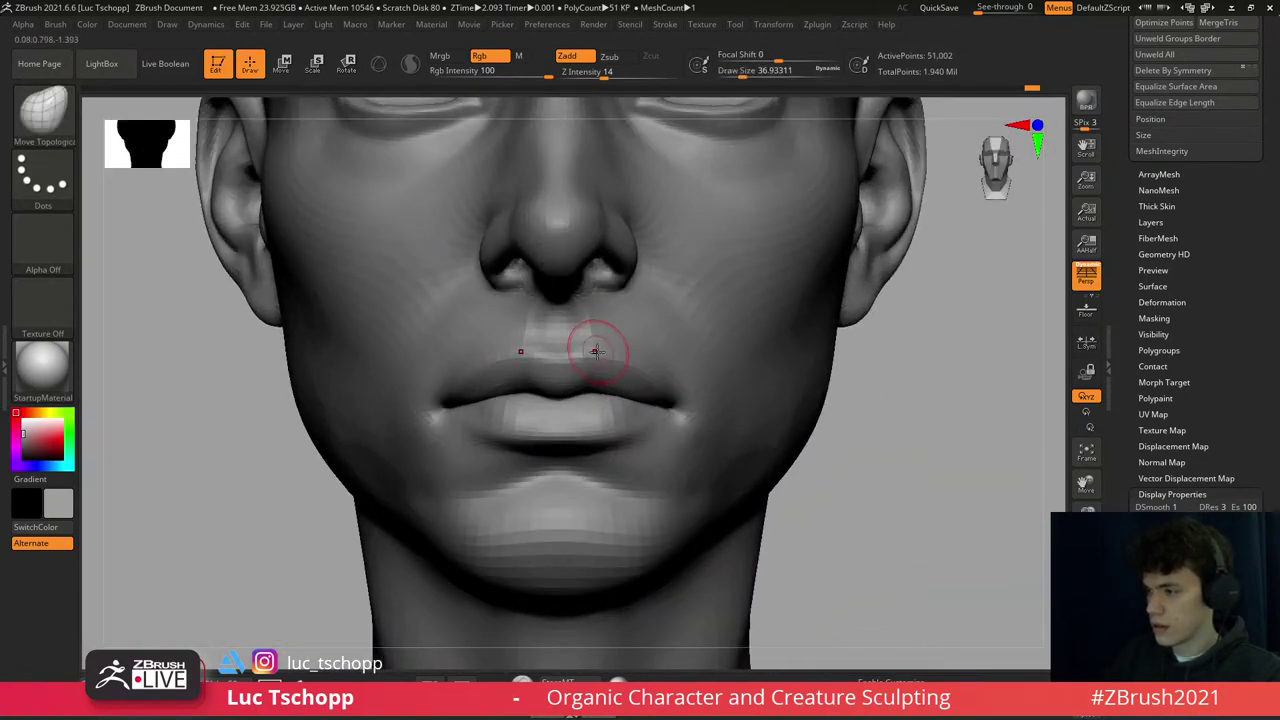
key("bracketleft")
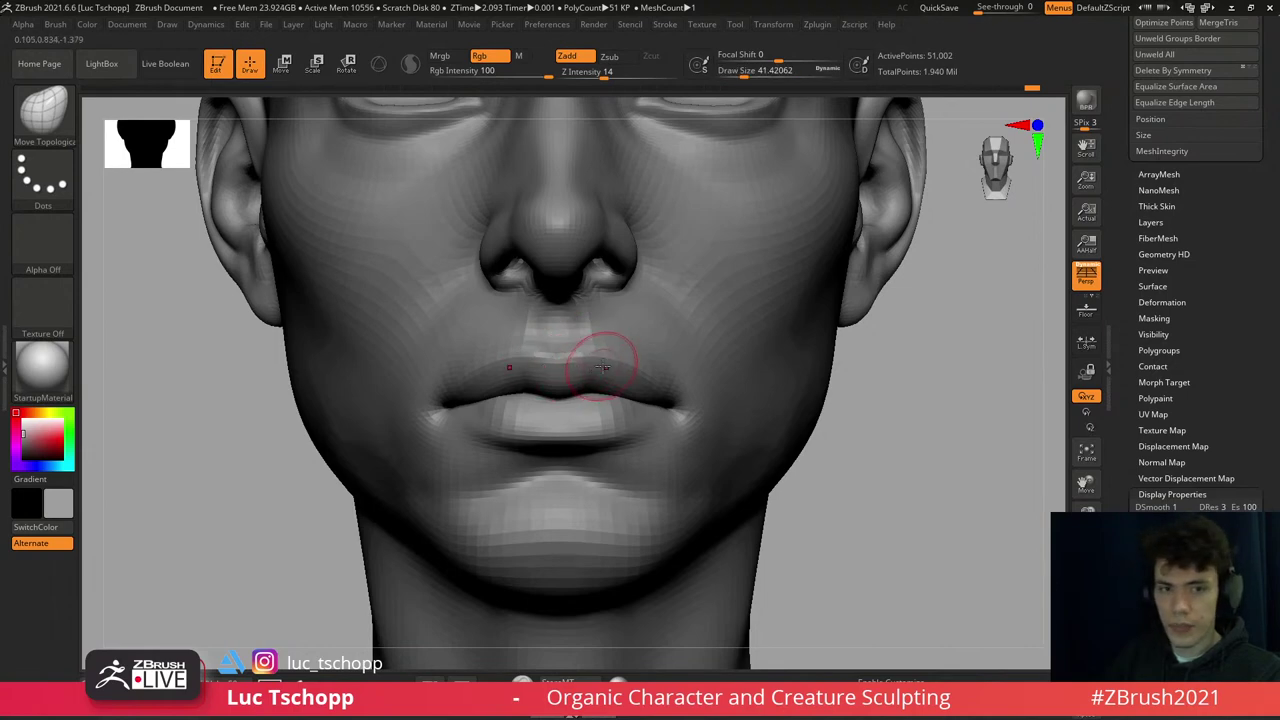
right_click_drag(677, 366, 570, 408)
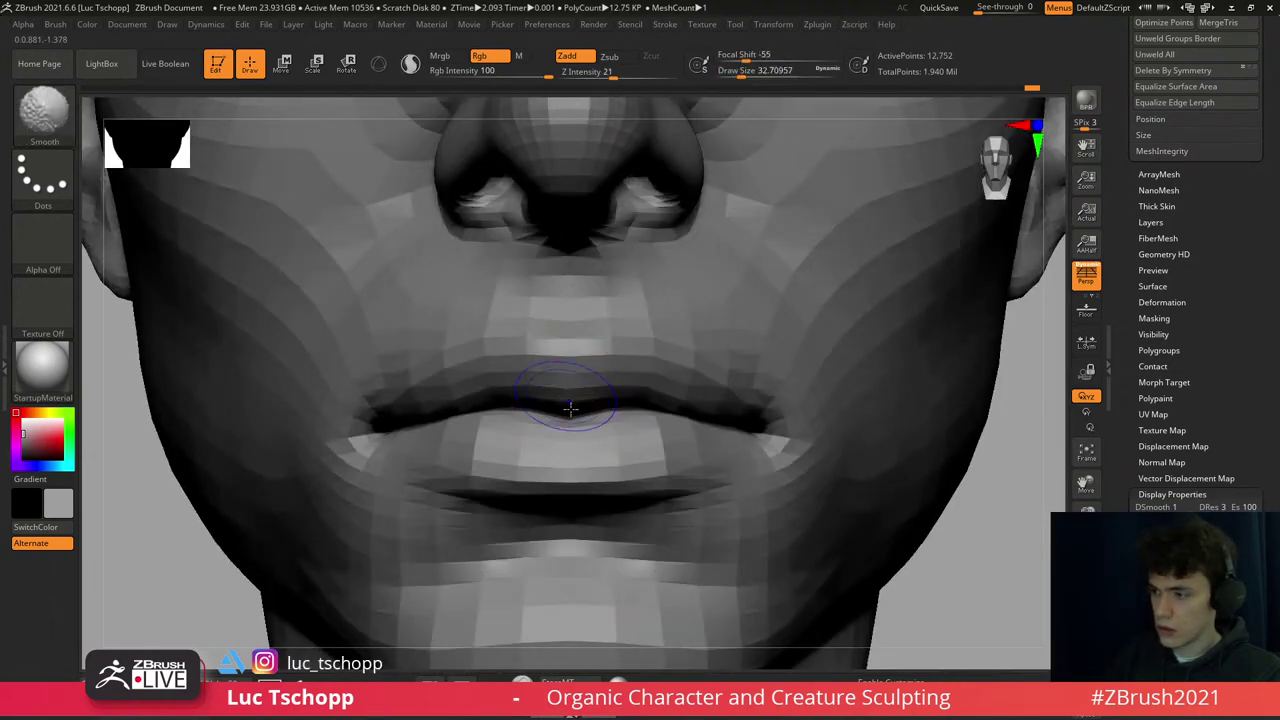
key("d")
key("shift+d")
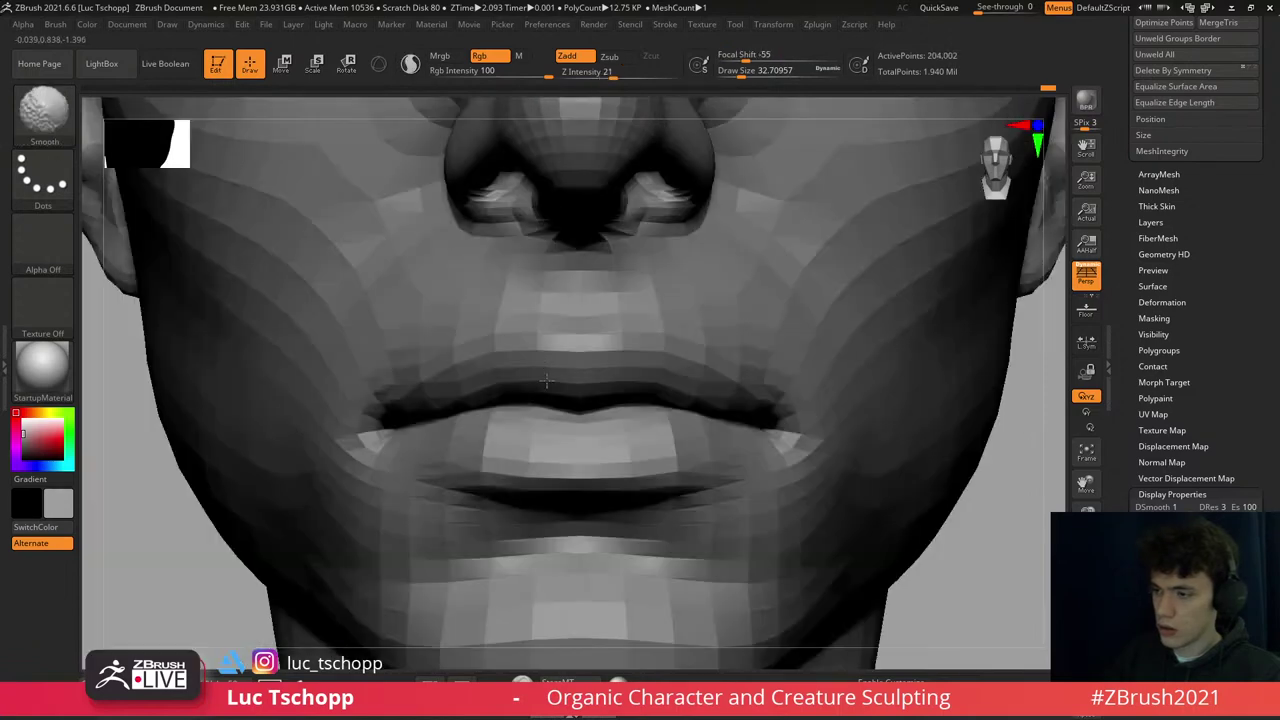
- Smooth the lips and chin in profile at brush size about 108
key("b")
key("Escape")
right_click_drag(471, 380, 480, 366)
key("shift+d")
key("shift+d")
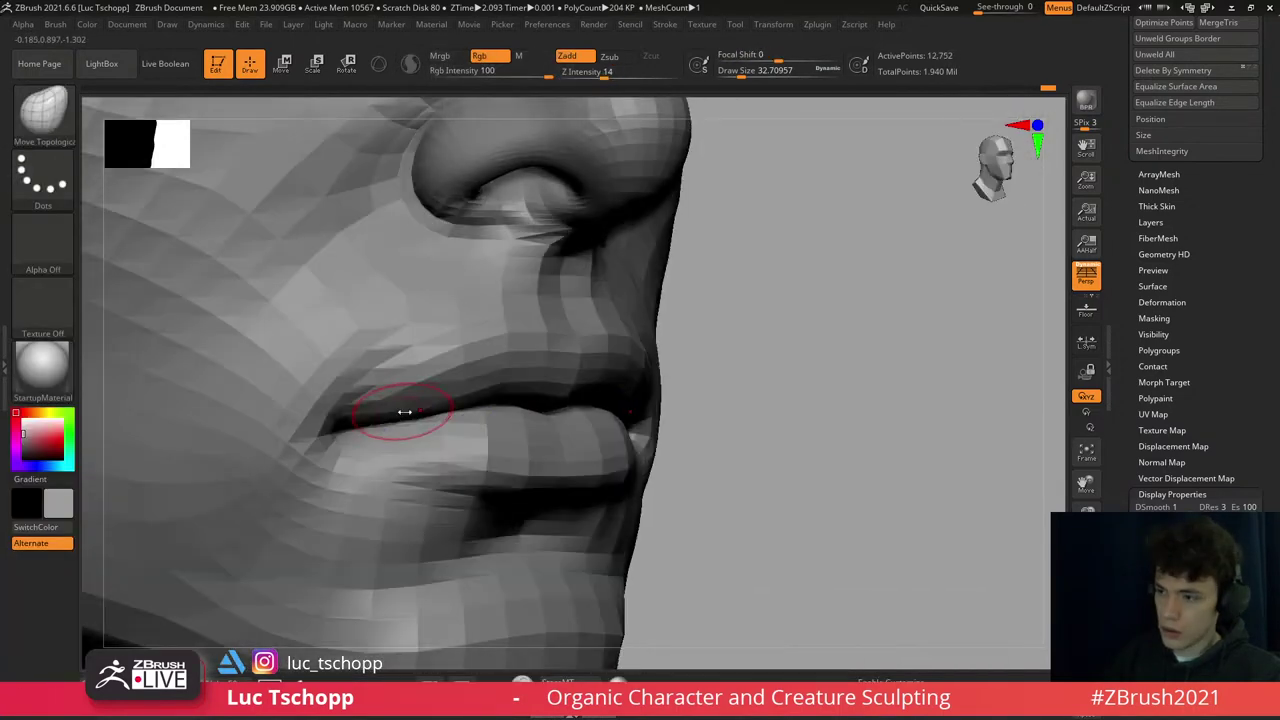
right_click_drag(388, 417, 486, 437)
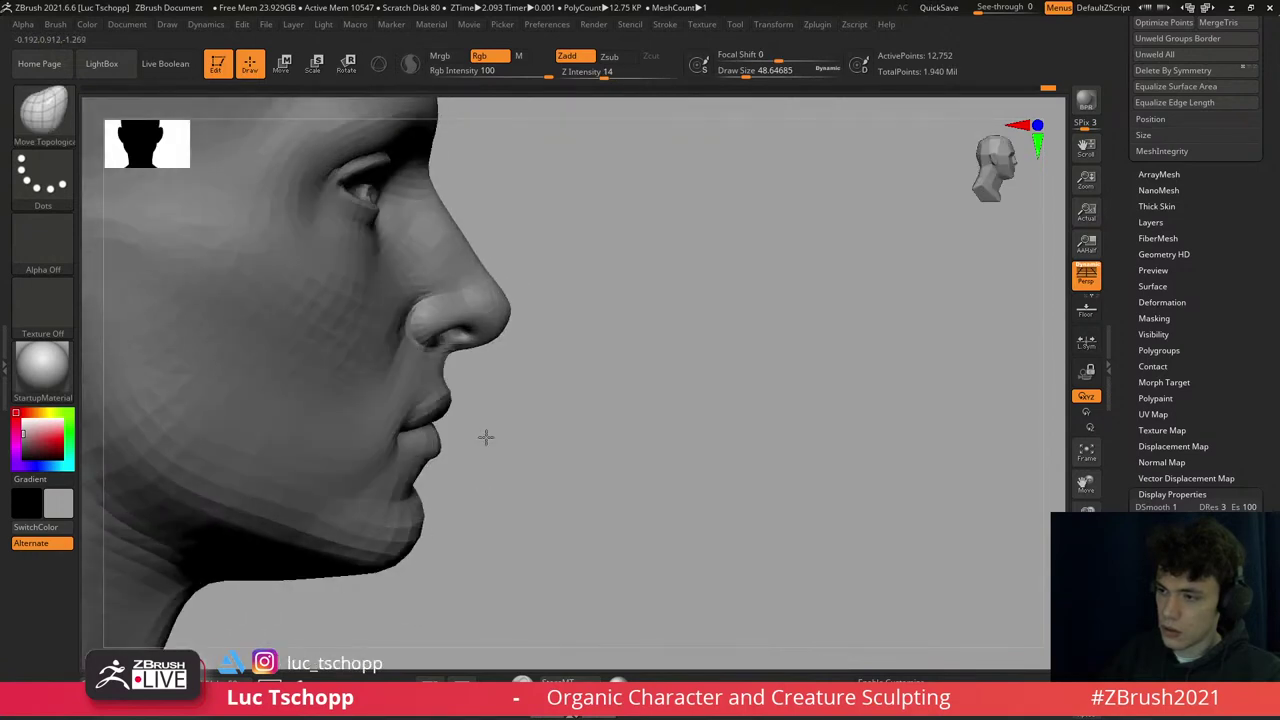
key("s")
left_click_drag(400, 417, 440, 418)
key("shift")
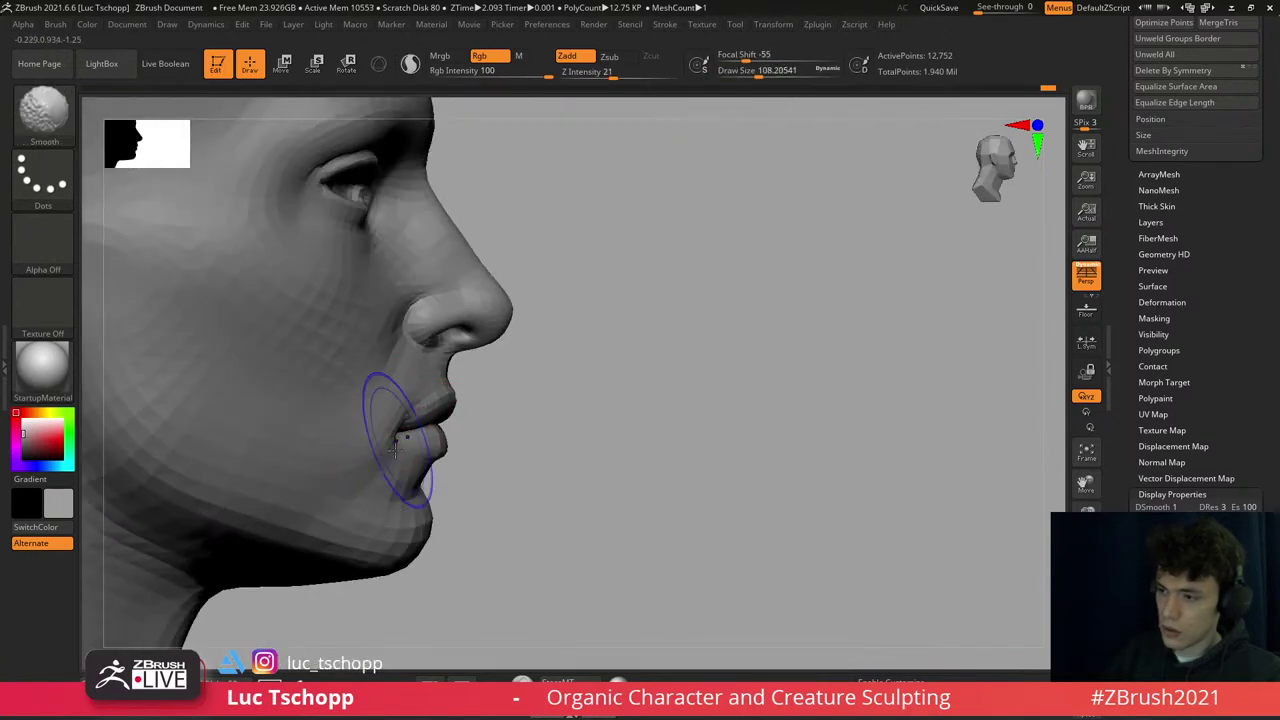
mouse_move(480, 366)
right_mouse_down()
mouse_move(428, 414)
mouse_move(505, 395)
mouse_move(528, 440)
right_mouse_up()
key("f")
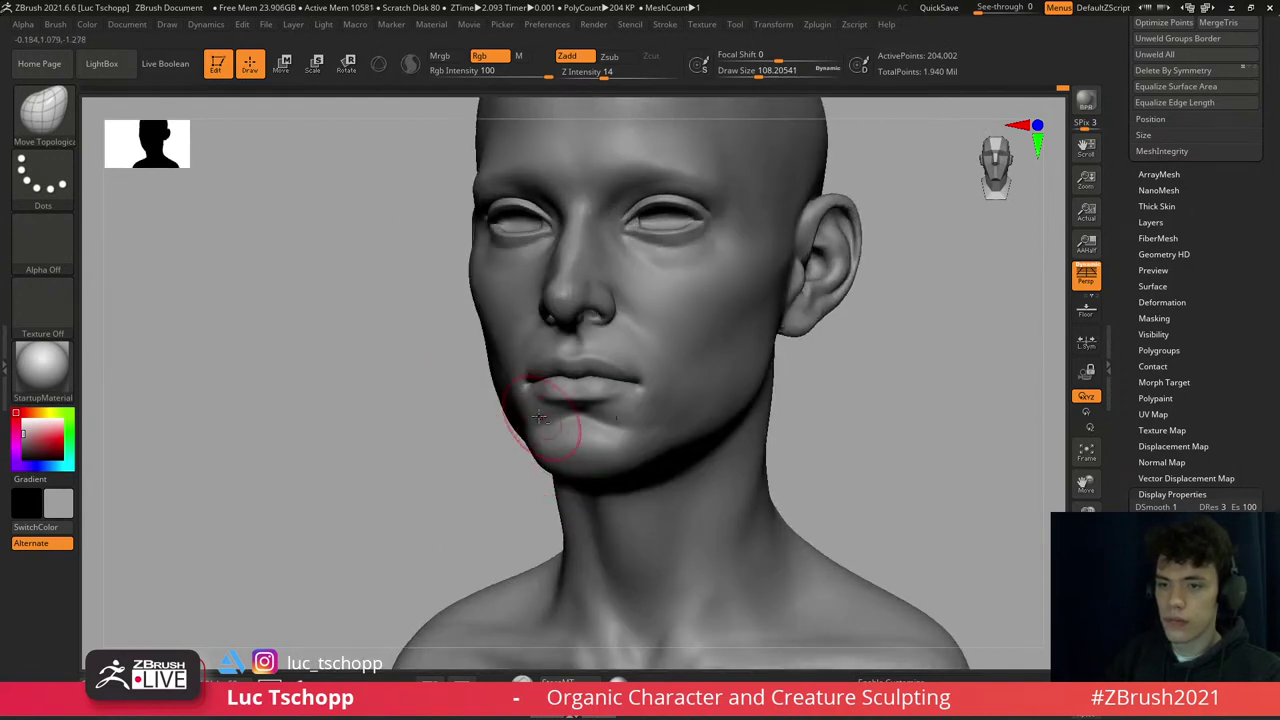
mouse_move(538, 418)
right_mouse_down()
mouse_move(543, 471)
mouse_move(586, 471)
right_mouse_up()
key("1")
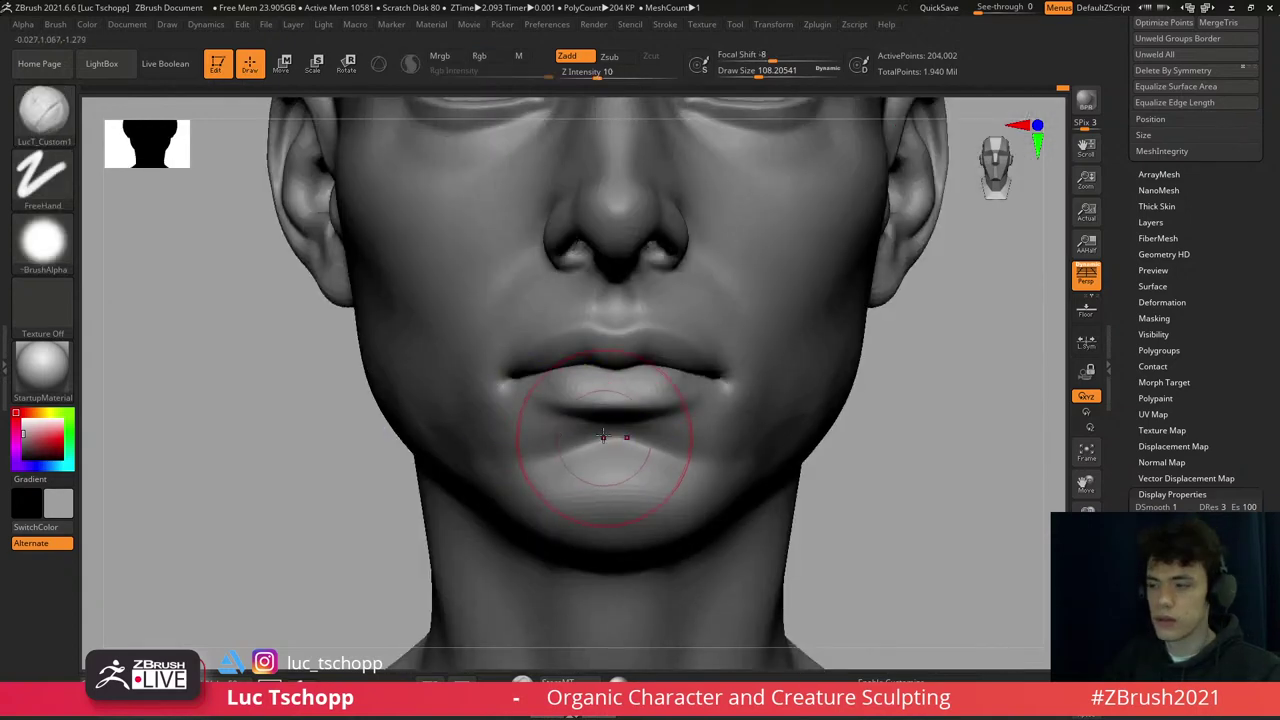
key("shift+d")
key("shift+d")
- Inspect the lips and underside of the mouth at a smoother subdivision level
key("b")
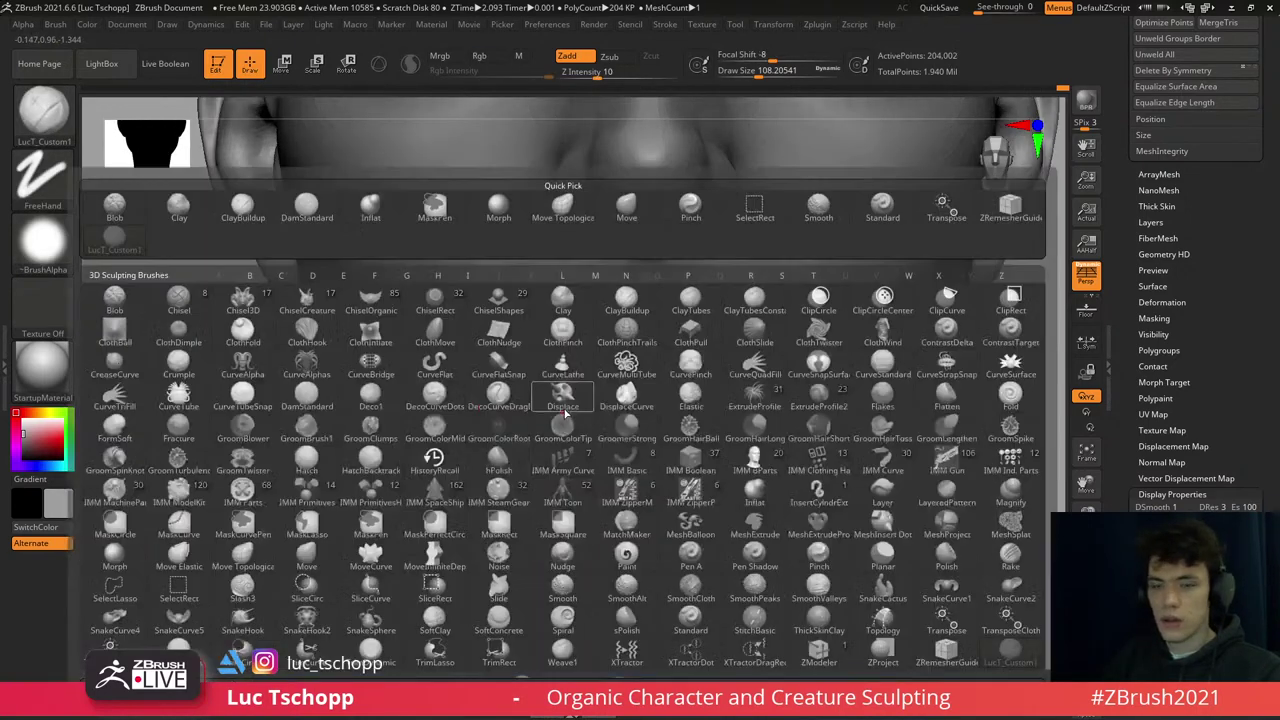
key("m")
key("t")
right_click_drag(545, 395, 579, 385)
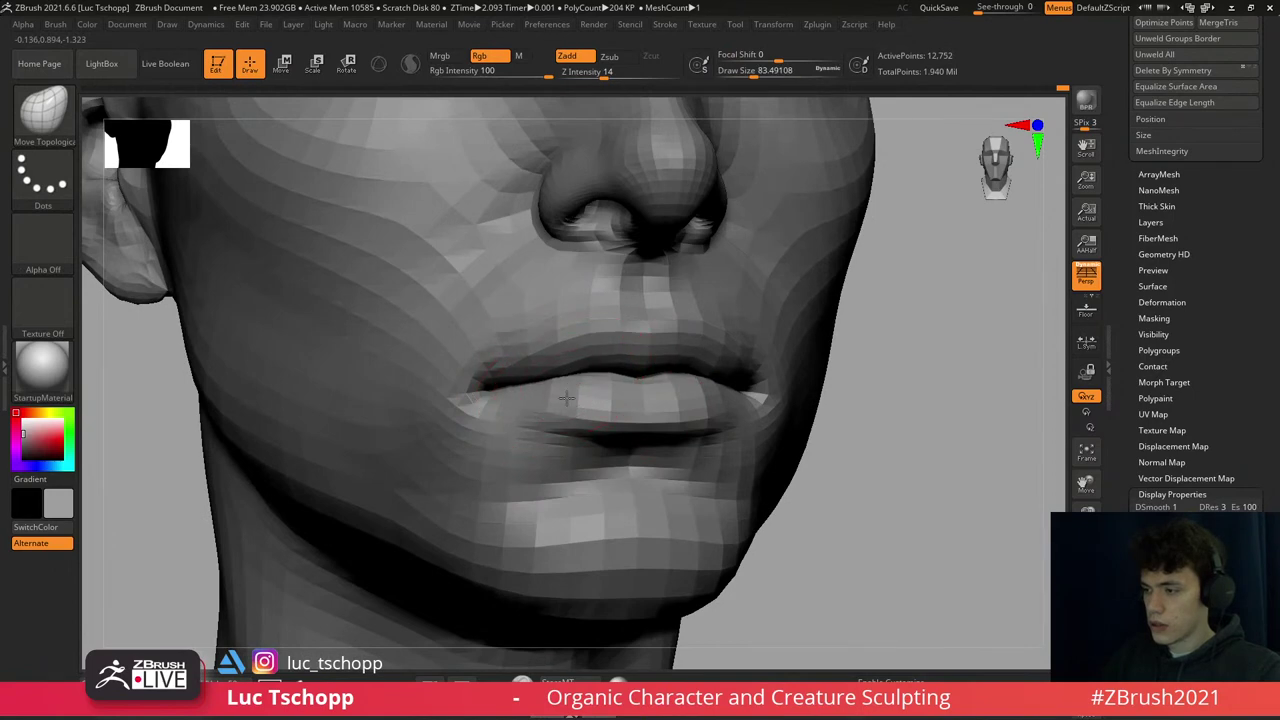
key("d")
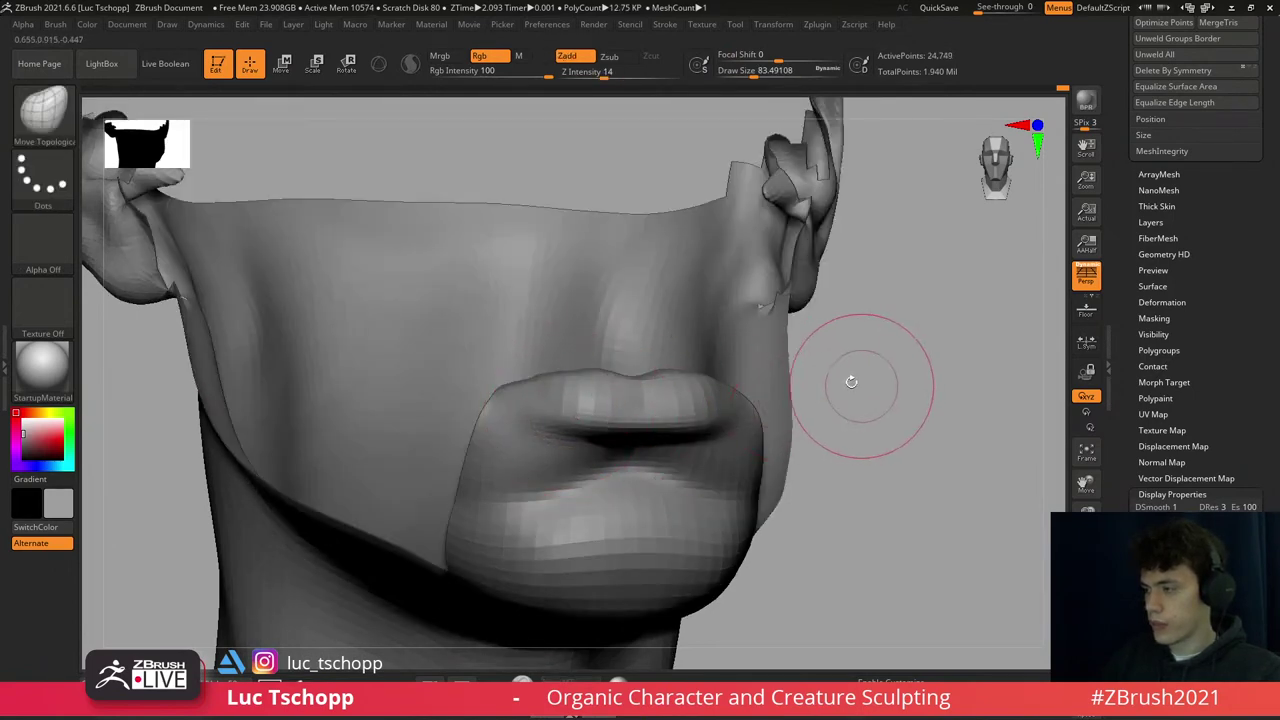
key("1")
mouse_move(543, 371)
right_mouse_down()
mouse_move(611, 485)
mouse_move(663, 280)
mouse_move(651, 420)
mouse_move(630, 244)
mouse_move(854, 440)
mouse_move(589, 340)
mouse_move(600, 360)
mouse_move(643, 366)
mouse_move(591, 417)
right_mouse_up()
- At the lowest subdivision, mask around the mouth corner and pull it outward with Transpose
key("shift+f")
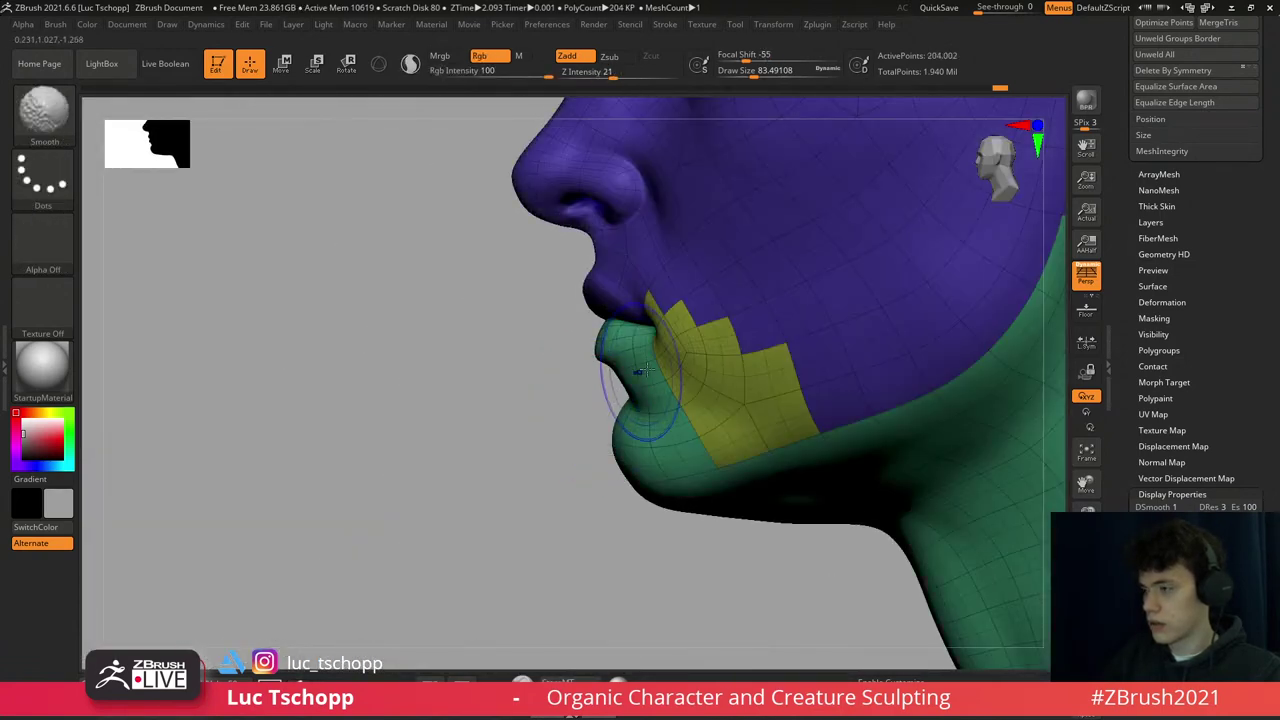
key("shift+d")
key("shift+d")
key("shift+d")
mouse_move(645, 370)
right_mouse_down()
mouse_move(663, 320)
mouse_move(666, 343)
mouse_move(608, 318)
right_mouse_up()
key("w")
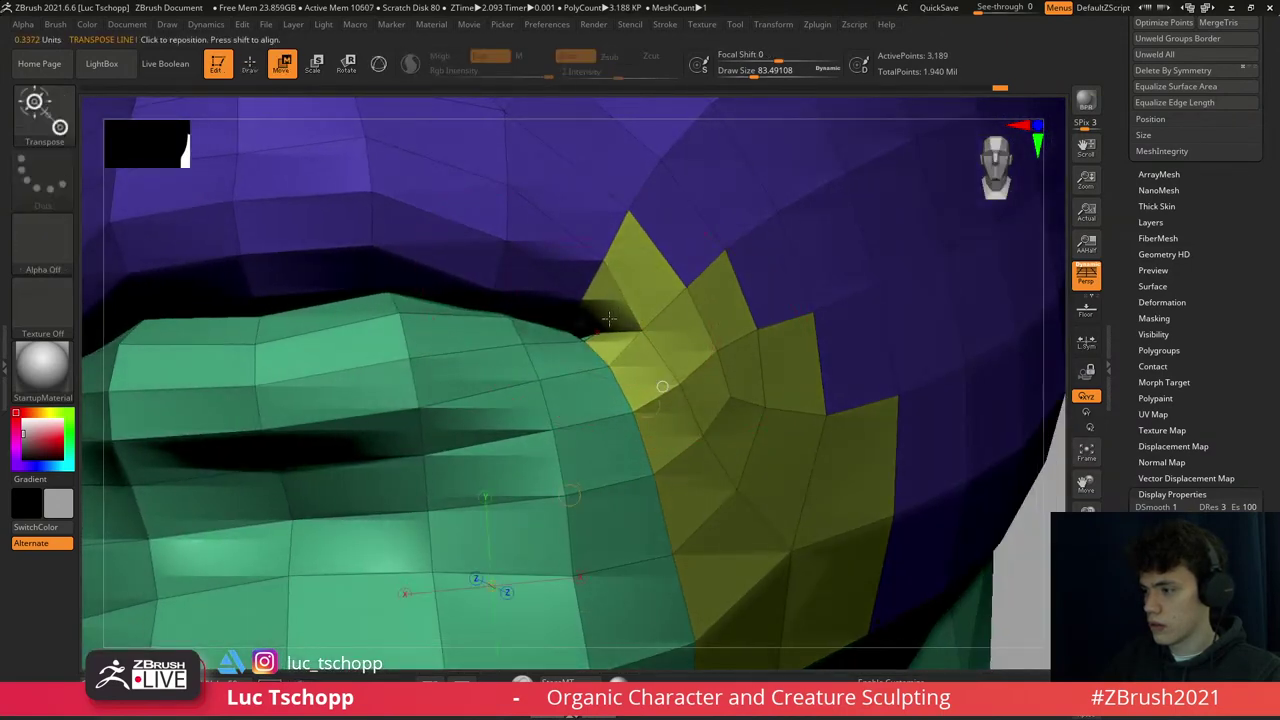
left_click_drag(605, 308, 664, 275, "ctrl")
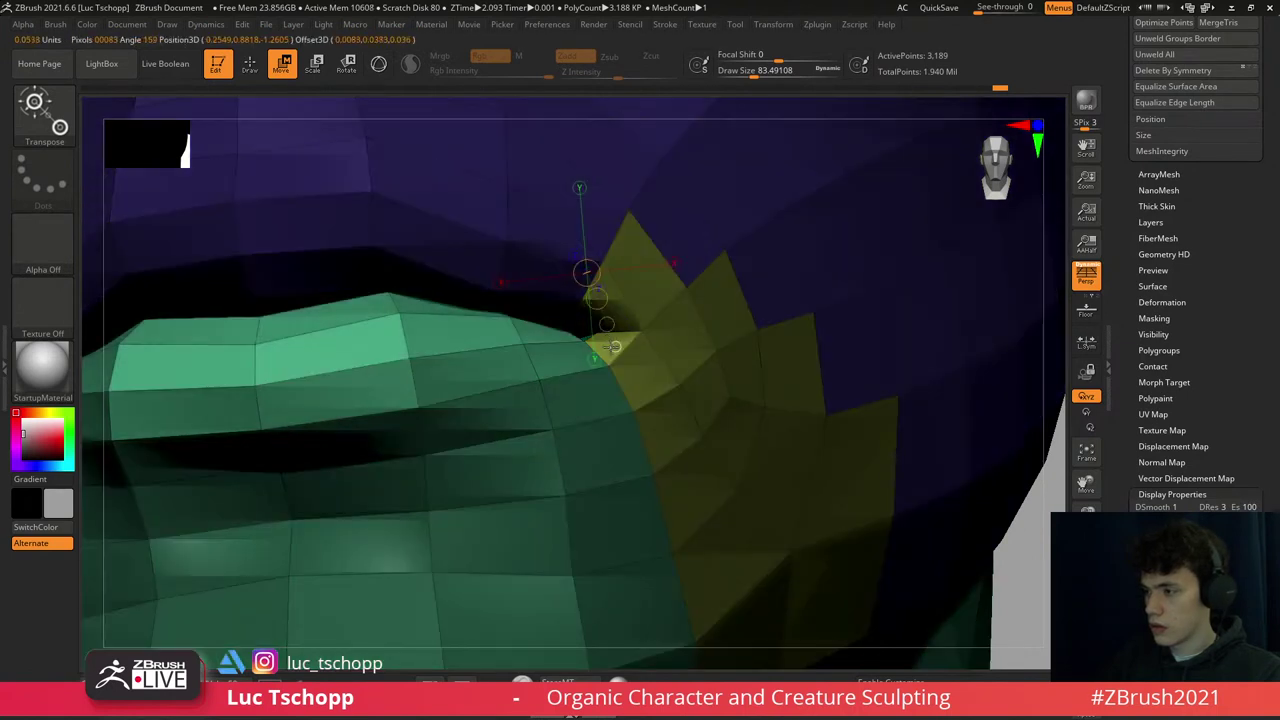
left_click_drag(587, 276, 619, 349)
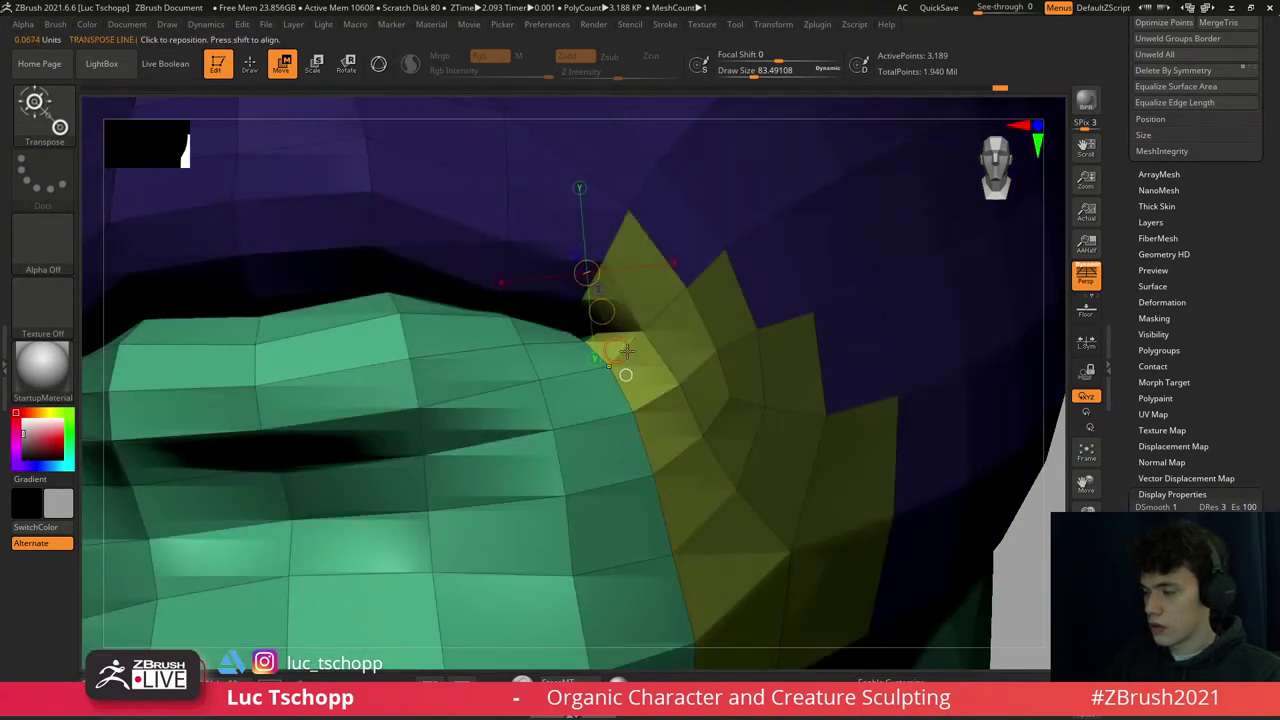
mouse_move(625, 350)
right_mouse_down()
mouse_move(675, 398)
mouse_move(642, 369)
right_mouse_up()
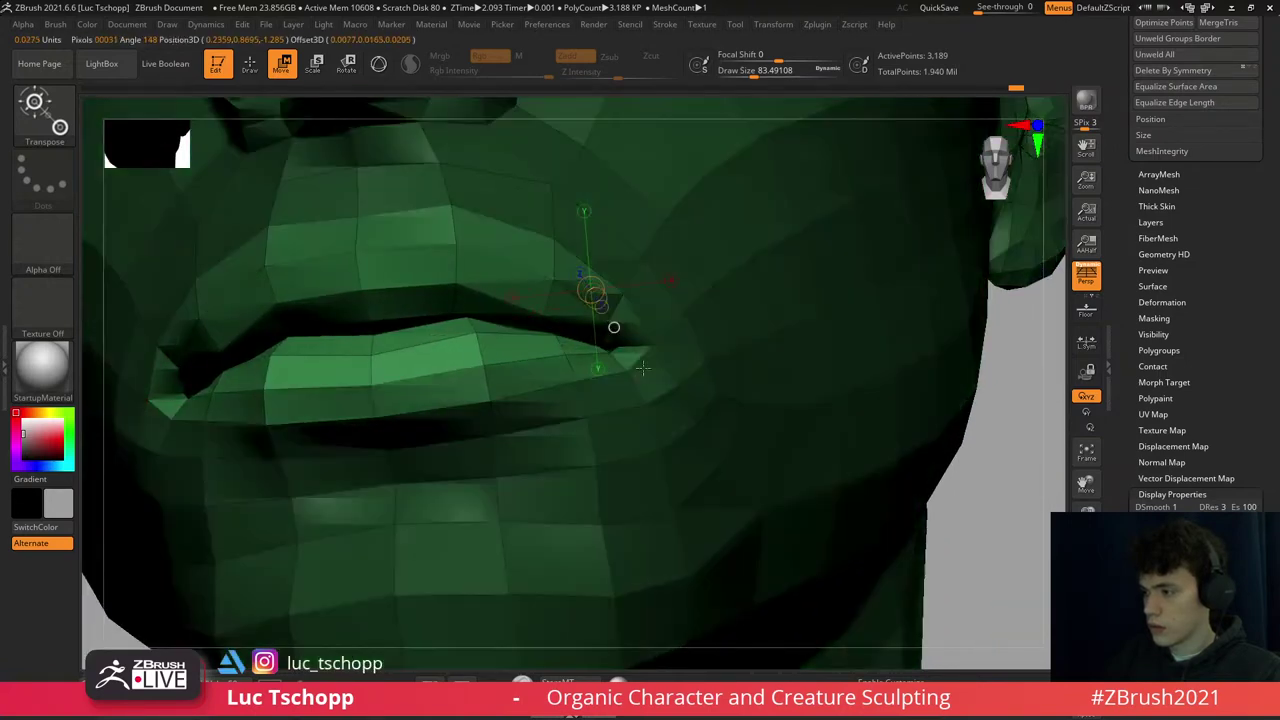
left_click_drag(642, 369, 655, 396)
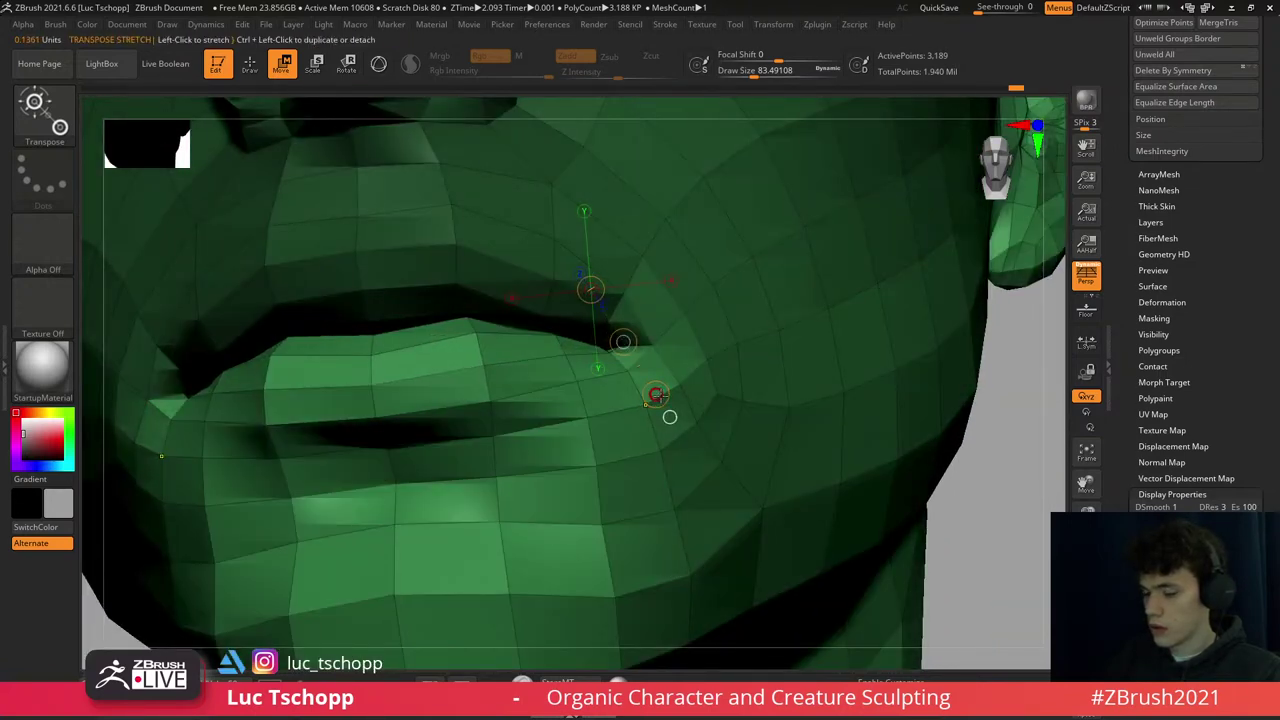
- Undo the last move, return to sculpting and turn off Polyframe on the mouth corner
key("ctrl+z")
key("ctrl+shift+f")
key("Escape")
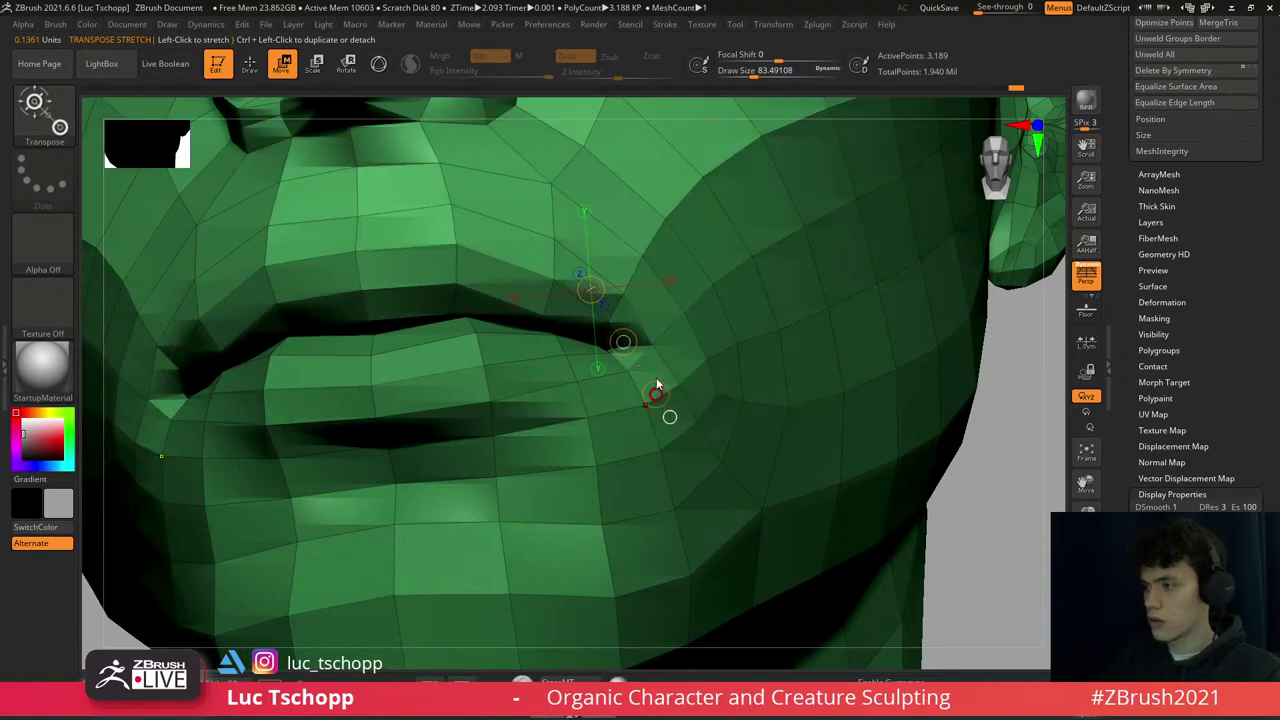
key("q")
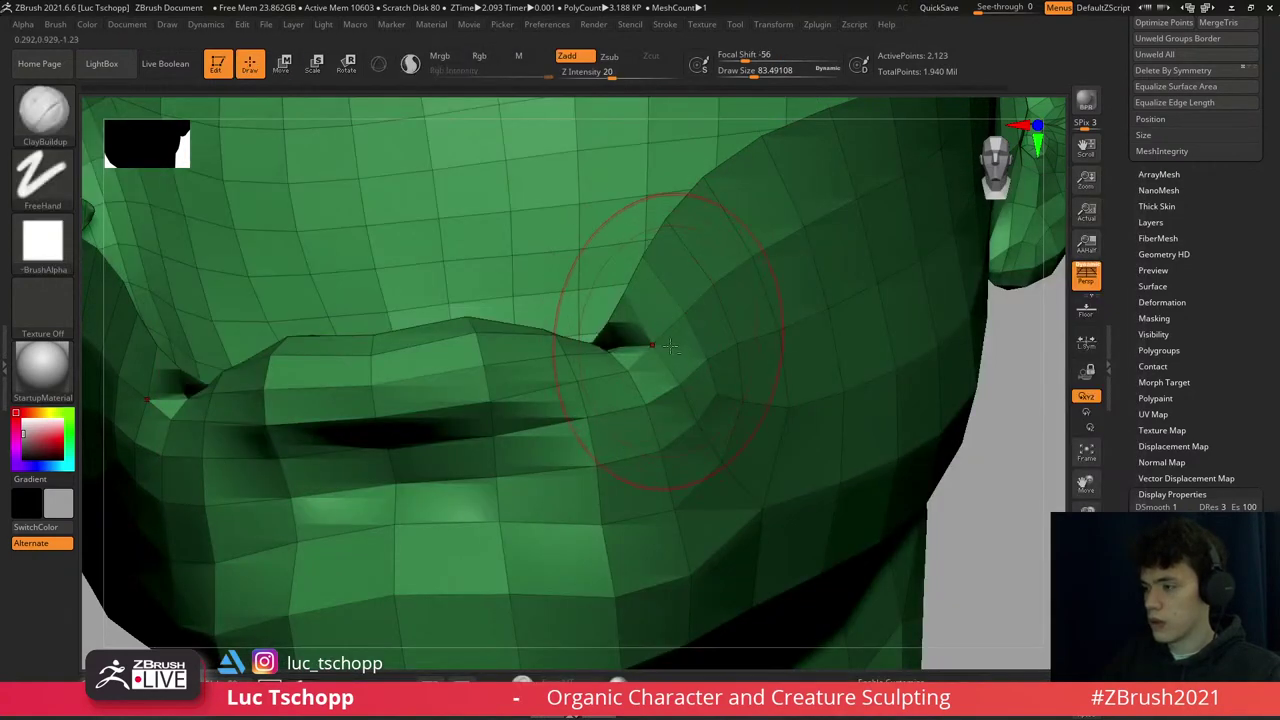
mouse_move(663, 316)
right_mouse_down()
mouse_move(612, 489)
mouse_move(560, 368)
mouse_move(457, 320)
right_mouse_up()
key("shift+f")
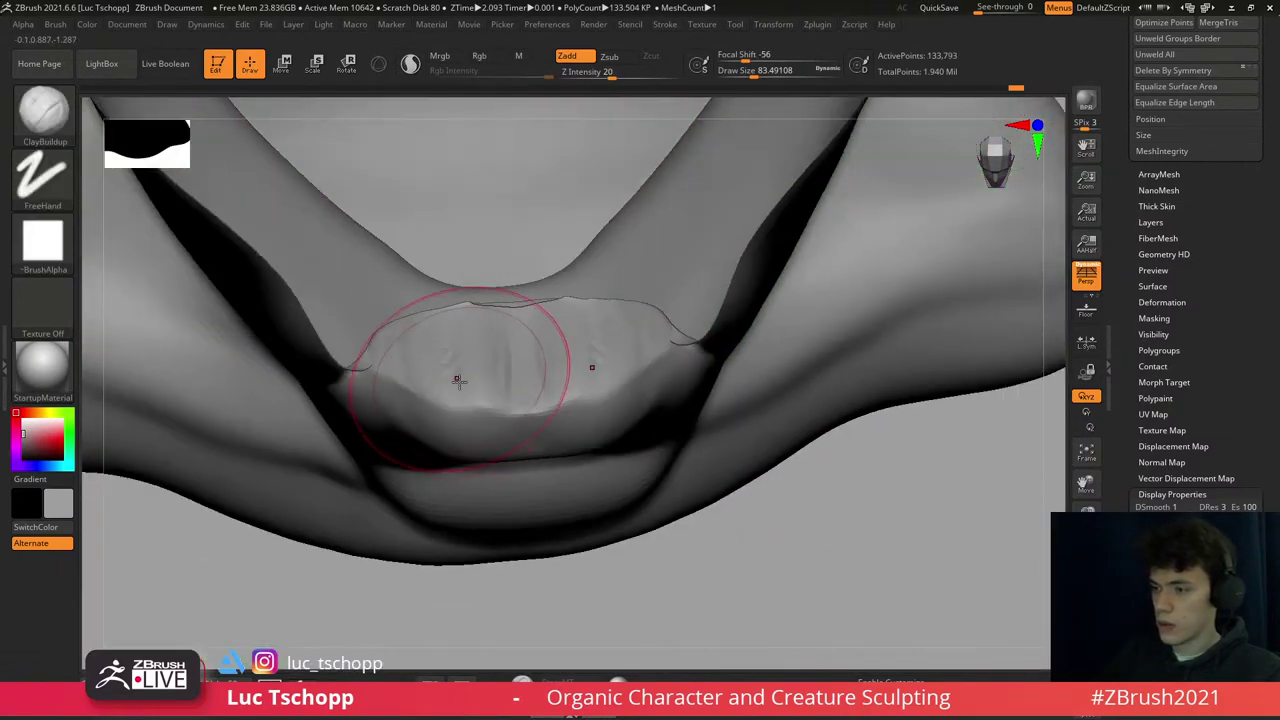
- Carve fine creases across the lip with a smaller custom clay brush
key("1")
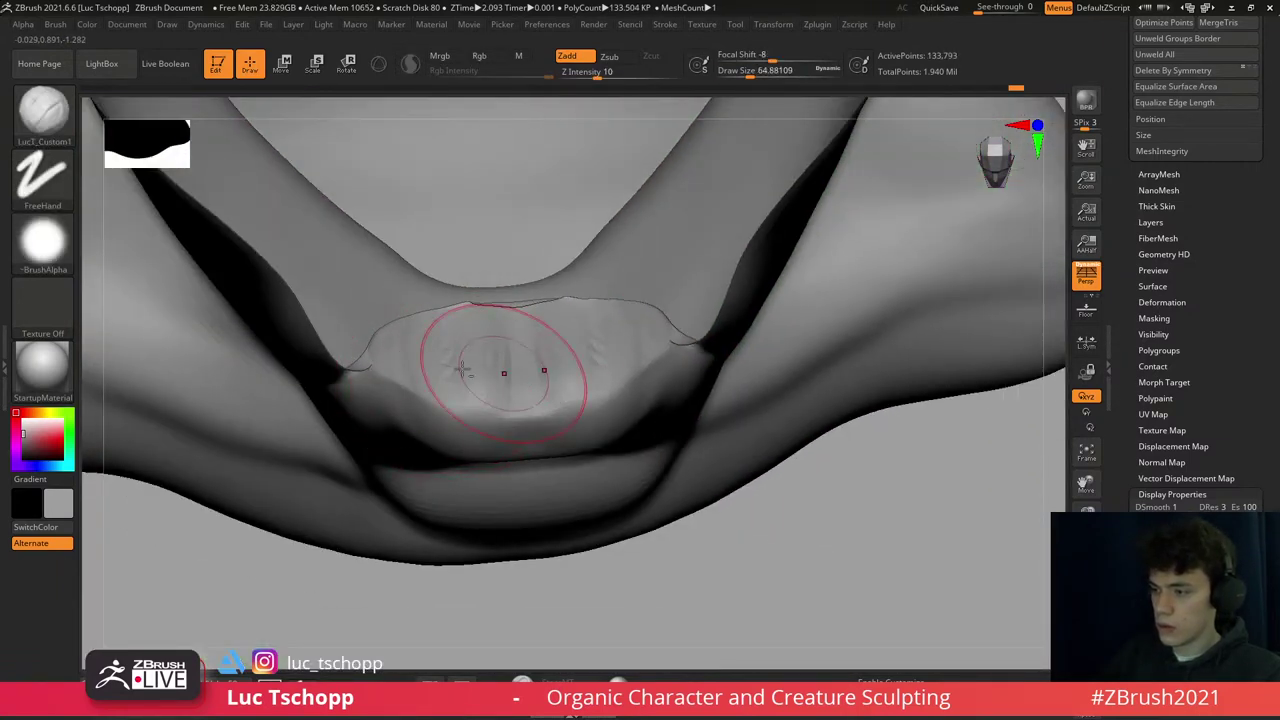
key("s")
mouse_move(443, 371)
left_mouse_down()
mouse_move(506, 376)
mouse_move(428, 378)
mouse_move(430, 352)
mouse_move(476, 326)
mouse_move(504, 341)
left_mouse_up()
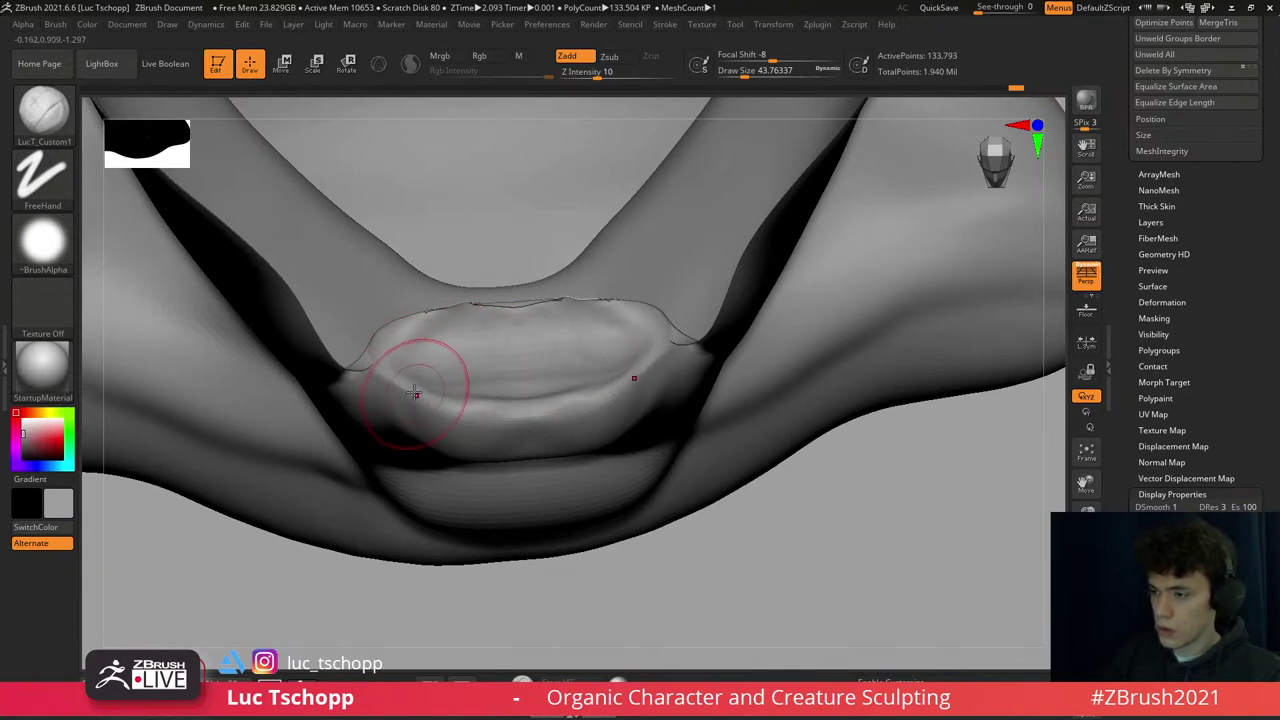
right_click_drag(414, 392, 384, 390, "ctrl")
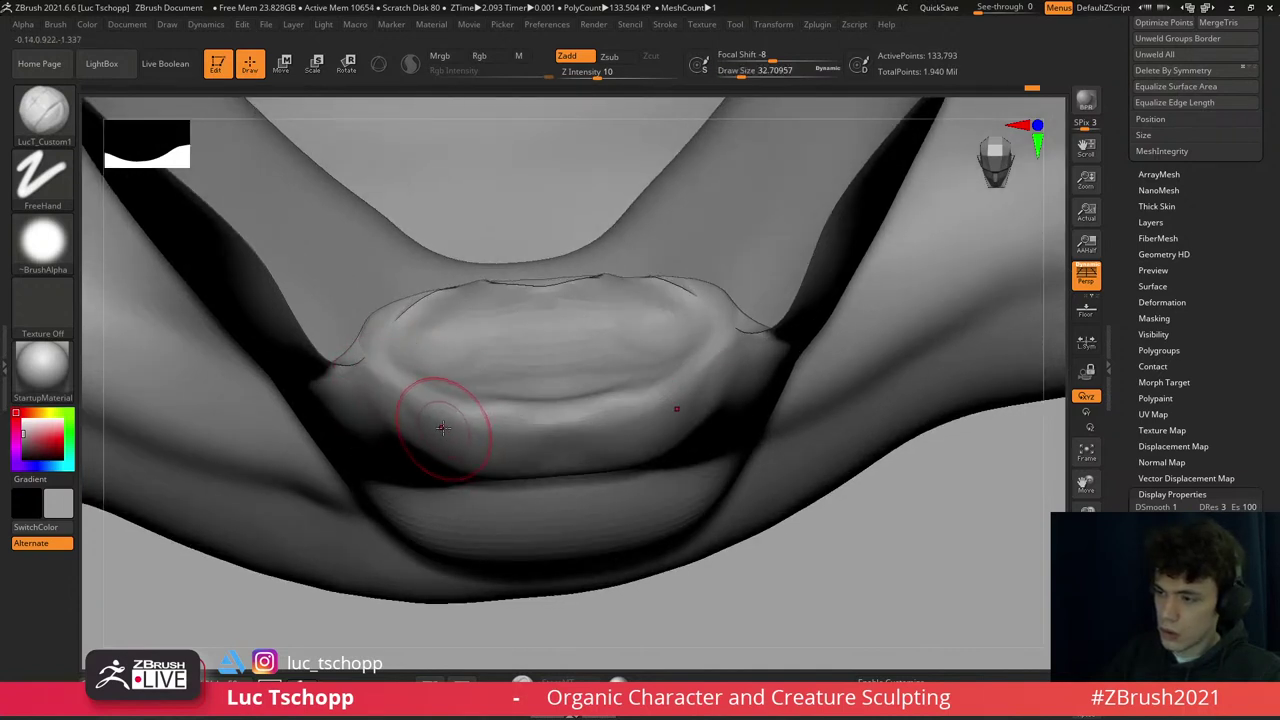
right_click_drag(463, 433, 387, 336)
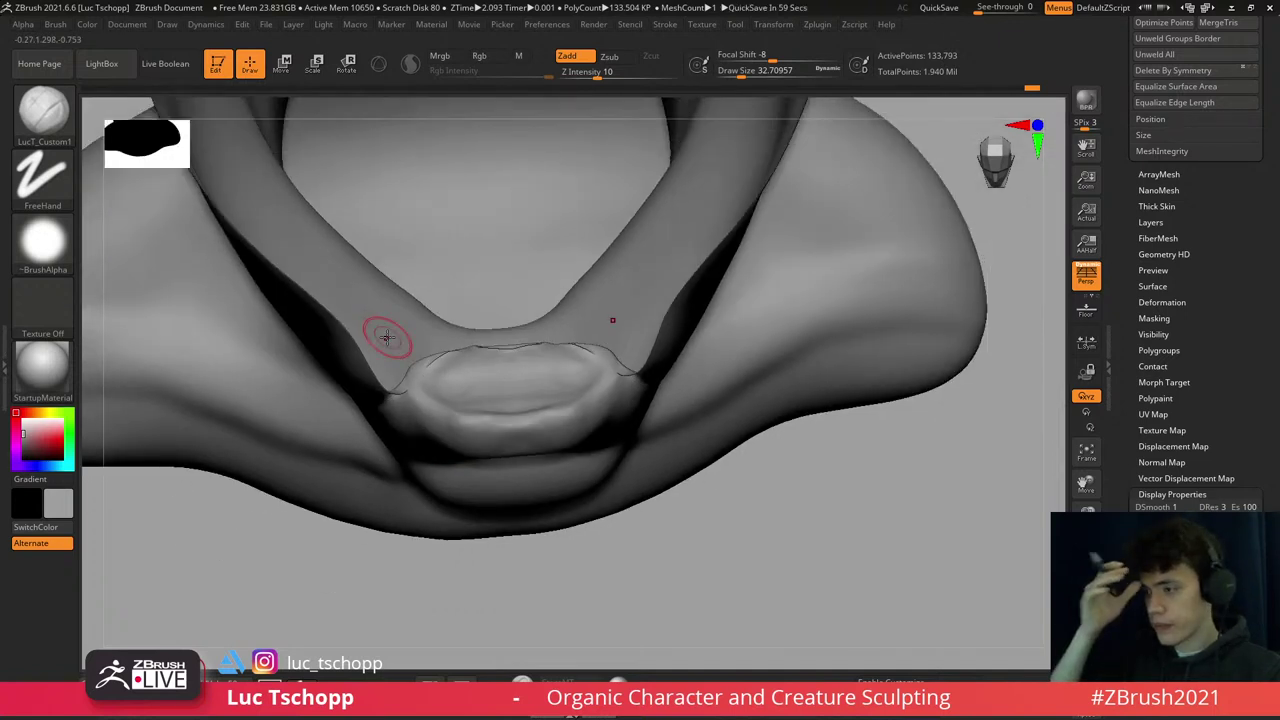
mouse_move(523, 434)
right_mouse_down()
mouse_move(557, 461)
mouse_move(643, 386)
right_mouse_up()
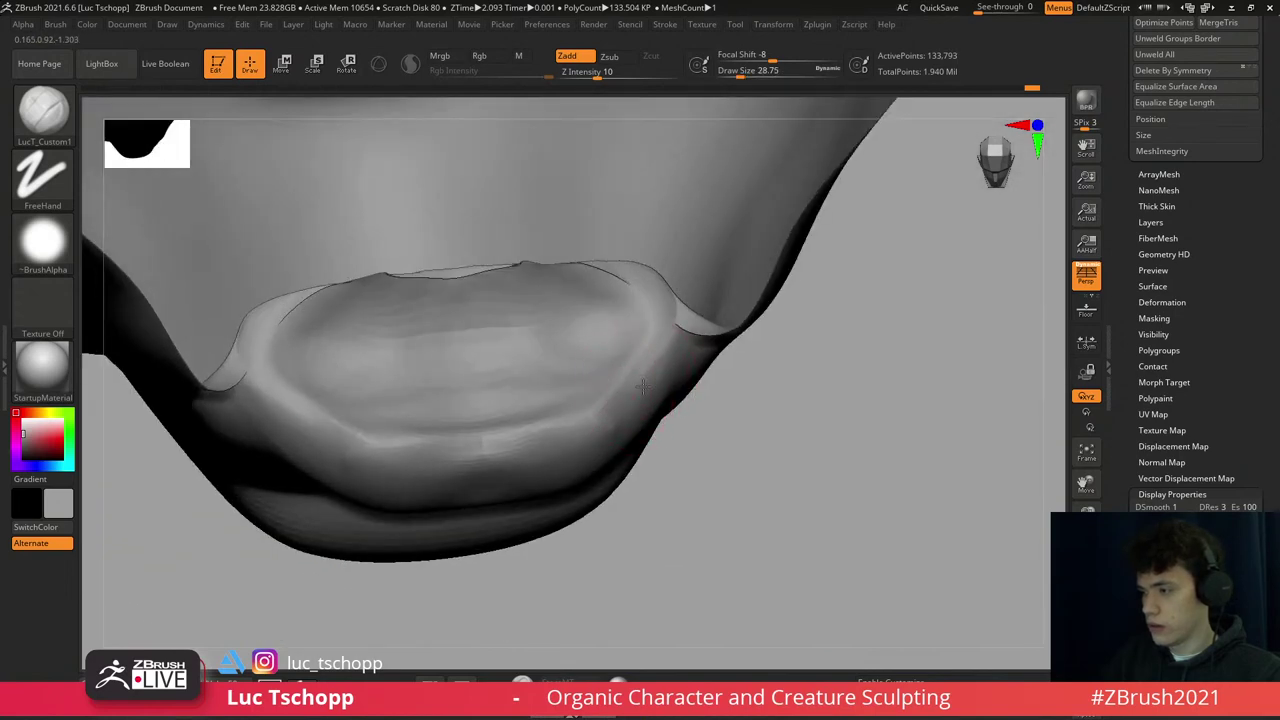
- Smooth the underside of the lower lip, then view the whole head
key("bracketright")
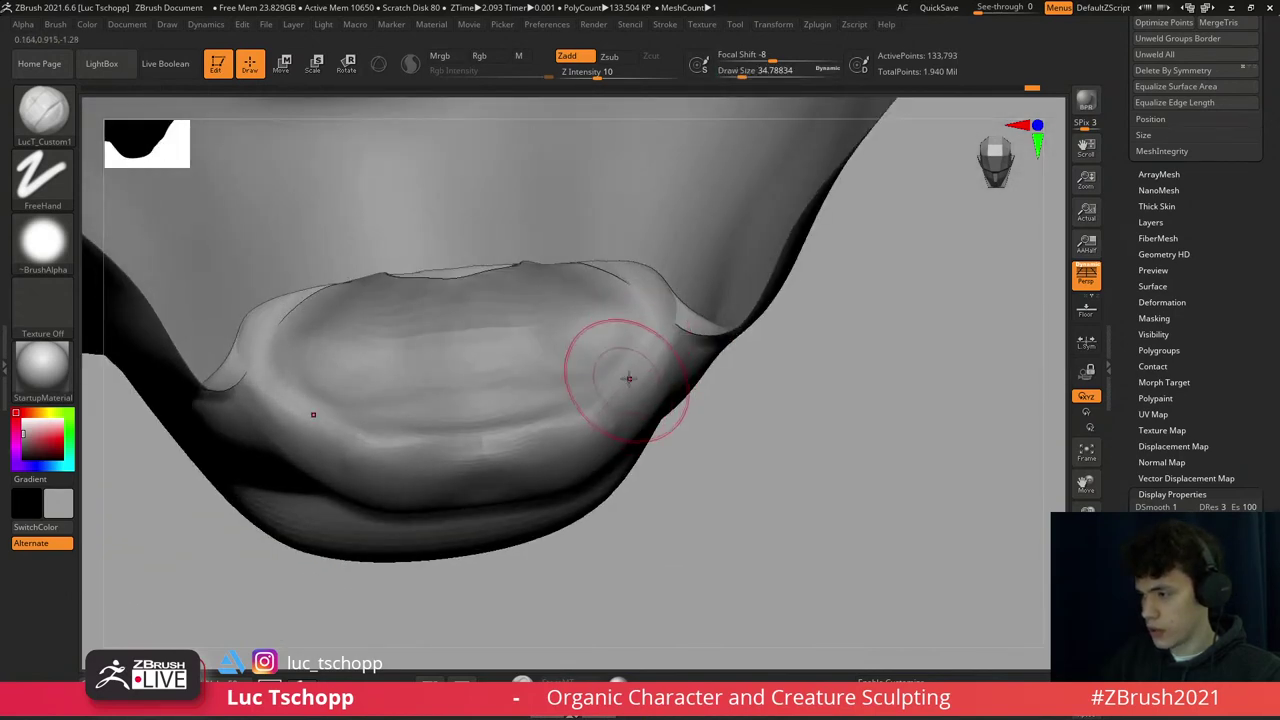
mouse_move(628, 378)
right_mouse_down()
mouse_move(508, 443)
mouse_move(537, 475)
right_mouse_up()
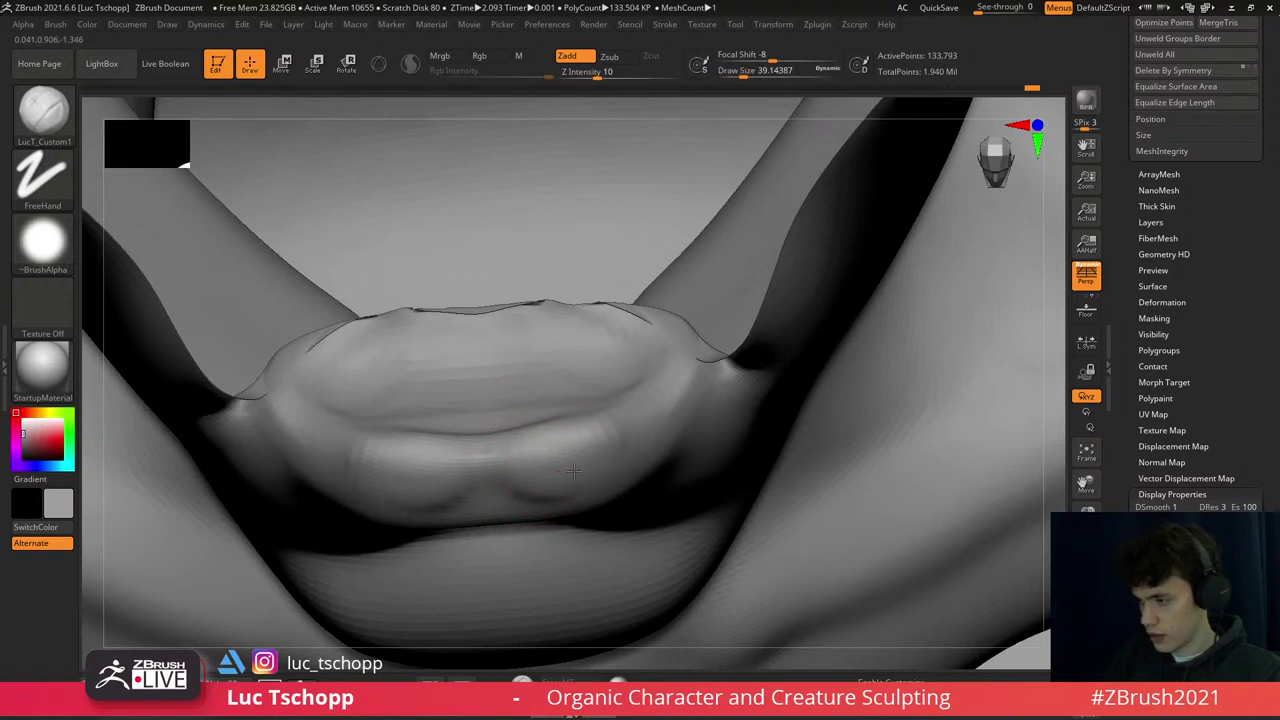
key("shift")
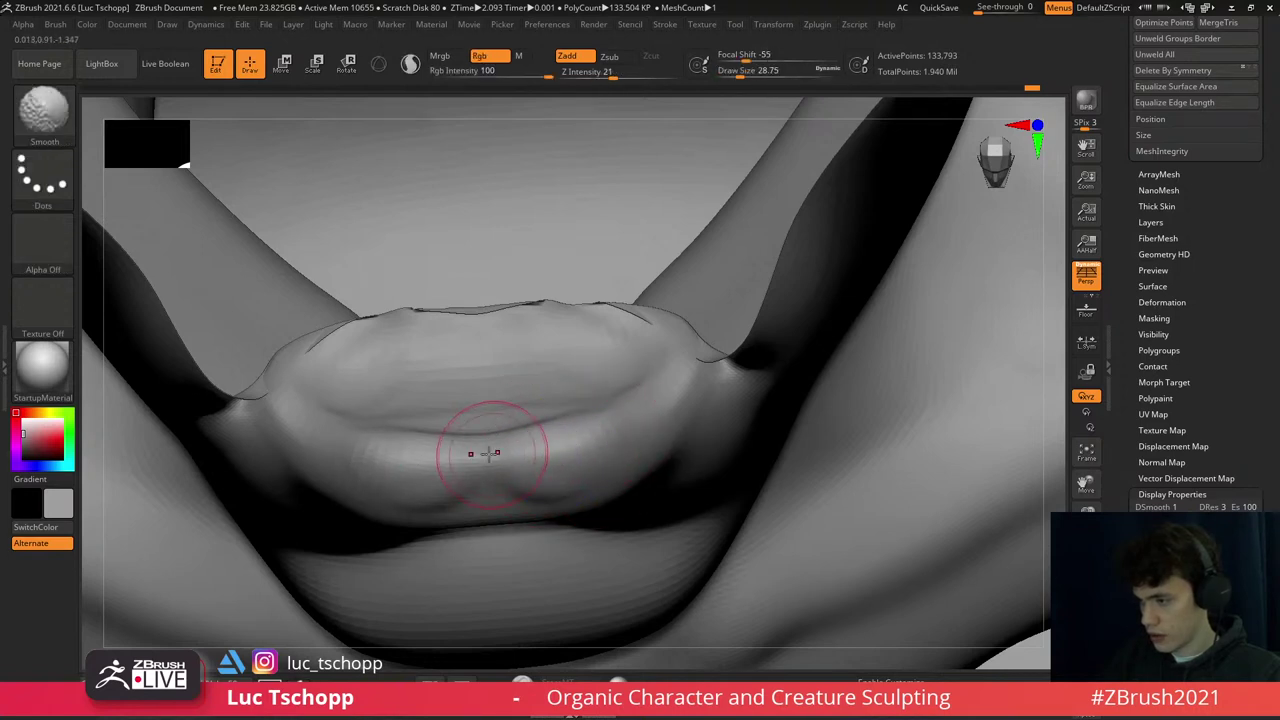
right_click_drag(491, 449, 580, 456, "shift")
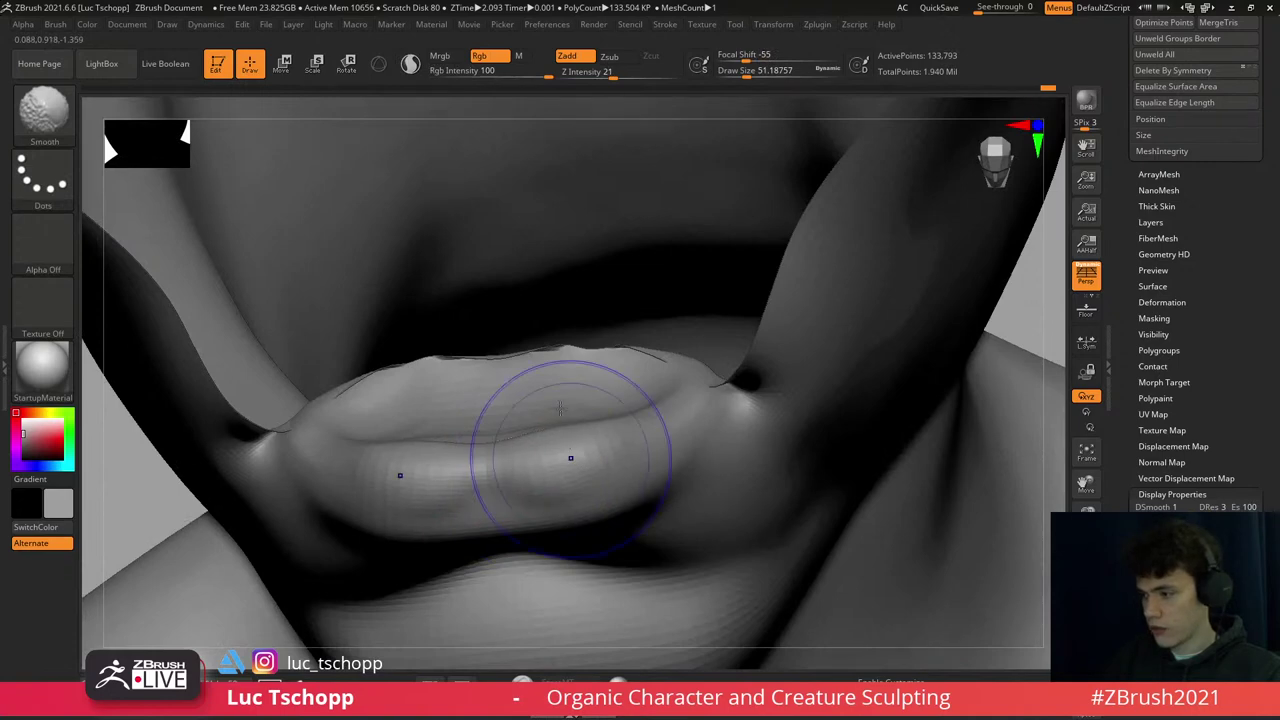
mouse_move(560, 408)
right_mouse_down()
mouse_move(614, 443)
mouse_move(751, 443)
mouse_move(814, 371)
right_mouse_up()
- Unhide the full head, zoom onto the lips and drop a subdivision level with Move Topological
left_click(843, 428, "ctrl+shift")
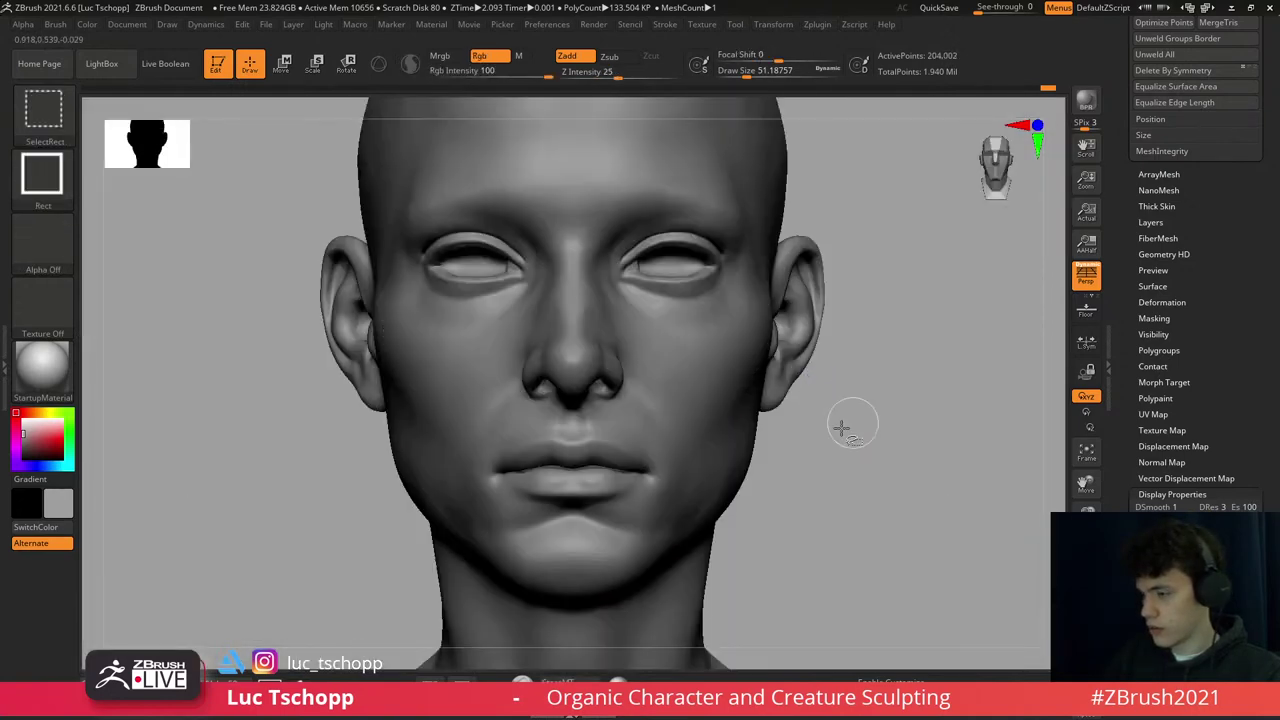
key("shift")
mouse_move(843, 428)
right_mouse_down()
mouse_move(612, 398)
mouse_move(580, 366)
right_mouse_up()
key("b")
key("m")
key("t")
key("shift+d")
key("shift+d")
- Mask all but the lower lip with a Transpose line, move it, then clear the mask
key("s")
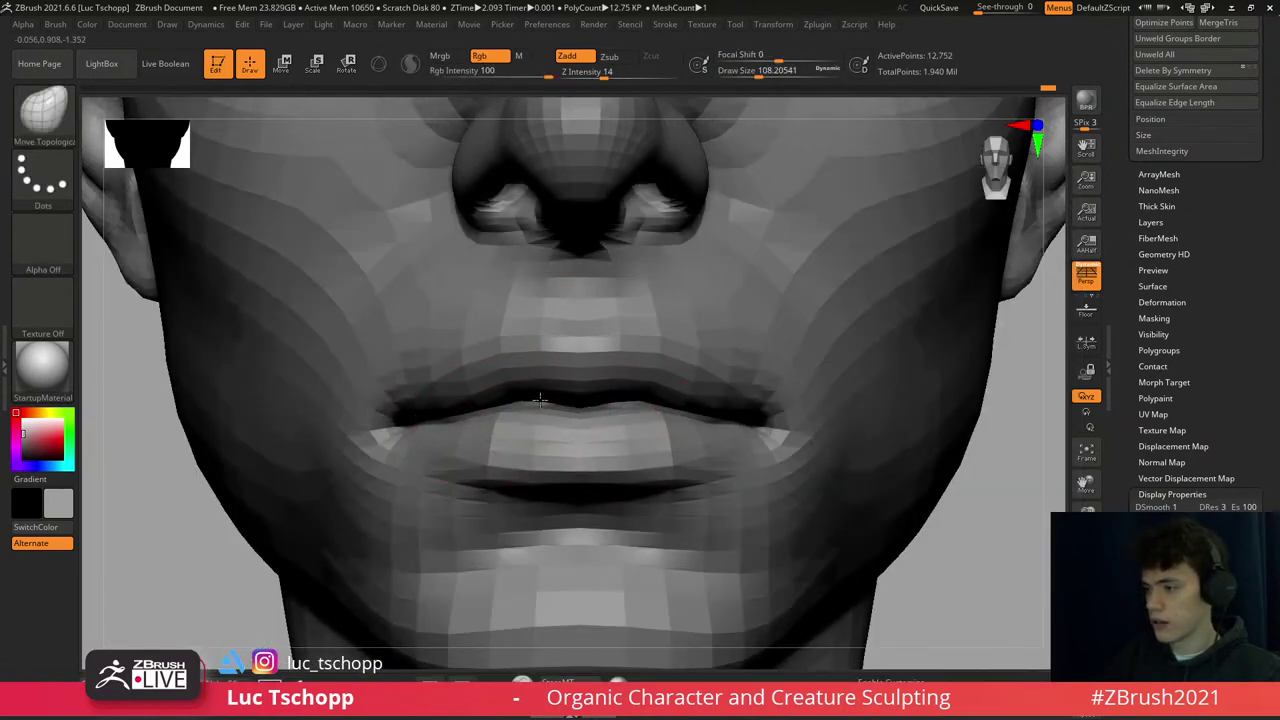
key("w")
left_click_drag(535, 427, 624, 427)
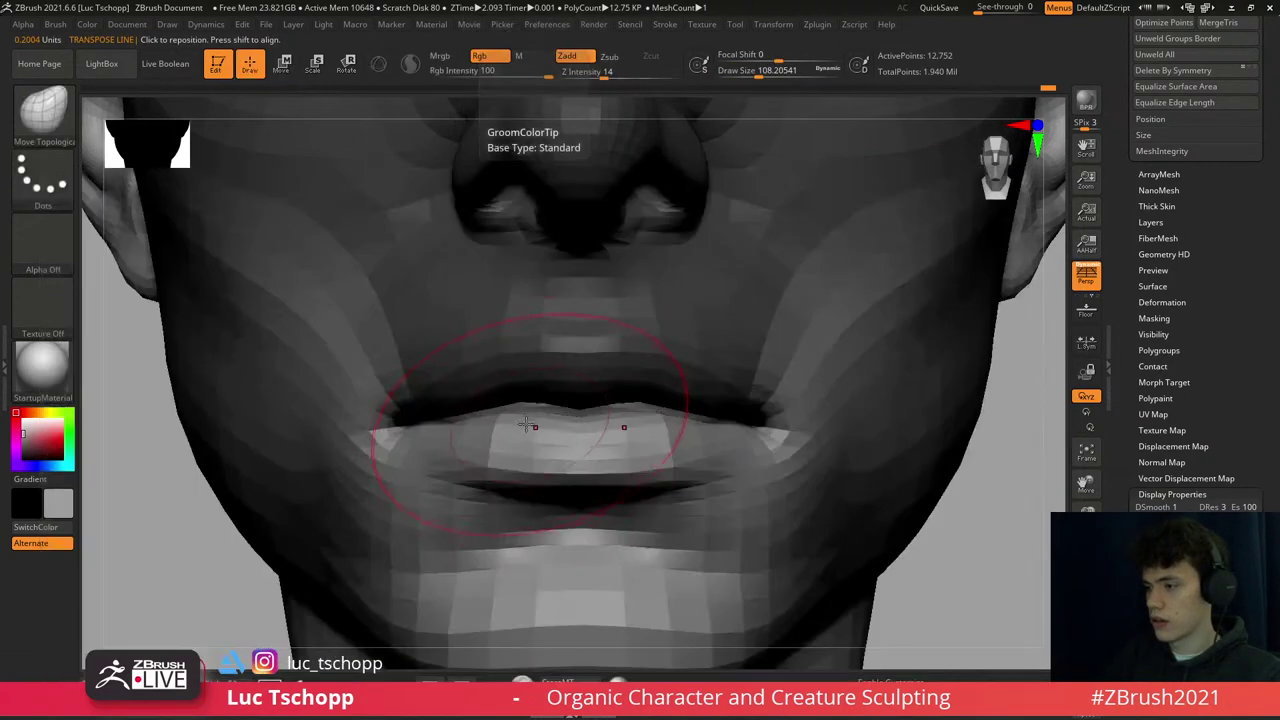
key("q")
key("d")
key("d")
key("f")
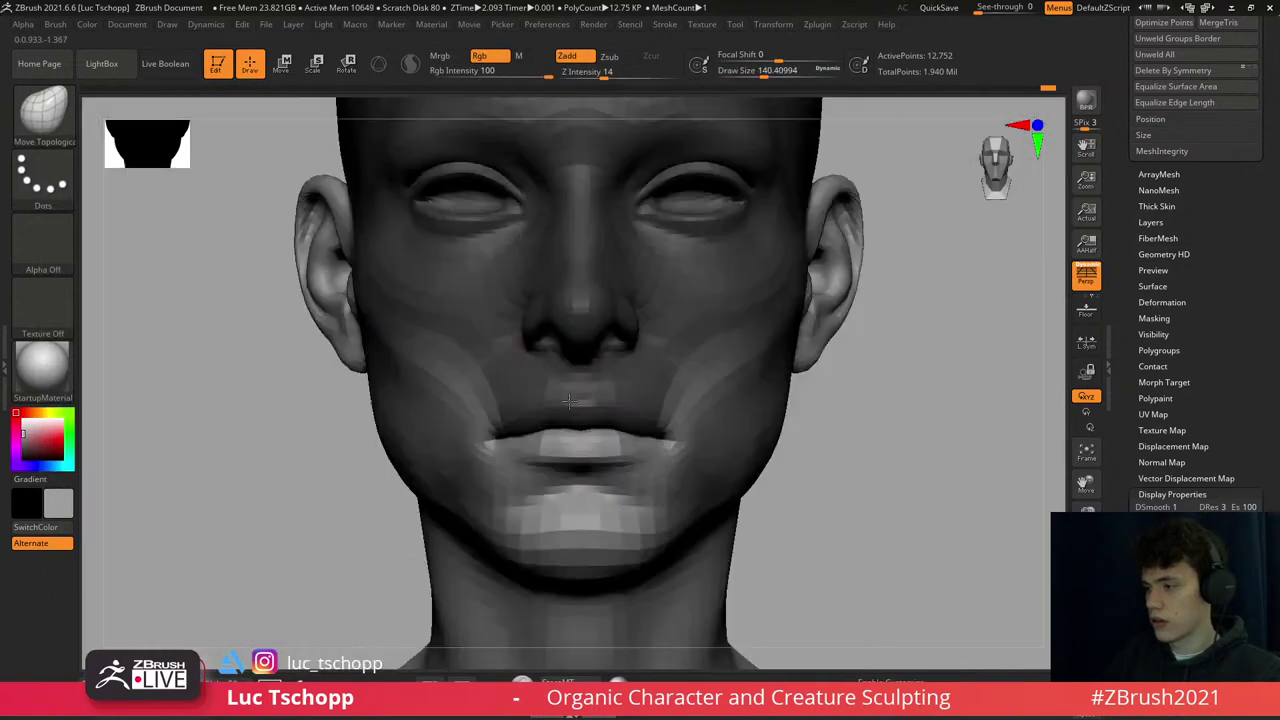
- Compare the reshaped lower lip at low and full subdivision from a three-quarter view
left_click_drag(786, 520, 633, 380, "alt")
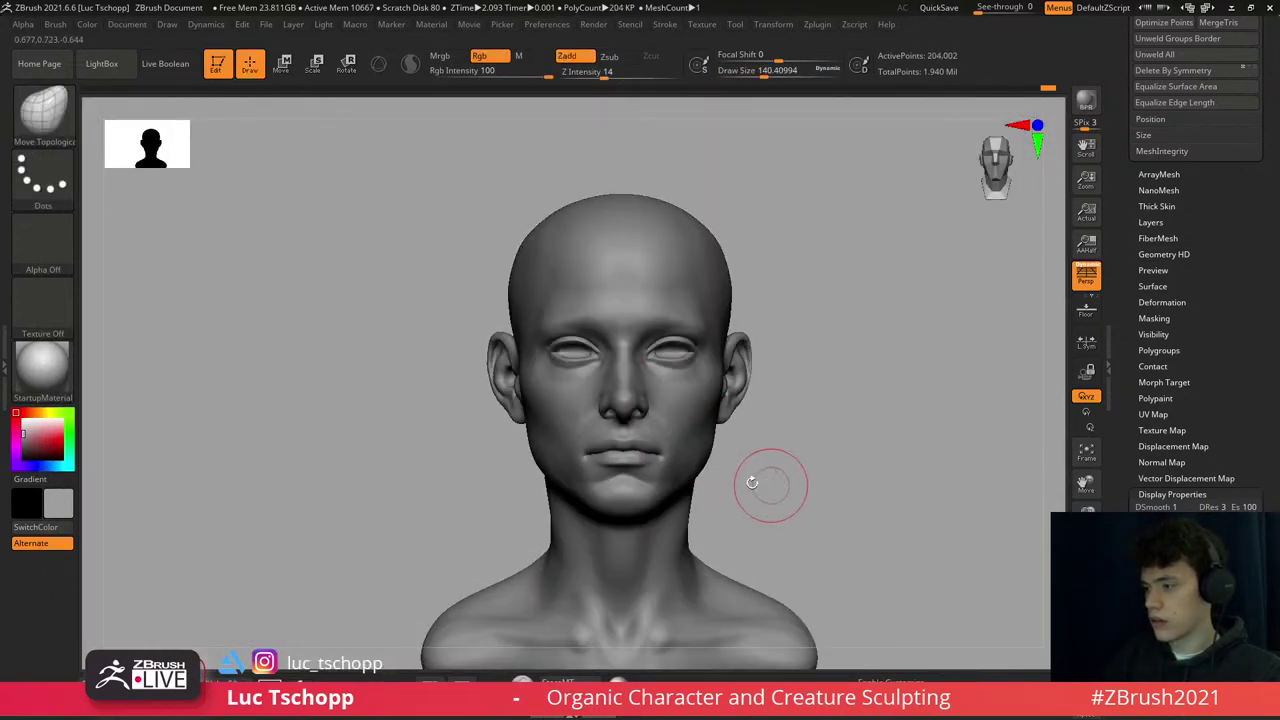
mouse_move(749, 486)
left_mouse_down("alt")
mouse_move(588, 355)
mouse_move(624, 350)
mouse_move(560, 300)
mouse_move(617, 374)
mouse_move(600, 357)
mouse_move(566, 389)
mouse_move(545, 377)
left_mouse_up("alt")
key("s")
key("shift+d")
key("shift+d")
key("d")
key("shift+d")
key("s")
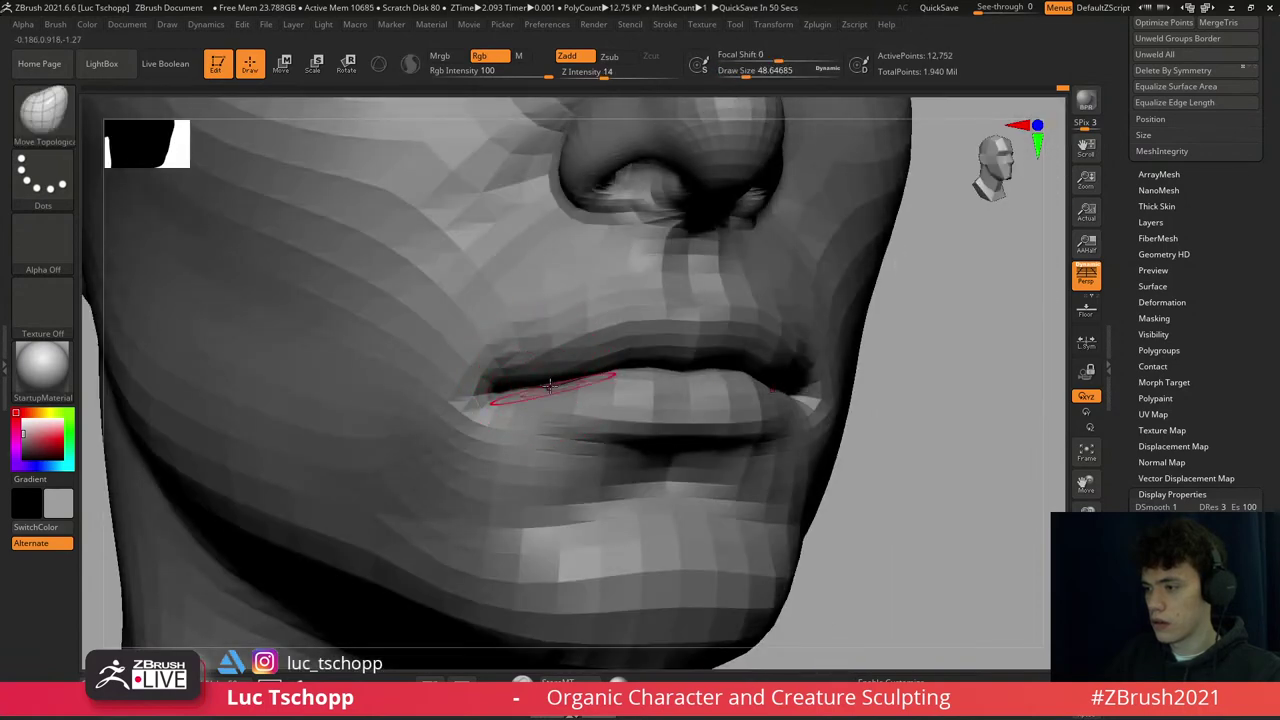
key("d")
- Turn to the left profile and step down subdivision levels to inspect the lip projection
left_click_drag(558, 377, 529, 423, "shift")
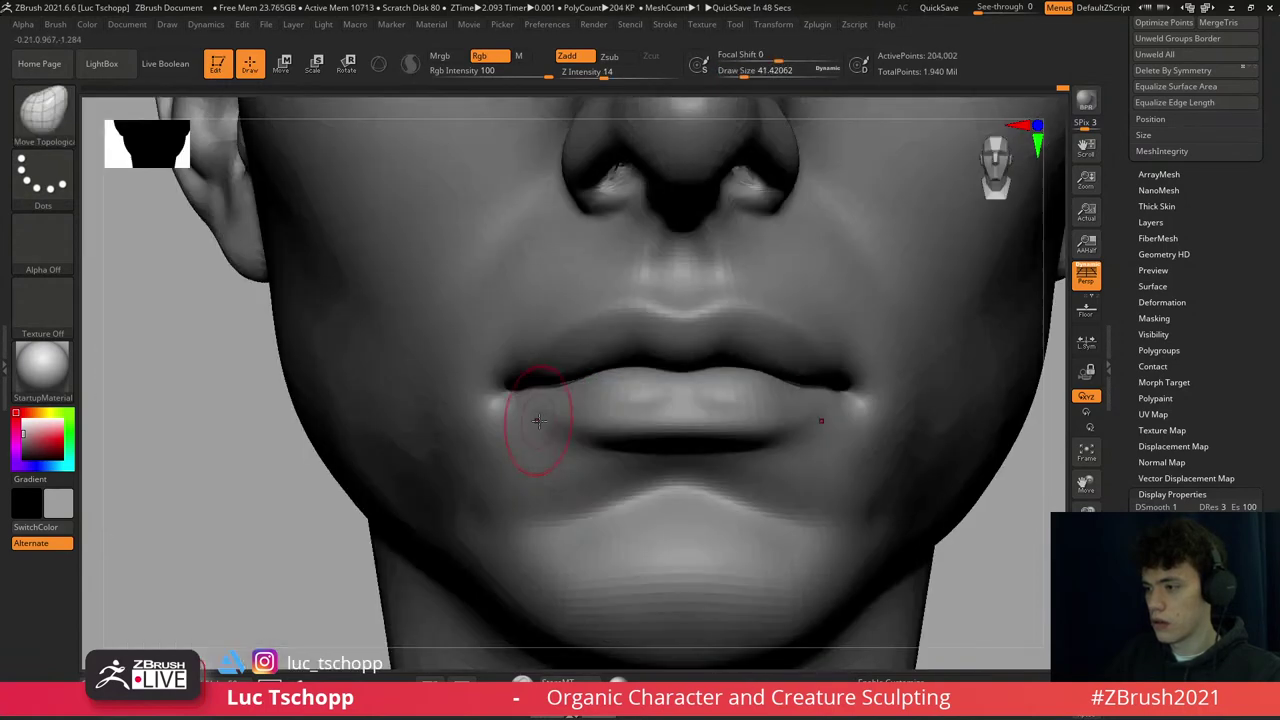
key("f")
mouse_move(626, 433)
left_mouse_down()
mouse_move(574, 417)
mouse_move(617, 514)
mouse_move(493, 365)
mouse_move(551, 386)
mouse_move(571, 371)
mouse_move(571, 280)
mouse_move(557, 386)
mouse_move(503, 343)
mouse_move(578, 376)
mouse_move(560, 245)
mouse_move(500, 230)
left_mouse_up()
key("shift+d")
key("shift+d")
key("shift+d")
key("s")
- Refine the lips' side profile with the Standard brush at a lower subdivision level
key("s")
key("d")
key("d")
key("d")
key("shift+d")
key("b")
key("s")
key("t")
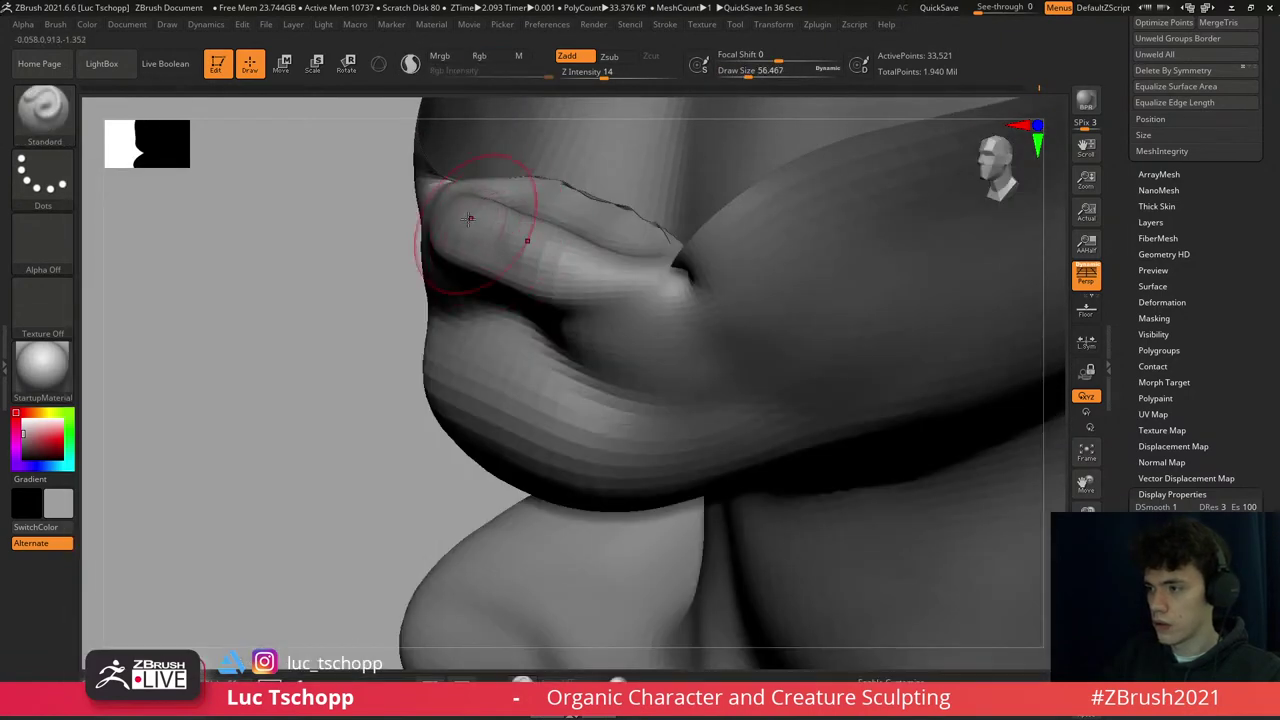
key("shift+d")
left_click_drag(380, 240, 340, 330)
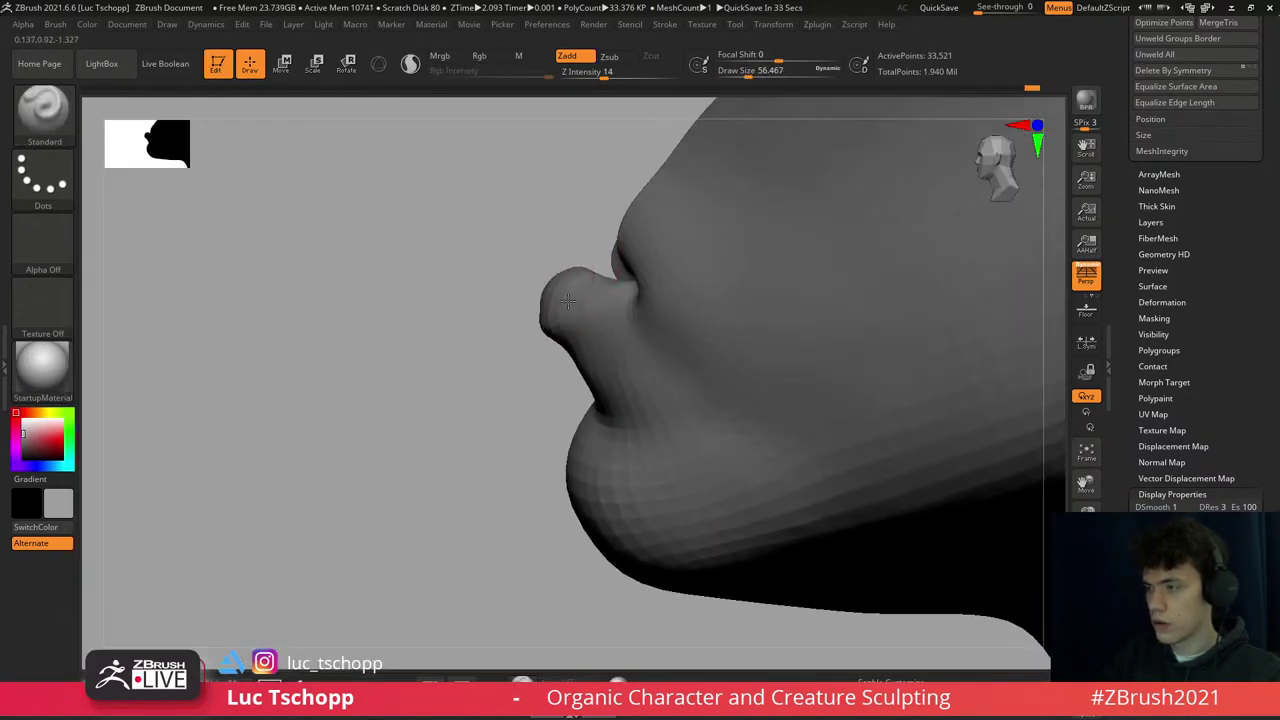
key("s")
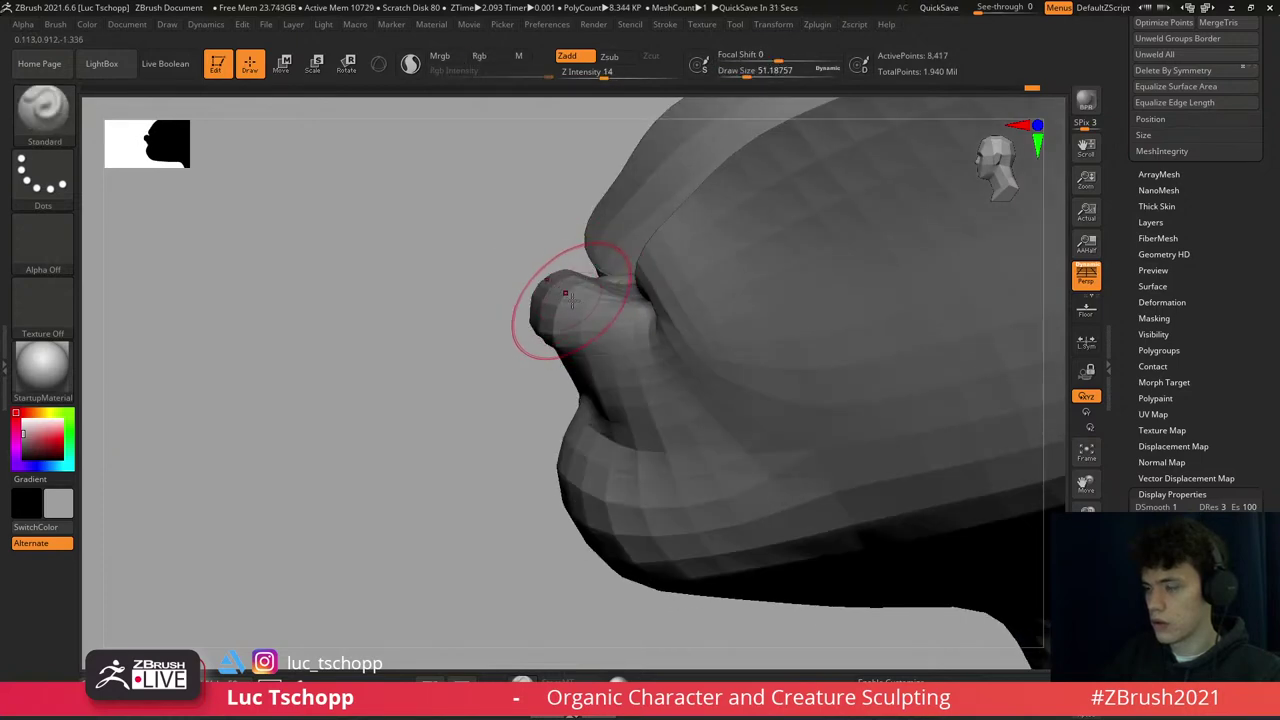
- Adjust upper and lower lip projection with the Move brush, then check it at full detail from the front
key("b")
key("m")
key("v")
key("d")
left_click_drag(380, 400, 528, 300)
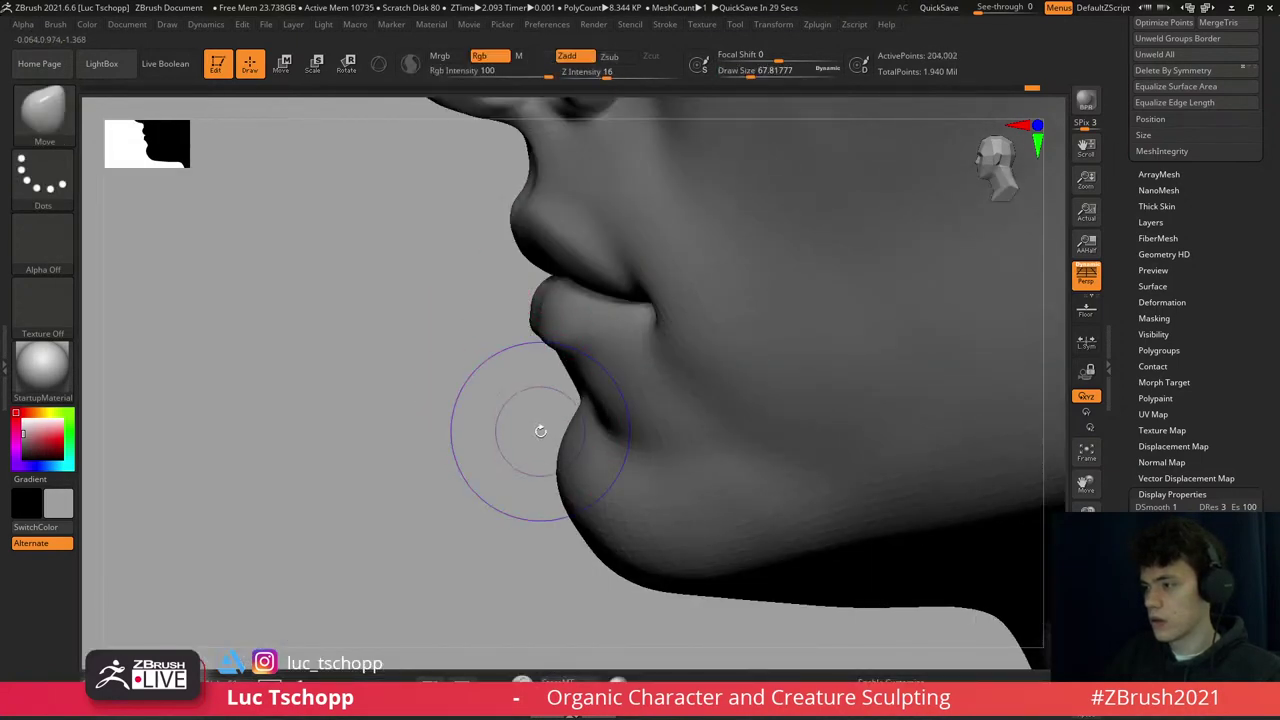
mouse_move(540, 430)
left_mouse_down()
mouse_move(474, 254)
mouse_move(589, 397)
mouse_move(662, 376)
mouse_move(633, 390)
left_mouse_up()
- Draw a Transpose move line down across the lips
key("b")
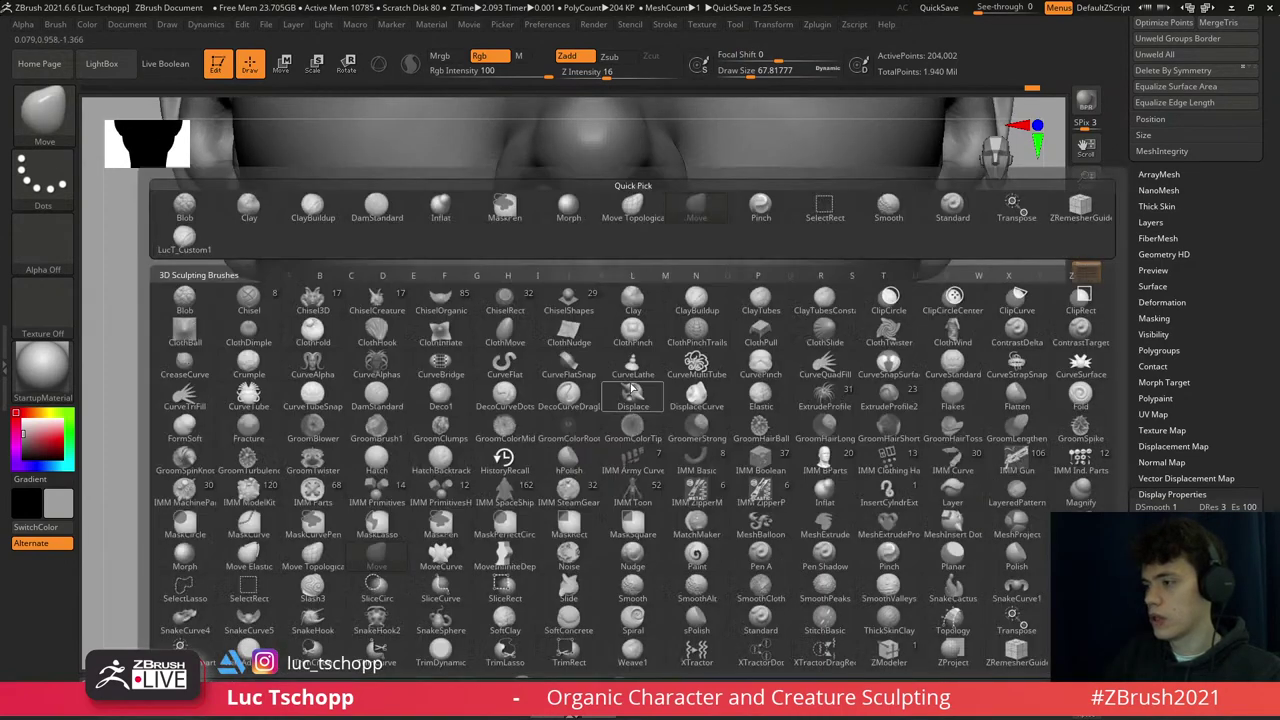
key("w")
mouse_move(620, 340)
left_mouse_down()
mouse_move(622, 273)
mouse_move(611, 508)
left_mouse_up()
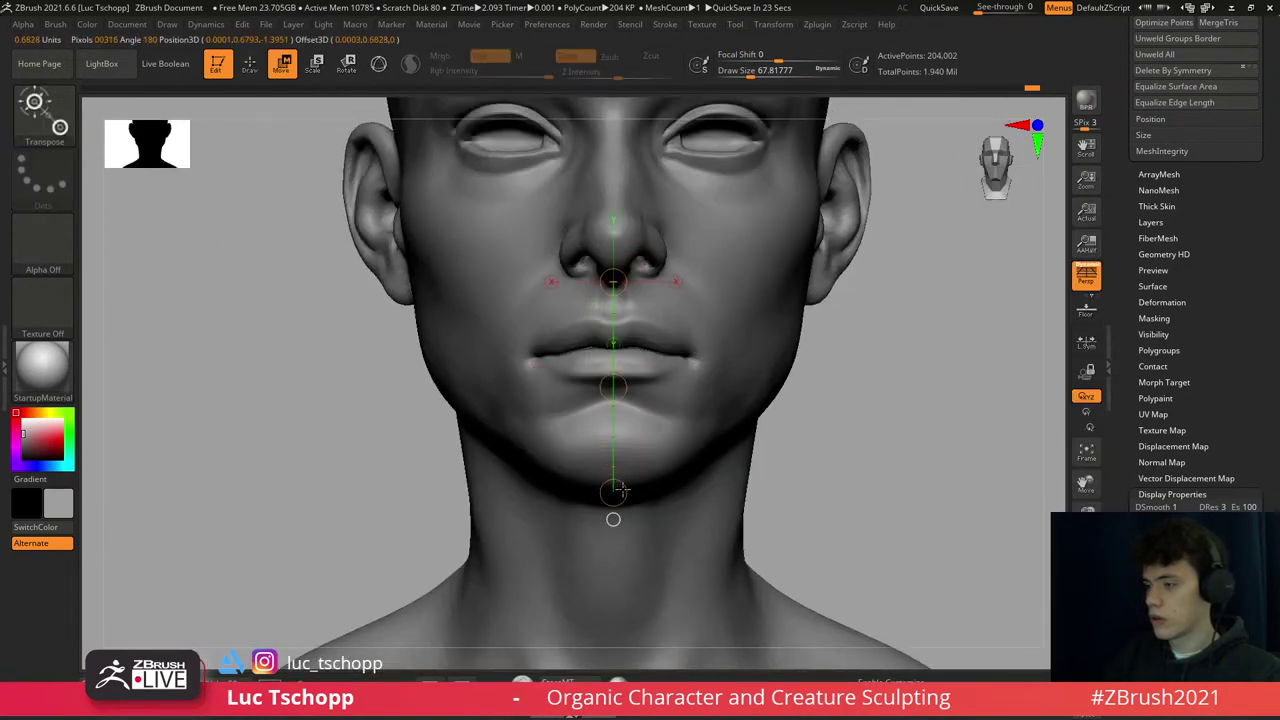
key("b")
key("v")
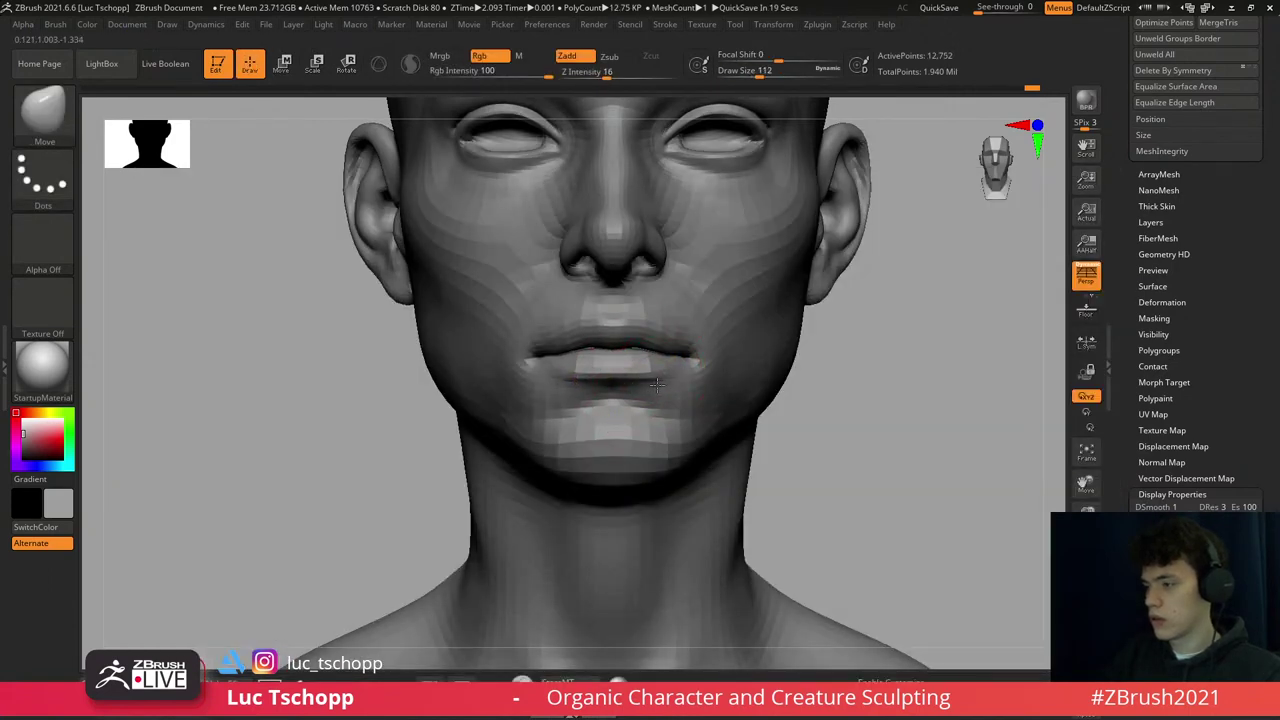
- Set up the Move Topological brush with Draw Size reduced to about 83
key("b")
key("v")
key("w")
key("b")
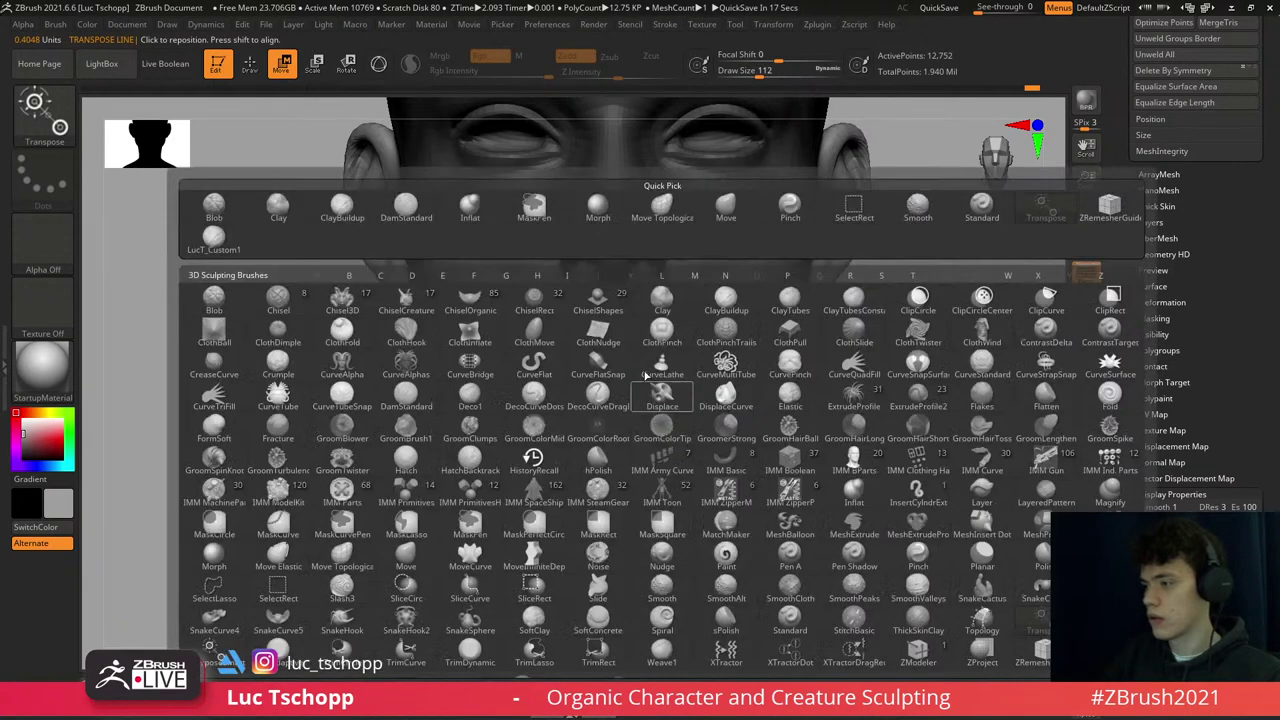
key("m")
key("t")
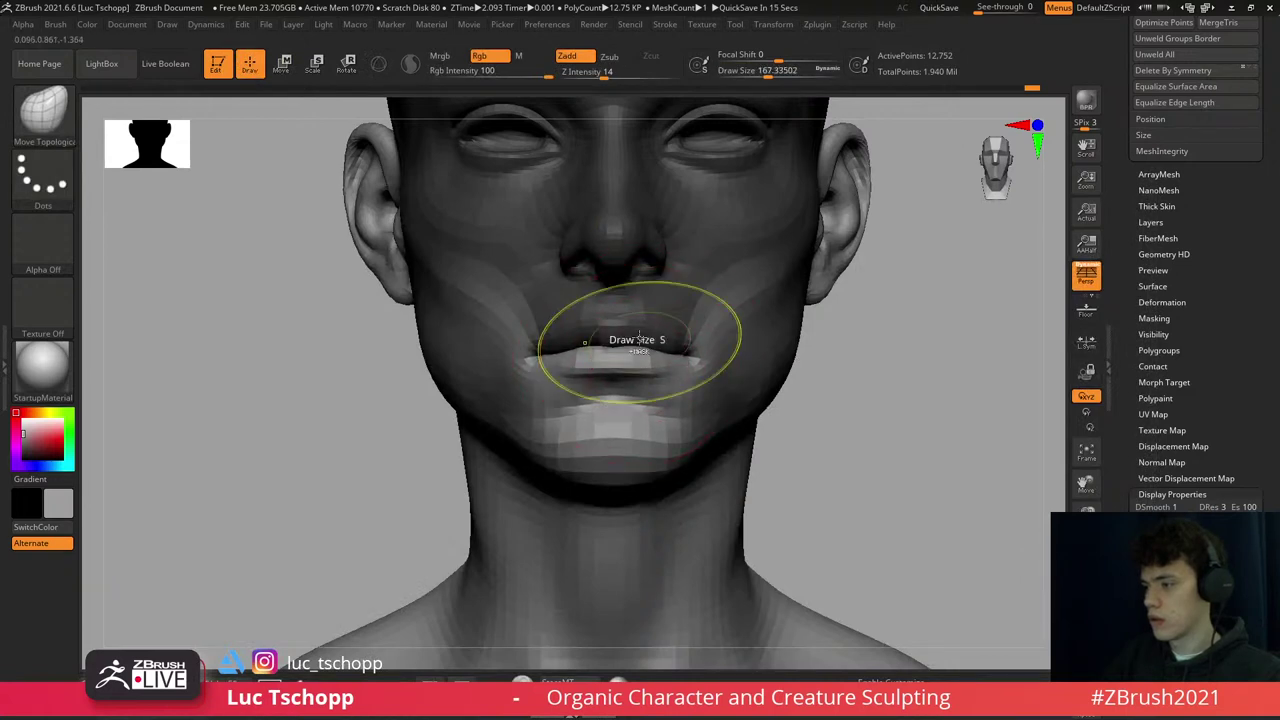
key("s")
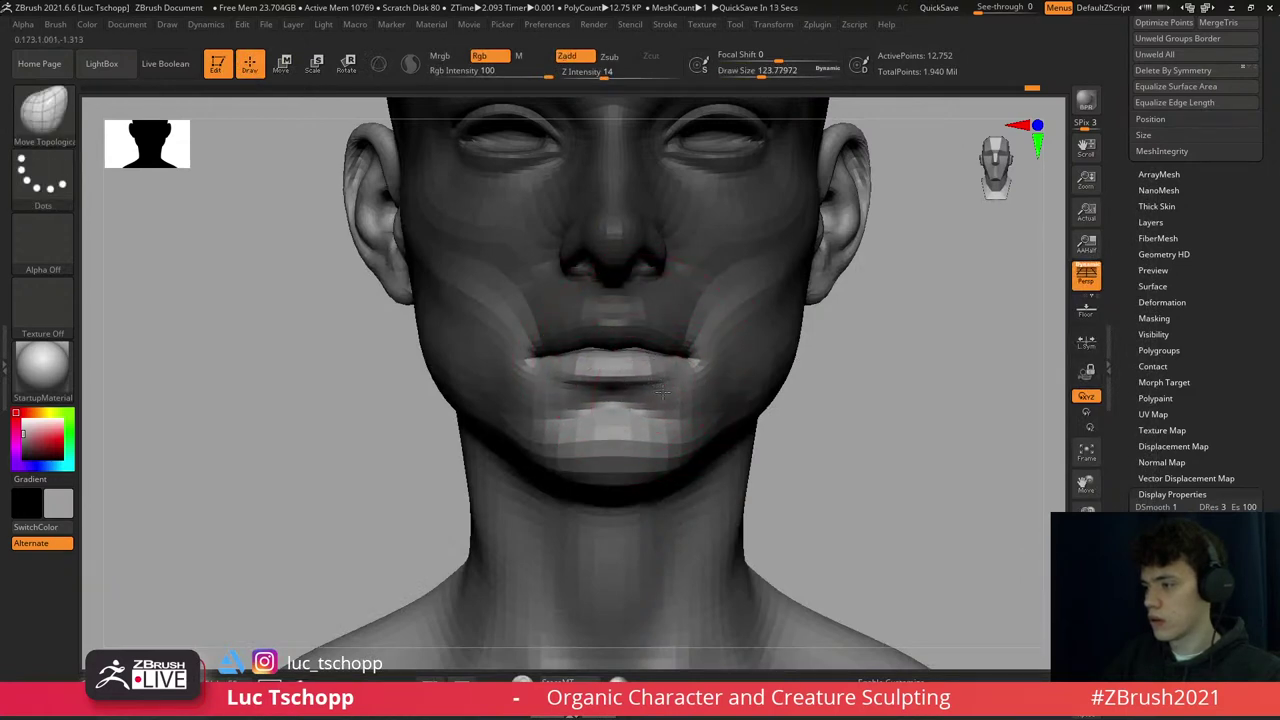
left_click_drag(666, 383, 633, 379)
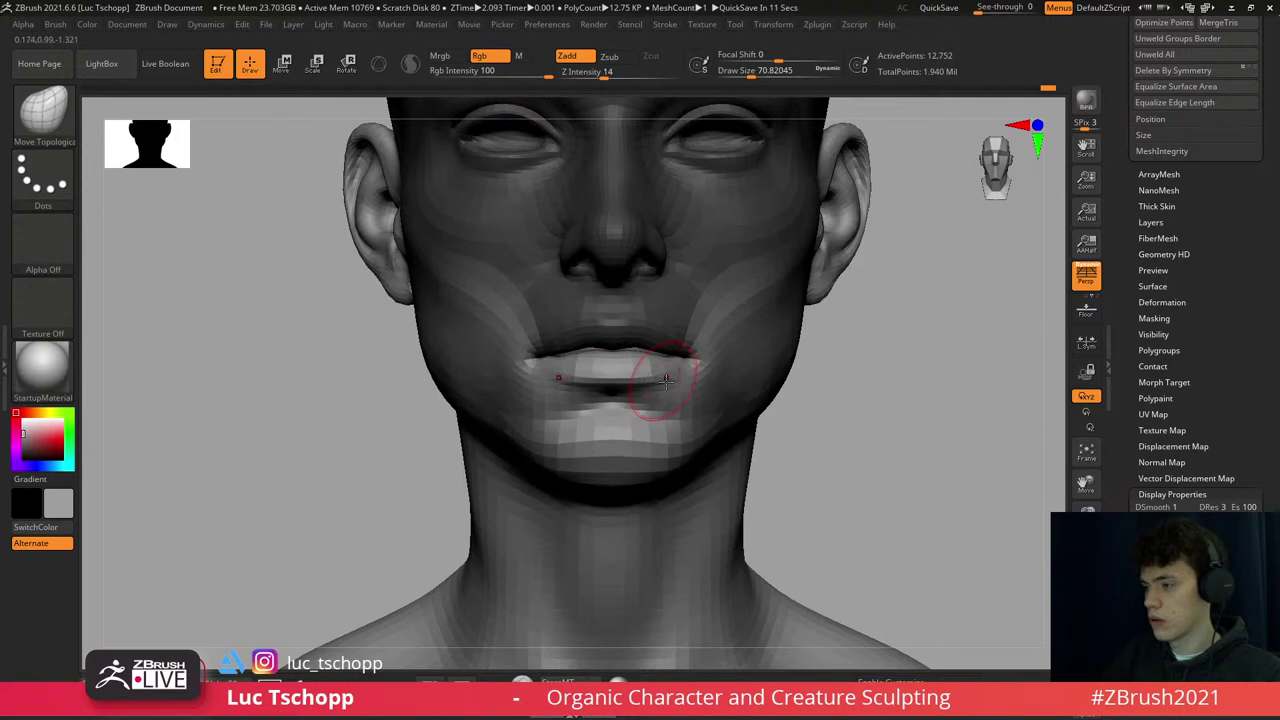
- Enlarge the brush for broad lip shaping, checking the lips from side and front
mouse_move(676, 373)
right_mouse_down("shift")
mouse_move(614, 371)
mouse_move(652, 341)
right_mouse_up("shift")
key("s")
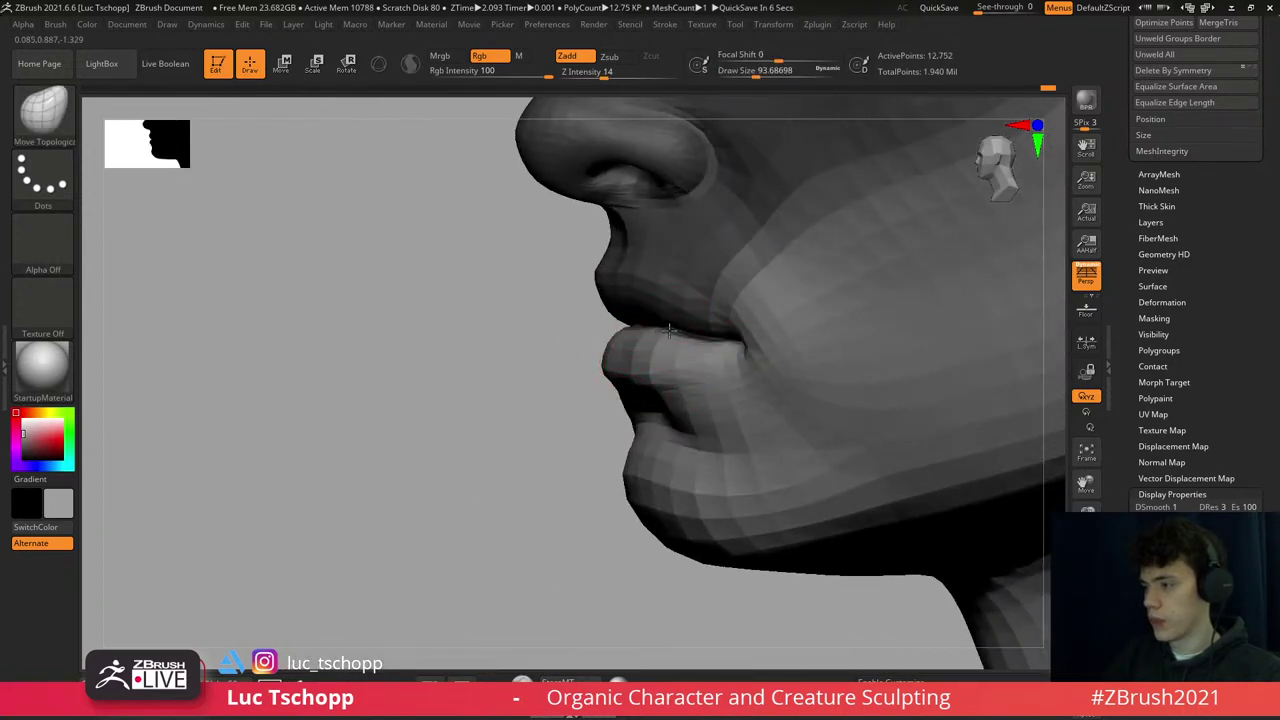
left_click_drag(680, 341, 677, 328)
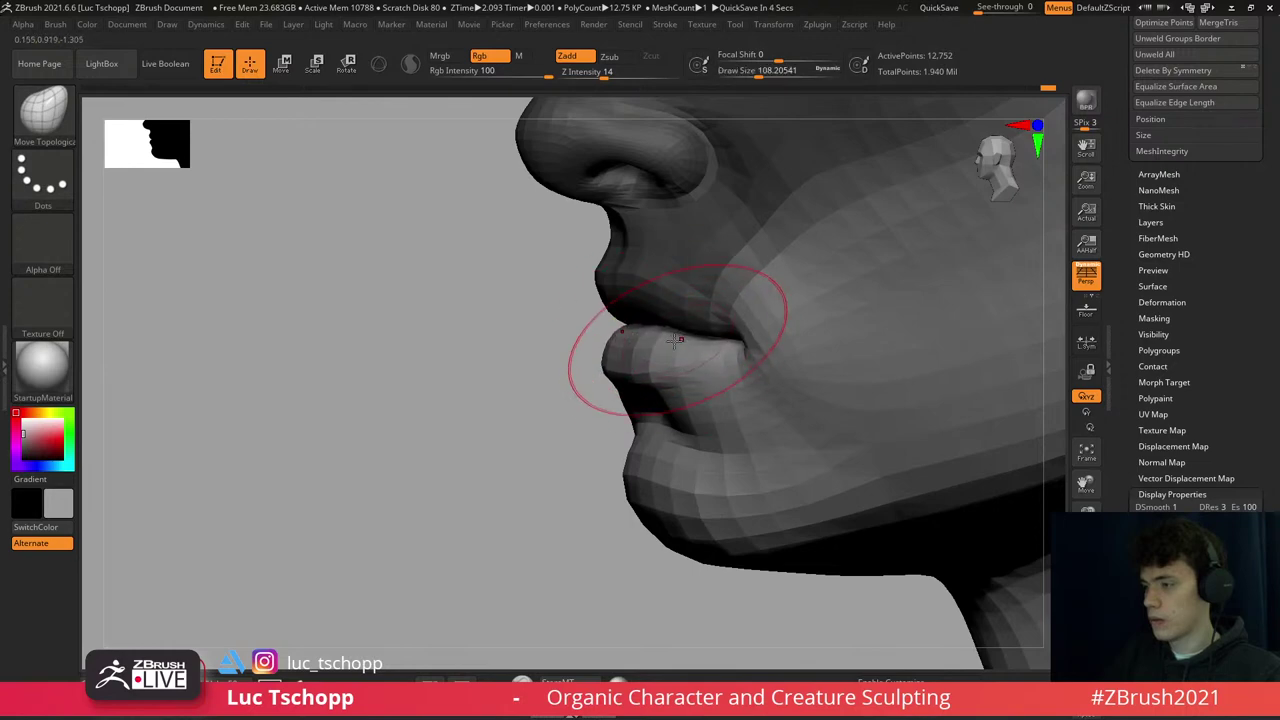
mouse_move(676, 340)
right_mouse_down()
mouse_move(645, 343)
mouse_move(670, 360)
mouse_move(834, 371)
mouse_move(708, 349)
mouse_move(628, 427)
mouse_move(660, 360)
mouse_move(614, 288)
mouse_move(669, 409)
right_mouse_up()
- Switch to the plain Move brush and drop to a lower subdivision level
key("b")
left_click(851, 449)
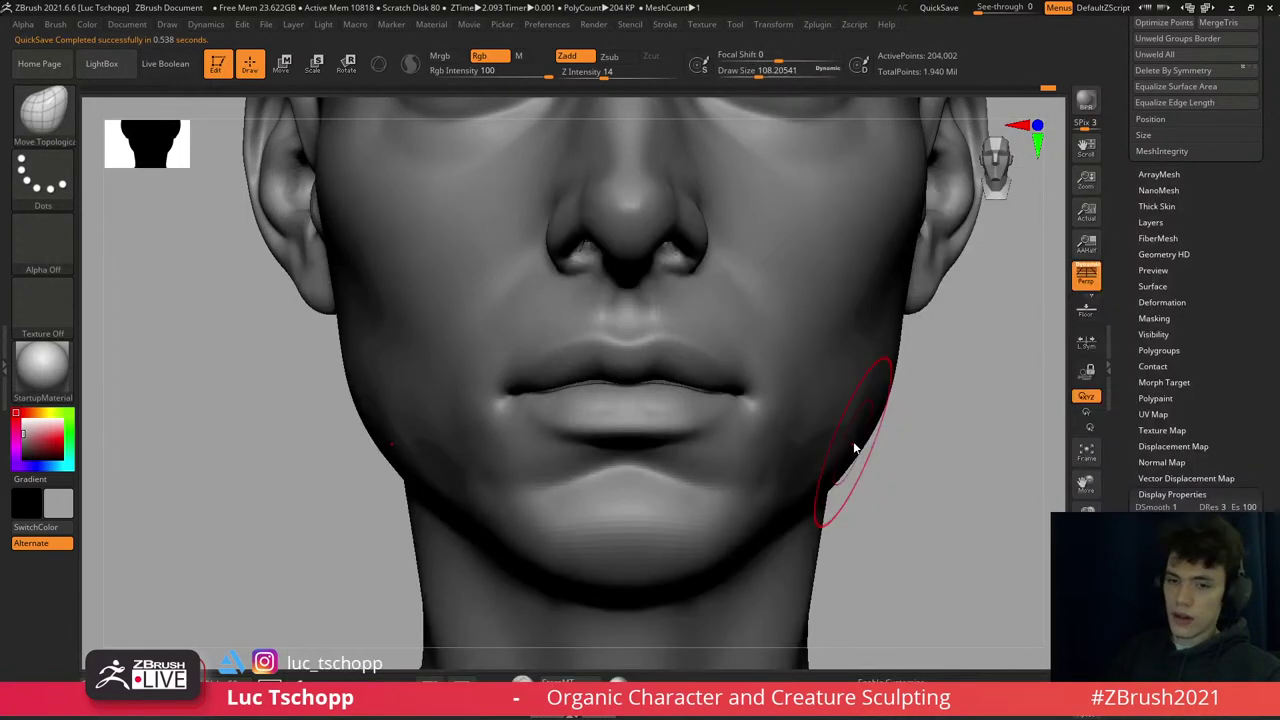
key("b")
key("m")
key("v")
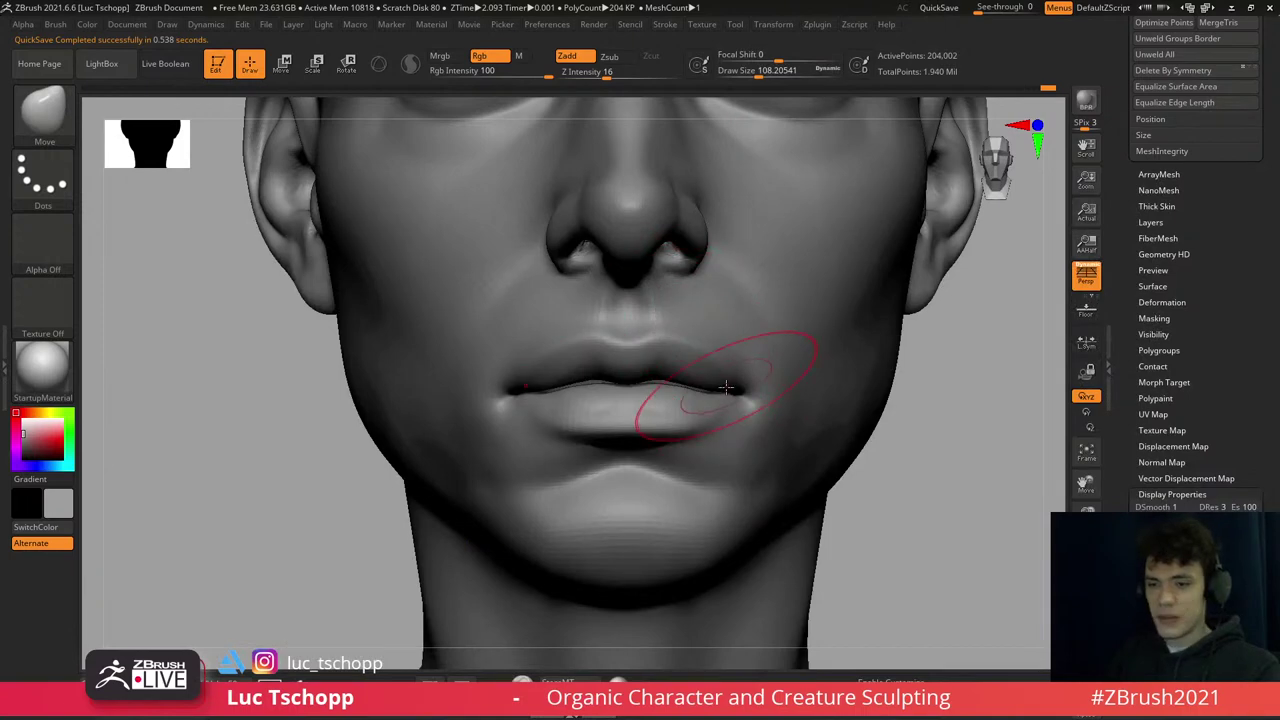
key("shift+d")
key("shift+d")
- Pull the mouth corner and push the lips into shape, then return to full detail and frame the bust
right_click_drag(700, 371, 771, 386)
key("s")
mouse_move(771, 386)
left_mouse_down()
mouse_move(734, 386)
mouse_move(727, 401)
left_mouse_up()
mouse_move(727, 403)
right_mouse_down("shift")
mouse_move(729, 429)
mouse_move(663, 360)
mouse_move(668, 400)
right_mouse_up("shift")
key("d")
key("d")
key("f")
- Carve the lip line with a small DamStandard brush
key("b")
key("d")
key("s")
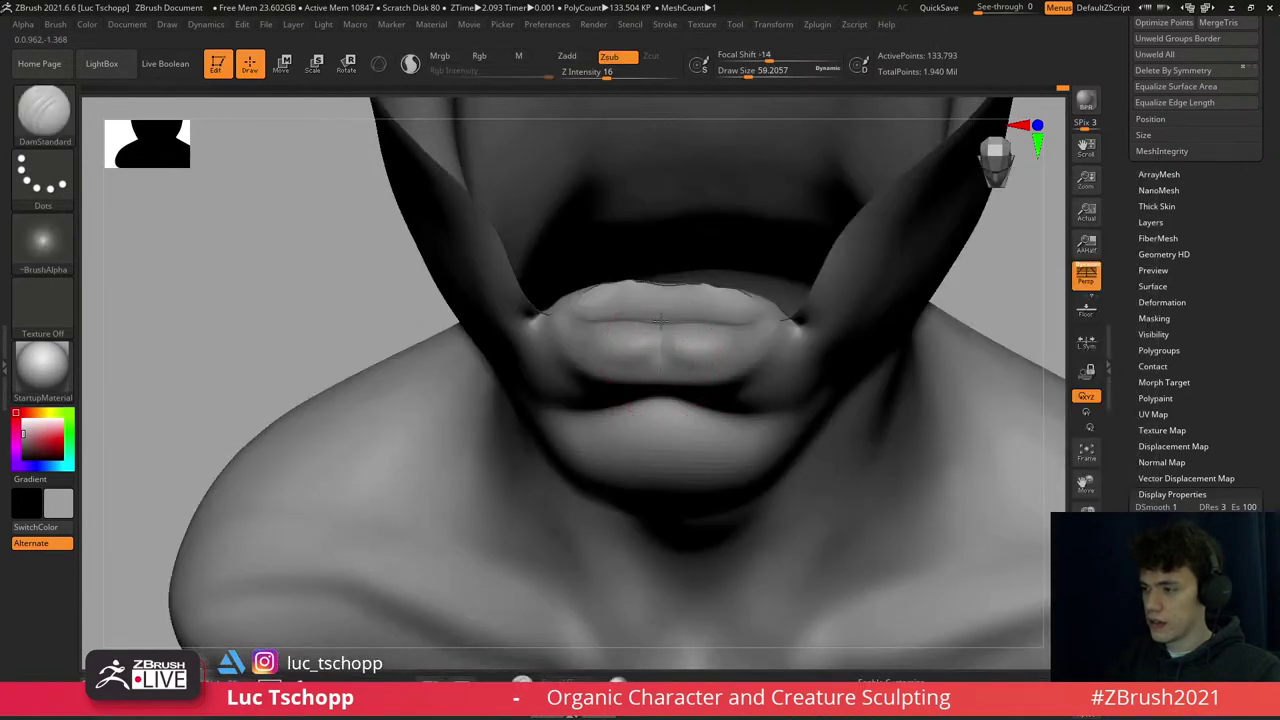
left_click_drag(663, 337, 645, 338)
right_click_drag(657, 331, 663, 355)
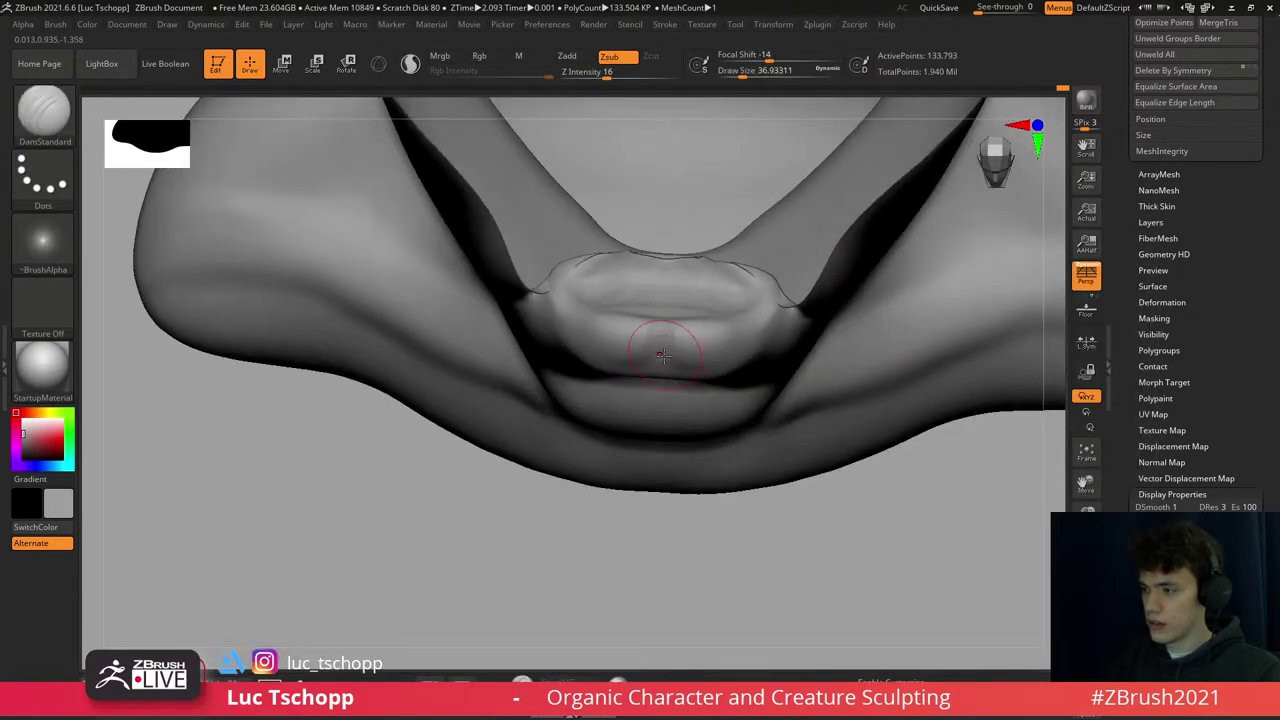
- Build up the lips with the custom clay brush at about size 29
key("1")
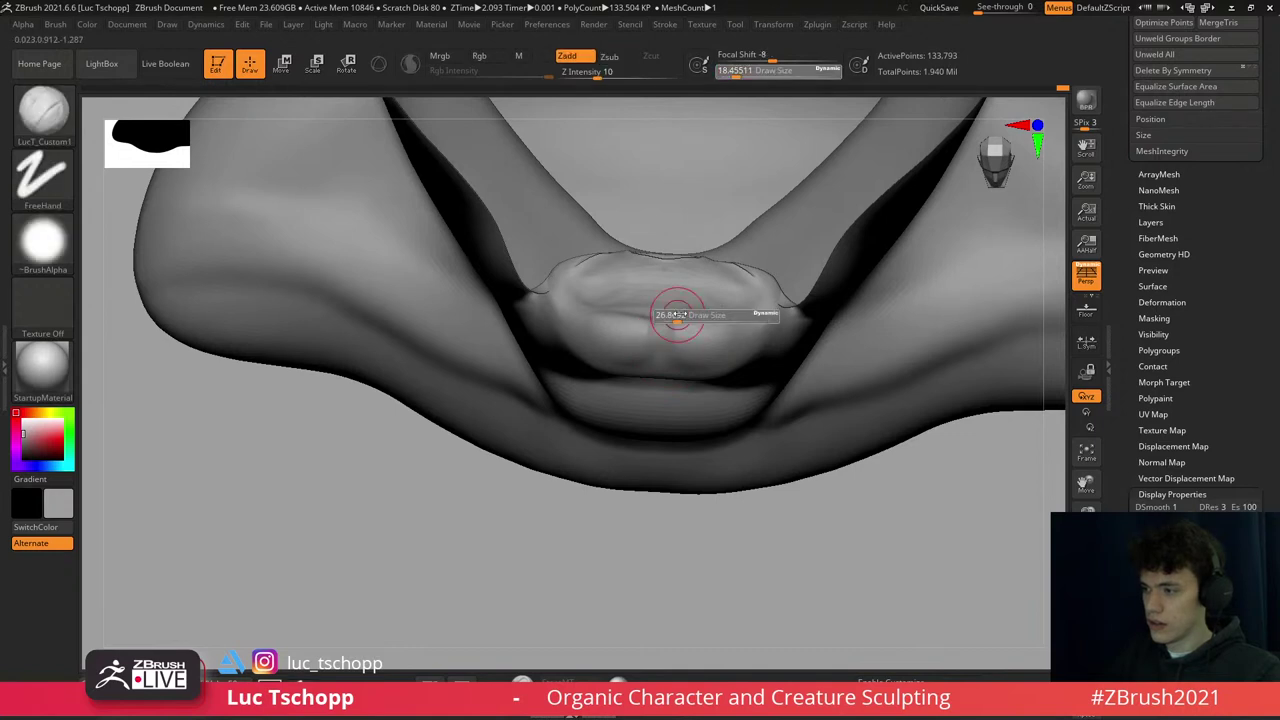
key("s")
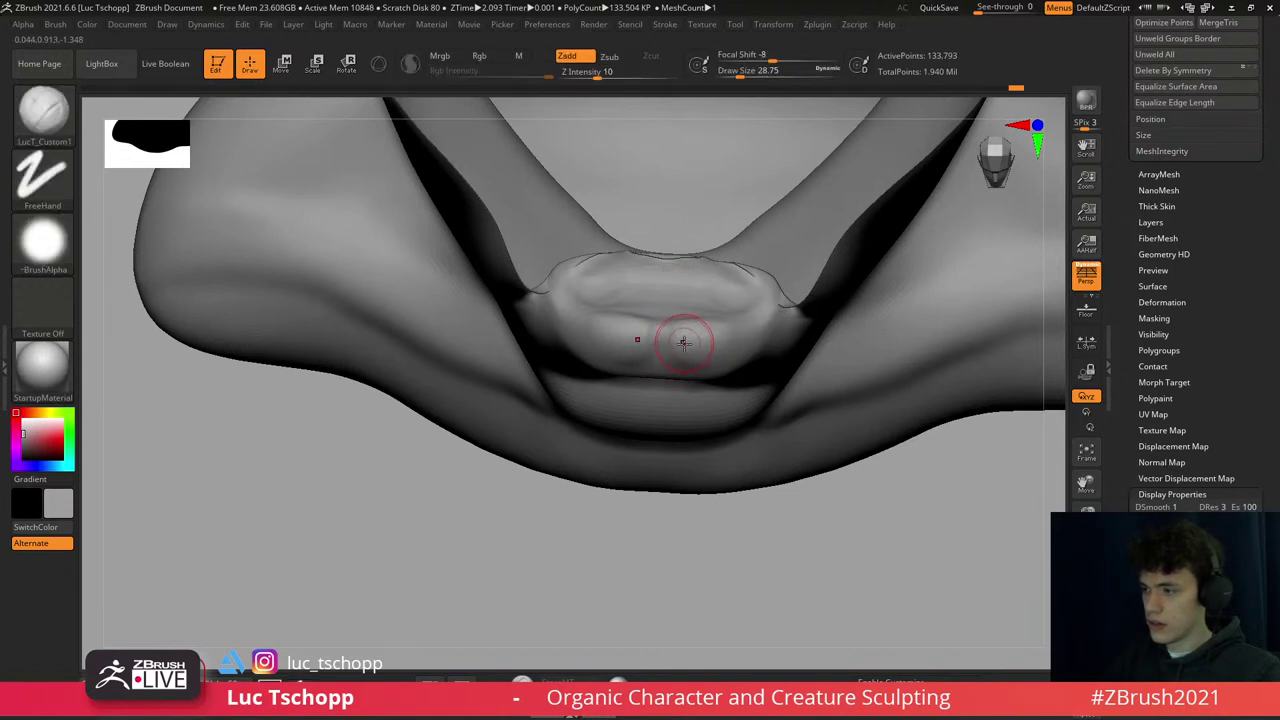
left_click_drag(637, 340, 689, 338)
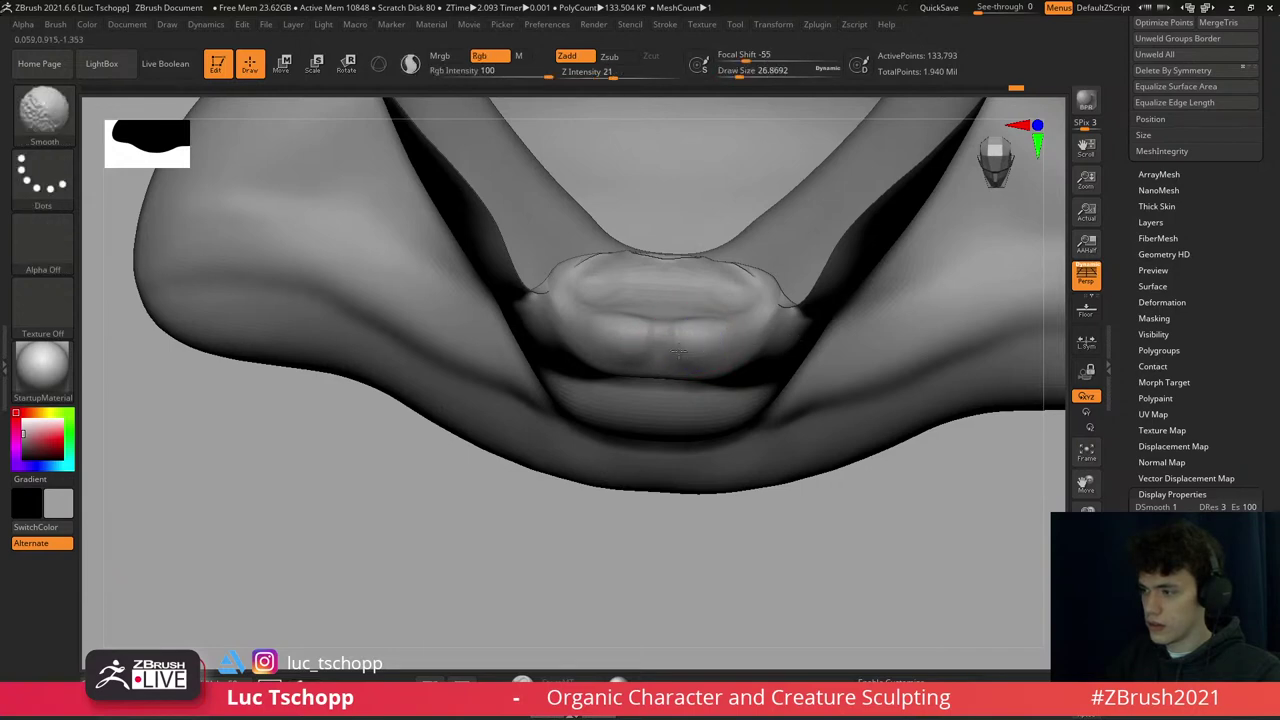
mouse_move(808, 528)
left_mouse_down()
mouse_move(709, 368)
mouse_move(714, 396)
mouse_move(699, 341)
mouse_move(735, 360)
mouse_move(814, 329)
mouse_move(663, 429)
mouse_move(730, 365)
left_mouse_up()
key("f")
- Unhide the rest of the head and reframe on the lips in three-quarter view
key("b")
key("m")
key("v")
key("1")
left_click(880, 246, "ctrl+shift")
left_click_drag(846, 277, 745, 367, "alt")
key("f")
right_click_drag(694, 266, 741, 335)
mouse_move(647, 399)
right_mouse_down()
mouse_move(660, 420)
mouse_move(645, 382)
right_mouse_up()
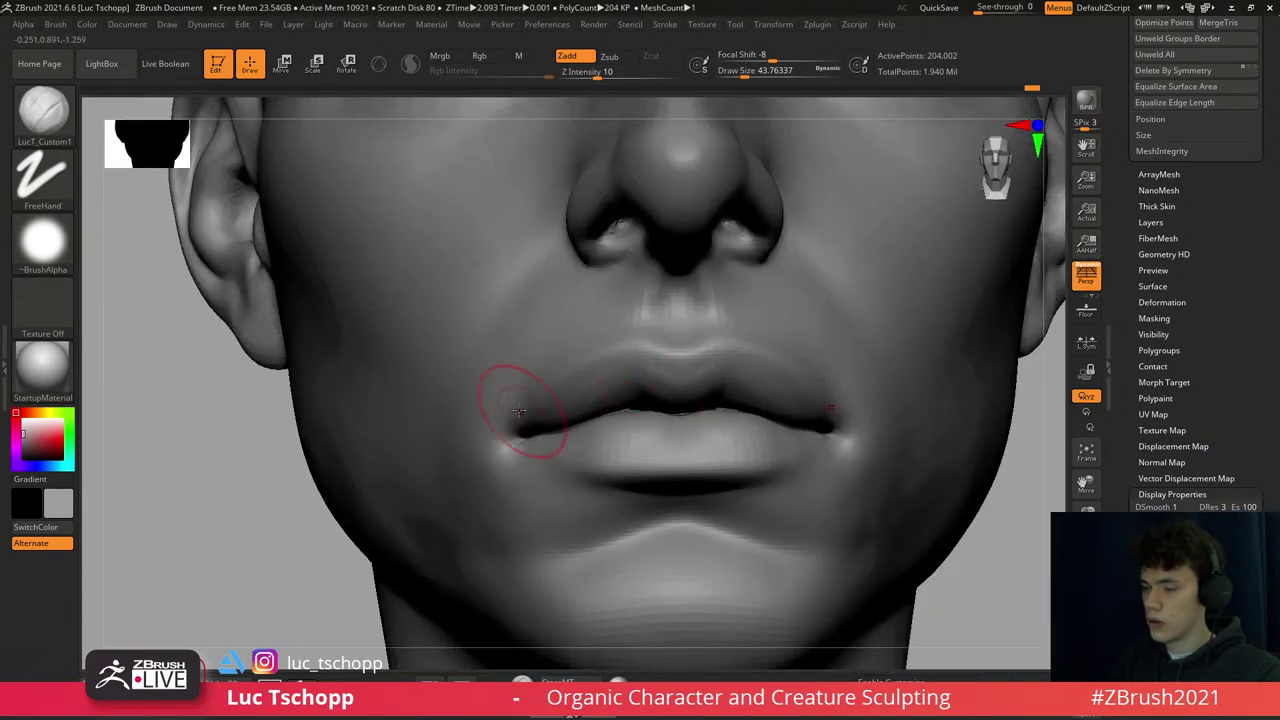
- Shape the left mouth corner with the Move brush at a lower subdivision level
key("b")
key("m")
key("v")
key("shift+d")
key("shift+d")
key("s")
left_click_drag(506, 423, 512, 427)
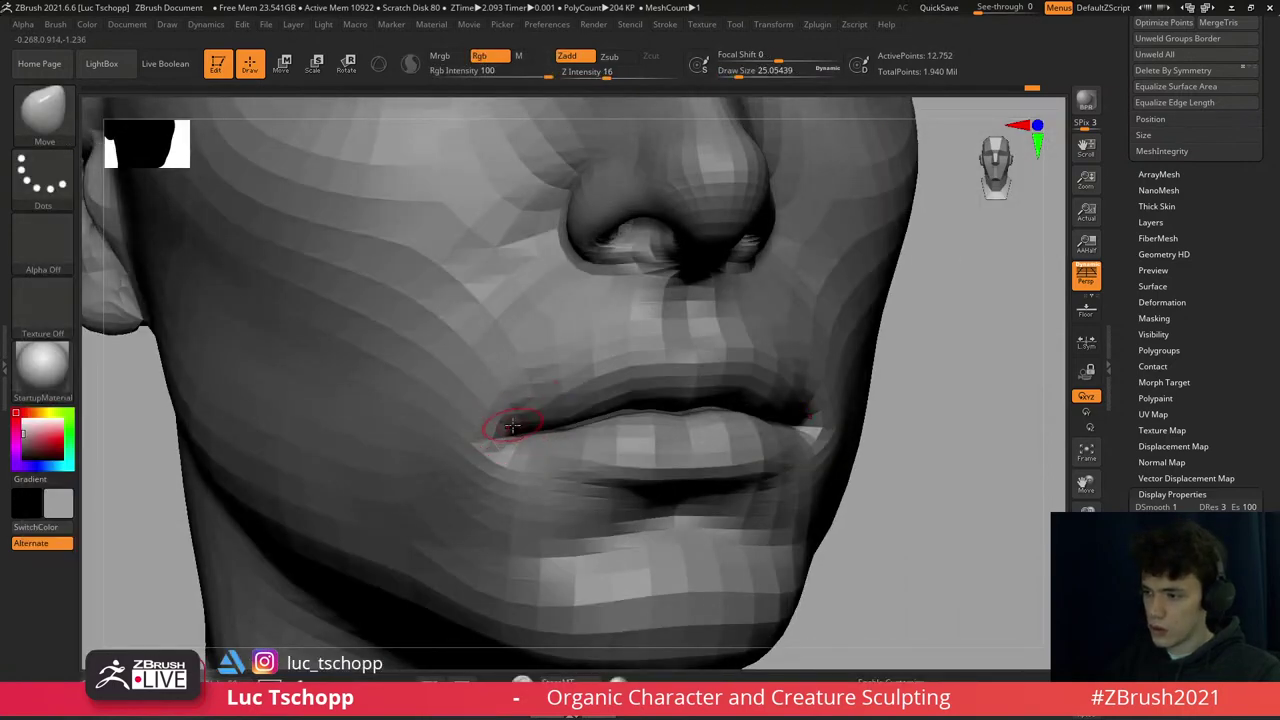
key("d")
key("b")
key("s")
key("t")
key("s")
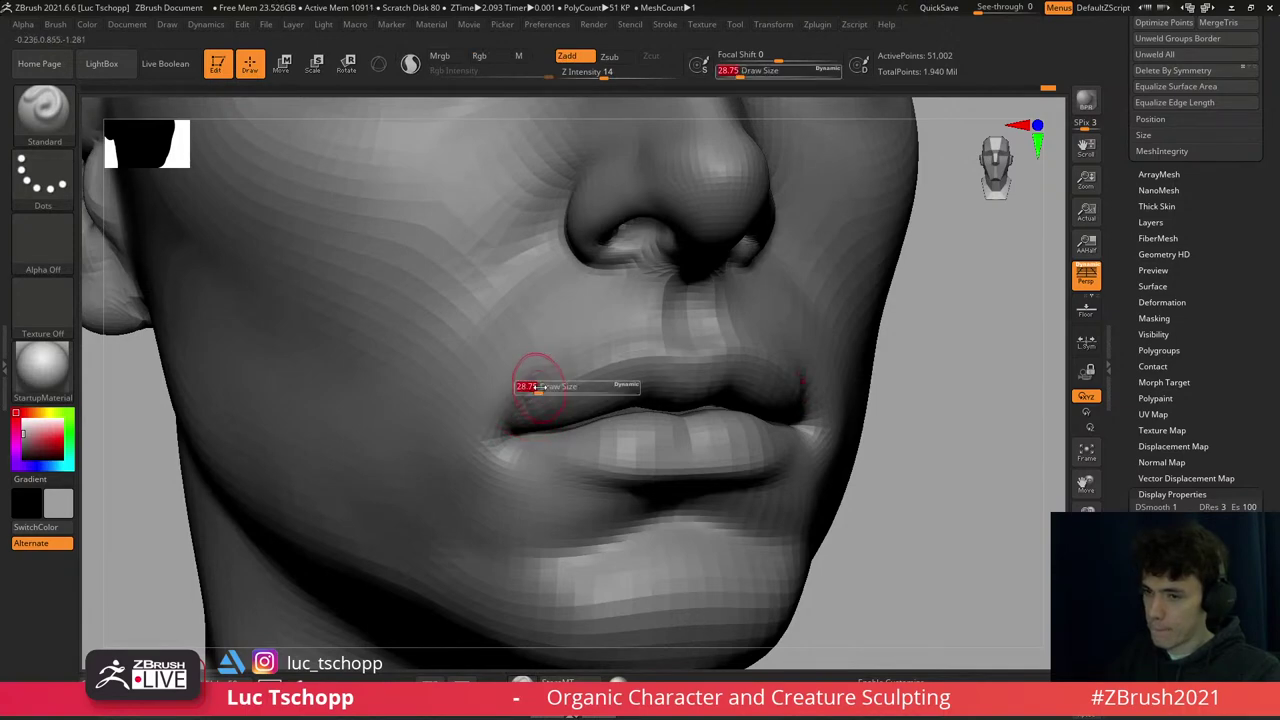
- Deepen the lip crease with DamStandard at top subdivision, brush size about 62
key("d")
key("b")
key("d")
key("s")
right_click_drag(514, 386, 519, 407)
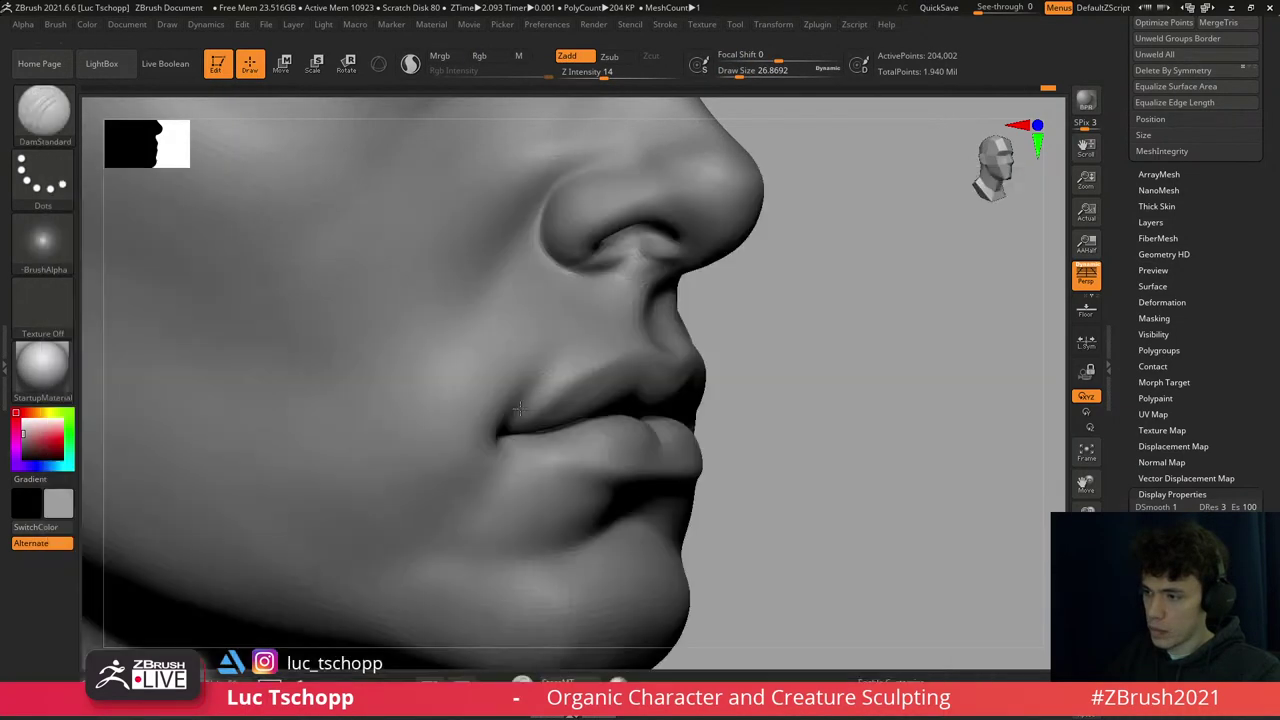
key("b")
key("d")
key("s")
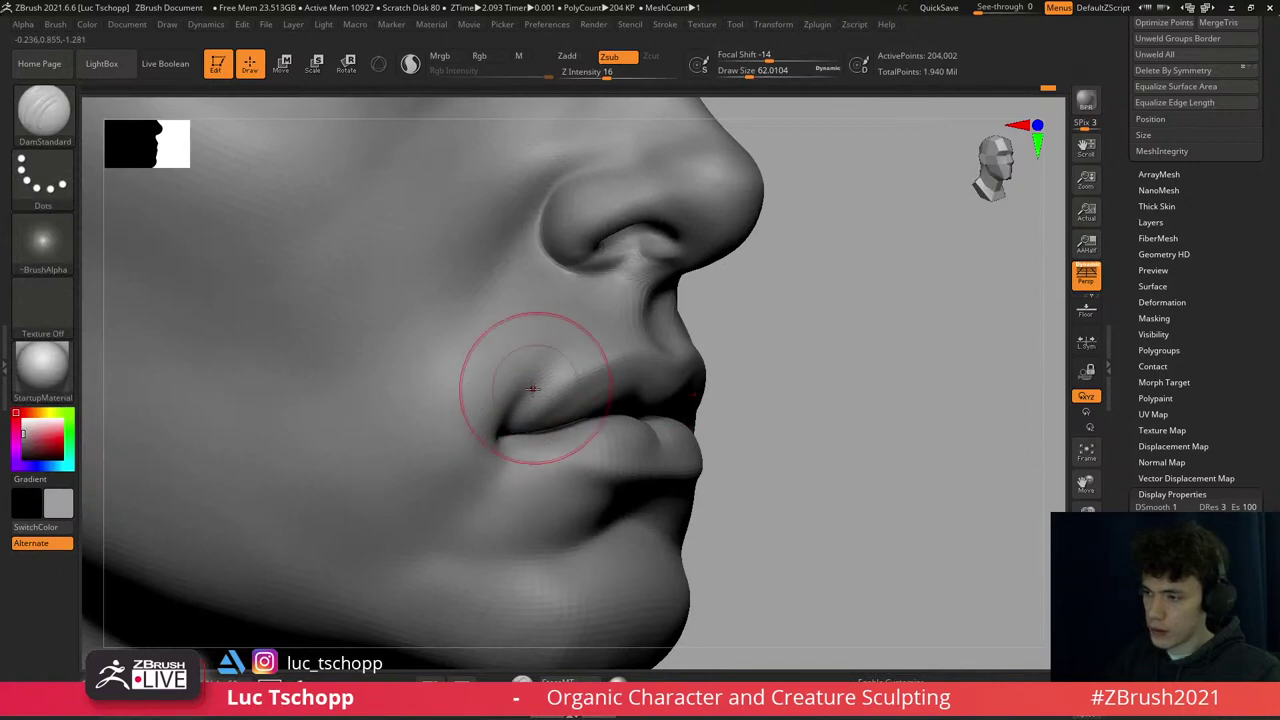
key("shift")
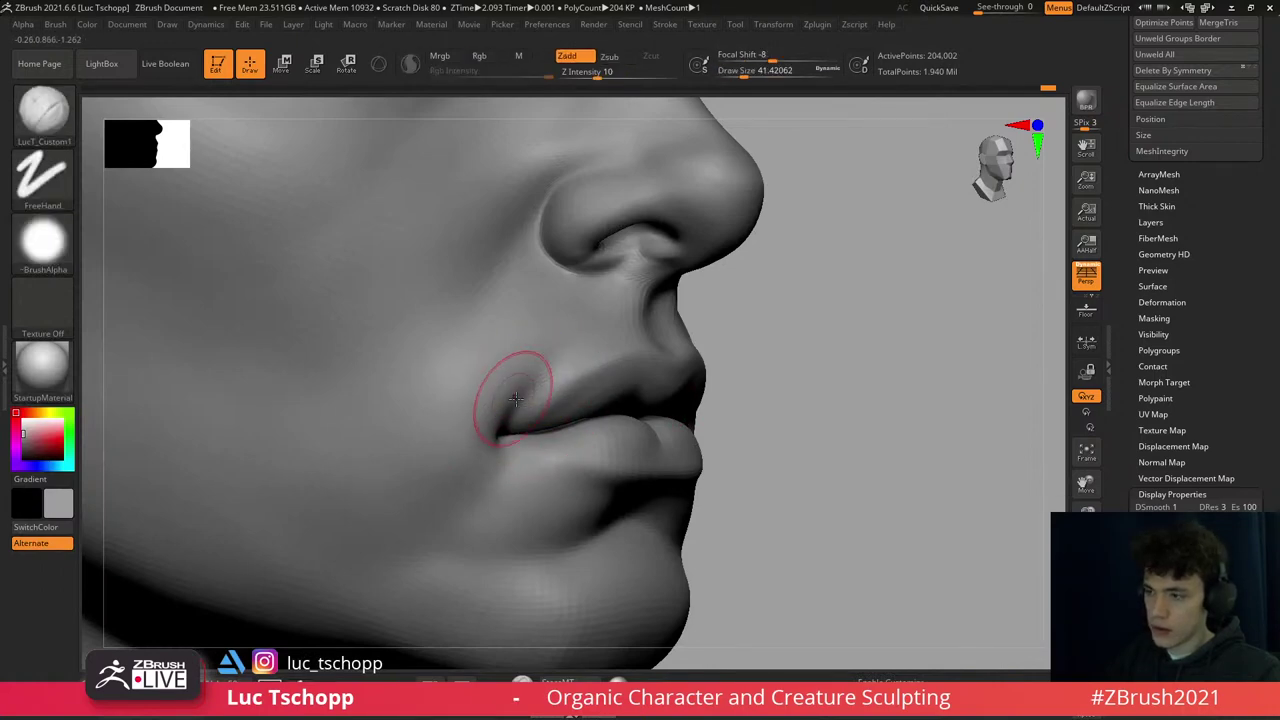
right_click_drag(501, 397, 531, 337)
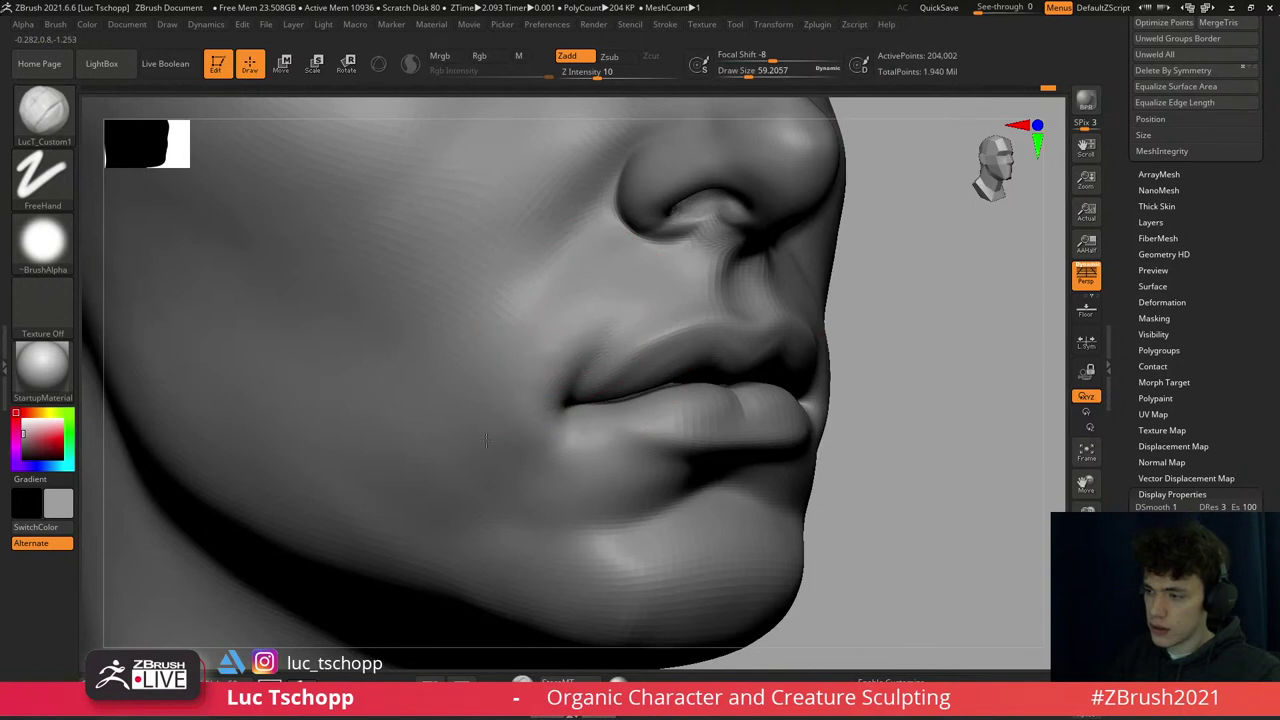
- Smooth the lips at the highest subdivision level with a smaller brush
key("shift")
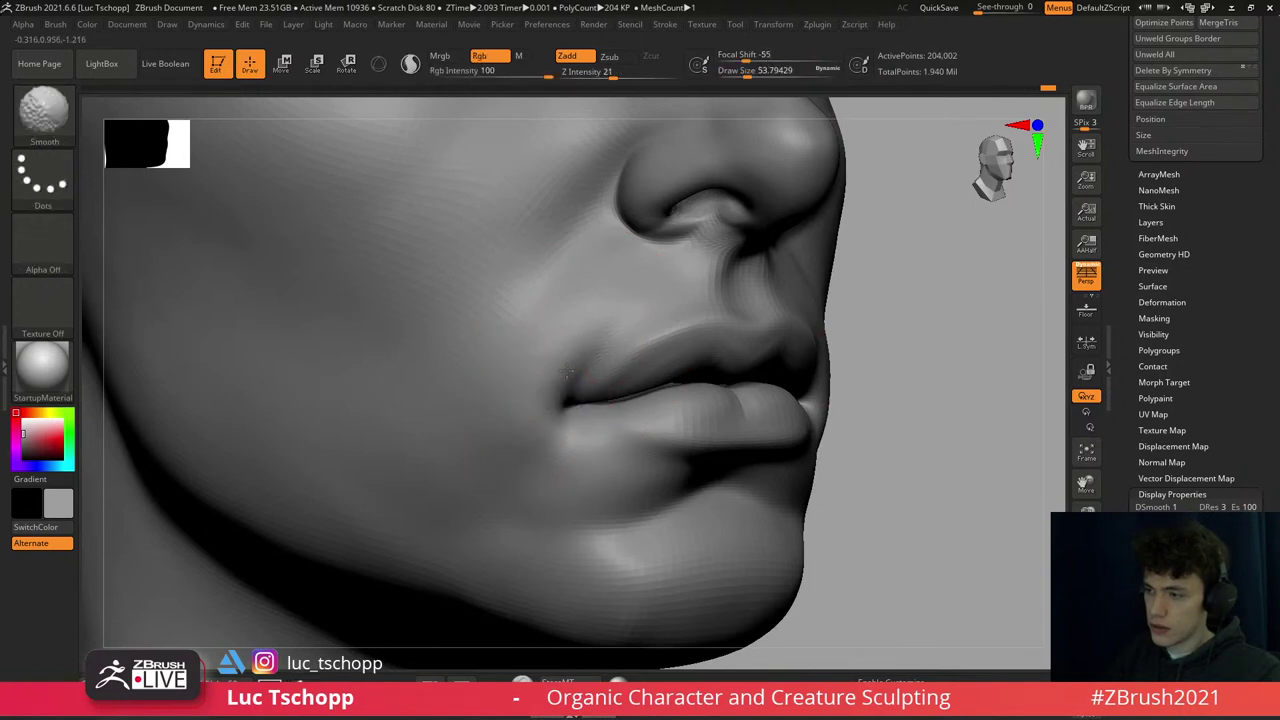
right_click_drag(567, 375, 557, 357, "shift")
key("f")
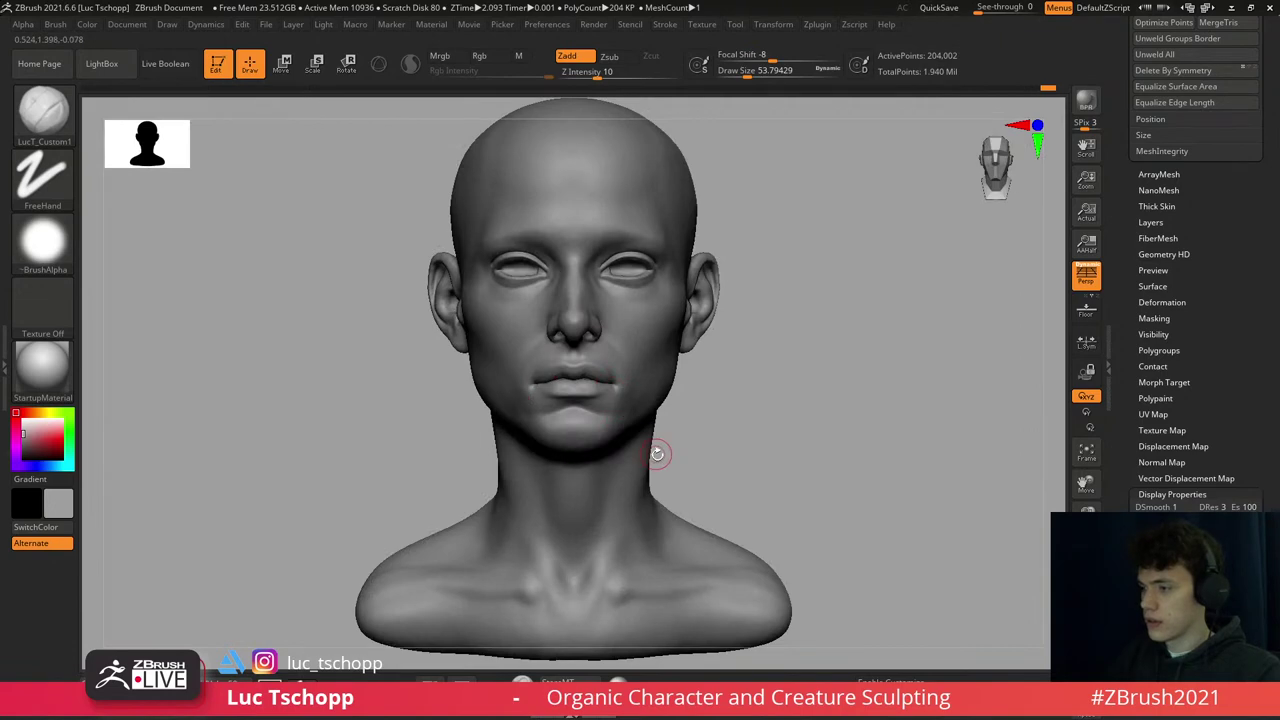
right_click_drag(605, 378, 600, 360, "ctrl")
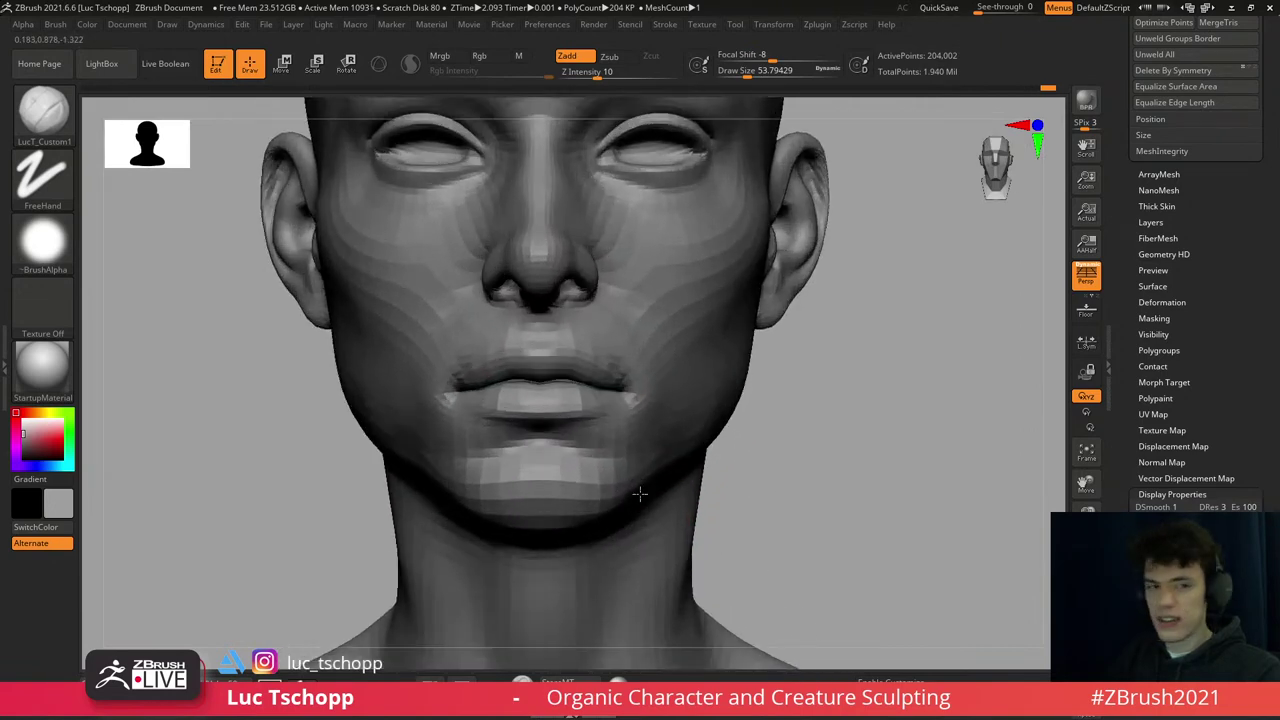
key("b")
key("Escape")
key("shift")
right_click_drag(466, 347, 464, 358)
key("s")
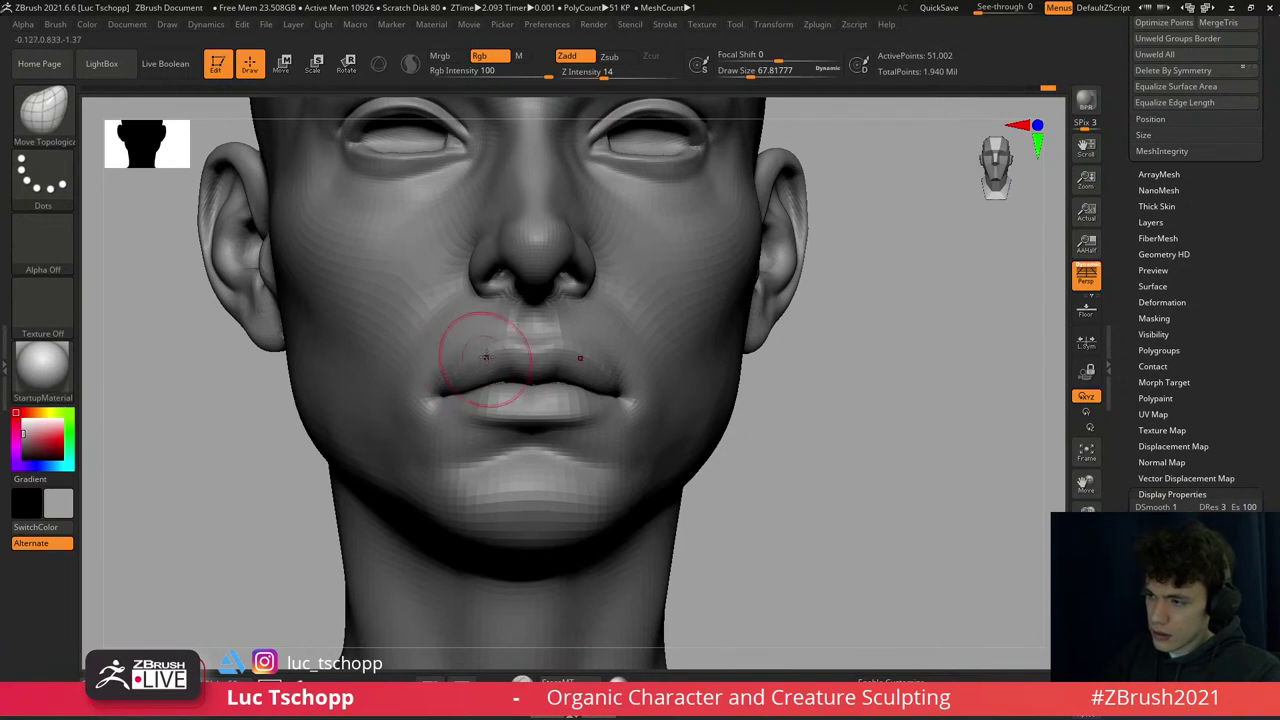
left_click_drag(484, 357, 466, 373)
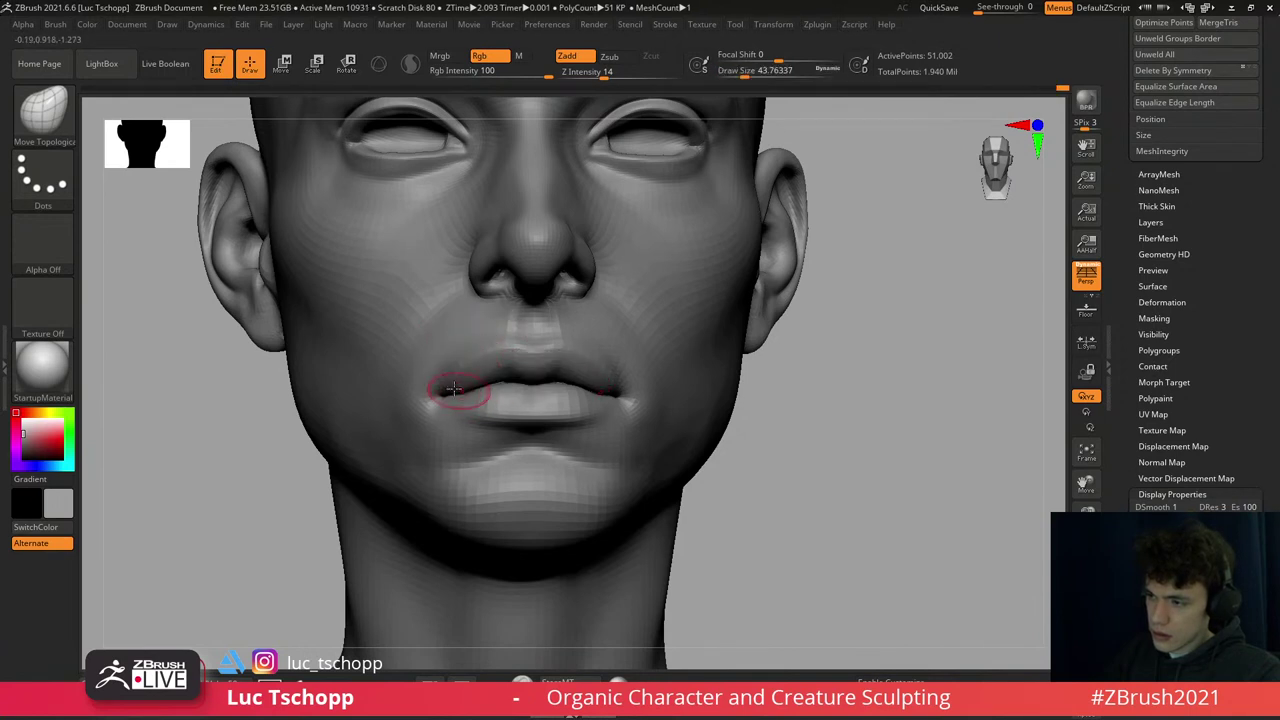
key("d")
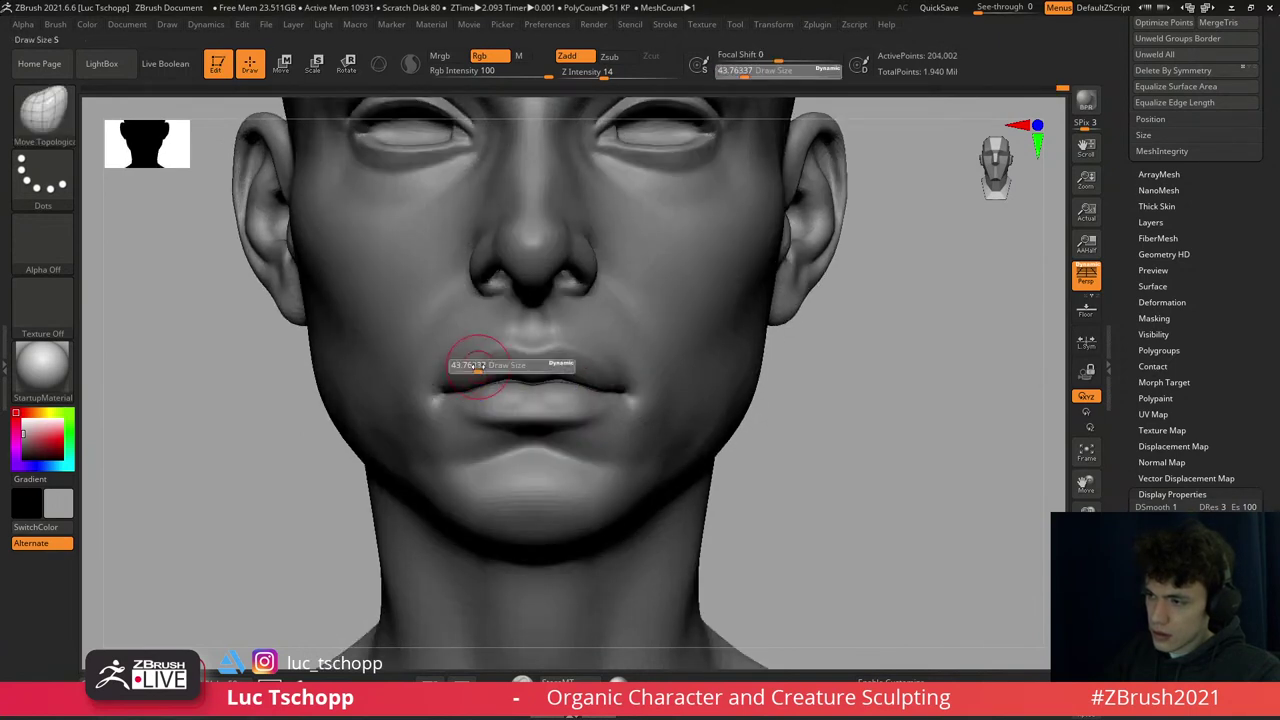
key("shift")
- Re-carve the mouth corners with a slightly smaller DamStandard brush from several angles
right_click_drag(475, 360, 471, 343)
key("b")
key("d")
key("s")
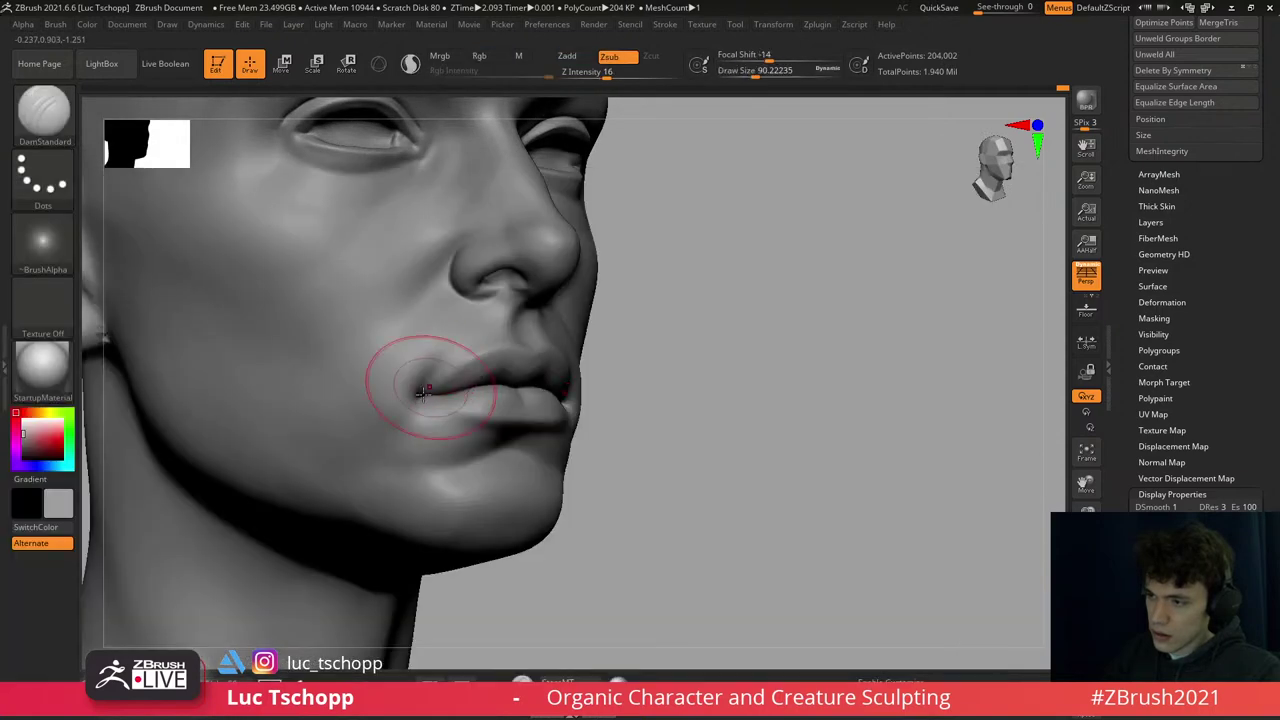
key("[")
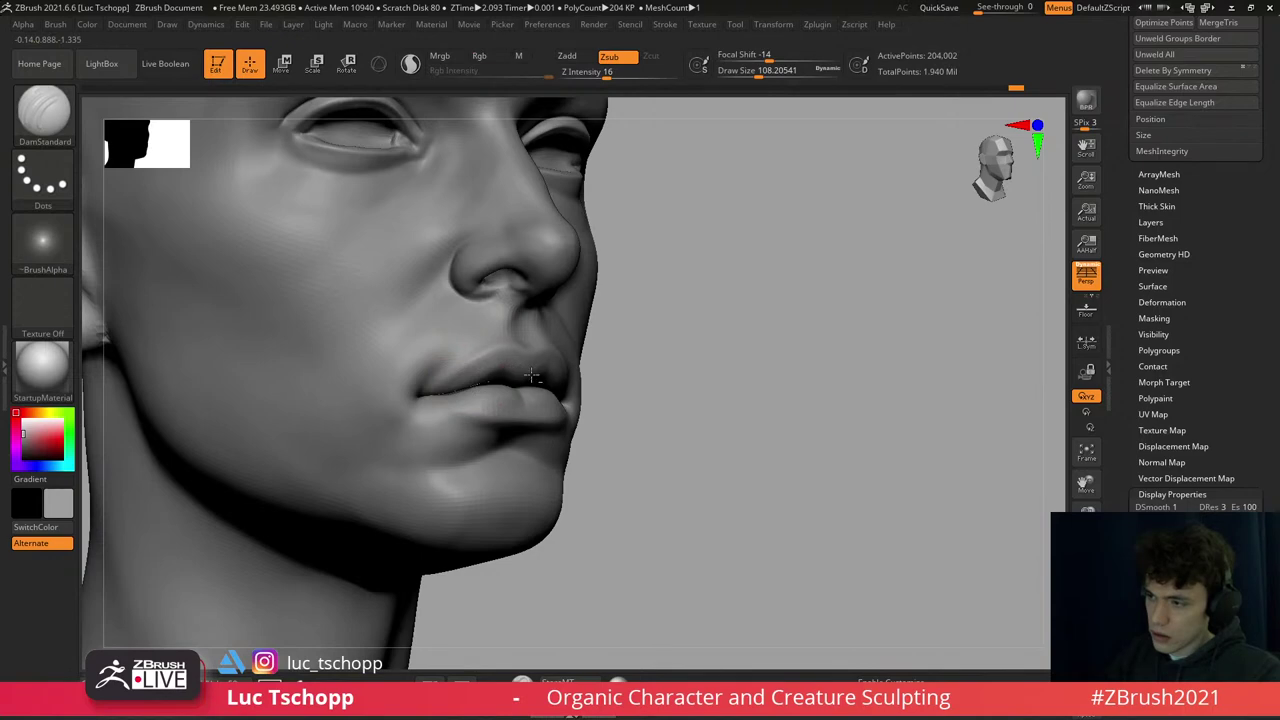
right_click_drag(531, 376, 500, 249)
right_click_drag(551, 329, 528, 371)
key("s")
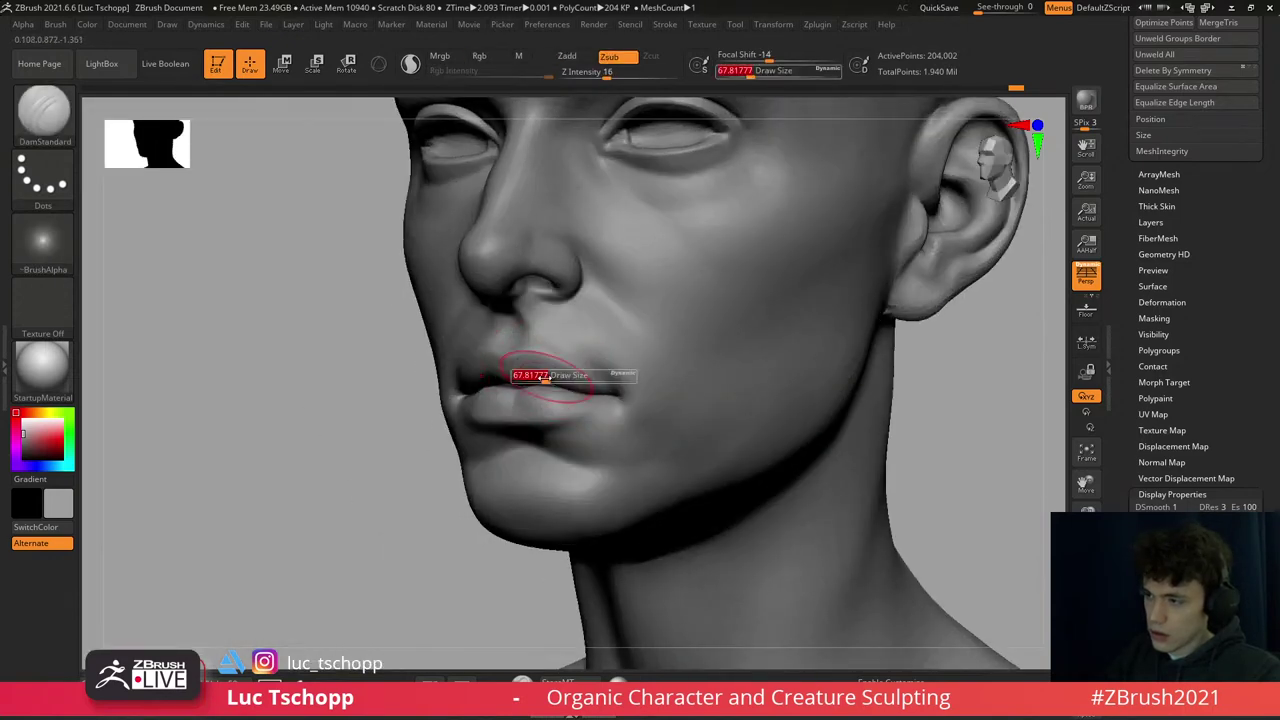
left_click_drag(545, 378, 530, 378)
right_click_drag(530, 378, 603, 360, "shift")
key("f")
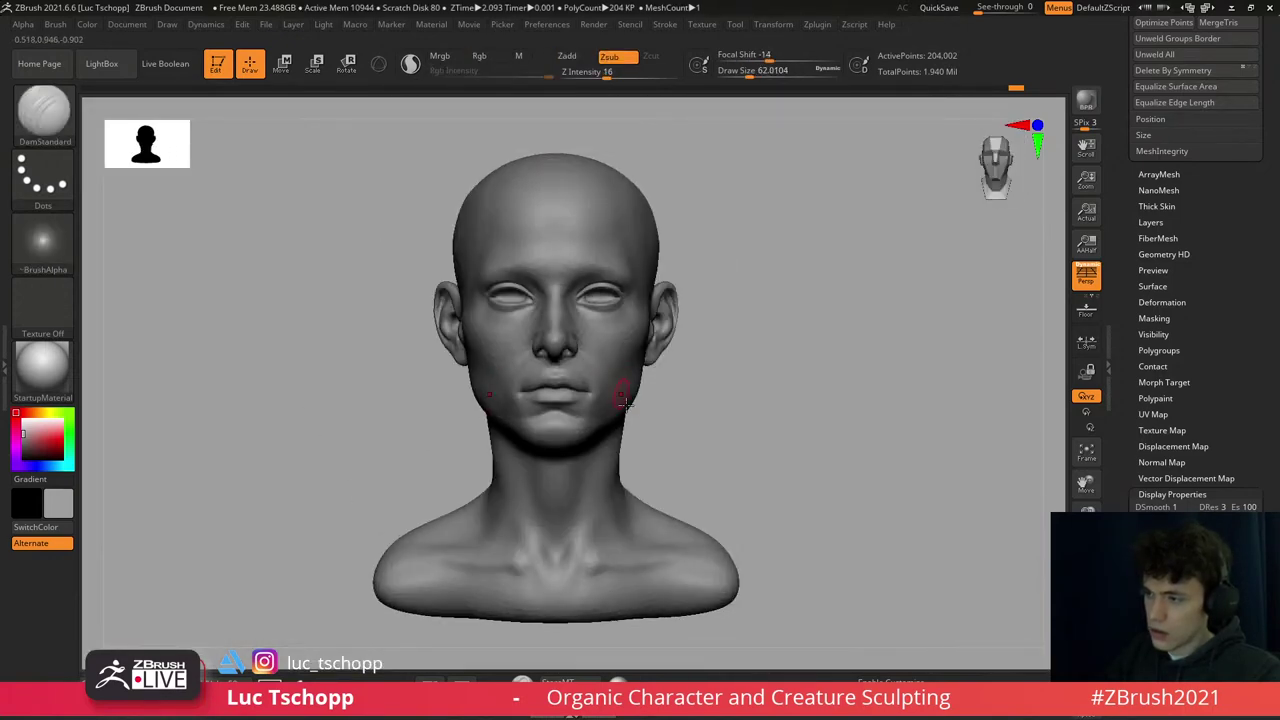
mouse_move(602, 429)
right_mouse_down("ctrl")
mouse_move(600, 380)
mouse_move(582, 374)
mouse_move(600, 457)
mouse_move(533, 547)
right_mouse_up("ctrl")
- Pull the jaw and neck line into shape after a wireframe check, then show the Subtool list
key("b")
key("s")
key("t")
key("shift")
key("shift+f")
key("shift+f")
key("f")
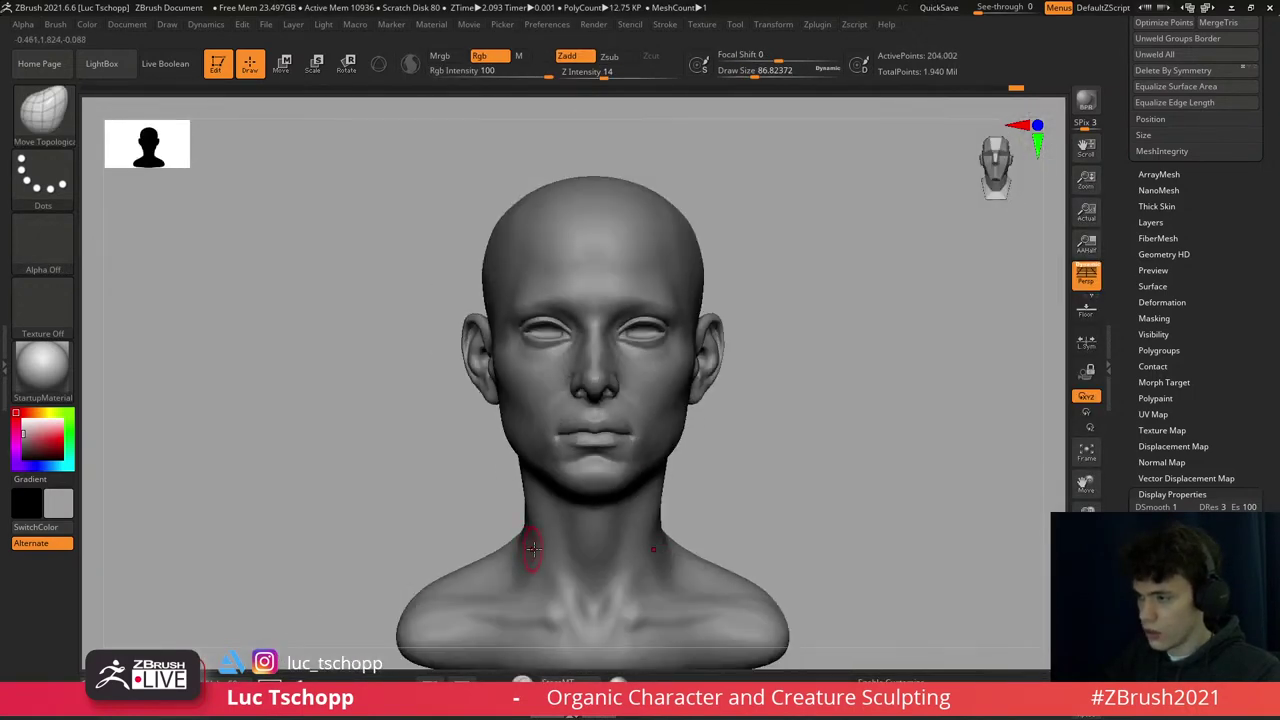
left_click_drag(533, 547, 581, 485)
right_click_drag(595, 455, 697, 393, "ctrl")
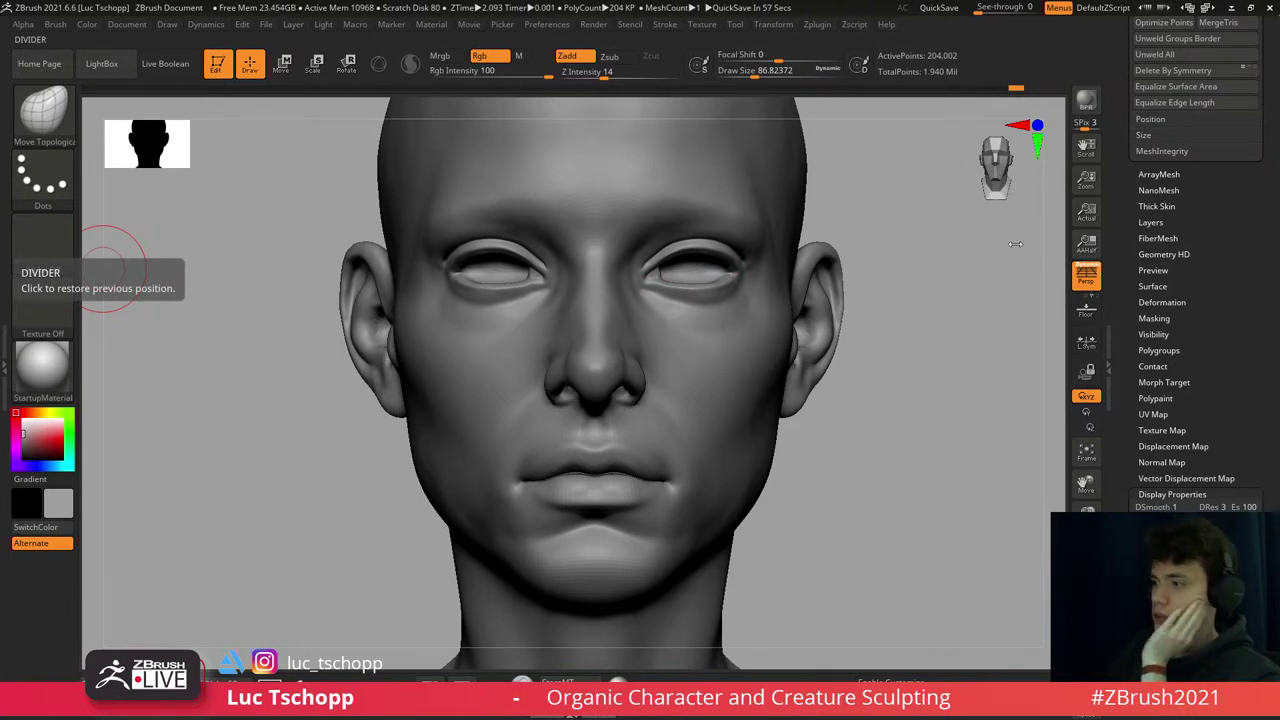
mouse_move(966, 229)
left_mouse_down()
mouse_move(988, 231)
mouse_move(950, 234)
left_mouse_up()
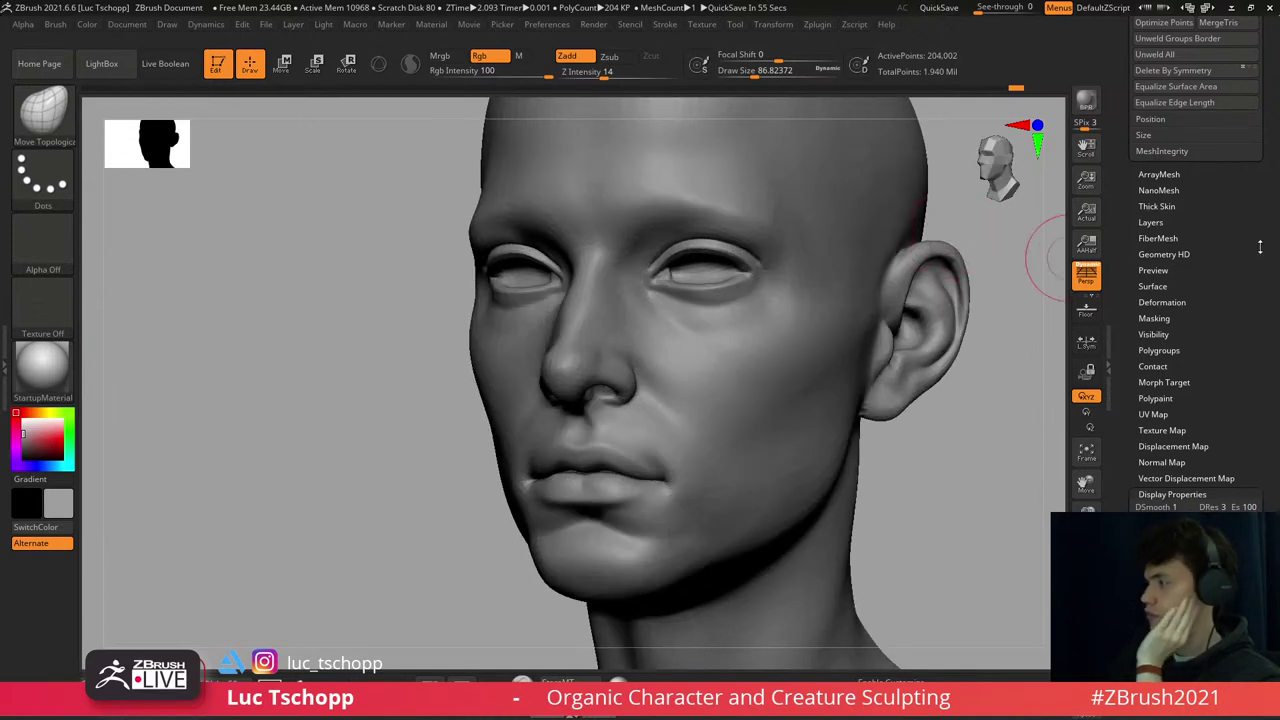
scroll(1260, 246, "up", 10)
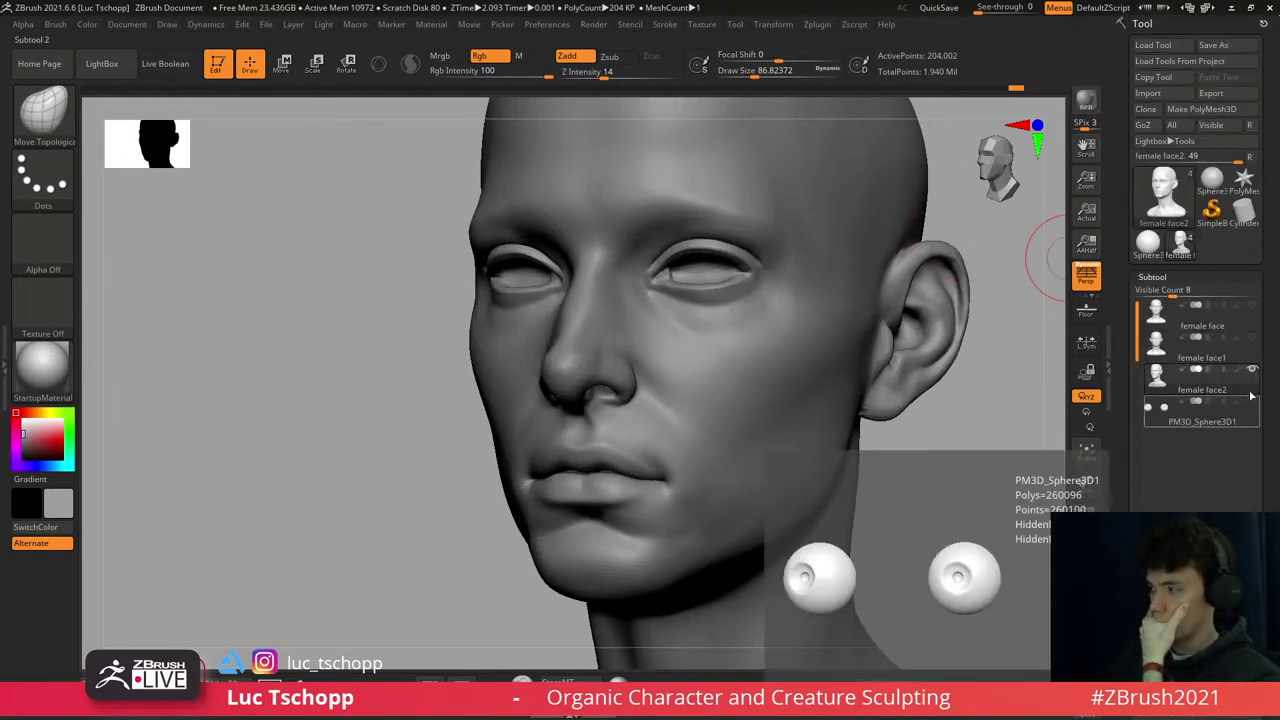
- Make the PM3D_Sphere3D1 eyeballs visible and reselect the female face2 subtool
left_click(1252, 402)
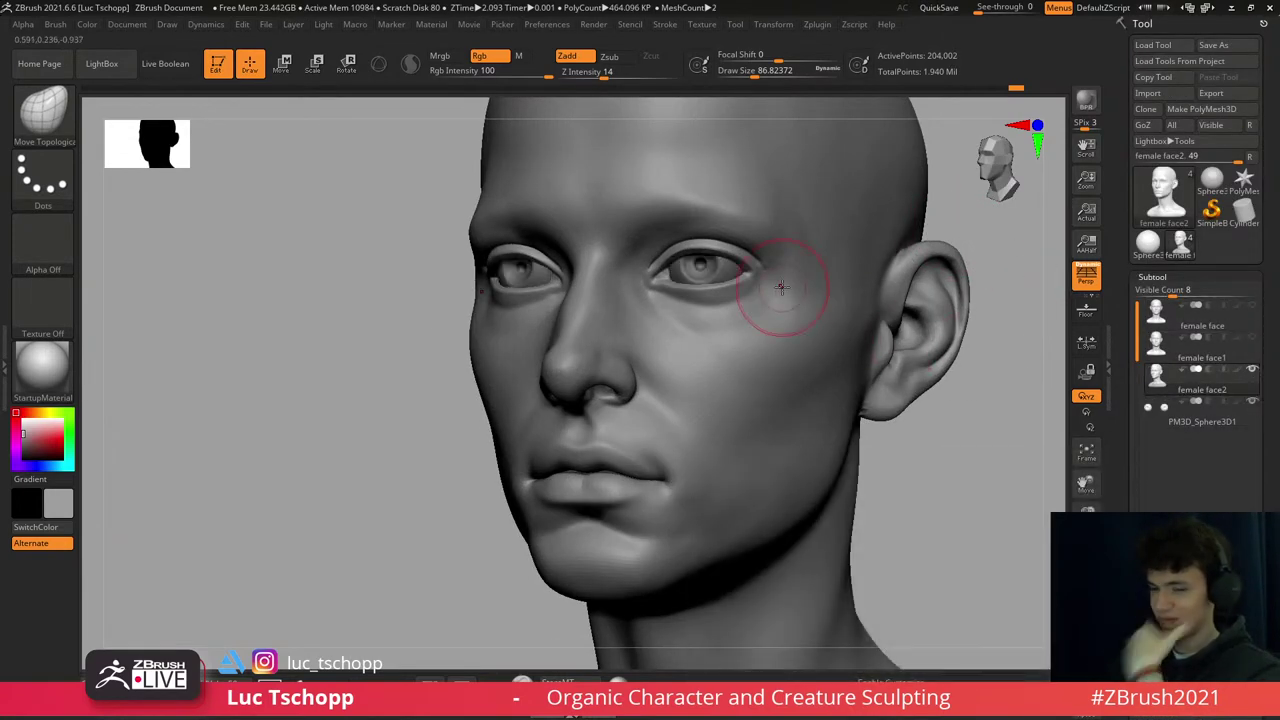
left_click(745, 254, "alt")
left_click_drag(930, 300, 721, 285, "shift")
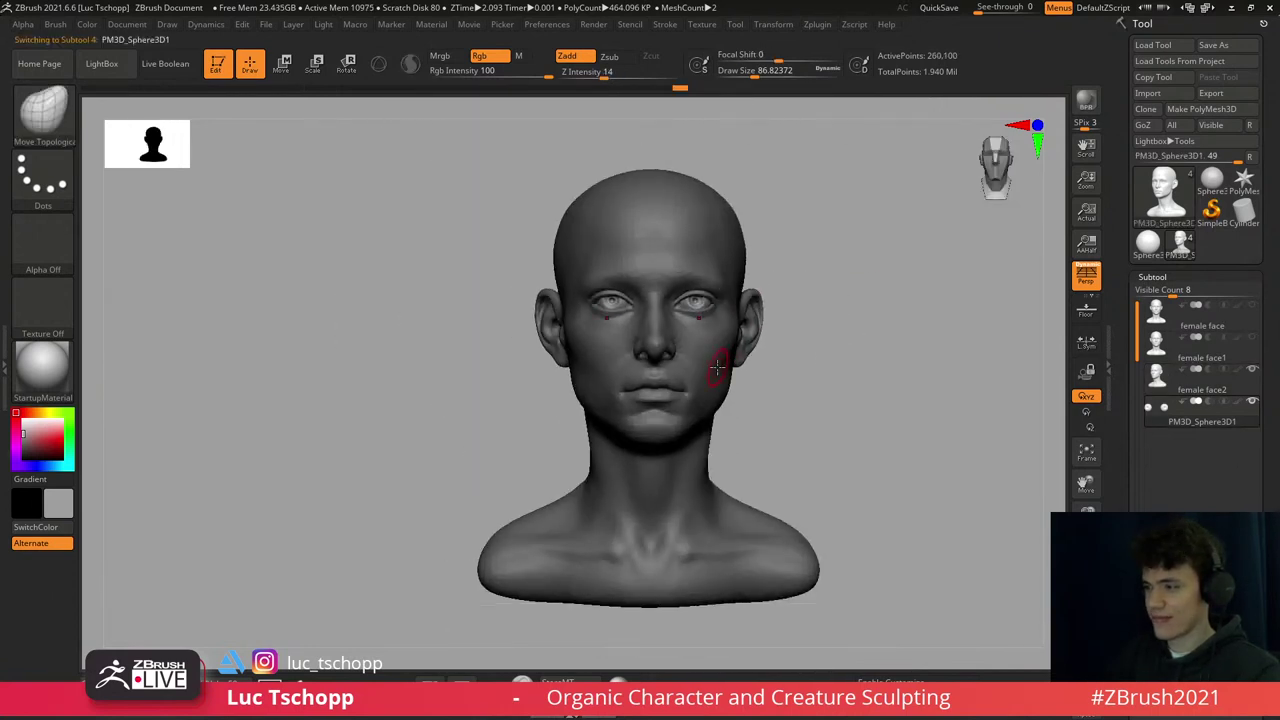
left_click(643, 214, "alt")
- Smooth the face with the custom brush reduced to about size 149 from a front view
key("b")
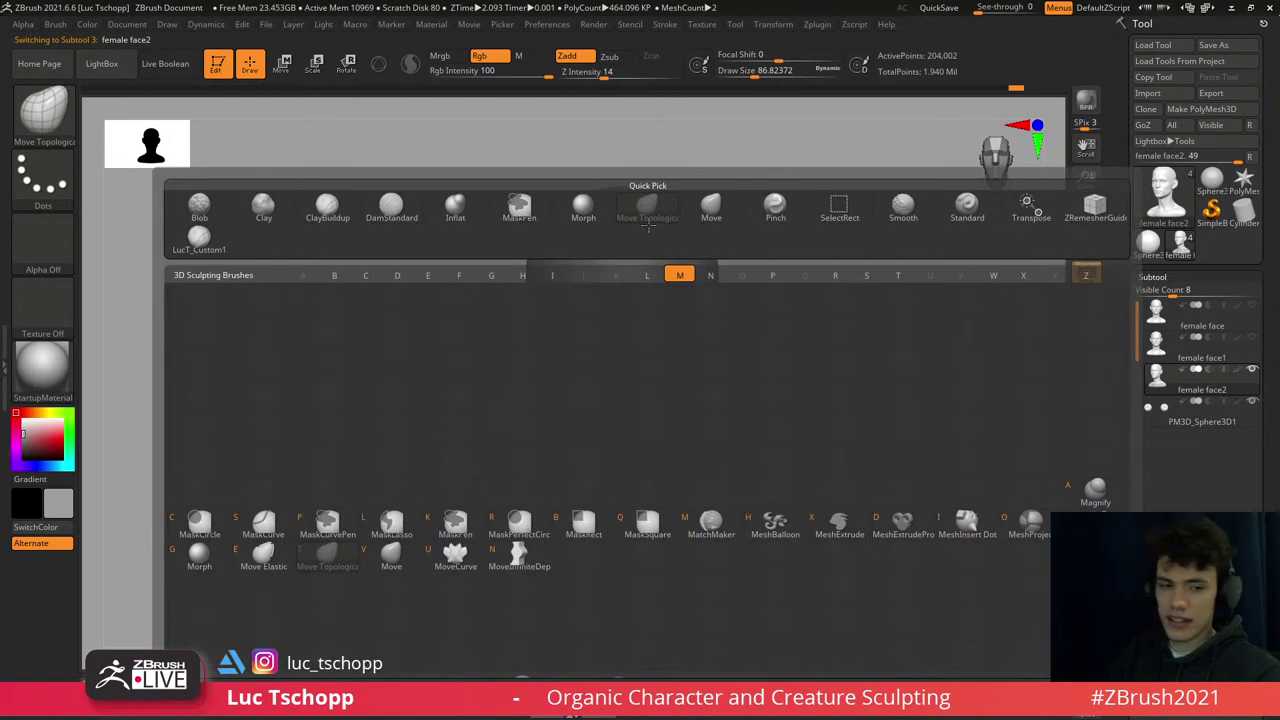
key("m")
key("v")
key("1")
left_click_drag(850, 330, 680, 297)
key("s")
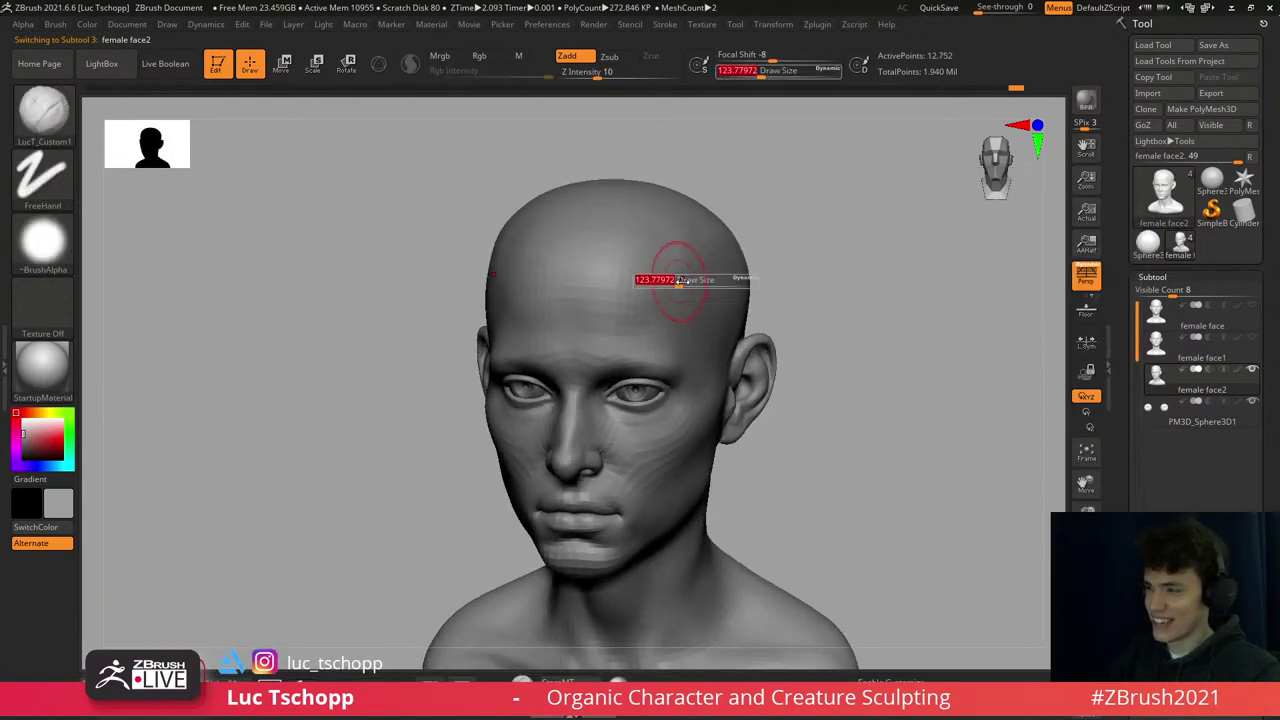
key("s")
left_click_drag(716, 234, 686, 251)
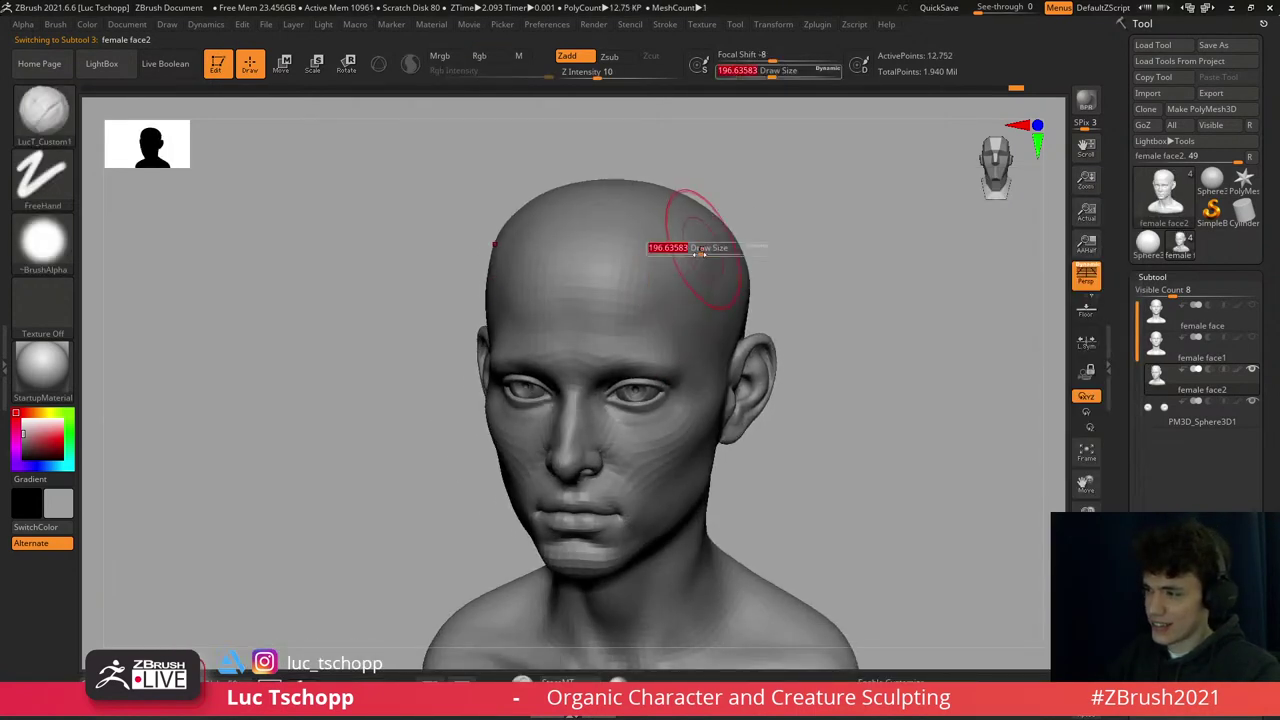
key("shift")
key("shift")
right_click_drag(701, 298, 660, 363, "shift")
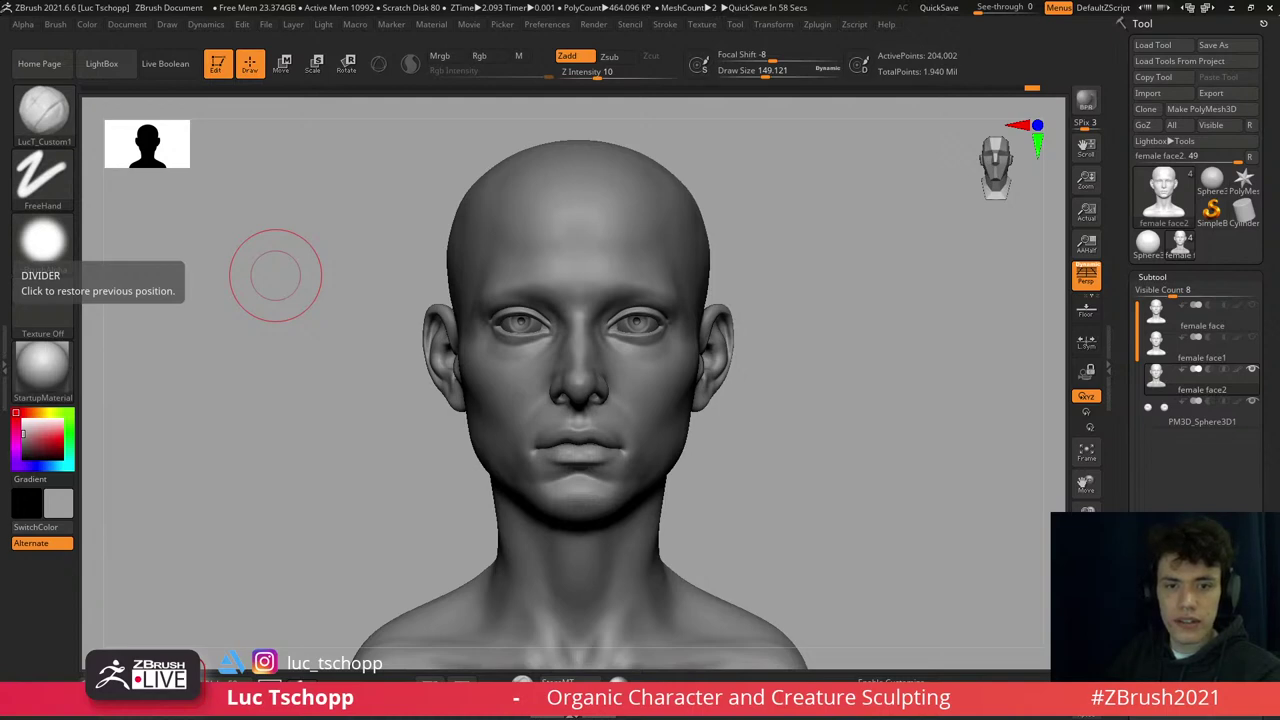
right_click_drag(588, 457, 590, 385, "alt")
- Nudge the lips with Move and Inflat while stepping between subdivision levels
key("b")
key("m")
key("v")
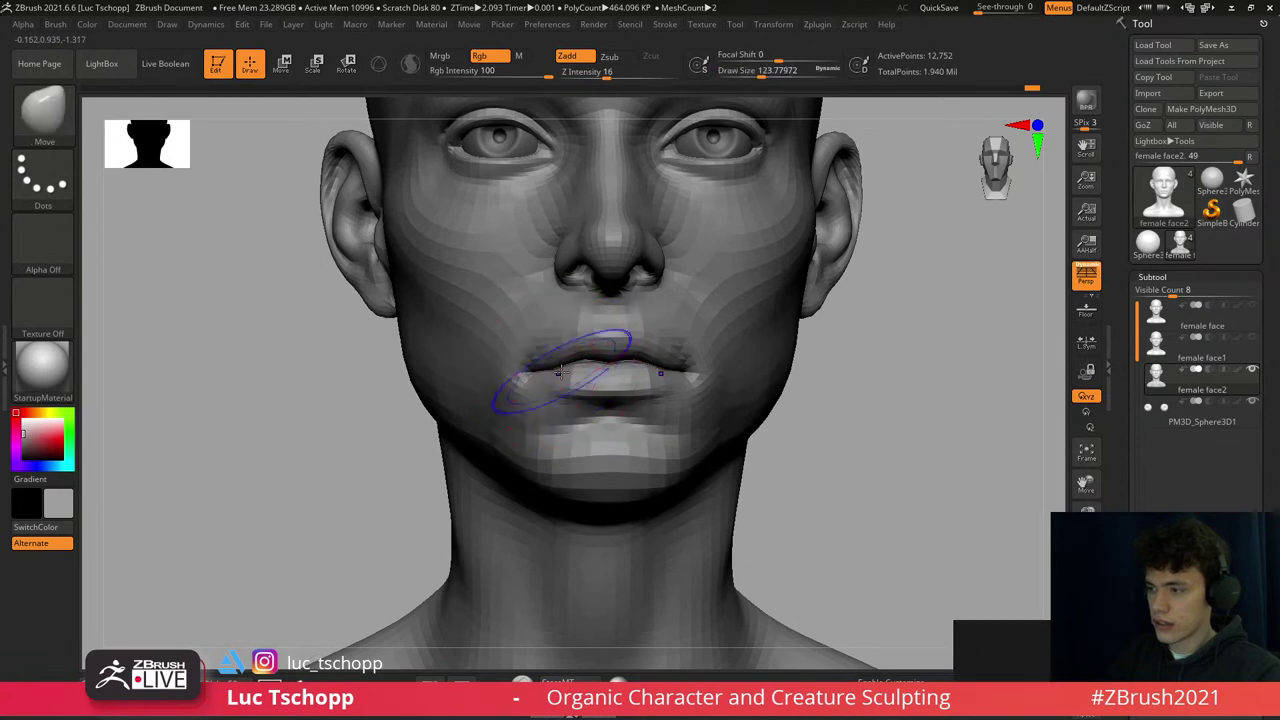
key("shift+d")
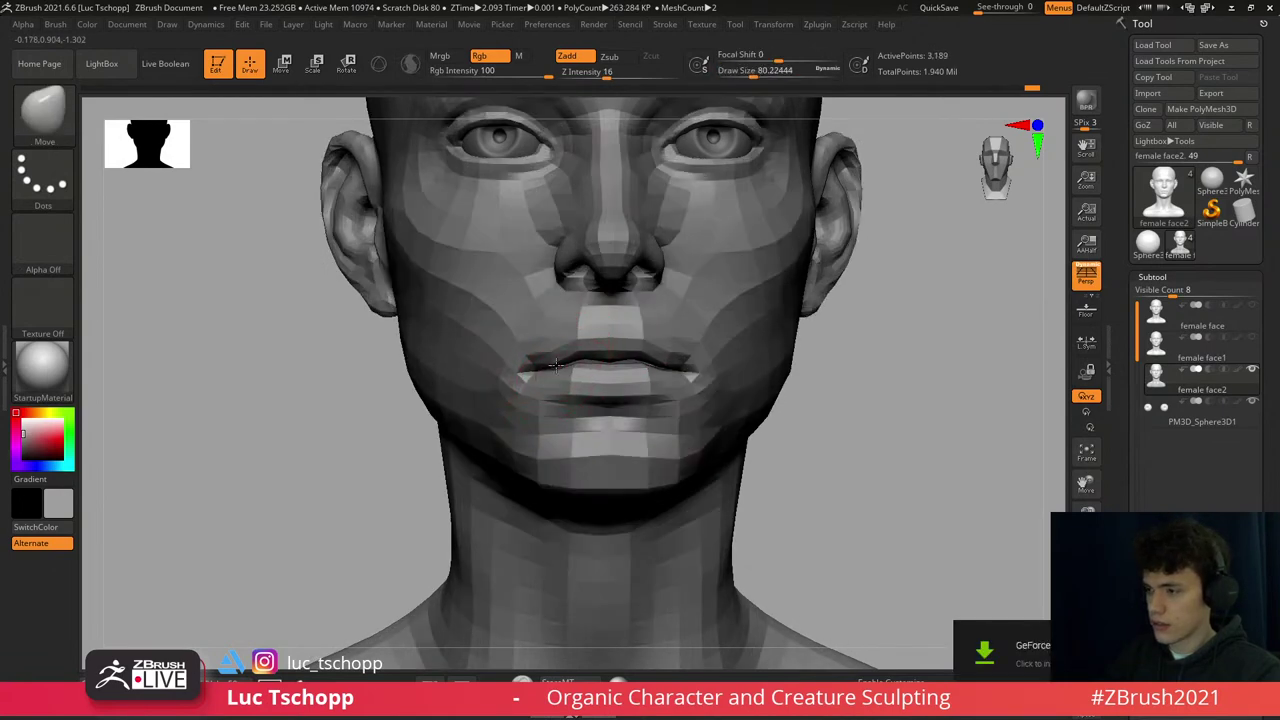
key("d")
key("d")
key("d")
key("b")
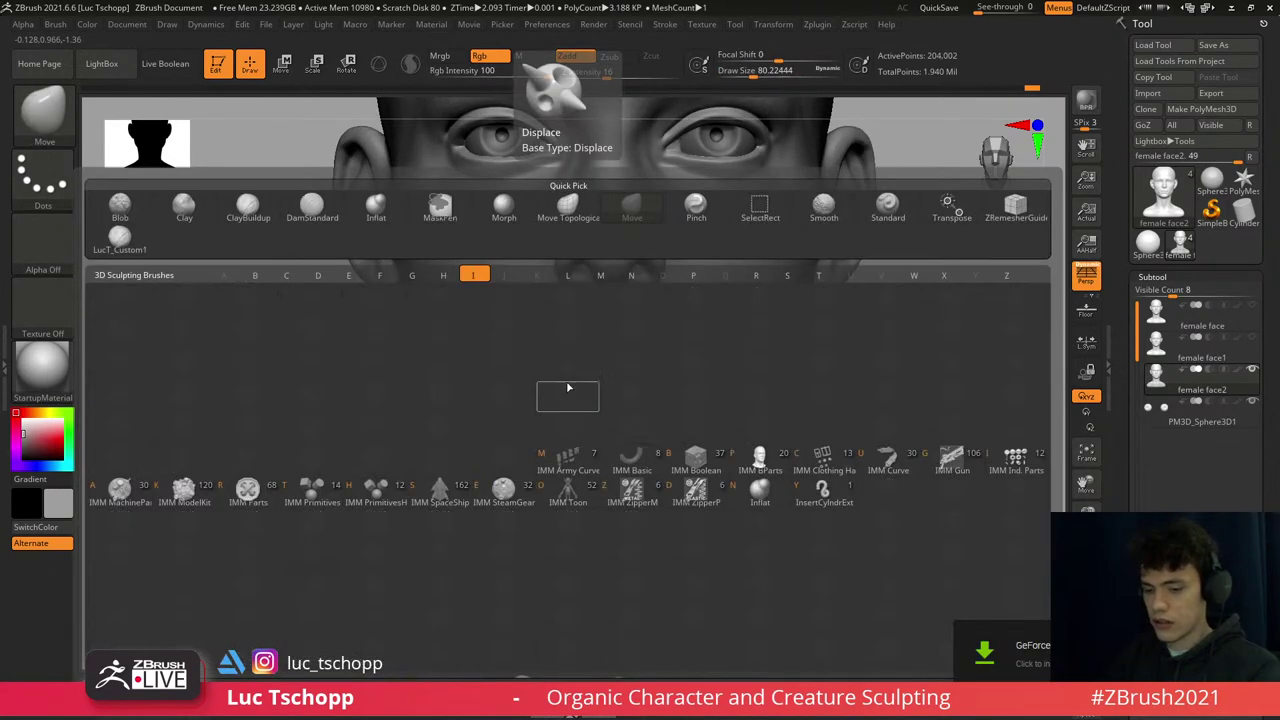
key("i")
key("n")
key("shift+d")
key("shift+d")
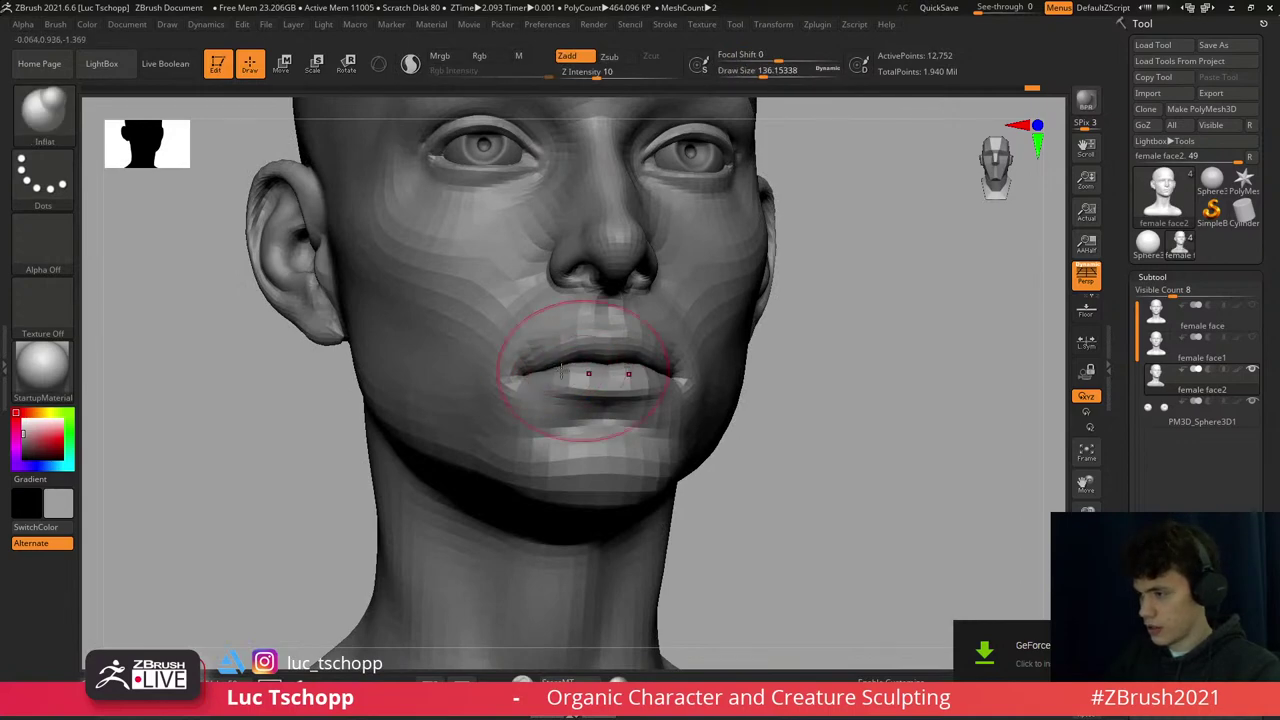
key("d")
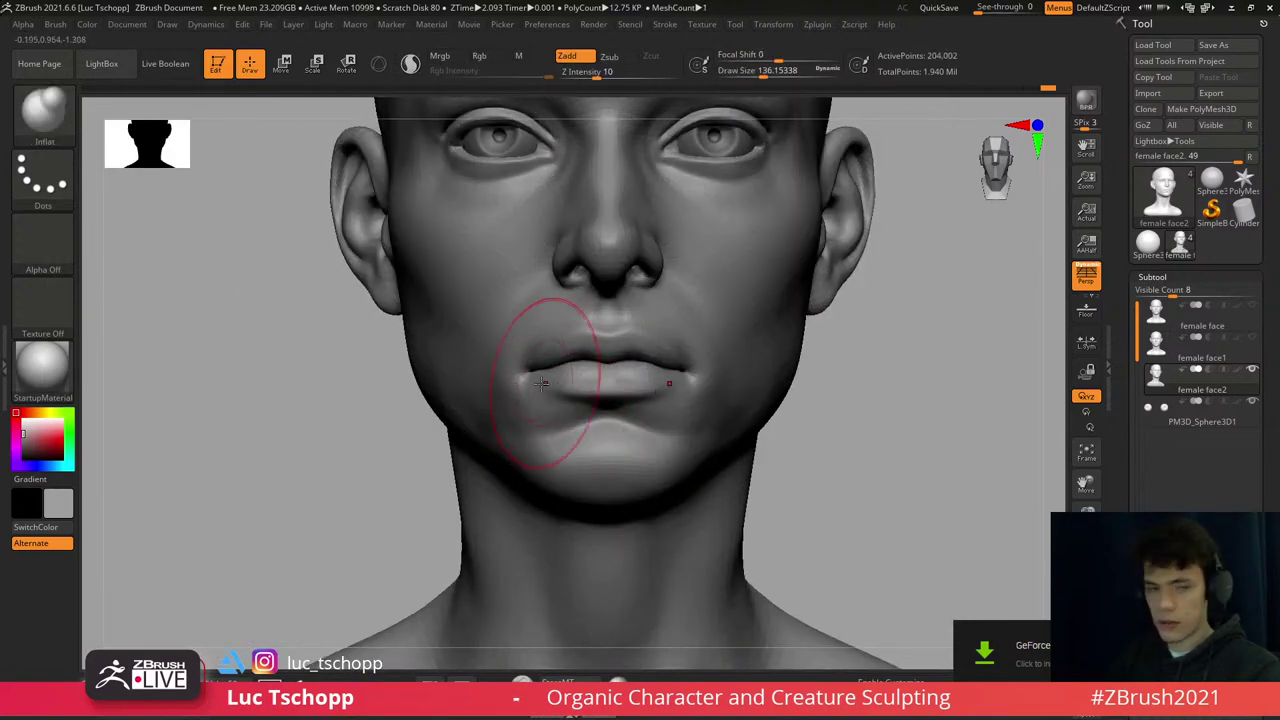
- Carve the mouth corner creases with DamStandard at about size 128
key("b")
key("d")
key("s")
- Alternate the custom clay brush and DamStandard on the corner creases across subdivision levels
key("s")
left_click_drag(510, 362, 514, 361)
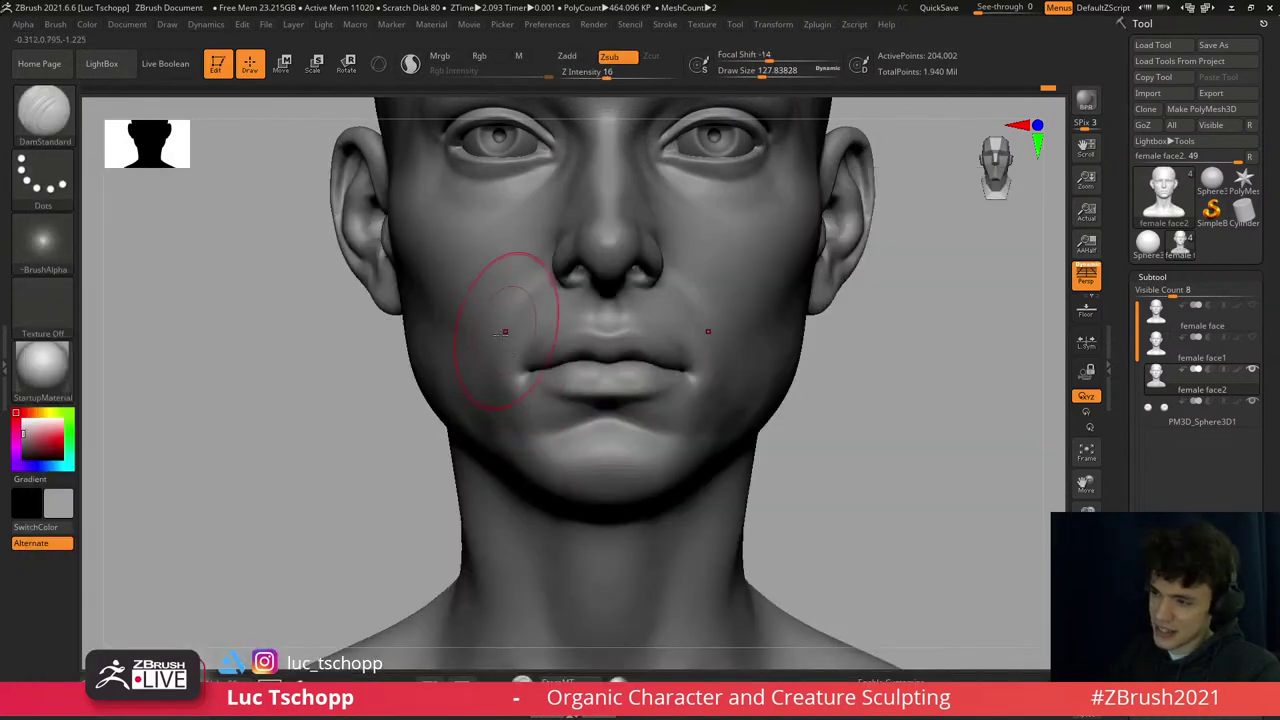
mouse_move(495, 389)
right_mouse_down()
mouse_move(491, 337)
mouse_move(469, 386)
right_mouse_up()
key("b")
key("l")
key("c")
key("b")
key("d")
key("s")
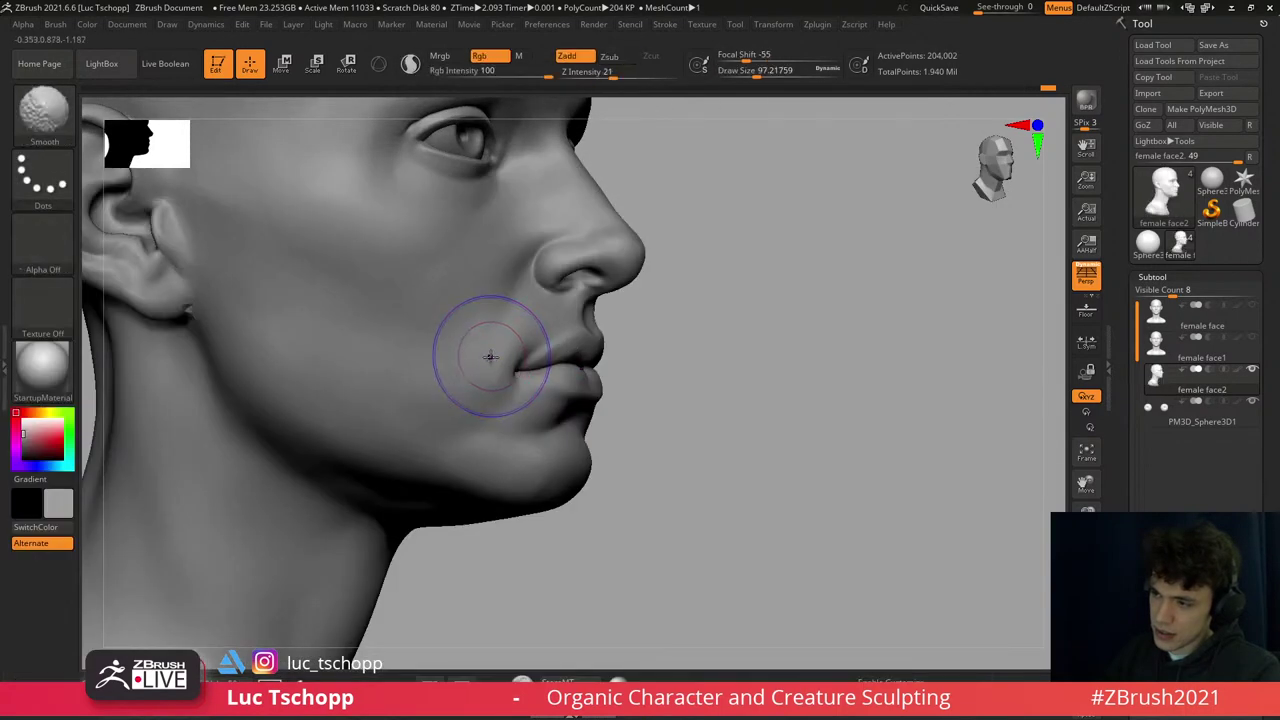
key("shift+d")
key("shift+d")
key("s")
key("d")
key("d")
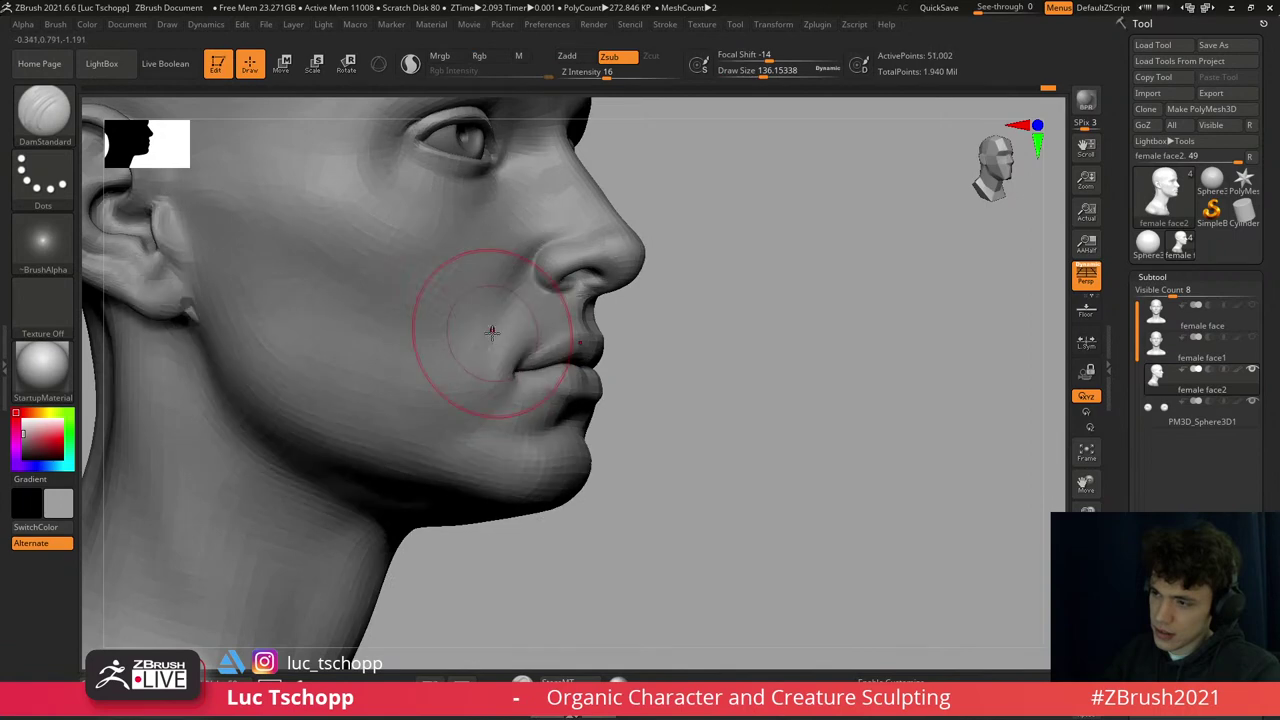
- Smooth the lip profile with the Smooth brush, dropping a subdivision level and returning
key("b")
key("l")
key("c")
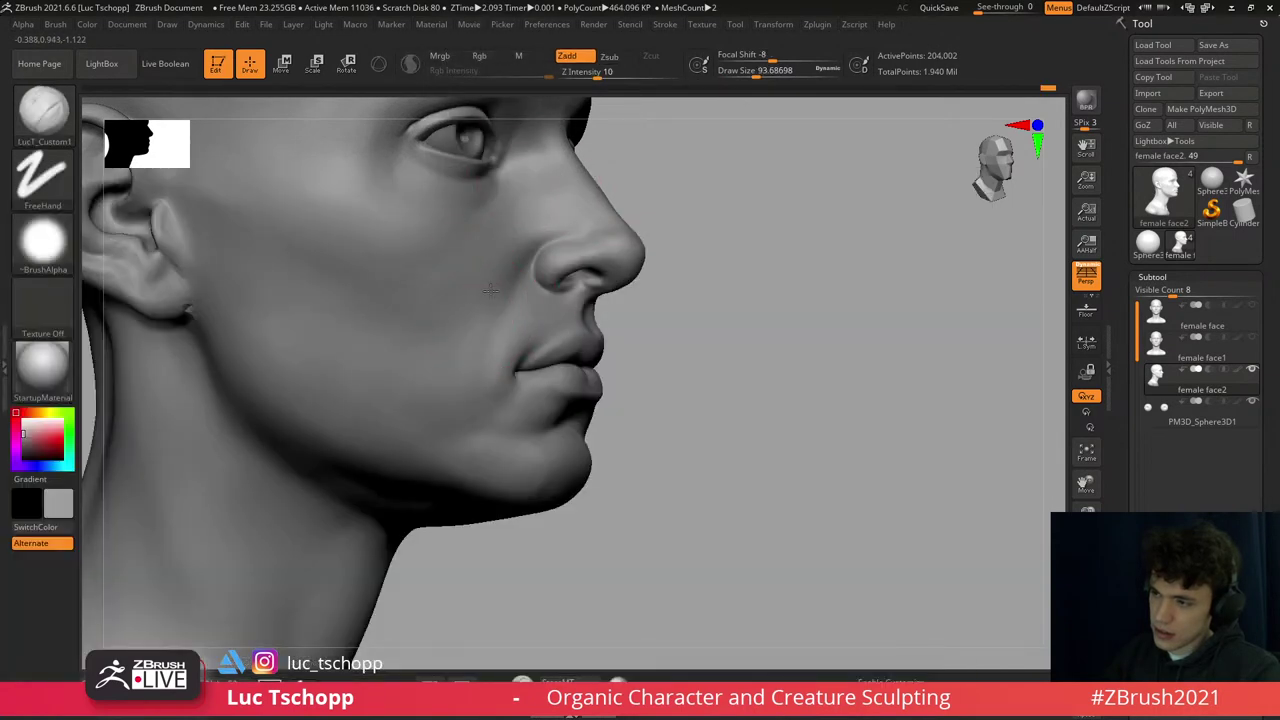
right_click_drag(491, 290, 500, 286)
key("s")
key("b")
key("s")
key("m")
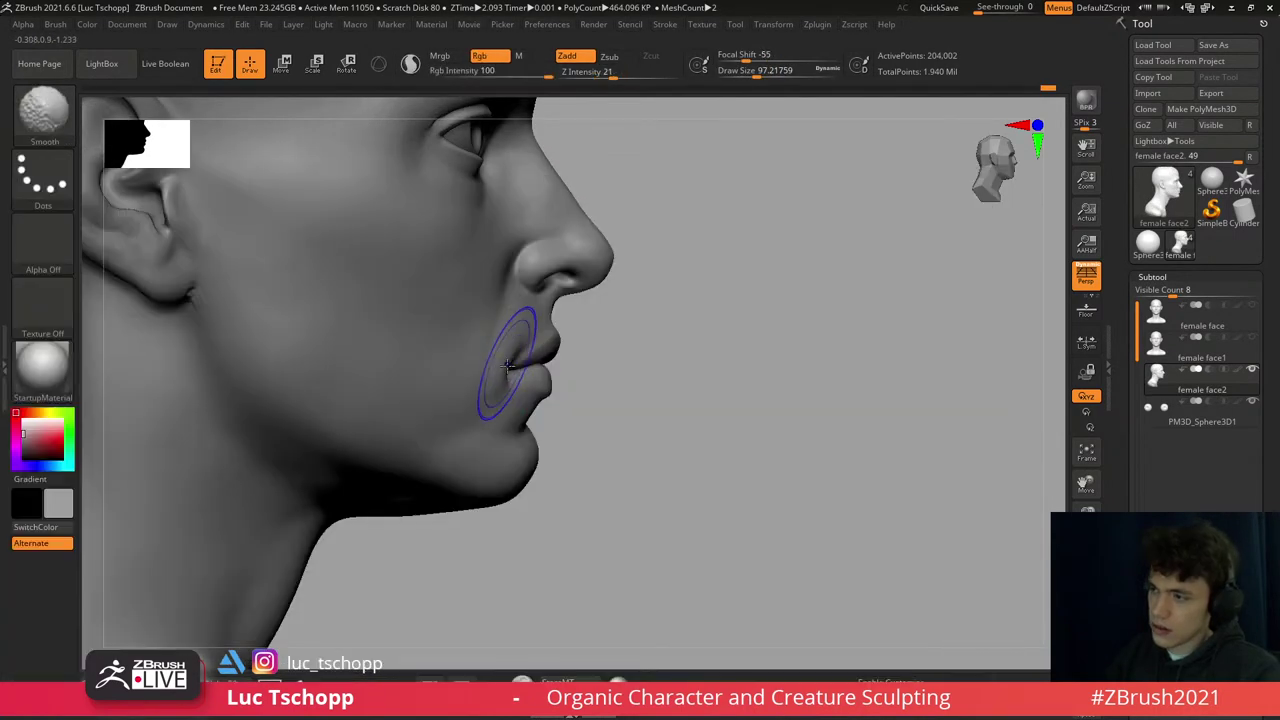
key("shift+d")
key("s")
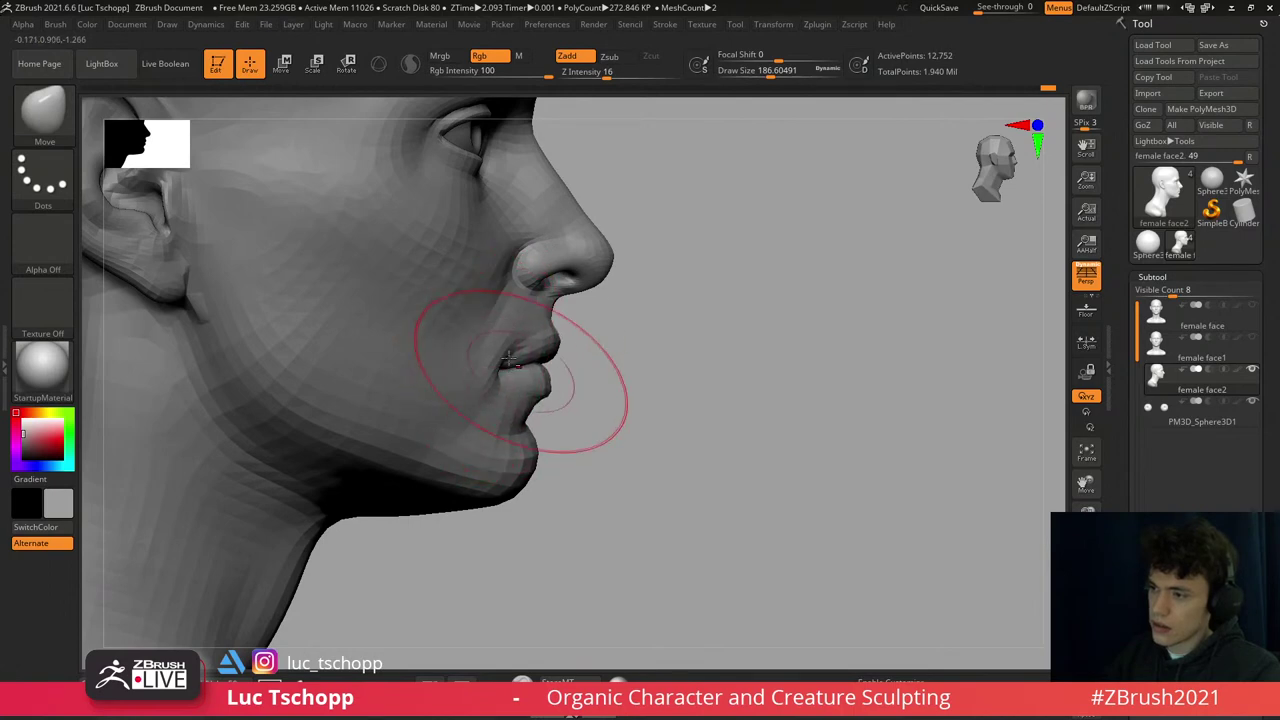
key("d")
- Drop two subdivision levels and refine the lip profile with the brush at about size 74
scroll(508, 362, "down", 3)
right_click_drag(514, 367, 449, 349)
scroll(612, 378, "up", 3)
mouse_move(612, 378)
right_mouse_down("shift")
mouse_move(671, 320)
mouse_move(646, 341)
right_mouse_up("shift")
key("shift+d")
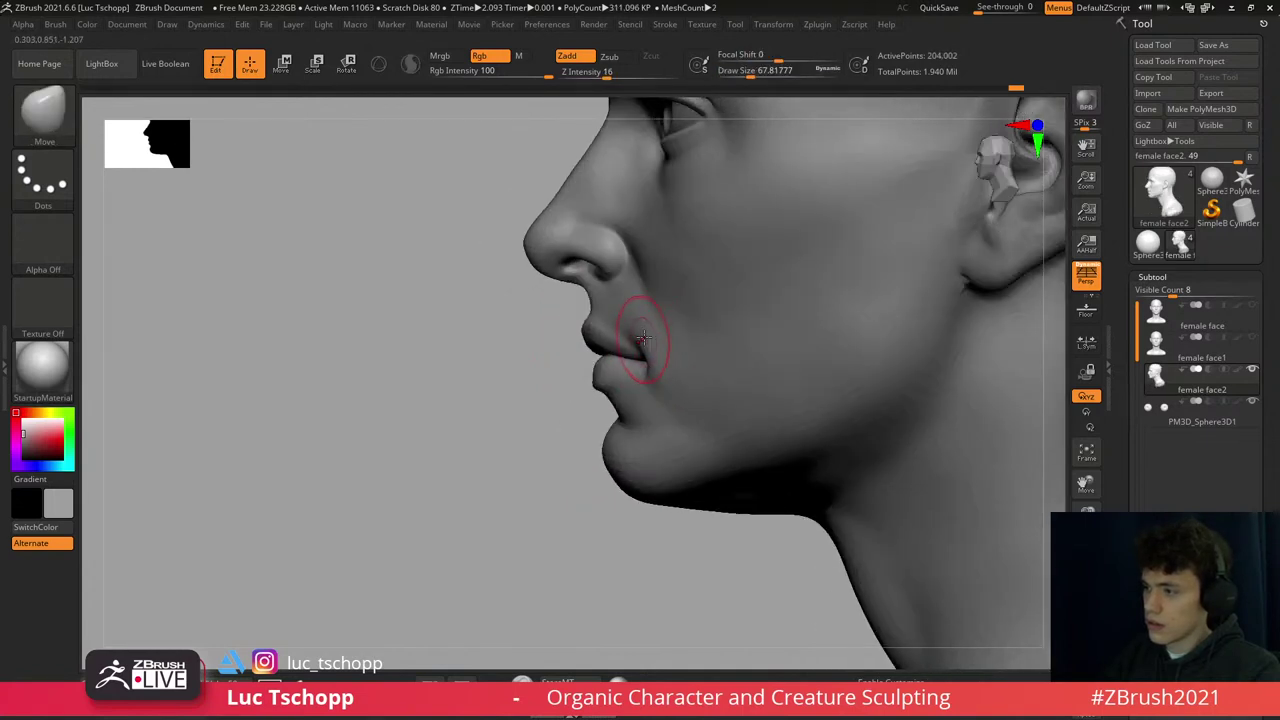
key("shift+d")
key("shift+d")
key("s")
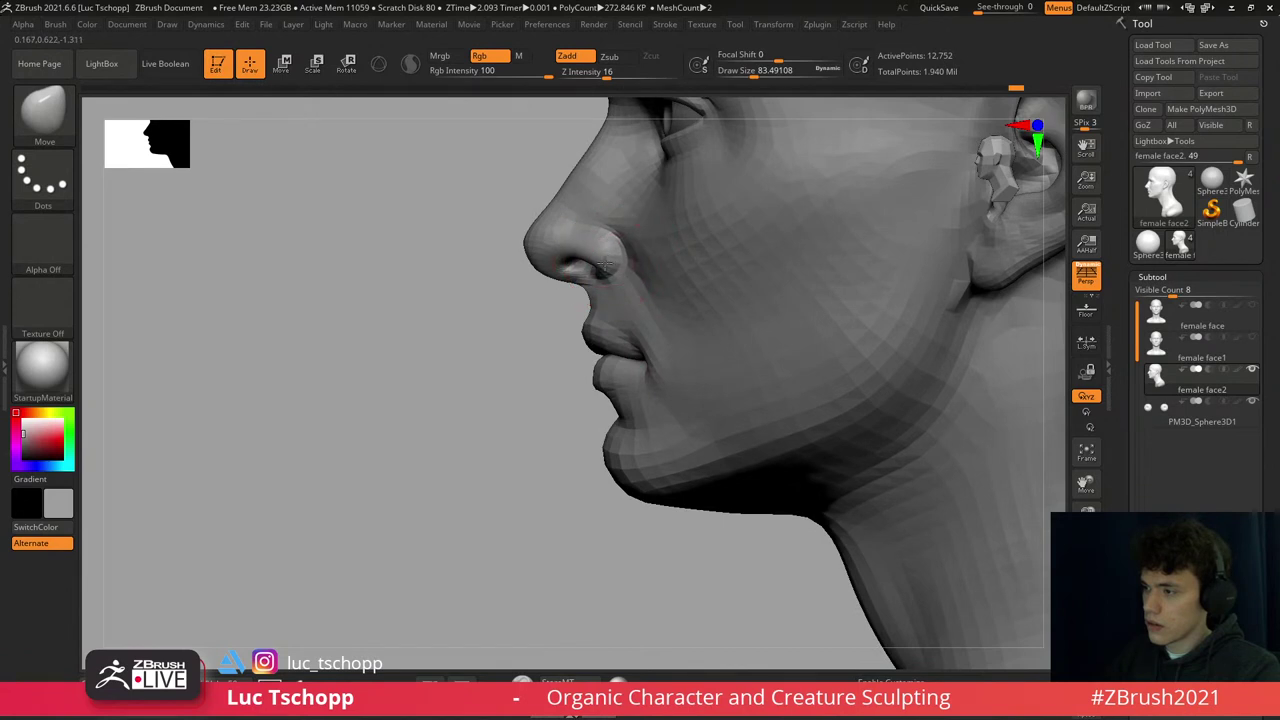
key("s")
left_click_drag(626, 259, 620, 259)
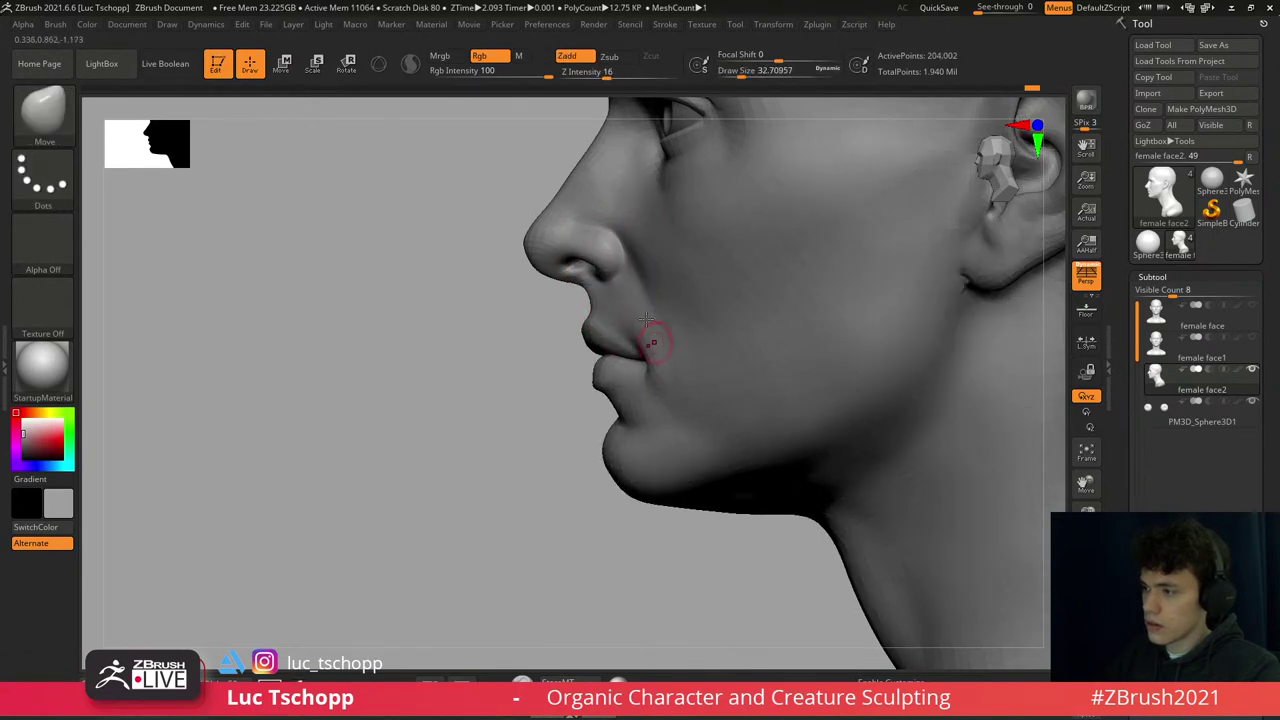
key("f")
mouse_move(648, 318)
right_mouse_down()
mouse_move(668, 314)
mouse_move(705, 218)
right_mouse_up()
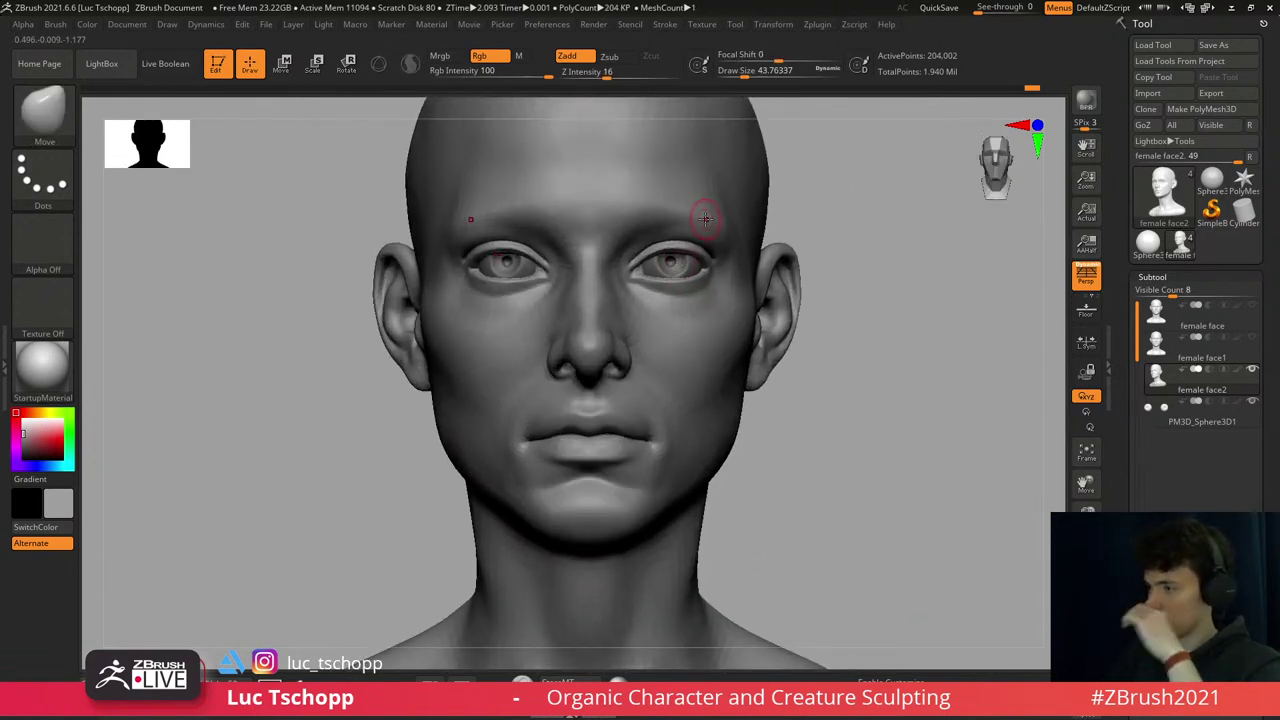
- Select the PM3D_Sphere3D1 eyeball subtool and duplicate it
left_click(668, 266, "alt")
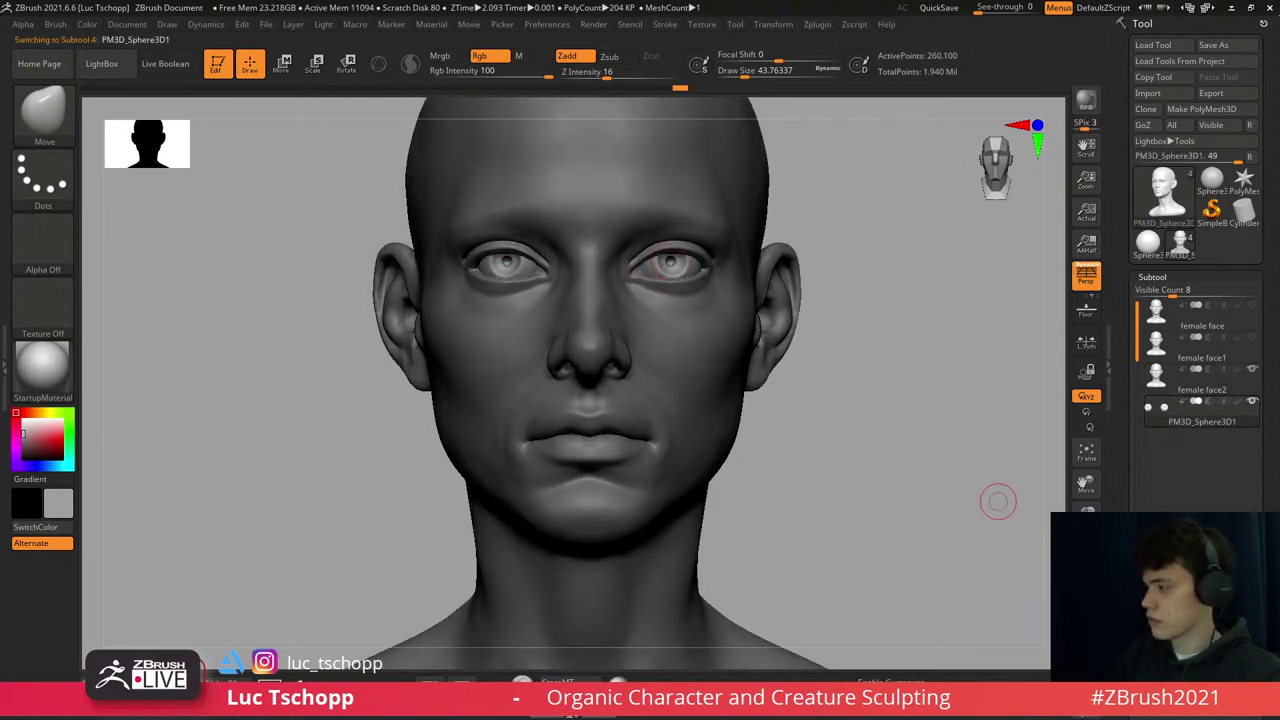
scroll(1200, 350, "down", 3)
left_click(1152, 493)
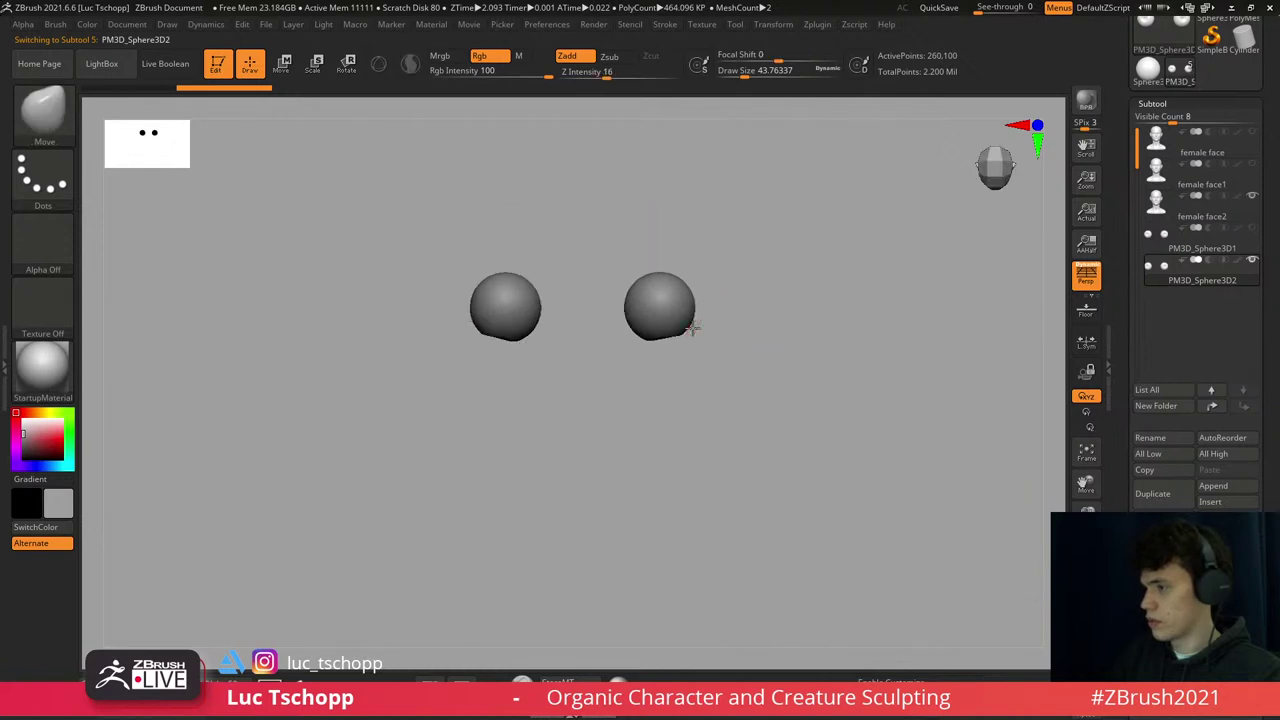
- Rotate the copied eyeballs about 90 degrees with the 3D gizmo and nudge them in depth
key("e")
key("y")
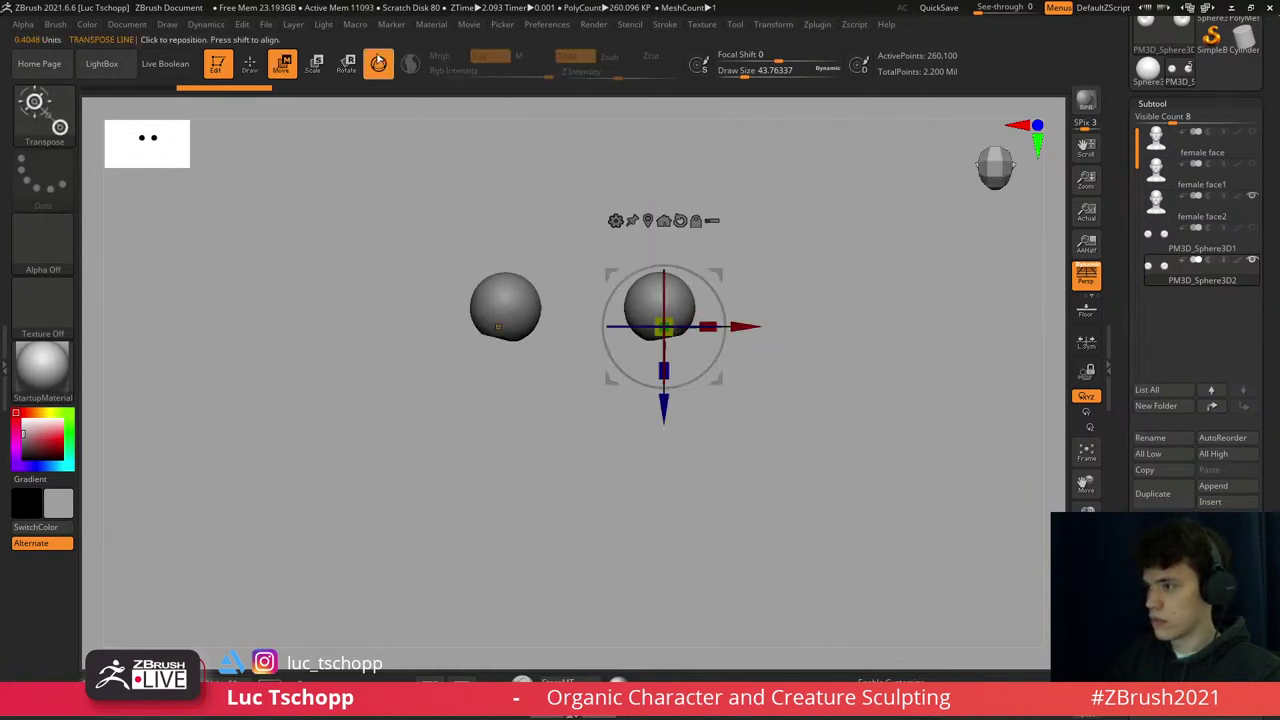
left_click(659, 306)
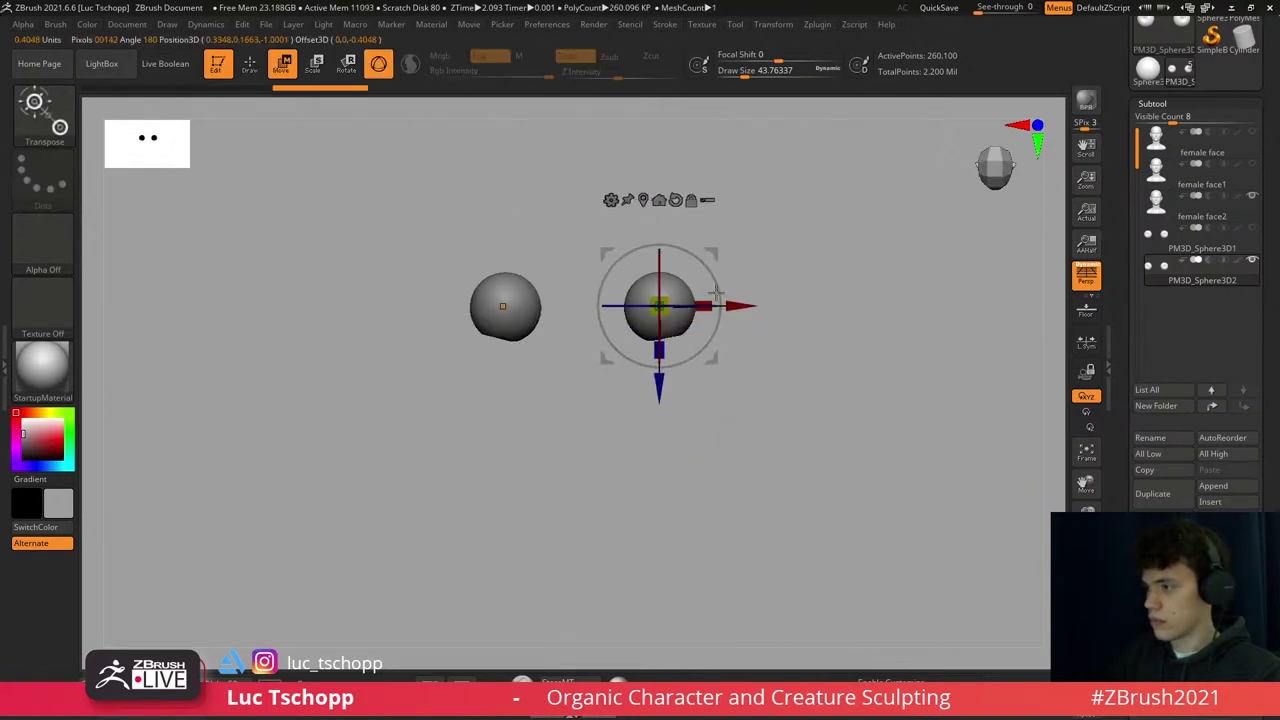
left_click_drag(716, 293, 400, 430)
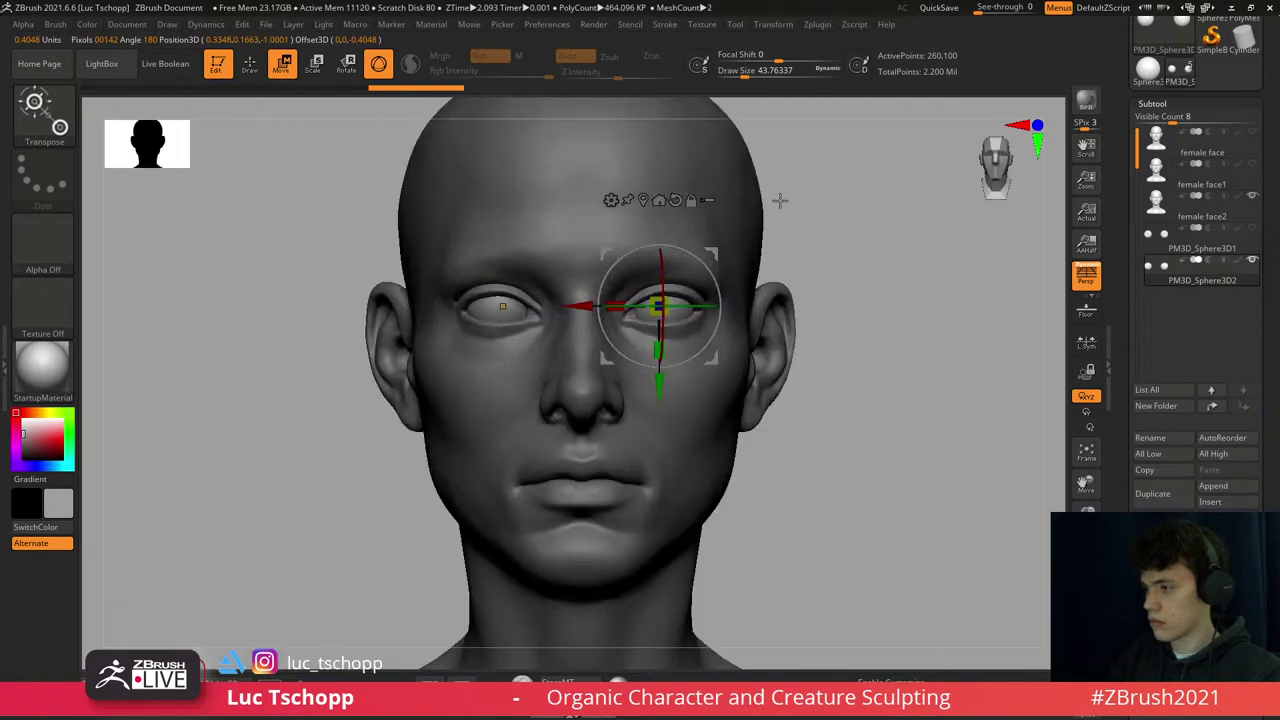
left_click_drag(886, 257, 846, 253)
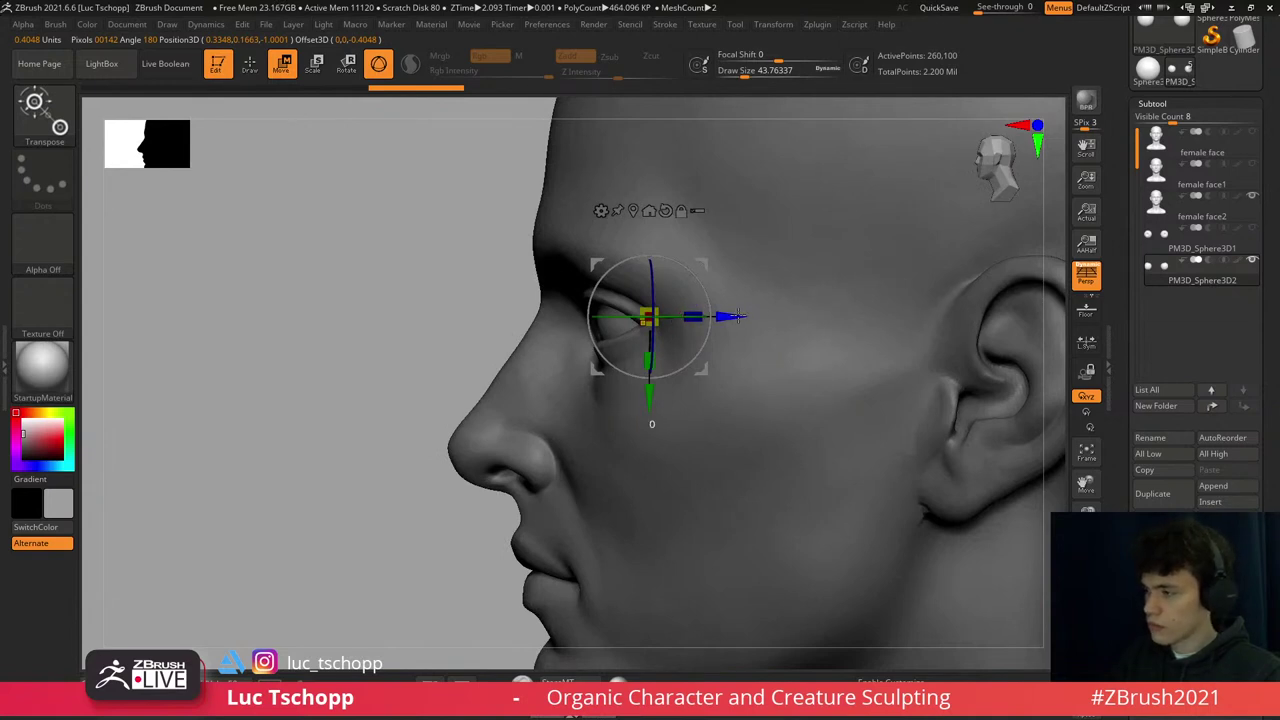
left_click_drag(738, 316, 733, 316)
- Reselect the female face2 subtool and return to a front view of the eyes
left_click(759, 374, "alt")
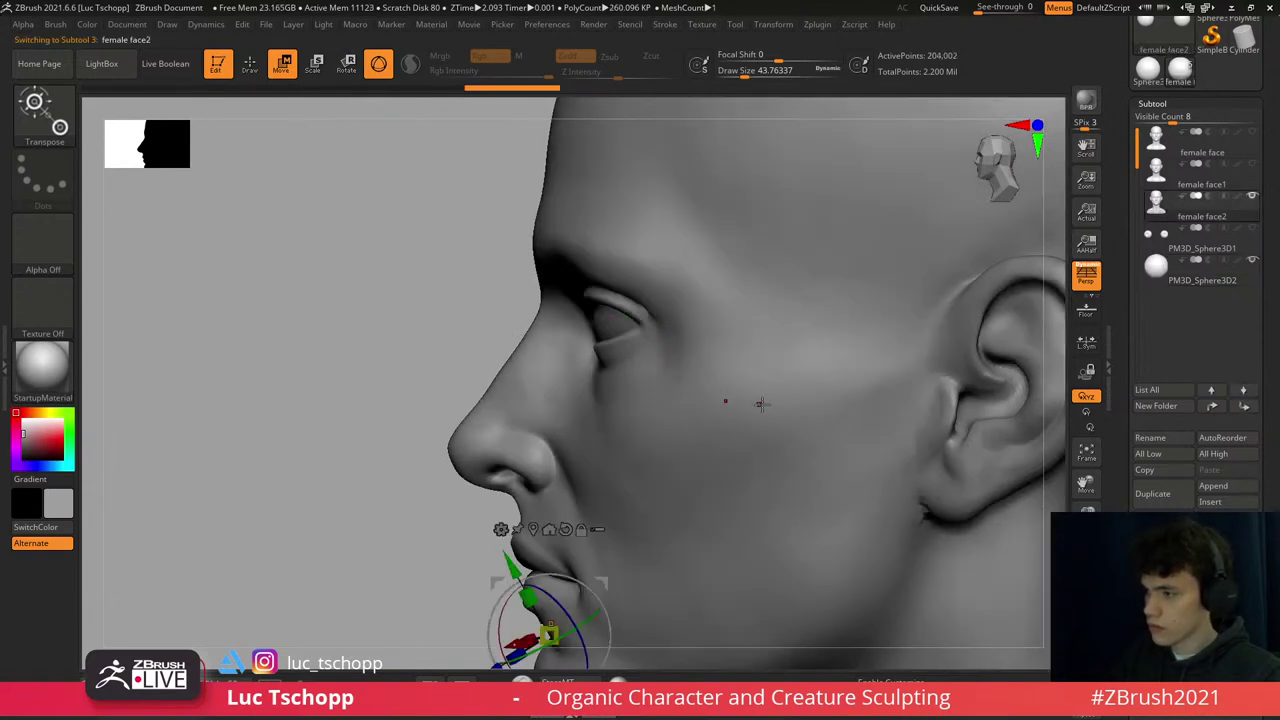
left_click_drag(759, 374, 680, 390)
left_click(680, 390, "alt")
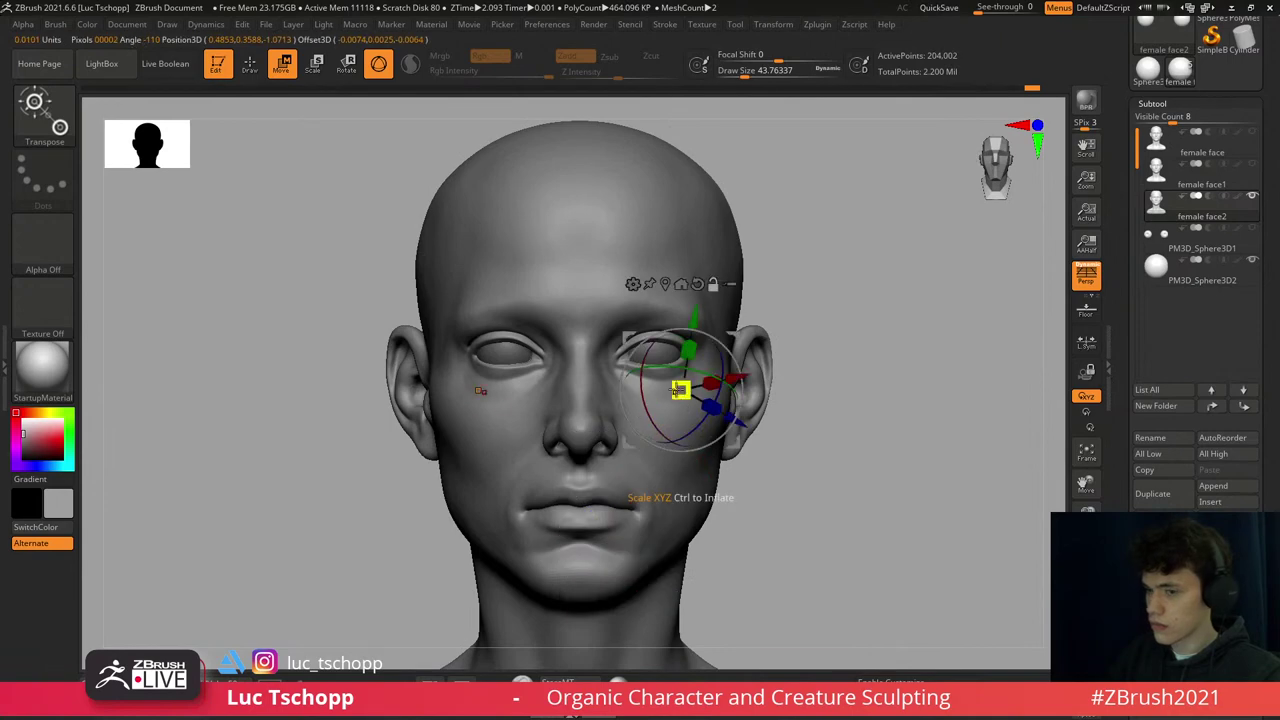
left_click(611, 450, "alt")
left_click(697, 390, "alt")
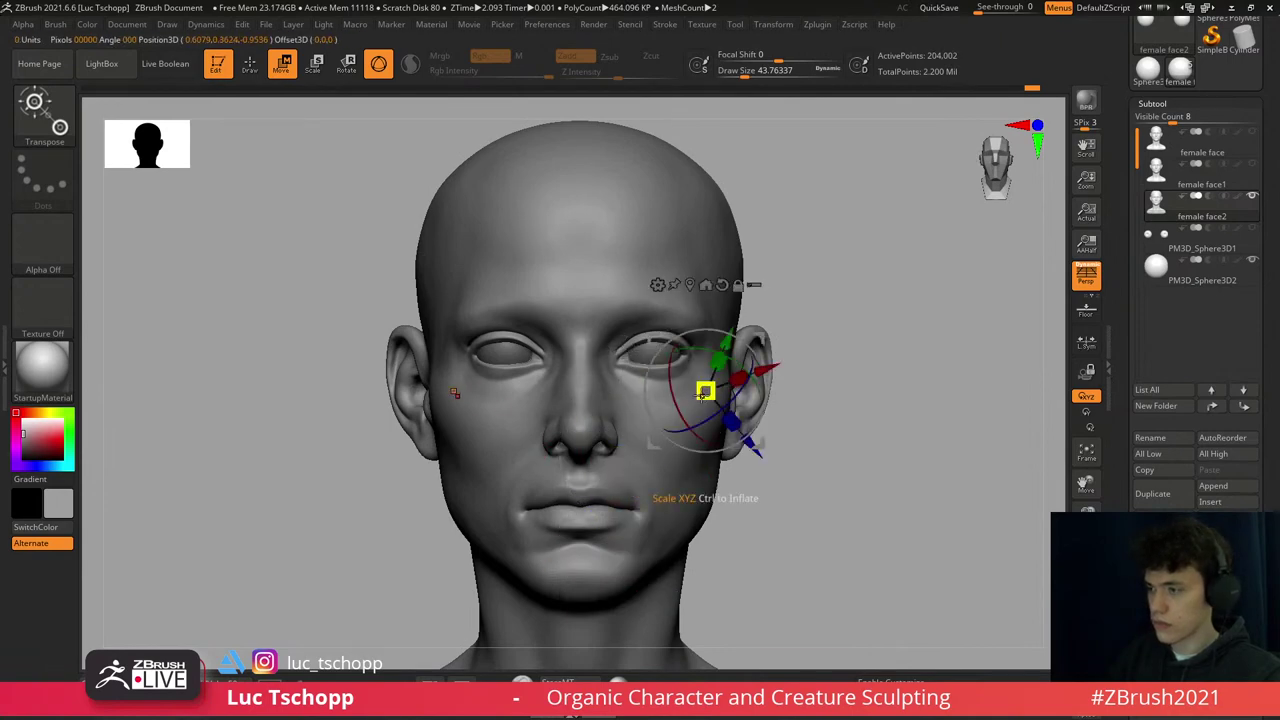
- Drop the face to a lower subdivision level and smooth the cheek surface
key("b")
key("m")
key("v")
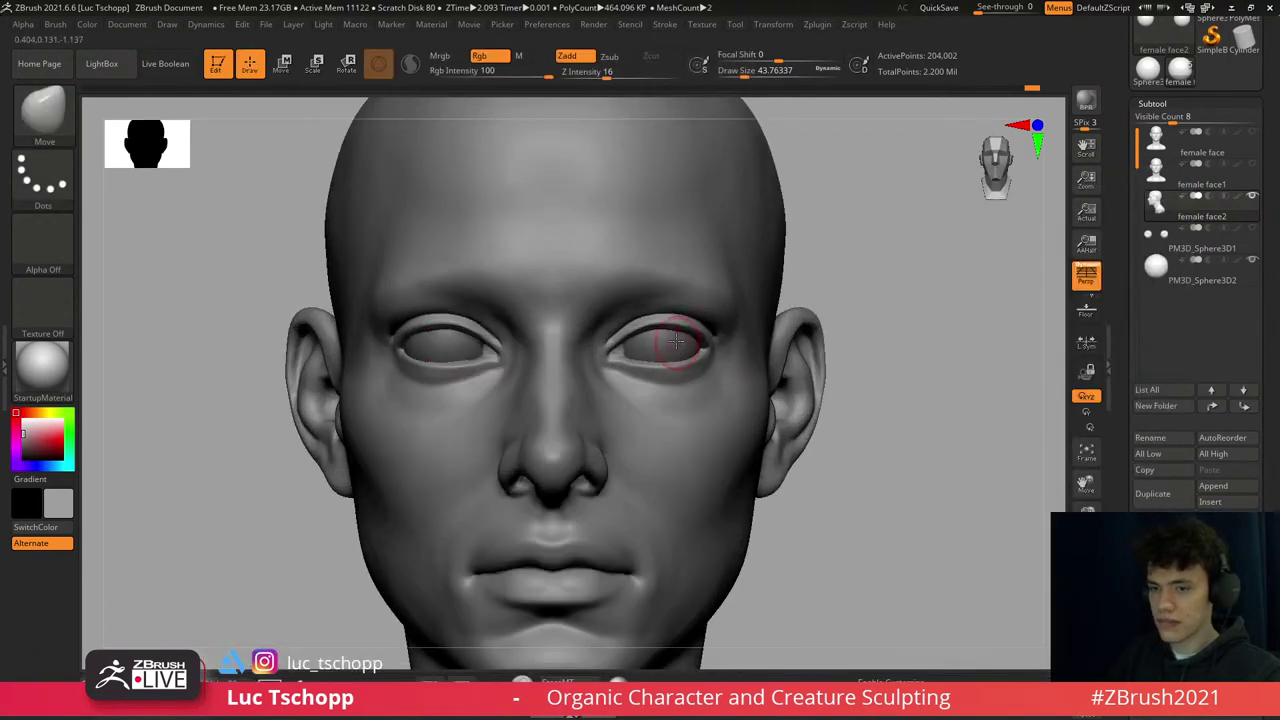
key("shift+d")
key("shift+d")
key("shift+d")
mouse_move(686, 357)
right_mouse_down()
mouse_move(716, 388)
mouse_move(686, 409)
right_mouse_up()
key("s")
key("d")
key("d")
key("d")
key("shift+d")
key("shift+d")
left_click_drag(685, 403, 698, 377, "shift")
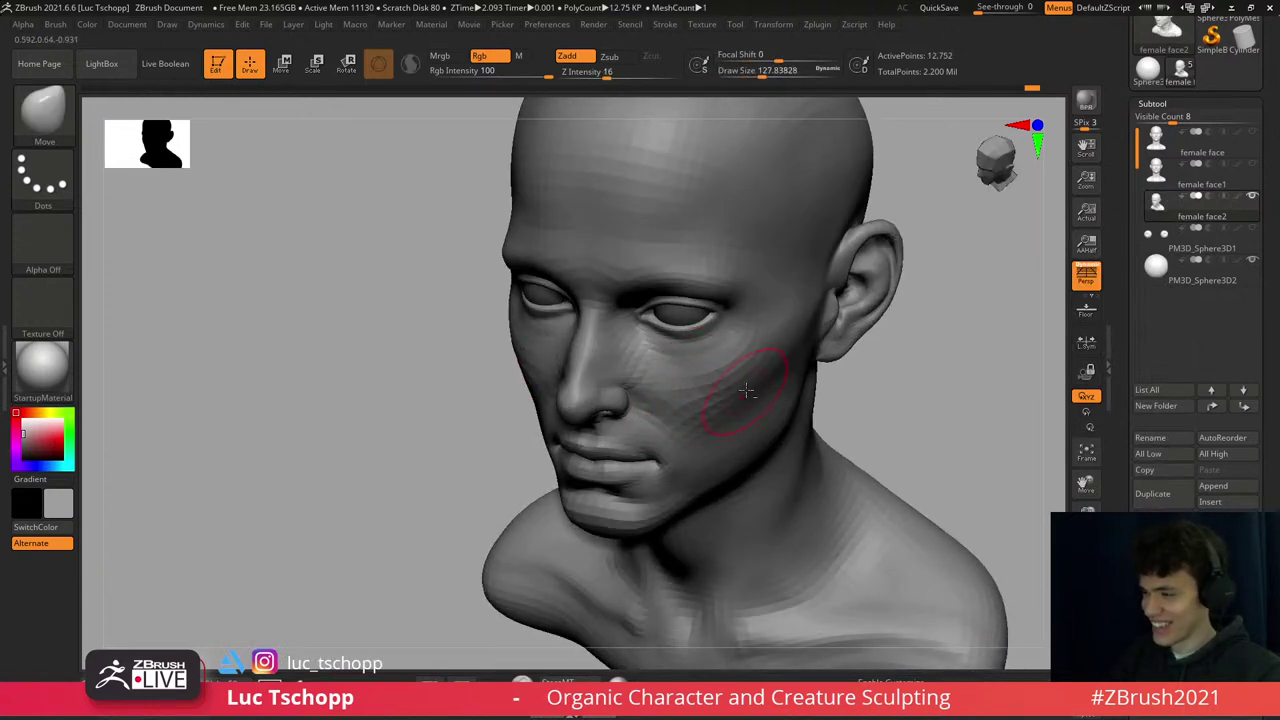
right_click_drag(726, 404, 705, 410)
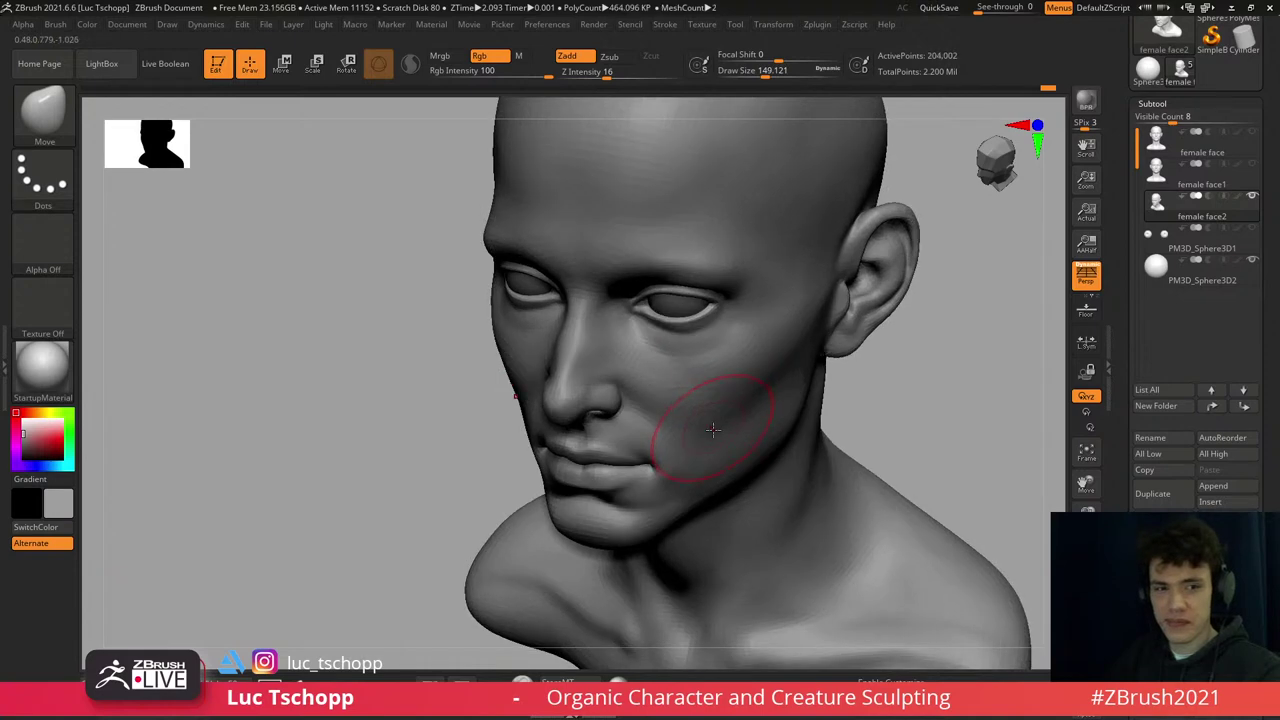
key("d")
key("d")
left_click_drag(692, 421, 662, 421)
right_click_drag(662, 421, 658, 403)
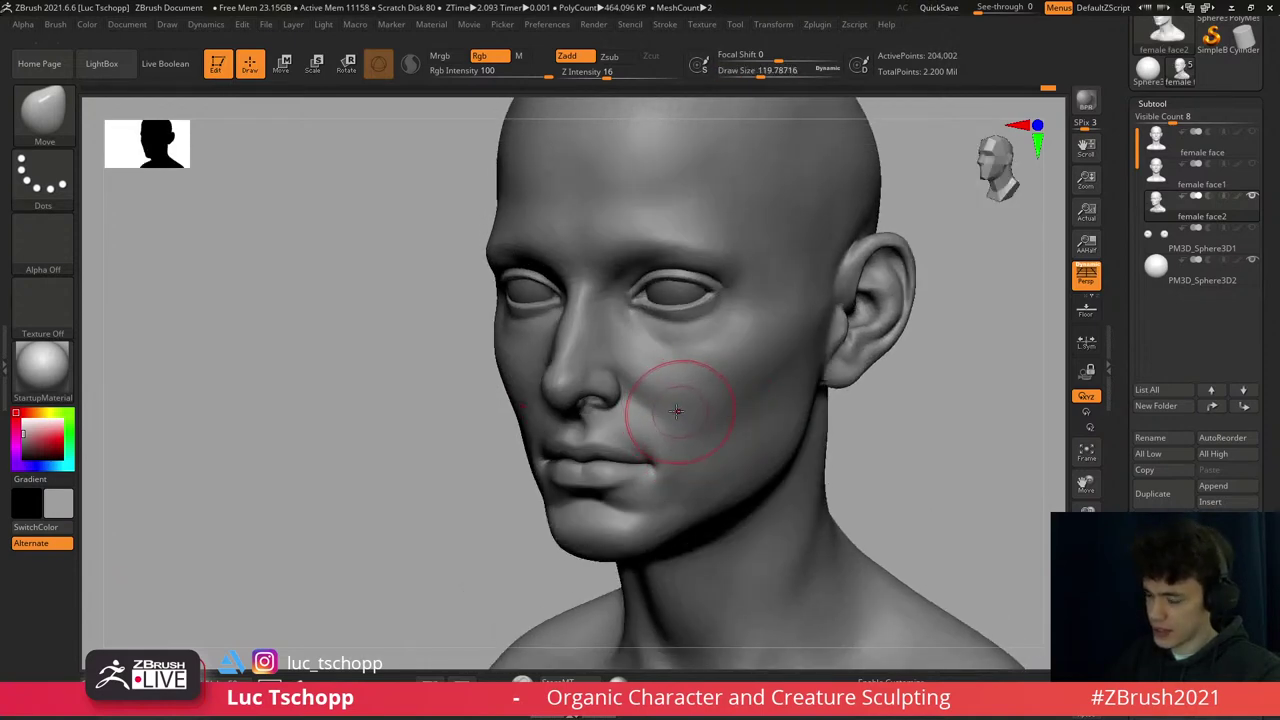
- Switch to the LucT_Custom1 brush and zoom in close on the mouth corner
key("b")
key("s")
key("t")
key("1")
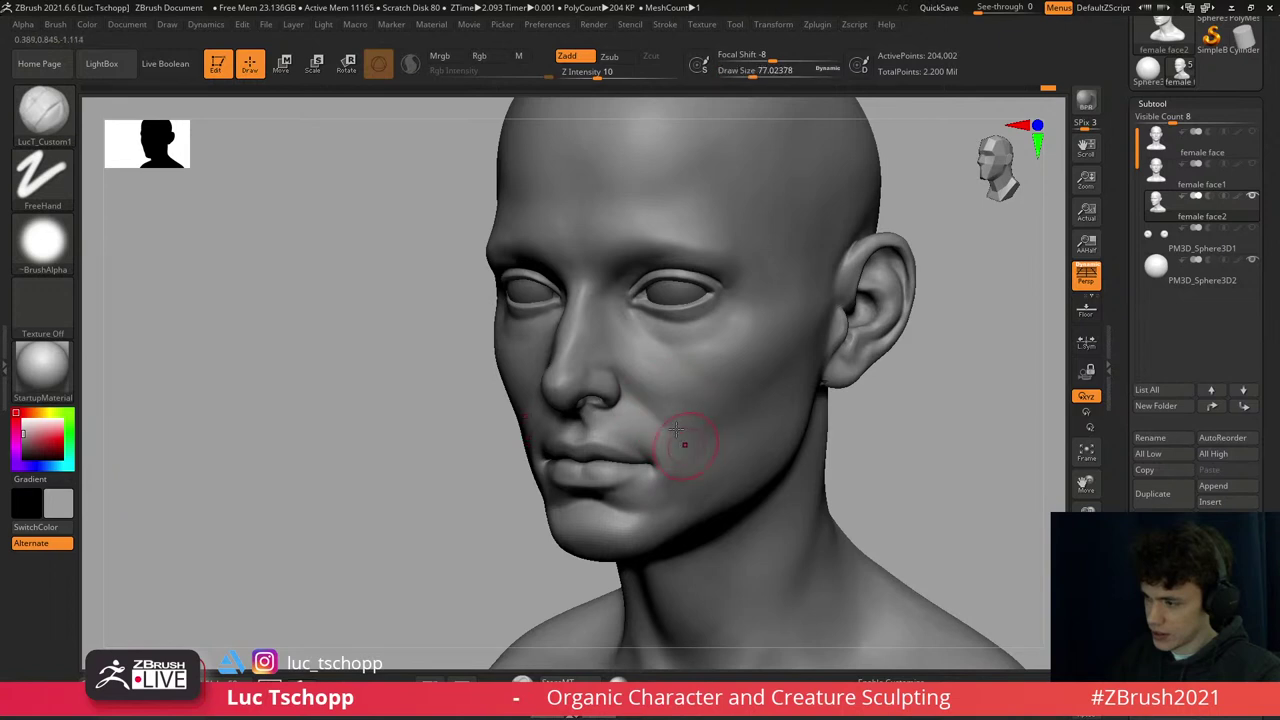
mouse_move(669, 411)
right_mouse_down()
mouse_move(690, 405)
mouse_move(678, 412)
right_mouse_up()
key("shift+d")
key("s")
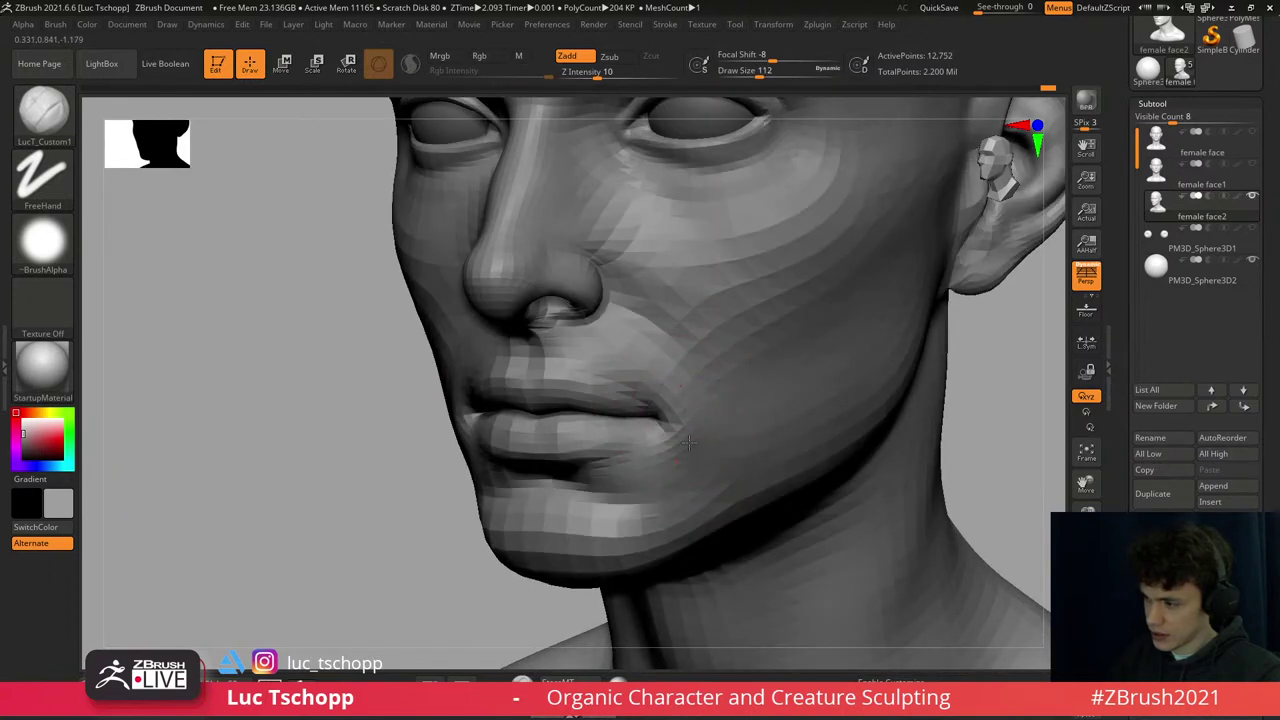
key("d")
key("d")
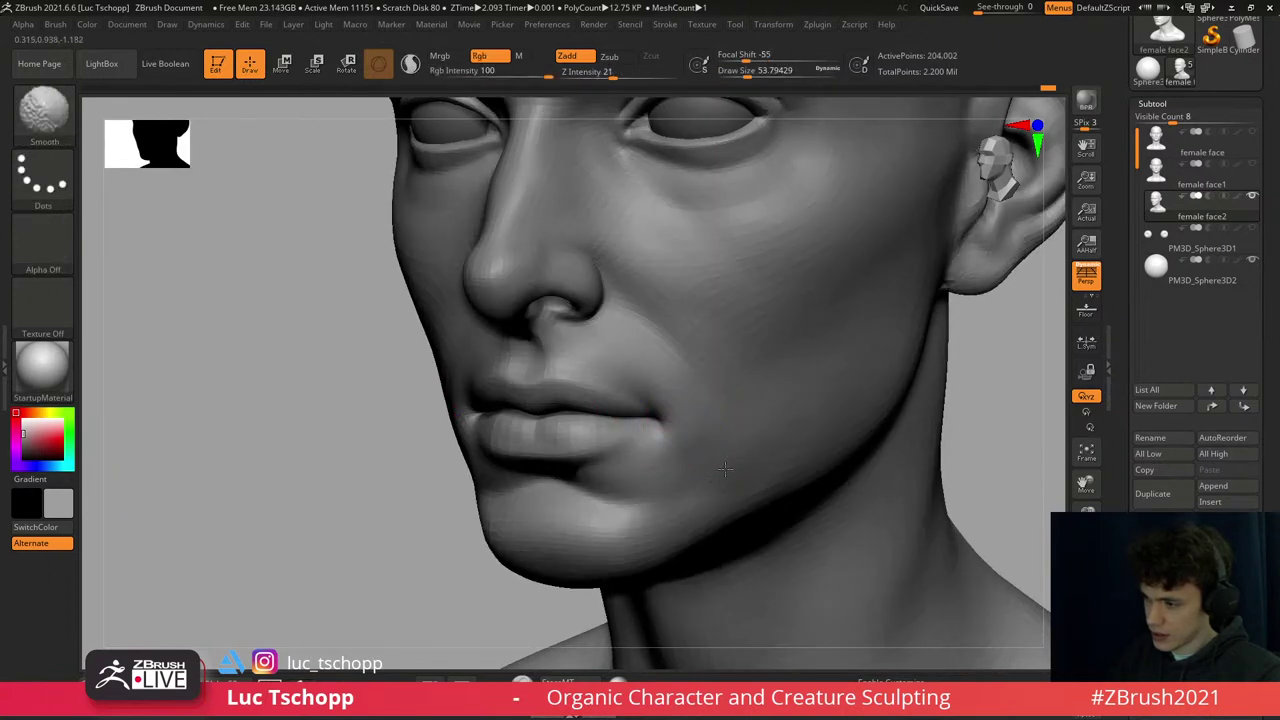
key("f")
right_click_drag(680, 405, 709, 440, "shift")
right_click_drag(637, 404, 697, 341)
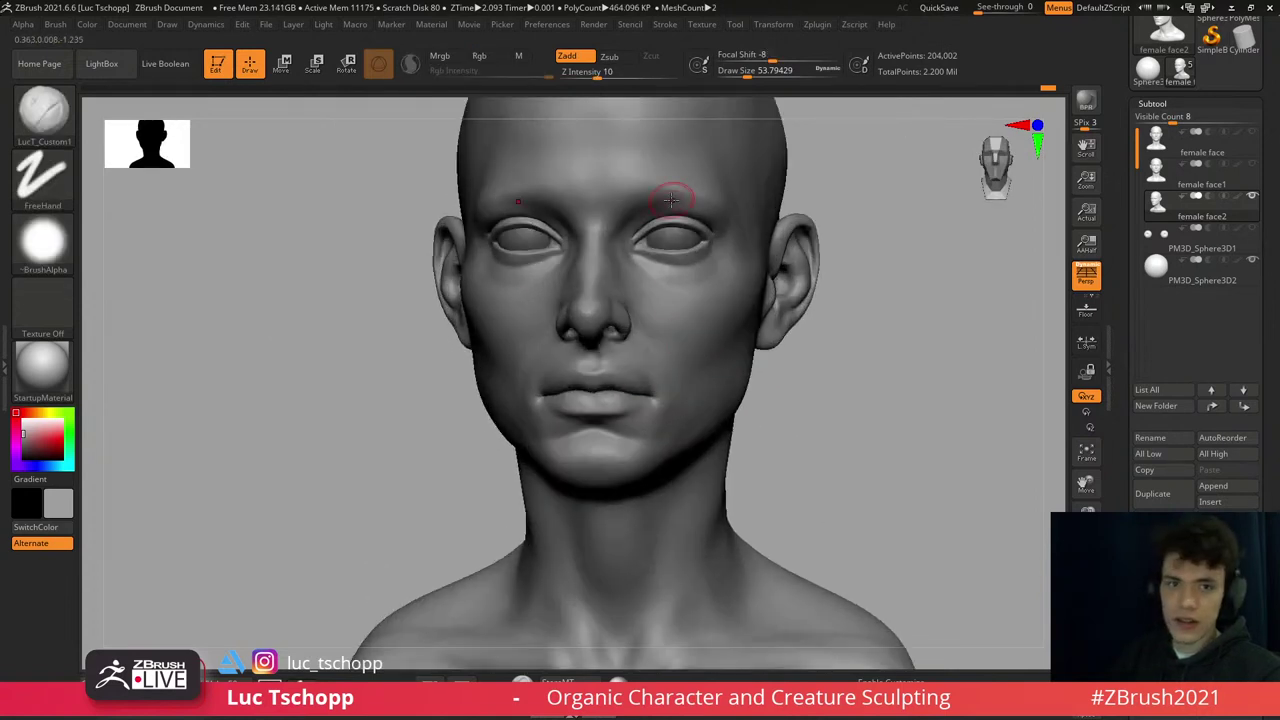
mouse_move(600, 290)
right_mouse_down("ctrl")
mouse_move(651, 294)
mouse_move(634, 366)
mouse_move(686, 396)
mouse_move(646, 408)
right_mouse_up("ctrl")
- Select the Move brush and step the face down to a lower subdivision level
key("b")
key("s")
key("t")
key("b")
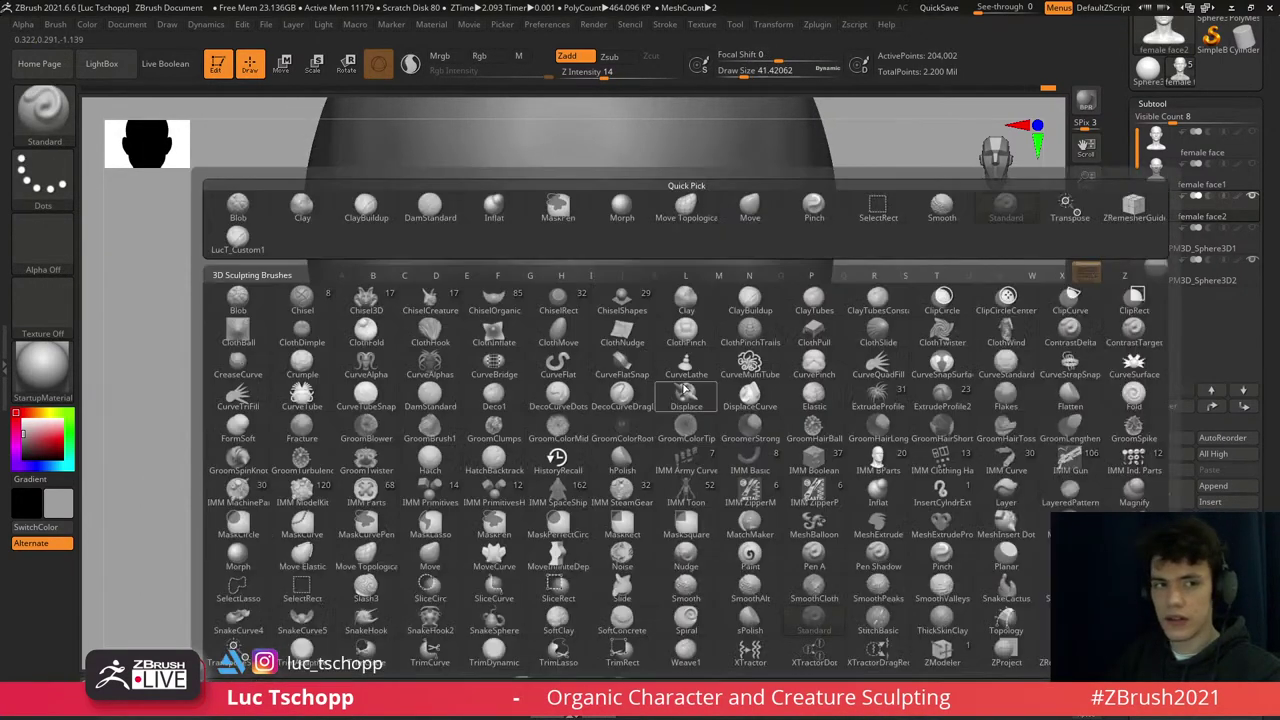
key("m")
key("v")
key("shift+d")
key("shift+d")
key("s")
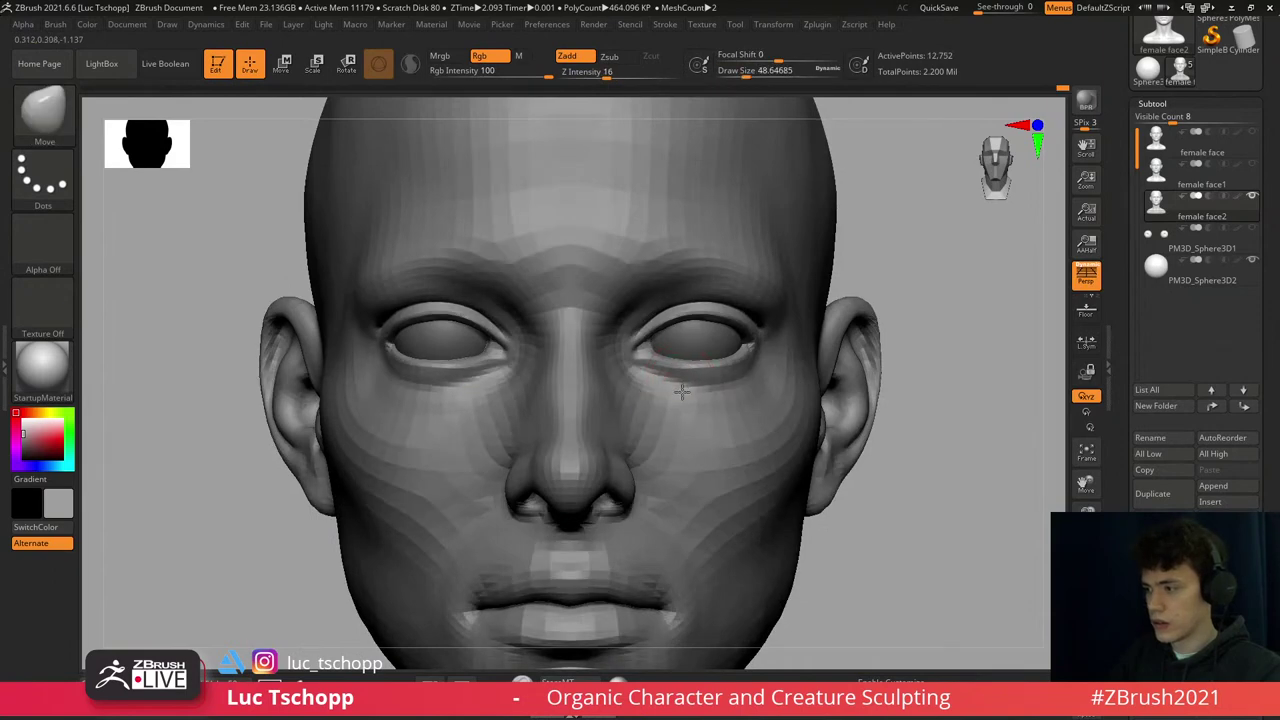
key("d")
key("shift+d")
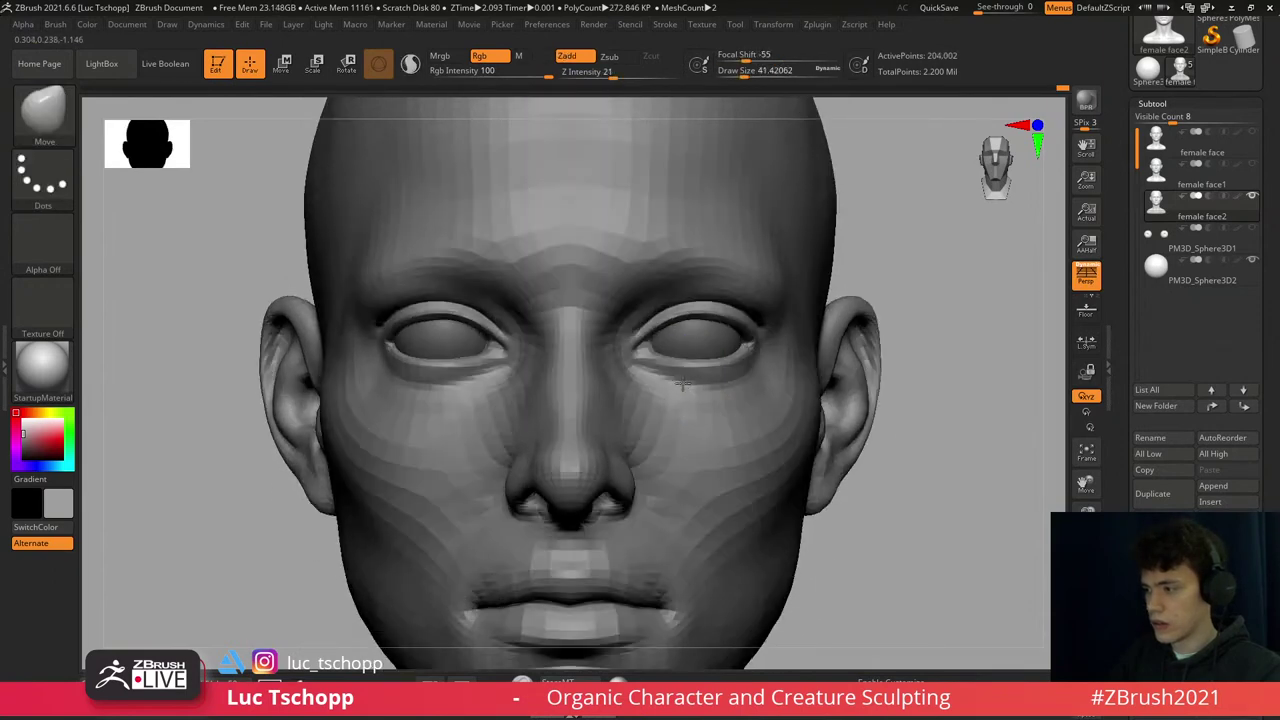
- Work around the eyelids with the MaskPen, DamStandard and Smooth brushes
key("b")
key("m")
key("p")
key("d")
key("d")
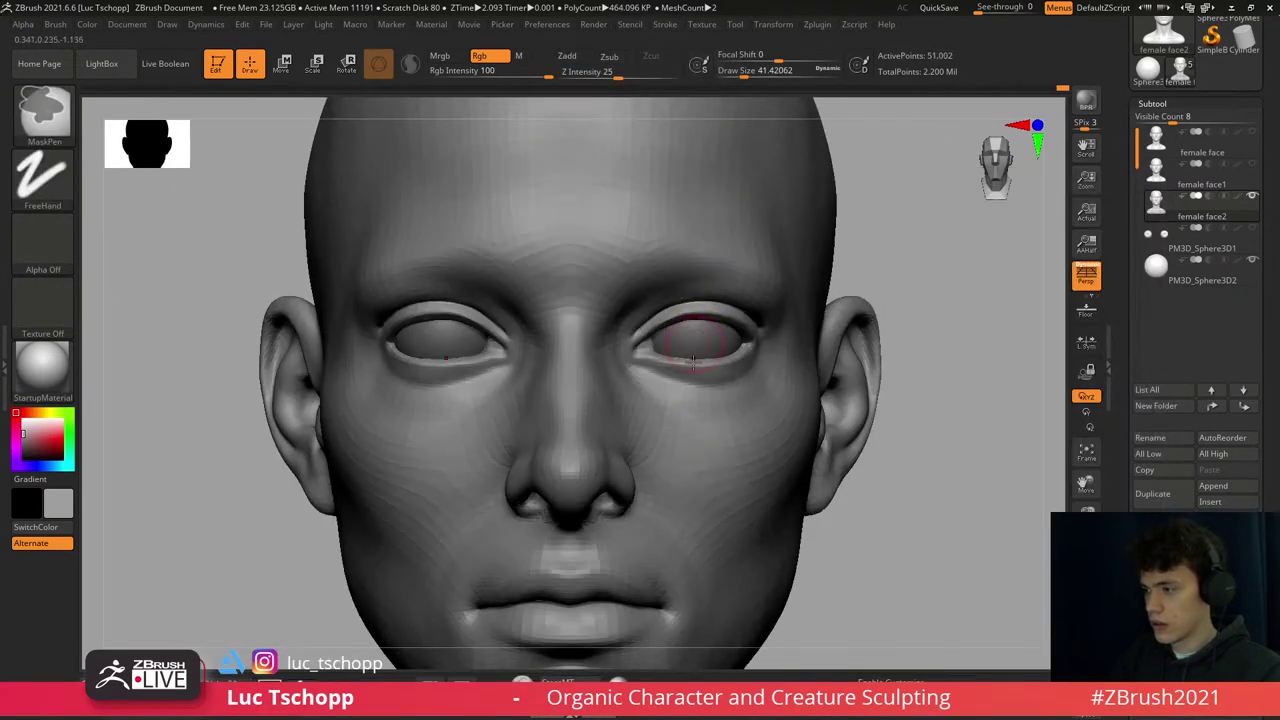
key("b")
key("d")
key("s")
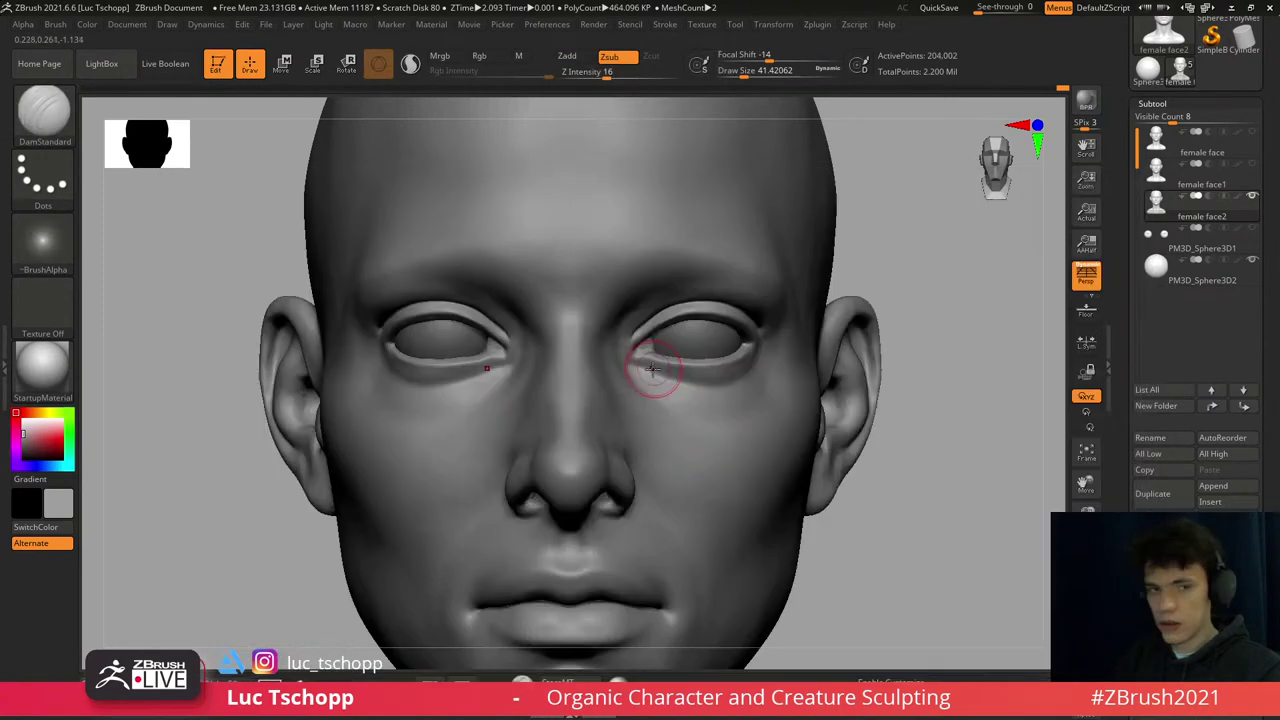
key("b")
key("s")
key("m")
- Return to the Move brush at a lower subdivision and get a tilted close view
key("shift+d")
key("b")
key("m")
key("v")
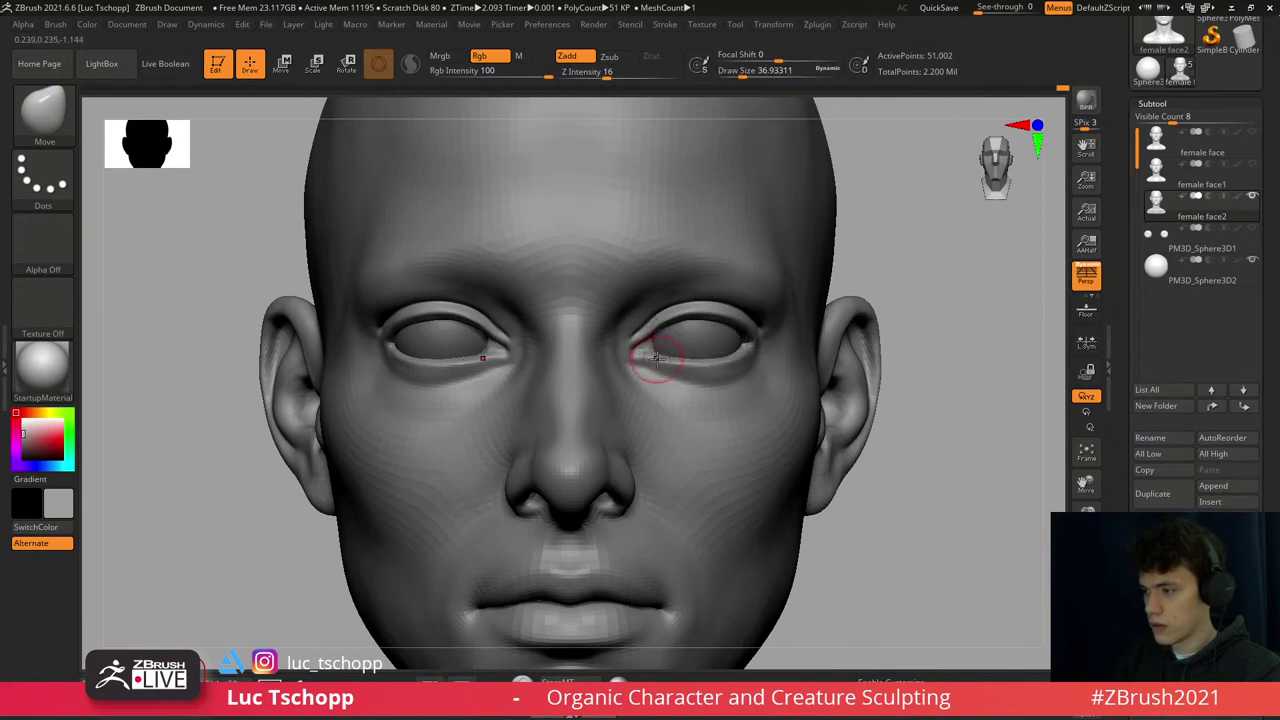
key("f")
mouse_move(766, 366)
right_mouse_down()
mouse_move(709, 371)
mouse_move(730, 431)
mouse_move(709, 357)
mouse_move(674, 366)
right_mouse_up()
- Refine around the eye with the LucT_Custom1 brush shrunk to about 35
key("b")
key("c")
key("1")
key("s")
left_click_drag(745, 396, 752, 396)
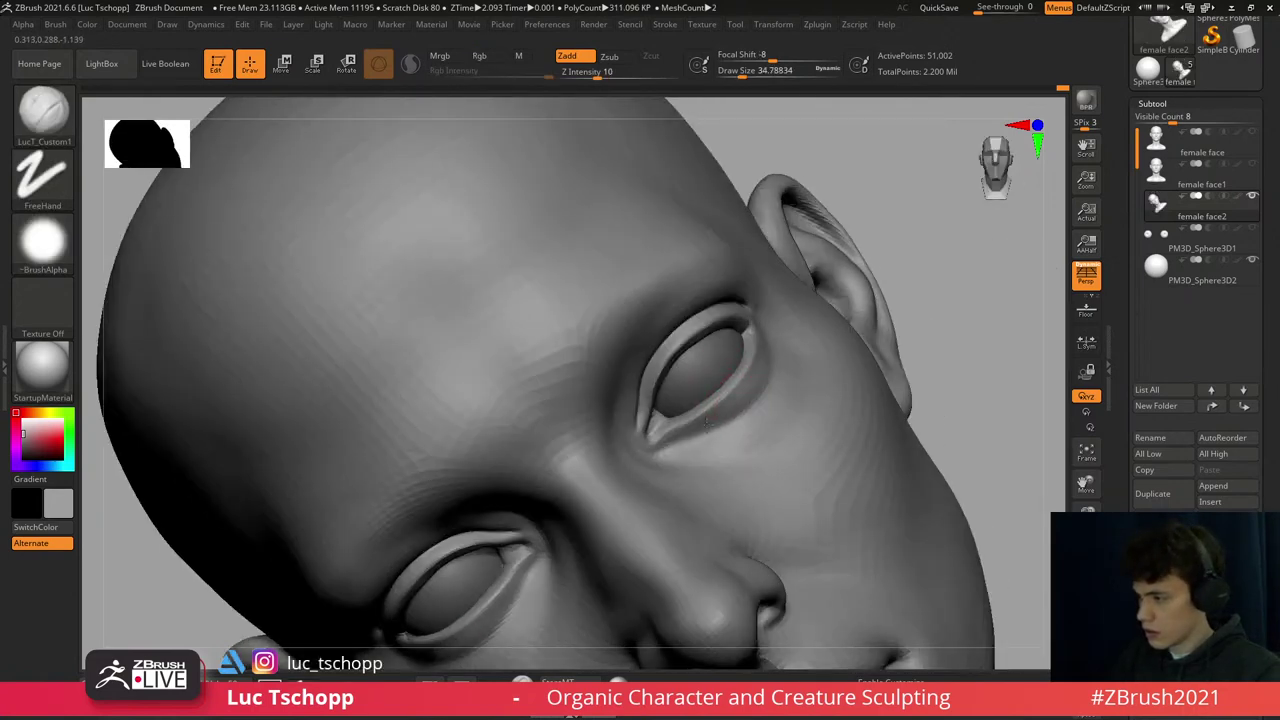
mouse_move(757, 357)
right_mouse_down()
mouse_move(748, 395)
mouse_move(748, 329)
right_mouse_up()
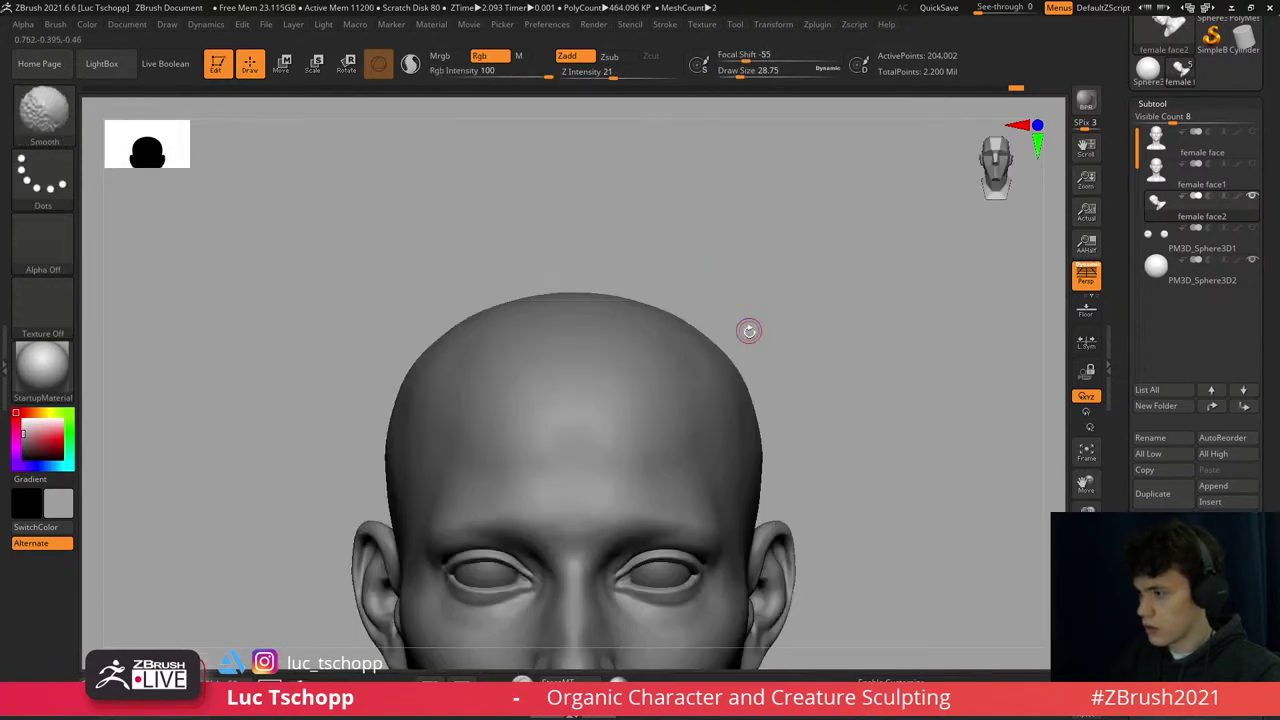
key("f")
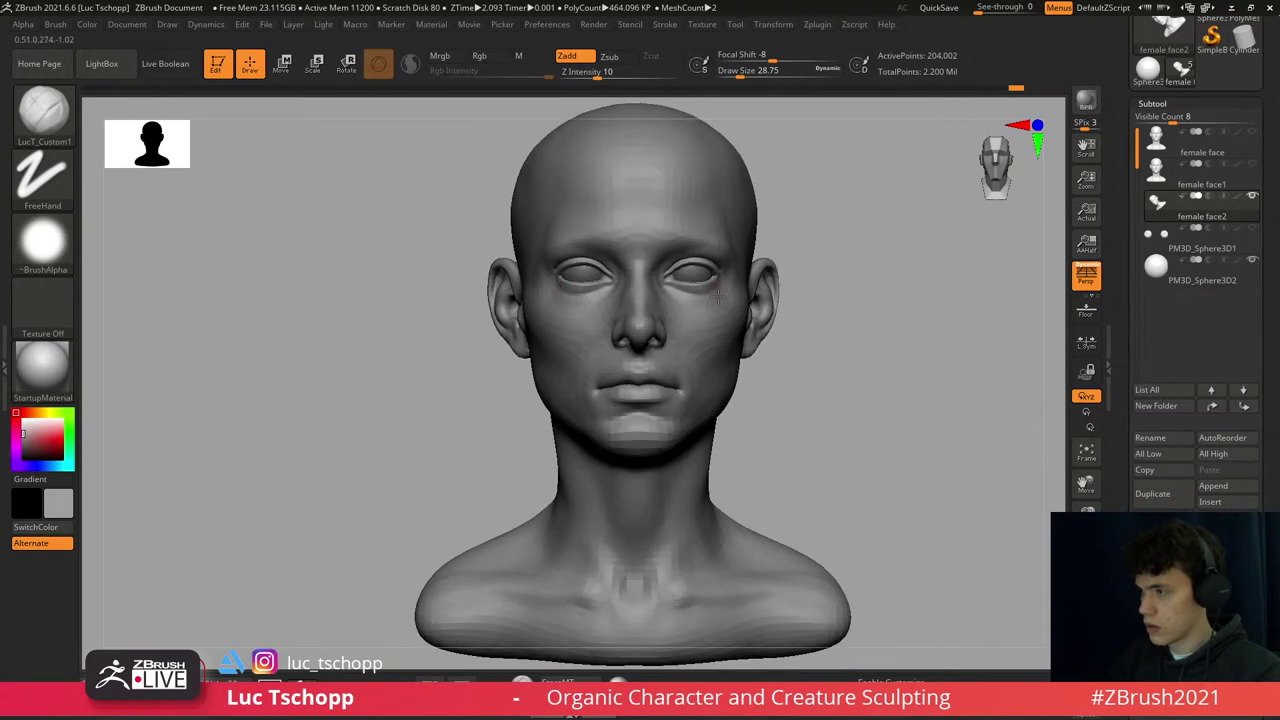
right_click_drag(663, 297, 713, 296, "ctrl")
- Switch to an enlarged Move brush for broad reshaping, viewing the face from below
key("b")
key("m")
key("v")
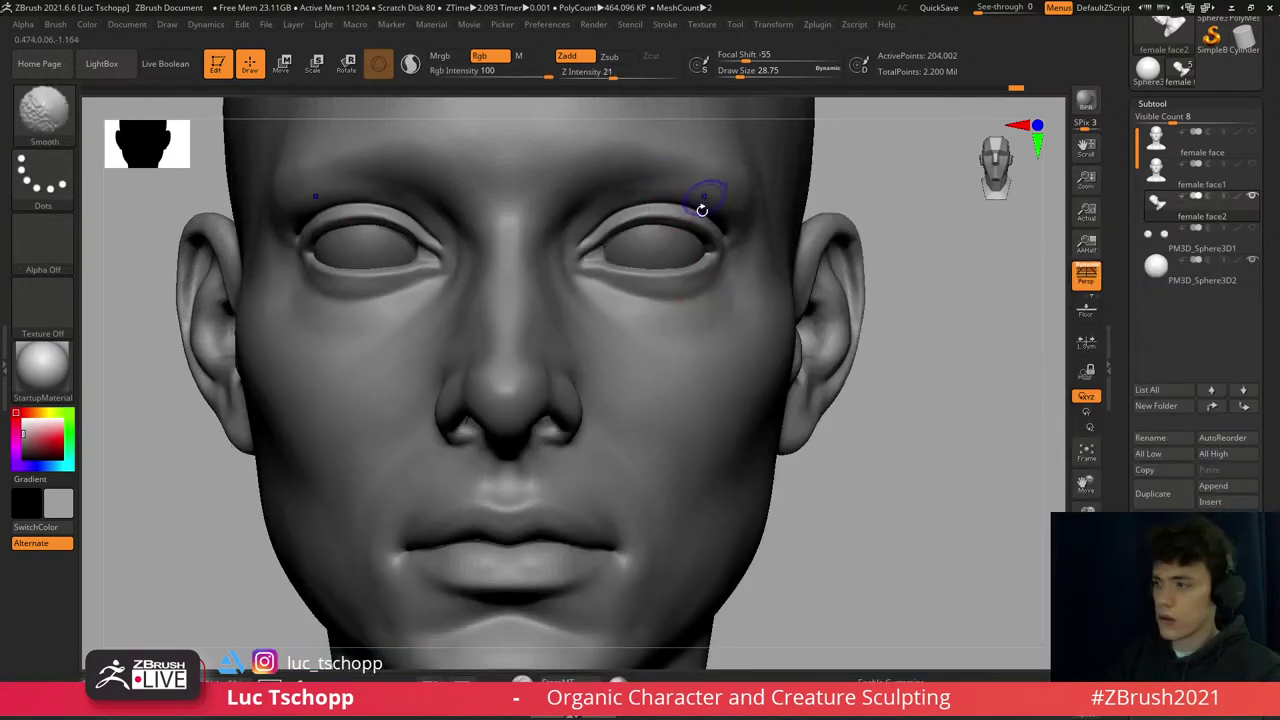
key("s")
left_click_drag(680, 231, 697, 226)
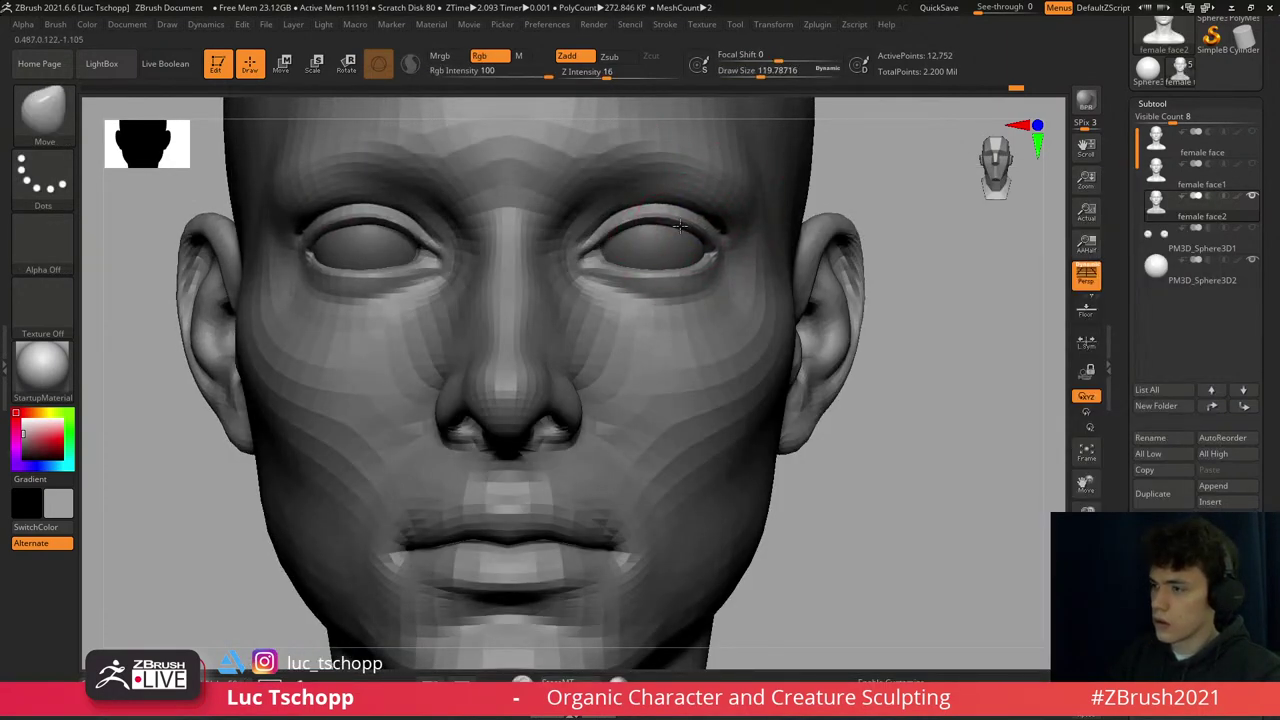
mouse_move(686, 228)
right_mouse_down()
mouse_move(698, 212)
mouse_move(714, 257)
right_mouse_up()
- Delete PM3D_Sphere3D2's lower subdivisions, nudge it slightly along X, then reselect female face2
left_click(678, 238, "alt")
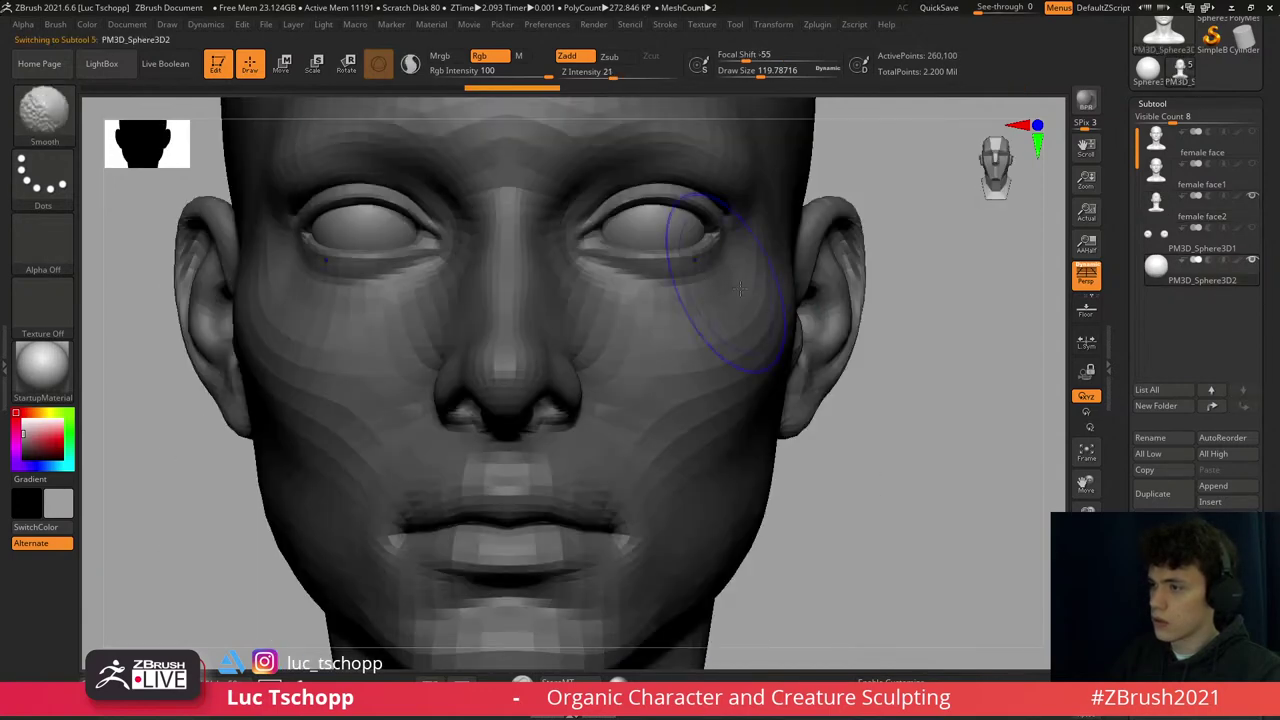
scroll(1203, 470, "down", 10)
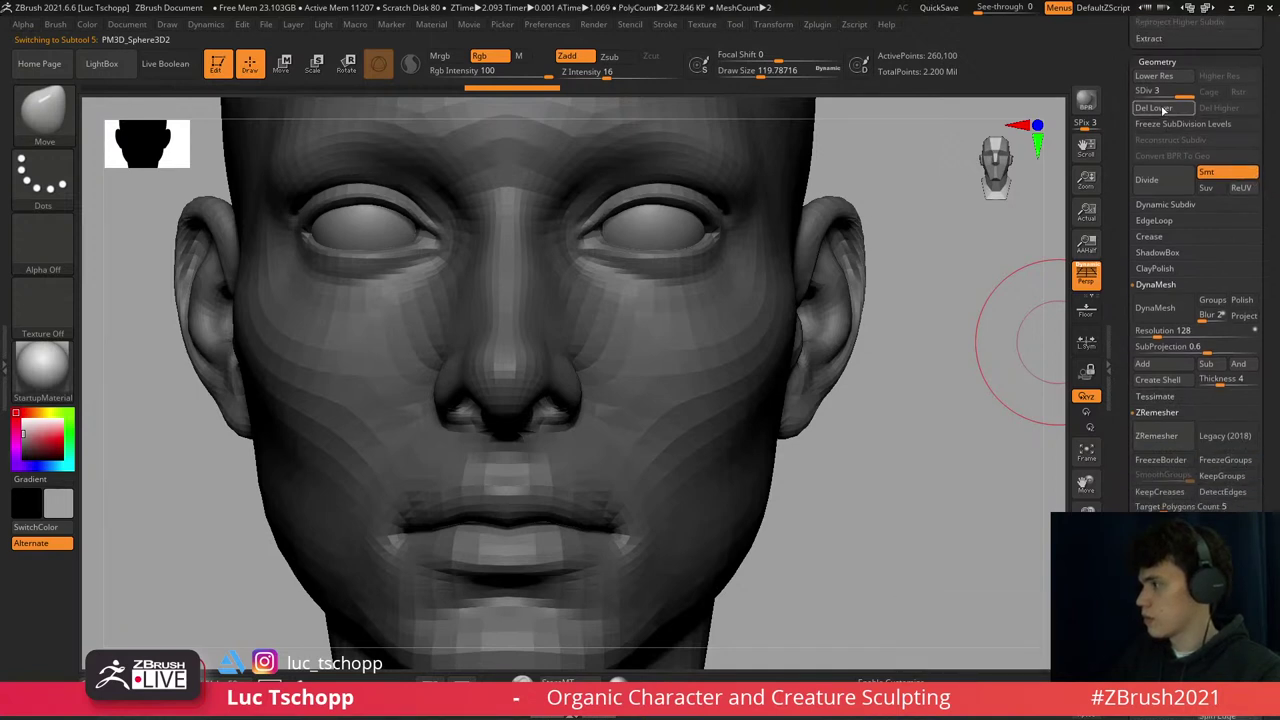
left_click(1156, 107)
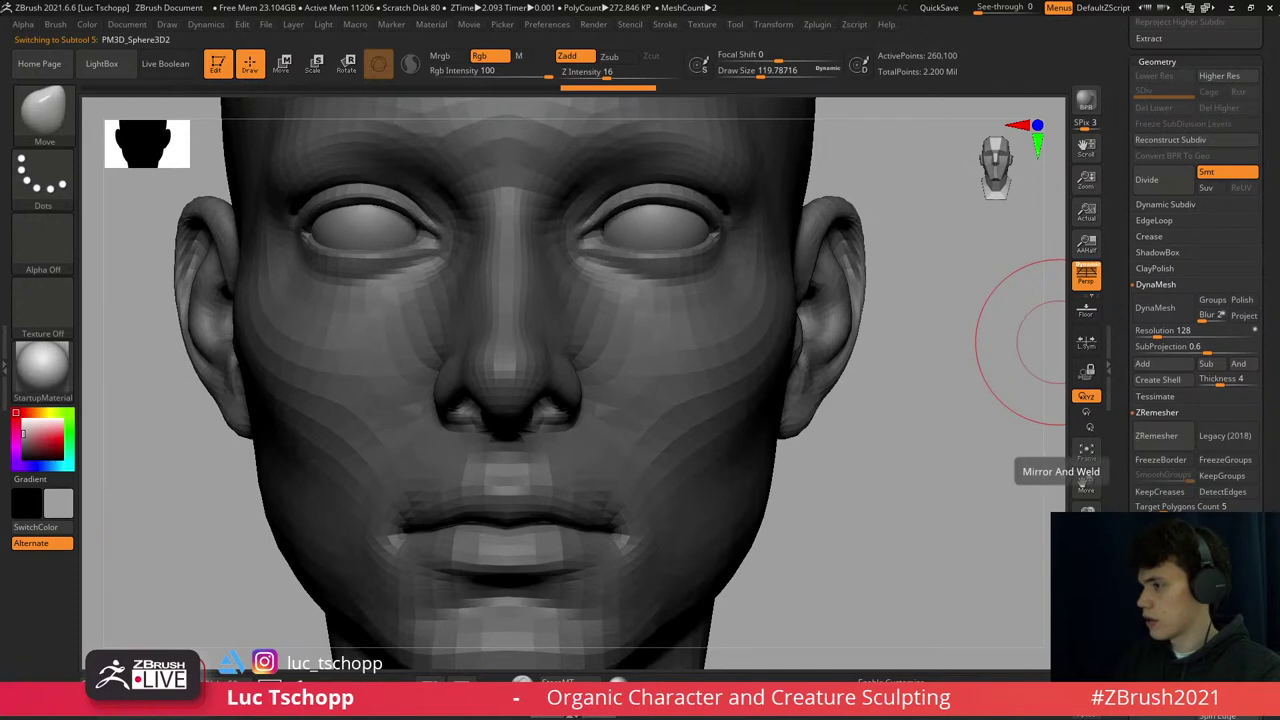
key("w")
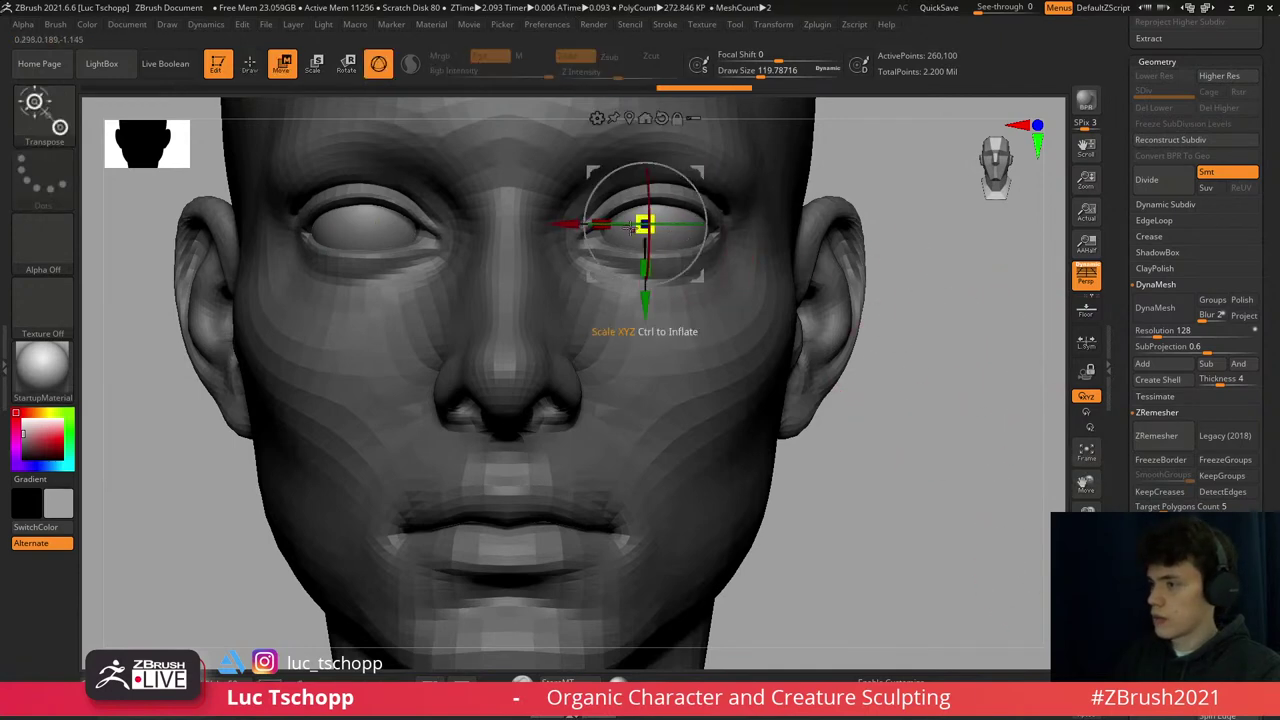
left_click_drag(570, 219, 567, 218)
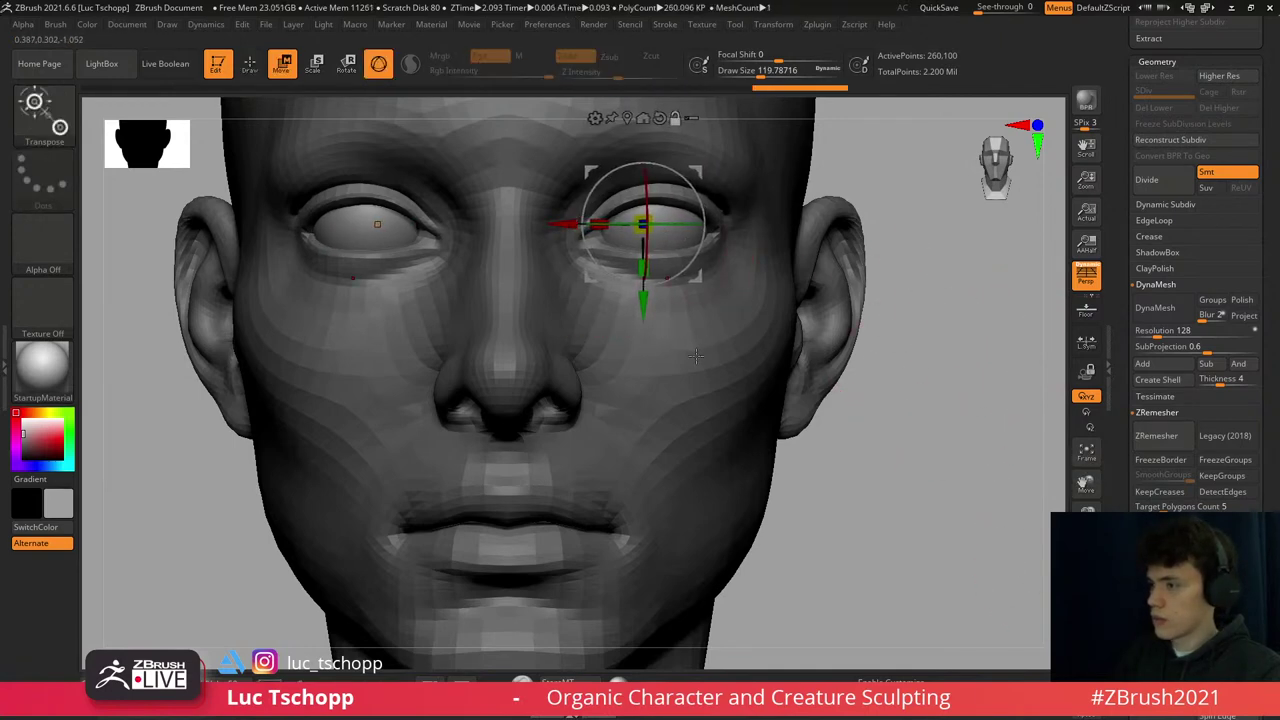
left_click(757, 286, "alt")
- Set up the Move brush and compare the lips and cheek at SDiv 2 and SDiv 4
key("b")
key("m")
key("v")
key("d")
key("d")
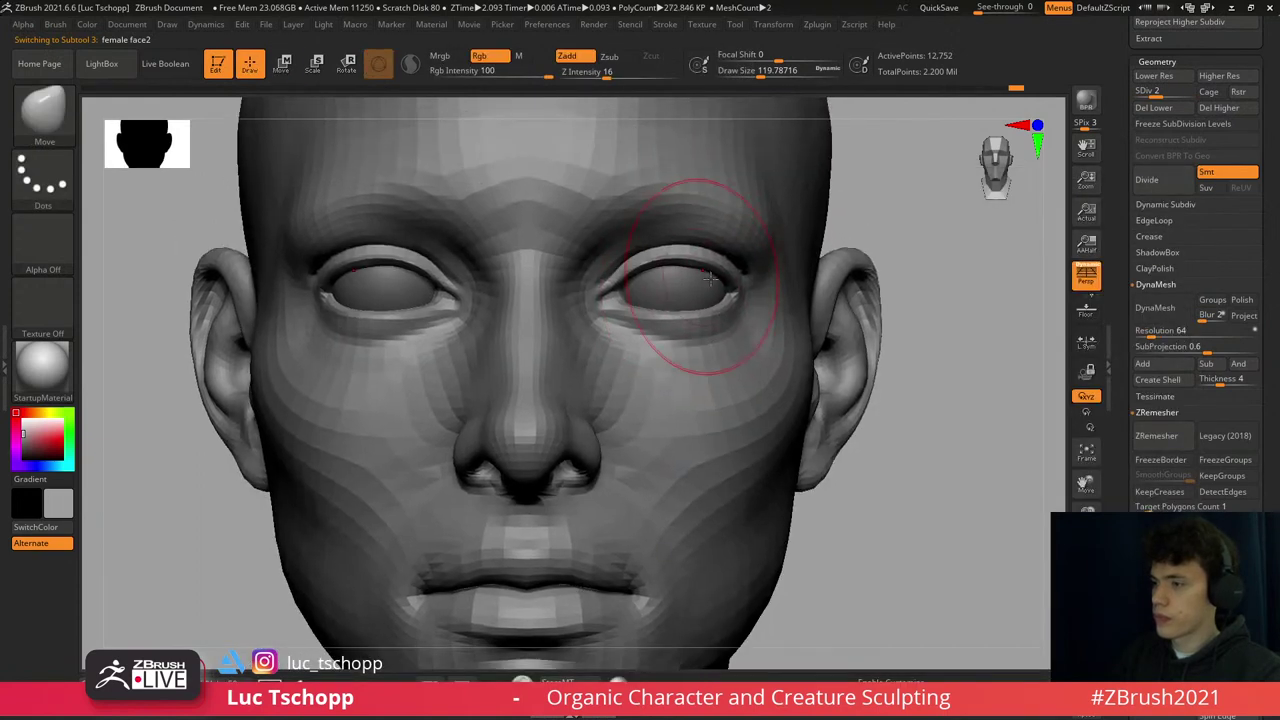
mouse_move(560, 300)
right_mouse_down()
mouse_move(371, 286)
mouse_move(332, 270)
mouse_move(339, 339)
right_mouse_up()
key("shift+d")
key("shift+d")
key("d")
key("d")
key("f")
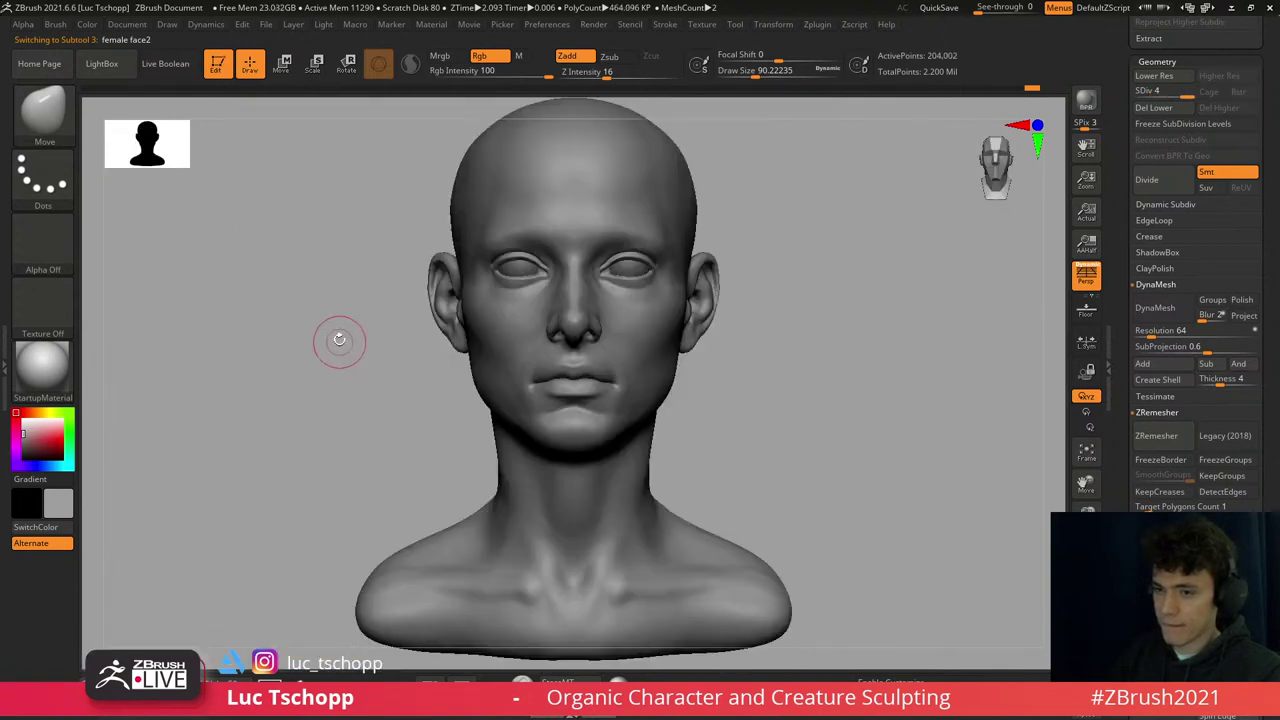
mouse_move(402, 386)
right_mouse_down()
mouse_move(369, 391)
mouse_move(445, 383)
right_mouse_up()
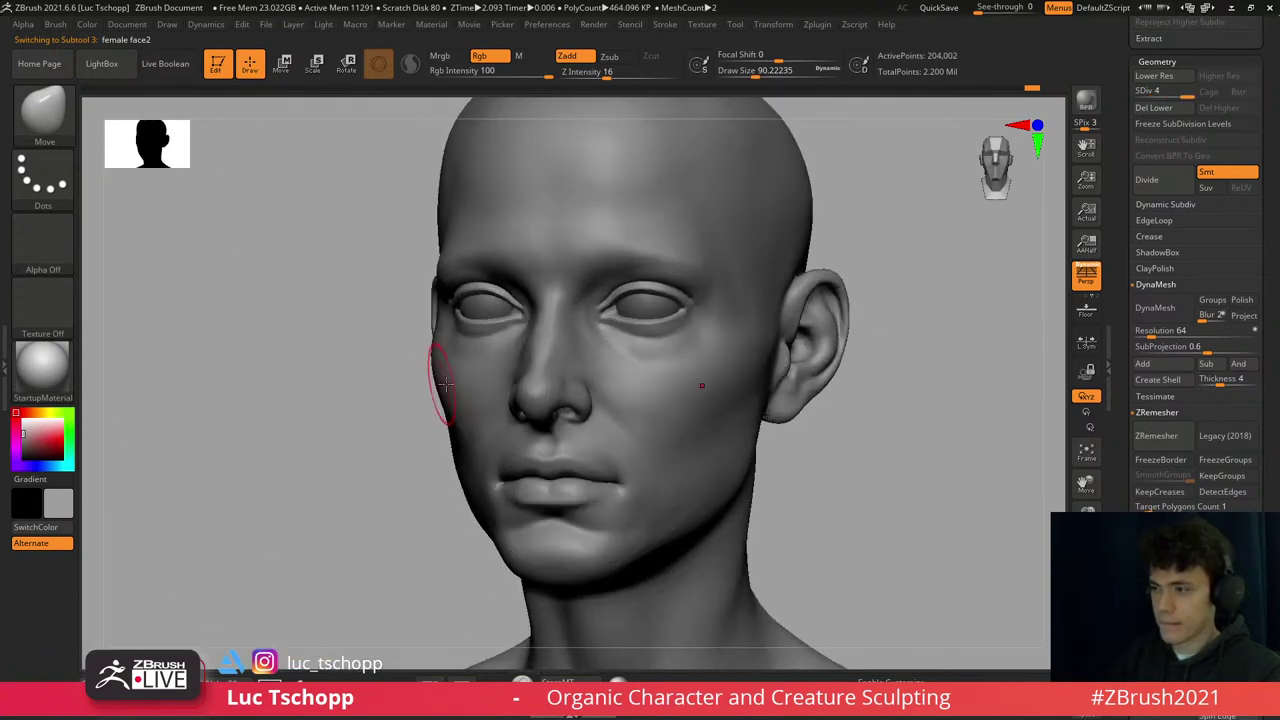
mouse_move(670, 450)
right_mouse_down()
mouse_move(614, 443)
mouse_move(663, 386)
mouse_move(644, 384)
right_mouse_up()
key("shift+d")
key("shift+d")
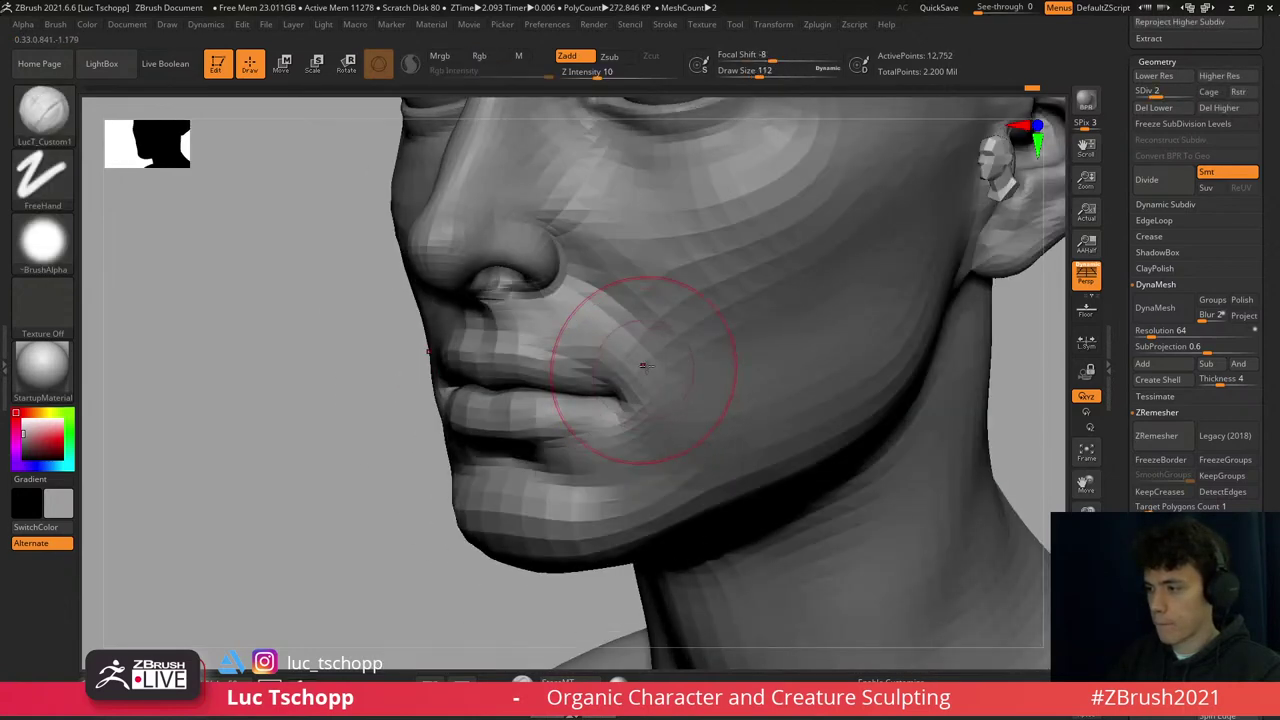
key("s")
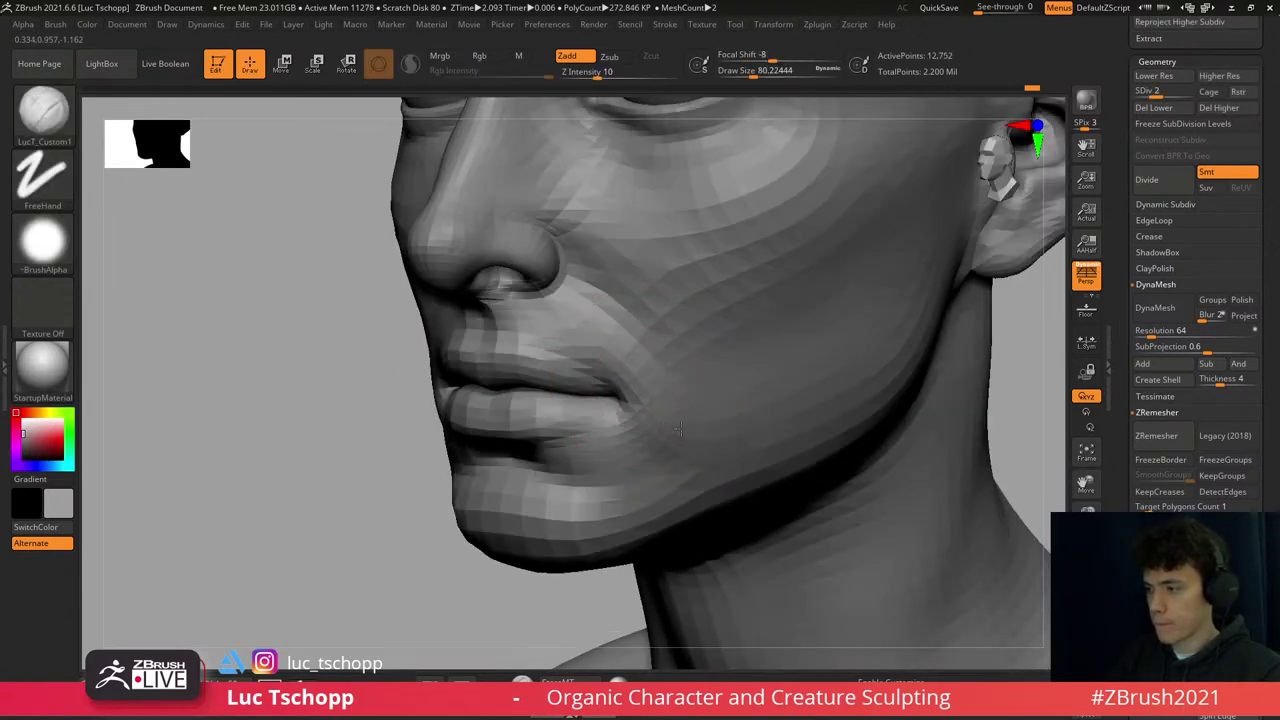
key("d")
key("d")
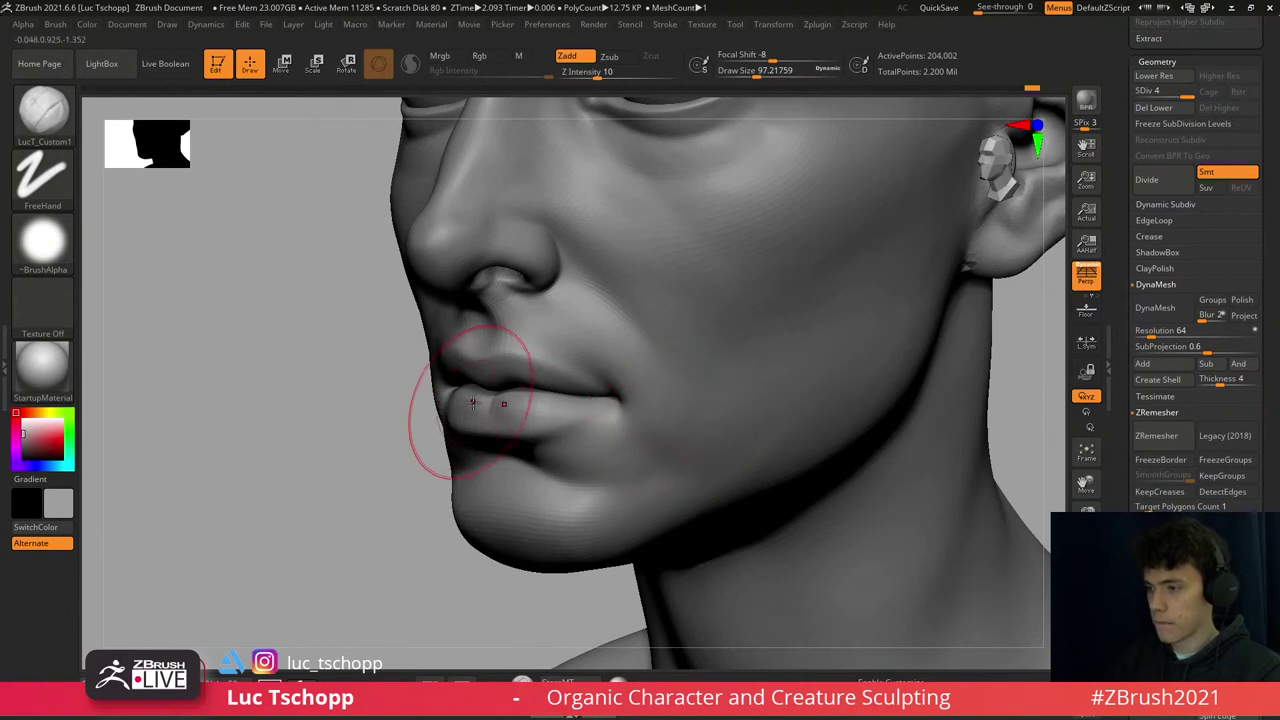
- Push and rework the lower lip's shape with the Move brush at a lower subdivision
key("b")
key("m")
key("v")
right_click_drag(480, 400, 514, 420)
key("shift+d")
key("s")
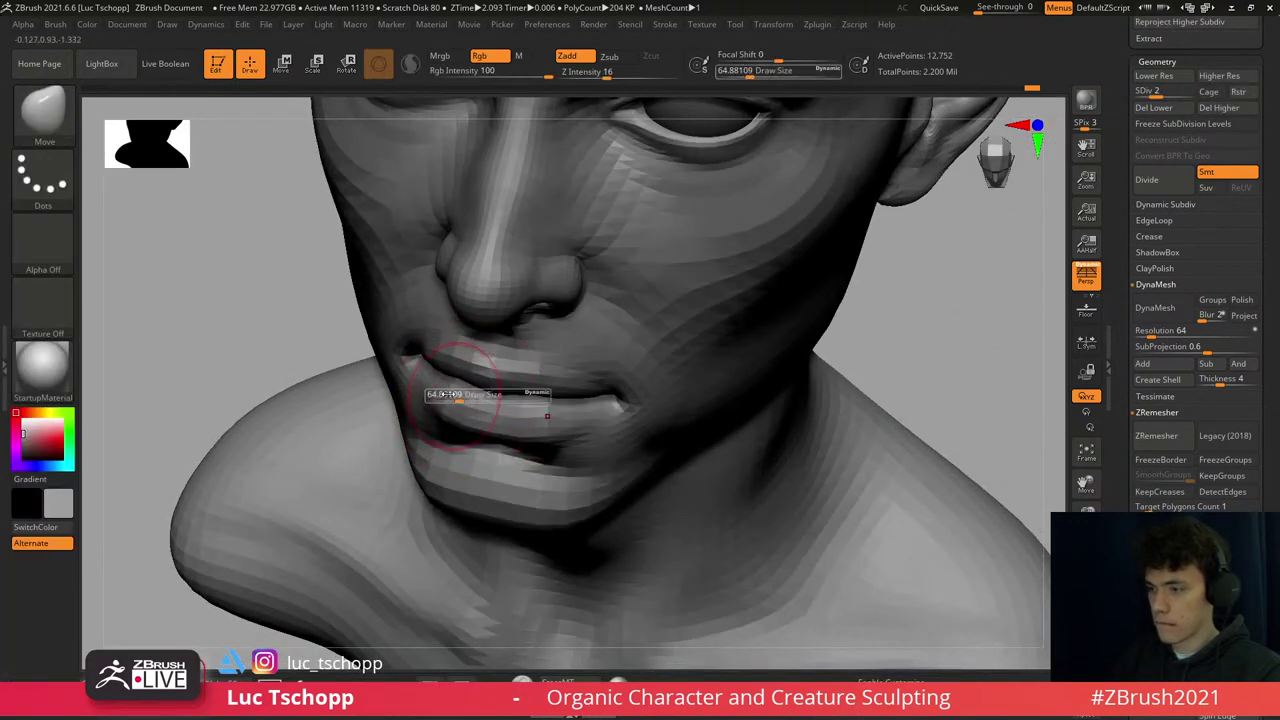
left_click_drag(475, 410, 506, 423)
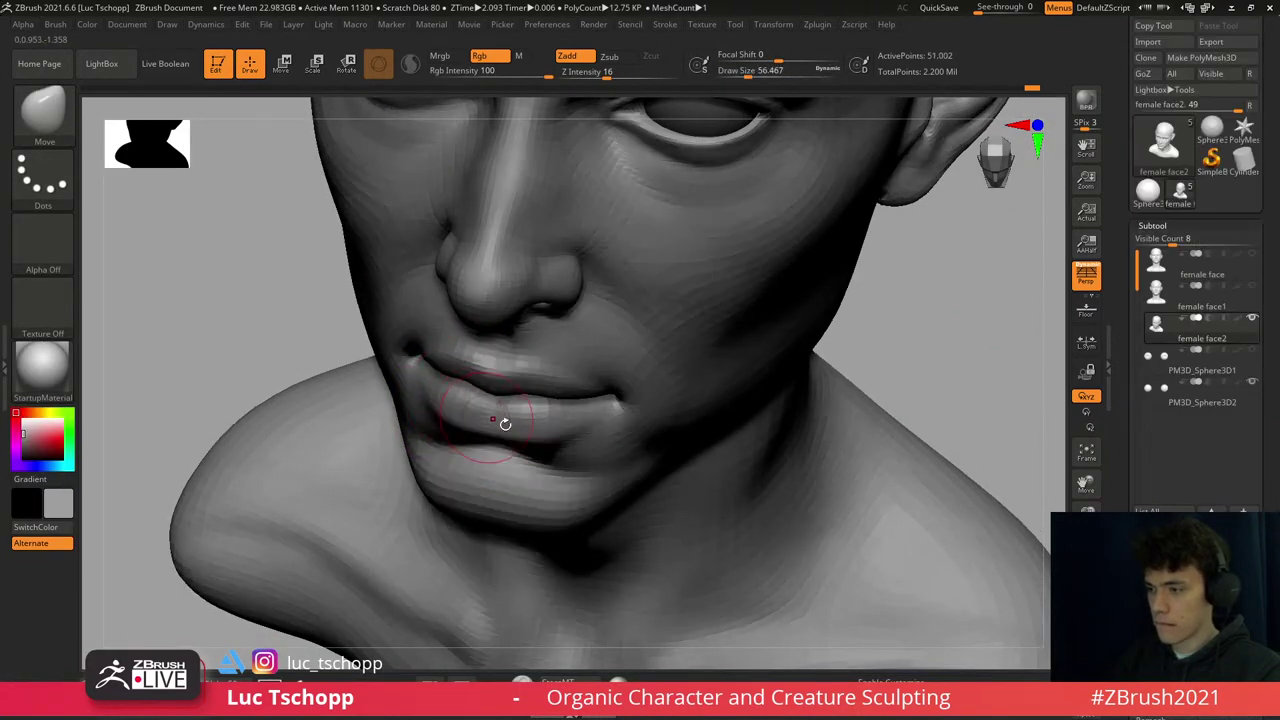
right_click_drag(506, 423, 586, 449)
left_click_drag(586, 449, 571, 449, "shift")
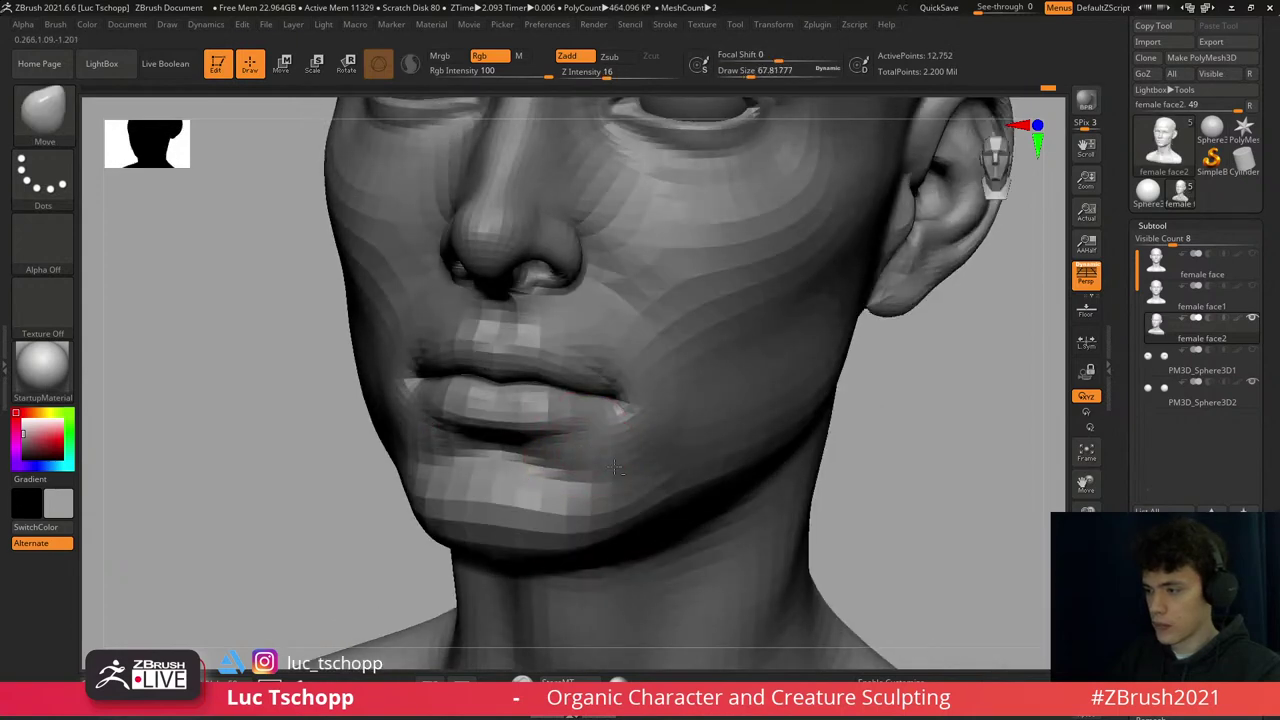
key("d")
key("d")
mouse_move(563, 491)
right_mouse_down()
mouse_move(560, 400)
mouse_move(510, 346)
mouse_move(528, 380)
mouse_move(512, 371)
right_mouse_up()
key("f")
- Switch to the Standard brush and Shift-smooth the lips, mouth corners and cheek
key("b")
key("s")
key("t")
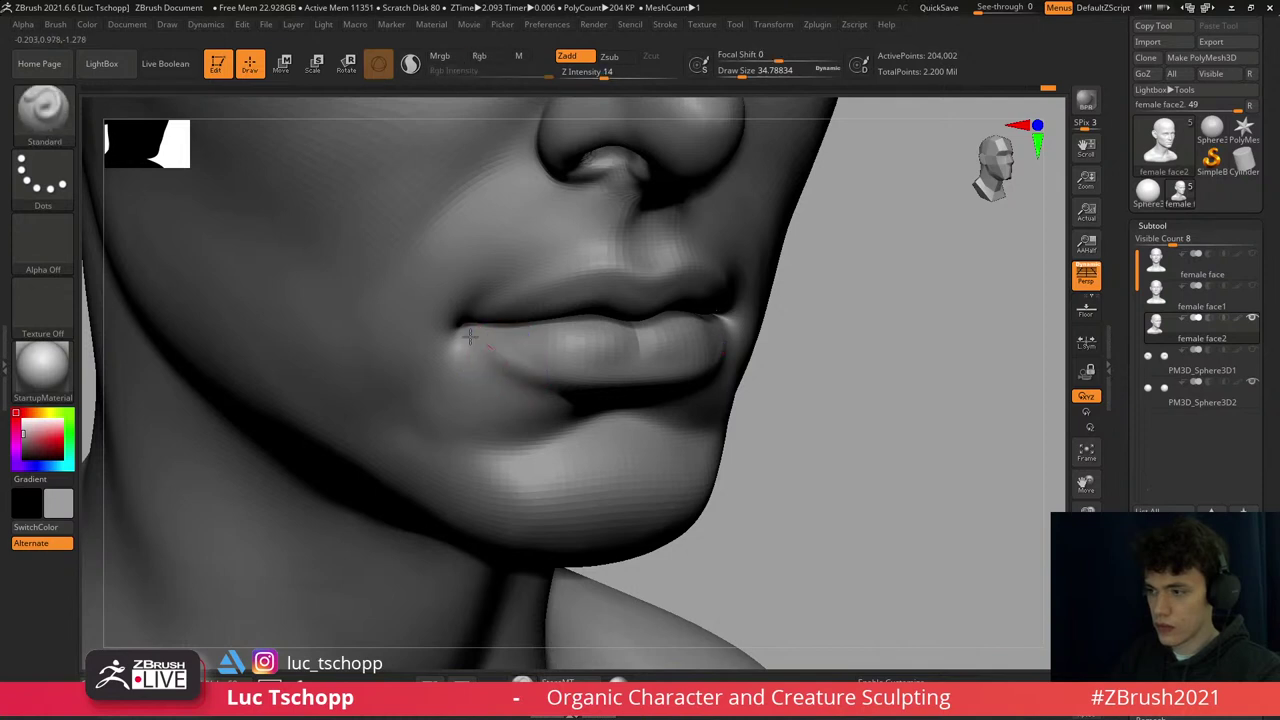
key("shift")
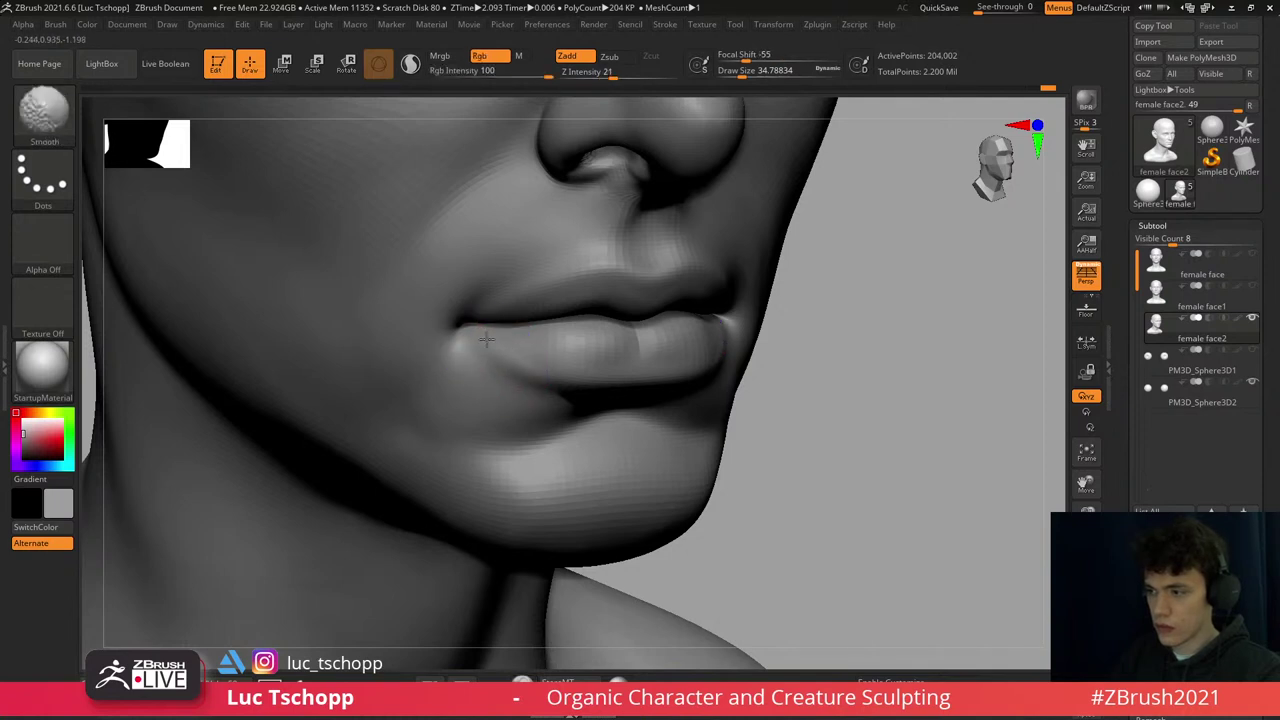
right_click_drag(518, 363, 571, 294, "shift")
key("f")
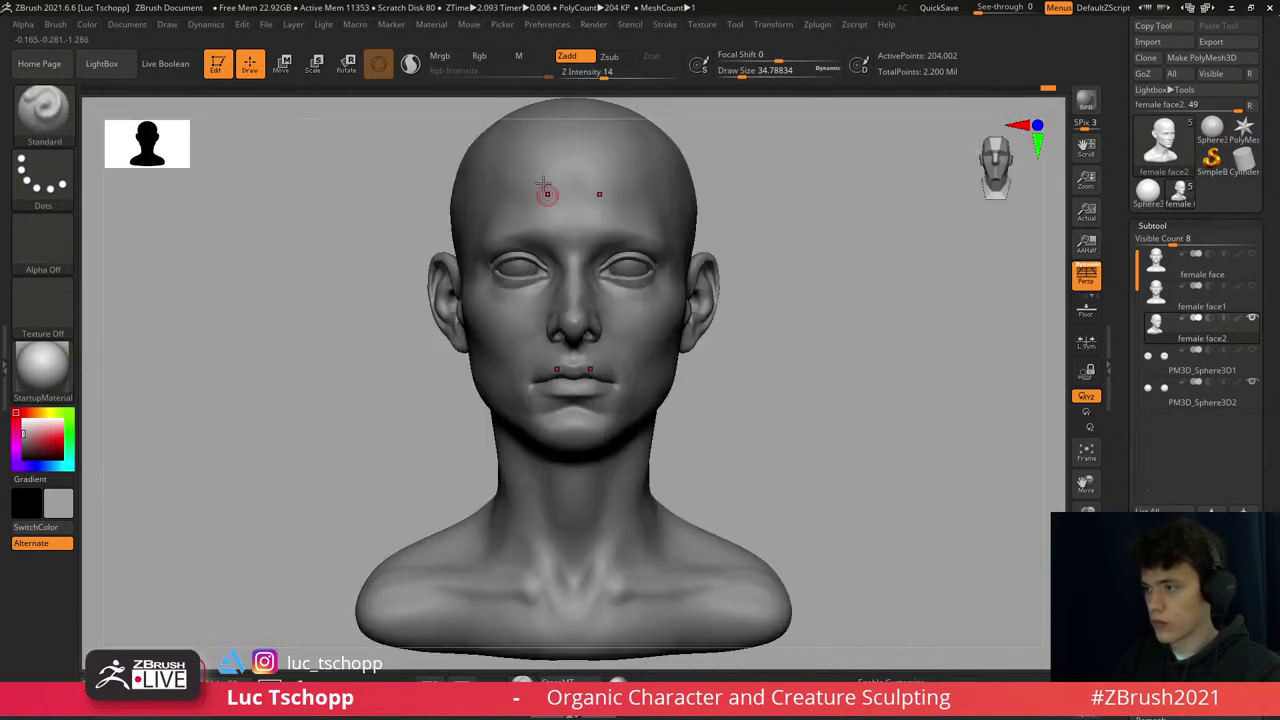
right_click_drag(645, 380, 614, 300)
key("shift")
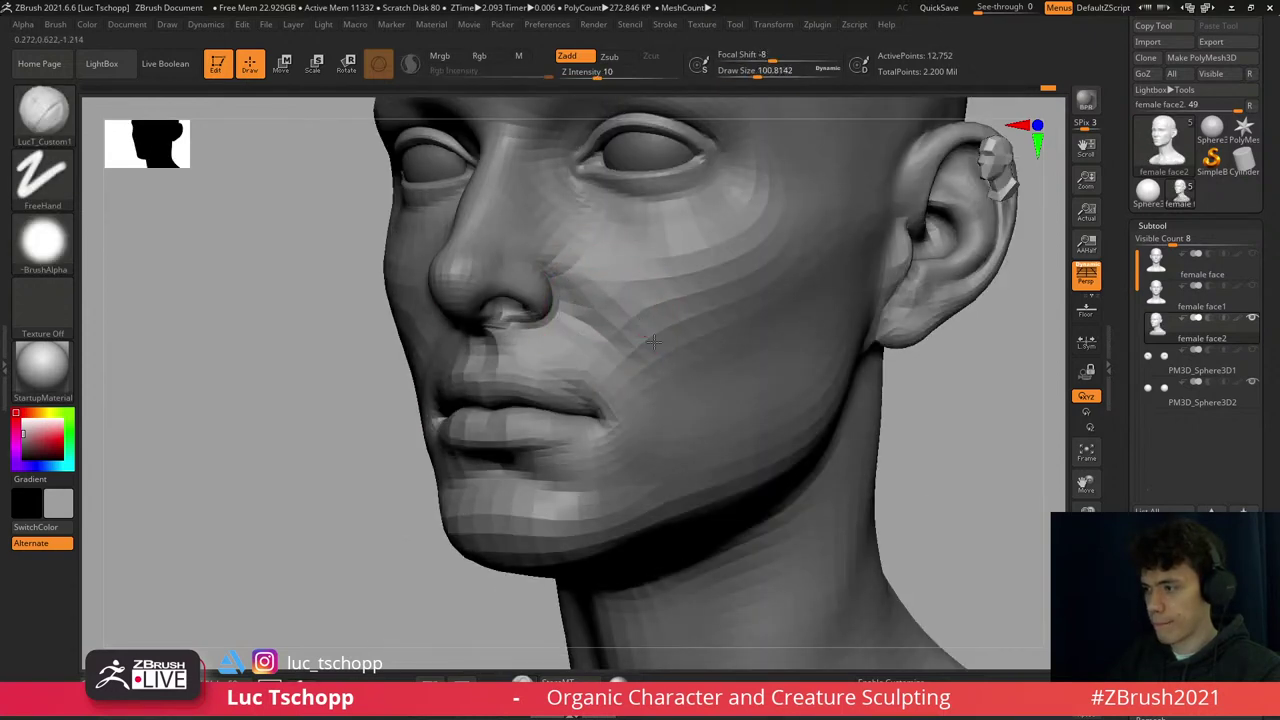
key("shift")
mouse_move(688, 419)
right_mouse_down()
mouse_move(634, 337)
mouse_move(663, 366)
mouse_move(671, 357)
mouse_move(624, 399)
mouse_move(643, 391)
right_mouse_up()
key("shift")
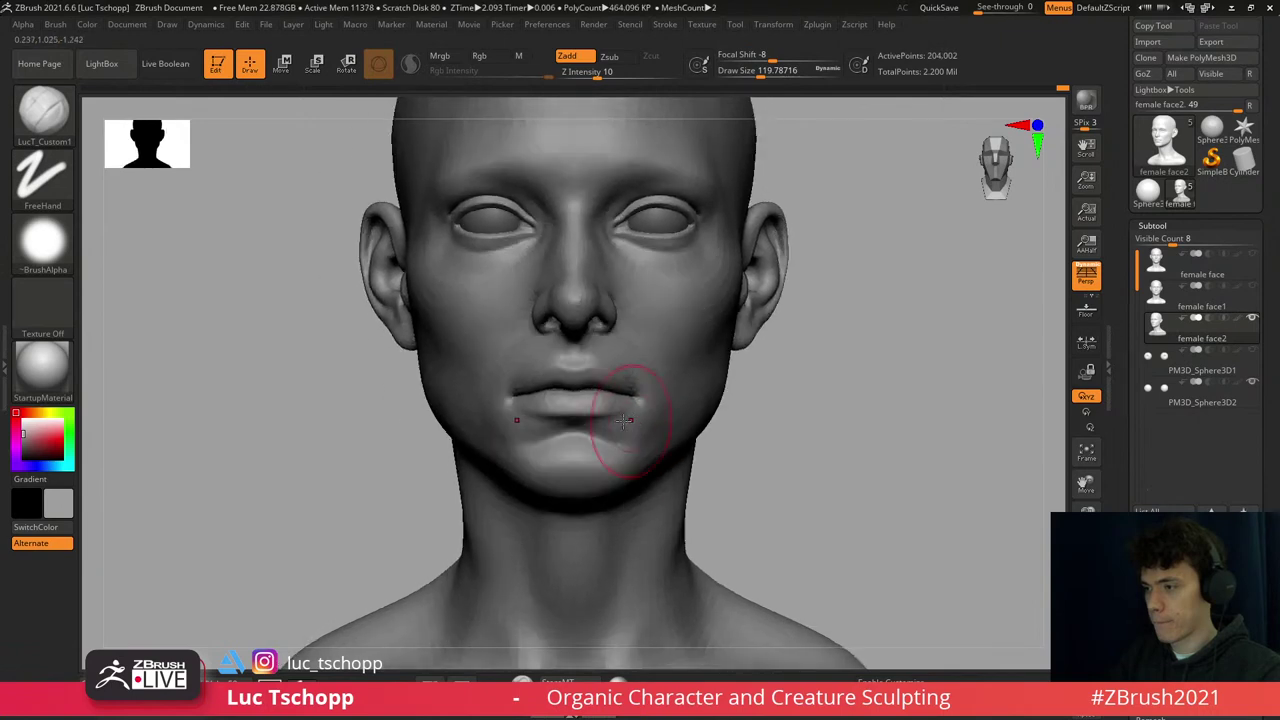
- Shrink the brush to about 33 and compare subdivision levels on the mouth from front and three-quarter views
key("b")
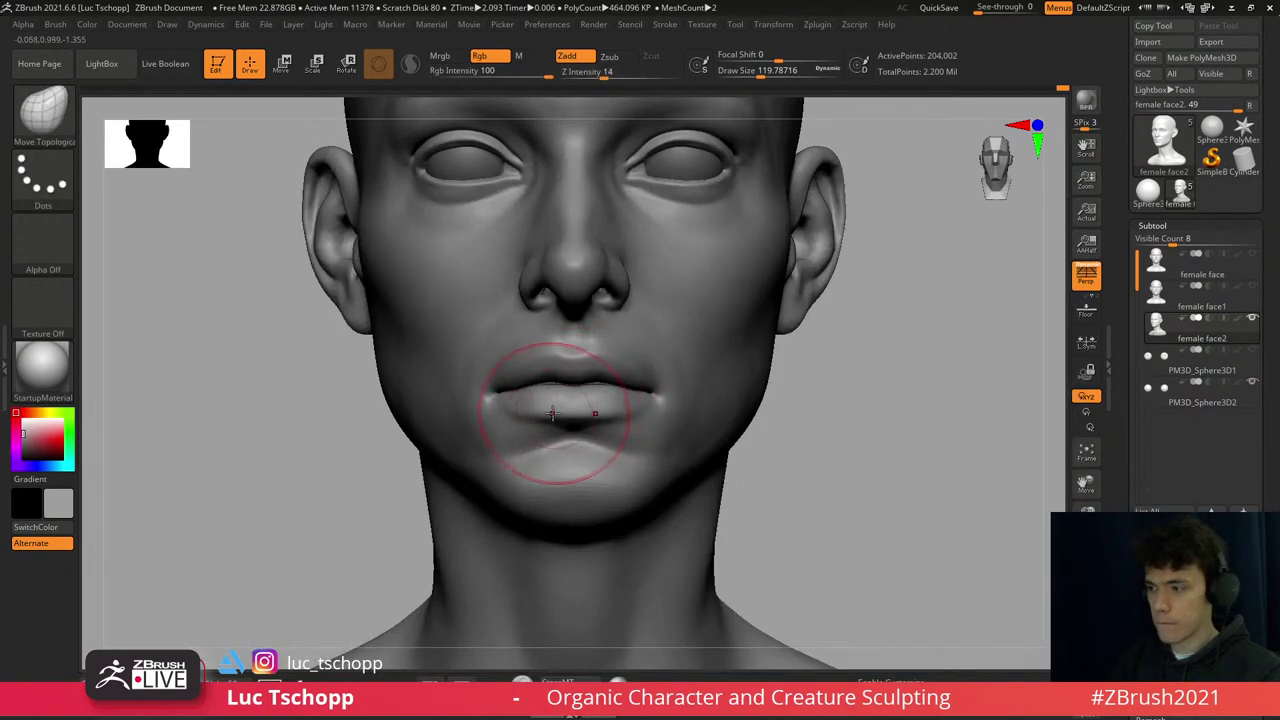
key("shift+d")
key("shift+d")
key("shift+d")
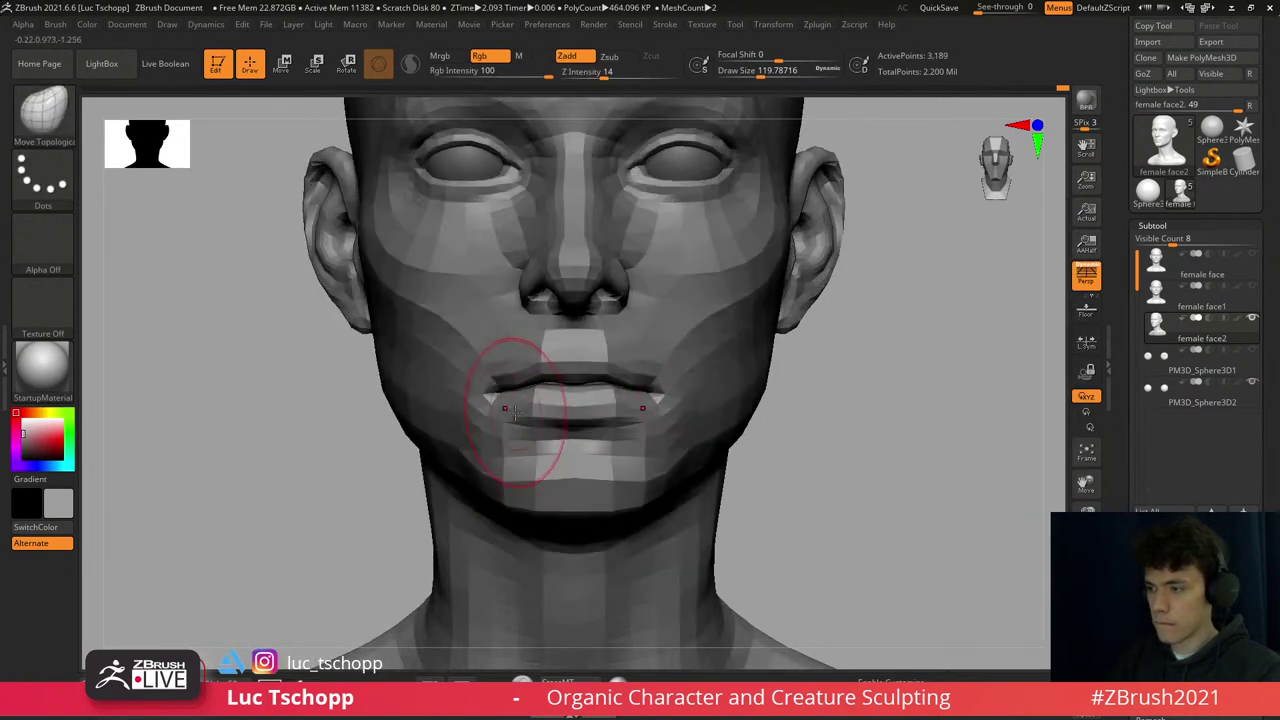
key("s")
key("bracketright")
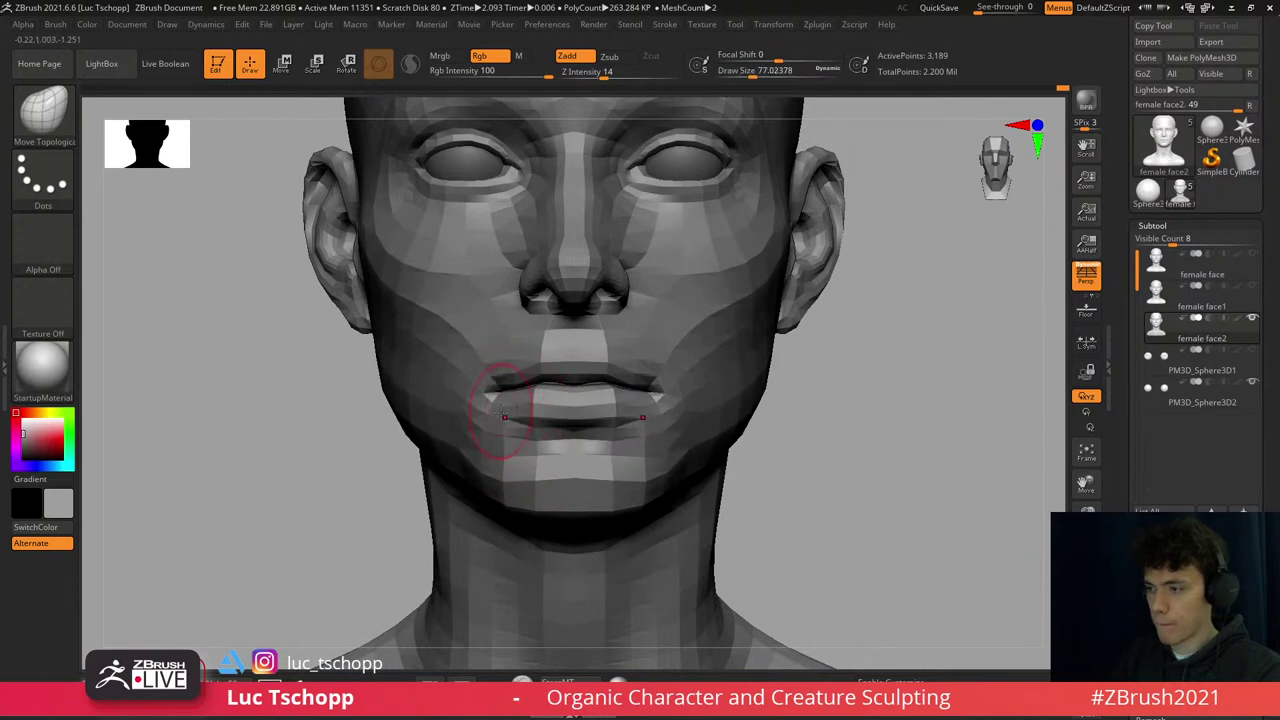
key("d")
key("d")
key("d")
right_click_drag(503, 415, 590, 415)
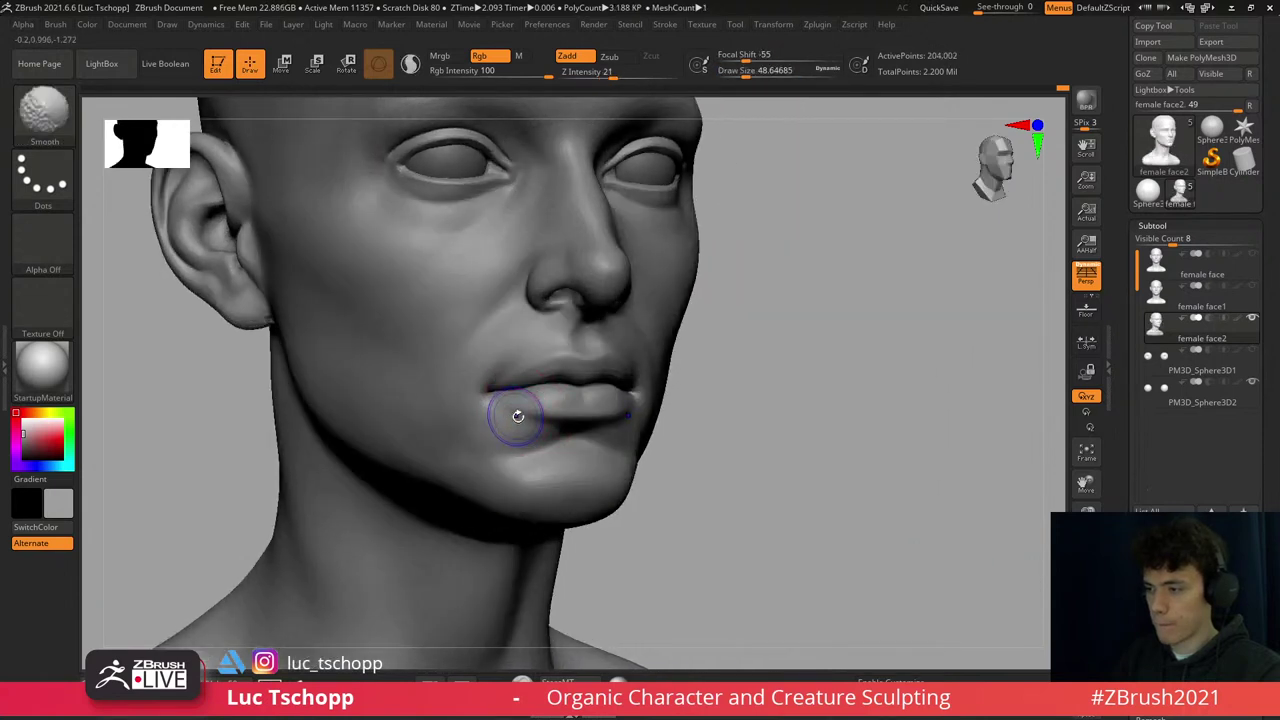
key("shift+d")
mouse_move(511, 411)
right_mouse_down()
mouse_move(560, 412)
mouse_move(514, 410)
right_mouse_up()
key("shift+d")
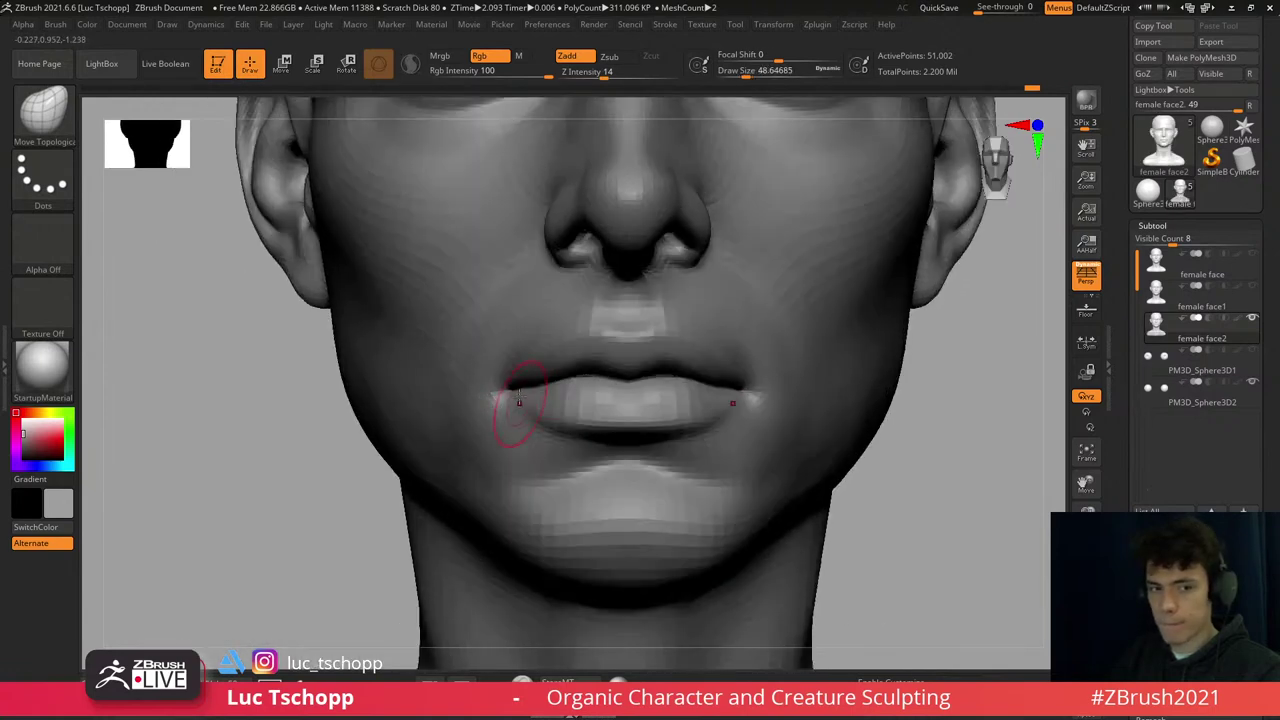
key("s")
left_click_drag(510, 383, 497, 390)
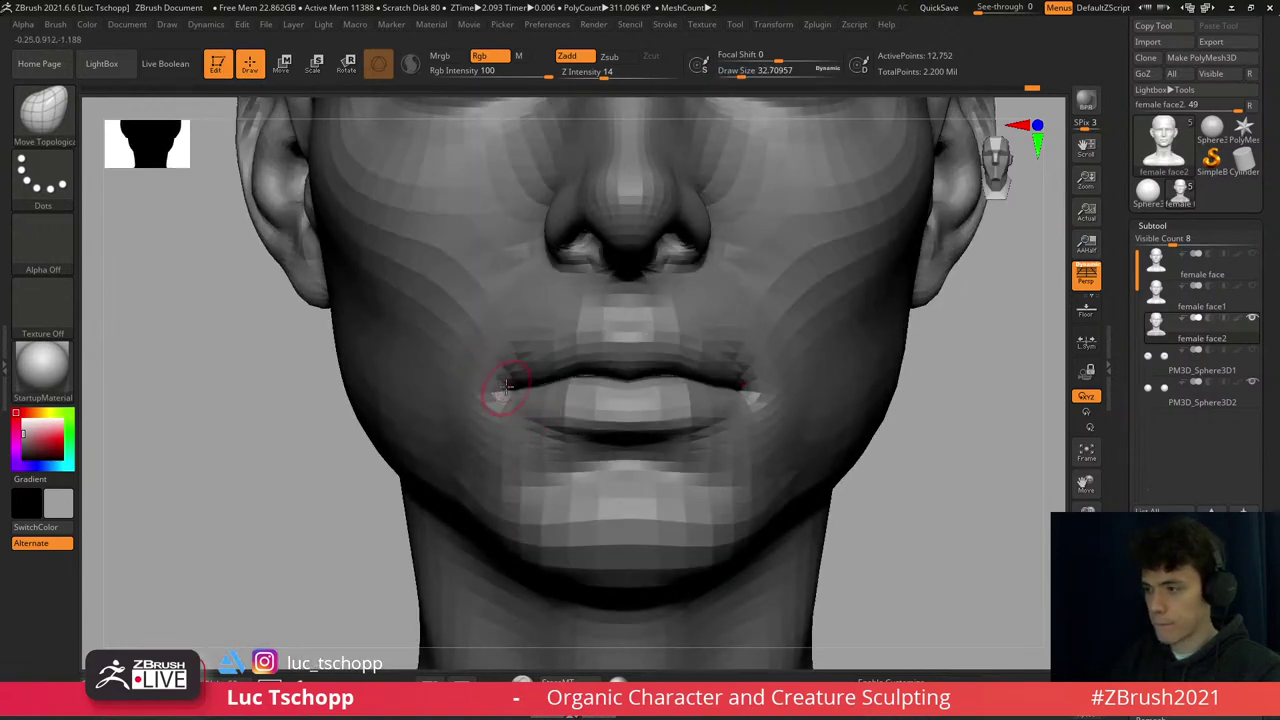
key("d")
key("d")
mouse_move(540, 372)
right_mouse_down()
mouse_move(592, 386)
mouse_move(560, 380)
right_mouse_up()
key("shift+d")
key("f")
key("d")
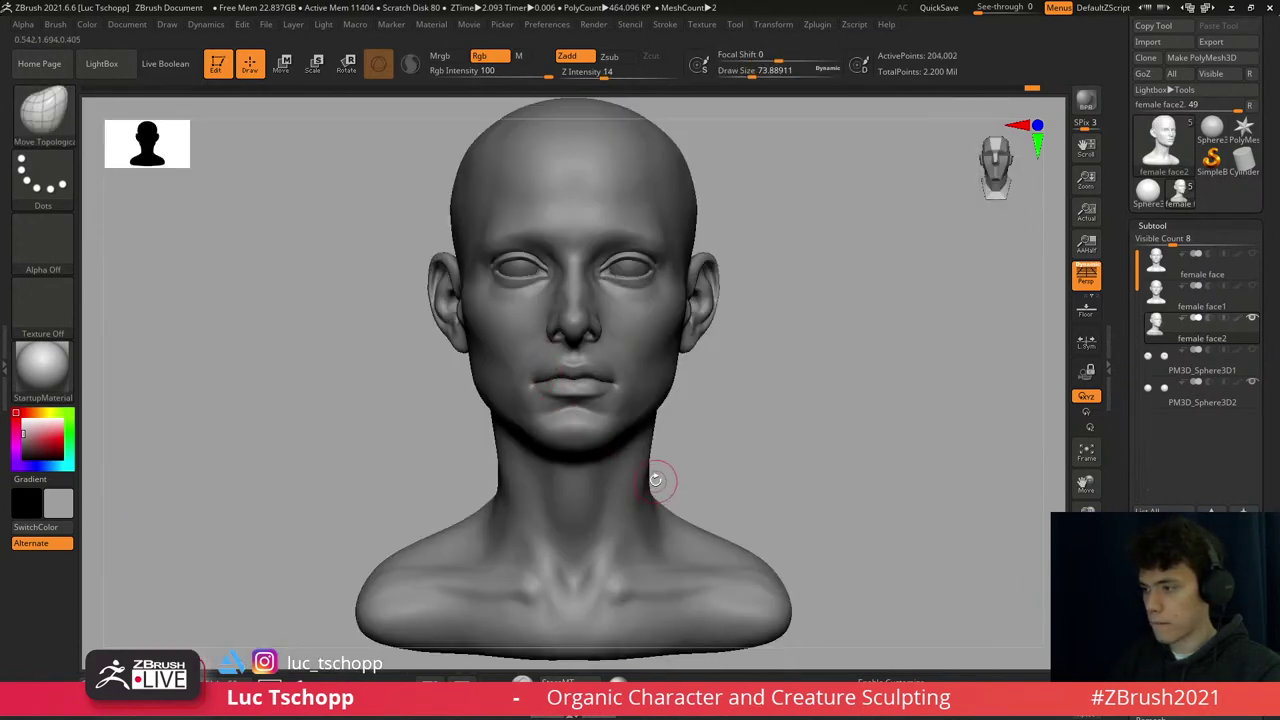
mouse_move(620, 280)
right_mouse_down("ctrl")
mouse_move(600, 300)
mouse_move(645, 384)
mouse_move(614, 386)
mouse_move(645, 388)
mouse_move(643, 357)
mouse_move(471, 314)
right_mouse_up("ctrl")
- Pick the Move Topological brush and inspect the lower-subdivision bust from above, below and front
key("shift+d")
key("shift+d")
key("b")
key("m")
key("t")
key("d")
key("d")
key("d")
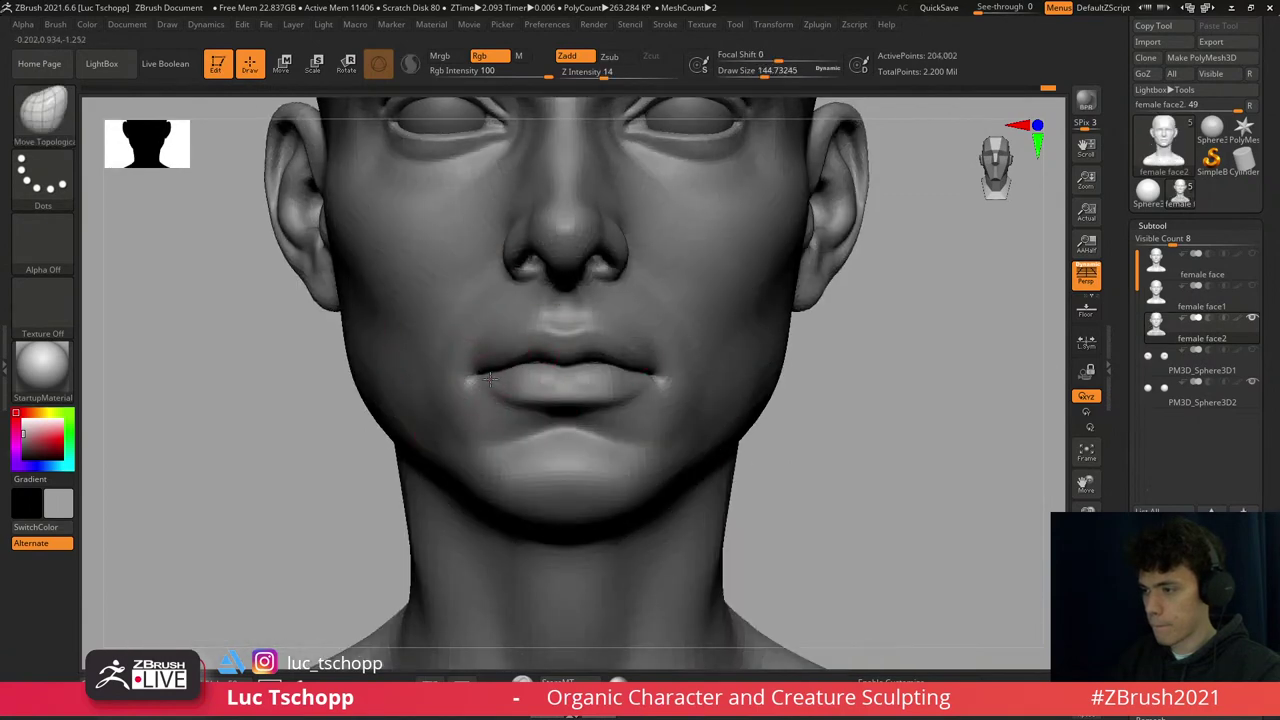
right_click_drag(490, 378, 486, 400)
key("shift+d")
key("shift+d")
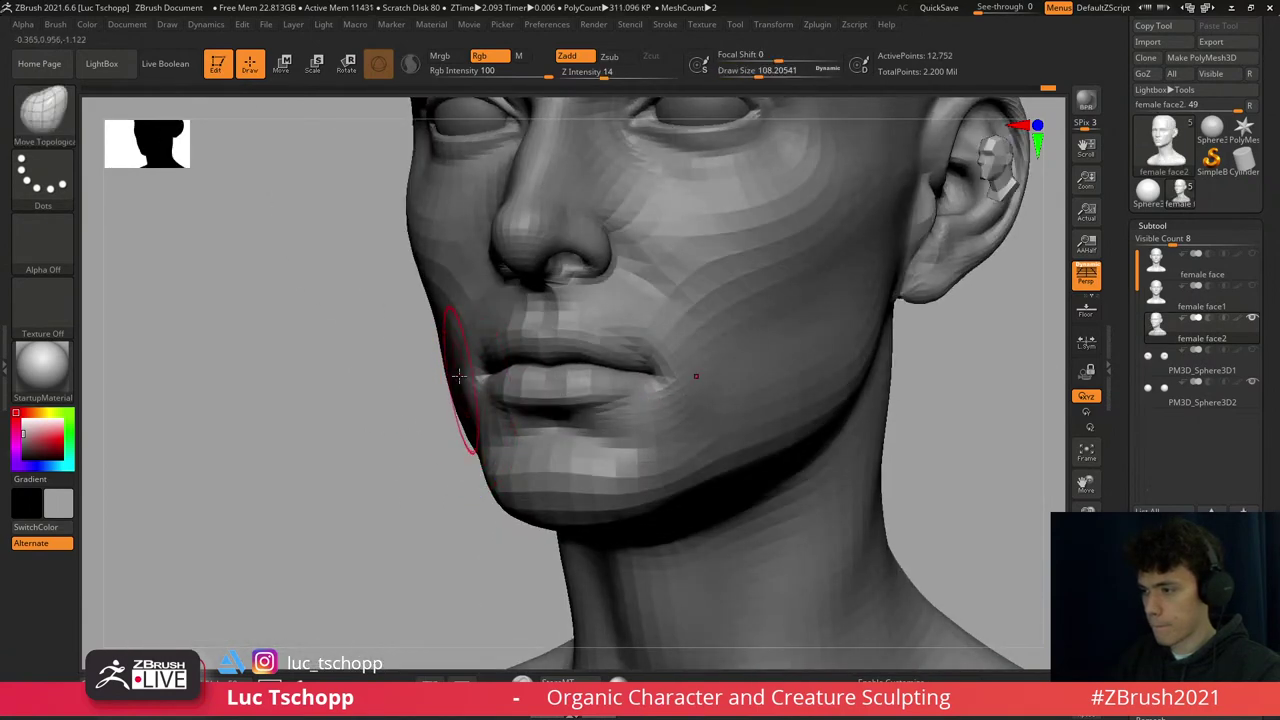
key("d")
key("f")
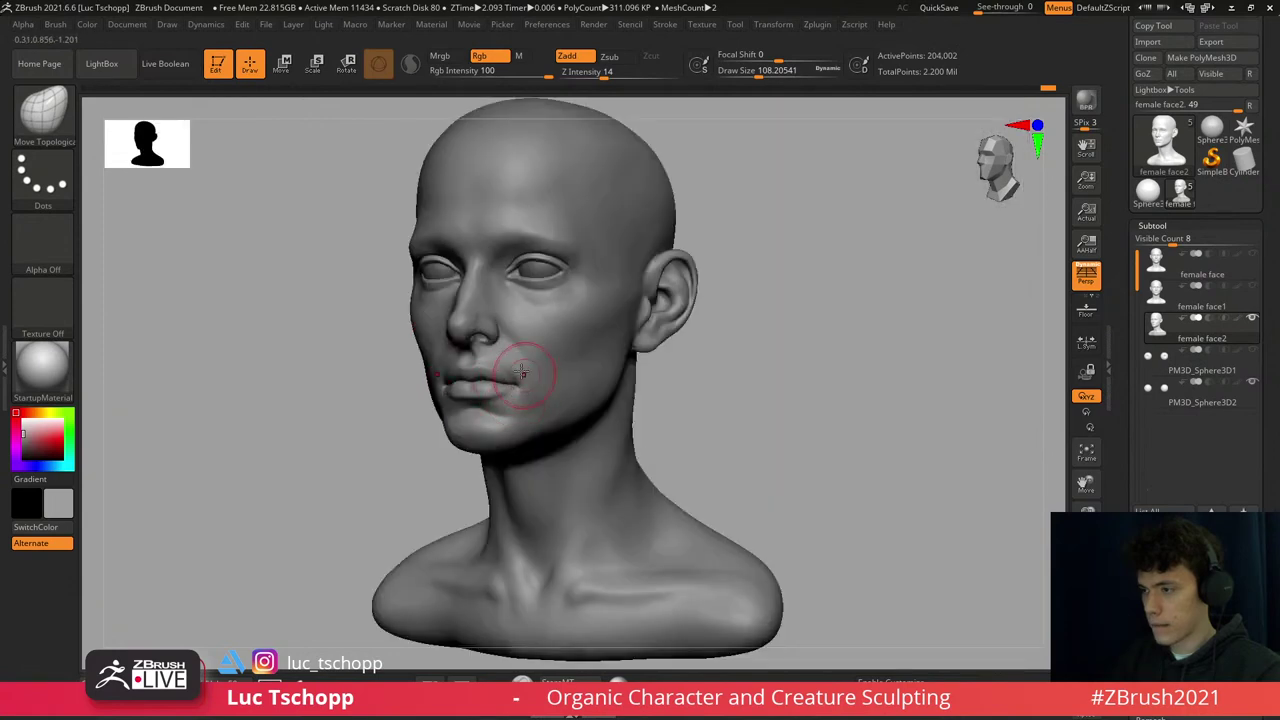
right_click_drag(522, 372, 527, 448)
scroll(493, 397, "up", 5)
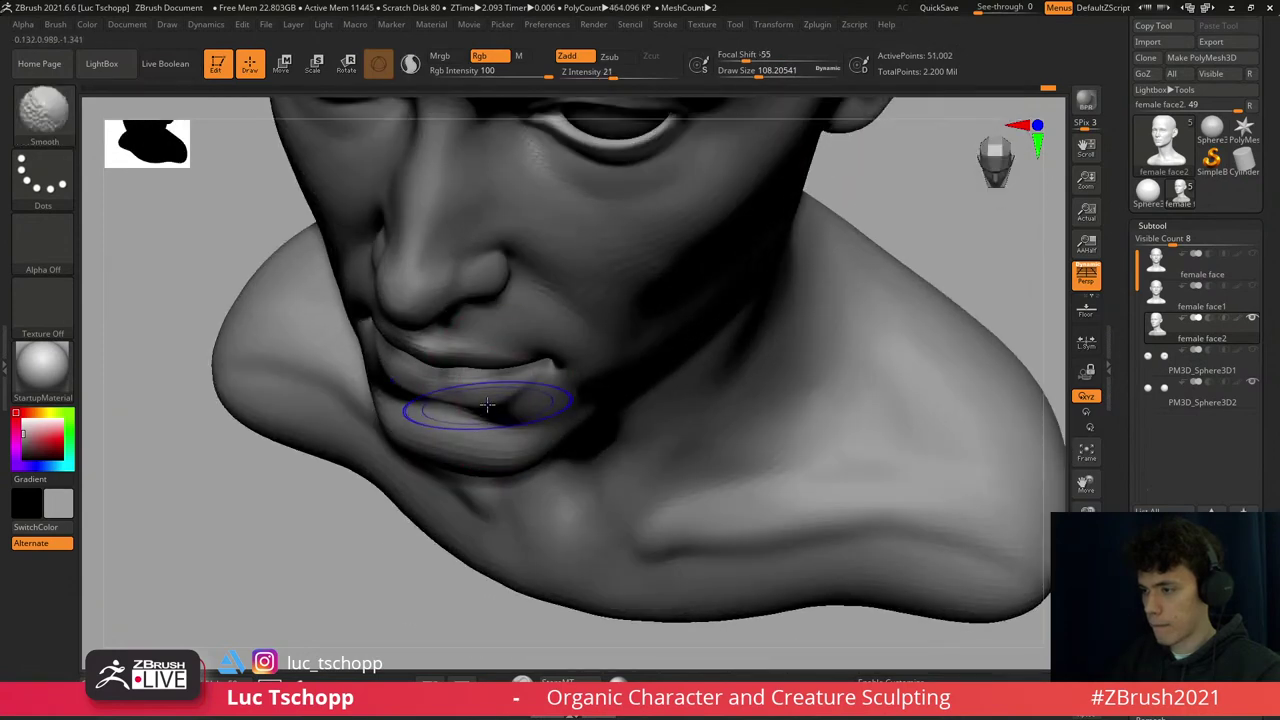
key("shift+d")
right_click_drag(491, 400, 489, 349)
key("d")
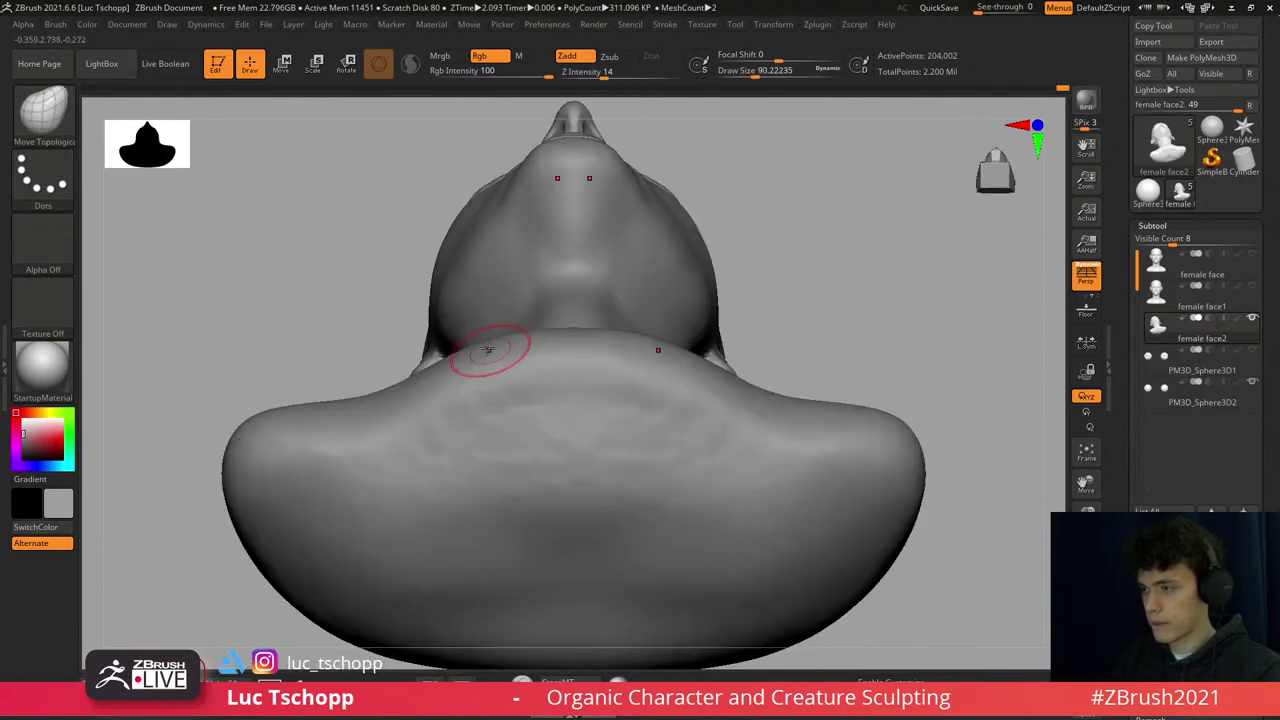
mouse_move(548, 176)
right_mouse_down()
mouse_move(531, 371)
mouse_move(545, 385)
mouse_move(520, 390)
right_mouse_up()
scroll(573, 392, "down", 2)
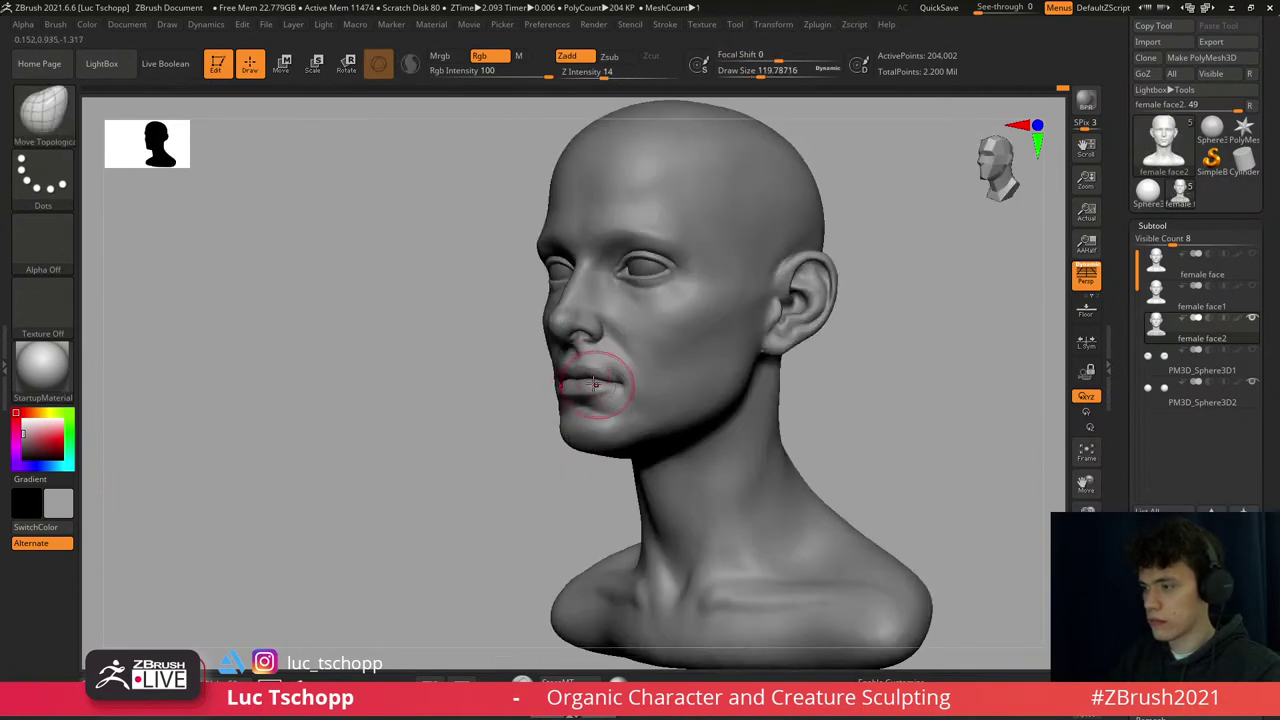
scroll(603, 420, "up", 3)
right_click_drag(603, 420, 586, 400, "shift")
- Switch to the Move brush, then LucT_Custom1, checking the left cheek and front view
key("b")
key("Escape")
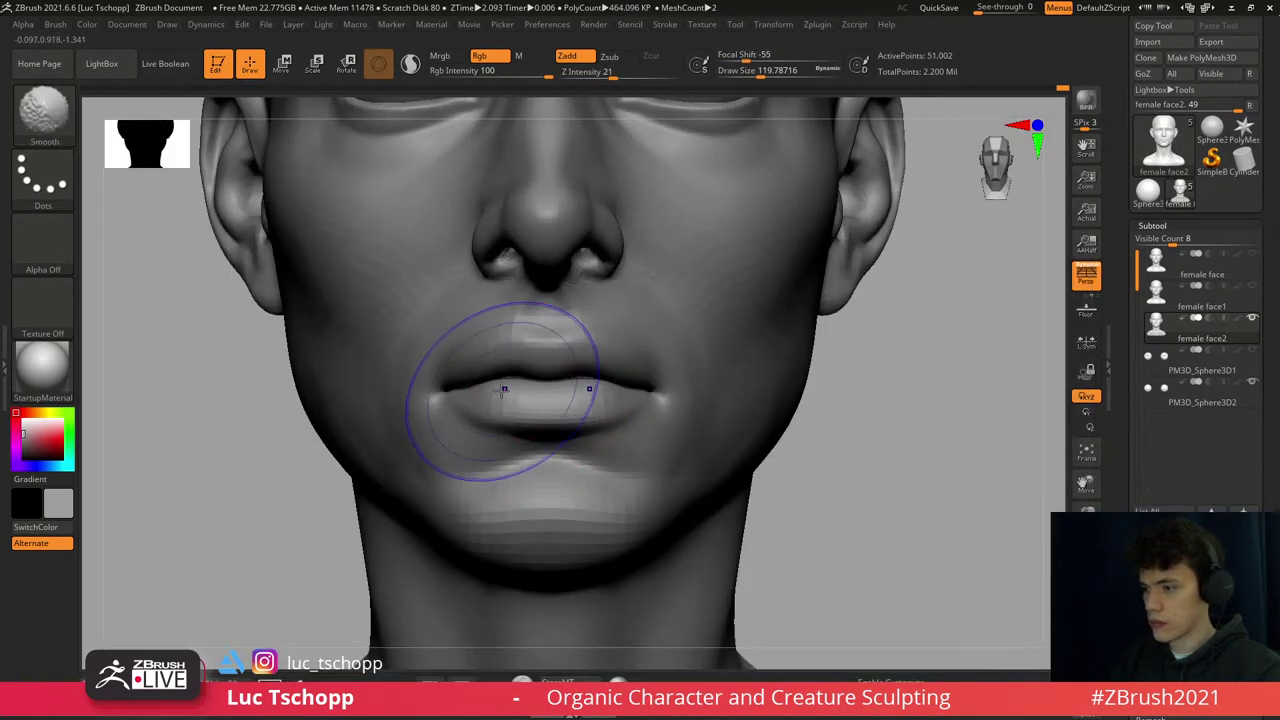
scroll(500, 378, "up", 2)
key("shift+d")
key("s")
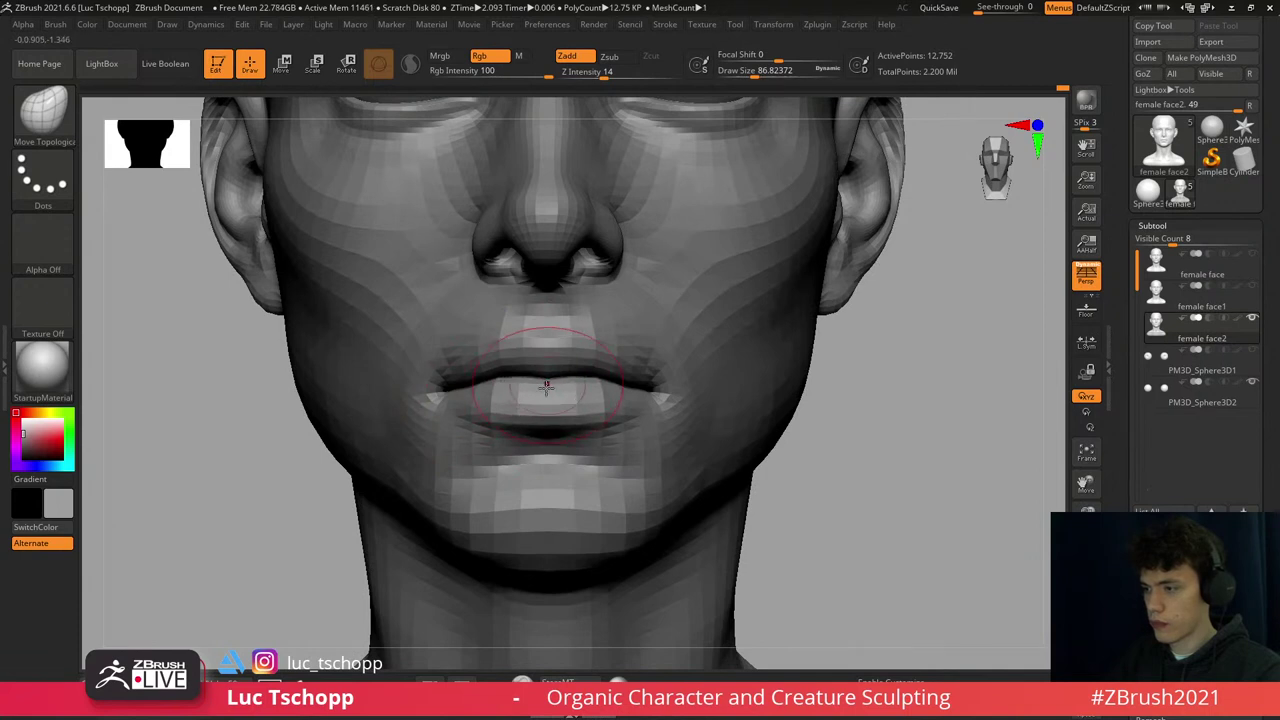
key("d")
key("shift+d")
key("d")
key("f")
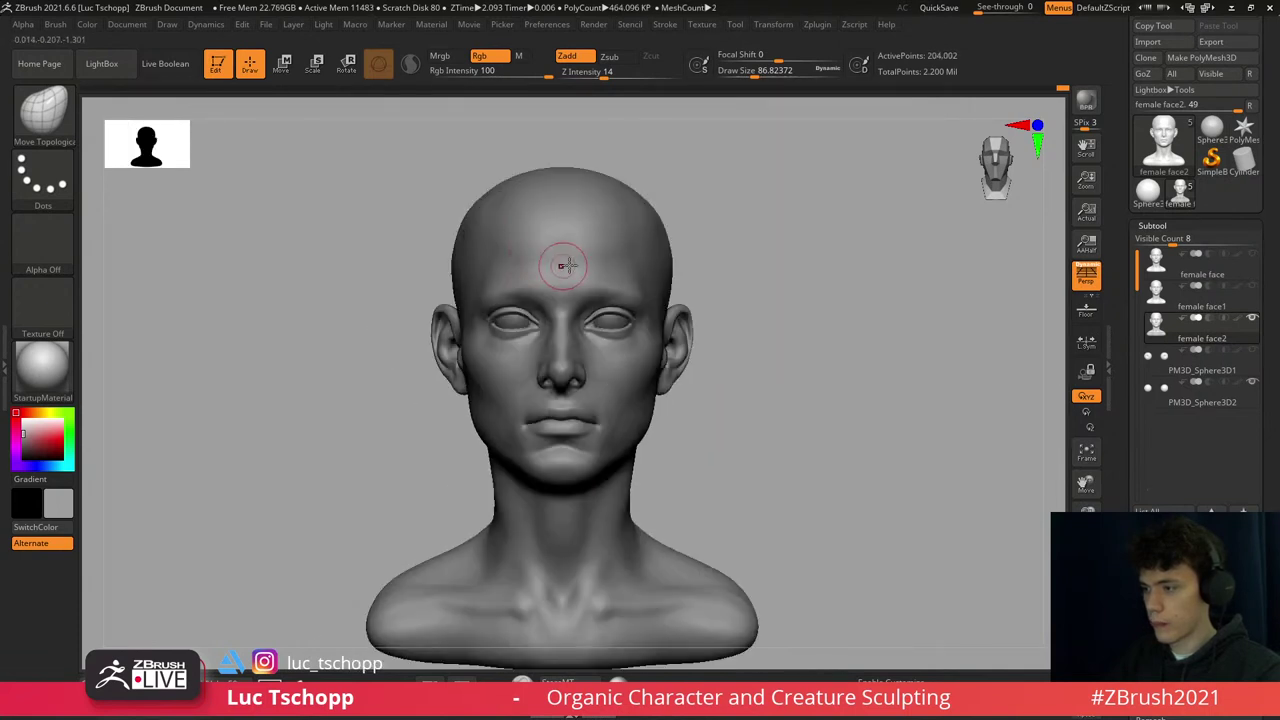
mouse_move(620, 270)
right_mouse_down()
mouse_move(580, 412)
mouse_move(560, 410)
right_mouse_up()
scroll(550, 390, "up", 3)
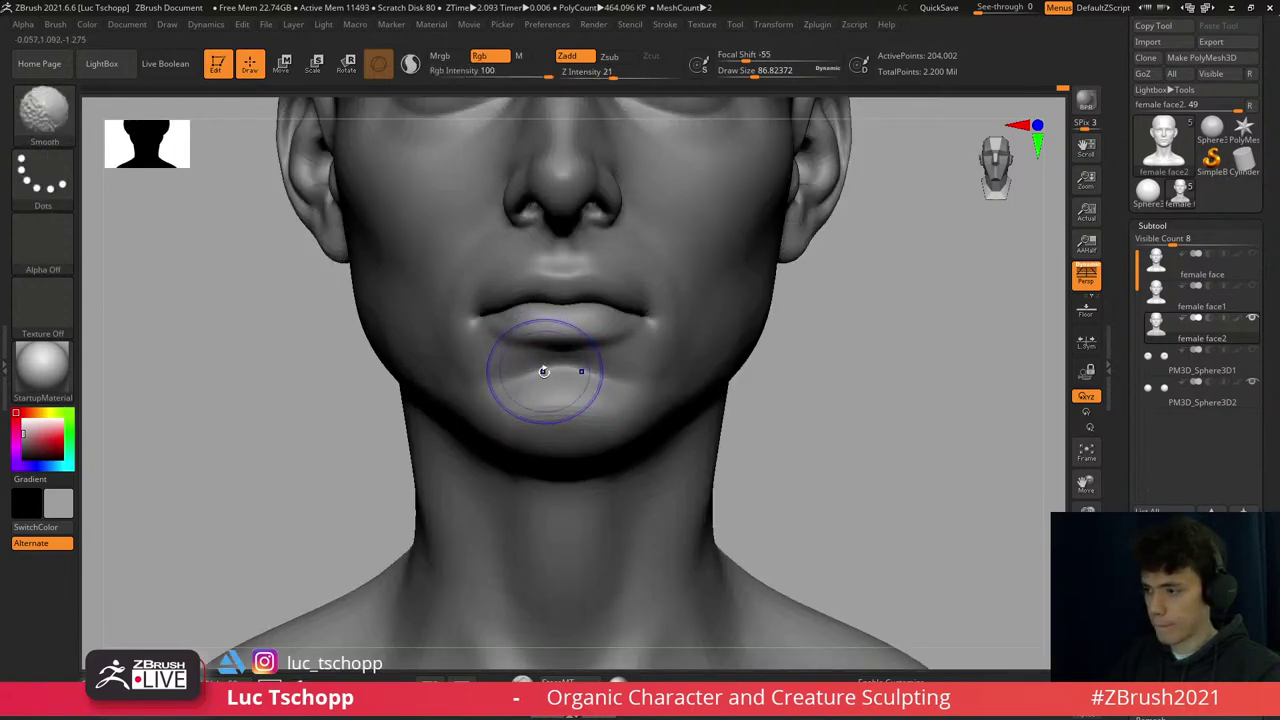
key("shift+d")
key("b")
key("m")
key("v")
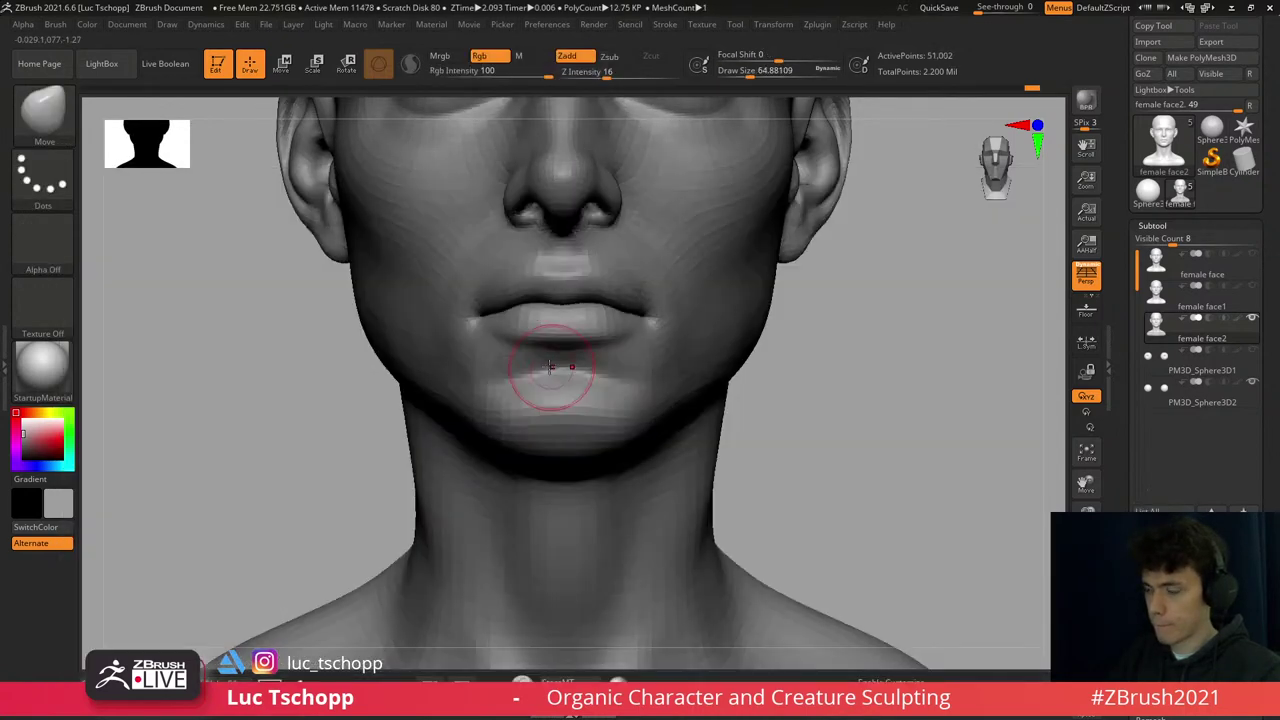
key("1")
key("s")
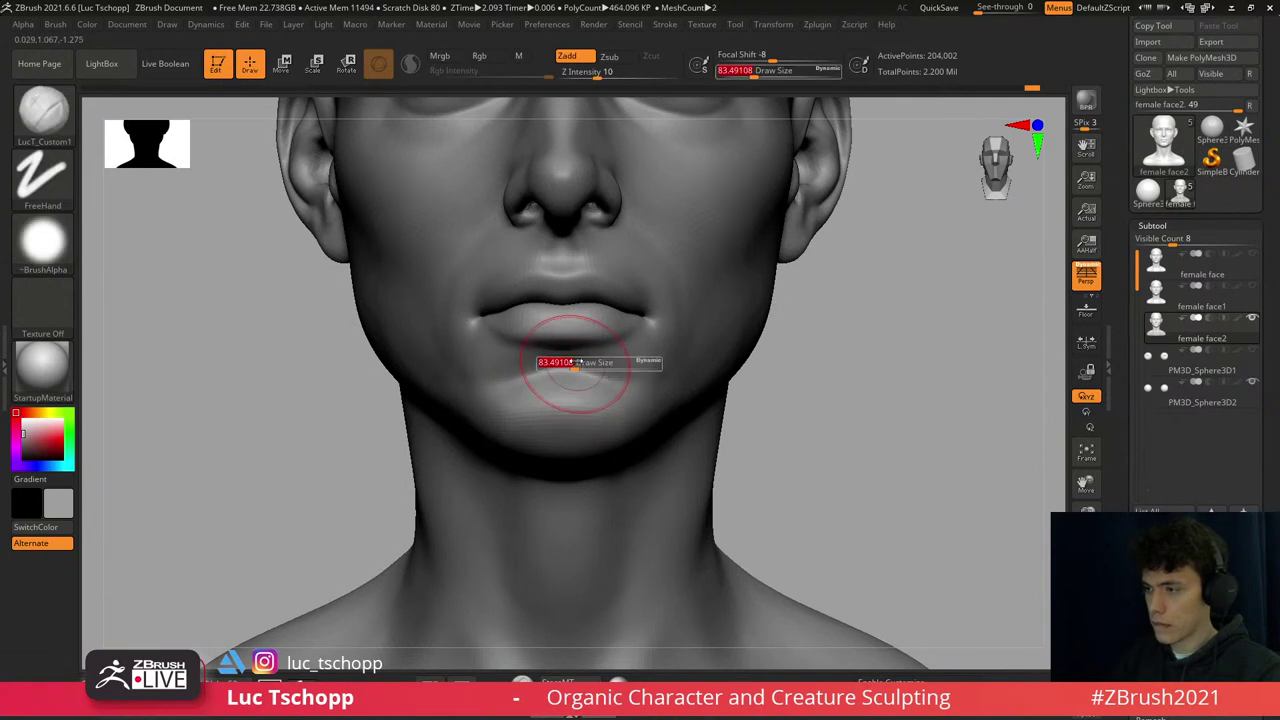
right_click_drag(625, 367, 627, 348)
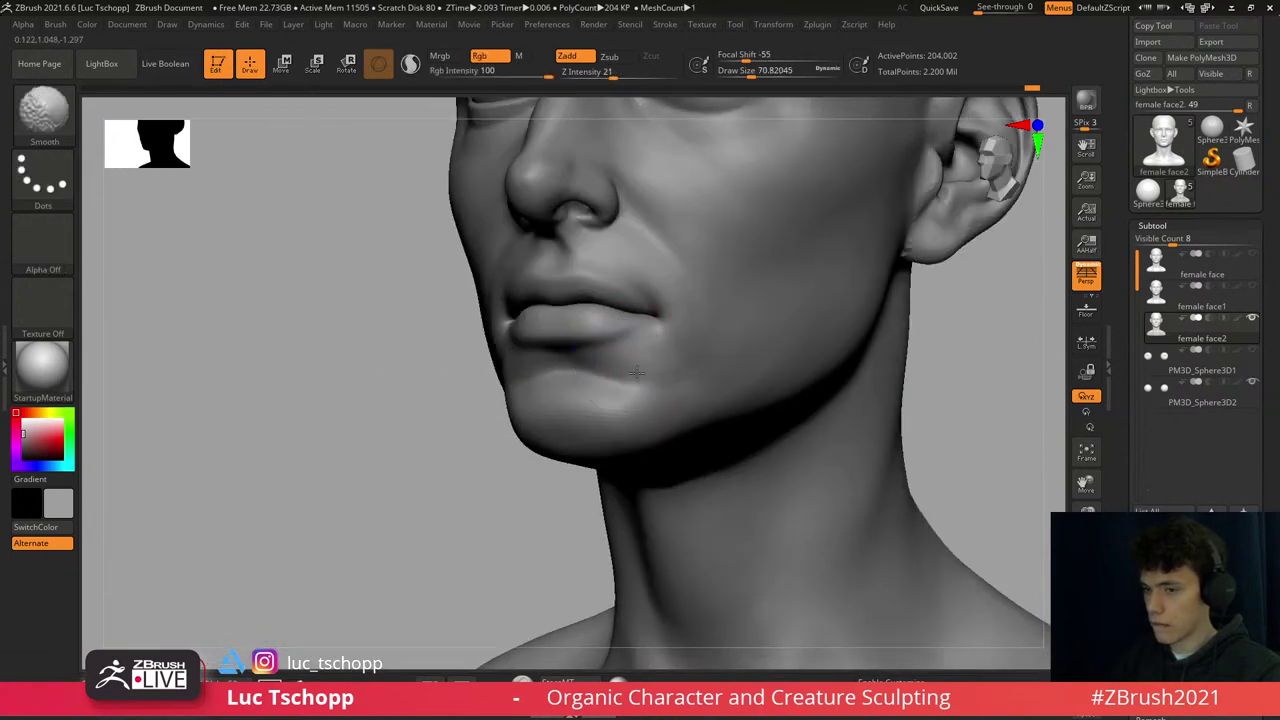
mouse_move(640, 363)
right_mouse_down()
mouse_move(614, 277)
mouse_move(611, 322)
right_mouse_up()
key("f")
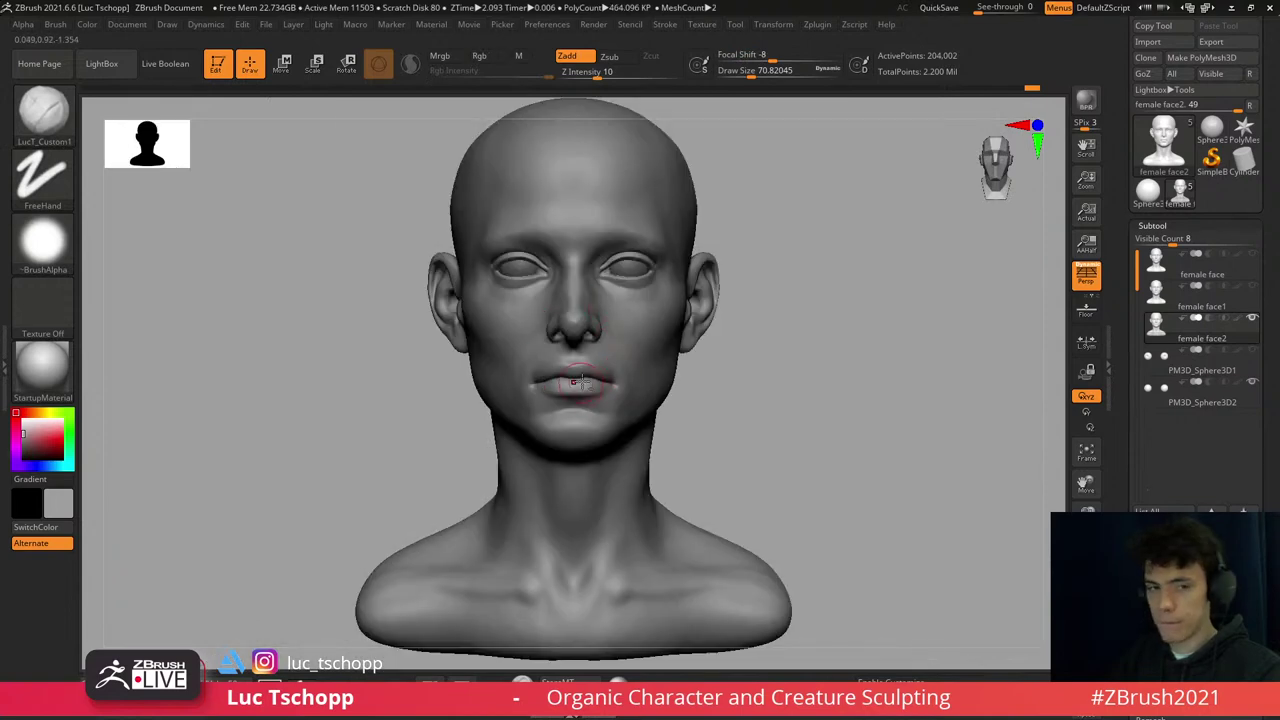
- Replace the 3D gizmo with a crown-to-neck transpose line, then Move-brush the mouth into shape
key("b")
key("m")
key("v")
key("w")
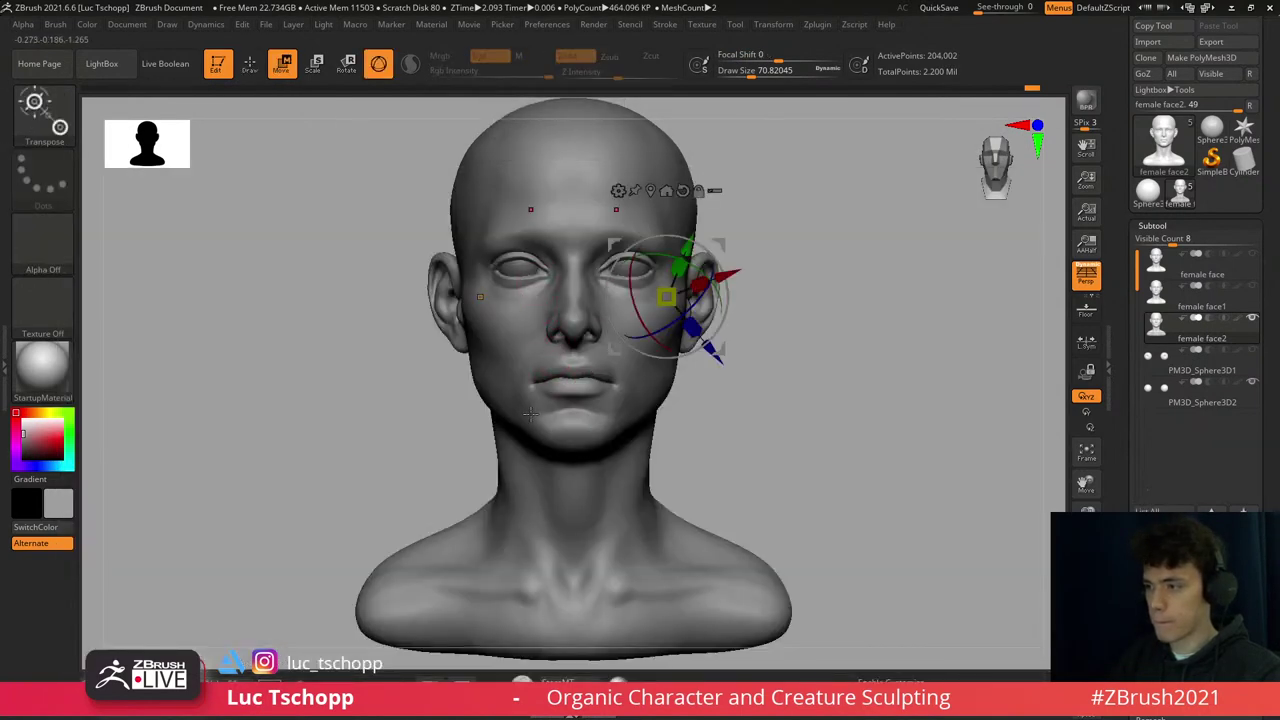
key("y")
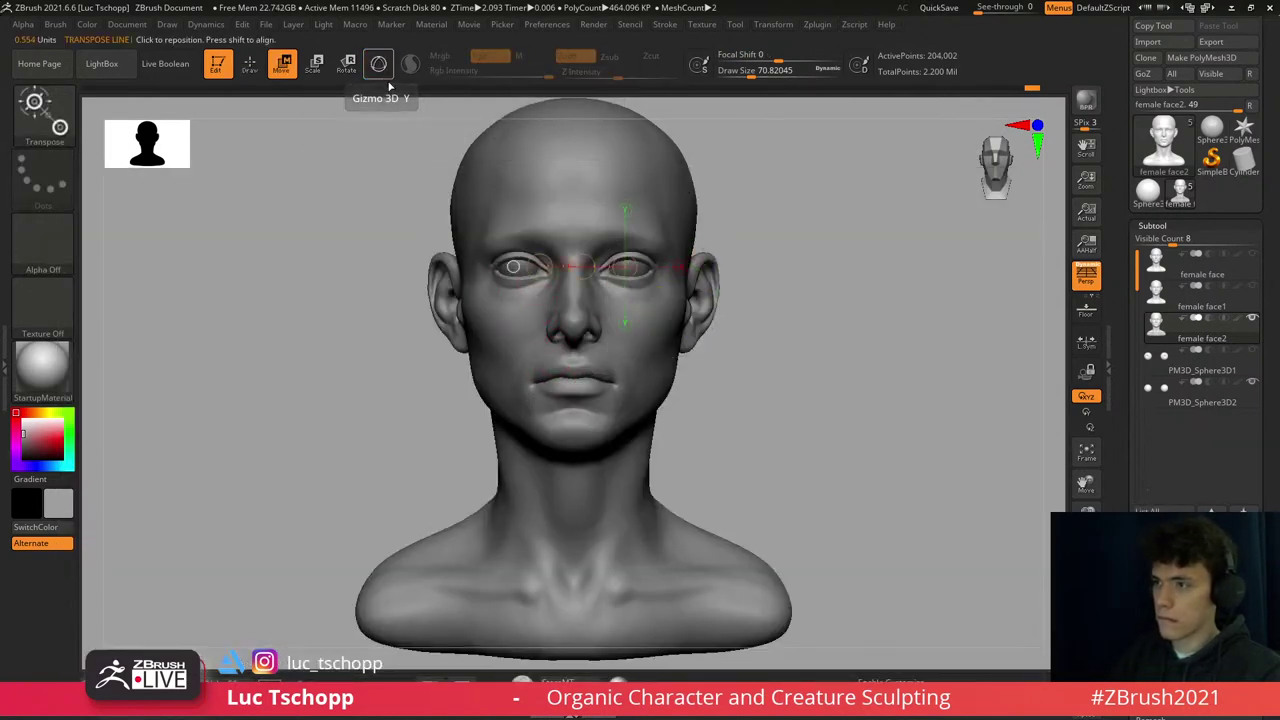
left_click_drag(531, 182, 529, 500)
key("b")
key("m")
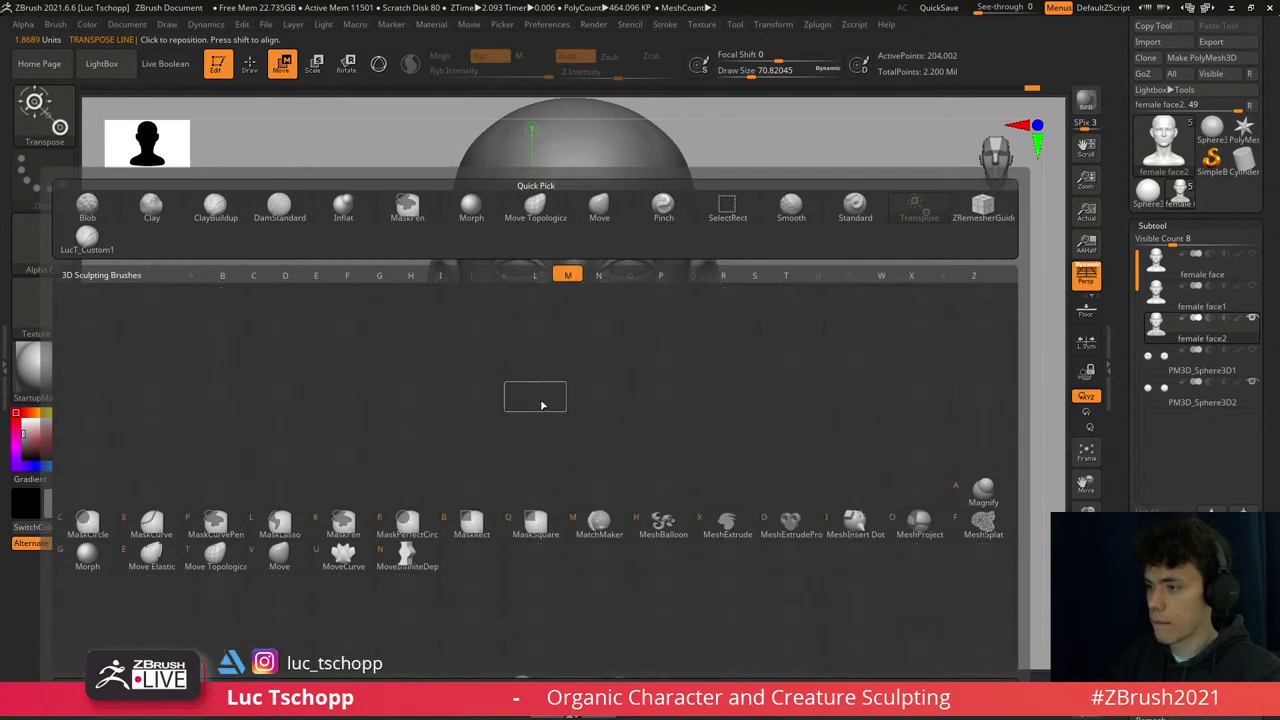
key("v")
left_click_drag(537, 380, 520, 382)
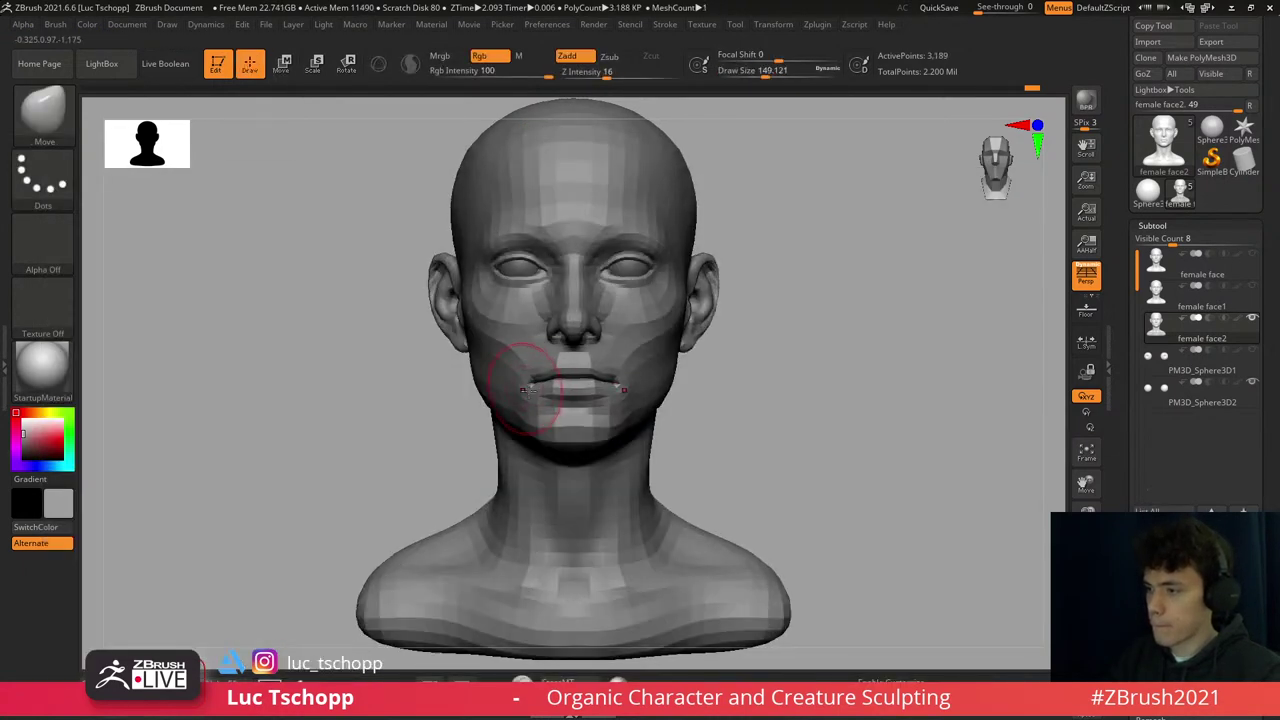
scroll(528, 385, "up", 5)
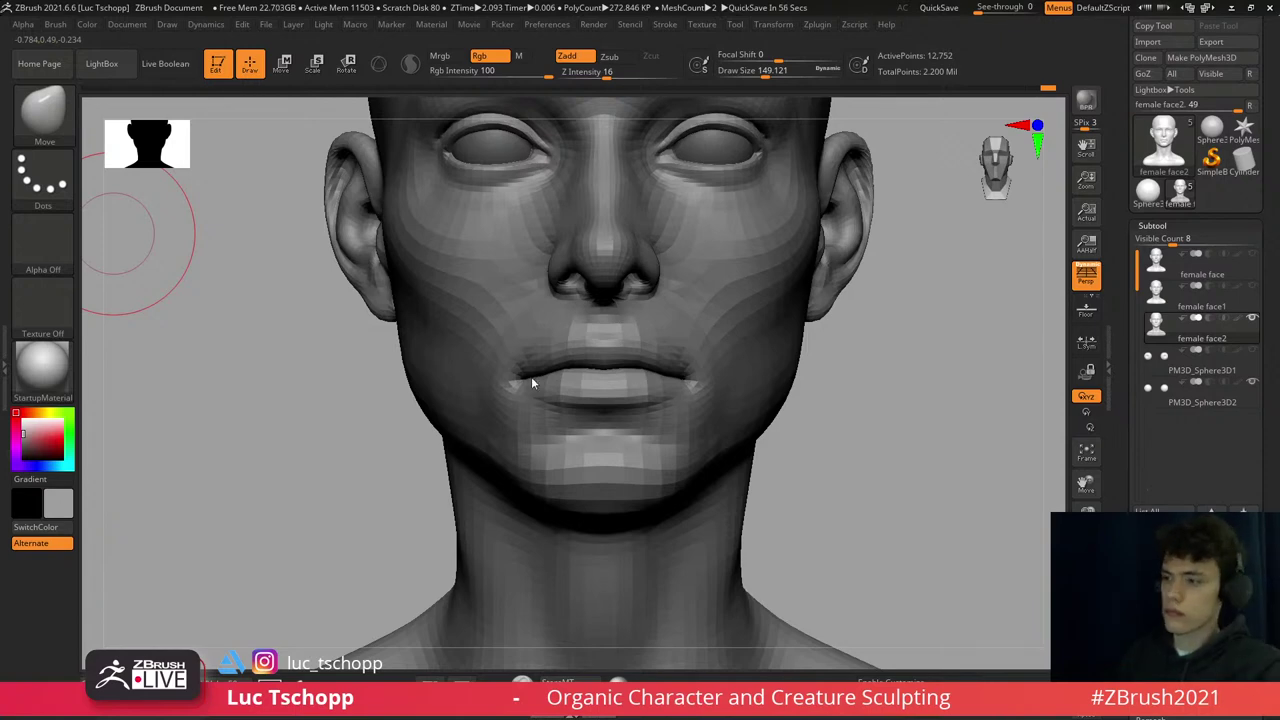
mouse_move(531, 376)
right_mouse_down()
mouse_move(581, 351)
mouse_move(529, 371)
right_mouse_up()
- Deepen the lip corners with a small Standard brush, checking from the side
key("b")
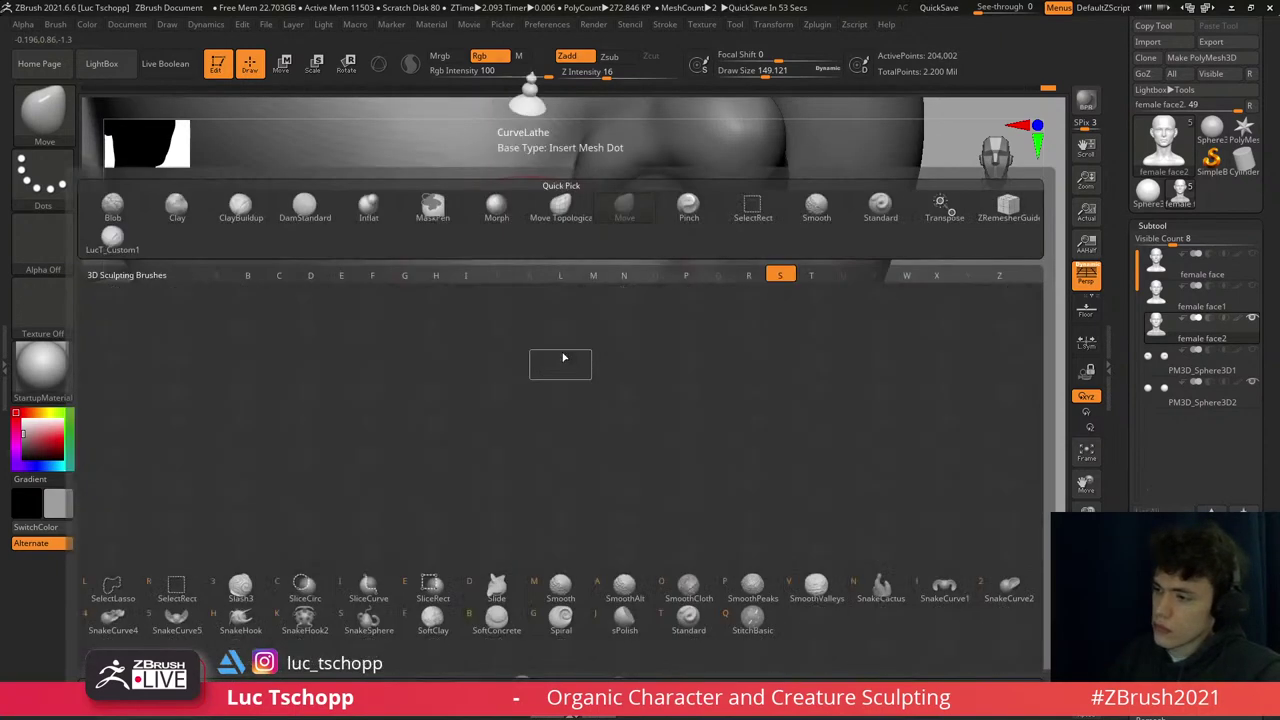
key("s")
key("t")
key("d")
key("s")
left_click_drag(548, 345, 543, 346)
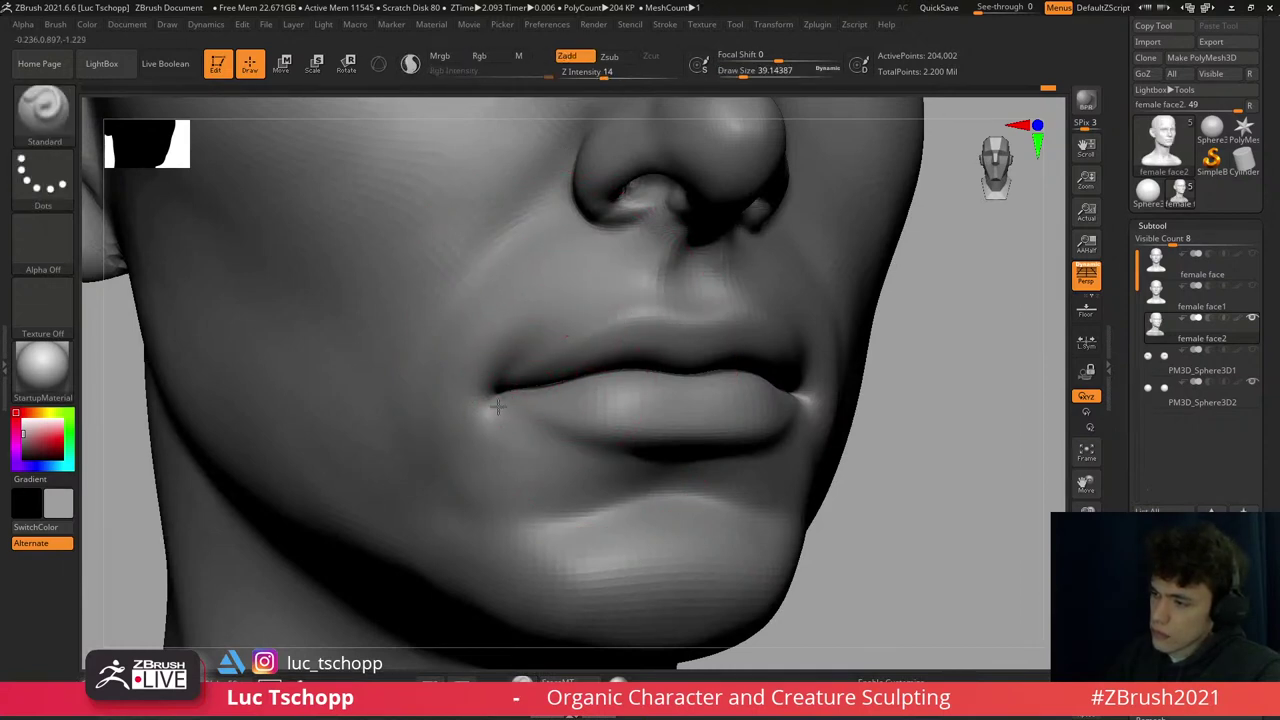
key("bracketright")
key("bracketleft")
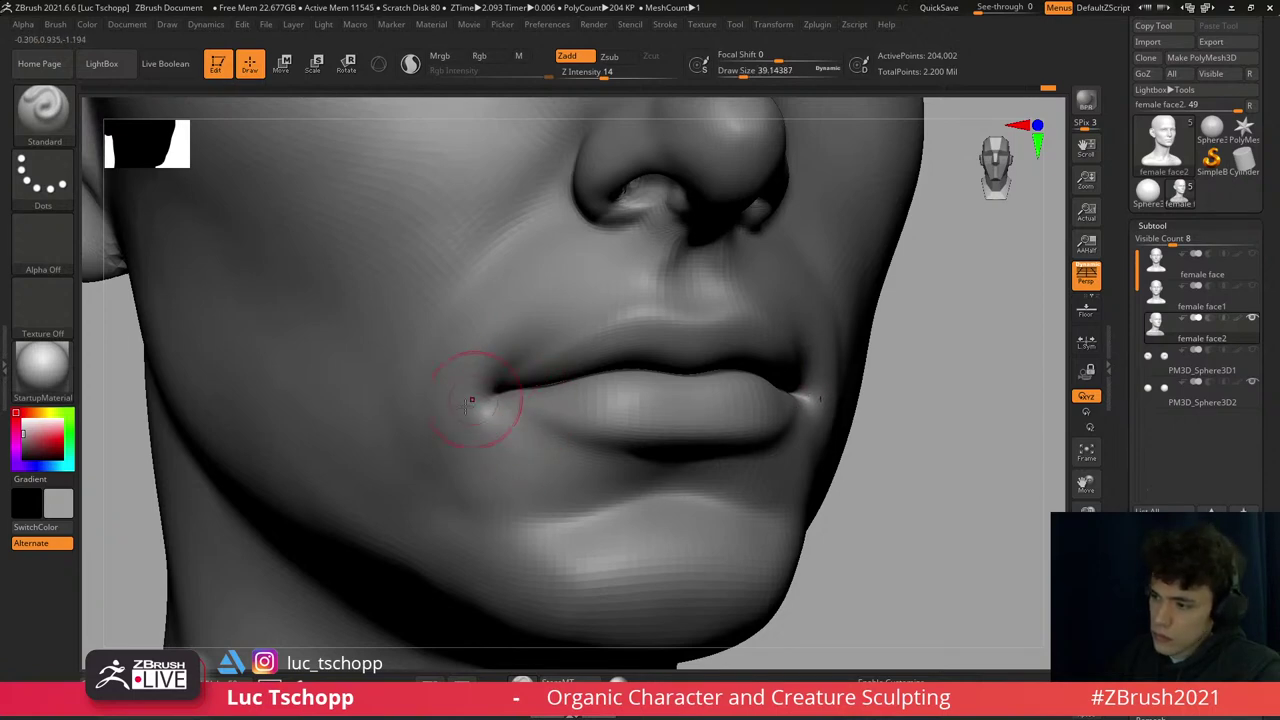
right_click_drag(505, 458, 457, 428)
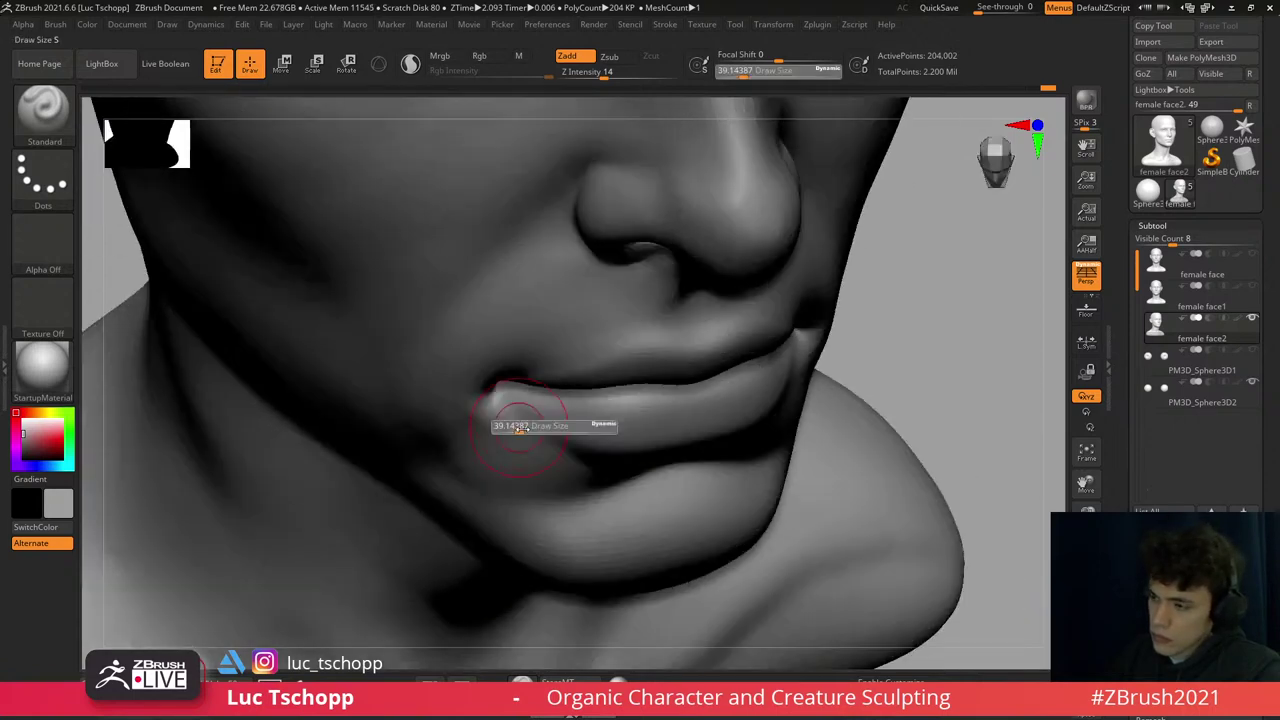
- Reshape the mouth area with the Move brush at lower subdivisions from the side view
key("b")
key("m")
key("v")
key("bracketleft")
key("shift+d")
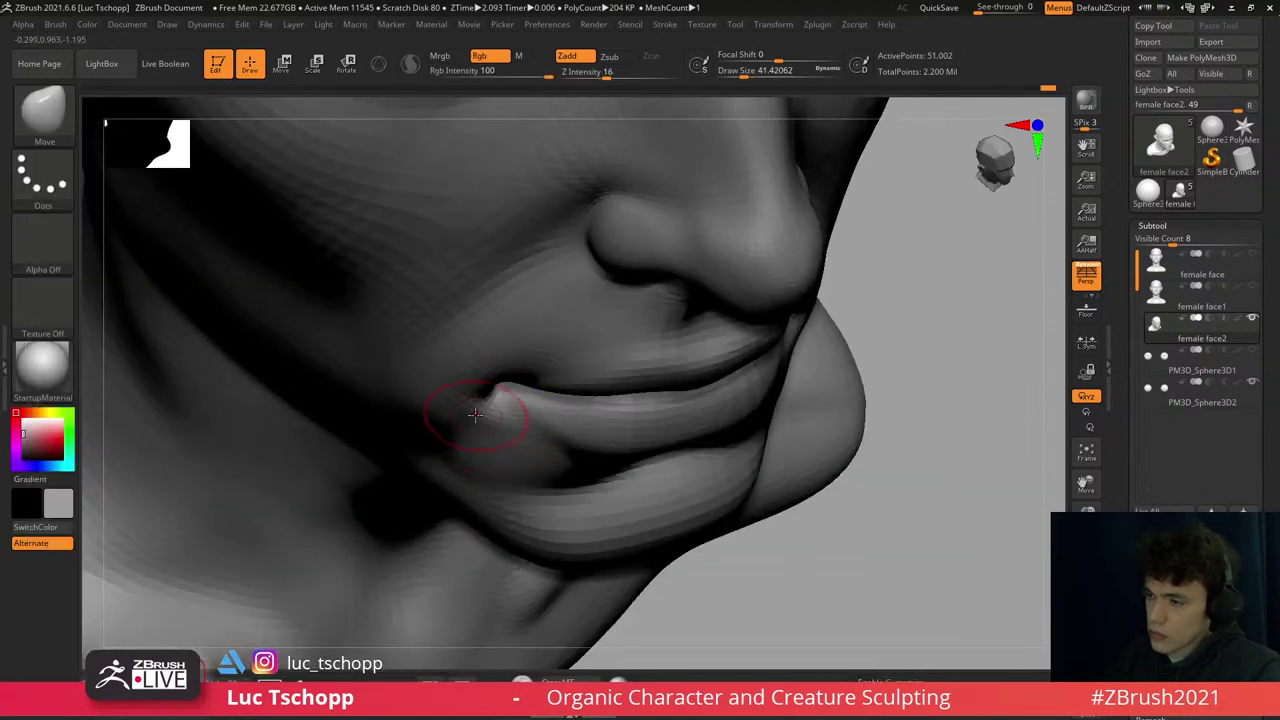
key("shift+d")
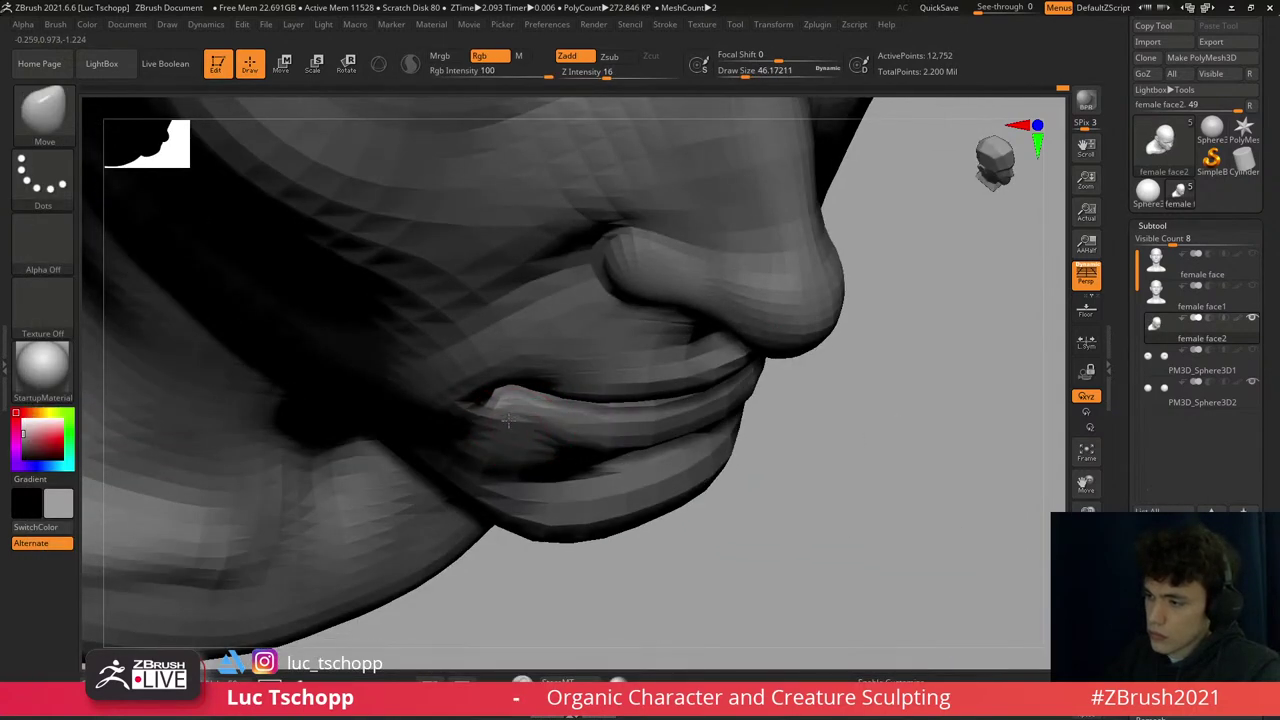
key("d")
right_click_drag(507, 422, 483, 413)
key("d")
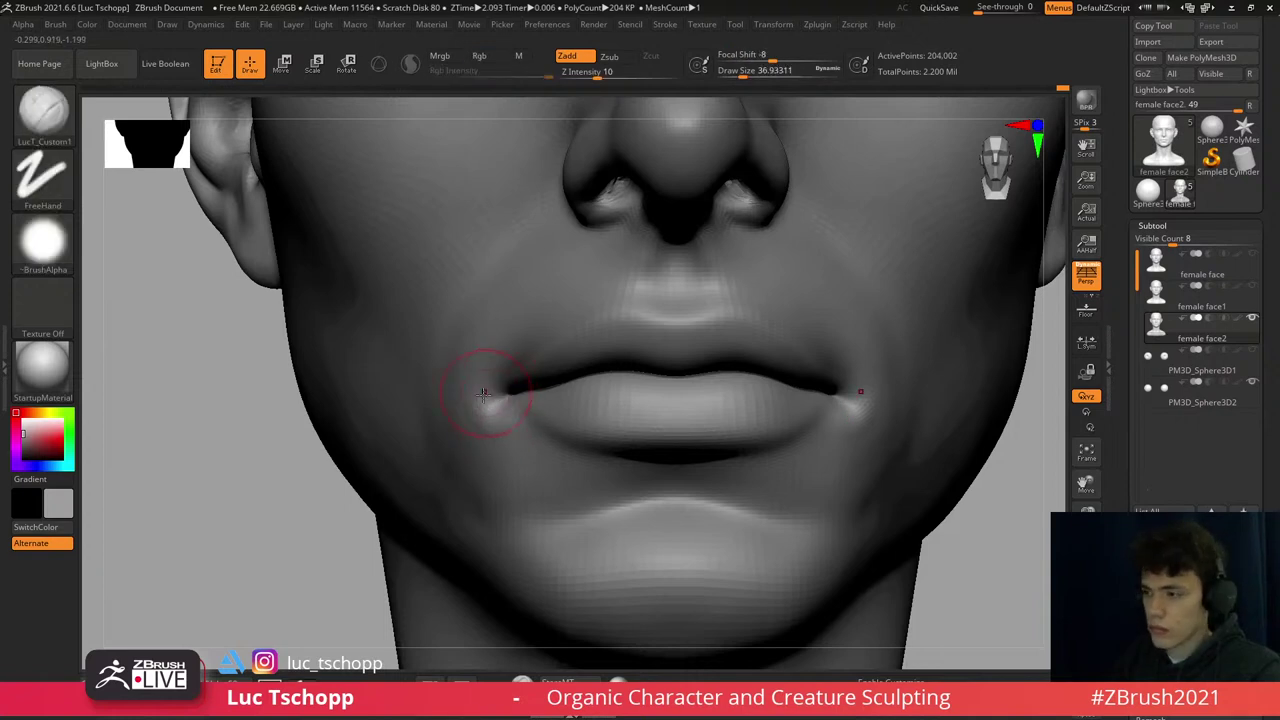
- Smooth the cheek beside the mouth with a considerably enlarged brush at the highest subdivision
key("shift")
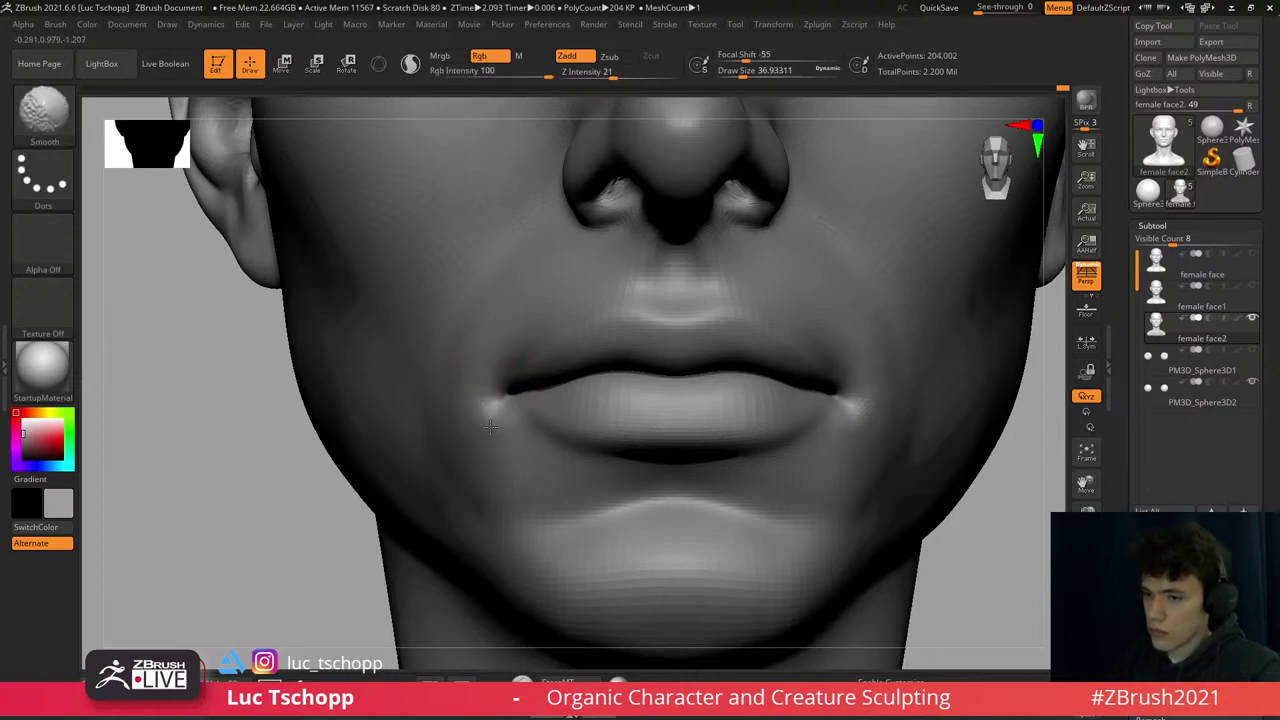
key("f")
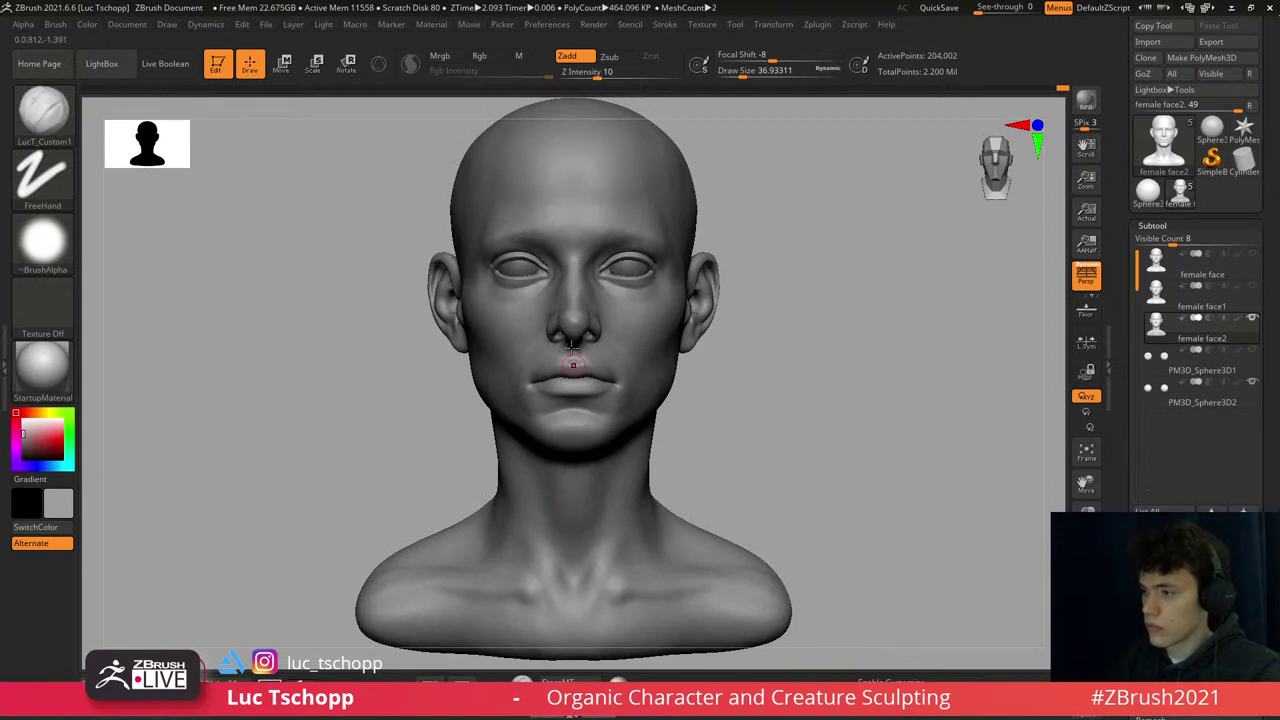
key("shift+d")
key("shift+d")
right_click_drag(607, 345, 637, 371, "ctrl")
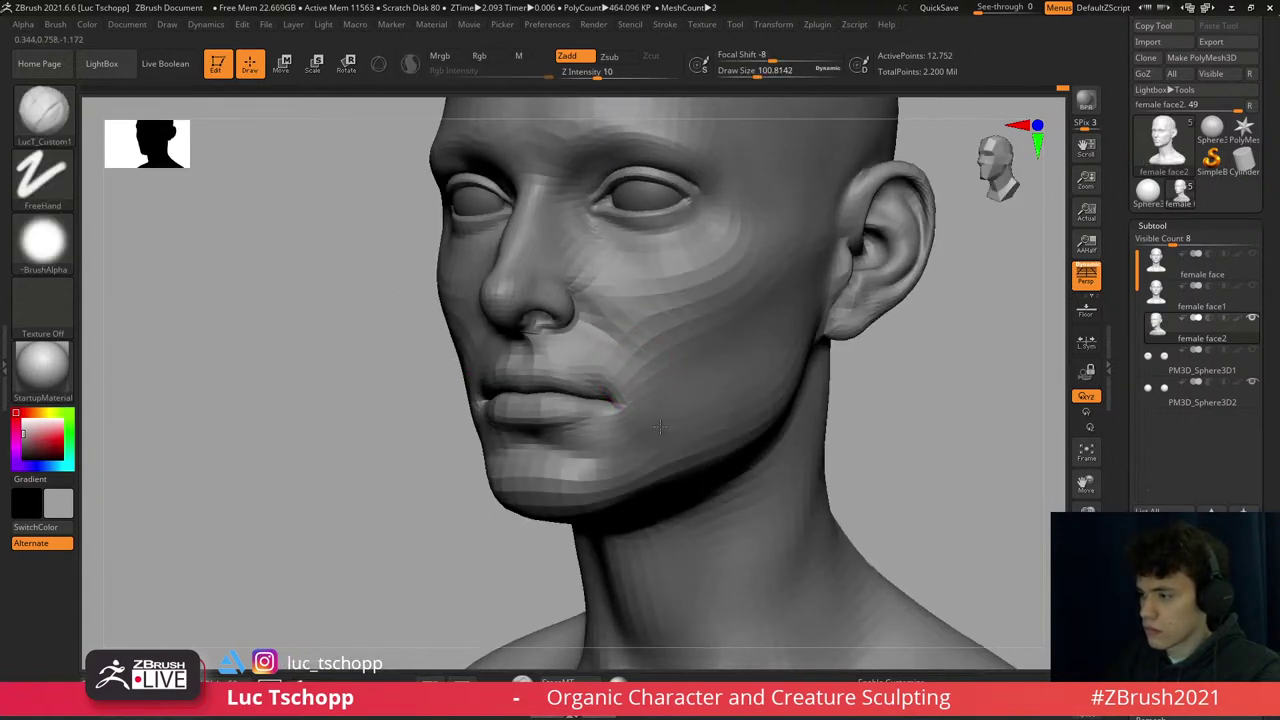
key("s")
left_click_drag(645, 386, 671, 400)
key("s")
key("d")
key("d")
key("shift")
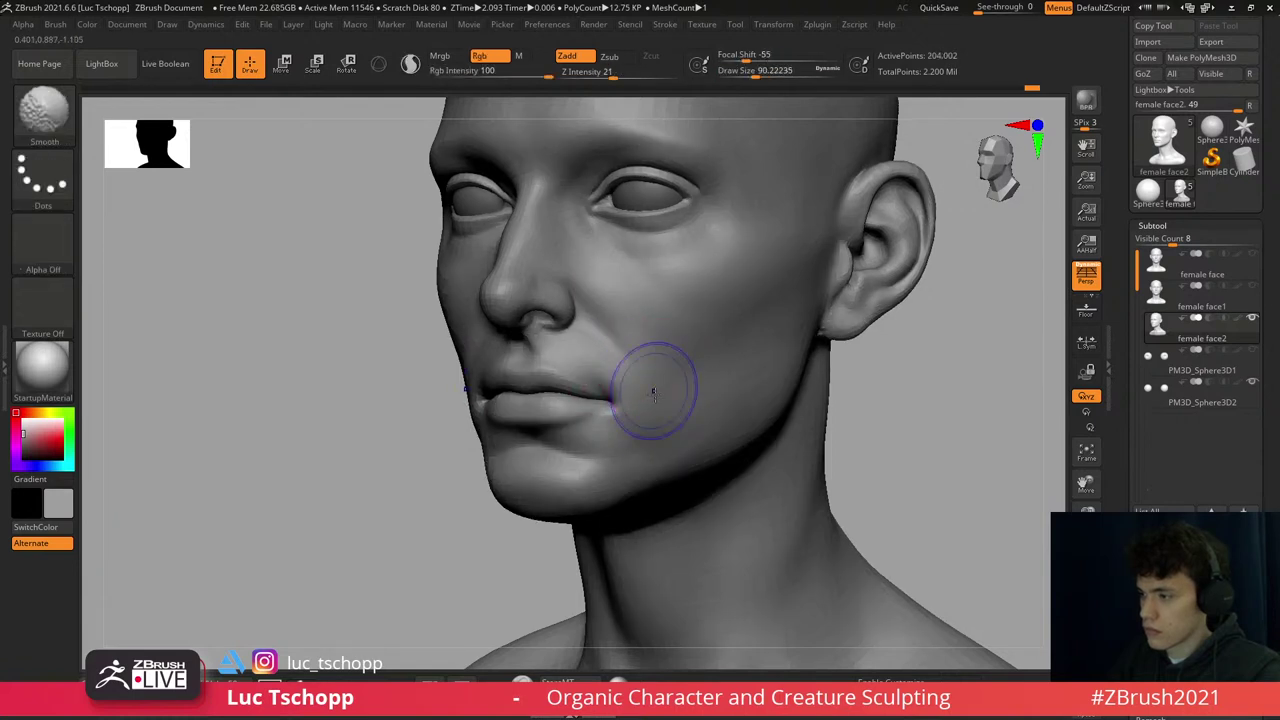
right_click_drag(634, 371, 609, 314)
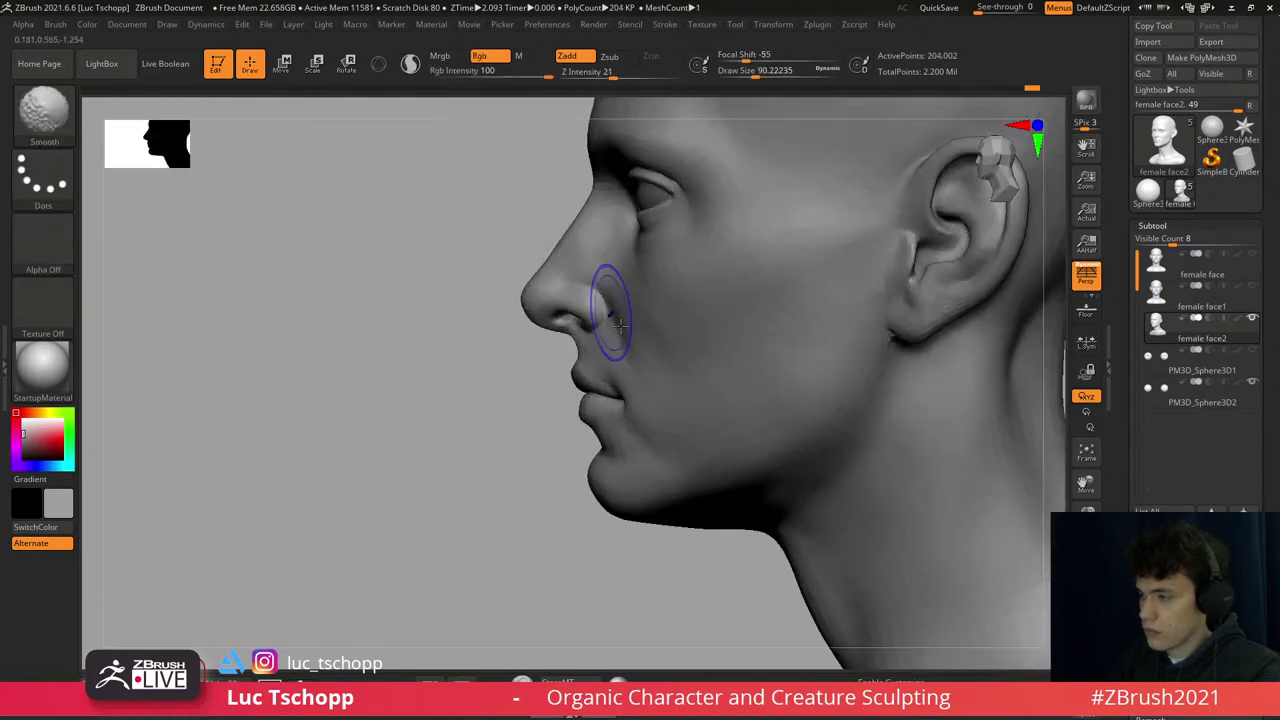
key("s")
left_click_drag(640, 365, 663, 371)
- Nudge the cheek with the Move brush and review it in full left profile
key("b")
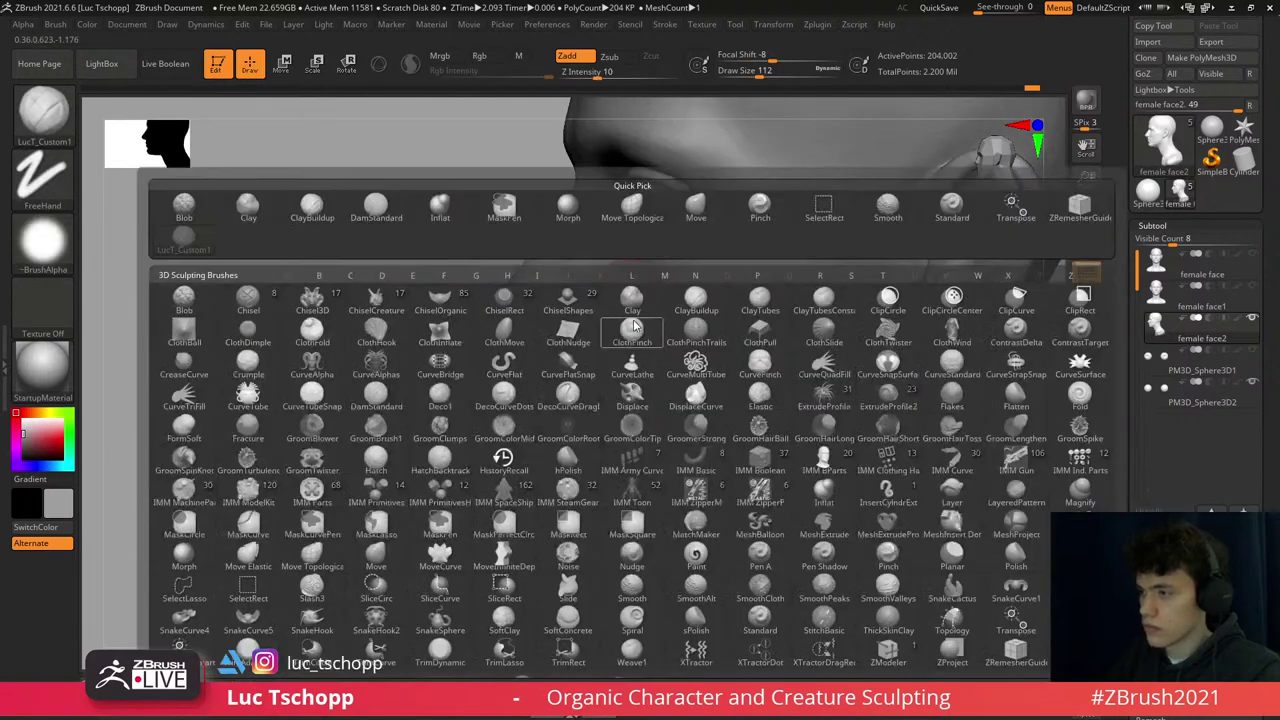
key("c")
key("b")
right_click_drag(614, 329, 623, 314)
key("shift+d")
key("shift+d")
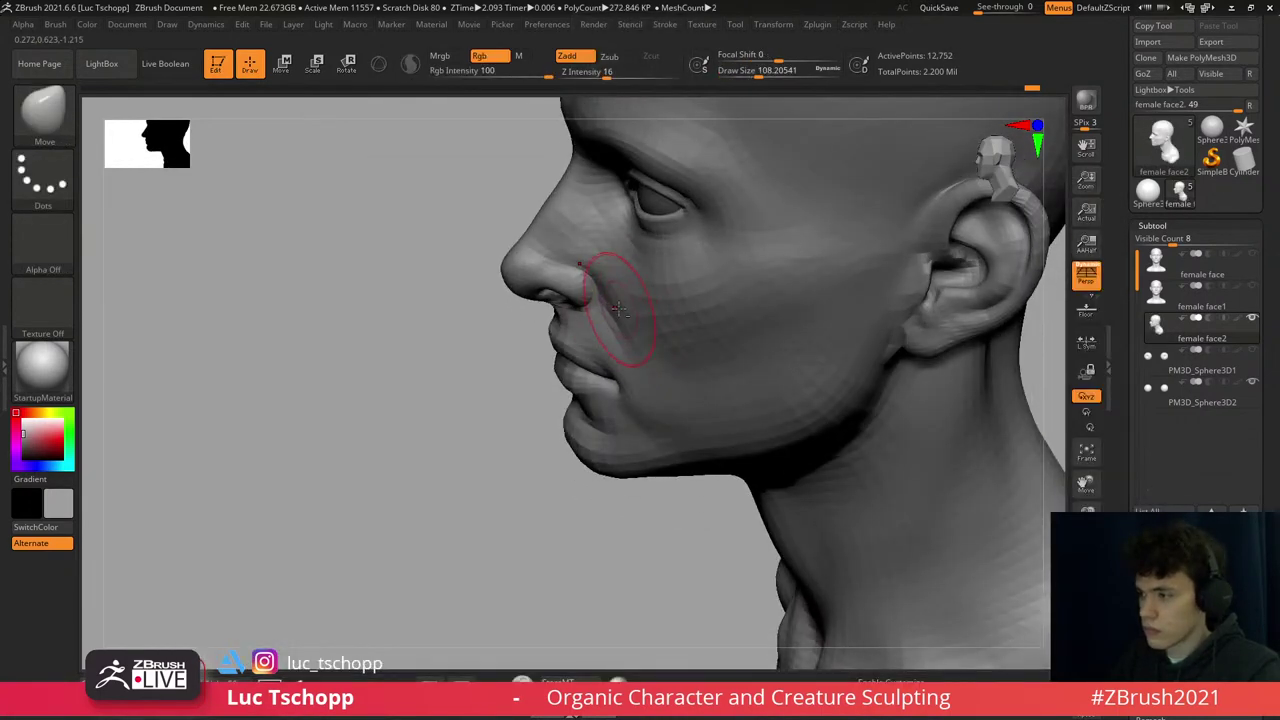
key("d")
key("d")
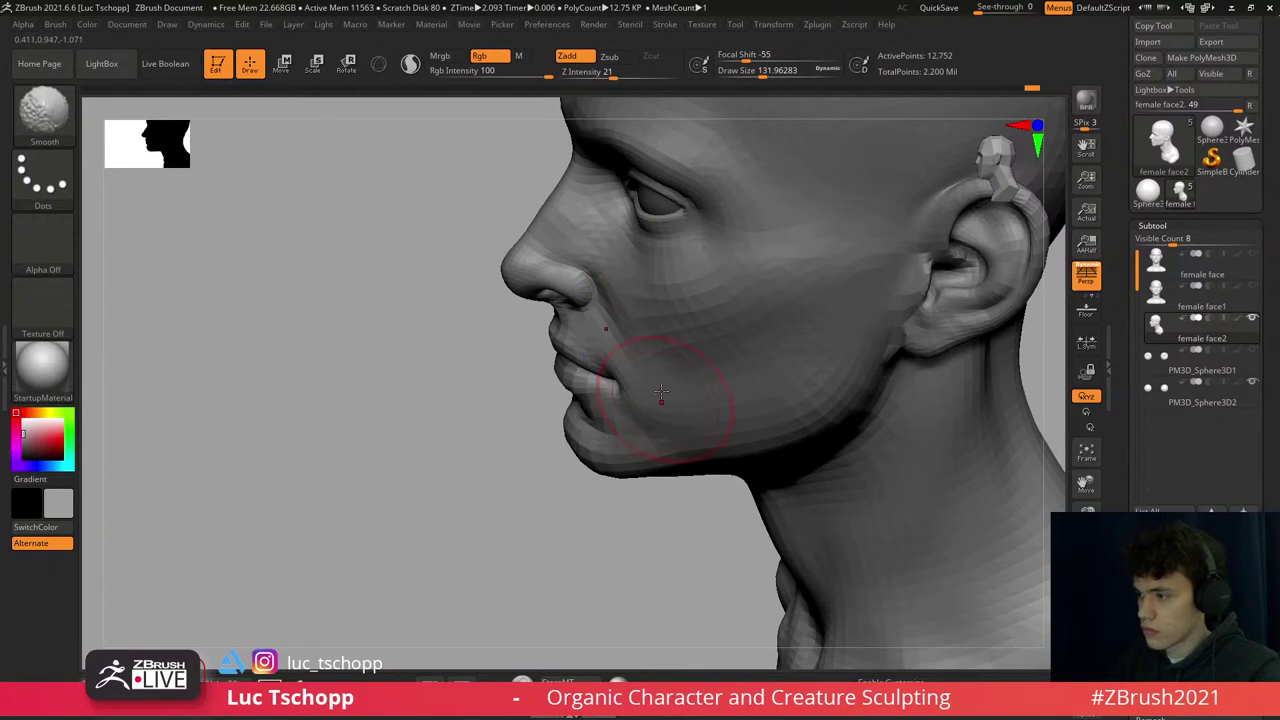
right_click_drag(671, 400, 697, 357)
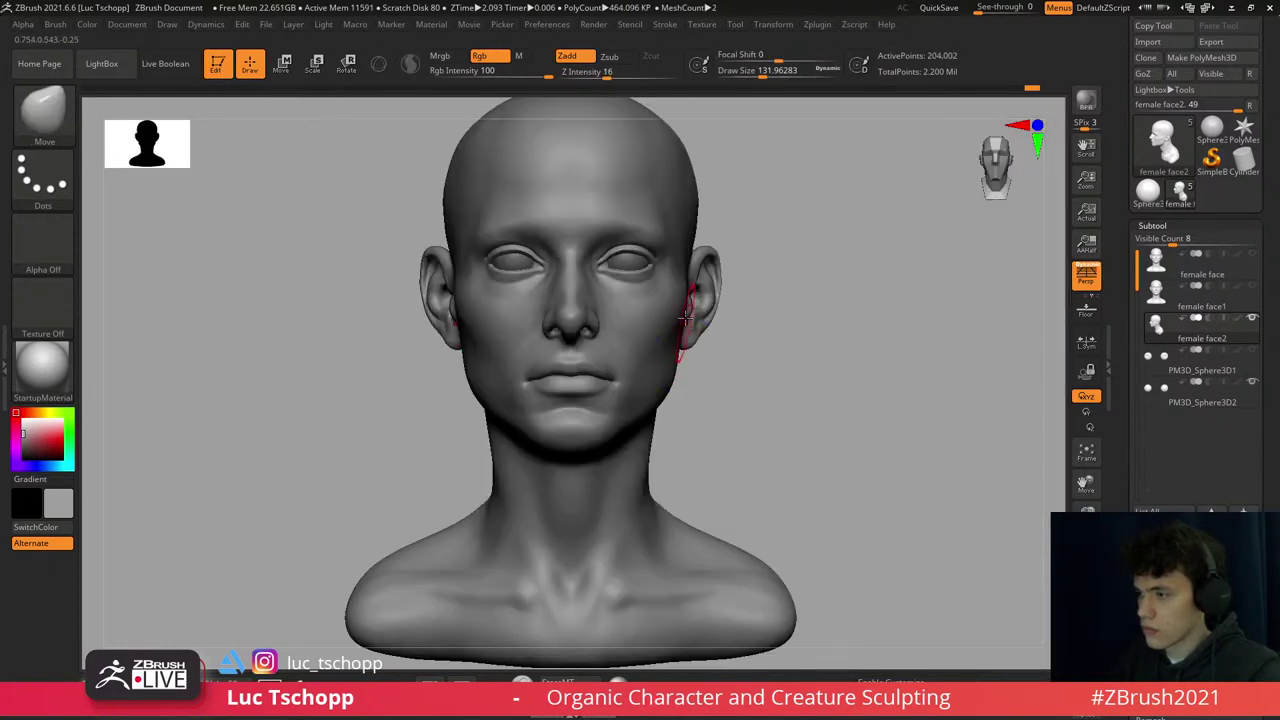
right_click_drag(615, 258, 636, 378, "alt")
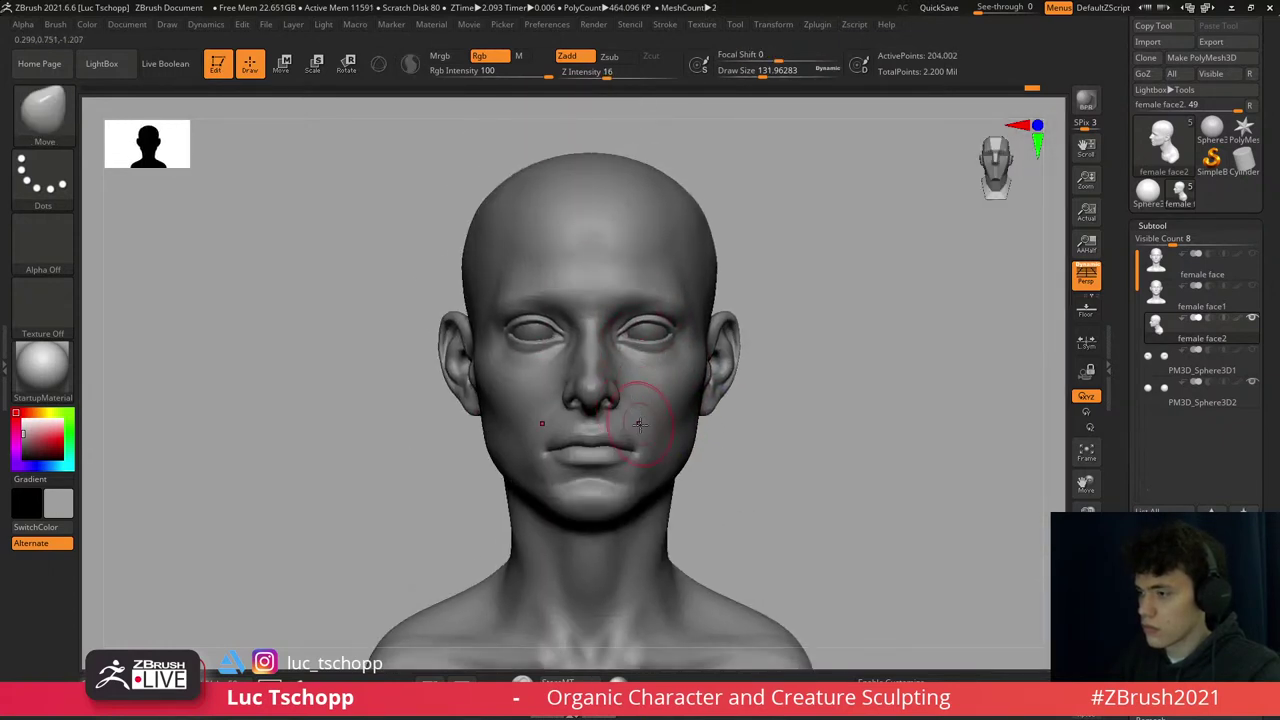
- Solo and step through the female face, female face1 and female face2 subtools
left_click(767, 406, "alt")
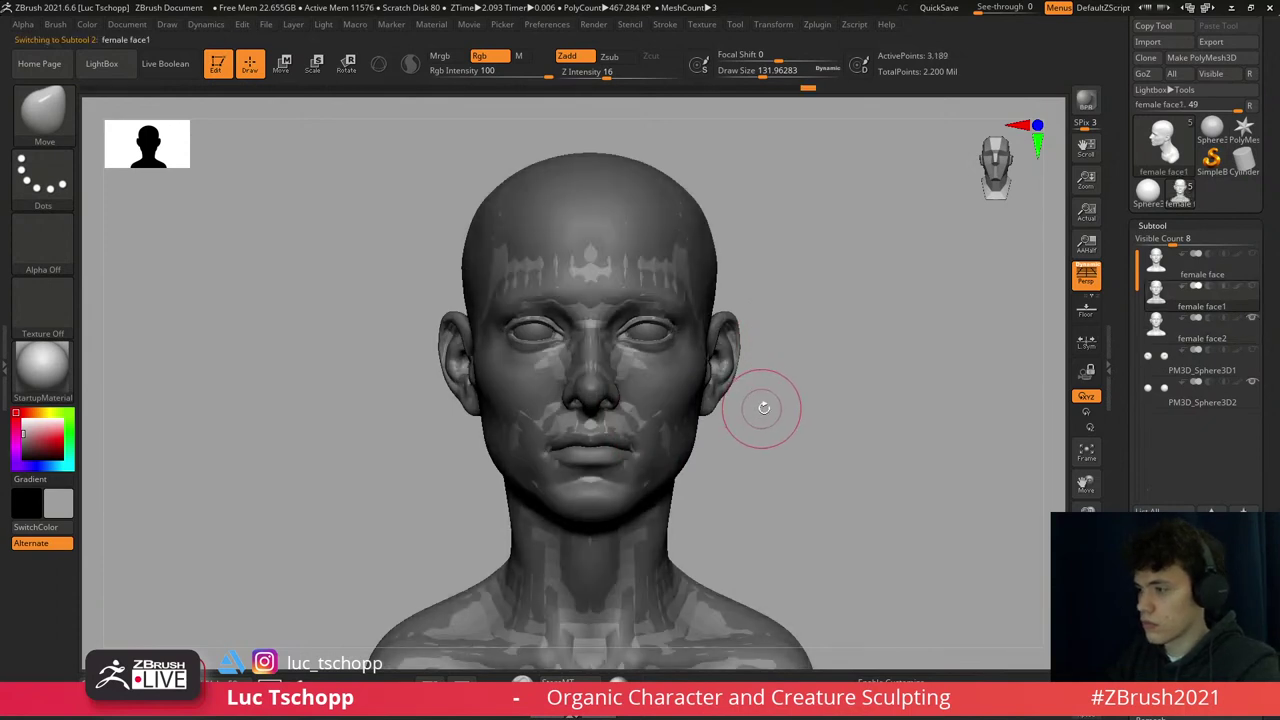
key("alt+Up")
key("alt+Up")
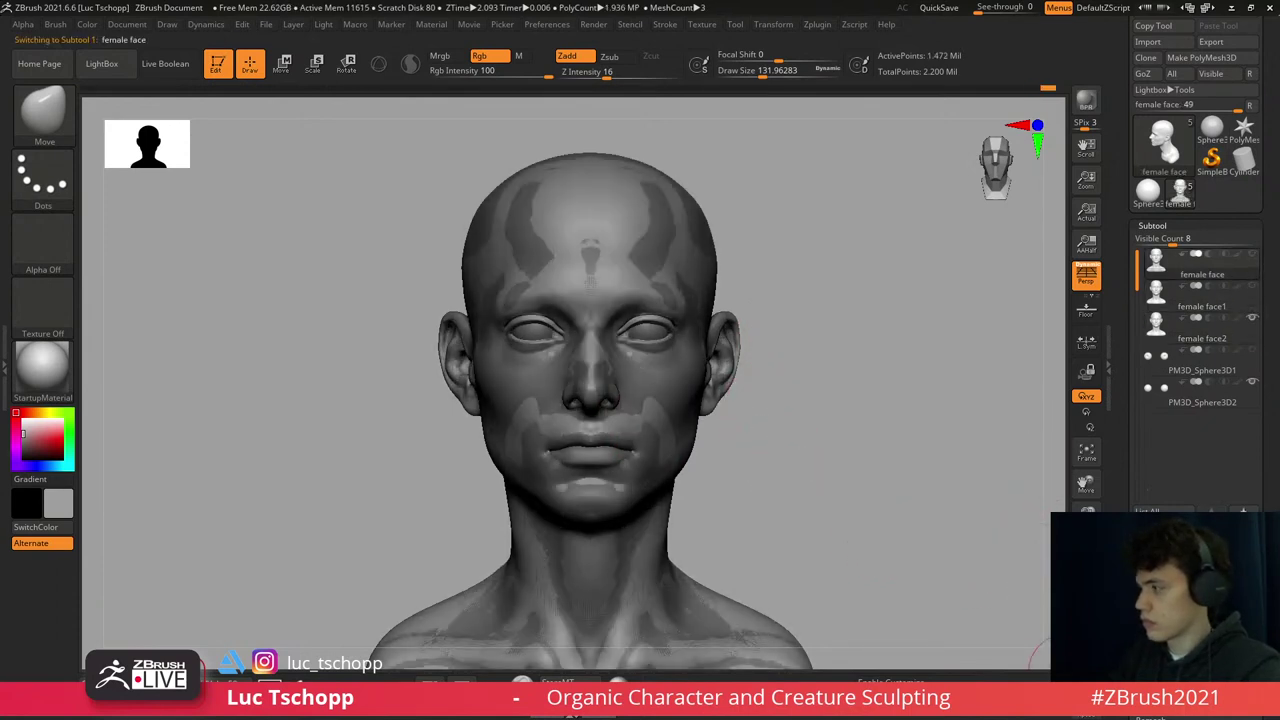
left_click(1060, 650)
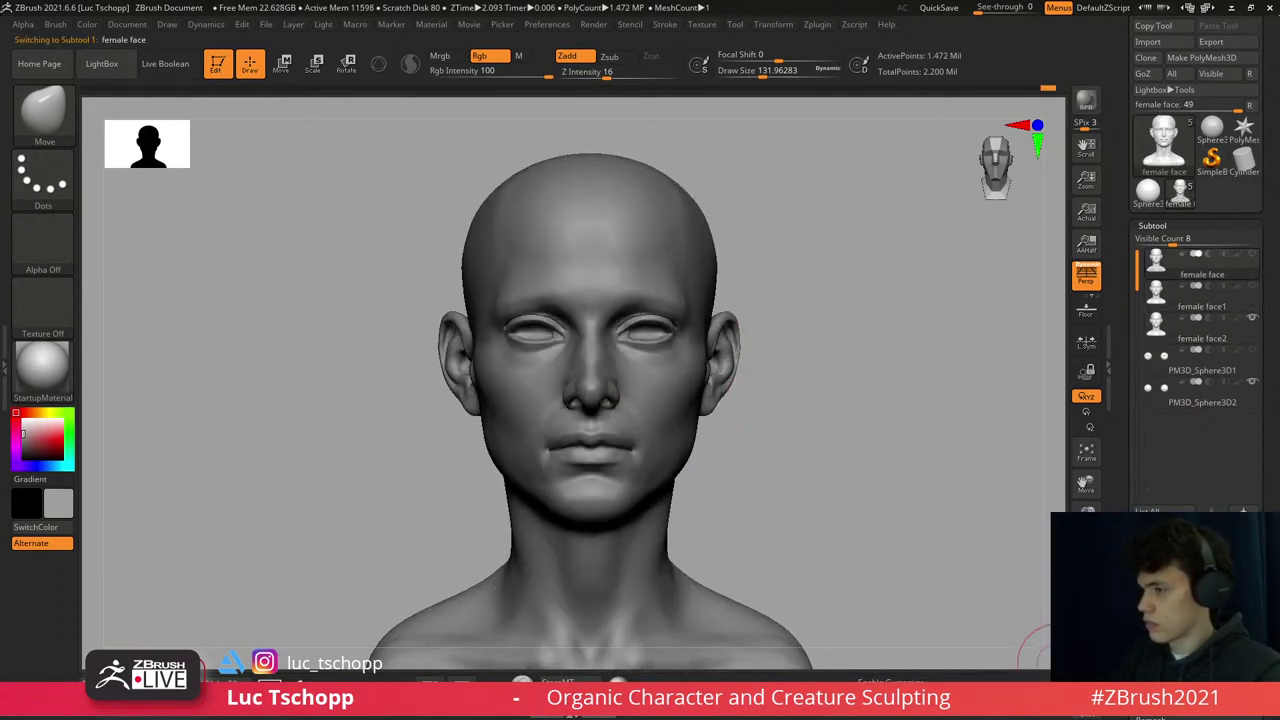
key("shift+d")
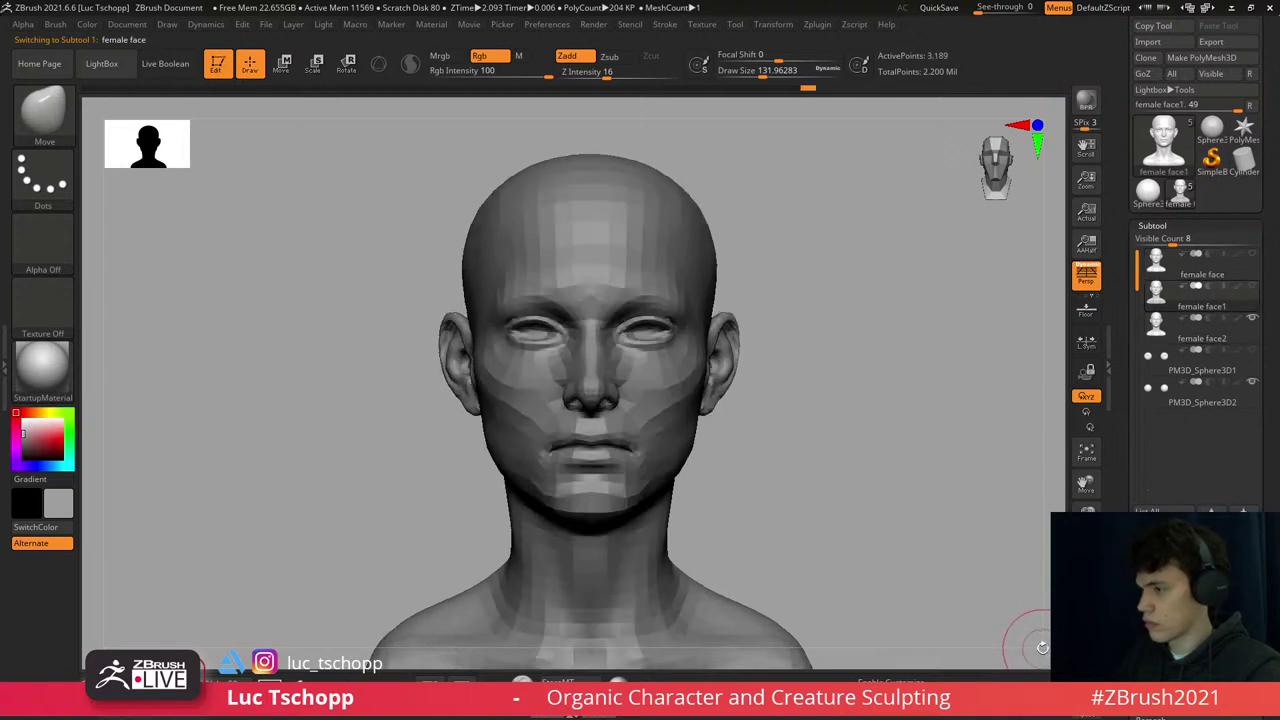
key("alt+Down")
key("alt+Down")
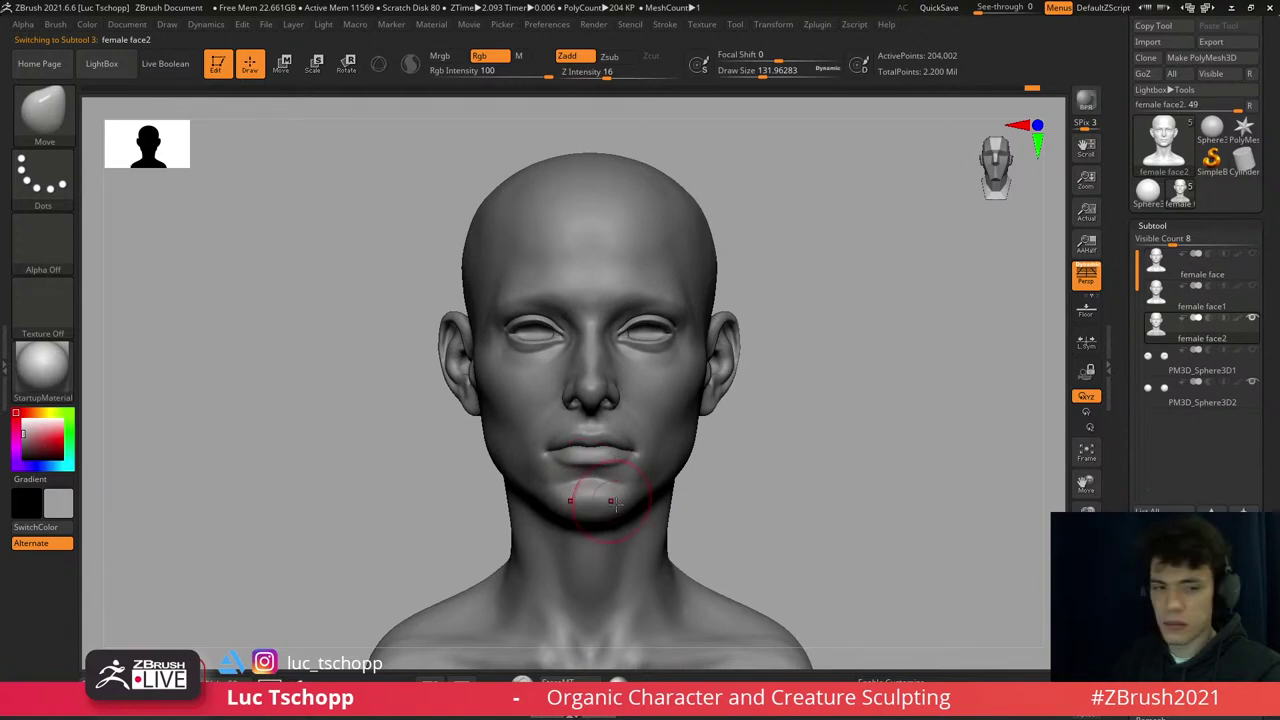
- Nudge the chin and lower lip of female face2 with Move Topological at low subdivision
key("shift+d")
left_click_drag(594, 430, 594, 400, "alt")
key("b")
key("s")
key("m")
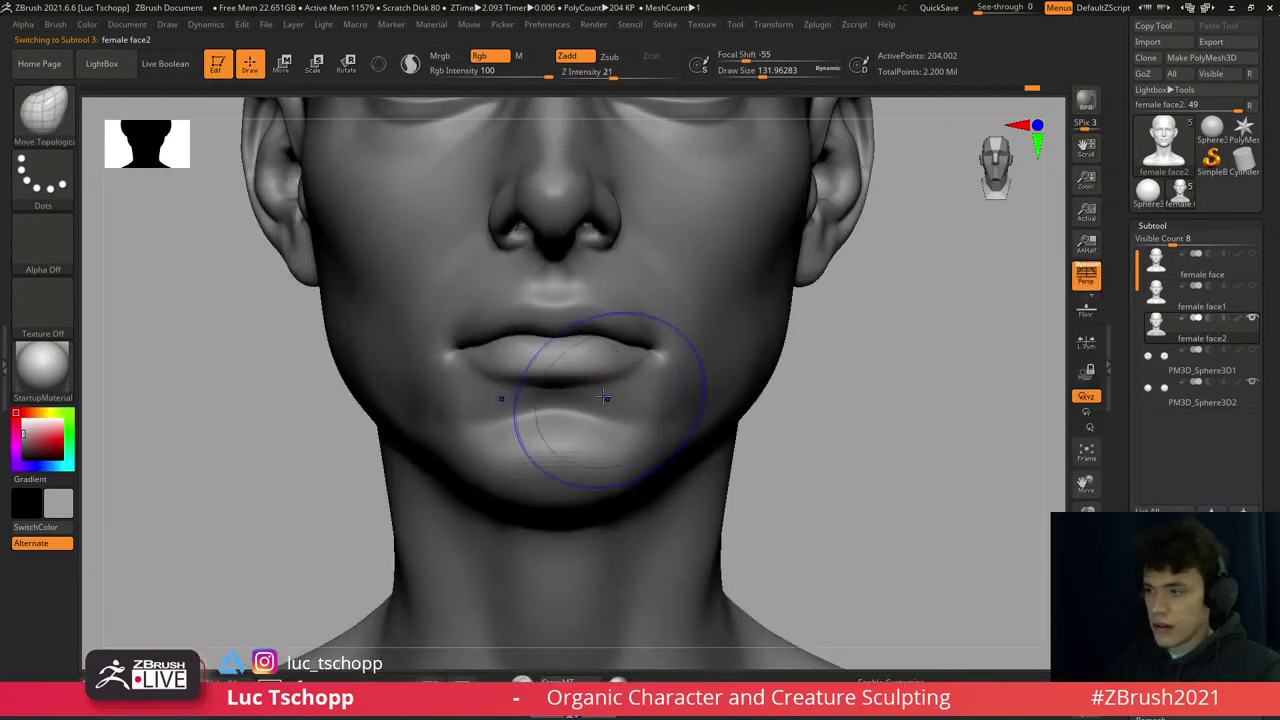
key("shift+d")
key("b")
key("m")
key("t")
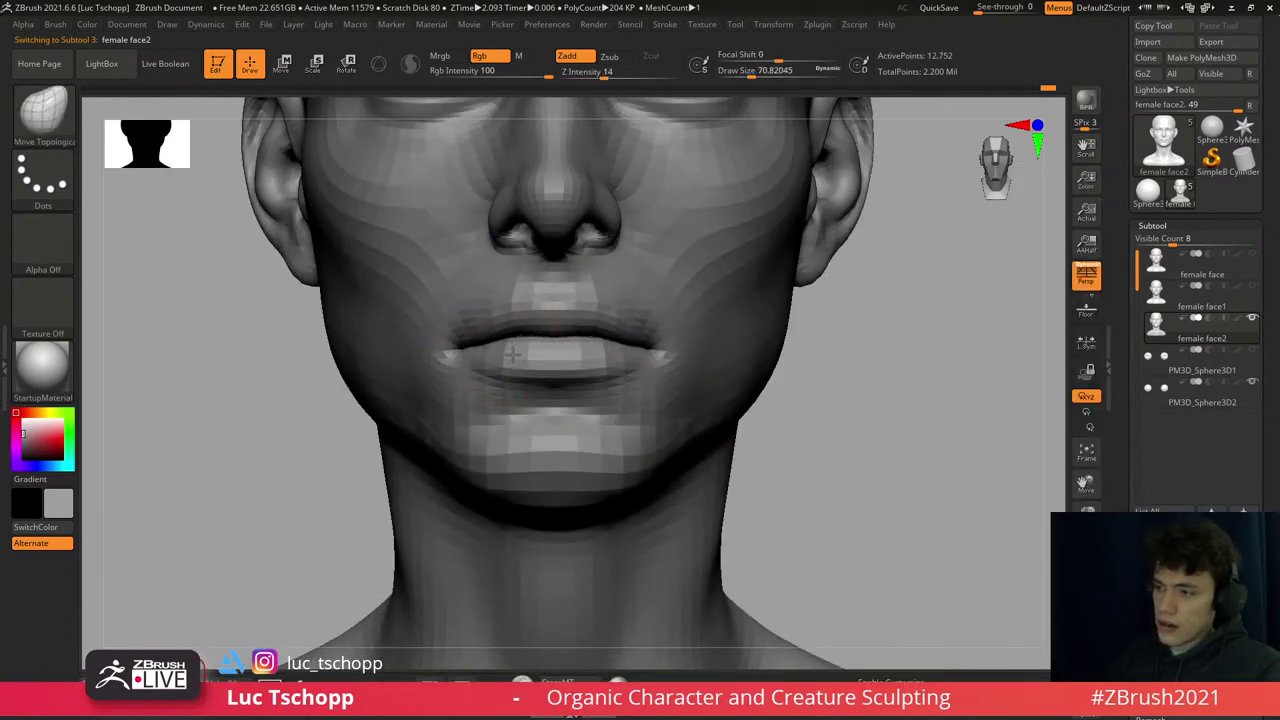
key("bracketright")
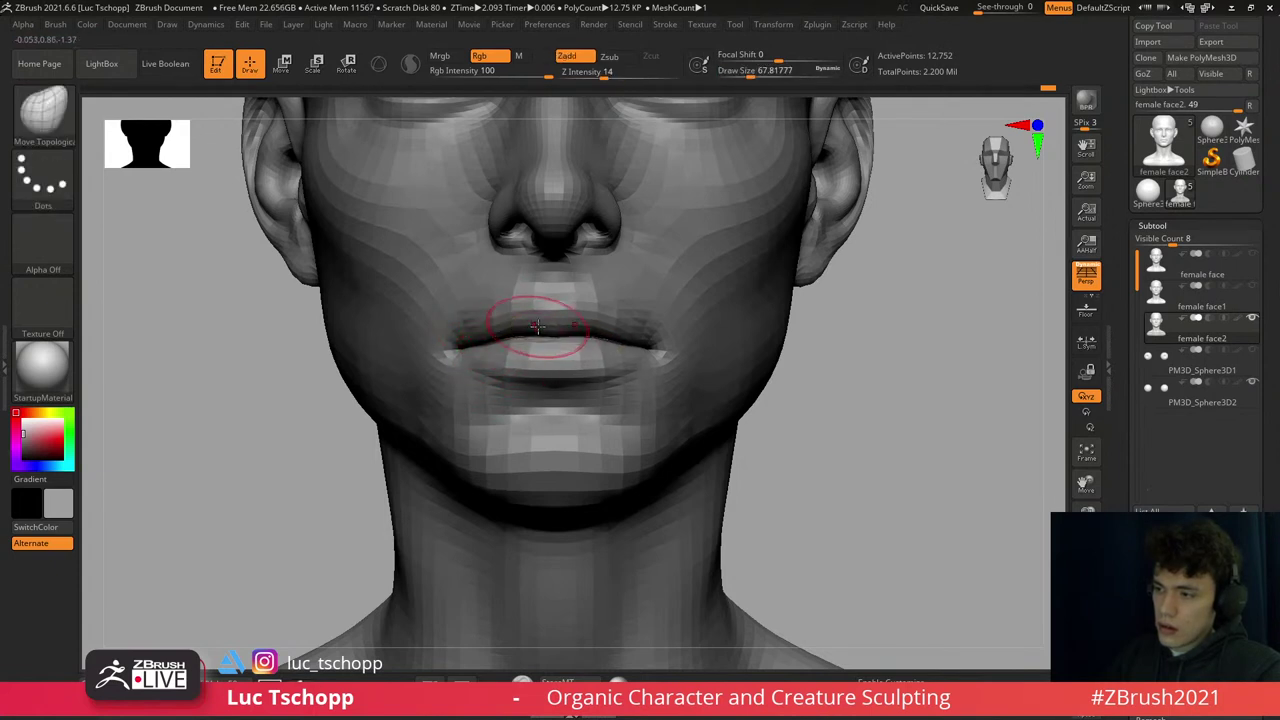
key("bracketleft")
right_click_drag(548, 369, 598, 453, "ctrl")
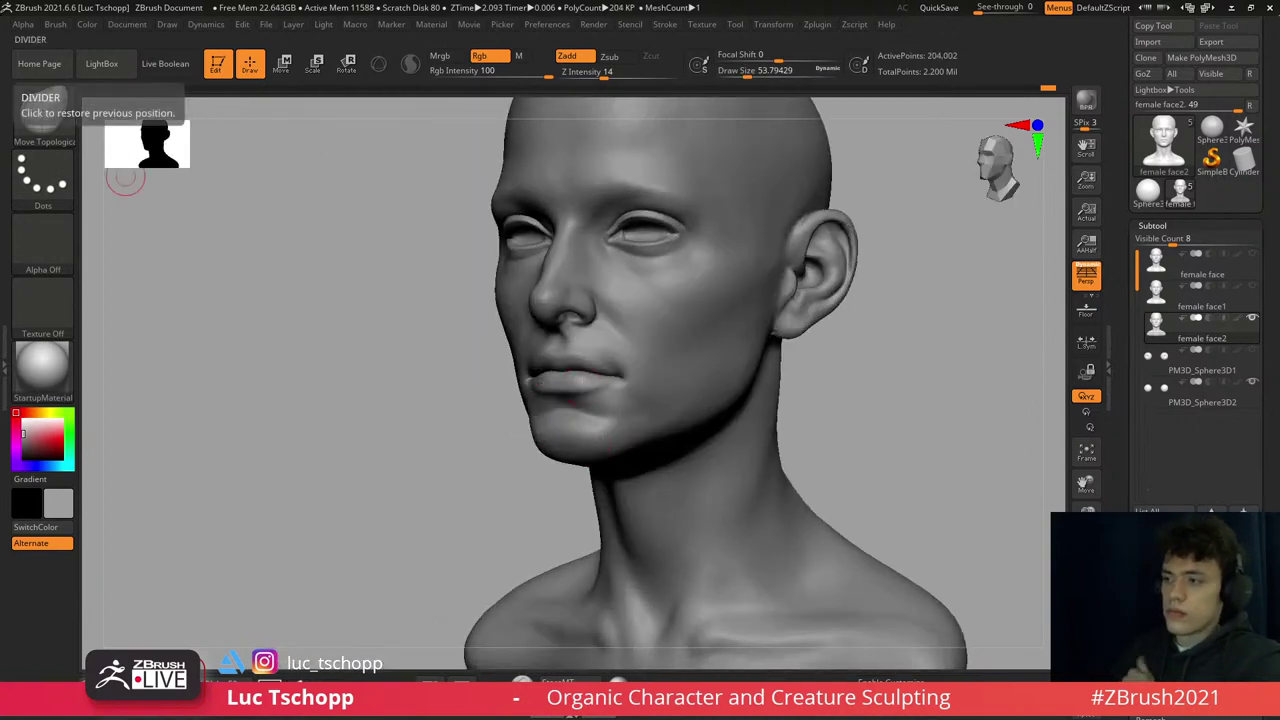
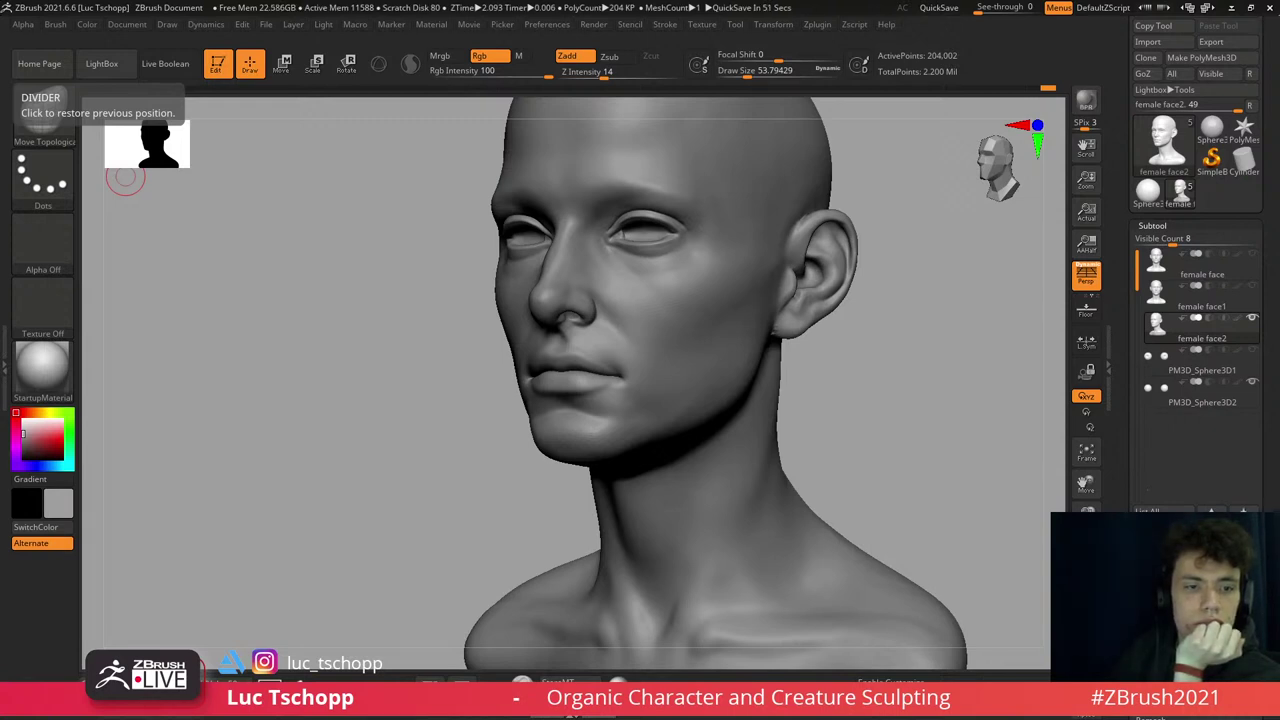
- Carve the line between the lips with DamStandard at a brush size of about 62
right_click_drag(656, 355, 481, 346)
key("b")
key("d")
key("s")
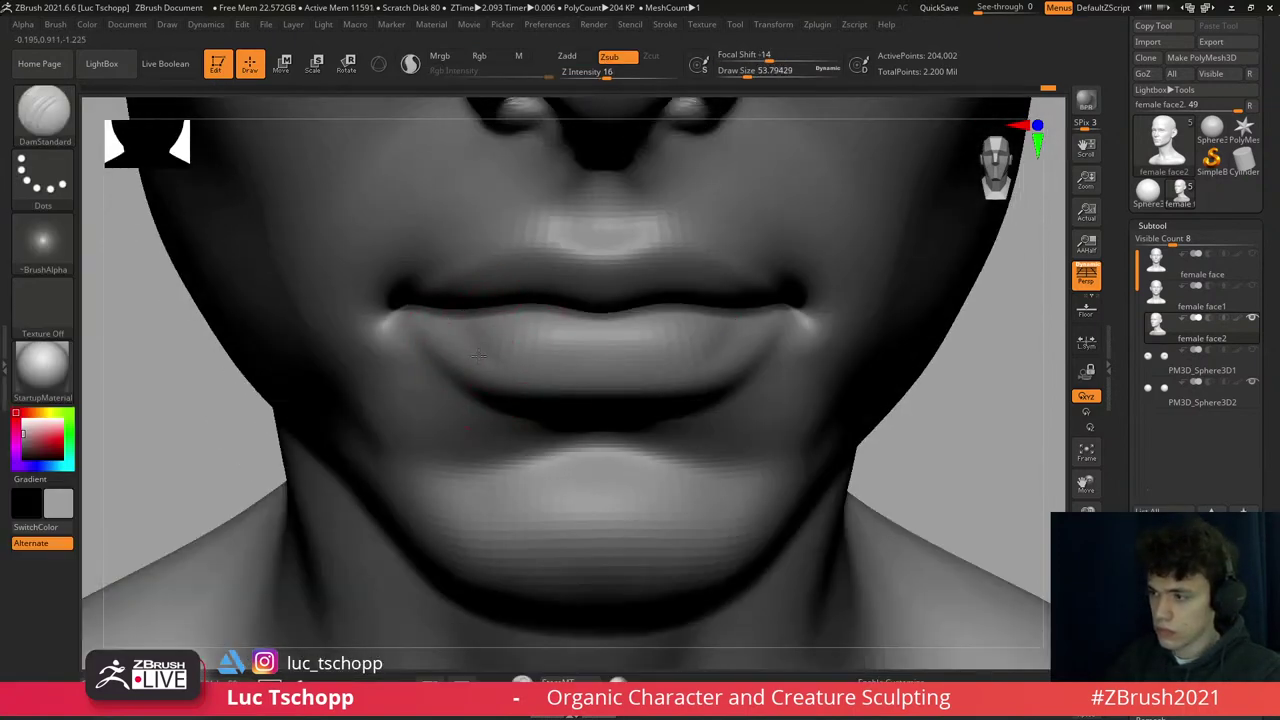
key("s")
left_click_drag(520, 357, 530, 357)
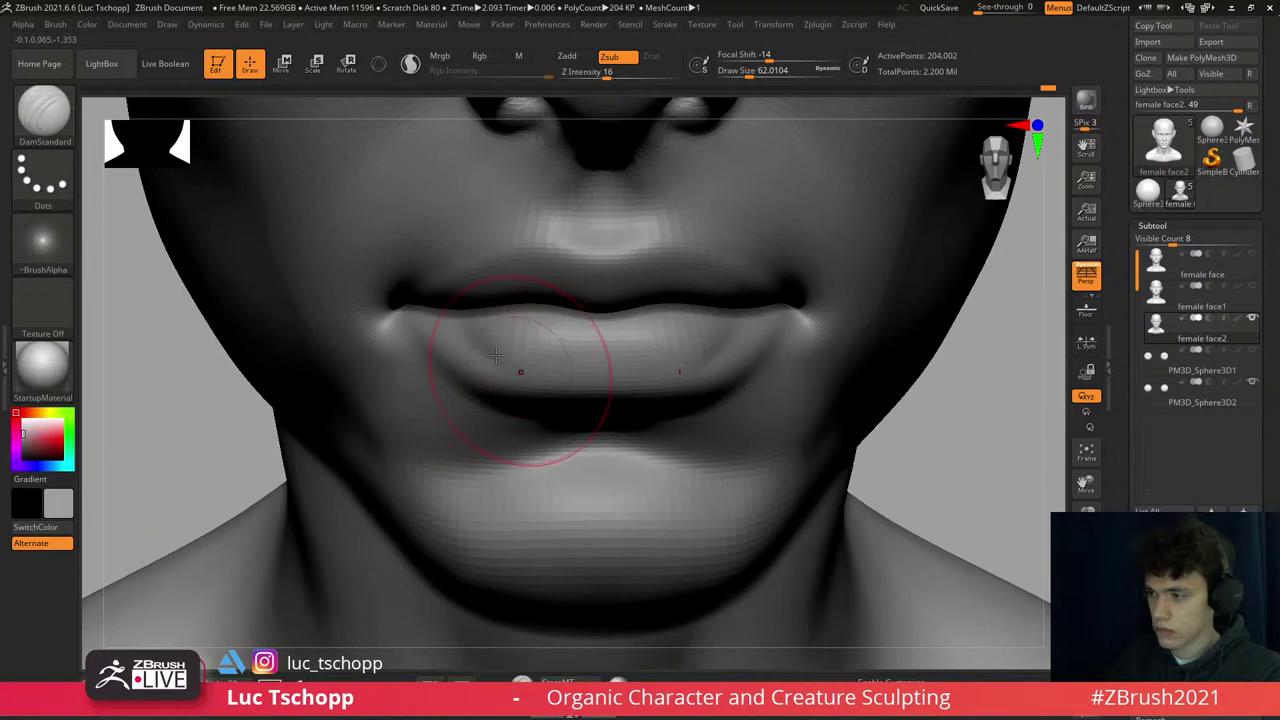
- Build up the upper lip and philtrum with the Standard brush at about size 25
key("b")
key("s")
key("t")
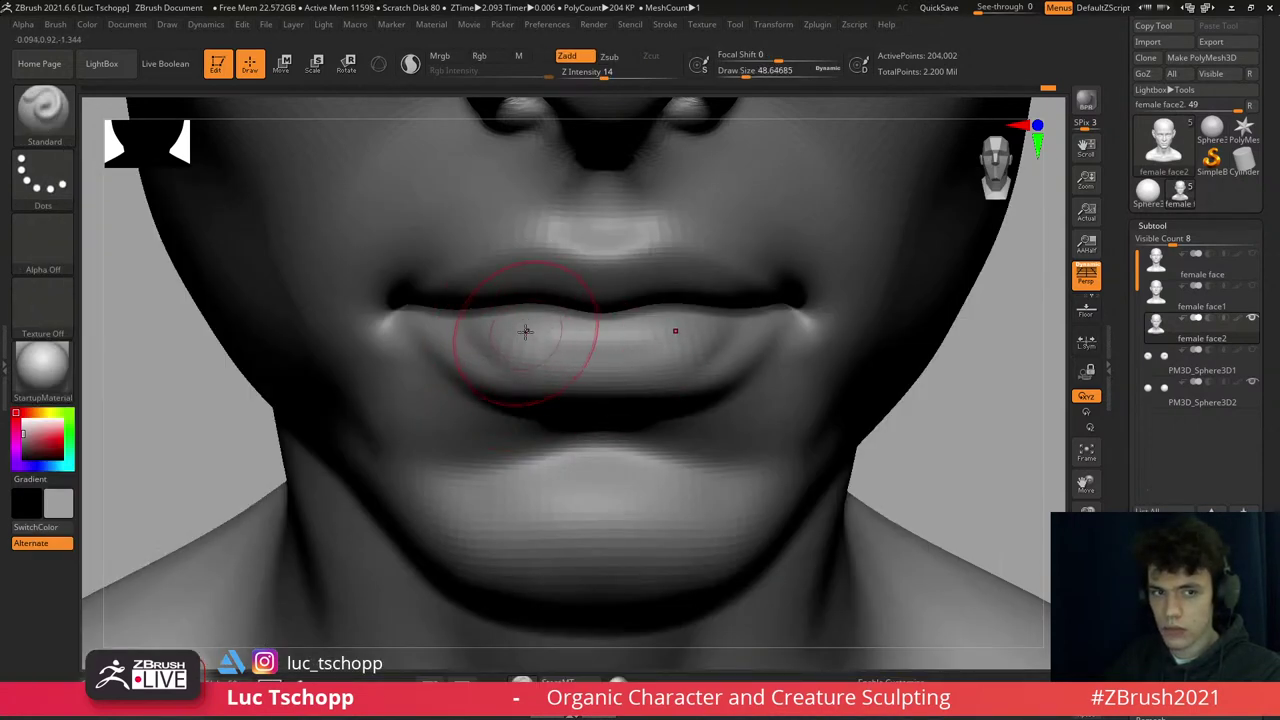
mouse_move(527, 326)
right_mouse_down()
mouse_move(543, 251)
mouse_move(543, 263)
mouse_move(646, 300)
right_mouse_up()
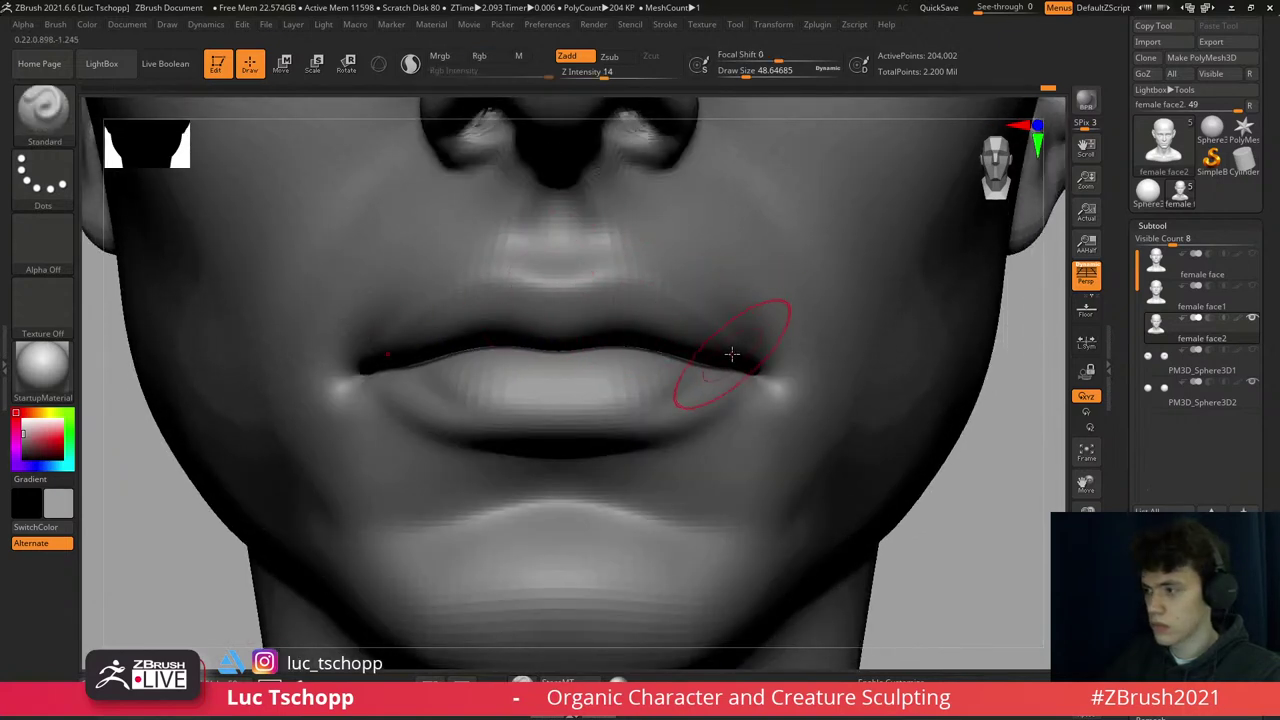
right_click_drag(732, 354, 740, 350)
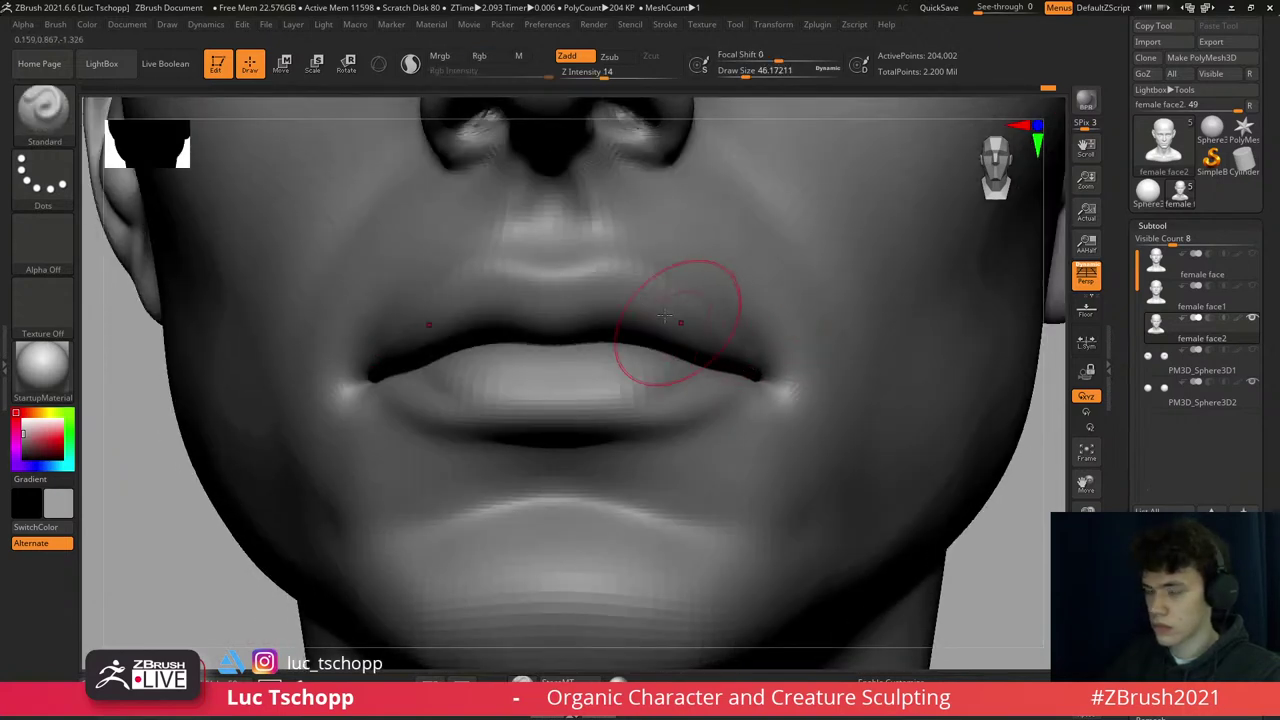
mouse_move(664, 316)
right_mouse_down()
mouse_move(629, 271)
mouse_move(587, 257)
right_mouse_up()
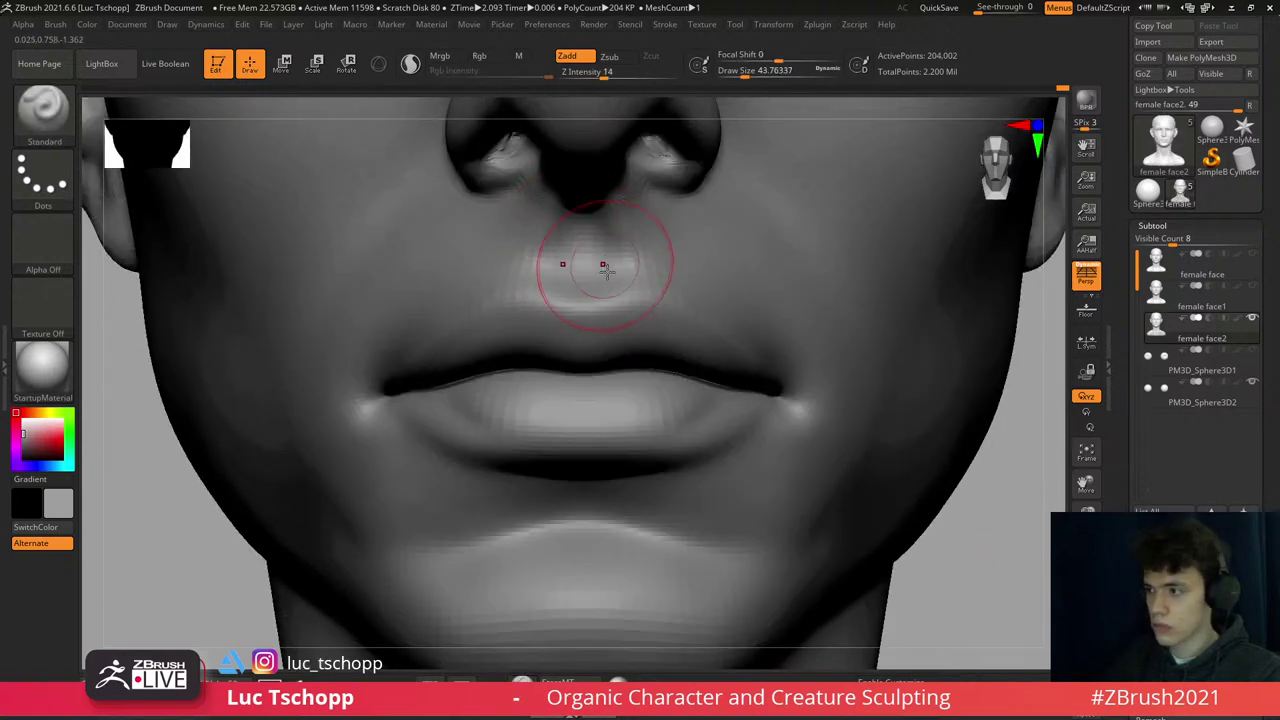
key("bracketleft")
key("bracketleft")
key("bracketleft")
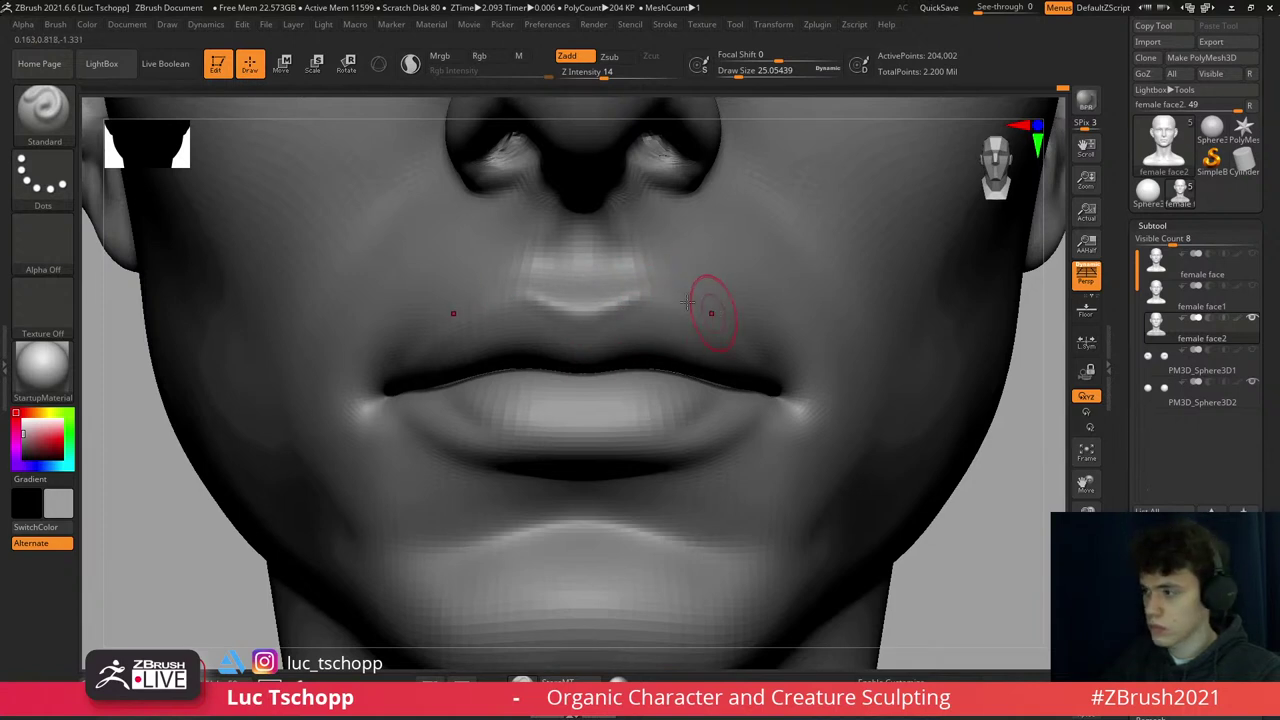
- Smooth the lips at a lower subdivision with brush size 54, then return to the top level
key("s")
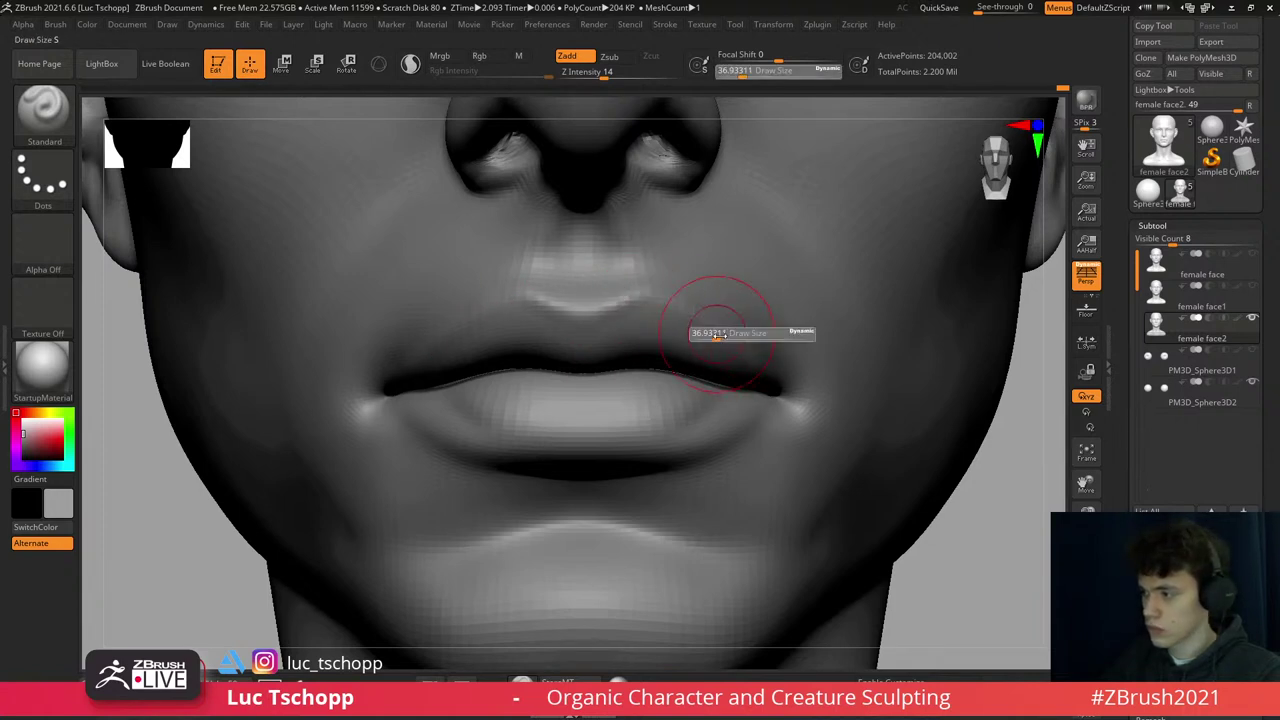
left_click_drag(765, 375, 732, 348)
mouse_move(775, 377)
right_mouse_down()
mouse_move(766, 349)
mouse_move(786, 357)
right_mouse_up()
key("shift+d")
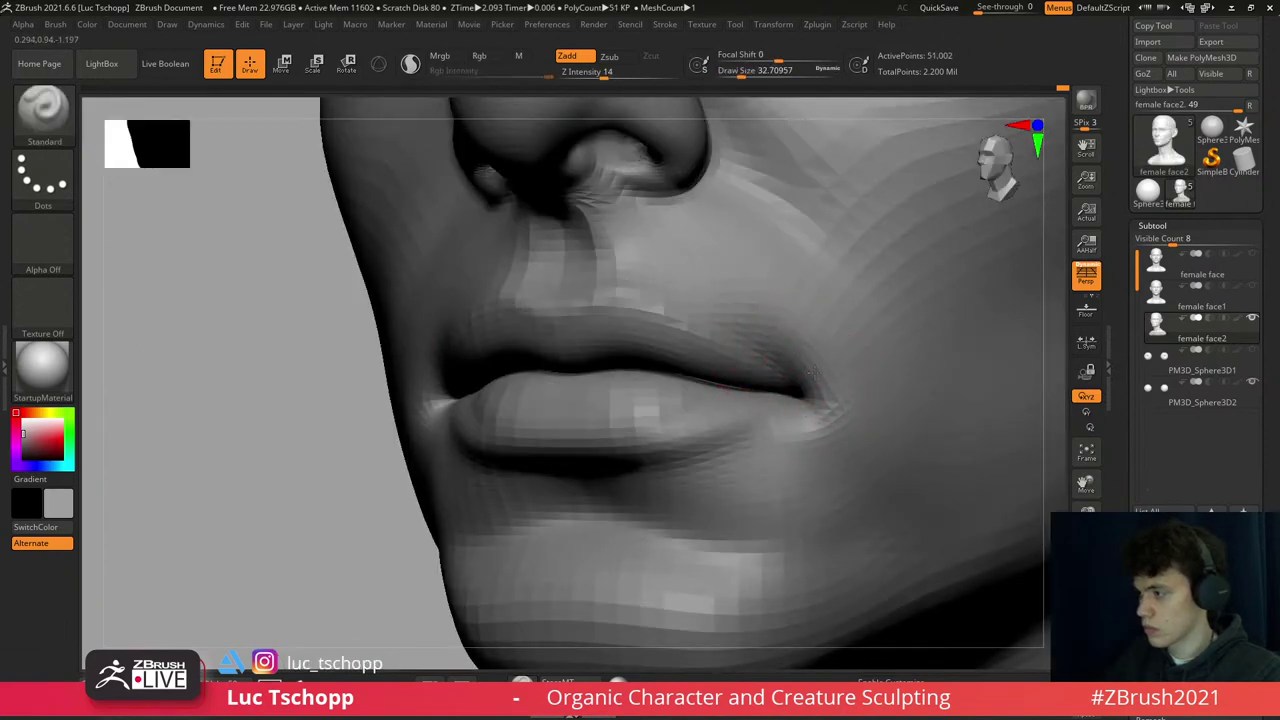
key("shift")
key("d")
right_click_drag(757, 366, 755, 384, "shift")
key("f")
right_click_drag(692, 349, 664, 381)
- Enlarge the brush to about 80 and shape the lips at a lower subdivision level
key("b")
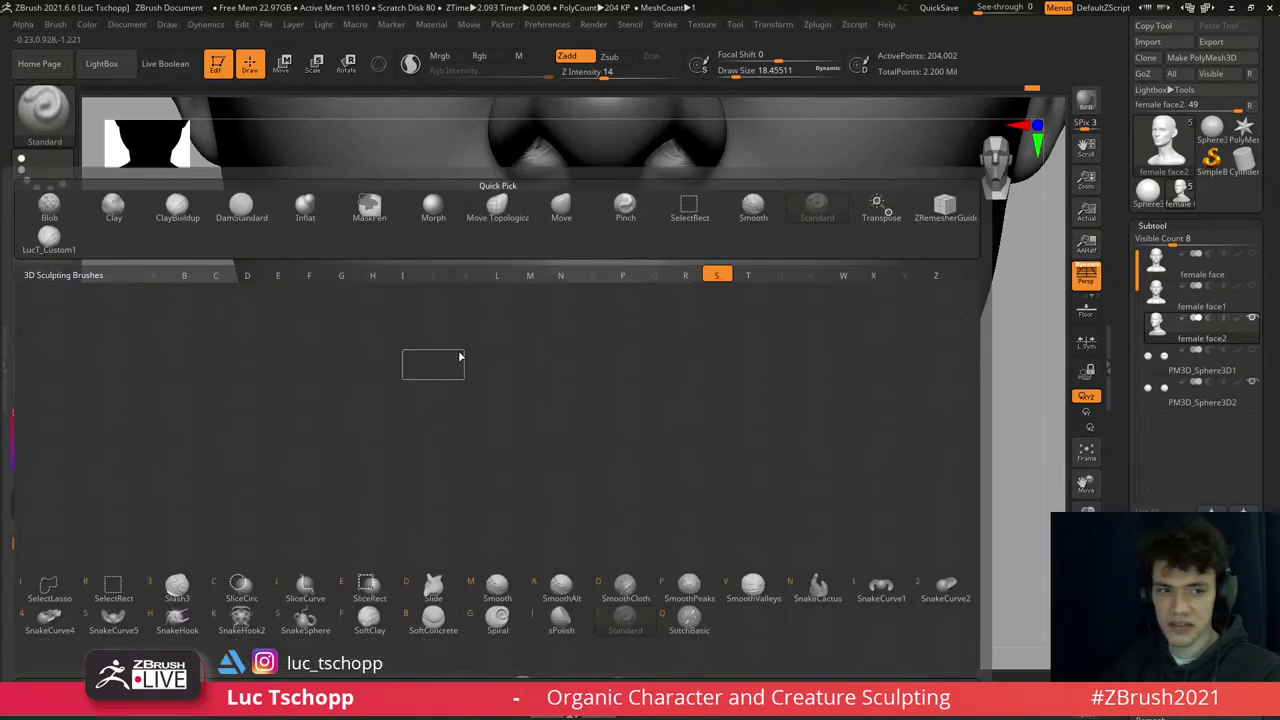
key("shift+d")
key("s")
left_click_drag(418, 379, 405, 385)
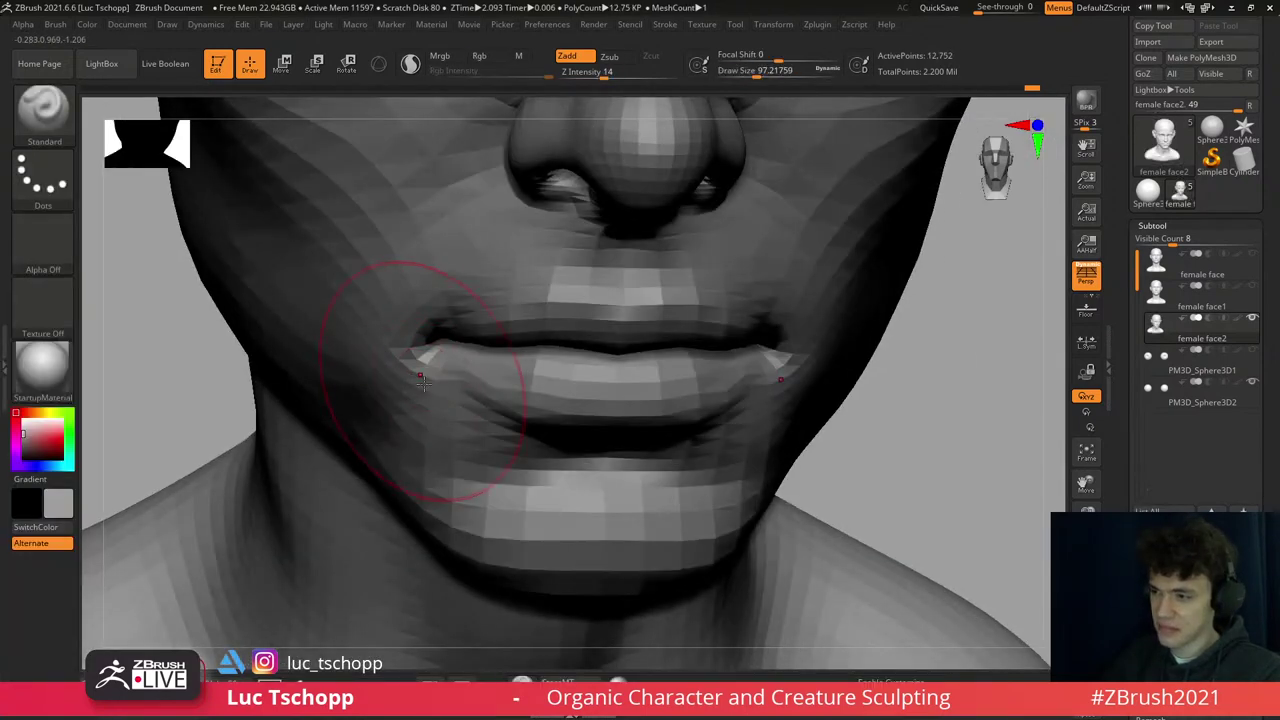
key("s")
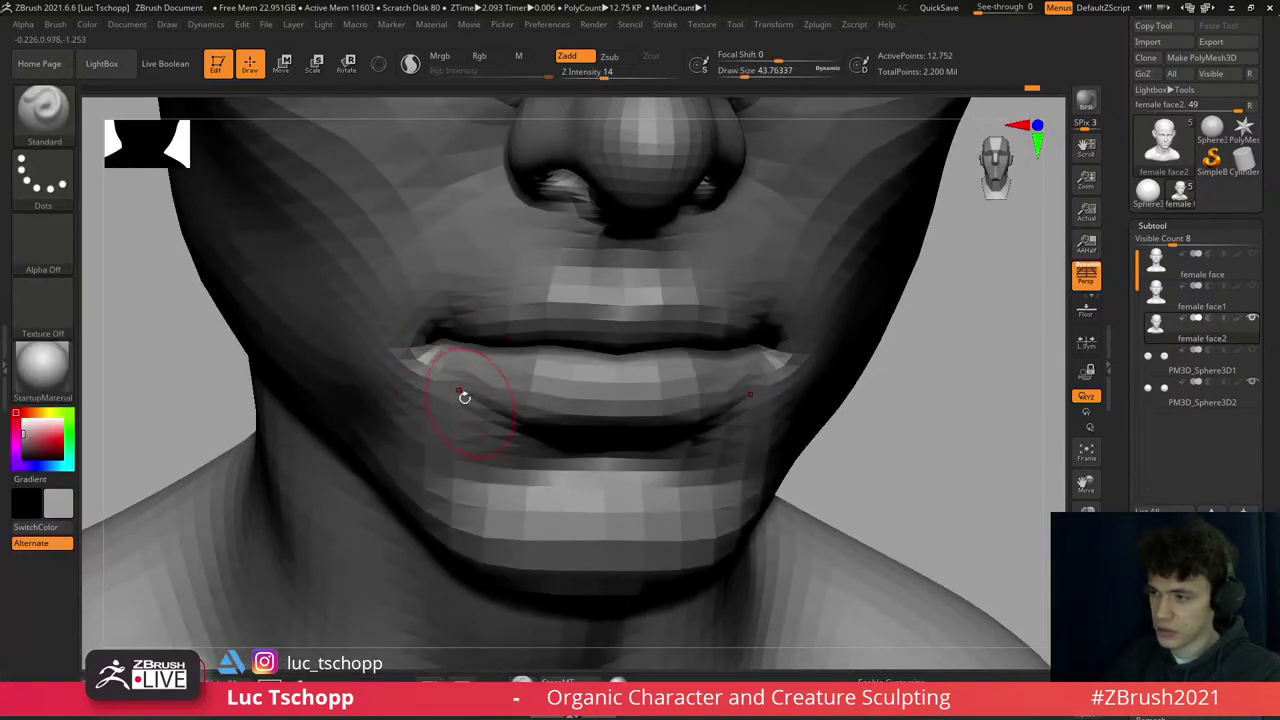
key("d")
mouse_move(463, 391)
right_mouse_down()
mouse_move(471, 423)
mouse_move(460, 370)
right_mouse_up()
- Refine the mouth from the front with a slightly smaller brush, then return to the highest subdivision
key("s")
left_click_drag(460, 370, 469, 382)
key("shift+d")
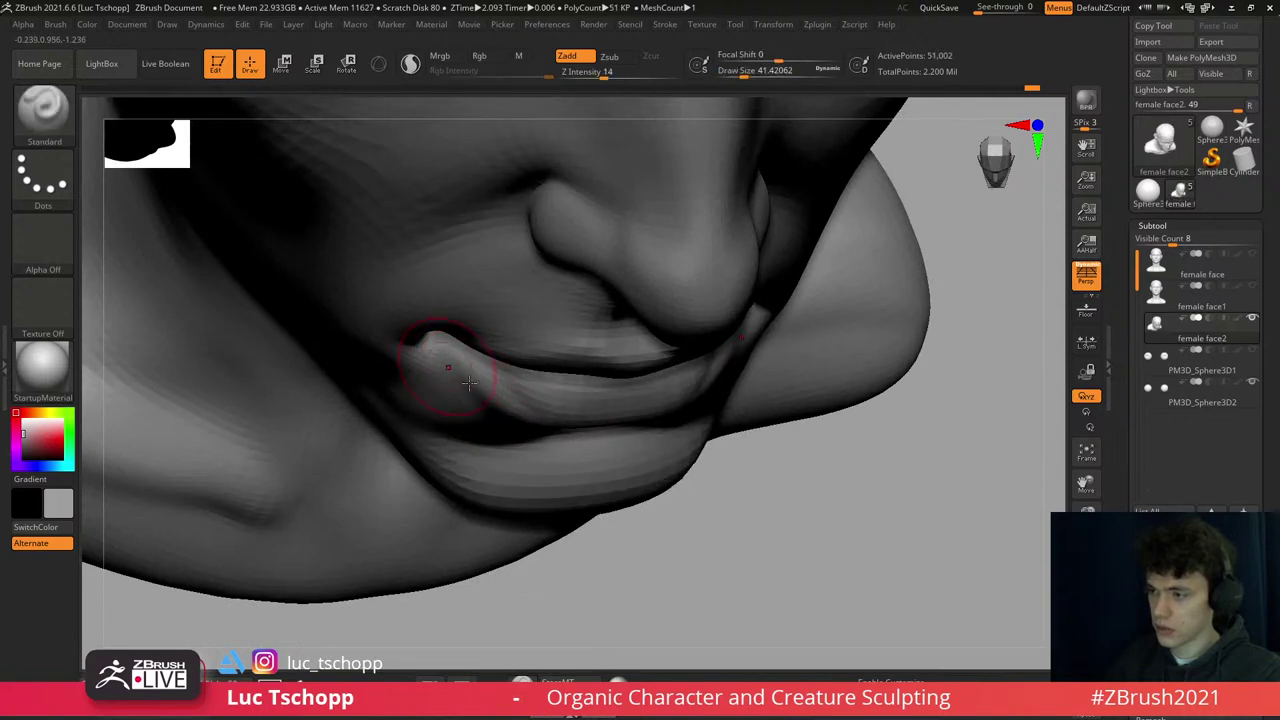
right_click_drag(428, 366, 418, 338)
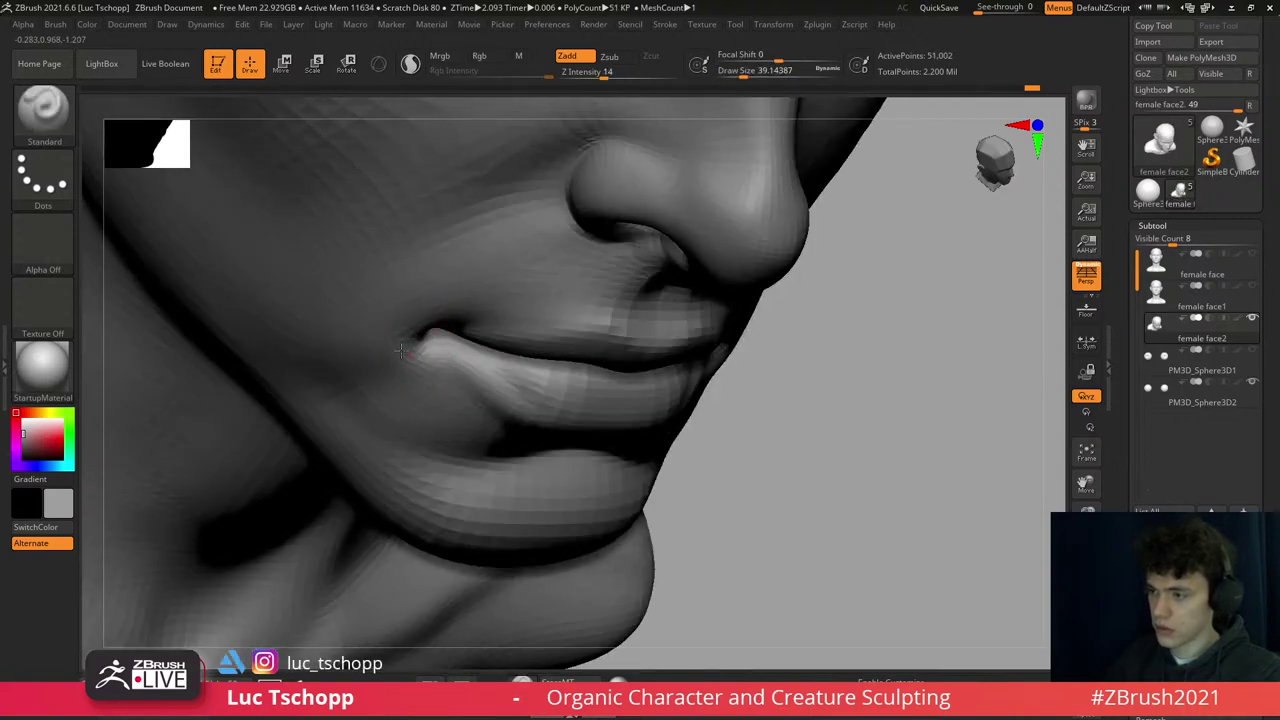
right_click_drag(428, 277, 530, 383, "shift")
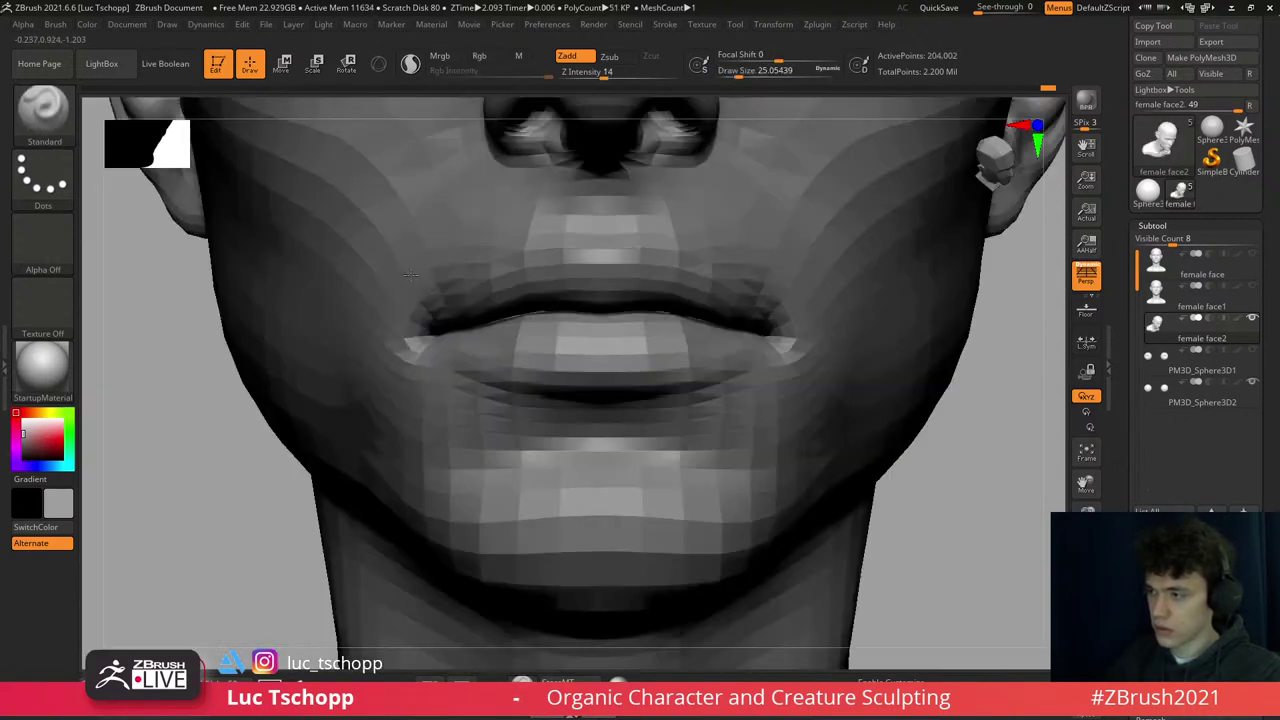
key("d")
key("f")
mouse_move(644, 400)
right_mouse_down()
mouse_move(590, 380)
mouse_move(640, 398)
mouse_move(570, 418)
mouse_move(509, 403)
mouse_move(551, 400)
right_mouse_up()
- Sculpt the lips with LucT_Custom1 and Standard at the lowest subdivision level
key("1")
key("b")
key("s")
key("t")
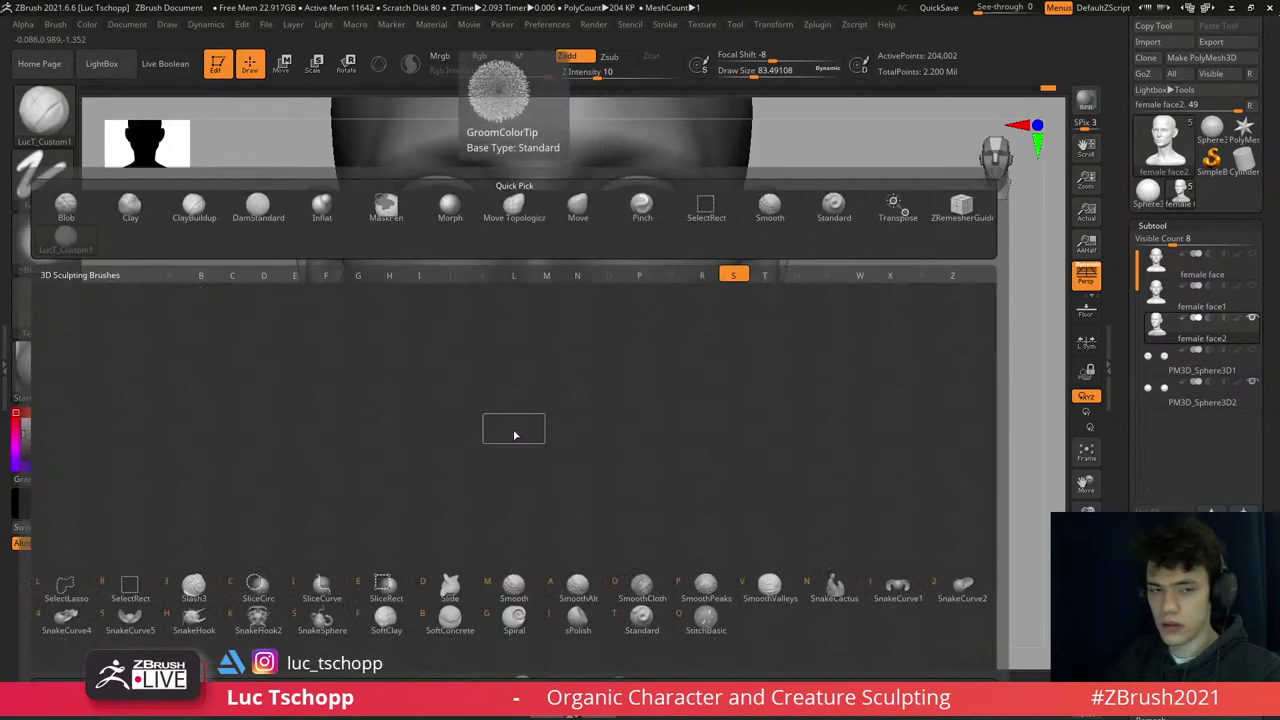
key("shift+d")
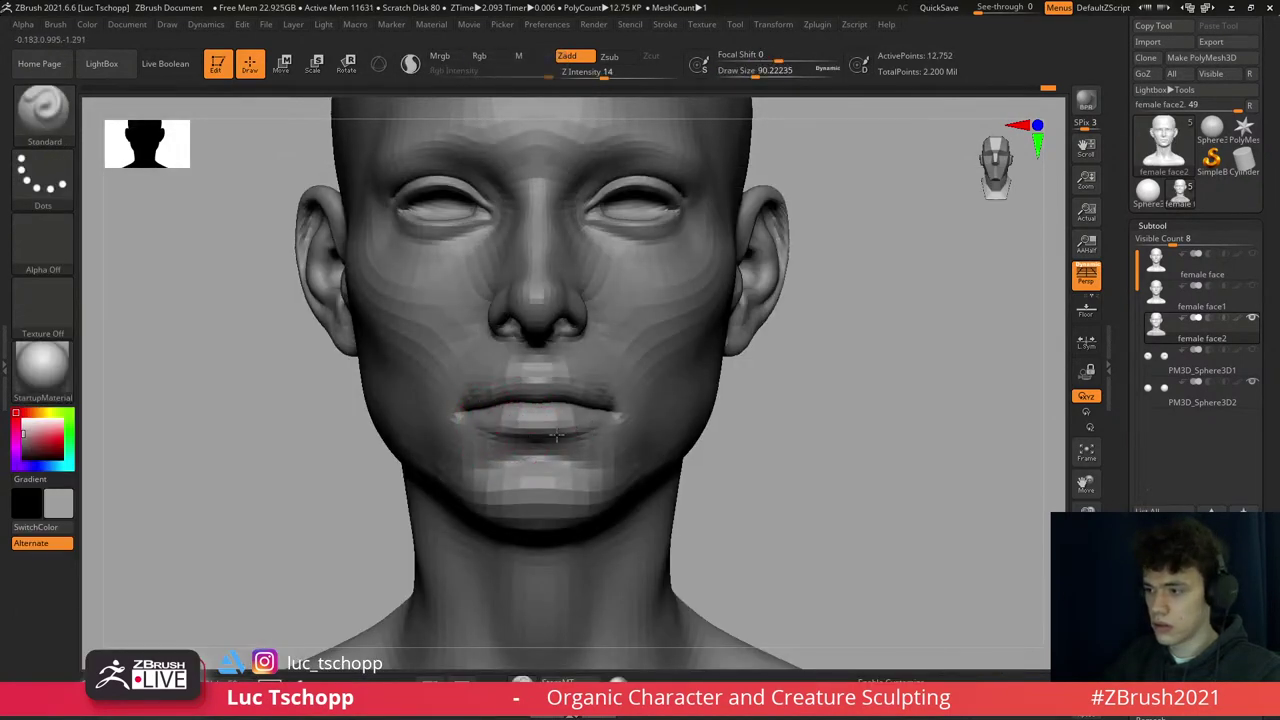
right_click_drag(522, 430, 500, 422)
- Push the mouth corners into place with the Move brush in three-quarter view
key("b")
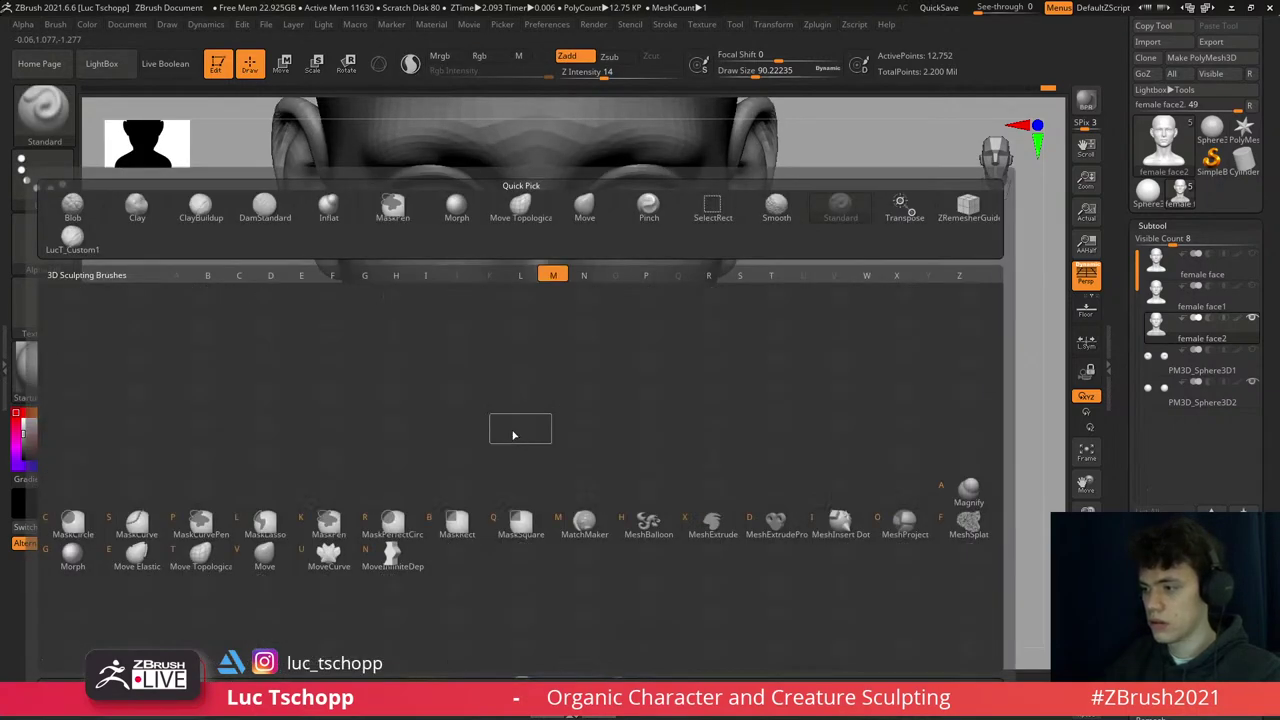
key("m")
key("v")
key("d")
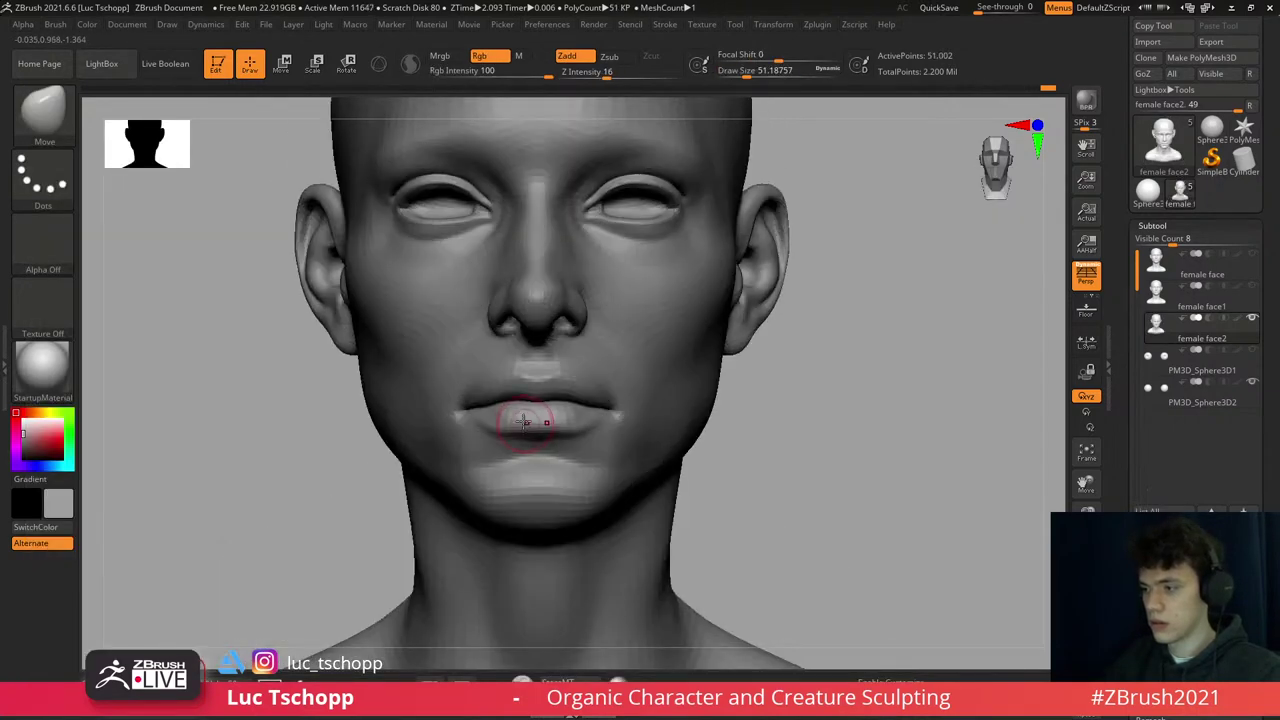
mouse_move(521, 422)
right_mouse_down()
mouse_move(502, 385)
mouse_move(508, 412)
right_mouse_up()
key("b")
- Reshape the lips' side profile with Move Topological at a brush size of about 71
key("m")
key("t")
key("shift+d")
key("shift+d")
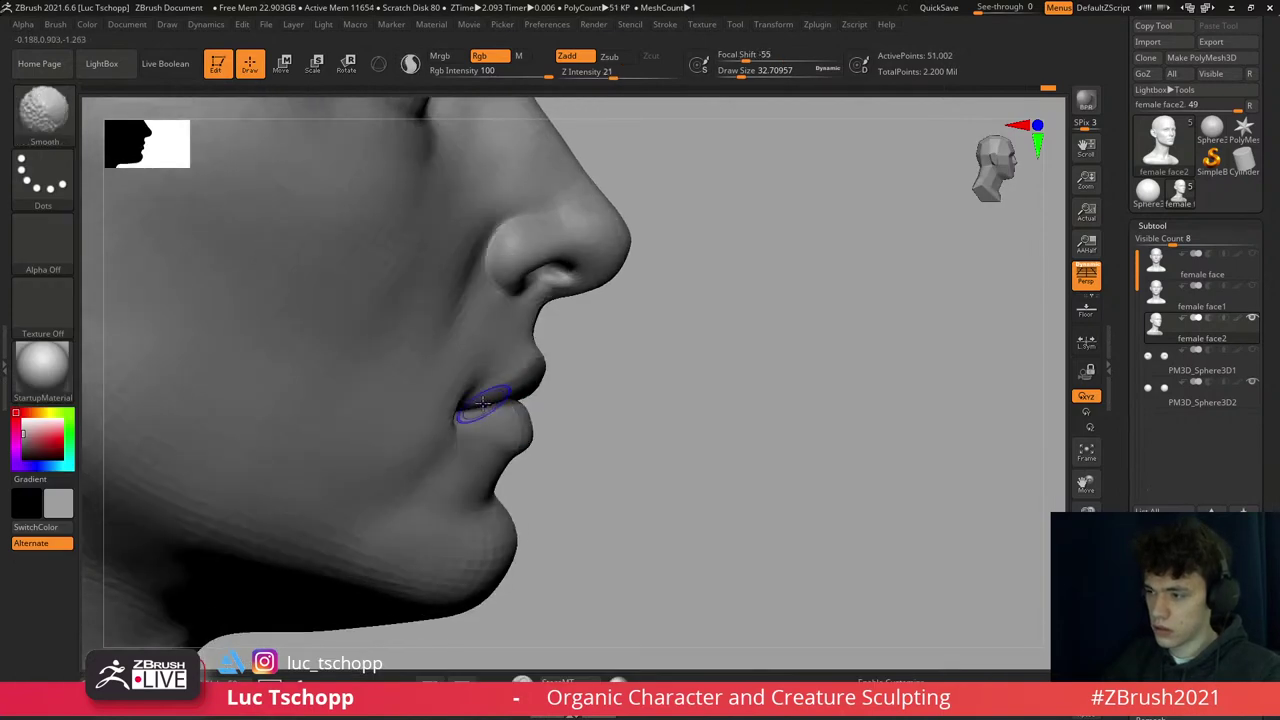
key("s")
left_click_drag(487, 401, 494, 401)
key("d")
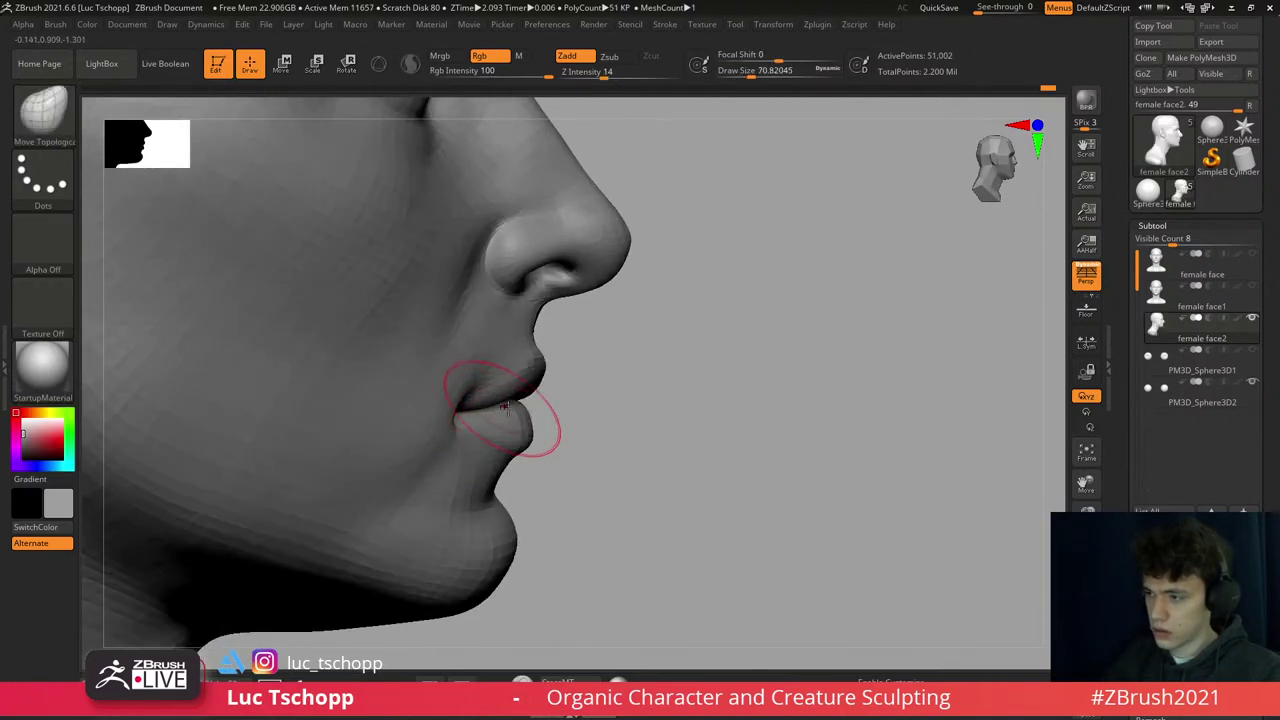
mouse_move(552, 384)
right_mouse_down()
mouse_move(529, 409)
mouse_move(586, 400)
mouse_move(586, 366)
mouse_move(586, 378)
mouse_move(557, 357)
mouse_move(534, 380)
right_mouse_up()
- Return to the highest subdivision level and frame the bust before zooming onto the lips
key("shift+d")
key("shift+d")
key("d")
key("d")
key("f")
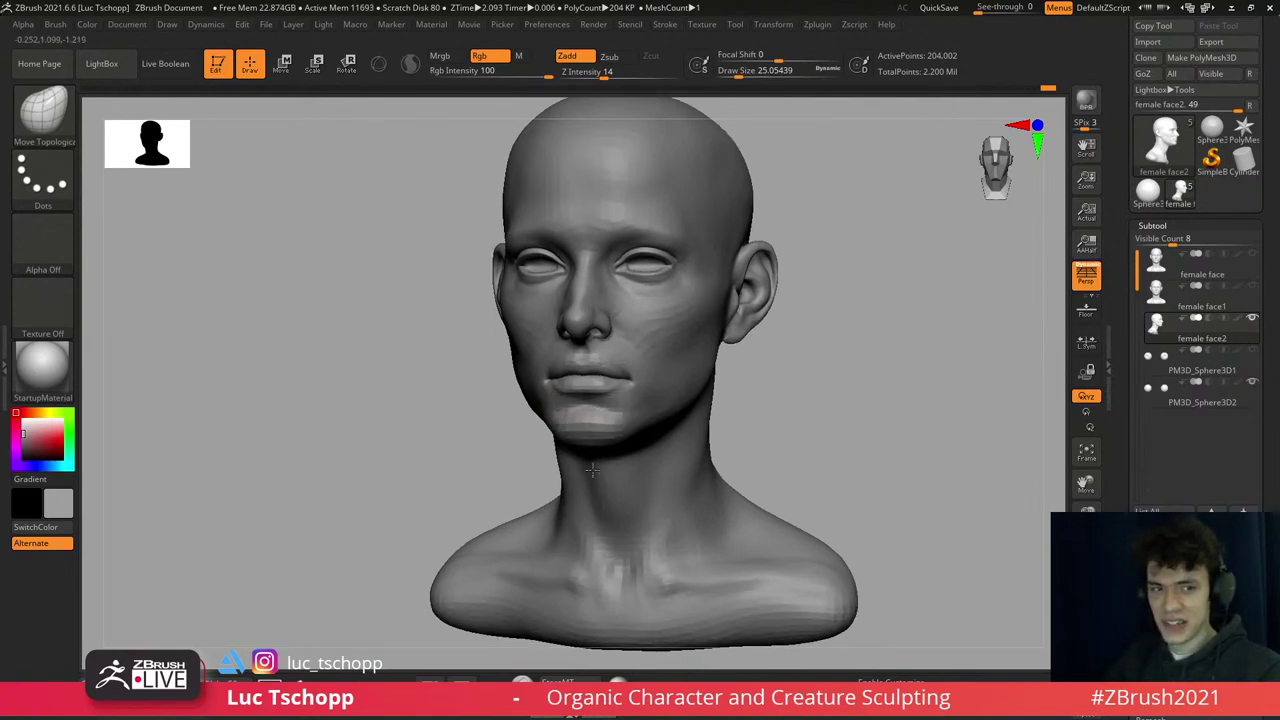
mouse_move(562, 420)
right_mouse_down("ctrl")
mouse_move(620, 360)
mouse_move(600, 337)
right_mouse_up("ctrl")
- Adjust the lips with Move Topological at a lower subdivision, then return to the highest level
key("shift+d")
key("b")
key("m")
key("t")
key("d")
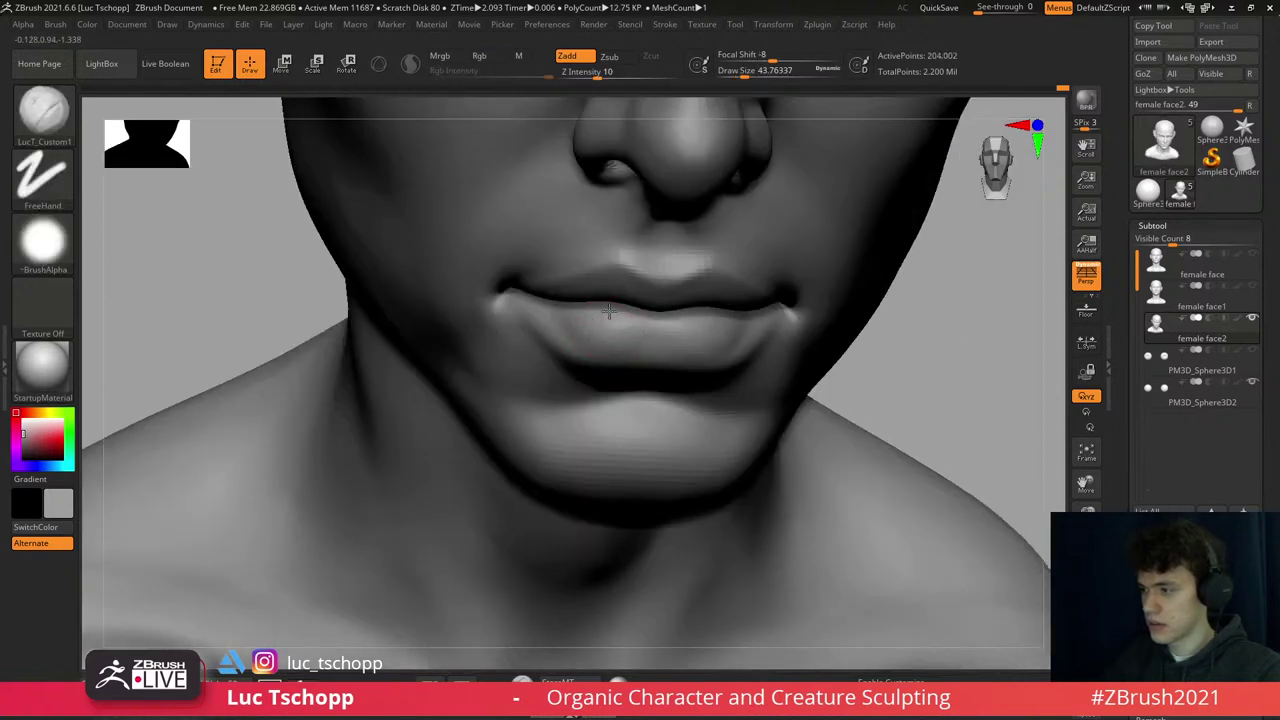
mouse_move(674, 330)
right_mouse_down("shift")
mouse_move(692, 393)
mouse_move(700, 286)
mouse_move(715, 380)
mouse_move(686, 403)
right_mouse_up("shift")
key("shift")
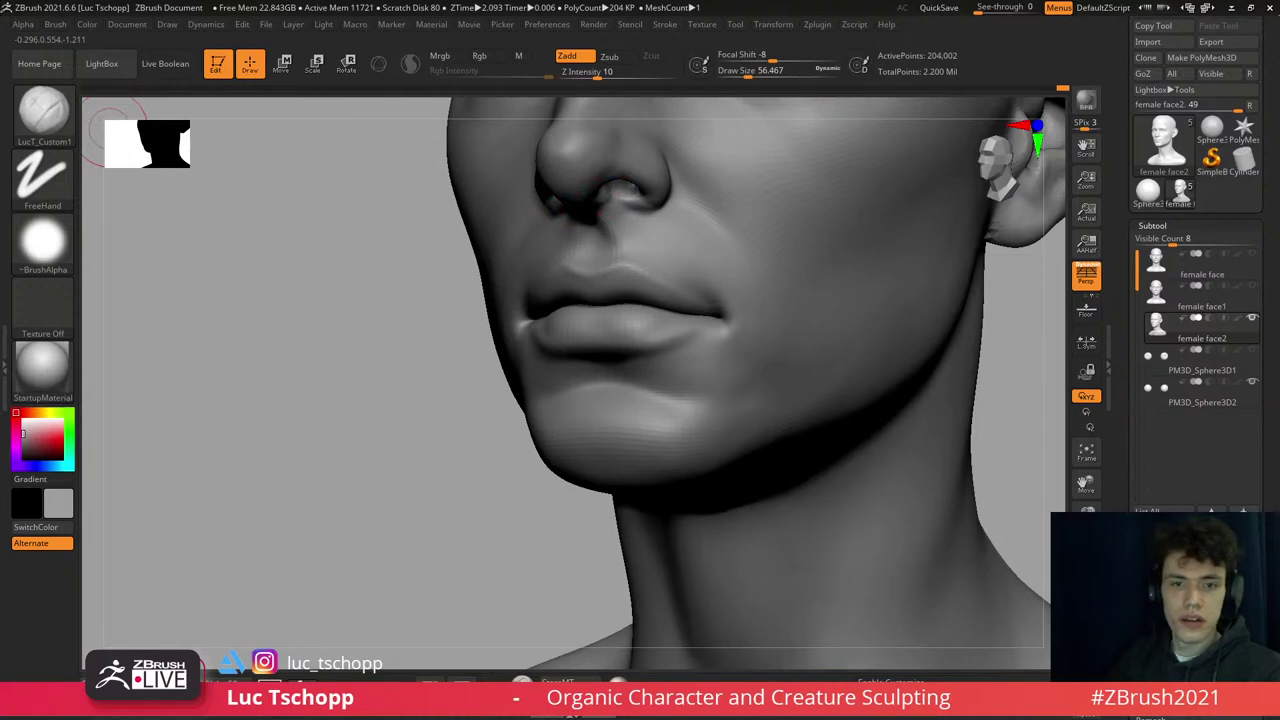
- Reshape the lower lip and chin with LucT_Custom1, smoothing the surface afterward
right_click_drag(768, 286, 583, 372)
mouse_move(583, 372)
left_mouse_down()
mouse_move(545, 395)
mouse_move(575, 350)
mouse_move(538, 381)
left_mouse_up()
right_click_drag(620, 384, 689, 323)
key("s")
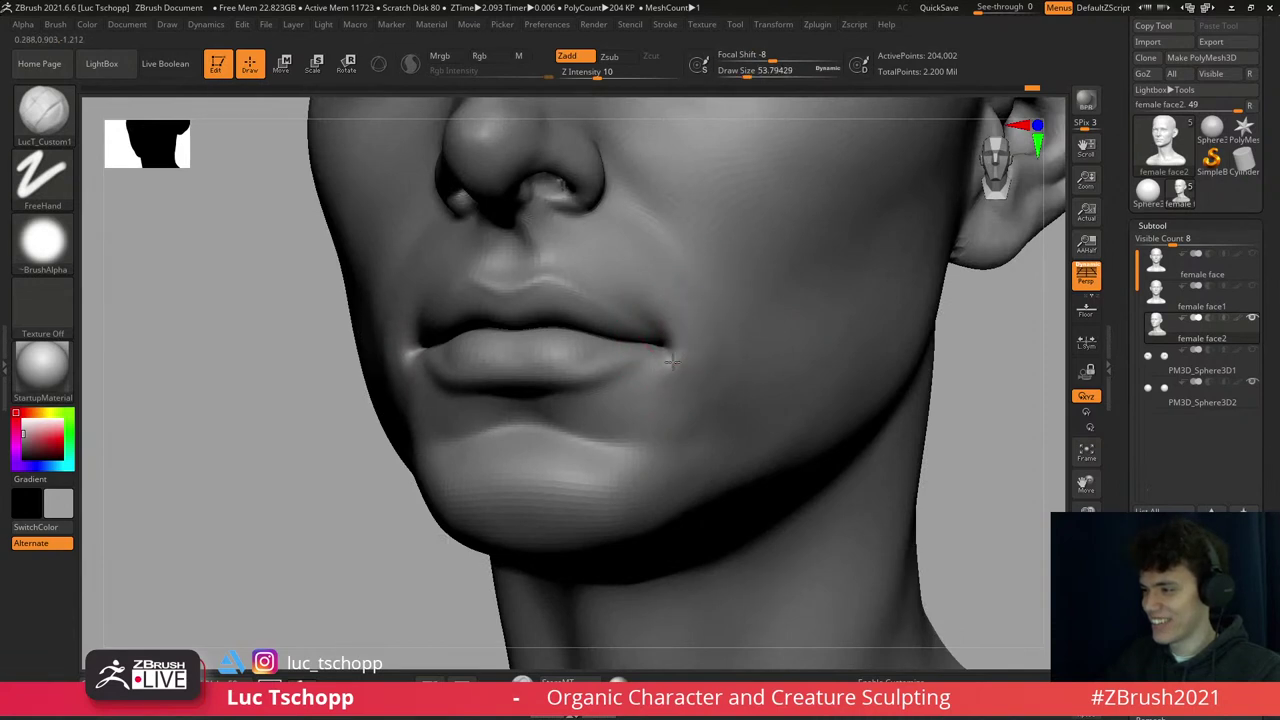
key("shift")
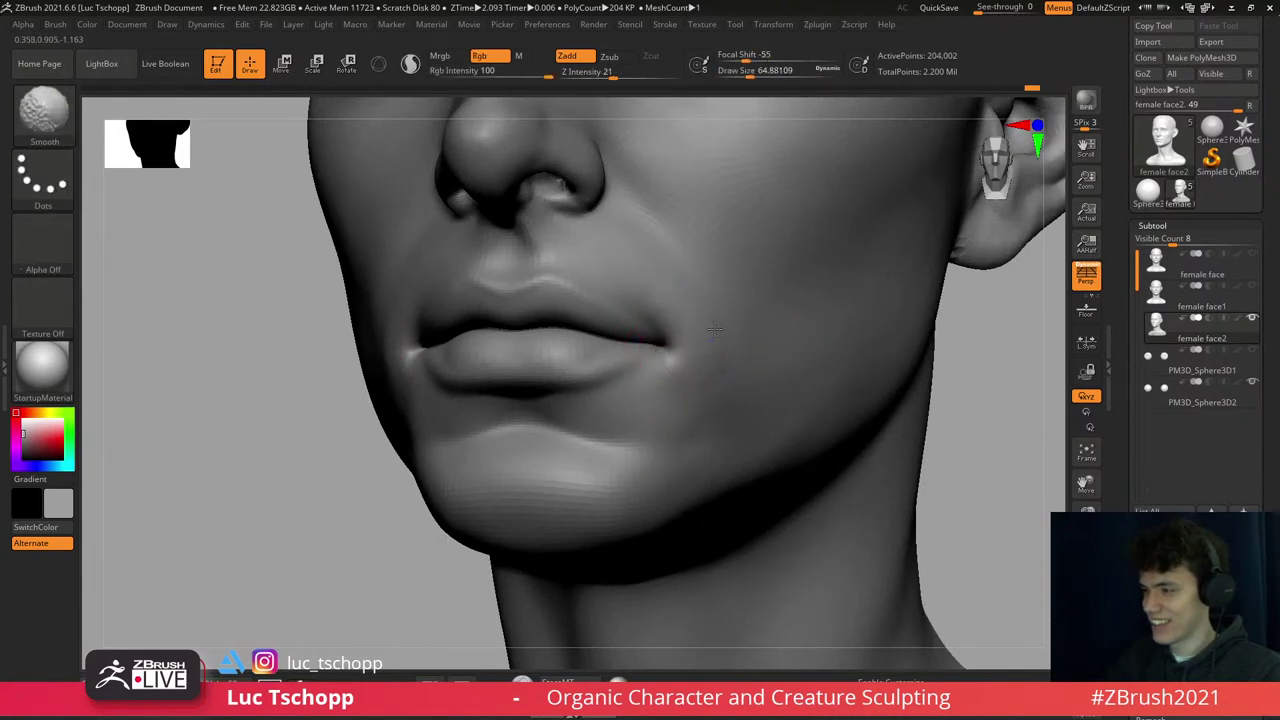
mouse_move(690, 363)
right_mouse_down("shift")
mouse_move(714, 337)
mouse_move(720, 366)
right_mouse_up("shift")
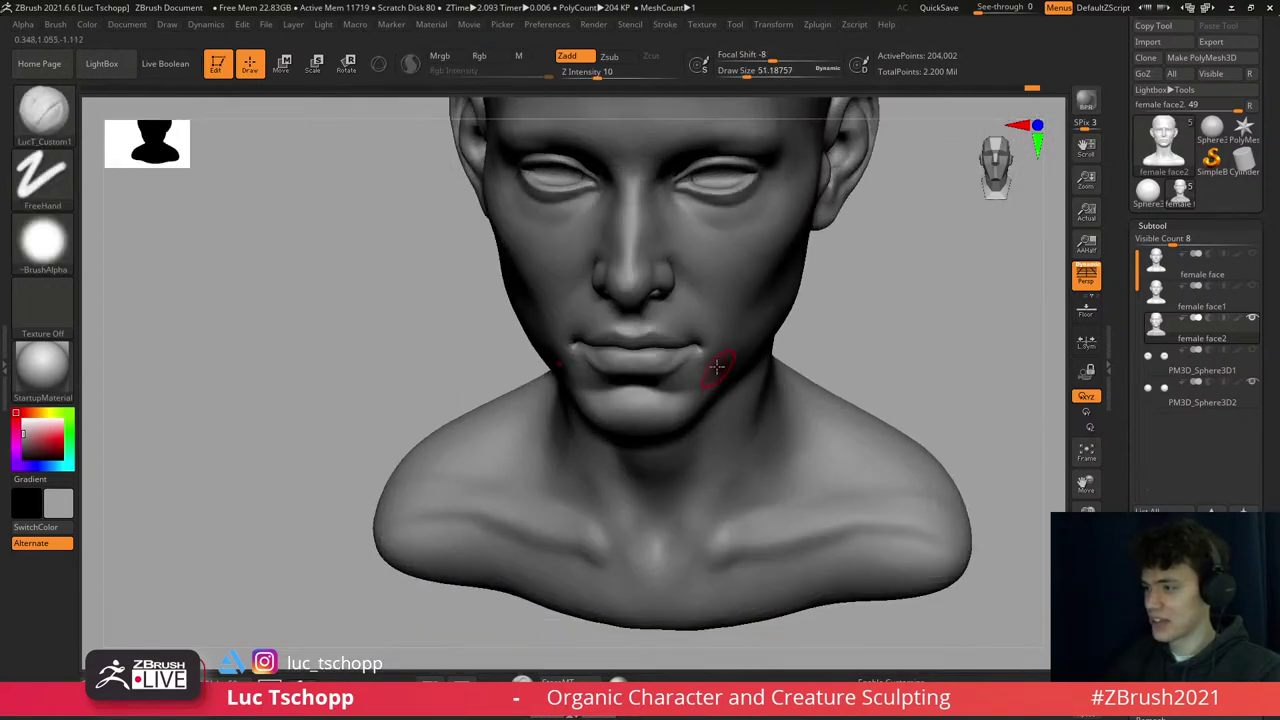
key("shift")
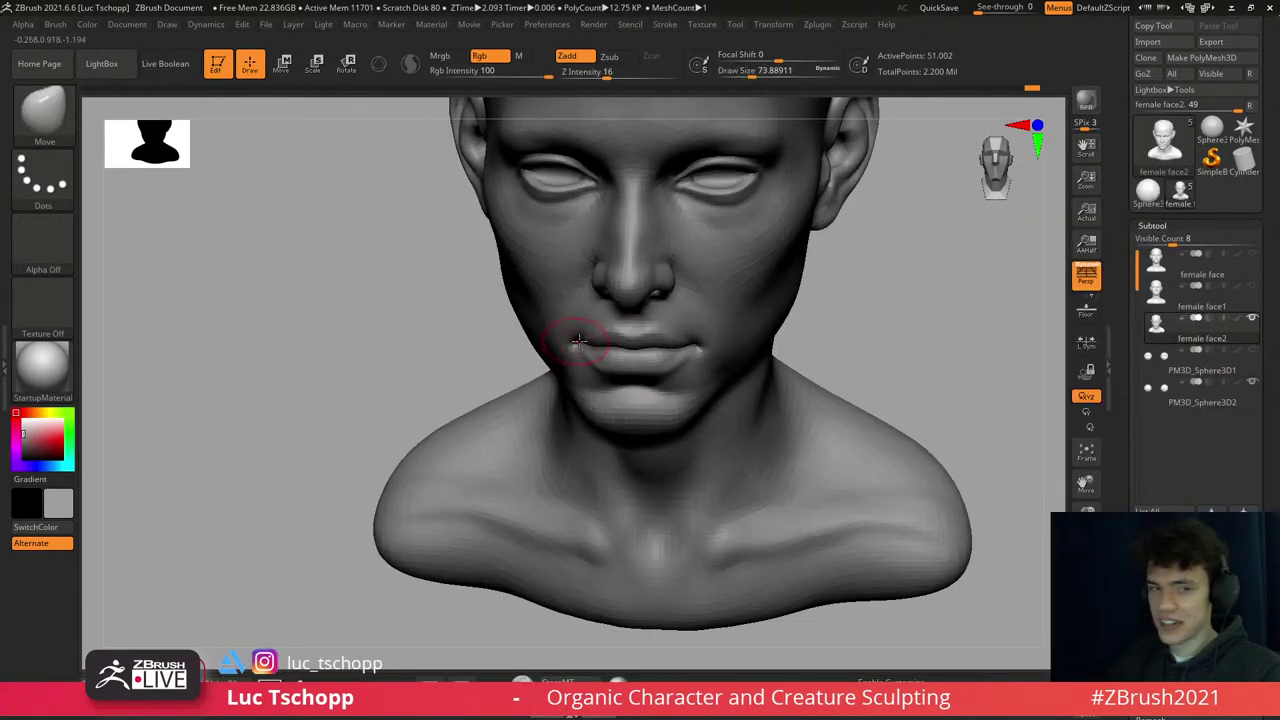
- Nudge the forms with Move, then carve the lip line to the mouth corner with DamStandard
key("b")
key("m")
key("v")
mouse_move(586, 343)
right_mouse_down("alt")
mouse_move(681, 327)
mouse_move(582, 369)
right_mouse_up("alt")
key("b")
key("d")
key("s")
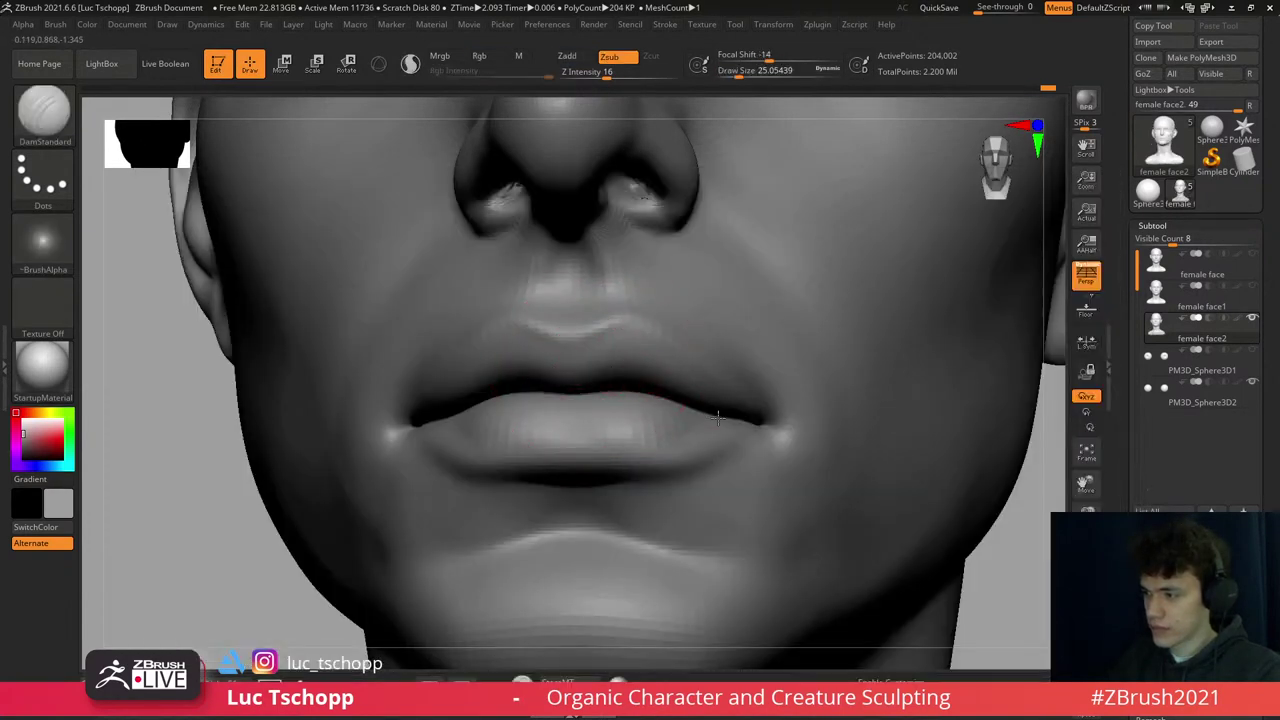
right_click_drag(717, 416, 686, 371)
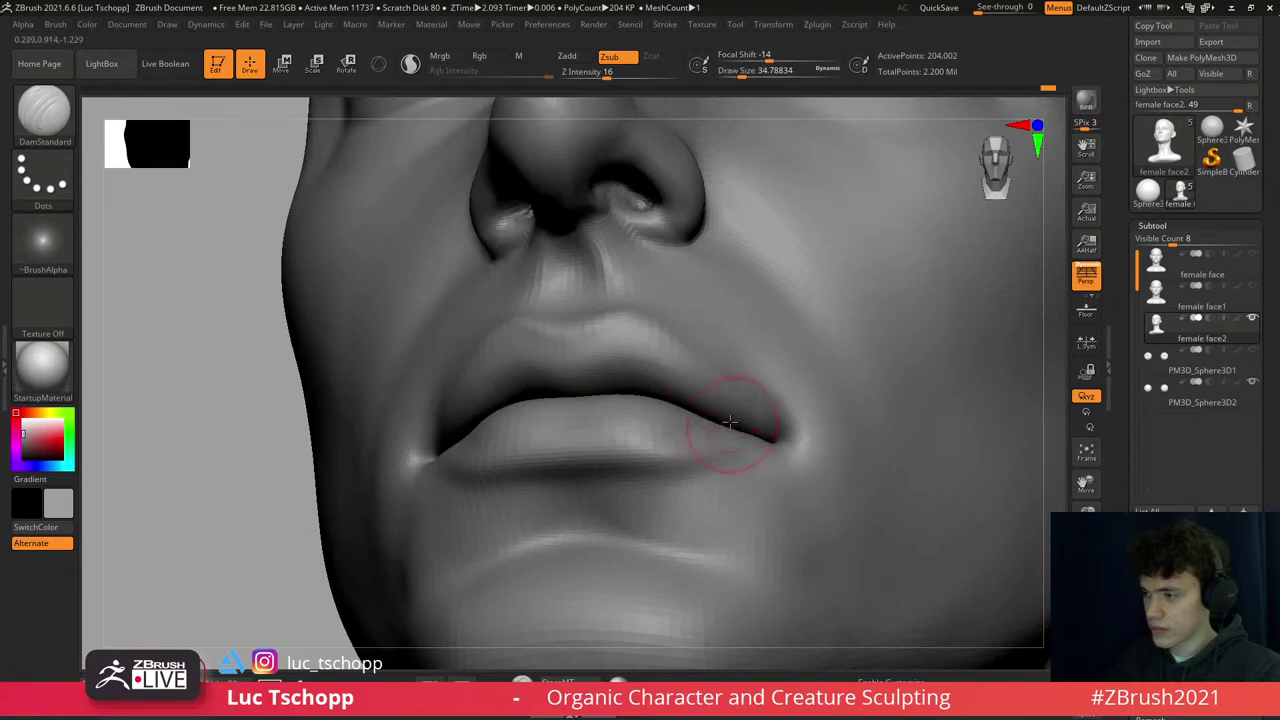
mouse_move(730, 422)
right_mouse_down()
mouse_move(675, 388)
mouse_move(571, 366)
mouse_move(629, 357)
mouse_move(620, 329)
mouse_move(646, 363)
mouse_move(676, 349)
right_mouse_up()
- Shape the lips' profile with the Move brush in a three-quarter view
key("b")
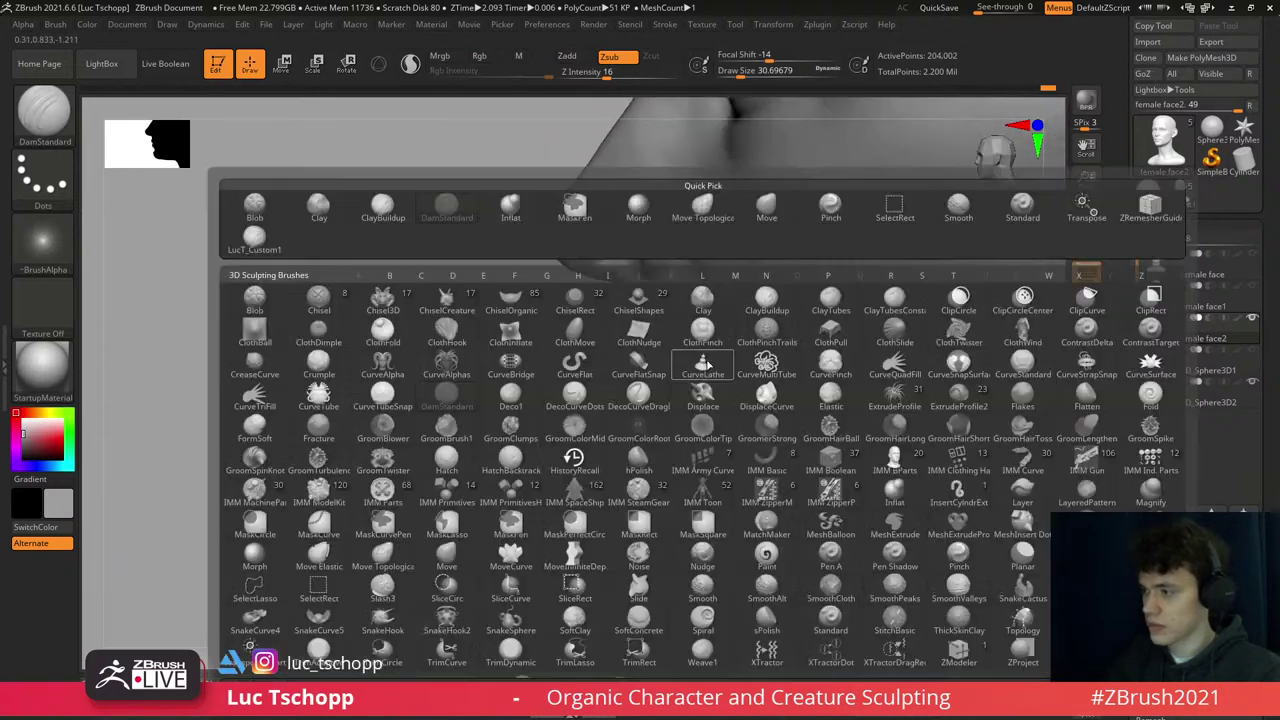
key("m")
key("v")
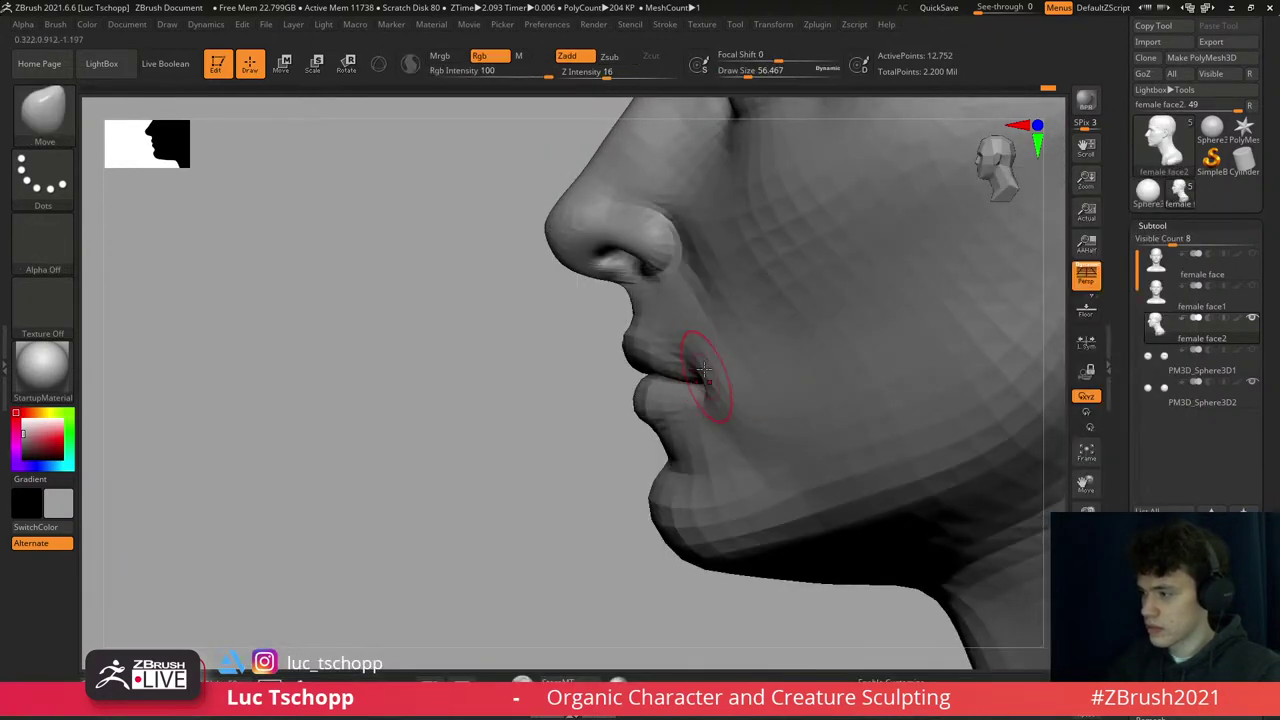
left_click(703, 340, "alt")
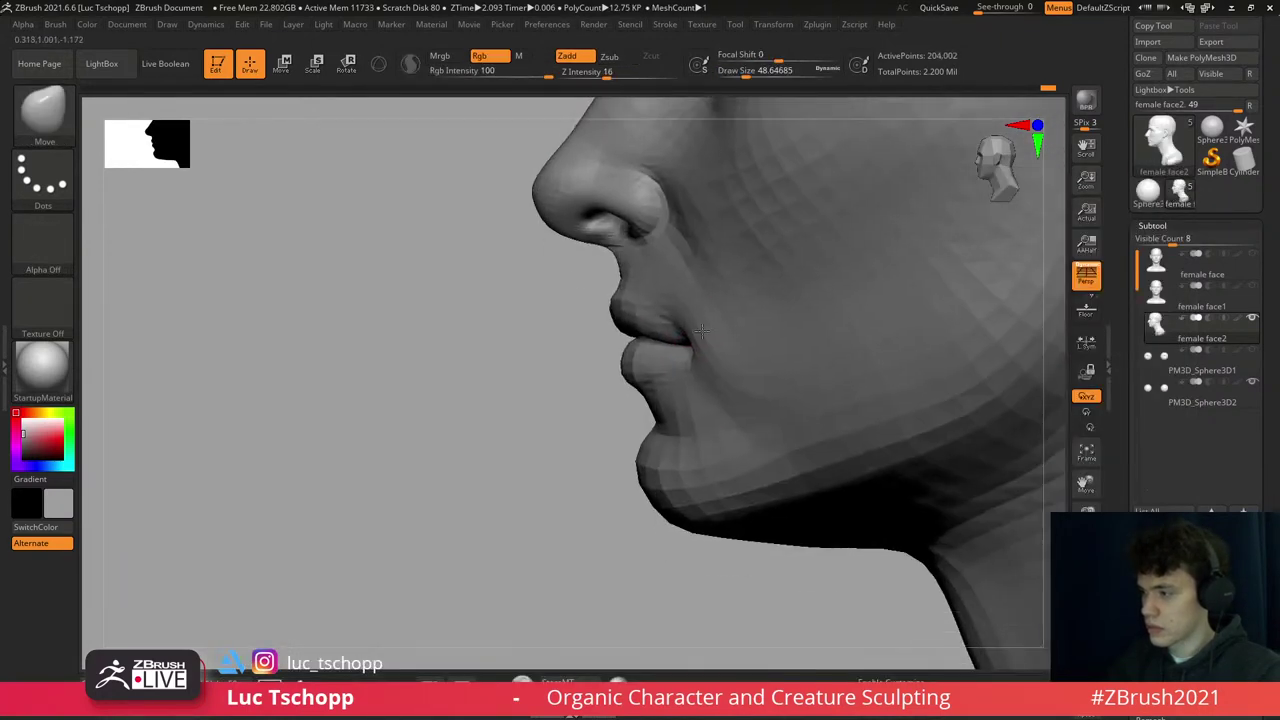
mouse_move(703, 333)
right_mouse_down()
mouse_move(686, 380)
mouse_move(700, 430)
mouse_move(726, 408)
right_mouse_up()
- Build up the lower lip with the Standard brush at about size 41
key("b")
key("s")
key("t")
key("s")
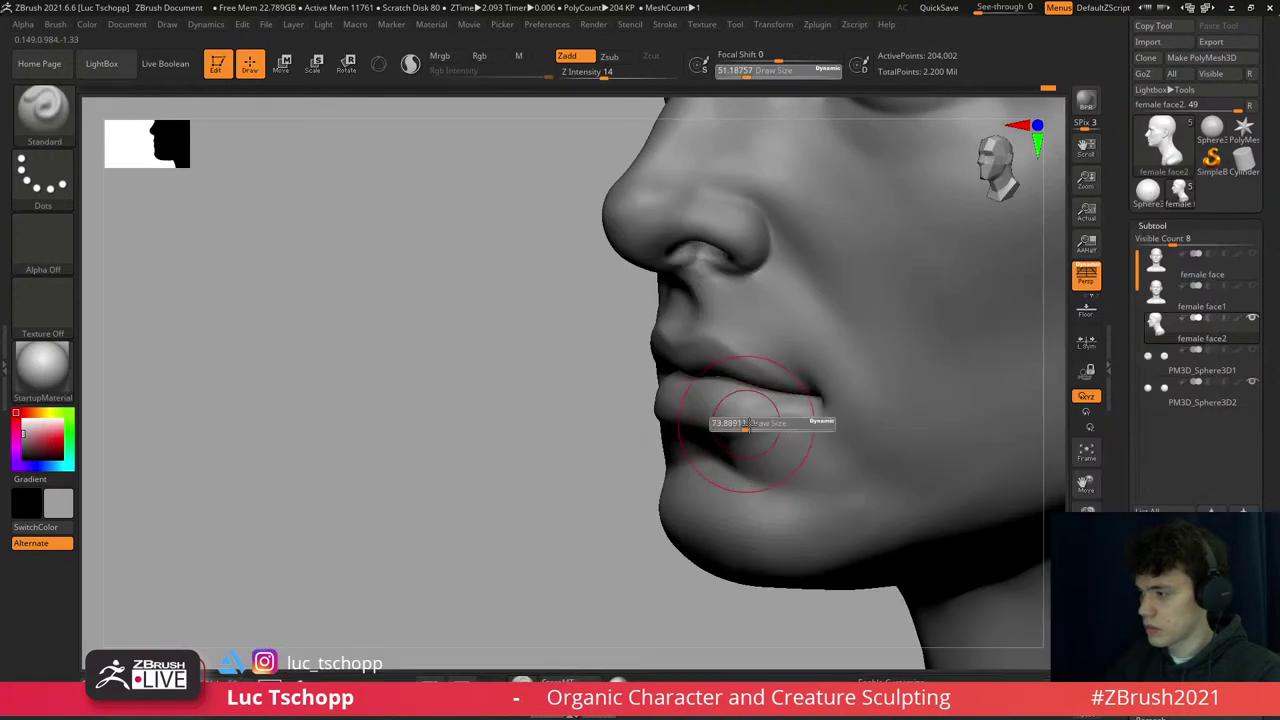
left_click_drag(745, 423, 749, 421)
mouse_move(780, 420)
right_mouse_down()
mouse_move(815, 428)
mouse_move(822, 407)
right_mouse_up()
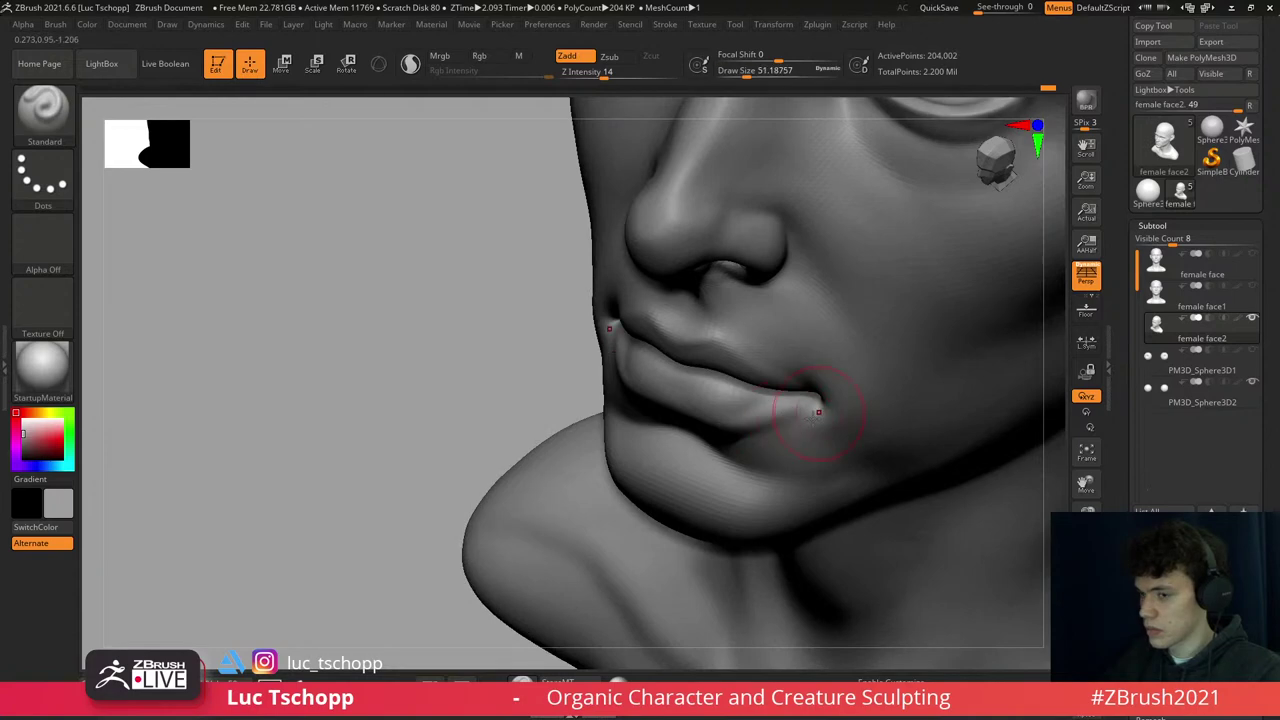
- Refine the mouth and chin with LucT_Custom1 at about 28.75, smoothing between strokes
key("1")
key("s")
key("s")
left_click_drag(818, 411, 803, 413)
key("s")
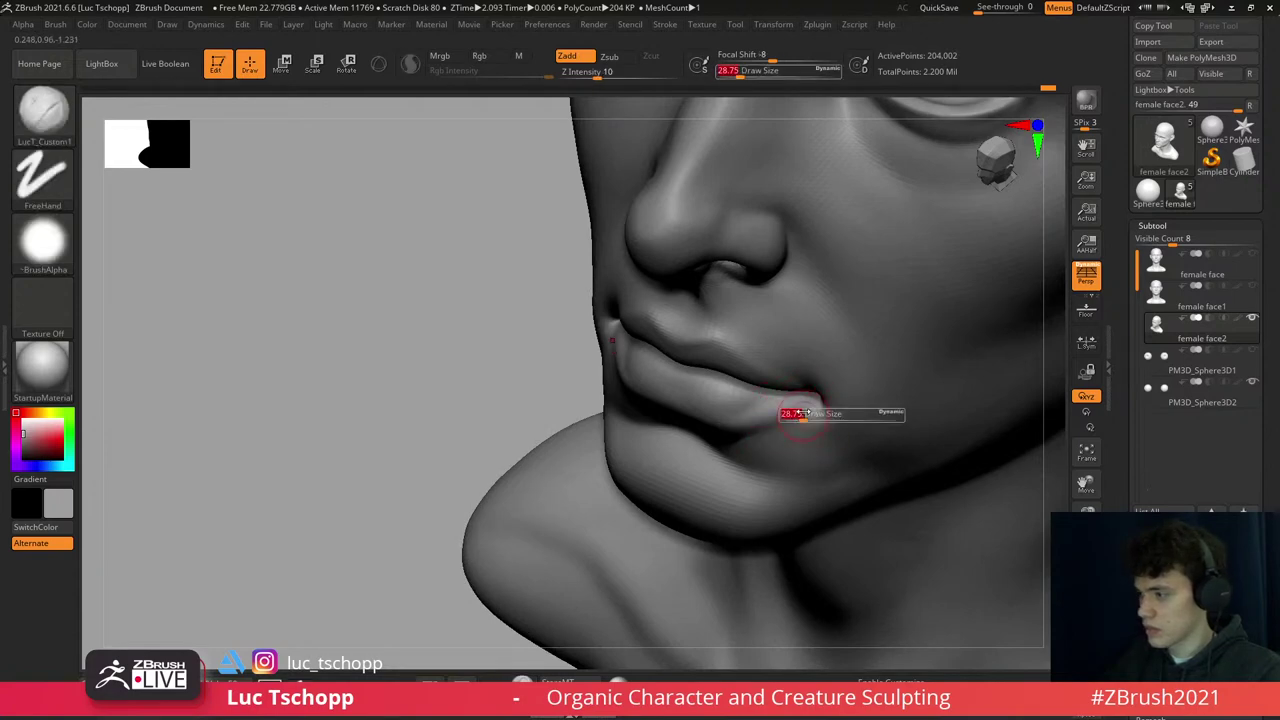
key("shift")
key("f")
key("shift")
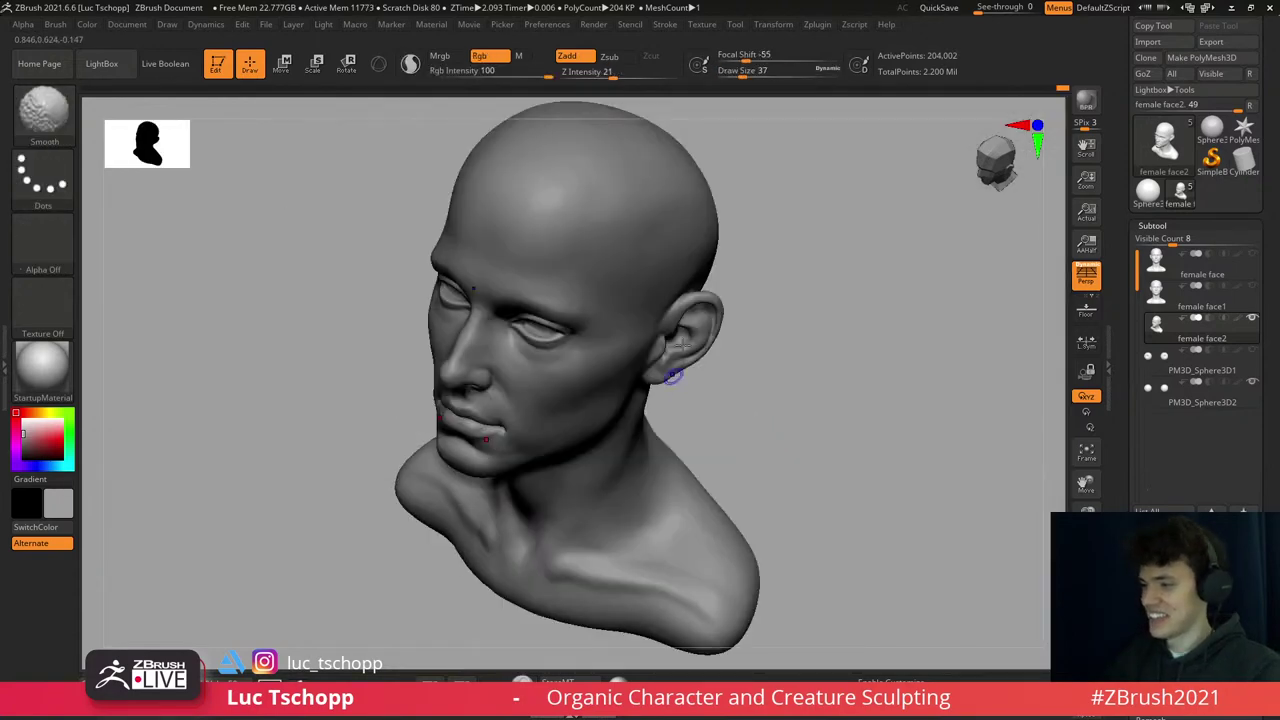
mouse_move(673, 375)
right_mouse_down("shift")
mouse_move(640, 414)
mouse_move(640, 370)
mouse_move(657, 363)
right_mouse_up("shift")
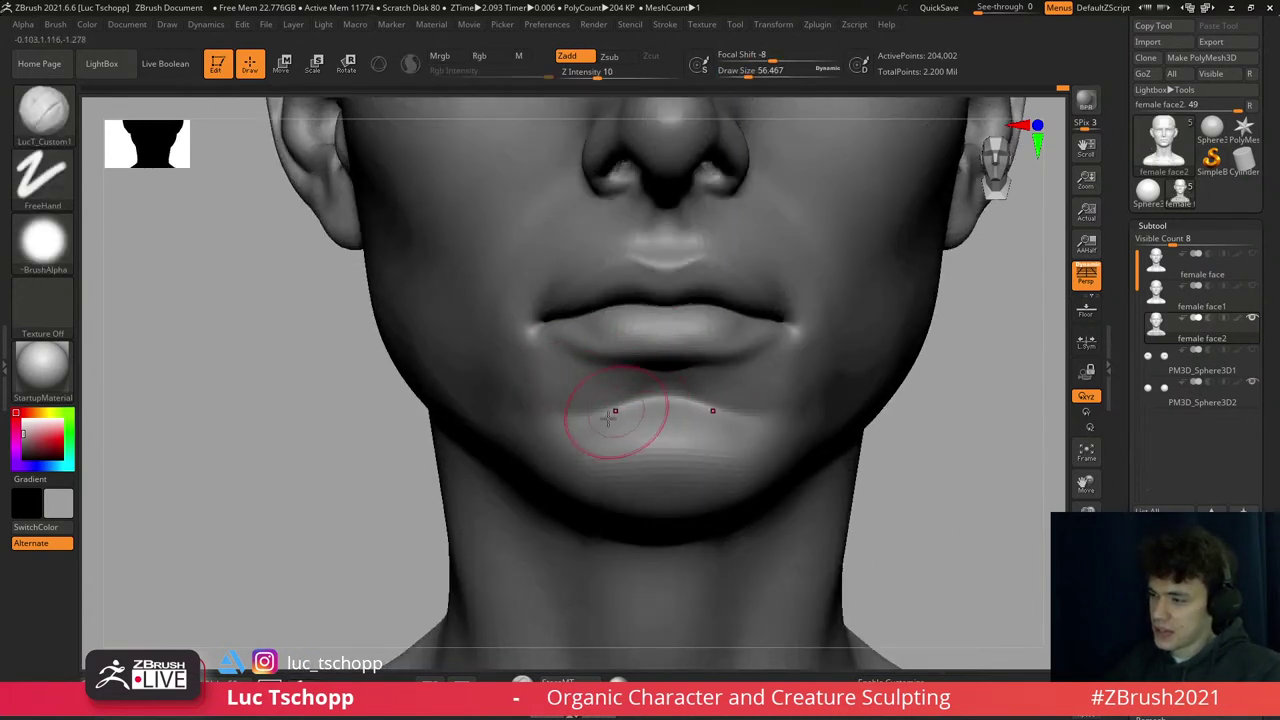
key("shift")
mouse_move(640, 420)
right_mouse_down()
mouse_move(606, 364)
mouse_move(614, 400)
mouse_move(663, 449)
mouse_move(743, 371)
mouse_move(749, 323)
mouse_move(708, 338)
mouse_move(694, 314)
right_mouse_up()
- Deepen the mouth corners with DamStandard at about 83.5, then frame the bust in profile
key("s")
key("b")
key("d")
key("s")
key("s")
left_click_drag(678, 318, 712, 318)
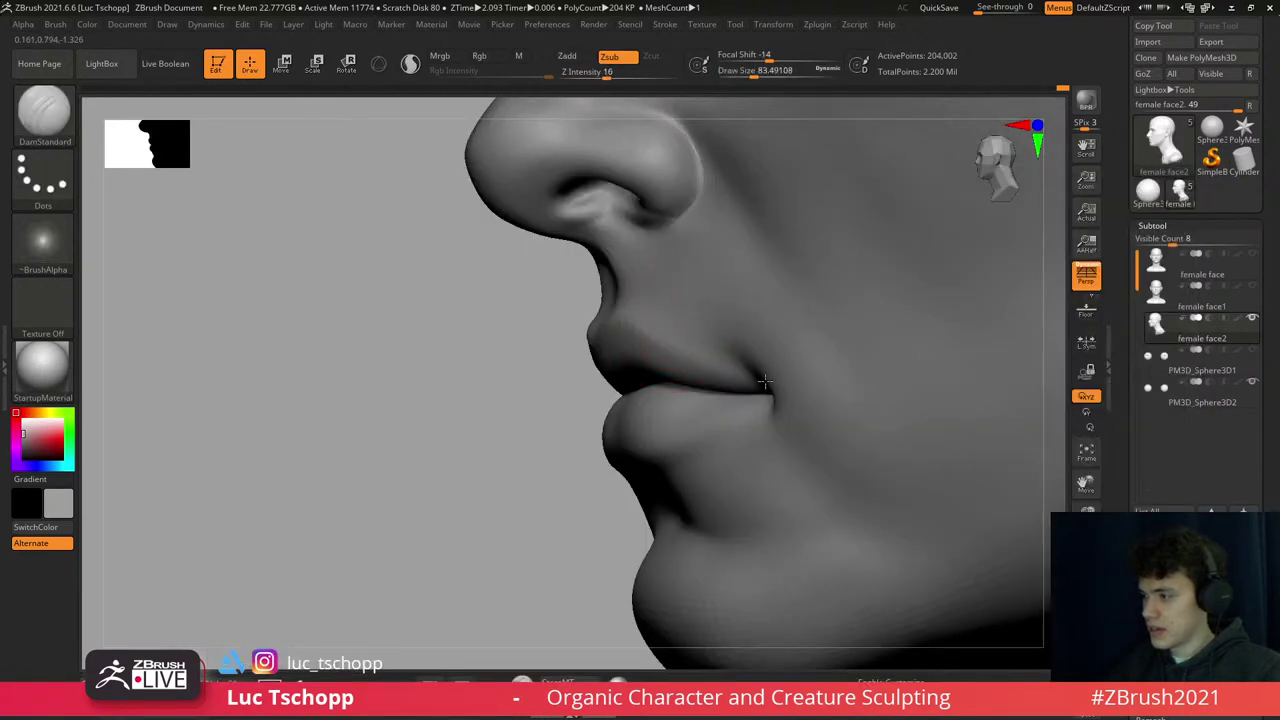
mouse_move(705, 338)
right_mouse_down()
mouse_move(623, 310)
mouse_move(608, 340)
mouse_move(657, 363)
right_mouse_up()
key("1")
key("f")
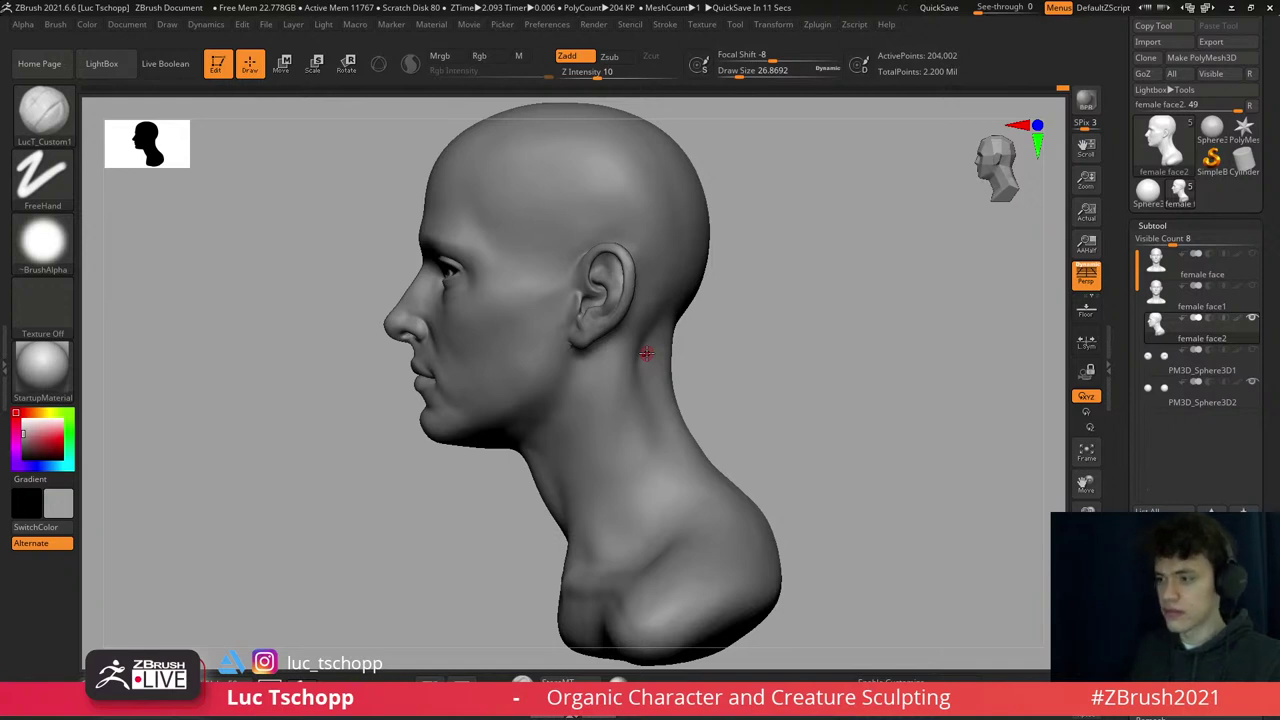
- Shape the upper lip with the Move brush from the front
mouse_move(586, 286)
right_mouse_down()
mouse_move(657, 306)
mouse_move(551, 306)
mouse_move(675, 440)
right_mouse_up()
key("b")
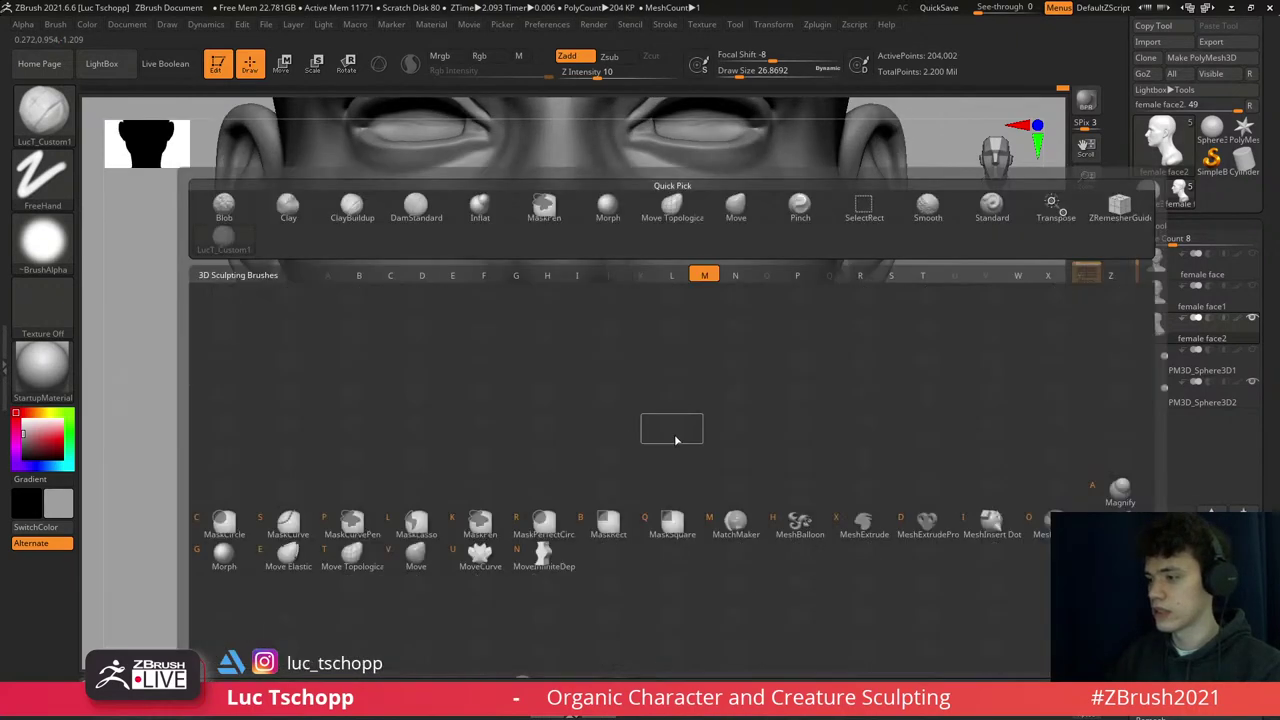
key("v")
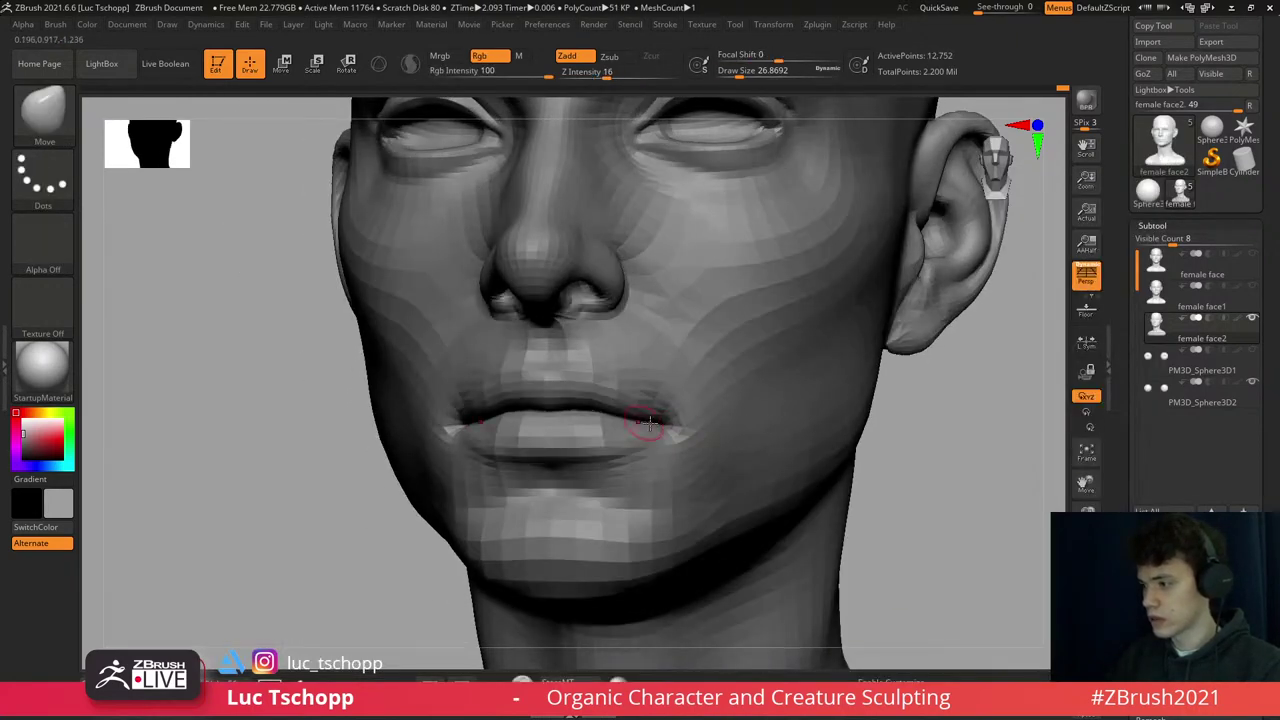
mouse_move(654, 418)
right_mouse_down("ctrl")
mouse_move(657, 400)
mouse_move(694, 391)
mouse_move(678, 286)
mouse_move(720, 294)
right_mouse_up("ctrl")
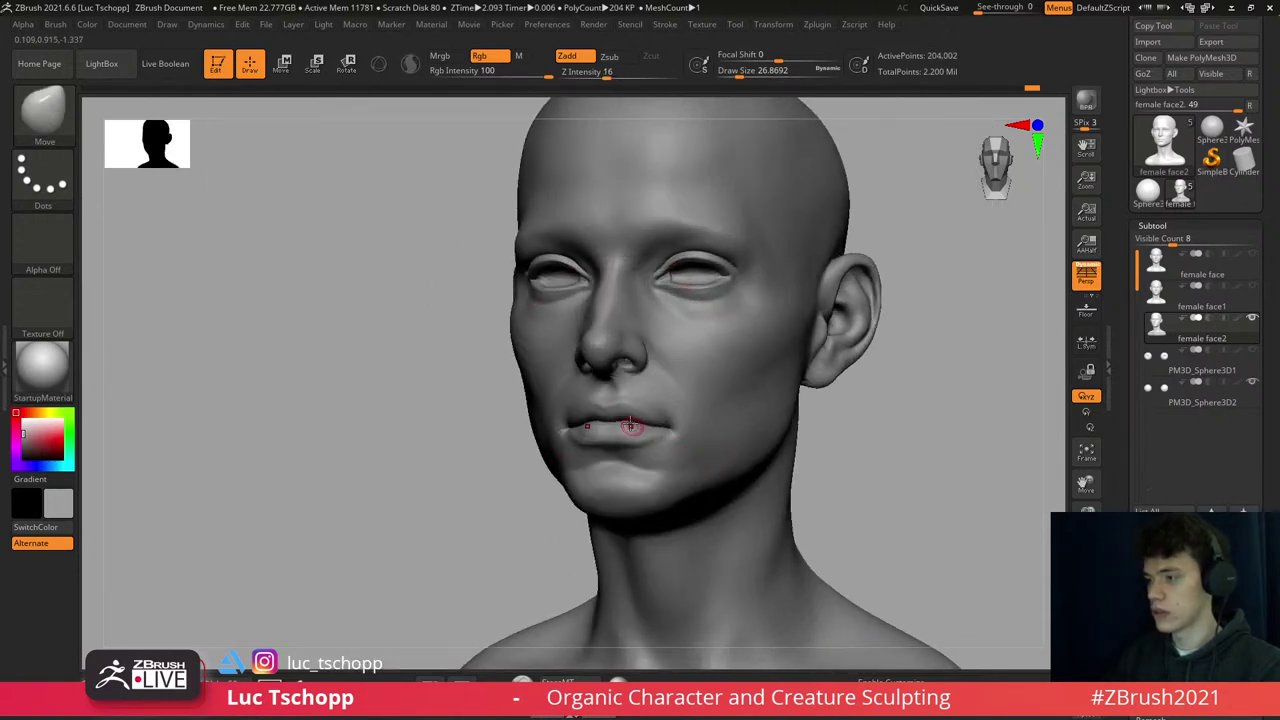
right_click_drag(613, 418, 638, 412, "ctrl")
- Carve the lip line with DamStandard in a front view of the mouth
key("b")
key("d")
key("s")
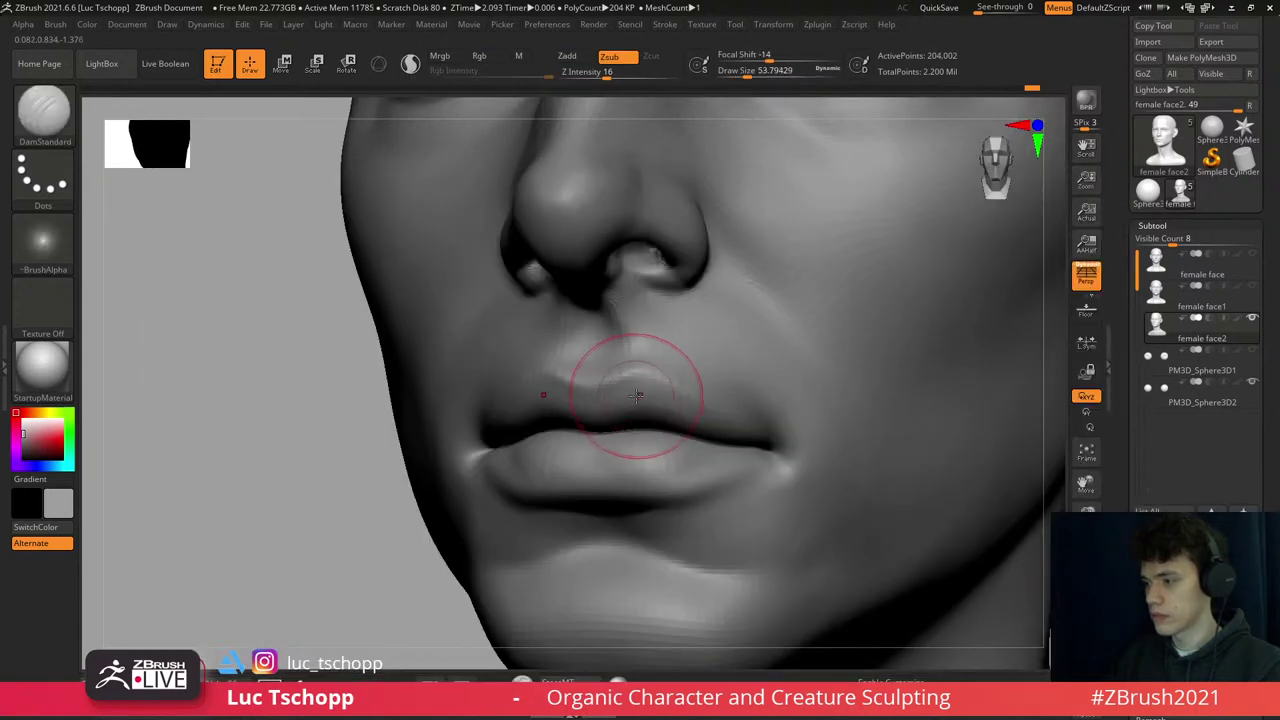
right_click_drag(623, 380, 543, 366, "shift")
- Push the mouth corners with Move at about size 28.75, then smooth them
key("b")
key("m")
key("v")
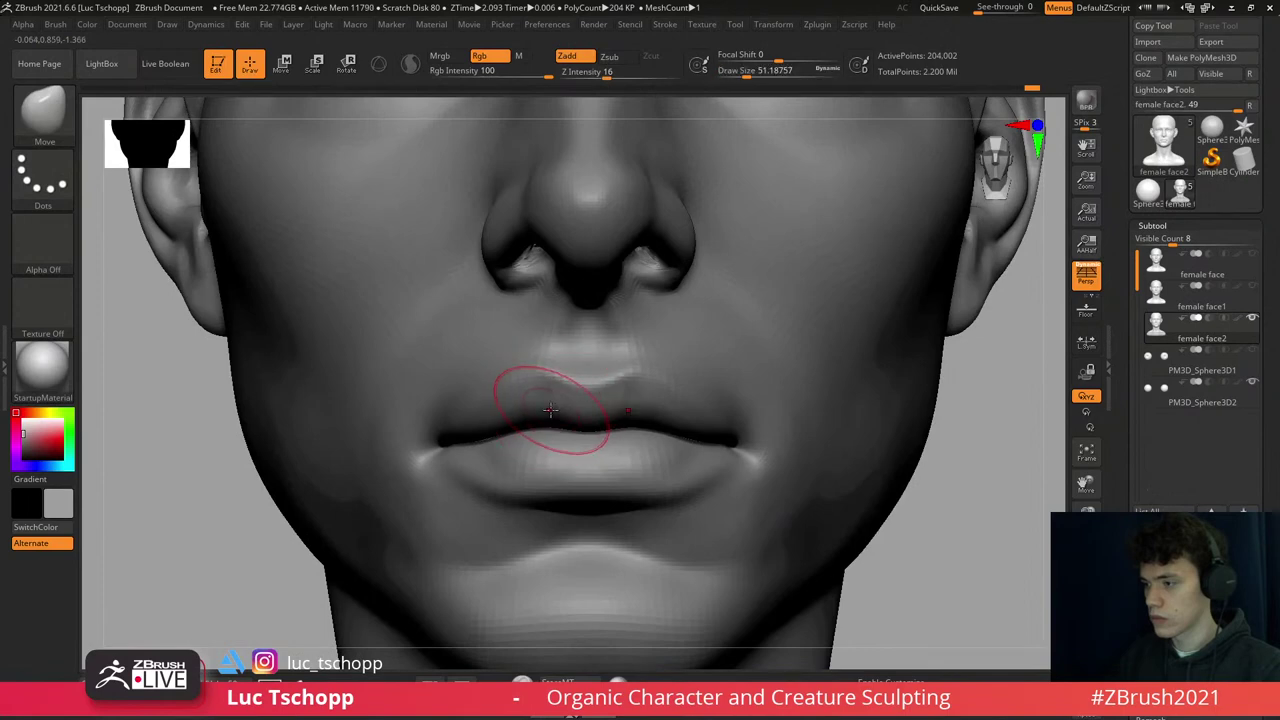
key("bracketleft")
key("bracketleft")
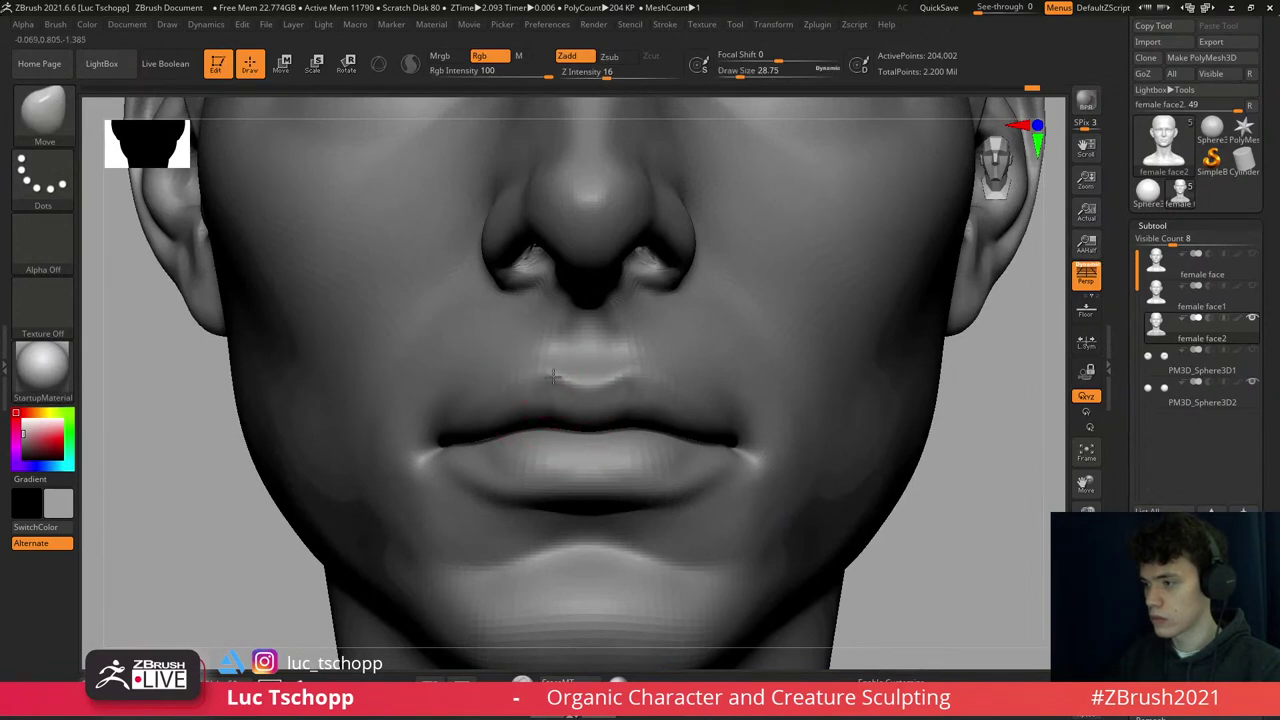
mouse_move(565, 395)
right_mouse_down("ctrl")
mouse_move(640, 397)
mouse_move(683, 377)
right_mouse_up("ctrl")
key("shift")
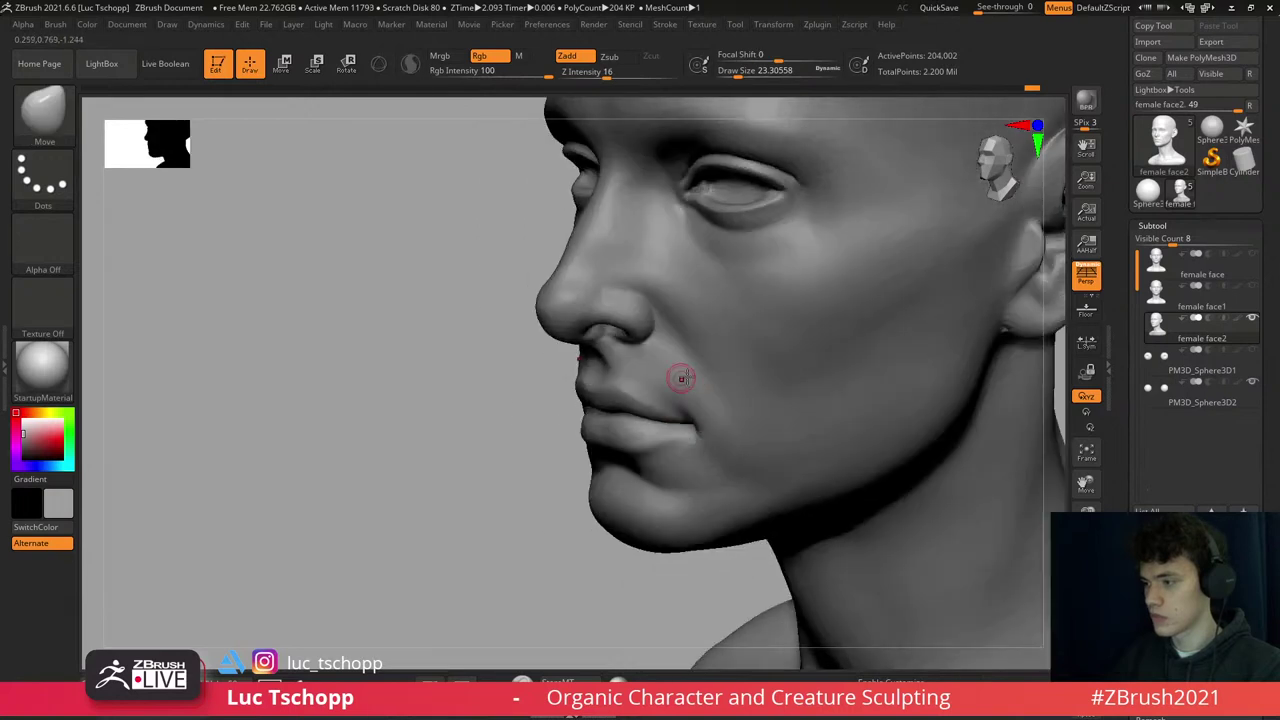
- Soften the mouth corners with LucT_Custom1 and Smooth at a lower subdivision level
key("1")
key("s")
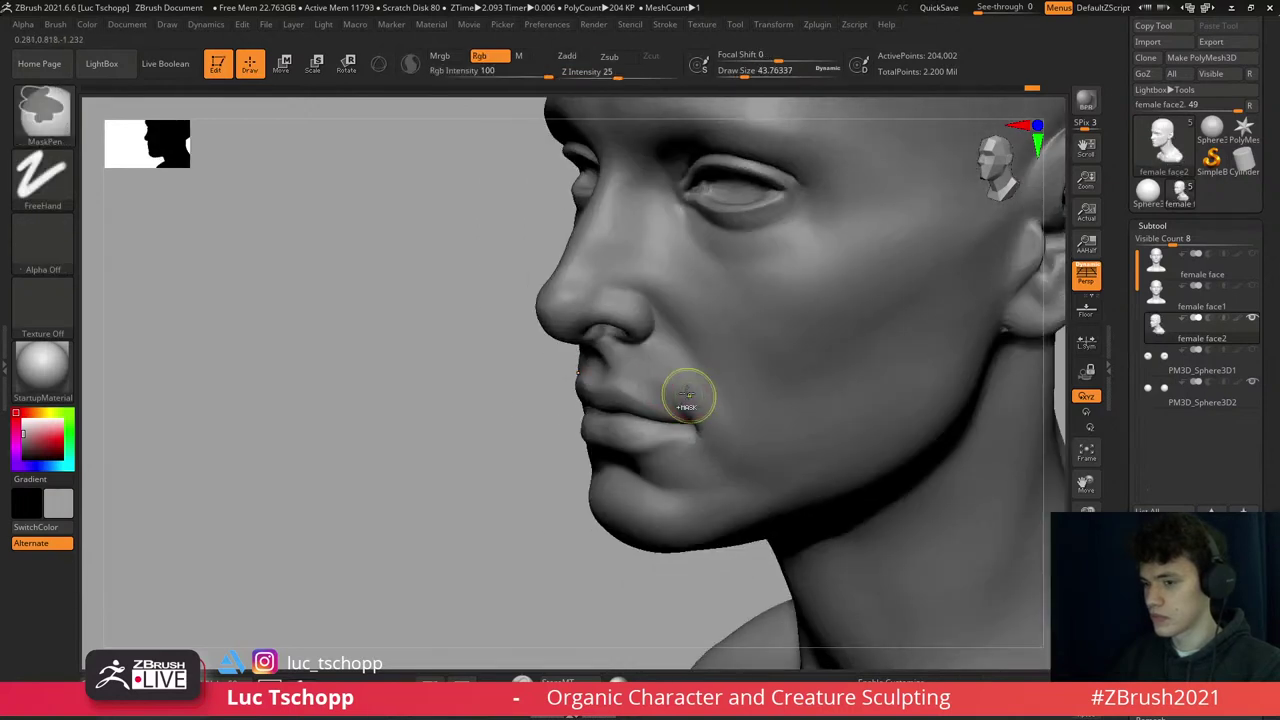
key("shift+d")
right_click_drag(674, 386, 661, 366)
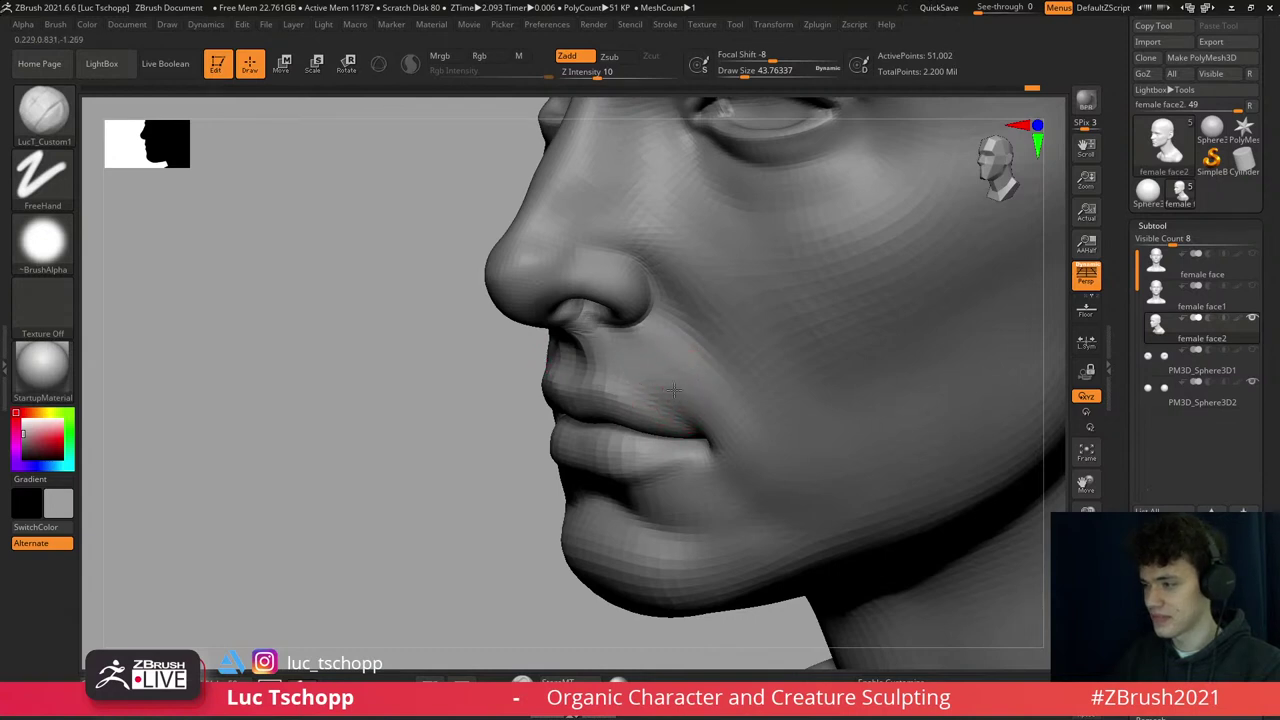
key("shift")
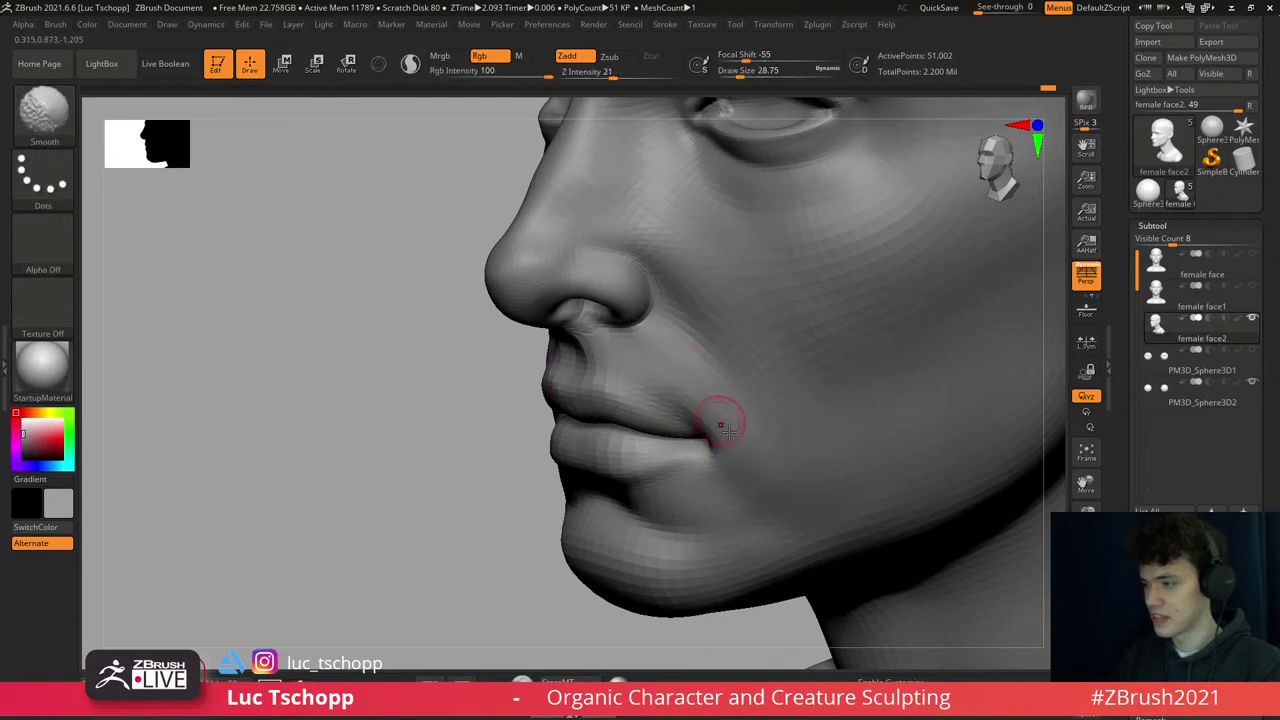
key("d")
right_click_drag(710, 455, 708, 470)
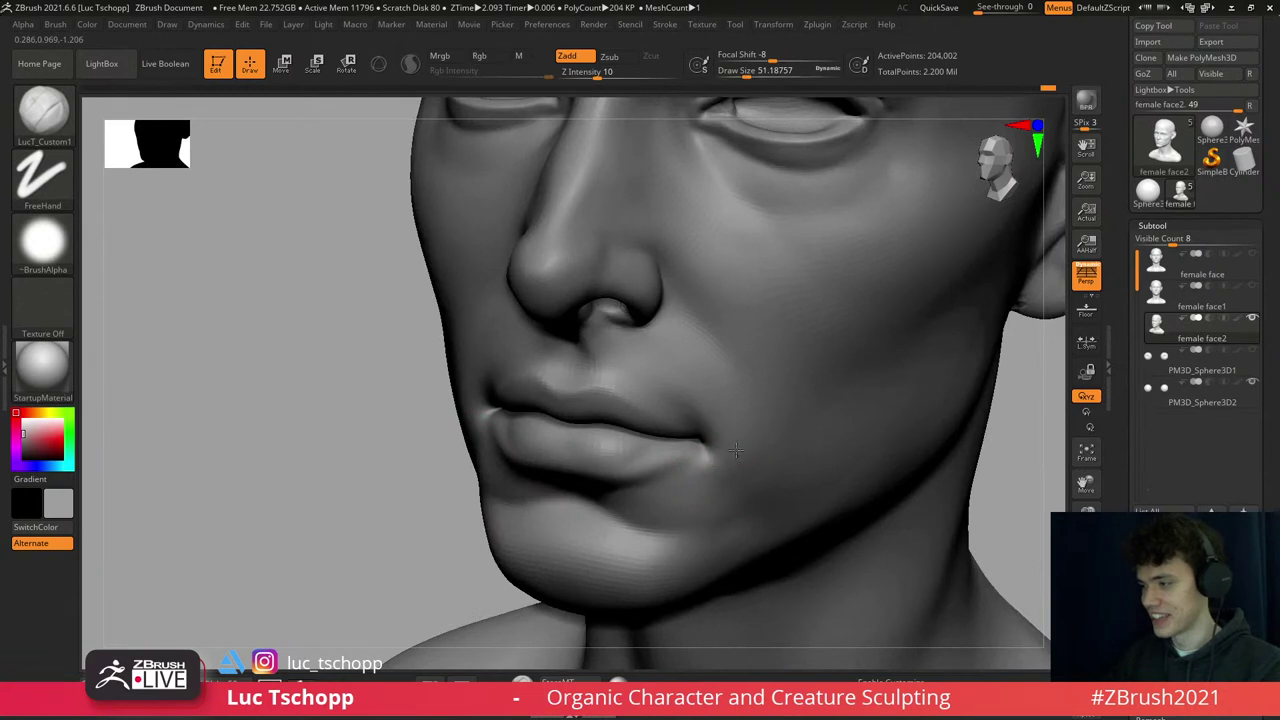
- Smooth the flesh into the cheeks with brush sizes between 37 and 54, then frame the head
key("shift")
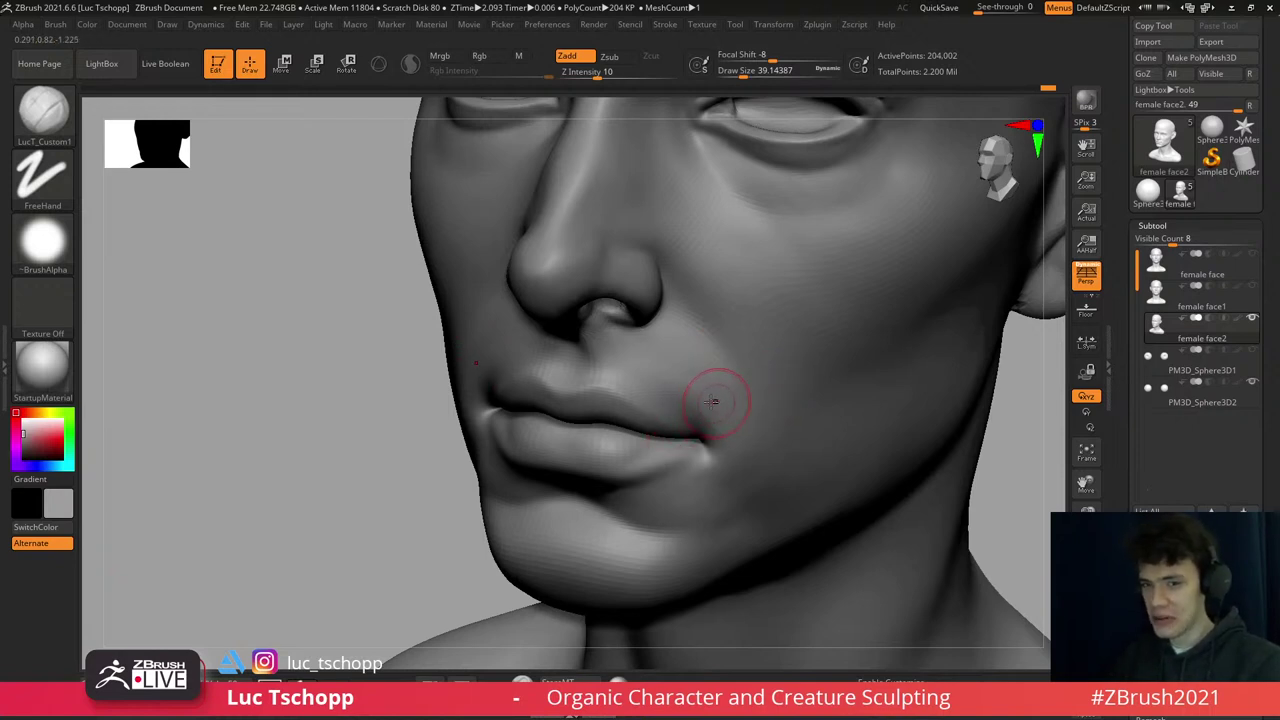
key("s")
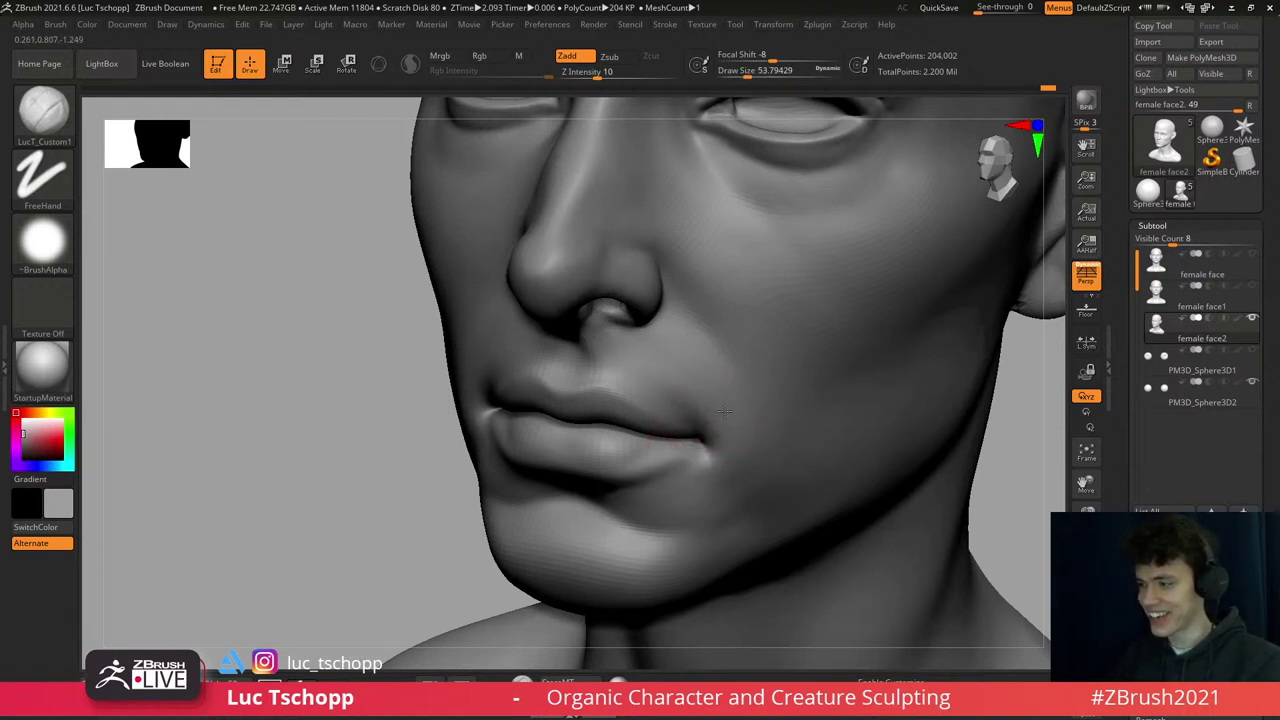
key("s")
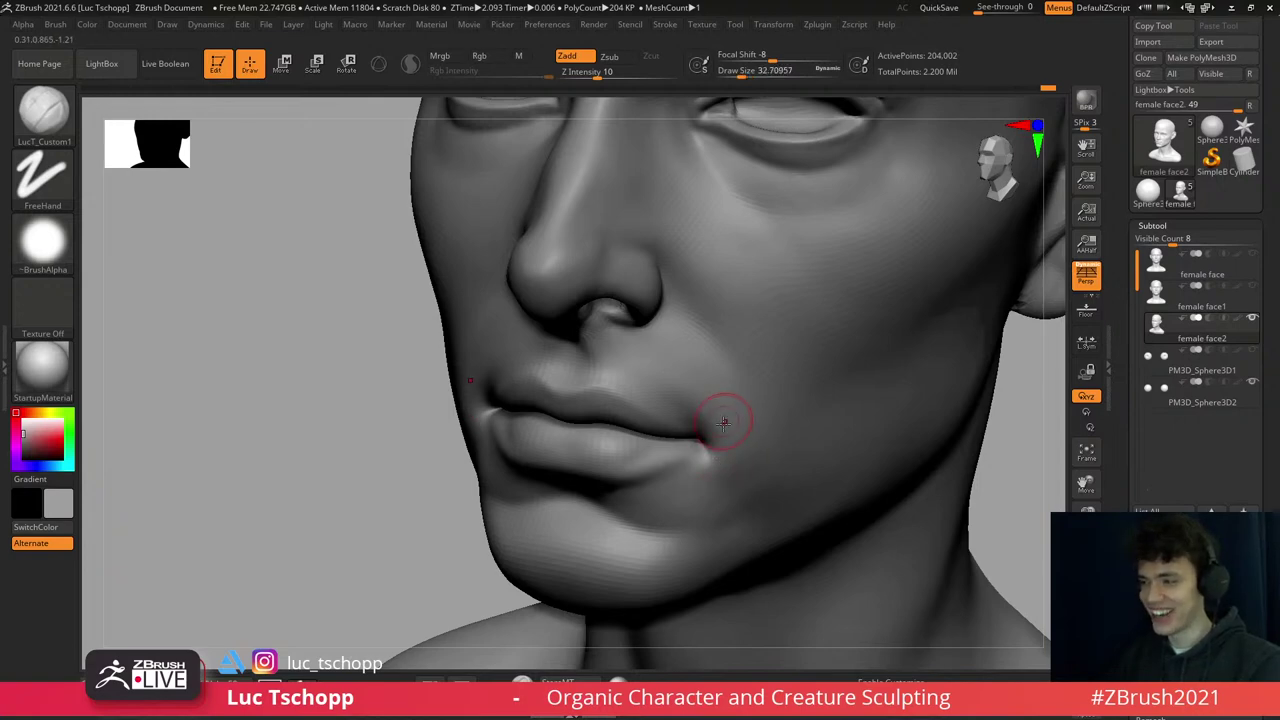
right_click_drag(737, 460, 737, 408, "shift")
key("f")
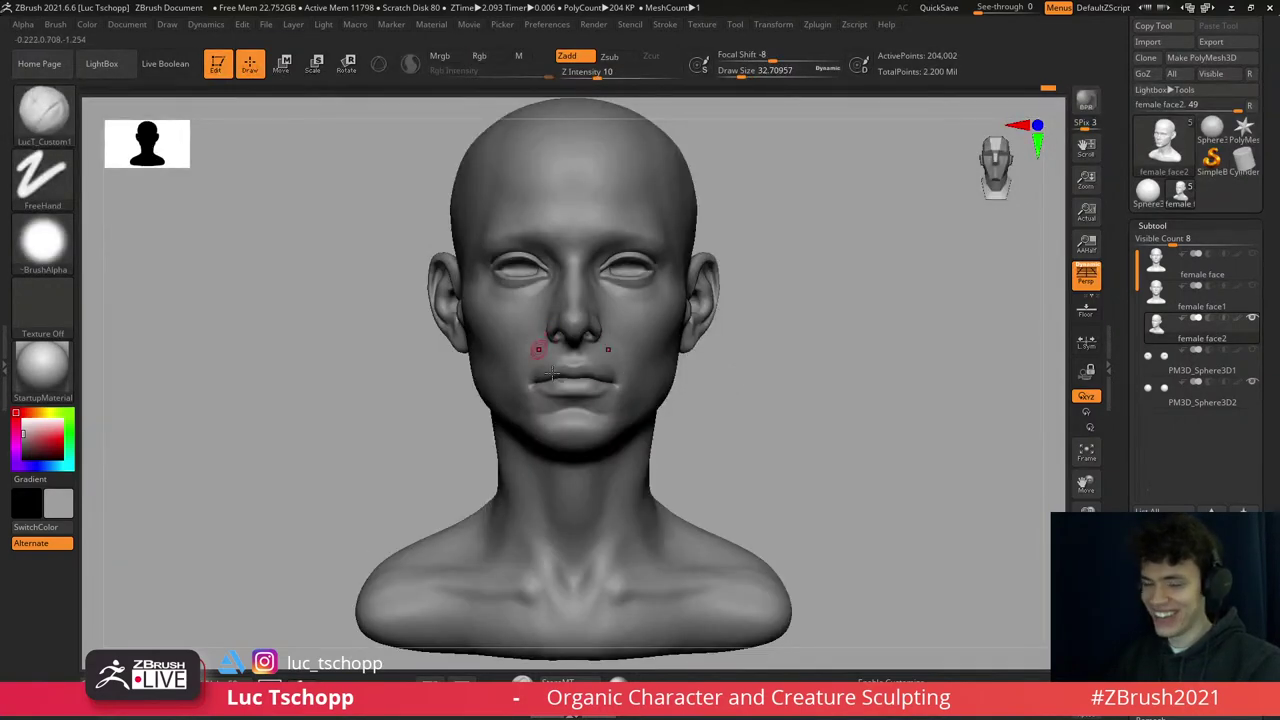
right_click_drag(552, 372, 671, 229, "ctrl")
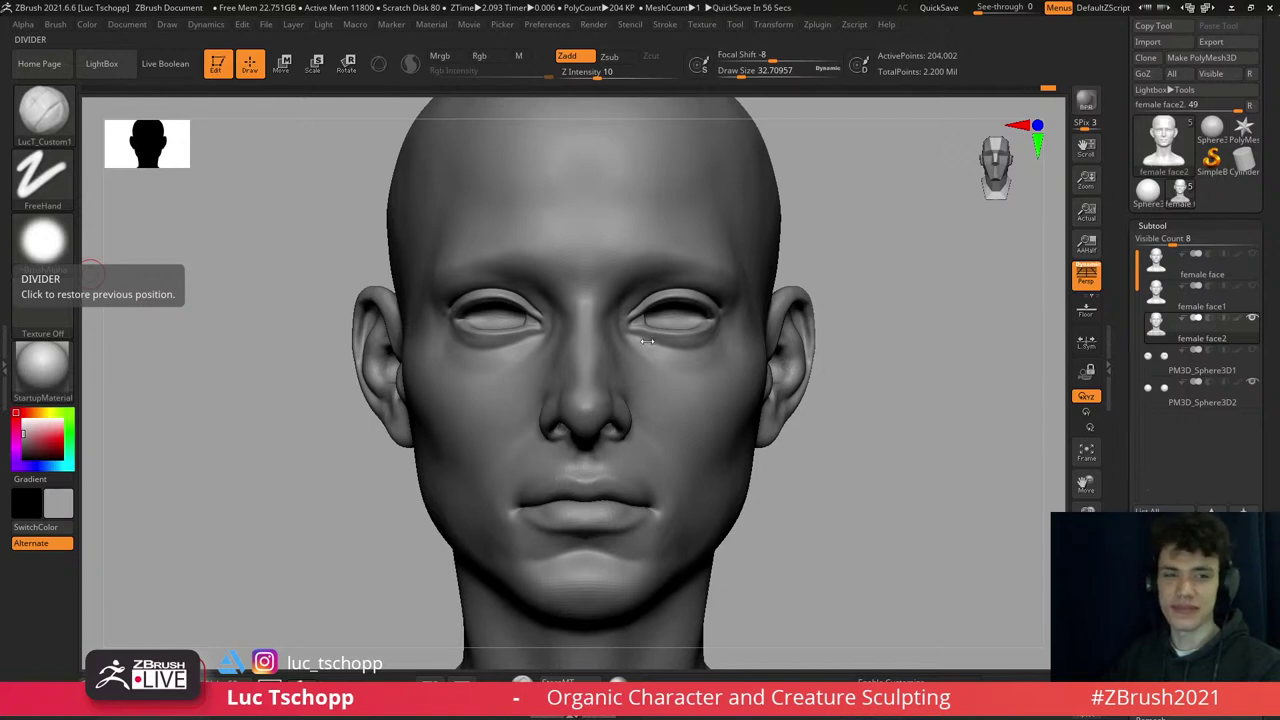
- Shrink the Standard brush to about 23 and smooth the nostril
right_click_drag(647, 341, 652, 328)
mouse_move(603, 510)
right_mouse_down("ctrl")
mouse_move(598, 392)
mouse_move(623, 385)
right_mouse_up("ctrl")
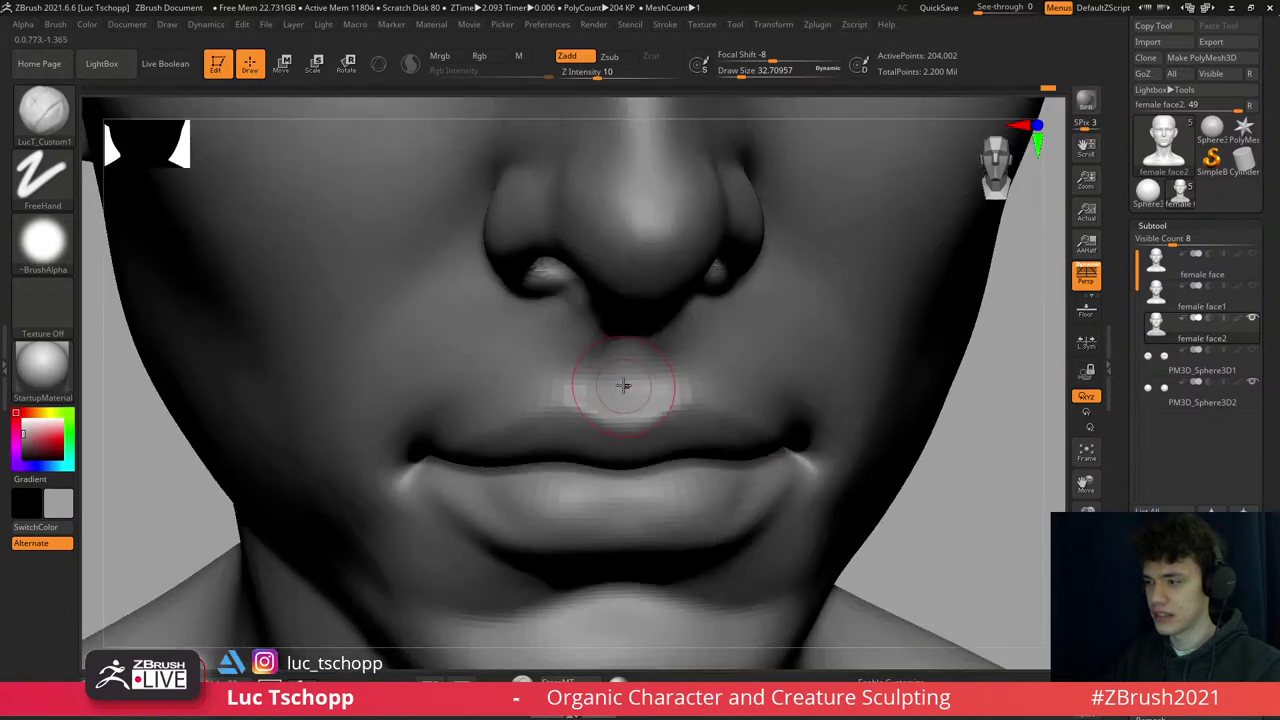
key("b")
key("s")
key("t")
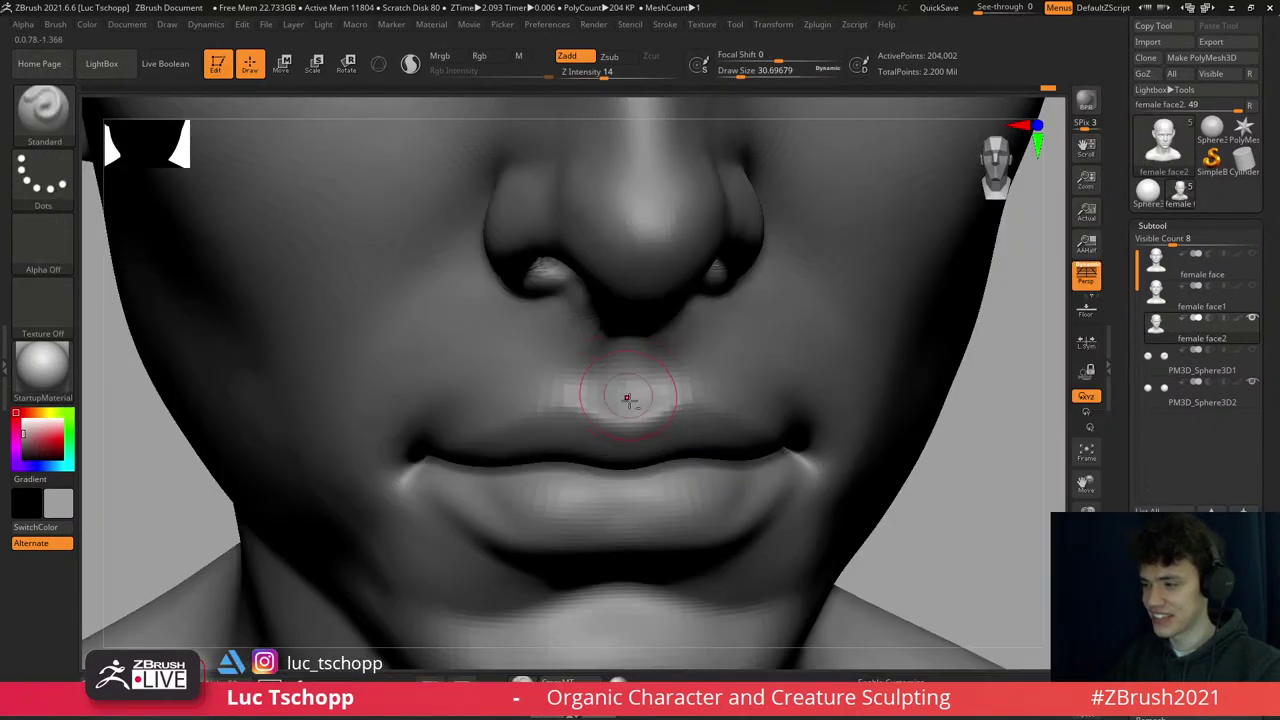
right_click_drag(617, 370, 623, 374)
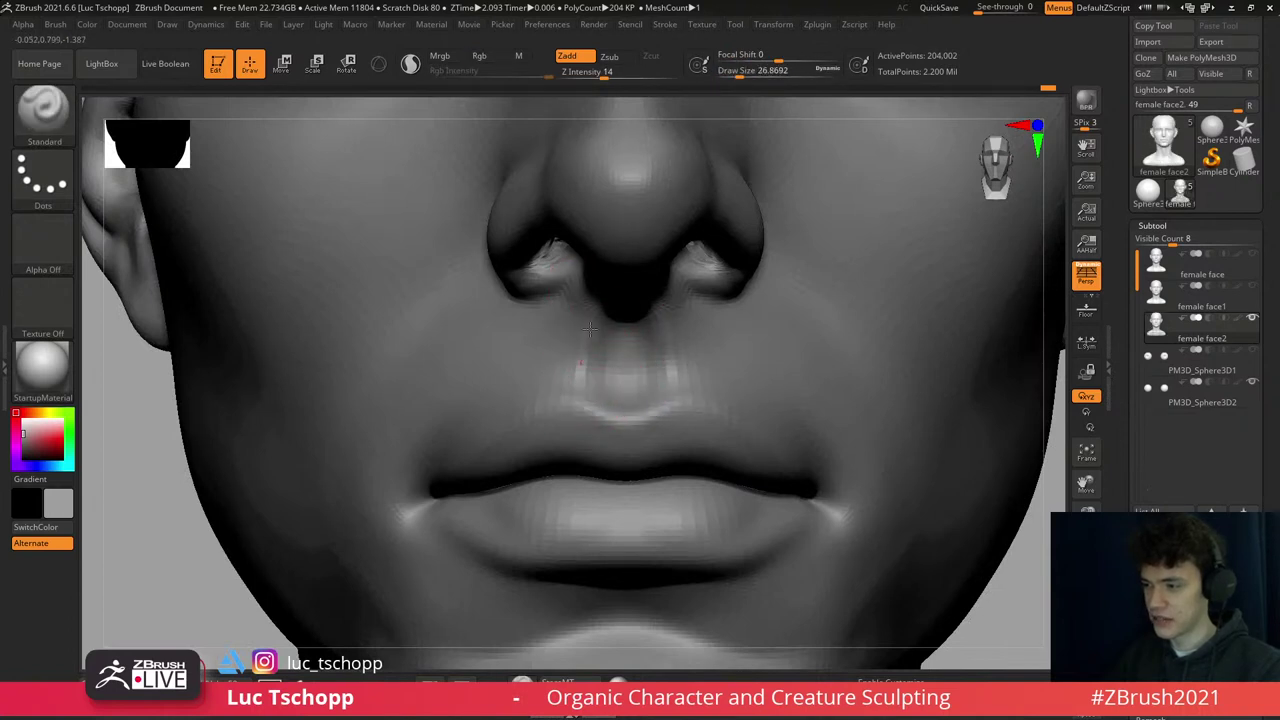
right_click_drag(552, 374, 563, 325)
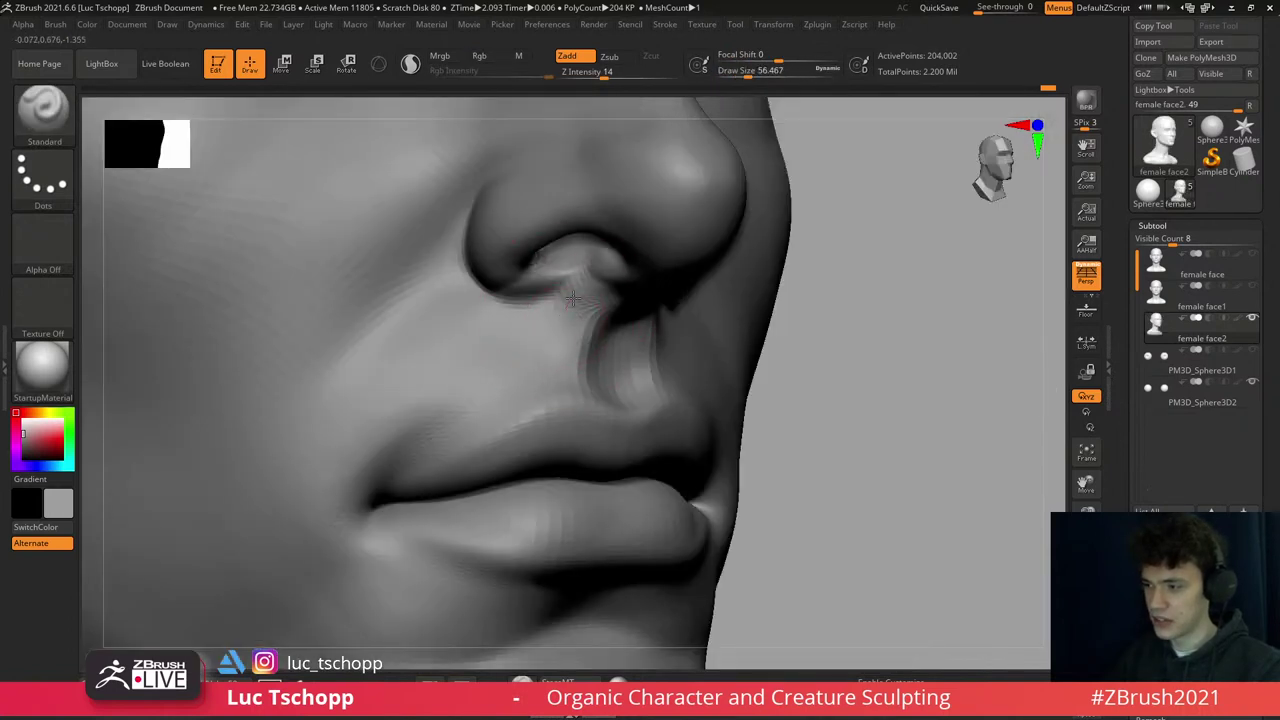
key("s")
left_click_drag(586, 286, 543, 286)
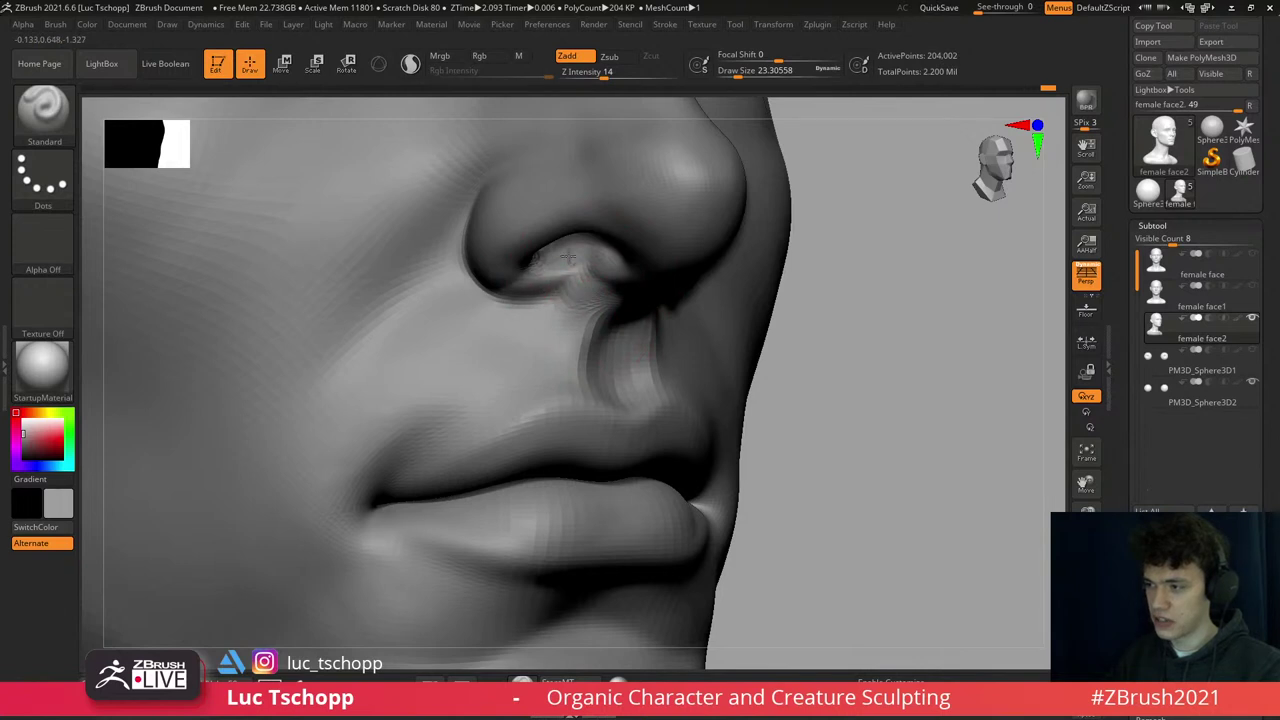
key("shift")
key("f")
- Sculpt the cheek by the mouth corner with the custom FreeHand brush at about 116, subdivision lowered
key("shift")
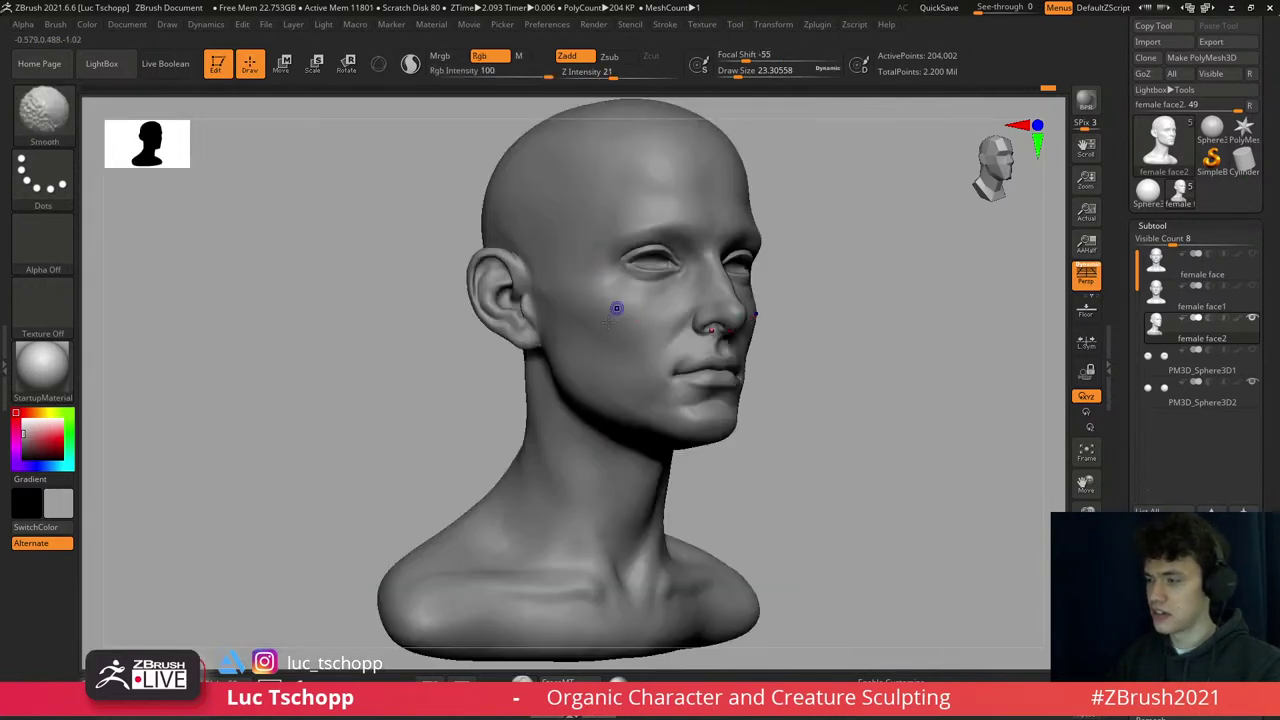
mouse_move(616, 308)
right_mouse_down("shift")
mouse_move(503, 400)
mouse_move(650, 386)
right_mouse_up("shift")
key("1")
key("shift+d")
key("shift+d")
key("s")
mouse_move(630, 386)
left_mouse_down()
mouse_move(650, 386)
mouse_move(655, 328)
left_mouse_up()
key("s")
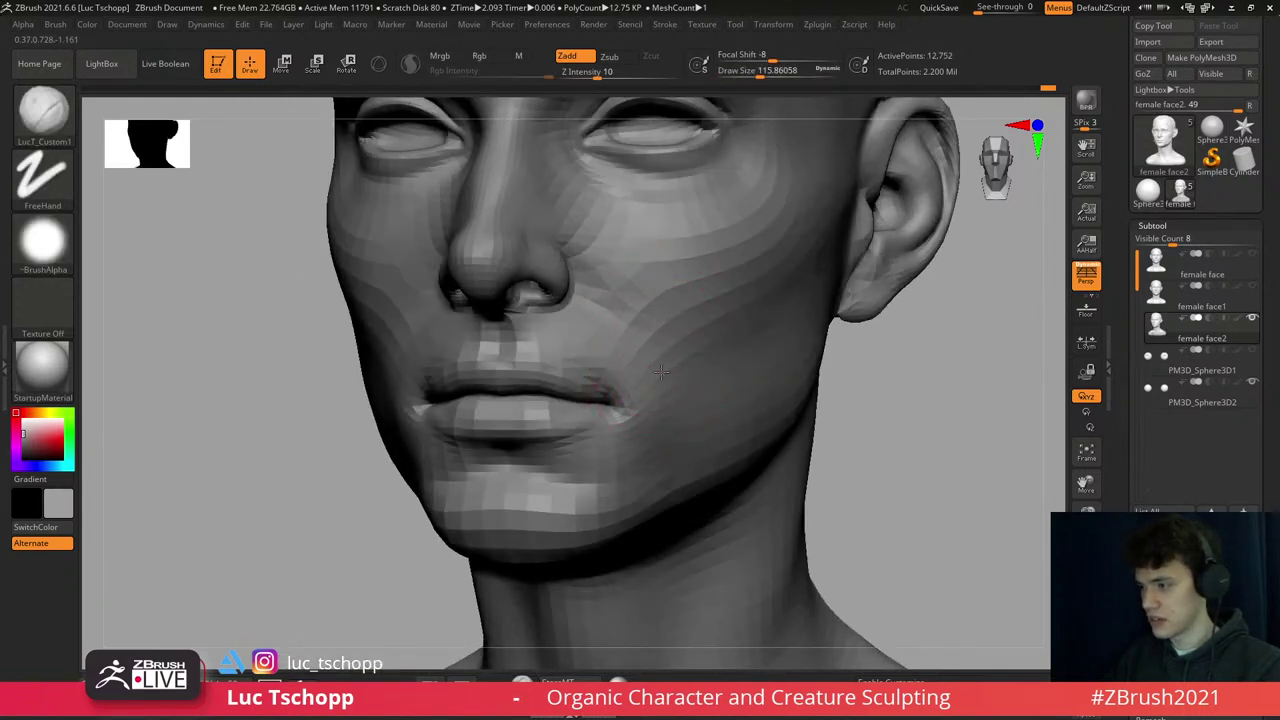
- Sculpt the lower face at a lower subdivision level with the brush shrunk to about 65
key("d")
key("d")
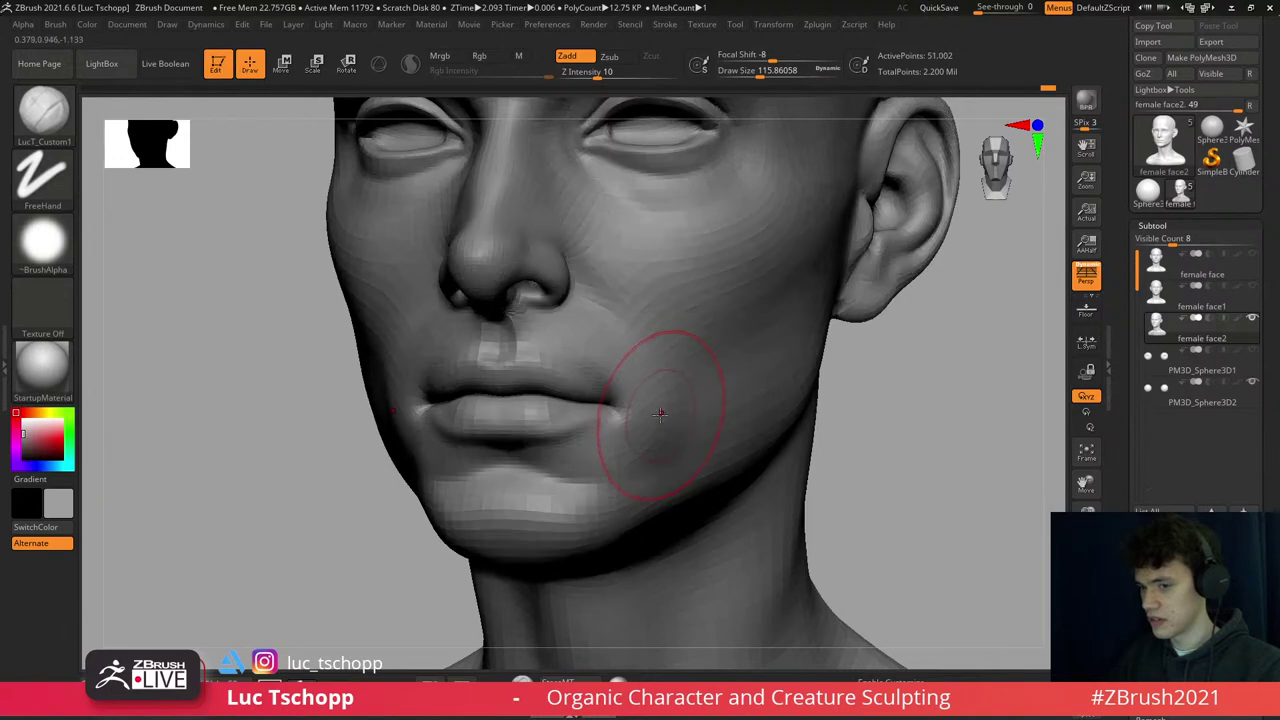
key("f")
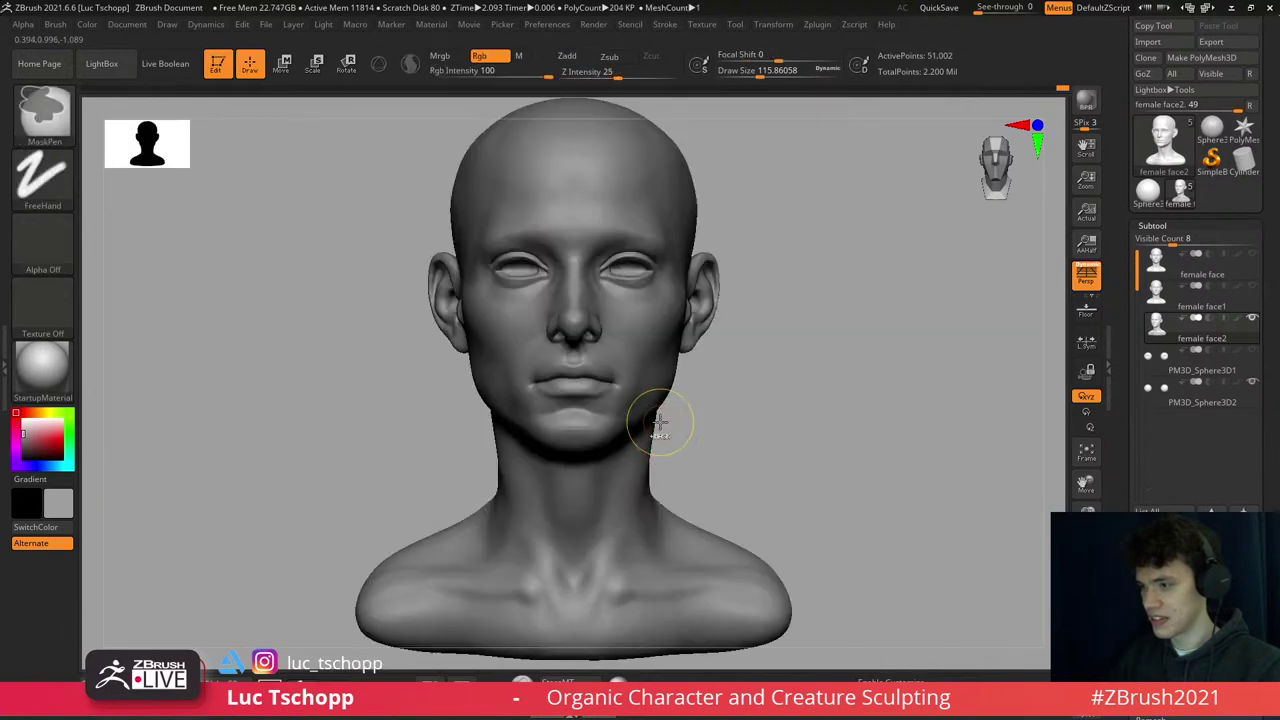
key("shift+d")
key("shift+d")
right_click_drag(654, 423, 640, 405, "ctrl")
right_click_drag(640, 405, 613, 378)
key("s")
left_click_drag(613, 378, 583, 353)
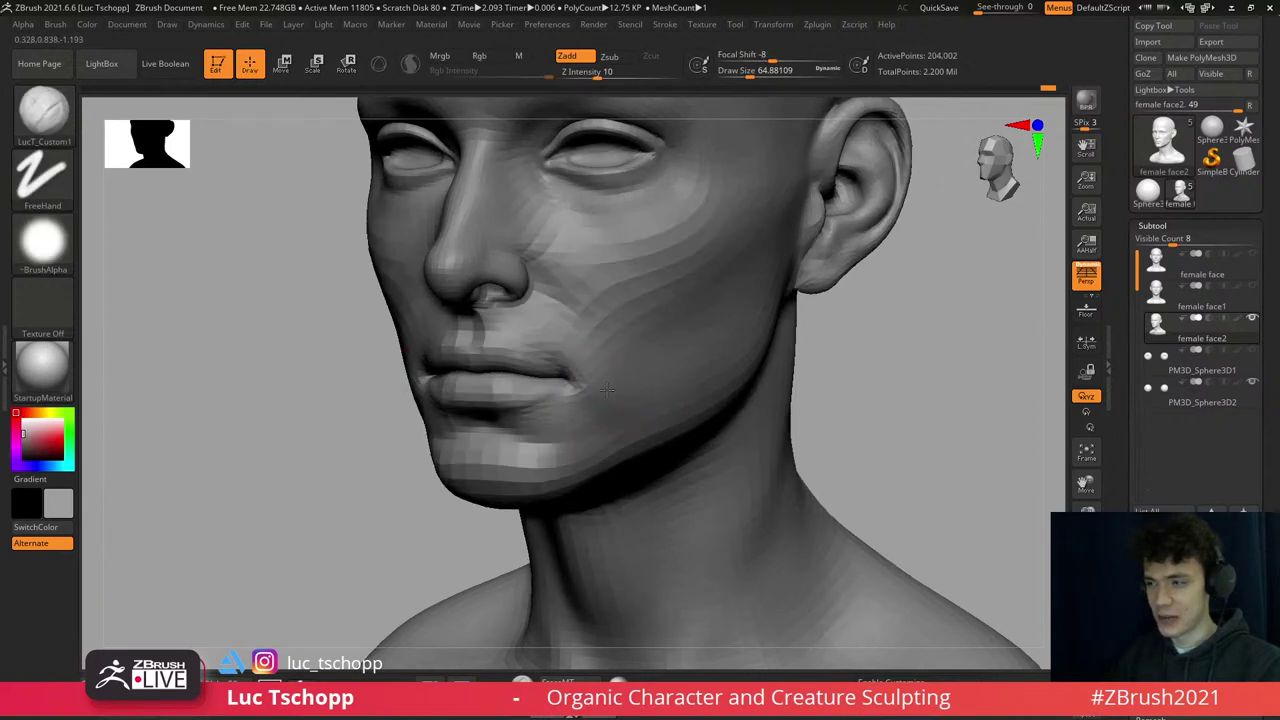
mouse_move(623, 366)
right_mouse_down()
mouse_move(595, 370)
mouse_move(611, 380)
mouse_move(586, 386)
mouse_move(590, 400)
mouse_move(607, 393)
mouse_move(676, 428)
mouse_move(693, 417)
mouse_move(680, 389)
mouse_move(692, 391)
right_mouse_up()
key("d")
key("d")
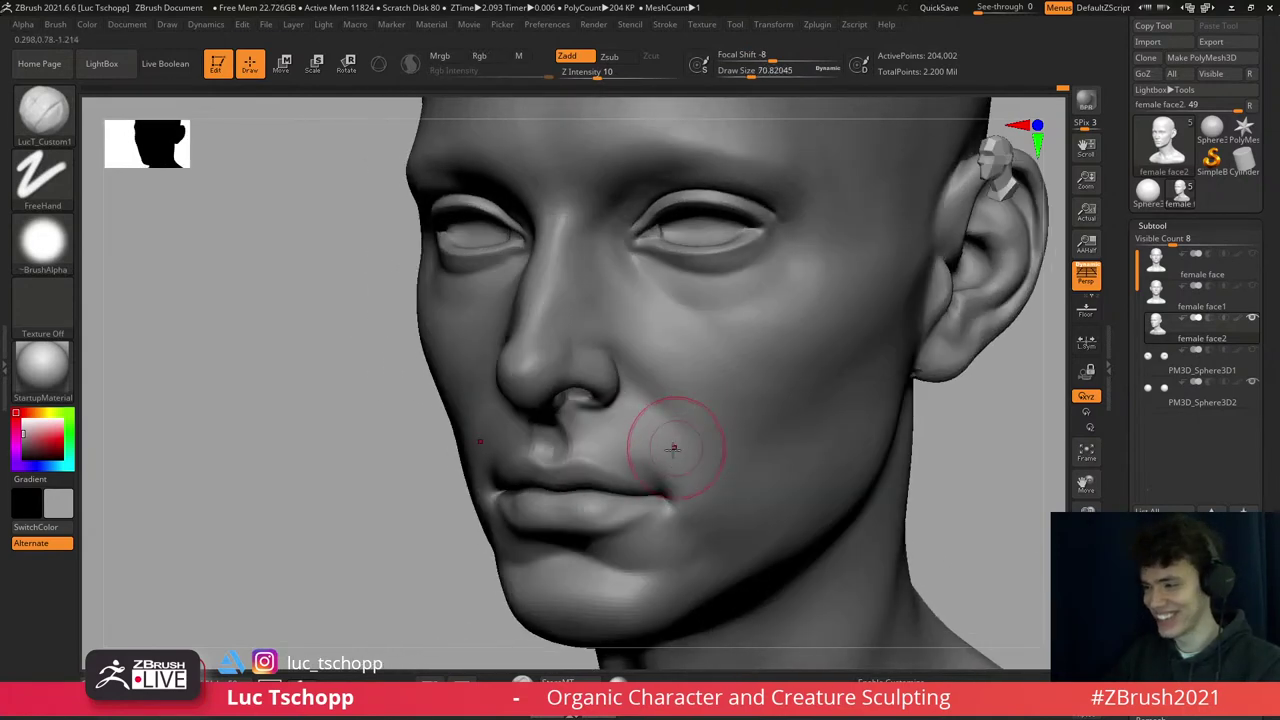
right_click_drag(673, 447, 686, 437)
- Push the mouth corners into shape with the Move brush at a low subdivision level
key("b")
key("m")
key("v")
right_click_drag(428, 457, 456, 446, "ctrl")
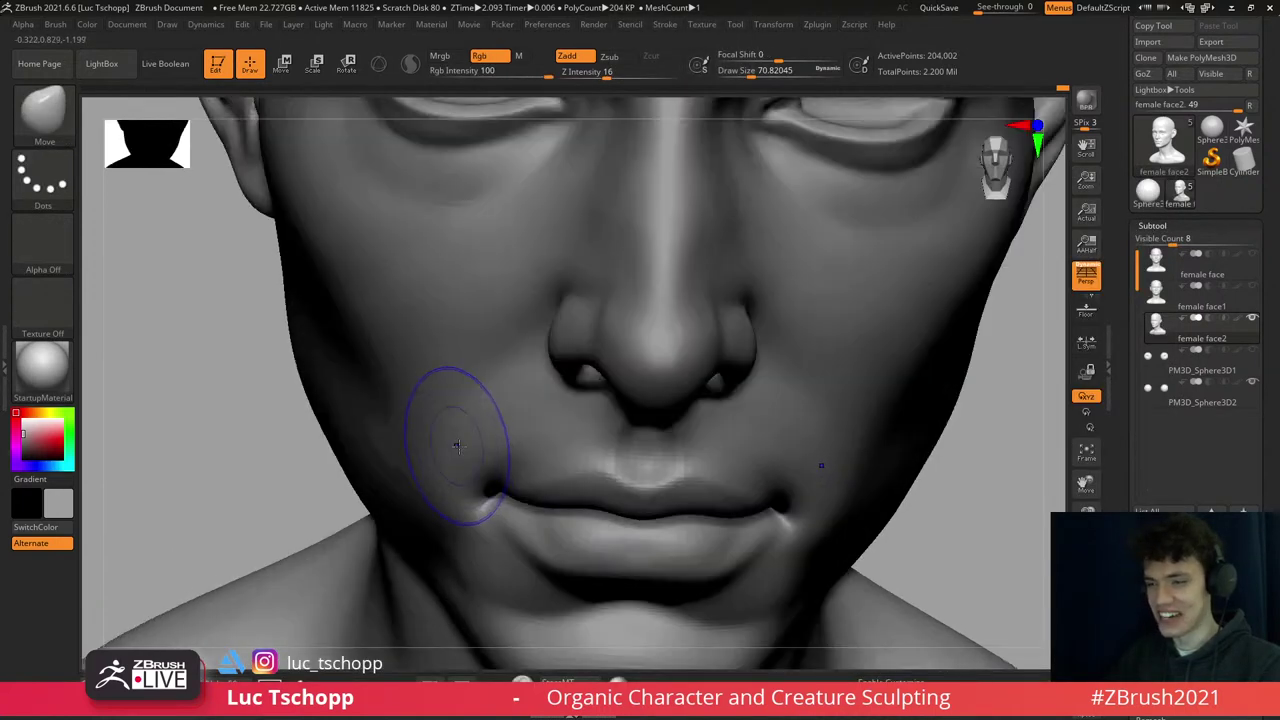
key("shift+d")
key("shift+d")
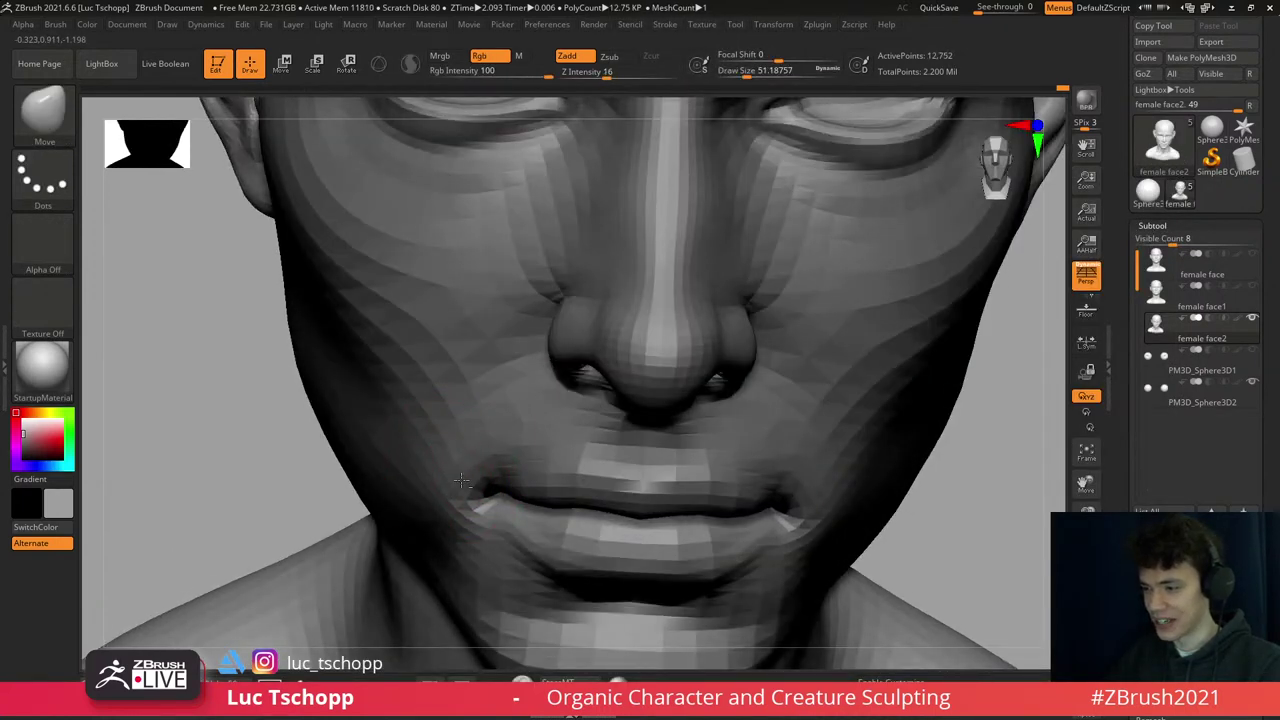
right_click_drag(476, 465, 457, 457, "ctrl")
key("d")
key("d")
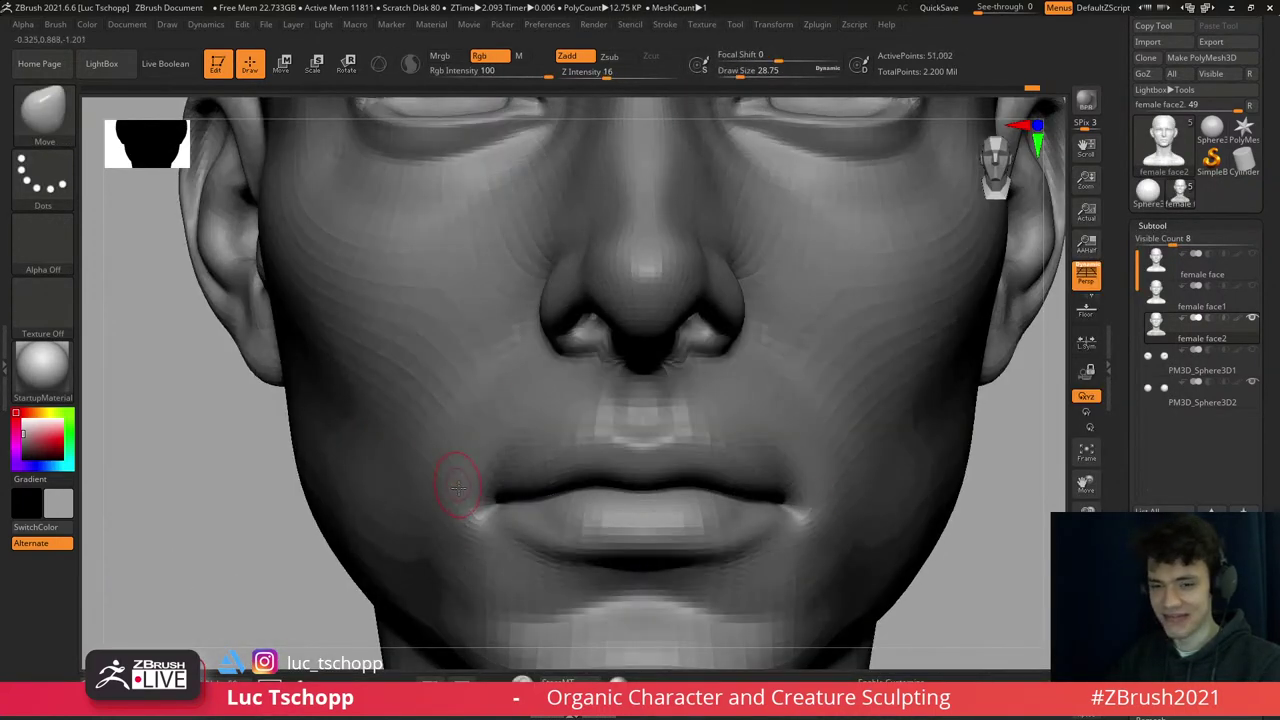
key("f")
- Continue moving the mouth corners and chin with the Move brush enlarged to about 56
right_click_drag(575, 447, 683, 390)
key("shift+d")
key("shift+d")
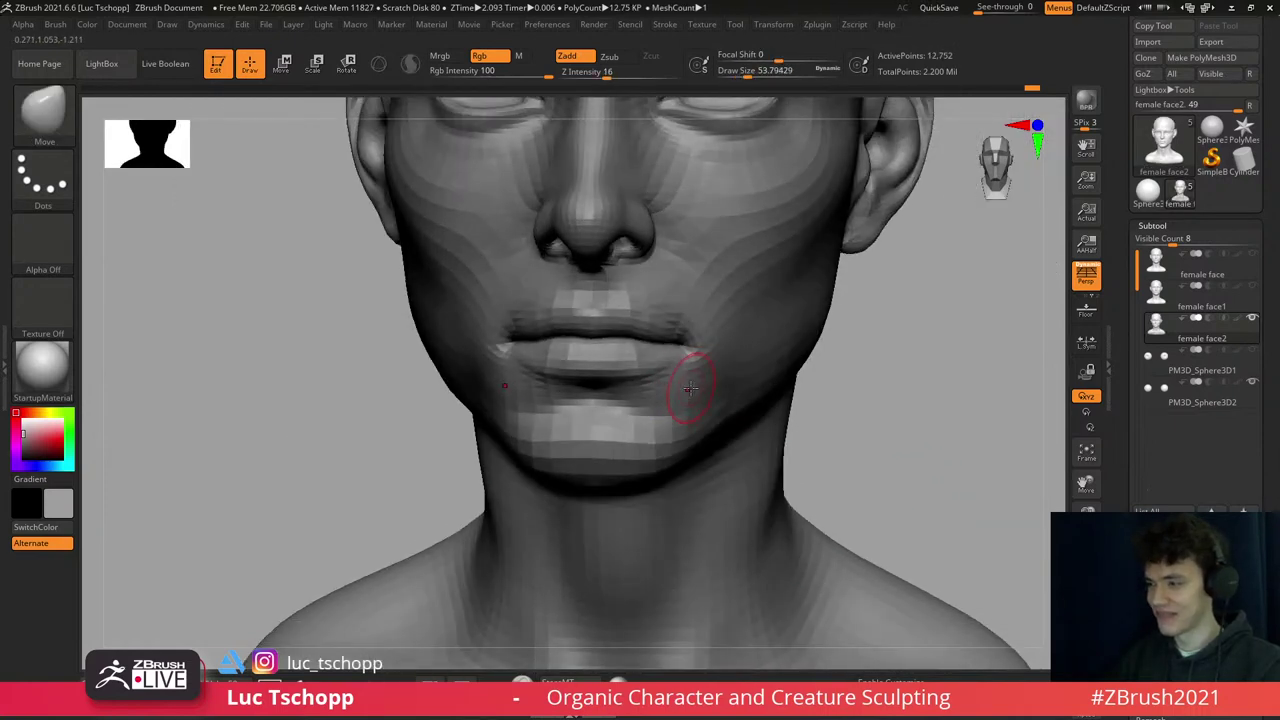
key("s")
left_click_drag(686, 386, 700, 398)
key("f")
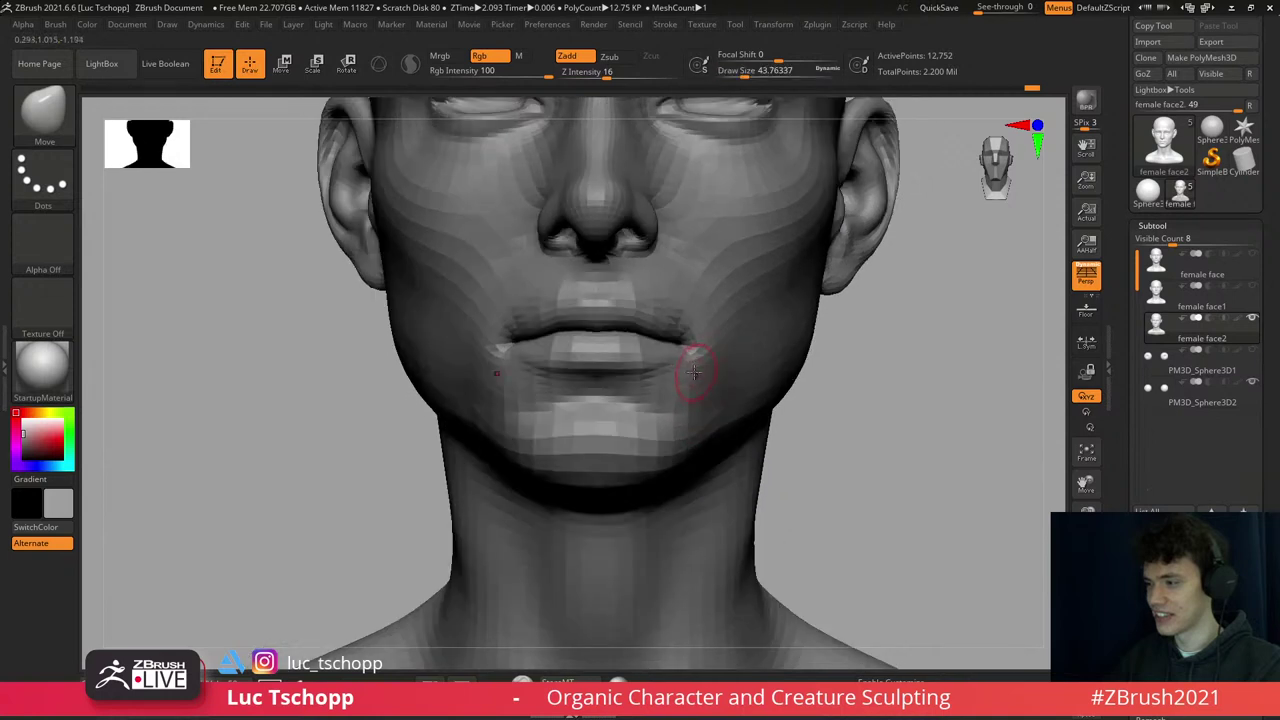
key("d")
key("d")
key("shift+d")
key("shift+d")
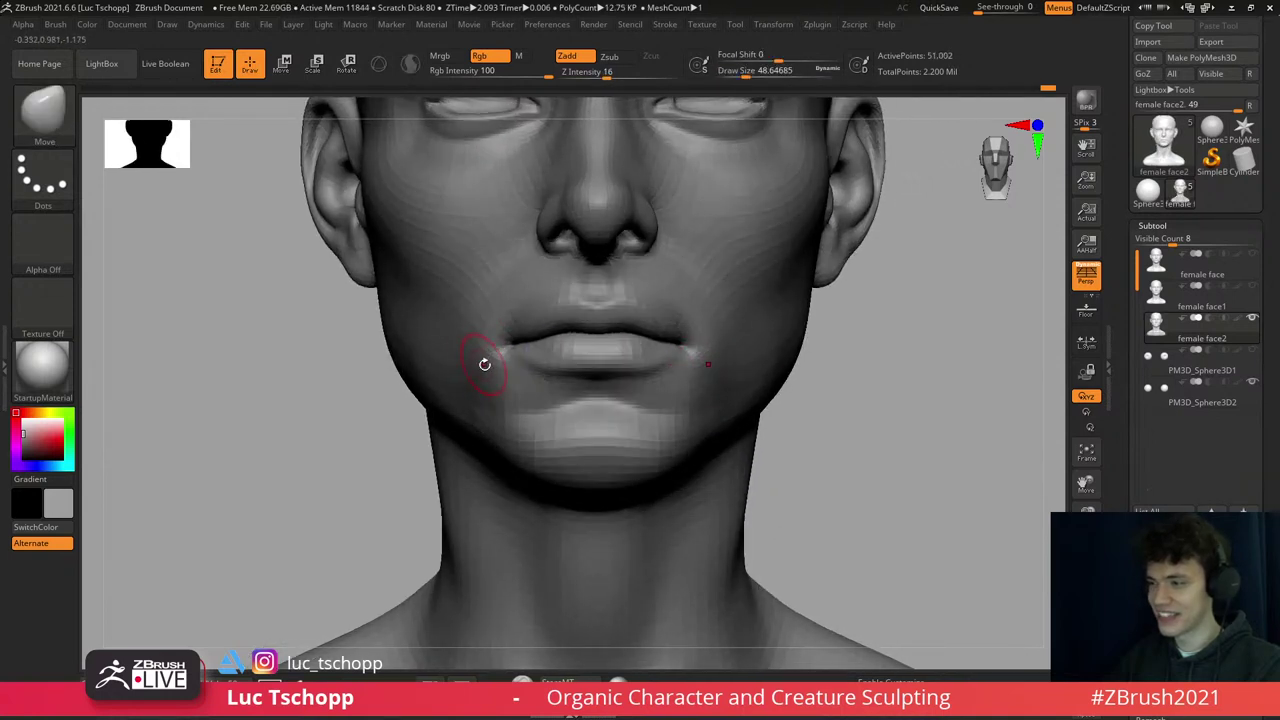
key("d")
key("d")
right_click_drag(660, 347, 723, 349)
- Carve deeper creases at the ends of the lips with the DamStandard brush
key("b")
key("d")
key("s")
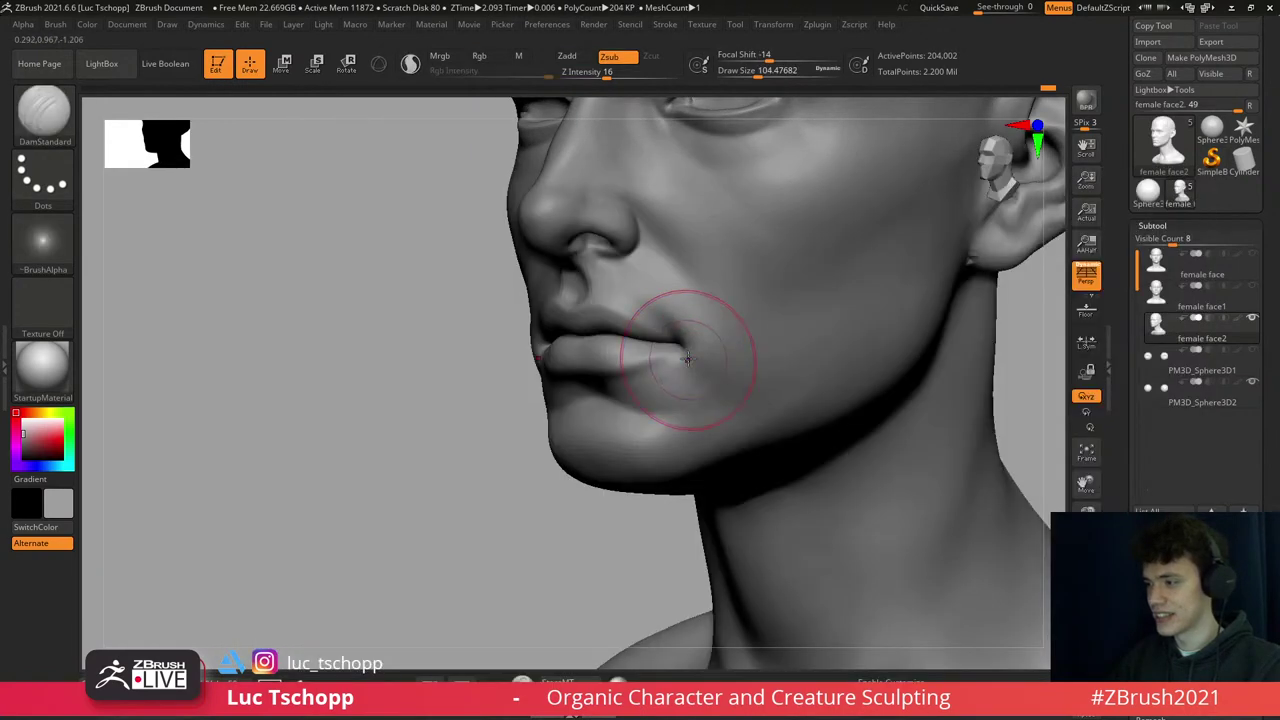
key("shift+d")
key("d")
key("d")
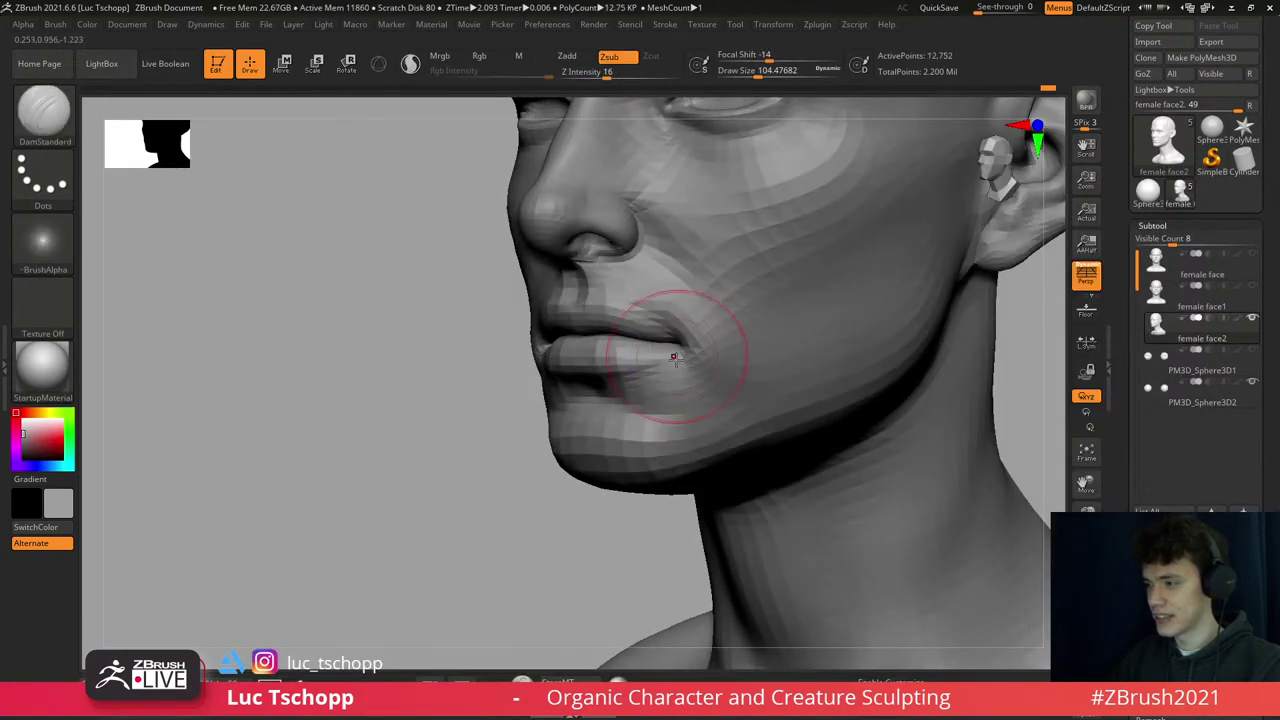
mouse_move(700, 338)
right_mouse_down("shift")
mouse_move(700, 386)
mouse_move(670, 350)
mouse_move(680, 380)
right_mouse_up("shift")
- Smooth the carved mouth-corner creases using the Standard brush
key("b")
key("s")
key("t")
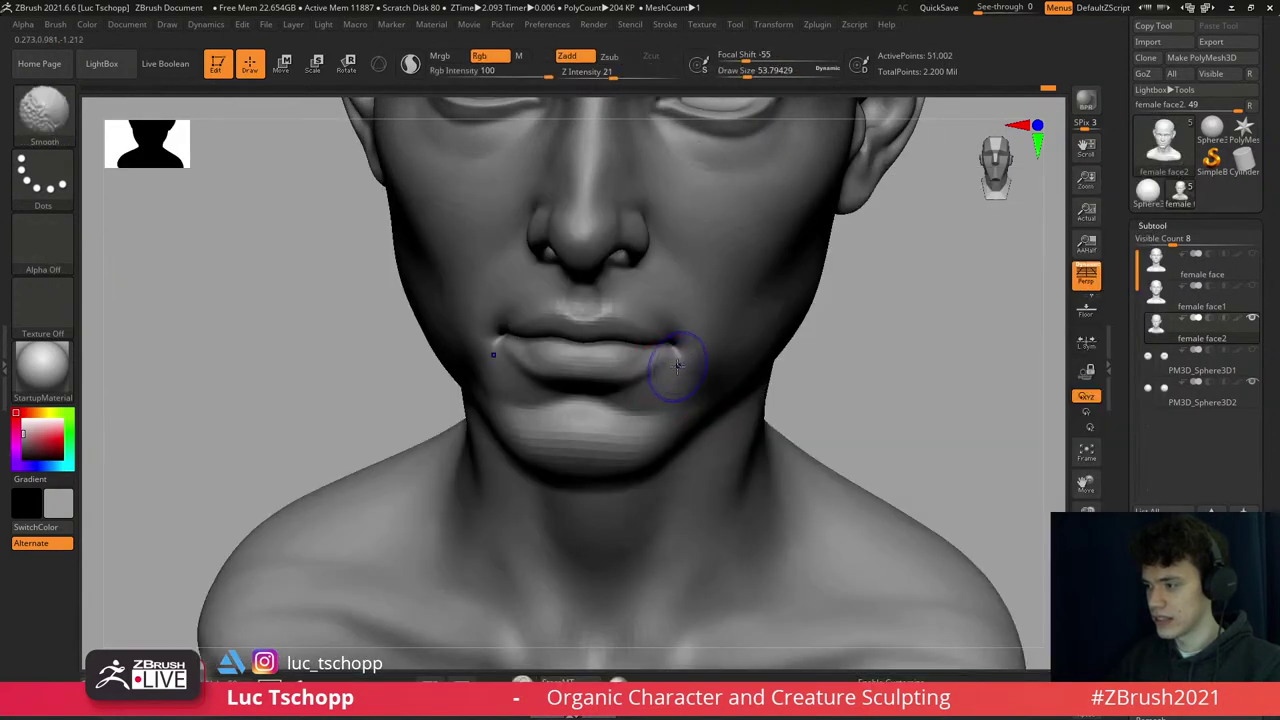
key("shift+d")
key("d")
key("d")
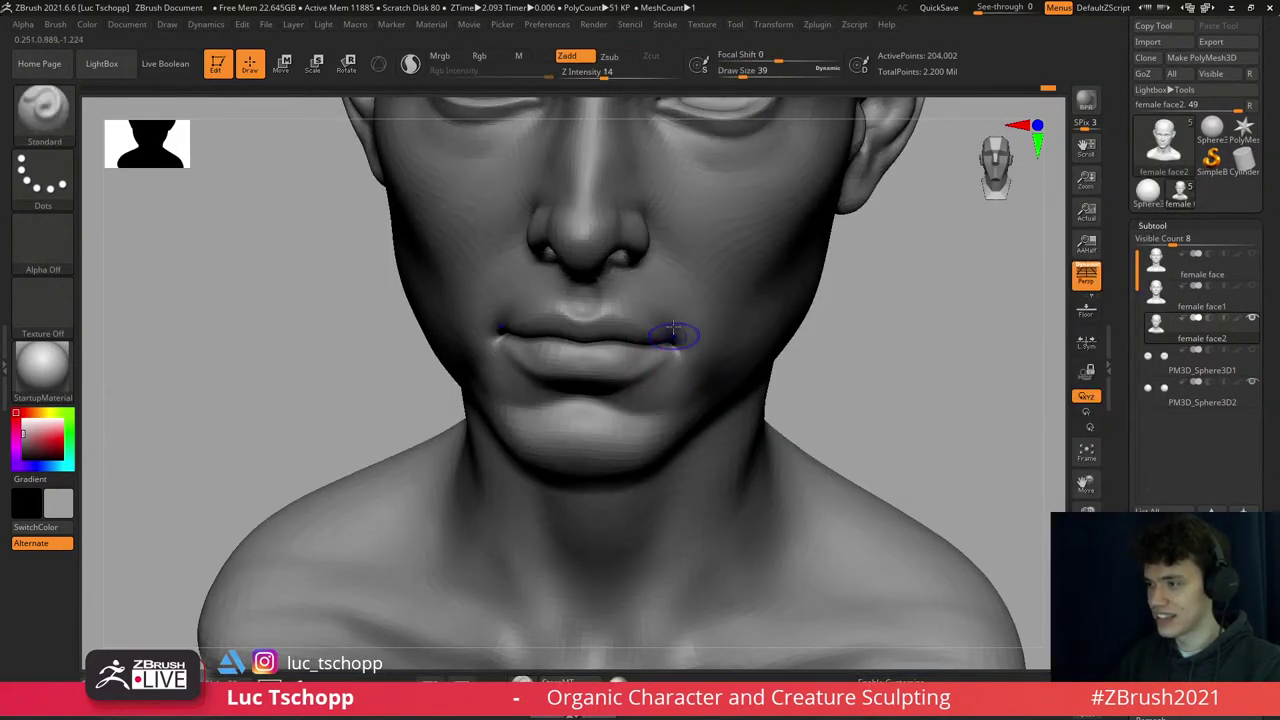
scroll(699, 204, "down", 5)
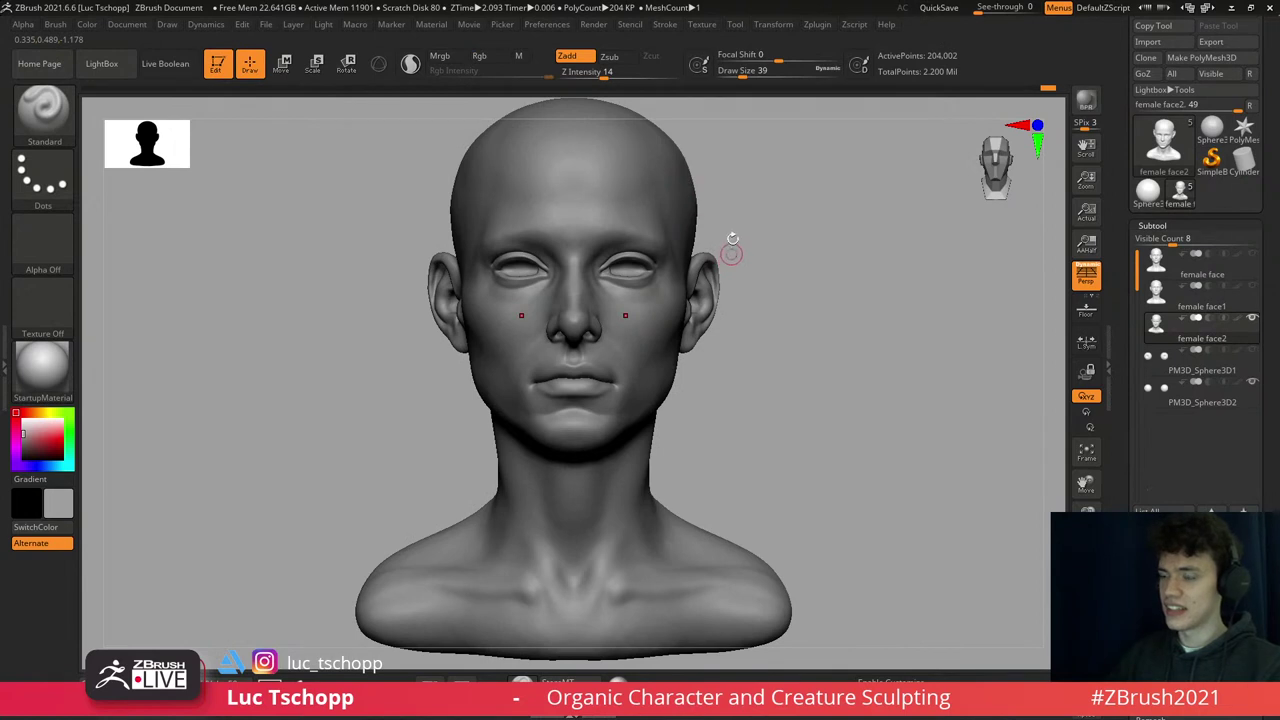
- Sculpt the brow from a three-quarter view with the custom FreeHand brush, one subdivision down
right_click_drag(732, 240, 733, 270, "alt")
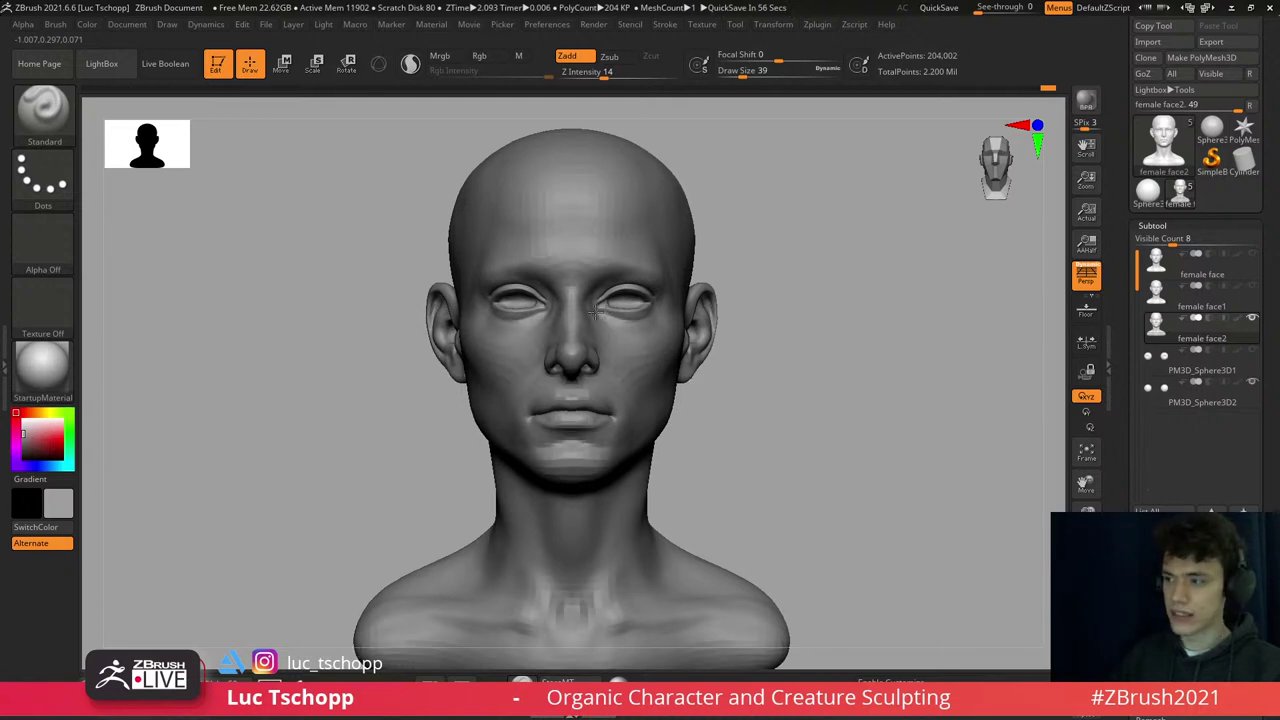
right_click_drag(595, 313, 193, 301)
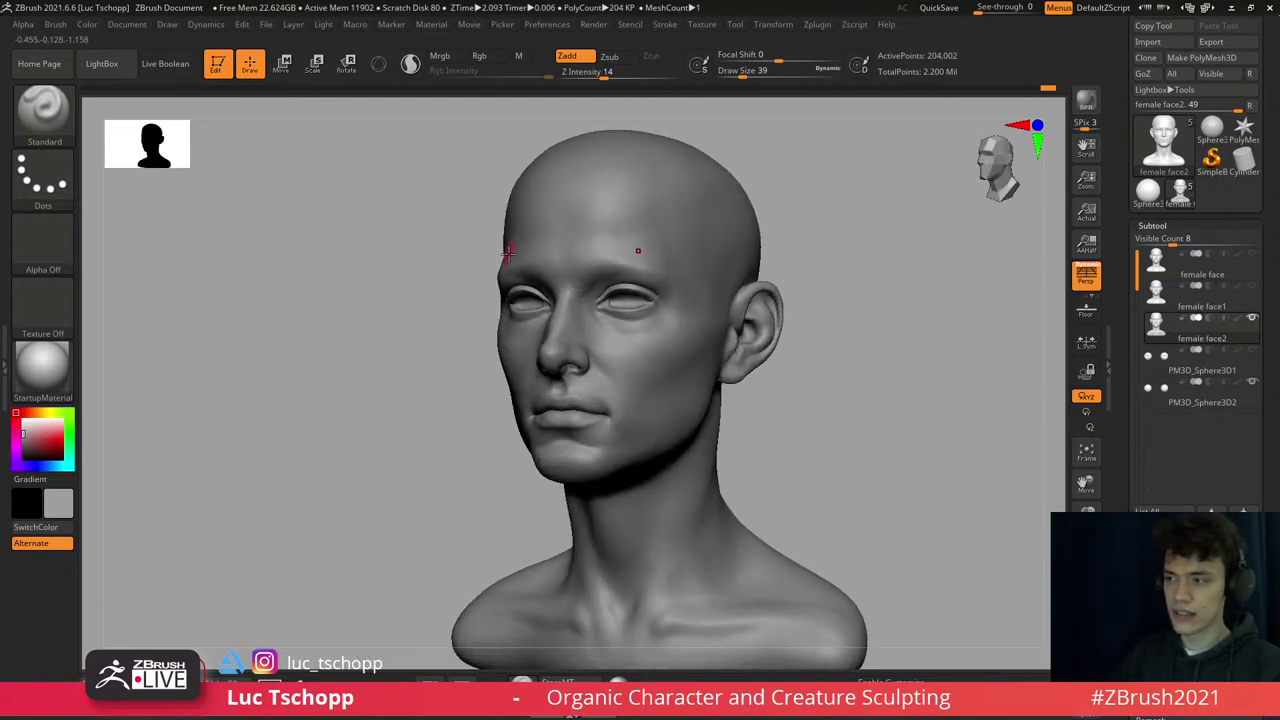
right_click_drag(508, 254, 619, 255, "ctrl")
key("b")
key("shift+d")
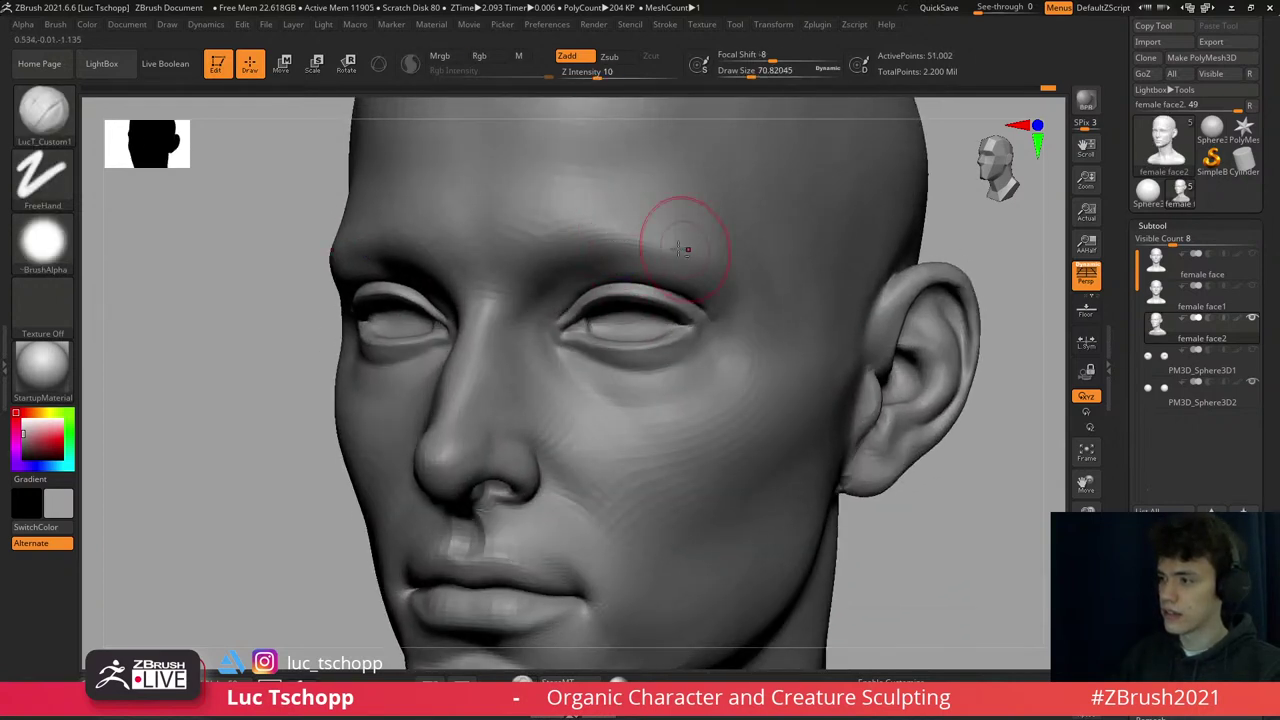
- Refine the forms around the eyes at full detail with the brush enlarged to about 74
mouse_move(686, 263)
right_mouse_down("shift")
mouse_move(709, 357)
mouse_move(690, 386)
mouse_move(666, 357)
right_mouse_up("shift")
key("f")
key("d")
key("s")
left_click_drag(666, 366, 705, 378)
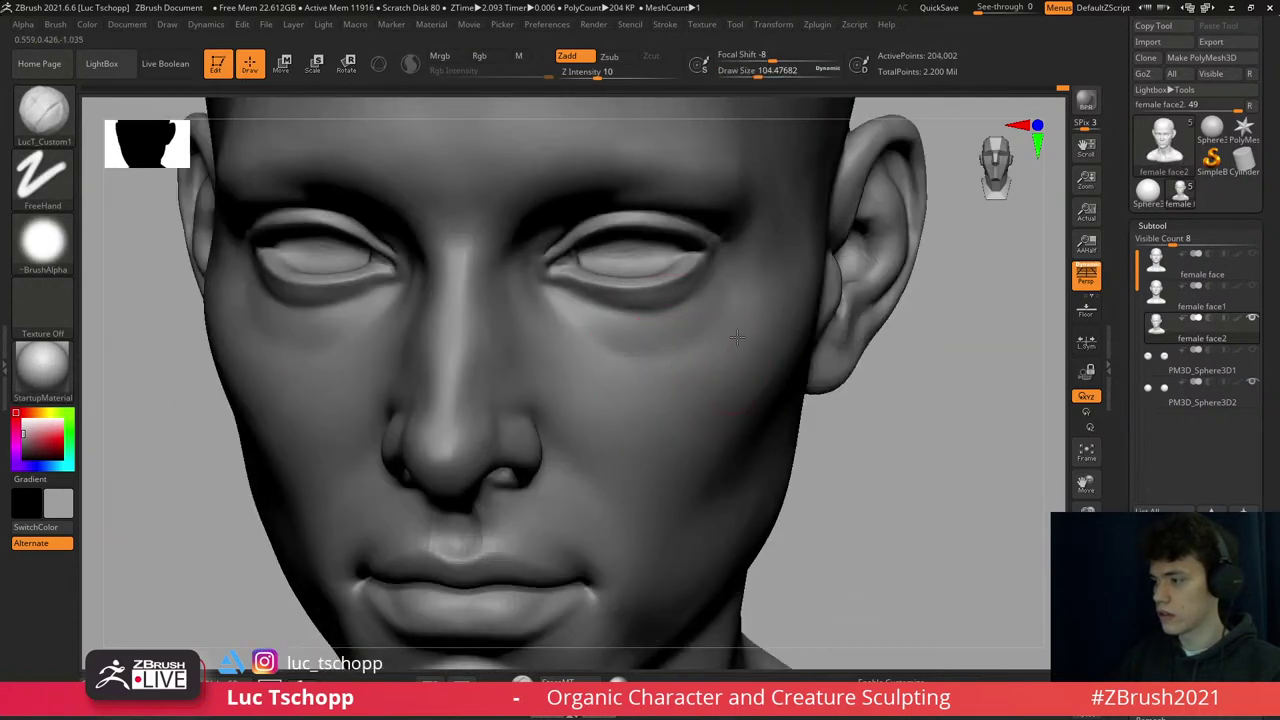
key("f")
right_click_drag(770, 320, 787, 282)
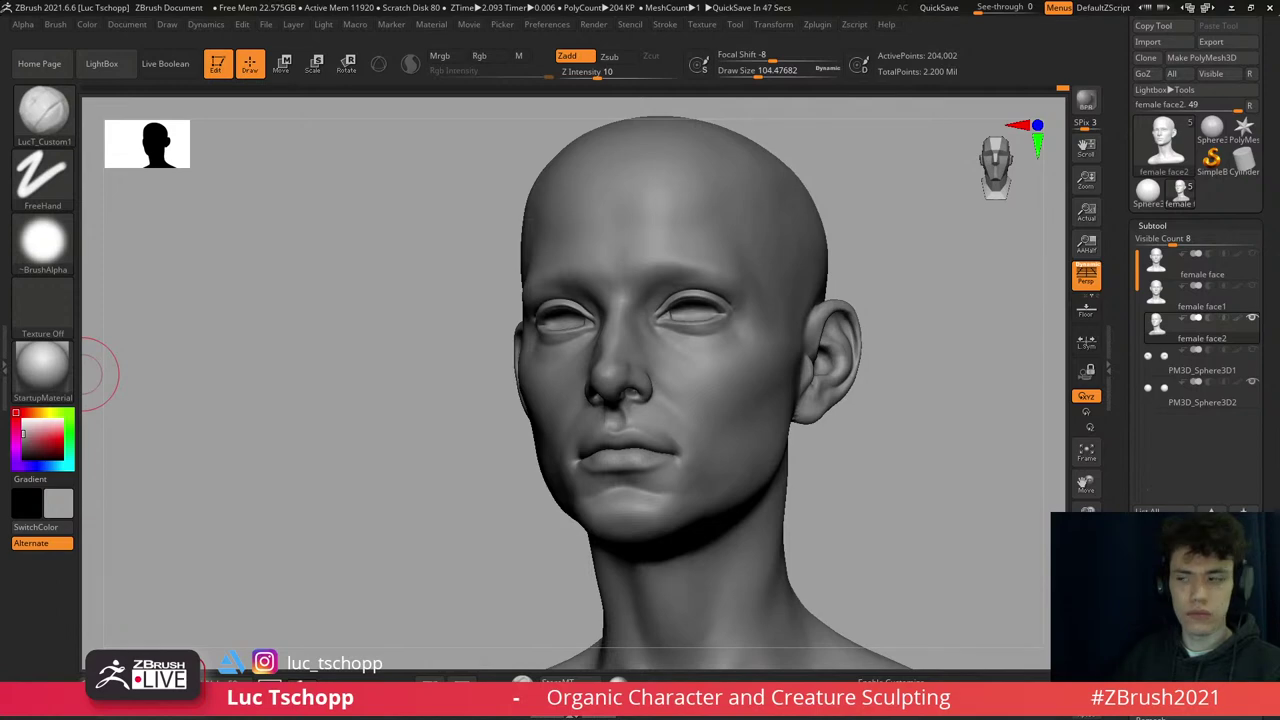
- Nudge the chin and mouth corner with the Move brush at low subdivision, size about 62
right_click_drag(682, 428, 571, 529)
key("b")
key("m")
key("v")
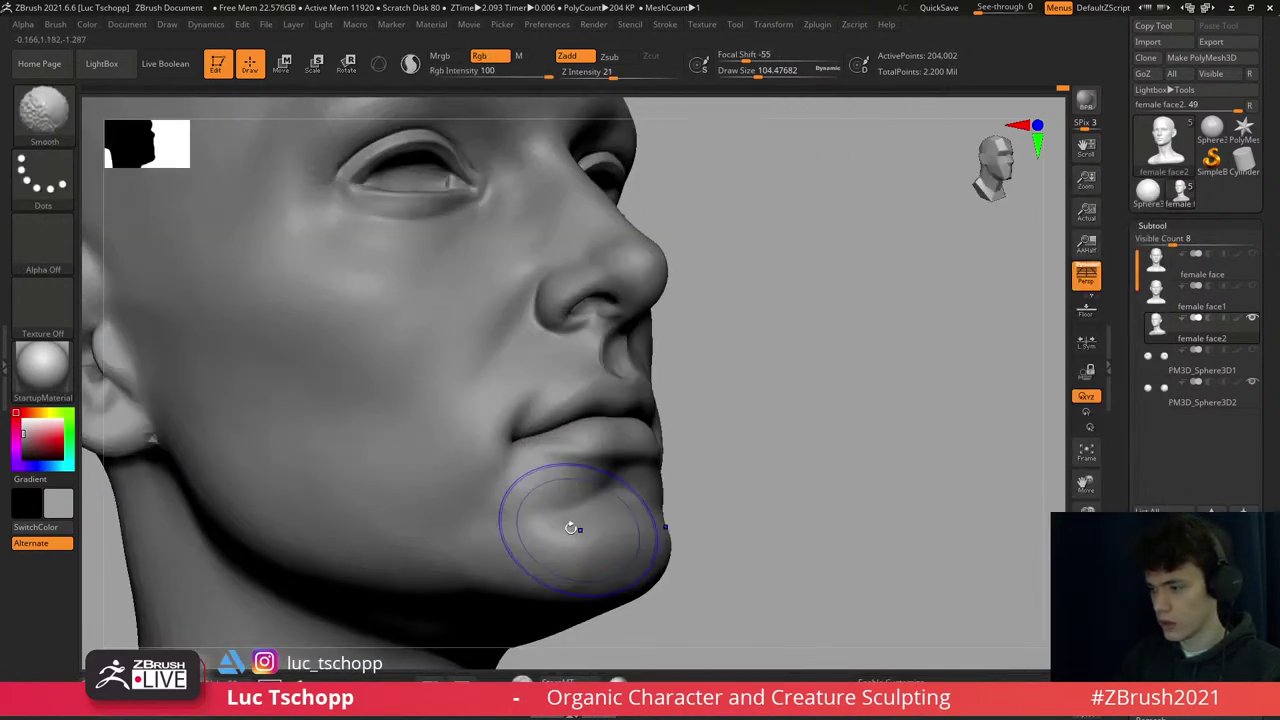
key("shift+d")
key("shift+d")
mouse_move(575, 539)
left_mouse_down()
mouse_move(571, 514)
mouse_move(600, 528)
left_mouse_up()
mouse_move(600, 528)
right_mouse_down()
mouse_move(543, 514)
mouse_move(558, 495)
mouse_move(540, 503)
mouse_move(563, 520)
right_mouse_up()
key("bracketleft")
left_click_drag(563, 520, 571, 482)
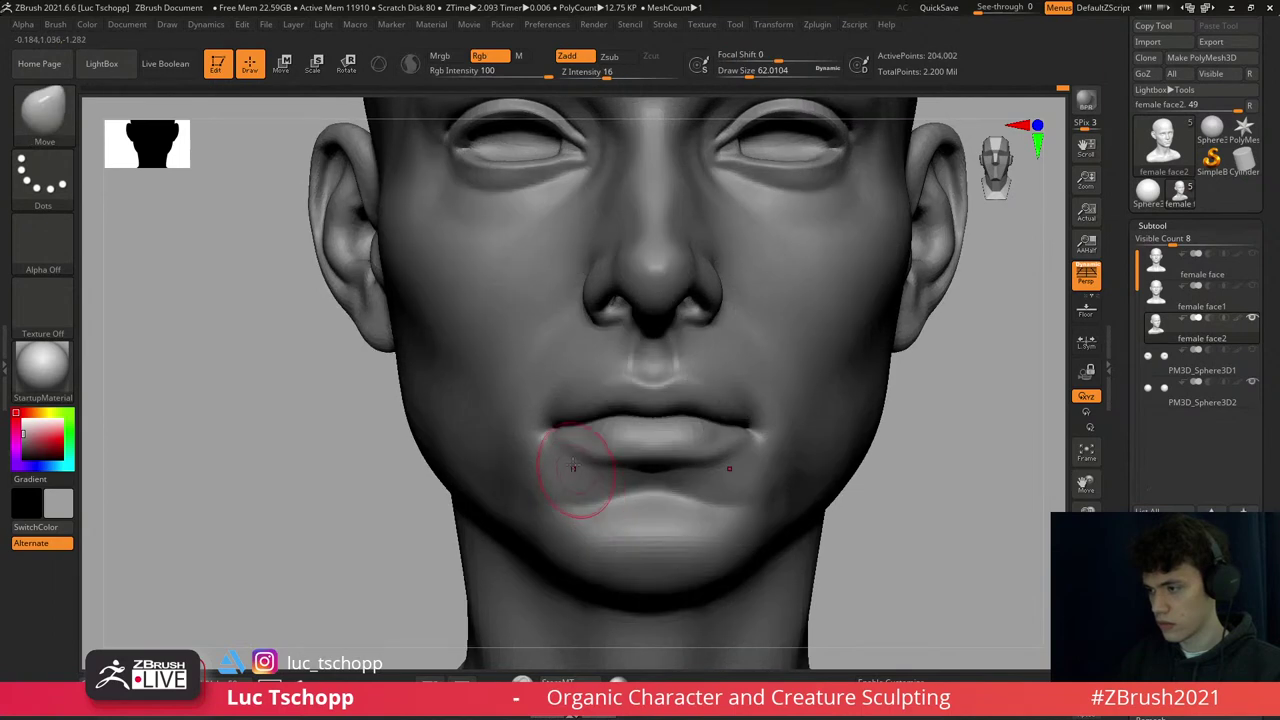
- Sculpt the mouth corner from a three-quarter view with the custom FreeHand brush
key("d")
key("d")
key("shift+d")
key("shift+d")
key("1")
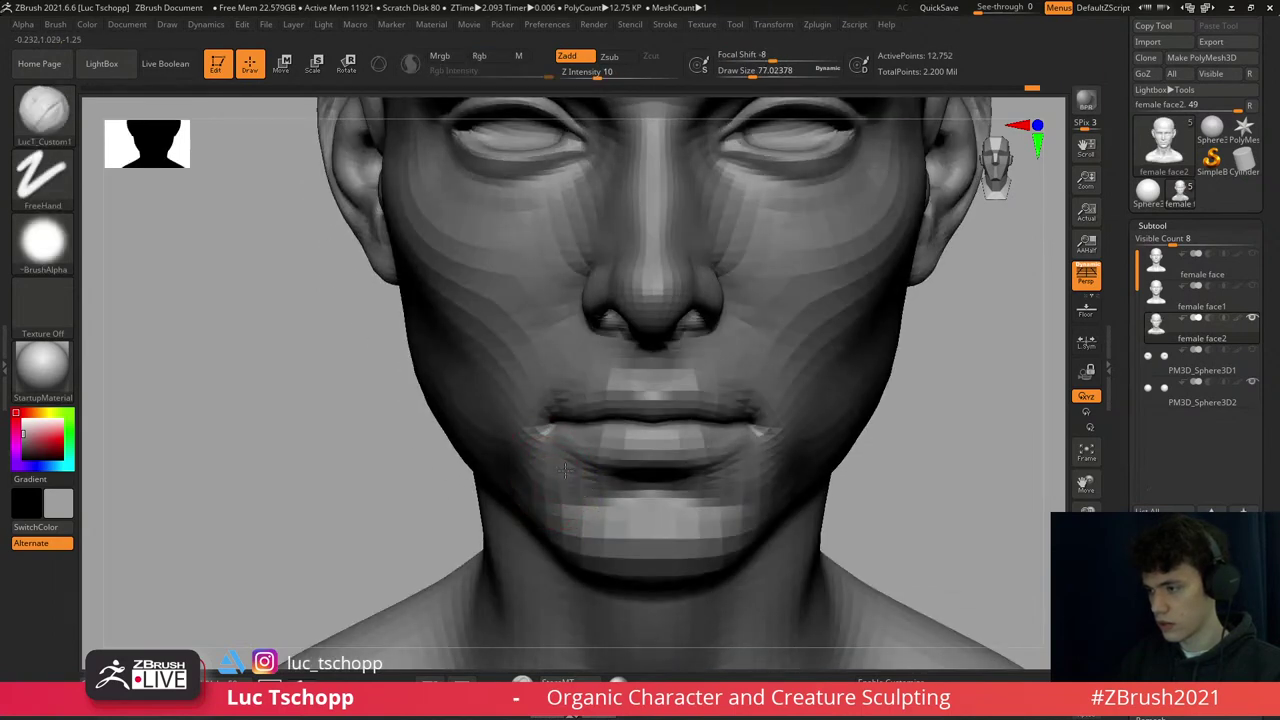
mouse_move(540, 463)
right_mouse_down()
mouse_move(509, 429)
mouse_move(514, 406)
mouse_move(674, 423)
mouse_move(750, 451)
right_mouse_up()
key("d")
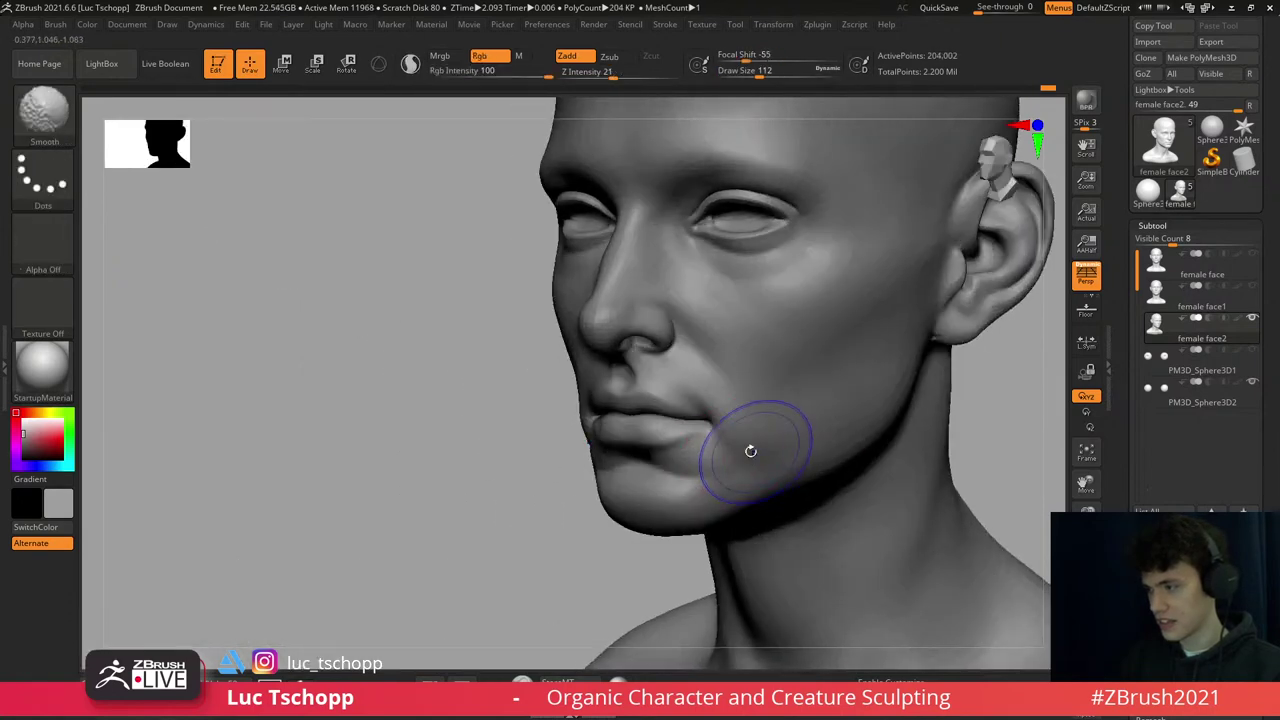
key("shift+d")
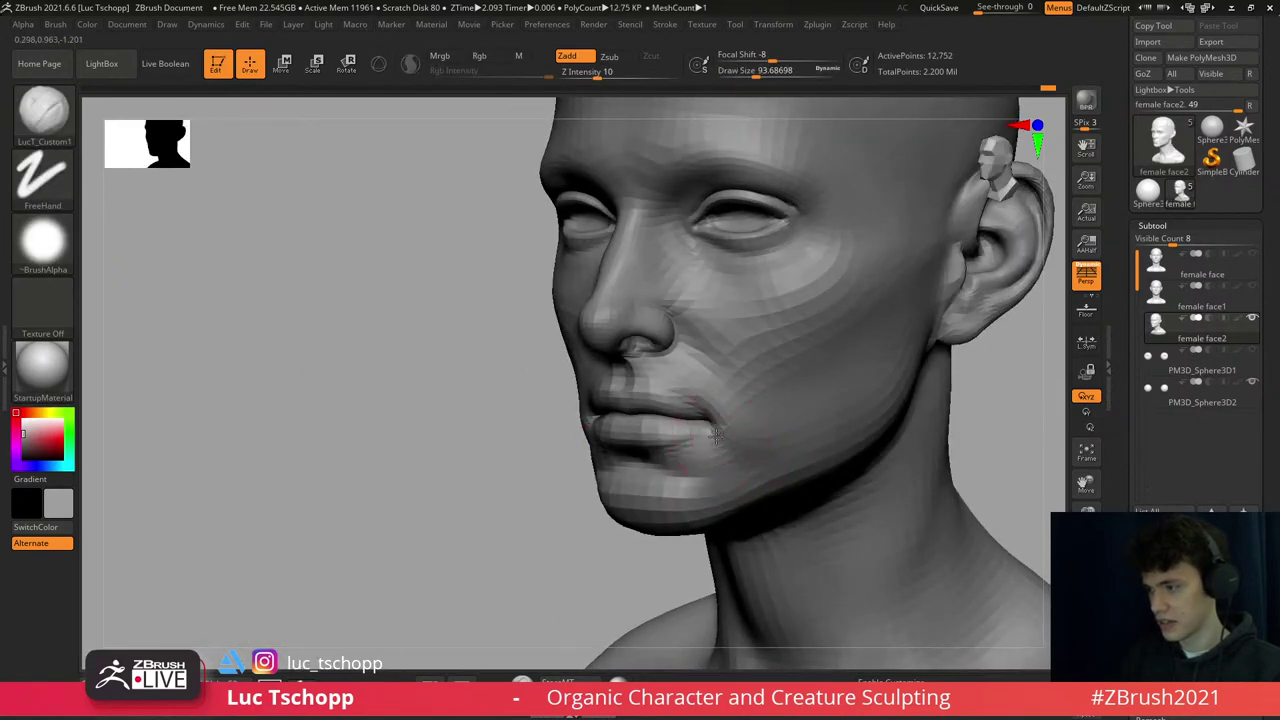
key("d")
right_click_drag(749, 429, 748, 434)
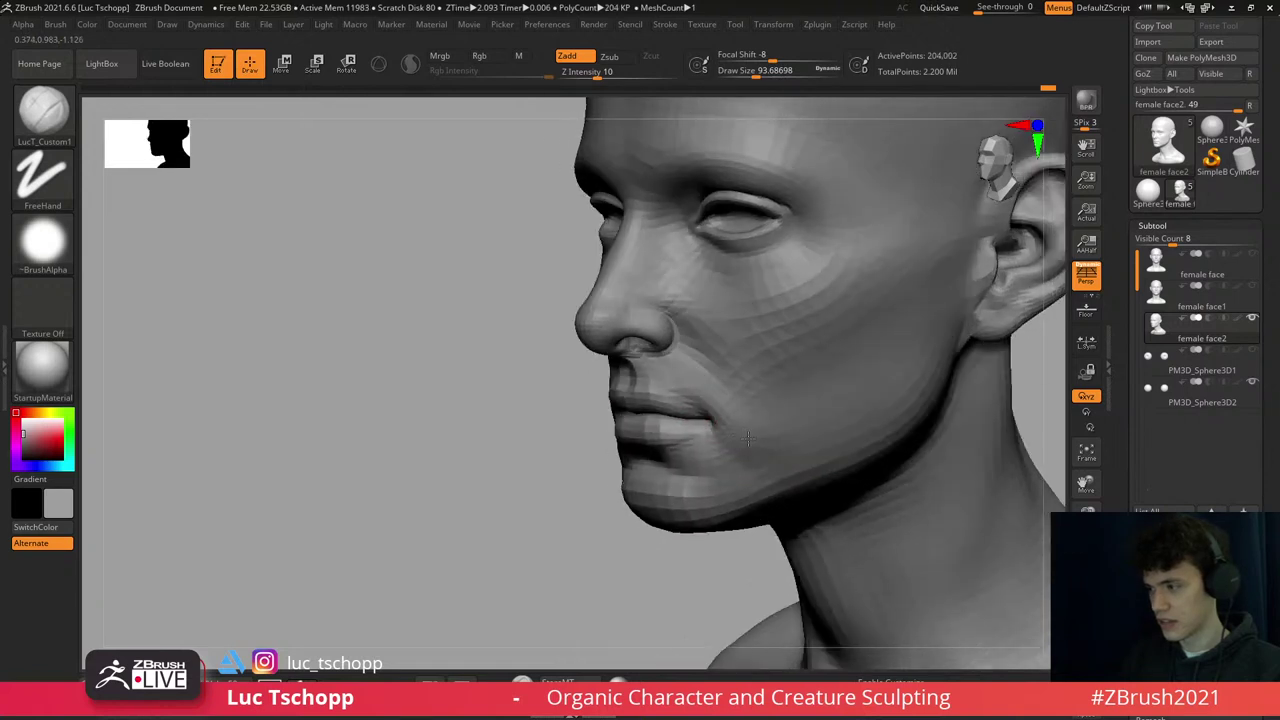
- Shift-smooth the corner of the mouth to soften it
key("shift")
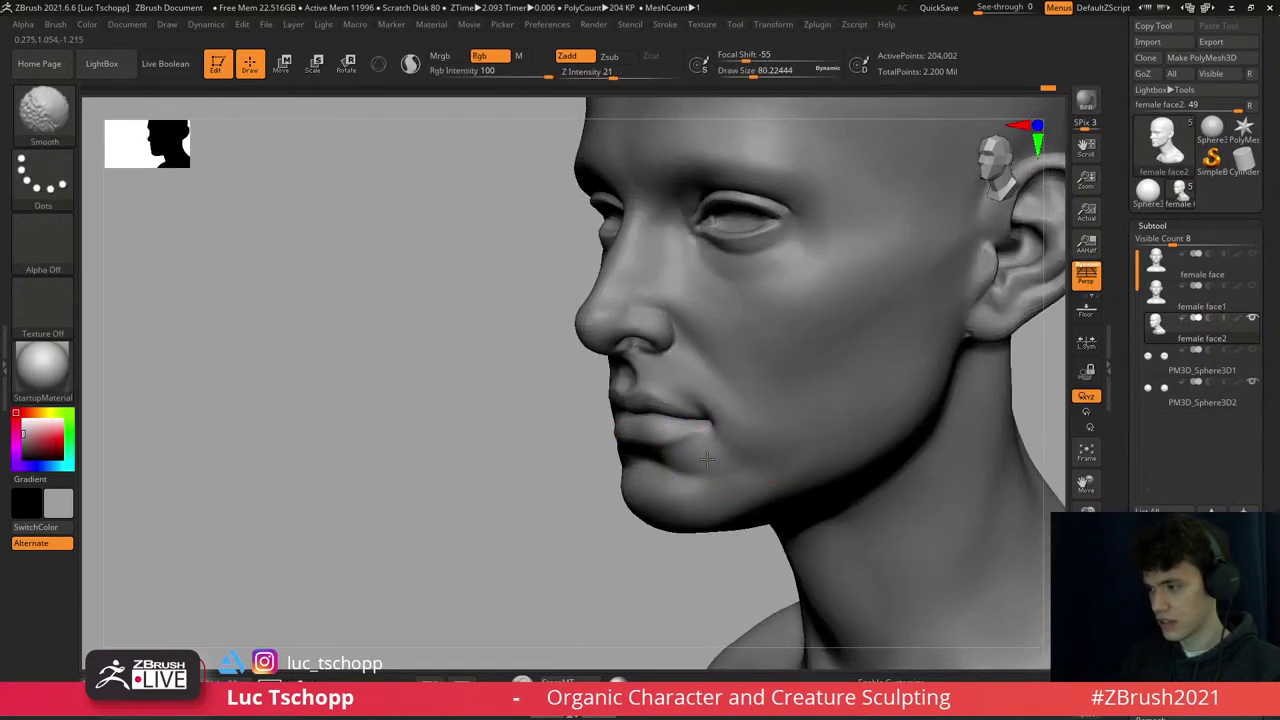
right_click_drag(708, 523, 714, 371)
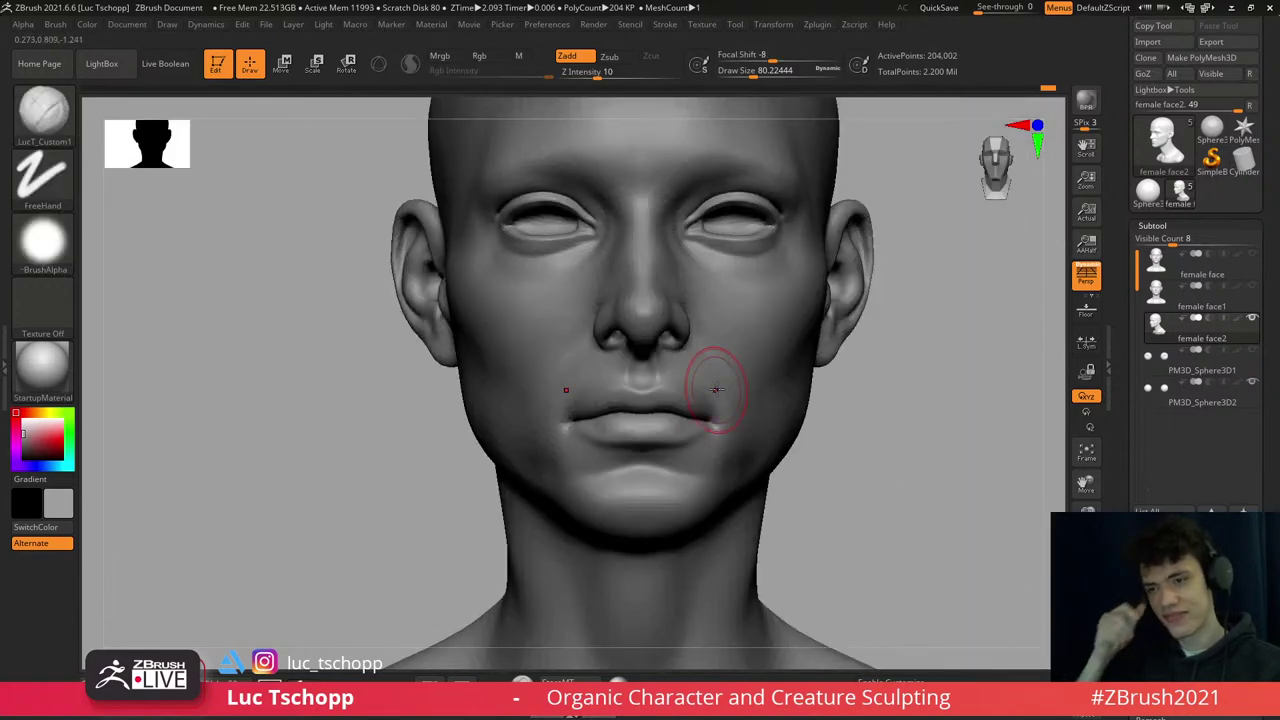
key("f")
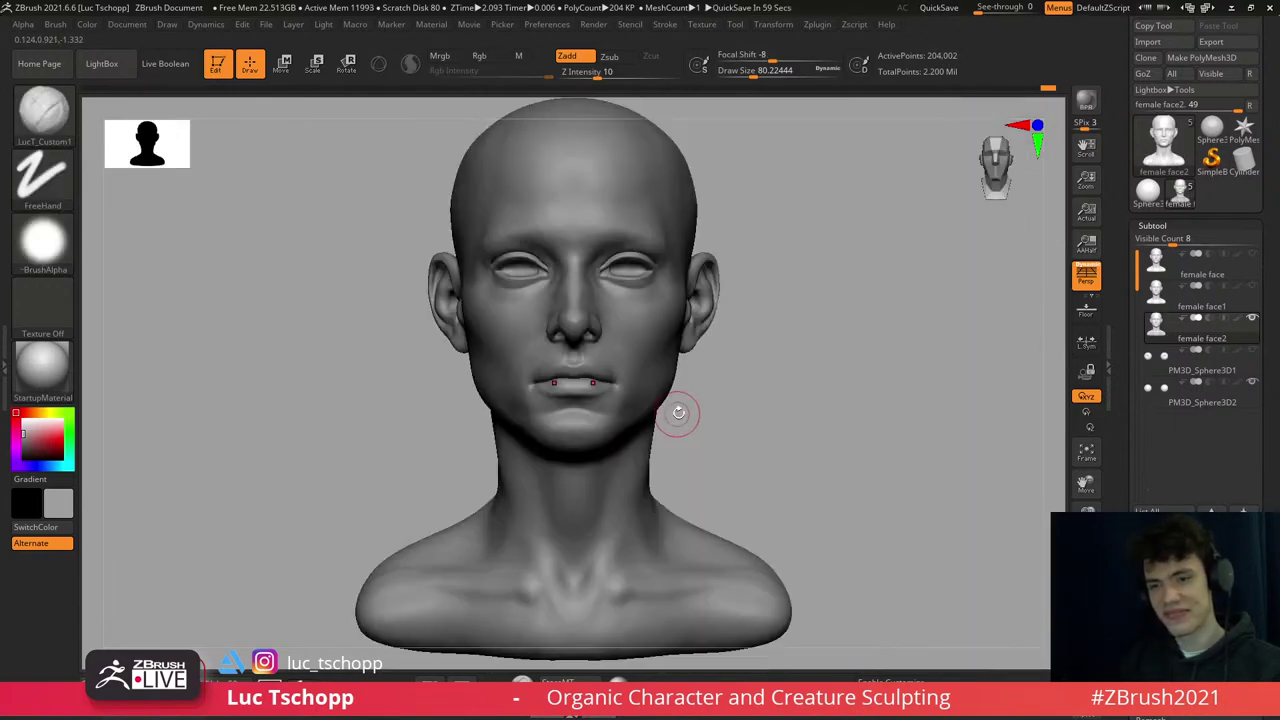
right_click_drag(677, 414, 667, 424)
right_click_drag(585, 432, 543, 380)
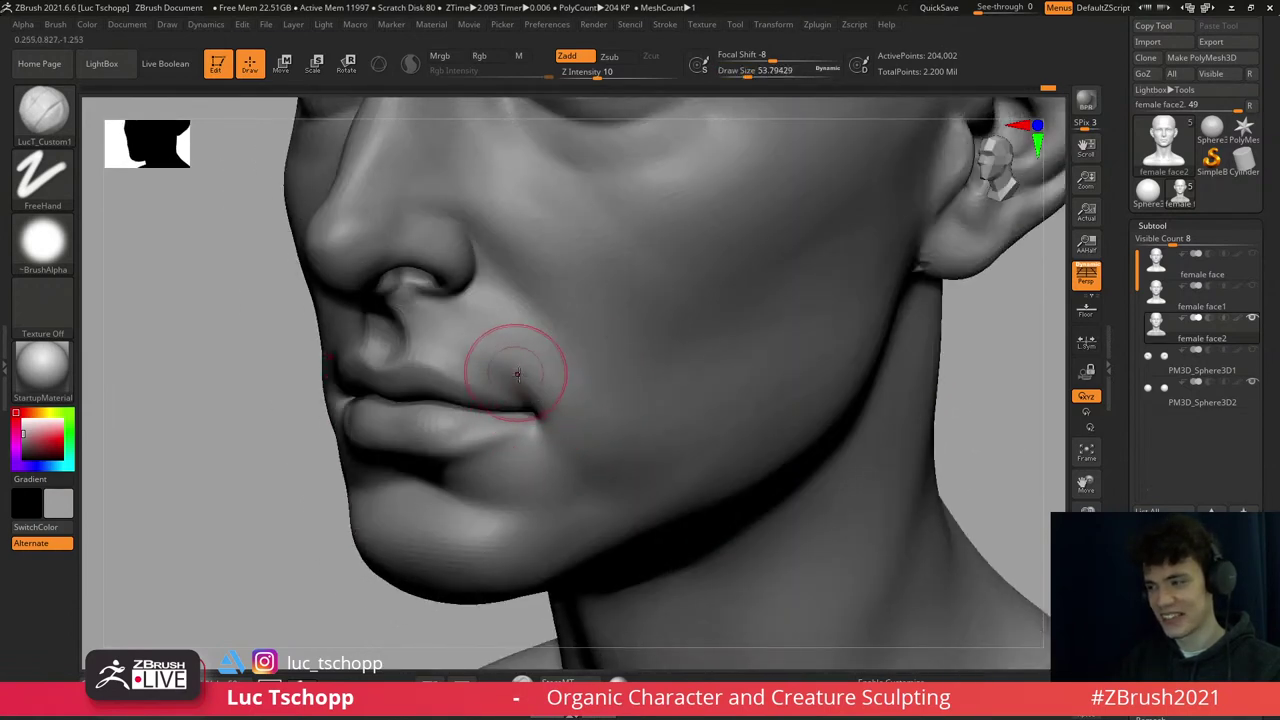
- Sculpt the upper lip corner with a resized, then reduced, Standard brush
key("b")
key("s")
key("t")
key("s")
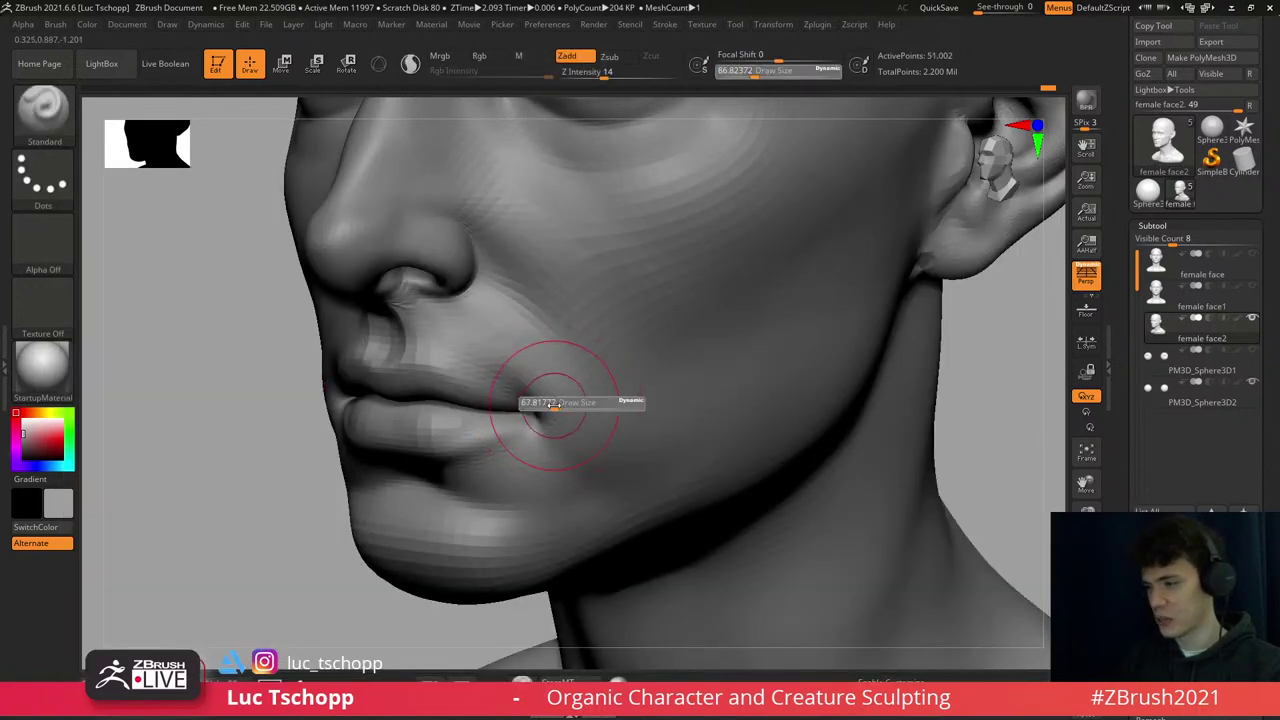
left_click_drag(571, 400, 549, 394)
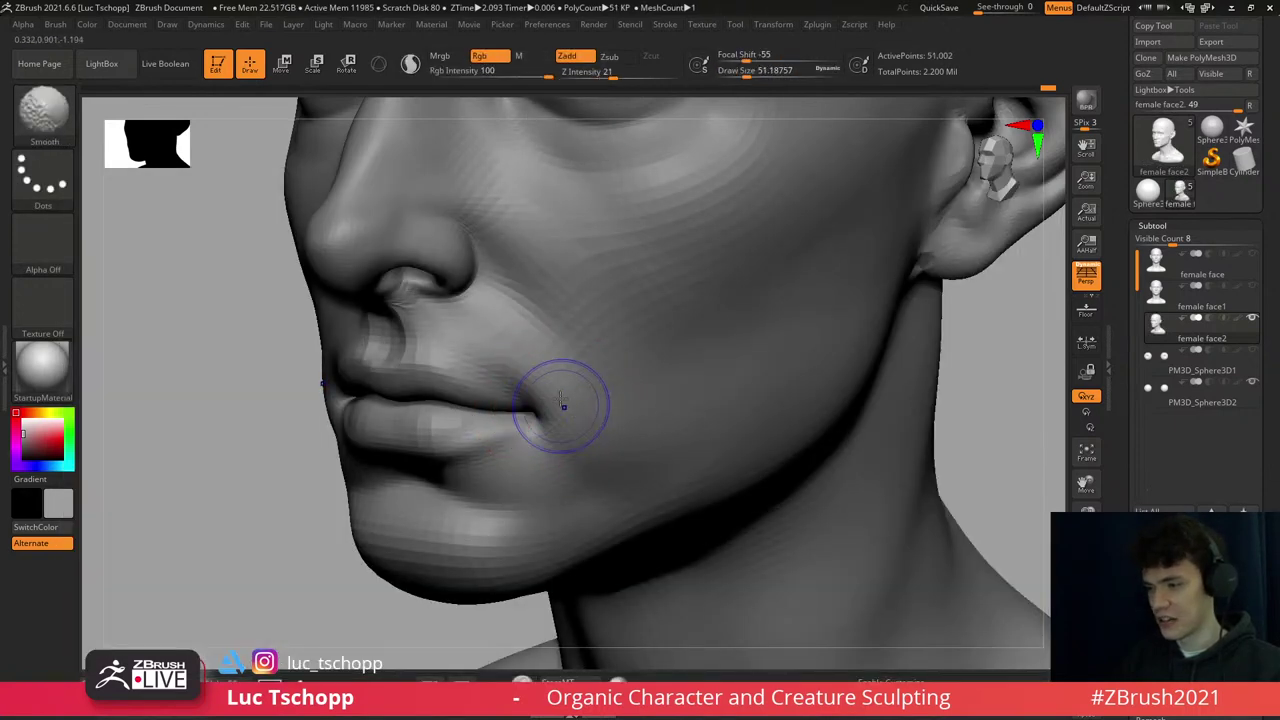
mouse_move(586, 457)
right_mouse_down()
mouse_move(528, 414)
mouse_move(516, 457)
mouse_move(614, 423)
mouse_move(594, 338)
right_mouse_up()
key("[")
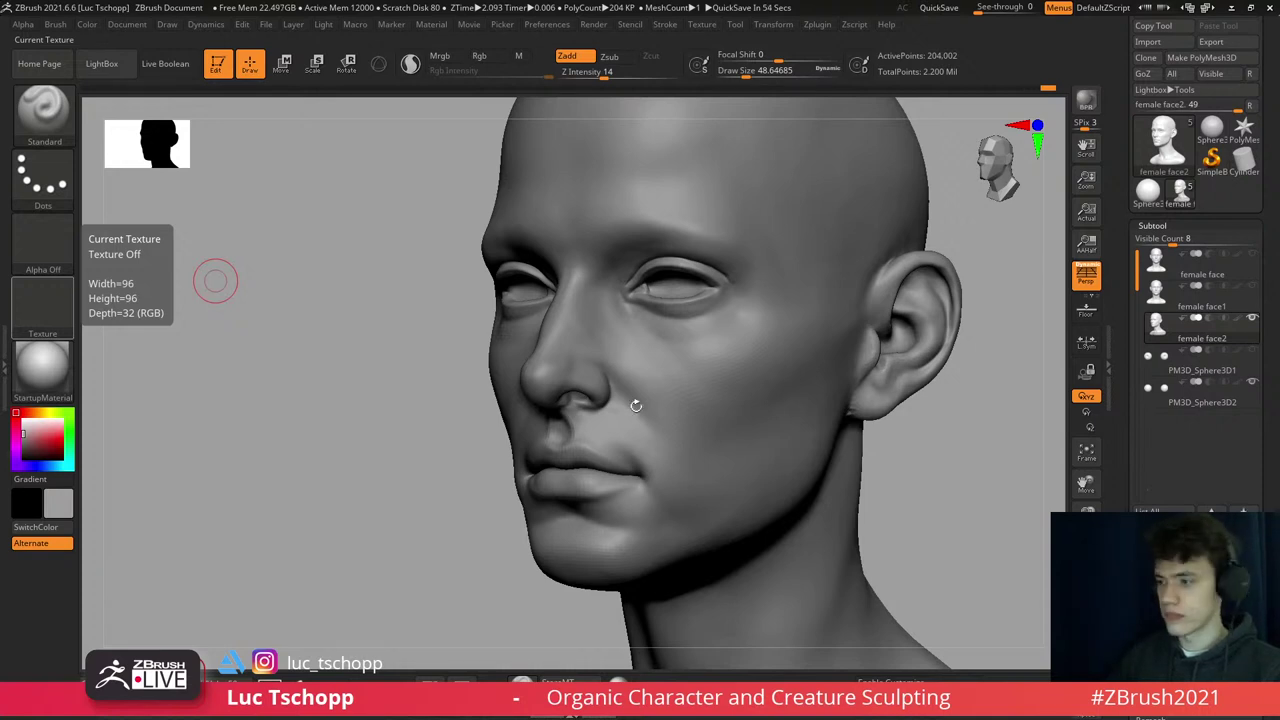
- Sculpt the lips with LucT_Custom1 FreeHand, varying brush size from about 71 to 90 and 62
left_click_drag(636, 405, 627, 397, "shift")
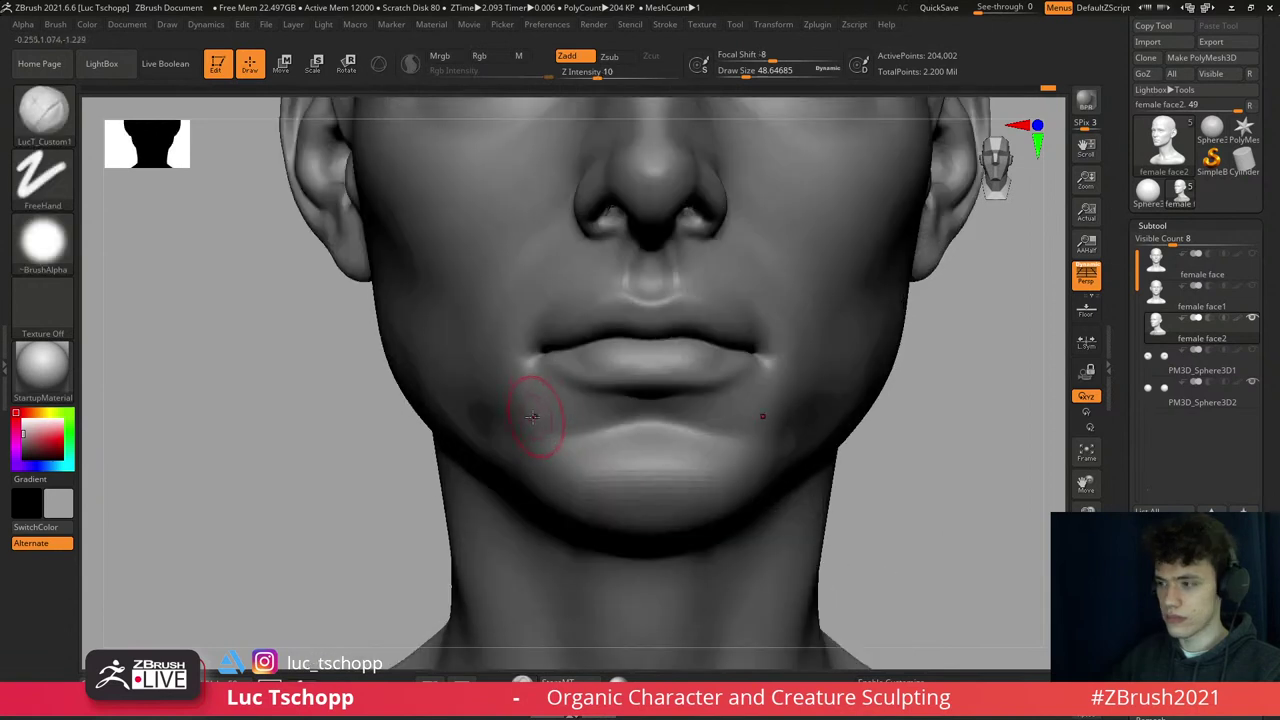
key("s")
mouse_move(530, 412)
left_mouse_down()
mouse_move(571, 427)
mouse_move(578, 405)
mouse_move(570, 416)
left_mouse_up()
key("s")
key("s")
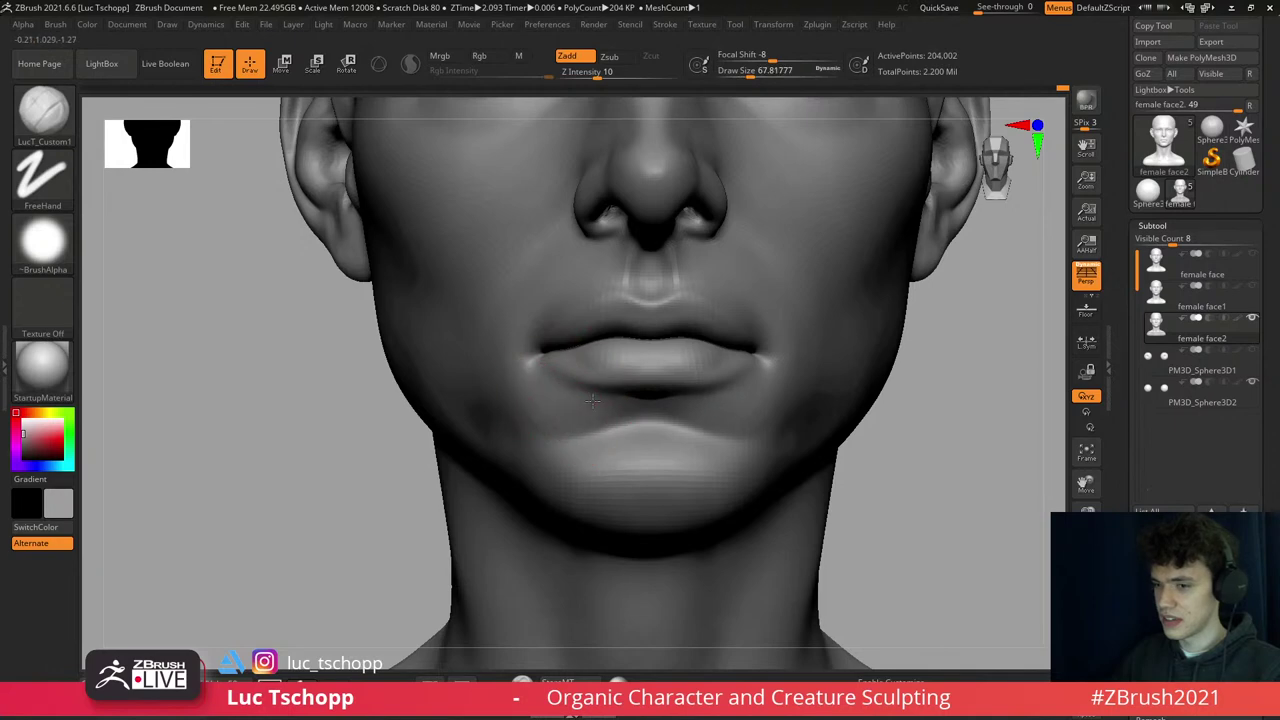
mouse_move(592, 401)
right_mouse_down()
mouse_move(508, 394)
mouse_move(514, 432)
right_mouse_up()
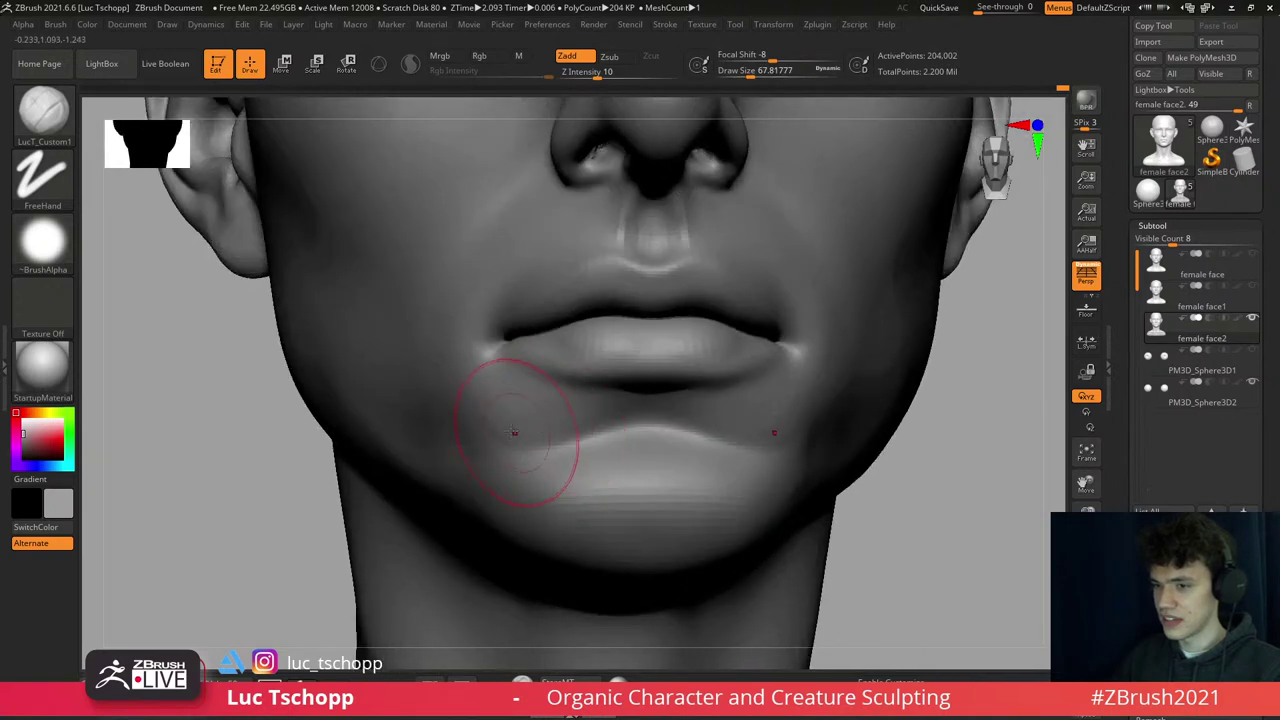
key("s")
mouse_move(509, 420)
left_mouse_down()
mouse_move(585, 420)
mouse_move(537, 425)
left_mouse_up()
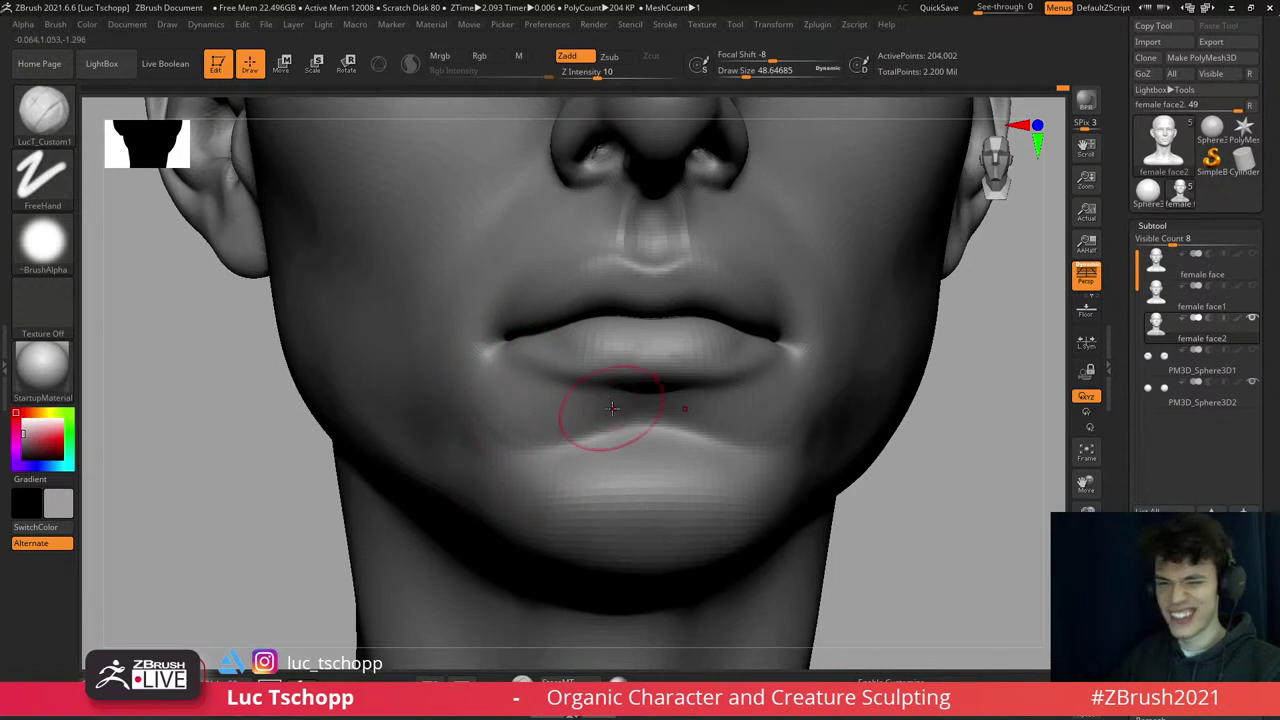
right_click_drag(608, 423, 766, 334)
key("s")
left_click_drag(766, 334, 790, 334)
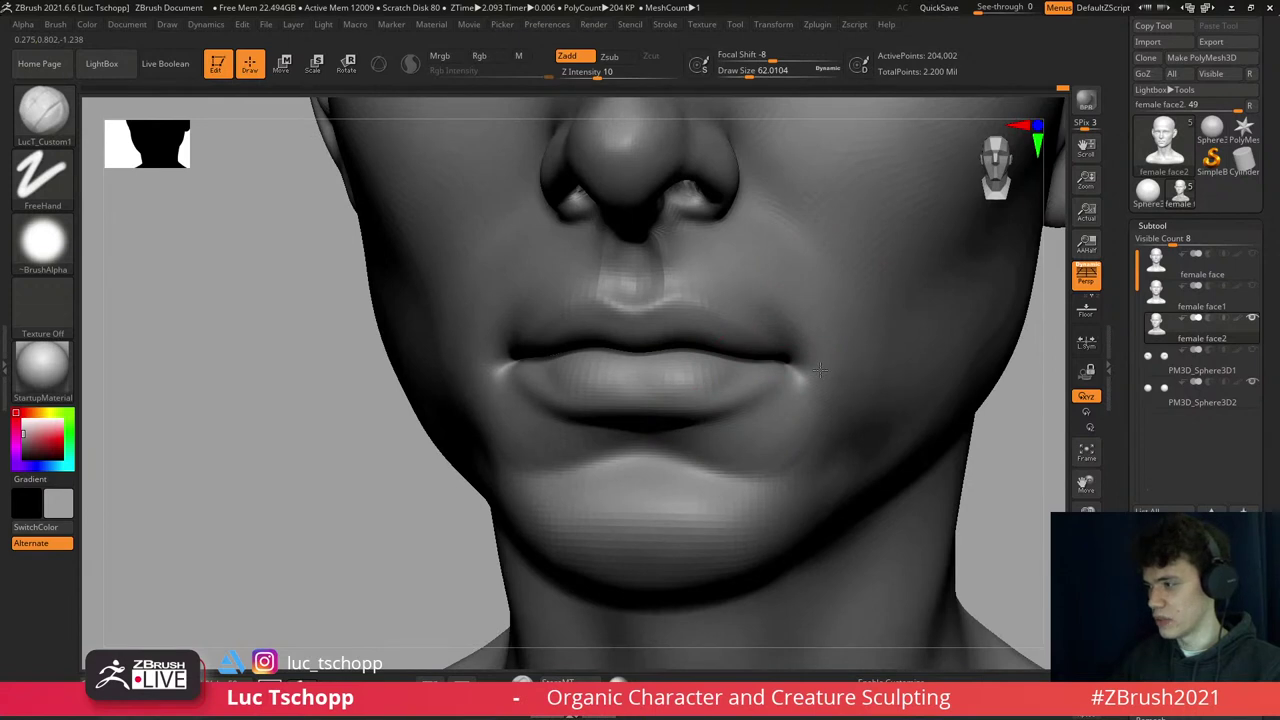
- Refine the lips from a three-quarter view with the brush reduced under 50
mouse_move(820, 370)
right_mouse_down()
mouse_move(817, 294)
mouse_move(800, 266)
right_mouse_up()
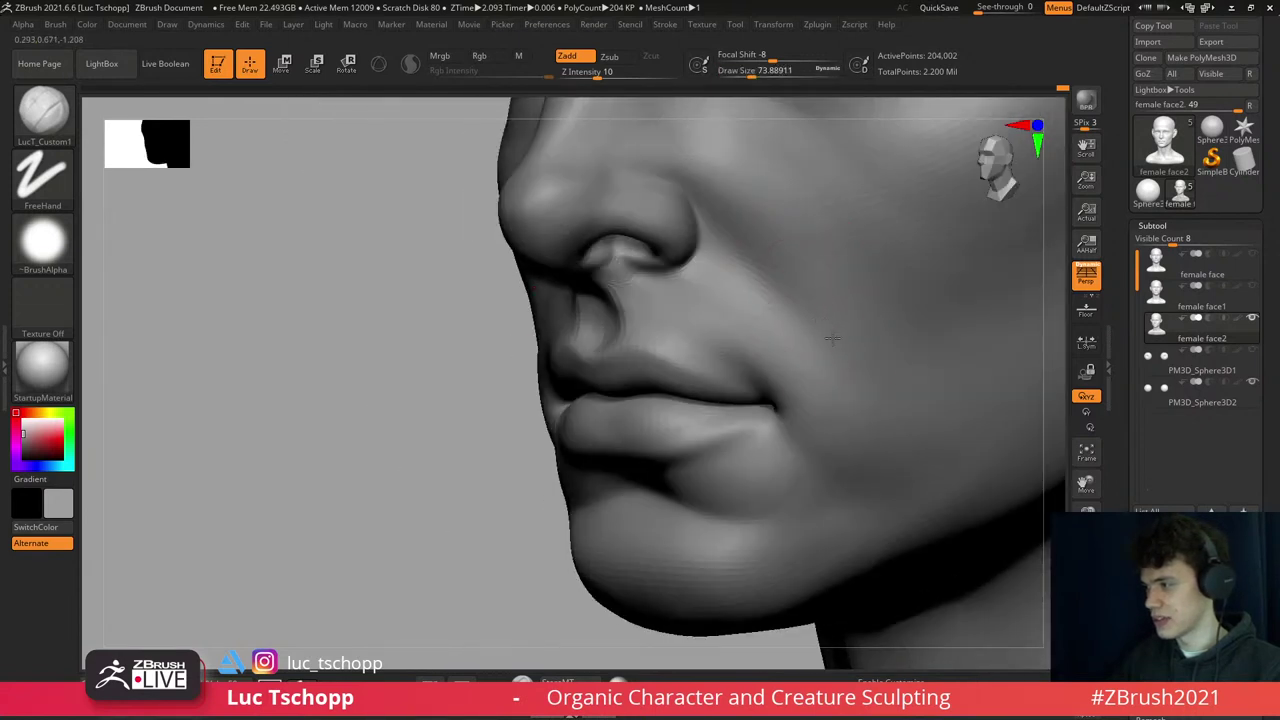
key("s")
left_click_drag(805, 408, 783, 423)
right_click_drag(744, 437, 728, 428)
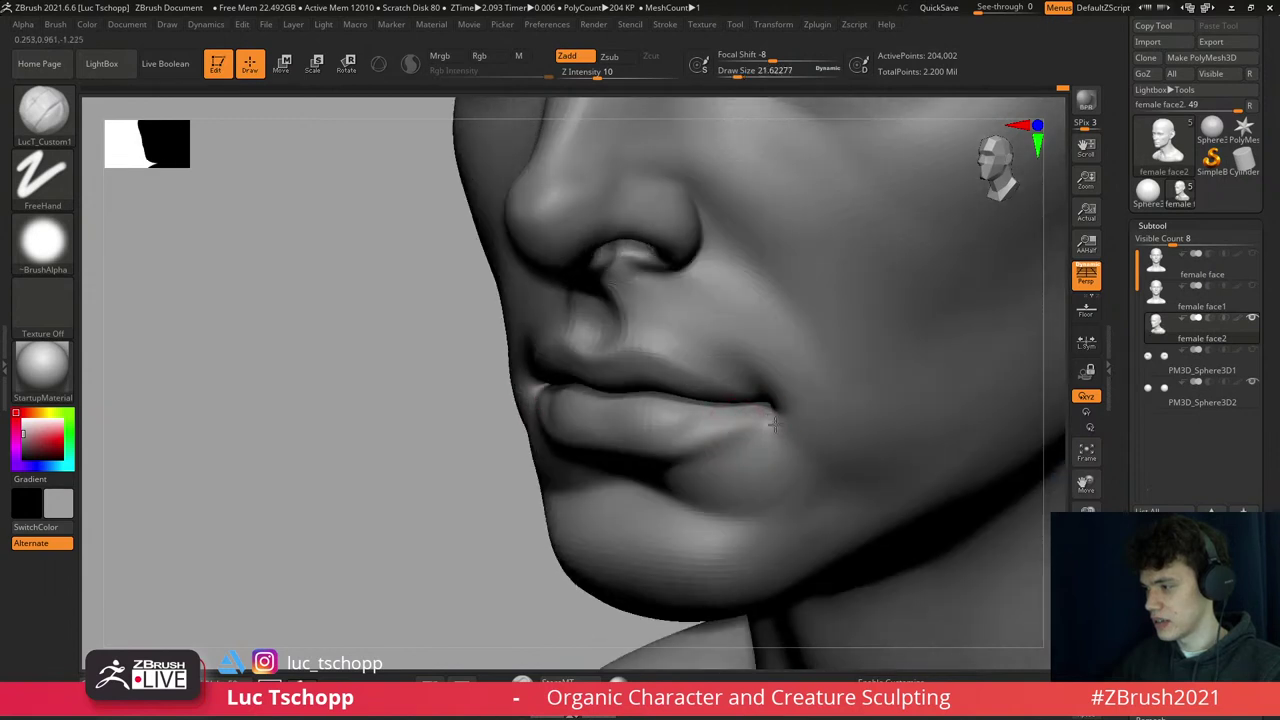
right_click_drag(775, 425, 783, 380, "shift")
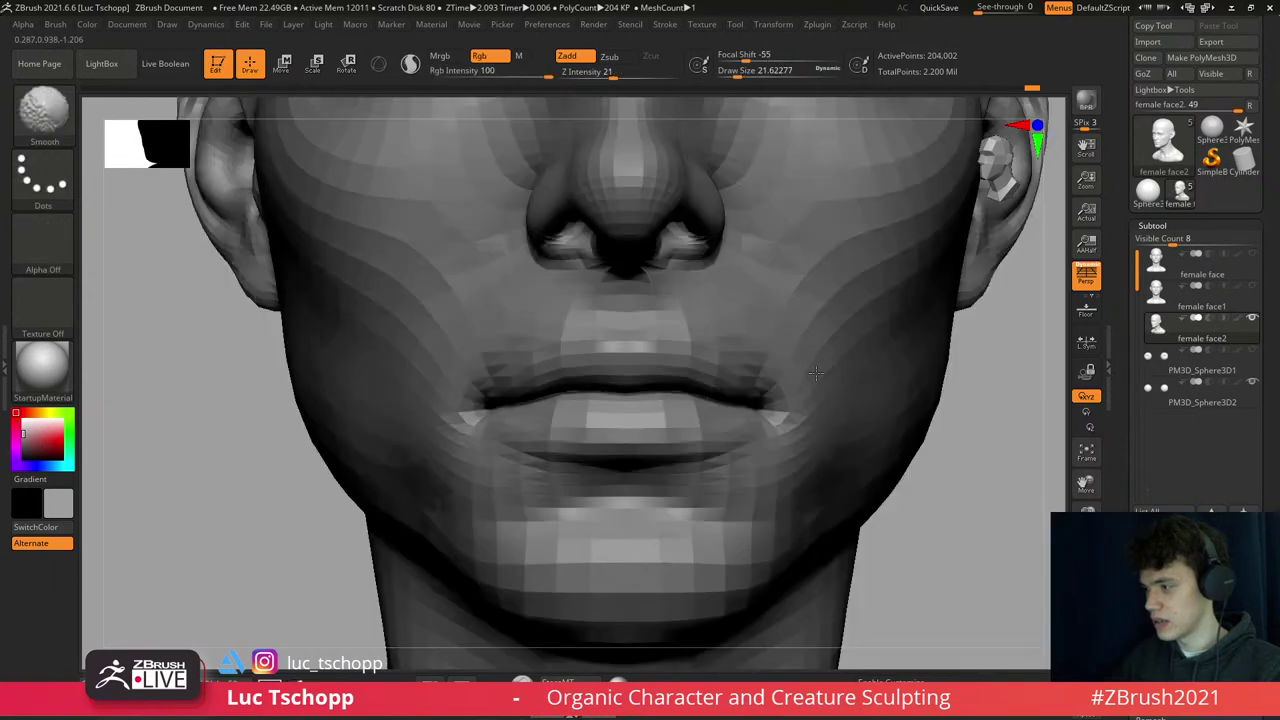
key("f")
mouse_move(703, 352)
right_mouse_down()
mouse_move(694, 400)
mouse_move(614, 423)
mouse_move(640, 497)
mouse_move(651, 420)
right_mouse_up()
- Shape the lips and chin with brush sizes around 90, 77 and 100
key("s")
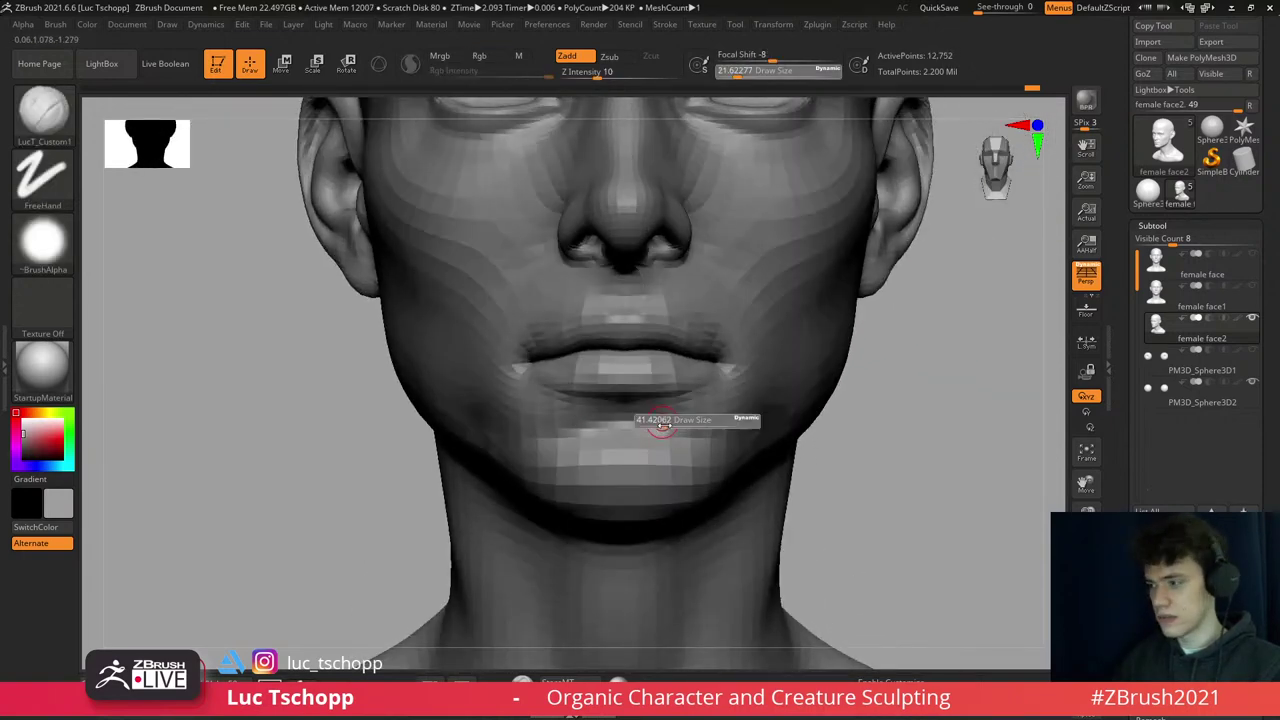
left_click_drag(651, 420, 705, 441)
right_click_drag(714, 443, 657, 423)
key("s")
left_click_drag(657, 423, 651, 418)
right_click_drag(686, 429, 643, 449)
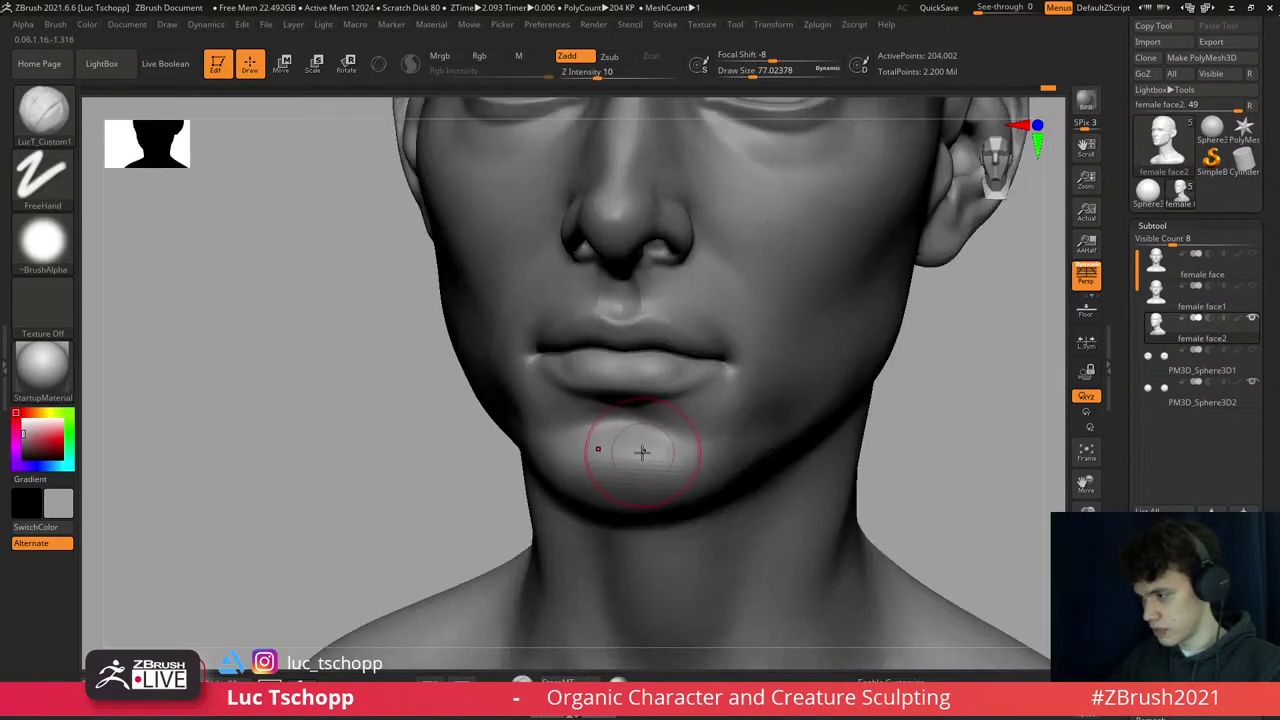
key("]")
- Smooth the chin and hollow beneath the lower lip
key("shift")
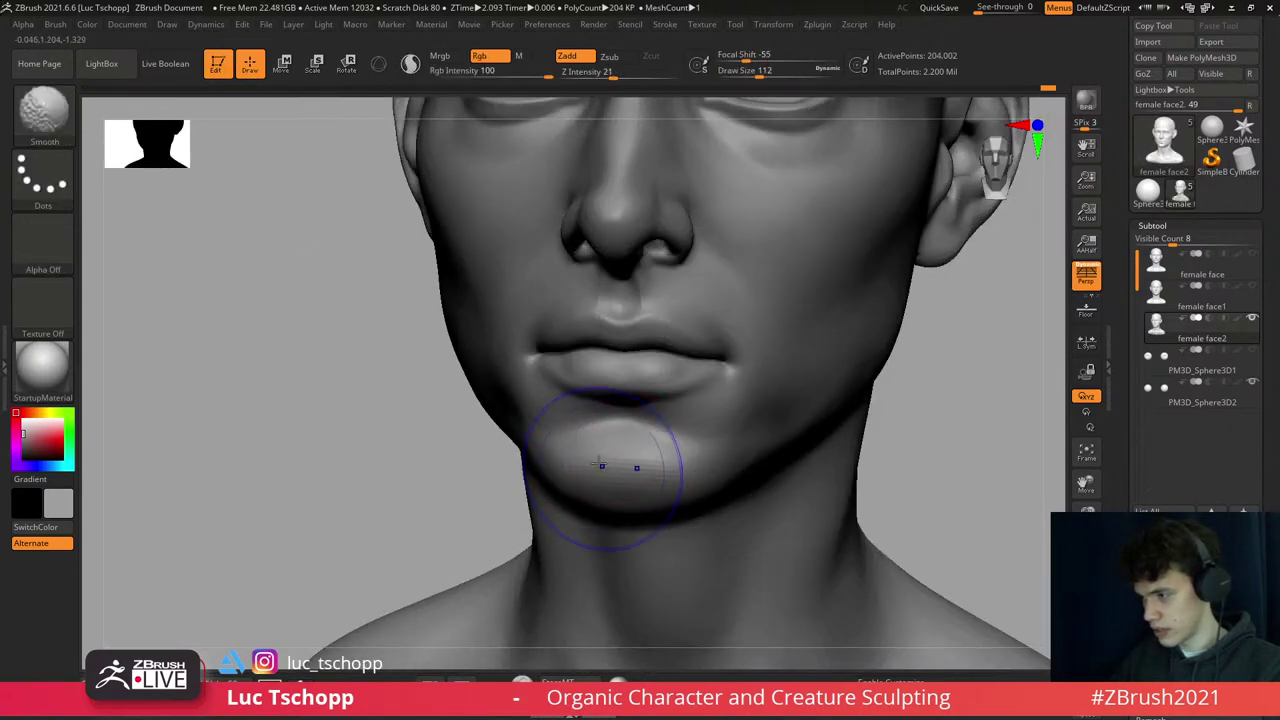
mouse_move(664, 414)
right_mouse_down("ctrl")
mouse_move(734, 408)
mouse_move(749, 423)
right_mouse_up("ctrl")
key("s")
left_click_drag(720, 400, 790, 402)
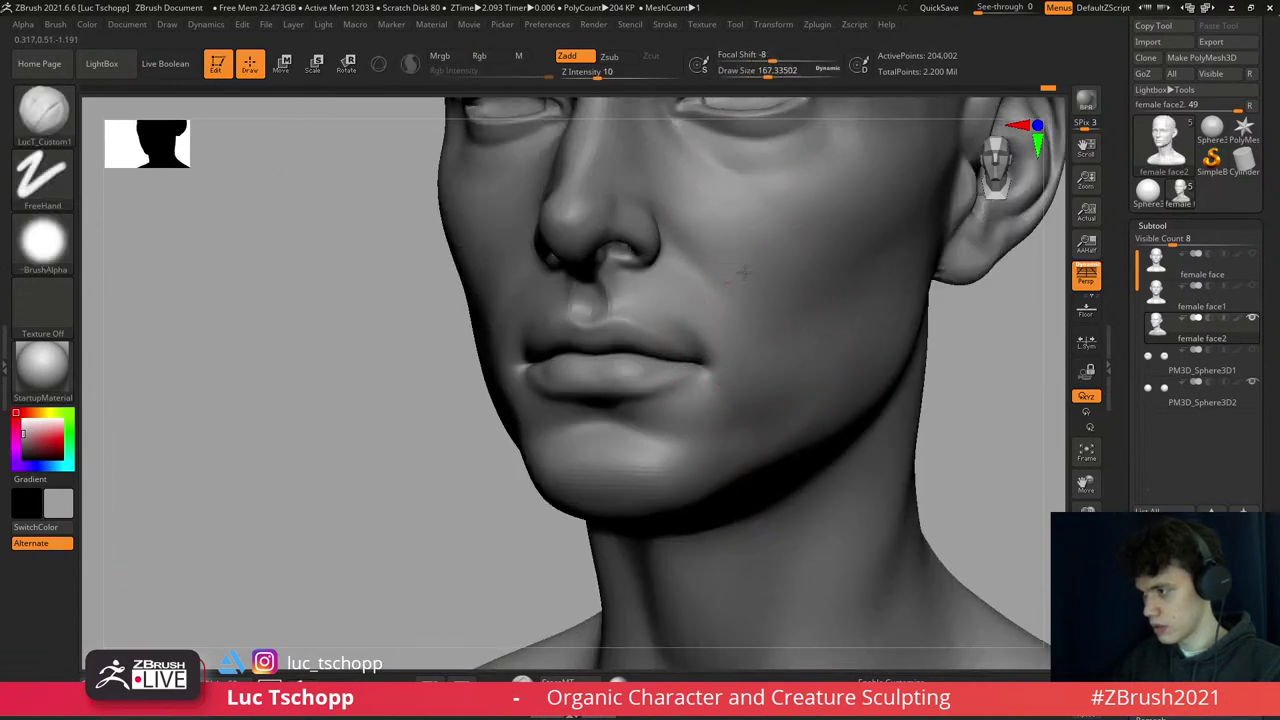
right_click_drag(742, 307, 778, 343, "shift")
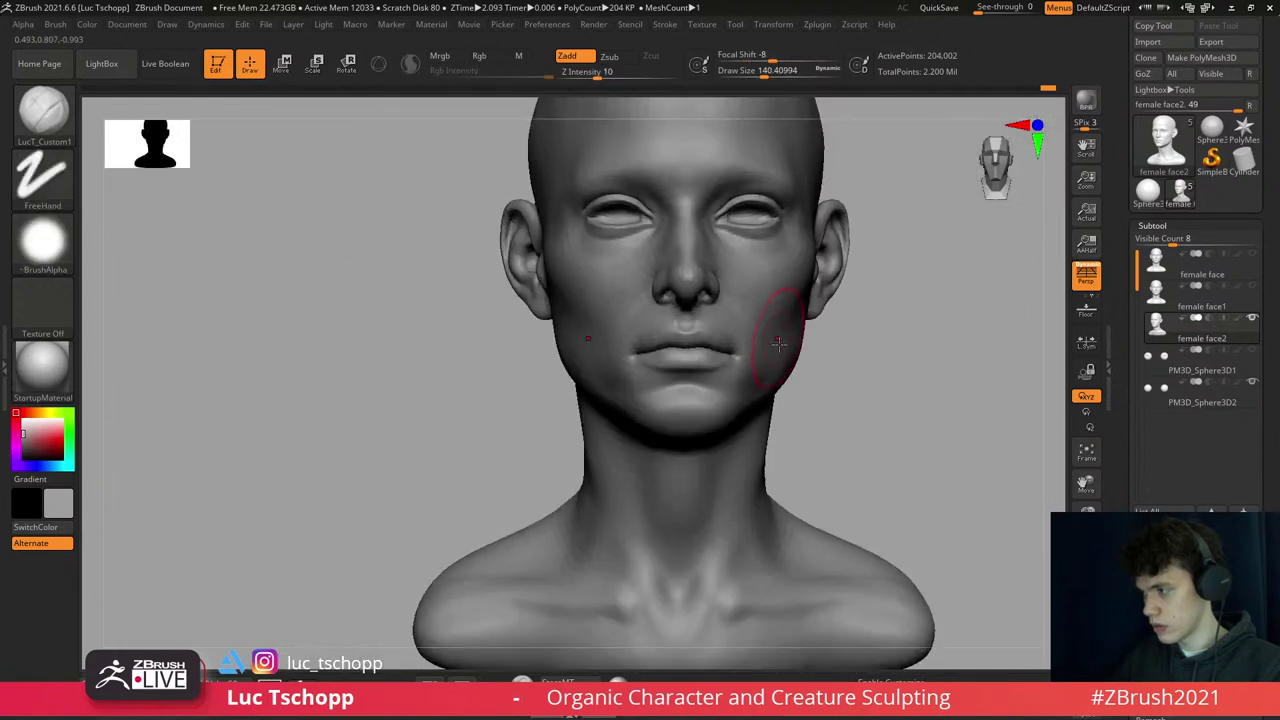
- Select the Move brush and drop the bust to its lowest subdivision level
key("b")
key("m")
key("v")
mouse_move(586, 320)
right_mouse_down()
mouse_move(605, 355)
mouse_move(590, 300)
right_mouse_up()
key("shift+d")
key("shift+d")
- Return to the highest subdivision and reshape below the lower lip with LucT_Custom1 FreeHand
key("d")
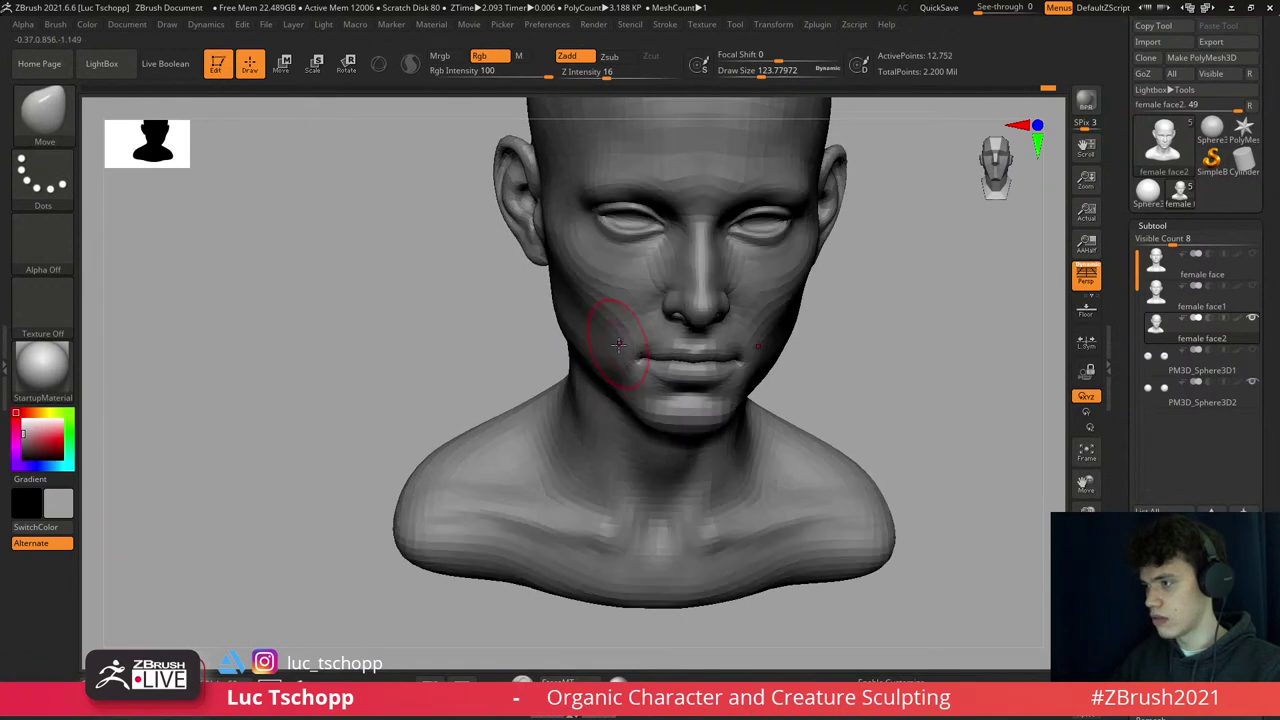
key("f")
key("d")
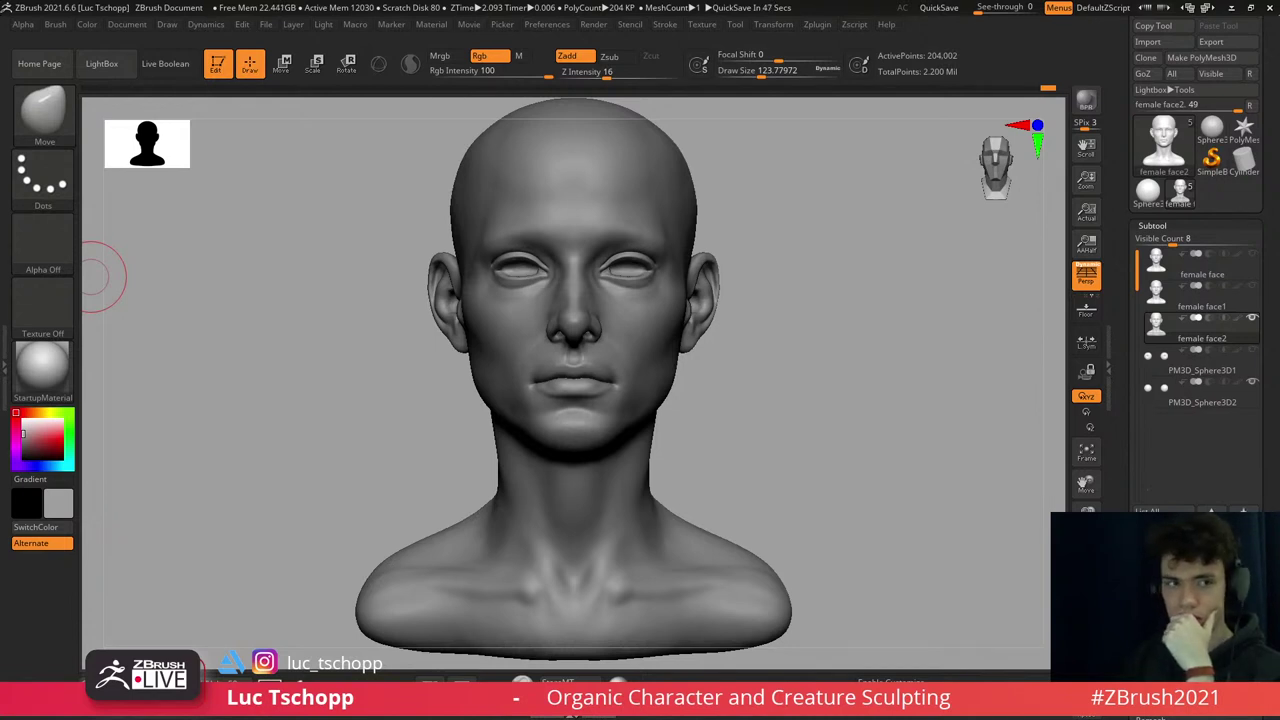
key("b")
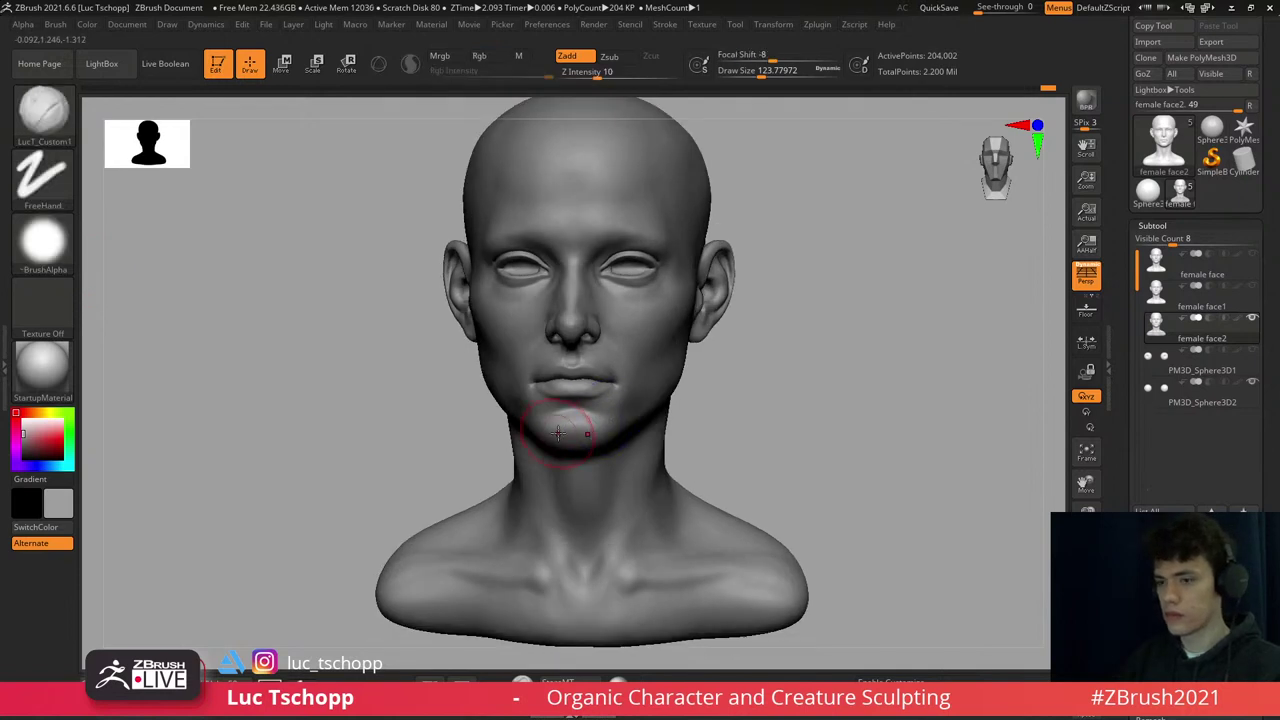
scroll(572, 424, "up", 5)
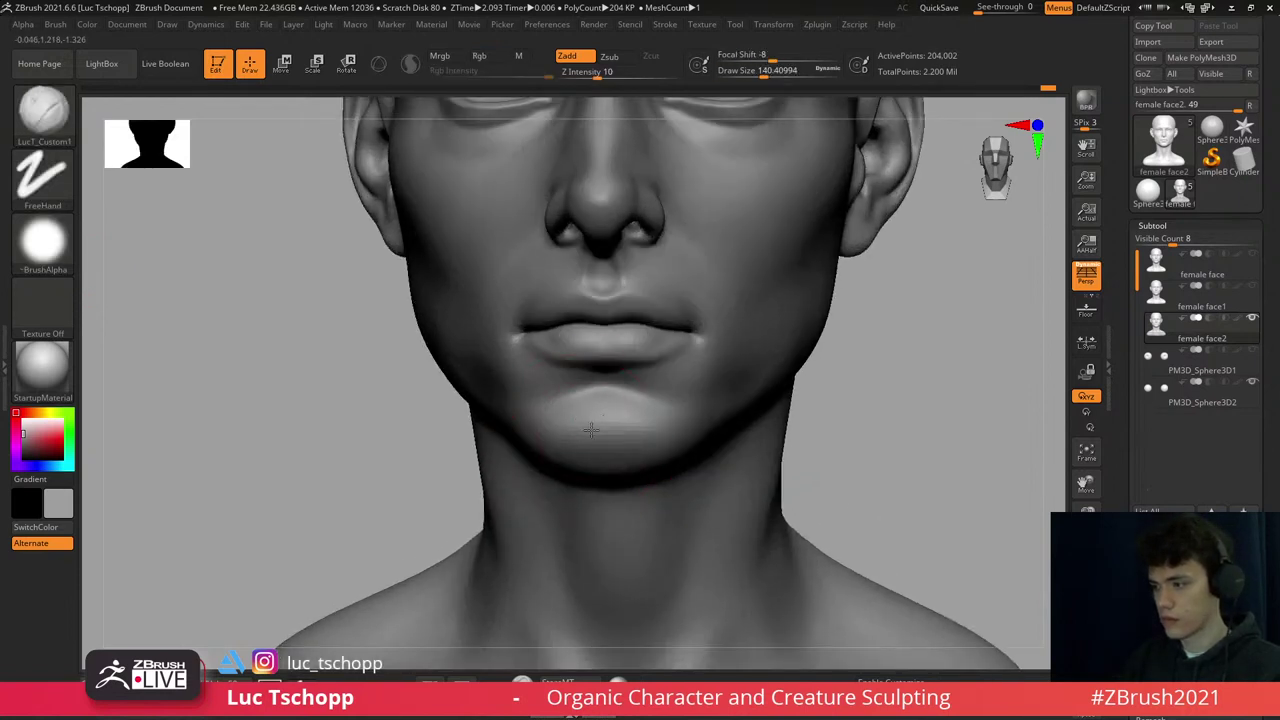
mouse_move(586, 423)
right_mouse_down()
mouse_move(646, 405)
mouse_move(657, 423)
right_mouse_up()
scroll(622, 409, "down", 2)
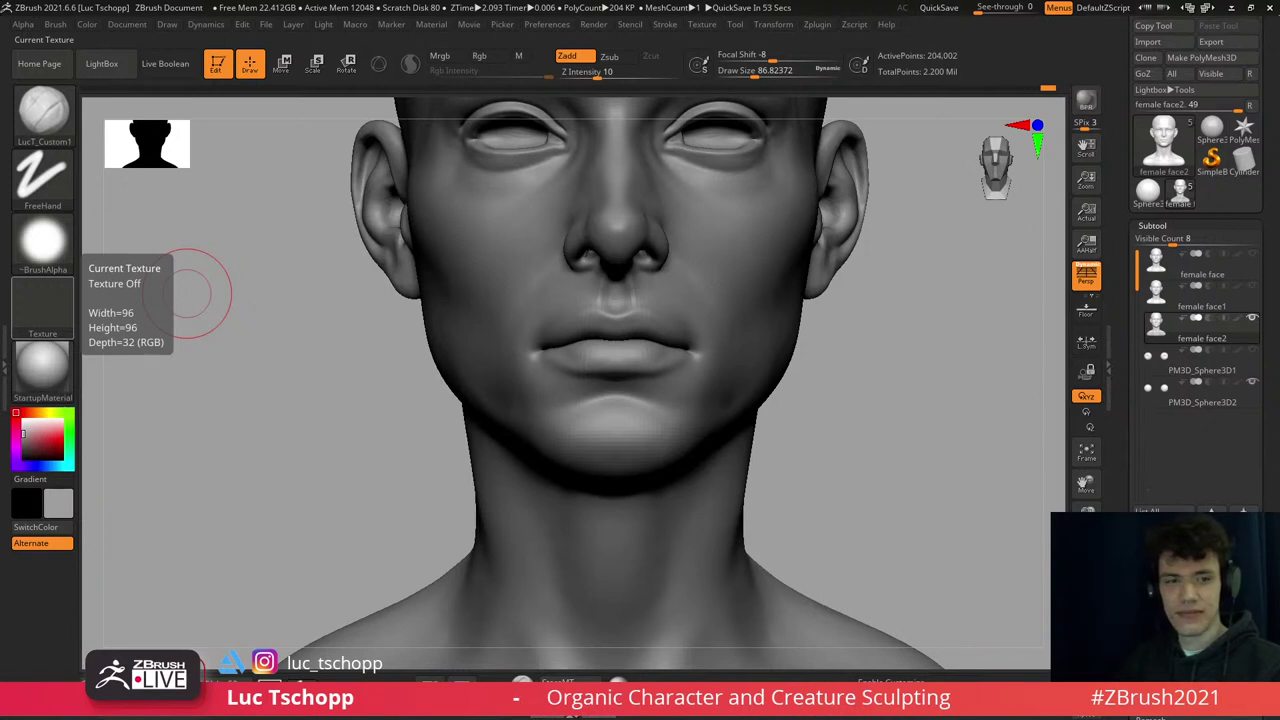
- Select the Move brush and drop a subdivision level, viewing the head from below
right_click_drag(562, 353, 647, 343)
key("b")
key("m")
key("v")
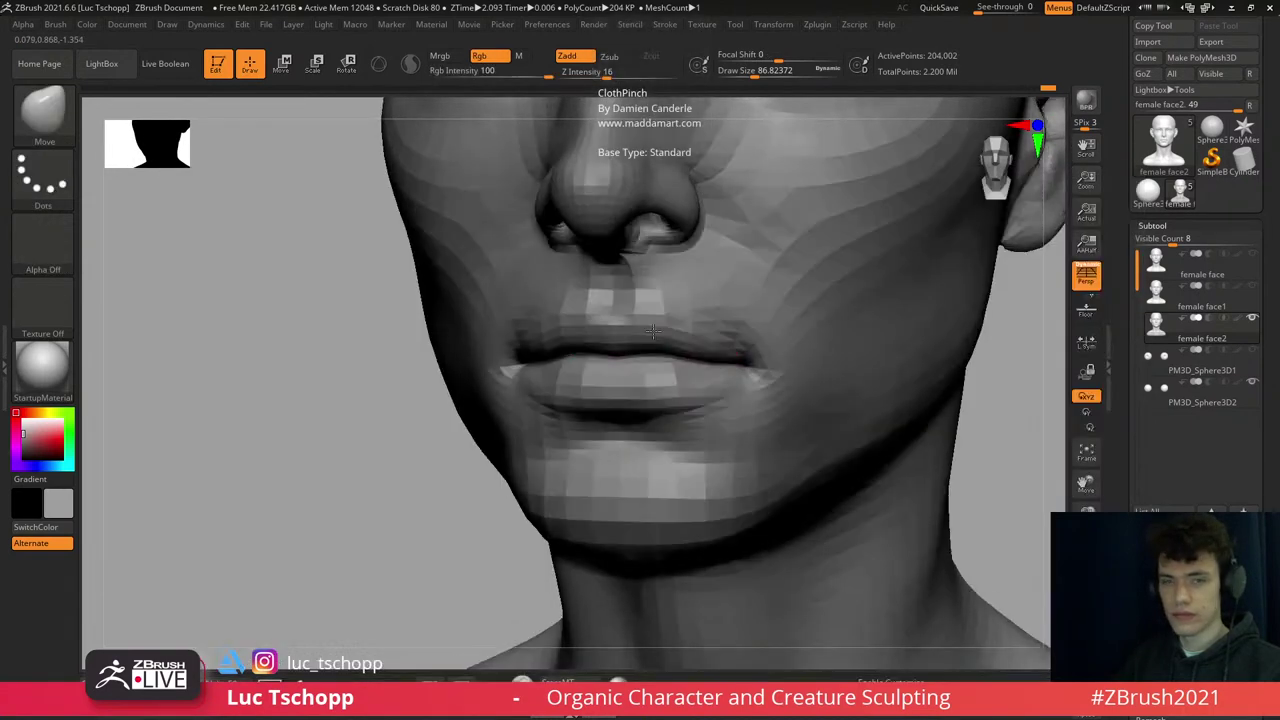
key("shift+d")
mouse_move(721, 305)
right_mouse_down("ctrl")
mouse_move(700, 323)
mouse_move(571, 337)
mouse_move(600, 345)
mouse_move(543, 337)
right_mouse_up("ctrl")
- Return to the highest subdivision level and load the DamStandard brush
key("b")
key("s")
key("t")
key("d")
key("b")
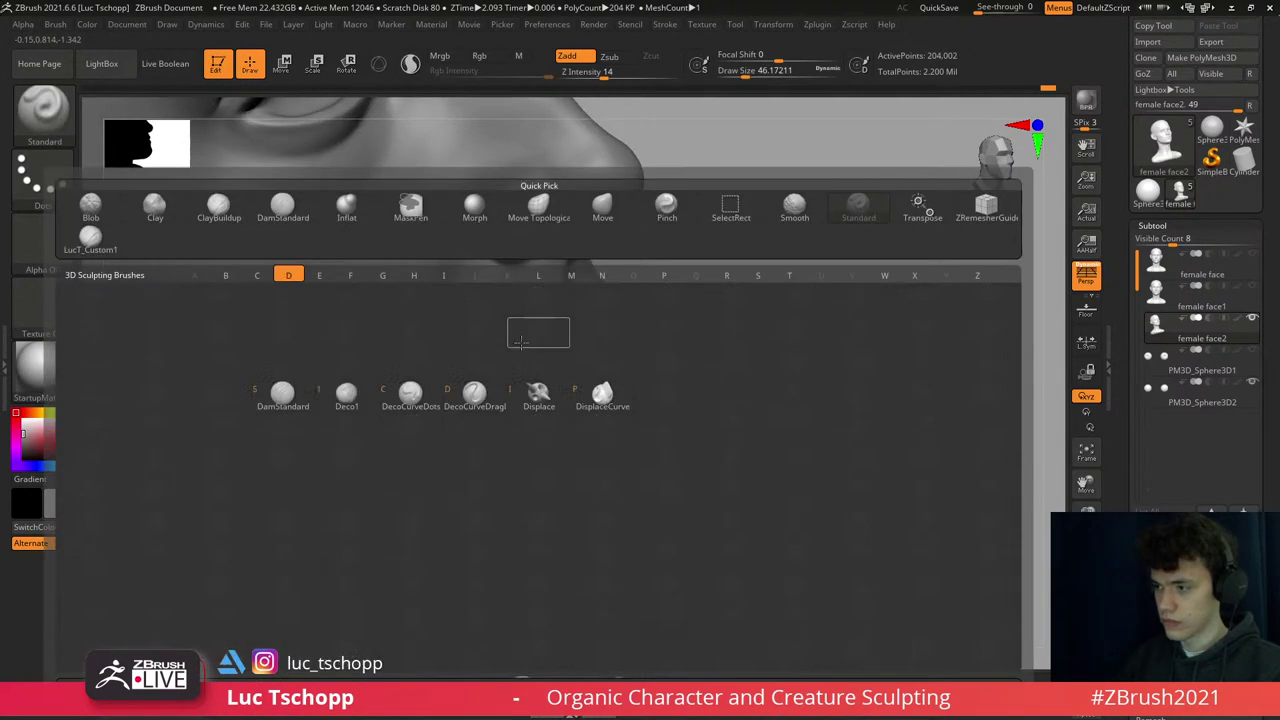
key("d")
key("s")
- In side profile, reshape the lip and jaw profile with the Move brush at about size 51
right_click_drag(530, 350, 574, 317)
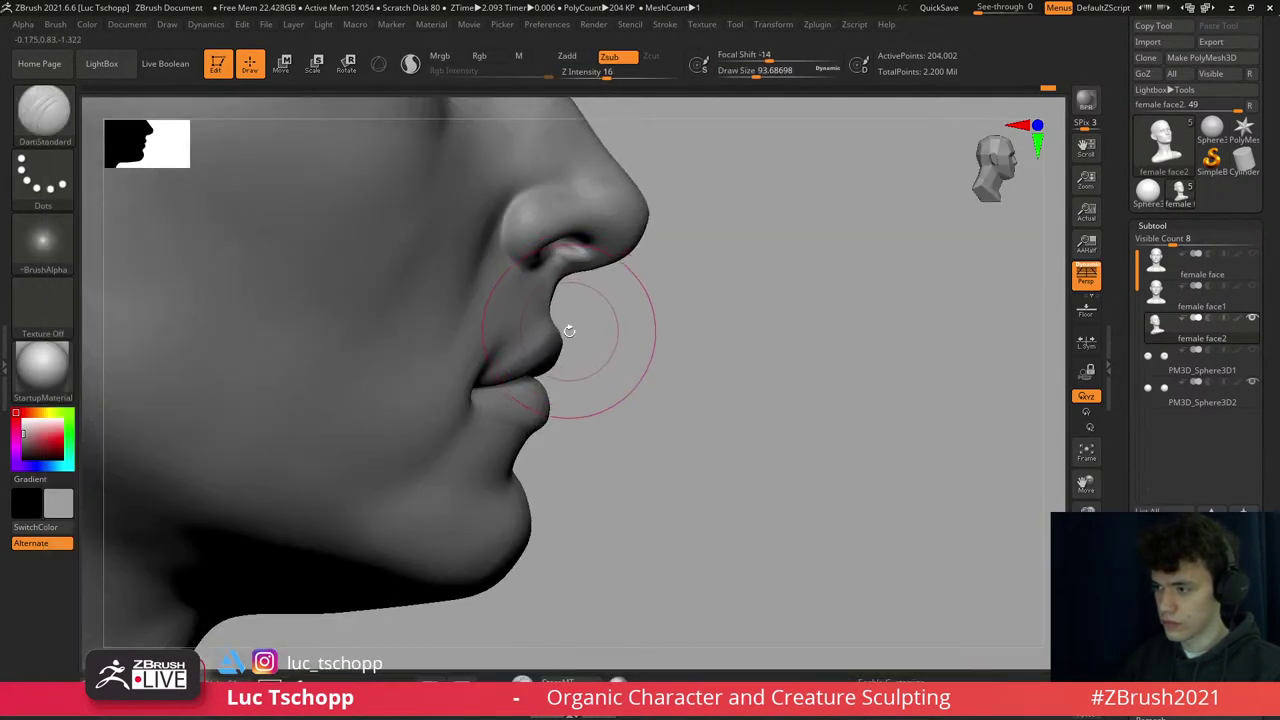
key("b")
key("m")
key("v")
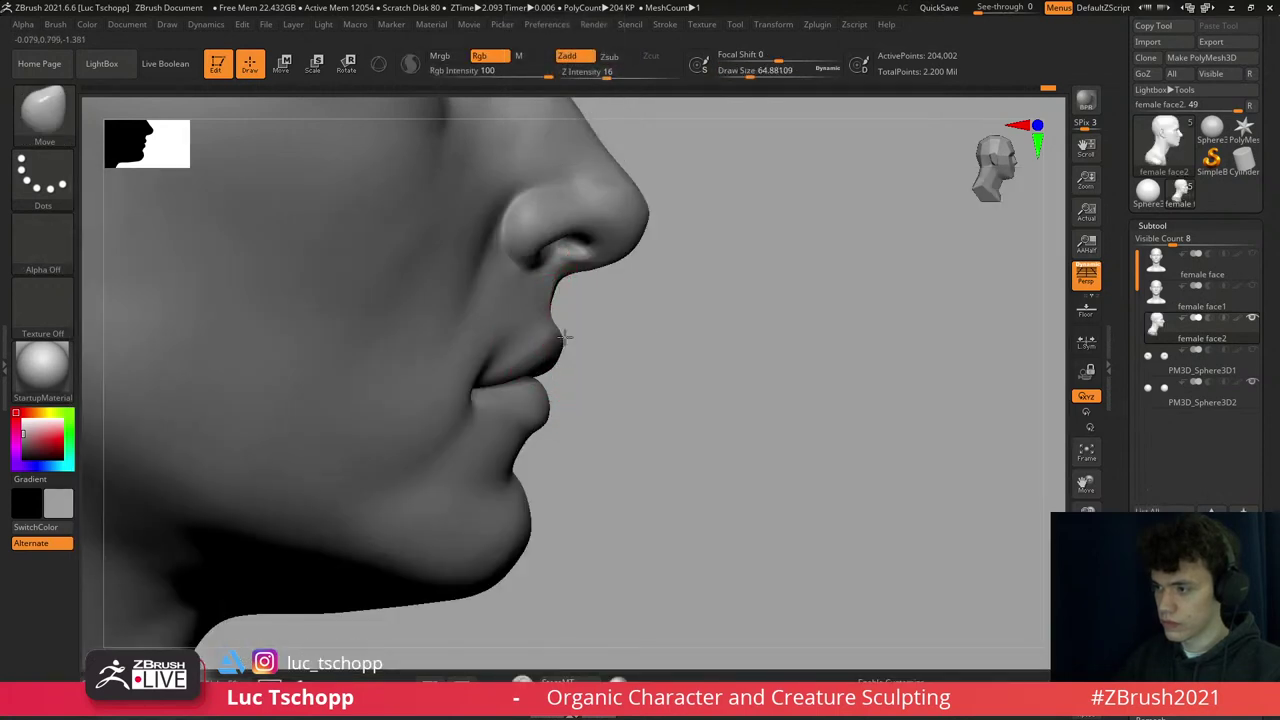
key("bracketleft")
mouse_move(541, 342)
right_mouse_down()
mouse_move(563, 334)
mouse_move(568, 365)
mouse_move(545, 366)
mouse_move(565, 398)
mouse_move(633, 374)
right_mouse_up()
- Refine the nostril area from front and below with the custom brush, then load the crease brush
key("b")
key("m")
key("t")
key("b")
key("s")
key("t")
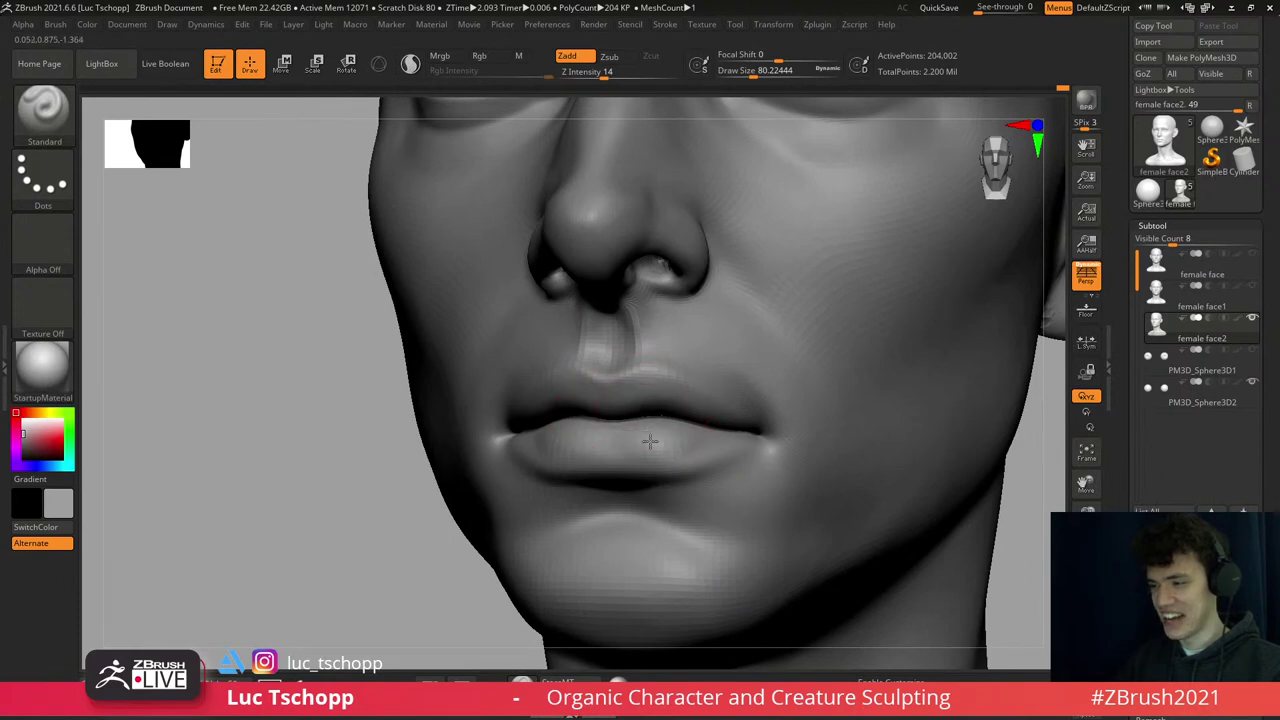
right_click_drag(650, 441, 557, 440)
key("1")
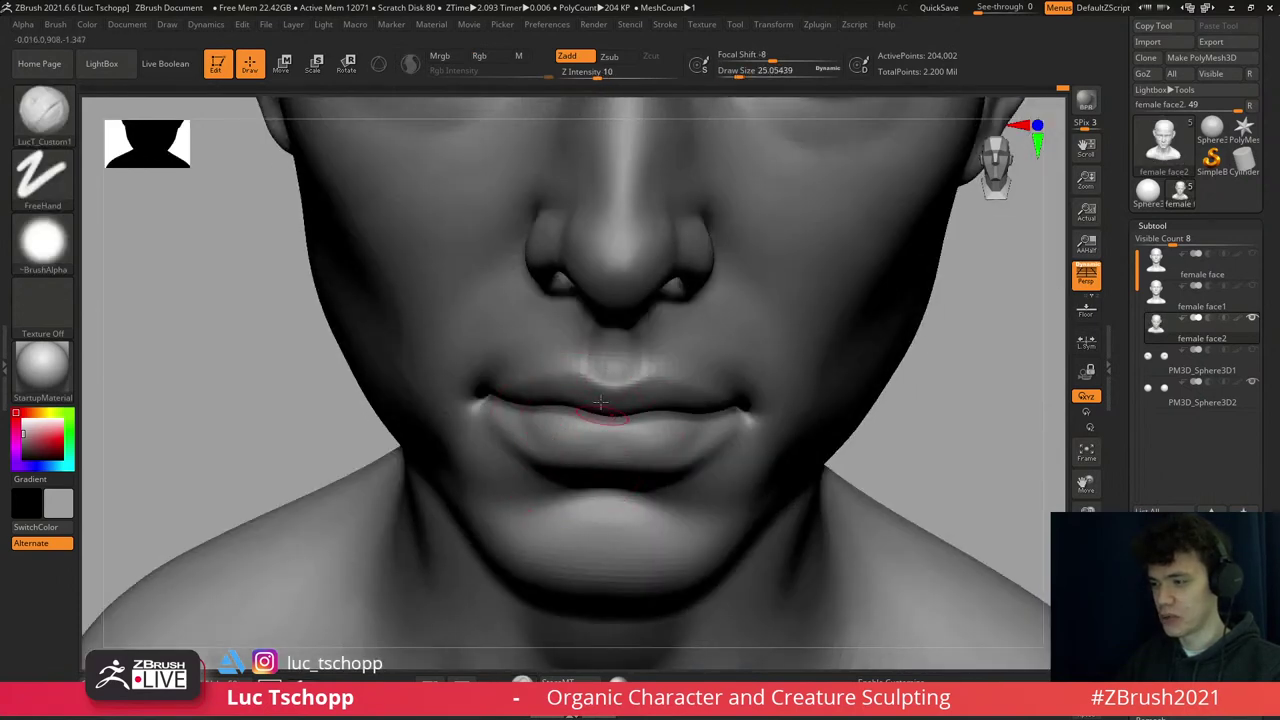
right_click_drag(600, 402, 726, 424)
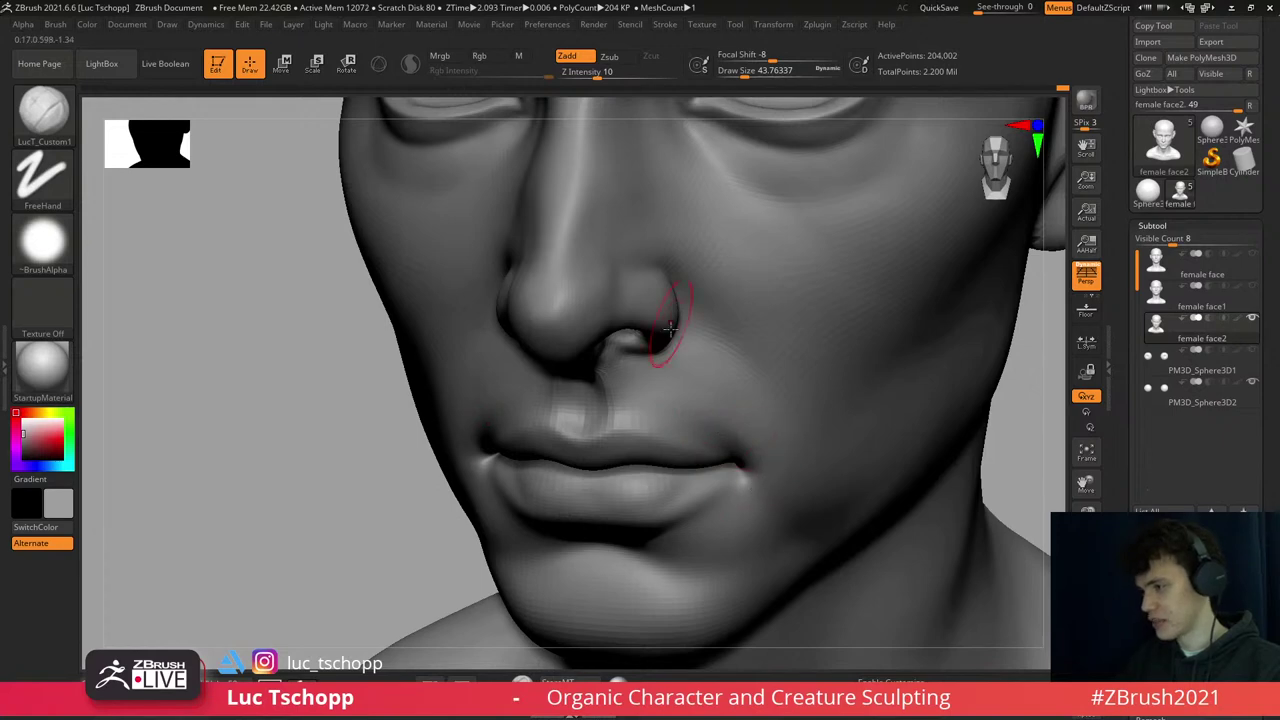
mouse_move(670, 330)
right_mouse_down()
mouse_move(659, 368)
mouse_move(632, 330)
mouse_move(677, 380)
mouse_move(640, 360)
right_mouse_up()
key("2")
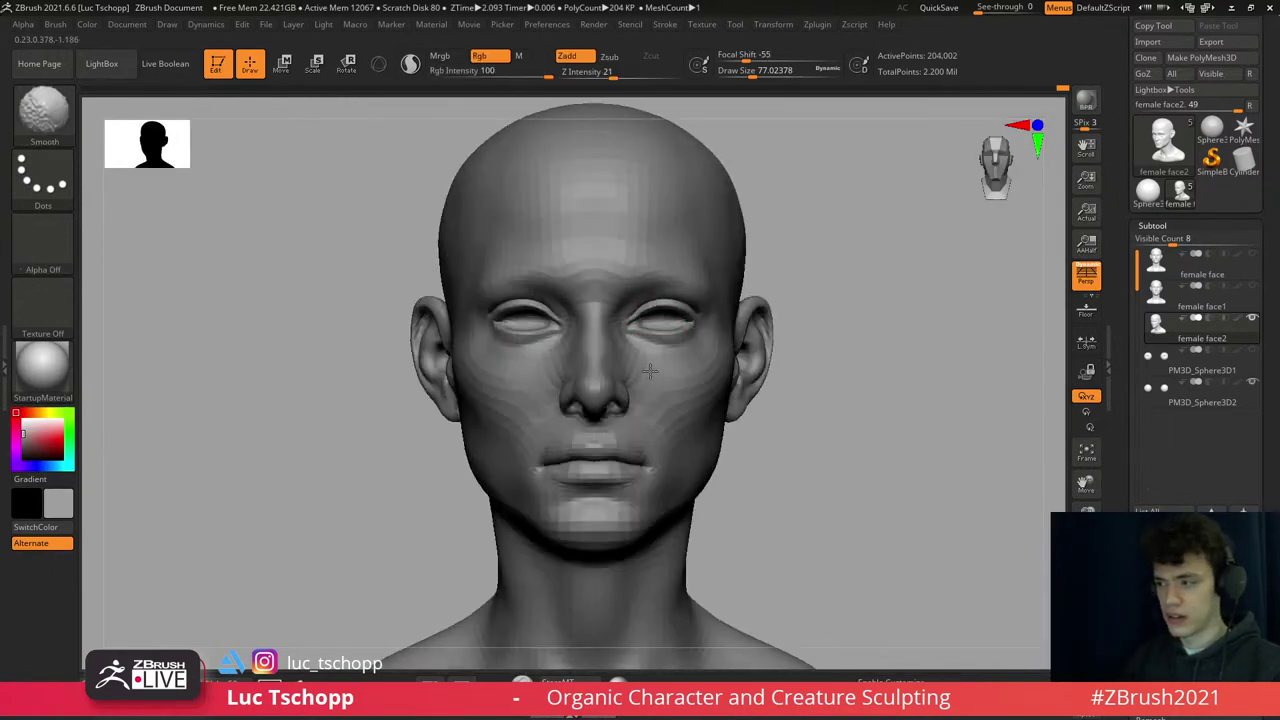
- Pick the Move brush, enlarge it, and zoom in on the face at three-quarter angle
key("b")
key("m")
key("v")
key("s")
left_click_drag(637, 361, 640, 364)
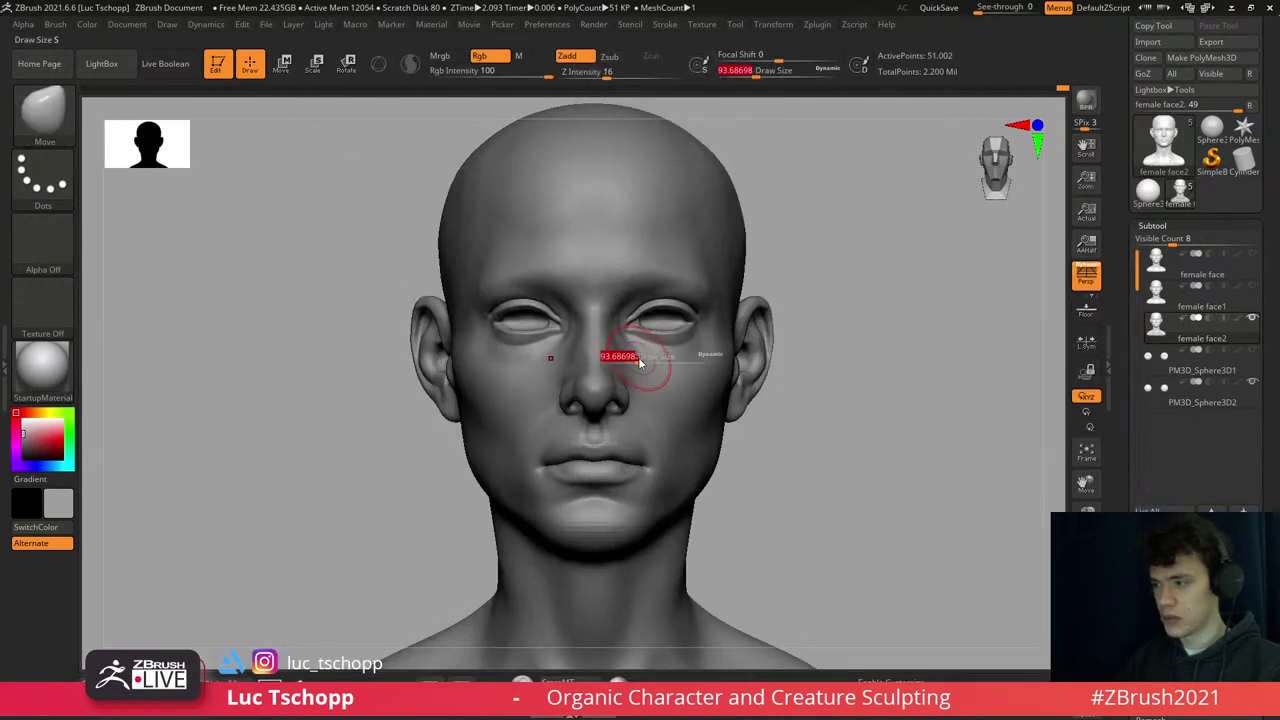
right_click_drag(675, 370, 651, 366)
- Reshape the nose tip in side profile at a lower subdivision level with a resized custom brush
key("1")
key("s")
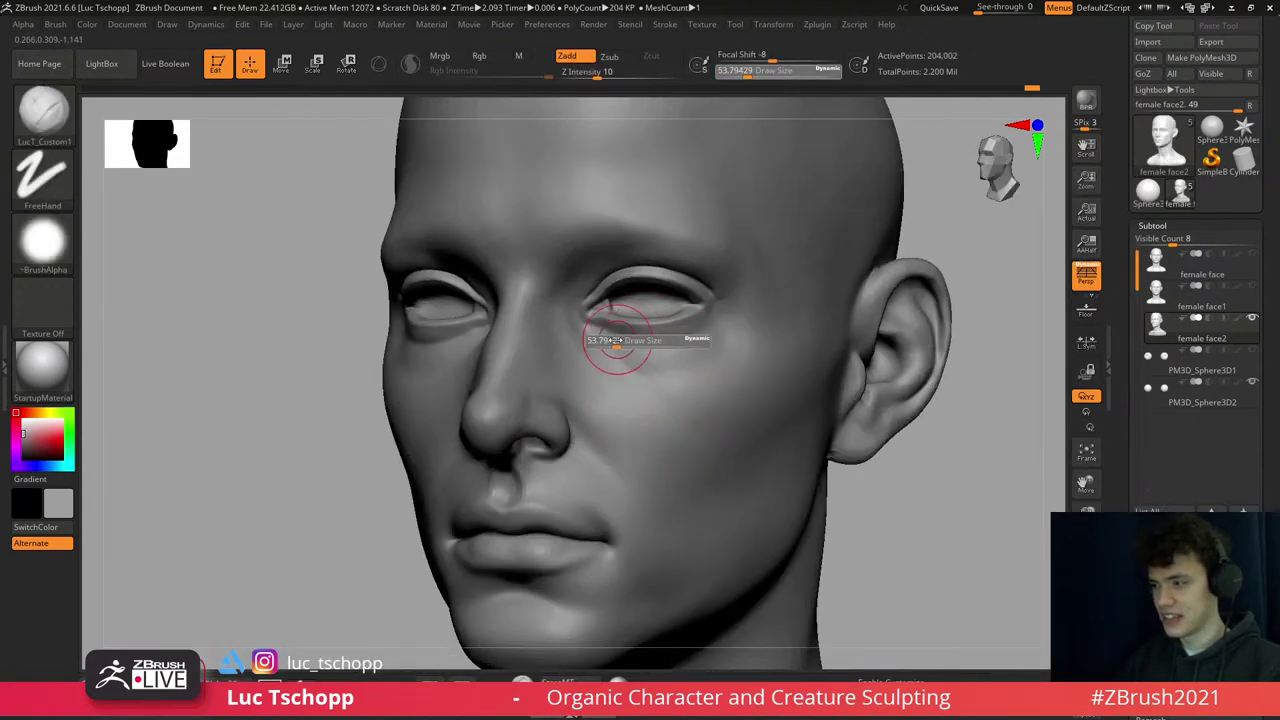
left_click_drag(630, 340, 610, 338)
key("s")
left_click_drag(692, 370, 700, 412)
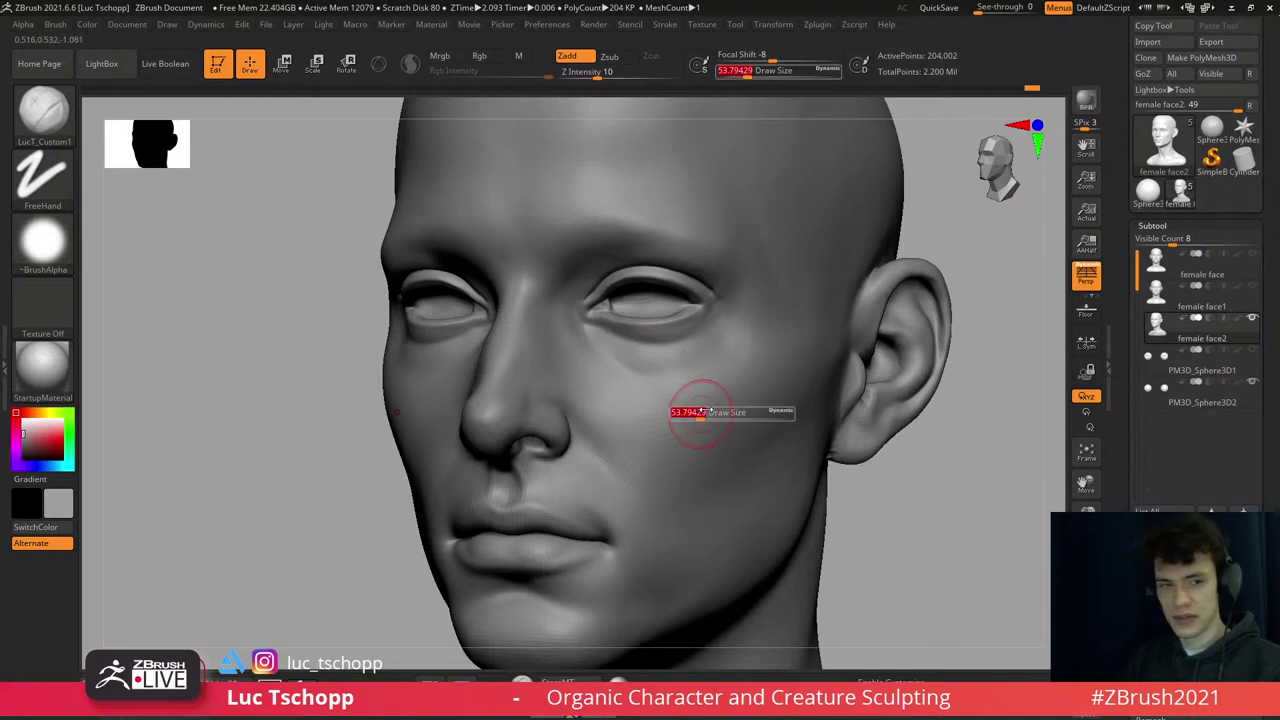
key("shift+d")
right_click_drag(700, 412, 651, 400)
mouse_move(551, 399)
right_mouse_down()
mouse_move(600, 400)
mouse_move(557, 405)
right_mouse_up()
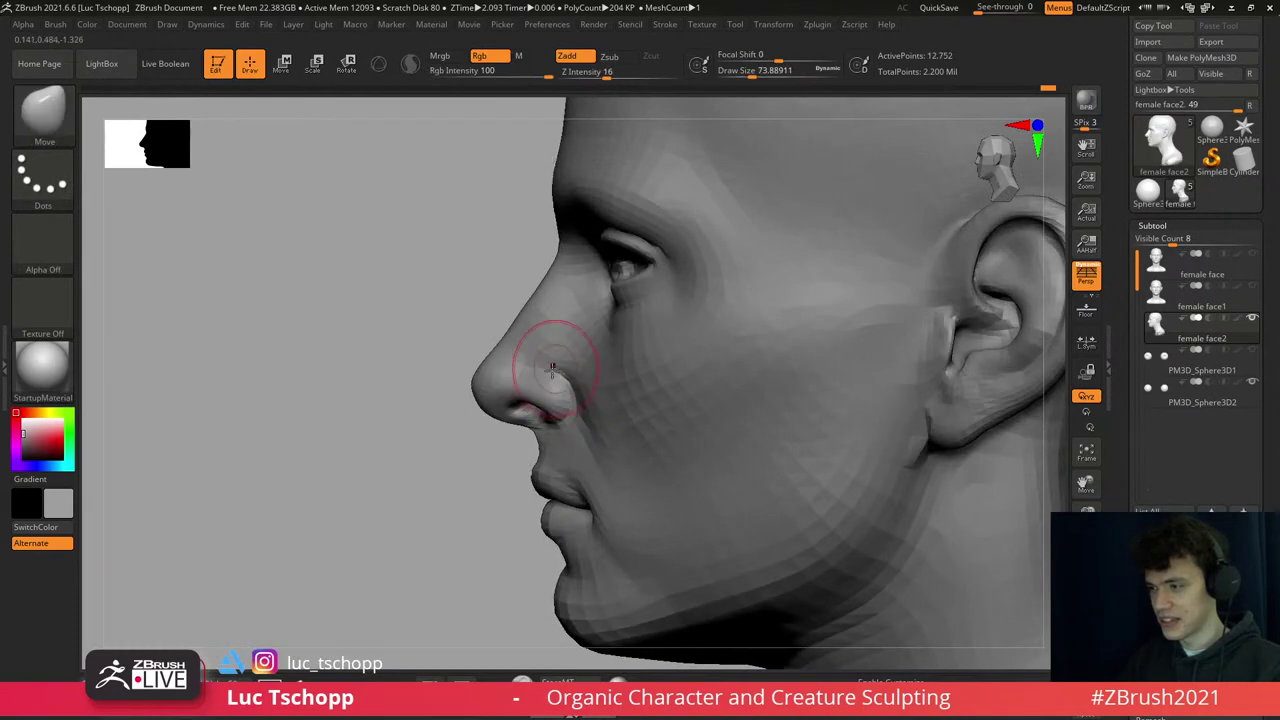
- Refine the nostril at the highest subdivision level with the custom brush, then frame the lips front-on
key("s")
left_click_drag(560, 372, 524, 373)
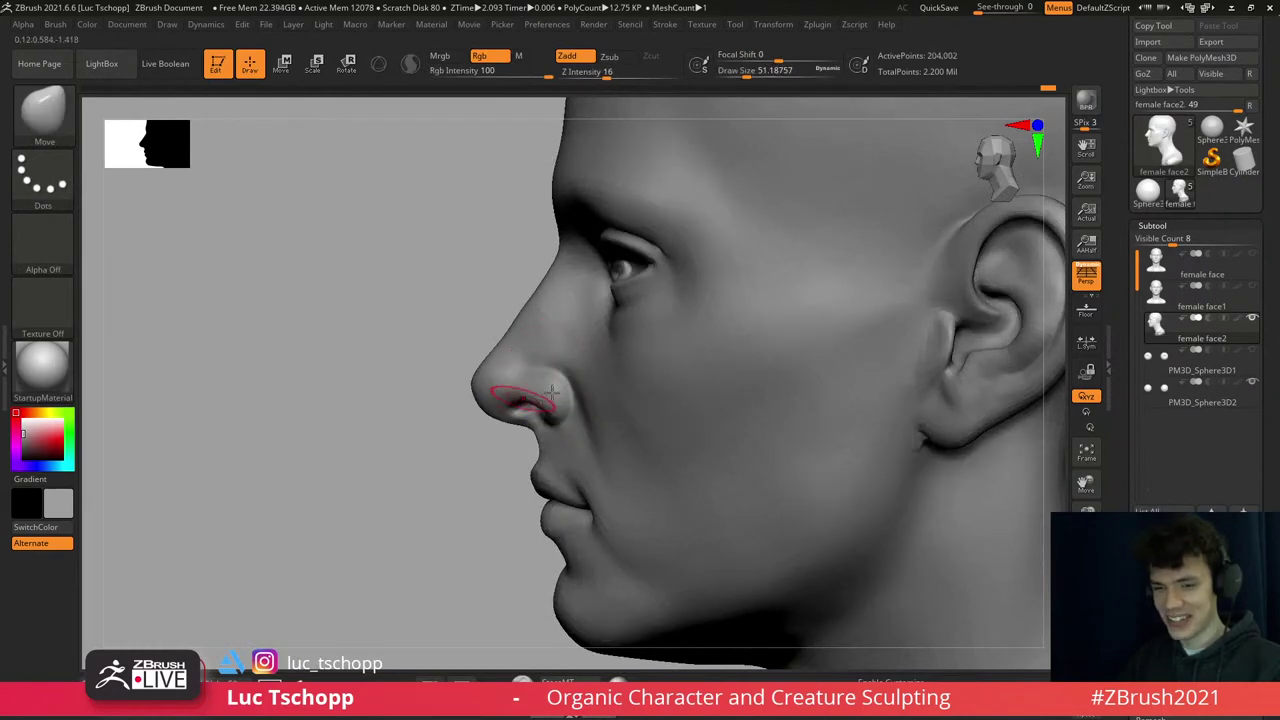
mouse_move(524, 374)
right_mouse_down()
mouse_move(591, 441)
mouse_move(571, 400)
right_mouse_up()
key("d")
key("1")
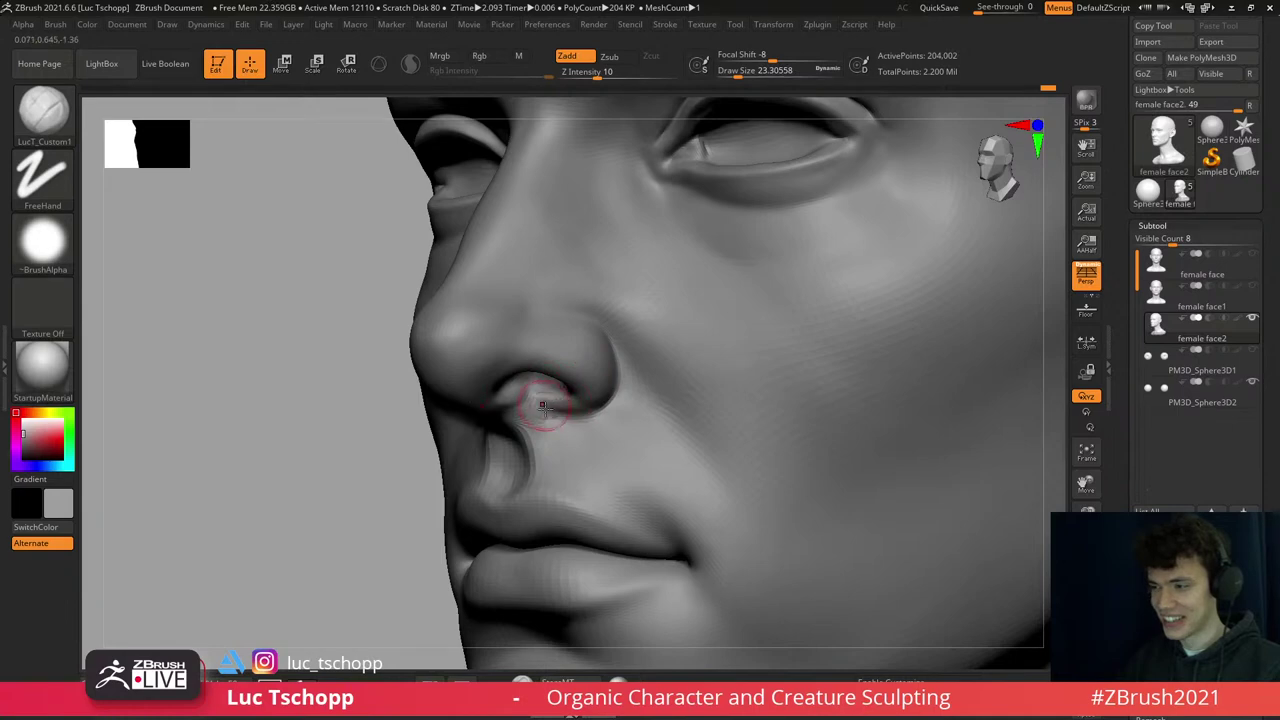
mouse_move(543, 400)
right_mouse_down()
mouse_move(571, 391)
mouse_move(545, 396)
right_mouse_up()
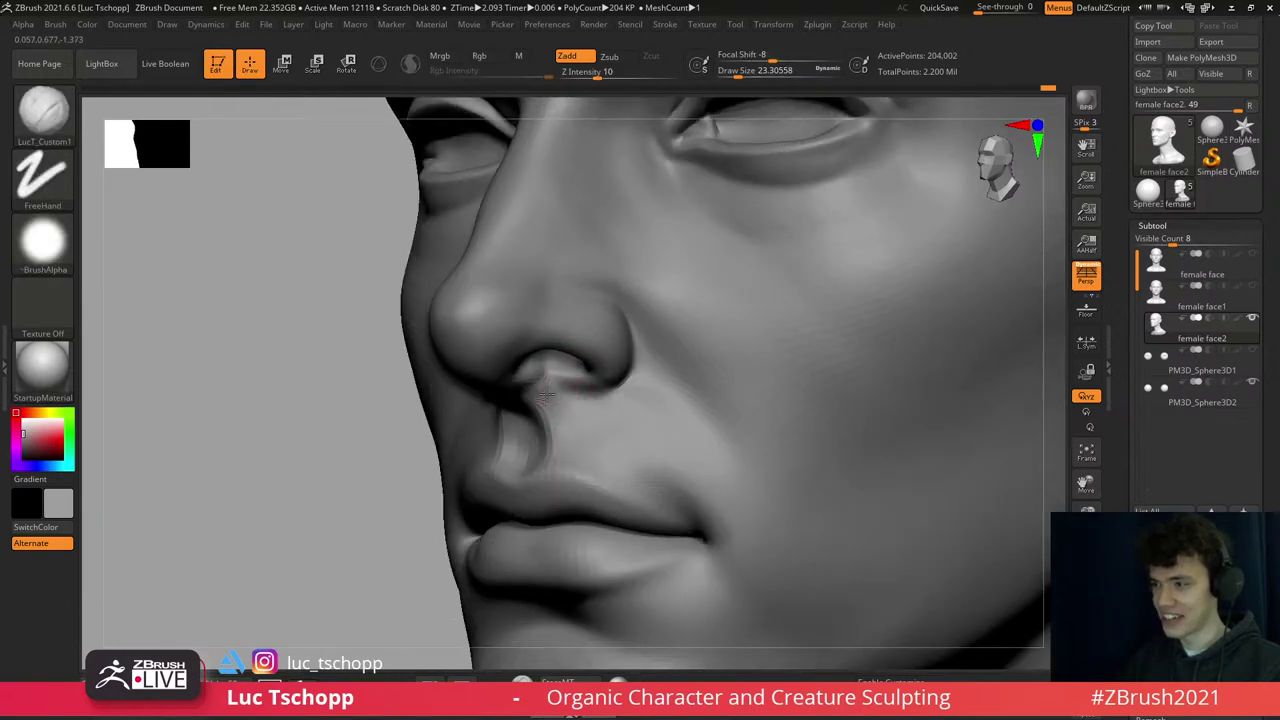
right_click_drag(592, 456, 586, 437, "shift")
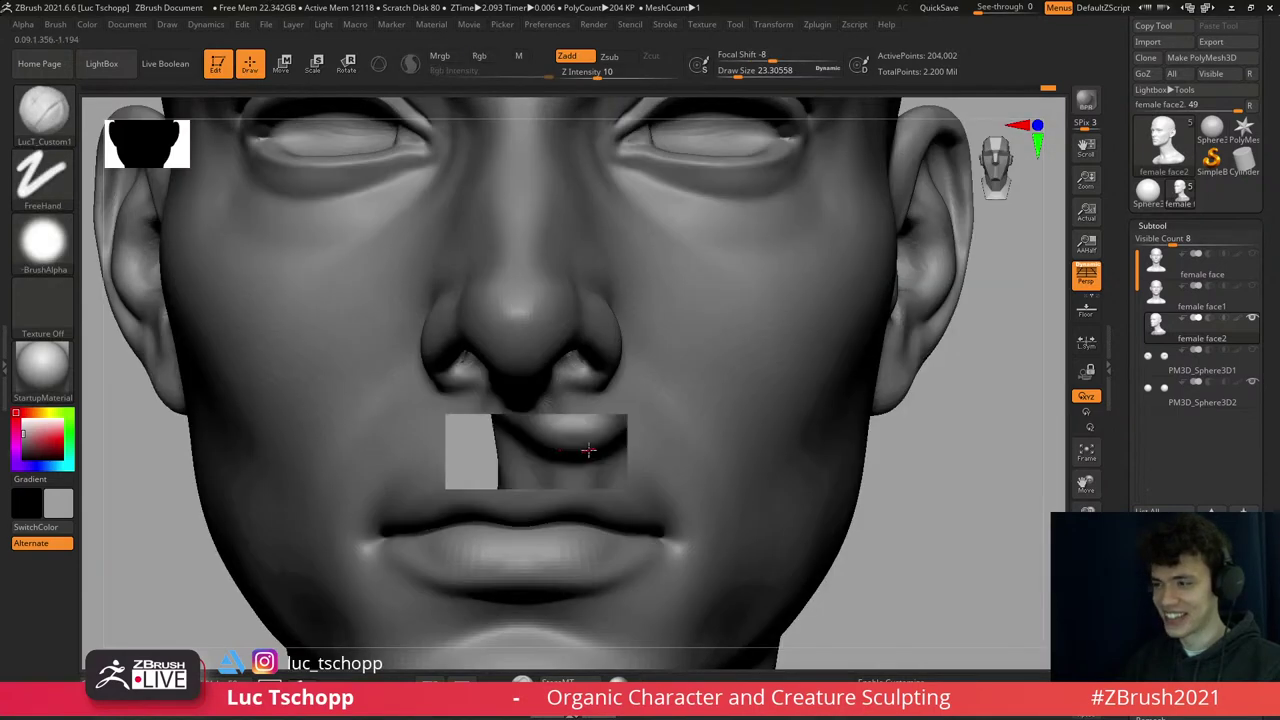
key("f")
right_click_drag(606, 363, 558, 468, "ctrl")
- Shift the mouth corners with Move Topological, then return to the highest subdivision in front view
key("b")
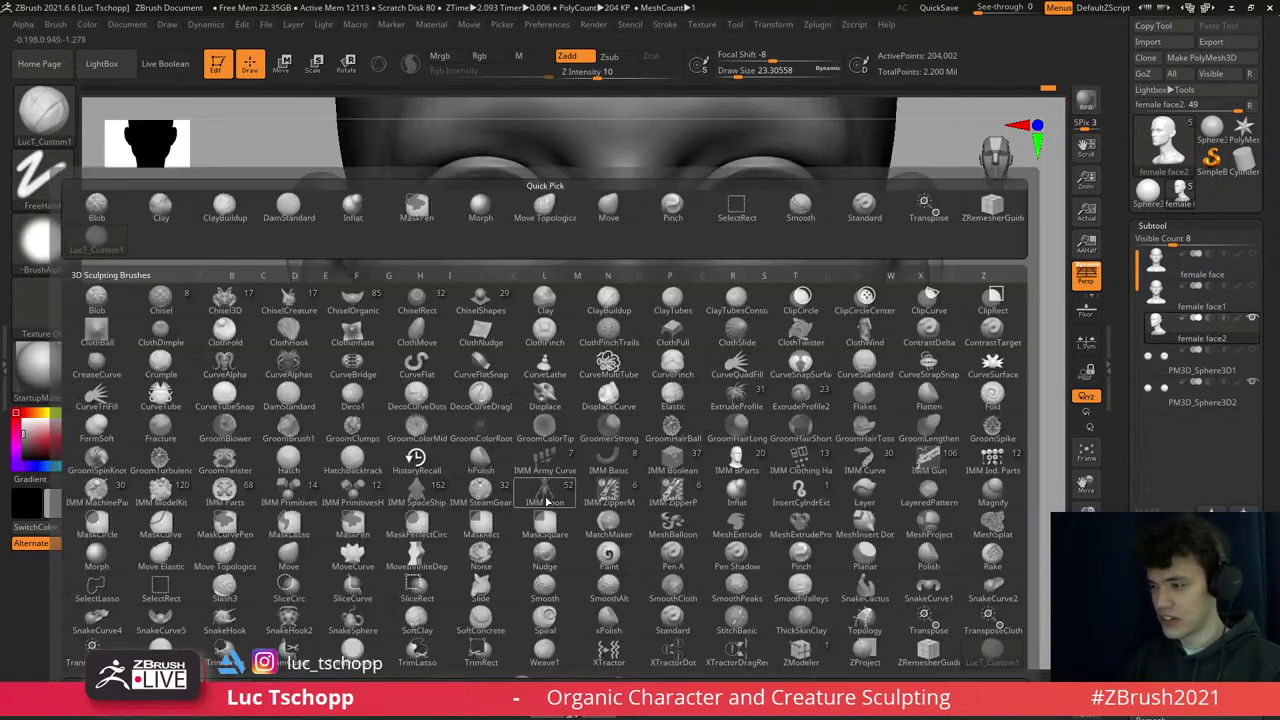
key("m")
key("t")
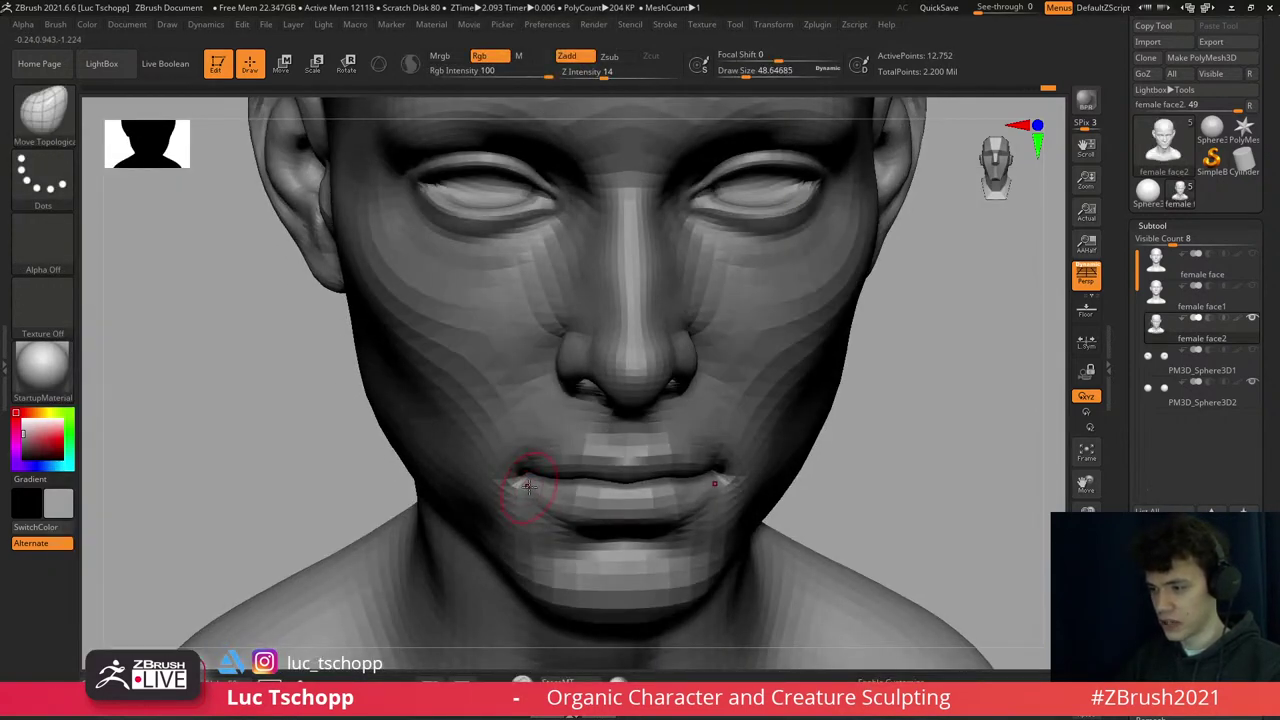
mouse_move(528, 486)
right_mouse_down()
mouse_move(540, 433)
mouse_move(523, 466)
right_mouse_up()
key("b")
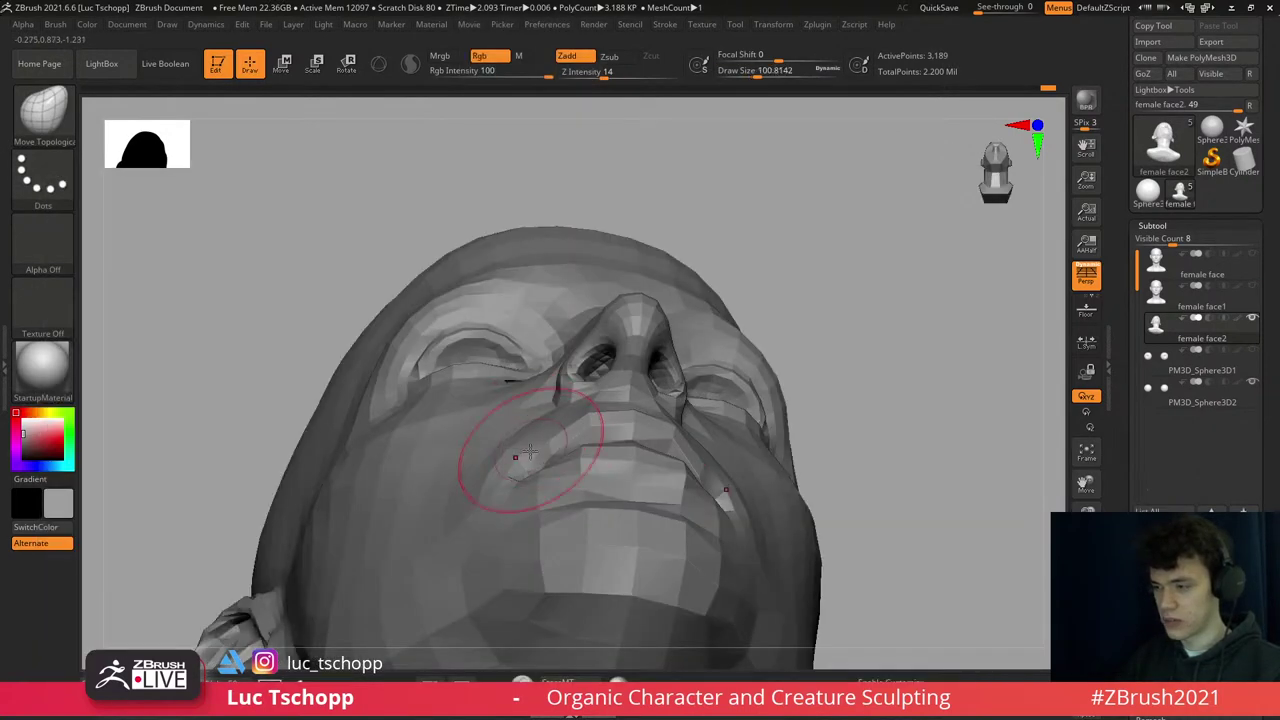
key("d")
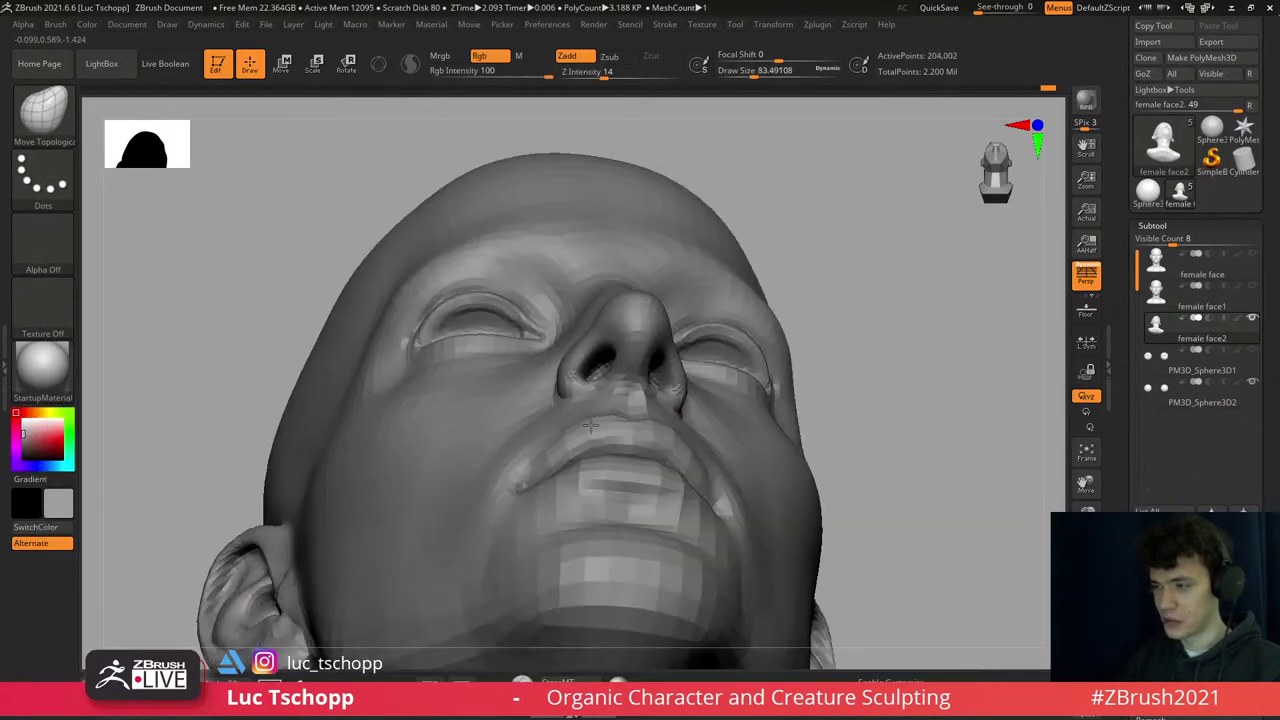
mouse_move(517, 455)
right_mouse_down("shift")
mouse_move(610, 385)
mouse_move(600, 300)
mouse_move(638, 400)
mouse_move(602, 371)
mouse_move(618, 320)
mouse_move(557, 349)
mouse_move(575, 332)
right_mouse_up("shift")
- Smooth the brow with the Standard brush one subdivision down, then restore full detail and reframe the face
key("b")
key("s")
key("t")
key("shift+d")
key("shift+d")
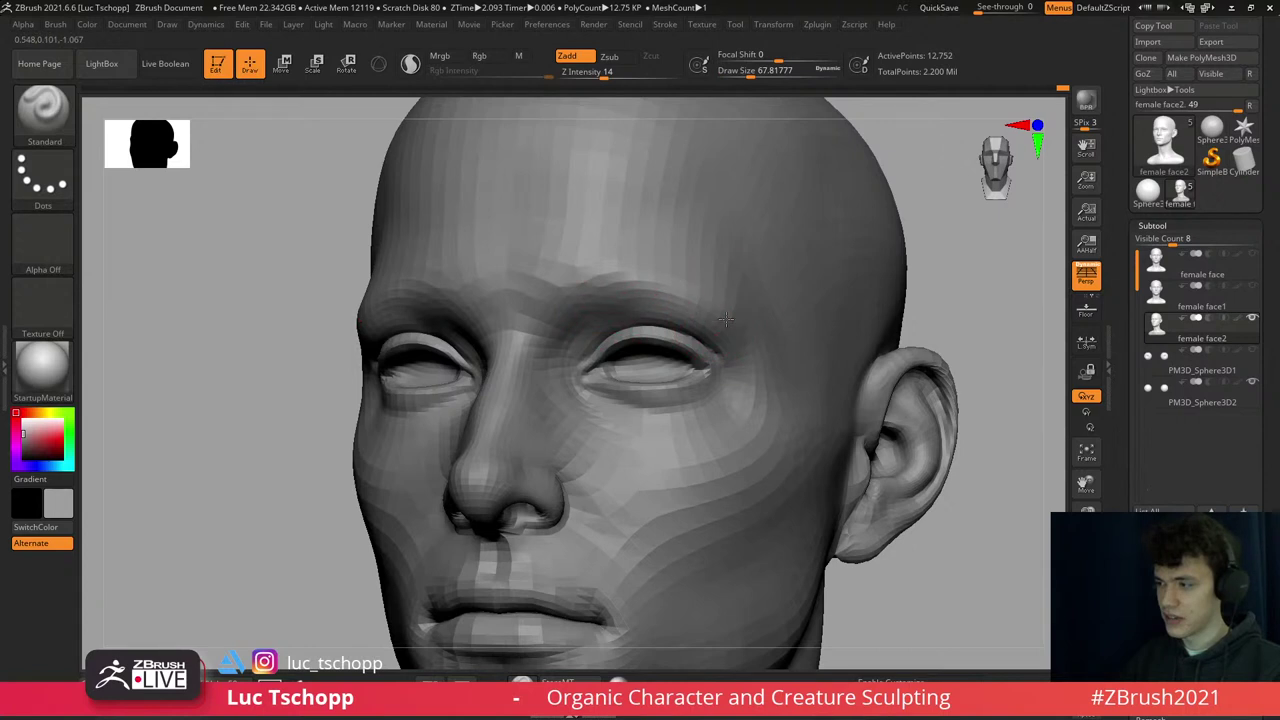
key("d")
key("d")
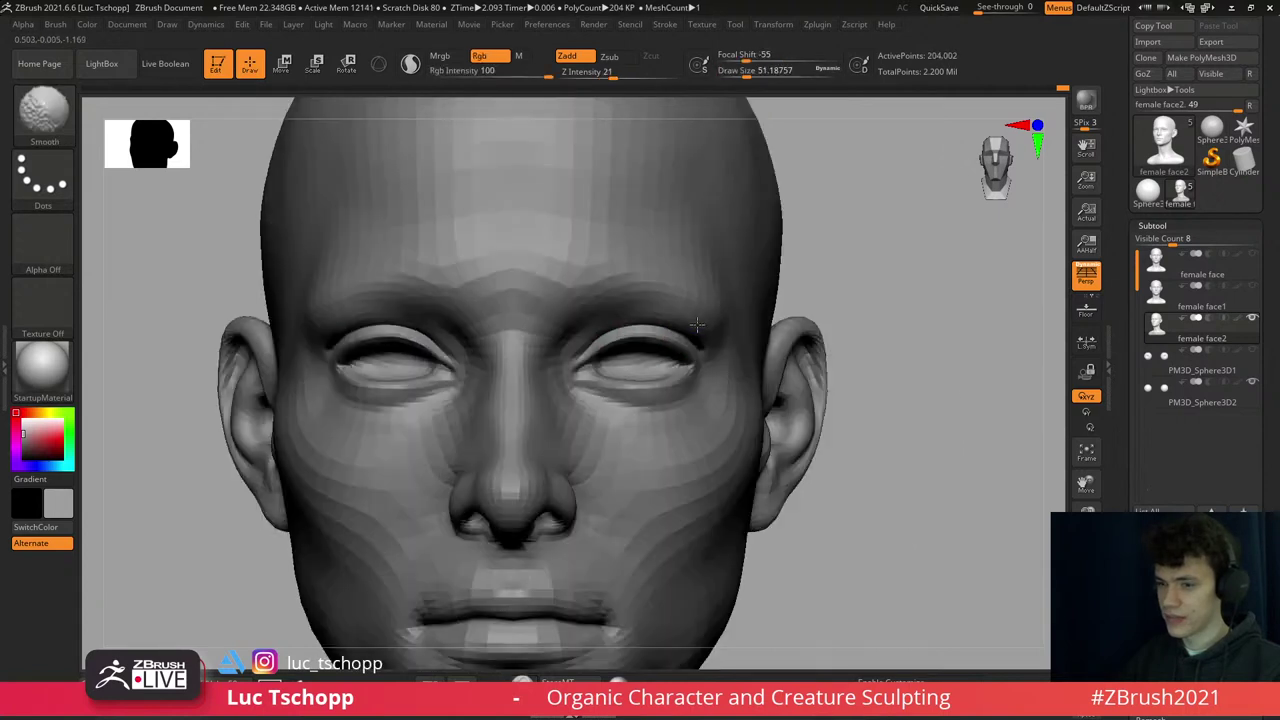
key("f")
right_click_drag(691, 314, 686, 313)
right_click_drag(652, 234, 672, 290)
mouse_move(612, 345)
right_mouse_down("ctrl")
mouse_move(617, 380)
mouse_move(648, 274)
mouse_move(603, 434)
right_mouse_up("ctrl")
- Broaden the cheeks with the Move brush at a lower subdivision level, resizing the brush as needed
key("b")
key("m")
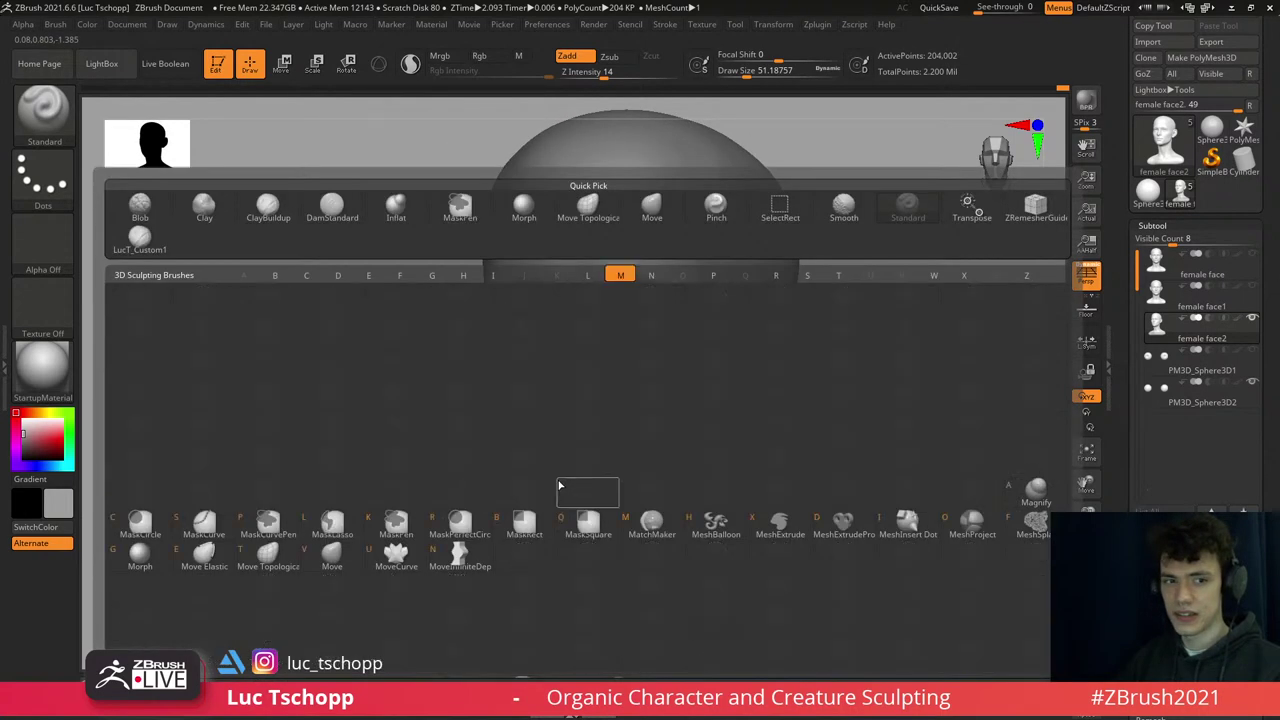
key("v")
key("shift+d")
key("shift+d")
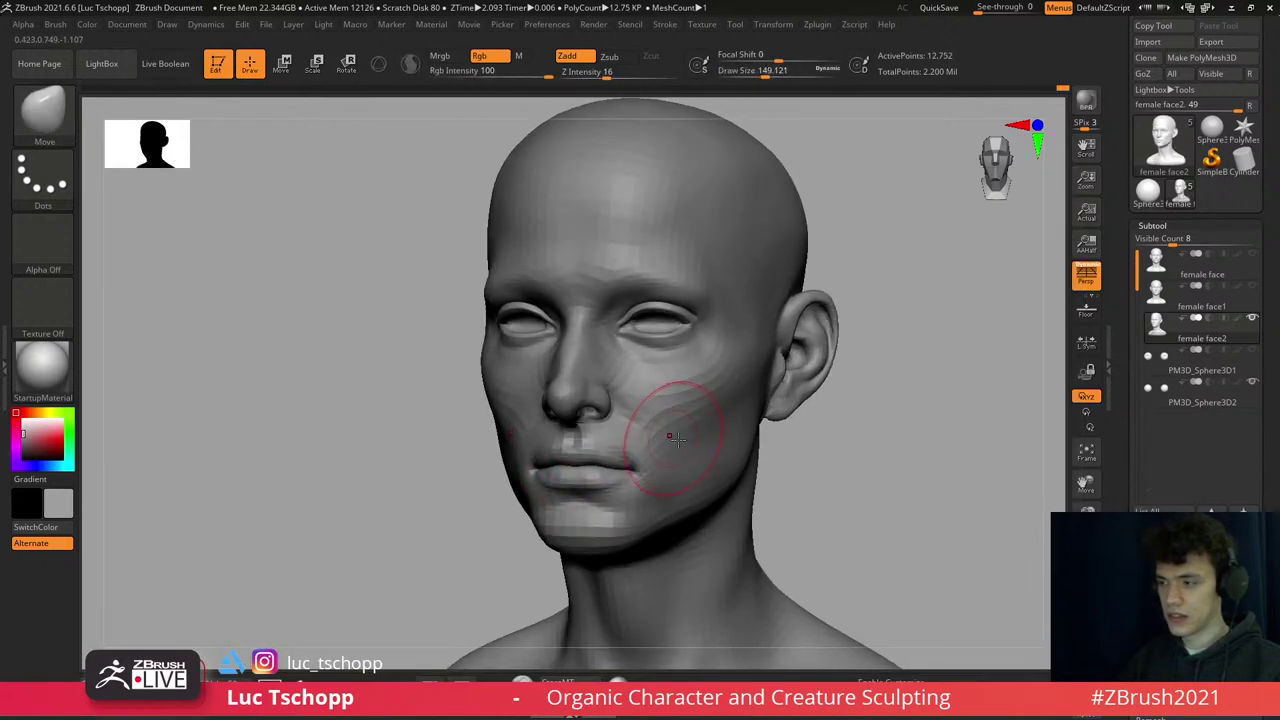
mouse_move(707, 421)
left_mouse_down()
mouse_move(698, 376)
mouse_move(712, 409)
left_mouse_up()
key("s")
key("s")
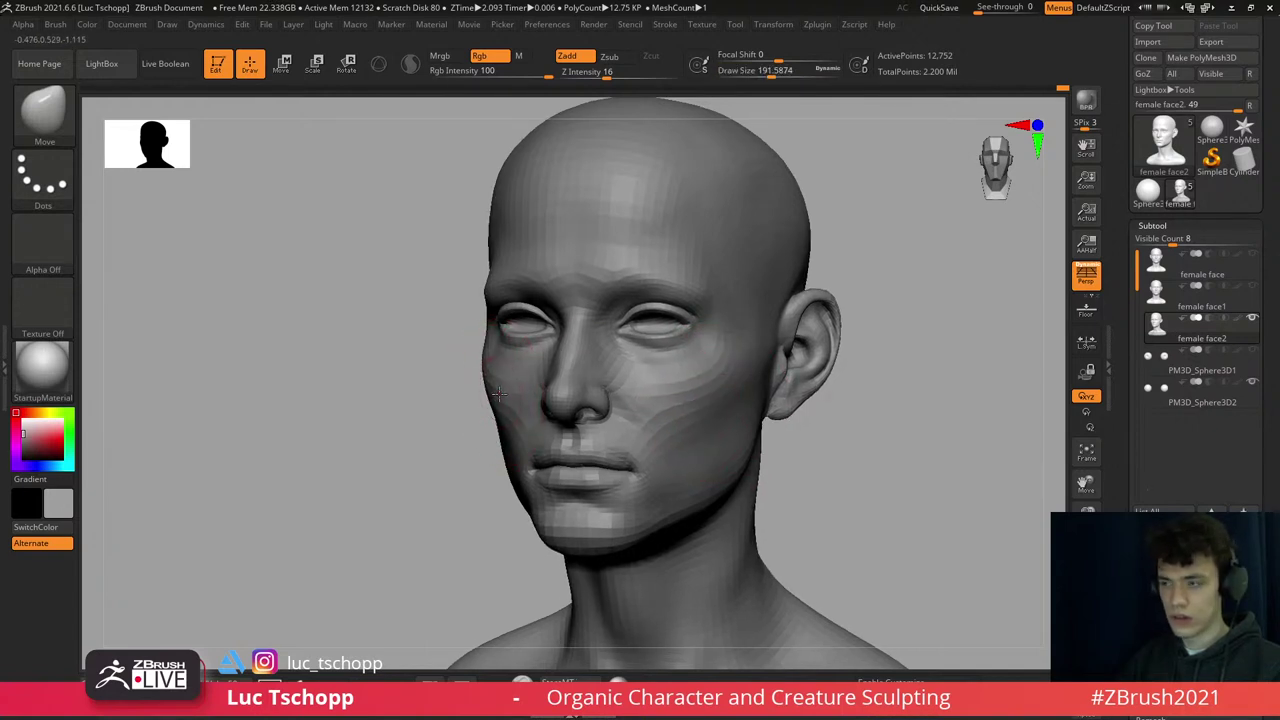
key("s")
left_click_drag(694, 272, 699, 274)
key("s")
key("[")
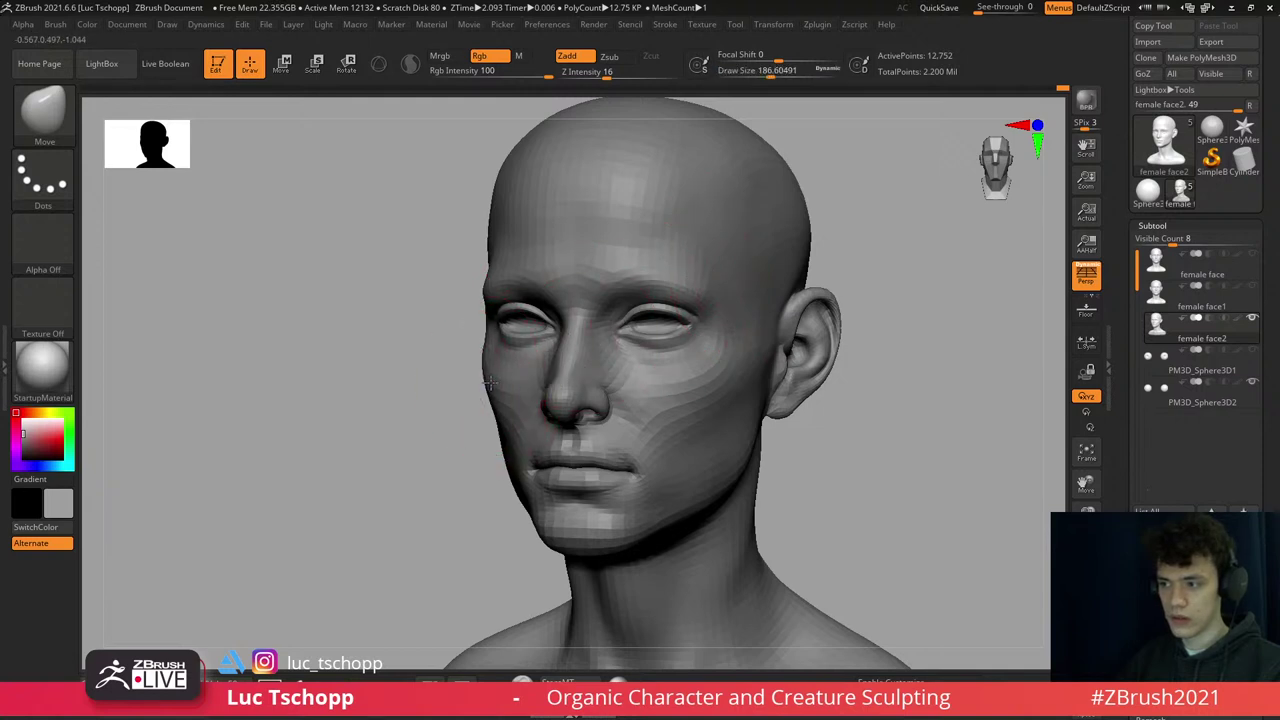
right_click_drag(527, 437, 521, 430)
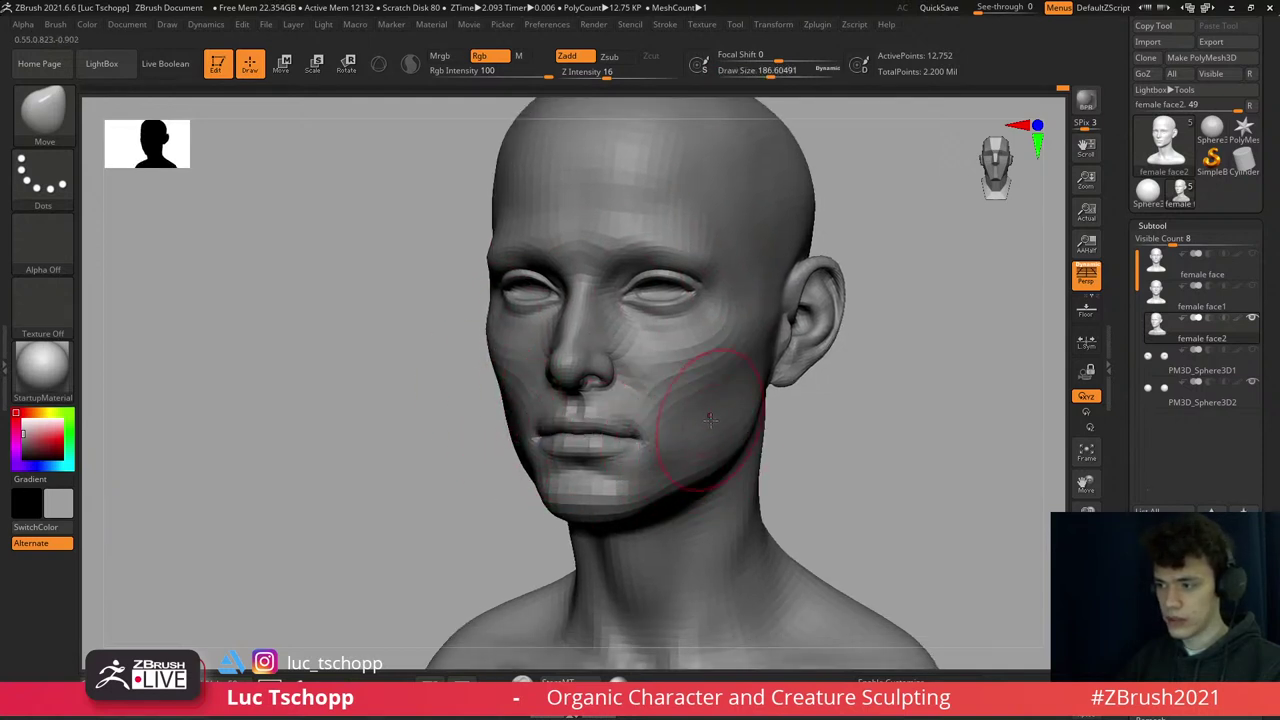
- Pull the jawline up toward the ear at low subdivision, then return to full detail with the custom brush
key("d")
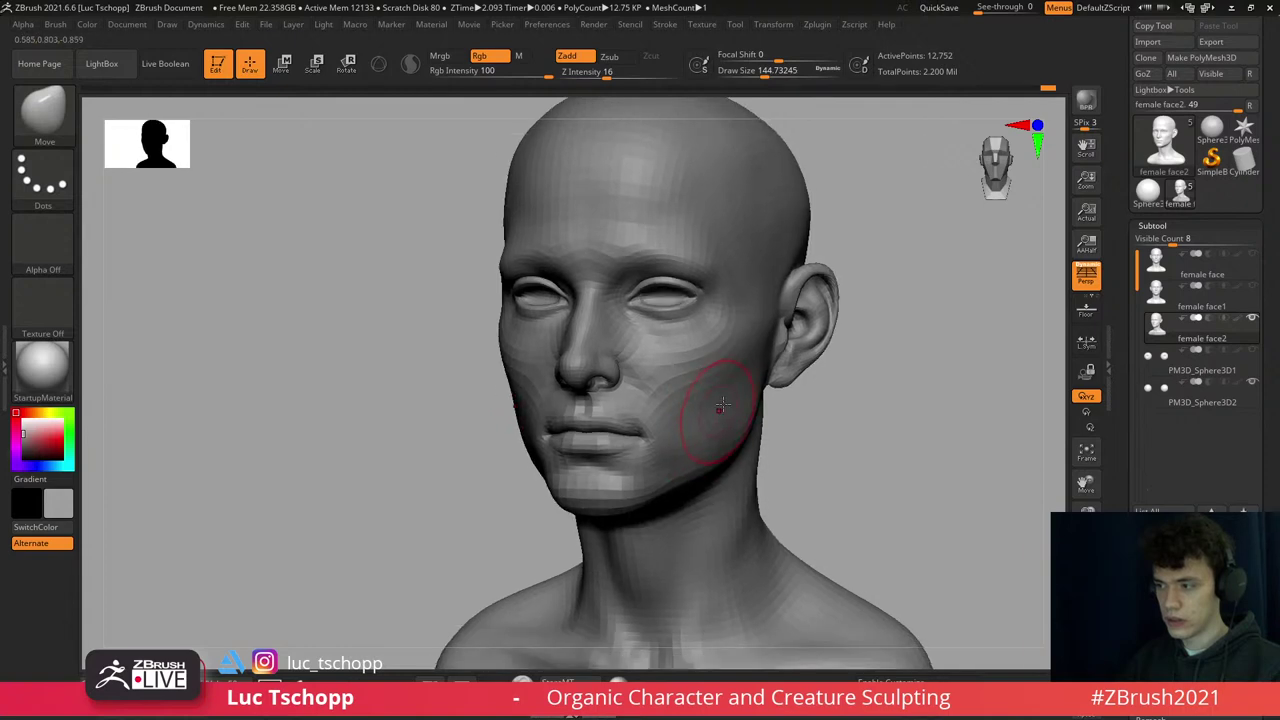
right_click_drag(730, 378, 623, 463)
key("shift+d")
key("shift+d")
key("shift+d")
key("d")
key("d")
key("d")
key("shift+d")
key("shift+d")
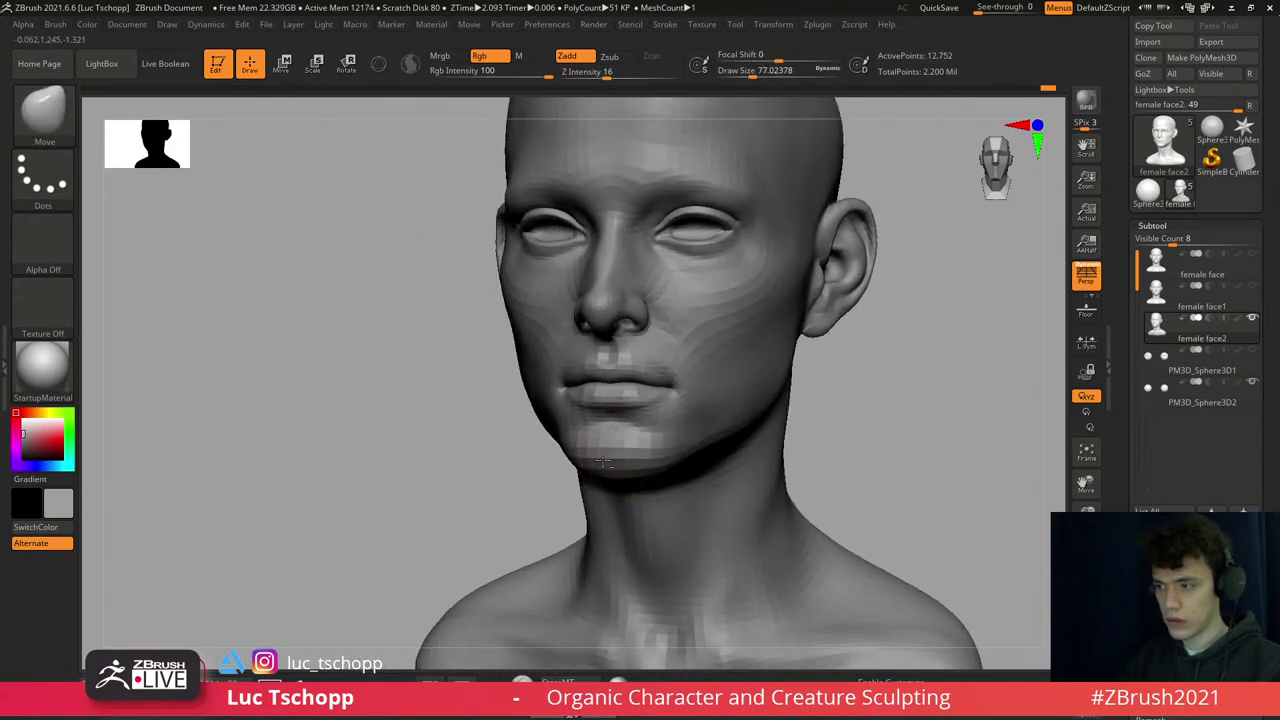
key("bracketright")
key("bracketright")
key("bracketright")
key("bracketright")
key("bracketright")
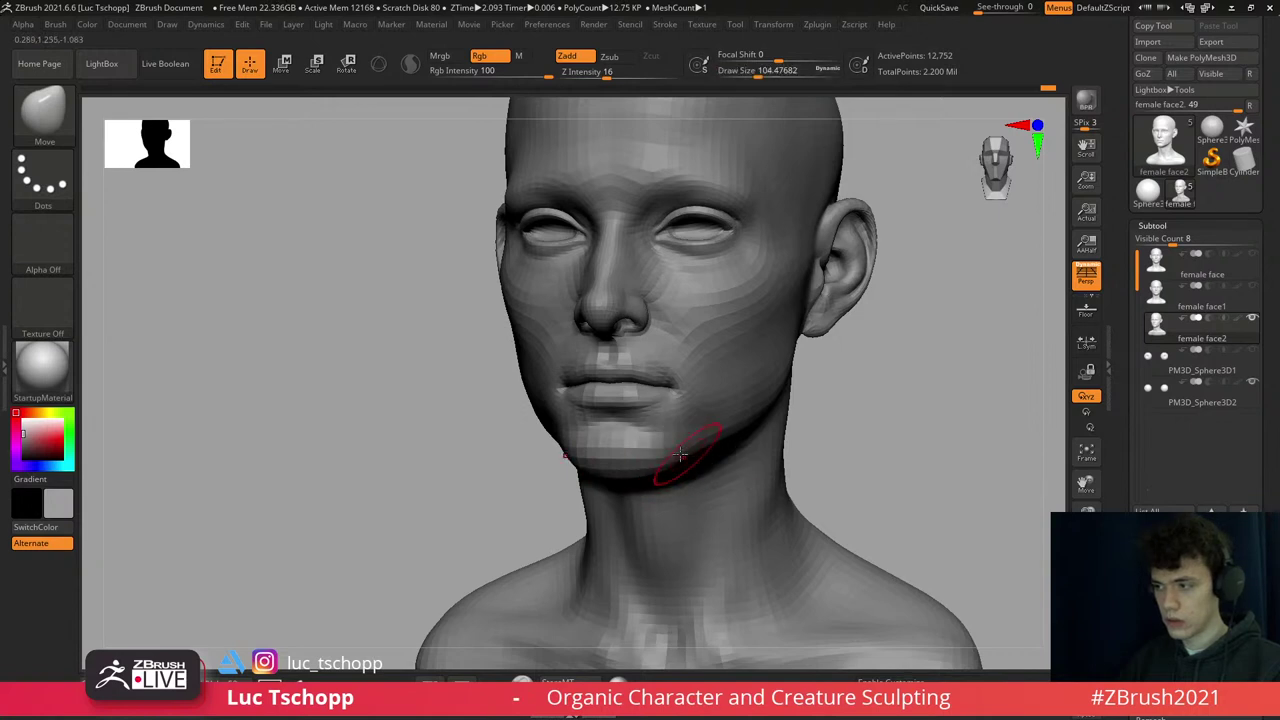
right_click_drag(680, 462, 698, 453)
key("s")
left_click_drag(698, 453, 740, 437)
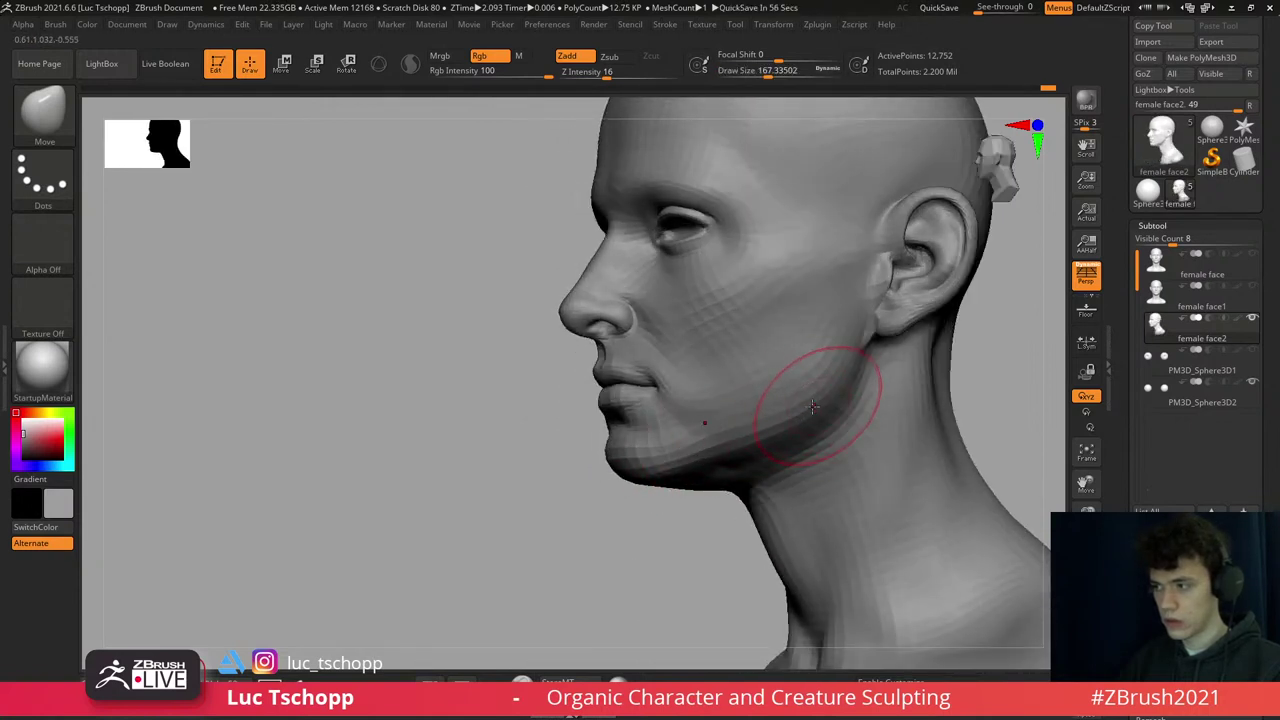
key("d")
key("d")
key("1")
mouse_move(790, 402)
right_mouse_down()
mouse_move(734, 406)
mouse_move(732, 305)
mouse_move(743, 528)
mouse_move(686, 471)
mouse_move(710, 452)
mouse_move(637, 428)
mouse_move(560, 492)
right_mouse_up()
key("f")
- Pick Move Topological and frame the head at full subdivision in a three-quarter view
key("b")
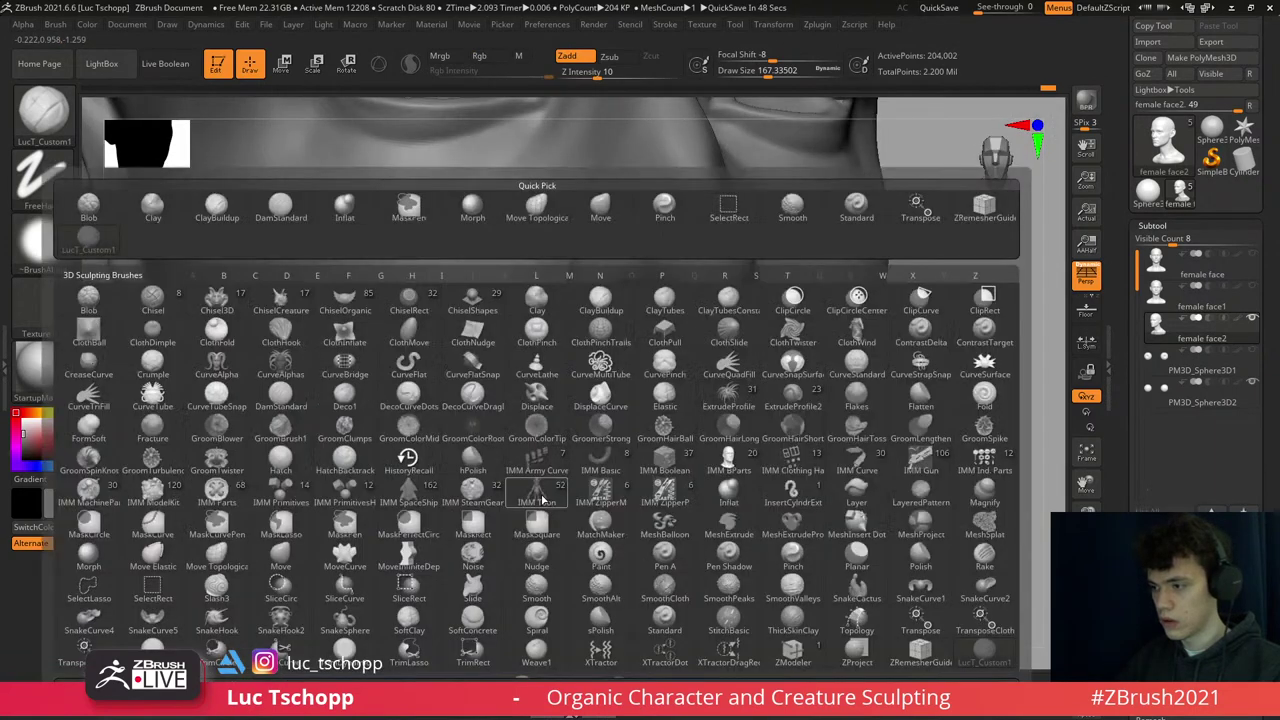
key("m")
key("t")
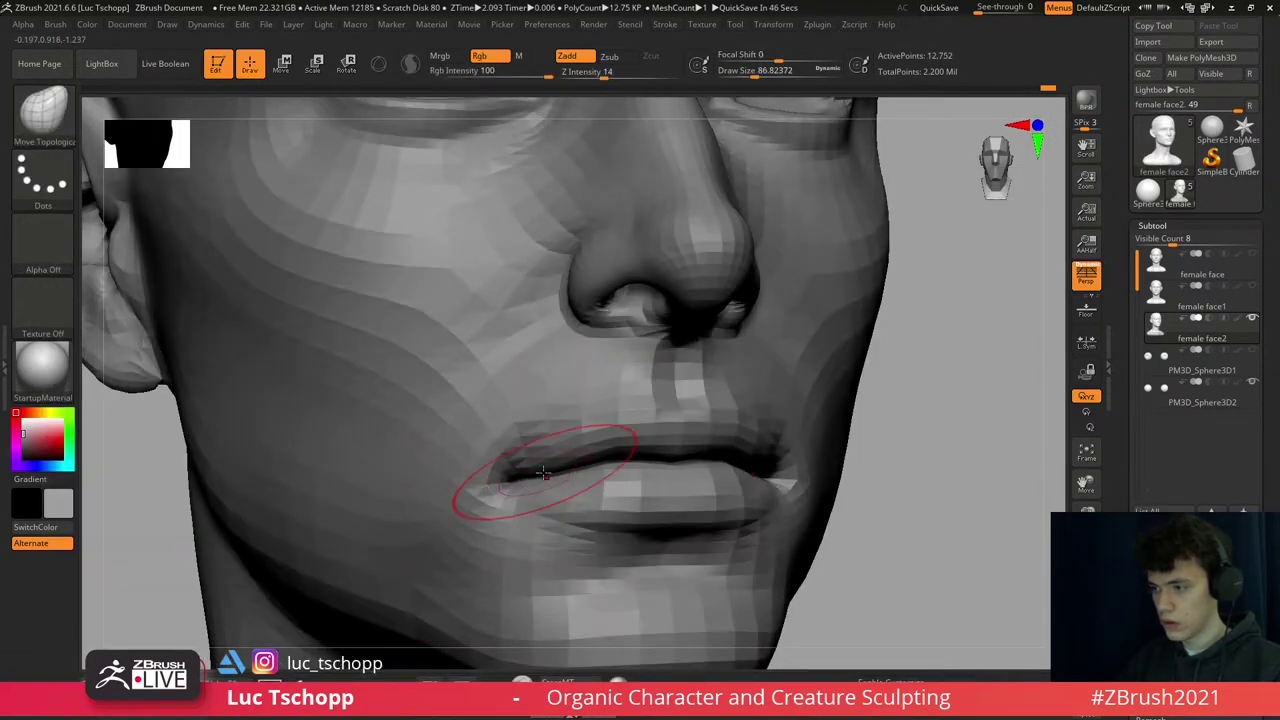
mouse_move(543, 473)
right_mouse_down()
mouse_move(557, 443)
mouse_move(557, 457)
mouse_move(600, 438)
right_mouse_up()
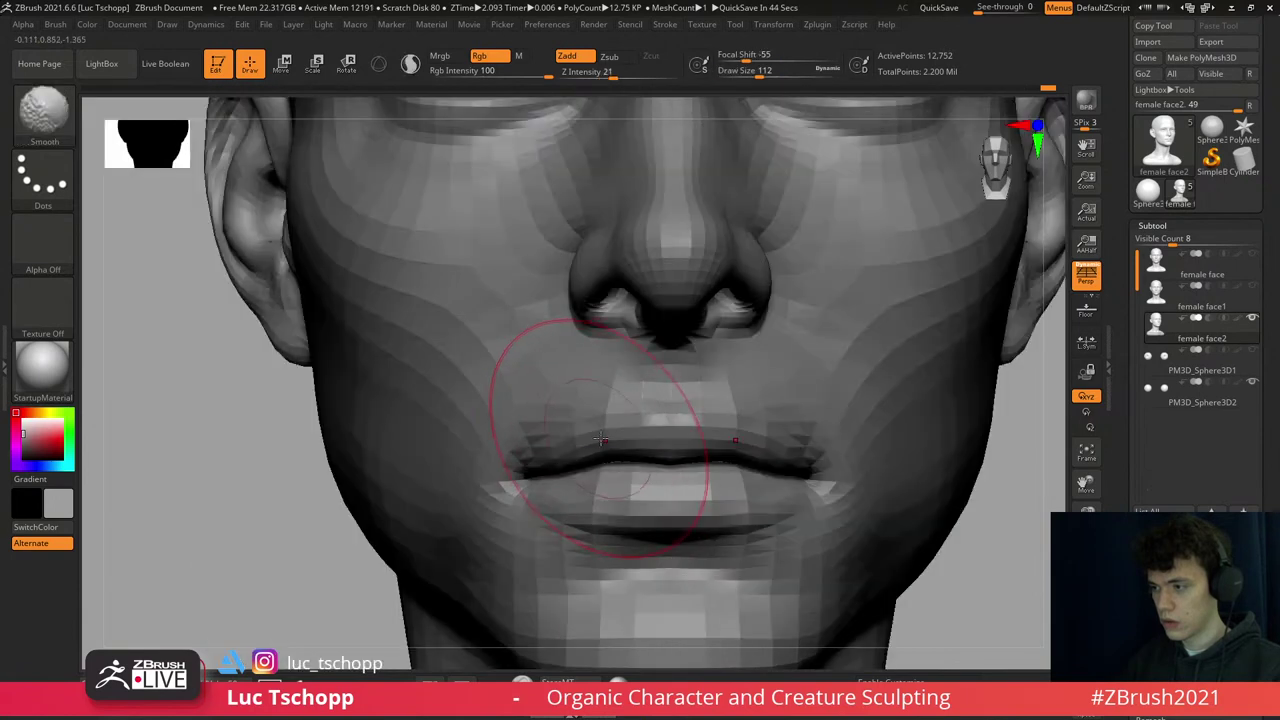
key("d")
key("d")
key("f")
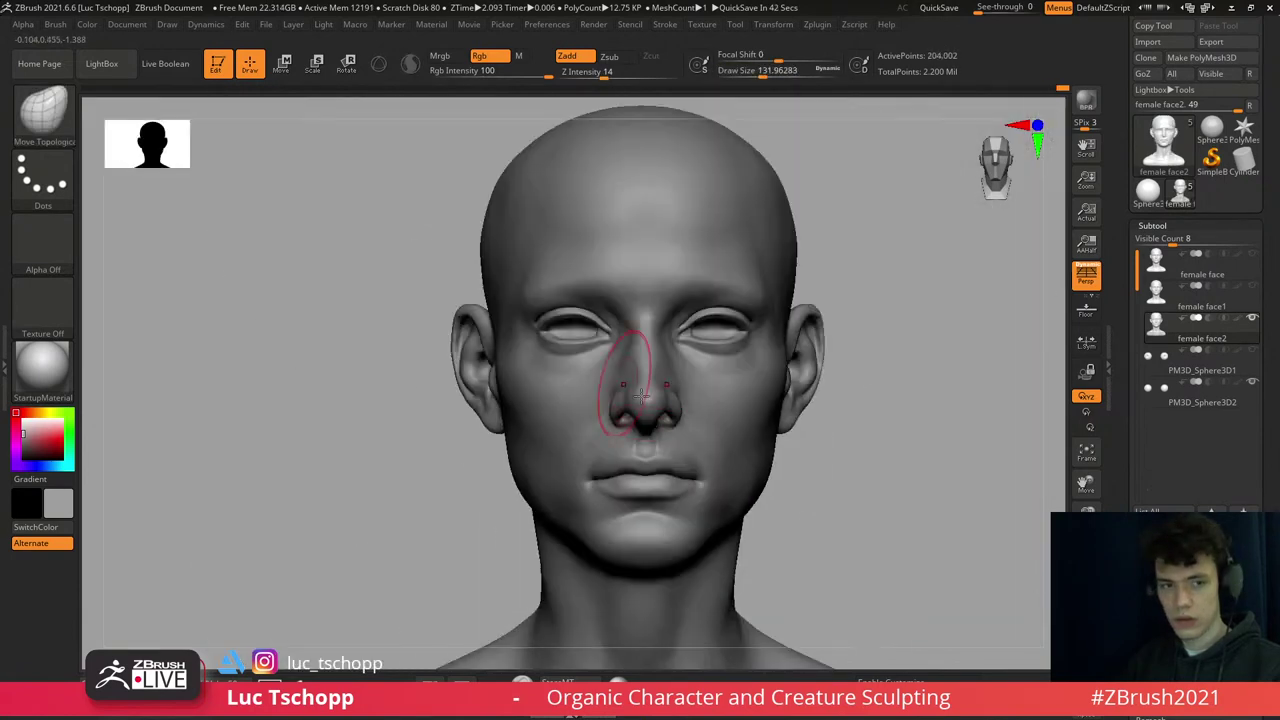
right_click_drag(678, 400, 686, 329)
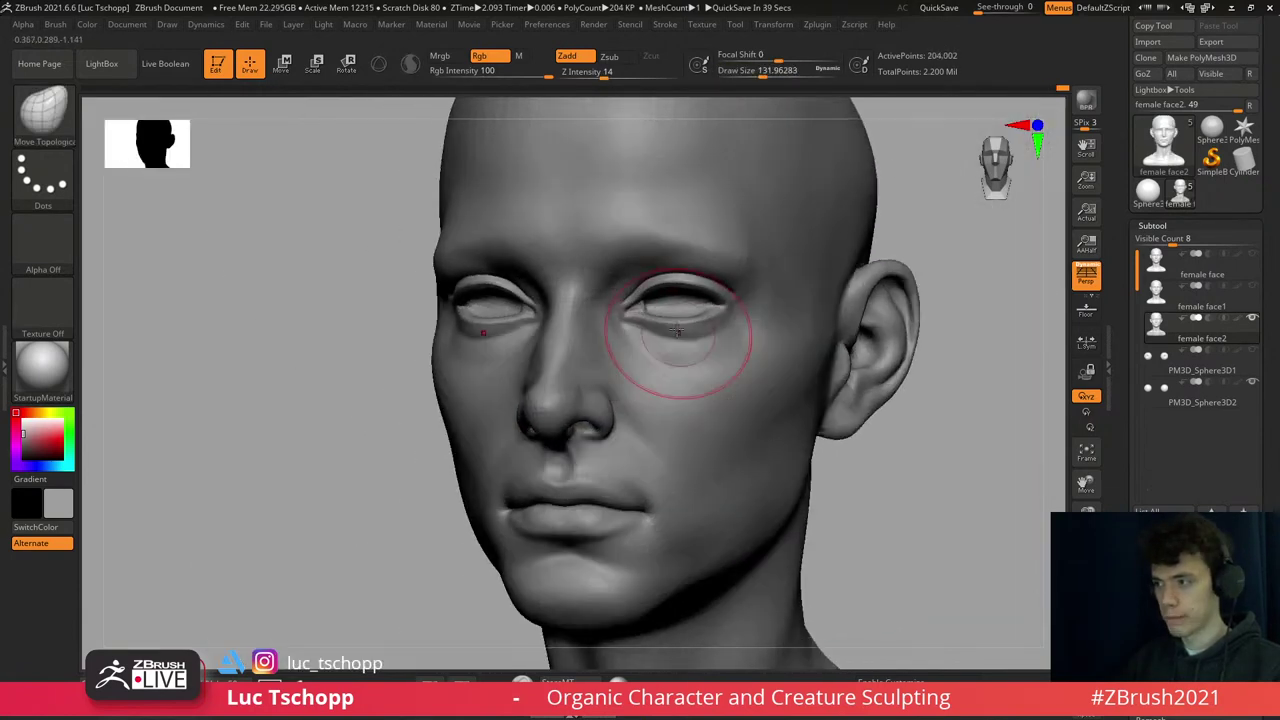
- Reshape the brow and inner eye corners one subdivision down, shrinking the brush from about 100 to 54
key("b")
left_click(679, 298)
key("shift+d")
key("shift+d")
mouse_move(714, 257)
right_mouse_down()
mouse_move(709, 337)
mouse_move(705, 290)
right_mouse_up()
key("s")
left_click_drag(704, 288, 696, 288)
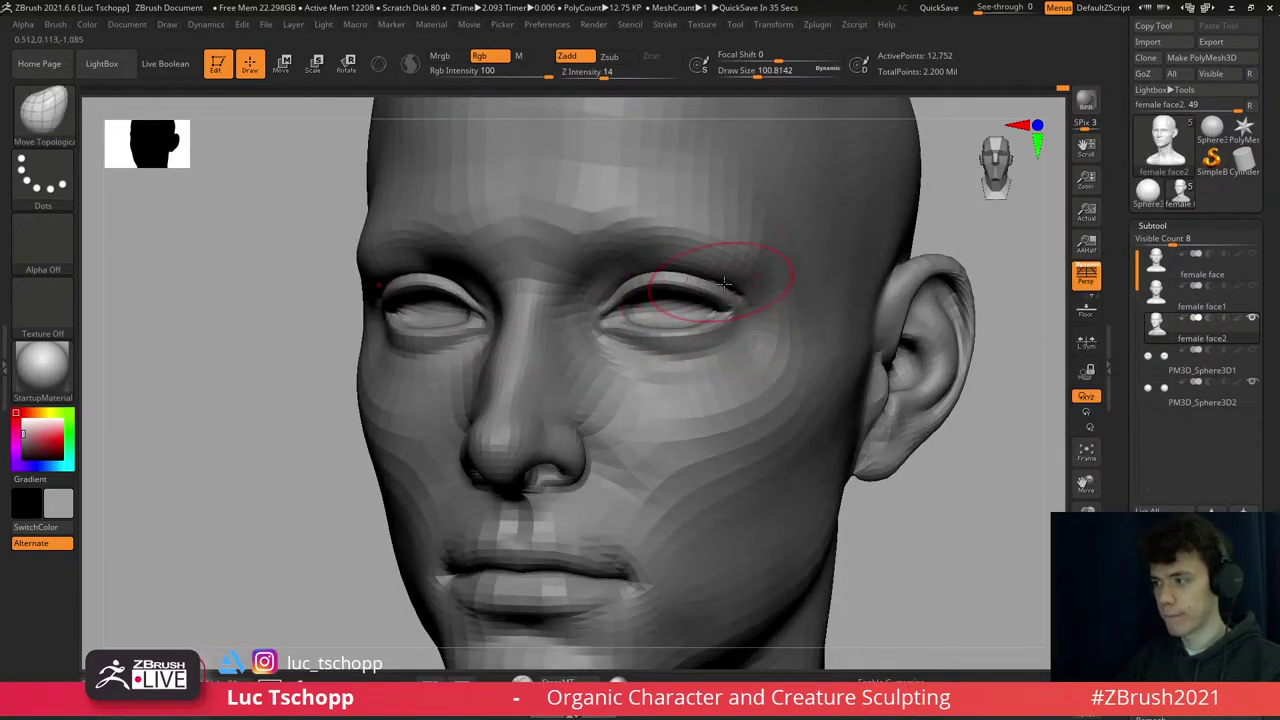
right_click_drag(732, 296, 668, 260)
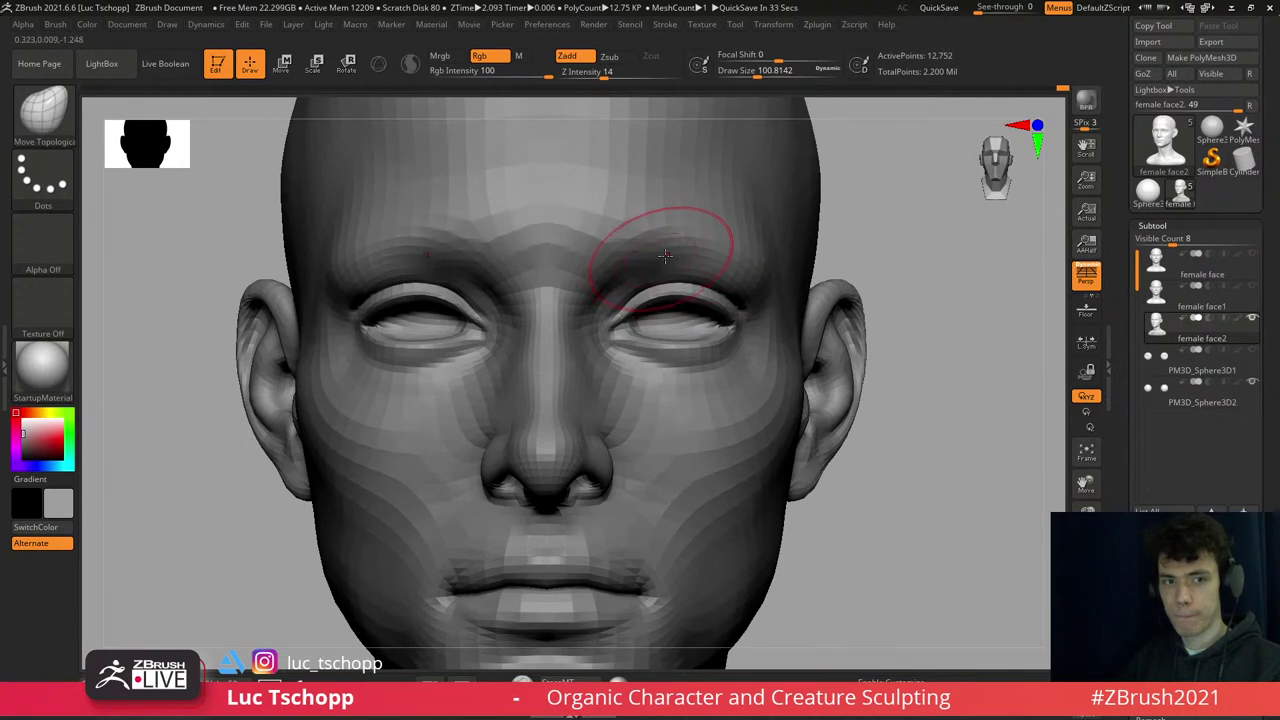
key("s")
left_click_drag(700, 271, 684, 271)
- Smooth around the eyes, adjusting the brush size between about 87 and 44
key("shift")
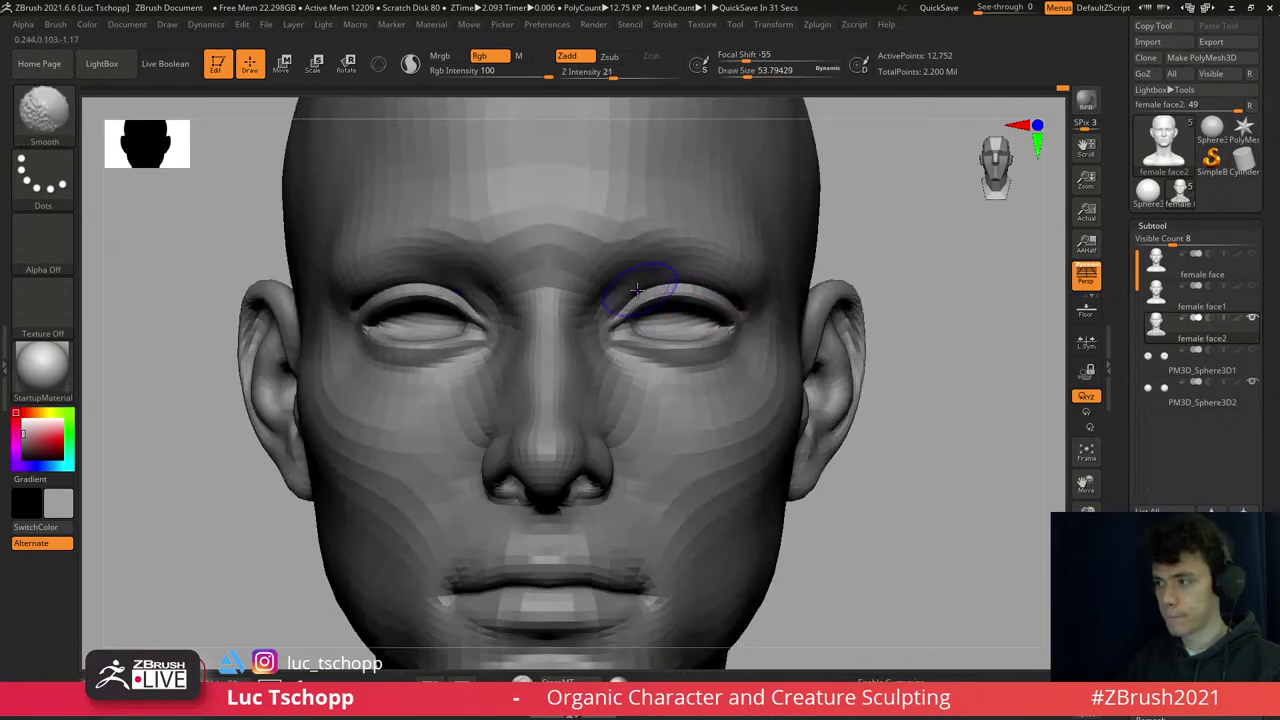
key("s")
left_click_drag(686, 278, 790, 301)
key("s")
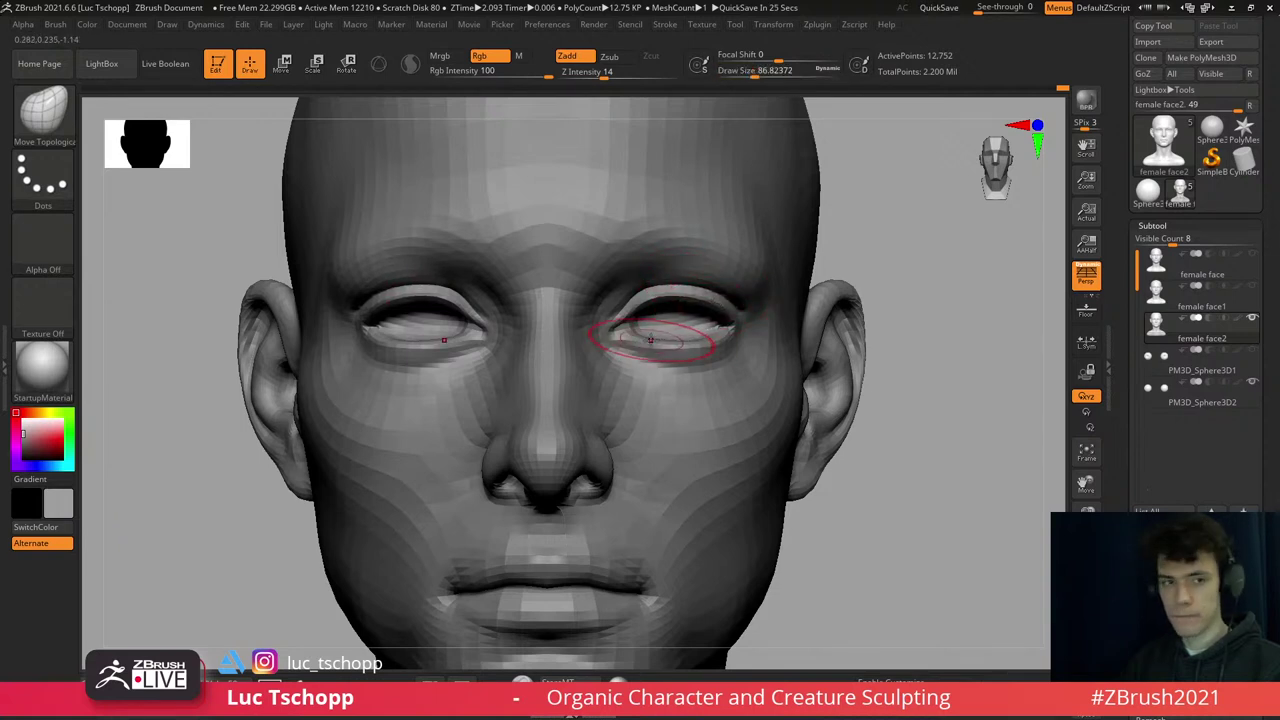
key("s")
left_click_drag(630, 340, 611, 333)
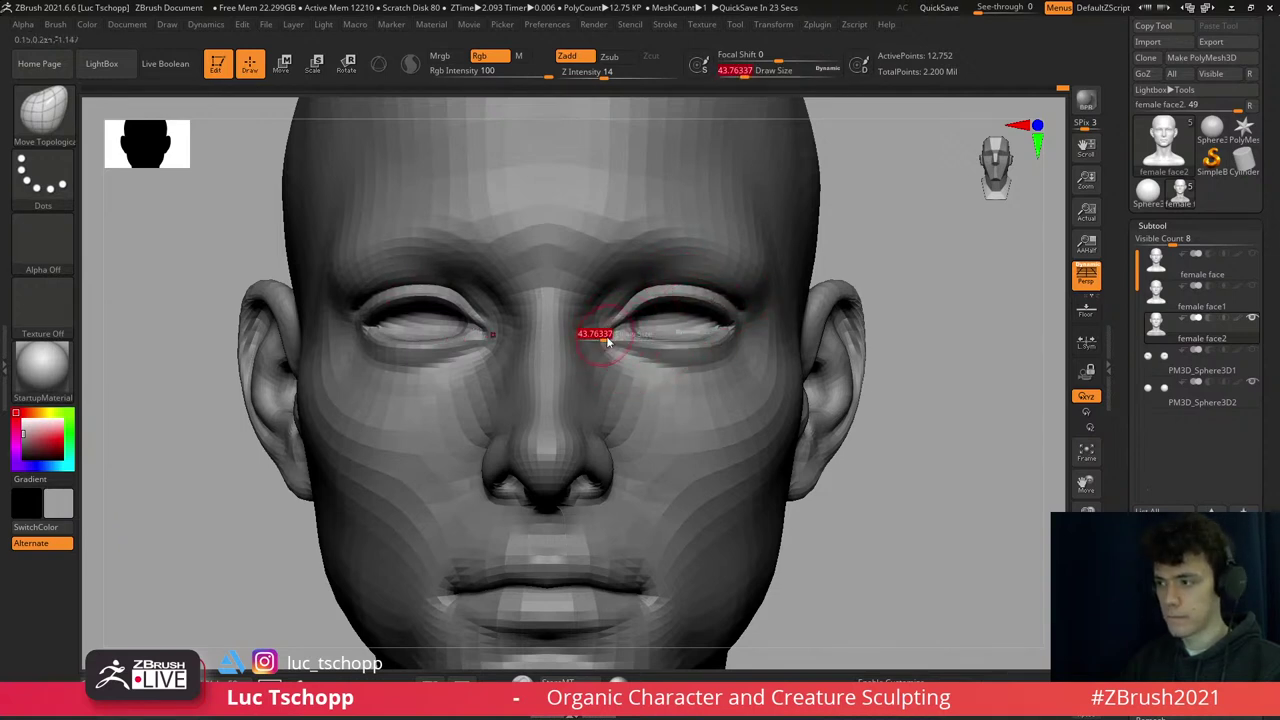
mouse_move(579, 338)
right_mouse_down()
mouse_move(614, 320)
mouse_move(631, 378)
mouse_move(629, 357)
mouse_move(607, 352)
right_mouse_up()
key("f")
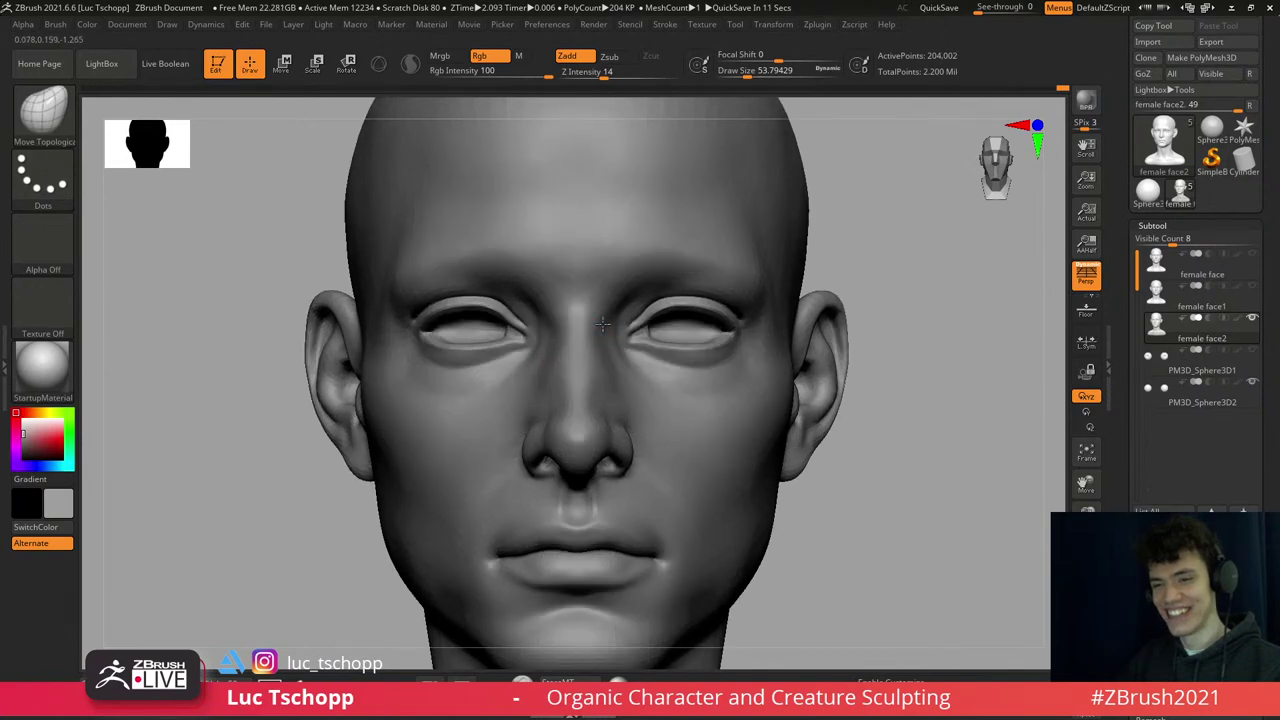
right_click_drag(602, 323, 610, 345, "ctrl")
- Select the Standard brush from the brush picker
key("b")
key("s")
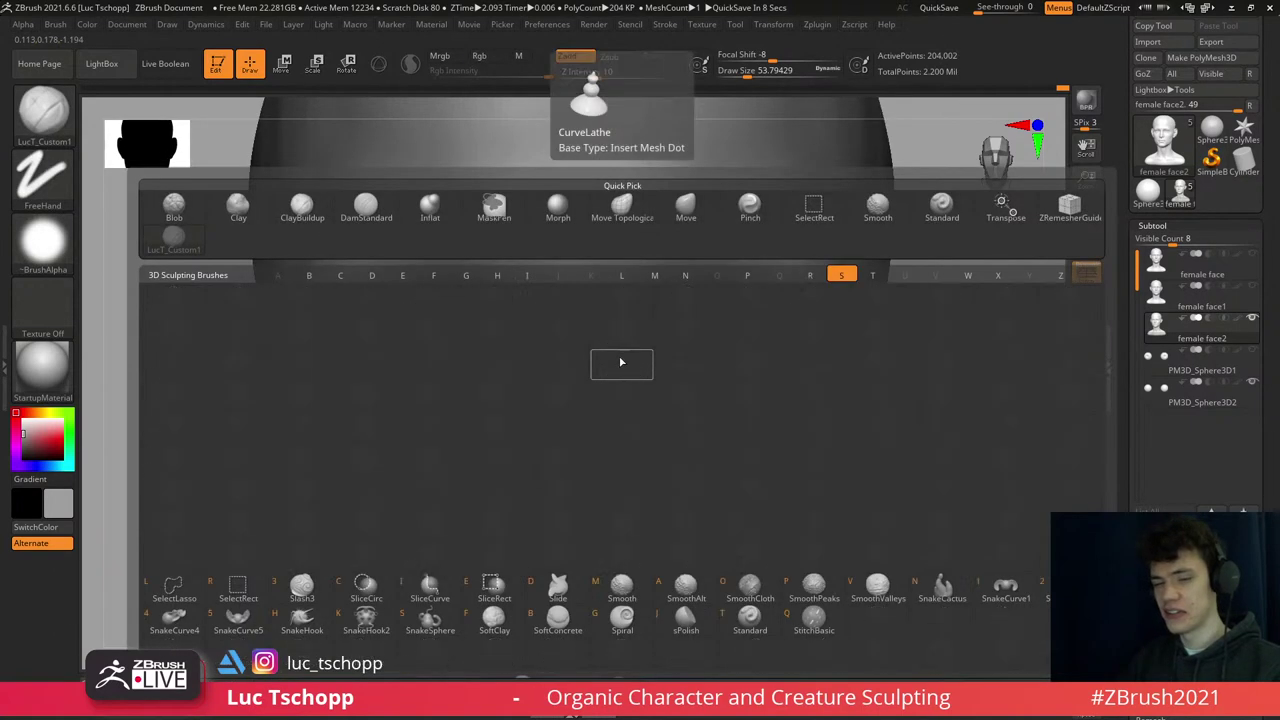
key("t")
key("b")
key("s")
key("t")
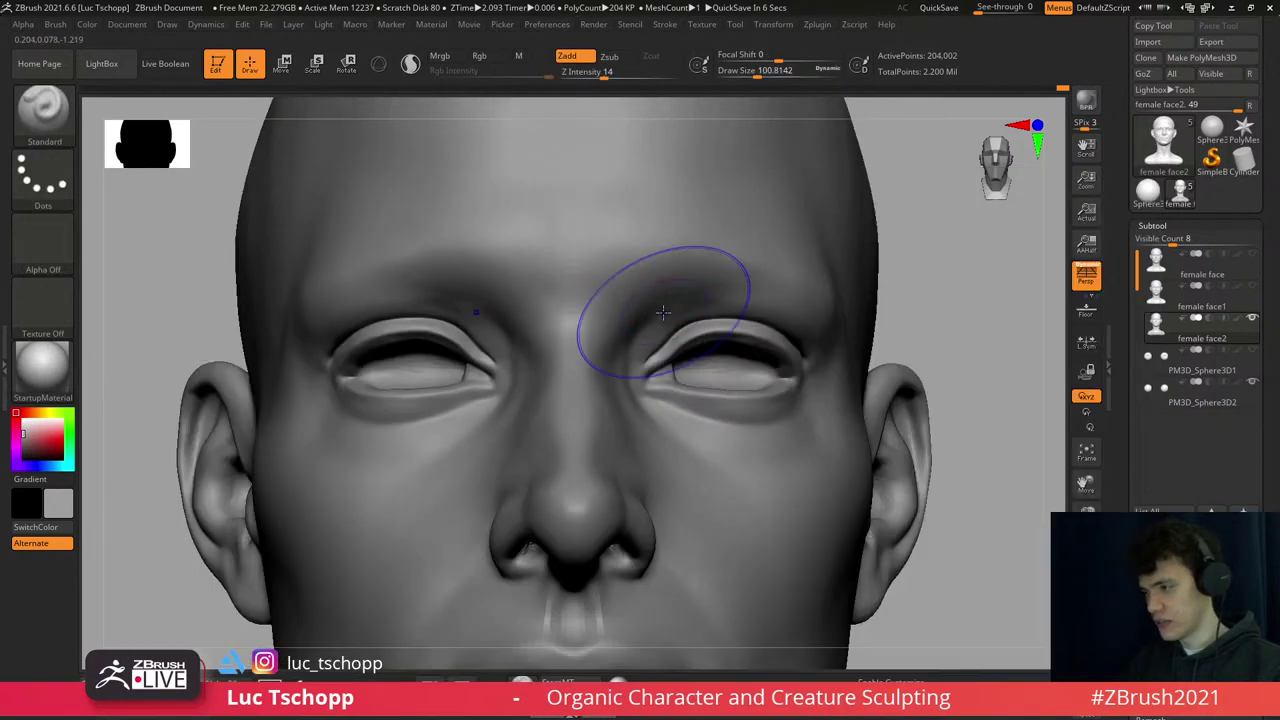
- Build up the brow and inner eye corners one subdivision down with the brush at about 29
key("s")
key("shift+d")
key("shift+d")
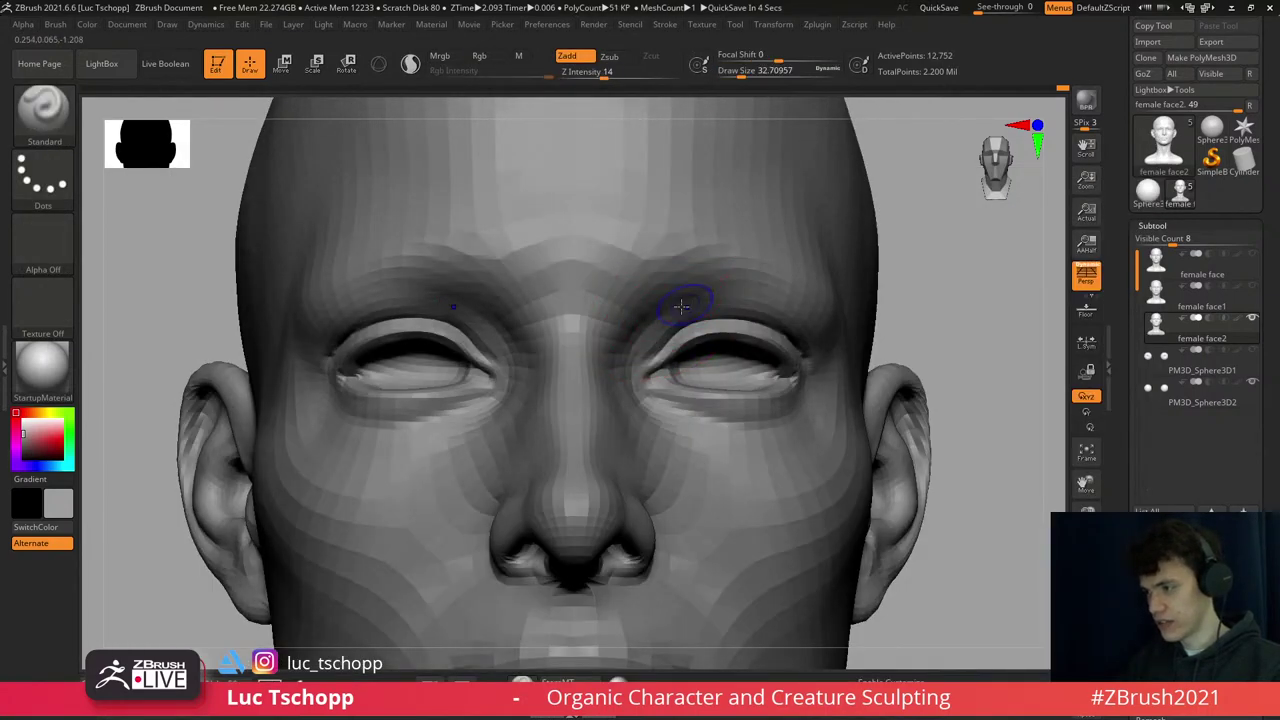
key("d")
key("d")
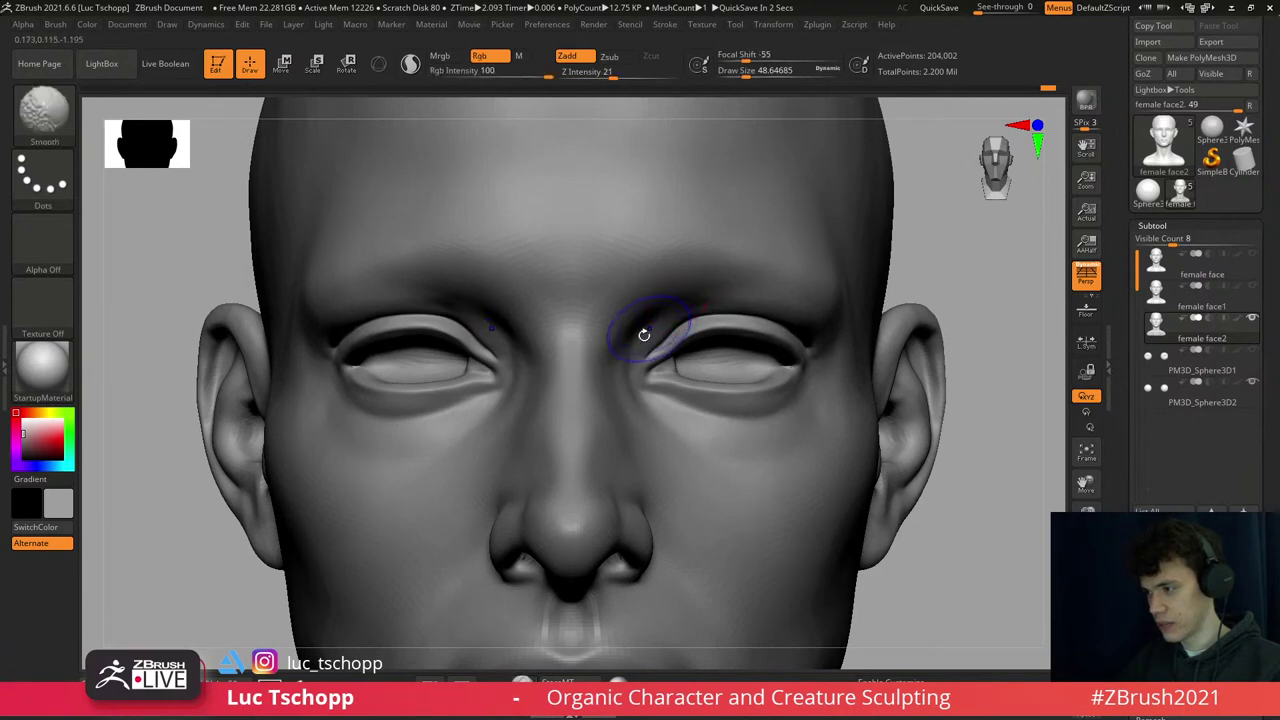
key("shift+d")
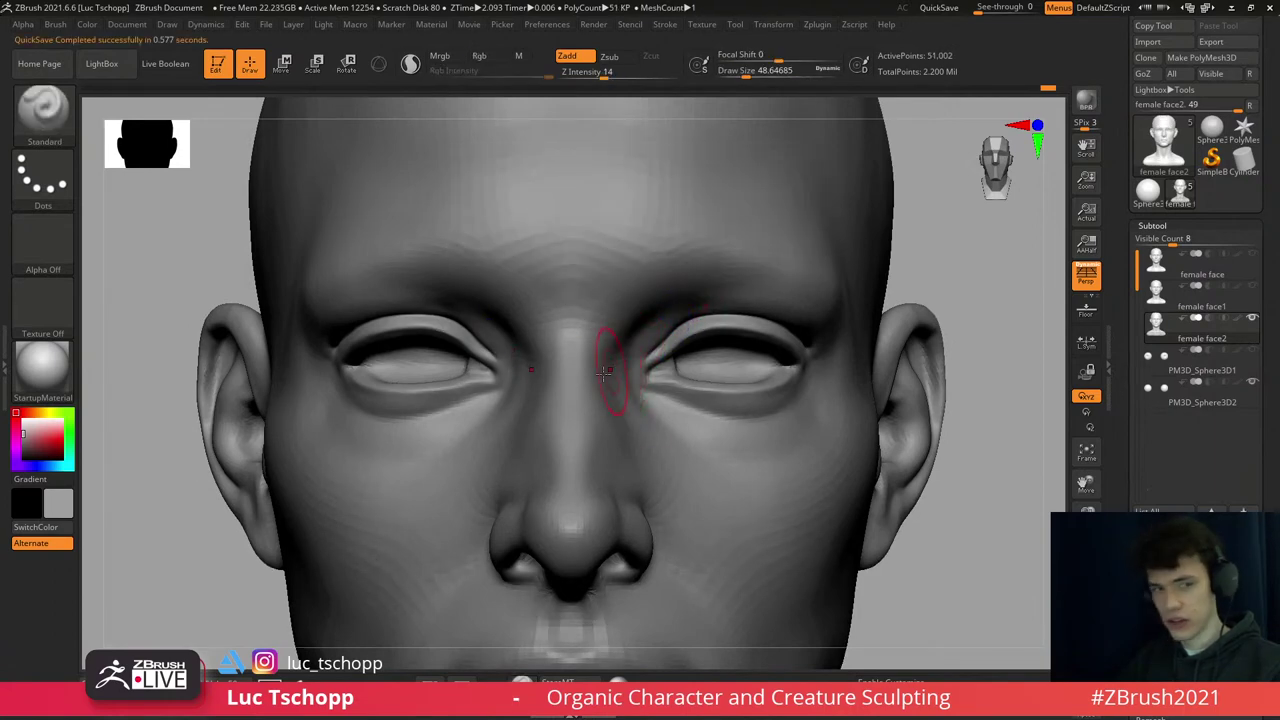
mouse_move(605, 370)
right_mouse_down()
mouse_move(628, 337)
mouse_move(662, 352)
right_mouse_up()
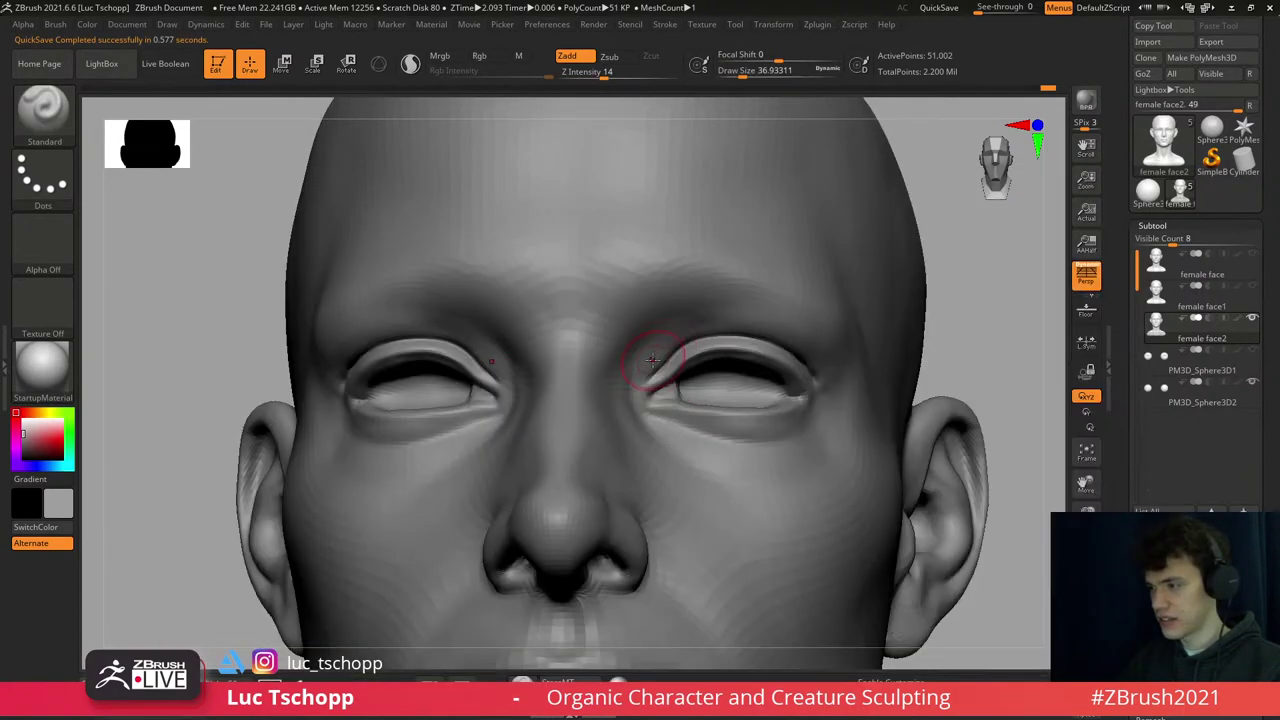
key("bracketleft")
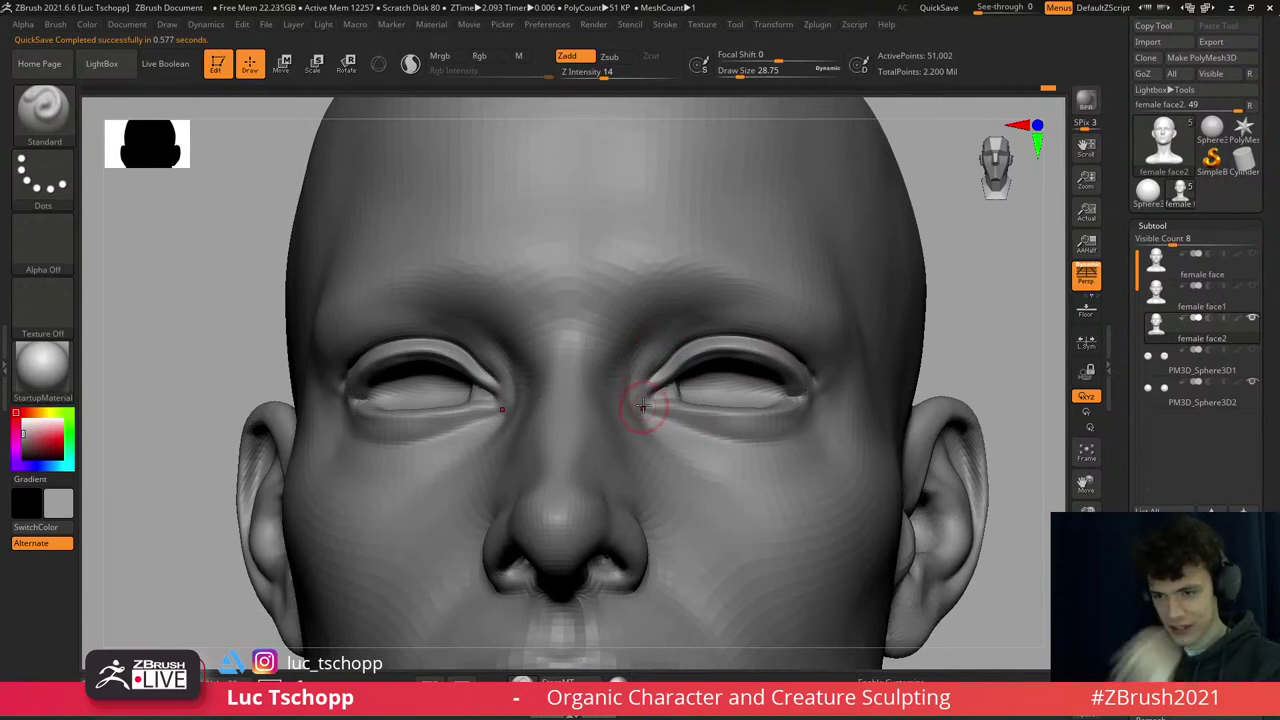
mouse_move(642, 405)
right_mouse_down()
mouse_move(643, 366)
mouse_move(654, 397)
mouse_move(736, 447)
right_mouse_up()
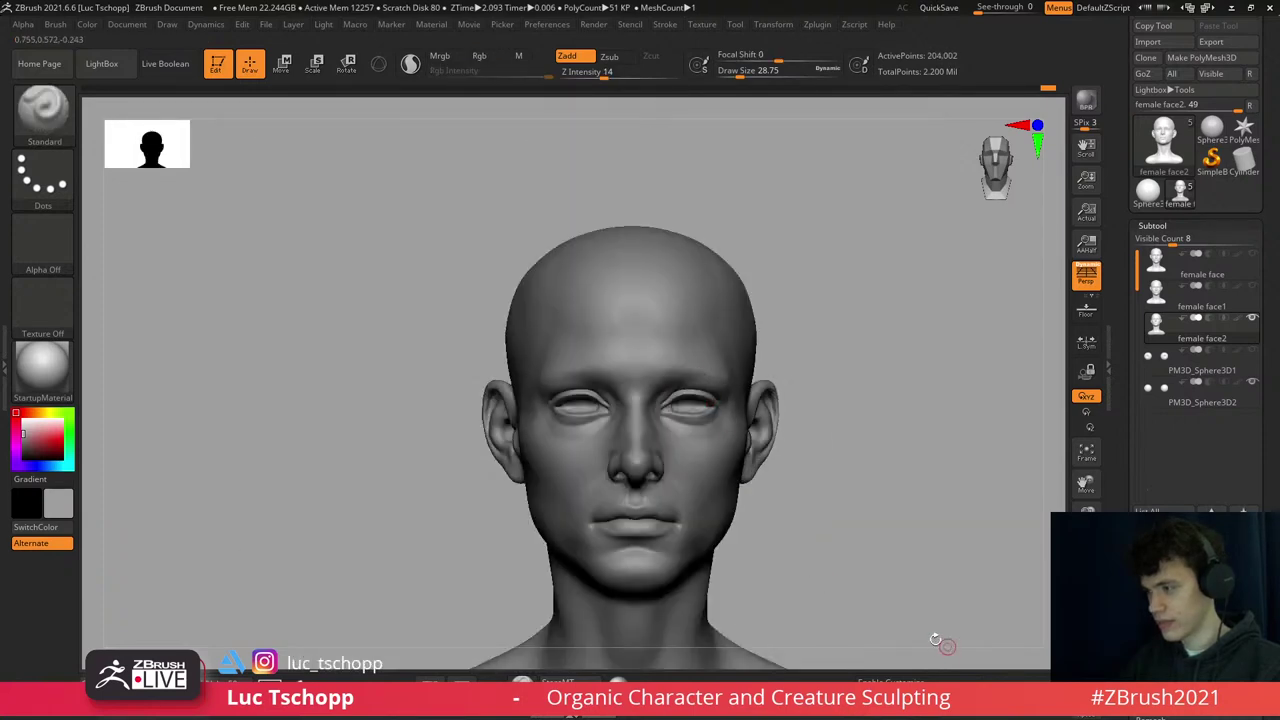
mouse_move(744, 522)
right_mouse_down()
mouse_move(666, 403)
mouse_move(700, 336)
mouse_move(560, 429)
mouse_move(583, 383)
mouse_move(606, 394)
mouse_move(668, 378)
mouse_move(652, 338)
right_mouse_up()
- Resize the brush from about 41 down to 27 and frame a close front view of the eyes and nose
key("s")
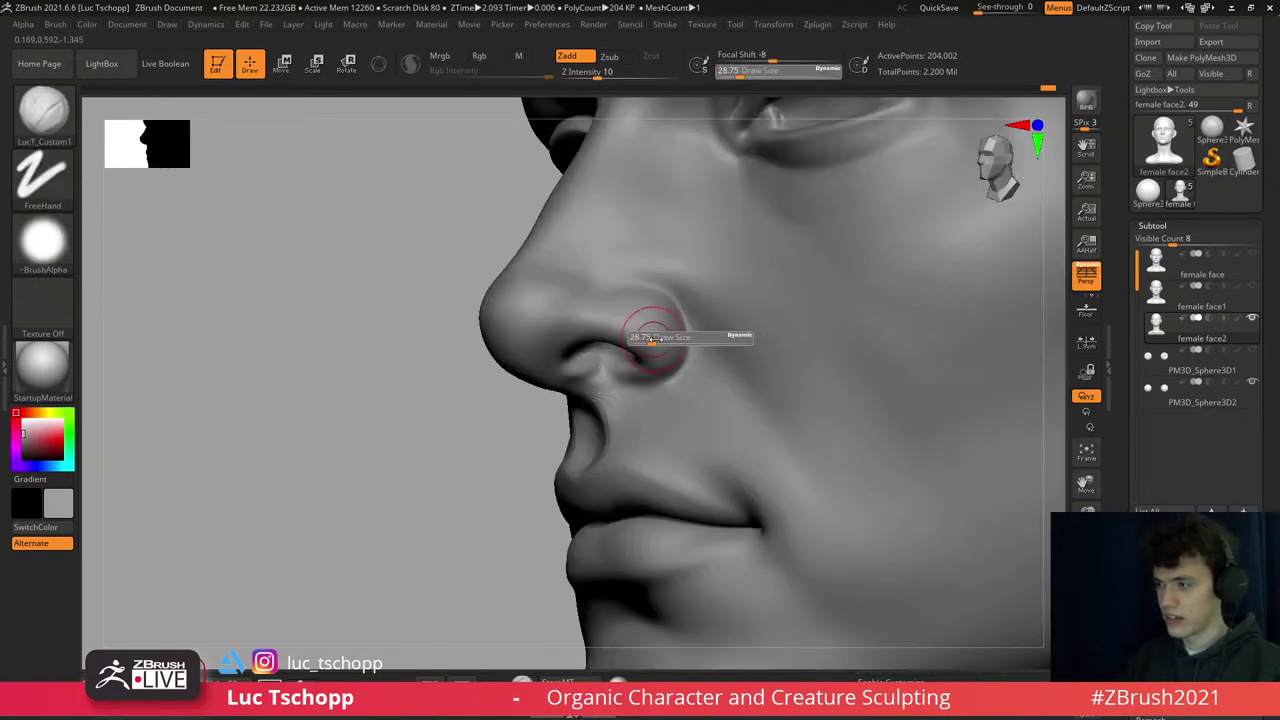
left_click_drag(652, 338, 679, 330)
right_click_drag(658, 374, 640, 340)
key("s")
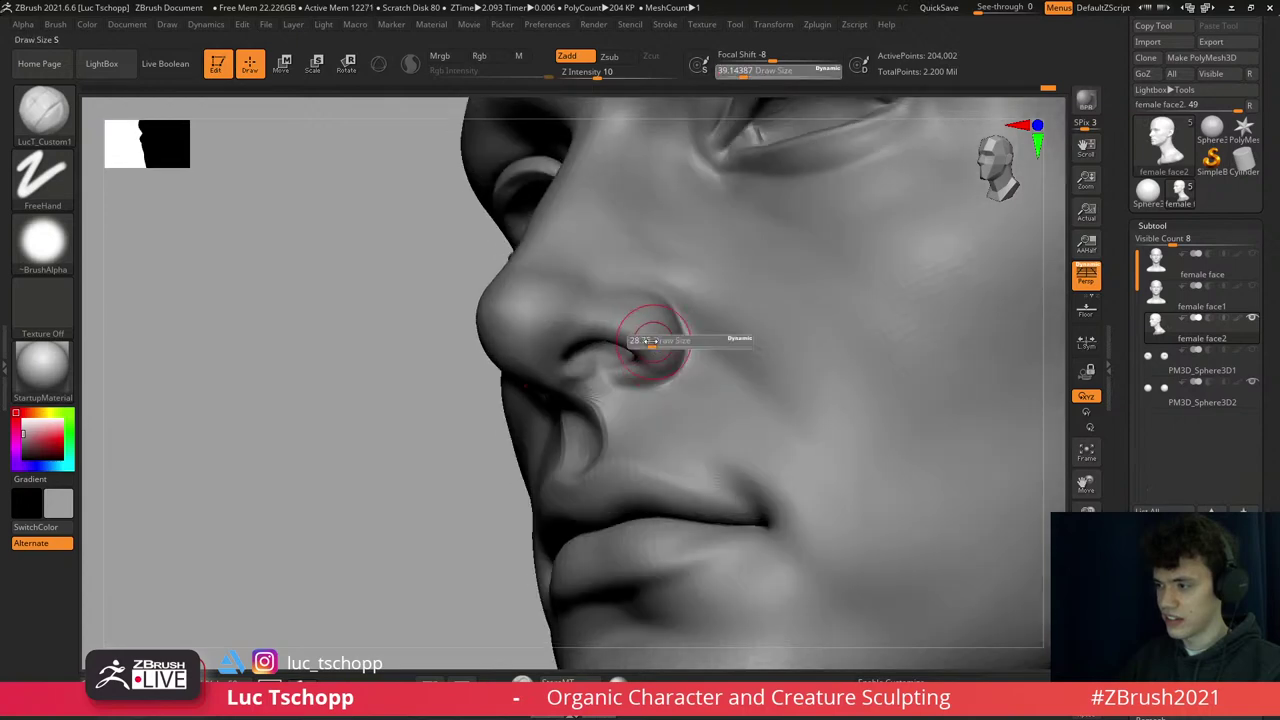
left_click_drag(640, 340, 652, 364)
mouse_move(622, 386)
right_mouse_down()
mouse_move(677, 408)
mouse_move(653, 424)
right_mouse_up()
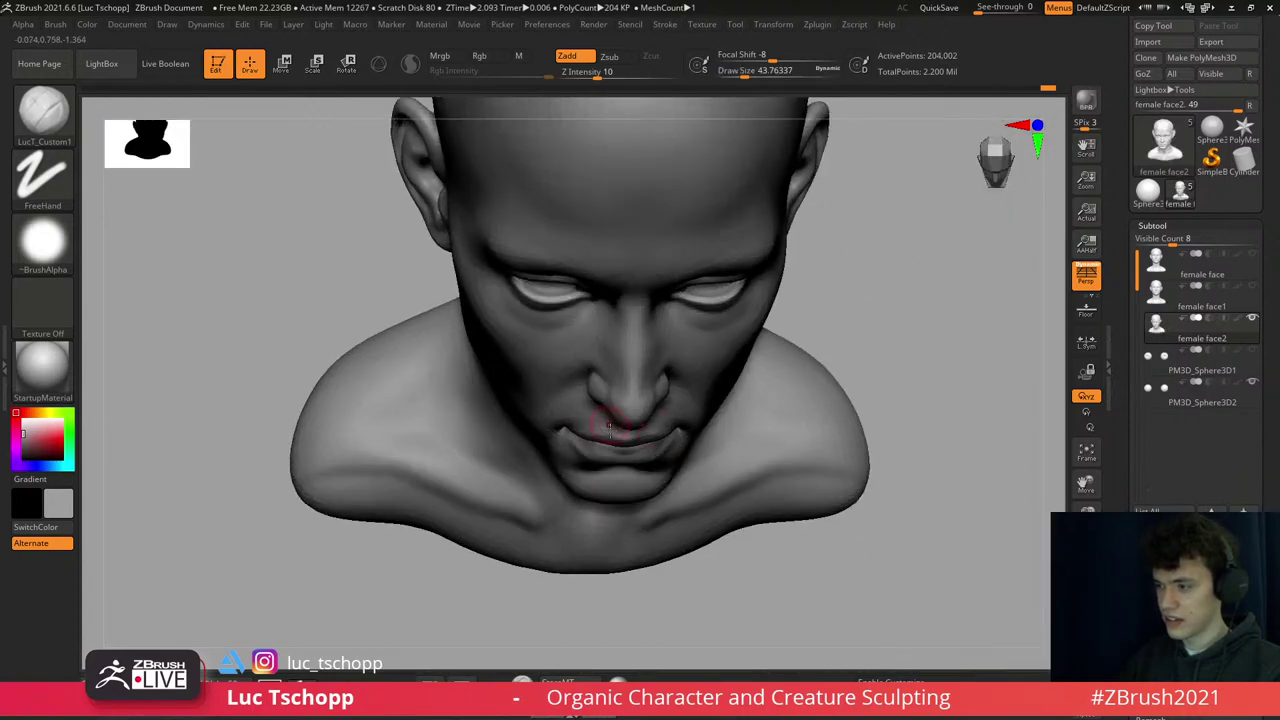
key("f")
right_click_drag(612, 300, 674, 320, "shift")
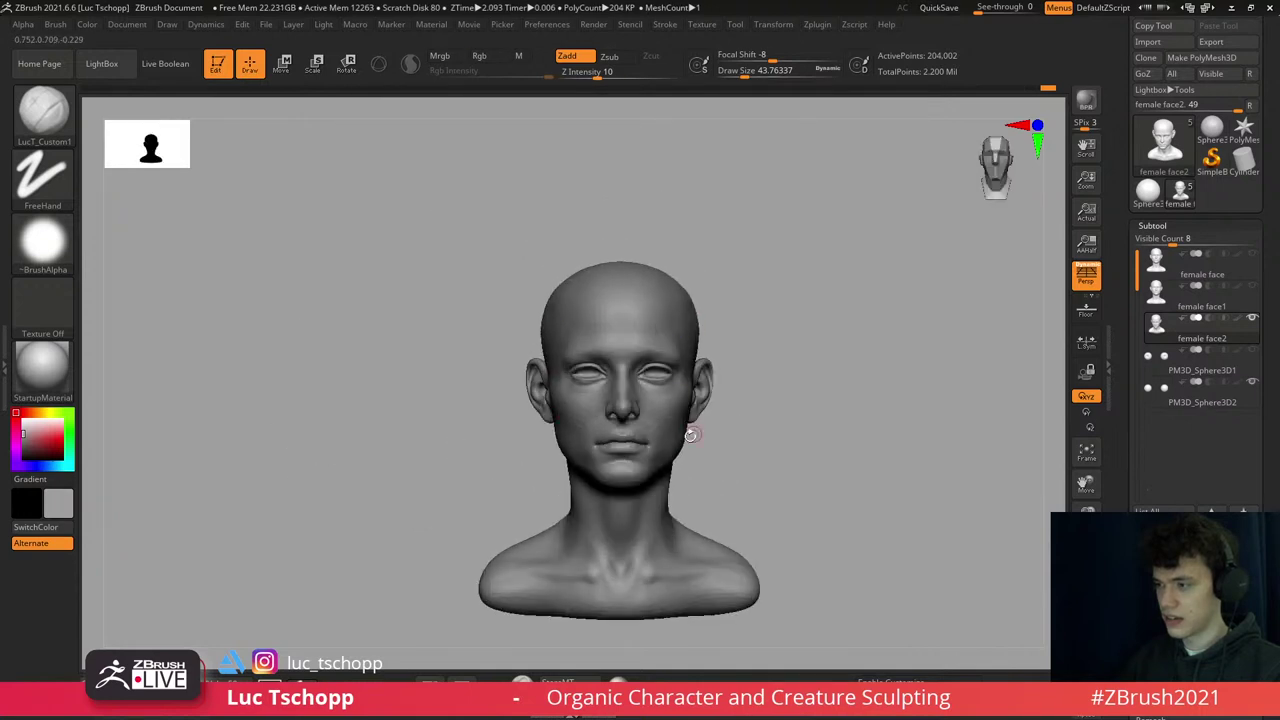
right_click_drag(705, 443, 640, 328, "ctrl")
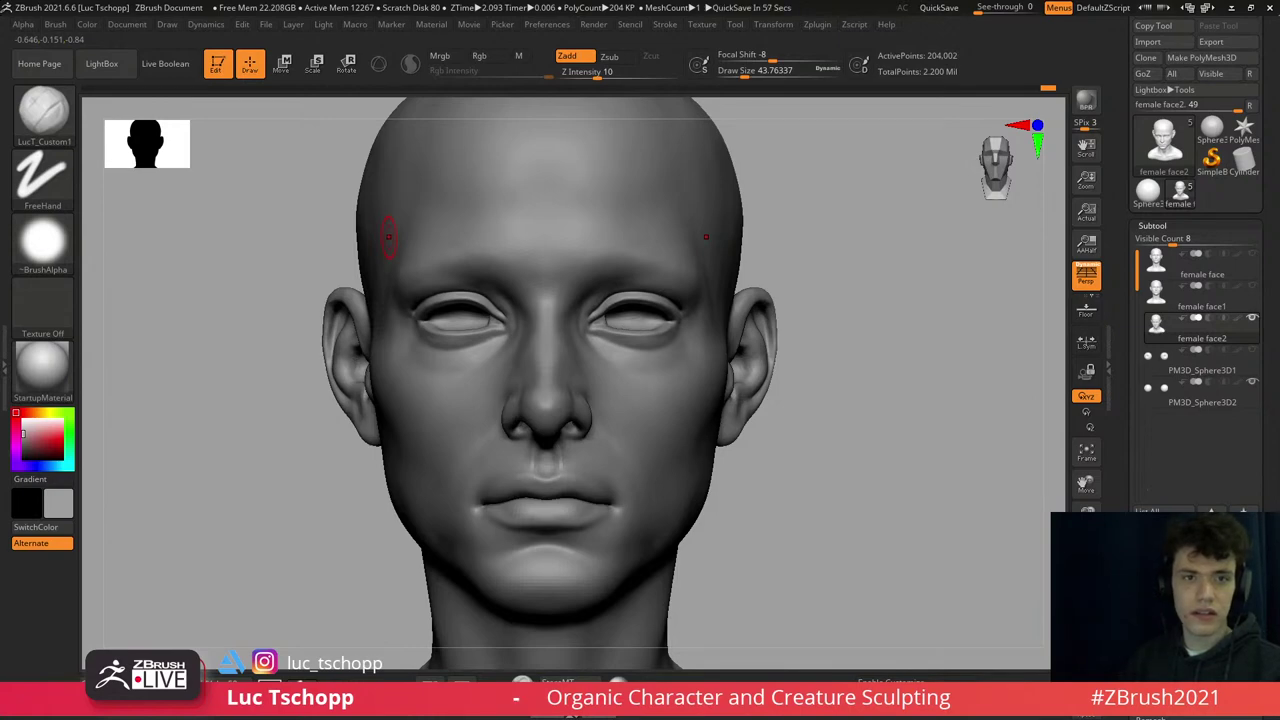
mouse_move(562, 338)
right_mouse_down("ctrl")
mouse_move(586, 294)
mouse_move(578, 345)
right_mouse_up("ctrl")
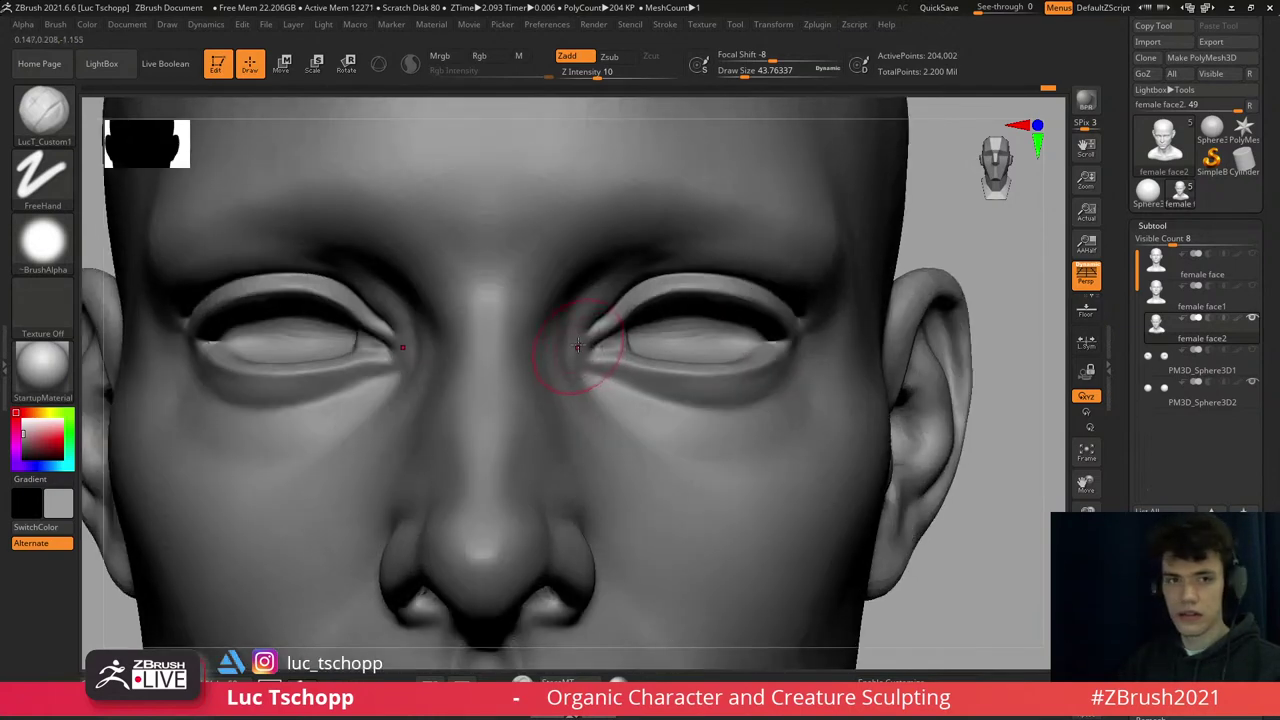
- Set DamStandard to carve inward and enlarge it to about 44
key("b")
key("Escape")
key("[")
key("[")
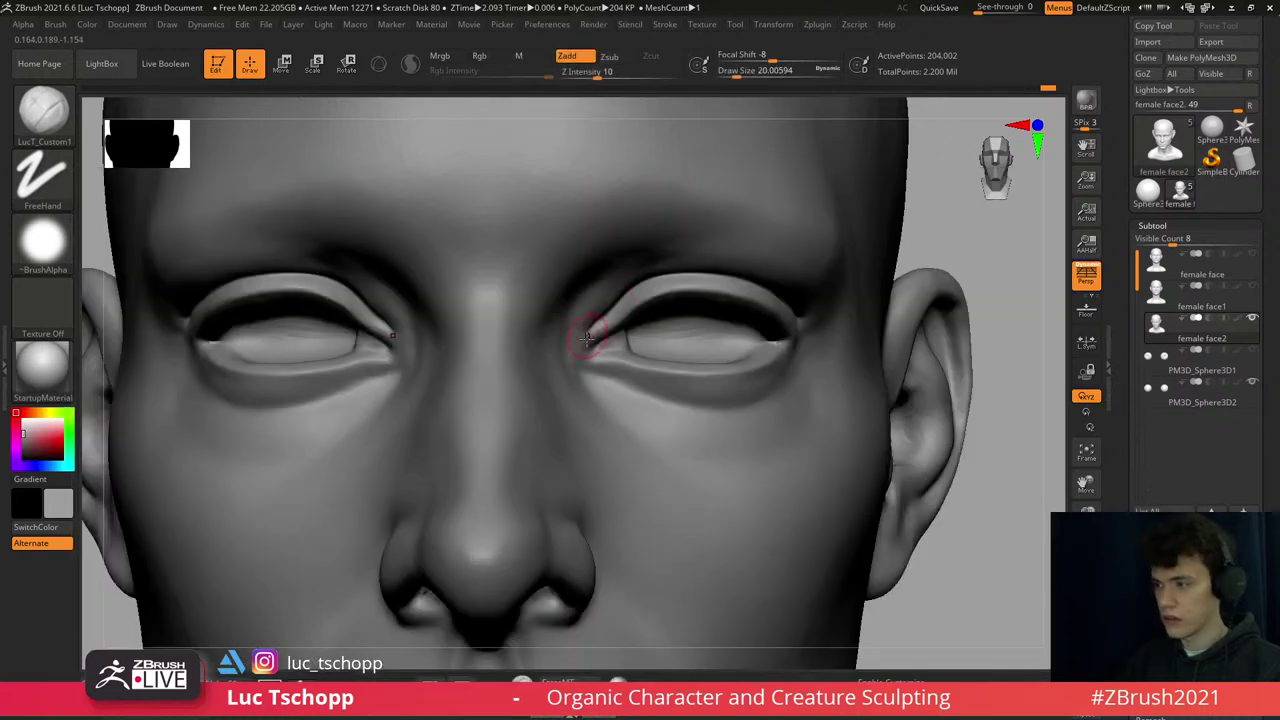
key("b")
key("d")
key("s")
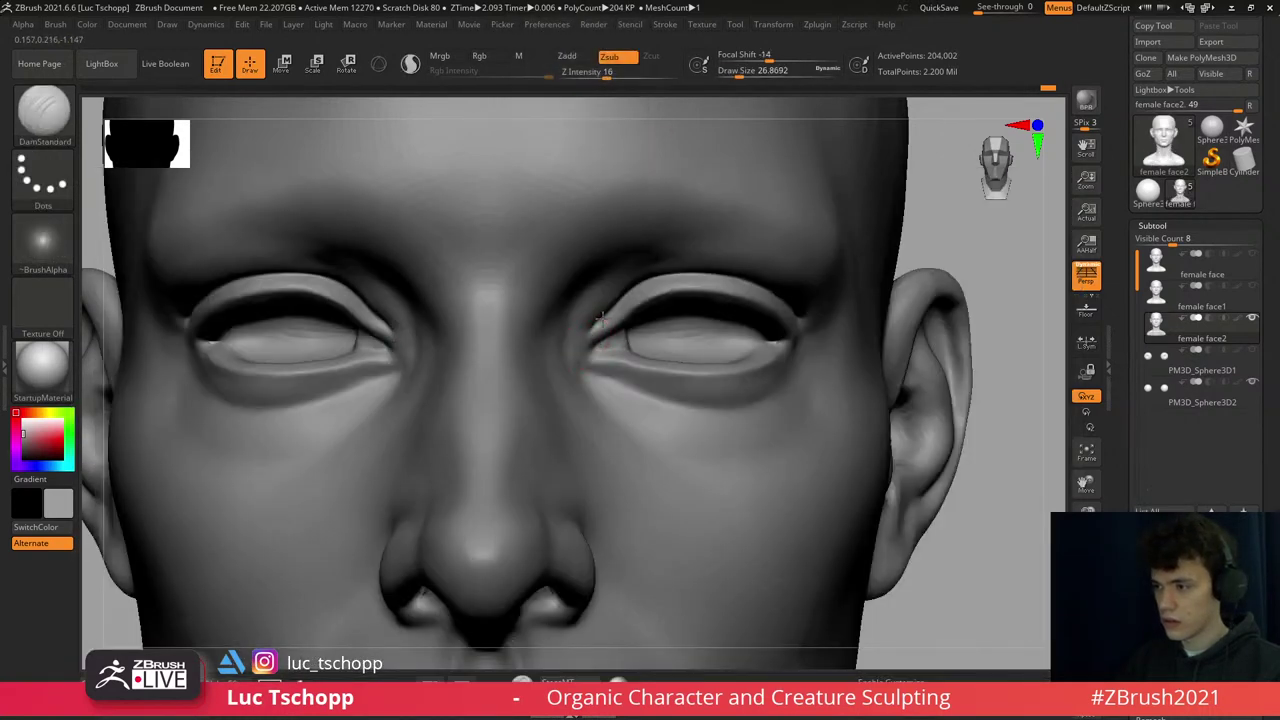
left_click(588, 335)
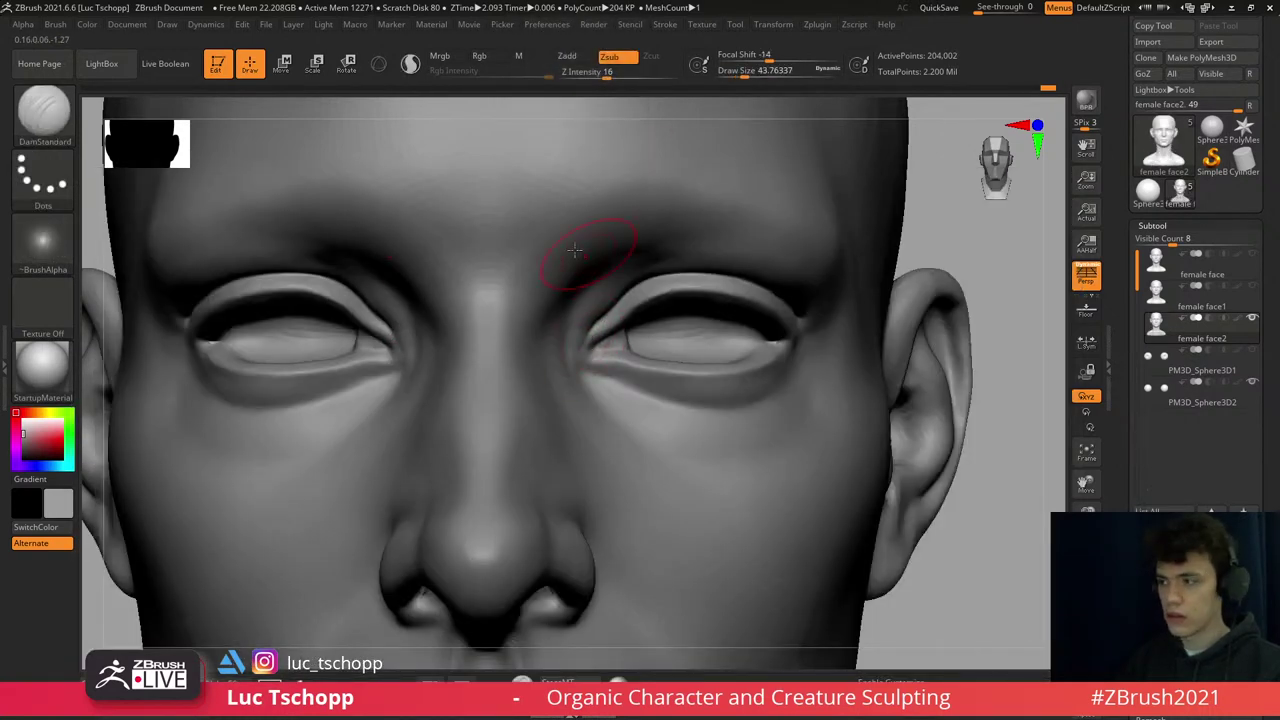
- Switch to the Move brush and drop the head several subdivision levels
key("b")
key("s")
key("t")
key("shift+d")
key("shift+d")
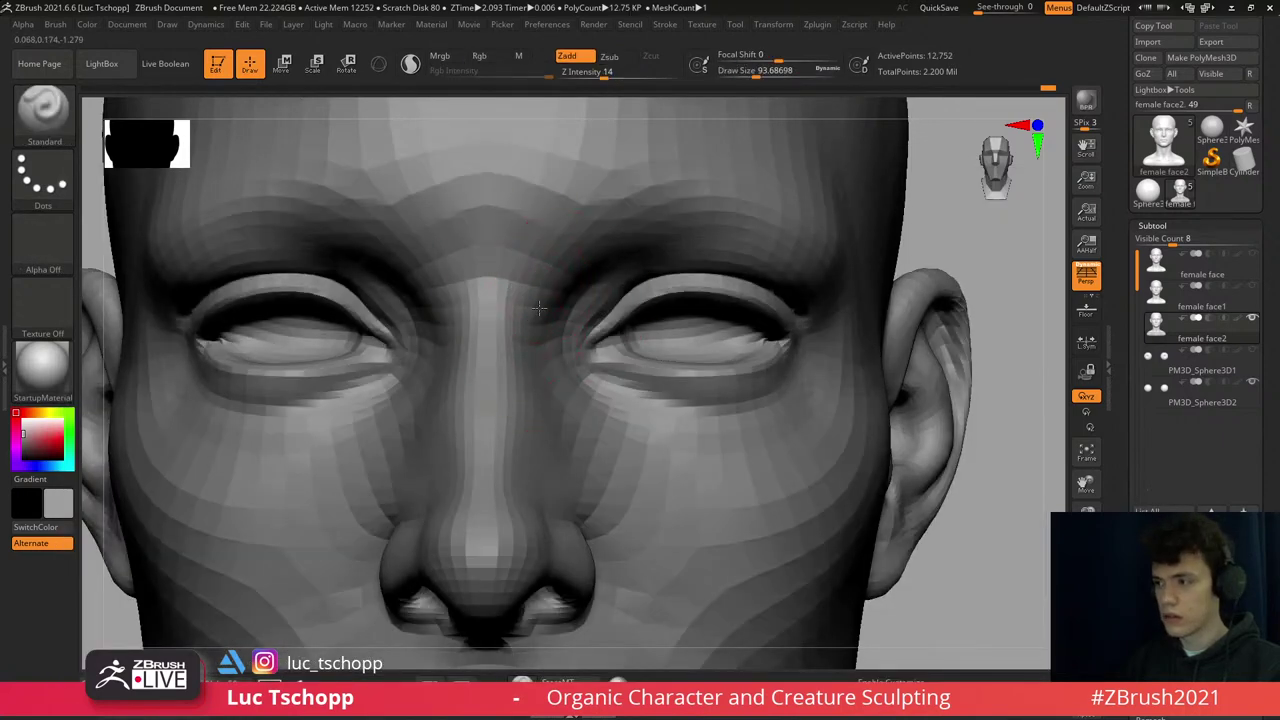
key("bracketleft")
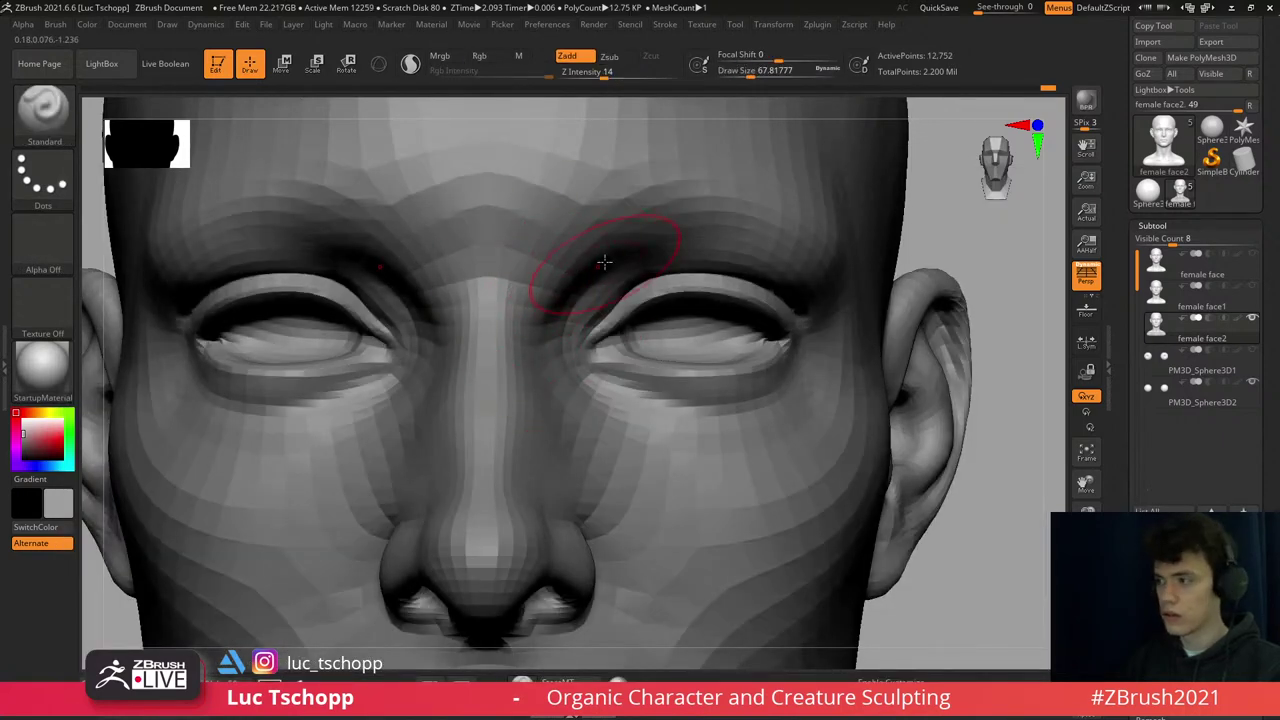
key("b")
key("m")
key("v")
key("shift+d")
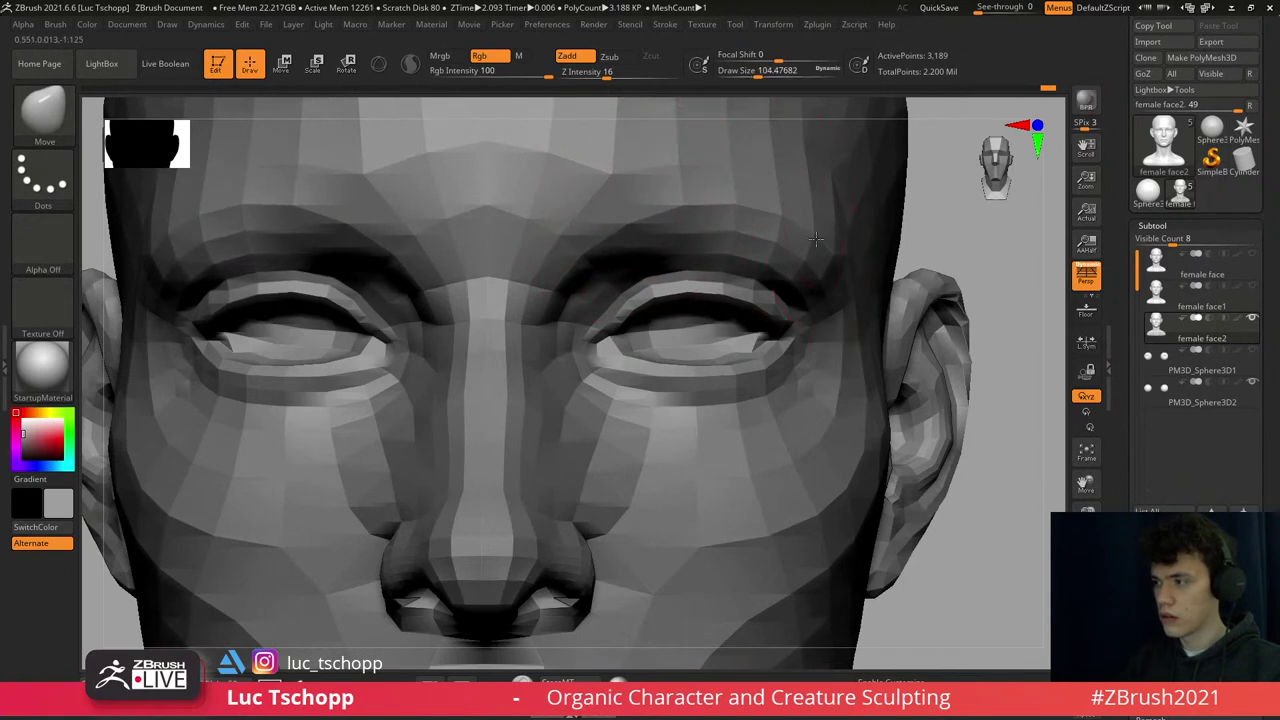
- Return to the highest subdivision level and frame the bust and face
key("d")
key("d")
key("d")
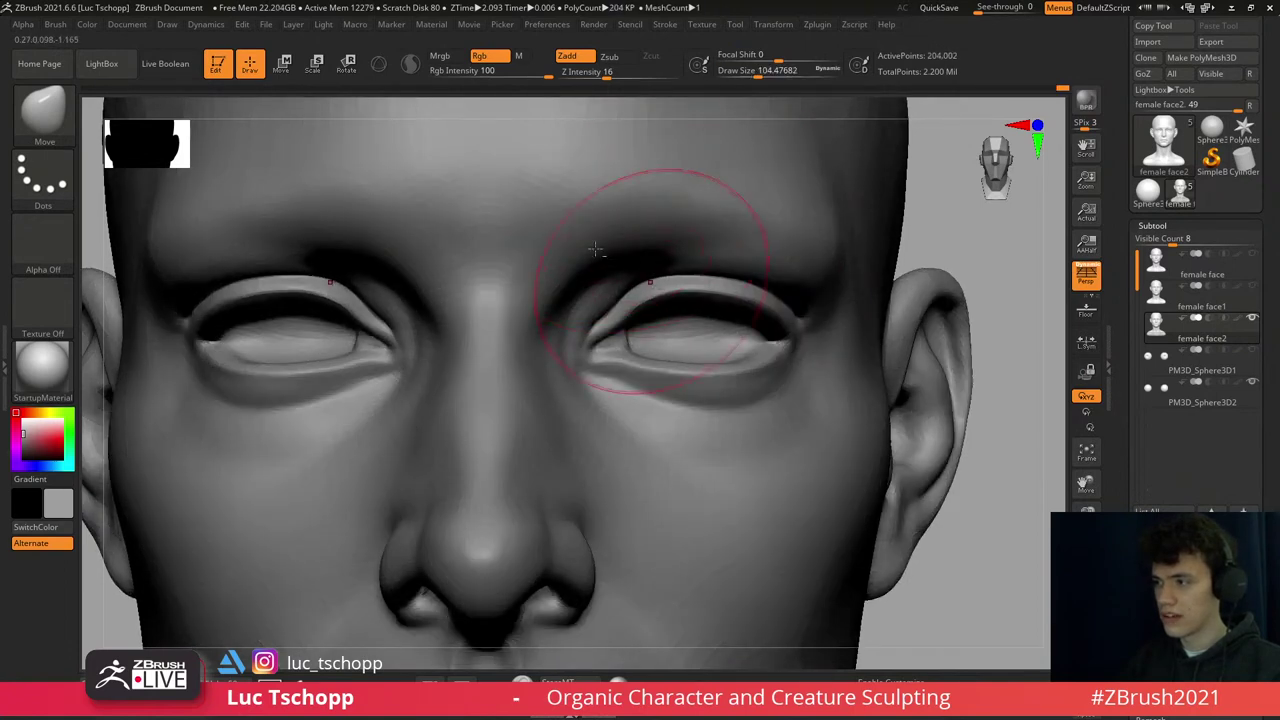
key("f")
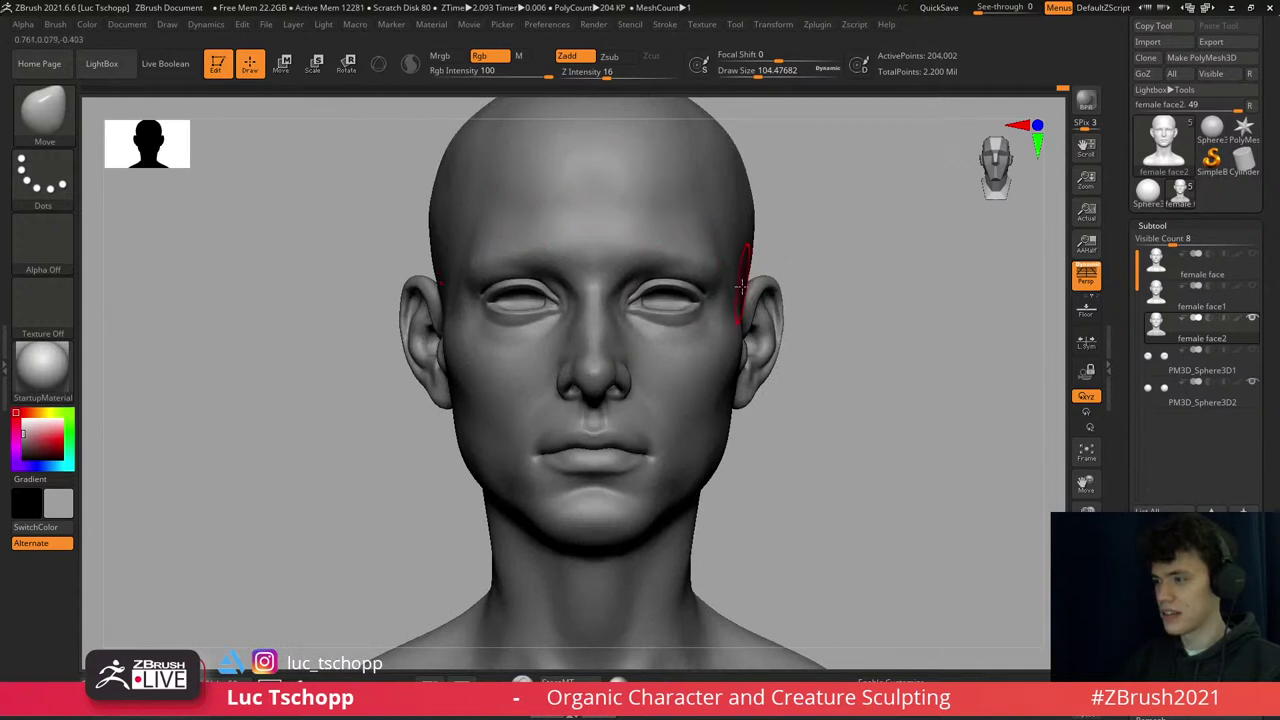
right_click_drag(750, 272, 723, 313)
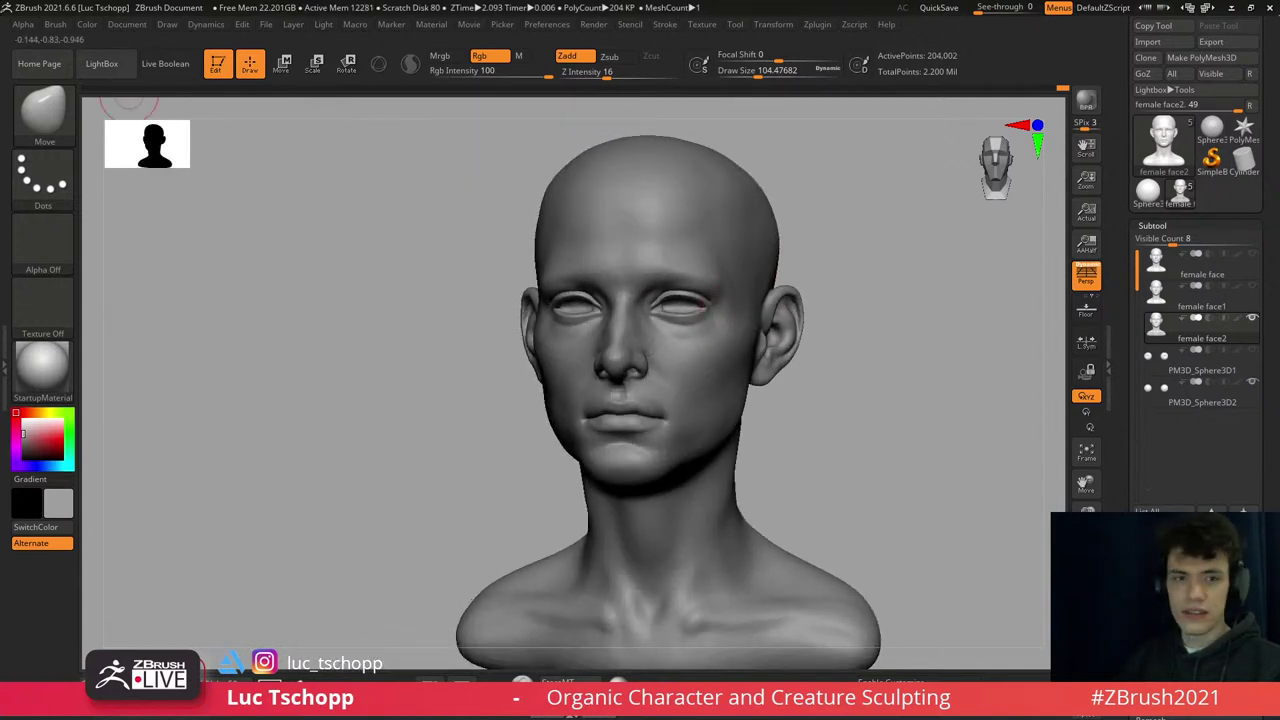
right_click_drag(130, 100, 543, 371)
key("b")
key("v")
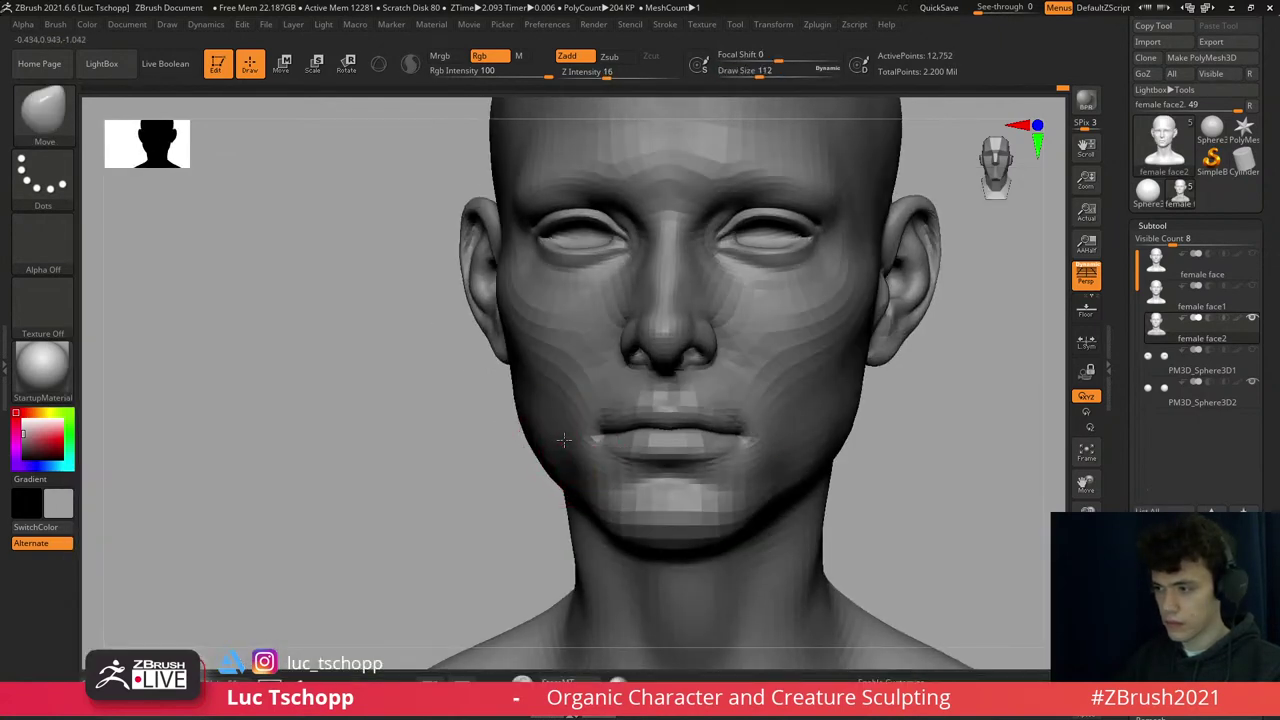
key("d")
key("d")
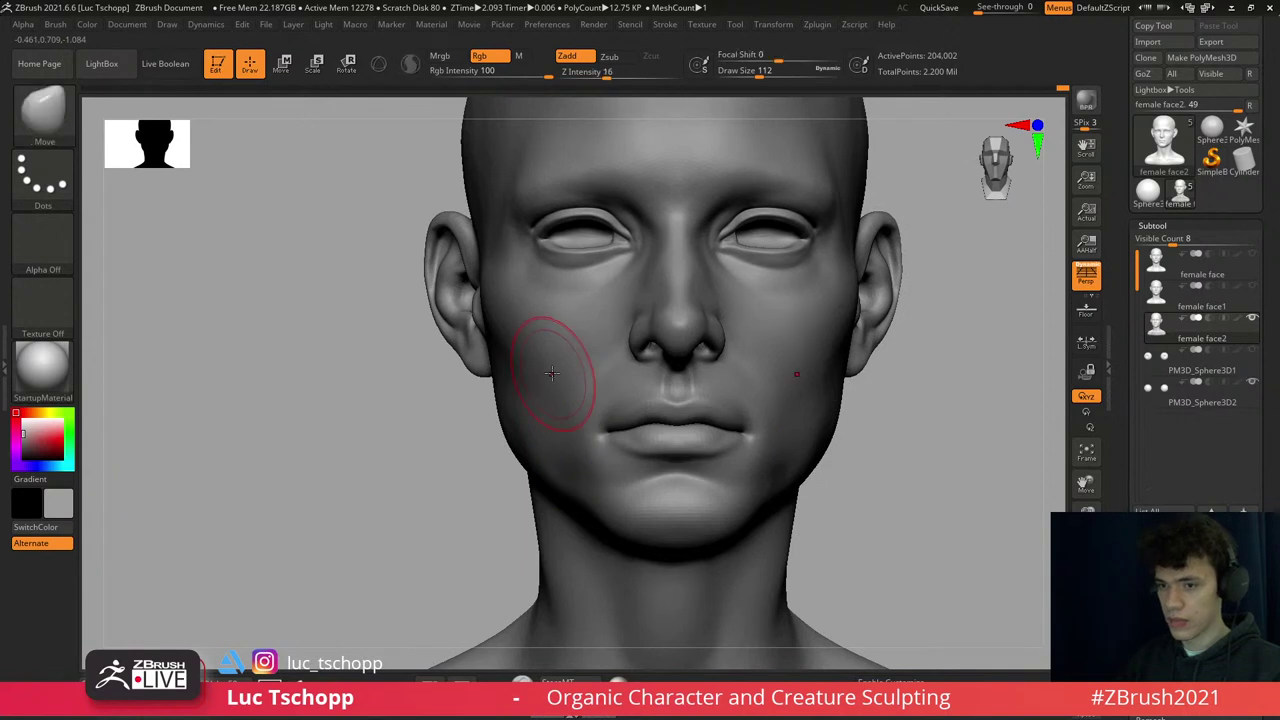
key("f")
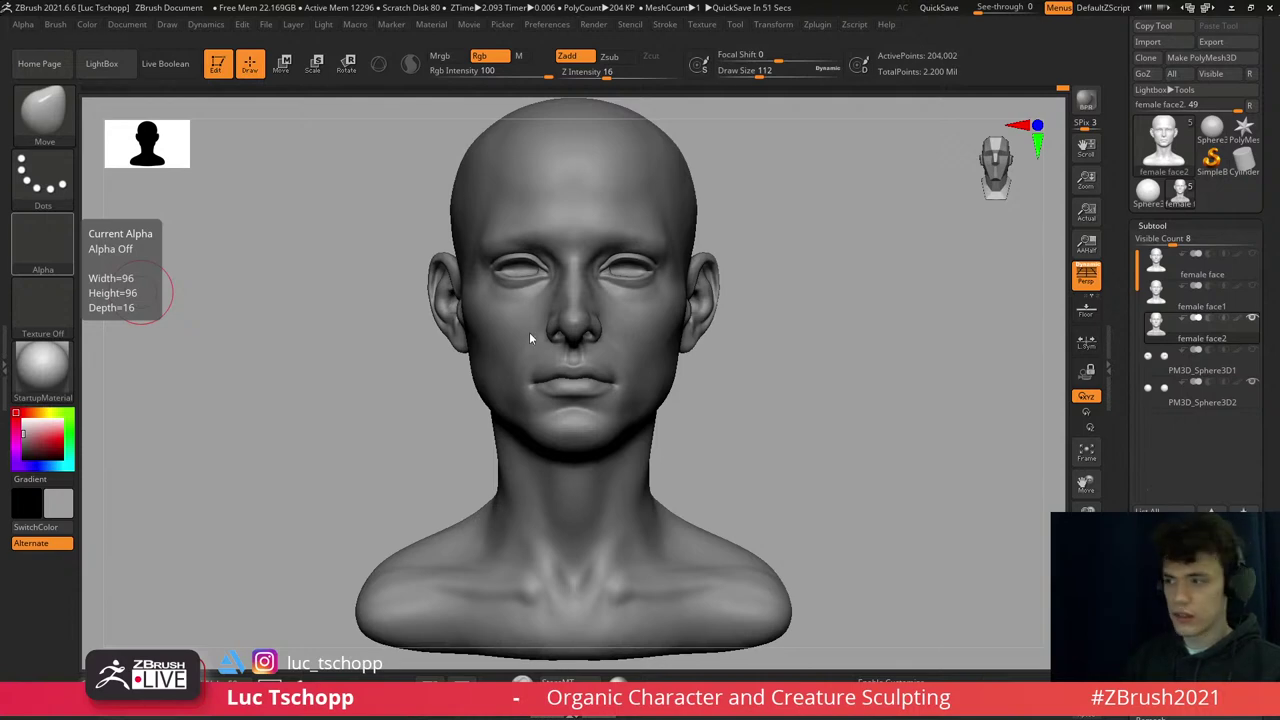
- Reshape the nose at lower subdivision with brush sizes about 77 then 51, then step back up
right_click_drag(543, 314, 543, 240, "alt")
key("b")
key("Escape")
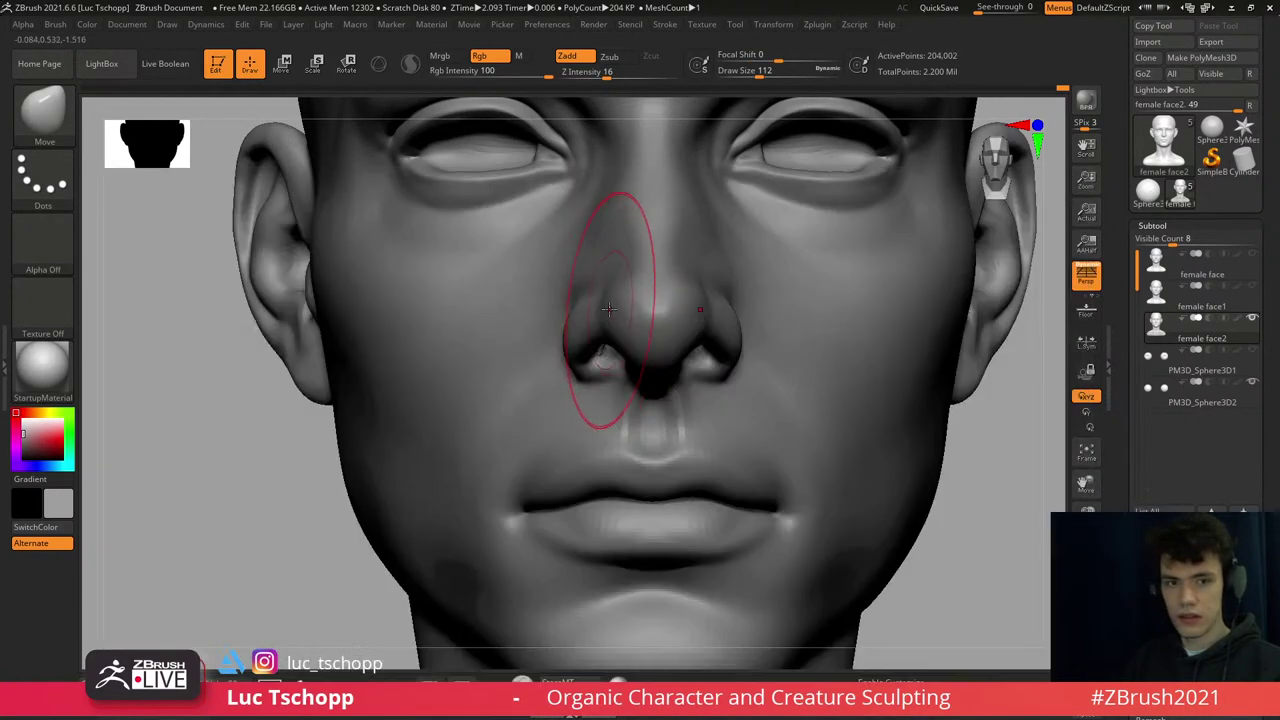
key("shift+d")
key("shift+d")
key("bracketleft")
key("bracketleft")
key("bracketleft")
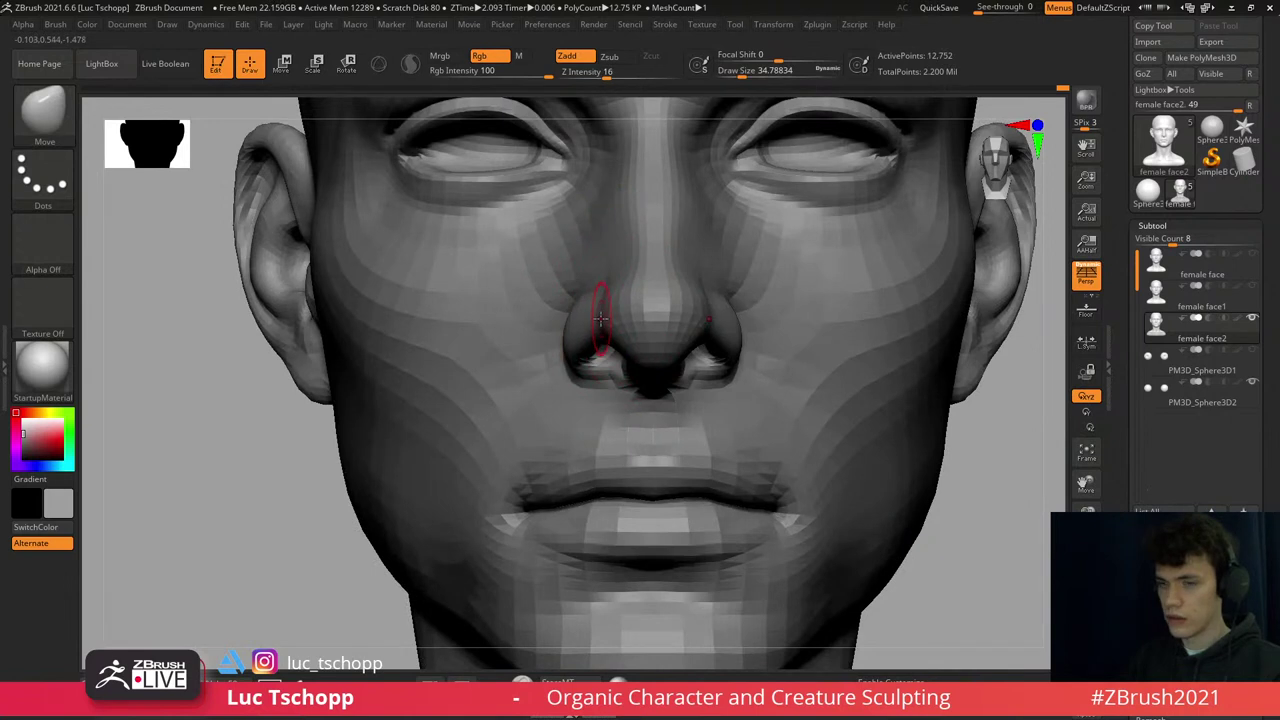
key("s")
left_click_drag(572, 362, 600, 362)
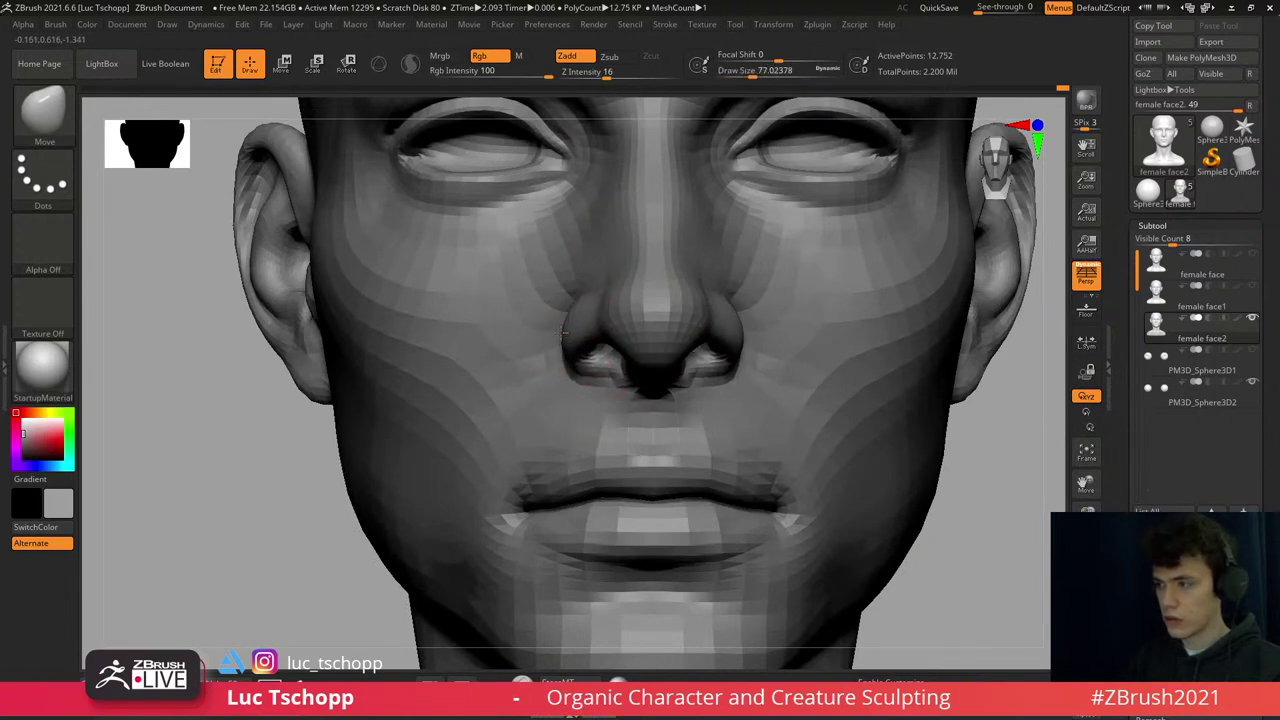
key("bracketleft")
mouse_move(586, 290)
right_mouse_down()
mouse_move(573, 297)
mouse_move(614, 271)
right_mouse_up()
key("d")
key("d")
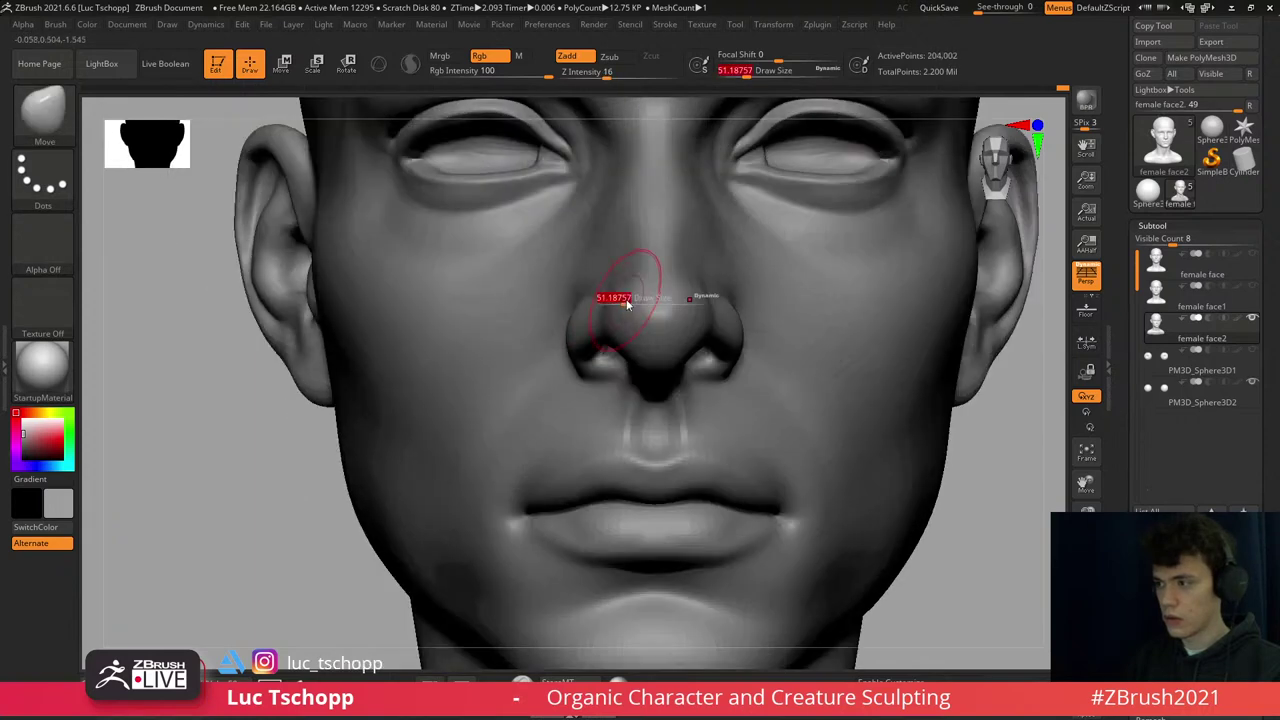
key("bracketright")
- Smooth the upper lip with the custom clay brush at size about 68
key("1")
mouse_move(620, 338)
right_mouse_down()
mouse_move(588, 333)
mouse_move(600, 345)
mouse_move(576, 325)
mouse_move(657, 366)
mouse_move(665, 398)
mouse_move(634, 397)
right_mouse_up()
key("f")
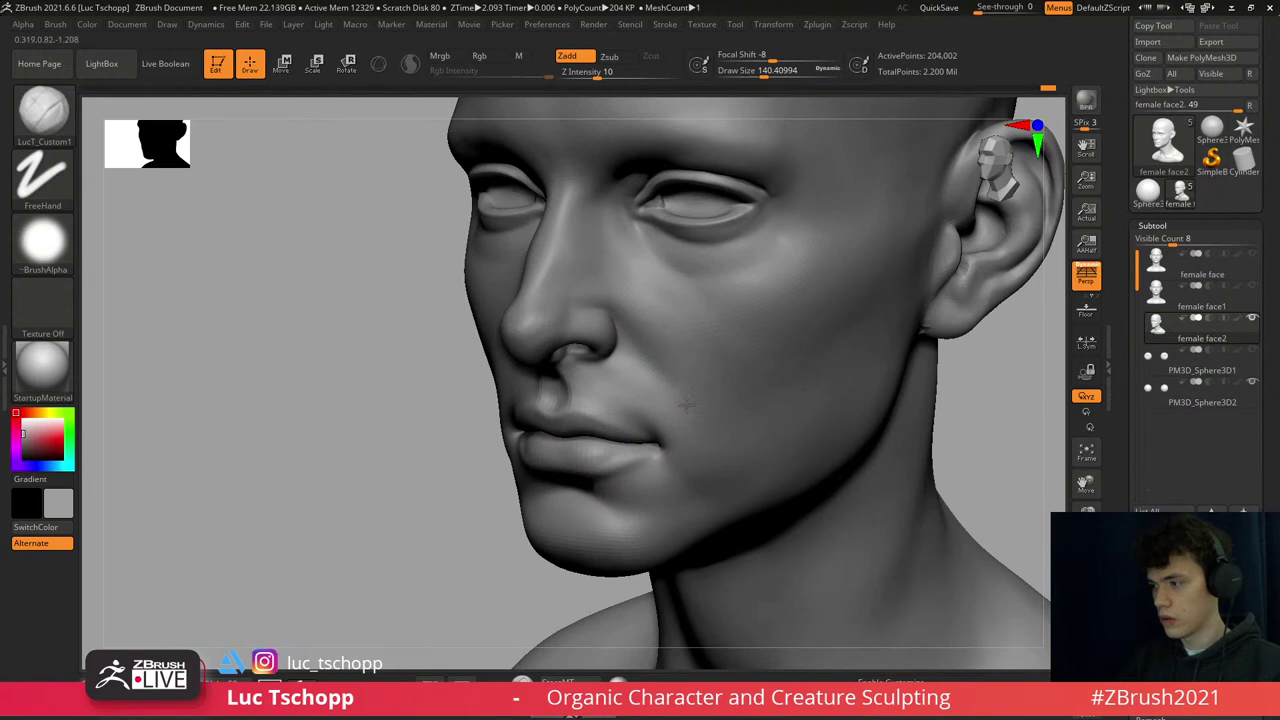
key("s")
left_click_drag(680, 440, 666, 446)
left_click_drag(643, 400, 657, 428, "shift")
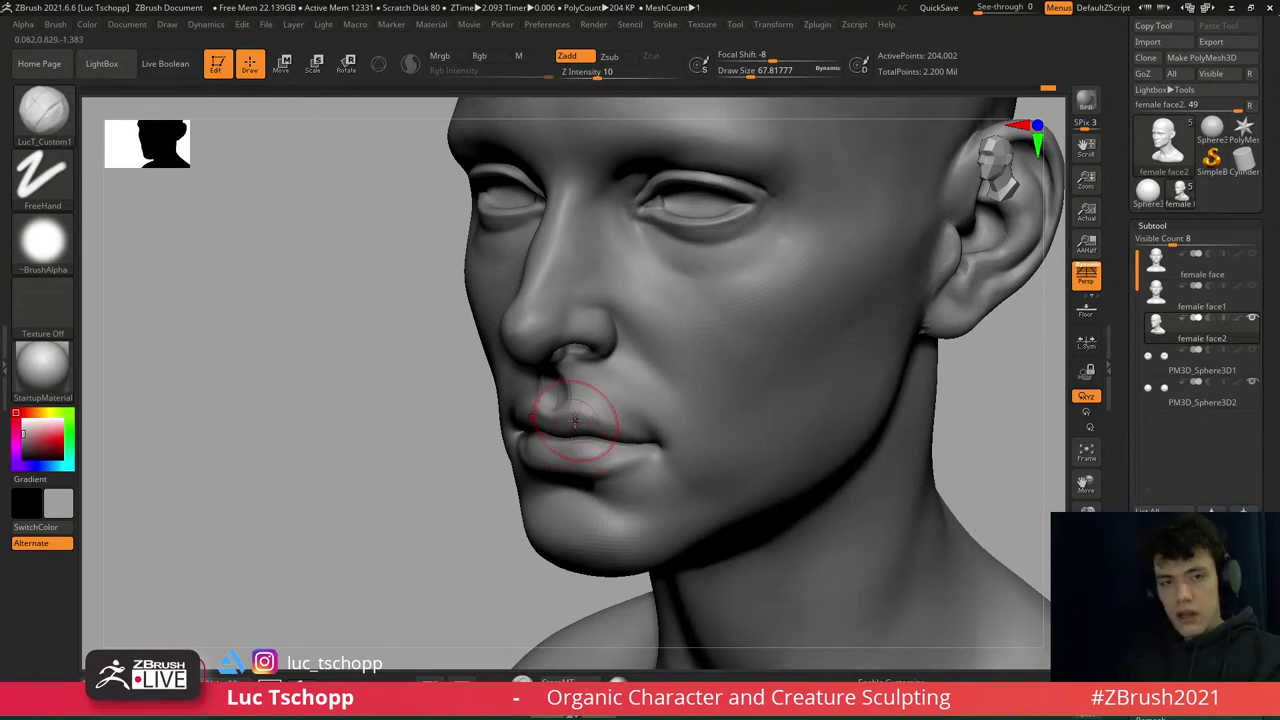
left_click_drag(553, 402, 557, 300, "shift")
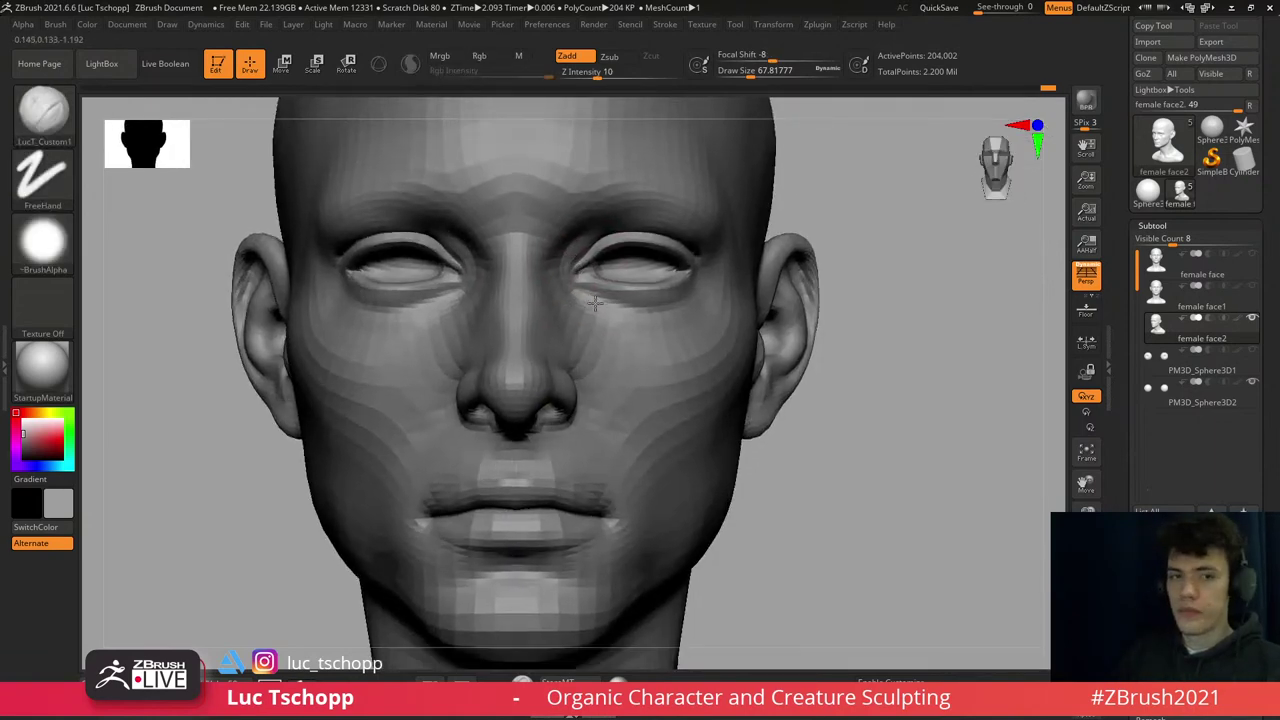
- Shape the eyelids with Move Topological at size about 27 at a lower subdivision level
key("b")
left_click(588, 210)
key("shift+d")
key("shift+d")
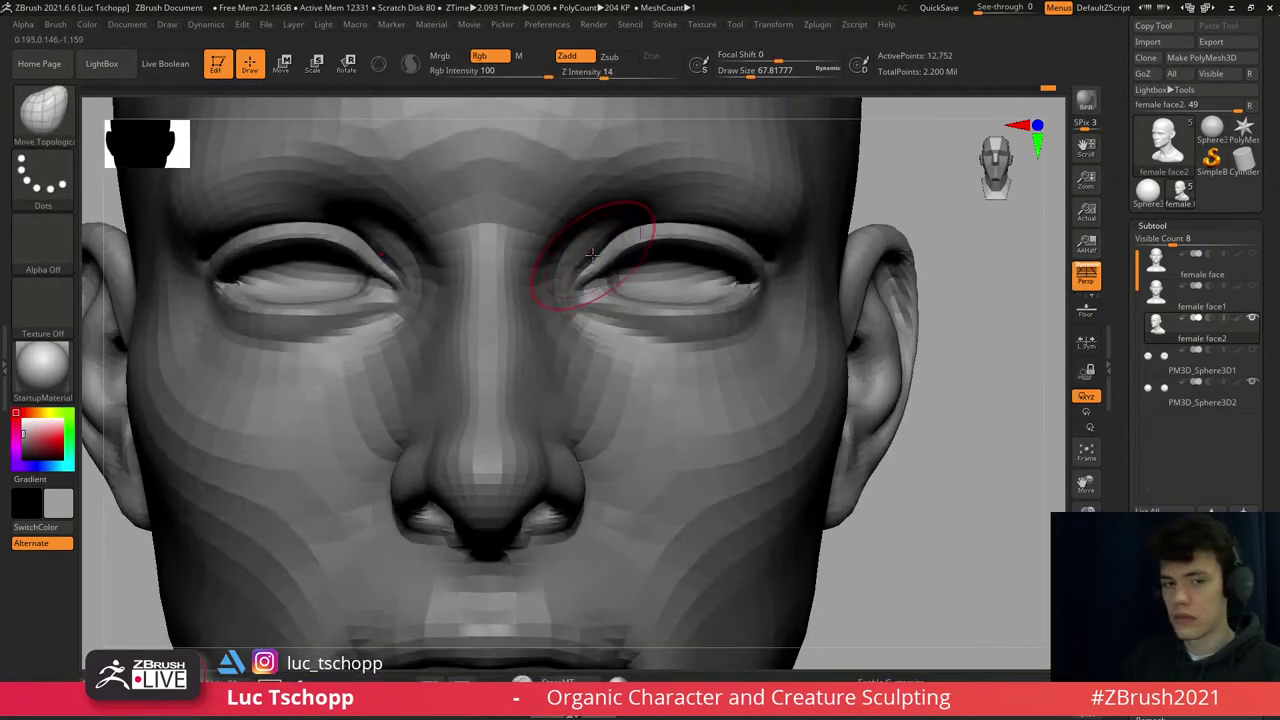
key("s")
left_click_drag(588, 254, 578, 254)
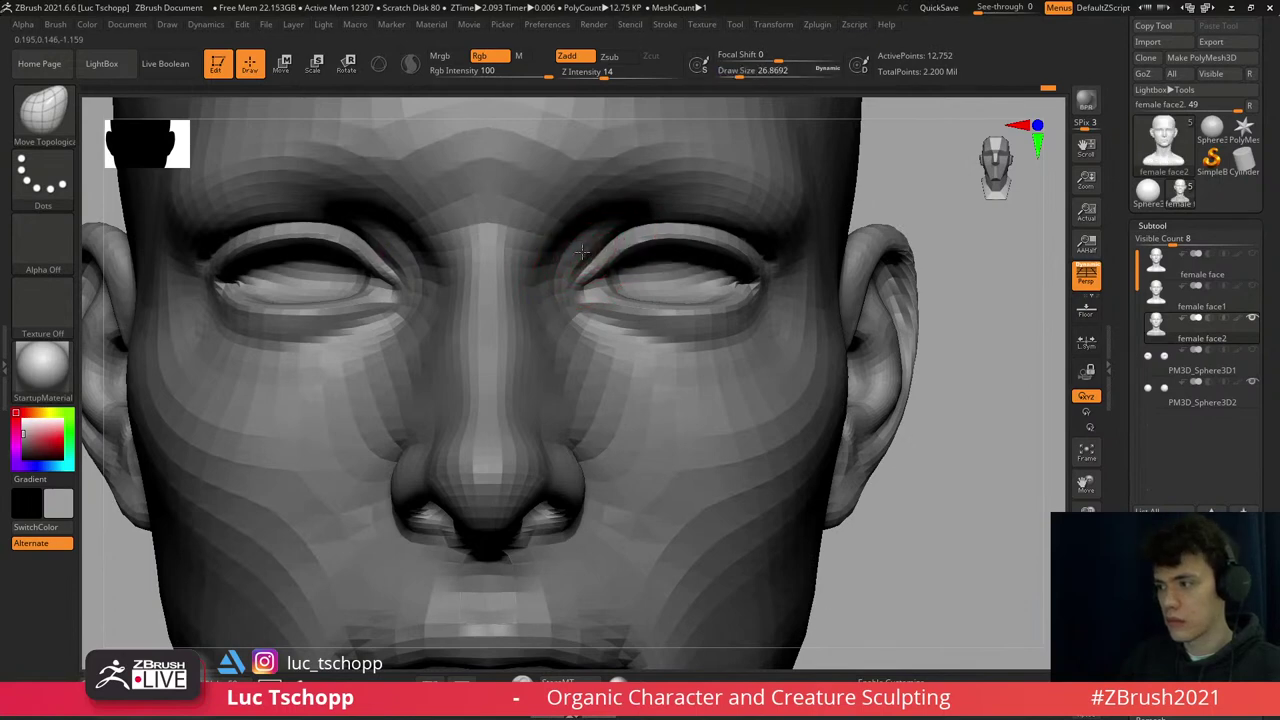
key("shift")
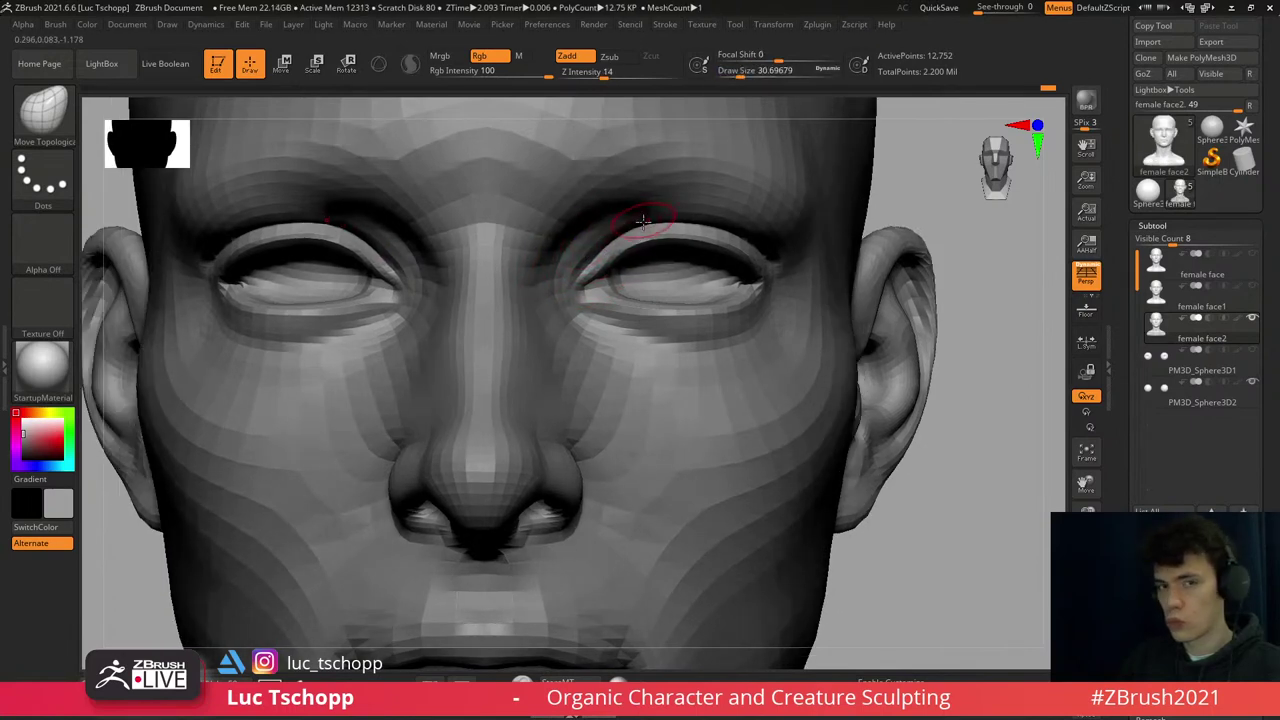
key("d")
key("d")
key("f")
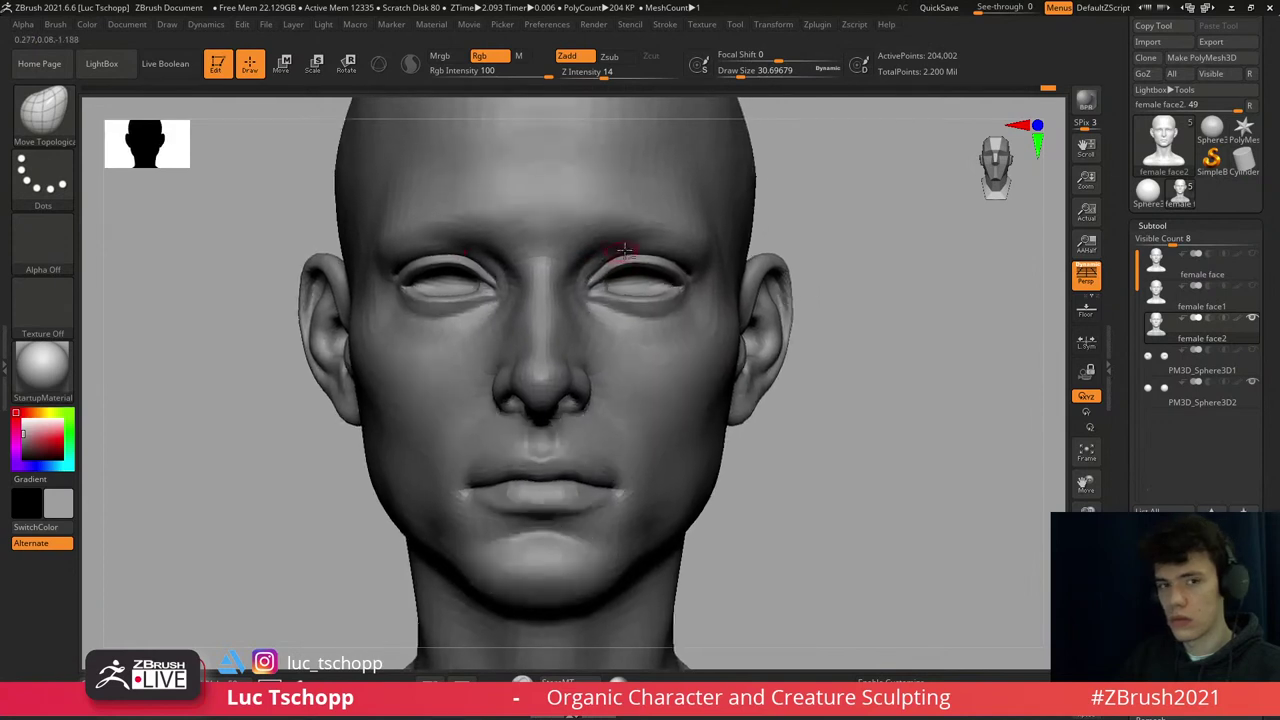
scroll(626, 248, "up", 3)
- Check the eyelids from three-quarter and front views while switching subdivision levels
key("shift+d")
key("shift+d")
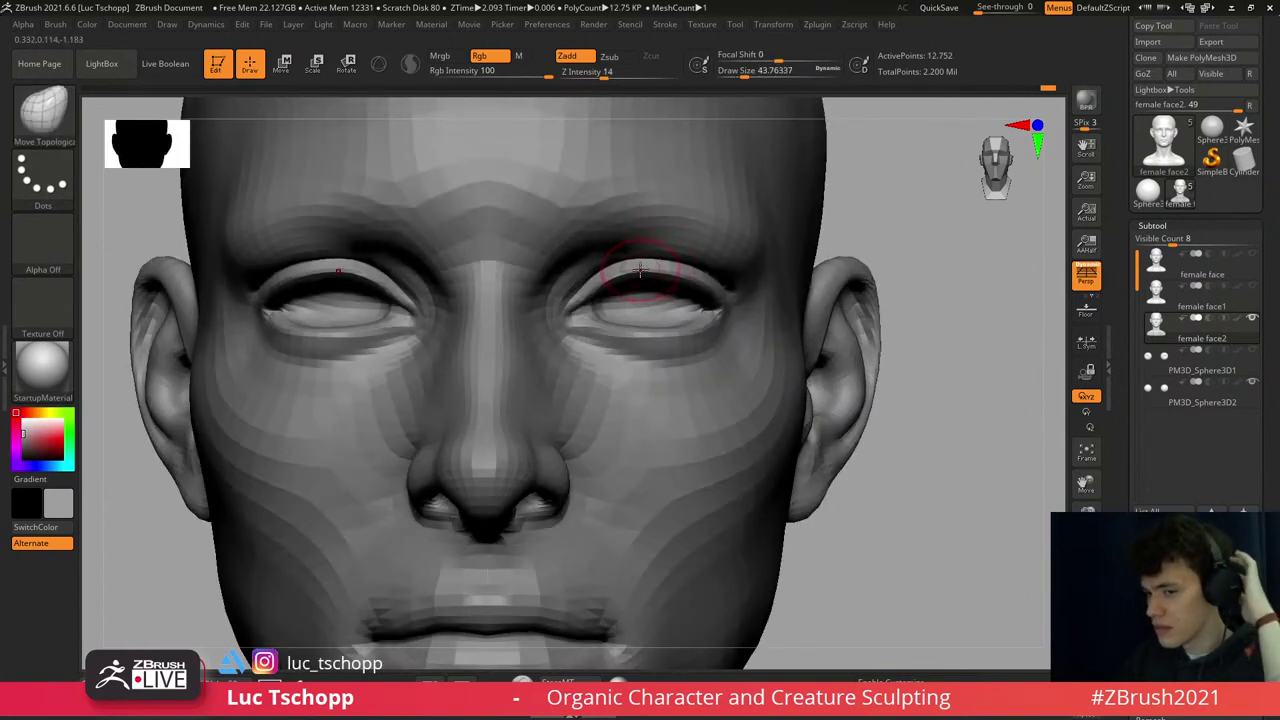
right_click_drag(640, 267, 609, 271)
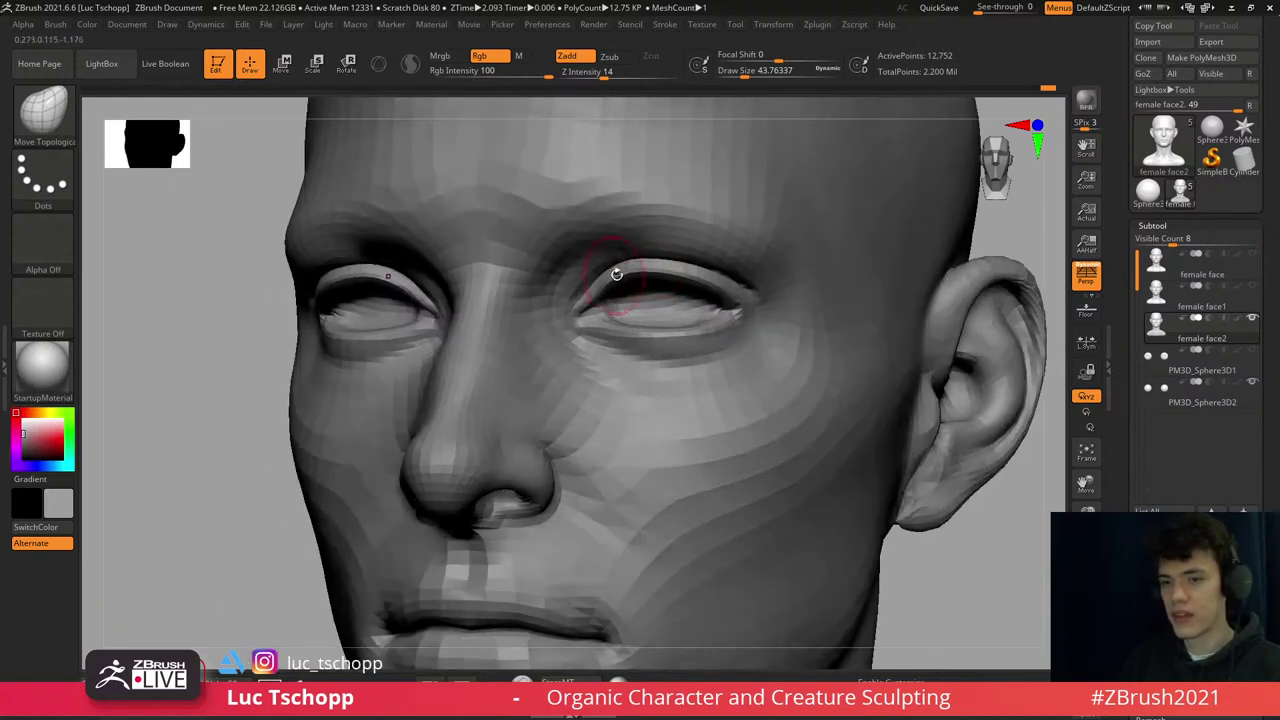
key("d")
key("d")
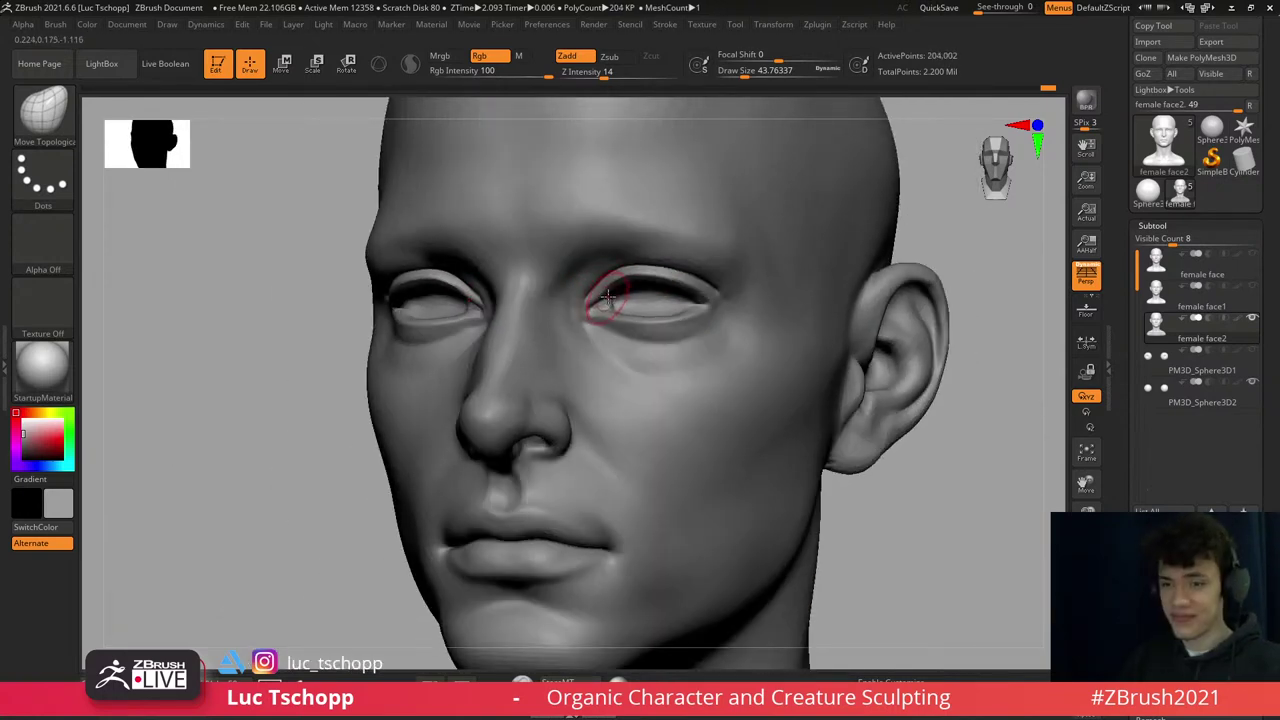
right_click_drag(607, 297, 656, 273, "shift")
mouse_move(679, 320)
right_mouse_down()
mouse_move(690, 314)
mouse_move(694, 330)
right_mouse_up()
key("b")
key("m")
key("t")
- Build up the eyelids with a smaller Standard brush at full subdivision
key("b")
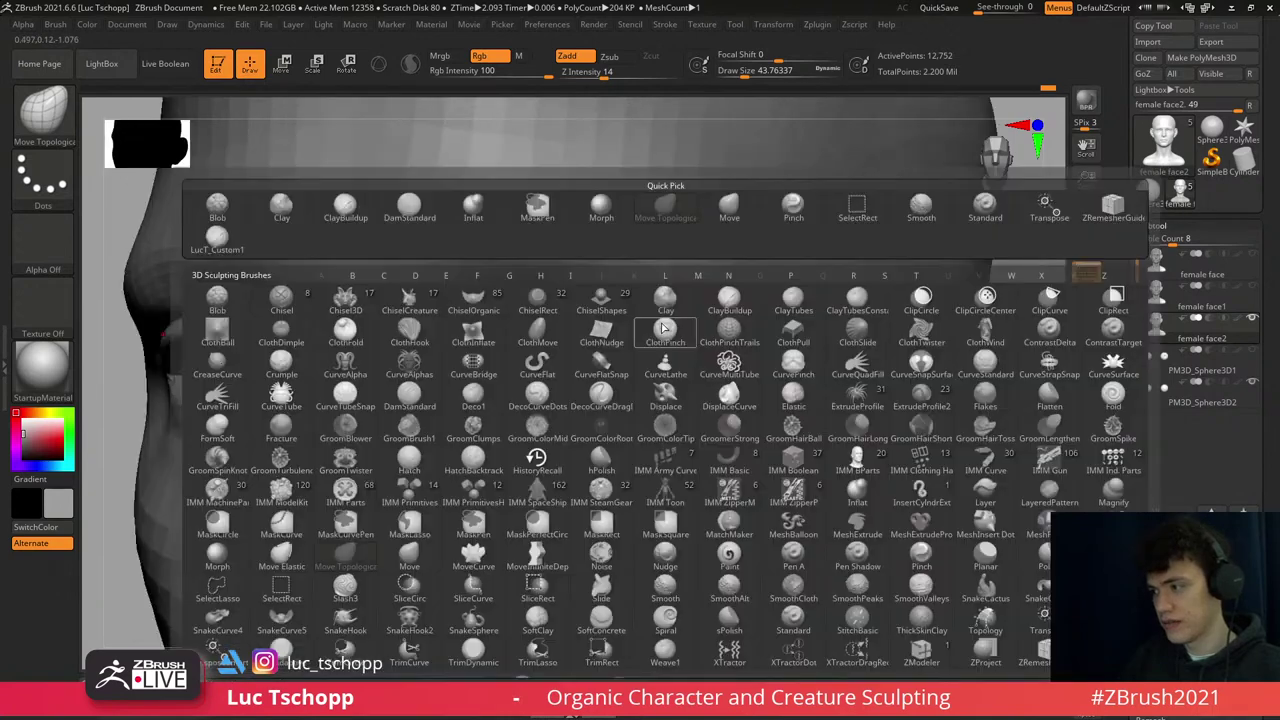
key("s")
key("t")
mouse_move(685, 370)
right_mouse_down()
mouse_move(660, 285)
mouse_move(655, 300)
mouse_move(666, 294)
right_mouse_up()
key("[")
key("d")
key("d")
key("[")
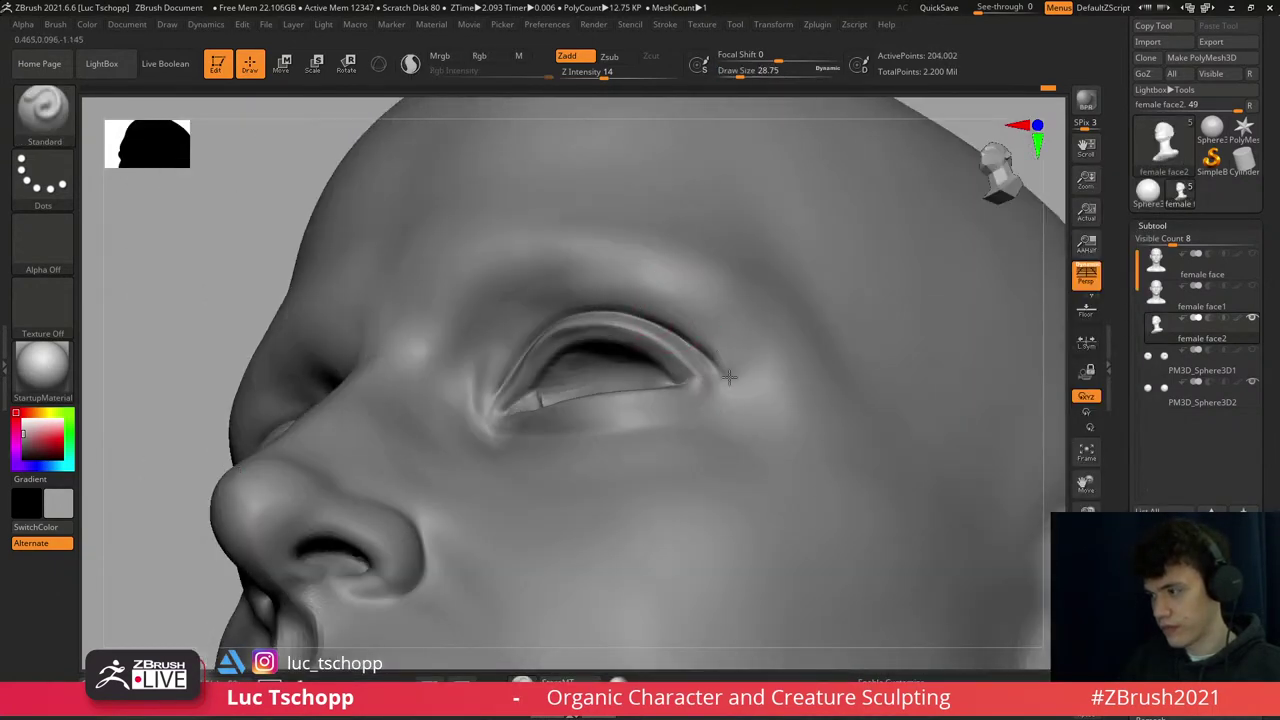
mouse_move(726, 376)
right_mouse_down()
mouse_move(714, 364)
mouse_move(701, 393)
right_mouse_up()
- Cut the lid crease with DamStandard and add fullness under the right lower eyelid with the clay brush
key("b")
key("d")
key("s")
key("]")
key("f")
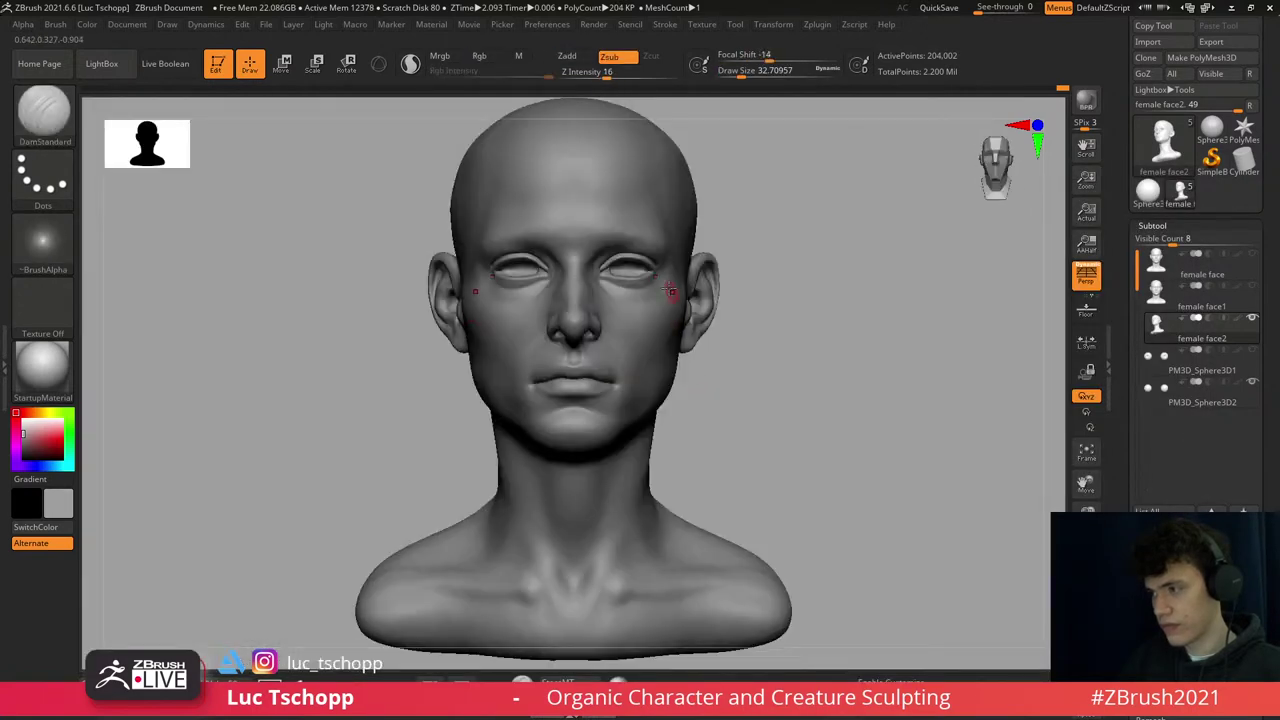
right_click_drag(670, 291, 600, 335, "alt")
key("1")
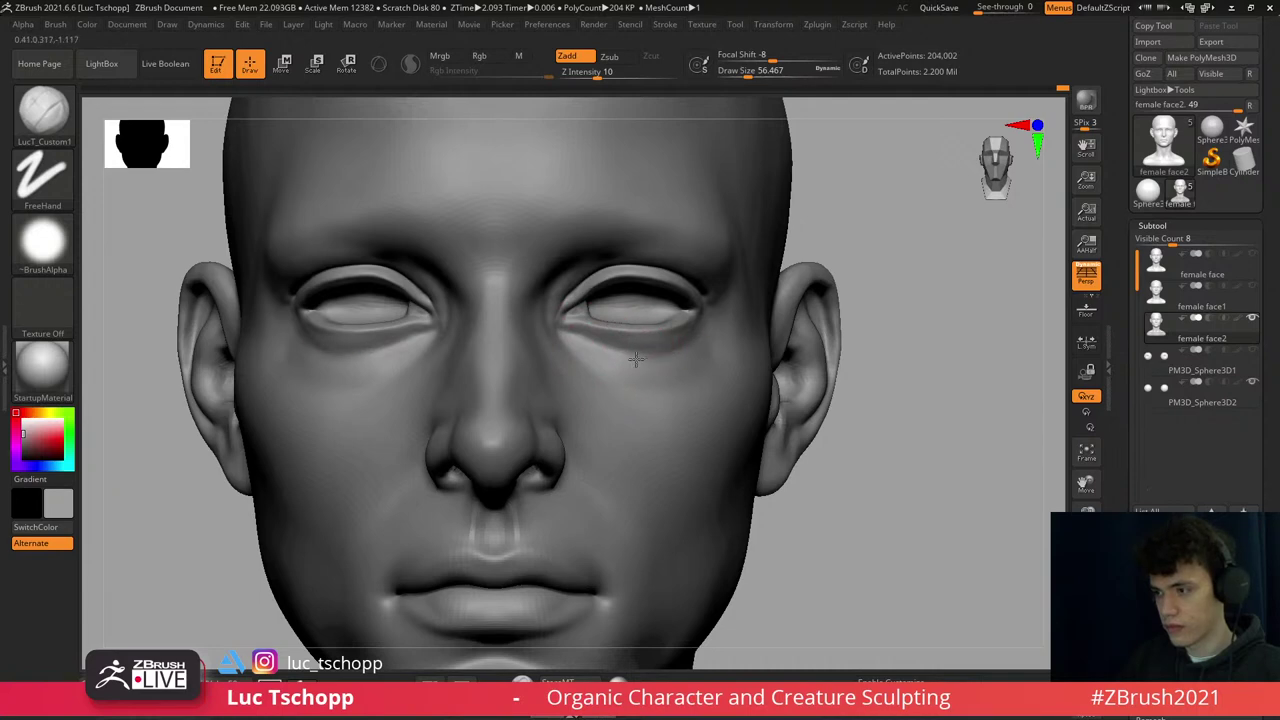
left_click_drag(584, 342, 572, 332)
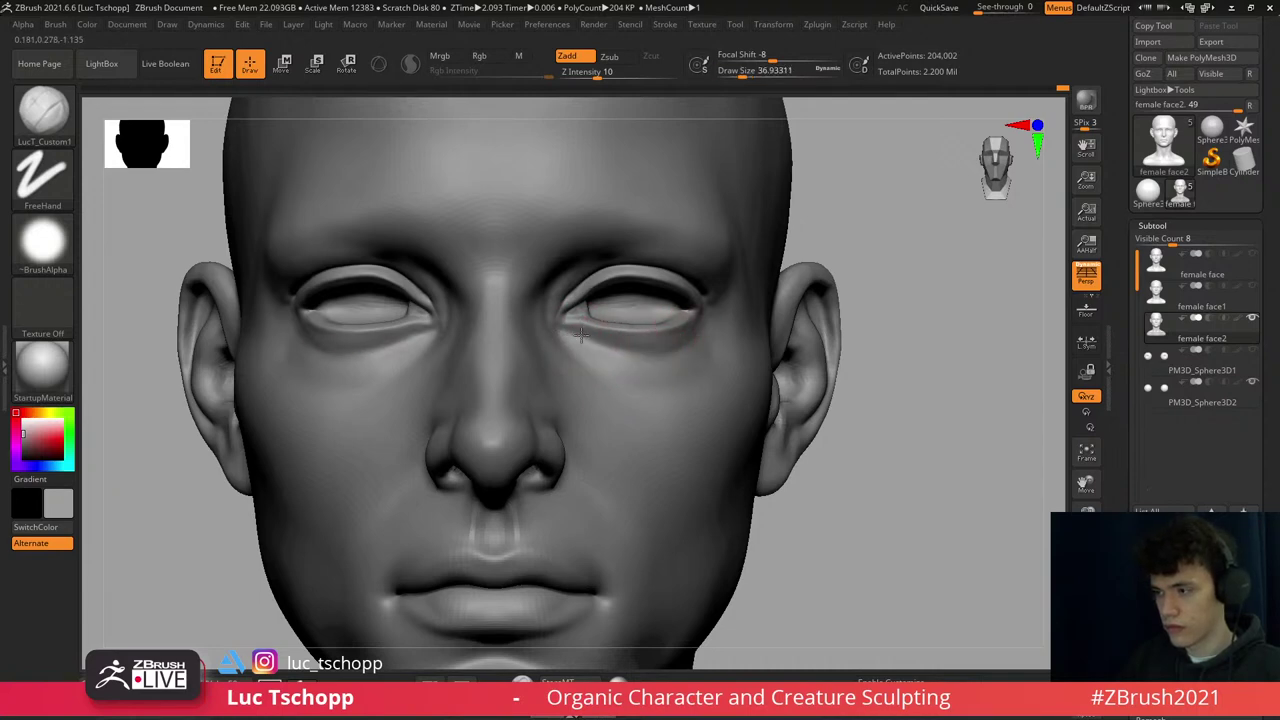
- Rotate the head around toward the ear, ending on the custom clay brush
key("b")
key("m")
key("v")
mouse_move(580, 360)
right_mouse_down()
mouse_move(590, 343)
mouse_move(591, 370)
mouse_move(680, 372)
mouse_move(700, 355)
right_mouse_up()
key("b")
- Smooth inside the ear and around the ear opening, then reframe the head
key("s")
key("shift")
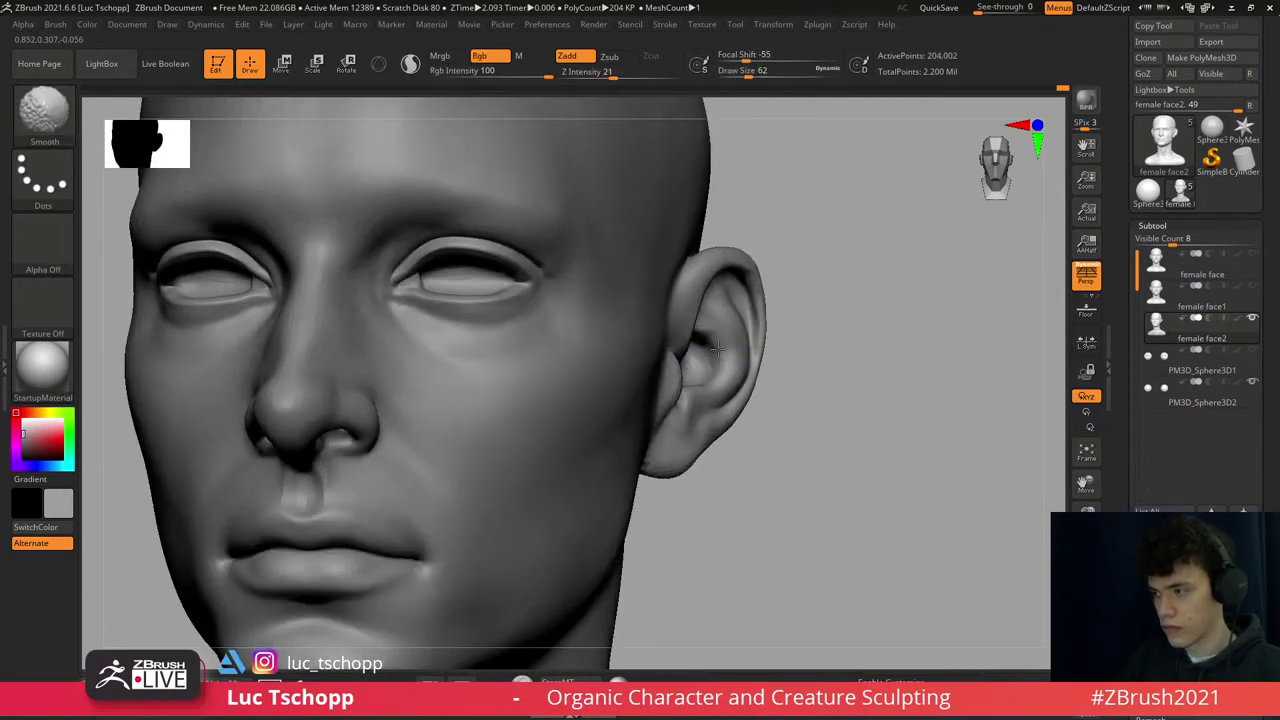
right_click_drag(688, 381, 706, 338, "shift")
key("s")
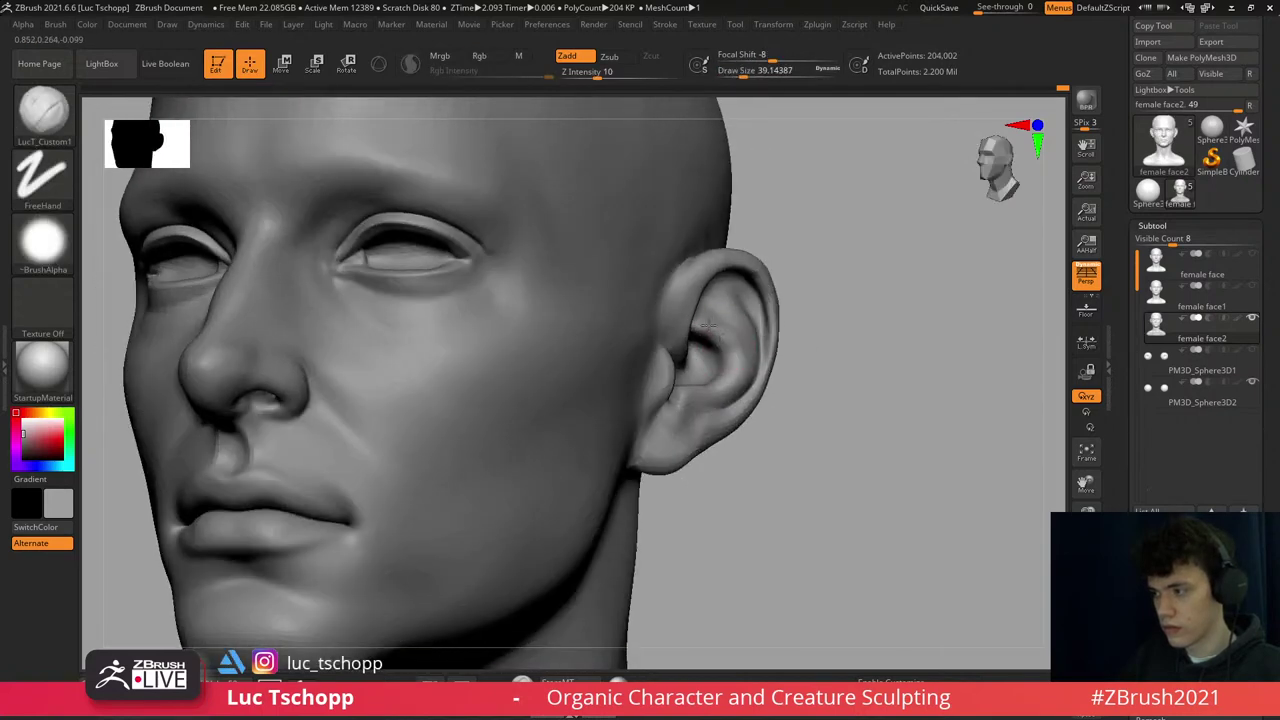
key("shift")
right_click_drag(707, 326, 714, 333, "shift")
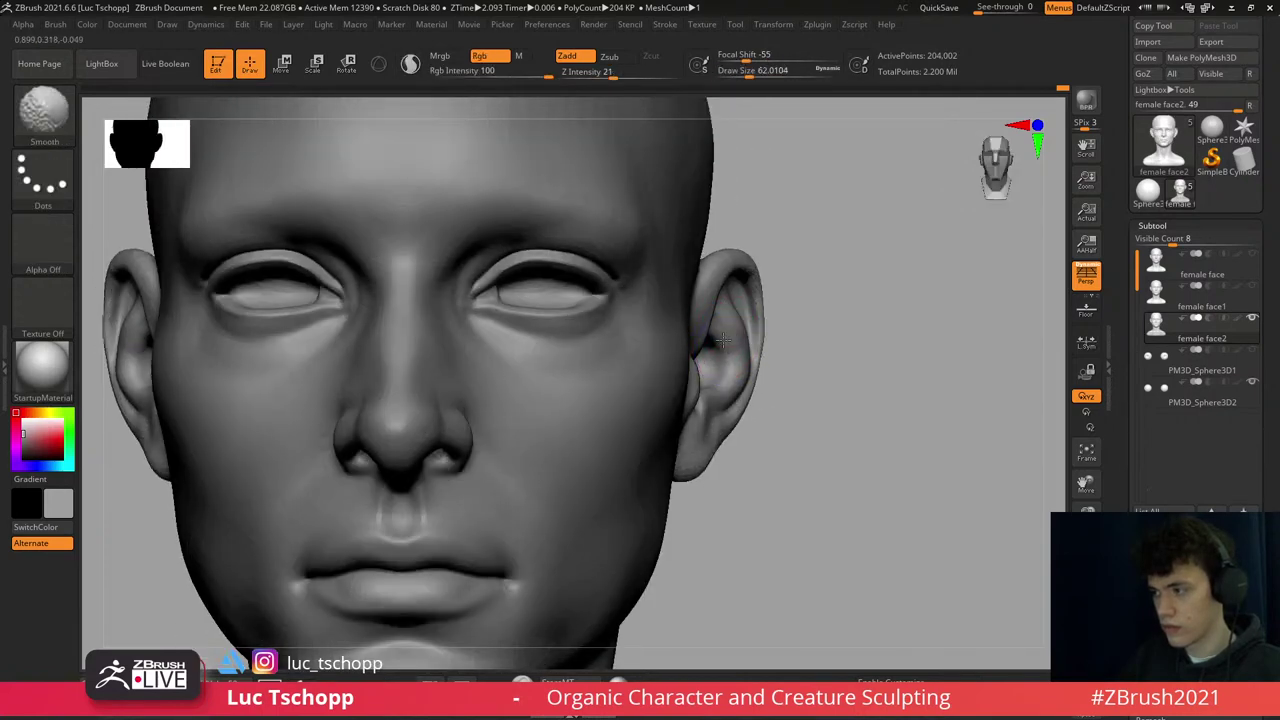
key("f")
mouse_move(680, 206)
right_mouse_down("ctrl")
mouse_move(666, 263)
mouse_move(708, 265)
mouse_move(706, 286)
mouse_move(728, 275)
mouse_move(655, 404)
mouse_move(729, 371)
right_mouse_up("ctrl")
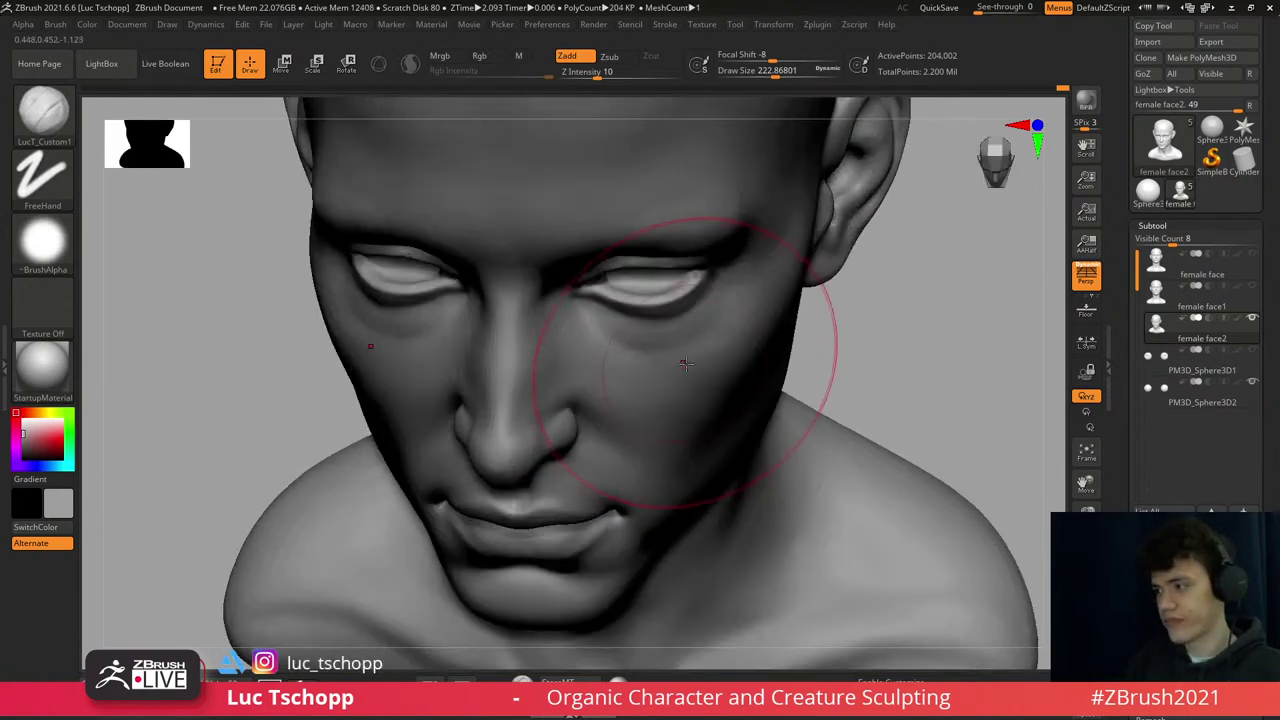
- Smooth the skin near the inner eye corner with Standard at a lower subdivision level
key("b")
key("s")
key("t")
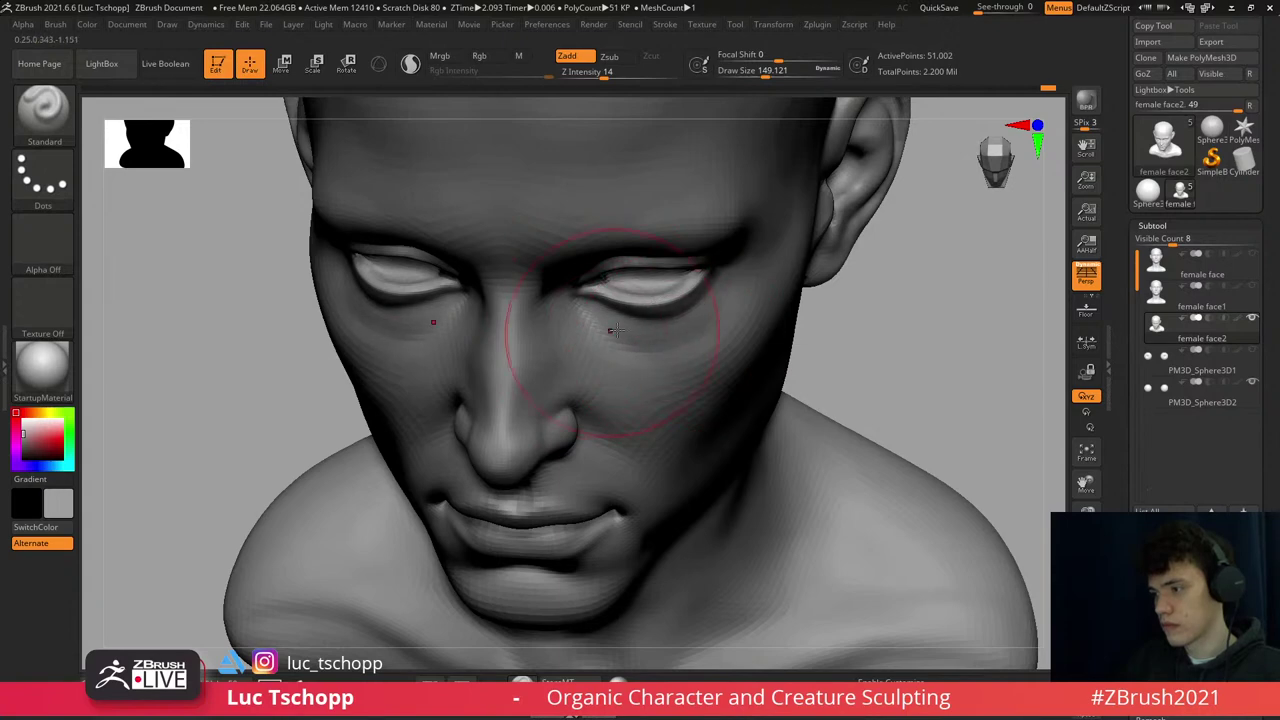
right_click_drag(614, 337, 584, 270)
key("shift+d")
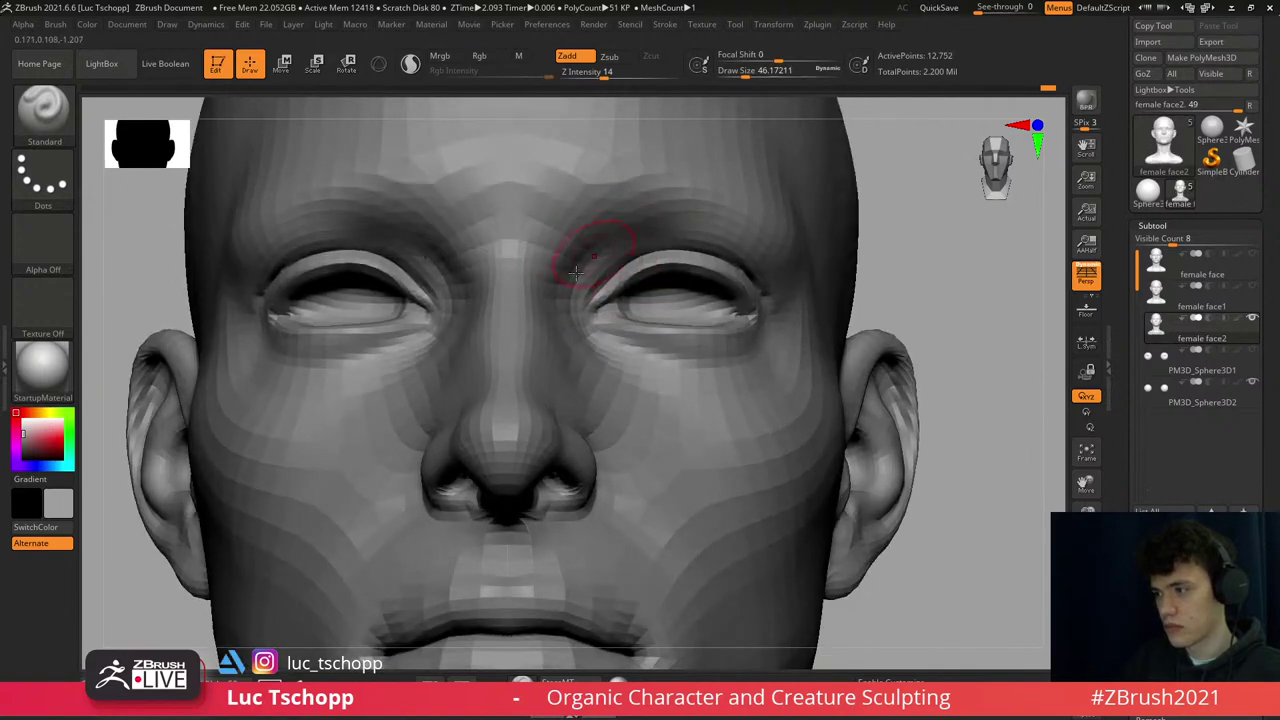
key("shift")
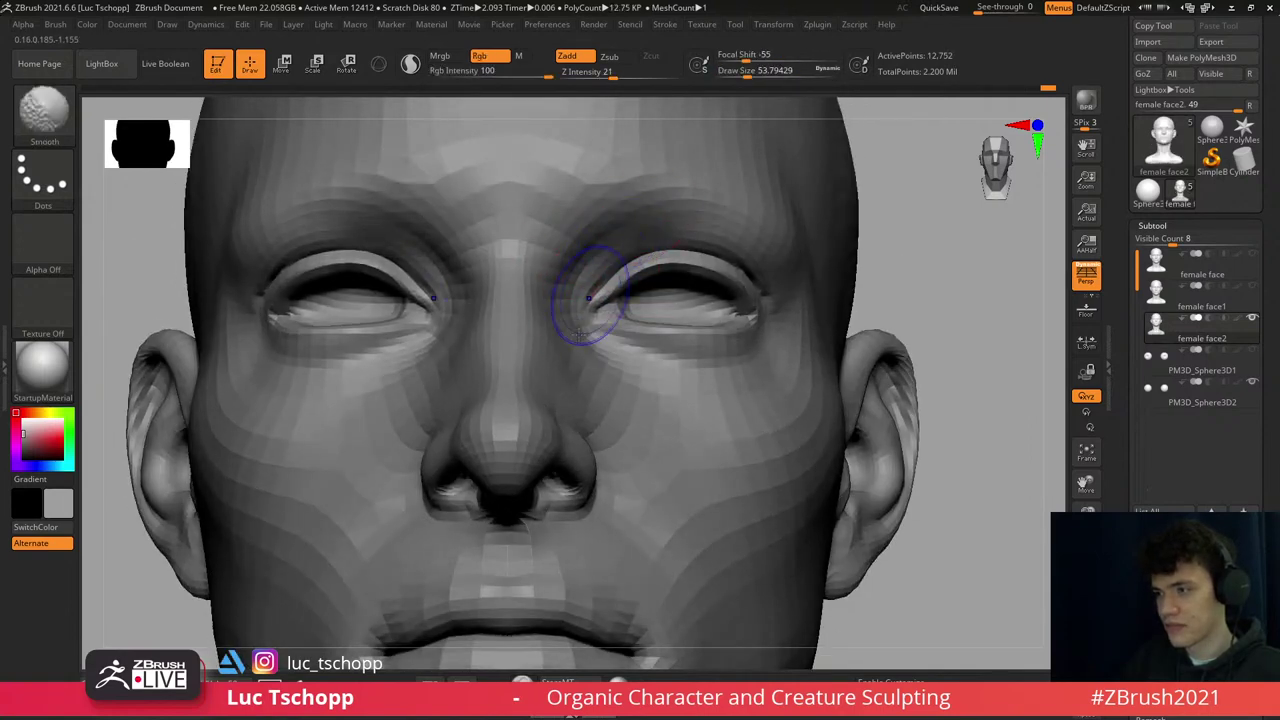
mouse_move(589, 296)
right_mouse_down("ctrl")
mouse_move(600, 309)
mouse_move(627, 234)
right_mouse_up("ctrl")
key("d")
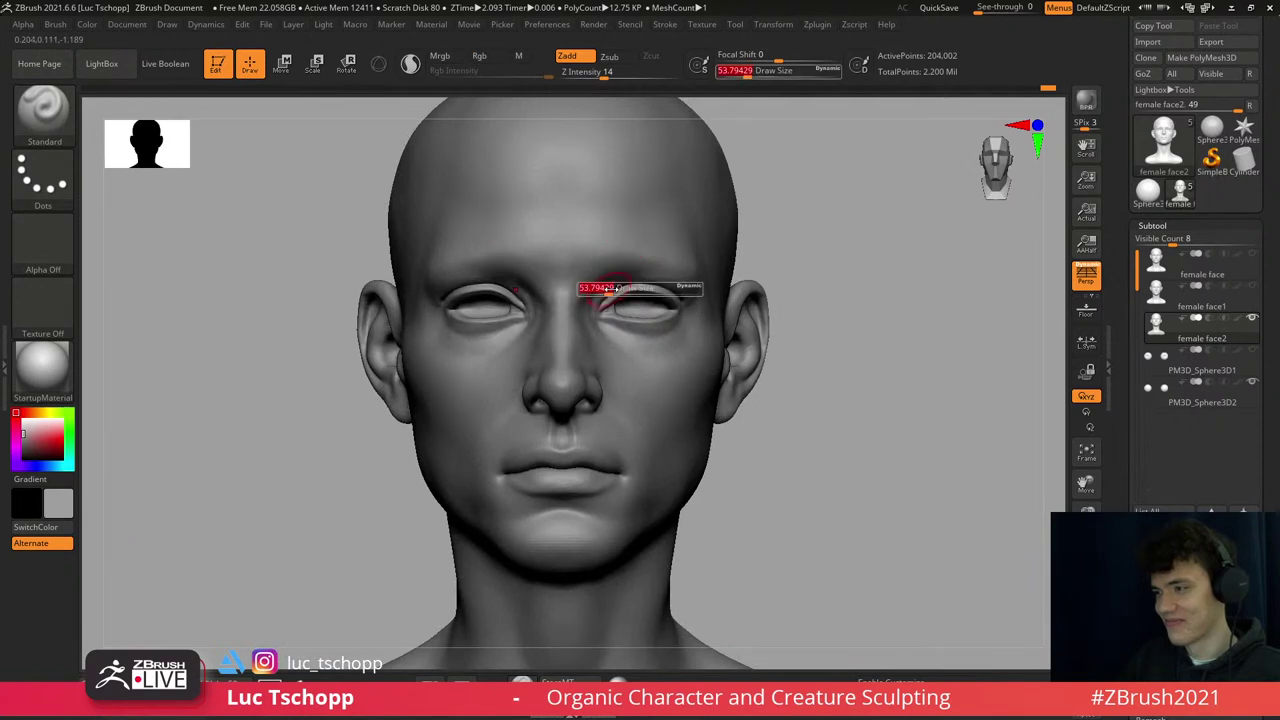
- Refine the eyelids with a smaller Standard brush at a lower subdivision level
right_click_drag(543, 292, 602, 318, "ctrl")
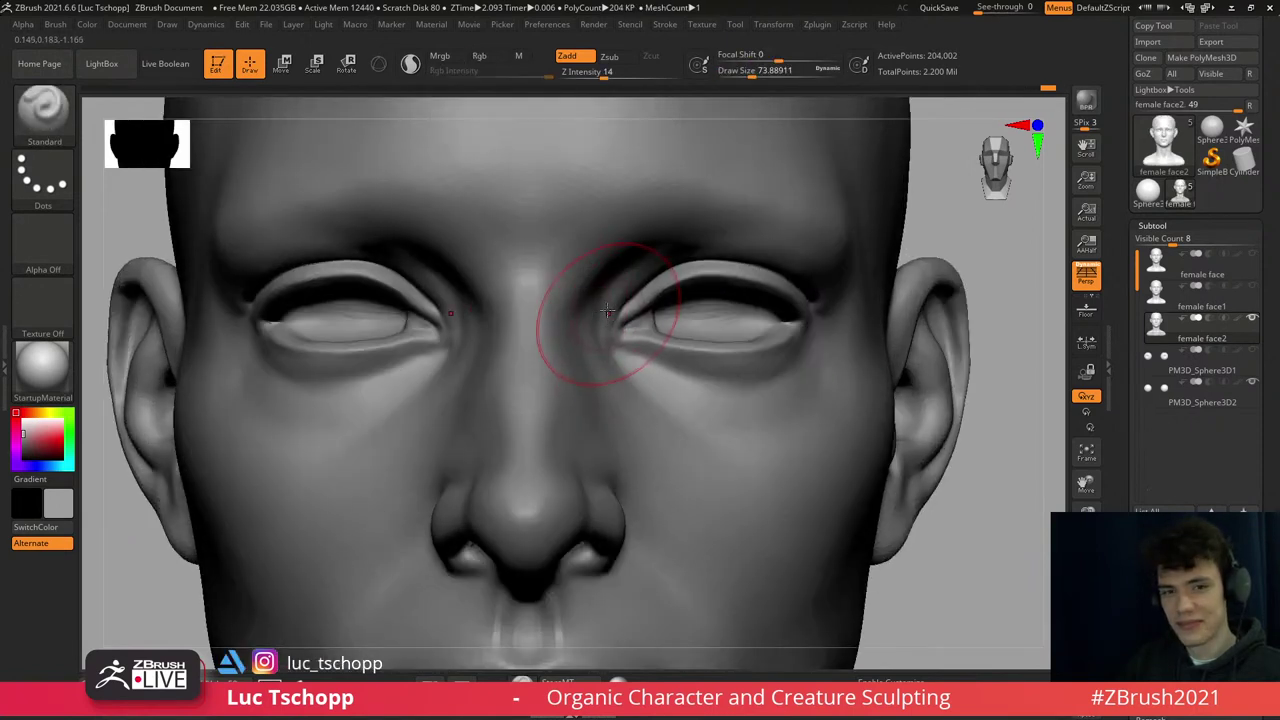
key("s")
mouse_move(616, 290)
left_mouse_down()
mouse_move(600, 290)
mouse_move(619, 300)
left_mouse_up()
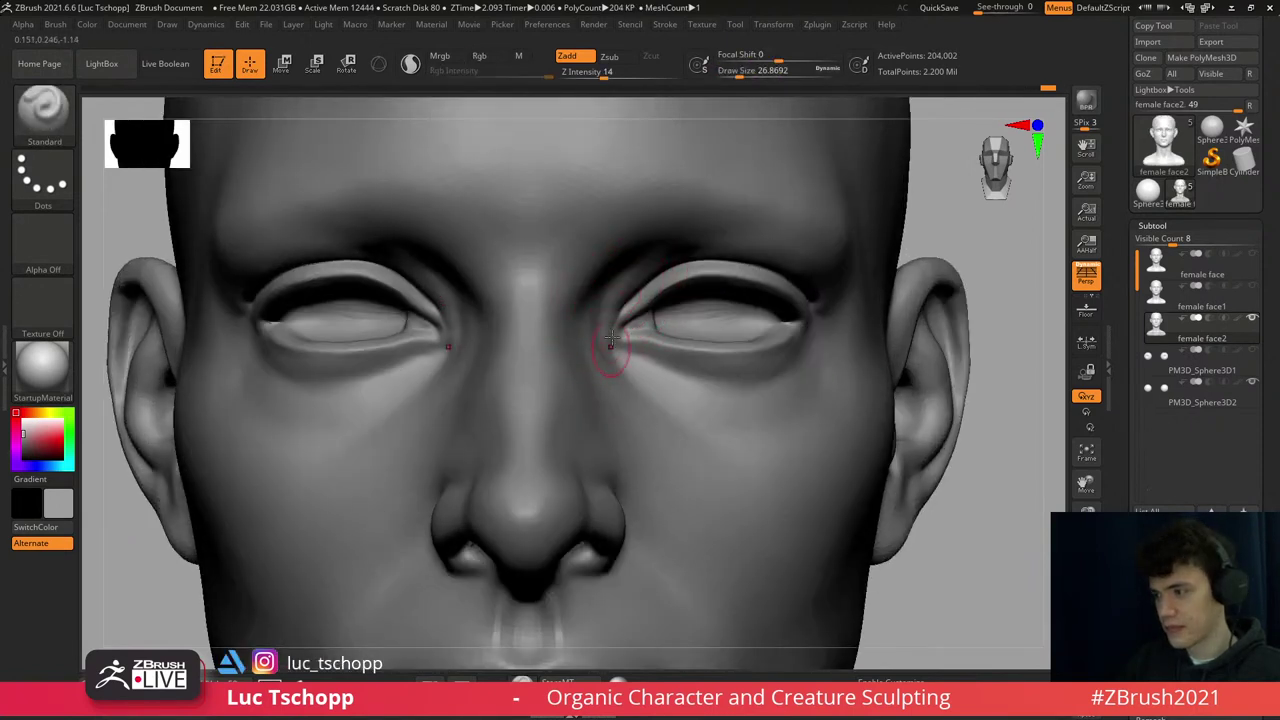
key("shift+d")
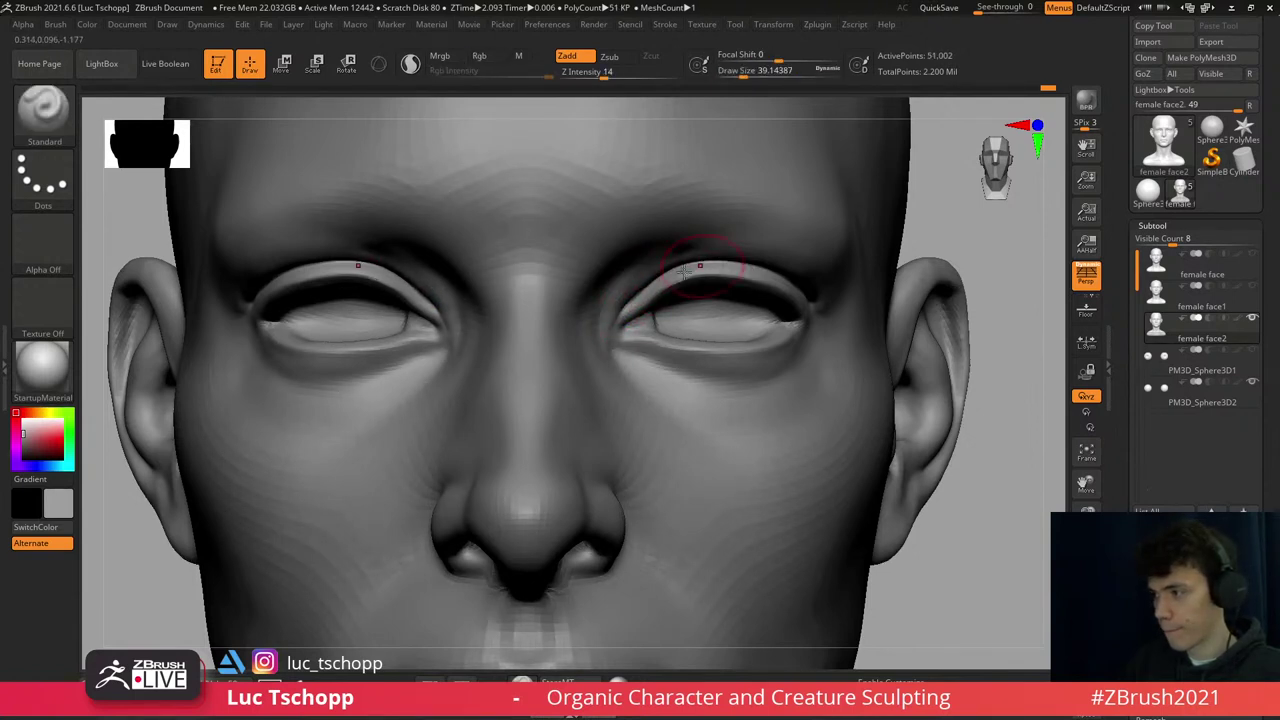
key("f")
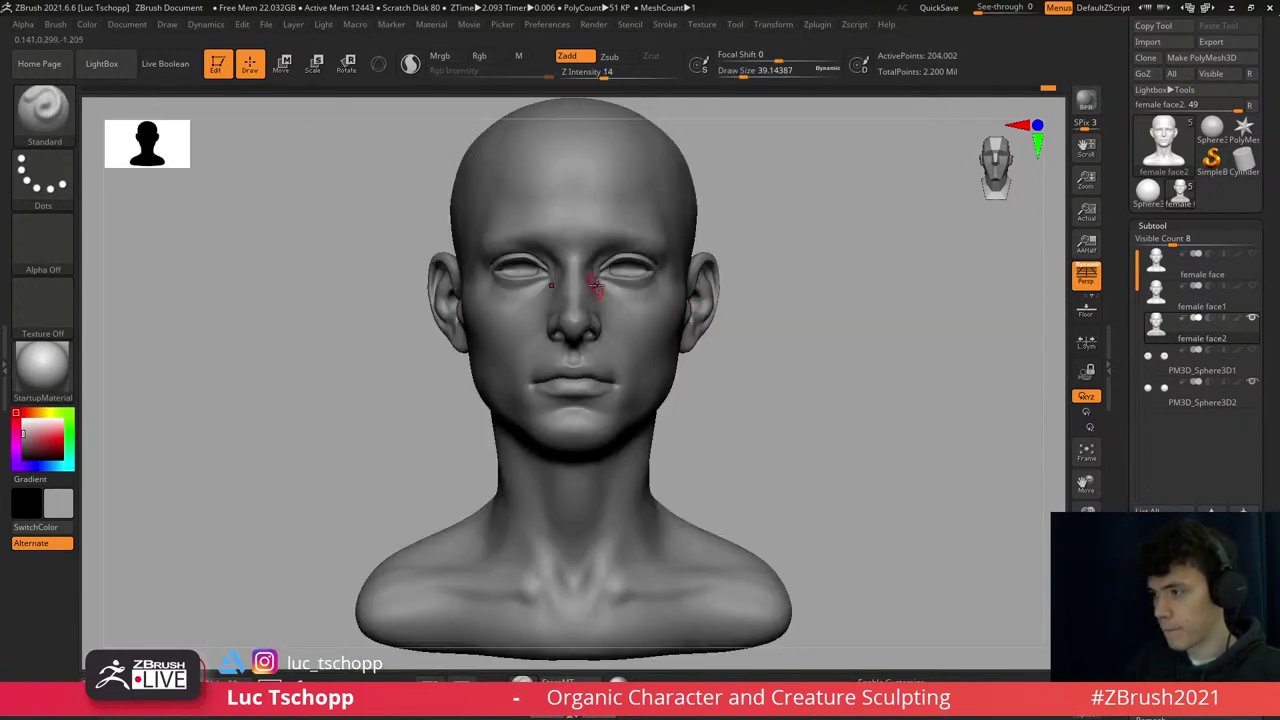
key("shift")
key("b")
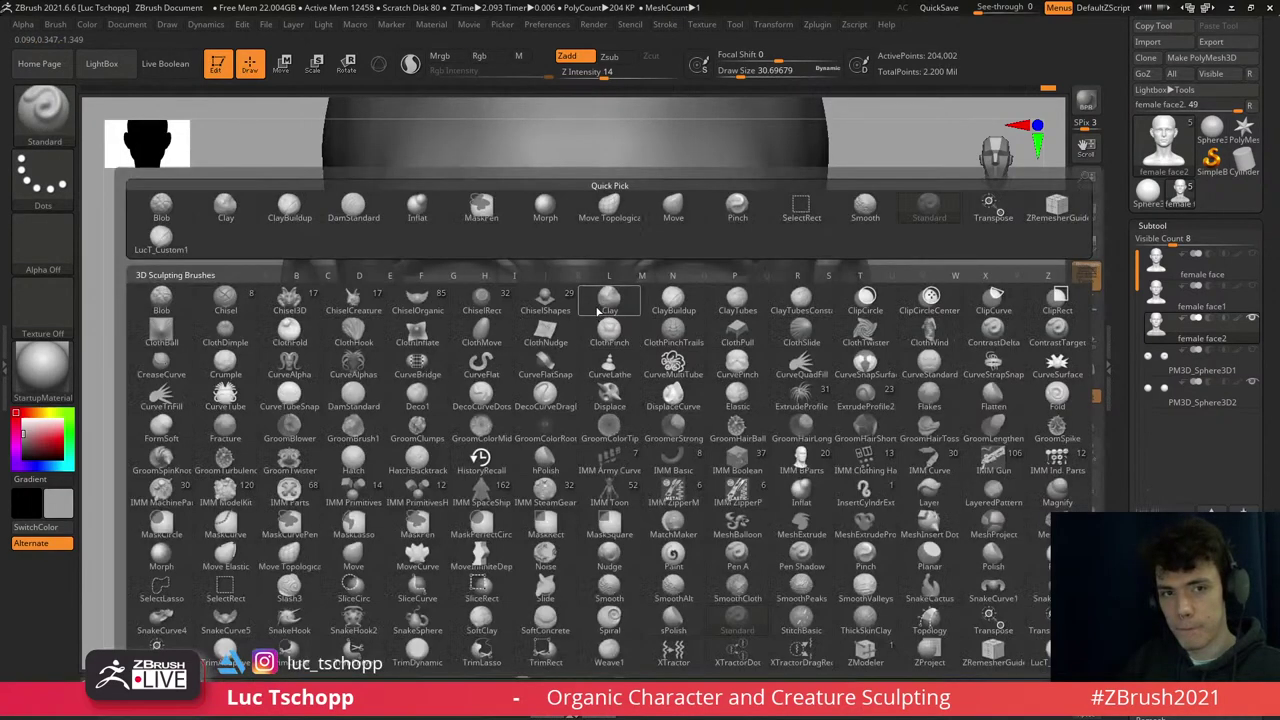
key("s")
key("t")
- Smooth beneath the lower eyelids at a lower level, then step back up and frame the head
key("s")
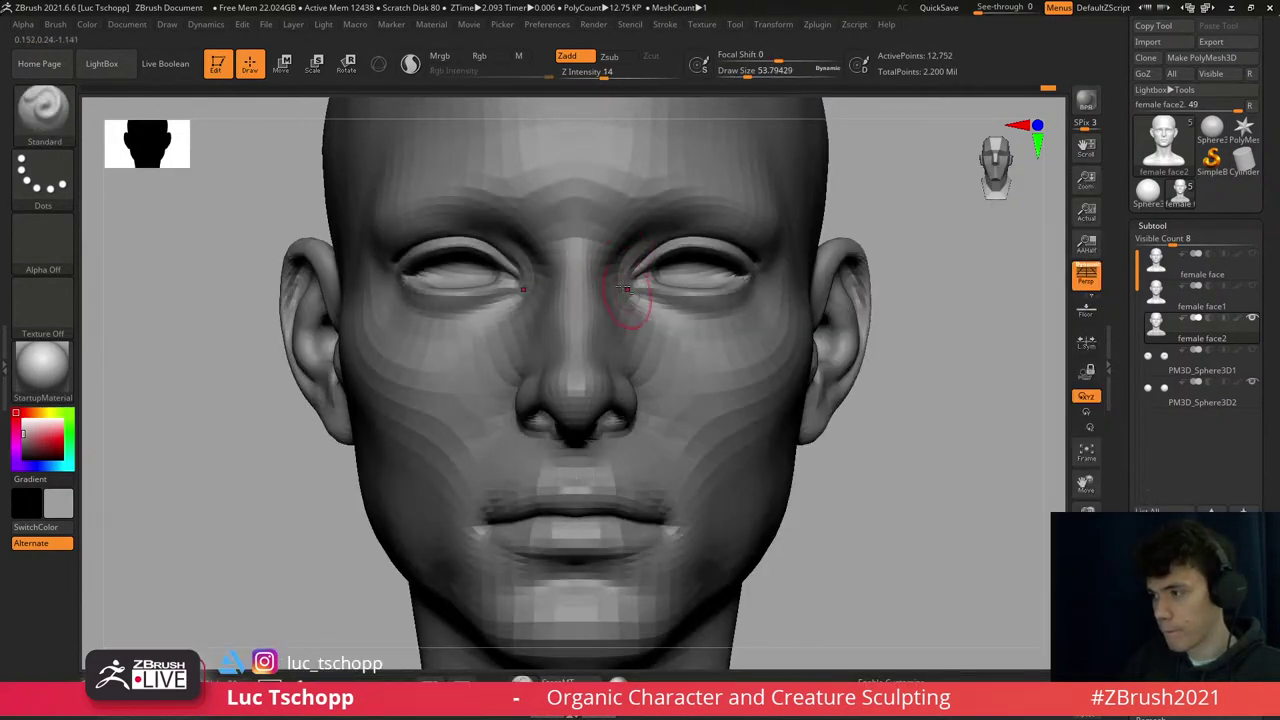
key("d")
key("d")
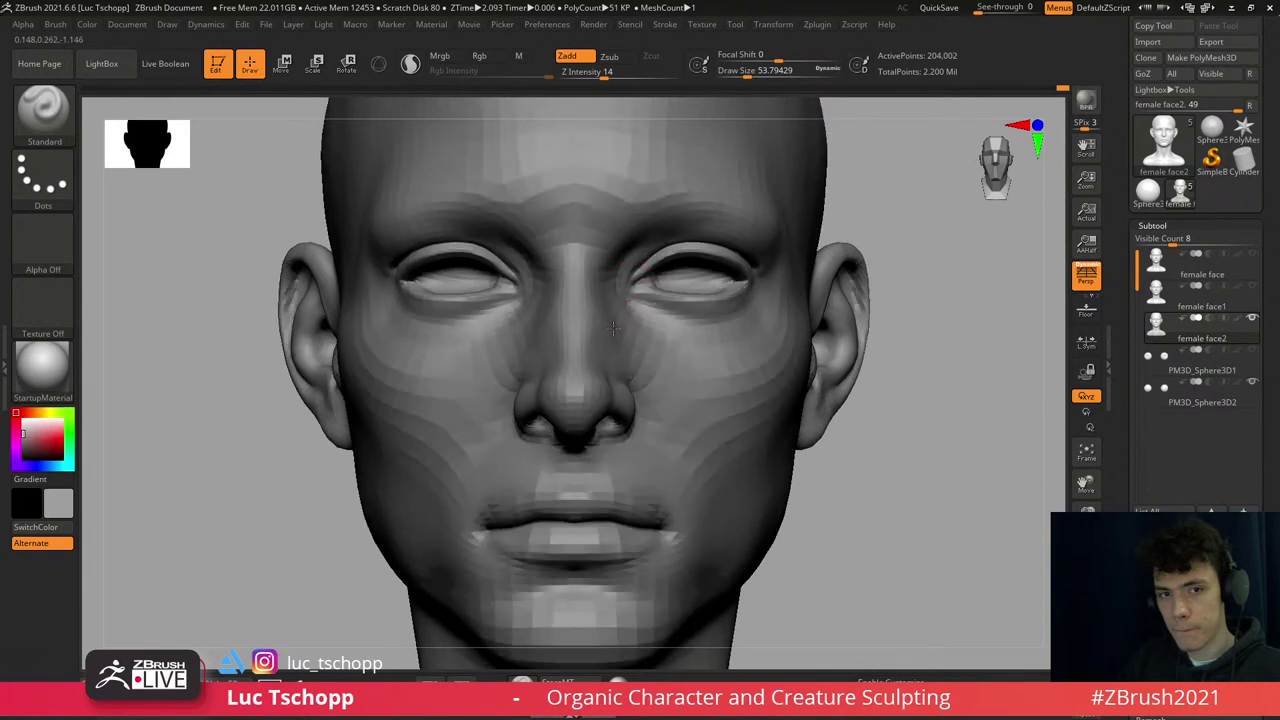
key("shift+d")
scroll(645, 320, "up", 3)
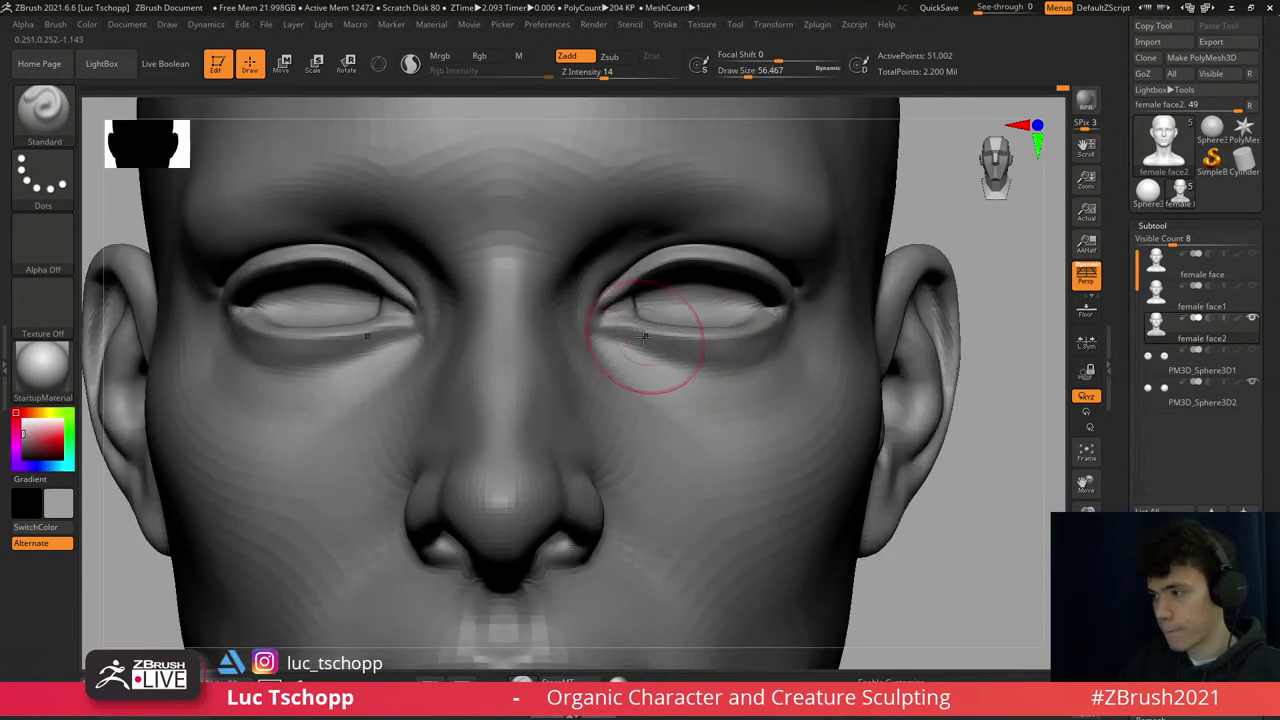
key("shift")
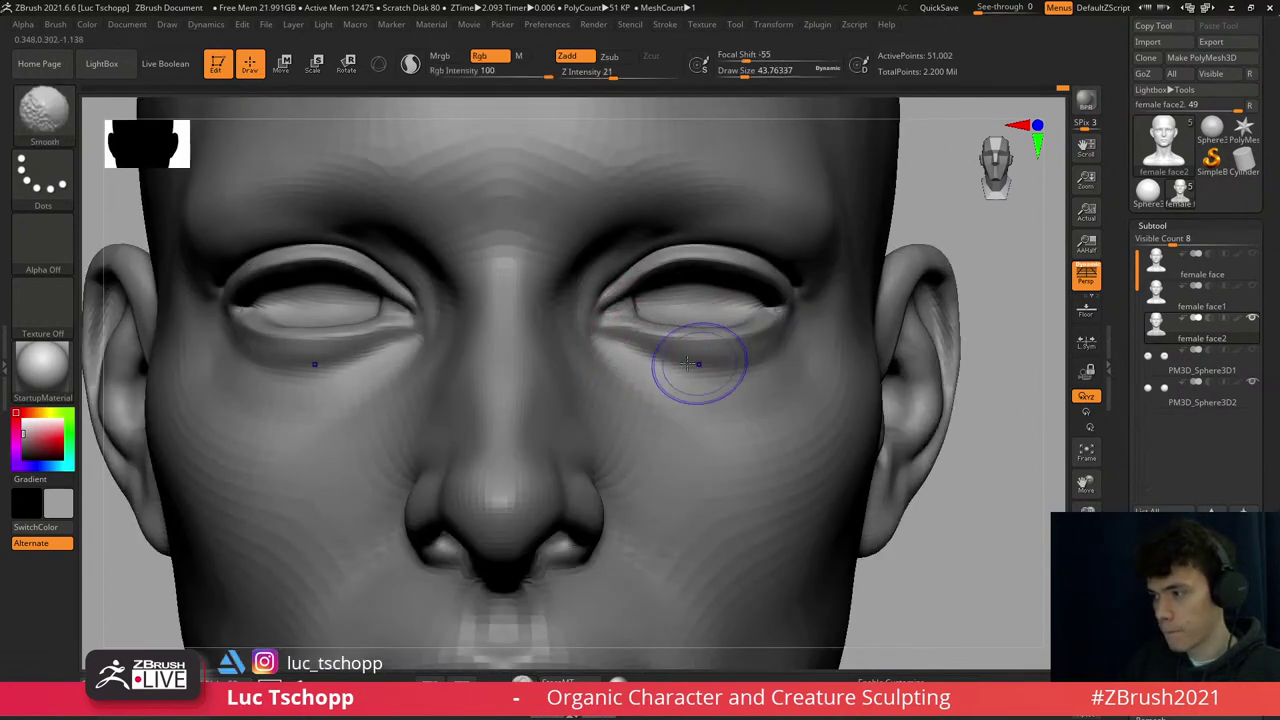
key("d")
key("f")
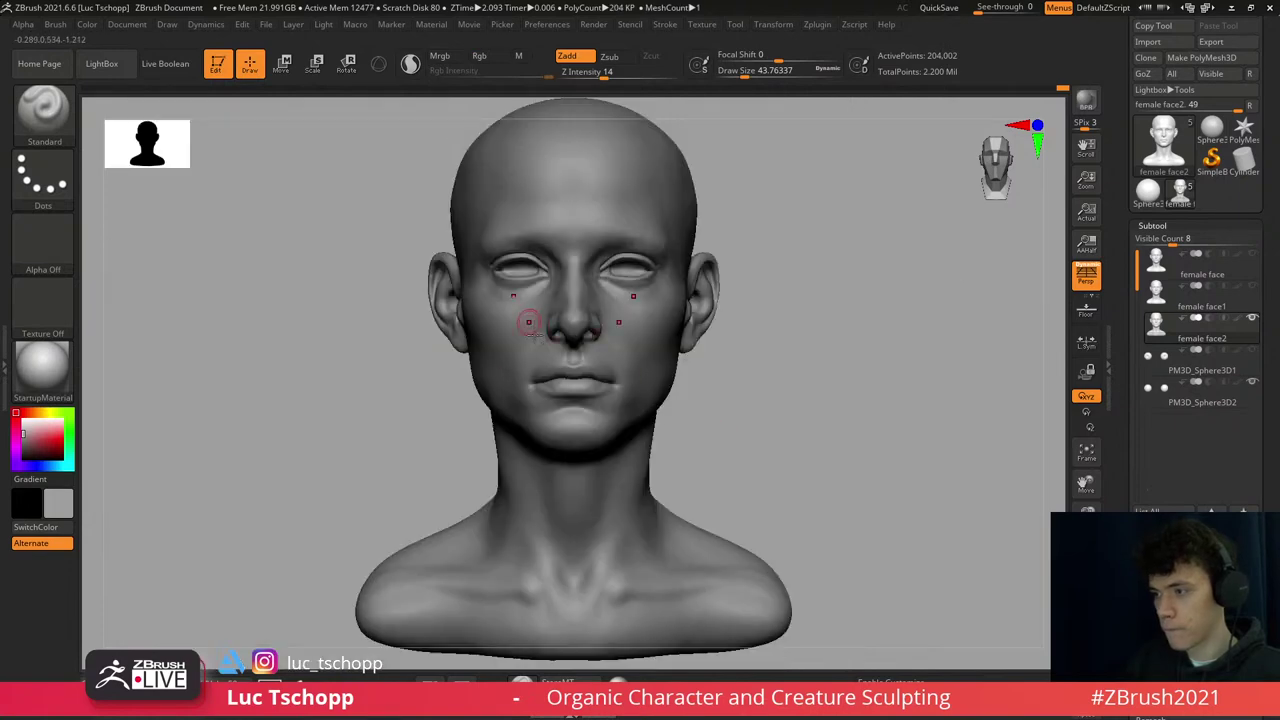
scroll(529, 322, "up", 3)
- Reshape the nostril wings at a lower subdivision level with the LucT_Custom1 brush, viewed from below
key("b")
key("shift")
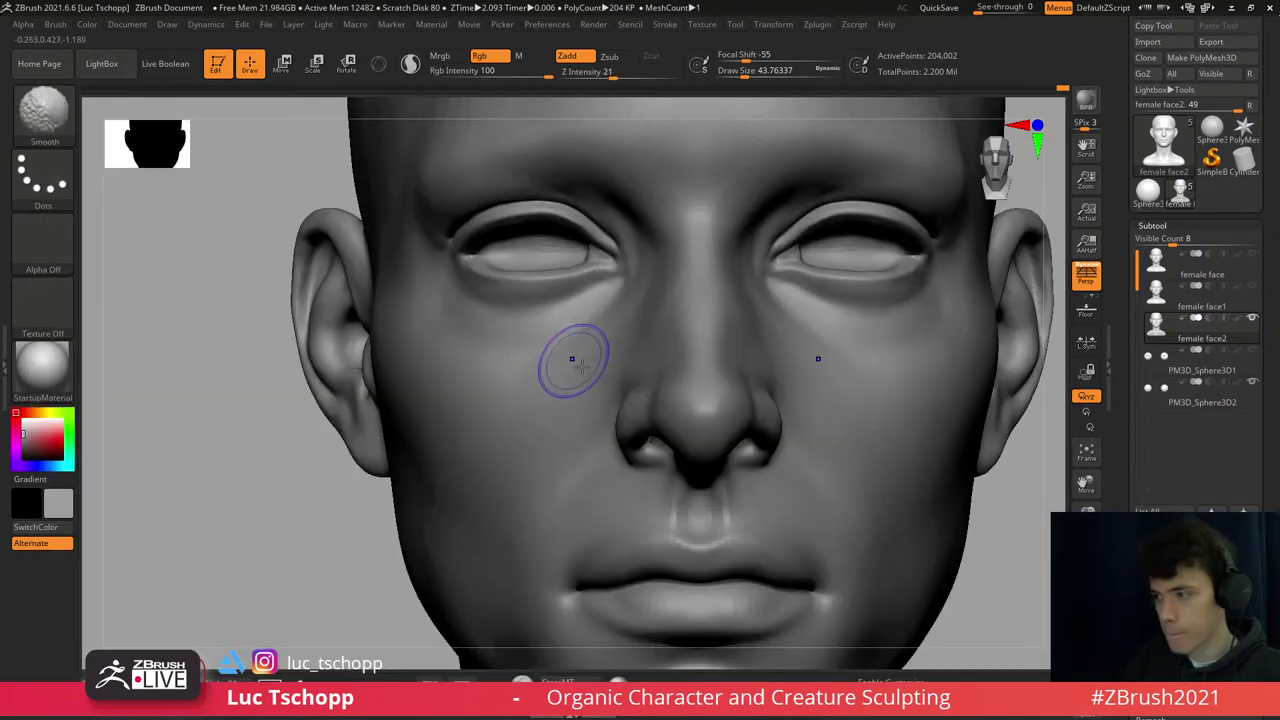
key("shift+d")
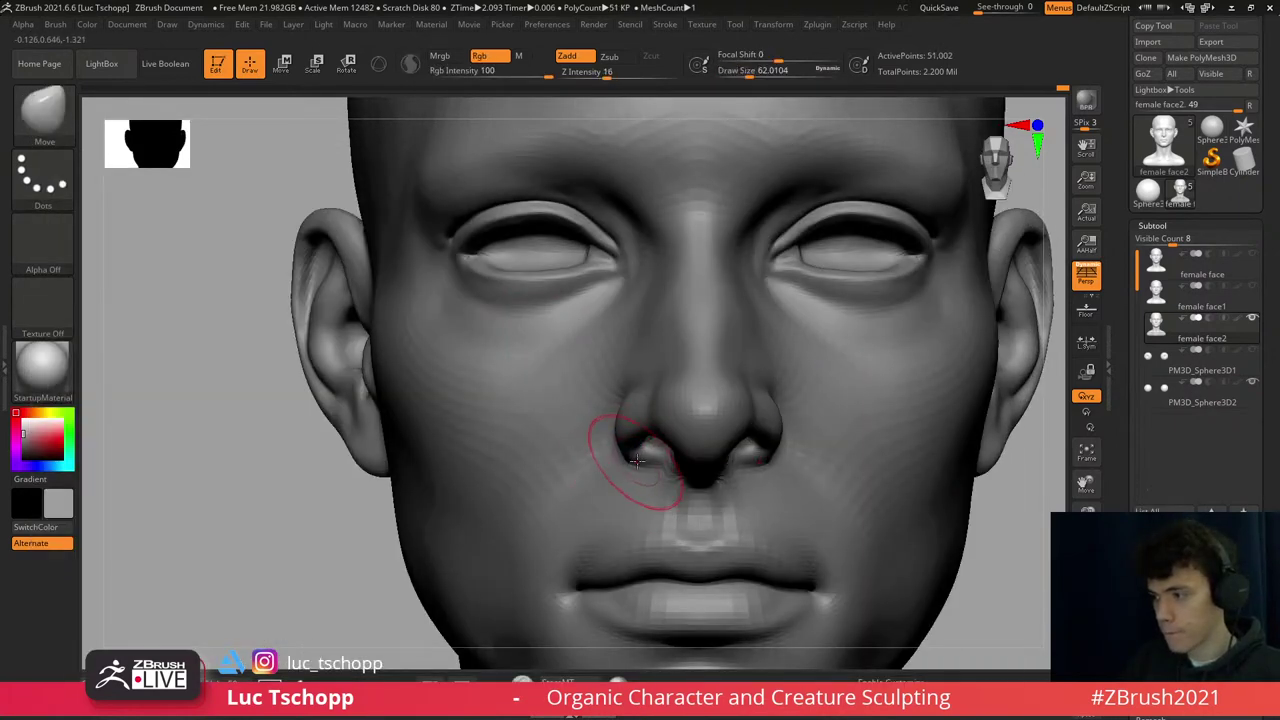
key("d")
mouse_move(636, 460)
right_mouse_down()
mouse_move(655, 378)
mouse_move(614, 357)
right_mouse_up()
key("s")
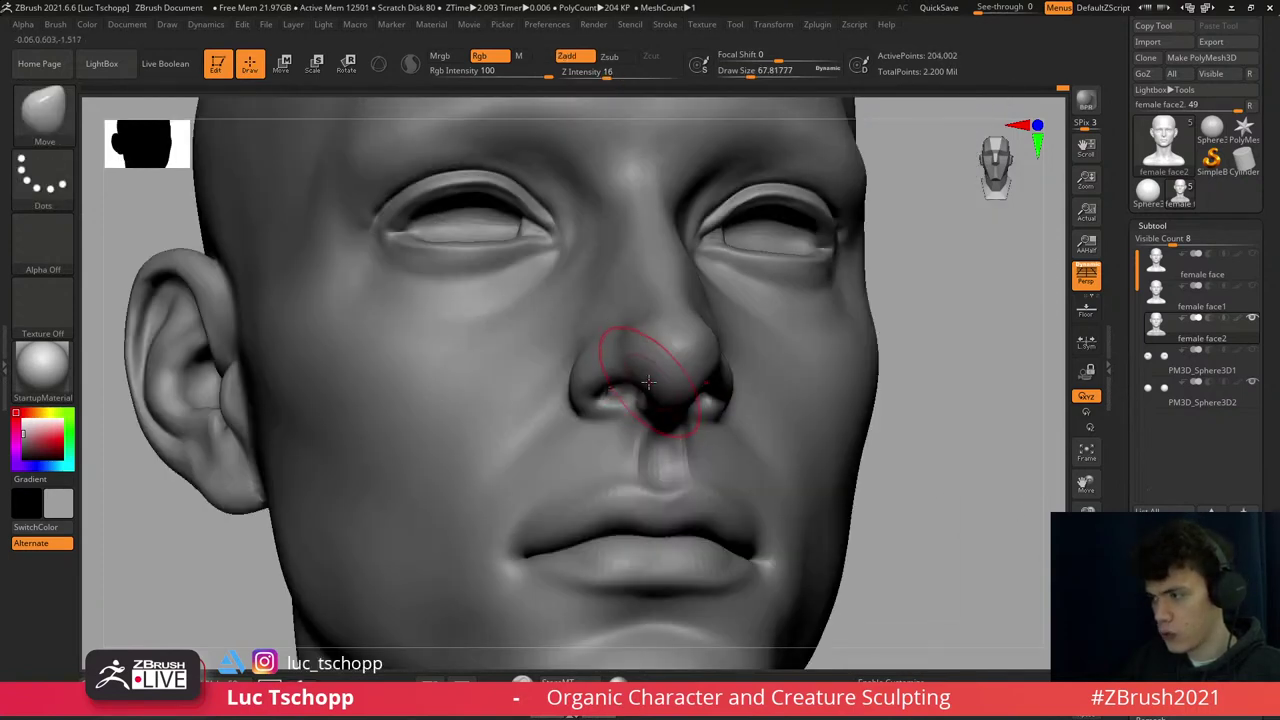
key("1")
mouse_move(659, 397)
right_mouse_down()
mouse_move(648, 430)
mouse_move(680, 300)
mouse_move(749, 346)
mouse_move(663, 371)
mouse_move(680, 392)
mouse_move(675, 365)
mouse_move(693, 400)
mouse_move(697, 390)
mouse_move(677, 437)
right_mouse_up()
- Refine the nose with the Standard brush and check it in profile and three-quarter view
key("b")
key("s")
key("t")
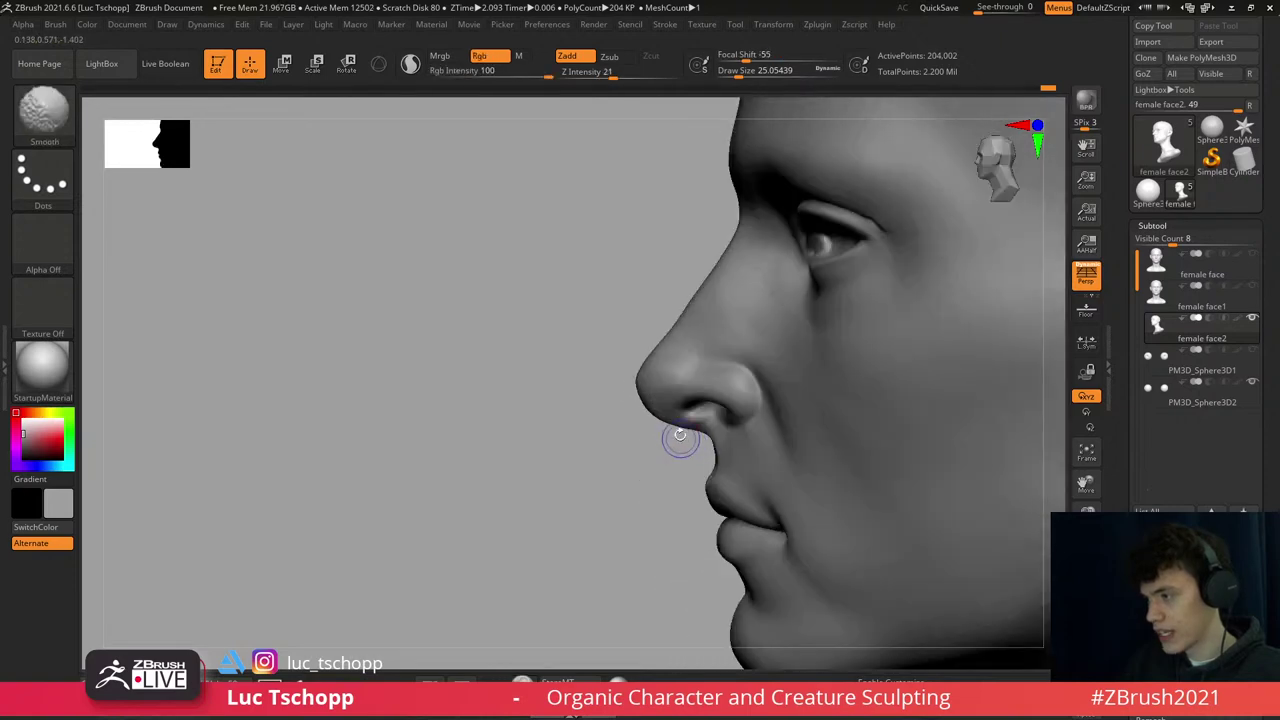
key("f")
right_click_drag(616, 400, 668, 387)
mouse_move(619, 310)
right_mouse_down()
mouse_move(625, 383)
mouse_move(601, 399)
mouse_move(626, 514)
mouse_move(630, 376)
right_mouse_up()
- Soften and shift the nose-lip forms with the Smooth and Move brushes
key("b")
key("s")
key("m")
key("b")
key("m")
key("v")
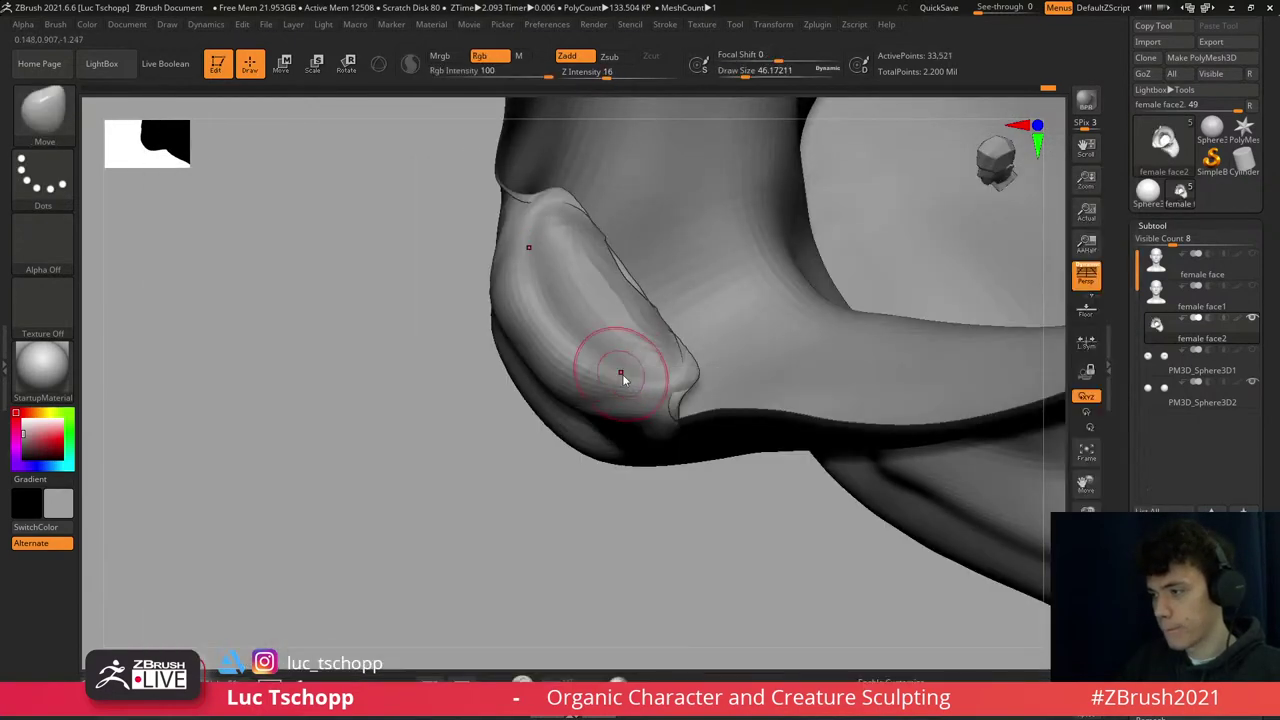
- Return to LucT_Custom1, turn the head forward and hide the chin and neck
key("b")
key("l")
key("c")
key("s")
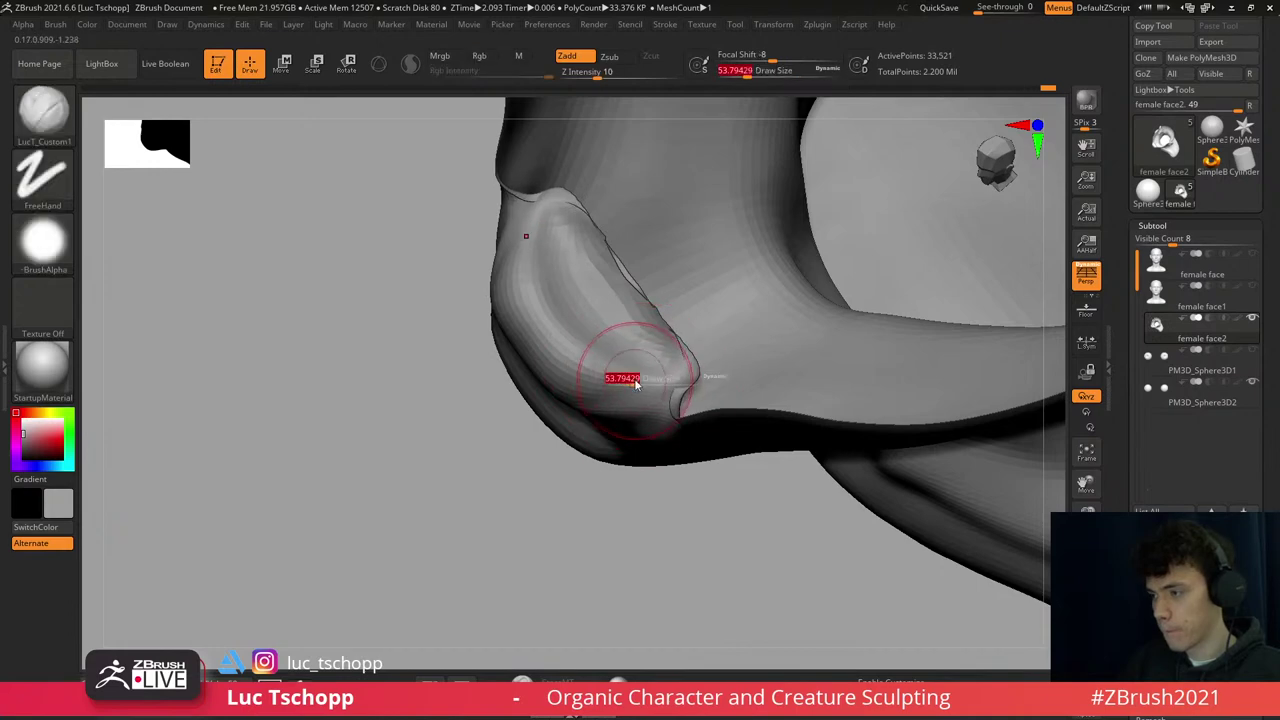
right_click_drag(641, 420, 614, 380)
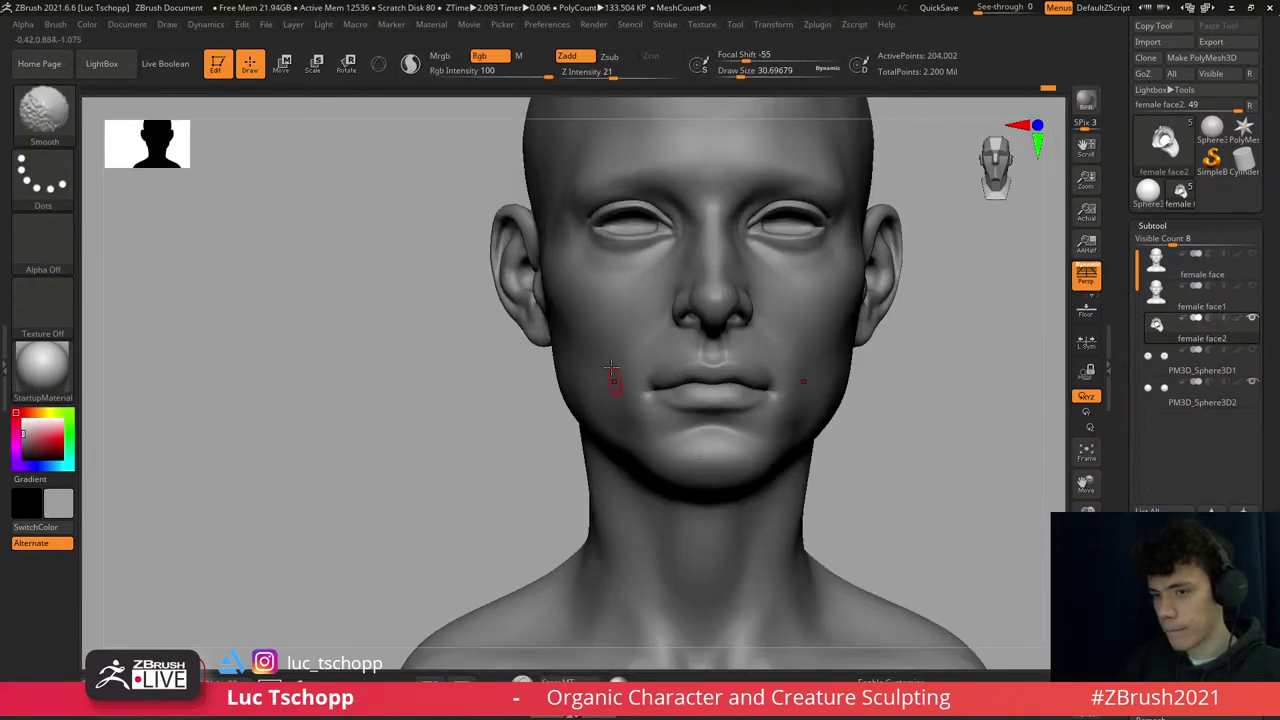
mouse_move(614, 251)
right_mouse_down("alt")
mouse_move(632, 369)
mouse_move(634, 343)
mouse_move(563, 337)
mouse_move(595, 371)
right_mouse_up("alt")
left_click(634, 343, "ctrl+shift")
- Sculpt under the upper lip with a slightly smaller Standard brush, then LucT_Custom1
key("b")
key("s")
key("t")
key("s")
left_click_drag(595, 372, 590, 375)
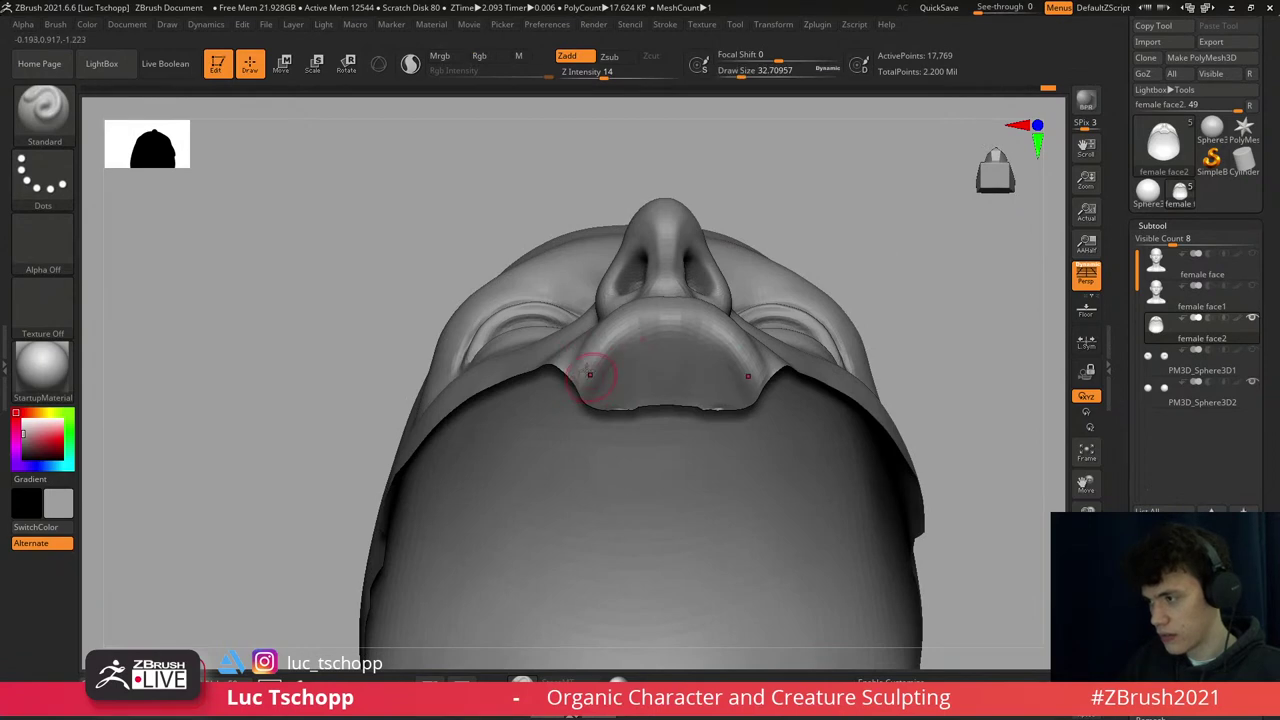
key("b")
key("l")
key("c")
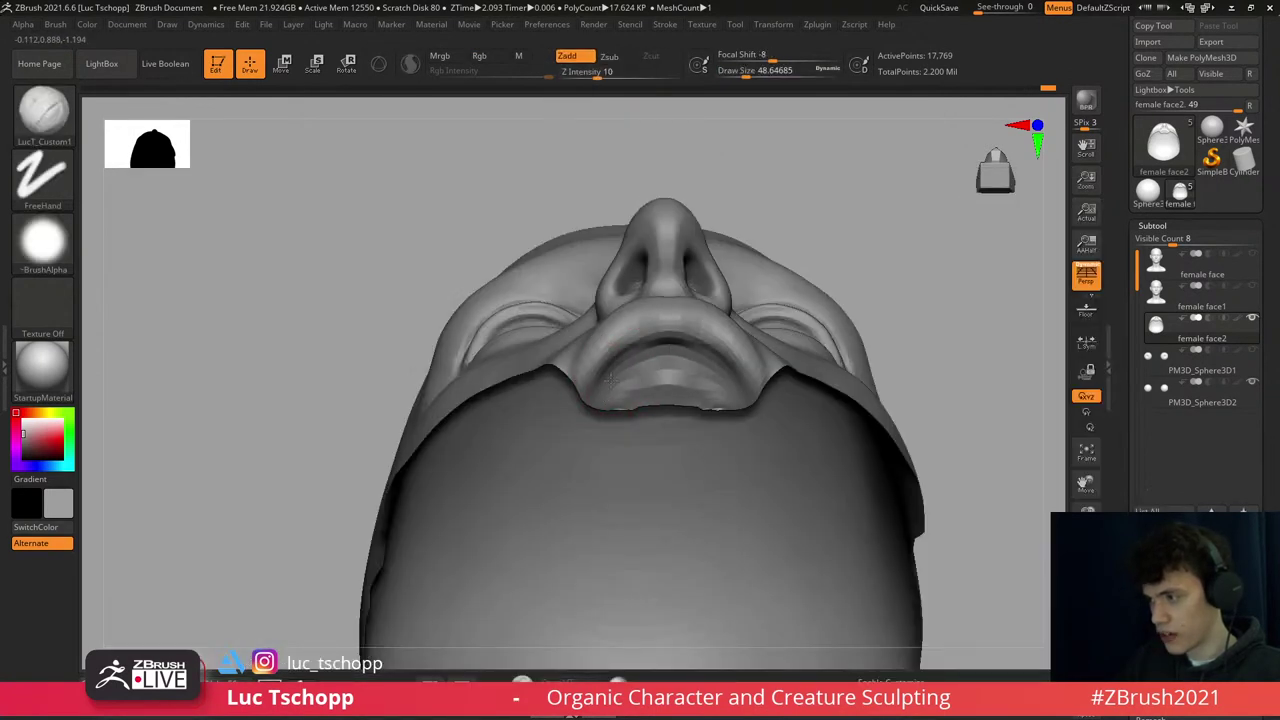
- Refine the upper lip's curve with a smaller brush and smoothing, orbiting around the lips
mouse_move(612, 360)
right_mouse_down()
mouse_move(632, 366)
mouse_move(647, 346)
mouse_move(611, 349)
right_mouse_up()
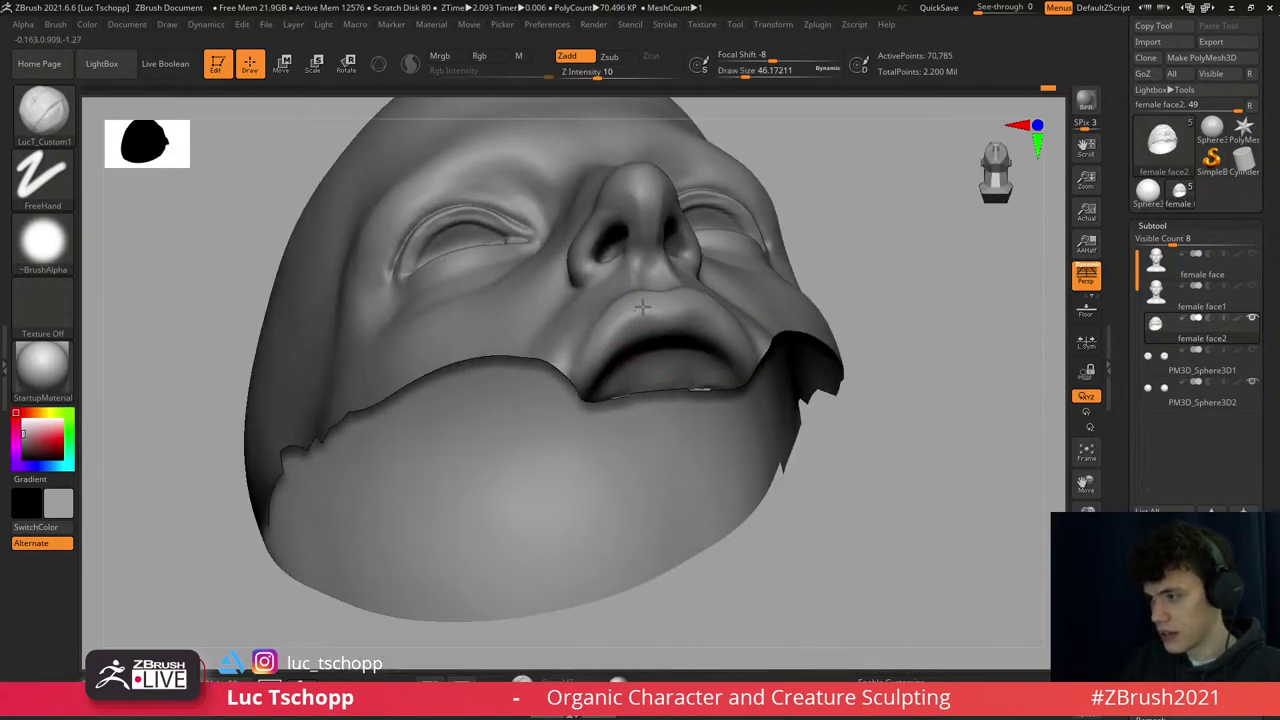
mouse_move(638, 302)
right_mouse_down()
mouse_move(658, 296)
mouse_move(706, 457)
mouse_move(690, 420)
mouse_move(697, 364)
right_mouse_up()
key("[")
key("shift")
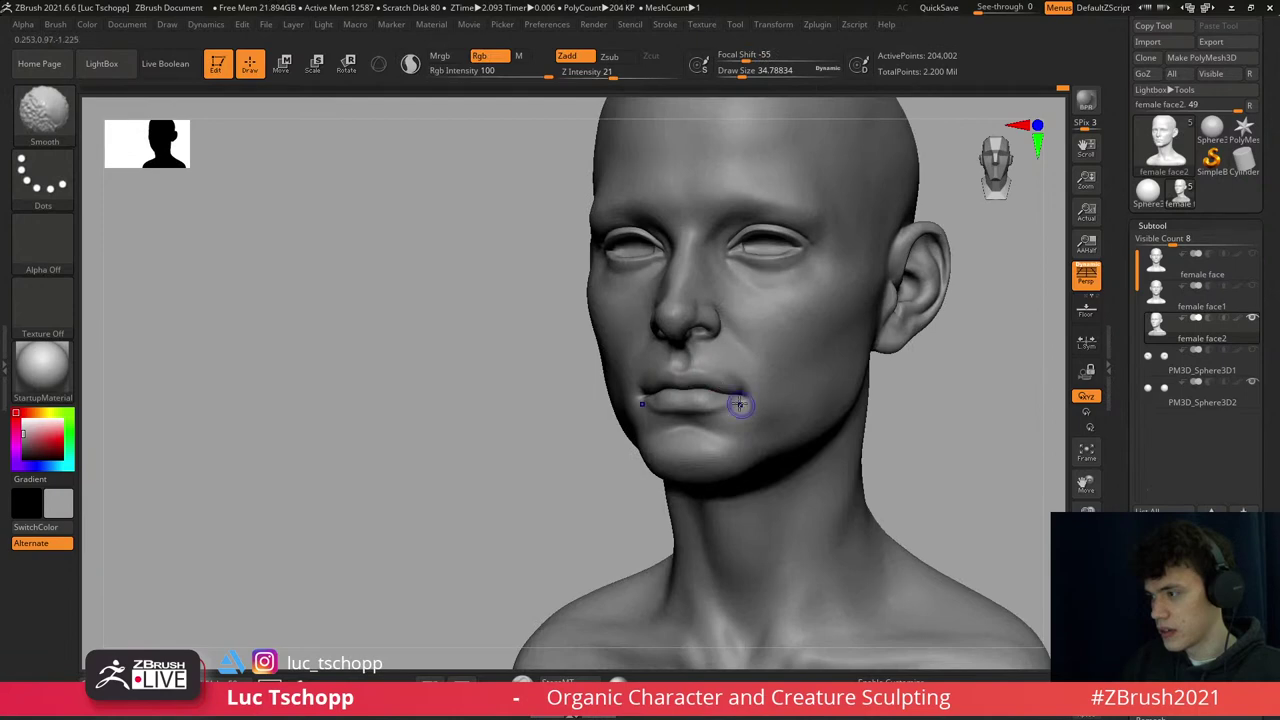
- Zoom onto the lips, select Move Topological and drop to the lowest subdivision level
mouse_move(740, 404)
right_mouse_down()
mouse_move(700, 400)
mouse_move(690, 385)
mouse_move(644, 388)
right_mouse_up()
key("b")
key("m")
key("t")
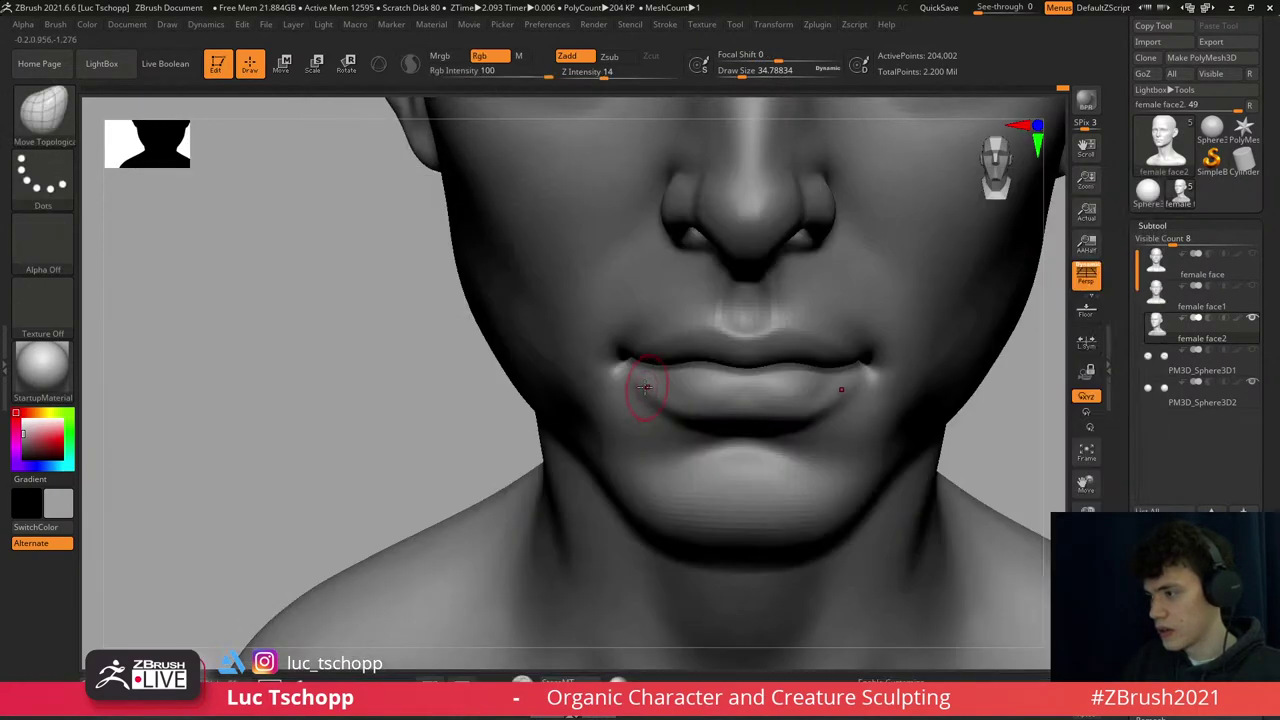
key("shift+d")
key("shift+d")
key("w")
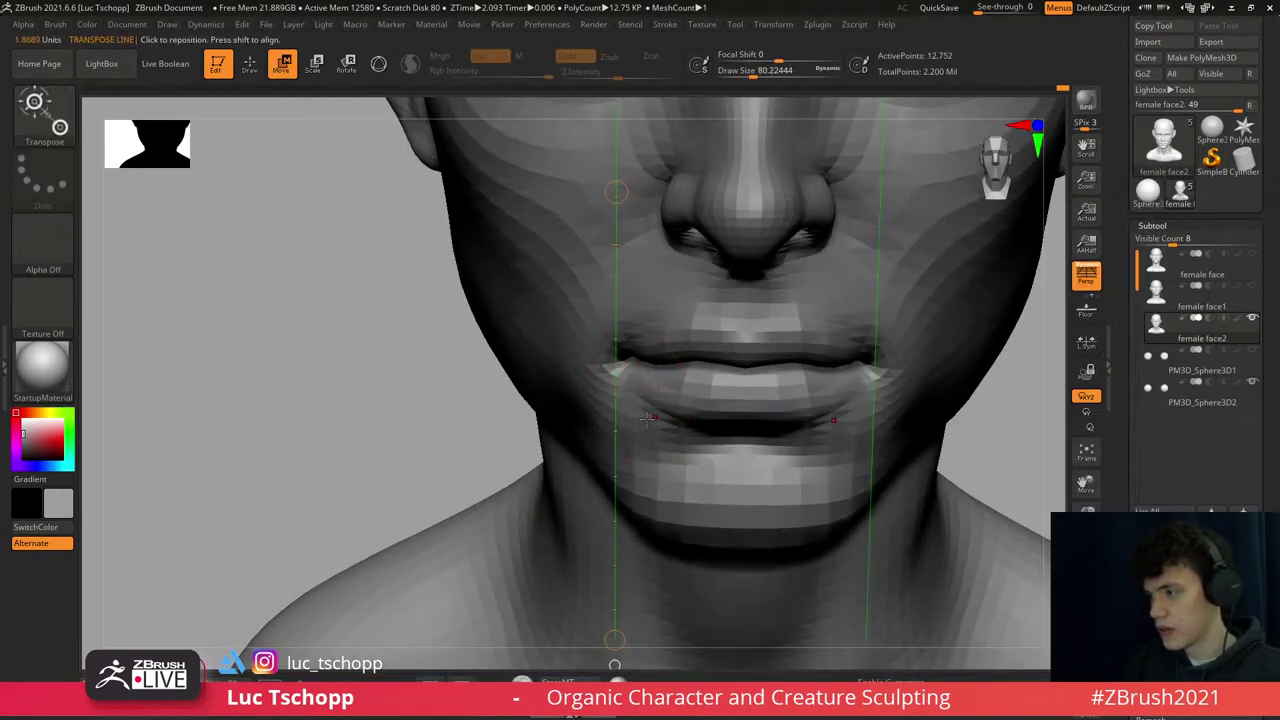
key("q")
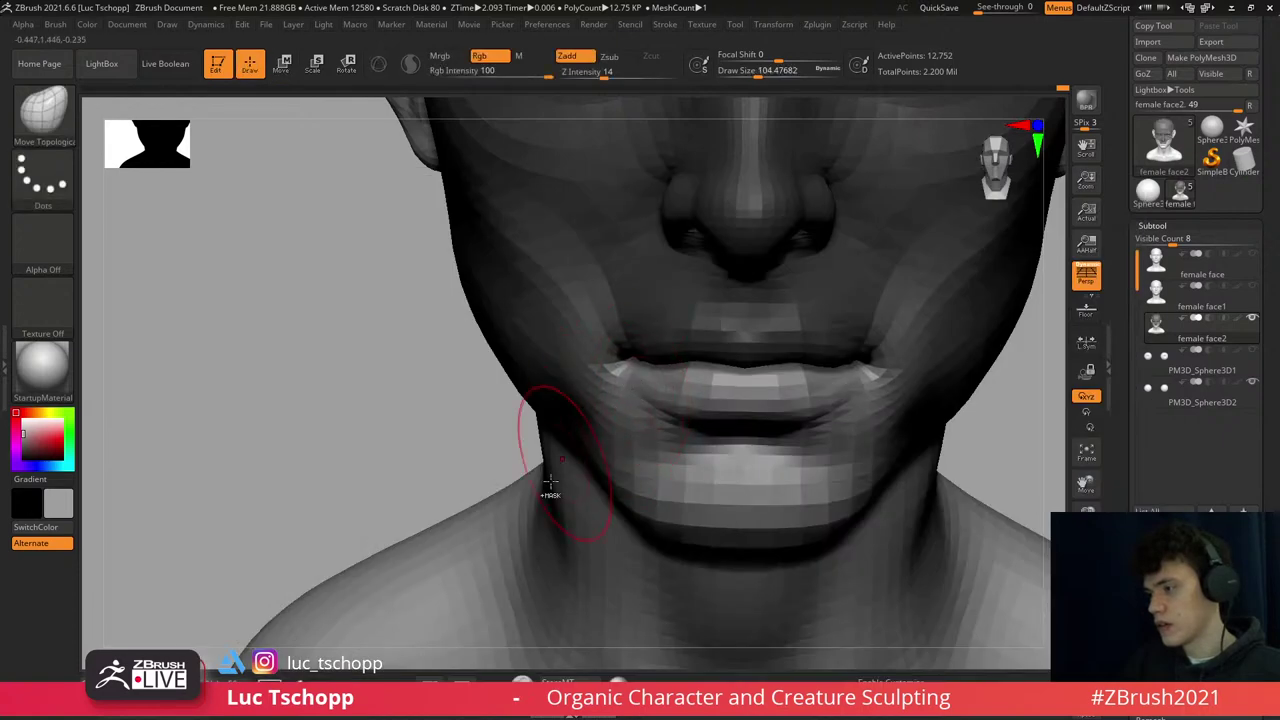
- Pull the mouth corners with a resized Move Topological brush, then return to top subdivision
mouse_move(550, 483)
right_mouse_down()
mouse_move(537, 400)
mouse_move(614, 314)
mouse_move(634, 312)
right_mouse_up()
key("s")
left_click(600, 354)
key("[")
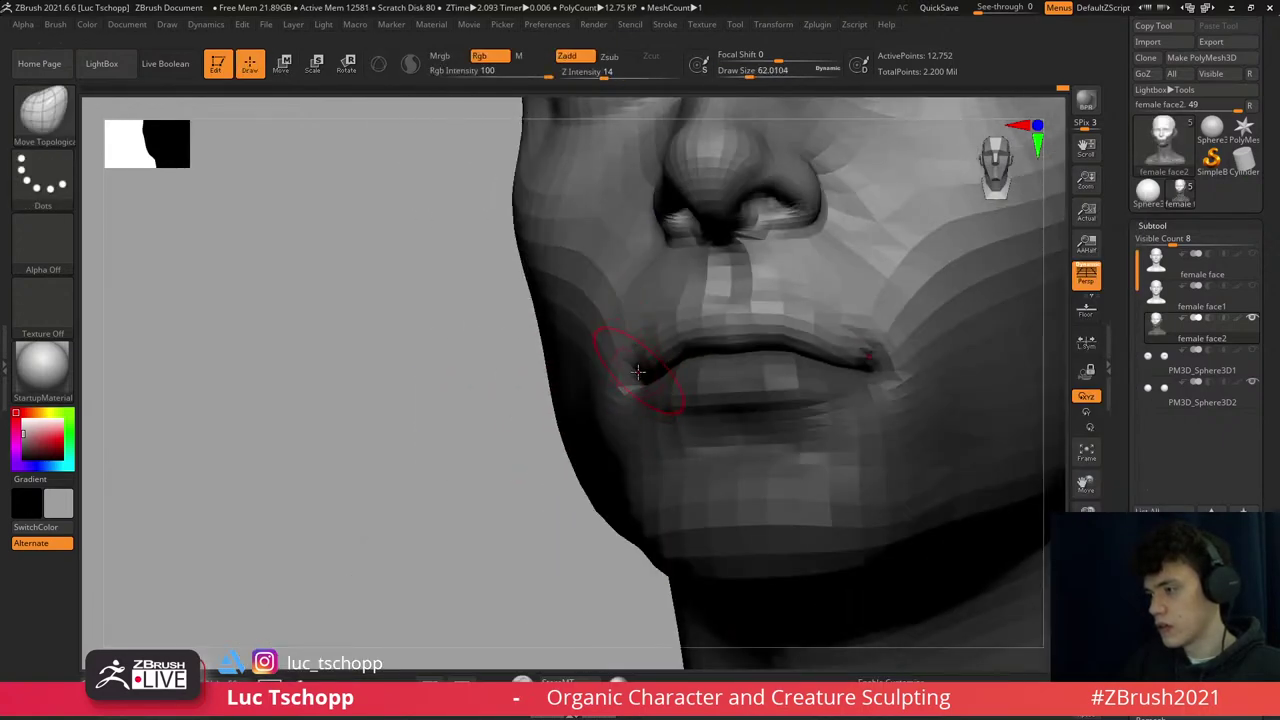
key("]")
key("]")
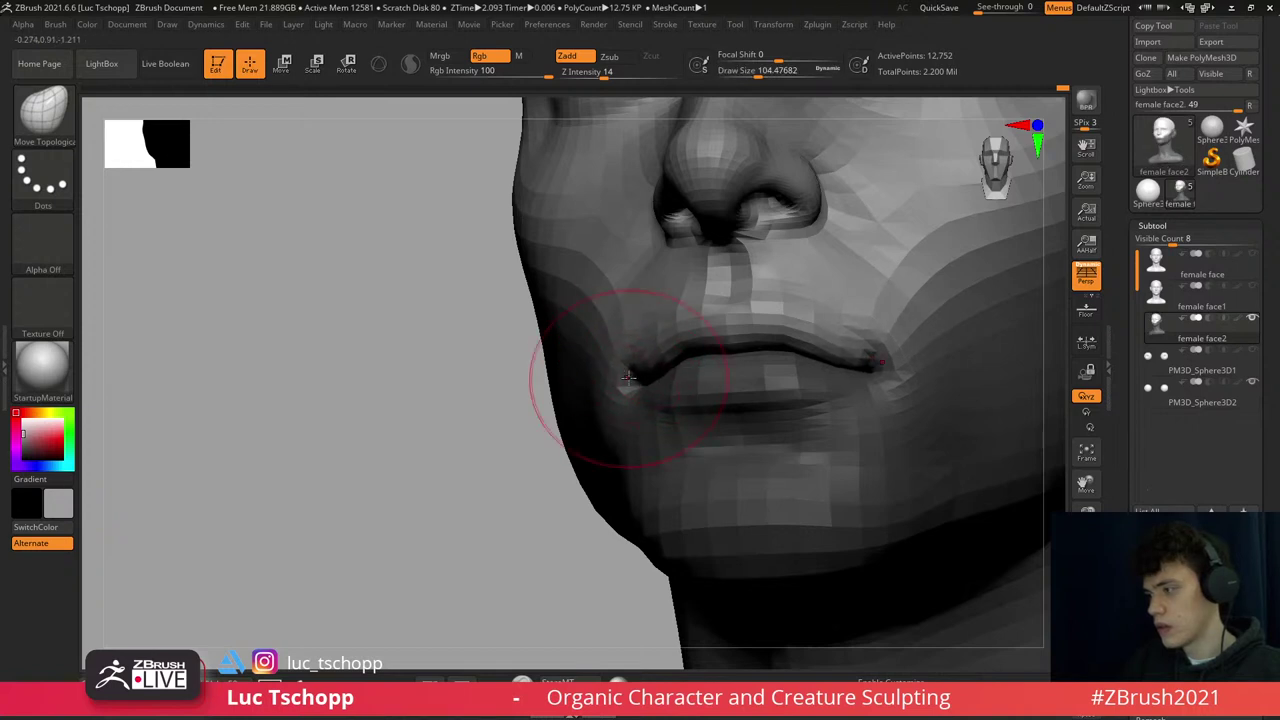
key("d")
key("d")
right_click_drag(571, 428, 752, 447, "shift")
- Toggle subdivision levels and mask while checking the mouth corners in three-quarter view
key("shift+d")
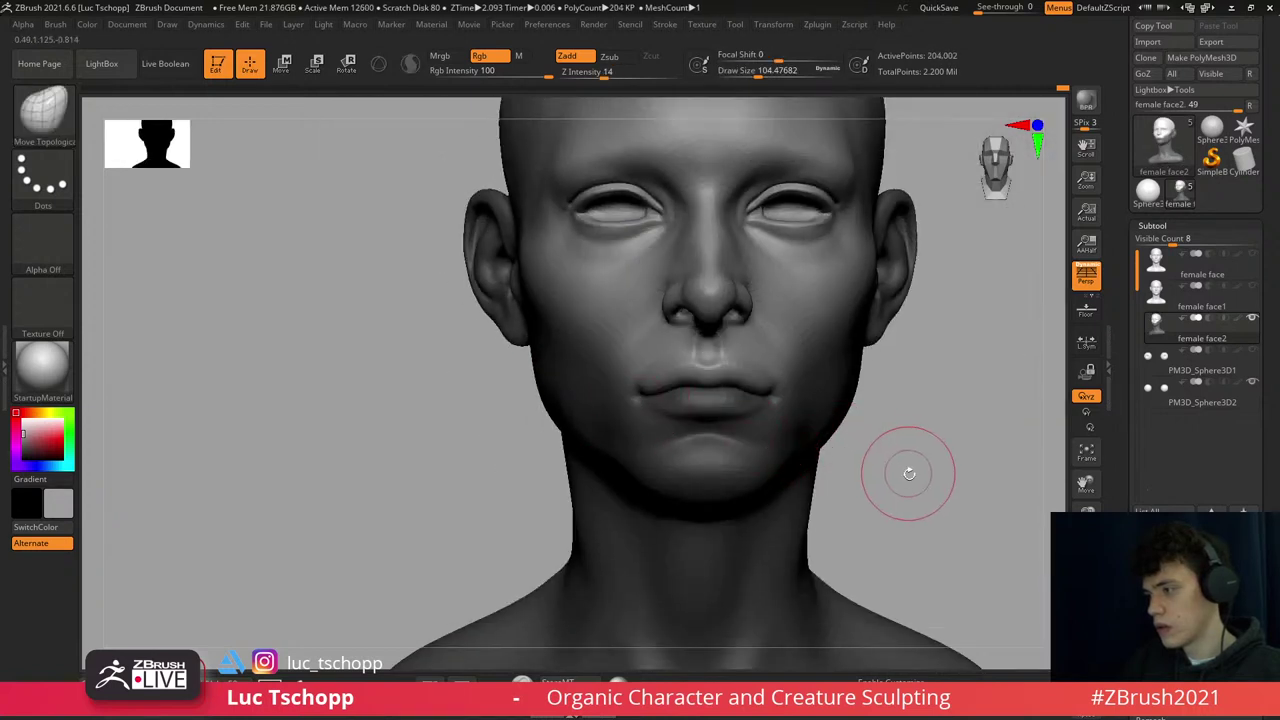
key("ctrl")
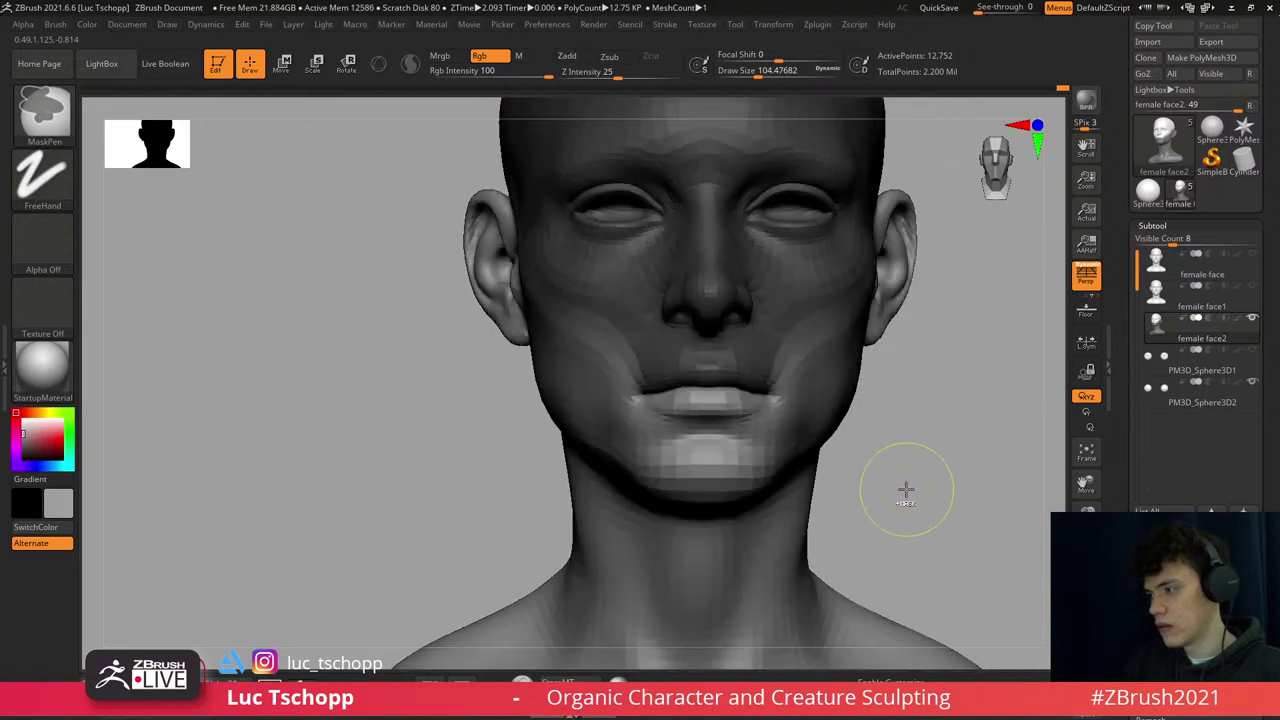
key("d")
key("d")
mouse_move(770, 428)
right_mouse_down()
mouse_move(800, 420)
mouse_move(803, 353)
mouse_move(775, 362)
mouse_move(769, 477)
right_mouse_up()
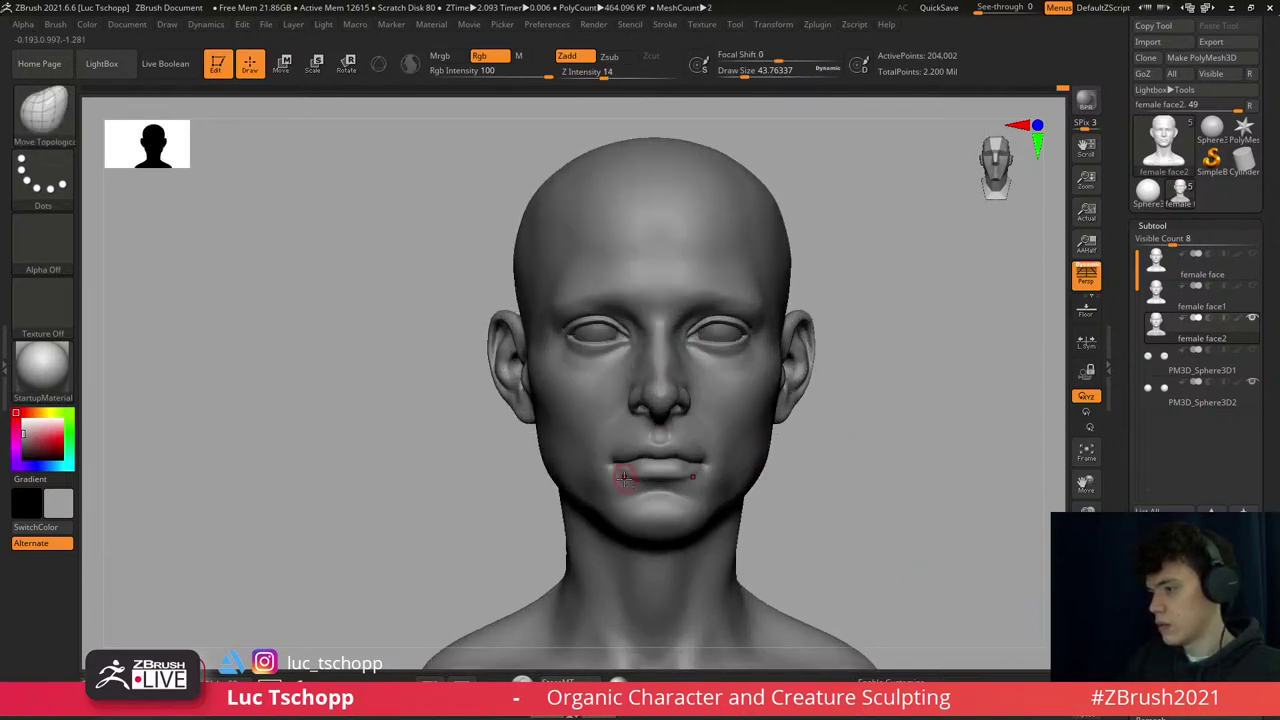
mouse_move(614, 466)
right_mouse_down()
mouse_move(604, 517)
mouse_move(594, 486)
right_mouse_up()
key("s")
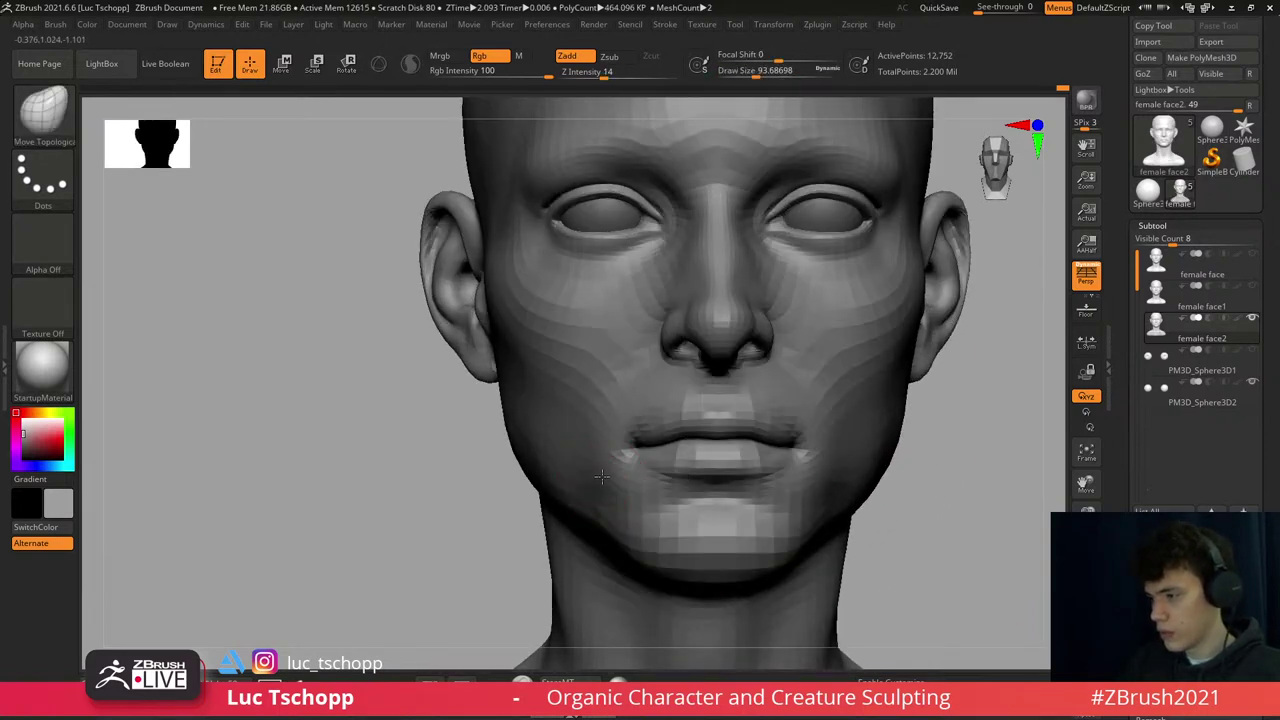
key("shift+d")
key("shift+d")
- Pull the jawline into shape with Move Topological, then turn the bust to front view
key("b")
key("m")
key("t")
key("f")
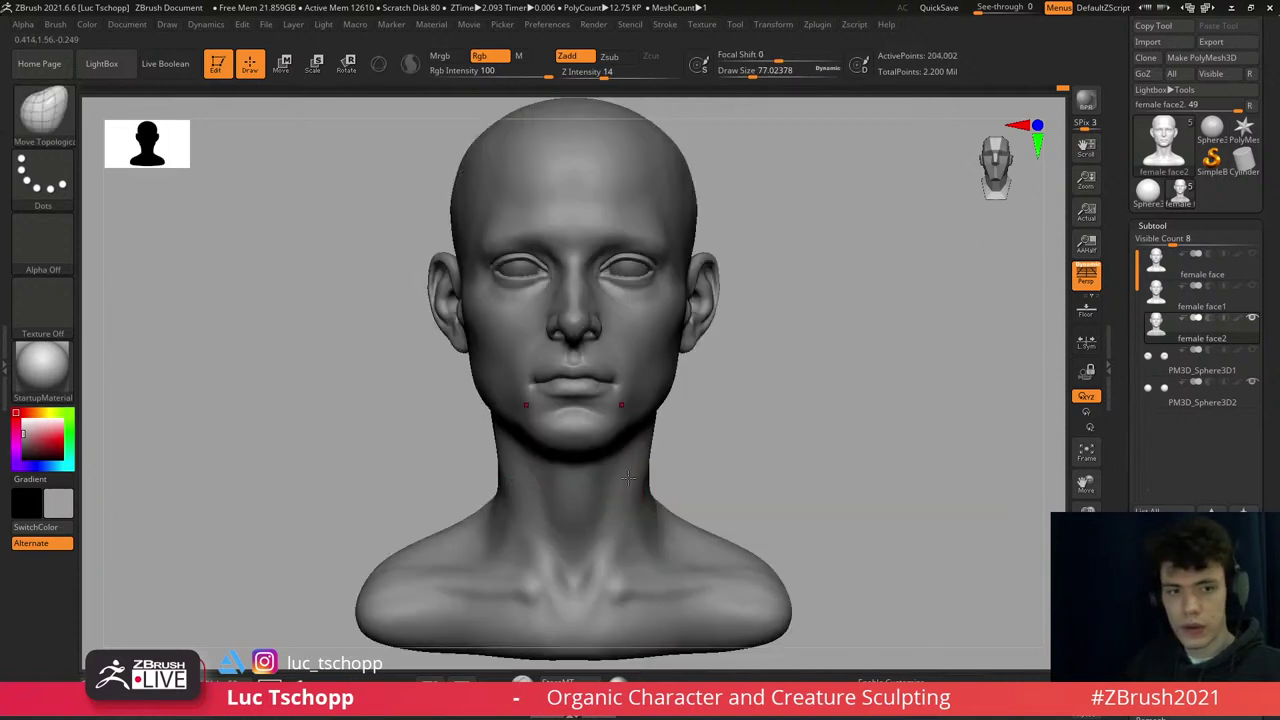
key("d")
key("d")
right_click_drag(624, 491, 655, 405)
left_click_drag(655, 405, 638, 428)
mouse_move(638, 428)
right_mouse_down()
mouse_move(643, 371)
mouse_move(486, 338)
mouse_move(474, 385)
mouse_move(481, 354)
right_mouse_up()
- Drop a subdivision level and resize the brush to fit the cheek from the front
key("shift+d")
key("shift+d")
key("s")
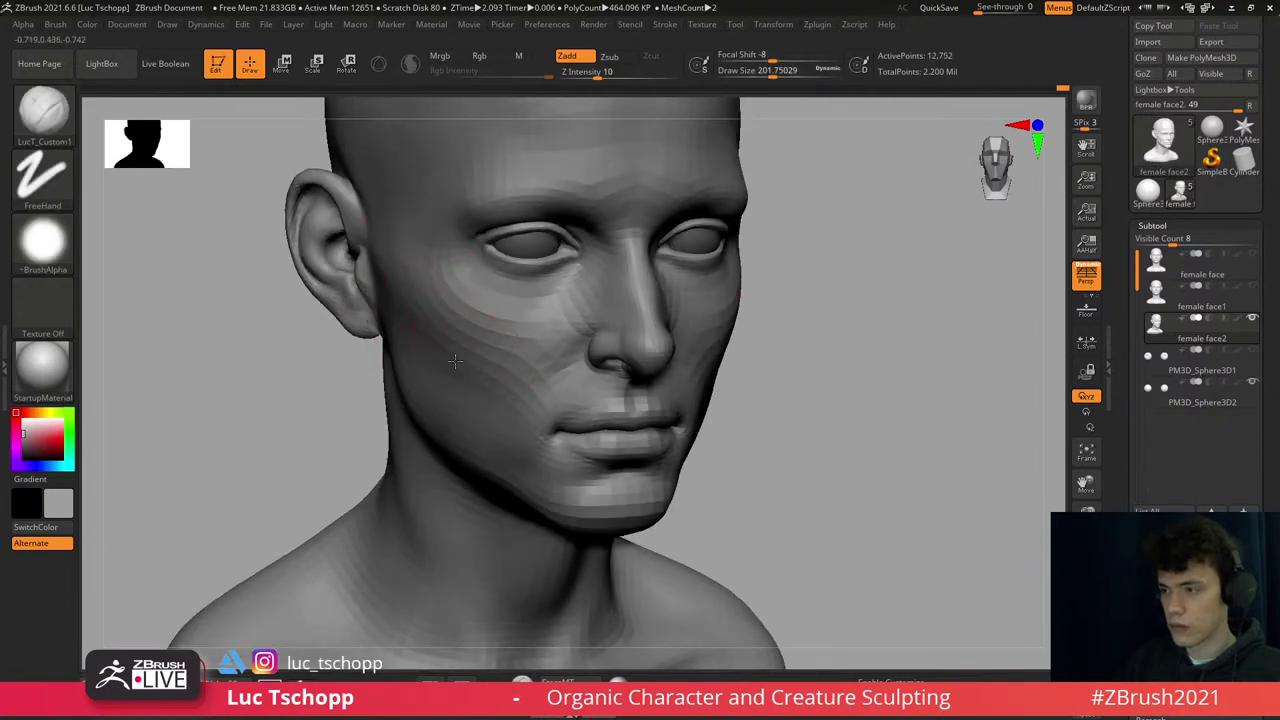
key("s")
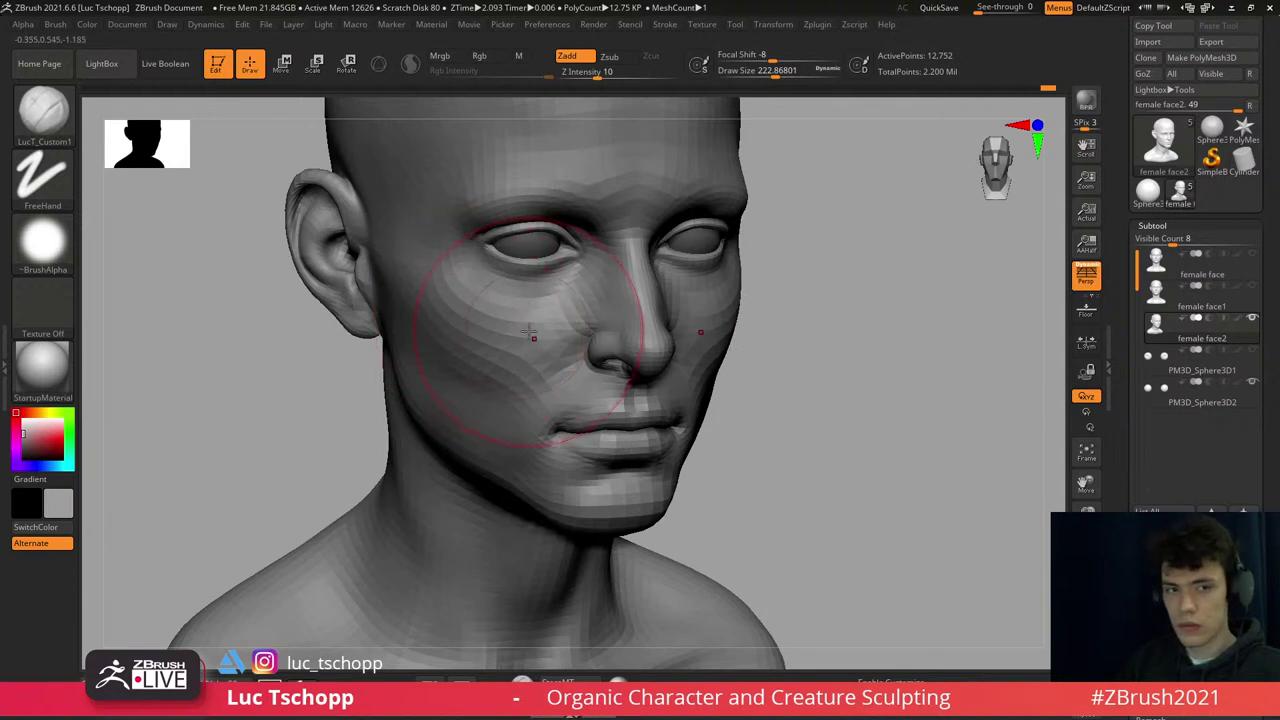
key("s")
left_click_drag(530, 333, 497, 343)
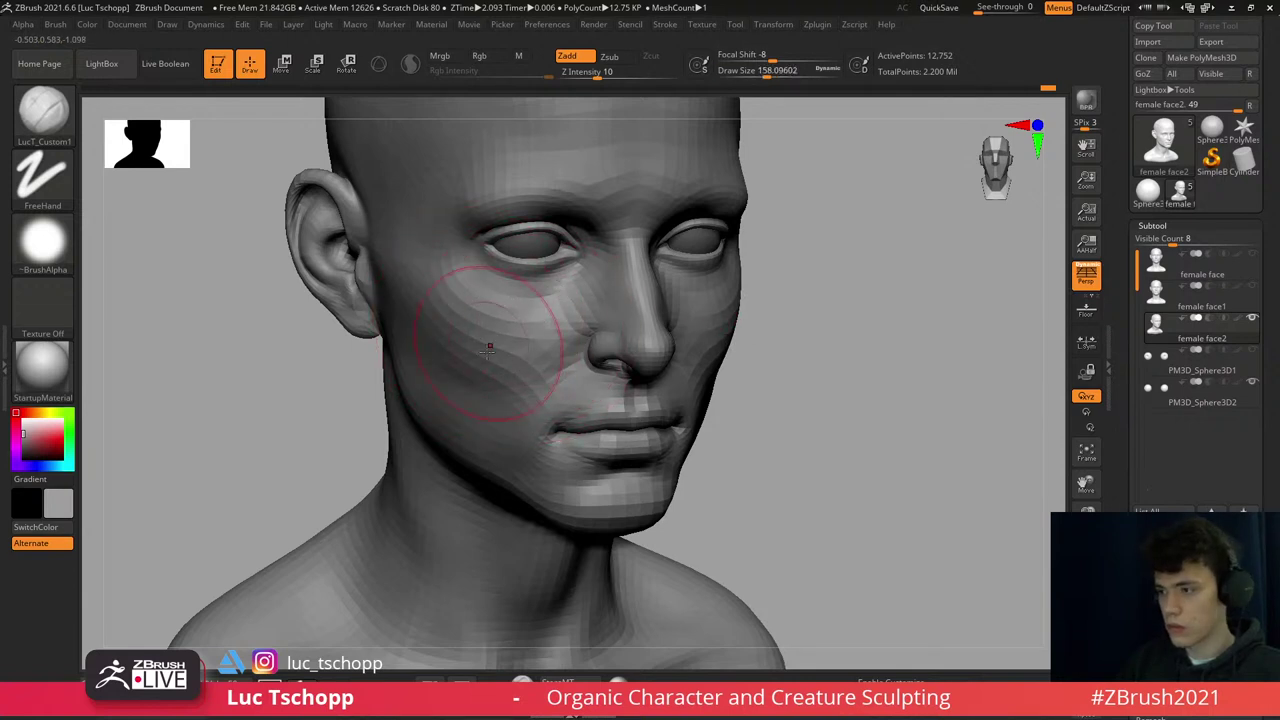
right_click_drag(547, 327, 614, 357)
- Mask and refine the cheek at the highest subdivision, then zoom onto the face
key("f")
key("d")
key("d")
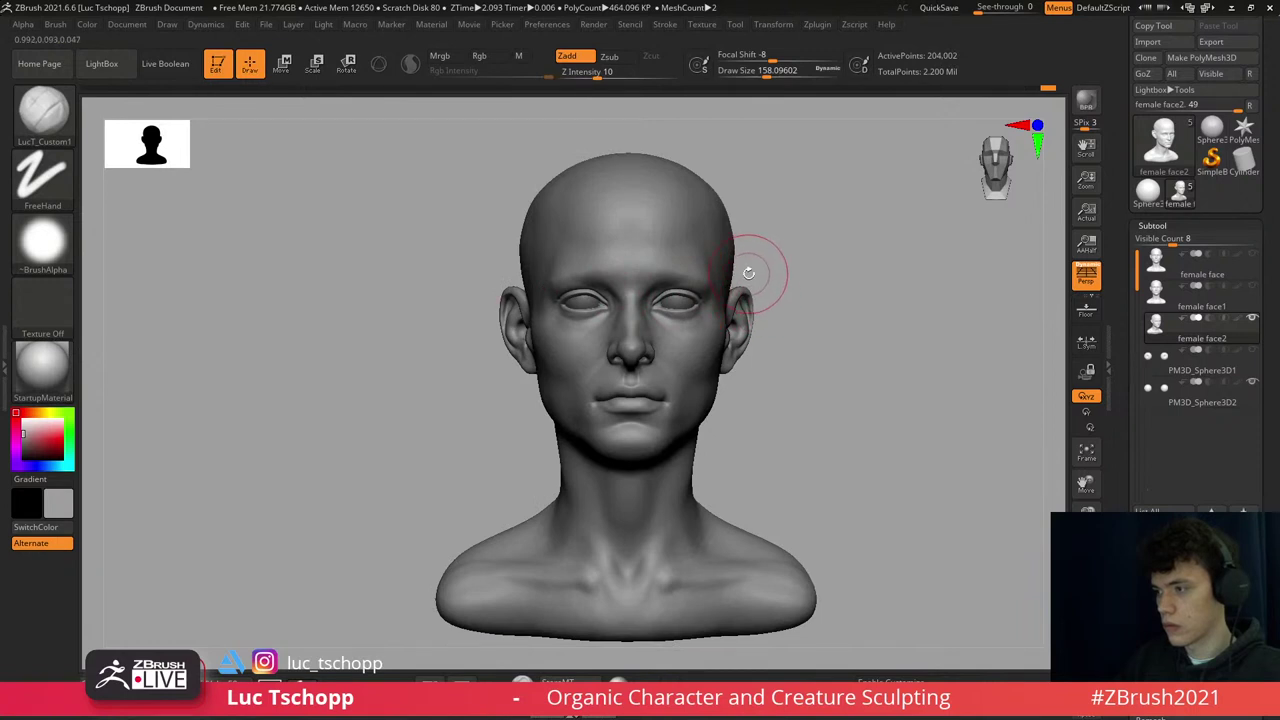
key("shift+d")
key("ctrl")
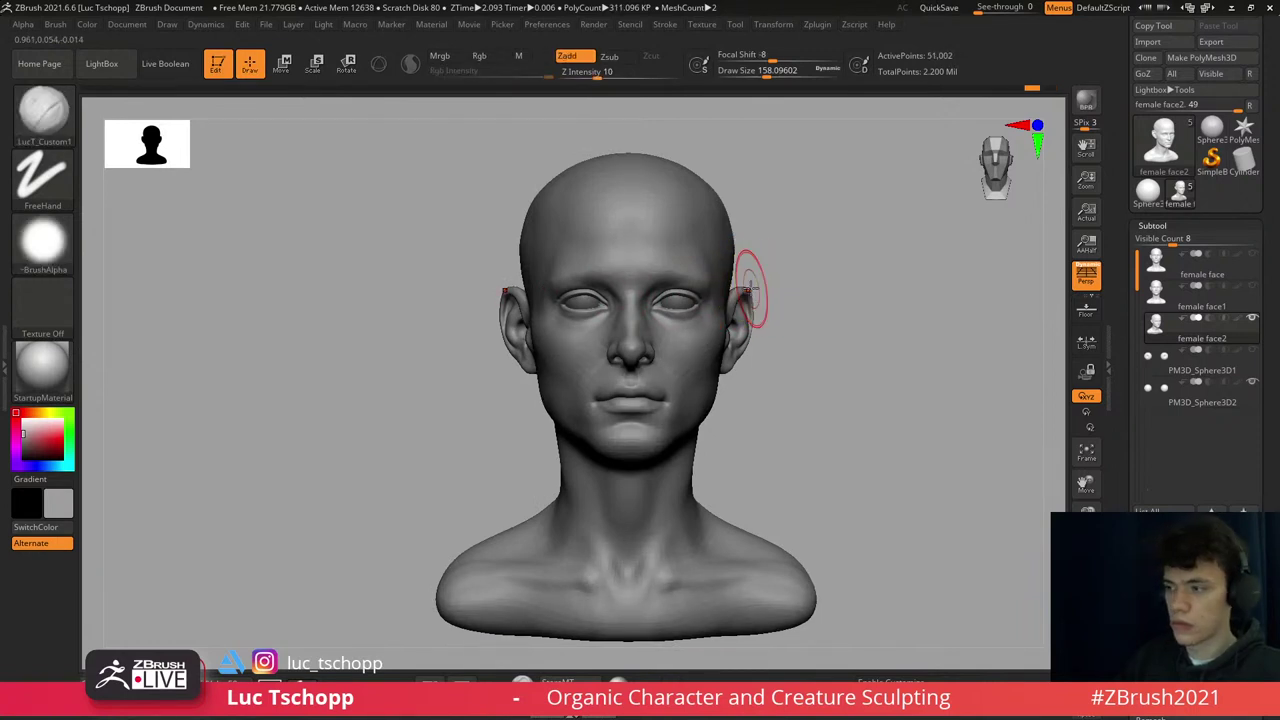
key("d")
key("d")
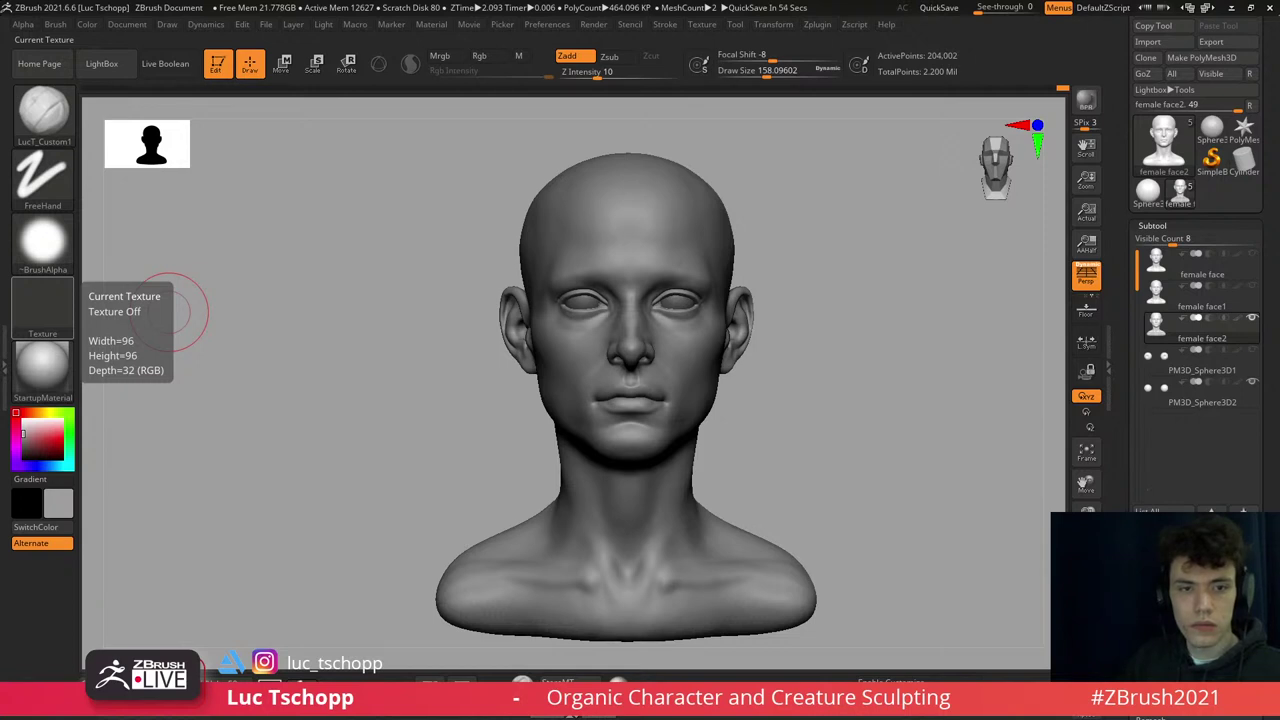
mouse_move(526, 417)
left_mouse_down()
mouse_move(594, 443)
mouse_move(584, 426)
left_mouse_up()
left_click_drag(560, 357, 555, 257)
- Push and pull the cheek with the Move brush at a lower subdivision level
key("b")
key("Escape")
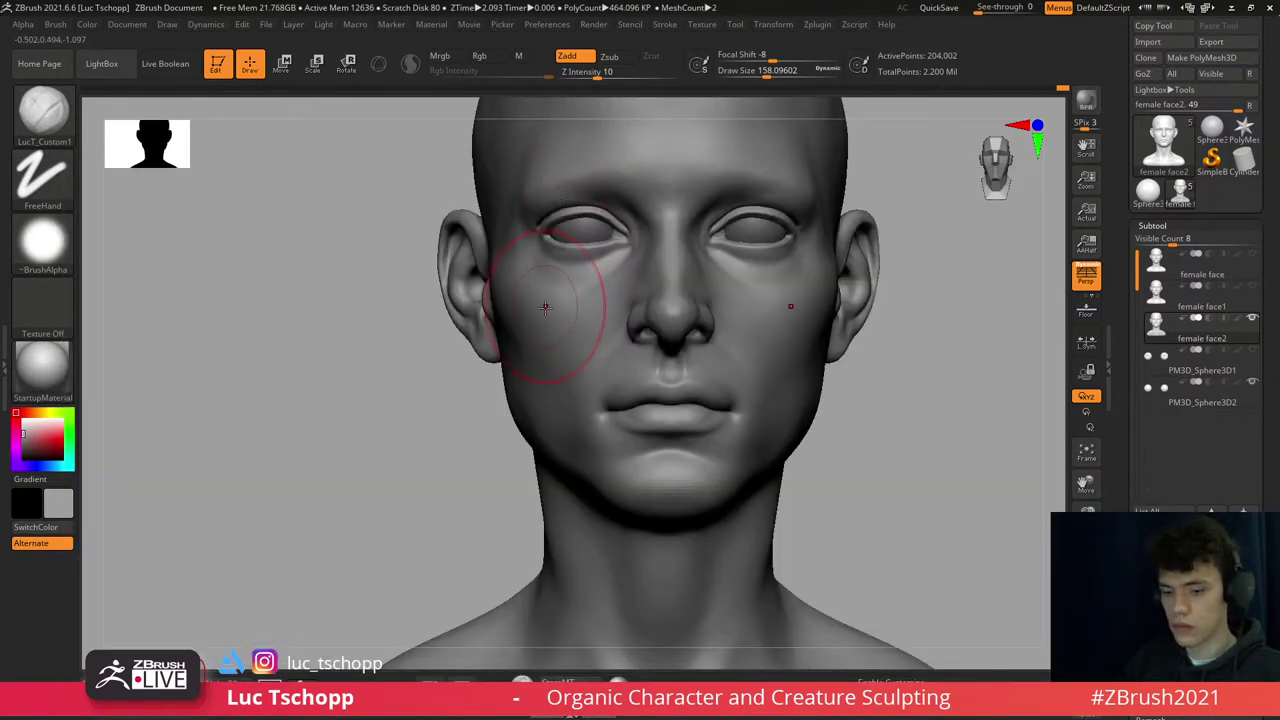
key("b")
key("m")
key("v")
key("shift+d")
left_click_drag(543, 300, 534, 334)
key("s")
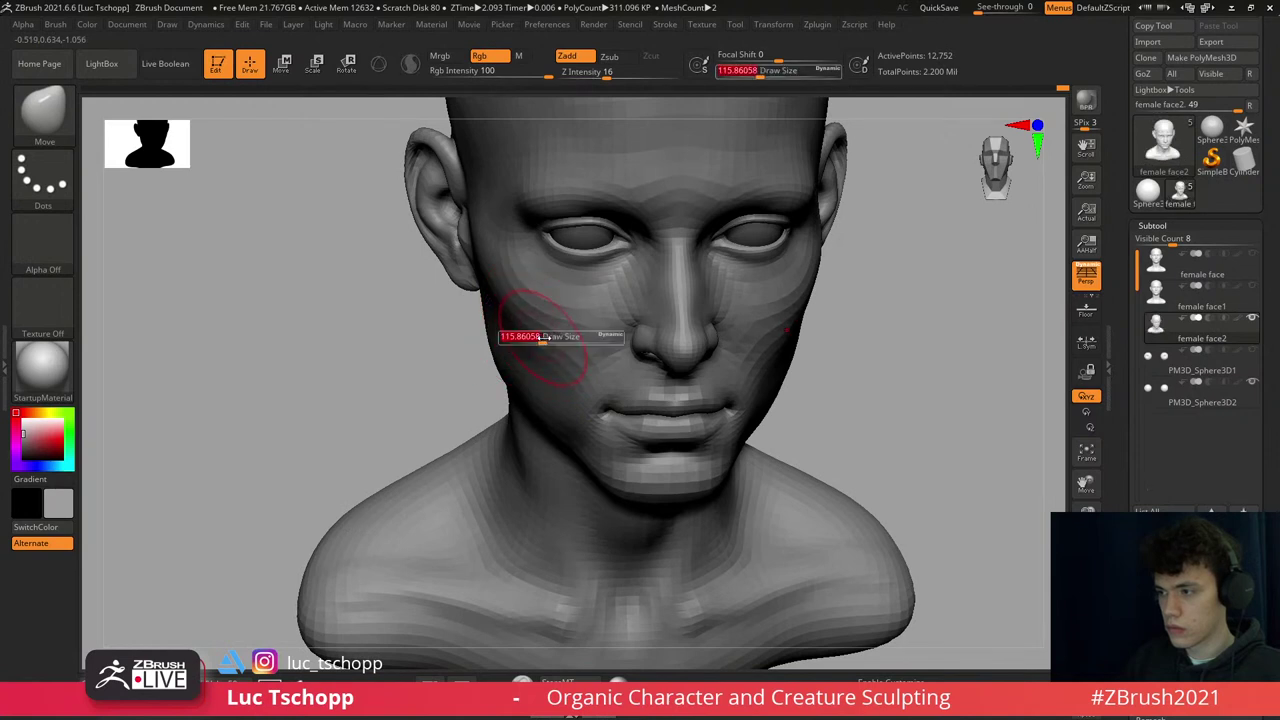
left_click(541, 337)
key("bracketleft")
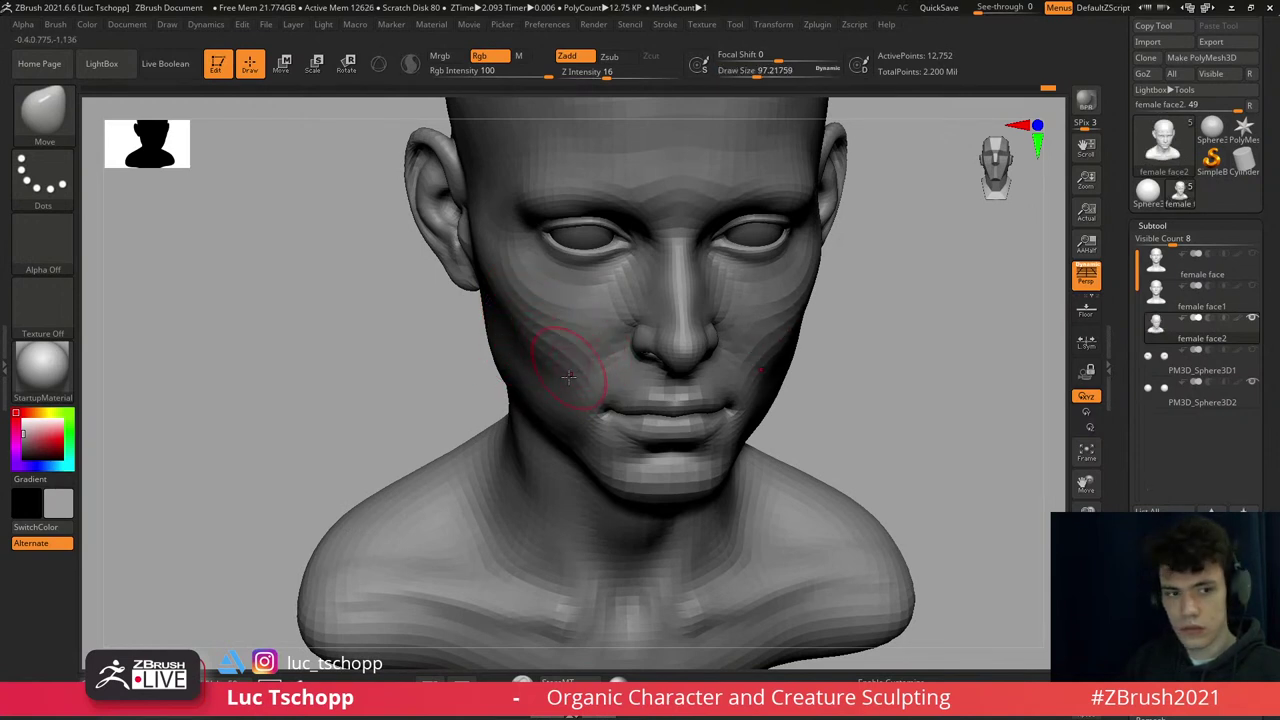
- Shape the cheek plane at higher subdivision, checking front and three-quarter views
right_click_drag(568, 376, 545, 372, "shift")
key("d")
key("bracketright")
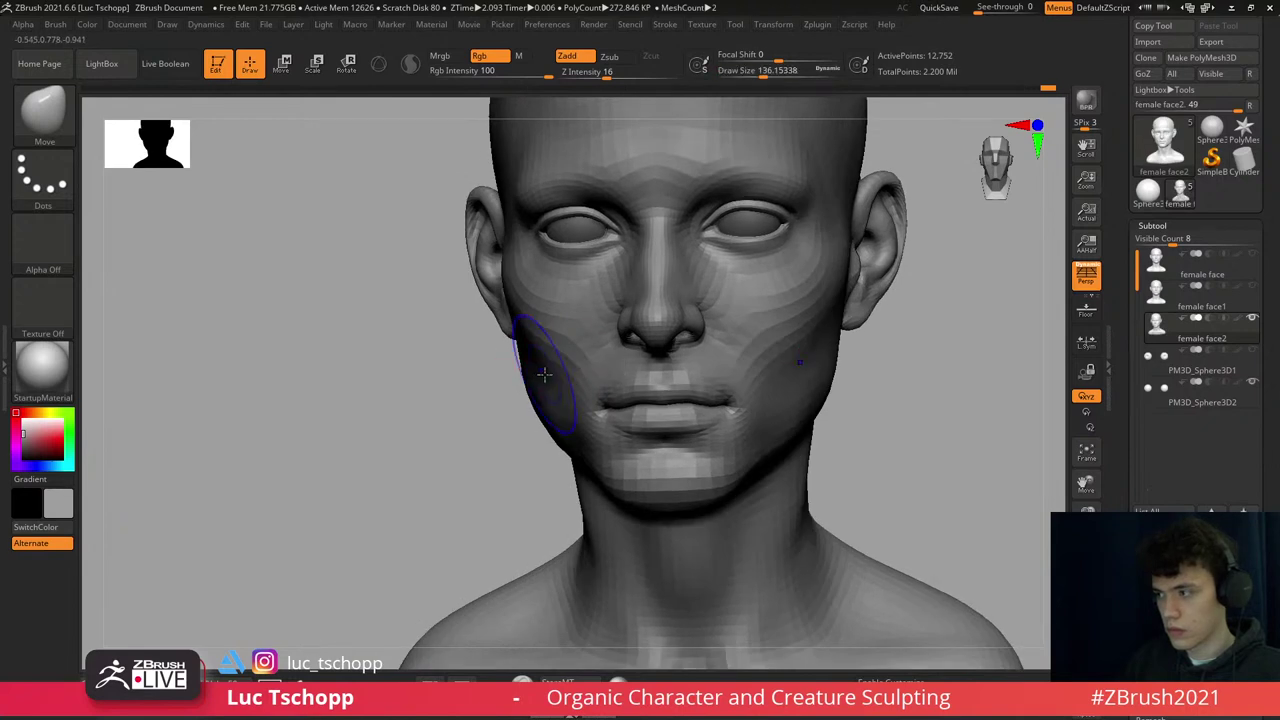
key("d")
mouse_move(548, 383)
right_mouse_down()
mouse_move(567, 389)
mouse_move(573, 420)
right_mouse_up()
key("shift")
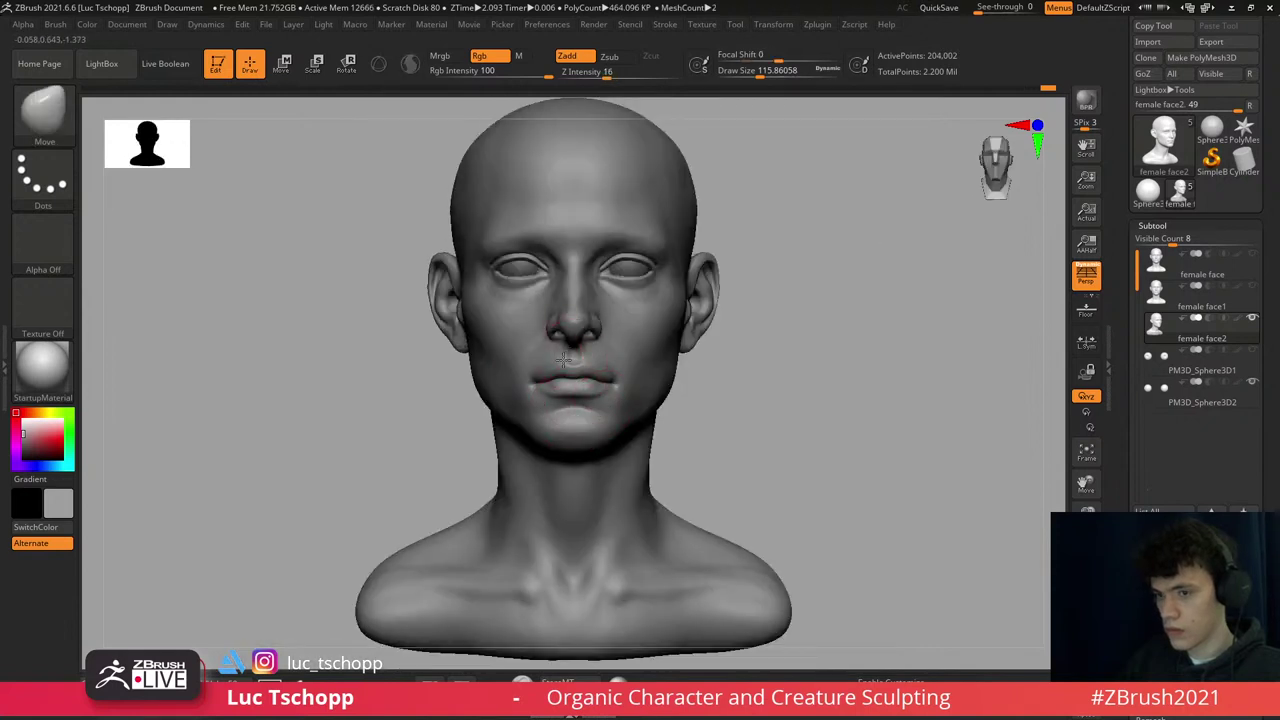
right_click_drag(564, 358, 615, 372)
key("f")
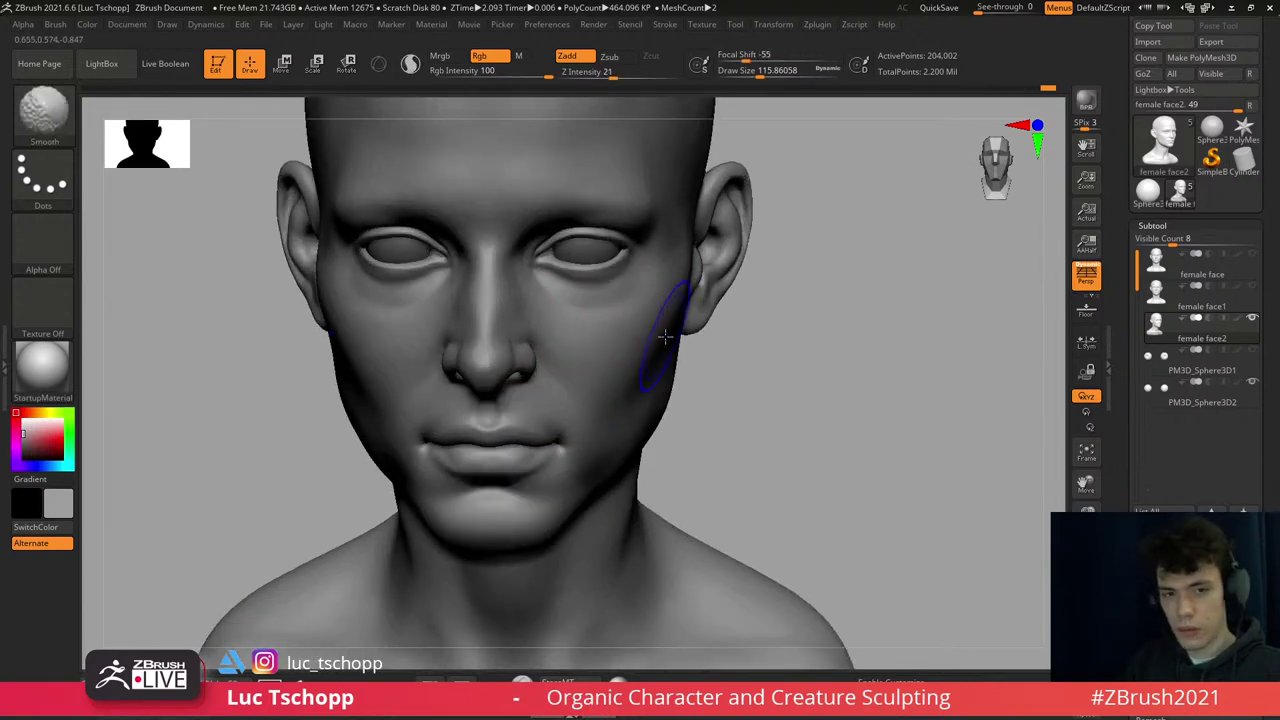
- Reshape the other cheek at the lowest subdivision from three-quarter and front views
key("shift+d")
key("shift+d")
key("shift+d")
right_click_drag(658, 333, 663, 342)
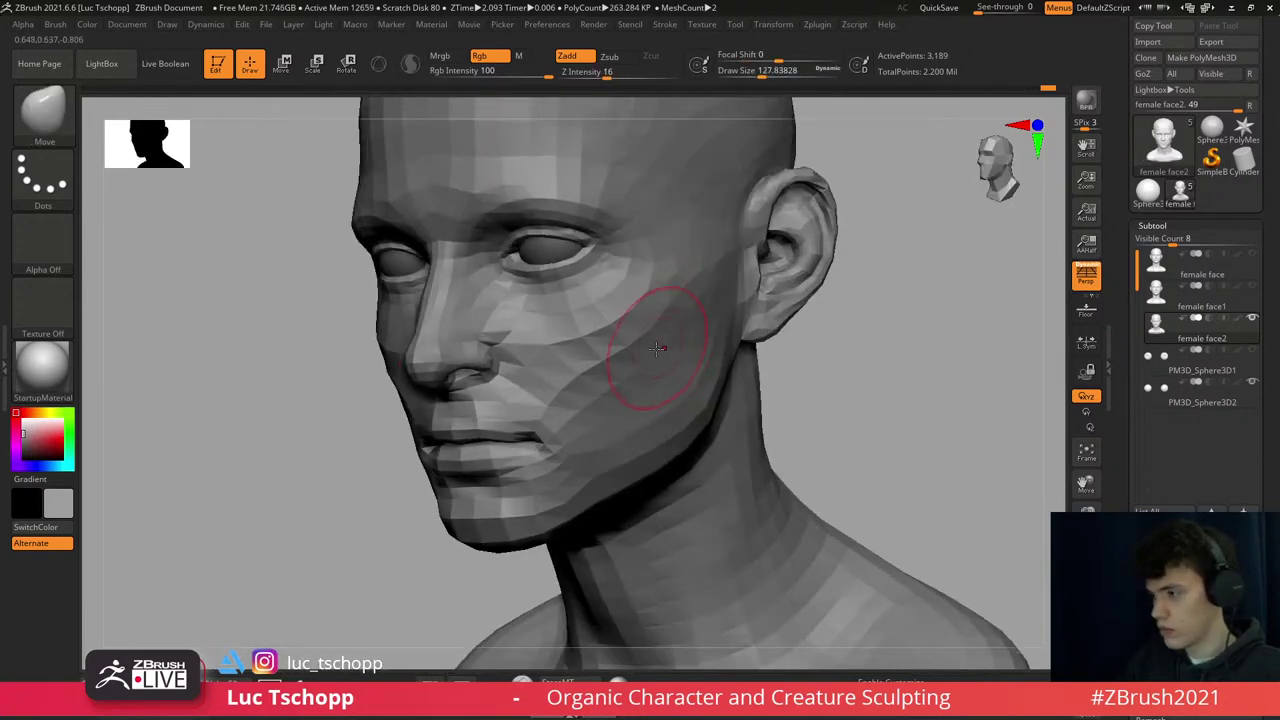
right_click_drag(715, 249, 714, 257, "shift")
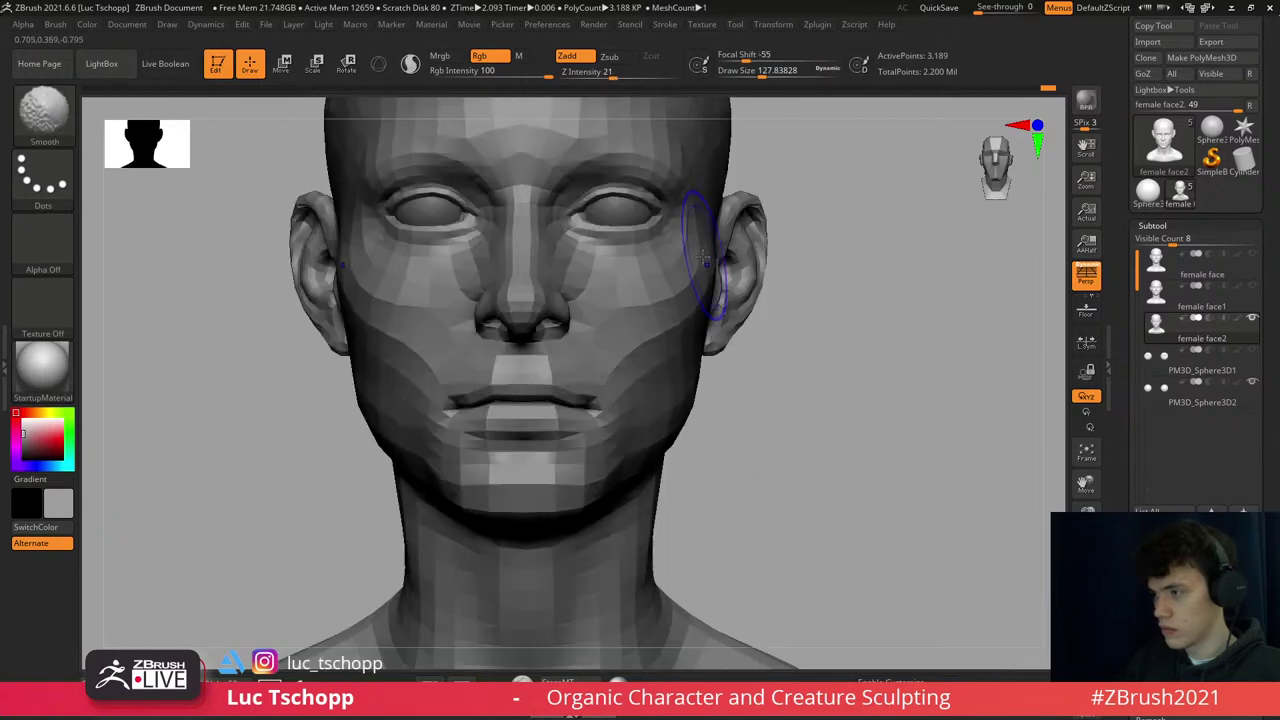
key("d")
key("d")
key("d")
right_click_drag(650, 337, 720, 377, "alt")
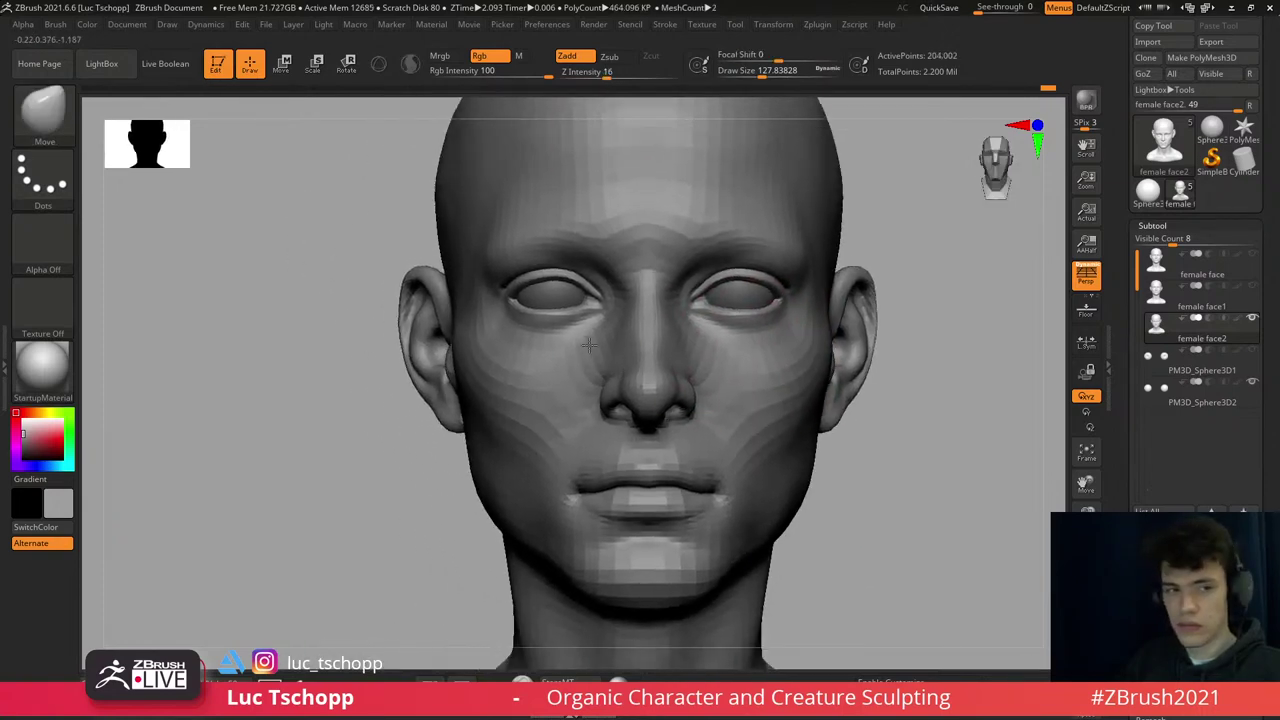
key("shift+d")
right_click_drag(480, 342, 470, 341)
- Soften the cheek with Smooth and the custom sculpting brush, checking side and front views
key("b")
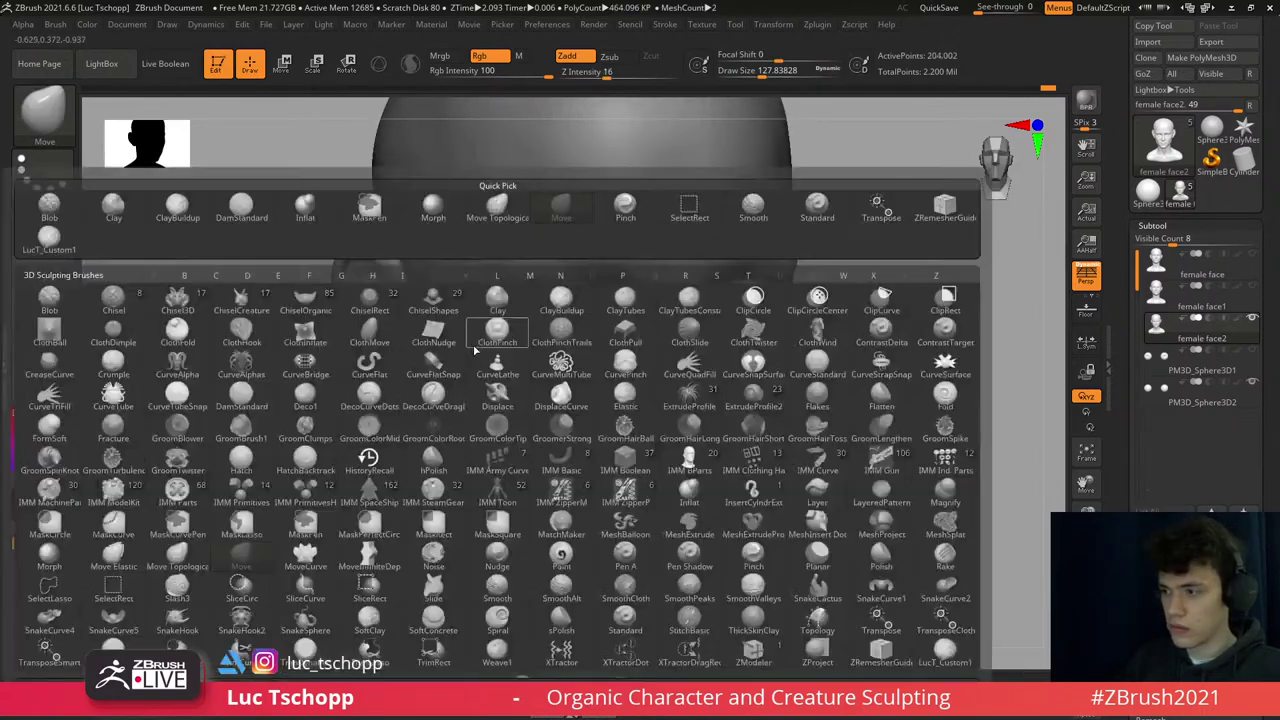
key("s")
key("m")
key("b")
left_click(469, 316)
key("shift+d")
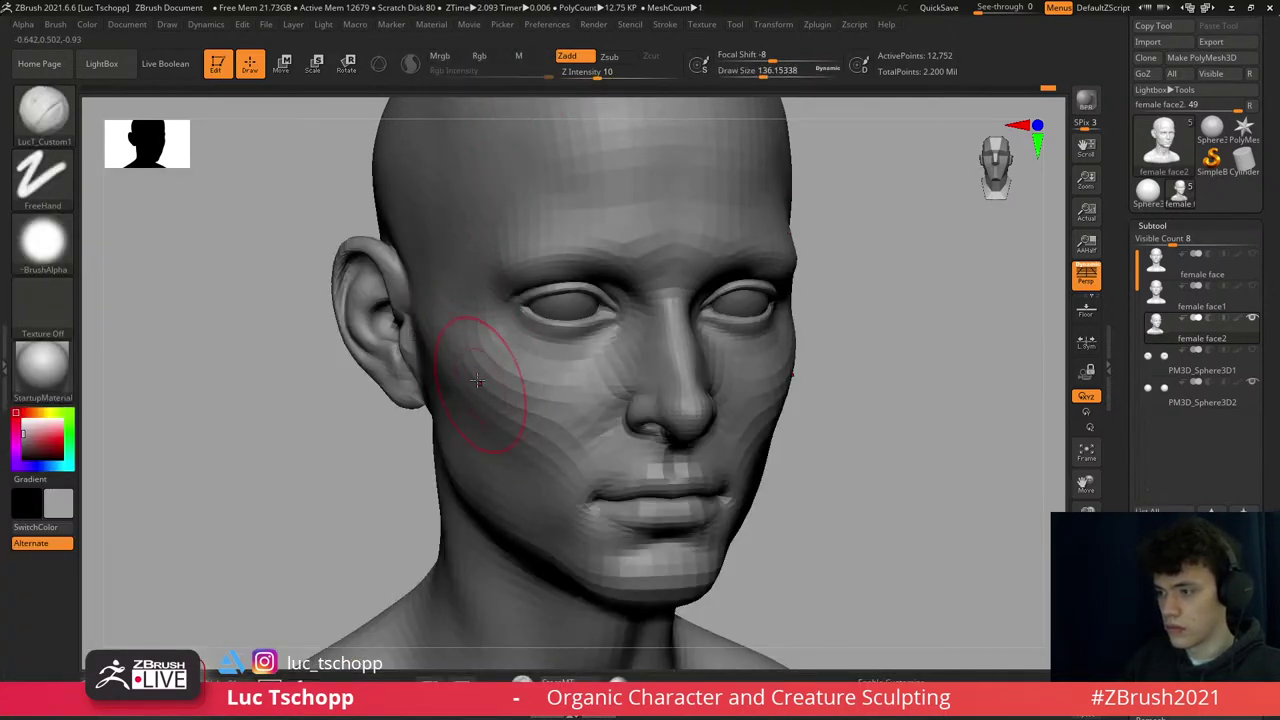
key("d")
key("d")
right_click_drag(440, 380, 457, 260)
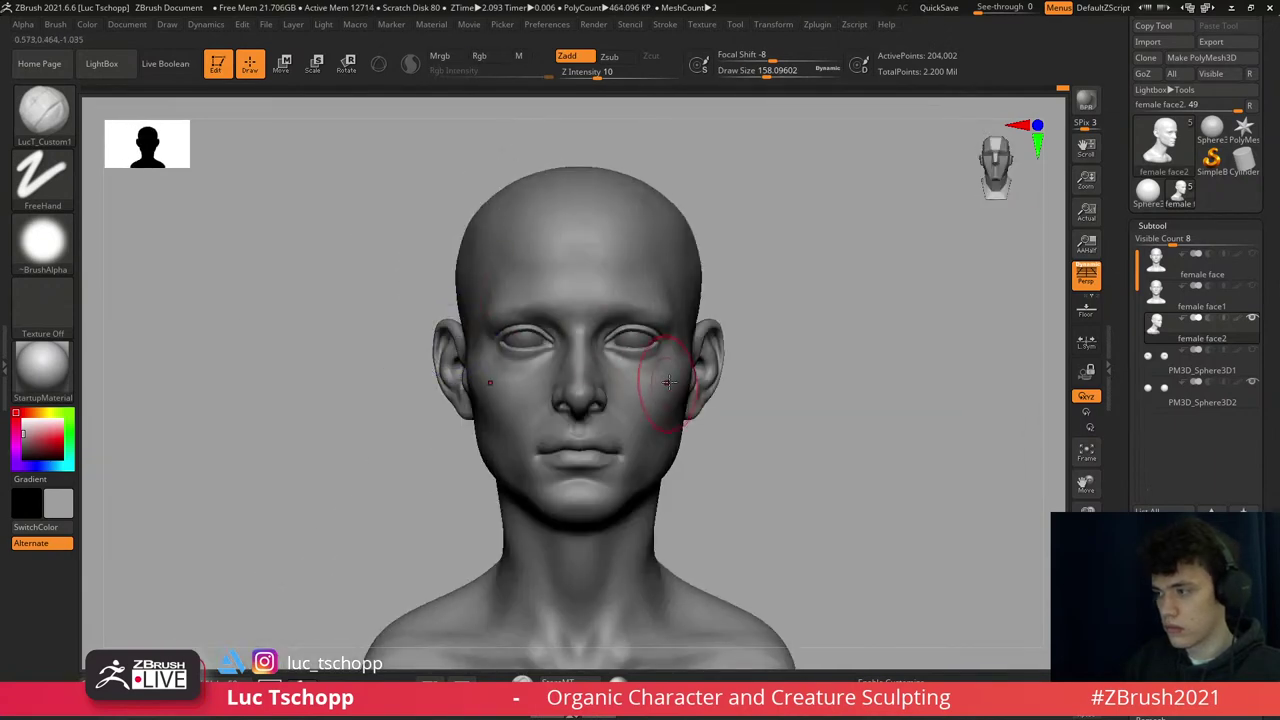
mouse_move(663, 375)
right_mouse_down()
mouse_move(670, 388)
mouse_move(640, 385)
mouse_move(661, 327)
right_mouse_up()
- Reshape the right upper eyelid with the Move brush at size about 94
key("b")
key("m")
key("v")
key("shift+d")
key("shift+f")
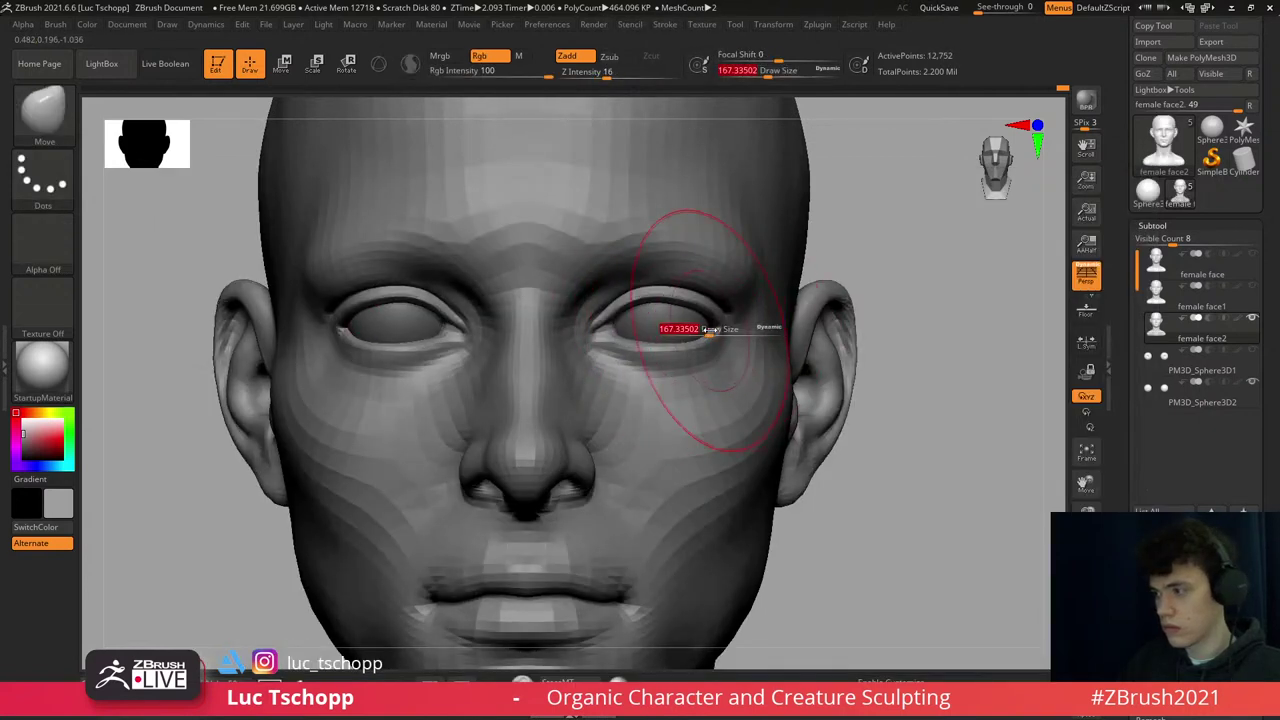
key("s")
left_click_drag(717, 322, 708, 325)
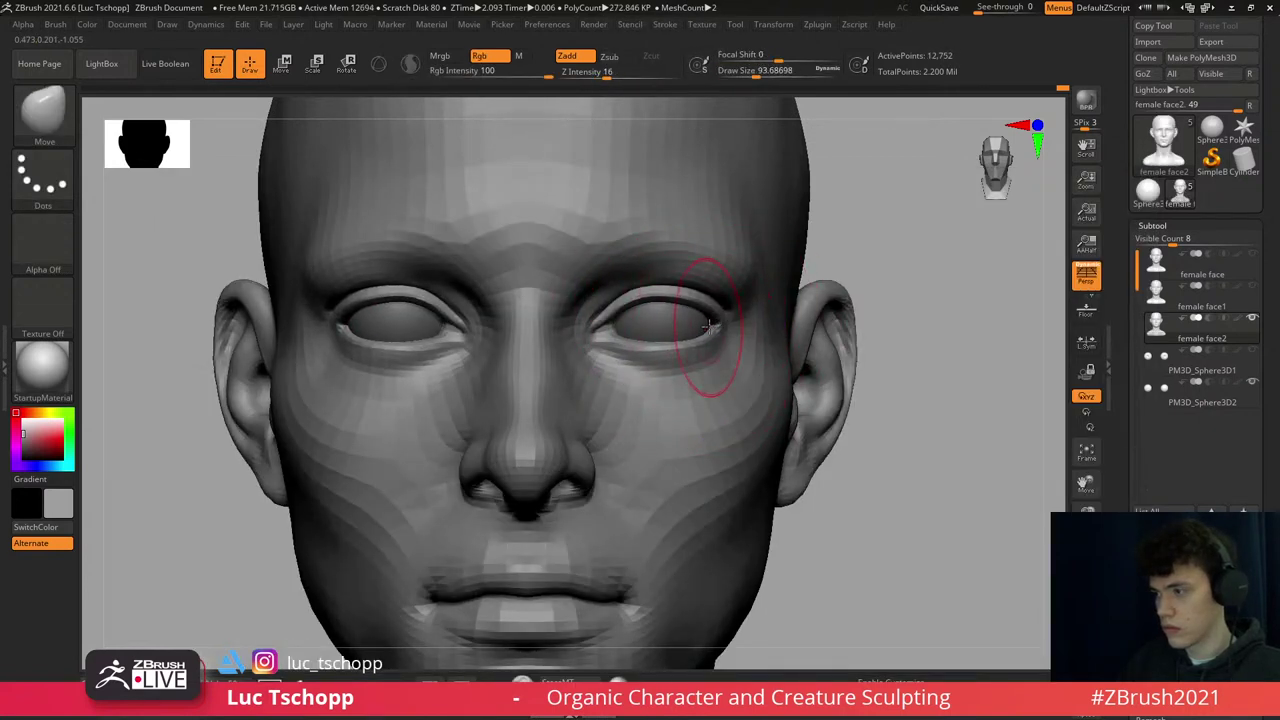
mouse_move(622, 310)
left_mouse_down()
mouse_move(614, 288)
mouse_move(631, 338)
left_mouse_up()
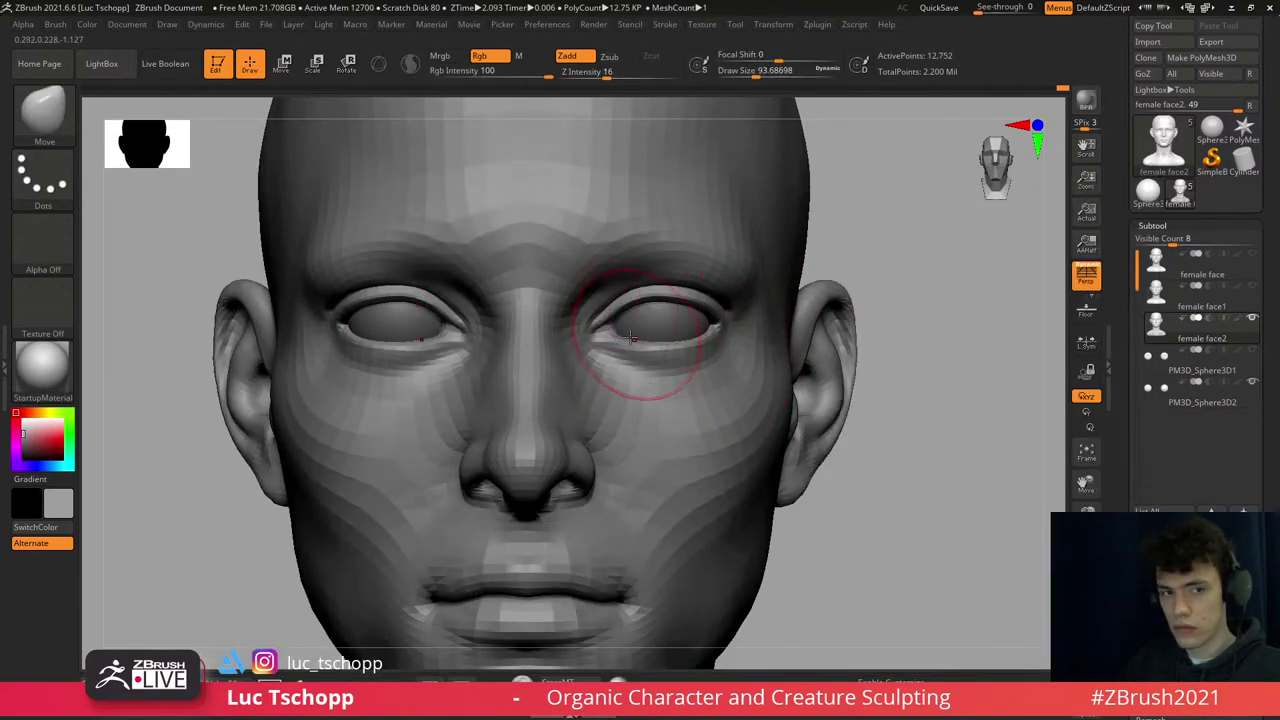
key("d")
key("d")
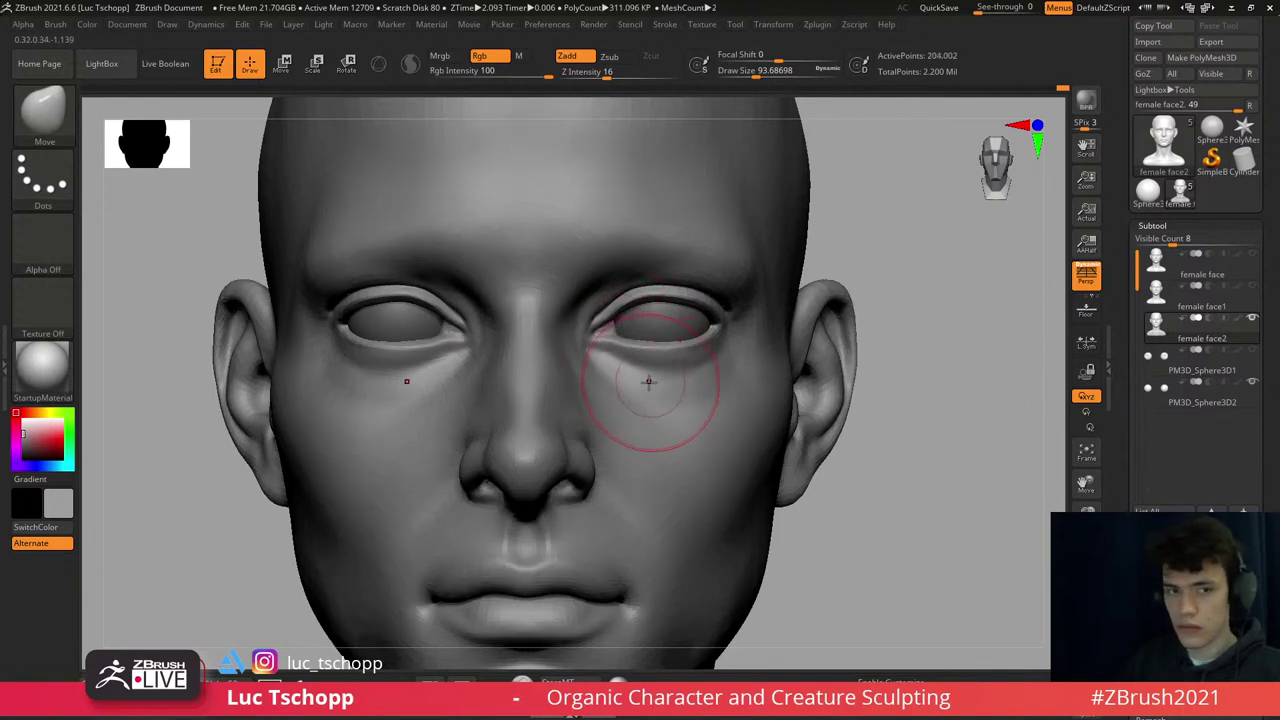
- Carve the crease between lid and brow with the DamStandard brush
key("b")
key("d")
key("s")
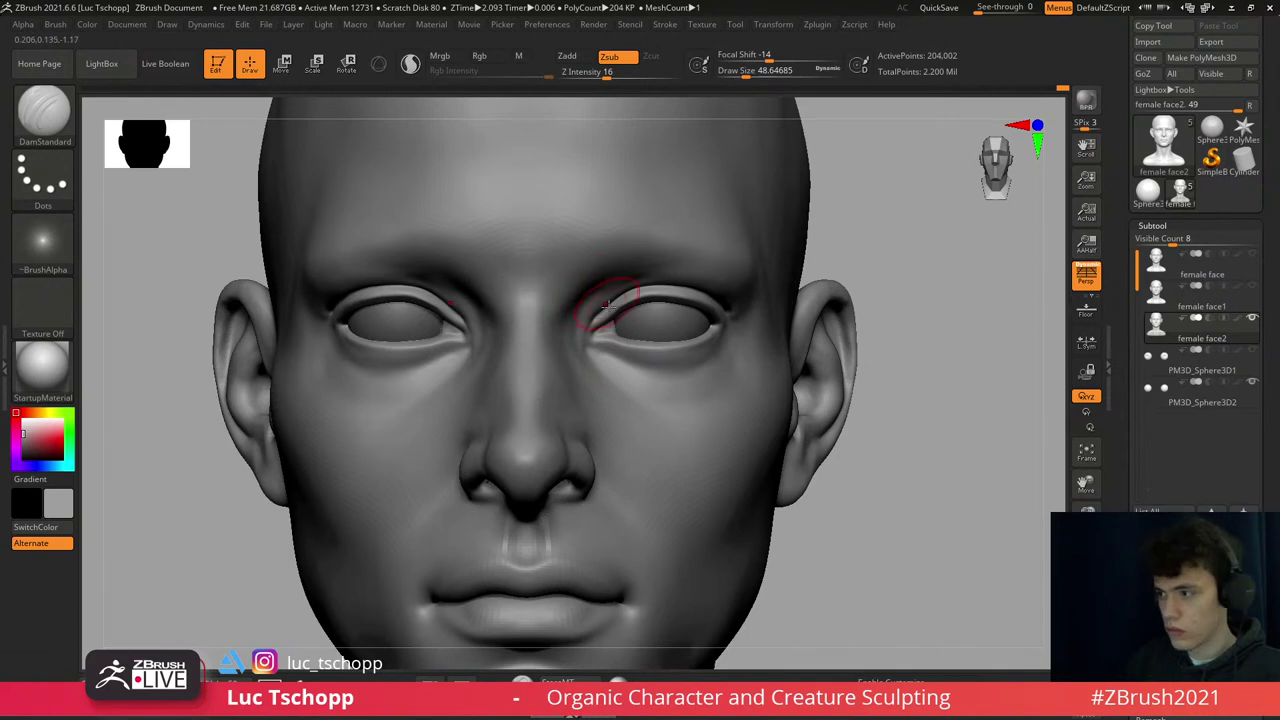
key("shift+d")
key("shift+d")
- Refine the lid crease with the Standard brush at size about 33 at top subdivision
key("b")
key("s")
key("t")
scroll(606, 300, "up", 5)
key("s")
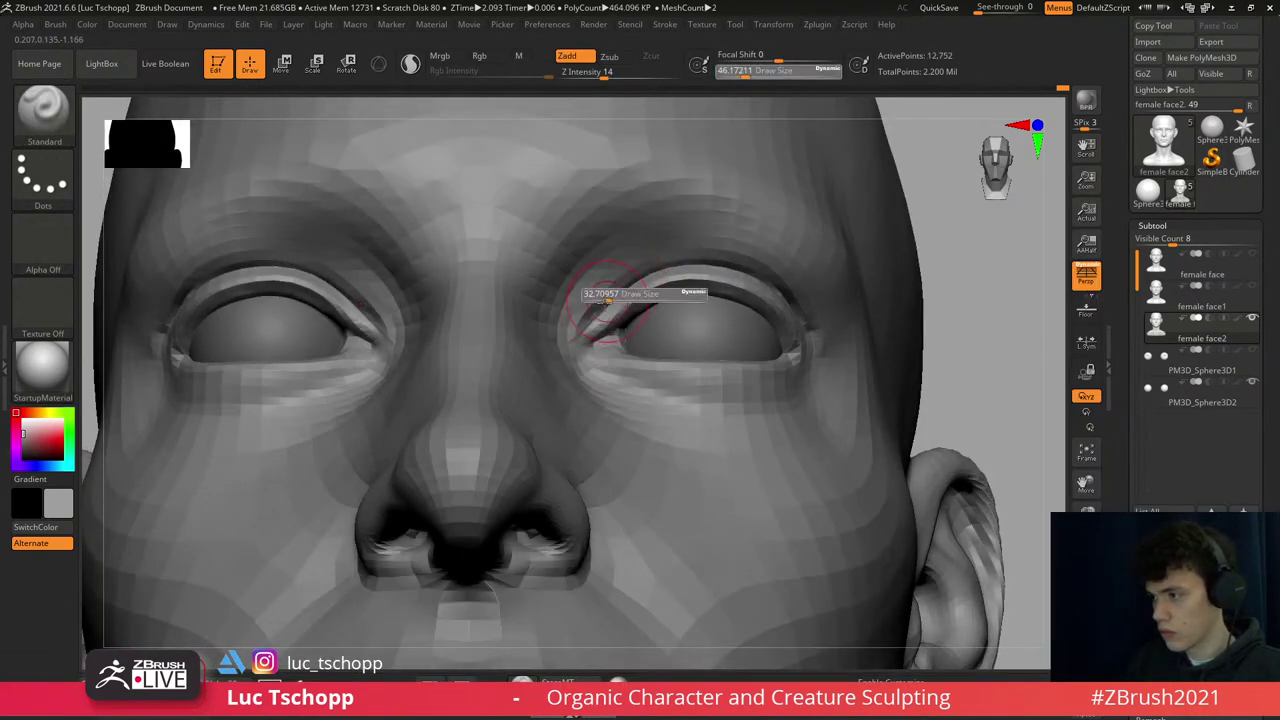
left_click_drag(607, 299, 603, 300)
key("d")
key("d")
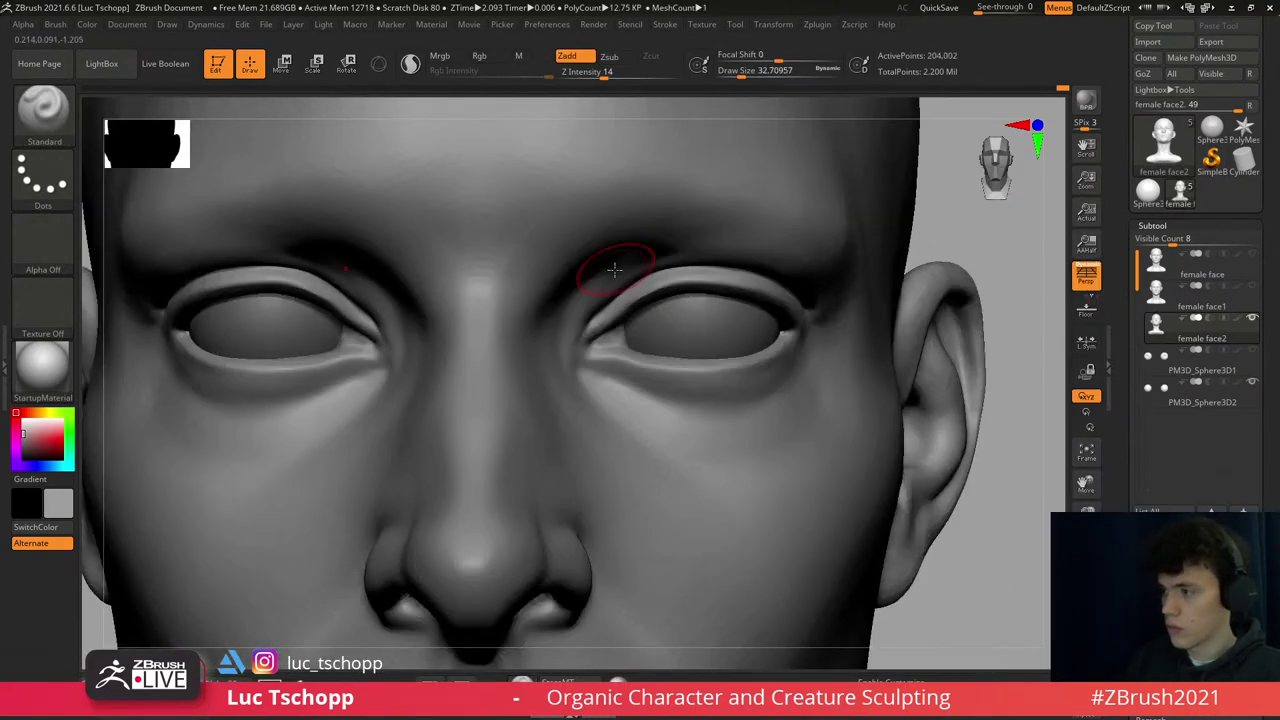
key("f")
scroll(675, 309, "down", 3)
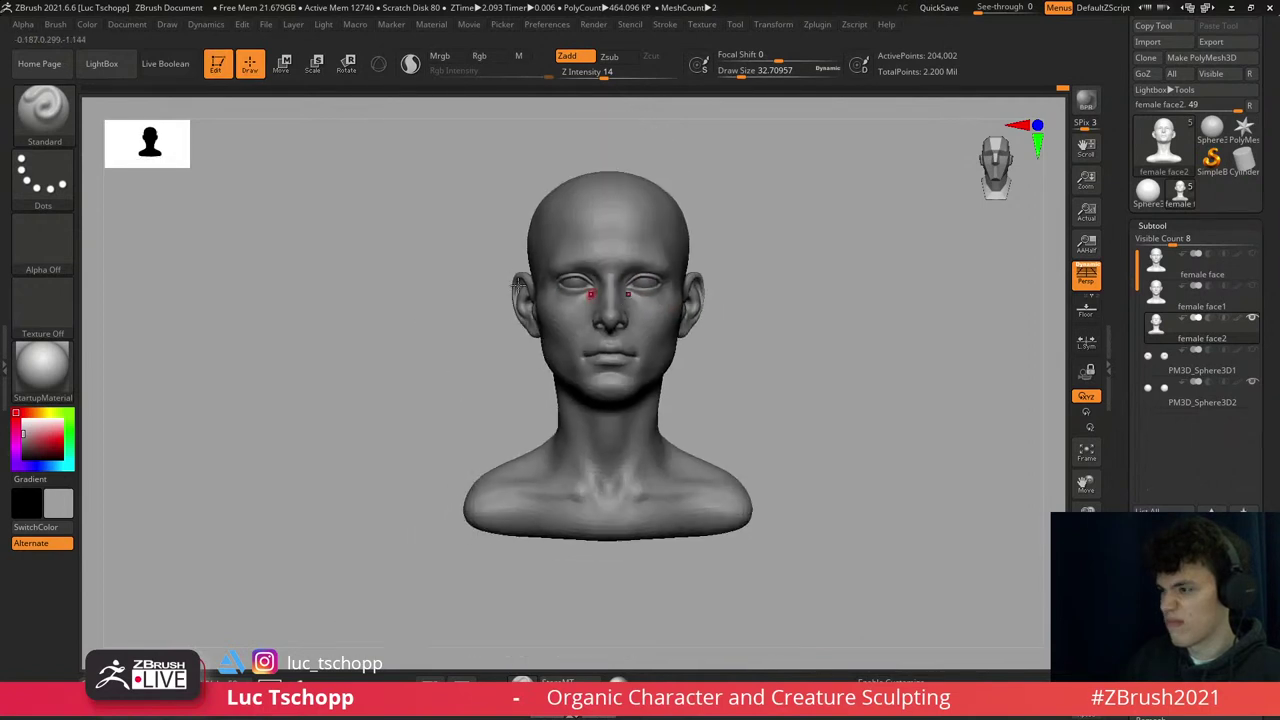
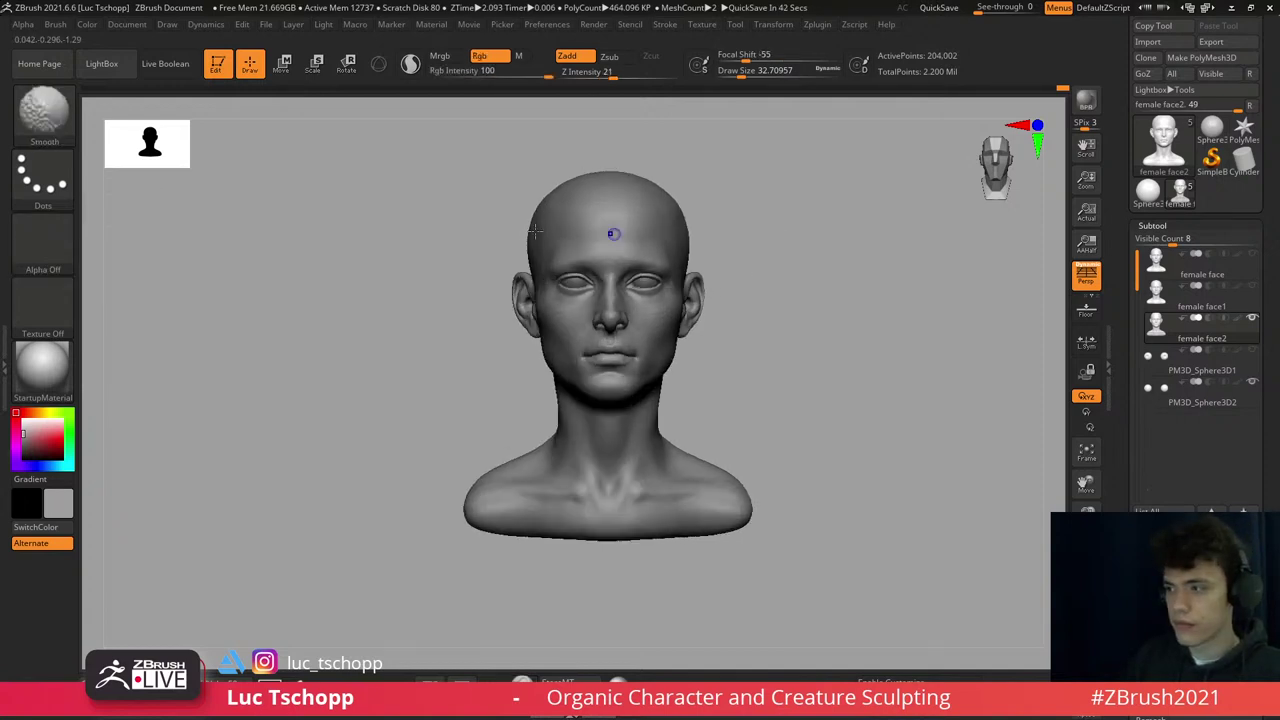
- Begin the mask along the top of the scalp, reducing Draw Size to about 124
mouse_move(663, 194)
right_mouse_down("alt")
mouse_move(460, 316)
mouse_move(486, 266)
right_mouse_up("alt")
mouse_move(486, 258)
left_mouse_down("ctrl")
mouse_move(473, 232)
mouse_move(480, 256)
left_mouse_up("ctrl")
mouse_move(480, 256)
right_mouse_down()
mouse_move(523, 217)
mouse_move(508, 273)
right_mouse_up()
key("s")
left_click_drag(508, 273, 457, 271)
mouse_move(457, 271)
right_mouse_down()
mouse_move(480, 280)
mouse_move(457, 286)
right_mouse_up()
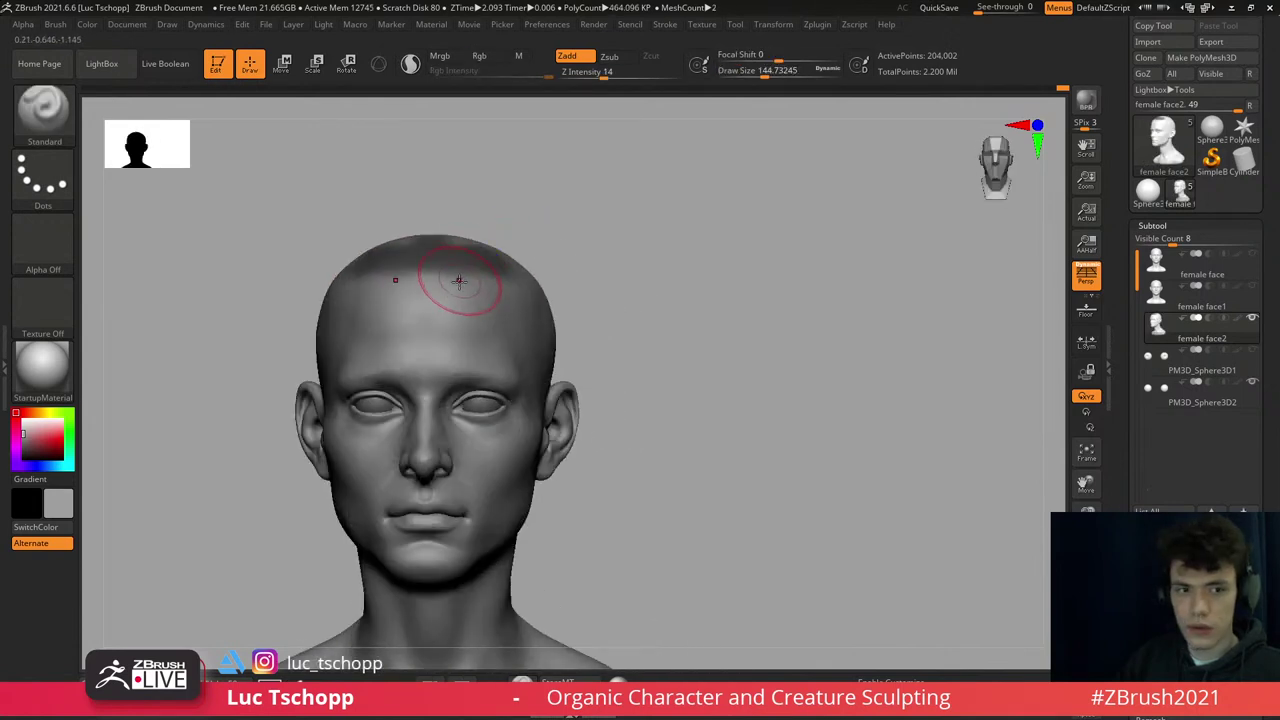
key("s")
mouse_move(457, 283)
left_mouse_down("ctrl")
mouse_move(440, 272)
mouse_move(486, 256)
left_mouse_up("ctrl")
right_click_drag(486, 256, 474, 262)
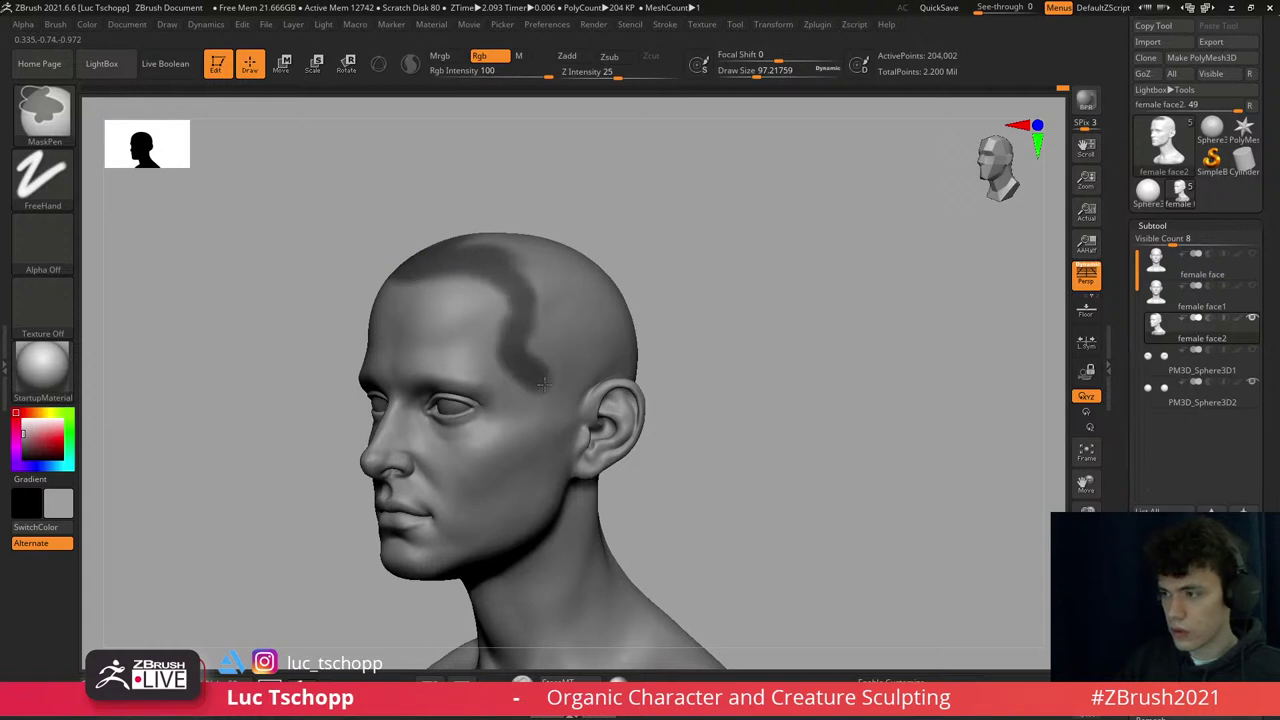
- Spread the mask across the crown toward the back of the head
right_click_drag(587, 372, 528, 352)
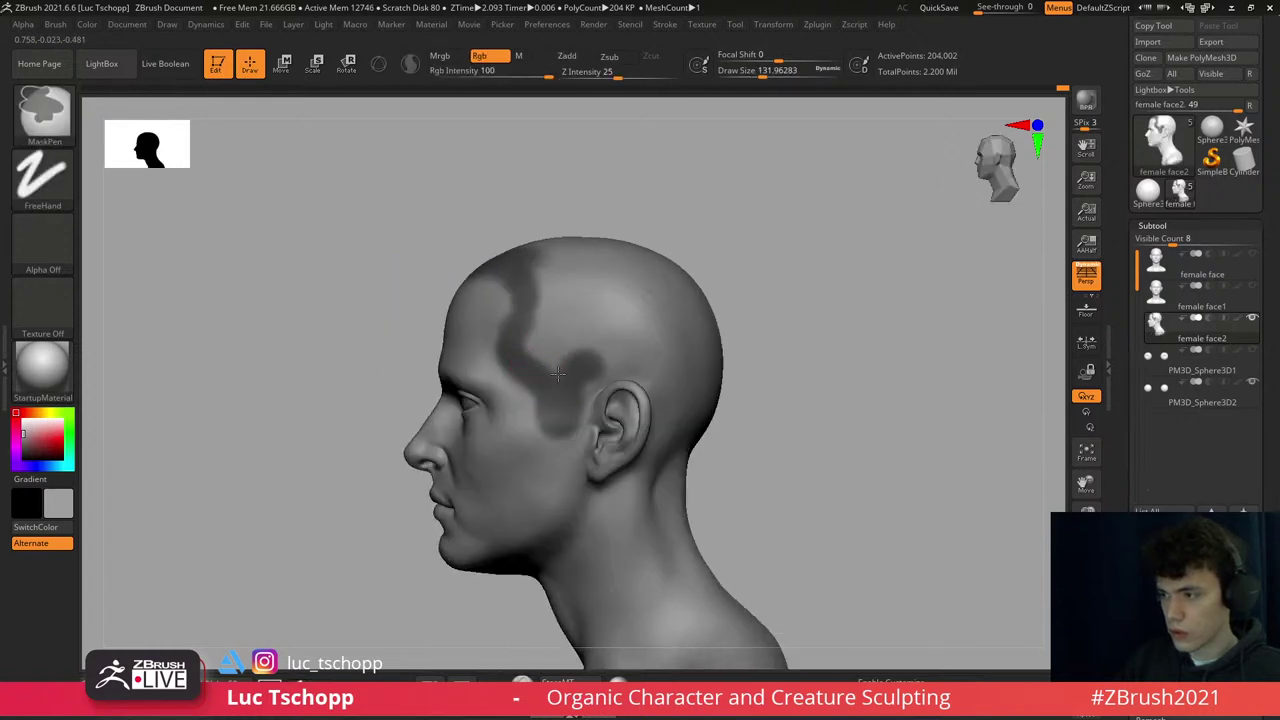
mouse_move(530, 355)
left_mouse_down("ctrl")
mouse_move(564, 315)
mouse_move(561, 347)
mouse_move(625, 350)
left_mouse_up("ctrl")
right_click_drag(600, 340, 535, 335)
mouse_move(535, 335)
left_mouse_down("ctrl+alt")
mouse_move(549, 346)
mouse_move(533, 295)
mouse_move(570, 335)
left_mouse_up("ctrl+alt")
right_click_drag(570, 335, 560, 380)
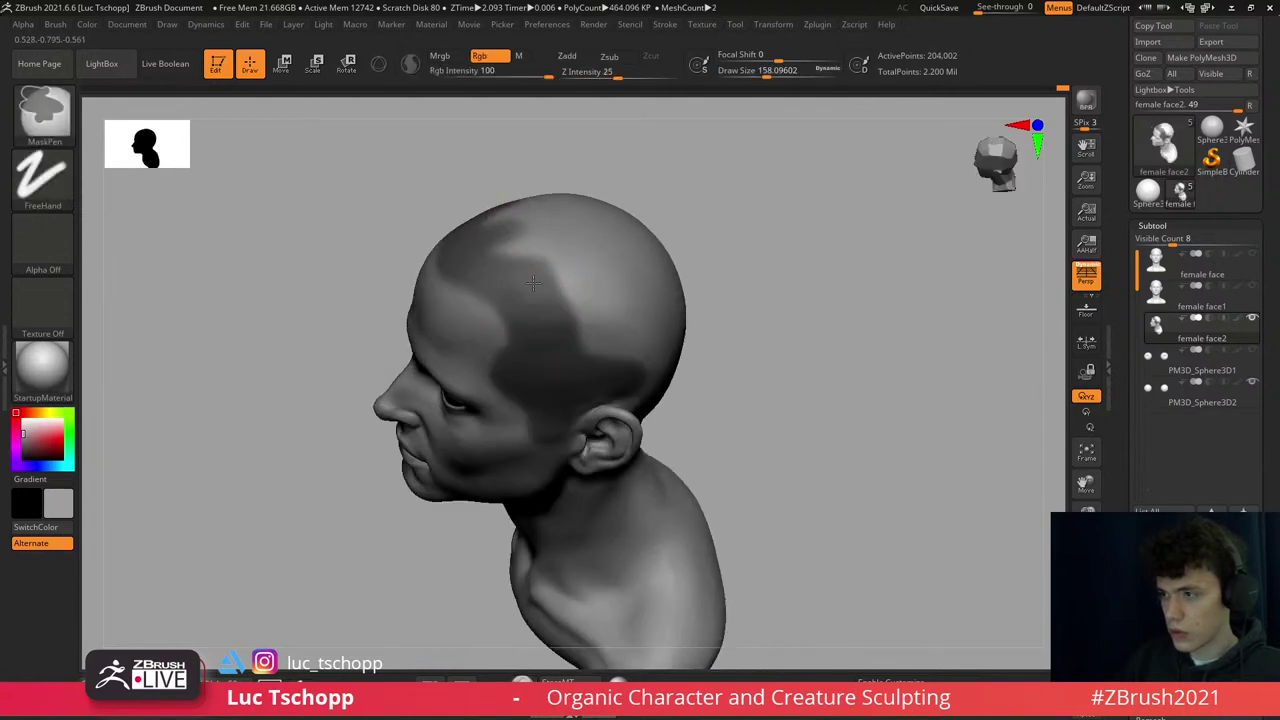
mouse_move(510, 230)
left_mouse_down("ctrl")
mouse_move(540, 205)
mouse_move(620, 340)
left_mouse_up("ctrl")
right_click_drag(620, 340, 614, 257)
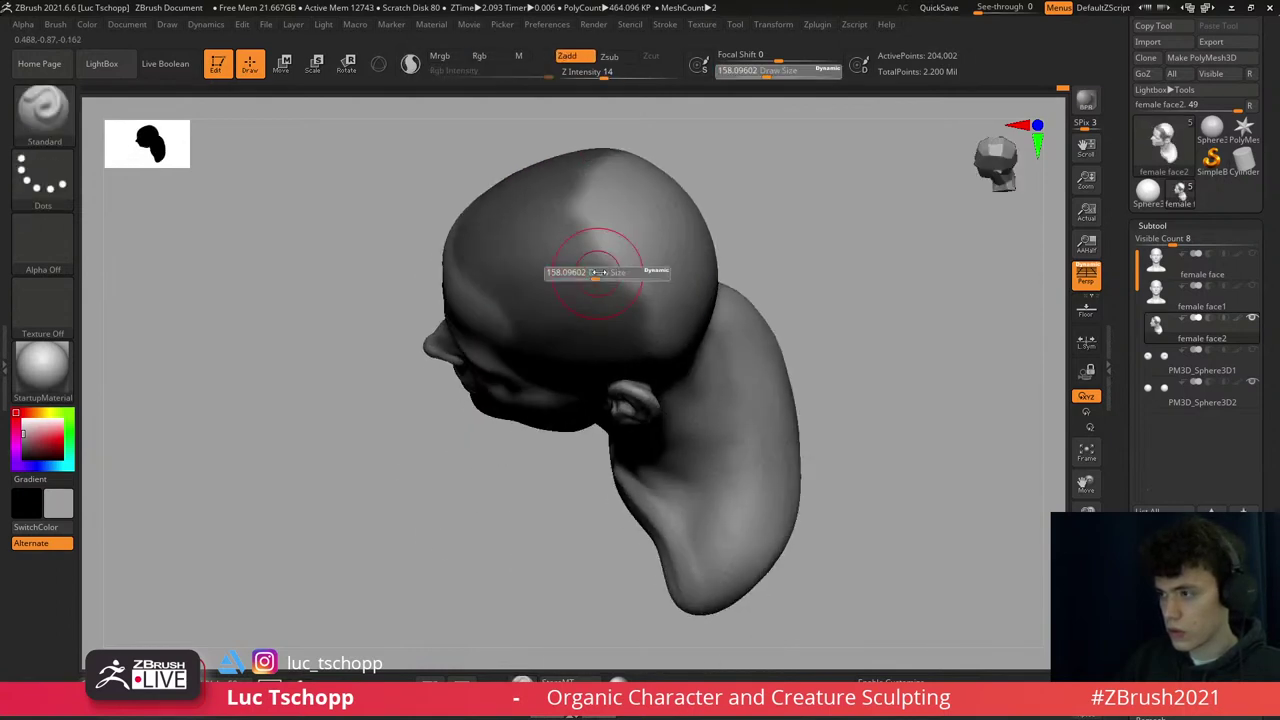
mouse_move(614, 257)
left_mouse_down("ctrl")
mouse_move(610, 200)
mouse_move(640, 296)
left_mouse_up("ctrl")
right_click_drag(640, 296, 567, 290)
- Enlarge the brush to about 239 and mask the back of the head behind the ear
key("s")
mouse_move(567, 290)
left_mouse_down()
mouse_move(620, 380)
mouse_move(651, 341)
left_mouse_up()
mouse_move(651, 341)
right_mouse_down()
mouse_move(640, 385)
mouse_move(650, 400)
right_mouse_up()
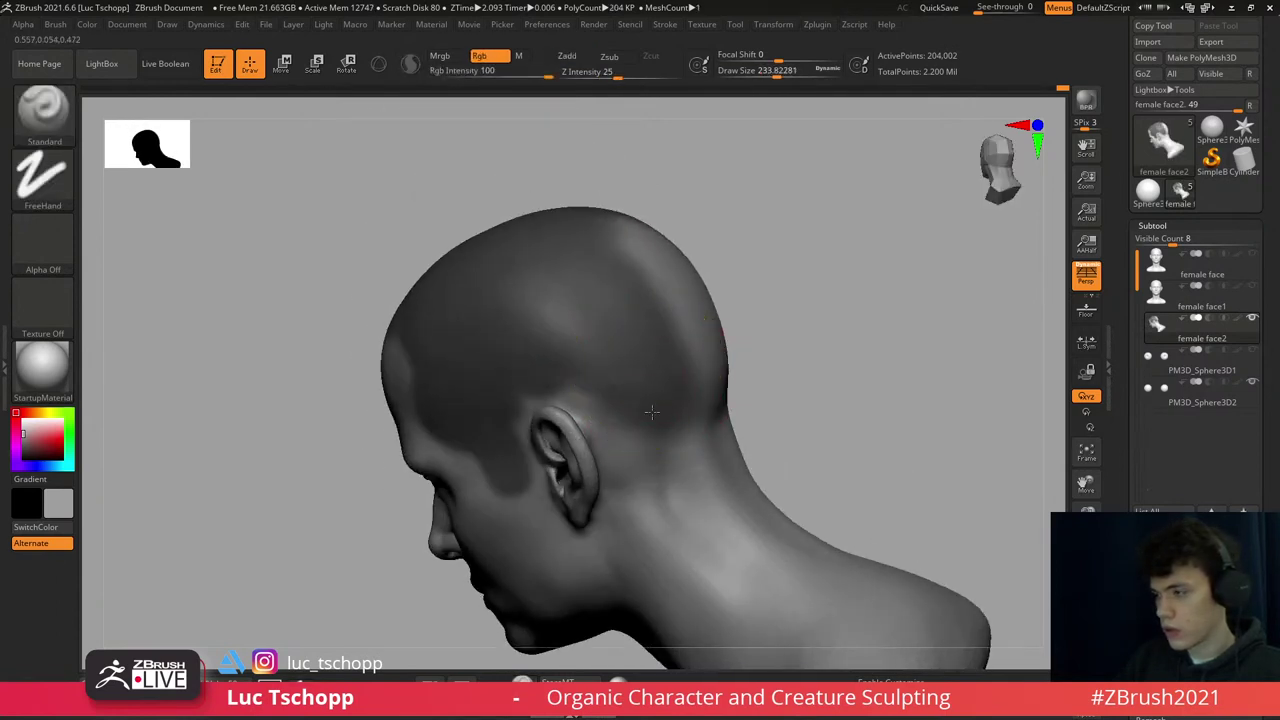
mouse_move(630, 470)
left_mouse_down("ctrl")
mouse_move(700, 417)
mouse_move(640, 243)
left_mouse_up("ctrl")
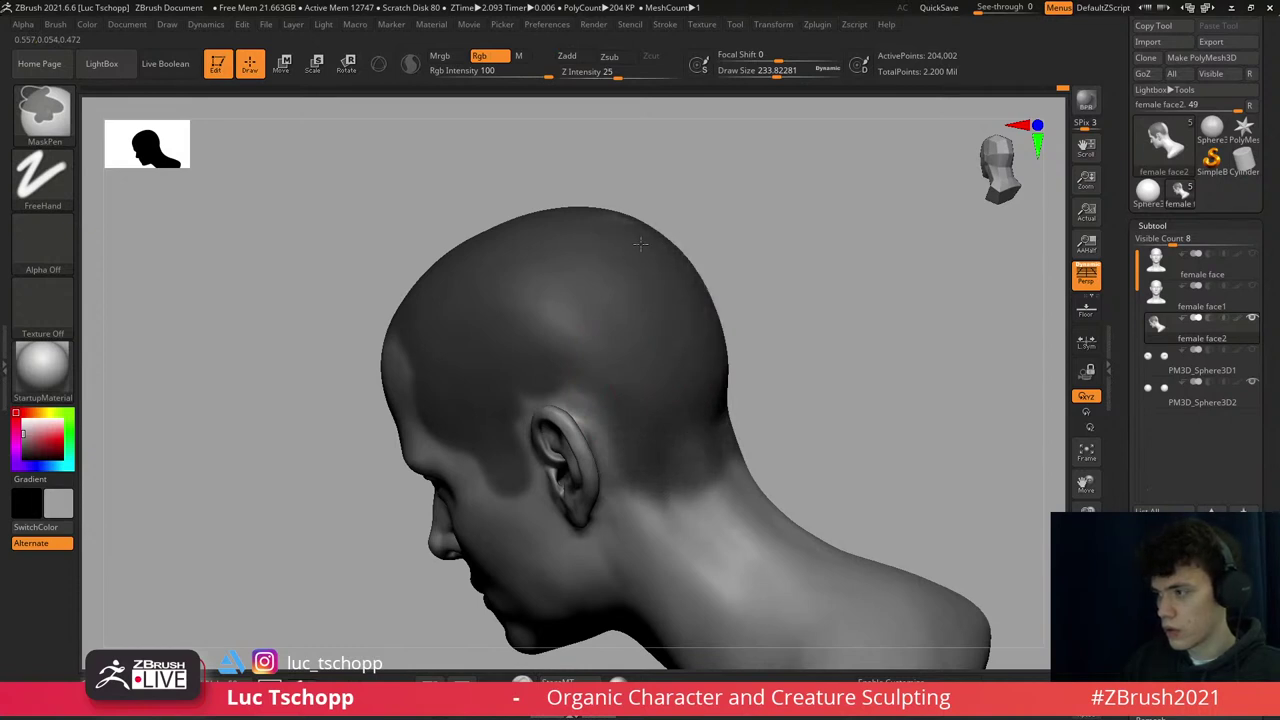
right_click_drag(631, 263, 557, 371)
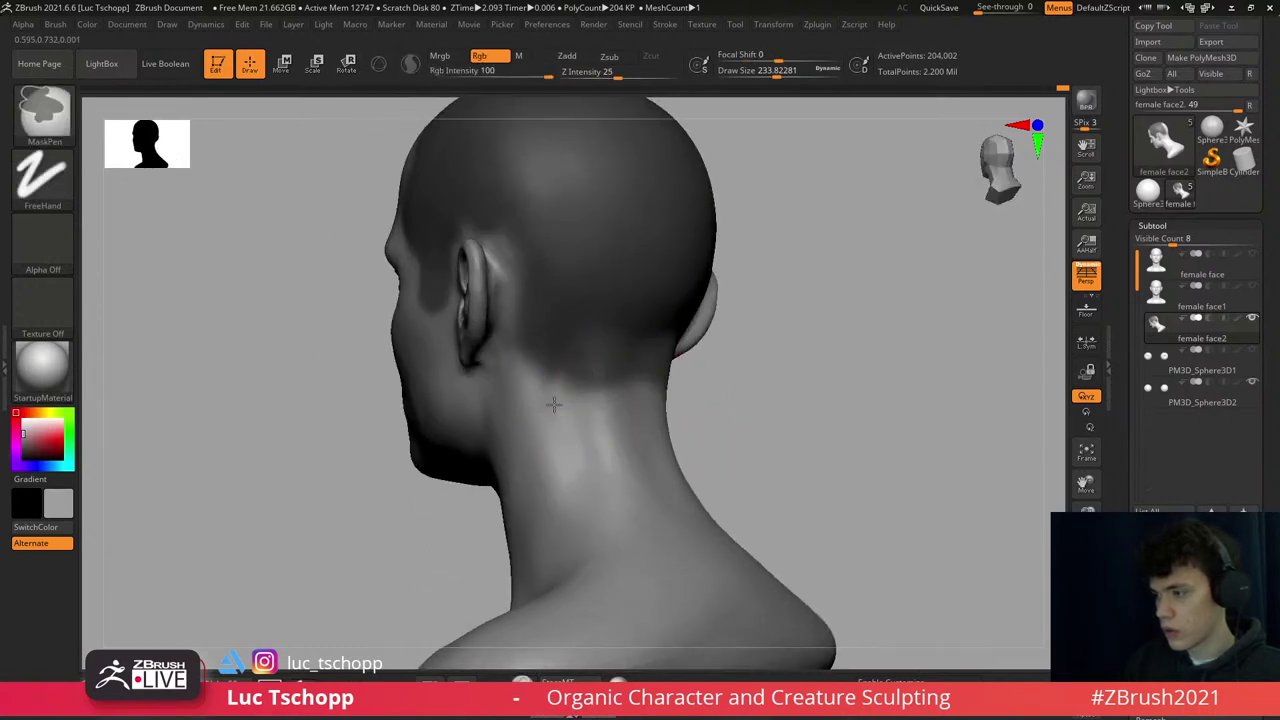
mouse_move(578, 297)
right_mouse_down()
mouse_move(471, 200)
mouse_move(528, 206)
right_mouse_up()
- Shrink the brush to 112, then about 74, and refine the mask edge up close
key("s")
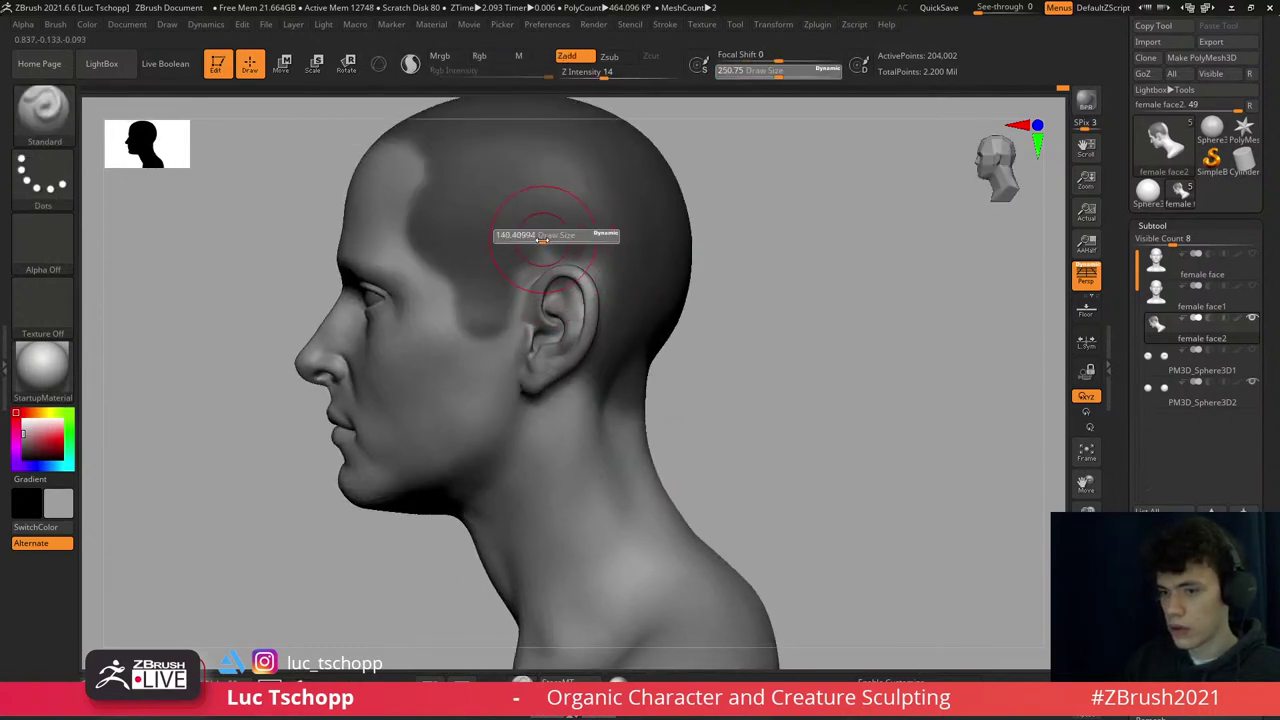
left_click_drag(543, 229, 532, 240)
key("ctrl")
right_click_drag(497, 274, 540, 276, "ctrl")
key("s")
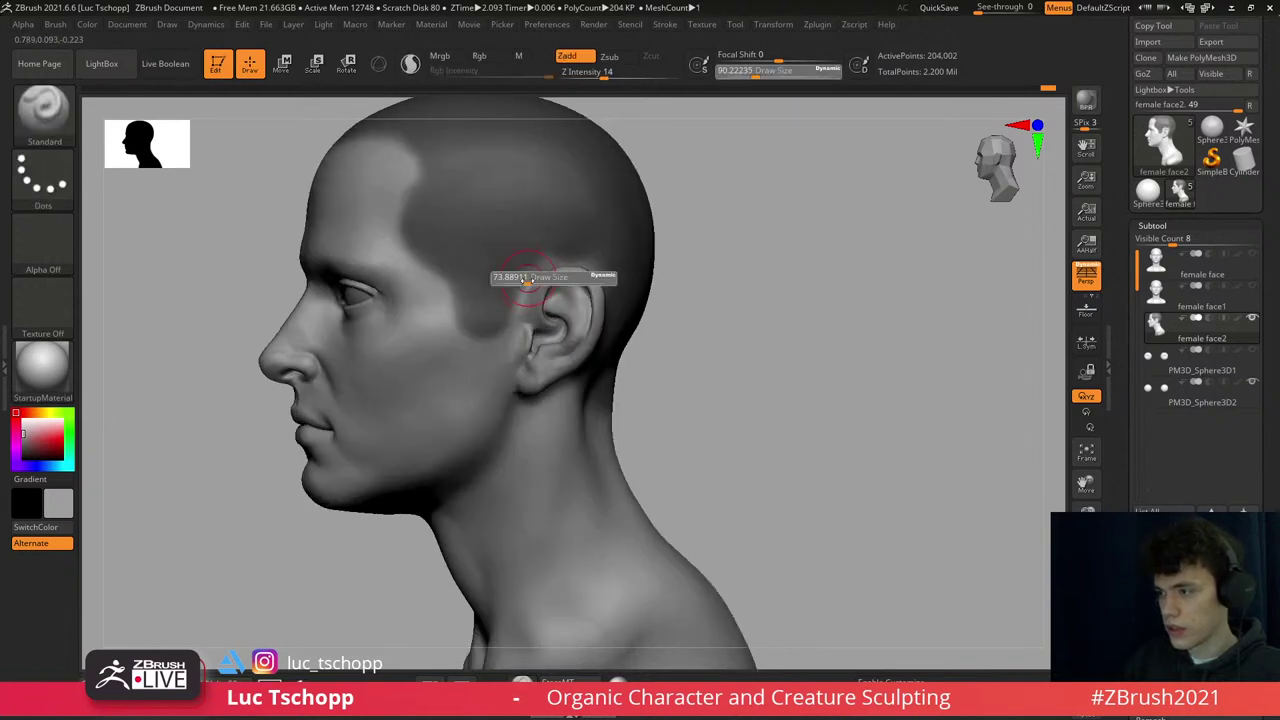
left_click_drag(540, 276, 531, 289)
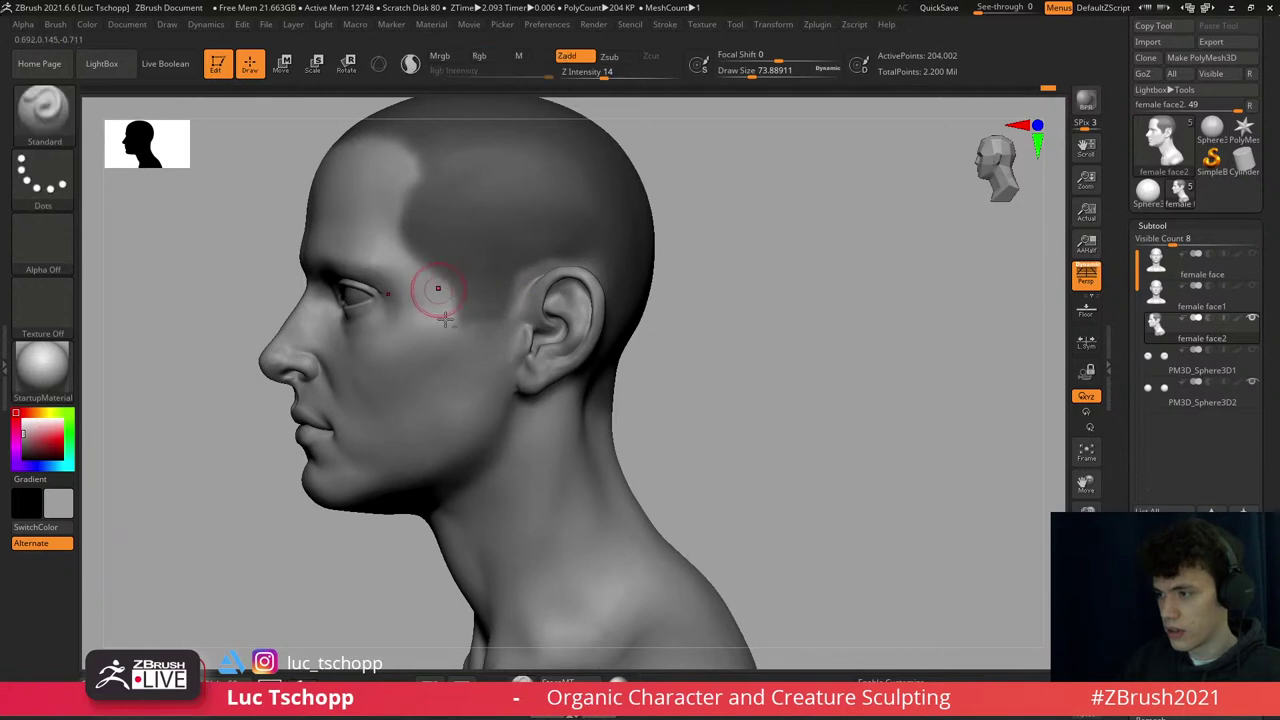
mouse_move(429, 286)
right_mouse_down()
mouse_move(534, 163)
mouse_move(617, 203)
mouse_move(551, 237)
mouse_move(606, 262)
right_mouse_up()
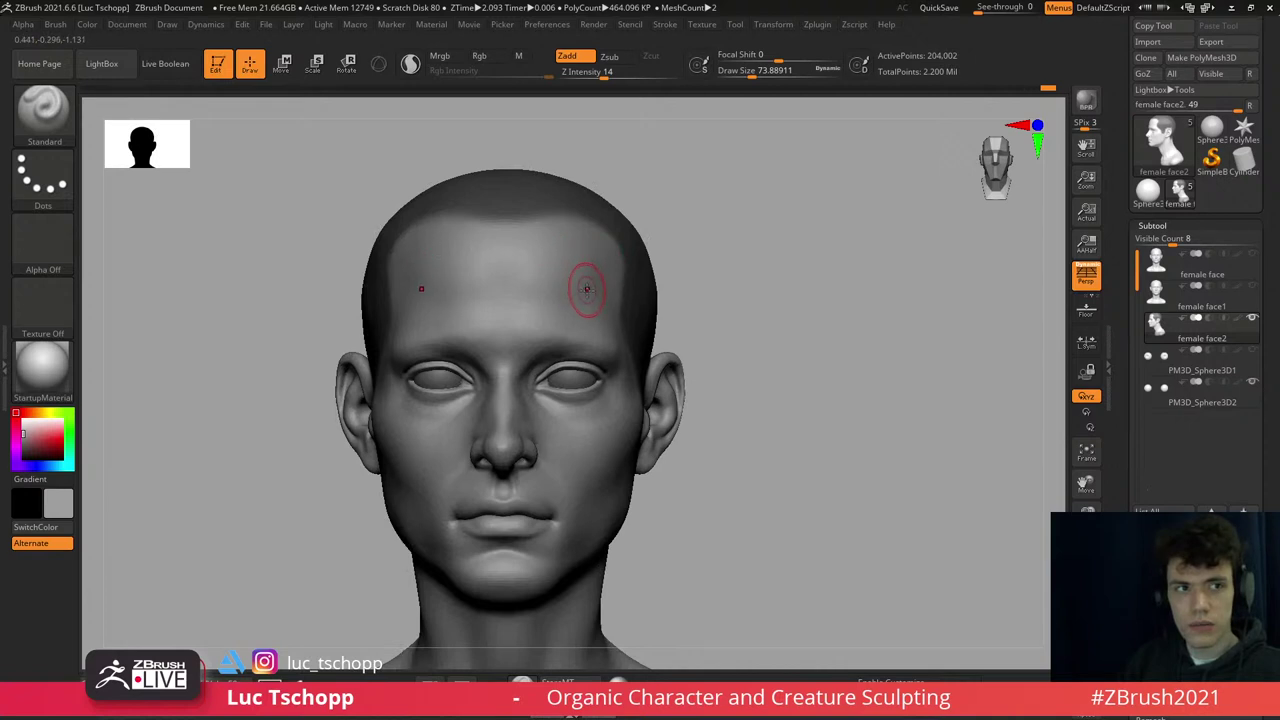
right_click_drag(537, 217, 551, 209)
- Shrink the brush to about 62 and frame the whole head and bust
key("ctrl")
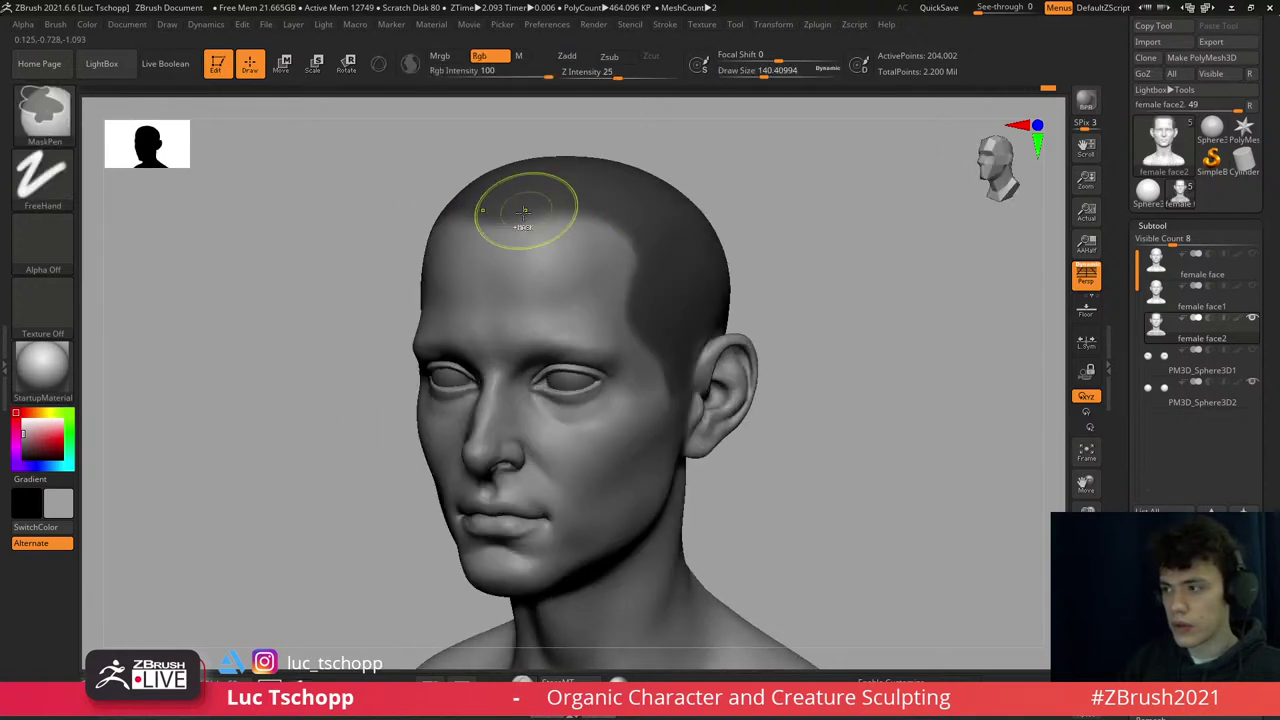
mouse_move(651, 280)
right_mouse_down()
mouse_move(614, 286)
mouse_move(584, 362)
right_mouse_up()
left_click(584, 362, "alt")
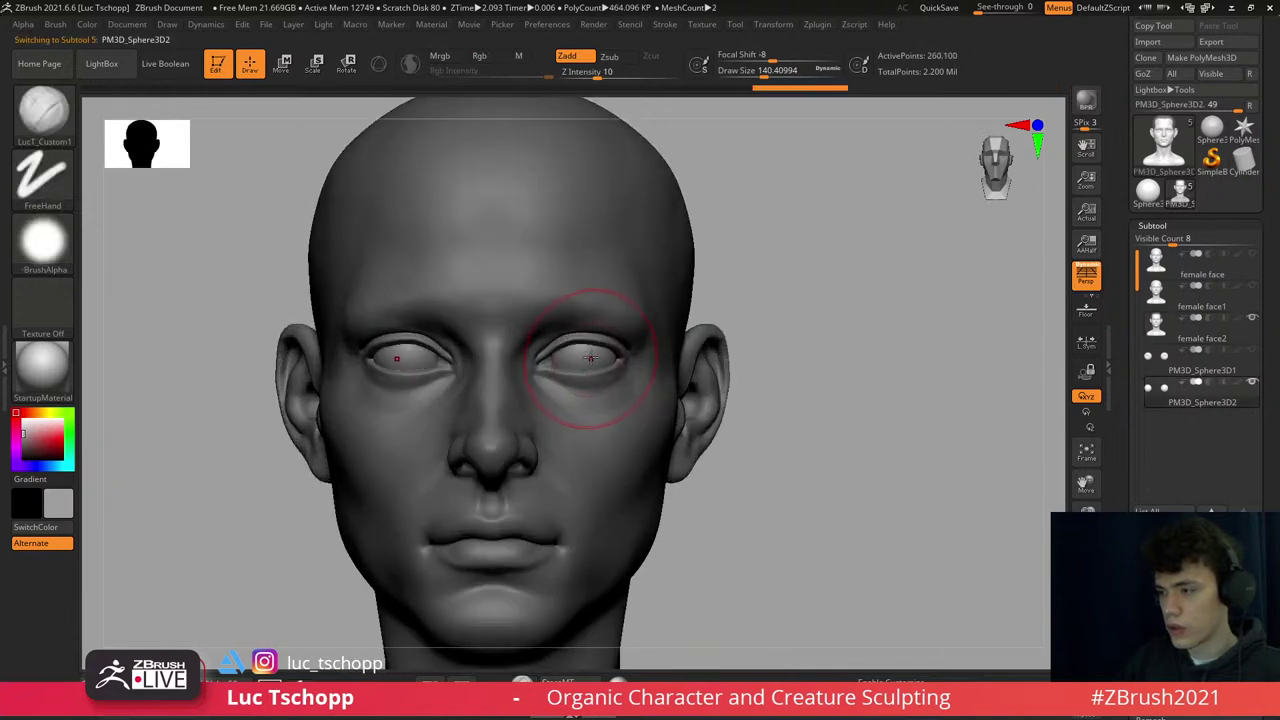
key("s")
left_click_drag(595, 357, 580, 354)
key("s")
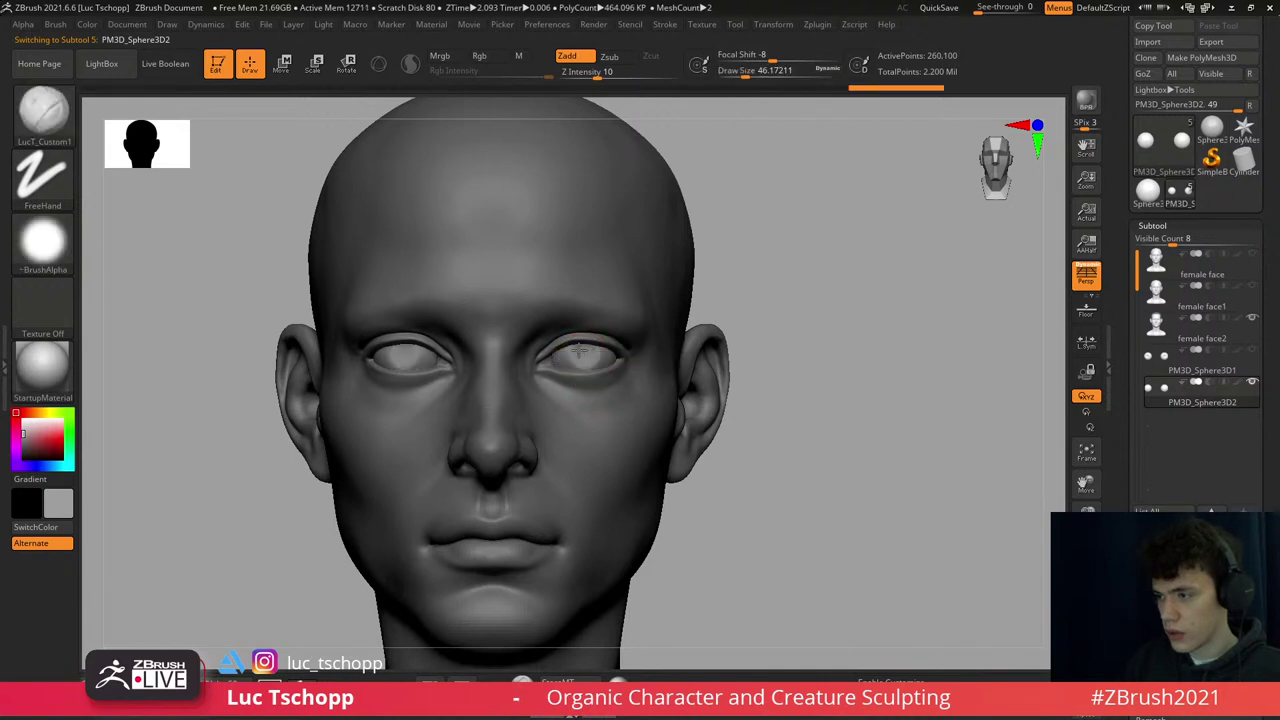
key("f")
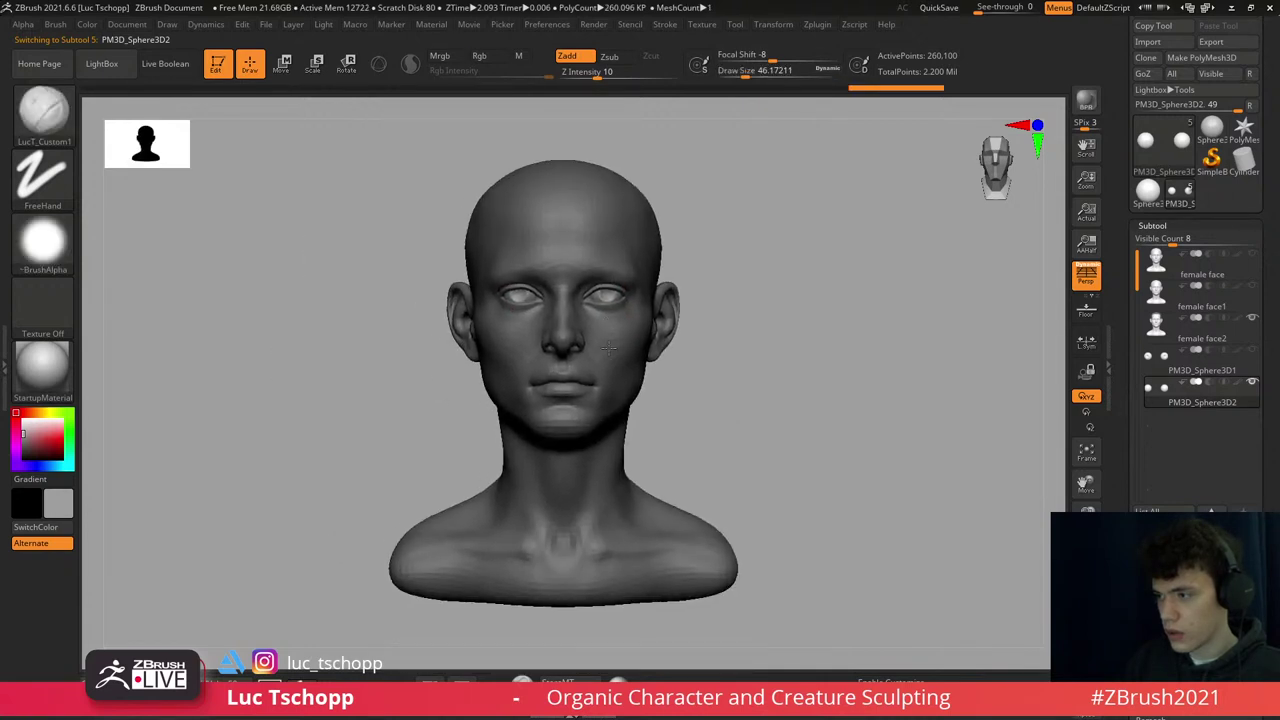
- Drop to low subdivision and reshape the lips with Move Topological at sizes 136 and 112
left_click_drag(900, 420, 600, 342)
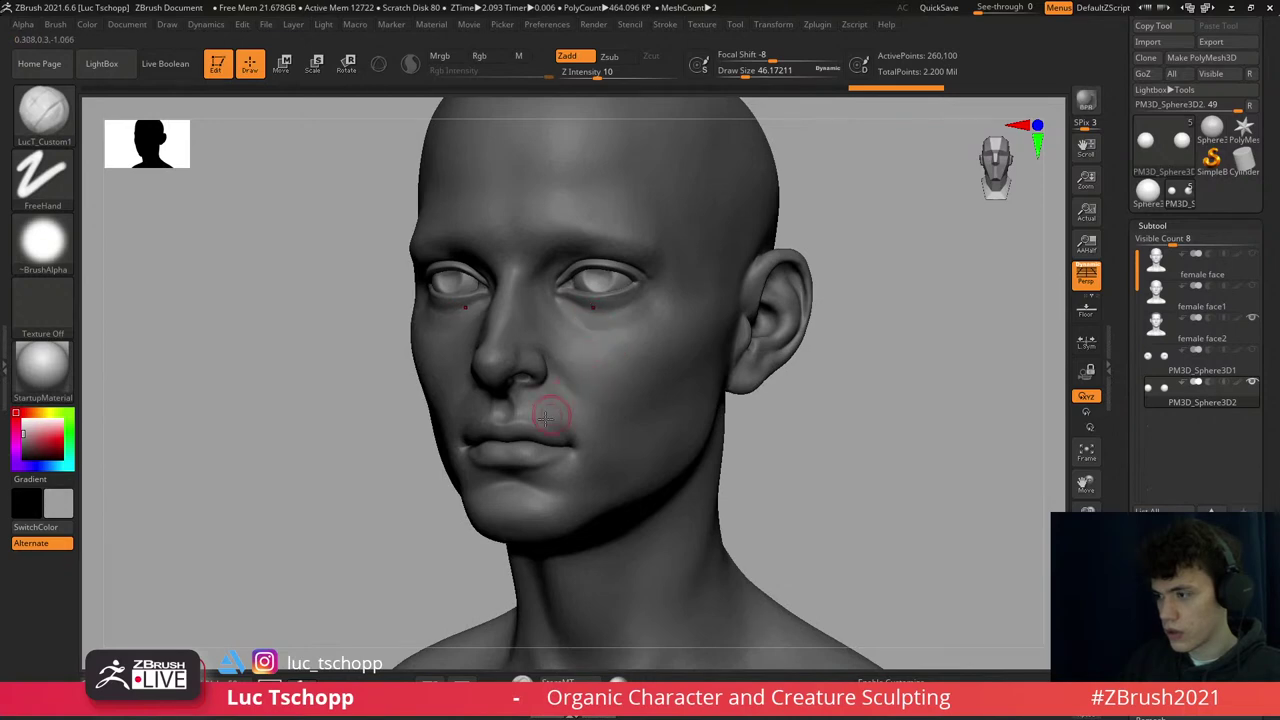
key("b")
key("m")
key("t")
left_click_drag(250, 430, 150, 430)
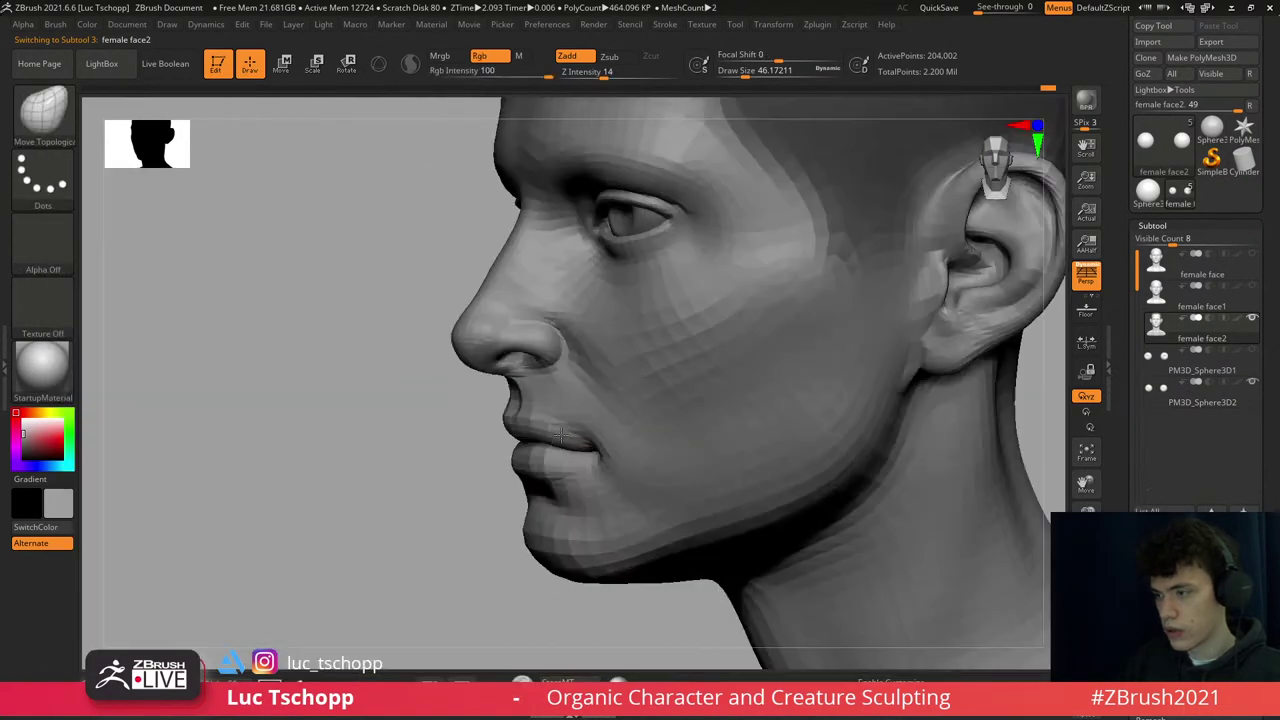
key("s")
left_click_drag(573, 428, 577, 430)
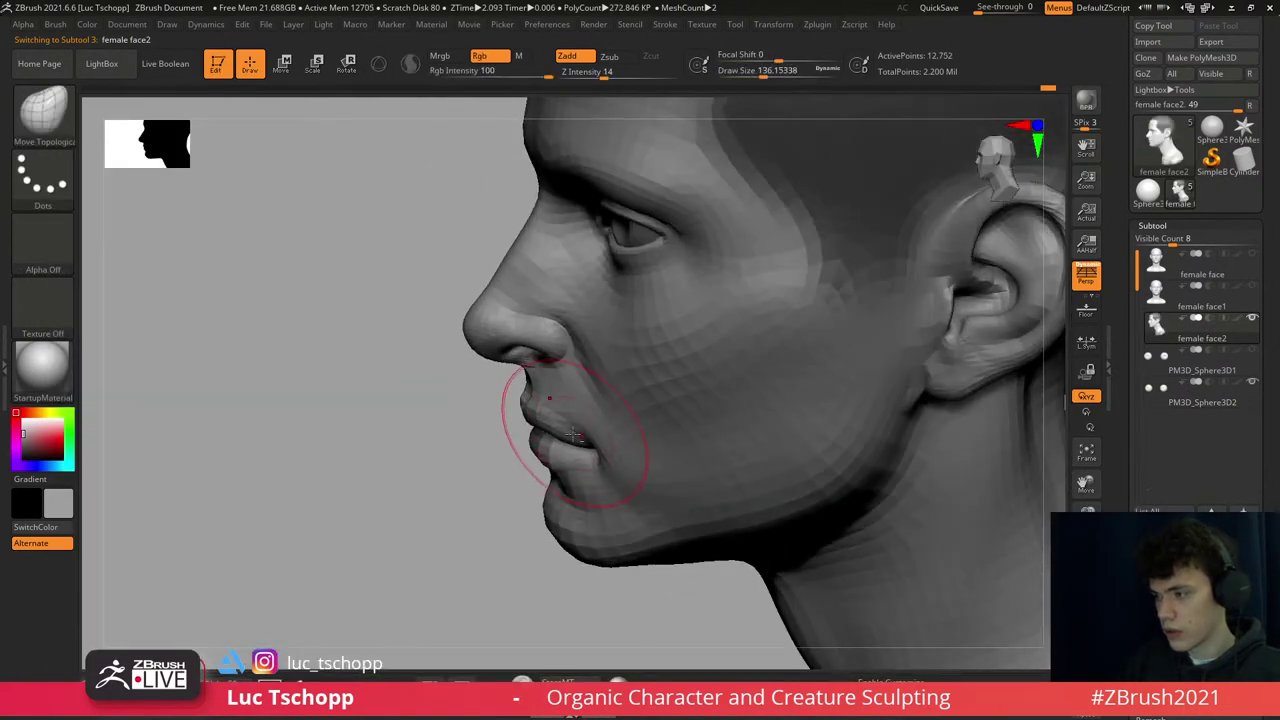
left_click_drag(500, 420, 470, 422)
key("s")
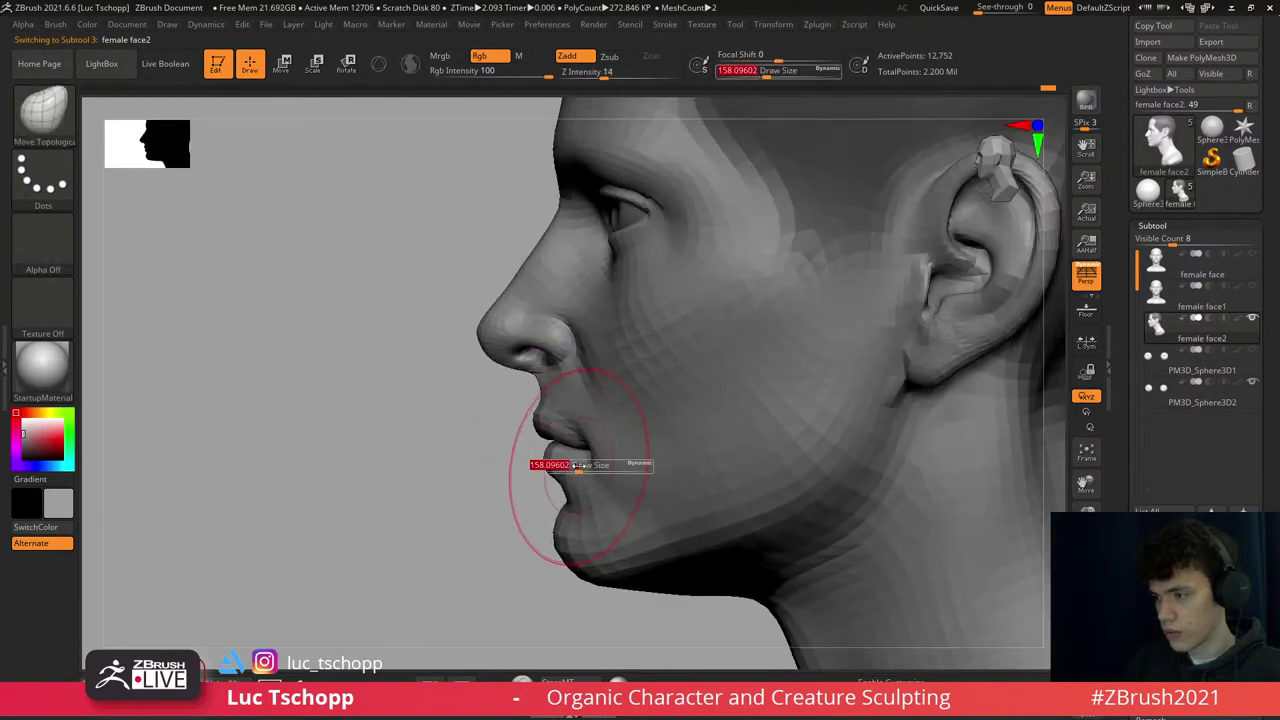
left_click_drag(571, 468, 576, 466)
- Restore full subdivision and select the PM3D_Sphere3D2 eye subtool
key("d")
key("d")
left_click_drag(470, 470, 573, 340)
left_click(602, 342, "alt")
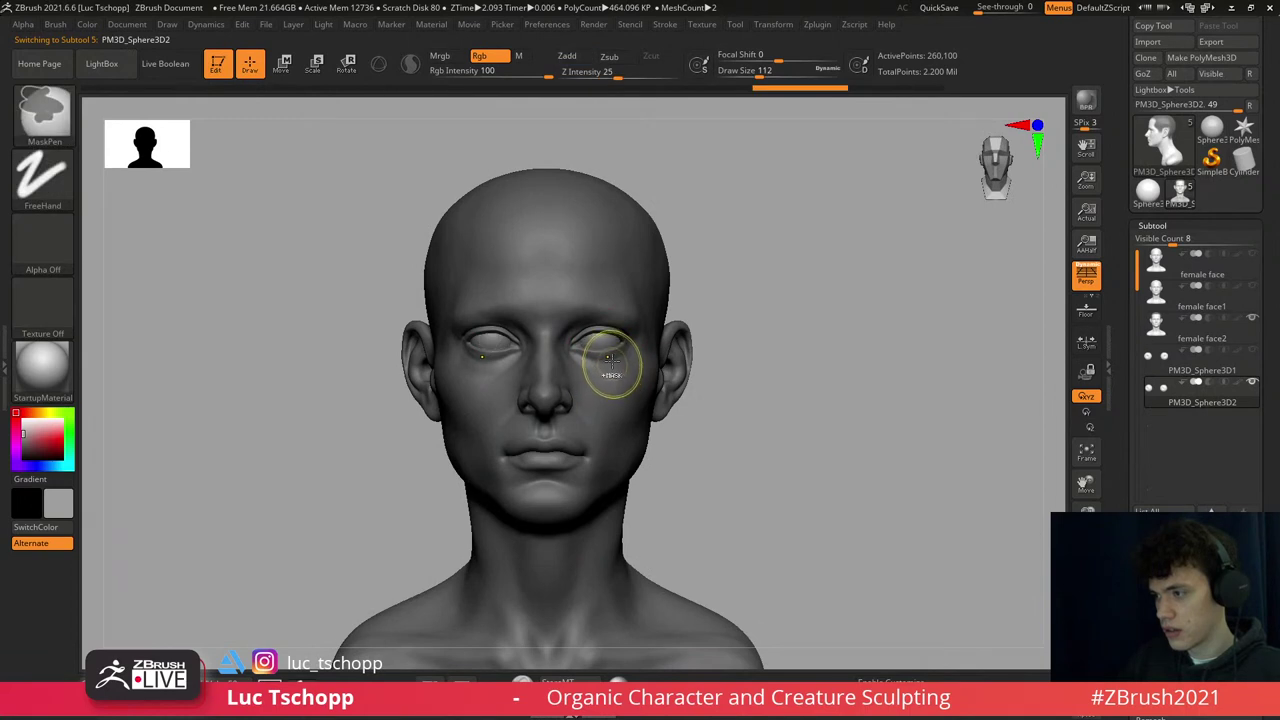
scroll(606, 352, "up", 3)
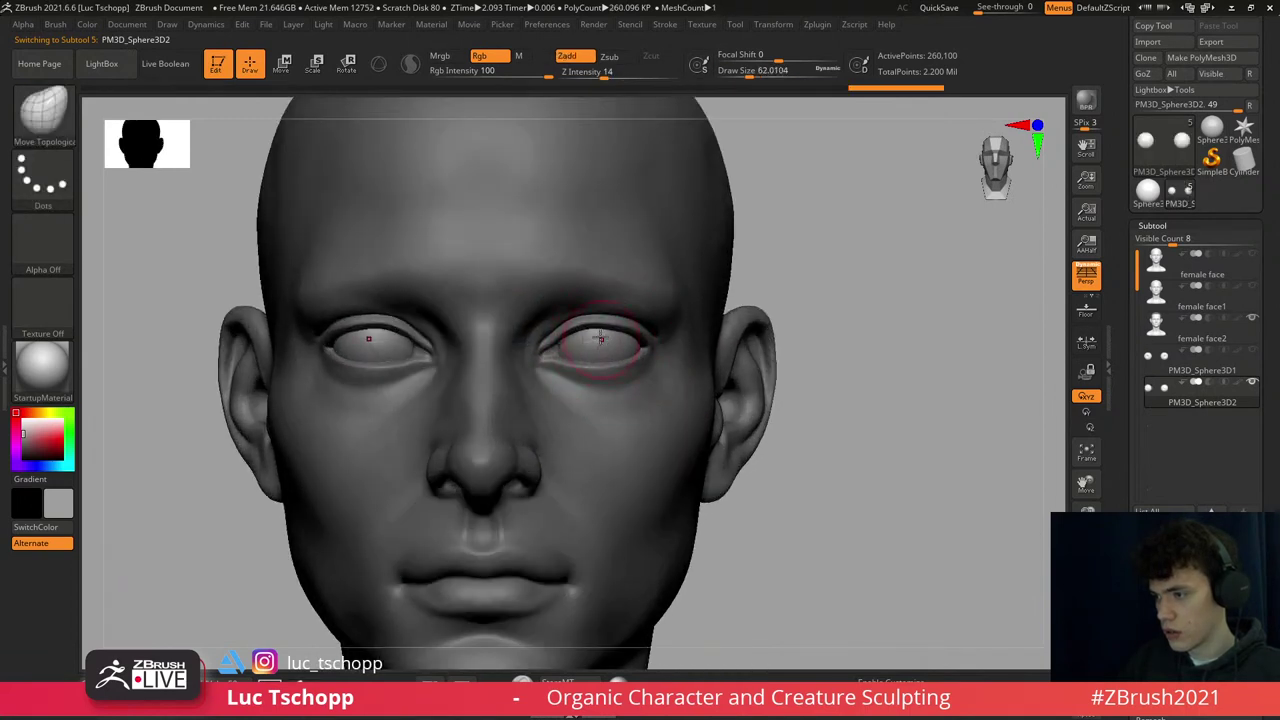
key("1")
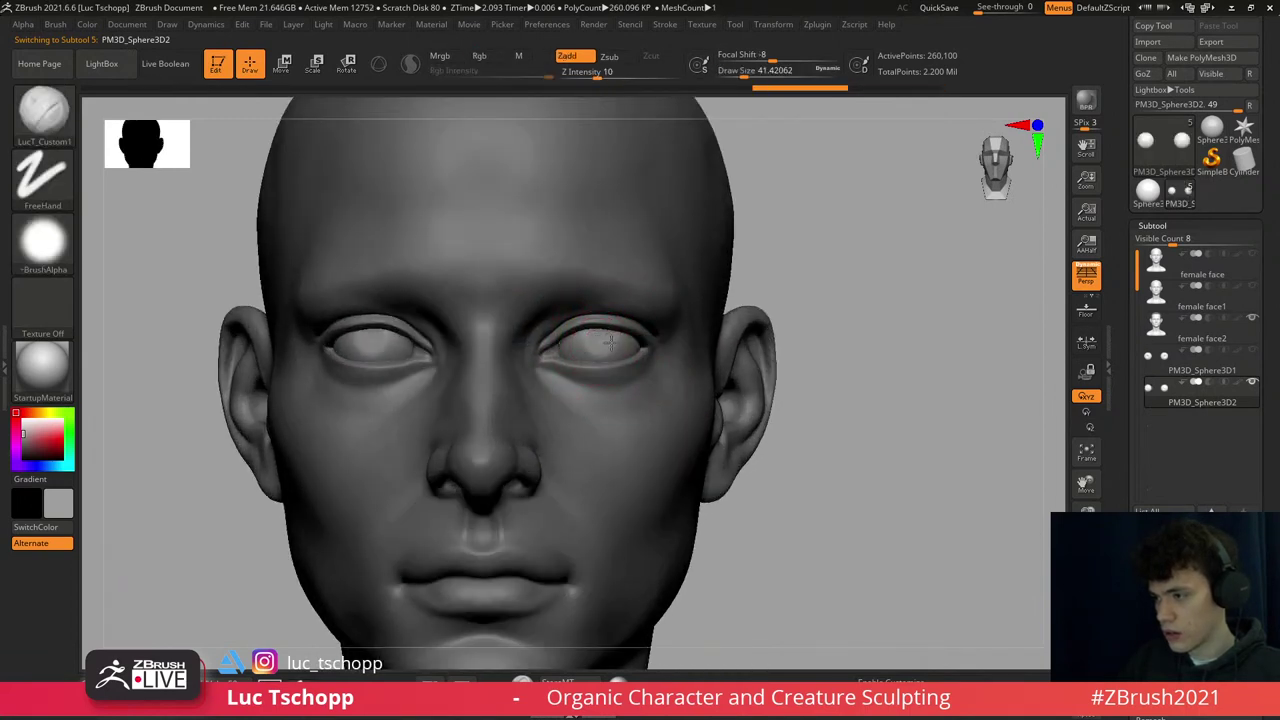
scroll(631, 295, "down", 3)
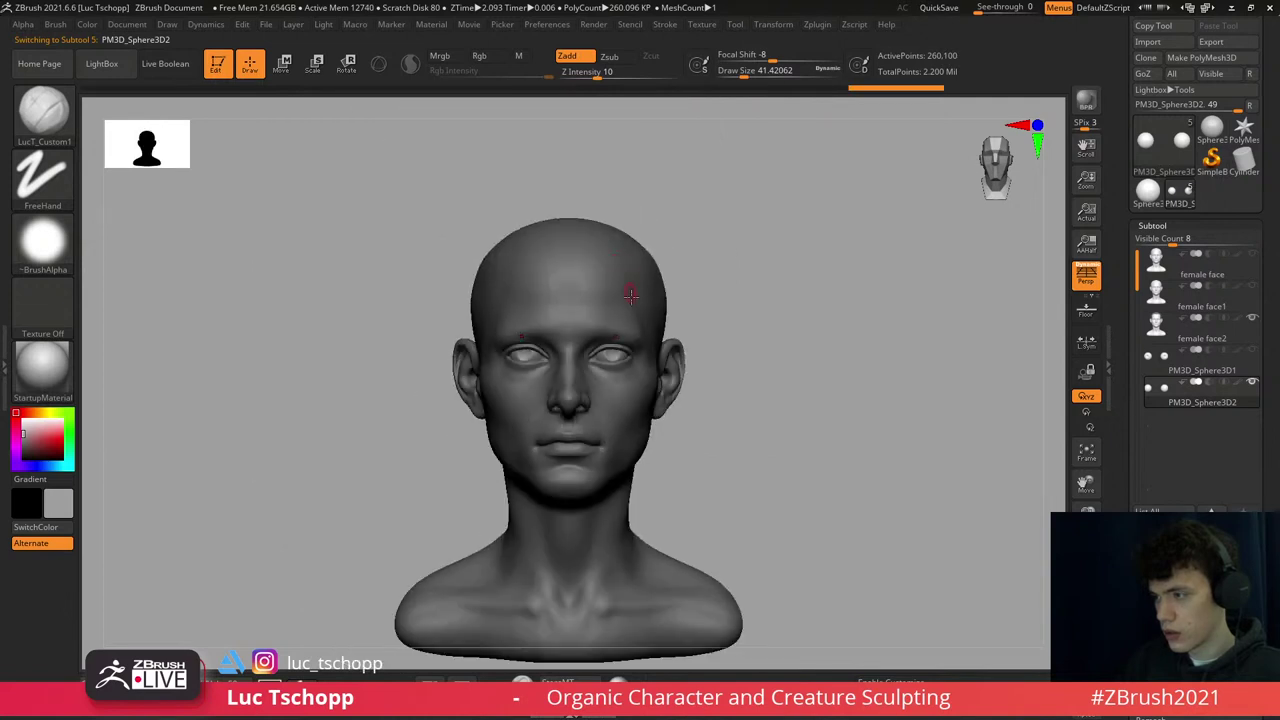
scroll(620, 370, "up", 4)
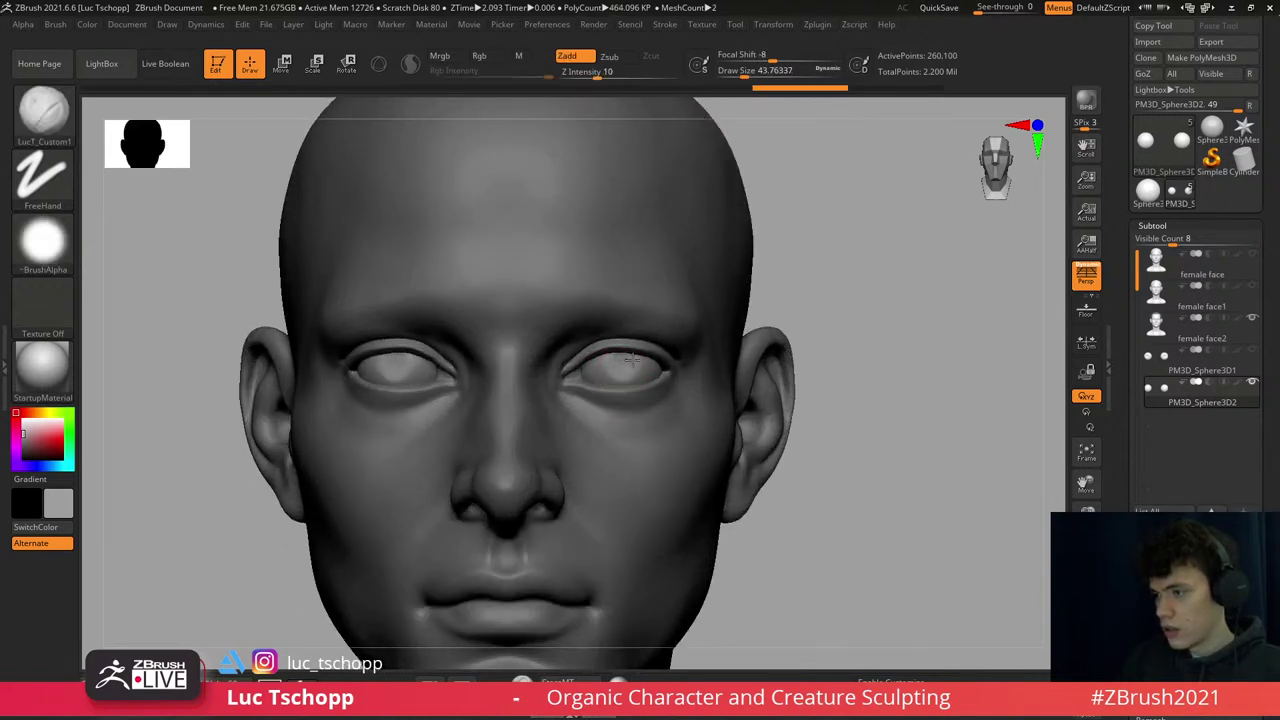
scroll(622, 355, "down", 3)
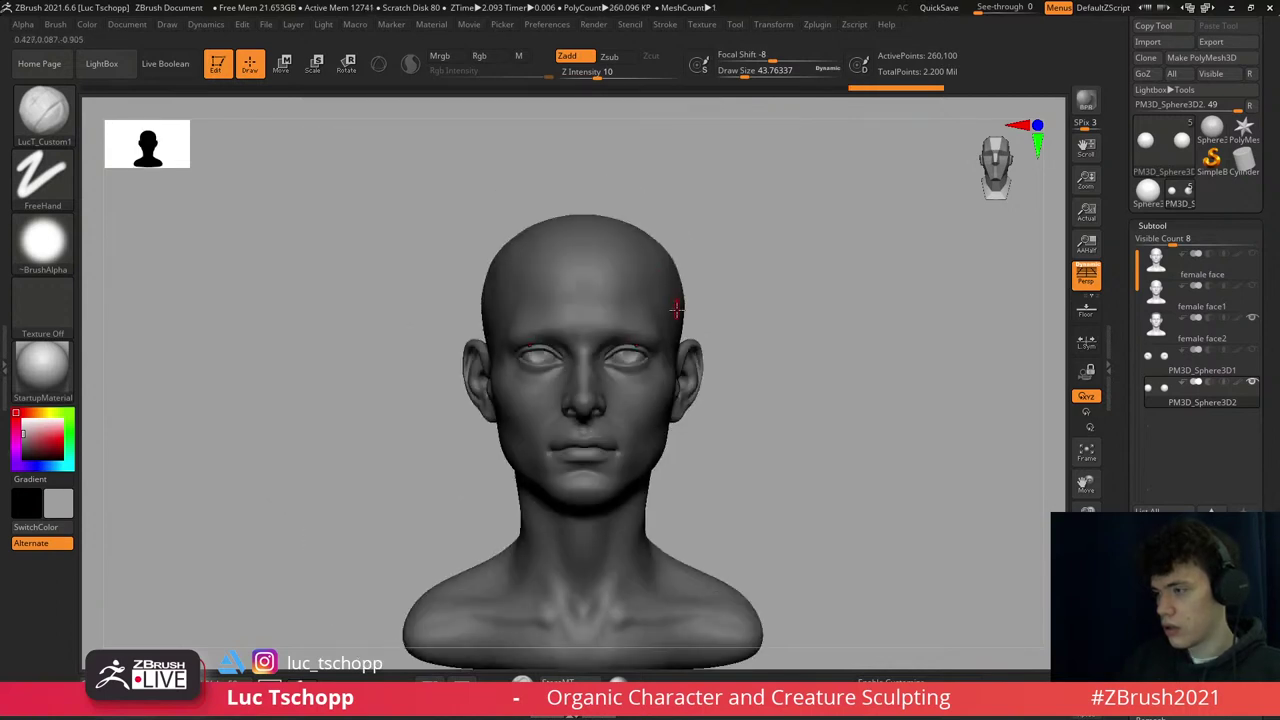
- Return to the head mesh, show the iris eye spheres, and snap to a straight front view
left_click(657, 290, "alt")
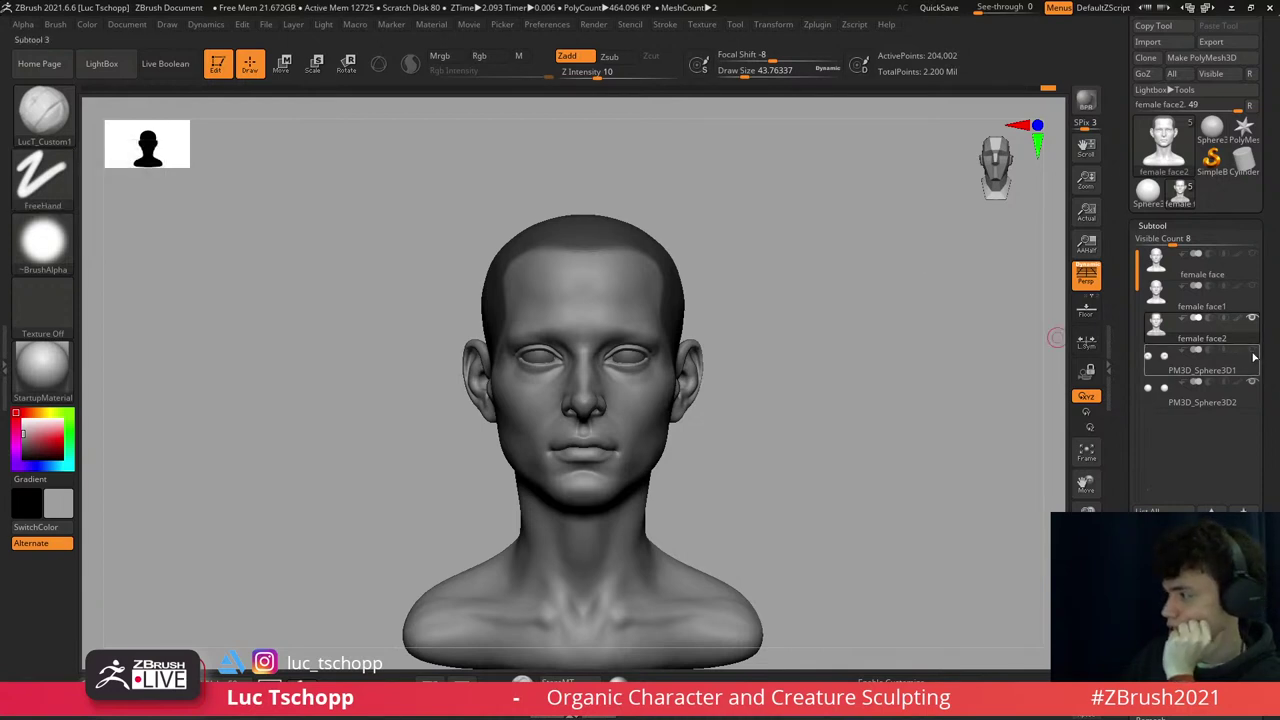
left_click(1252, 383)
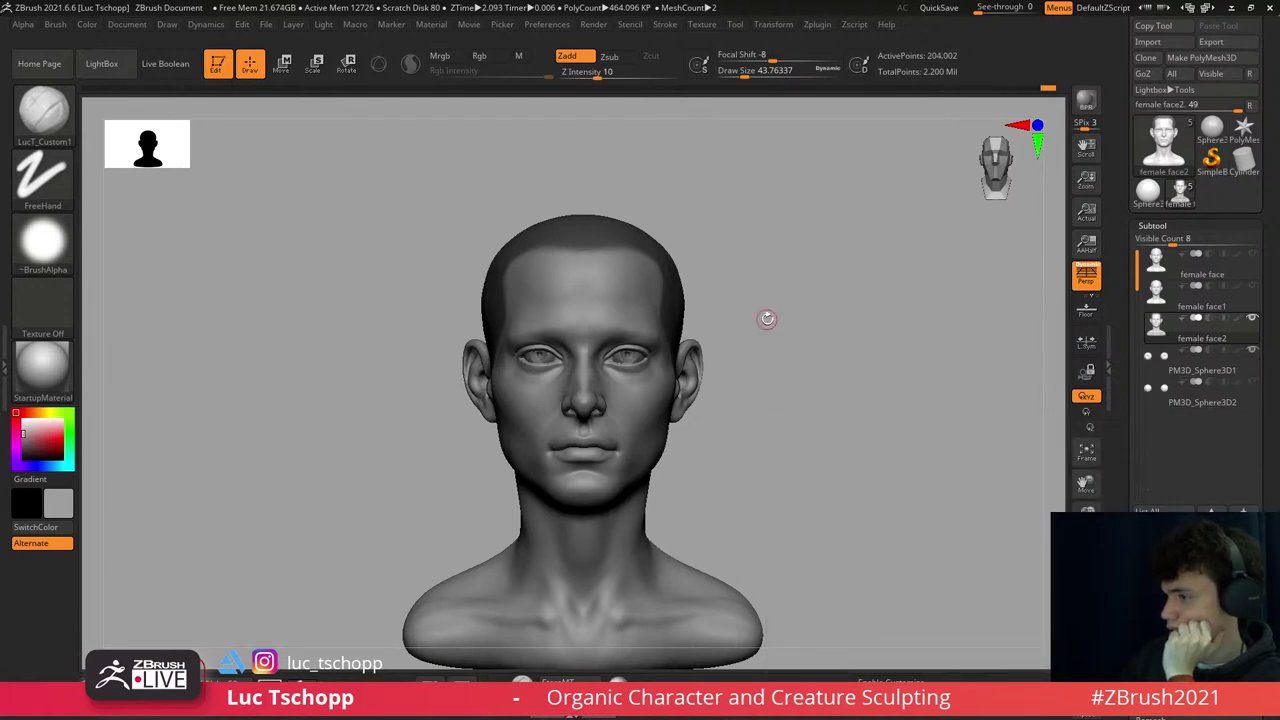
left_click_drag(846, 341, 837, 337)
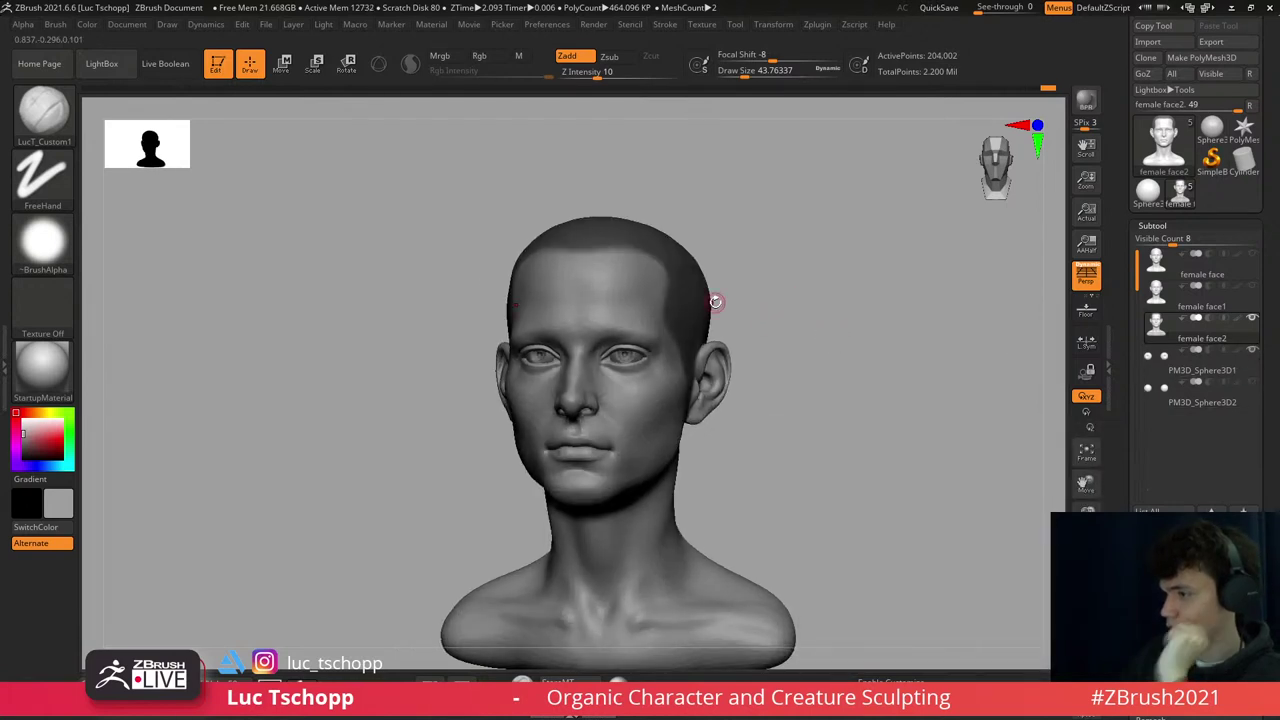
key("shift")
mouse_move(603, 330)
right_mouse_down()
mouse_move(586, 306)
mouse_move(763, 383)
mouse_move(704, 283)
right_mouse_up()
right_click_drag(749, 387, 791, 457)
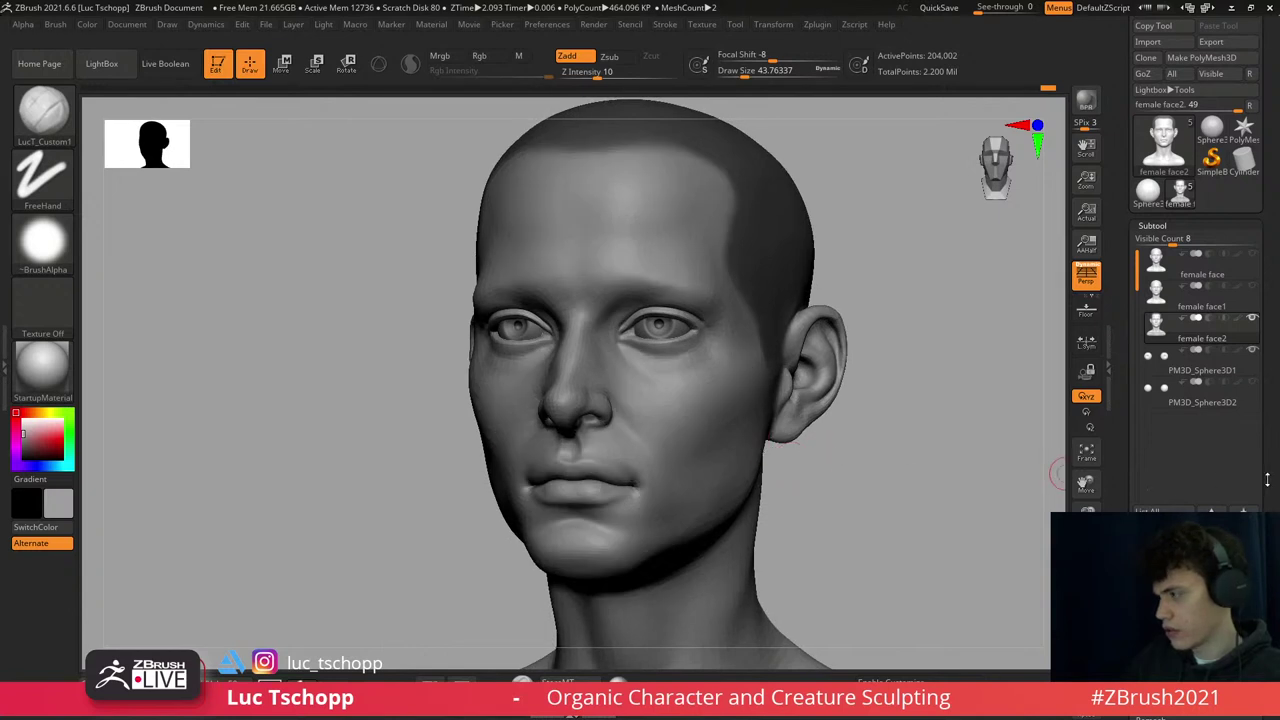
mouse_move(1267, 480)
left_mouse_down()
mouse_move(1271, 346)
mouse_move(1270, 401)
left_mouse_up()
- Extract the masked hair area and accept it as the new Extract1 shell subtool
key("shift")
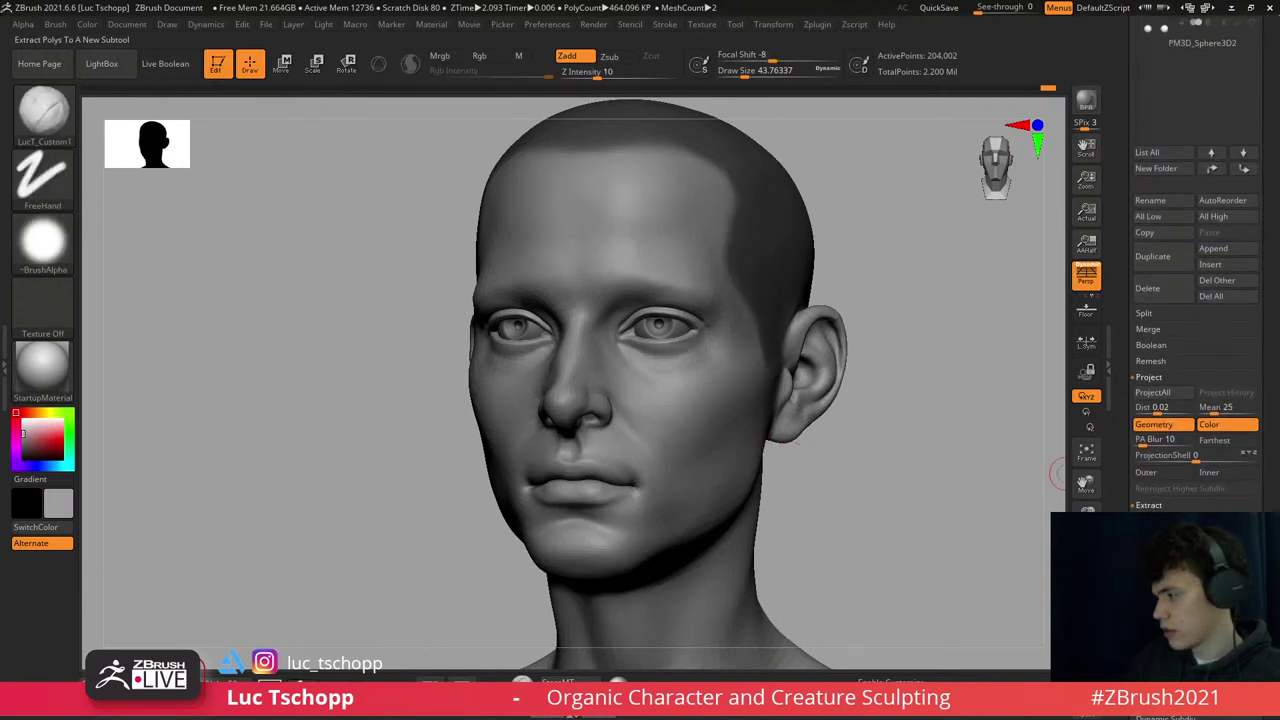
left_click(1149, 505)
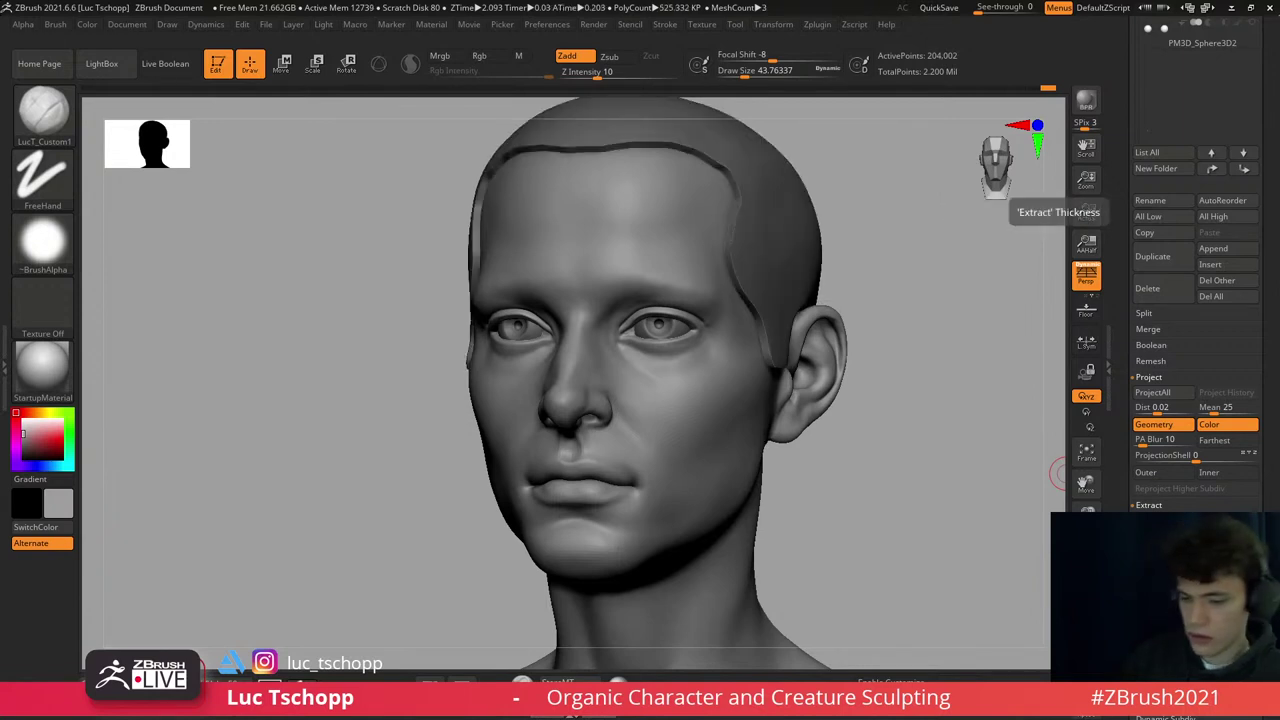
key("ctrl+z")
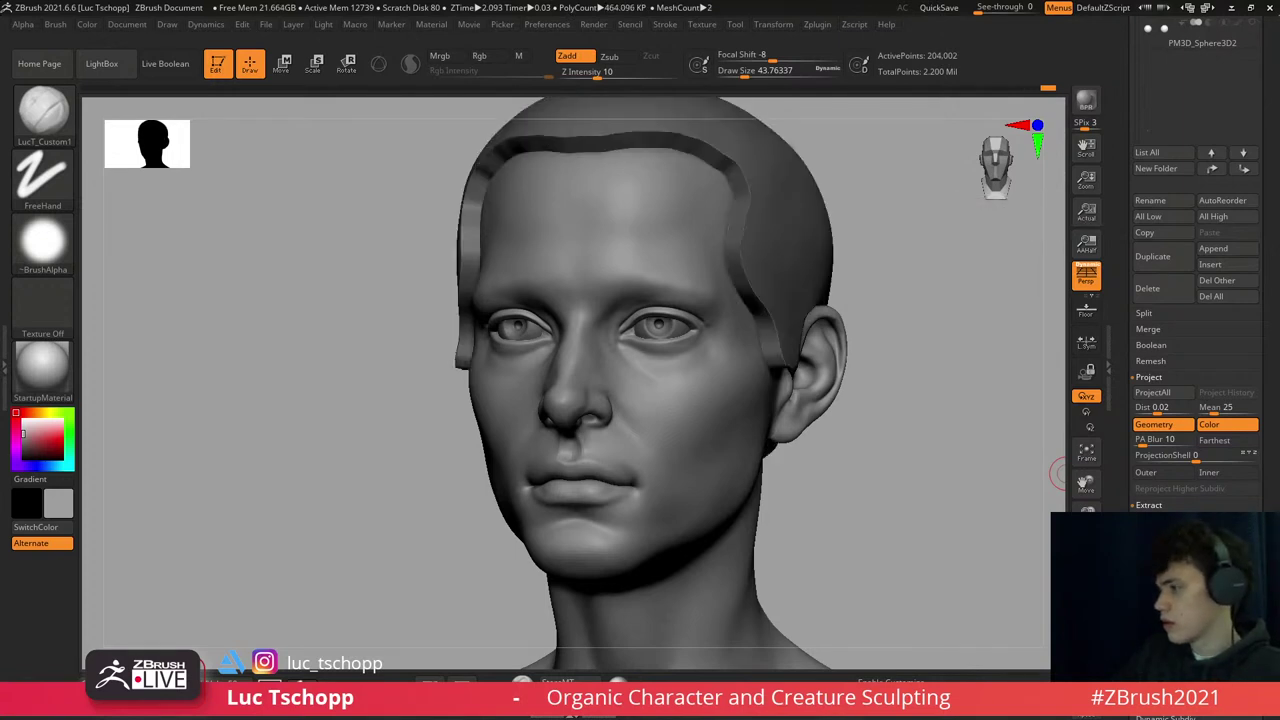
key("shift")
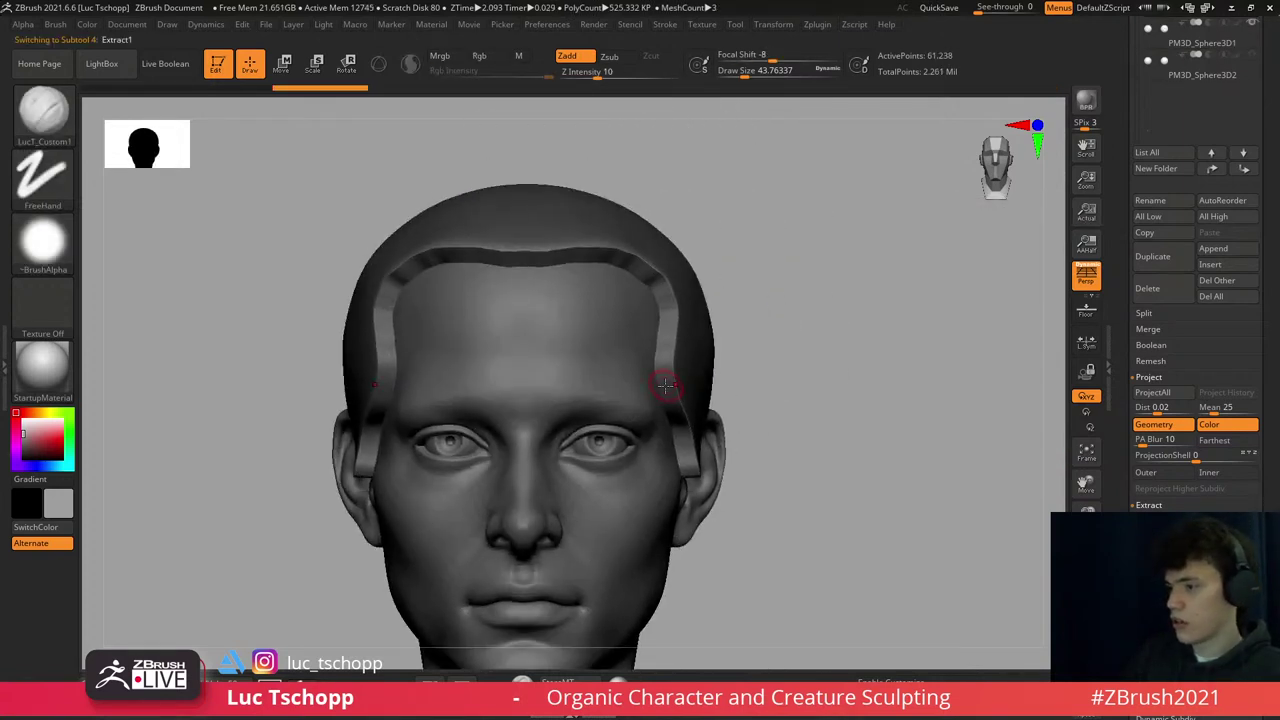
- Zoom out to the whole bust and resize the brush, settling at about 453
right_click_drag(657, 371, 645, 322, "ctrl")
key("s")
left_click_drag(645, 322, 700, 322)
key("shift")
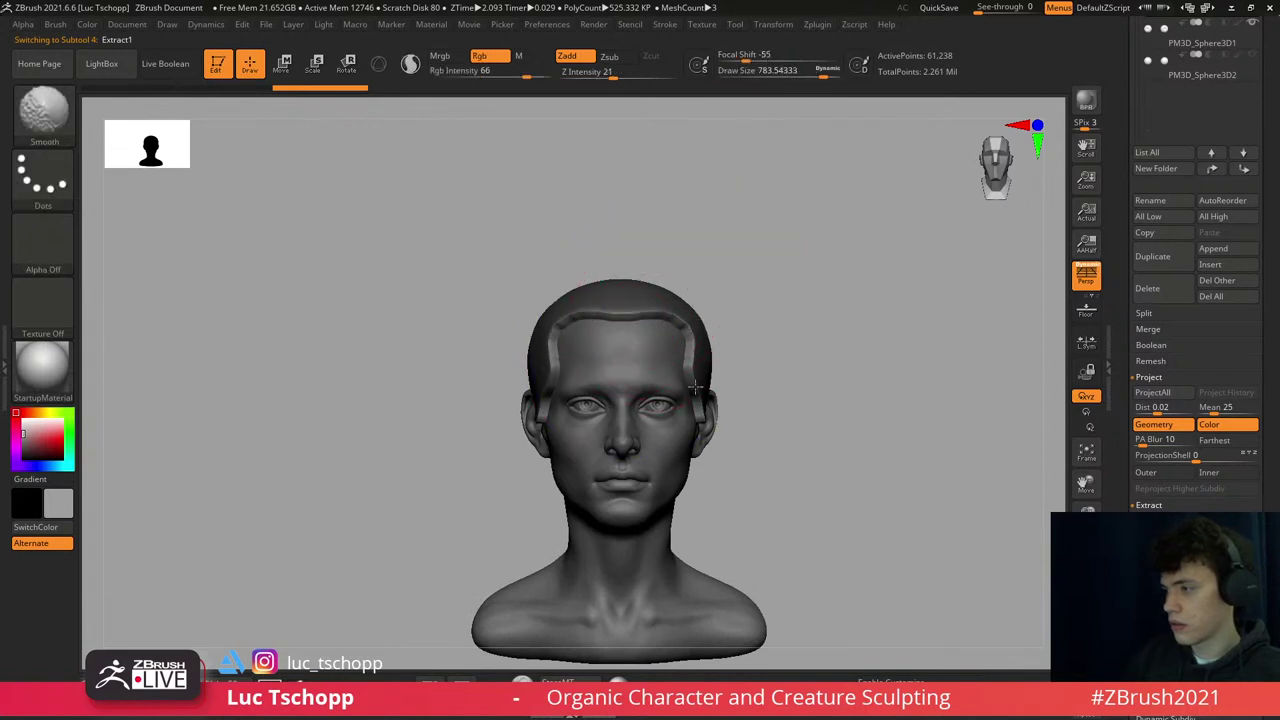
left_click_drag(774, 343, 891, 400)
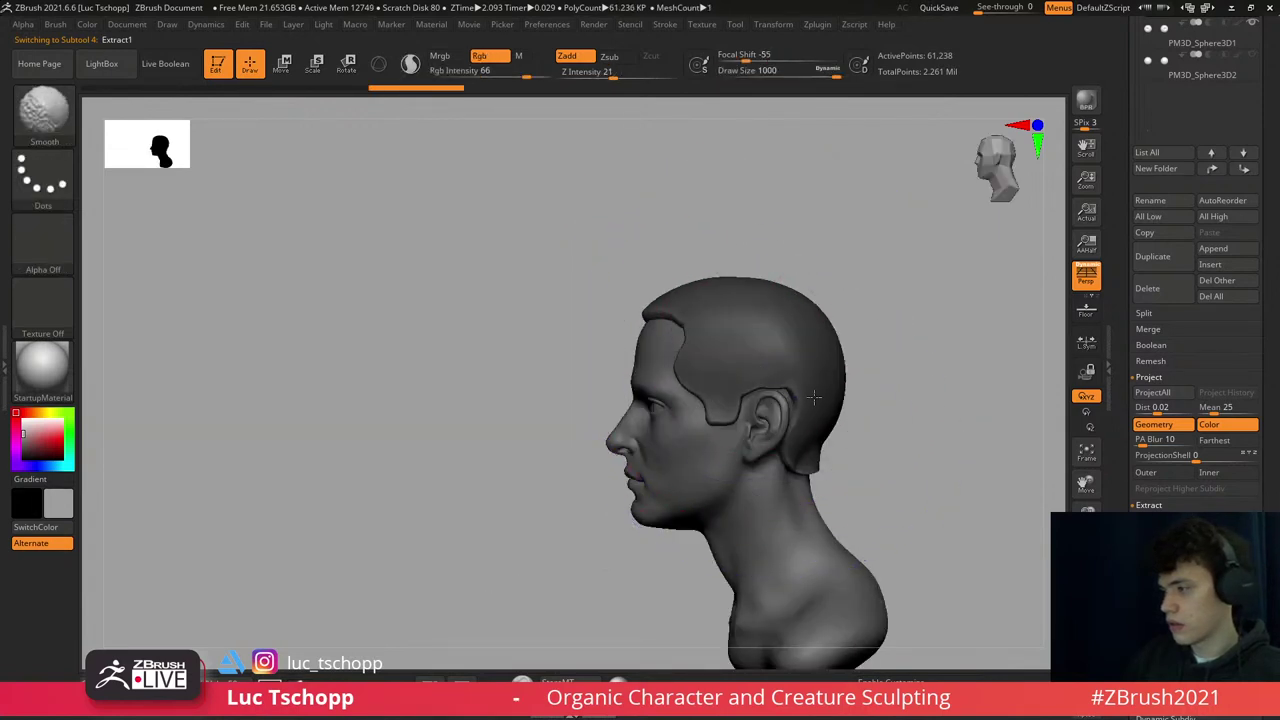
mouse_move(827, 307)
left_mouse_down()
mouse_move(760, 330)
mouse_move(700, 400)
left_mouse_up()
key("w")
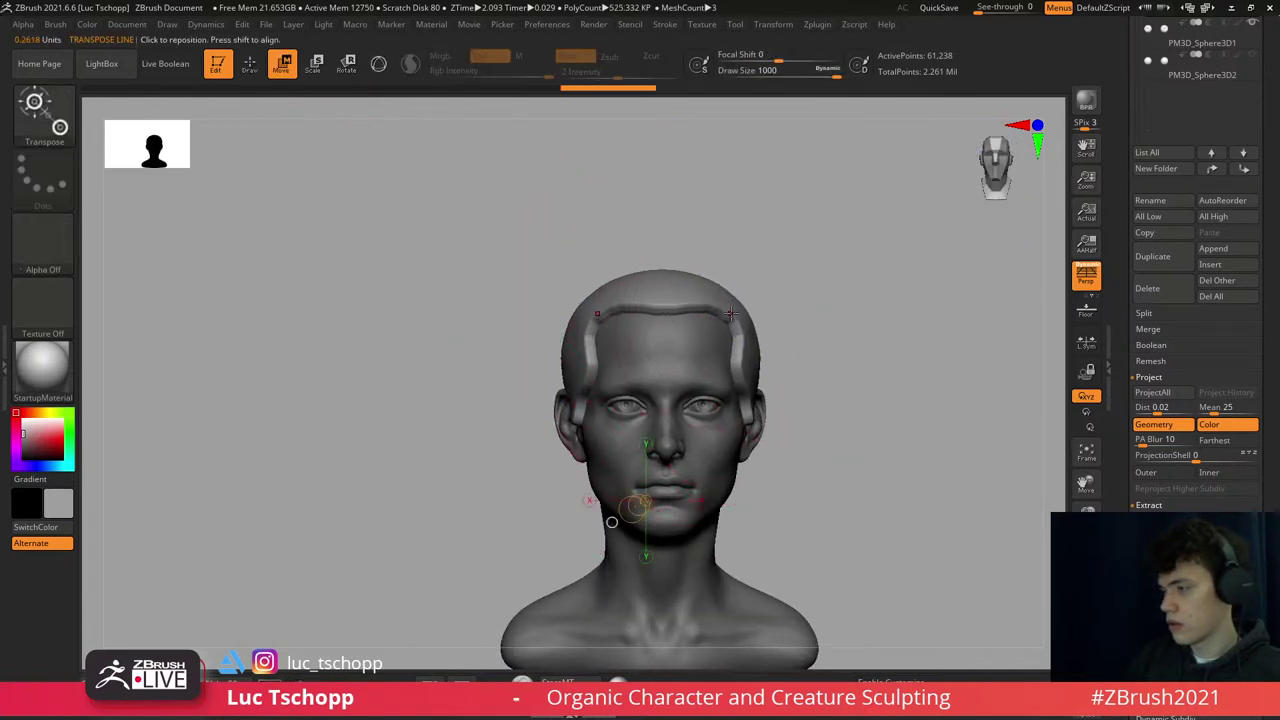
key("q")
mouse_move(776, 370)
left_mouse_down()
mouse_move(654, 263)
mouse_move(614, 271)
mouse_move(662, 324)
mouse_move(622, 328)
left_mouse_up()
key("s")
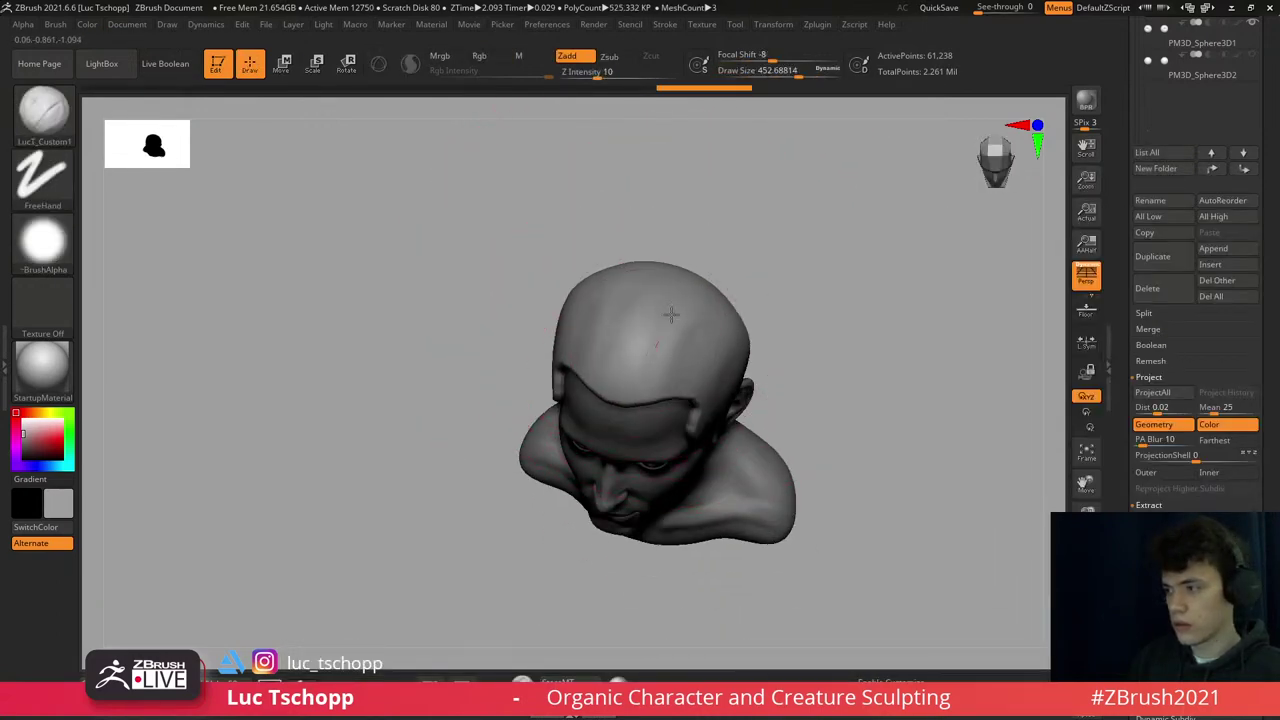
left_click_drag(740, 400, 719, 317)
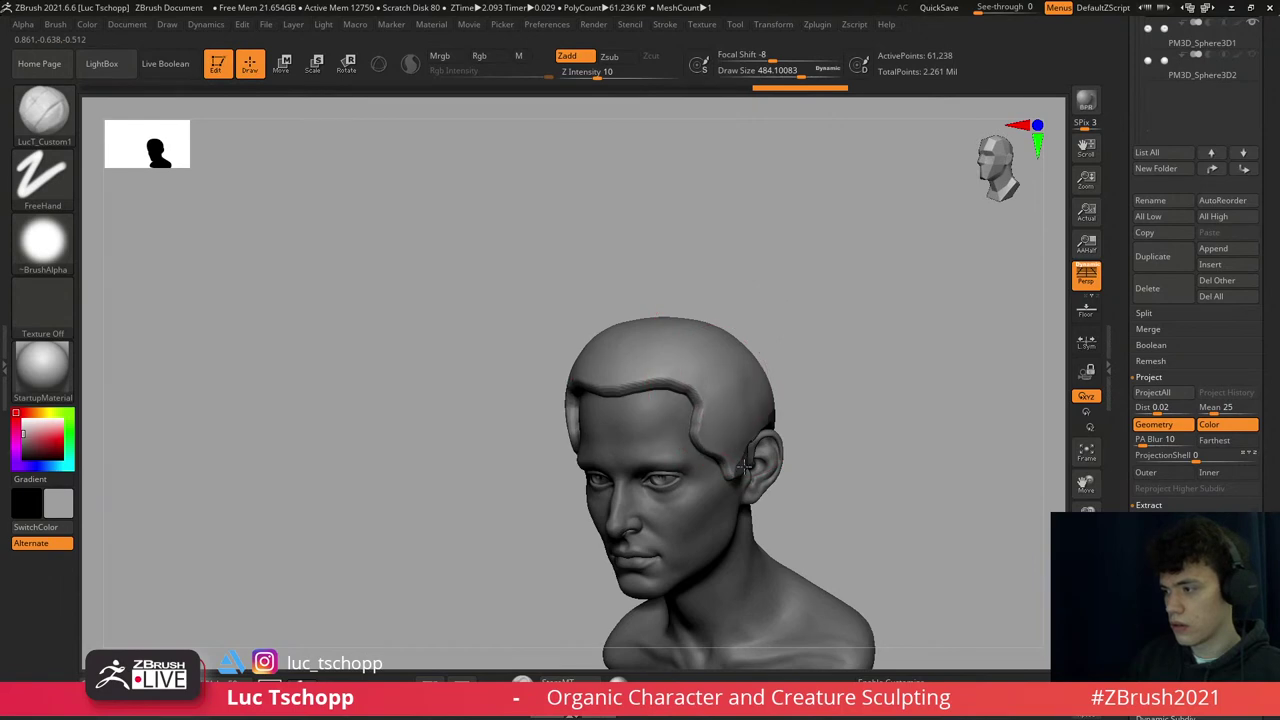
right_click_drag(744, 466, 760, 420, "shift")
- Pull the hair shell's sides down over the ears with the Move brush at size 400
key("b")
key("m")
key("v")
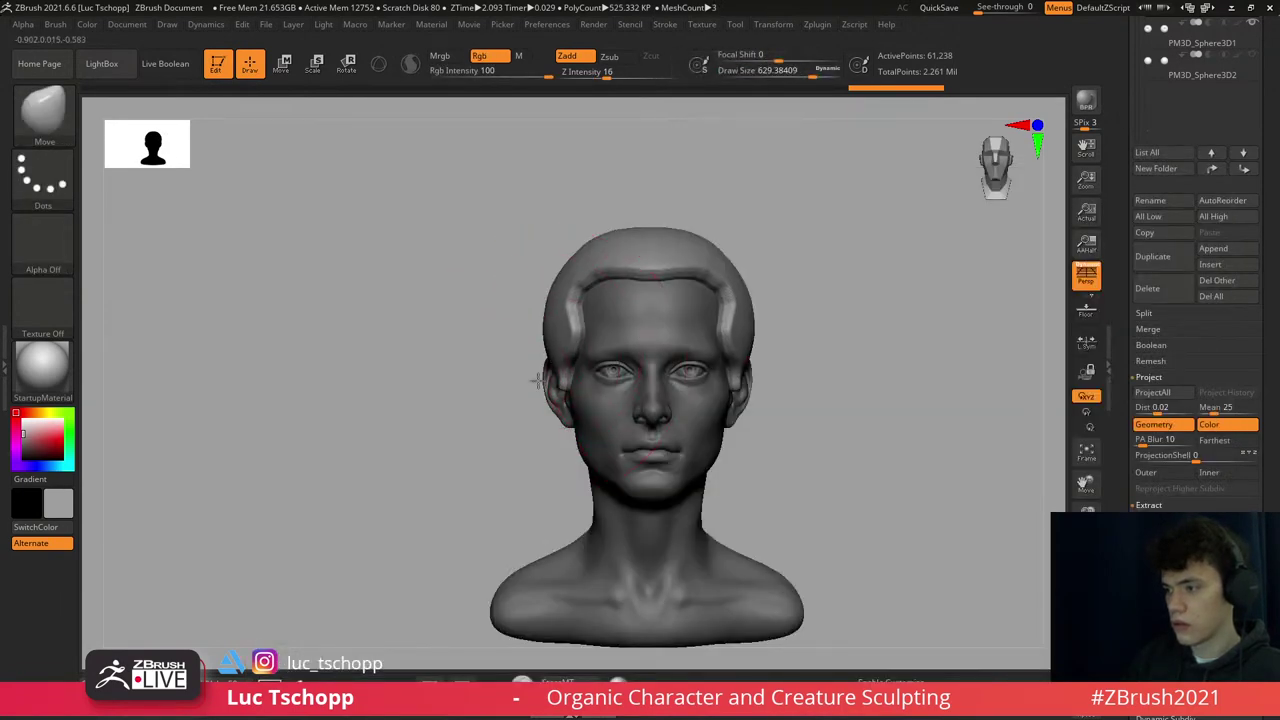
left_click_drag(537, 381, 545, 432)
key("bracketleft")
right_click_drag(559, 381, 548, 395, "alt")
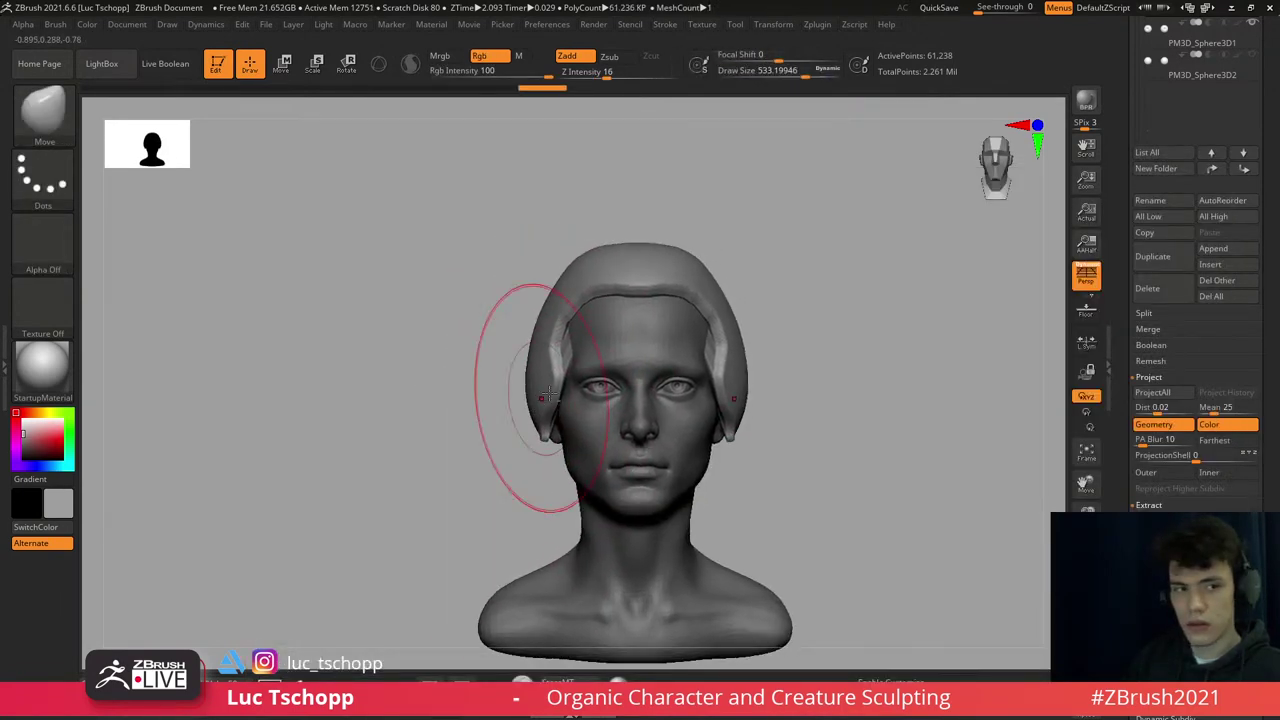
left_click_drag(560, 383, 555, 395)
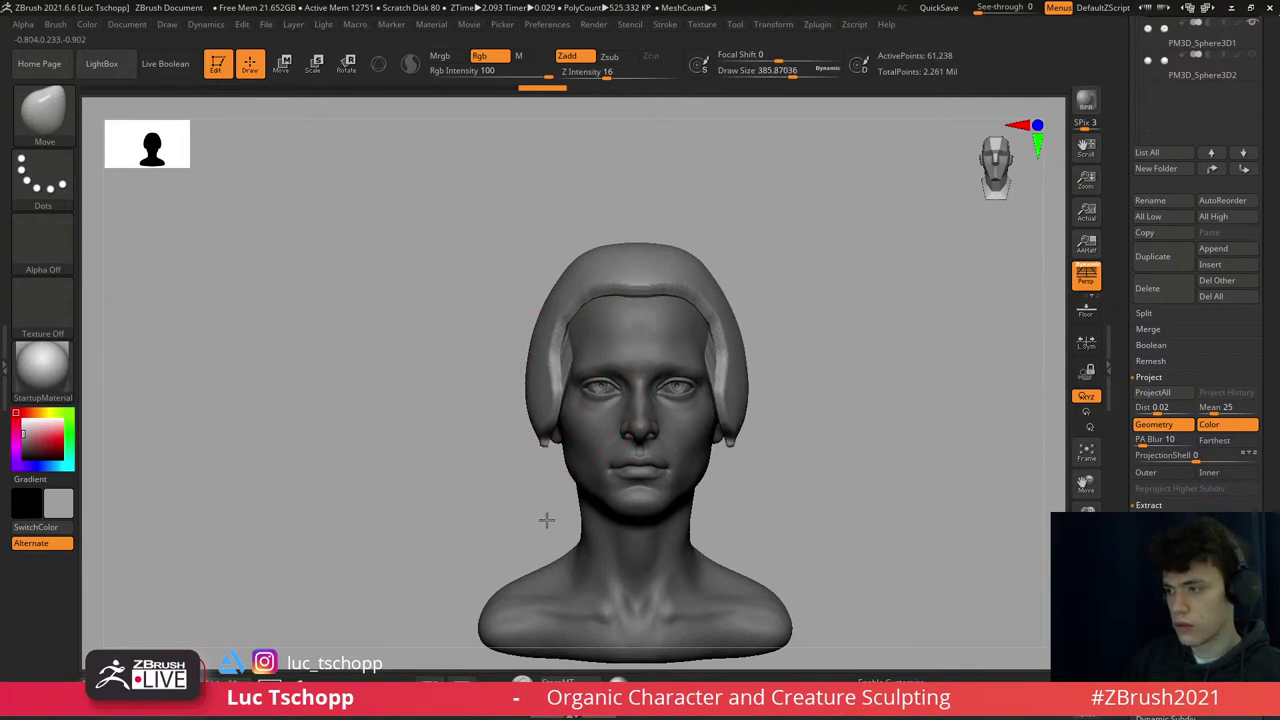
right_click_drag(537, 455, 512, 373)
right_click_drag(421, 406, 414, 410)
- Mask the shell's lower back, make it its own polygroup, and hide it, keeping the top cap
key("ctrl")
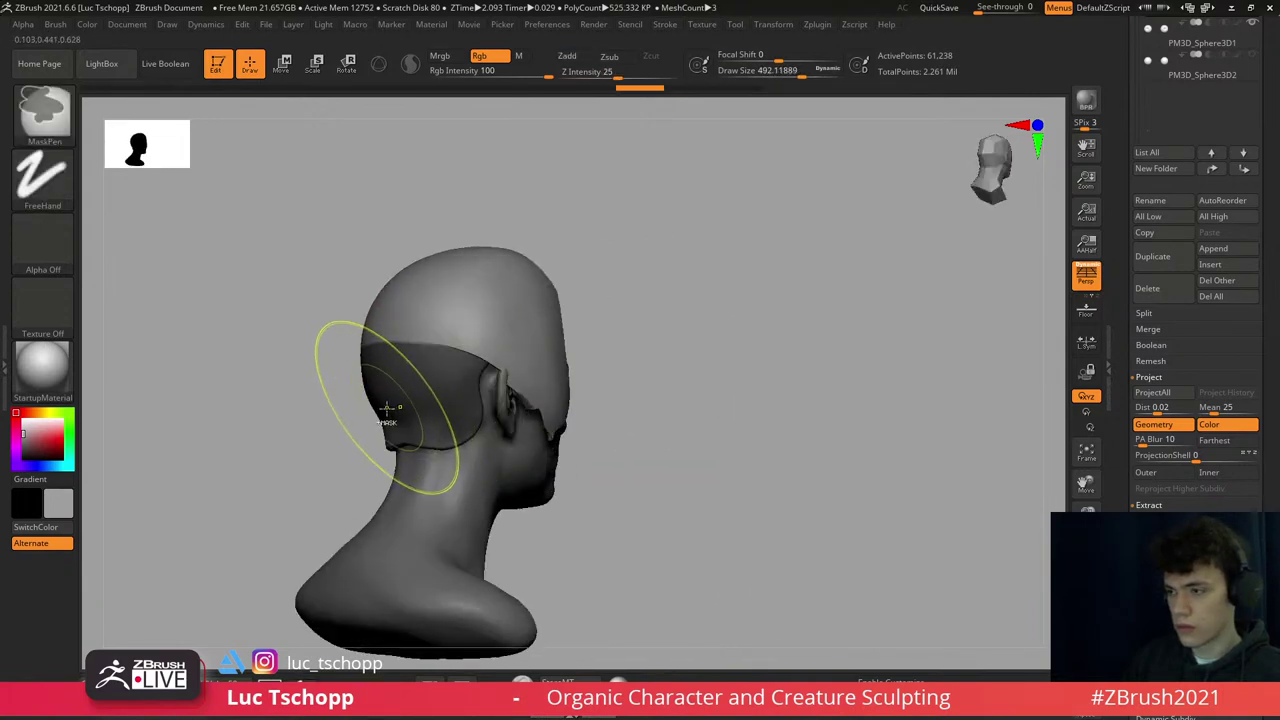
key("ctrl+shift")
mouse_move(540, 320)
left_mouse_down()
mouse_move(443, 371)
mouse_move(466, 355)
left_mouse_up()
mouse_move(565, 216)
right_mouse_down()
mouse_move(537, 251)
mouse_move(466, 266)
mouse_move(440, 360)
mouse_move(498, 326)
mouse_move(497, 358)
right_mouse_up()
key("w")
key("g")
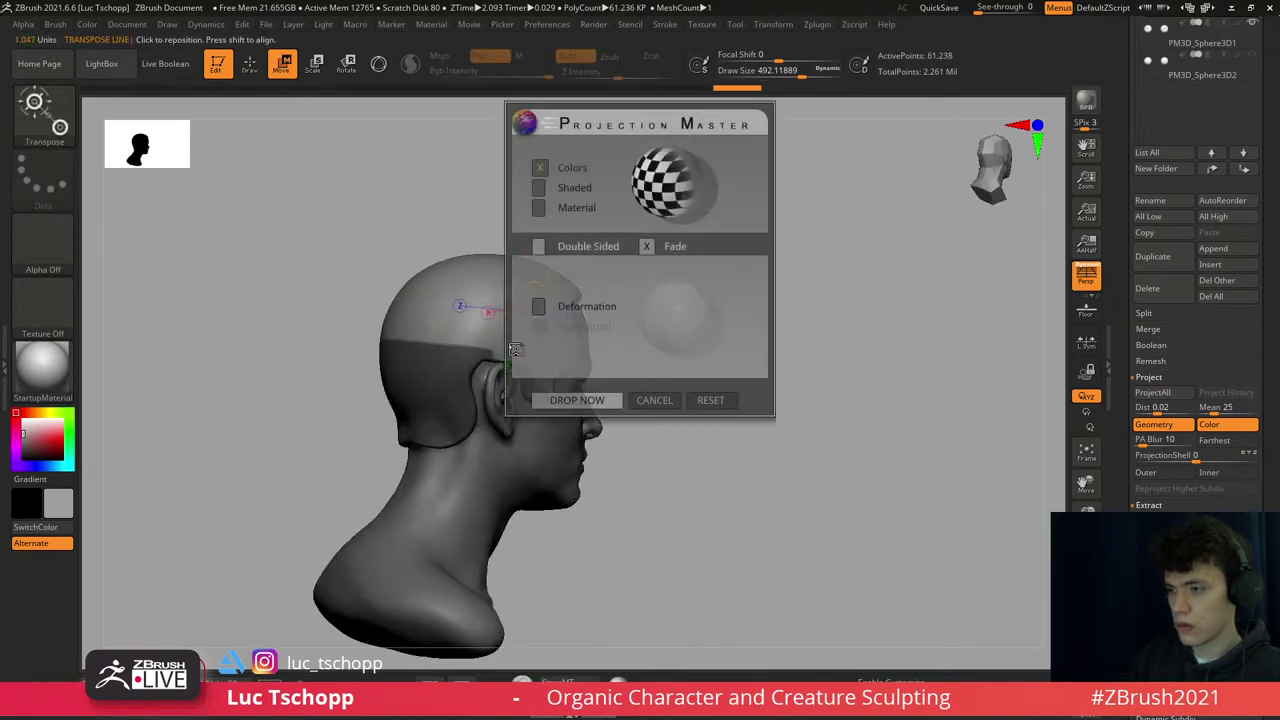
key("Escape")
key("shift+f")
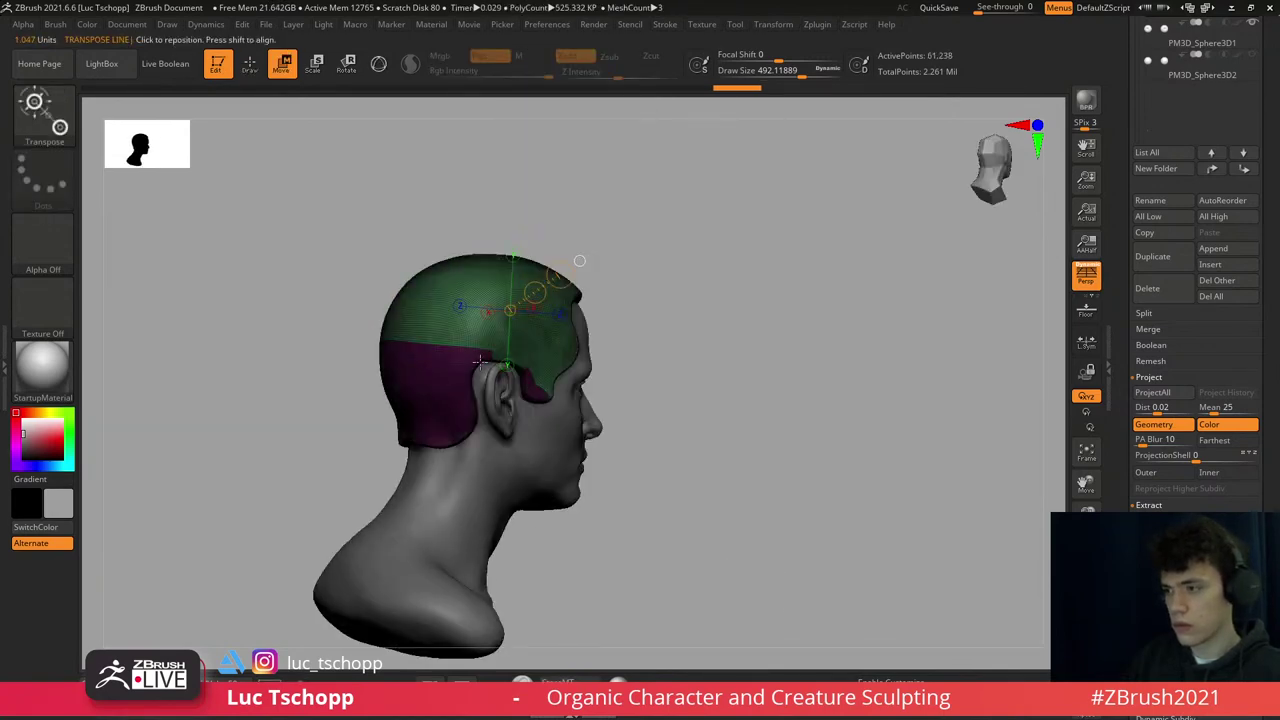
key("q")
right_click_drag(486, 330, 471, 300, "ctrl")
left_click(471, 286, "ctrl+shift")
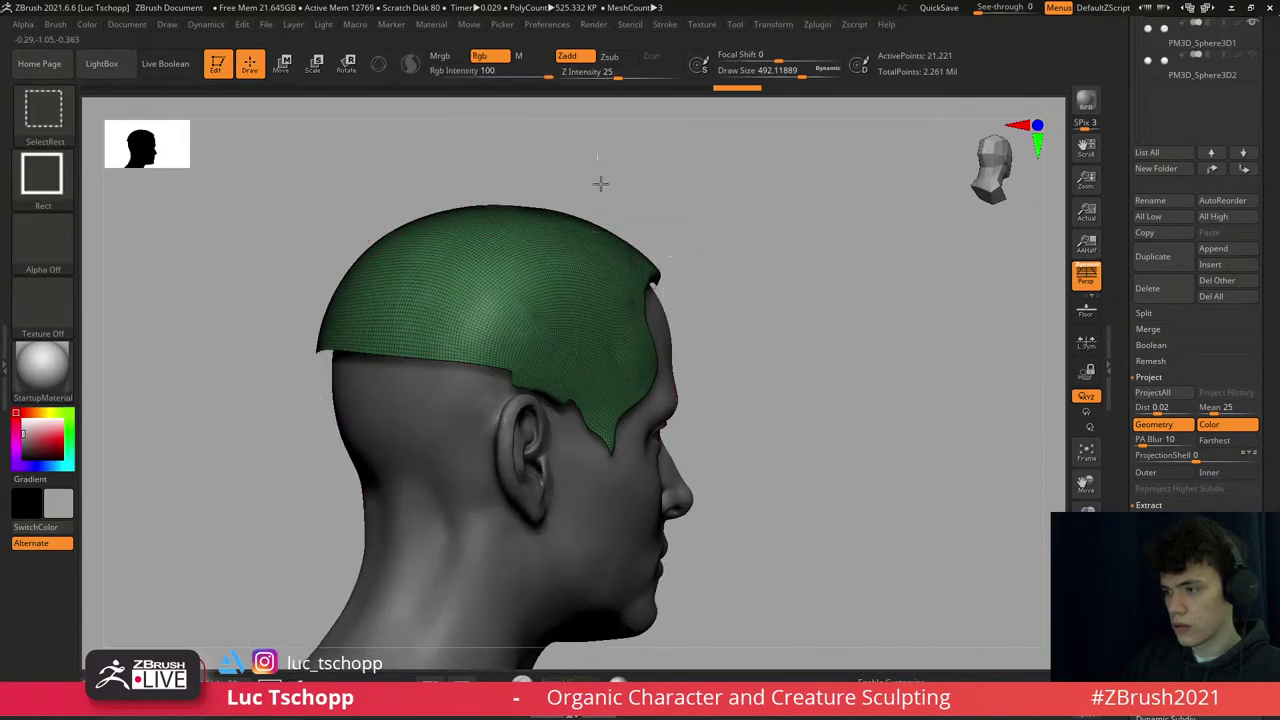
- DynaMesh the hair shell into one solid mesh
left_click(515, 284, "ctrl+shift")
key("shift+f")
right_click_drag(423, 423, 392, 387)
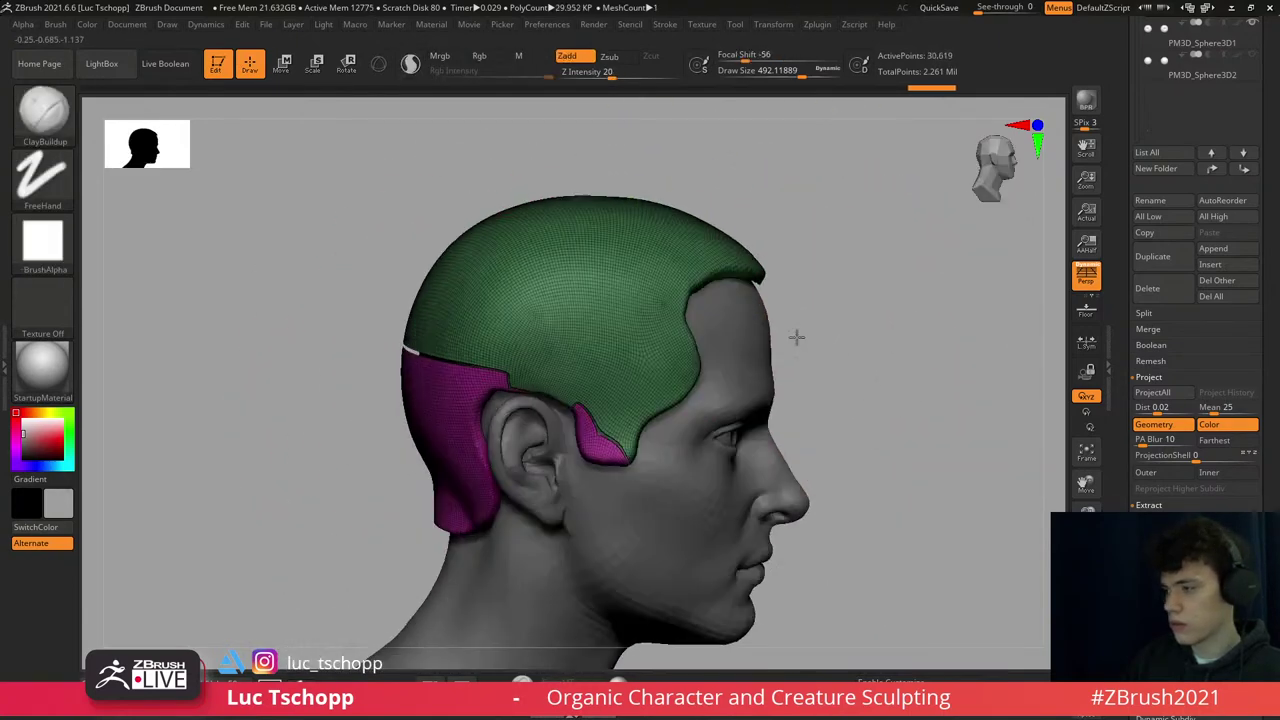
right_click_drag(797, 337, 886, 300)
scroll(1267, 232, "down", 5)
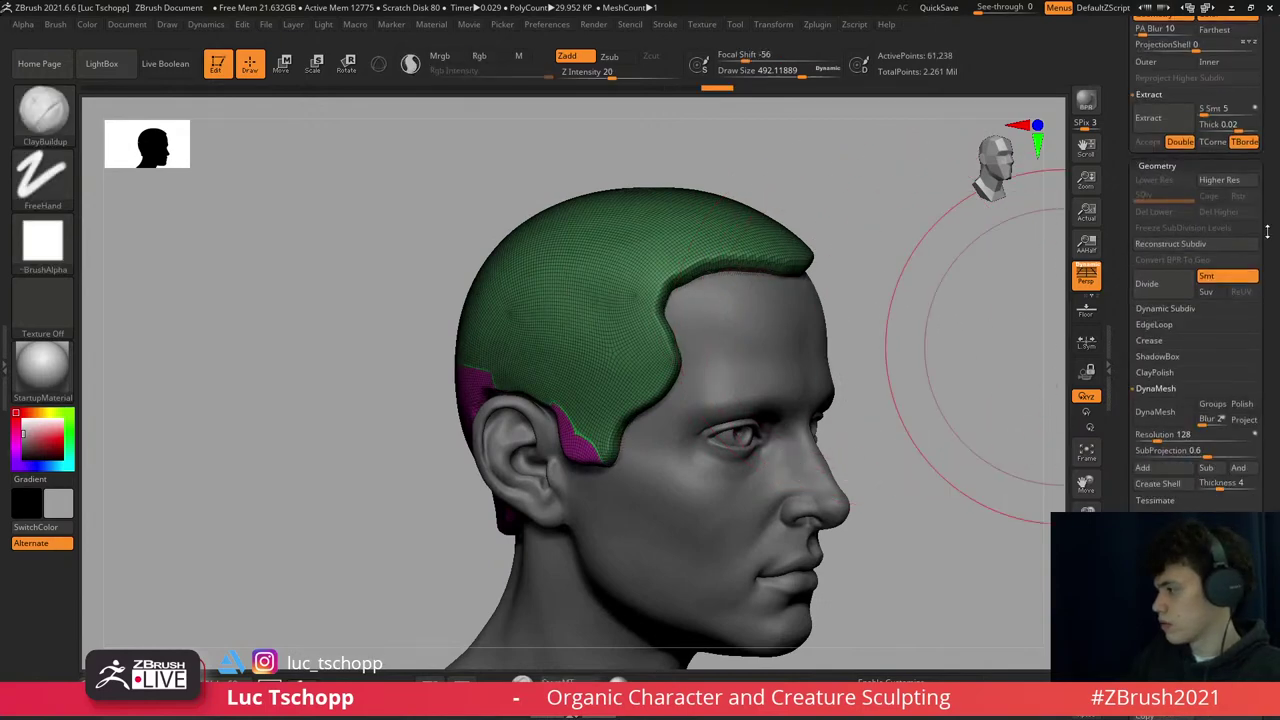
scroll(1267, 232, "down", 3)
left_click(1155, 307)
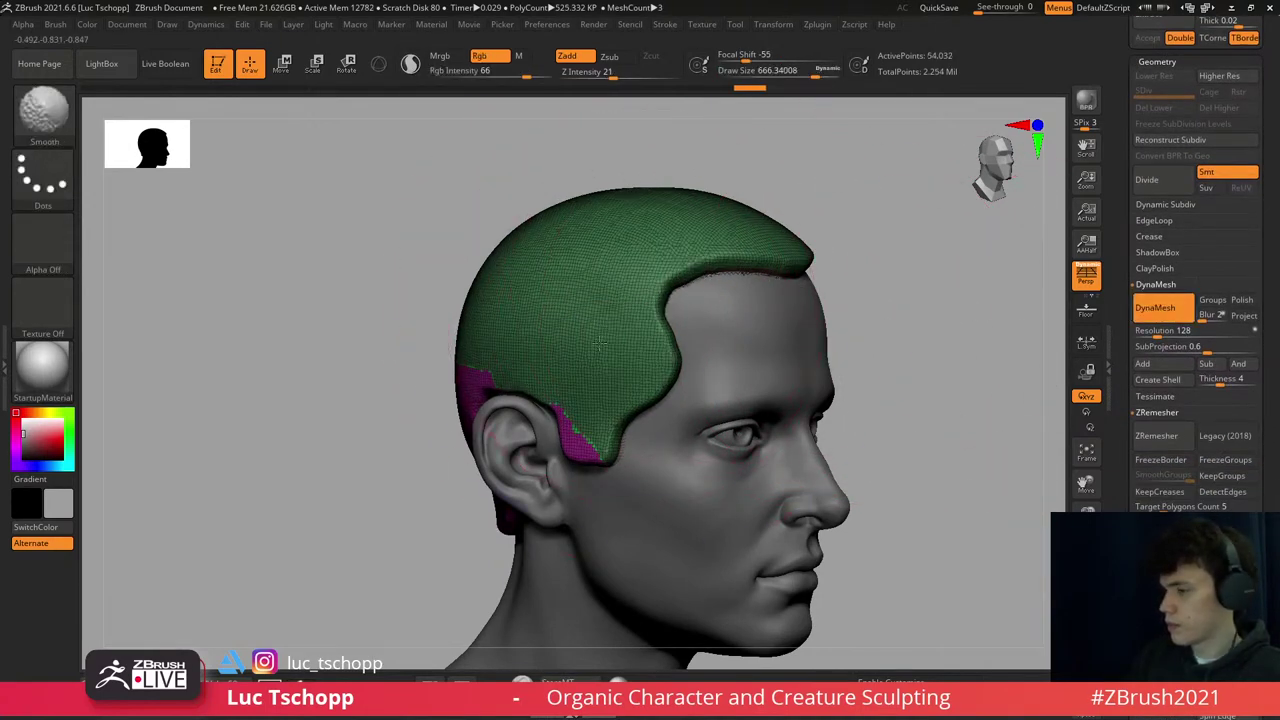
- Toggle the shell's polygroup visibility to remove stray strands, leaving one piece
right_click_drag(565, 418, 557, 386, "shift")
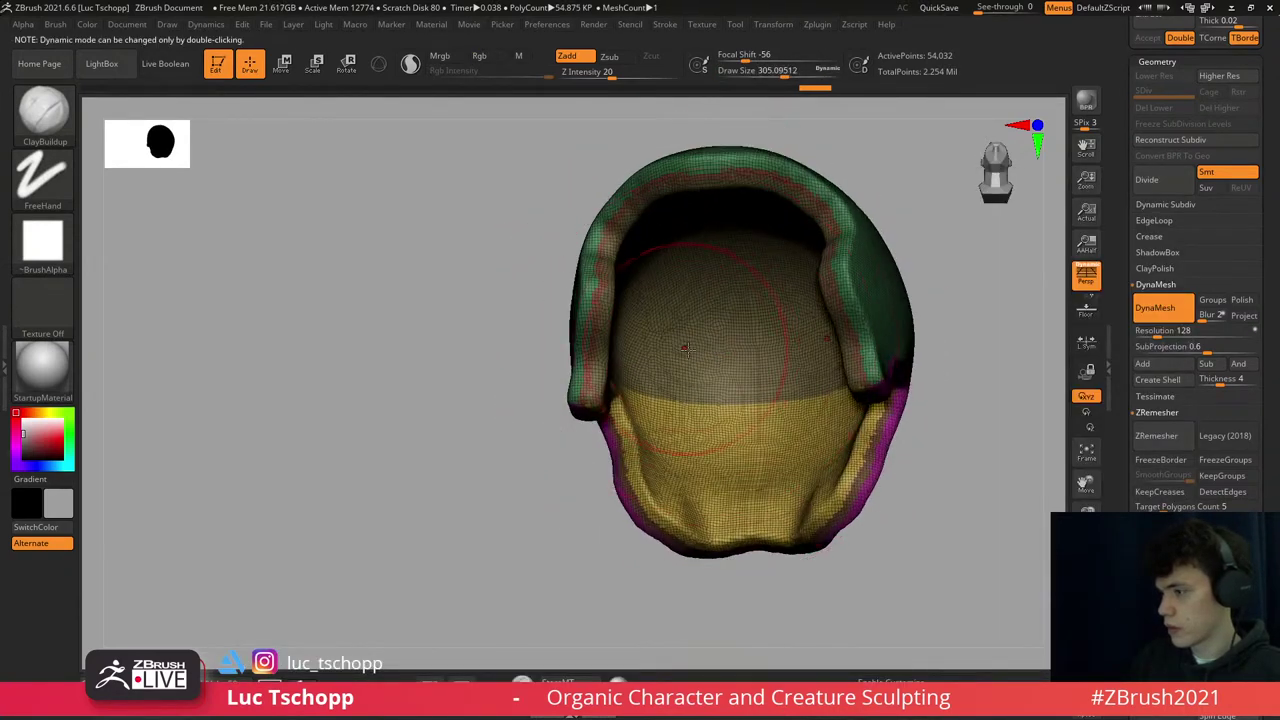
left_click(807, 408, "ctrl+shift")
left_click(807, 408, "ctrl+shift")
left_click(754, 443, "ctrl+shift")
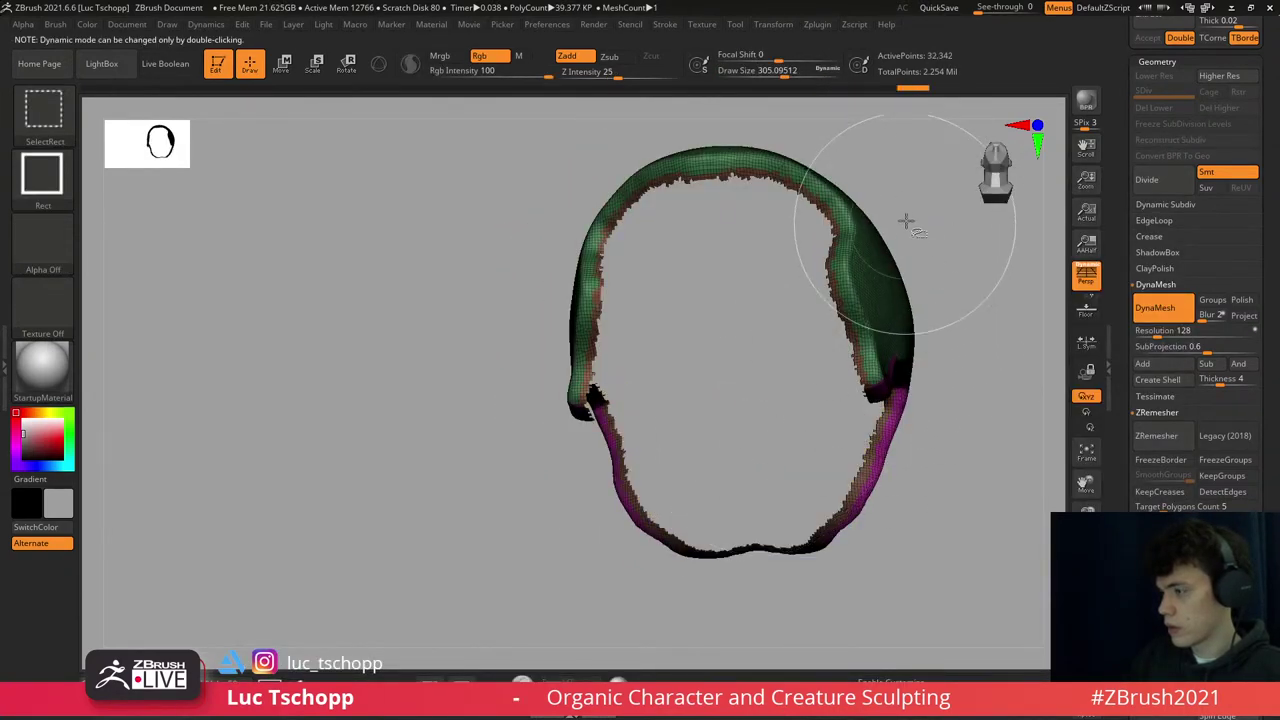
left_click(922, 315, "ctrl+shift")
left_click(940, 310, "ctrl+shift")
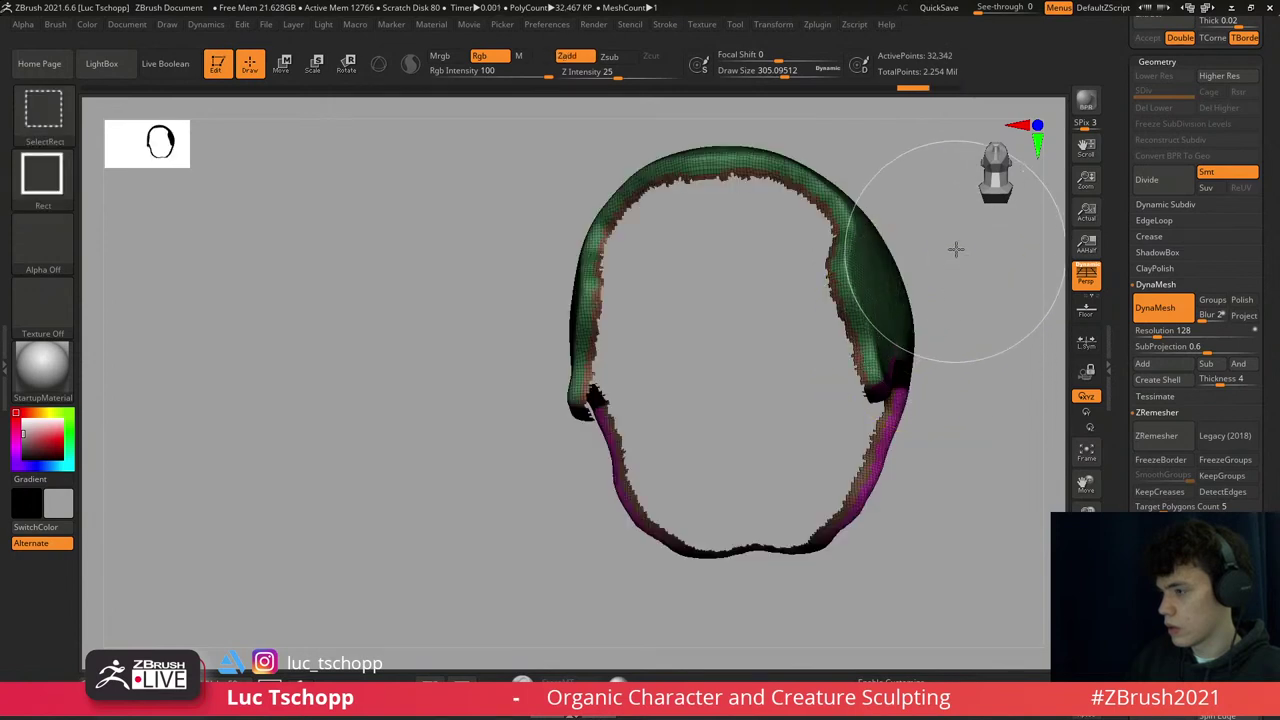
left_click(960, 330, "ctrl+shift")
left_click(950, 362, "ctrl+shift")
mouse_move(945, 360)
left_mouse_down()
mouse_move(923, 314)
mouse_move(891, 300)
mouse_move(694, 296)
mouse_move(691, 357)
mouse_move(814, 423)
left_mouse_up()
left_click_drag(671, 357, 899, 372)
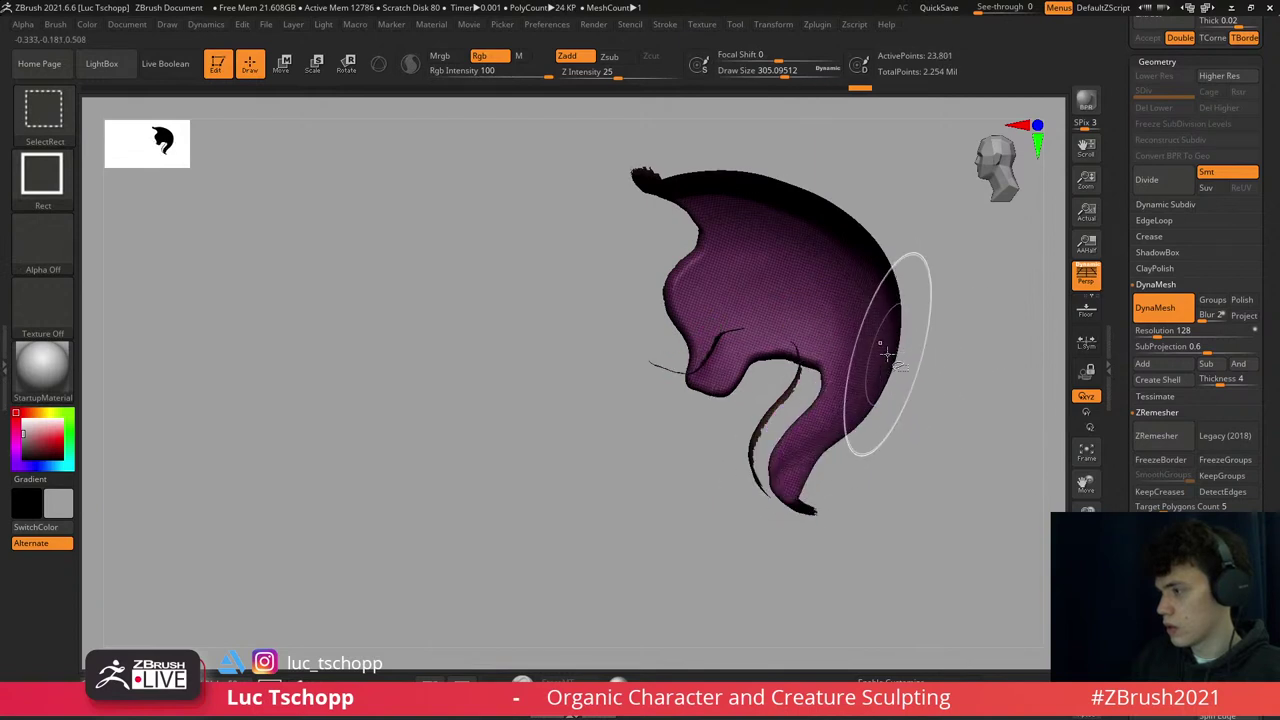
left_click(949, 300, "ctrl+shift")
left_click(955, 320, "ctrl+shift")
- Show the face and neck again and set the brush size to about 311
left_click_drag(959, 320, 860, 300)
key("w")
mouse_move(1006, 297)
left_mouse_down()
mouse_move(648, 312)
mouse_move(660, 300)
left_mouse_up()
key("q")
key("ctrl+shift+s")
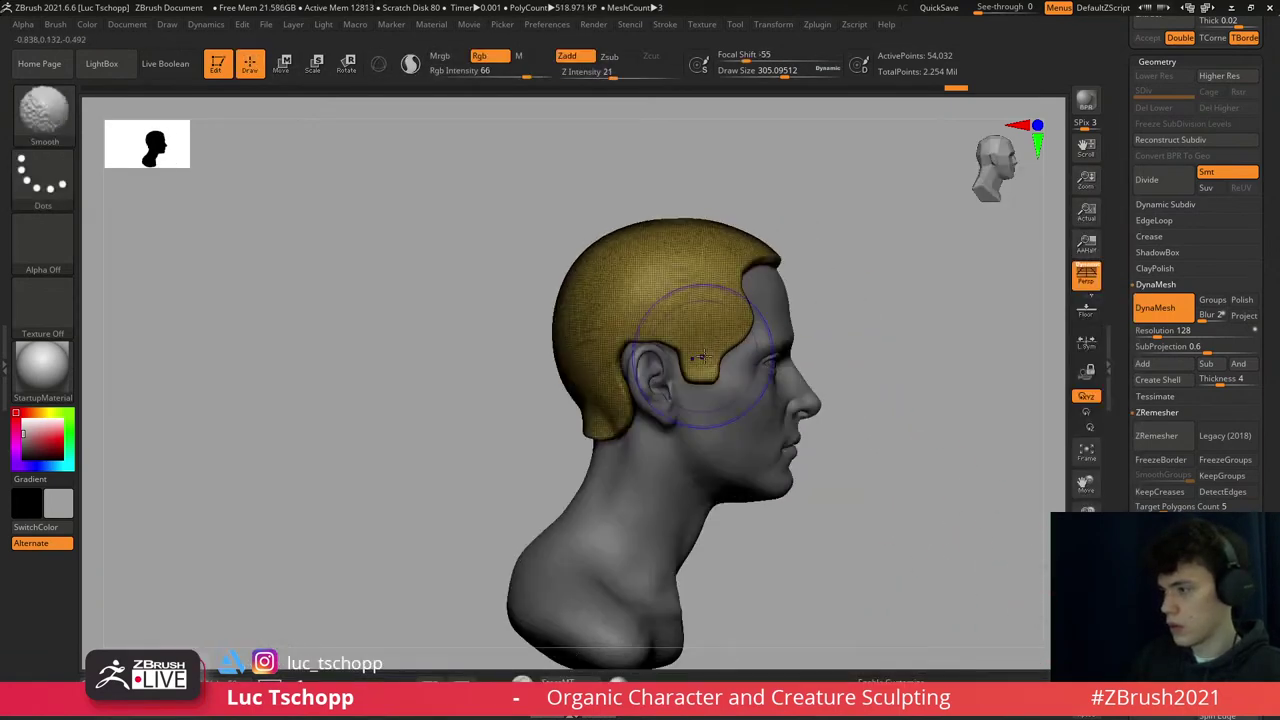
key("s")
left_click_drag(690, 357, 702, 357)
key("bracketleft")
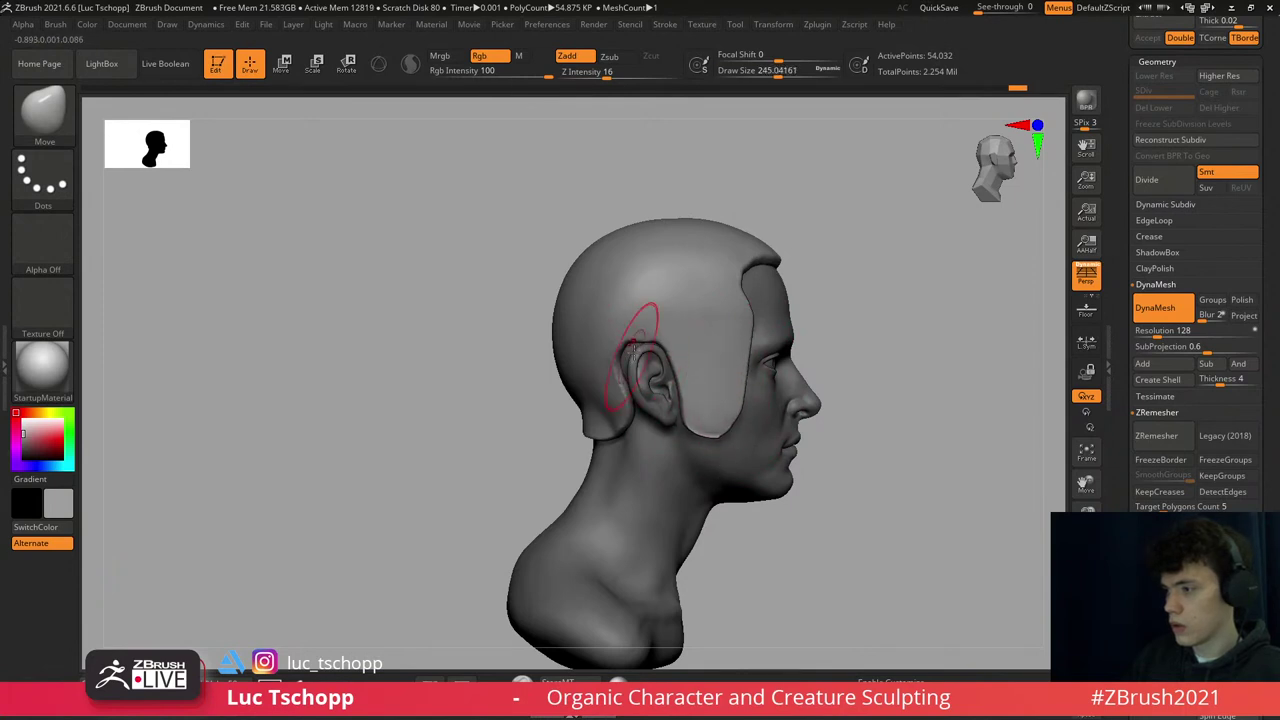
- Pull the hair shell down over the ear, enlarging the brush to about 517
right_click_drag(624, 333, 632, 344)
mouse_move(632, 344)
left_mouse_down()
mouse_move(640, 400)
mouse_move(620, 440)
left_mouse_up()
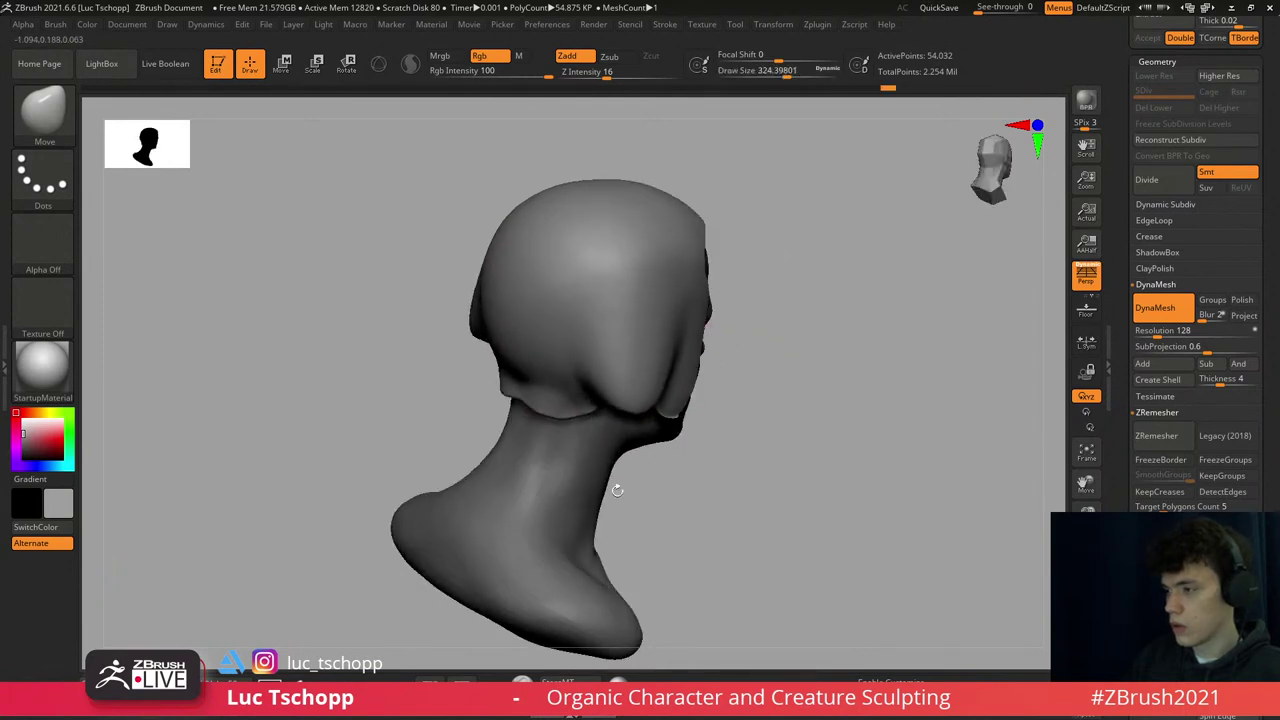
right_click_drag(620, 440, 590, 376)
key("s")
mouse_move(572, 374)
left_mouse_down()
mouse_move(588, 374)
mouse_move(543, 457)
left_mouse_up()
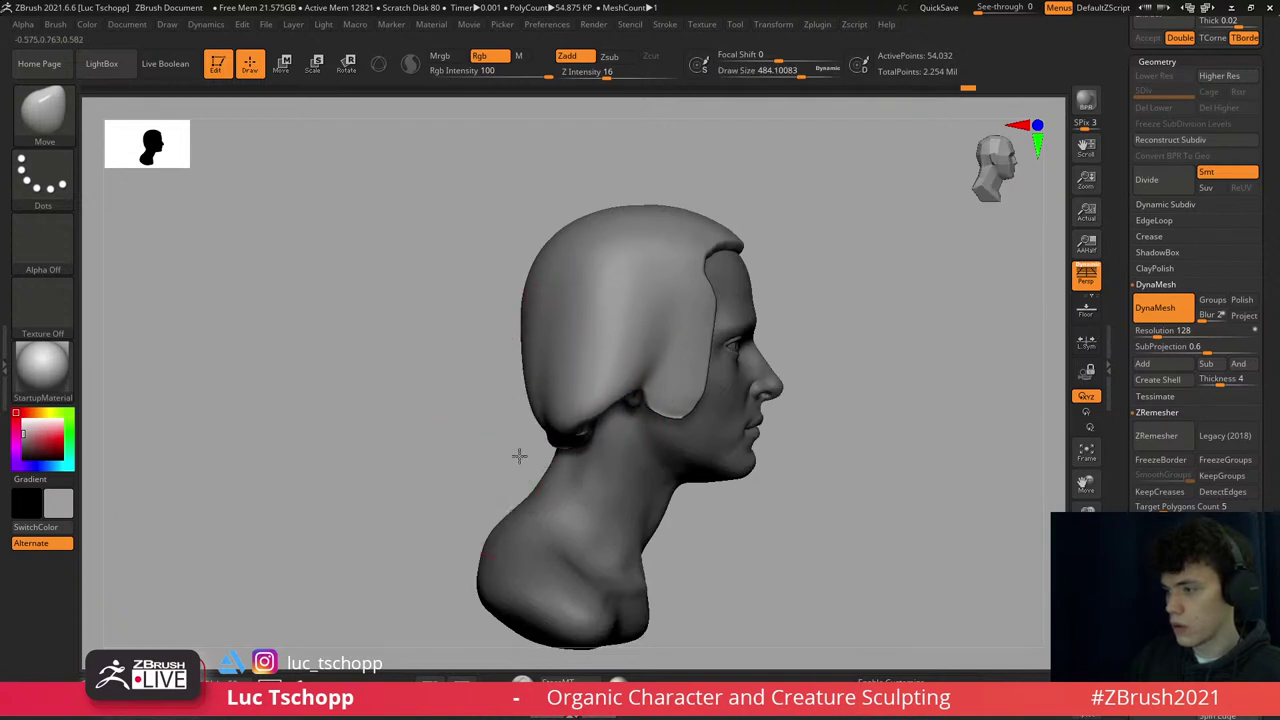
key("s")
mouse_move(560, 398)
left_mouse_down()
mouse_move(630, 398)
mouse_move(628, 371)
mouse_move(586, 437)
left_mouse_up()
right_click_drag(586, 437, 652, 394)
- With the Move brush, pull the lower hair lock outward symmetrically, then select the face mesh
key("s")
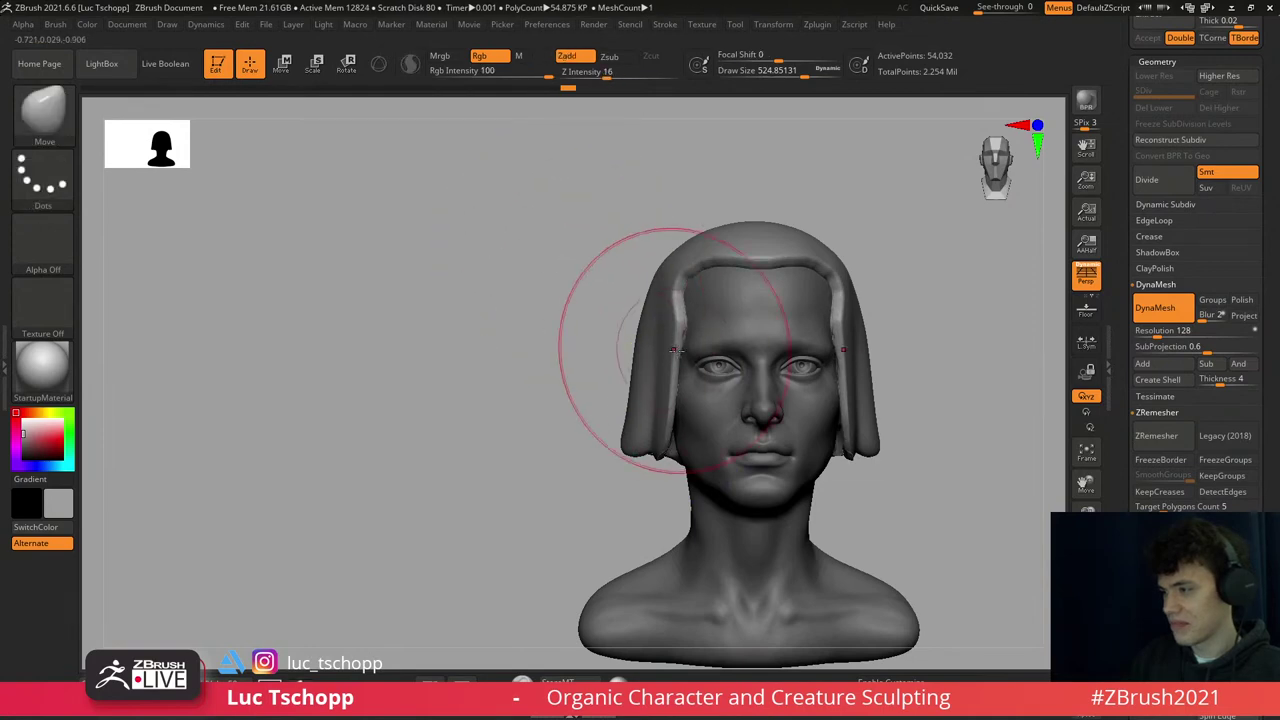
key("b")
key("m")
key("v")
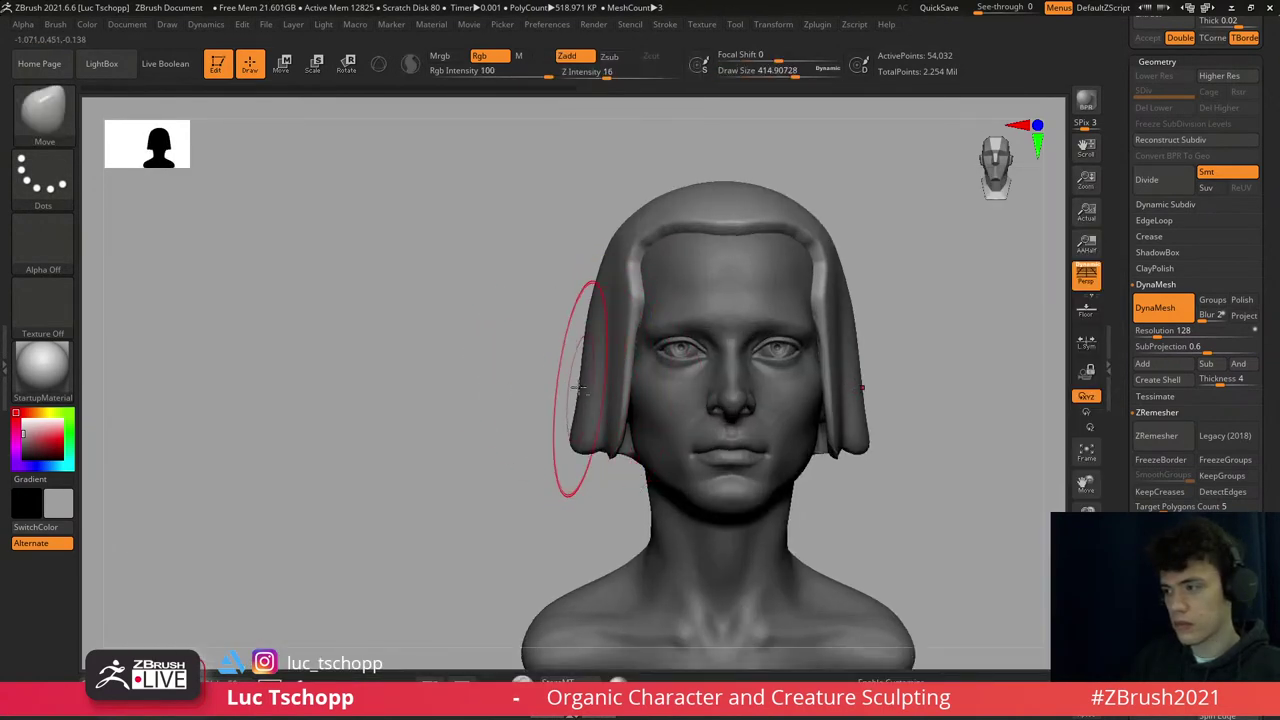
left_click_drag(580, 388, 562, 392)
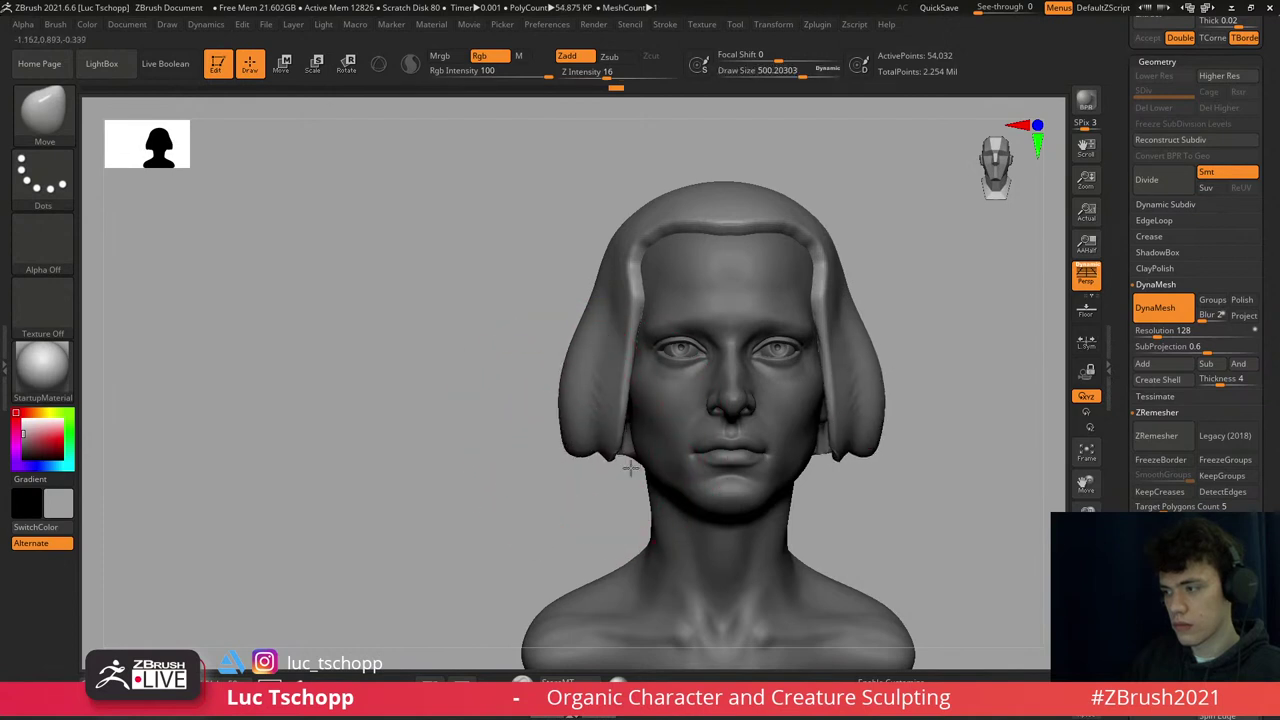
key("[")
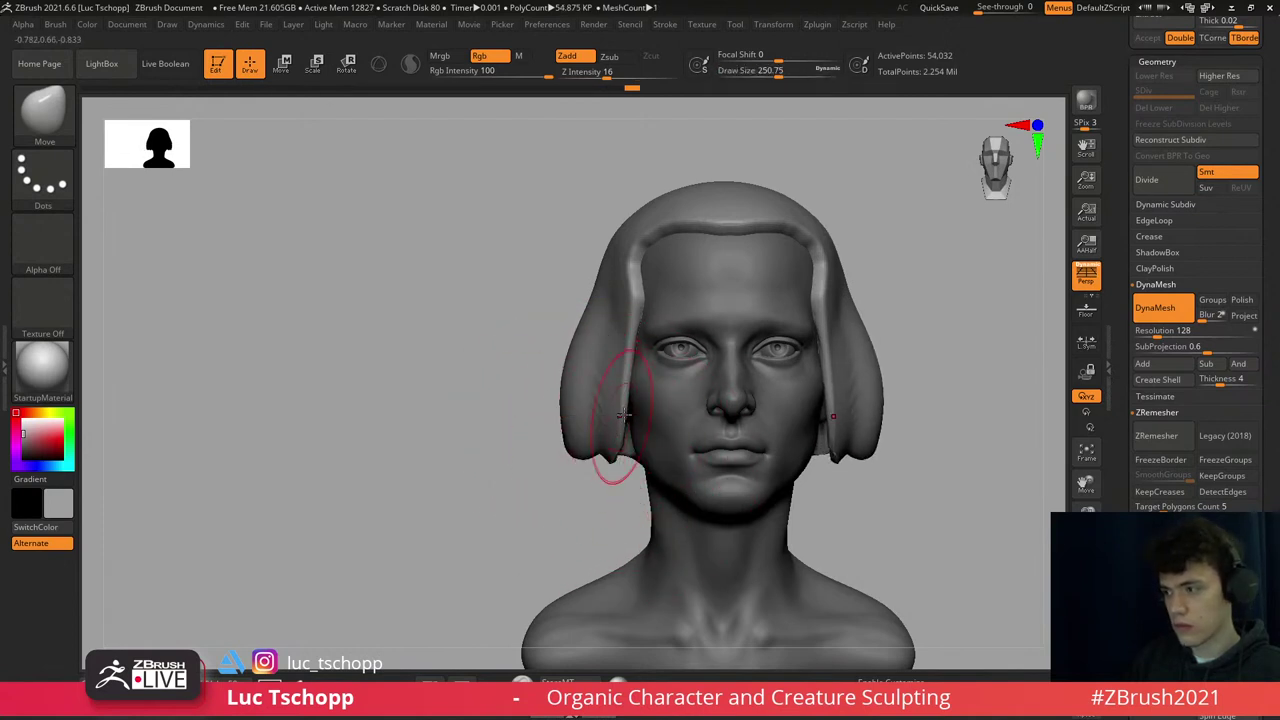
left_click_drag(611, 452, 620, 458)
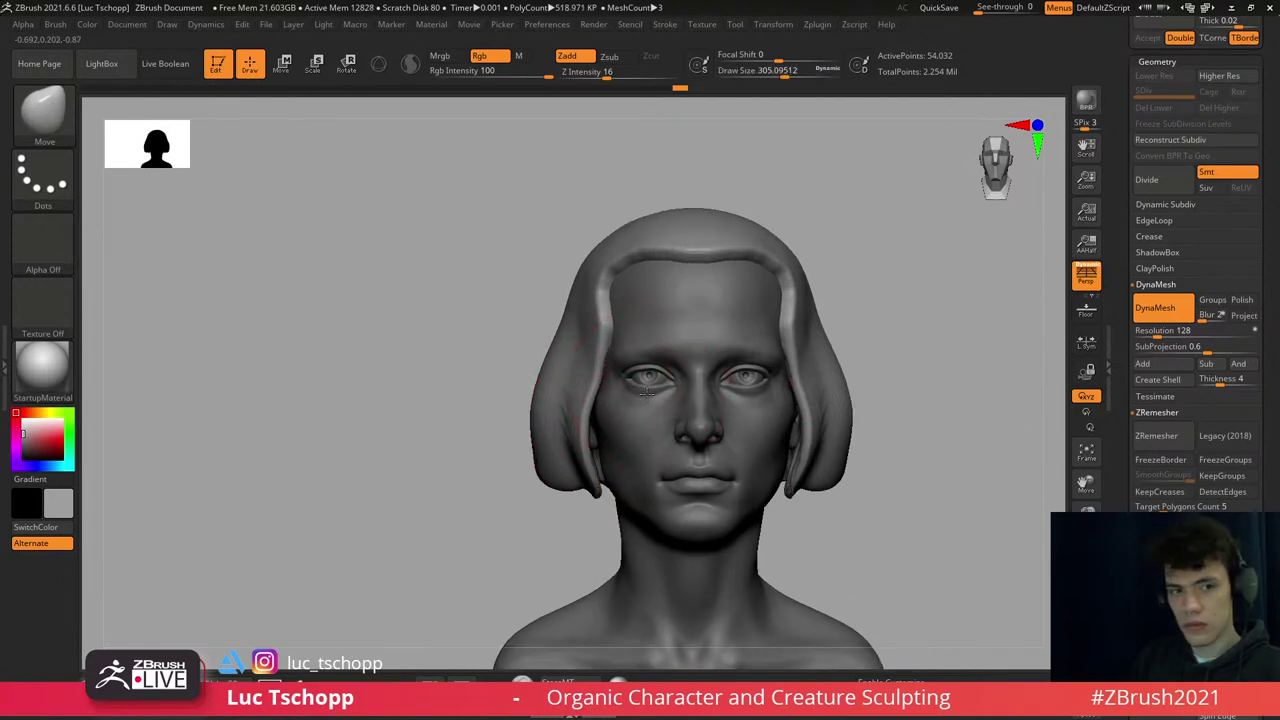
mouse_move(628, 385)
left_mouse_down("alt")
mouse_move(640, 420)
mouse_move(670, 385)
left_mouse_up("alt")
left_click(678, 372, "alt")
- Select the eye sphere and inspect it with Transpose from below
key("b")
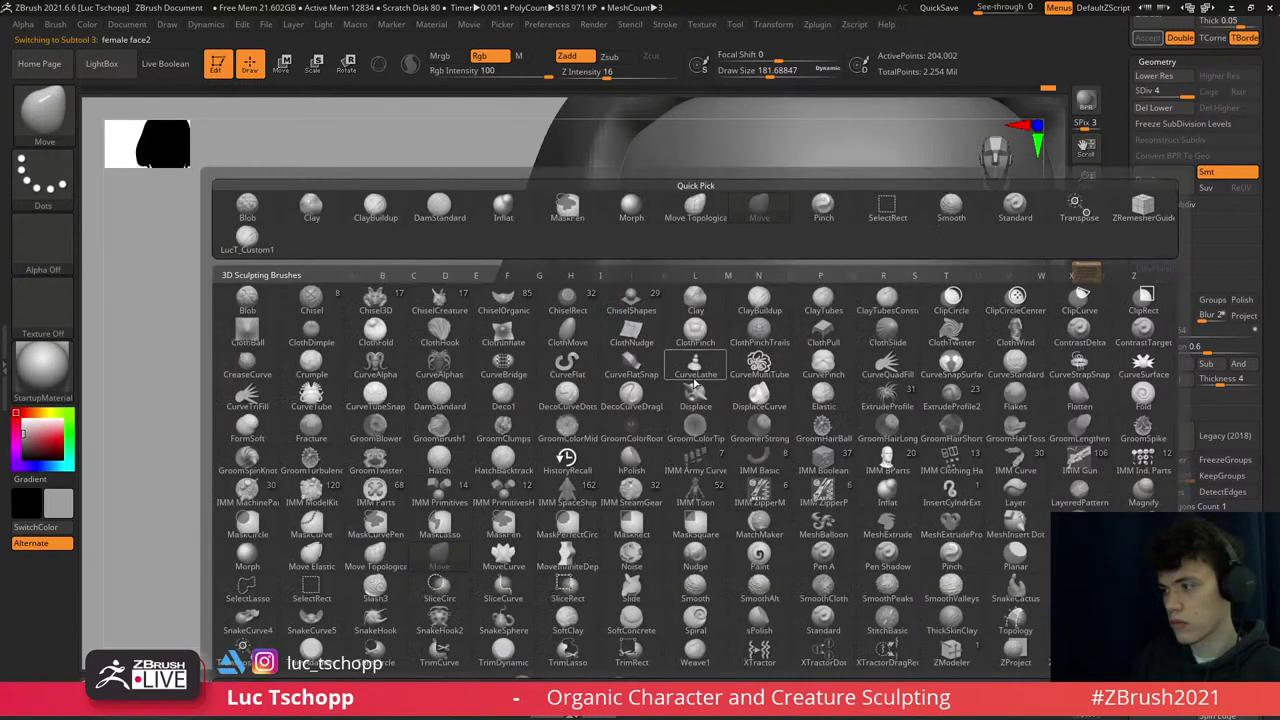
key("Escape")
key("s")
mouse_move(722, 350)
right_mouse_down()
mouse_move(705, 388)
mouse_move(683, 392)
mouse_move(738, 390)
right_mouse_up()
left_click(722, 388, "alt")
key("w")
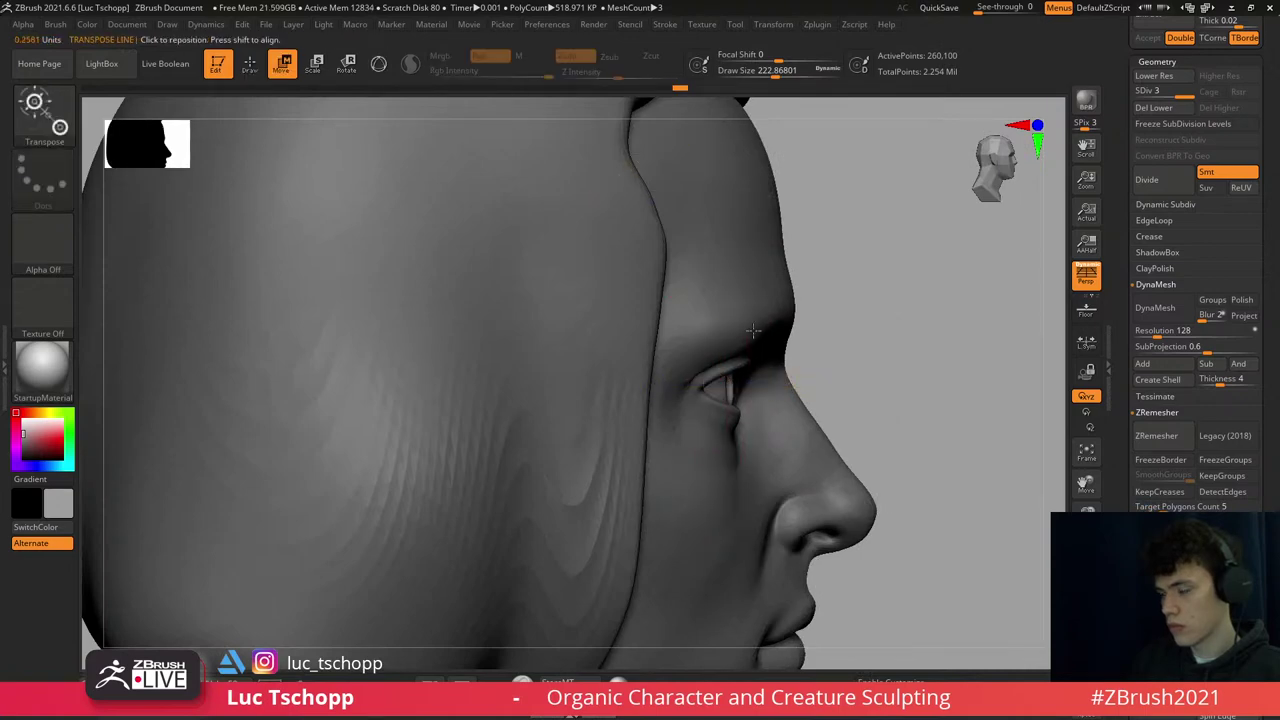
mouse_move(753, 330)
right_mouse_down()
mouse_move(697, 350)
mouse_move(783, 372)
mouse_move(759, 421)
mouse_move(648, 393)
mouse_move(643, 423)
mouse_move(692, 481)
right_mouse_up()
- Pick the ClayBuildup brush and switch the active subtool from the hair back to the face
key("b")
key("c")
key("b")
left_click(791, 383, "alt")
mouse_move(738, 551)
right_mouse_down()
mouse_move(709, 500)
mouse_move(737, 543)
right_mouse_up()
left_click(709, 500, "alt")
- Shrink the Move brush, drop the face to subdivision level 2, and reselect the hair
key("b")
key("m")
key("v")
key("s")
left_click_drag(720, 552, 724, 558)
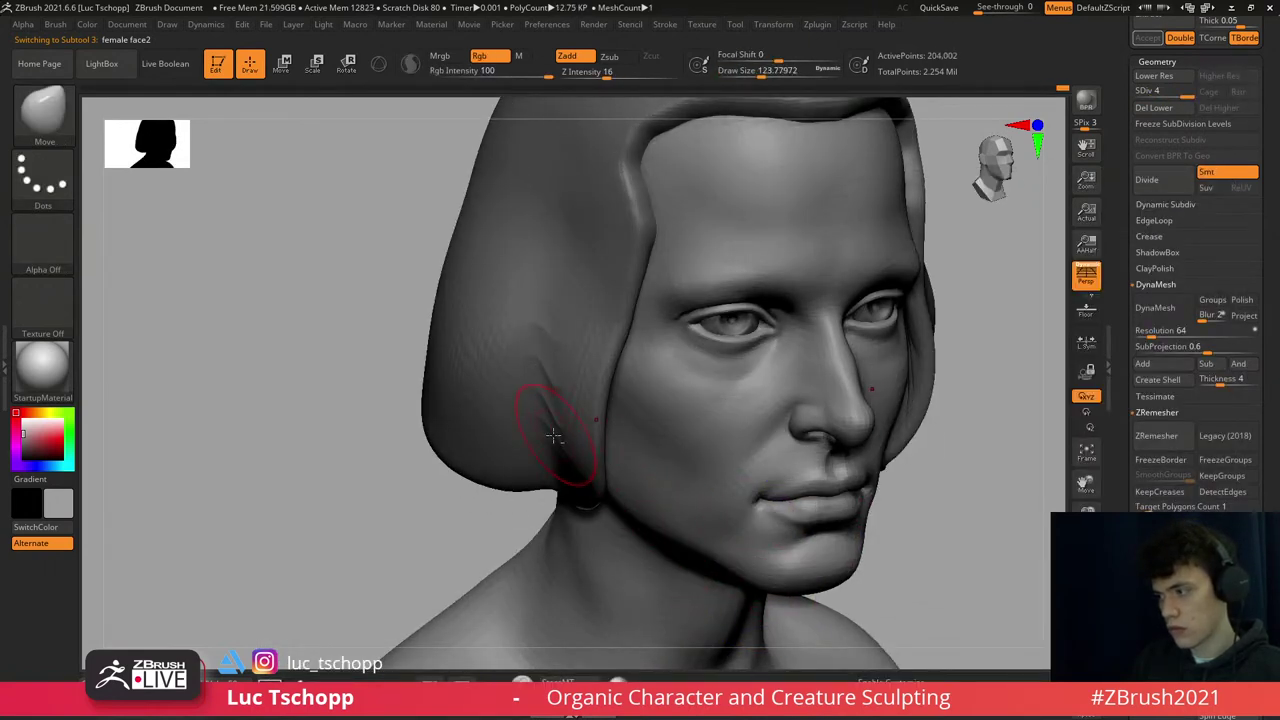
key("shift+d")
key("shift+d")
key("s")
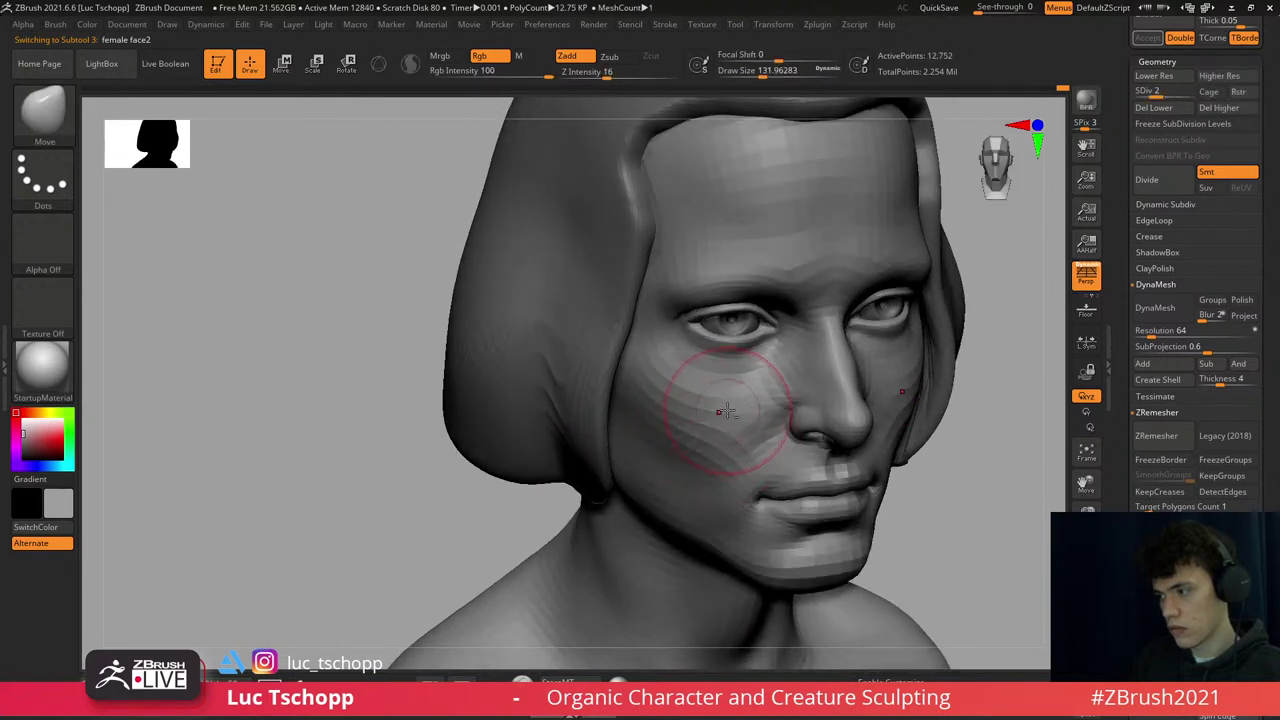
key("f")
left_click(720, 380, "alt")
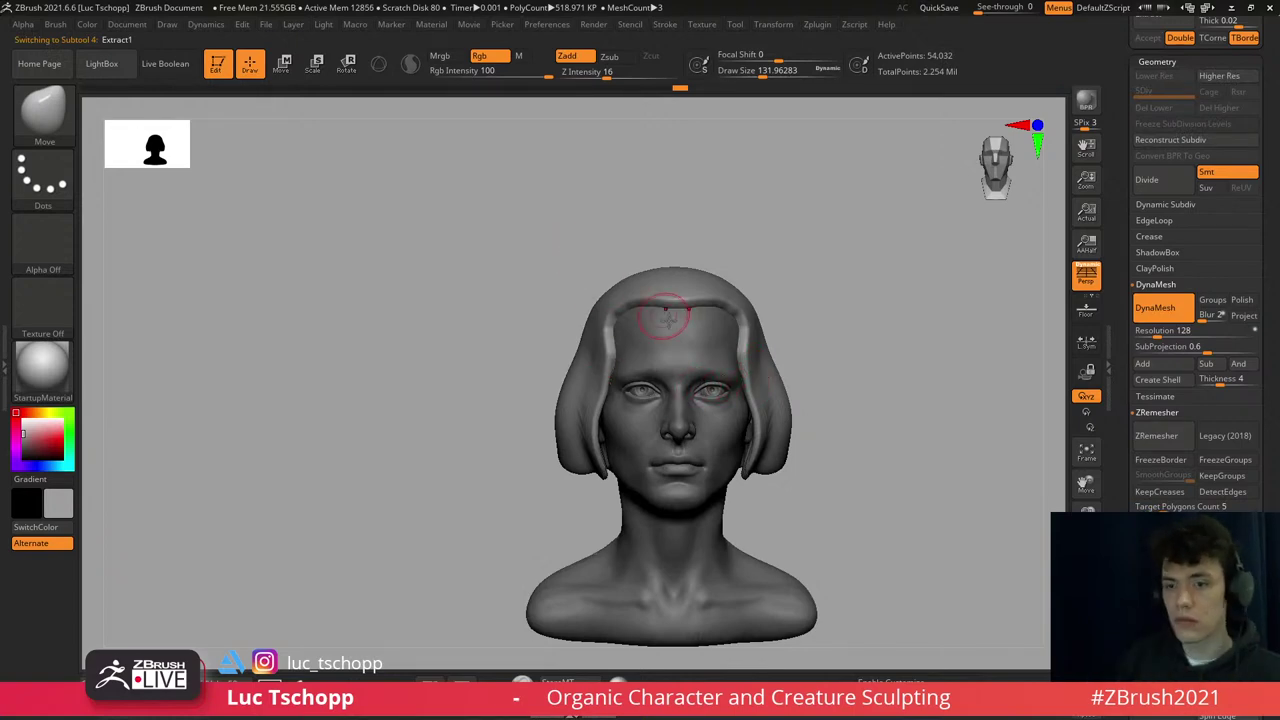
- Select DamStandard and orbit to inspect the top and side profile of the head
mouse_move(645, 328)
right_mouse_down("alt")
mouse_move(595, 370)
mouse_move(599, 322)
mouse_move(609, 397)
right_mouse_up("alt")
key("b")
key("d")
key("s")
key("s")
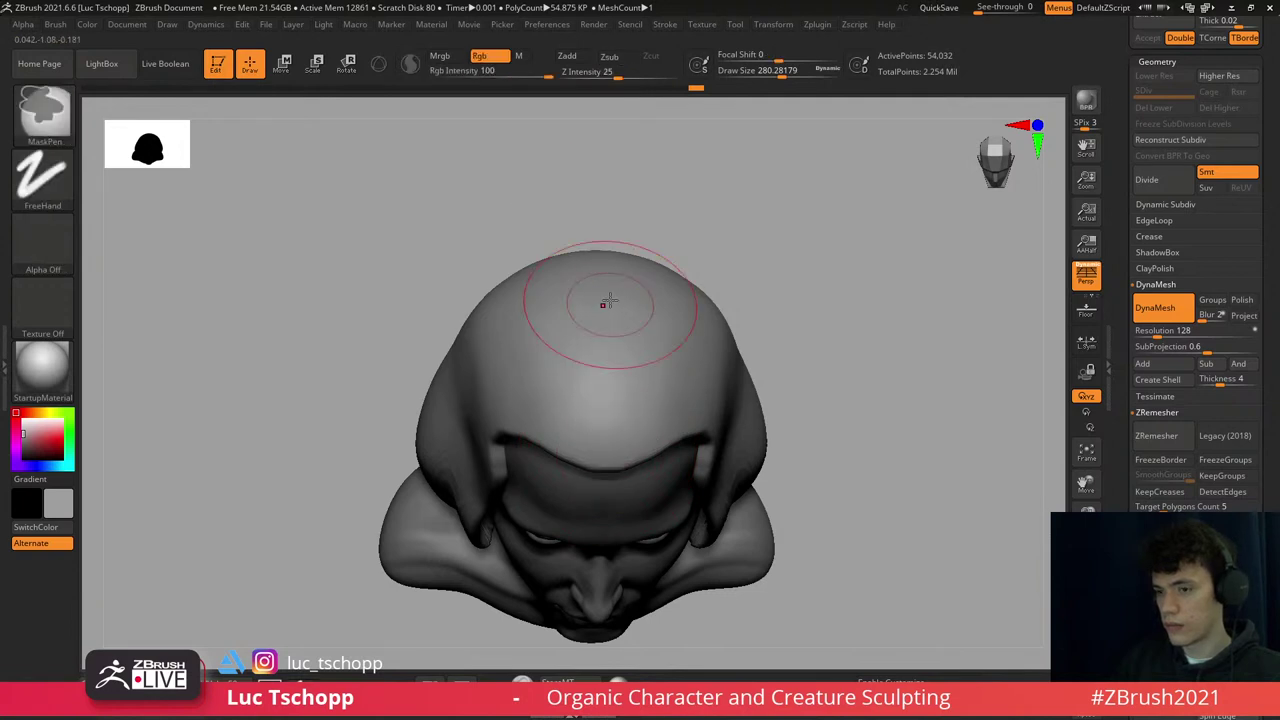
right_click_drag(600, 294, 610, 366)
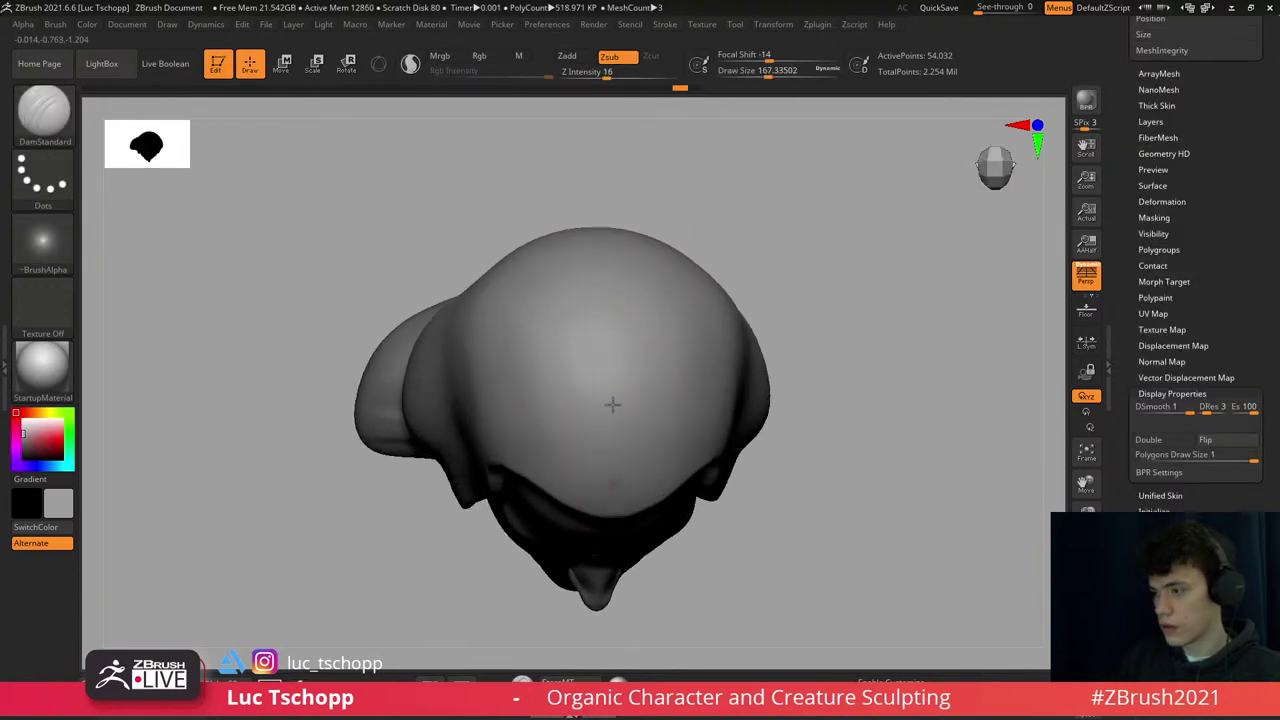
mouse_move(618, 392)
right_mouse_down()
mouse_move(640, 329)
mouse_move(529, 300)
mouse_move(543, 314)
mouse_move(536, 349)
right_mouse_up()
- With an enlarged Move brush, pull the hair side down and forward beside the cheek, then review the back
key("b")
key("m")
key("v")
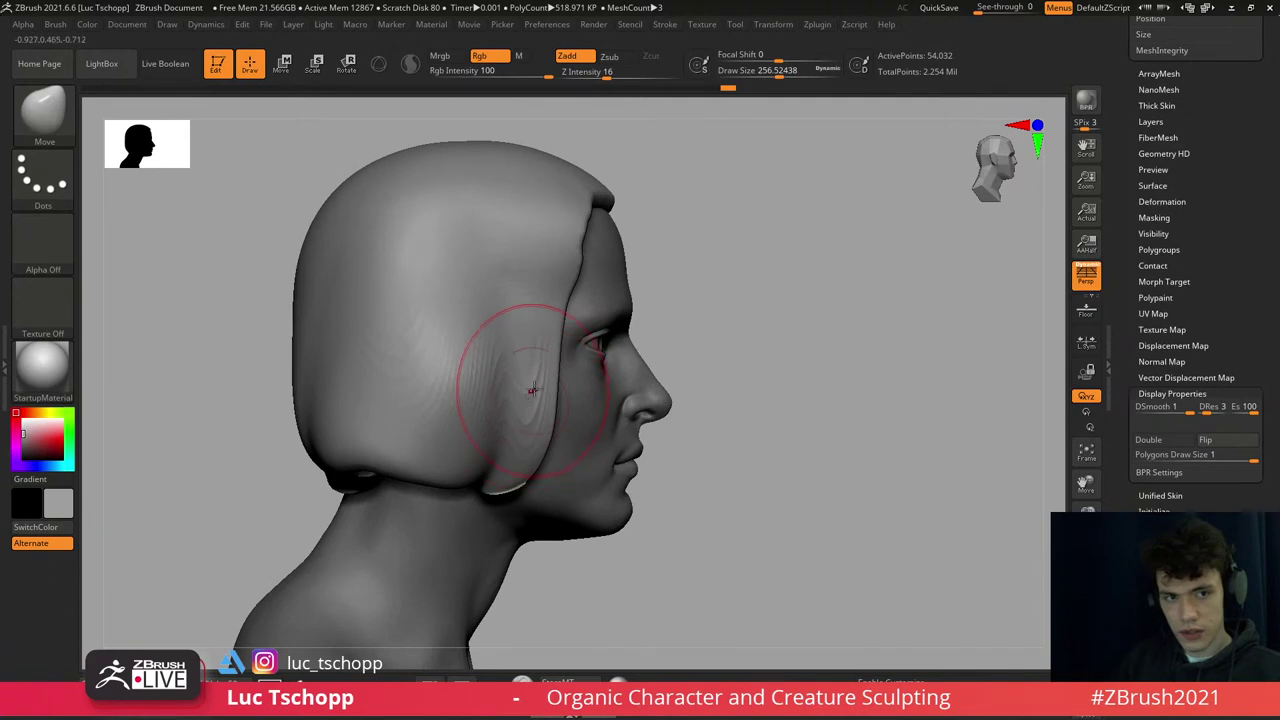
key("s")
mouse_move(549, 397)
left_mouse_down()
mouse_move(592, 441)
mouse_move(567, 464)
left_mouse_up()
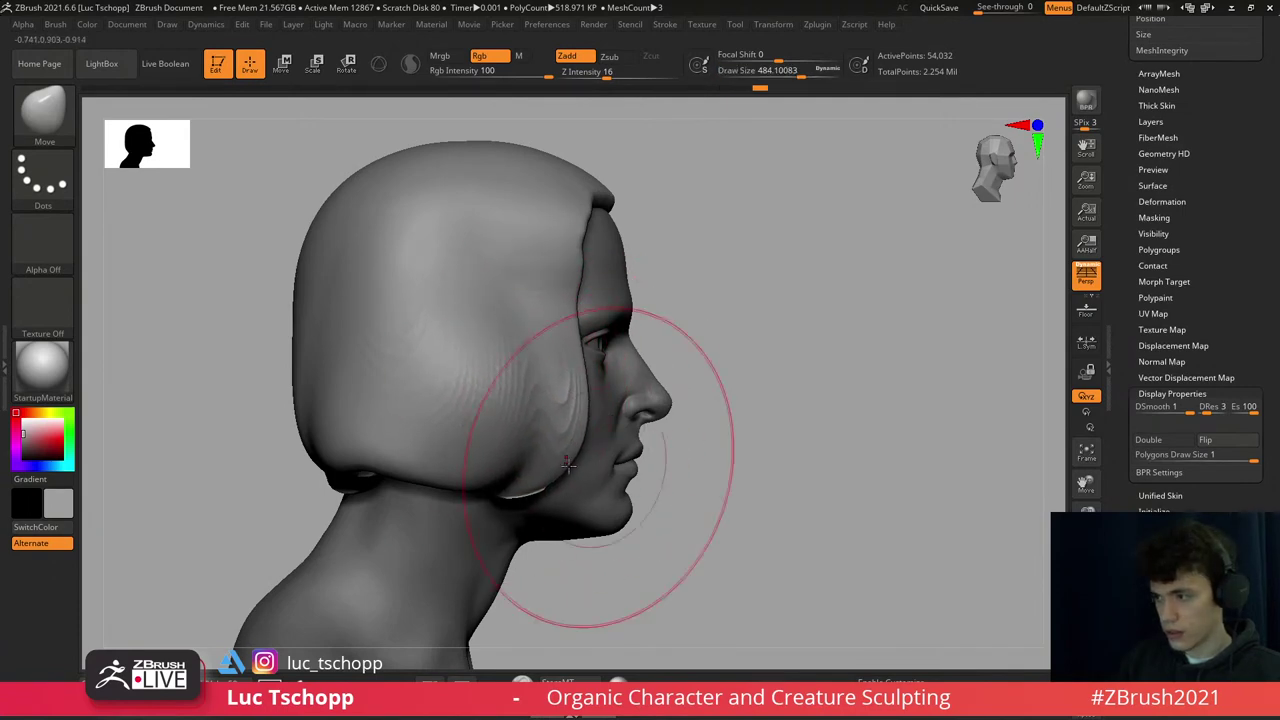
mouse_move(551, 433)
right_mouse_down("shift")
mouse_move(537, 358)
mouse_move(557, 334)
mouse_move(540, 337)
right_mouse_up("shift")
key("s")
right_click_drag(563, 481, 563, 415)
key("bracketright")
key("bracketright")
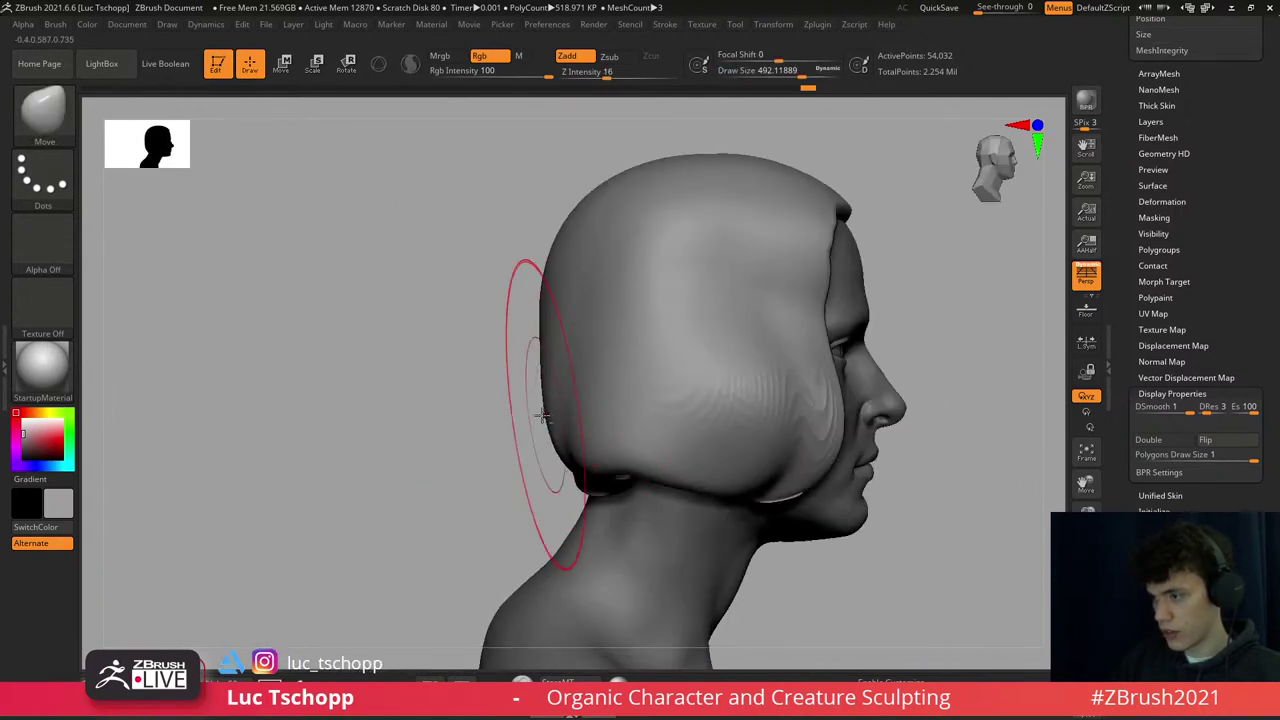
key("bracketleft")
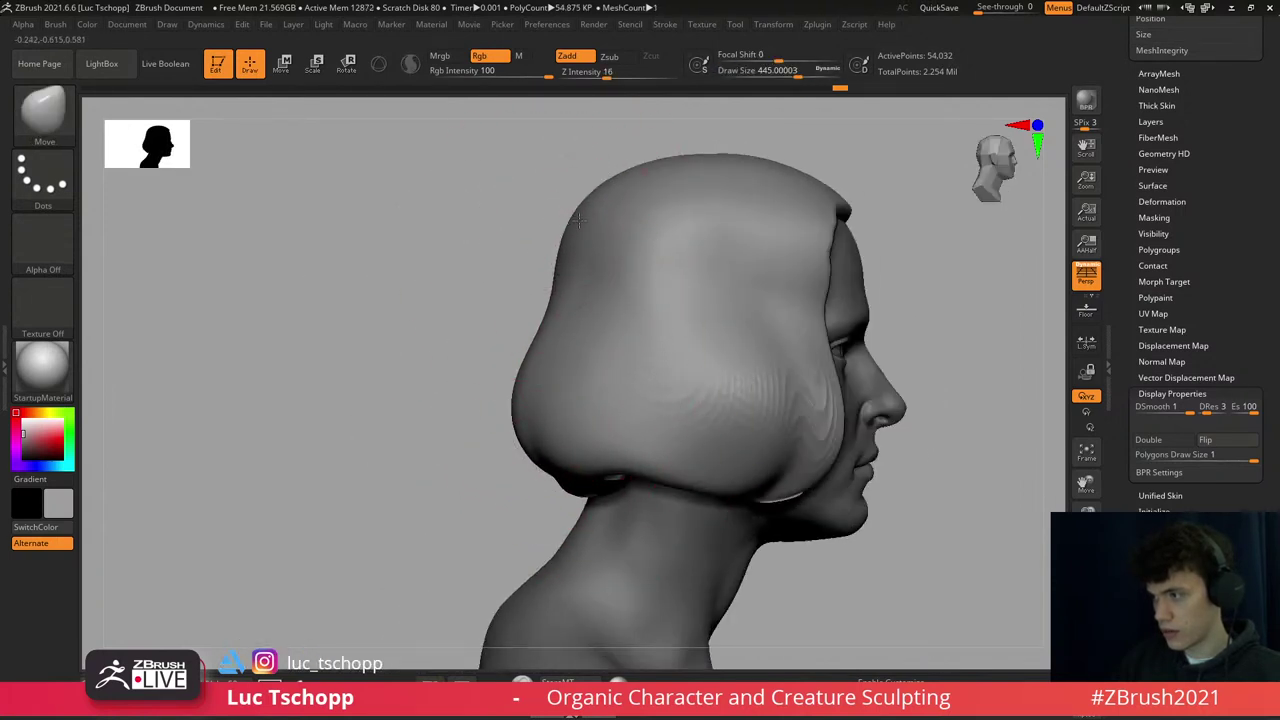
mouse_move(578, 220)
right_mouse_down()
mouse_move(570, 250)
mouse_move(586, 306)
right_mouse_up()
- Inspect the hair mesh's open inner cavity, switching to the Move brush
key("1")
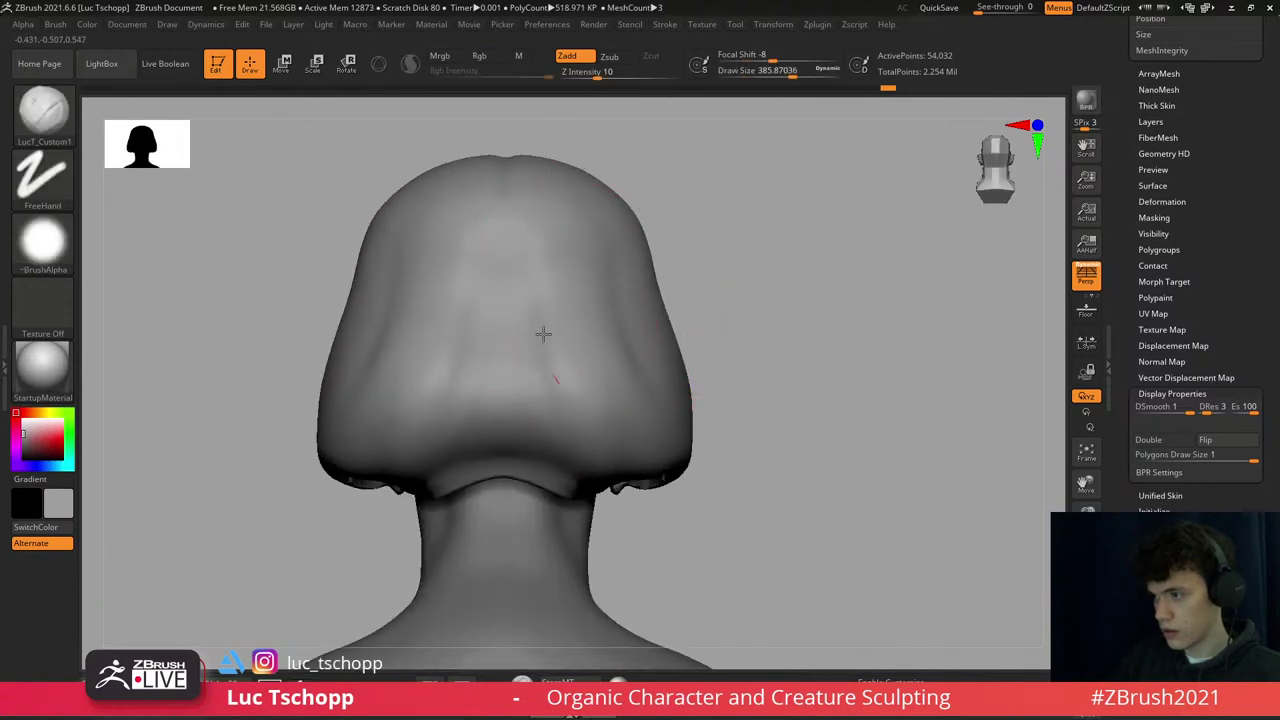
right_click_drag(504, 474, 687, 384)
key("2")
mouse_move(666, 500)
right_mouse_down()
mouse_move(743, 443)
mouse_move(780, 450)
right_mouse_up()
mouse_move(1048, 668)
right_mouse_down()
mouse_move(686, 486)
mouse_move(686, 357)
right_mouse_up()
key("b")
key("m")
key("v")
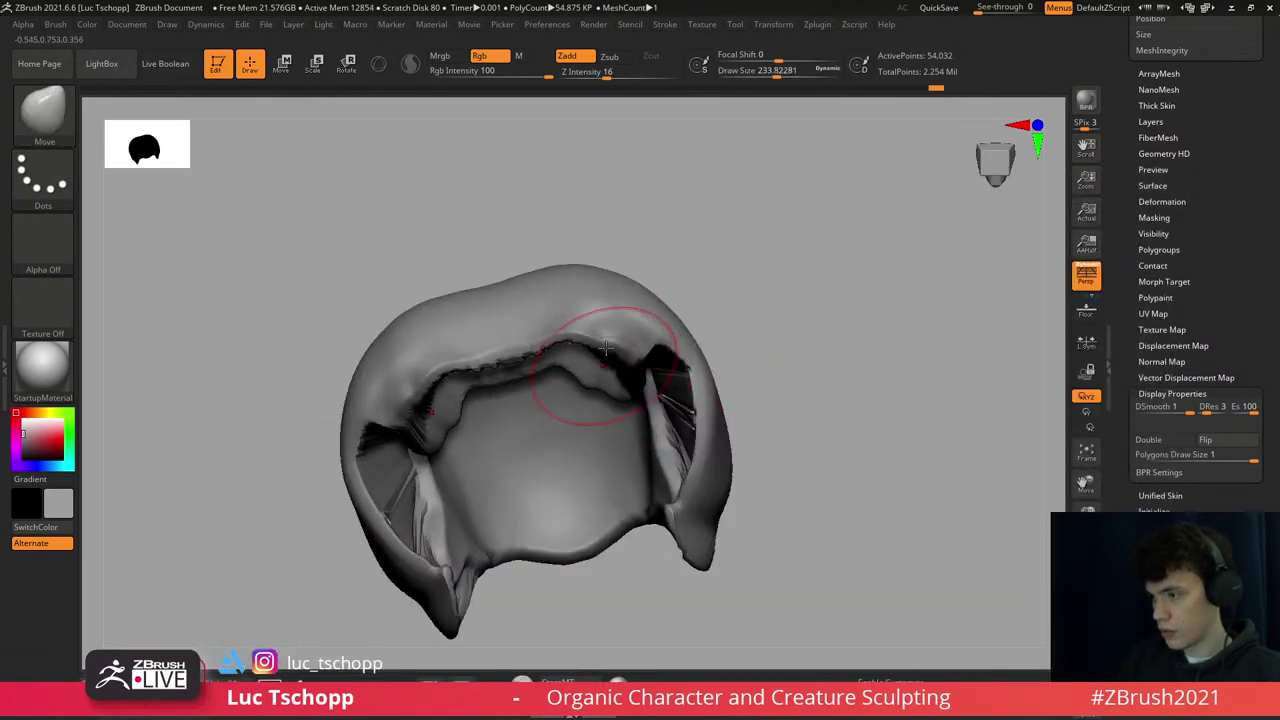
mouse_move(600, 363)
right_mouse_down()
mouse_move(606, 322)
mouse_move(571, 357)
mouse_move(647, 372)
right_mouse_up()
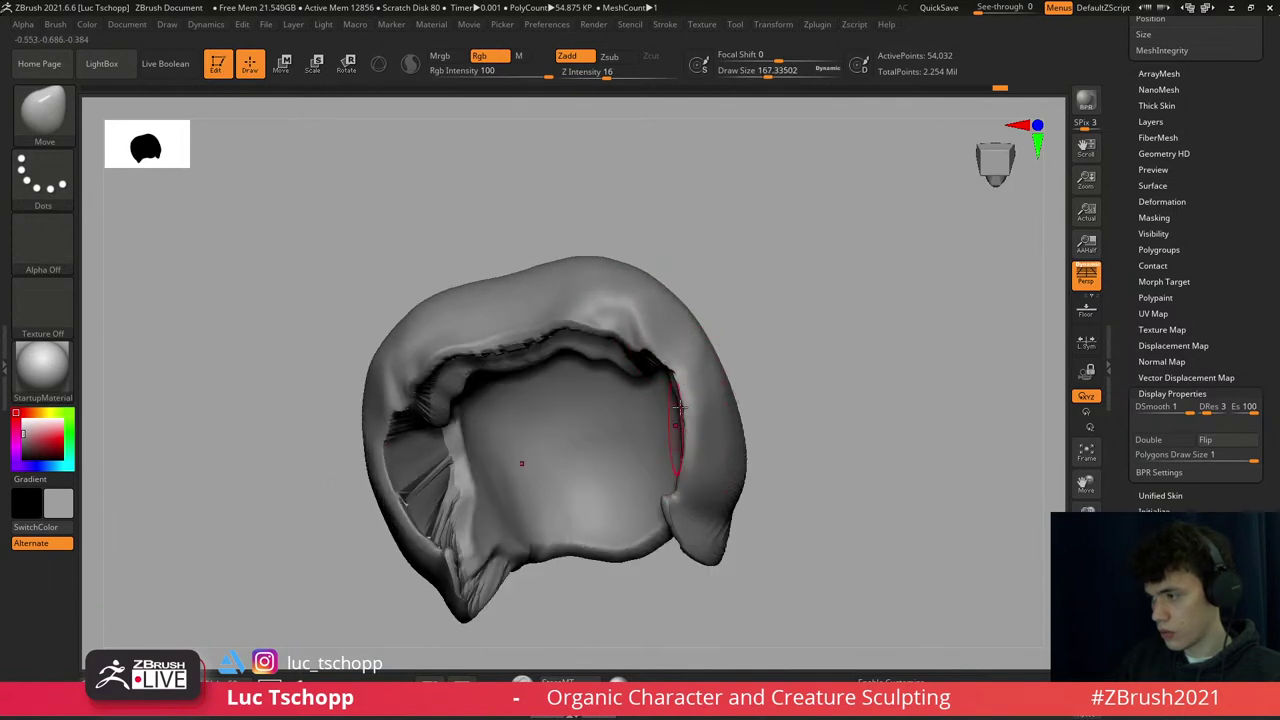
- Remesh the hair into a smoother, denser mesh with LucT_Custom1 selected
key("1")
right_click_drag(725, 381, 705, 364)
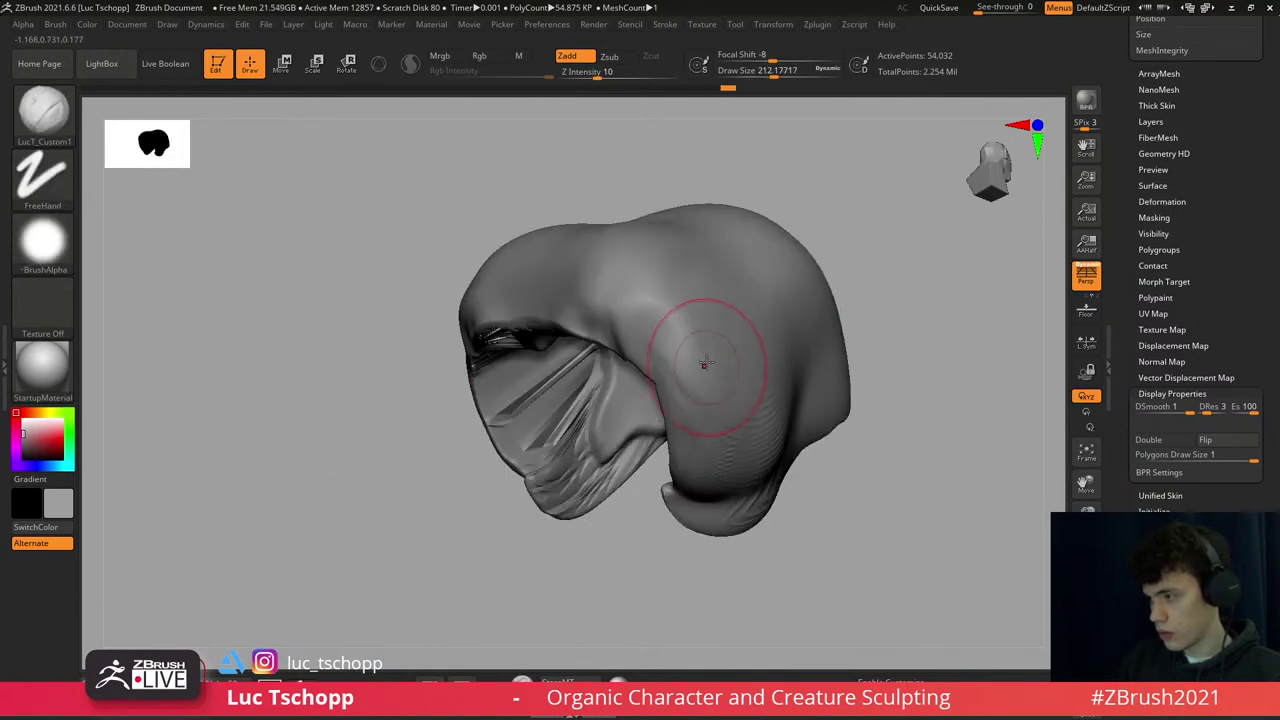
left_click_drag(837, 200, 880, 300, "ctrl")
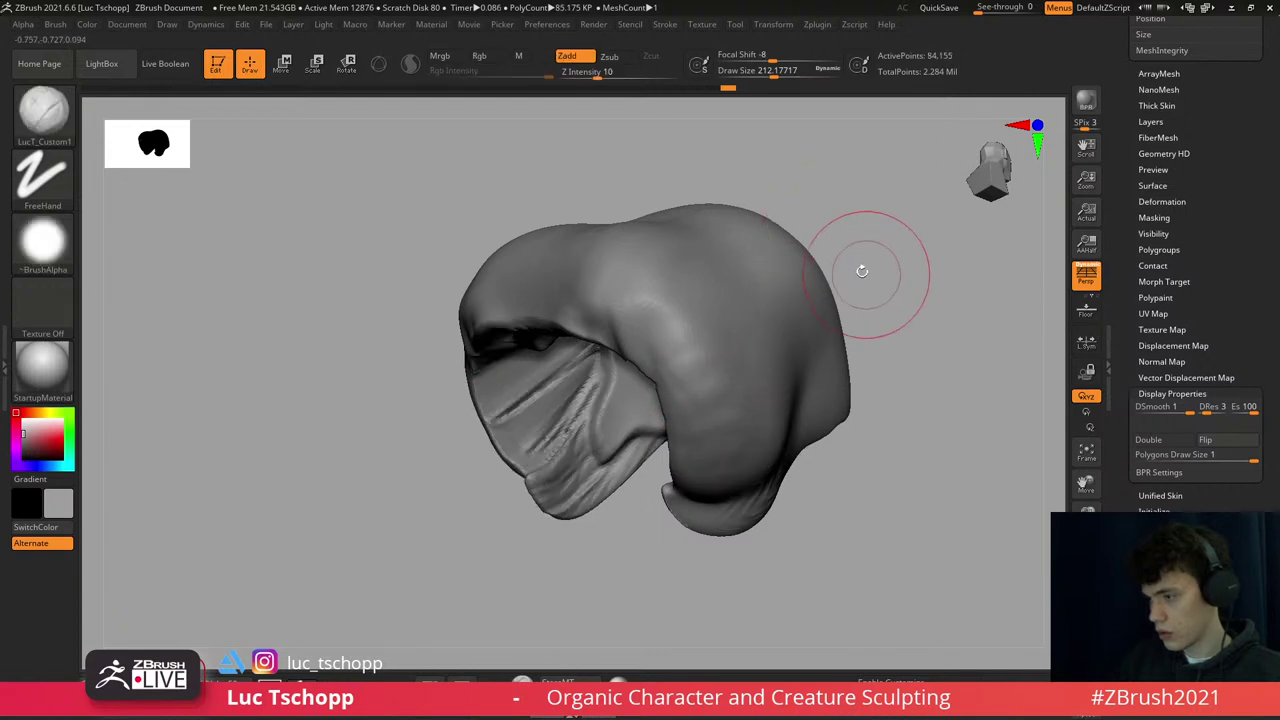
mouse_move(633, 378)
right_mouse_down()
mouse_move(540, 385)
mouse_move(506, 358)
right_mouse_up()
key("s")
mouse_move(601, 400)
right_mouse_down()
mouse_move(560, 243)
mouse_move(669, 380)
mouse_move(771, 560)
mouse_move(1040, 655)
mouse_move(691, 306)
mouse_move(789, 280)
mouse_move(663, 314)
mouse_move(589, 317)
mouse_move(615, 400)
mouse_move(582, 447)
right_mouse_up()
- Review the hair from side, back and front views, alternating Move and LucT_Custom1 brushes
key("b")
key("m")
key("v")
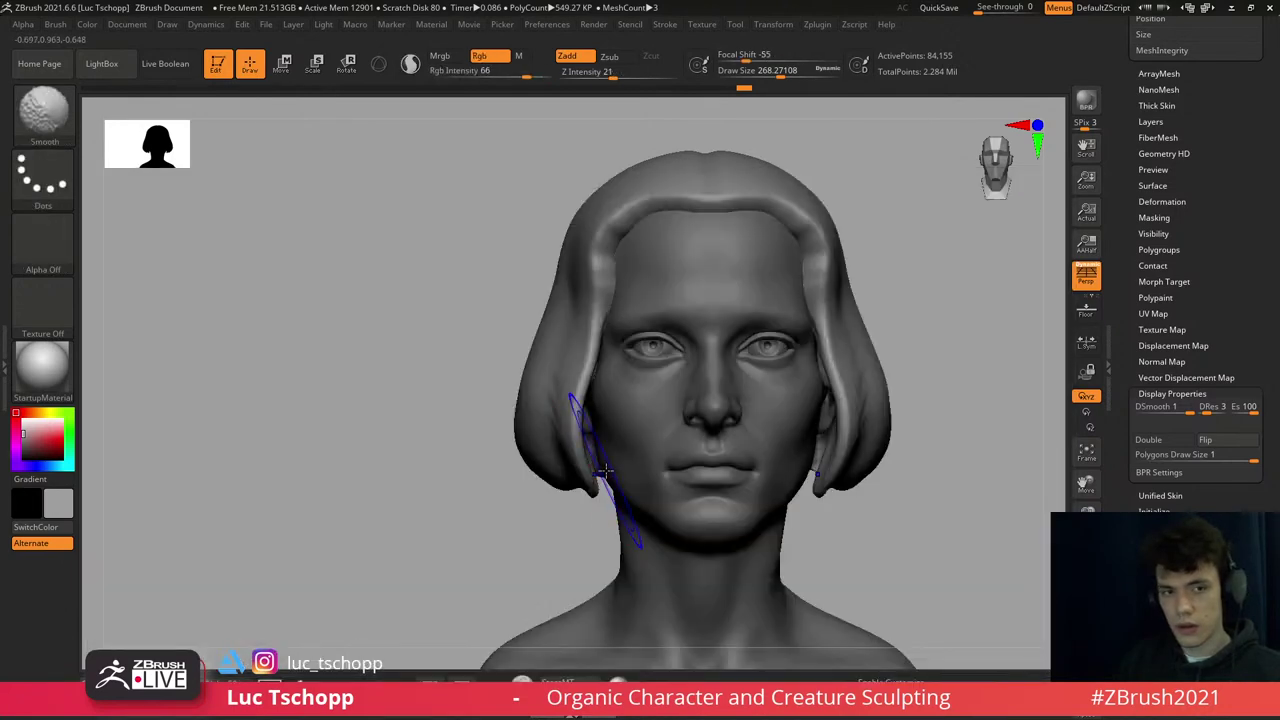
key("shift")
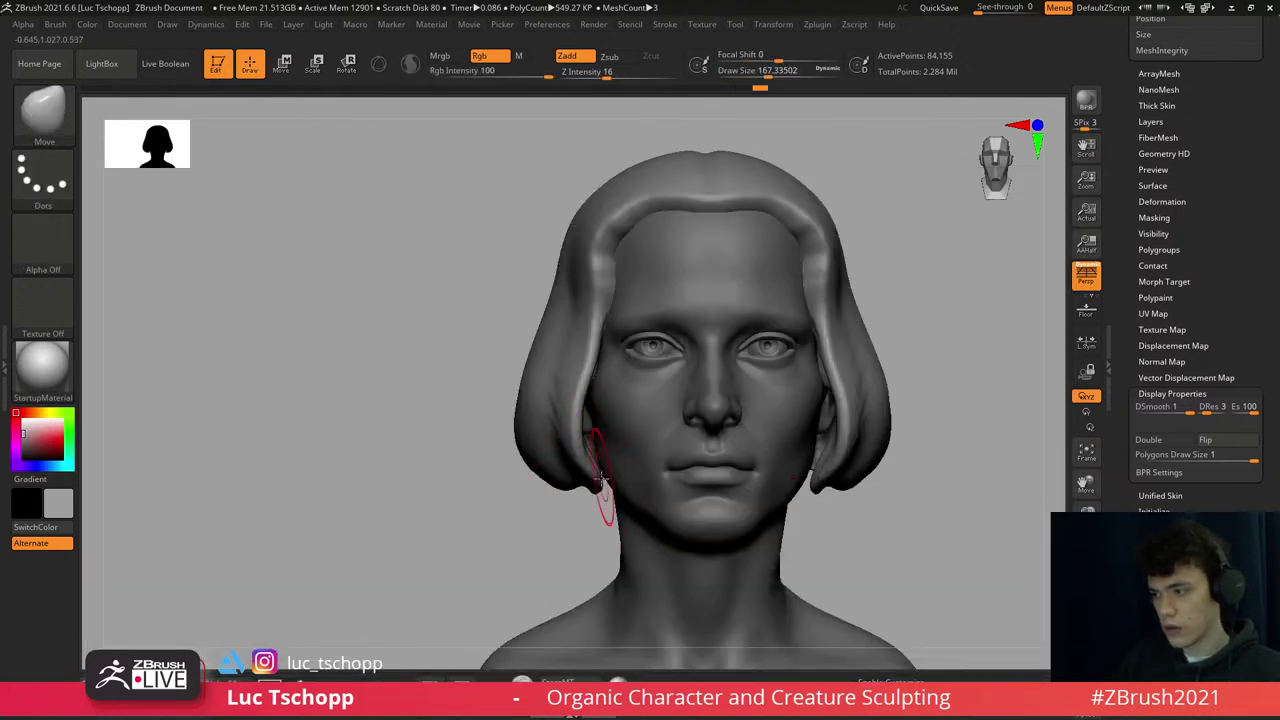
right_click_drag(601, 480, 613, 460)
key("1")
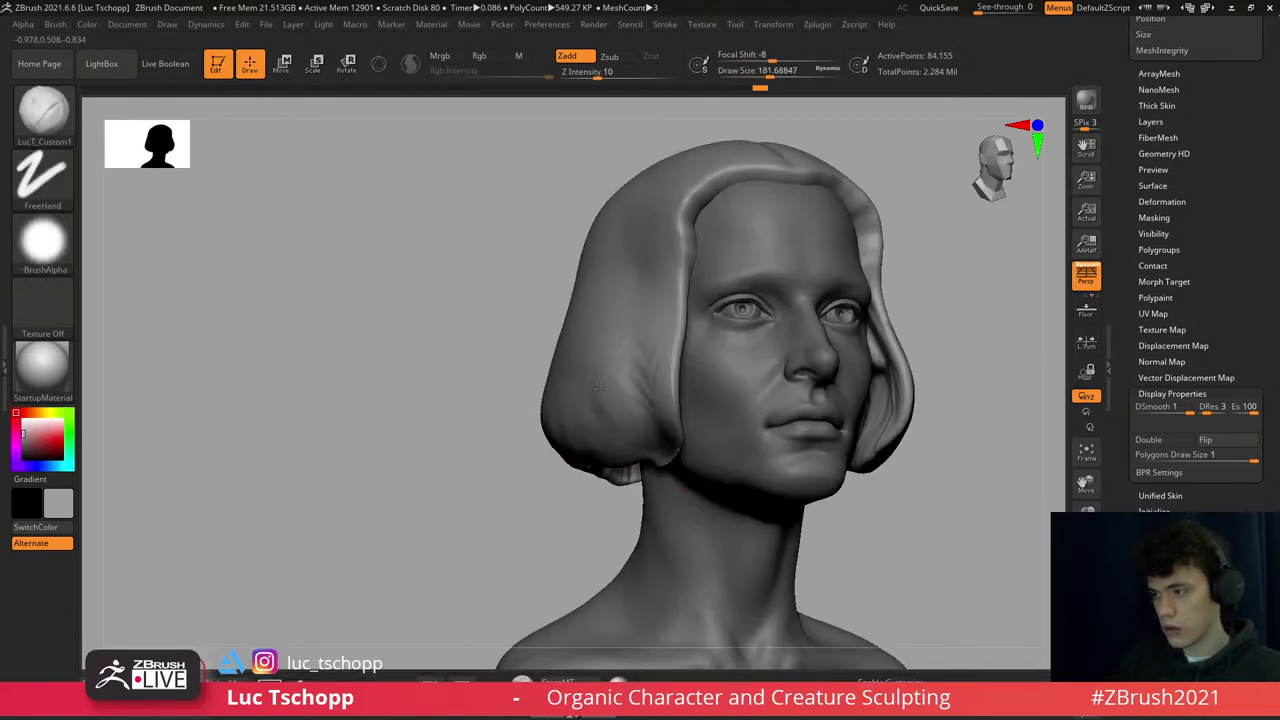
mouse_move(563, 362)
right_mouse_down()
mouse_move(591, 320)
mouse_move(617, 342)
mouse_move(643, 329)
mouse_move(643, 371)
right_mouse_up()
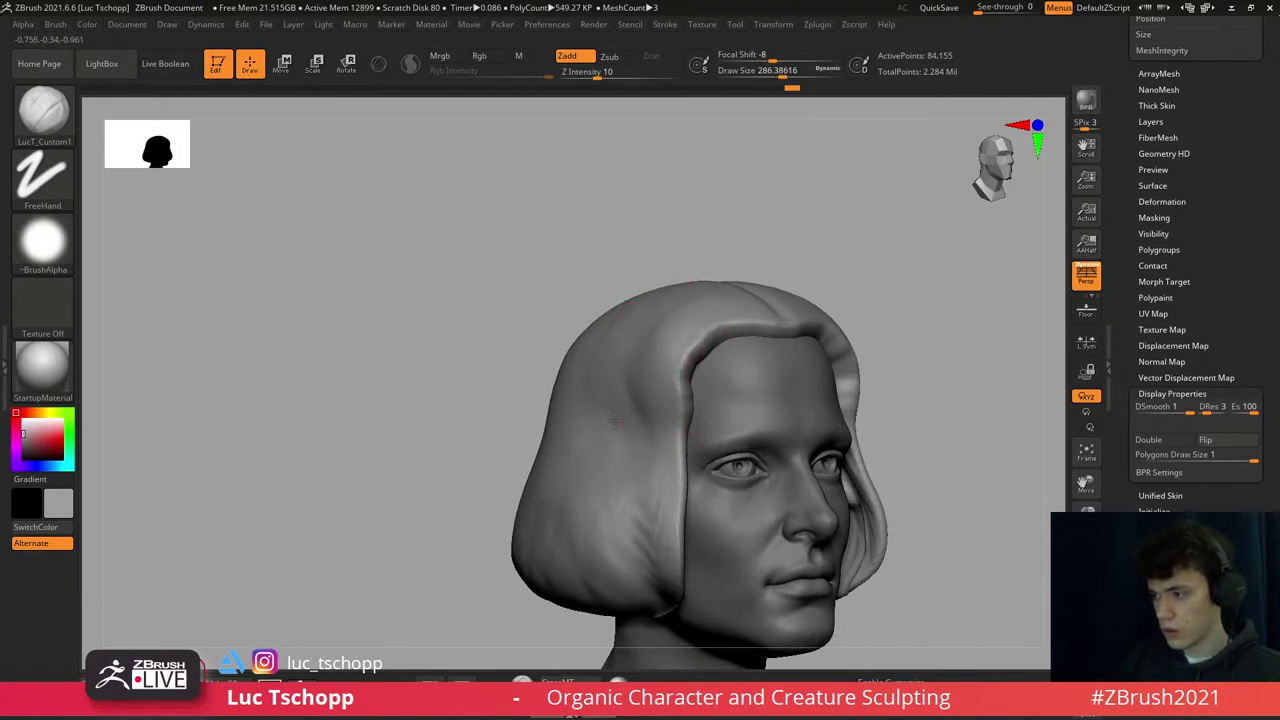
right_click_drag(614, 420, 565, 375)
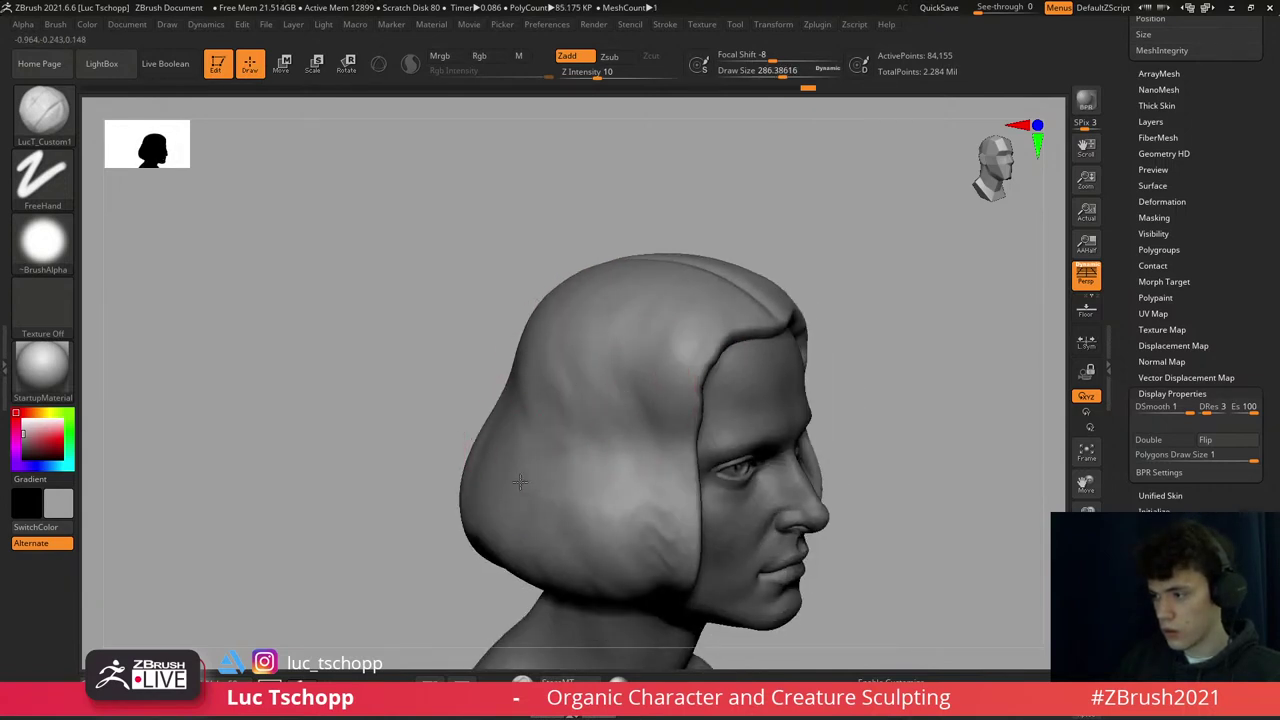
right_click_drag(489, 482, 492, 437)
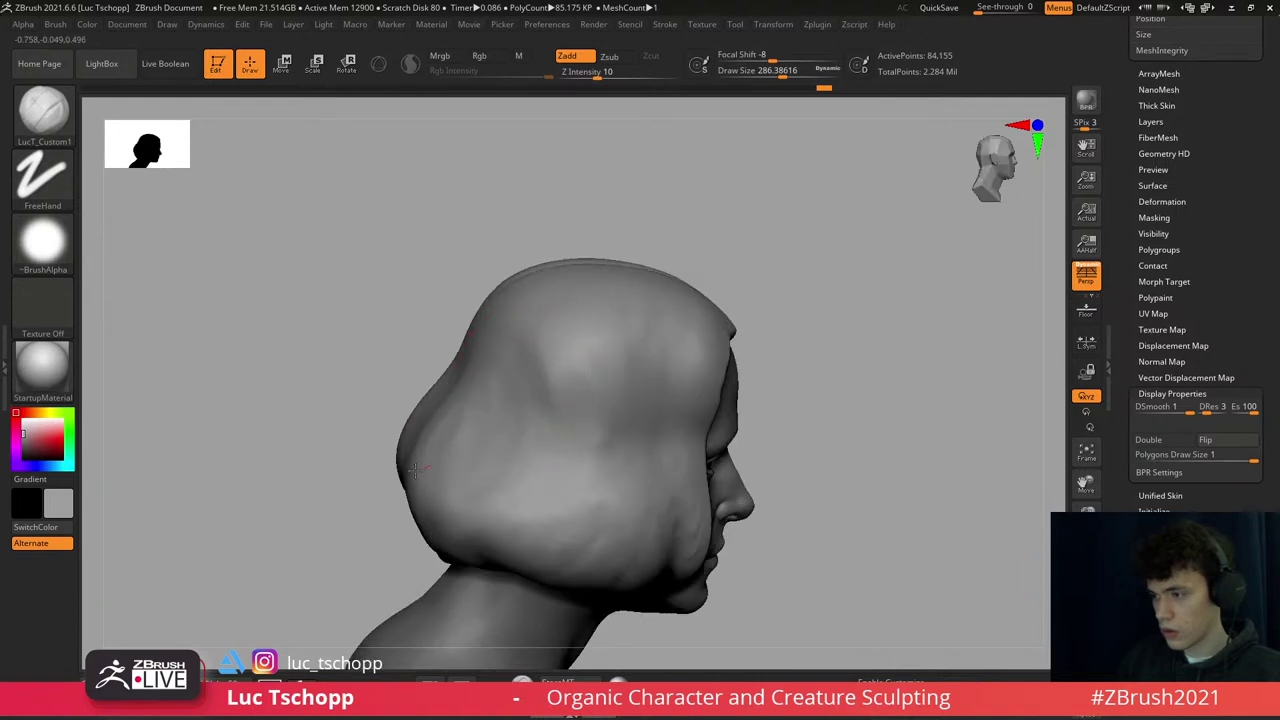
right_click_drag(413, 469, 453, 425)
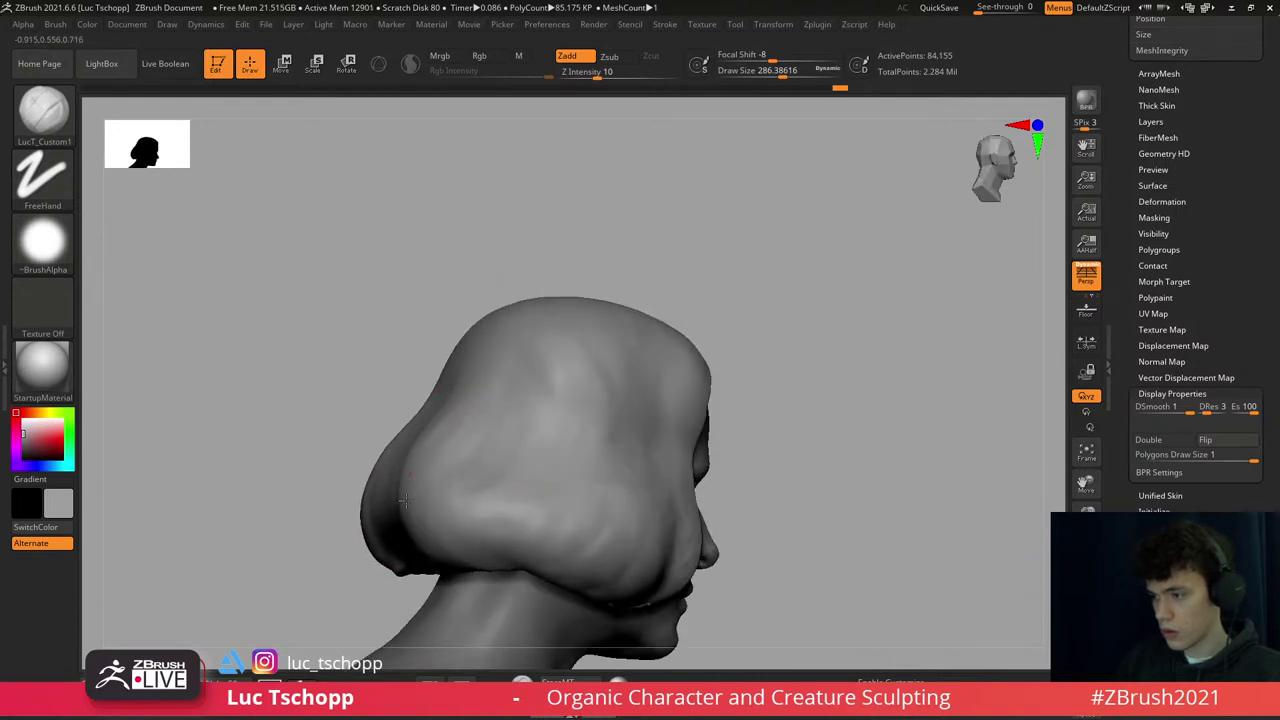
right_click_drag(405, 500, 380, 449)
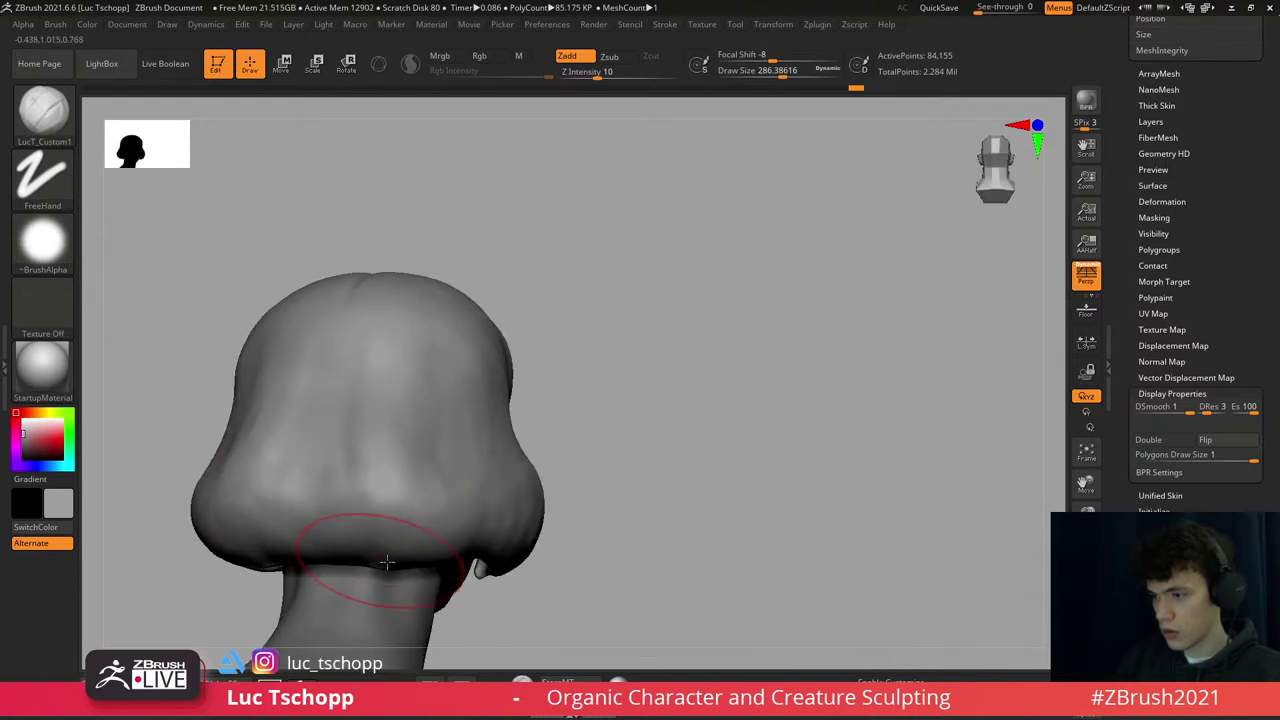
mouse_move(387, 562)
right_mouse_down()
mouse_move(409, 500)
mouse_move(434, 497)
mouse_move(497, 390)
mouse_move(460, 323)
mouse_move(516, 318)
right_mouse_up()
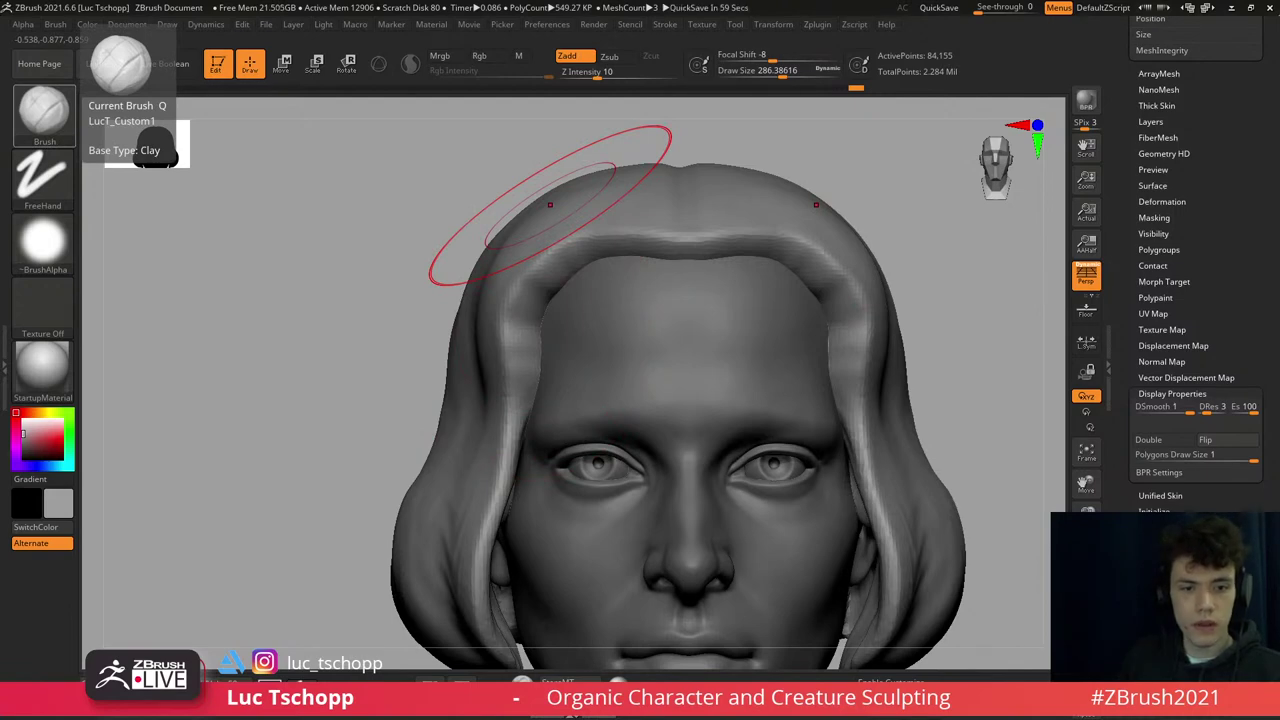
mouse_move(668, 396)
right_mouse_down()
mouse_move(529, 400)
mouse_move(530, 440)
mouse_move(386, 429)
mouse_move(600, 486)
mouse_move(814, 286)
mouse_move(655, 322)
mouse_move(603, 265)
right_mouse_up()
- Pull the forehead hair band into shape with the Move brush
key("b")
key("m")
key("v")
key("1")
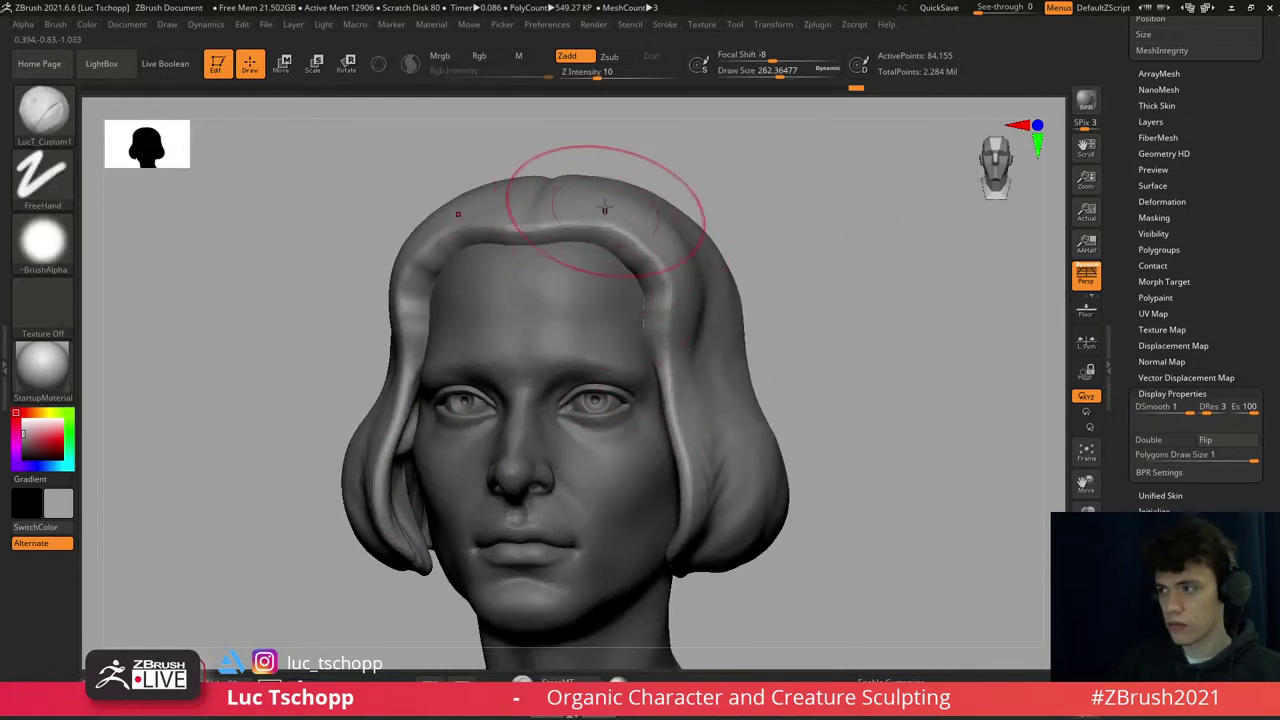
key("b")
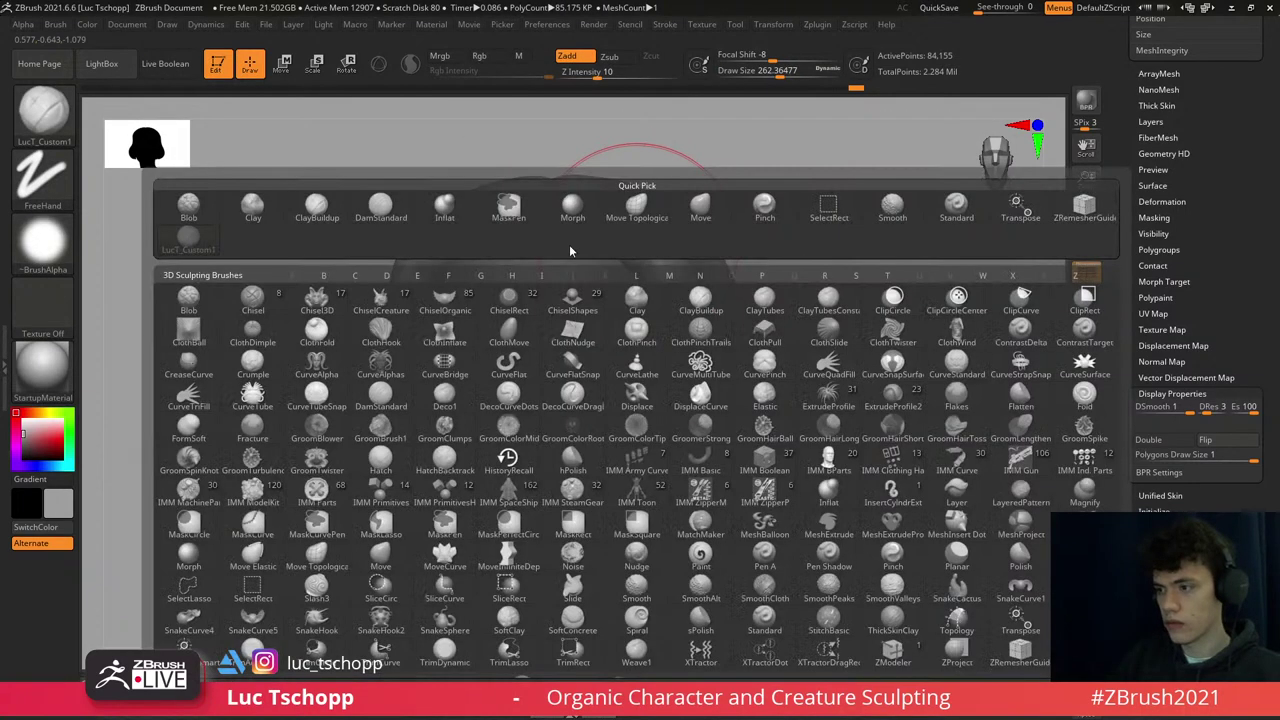
key("m")
key("v")
mouse_move(408, 288)
left_mouse_down()
mouse_move(428, 265)
mouse_move(443, 222)
left_mouse_up()
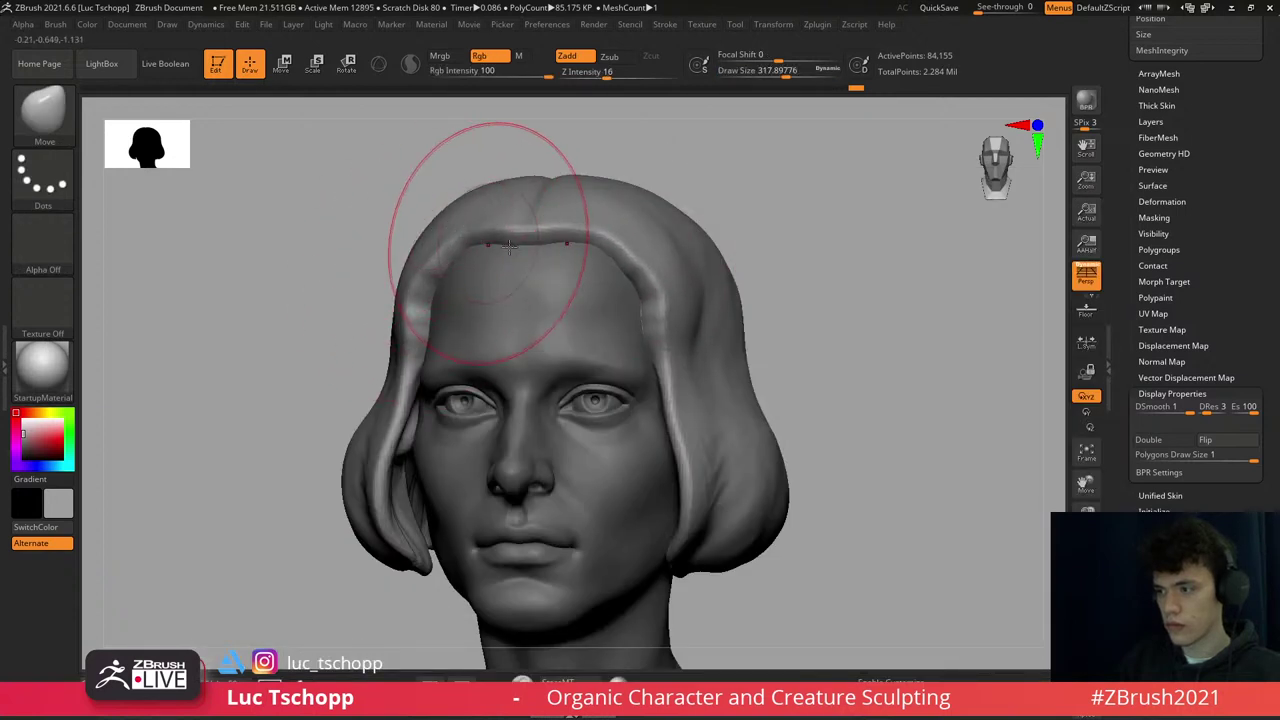
- Switch to the custom clay brush, shrink it to about 182, and review the top and side
key("b")
mouse_move(643, 257)
right_mouse_down()
mouse_move(614, 243)
mouse_move(651, 289)
right_mouse_up()
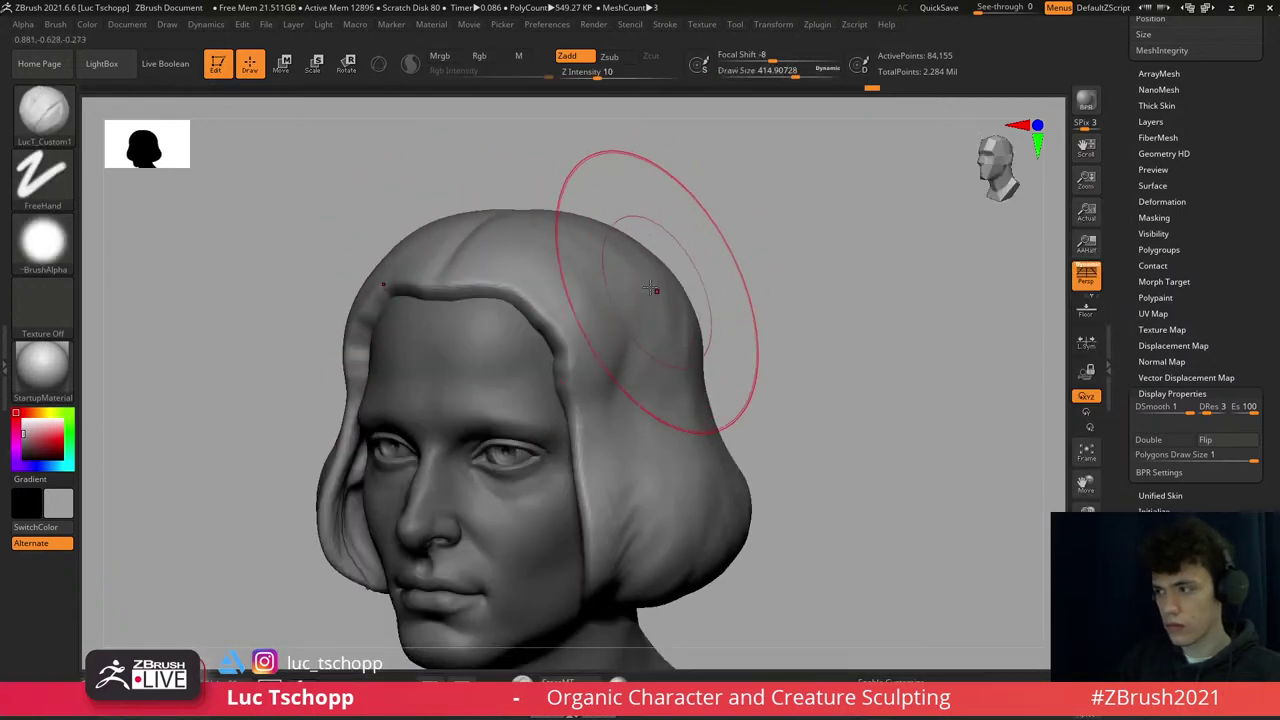
key("s")
left_click_drag(620, 309, 590, 309)
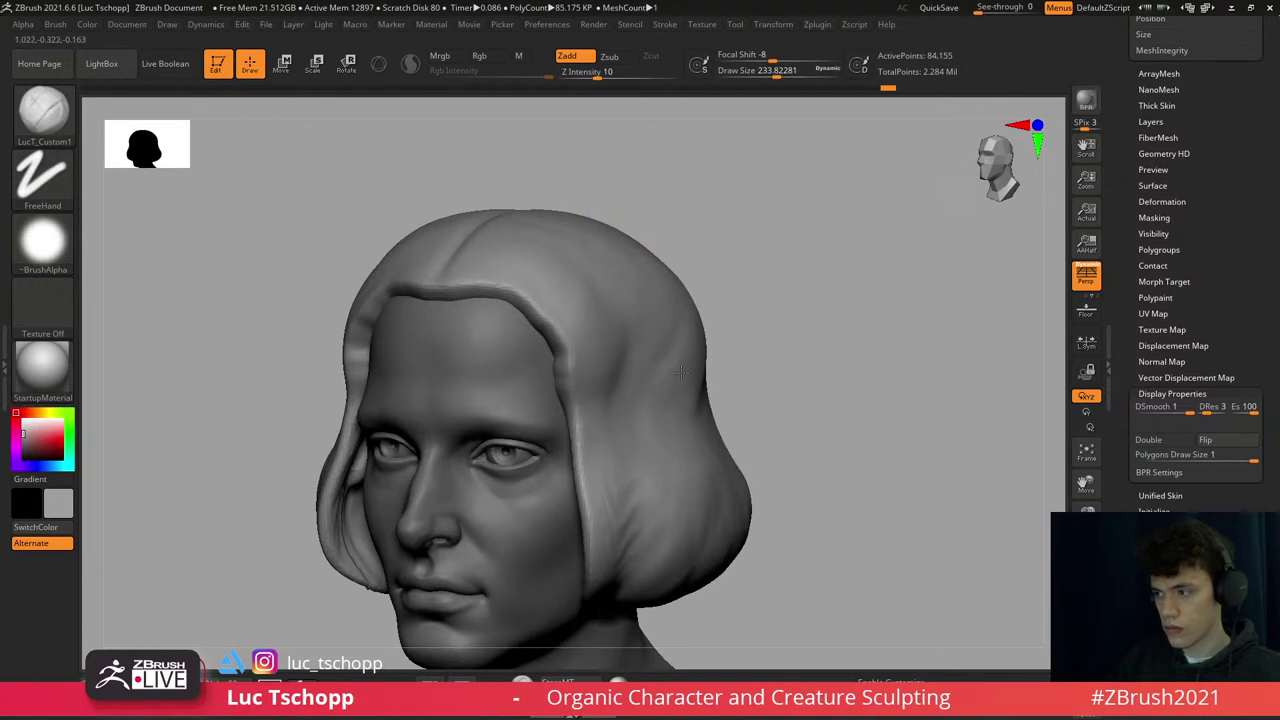
key("s")
left_click_drag(690, 409, 660, 409)
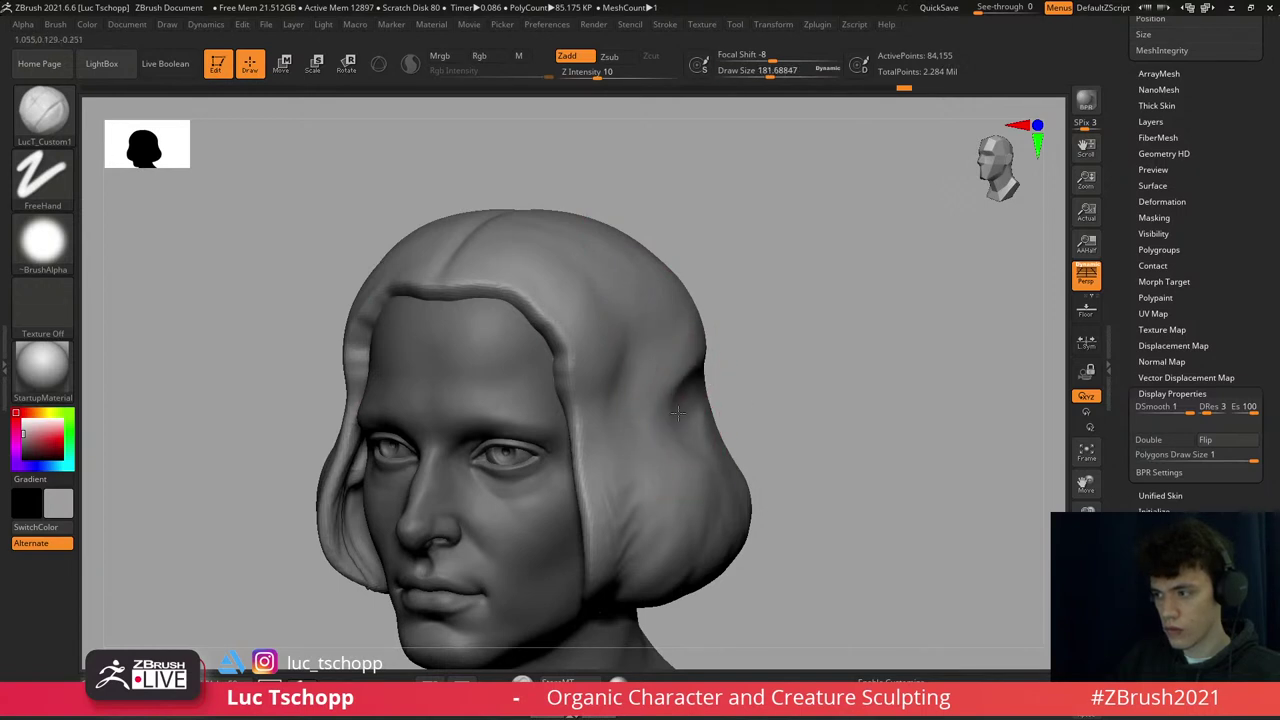
right_click_drag(670, 400, 639, 368)
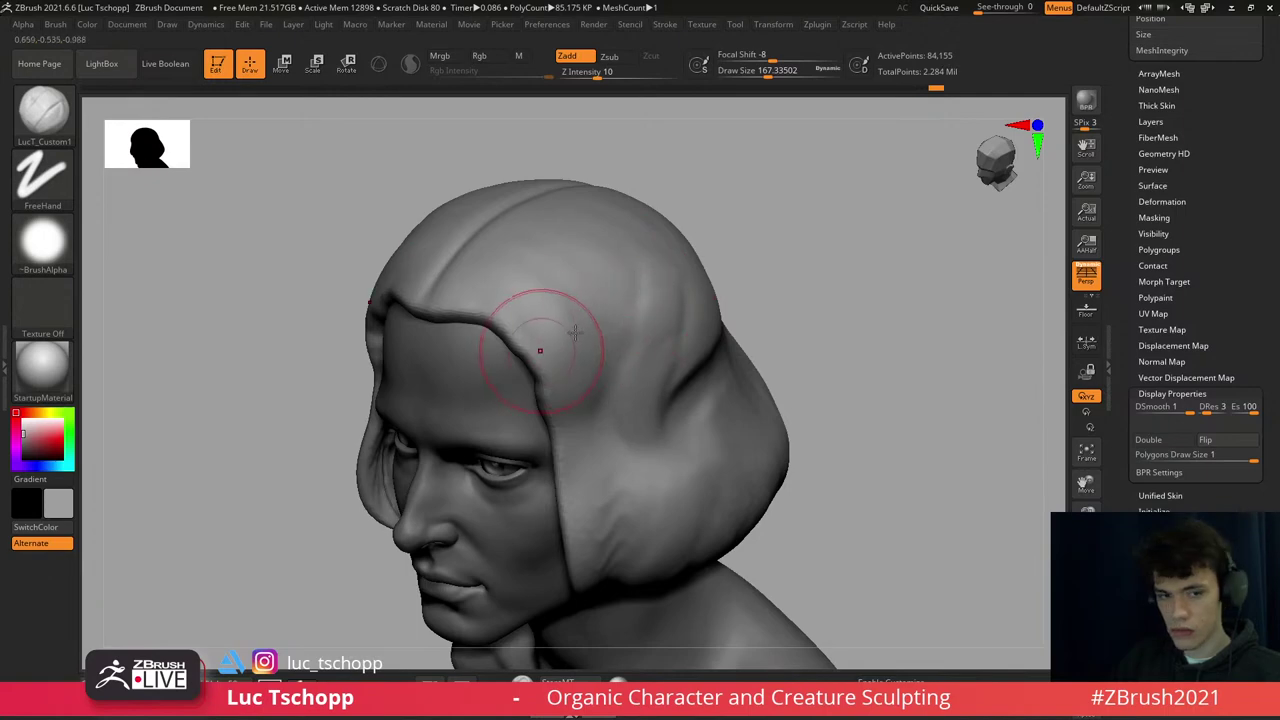
mouse_move(574, 333)
right_mouse_down()
mouse_move(529, 286)
mouse_move(520, 260)
mouse_move(531, 258)
right_mouse_up()
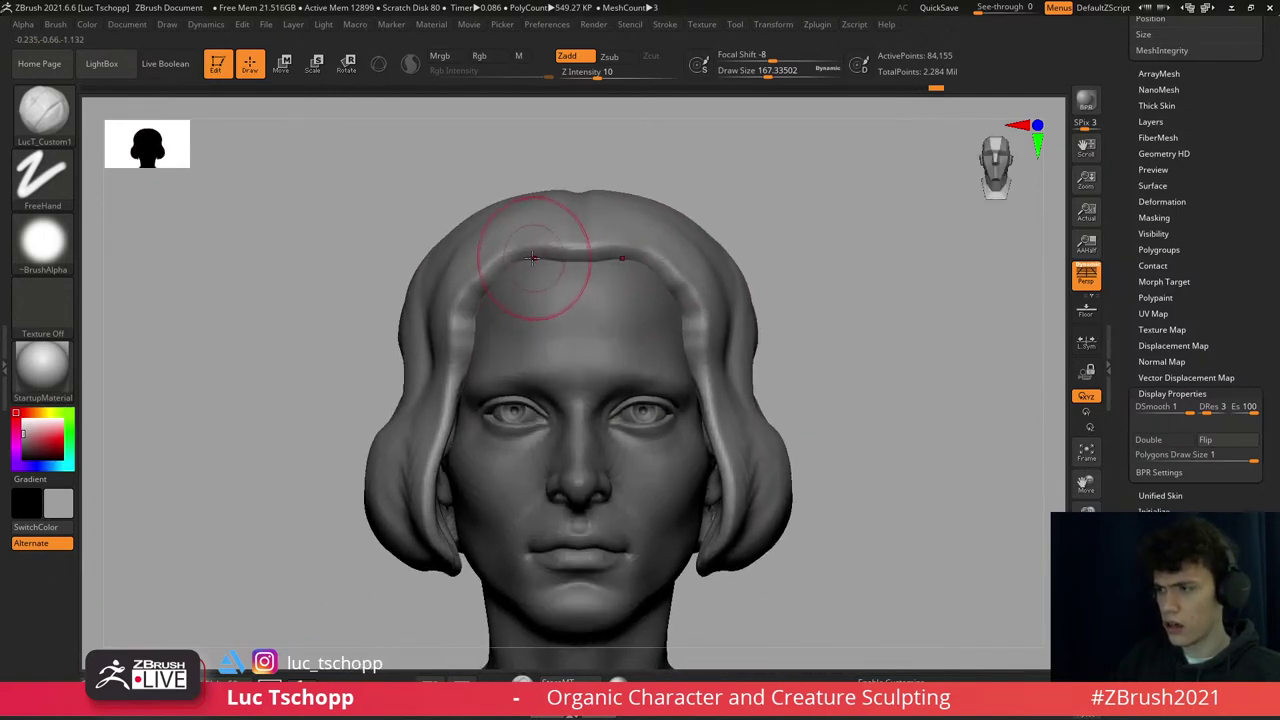
- Try Smooth, then return to a Move brush enlarged to about 256
key("b")
key("m")
key("v")
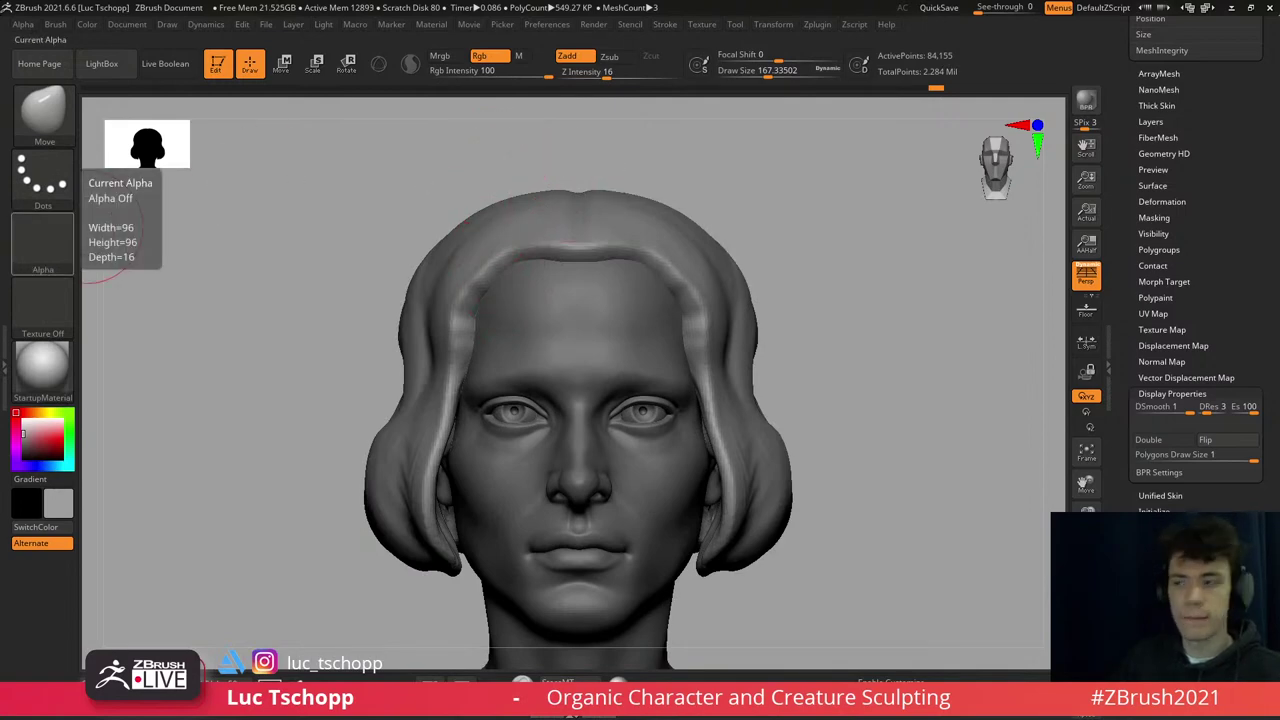
mouse_move(837, 400)
right_mouse_down("alt")
mouse_move(840, 375)
mouse_move(443, 357)
right_mouse_up("alt")
key("b")
key("s")
key("m")
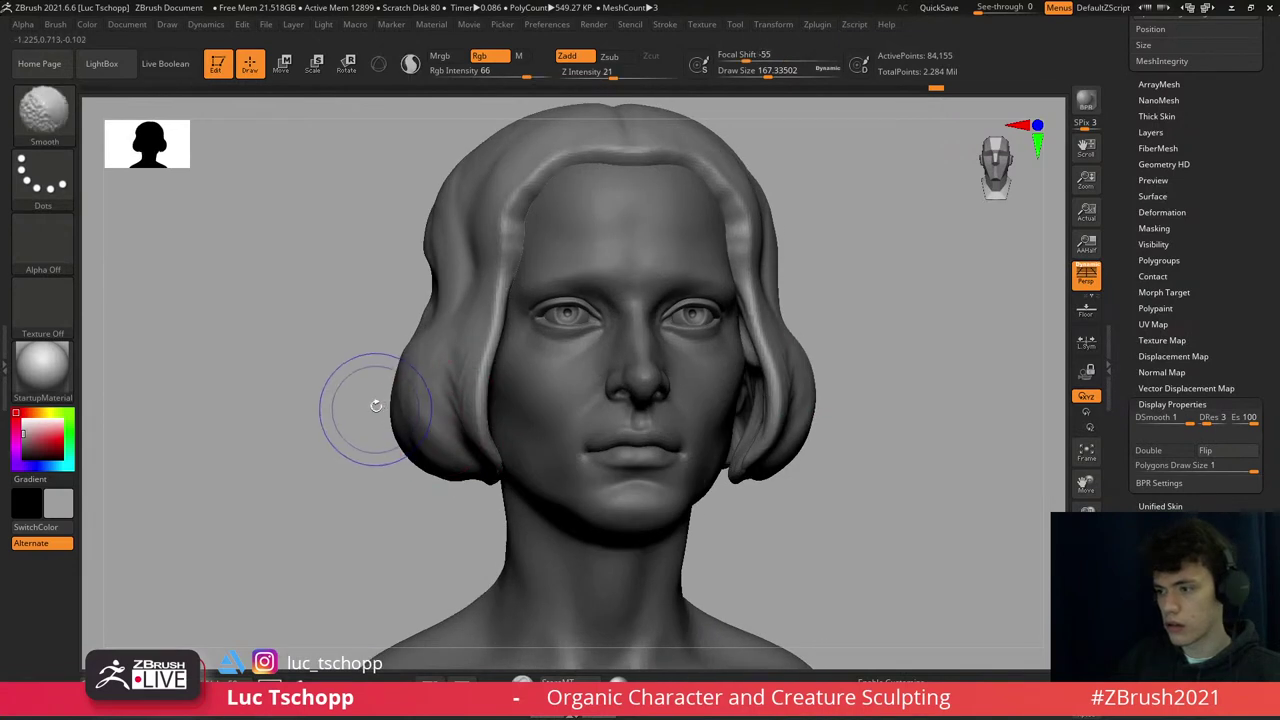
key("b")
key("m")
key("v")
key("s")
left_click_drag(386, 386, 409, 436)
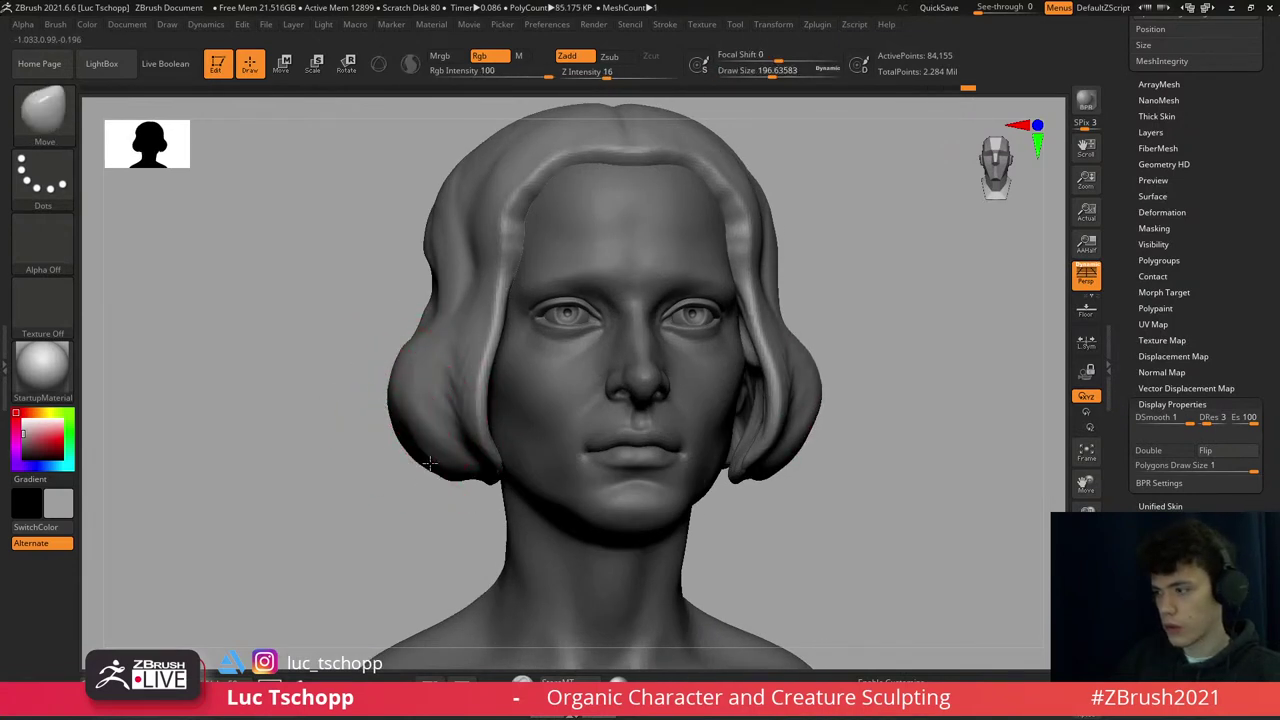
- Switch back to the custom clay brush and view the whole bust straight from the front
mouse_move(436, 413)
right_mouse_down()
mouse_move(423, 330)
mouse_move(397, 337)
right_mouse_up()
key("b")
key("l")
key("u")
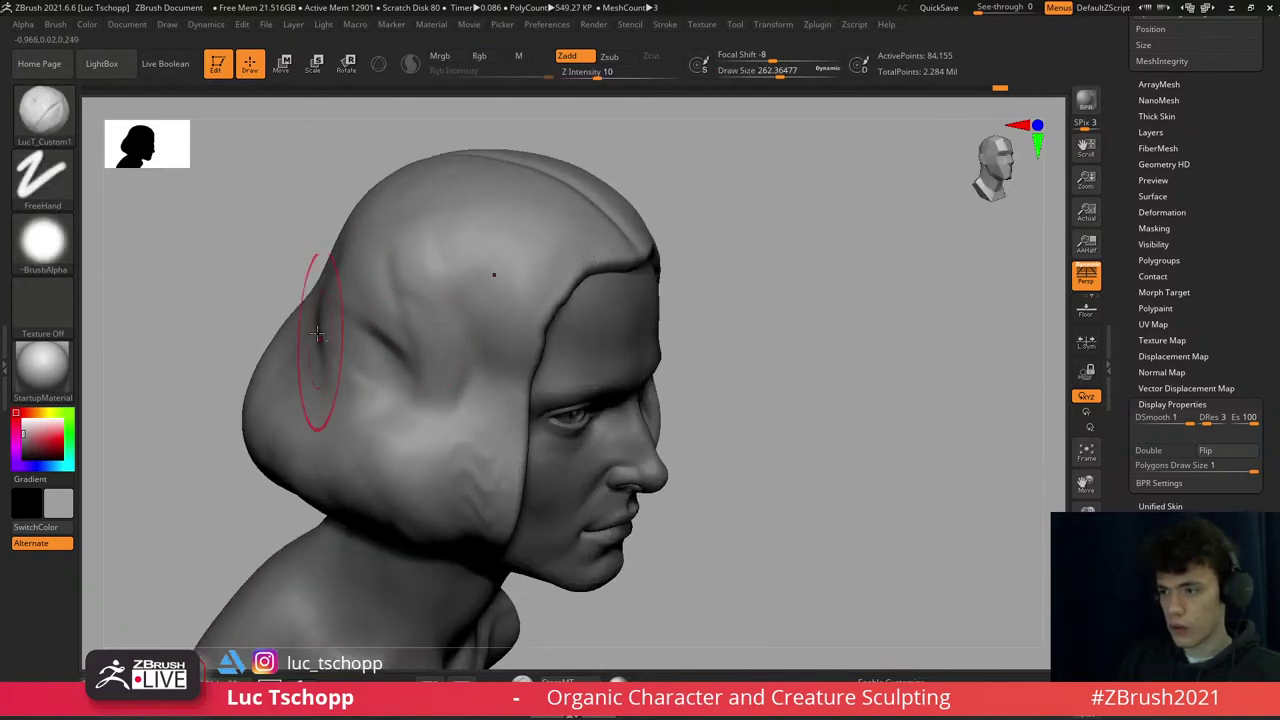
mouse_move(328, 360)
right_mouse_down()
mouse_move(371, 300)
mouse_move(434, 277)
mouse_move(518, 372)
mouse_move(545, 340)
mouse_move(572, 368)
mouse_move(566, 386)
mouse_move(570, 364)
right_mouse_up()
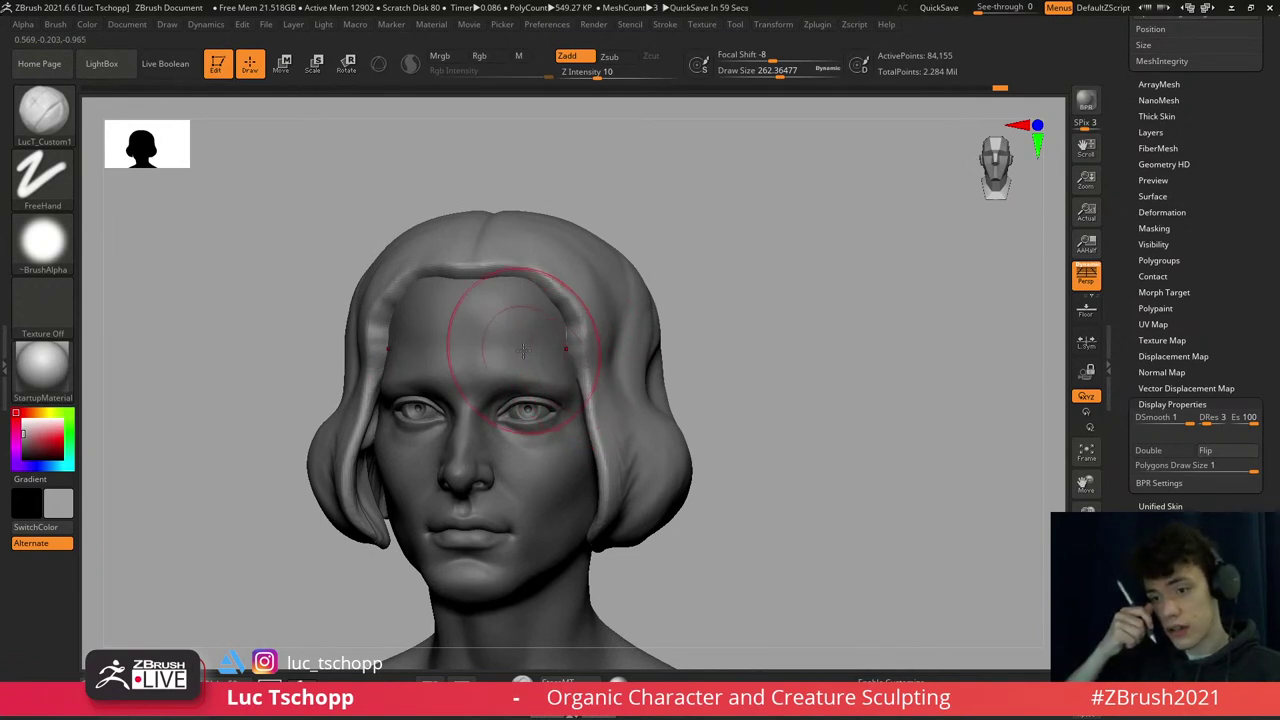
mouse_move(525, 360)
right_mouse_down("shift")
mouse_move(540, 428)
mouse_move(529, 300)
right_mouse_up("shift")
- Set up the Move brush, resizing it between about 124 and 223 while viewing under the chin
key("b")
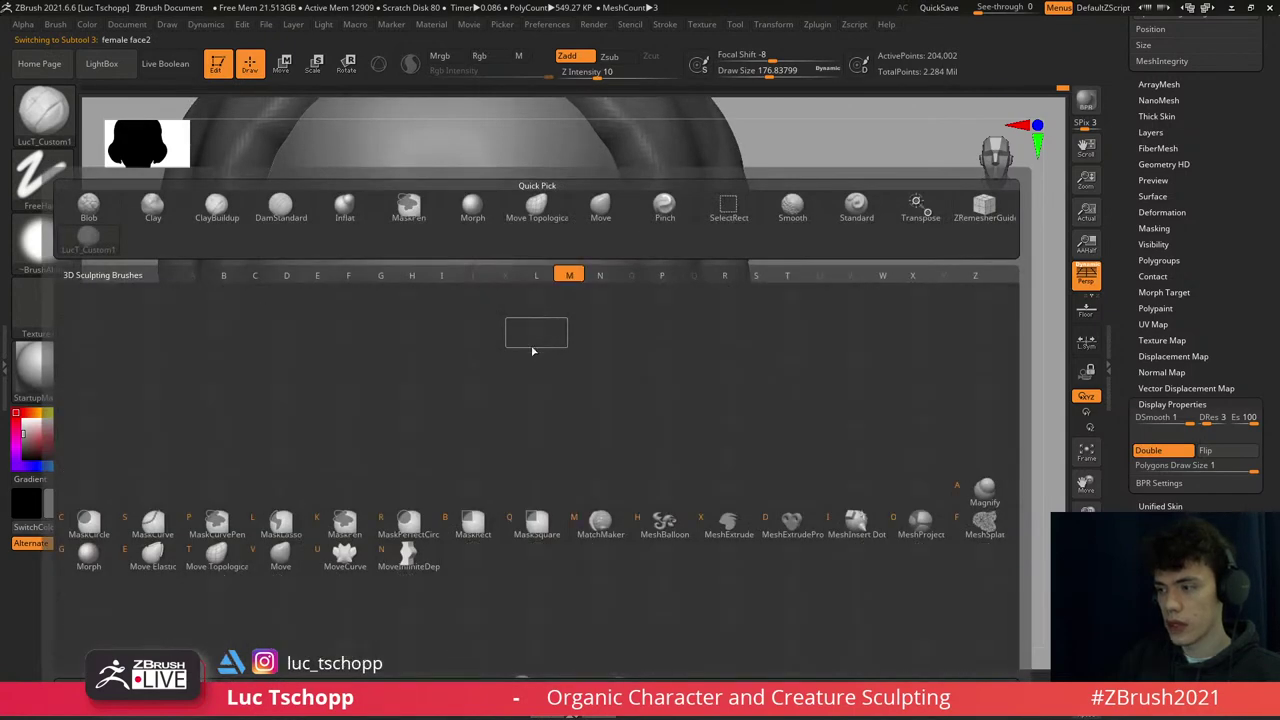
key("m")
key("v")
key("s")
left_click_drag(505, 358, 506, 367)
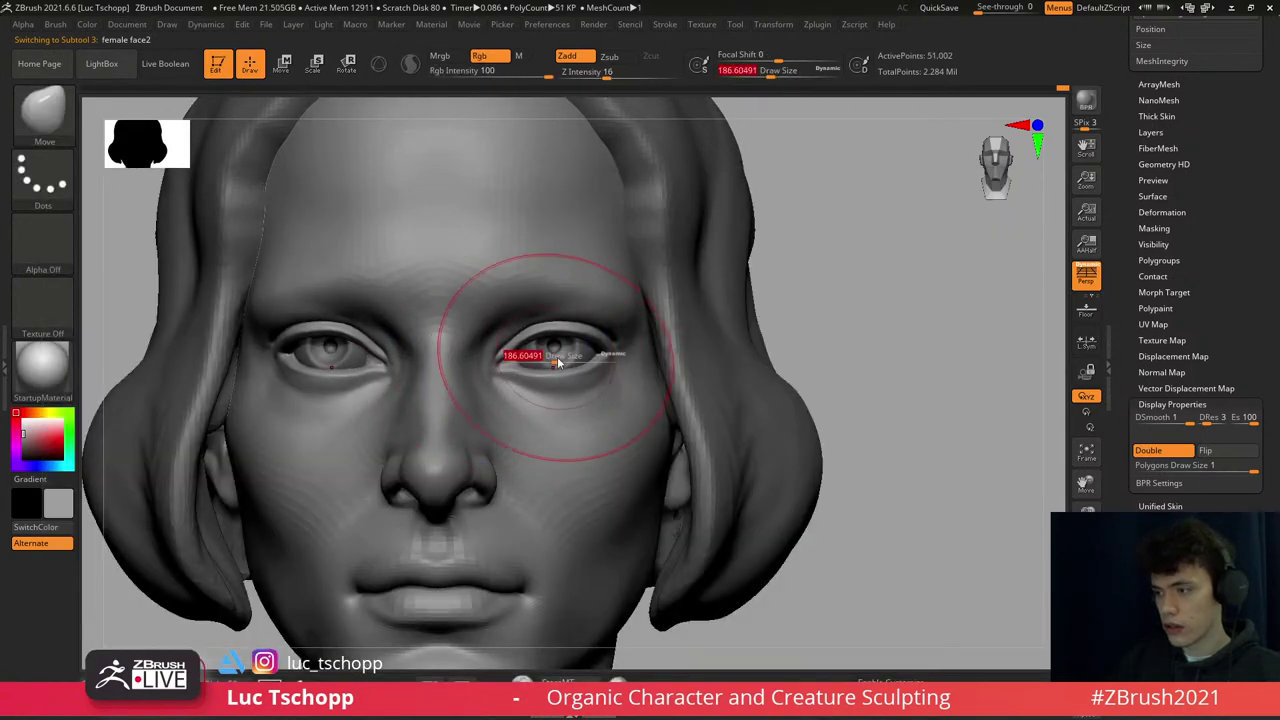
key("s")
left_click_drag(614, 343, 590, 345)
right_click_drag(590, 420, 586, 343)
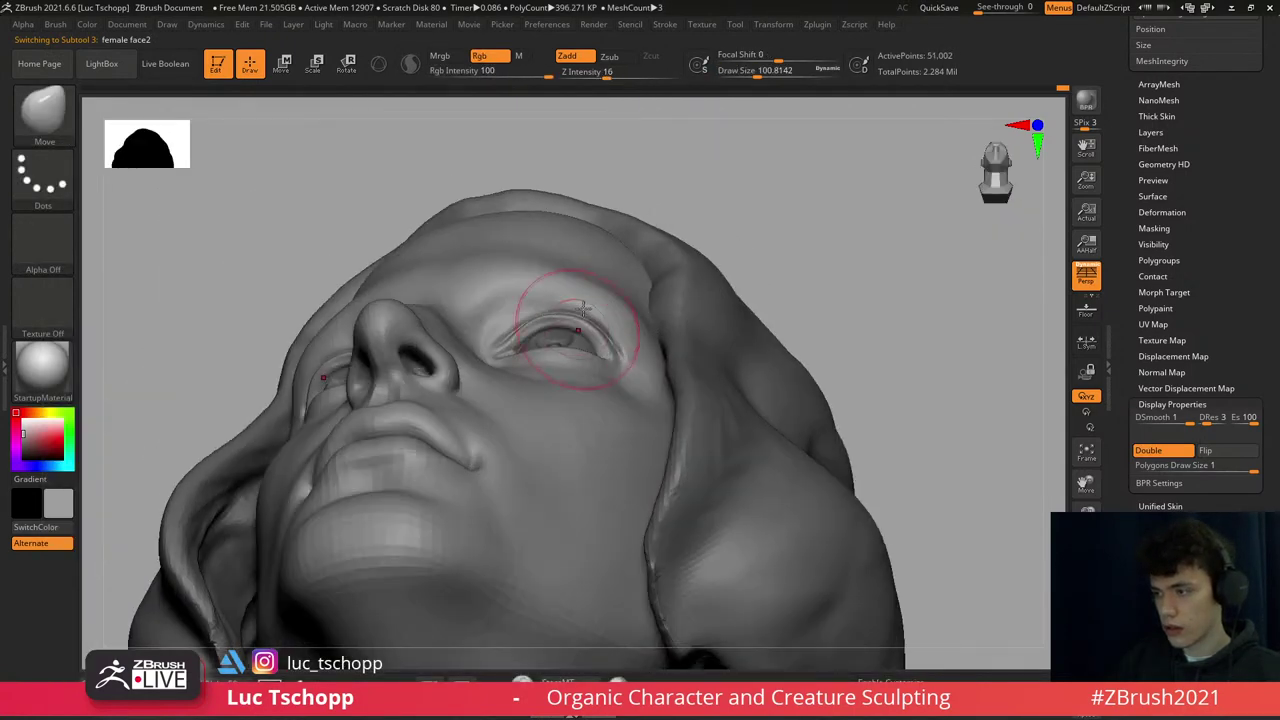
key("s")
mouse_move(562, 330)
left_mouse_down()
mouse_move(540, 328)
mouse_move(552, 343)
left_mouse_up()
key("s")
mouse_move(555, 348)
right_mouse_down()
mouse_move(560, 410)
mouse_move(543, 471)
right_mouse_up()
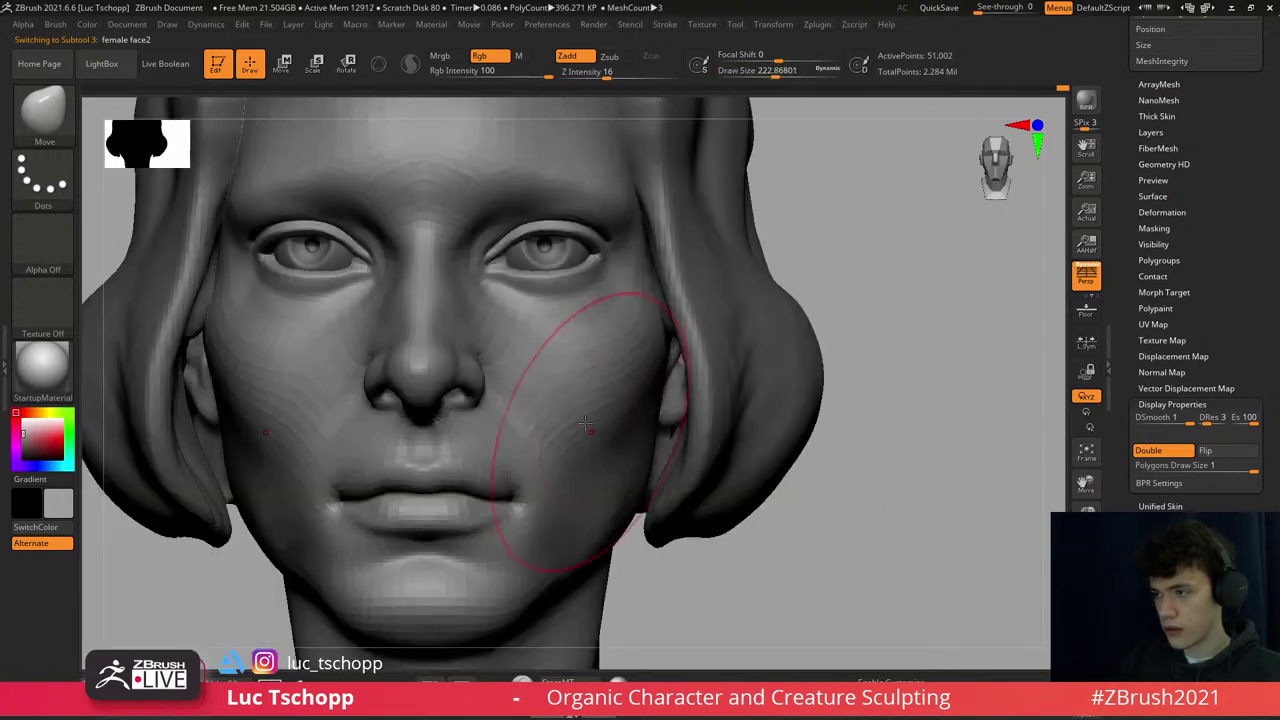
- Lift the mouth corners into a smile with a ~207 Move brush, compare, then undo it
key("s")
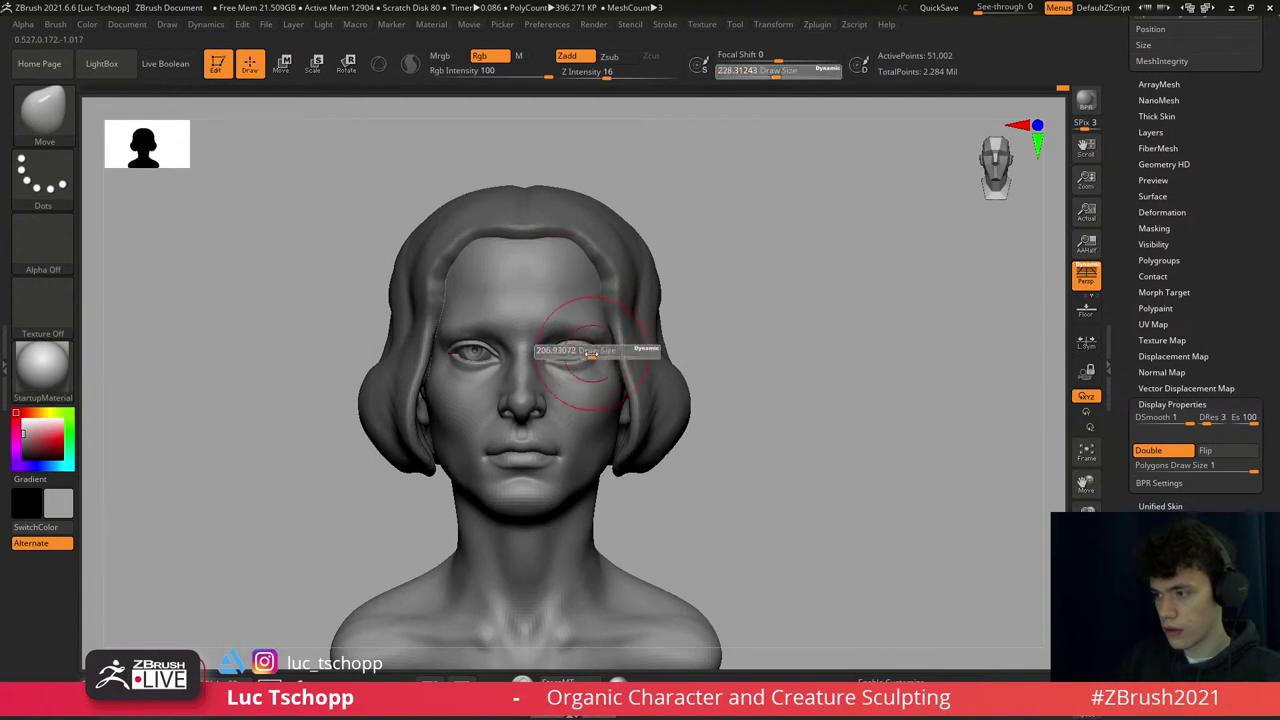
left_click_drag(572, 350, 582, 385)
left_click_drag(558, 451, 585, 405, "shift")
key("ctrl+z")
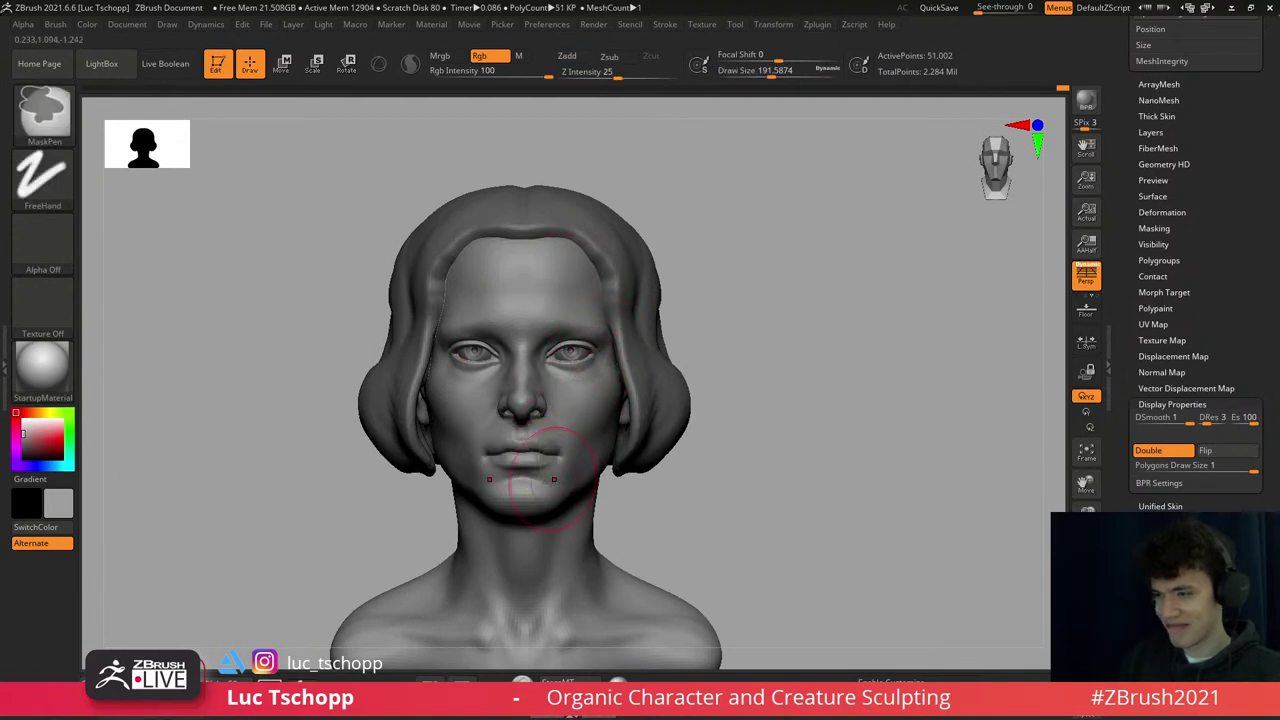
key("ctrl+shift+z")
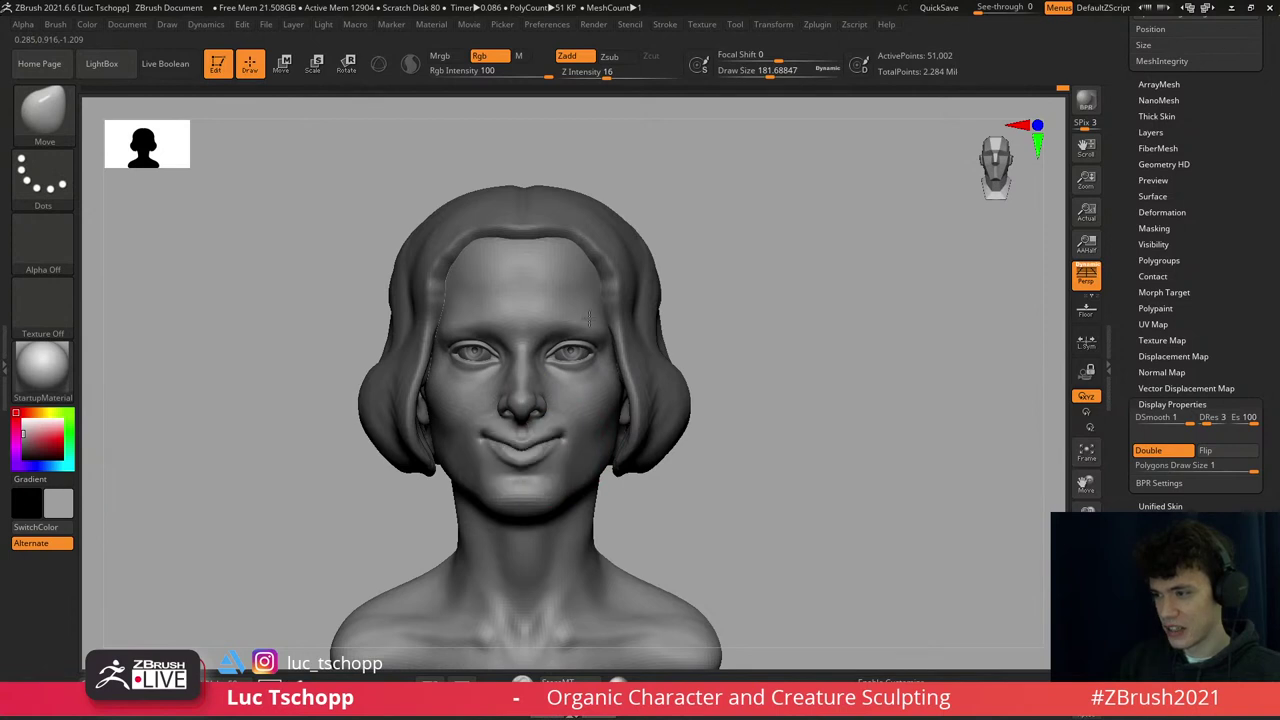
key("ctrl+z")
- Select the Extract1 hair piece and switch back to the custom clay brush
left_click(655, 345, "alt")
key("1")
right_click_drag(655, 345, 643, 371)
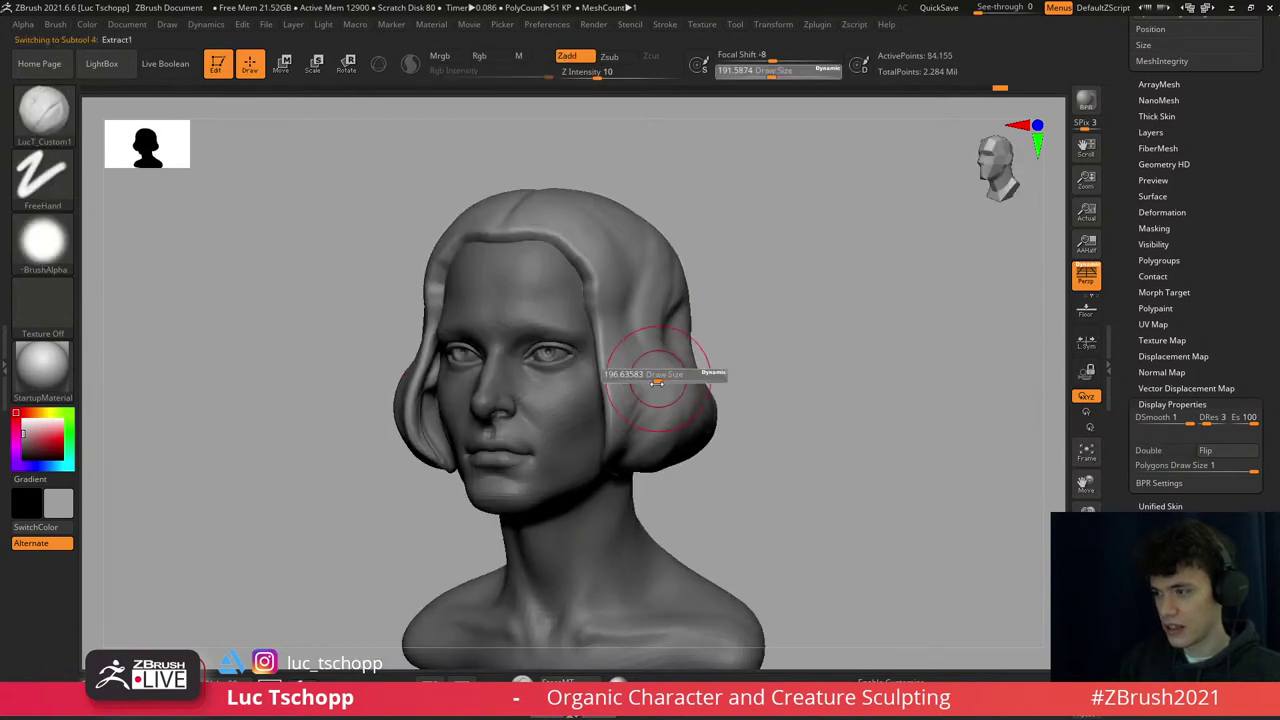
- Try a raised ridge along the forehead hairline, then undo it
right_click_drag(555, 300, 586, 243, "shift")
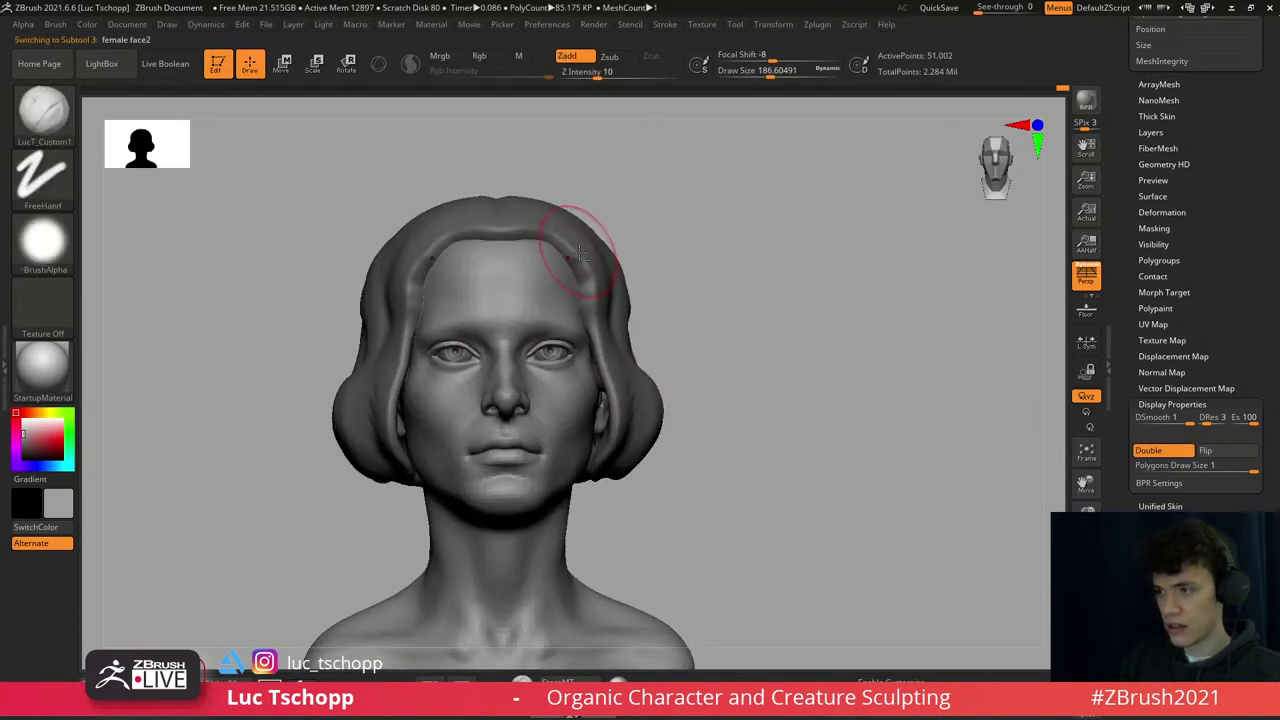
mouse_move(557, 336)
right_mouse_down("alt")
mouse_move(580, 342)
mouse_move(600, 300)
right_mouse_up("alt")
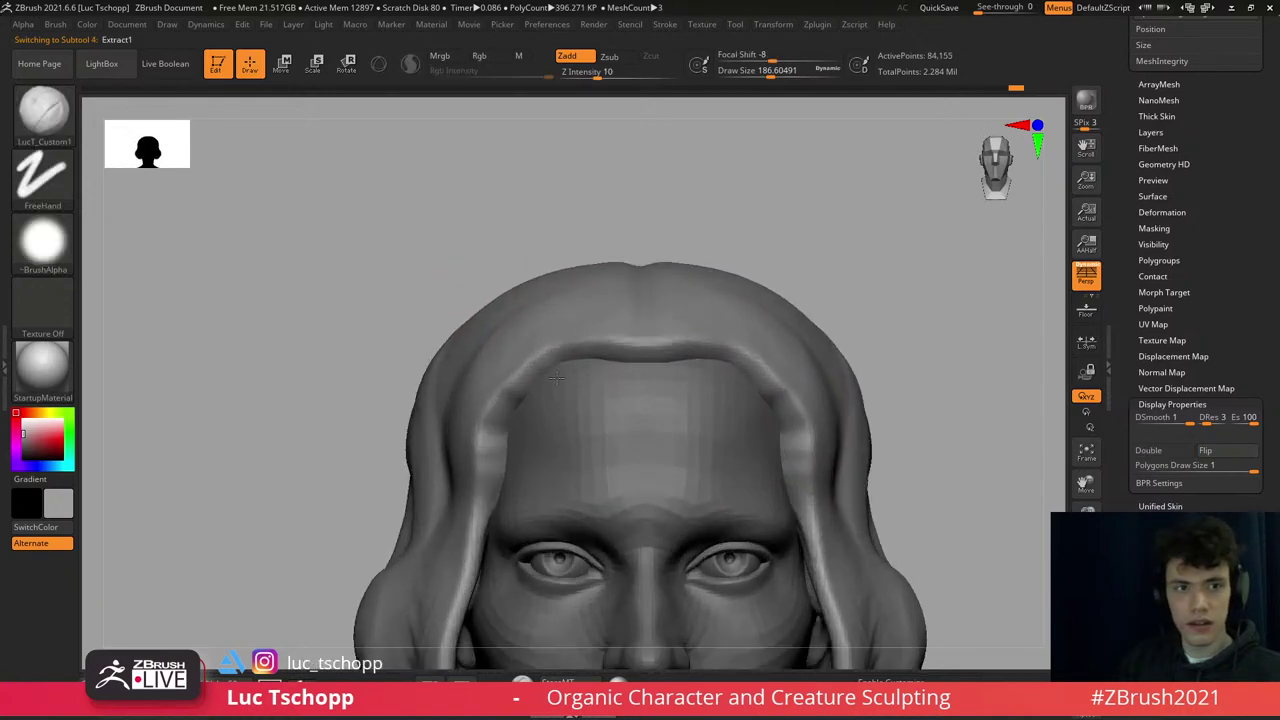
left_click_drag(560, 355, 760, 350)
key("ctrl+z")
right_click_drag(563, 358, 477, 386)
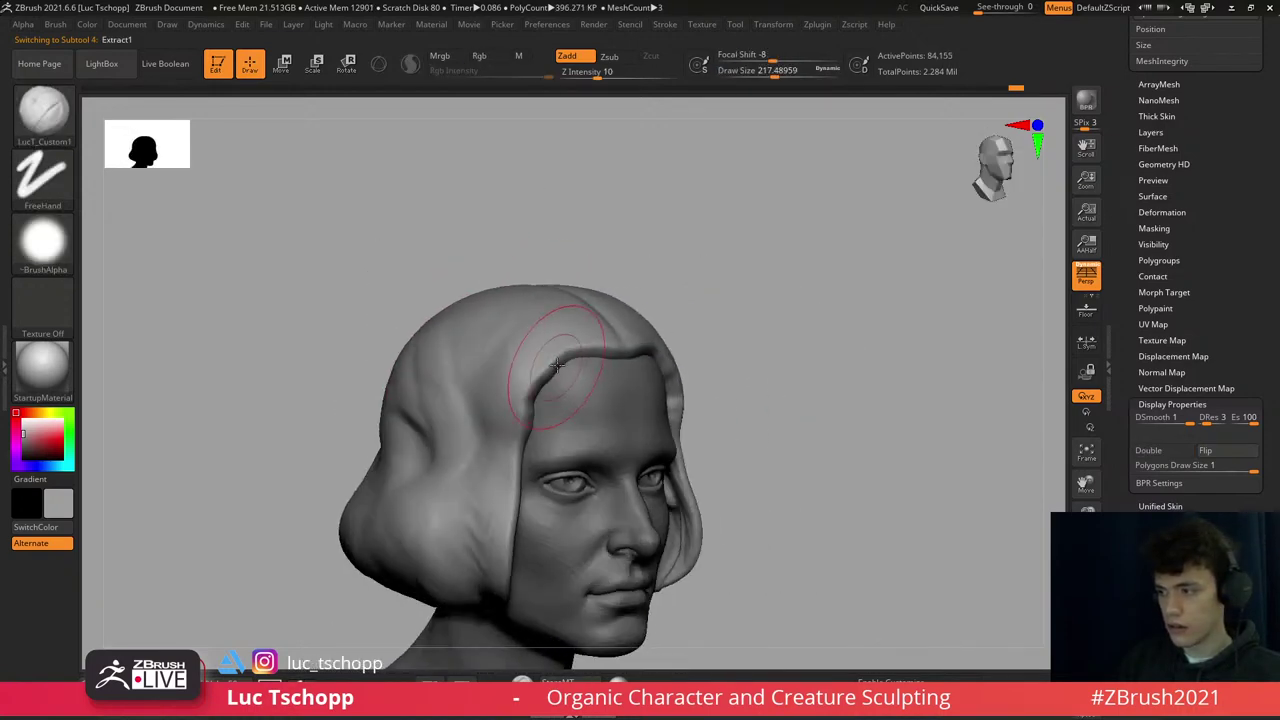
- Switch to the Move brush at about size 158 and preview the hair with dynamic subdivision
key("b")
key("m")
key("v")
key("s")
left_click_drag(530, 425, 556, 417)
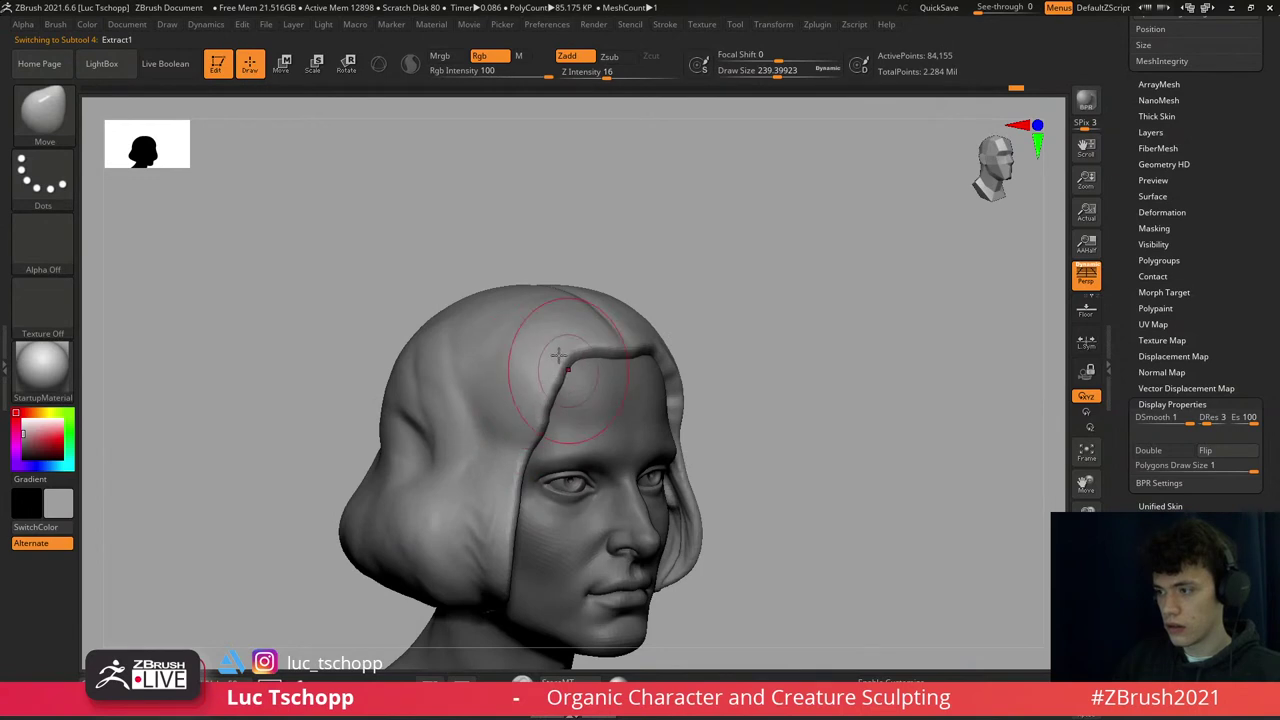
key("s")
left_click_drag(558, 345, 535, 345)
right_click_drag(520, 446, 560, 378, "shift")
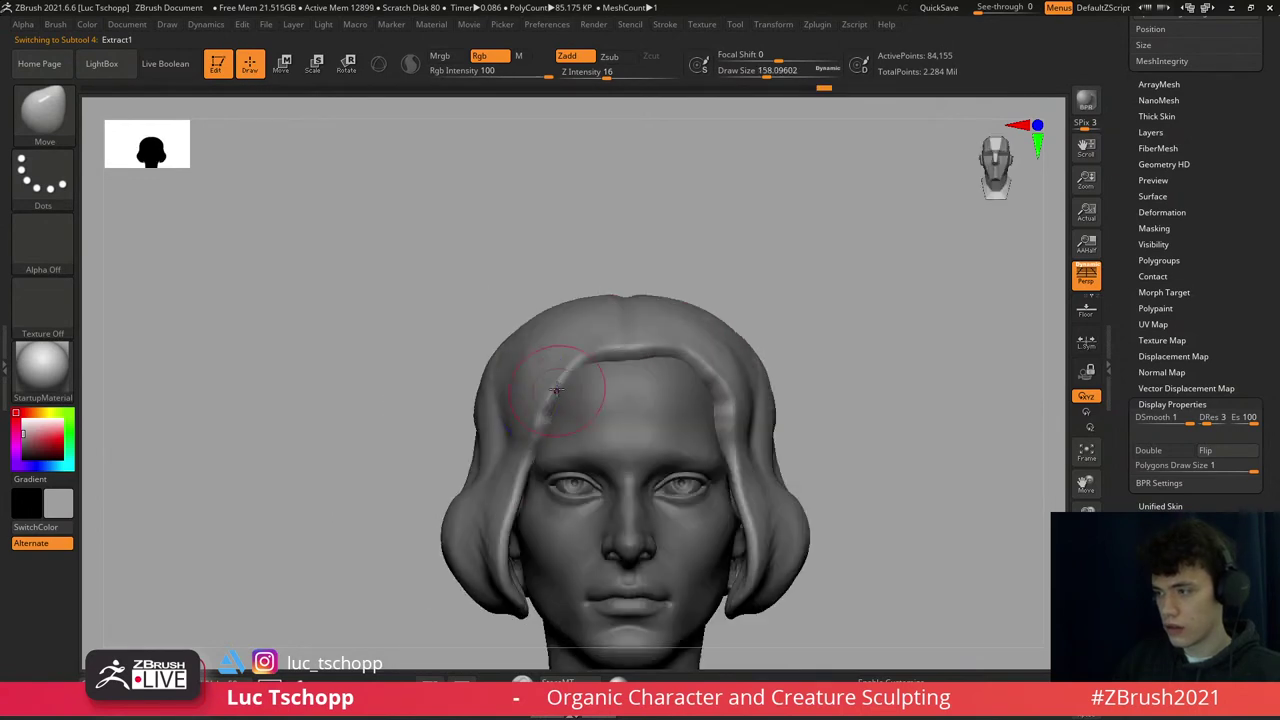
key("d")
key("Escape")
mouse_move(611, 329)
right_mouse_down()
mouse_move(611, 294)
mouse_move(608, 320)
right_mouse_up()
- Smooth the hair edge beside the face with SnakeHook, raising sculpting strength to 68
key("1")
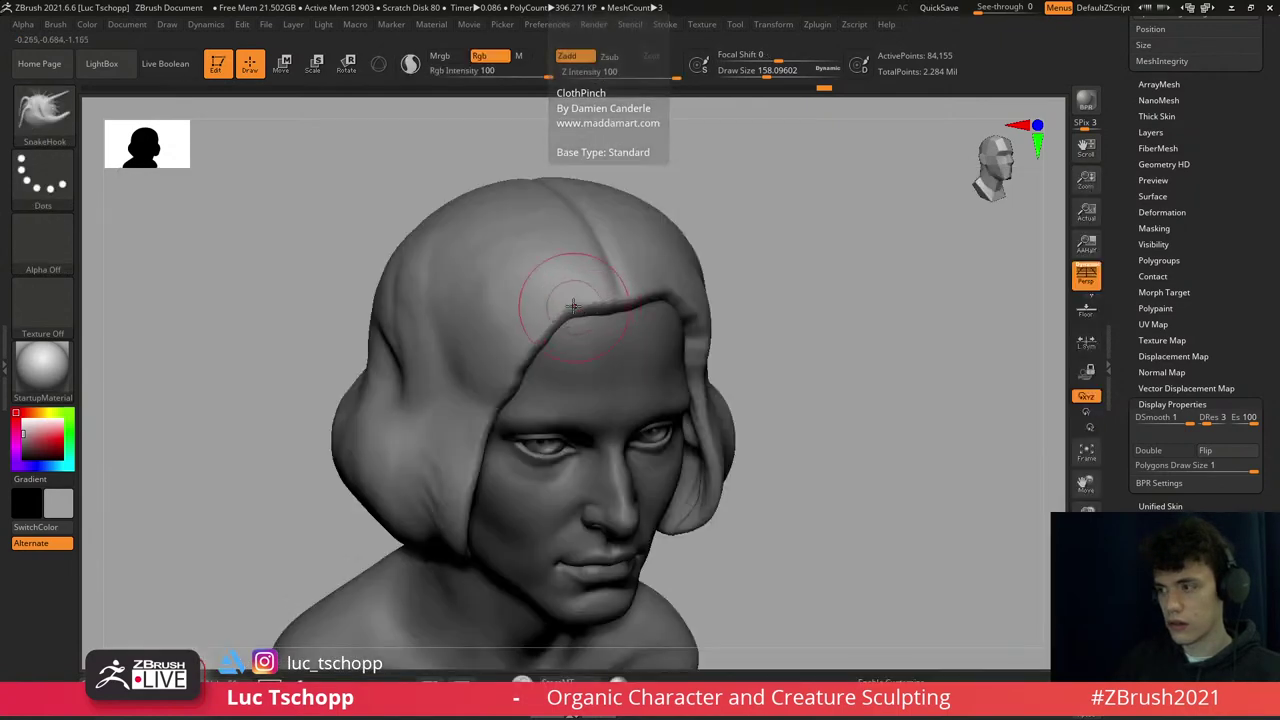
key("s")
left_click_drag(543, 291, 562, 291)
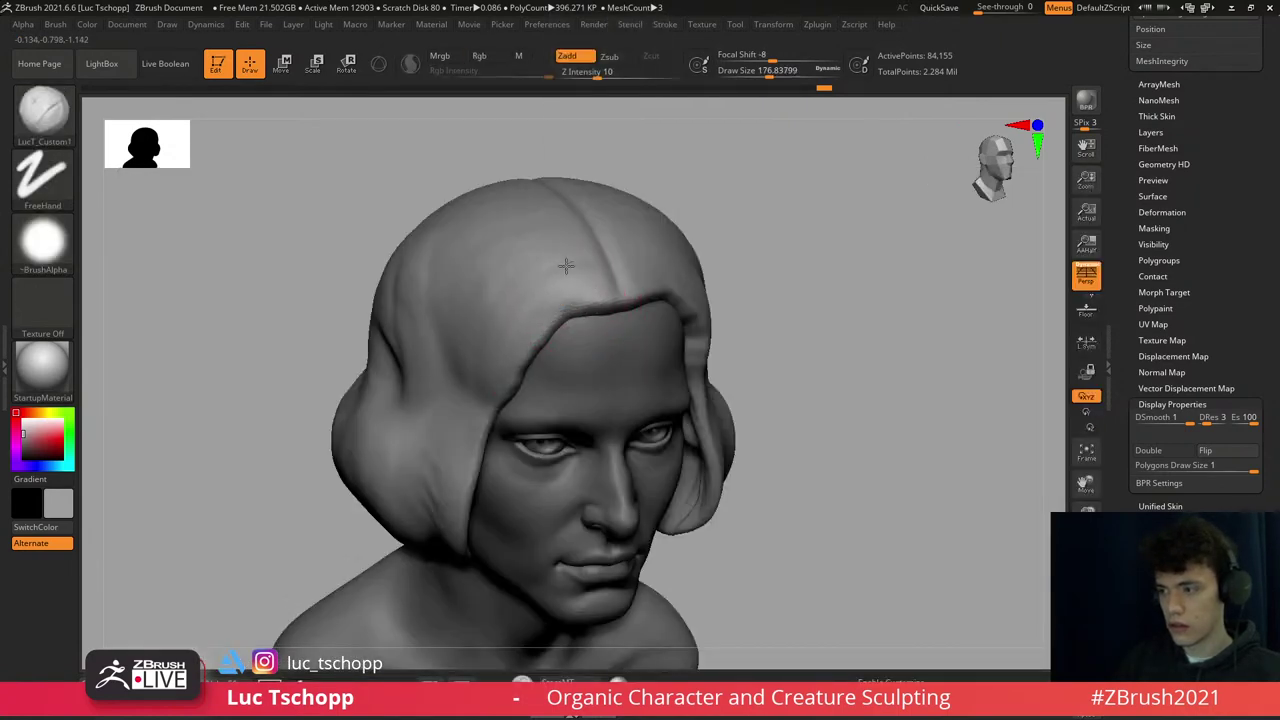
mouse_move(566, 265)
right_mouse_down()
mouse_move(530, 368)
mouse_move(500, 394)
right_mouse_up()
key("b")
key("s")
key("h")
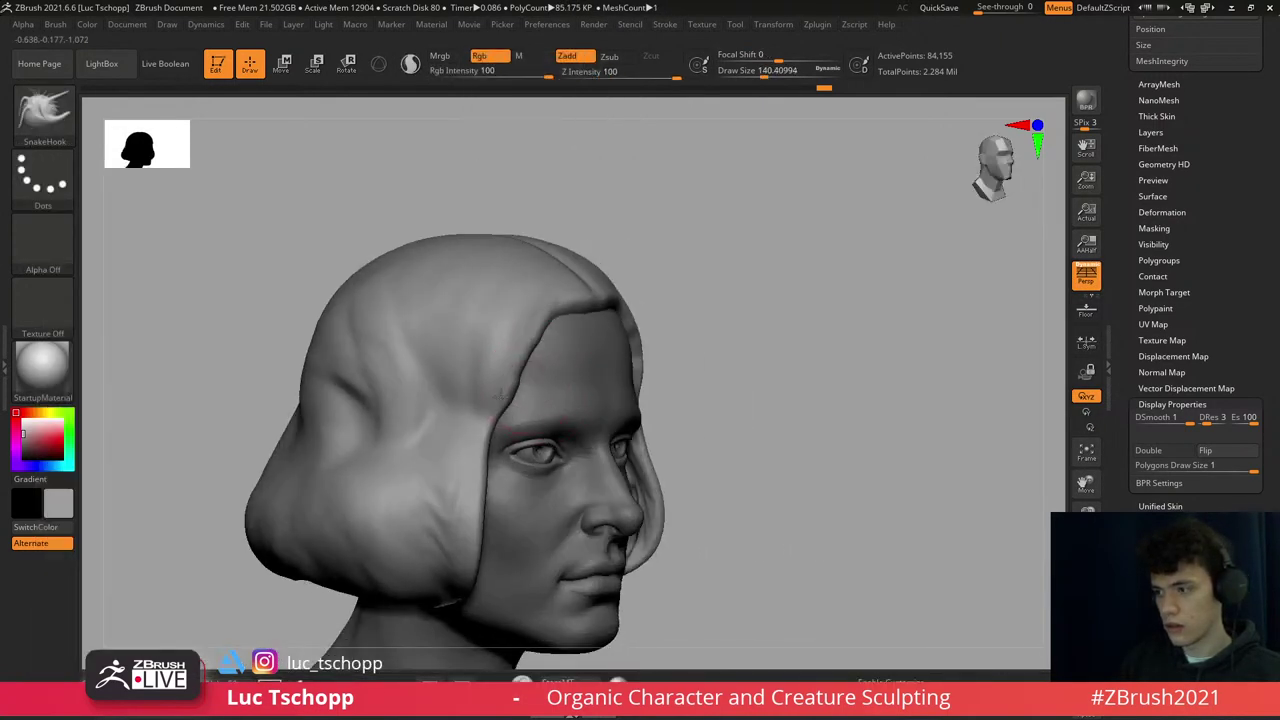
mouse_move(500, 372)
left_mouse_down("shift")
mouse_move(606, 73)
mouse_move(492, 402)
left_mouse_up("shift")
key("s")
key("s")
key("u")
left_click_drag(560, 222, 566, 250)
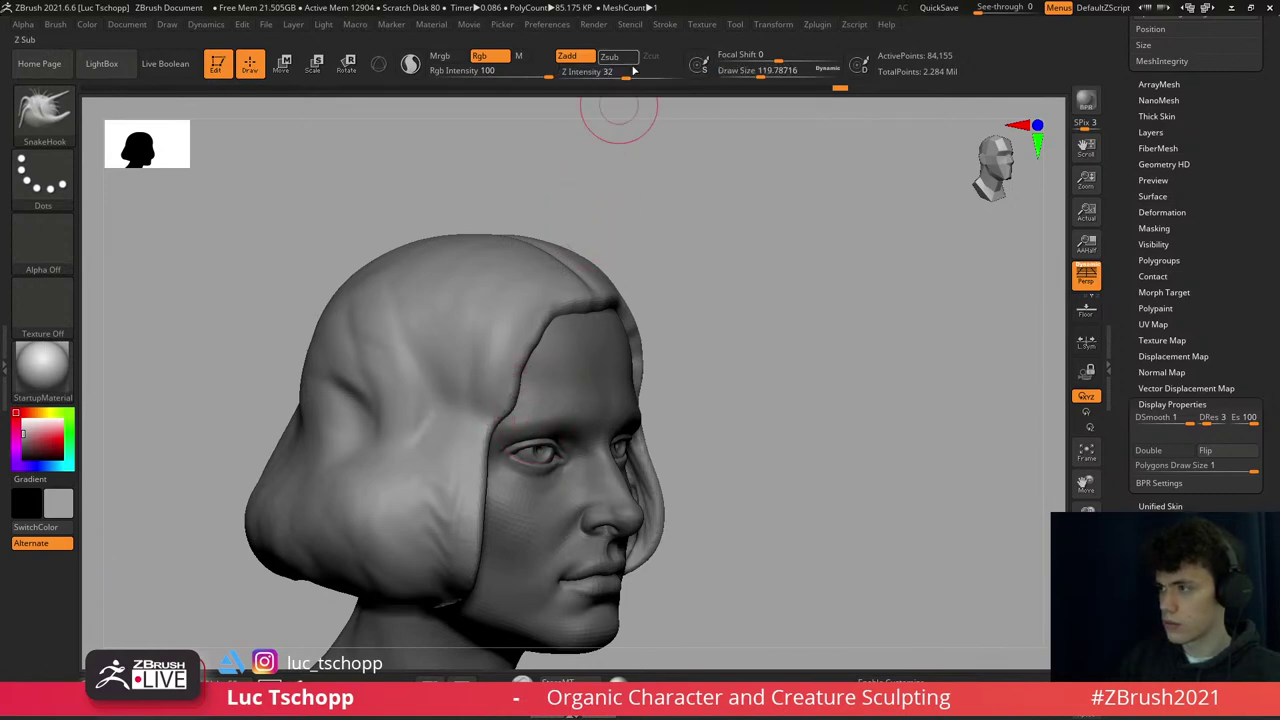
left_click_drag(634, 71, 658, 71)
- Reshape the hair with the Move brush at about 191, then the custom brush at about 172
right_click_drag(556, 460, 530, 420, "shift")
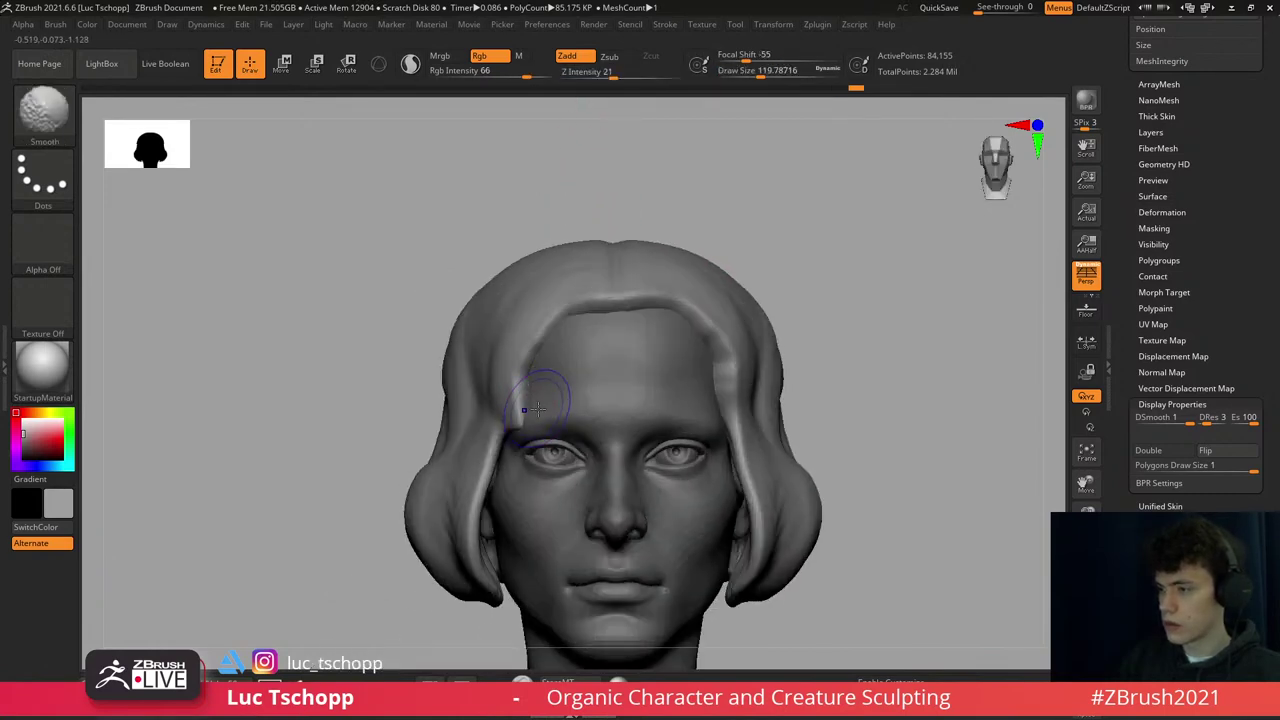
key("b")
key("m")
key("v")
key("s")
left_click_drag(505, 415, 527, 377)
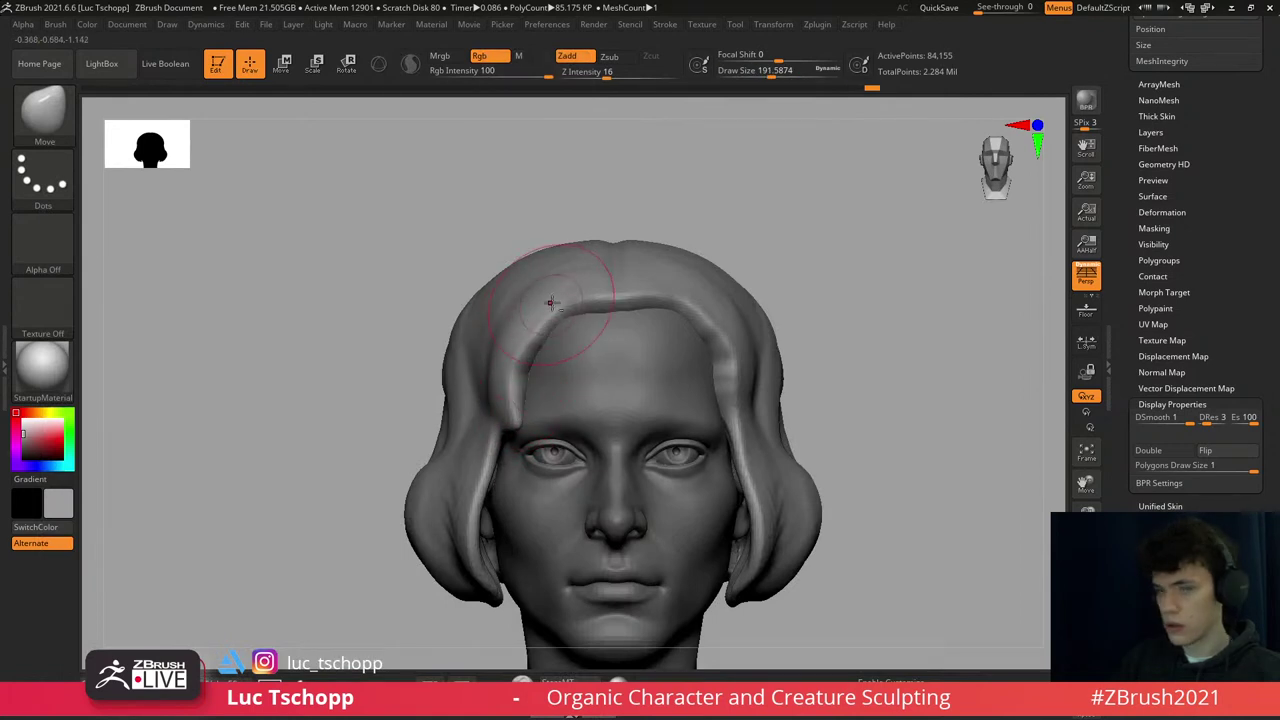
right_click_drag(550, 302, 523, 326, "alt")
key("1")
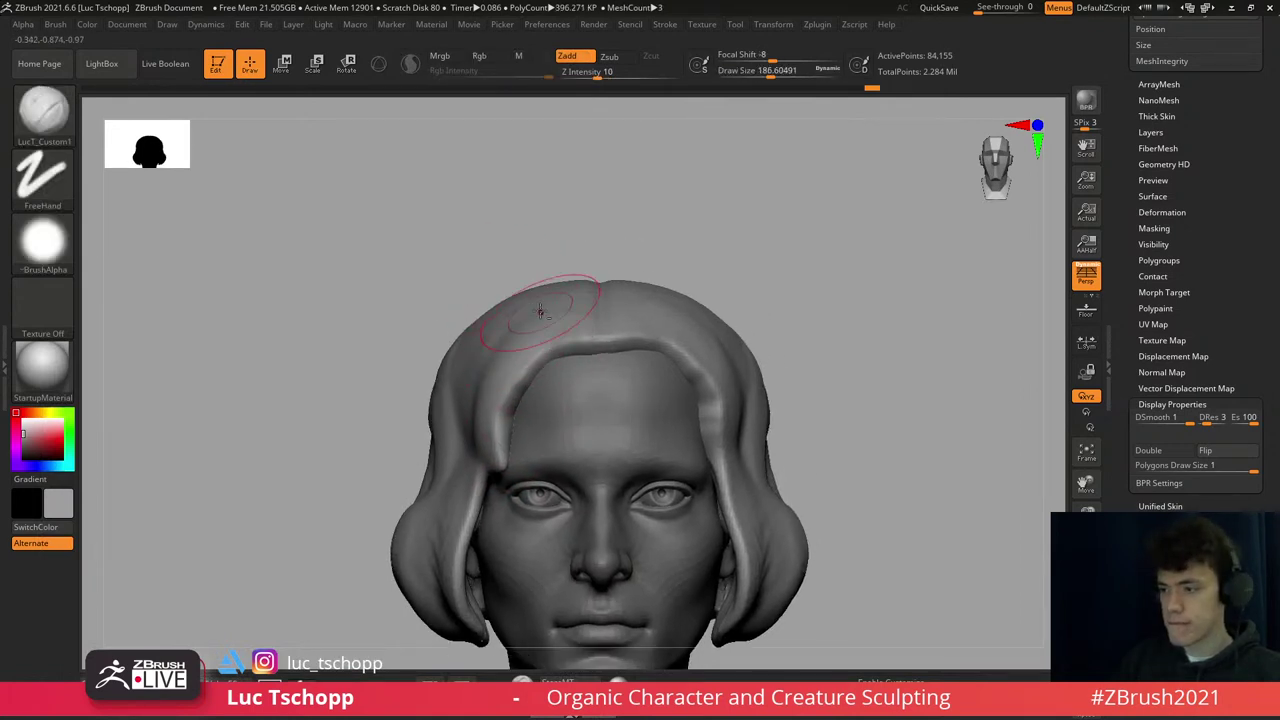
right_click_drag(523, 385, 495, 410)
key("s")
left_click_drag(500, 412, 493, 412)
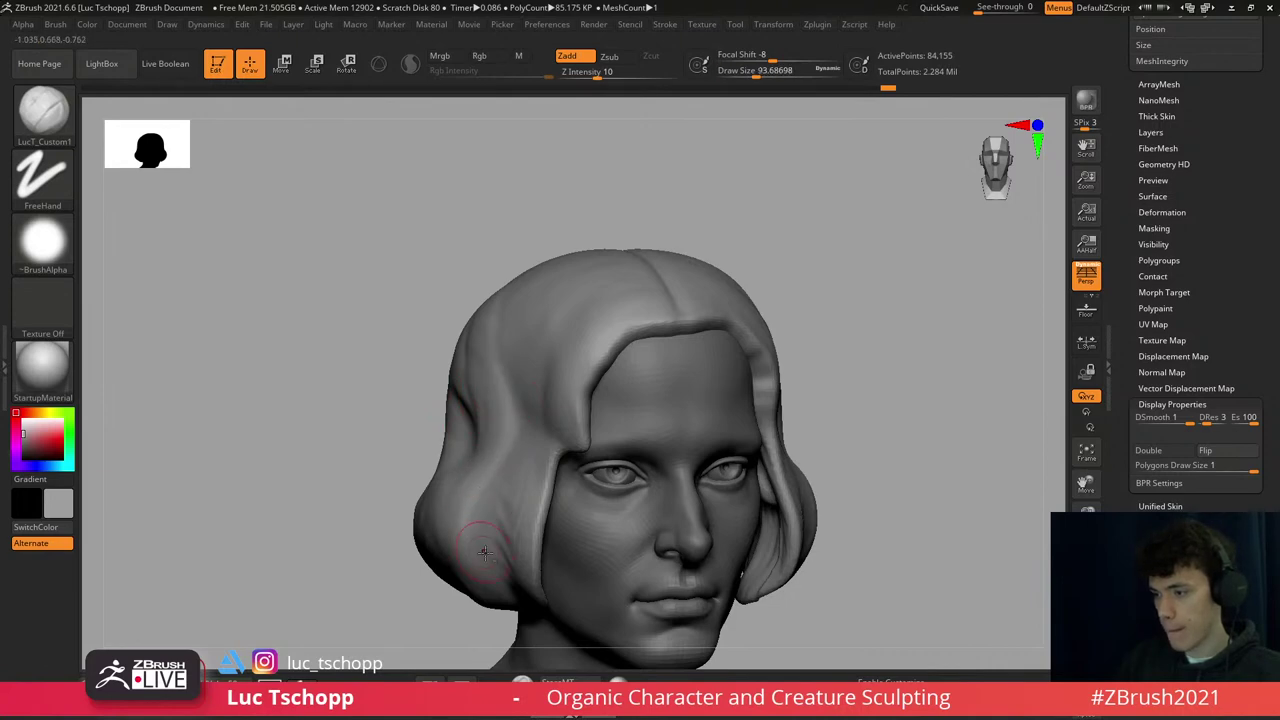
mouse_move(477, 548)
right_mouse_down("shift")
mouse_move(520, 500)
mouse_move(500, 450)
mouse_move(480, 430)
mouse_move(425, 418)
mouse_move(423, 429)
right_mouse_up("shift")
- Enlarge the Move brush to about 372 for broad reshaping of the bob
key("b")
key("m")
key("v")
key("s")
left_click_drag(420, 436, 455, 436)
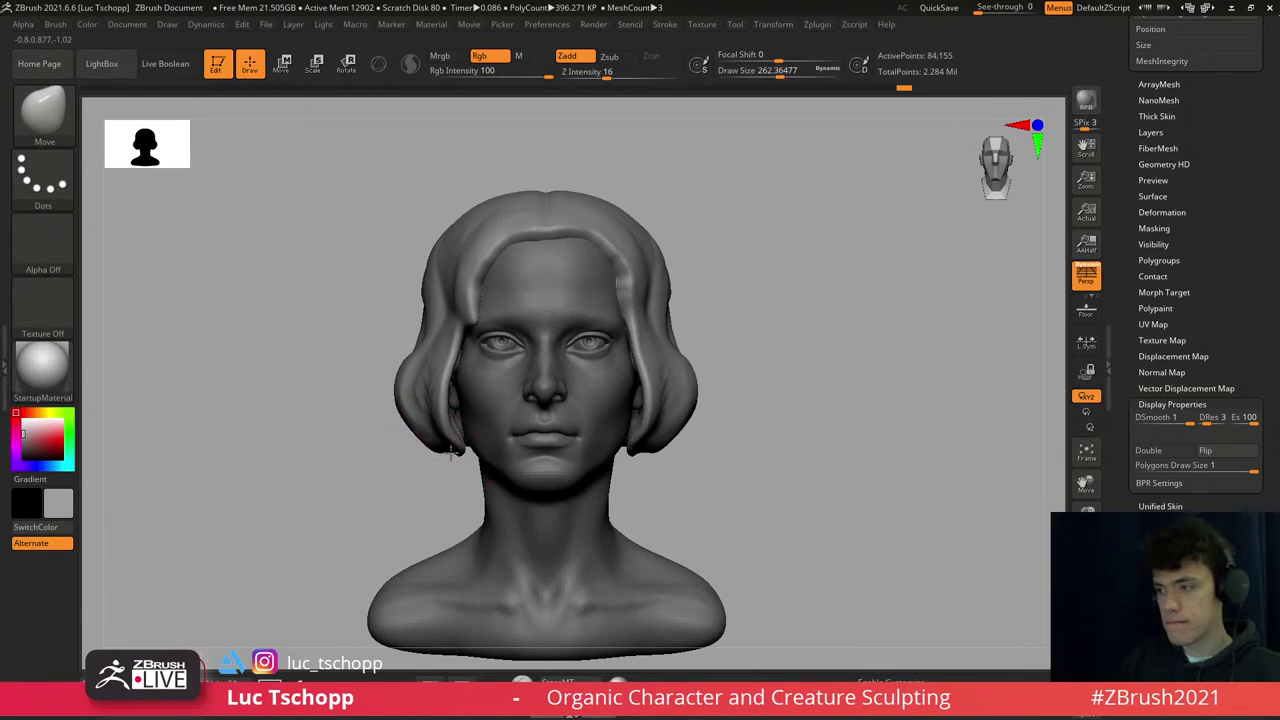
right_click_drag(440, 440, 524, 425)
key("s")
left_click_drag(638, 425, 660, 424)
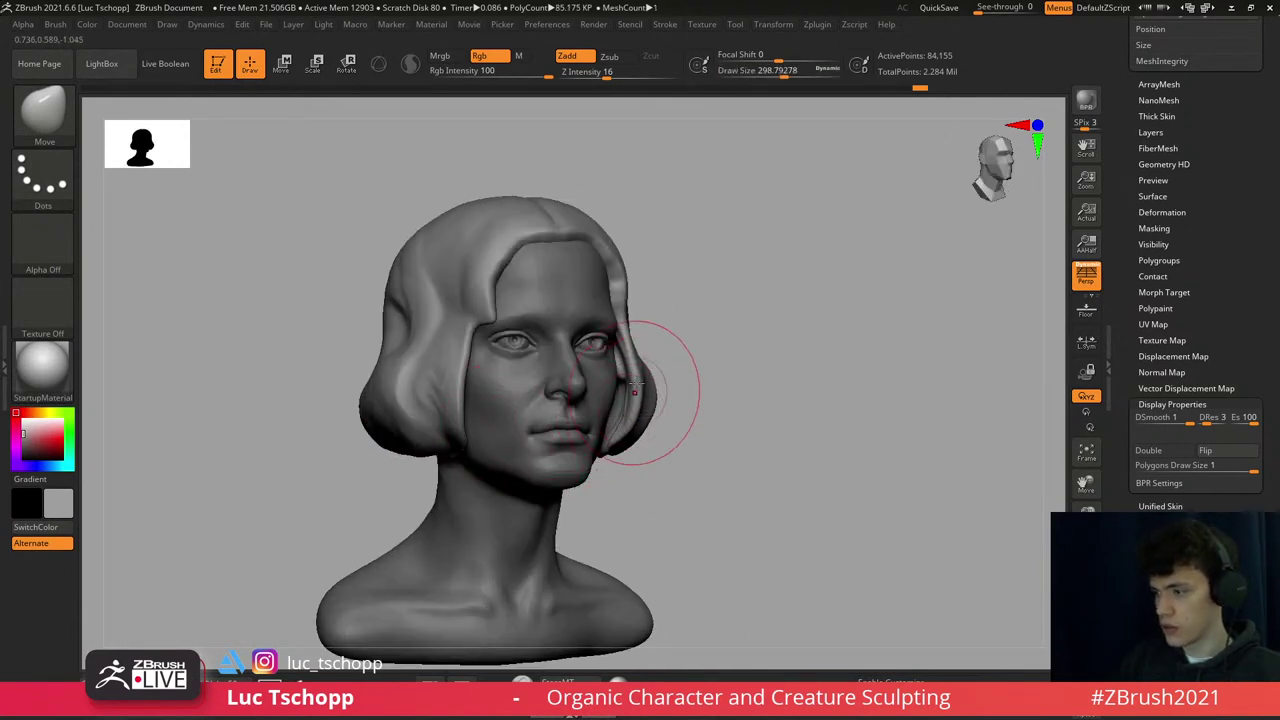
right_click_drag(625, 410, 601, 408, "shift")
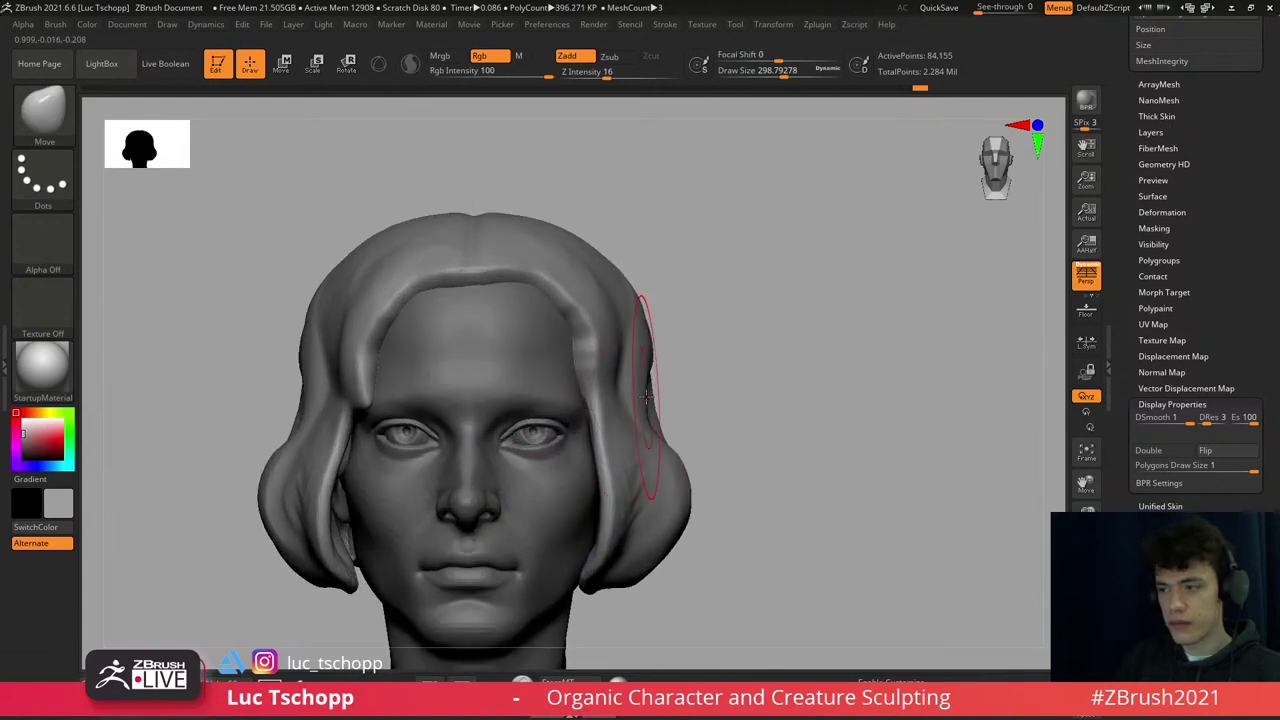
right_click_drag(650, 355, 648, 347, "ctrl")
- Make the hair mass the active subtool again and size the brush around 192 for the forehead hair
key("b")
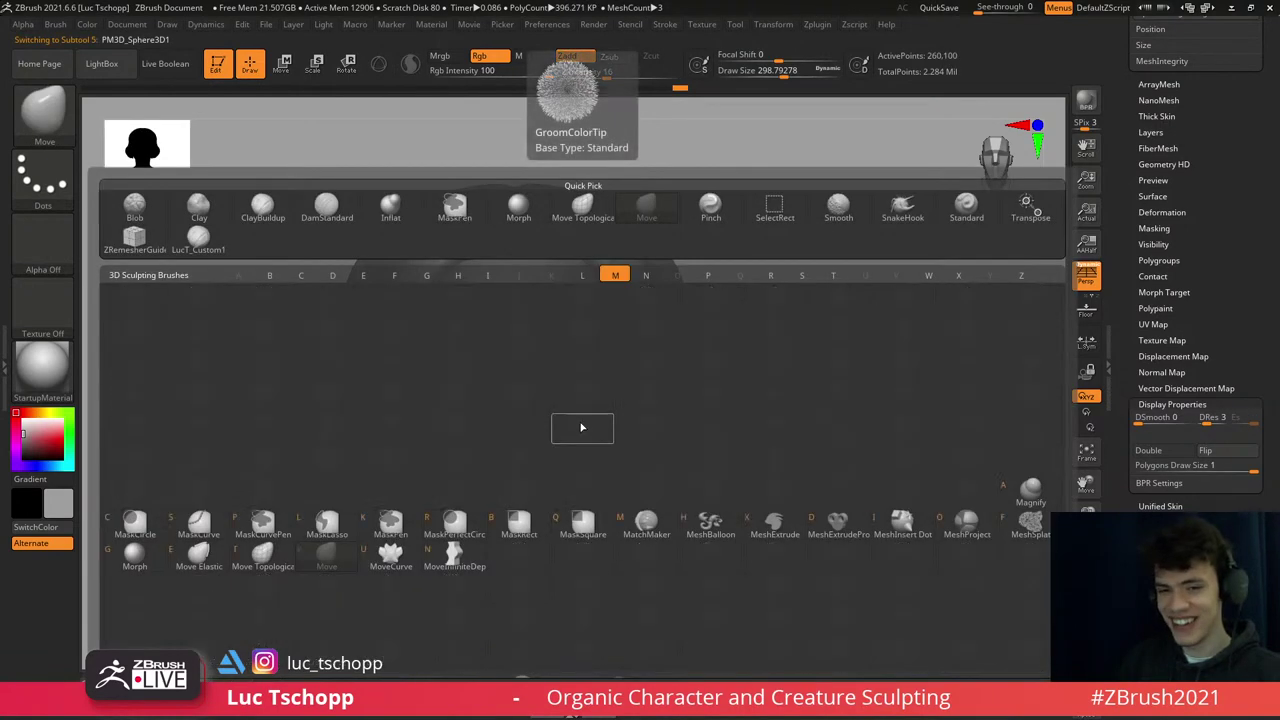
left_click(590, 413, "alt")
key("s")
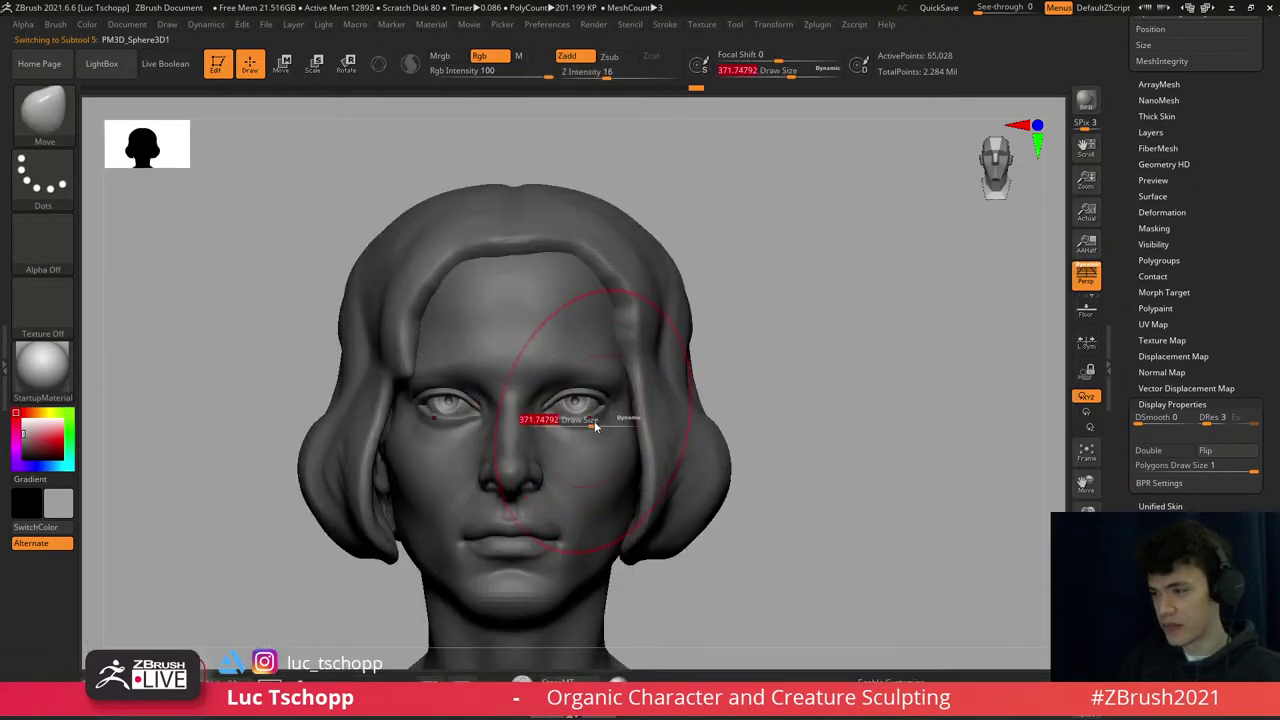
left_click(597, 410, "alt")
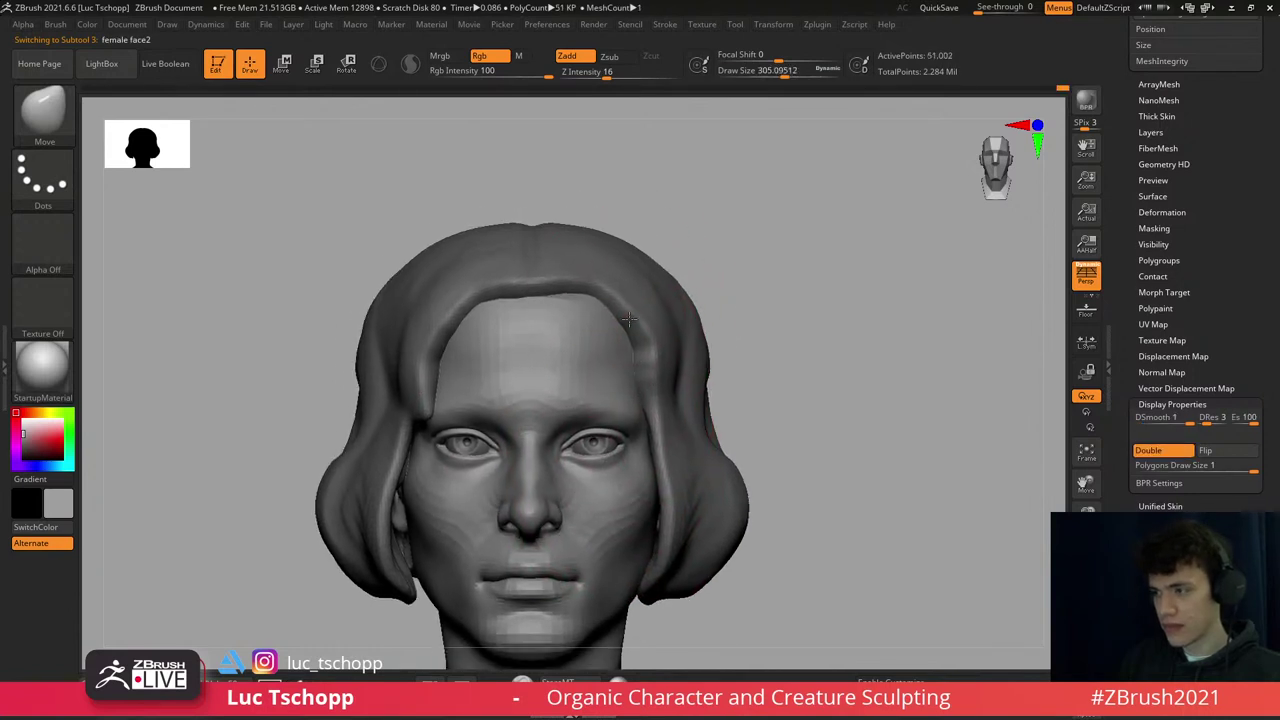
left_click(595, 306, "alt")
key("s")
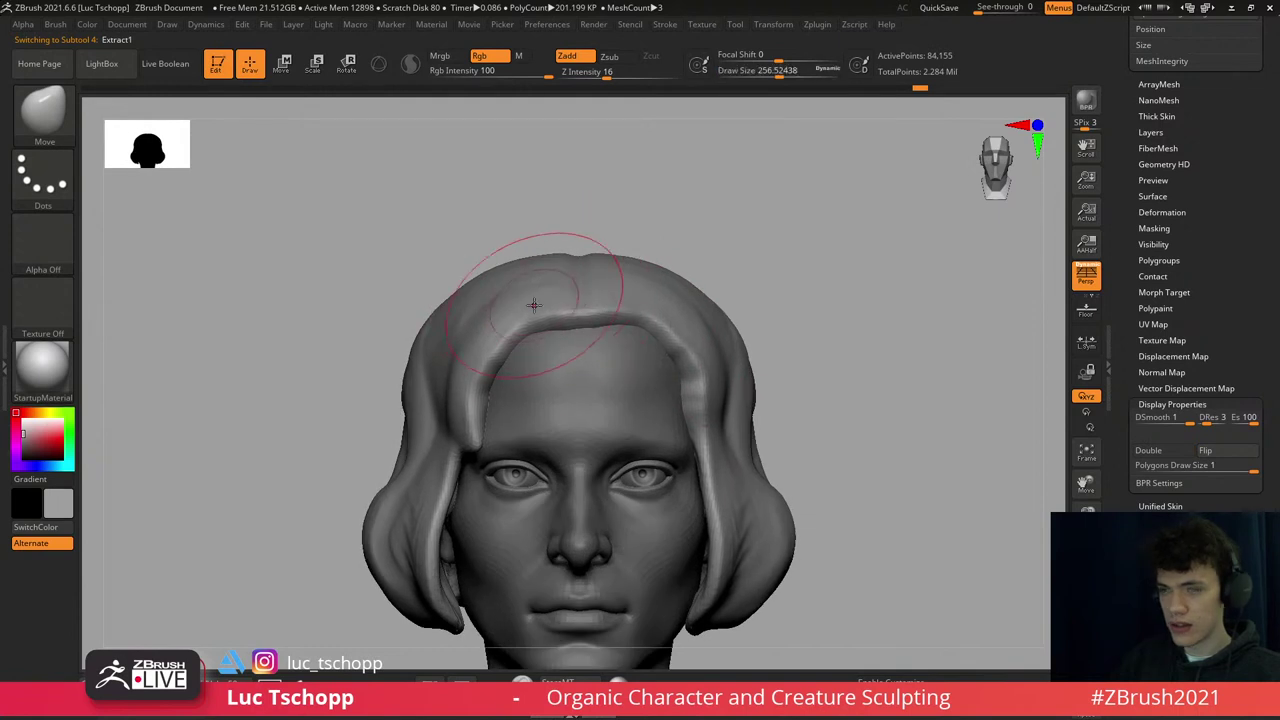
left_click_drag(534, 297, 499, 367)
right_click_drag(499, 374, 466, 343)
key("s")
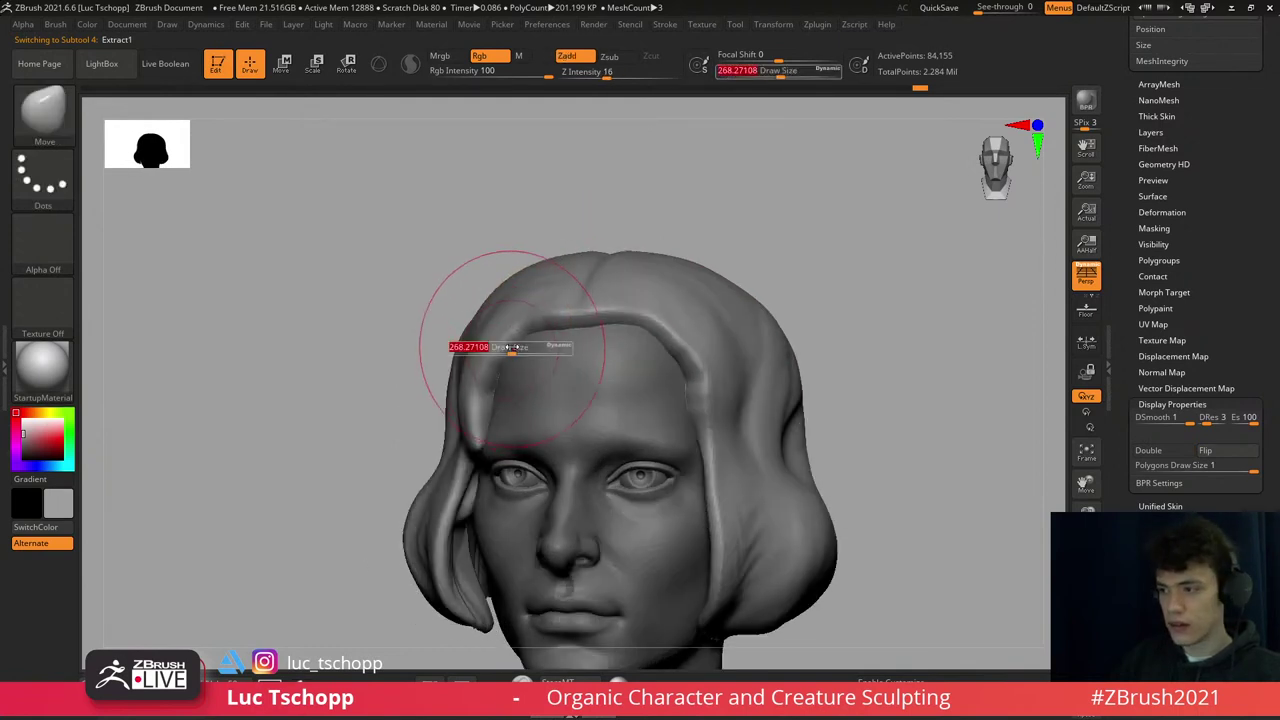
left_click_drag(466, 343, 507, 335)
- Set the custom carving brush to about 100, then return to the Move brush
key("1")
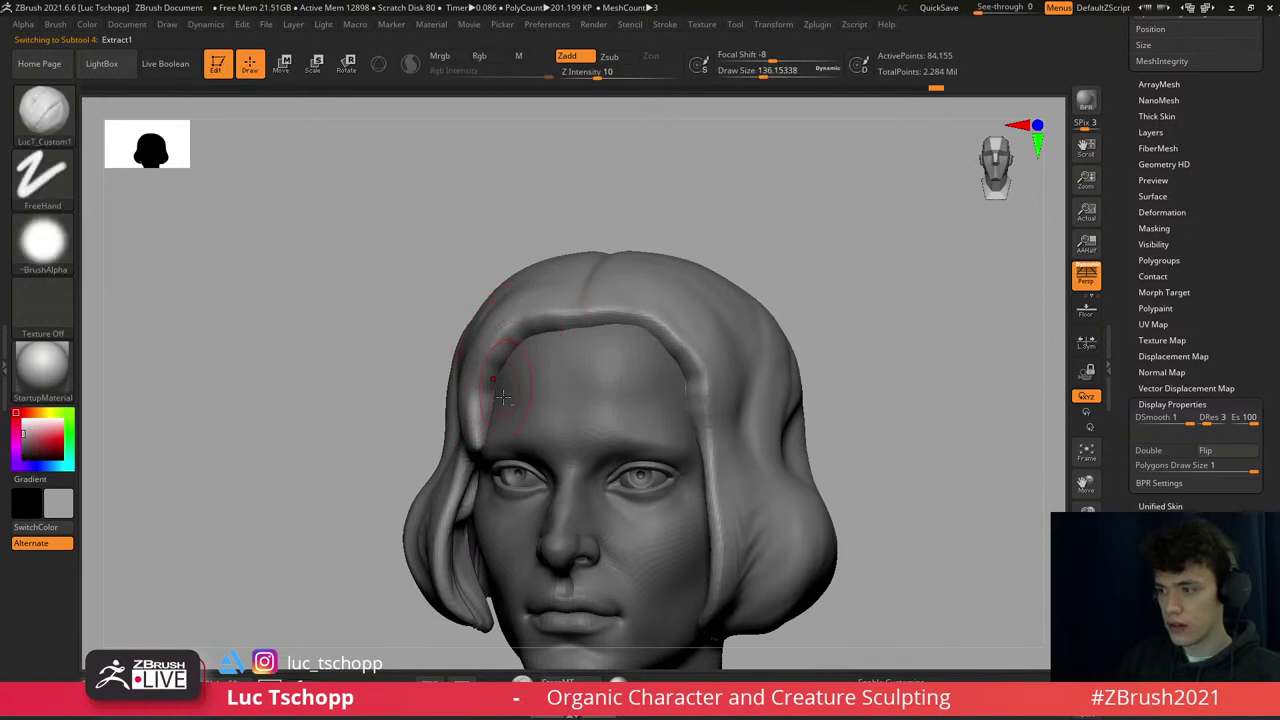
key("s")
left_click_drag(499, 381, 502, 404)
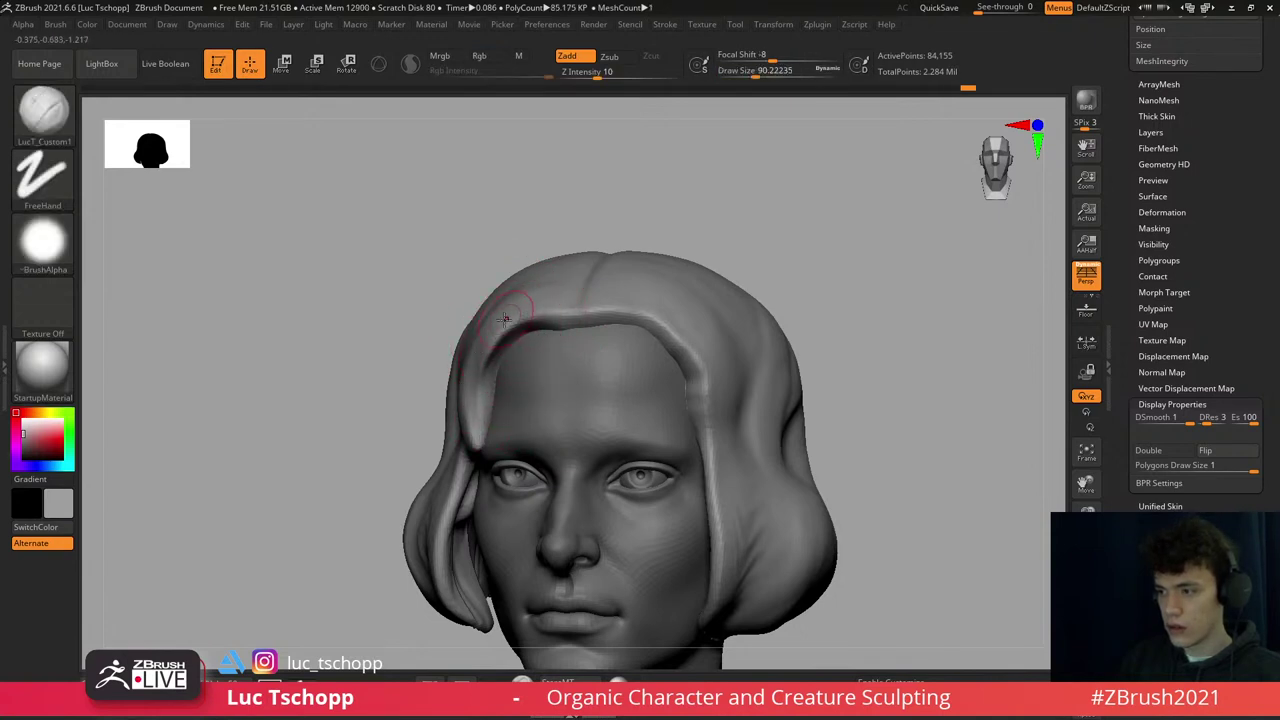
mouse_move(505, 318)
right_mouse_down()
mouse_move(486, 337)
mouse_move(514, 349)
mouse_move(540, 335)
mouse_move(594, 344)
mouse_move(594, 300)
right_mouse_up()
key("bracketright")
key("b")
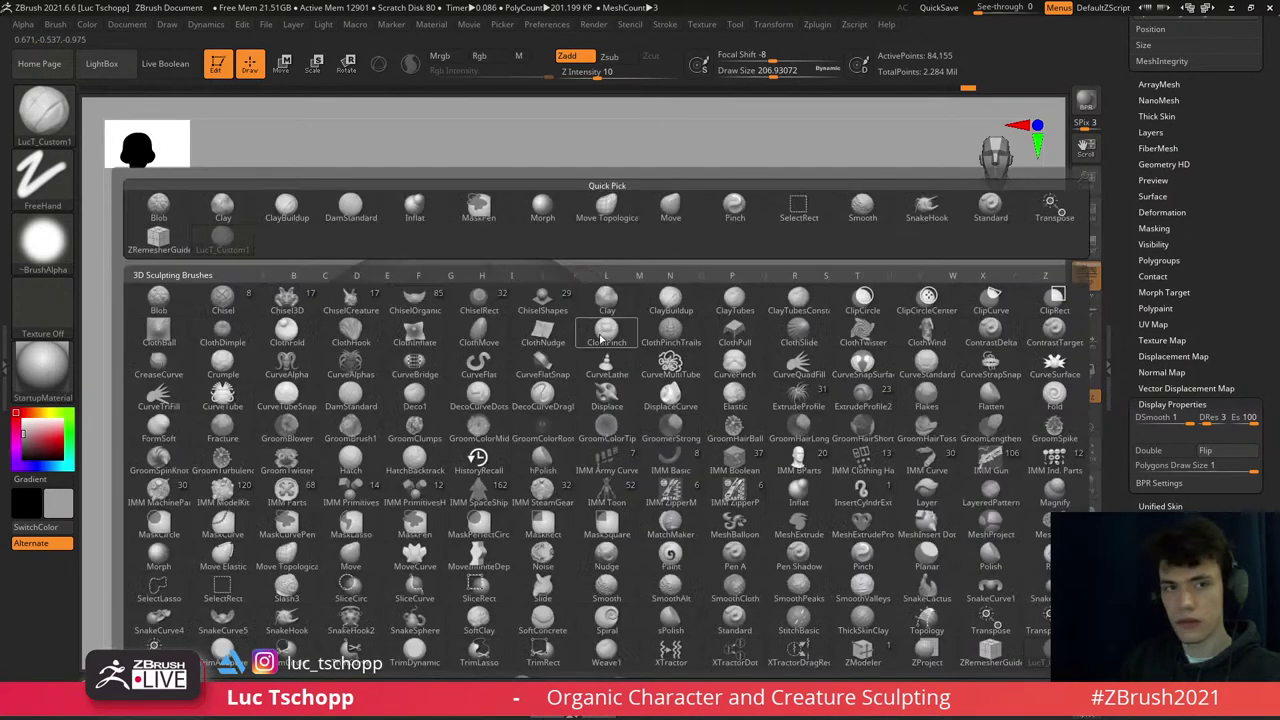
key("m")
key("v")
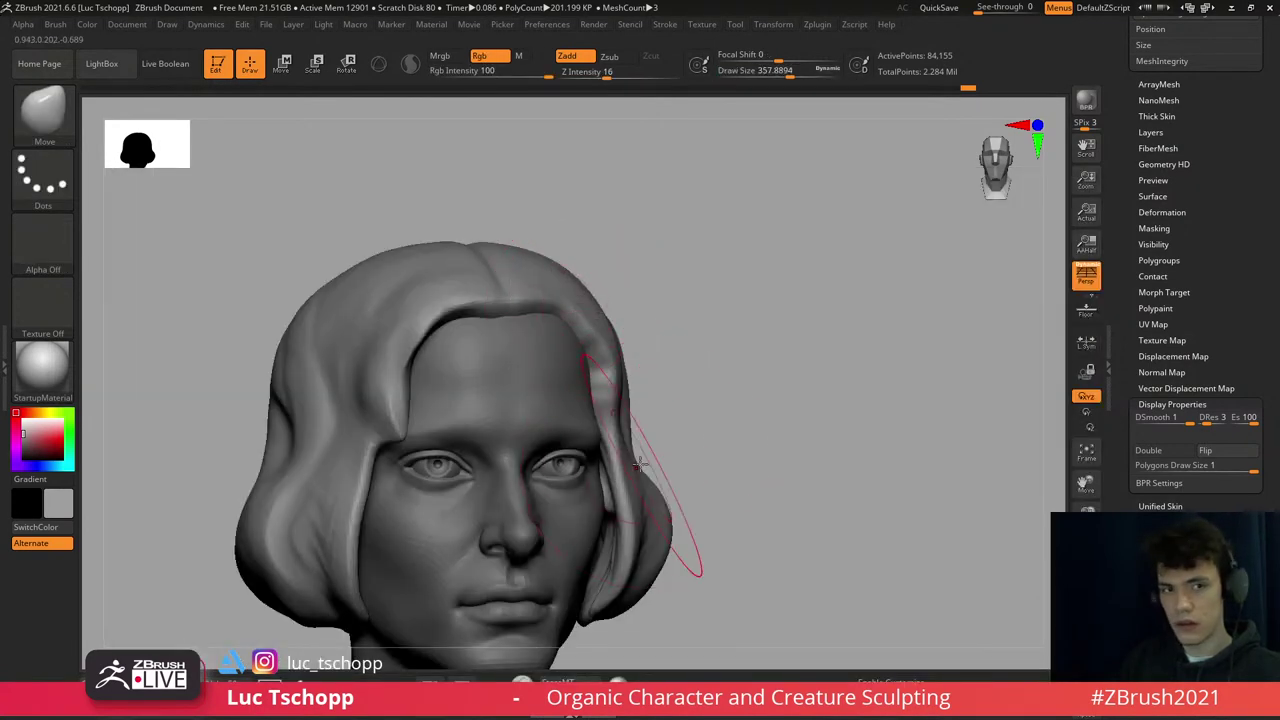
- Reshape the side hair end near the jaw, resizing the Move brush for the tip
key("bracketright")
right_click_drag(674, 466, 650, 453)
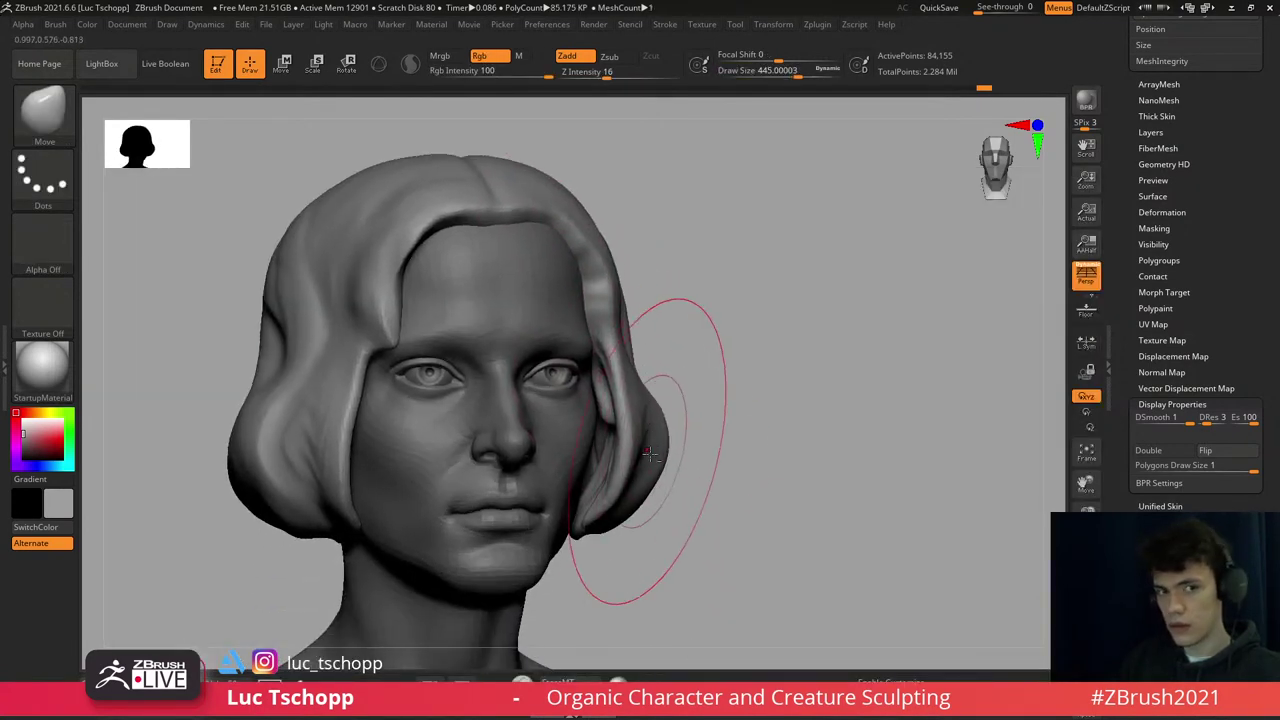
key("bracketleft")
key("bracketleft")
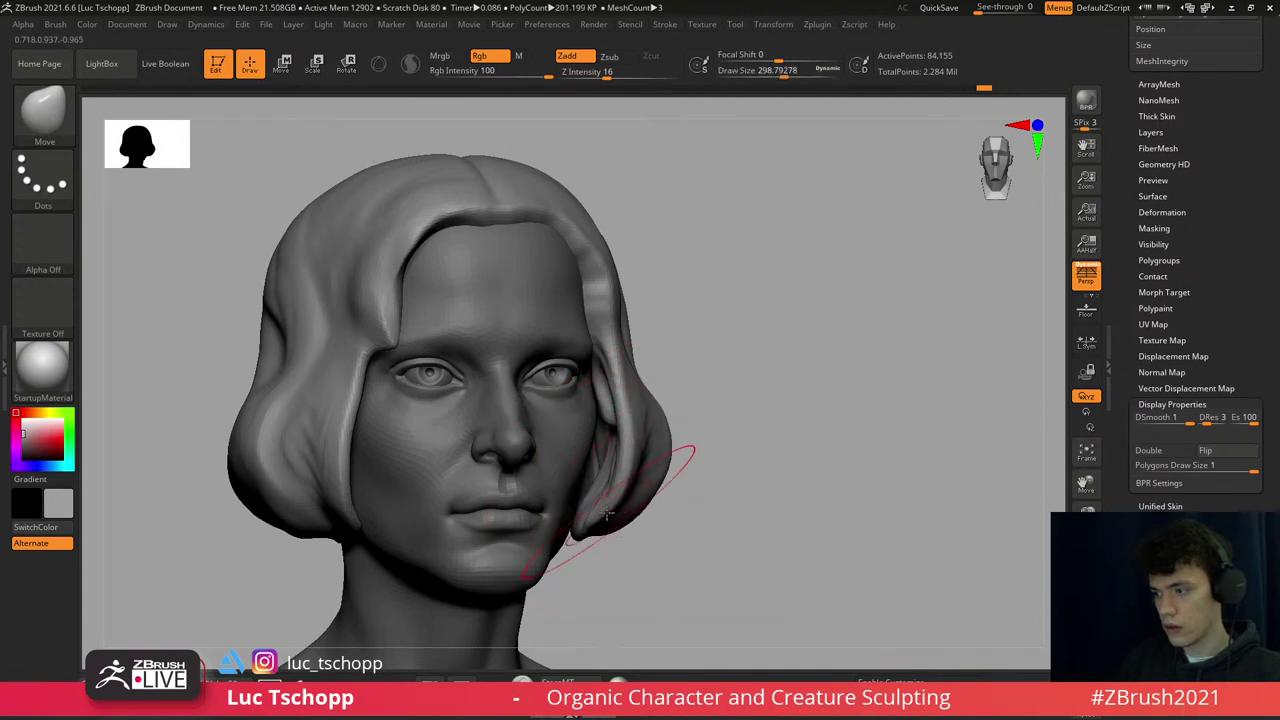
key("bracketleft")
key("bracketleft")
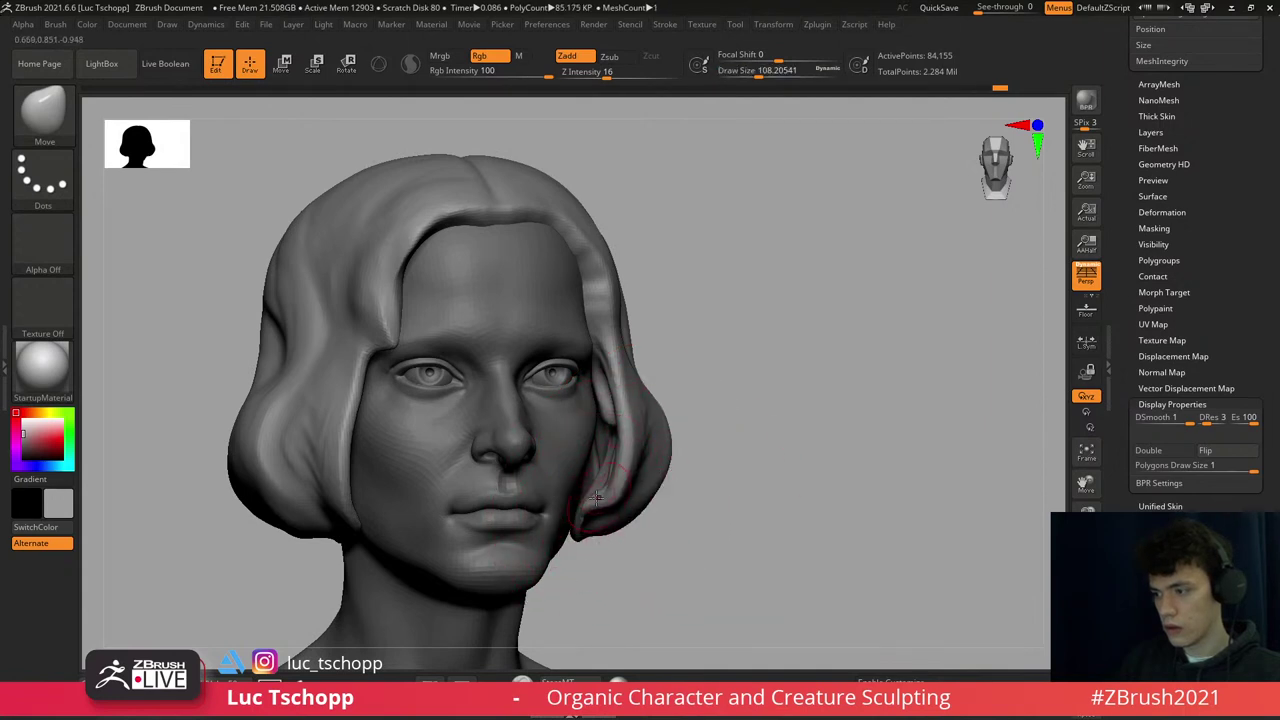
key("bracketright")
key("bracketright")
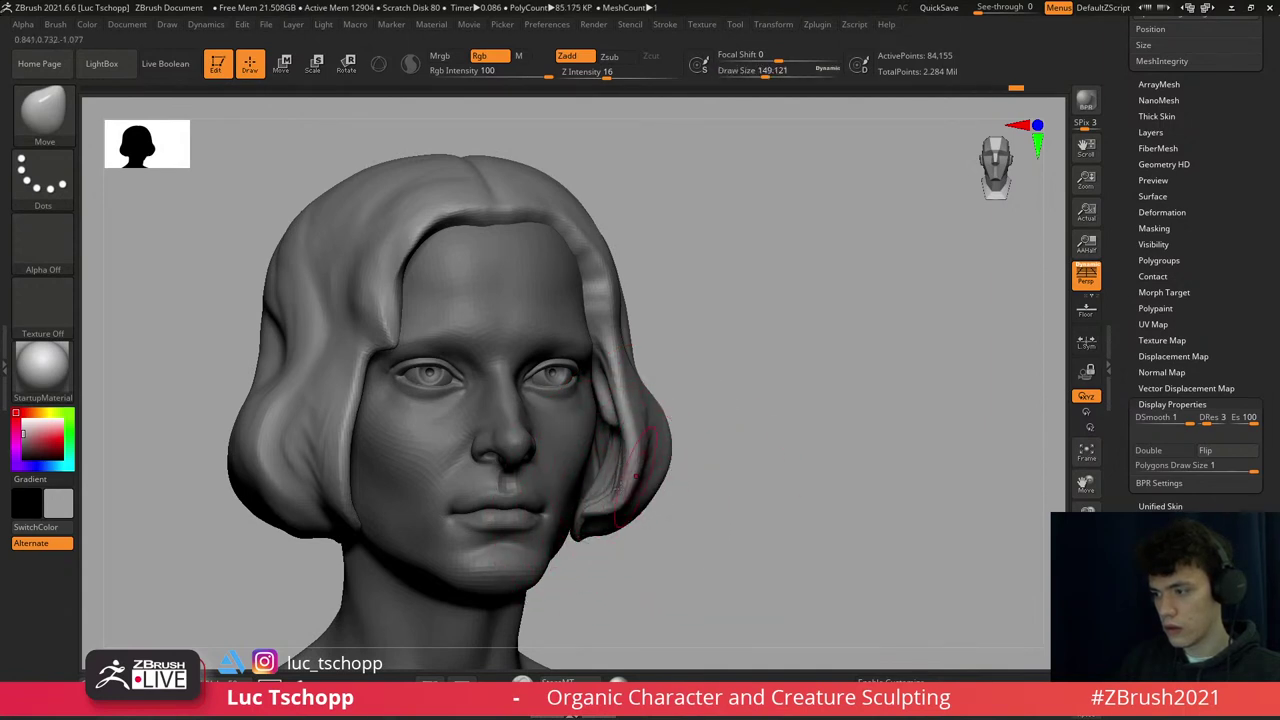
key("bracketleft")
key("bracketleft")
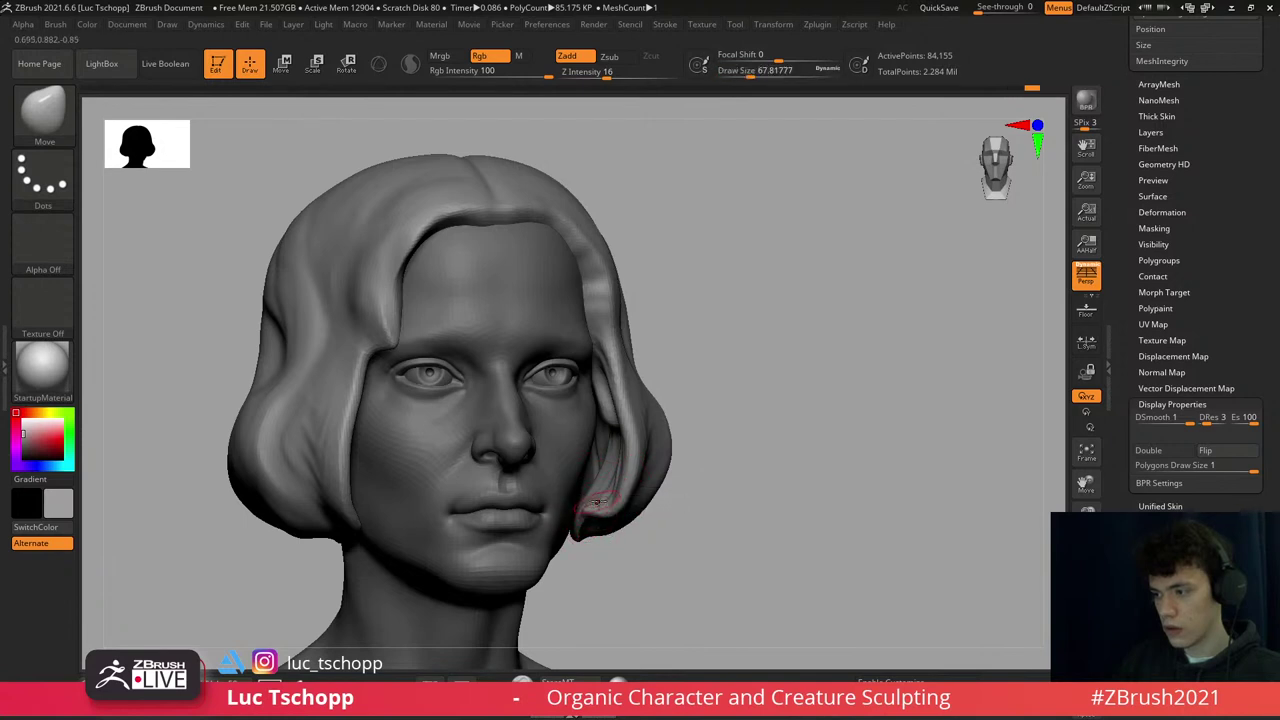
mouse_move(594, 516)
right_mouse_down("shift")
mouse_move(640, 250)
mouse_move(663, 263)
mouse_move(634, 317)
mouse_move(649, 229)
right_mouse_up("shift")
key("bracketright")
key("1")
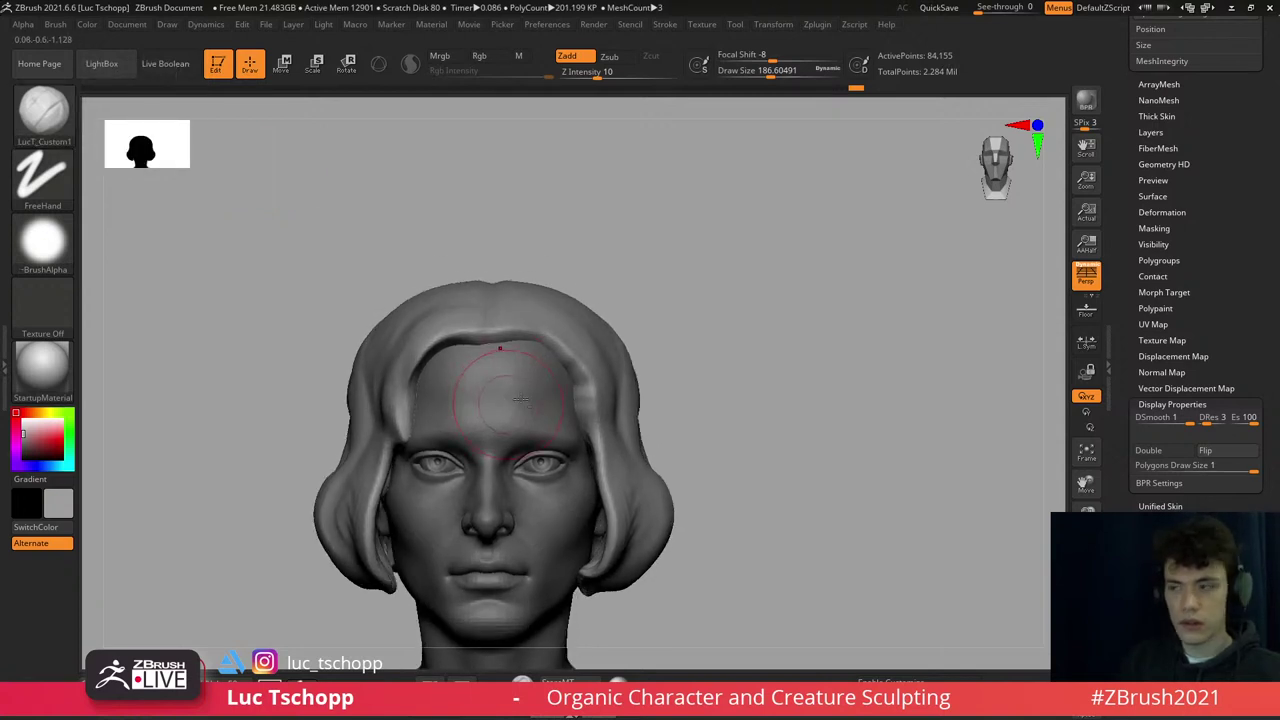
- Zoom in on the head from the front and reselect the hair mass subtool
mouse_move(515, 385)
right_mouse_down("ctrl")
mouse_move(453, 295)
mouse_move(462, 345)
right_mouse_up("ctrl")
right_click_drag(428, 420, 437, 423)
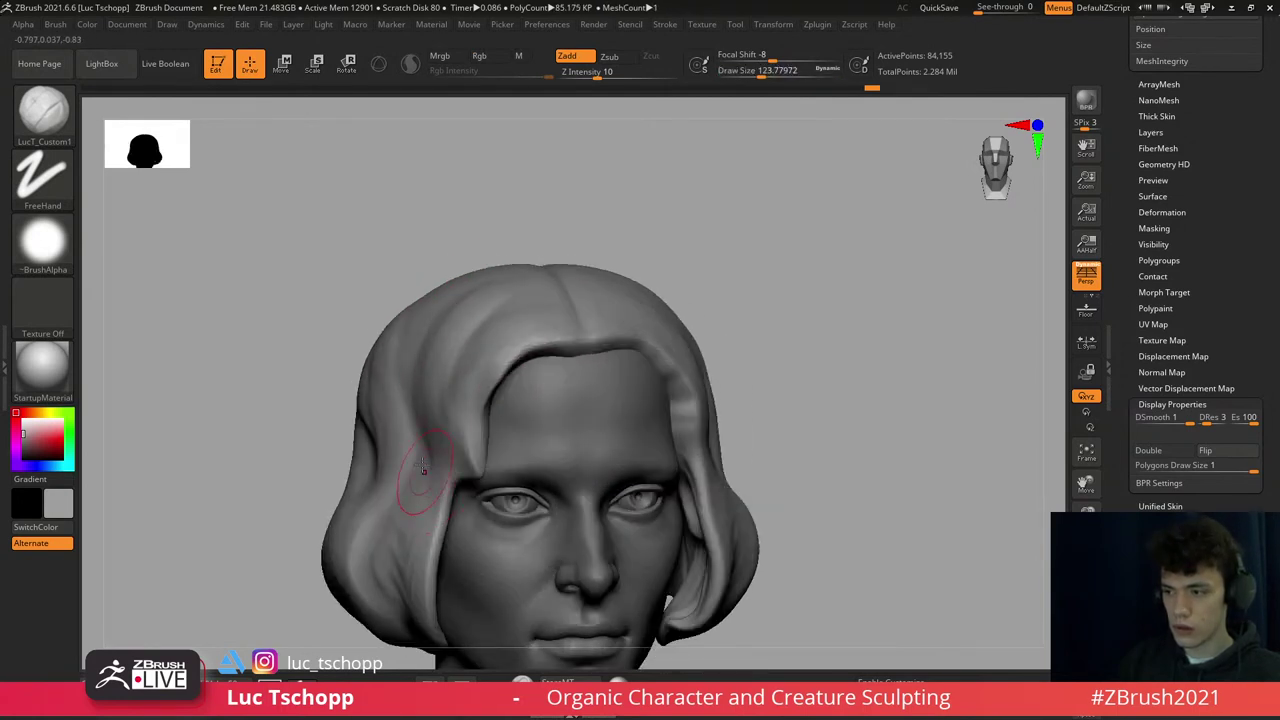
right_click_drag(415, 497, 415, 493)
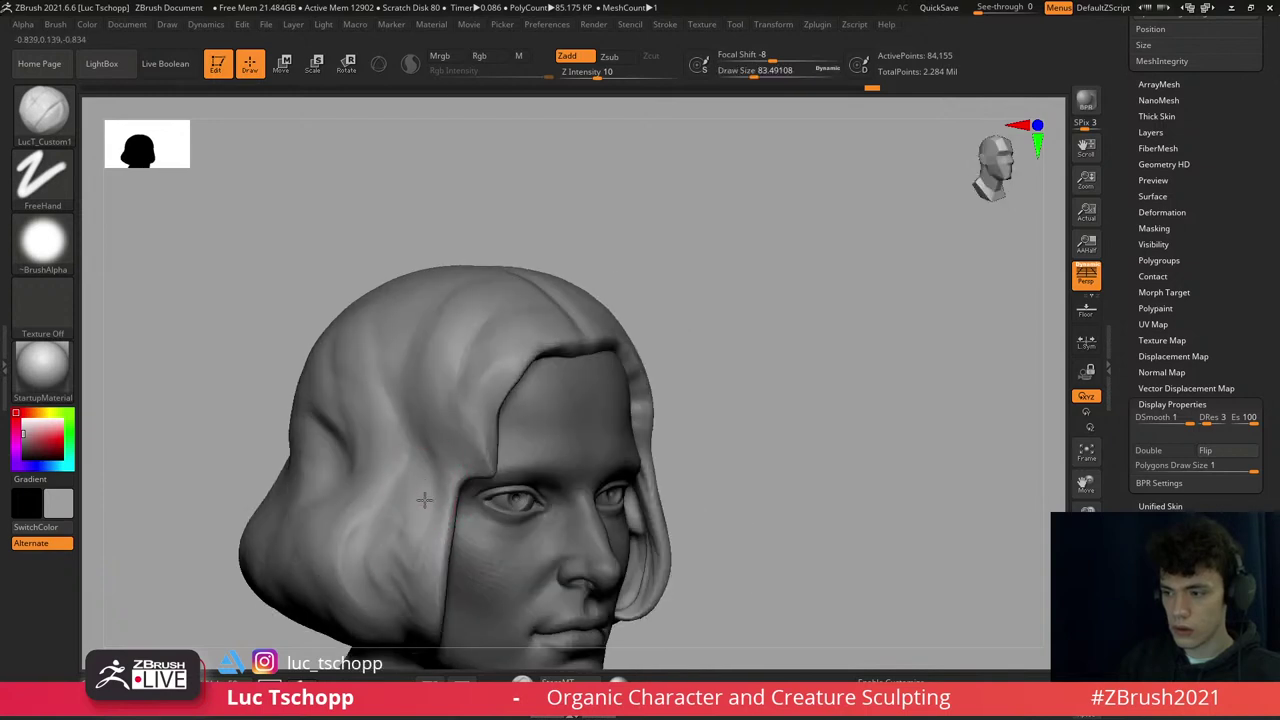
right_click_drag(400, 551, 430, 520, "shift")
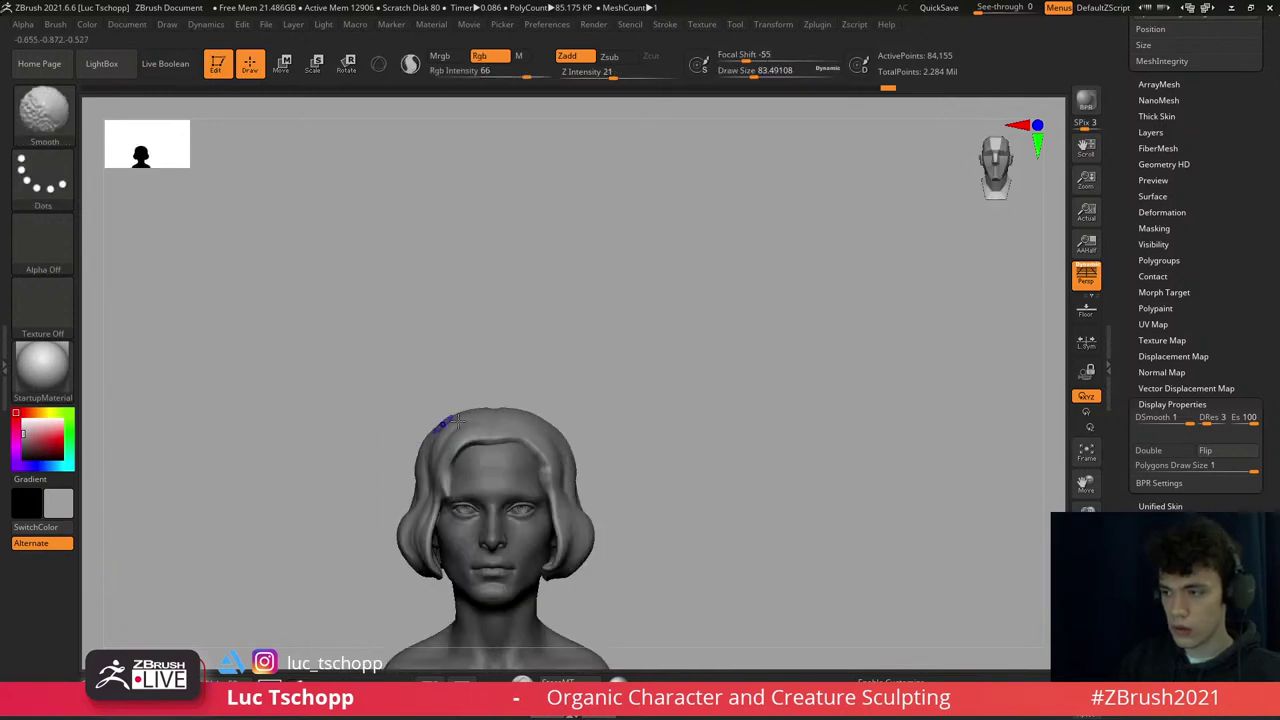
right_click_drag(480, 470, 550, 358, "alt")
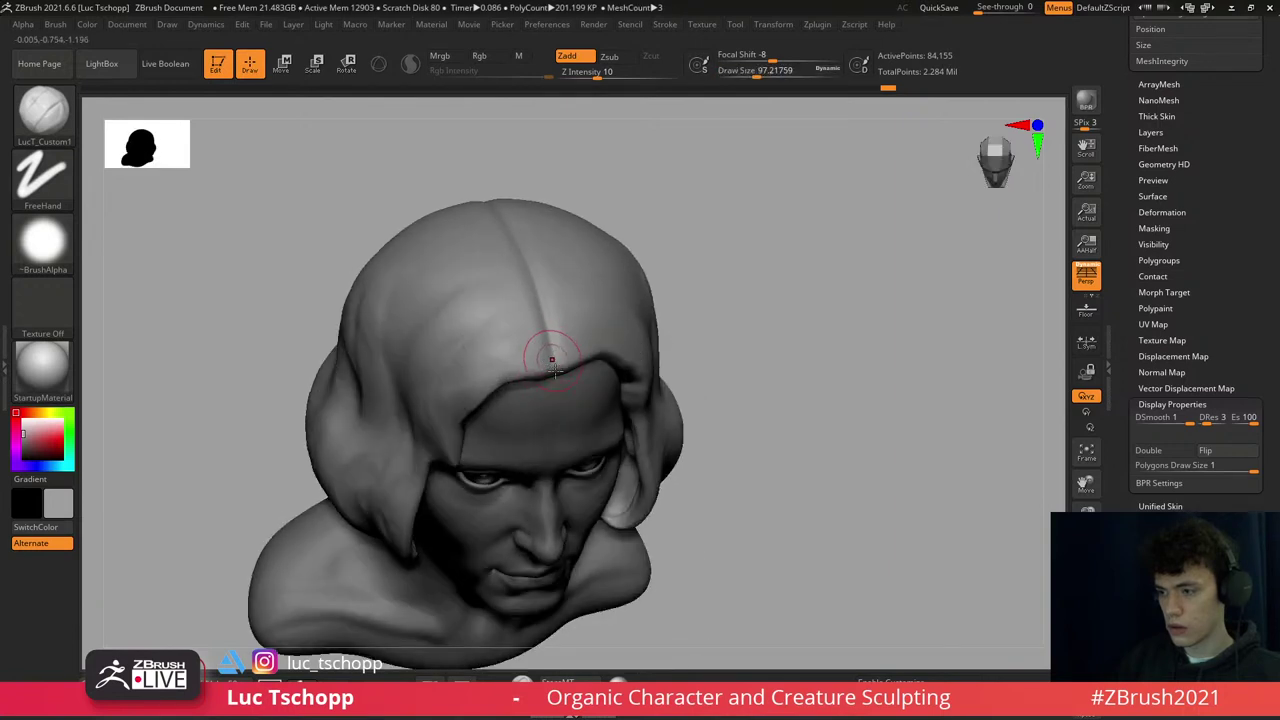
left_click(603, 400, "alt")
- Select the face subtool and mask a strip along the forehead hairline
right_click_drag(605, 400, 560, 390, "shift")
left_click(557, 385, "alt")
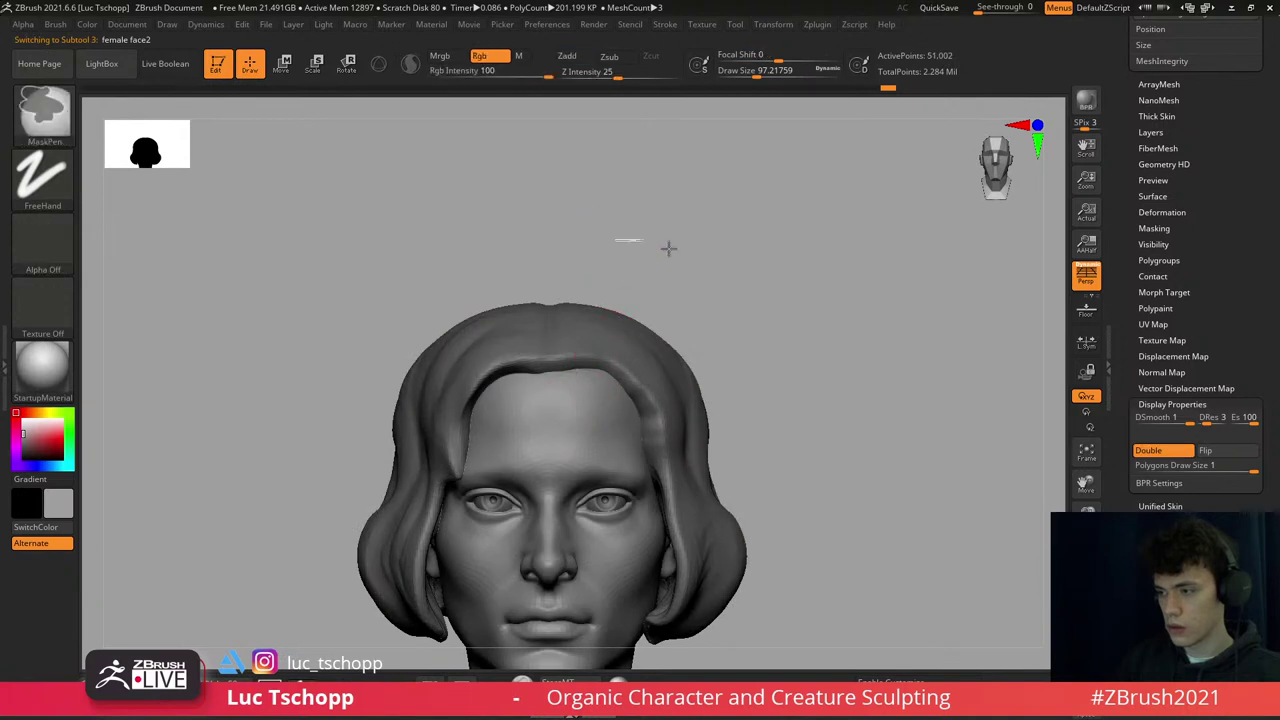
left_click_drag(557, 385, 503, 380, "ctrl")
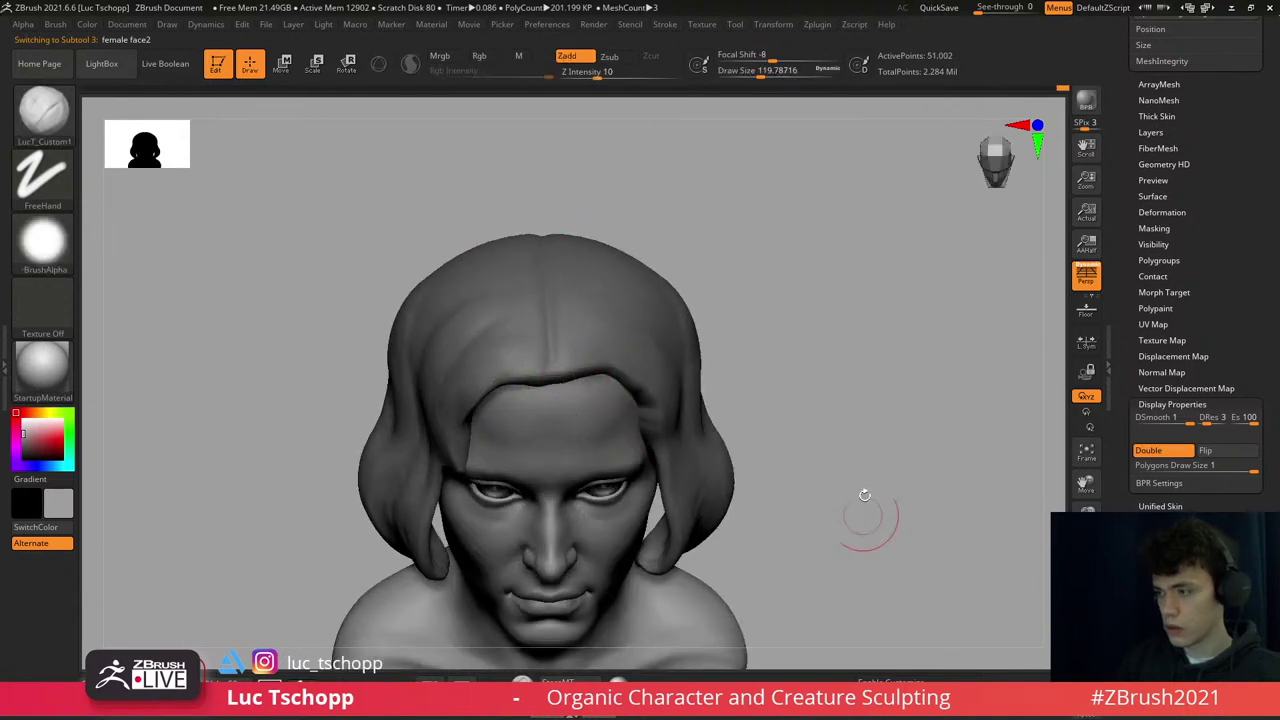
key("shift+ctrl+s")
left_click_drag(558, 370, 511, 366, "ctrl")
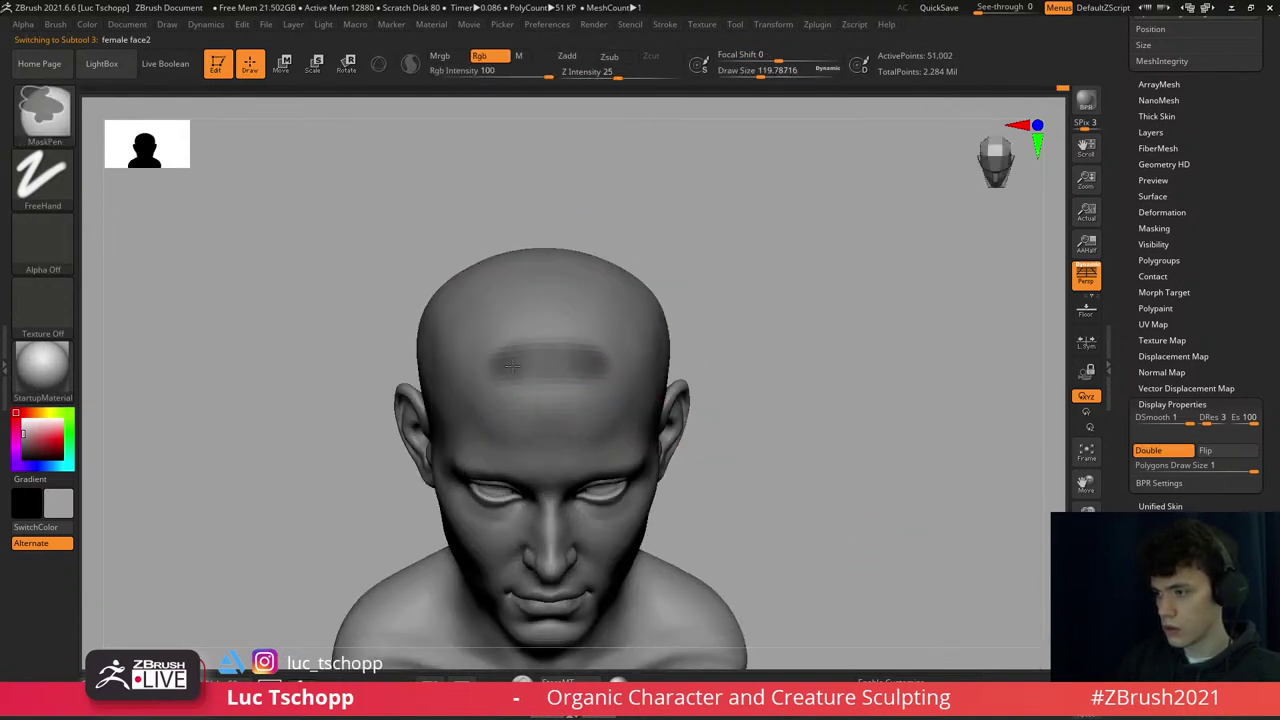
- Extract the masked strip as Extract2, then delete that subtool and confirm
left_click_drag(824, 439, 966, 294)
scroll(1226, 308, "up", 10)
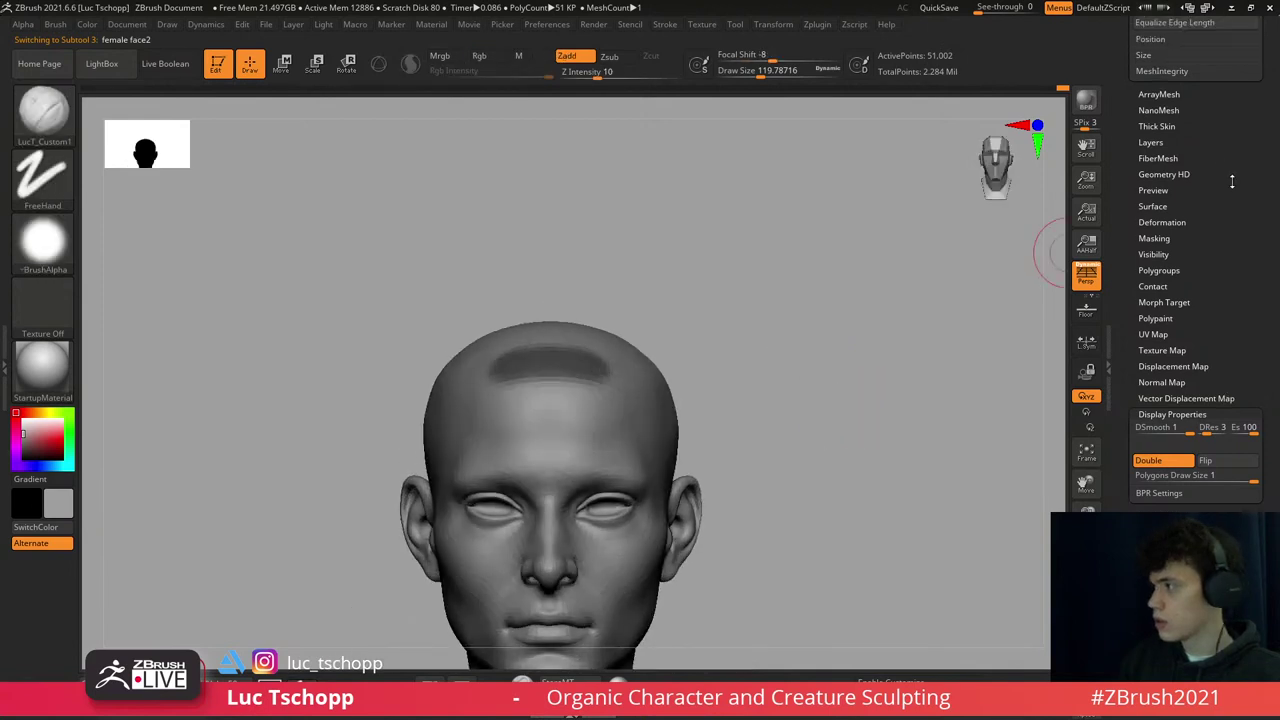
scroll(1226, 306, "up", 10)
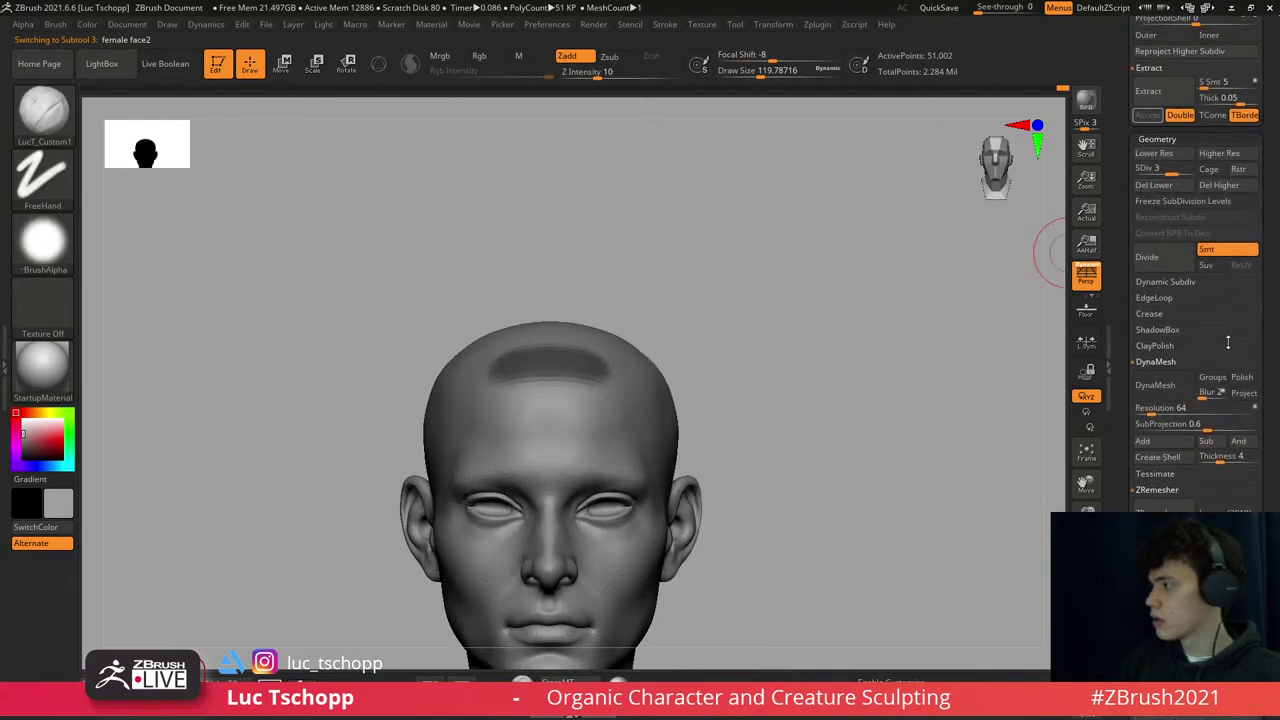
left_click(1162, 237)
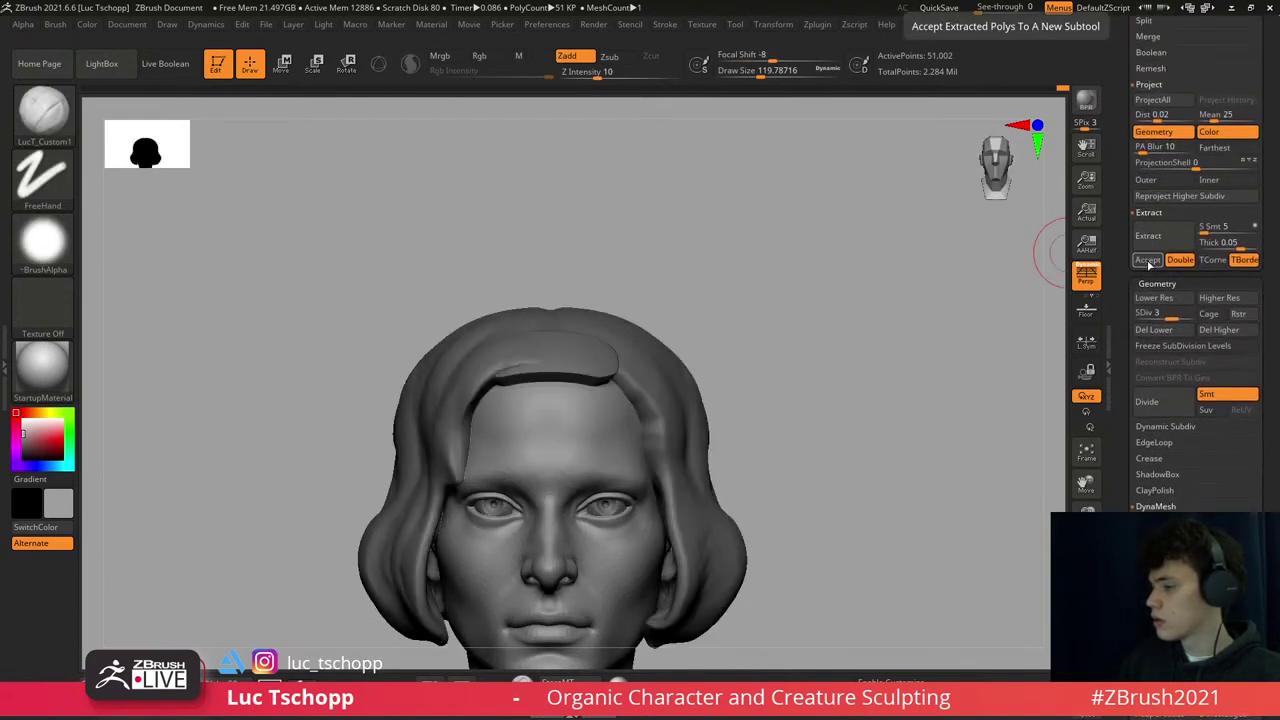
left_click(1148, 260)
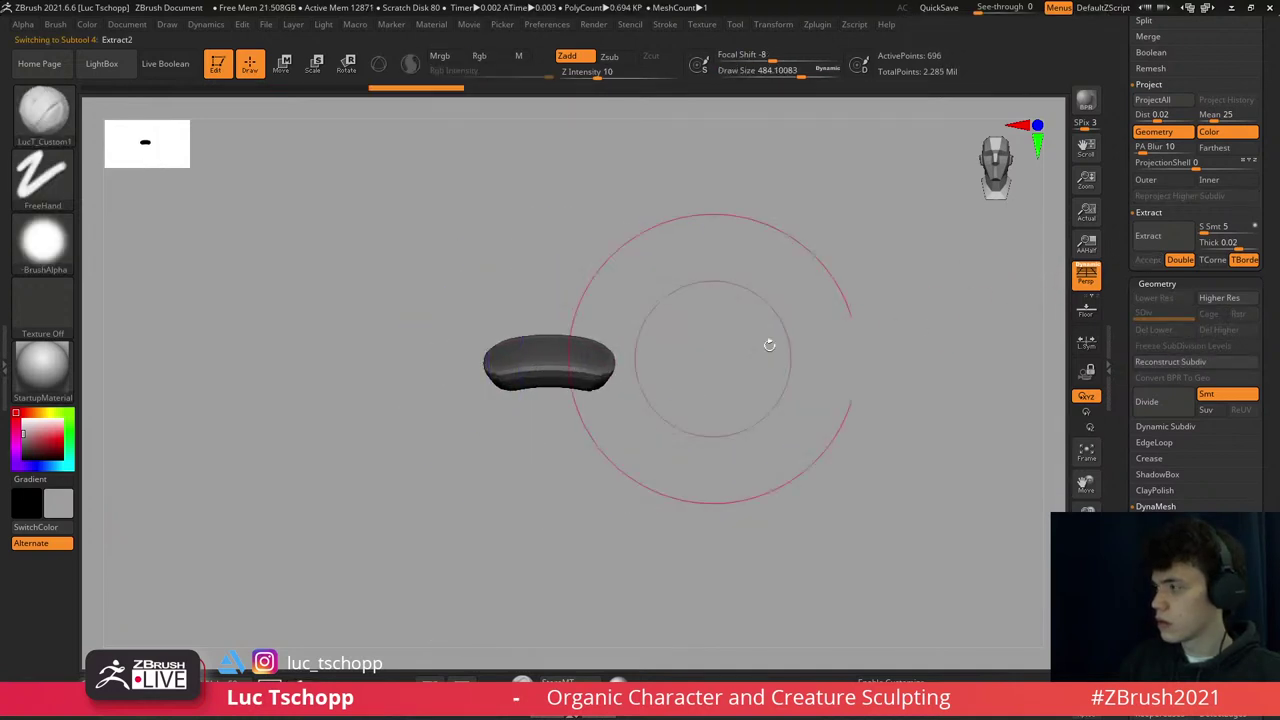
scroll(1190, 320, "up", 10)
left_click(1165, 345)
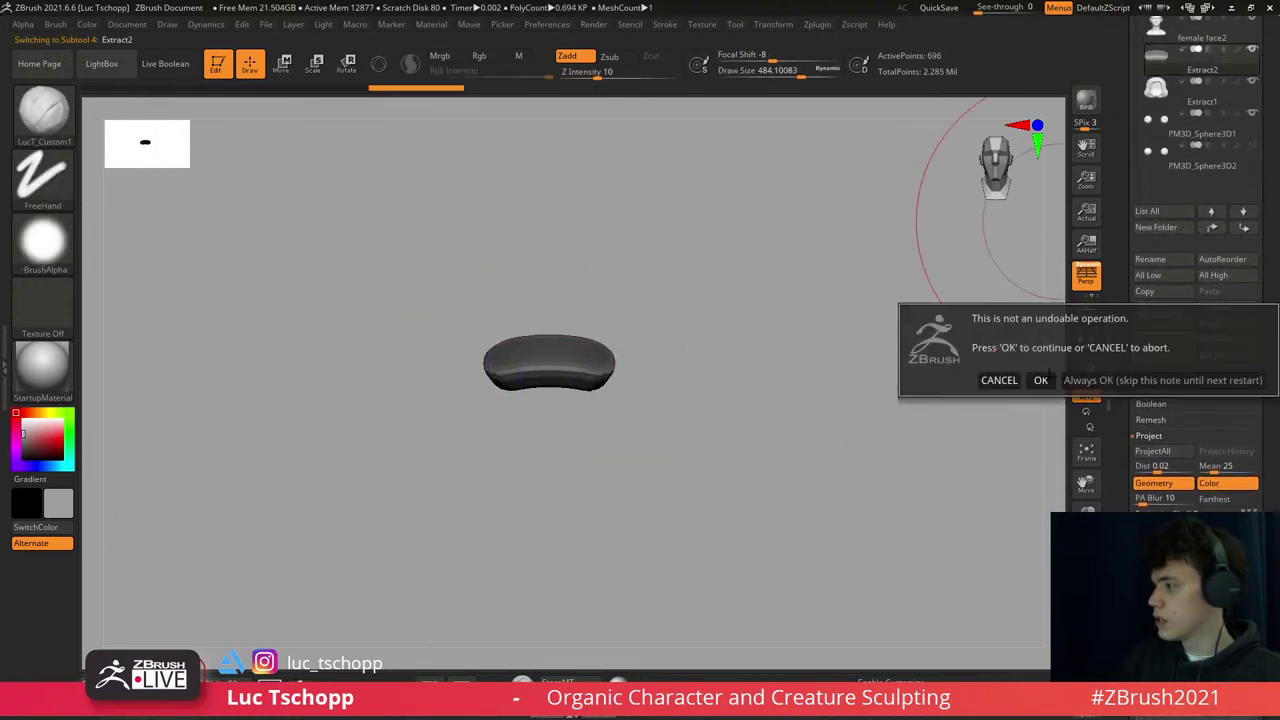
left_click(1040, 380)
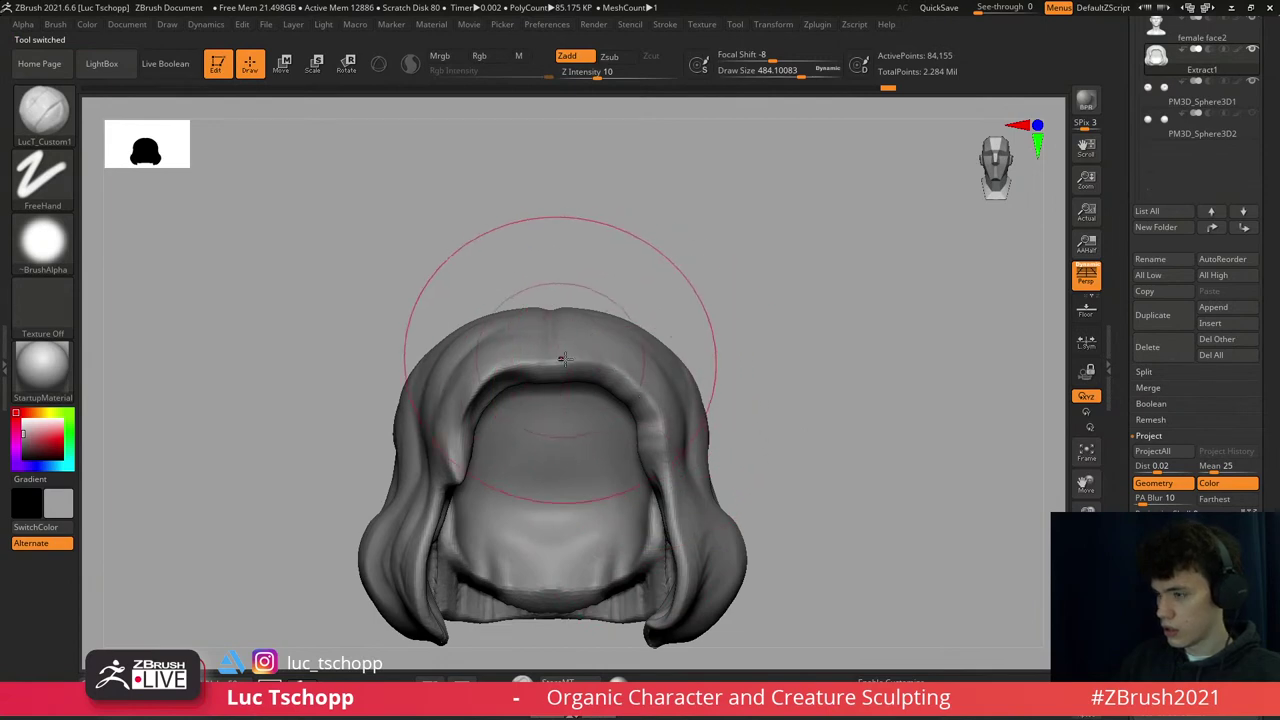
- Pull a V-shaped dip into the centre hairline with a small SnakeHook brush
key("bracketleft")
key("bracketleft")
key("bracketleft")
mouse_move(514, 320)
right_mouse_down()
mouse_move(551, 313)
mouse_move(634, 514)
mouse_move(514, 300)
right_mouse_up()
key("b")
key("s")
key("h")
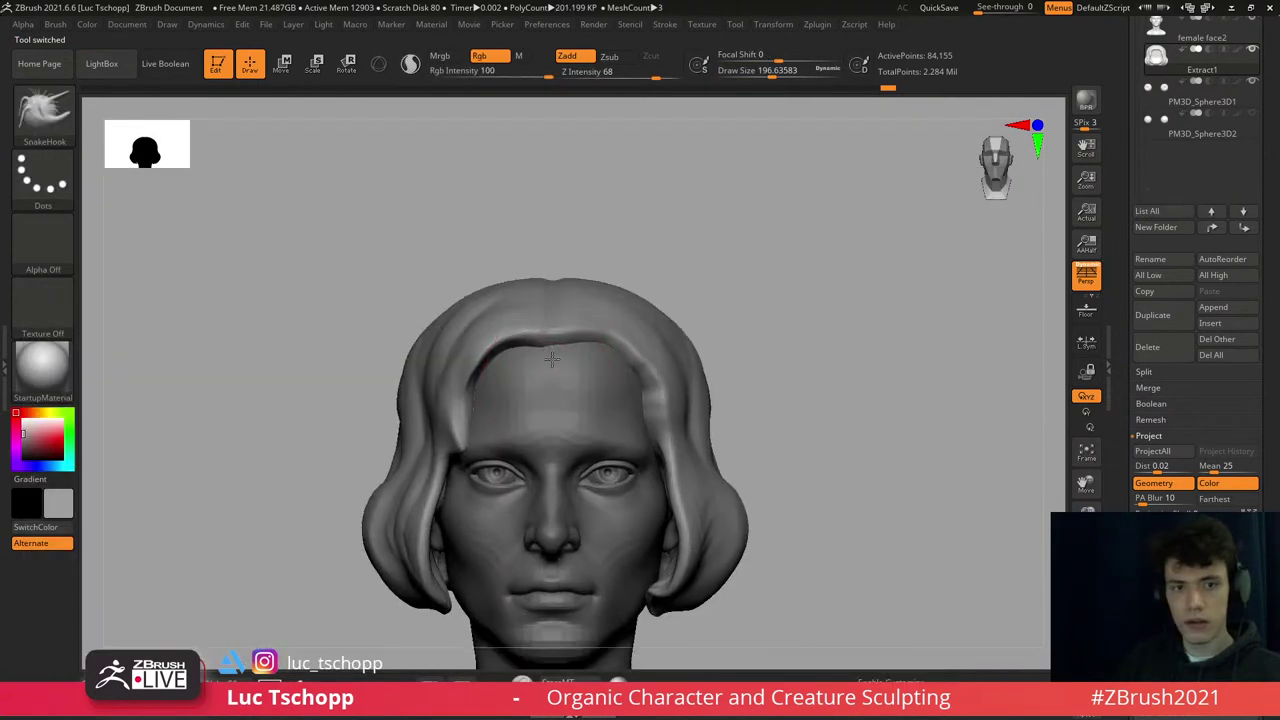
key("s")
left_click_drag(557, 345, 540, 347)
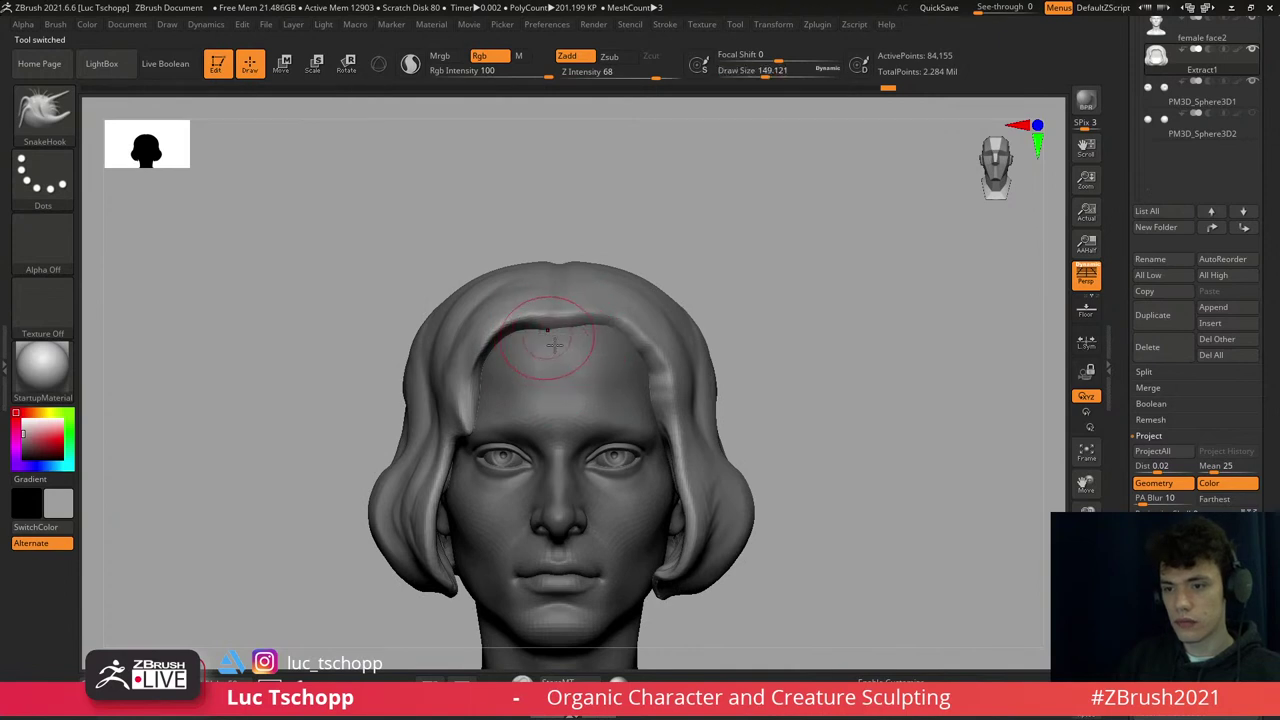
right_click_drag(555, 345, 555, 325)
key("[")
left_click_drag(543, 327, 537, 350)
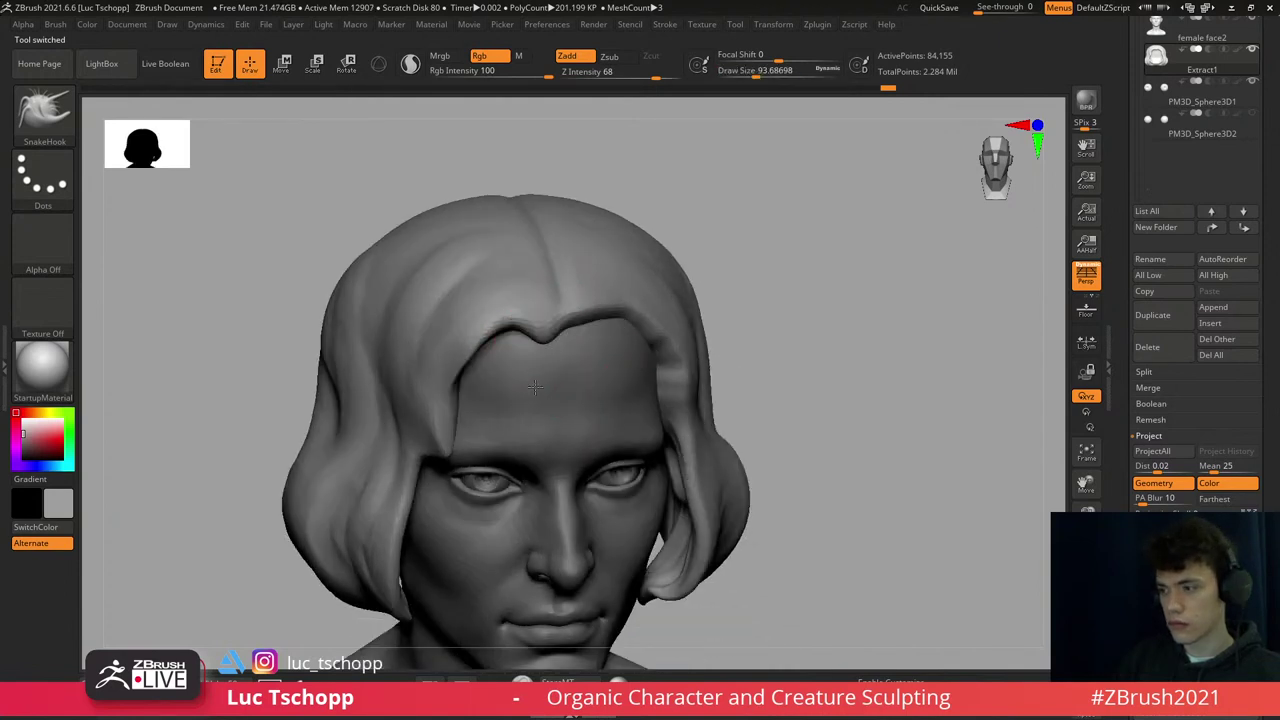
right_click_drag(520, 400, 541, 346)
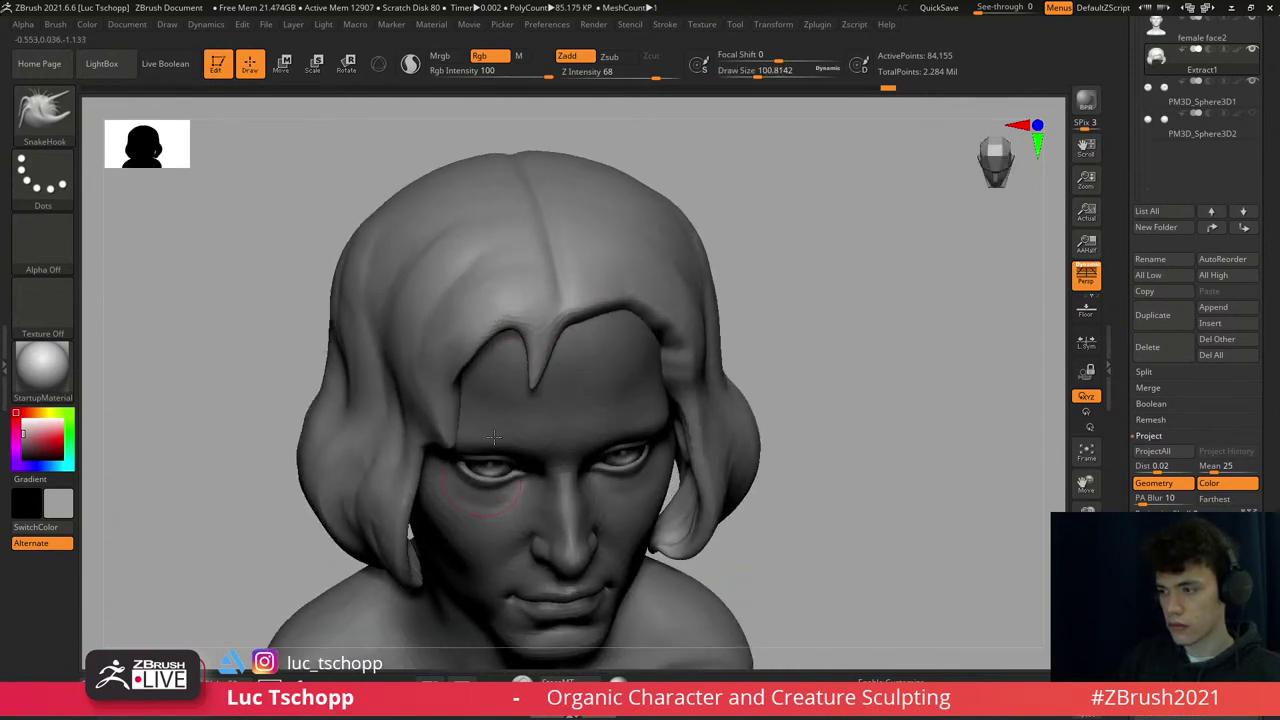
mouse_move(512, 340)
right_mouse_down("shift")
mouse_move(557, 386)
mouse_move(545, 335)
mouse_move(567, 271)
right_mouse_up("shift")
- Rework the lock with the Move brush, undoing a misplaced hair stroke
key("b")
key("m")
key("v")
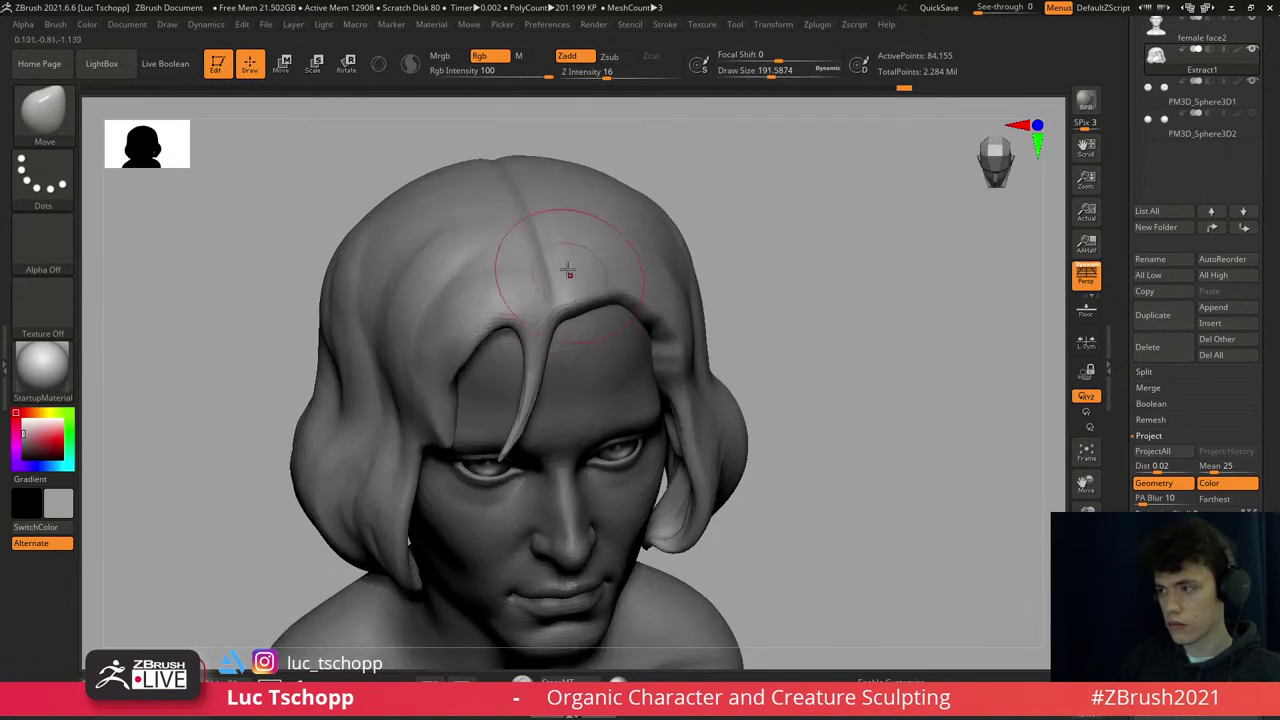
key("b")
key("Escape")
key("[")
key("[")
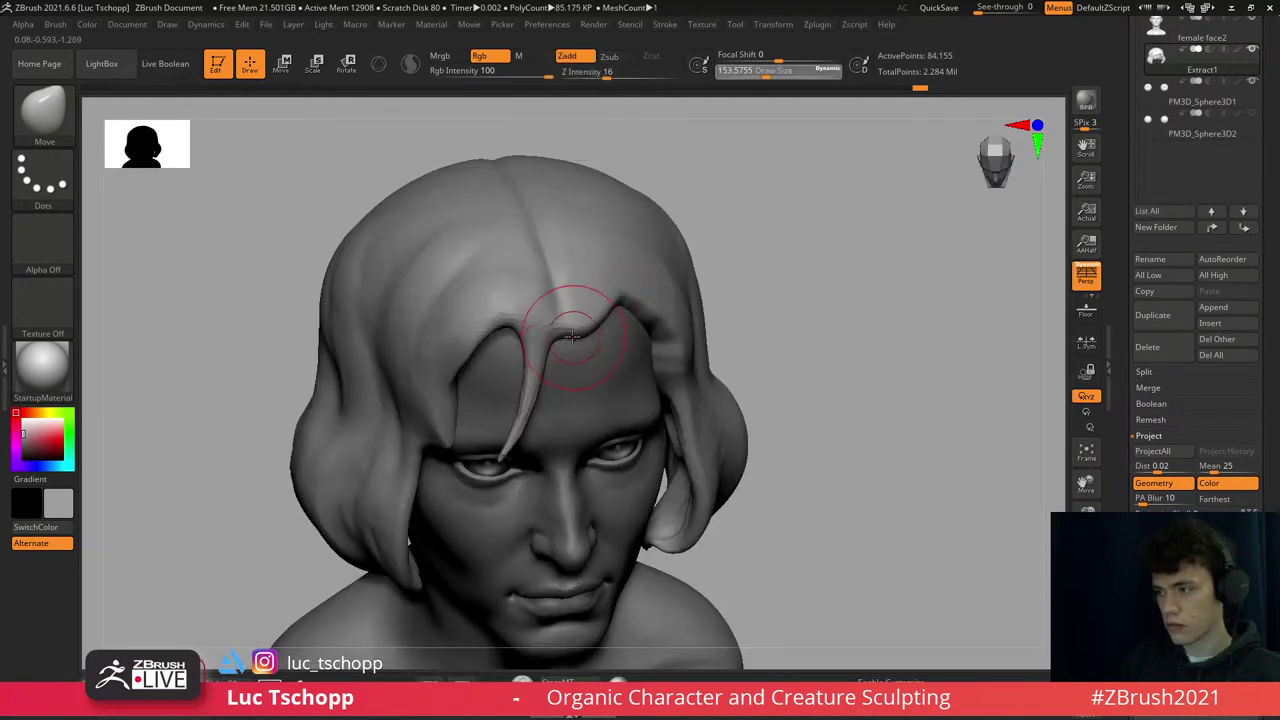
key("ctrl+z")
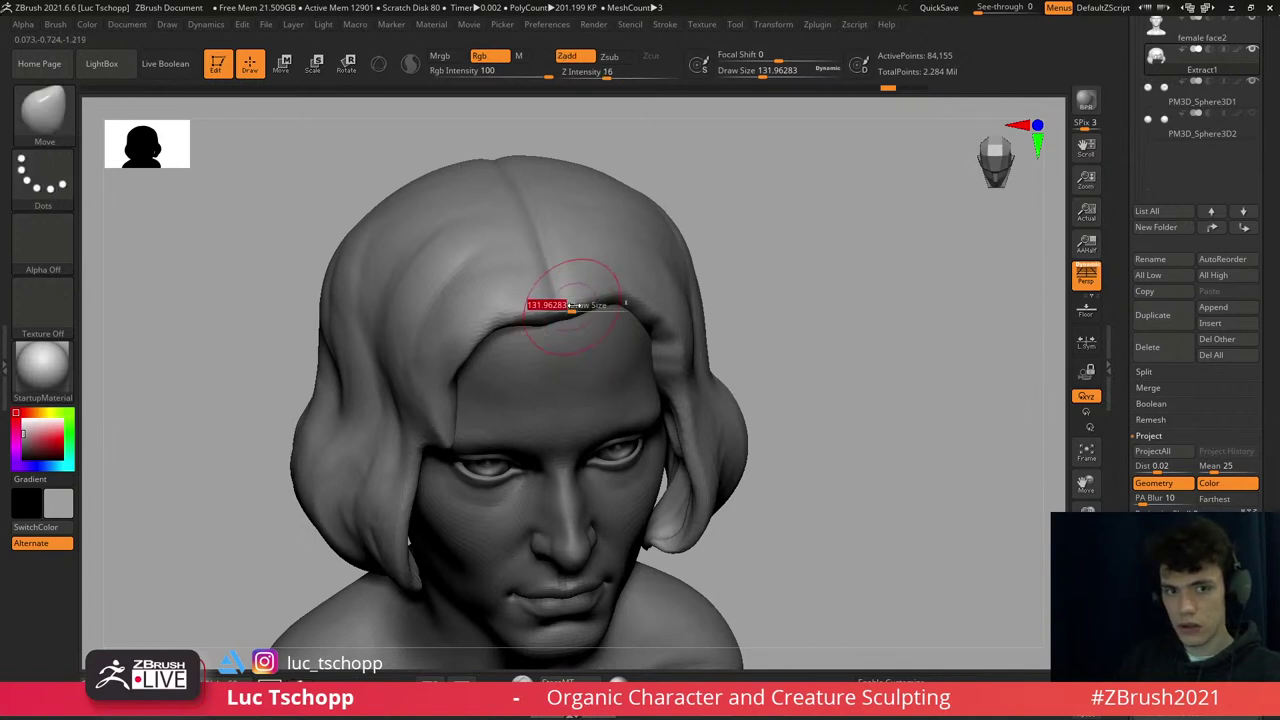
left_click_drag(570, 305, 572, 305)
right_click_drag(568, 300, 568, 296)
key("s")
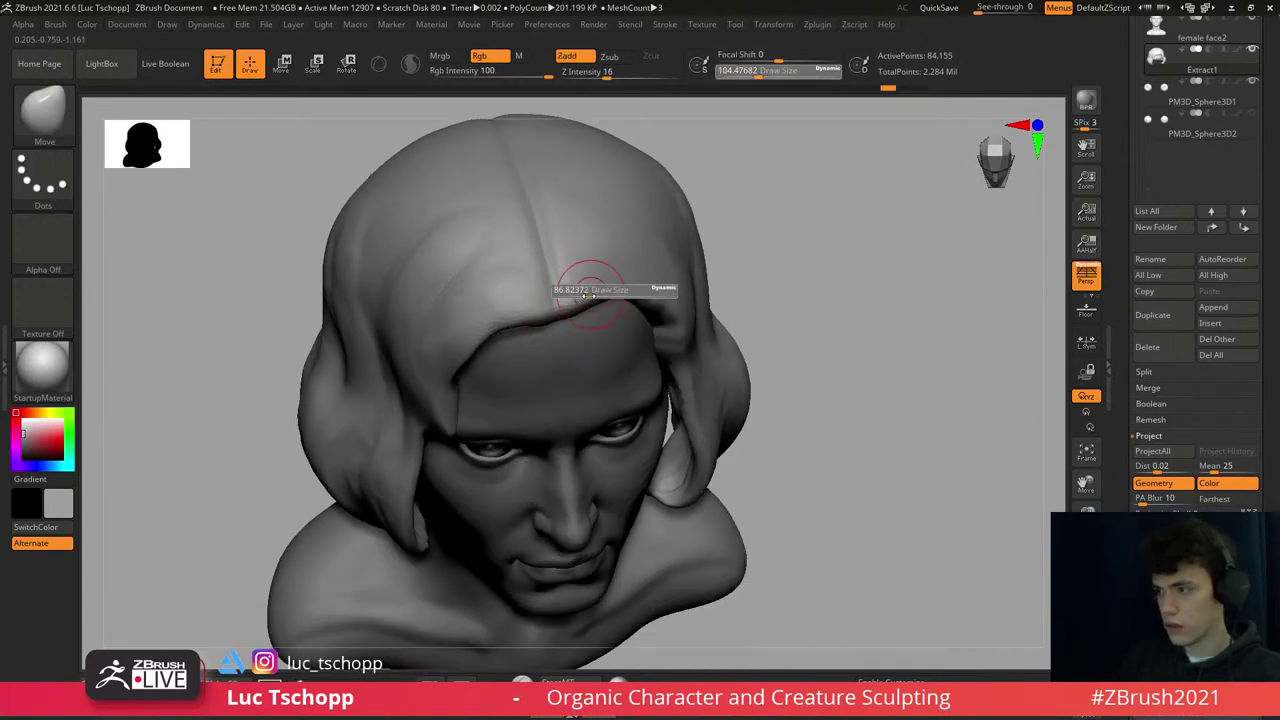
left_click_drag(586, 290, 578, 305)
- Pull the forehead lock's tip further down-left using an enlarged Move brush
right_click_drag(590, 418, 586, 323)
key("s")
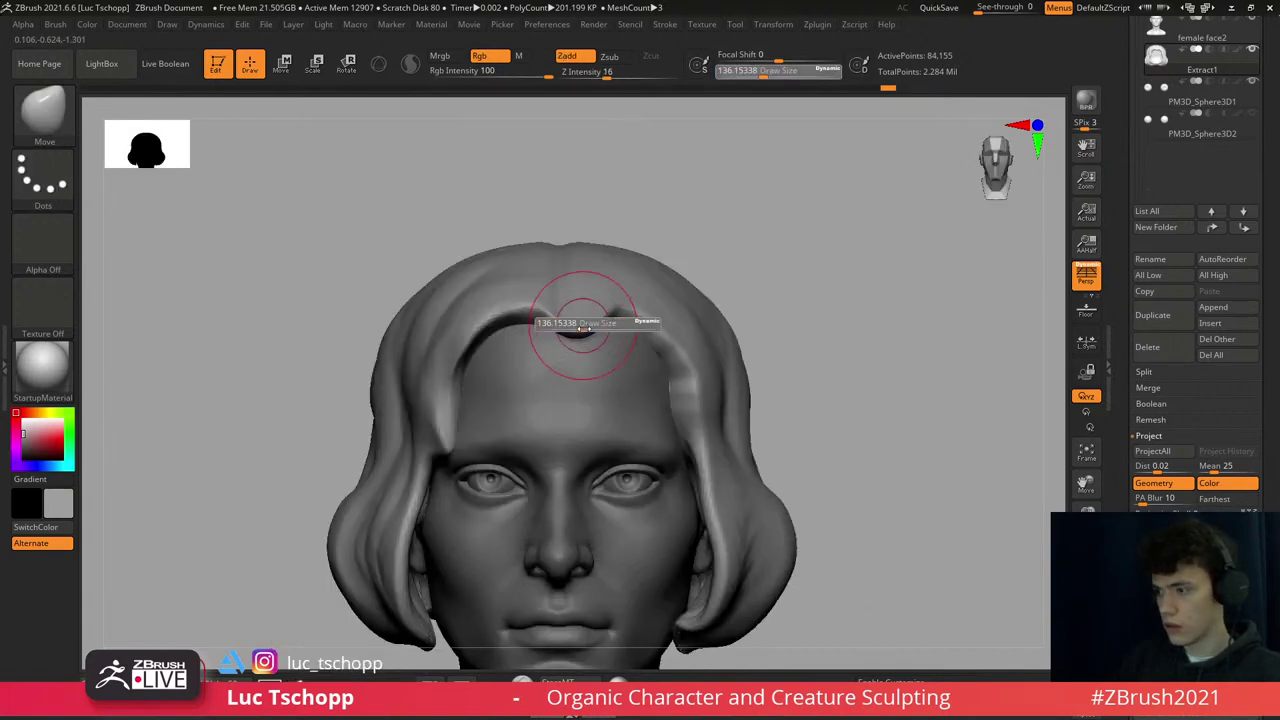
left_click_drag(586, 323, 600, 323)
mouse_move(580, 360)
right_mouse_down()
mouse_move(560, 436)
mouse_move(557, 357)
mouse_move(608, 333)
right_mouse_up()
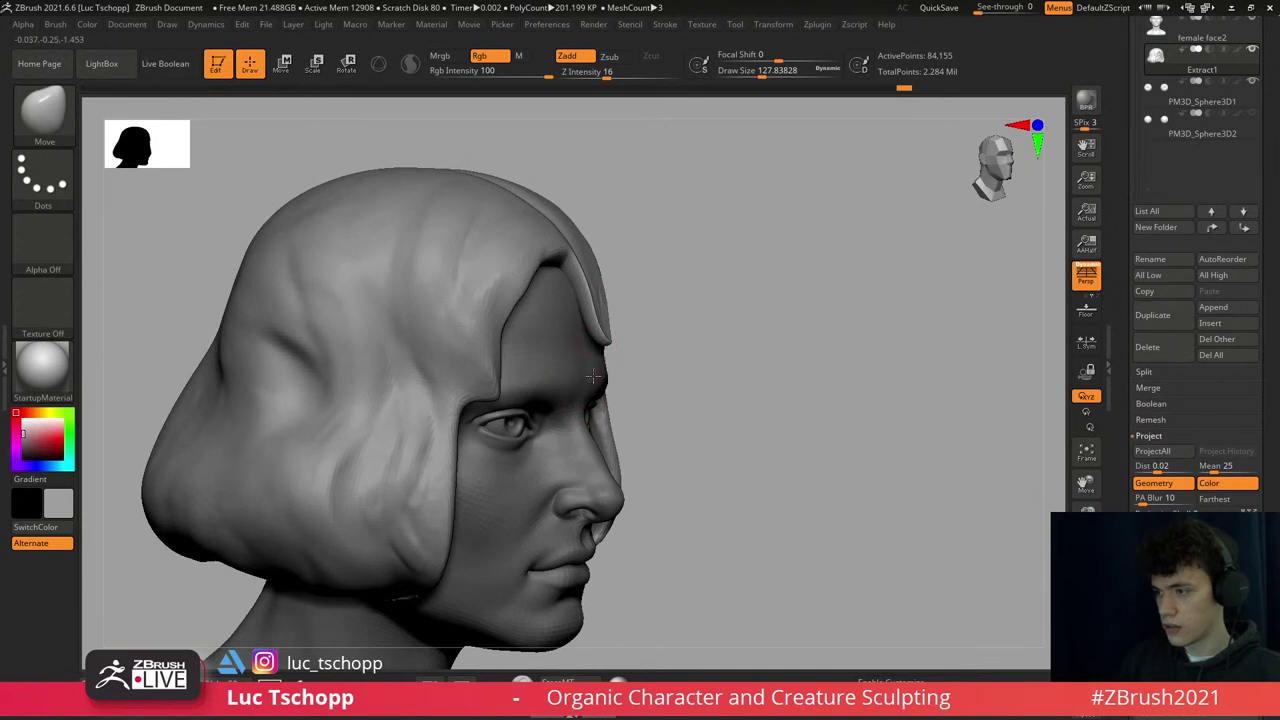
right_click_drag(593, 376, 609, 340)
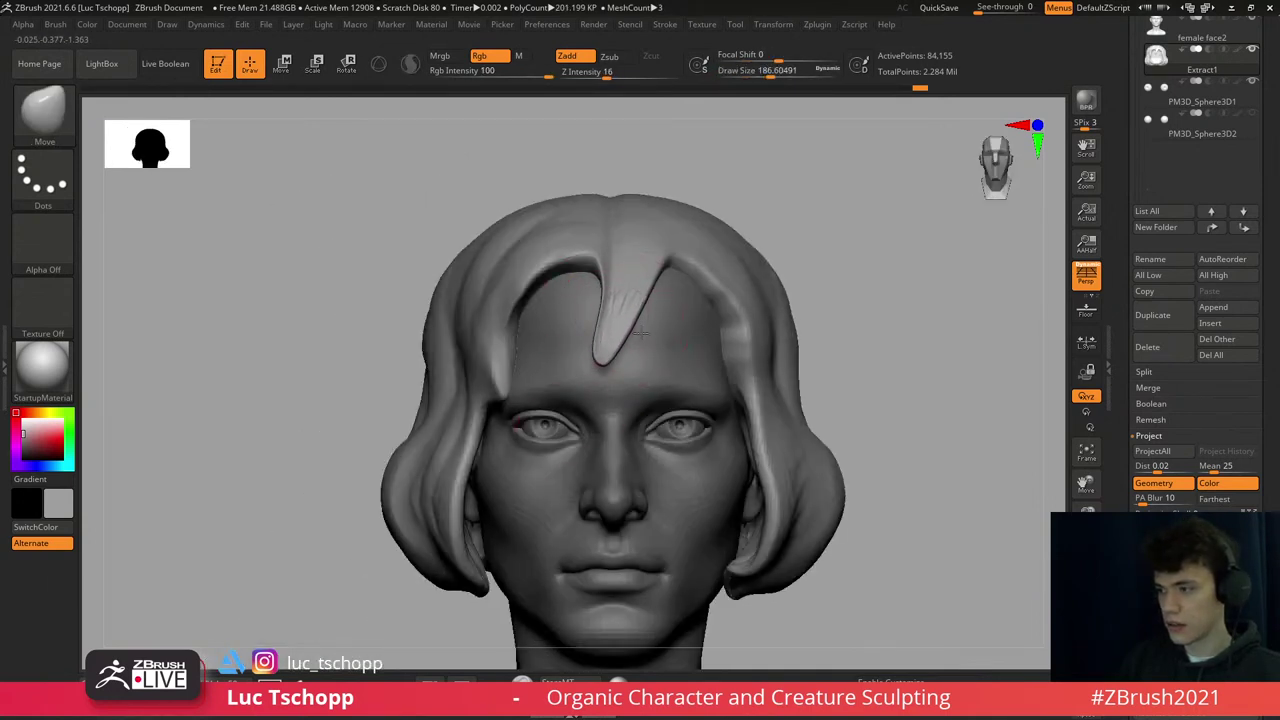
key("s")
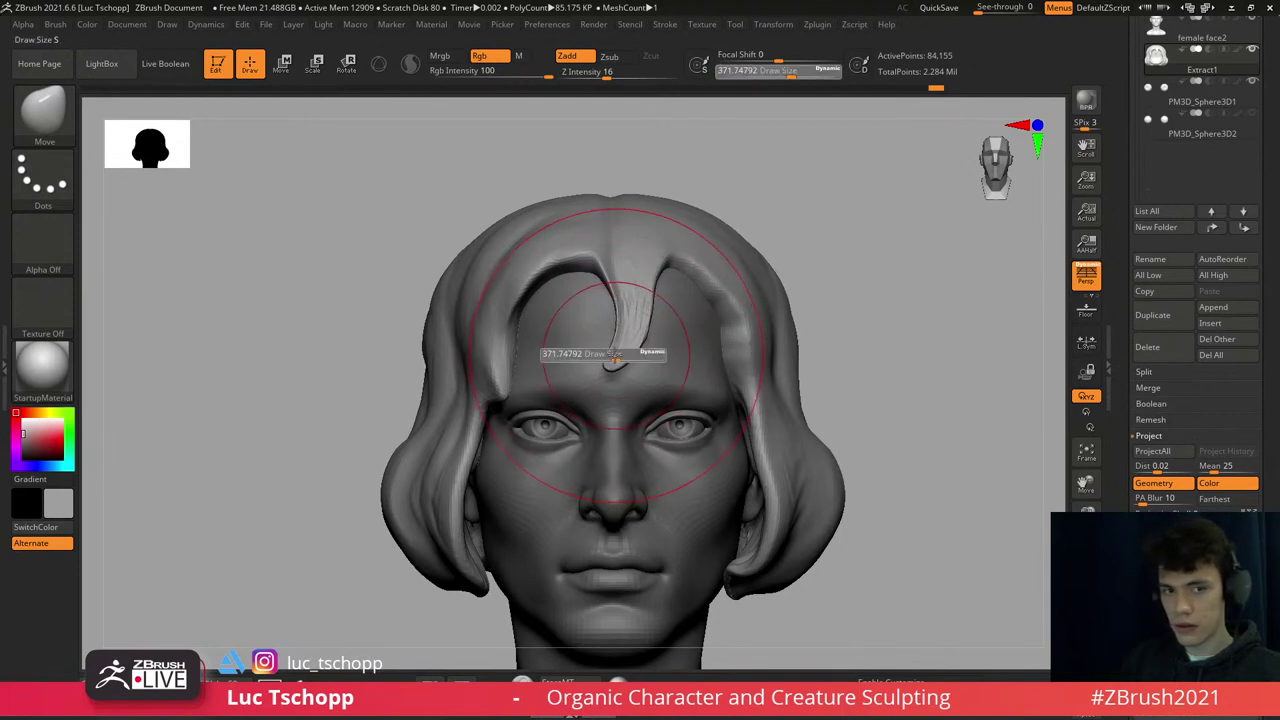
left_click_drag(600, 357, 614, 286)
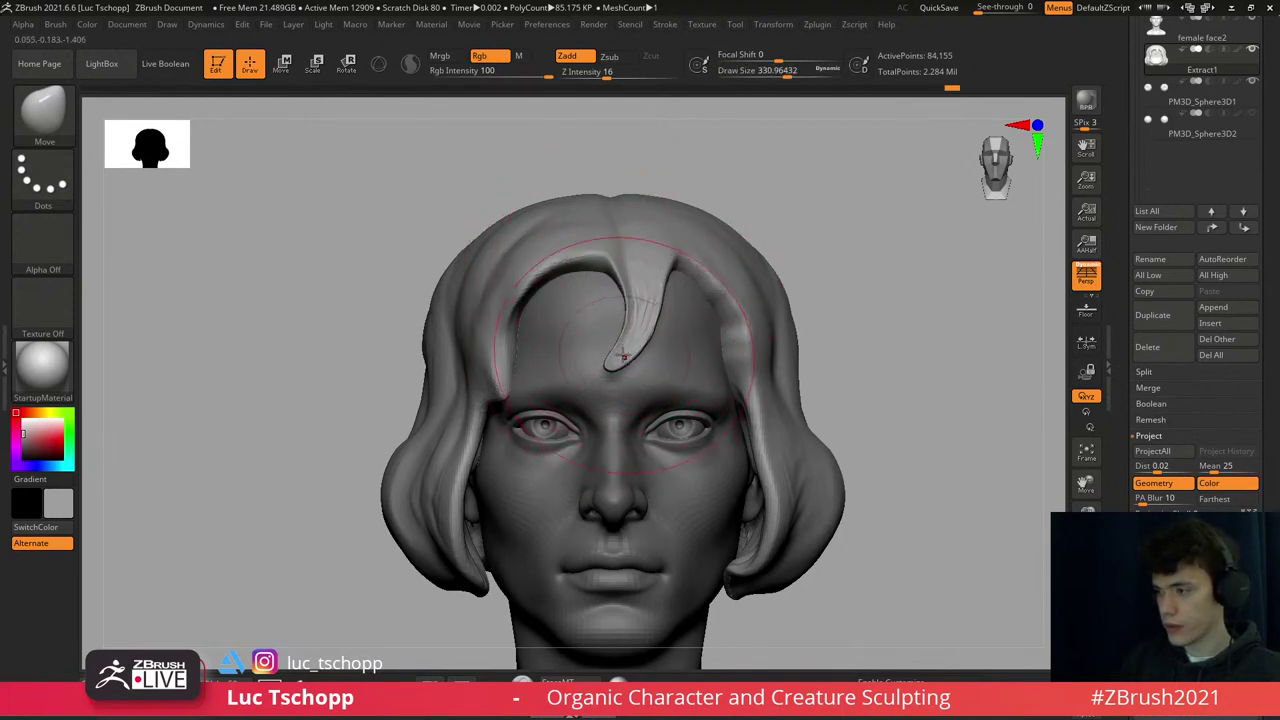
left_click_drag(612, 340, 598, 372)
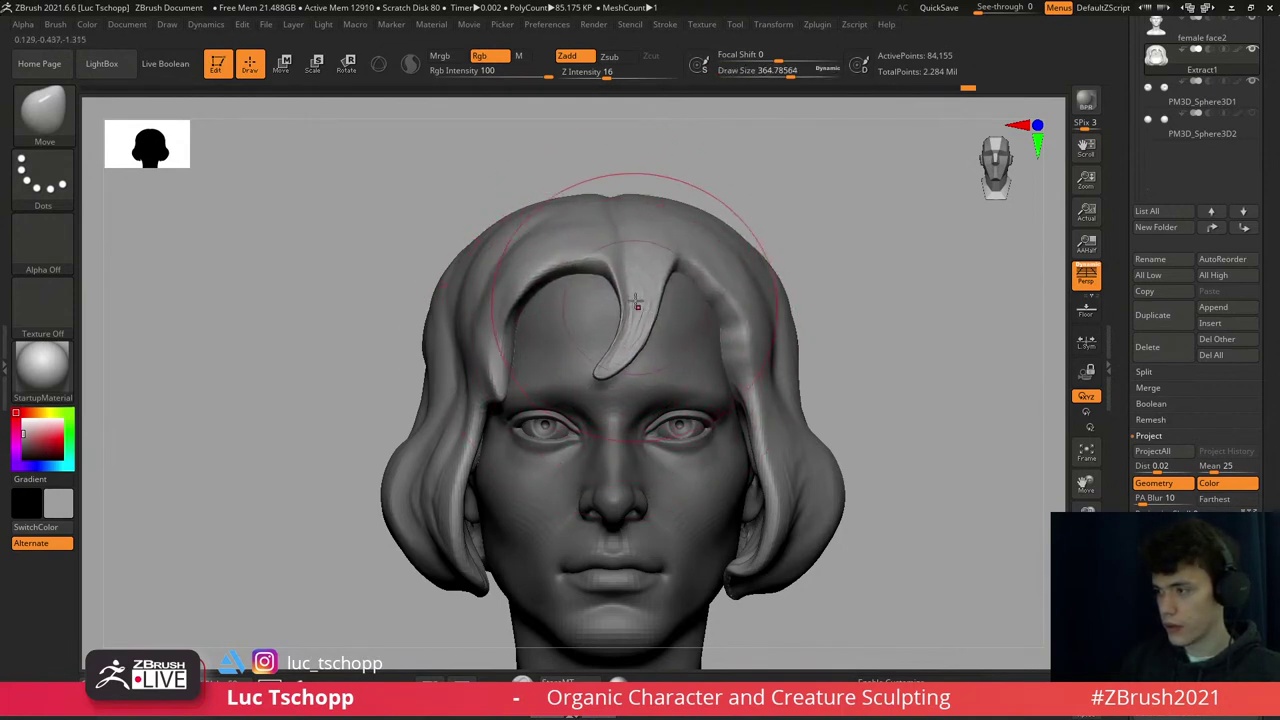
mouse_move(636, 302)
right_mouse_down()
mouse_move(630, 205)
mouse_move(643, 249)
mouse_move(613, 314)
right_mouse_up()
- Refine the lock with the custom sculpting brush, undo one stroke, and smooth its surface
key("1")
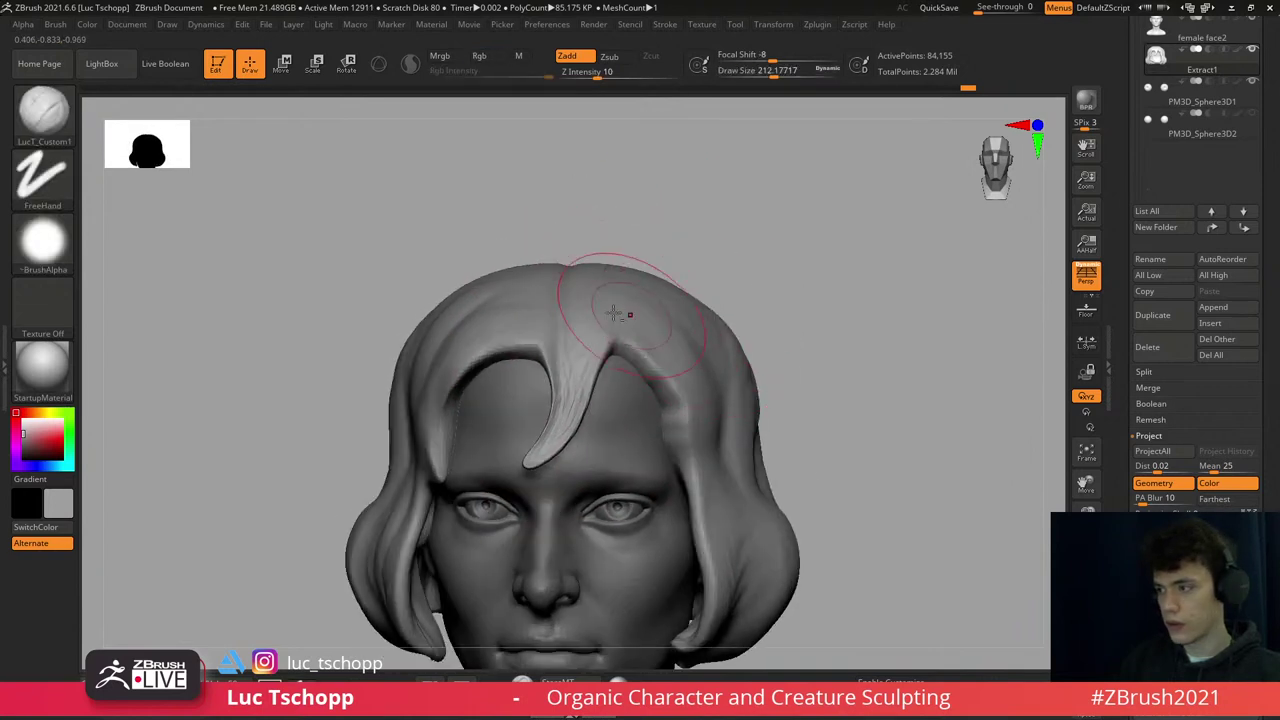
key("s")
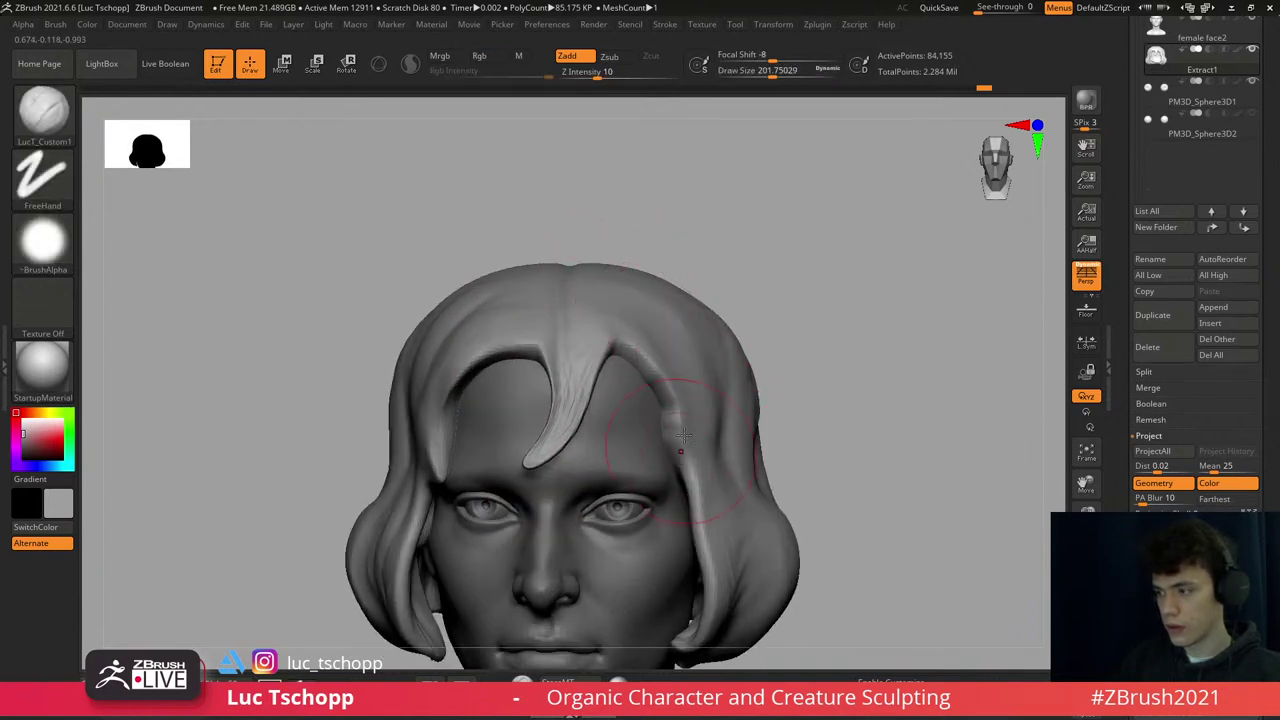
key("s")
key("s")
left_click_drag(640, 365, 630, 366)
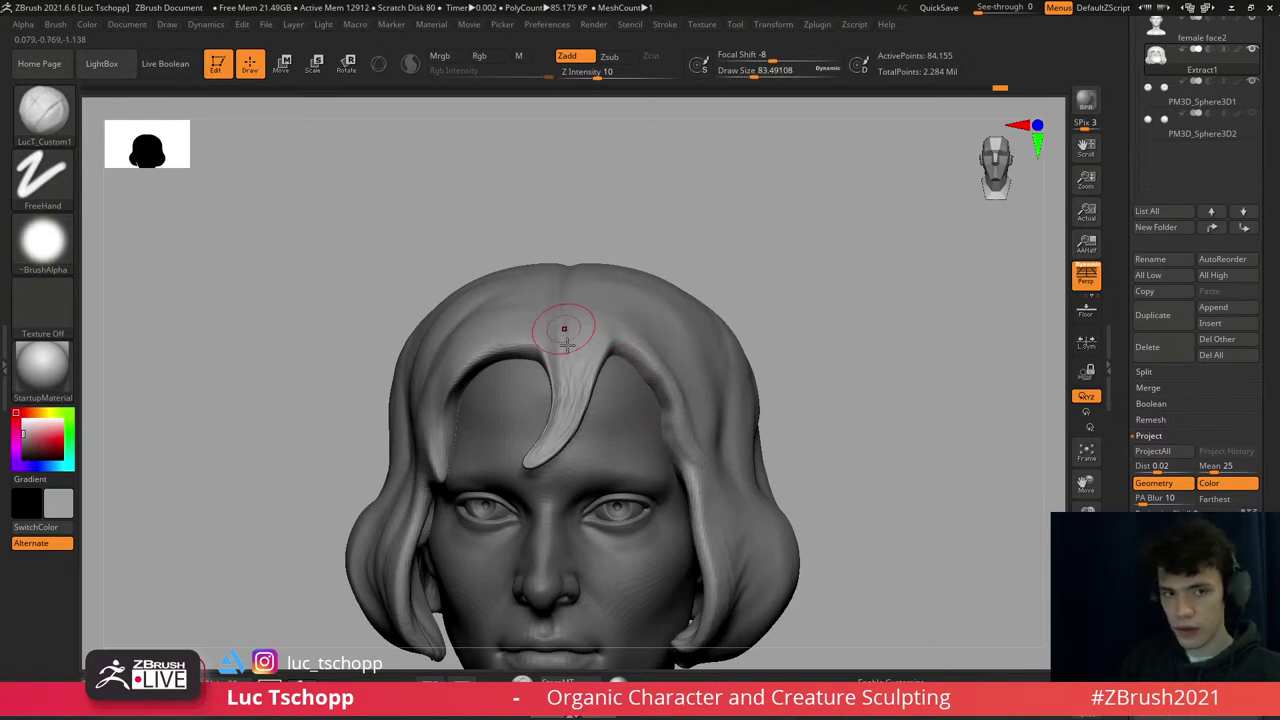
key("ctrl+z")
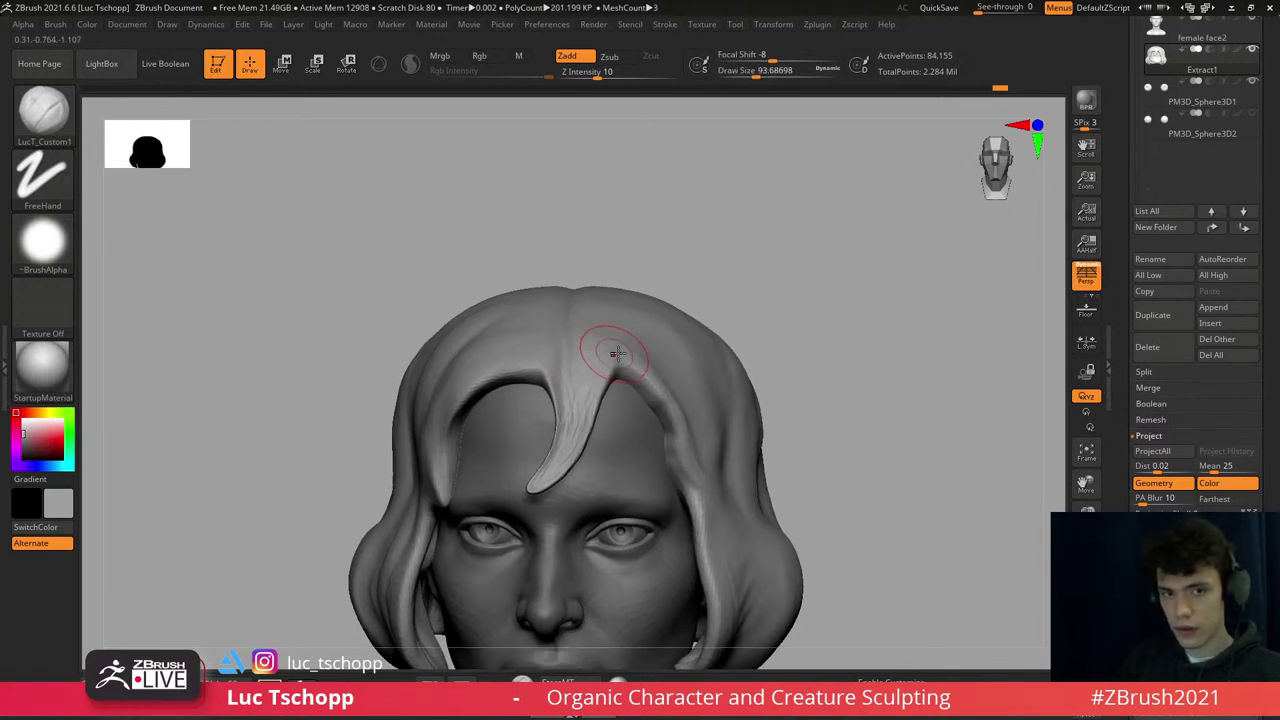
key("s")
left_click_drag(614, 349, 640, 350)
mouse_move(547, 335)
right_mouse_down()
mouse_move(577, 379)
mouse_move(640, 330)
mouse_move(596, 465)
mouse_move(587, 313)
right_mouse_up()
key("f")
key("shift")
mouse_move(576, 380)
right_mouse_down("ctrl")
mouse_move(576, 357)
mouse_move(590, 352)
right_mouse_up("ctrl")
- Select the strand-pulling Snake Hook brush and frame a zoomed front view of the forehead lock
key("b")
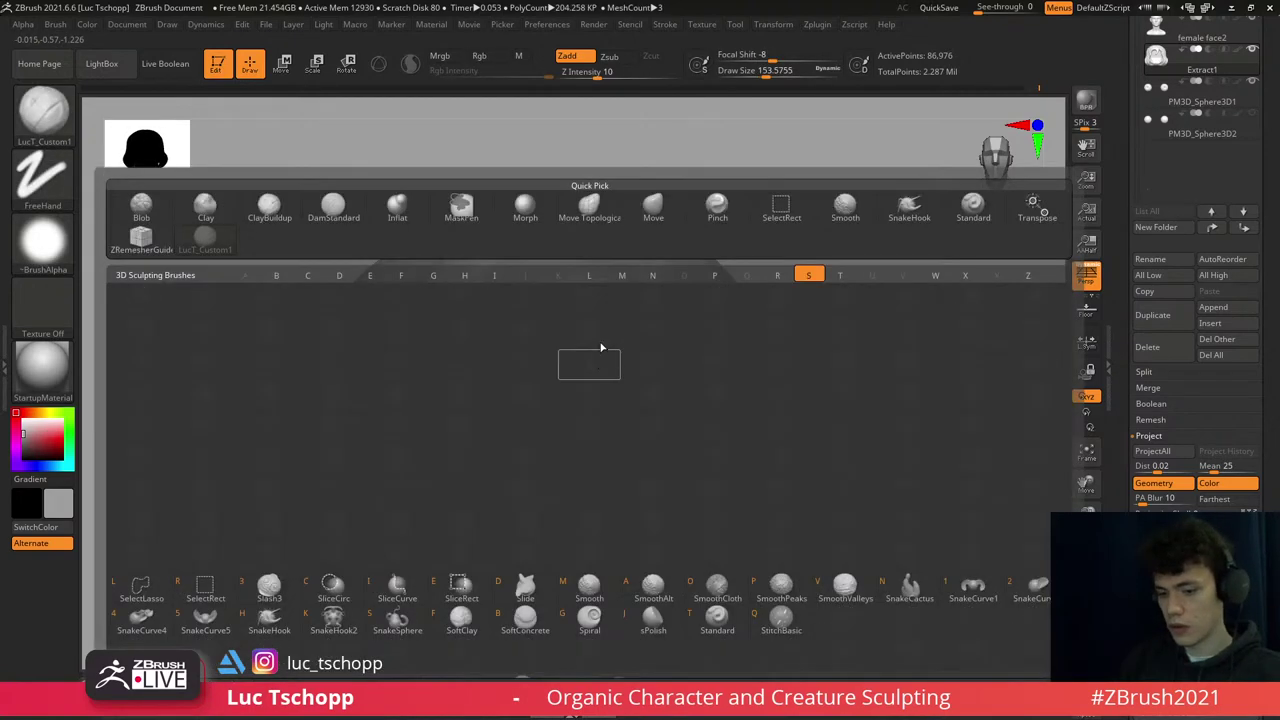
key("s")
key("h")
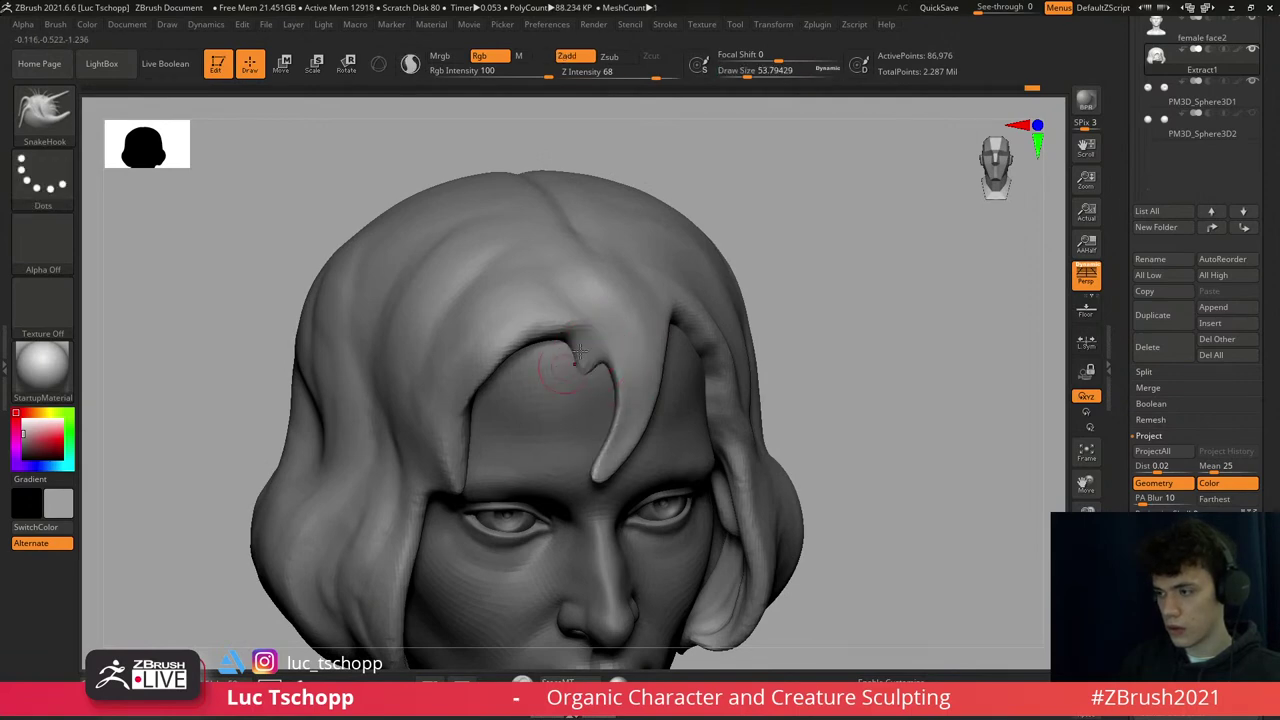
mouse_move(519, 430)
right_mouse_down()
mouse_move(560, 400)
mouse_move(545, 440)
mouse_move(543, 375)
mouse_move(529, 349)
mouse_move(512, 366)
right_mouse_up()
right_click_drag(581, 252, 574, 291)
right_click_drag(573, 343, 588, 313, "ctrl")
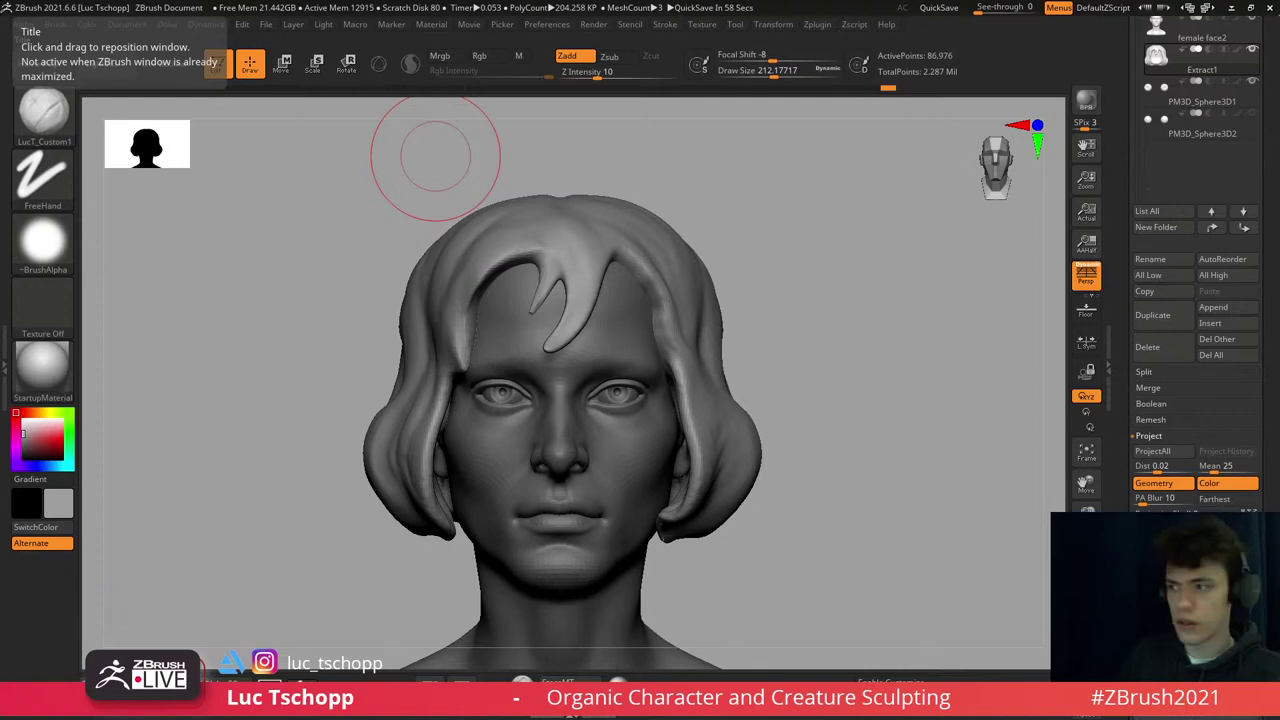
right_click_drag(545, 195, 514, 271, "alt")
- Enlarge the Move brush for broad shaping of the lock, then pick the custom freehand brush
key("b")
key("m")
key("v")
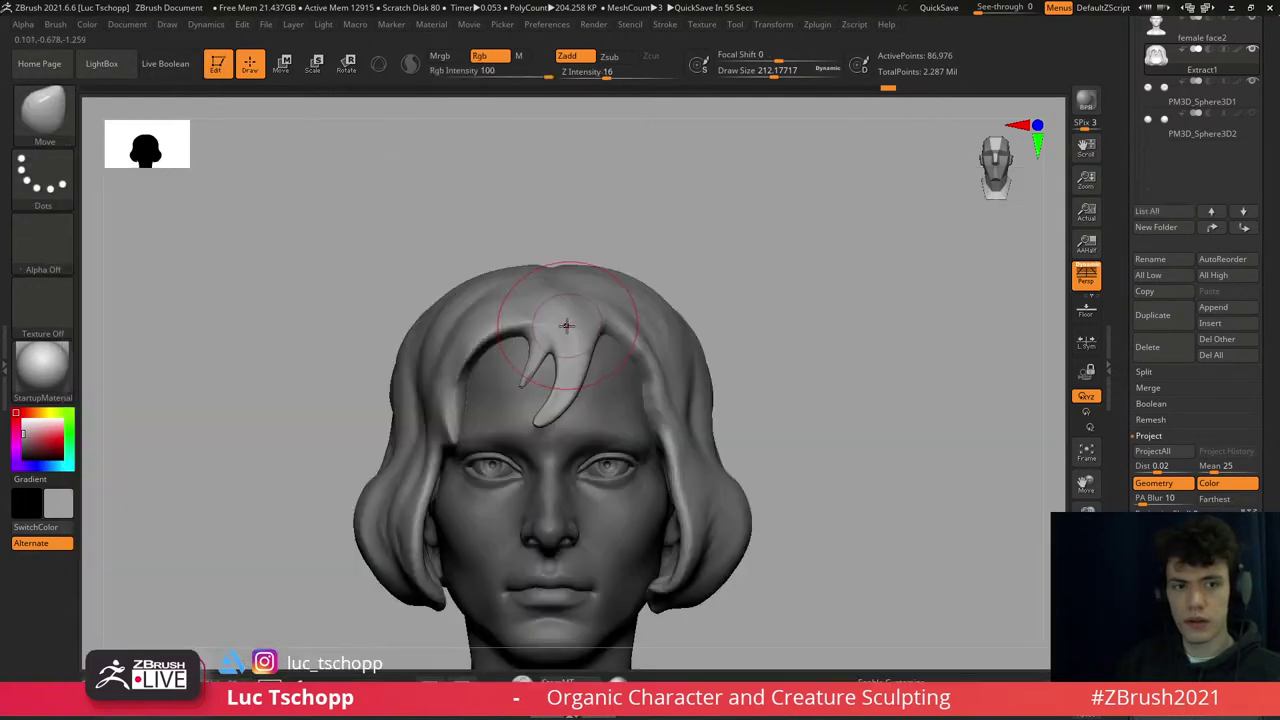
key("s")
left_click_drag(566, 325, 577, 332)
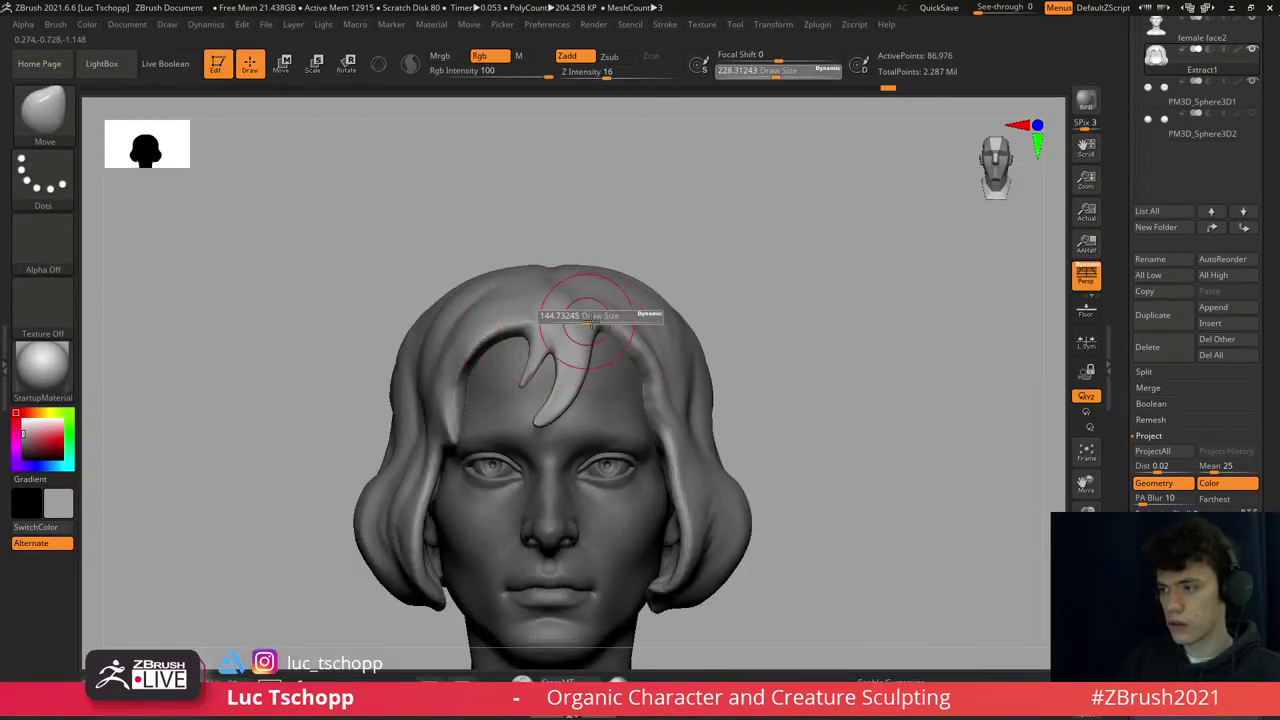
key("1")
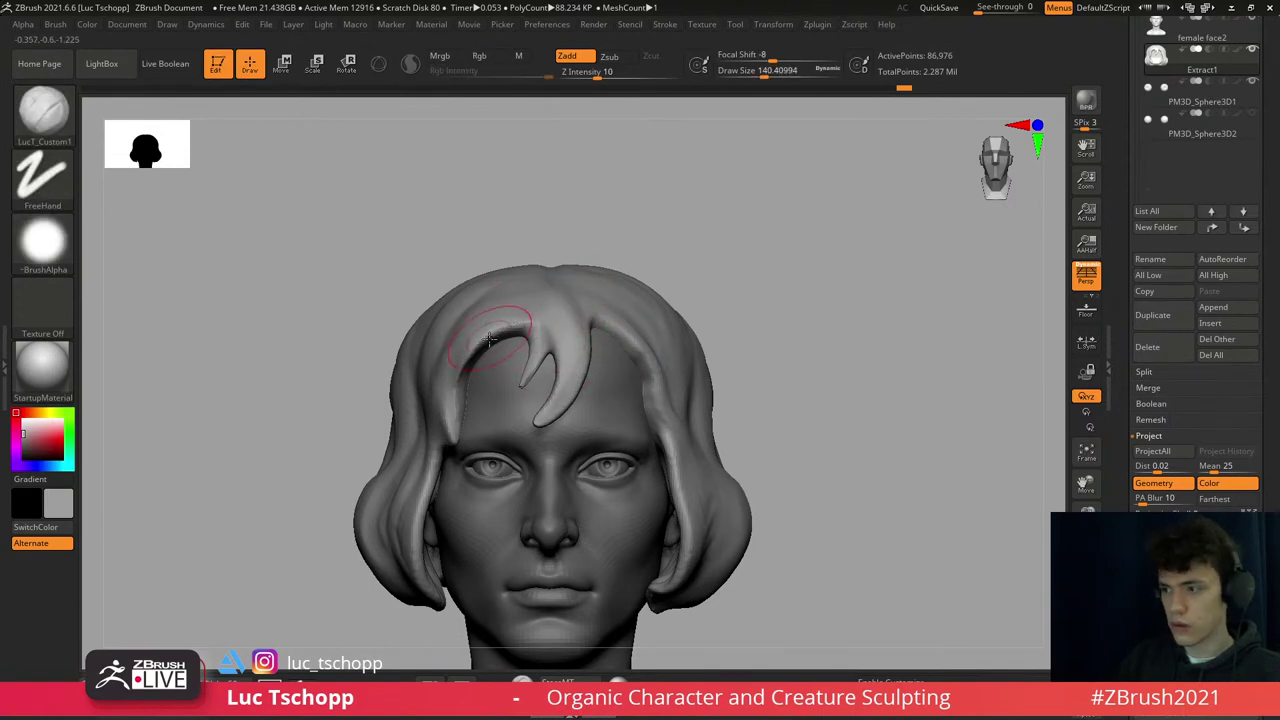
- Set the Move brush to about 305, then the custom freehand brush to about 120
key("b")
key("m")
key("v")
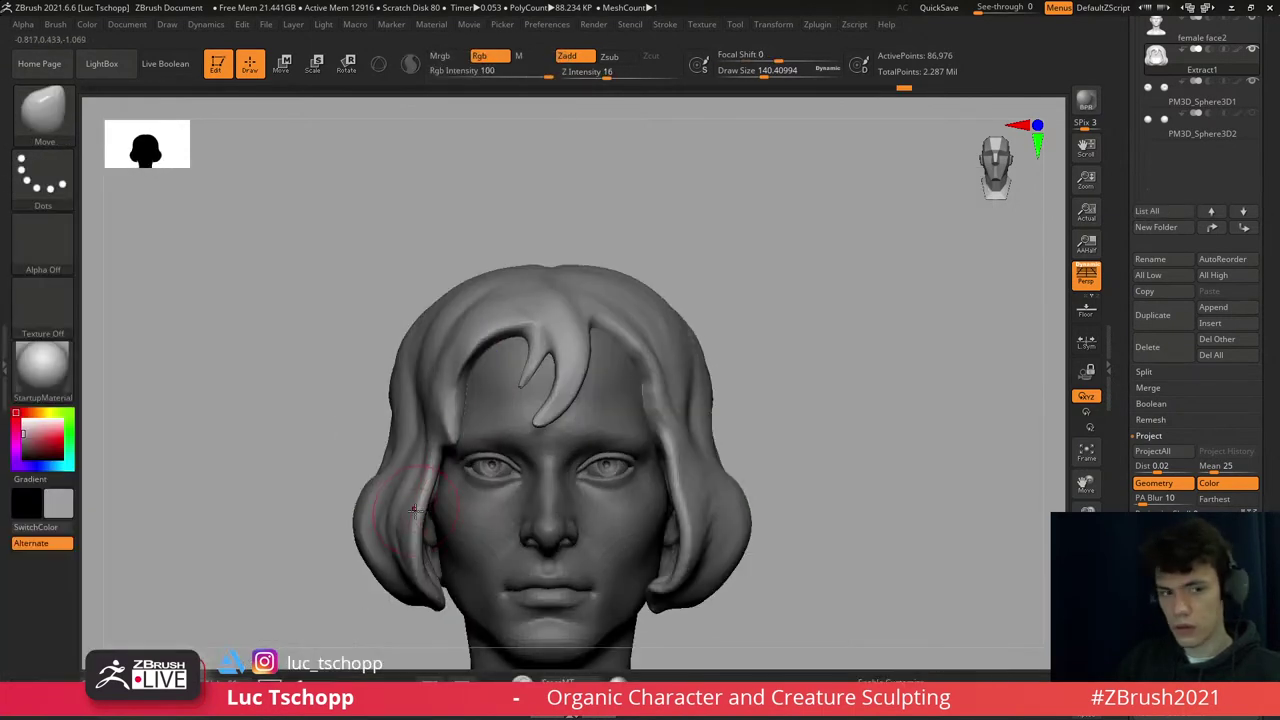
key("s")
mouse_move(414, 510)
left_mouse_down()
mouse_move(428, 512)
mouse_move(397, 533)
mouse_move(437, 425)
mouse_move(433, 450)
mouse_move(462, 443)
mouse_move(445, 465)
left_mouse_up()
key("s")
key("1")
key("s")
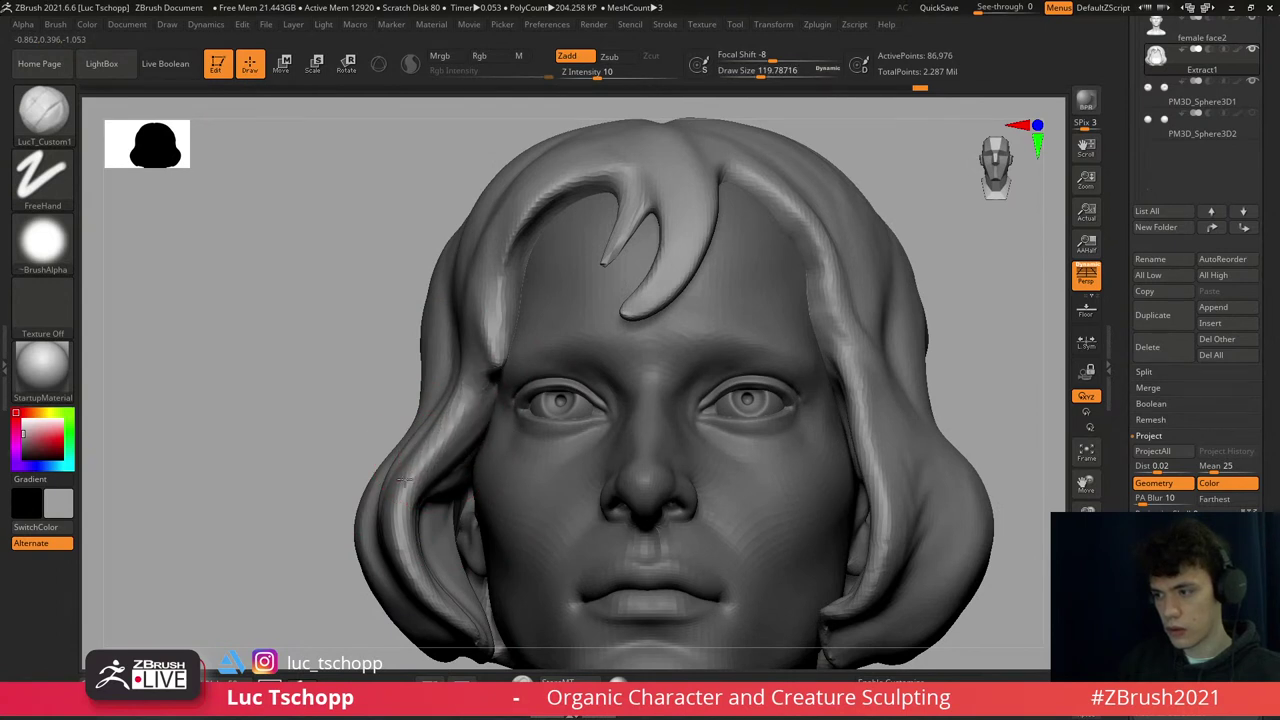
- Resize the brush from about 128 to about 77 while turning the head to three-quarter view
right_click_drag(445, 430, 481, 370)
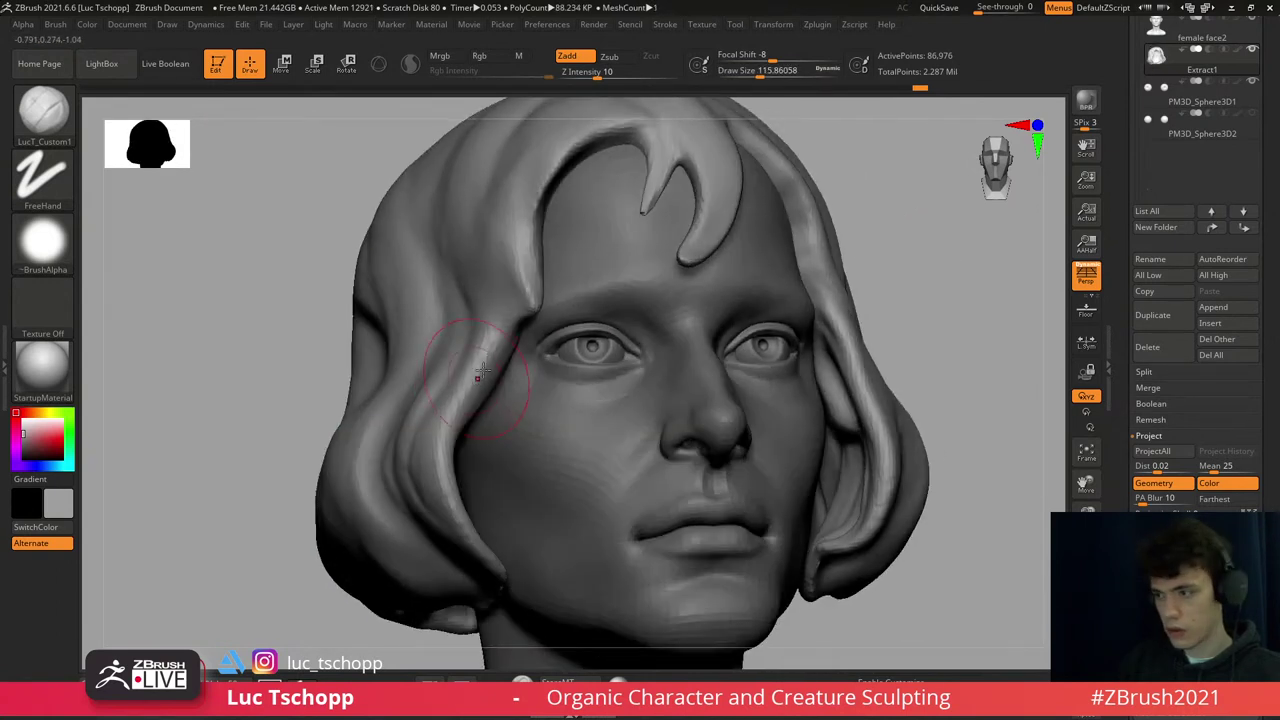
key("s")
left_click_drag(430, 484, 438, 476)
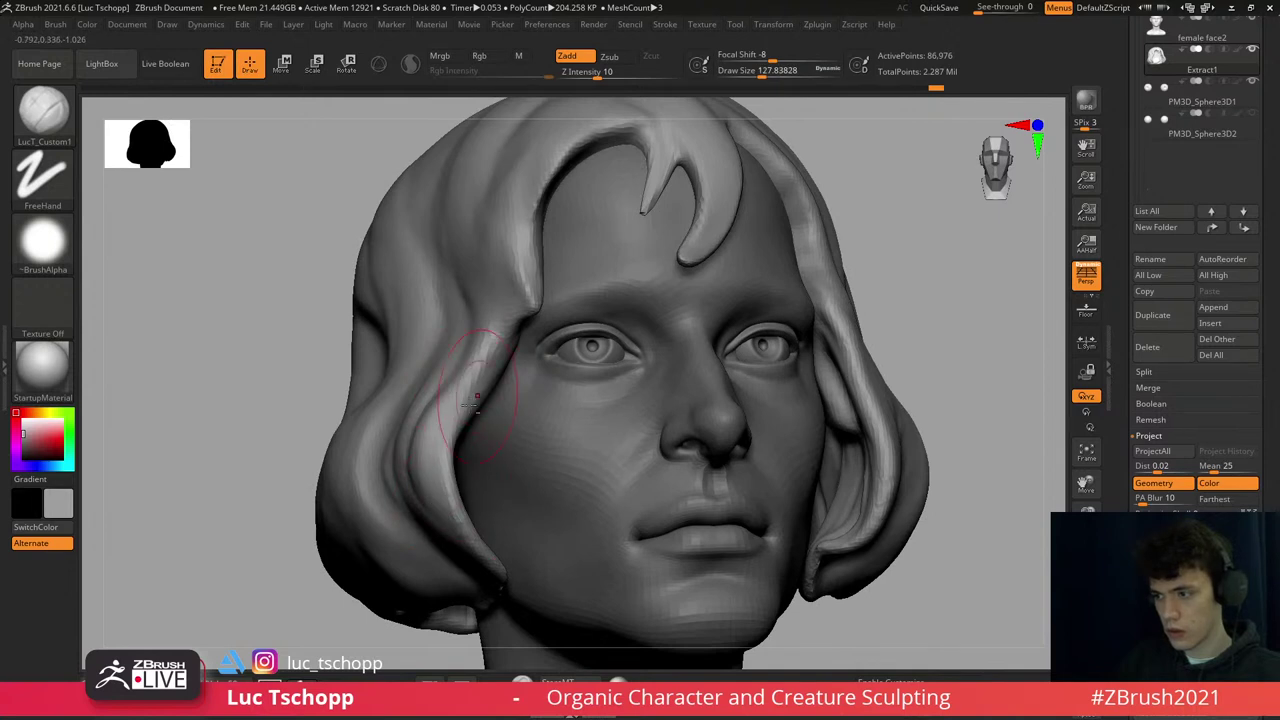
right_click_drag(476, 400, 430, 420, "shift")
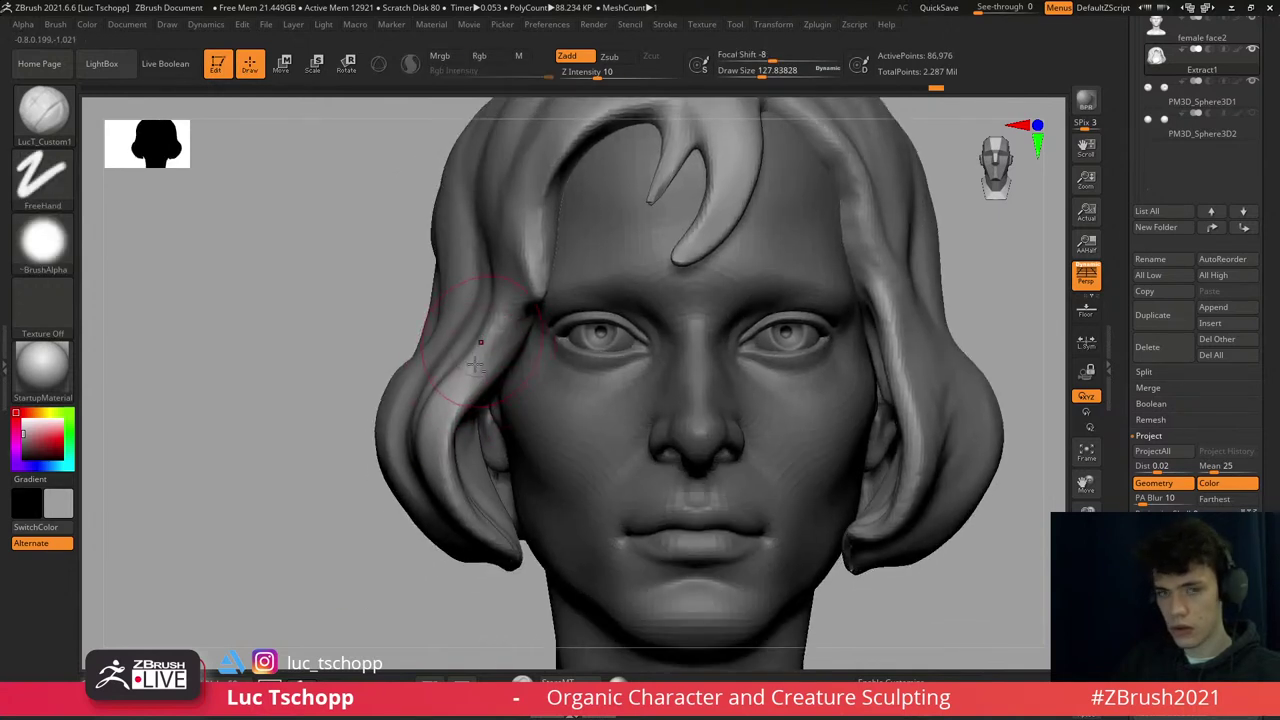
right_click_drag(477, 366, 469, 400, "alt")
key("[")
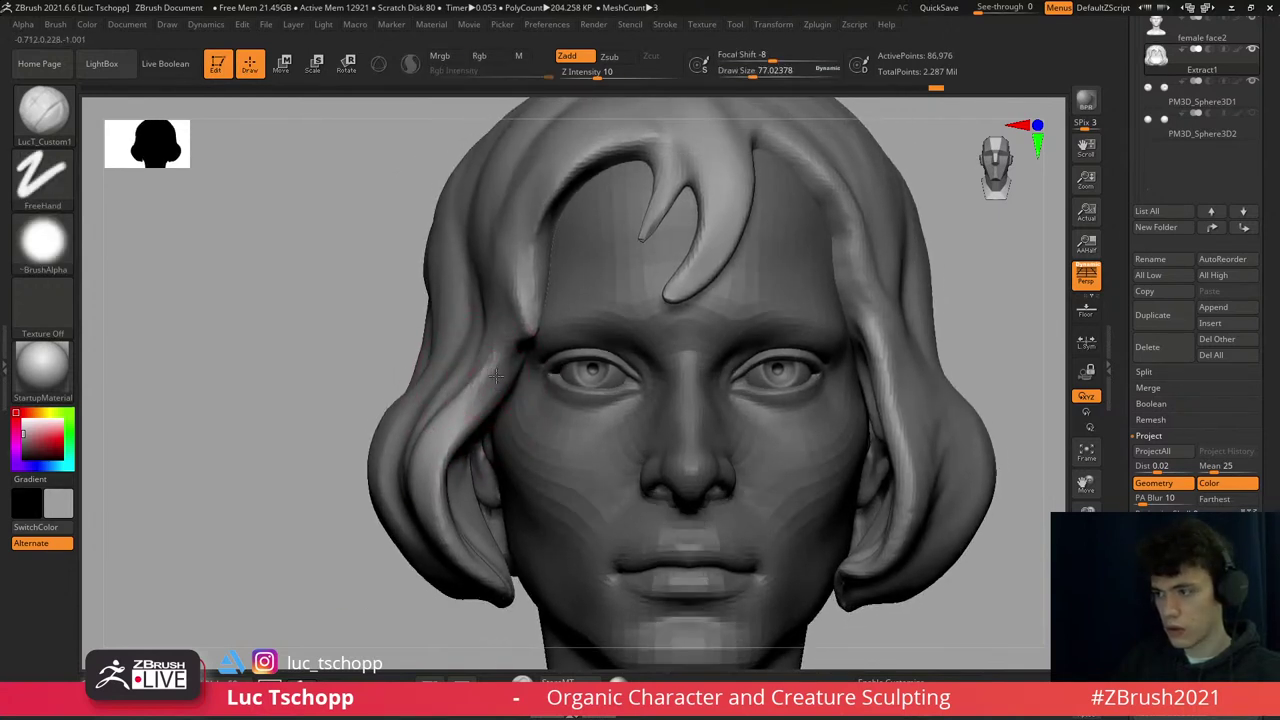
right_click_drag(483, 352, 513, 392)
right_click_drag(516, 333, 471, 357)
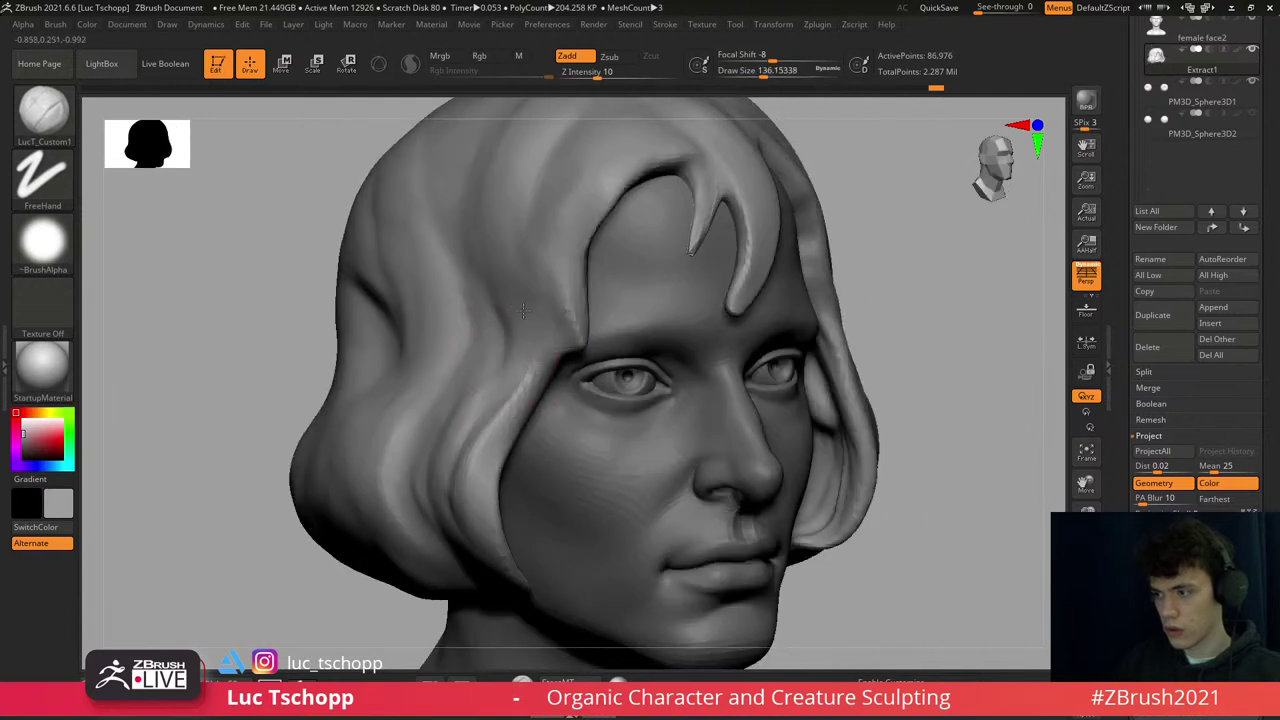
- Sculpt the left-side hair strand from the temple downward, then frame the whole bust
left_click(514, 332, "alt")
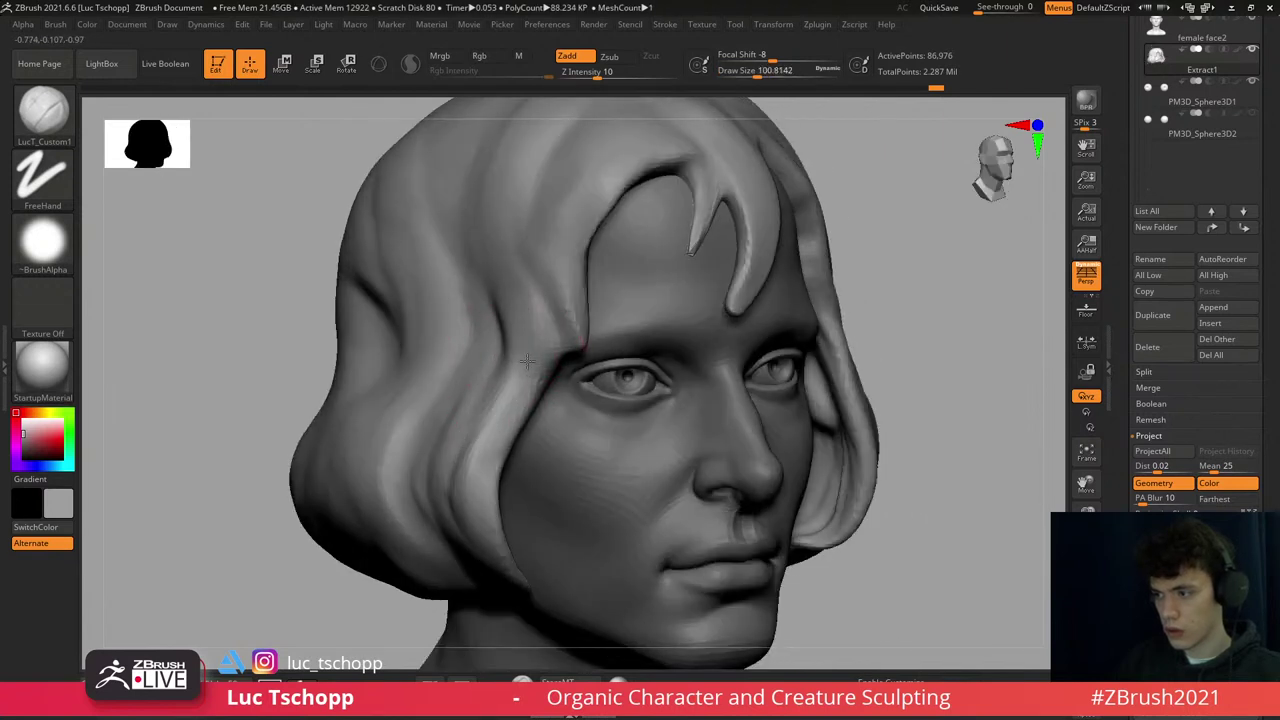
right_click_drag(497, 408, 486, 363)
left_click(486, 455, "alt")
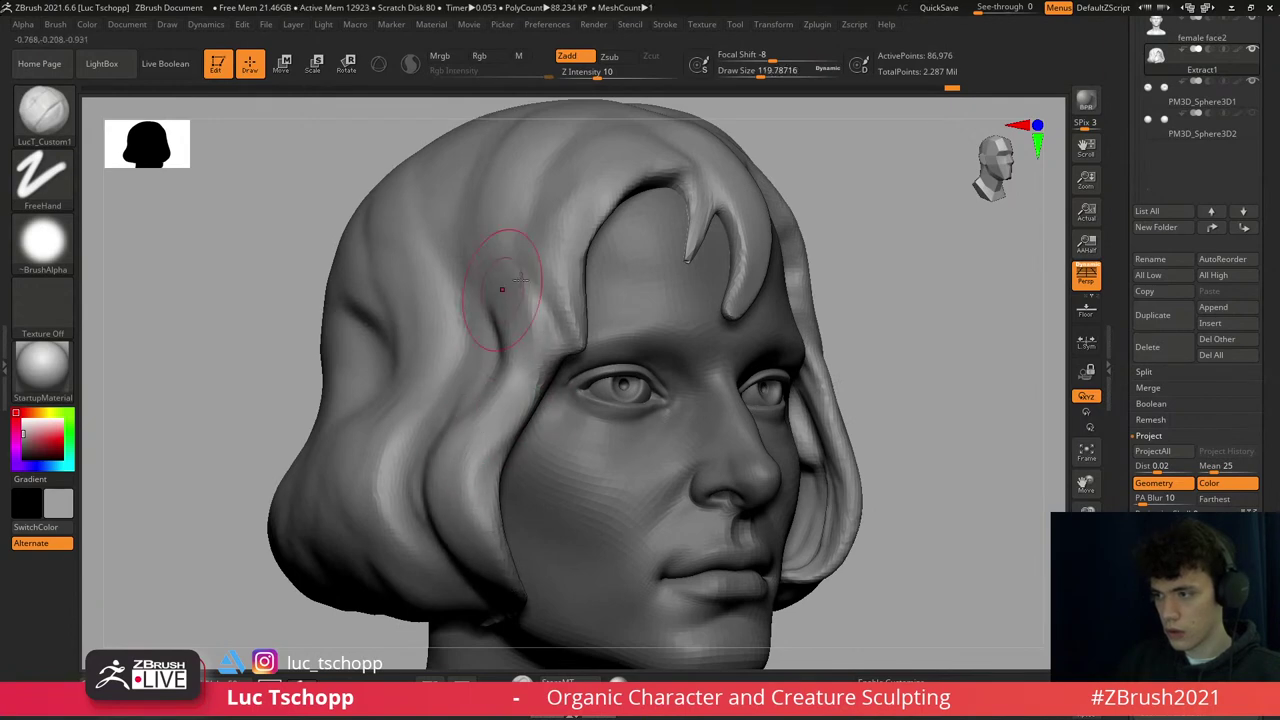
right_click_drag(505, 268, 480, 302)
left_click(480, 302, "alt")
key("f")
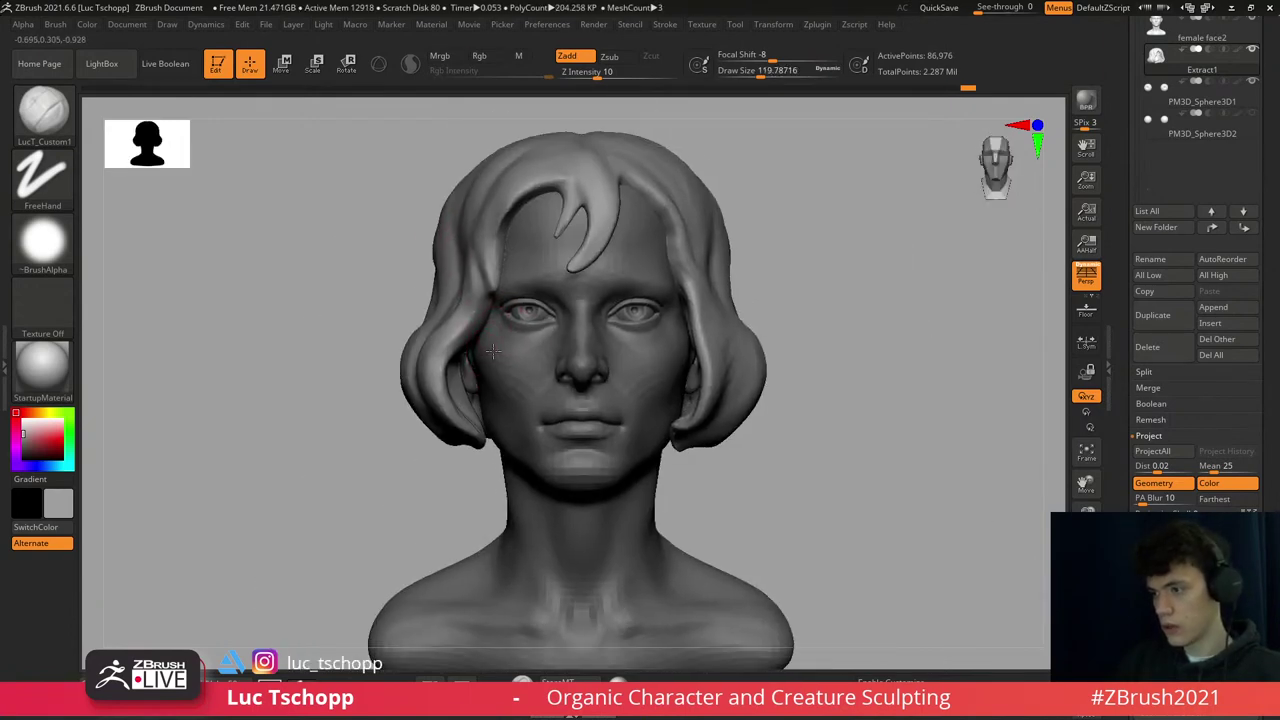
- Use Move Topological at about size 90 on the lock's tip, then return to the custom brush
key("b")
key("m")
key("t")
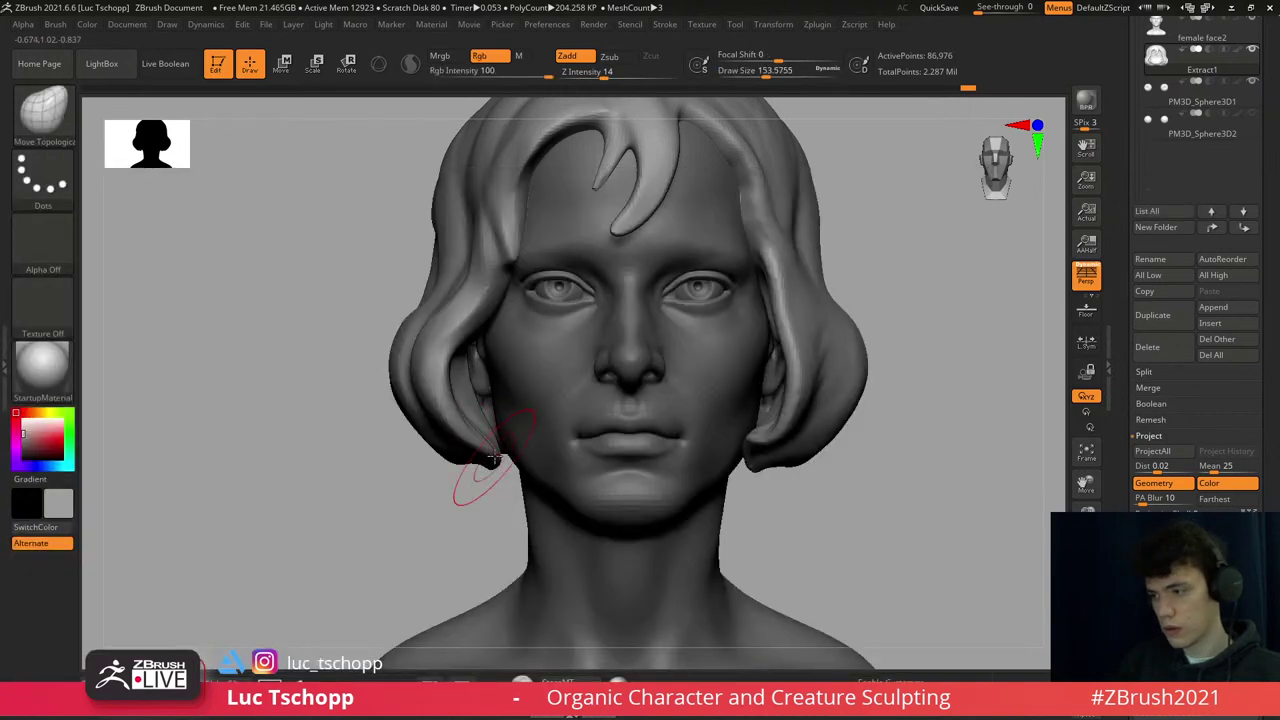
key("bracketleft")
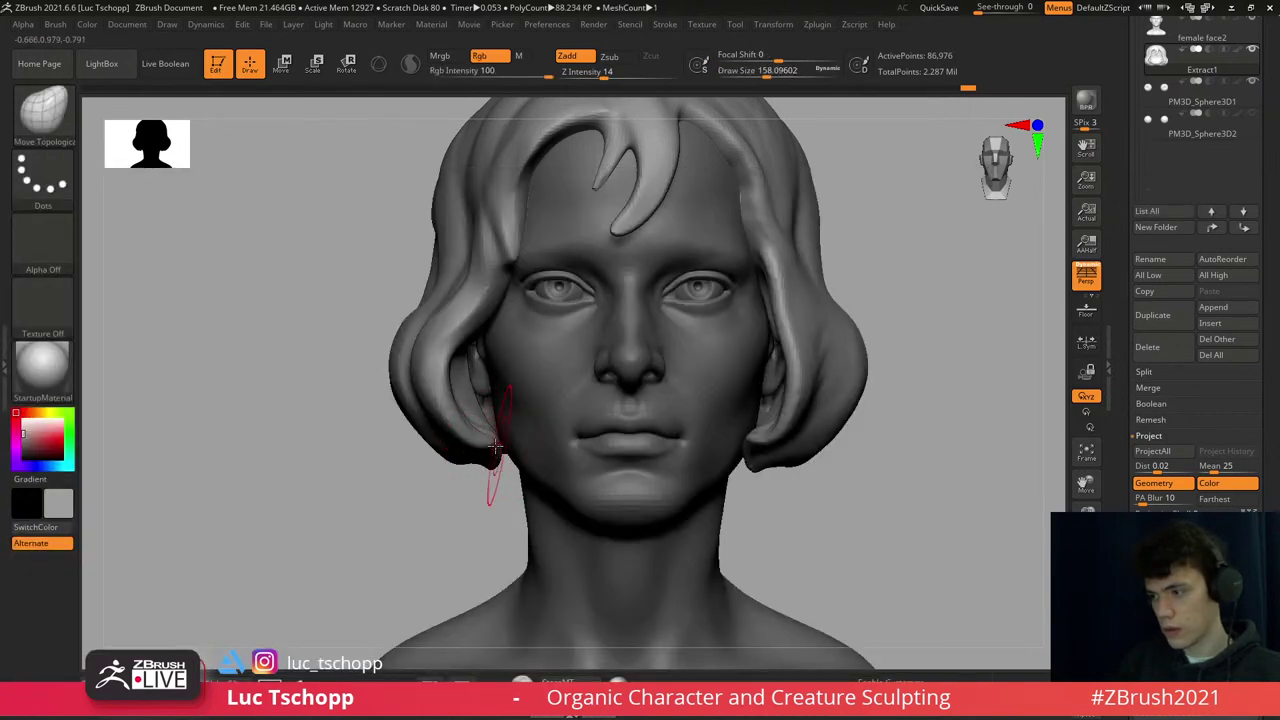
scroll(490, 425, "down", 2)
key("1")
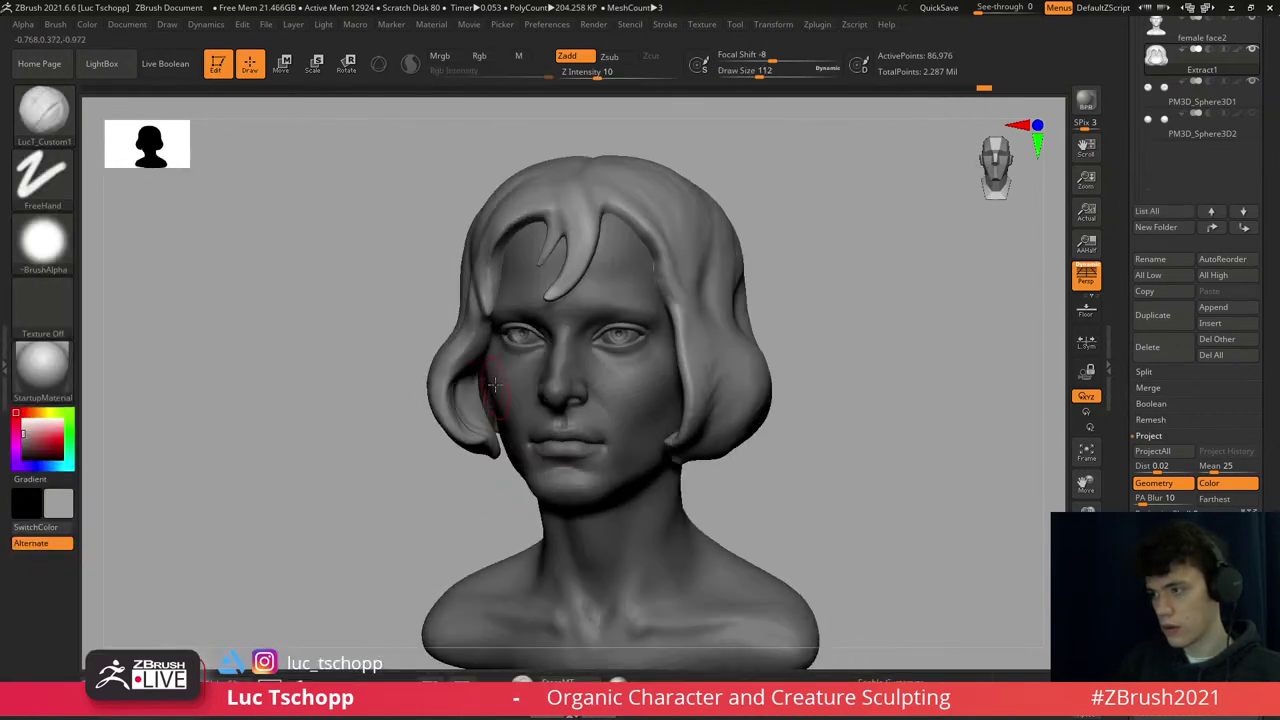
scroll(505, 370, "up", 3)
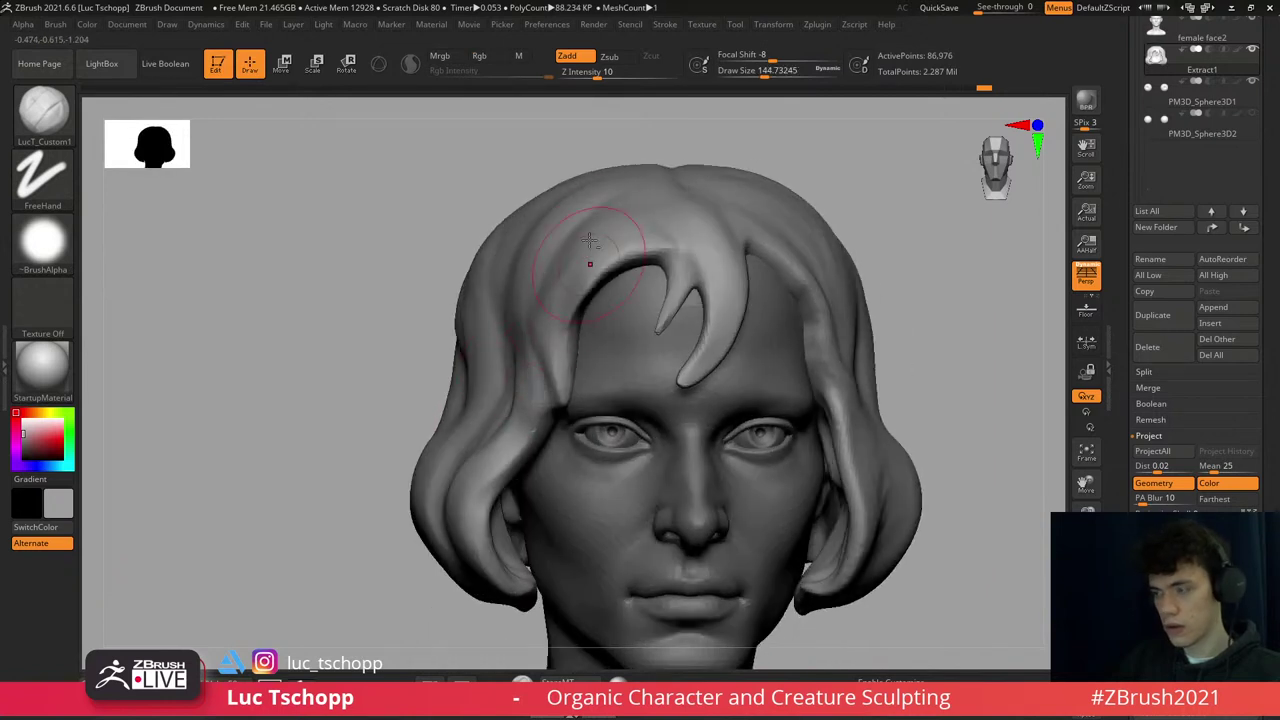
- Sculpt a new thin lock beside the main forehead lock with the brush reduced to about 68
right_click_drag(623, 239, 571, 314, "alt")
key("[")
key("[")
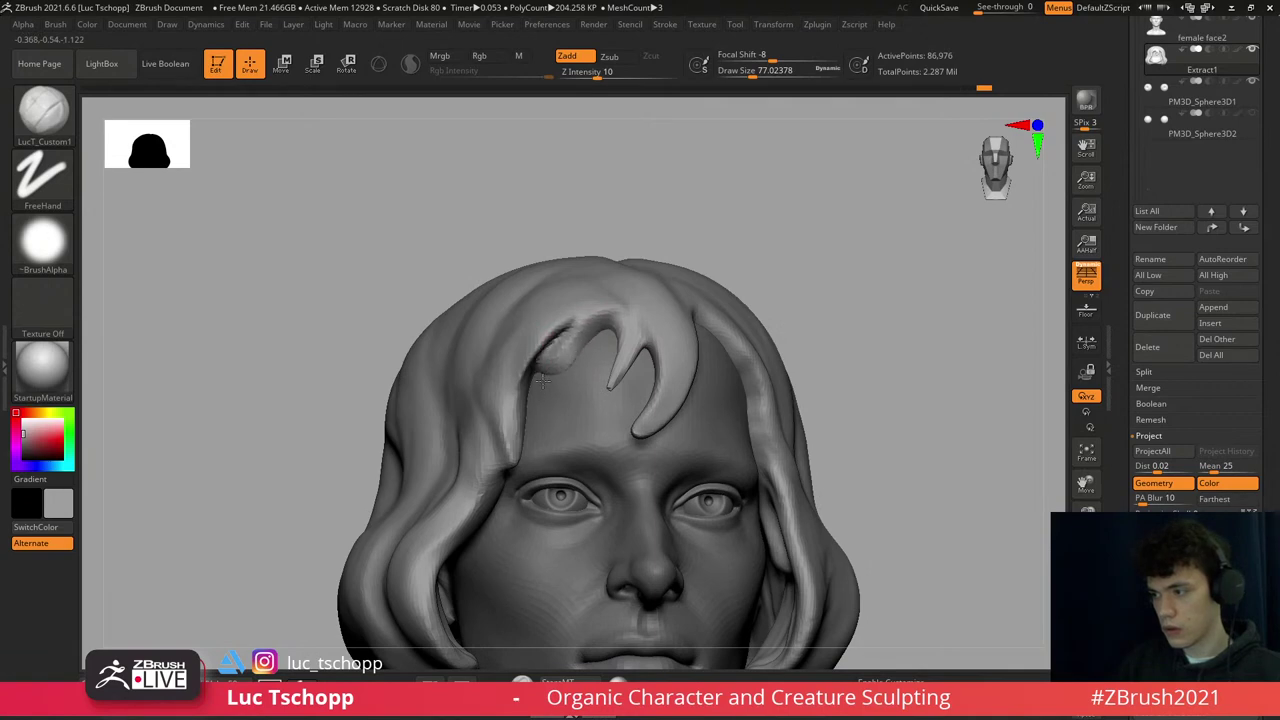
key("b")
key("m")
key("v")
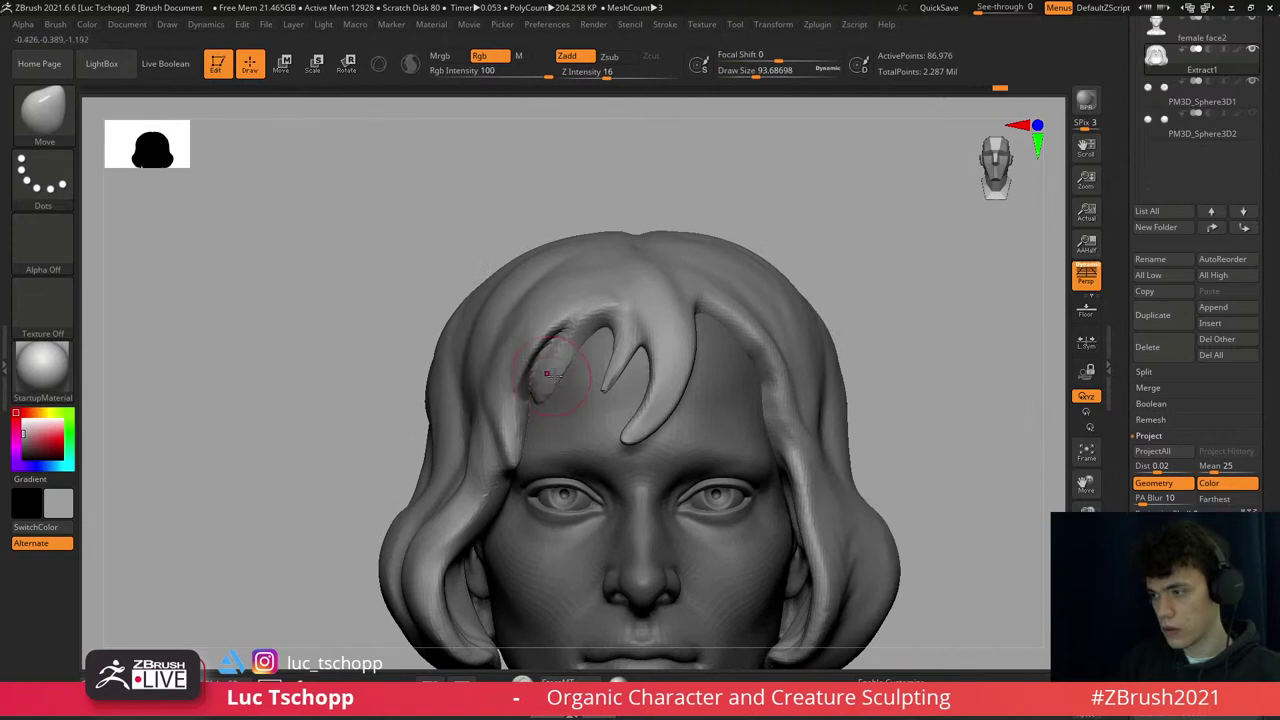
key("b")
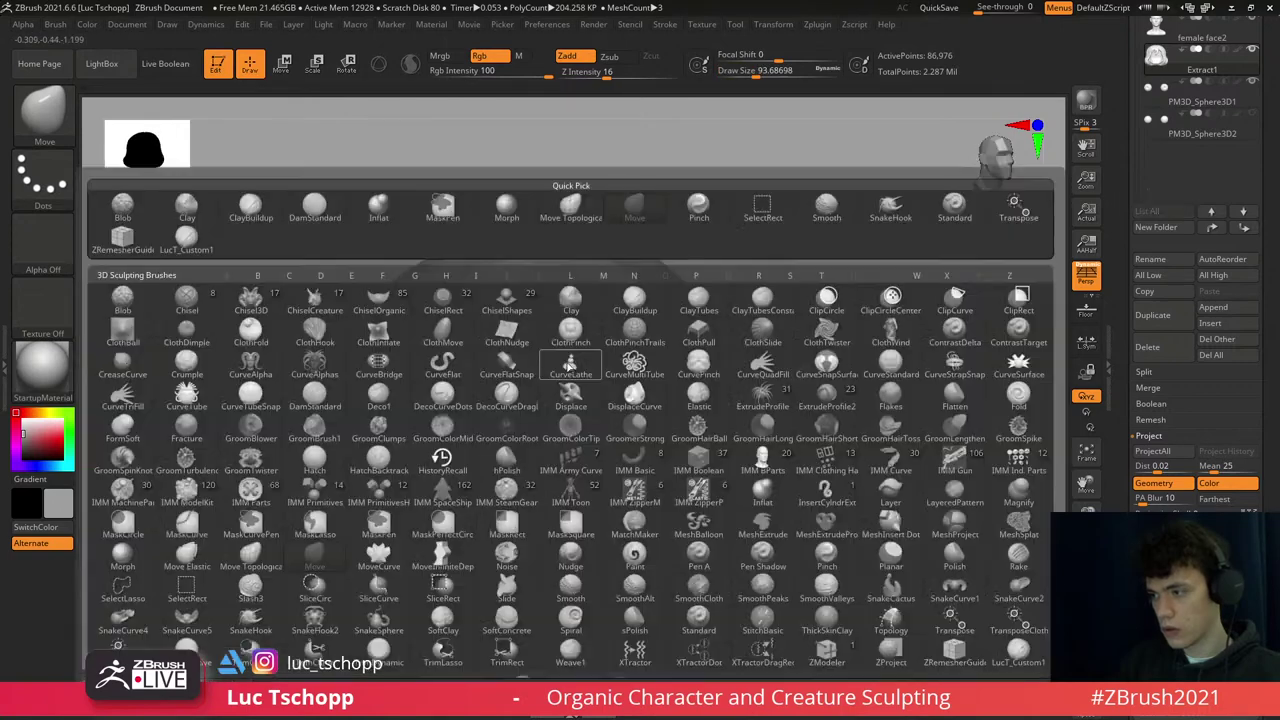
right_click_drag(548, 373, 520, 399)
key("b")
key("s")
left_click_drag(520, 399, 448, 460)
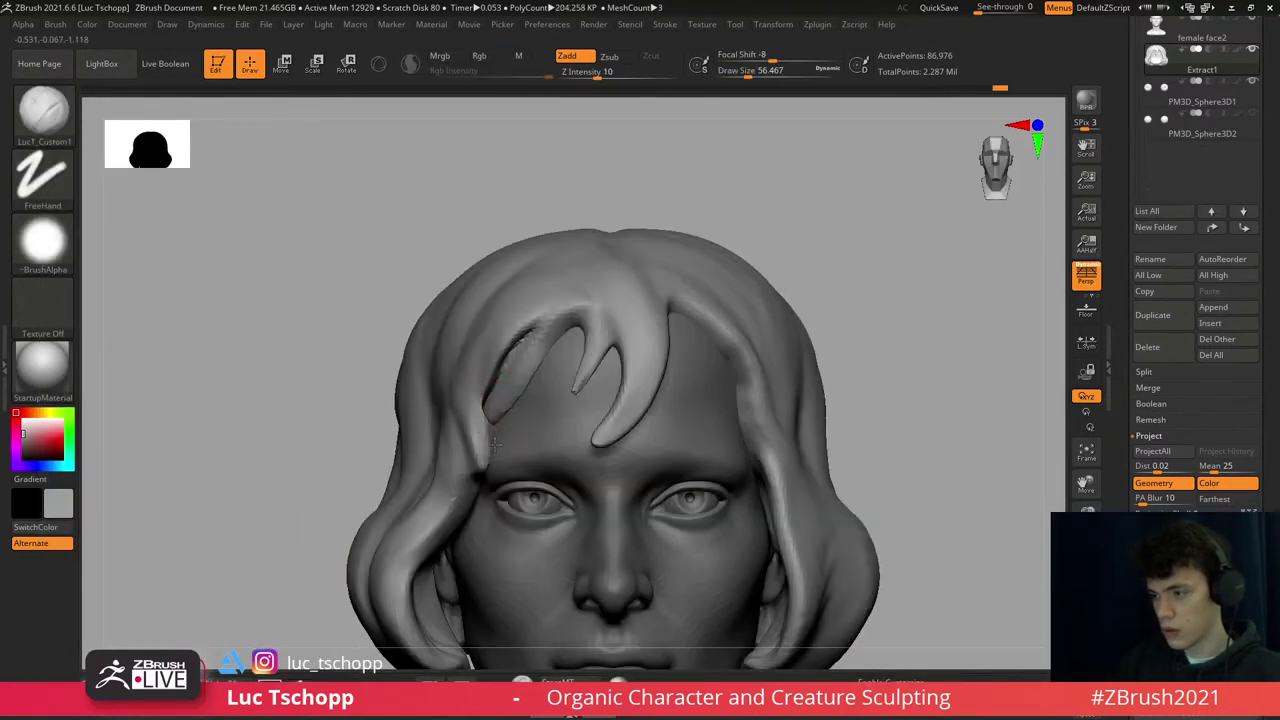
key("s")
left_click_drag(500, 410, 520, 410)
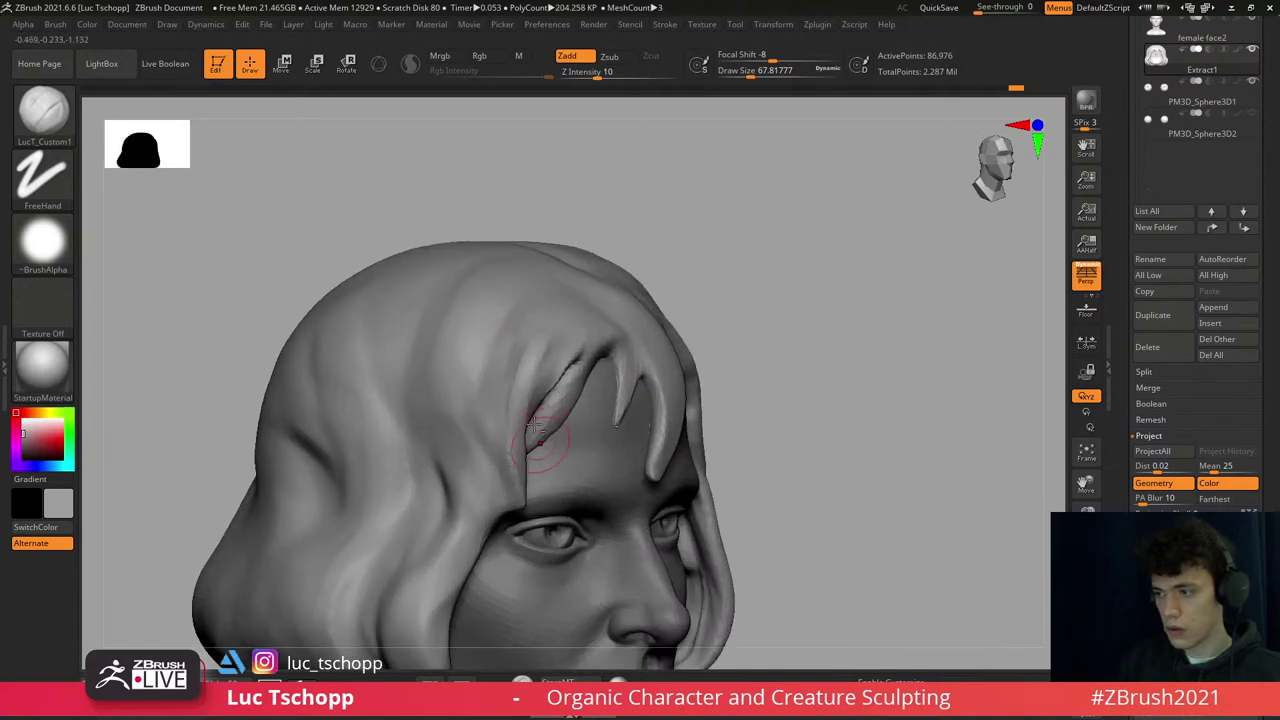
- Carve a crease separating the lock with DamStandard, viewing from above and three-quarter angles
right_click_drag(515, 415, 510, 430, "ctrl")
key("b")
key("m")
key("v")
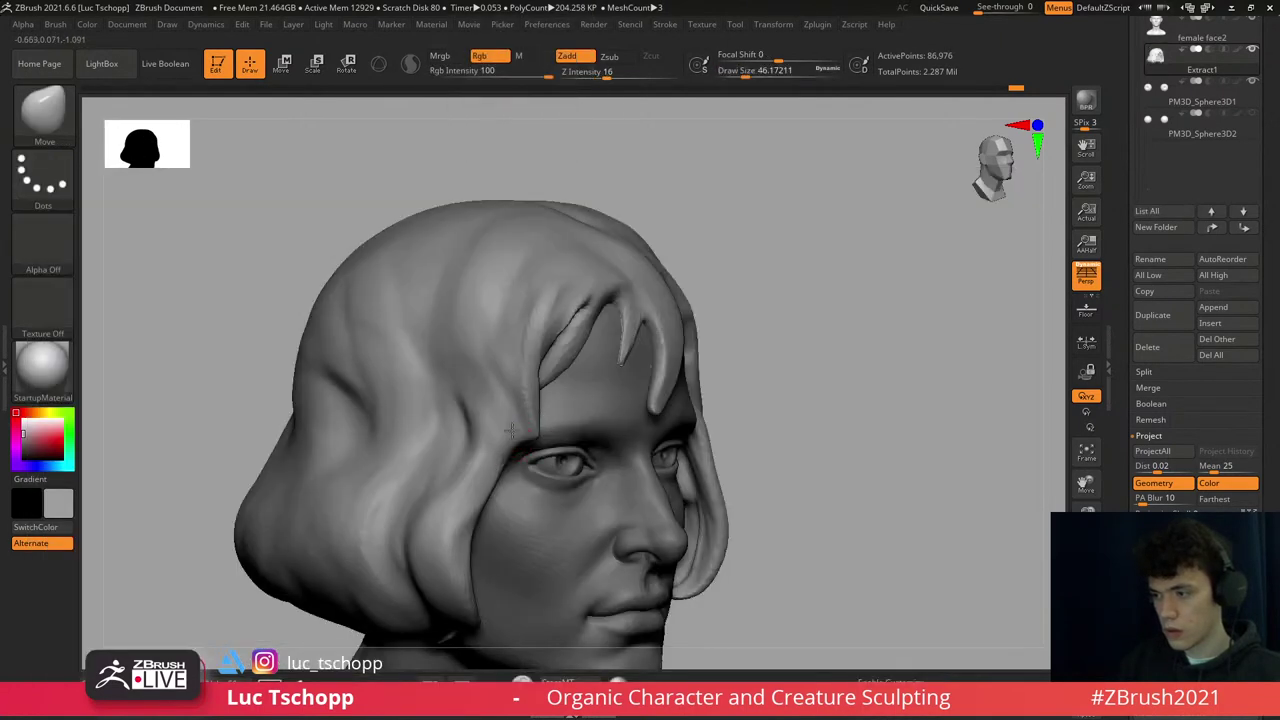
key("b")
key("d")
key("s")
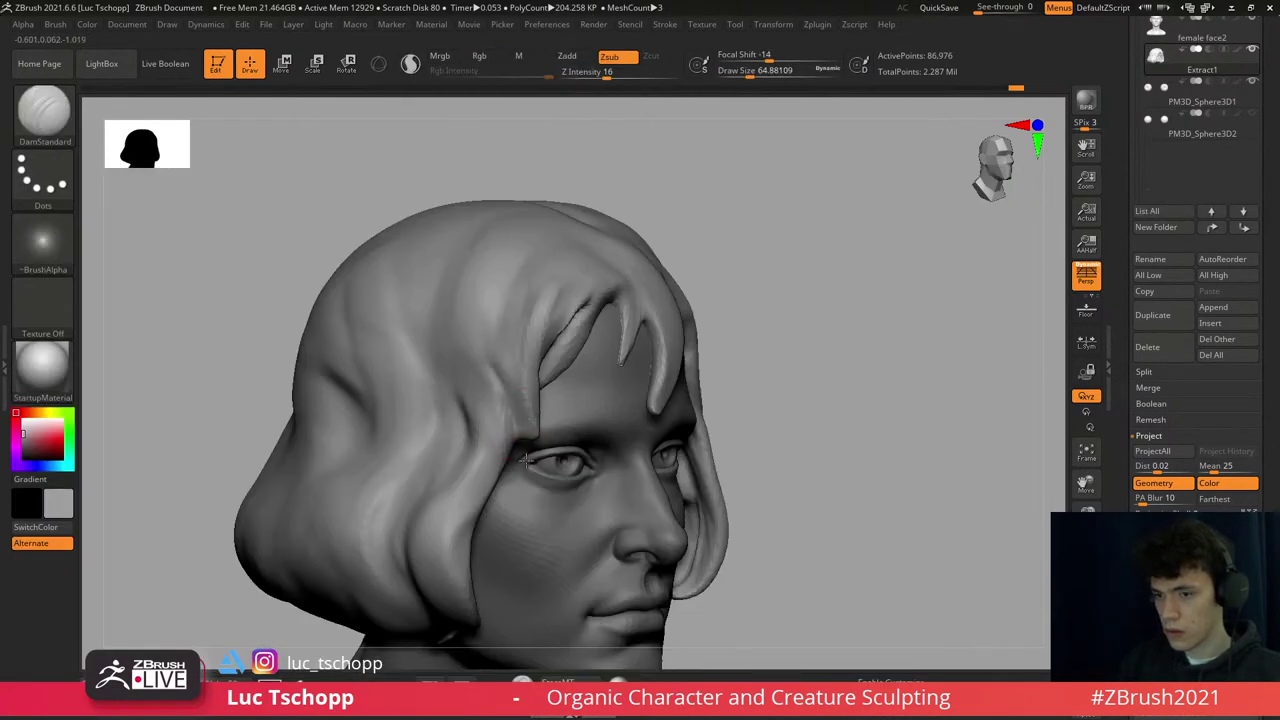
left_click_drag(525, 460, 663, 380)
key("f")
right_click_drag(629, 520, 629, 460, "ctrl")
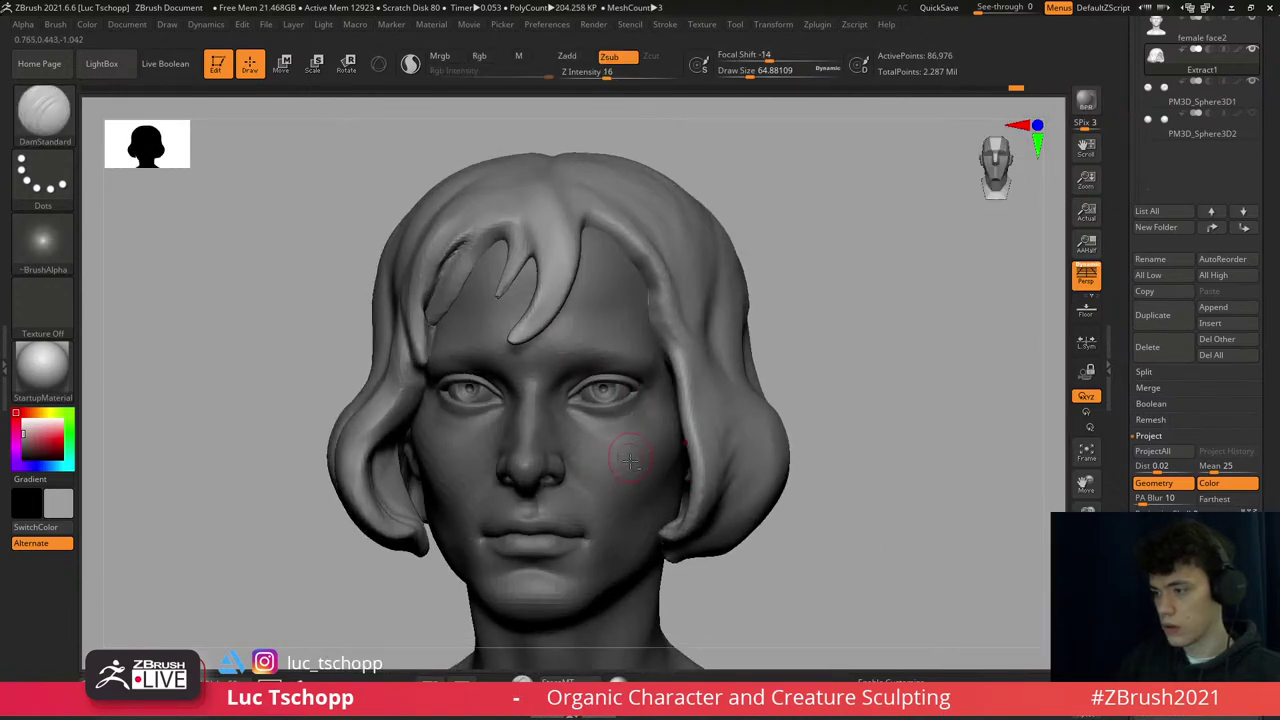
right_click_drag(596, 537, 624, 431)
- Adjust the shape with the Move brush at a lower subdivision level, then restore the highest level
key("shift+d")
key("shift+d")
key("b")
key("m")
key("v")
key("d")
key("d")
key("d")
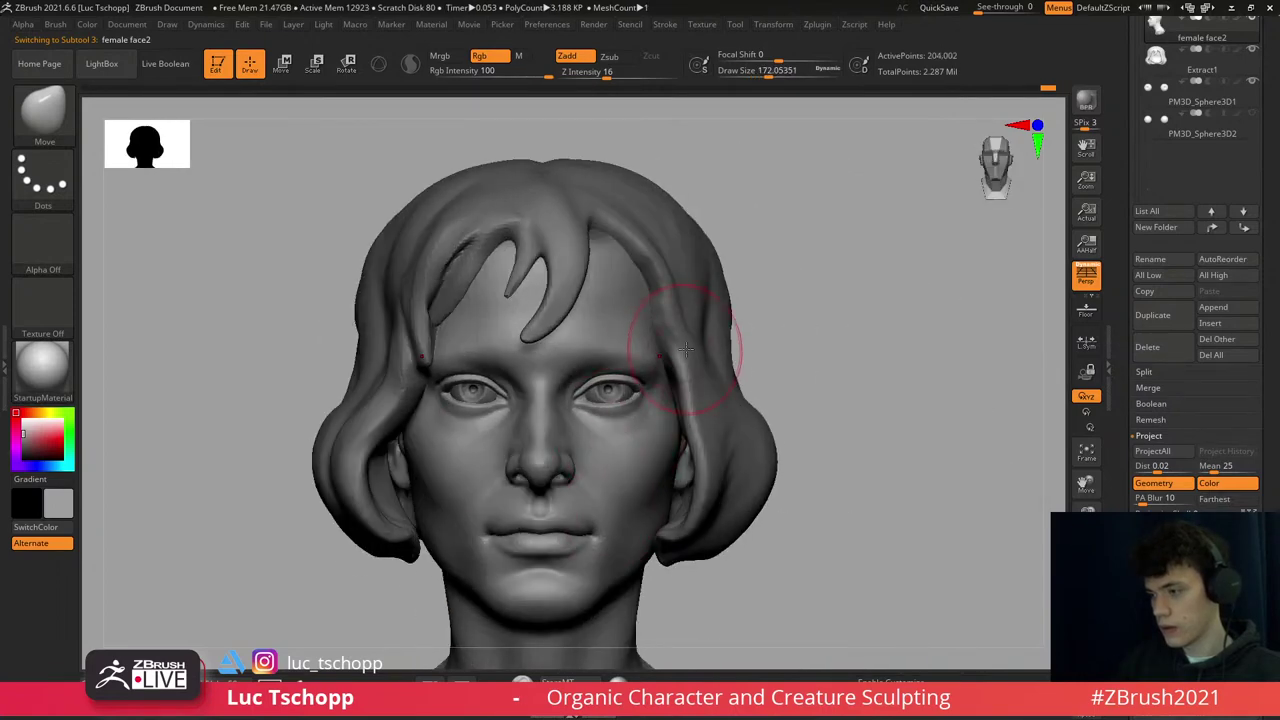